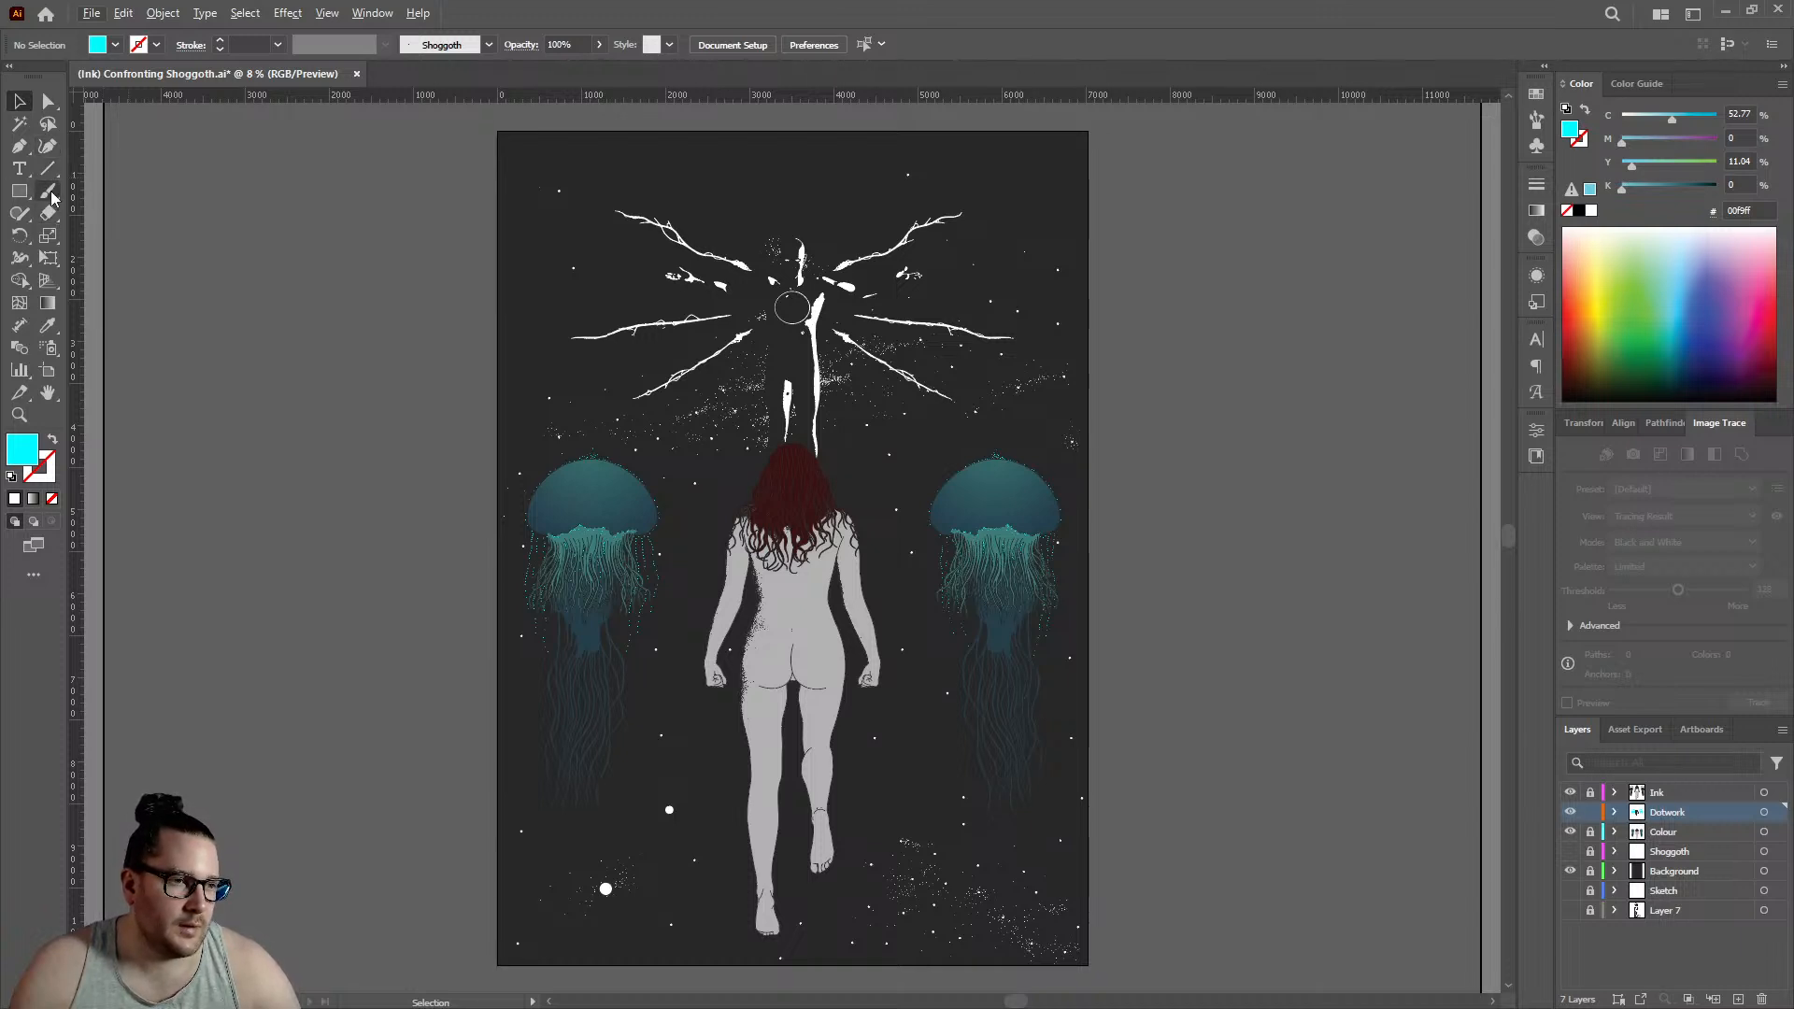
- Set up the Blob Brush with the dark #282828 colour of an existing dot in the torso's left-side shading, leaving nothing selected
{"action": "left_click_drag", "start_coordinate": [47, 191], "coordinate": [155, 210]}
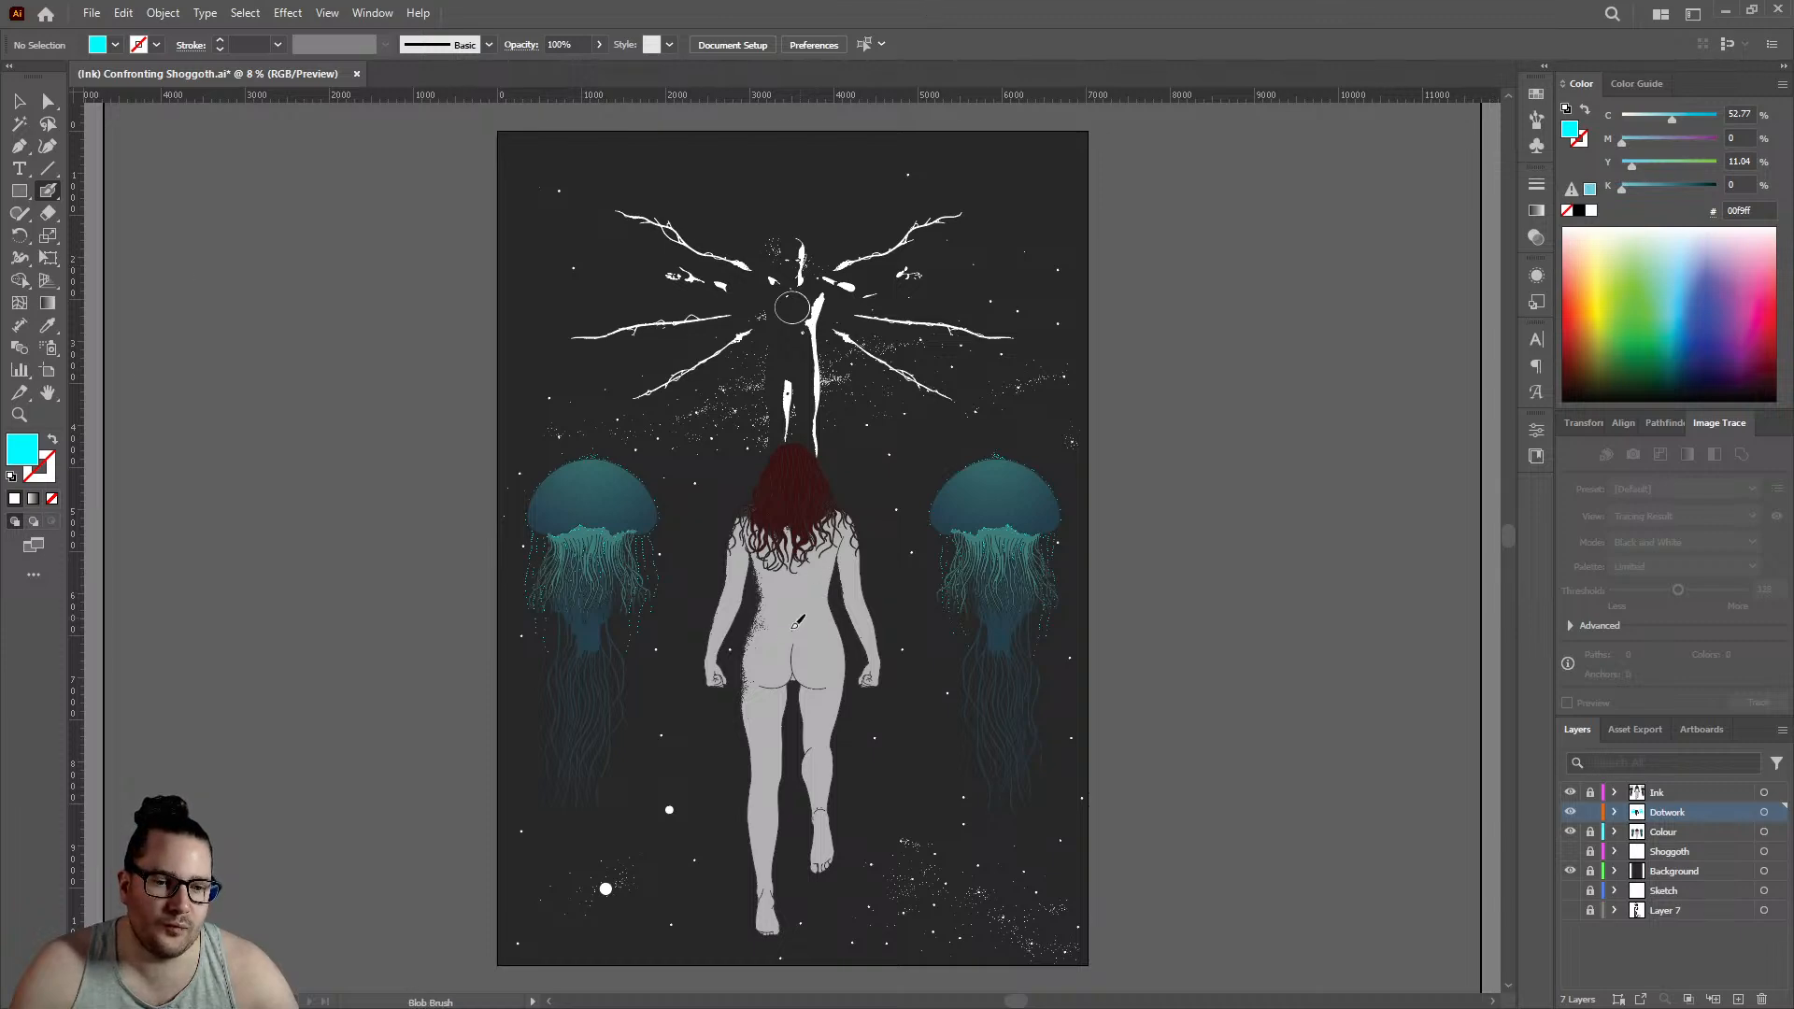
{"action": "scroll", "coordinate": [771, 629], "scroll_direction": "up", "scroll_amount": 6}
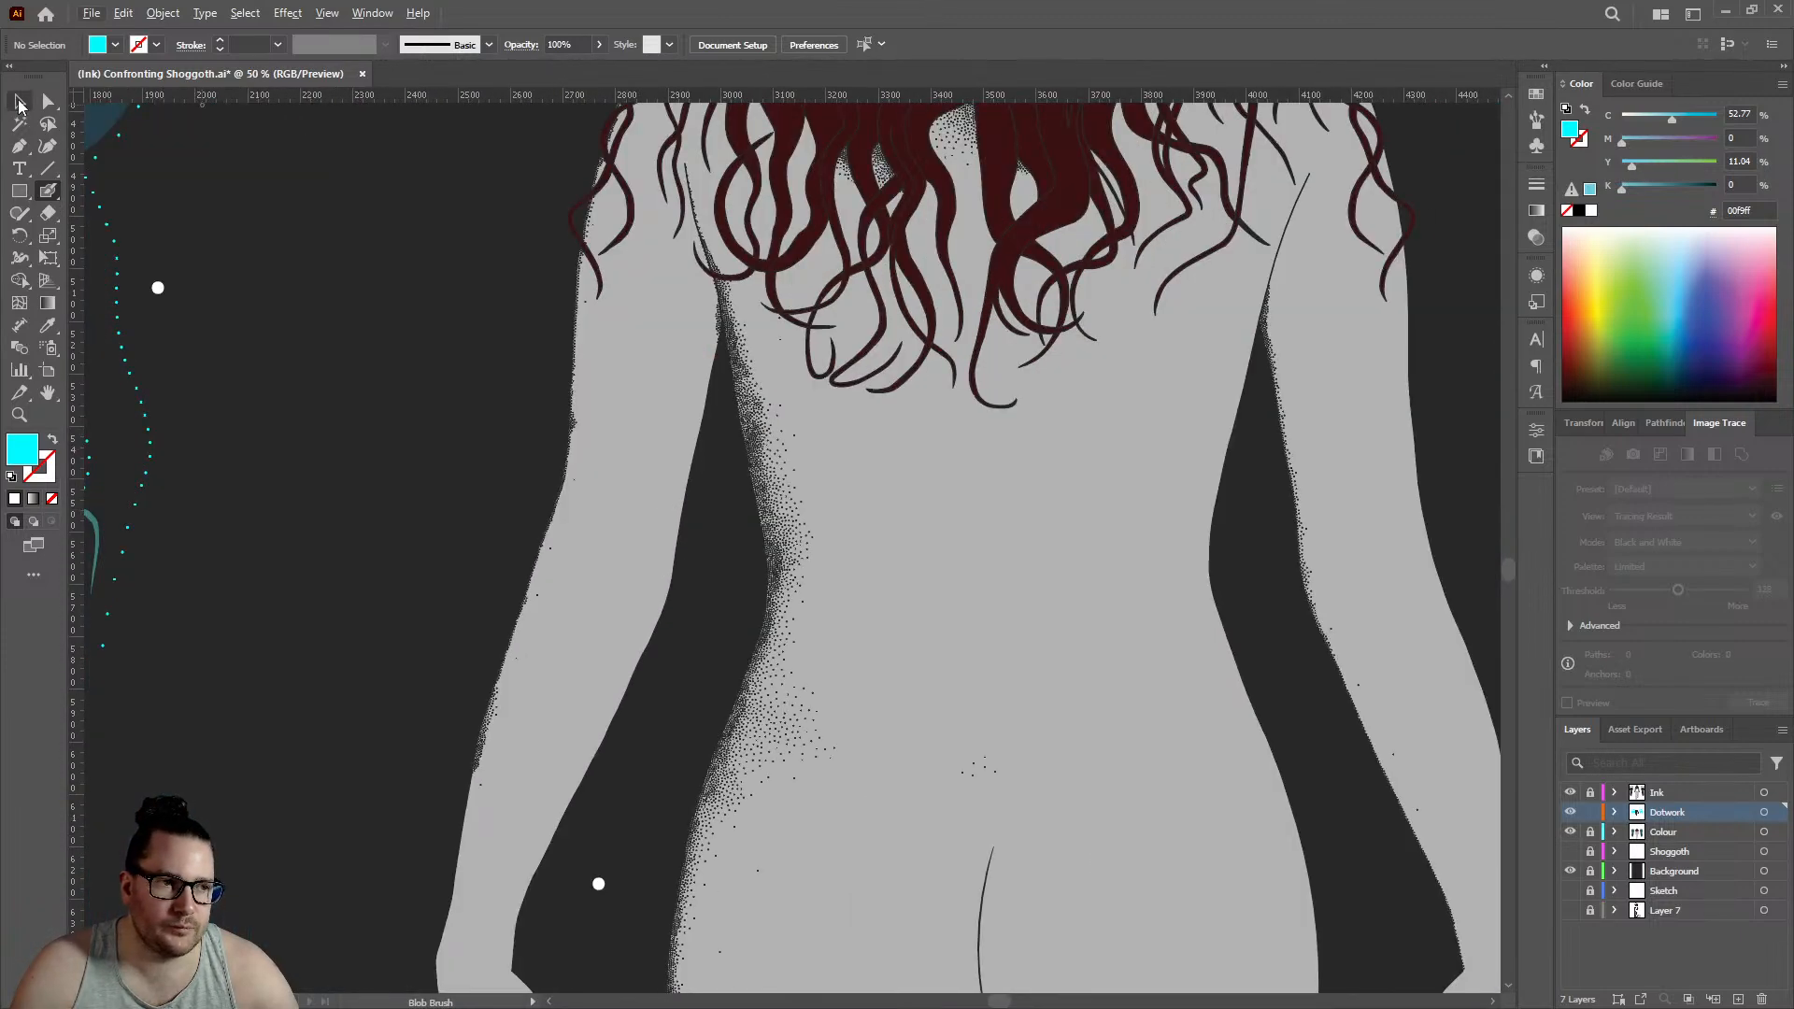
{"action": "left_click", "coordinate": [19, 101]}
{"action": "scroll", "coordinate": [797, 427], "scroll_direction": "up", "scroll_amount": 4}
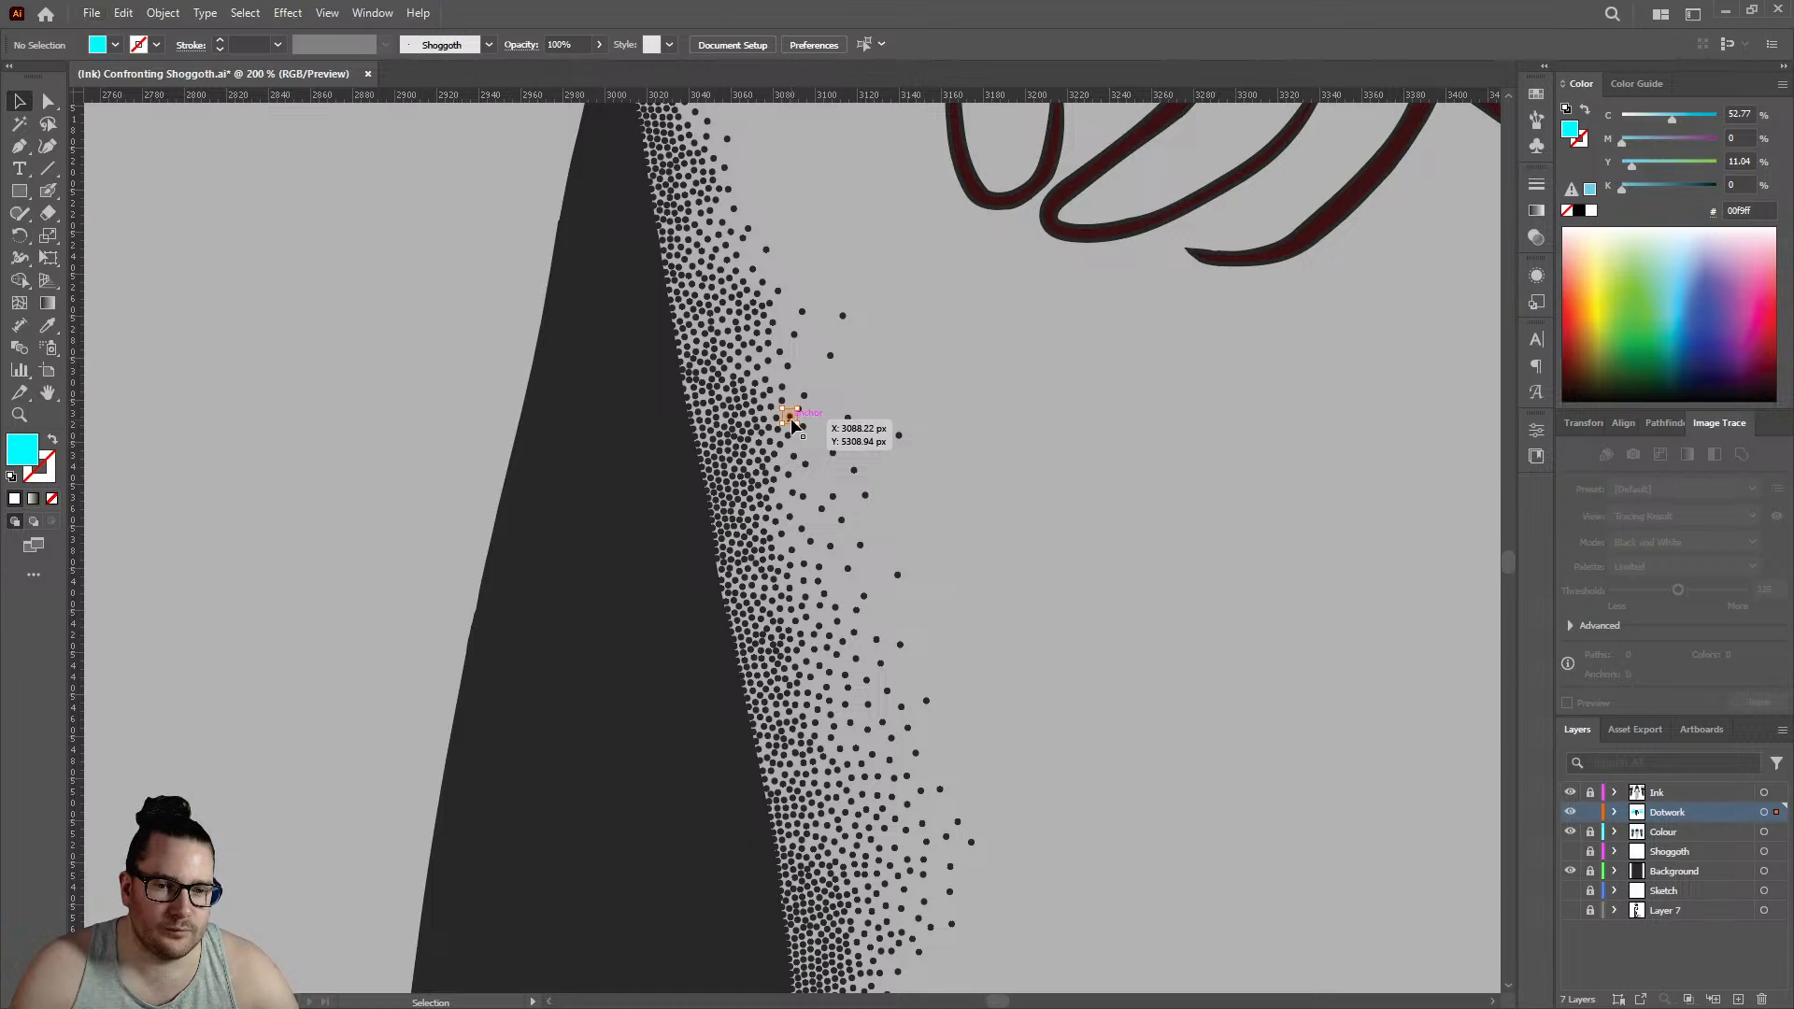
{"action": "scroll", "coordinate": [791, 424], "scroll_direction": "up", "scroll_amount": 4}
{"action": "left_click", "coordinate": [687, 429]}
{"action": "key", "text": "shift+b"}
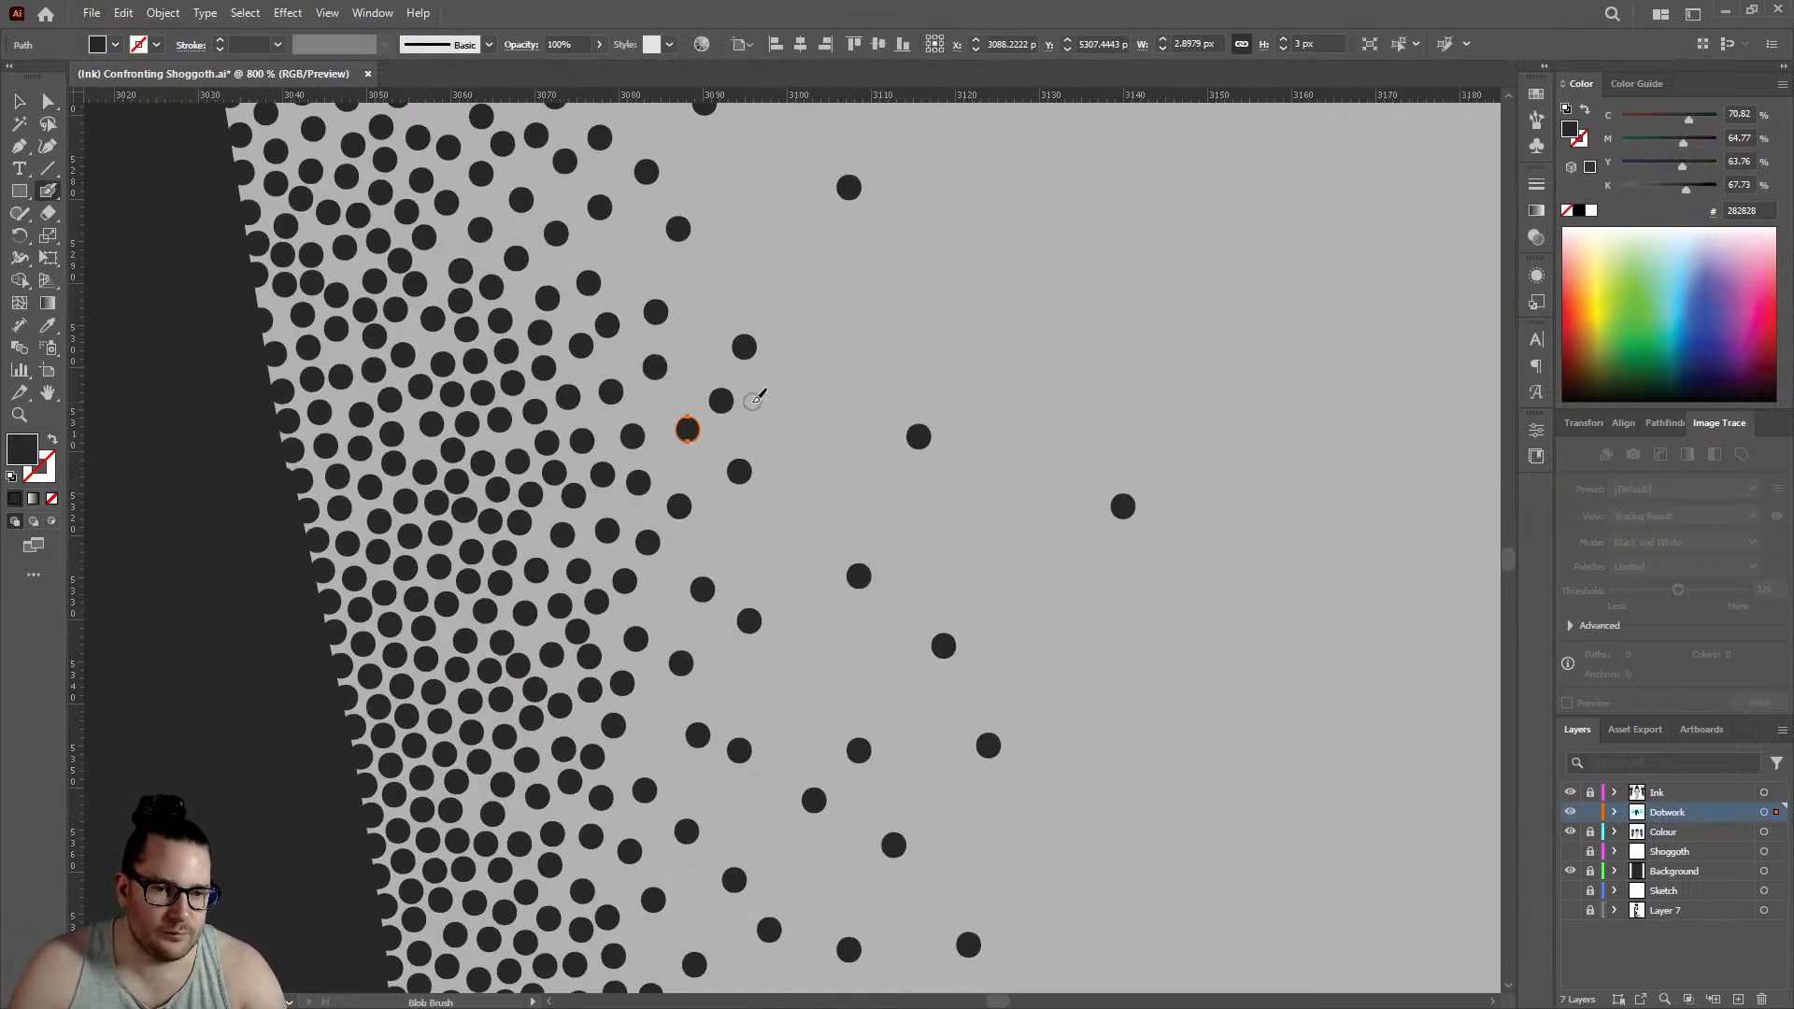
{"action": "key", "text": "ctrl+shift+a"}
{"action": "scroll", "coordinate": [832, 422], "scroll_direction": "down", "scroll_amount": 7}
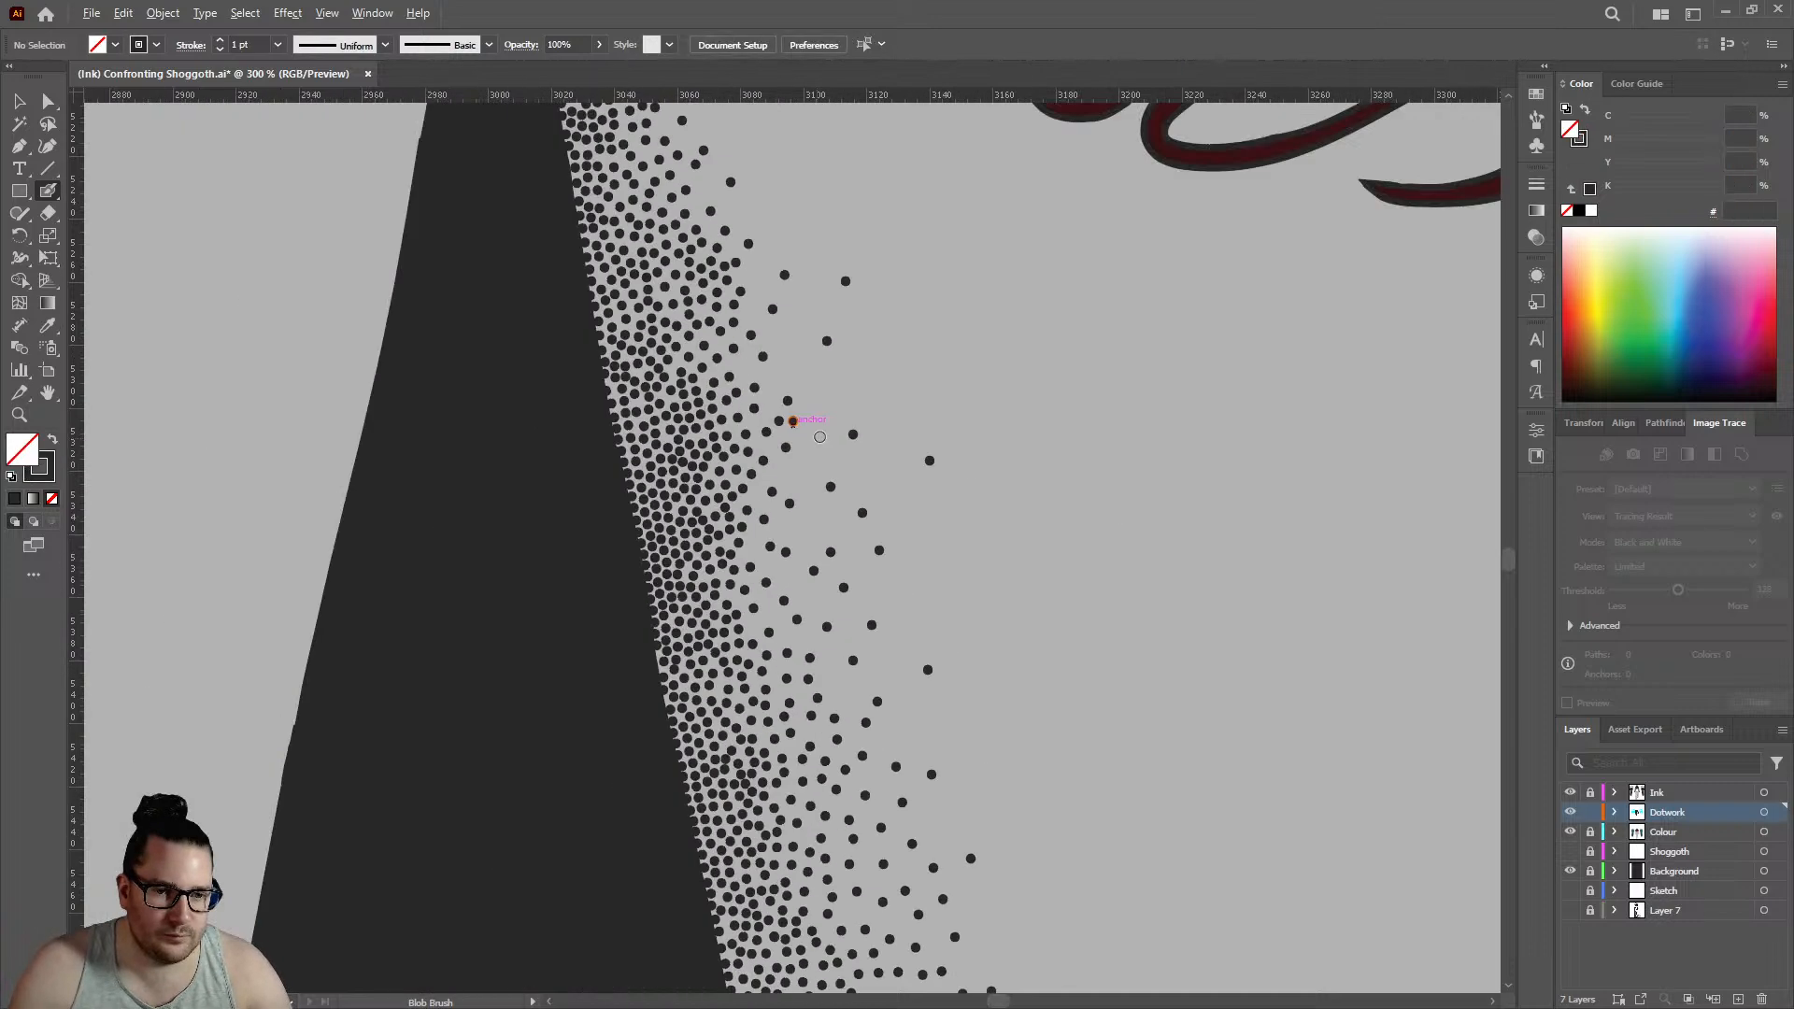
{"action": "scroll", "coordinate": [873, 406], "scroll_direction": "down", "scroll_amount": 1}
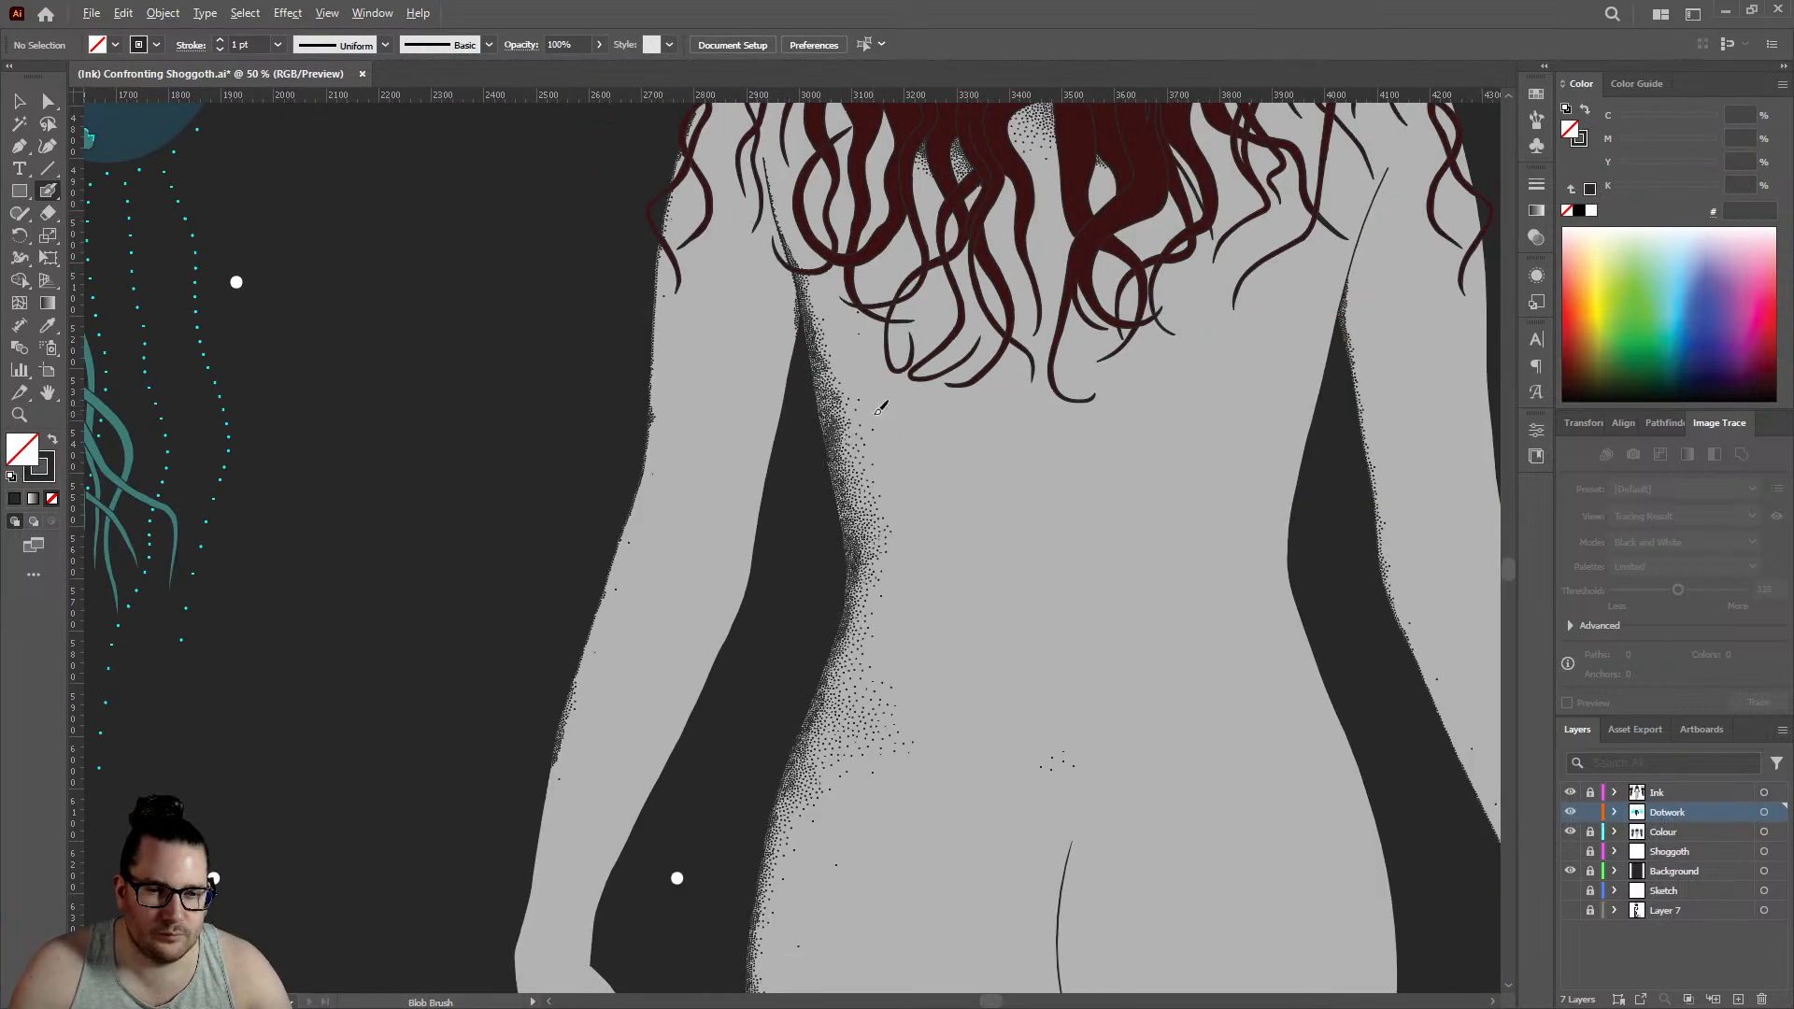
{"action": "left_click", "coordinate": [845, 425], "text": "ctrl"}
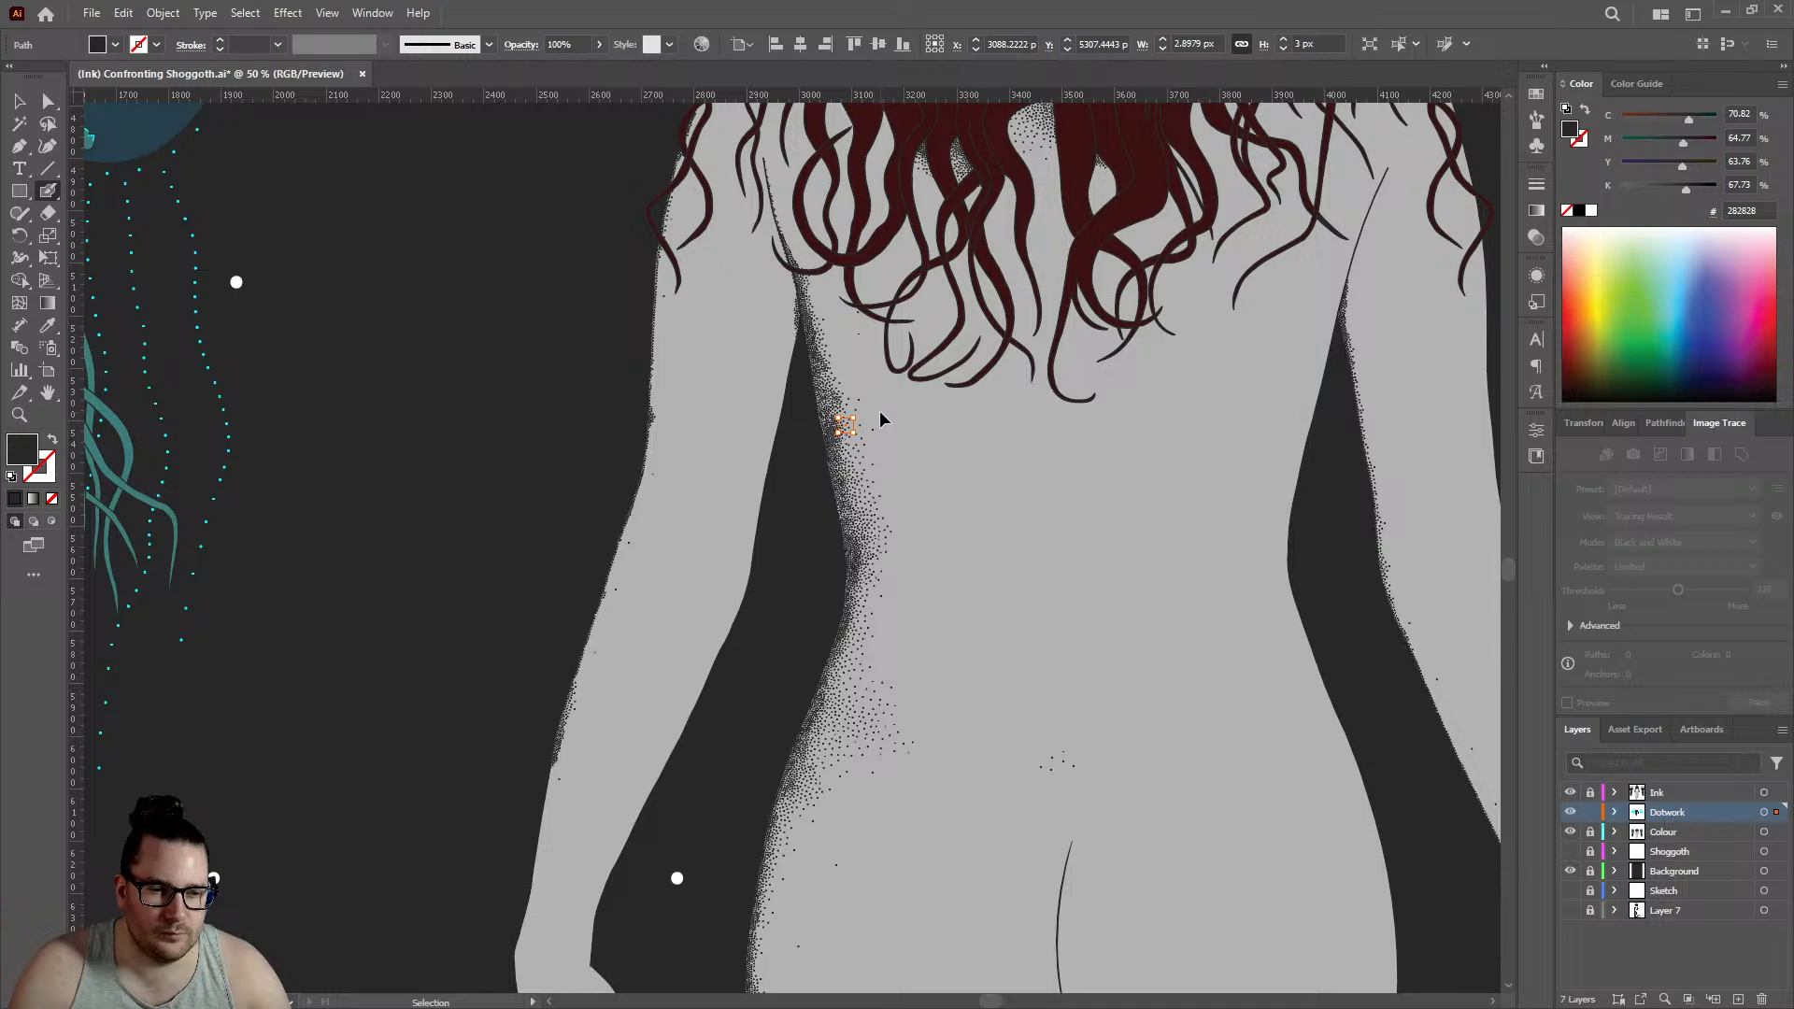
{"action": "key", "text": "ctrl+shift+a"}
- Add a few dots at the lower end of the dotwork on the left forearm's outer edge
{"action": "scroll", "coordinate": [728, 666], "scroll_direction": "down", "scroll_amount": 1}
{"action": "scroll", "coordinate": [592, 727], "scroll_direction": "up", "scroll_amount": 6}
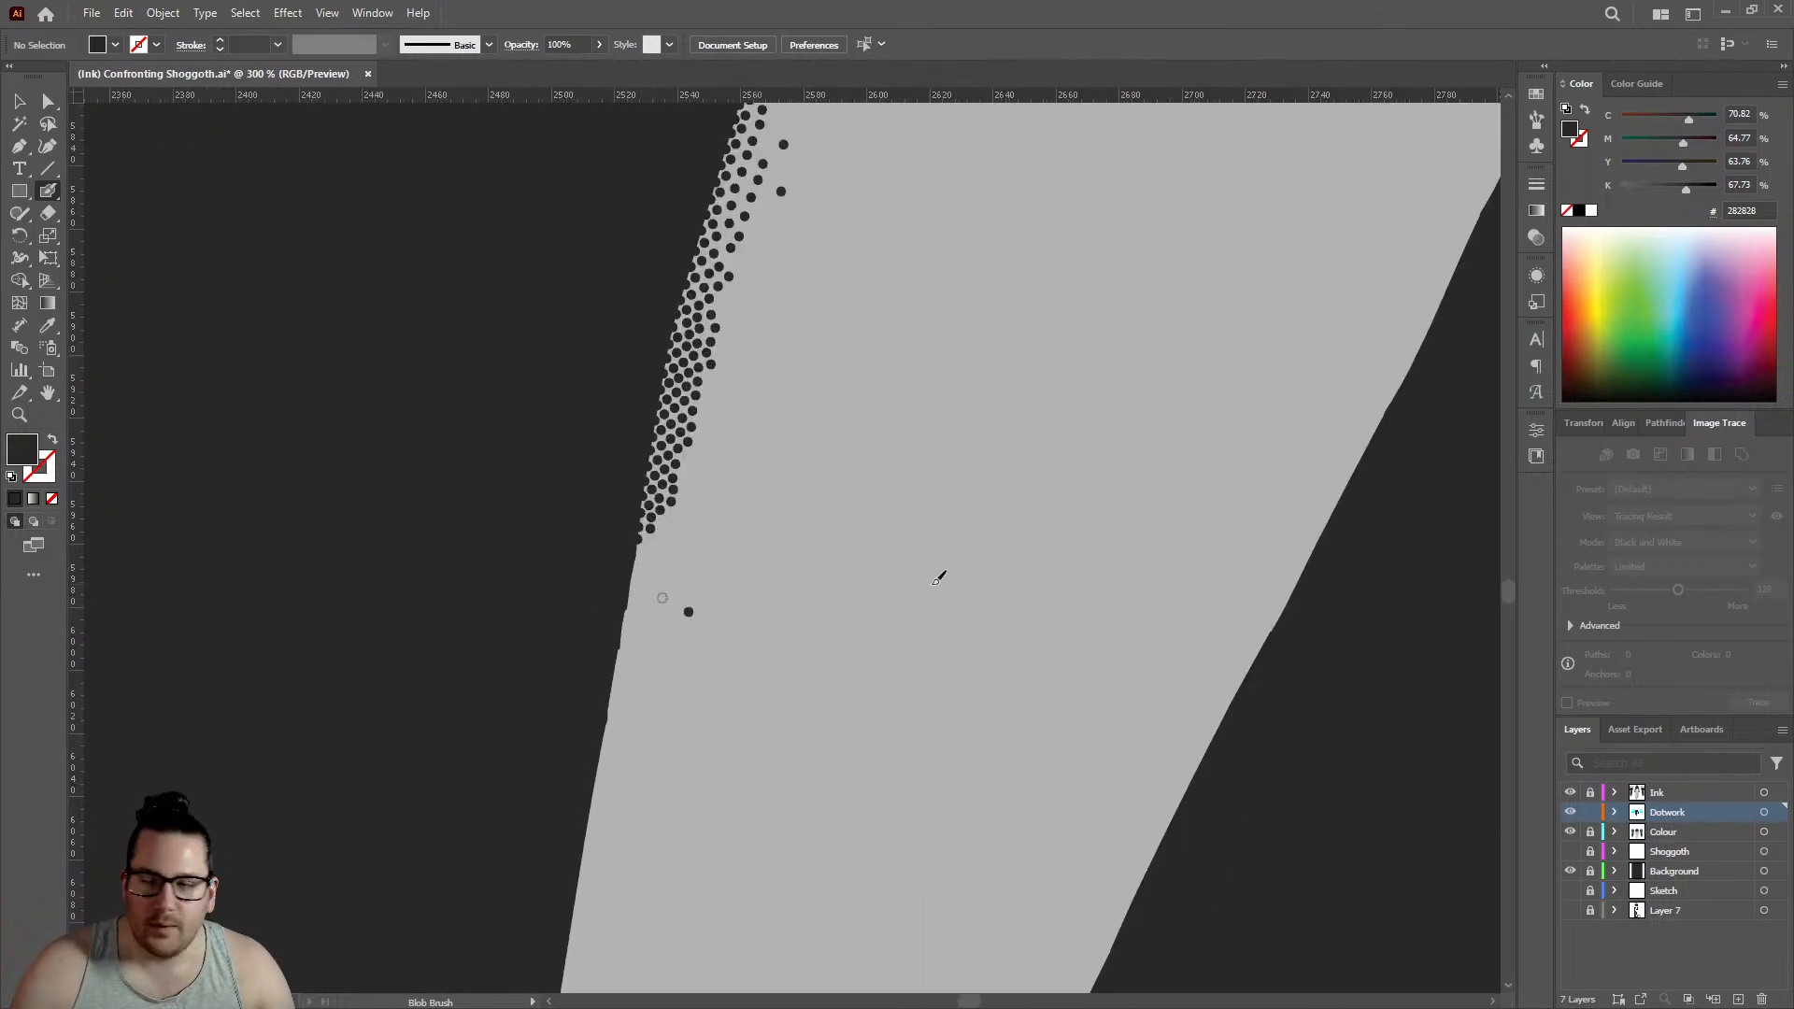
{"action": "scroll", "coordinate": [675, 580], "scroll_direction": "up", "scroll_amount": 3}
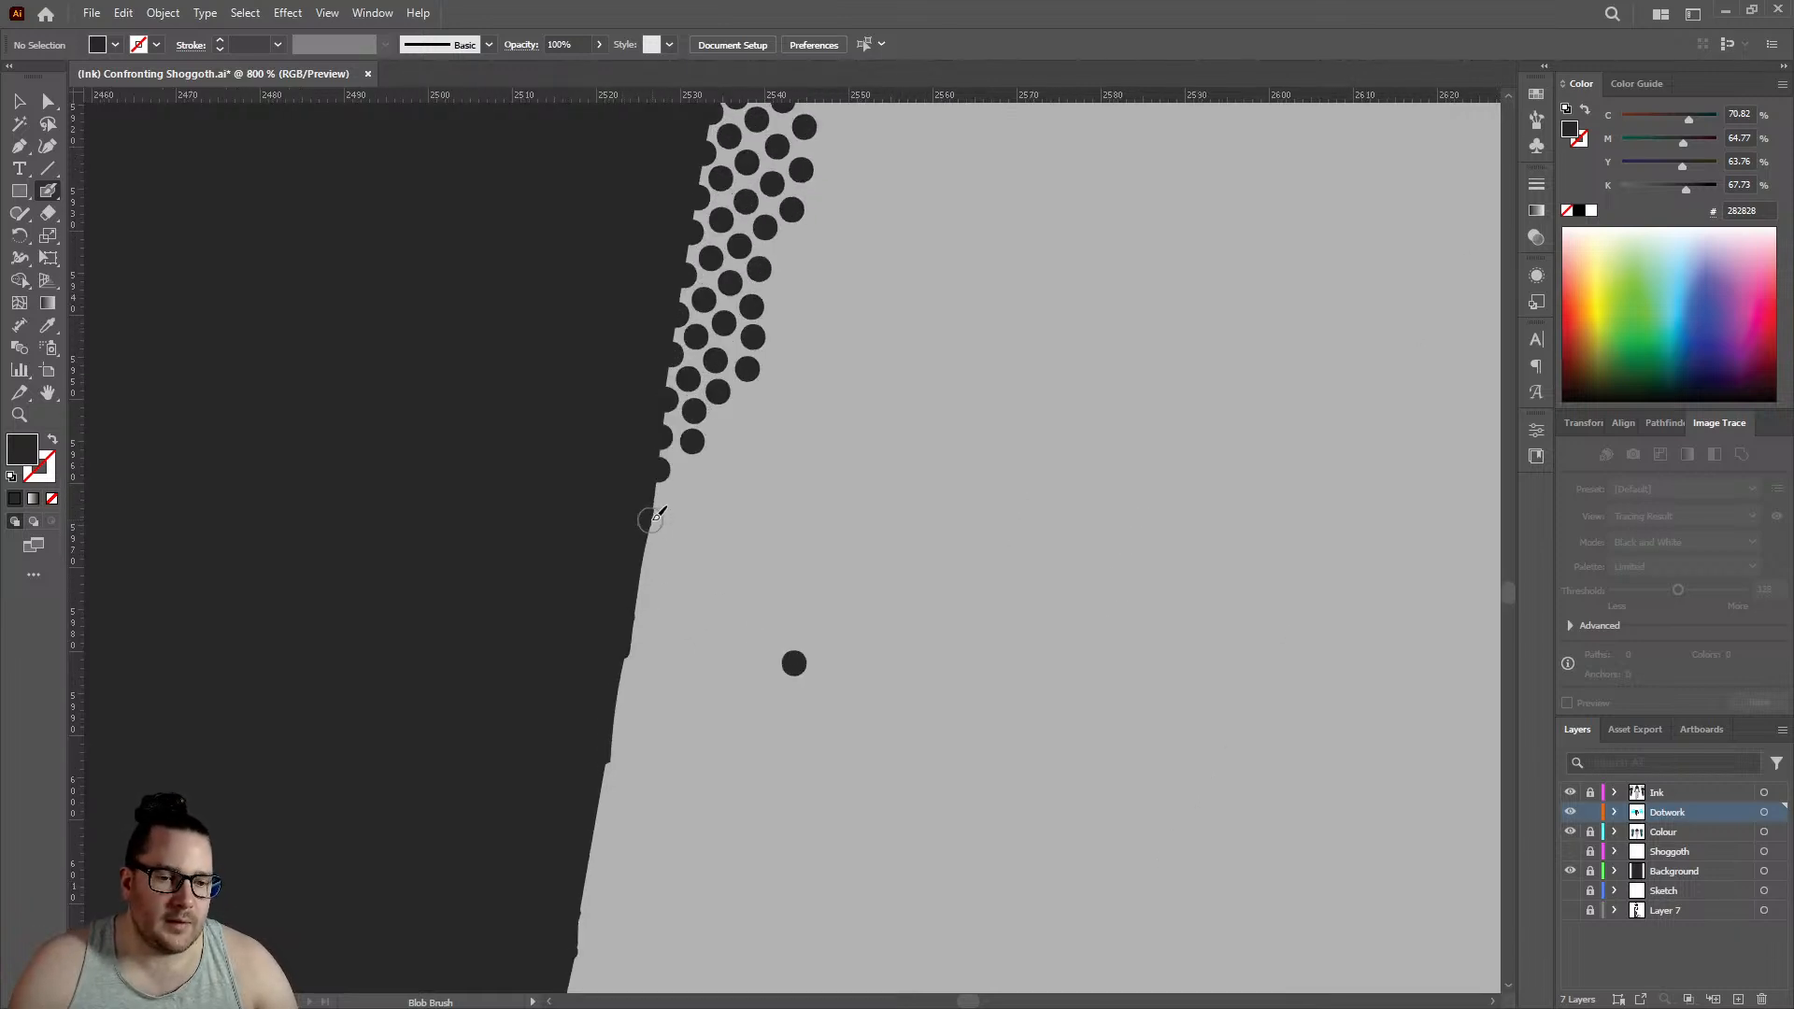
{"action": "left_click", "coordinate": [657, 507]}
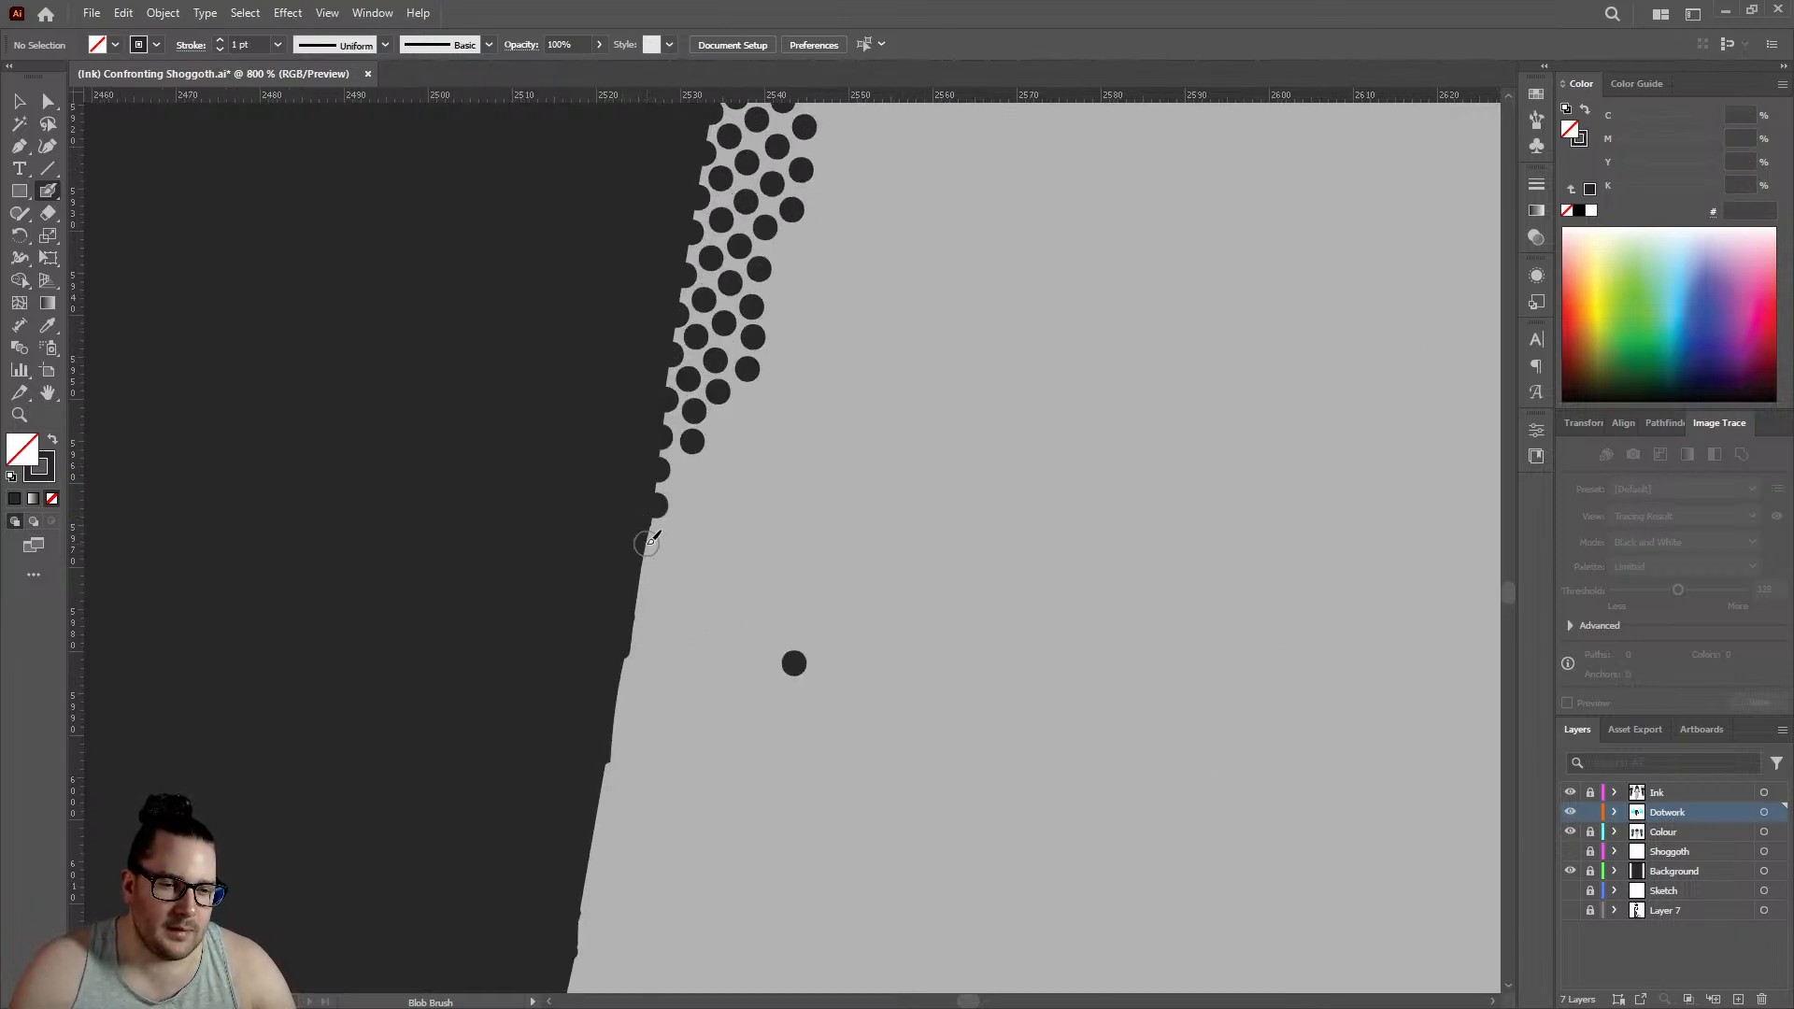
{"action": "left_click", "coordinate": [693, 478]}
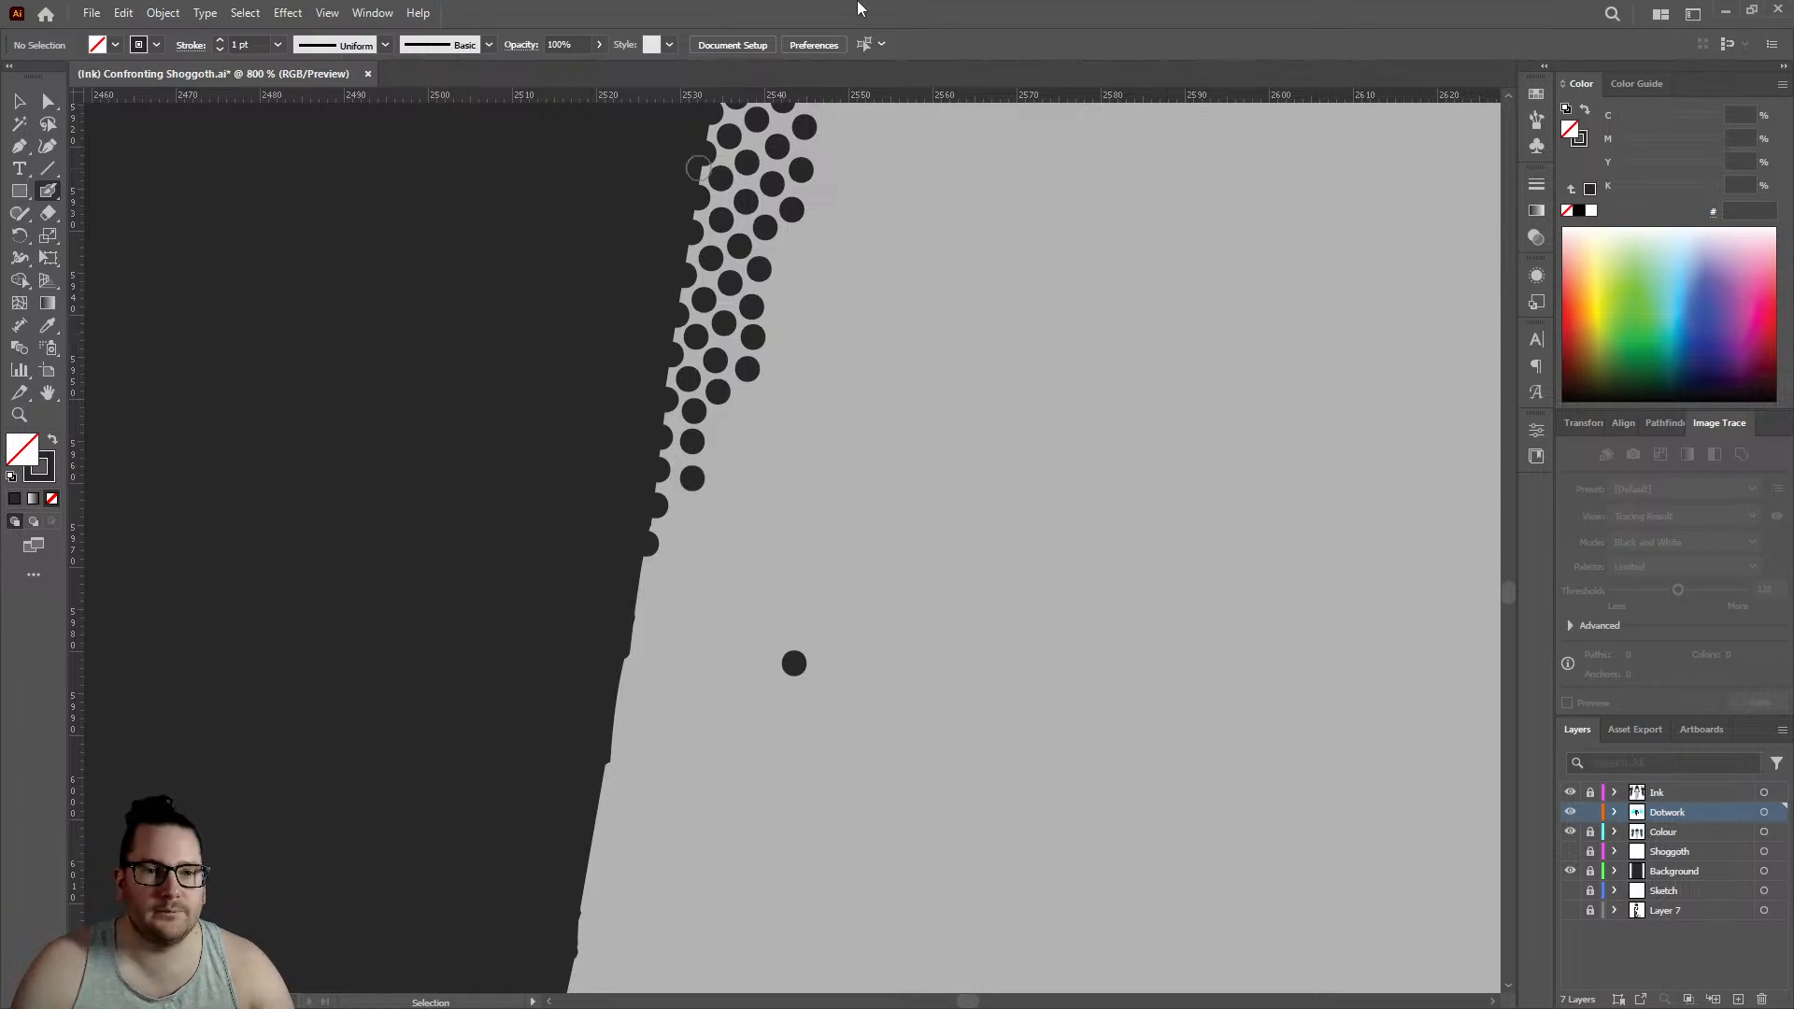
- Carry the dotwork further down the left forearm's outline, adding two looser dots beside the existing cluster
{"action": "scroll", "coordinate": [622, 537], "scroll_direction": "down", "scroll_amount": 1}
{"action": "left_click", "coordinate": [639, 501]}
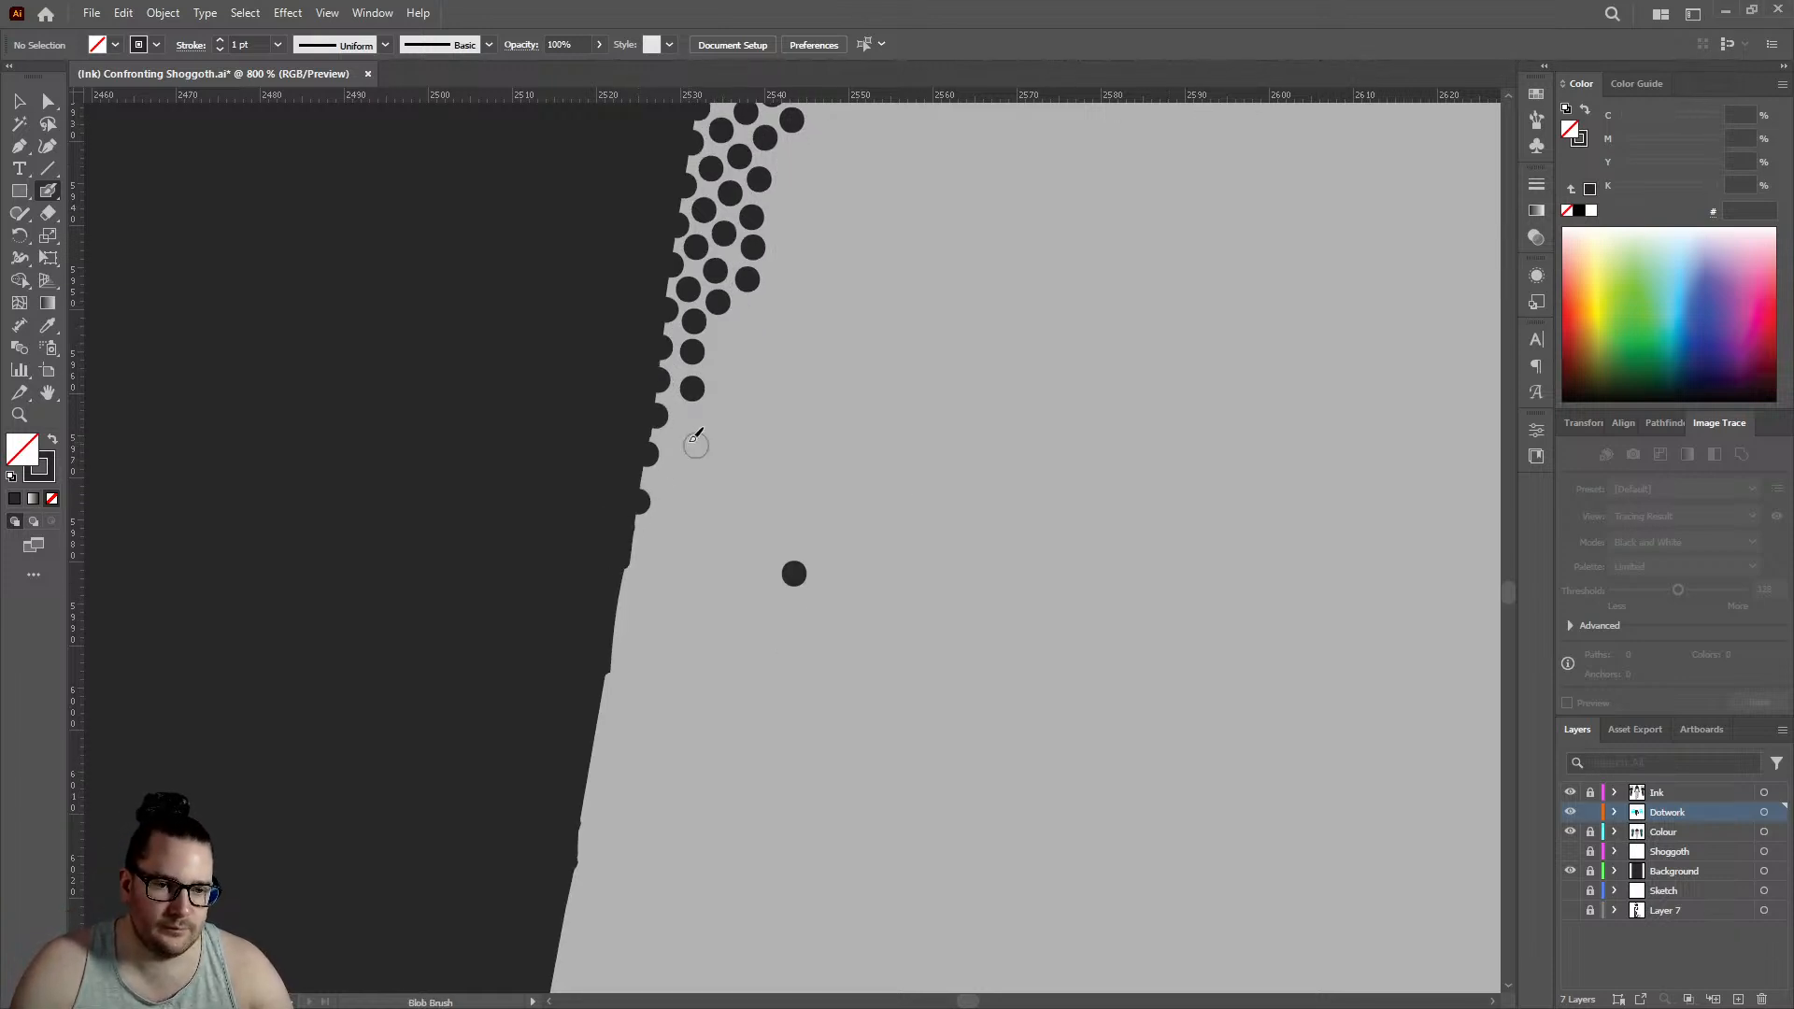
{"action": "left_click", "coordinate": [690, 435]}
{"action": "left_click", "coordinate": [731, 340]}
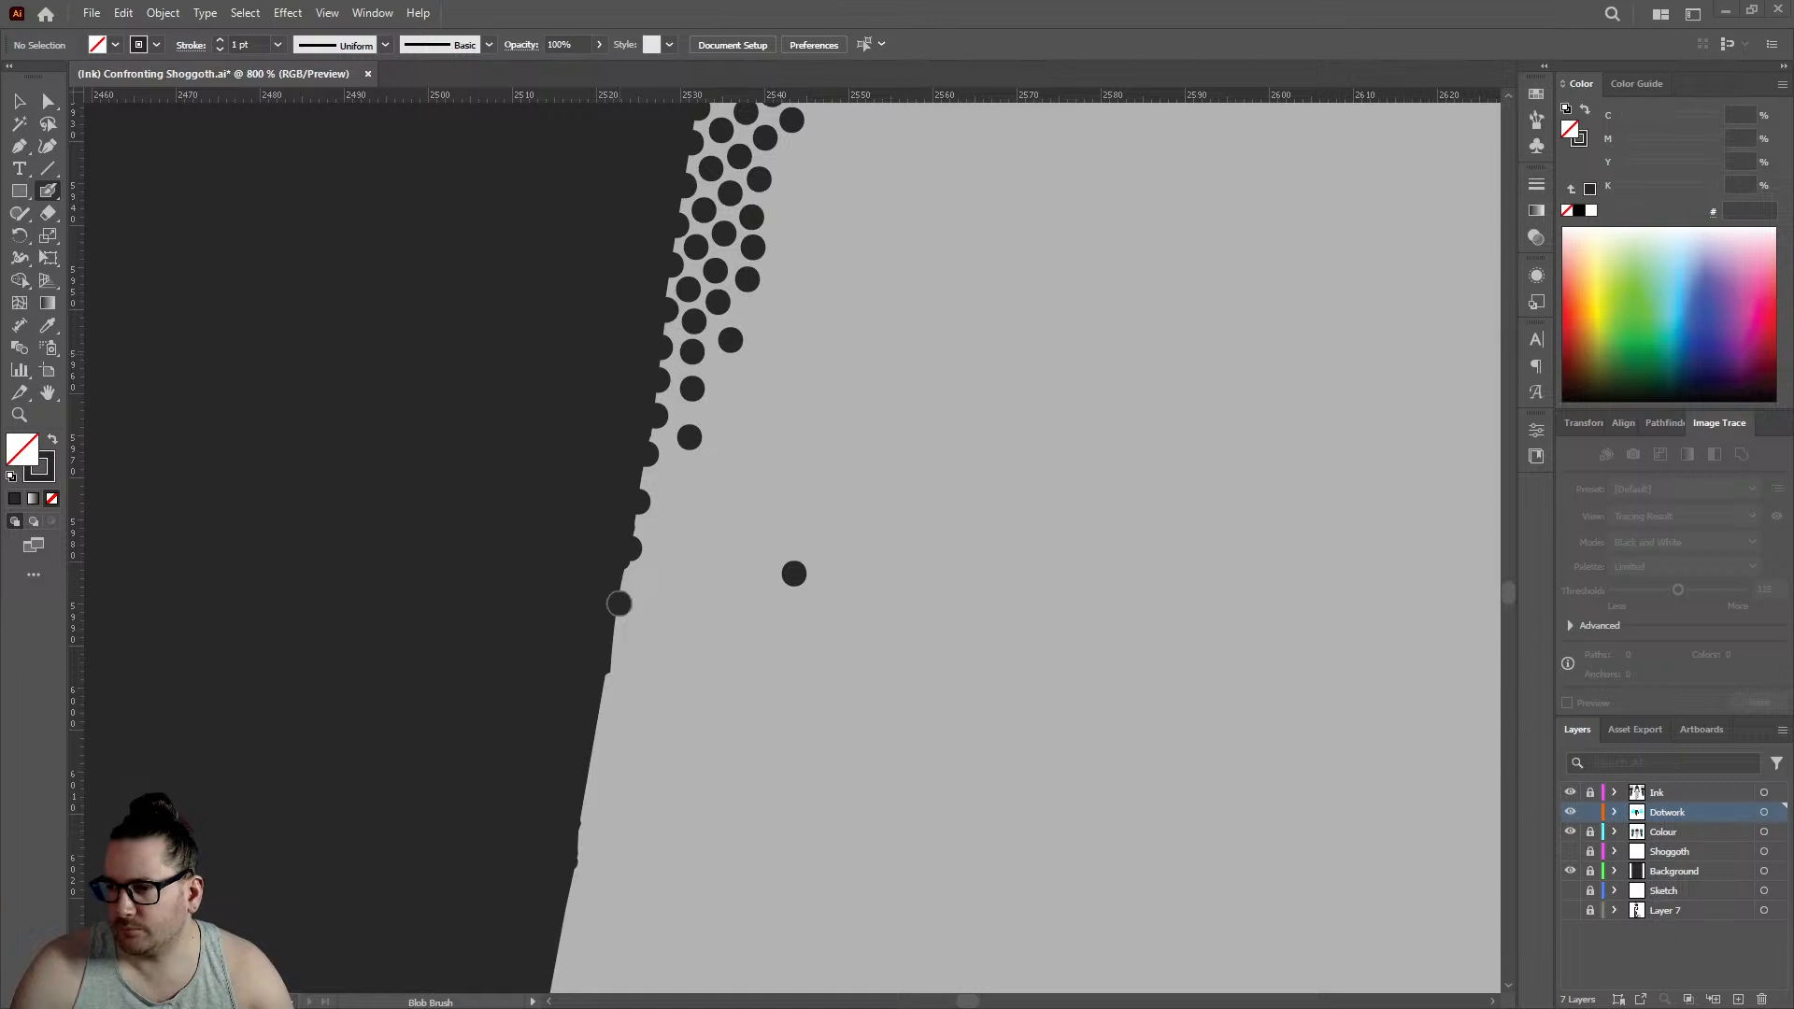
{"action": "left_click", "coordinate": [618, 604]}
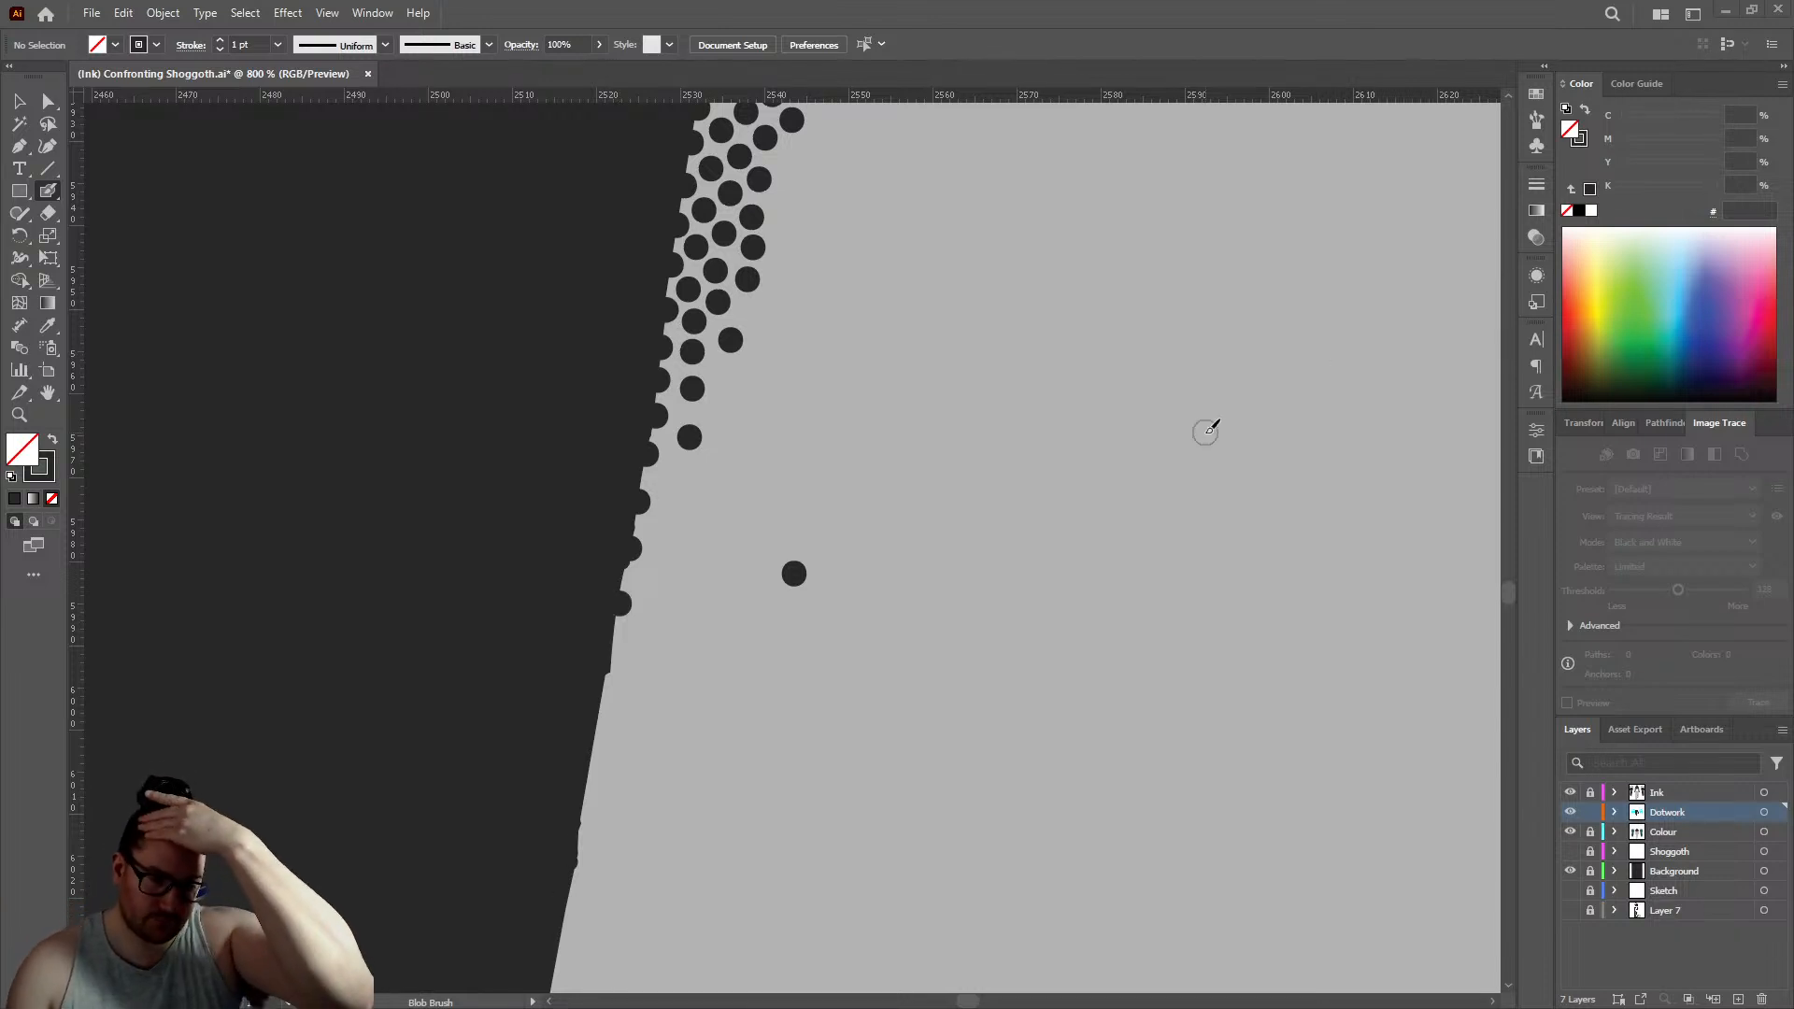
- Build a second row of dots just inside the left forearm's edge so the shading tapers toward the wrist
{"action": "left_click", "coordinate": [669, 480]}
{"action": "left_click", "coordinate": [724, 373]}
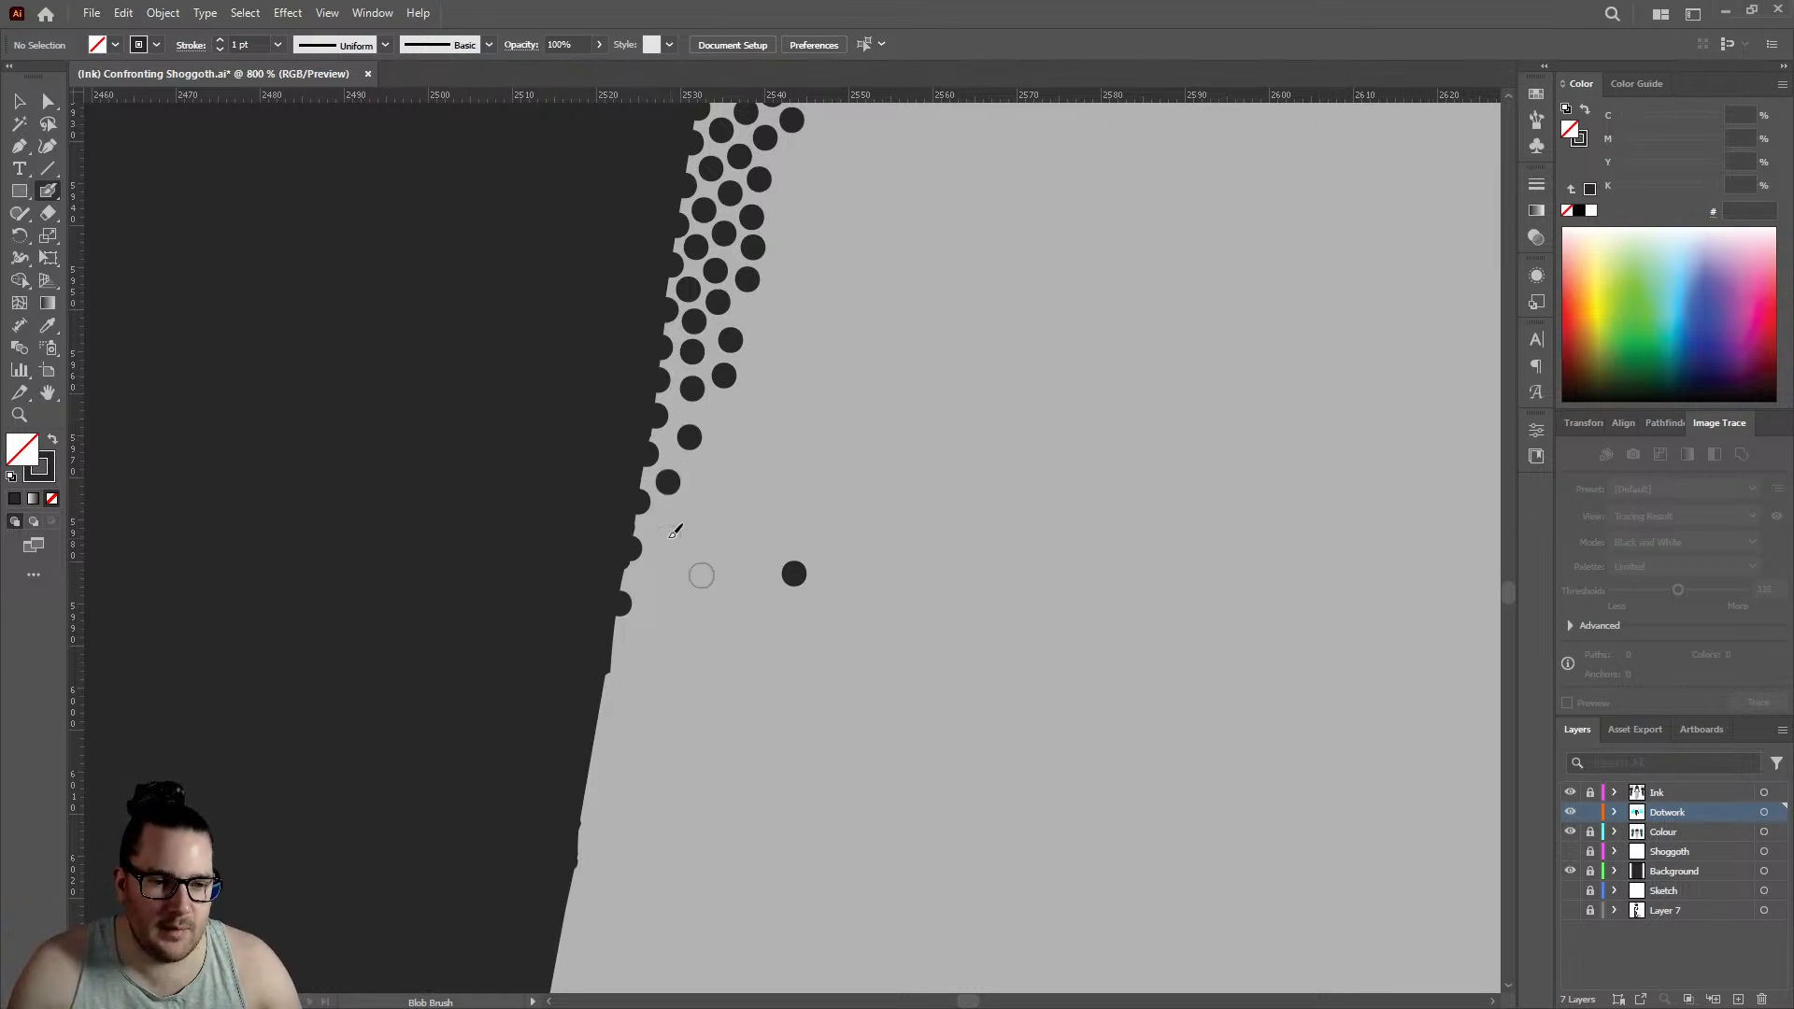
{"action": "left_click", "coordinate": [657, 530]}
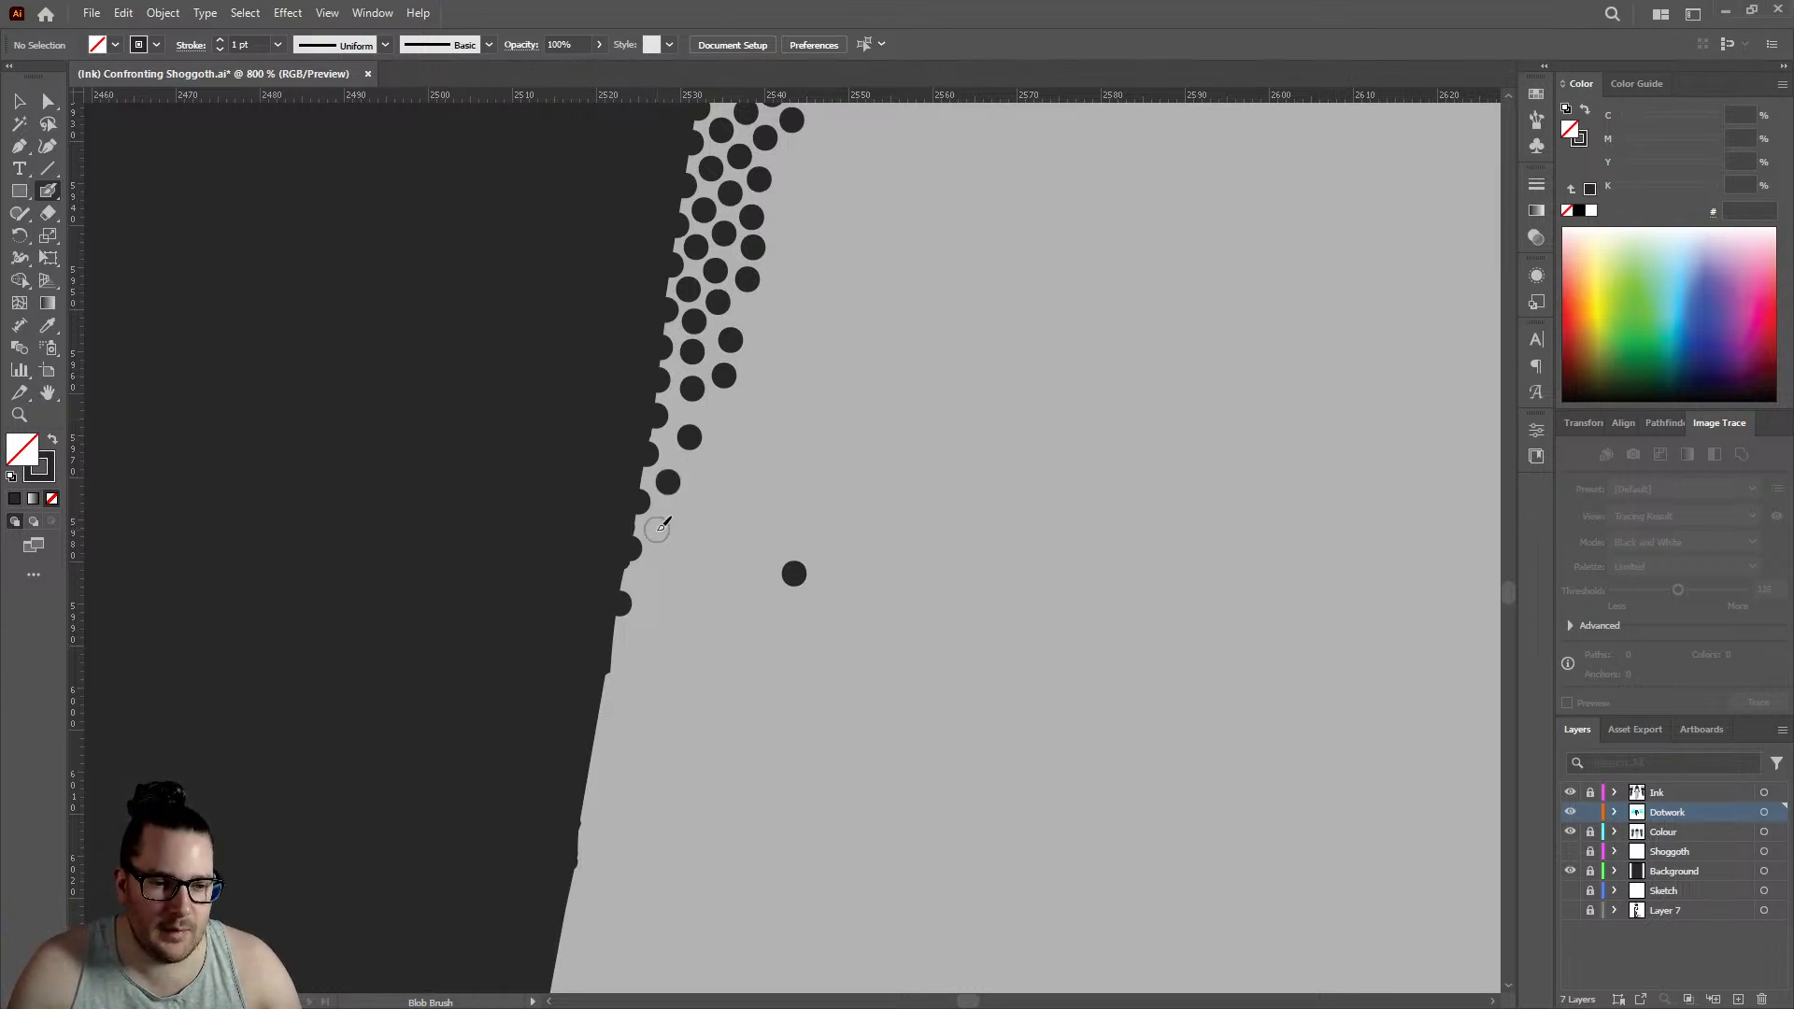
{"action": "left_click", "coordinate": [641, 581]}
{"action": "left_click", "coordinate": [610, 645]}
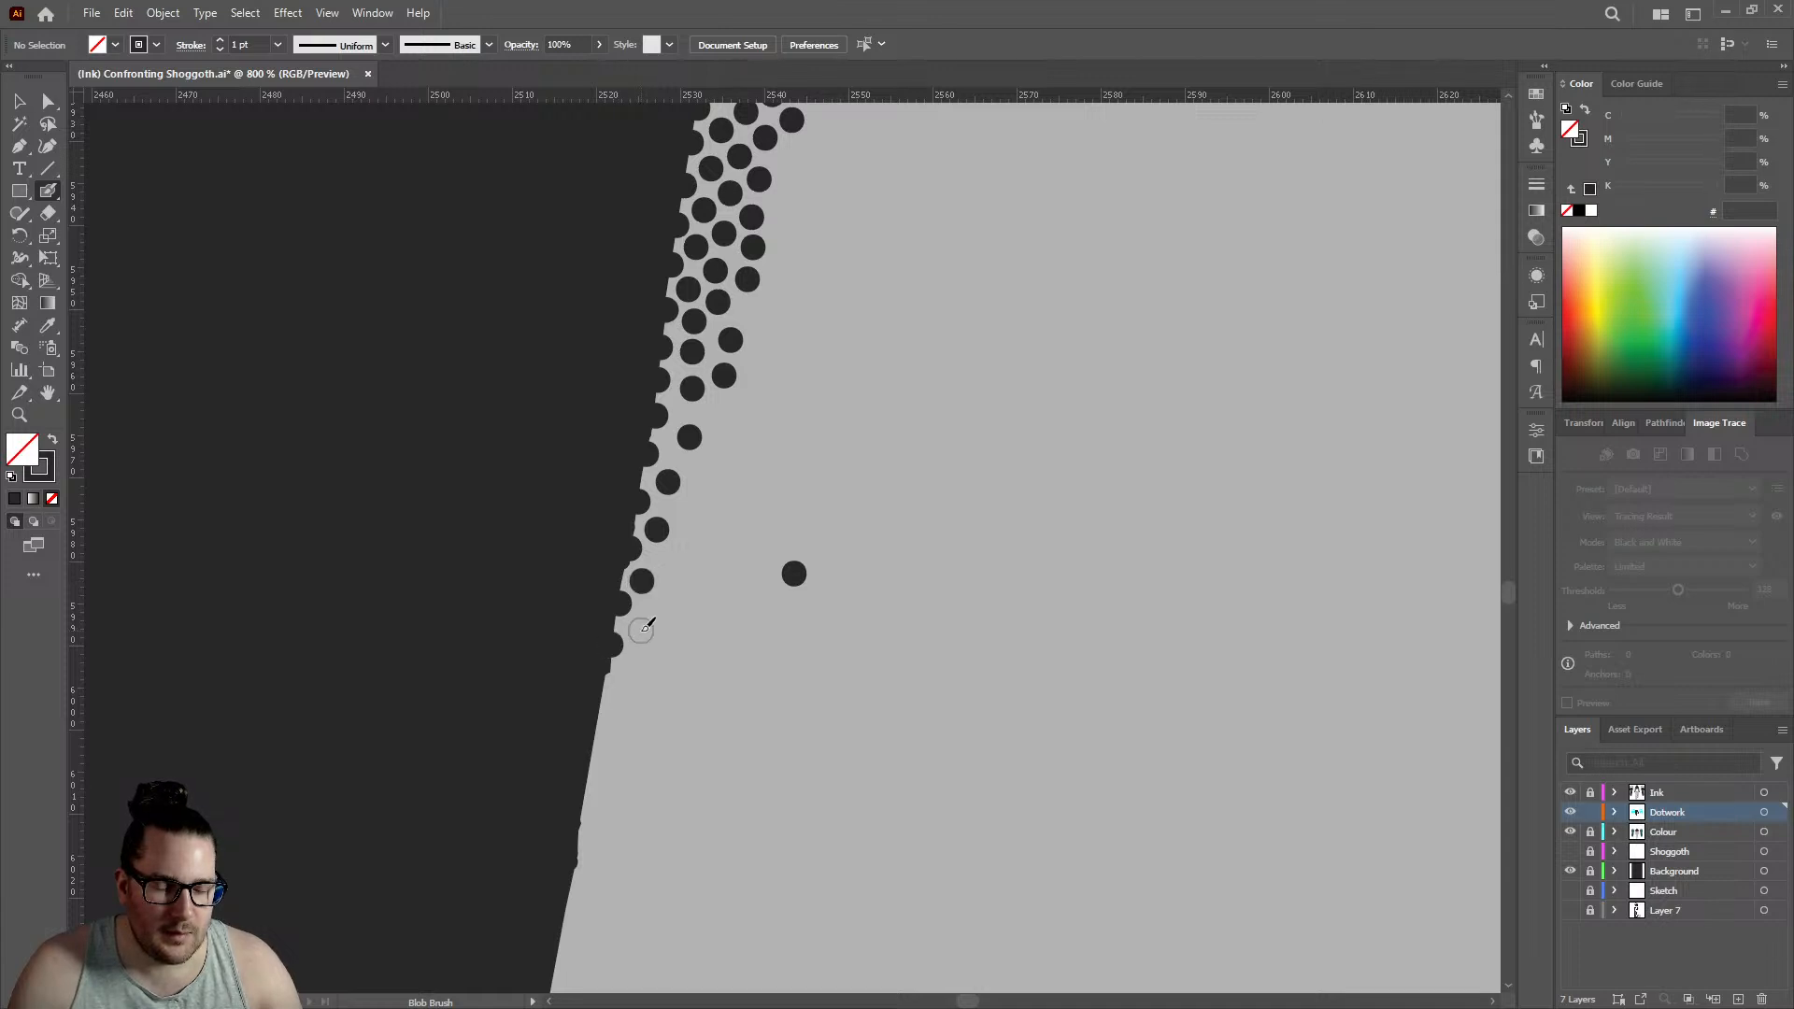
{"action": "left_click", "coordinate": [641, 630]}
- Fill gaps in the stippled shading along the left side of the waist and hip with extra dots
{"action": "key", "text": "ctrl+1"}
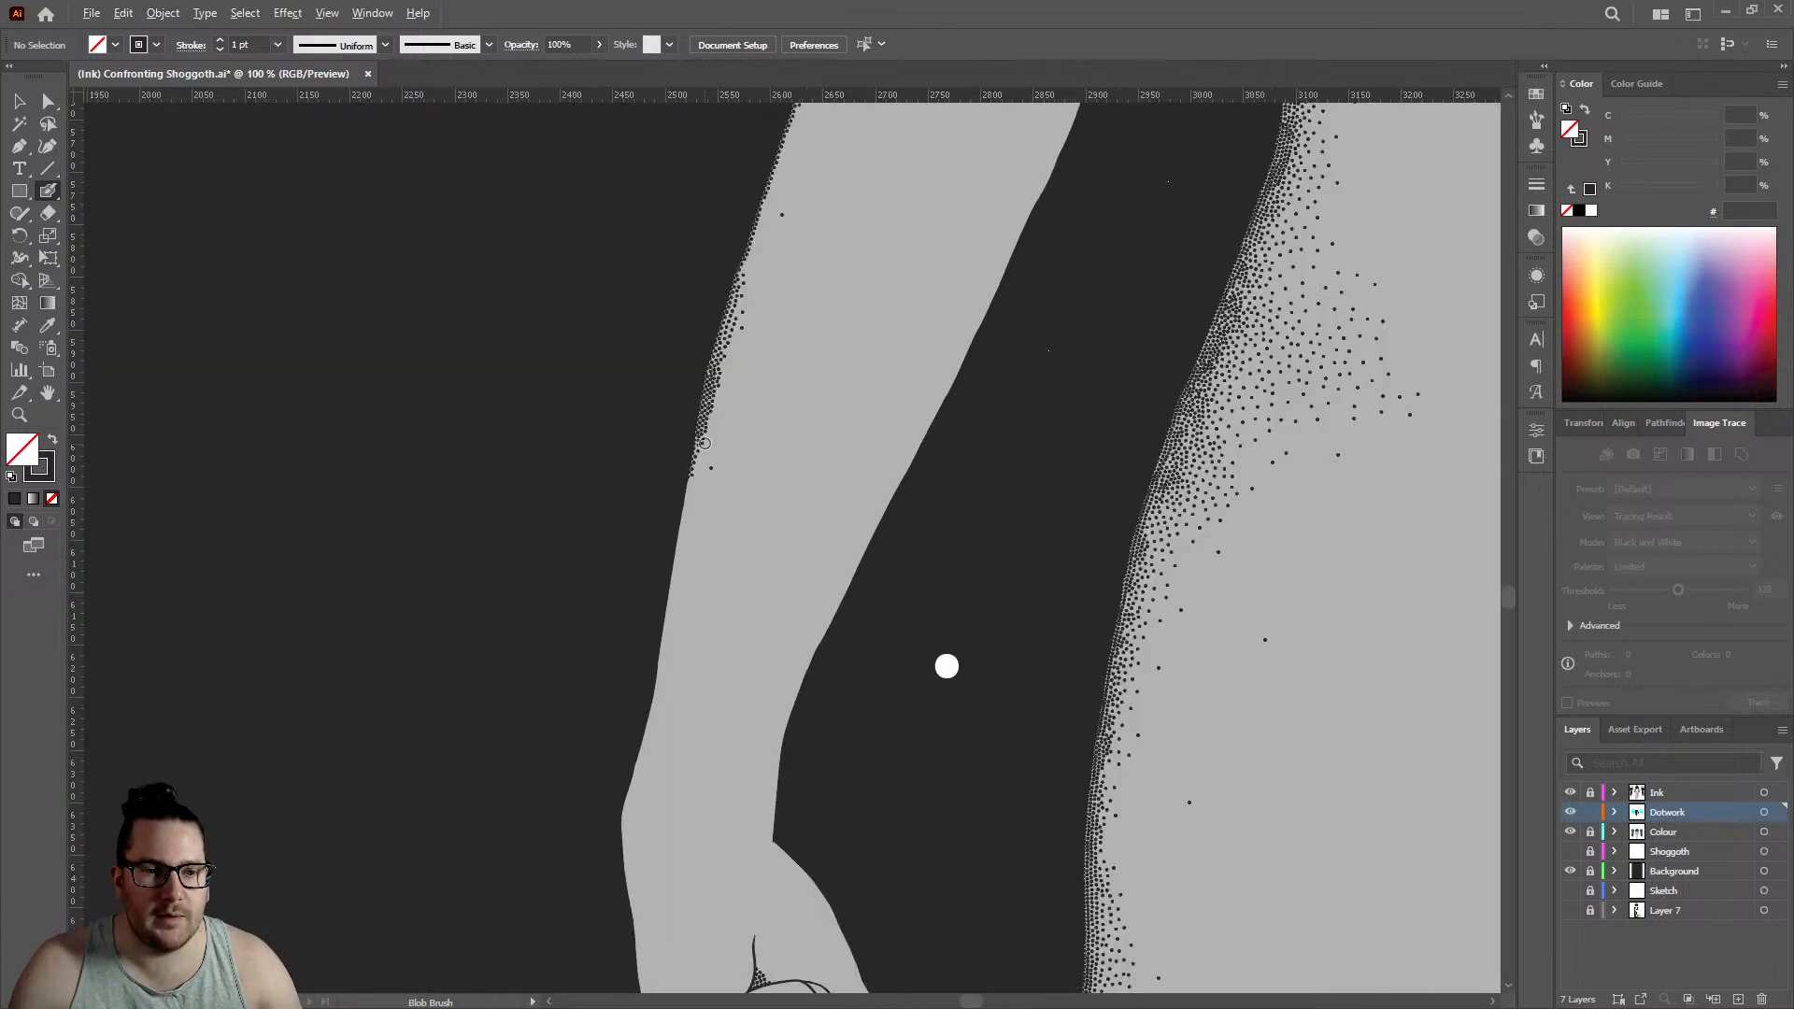
{"action": "scroll", "coordinate": [1320, 467], "scroll_direction": "up", "scroll_amount": 5}
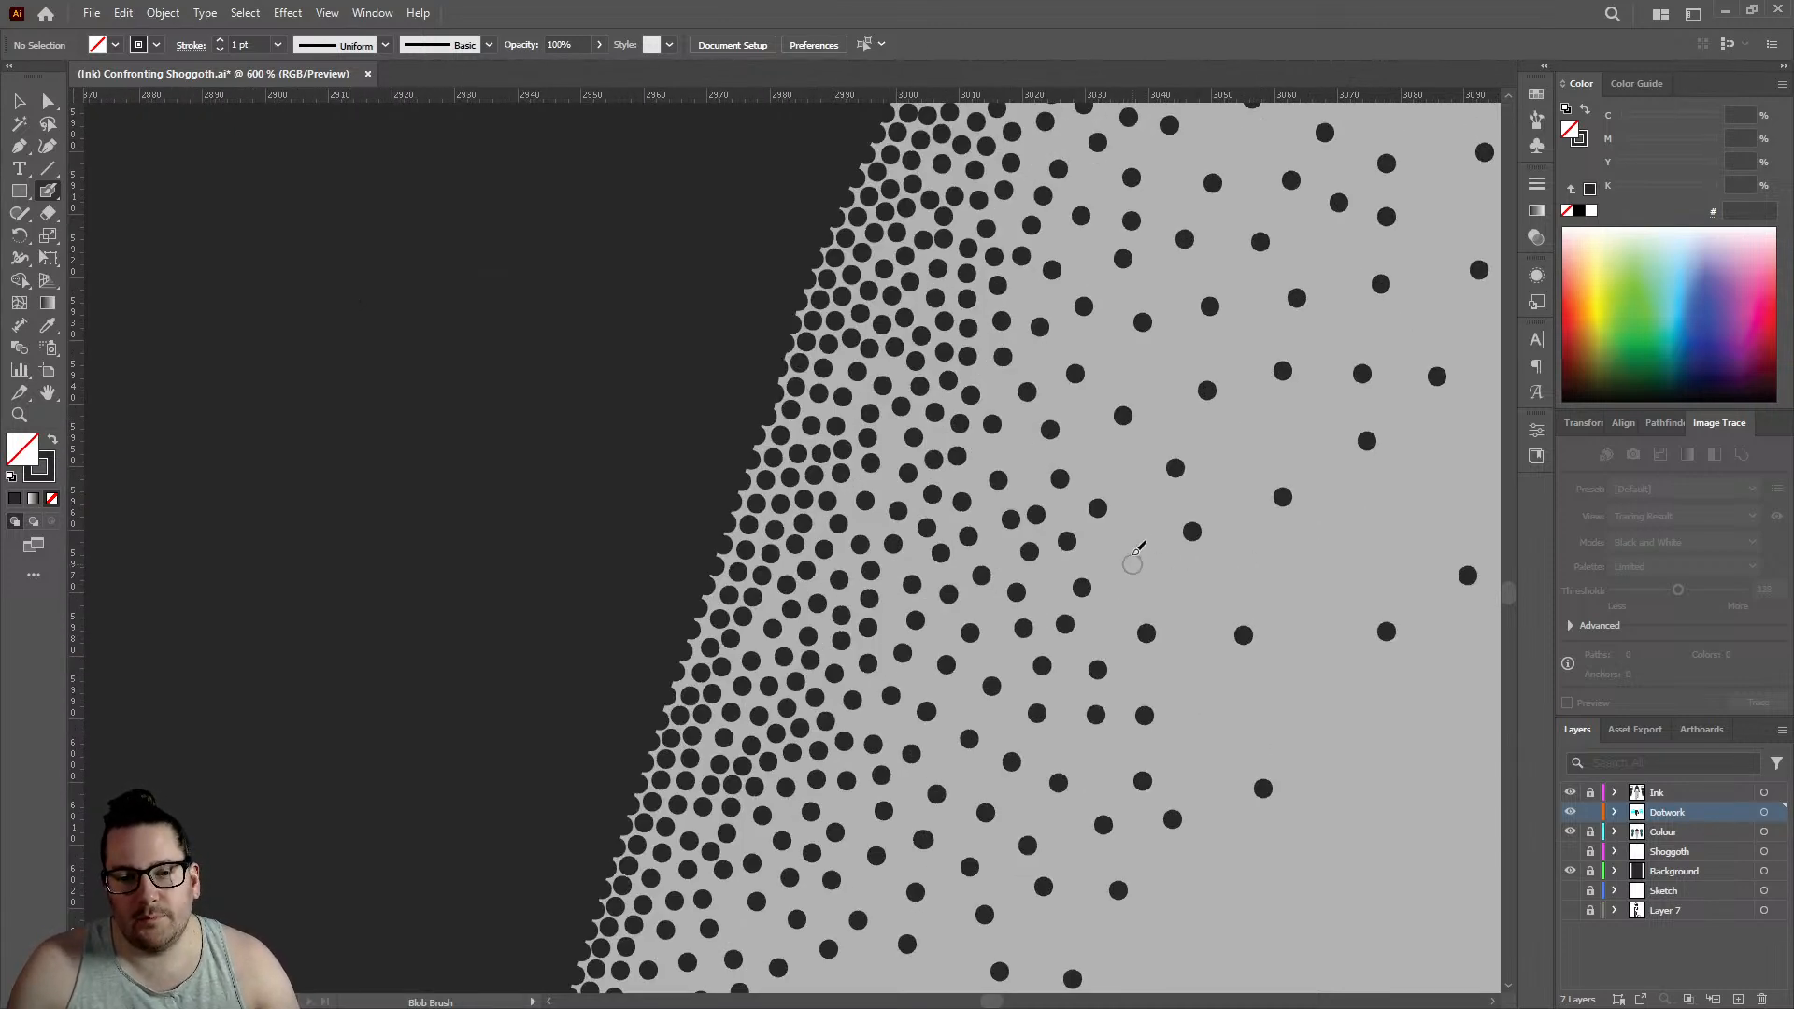
{"action": "left_click", "coordinate": [1133, 563]}
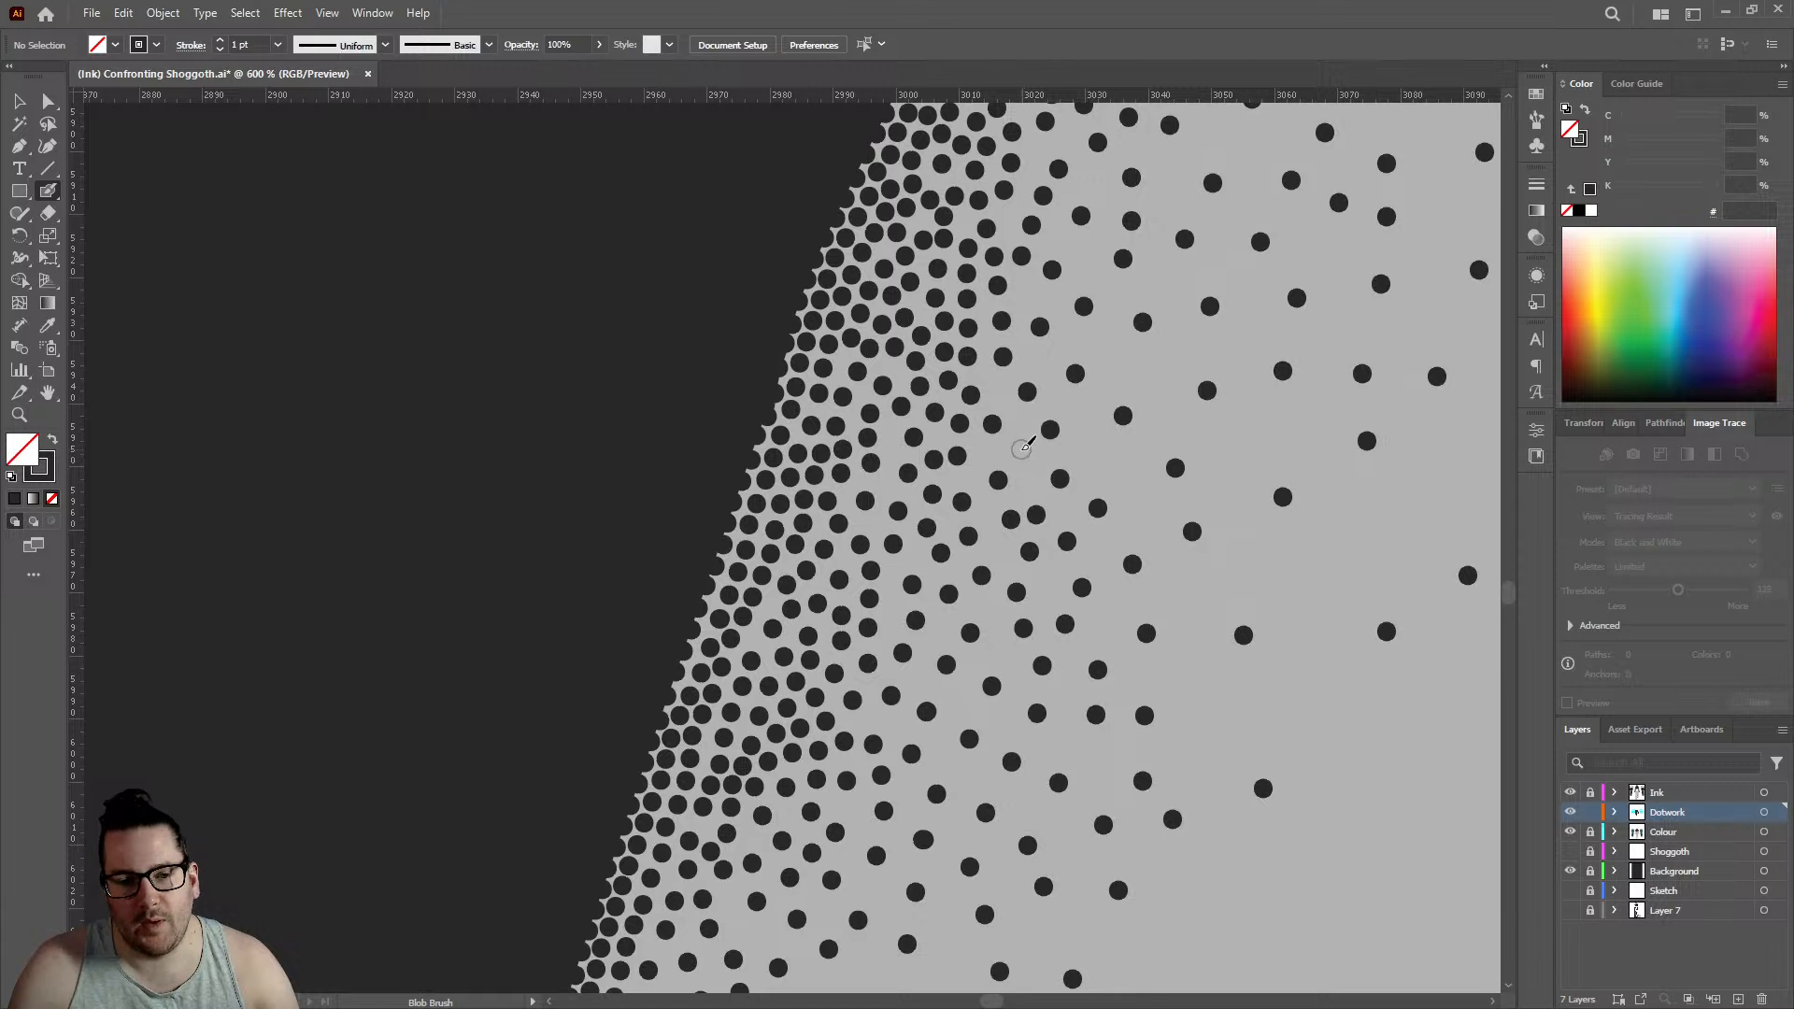
{"action": "left_click", "coordinate": [1023, 449]}
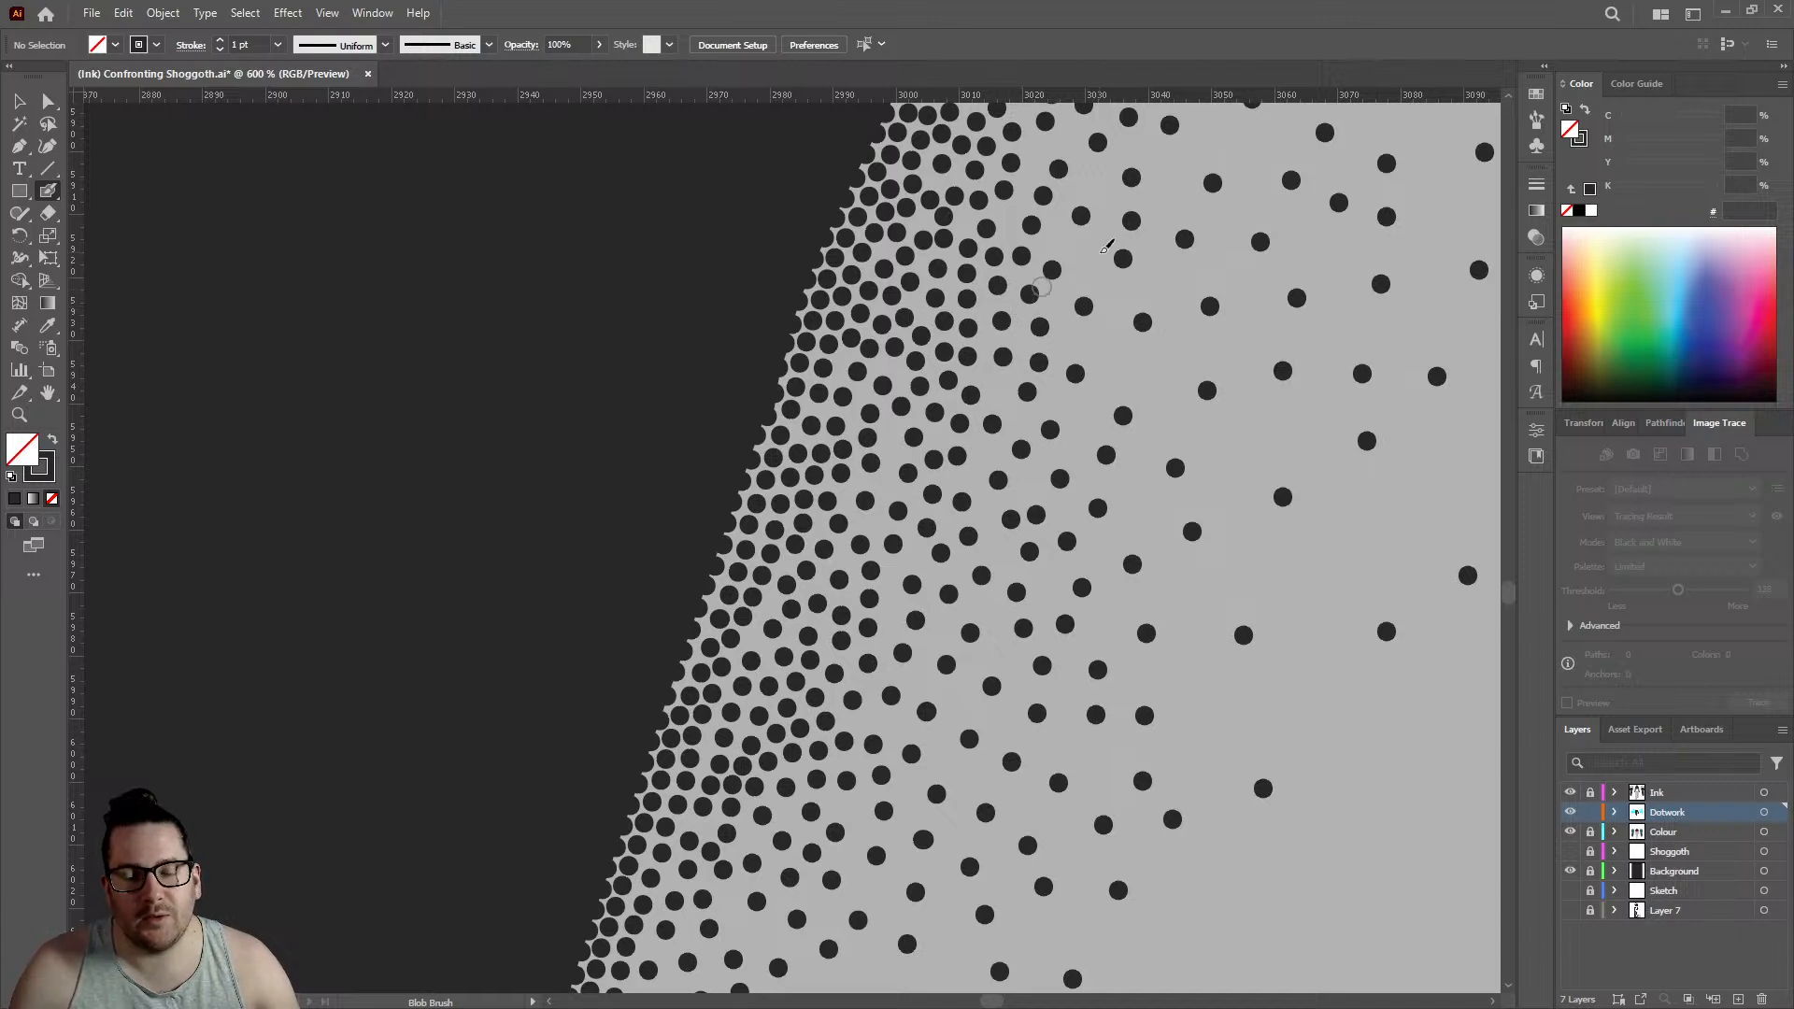
{"action": "scroll", "coordinate": [825, 403], "scroll_direction": "down", "scroll_amount": 4}
{"action": "scroll", "coordinate": [772, 572], "scroll_direction": "up", "scroll_amount": 5}
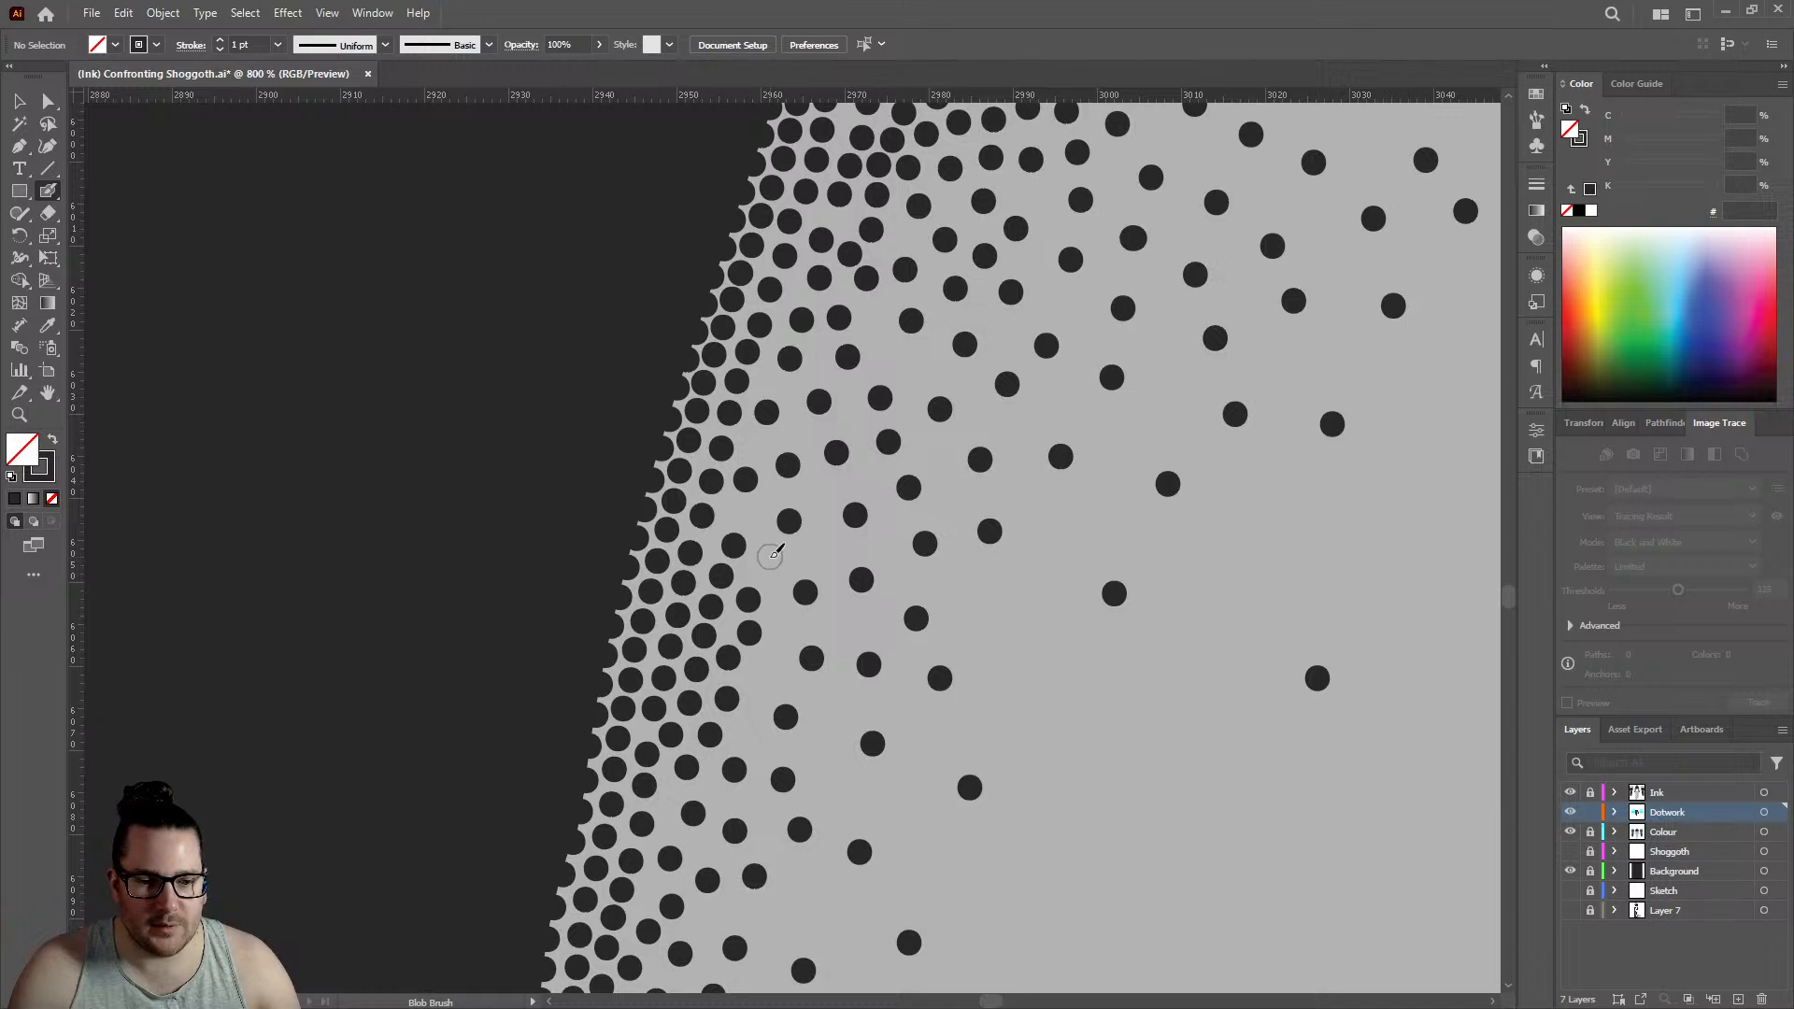
{"action": "left_click", "coordinate": [770, 556]}
- Extend the left thigh's outer-edge dotwork downward with two staggered rows of dots, one on the outline and one just inside
{"action": "scroll", "coordinate": [957, 455], "scroll_direction": "down", "scroll_amount": 8}
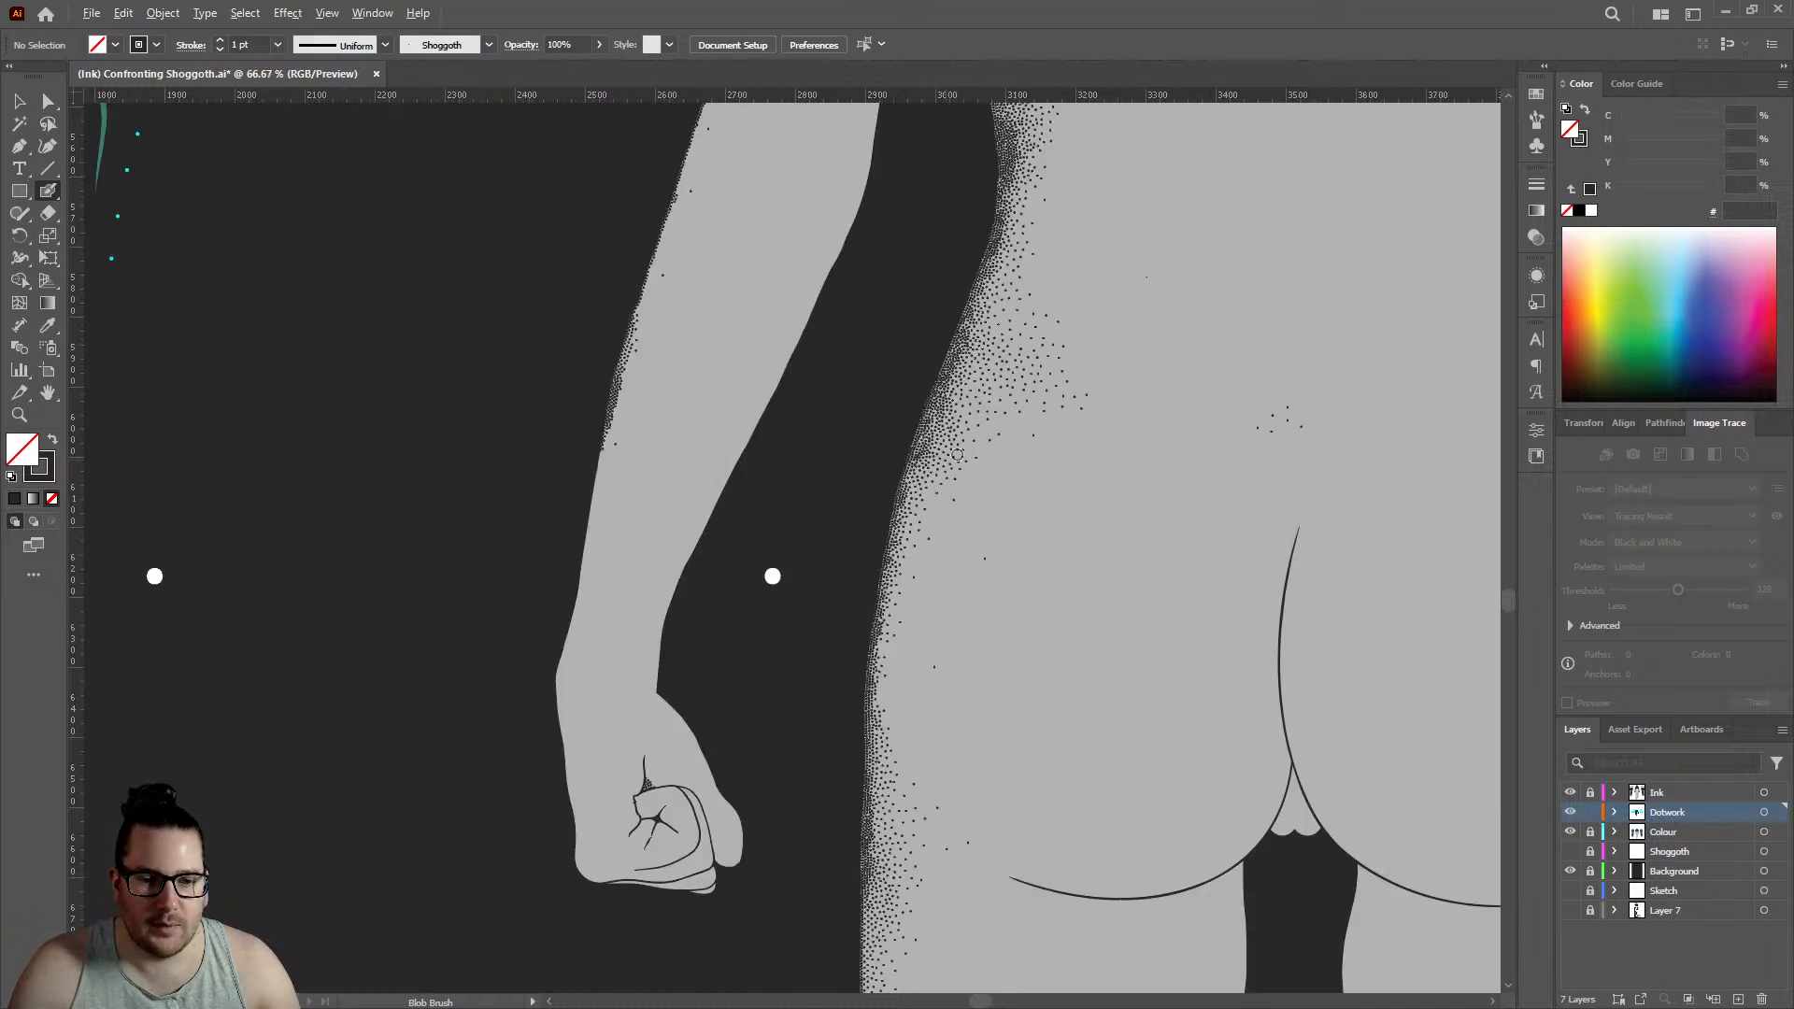
{"action": "scroll", "coordinate": [945, 408], "scroll_direction": "down", "scroll_amount": 3}
{"action": "scroll", "coordinate": [929, 402], "scroll_direction": "down", "scroll_amount": 5}
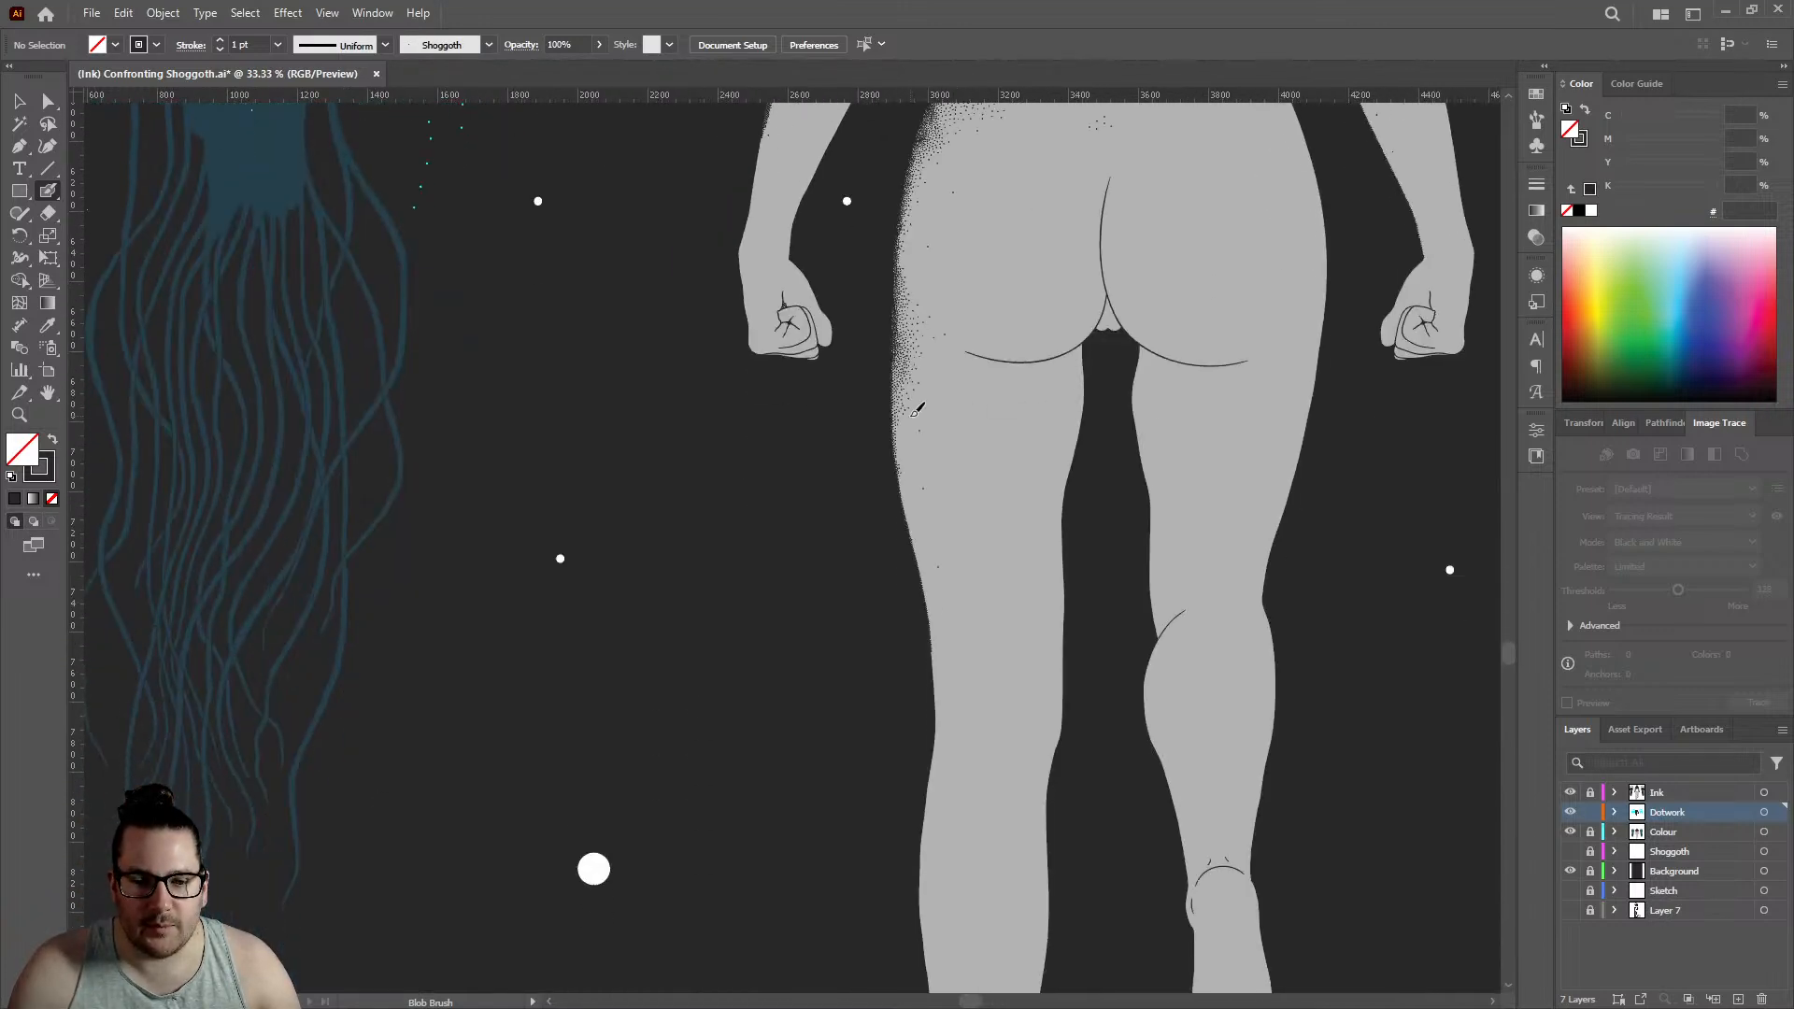
{"action": "scroll", "coordinate": [911, 430], "scroll_direction": "down", "scroll_amount": 2}
{"action": "scroll", "coordinate": [908, 429], "scroll_direction": "up", "scroll_amount": 12}
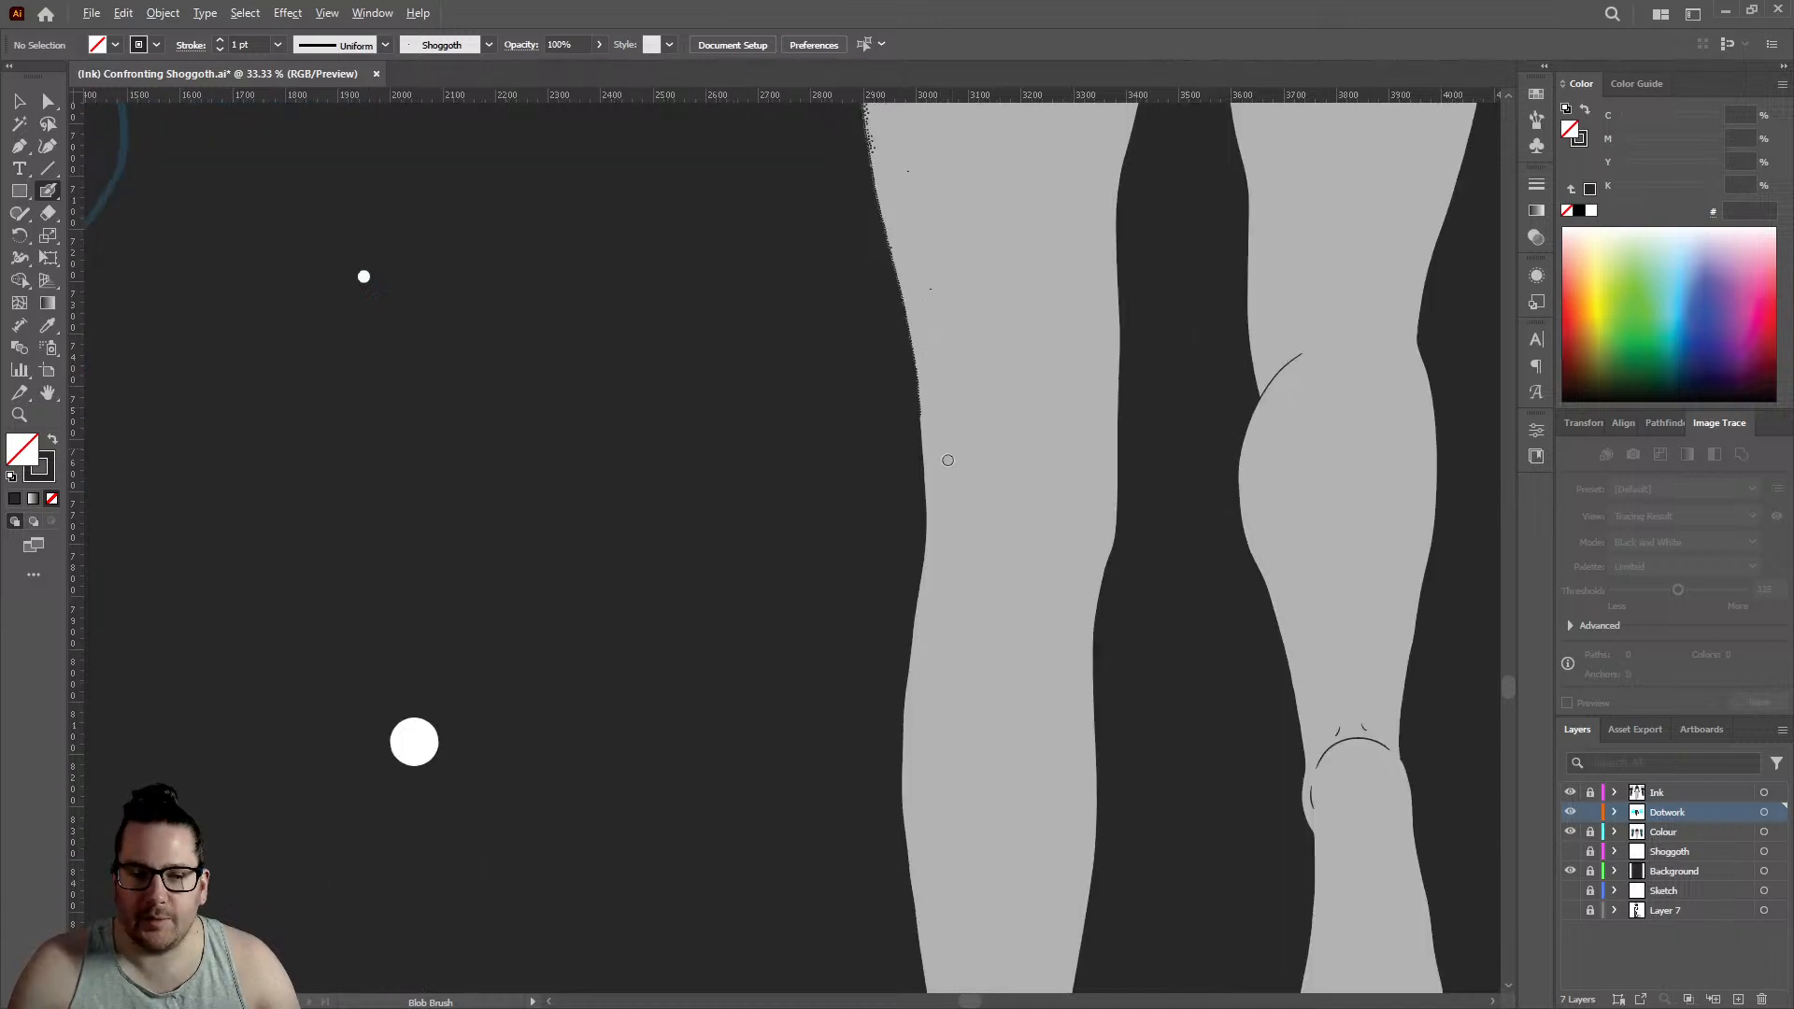
{"action": "left_click", "coordinate": [738, 445]}
{"action": "left_click", "coordinate": [785, 354]}
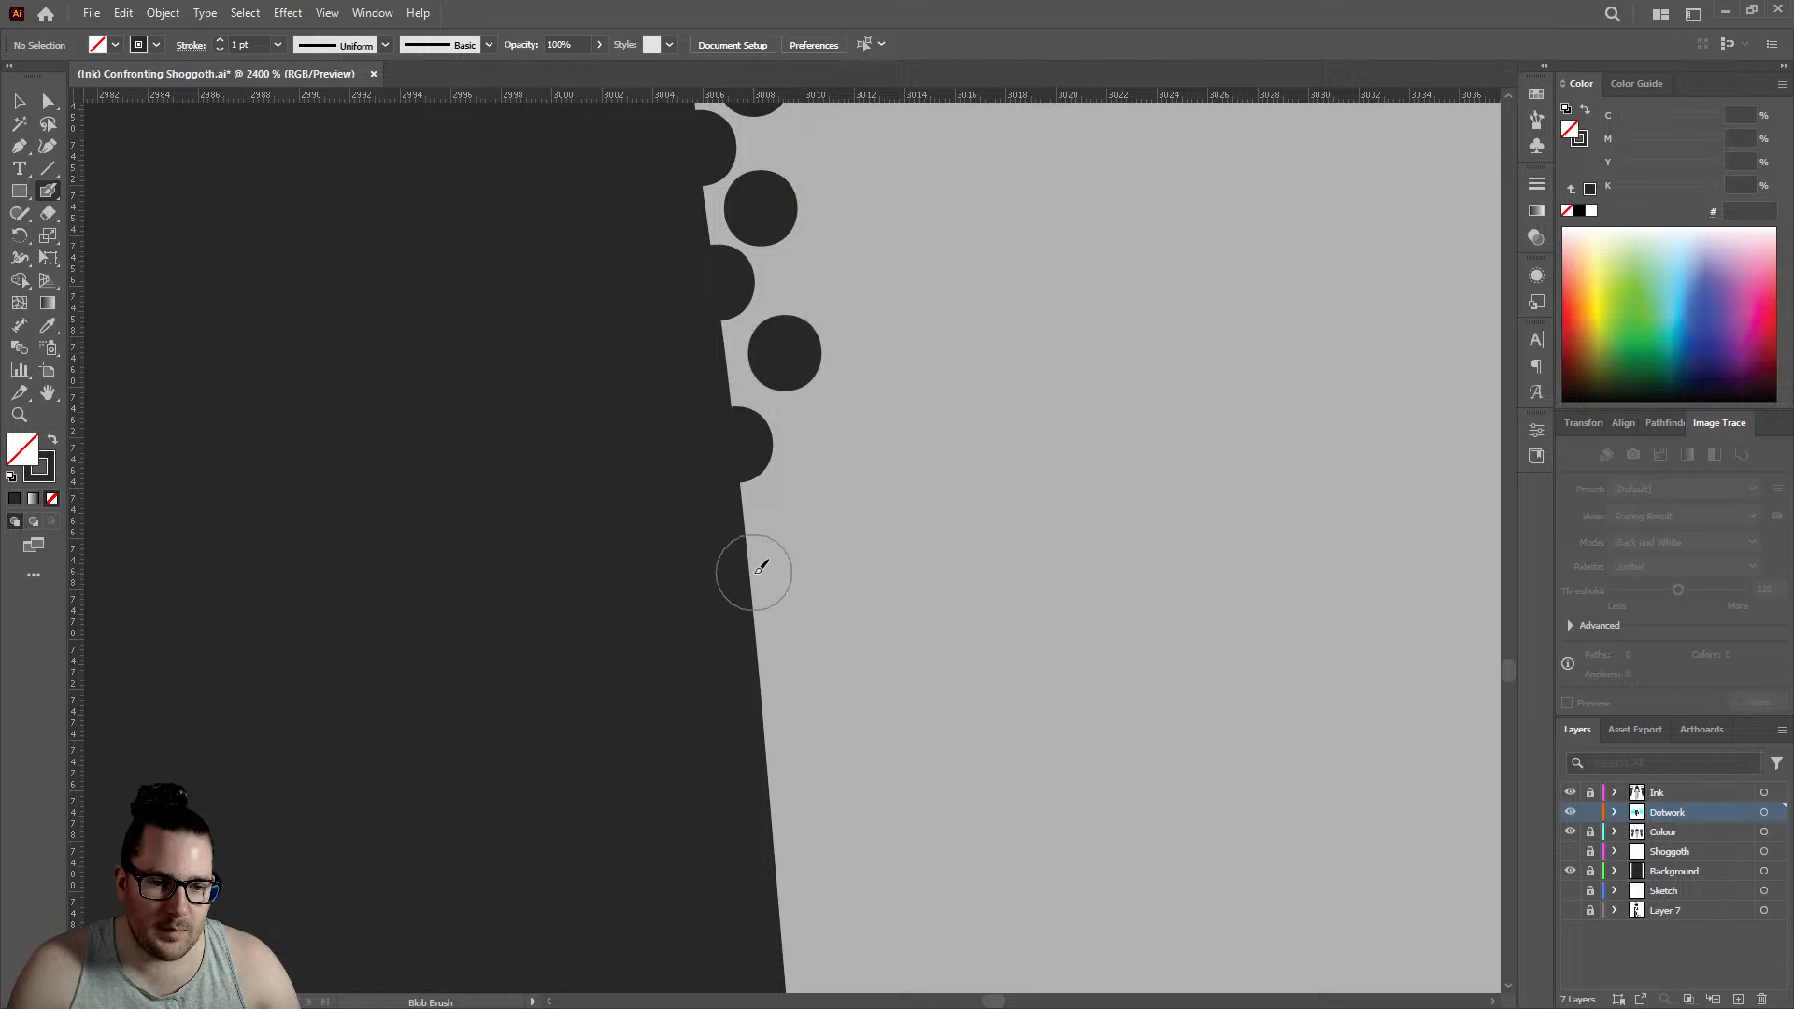
{"action": "left_click", "coordinate": [754, 572]}
{"action": "left_click", "coordinate": [810, 501]}
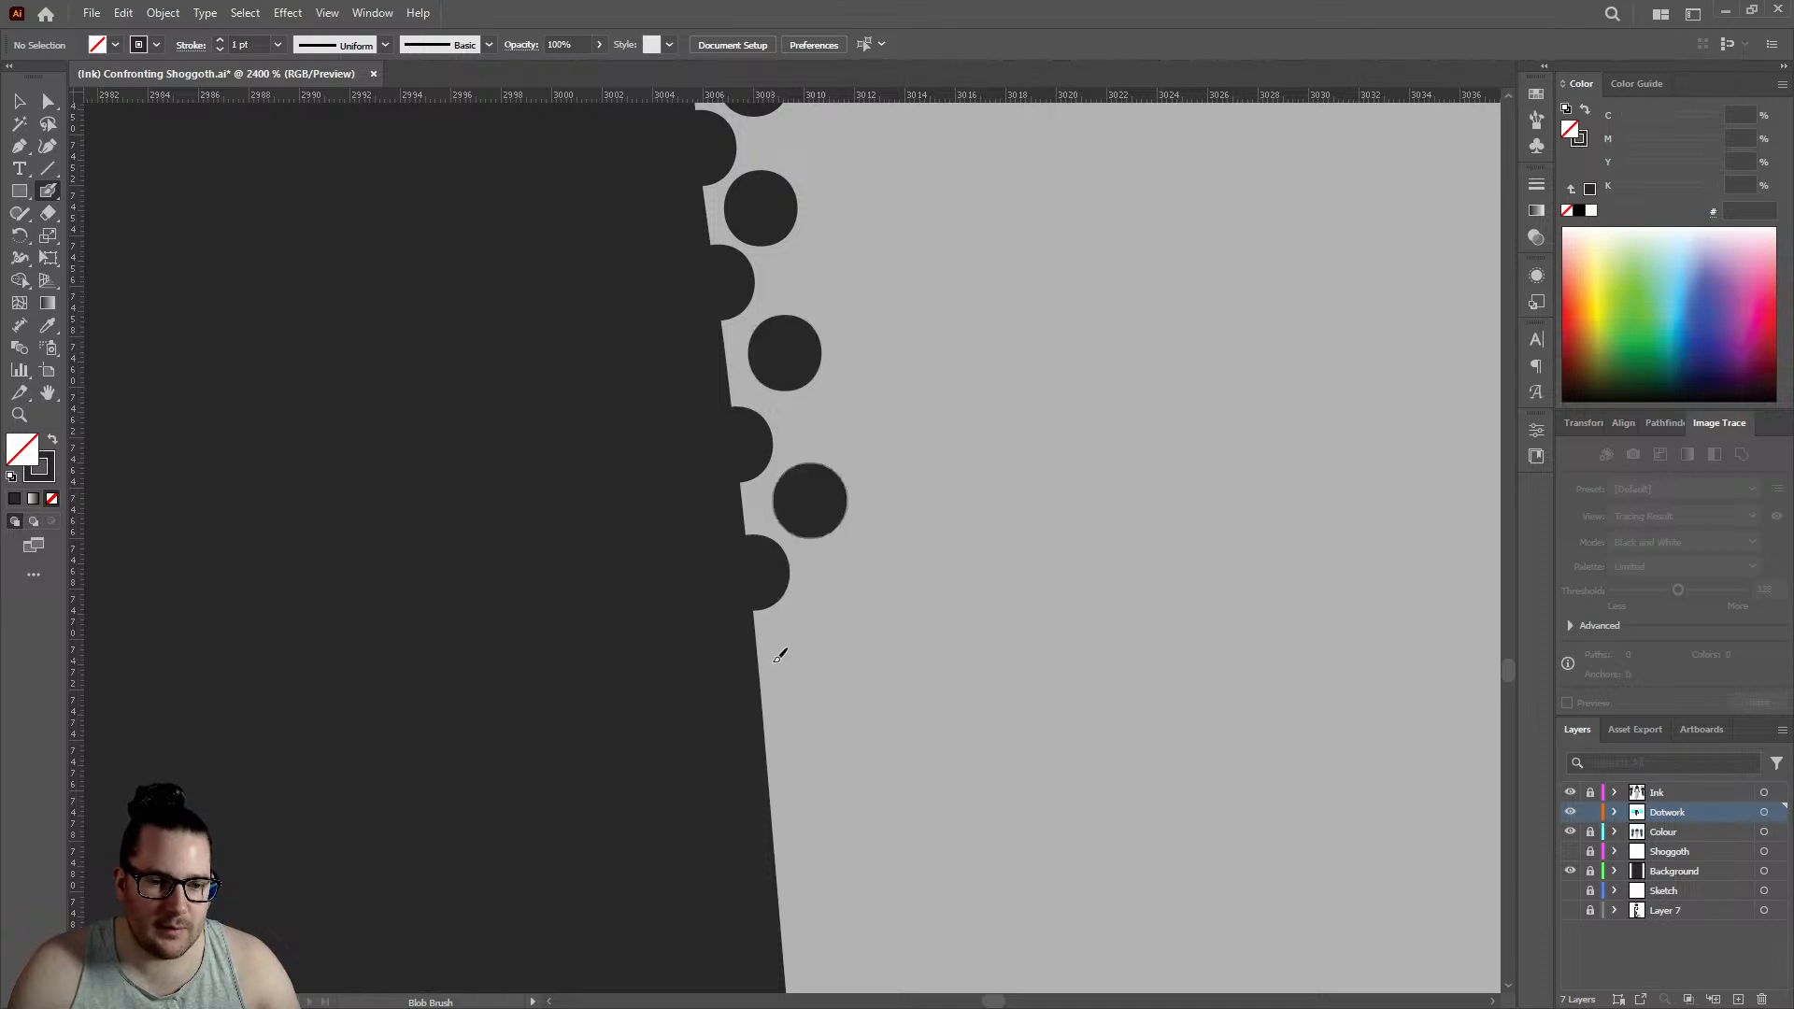
{"action": "left_click", "coordinate": [767, 724]}
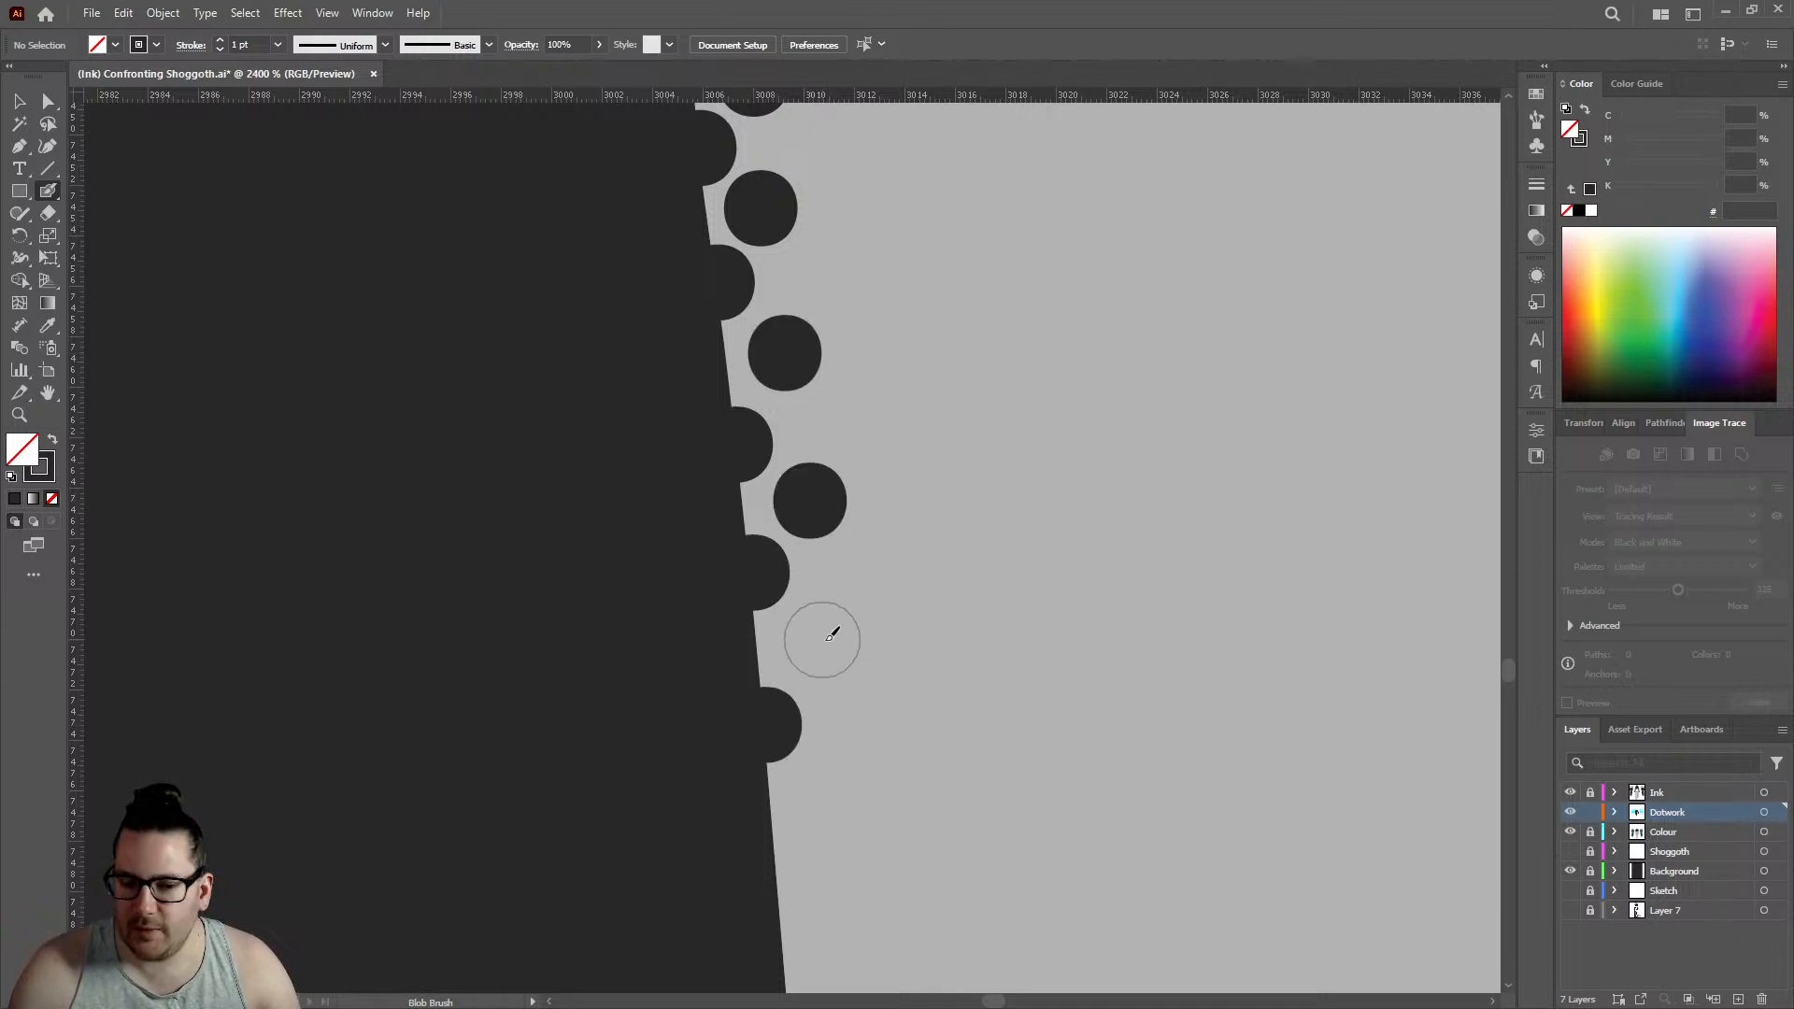
{"action": "left_click", "coordinate": [823, 641]}
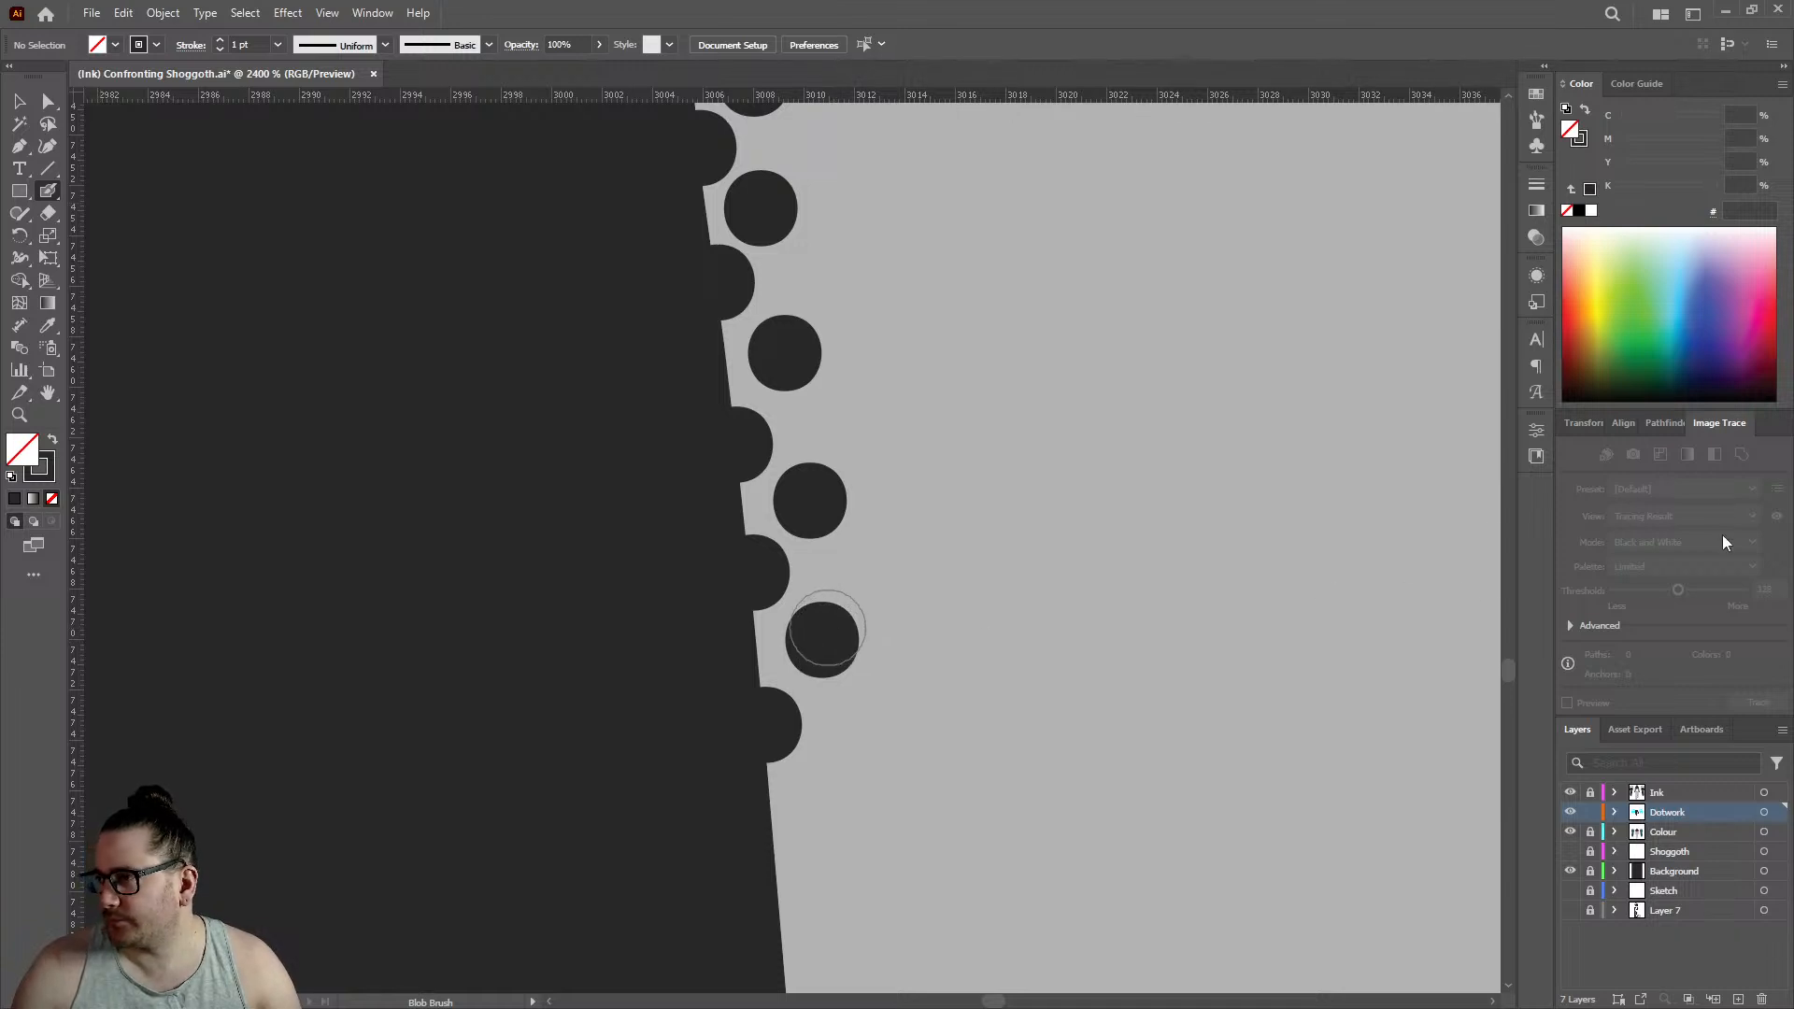
{"action": "left_click", "coordinate": [775, 871]}
{"action": "left_click", "coordinate": [823, 793]}
- Extend the dotwork down the left thigh's outer edge with six staggered dots, three on the outline and three just inside
{"action": "scroll", "coordinate": [837, 547], "scroll_direction": "down", "scroll_amount": 5}
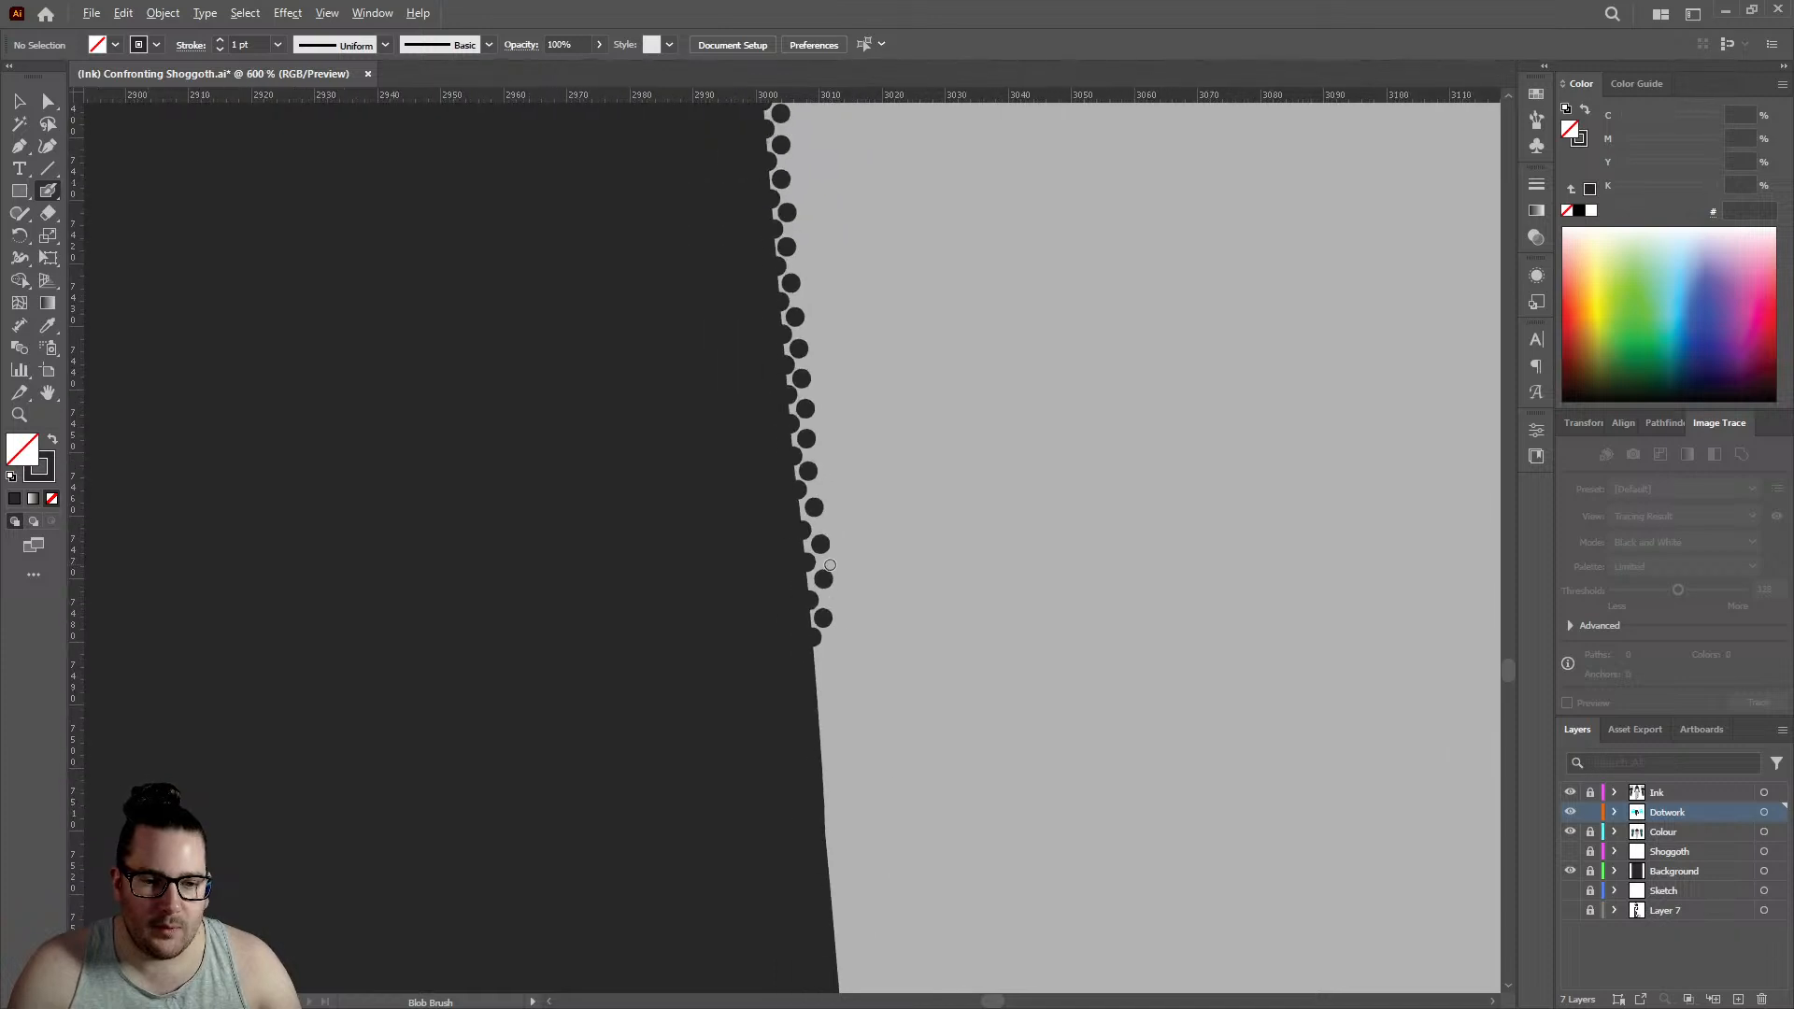
{"action": "scroll", "coordinate": [837, 547], "scroll_direction": "down", "scroll_amount": 3}
{"action": "scroll", "coordinate": [873, 501], "scroll_direction": "up", "scroll_amount": 5}
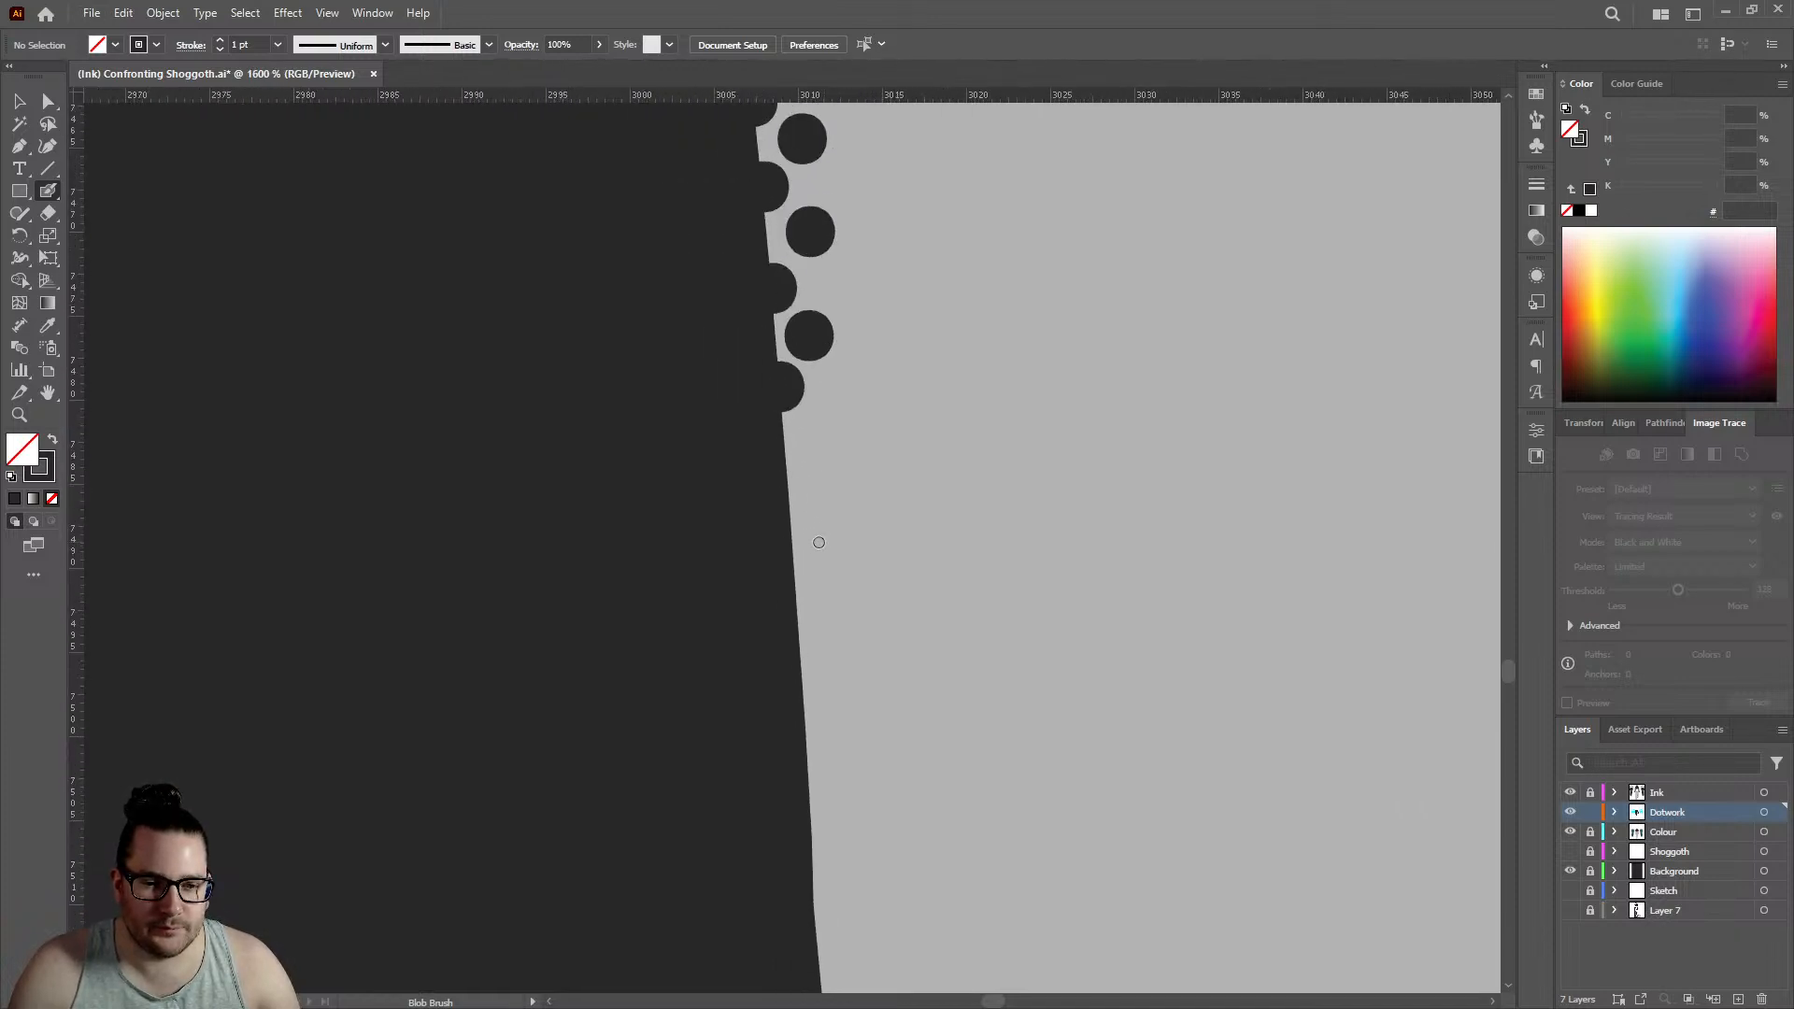
{"action": "left_click", "coordinate": [788, 445]}
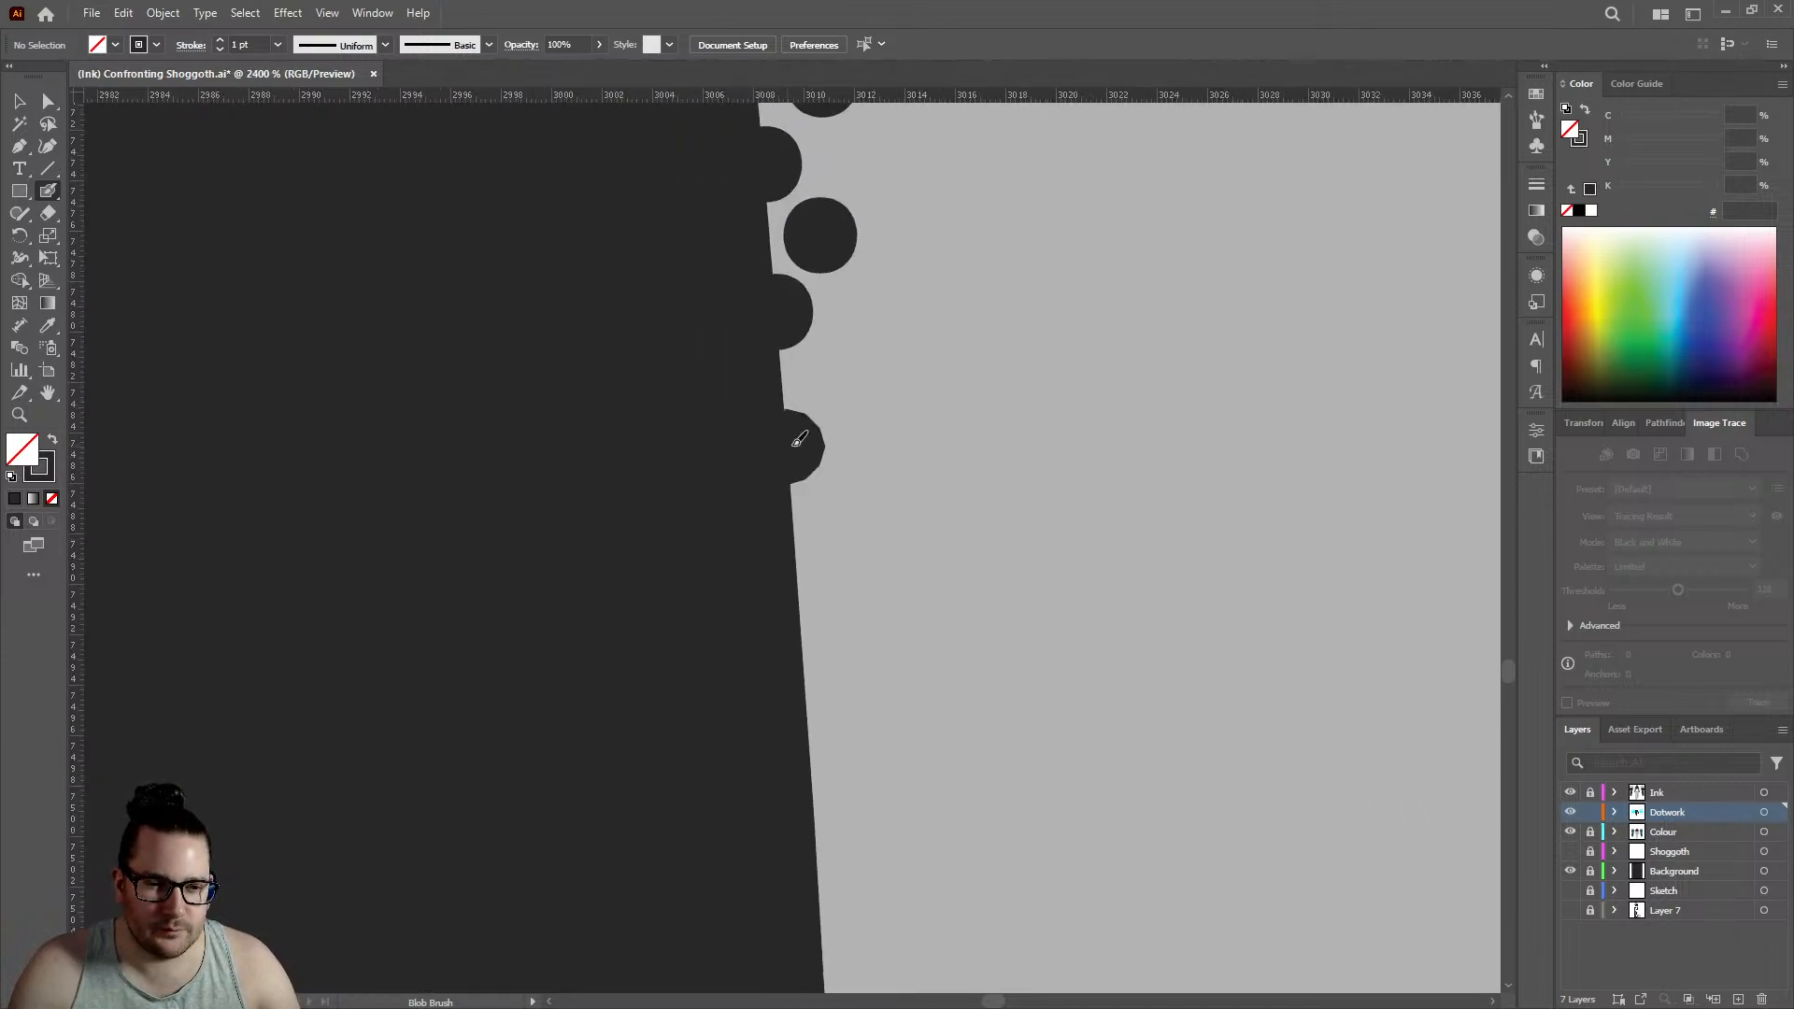
{"action": "left_click", "coordinate": [838, 376]}
{"action": "left_click", "coordinate": [801, 605]}
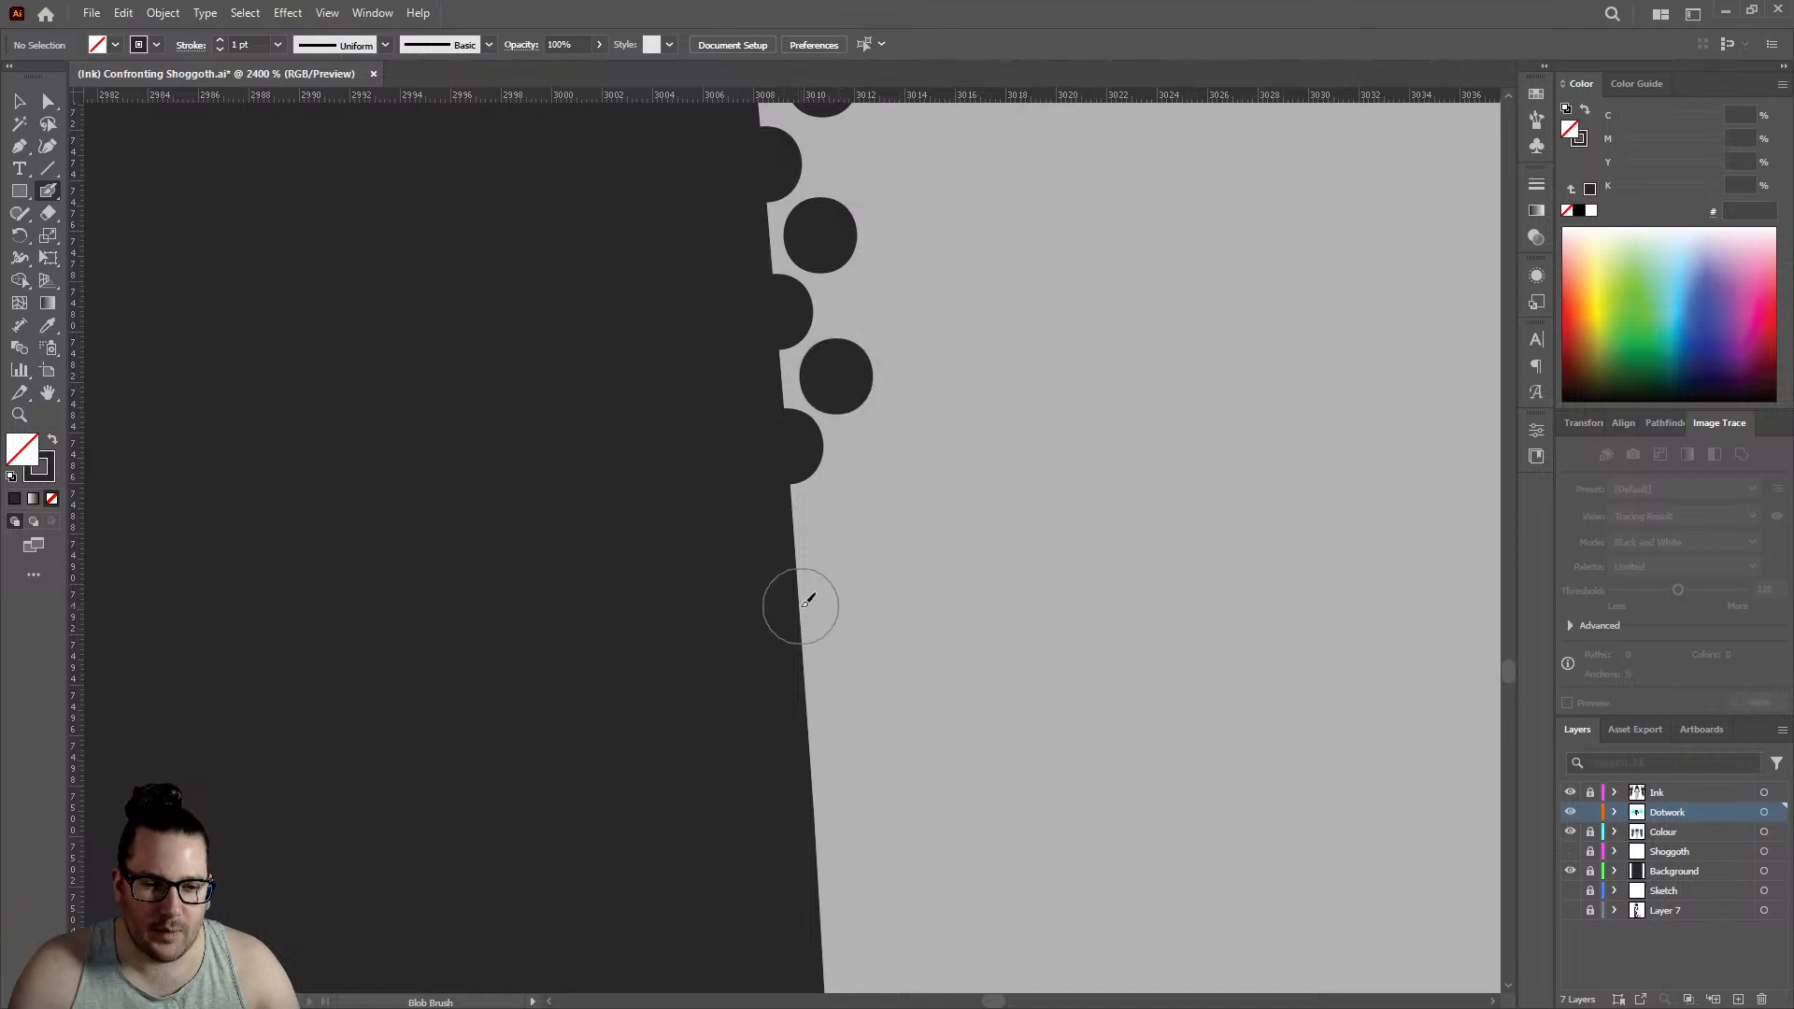
{"action": "left_click", "coordinate": [840, 520]}
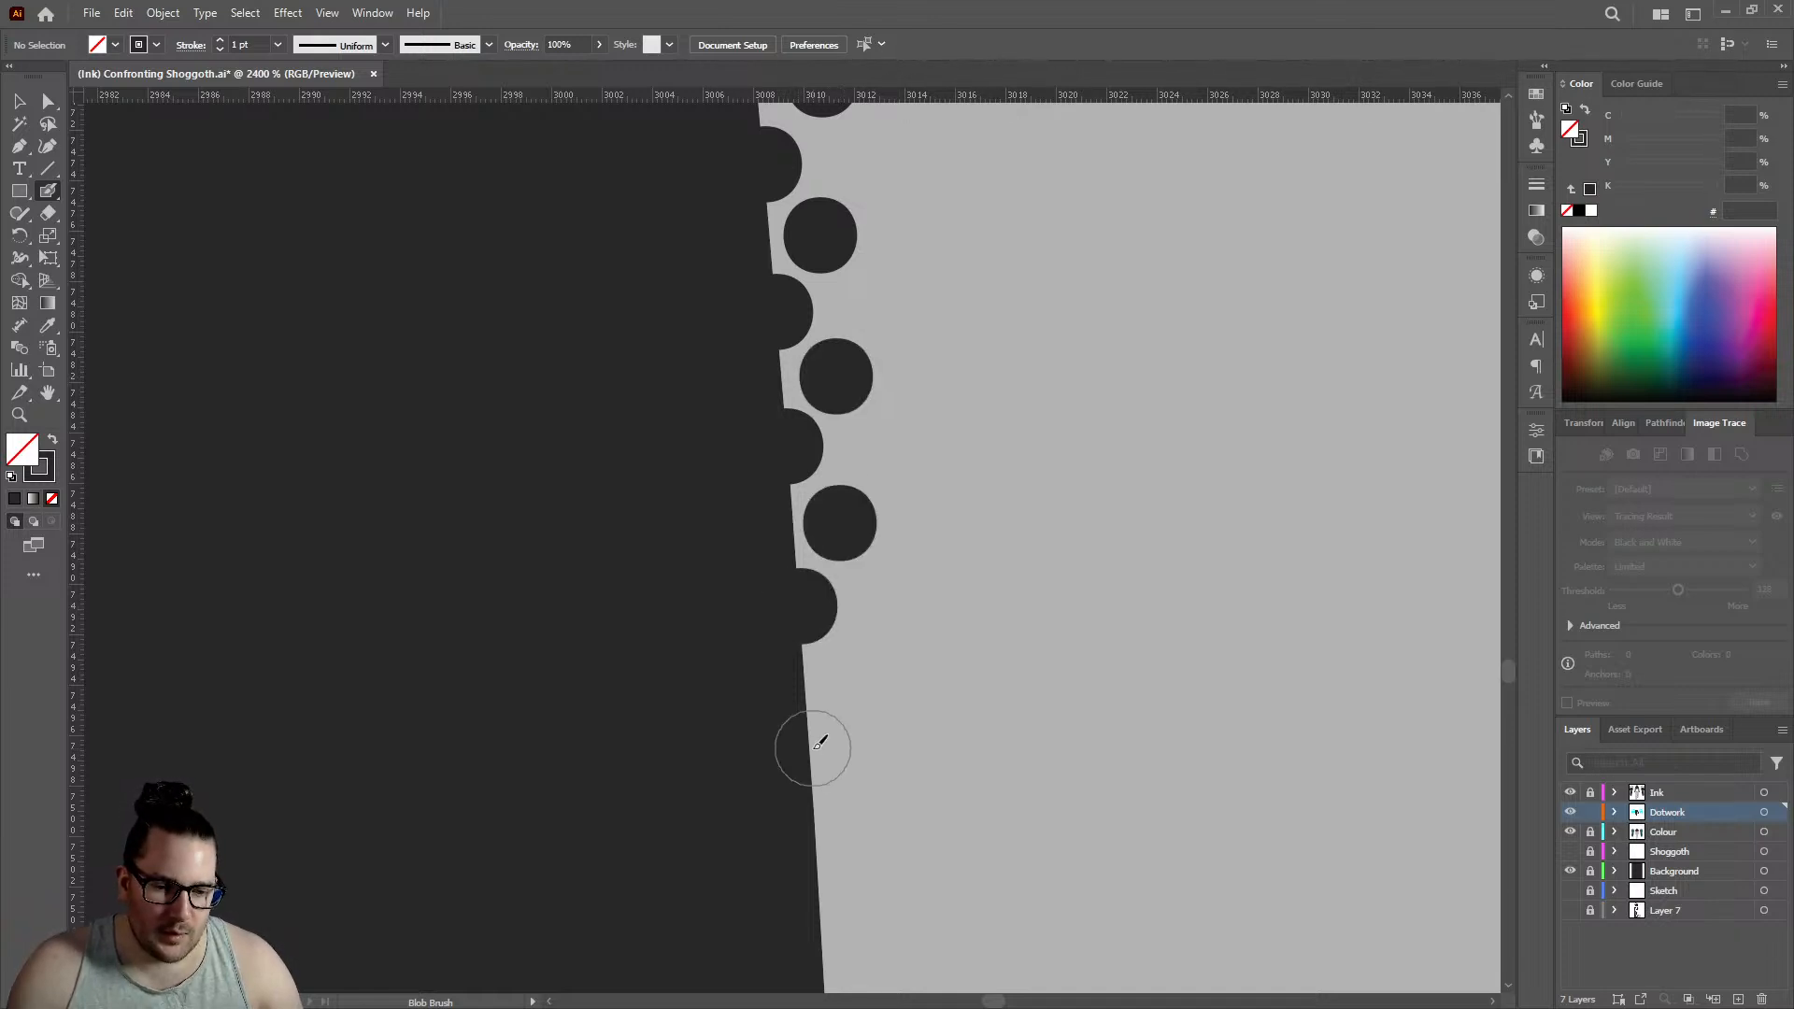
{"action": "left_click", "coordinate": [809, 747]}
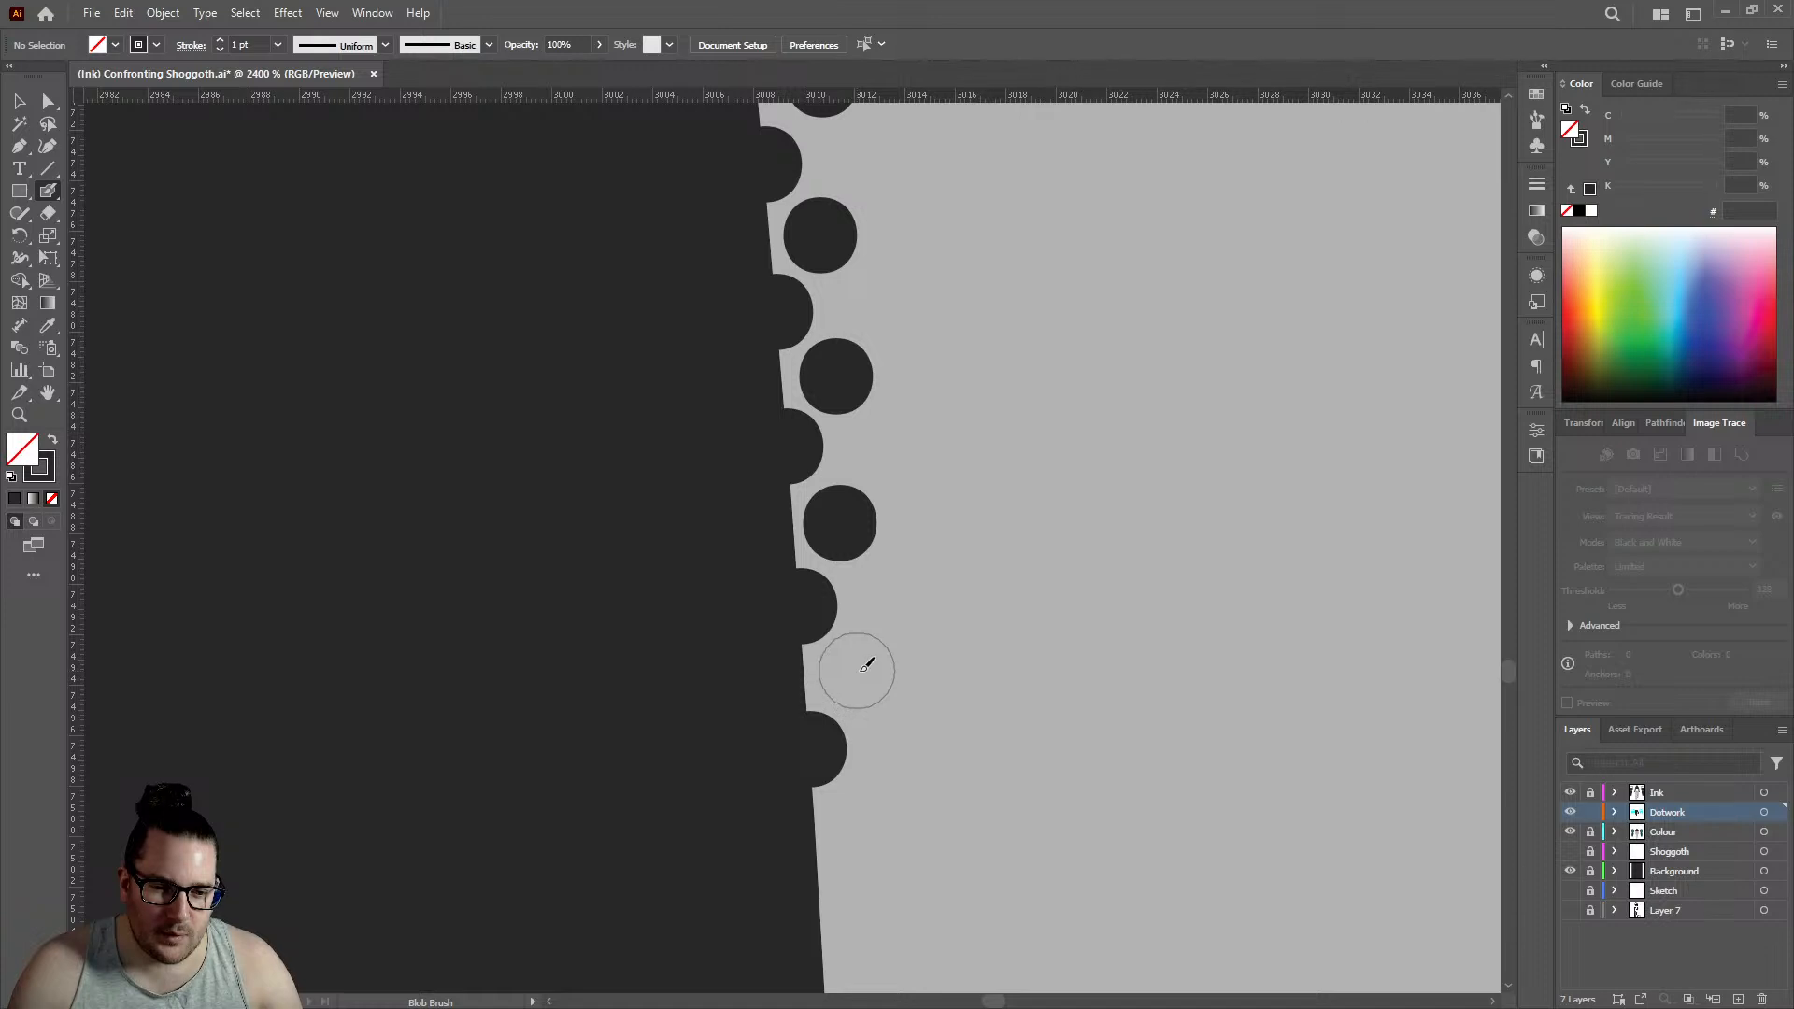
{"action": "left_click", "coordinate": [862, 671]}
- Examine the whole illustration and the figure's left leg to judge how the edge dotwork reads at a distance
{"action": "scroll", "coordinate": [877, 446], "scroll_direction": "down", "scroll_amount": 2}
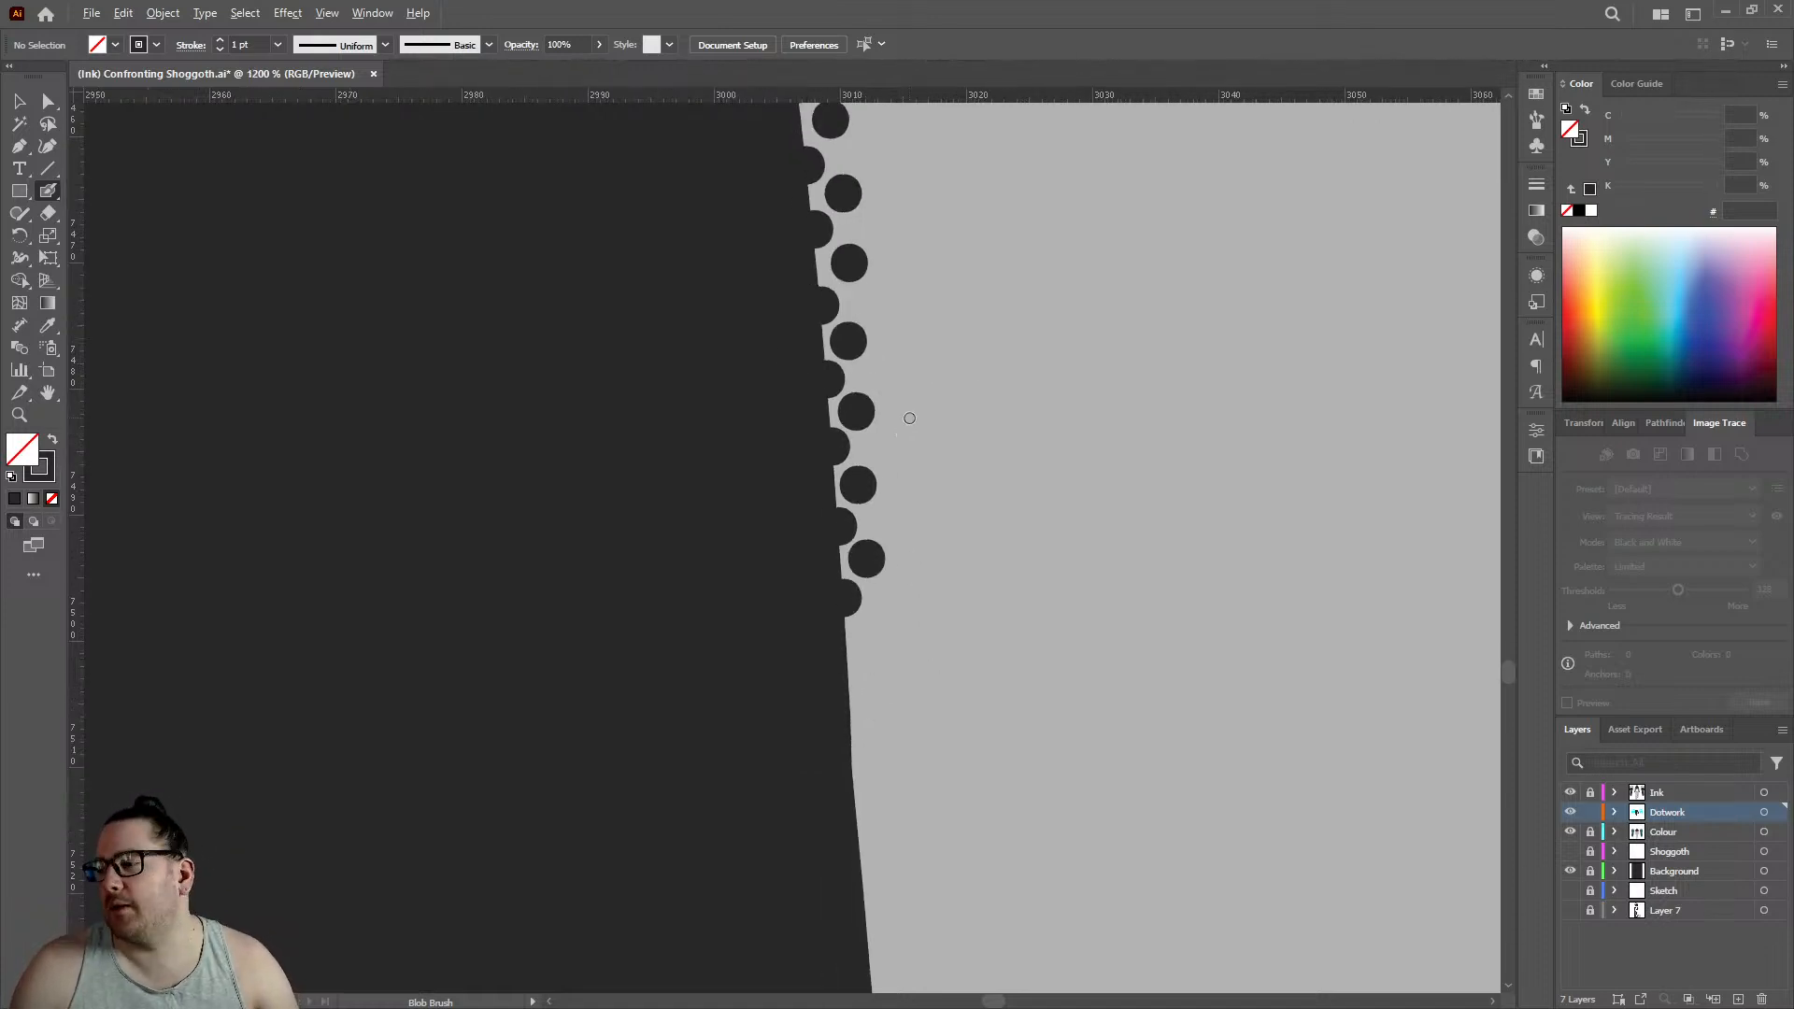
{"action": "scroll", "coordinate": [914, 403], "scroll_direction": "down", "scroll_amount": 12}
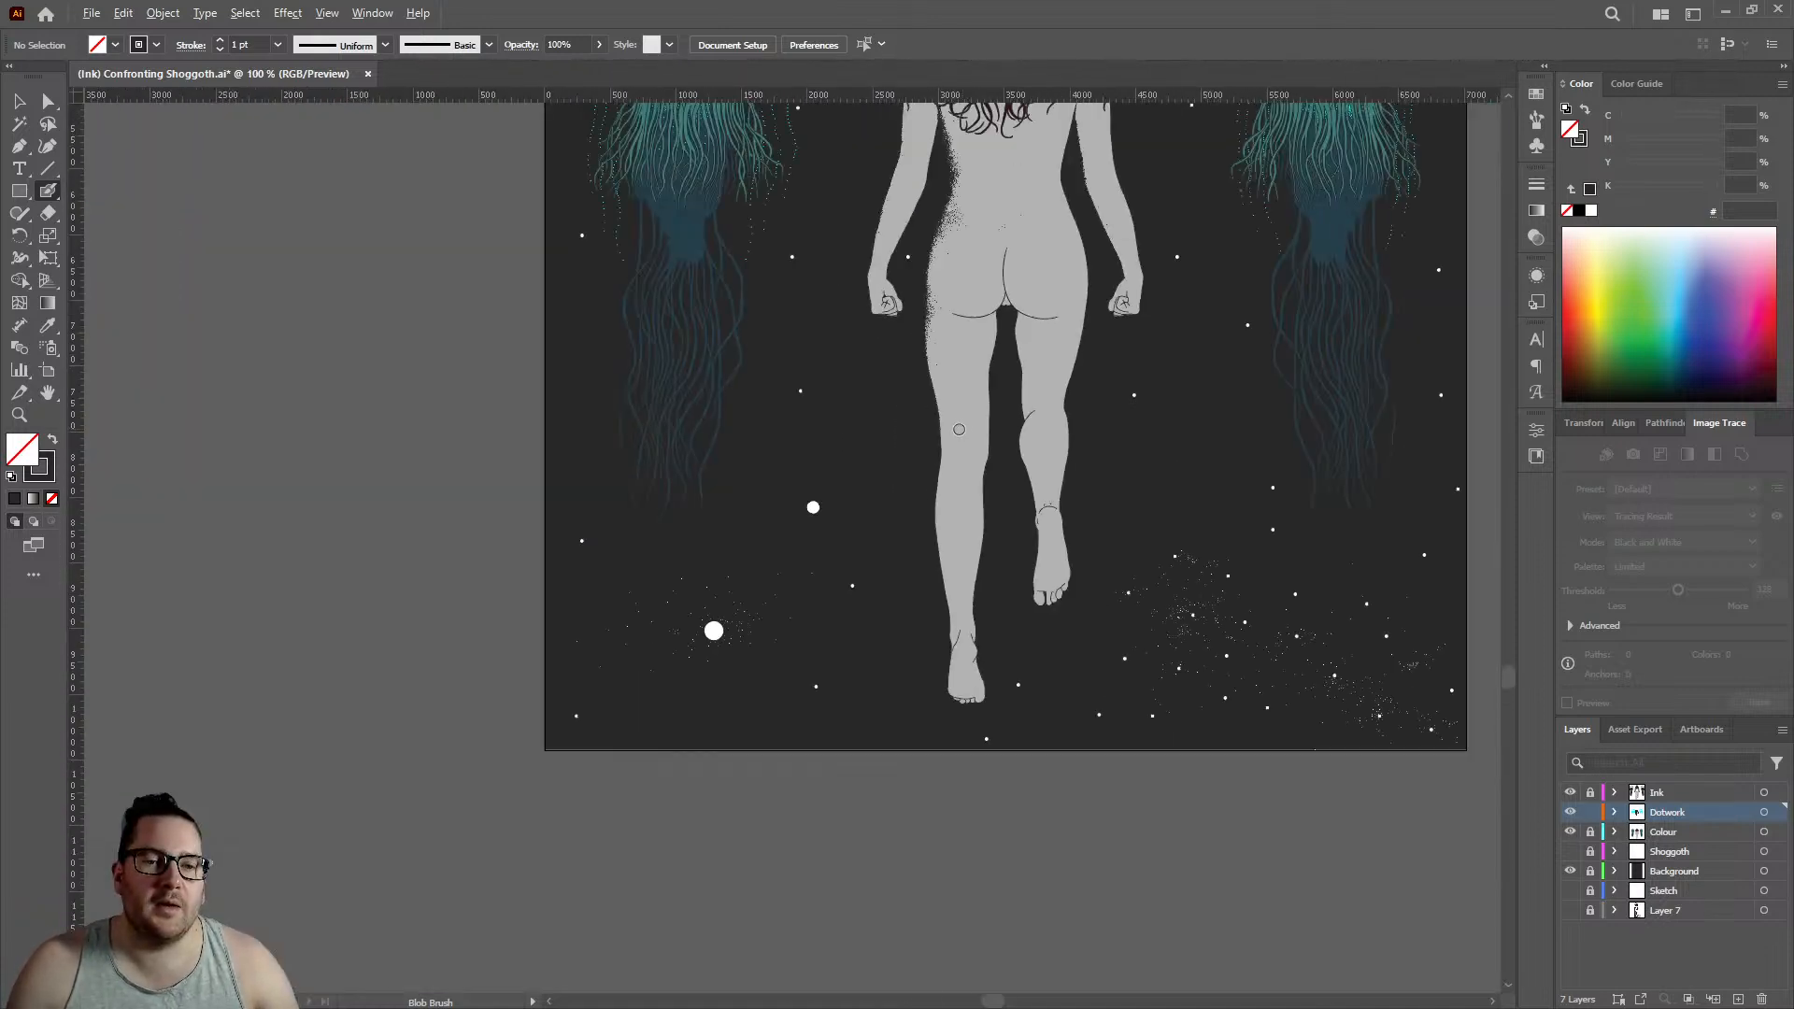
{"action": "scroll", "coordinate": [980, 485], "scroll_direction": "up", "scroll_amount": 3}
{"action": "scroll", "coordinate": [934, 457], "scroll_direction": "down", "scroll_amount": 1}
{"action": "scroll", "coordinate": [795, 429], "scroll_direction": "up", "scroll_amount": 3}
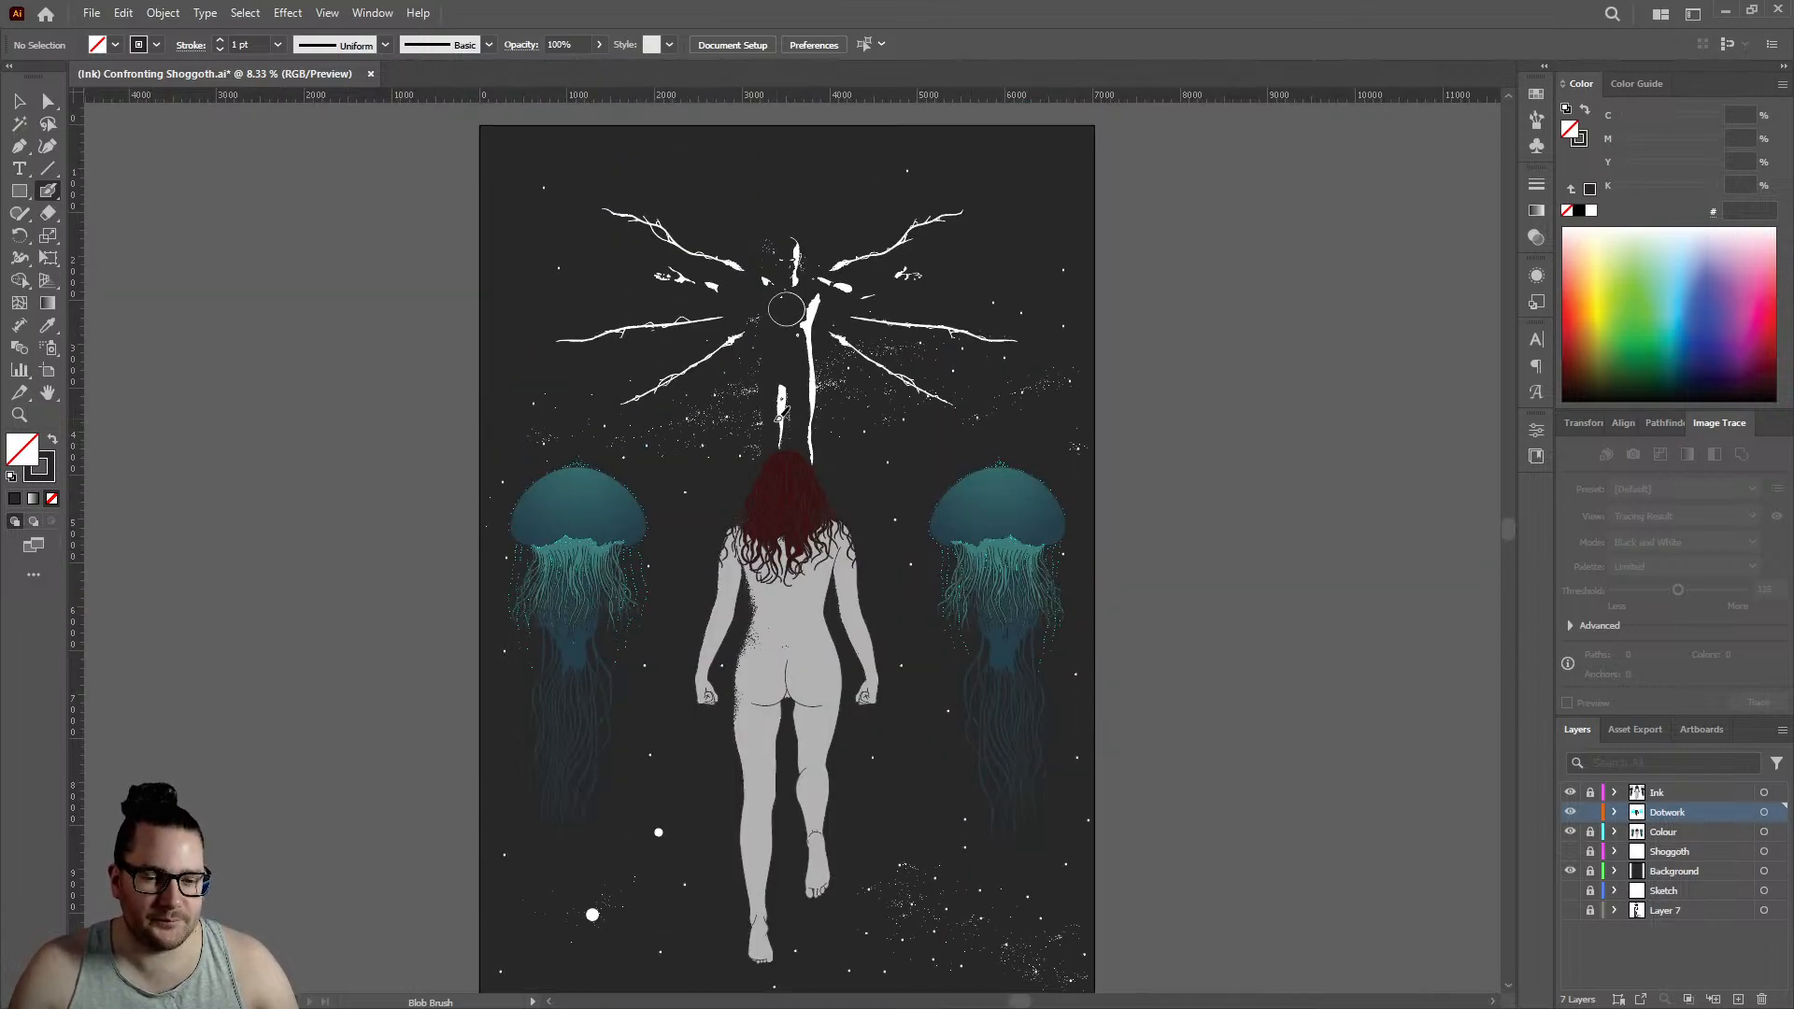
{"action": "scroll", "coordinate": [780, 425], "scroll_direction": "down", "scroll_amount": 2}
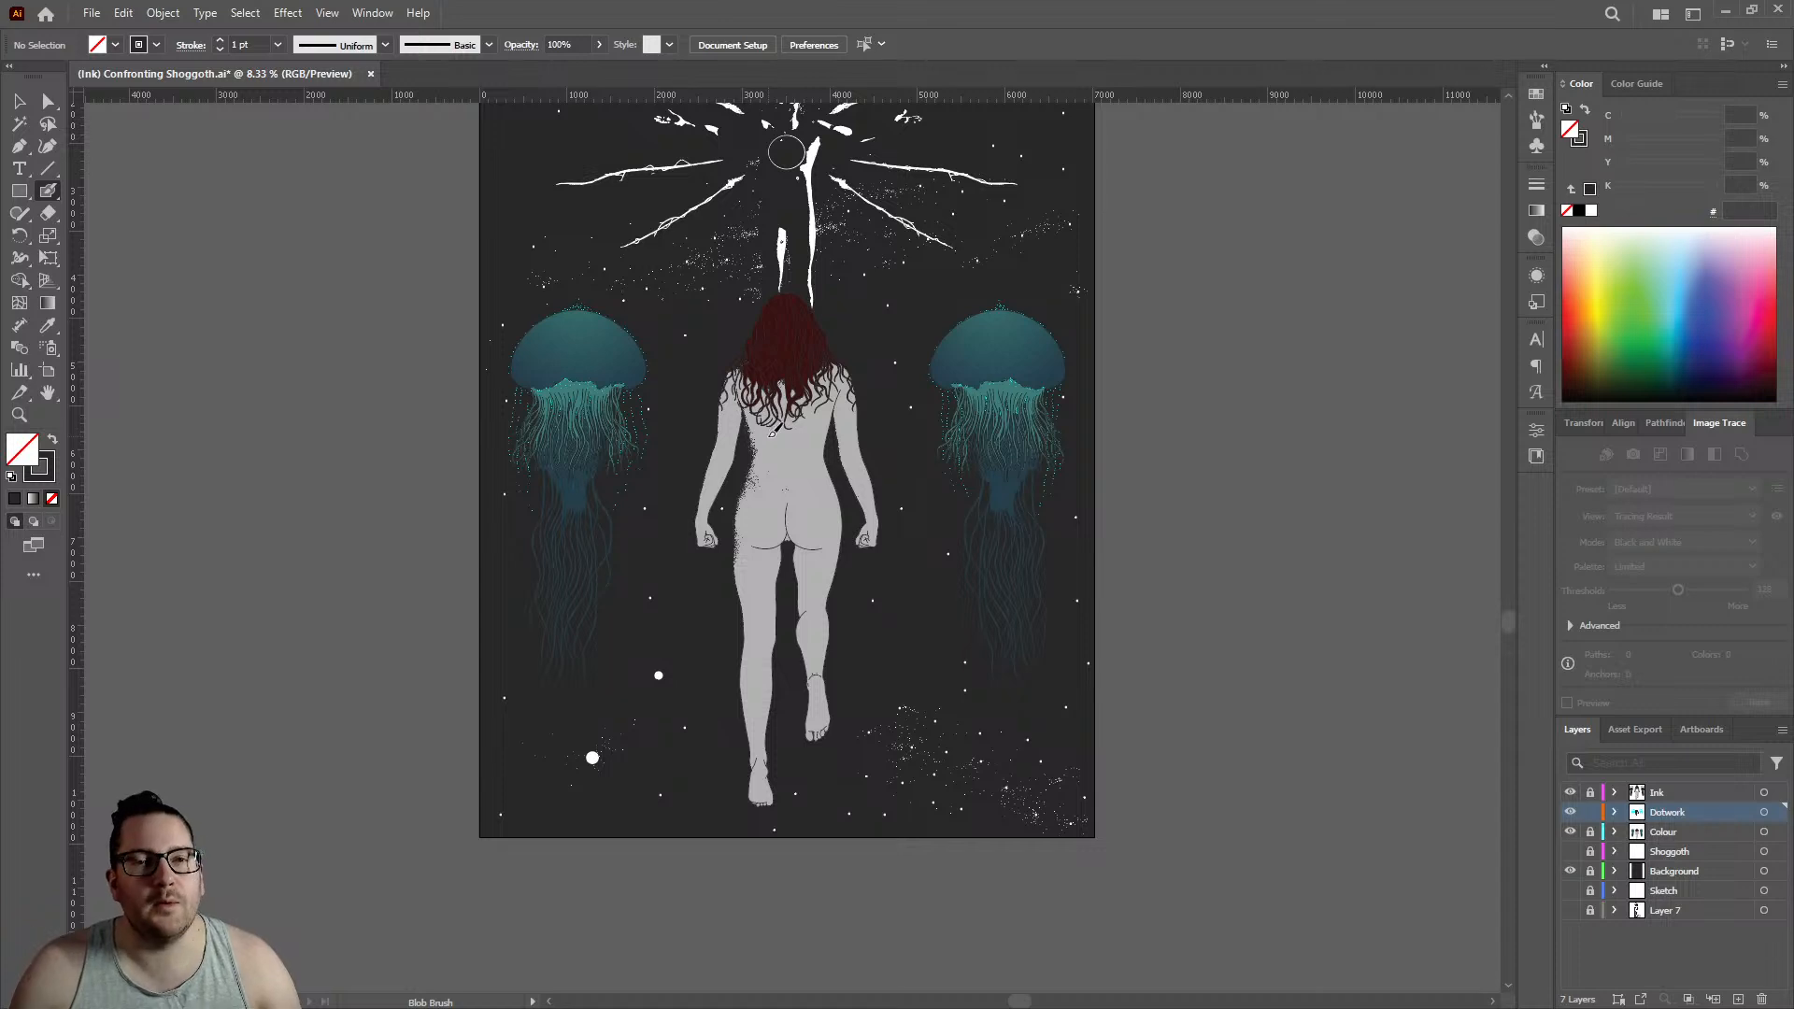
{"action": "scroll", "coordinate": [732, 533], "scroll_direction": "up", "scroll_amount": 8}
{"action": "scroll", "coordinate": [747, 561], "scroll_direction": "down", "scroll_amount": 2}
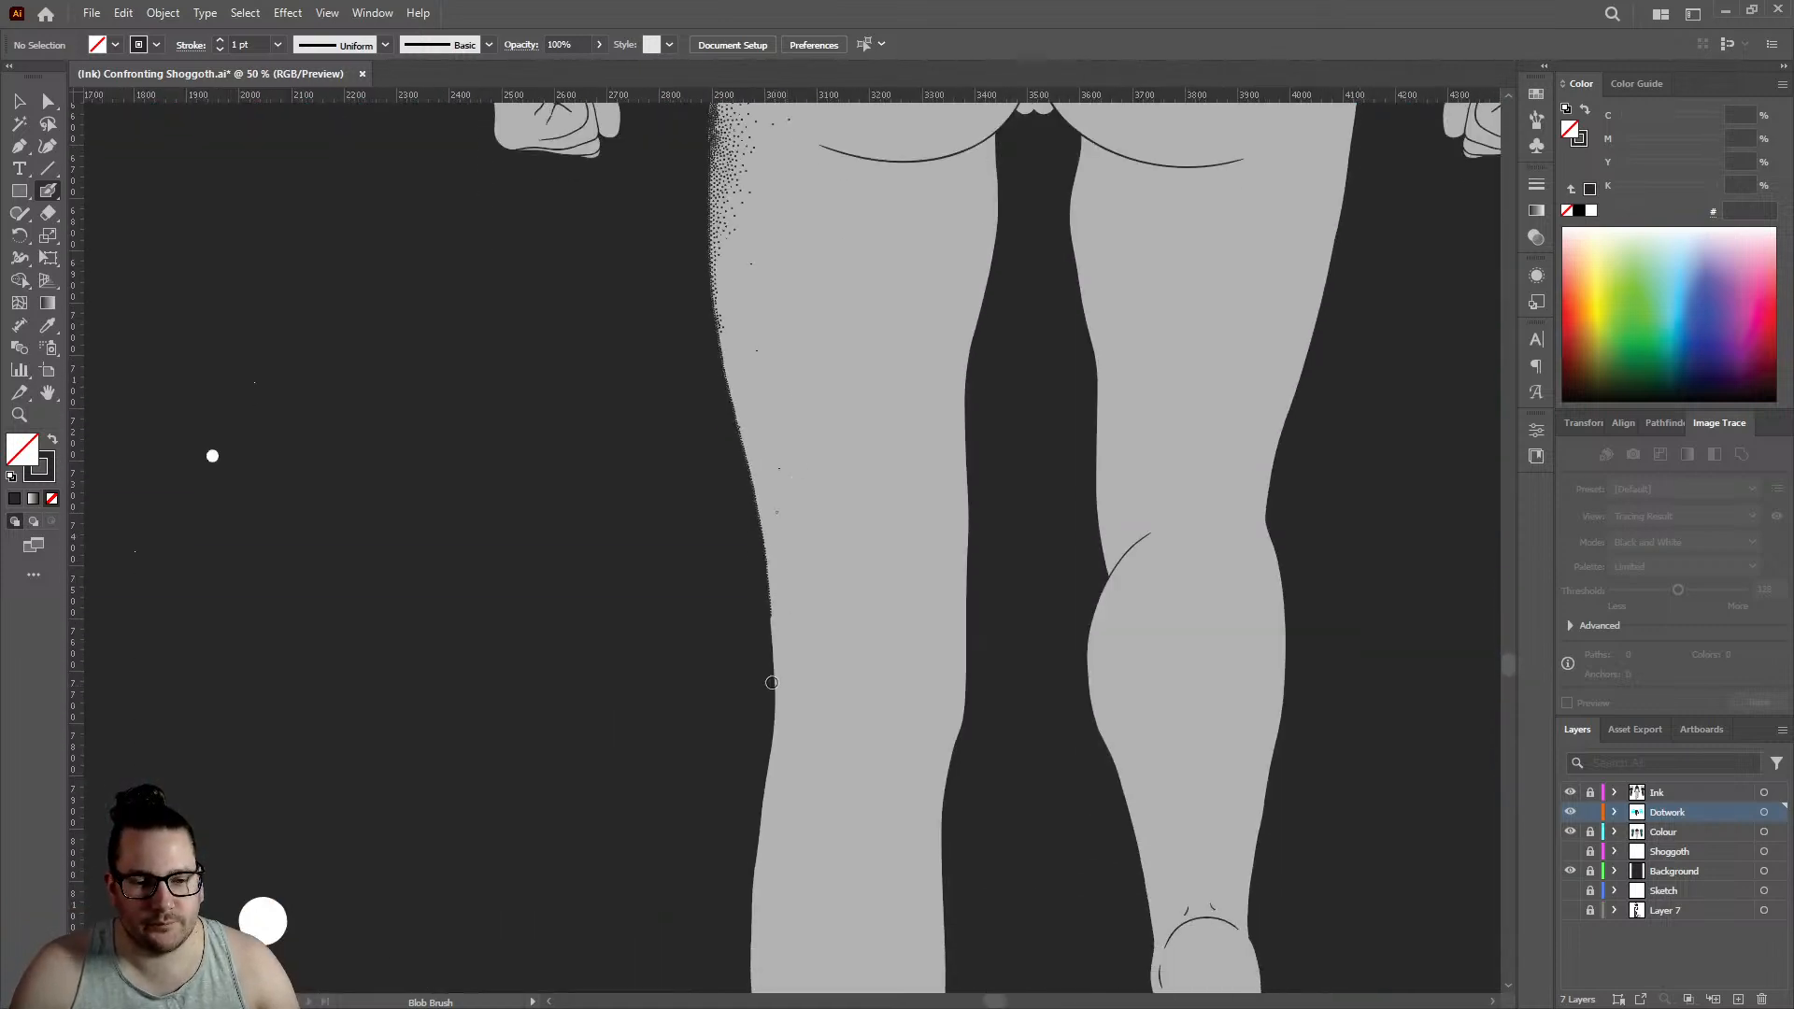
- Add one dot to each existing row on the left thigh's edge and start a third inner row of four dots beside them
{"action": "scroll", "coordinate": [756, 782], "scroll_direction": "up", "scroll_amount": 5}
{"action": "scroll", "coordinate": [756, 782], "scroll_direction": "up", "scroll_amount": 5}
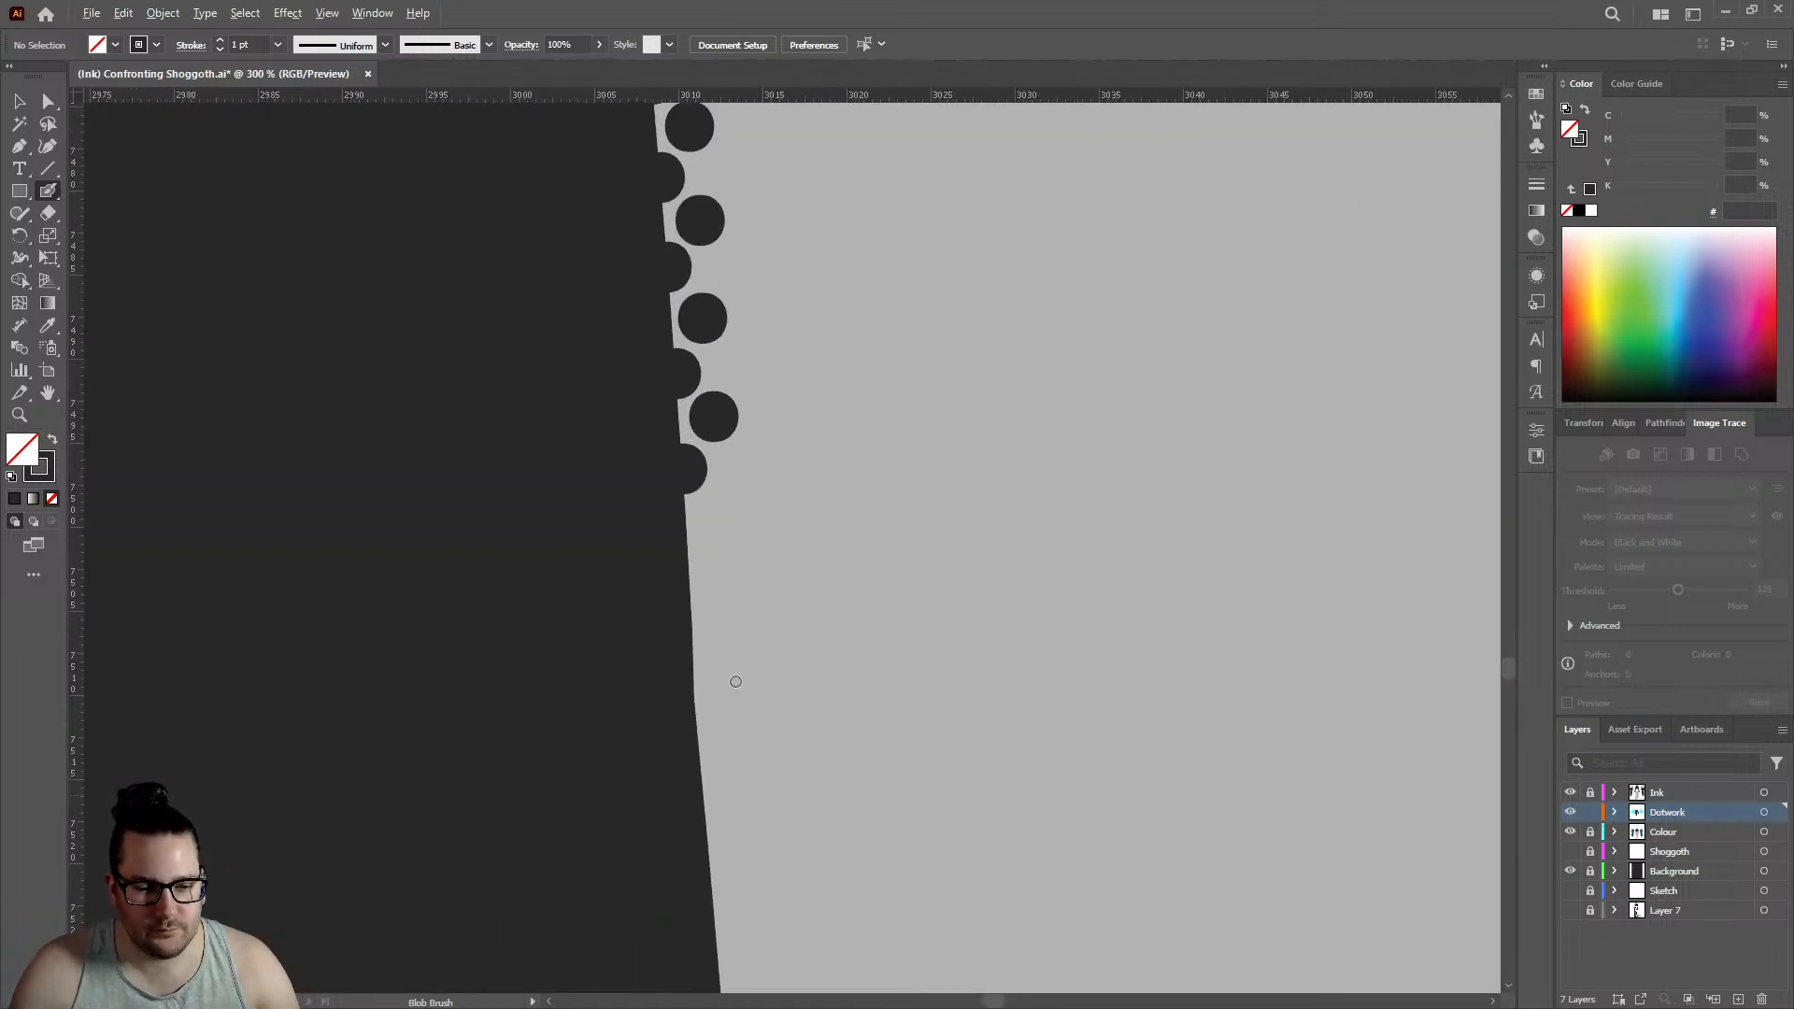
{"action": "left_click", "coordinate": [693, 592]}
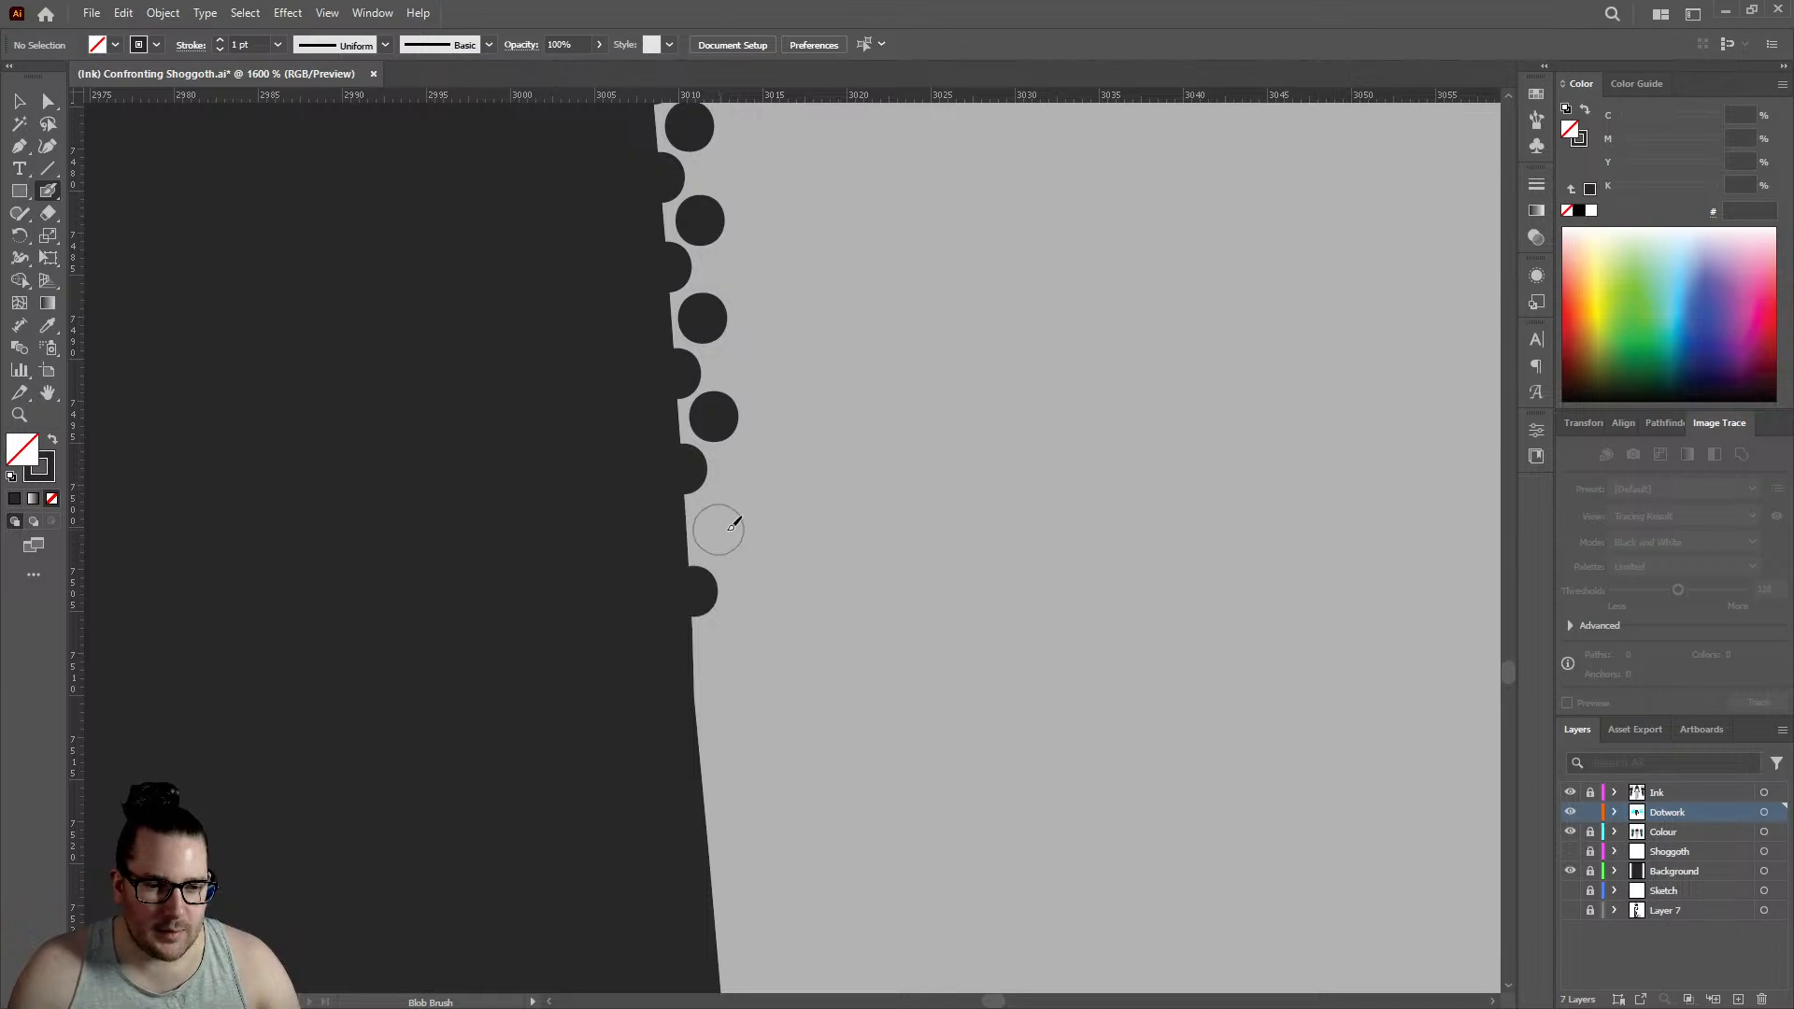
{"action": "left_click", "coordinate": [718, 530]}
{"action": "left_click", "coordinate": [748, 471]}
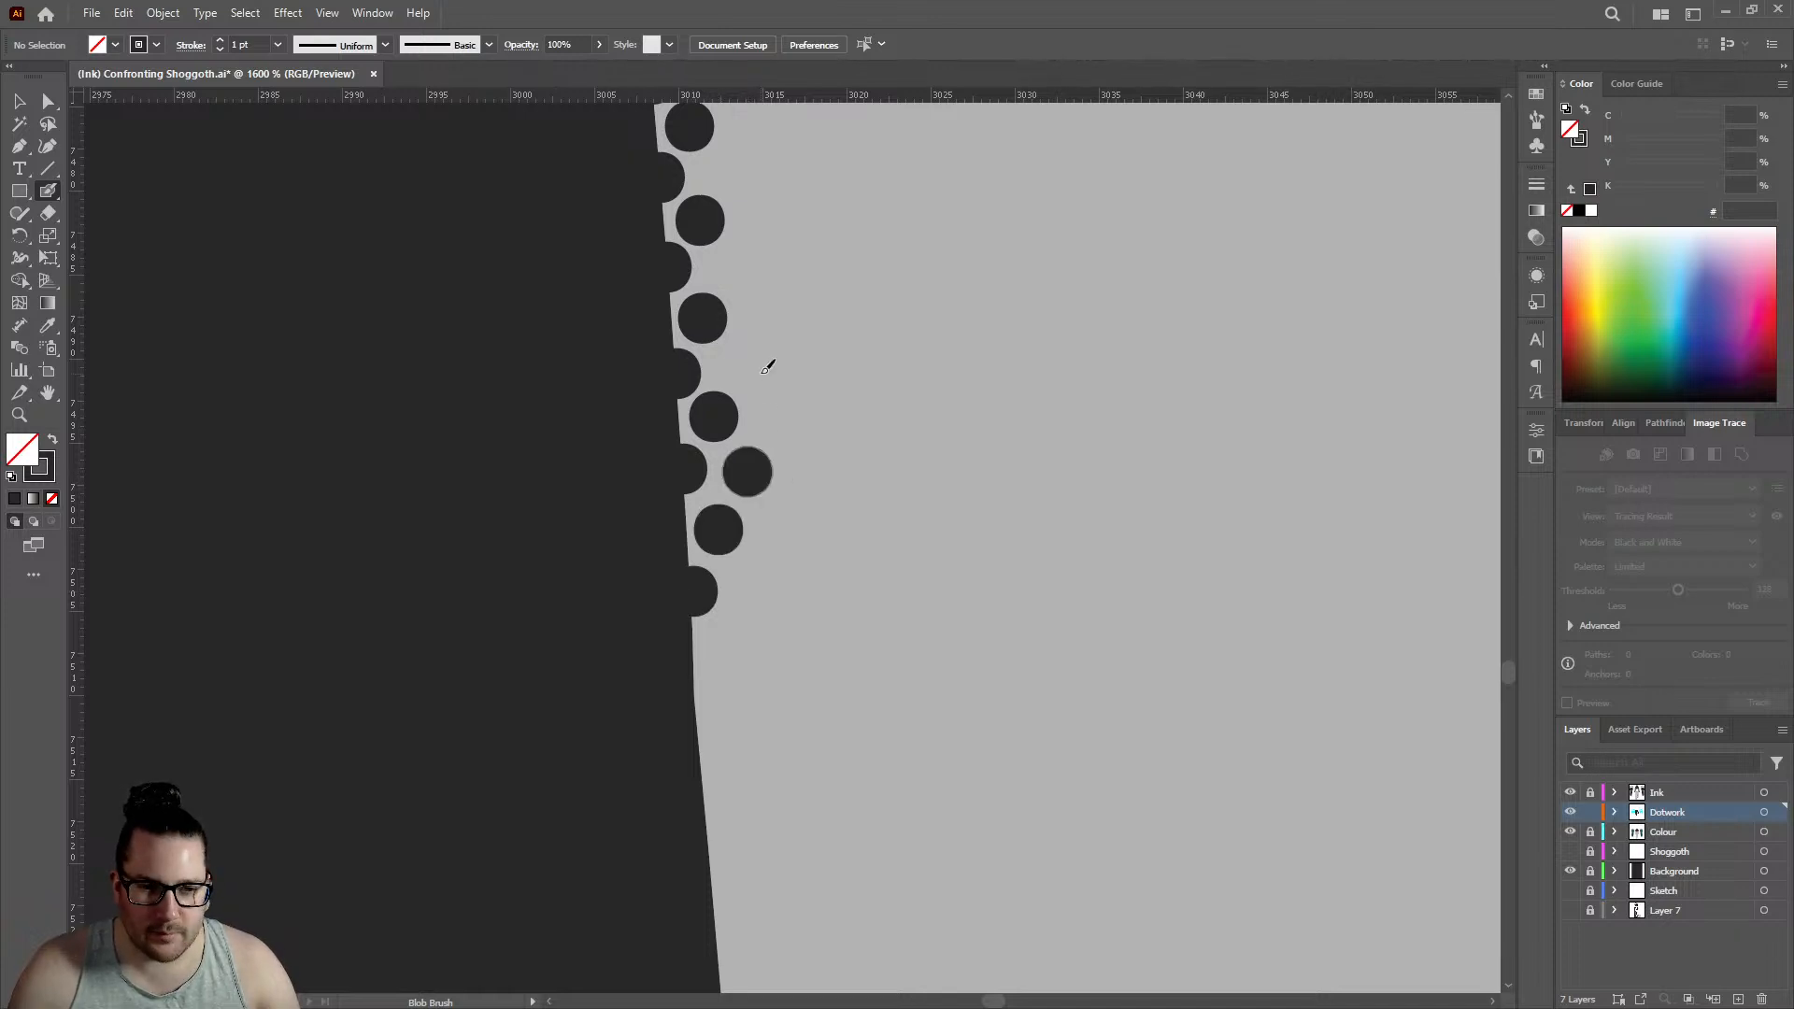
{"action": "left_click", "coordinate": [748, 365]}
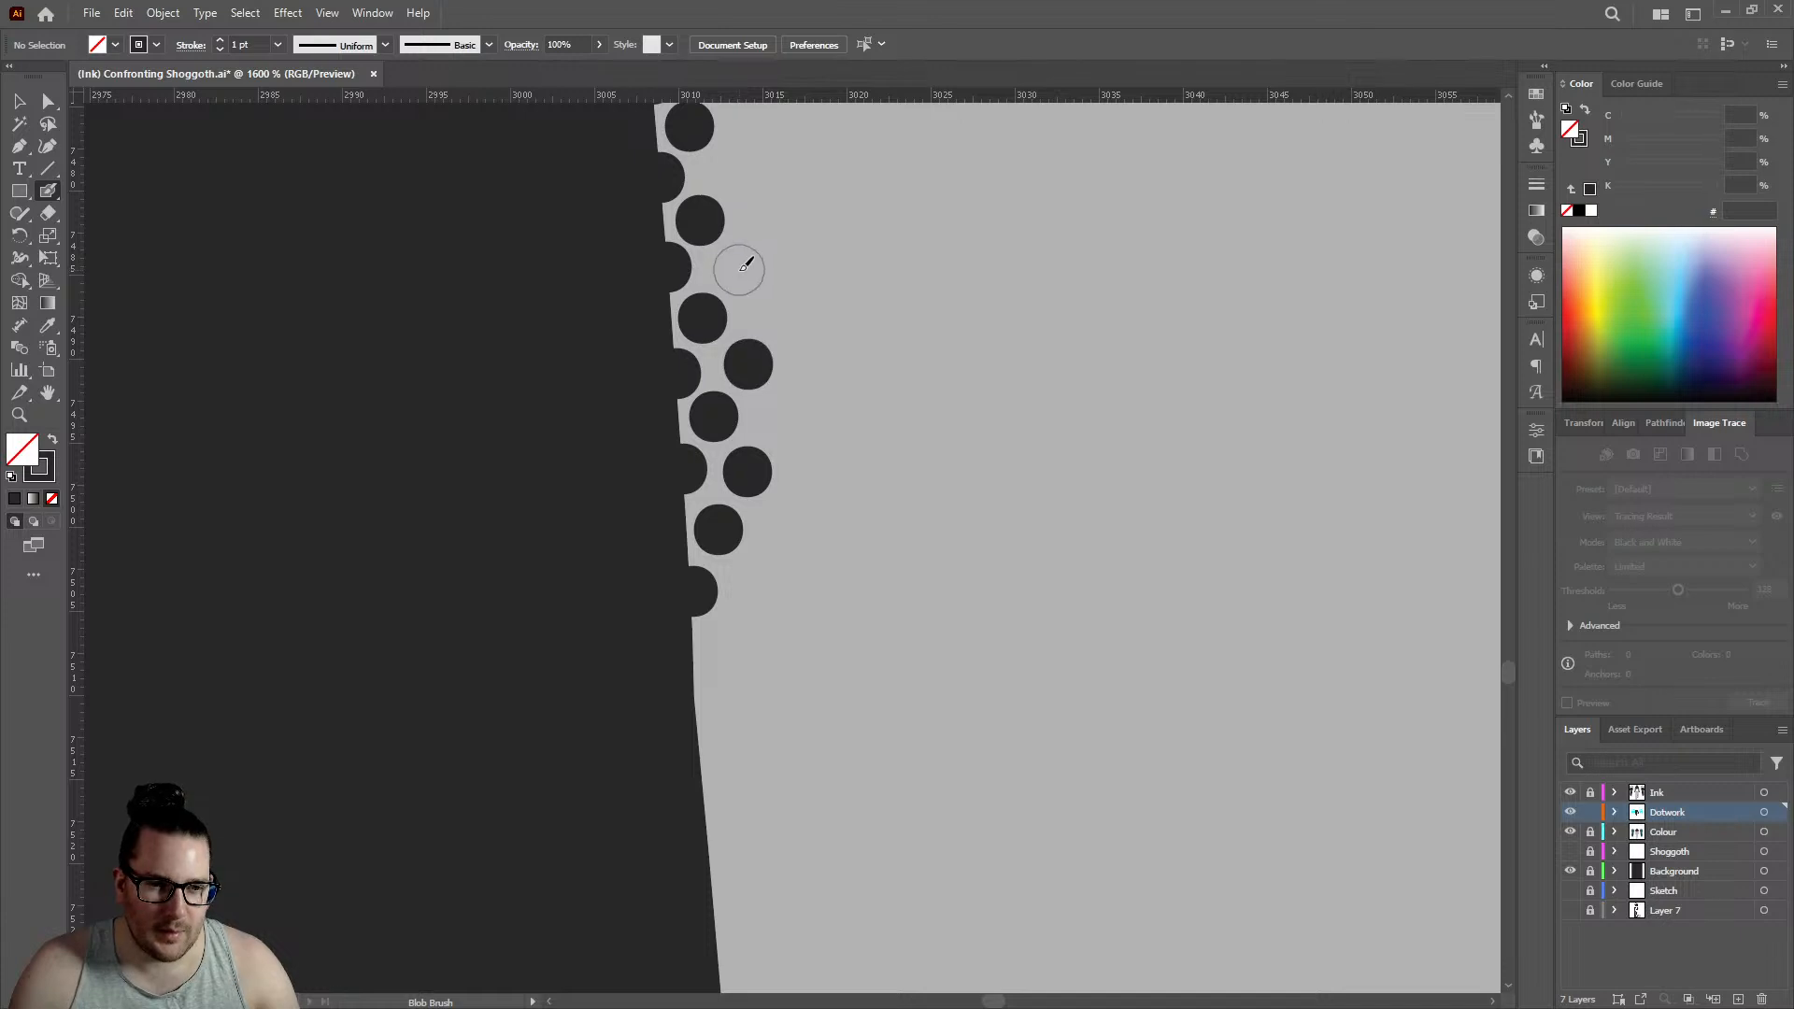
{"action": "left_click", "coordinate": [738, 270]}
{"action": "left_click", "coordinate": [731, 168]}
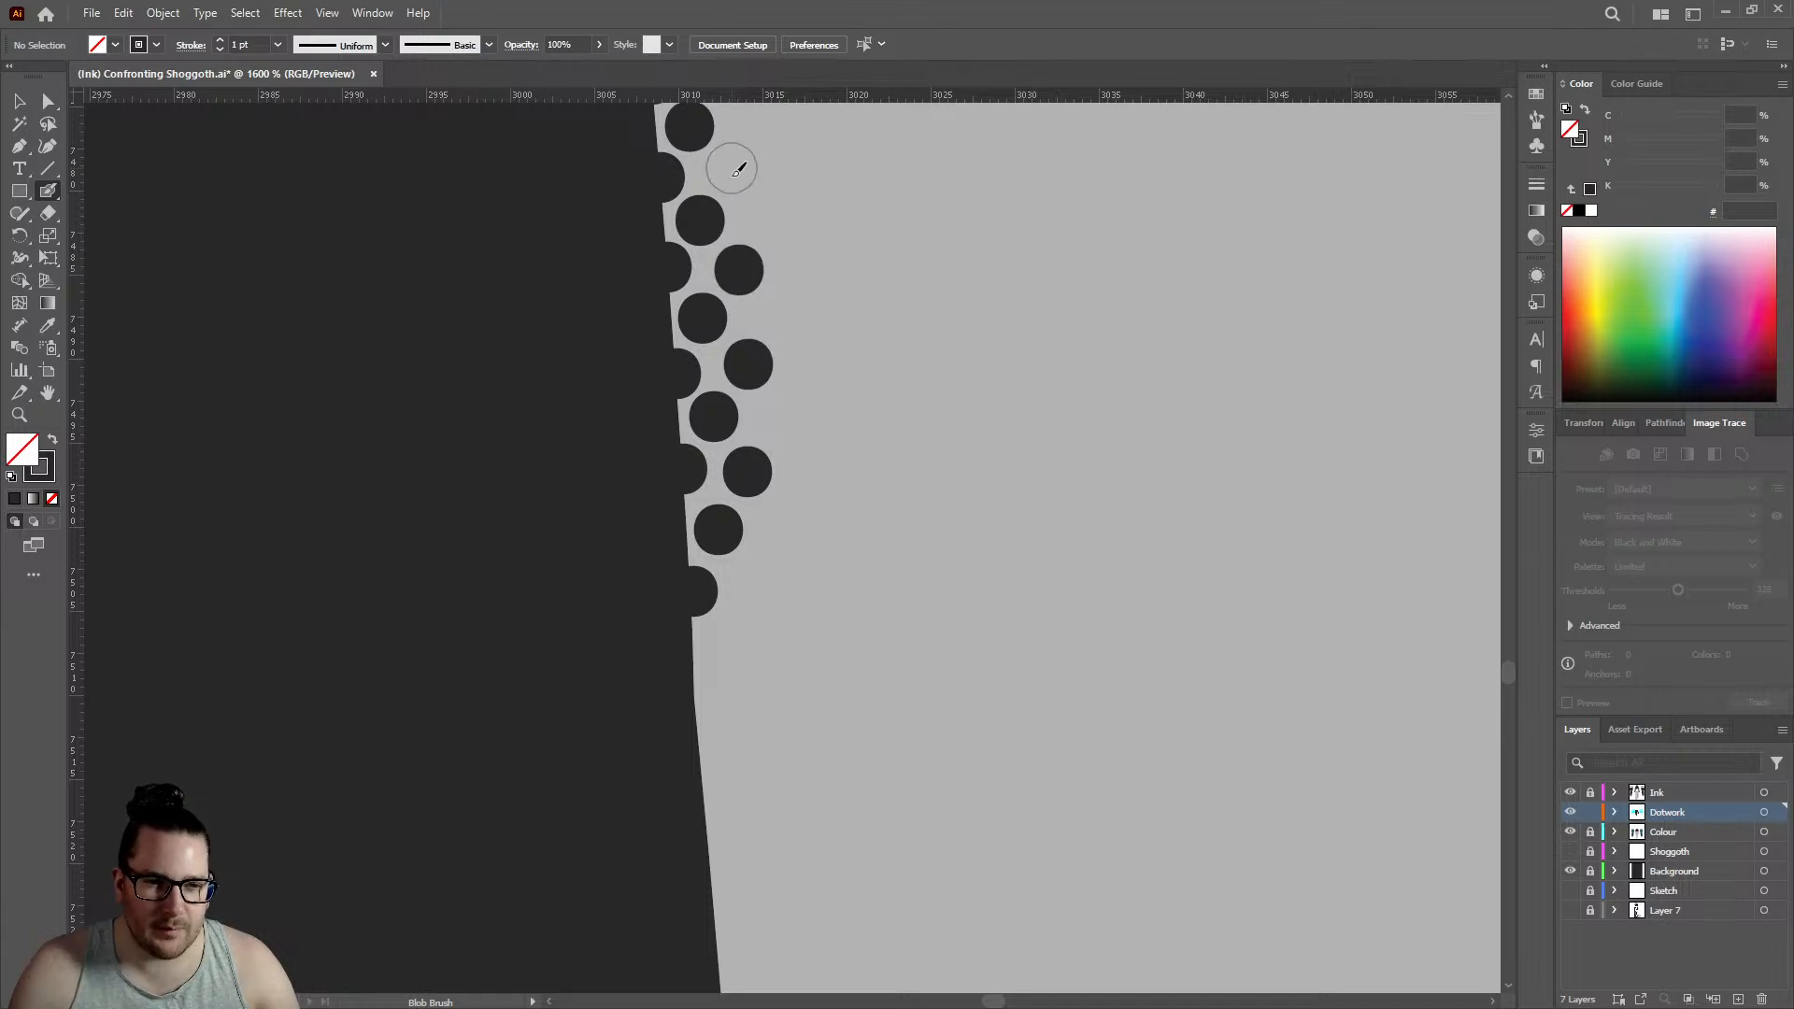
- Continue the three-row dotwork down the lower left thigh with two outline dots, two second-row dots and one third-row dot
{"action": "left_click", "coordinate": [696, 692]}
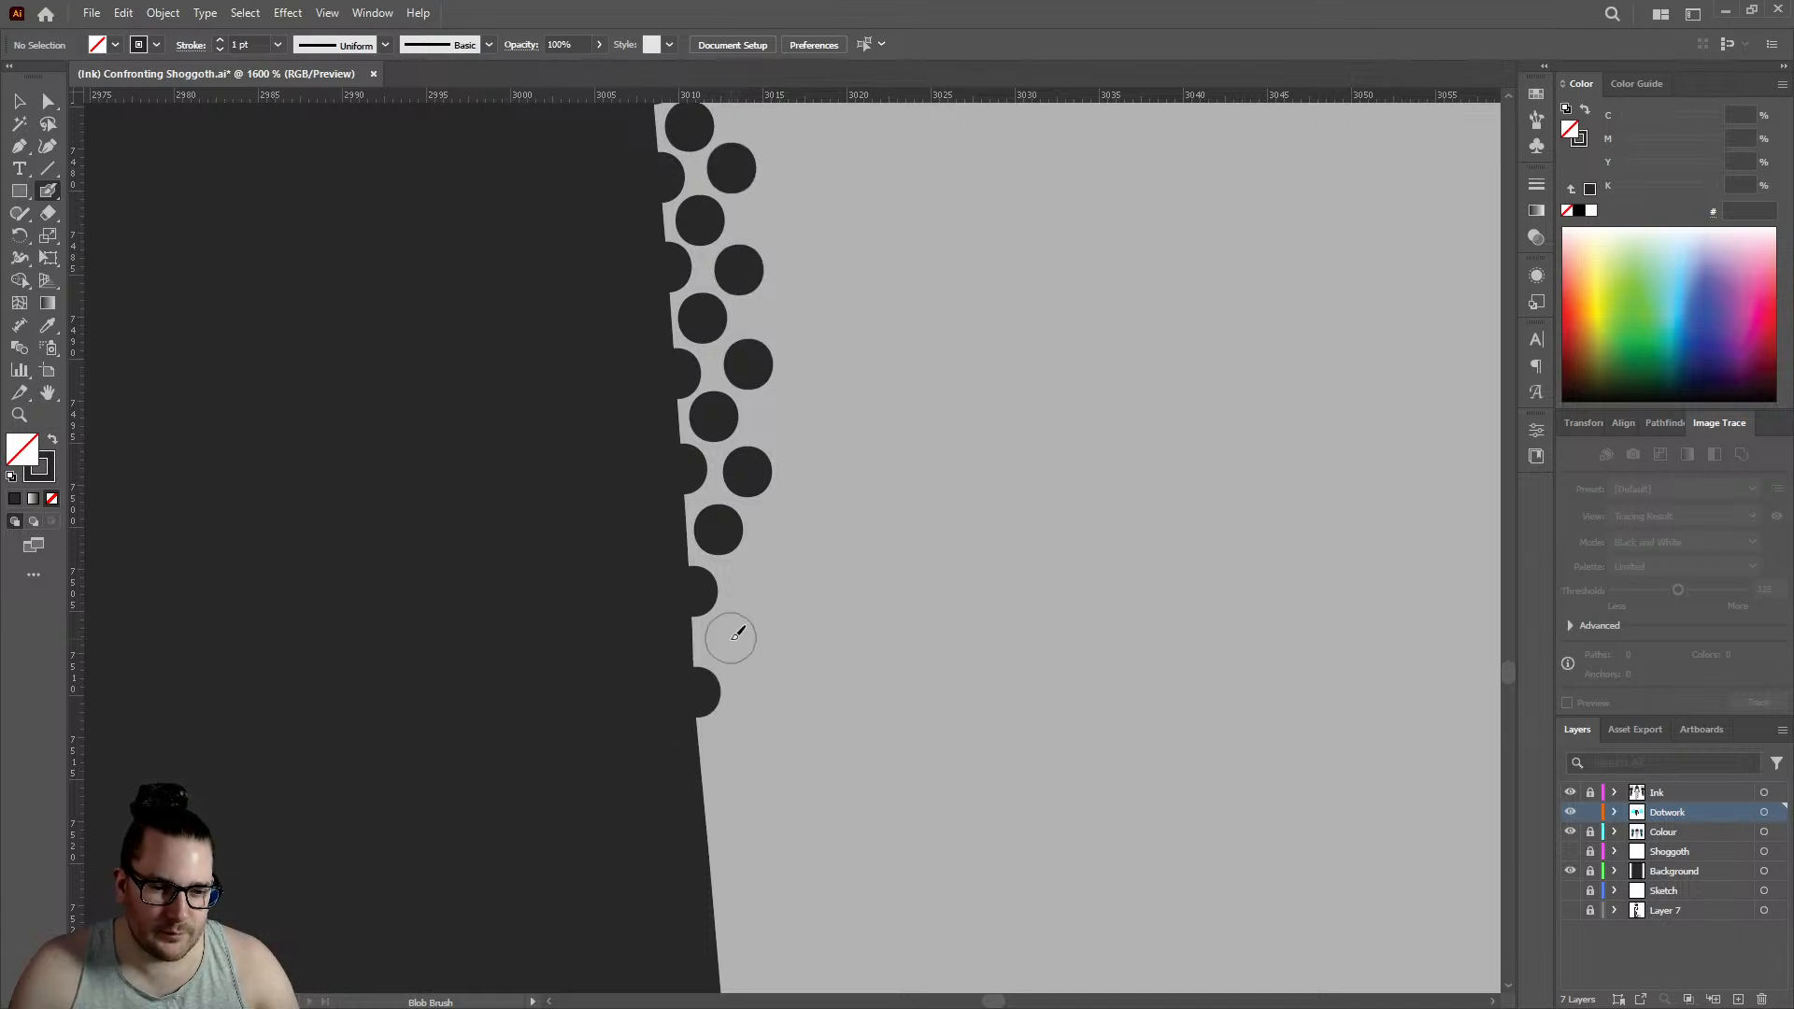
{"action": "left_click", "coordinate": [724, 642]}
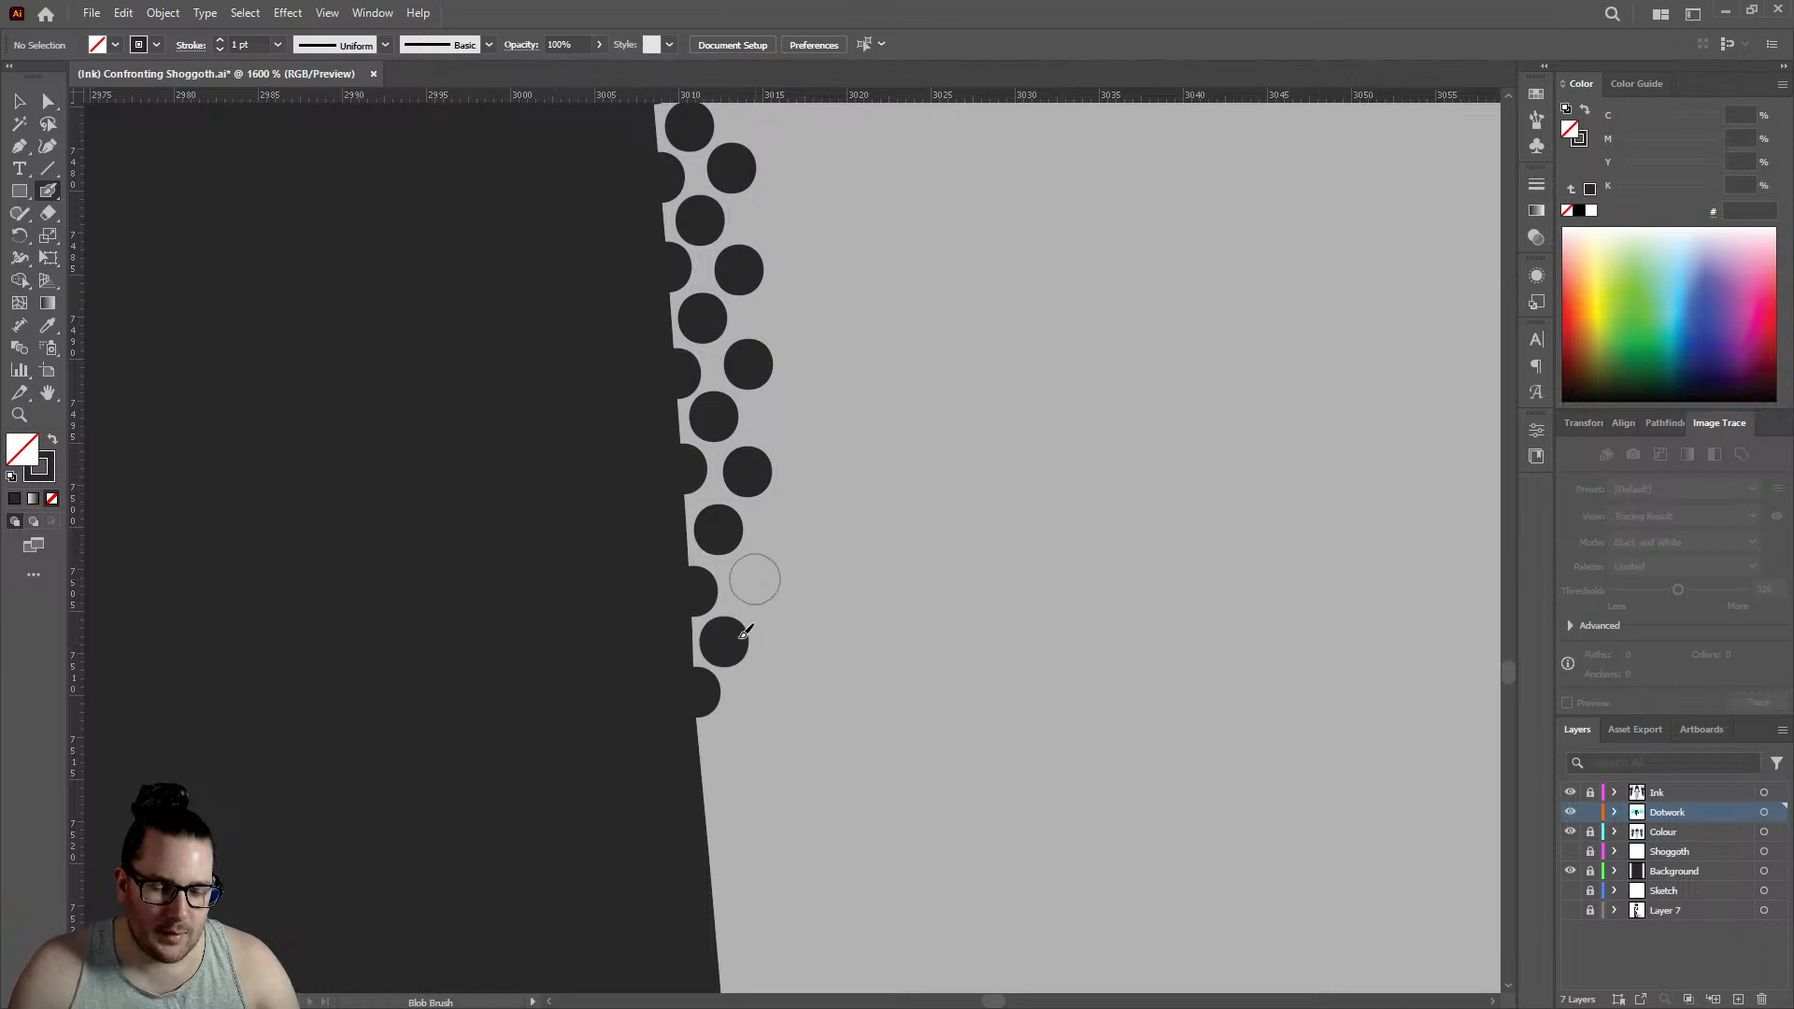
{"action": "left_click", "coordinate": [754, 581]}
{"action": "left_click", "coordinate": [703, 783]}
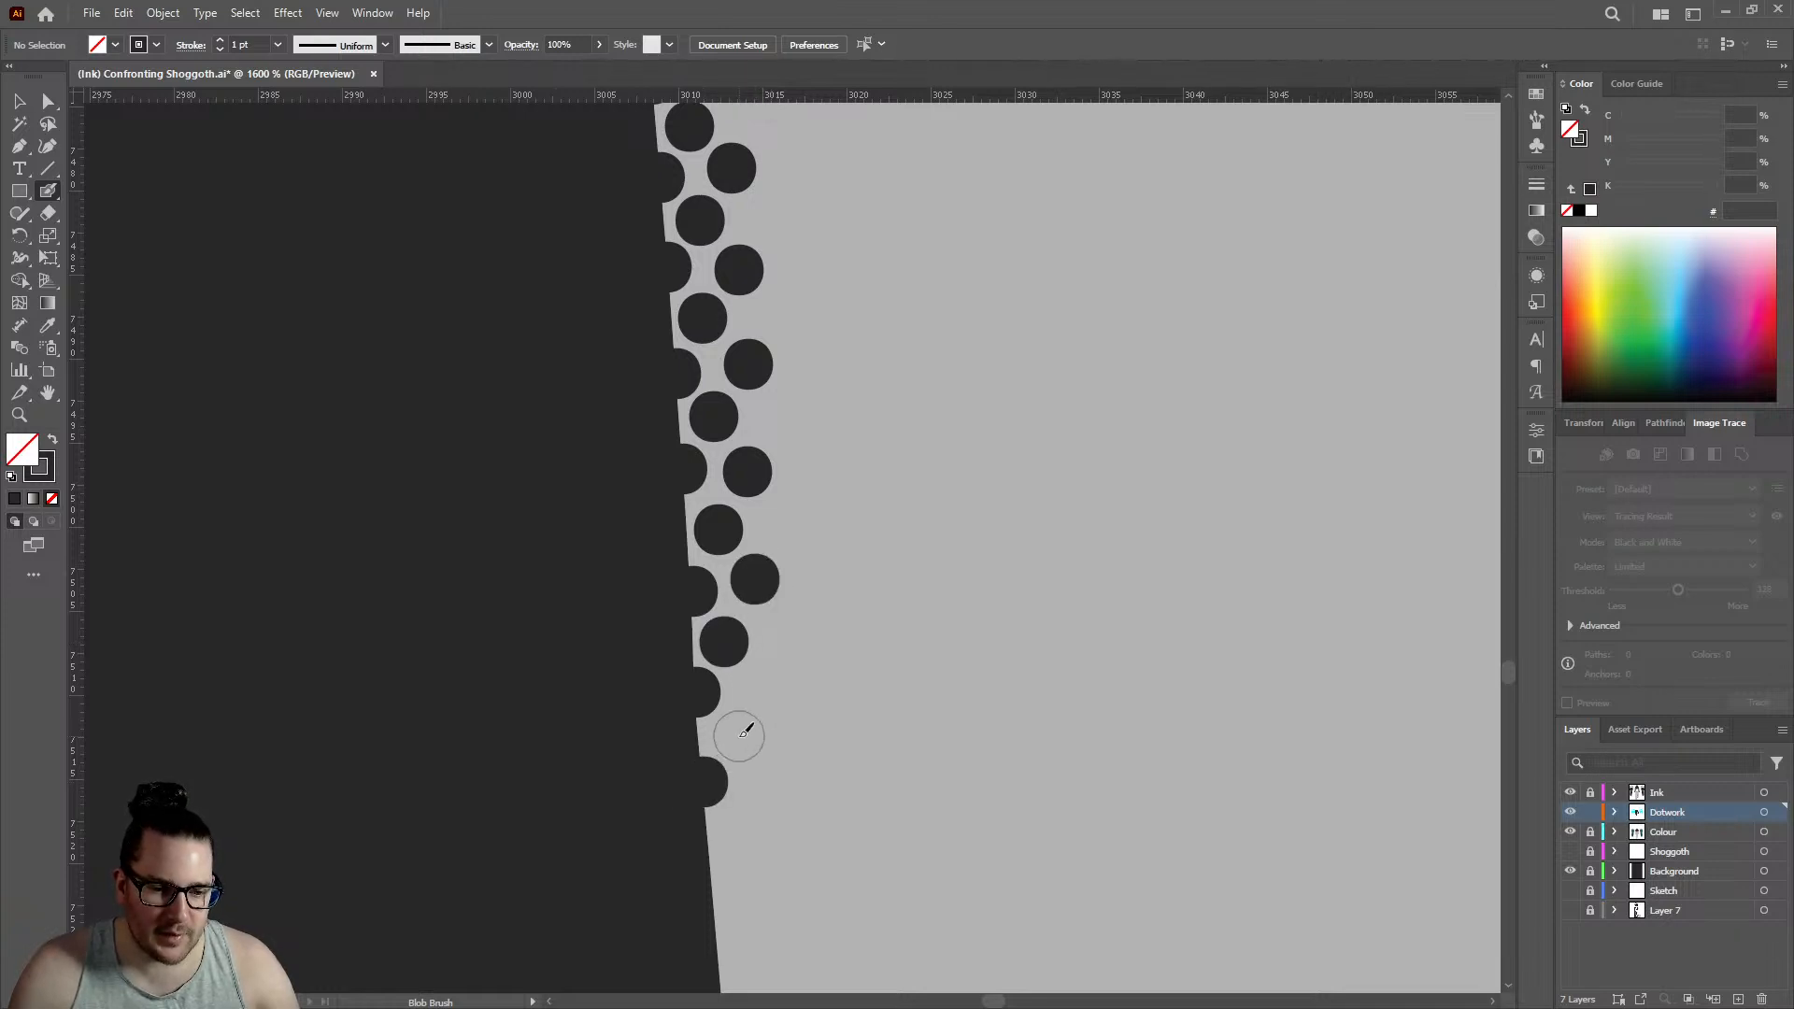
{"action": "left_click", "coordinate": [736, 733]}
{"action": "scroll", "coordinate": [796, 560], "scroll_direction": "down", "scroll_amount": 6}
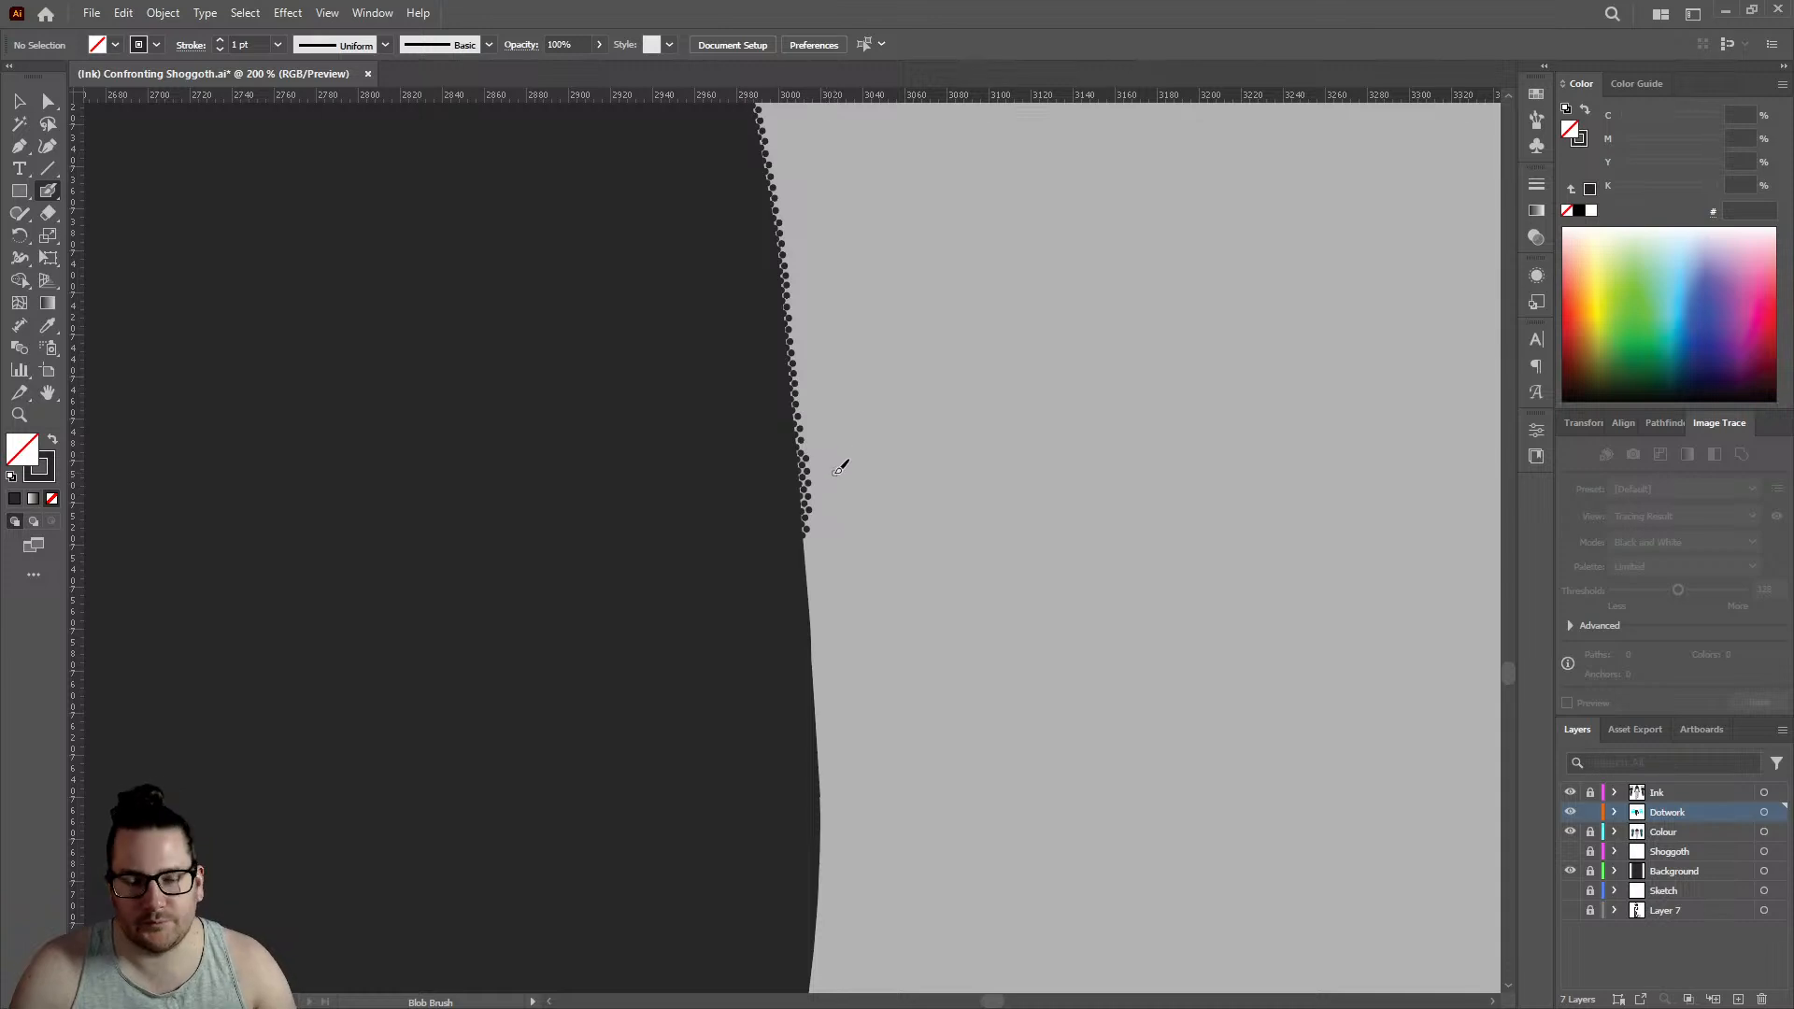
- Place three more dots on the lower left thigh's outline and three offset dots inside it, below the three-row cluster
{"action": "scroll", "coordinate": [801, 480], "scroll_direction": "up", "scroll_amount": 8}
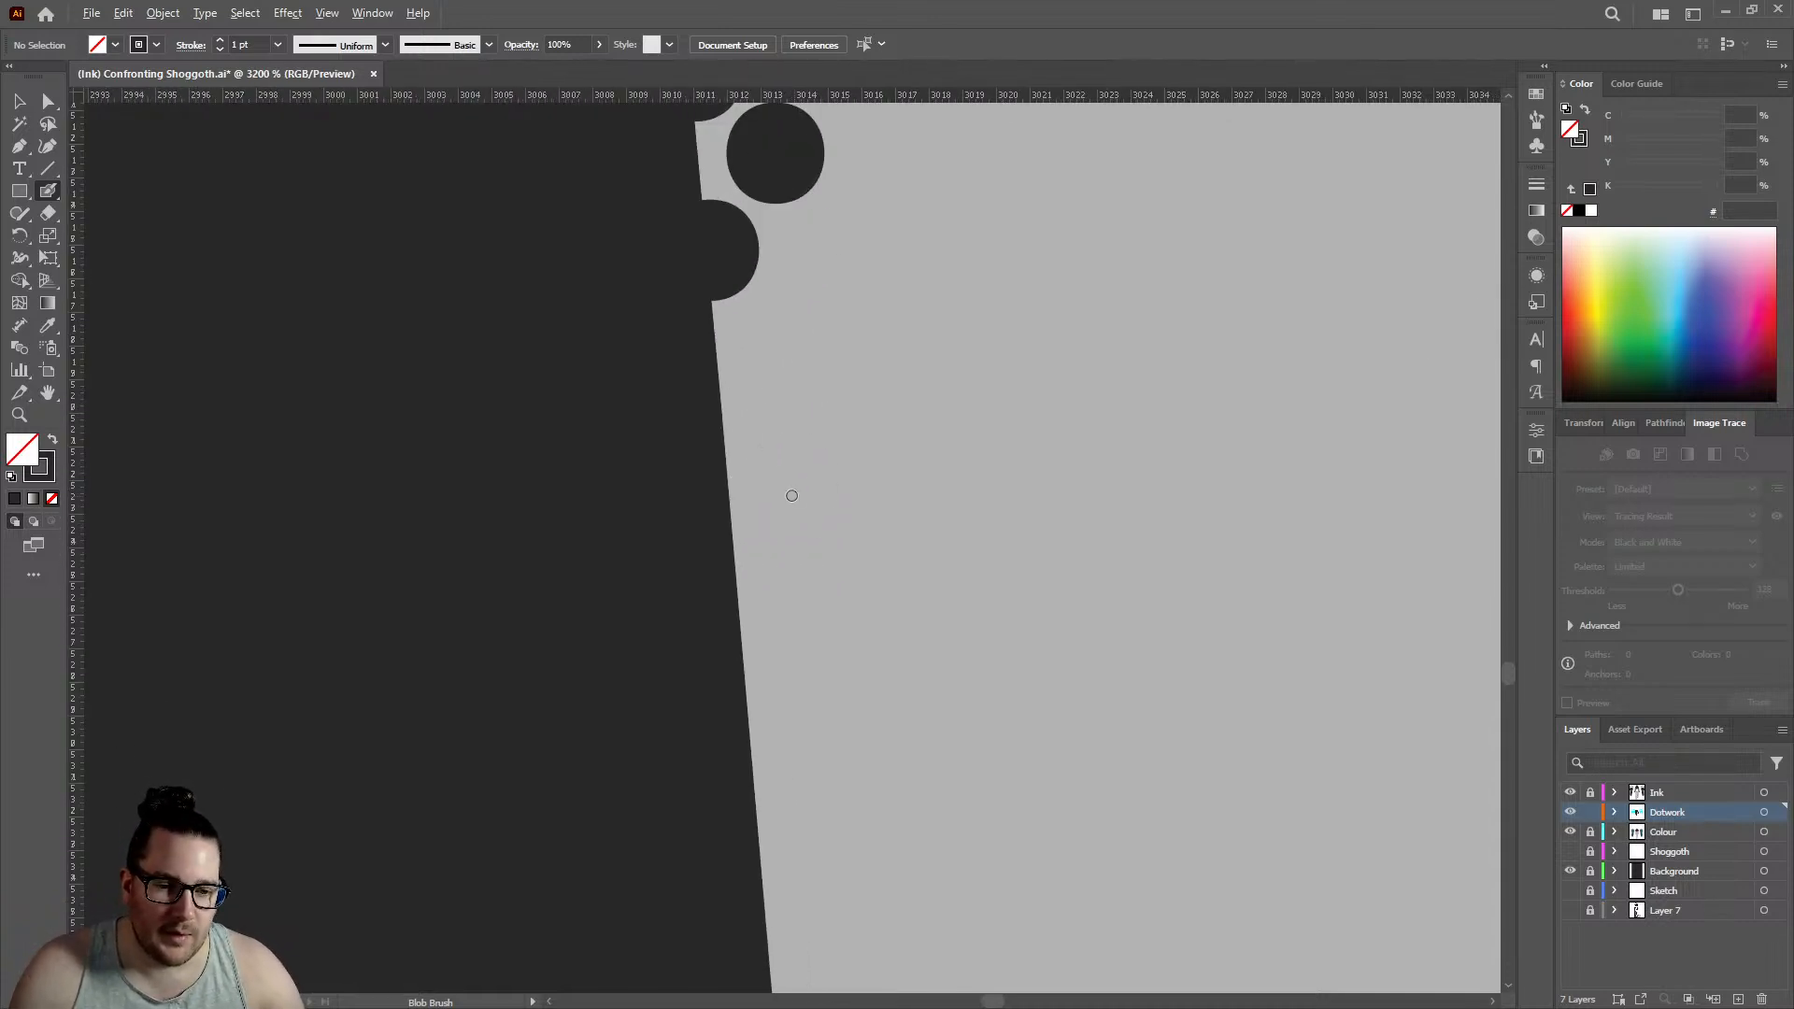
{"action": "left_click", "coordinate": [724, 461]}
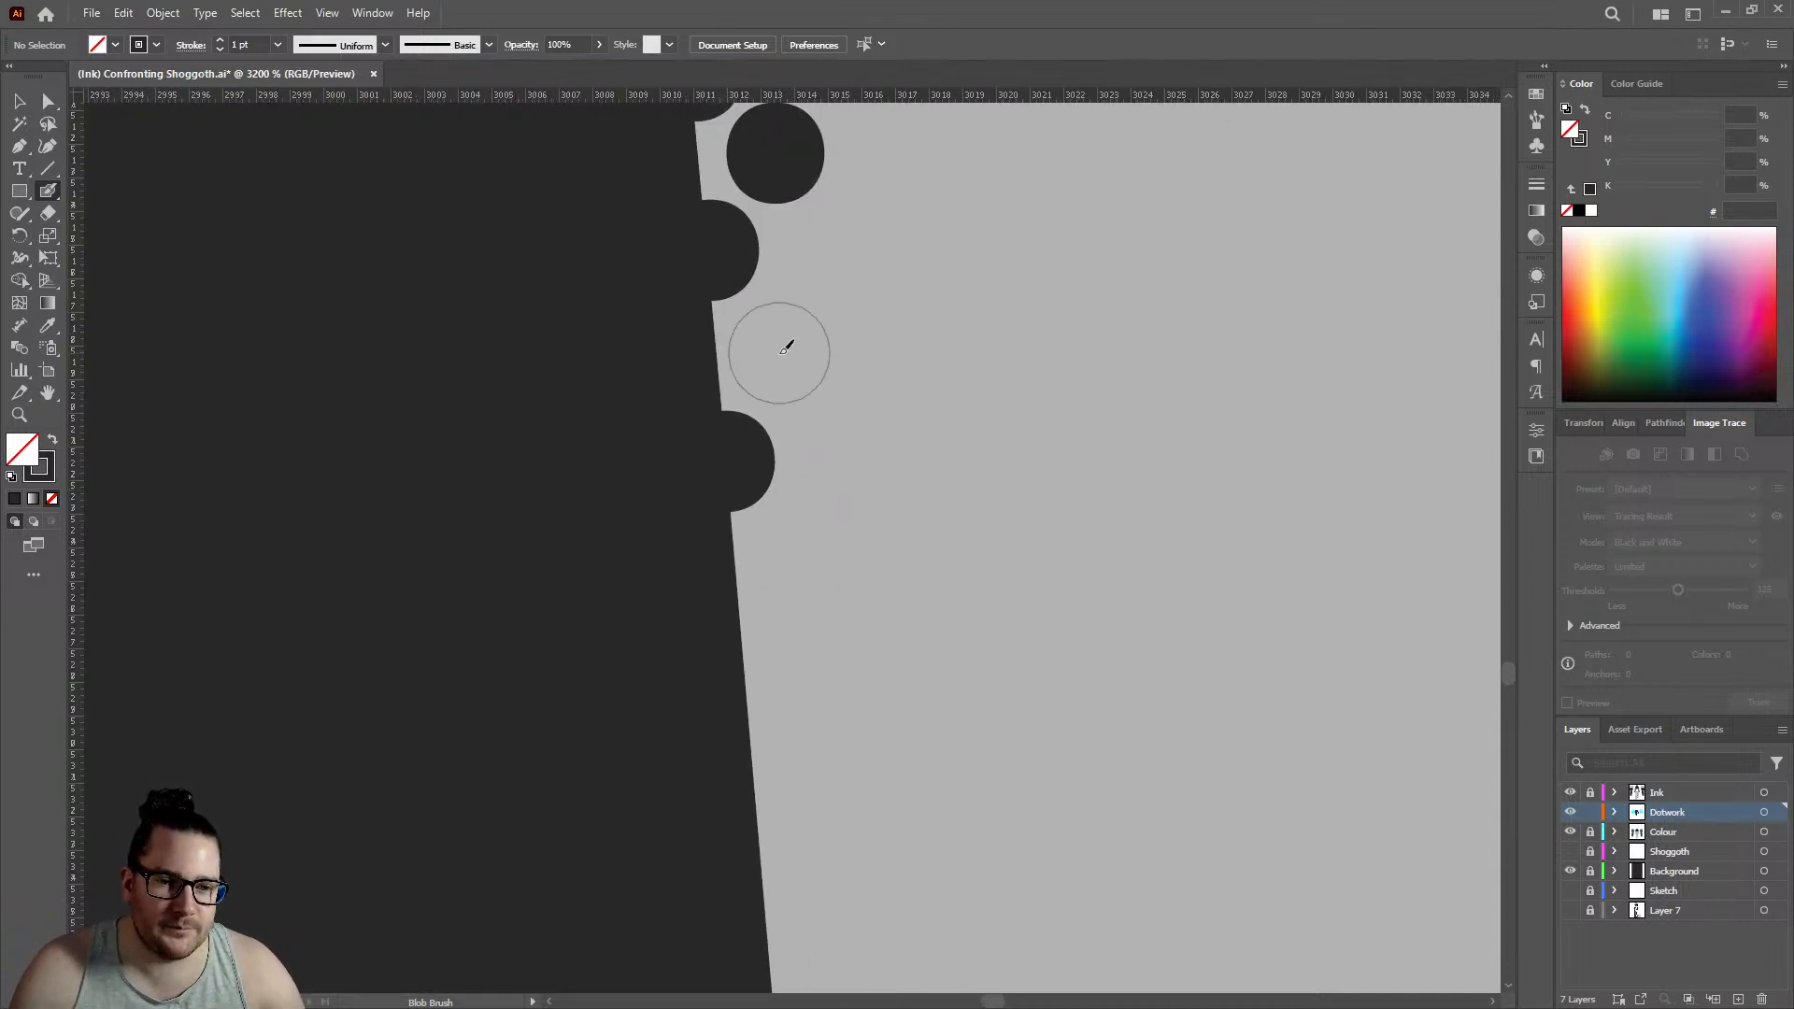
{"action": "left_click", "coordinate": [779, 354]}
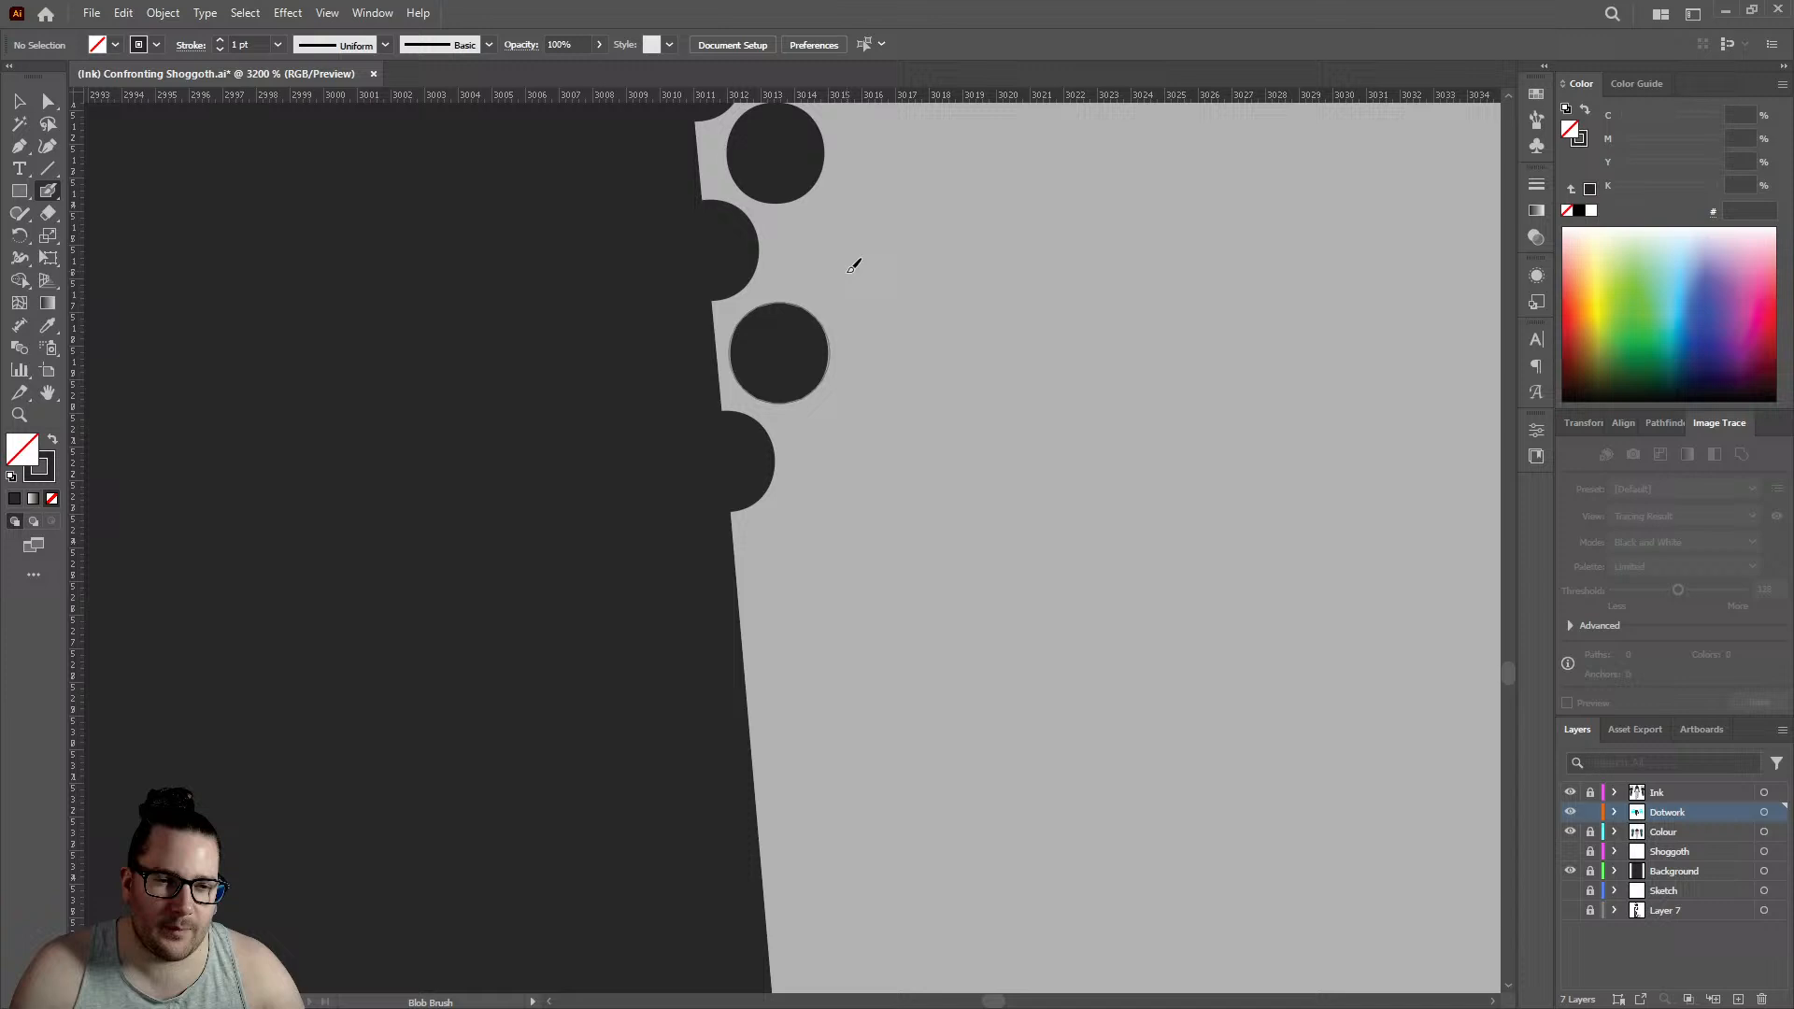
{"action": "left_click", "coordinate": [743, 651]}
{"action": "left_click", "coordinate": [805, 555]}
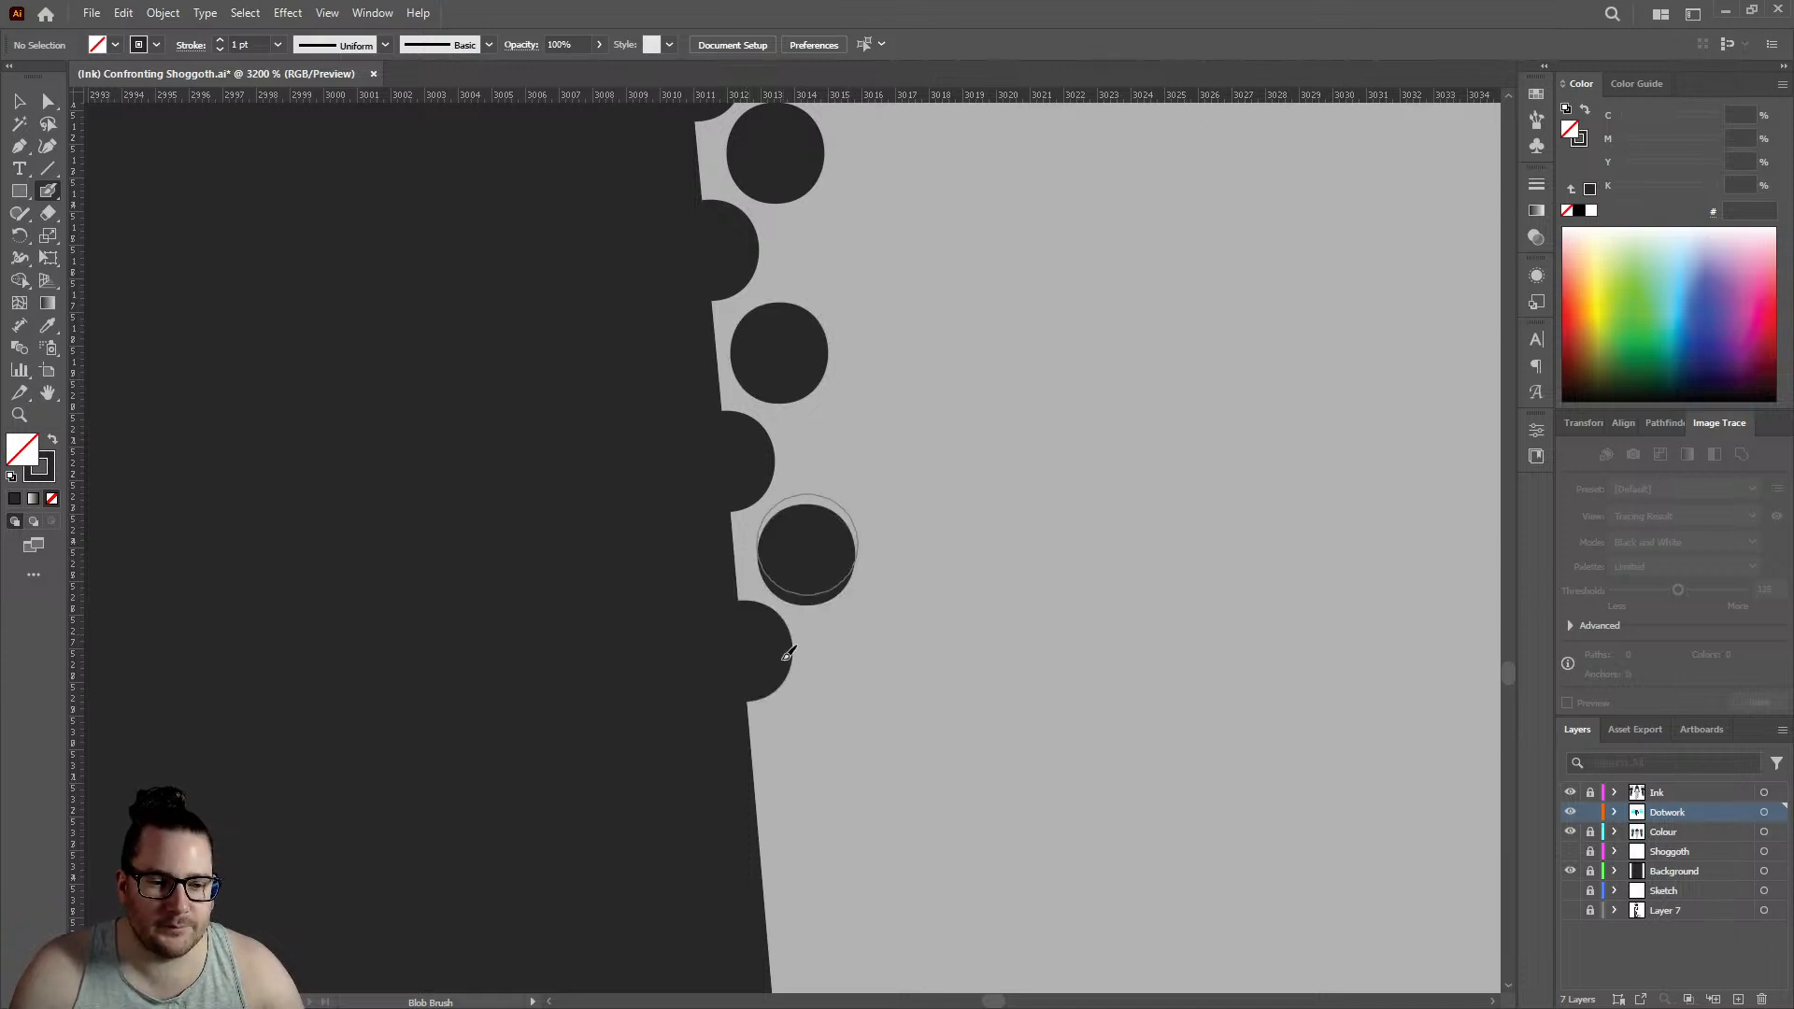
{"action": "left_click", "coordinate": [756, 801]}
{"action": "left_click", "coordinate": [839, 717]}
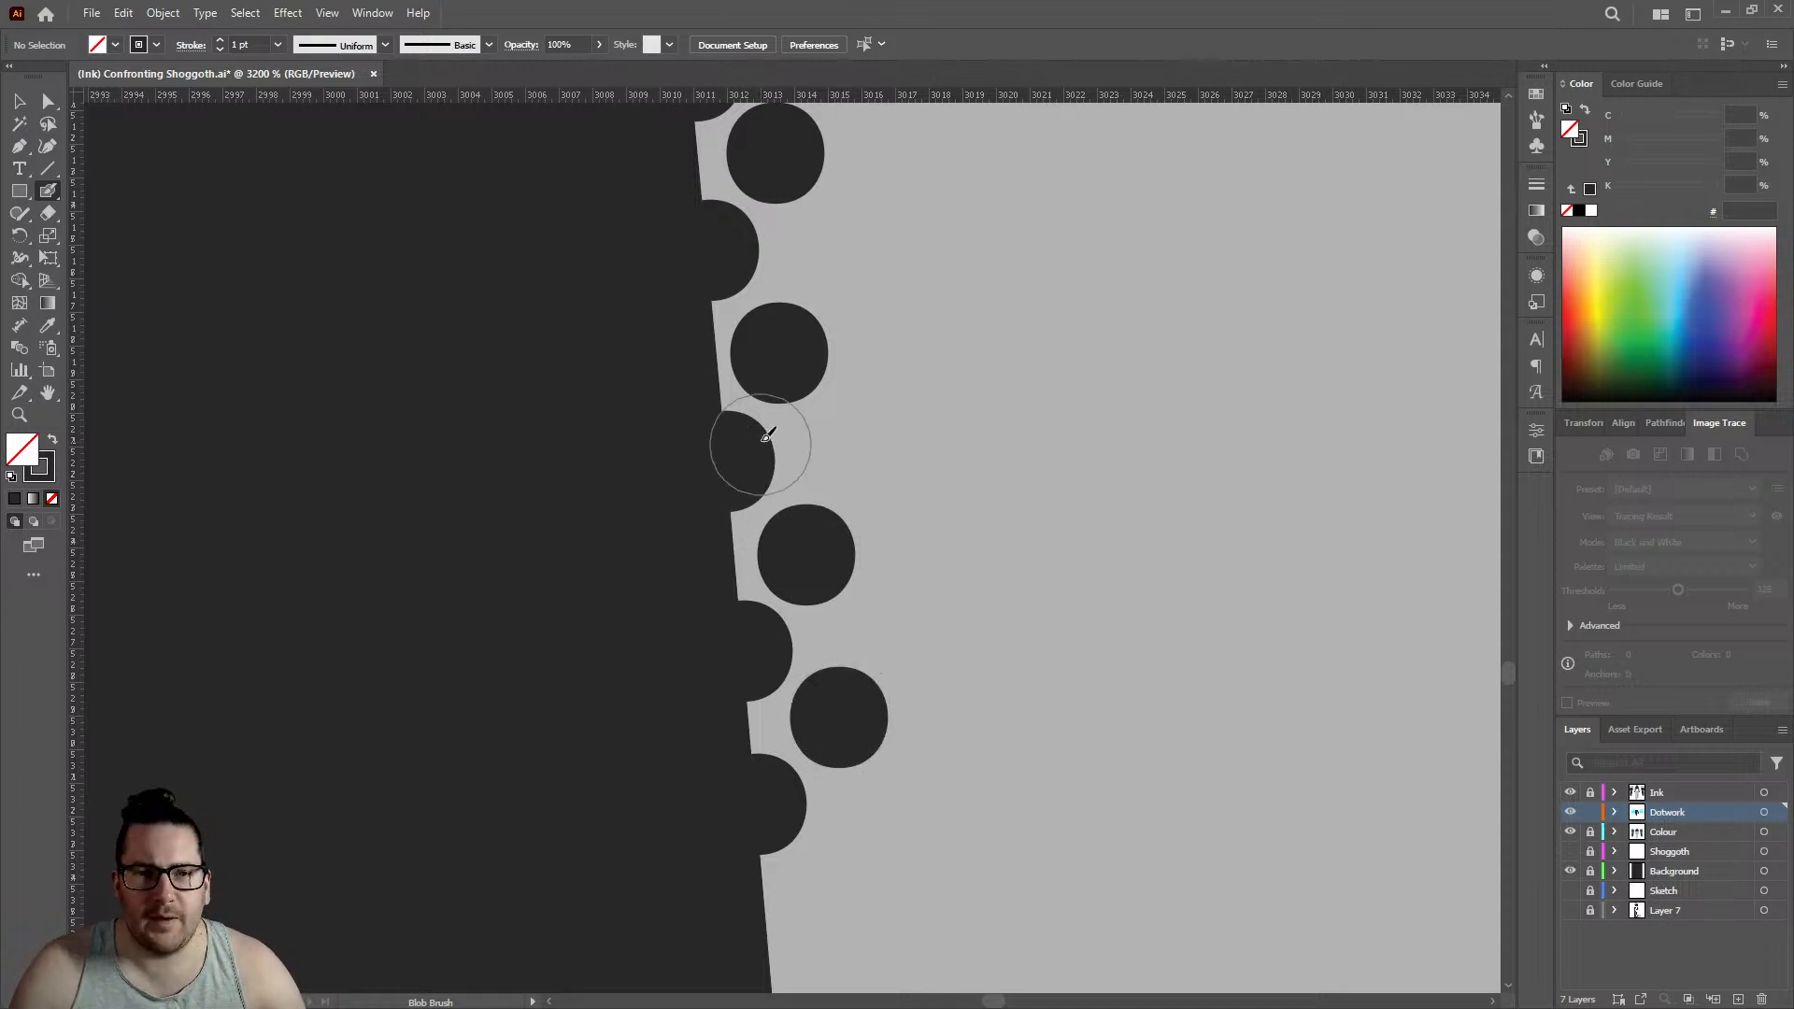
- Carry the two staggered dot rows further toward the left knee with another three outline dots and three inner dots
{"action": "scroll", "coordinate": [766, 432], "scroll_direction": "down", "scroll_amount": 5}
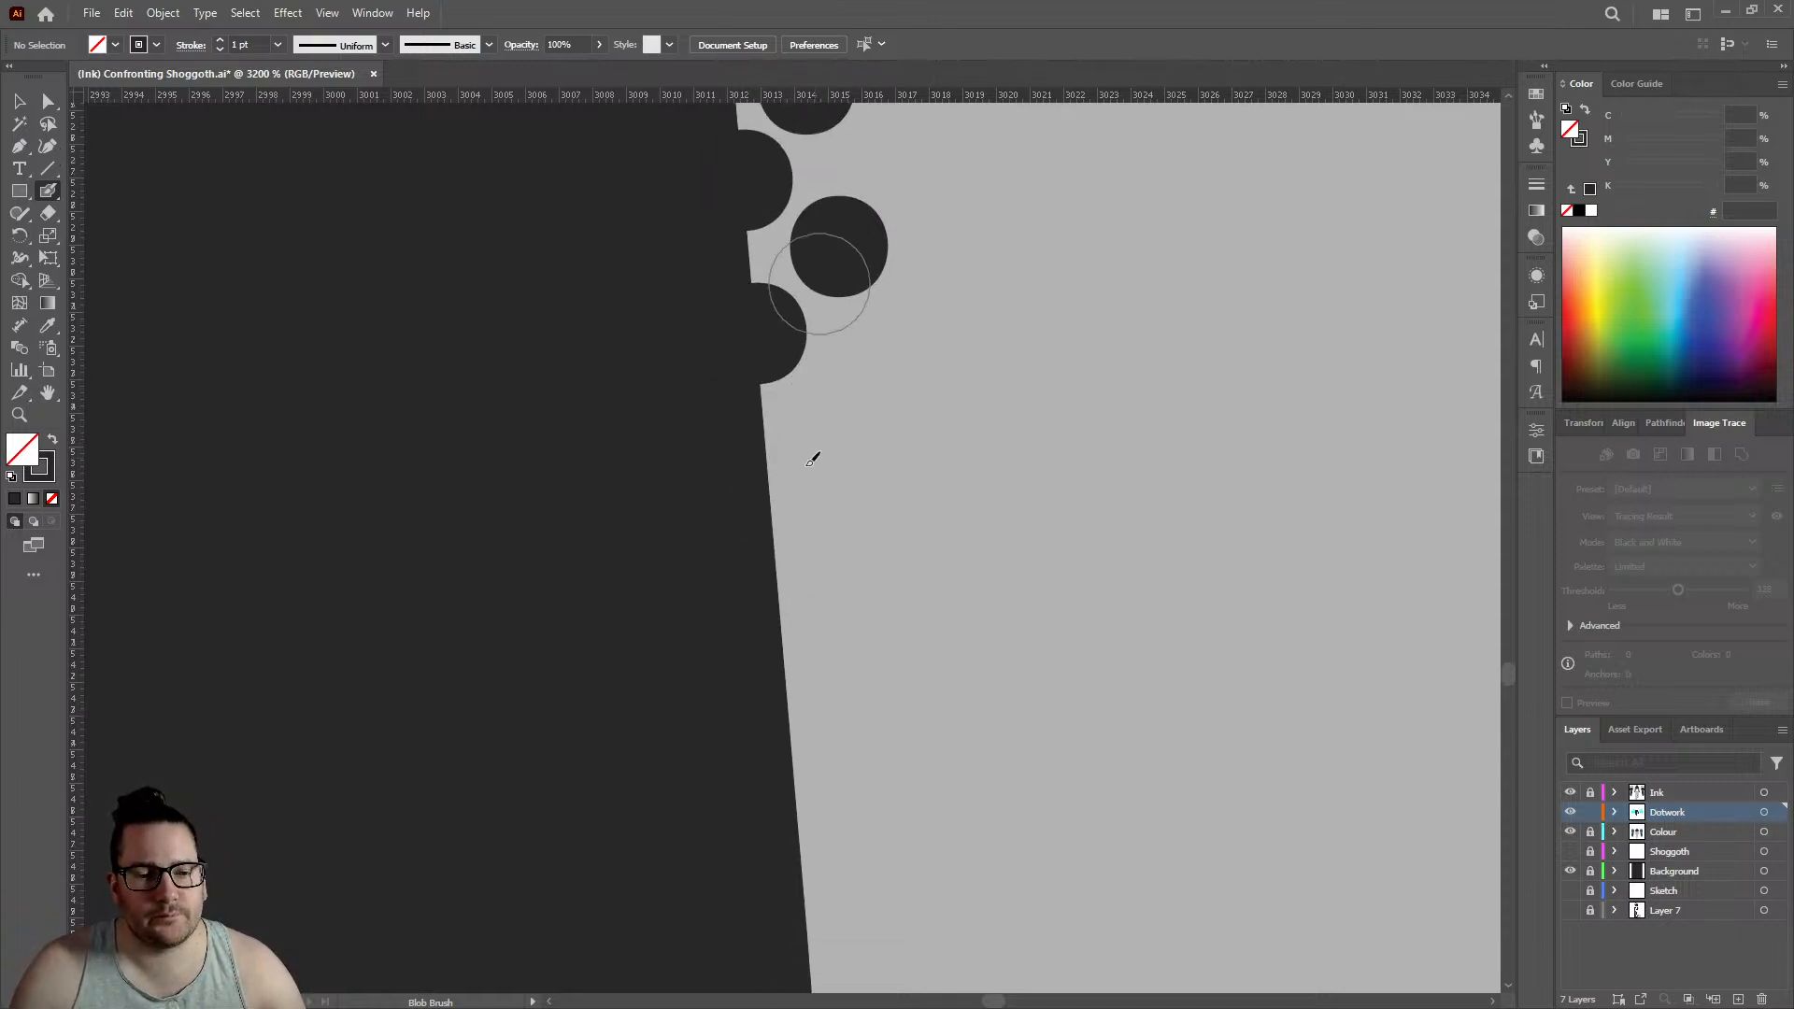
{"action": "left_click", "coordinate": [775, 514]}
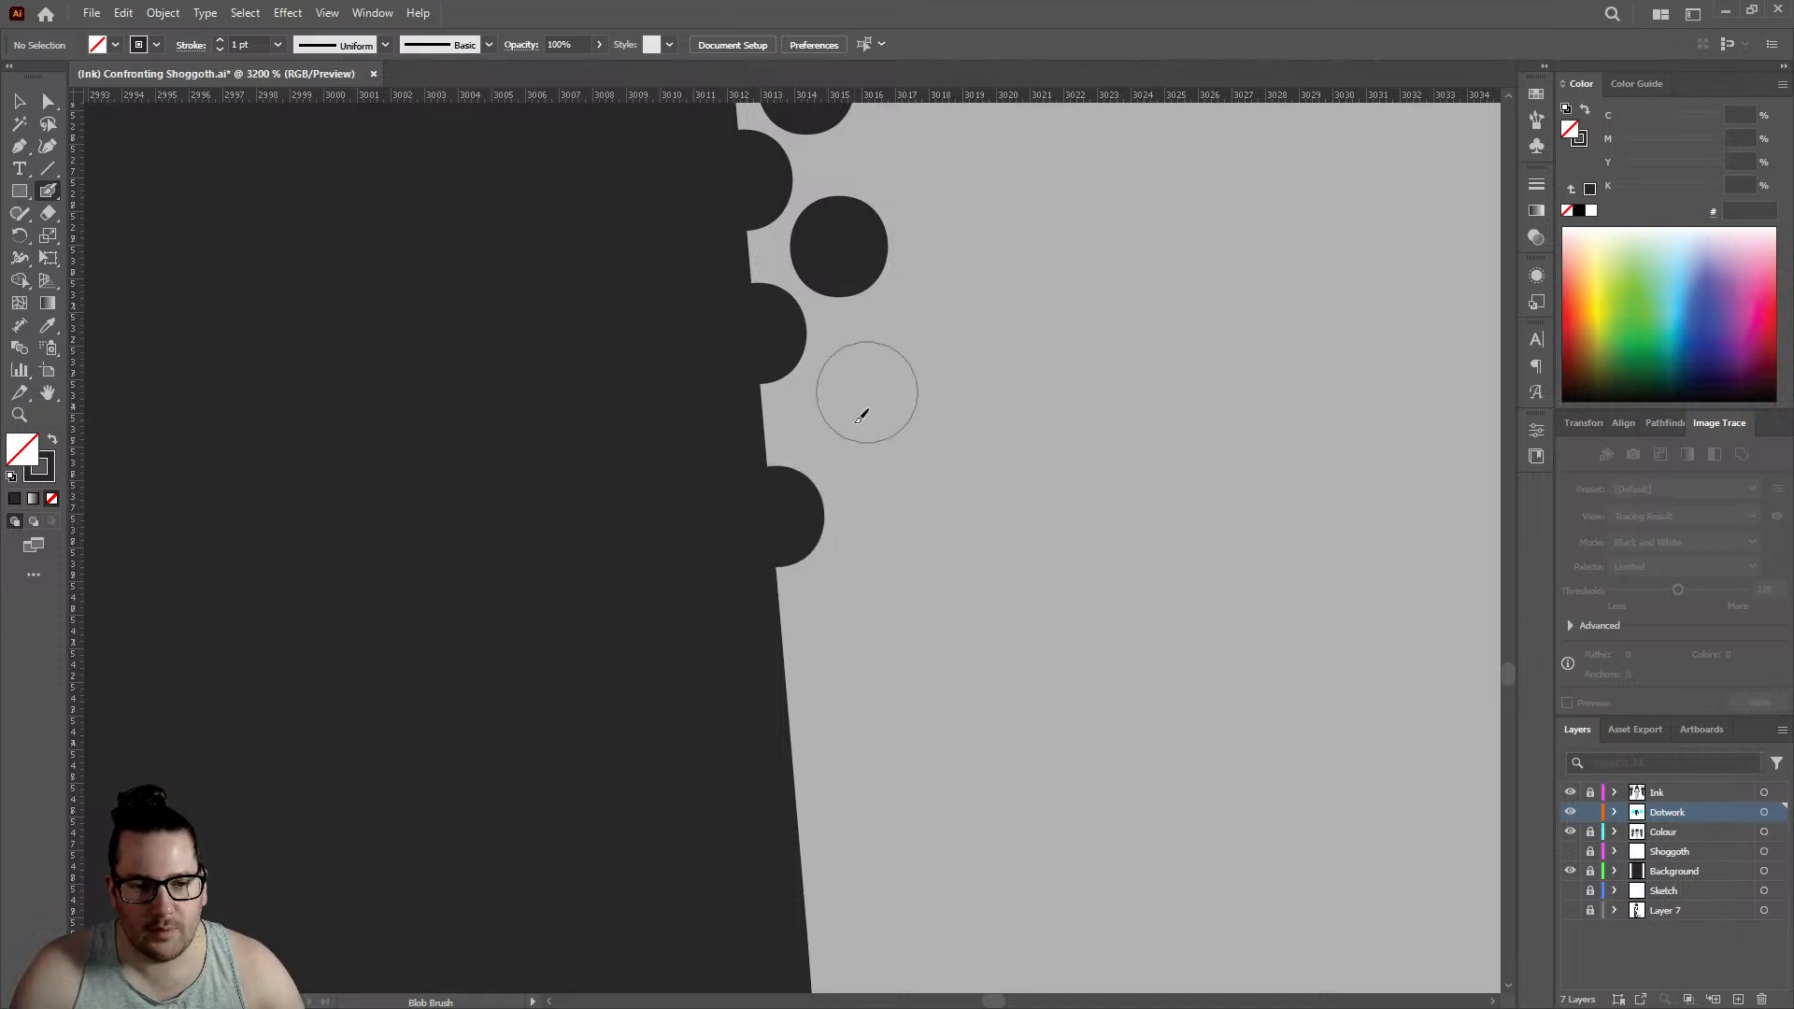
{"action": "left_click", "coordinate": [845, 422]}
{"action": "scroll", "coordinate": [820, 416], "scroll_direction": "down", "scroll_amount": 1}
{"action": "scroll", "coordinate": [813, 439], "scroll_direction": "down", "scroll_amount": 3}
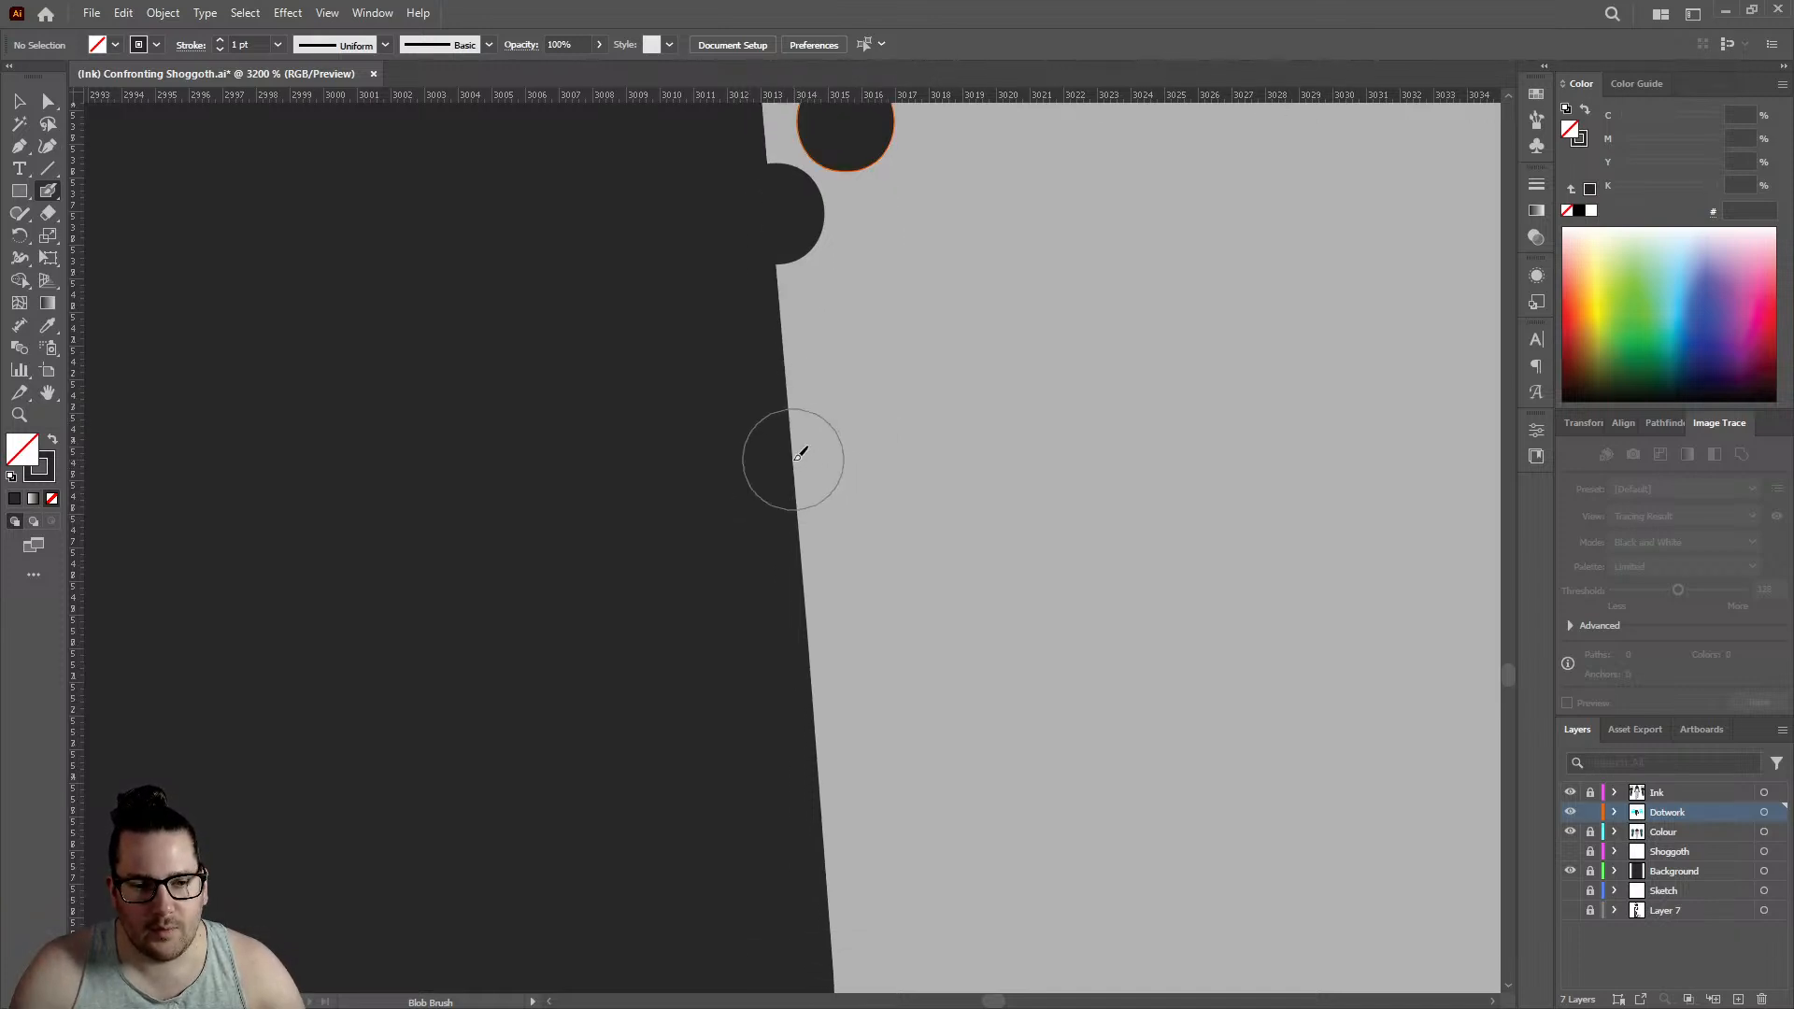
{"action": "left_click", "coordinate": [797, 460]}
{"action": "left_click", "coordinate": [845, 337]}
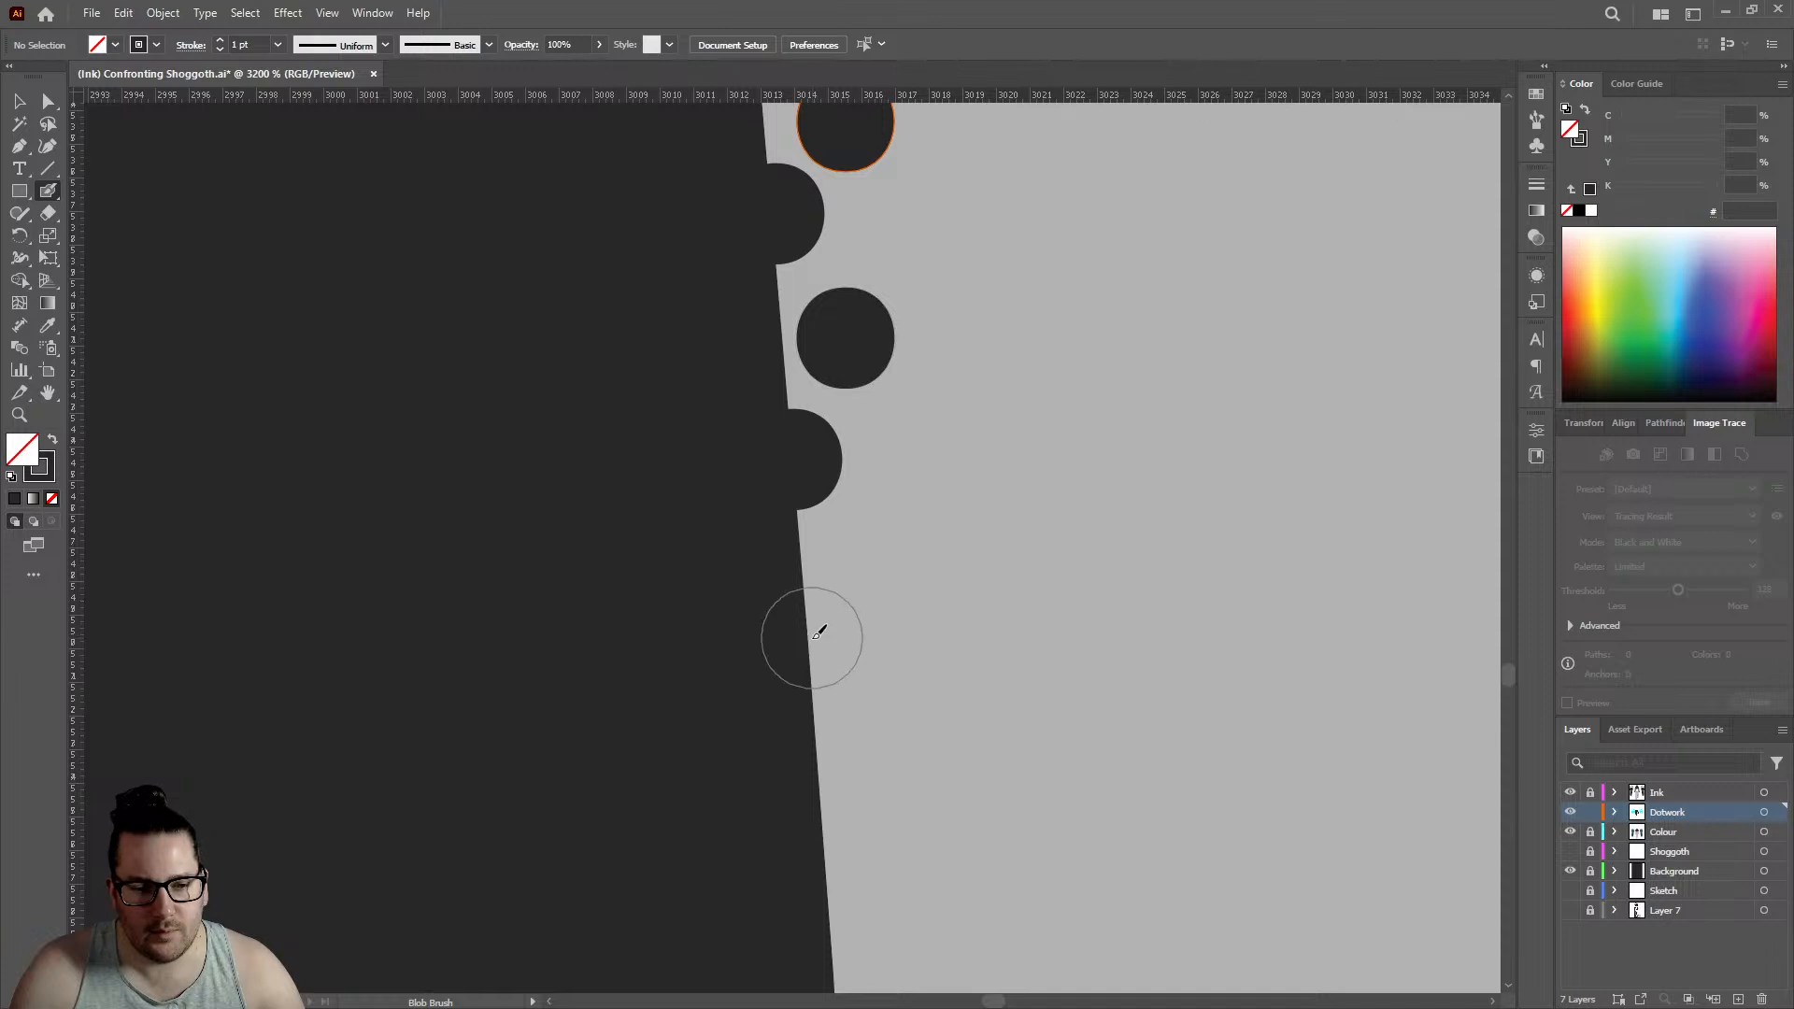
{"action": "left_click", "coordinate": [811, 638]}
{"action": "left_click", "coordinate": [892, 540]}
{"action": "scroll", "coordinate": [892, 439], "scroll_direction": "down", "scroll_amount": 10}
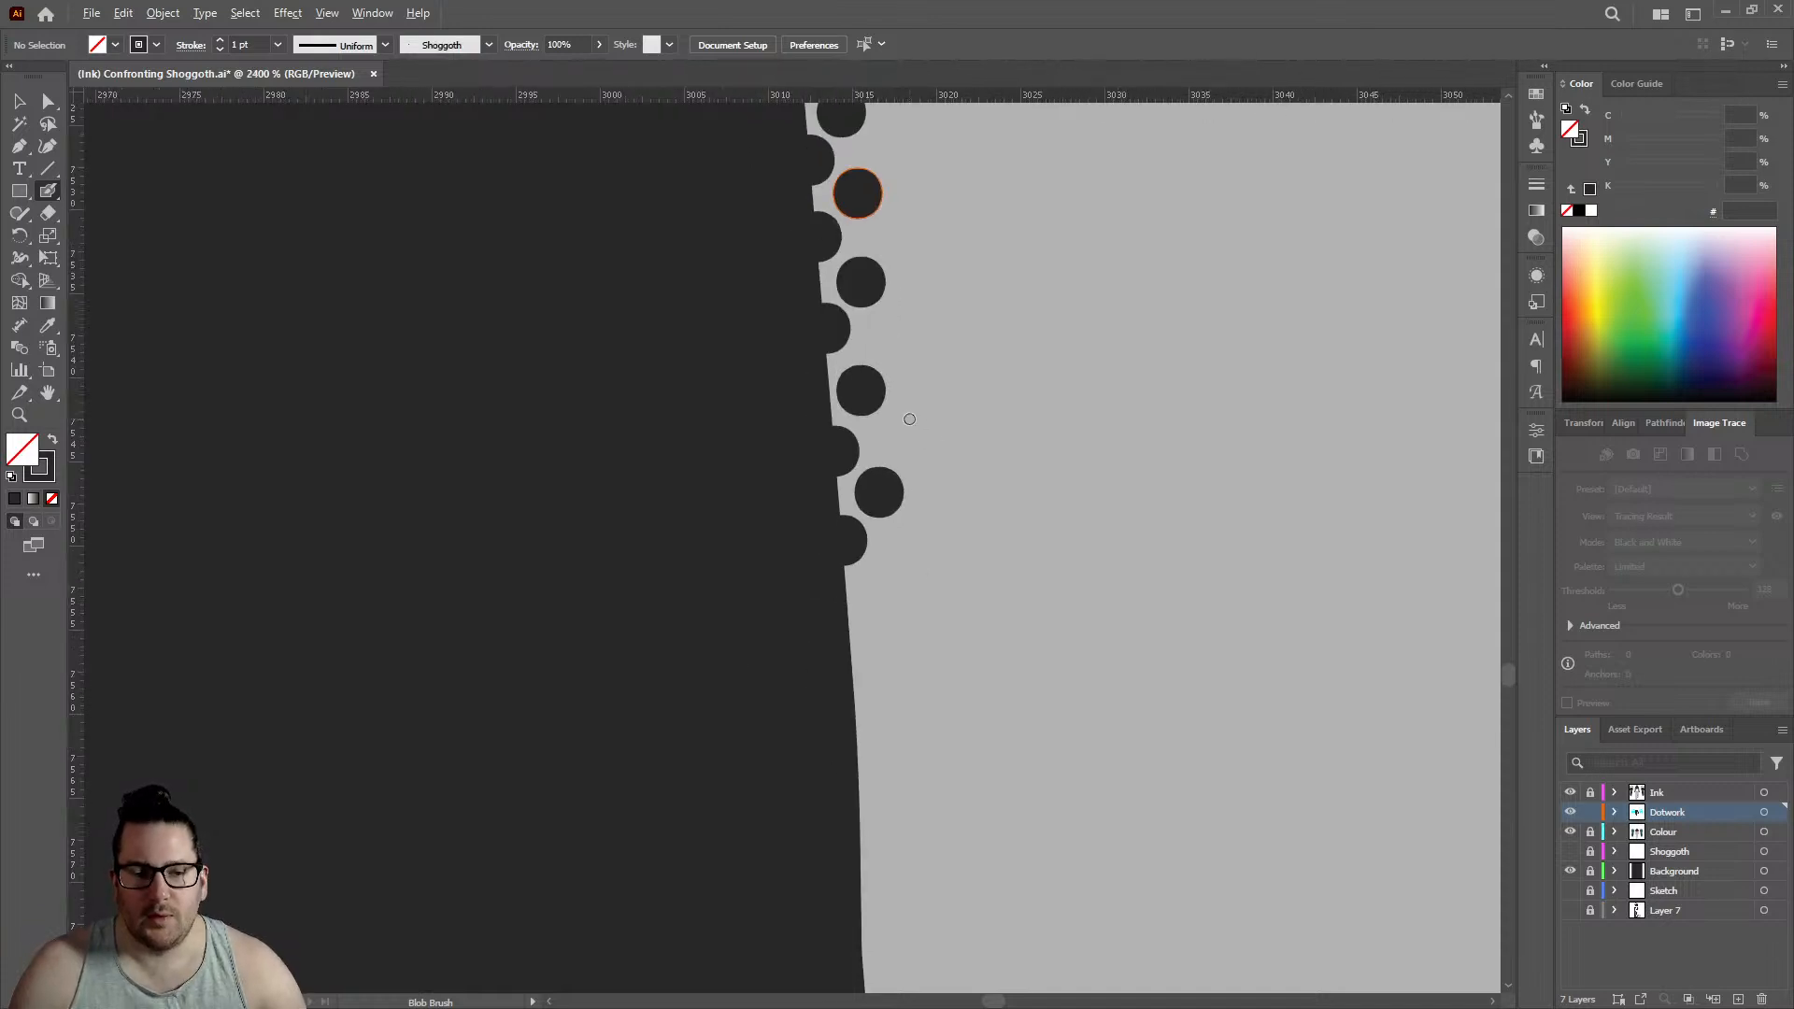
- Extend the staggered dotwork down the left leg's edge toward the knee with four more outline dots and four offset inner dots
{"action": "scroll", "coordinate": [898, 458], "scroll_direction": "down", "scroll_amount": 3}
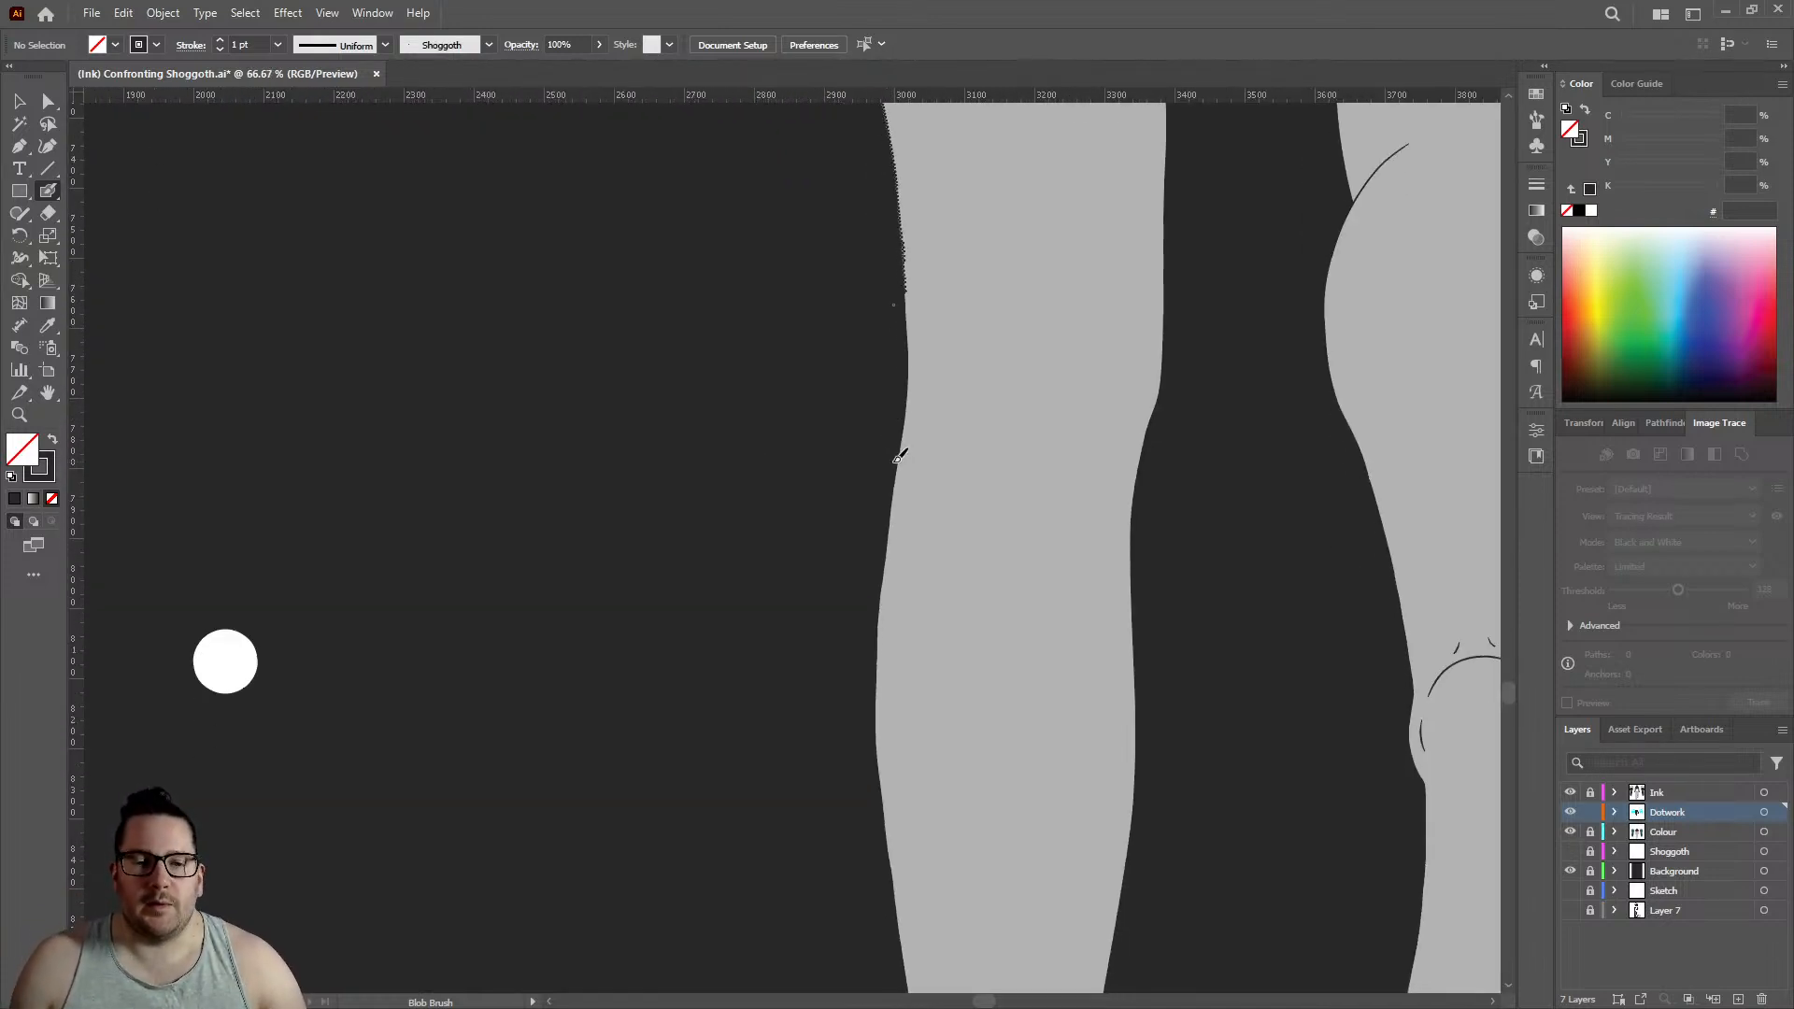
{"action": "scroll", "coordinate": [925, 296], "scroll_direction": "up", "scroll_amount": 10}
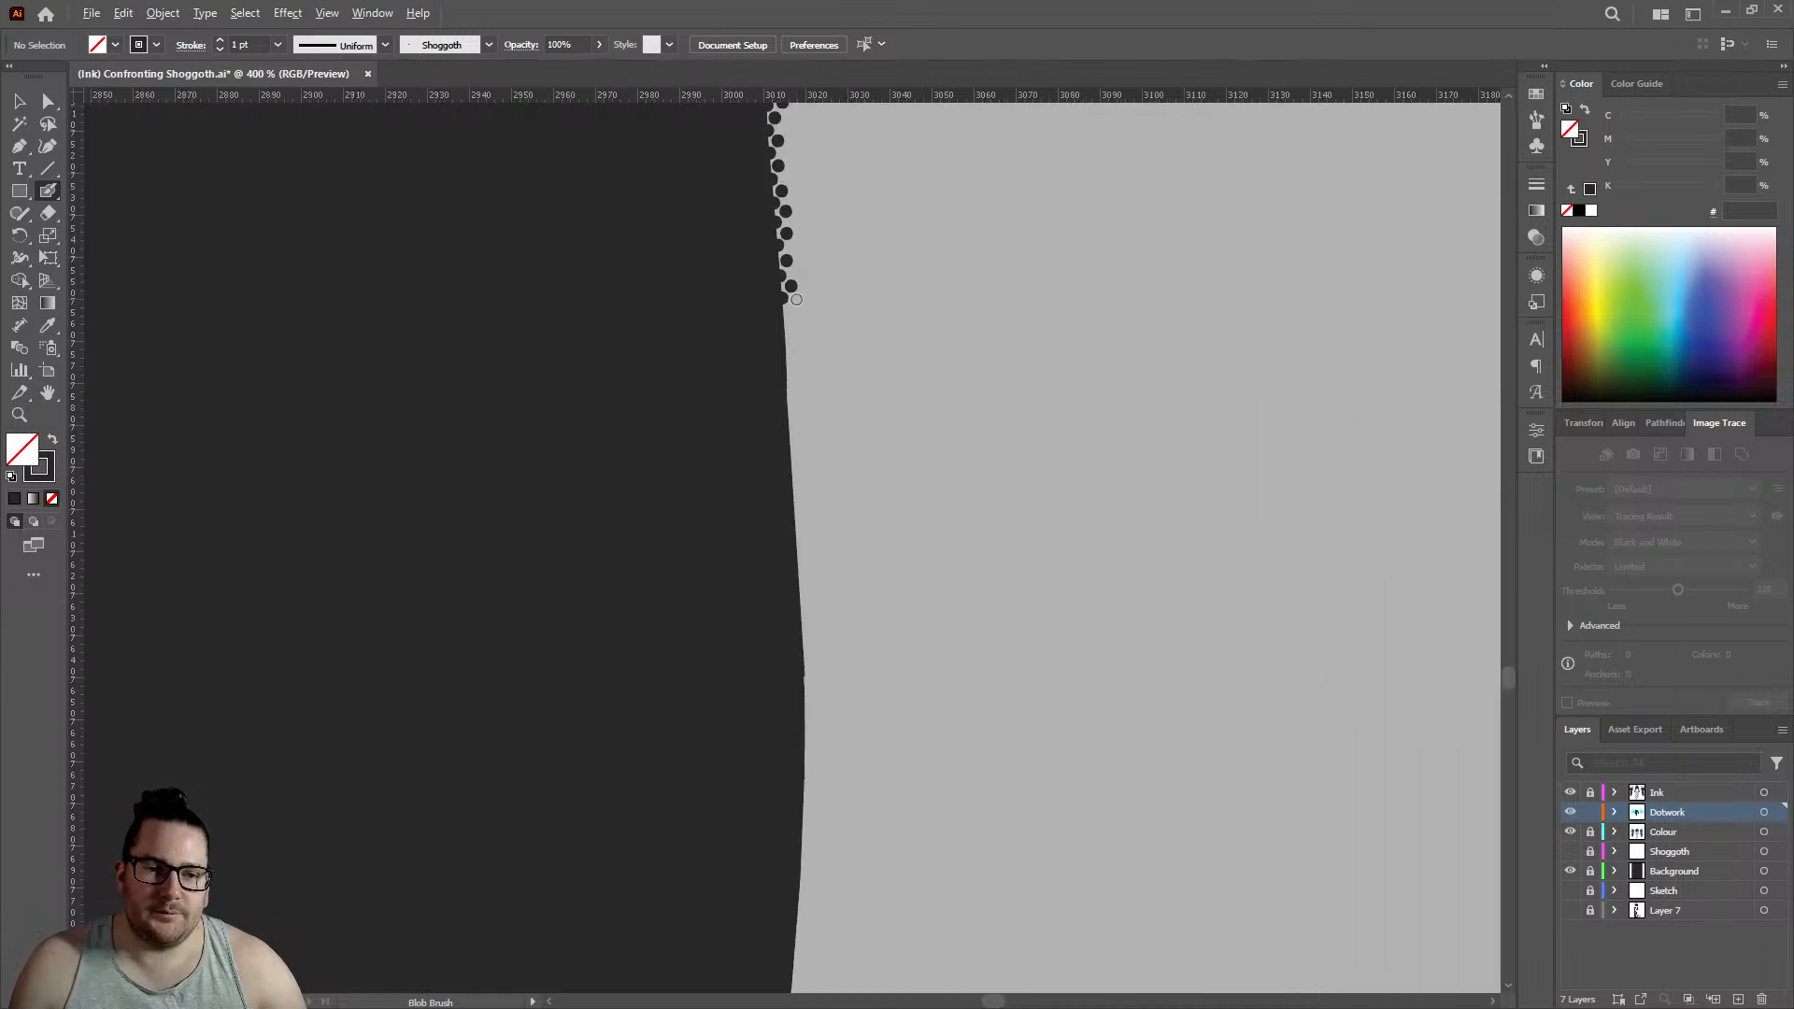
{"action": "left_click", "coordinate": [727, 431]}
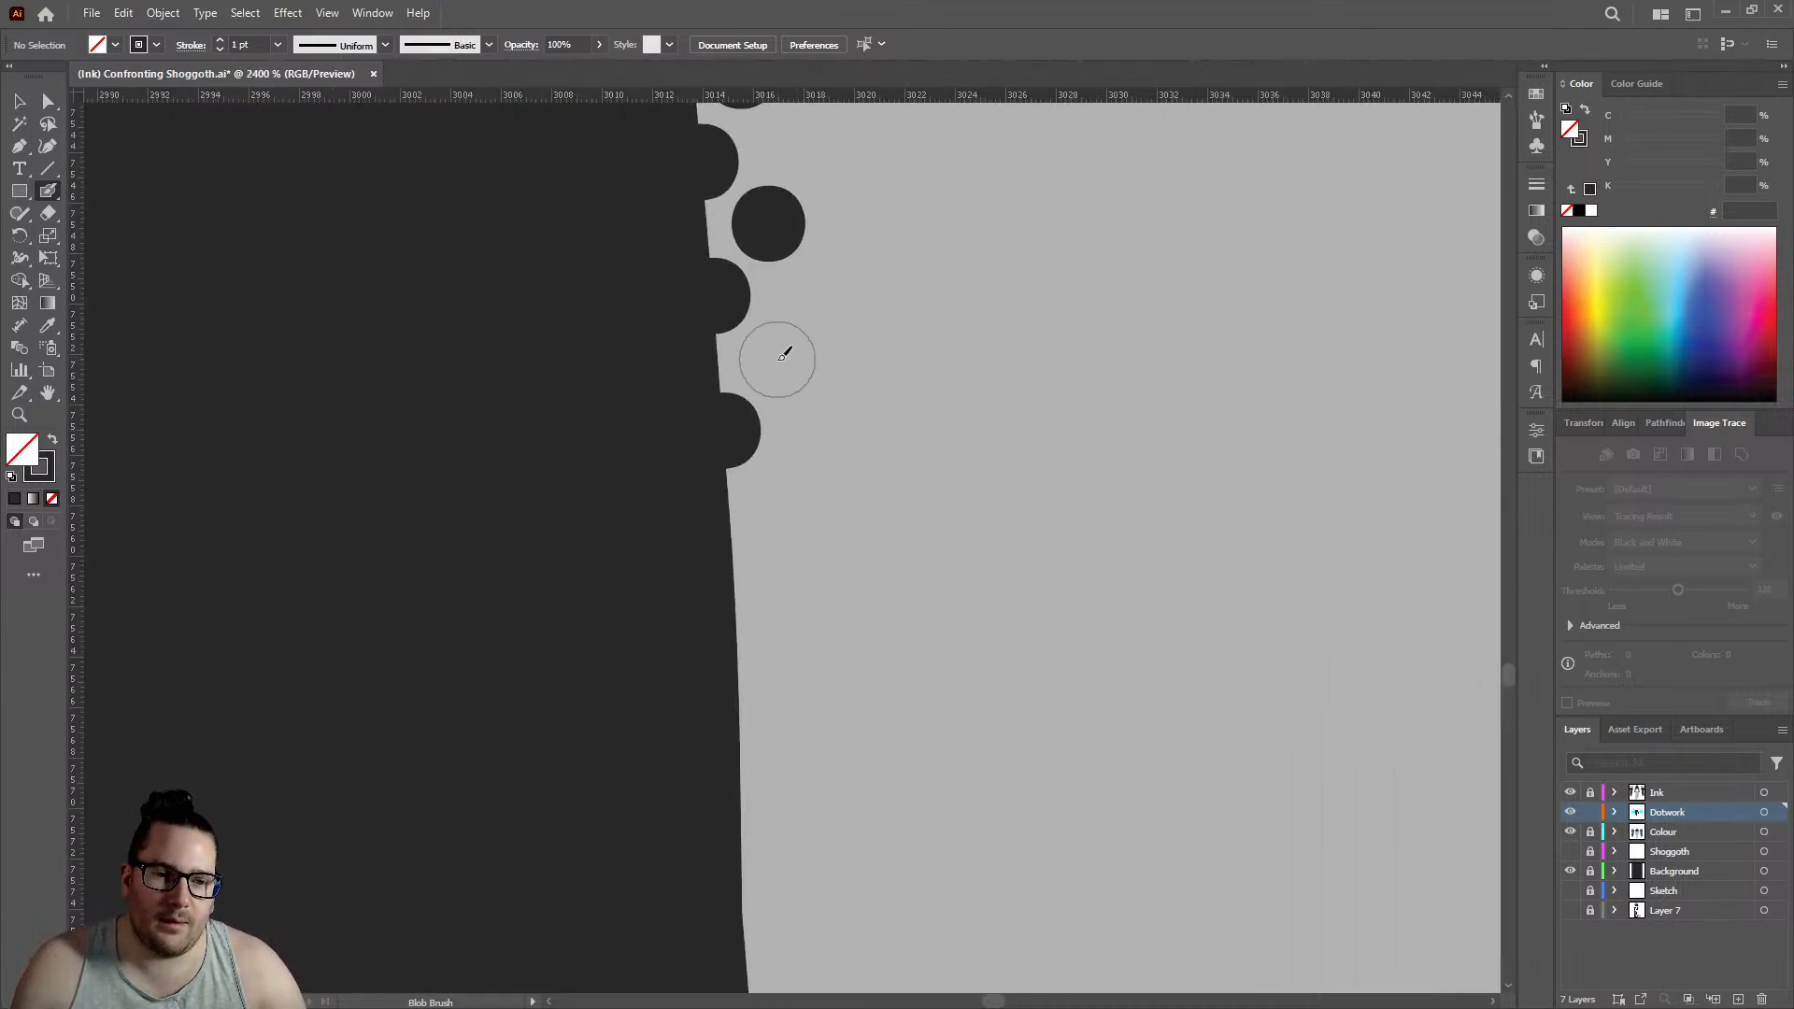
{"action": "left_click", "coordinate": [776, 359]}
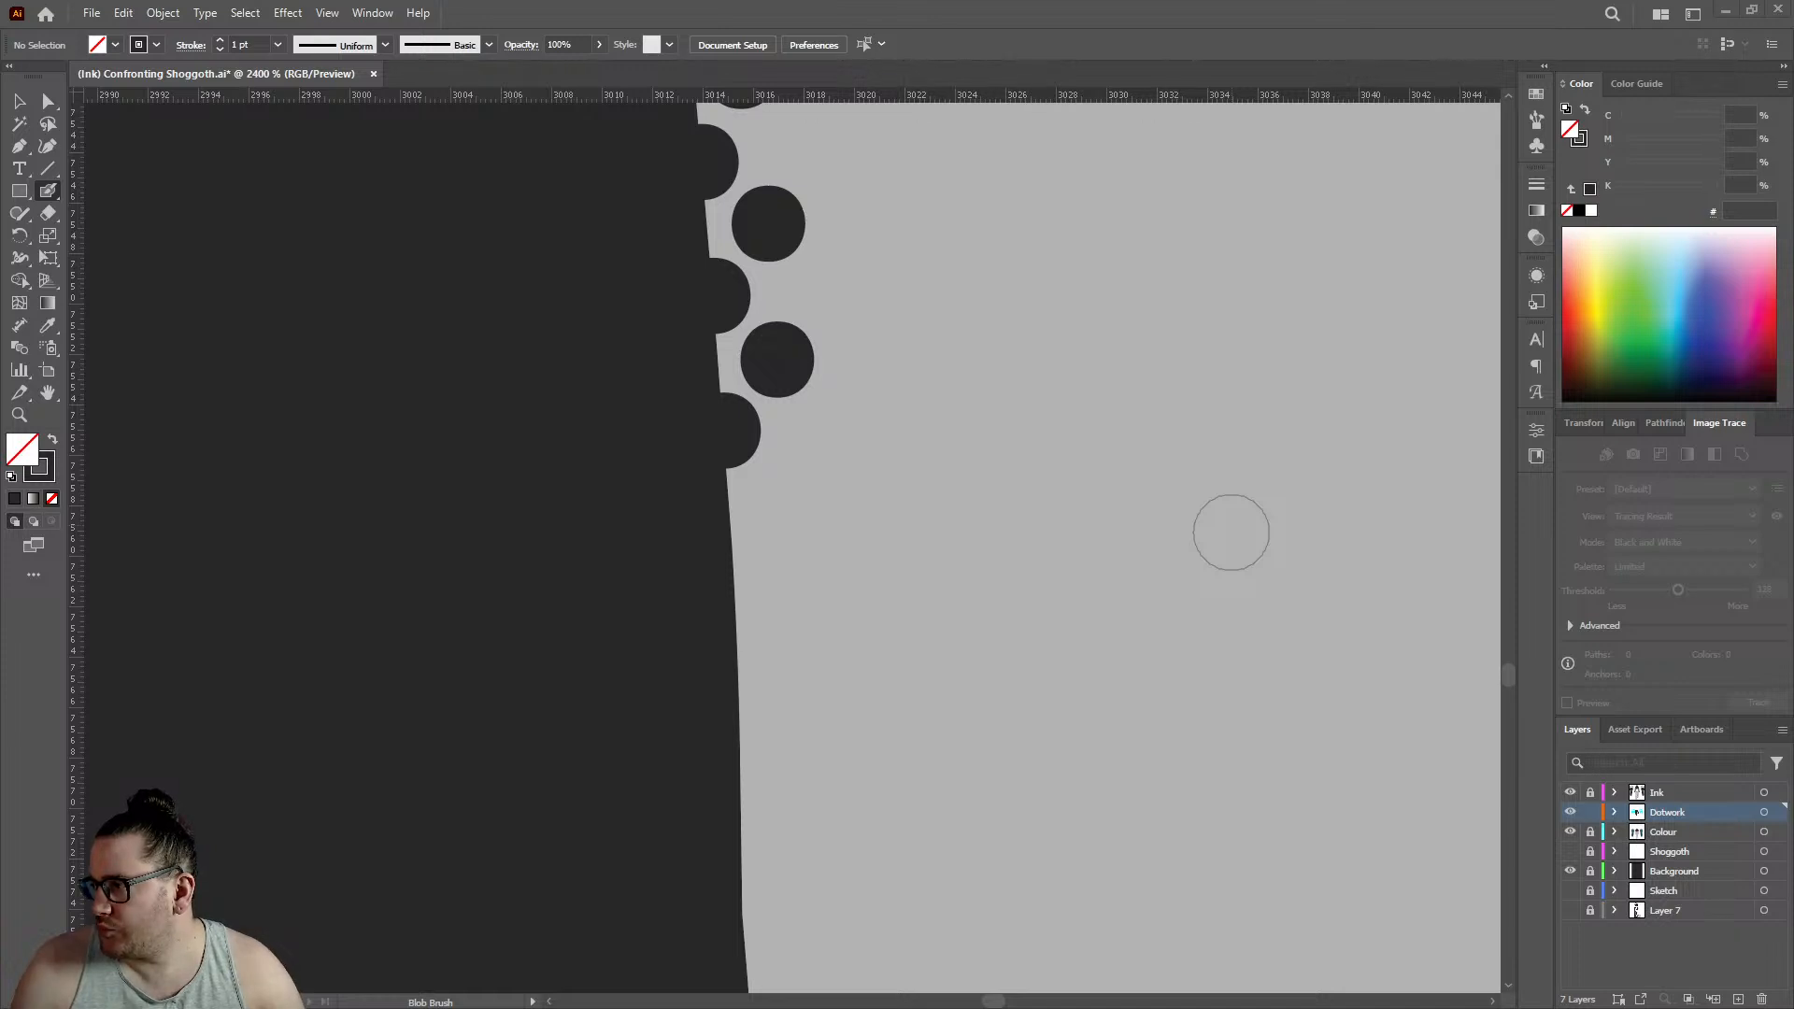
{"action": "left_click", "coordinate": [734, 562]}
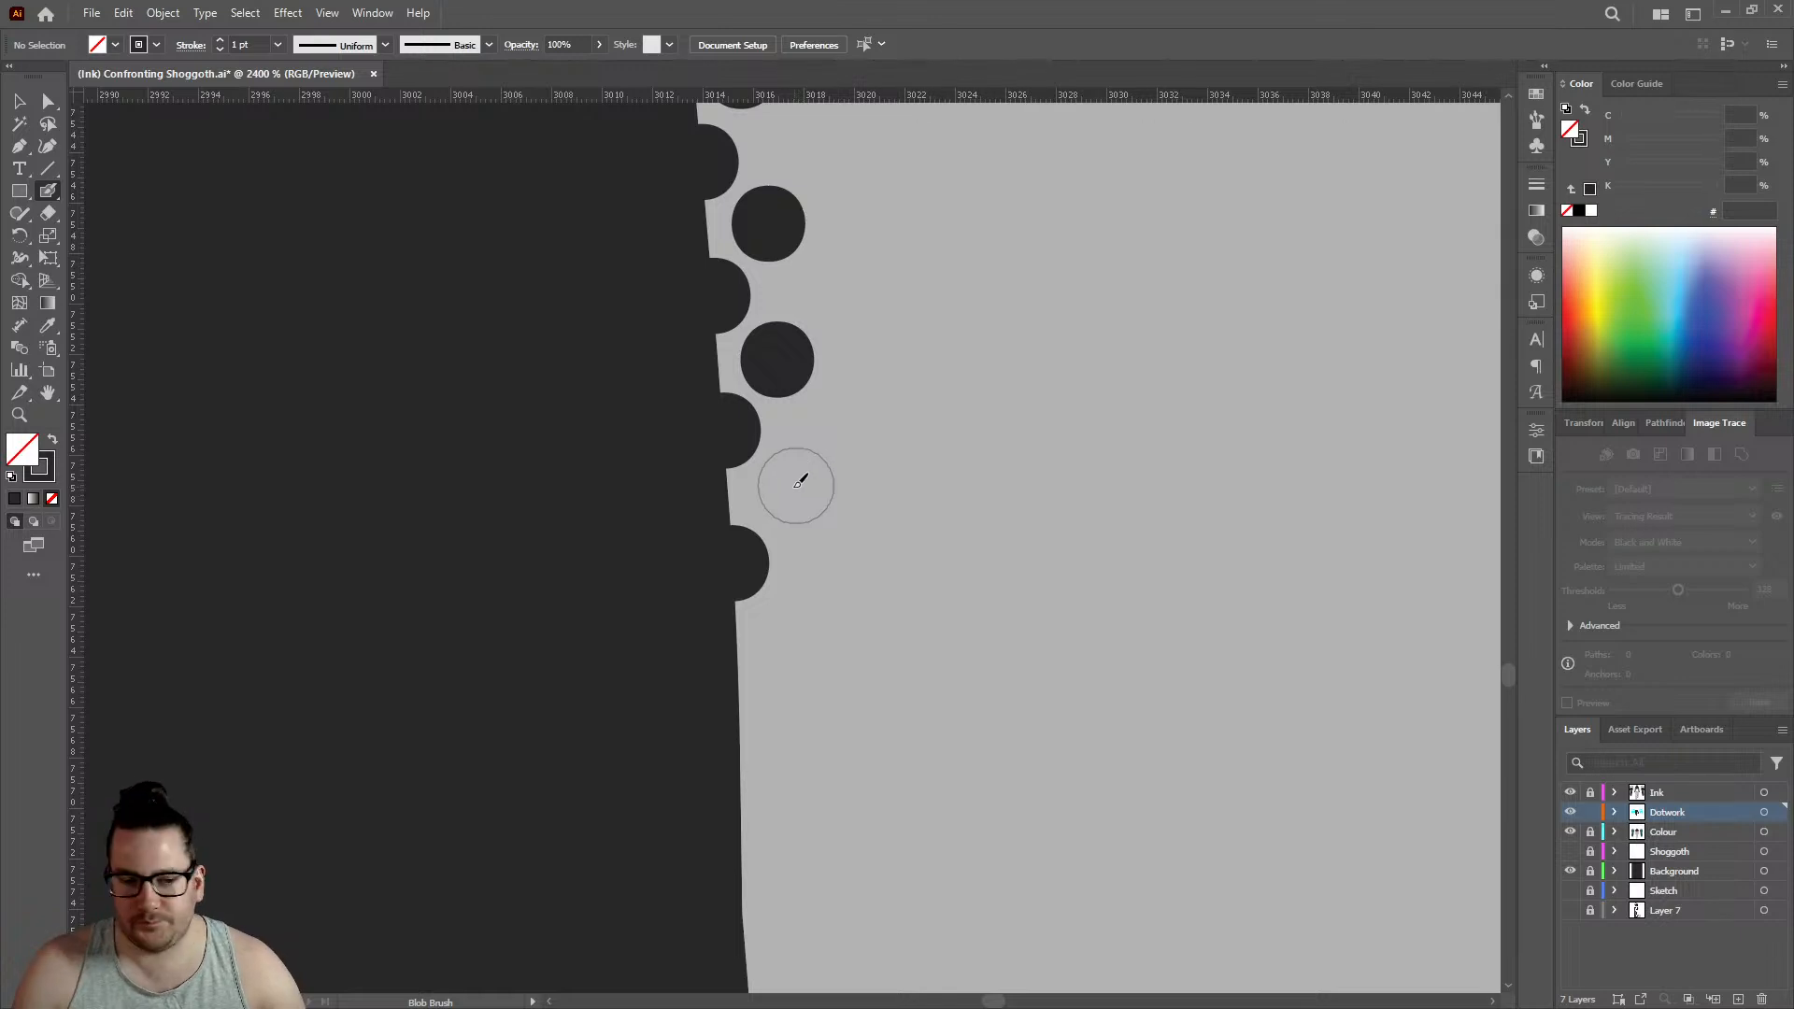
{"action": "left_click", "coordinate": [786, 489]}
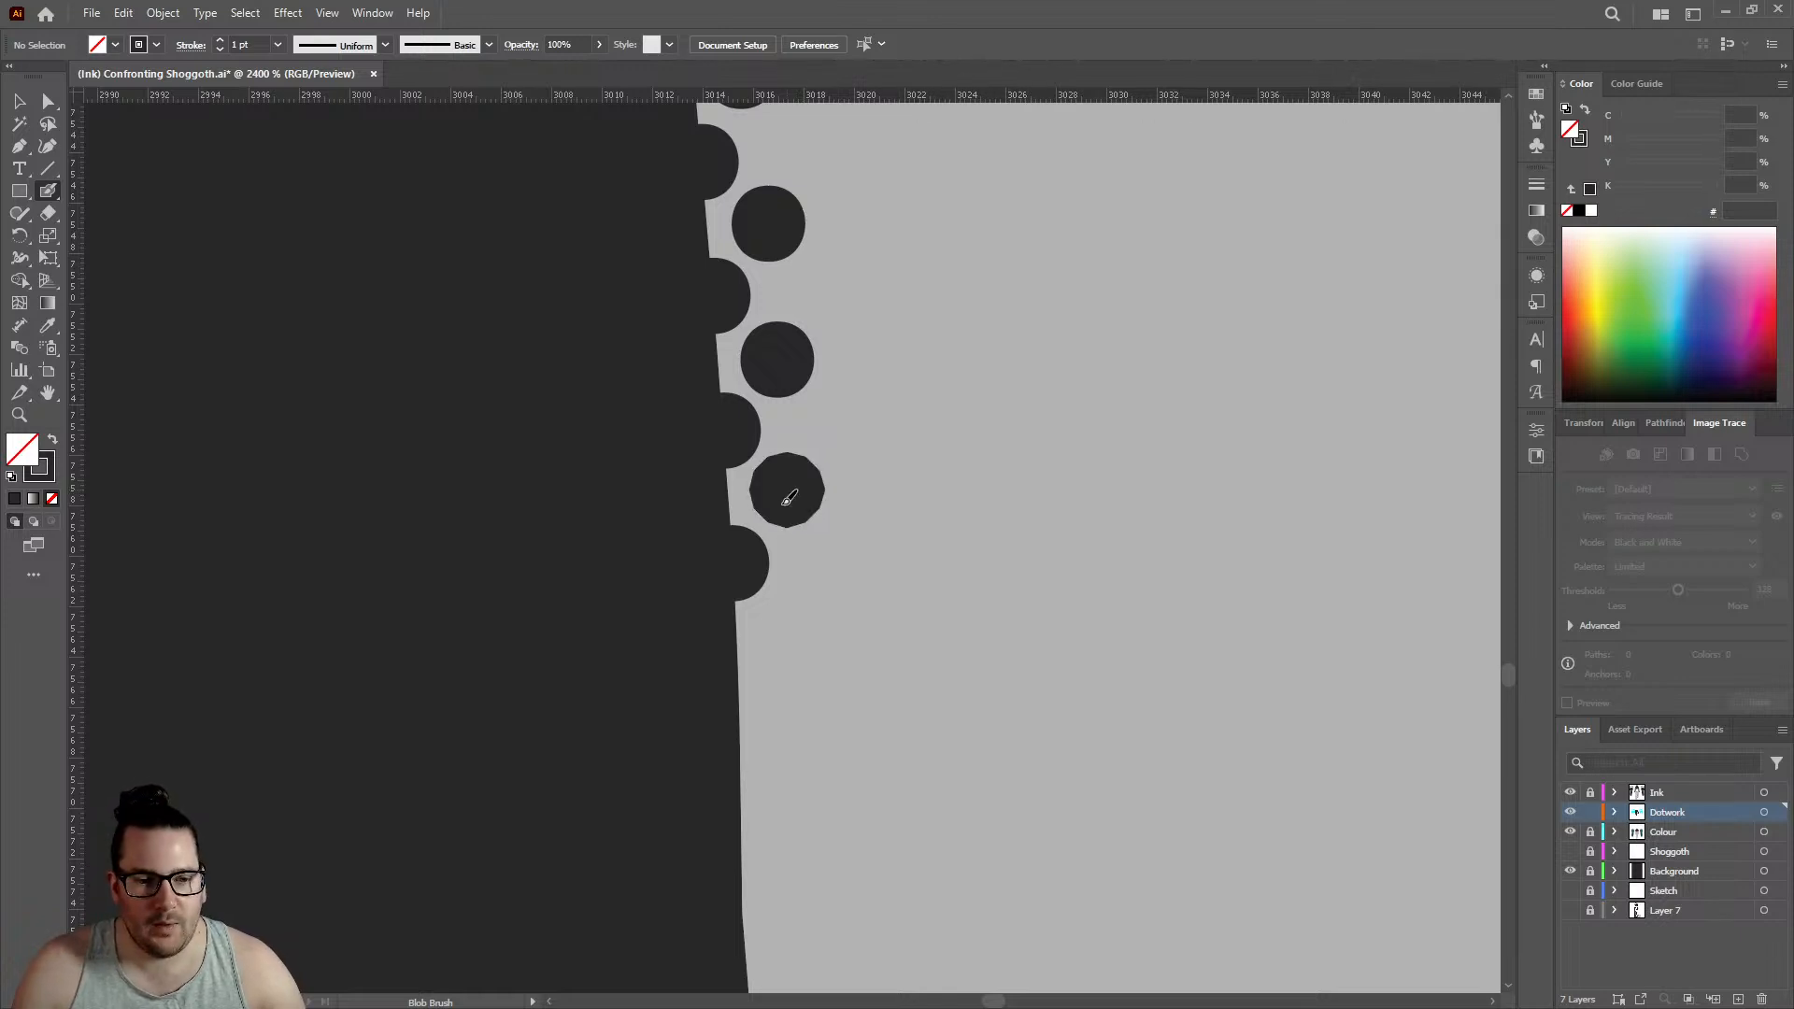
{"action": "left_click", "coordinate": [740, 706]}
{"action": "left_click", "coordinate": [786, 632]}
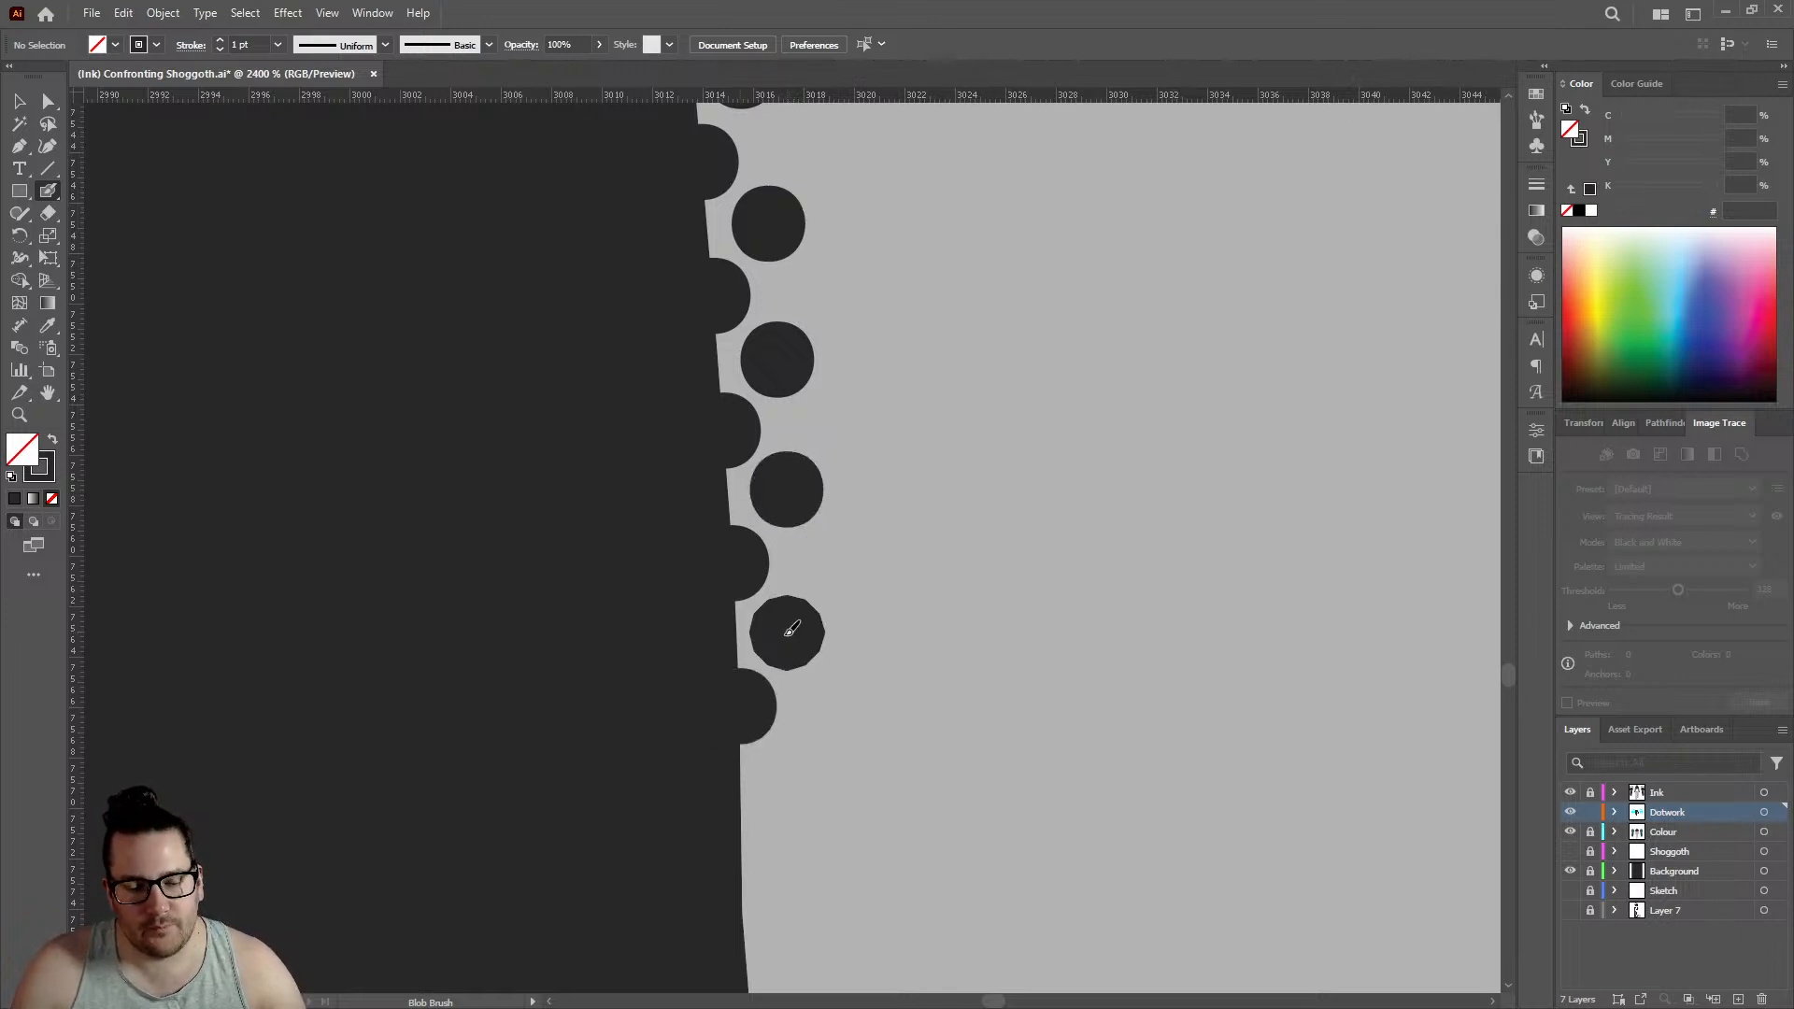
{"action": "left_click", "coordinate": [743, 829]}
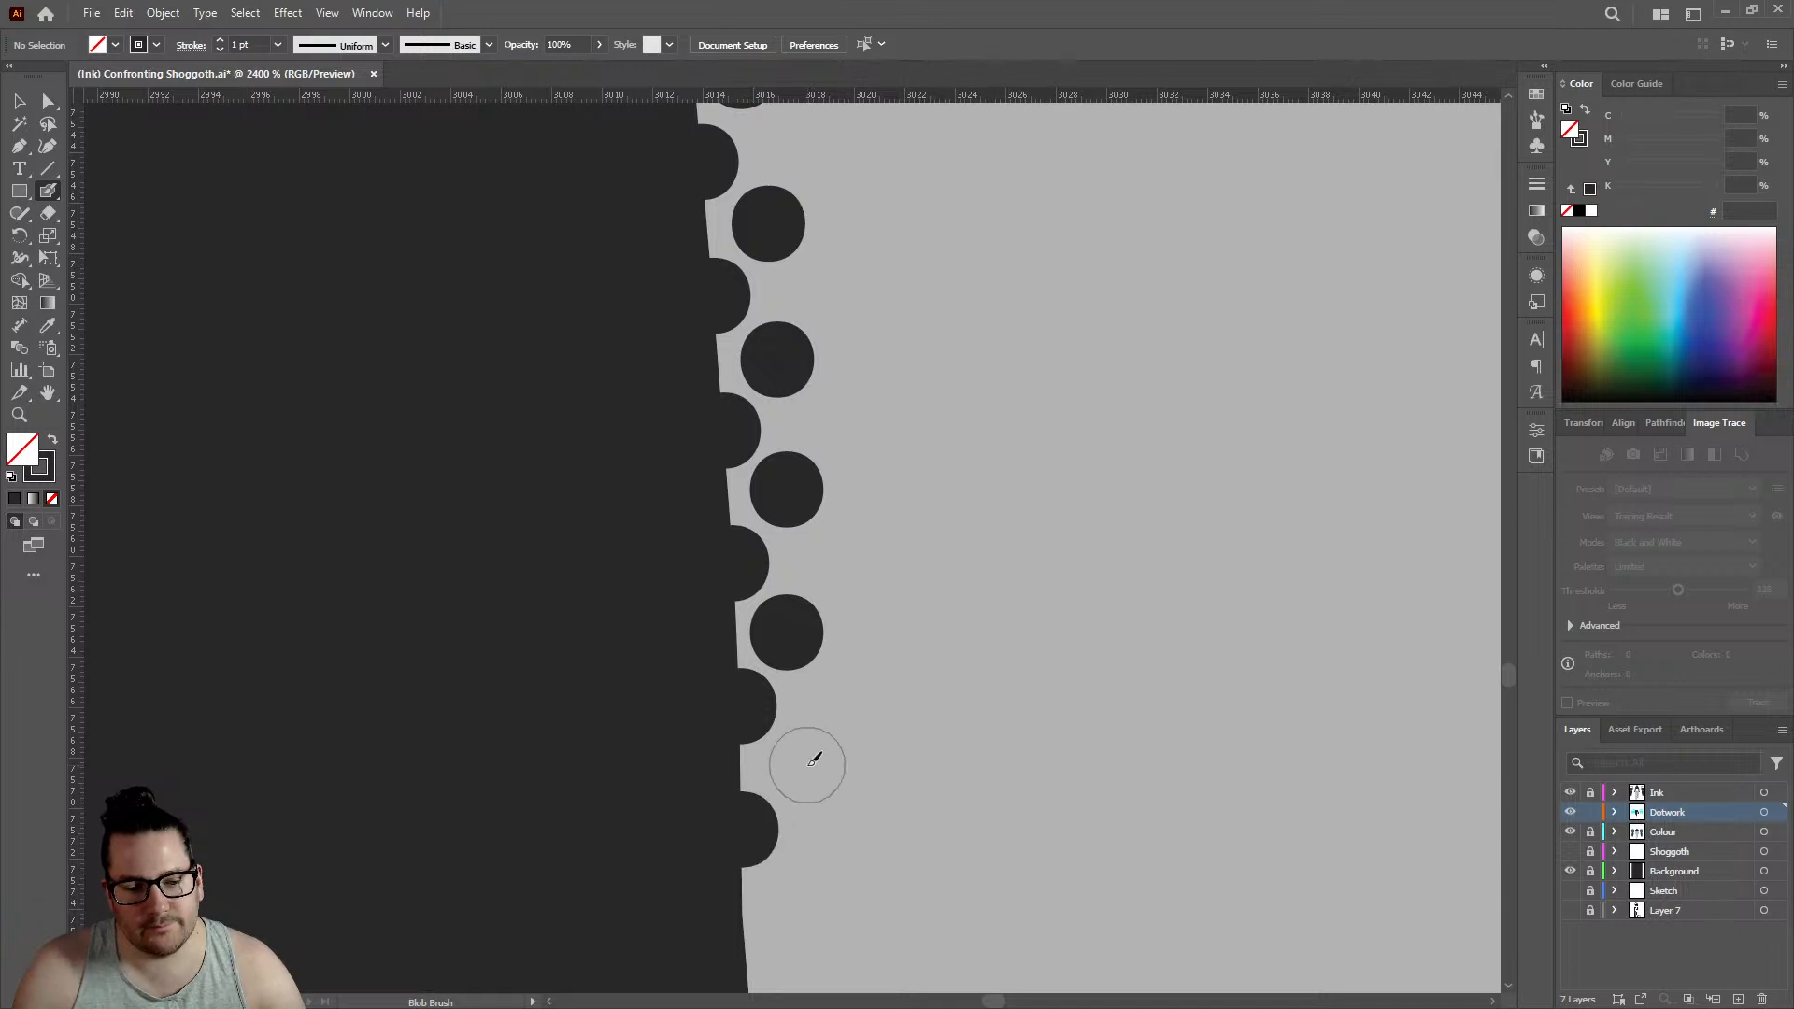
{"action": "left_click", "coordinate": [808, 764]}
- Place three more dots on the leg's outline and three inner dots in the gaps beside them, directly below the existing rows
{"action": "scroll", "coordinate": [773, 621], "scroll_direction": "down", "scroll_amount": 5}
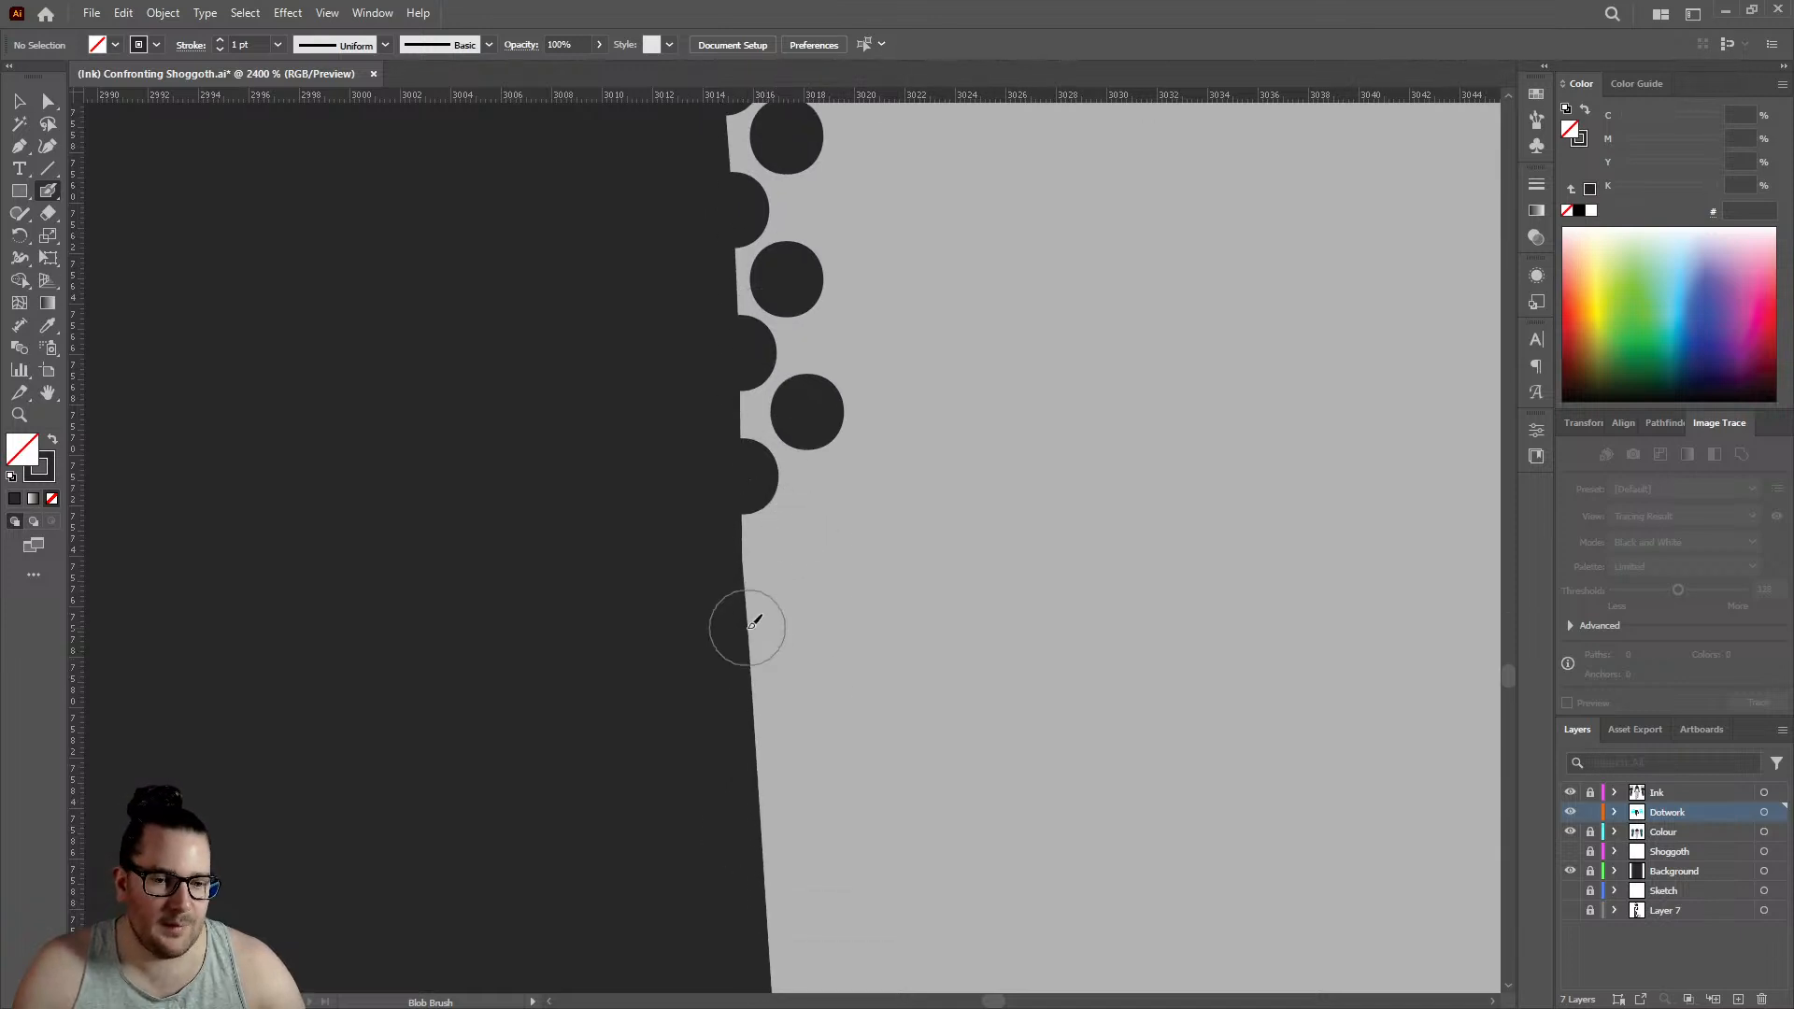
{"action": "left_click", "coordinate": [748, 628]}
{"action": "left_click", "coordinate": [794, 552]}
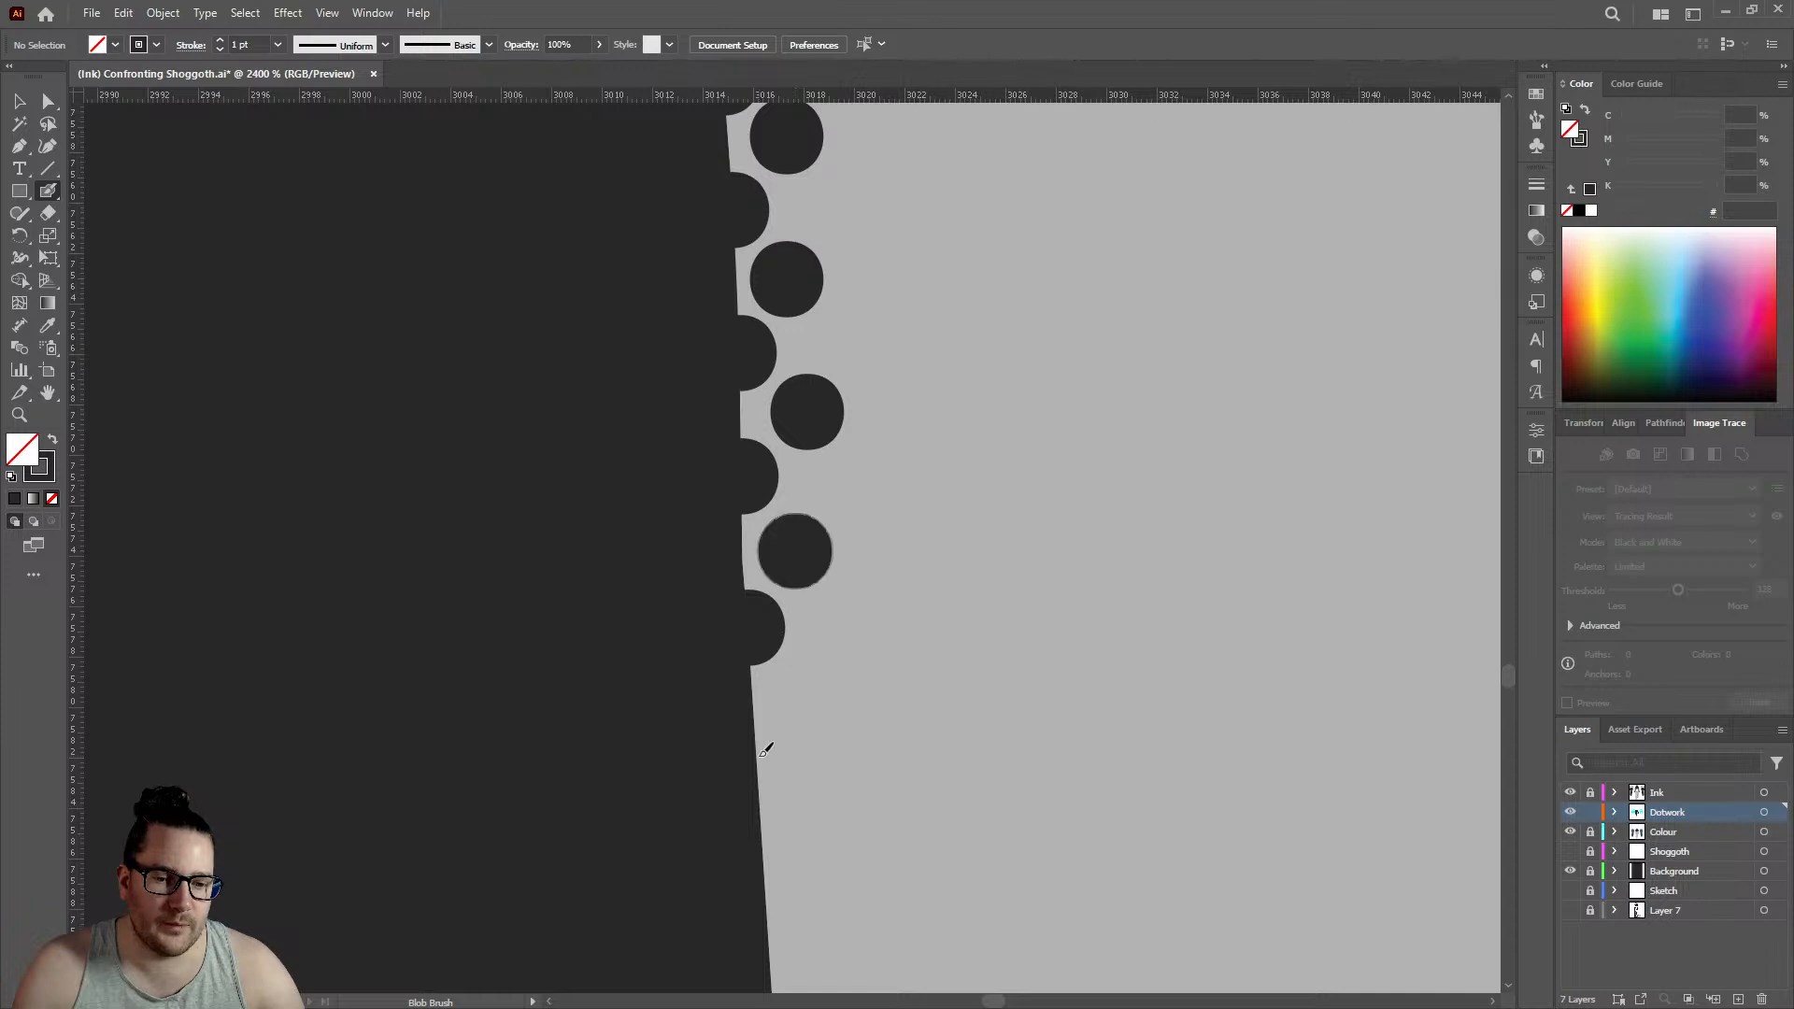
{"action": "left_click", "coordinate": [757, 753]}
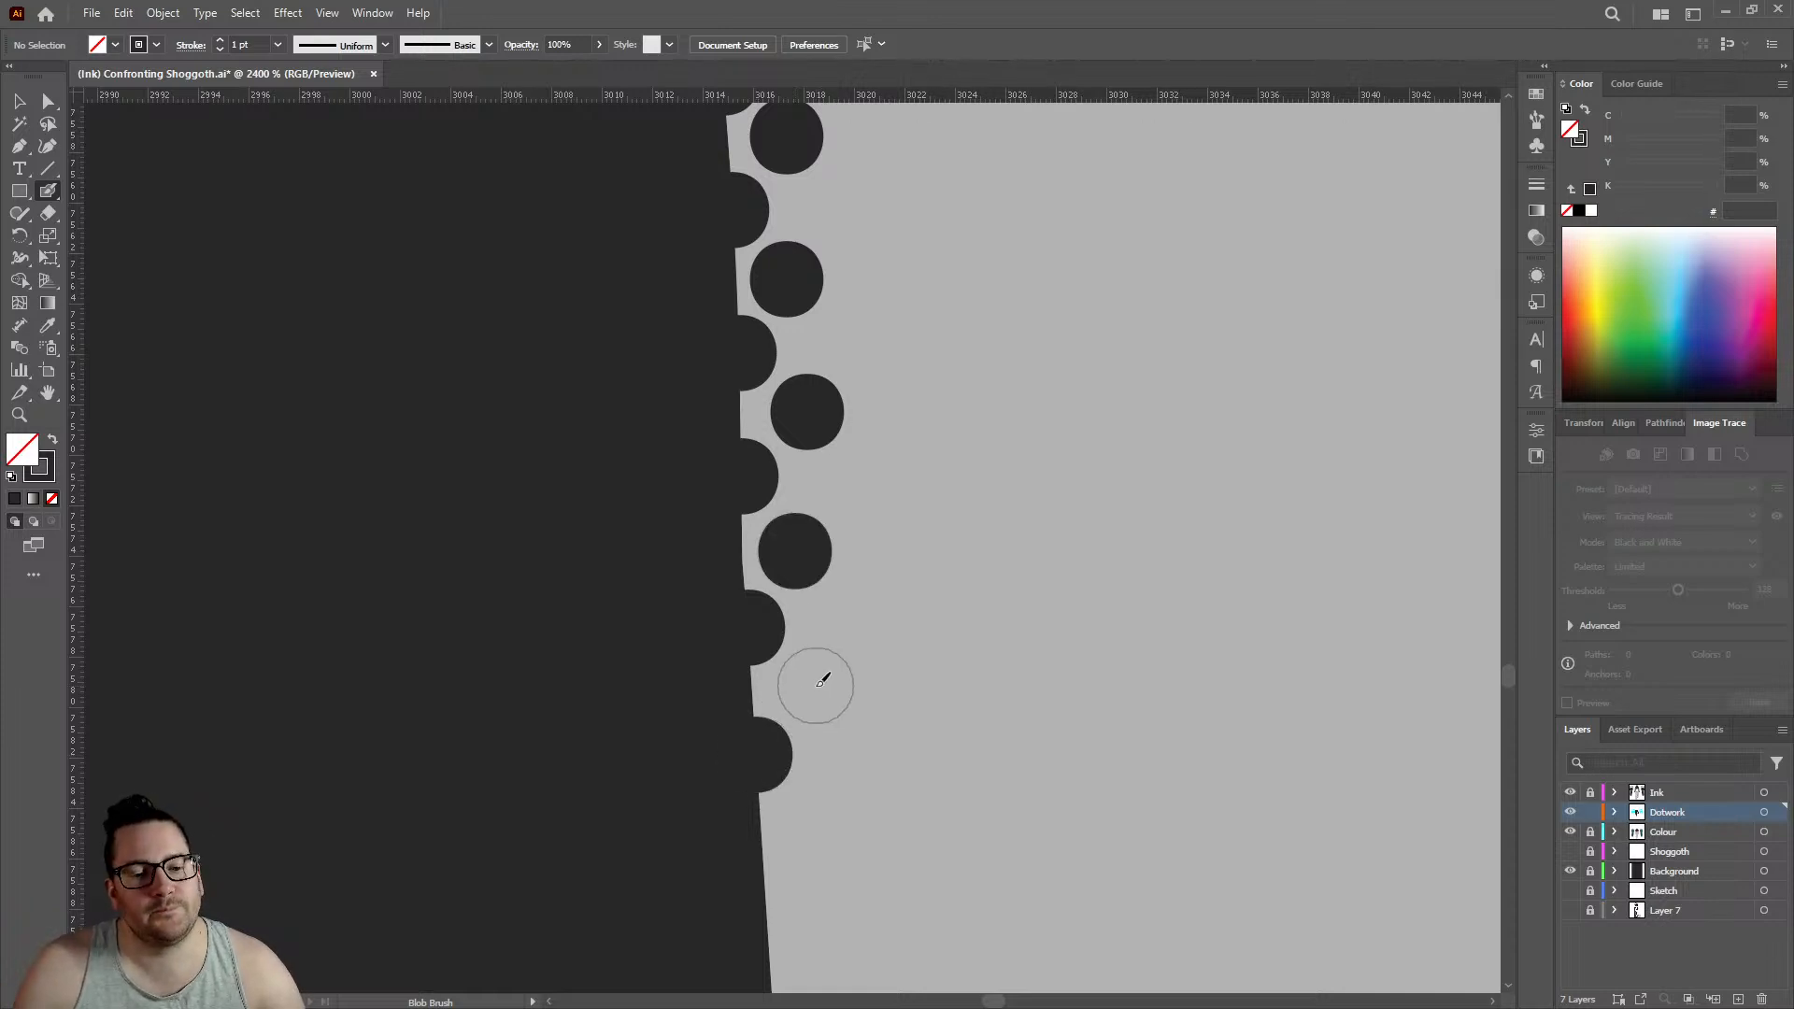
{"action": "left_click", "coordinate": [818, 683]}
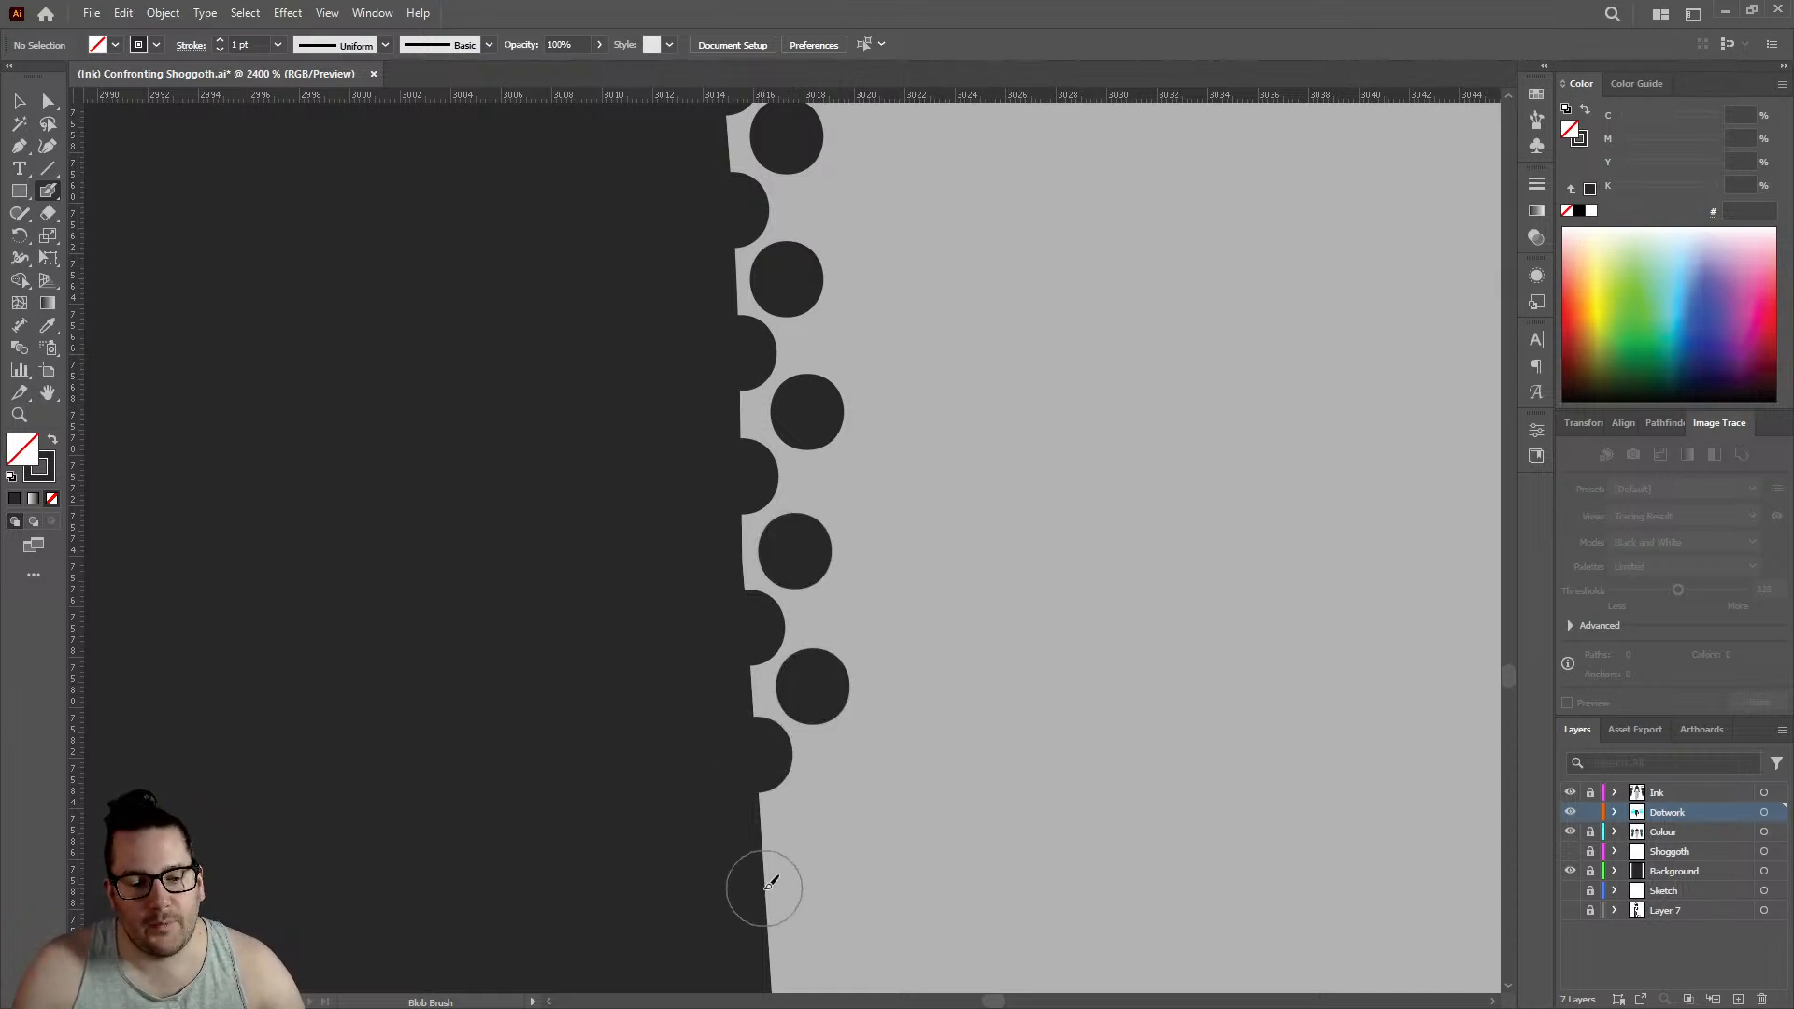
{"action": "left_click", "coordinate": [764, 887]}
{"action": "left_click", "coordinate": [813, 815]}
- Add two more outline dots and two inner dots at slightly wider spacing to the lower end of the leg's two rows
{"action": "scroll", "coordinate": [813, 818], "scroll_direction": "down", "scroll_amount": 5}
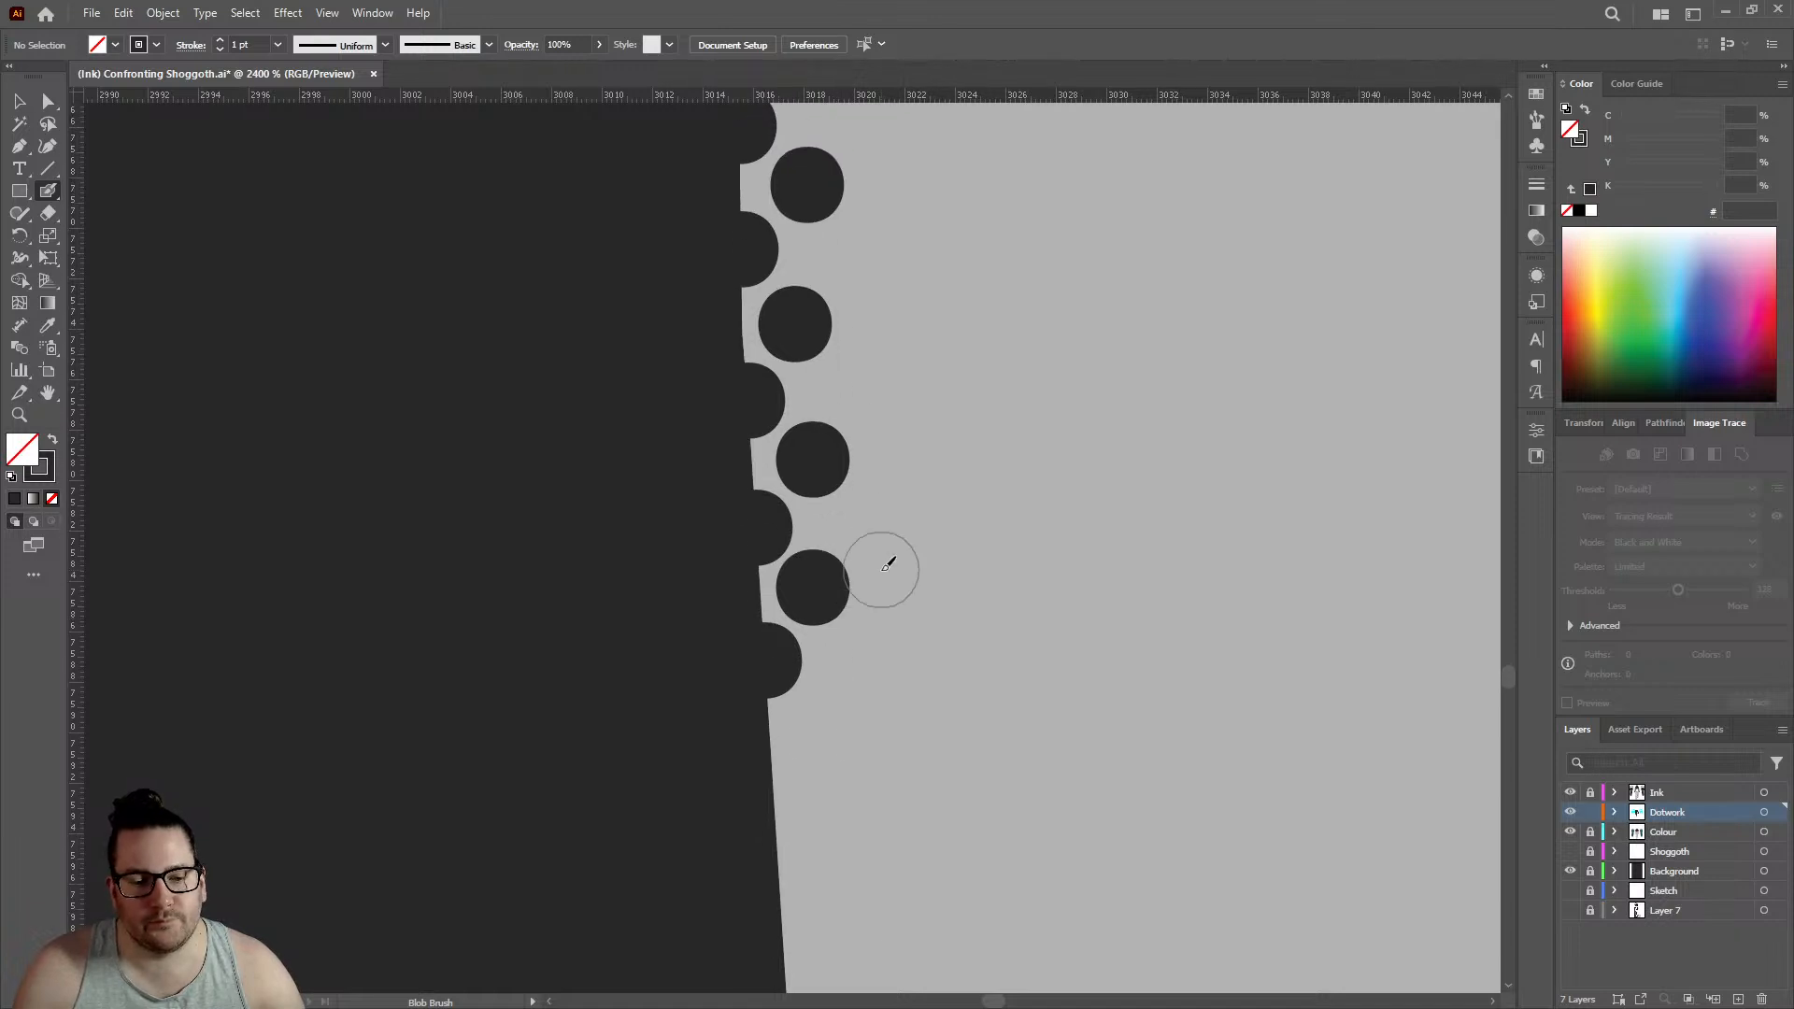
{"action": "left_click", "coordinate": [776, 609]}
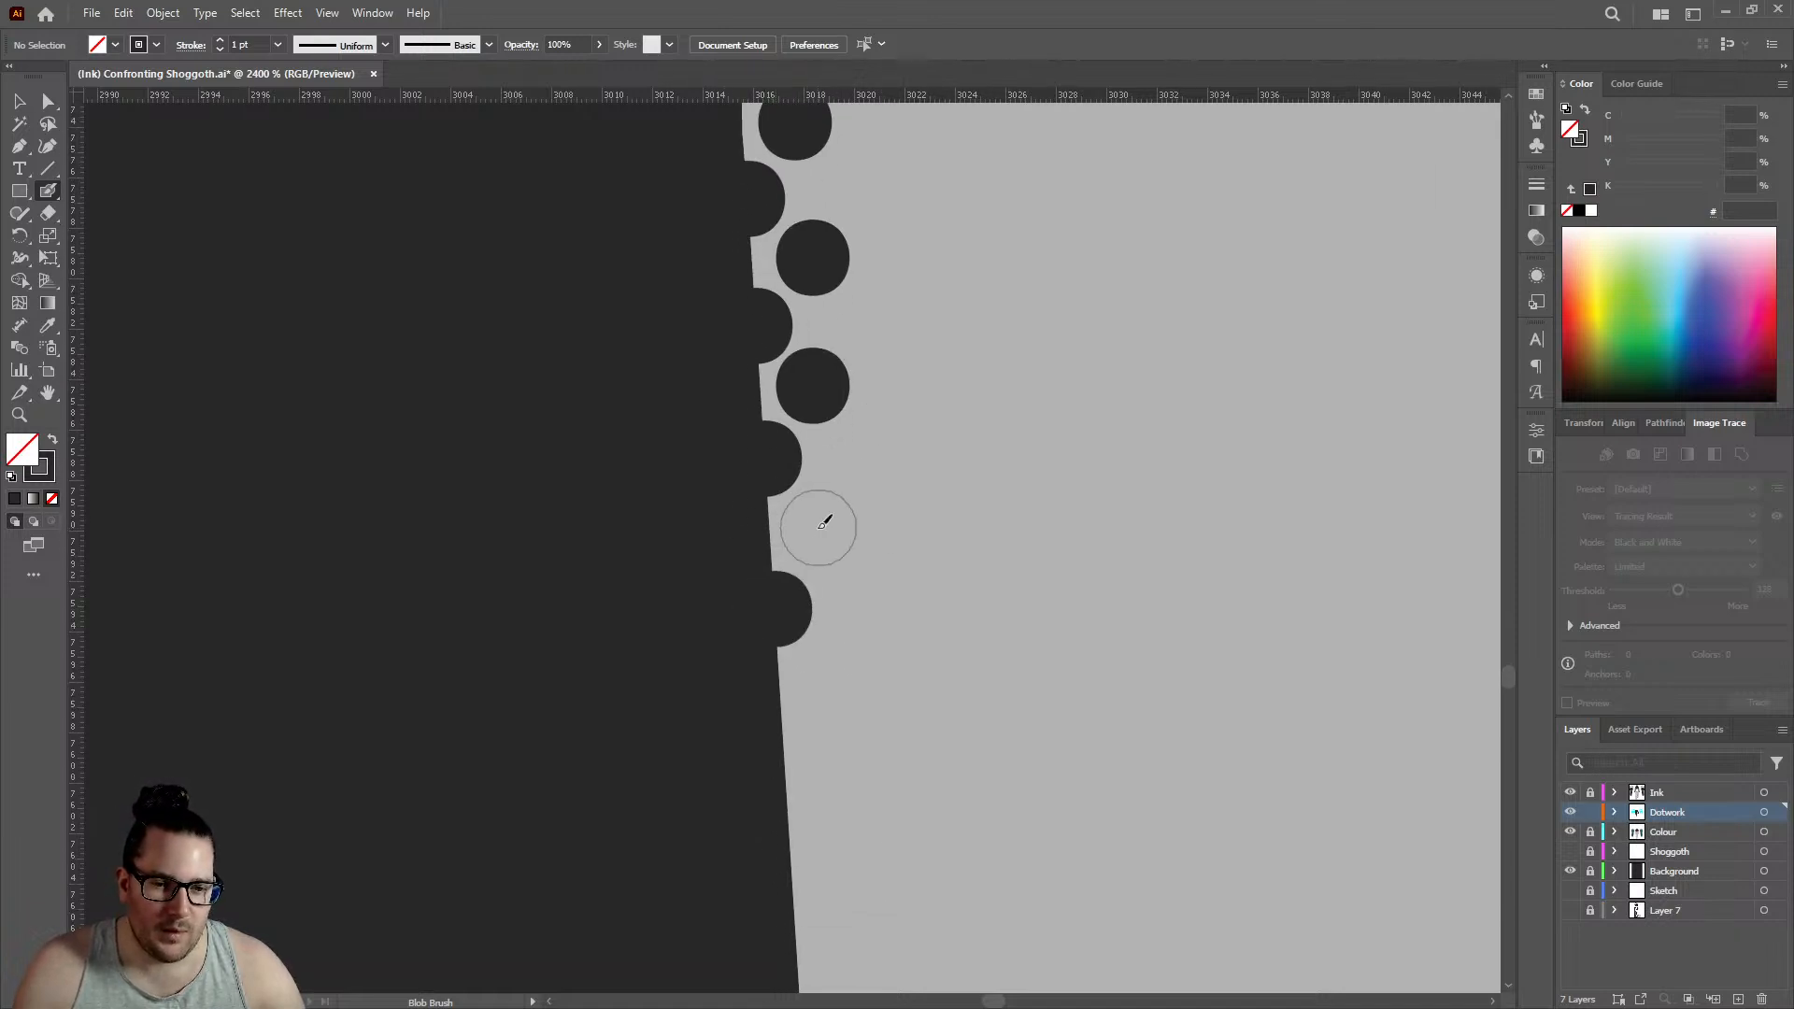
{"action": "left_click", "coordinate": [818, 531]}
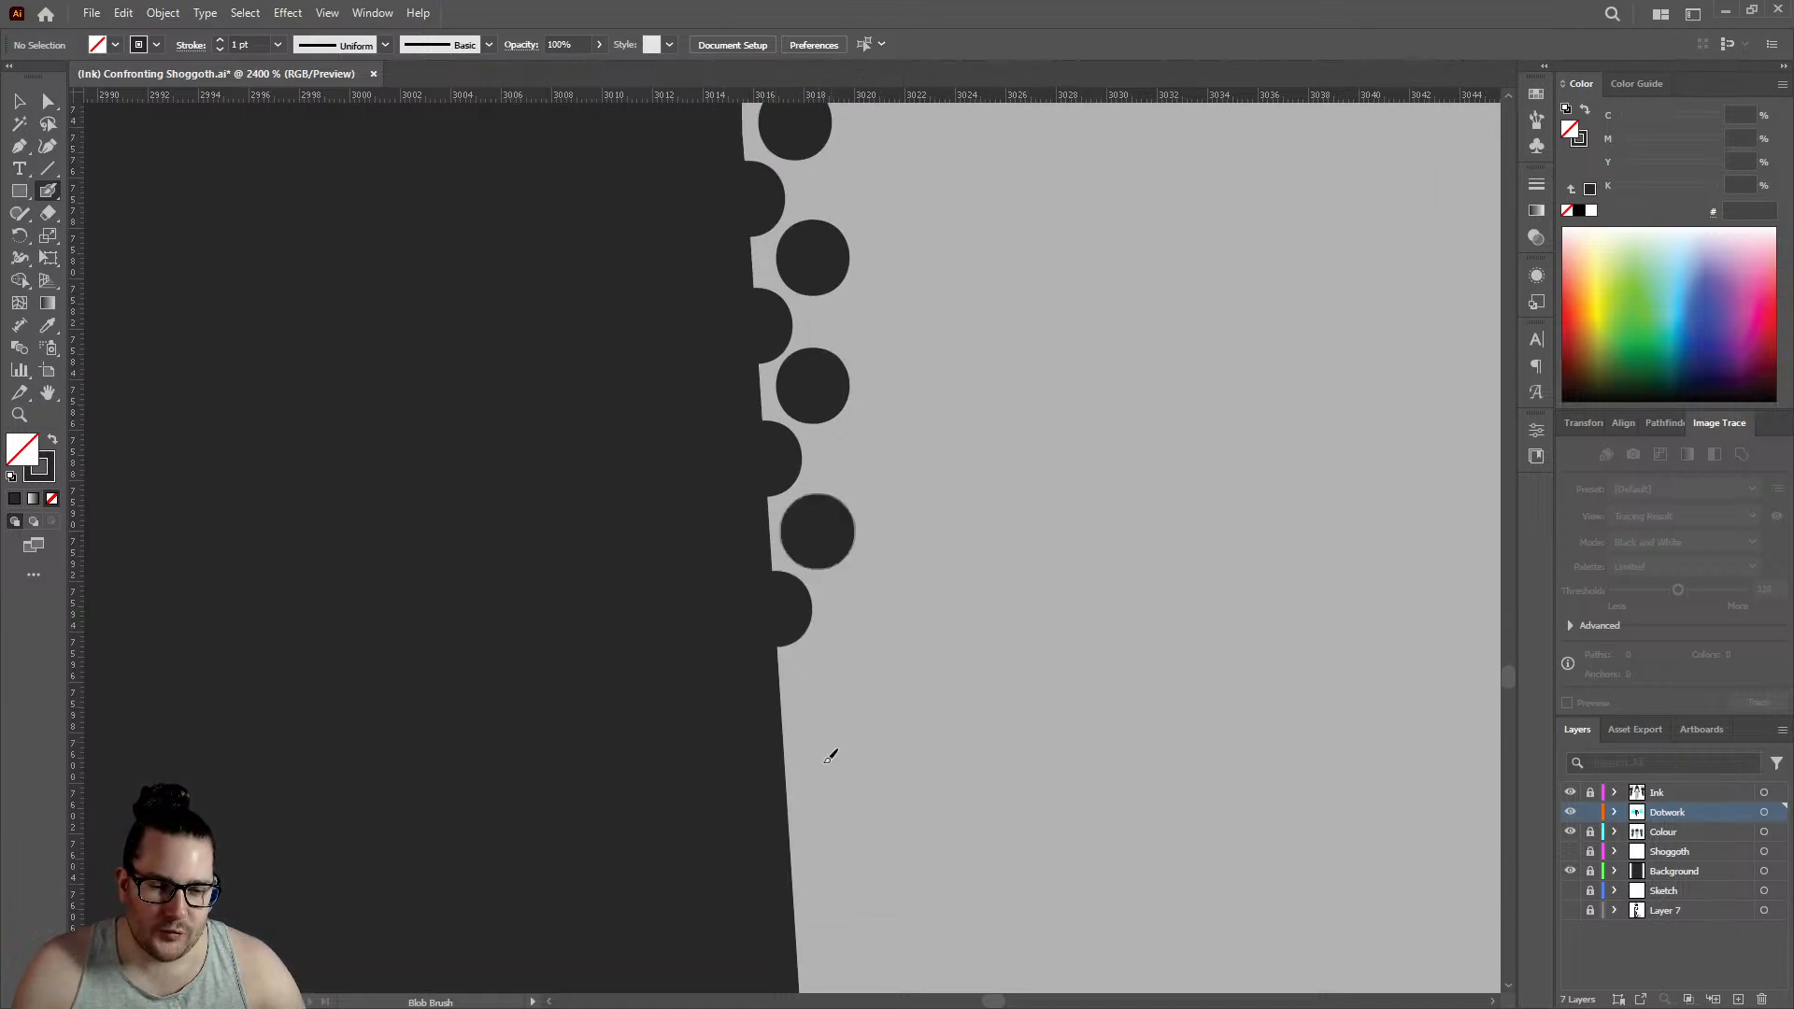
{"action": "left_click", "coordinate": [785, 792]}
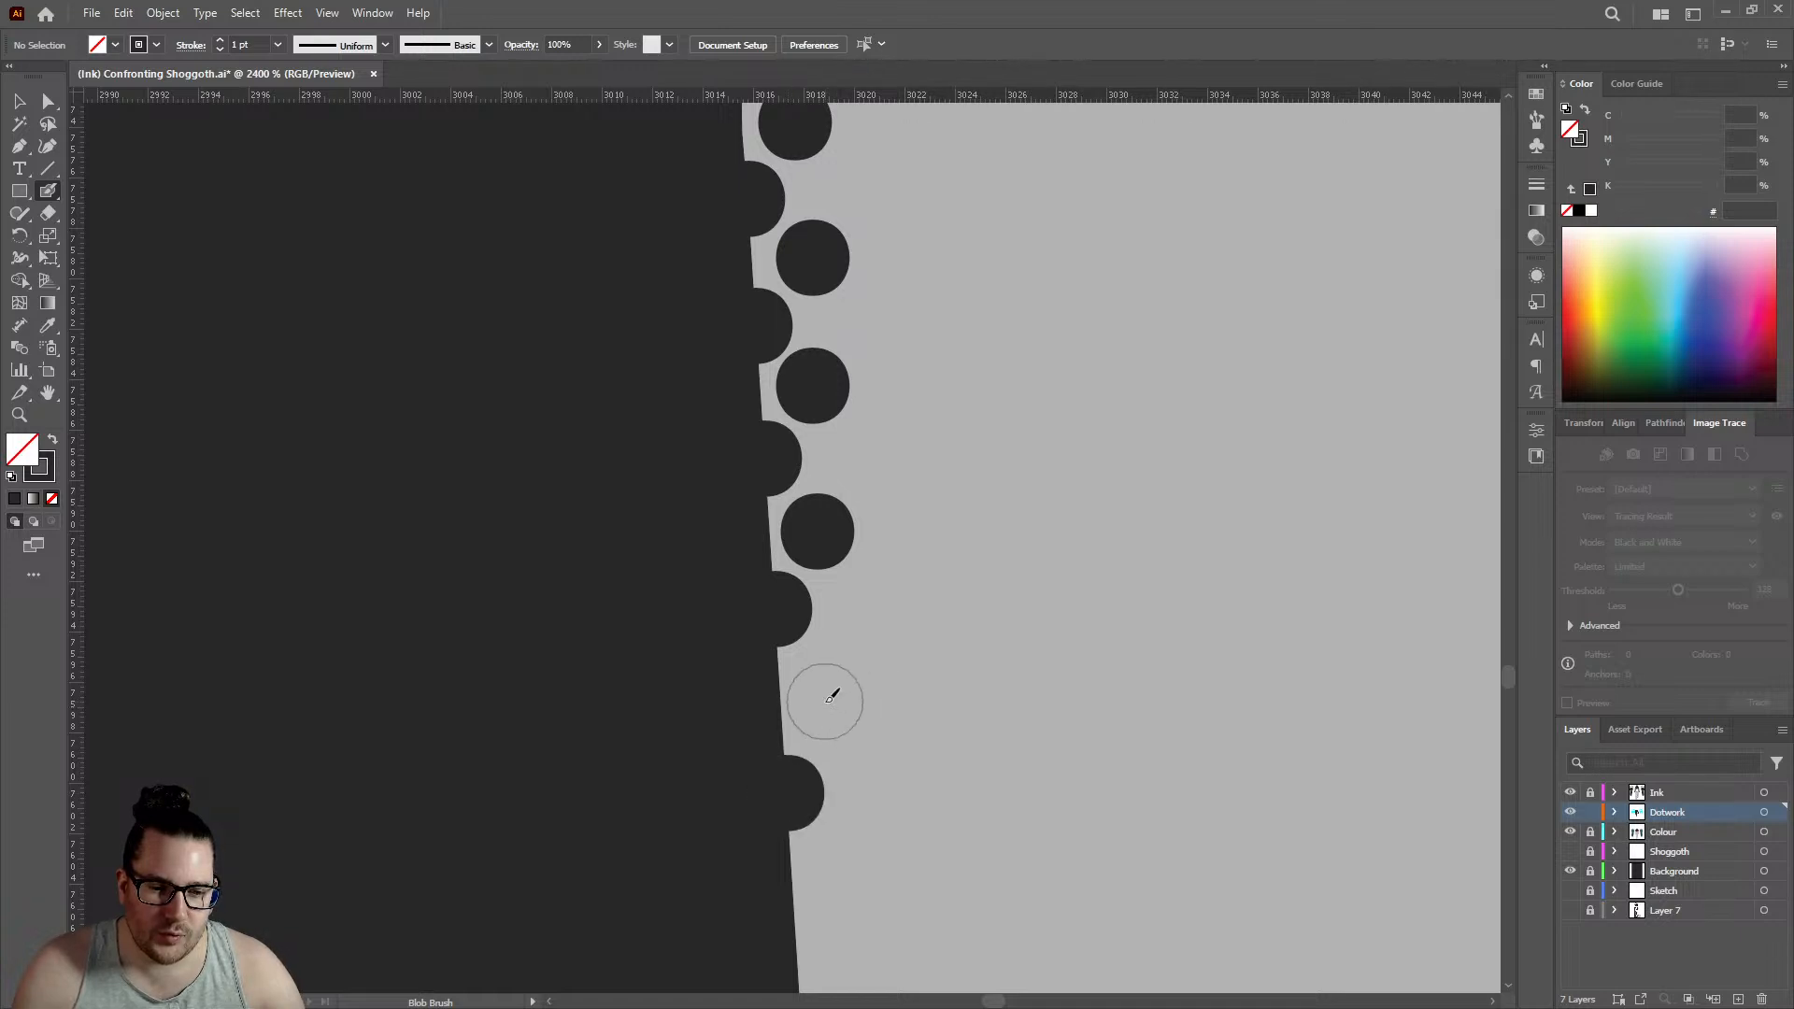
{"action": "left_click", "coordinate": [825, 702]}
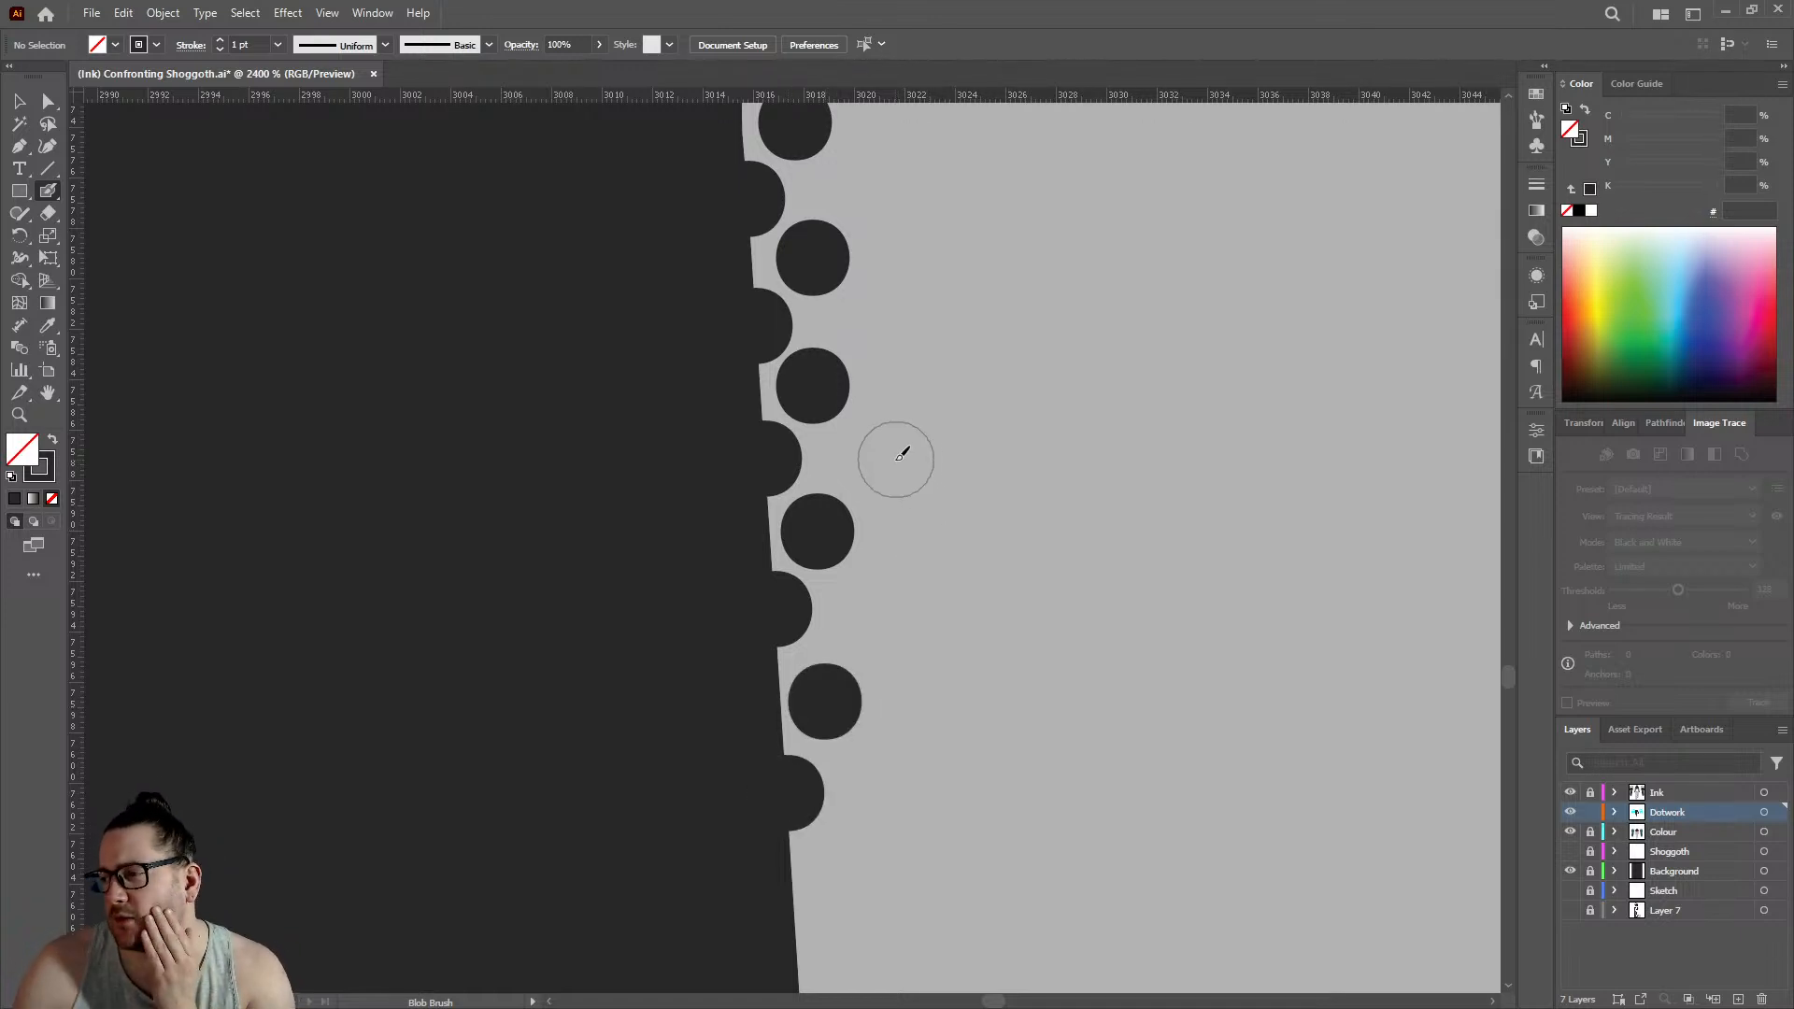
- Carry both staggered rows further down the leg's edge with another three outline dots and three inner dots
{"action": "scroll", "coordinate": [874, 441], "scroll_direction": "down", "scroll_amount": 4}
{"action": "scroll", "coordinate": [841, 417], "scroll_direction": "down", "scroll_amount": 4}
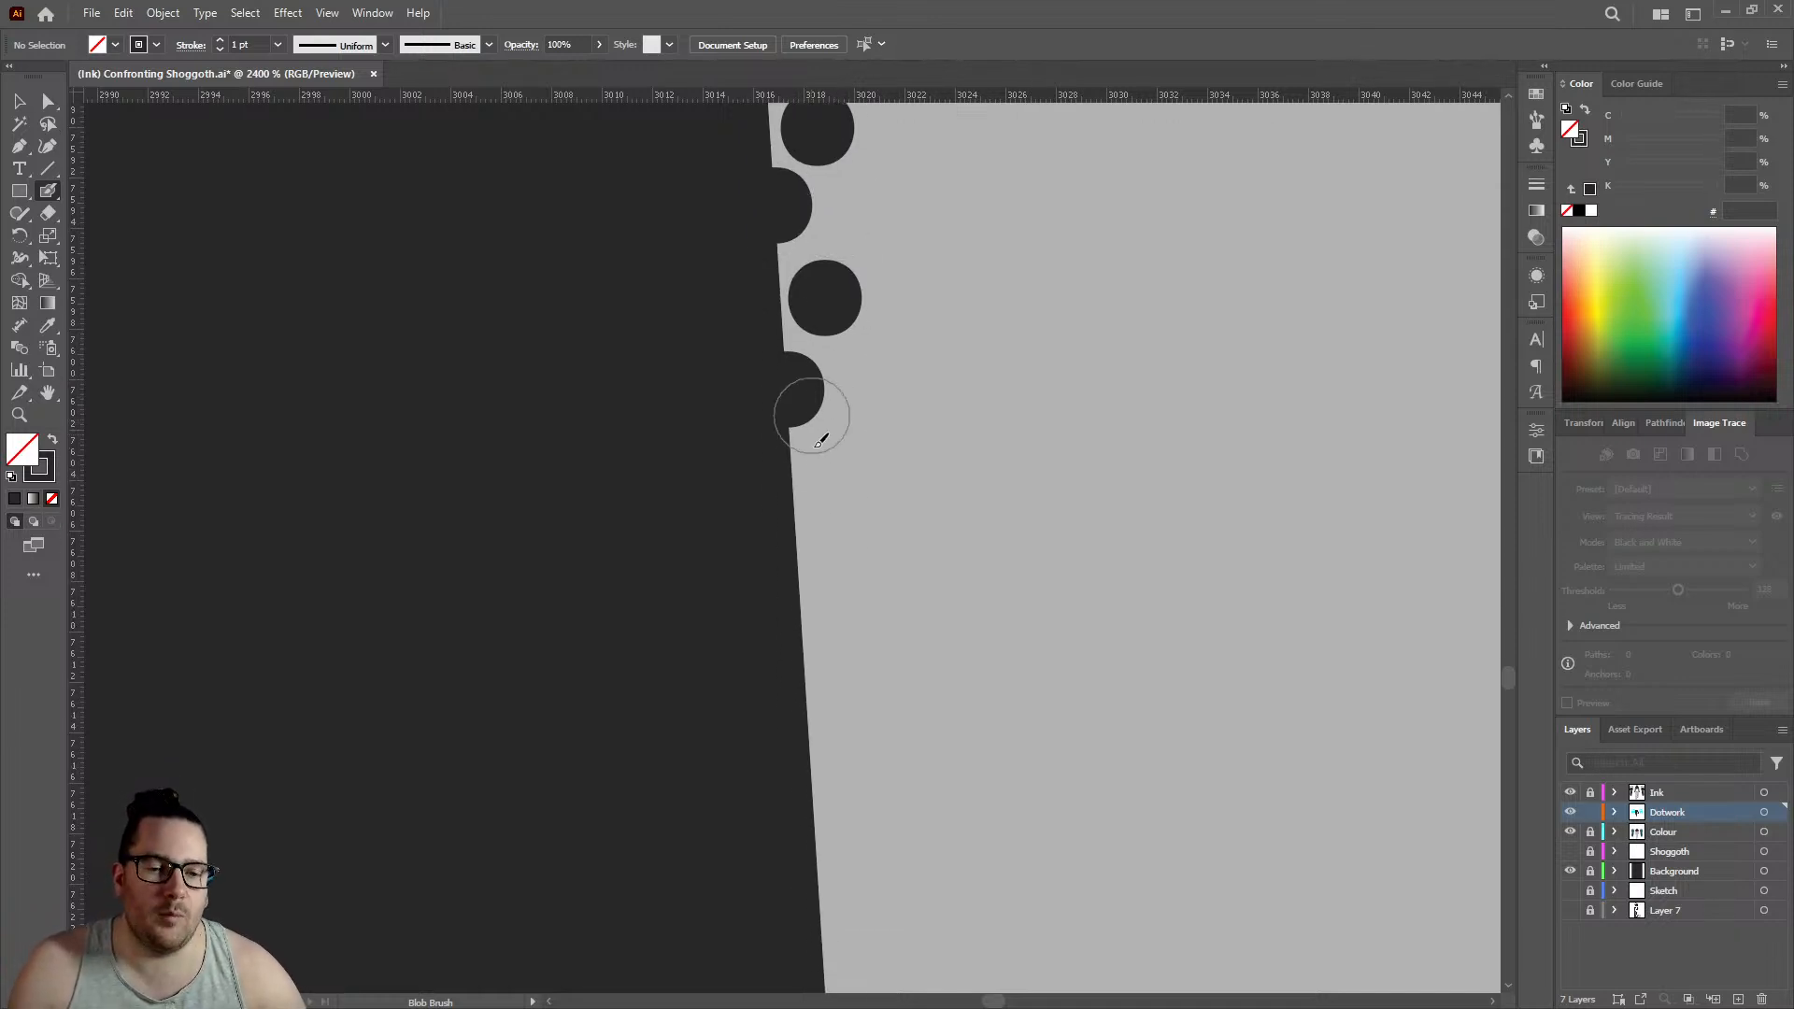
{"action": "left_click", "coordinate": [800, 567]}
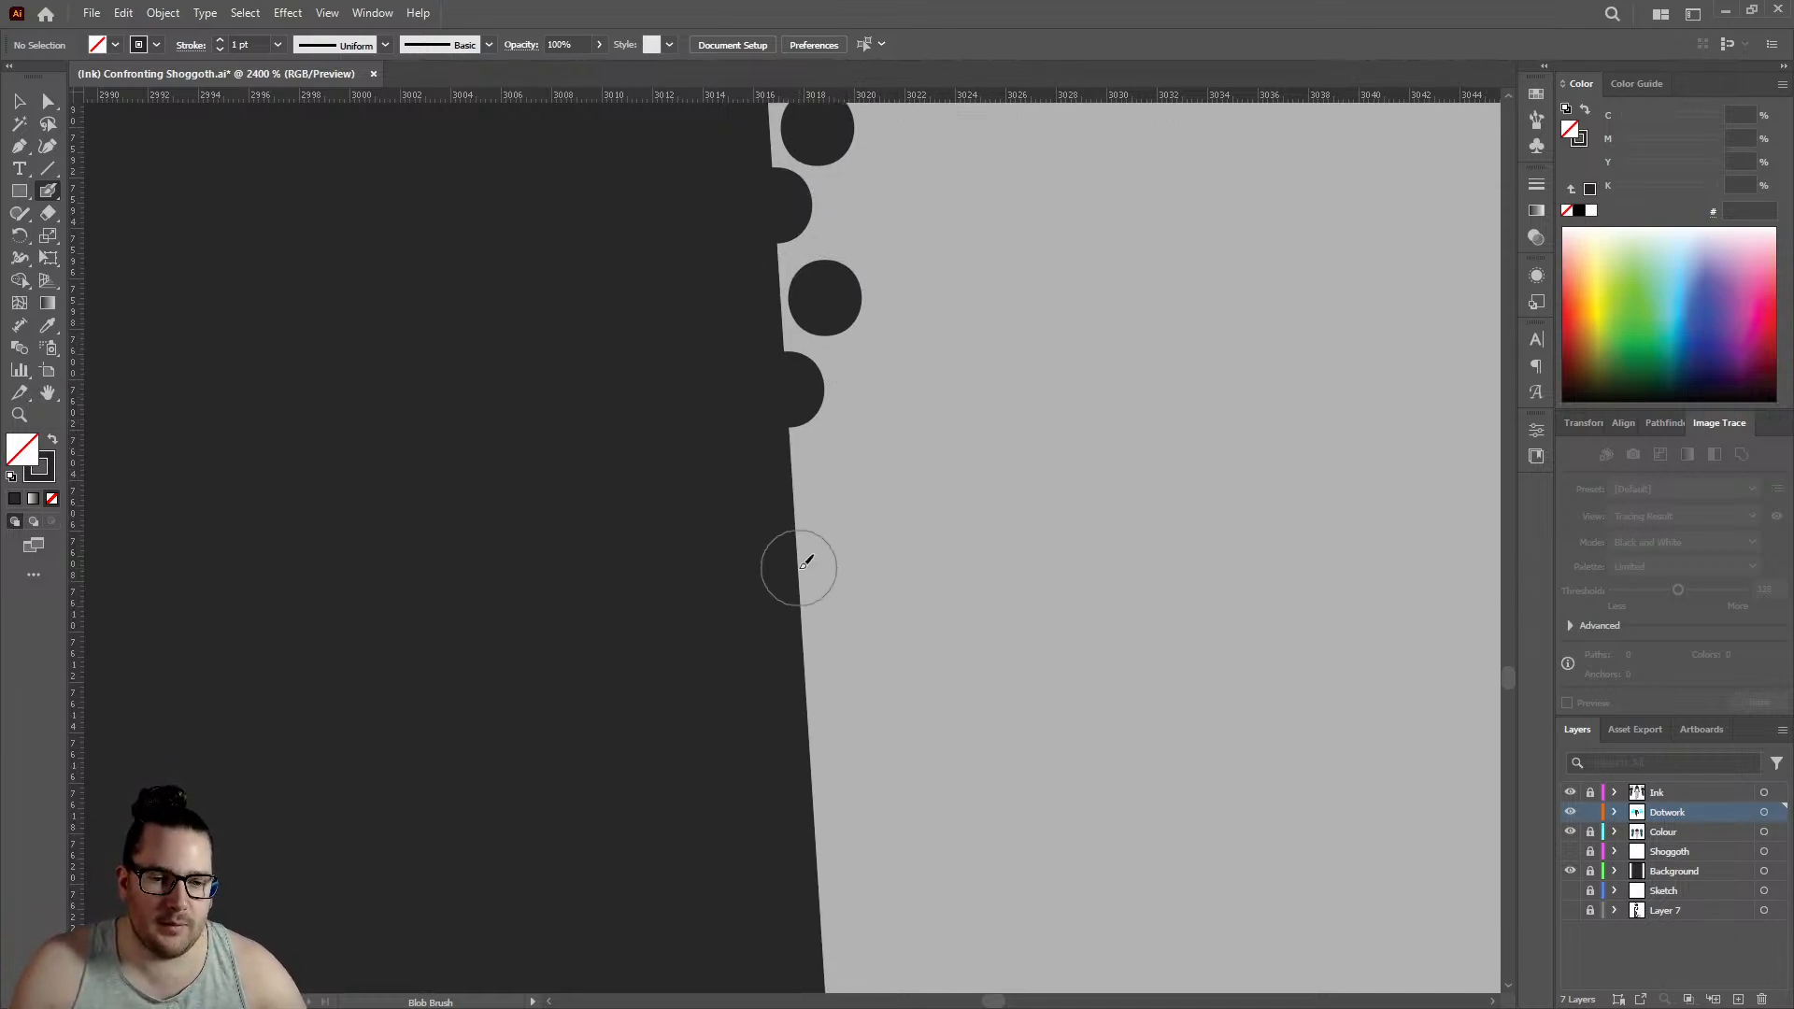
{"action": "left_click", "coordinate": [837, 480]}
{"action": "left_click", "coordinate": [815, 722]}
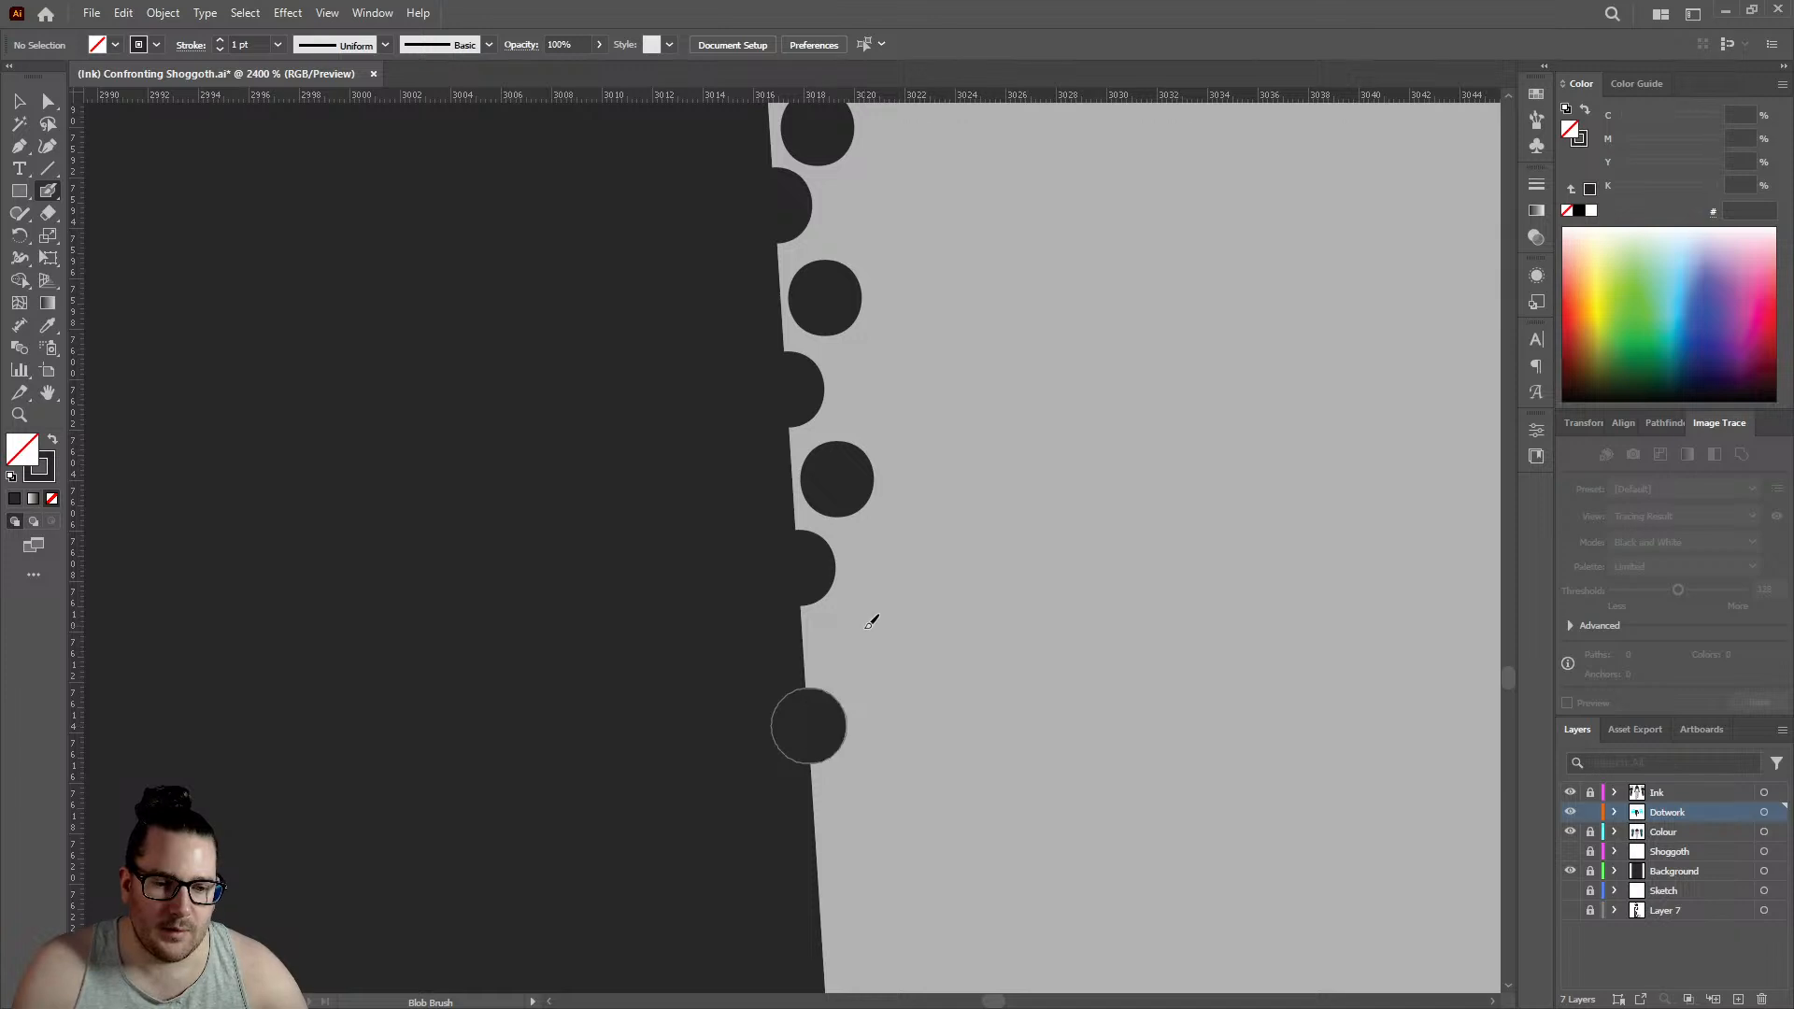
{"action": "left_click", "coordinate": [853, 642]}
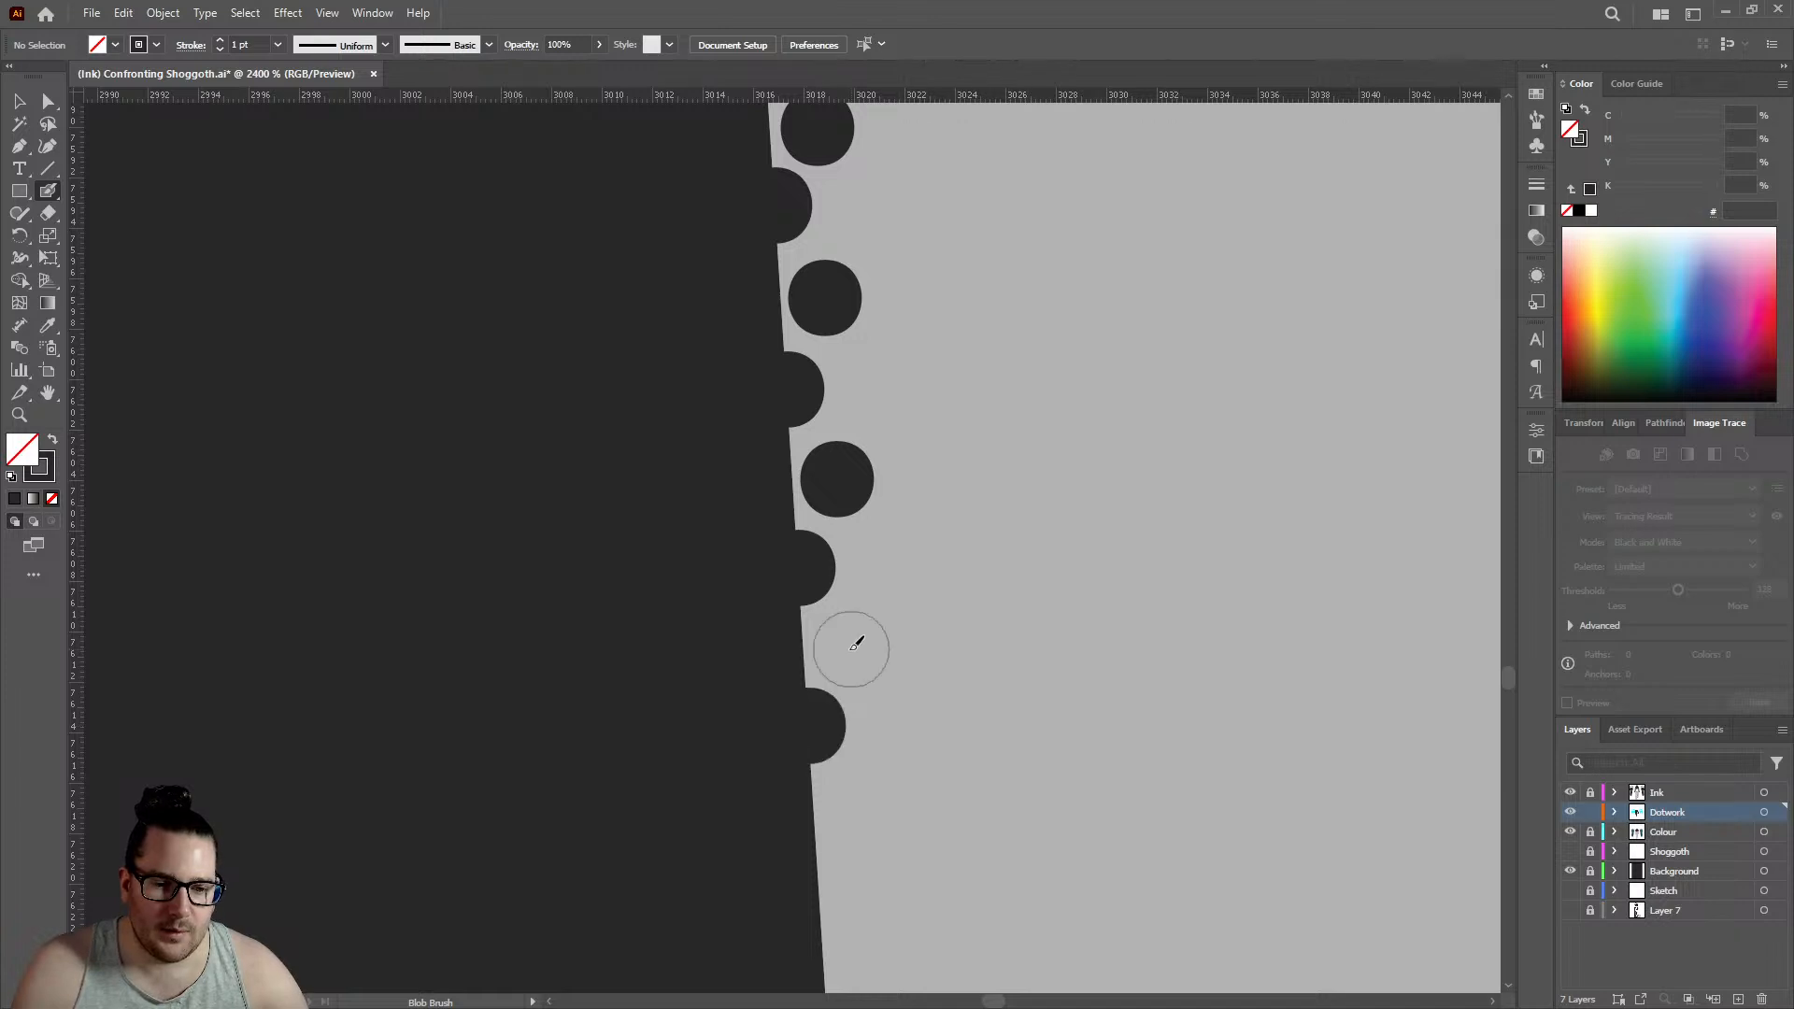
{"action": "left_click", "coordinate": [818, 859]}
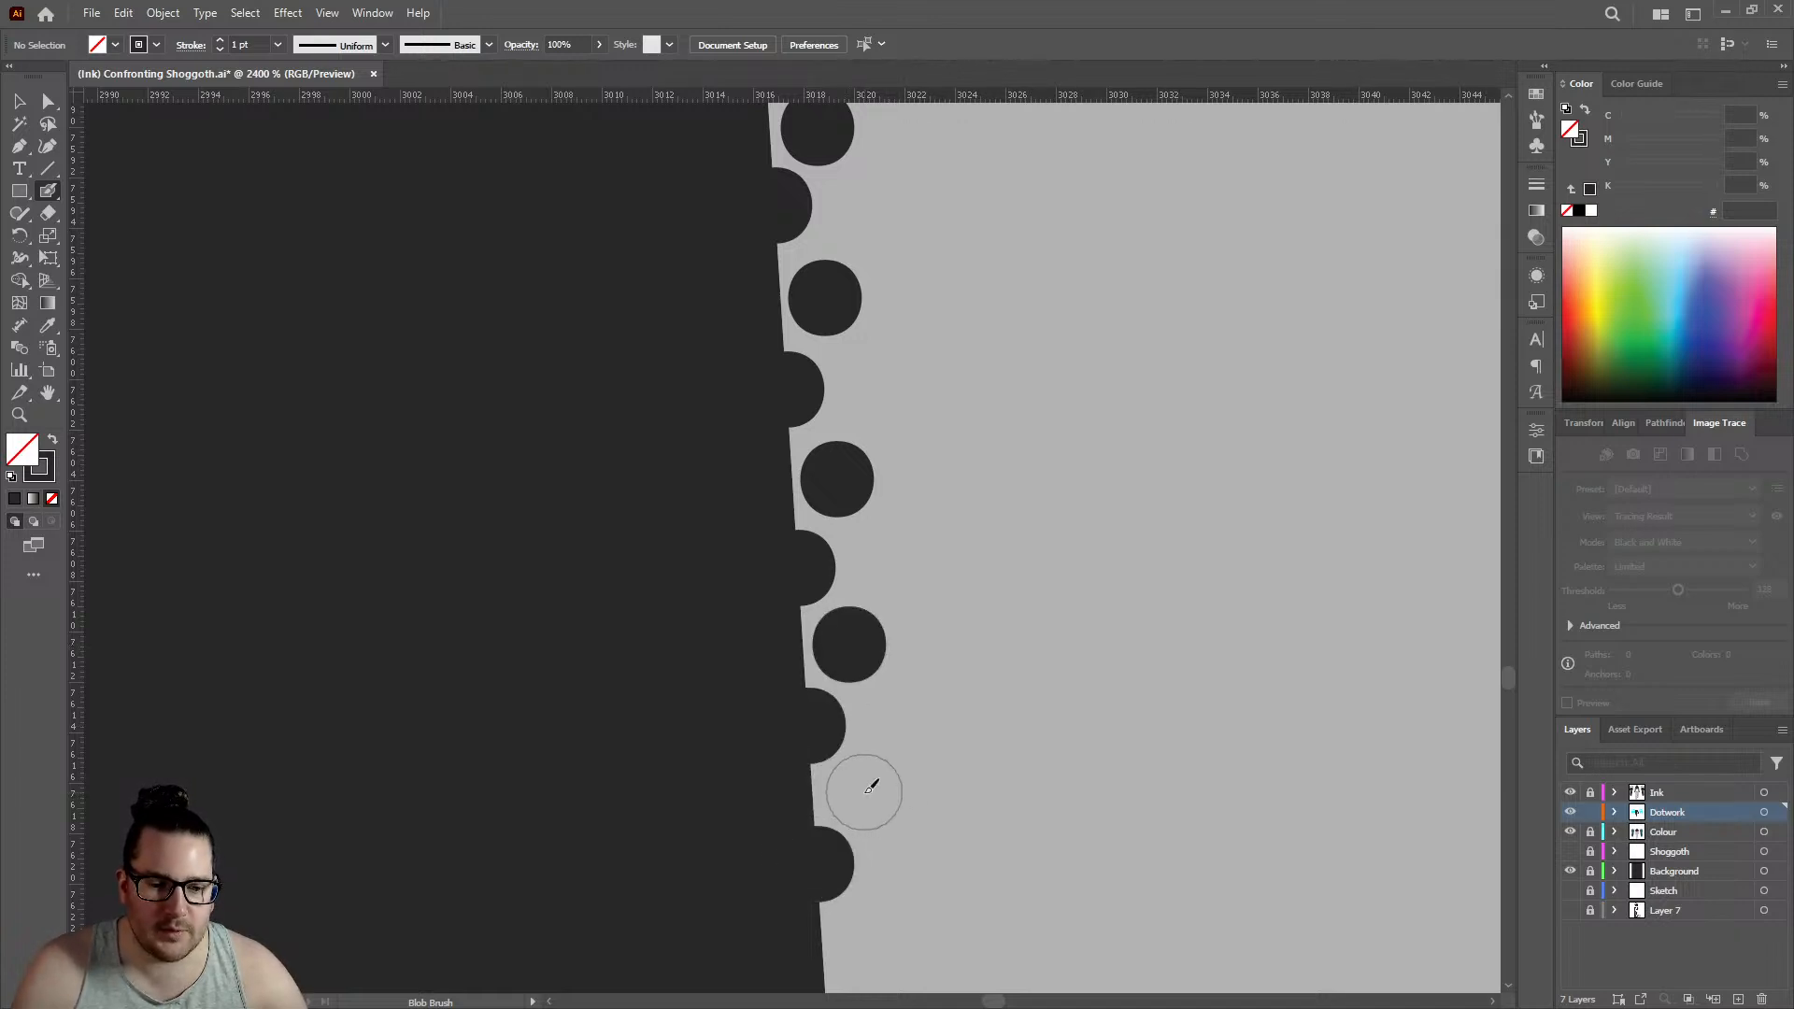
{"action": "left_click", "coordinate": [864, 792]}
- Extend the third inner row on the lower left thigh downward with three dots set beside the gaps of the second row
{"action": "scroll", "coordinate": [883, 566], "scroll_direction": "down", "scroll_amount": 5, "text": "alt"}
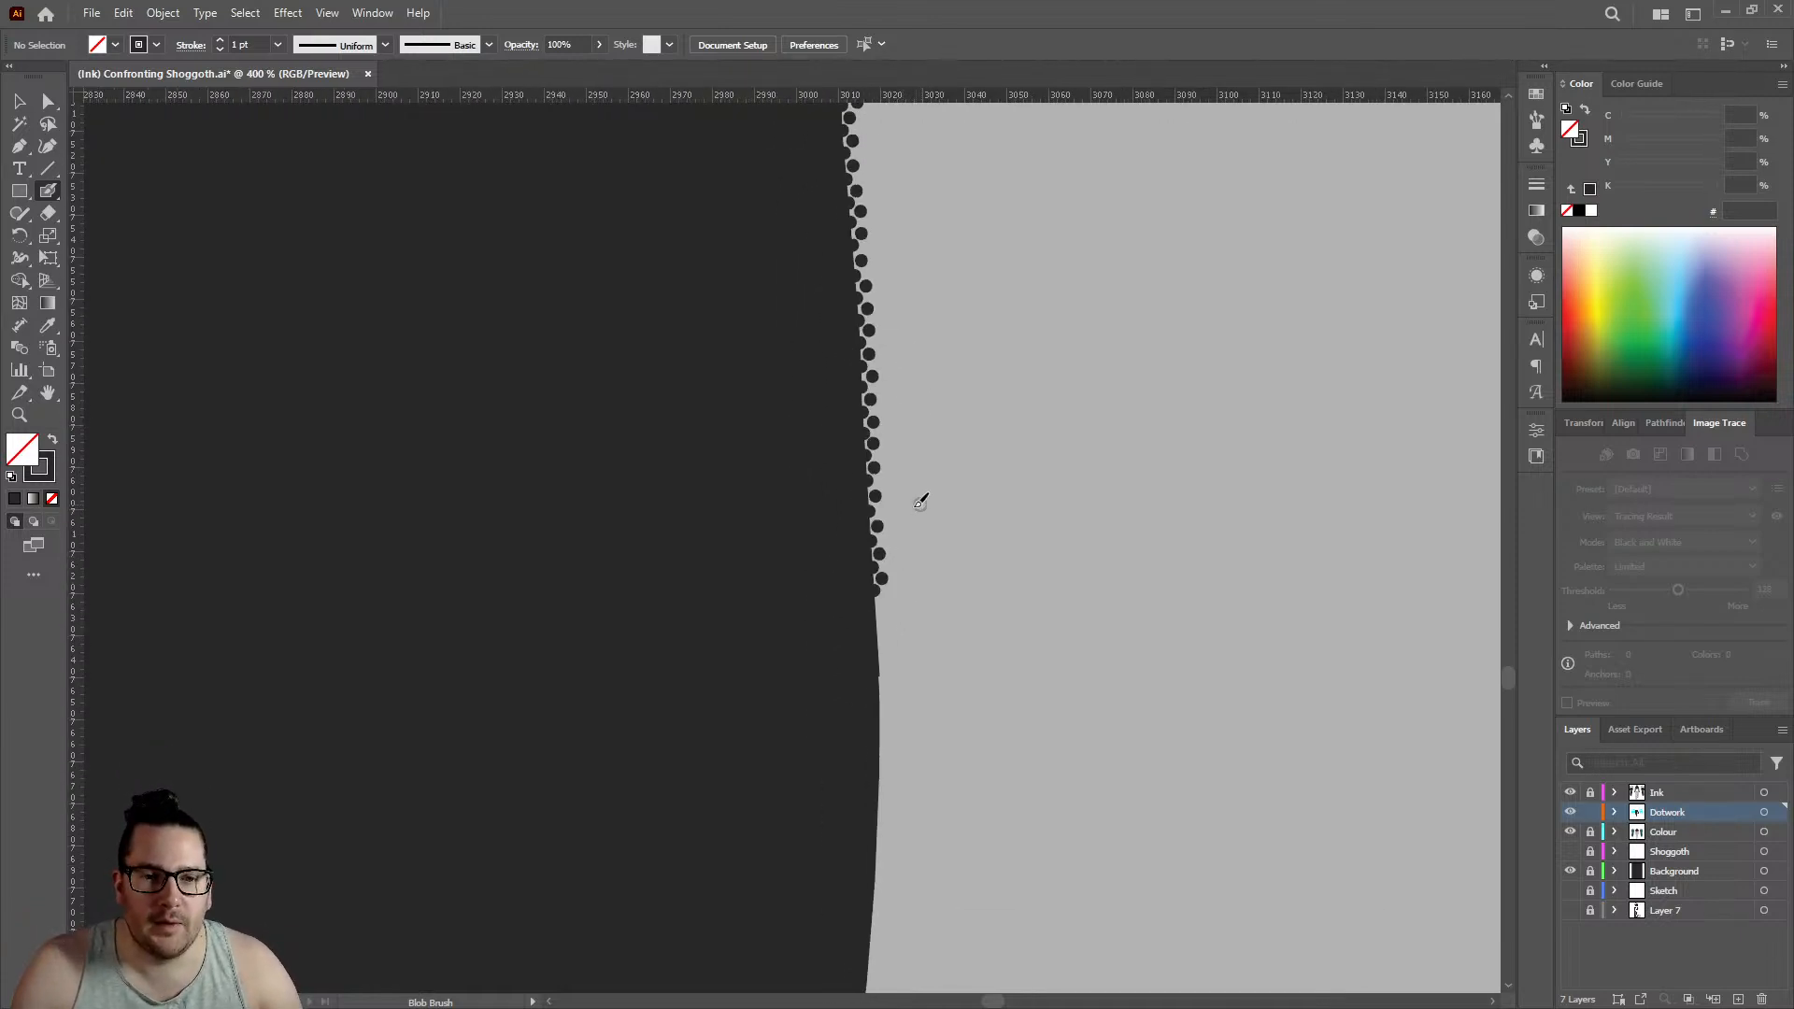
{"action": "scroll", "coordinate": [921, 502], "scroll_direction": "down", "scroll_amount": 1, "text": "alt"}
{"action": "scroll", "coordinate": [908, 513], "scroll_direction": "up", "scroll_amount": 6, "text": "alt"}
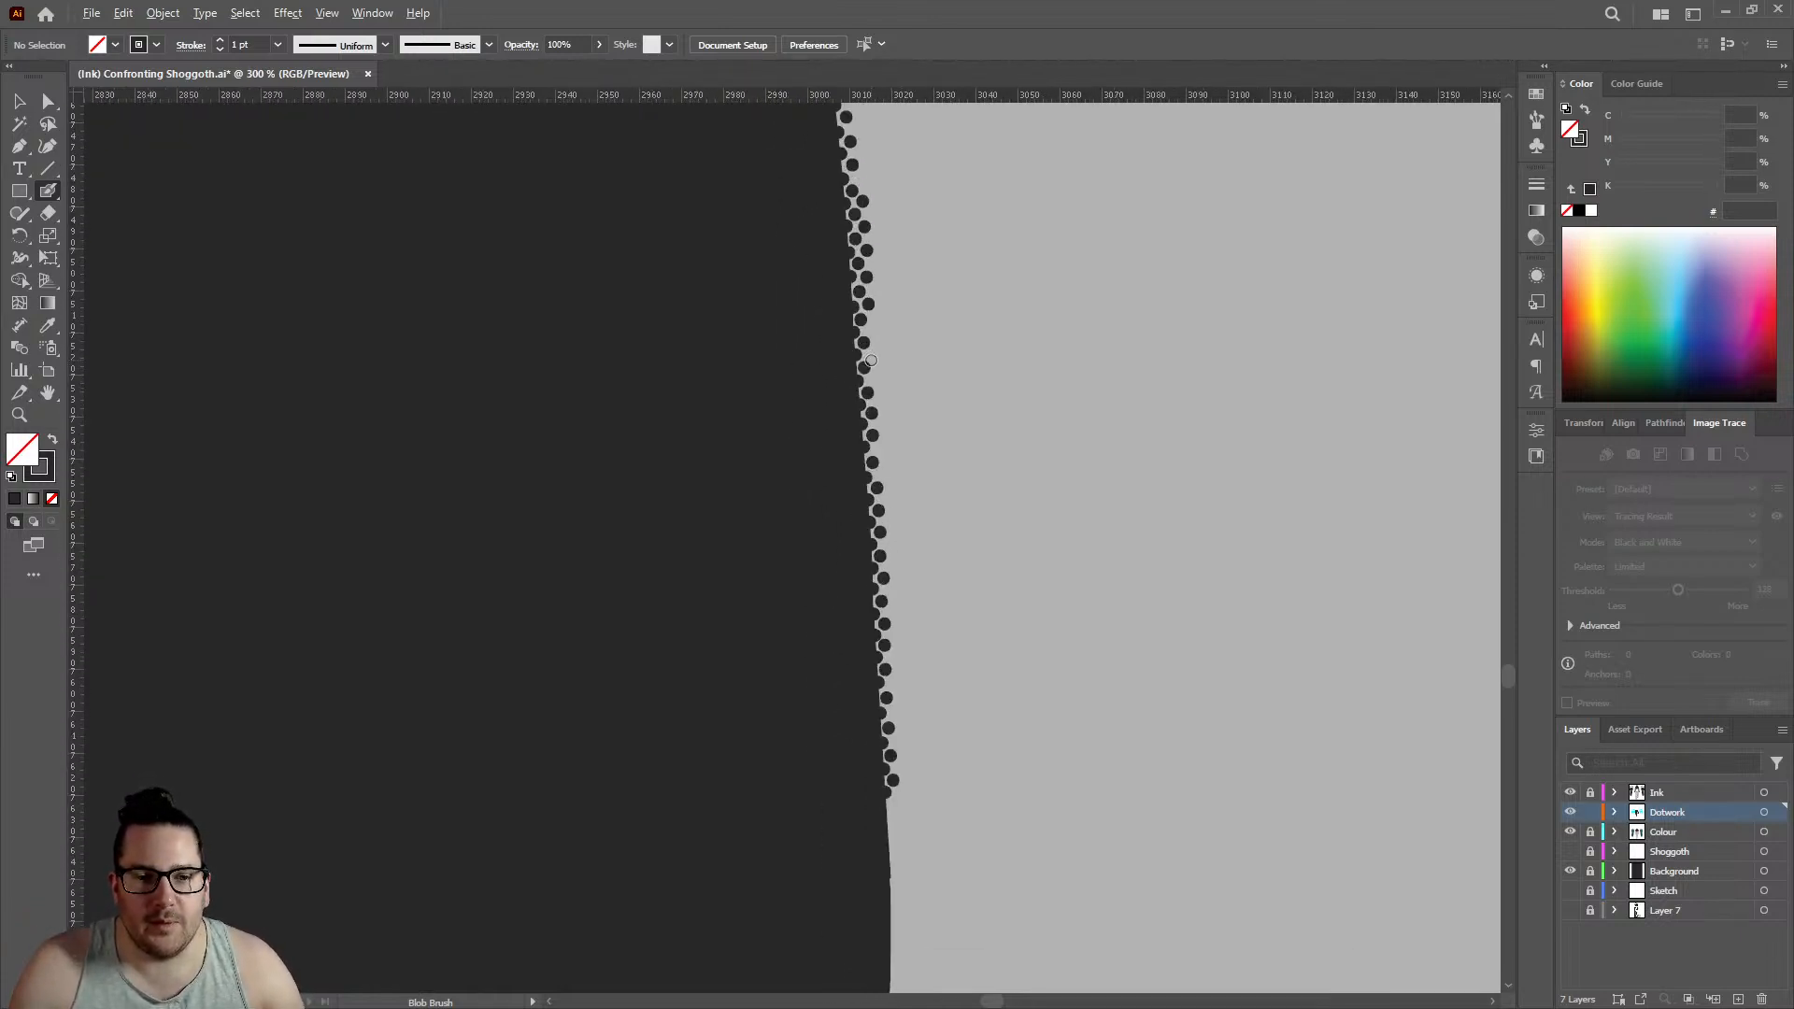
{"action": "left_click", "coordinate": [850, 283]}
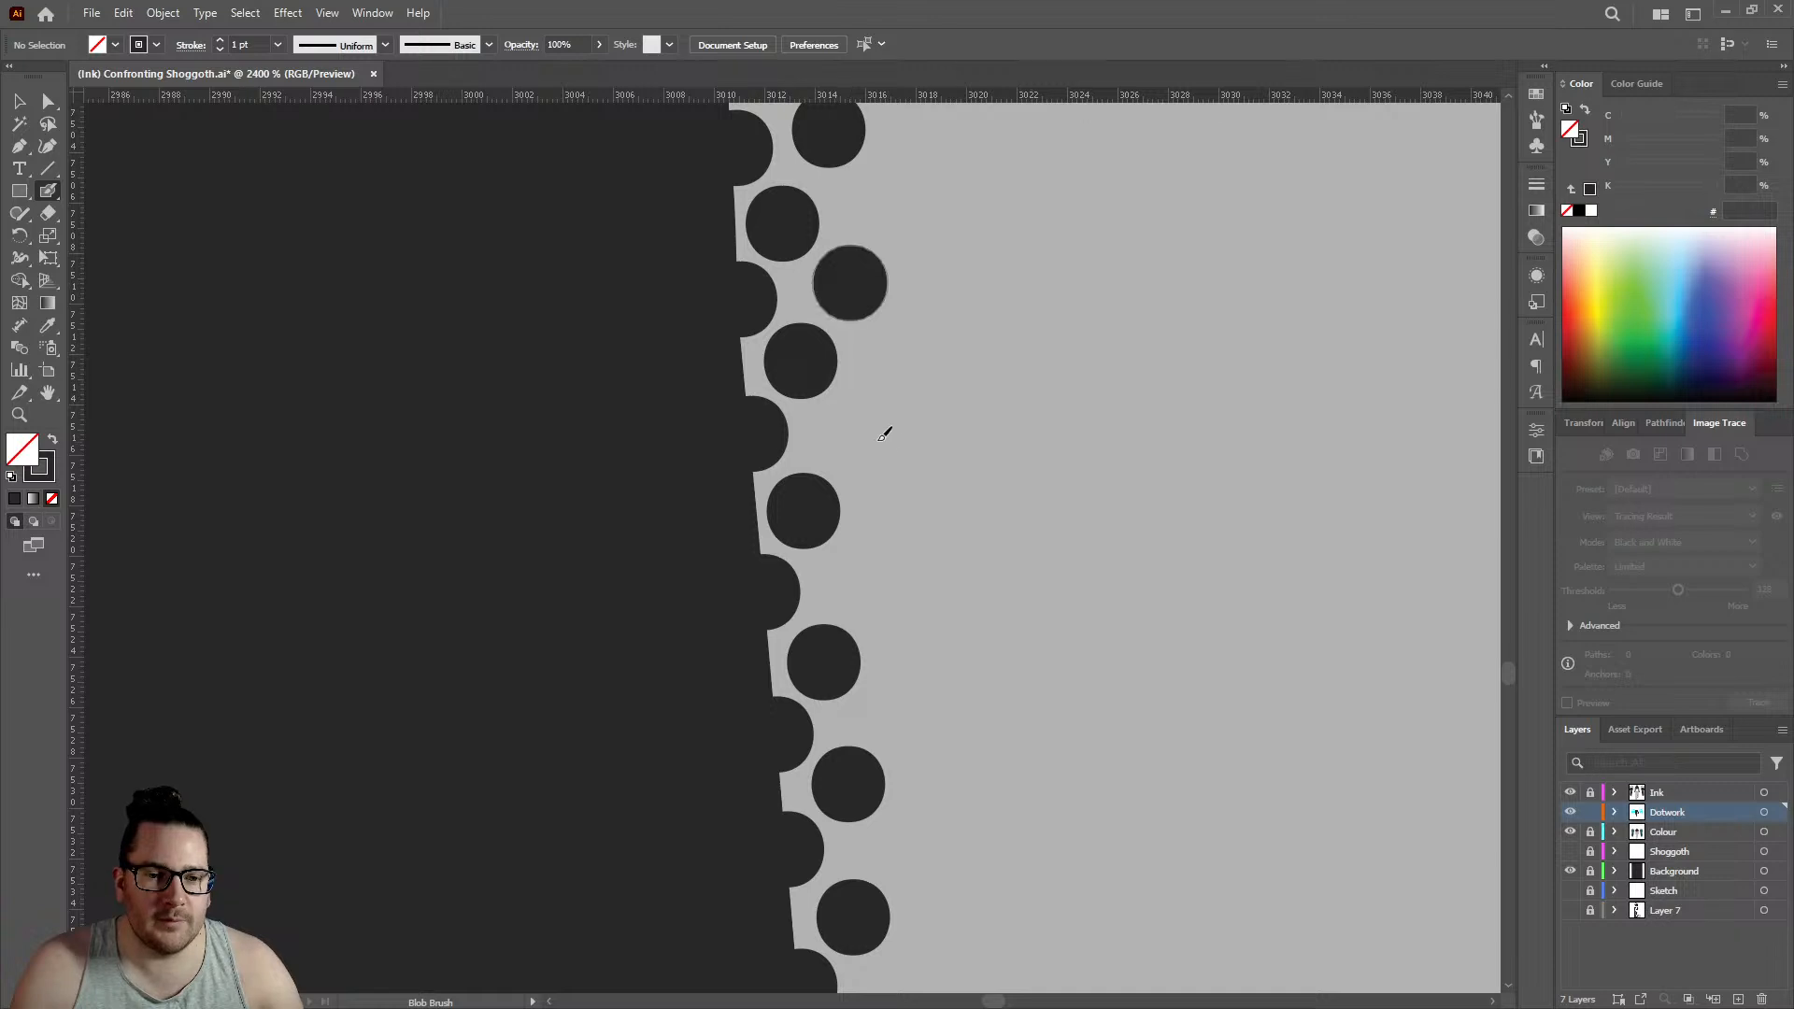
{"action": "left_click", "coordinate": [857, 433]}
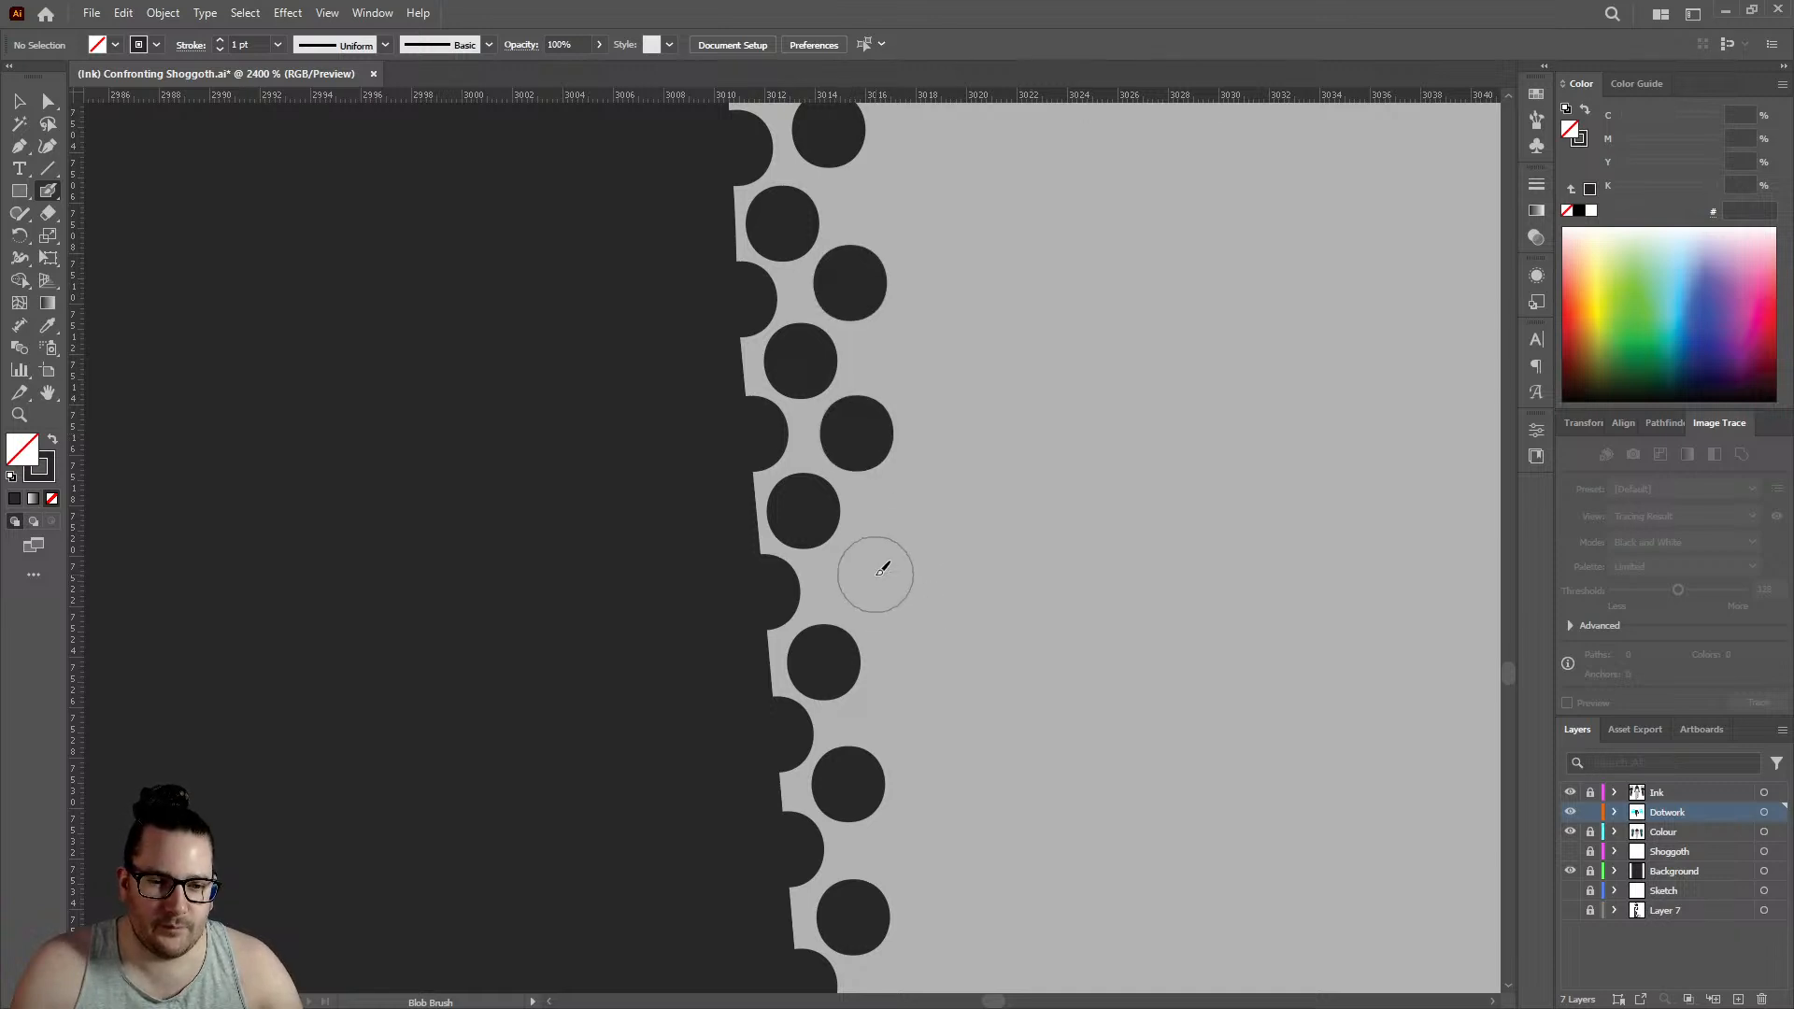
{"action": "left_click", "coordinate": [877, 575]}
- Continue the two rows from their lowest dots with four outline dots and four inner dots, covering the small notch in the leg's edge
{"action": "scroll", "coordinate": [852, 472], "scroll_direction": "down", "scroll_amount": 8, "text": "alt"}
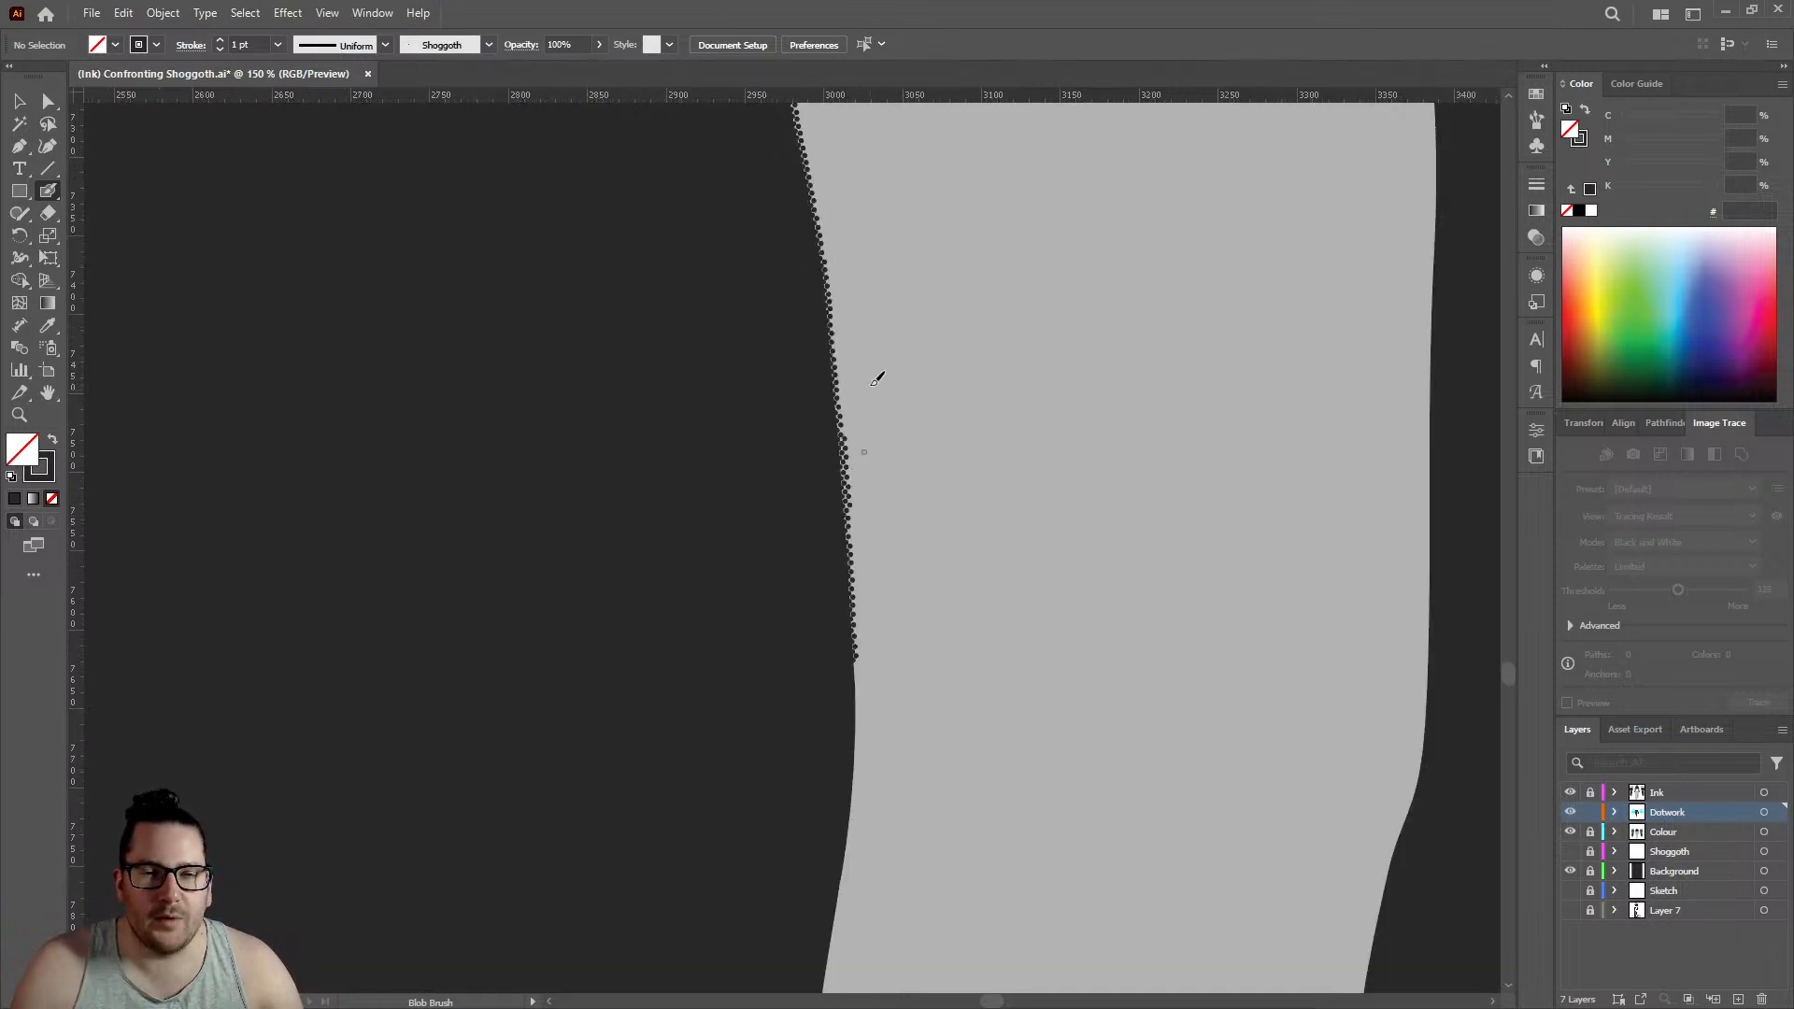
{"action": "scroll", "coordinate": [875, 364], "scroll_direction": "down", "scroll_amount": 3}
{"action": "scroll", "coordinate": [858, 484], "scroll_direction": "up", "scroll_amount": 8, "text": "alt"}
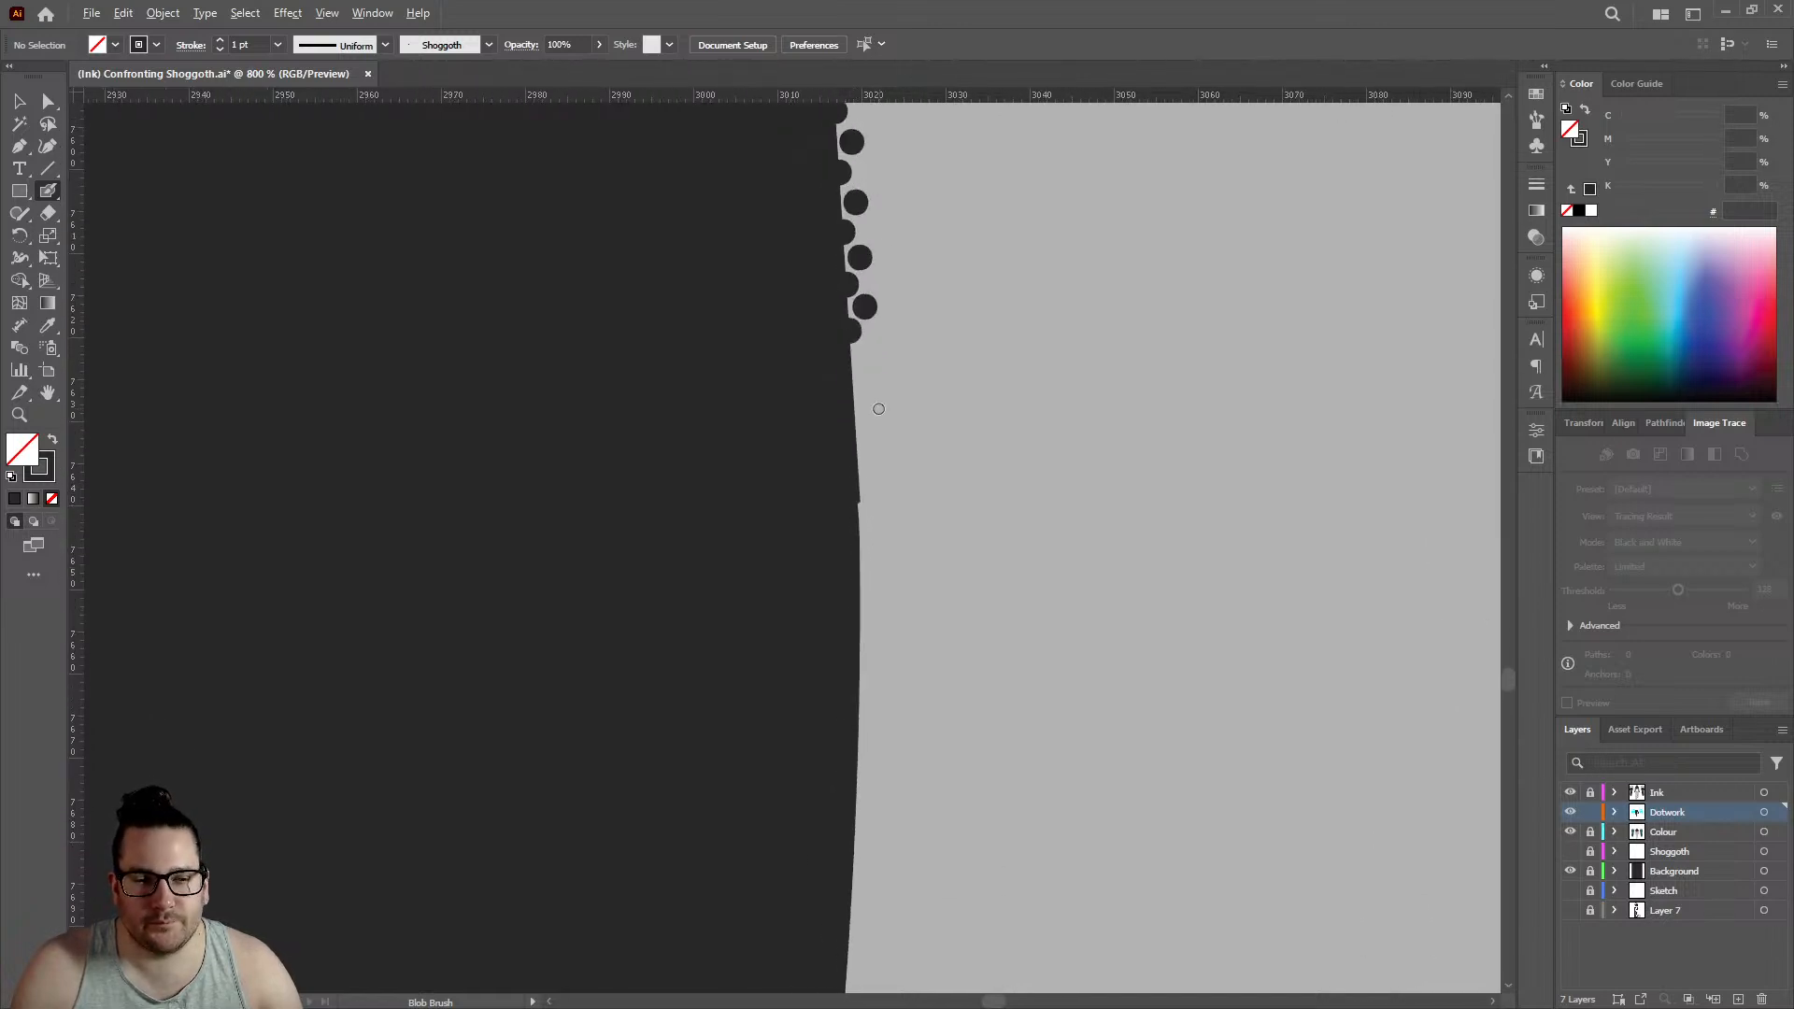
{"action": "left_click", "coordinate": [803, 305]}
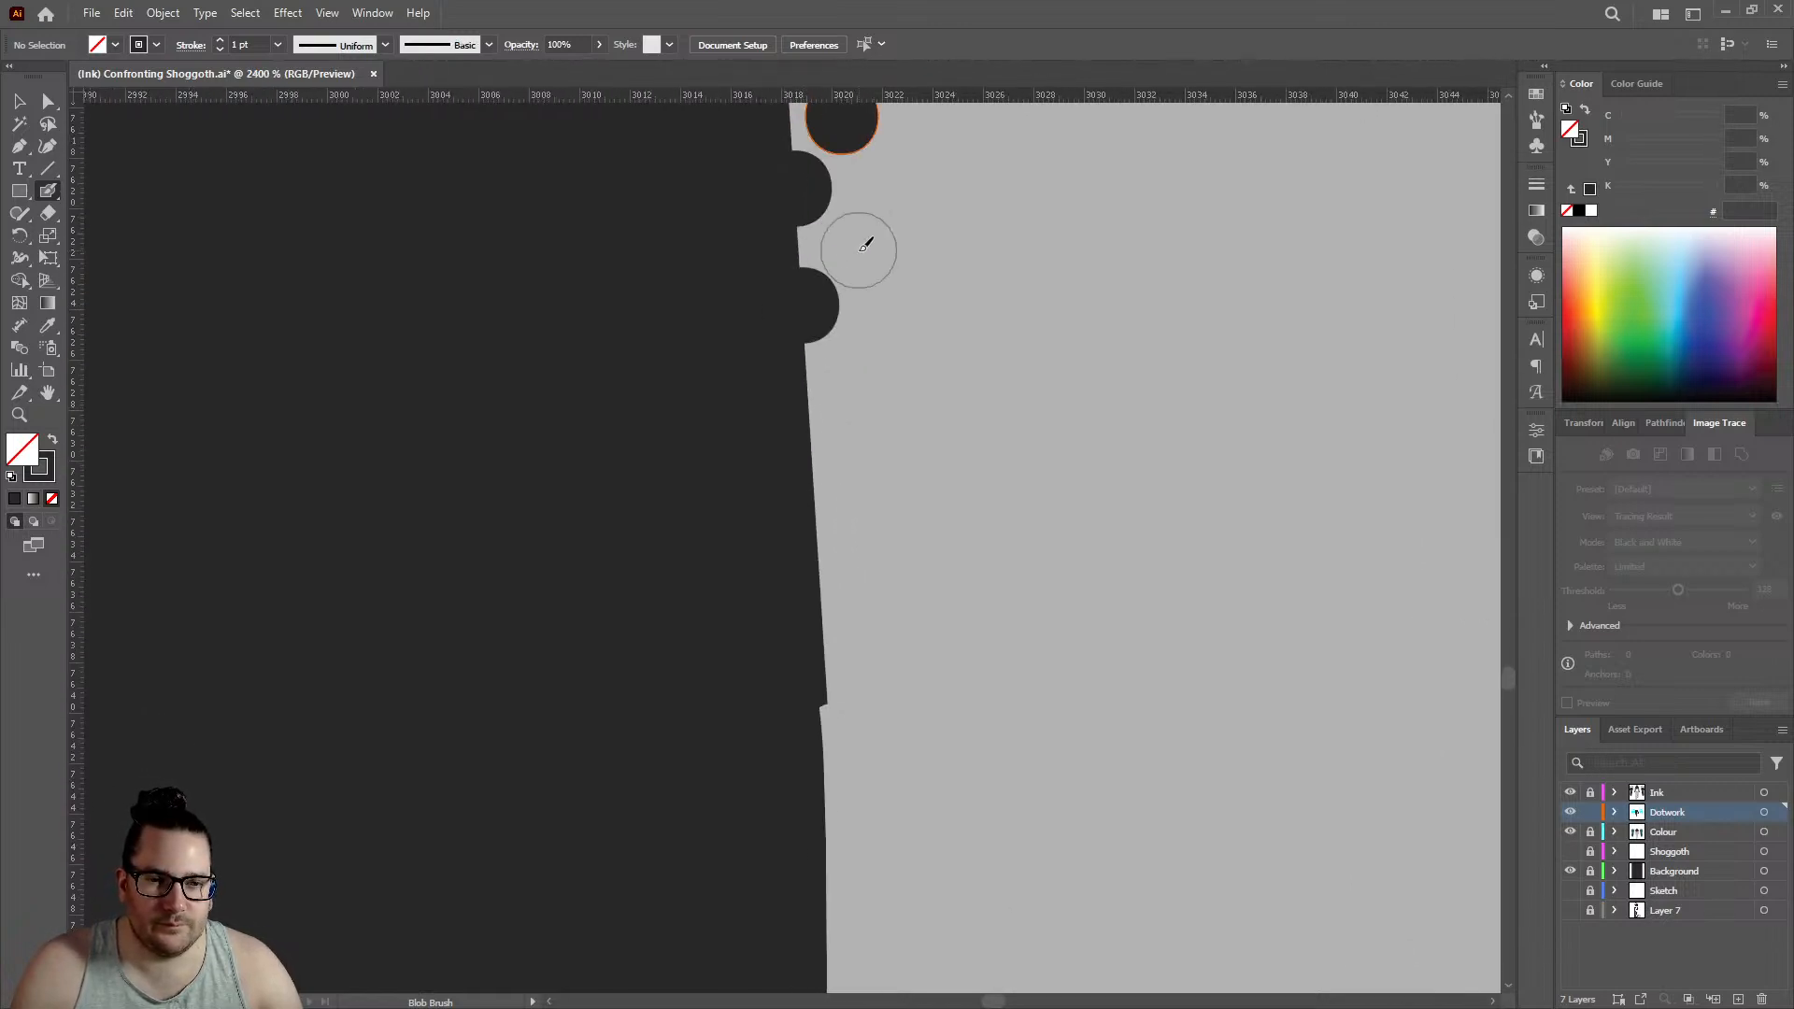
{"action": "left_click", "coordinate": [866, 241]}
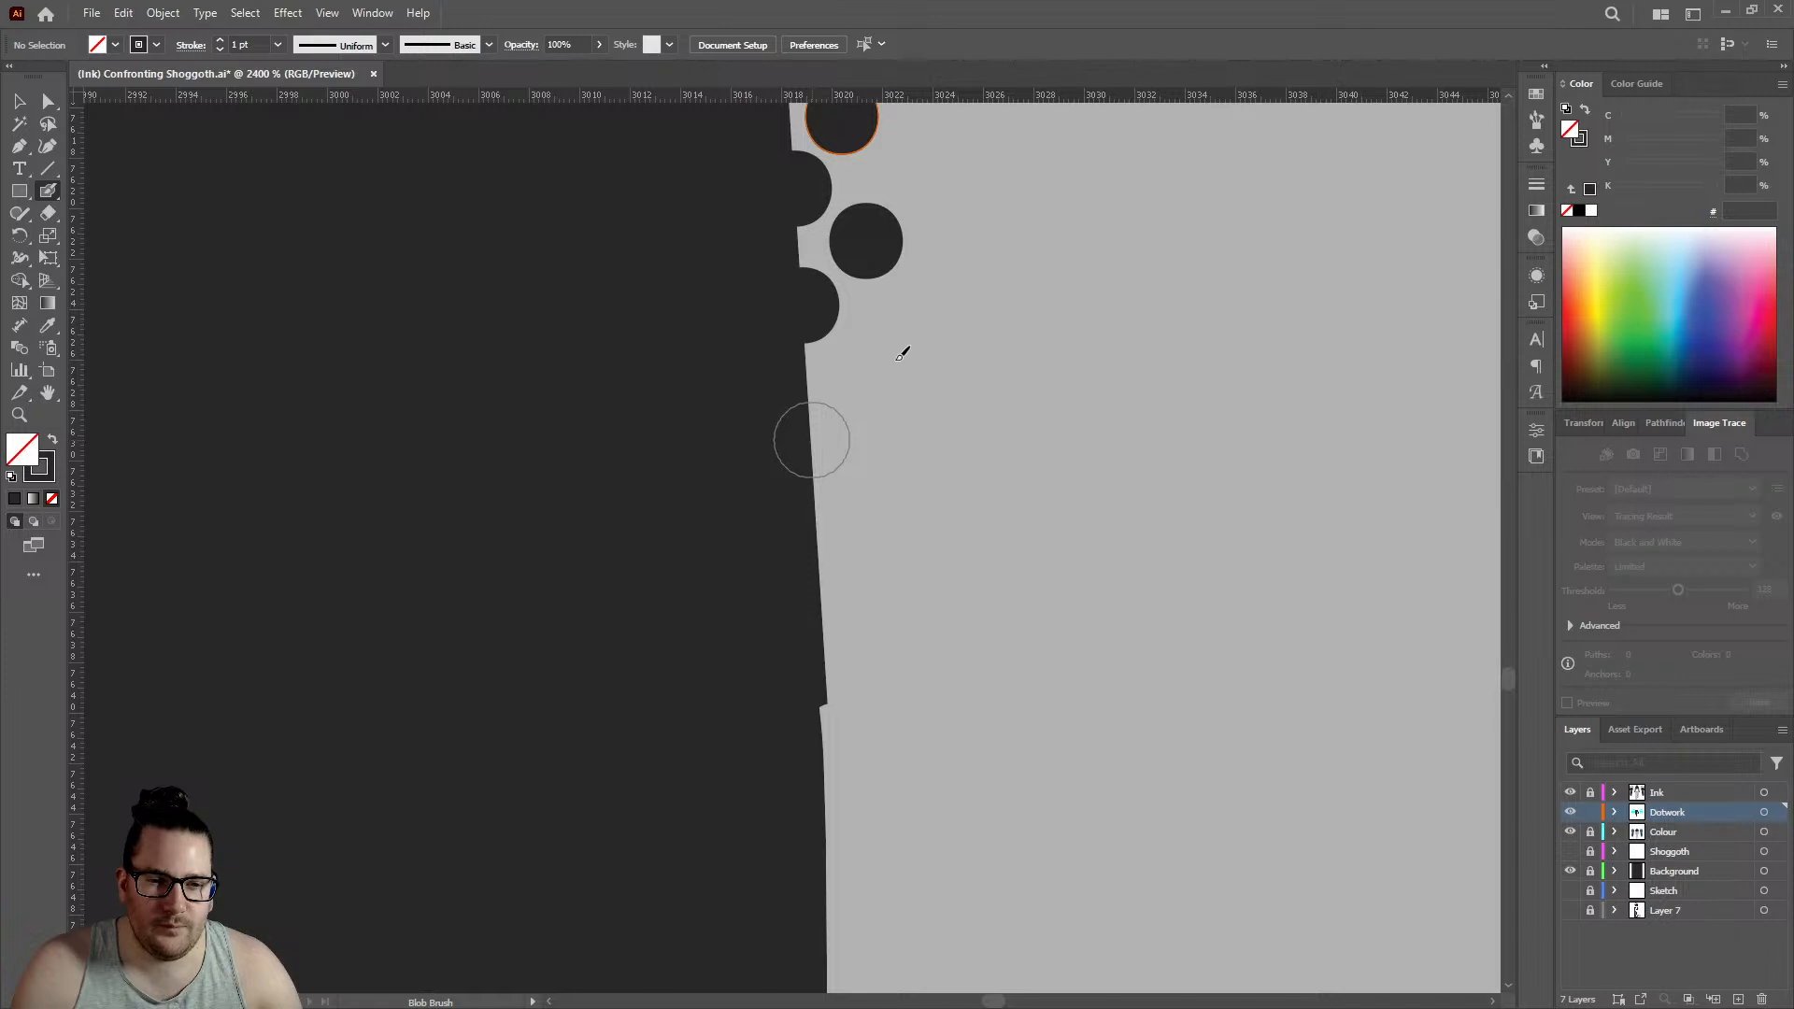
{"action": "left_click", "coordinate": [815, 439]}
{"action": "left_click", "coordinate": [871, 367]}
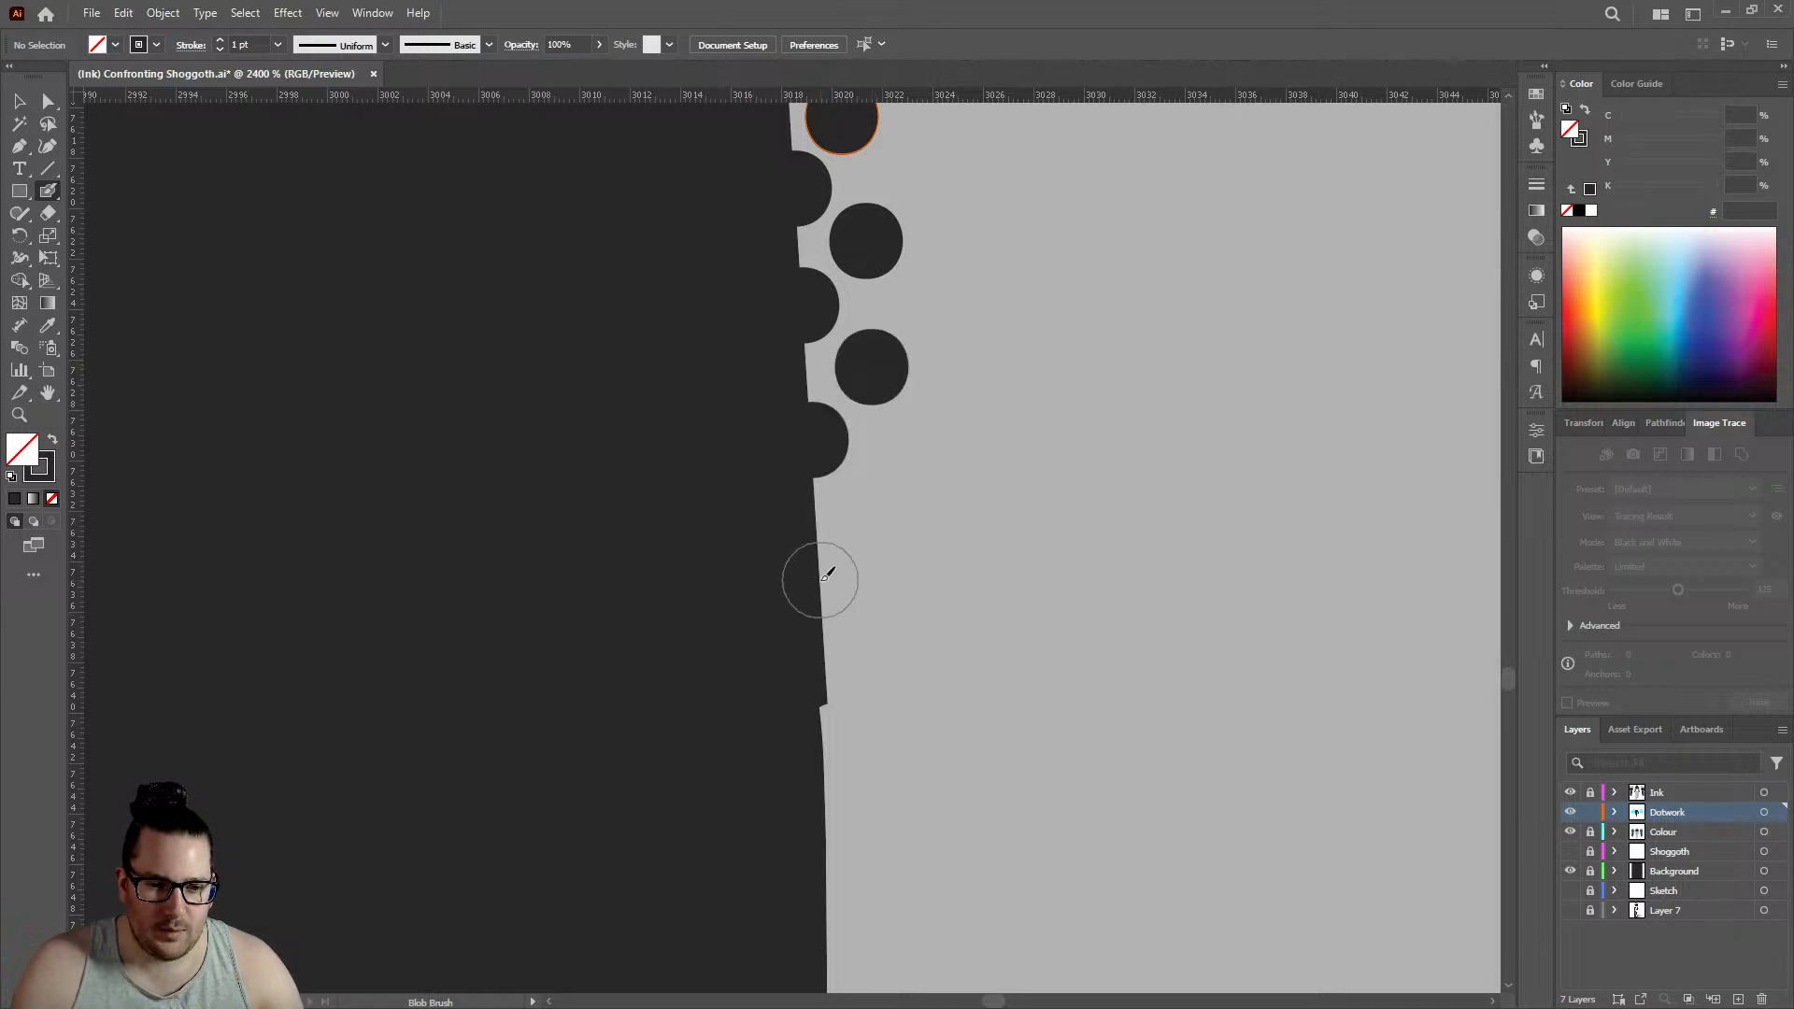
{"action": "left_click", "coordinate": [819, 579]}
{"action": "left_click", "coordinate": [874, 505]}
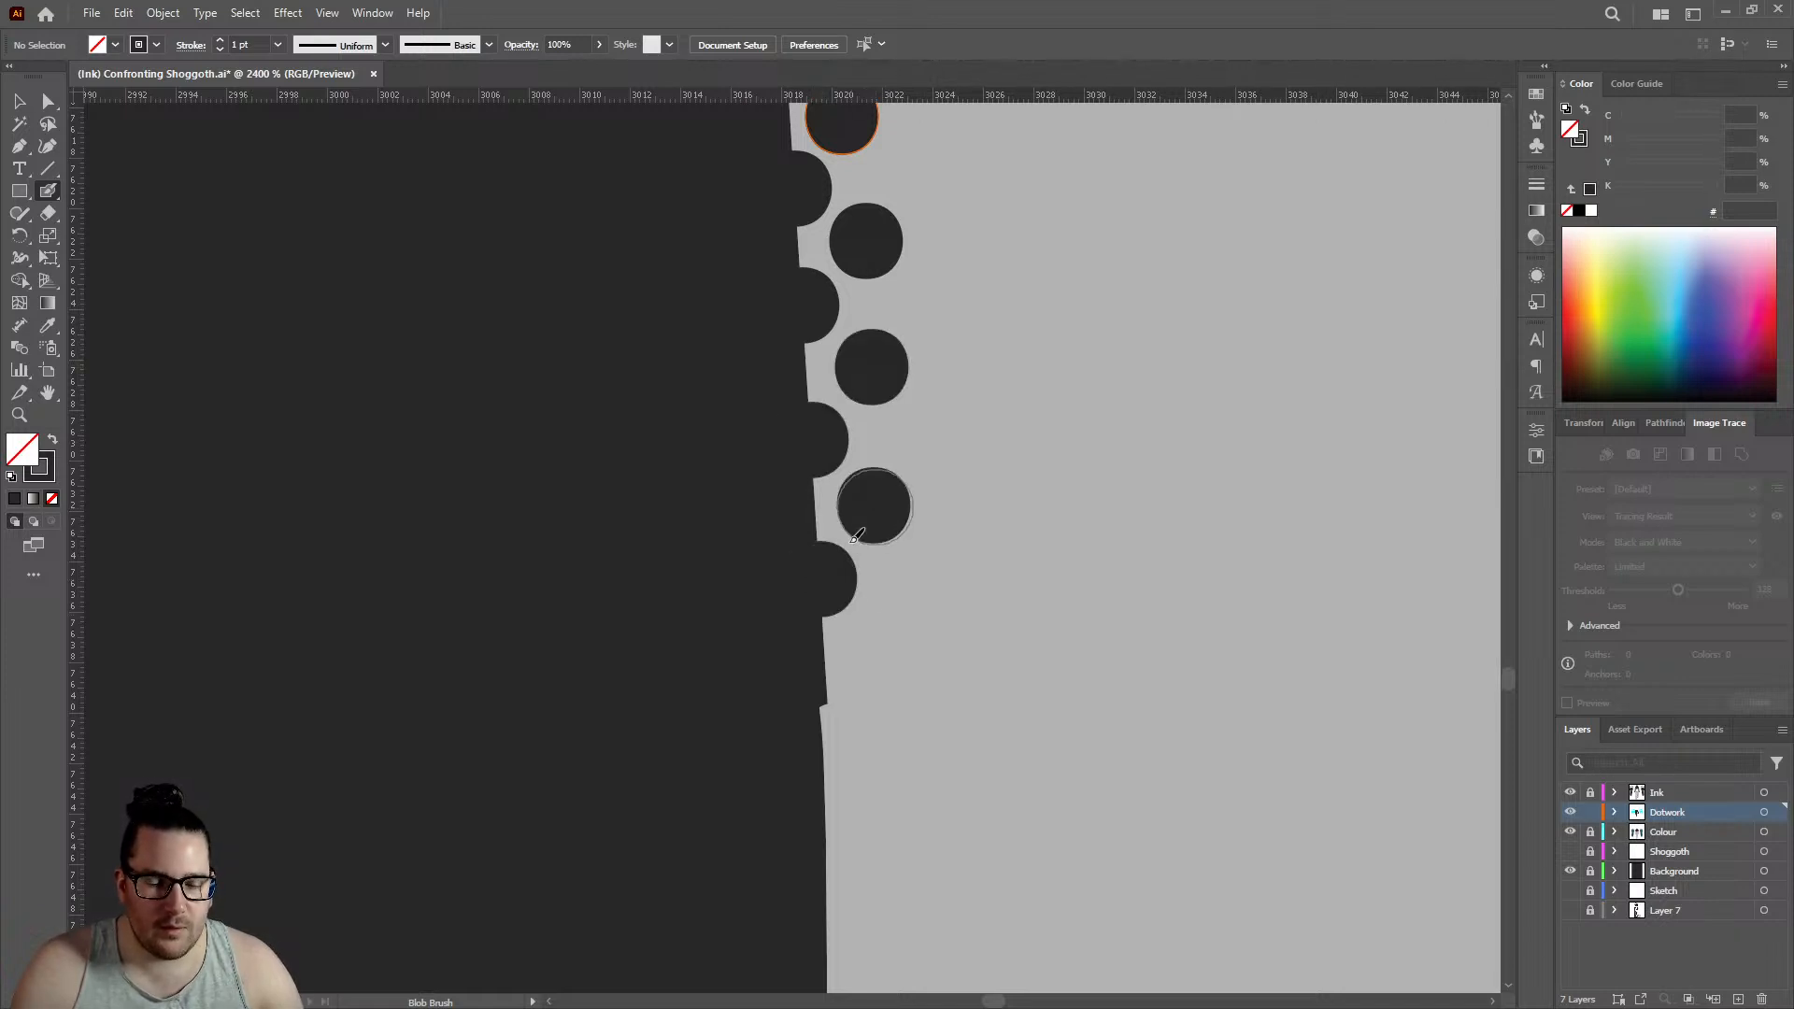
{"action": "left_click", "coordinate": [828, 689]}
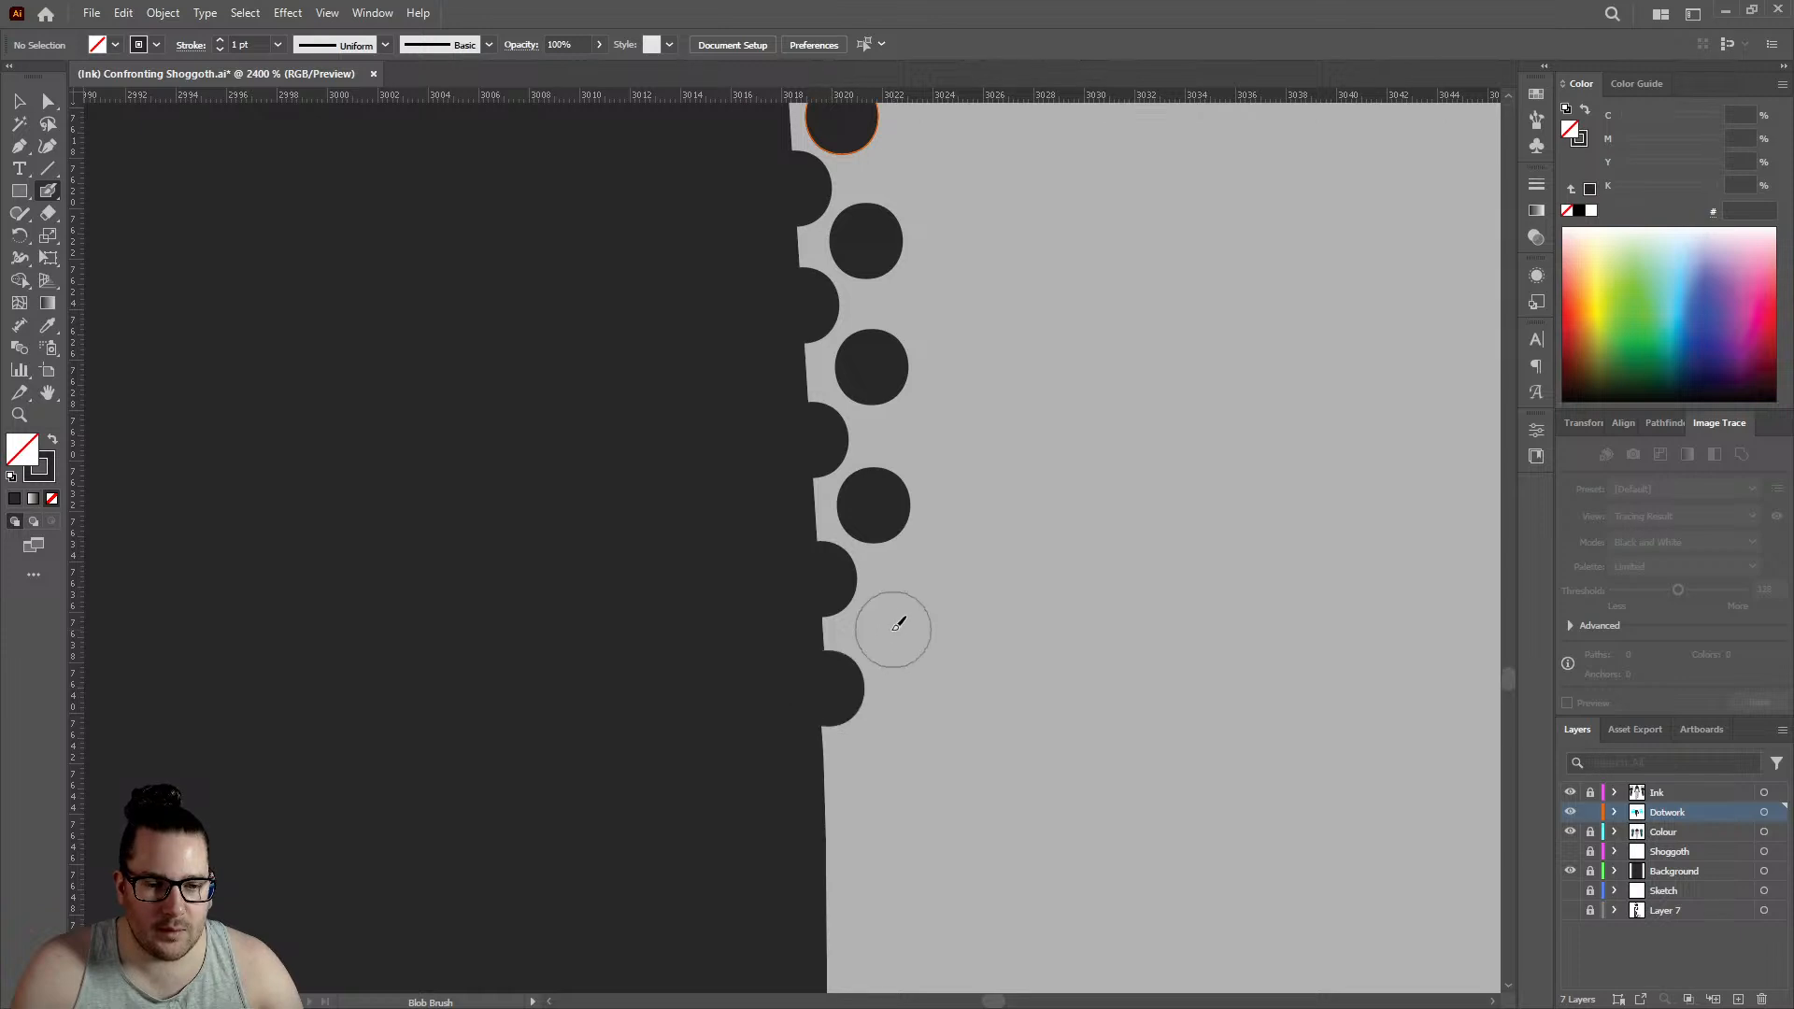
{"action": "left_click", "coordinate": [890, 629]}
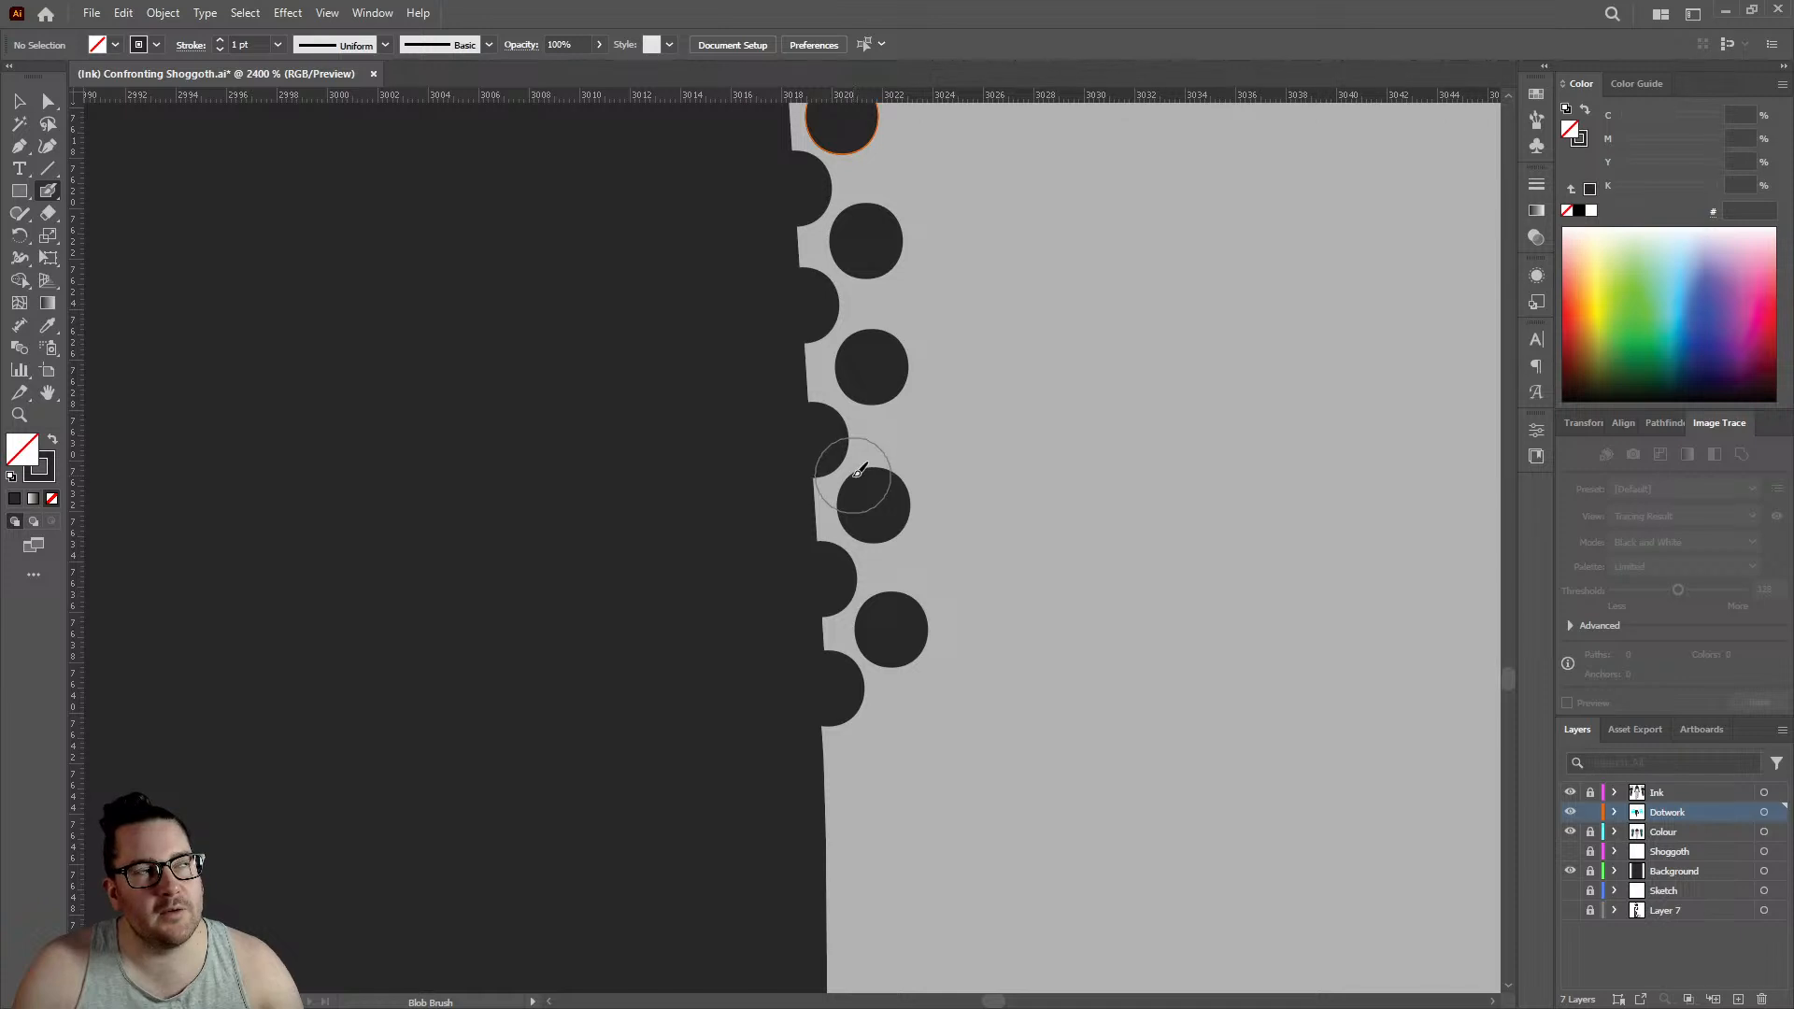
{"action": "scroll", "coordinate": [858, 474], "scroll_direction": "down", "scroll_amount": 5}
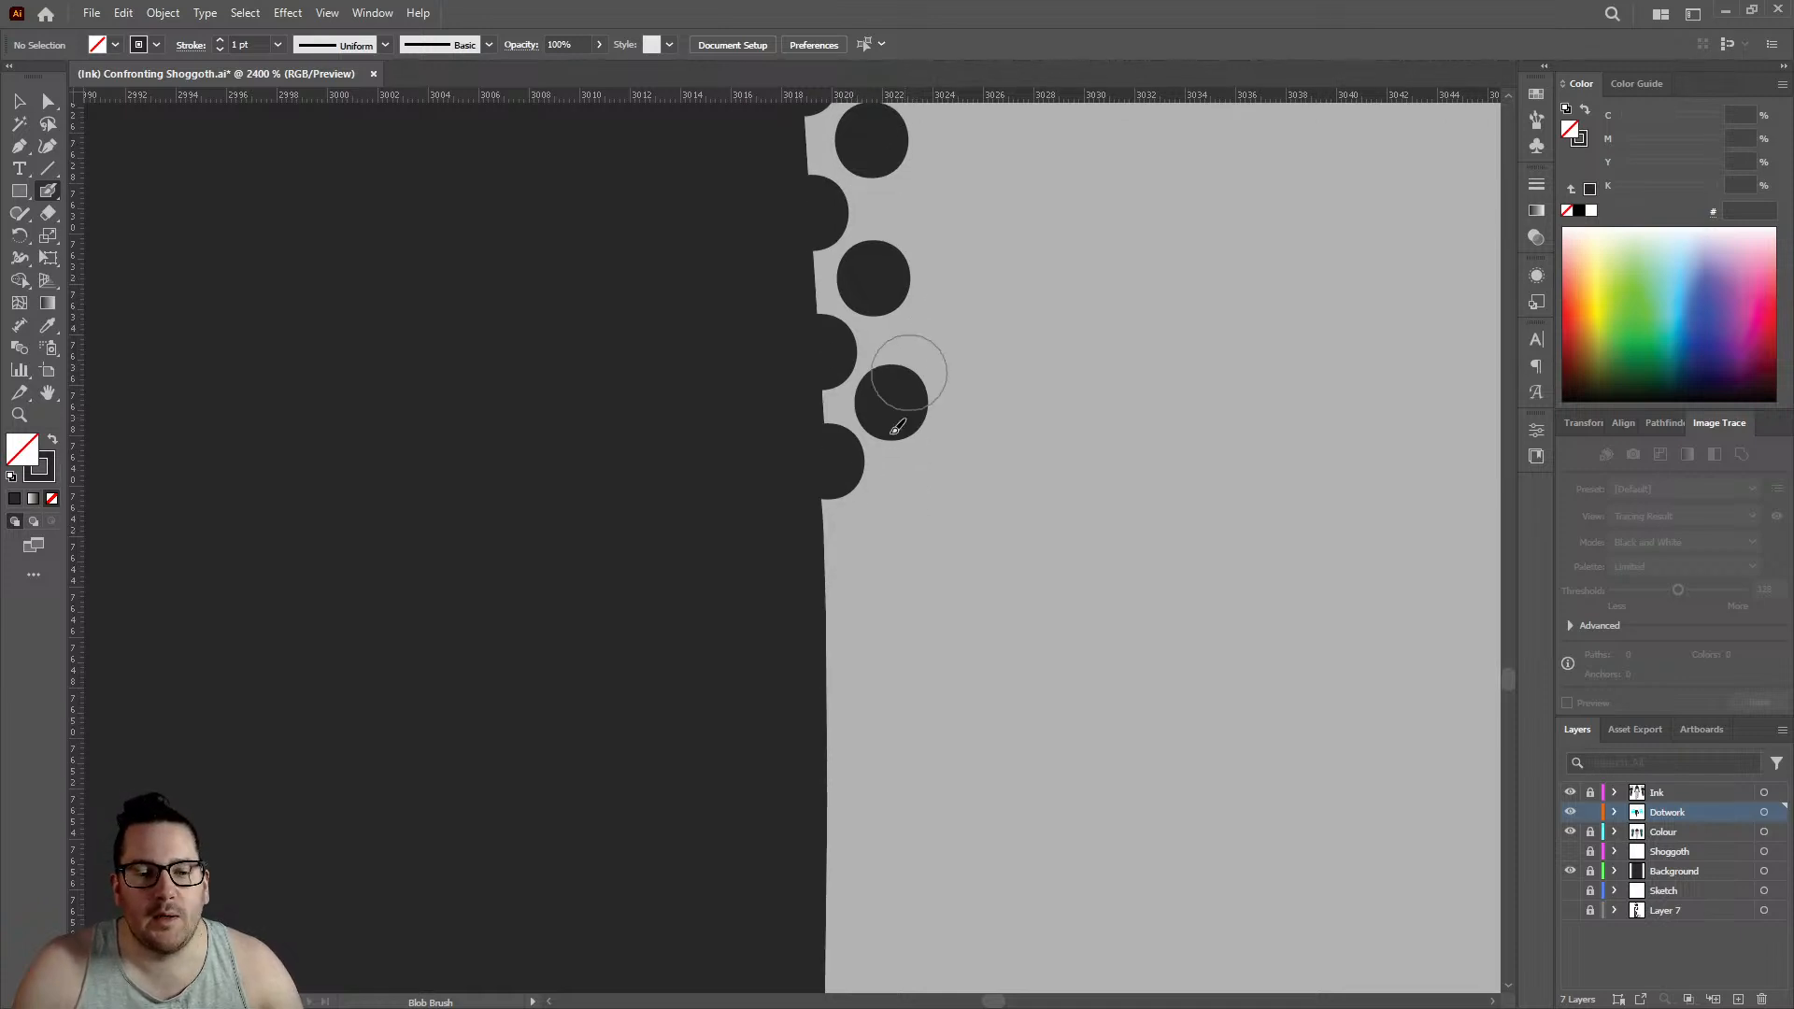
- Add three more outline dots and three staggered inner dots below the two rows on the left leg's edge
{"action": "left_click", "coordinate": [827, 482]}
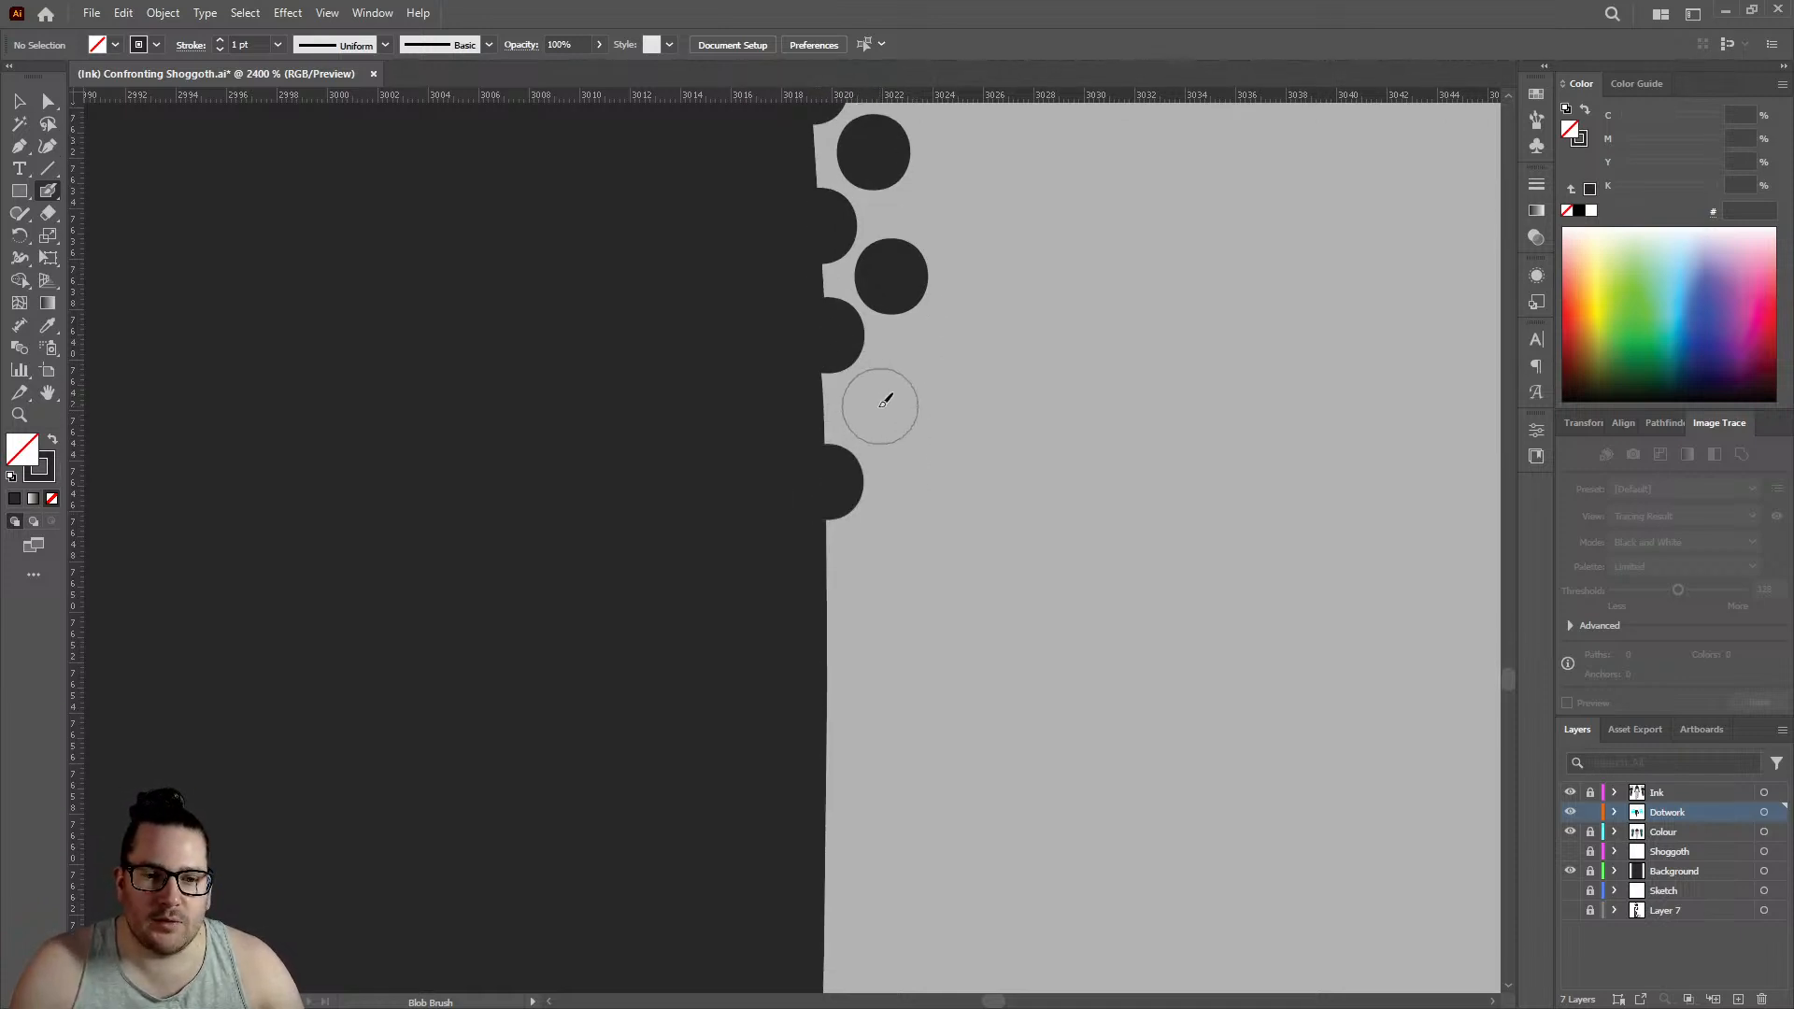
{"action": "left_click", "coordinate": [879, 406]}
{"action": "left_click", "coordinate": [827, 622]}
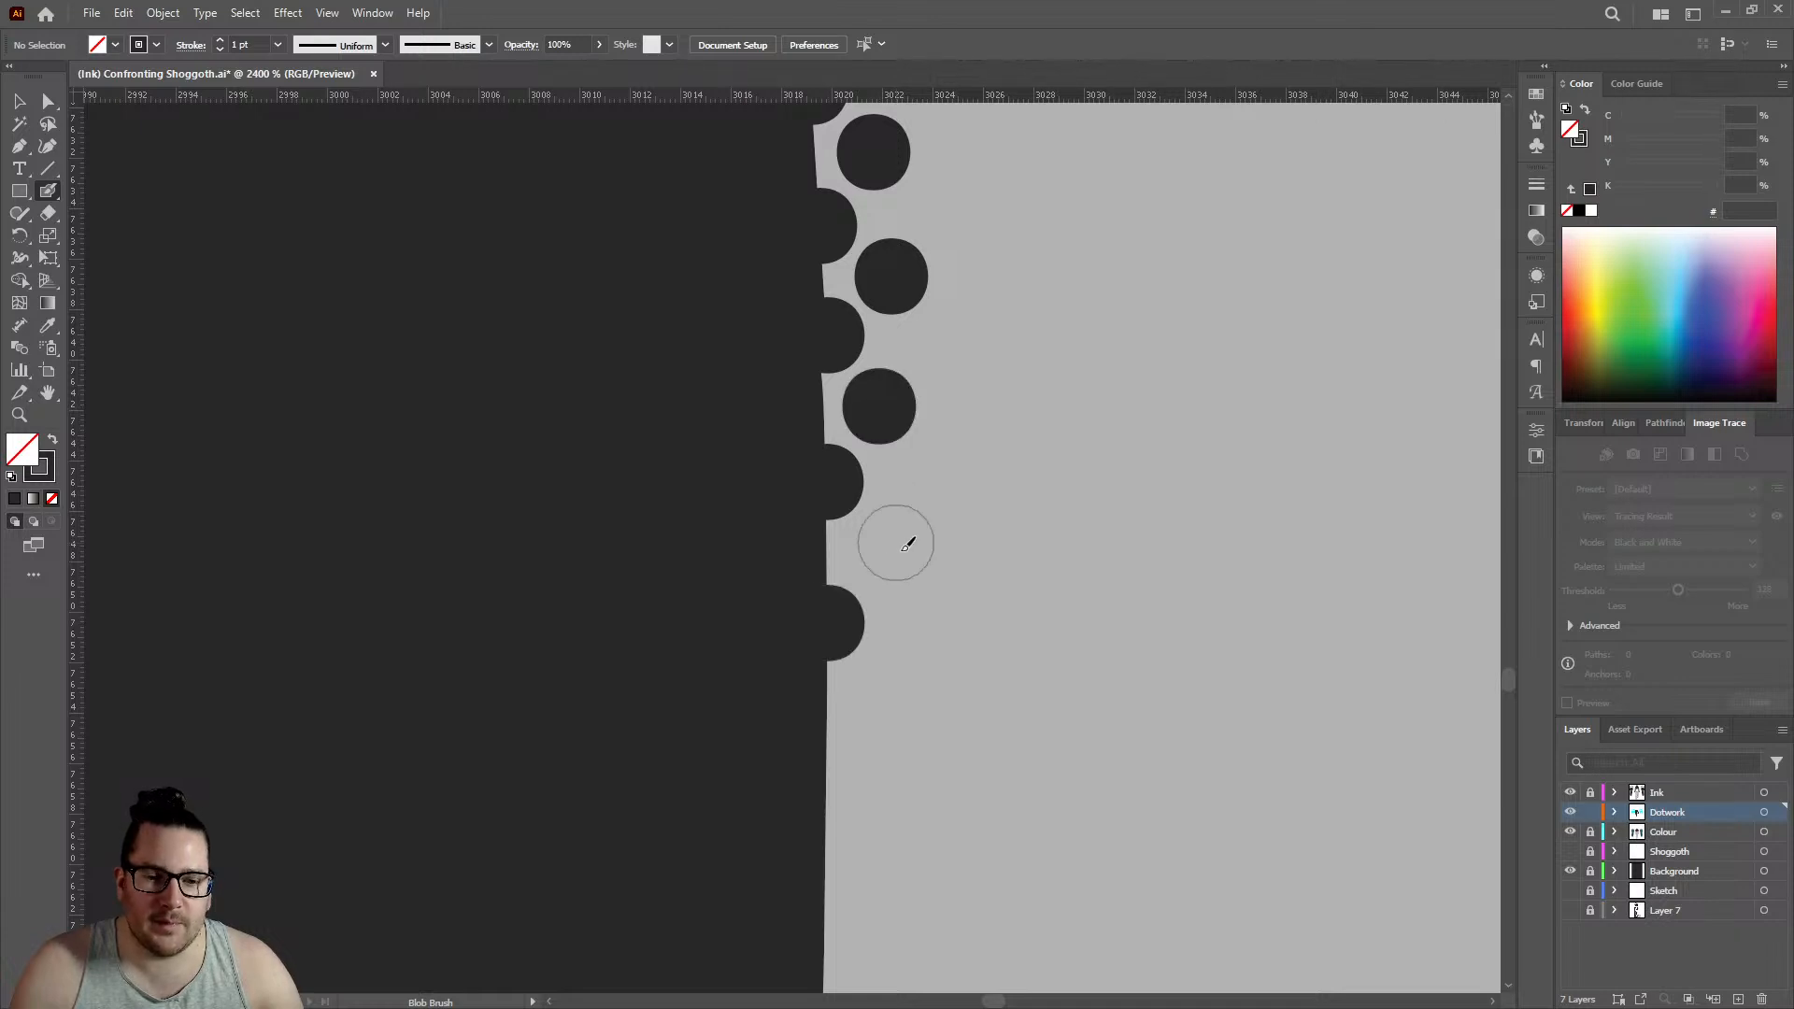
{"action": "left_click", "coordinate": [886, 553]}
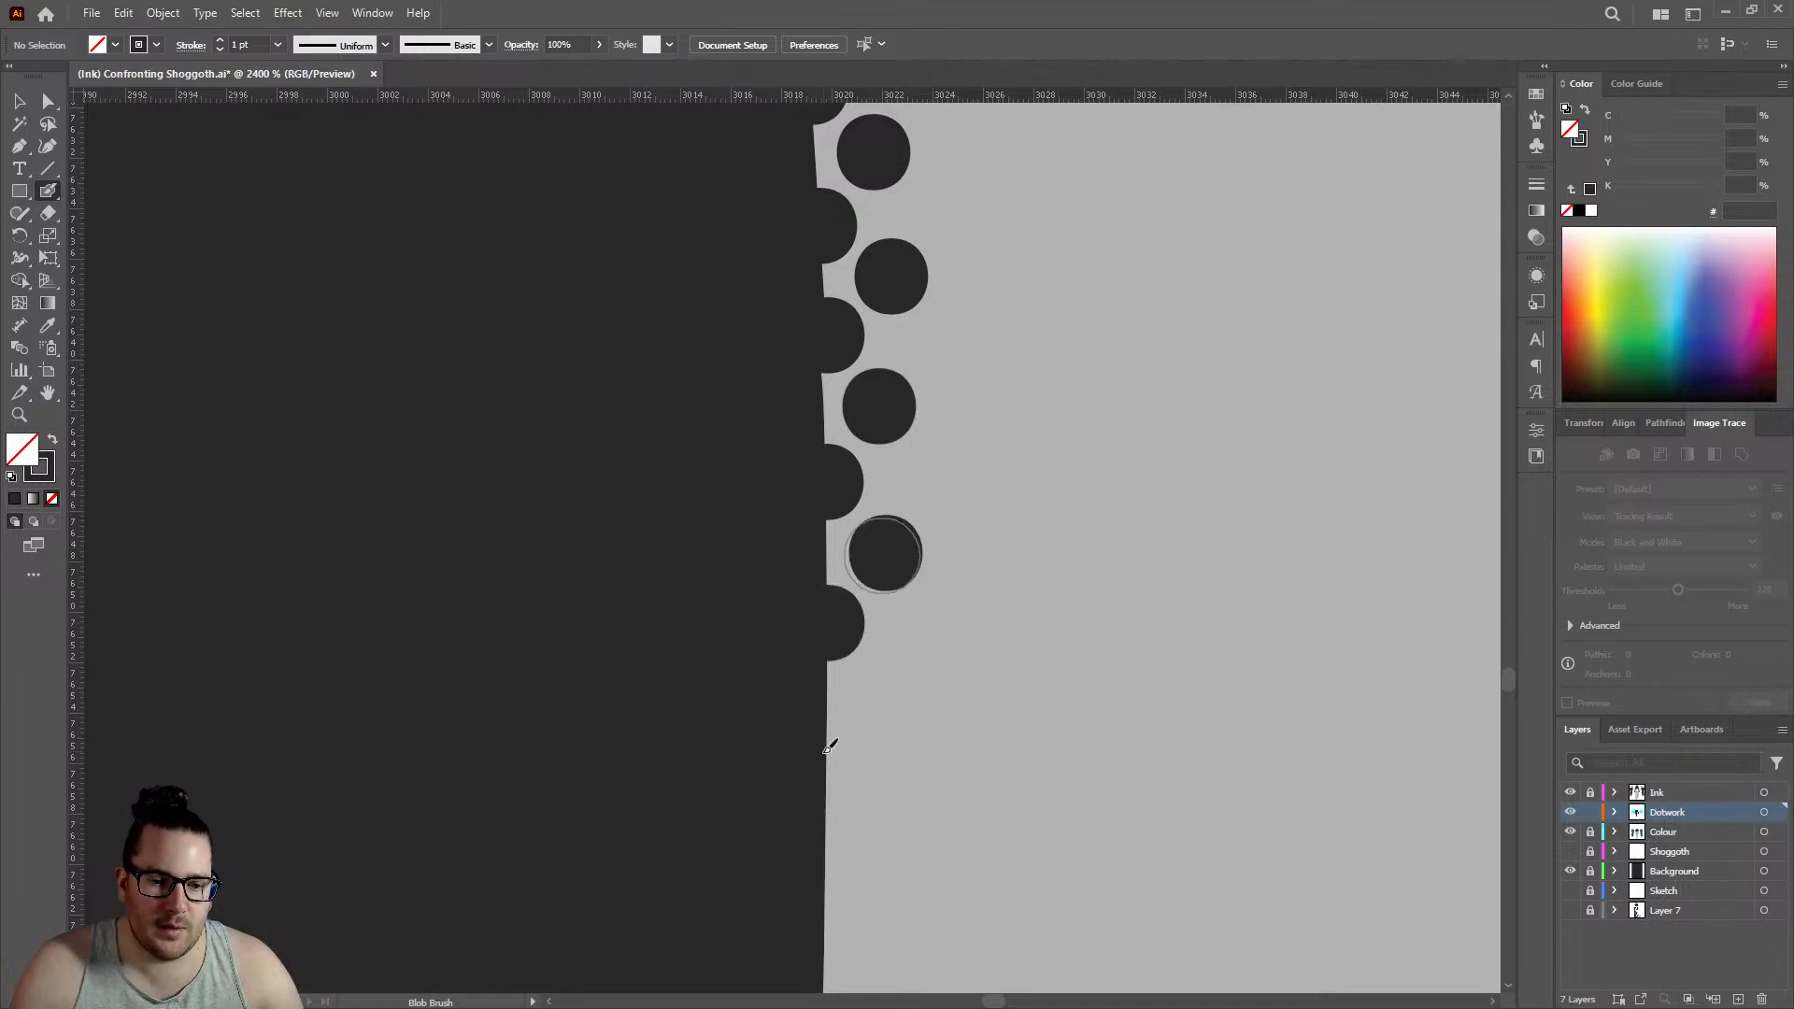
{"action": "left_click", "coordinate": [886, 689]}
- Extend both rows along the nearly straight stretch of the left leg's edge with four outline dots and four inner dots in the gaps
{"action": "scroll", "coordinate": [859, 617], "scroll_direction": "down", "scroll_amount": 2}
{"action": "scroll", "coordinate": [828, 549], "scroll_direction": "down", "scroll_amount": 1}
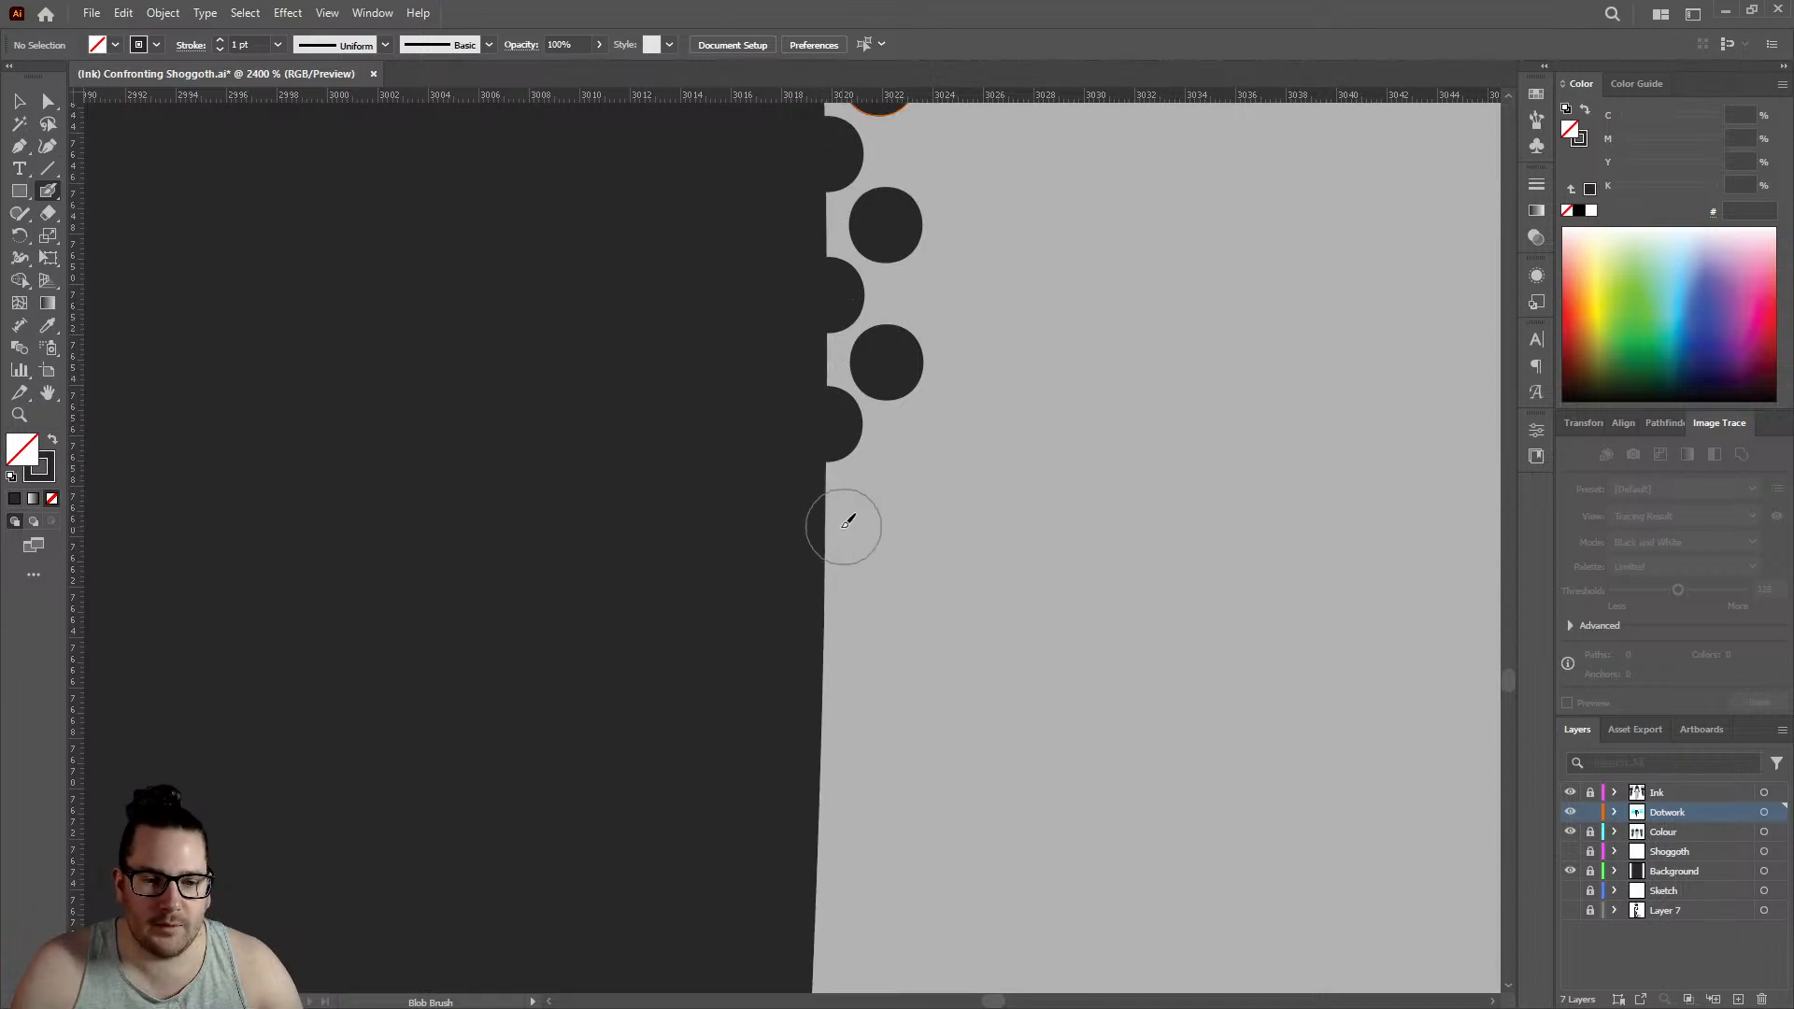
{"action": "left_click", "coordinate": [826, 577]}
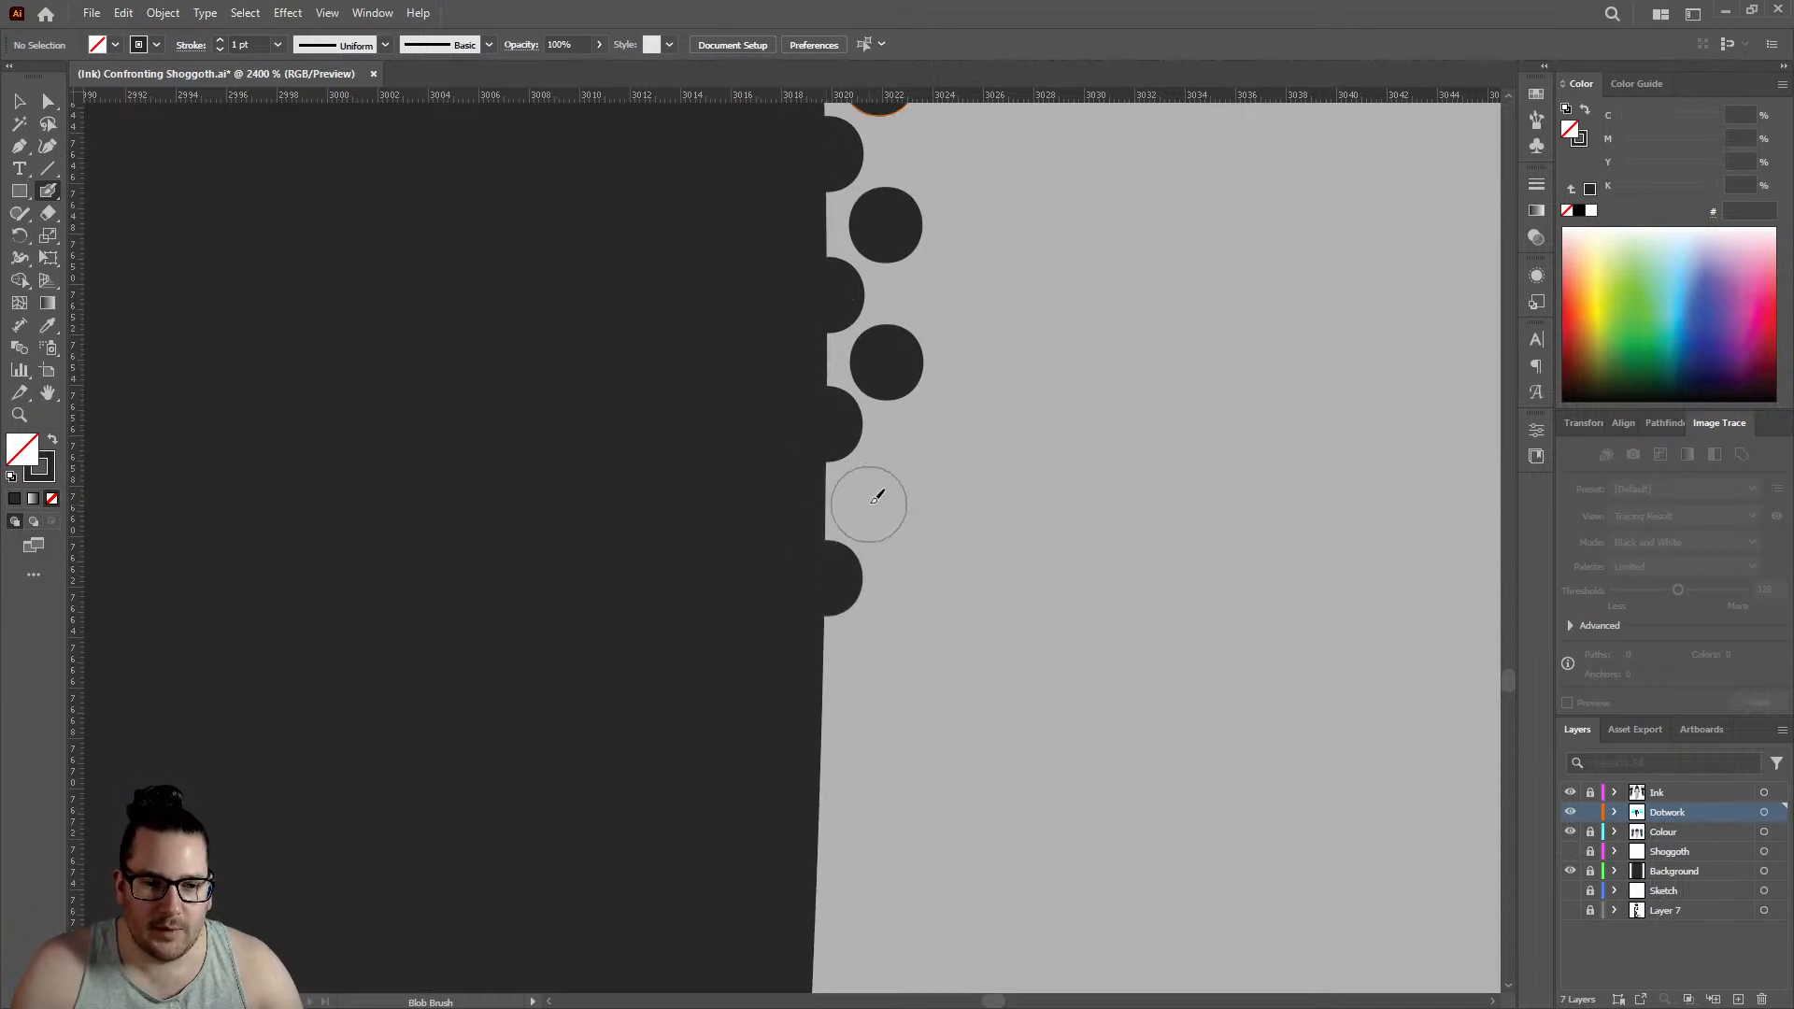
{"action": "left_click", "coordinate": [870, 499]}
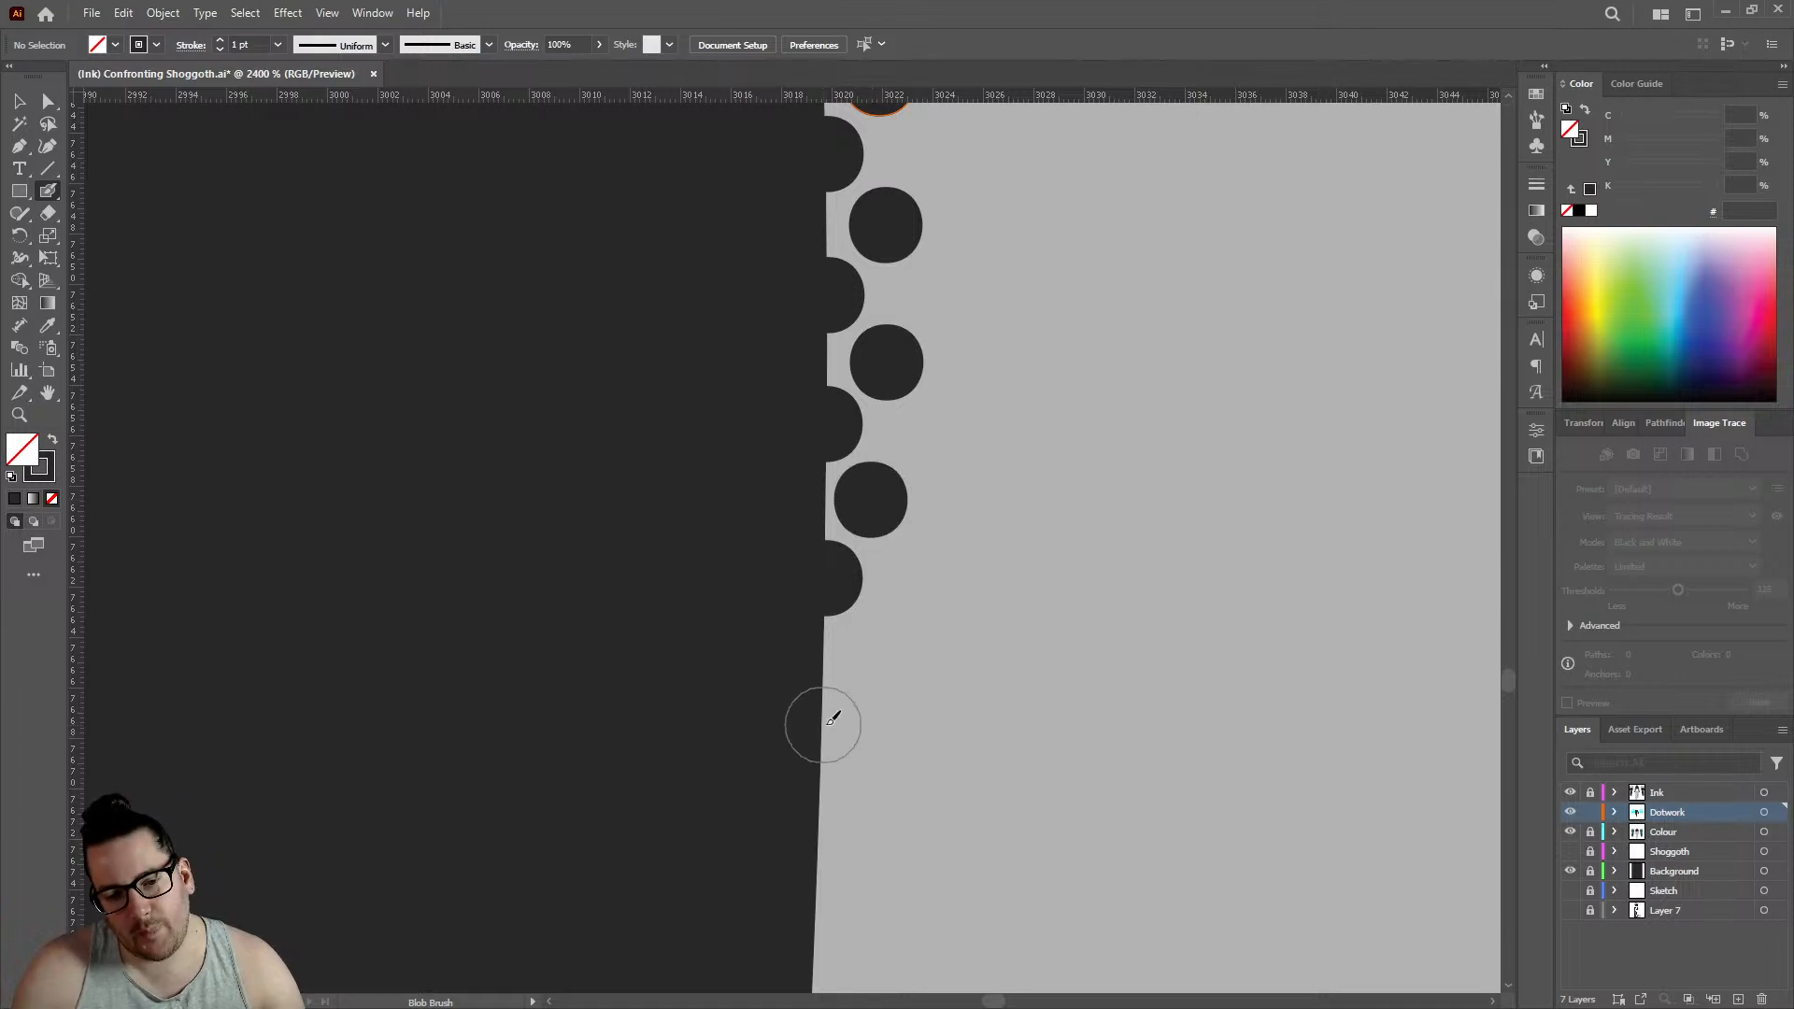
{"action": "left_click", "coordinate": [822, 725]}
{"action": "left_click", "coordinate": [875, 651]}
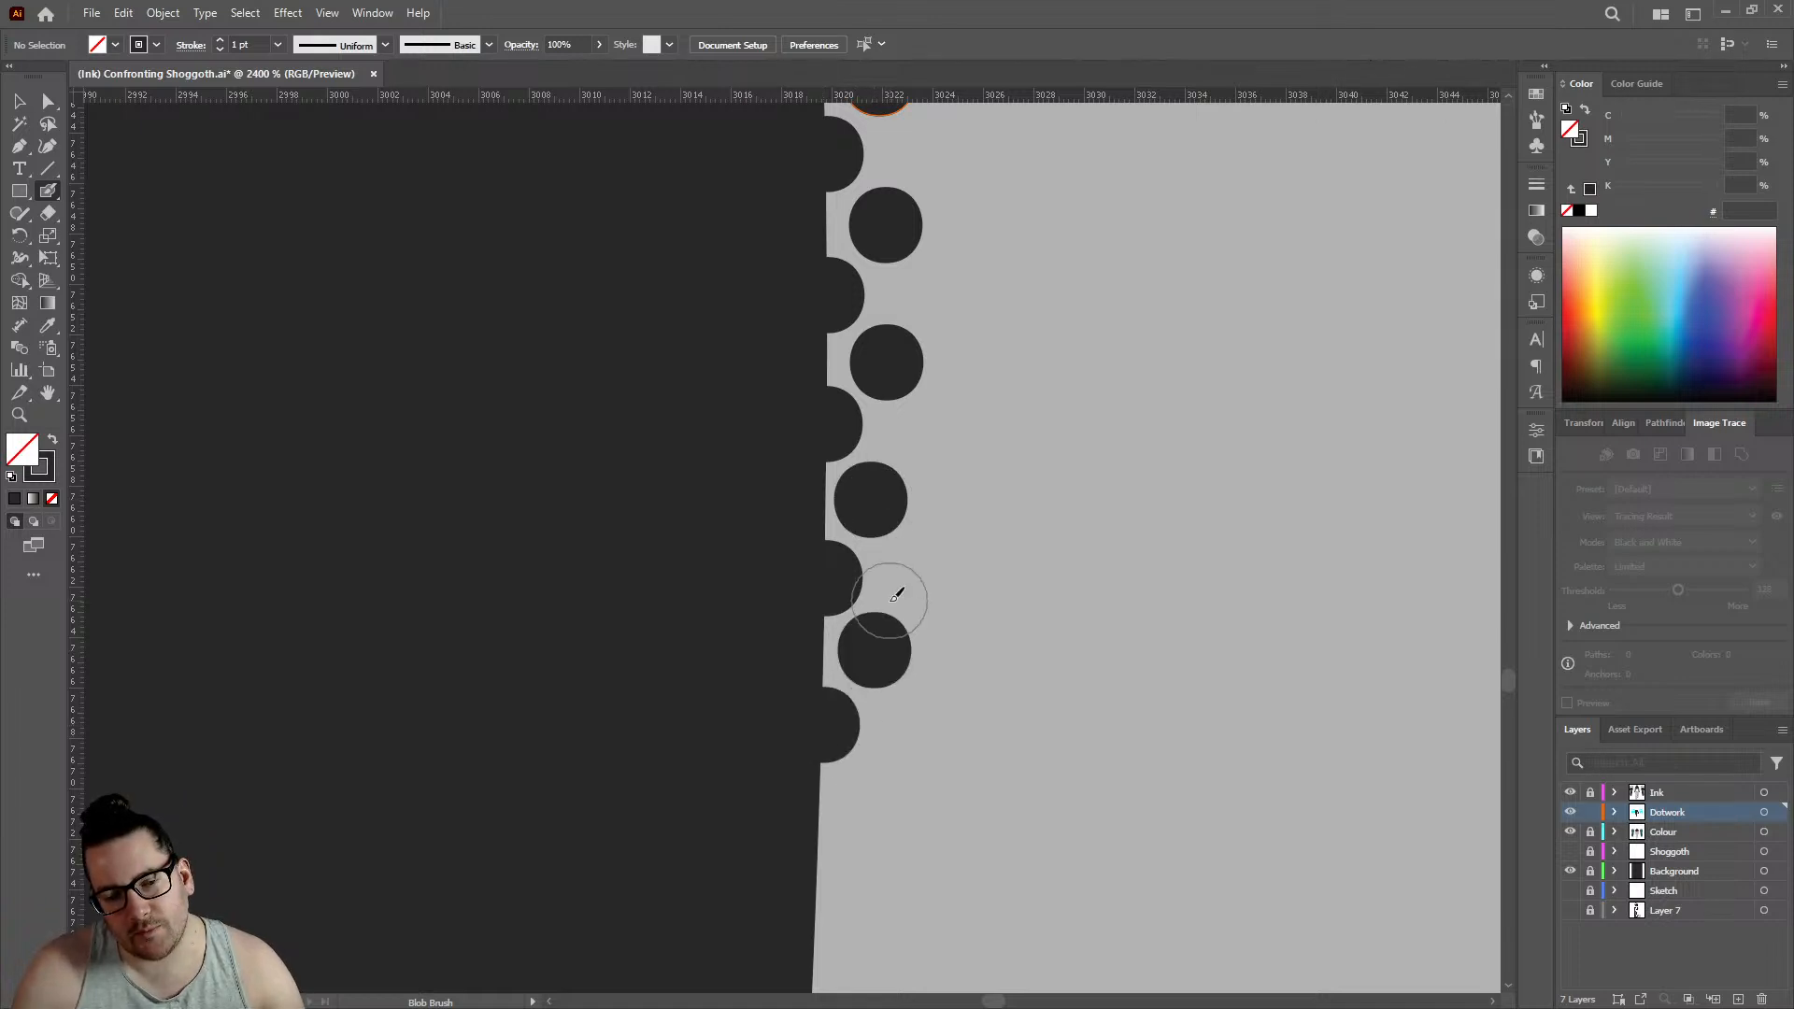
{"action": "scroll", "coordinate": [893, 484], "scroll_direction": "down", "scroll_amount": 5}
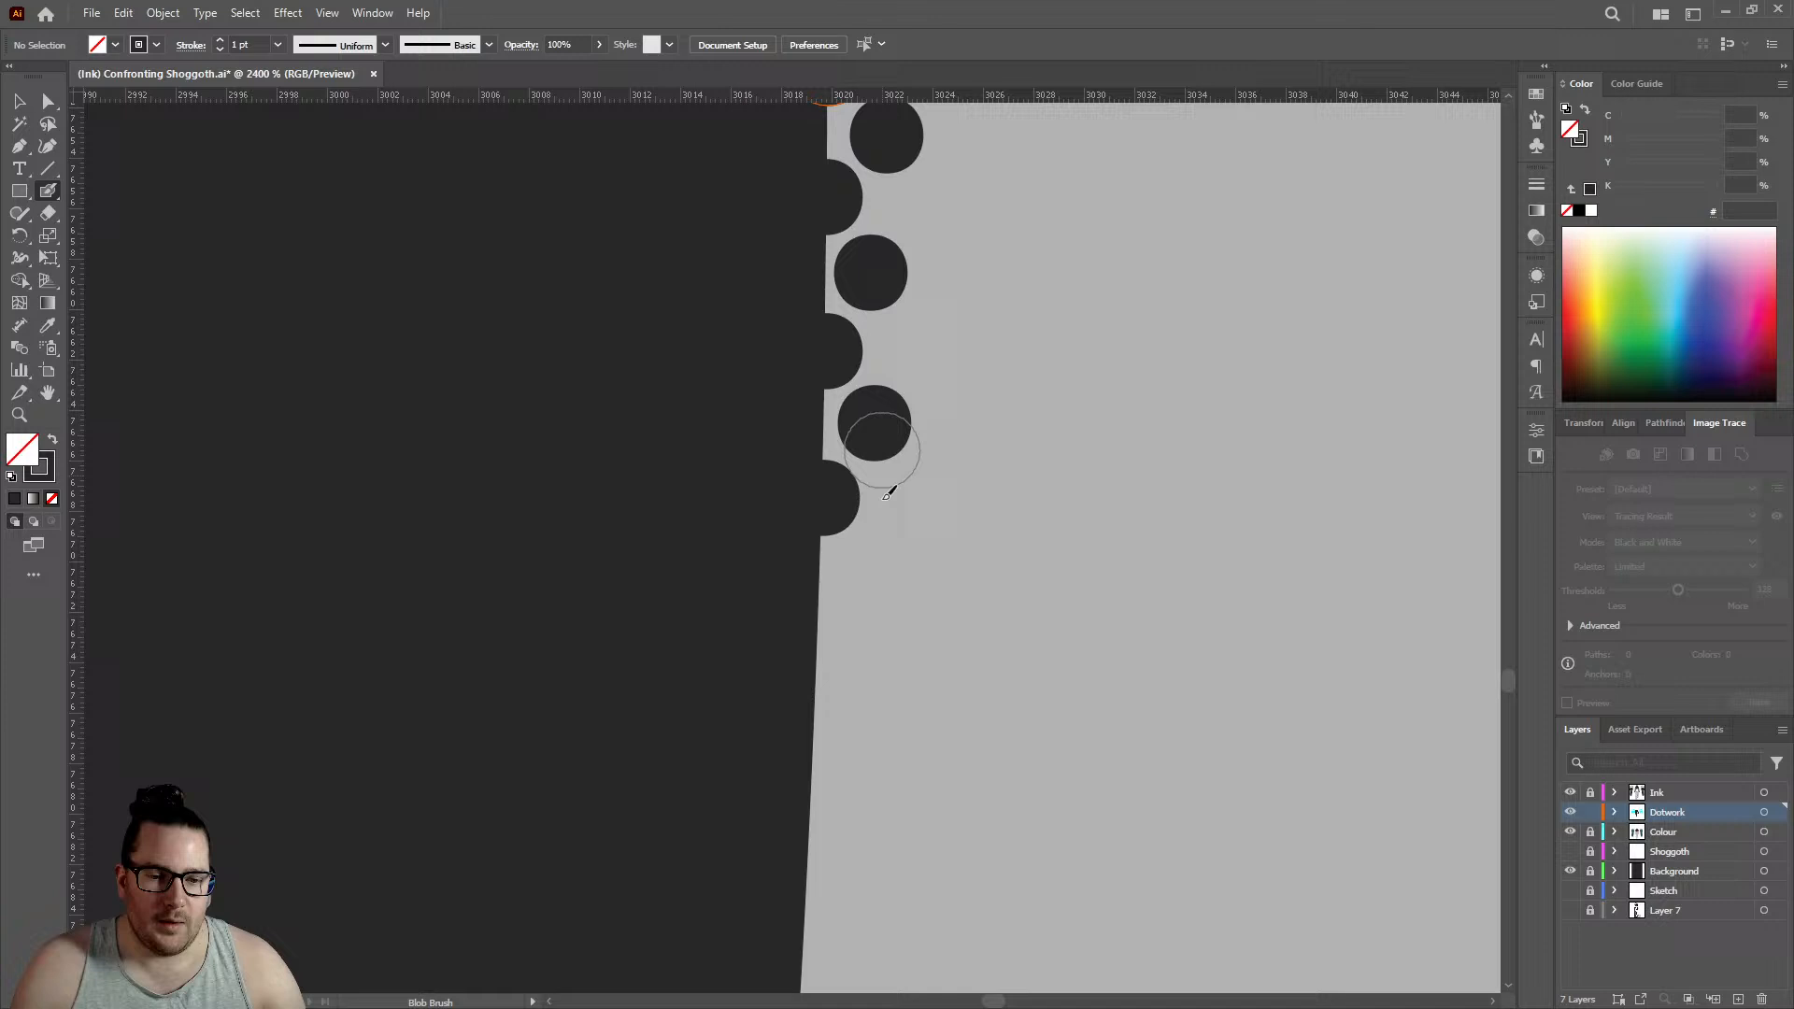
{"action": "left_click", "coordinate": [820, 530]}
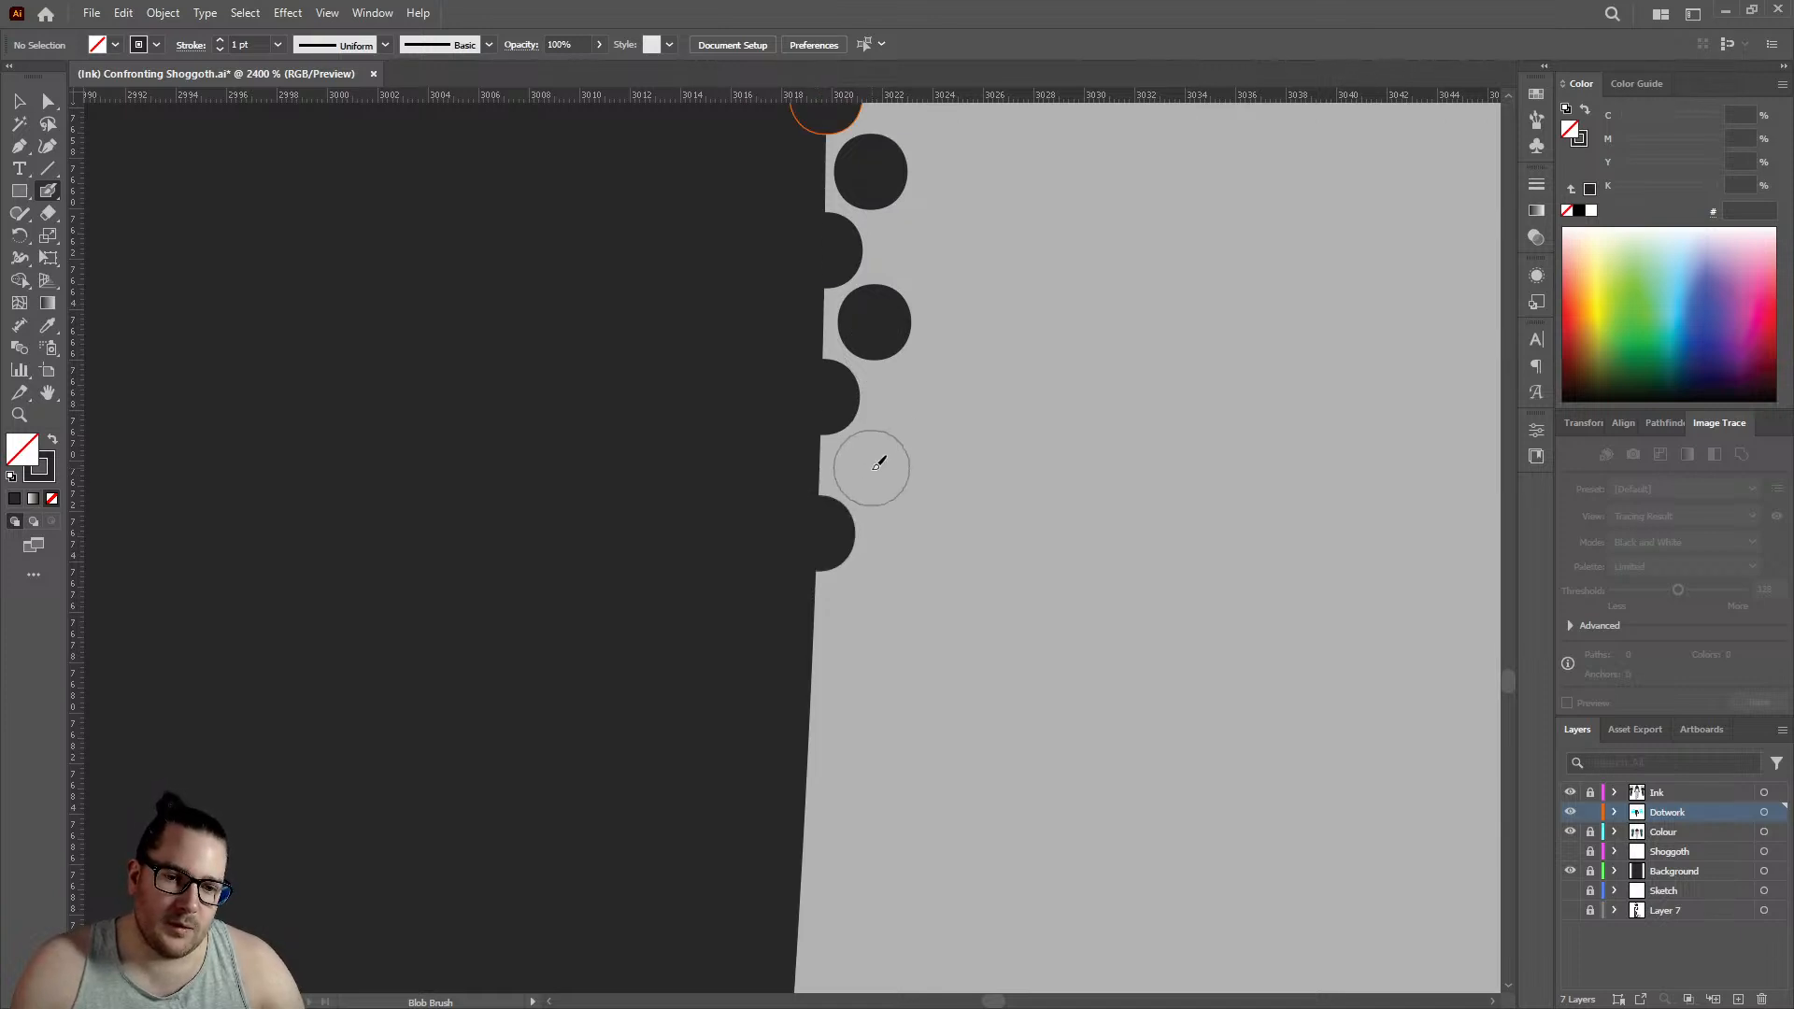
{"action": "left_click", "coordinate": [870, 468]}
{"action": "left_click", "coordinate": [817, 667]}
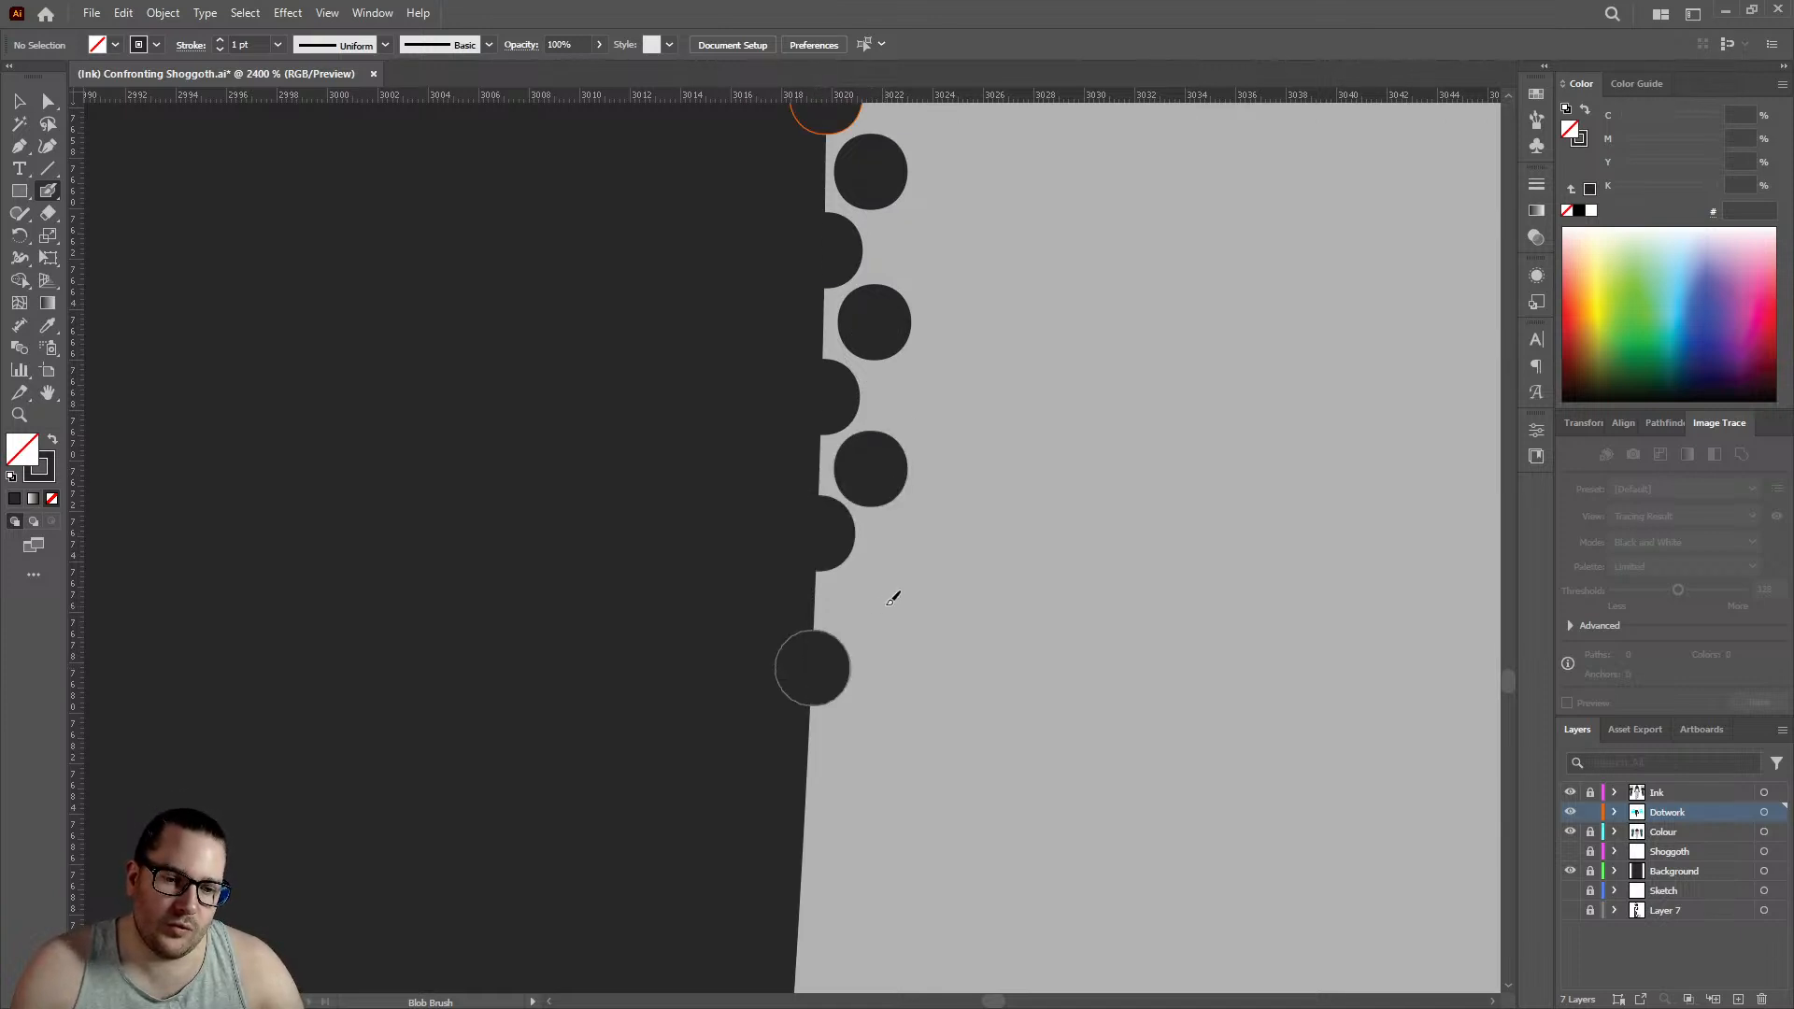
{"action": "left_click", "coordinate": [877, 599]}
- Continue the staggered rows with four outline and four inner dots where the left leg's edge begins to slant inward
{"action": "scroll", "coordinate": [865, 598], "scroll_direction": "down", "scroll_amount": 3}
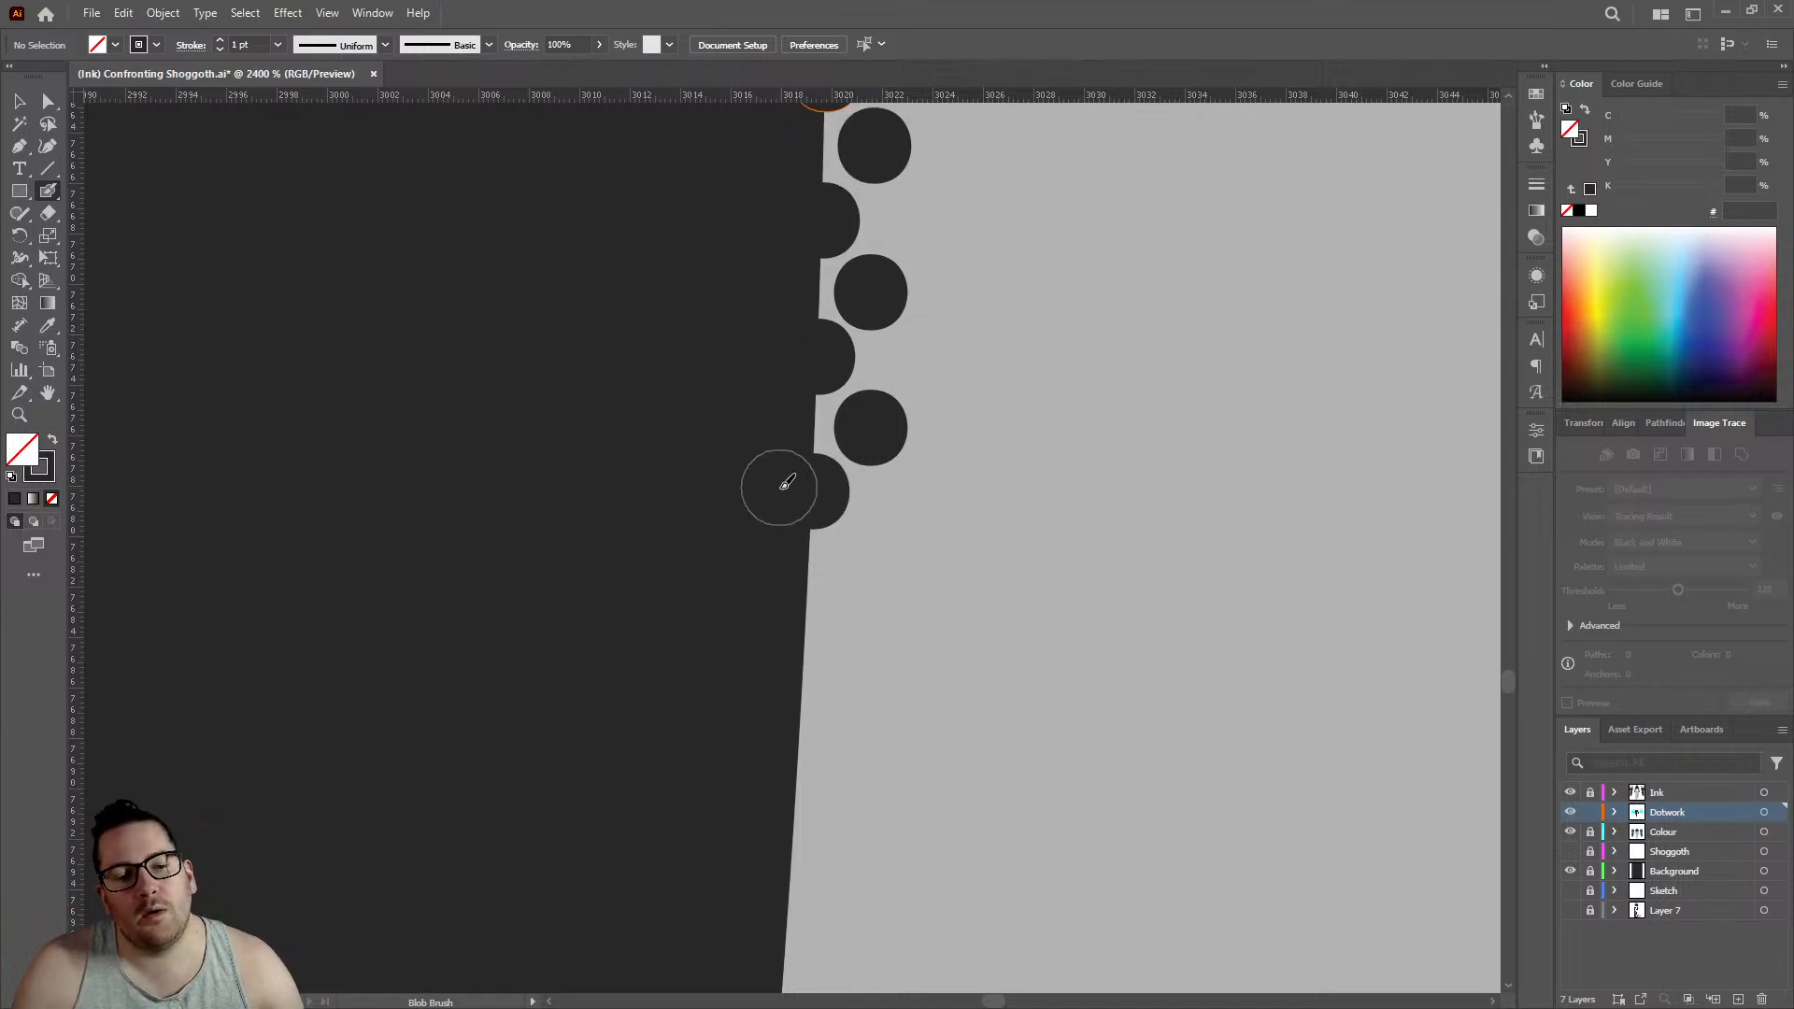
{"action": "left_click", "coordinate": [803, 634]}
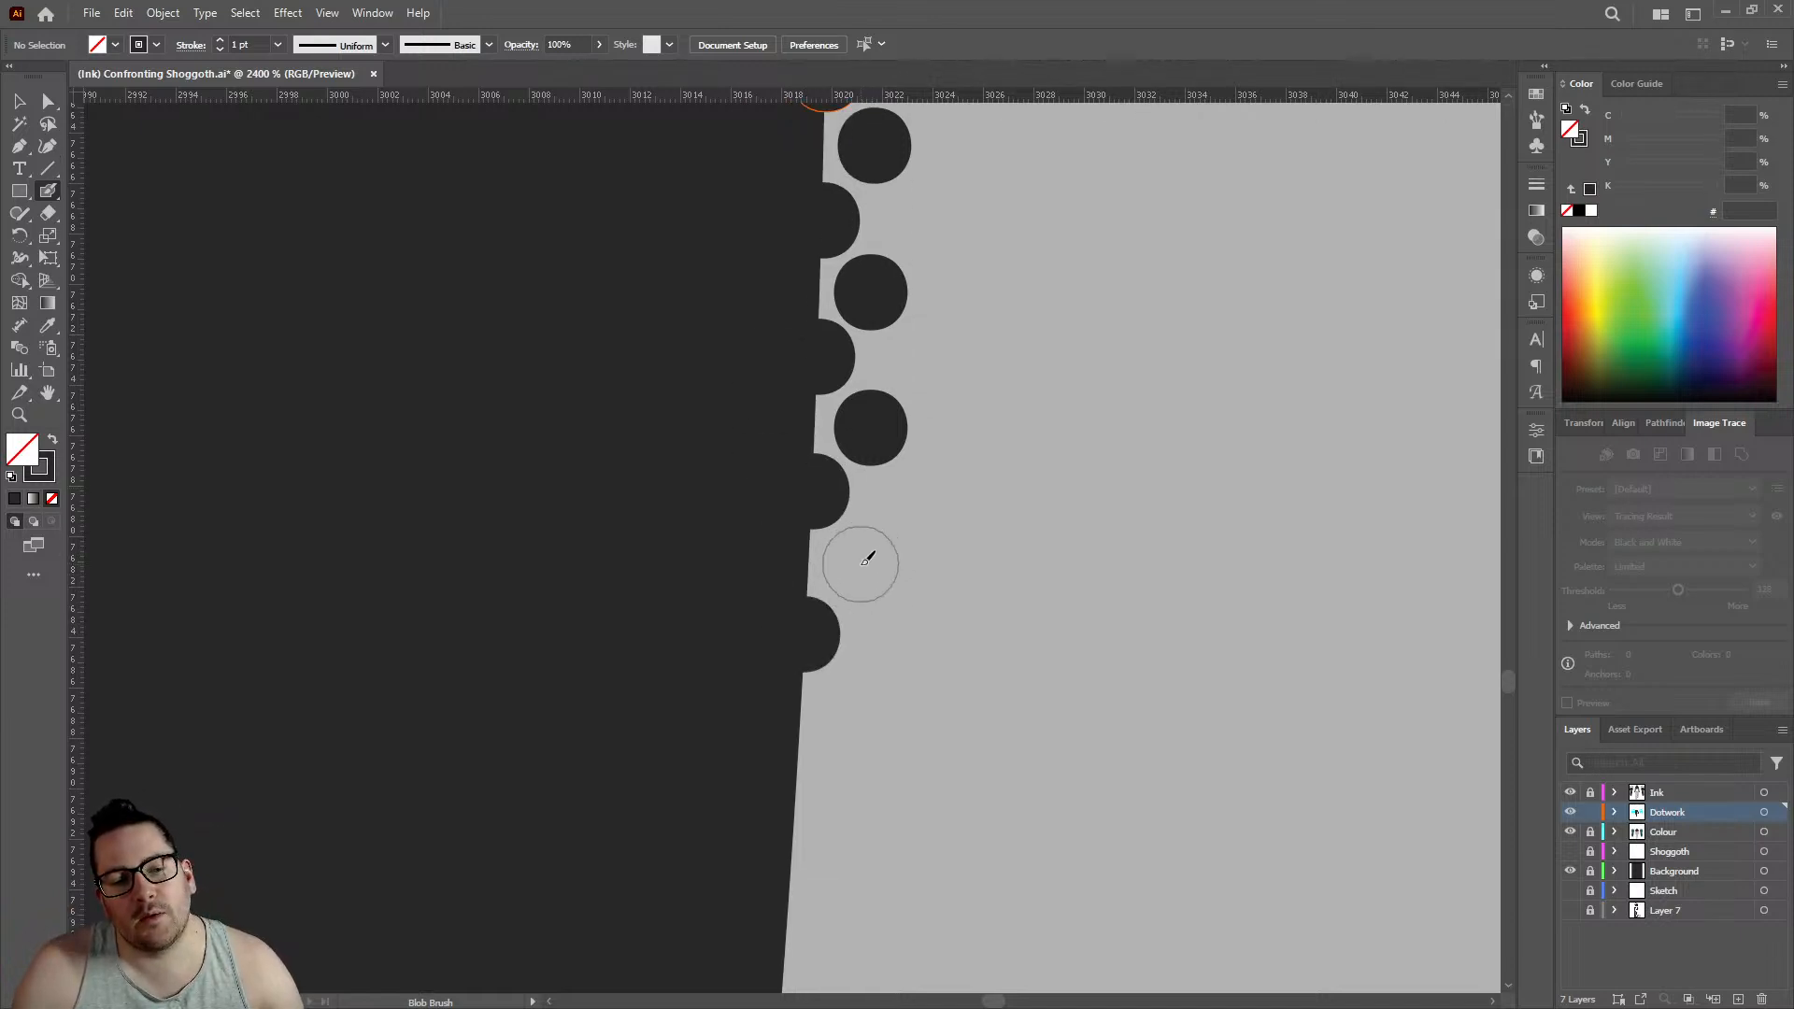
{"action": "left_click", "coordinate": [862, 566]}
{"action": "scroll", "coordinate": [804, 626], "scroll_direction": "down", "scroll_amount": 3}
{"action": "left_click", "coordinate": [801, 621]}
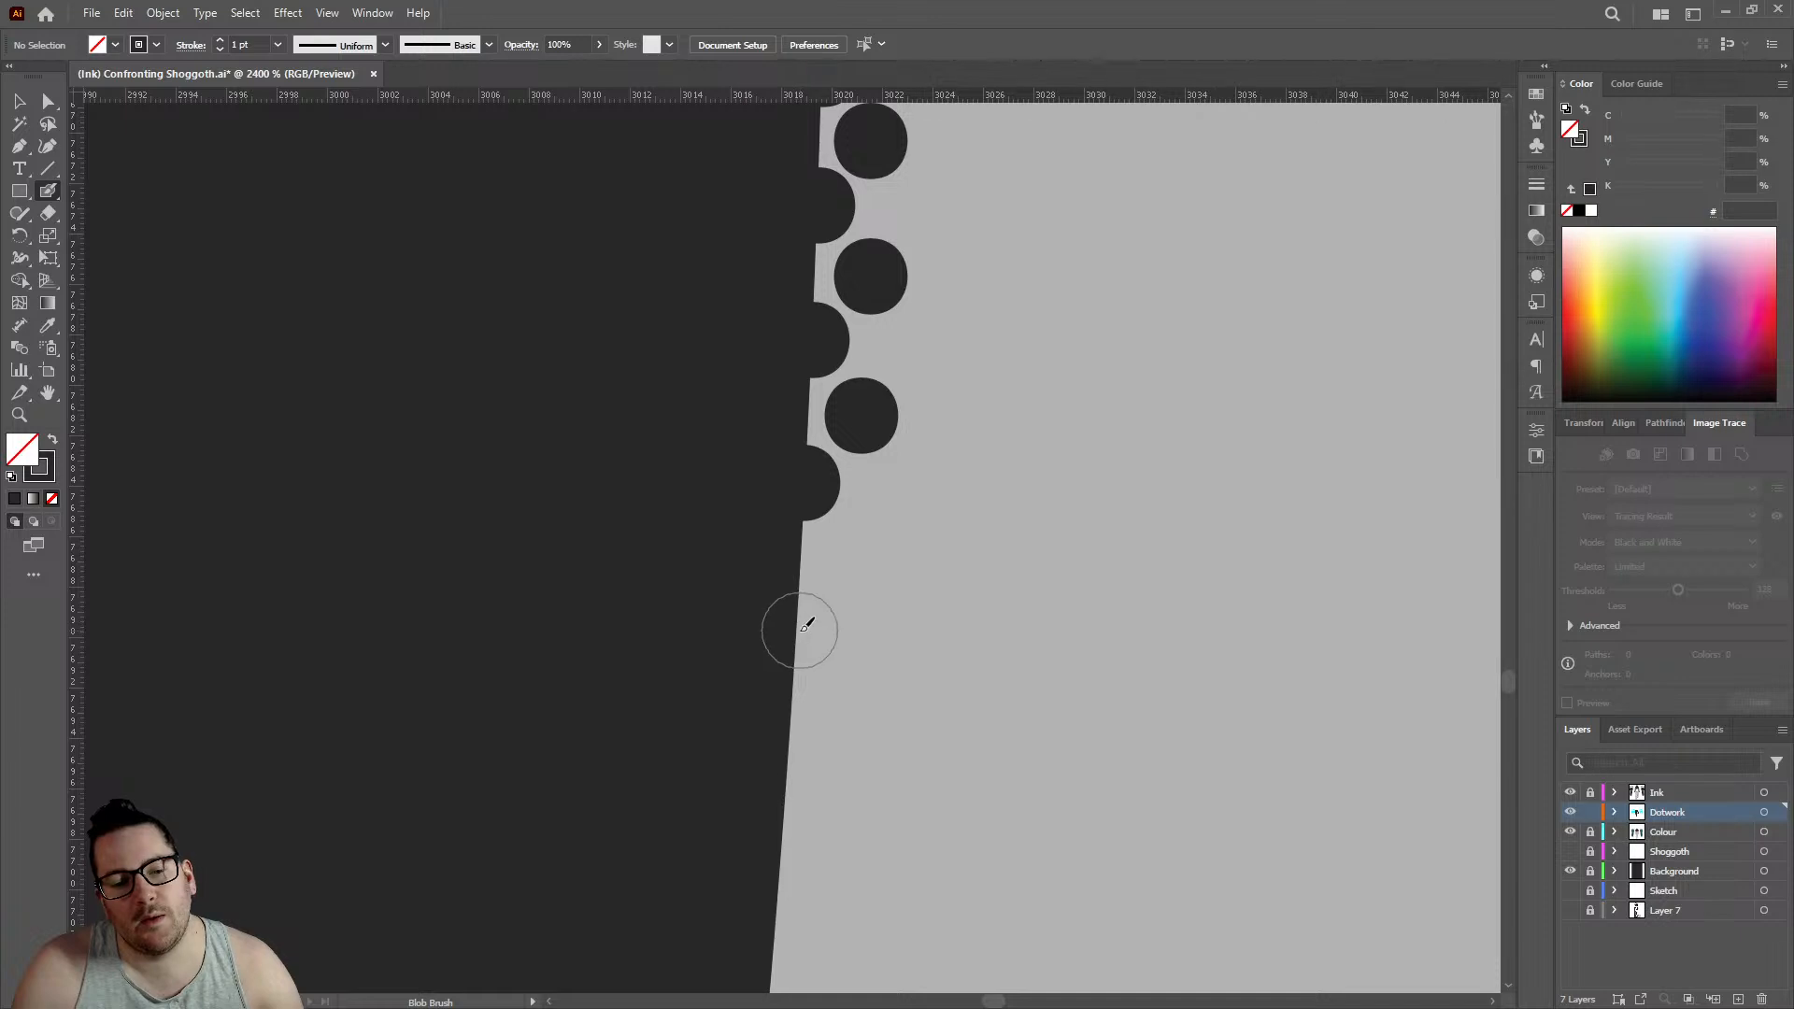
{"action": "left_click", "coordinate": [848, 558]}
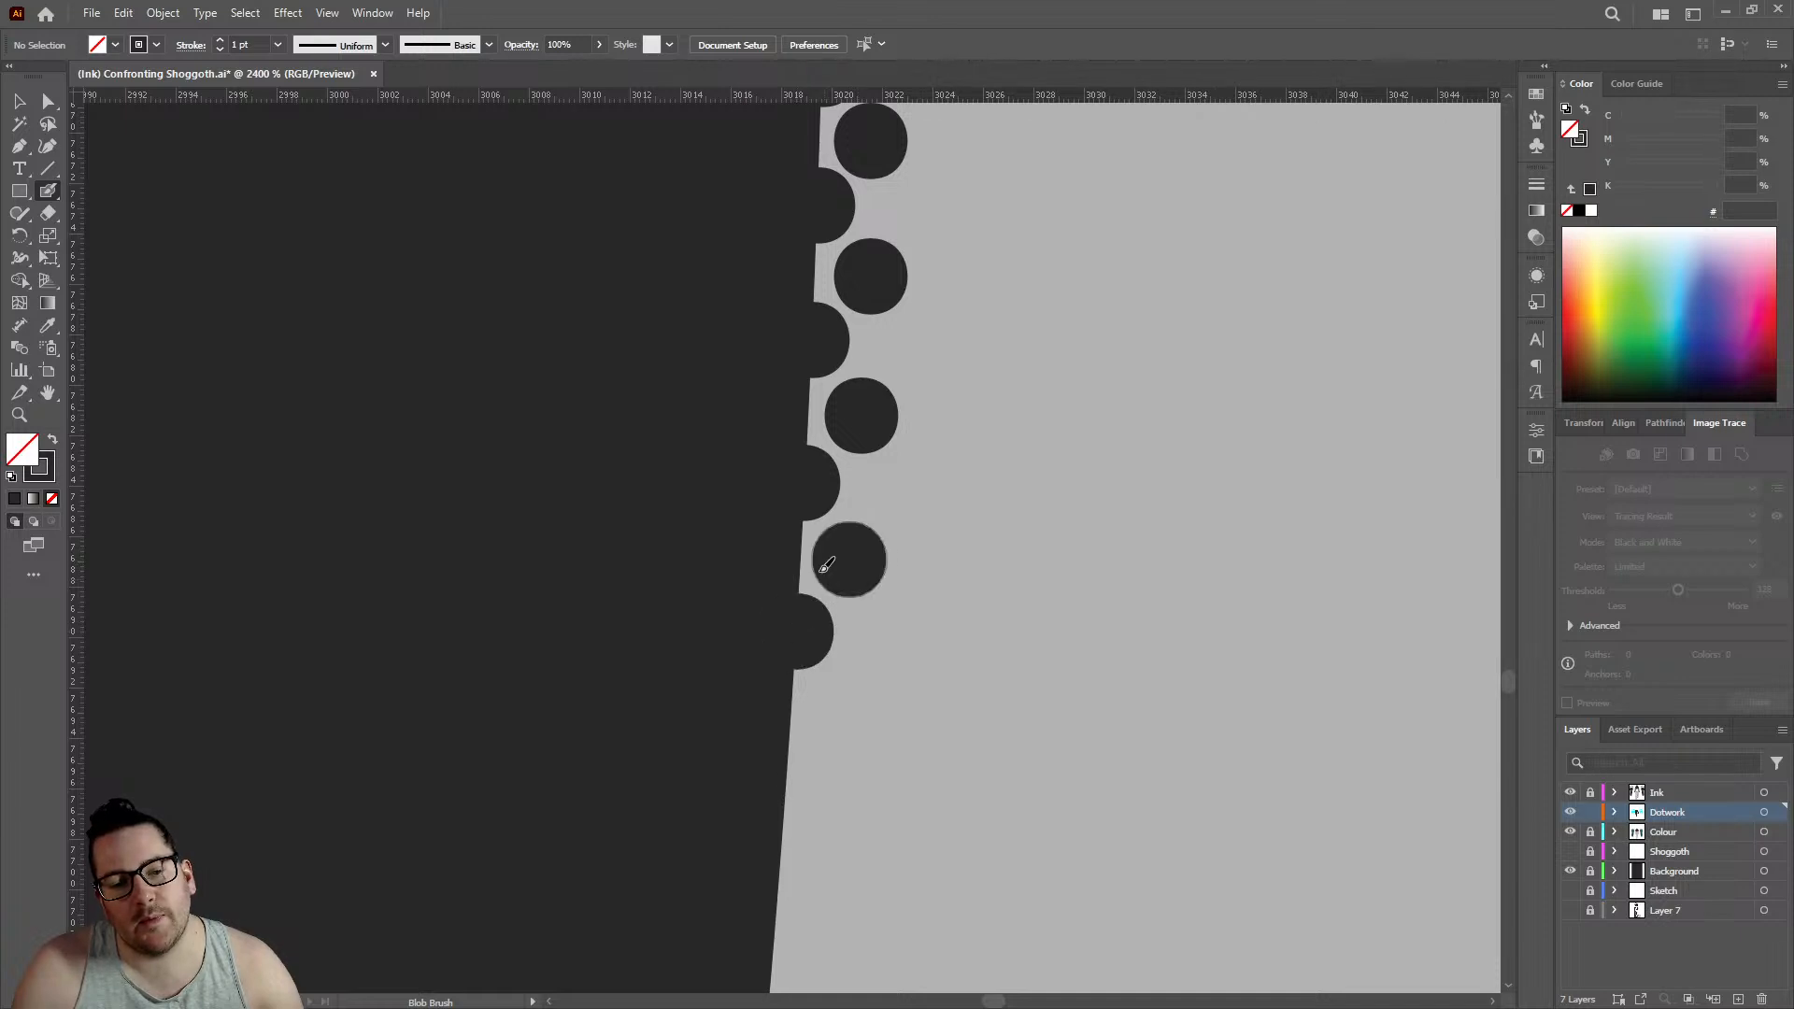
{"action": "scroll", "coordinate": [813, 551], "scroll_direction": "down", "scroll_amount": 3}
{"action": "left_click", "coordinate": [788, 575]}
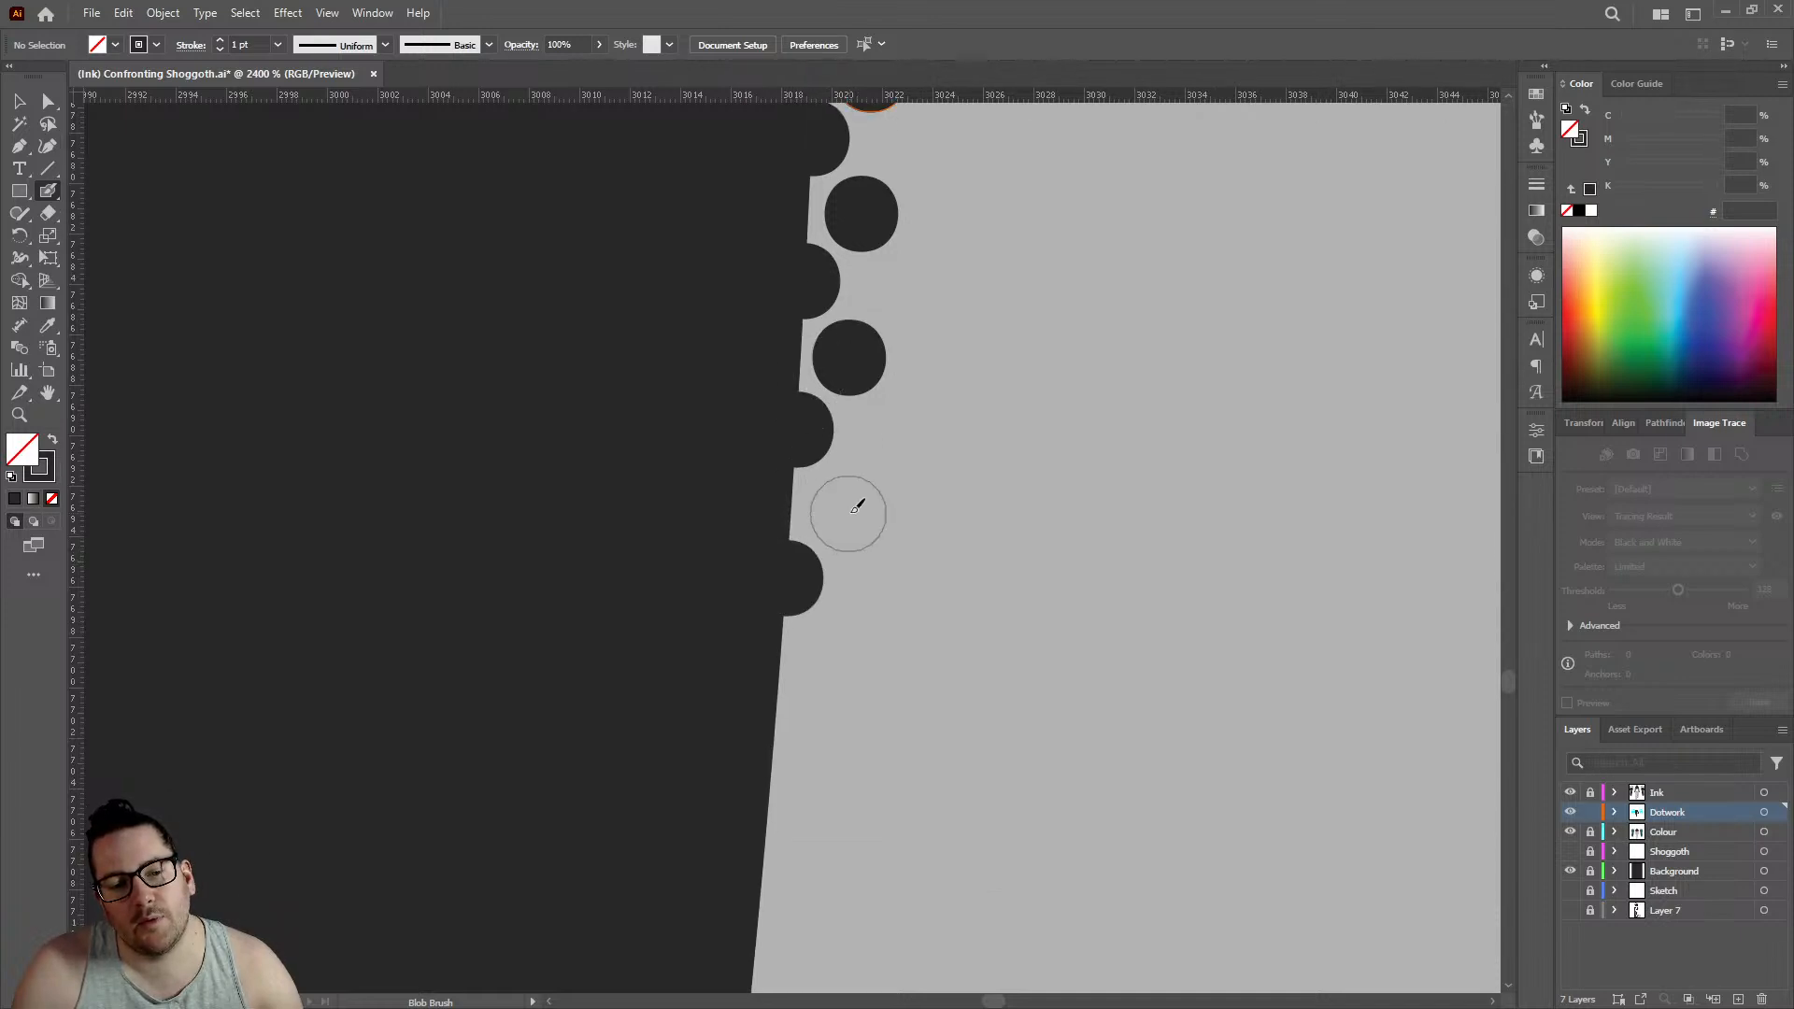
{"action": "left_click", "coordinate": [838, 507]}
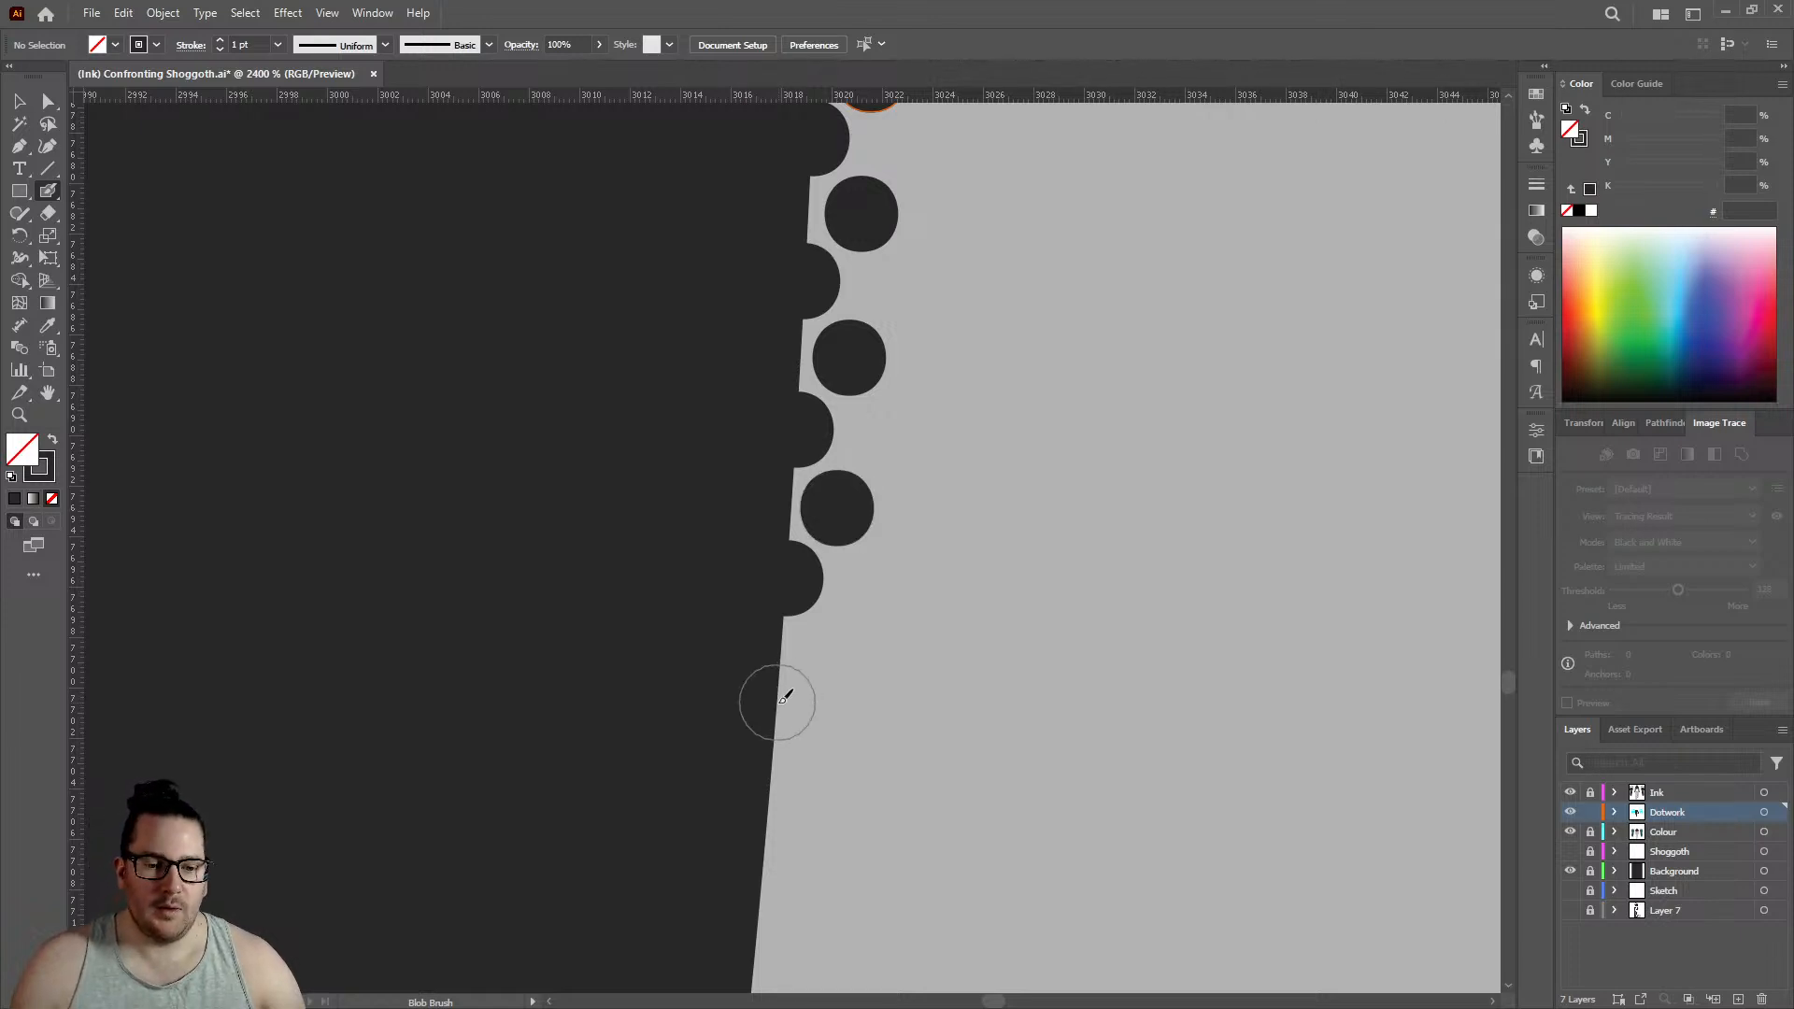
{"action": "left_click", "coordinate": [783, 701]}
{"action": "left_click", "coordinate": [844, 645]}
- Follow the slanting edge further down toward the knee with another four outline dots and four offset inner dots
{"action": "scroll", "coordinate": [858, 581], "scroll_direction": "down", "scroll_amount": 3}
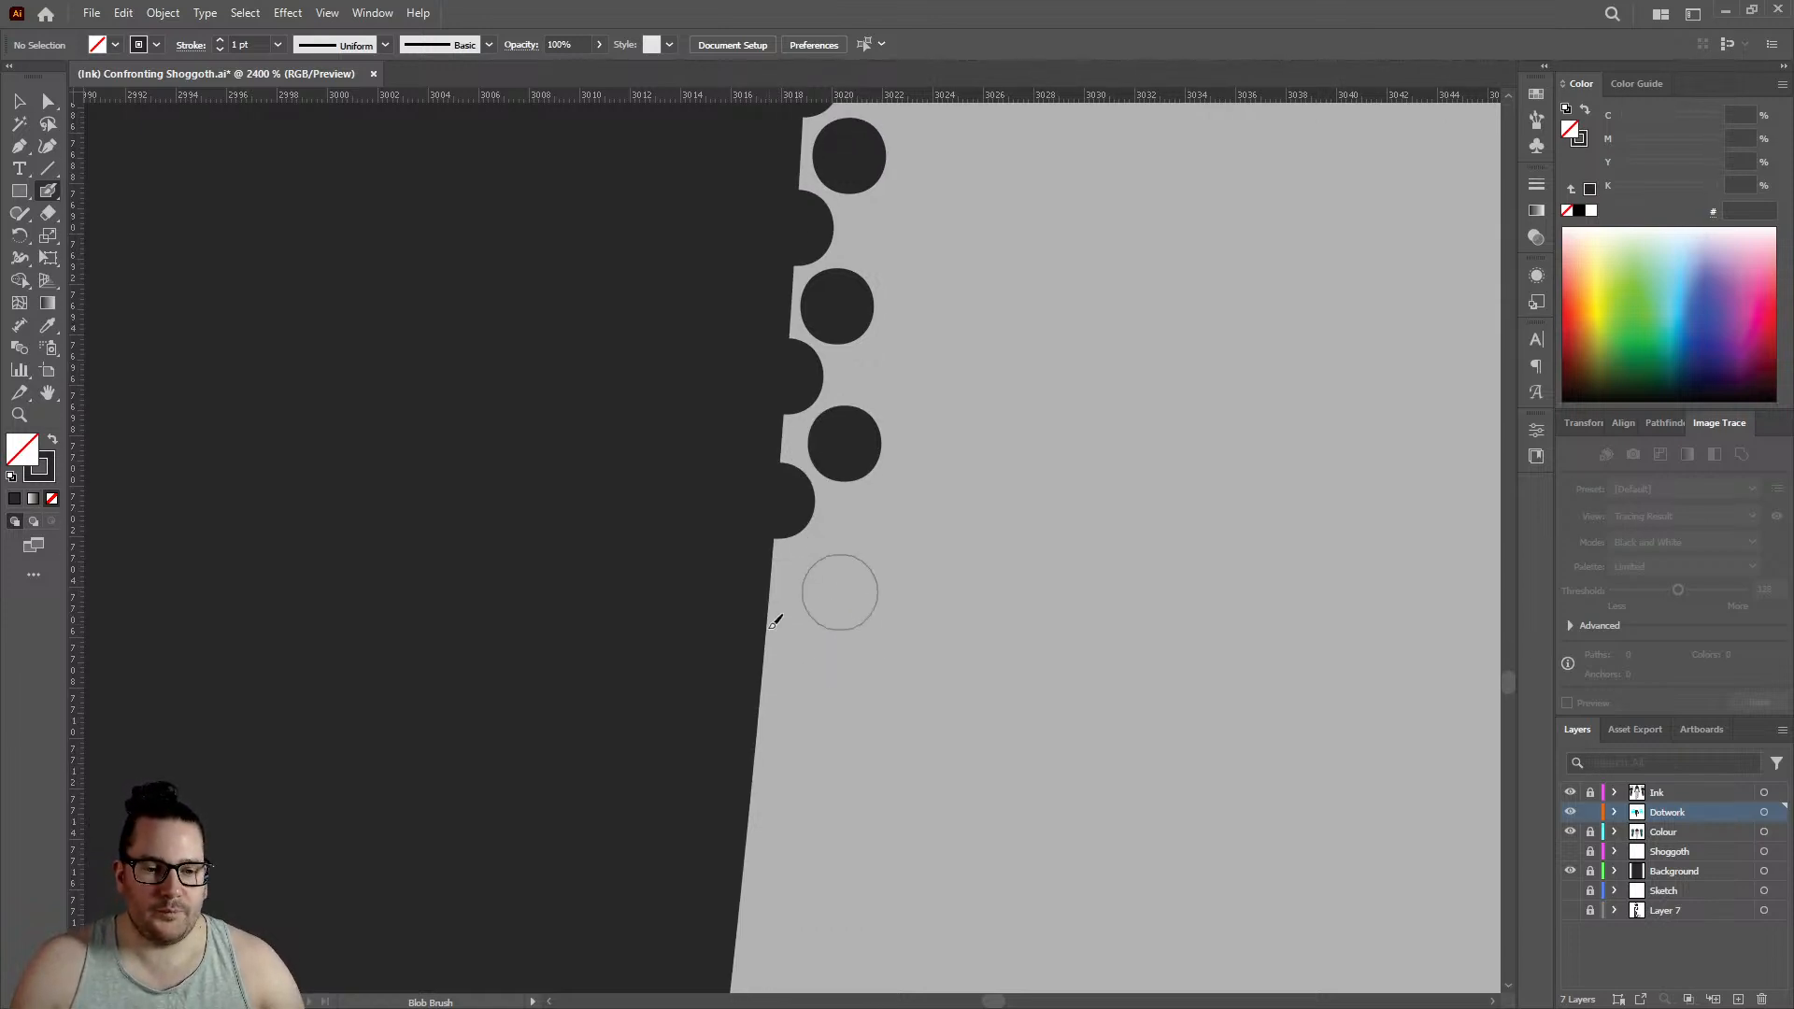
{"action": "left_click", "coordinate": [764, 643]}
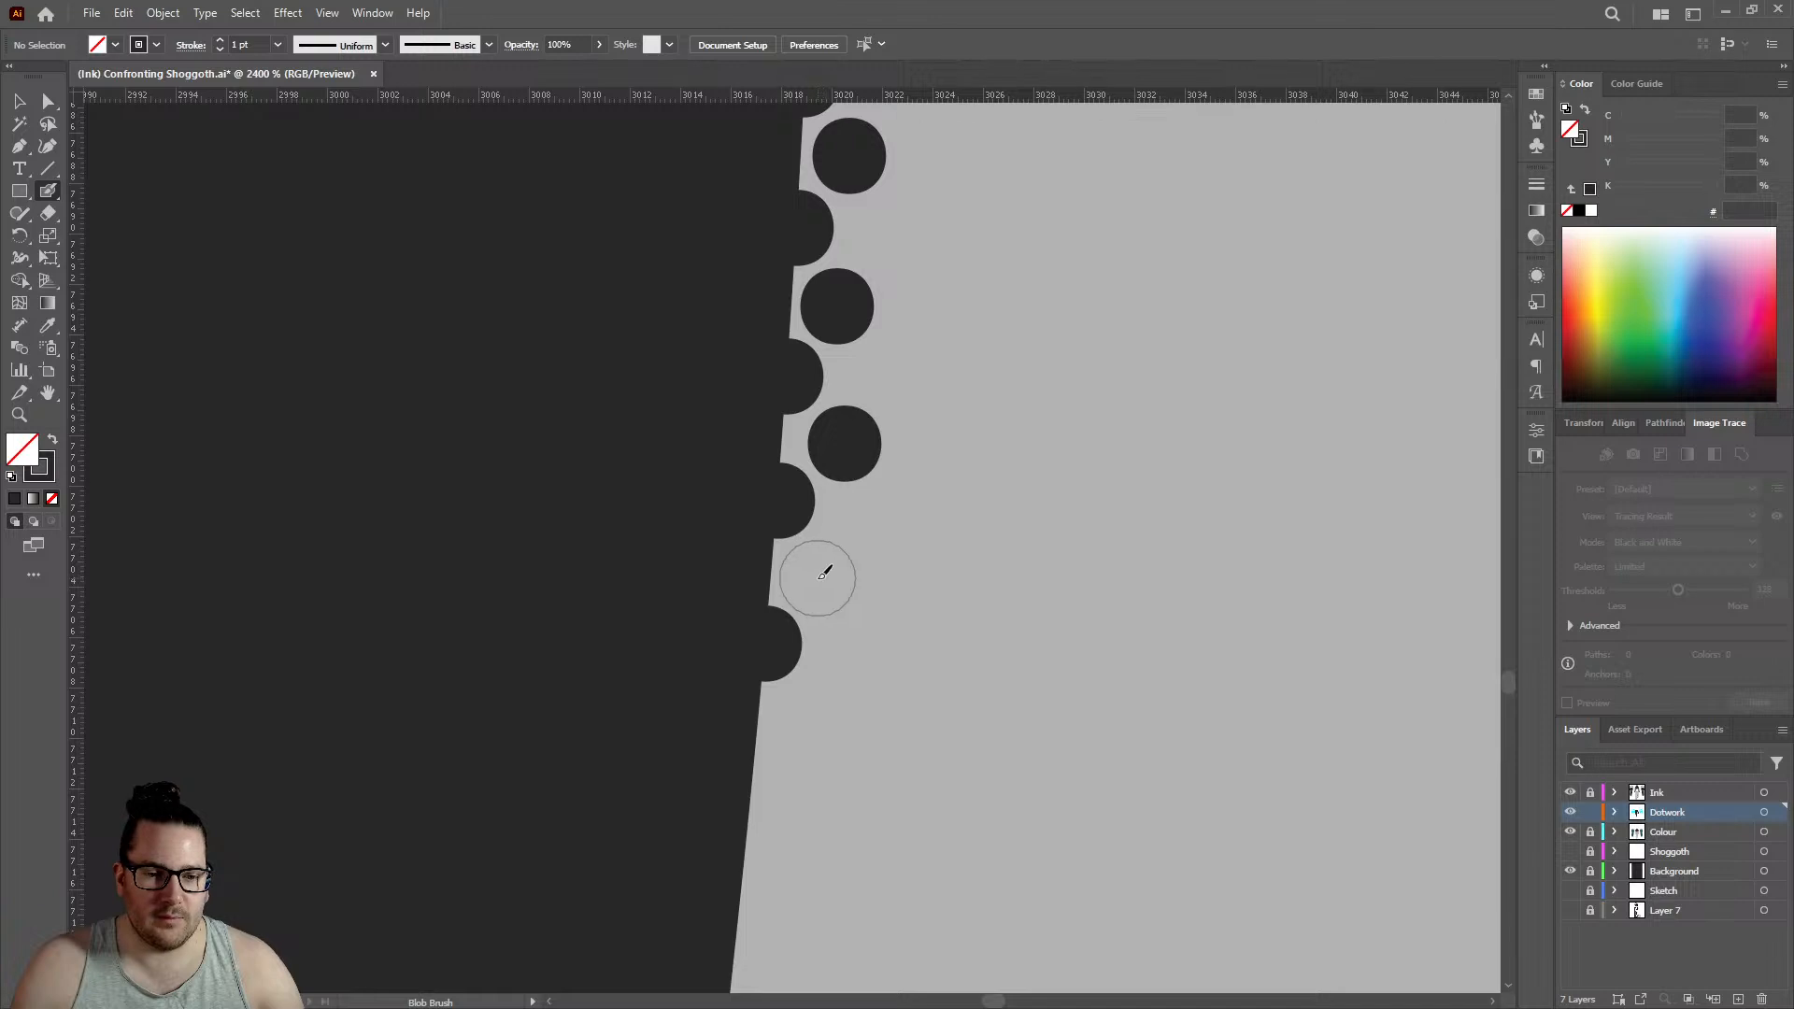
{"action": "left_click", "coordinate": [821, 577]}
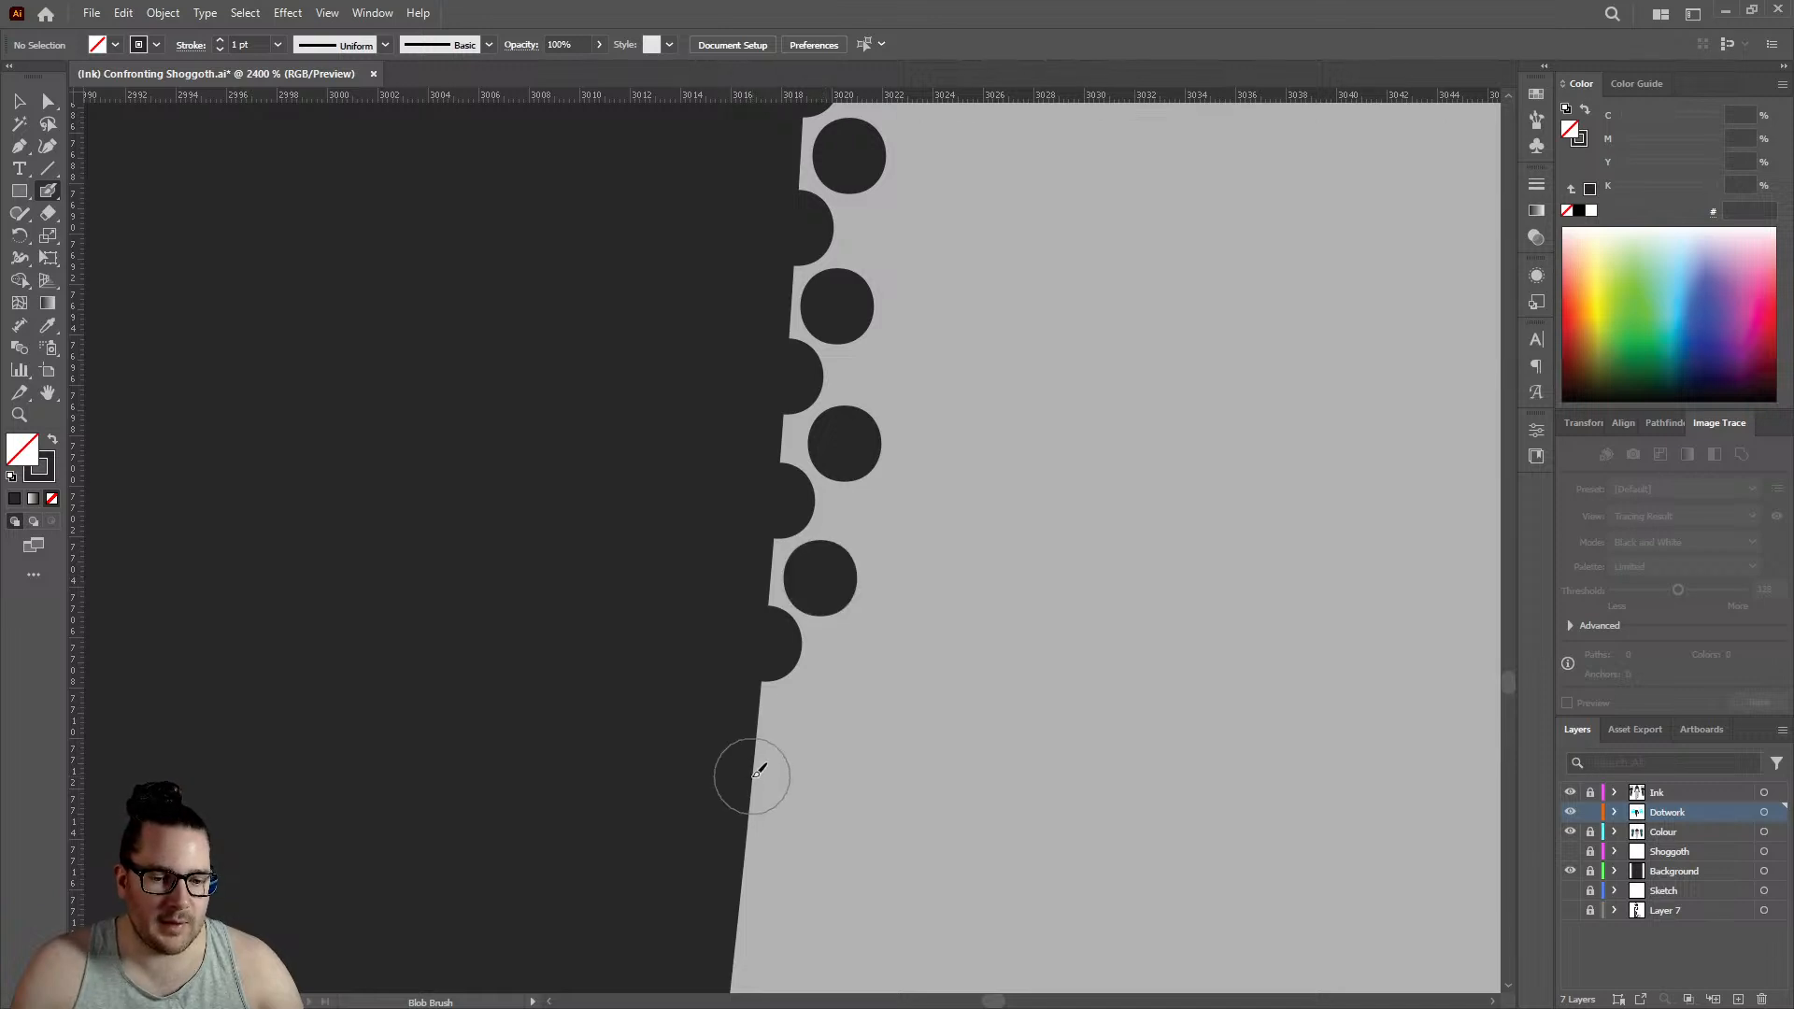
{"action": "left_click", "coordinate": [753, 775]}
{"action": "left_click", "coordinate": [817, 717]}
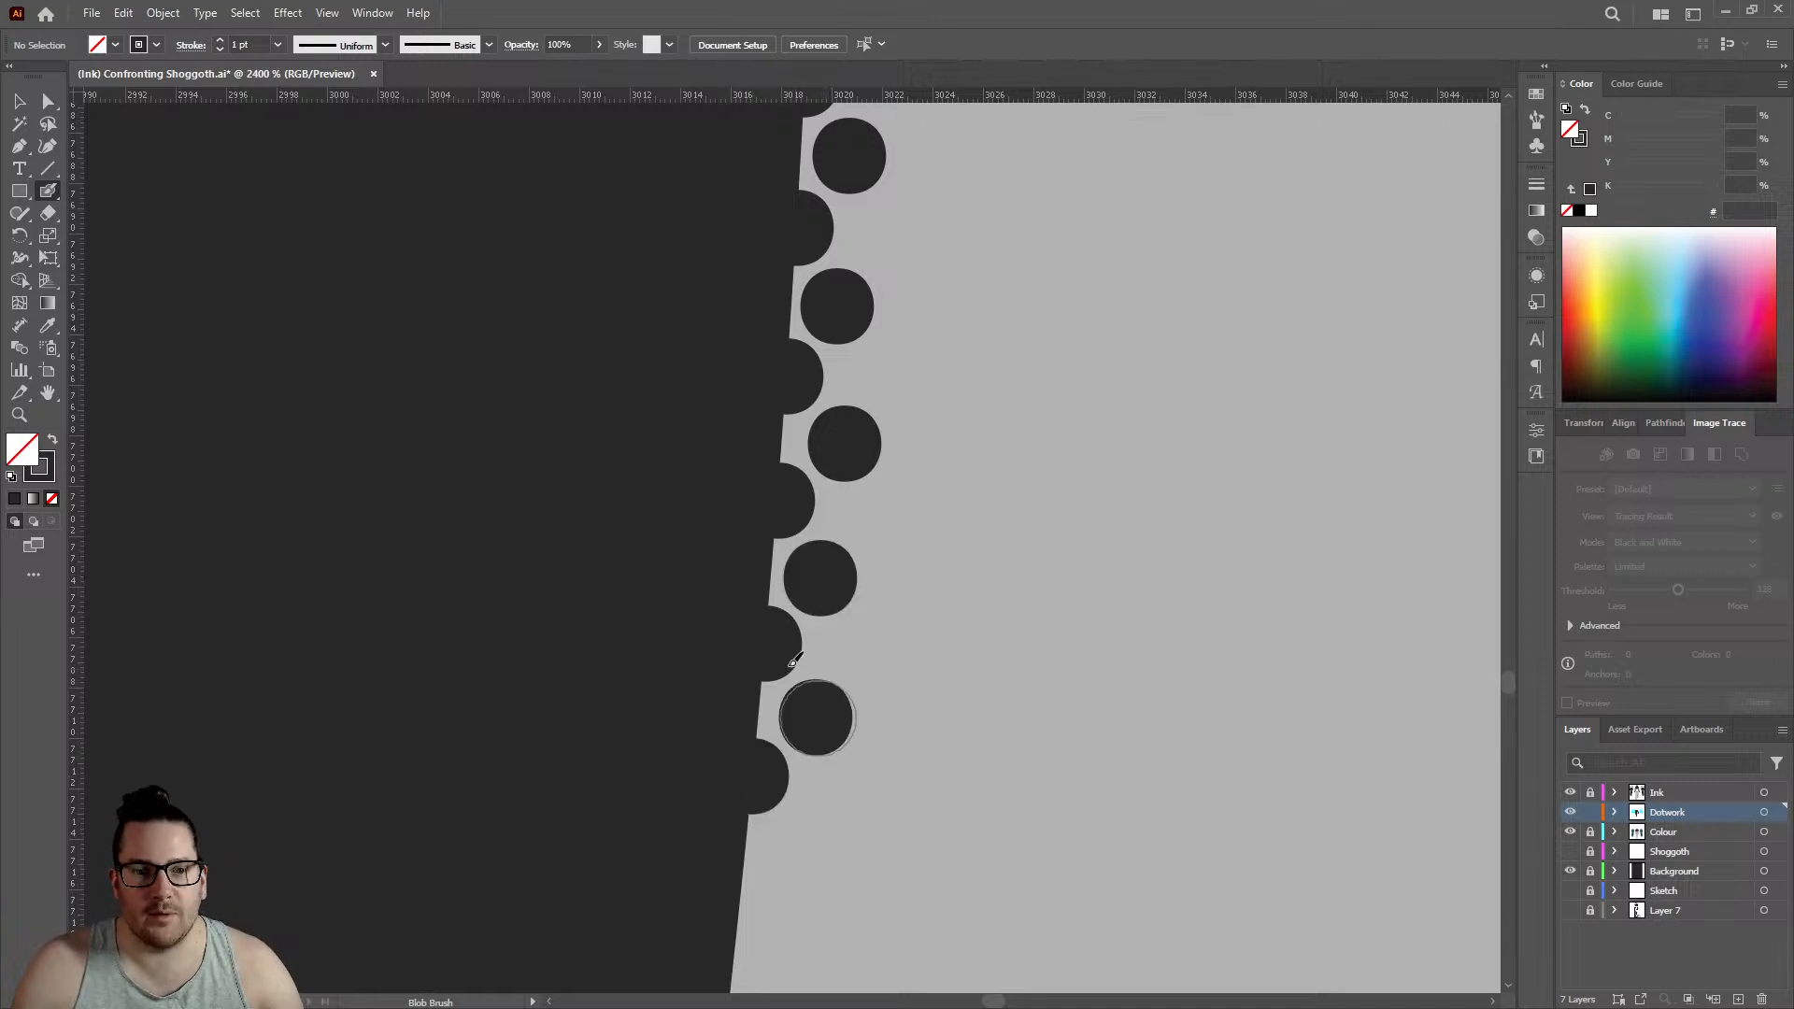
{"action": "scroll", "coordinate": [793, 661], "scroll_direction": "down", "scroll_amount": 2}
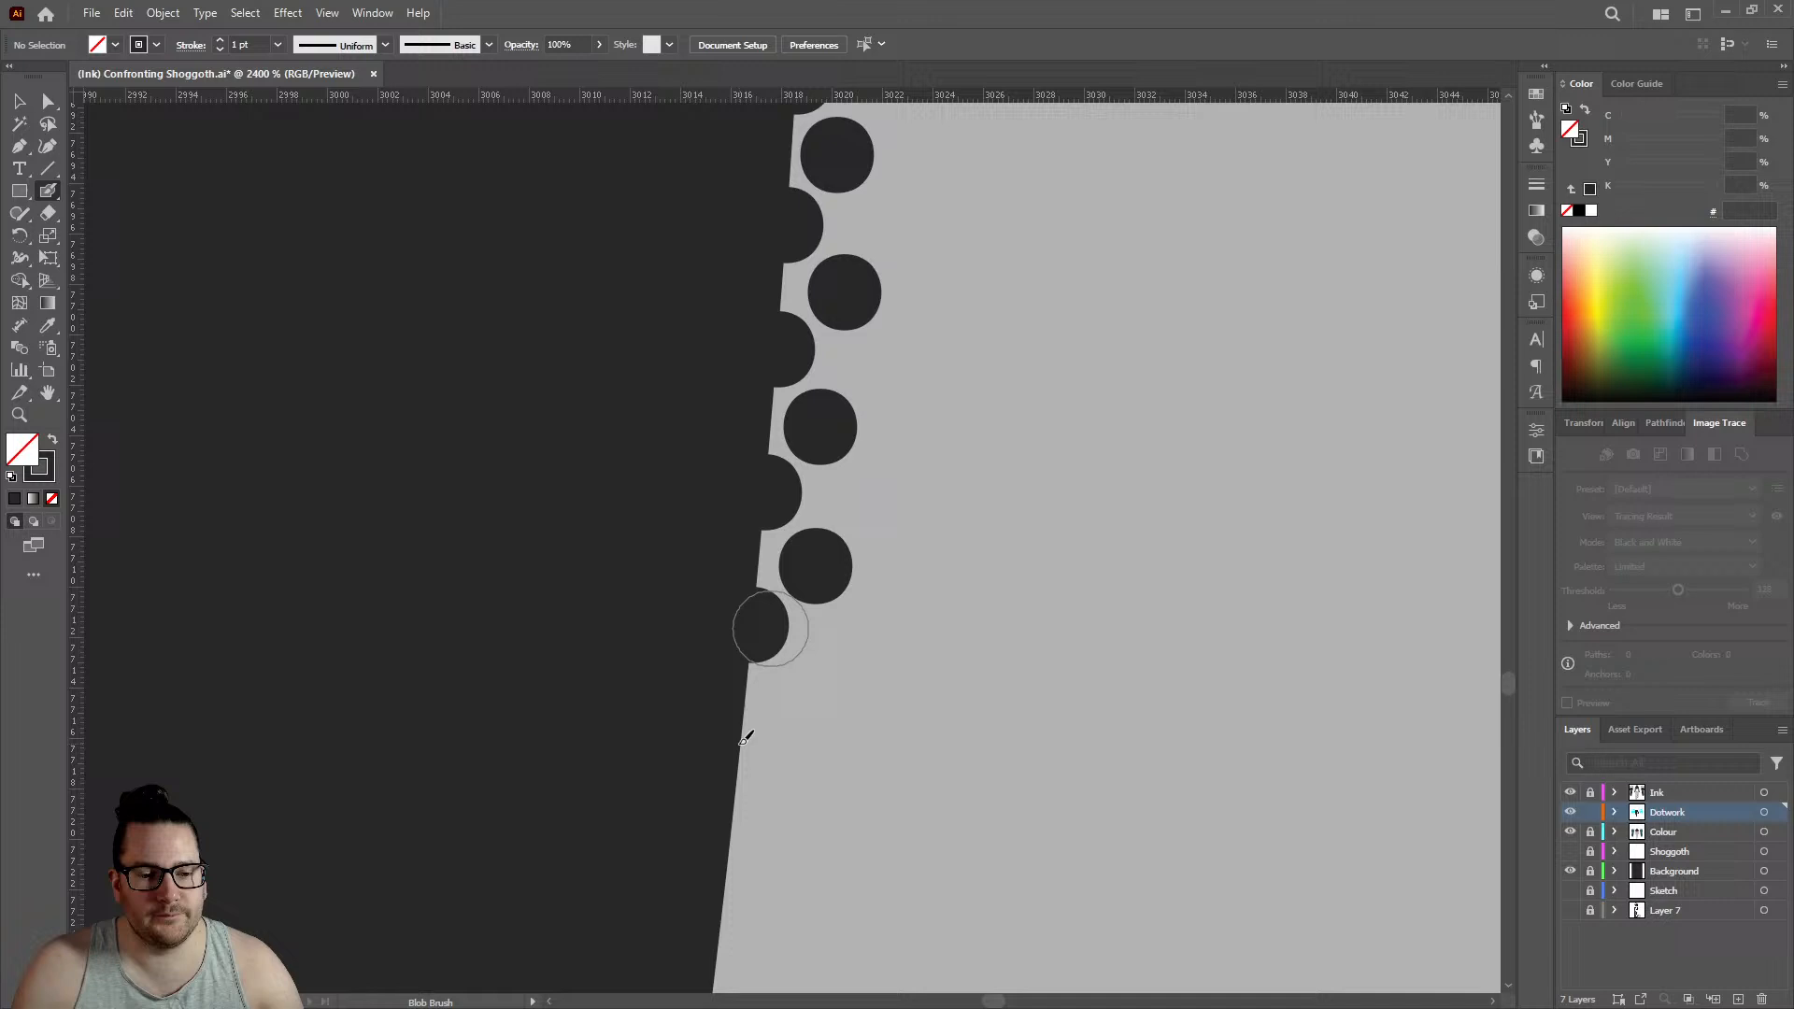
{"action": "left_click", "coordinate": [737, 646]}
{"action": "left_click", "coordinate": [795, 560]}
{"action": "scroll", "coordinate": [793, 556], "scroll_direction": "down", "scroll_amount": 1}
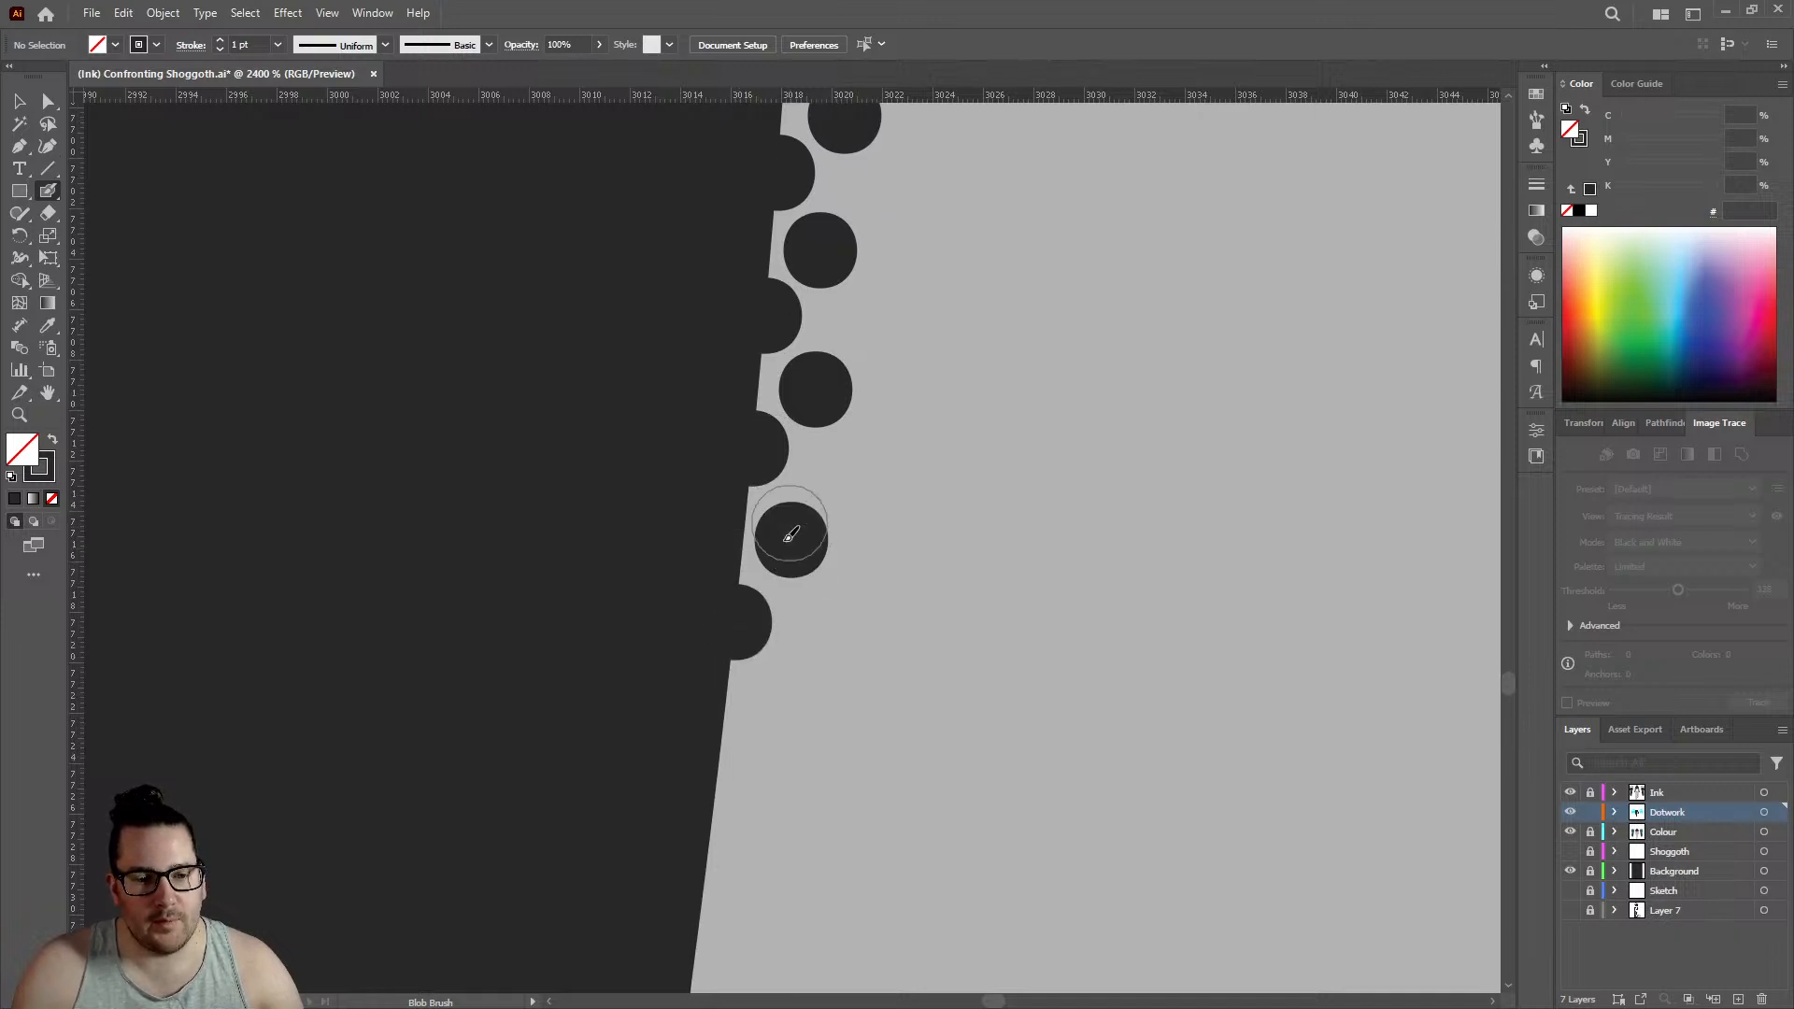
{"action": "left_click", "coordinate": [719, 601]}
{"action": "left_click", "coordinate": [776, 523]}
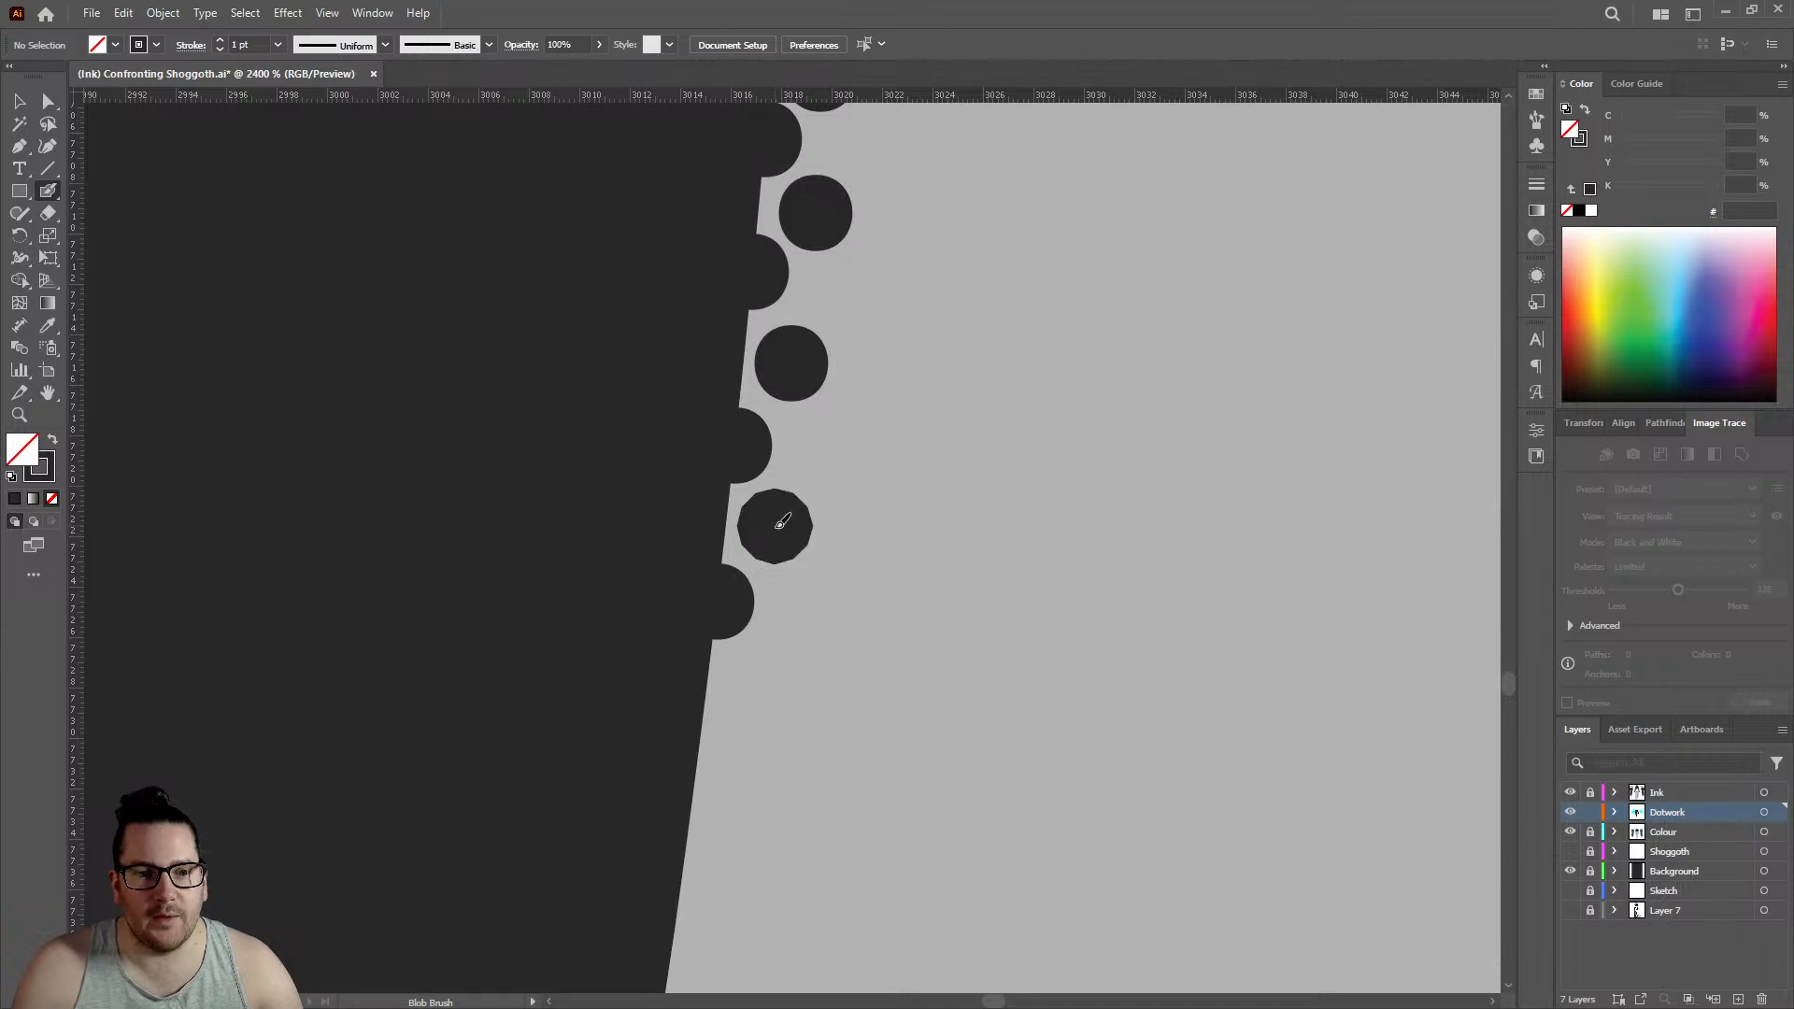
- Place two more outline dots and two inner dots at the lowest end of the left leg's rows
{"action": "scroll", "coordinate": [777, 524], "scroll_direction": "down", "scroll_amount": 1}
{"action": "left_click", "coordinate": [699, 569]}
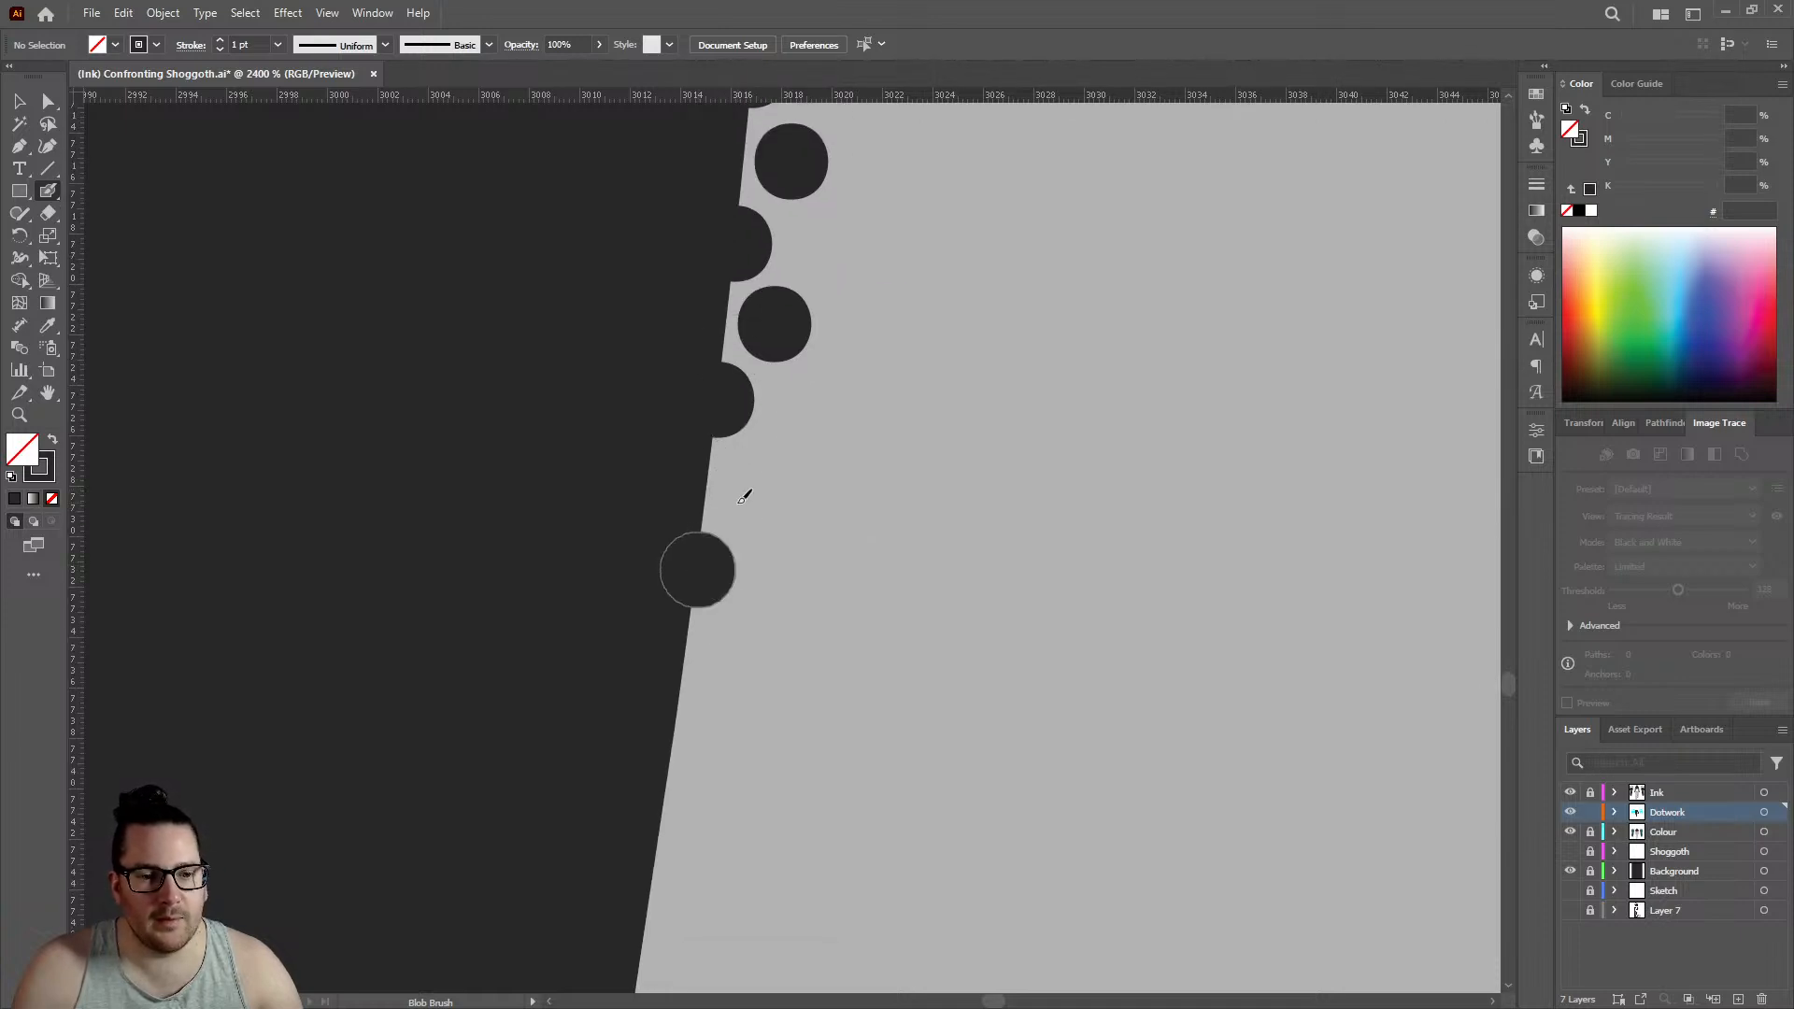
{"action": "left_click", "coordinate": [755, 491]}
{"action": "scroll", "coordinate": [755, 490], "scroll_direction": "down", "scroll_amount": 1}
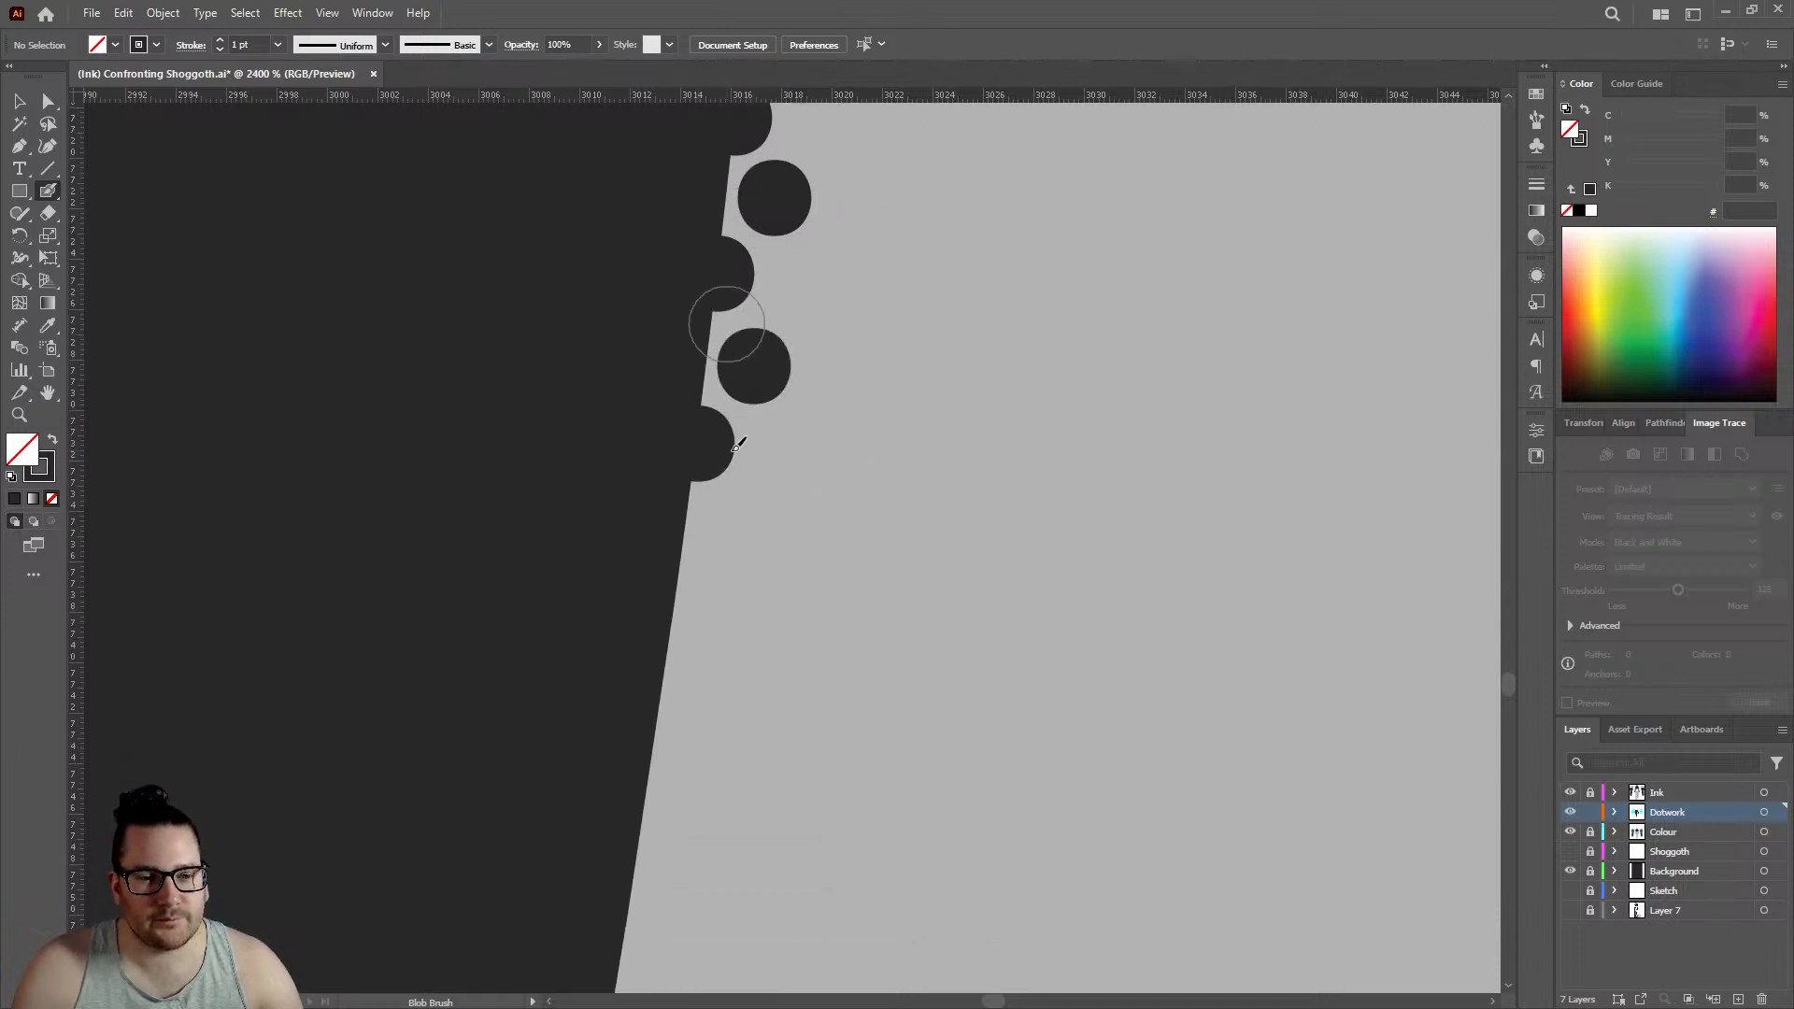
{"action": "left_click", "coordinate": [676, 510]}
{"action": "left_click", "coordinate": [743, 437]}
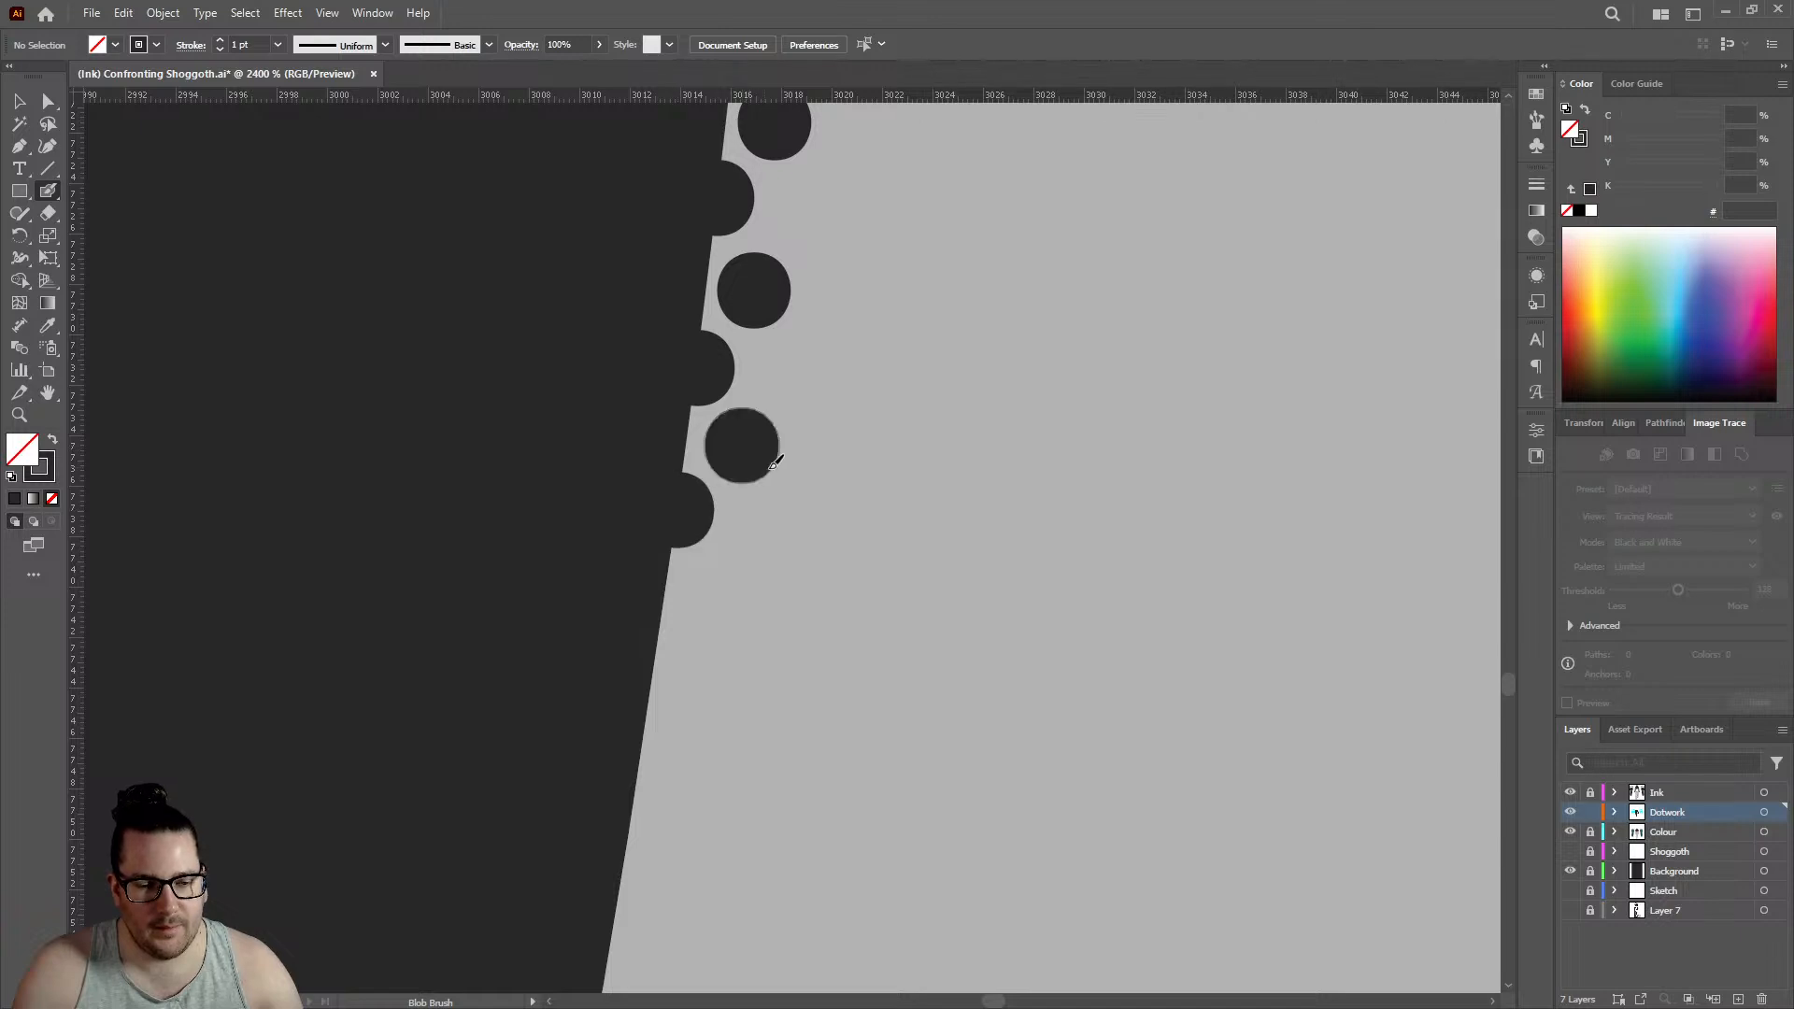
- Start dotwork above the right leg's knee crease: one dot in the corner, three up the leg's edge, one on the crease line, one inside
{"action": "key", "text": "ctrl+1"}
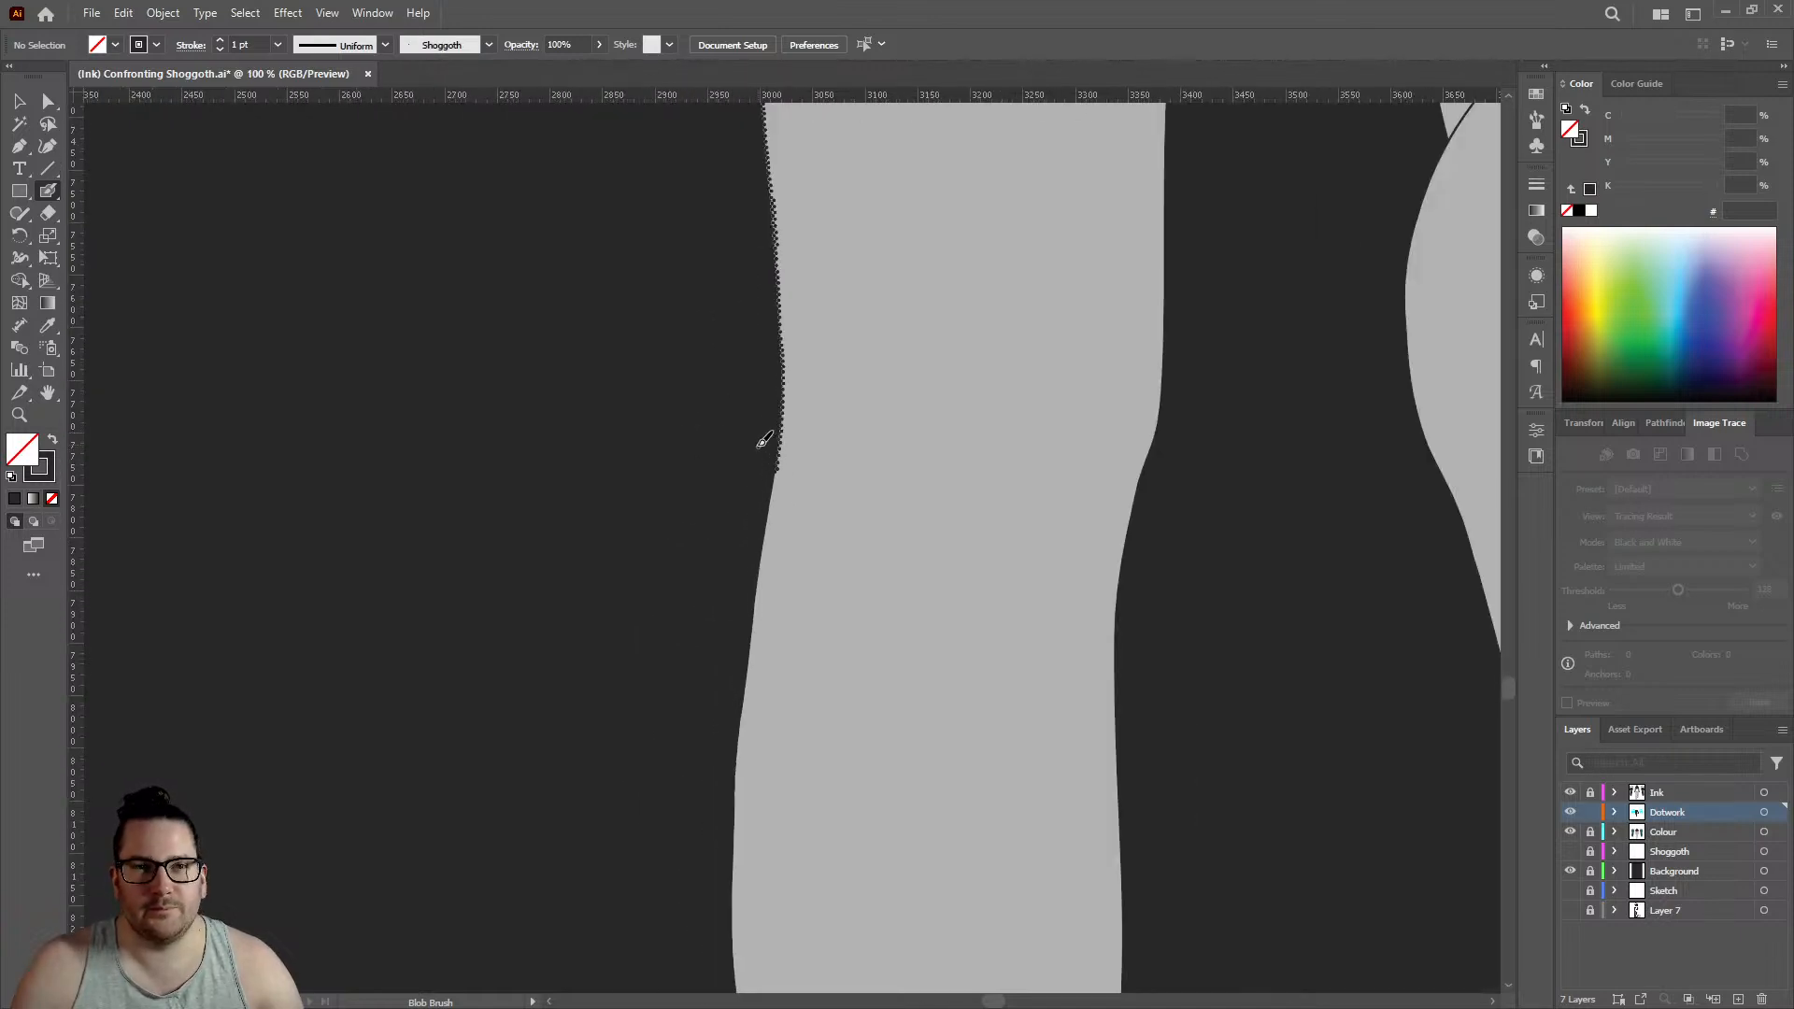
{"action": "scroll", "coordinate": [743, 412], "scroll_direction": "down", "scroll_amount": 2}
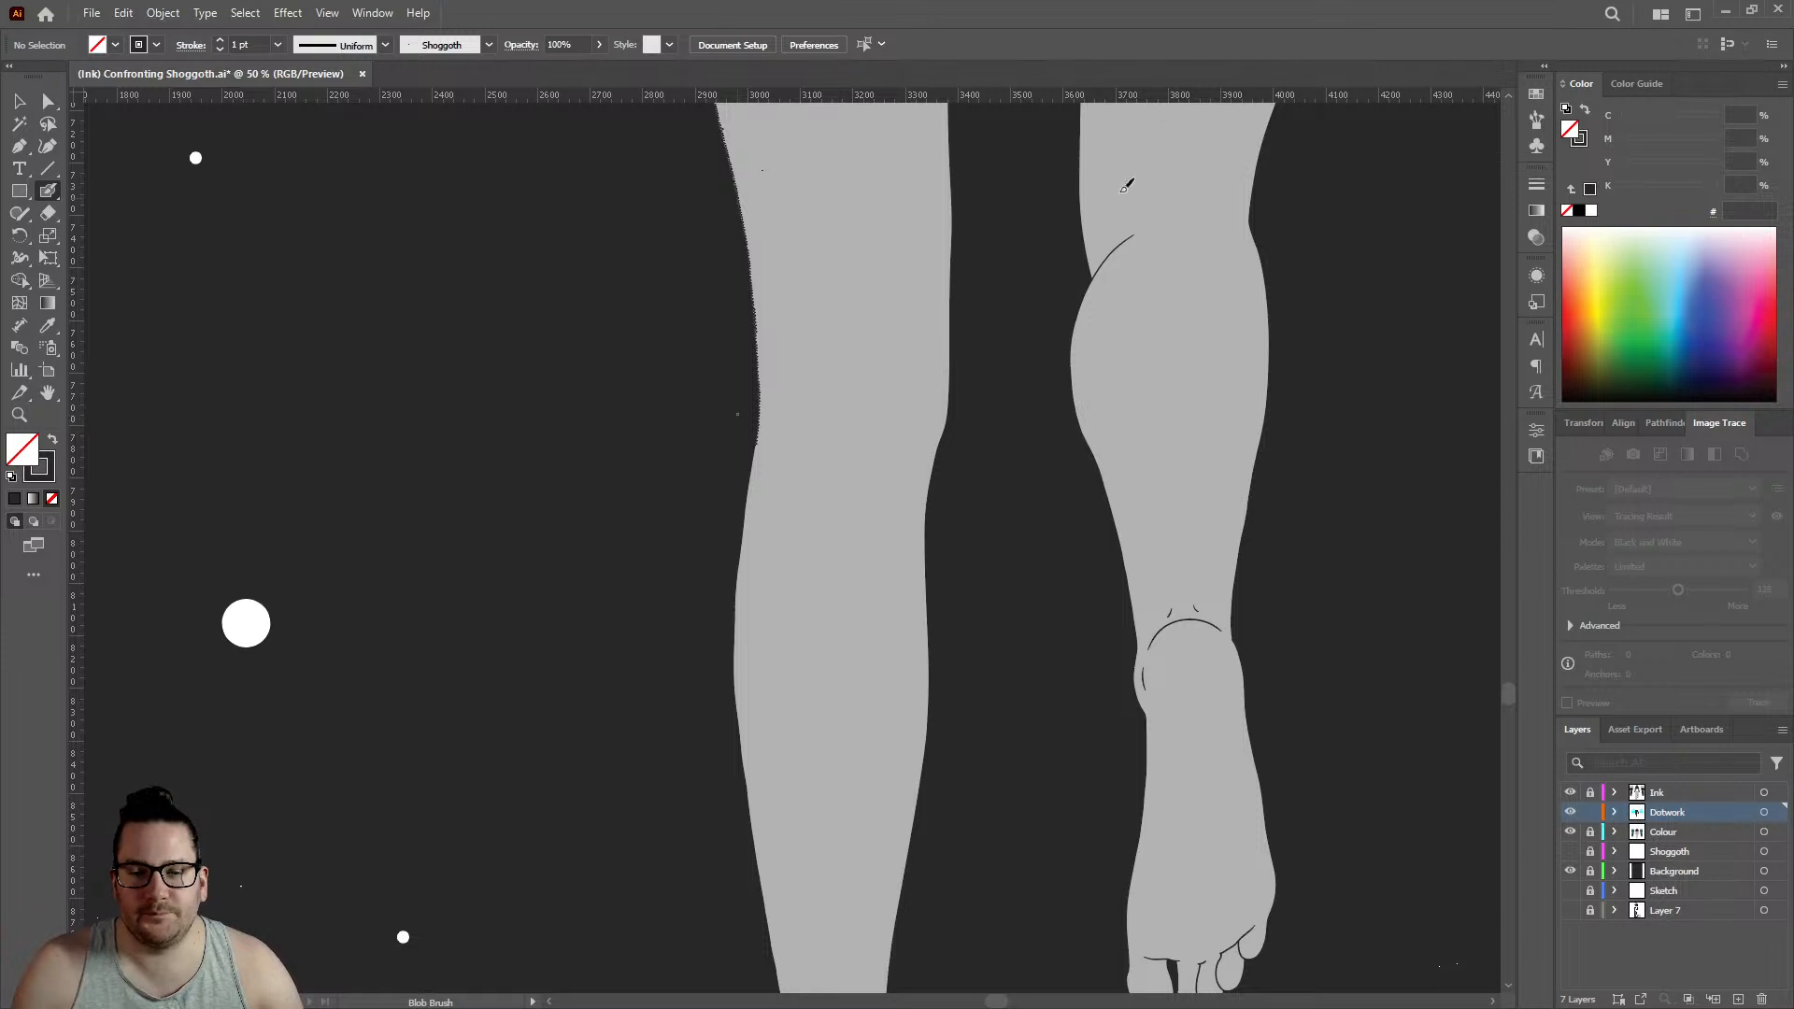
{"action": "scroll", "coordinate": [1129, 229], "scroll_direction": "up", "scroll_amount": 10}
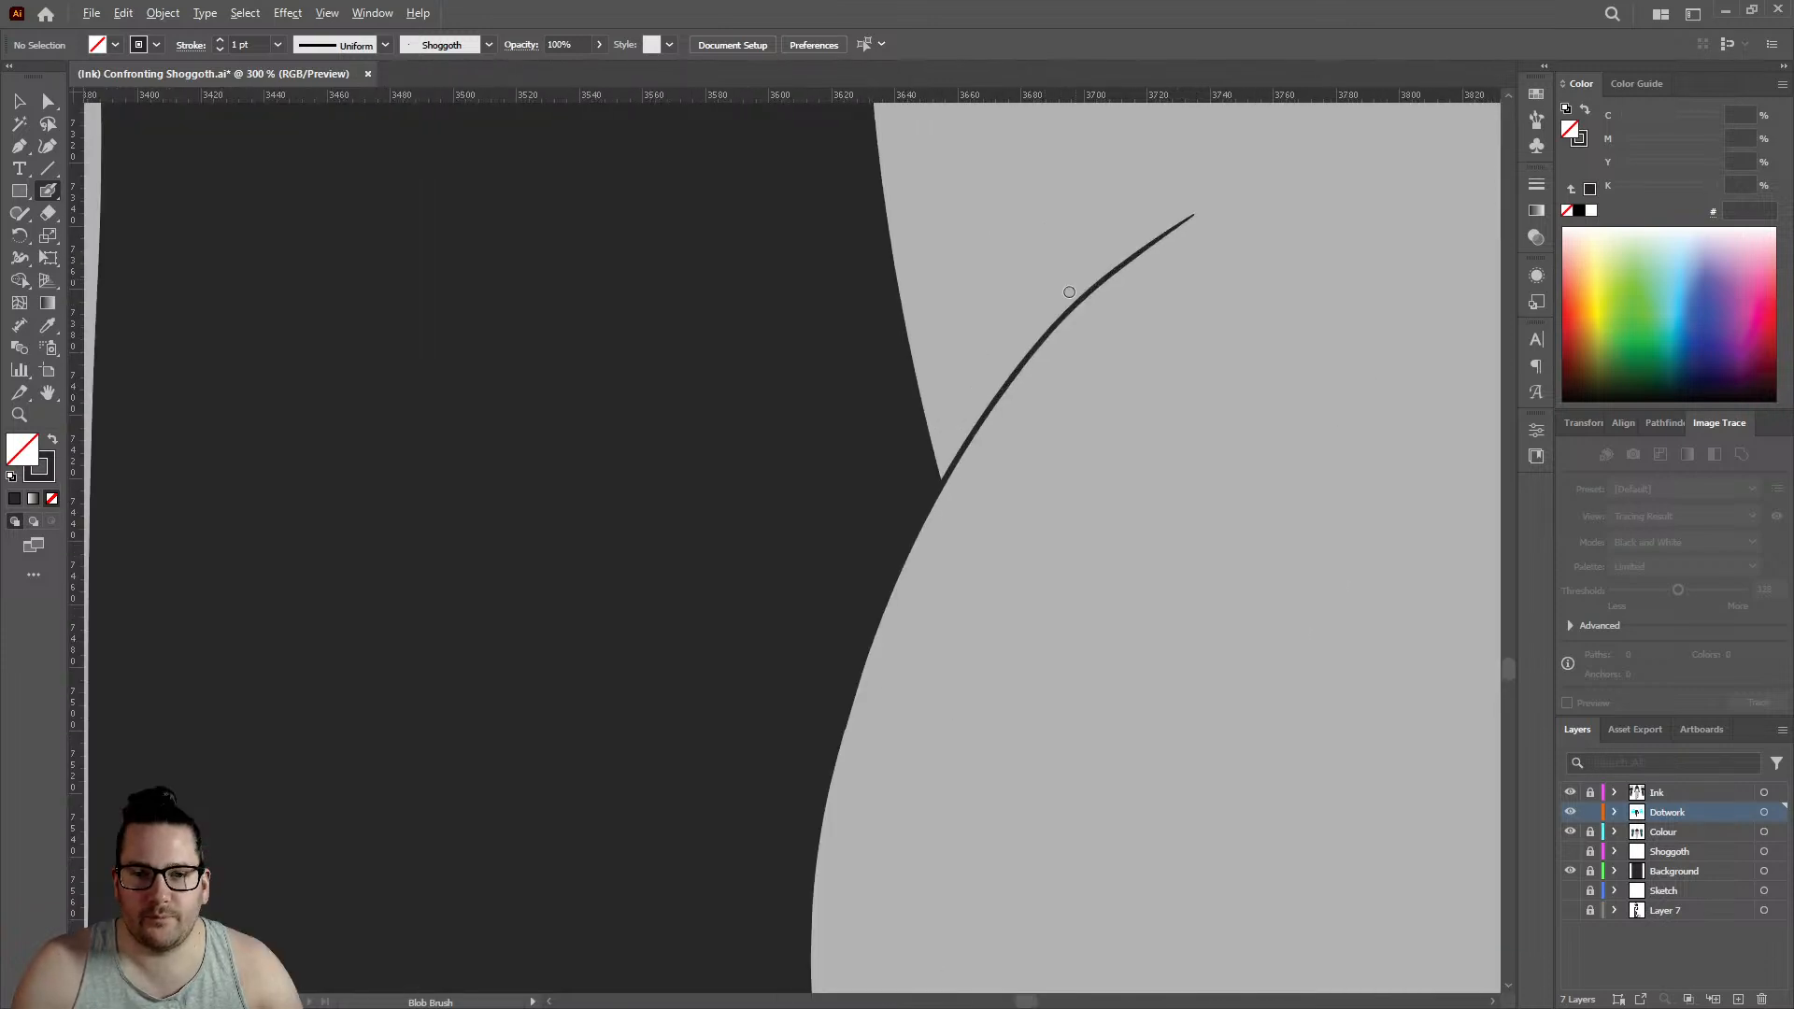
{"action": "left_click", "coordinate": [825, 693]}
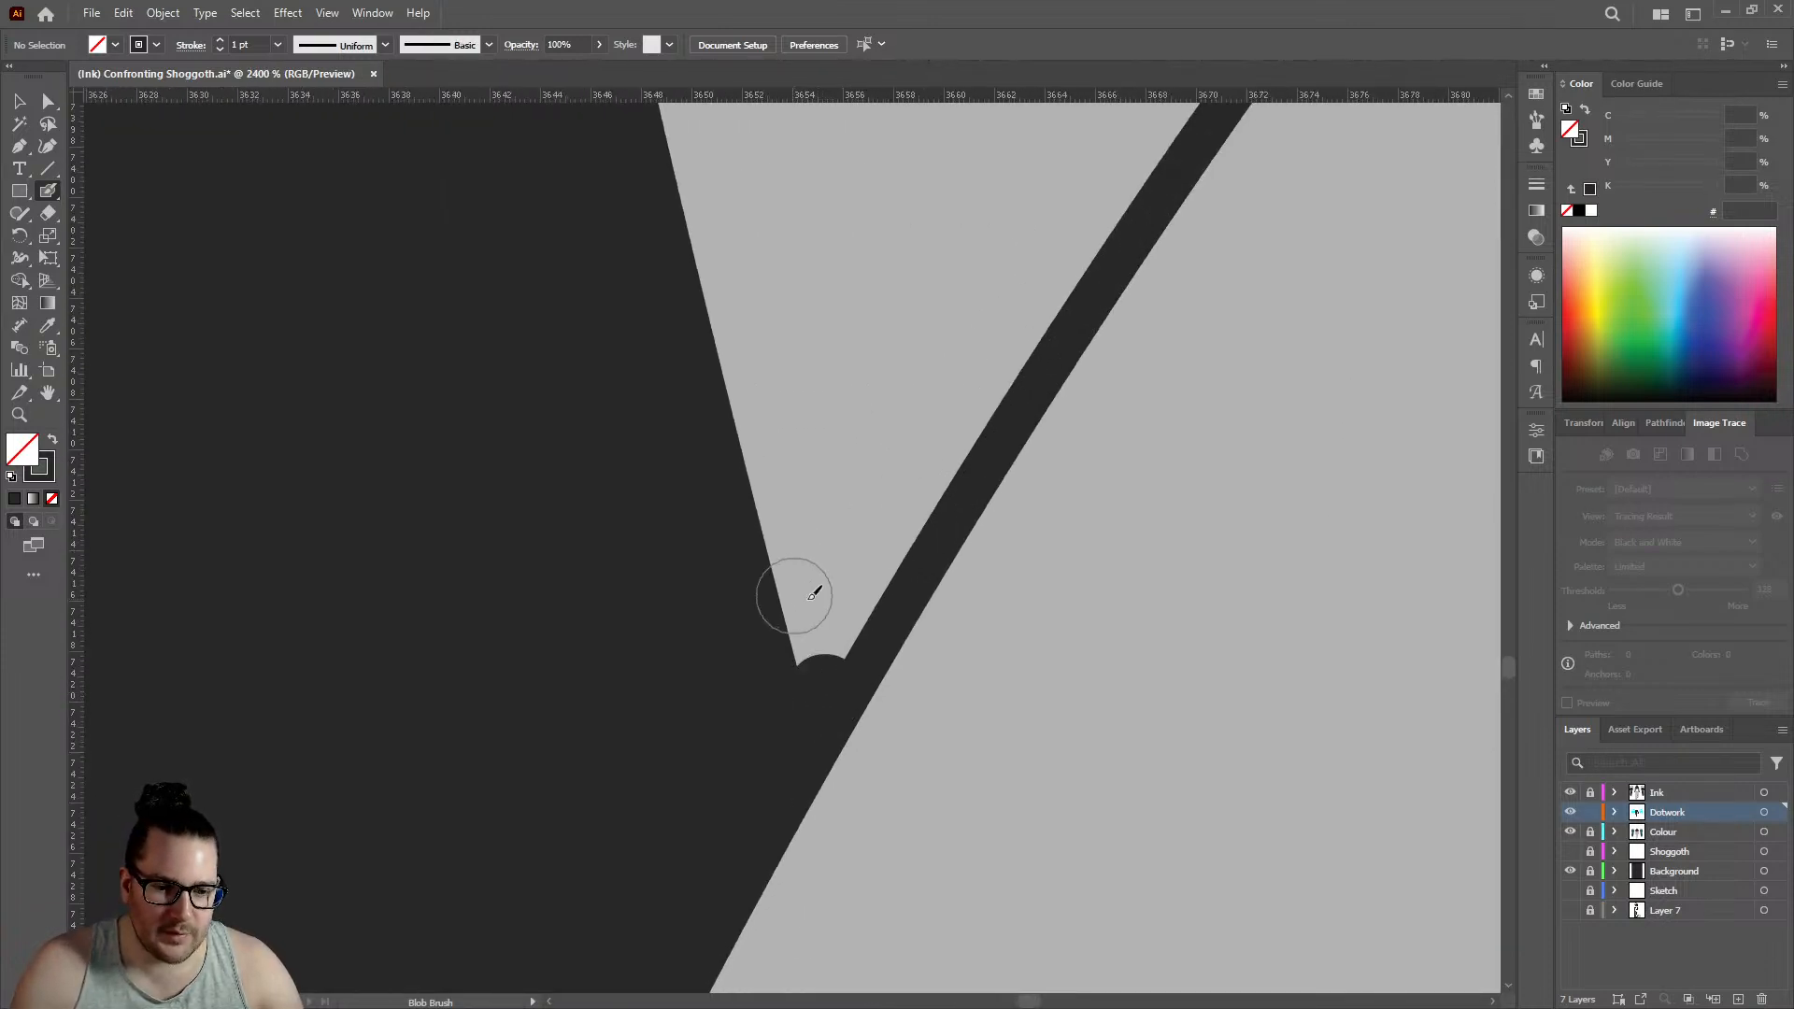
{"action": "left_click", "coordinate": [809, 605]}
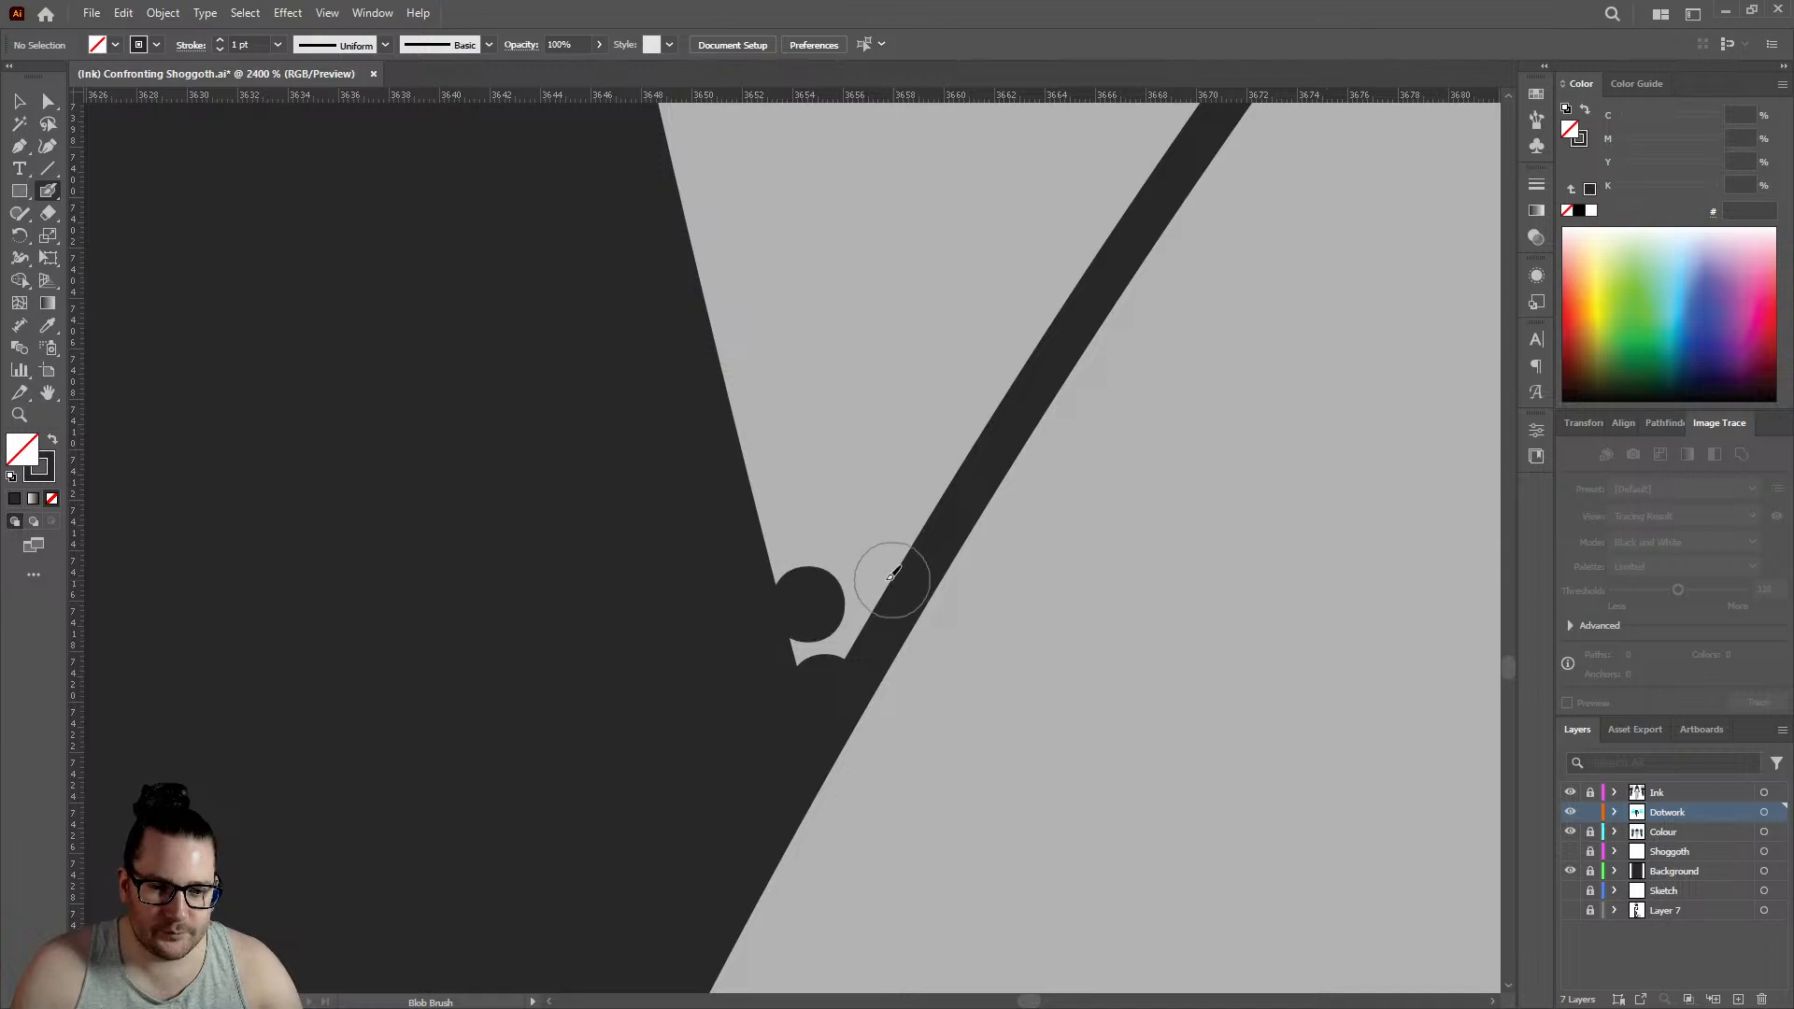
{"action": "left_click", "coordinate": [890, 577]}
{"action": "left_click", "coordinate": [783, 511]}
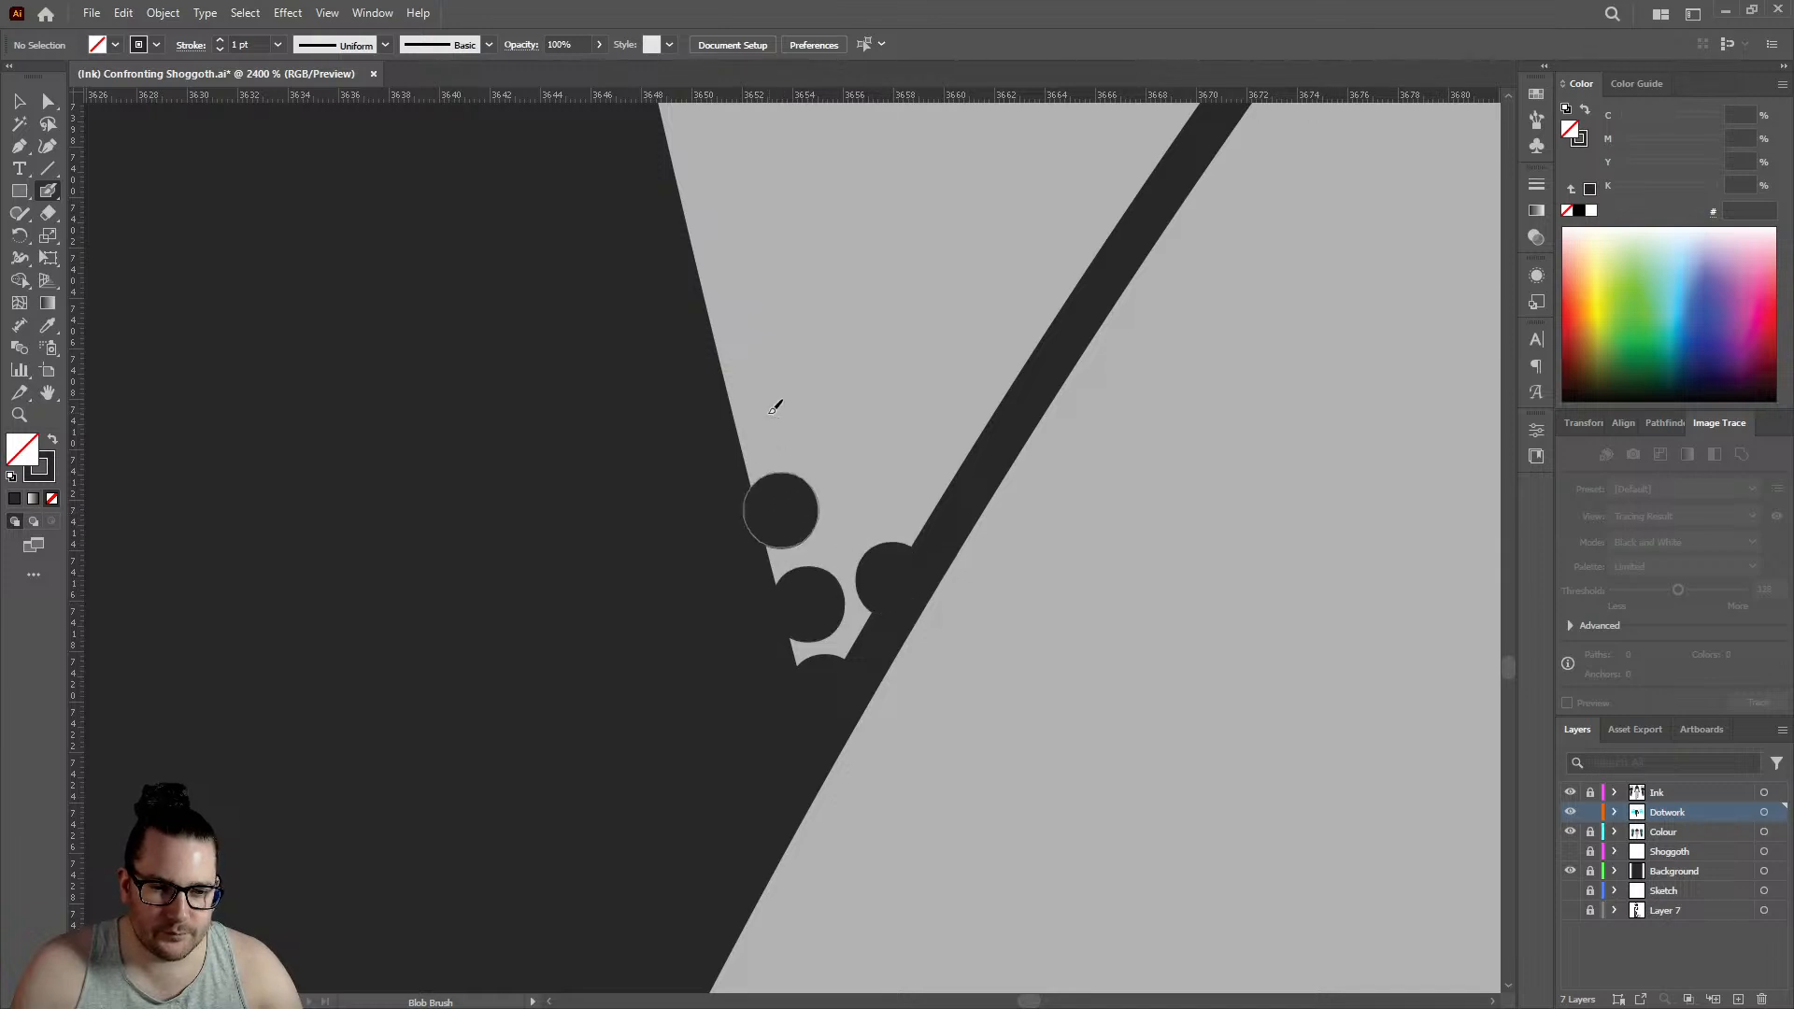
{"action": "left_click", "coordinate": [740, 354]}
{"action": "left_click", "coordinate": [788, 426]}
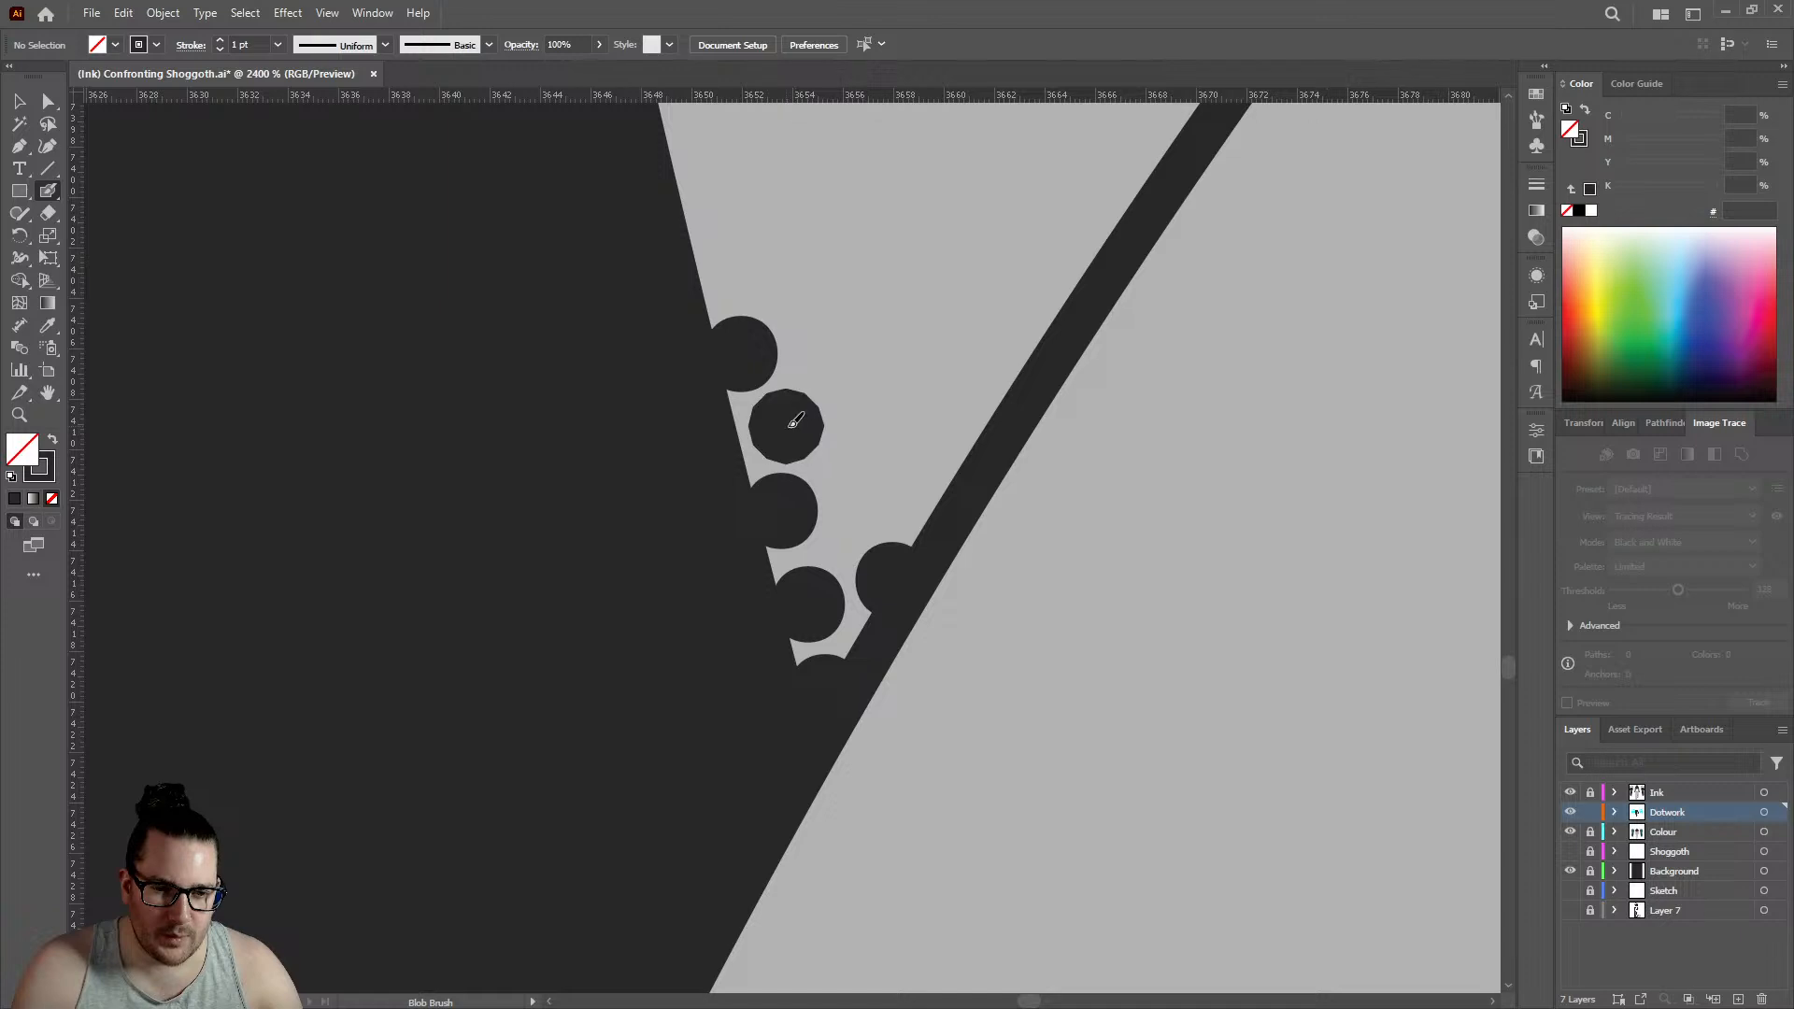
{"action": "scroll", "coordinate": [881, 431], "scroll_direction": "down", "scroll_amount": 10}
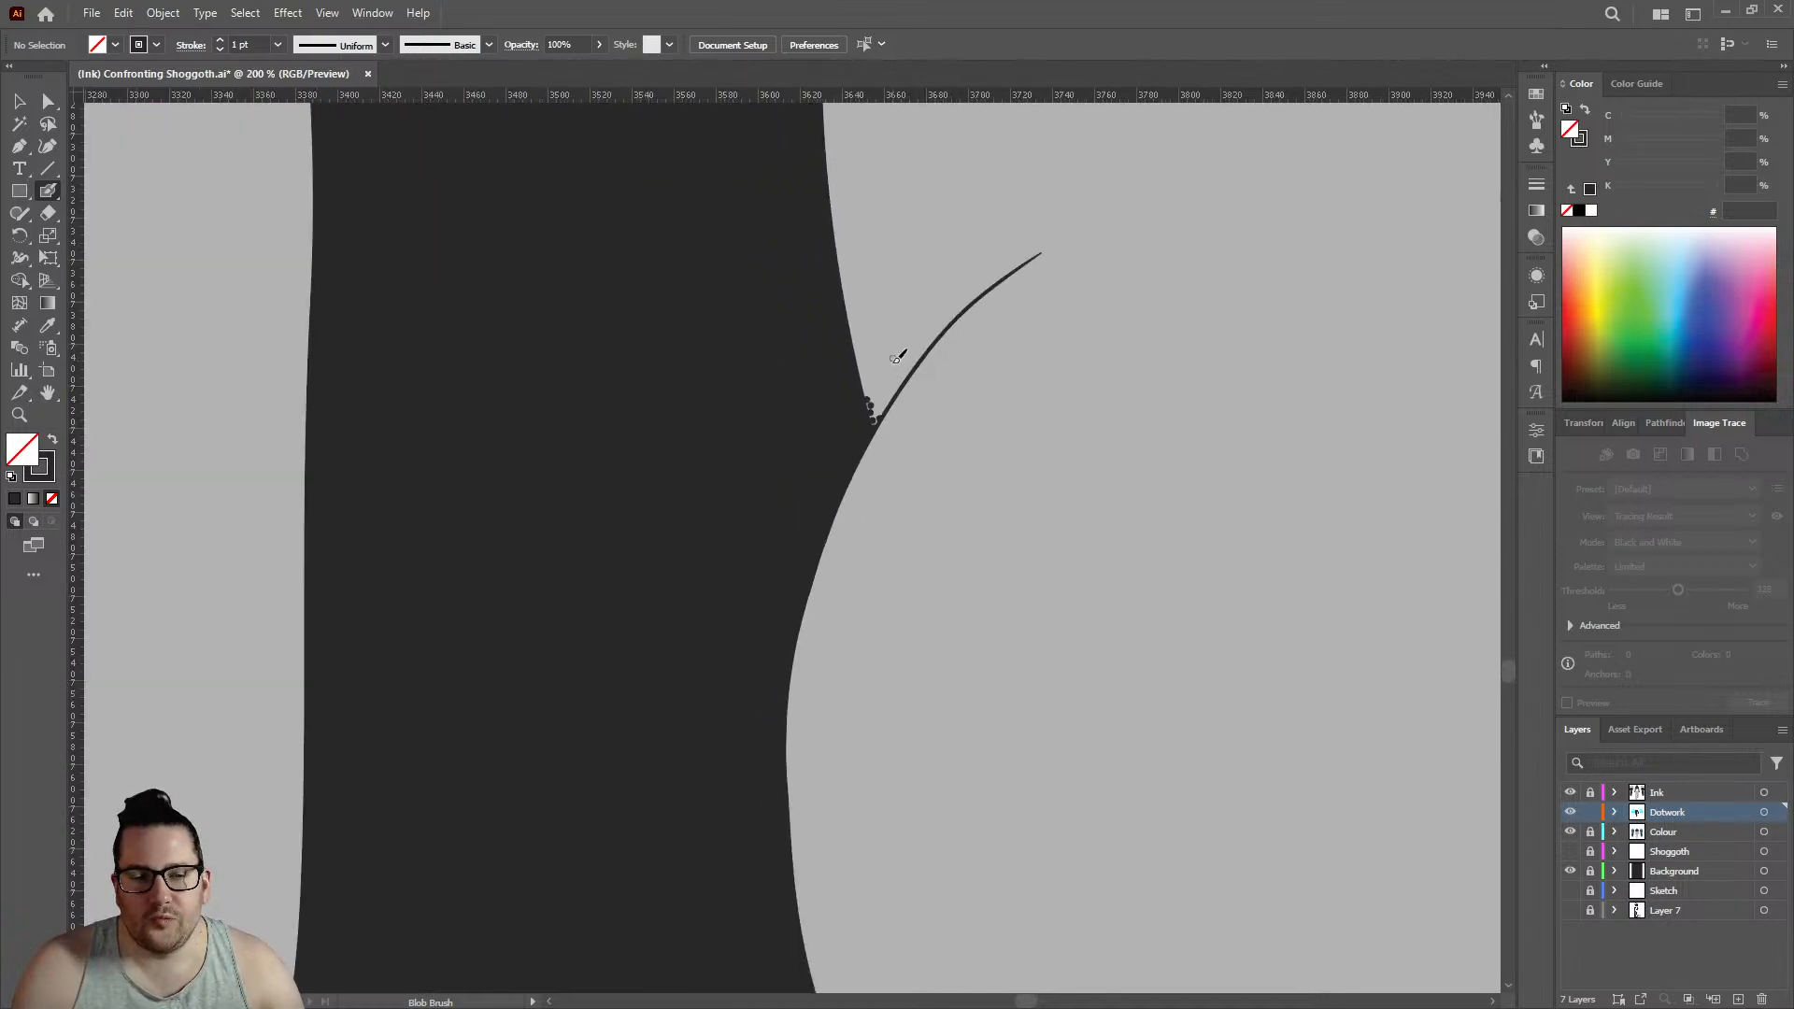
{"action": "scroll", "coordinate": [897, 358], "scroll_direction": "down", "scroll_amount": 3}
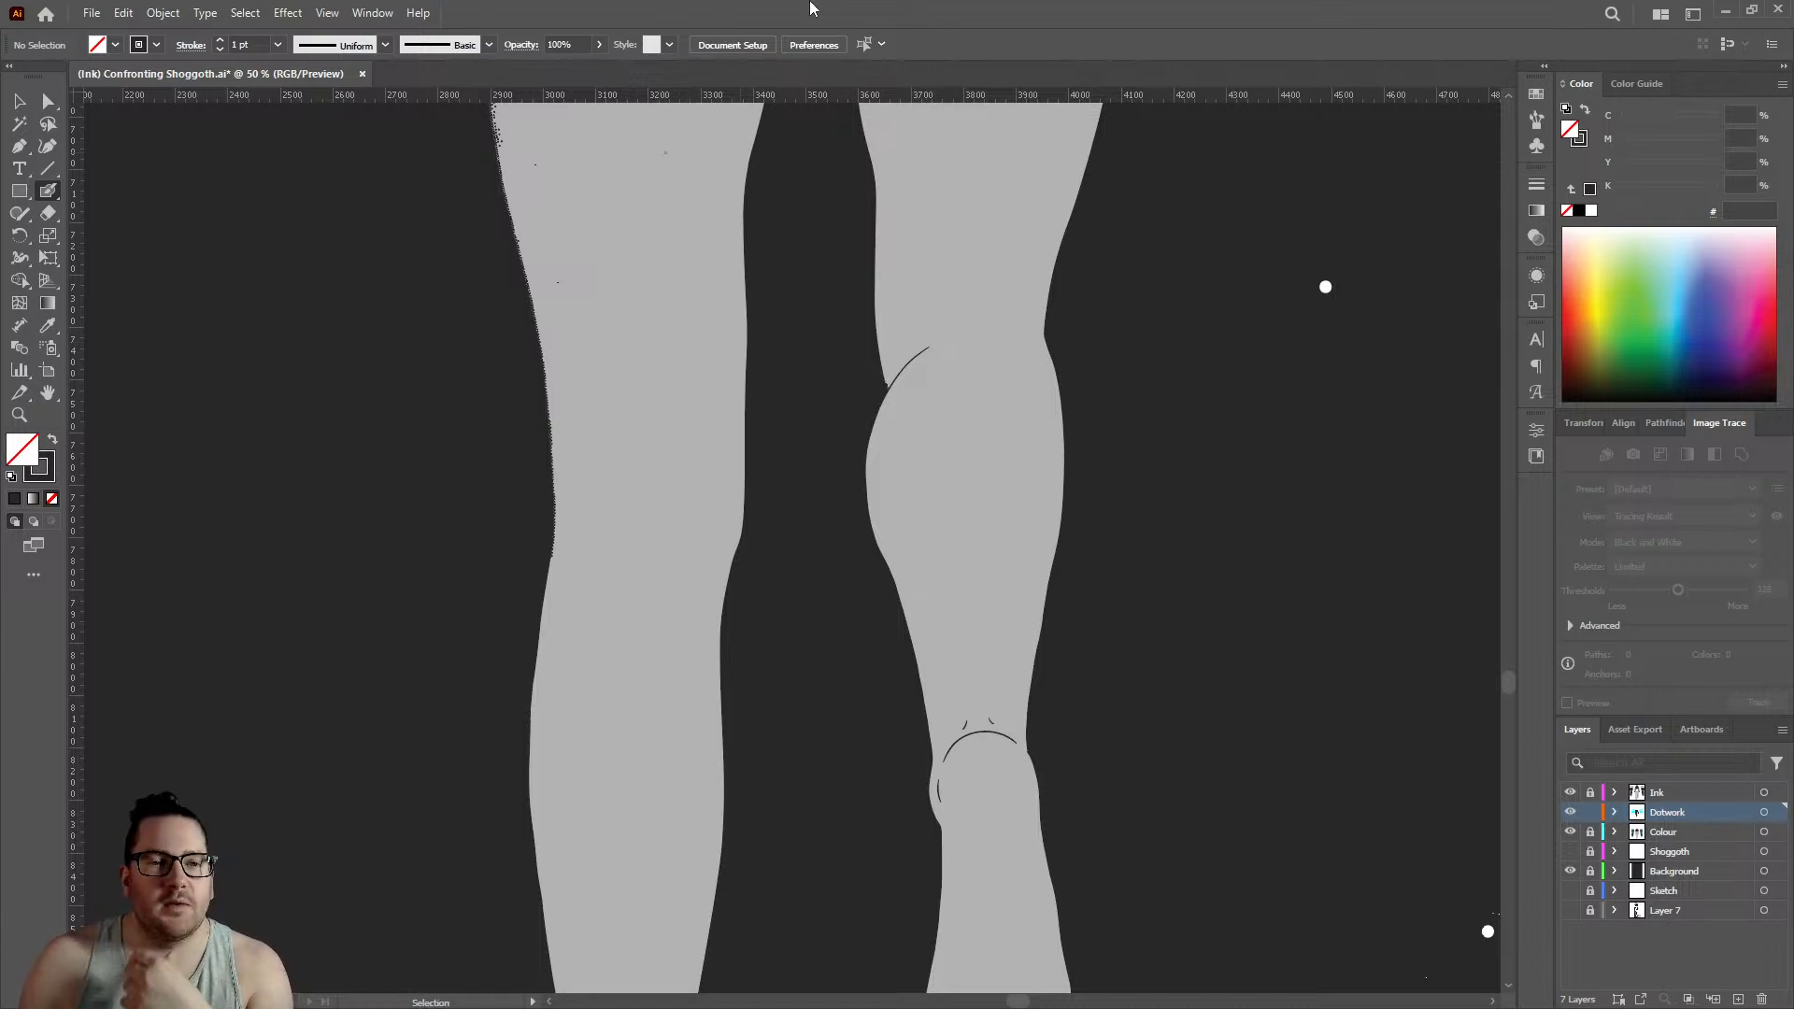
- Start a third dotwork row inside the two edge rows on the left leg's upper outline, placing six dots down the slope
{"action": "scroll", "coordinate": [485, 140], "scroll_direction": "up", "scroll_amount": 8}
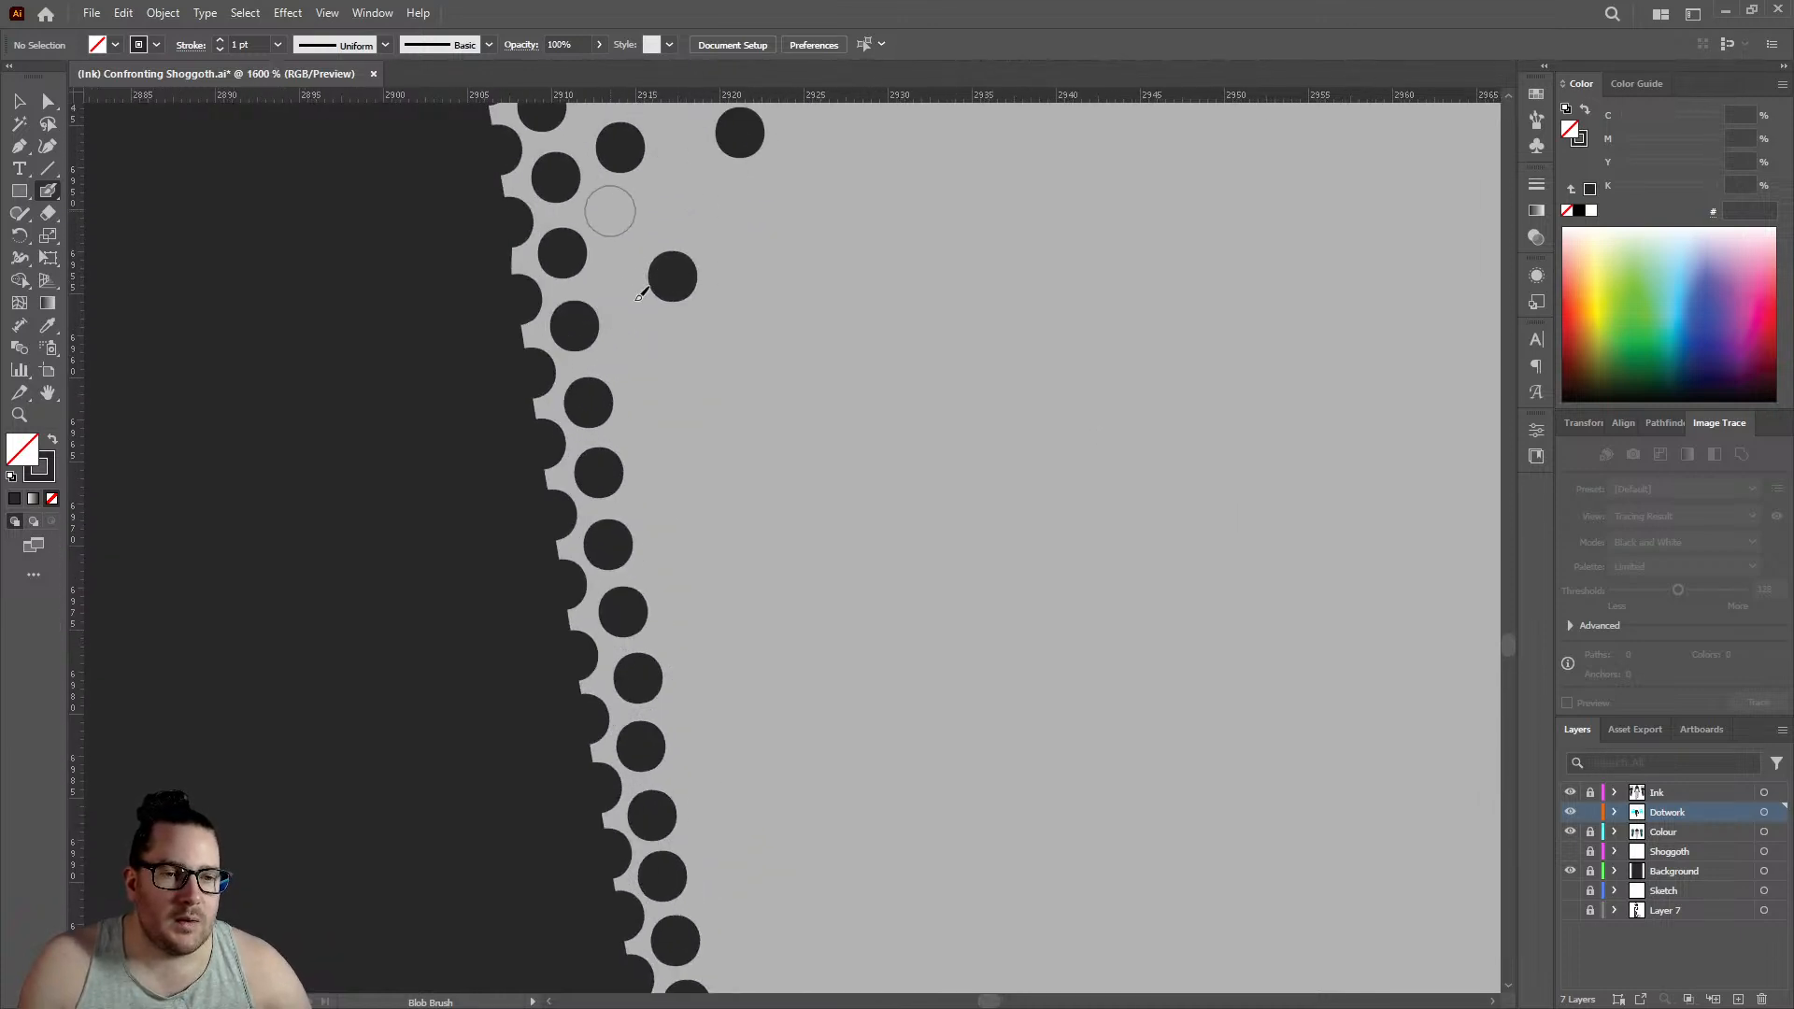
{"action": "left_click", "coordinate": [611, 212]}
{"action": "left_click", "coordinate": [612, 280]}
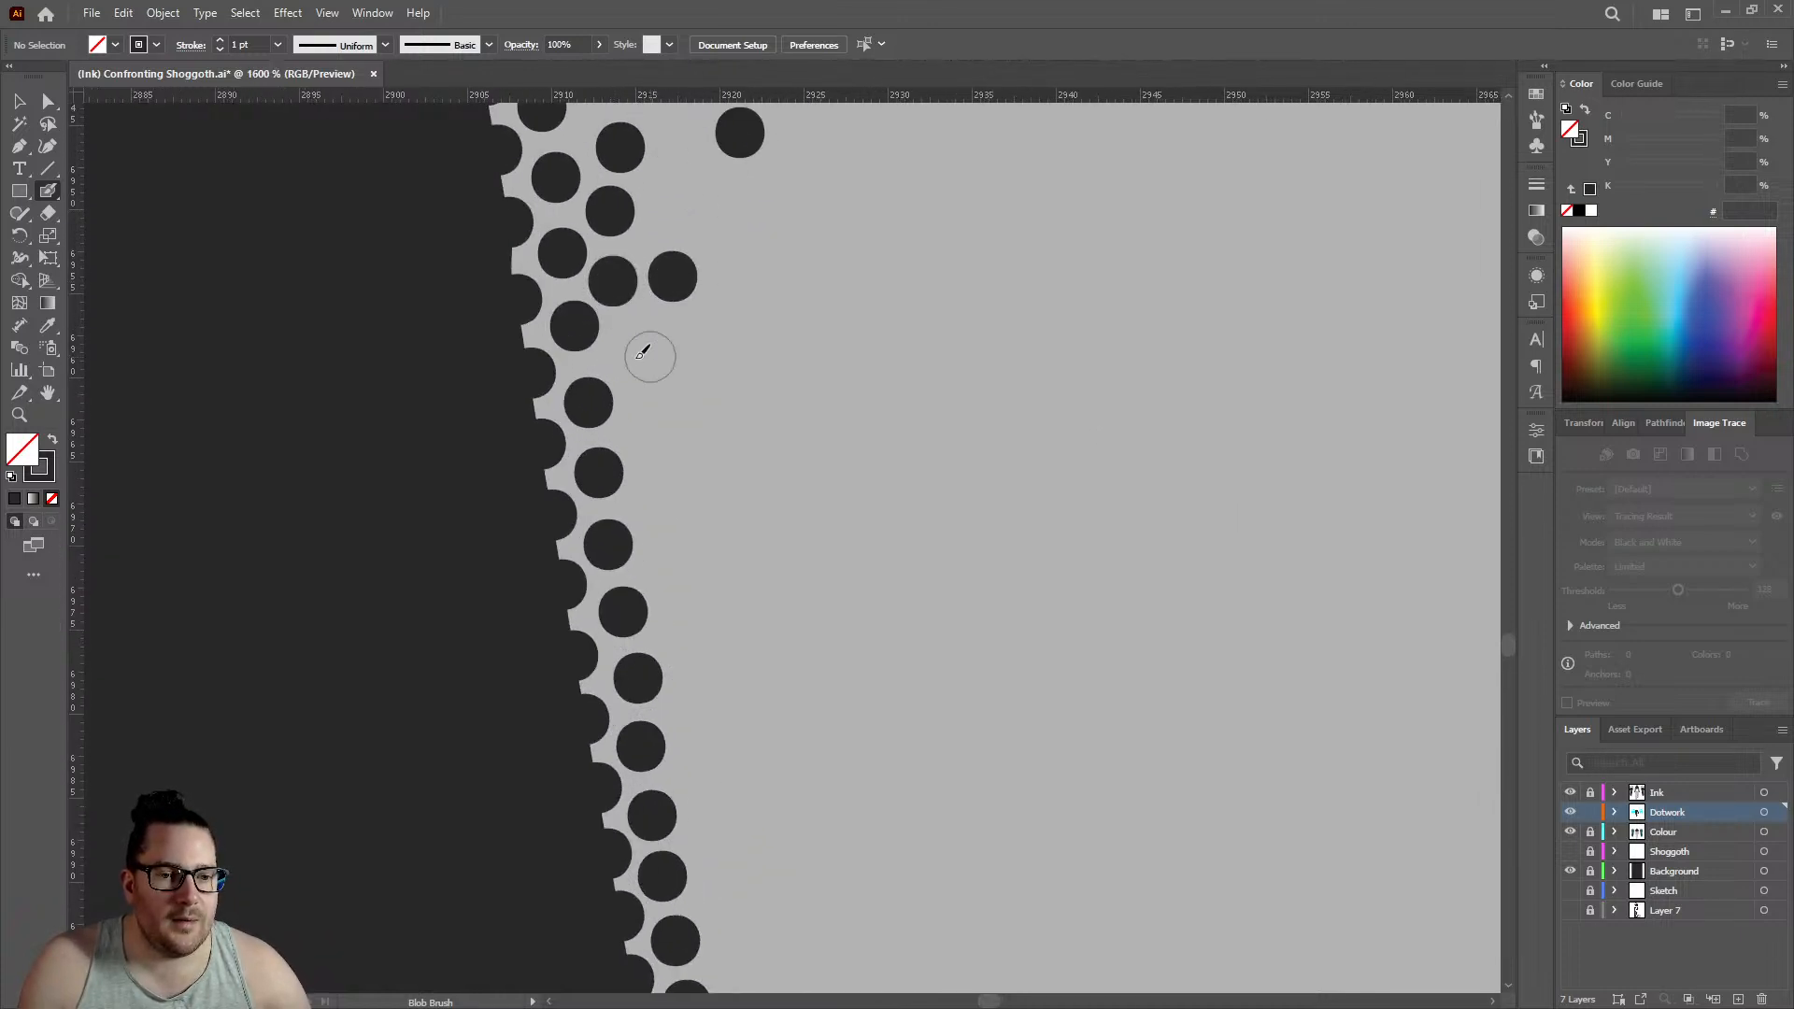
{"action": "left_click", "coordinate": [627, 354]}
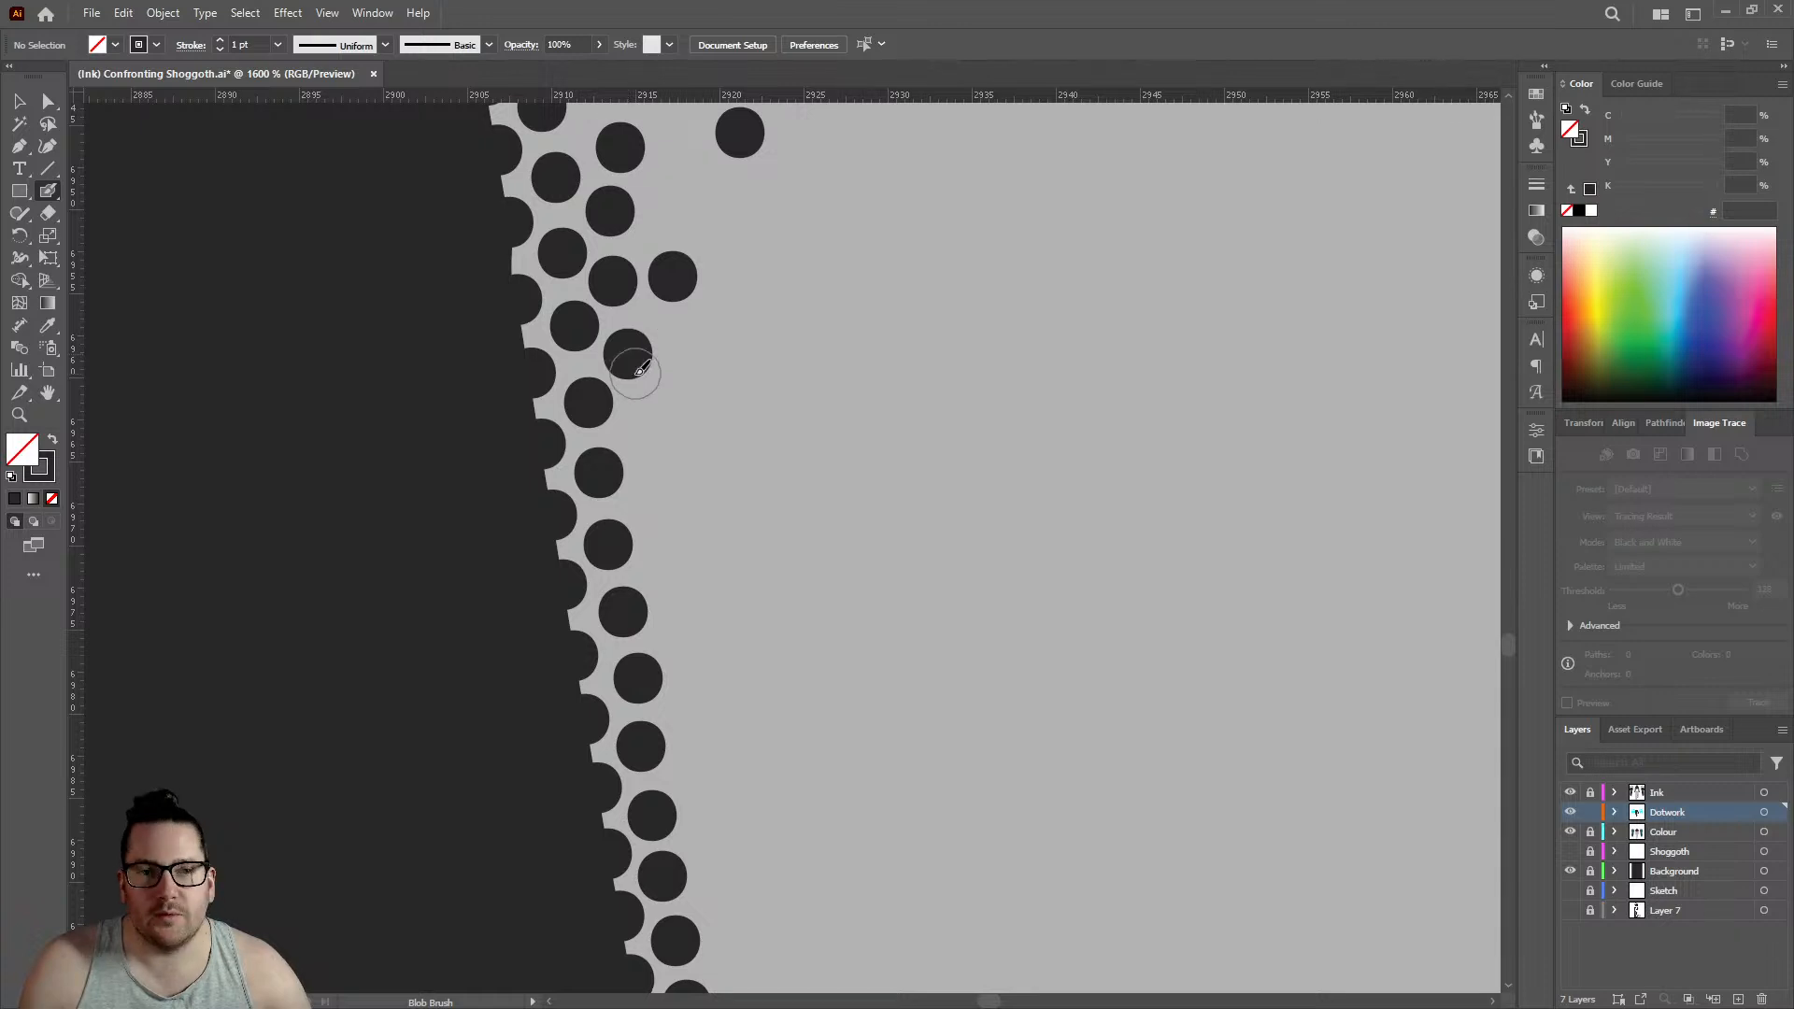
{"action": "left_click", "coordinate": [645, 427]}
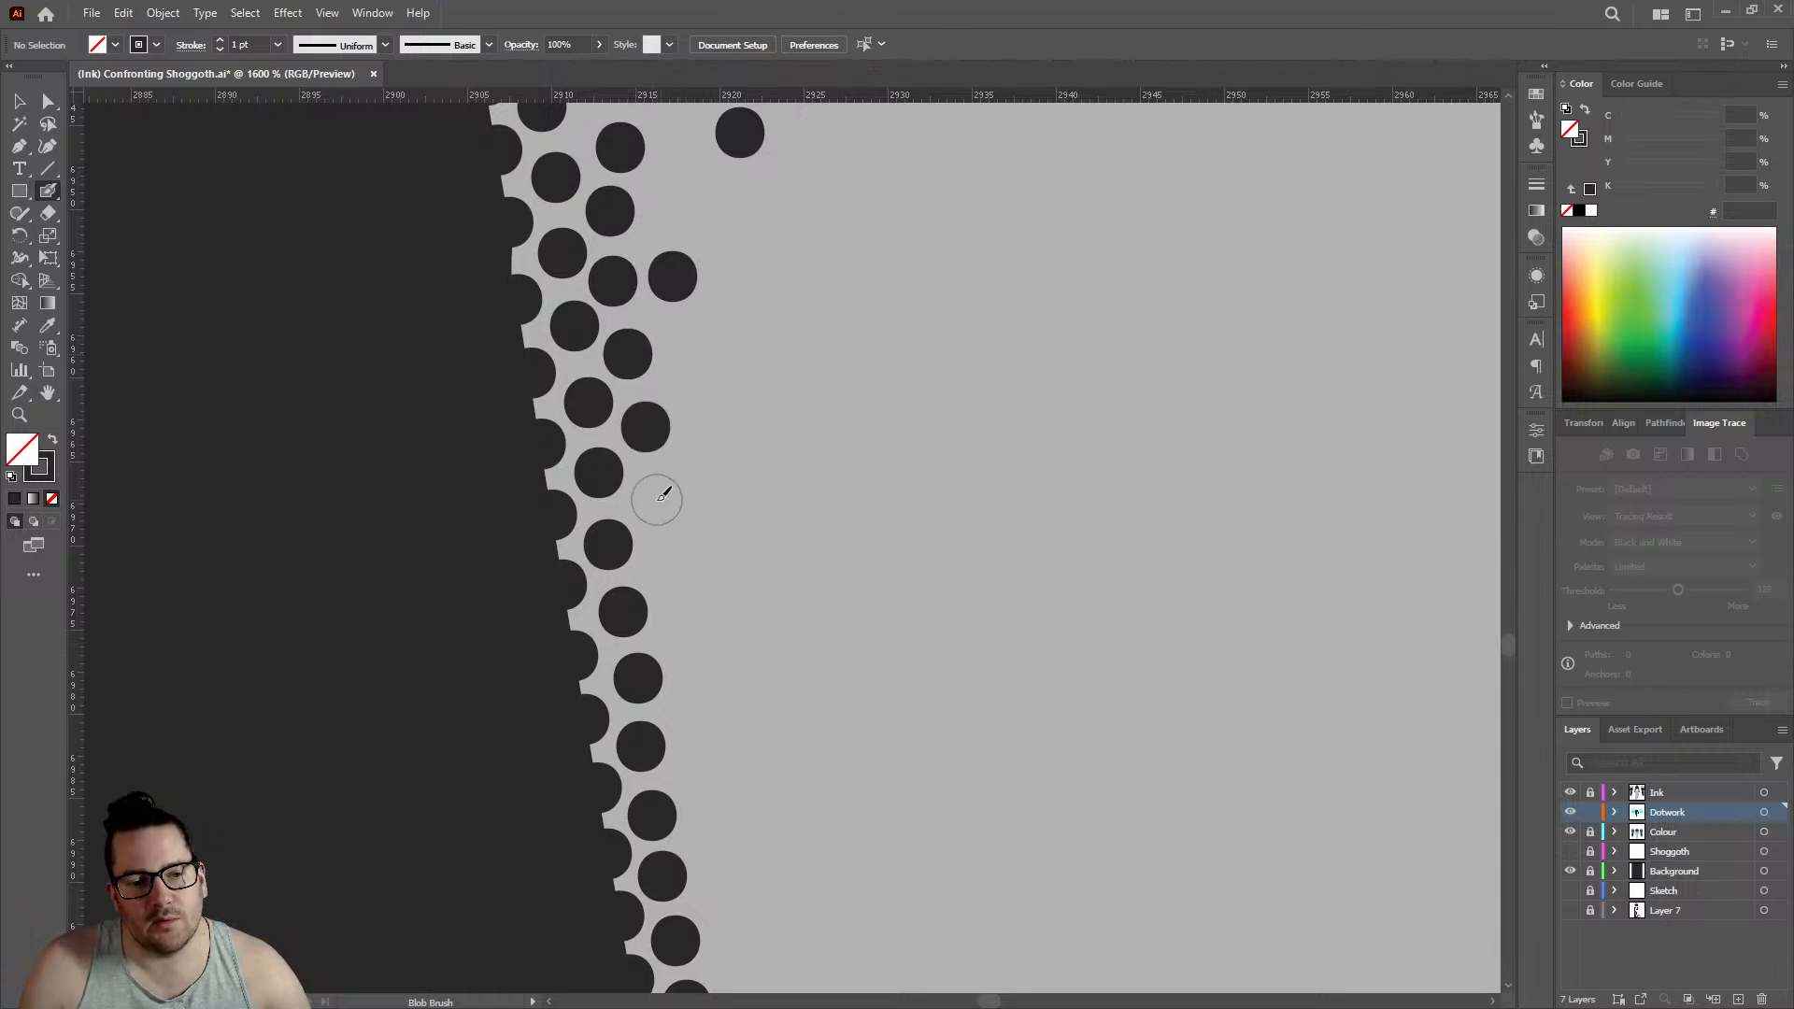
{"action": "left_click", "coordinate": [657, 500]}
{"action": "left_click", "coordinate": [671, 565]}
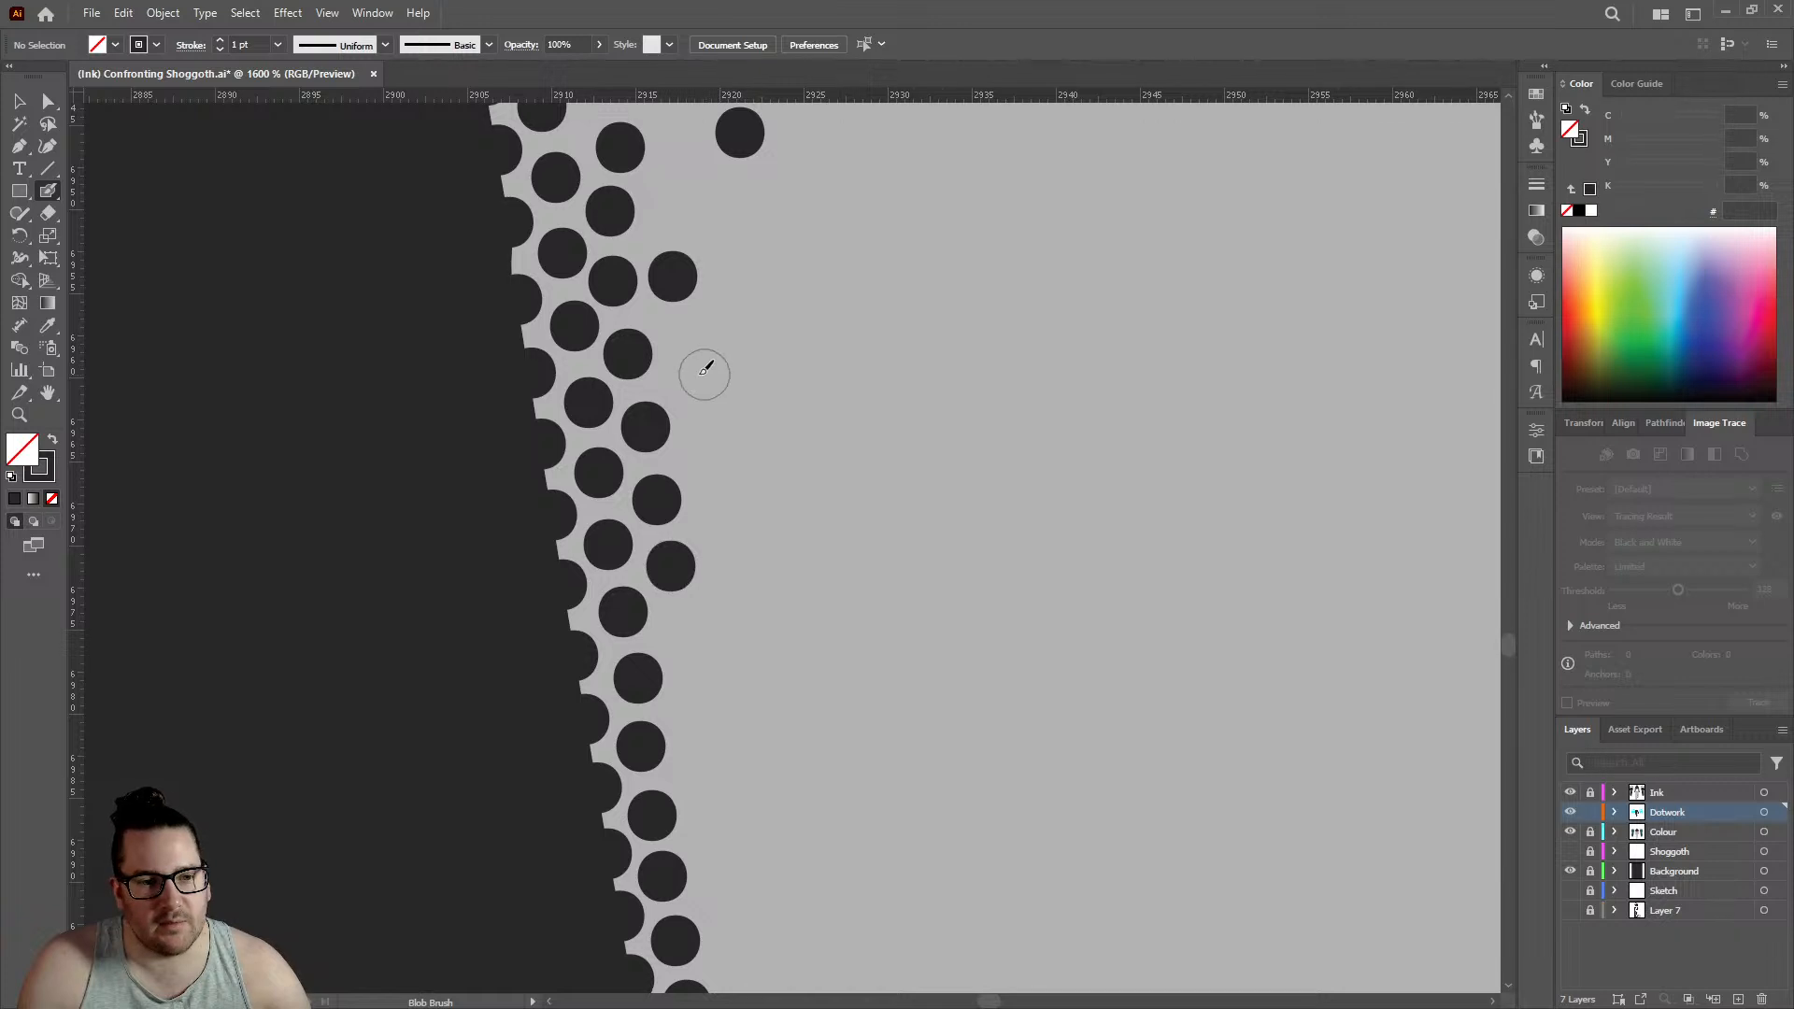
- Fill the gap in the third row higher up the left leg with two dots and scatter two more just inside it
{"action": "scroll", "coordinate": [705, 374], "scroll_direction": "down", "scroll_amount": 3}
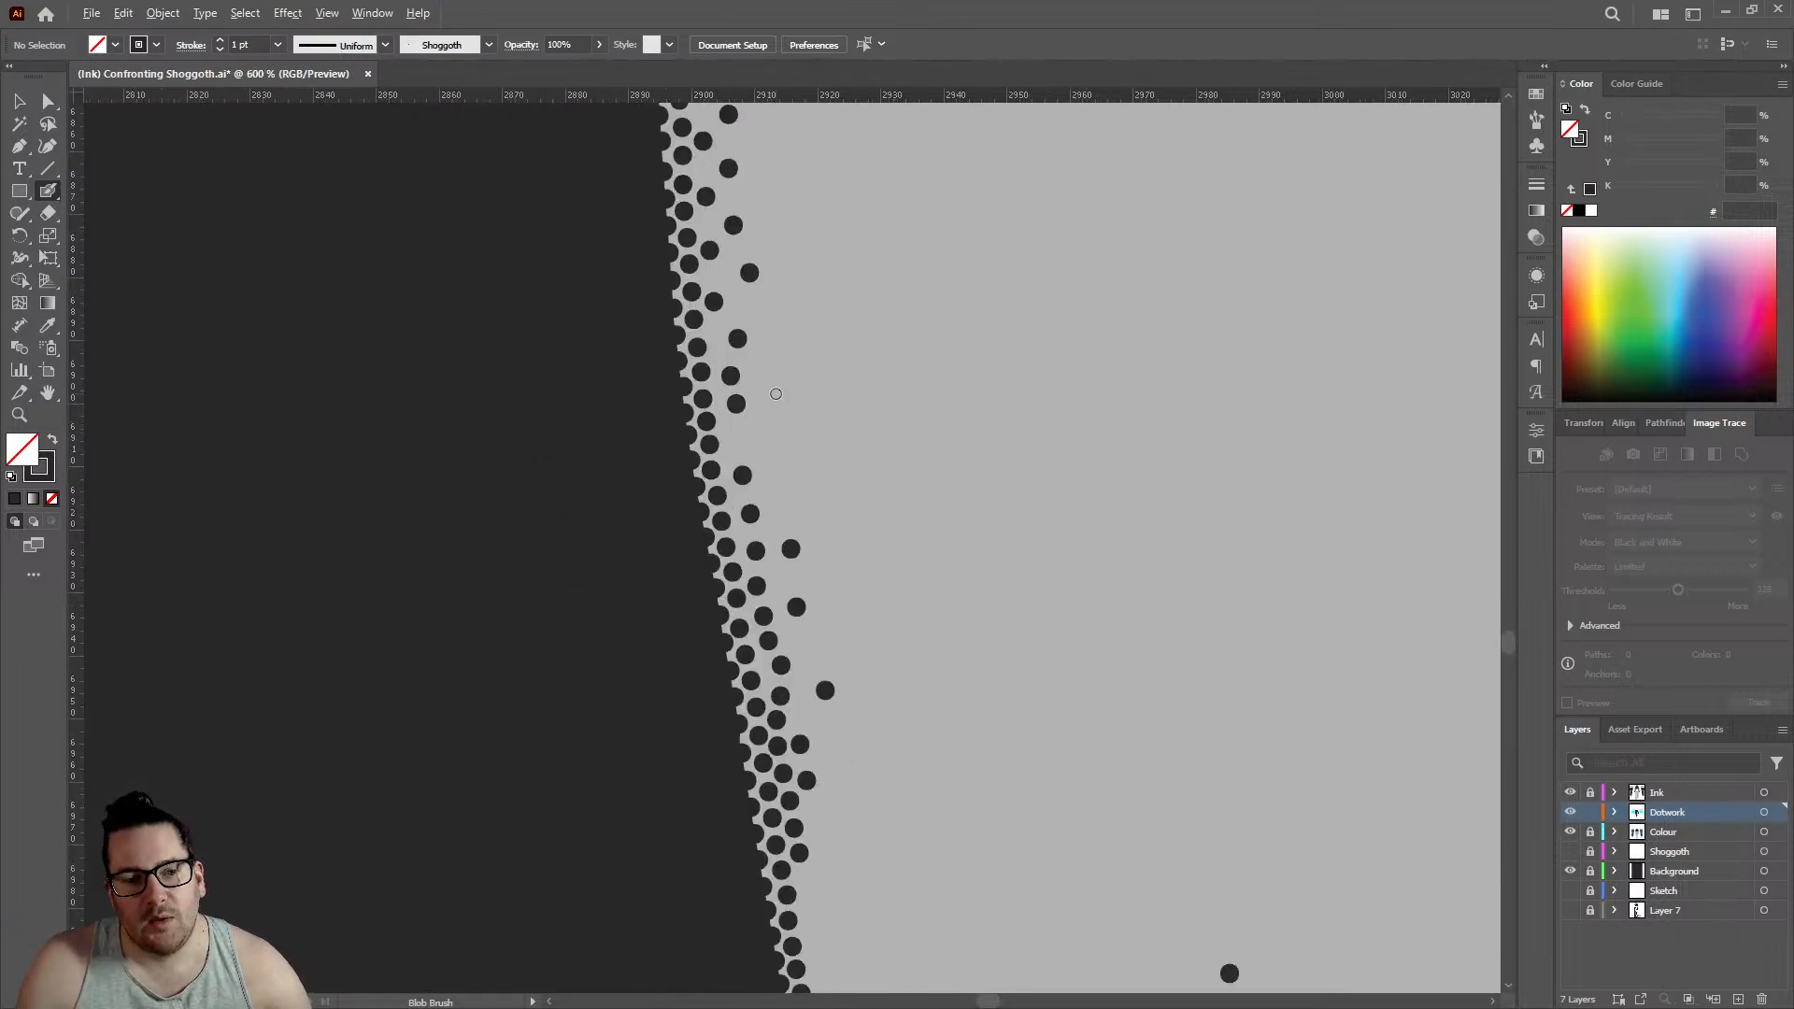
{"action": "scroll", "coordinate": [775, 394], "scroll_direction": "up", "scroll_amount": 2}
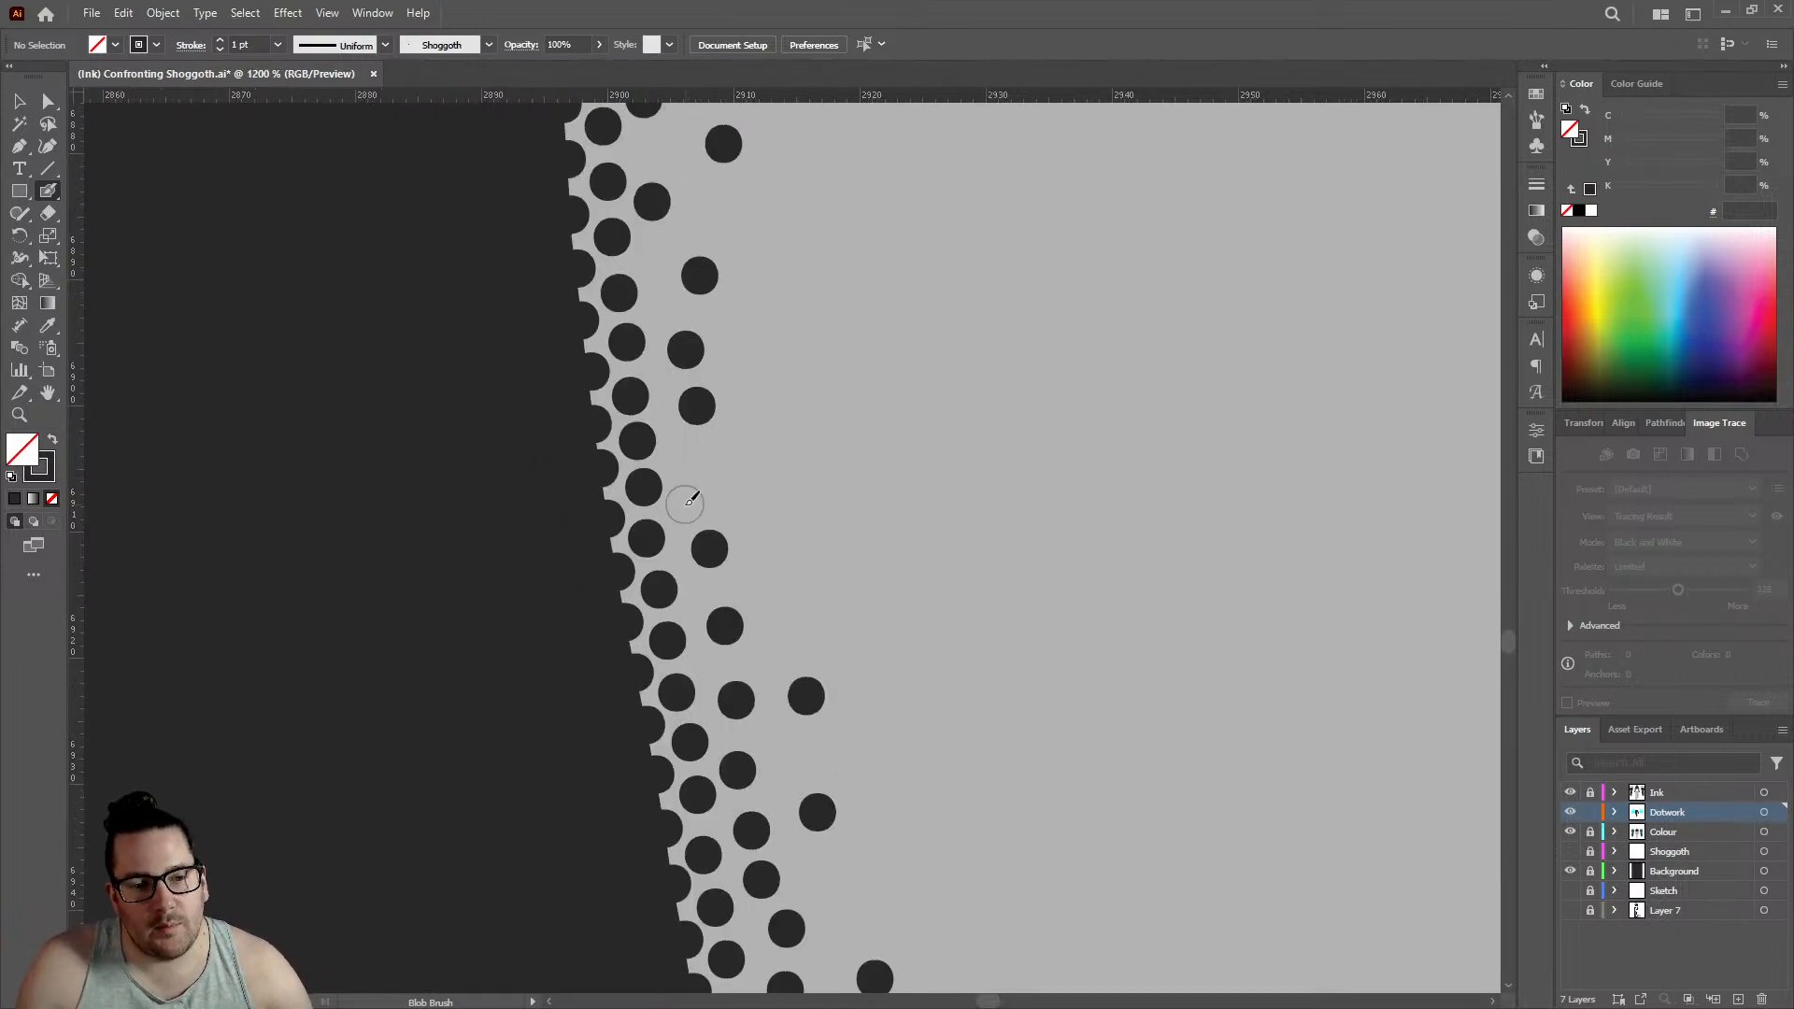
{"action": "left_click", "coordinate": [685, 504]}
{"action": "left_click", "coordinate": [681, 454]}
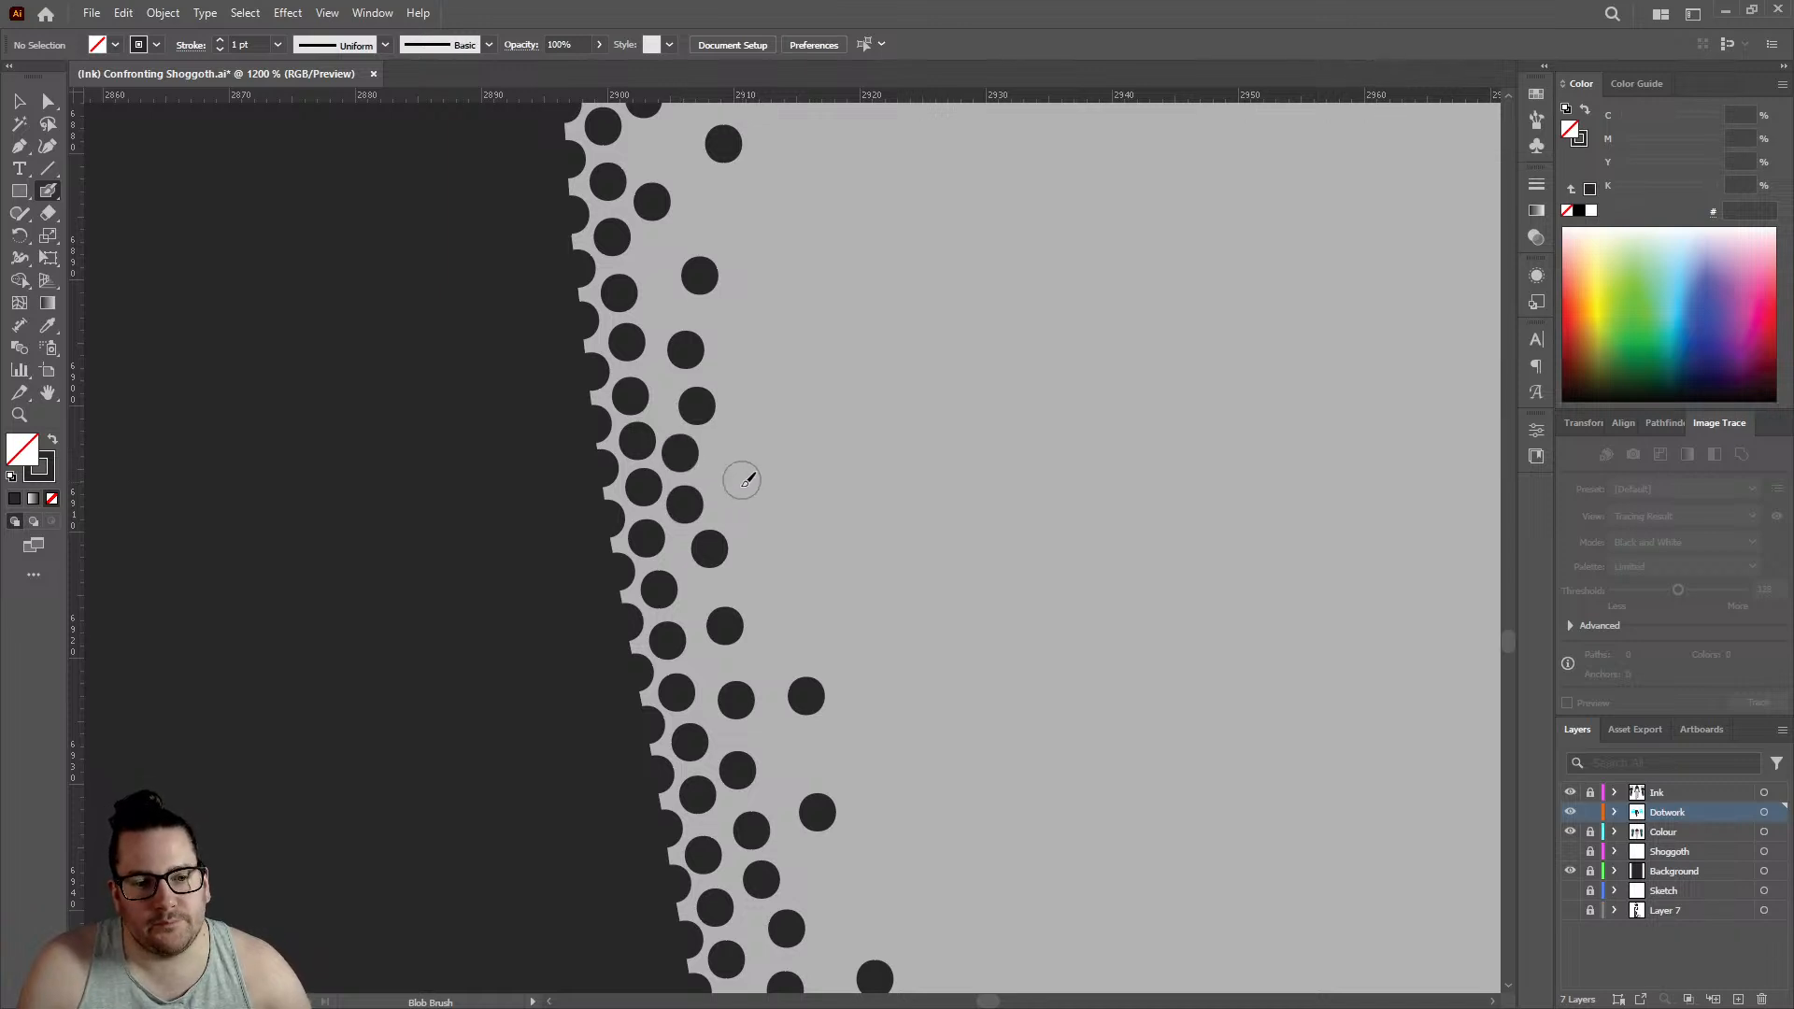
{"action": "left_click", "coordinate": [784, 570]}
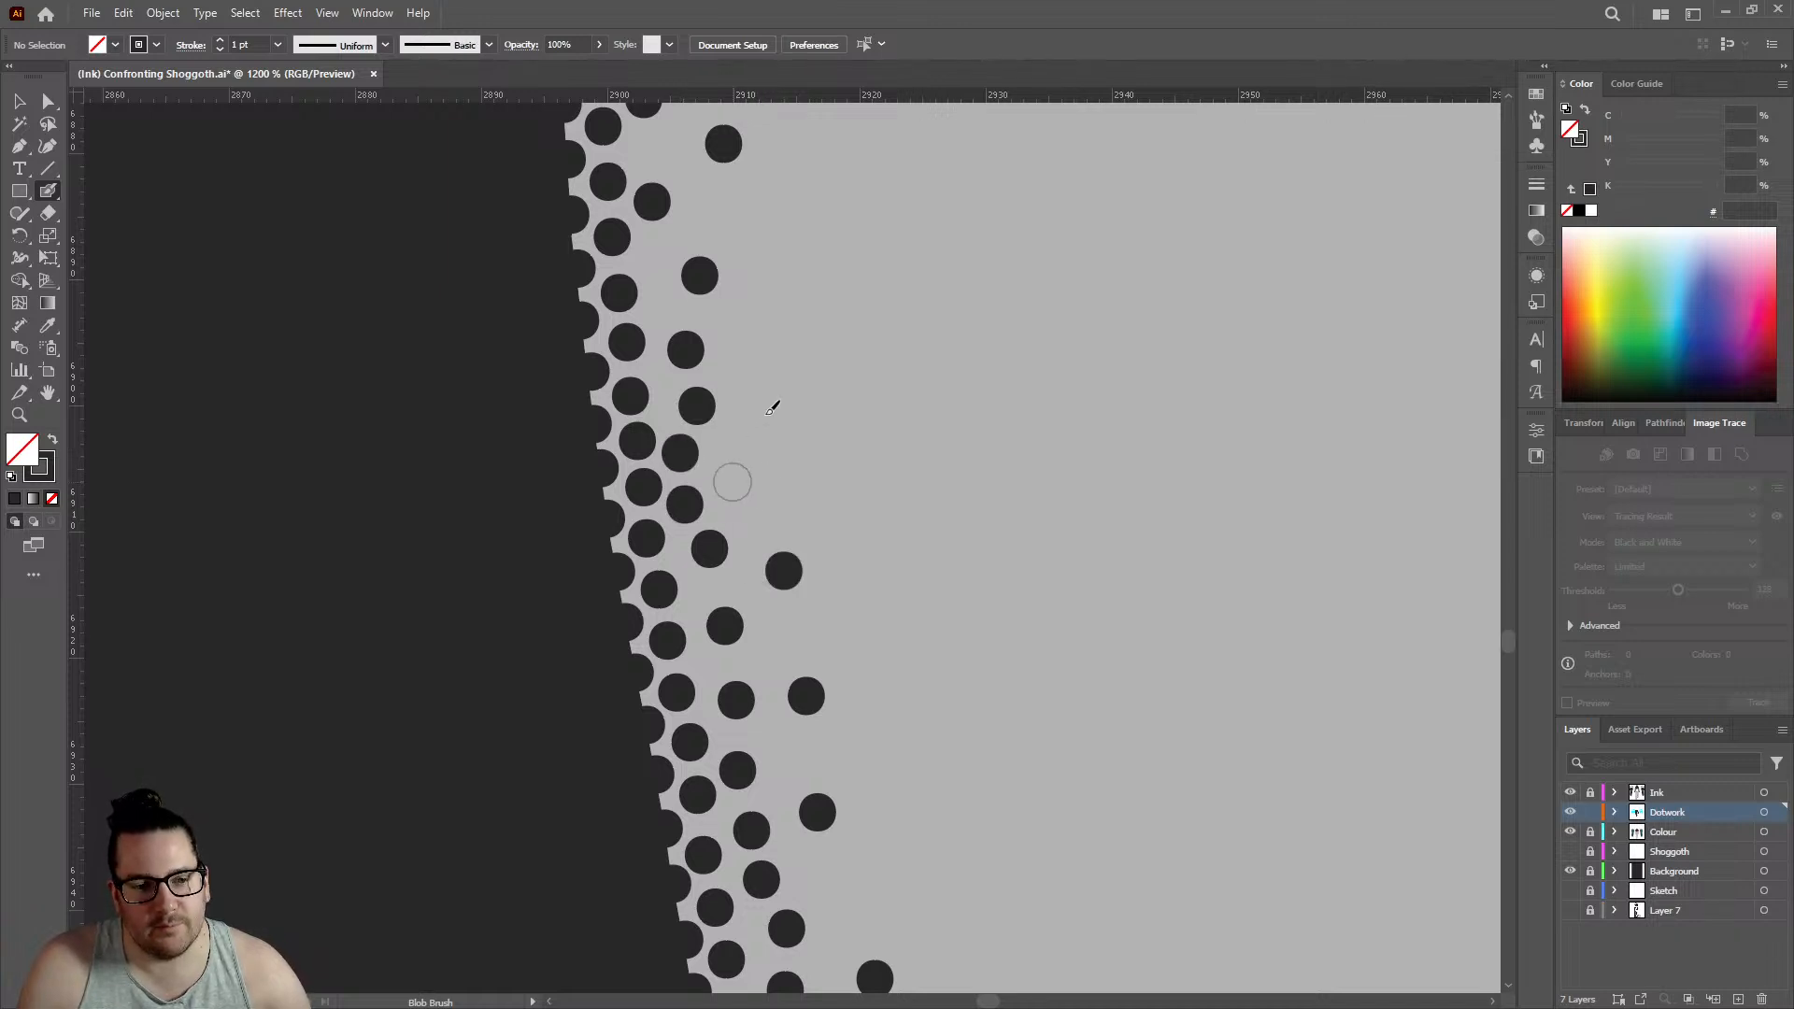
{"action": "left_click", "coordinate": [732, 483]}
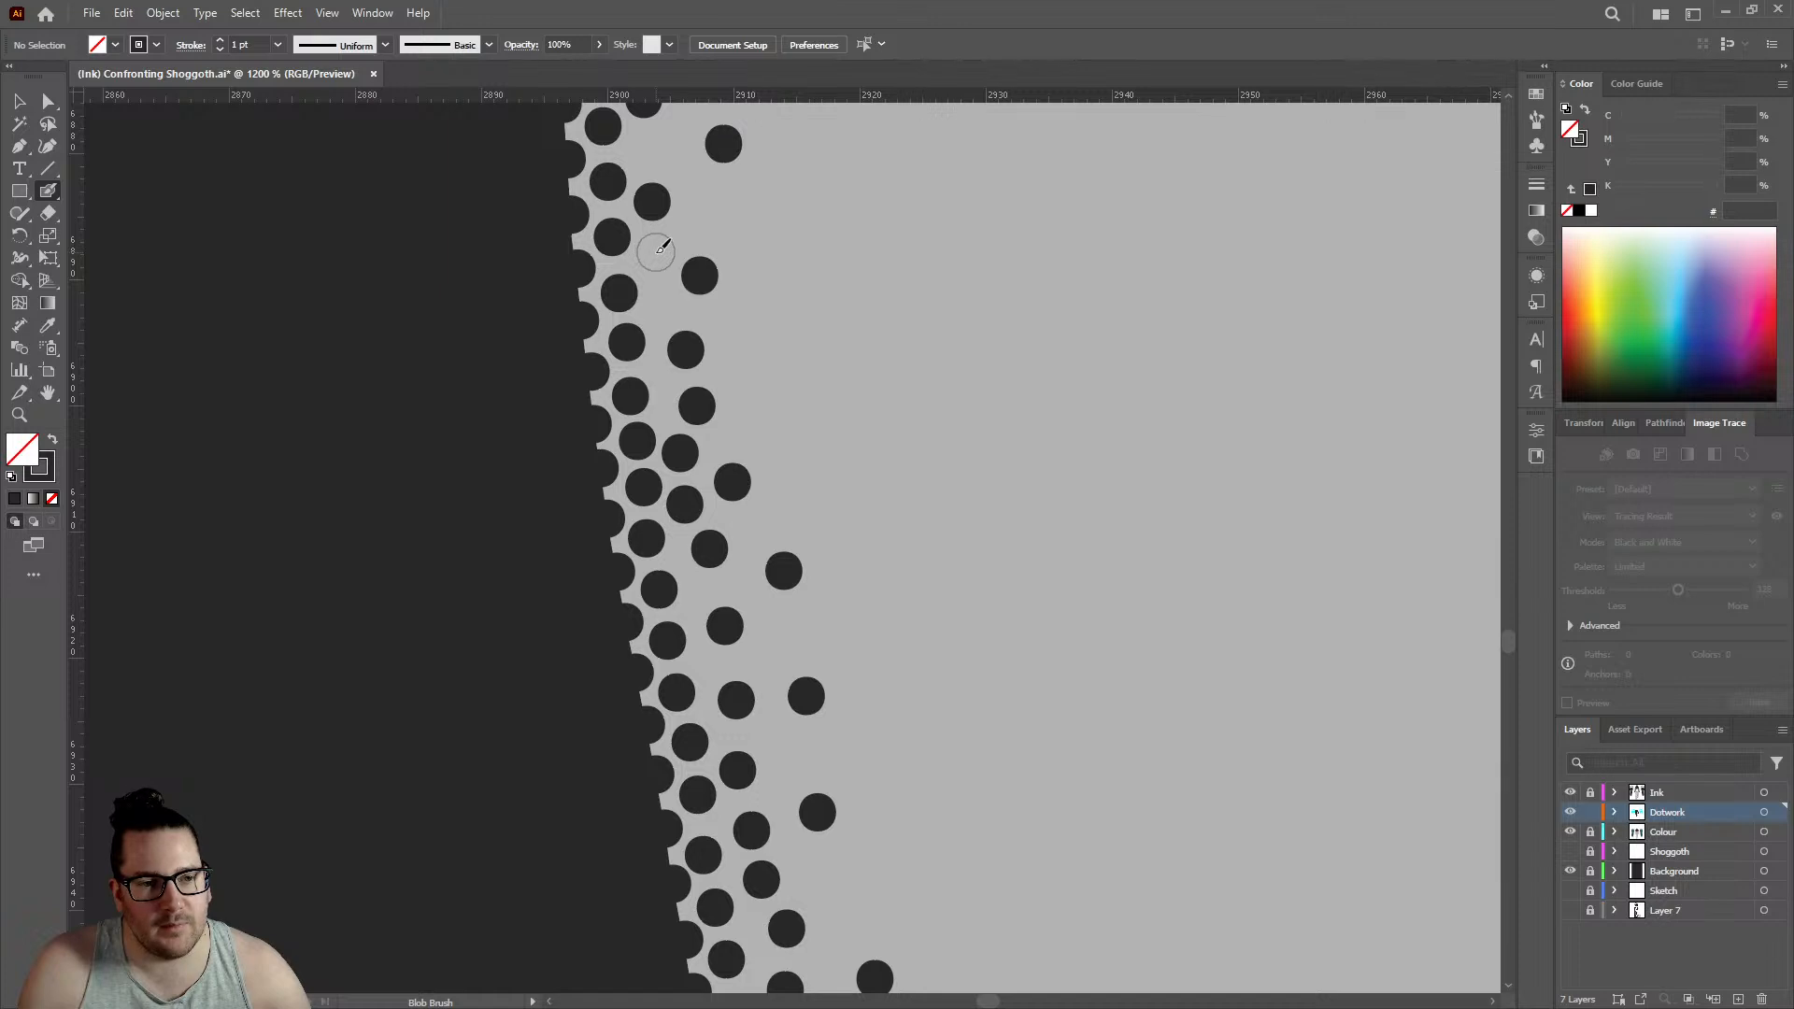
- Work up the left thigh's edge, filling the third row's gaps with four dots and adding two scattered dots further inside
{"action": "left_click", "coordinate": [656, 252]}
{"action": "left_click", "coordinate": [730, 220]}
{"action": "scroll", "coordinate": [665, 234], "scroll_direction": "up", "scroll_amount": 2}
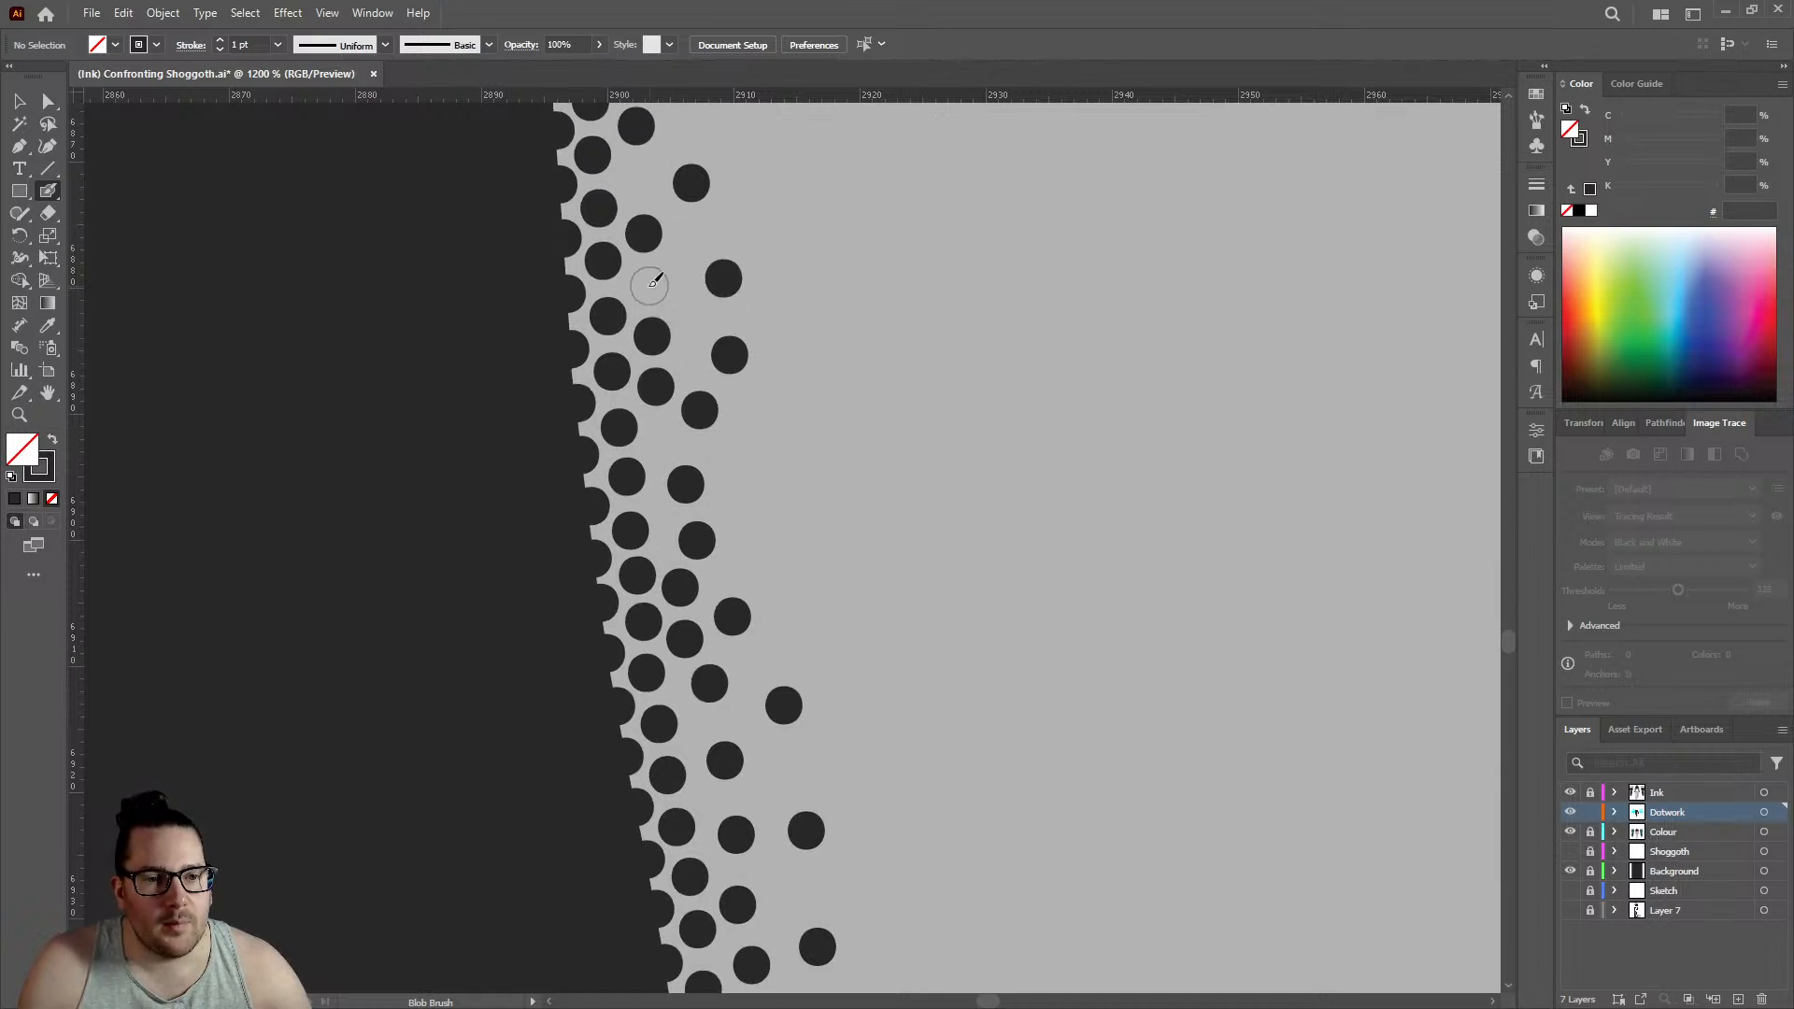
{"action": "left_click", "coordinate": [647, 286]}
{"action": "left_click", "coordinate": [639, 179]}
{"action": "scroll", "coordinate": [654, 187], "scroll_direction": "up", "scroll_amount": 2}
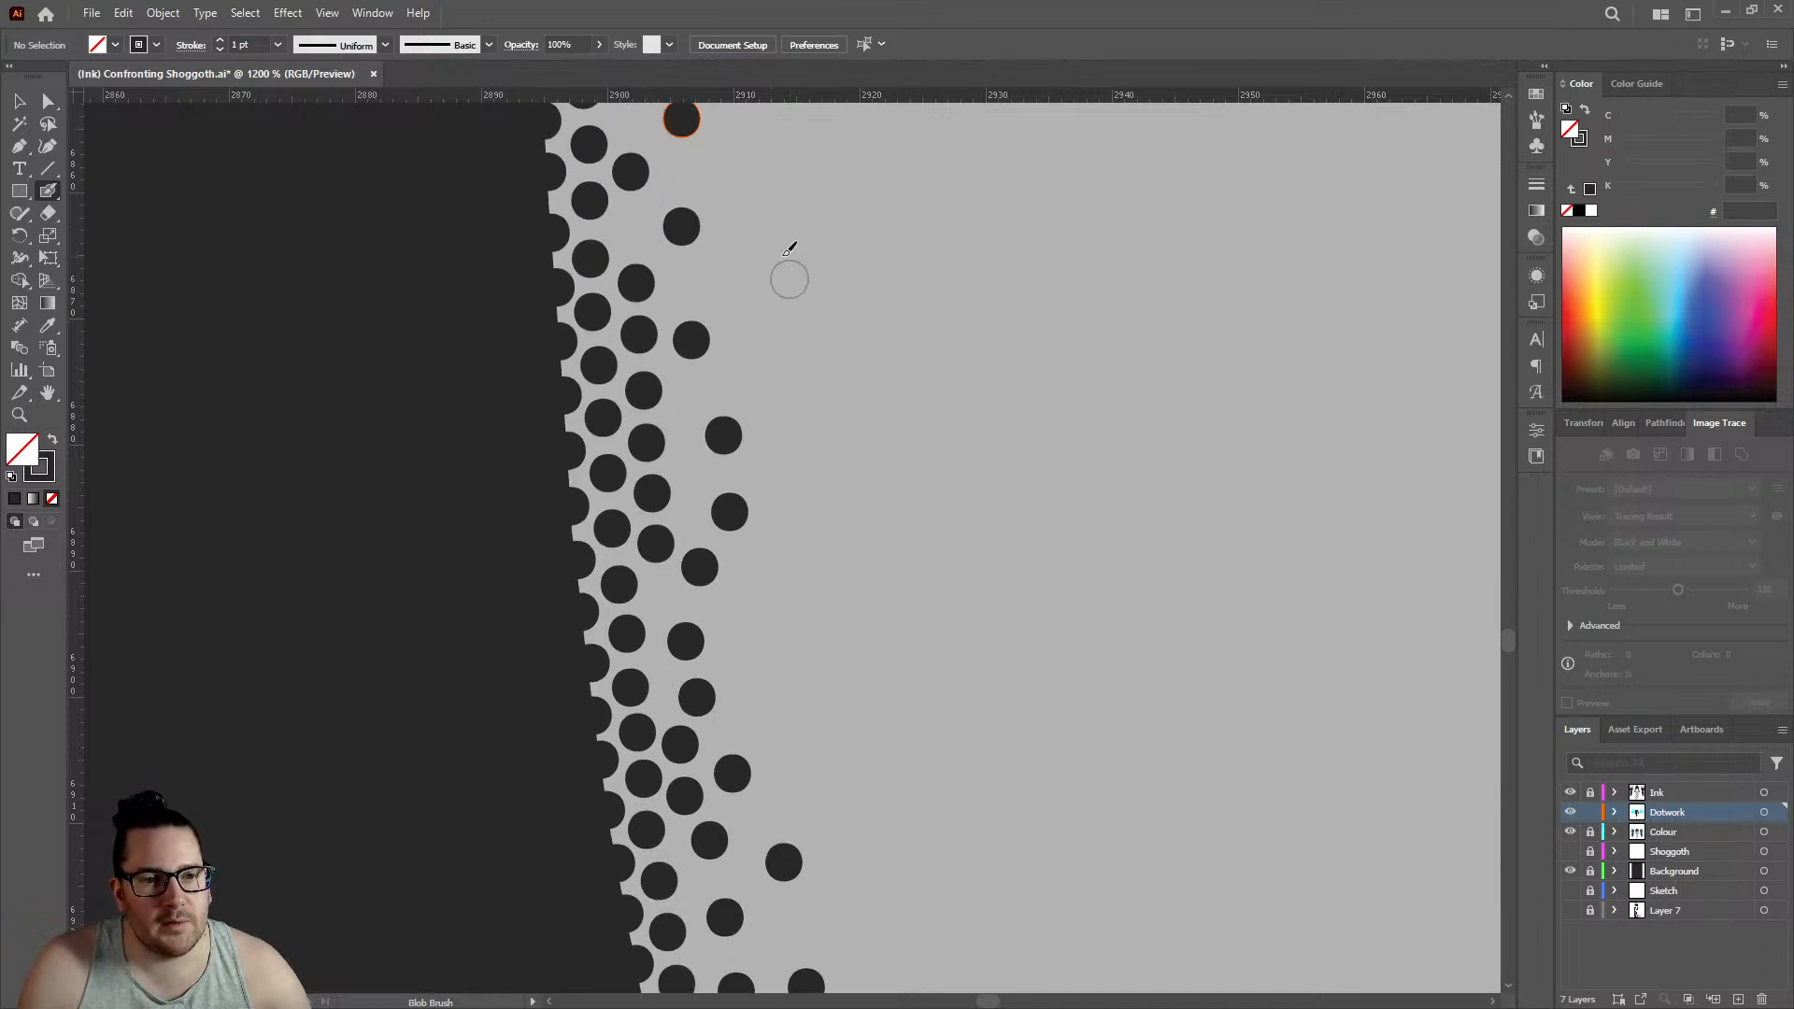
{"action": "left_click", "coordinate": [630, 230]}
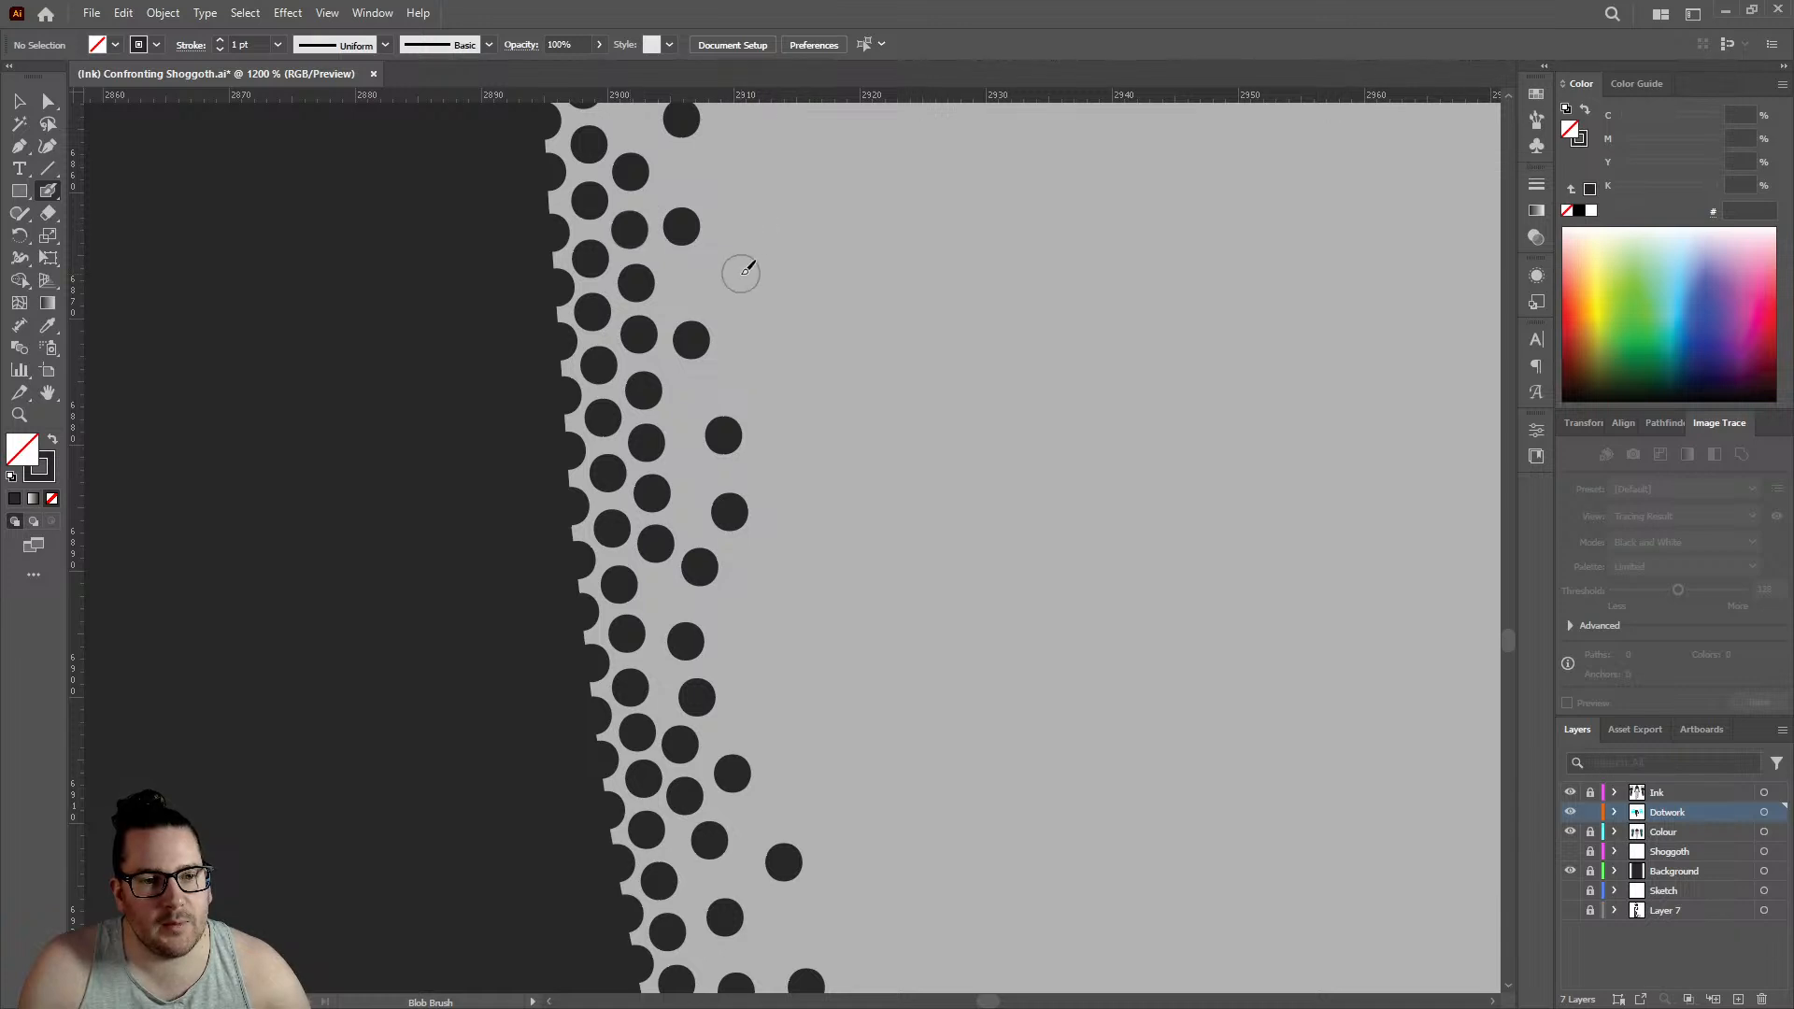
{"action": "left_click", "coordinate": [752, 275]}
- Extend the lower end of the left leg's two staggered rows with three outline dots and three offset inner dots
{"action": "scroll", "coordinate": [757, 281], "scroll_direction": "down", "scroll_amount": 5}
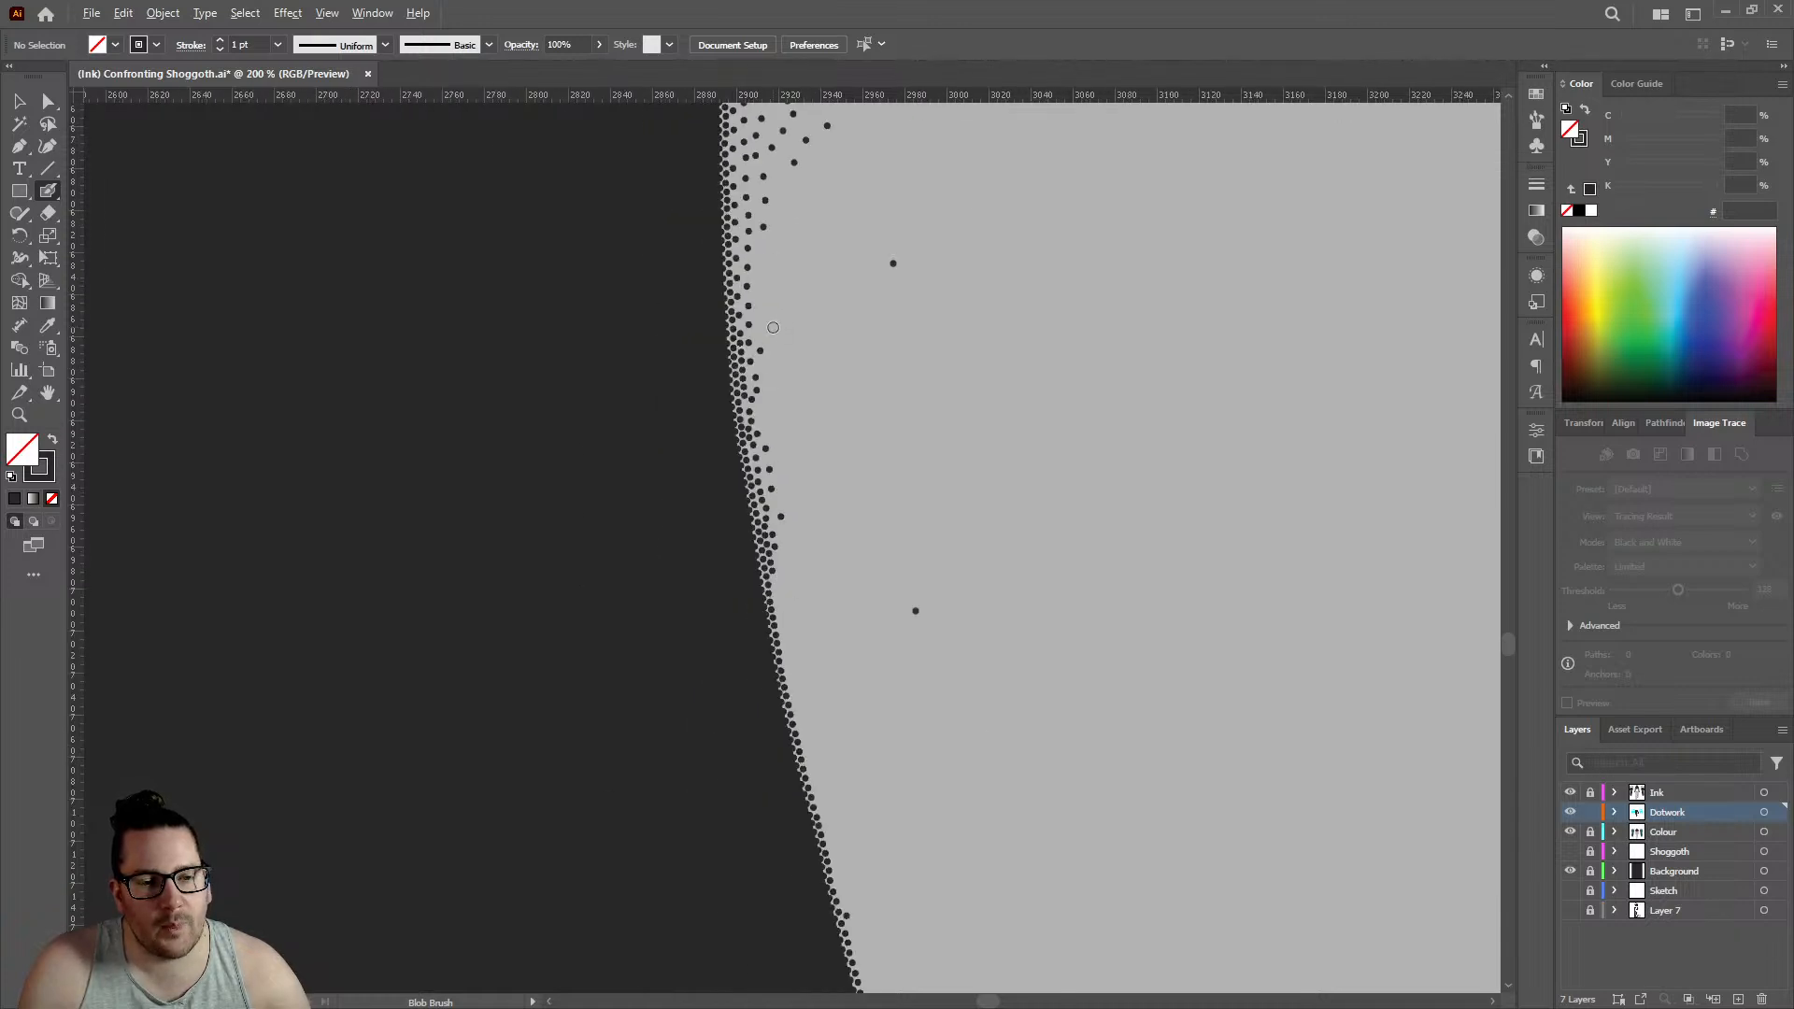
{"action": "scroll", "coordinate": [773, 327], "scroll_direction": "down", "scroll_amount": 3}
{"action": "scroll", "coordinate": [768, 297], "scroll_direction": "down", "scroll_amount": 10}
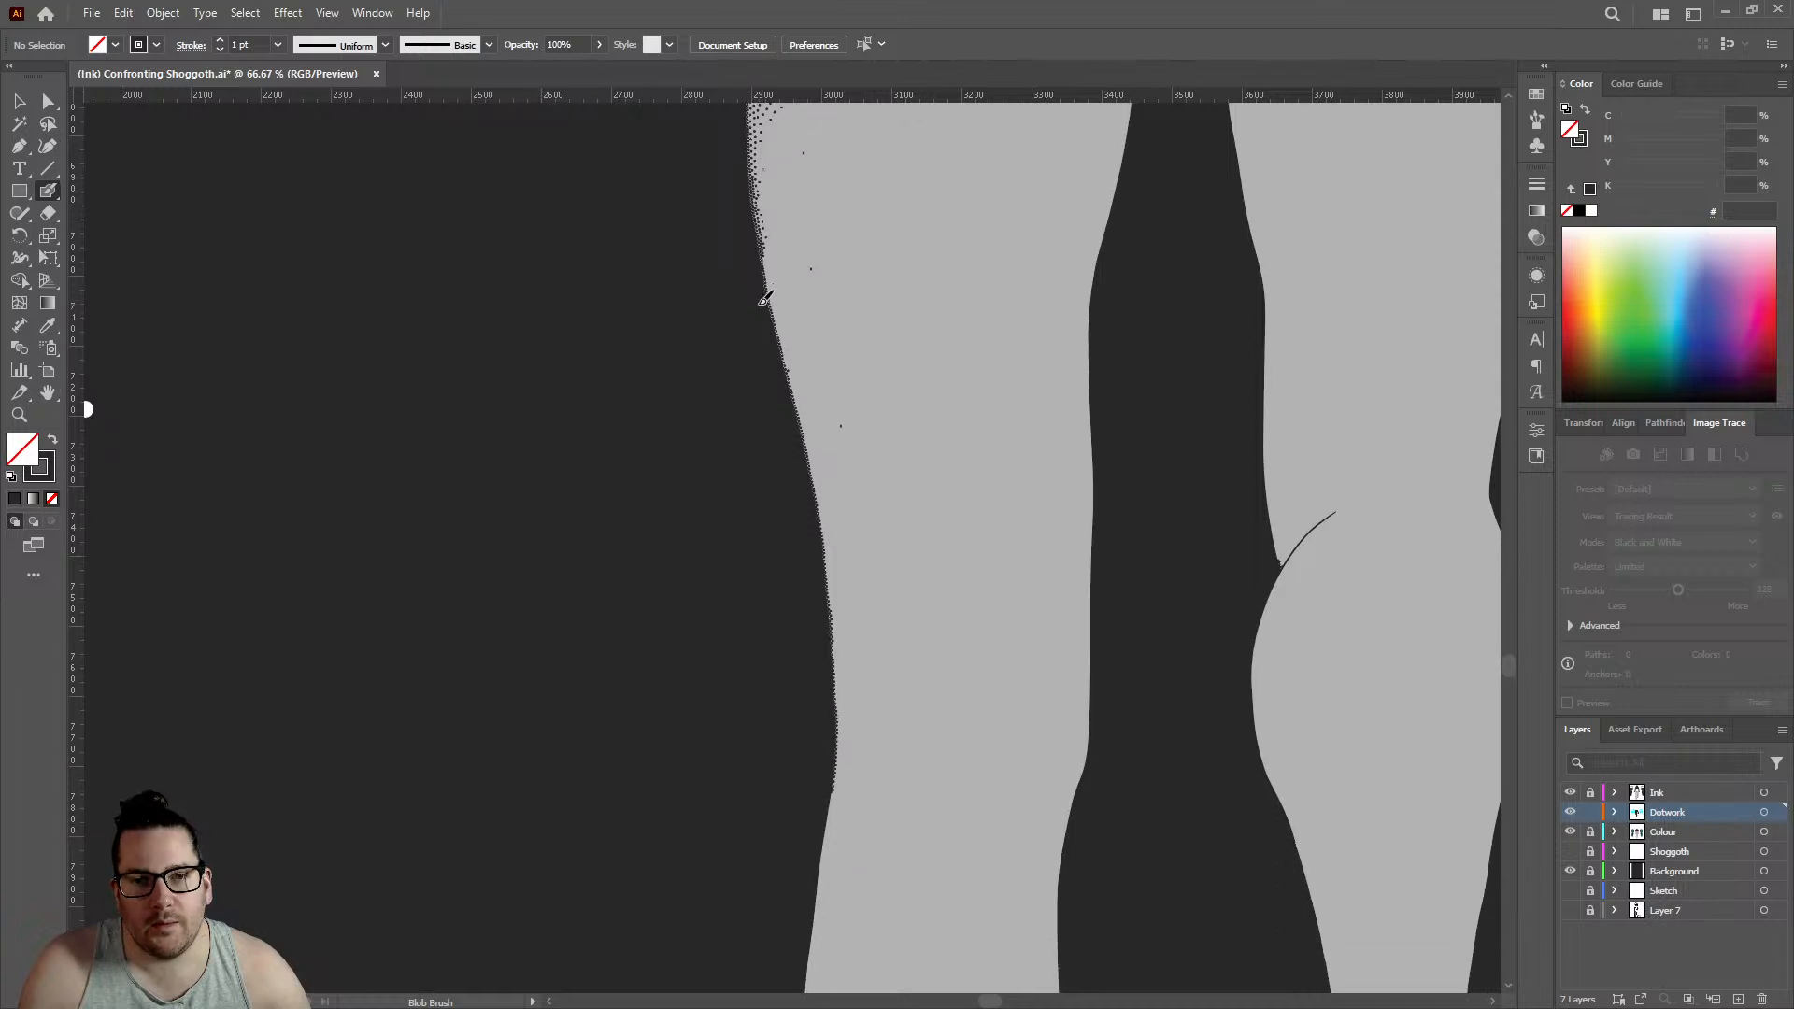
{"action": "scroll", "coordinate": [798, 318], "scroll_direction": "up", "scroll_amount": 9}
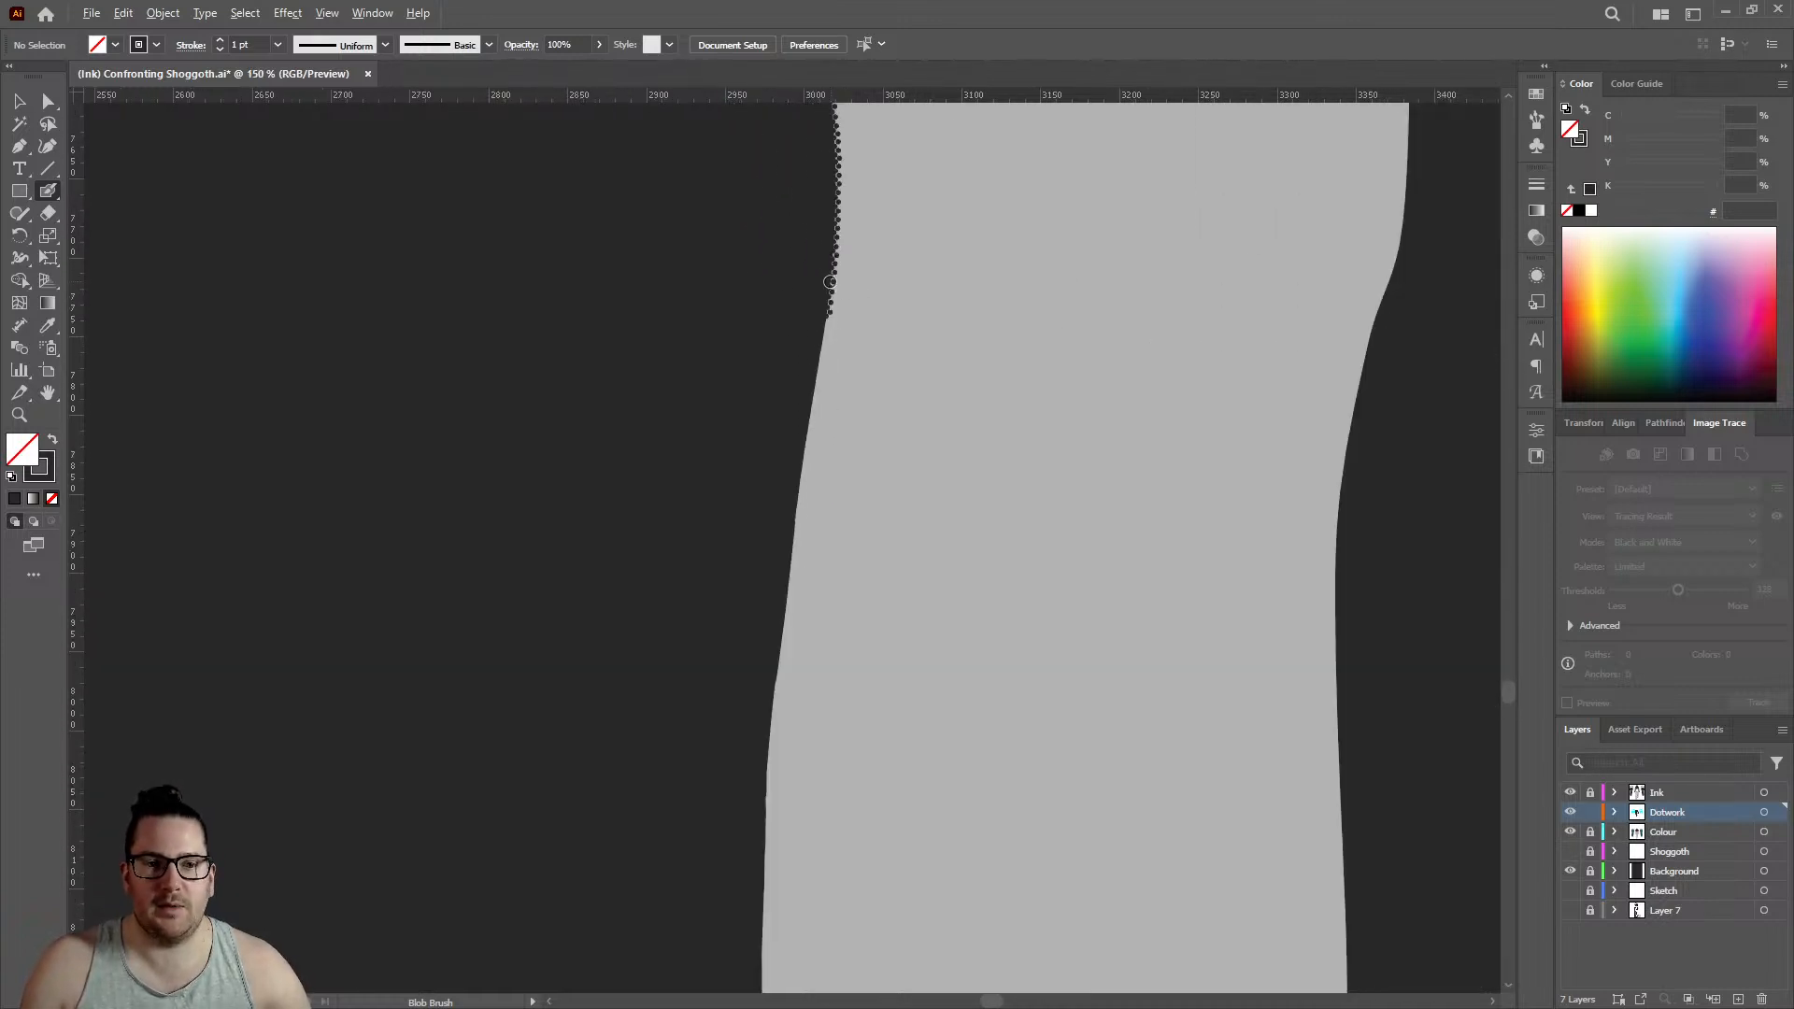
{"action": "left_click", "coordinate": [707, 358]}
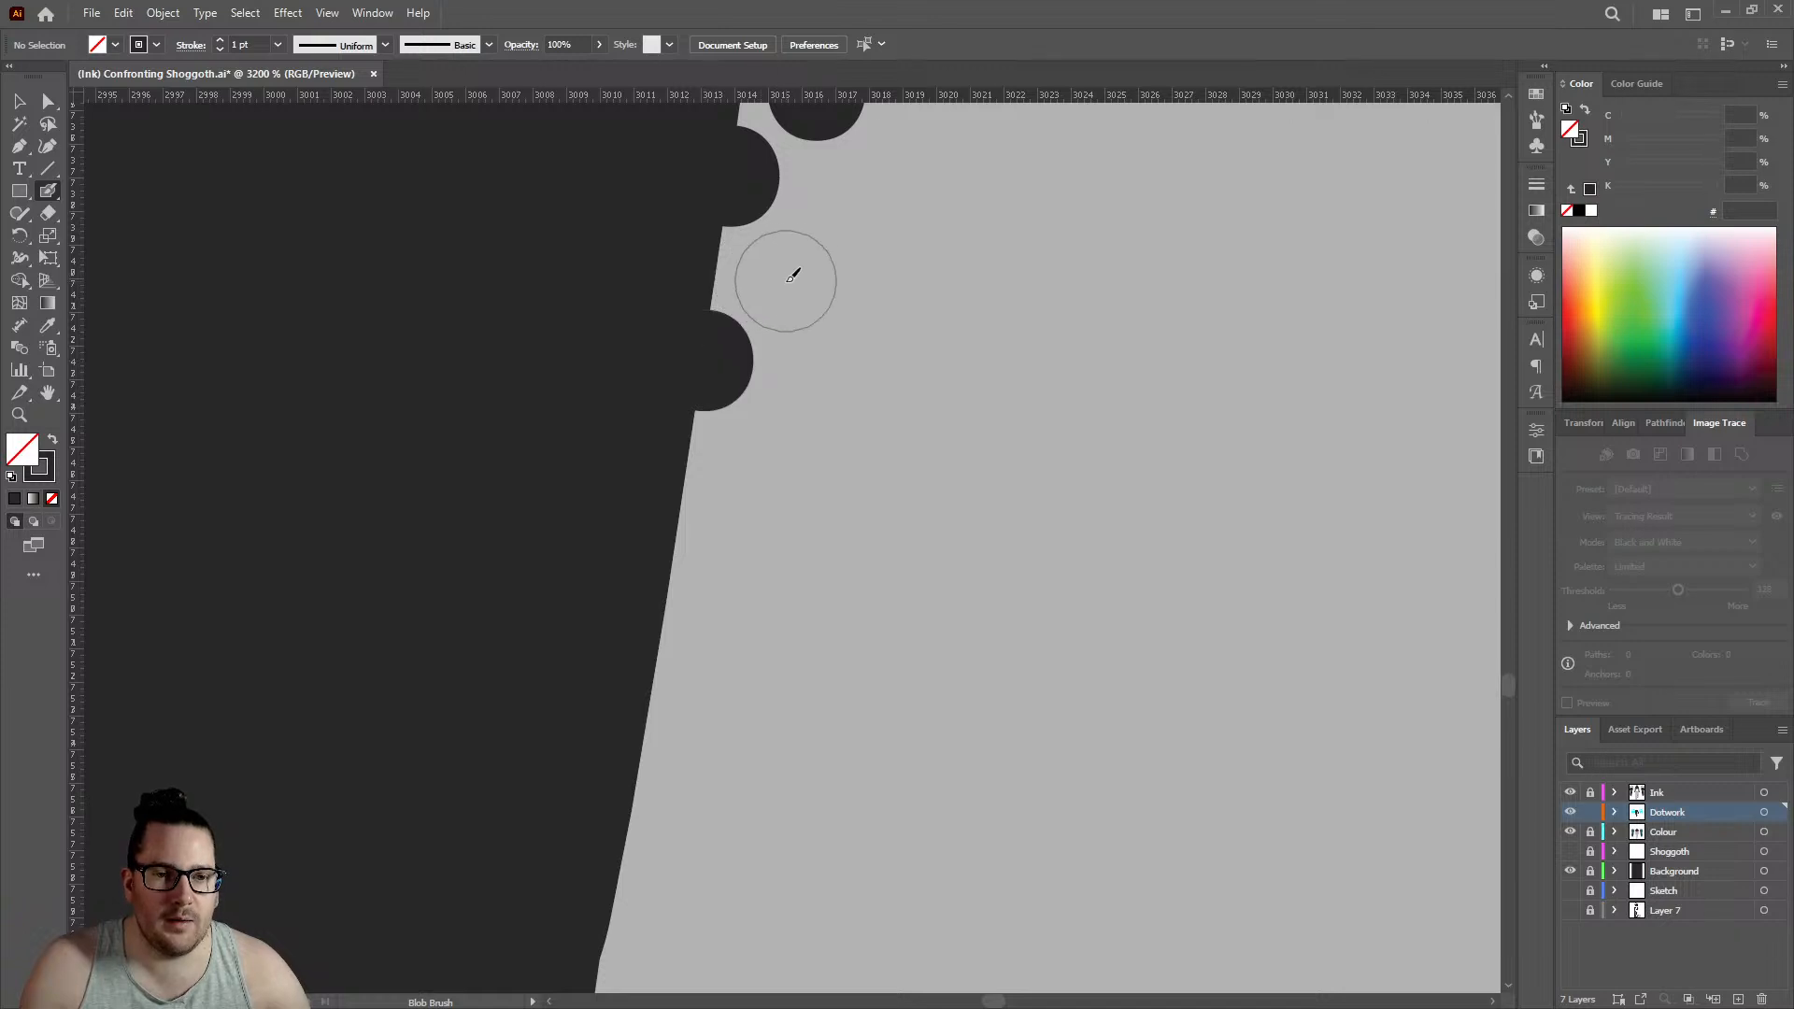
{"action": "left_click", "coordinate": [785, 280]}
{"action": "left_click", "coordinate": [679, 547]}
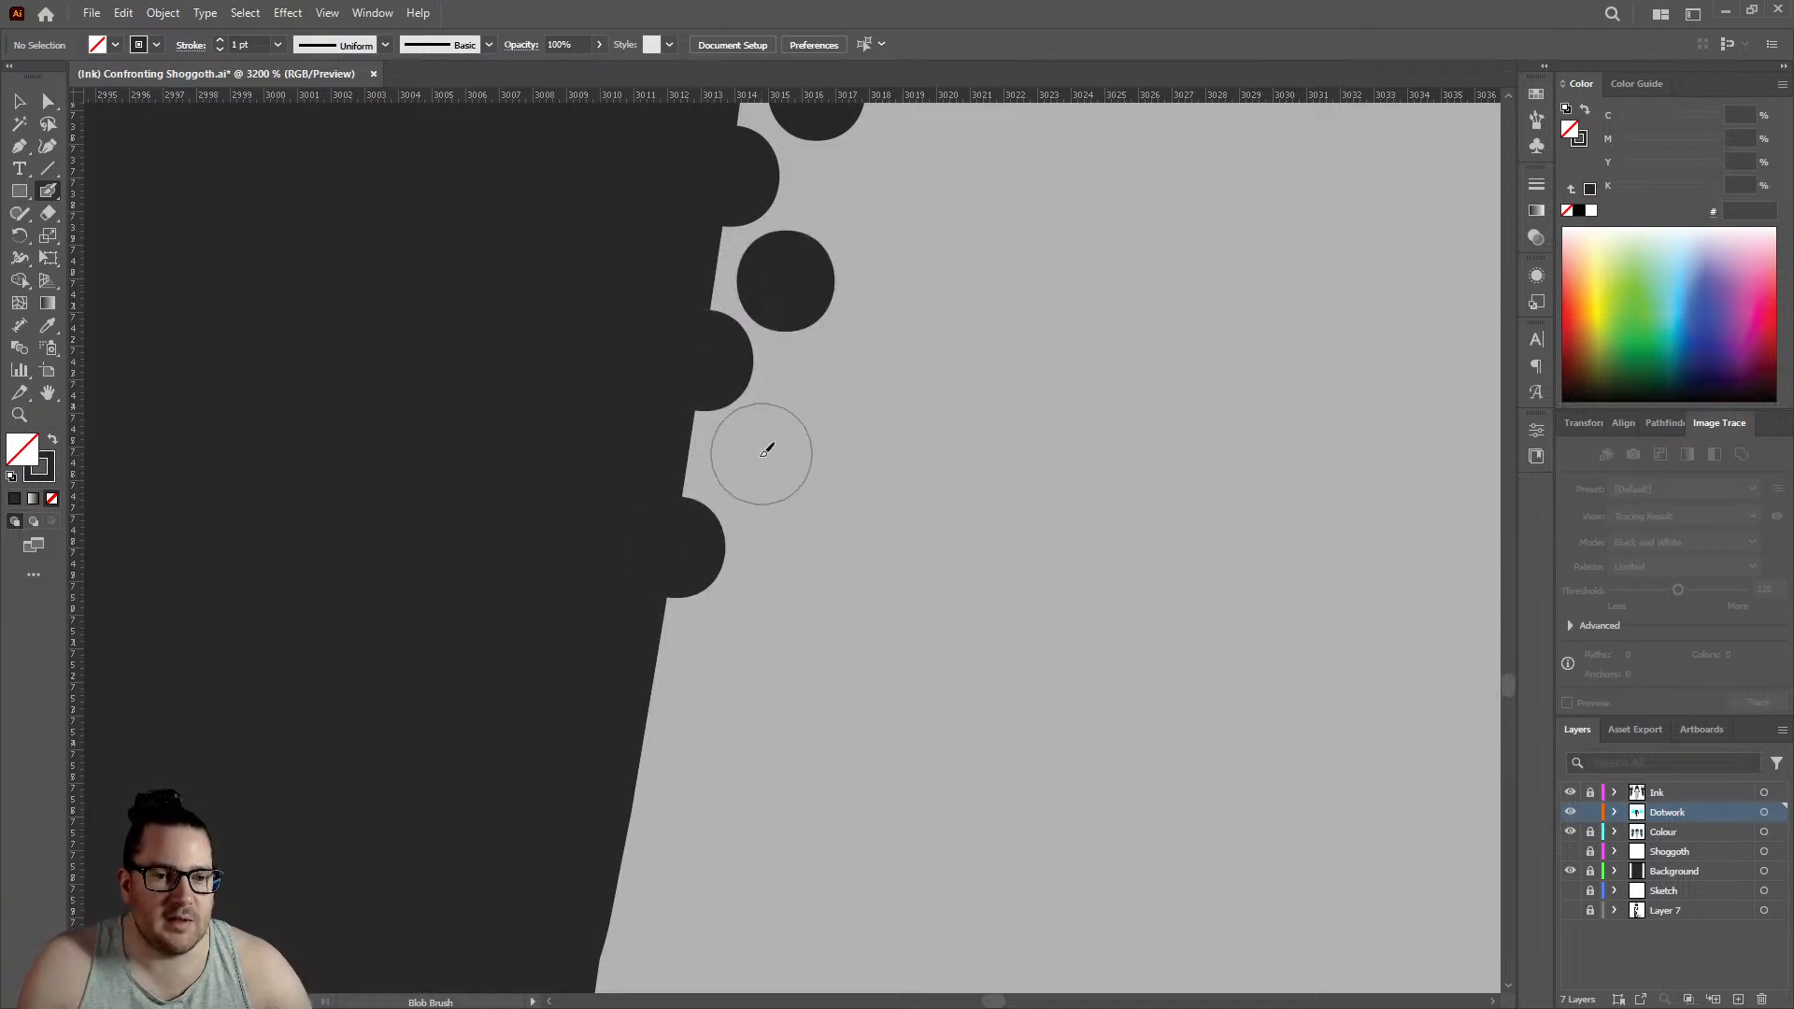
{"action": "left_click", "coordinate": [756, 465]}
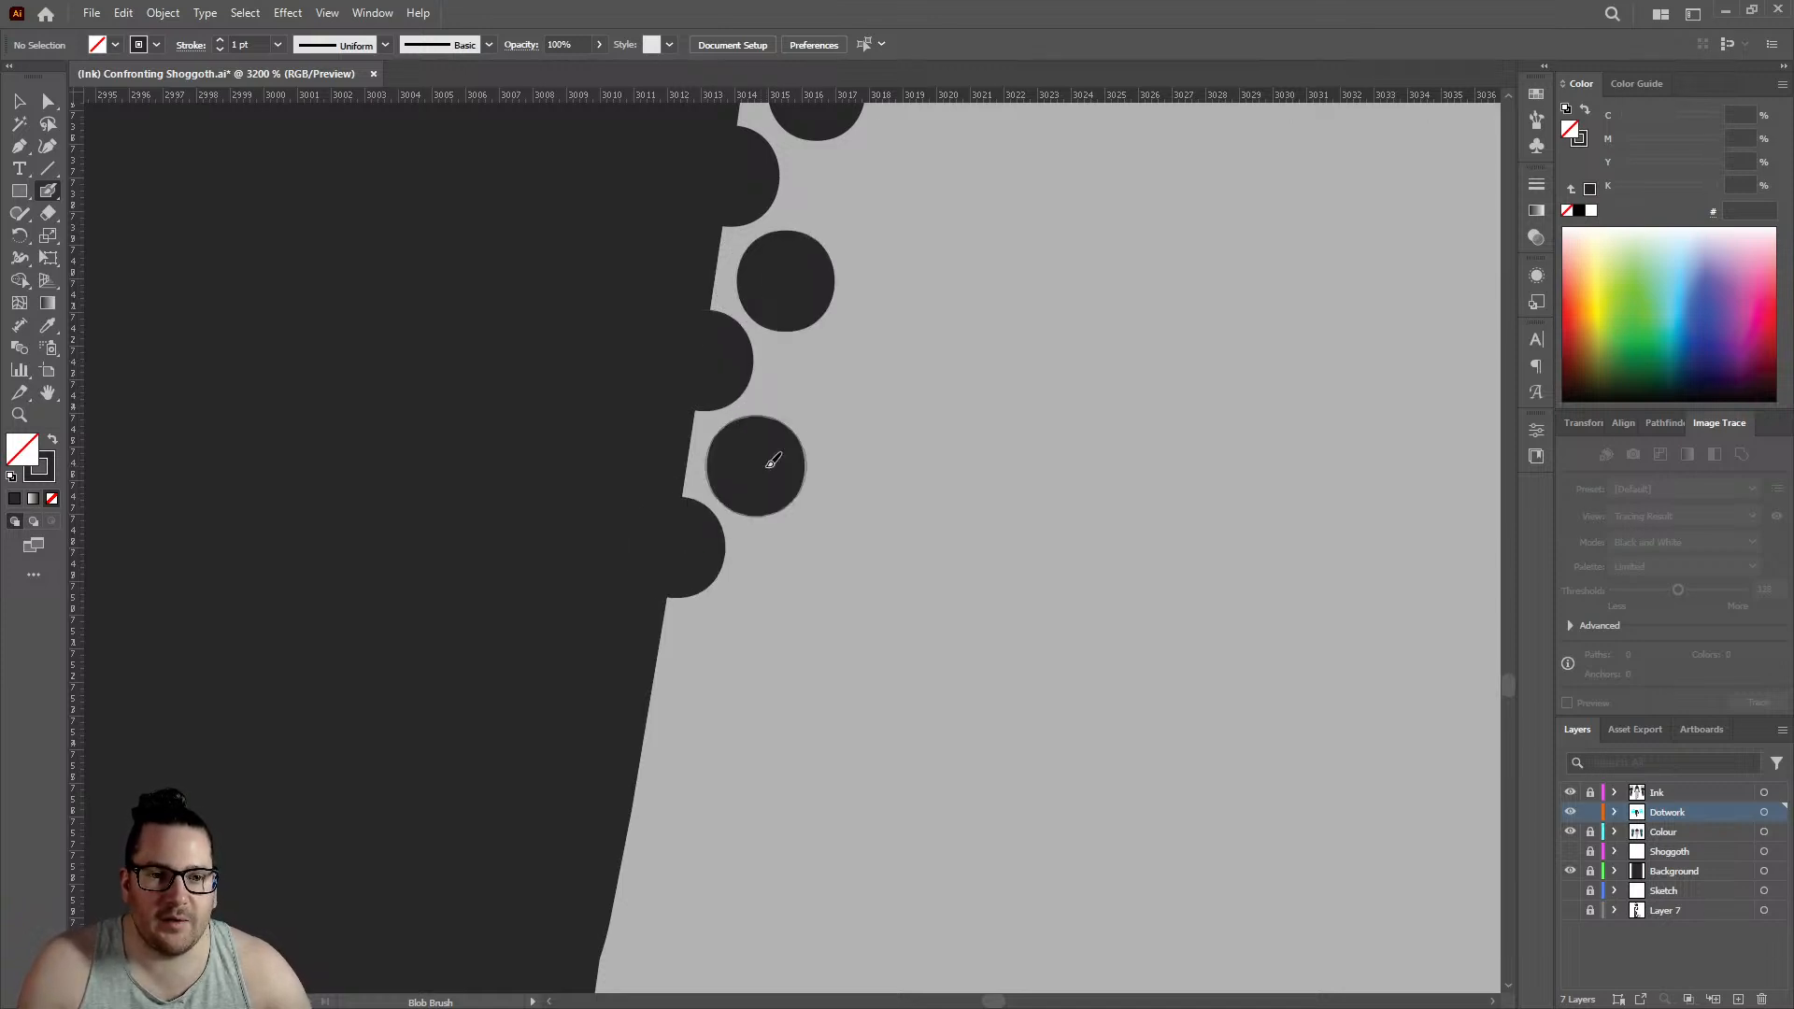
{"action": "left_click", "coordinate": [651, 722]}
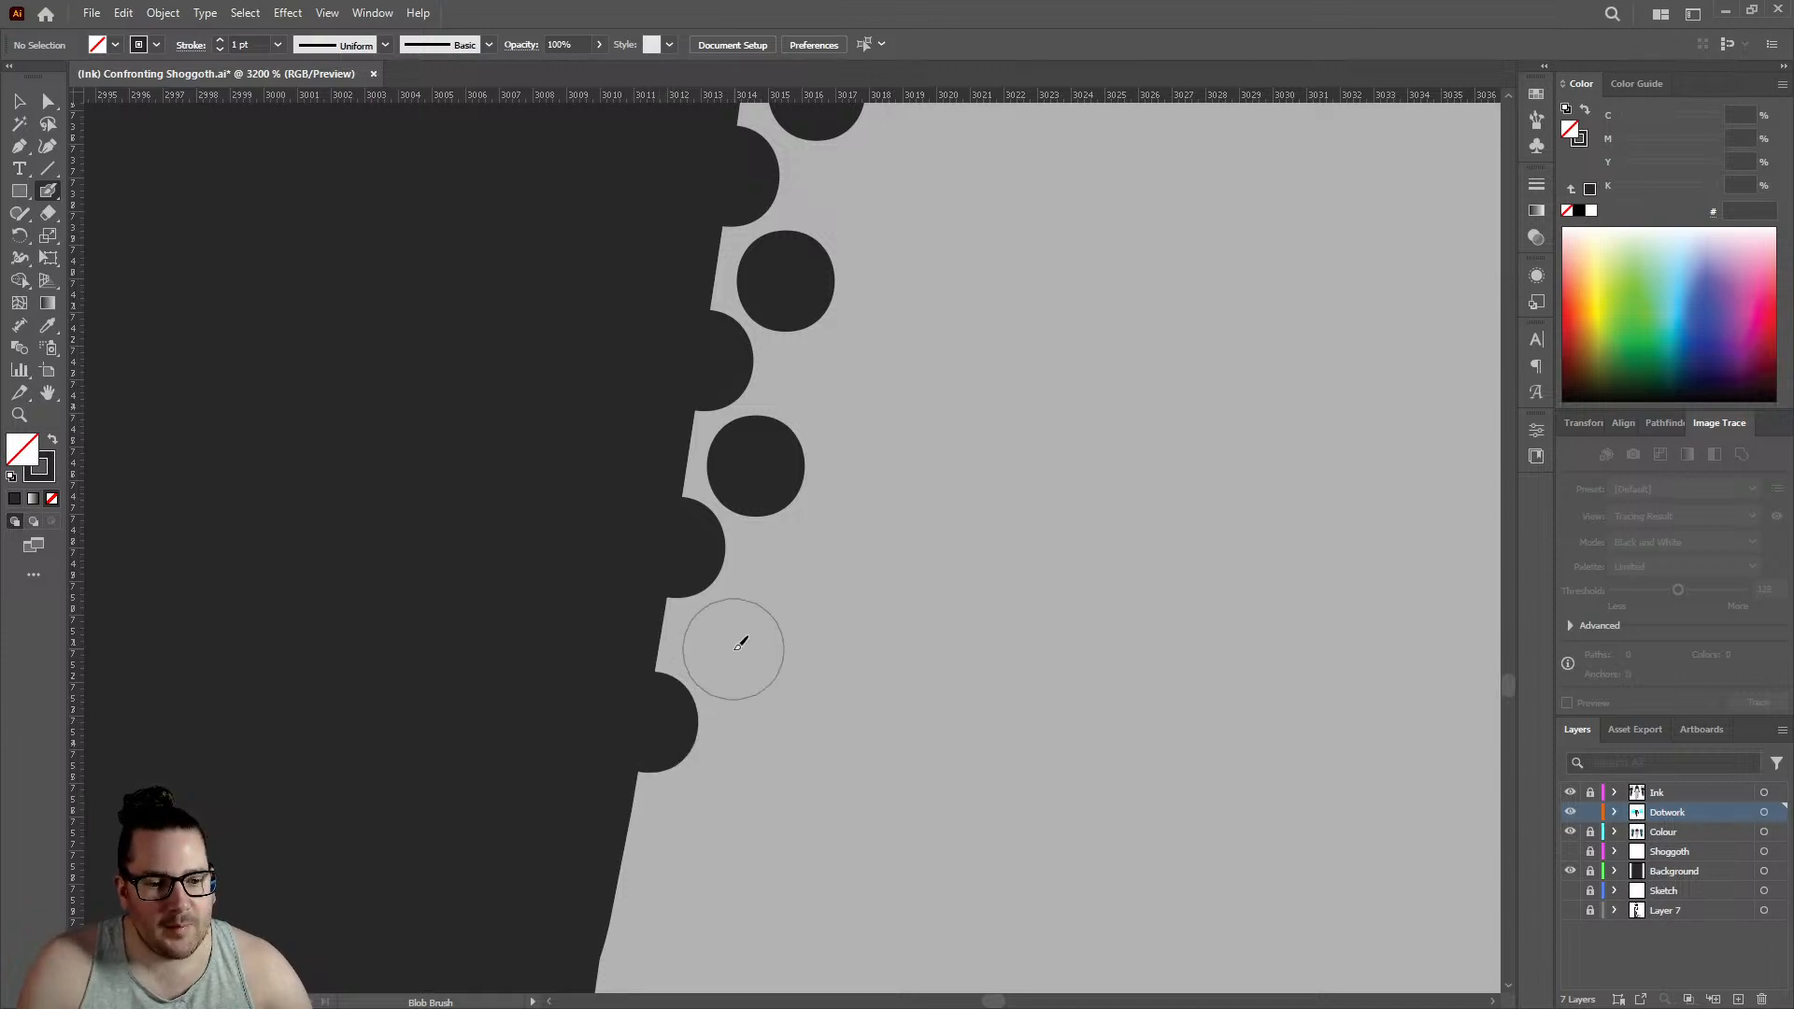
{"action": "left_click", "coordinate": [741, 643]}
- Continue the staggered rows past the slight bend in the left leg's edge with four outline dots and four inner dots
{"action": "scroll", "coordinate": [752, 468], "scroll_direction": "down", "scroll_amount": 5}
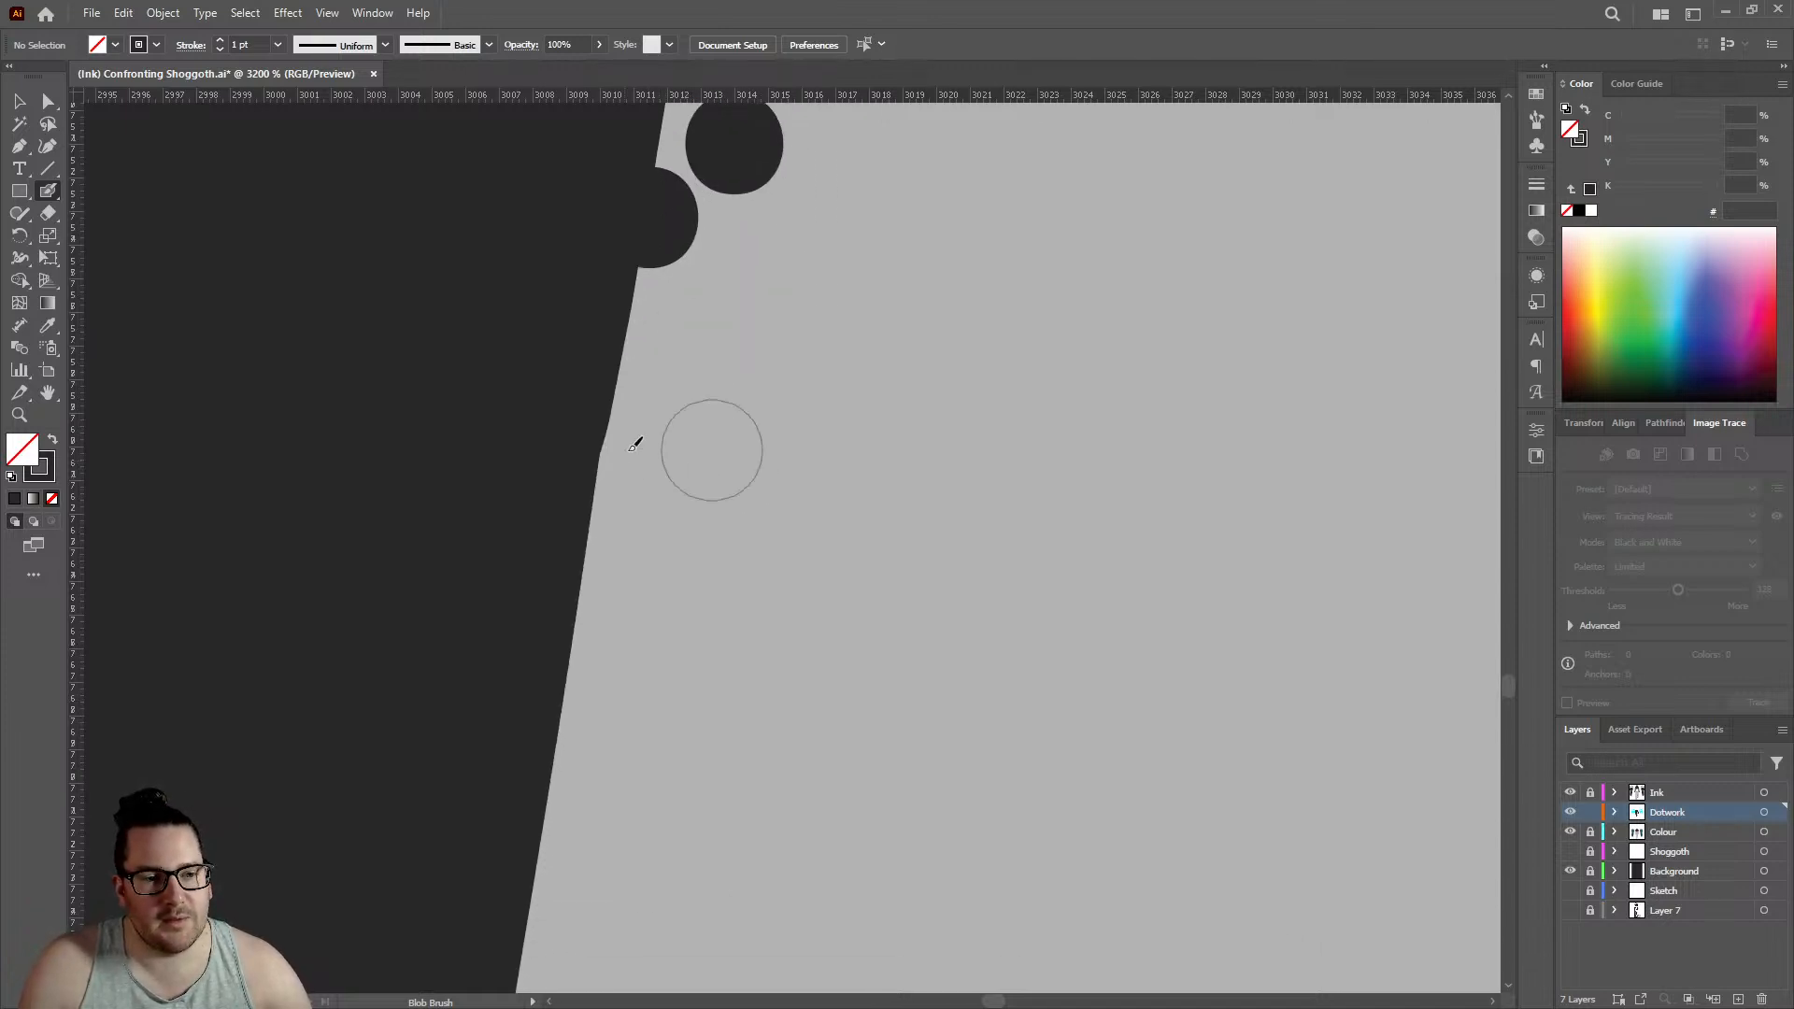
{"action": "left_click", "coordinate": [612, 409]}
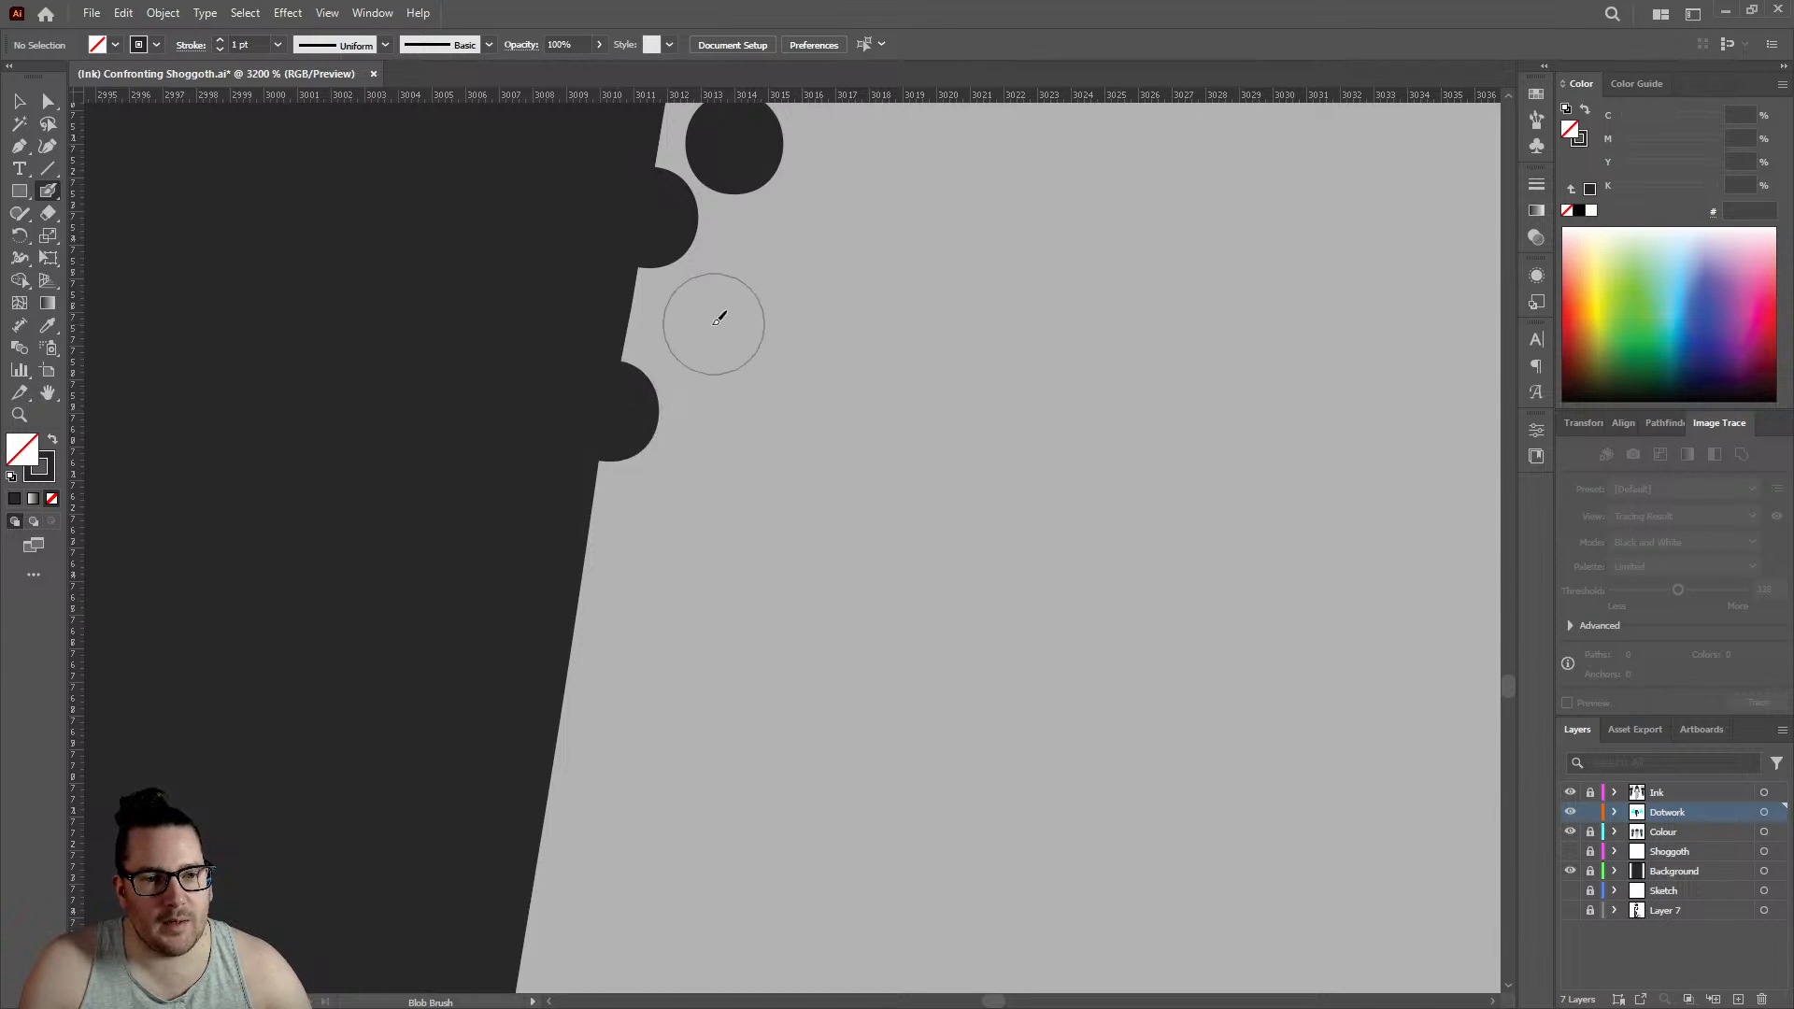
{"action": "left_click", "coordinate": [702, 324]}
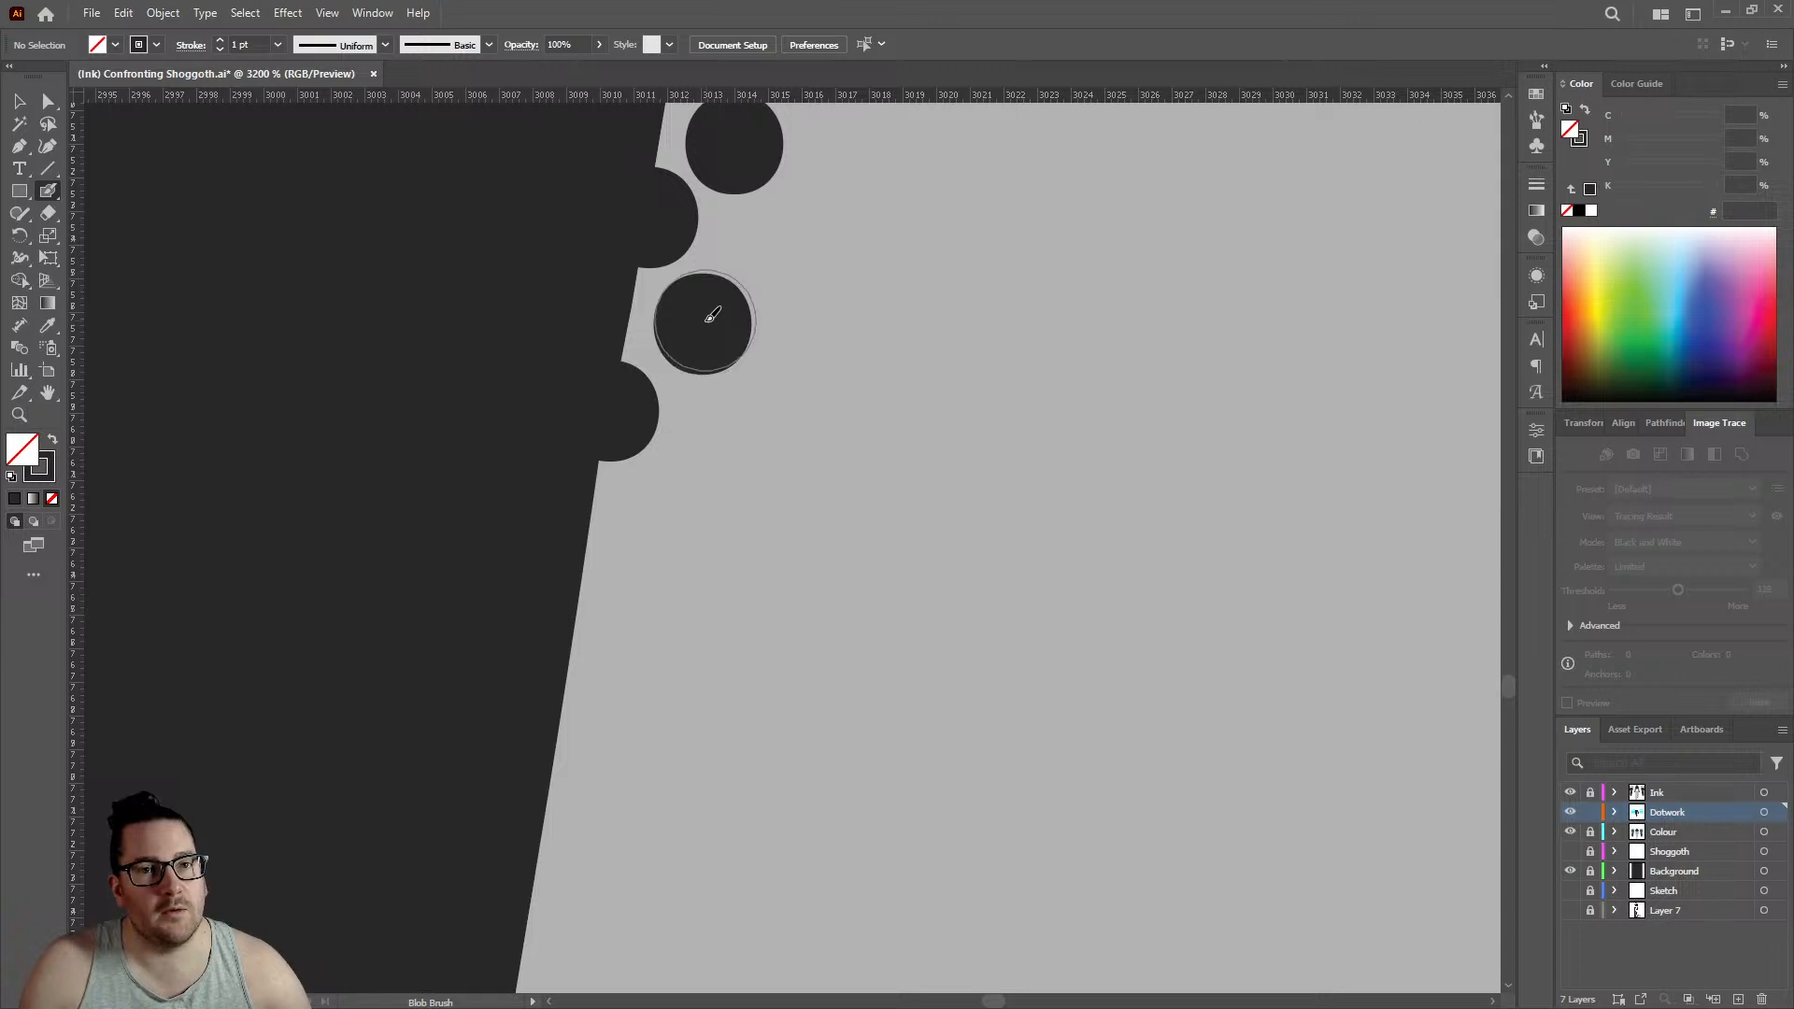
{"action": "left_click", "coordinate": [573, 638]}
{"action": "left_click", "coordinate": [658, 530]}
{"action": "scroll", "coordinate": [664, 525], "scroll_direction": "down", "scroll_amount": 3}
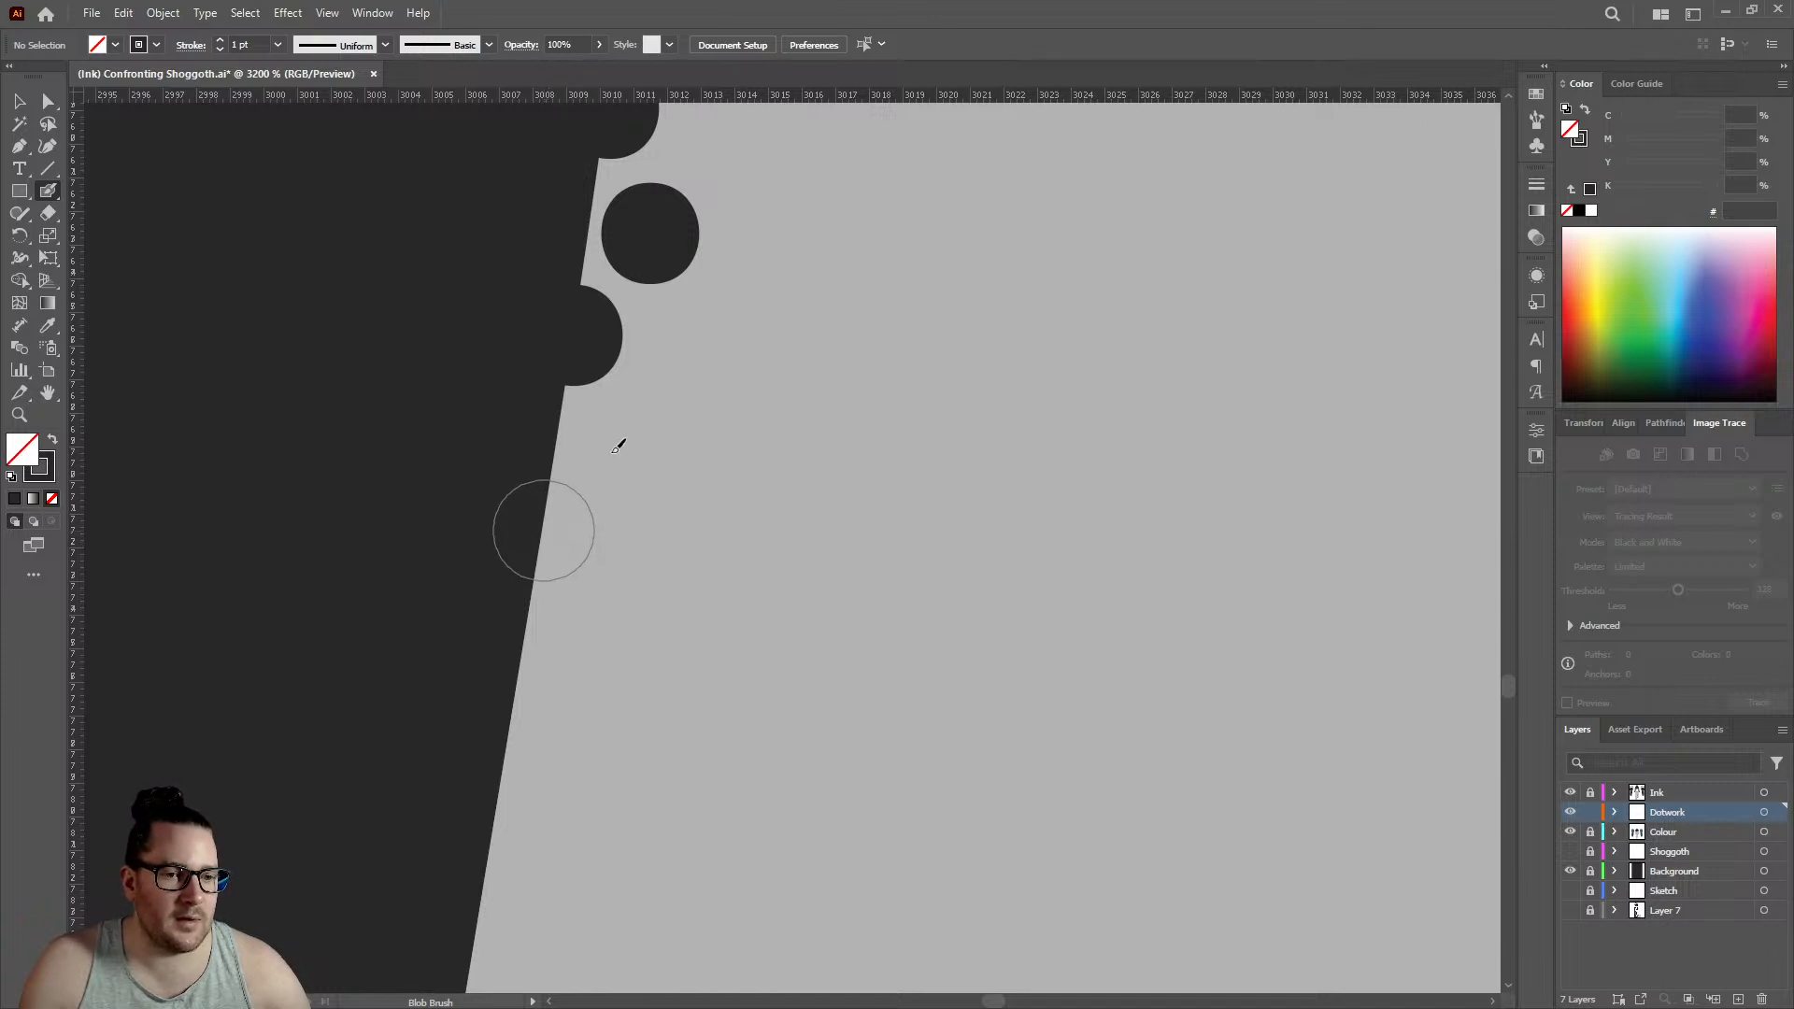
{"action": "left_click", "coordinate": [542, 530]}
{"action": "left_click", "coordinate": [622, 442]}
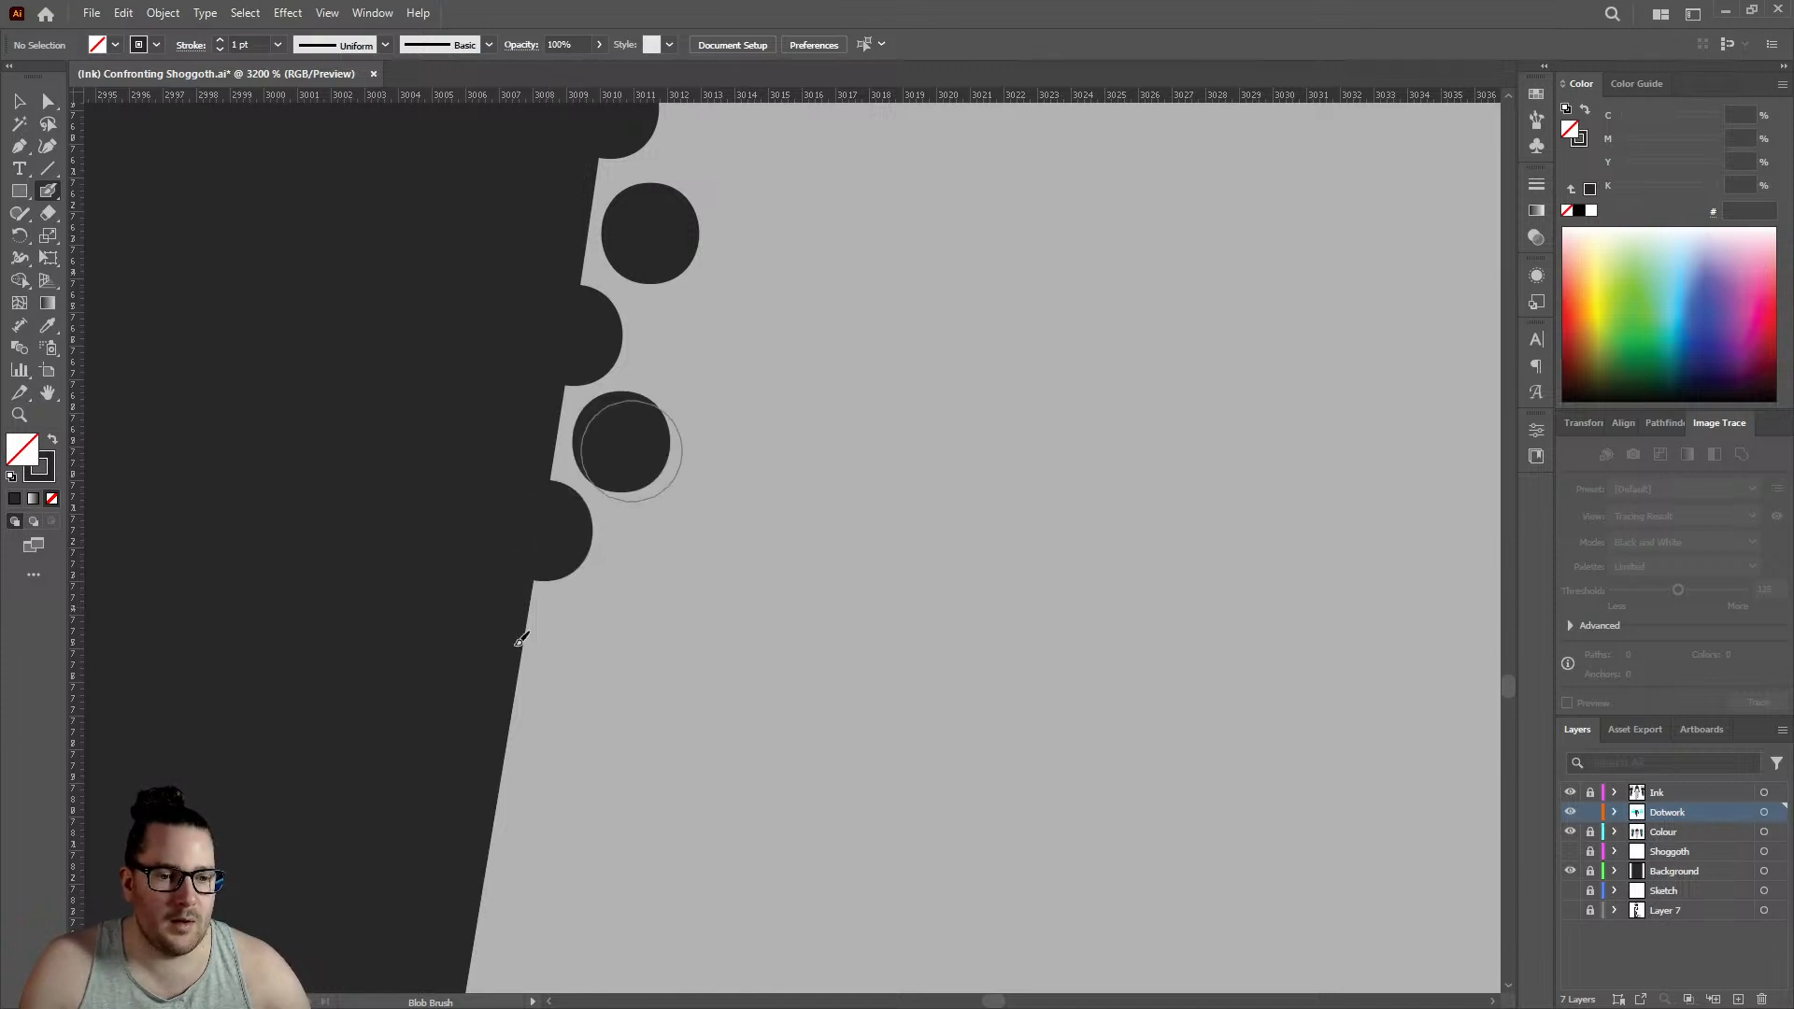
{"action": "left_click", "coordinate": [517, 697]}
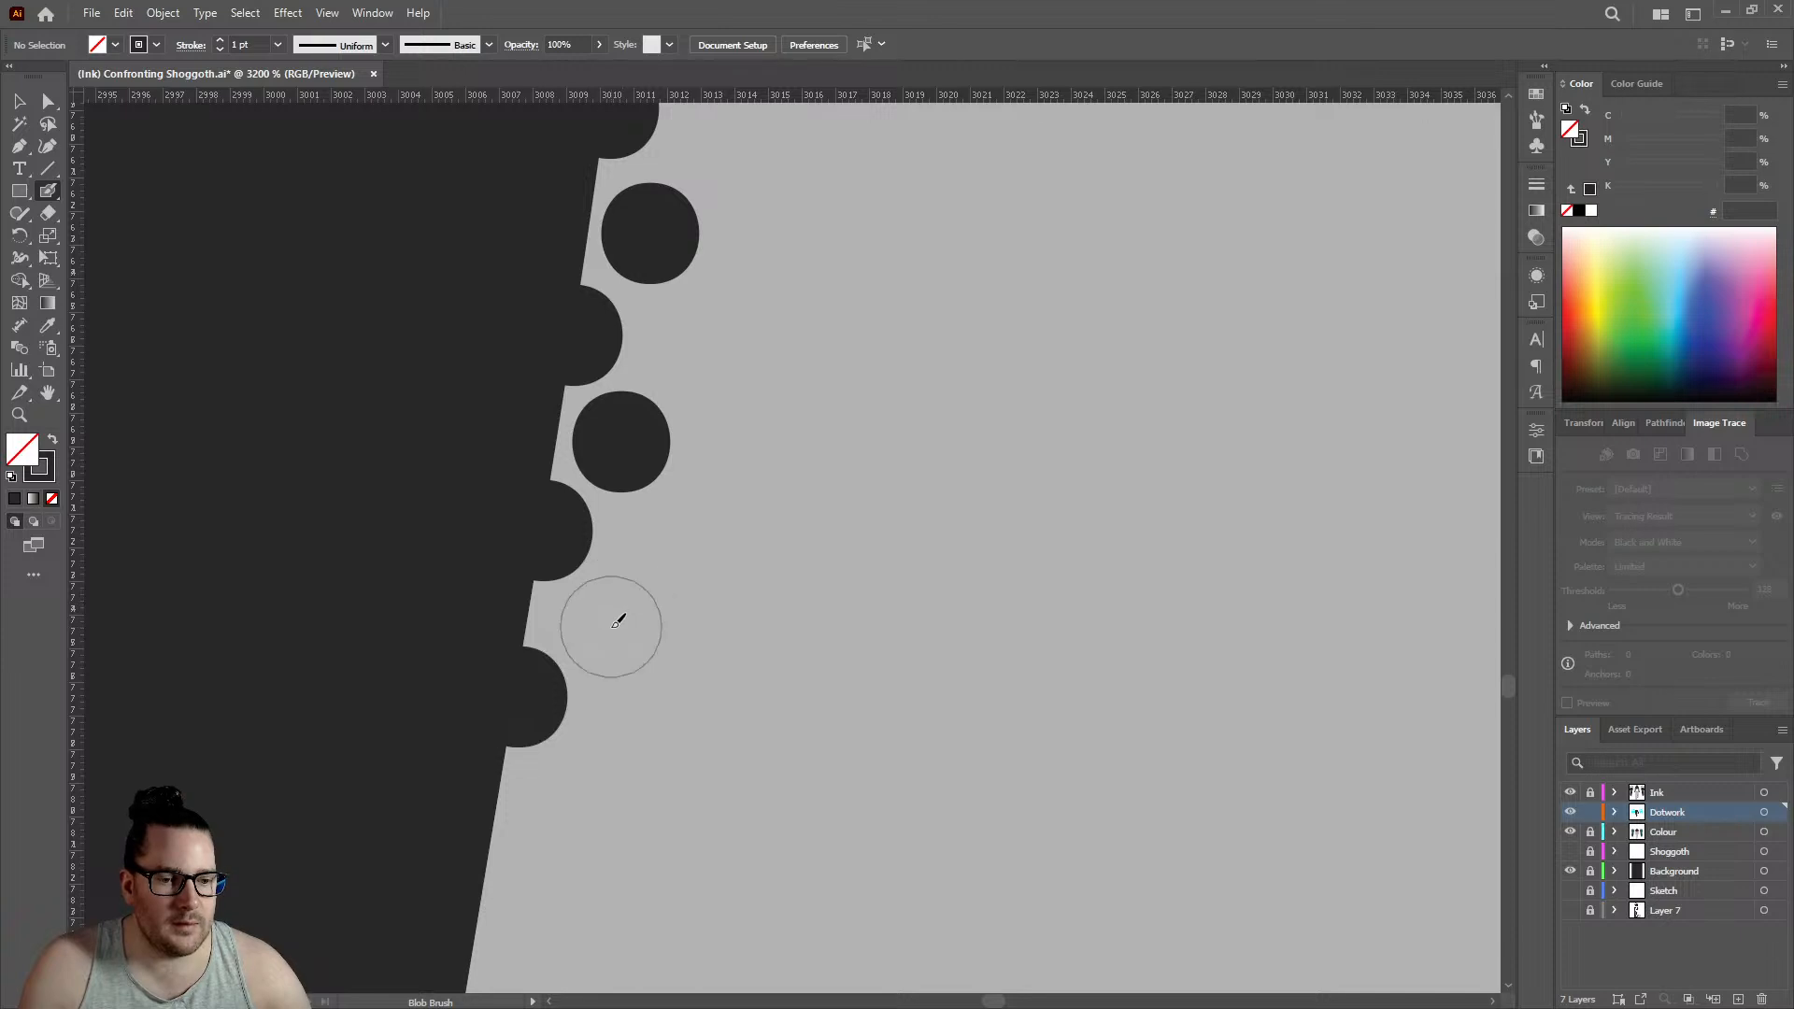
{"action": "left_click", "coordinate": [612, 625]}
- Add two more outline dots with two offset inner dots further down the left leg's straight slanting edge
{"action": "scroll", "coordinate": [598, 589], "scroll_direction": "down", "scroll_amount": 3}
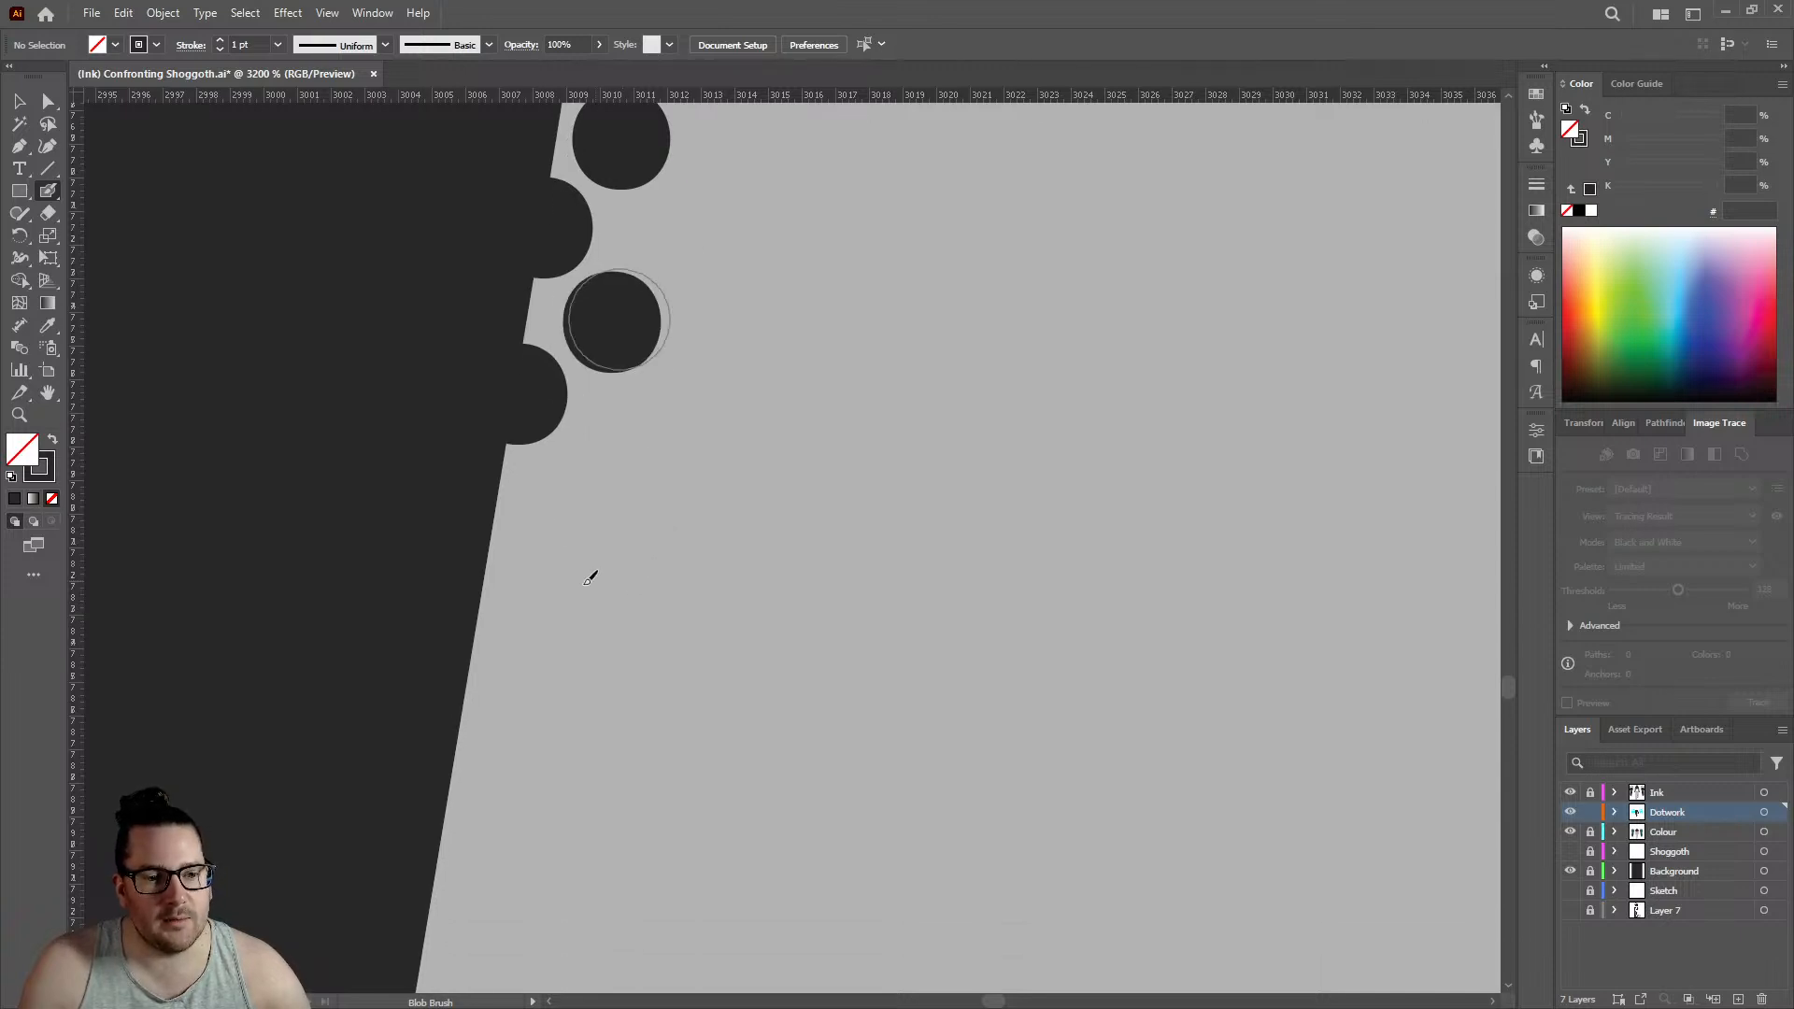
{"action": "left_click", "coordinate": [480, 608]}
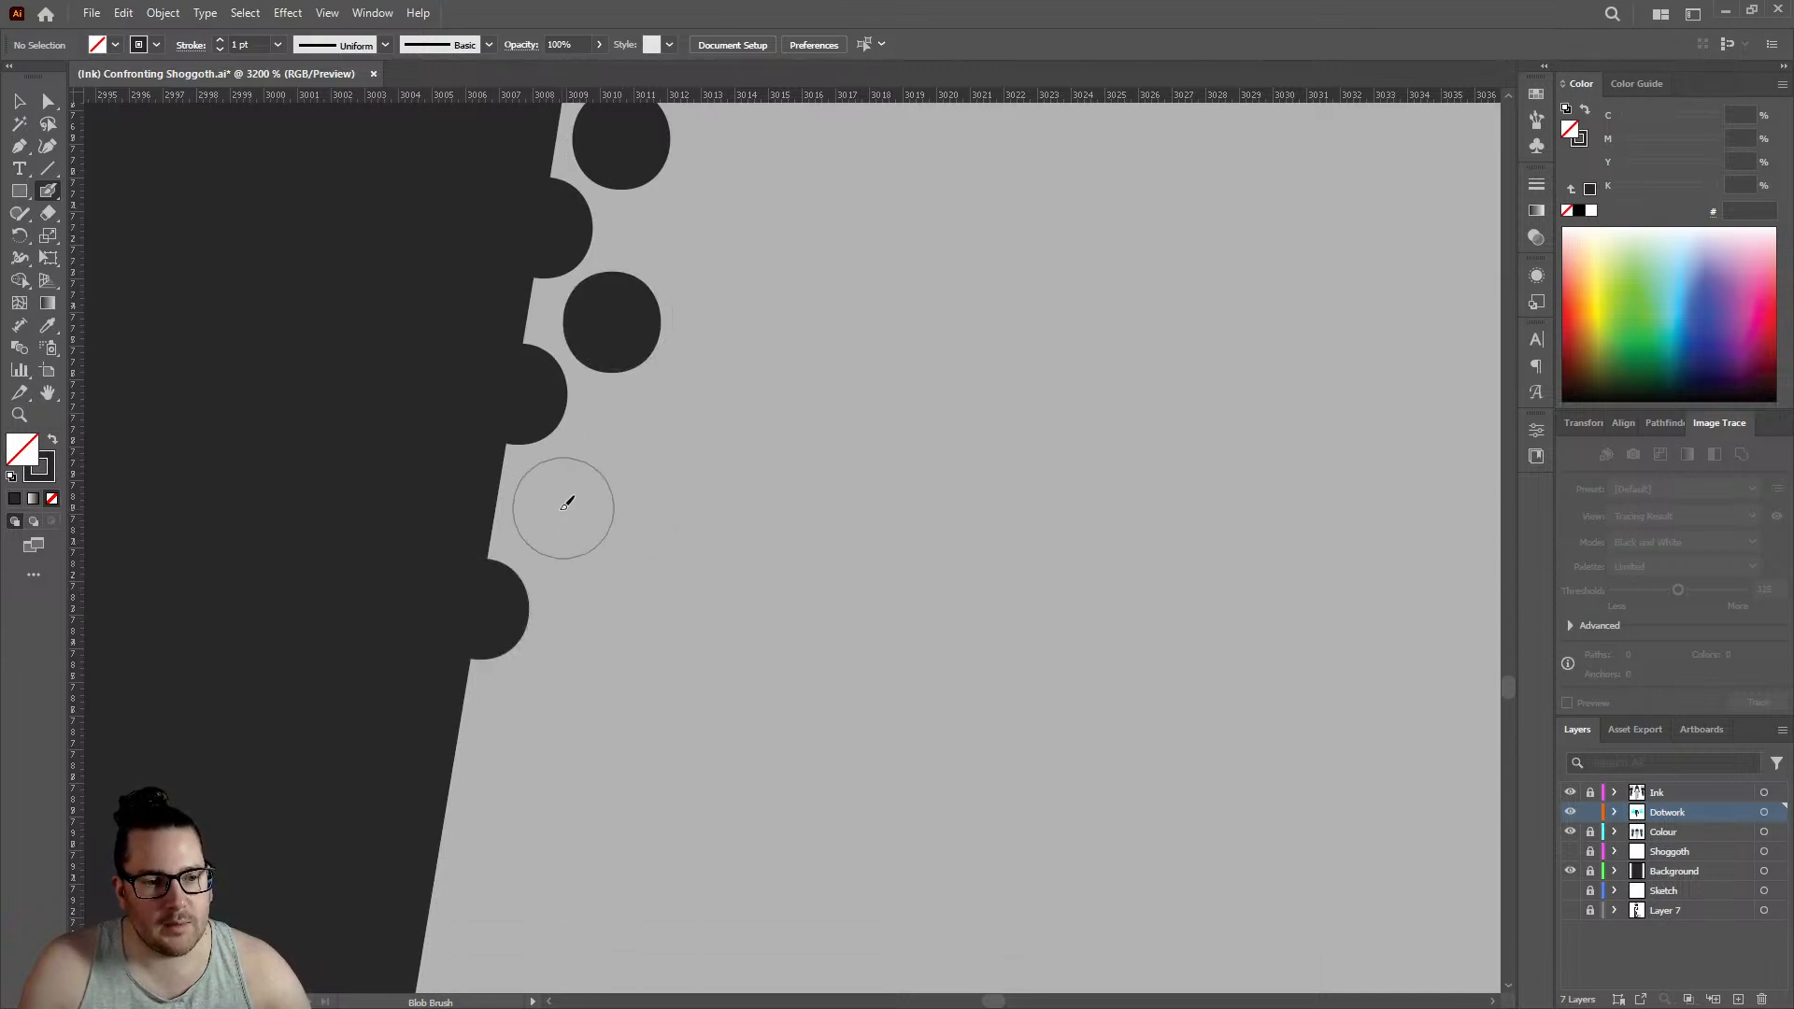
{"action": "left_click", "coordinate": [561, 505]}
{"action": "scroll", "coordinate": [516, 568], "scroll_direction": "down", "scroll_amount": 2}
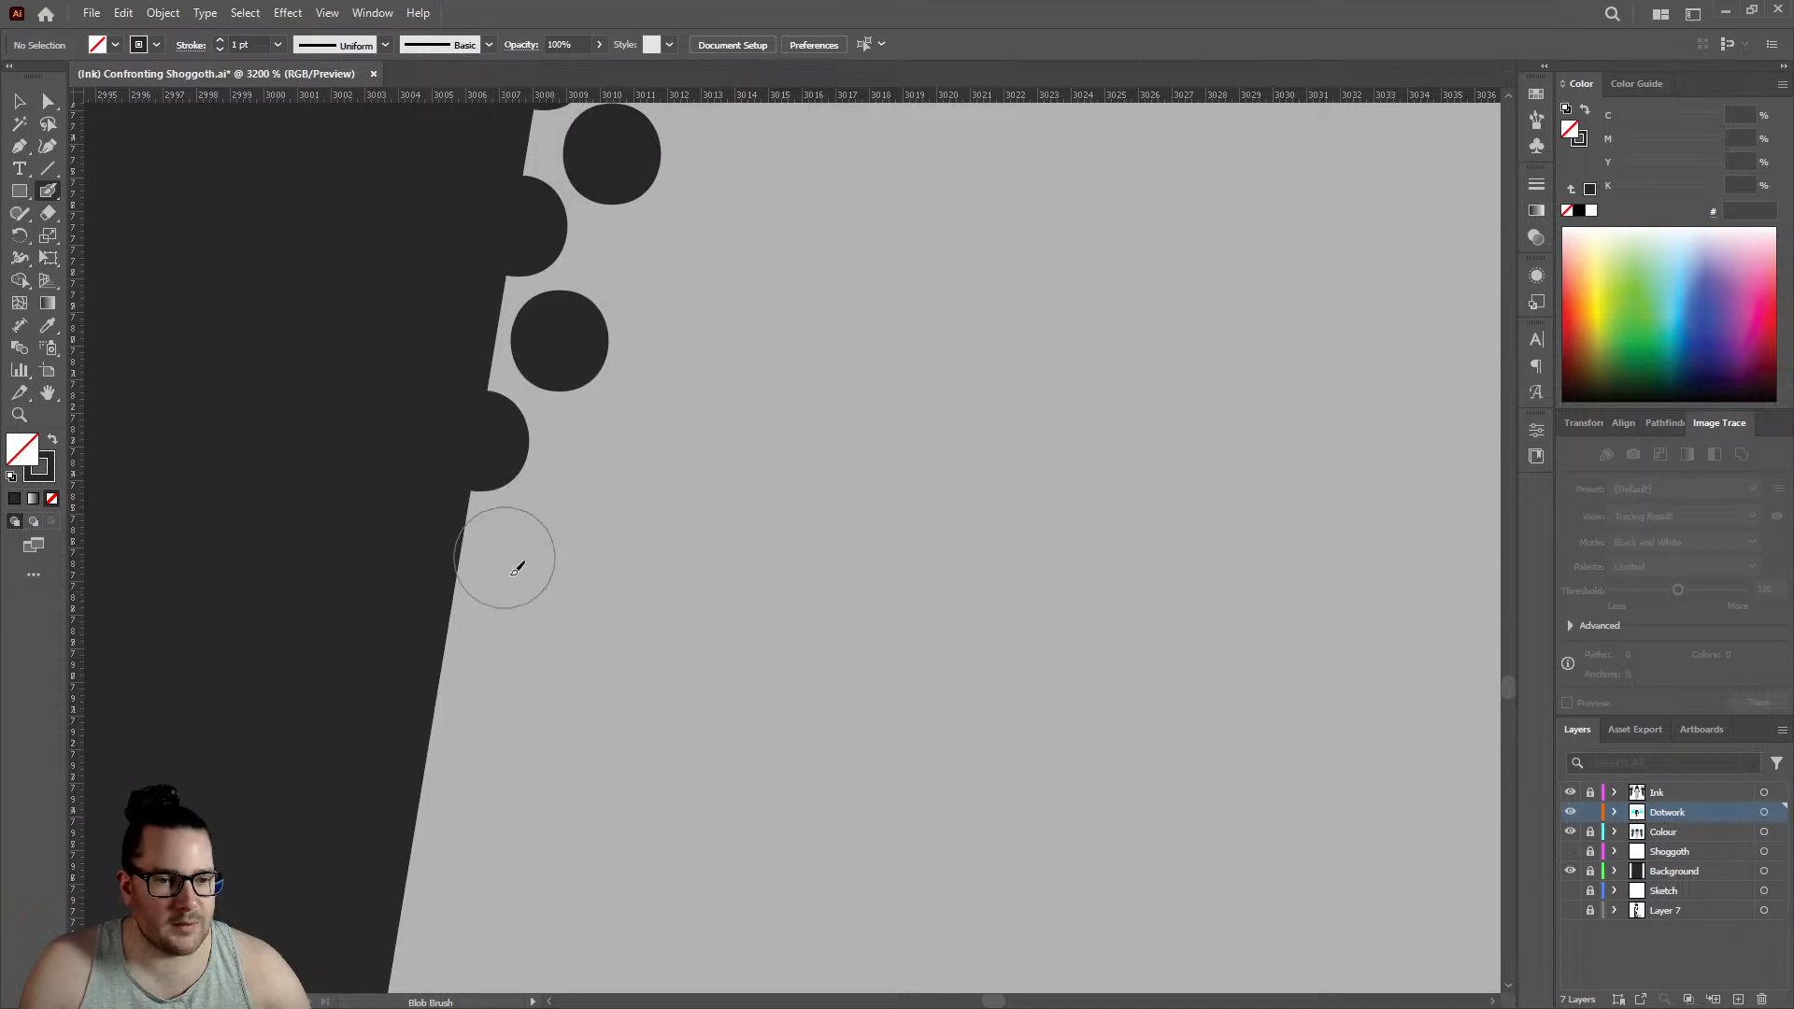
{"action": "left_click", "coordinate": [451, 619]}
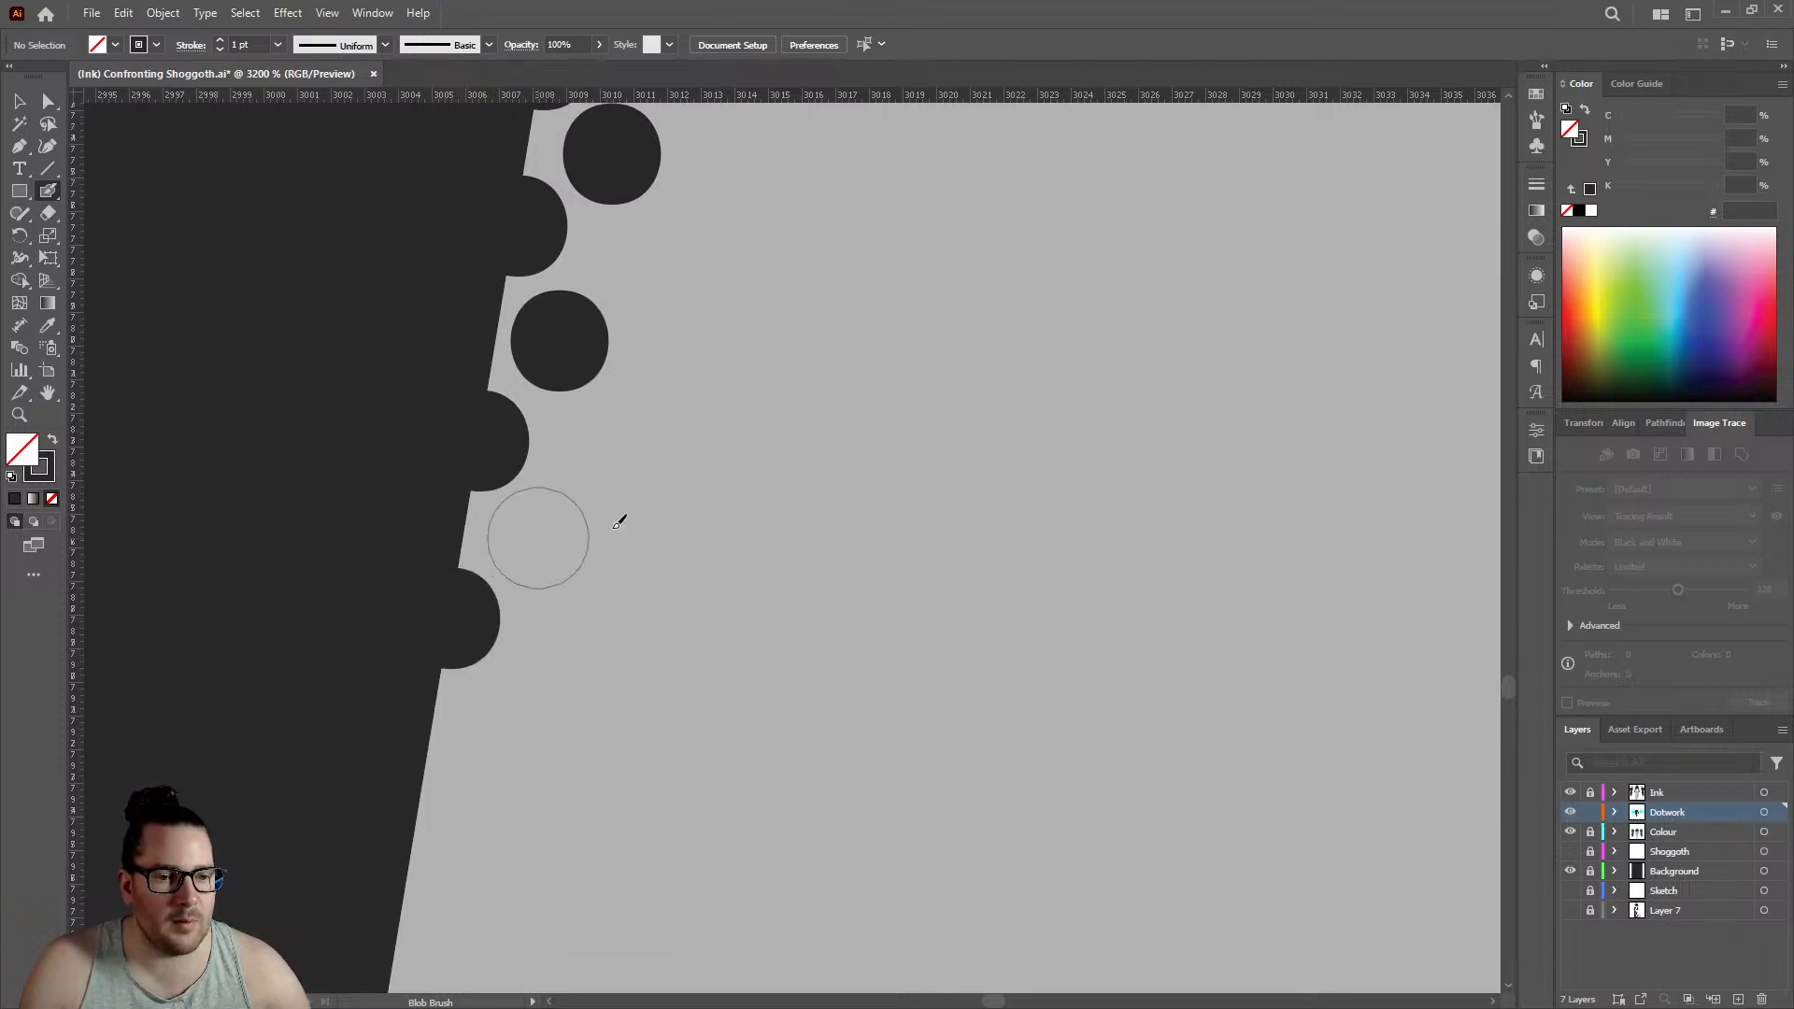
{"action": "left_click", "coordinate": [538, 538]}
- Lengthen both rows below the last dots on the left leg's edge by another two outline dots and two inner dots
{"action": "scroll", "coordinate": [632, 507], "scroll_direction": "down", "scroll_amount": 6}
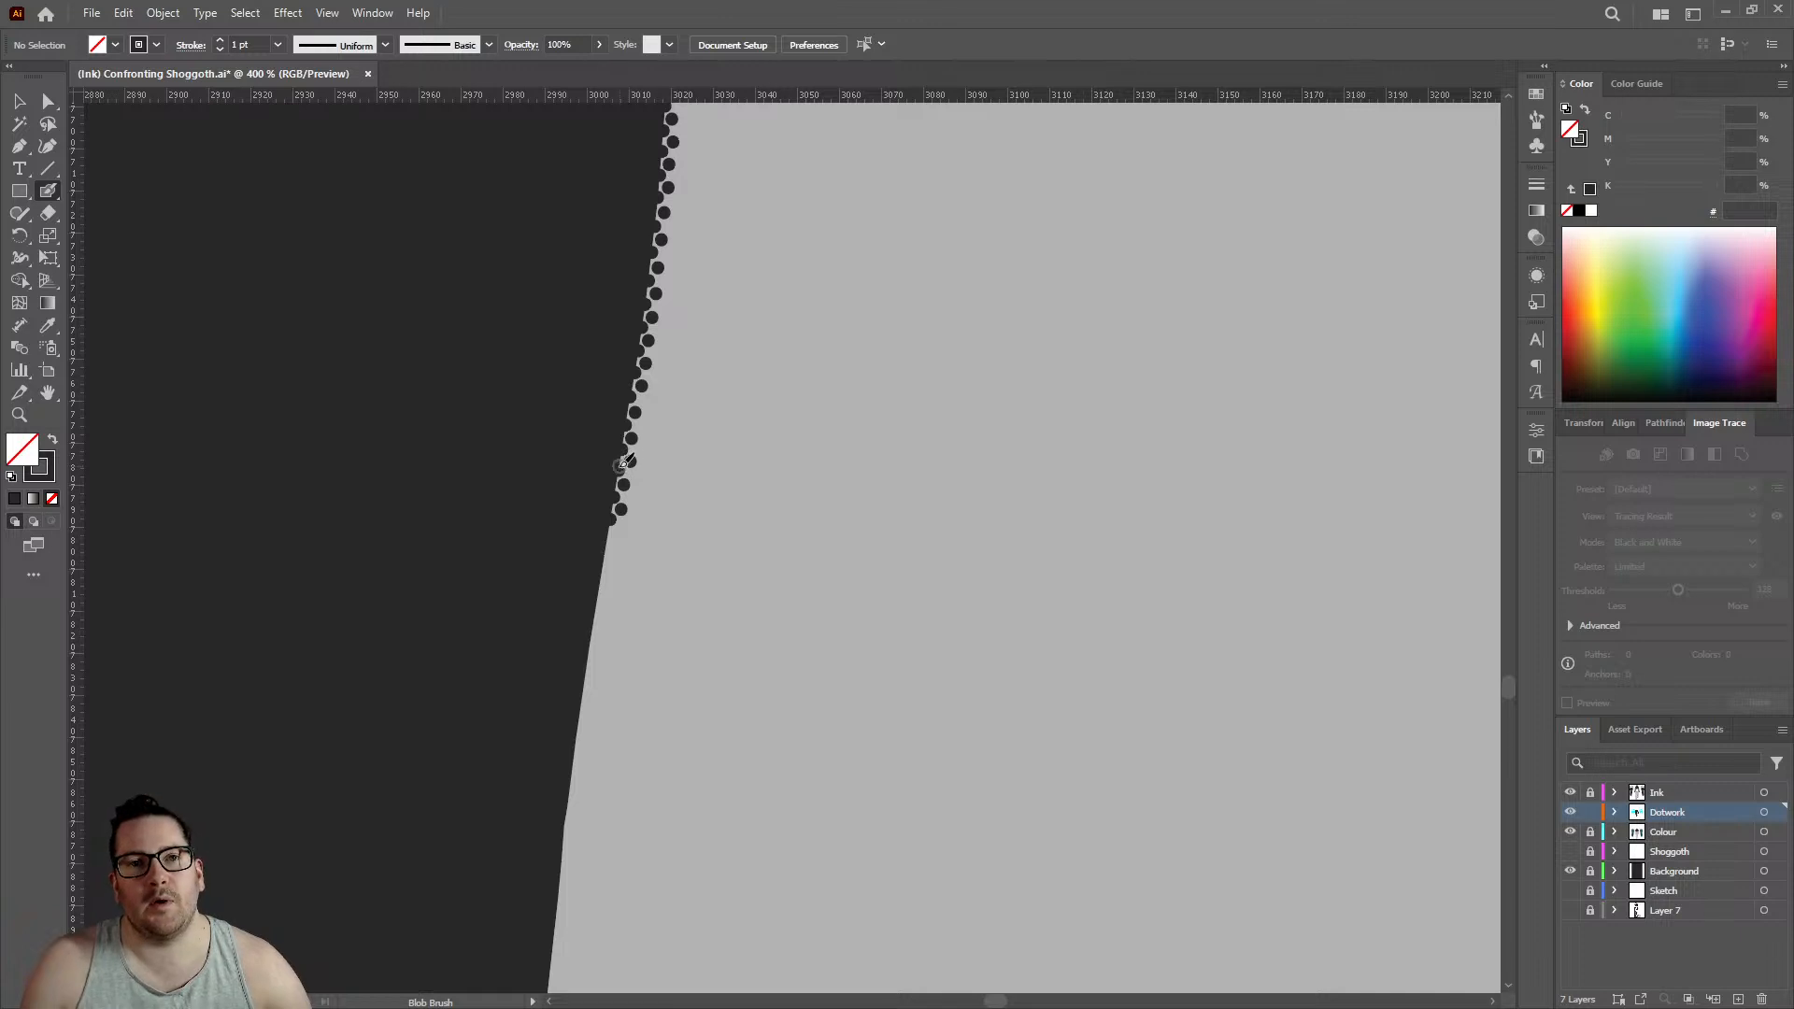
{"action": "scroll", "coordinate": [603, 506], "scroll_direction": "up", "scroll_amount": 4}
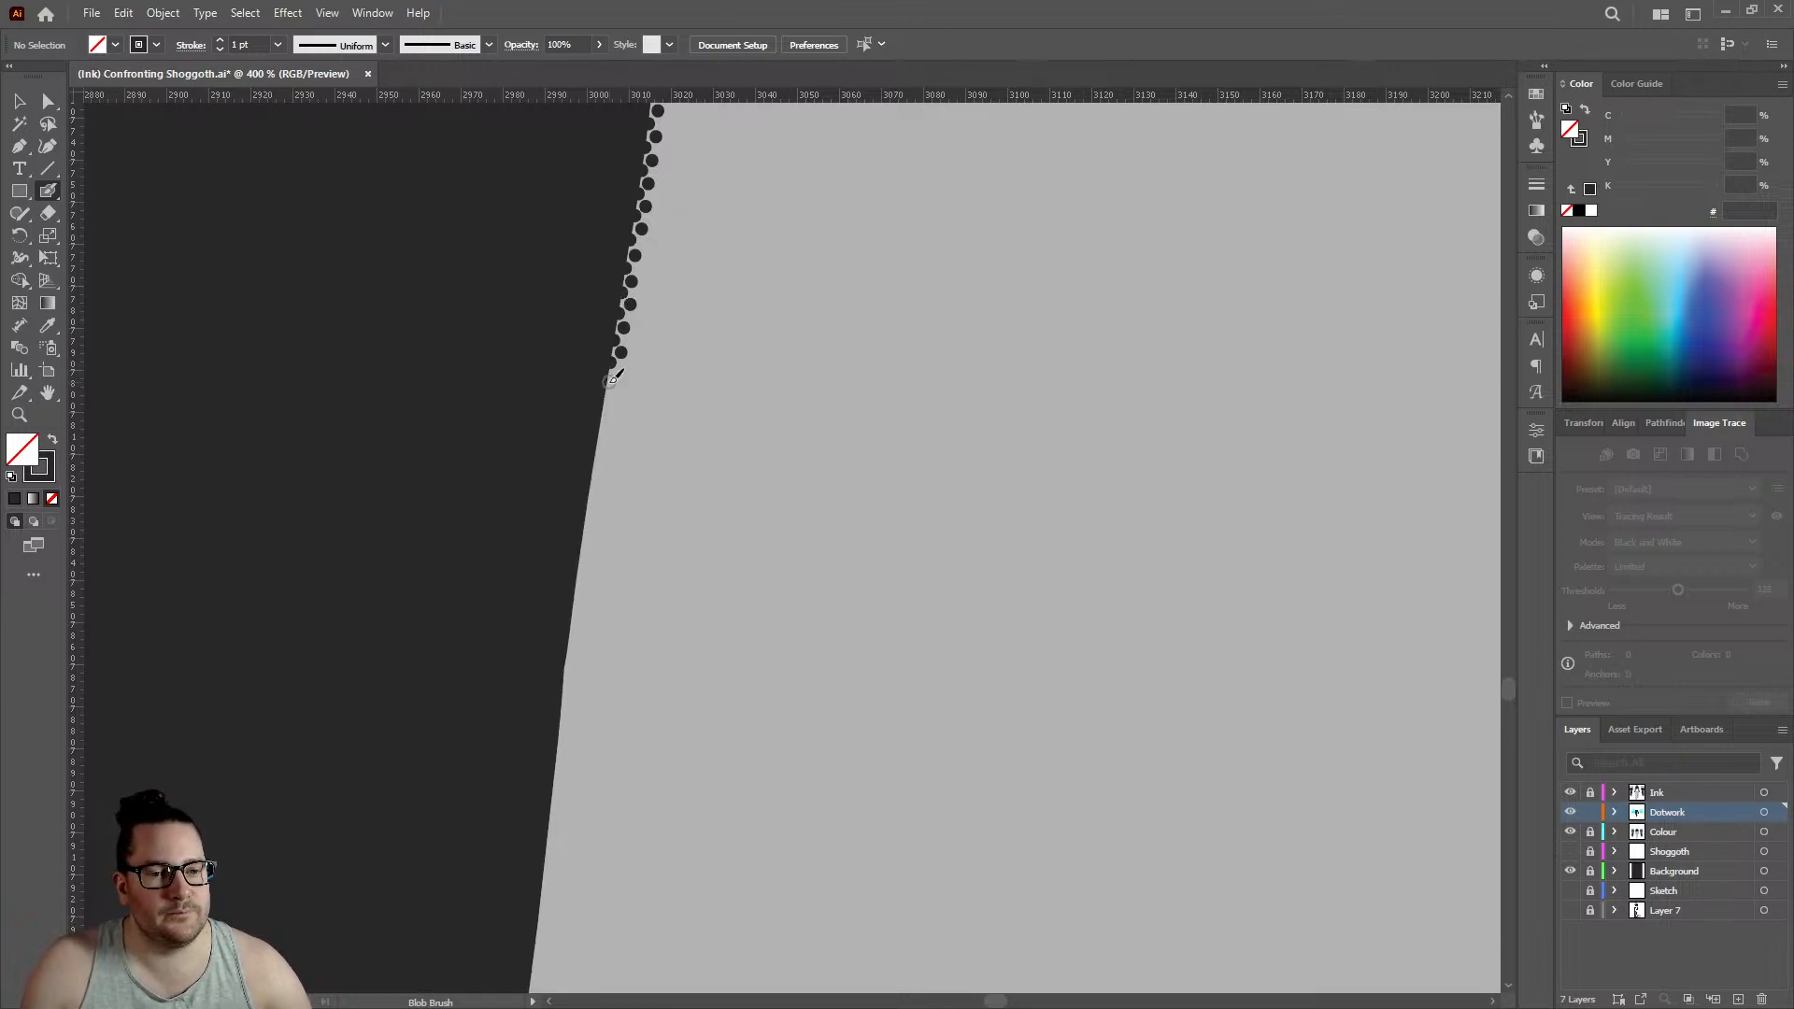
{"action": "left_click", "coordinate": [632, 338]}
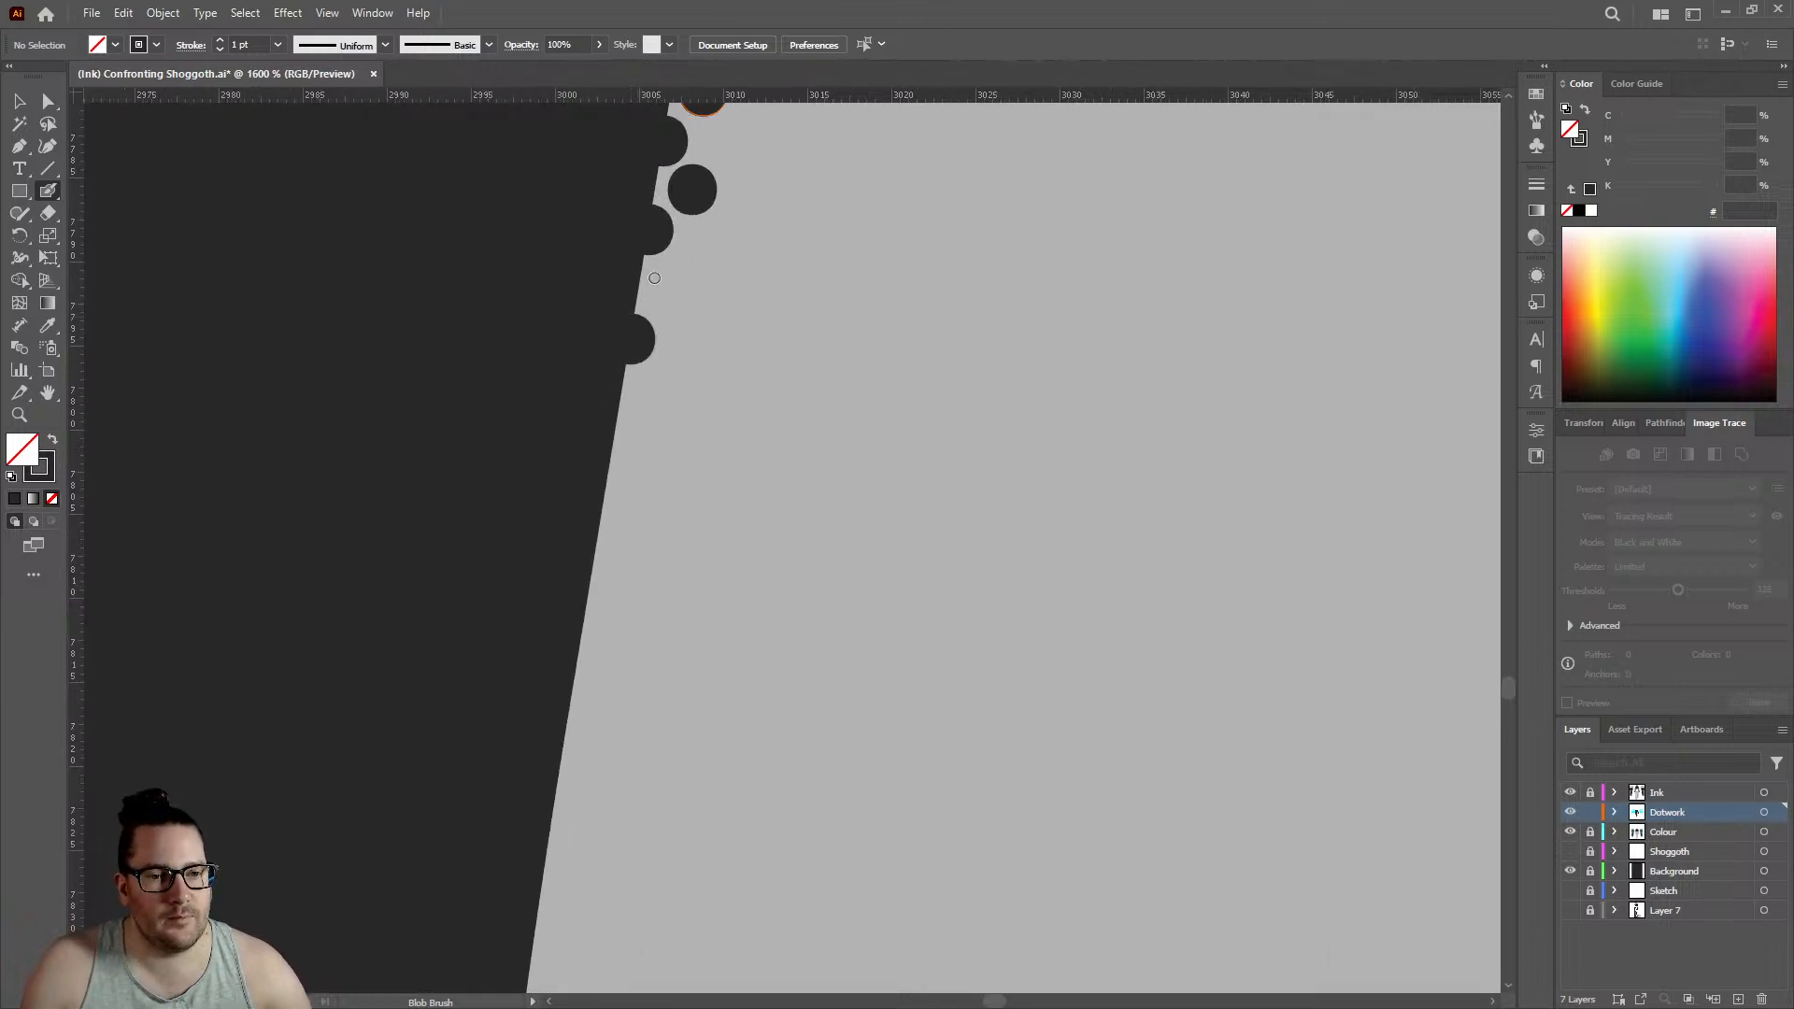
{"action": "scroll", "coordinate": [639, 264], "scroll_direction": "up", "scroll_amount": 2}
{"action": "left_click", "coordinate": [701, 310]}
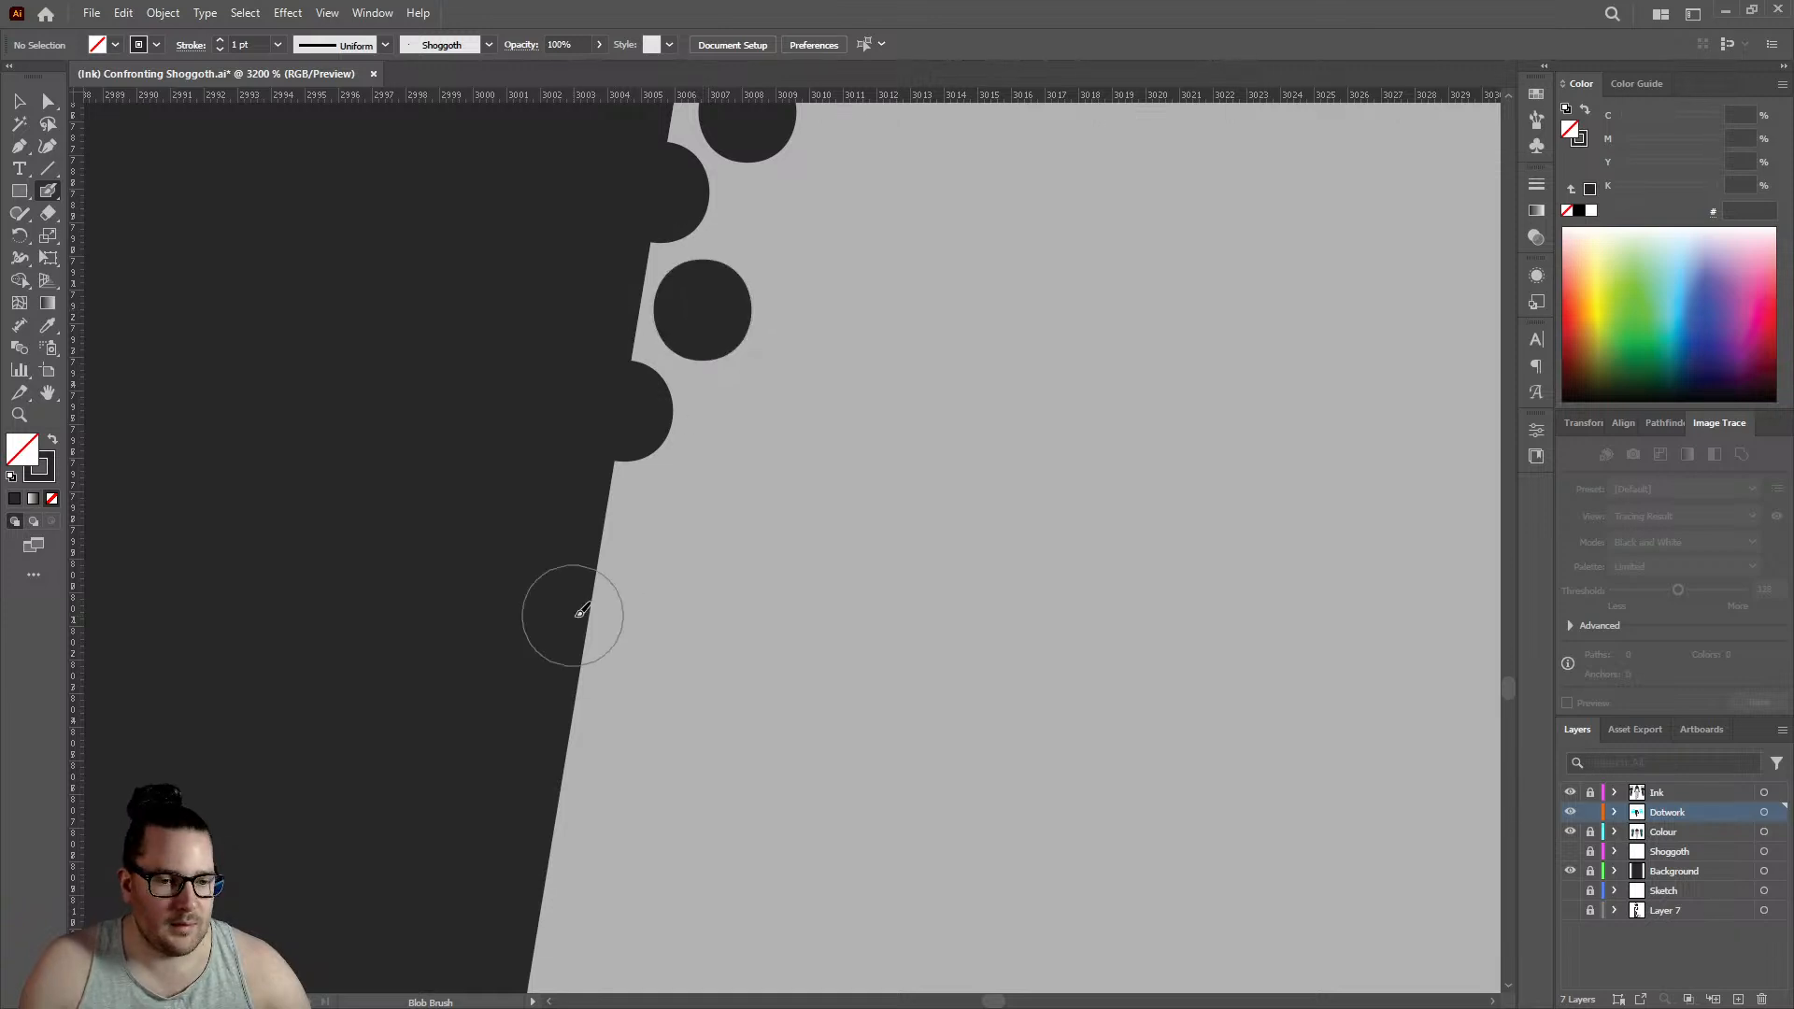
{"action": "left_click", "coordinate": [590, 614]}
{"action": "left_click", "coordinate": [673, 522]}
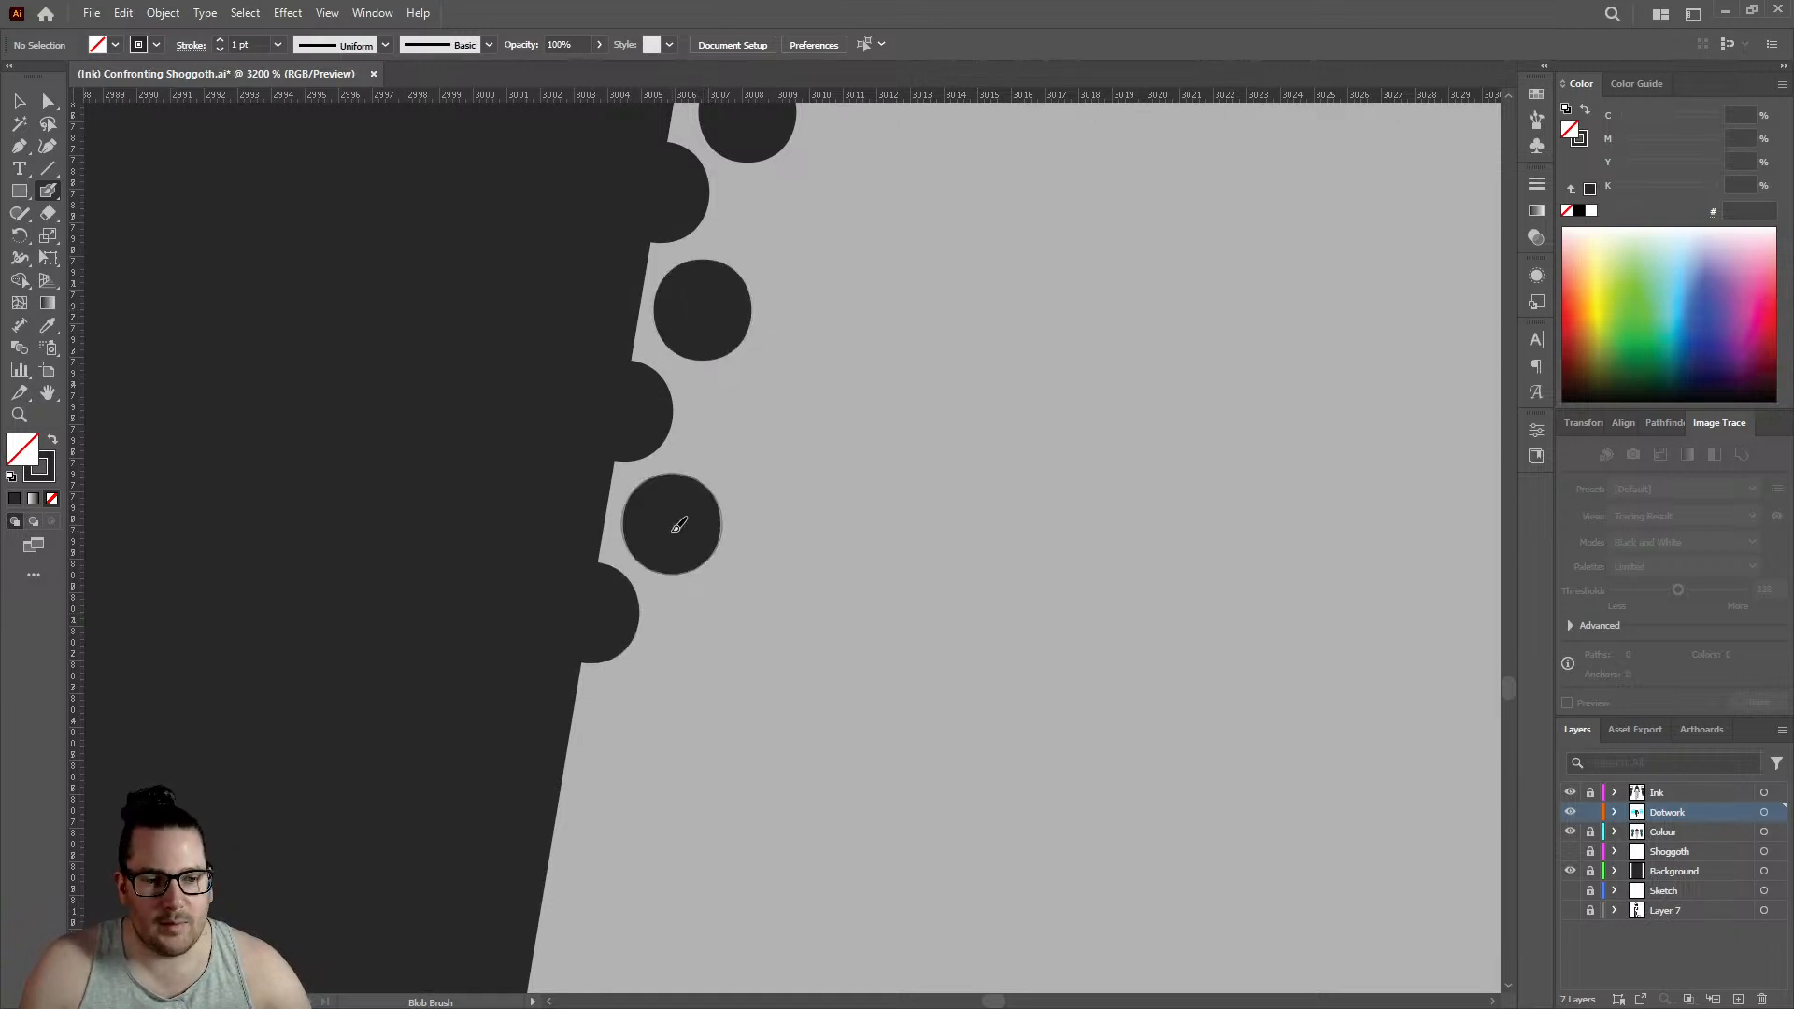
- Extend the two staggered rows down the left leg's slanting edge with three outline dots and three offset inner dots
{"action": "left_click", "coordinate": [561, 799]}
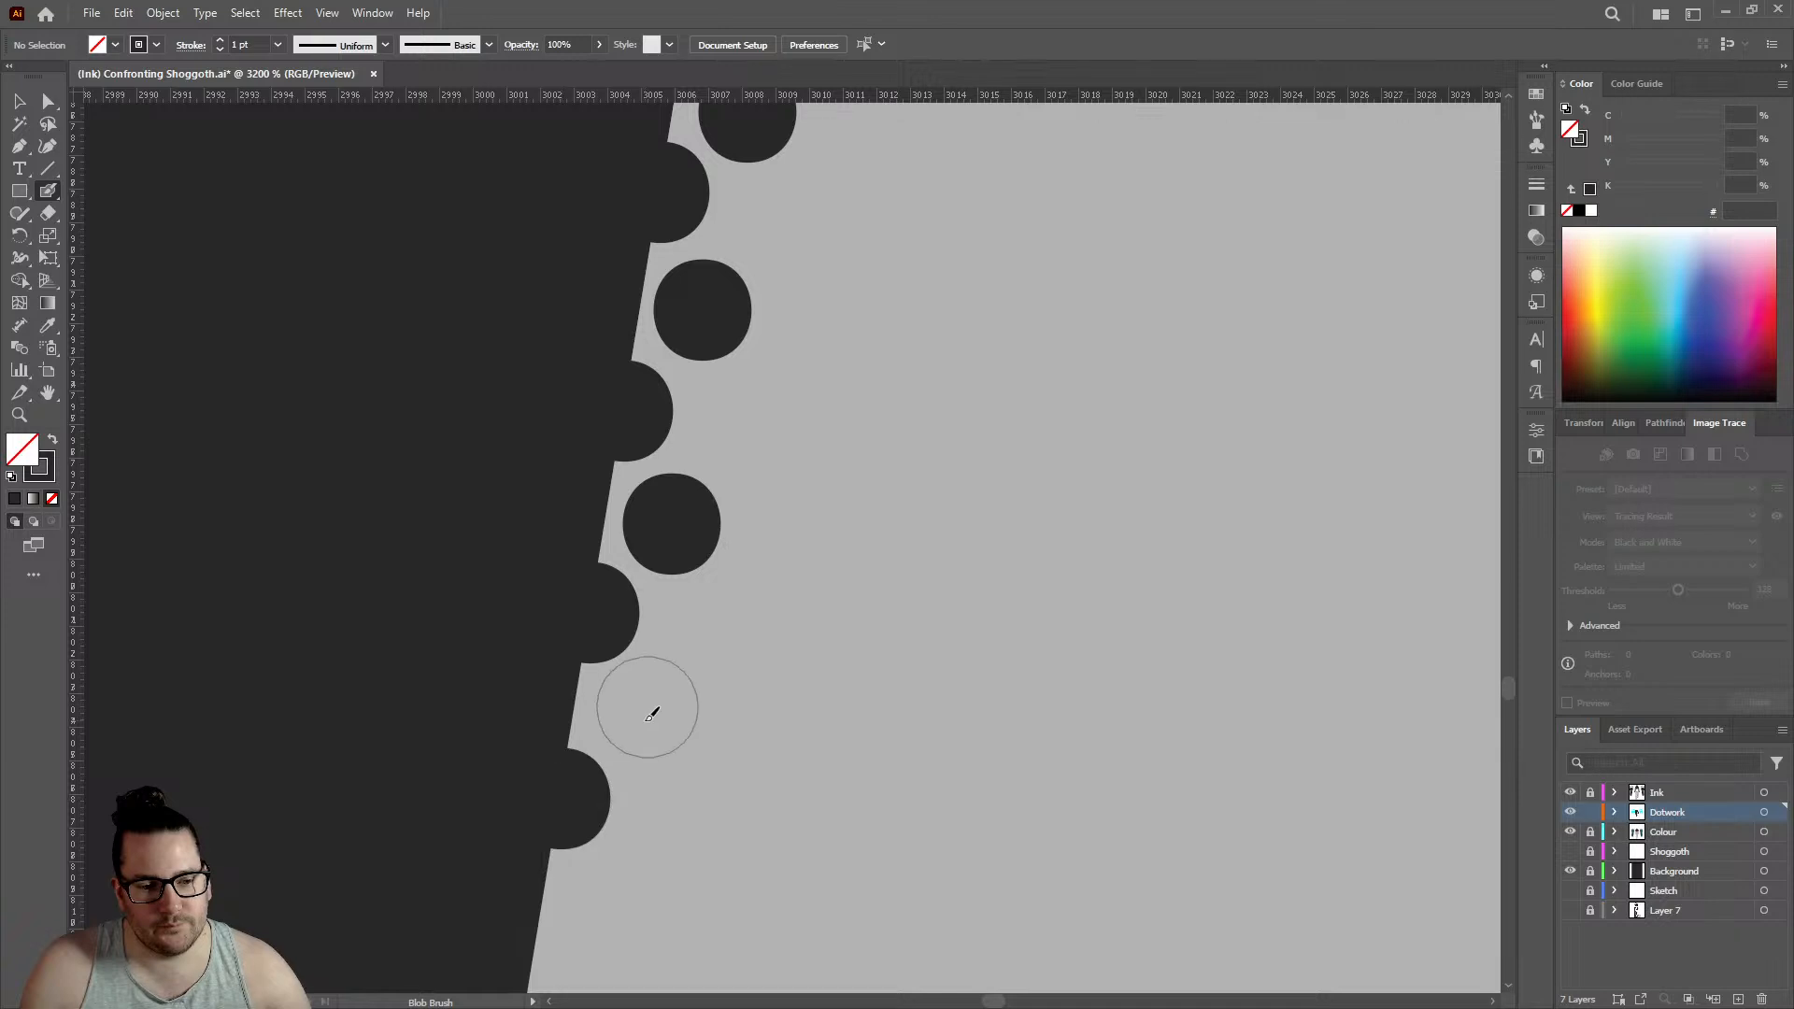
{"action": "left_click", "coordinate": [643, 720]}
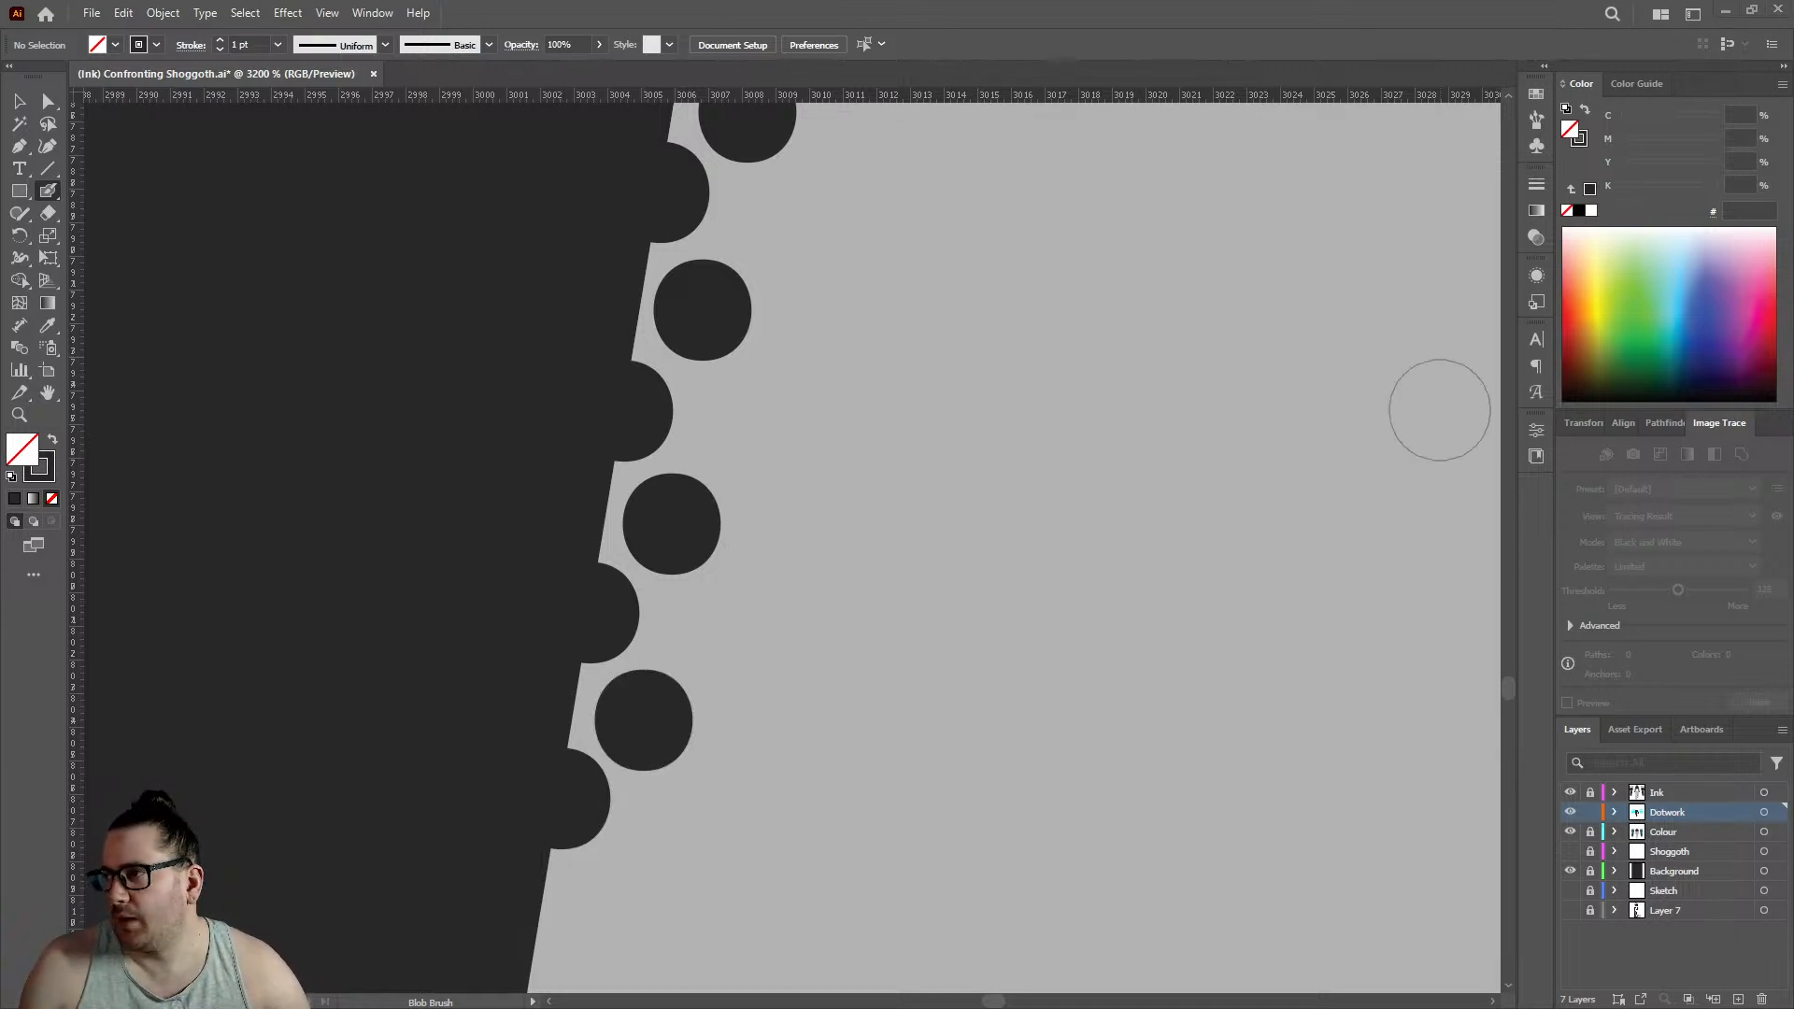
{"action": "scroll", "coordinate": [812, 460], "scroll_direction": "down", "scroll_amount": 10}
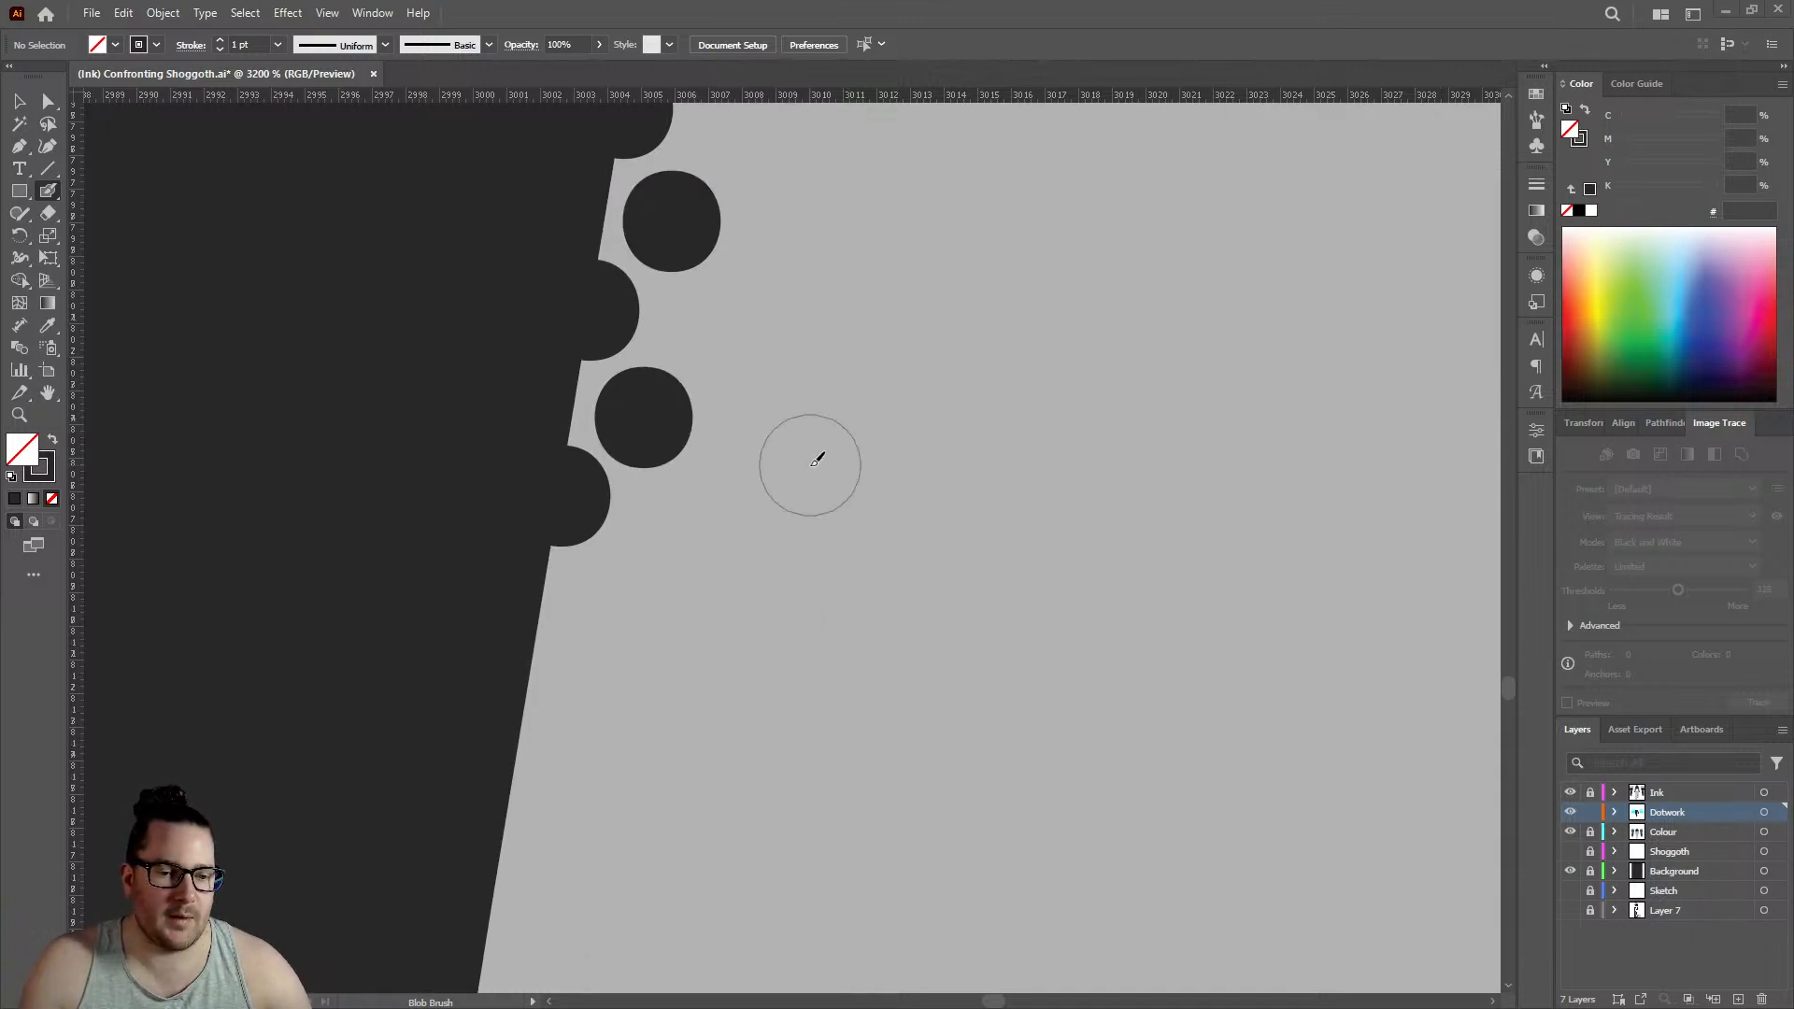
{"action": "left_click", "coordinate": [527, 454]}
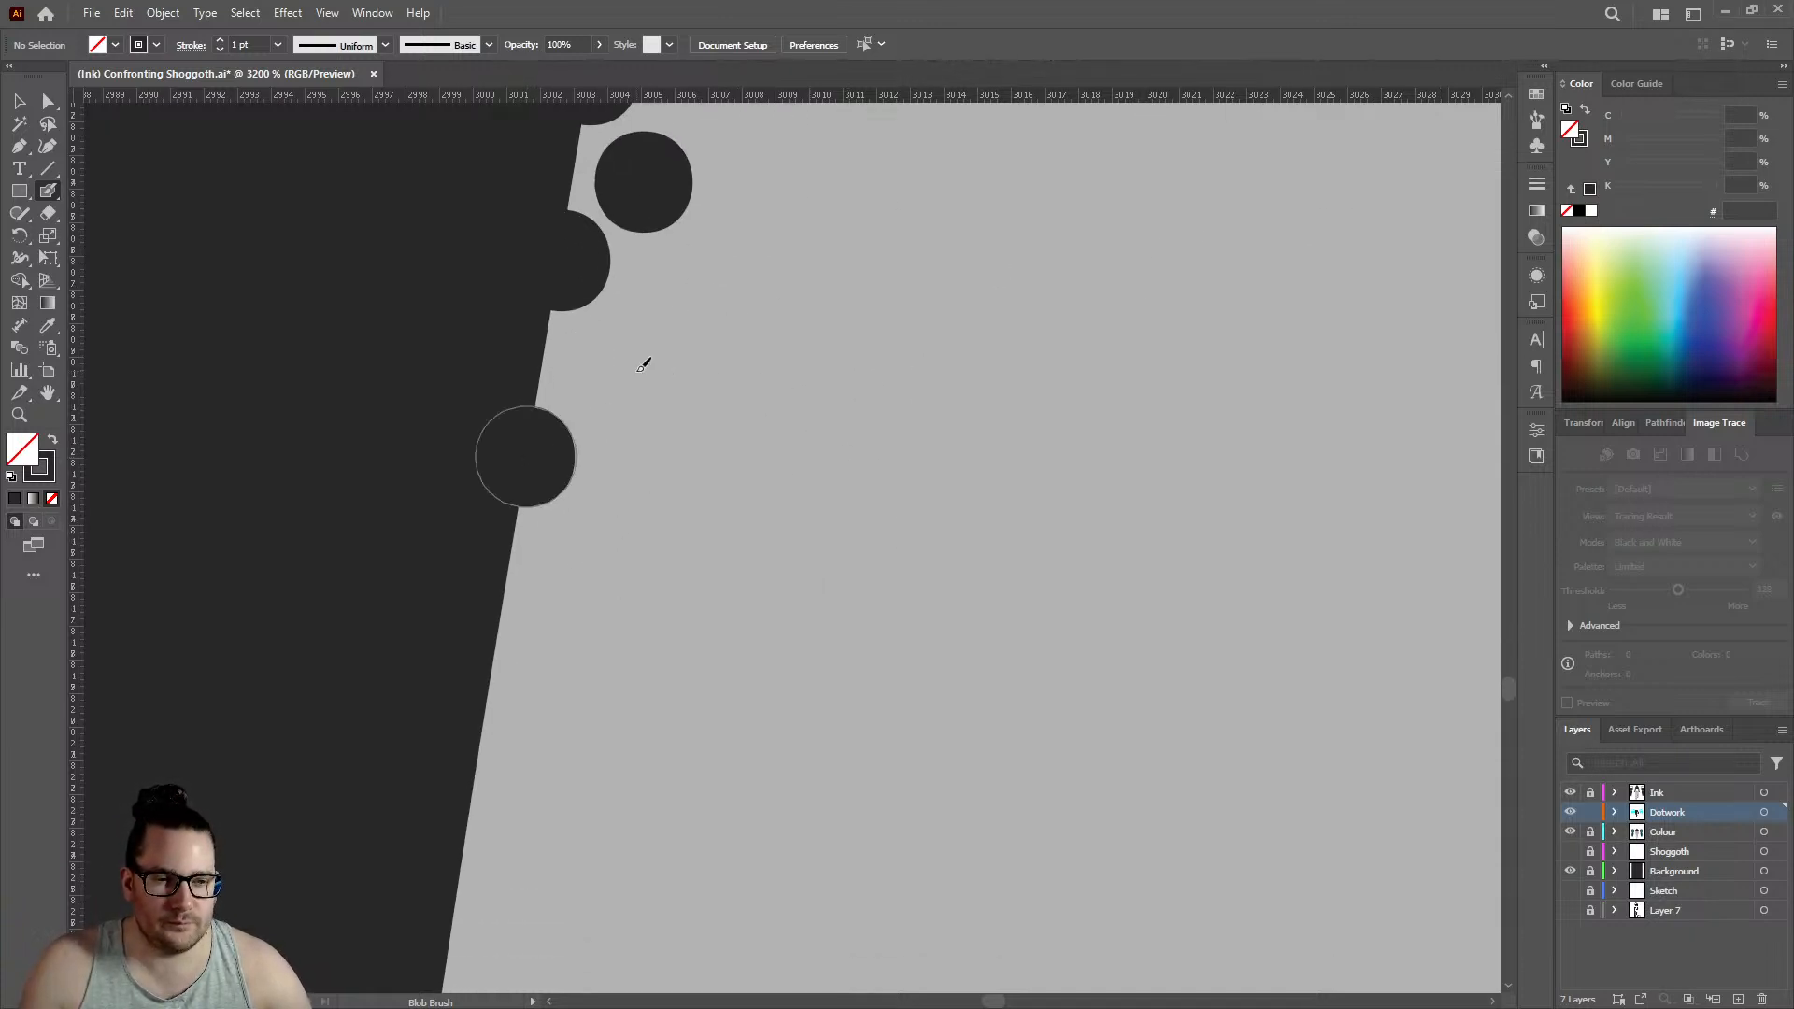
{"action": "left_click", "coordinate": [614, 370]}
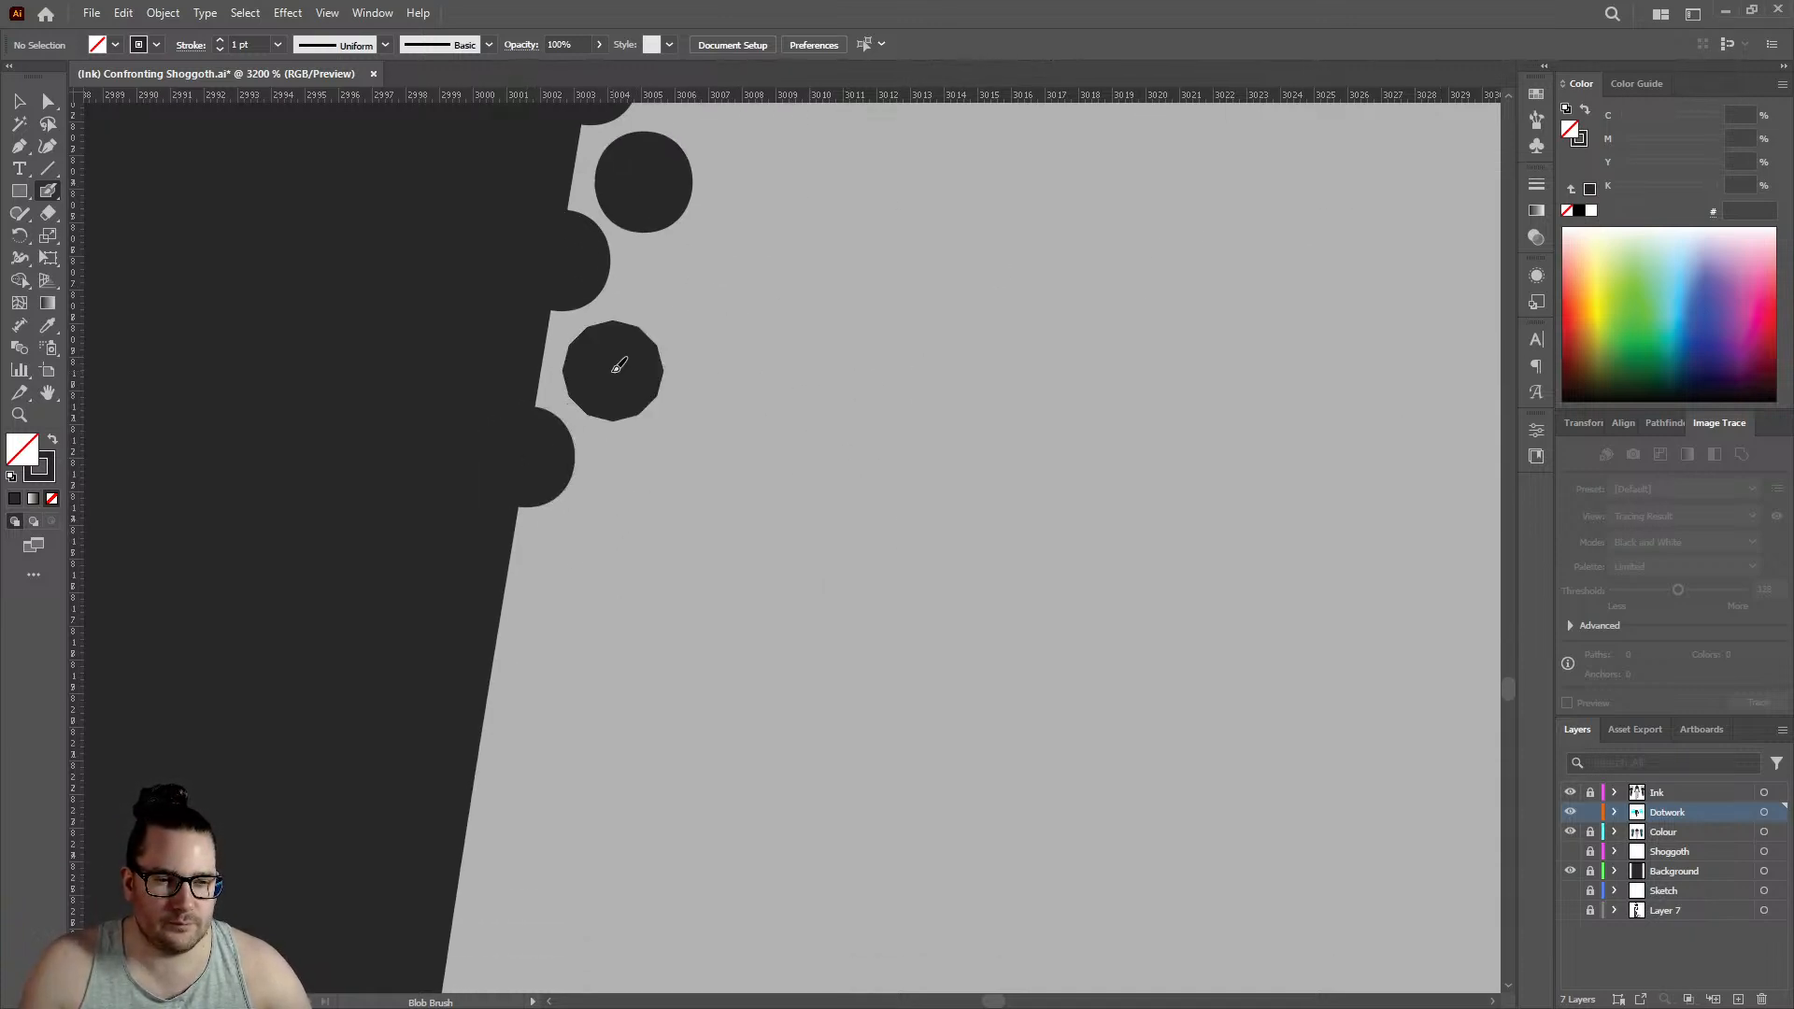
{"action": "left_click", "coordinate": [490, 685]}
{"action": "left_click", "coordinate": [575, 583]}
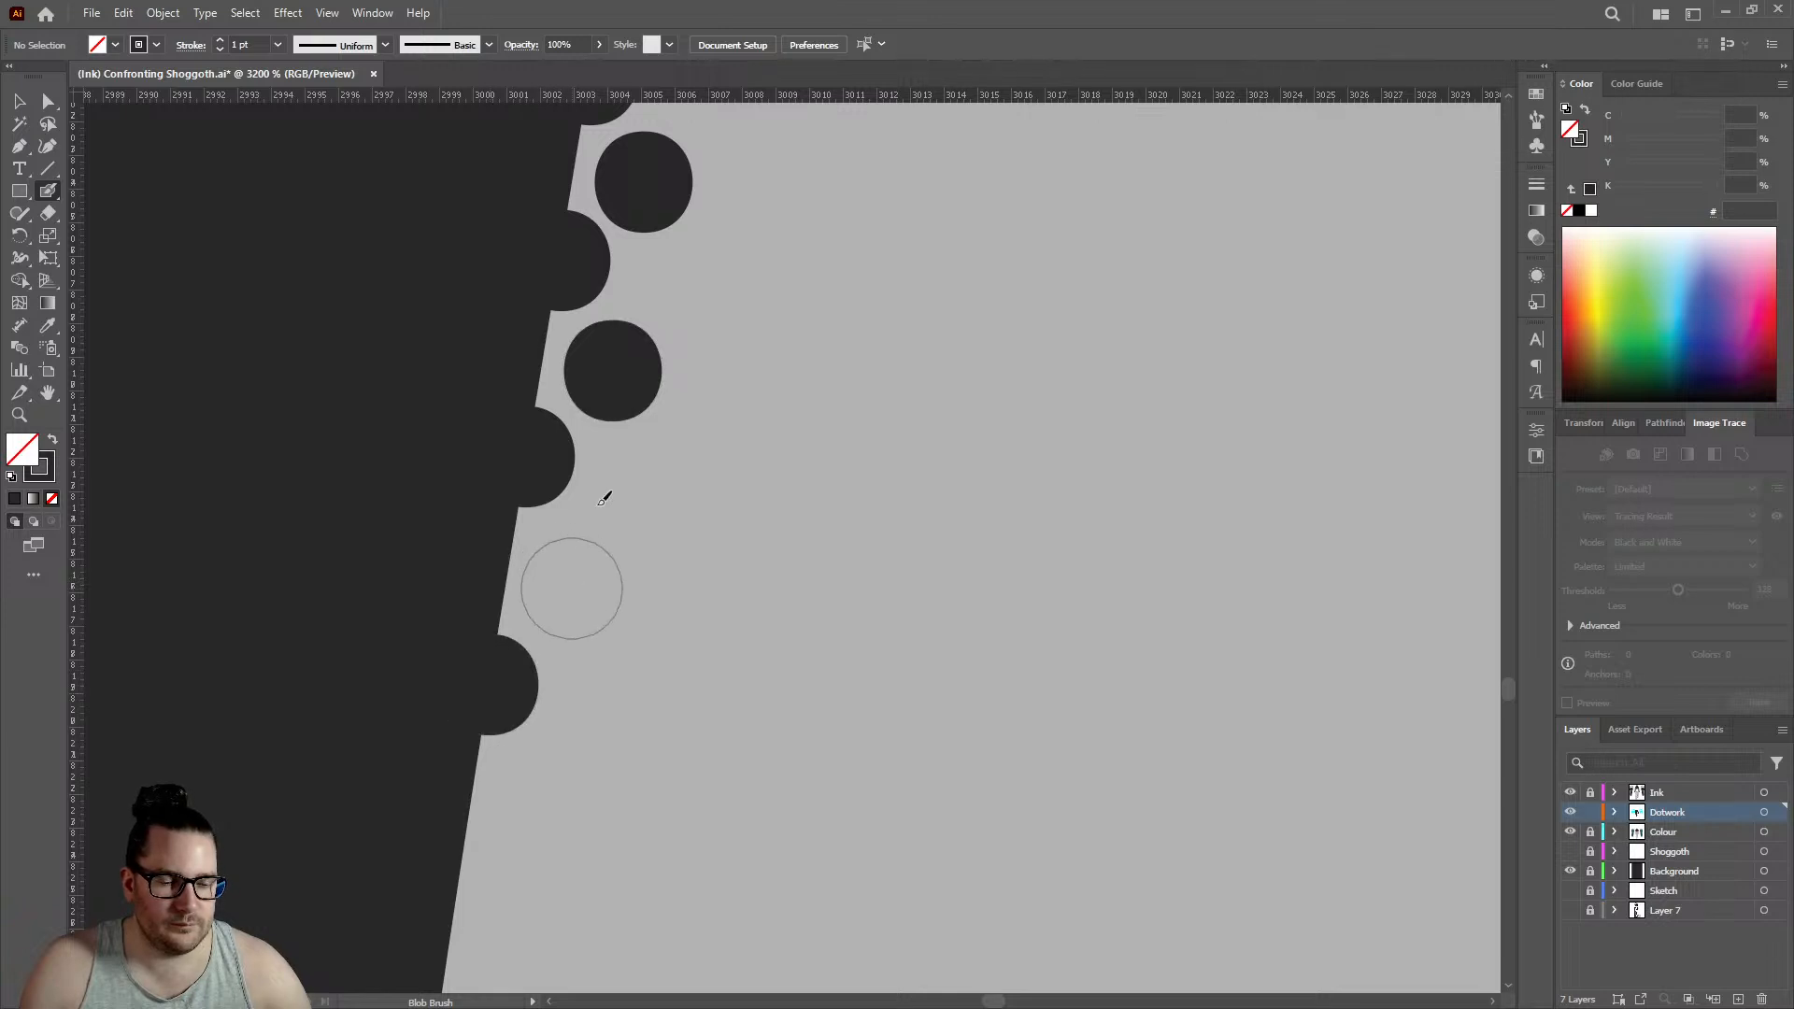
- Continue below the last outline dot on the left leg's edge with three more outline dots and three inner dots staggered between them
{"action": "scroll", "coordinate": [641, 468], "scroll_direction": "down", "scroll_amount": 3}
{"action": "scroll", "coordinate": [668, 457], "scroll_direction": "down", "scroll_amount": 3}
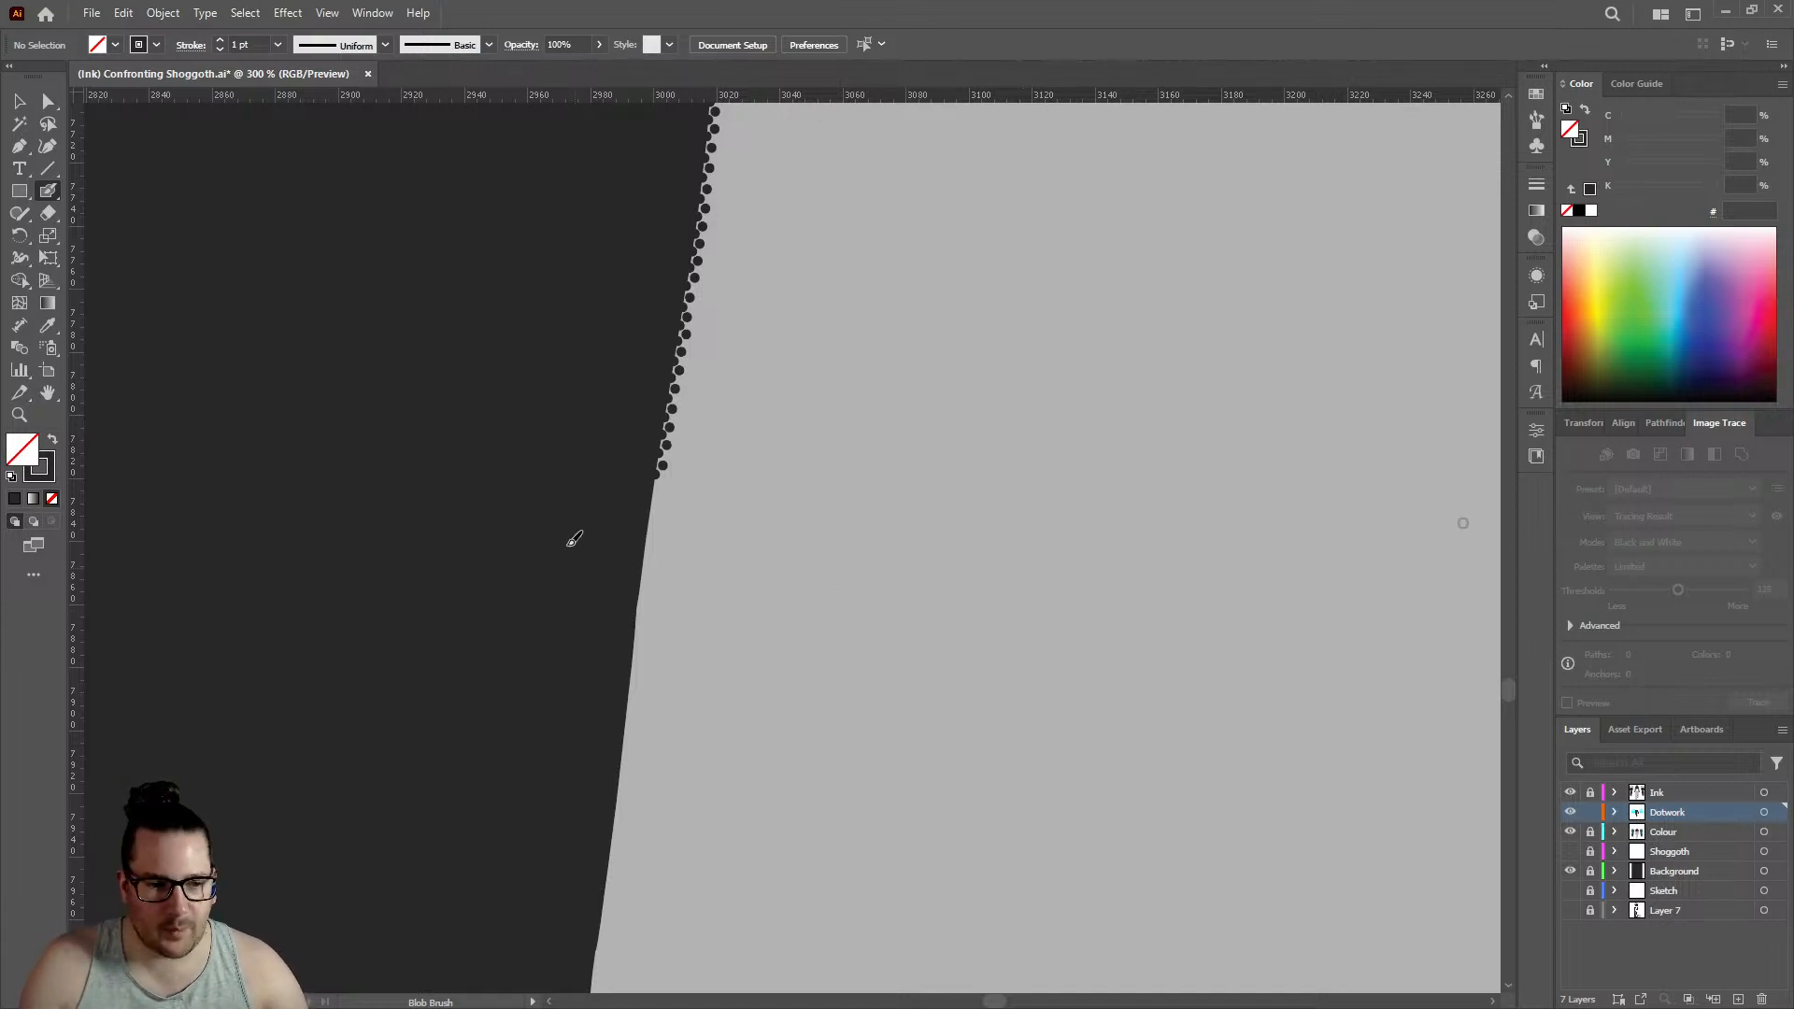
{"action": "scroll", "coordinate": [691, 388], "scroll_direction": "up", "scroll_amount": 6}
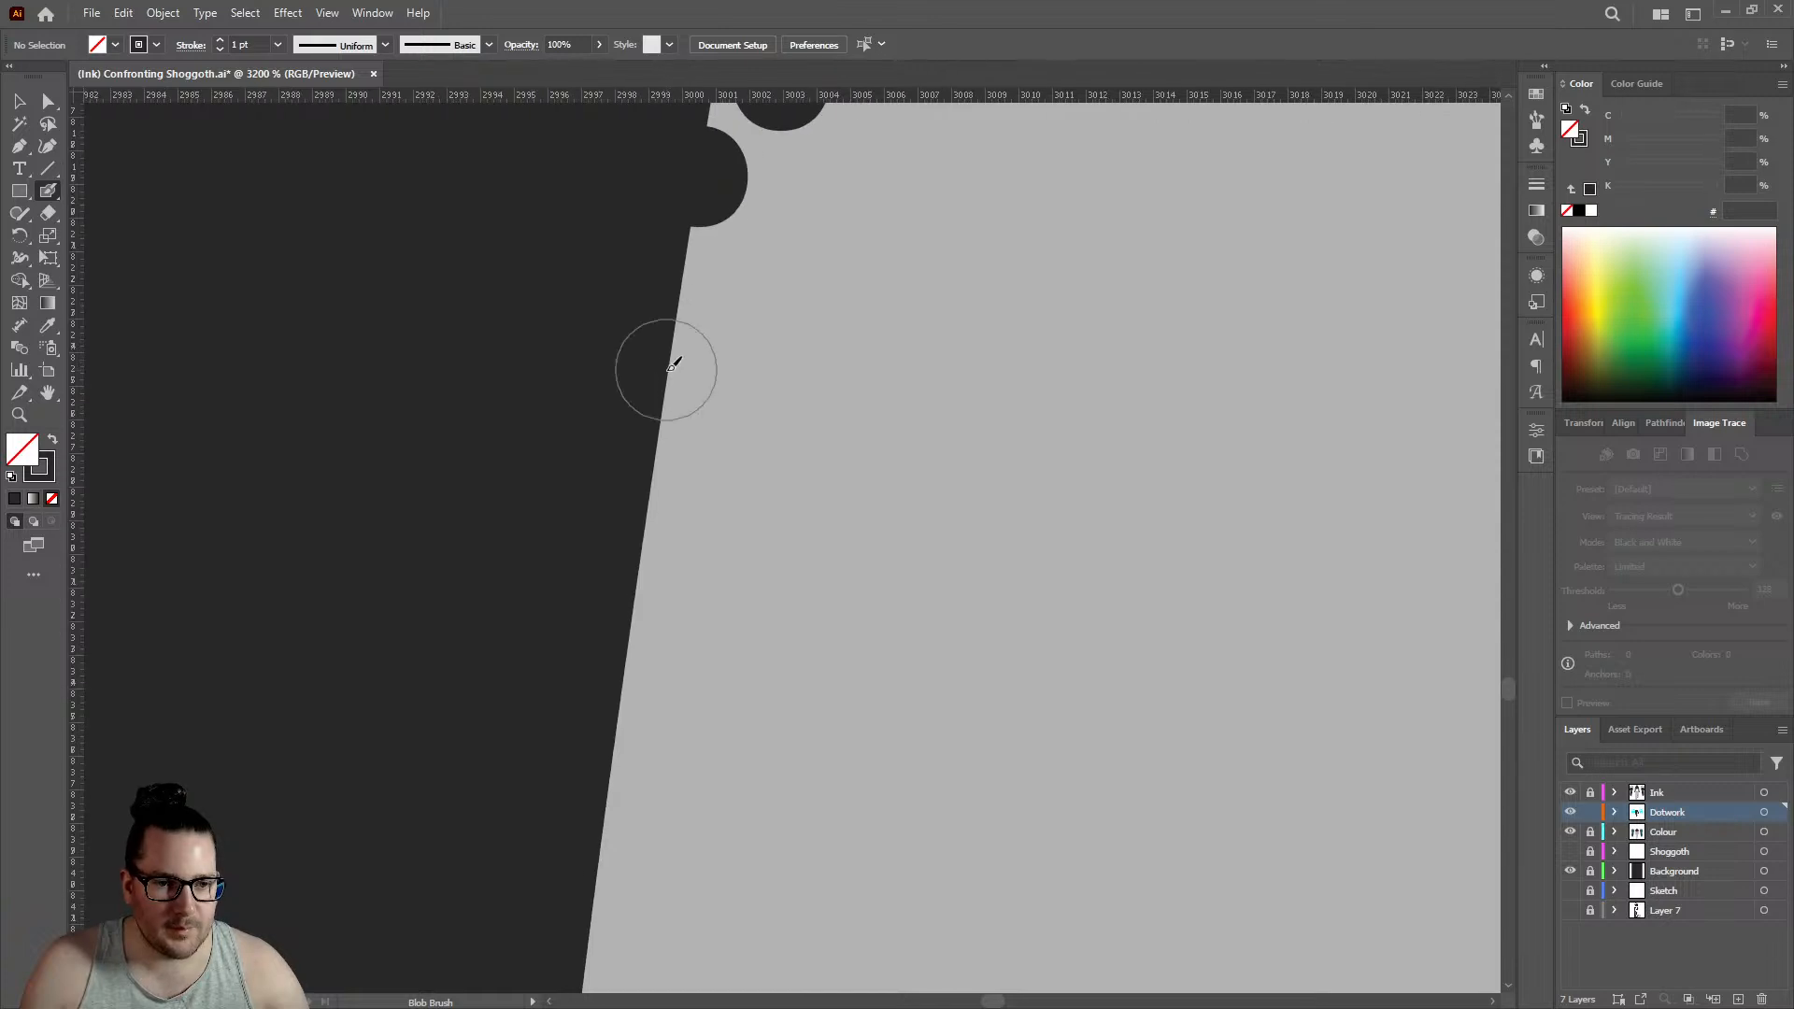
{"action": "left_click", "coordinate": [673, 370]}
{"action": "left_click", "coordinate": [749, 282]}
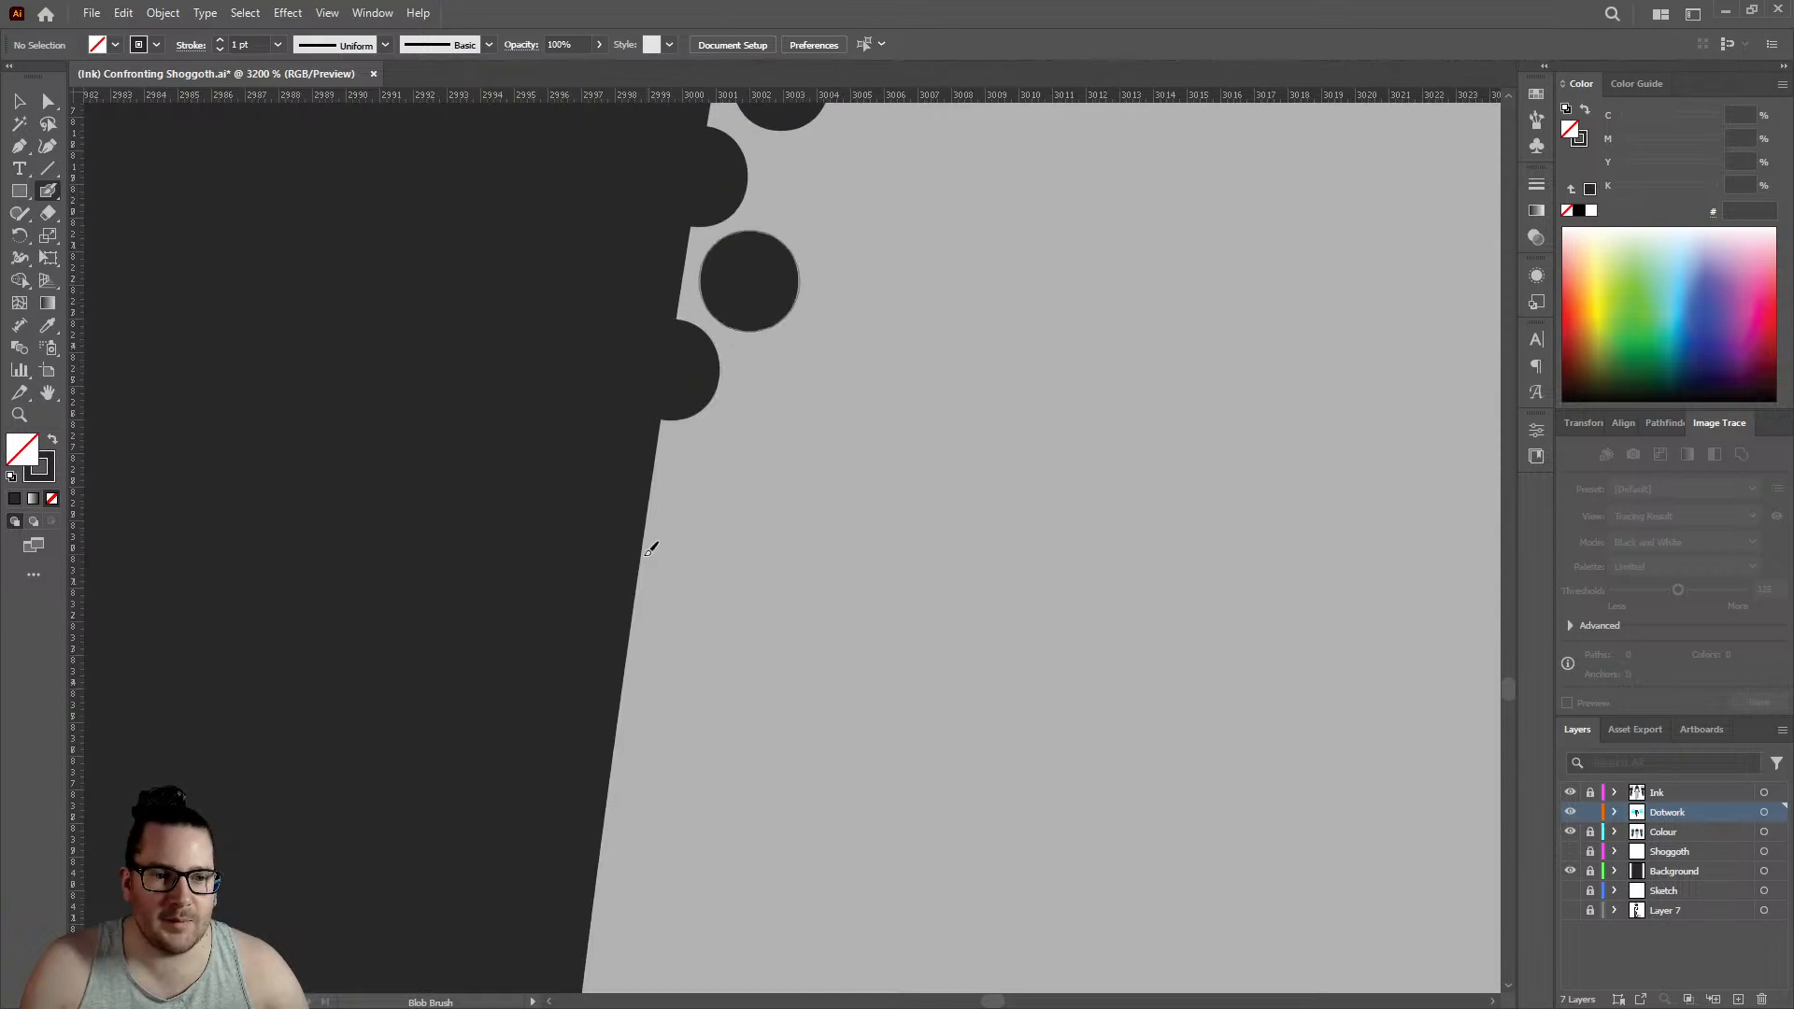
{"action": "left_click", "coordinate": [644, 565]}
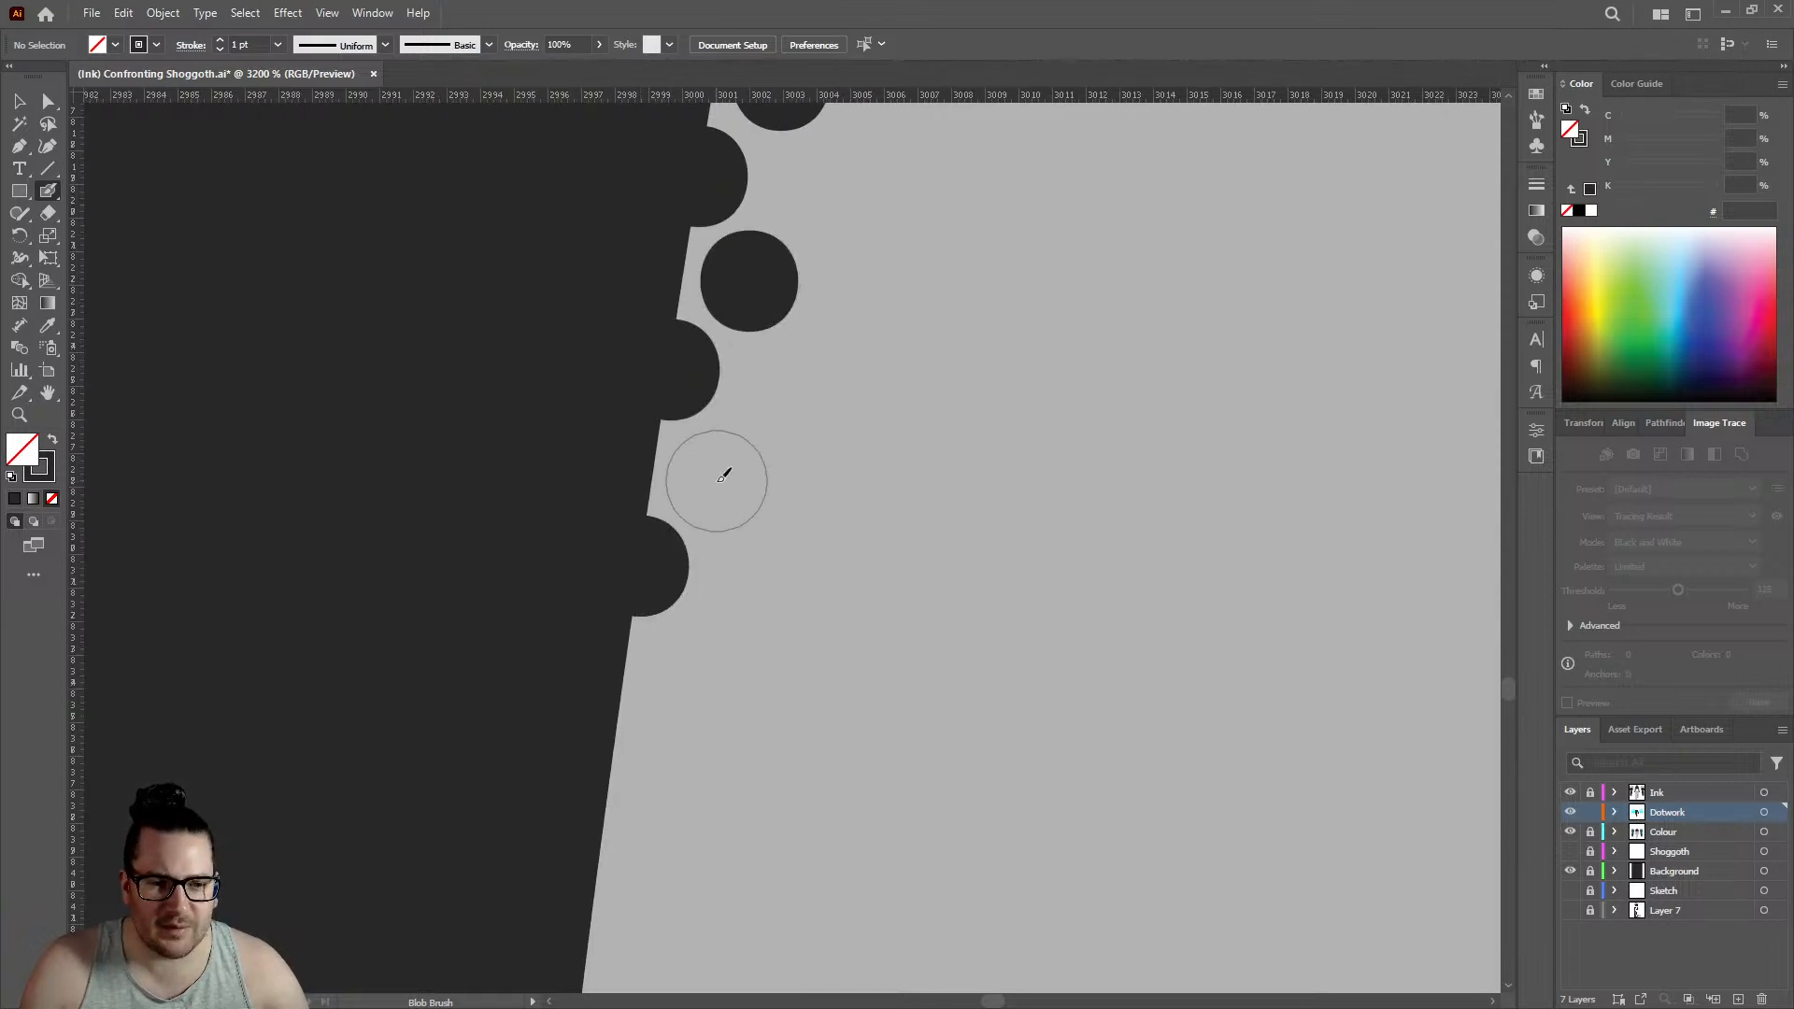
{"action": "left_click", "coordinate": [719, 479]}
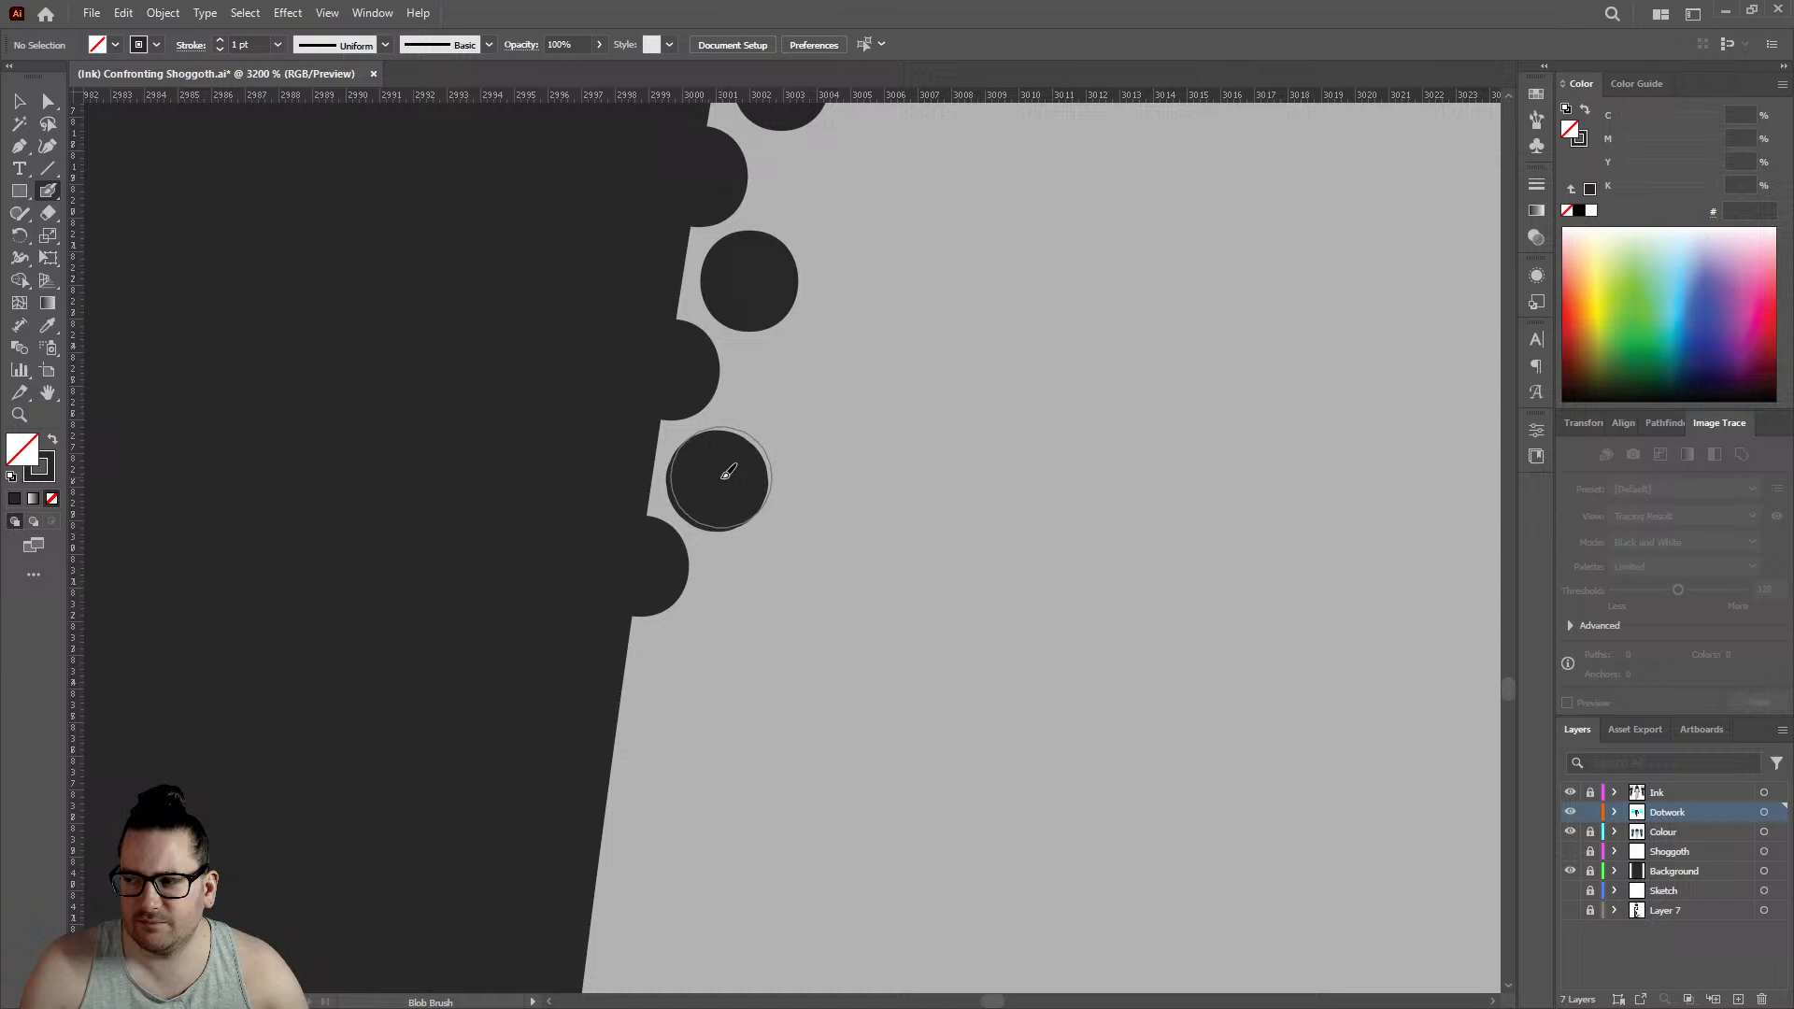
{"action": "left_click", "coordinate": [614, 741]}
{"action": "left_click", "coordinate": [703, 669]}
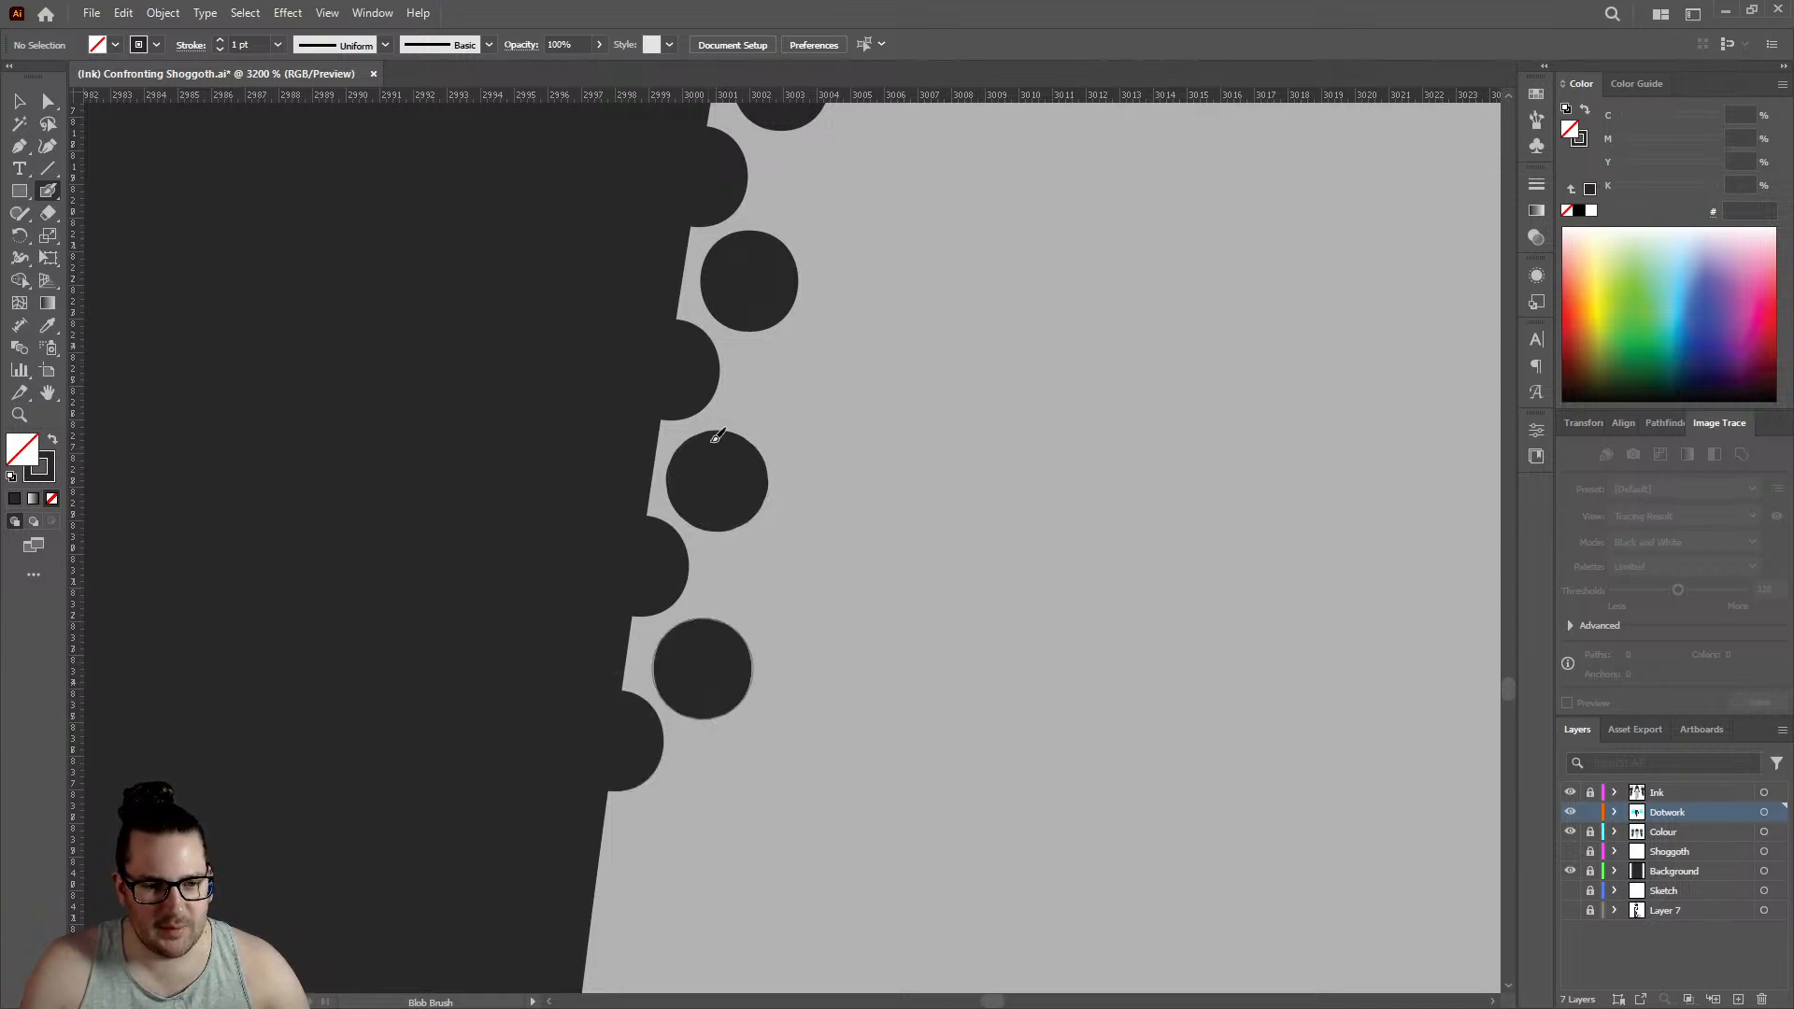
- Carry the staggered rows down to just above the next small bend in the left leg's edge with three outline and three inner dots
{"action": "scroll", "coordinate": [716, 436], "scroll_direction": "down", "scroll_amount": 5}
{"action": "left_click", "coordinate": [590, 514]}
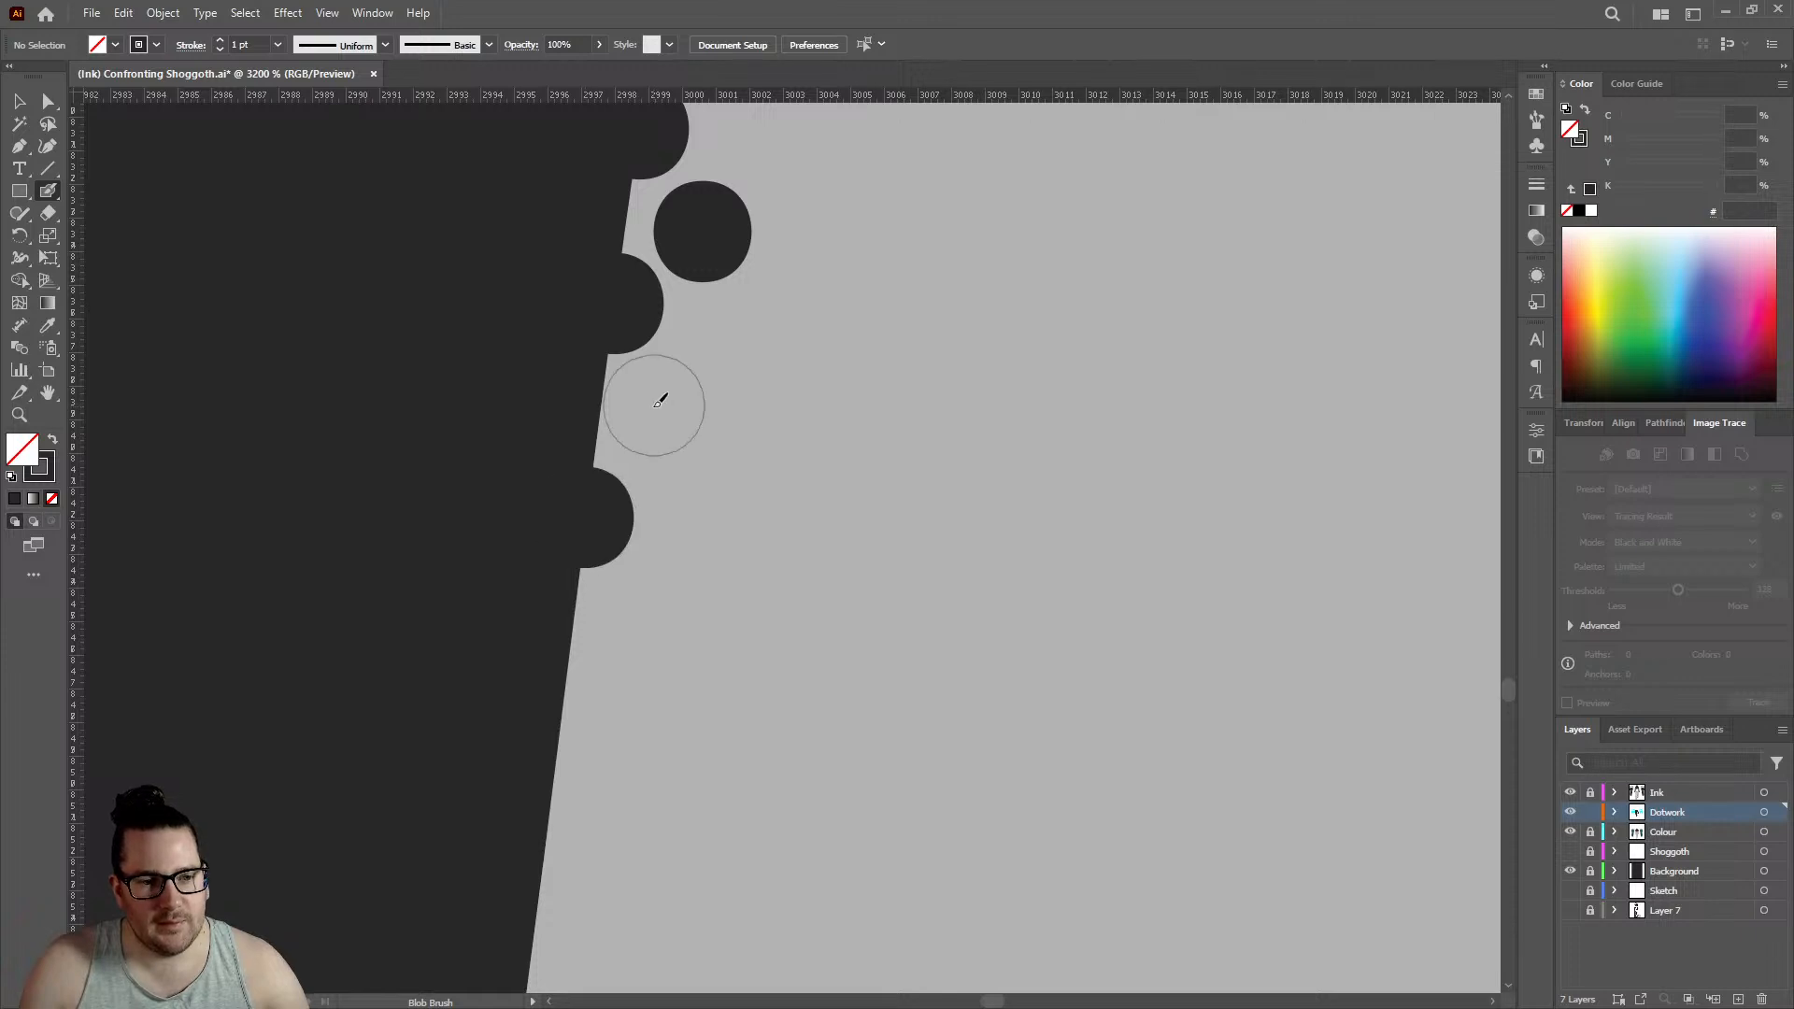
{"action": "left_click", "coordinate": [660, 420]}
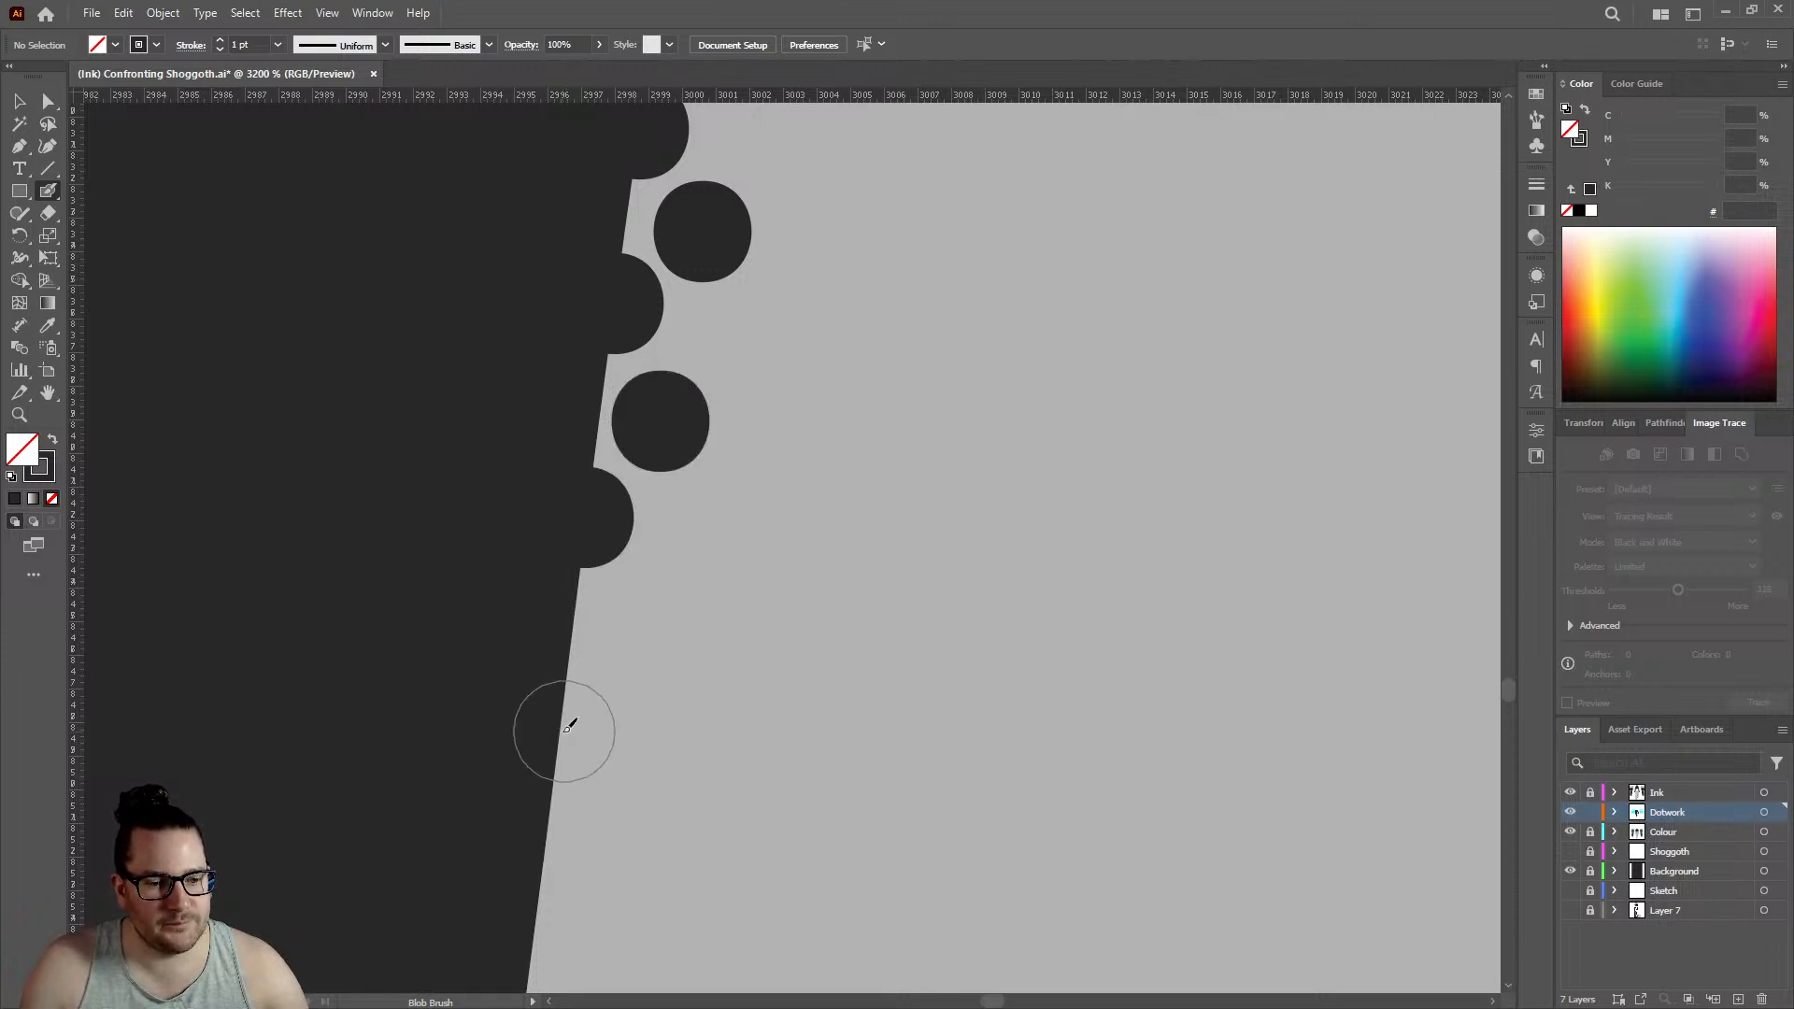
{"action": "left_click", "coordinate": [566, 728]}
{"action": "left_click", "coordinate": [643, 634]}
{"action": "scroll", "coordinate": [635, 561], "scroll_direction": "down", "scroll_amount": 3}
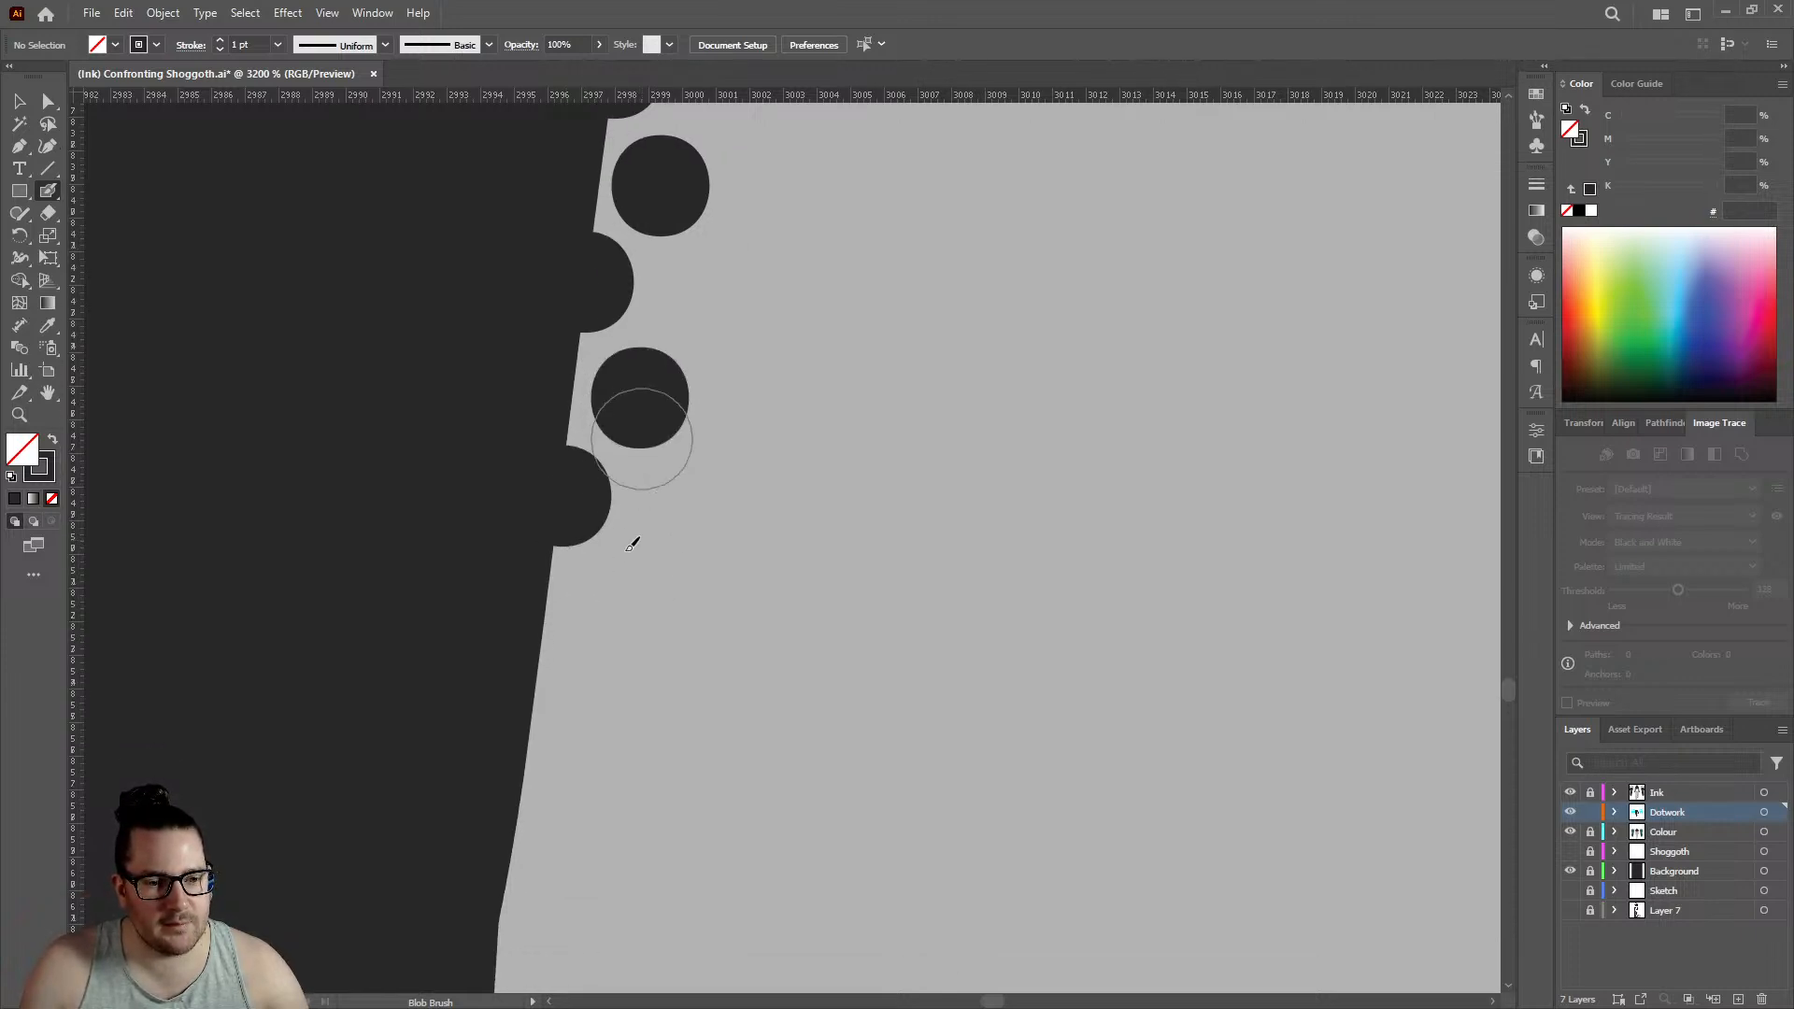
{"action": "left_click", "coordinate": [559, 666]}
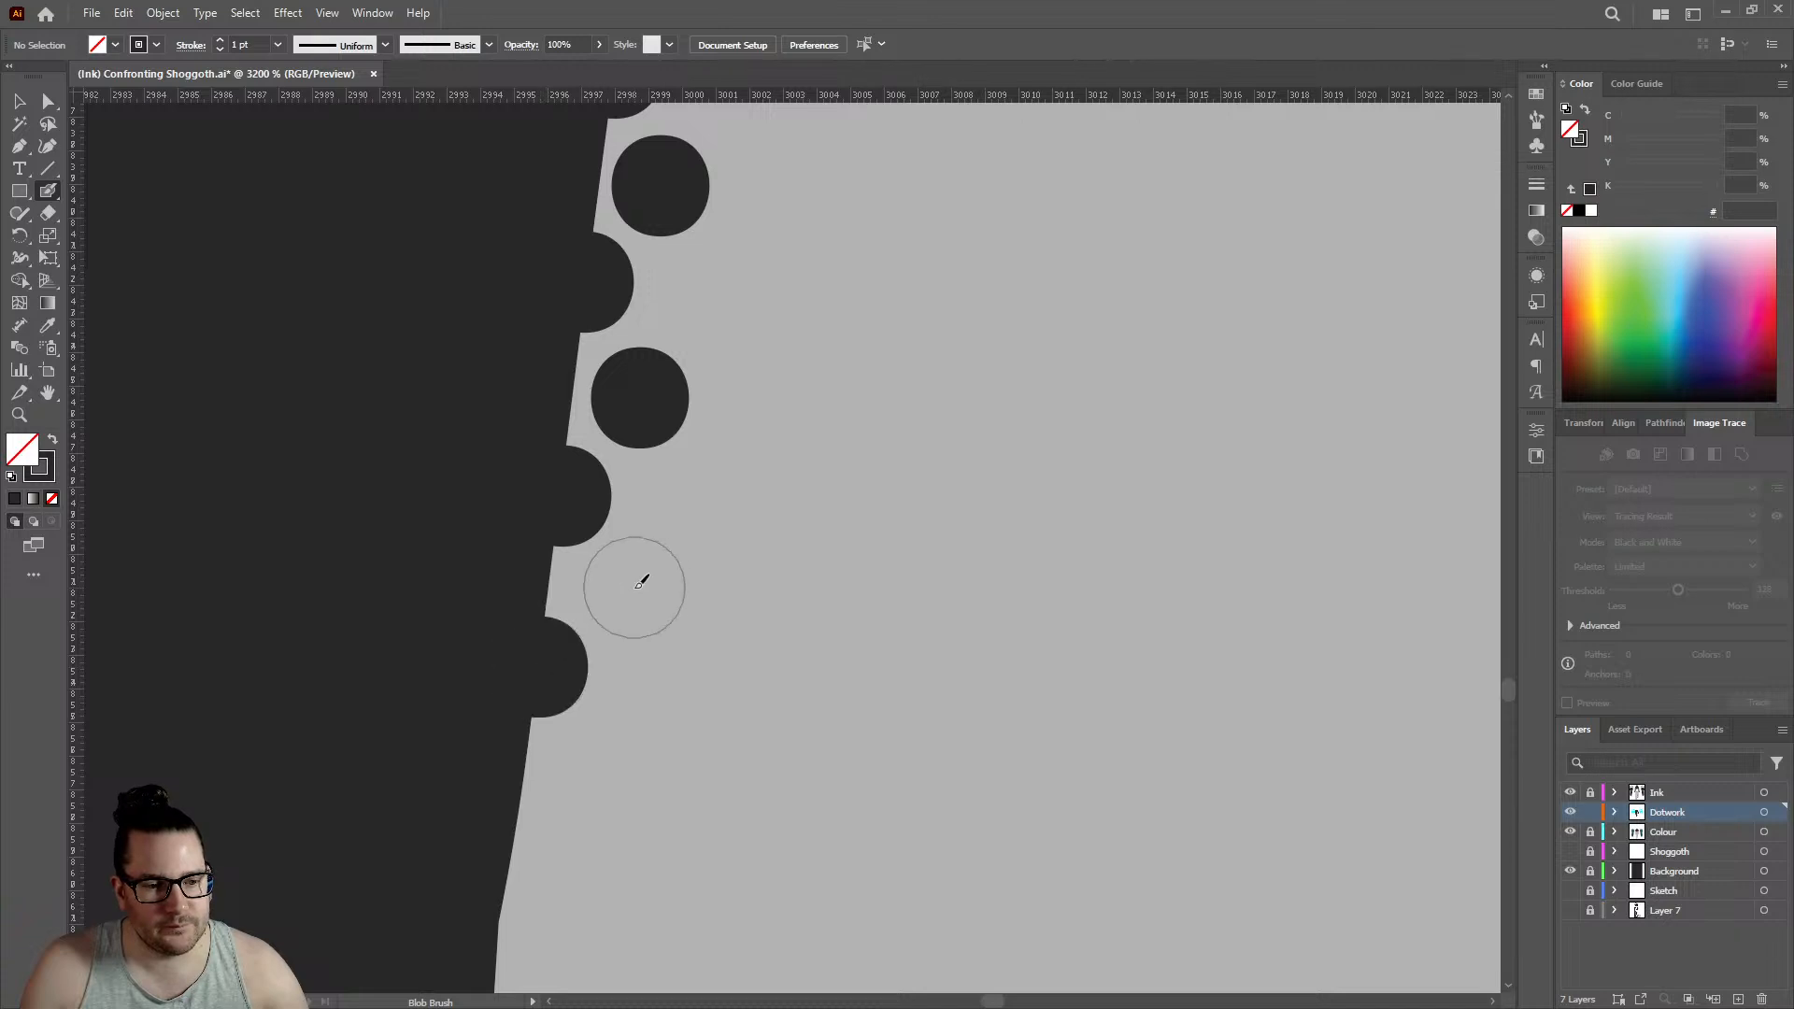
{"action": "left_click", "coordinate": [629, 592]}
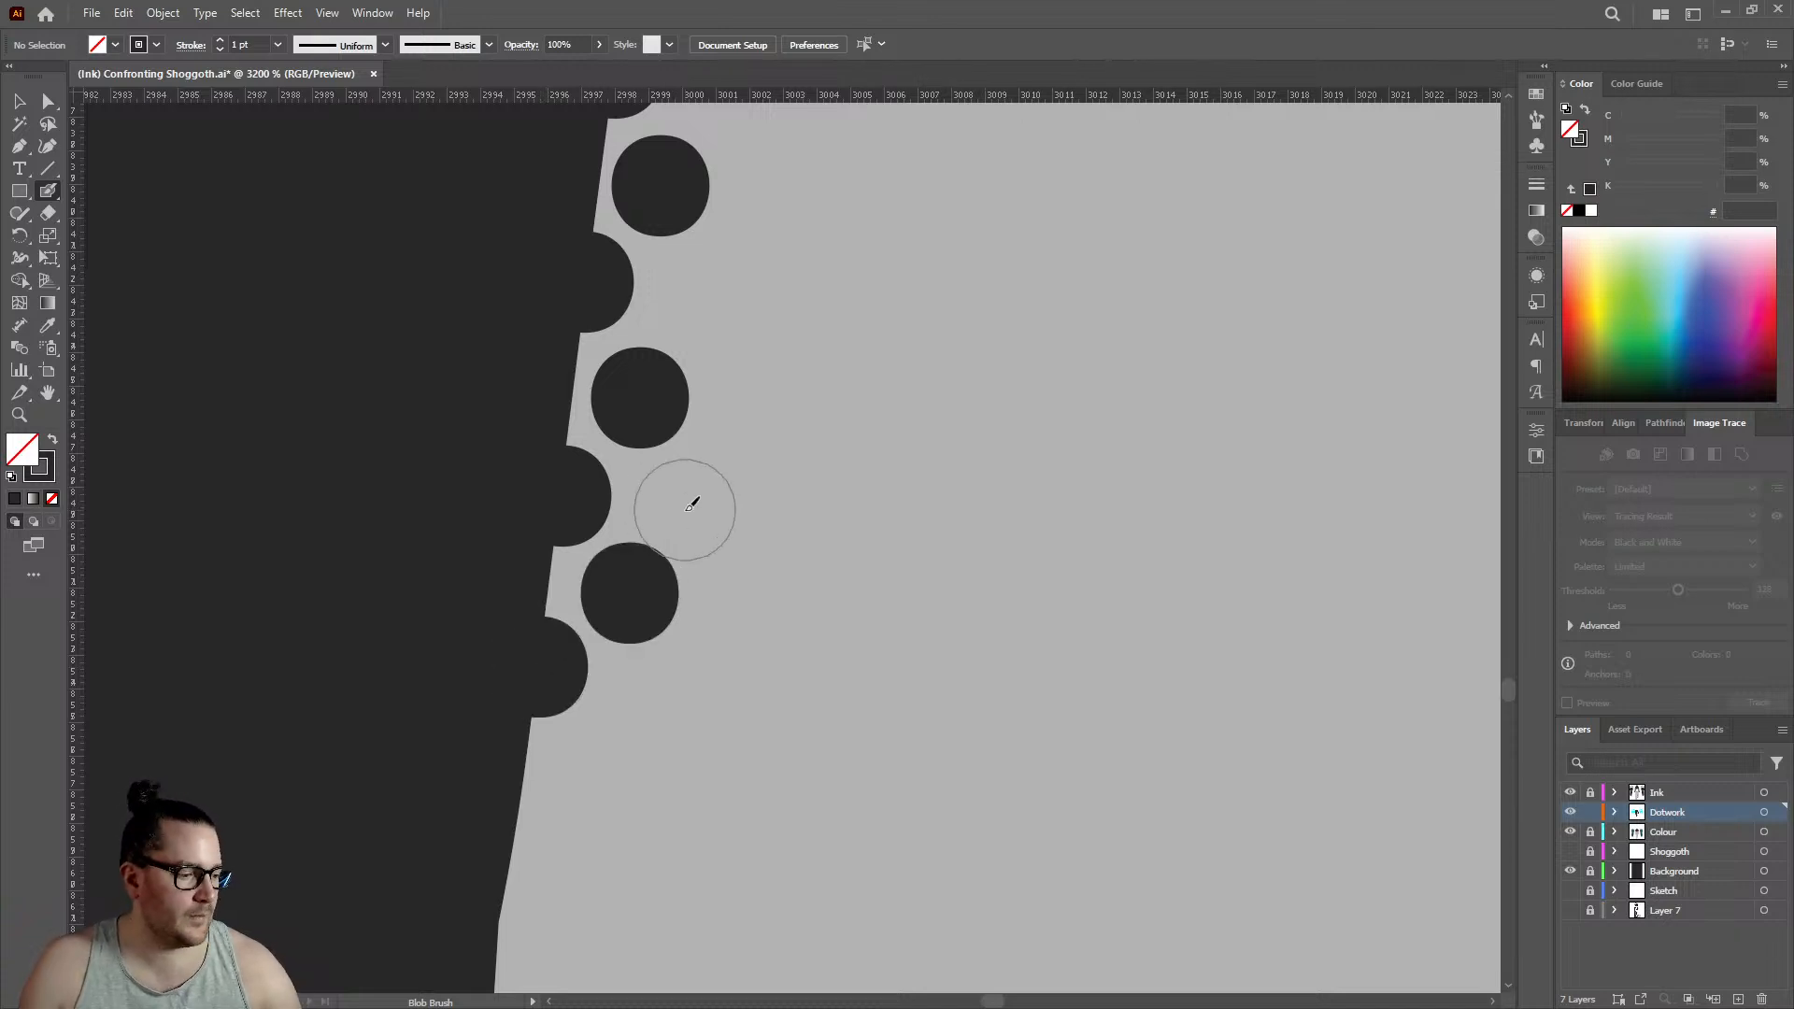
- Follow the small bend in the left leg's edge with three outline dots and three offset inner dots
{"action": "scroll", "coordinate": [688, 502], "scroll_direction": "down", "scroll_amount": 3}
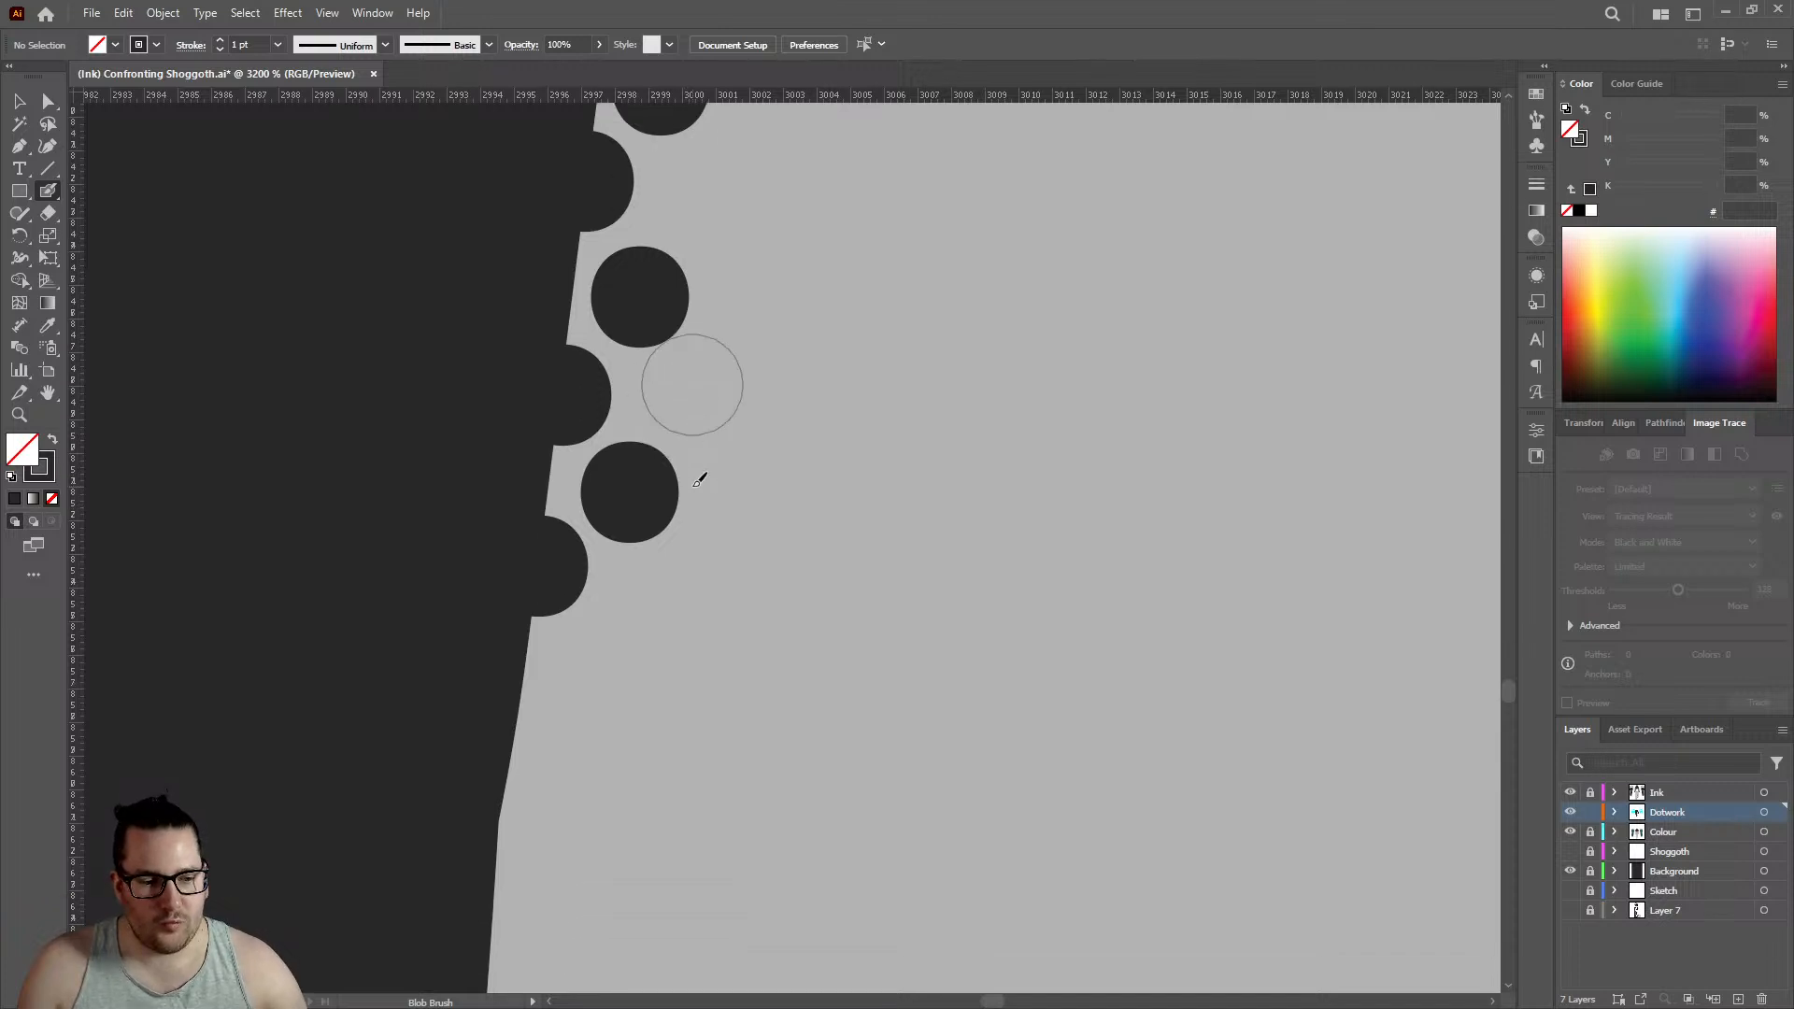
{"action": "left_click", "coordinate": [517, 629]}
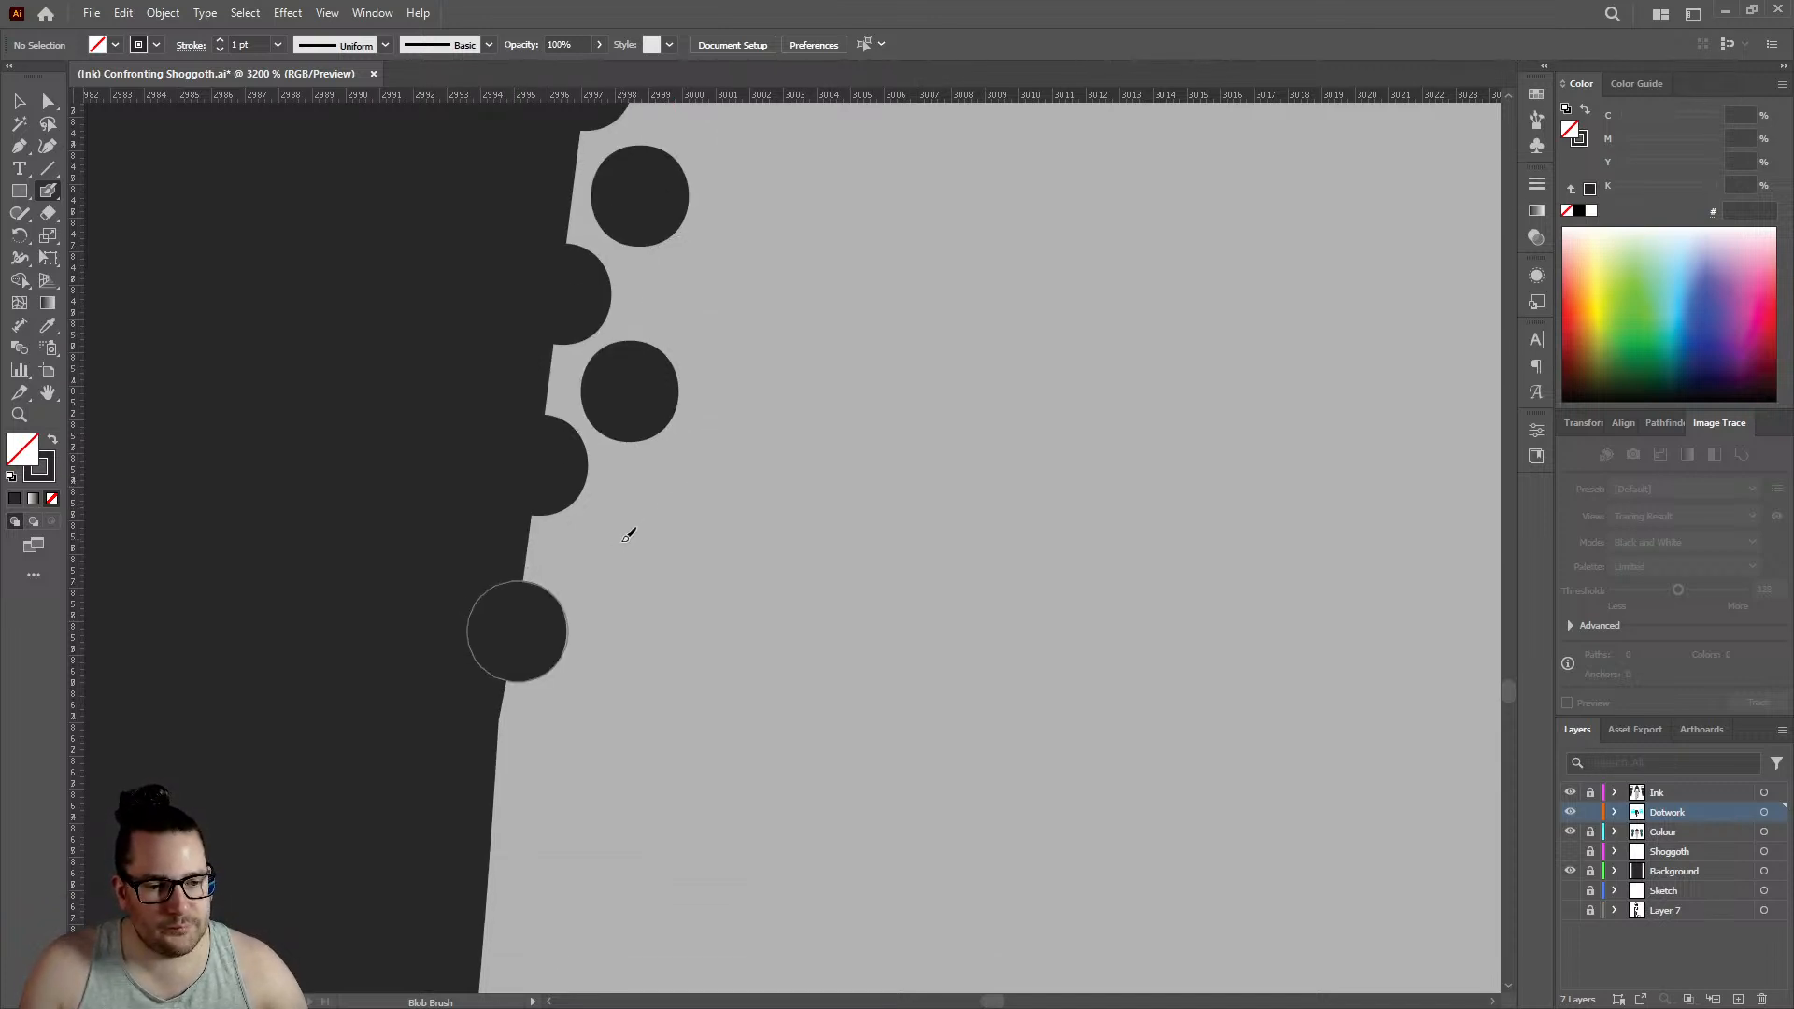
{"action": "scroll", "coordinate": [651, 477], "scroll_direction": "down", "scroll_amount": 3}
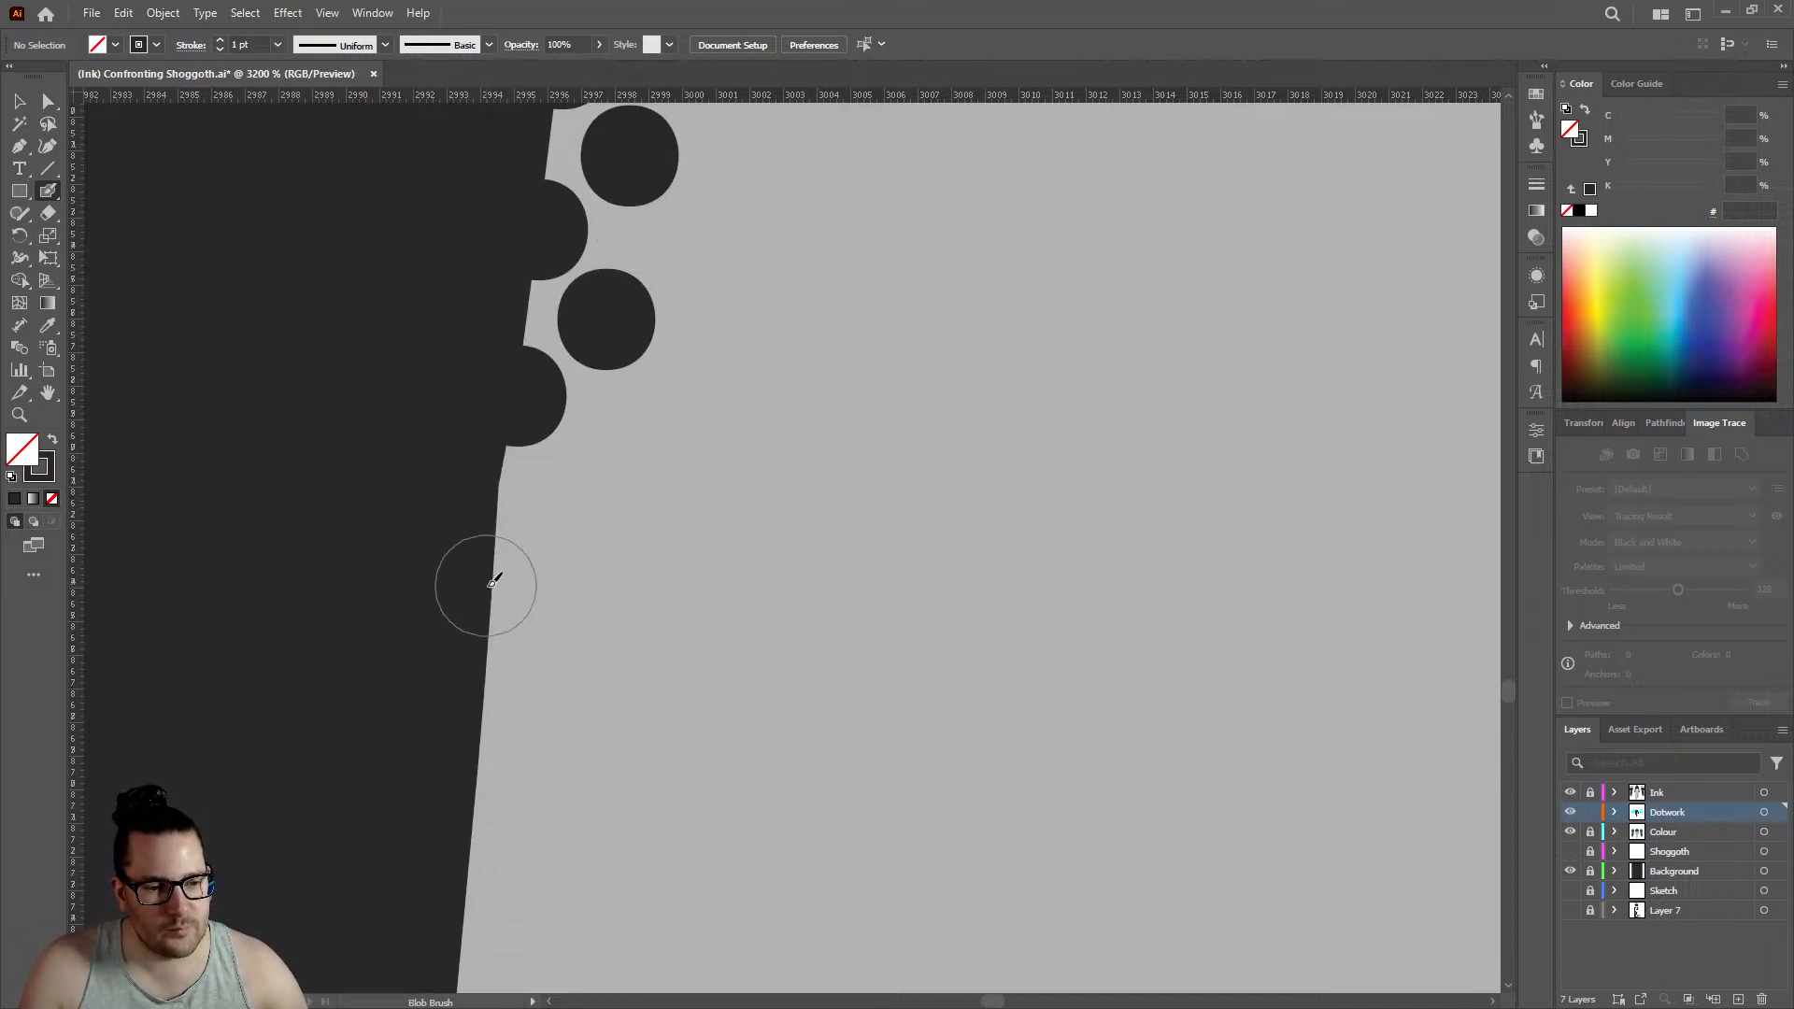
{"action": "left_click", "coordinate": [491, 583]}
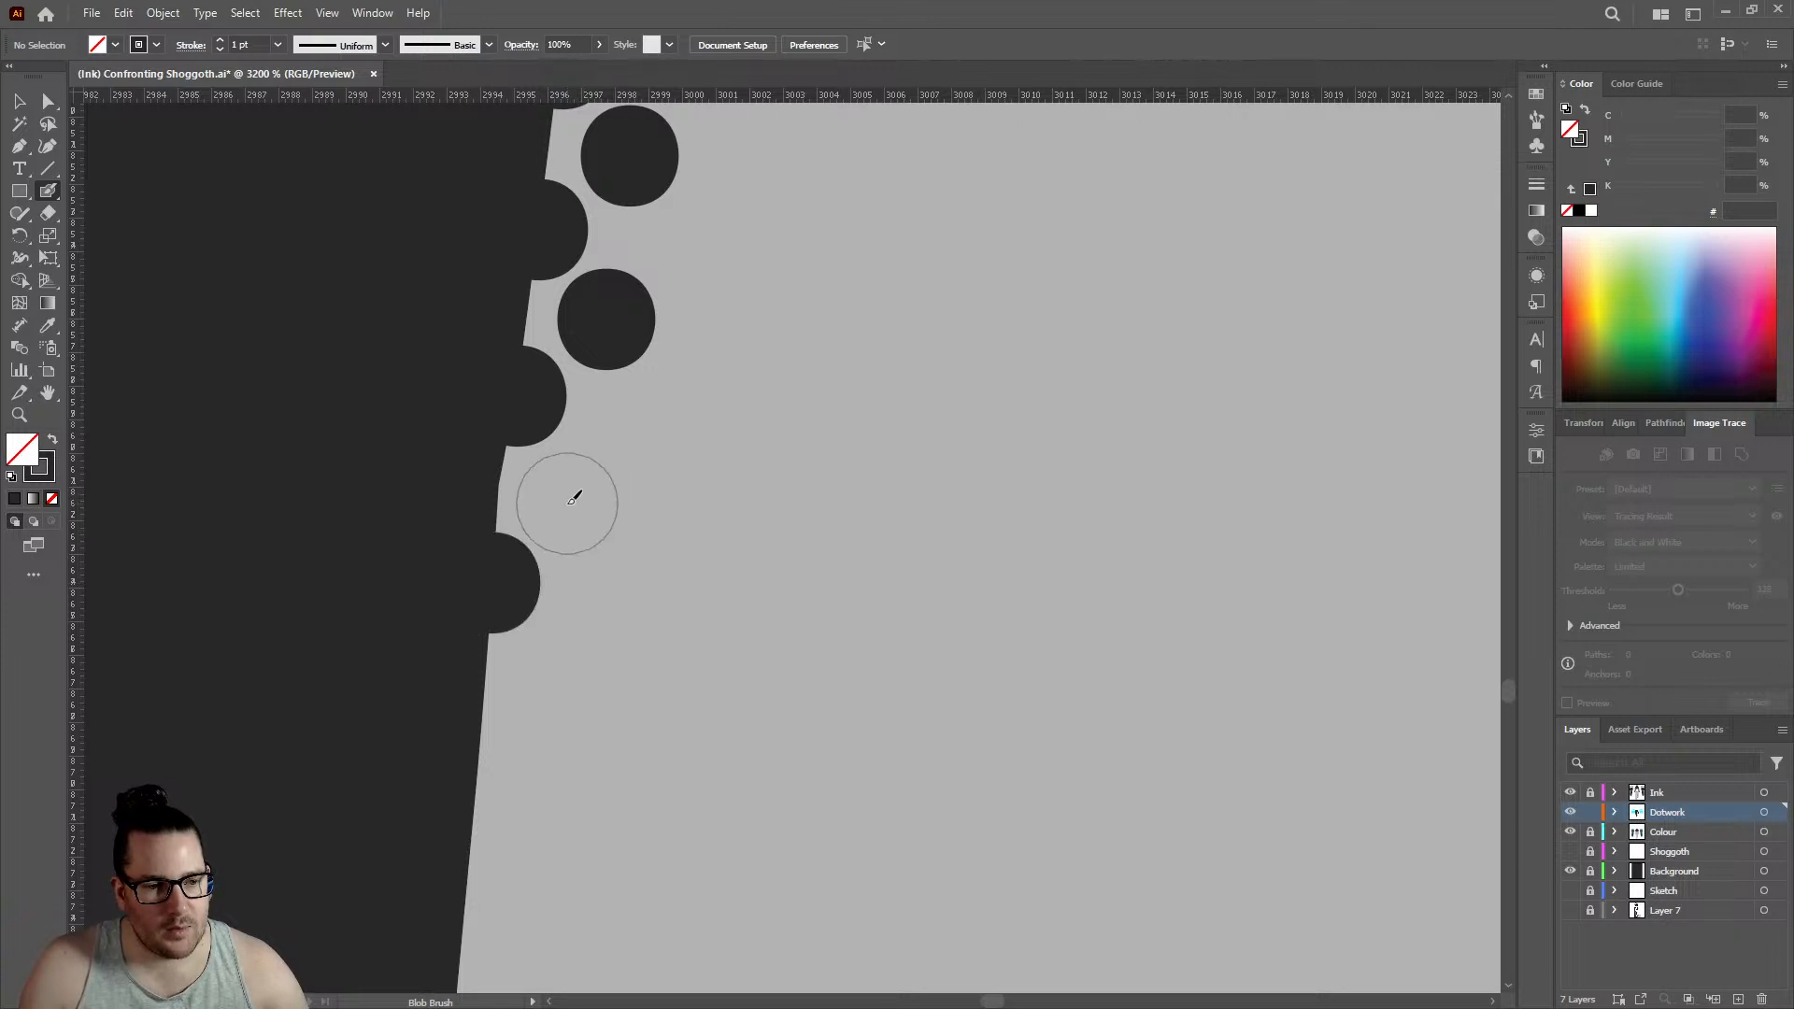
{"action": "left_click", "coordinate": [567, 501]}
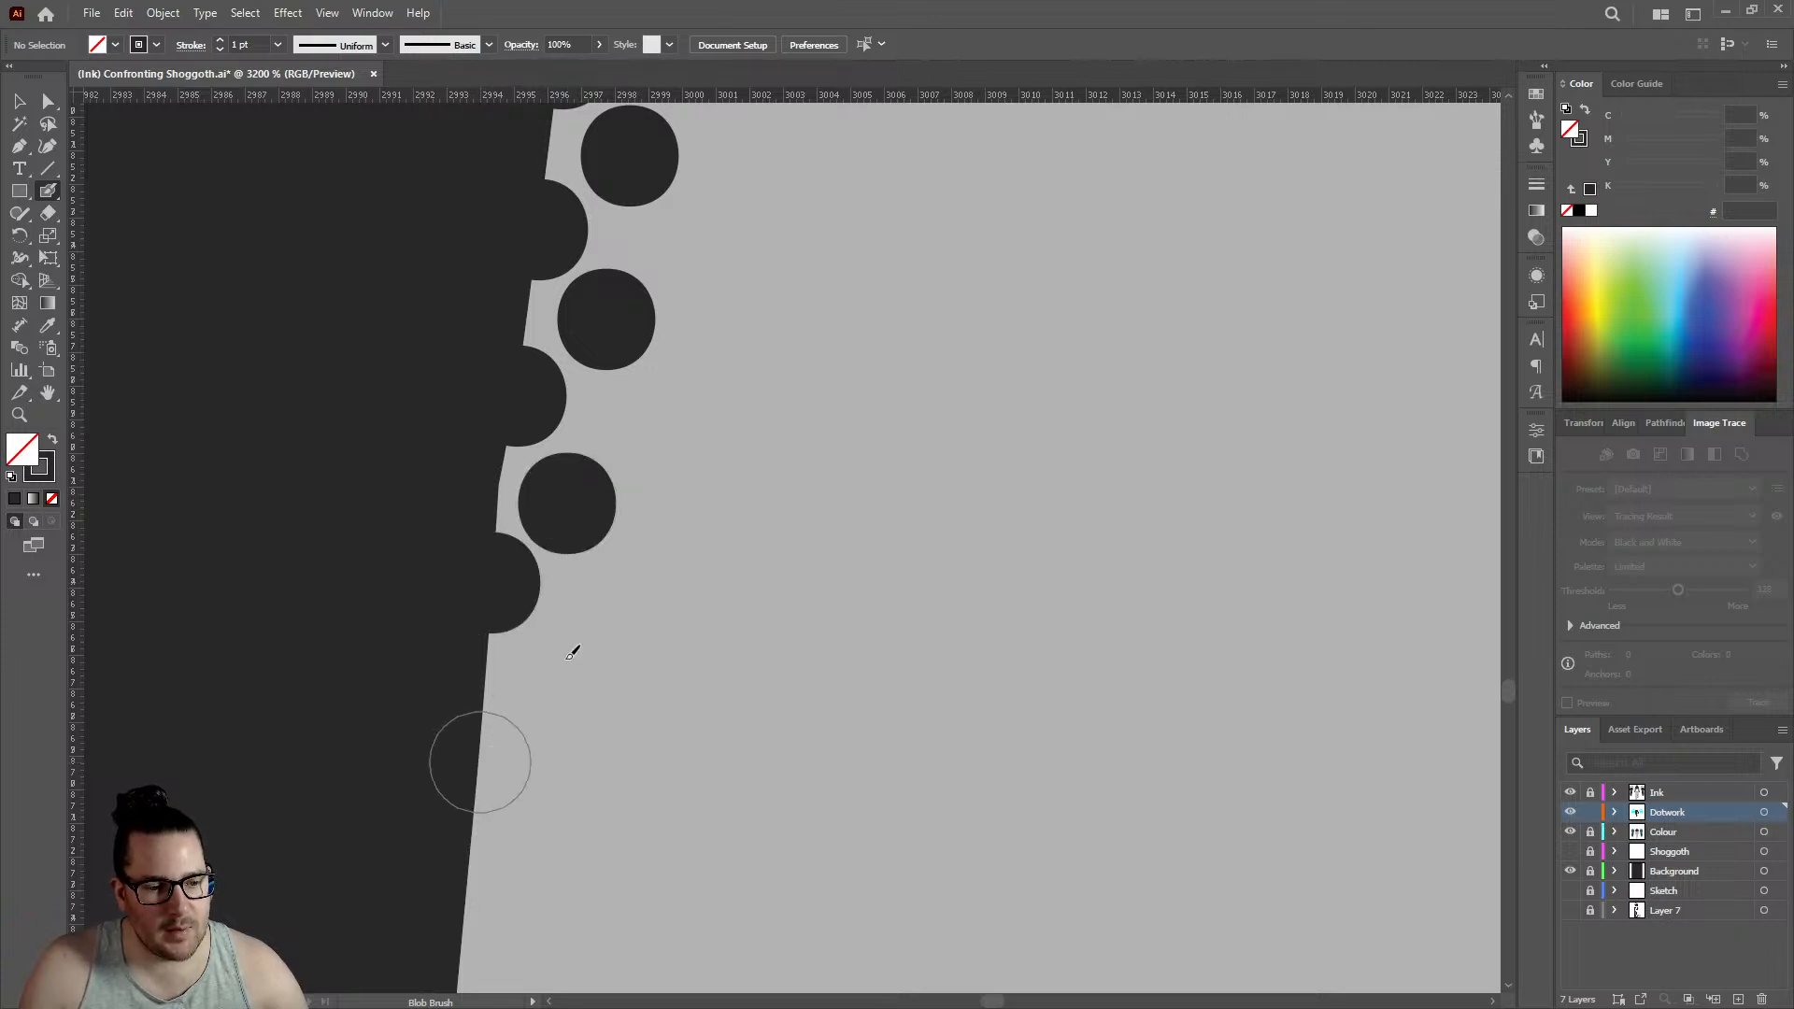
{"action": "left_click", "coordinate": [479, 761]}
{"action": "left_click", "coordinate": [558, 670]}
- Add two outline dots and two offset inner dots on the straight edge below the left leg's small bend
{"action": "scroll", "coordinate": [523, 626], "scroll_direction": "down", "scroll_amount": 3}
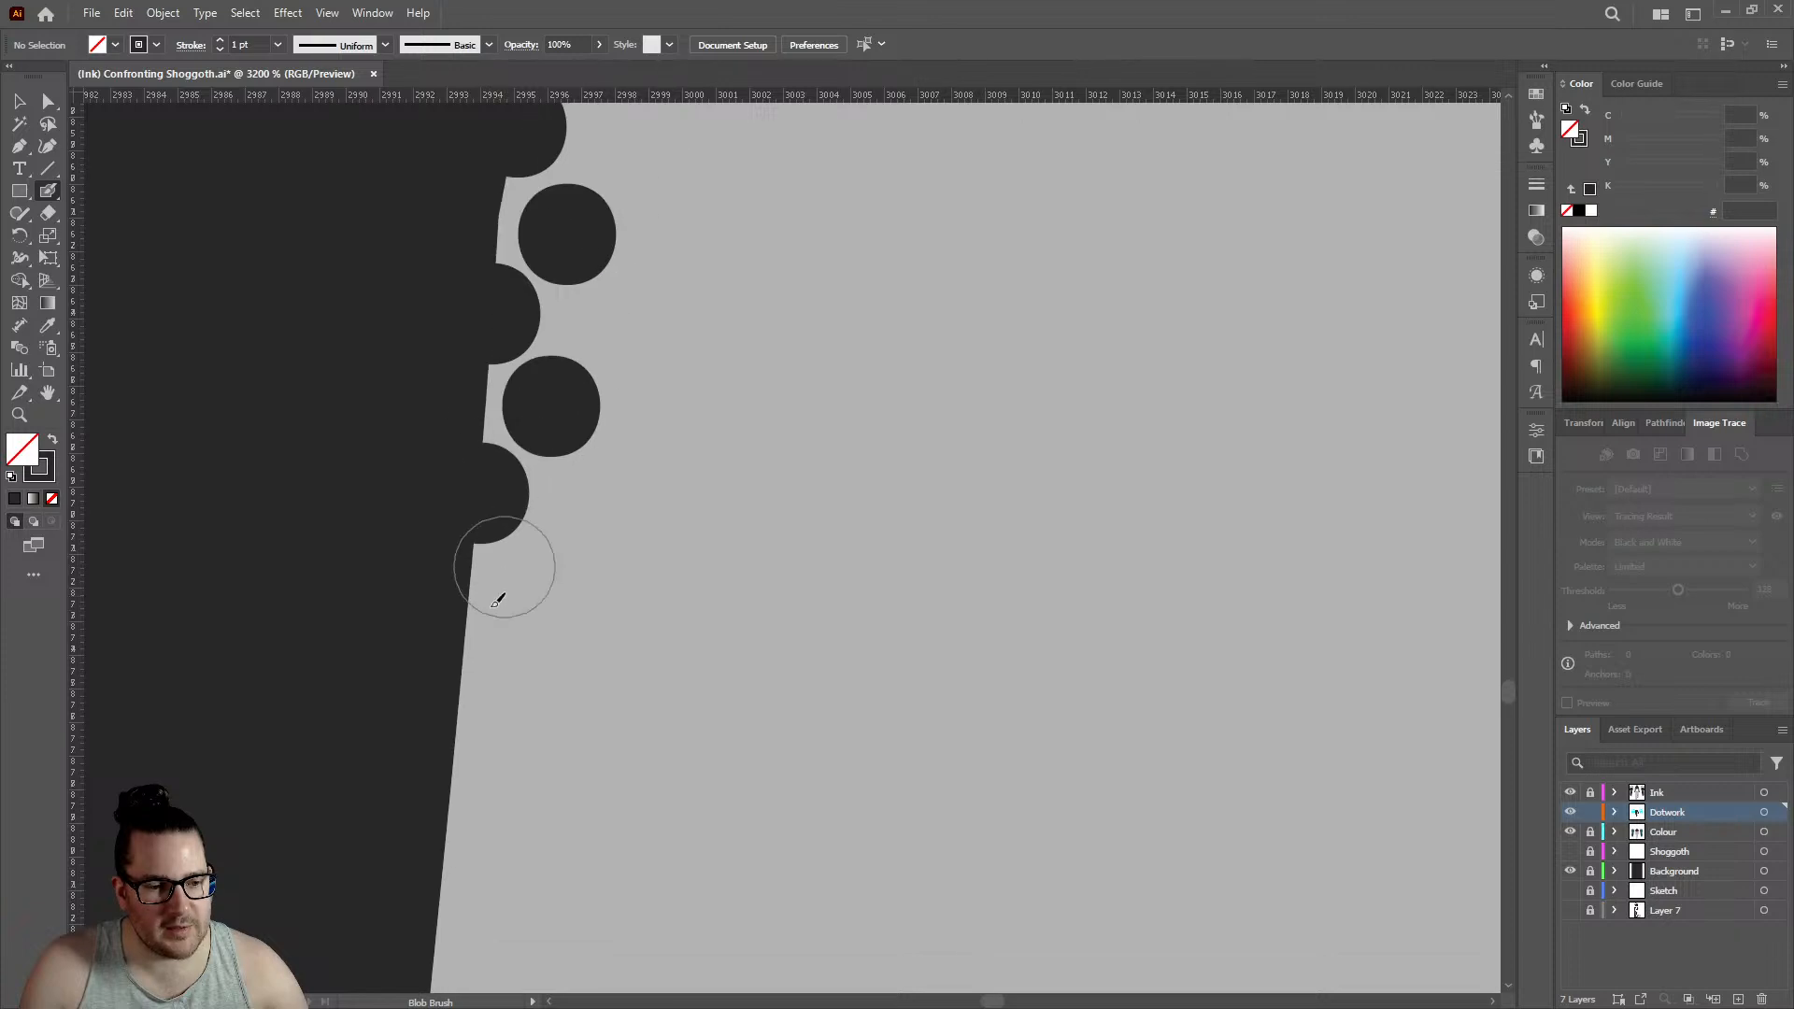
{"action": "left_click", "coordinate": [464, 686]}
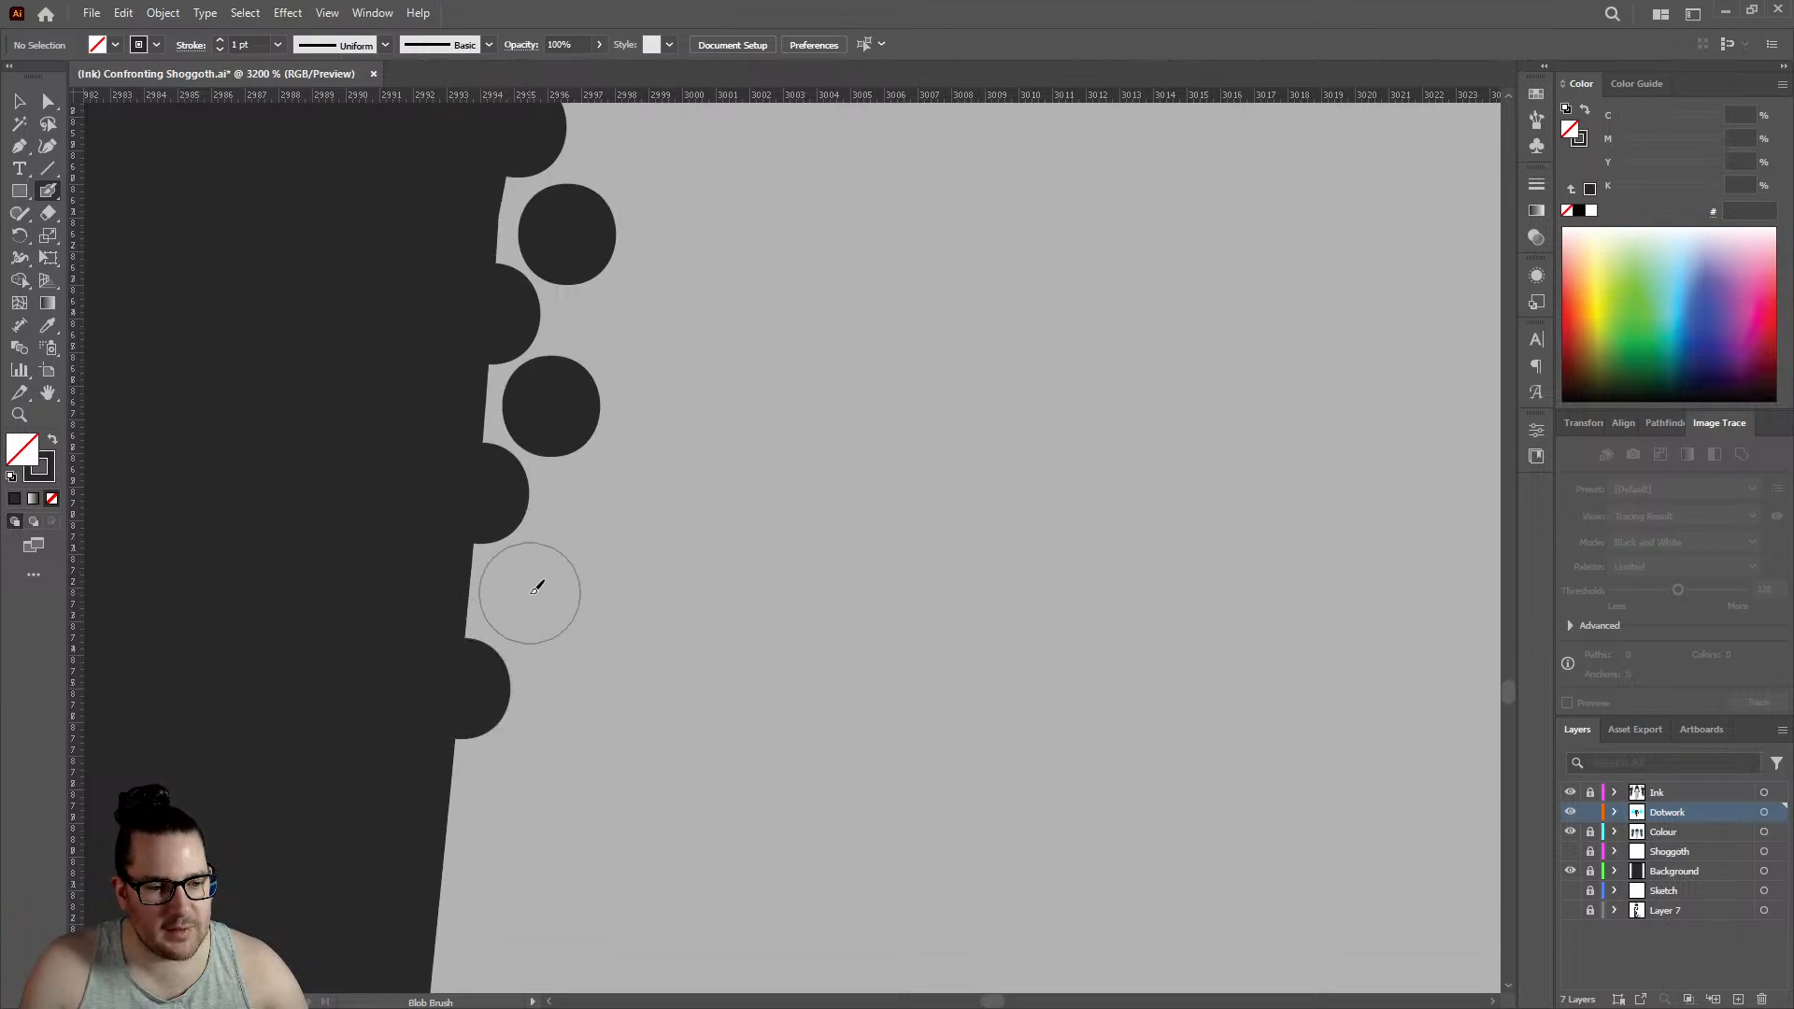
{"action": "left_click", "coordinate": [529, 593]}
{"action": "scroll", "coordinate": [529, 592], "scroll_direction": "down", "scroll_amount": 3}
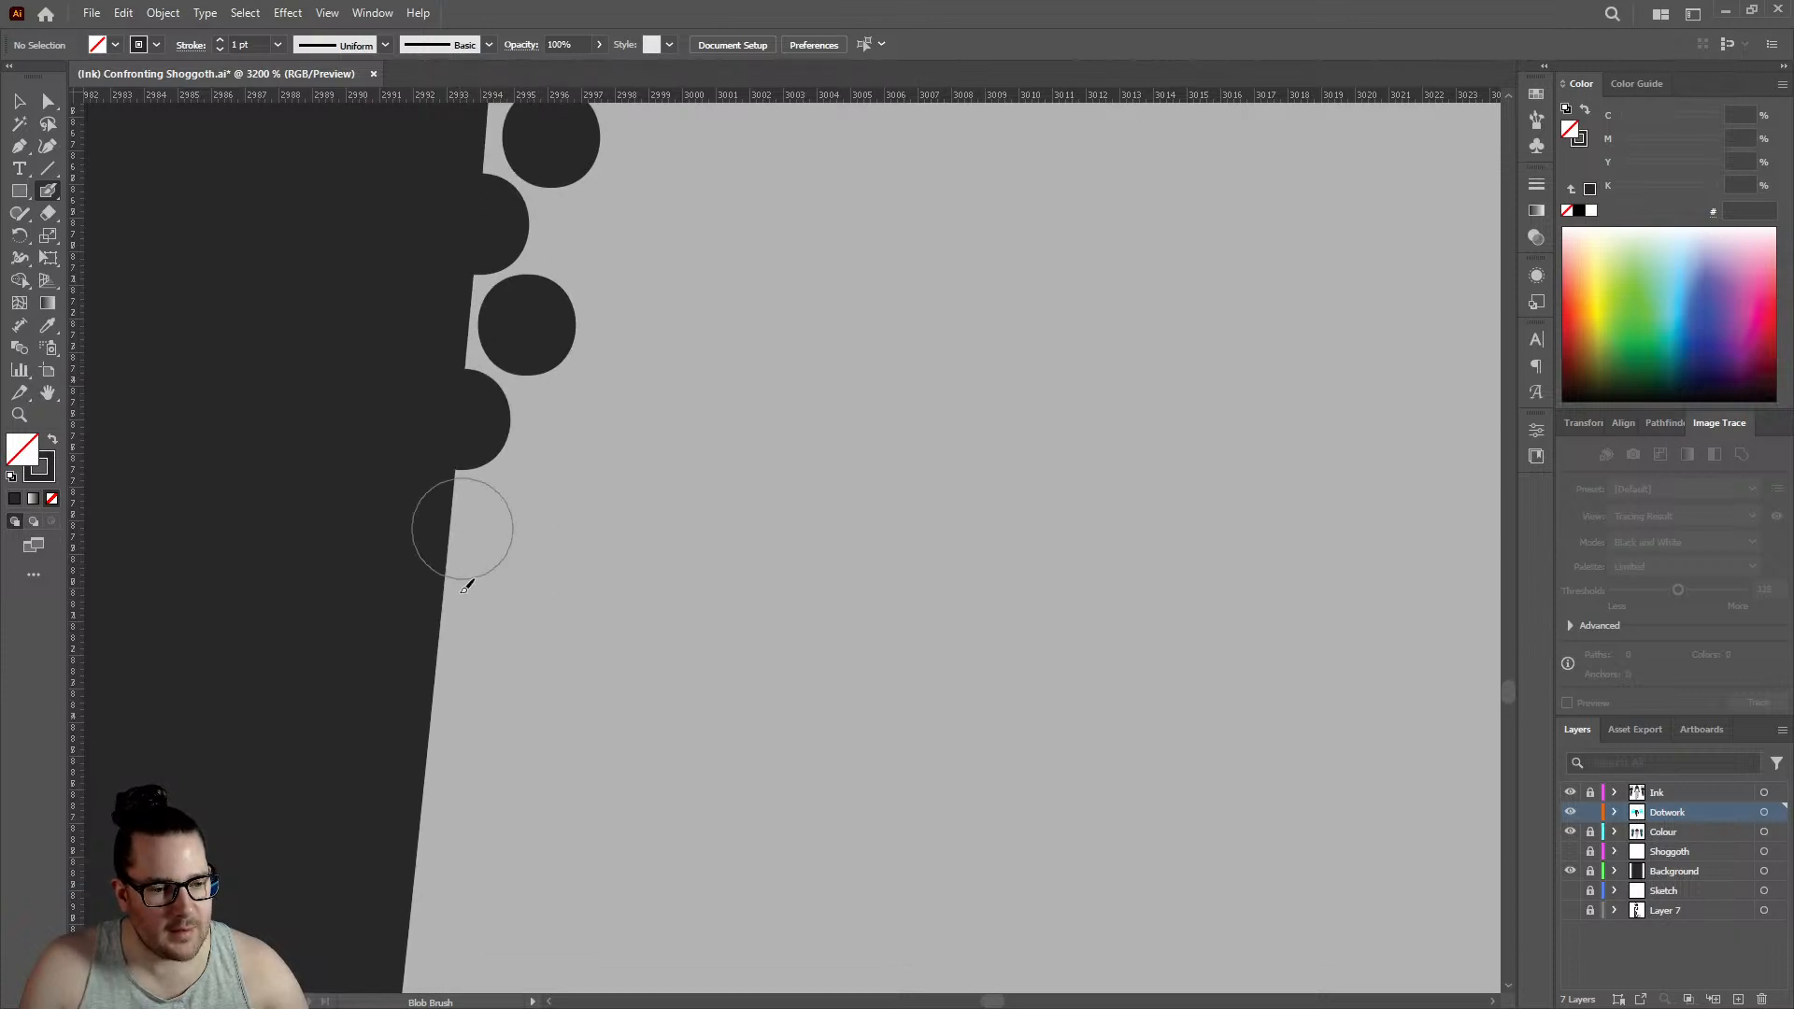
{"action": "left_click", "coordinate": [439, 644]}
{"action": "left_click", "coordinate": [506, 540]}
- Lengthen both rows further down the left leg's straight edge by two outline dots and two inner dots
{"action": "scroll", "coordinate": [486, 561], "scroll_direction": "down", "scroll_amount": 3}
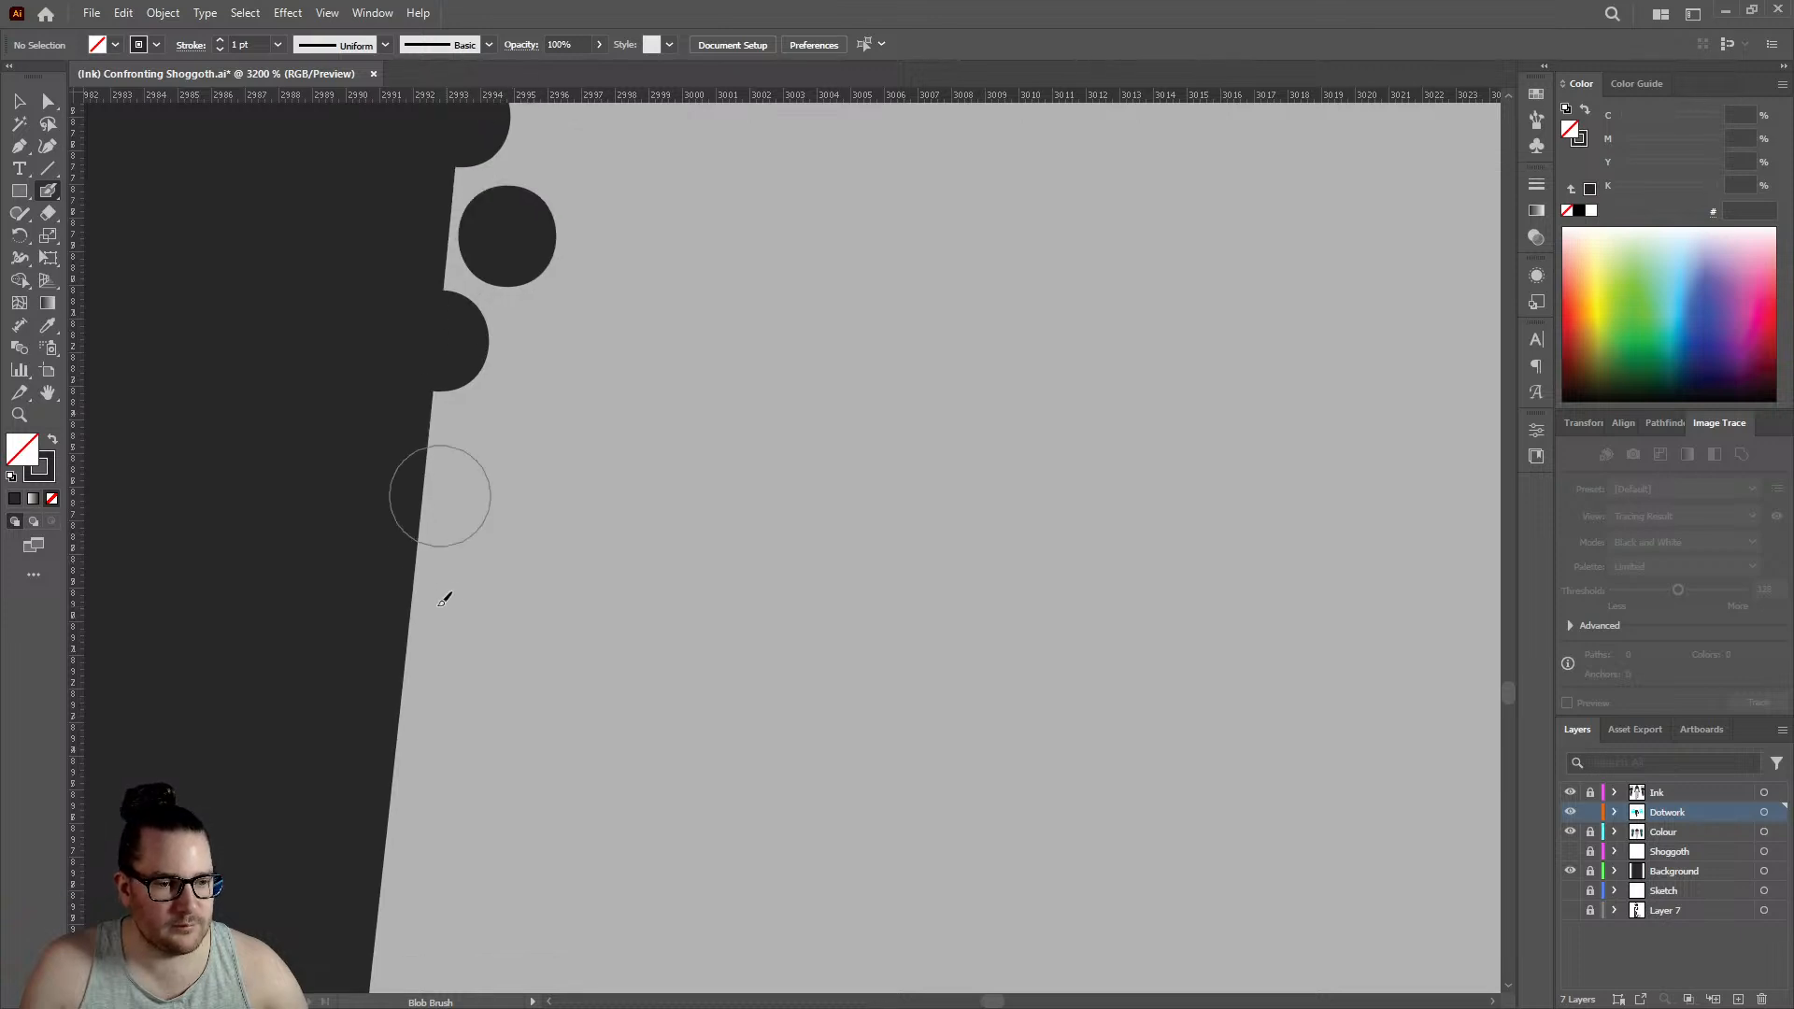
{"action": "left_click", "coordinate": [415, 588]}
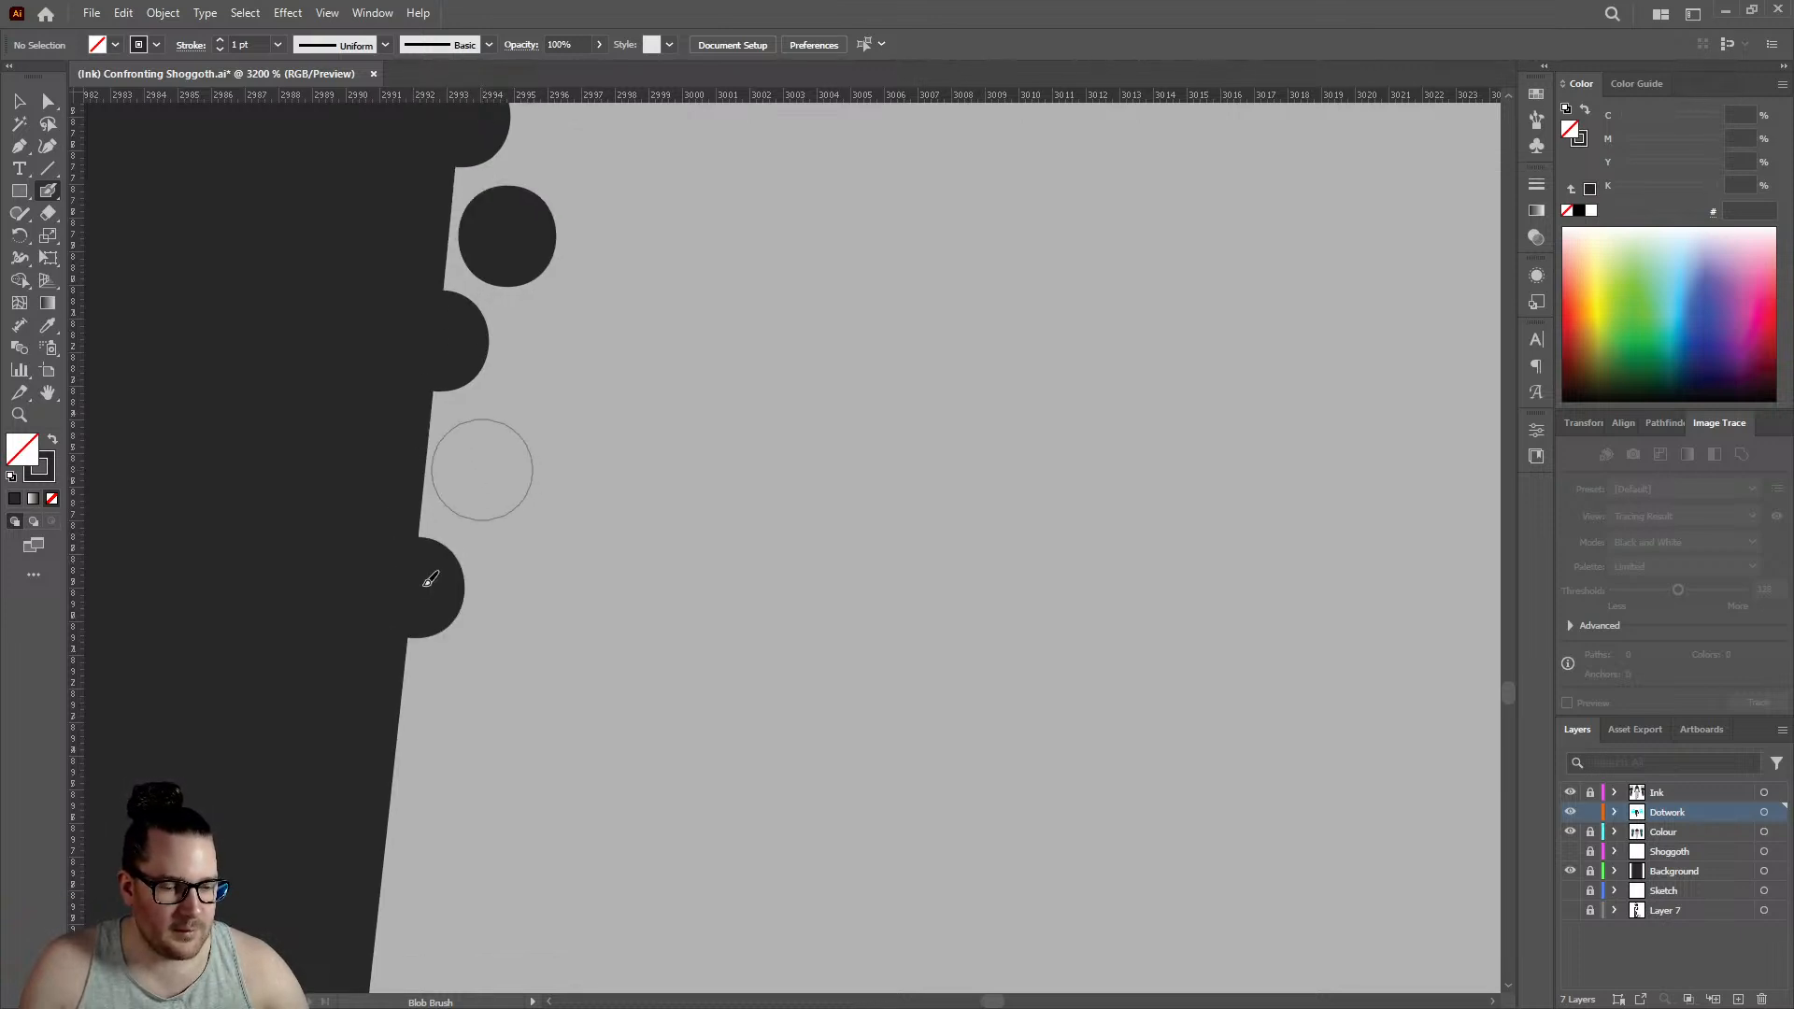
{"action": "left_click", "coordinate": [483, 470]}
{"action": "scroll", "coordinate": [449, 528], "scroll_direction": "down", "scroll_amount": 8}
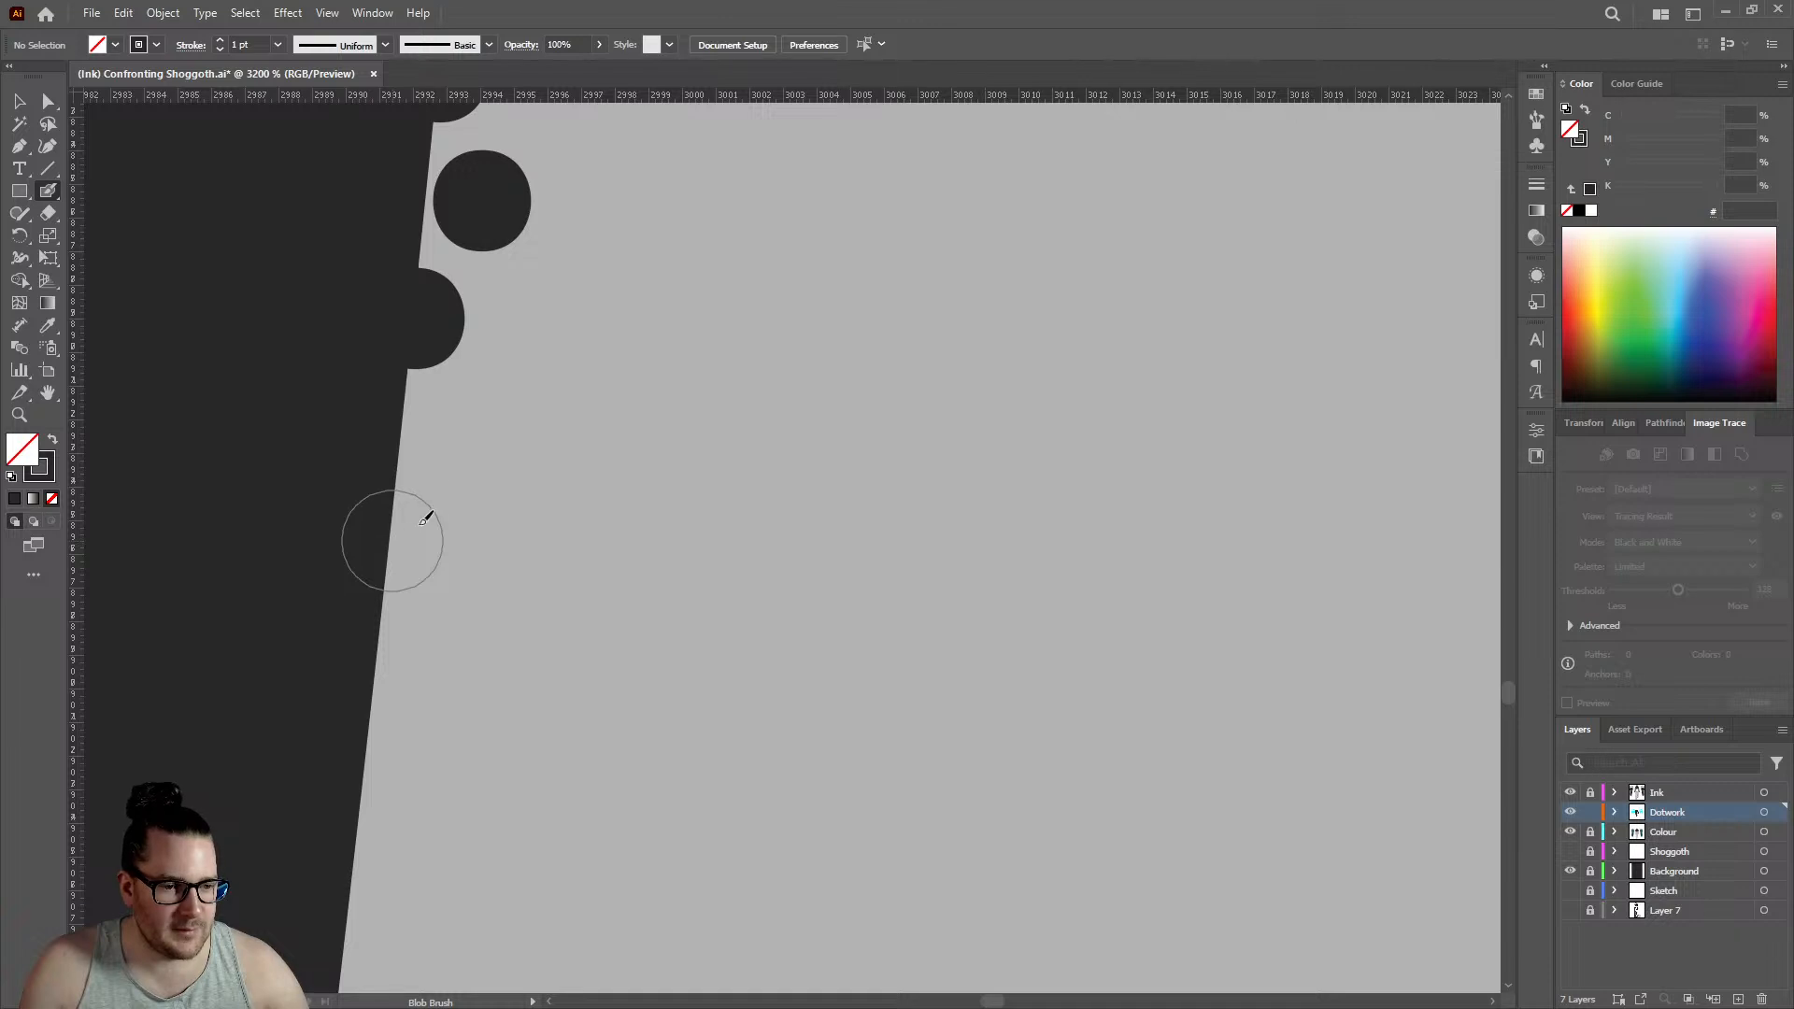
{"action": "left_click", "coordinate": [390, 538]}
{"action": "left_click", "coordinate": [458, 431]}
- Extend the staggered rows down the left leg's edge with two Blob Brush outline dots and two offset inner dots
{"action": "scroll", "coordinate": [562, 358], "scroll_direction": "down", "scroll_amount": 2}
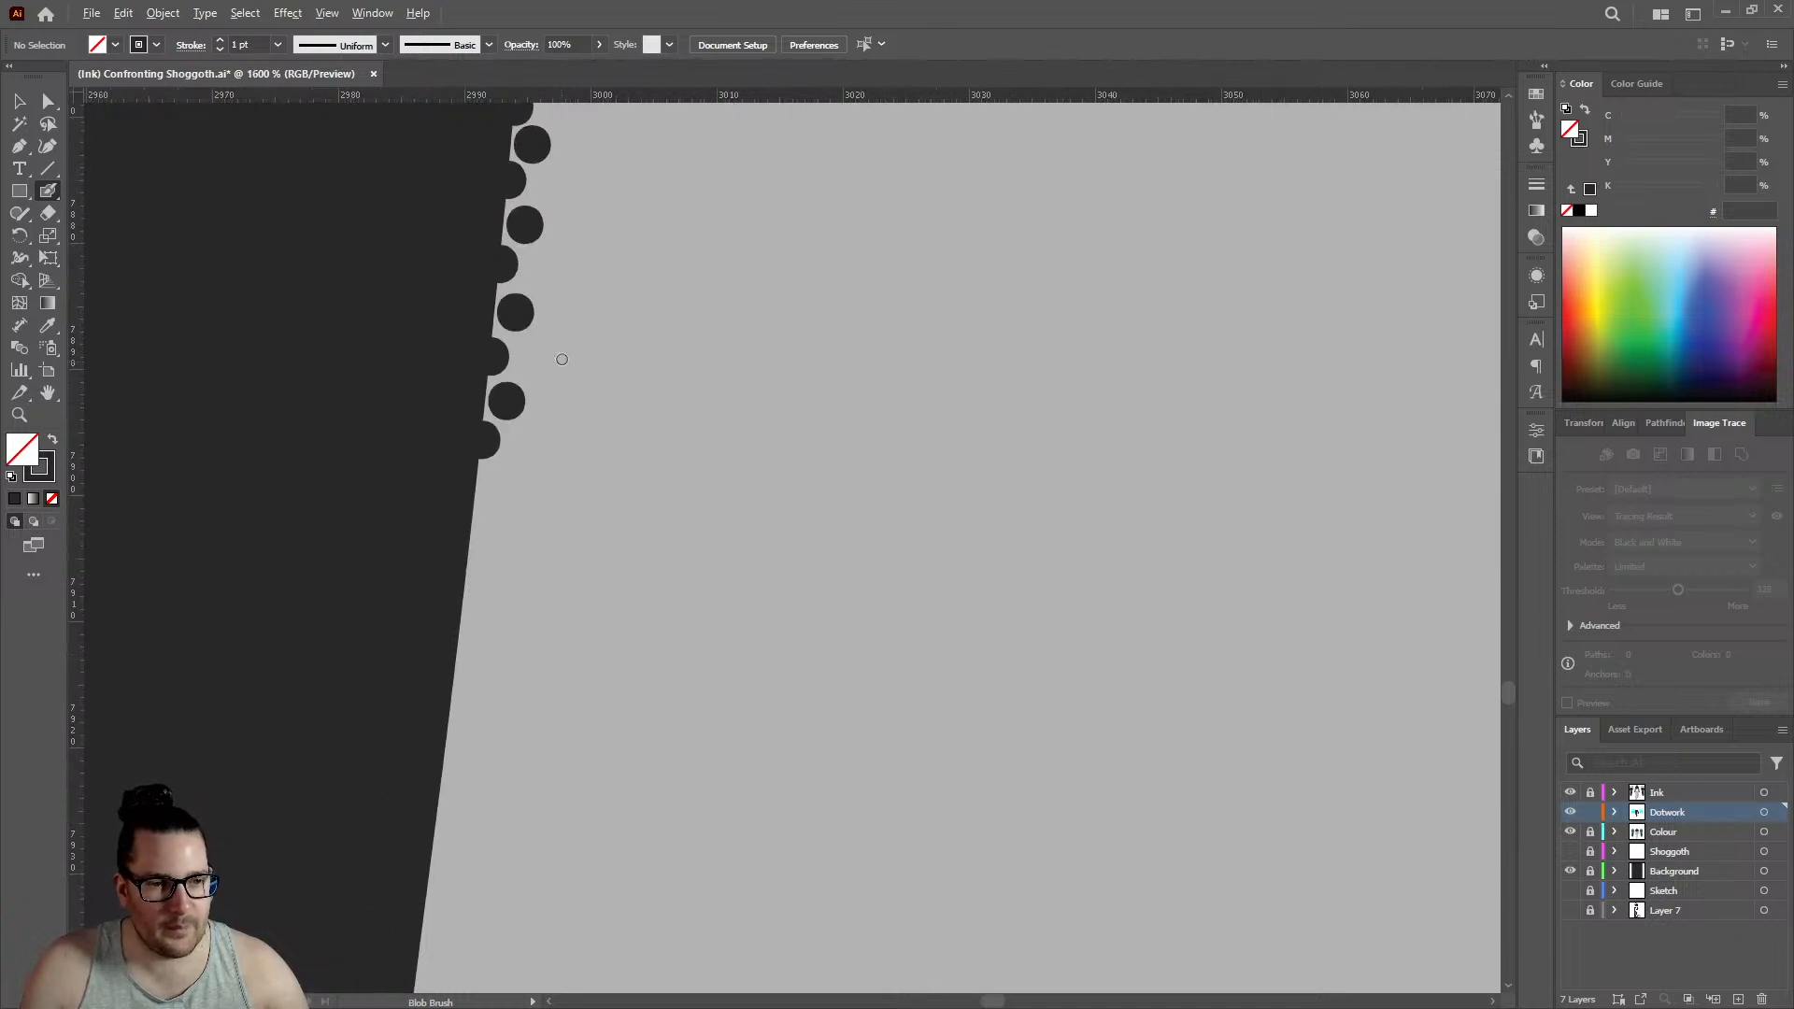
{"action": "scroll", "coordinate": [561, 359], "scroll_direction": "down", "scroll_amount": 6}
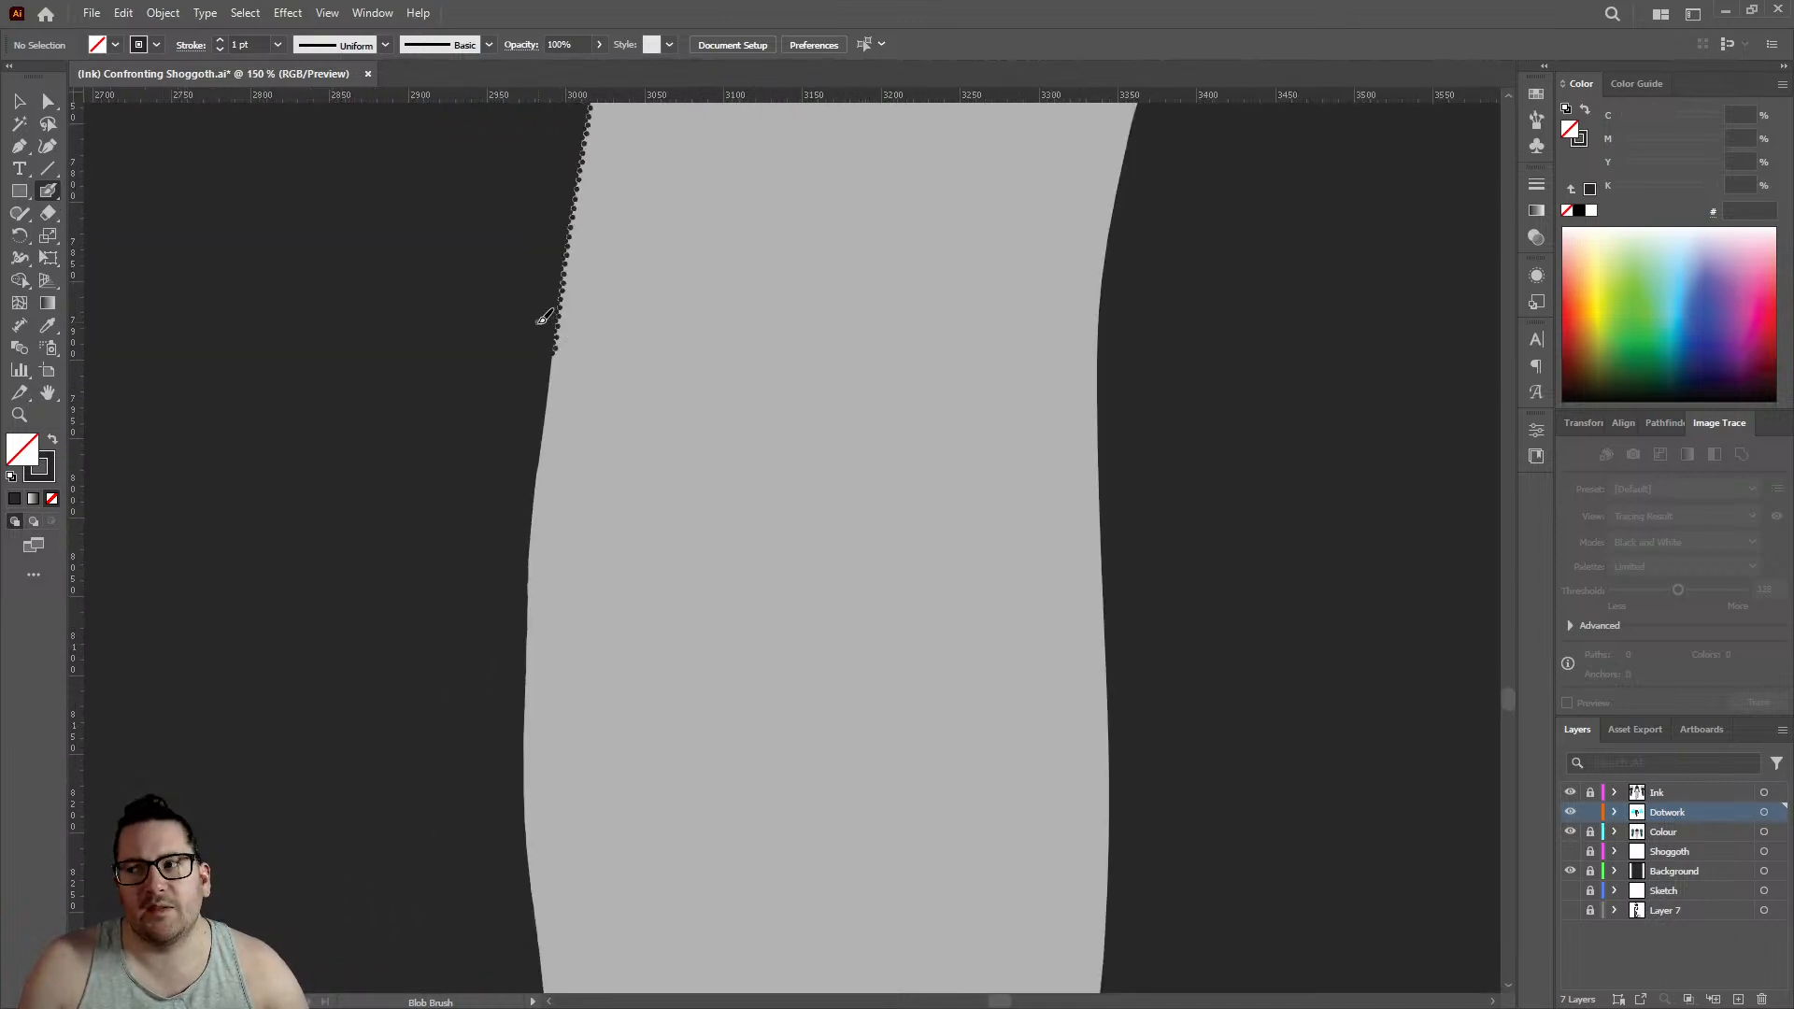
{"action": "scroll", "coordinate": [540, 345], "scroll_direction": "up", "scroll_amount": 5}
{"action": "scroll", "coordinate": [558, 445], "scroll_direction": "up", "scroll_amount": 4}
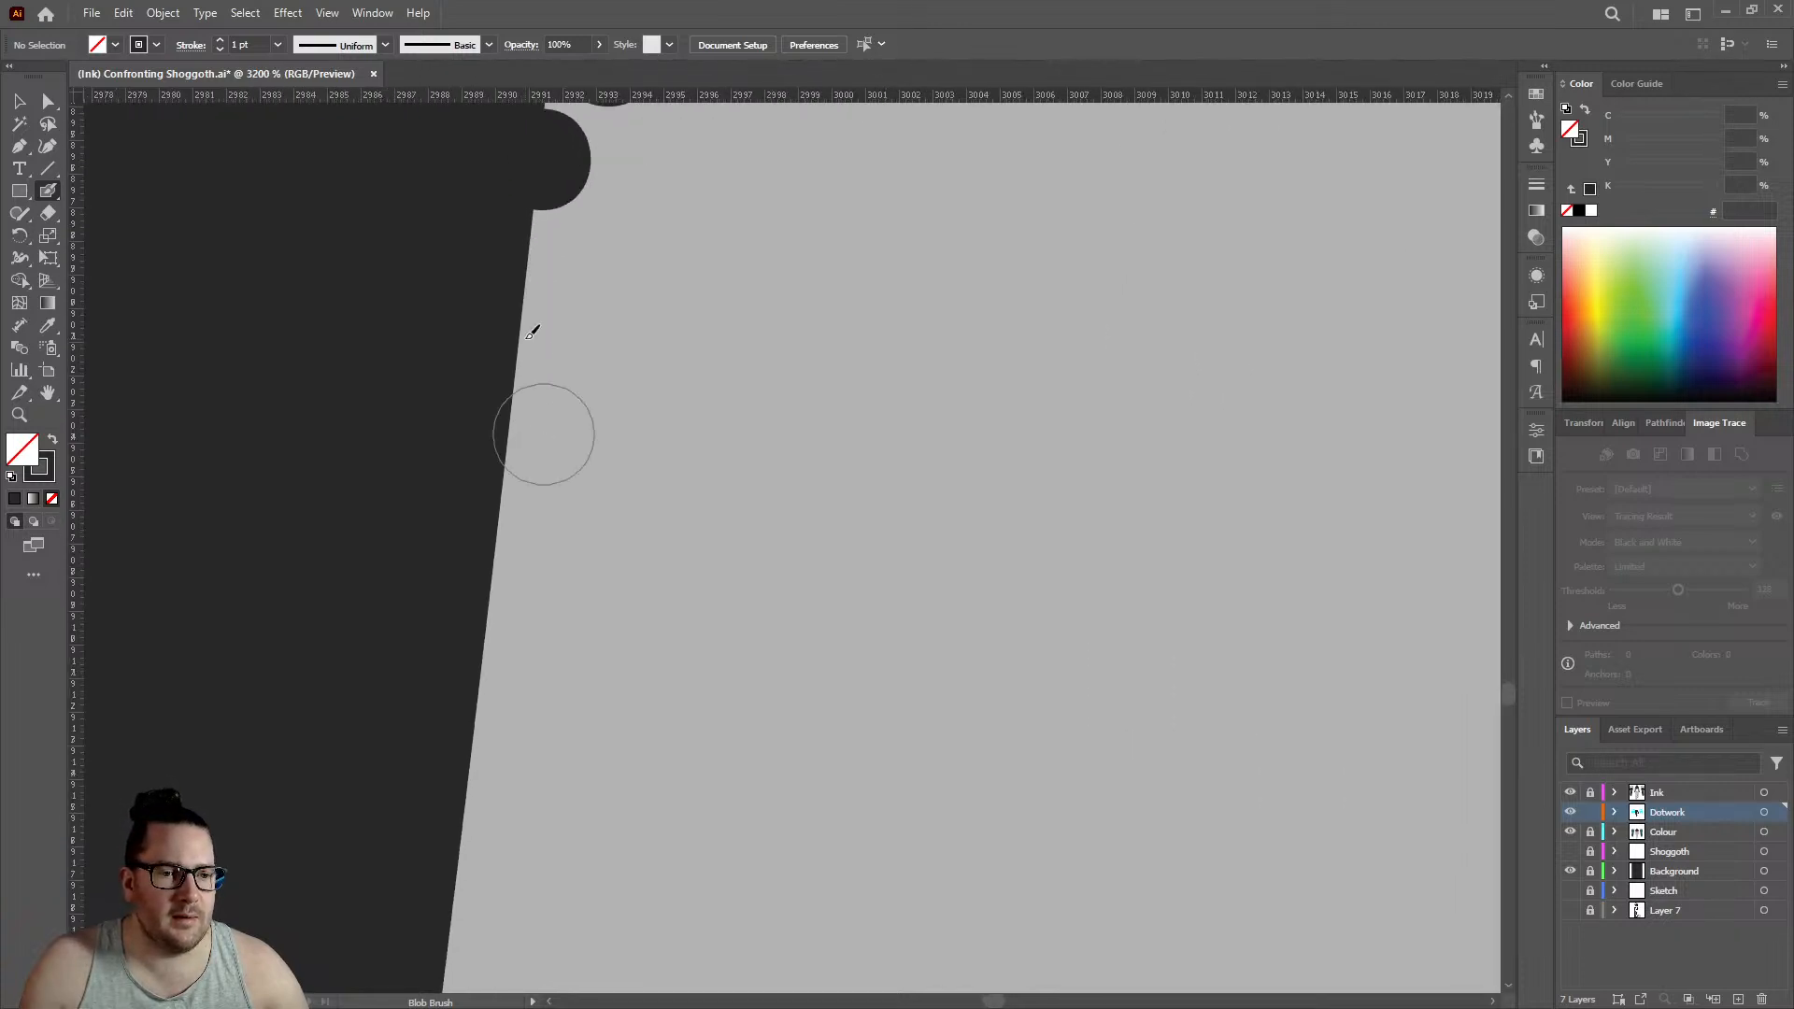
{"action": "left_click", "coordinate": [520, 322]}
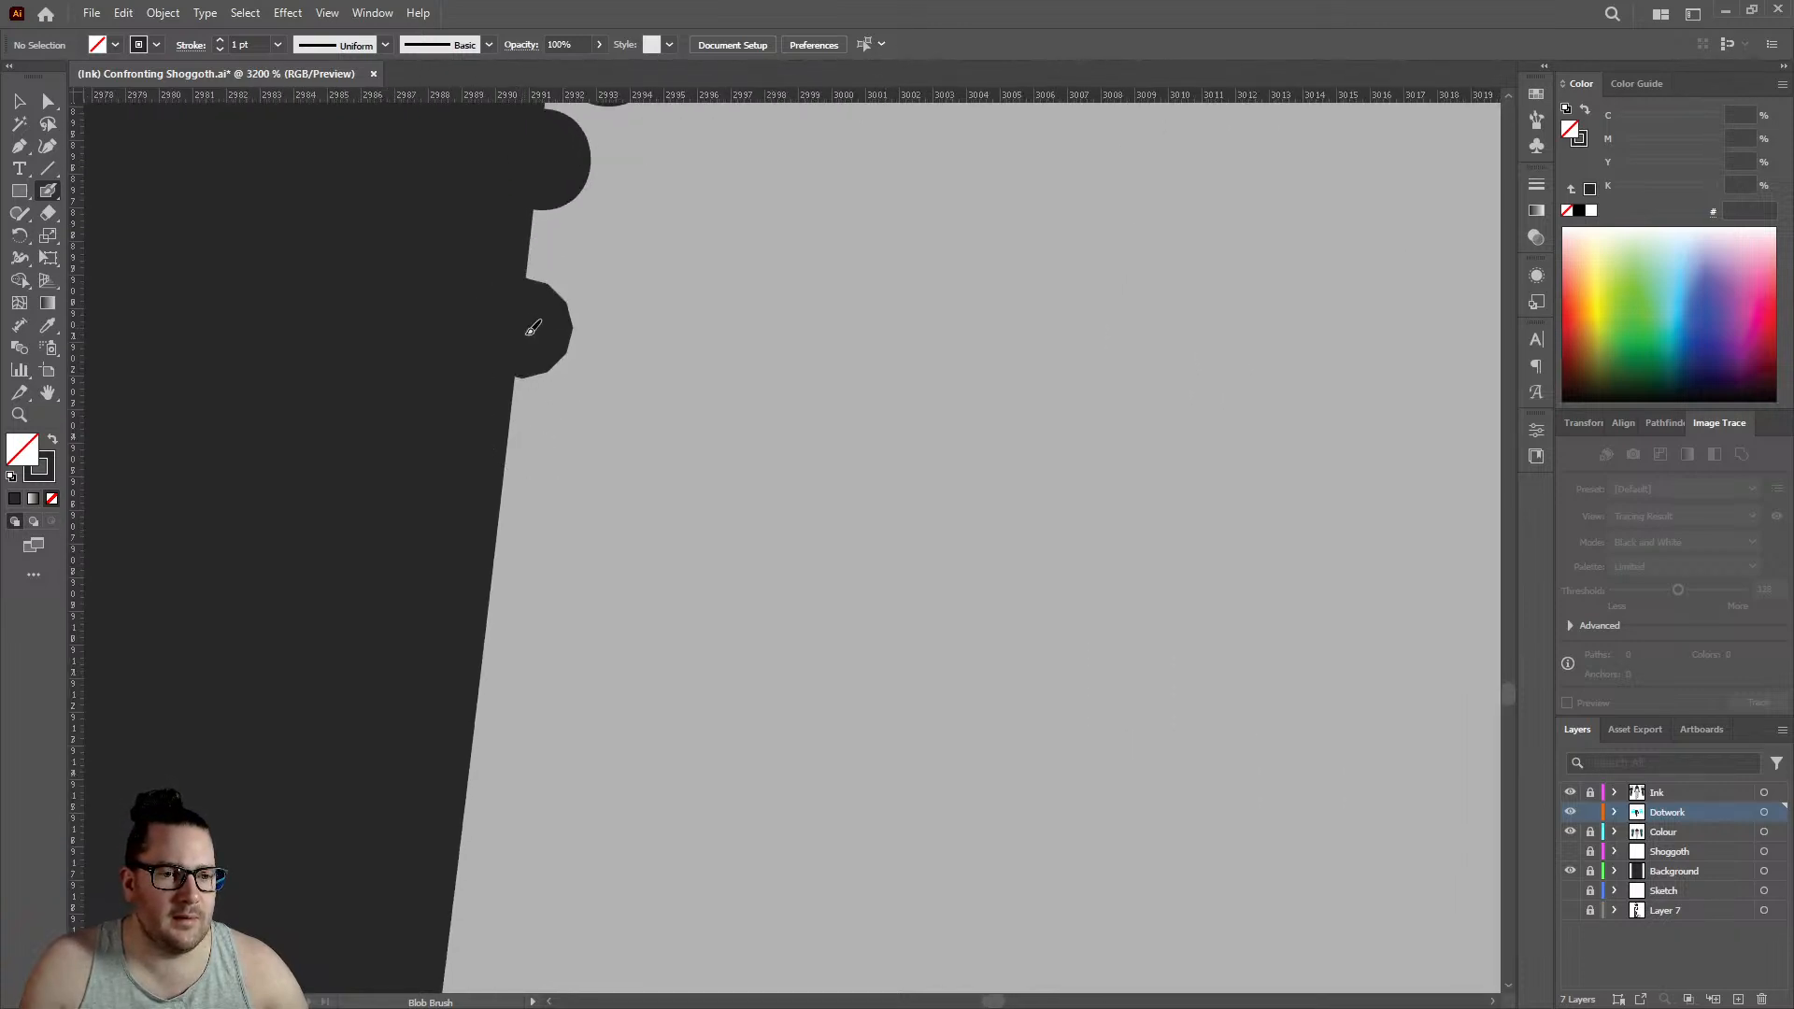
{"action": "left_click", "coordinate": [621, 253]}
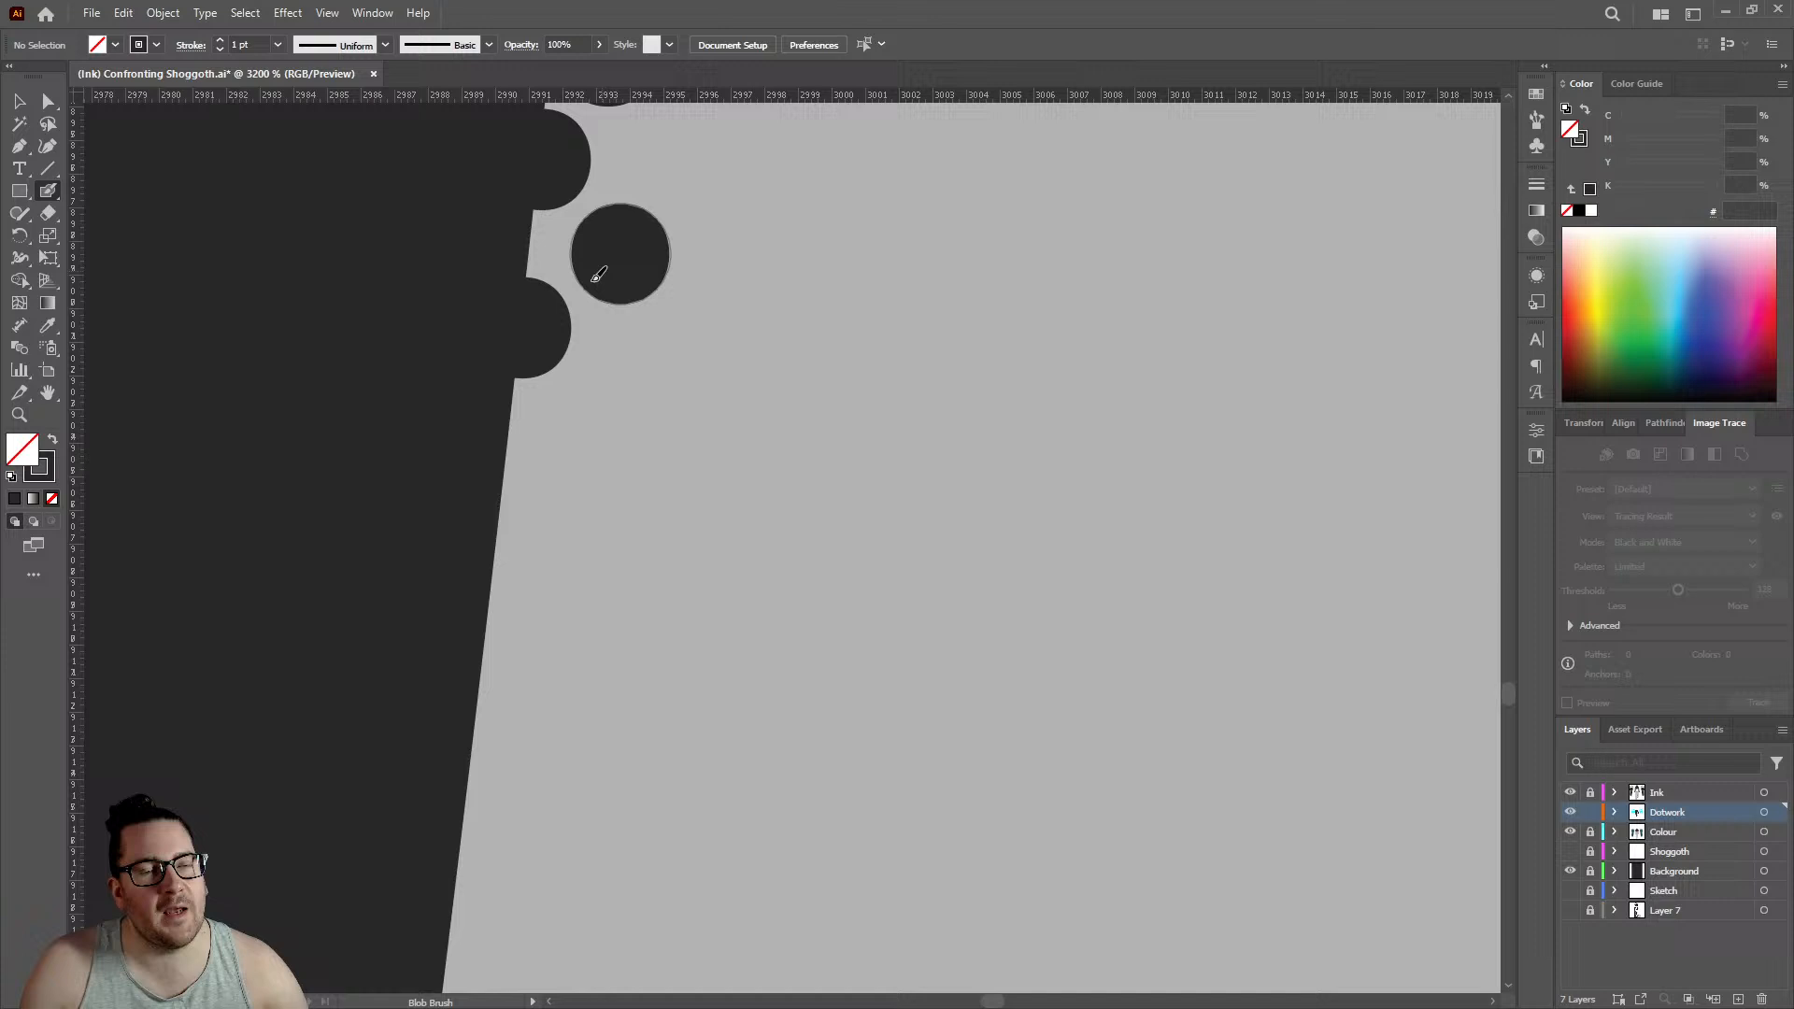
{"action": "left_click", "coordinate": [504, 504]}
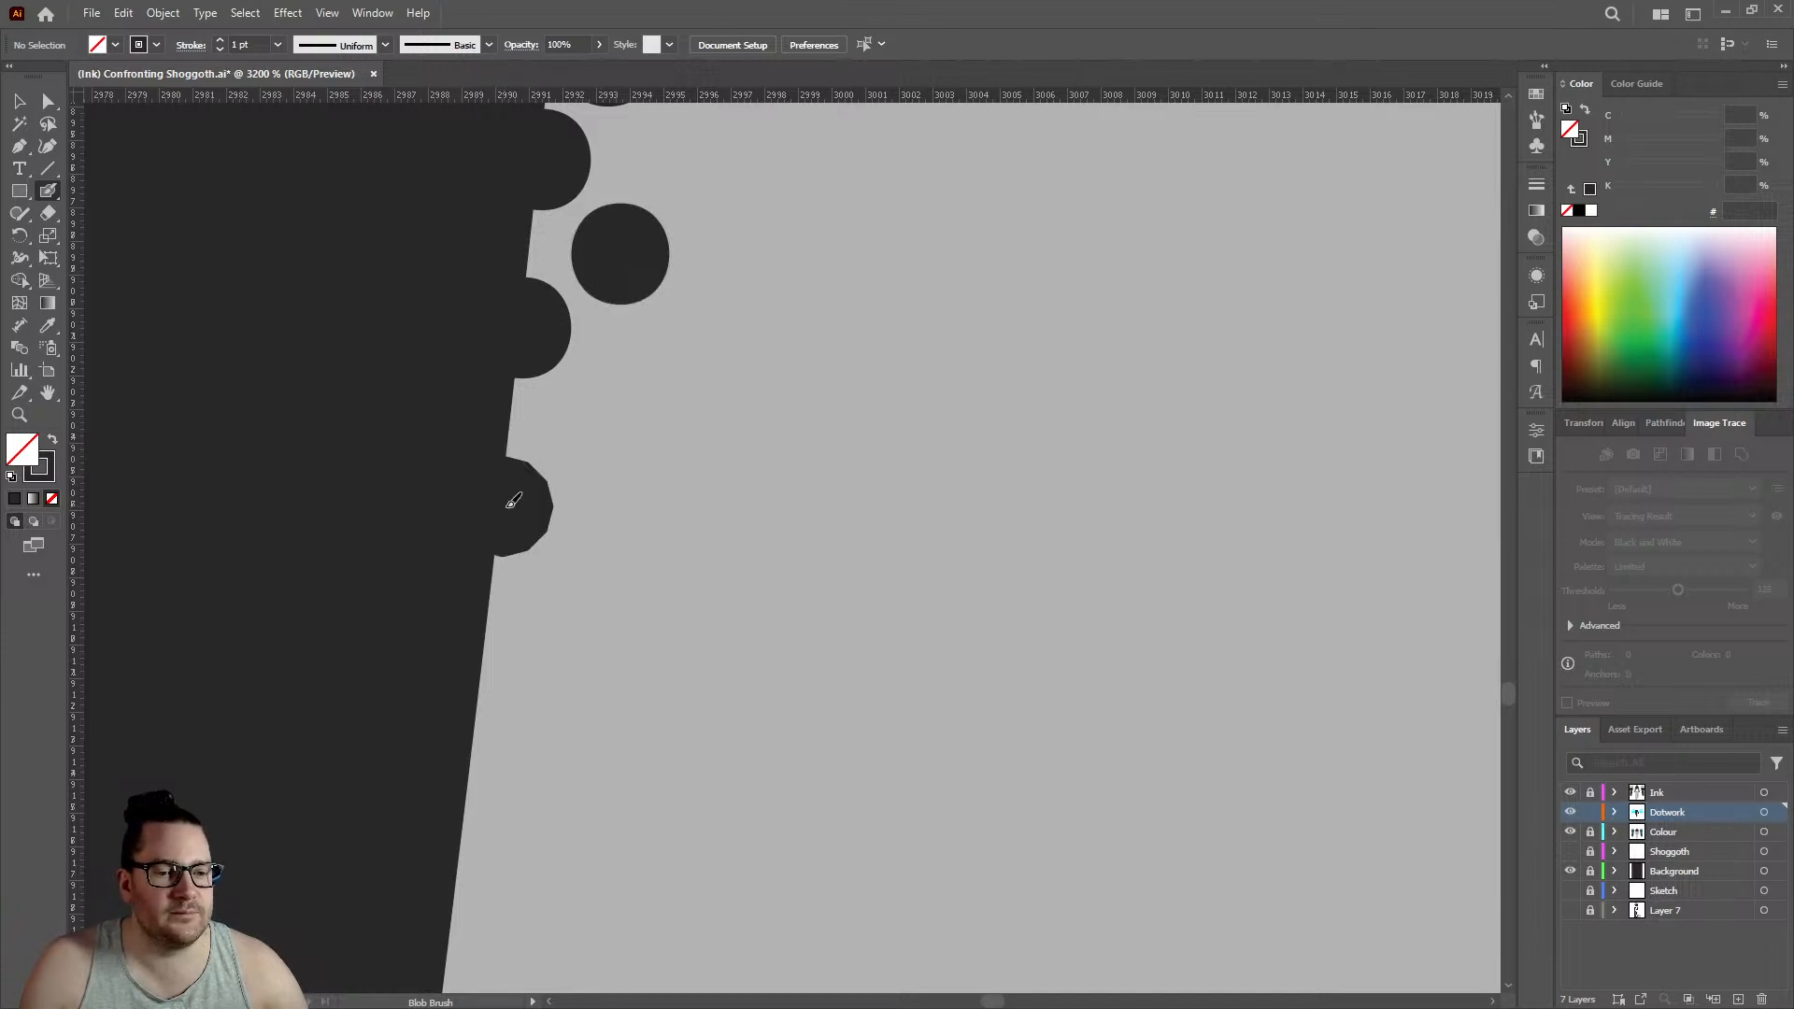
{"action": "left_click", "coordinate": [595, 422]}
- Continue down the left leg's straight edge with two more outline dots and one offset inner dot between them
{"action": "scroll", "coordinate": [523, 449], "scroll_direction": "down", "scroll_amount": 3}
{"action": "left_click", "coordinate": [479, 434]}
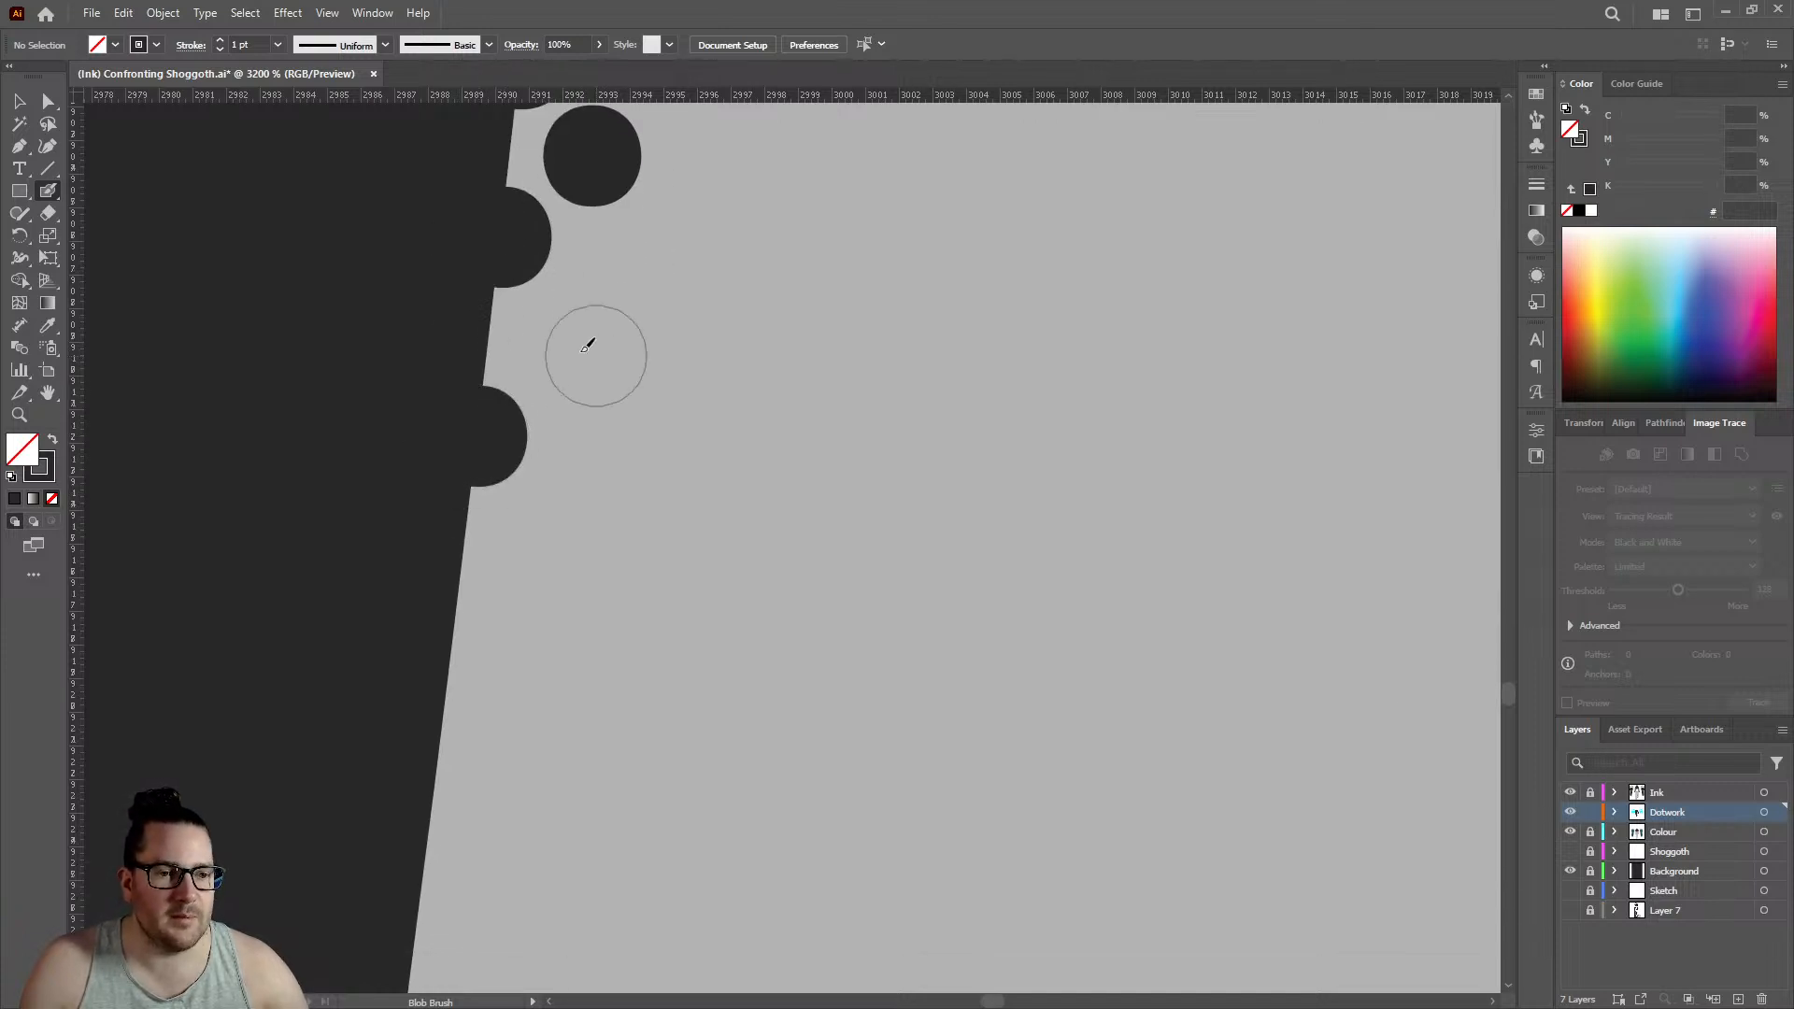
{"action": "left_click", "coordinate": [562, 348]}
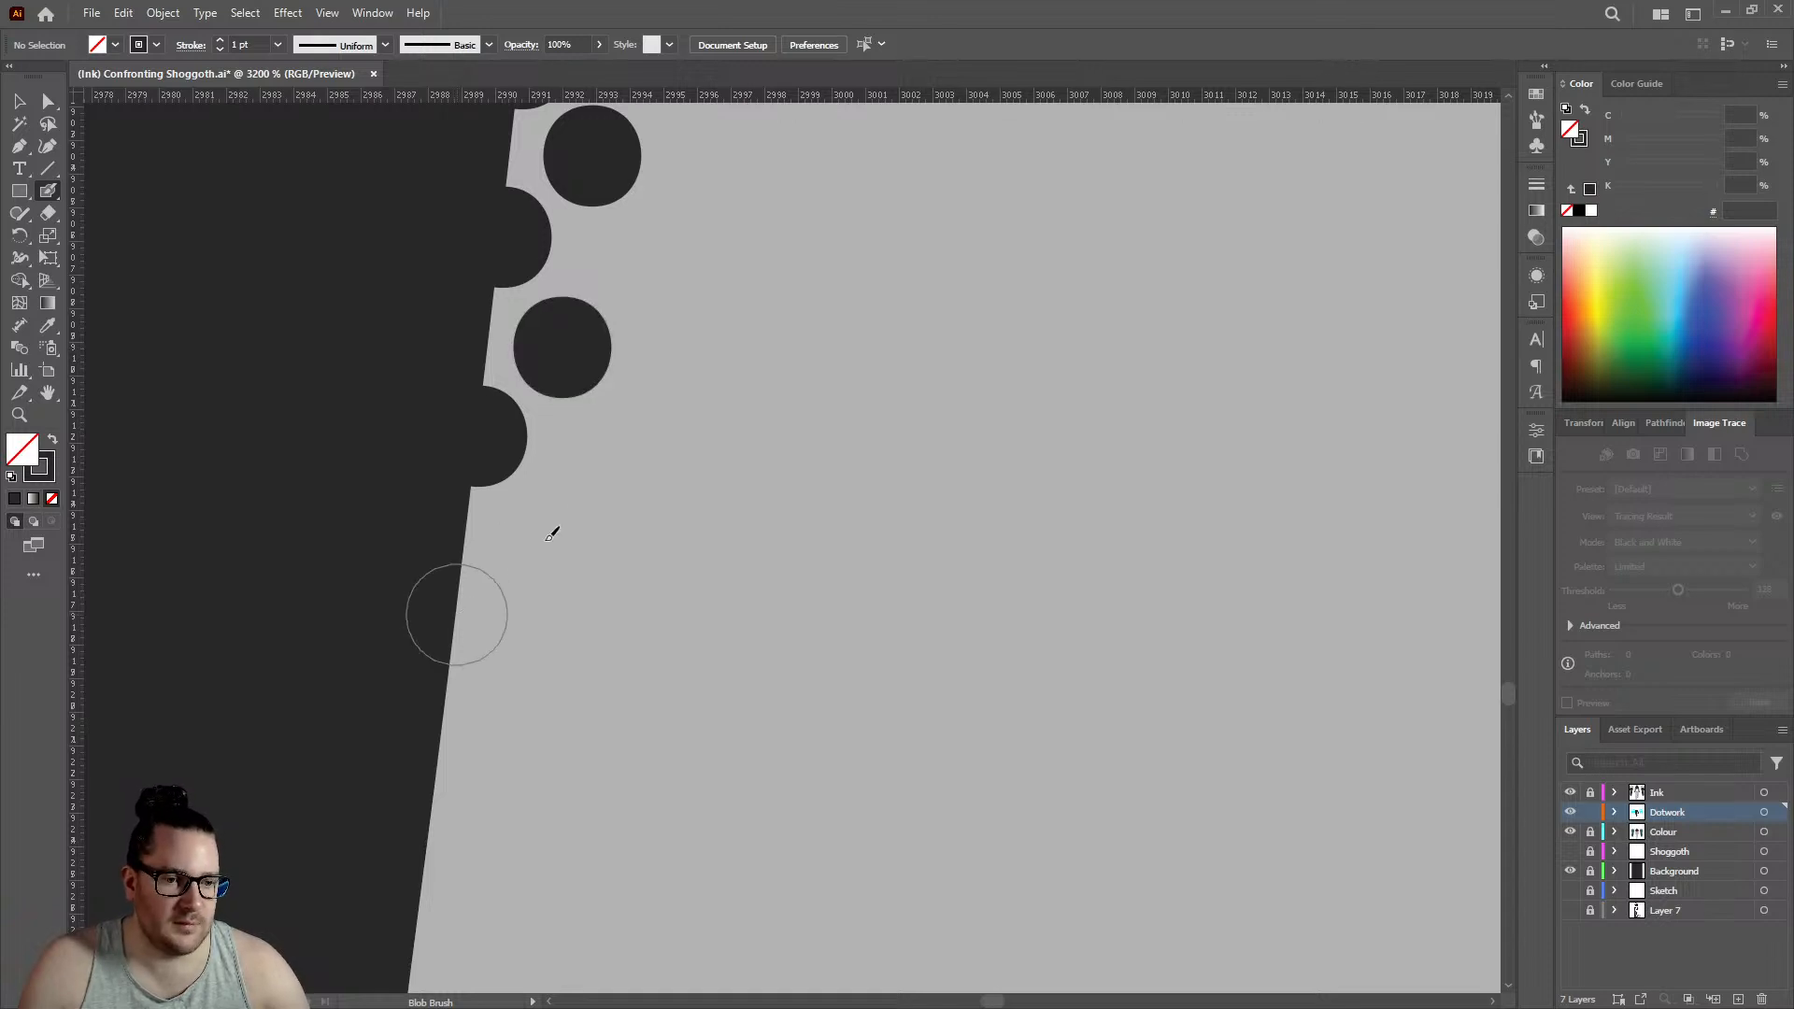
{"action": "left_click", "coordinate": [456, 614]}
- Start a third, looser row beside the staggered dots at the left leg's knee bend with six evenly spaced dots
{"action": "scroll", "coordinate": [556, 521], "scroll_direction": "down", "scroll_amount": 7}
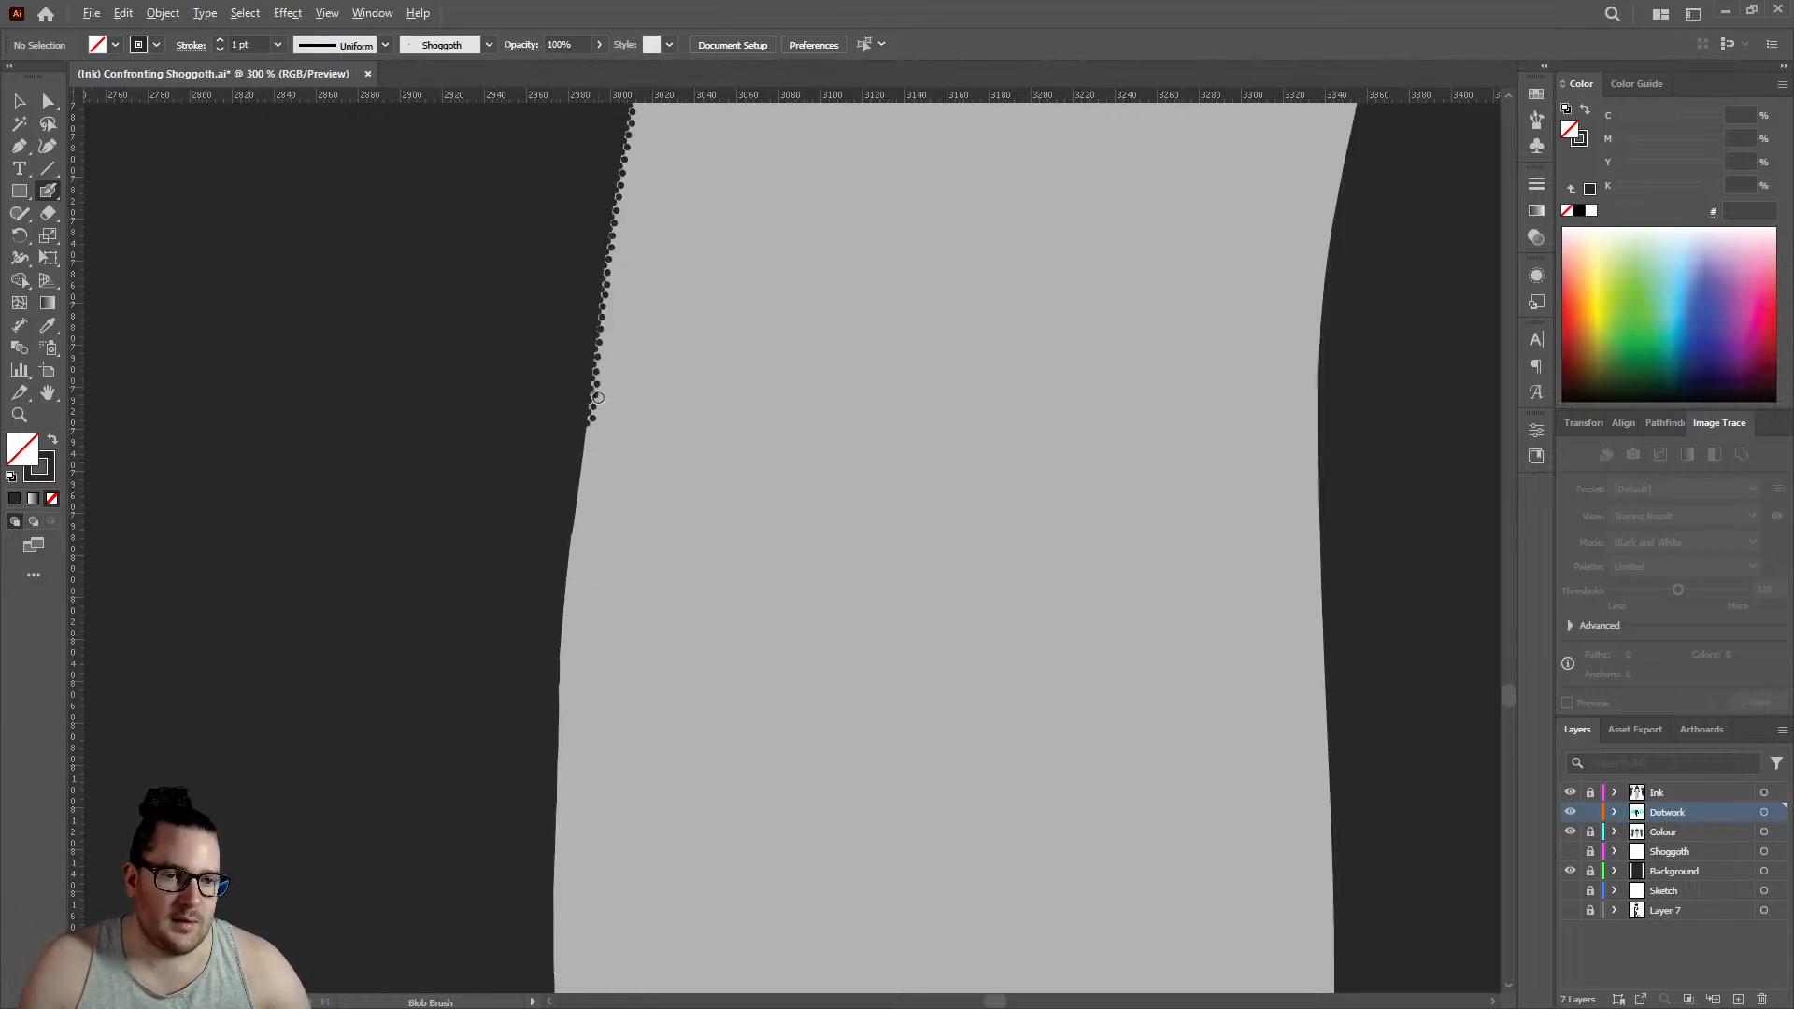
{"action": "scroll", "coordinate": [598, 397], "scroll_direction": "down", "scroll_amount": 3}
{"action": "scroll", "coordinate": [638, 332], "scroll_direction": "up", "scroll_amount": 8}
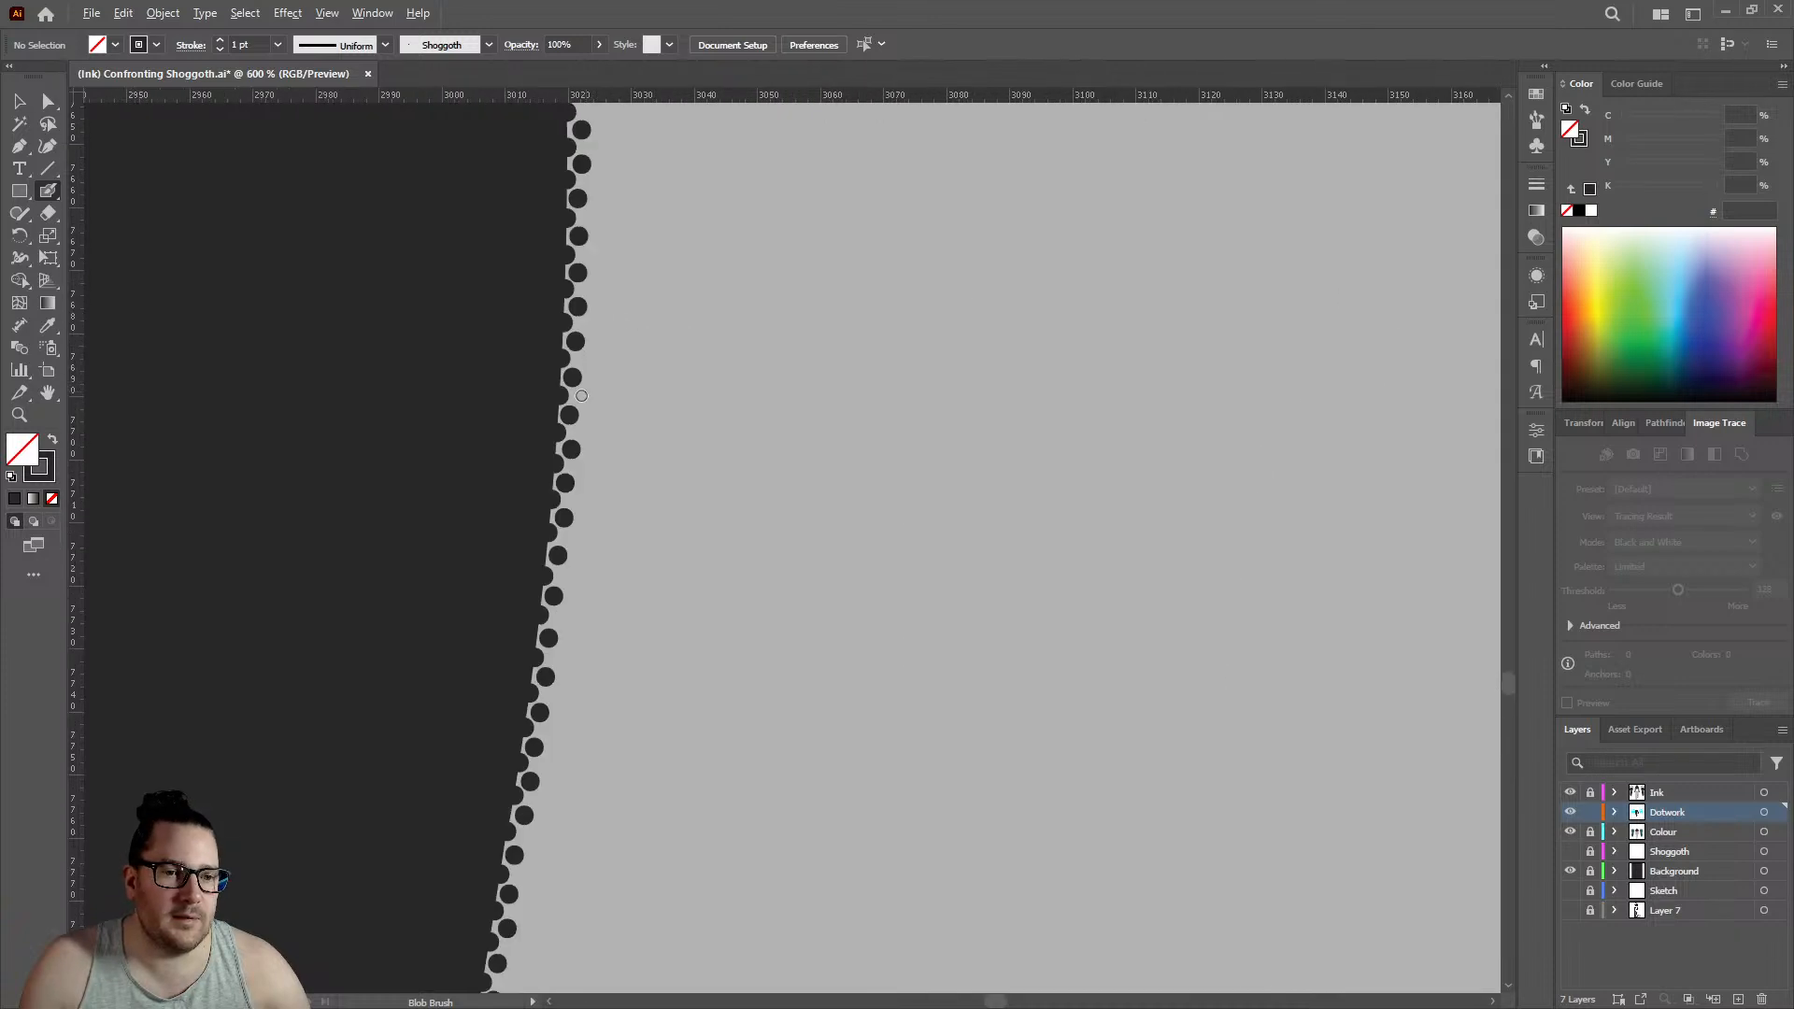
{"action": "left_click", "coordinate": [616, 295]}
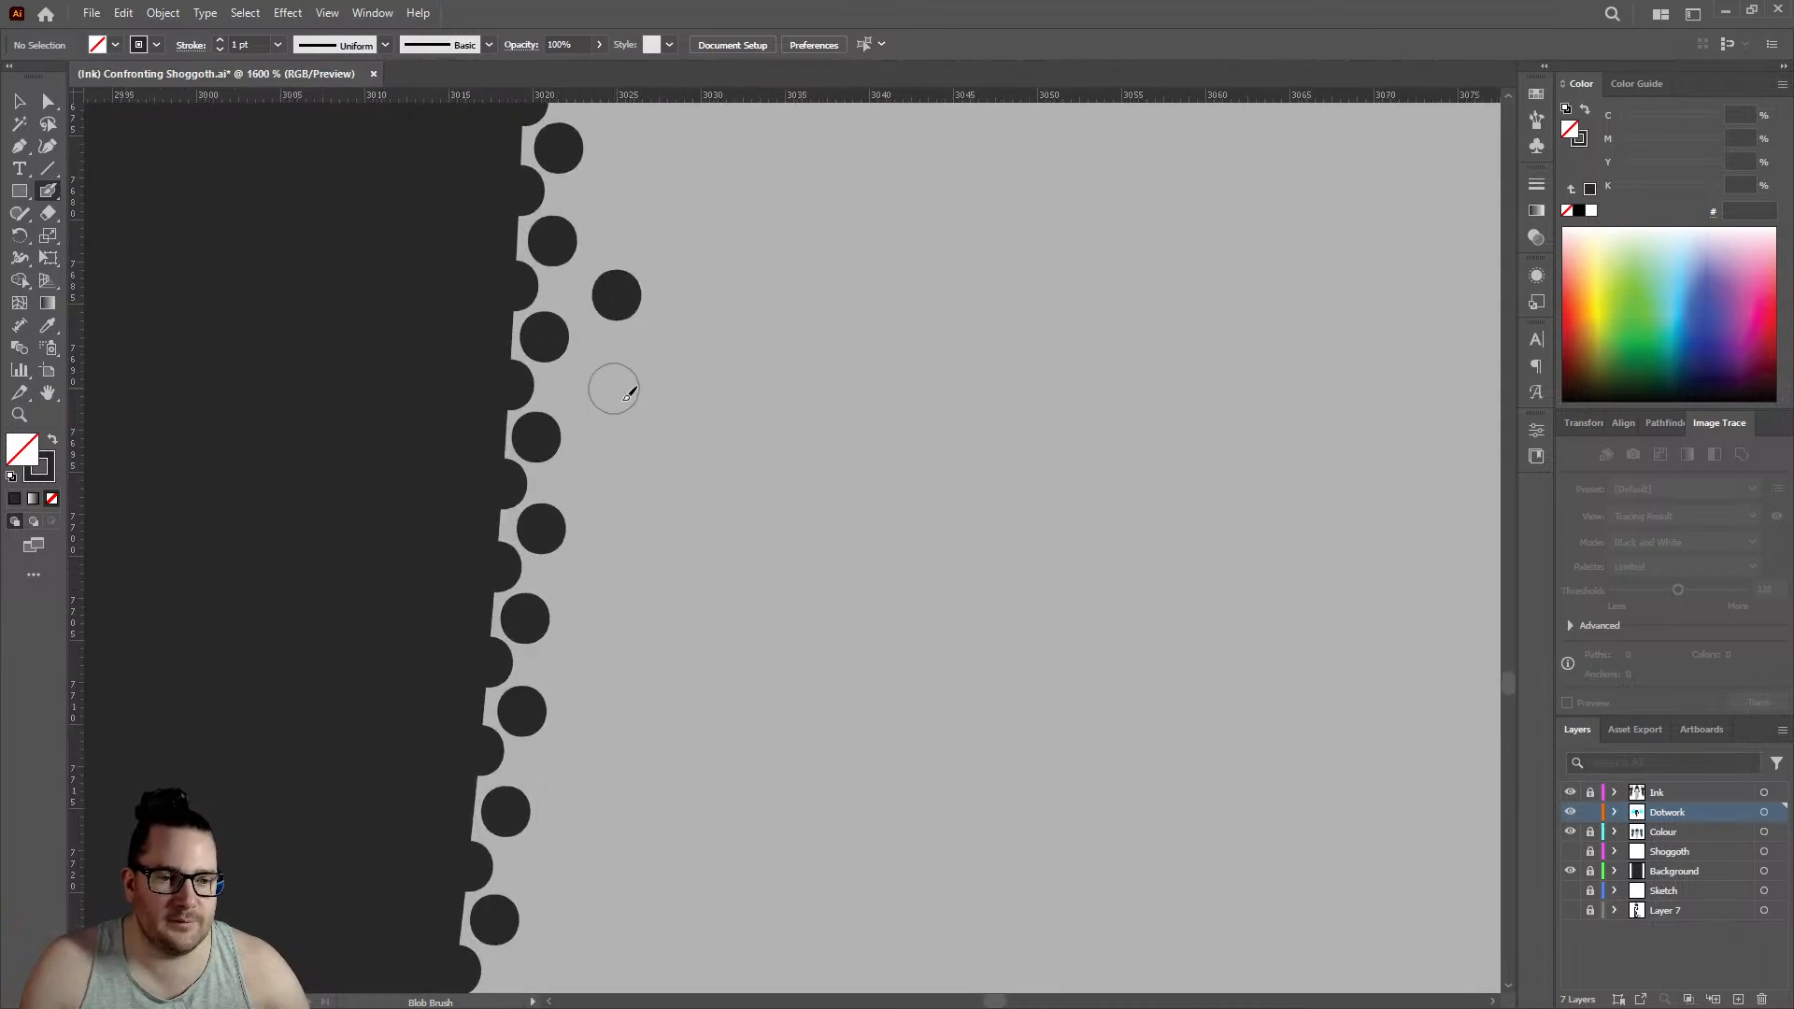
{"action": "left_click", "coordinate": [613, 388]}
{"action": "left_click", "coordinate": [611, 485]}
{"action": "left_click", "coordinate": [616, 582]}
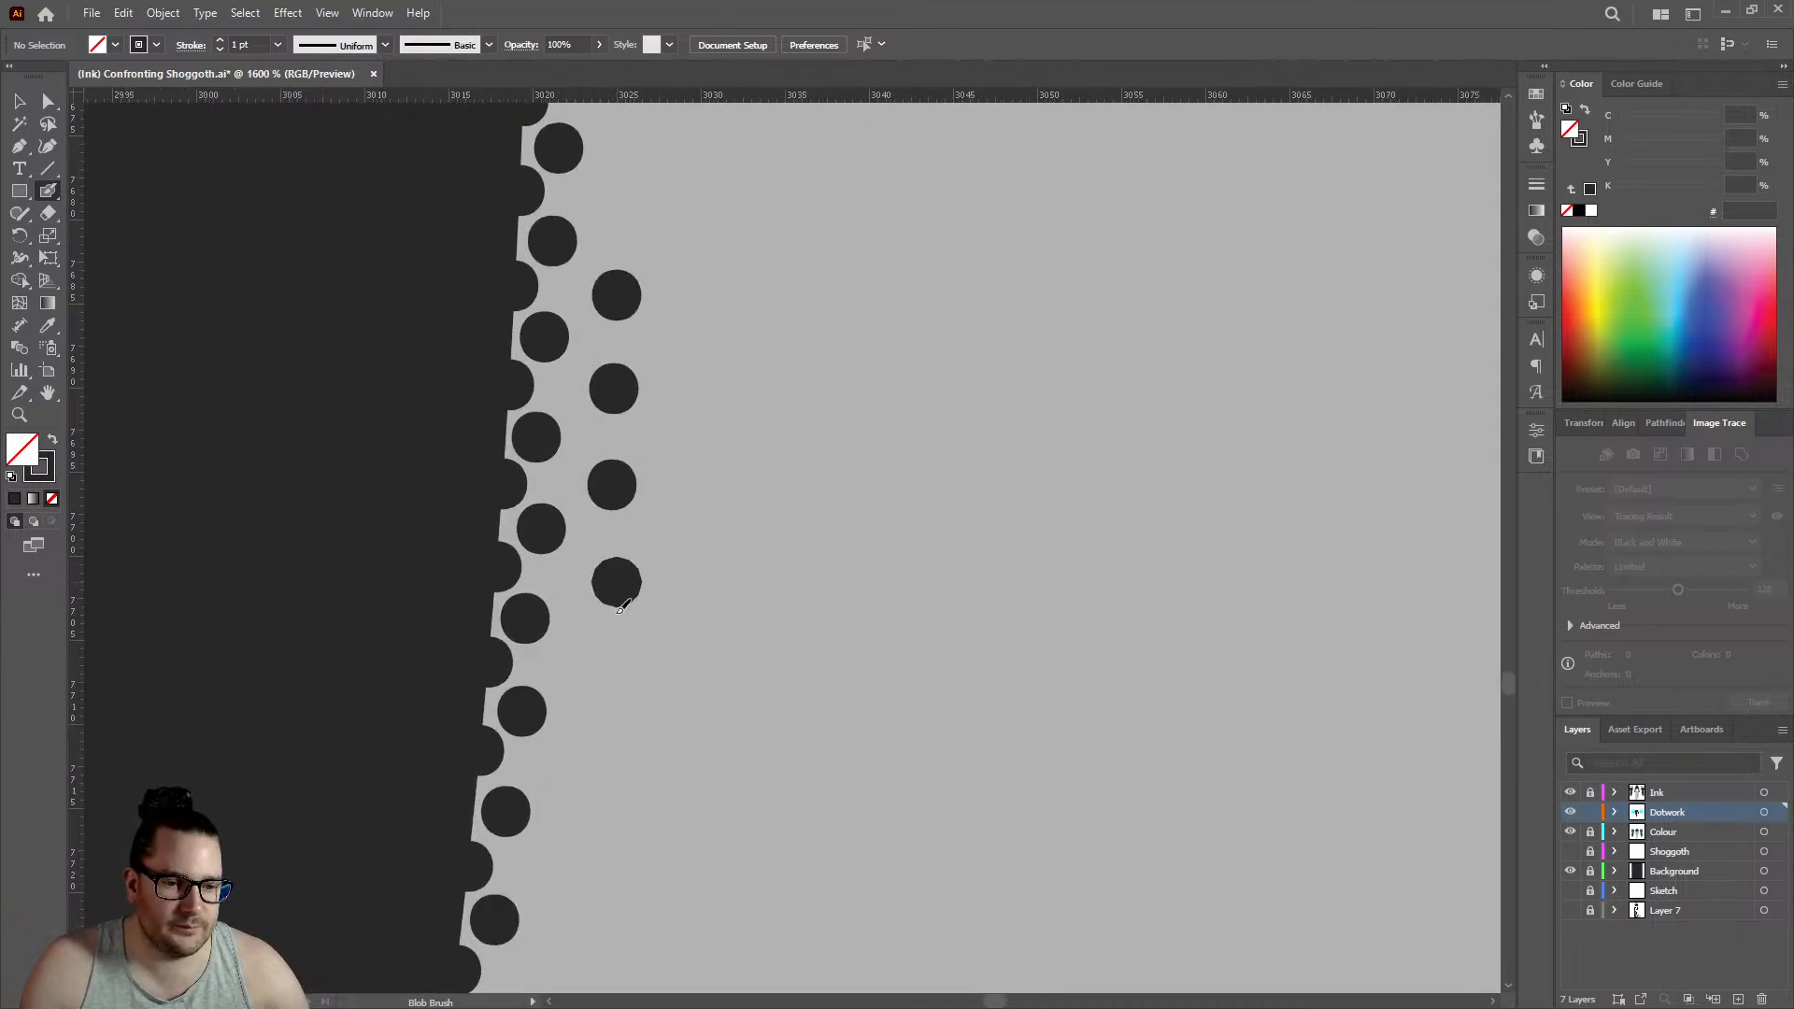
{"action": "left_click", "coordinate": [607, 674]}
{"action": "left_click", "coordinate": [599, 772]}
- Carry the third row down the left leg with three more dots following the edge's inward slant
{"action": "scroll", "coordinate": [599, 654], "scroll_direction": "down", "scroll_amount": 2}
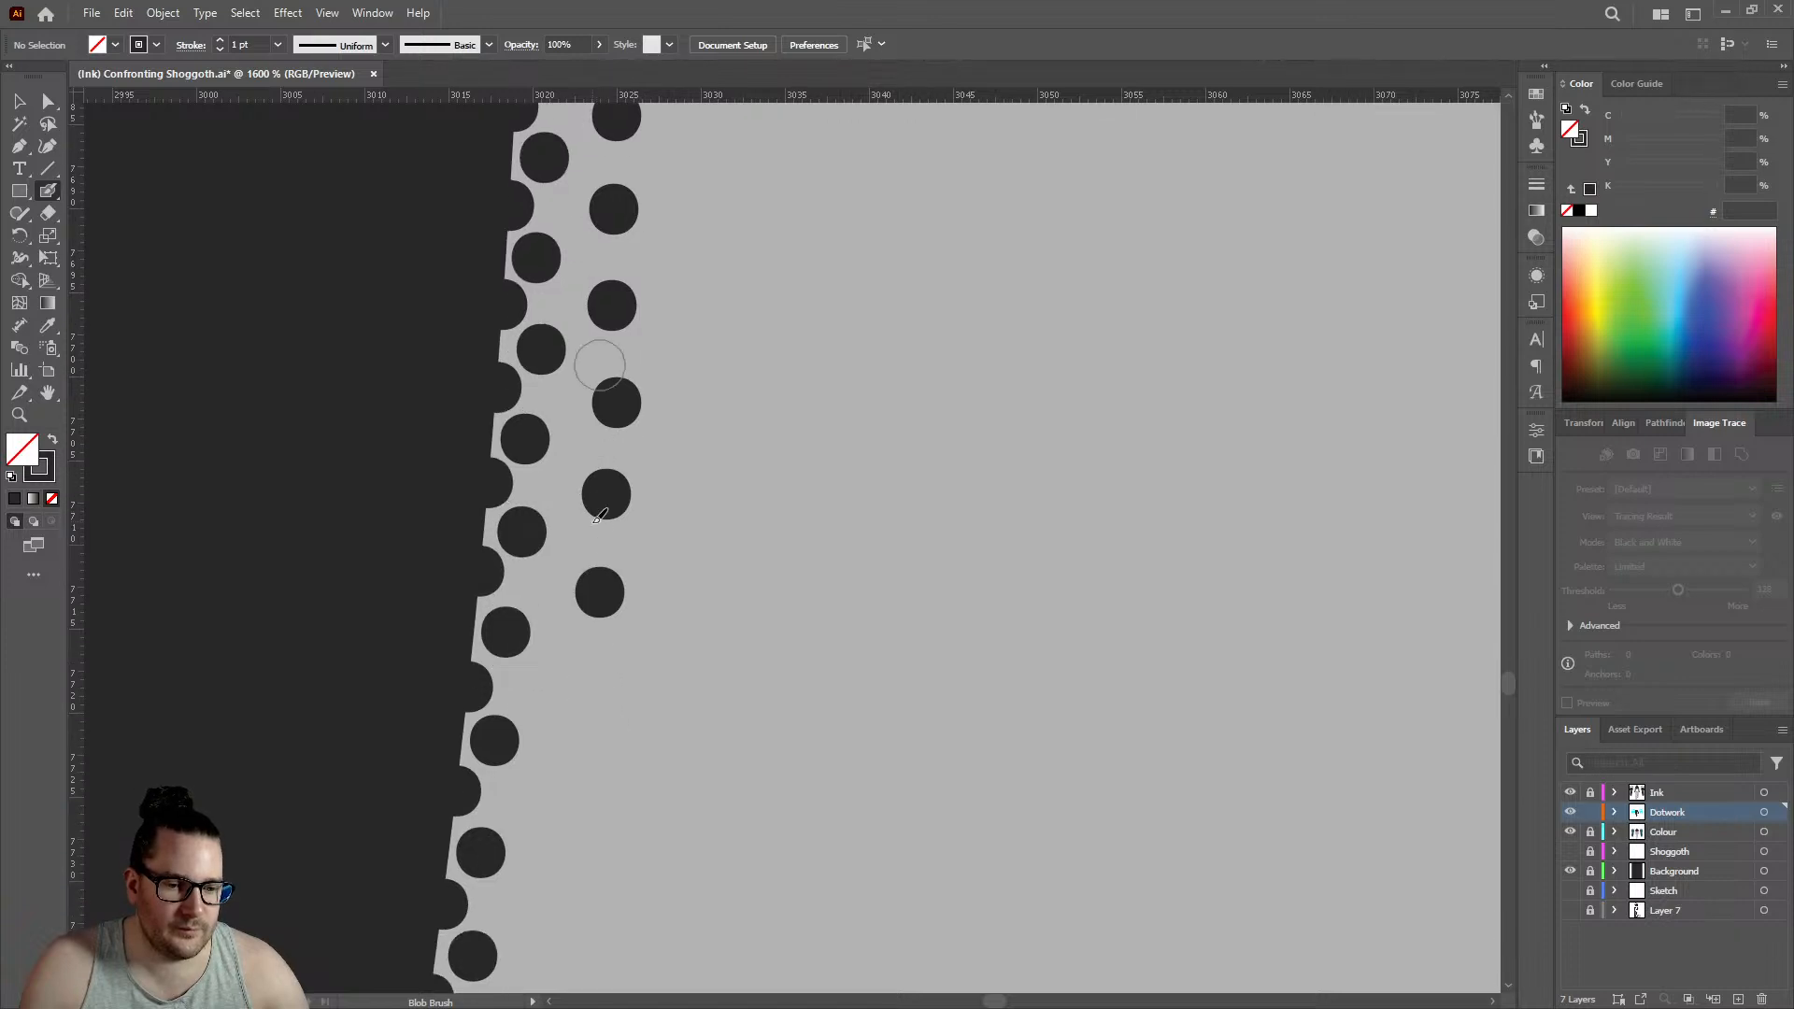
{"action": "left_click", "coordinate": [571, 693]}
{"action": "scroll", "coordinate": [572, 694], "scroll_direction": "down", "scroll_amount": 2}
{"action": "left_click", "coordinate": [549, 619]}
{"action": "scroll", "coordinate": [552, 598], "scroll_direction": "down", "scroll_amount": 2}
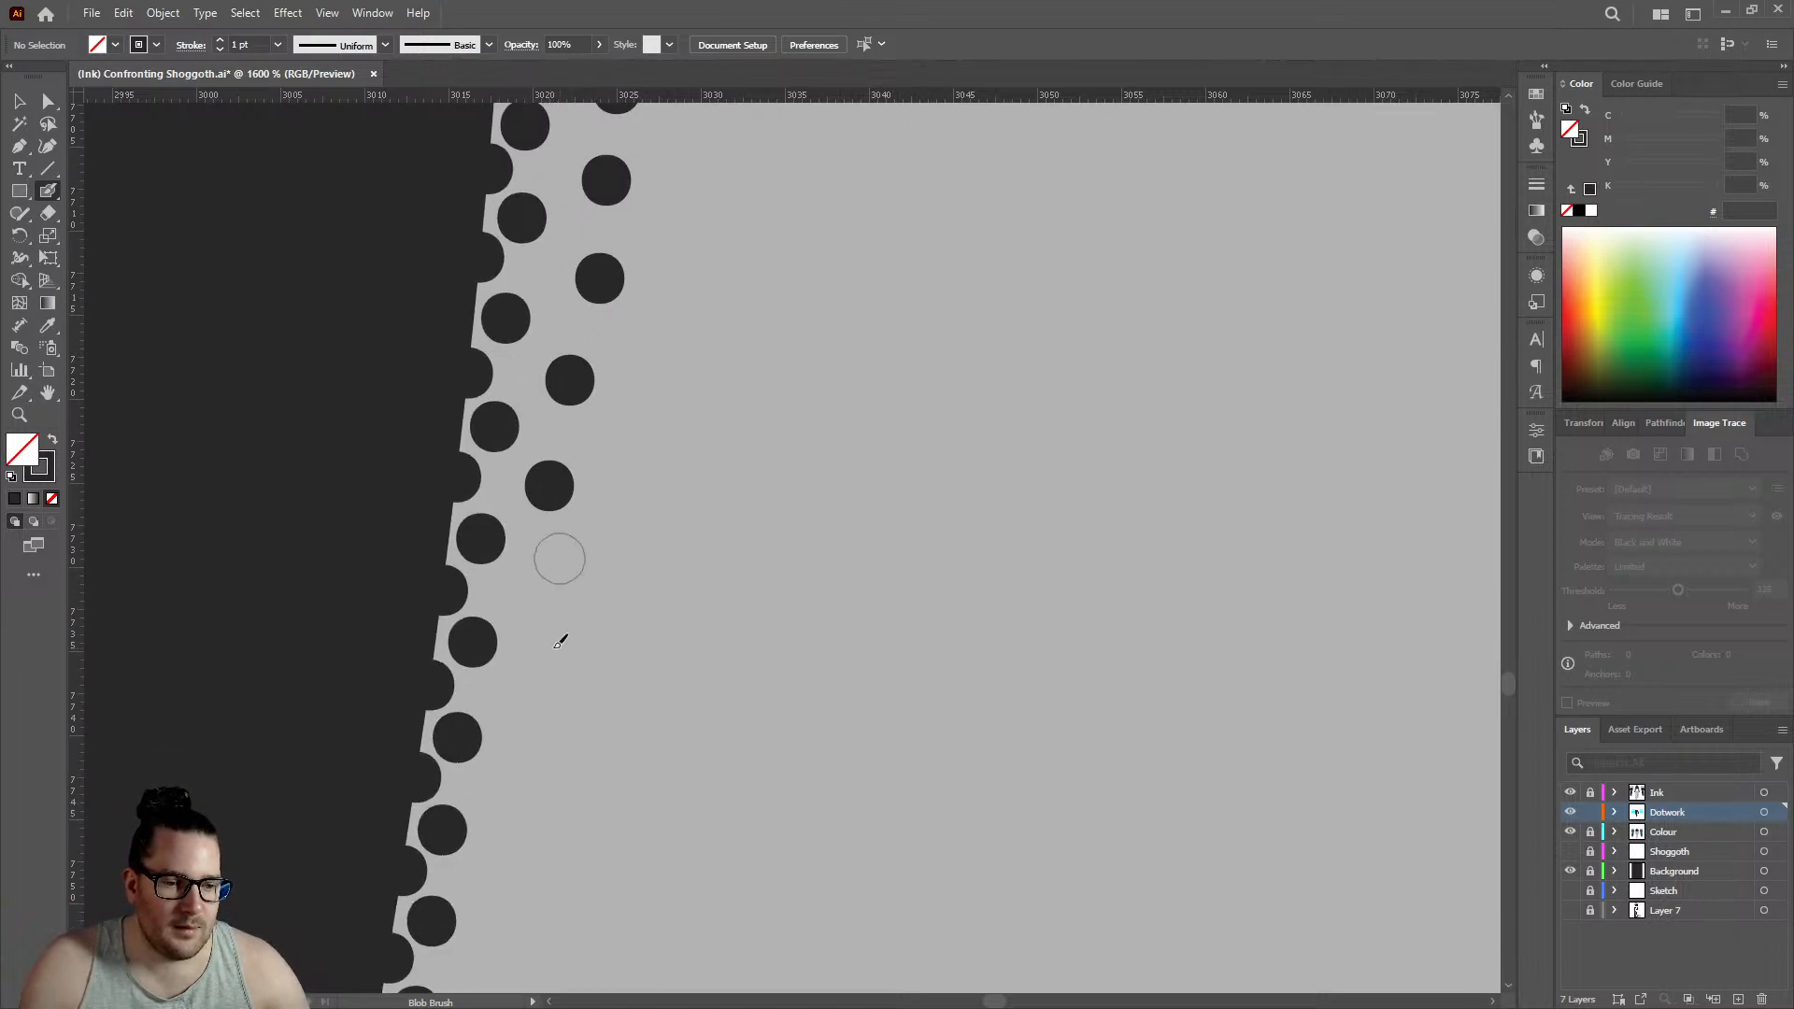
{"action": "left_click", "coordinate": [544, 595]}
- Lengthen the third row further down the left leg's slanting edge by another three dots
{"action": "scroll", "coordinate": [547, 608], "scroll_direction": "down", "scroll_amount": 2}
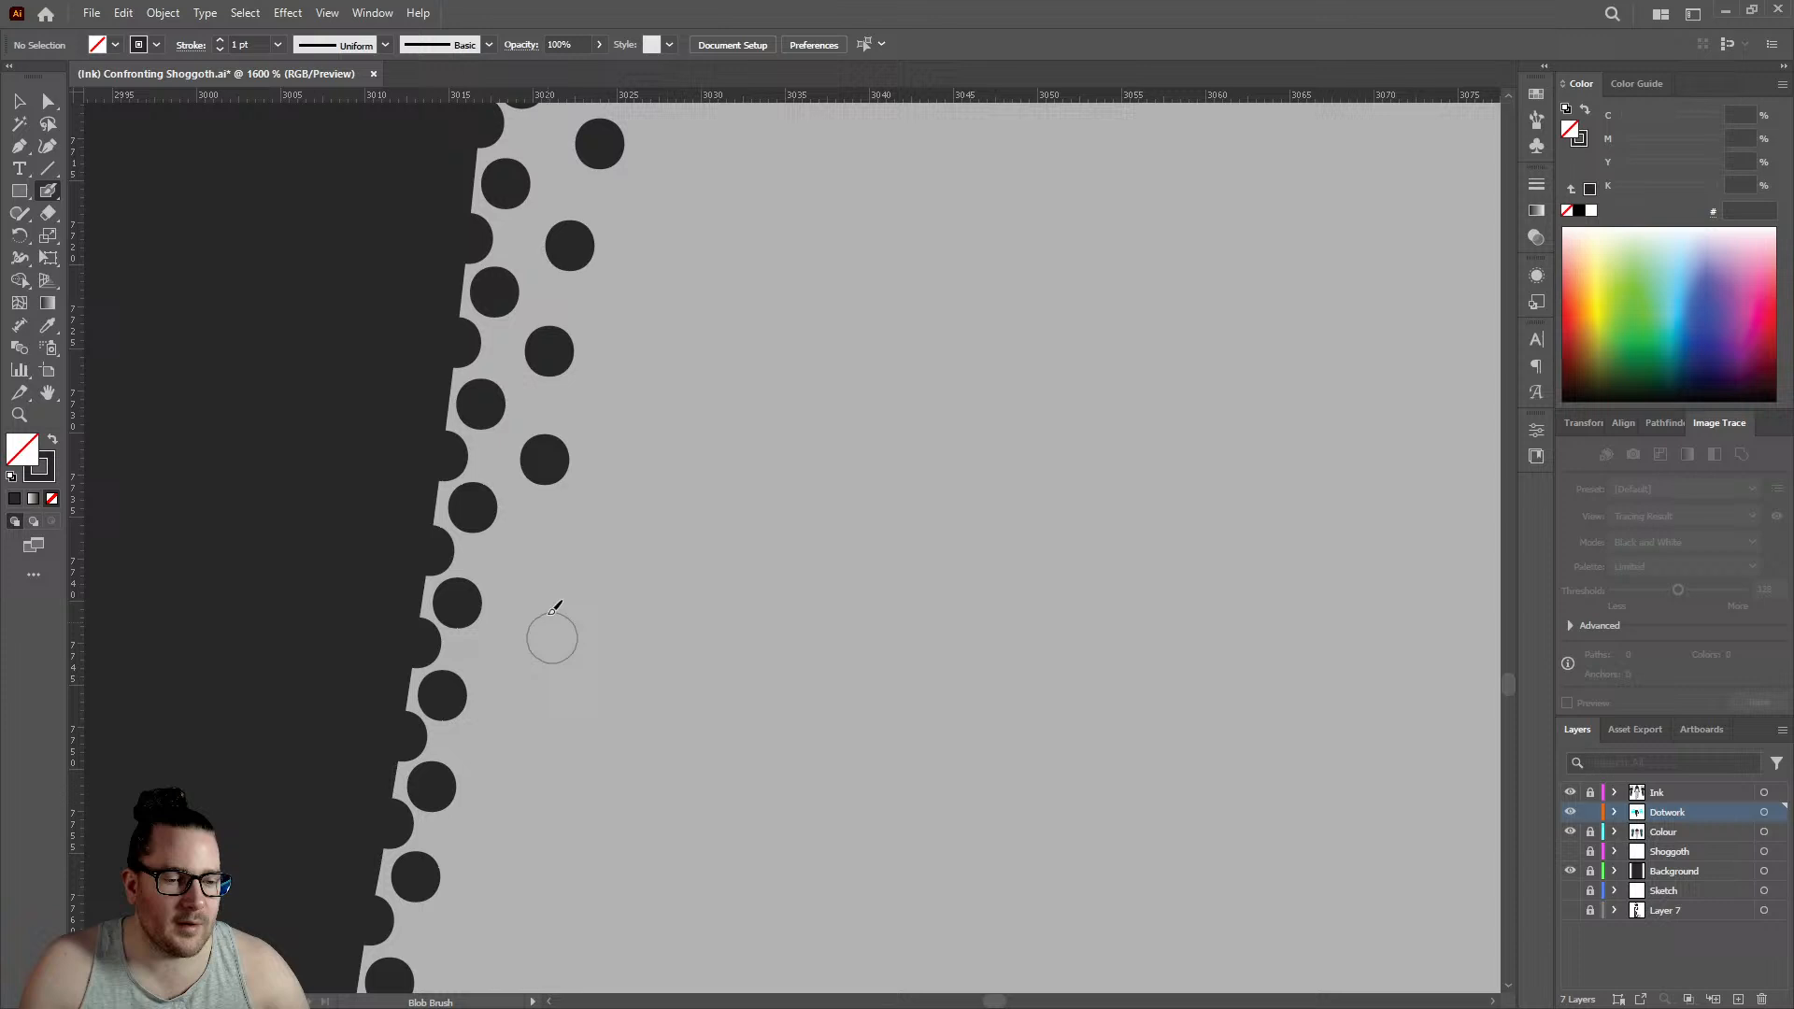
{"action": "left_click", "coordinate": [533, 567]}
{"action": "scroll", "coordinate": [530, 566], "scroll_direction": "down", "scroll_amount": 1}
{"action": "left_click", "coordinate": [516, 570]}
{"action": "scroll", "coordinate": [521, 570], "scroll_direction": "down", "scroll_amount": 2}
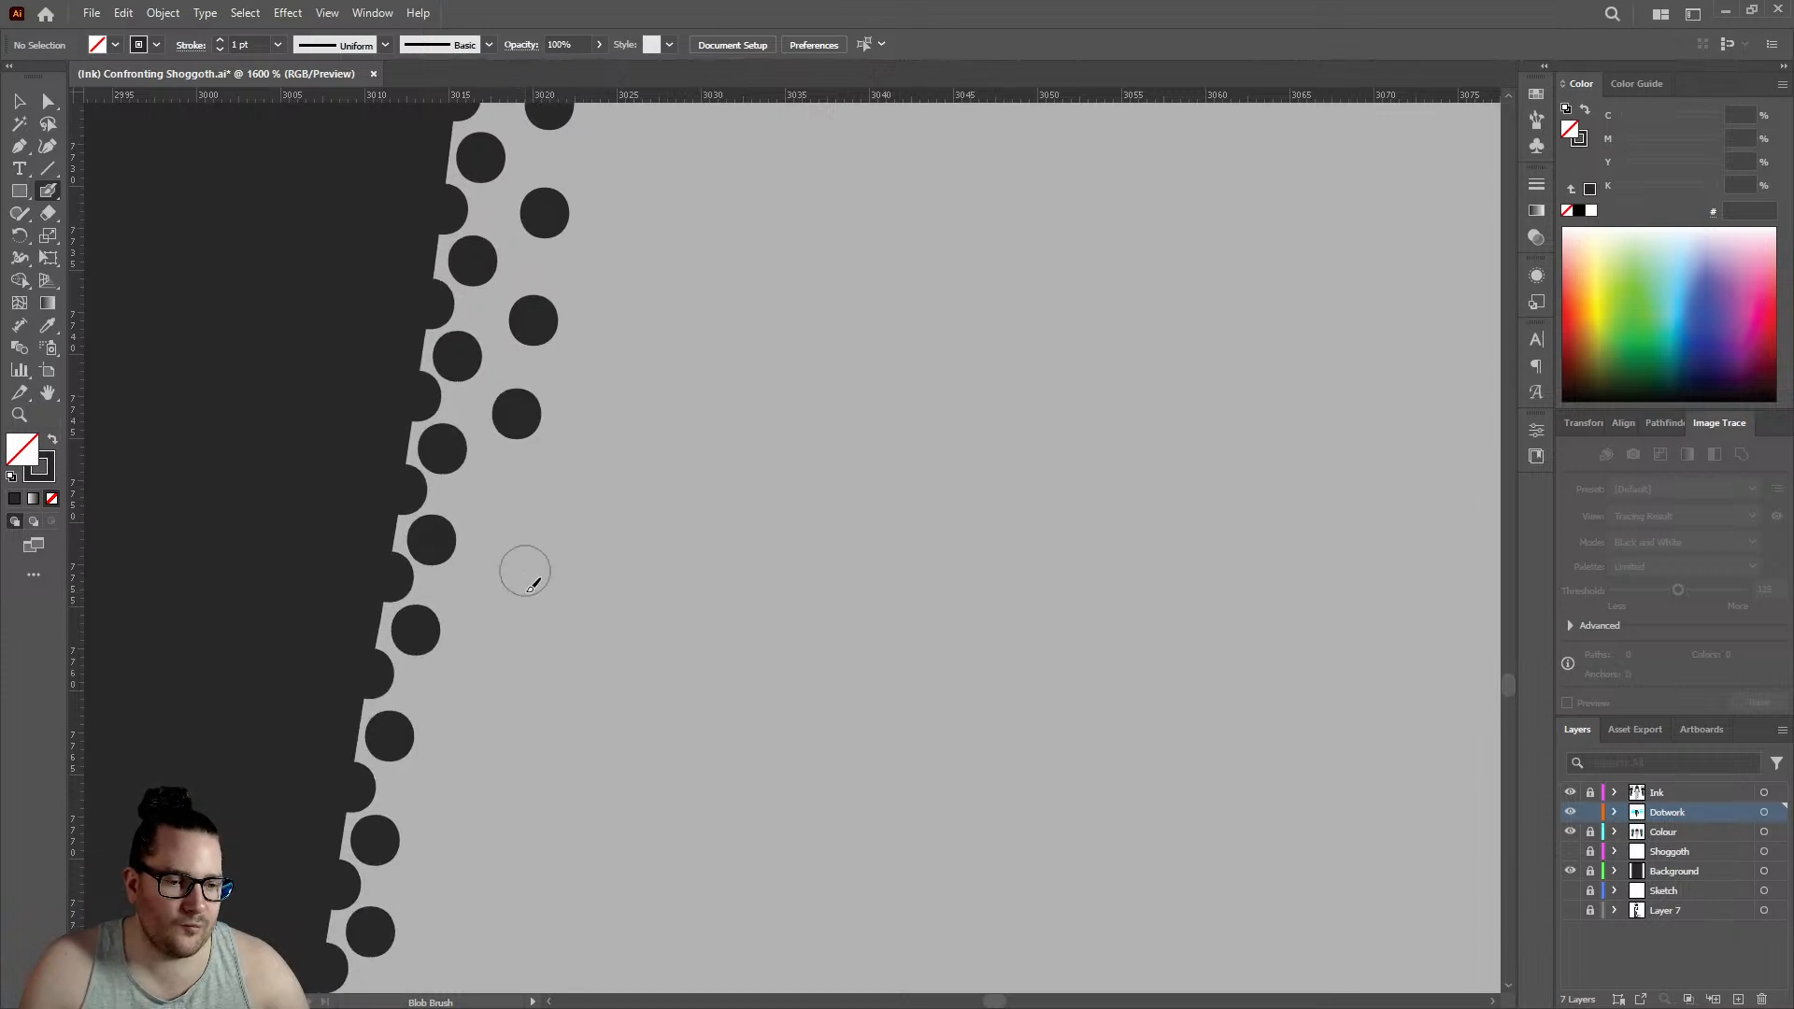
{"action": "left_click", "coordinate": [492, 595]}
- Place eight dots up the inner side of the left crease line on the standing leg's ankle
{"action": "scroll", "coordinate": [649, 643], "scroll_direction": "down", "scroll_amount": 6}
{"action": "scroll", "coordinate": [647, 646], "scroll_direction": "down", "scroll_amount": 5}
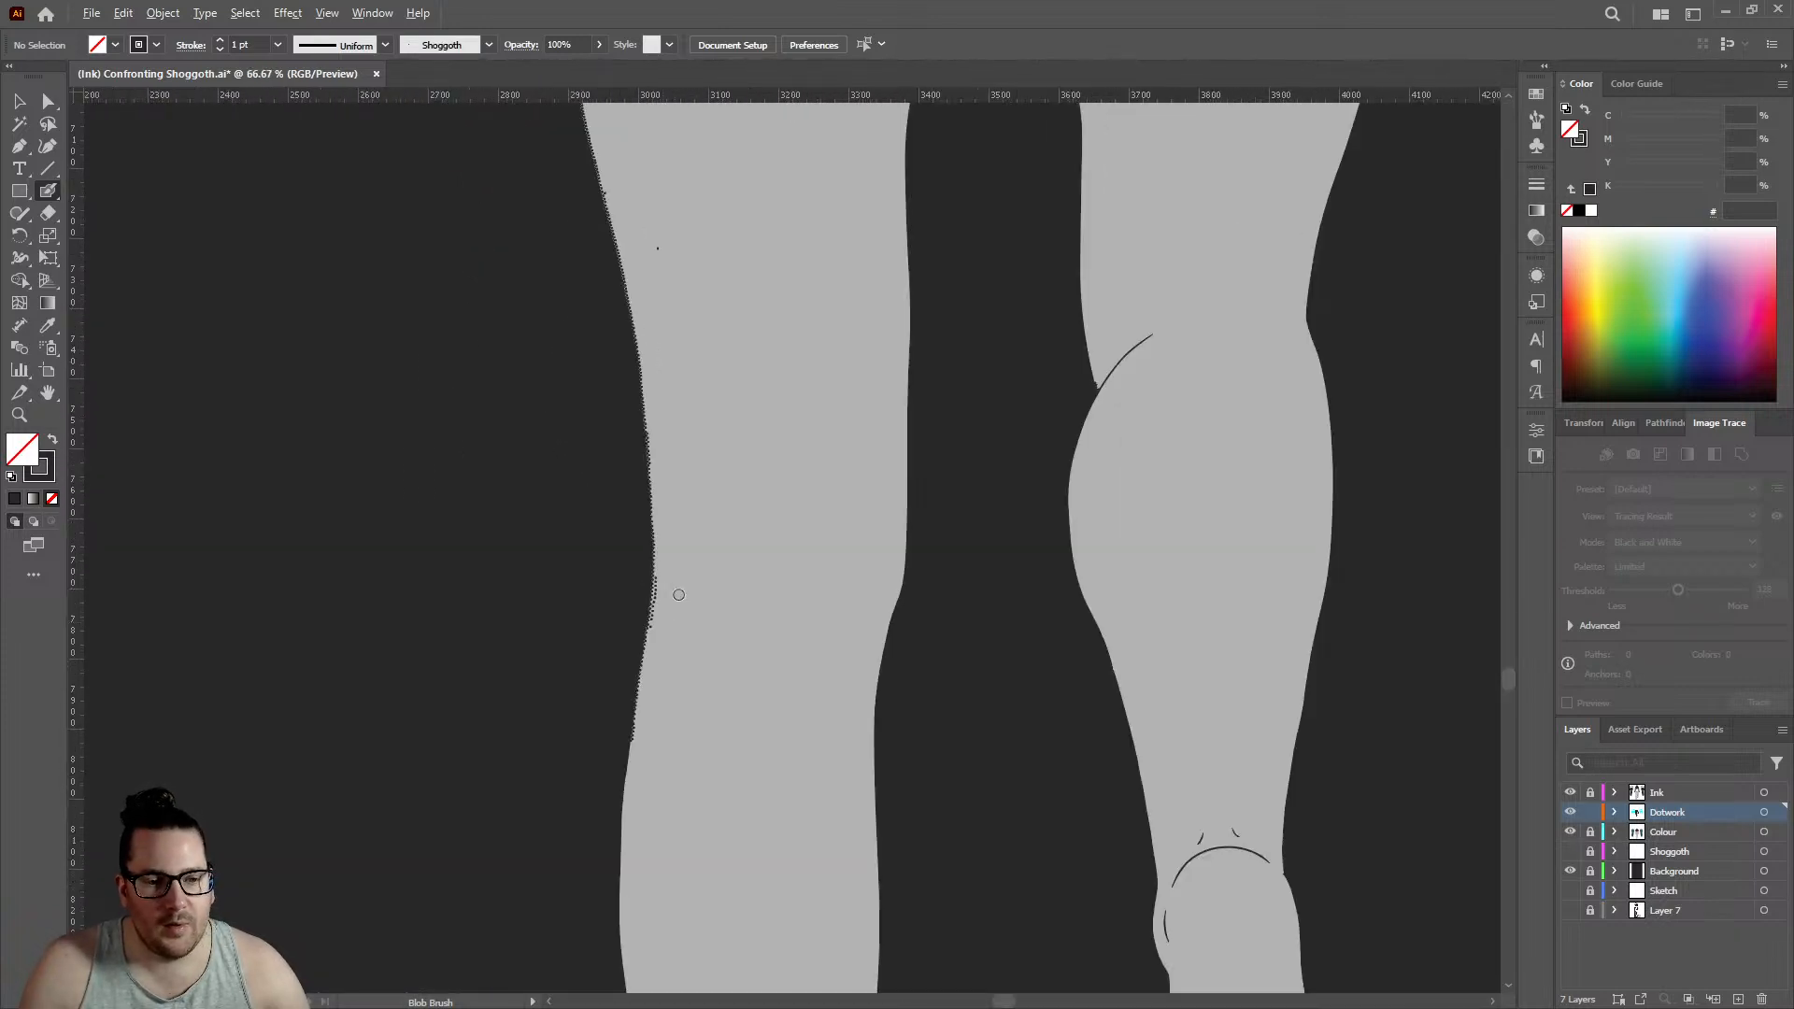
{"action": "scroll", "coordinate": [691, 523], "scroll_direction": "down", "scroll_amount": 3}
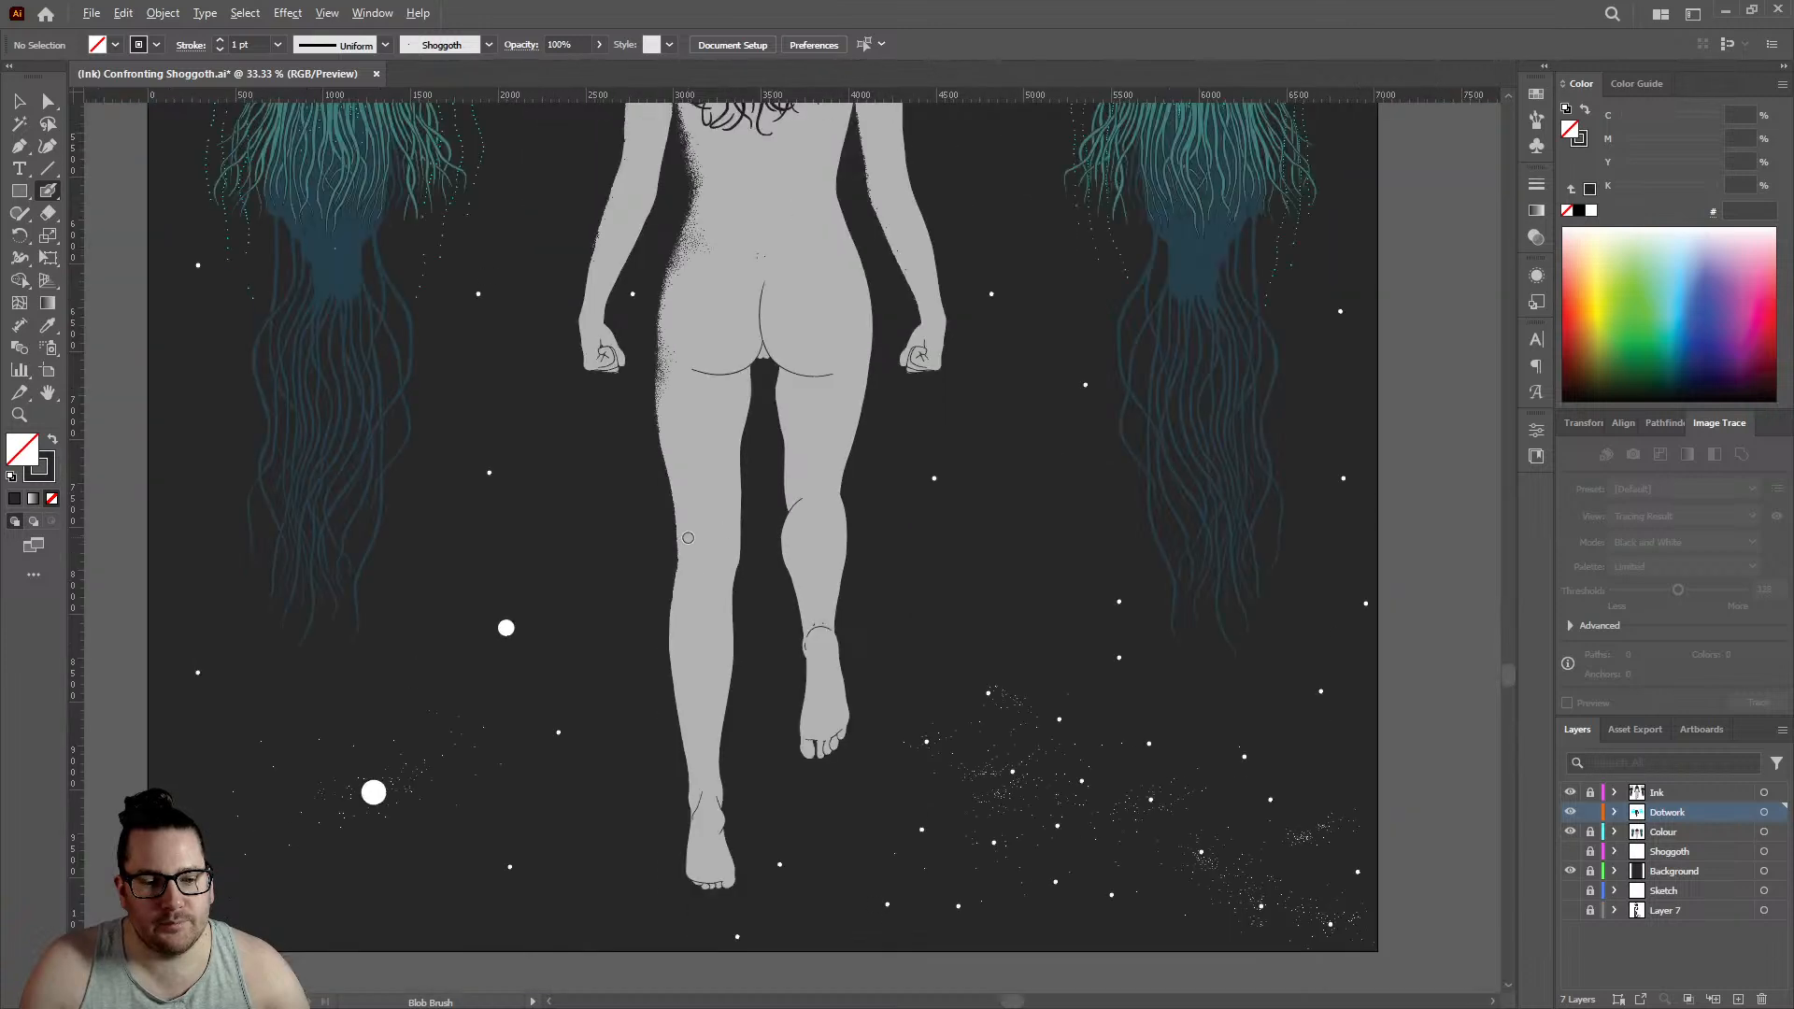
{"action": "scroll", "coordinate": [675, 745], "scroll_direction": "up", "scroll_amount": 4}
{"action": "scroll", "coordinate": [675, 745], "scroll_direction": "up", "scroll_amount": 8}
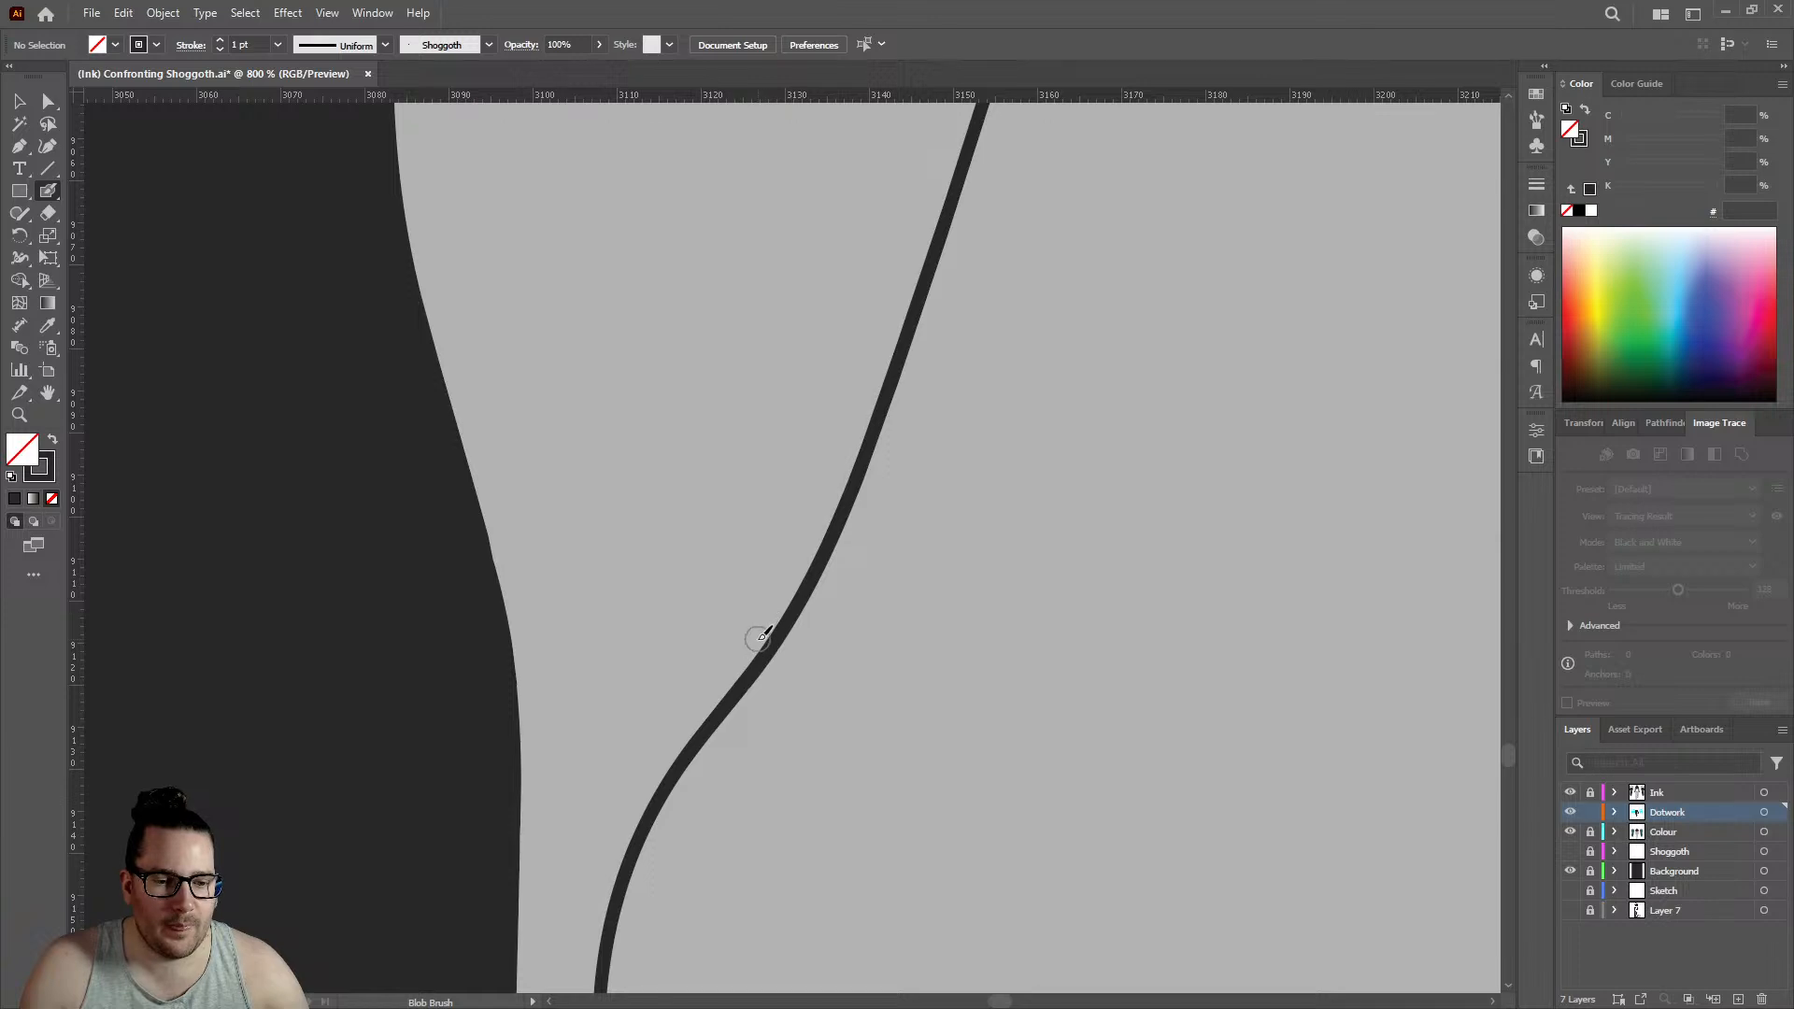
{"action": "left_click", "coordinate": [760, 641]}
{"action": "left_click", "coordinate": [781, 610]}
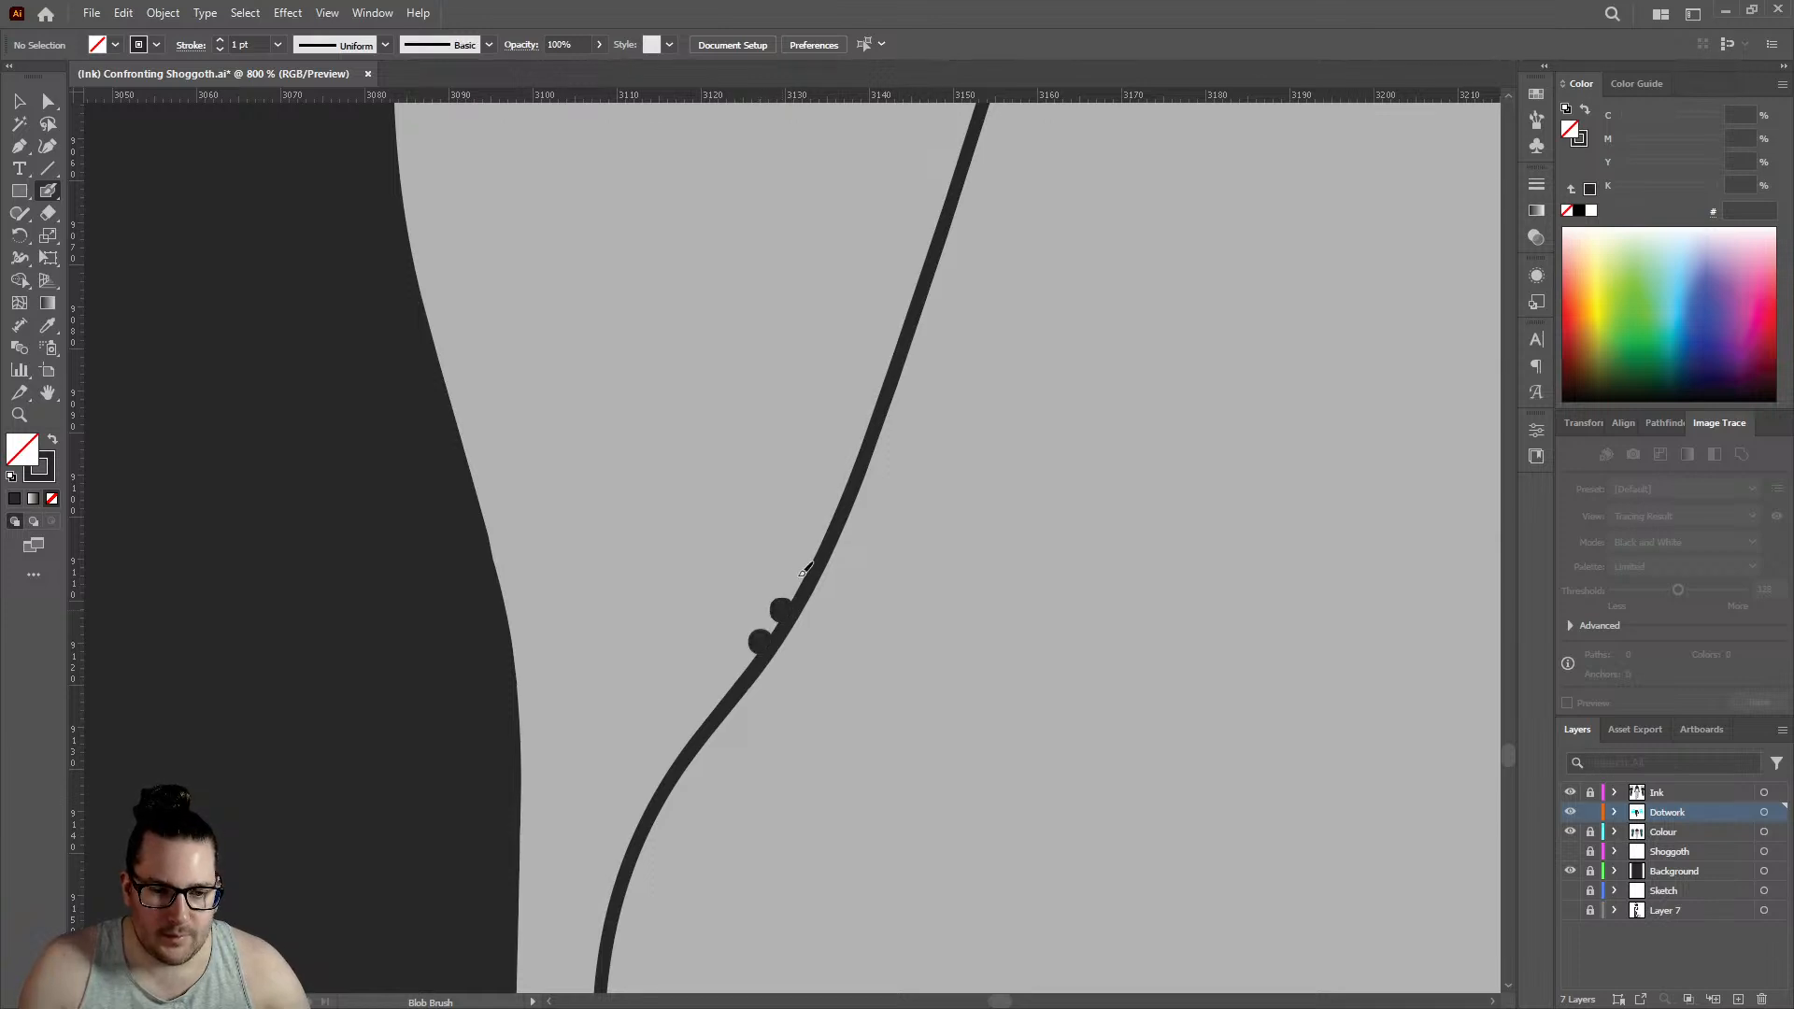
{"action": "left_click", "coordinate": [830, 505]}
{"action": "left_click", "coordinate": [854, 452]}
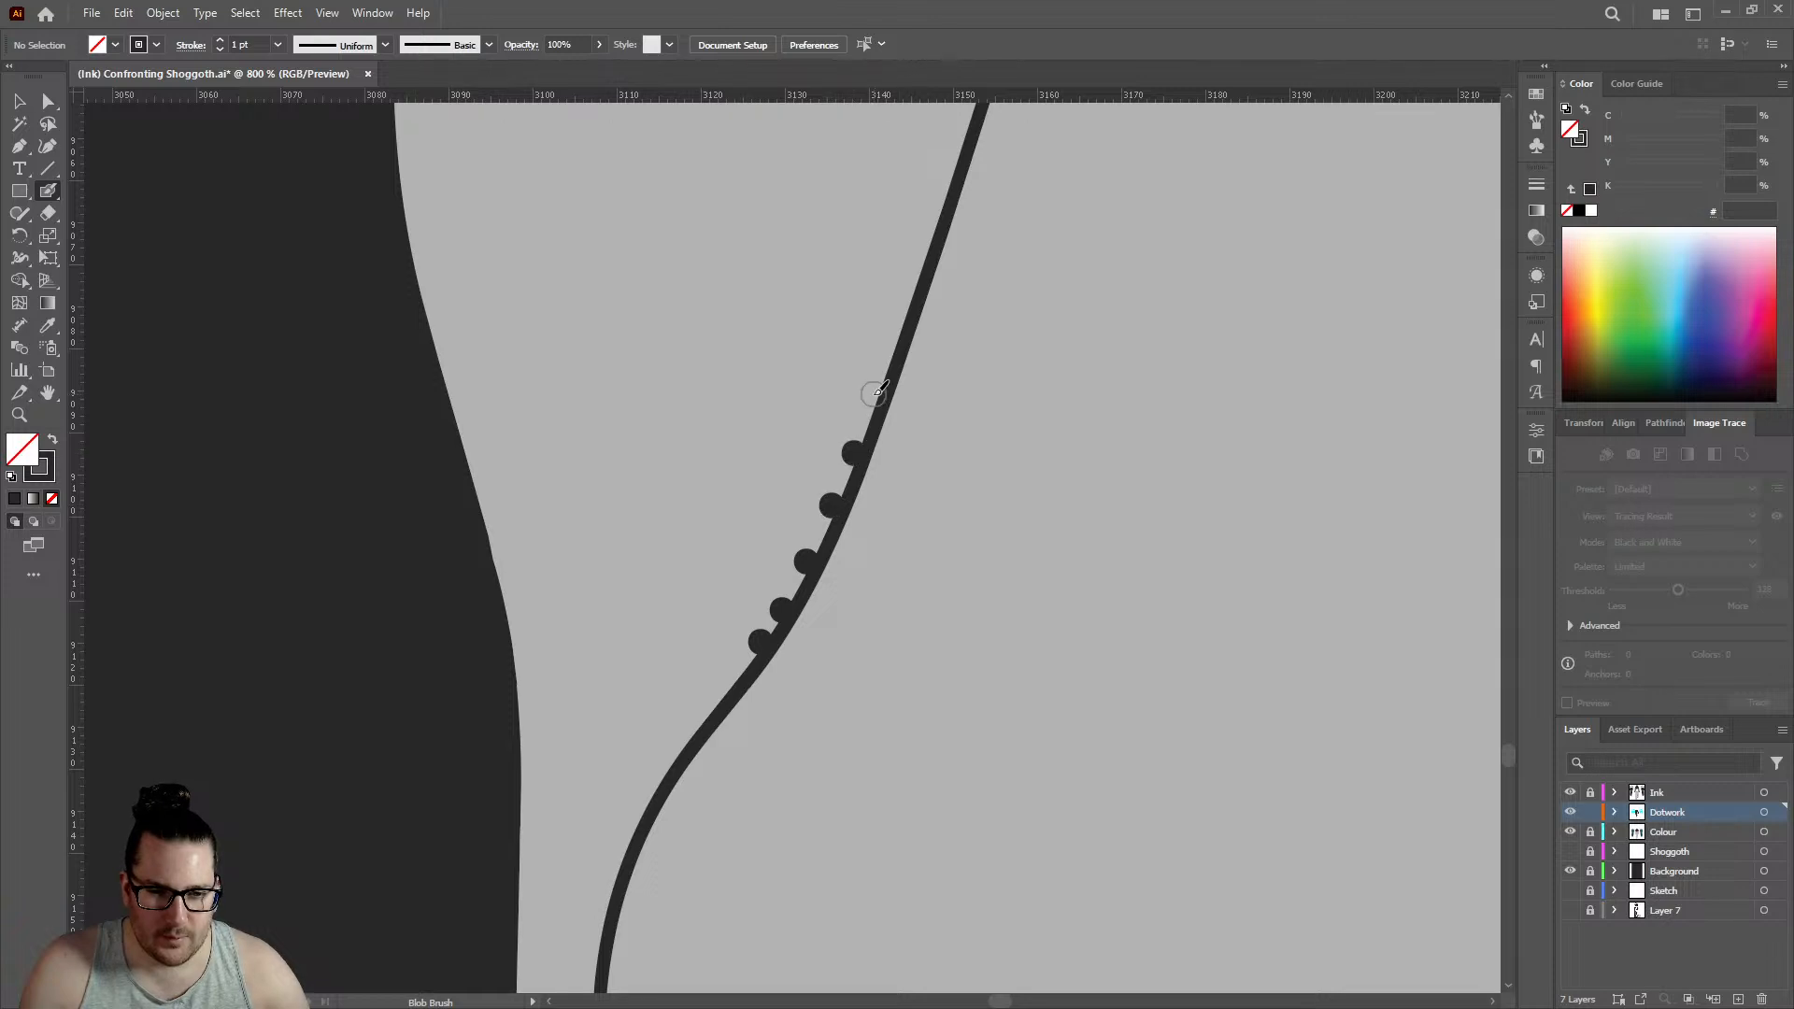
{"action": "left_click", "coordinate": [873, 393]}
{"action": "left_click", "coordinate": [895, 331]}
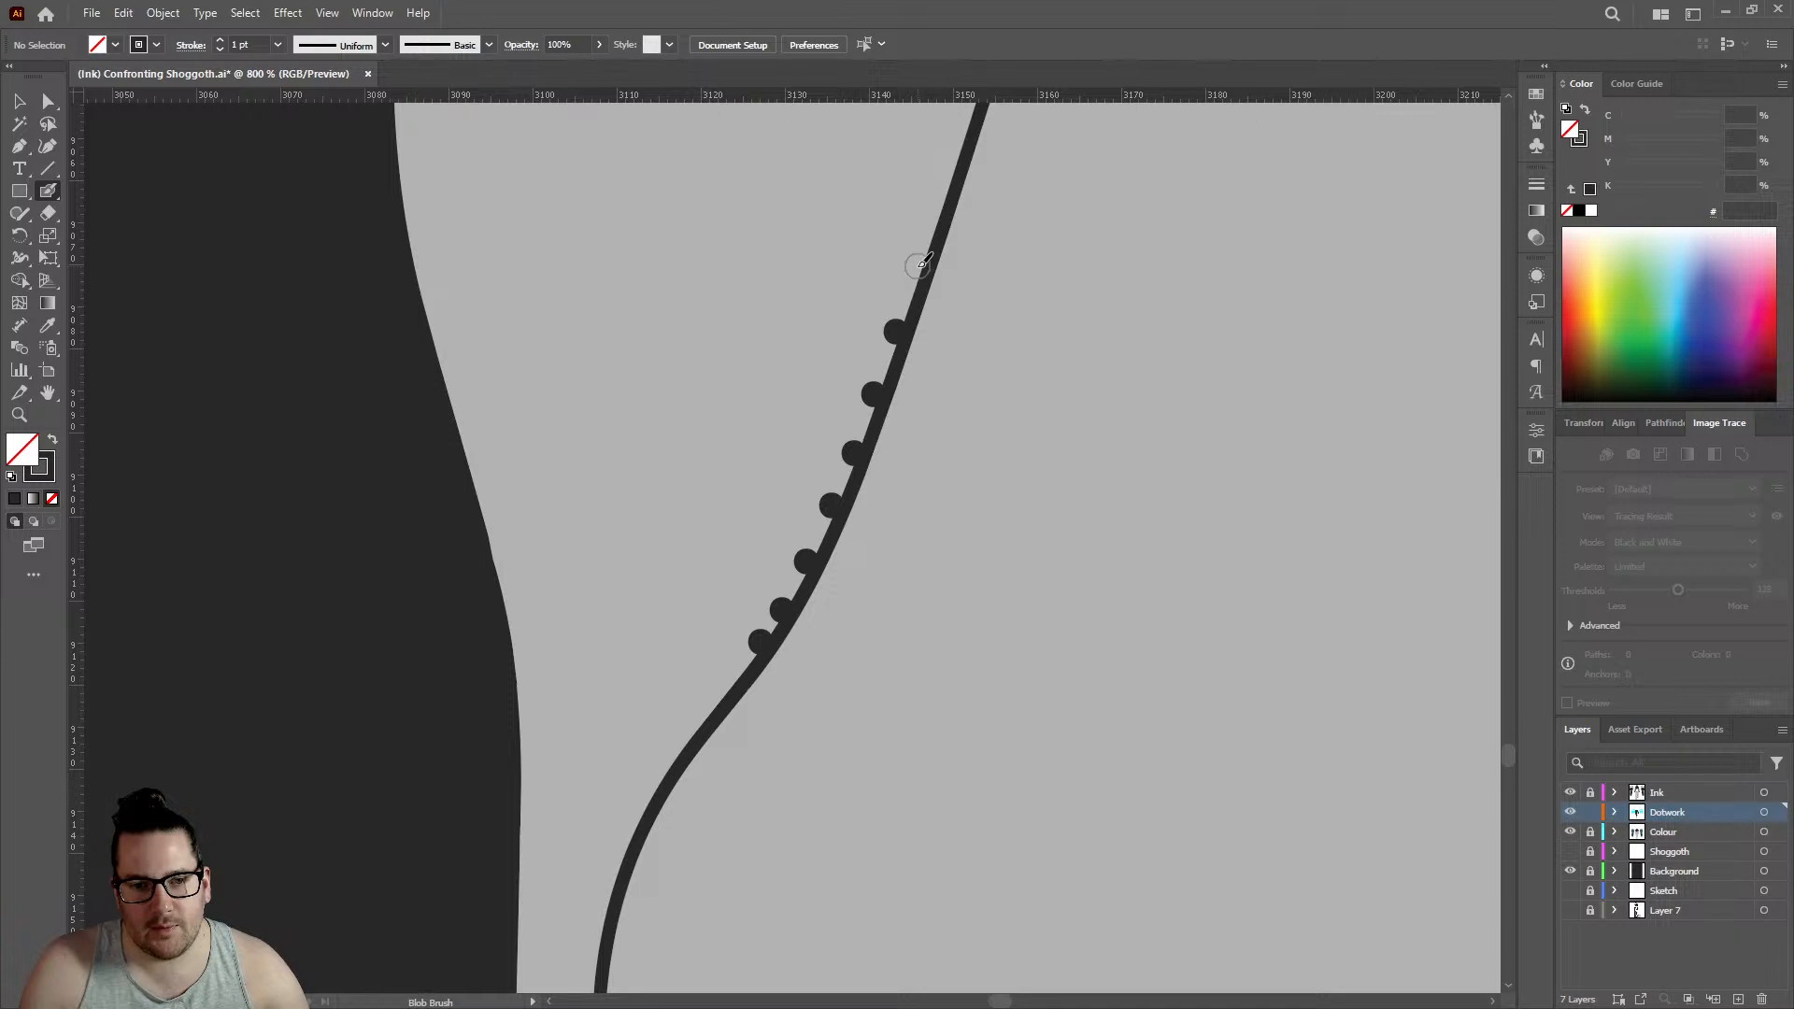
- Add a second row of six dots beside the ankle crease line, staggered between the dots on the line
{"action": "left_click", "coordinate": [894, 294]}
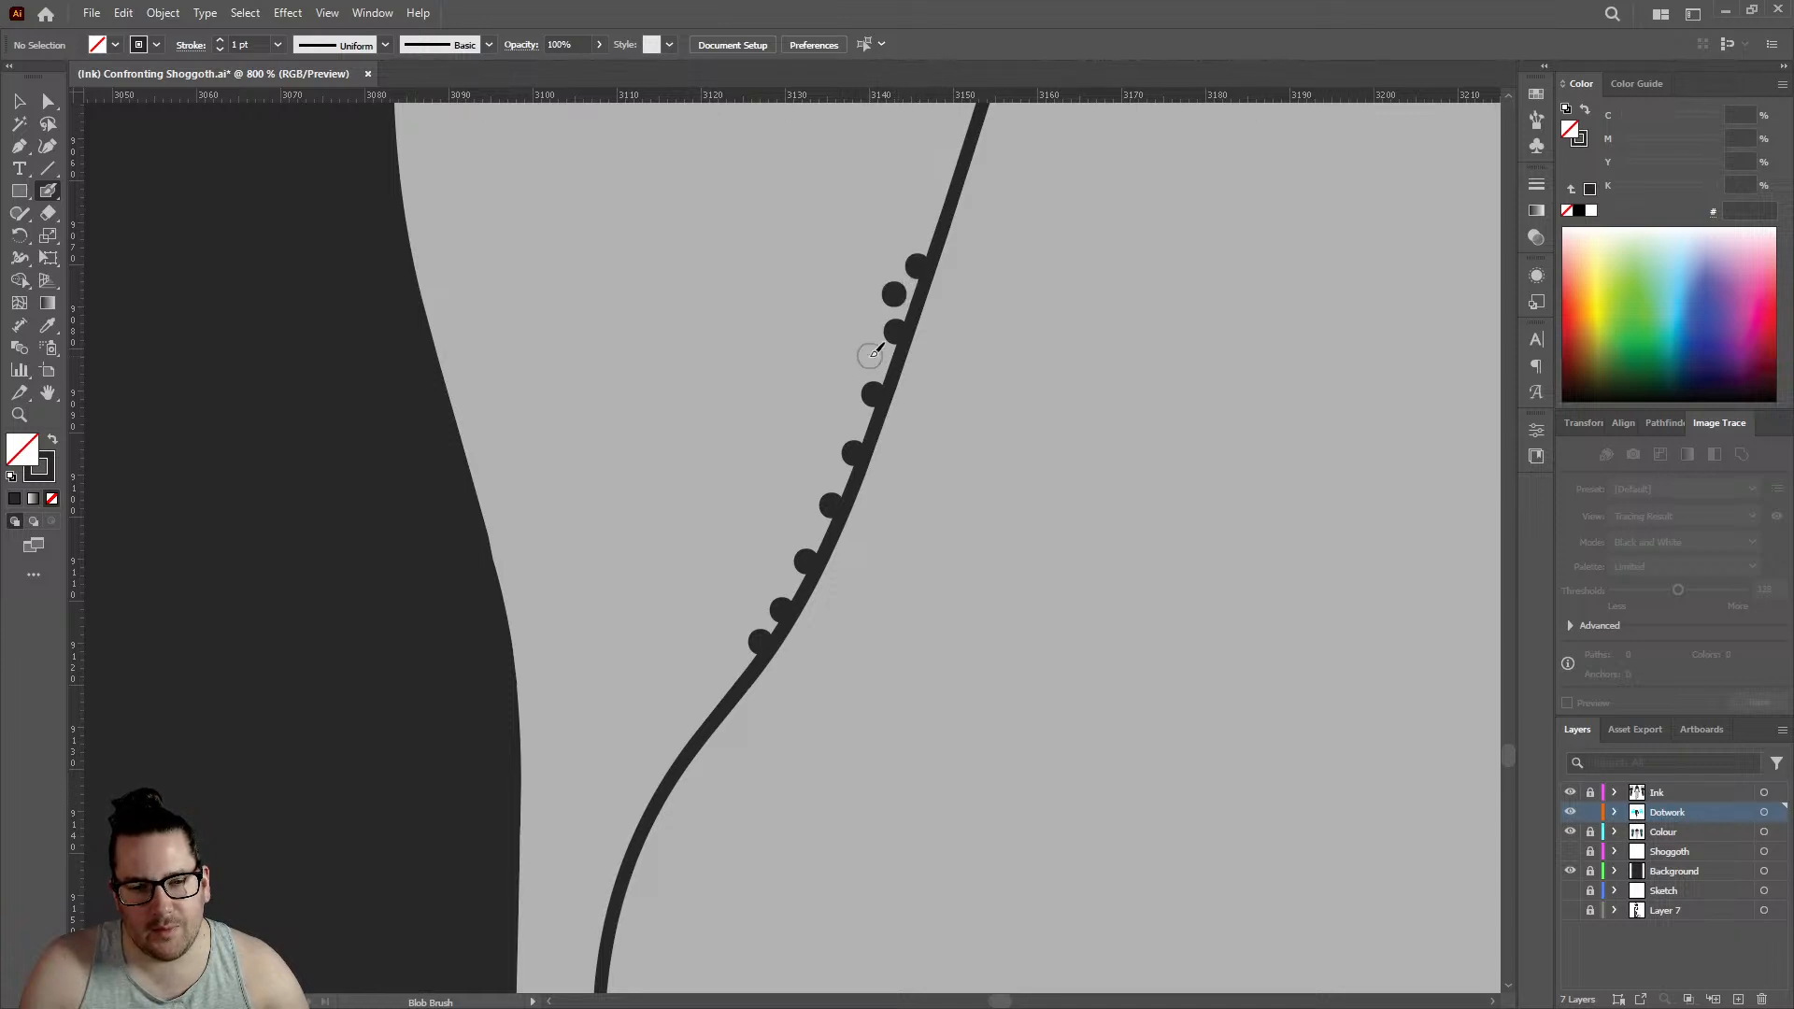
{"action": "left_click", "coordinate": [870, 356]}
{"action": "left_click", "coordinate": [851, 419]}
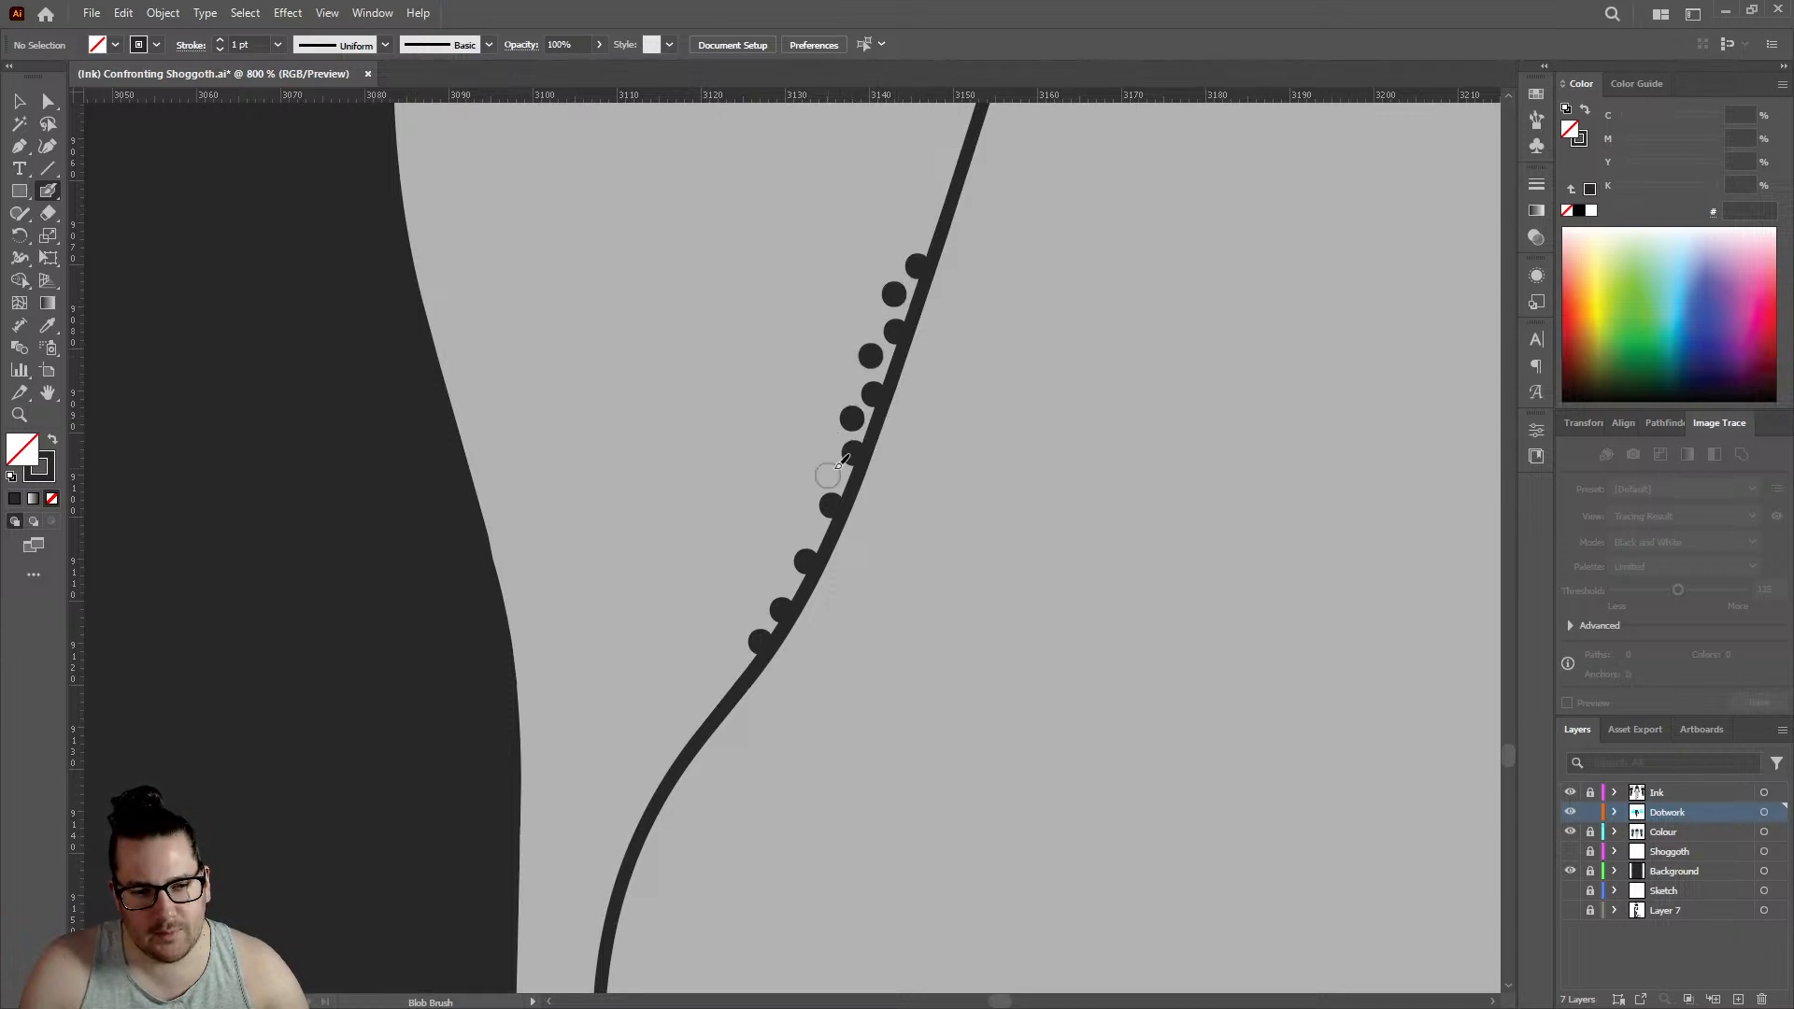
{"action": "left_click", "coordinate": [830, 474]}
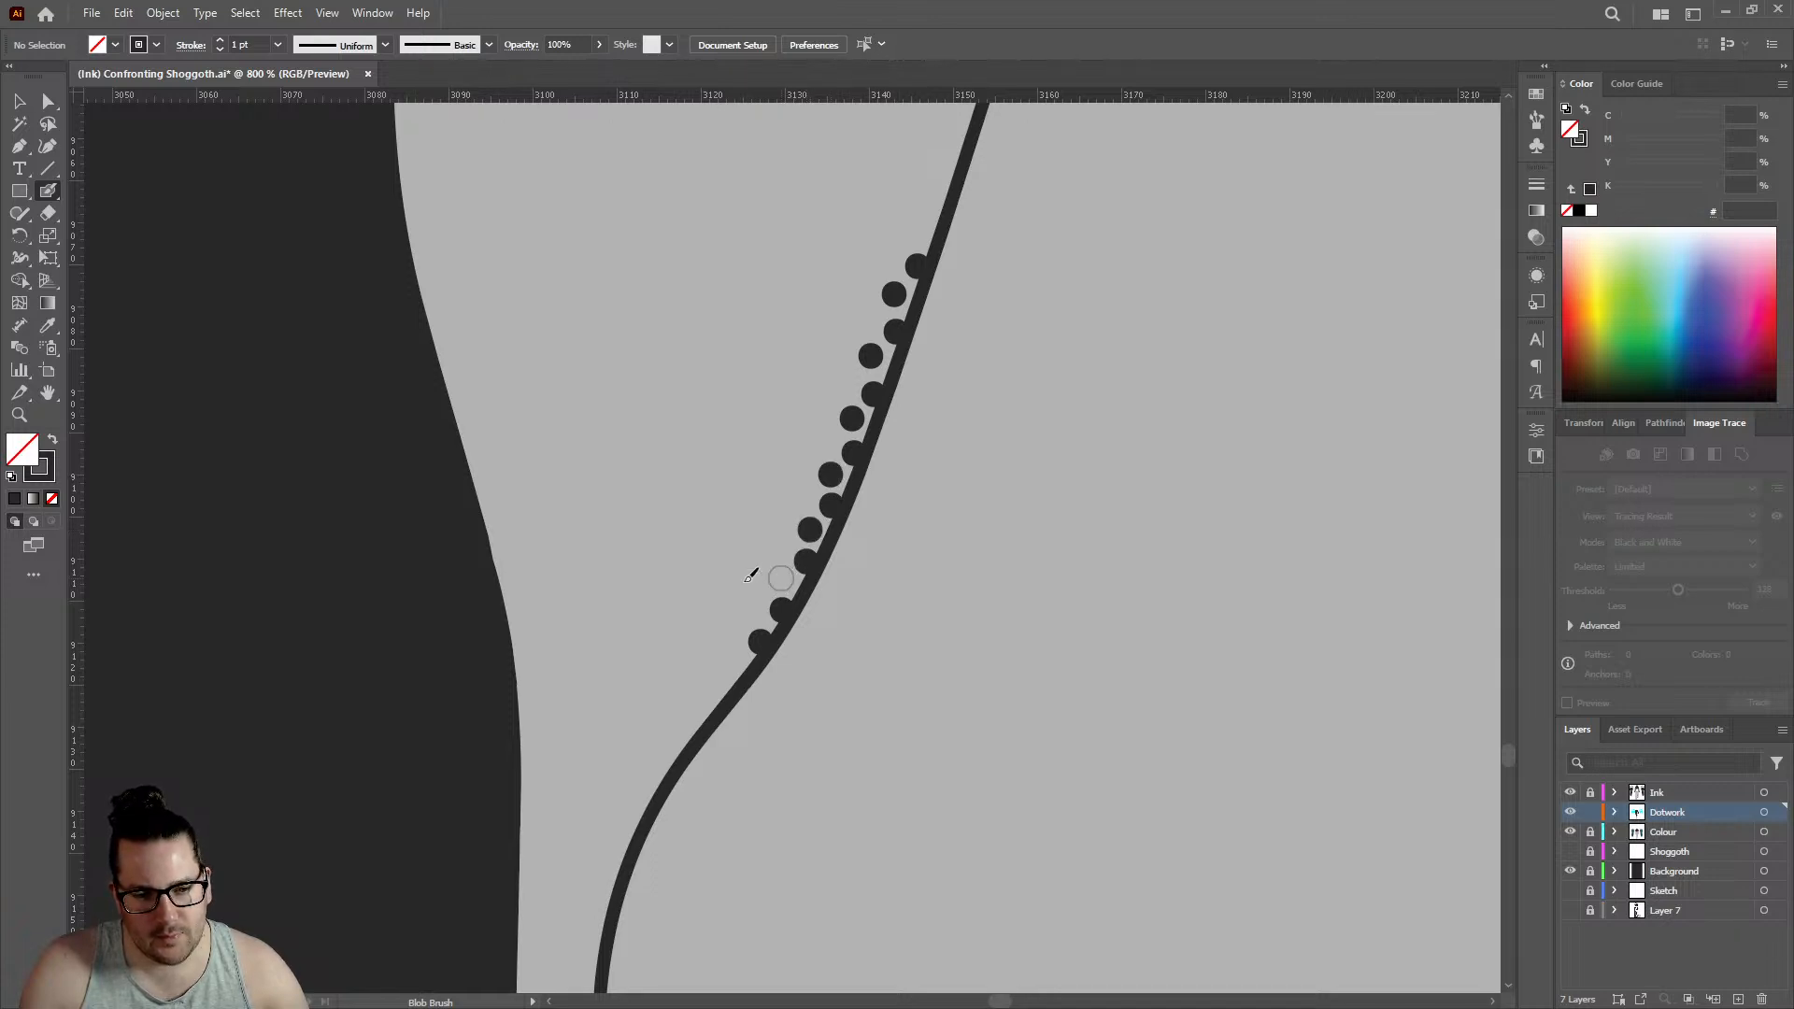
{"action": "left_click", "coordinate": [781, 579]}
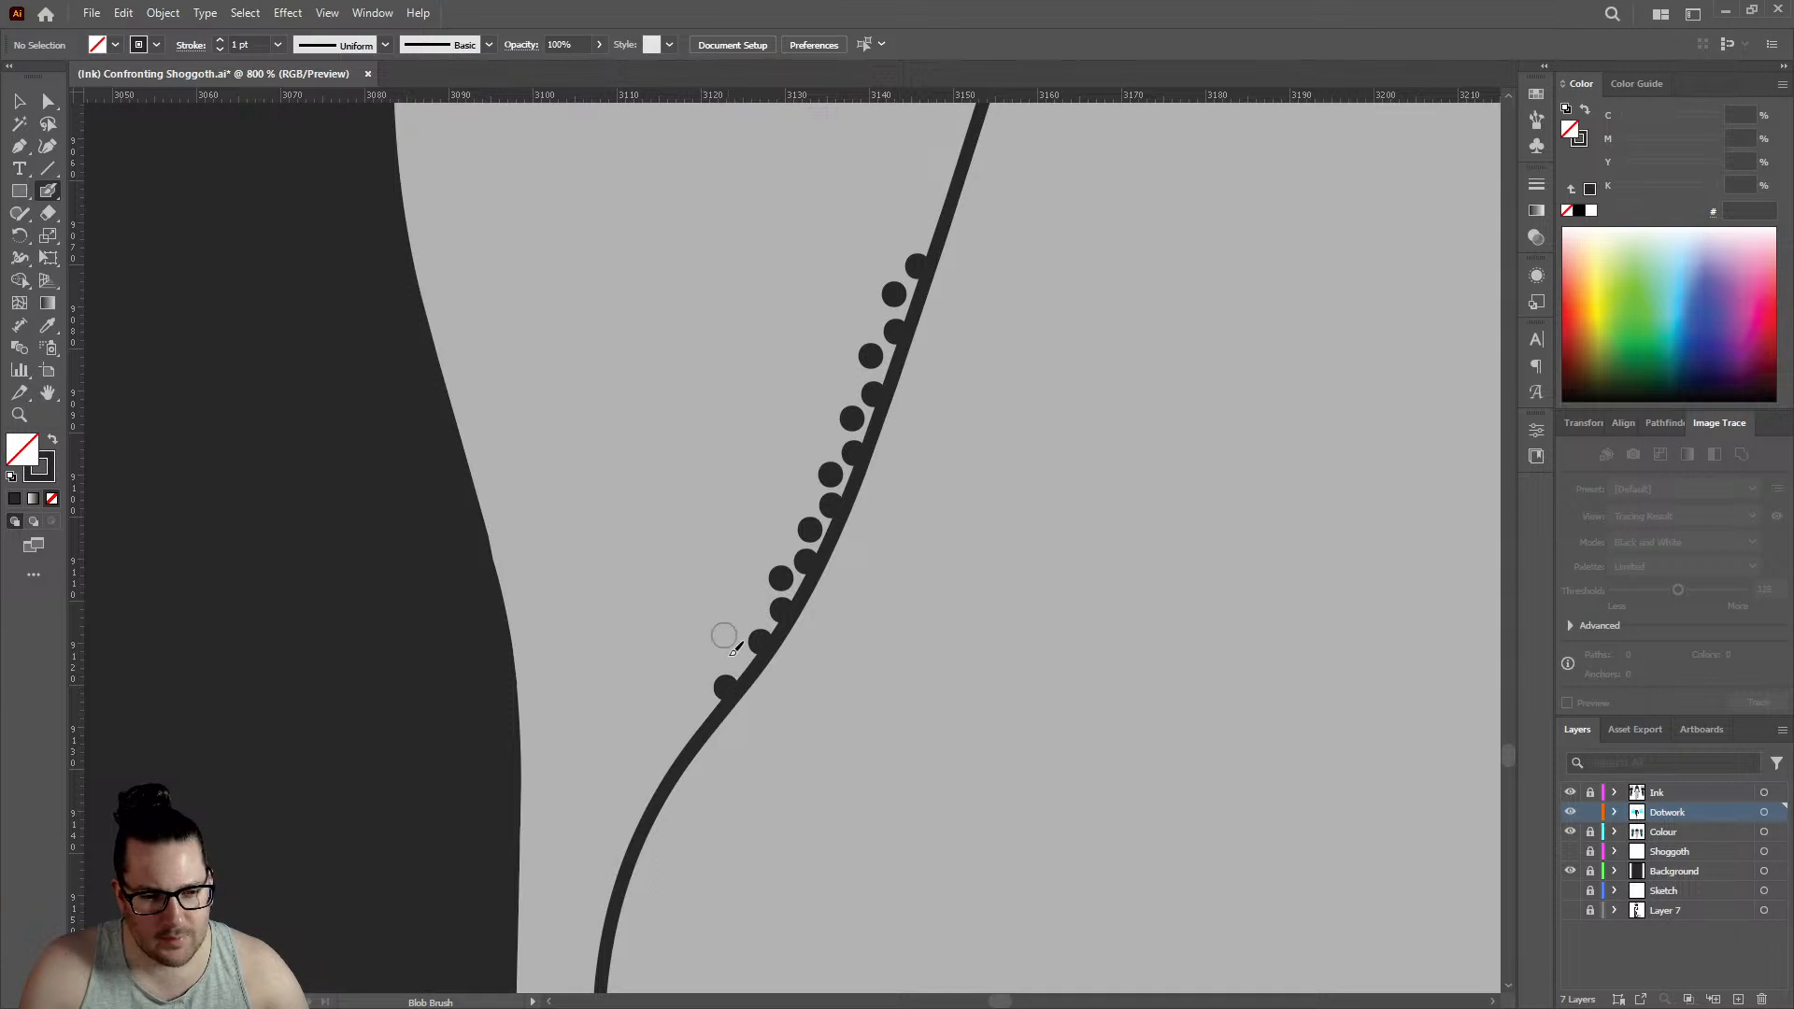
- Extend the ankle crease's first row down its lower curve with four dots and add two offset dots to the second row
{"action": "left_click", "coordinate": [732, 656]}
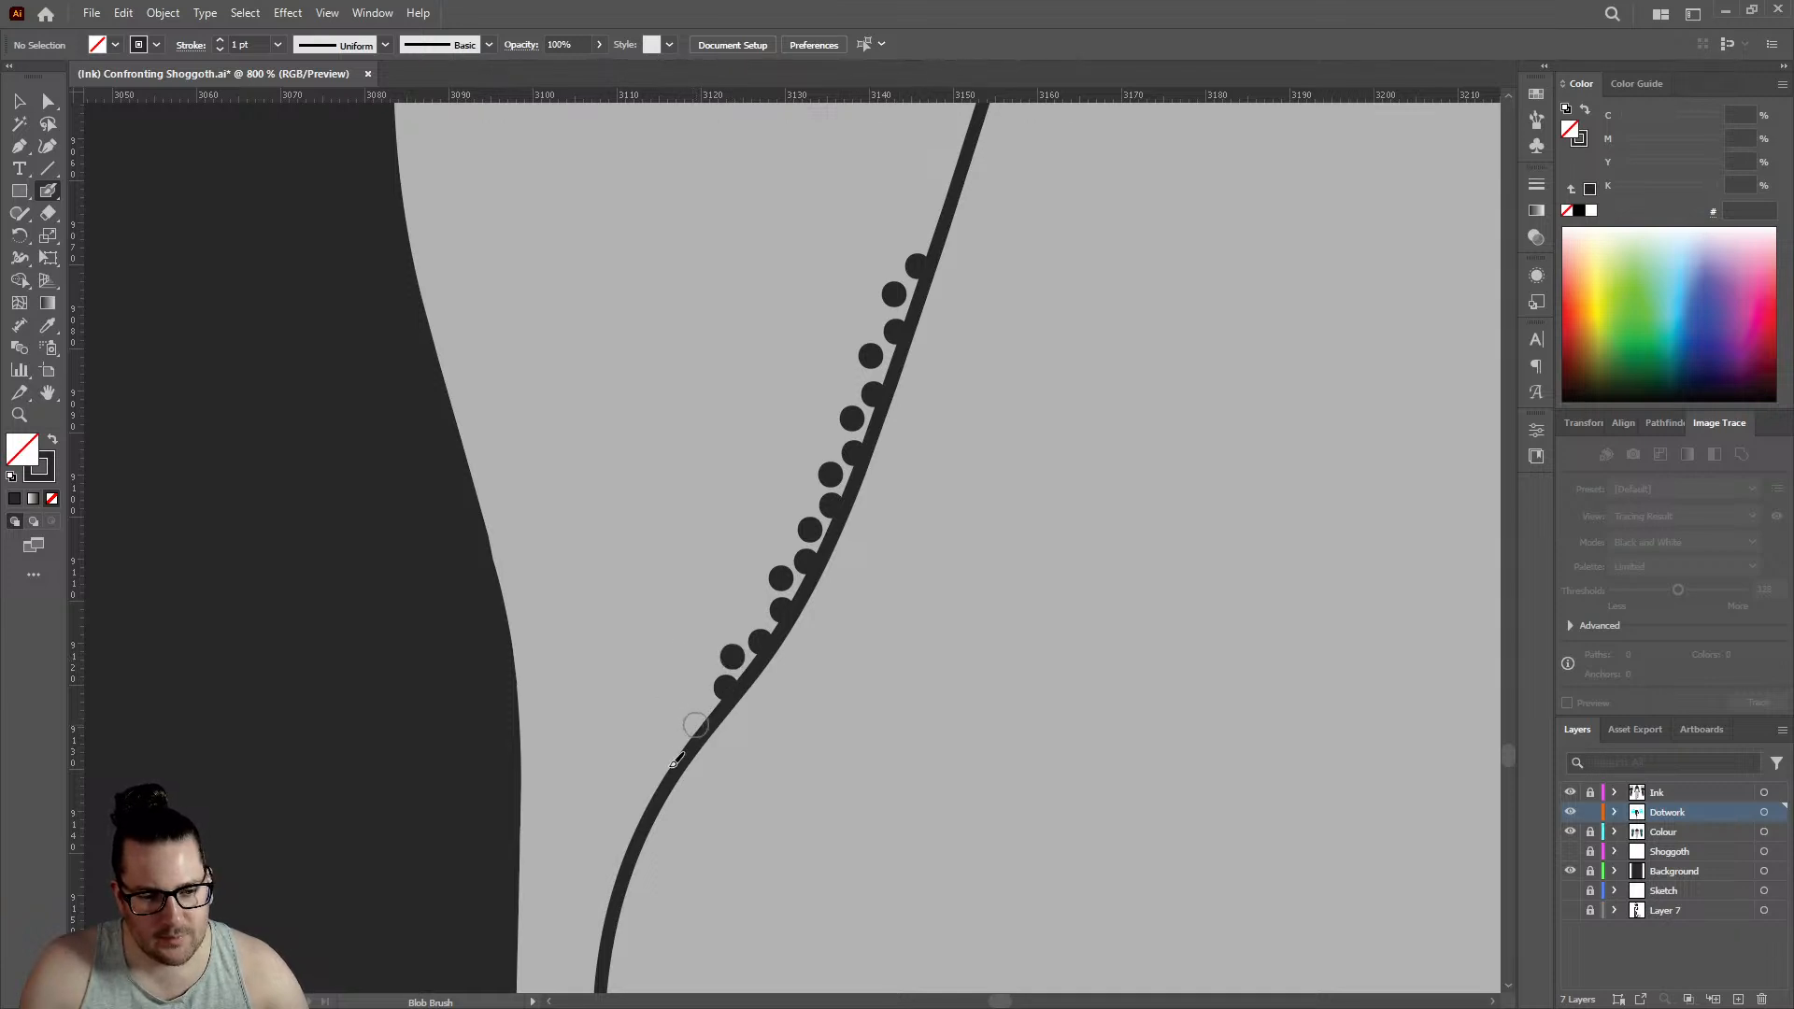
{"action": "left_click", "coordinate": [696, 725]}
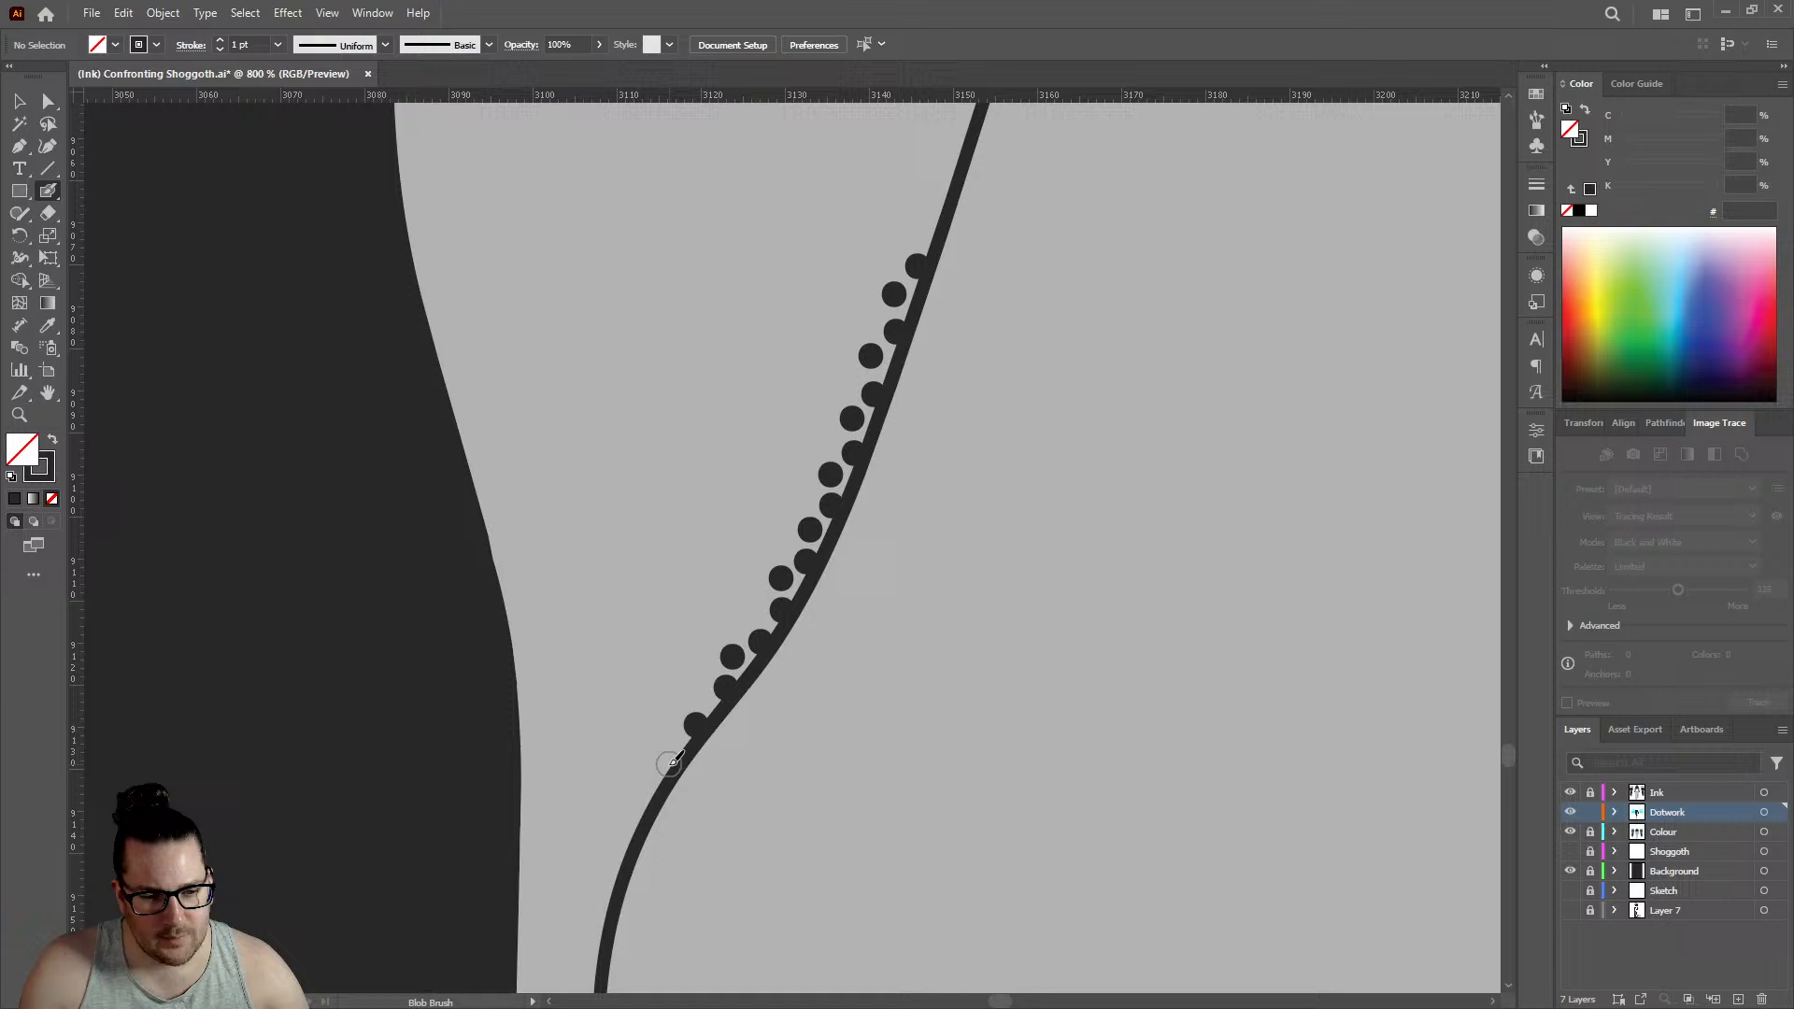
{"action": "left_click", "coordinate": [634, 826]}
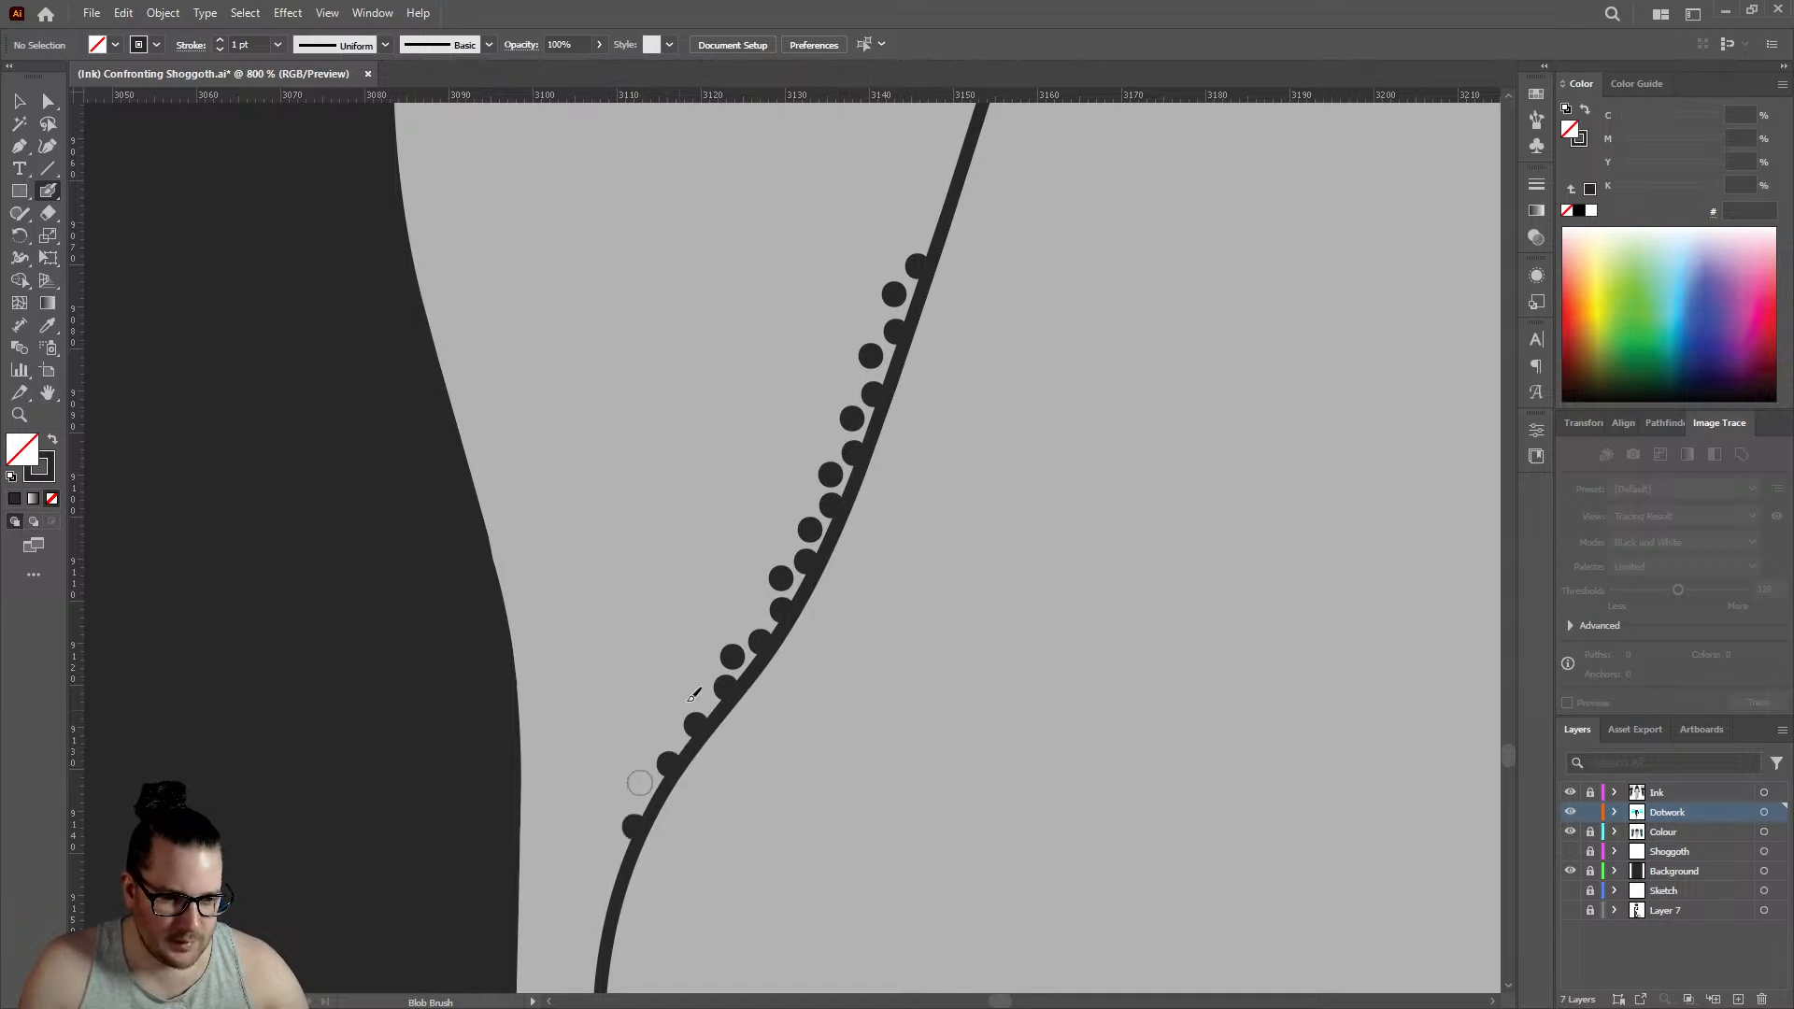
{"action": "left_click", "coordinate": [751, 610]}
- Extend the ankle crease's first row up the line with three dots and the staggered second row with two dots
{"action": "scroll", "coordinate": [847, 520], "scroll_direction": "down", "scroll_amount": 3}
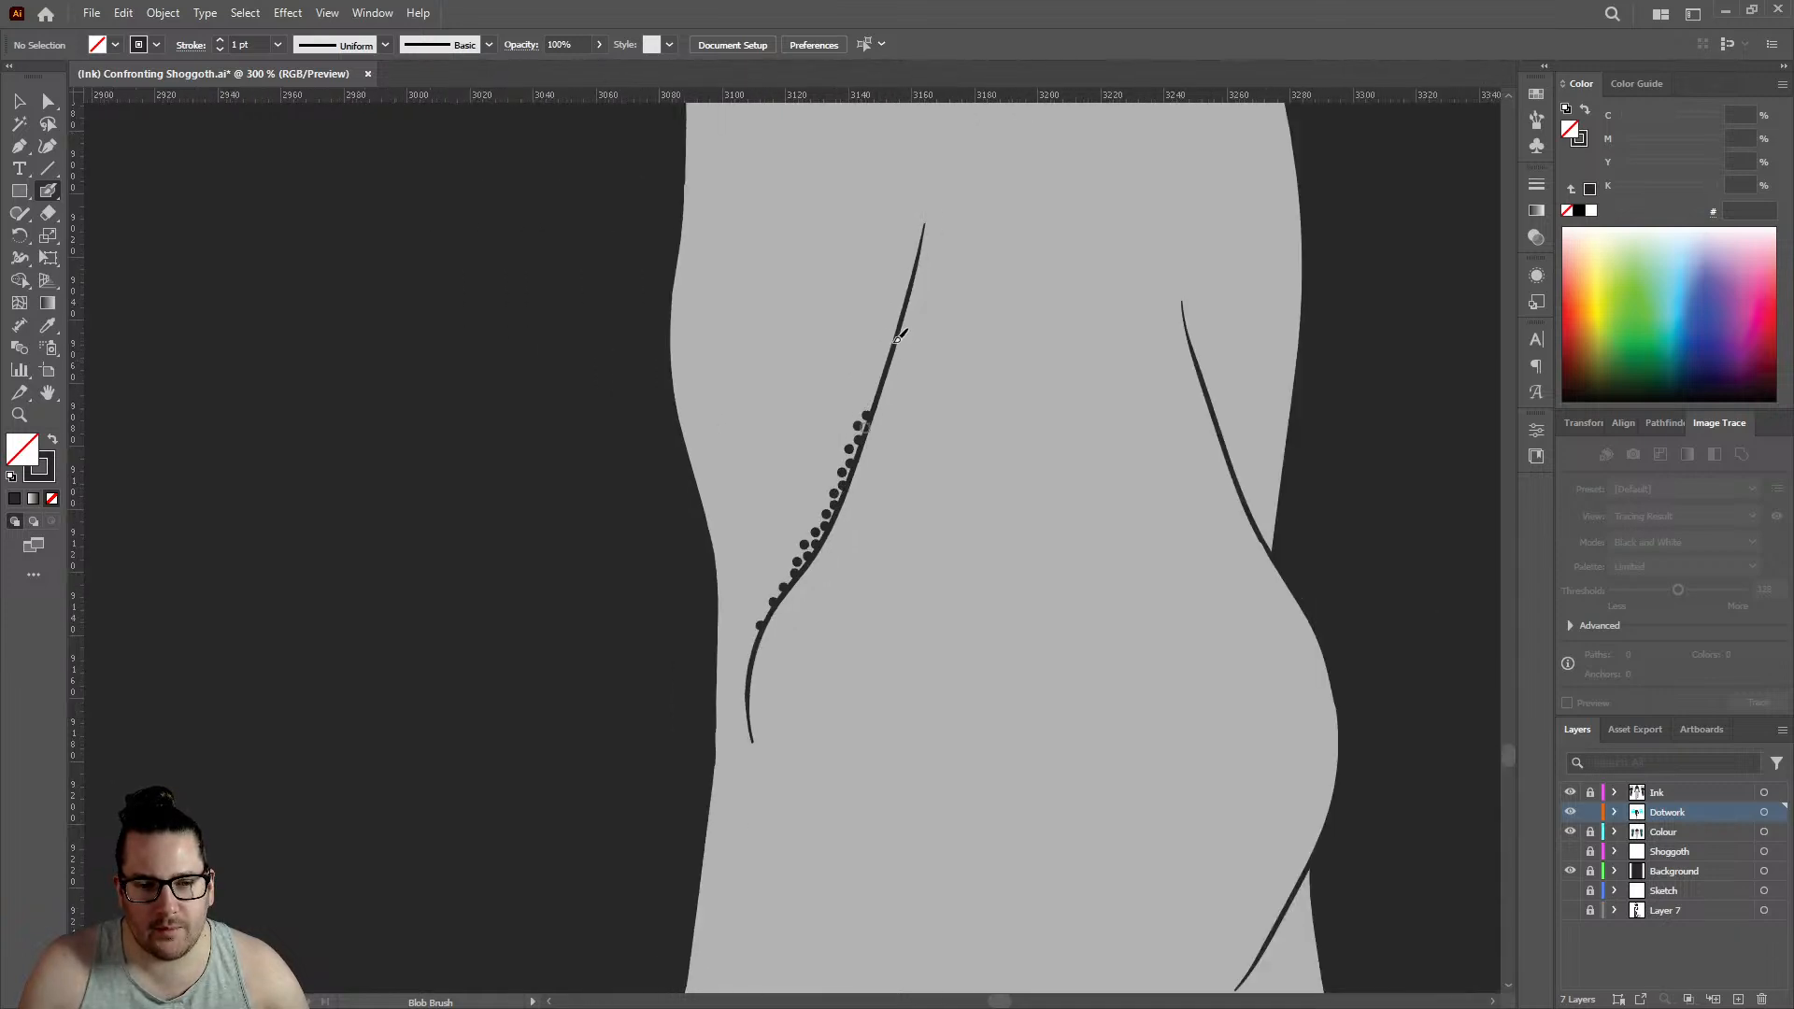
{"action": "scroll", "coordinate": [866, 378], "scroll_direction": "down", "scroll_amount": 4}
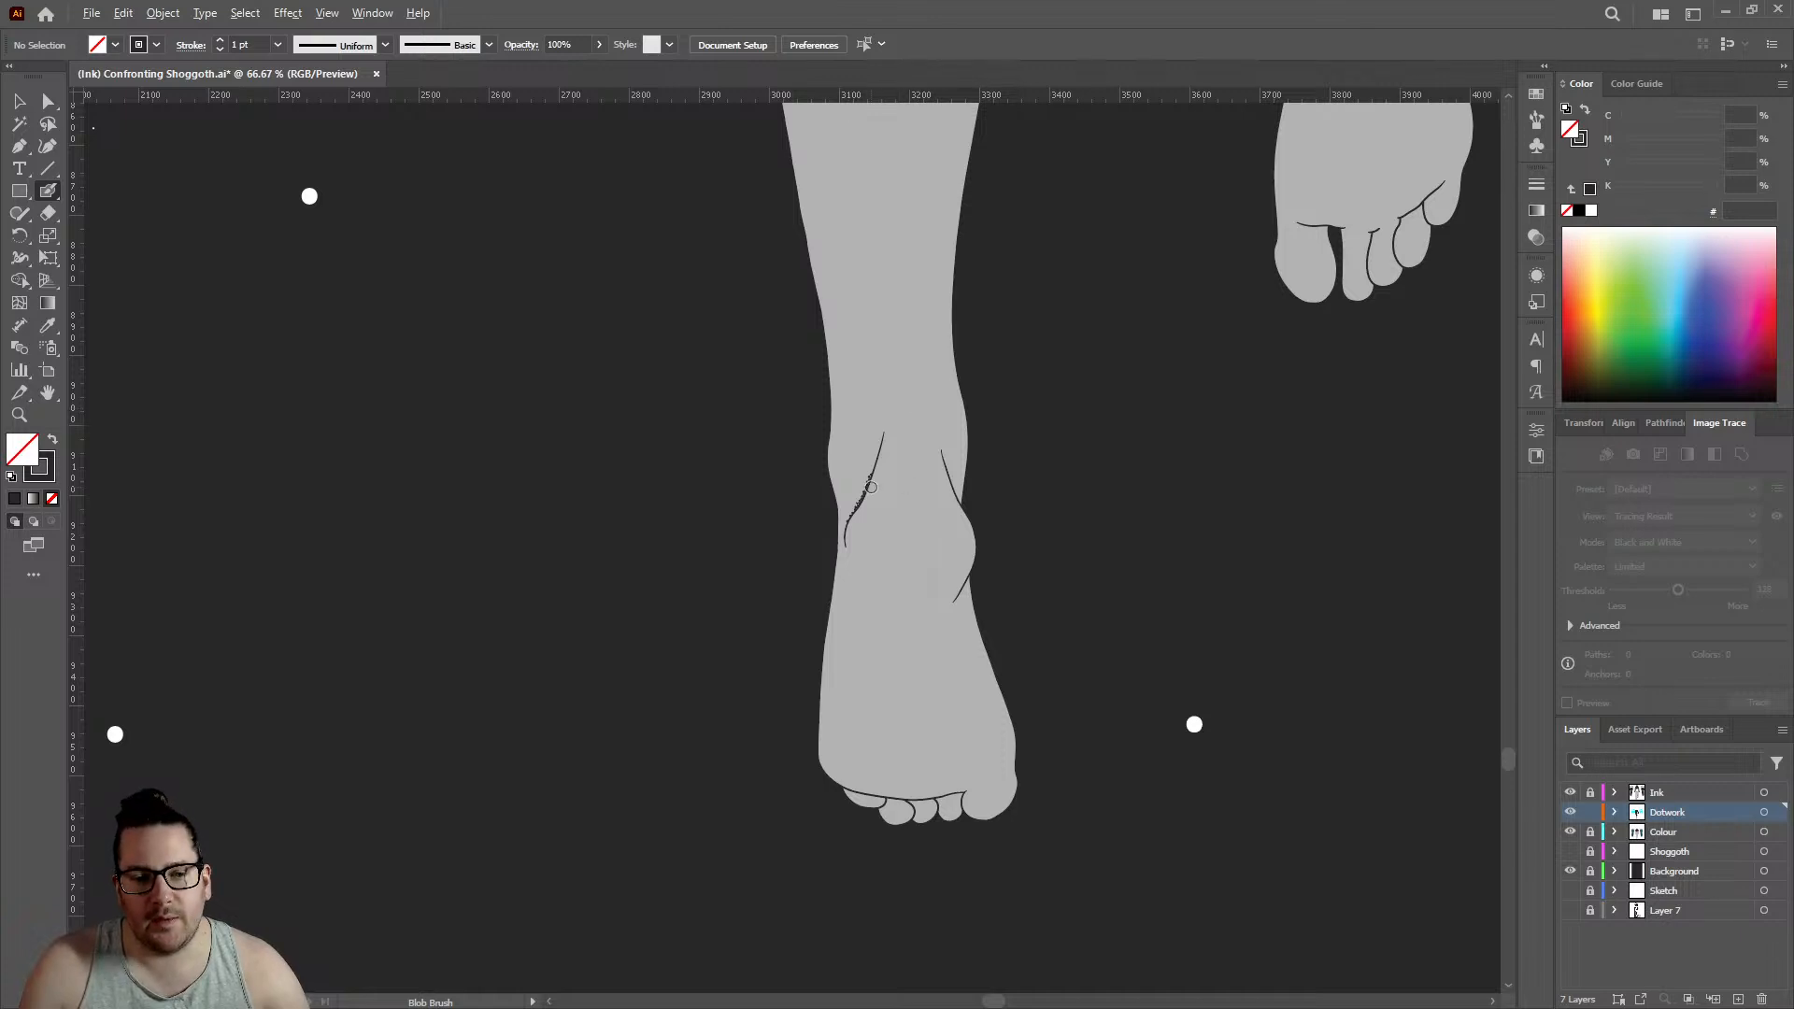
{"action": "scroll", "coordinate": [871, 487], "scroll_direction": "up", "scroll_amount": 8}
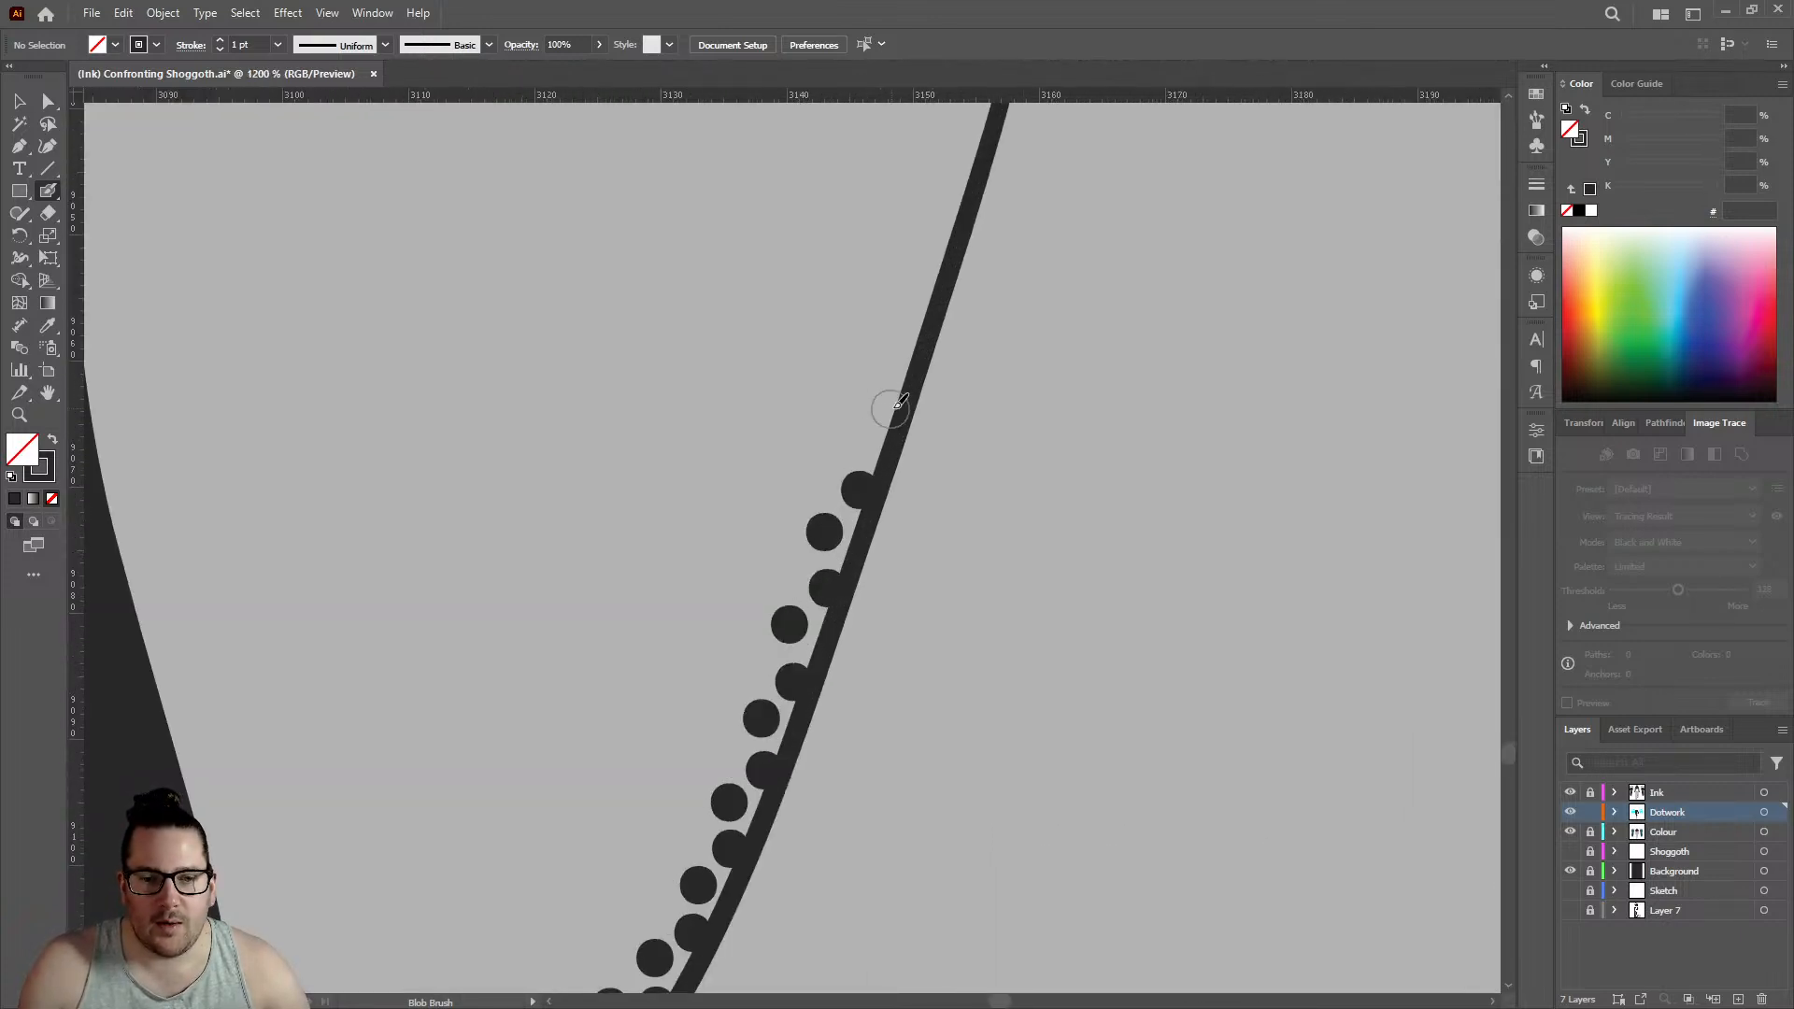
{"action": "left_click", "coordinate": [891, 409]}
{"action": "left_click", "coordinate": [922, 320]}
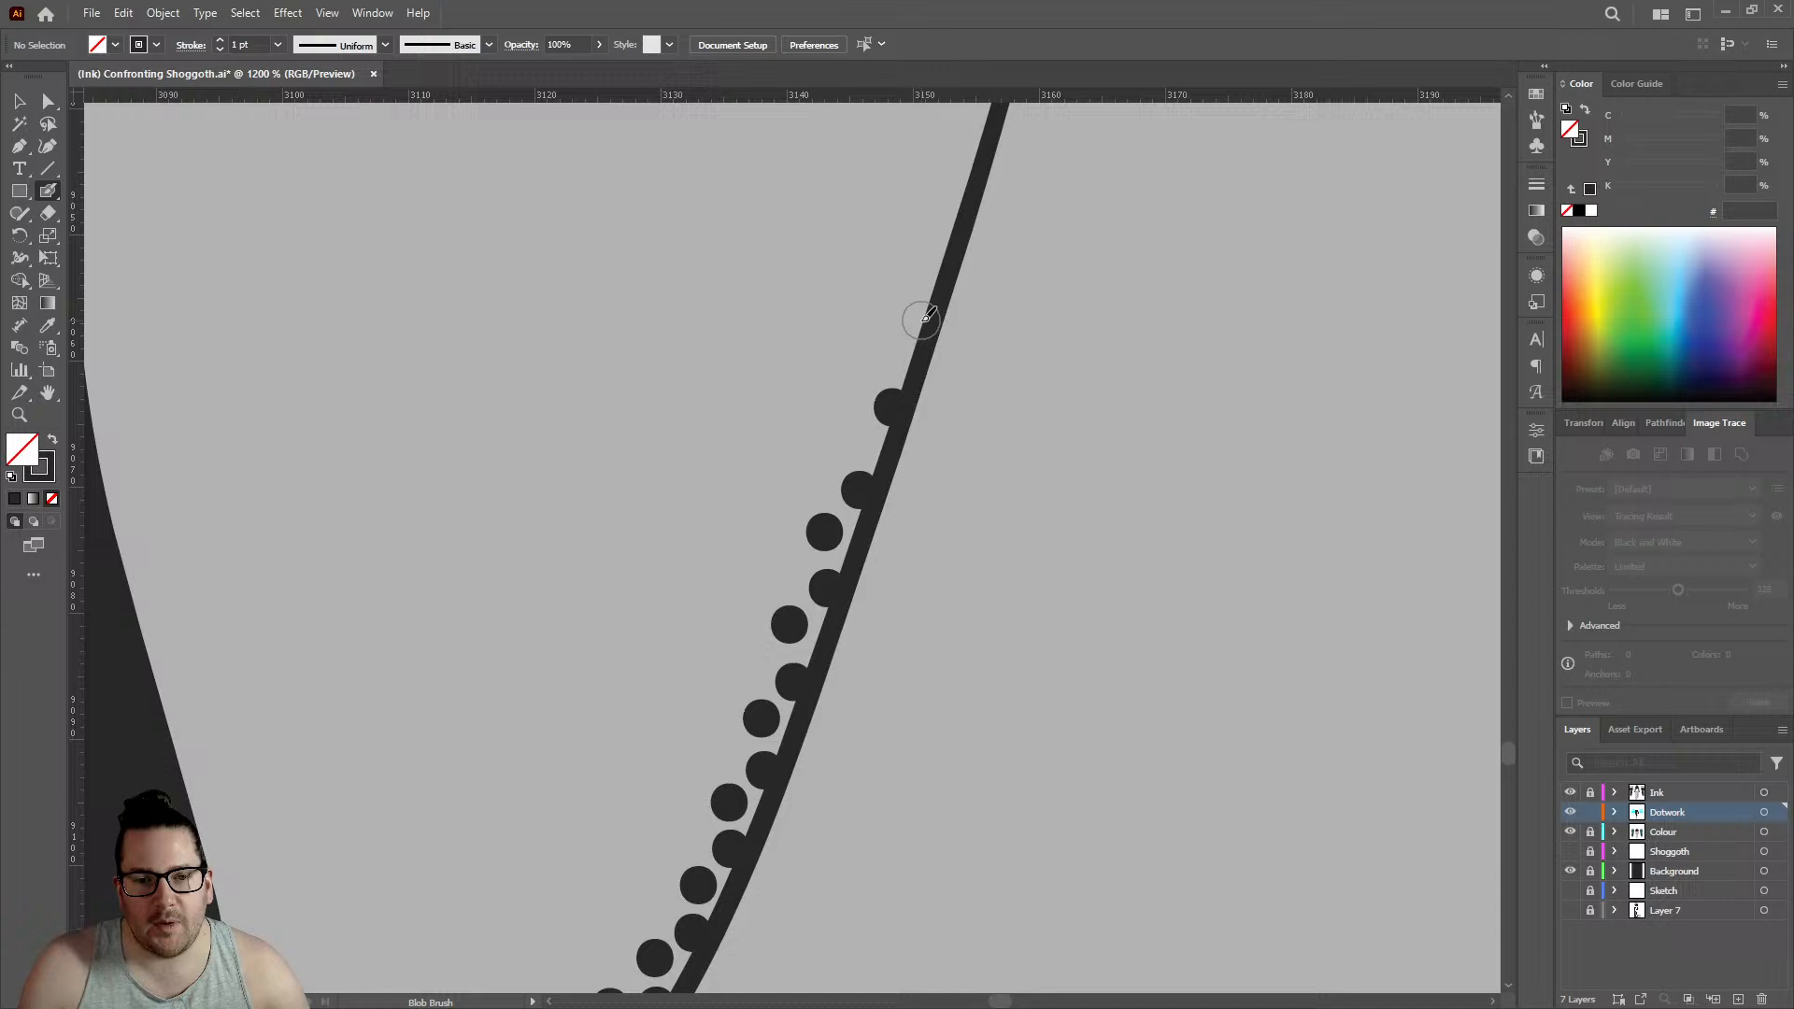
{"action": "left_click", "coordinate": [951, 227]}
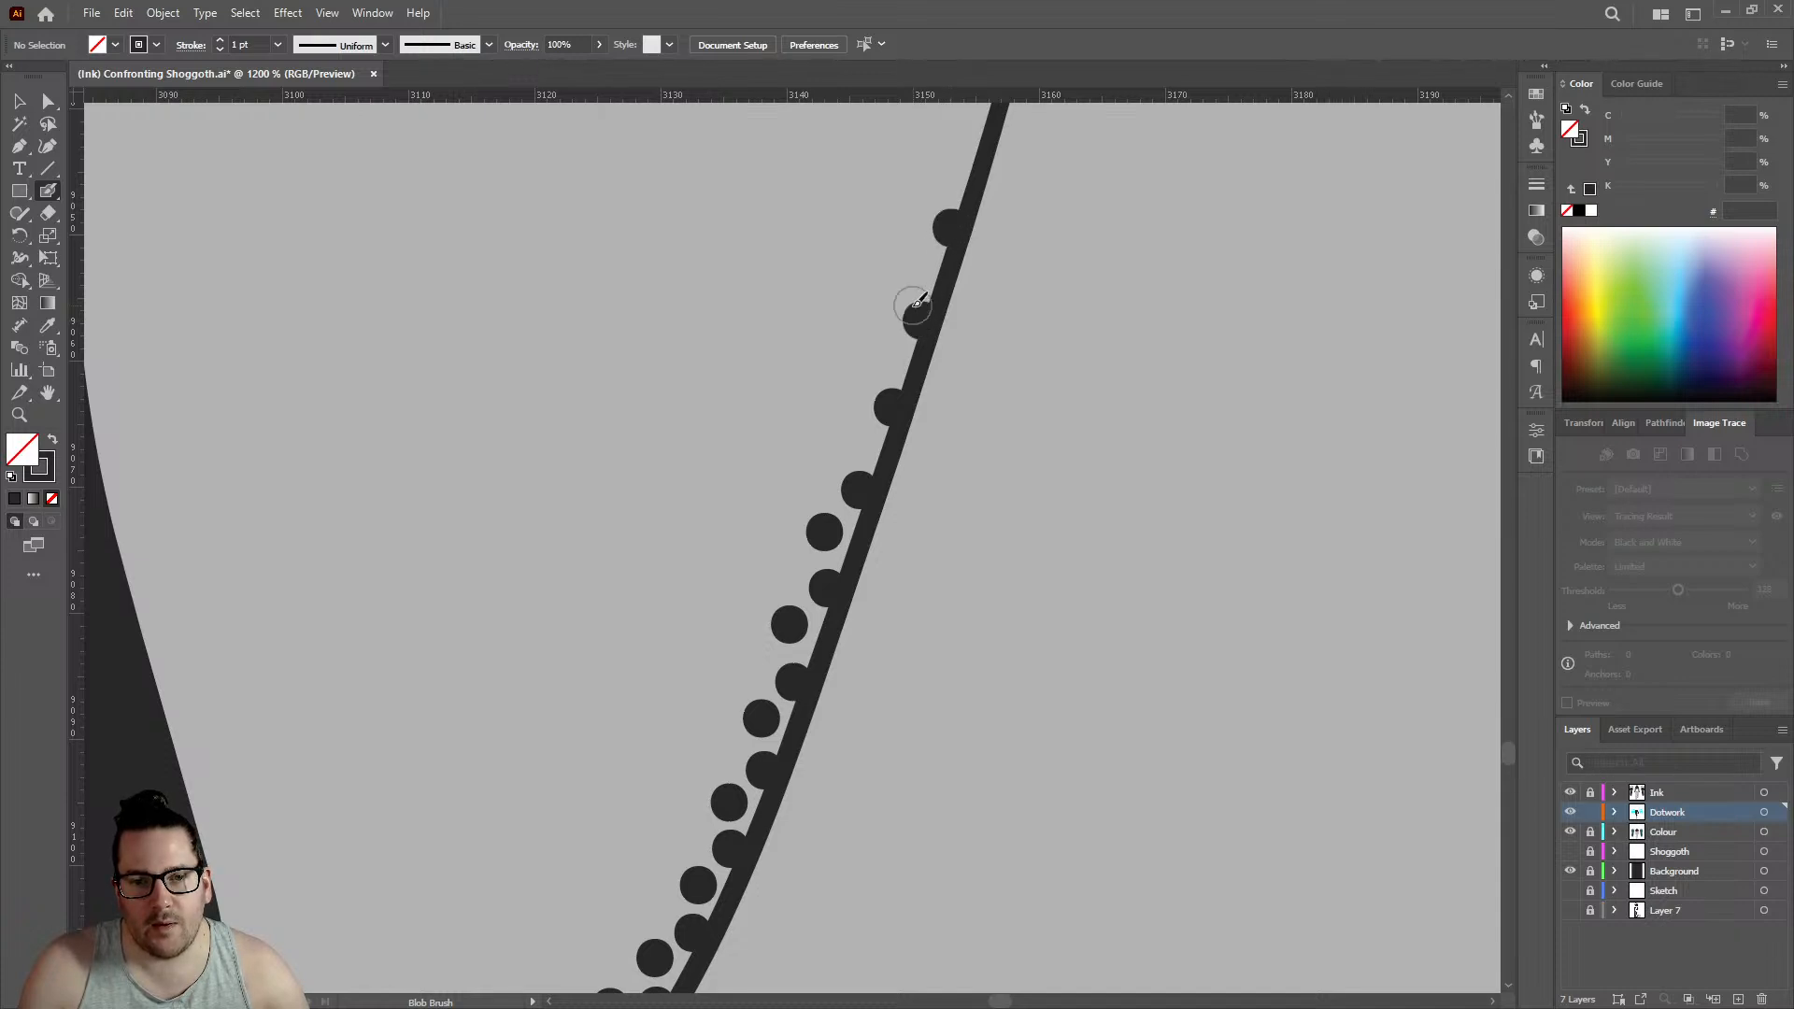
{"action": "left_click", "coordinate": [859, 442]}
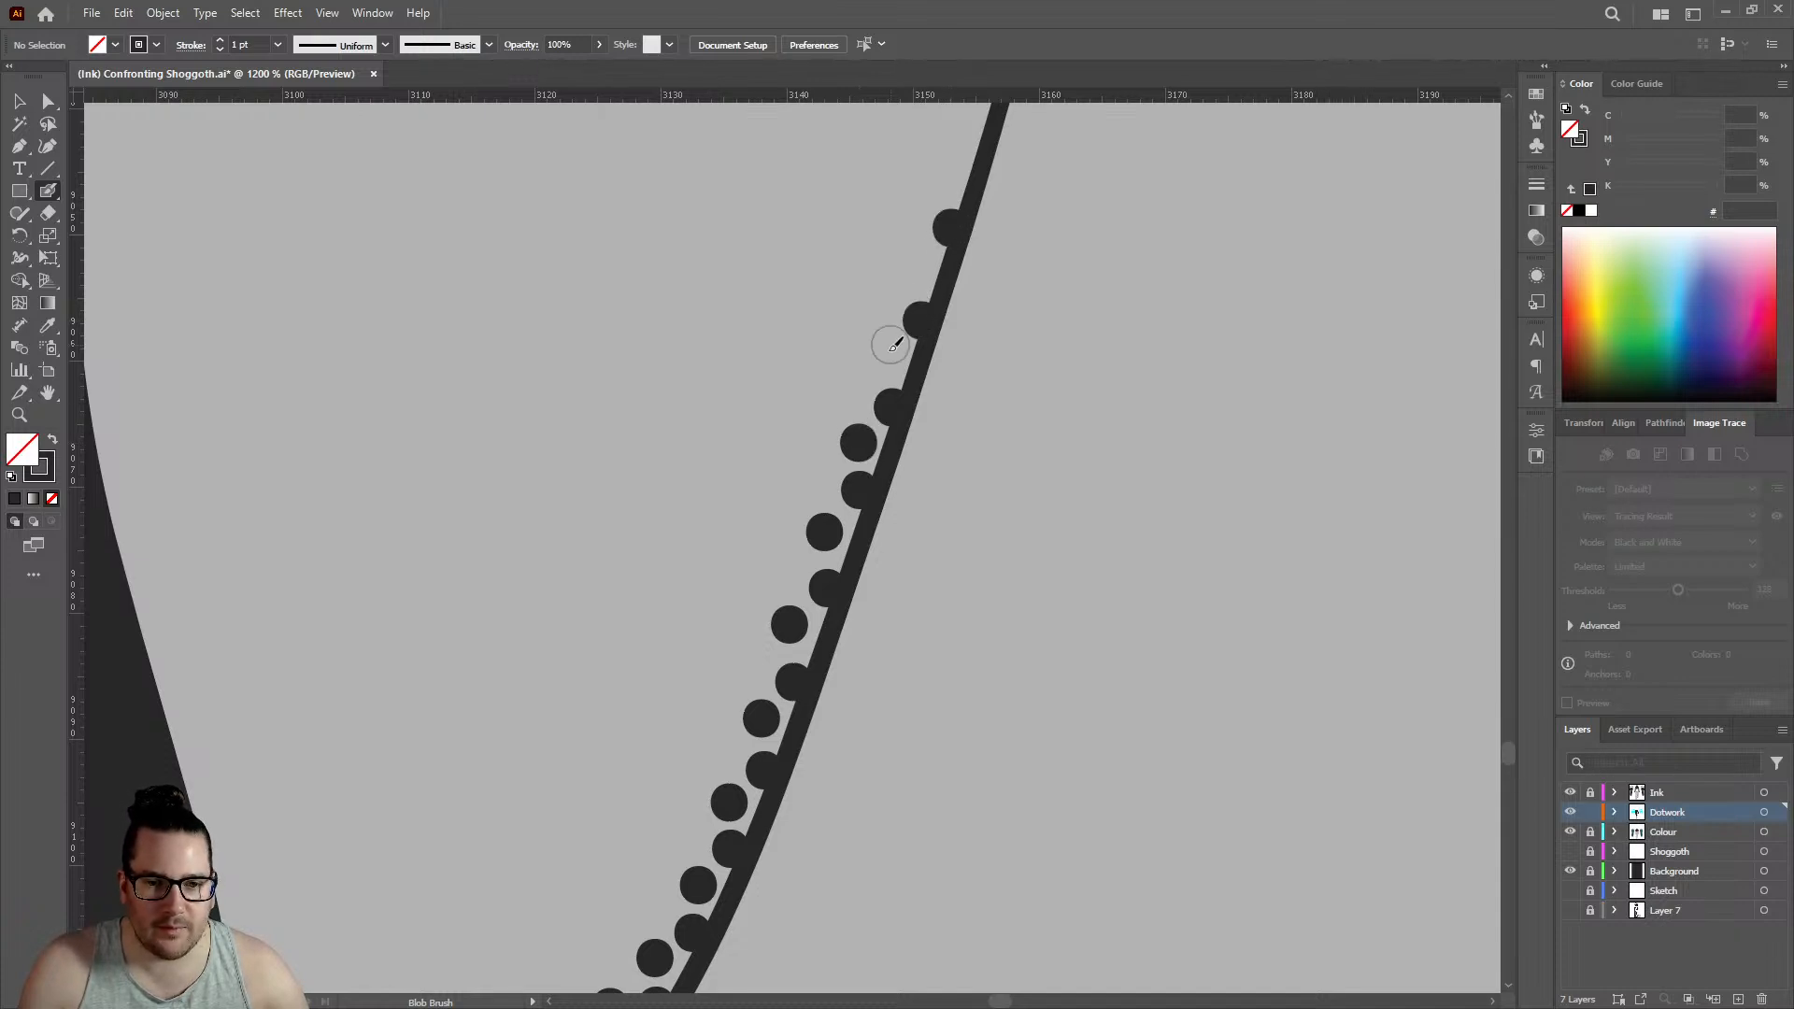
{"action": "left_click", "coordinate": [887, 356]}
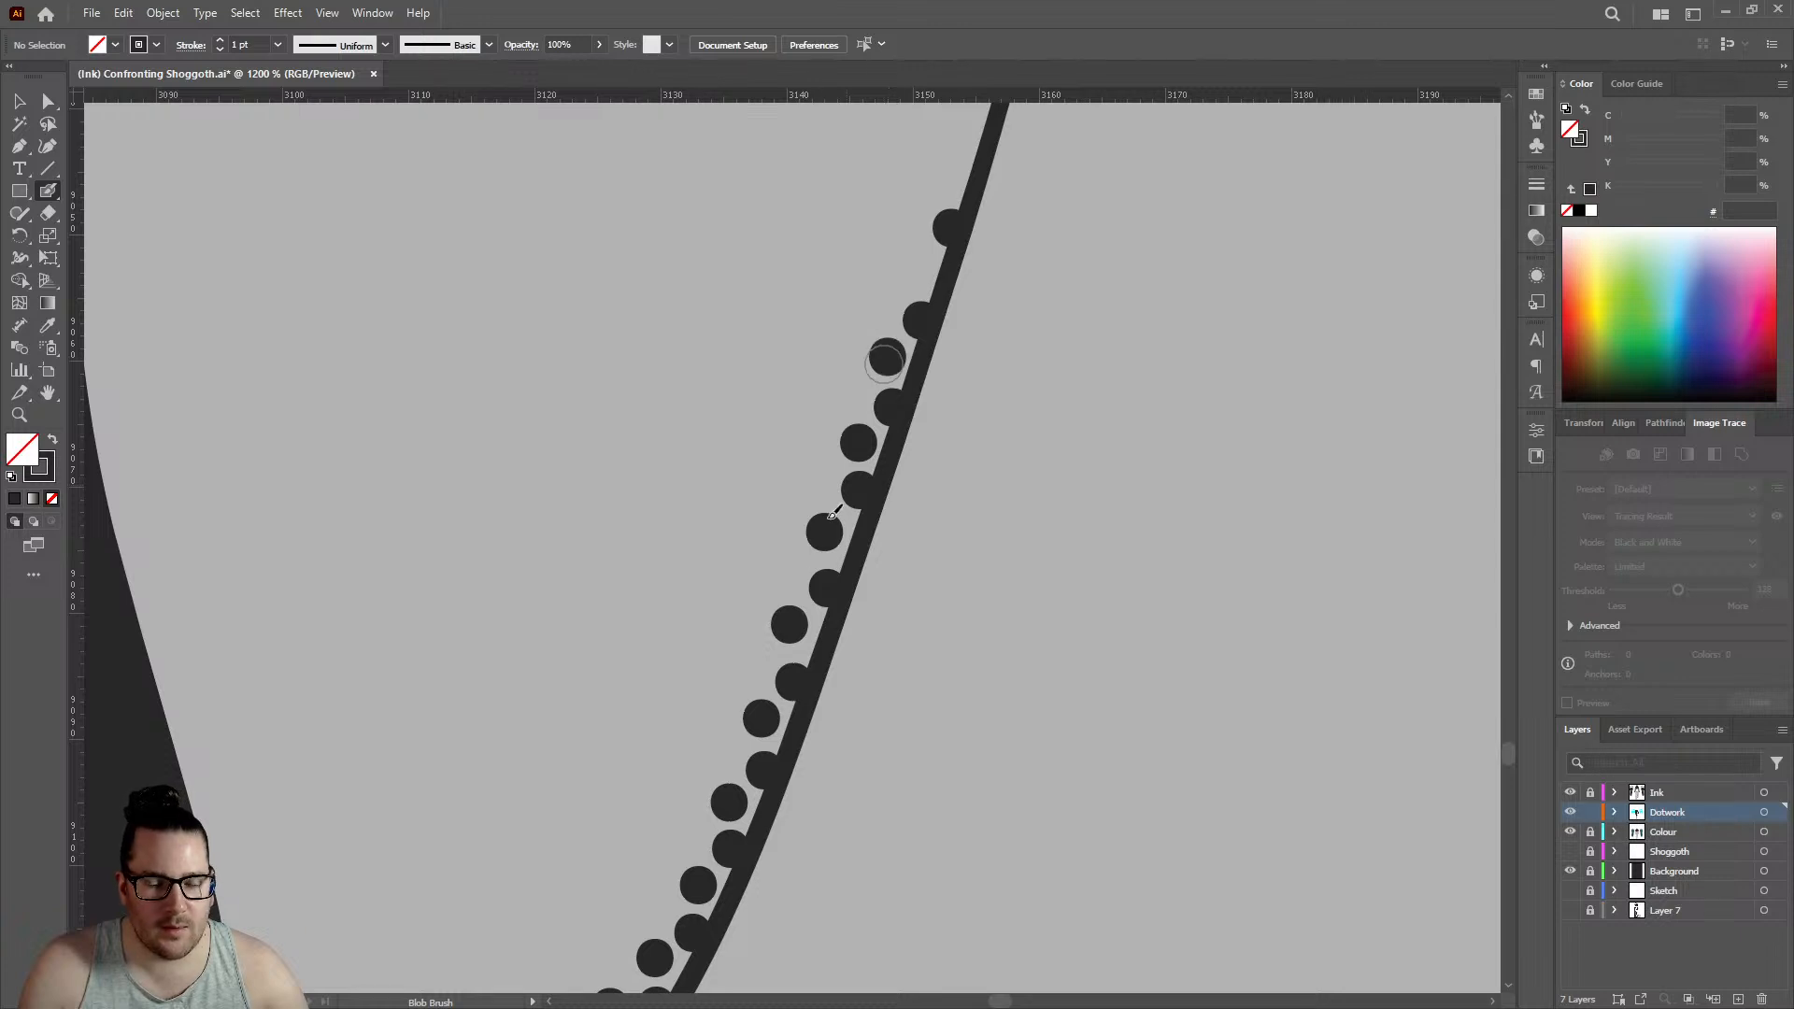
- Start a third row of five dots down the ankle crease's middle stretch, staggered outside the second row
{"action": "left_click", "coordinate": [780, 570]}
{"action": "left_click", "coordinate": [748, 664]}
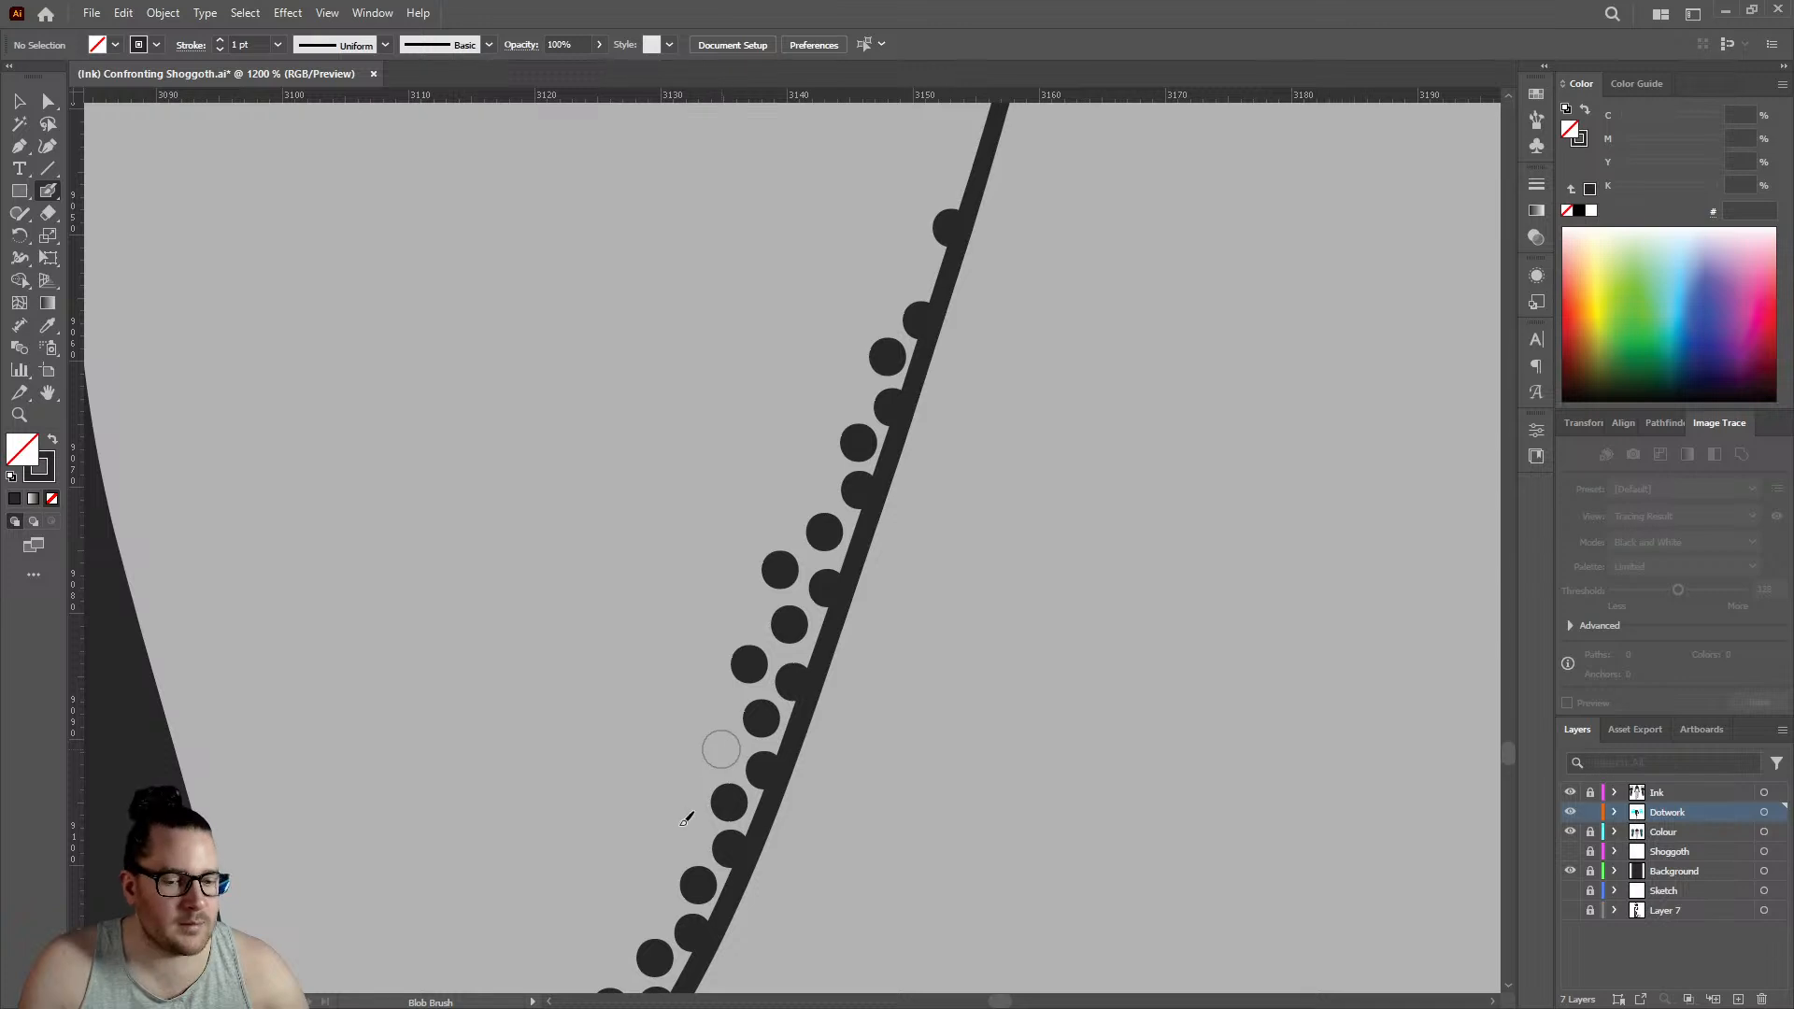
{"action": "left_click", "coordinate": [721, 749]}
{"action": "left_click", "coordinate": [687, 832]}
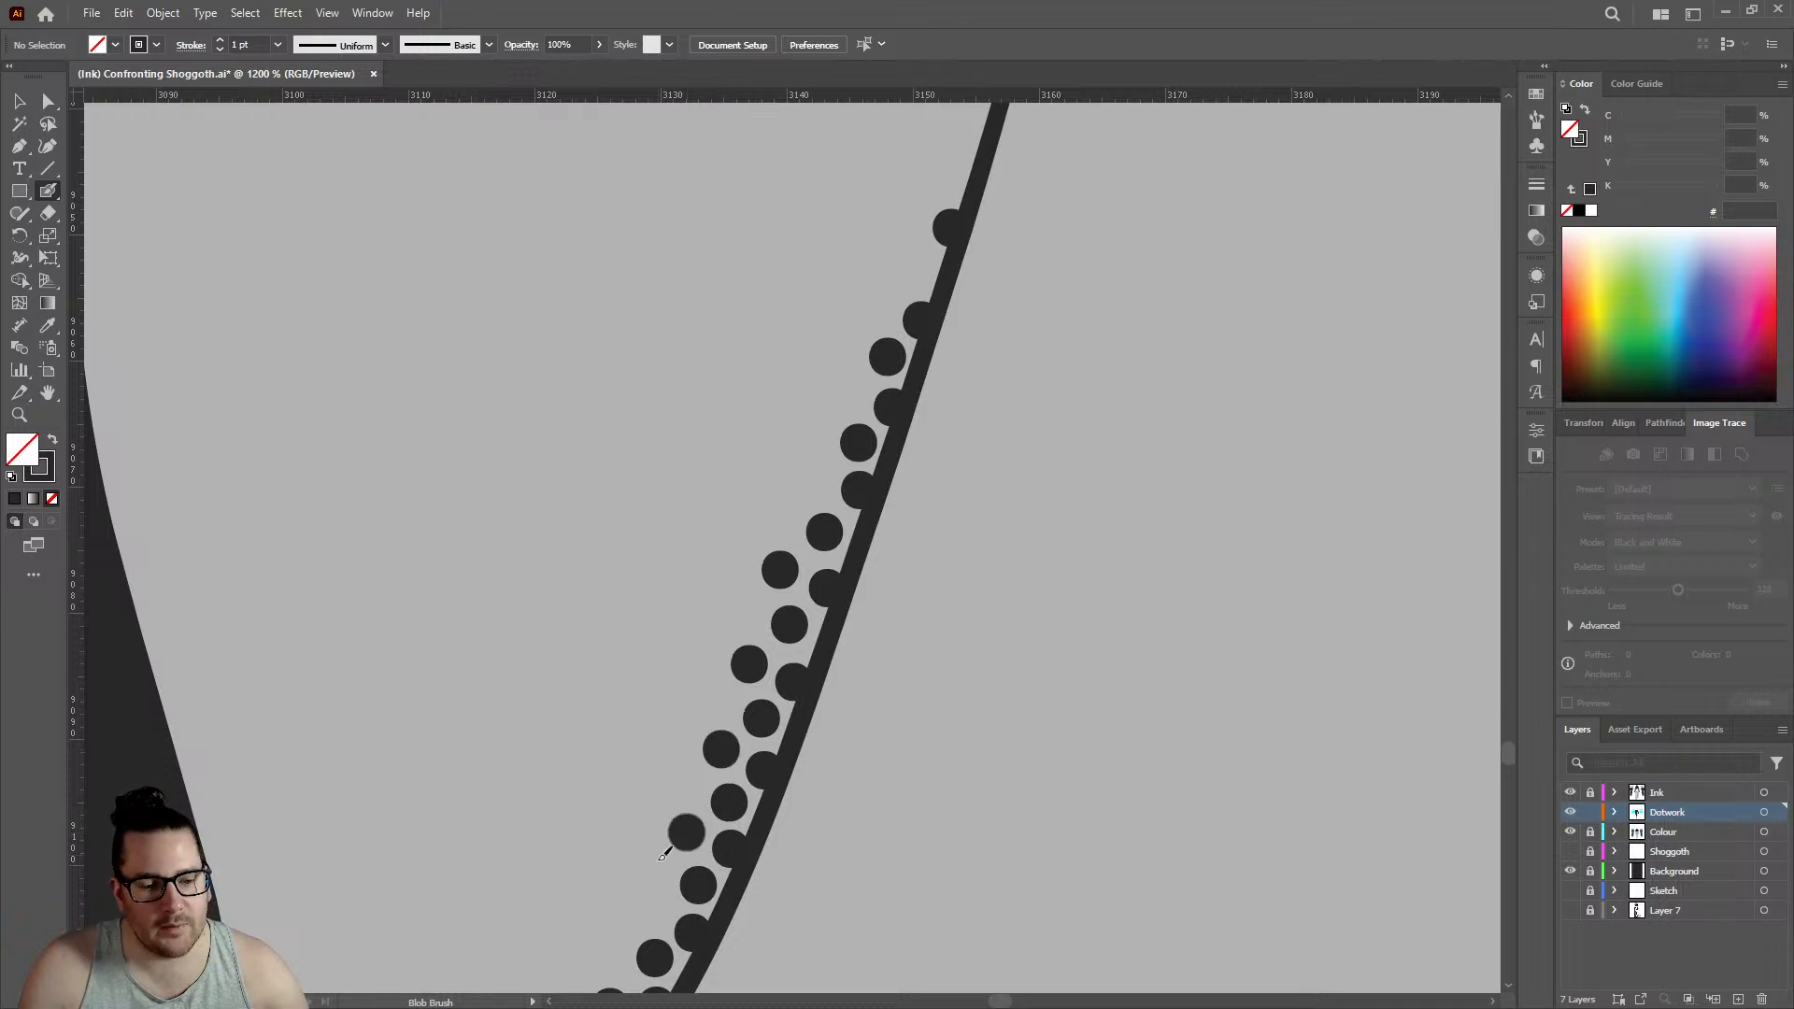
{"action": "left_click", "coordinate": [654, 906]}
{"action": "scroll", "coordinate": [654, 897], "scroll_direction": "down", "scroll_amount": 3}
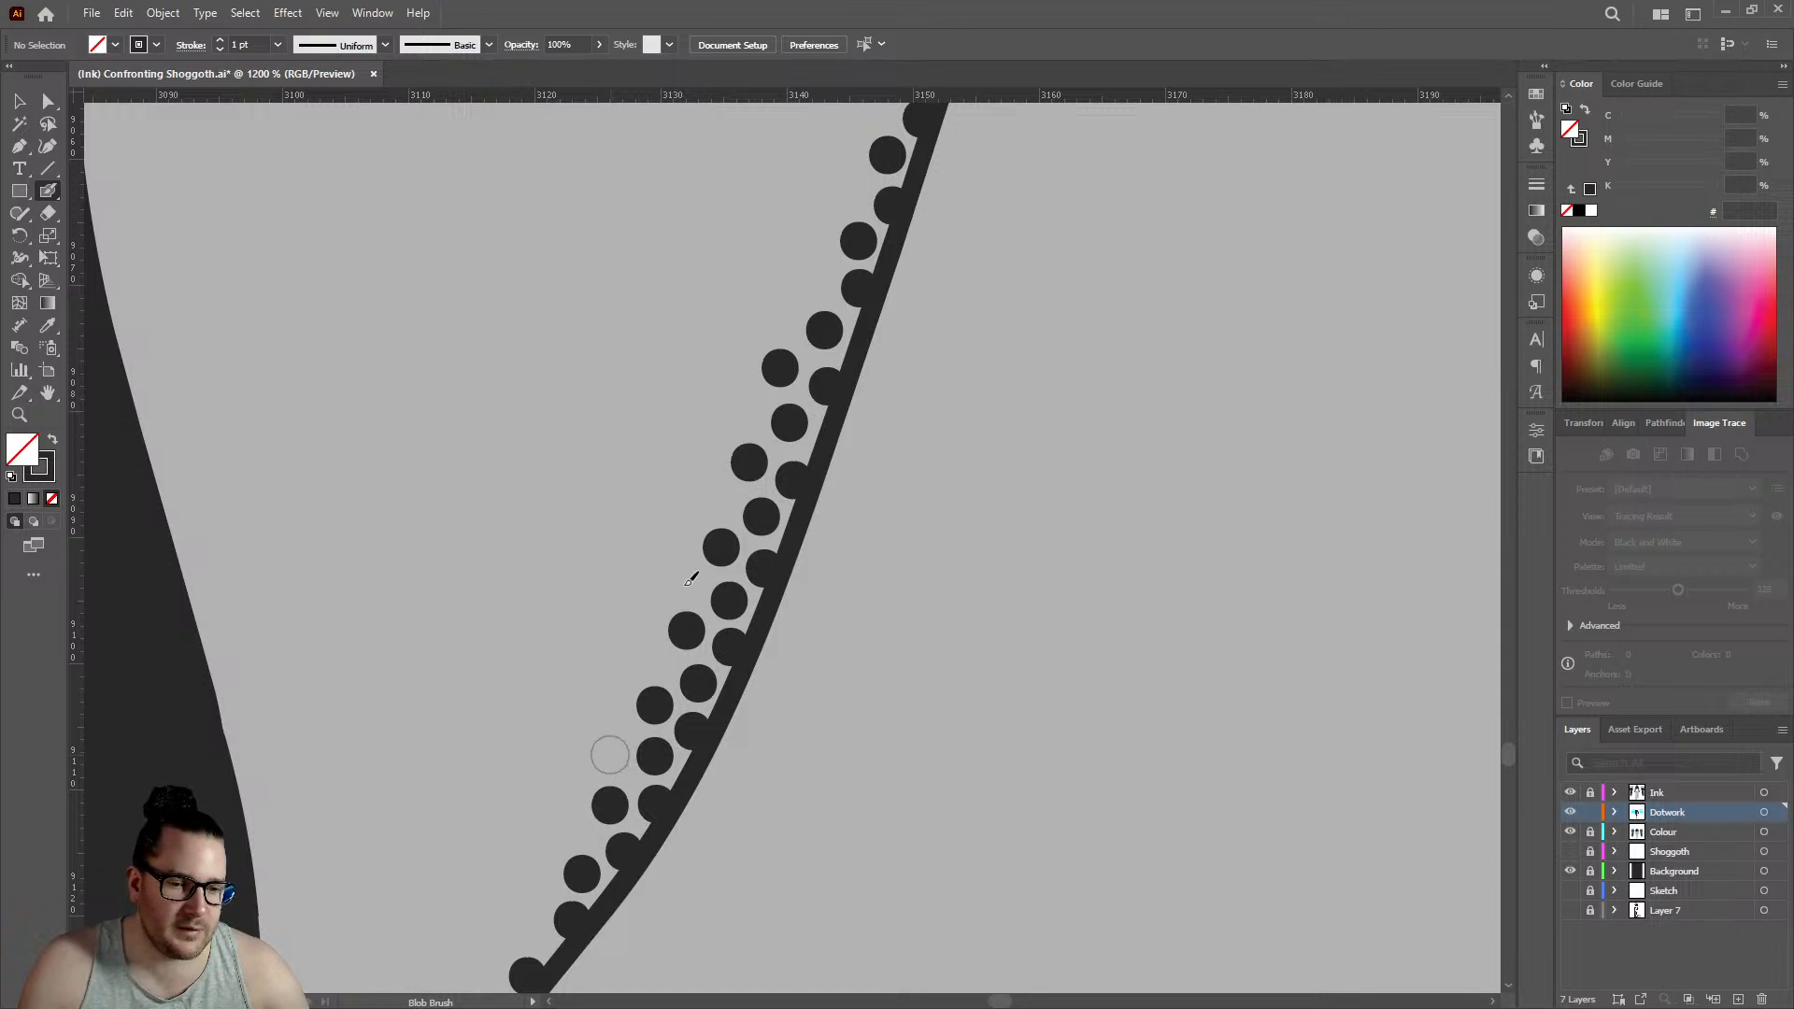
- Continue the ankle crease's second and third rows toward the lower curve with three more dots each
{"action": "scroll", "coordinate": [690, 580], "scroll_direction": "down", "scroll_amount": 2}
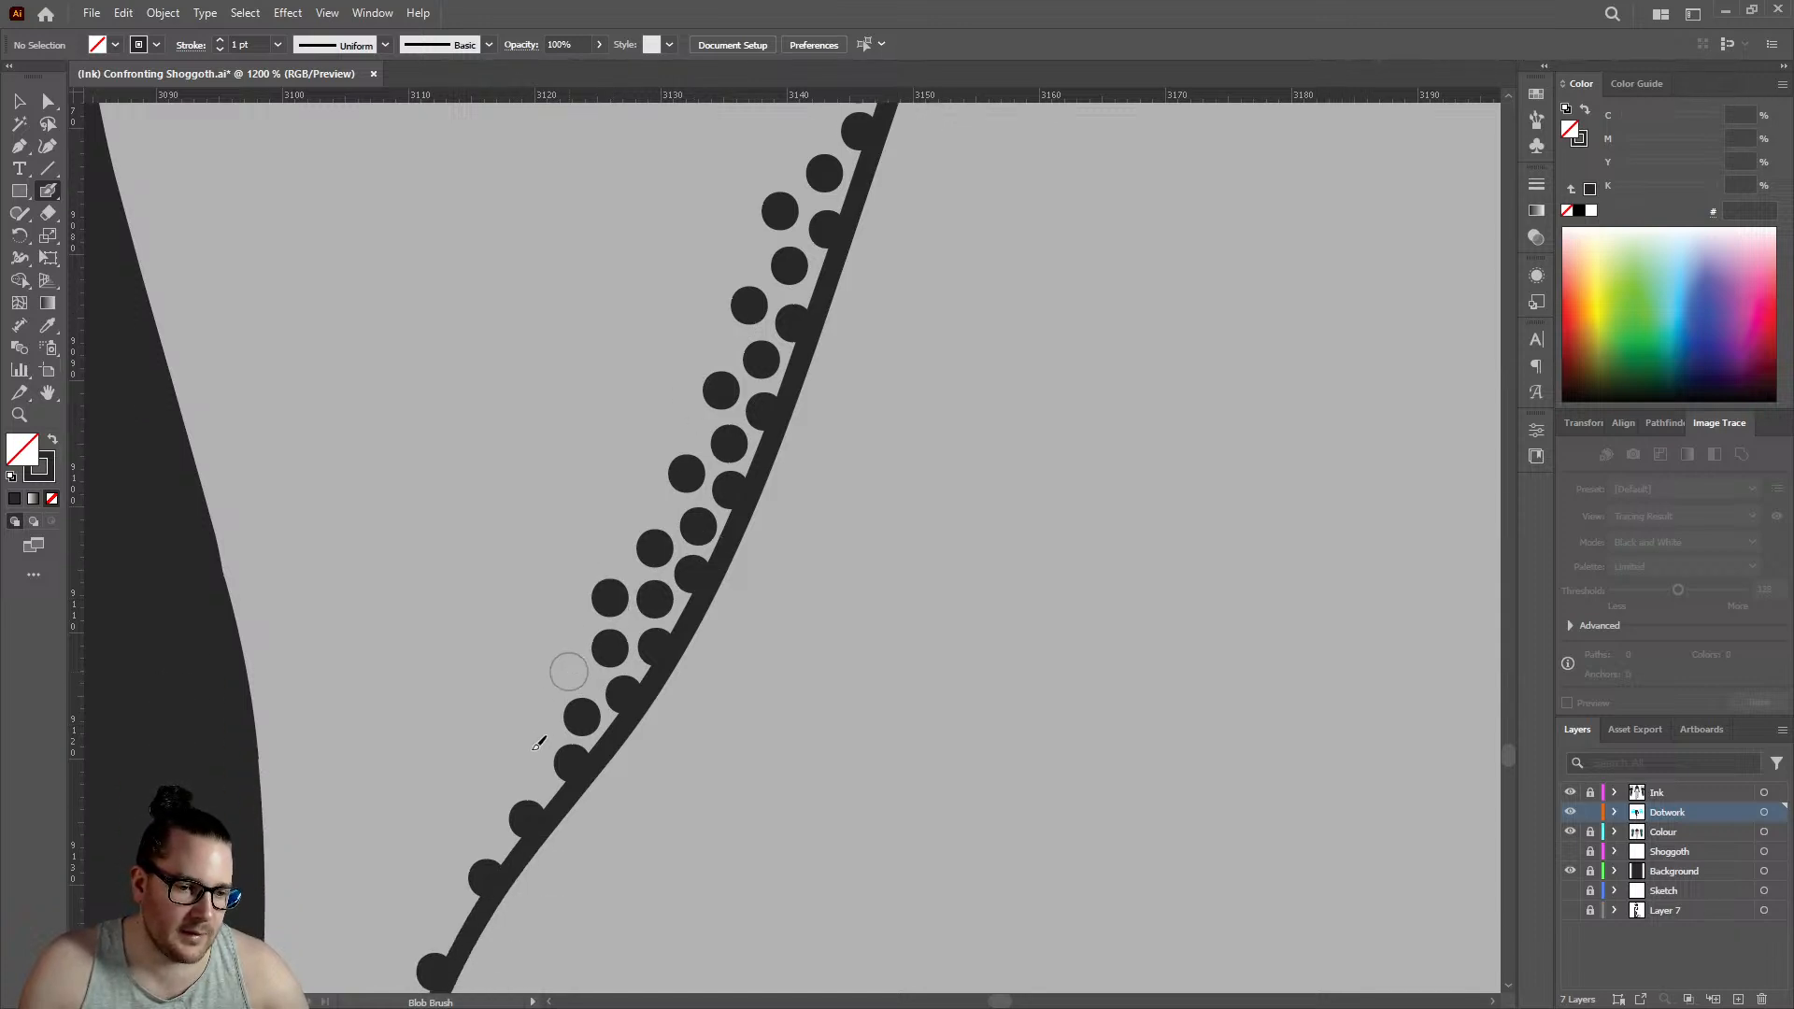
{"action": "left_click", "coordinate": [484, 830]}
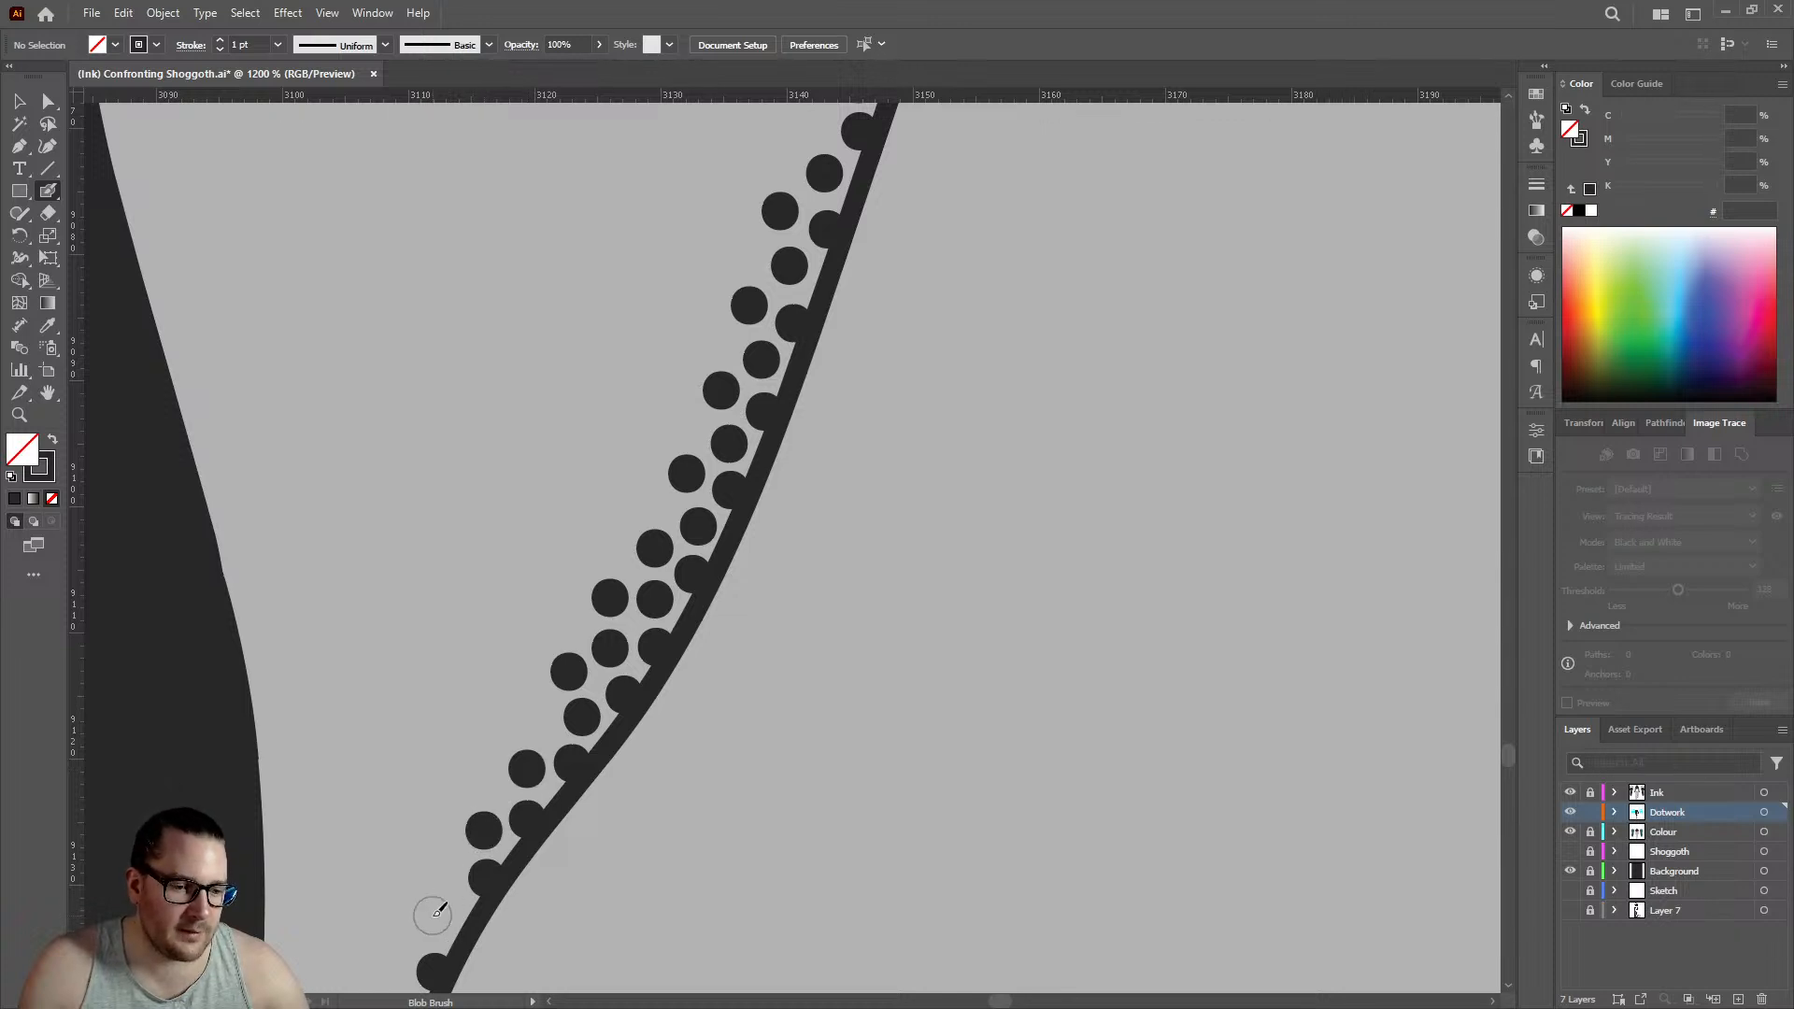
{"action": "left_click", "coordinate": [439, 909]}
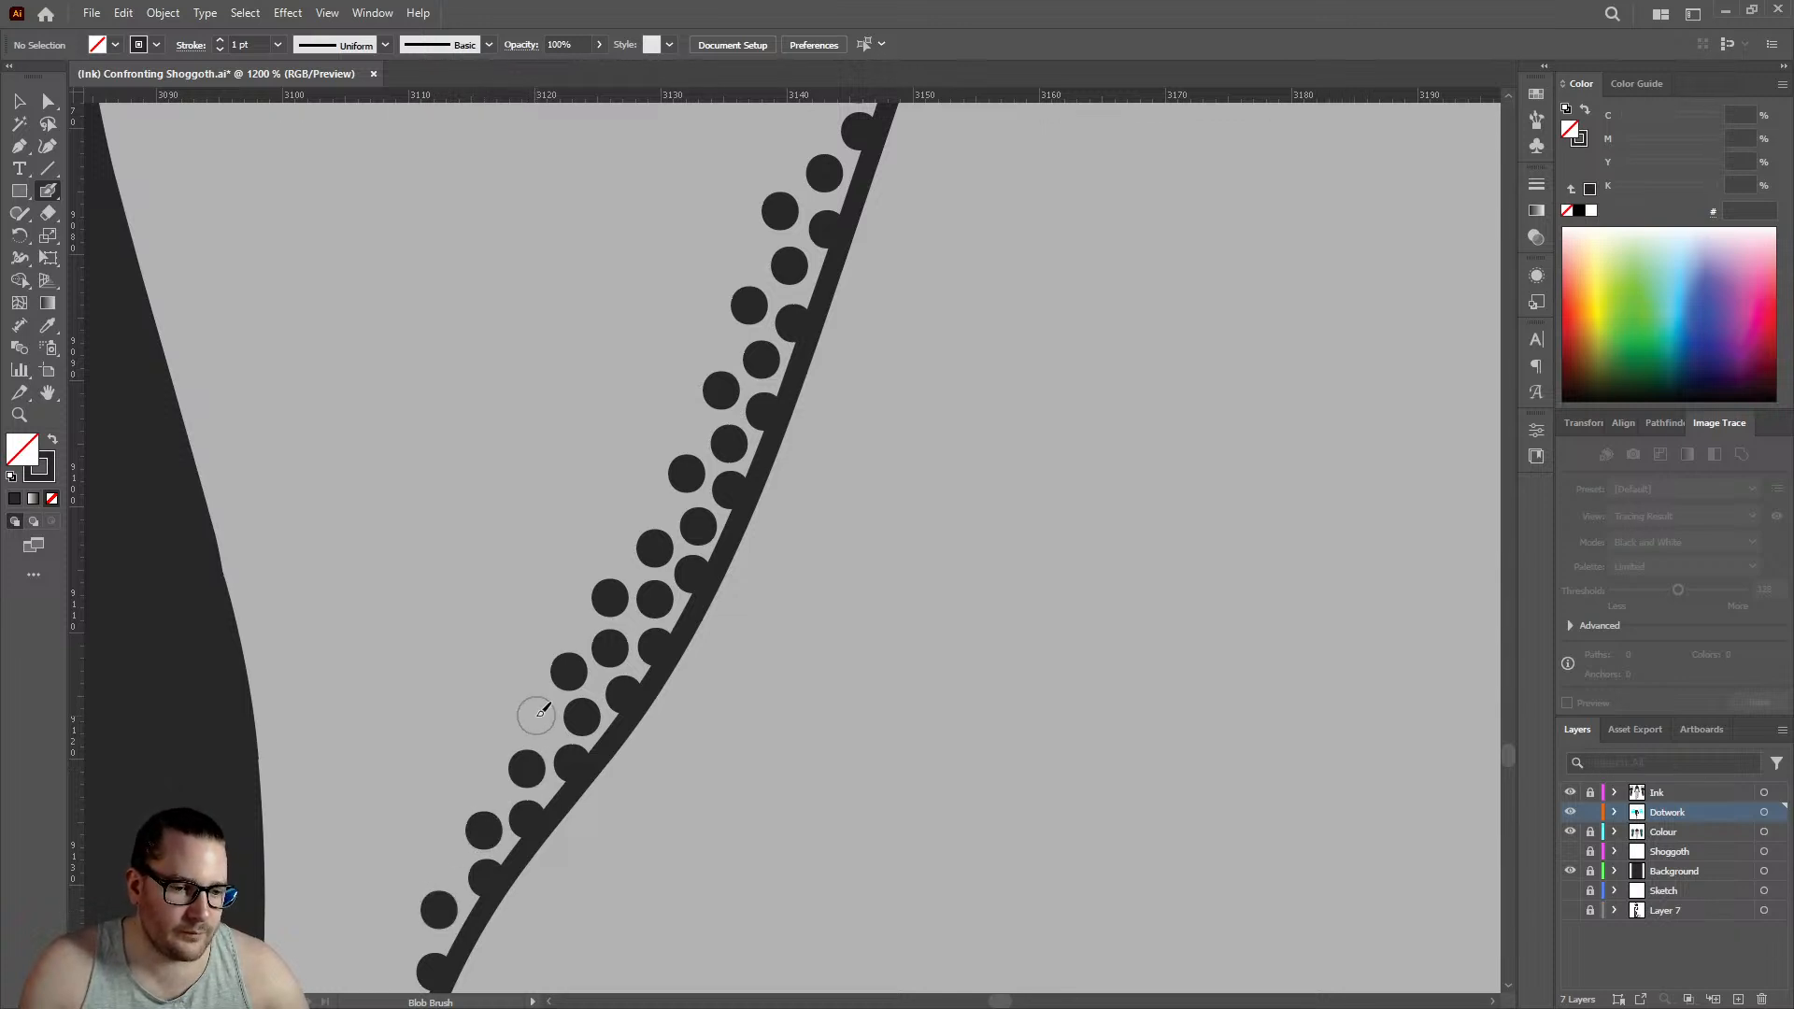
{"action": "left_click", "coordinate": [533, 718]}
- Add one dot to the upper end of each of the crease's three rows and start a fourth row with four dots
{"action": "scroll", "coordinate": [543, 732], "scroll_direction": "down", "scroll_amount": 8}
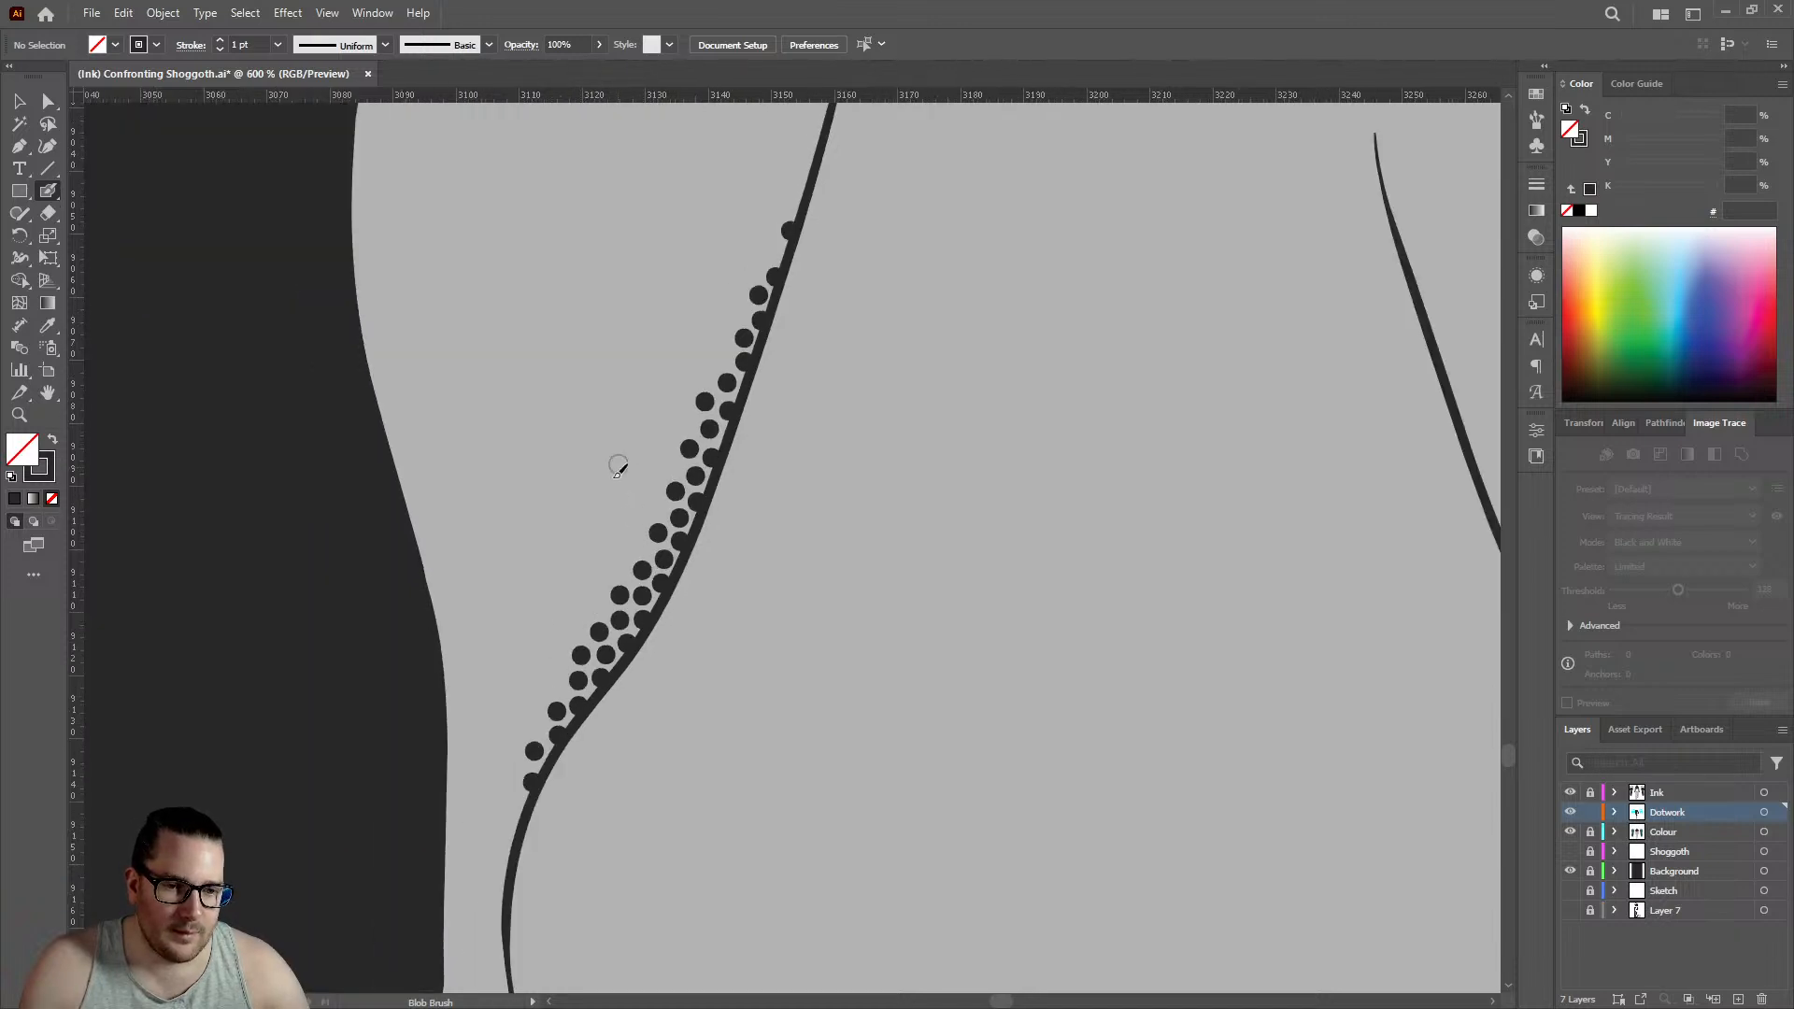
{"action": "scroll", "coordinate": [798, 654], "scroll_direction": "up", "scroll_amount": 6}
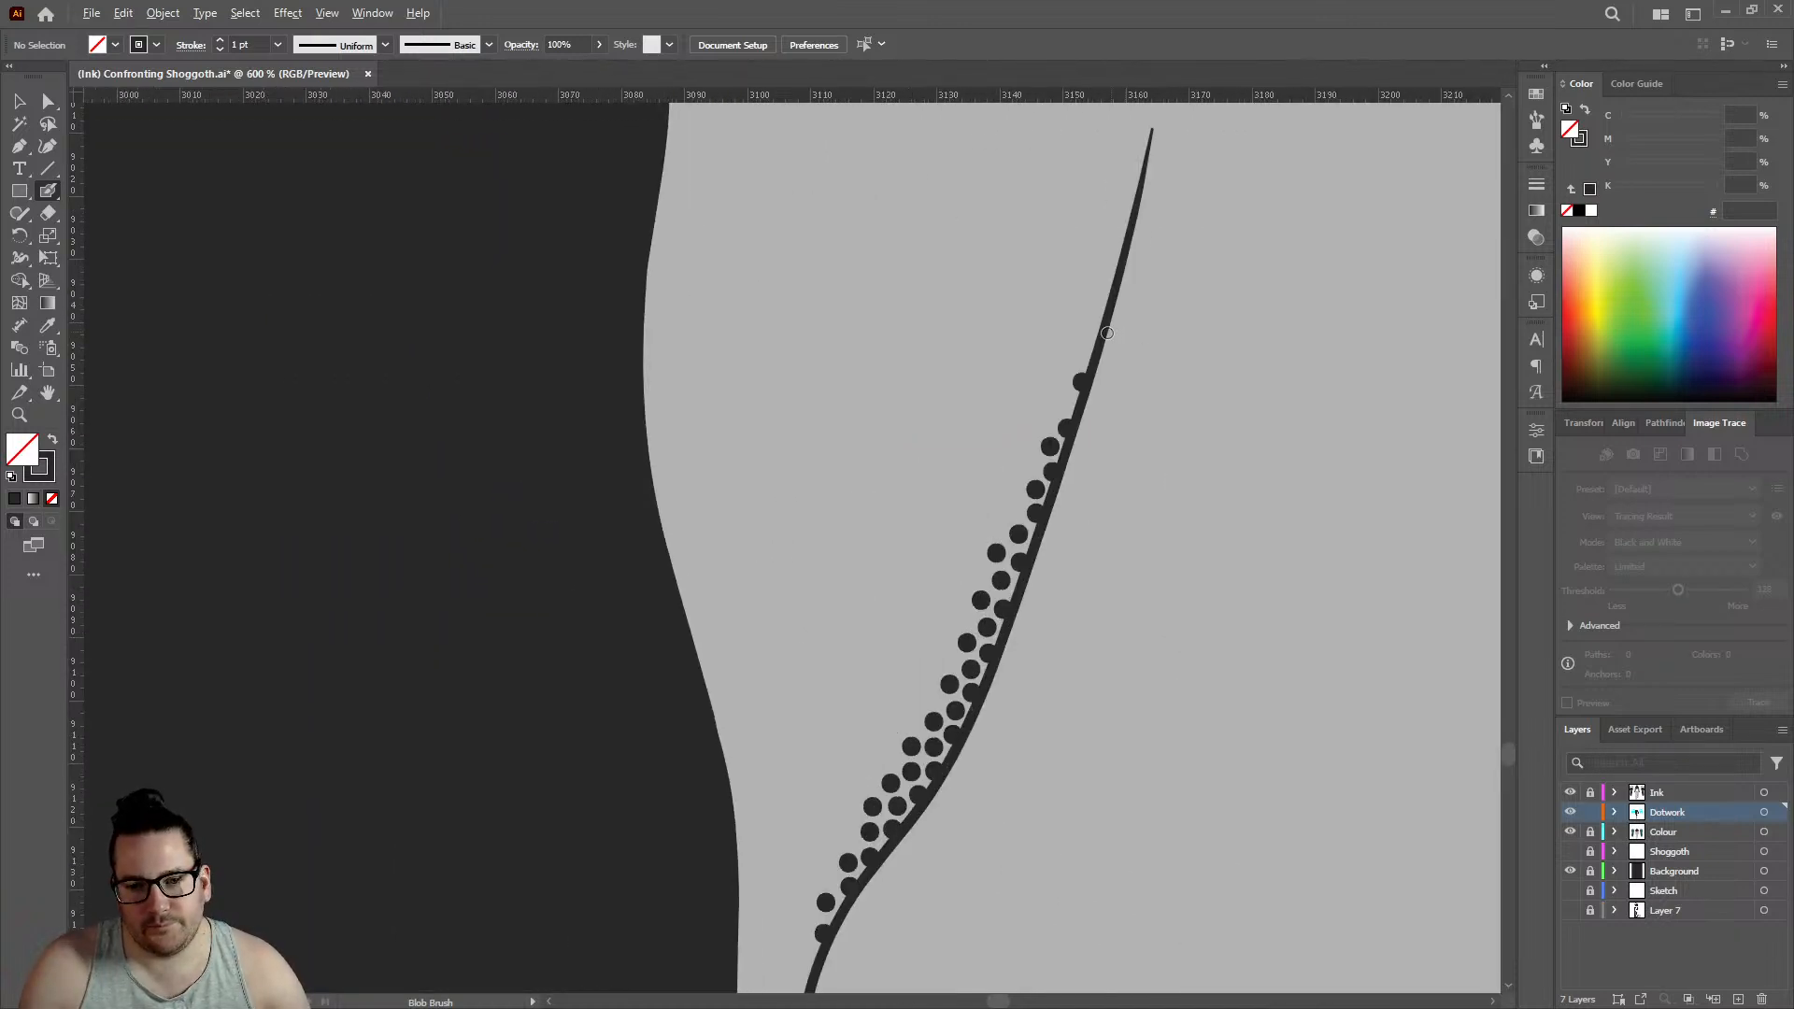
{"action": "scroll", "coordinate": [1103, 329], "scroll_direction": "up", "scroll_amount": 1}
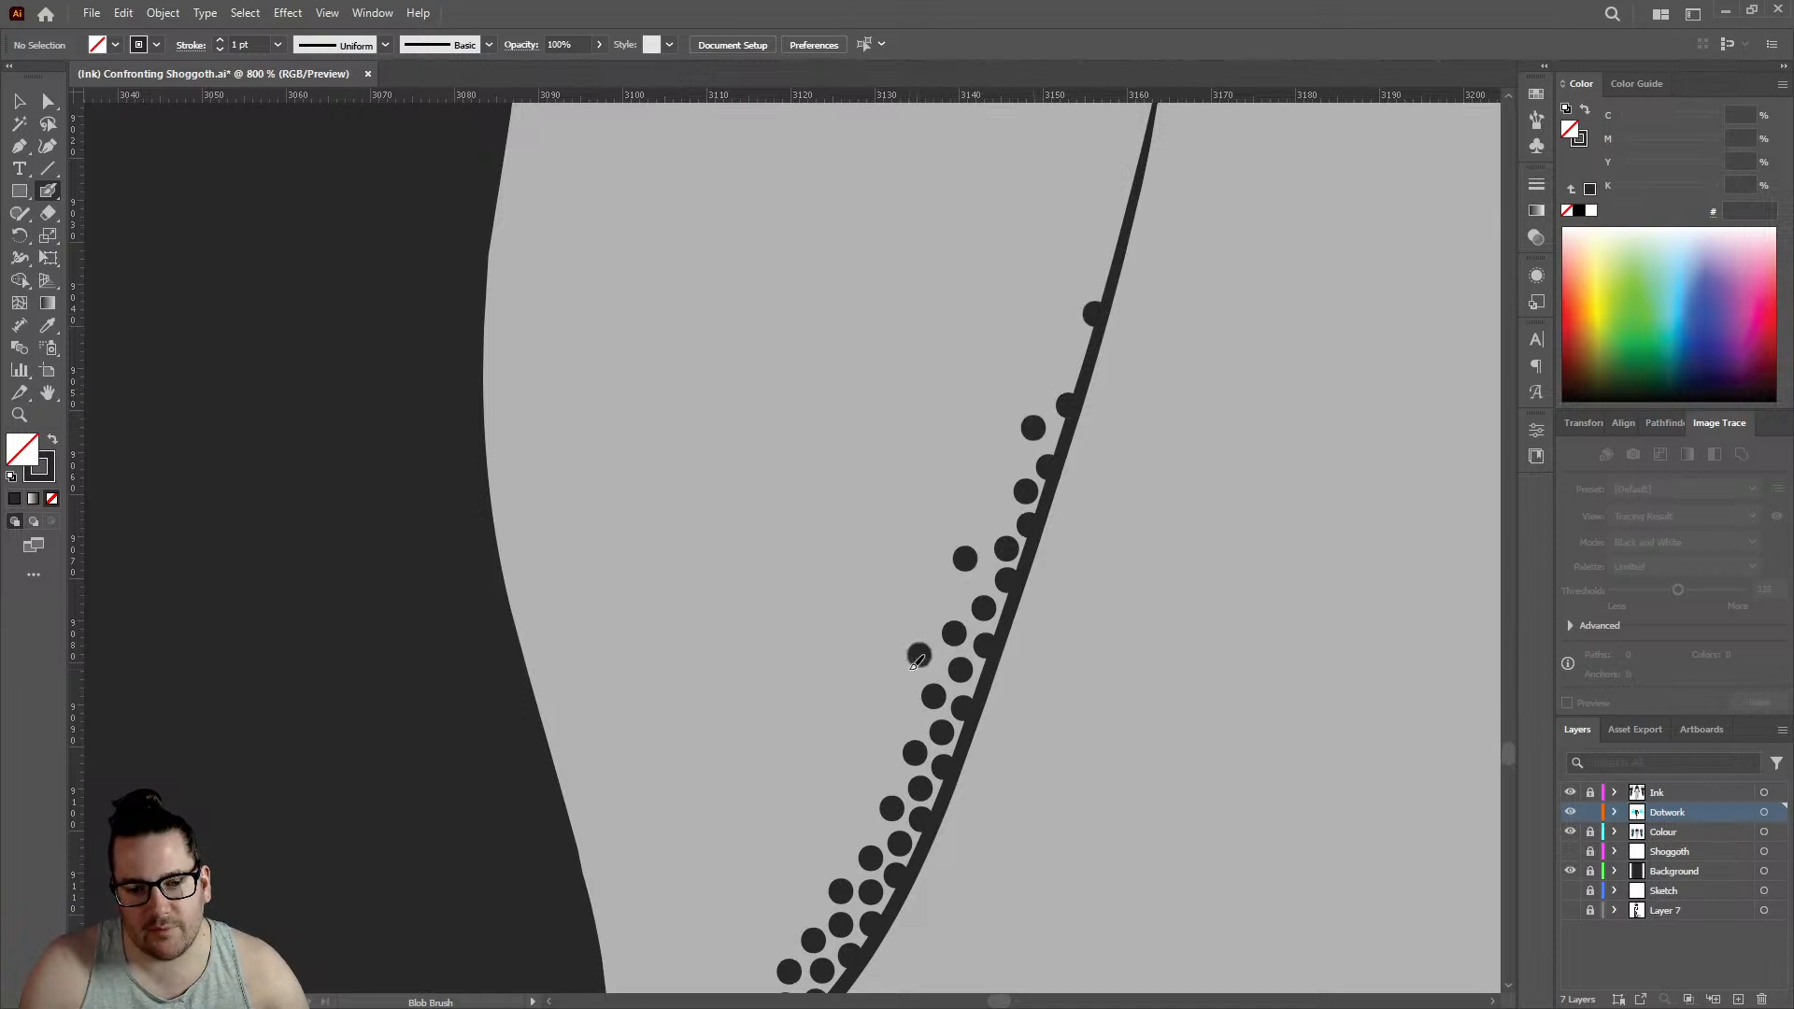
{"action": "left_click", "coordinate": [874, 768]}
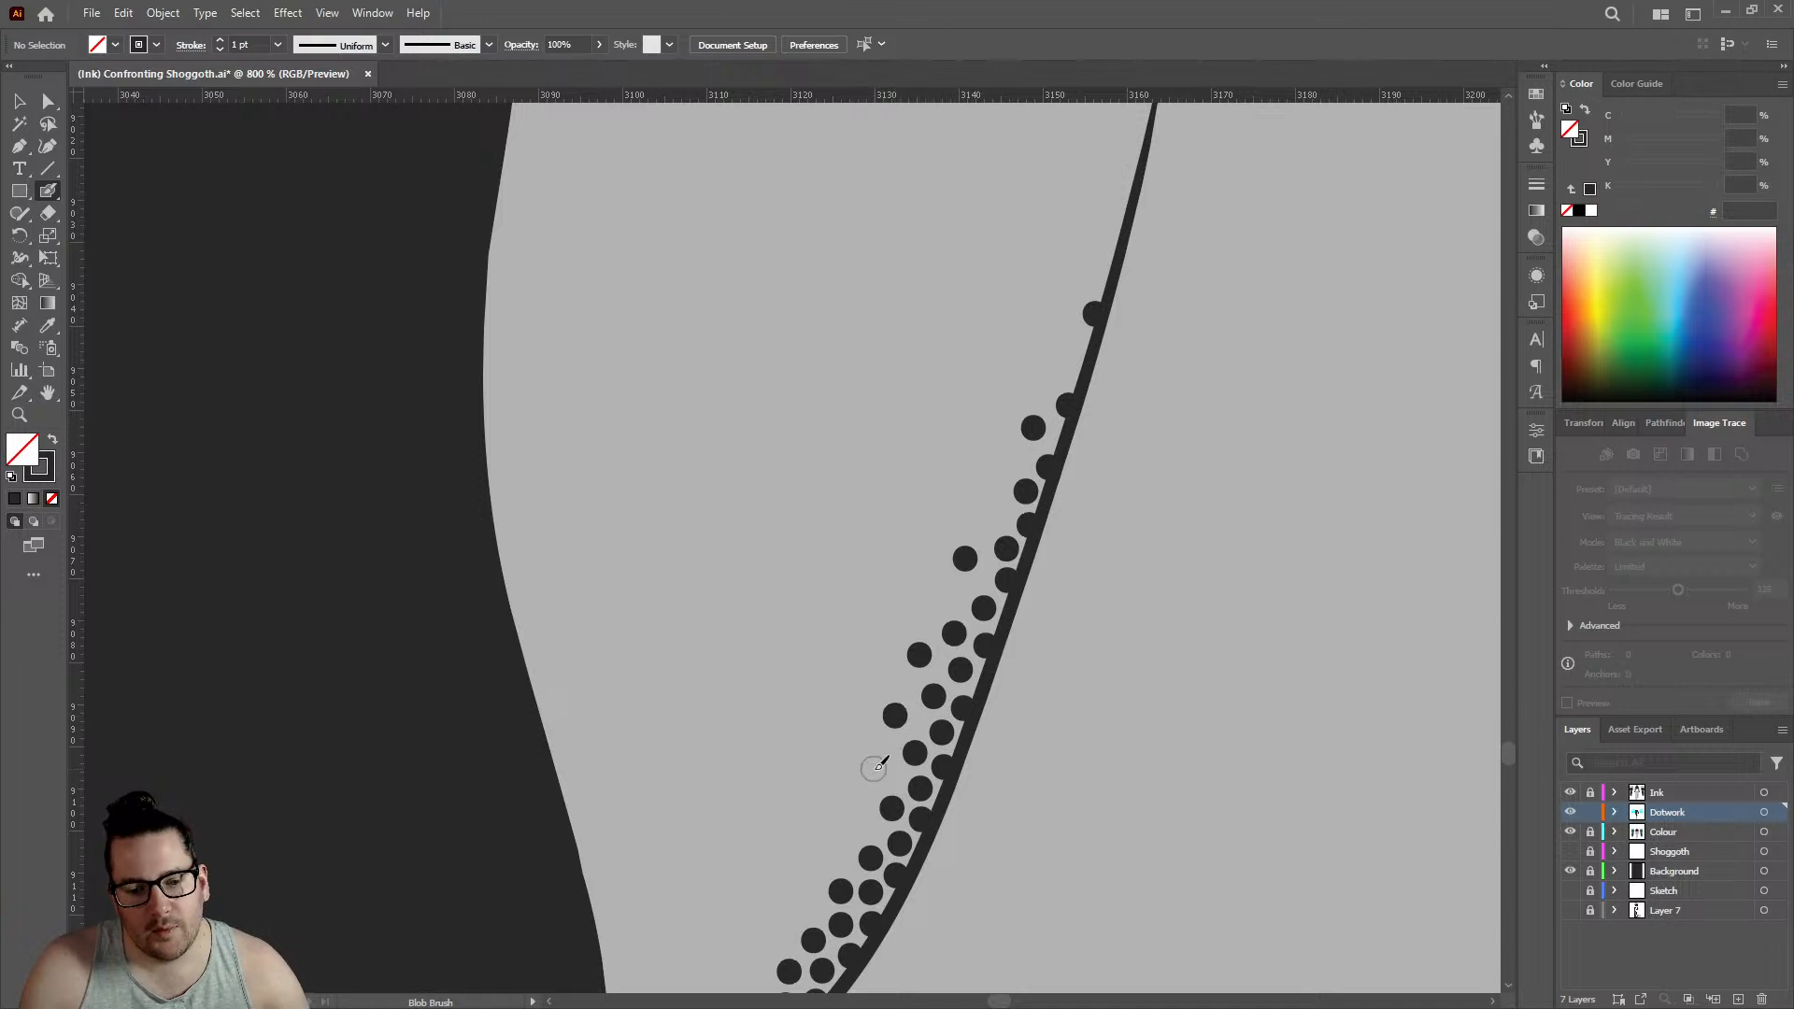
{"action": "left_click", "coordinate": [851, 819]}
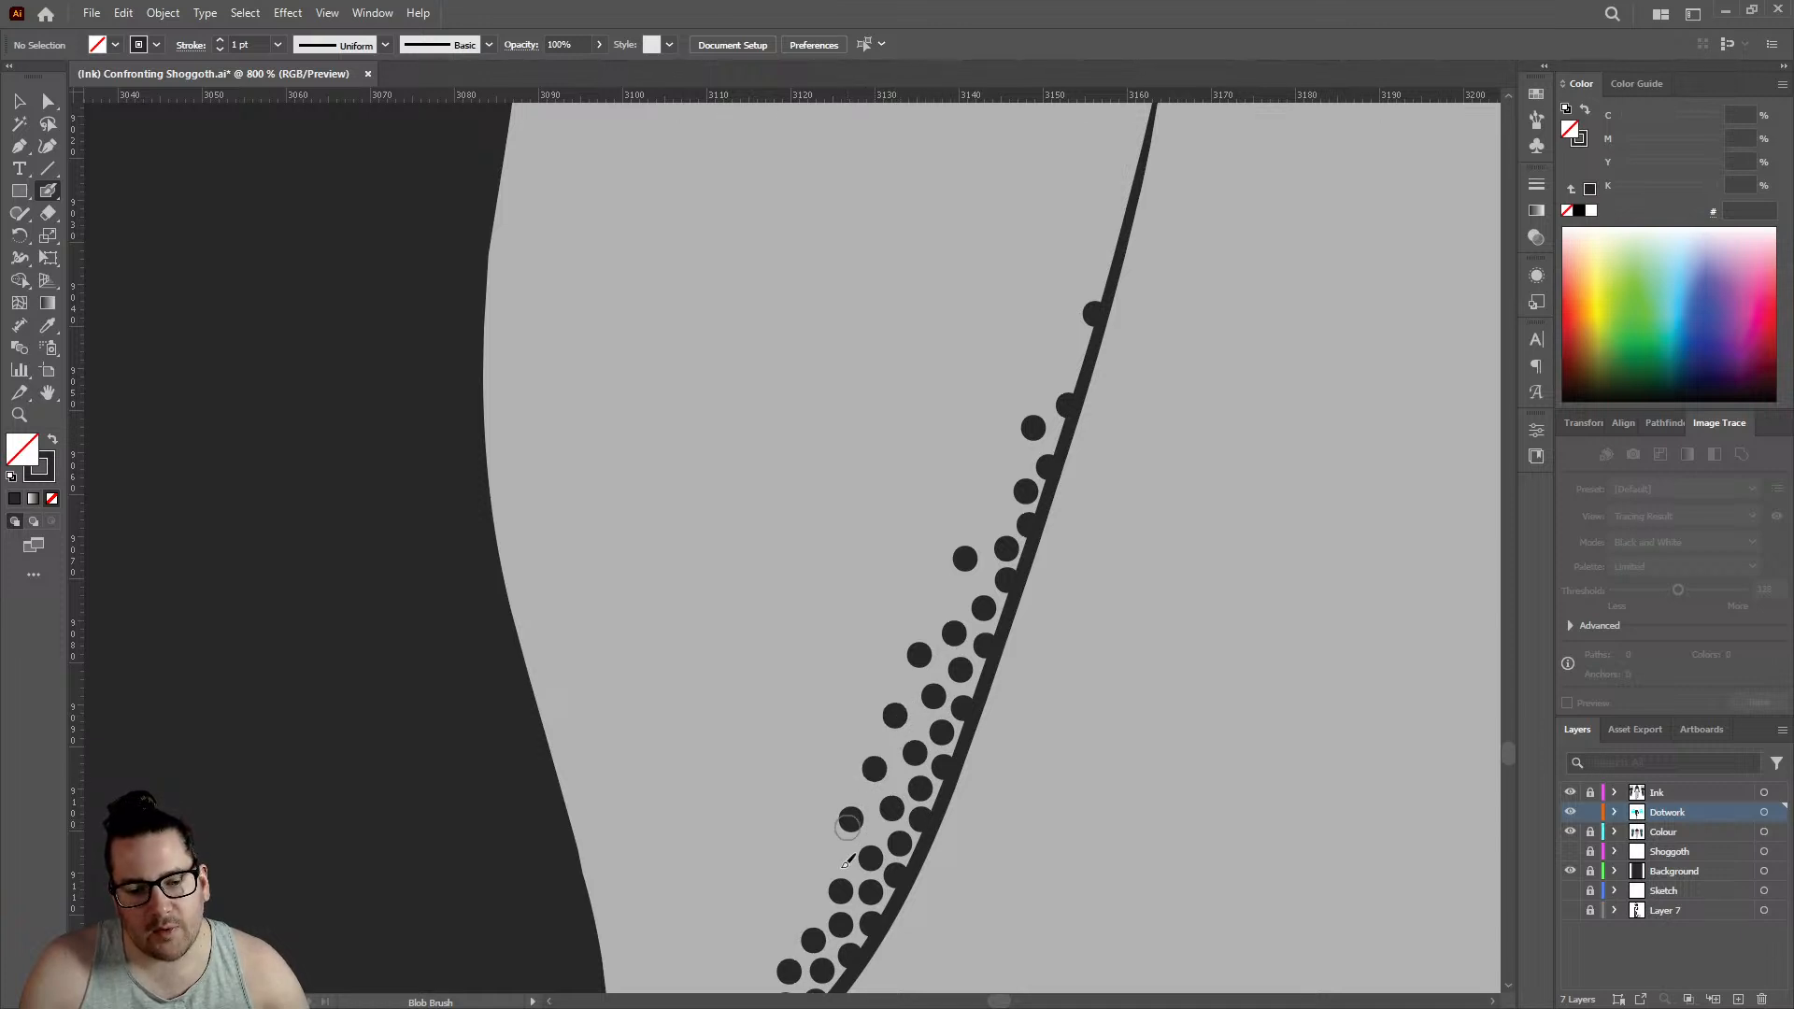
- Add a fifth dot to the crease's fourth row and extend the third row down with two dots
{"action": "scroll", "coordinate": [834, 787], "scroll_direction": "down", "scroll_amount": 4}
{"action": "scroll", "coordinate": [841, 765], "scroll_direction": "up", "scroll_amount": 3}
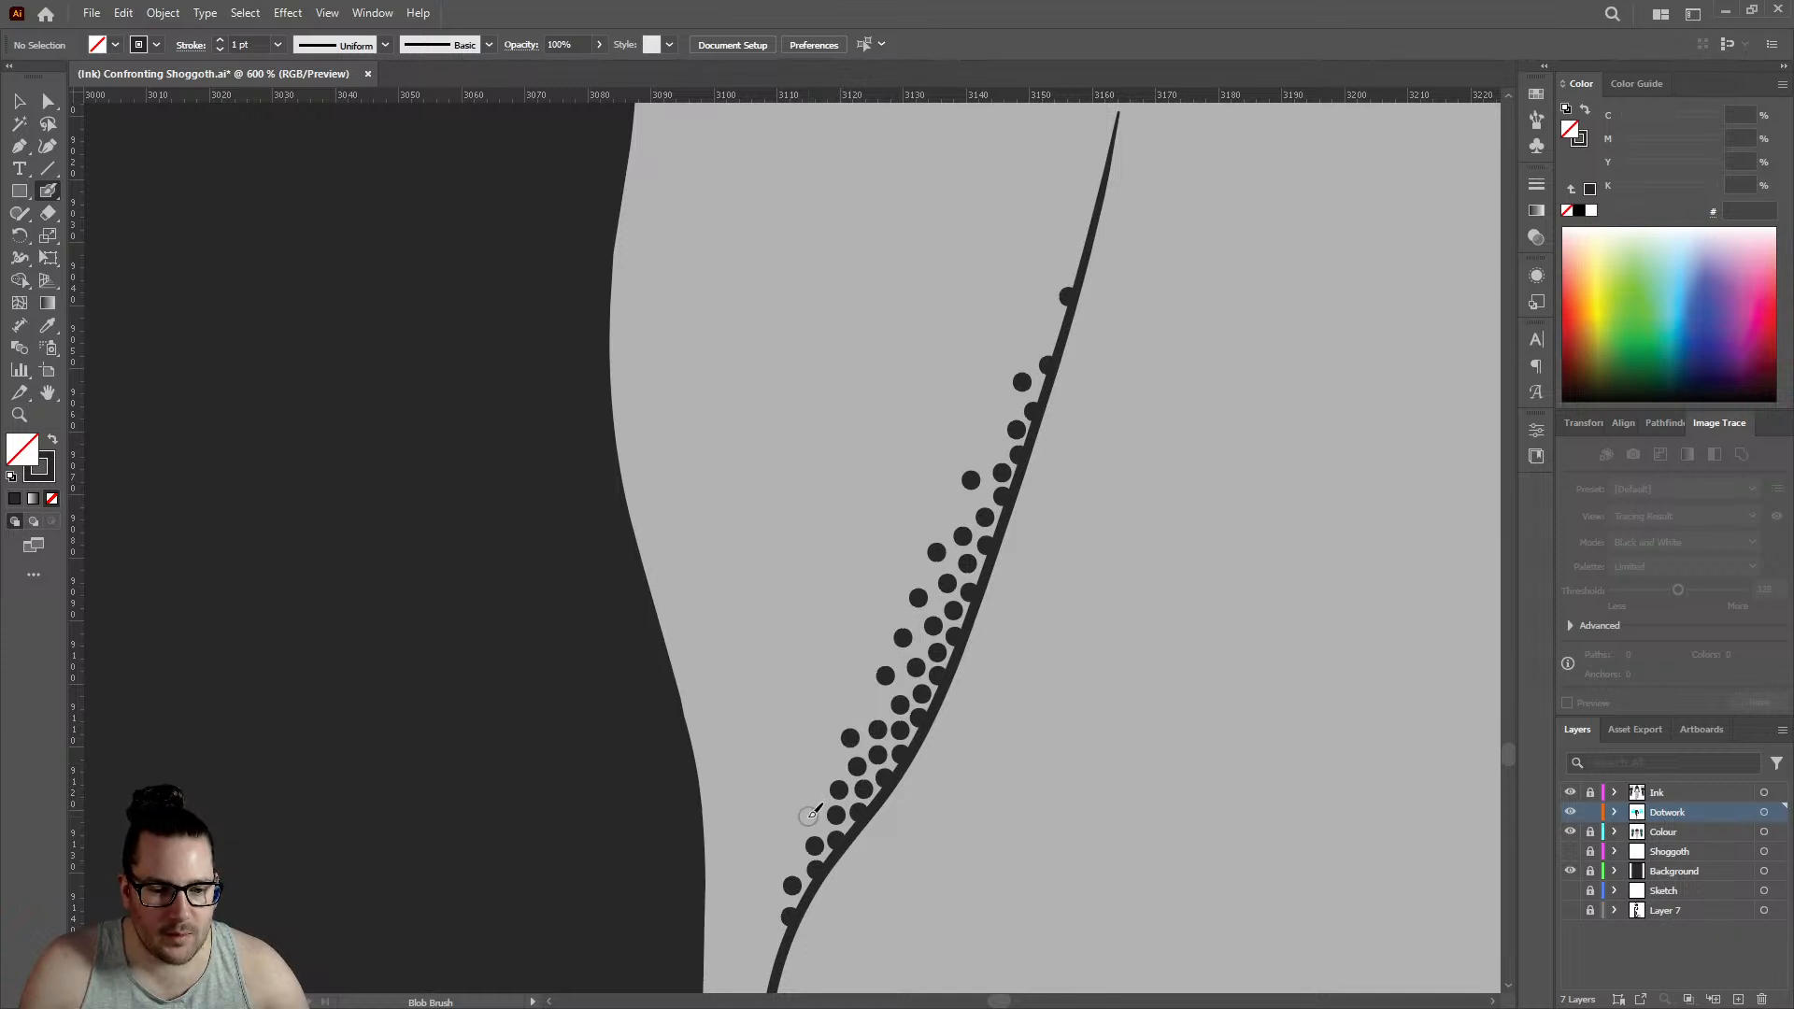
{"action": "left_click", "coordinate": [791, 859]}
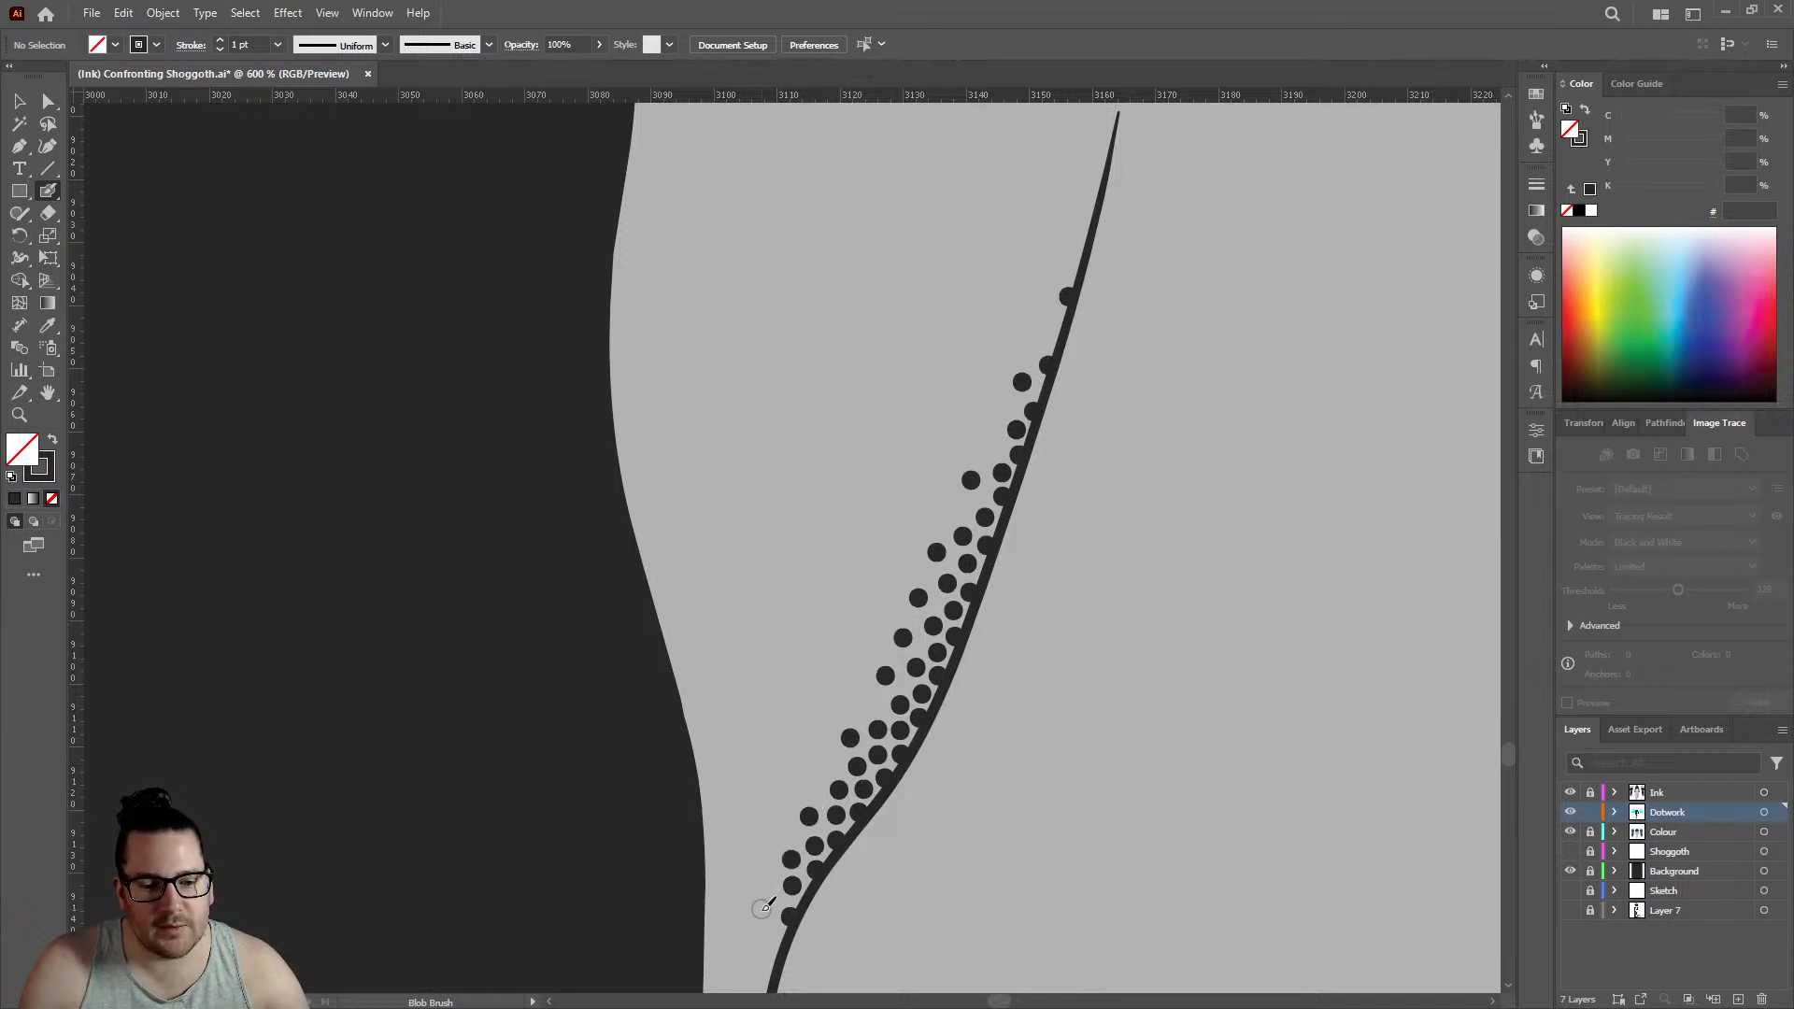
- Extend the first row with two widely spaced dots on the crease line's lower curve
{"action": "scroll", "coordinate": [822, 738], "scroll_direction": "down", "scroll_amount": 3}
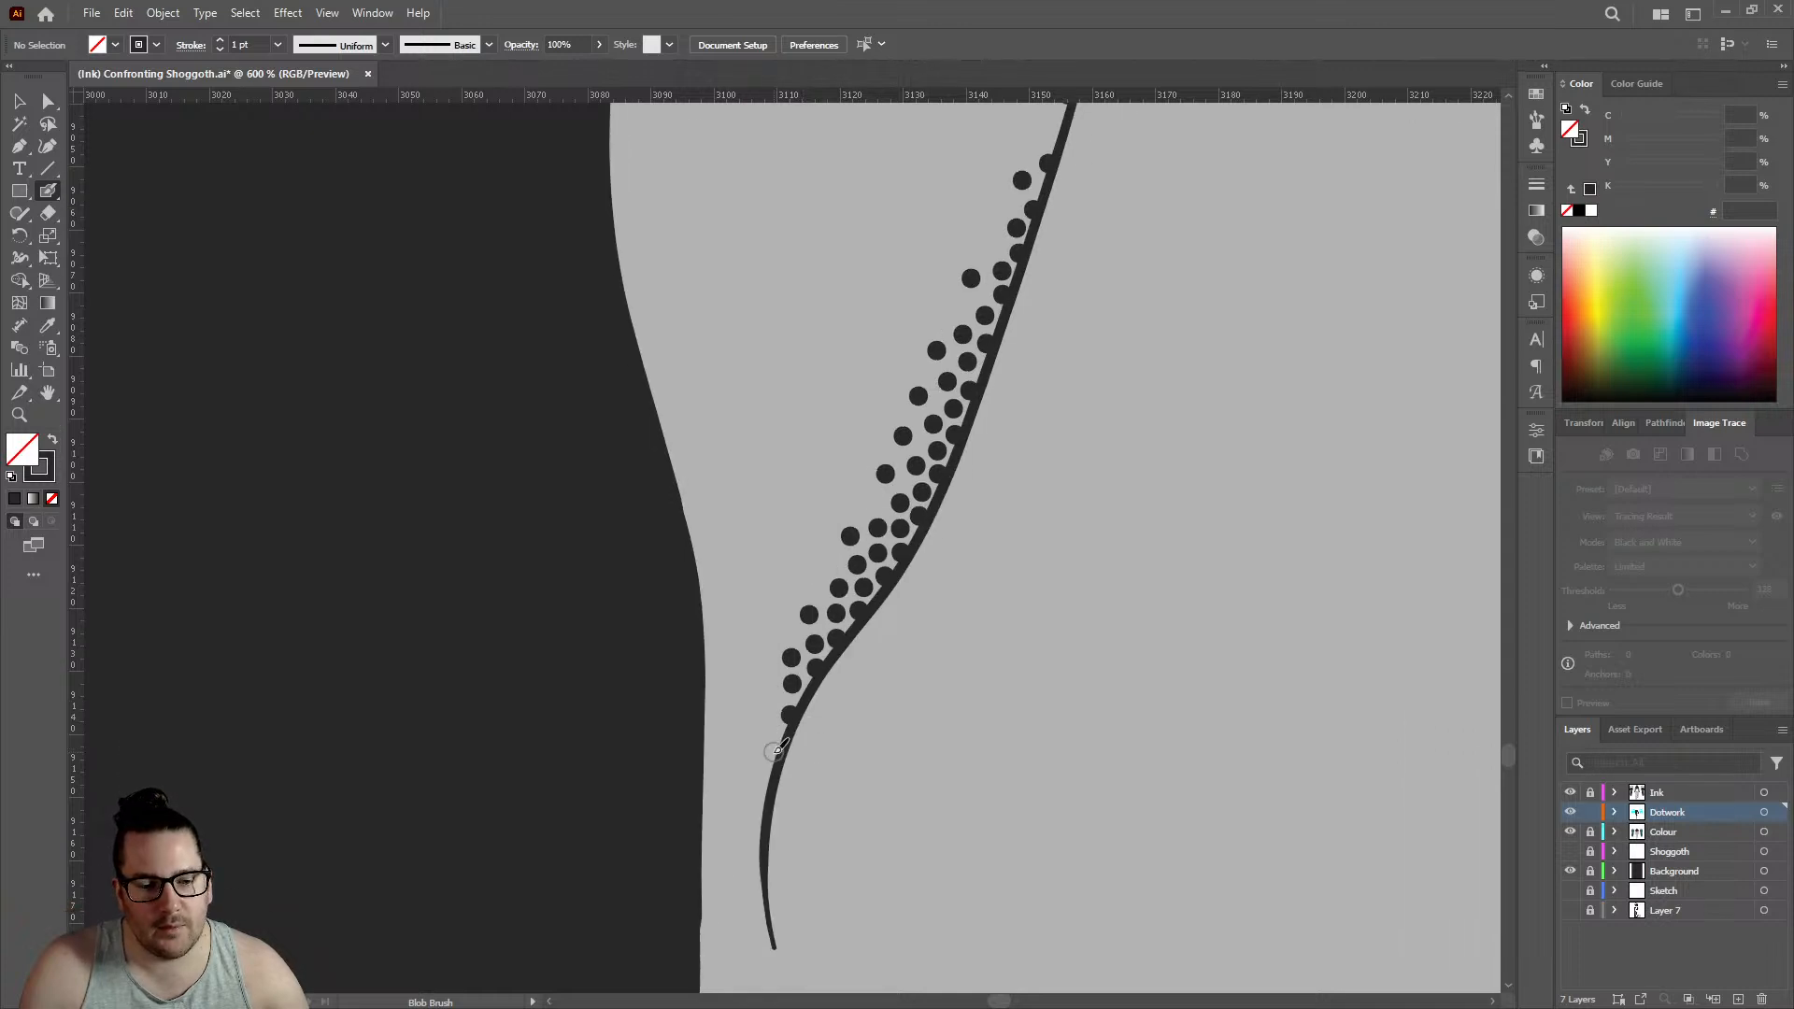
{"action": "scroll", "coordinate": [778, 830], "scroll_direction": "up", "scroll_amount": 4}
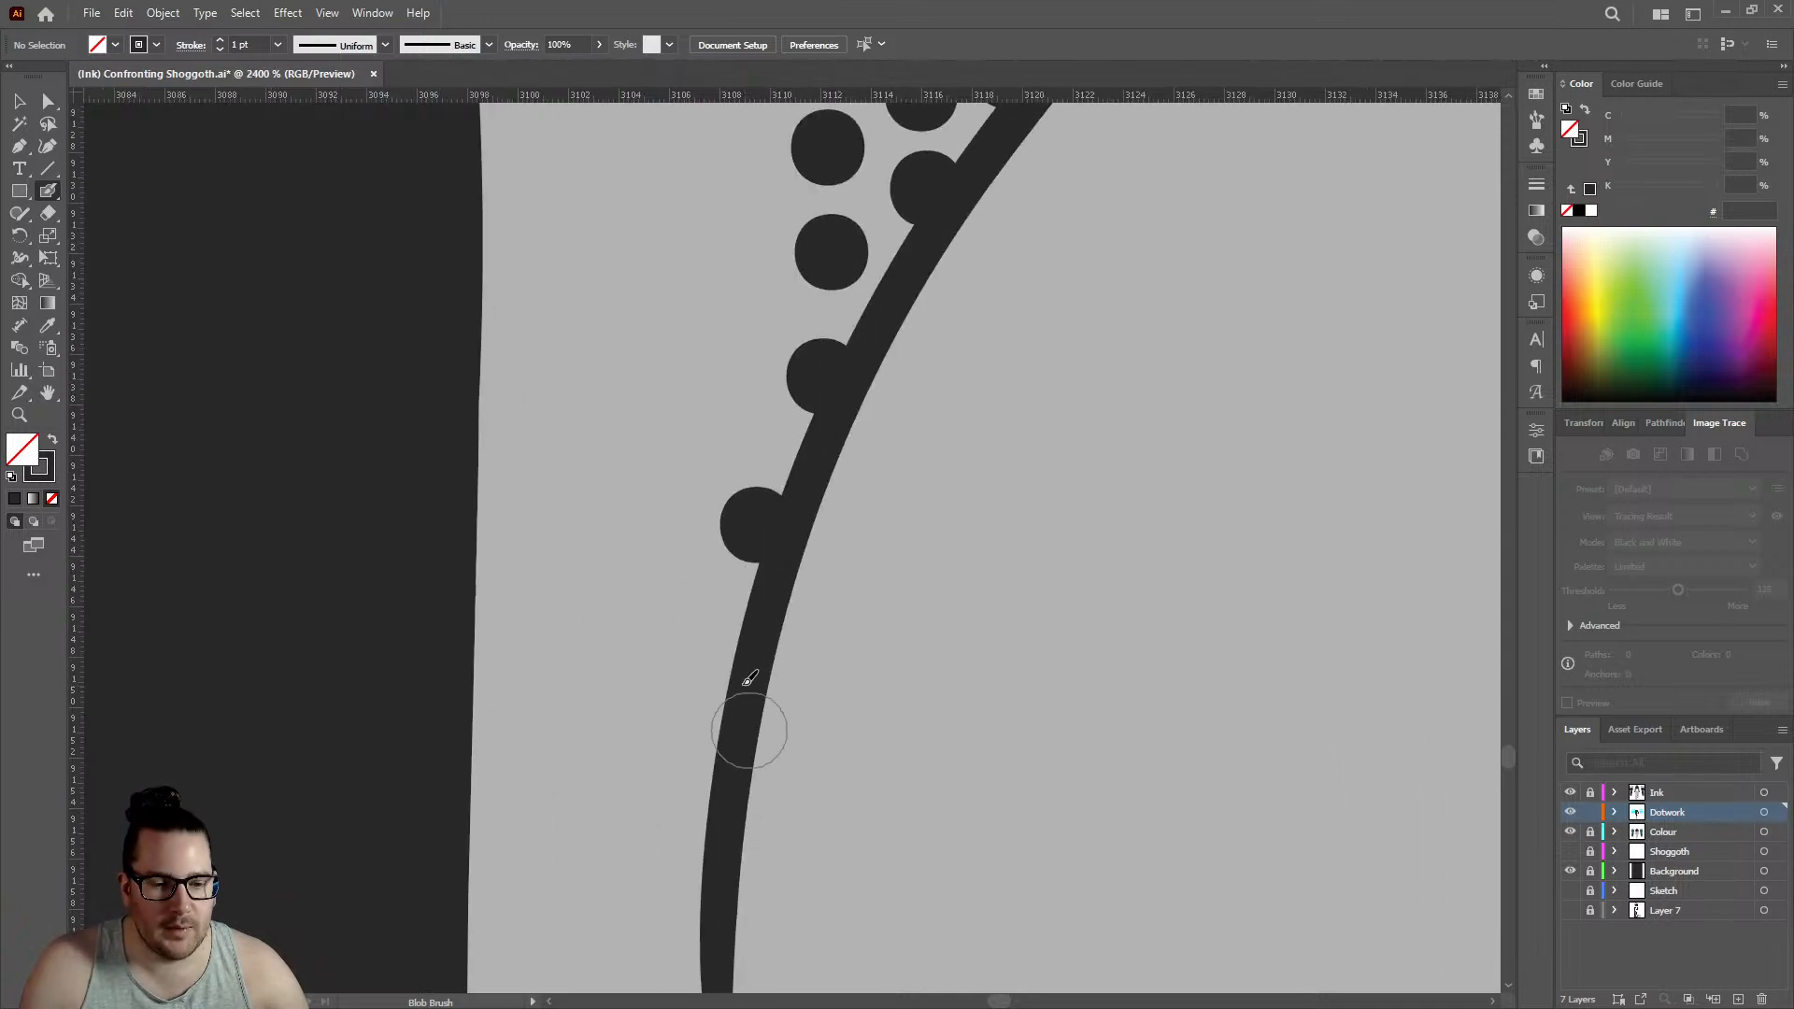
{"action": "left_click", "coordinate": [720, 714]}
{"action": "scroll", "coordinate": [719, 714], "scroll_direction": "down", "scroll_amount": 4}
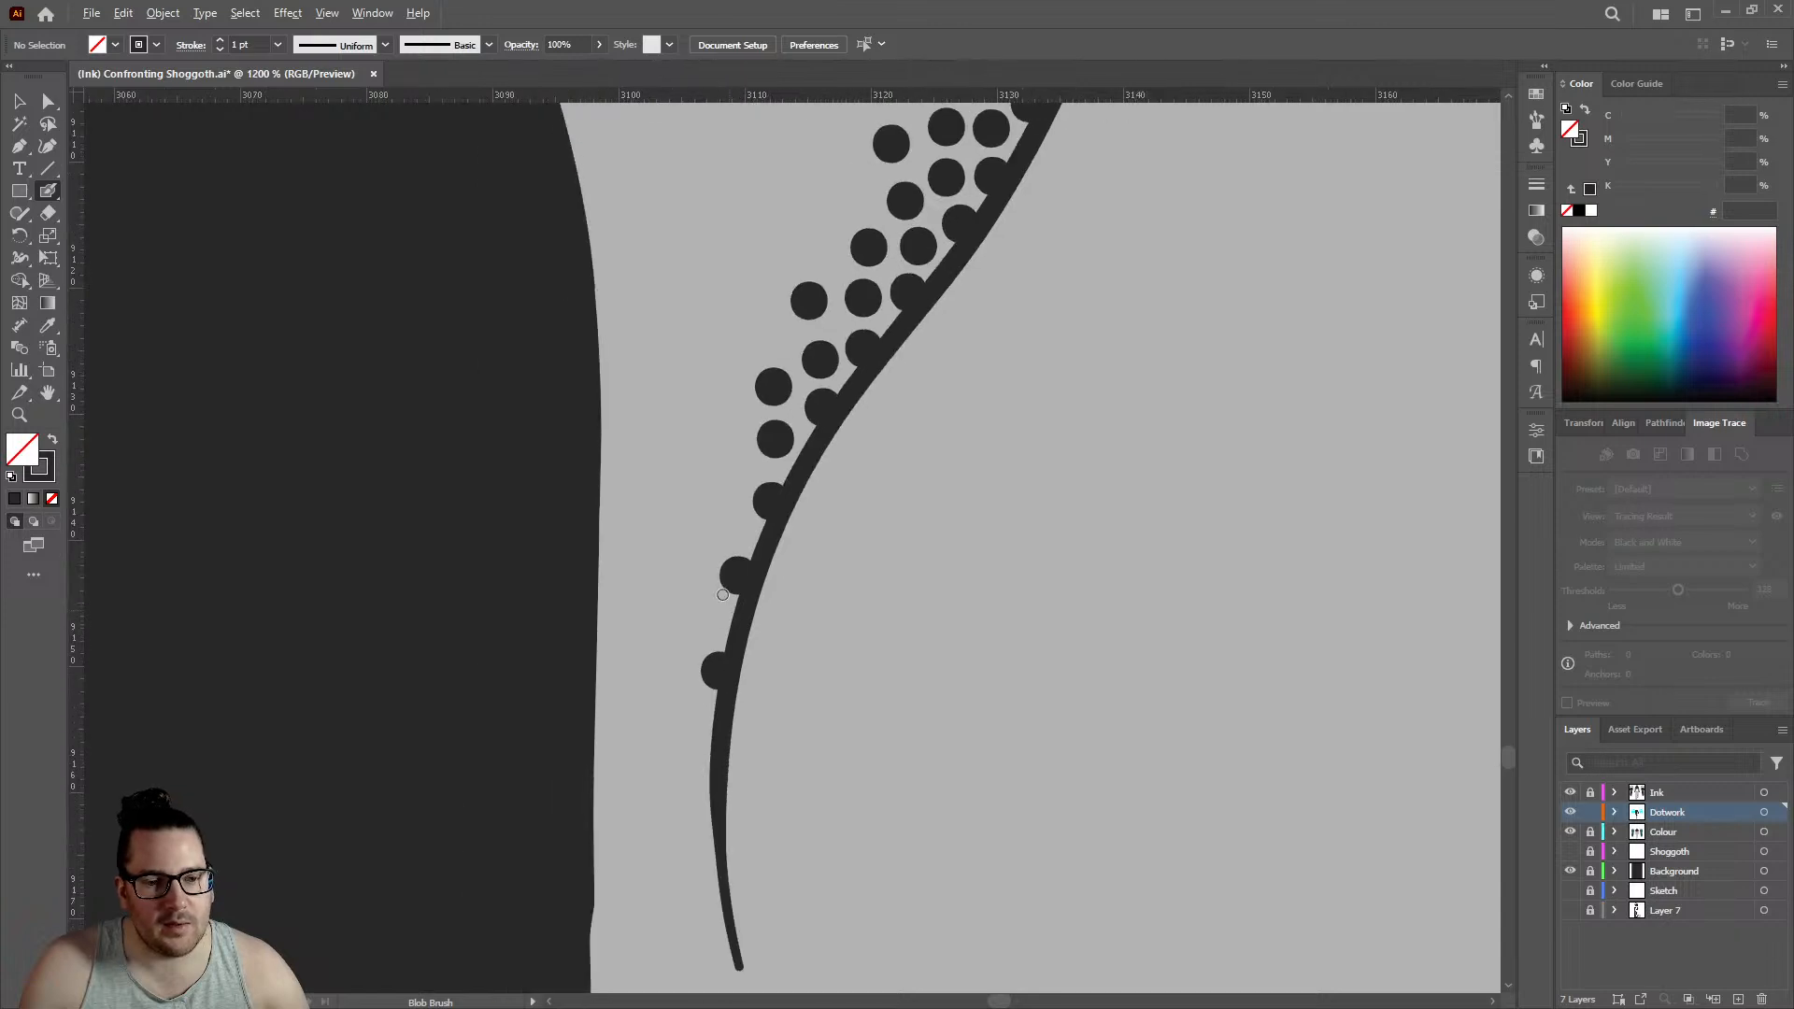
- Add three staggered outer dots along the crease's lower curve and one more dot on the line below them
{"action": "scroll", "coordinate": [714, 570], "scroll_direction": "up", "scroll_amount": 2}
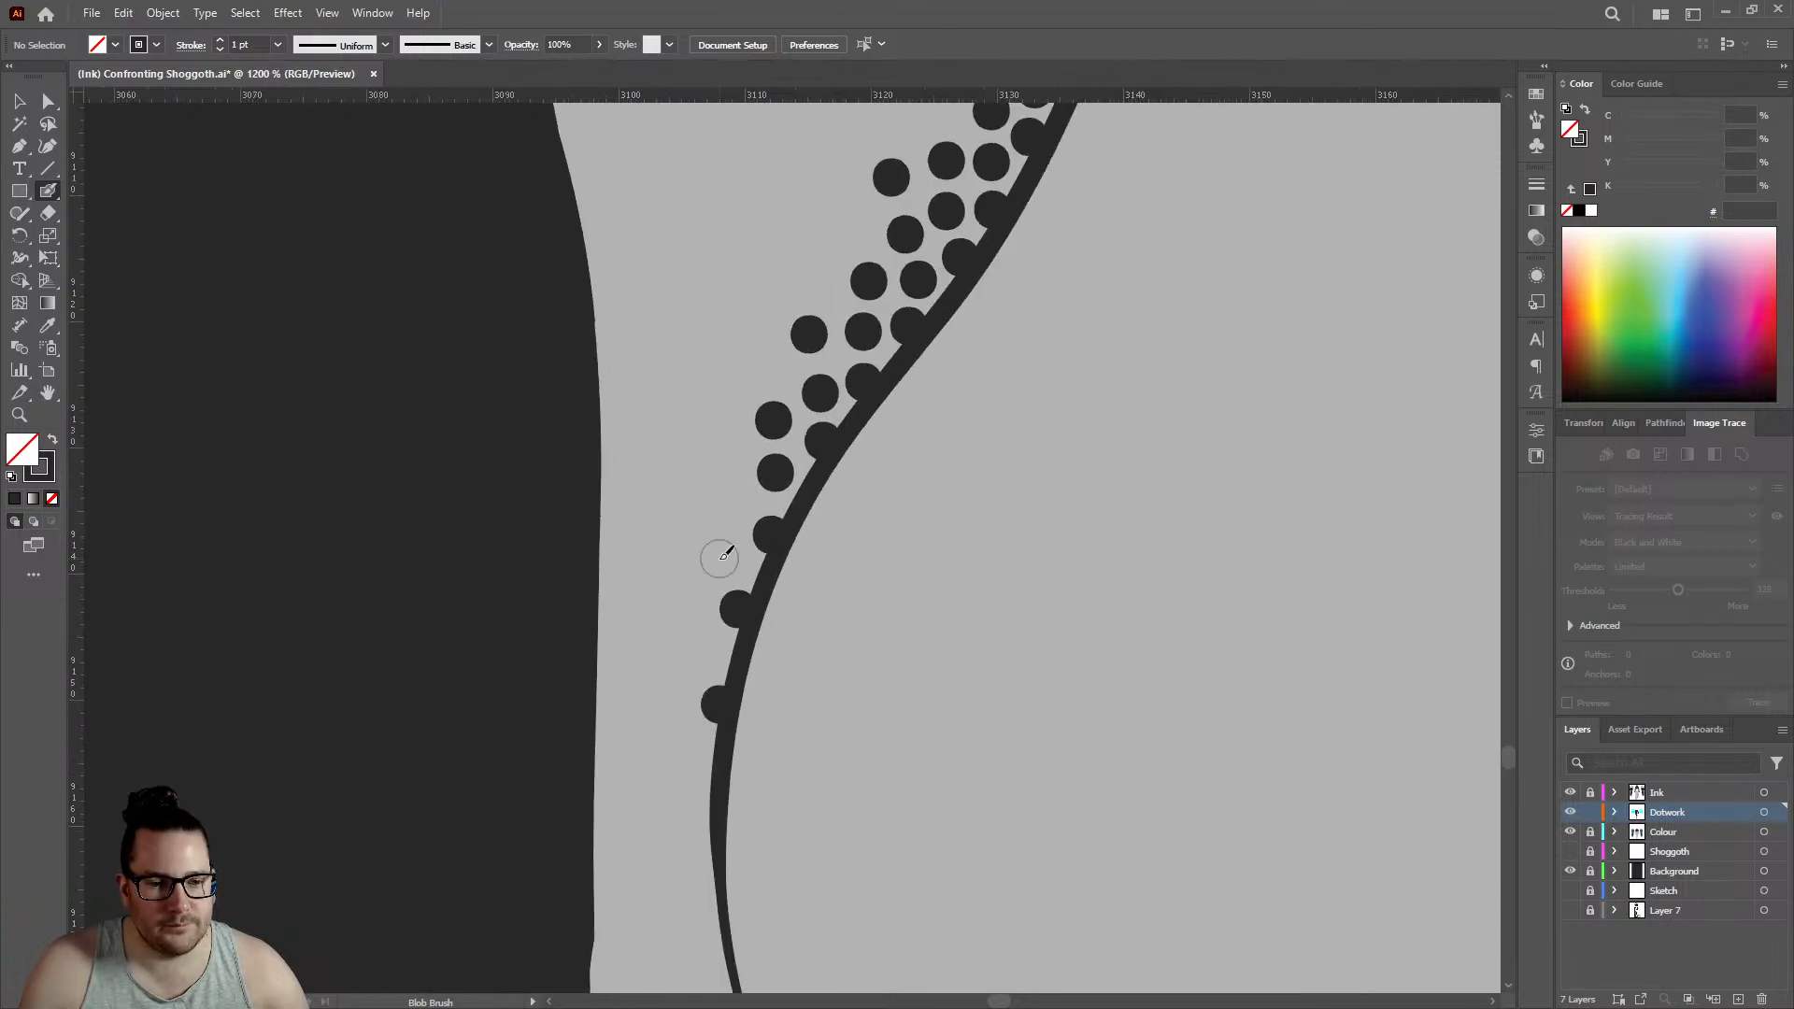
{"action": "left_click", "coordinate": [733, 561]}
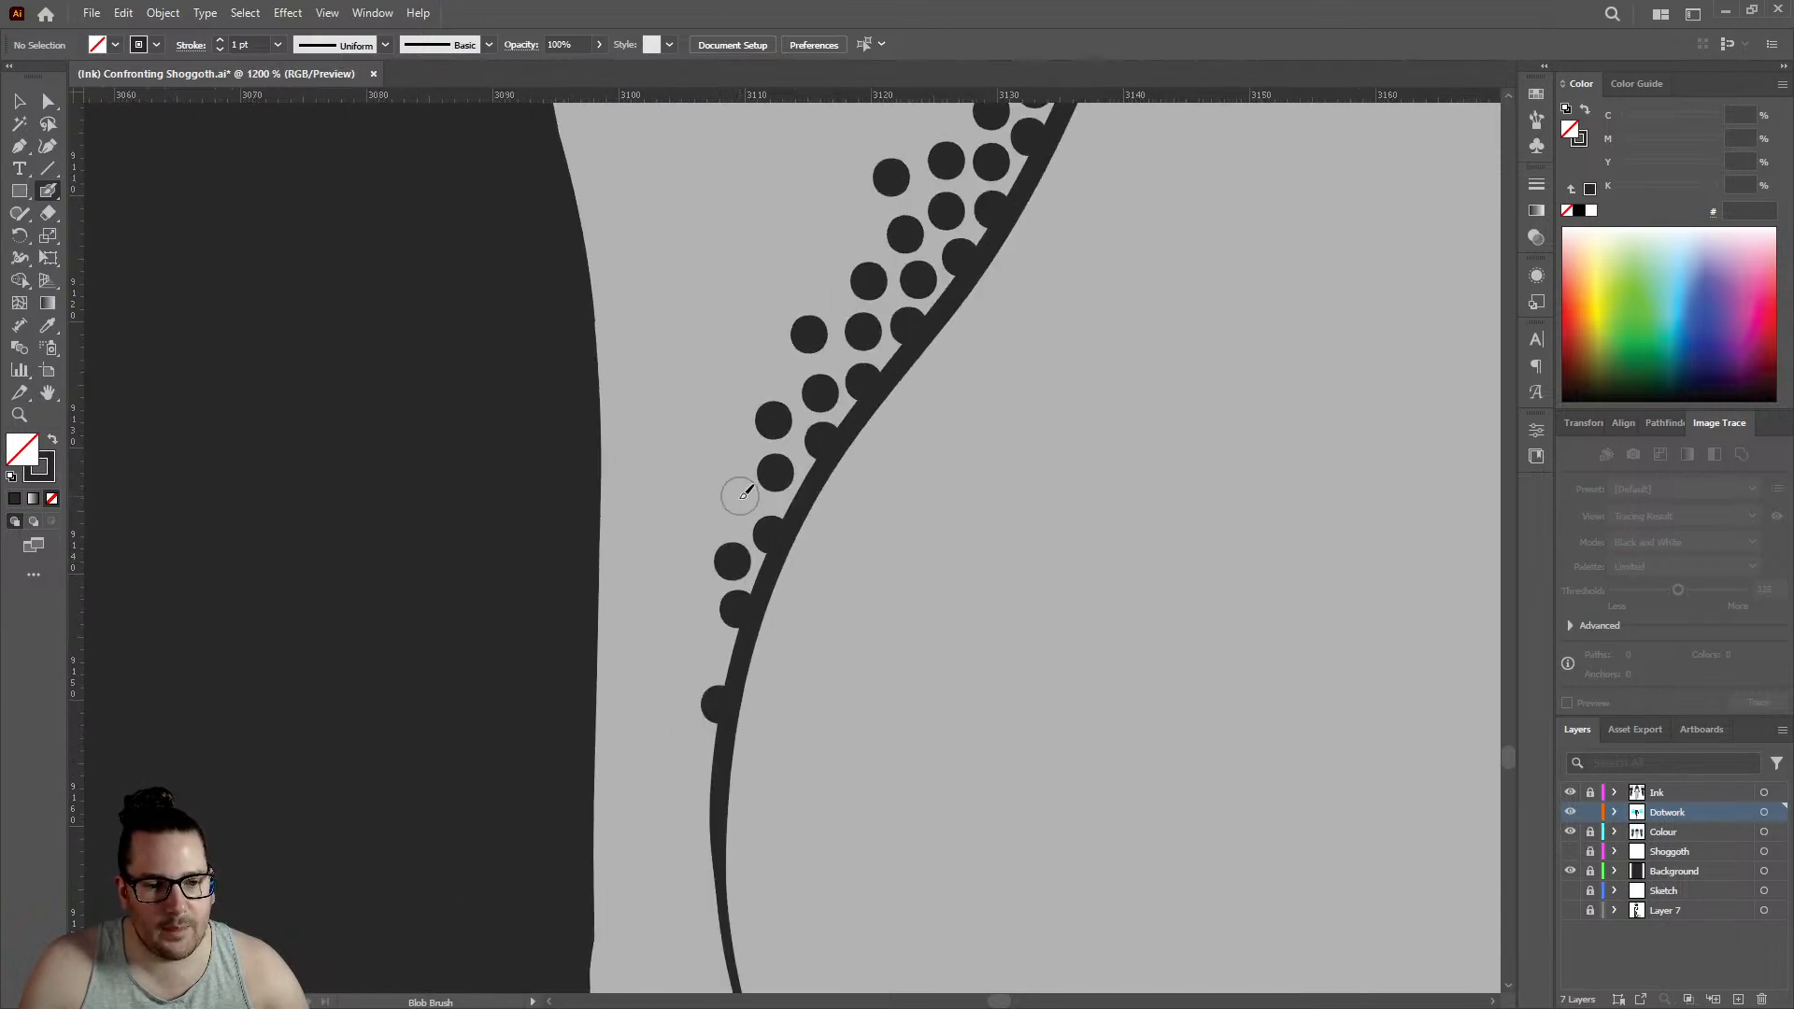
{"action": "left_click", "coordinate": [737, 502]}
{"action": "scroll", "coordinate": [737, 502], "scroll_direction": "down", "scroll_amount": 4}
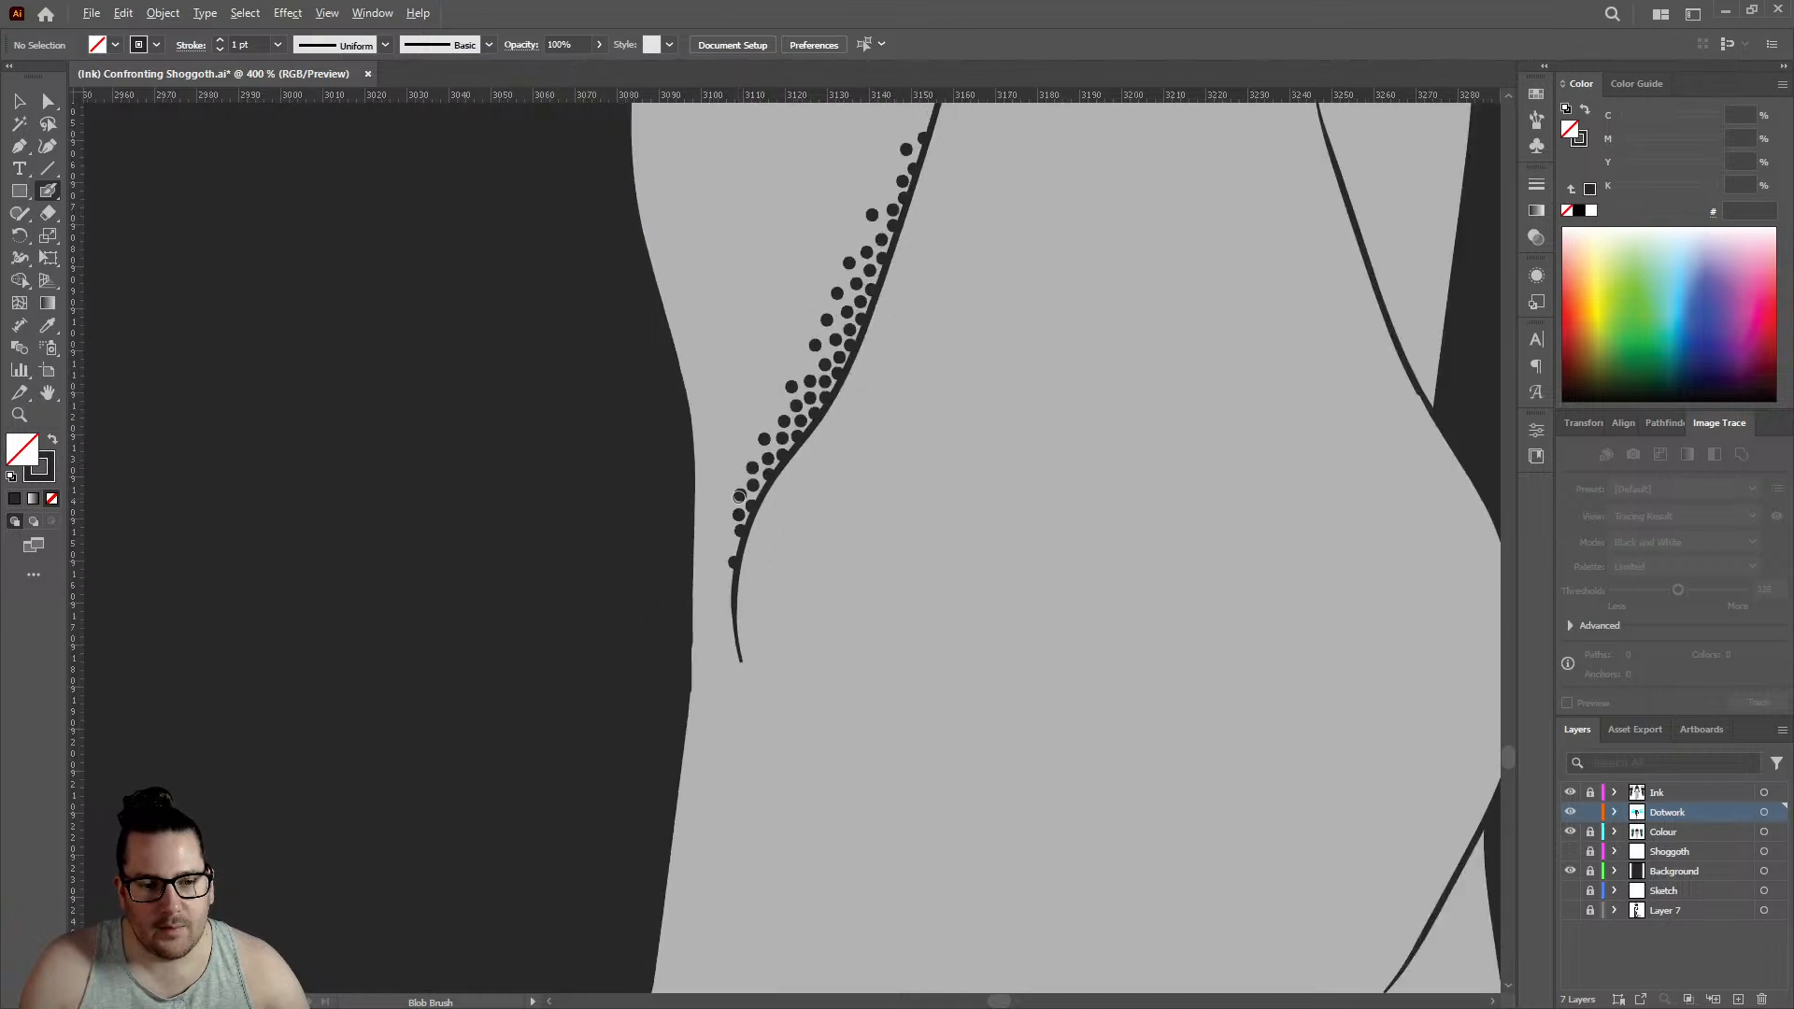
{"action": "scroll", "coordinate": [737, 504], "scroll_direction": "up", "scroll_amount": 5}
{"action": "left_click", "coordinate": [758, 540]}
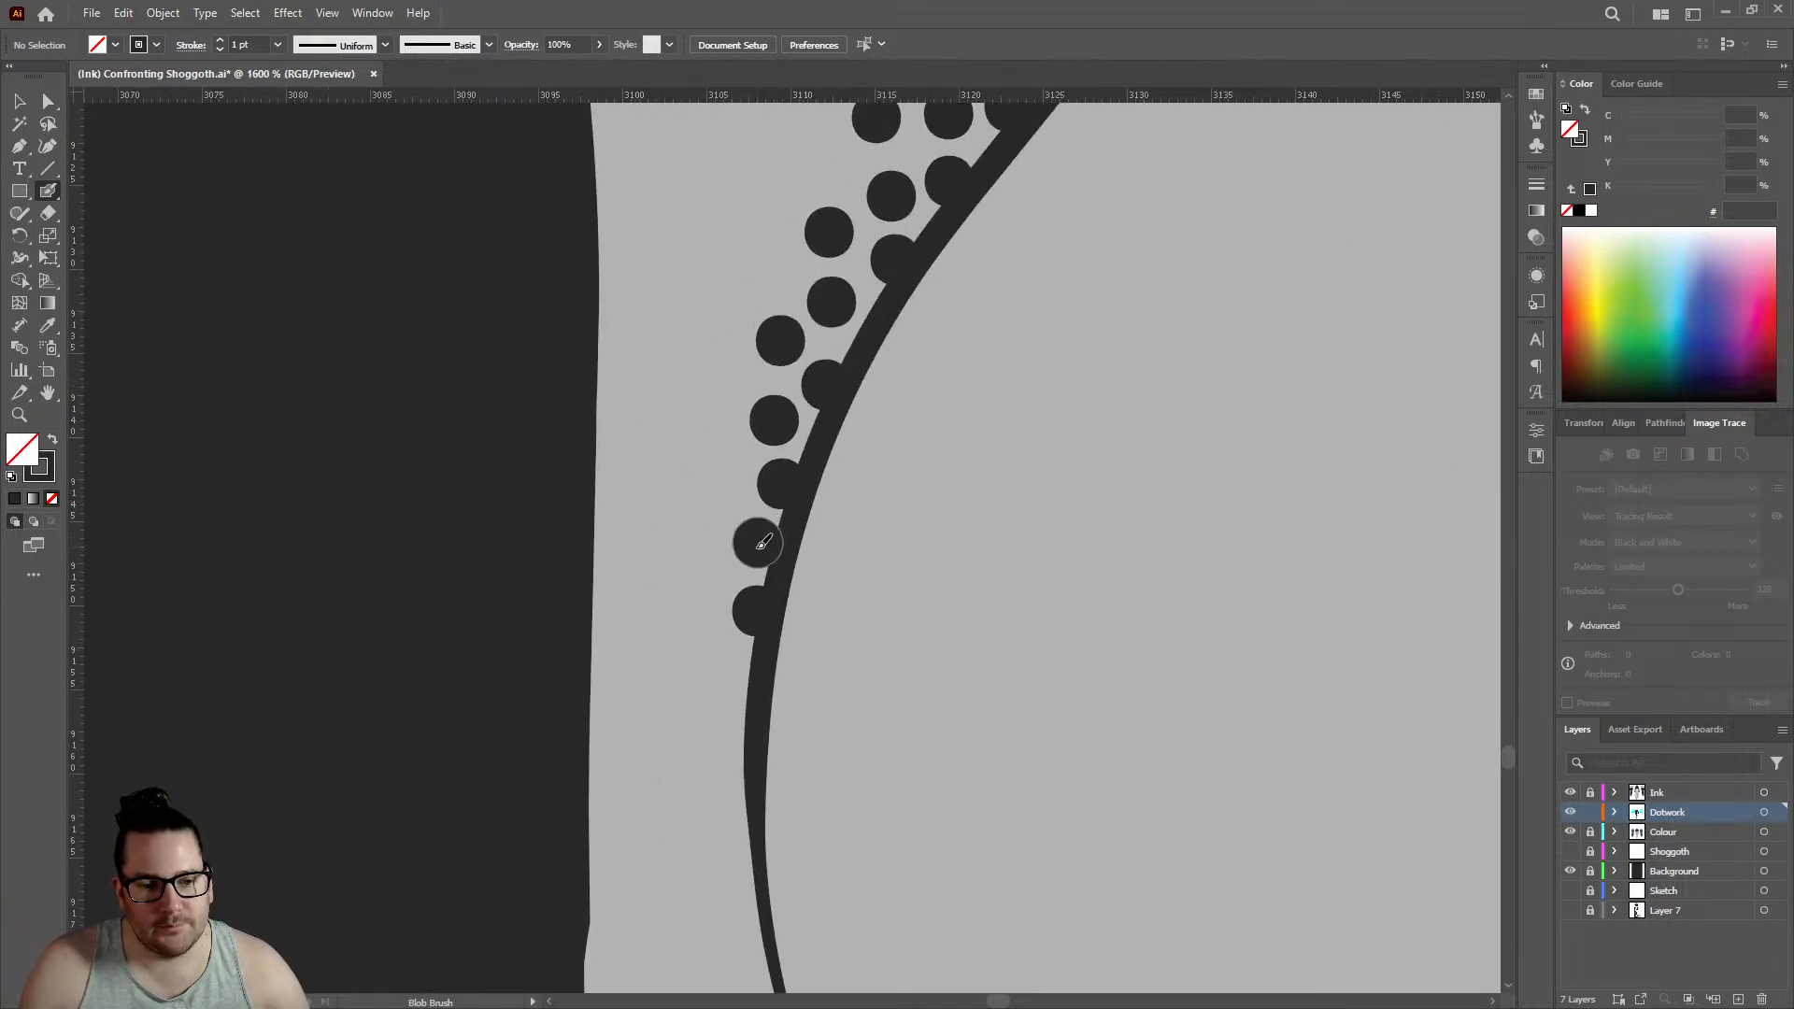
{"action": "left_click", "coordinate": [738, 746]}
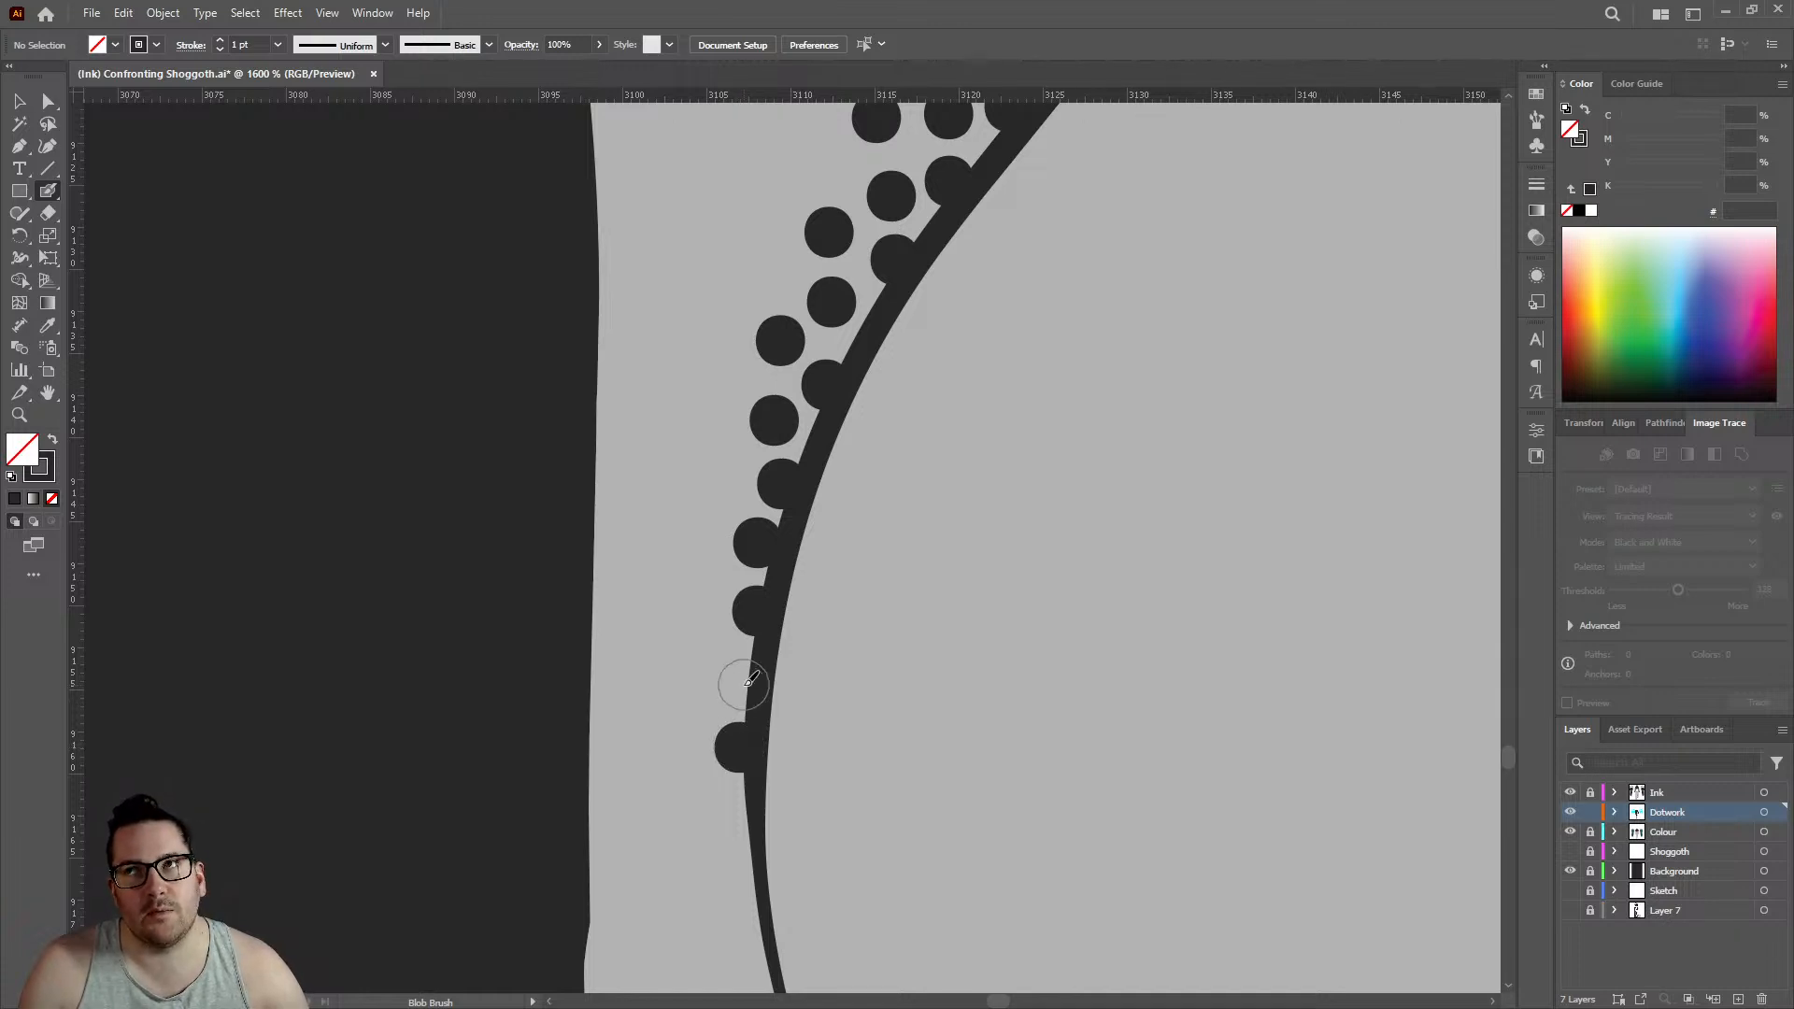
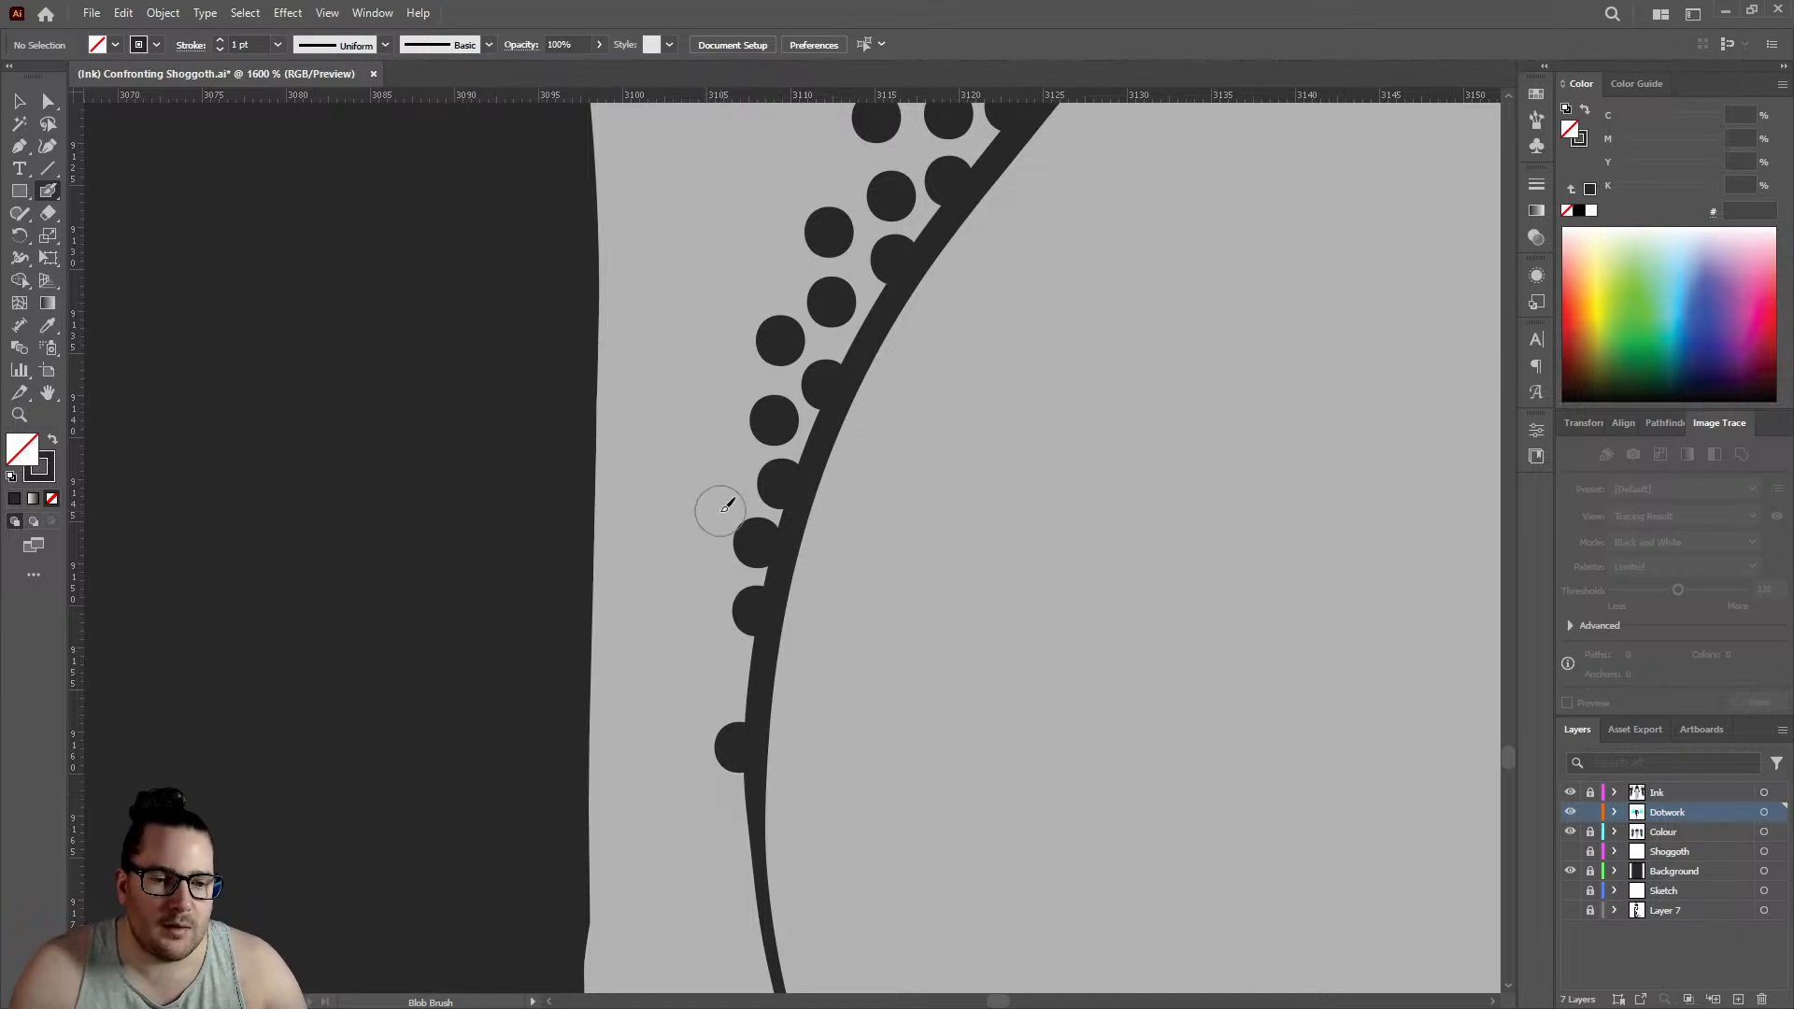
- Fill the first row's gap on the crease's lower curve with one dot and add an outer dot near its upper part
{"action": "left_click", "coordinate": [741, 676]}
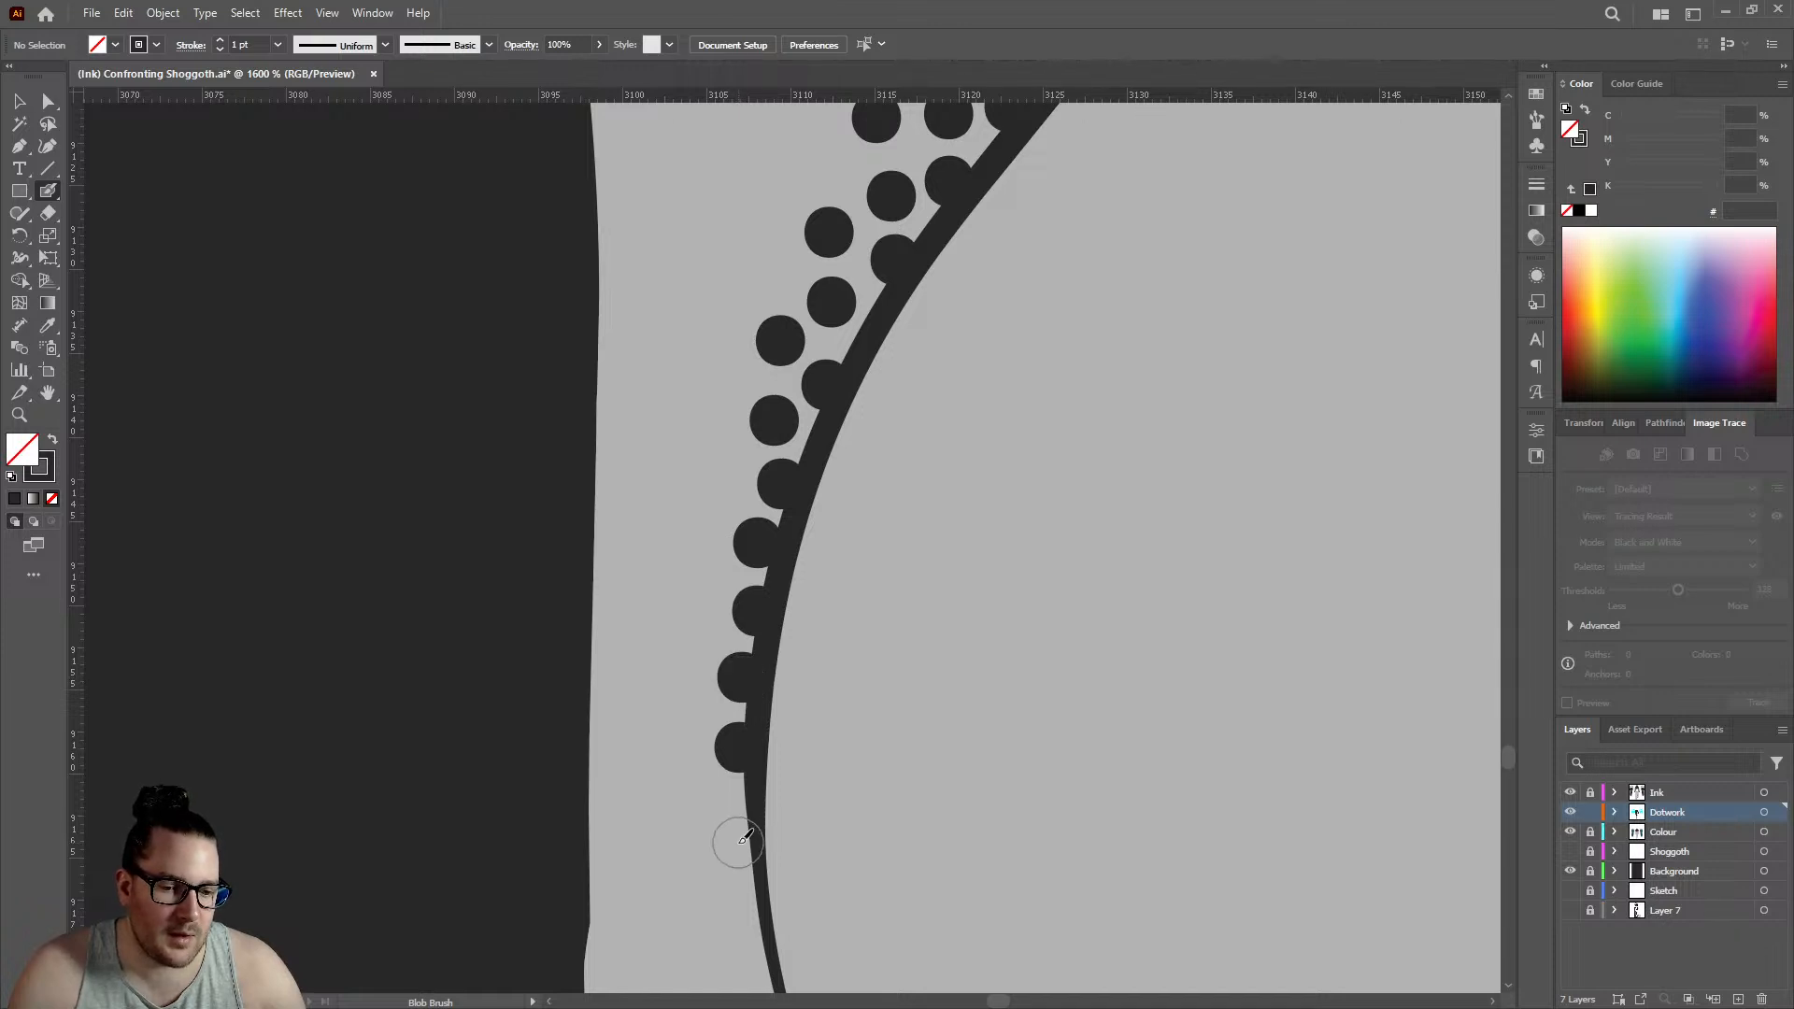
{"action": "scroll", "coordinate": [741, 822], "scroll_direction": "down", "scroll_amount": 5}
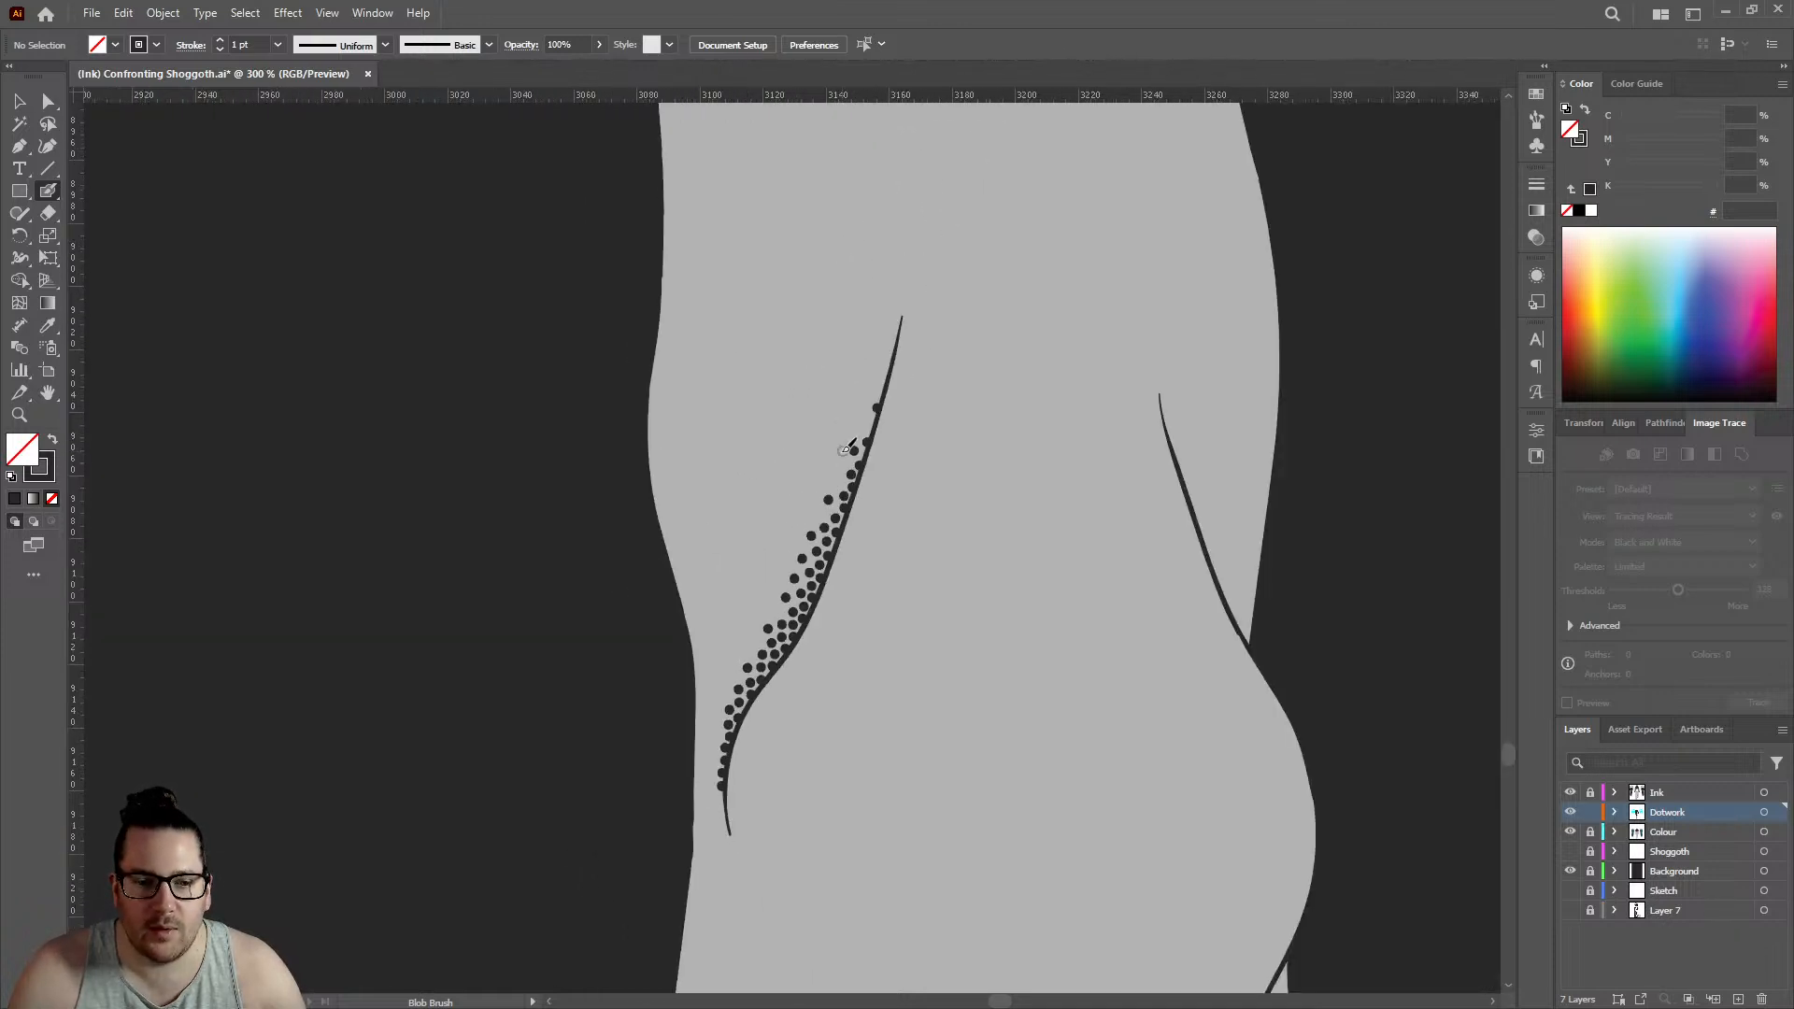
{"action": "scroll", "coordinate": [845, 450], "scroll_direction": "up", "scroll_amount": 3}
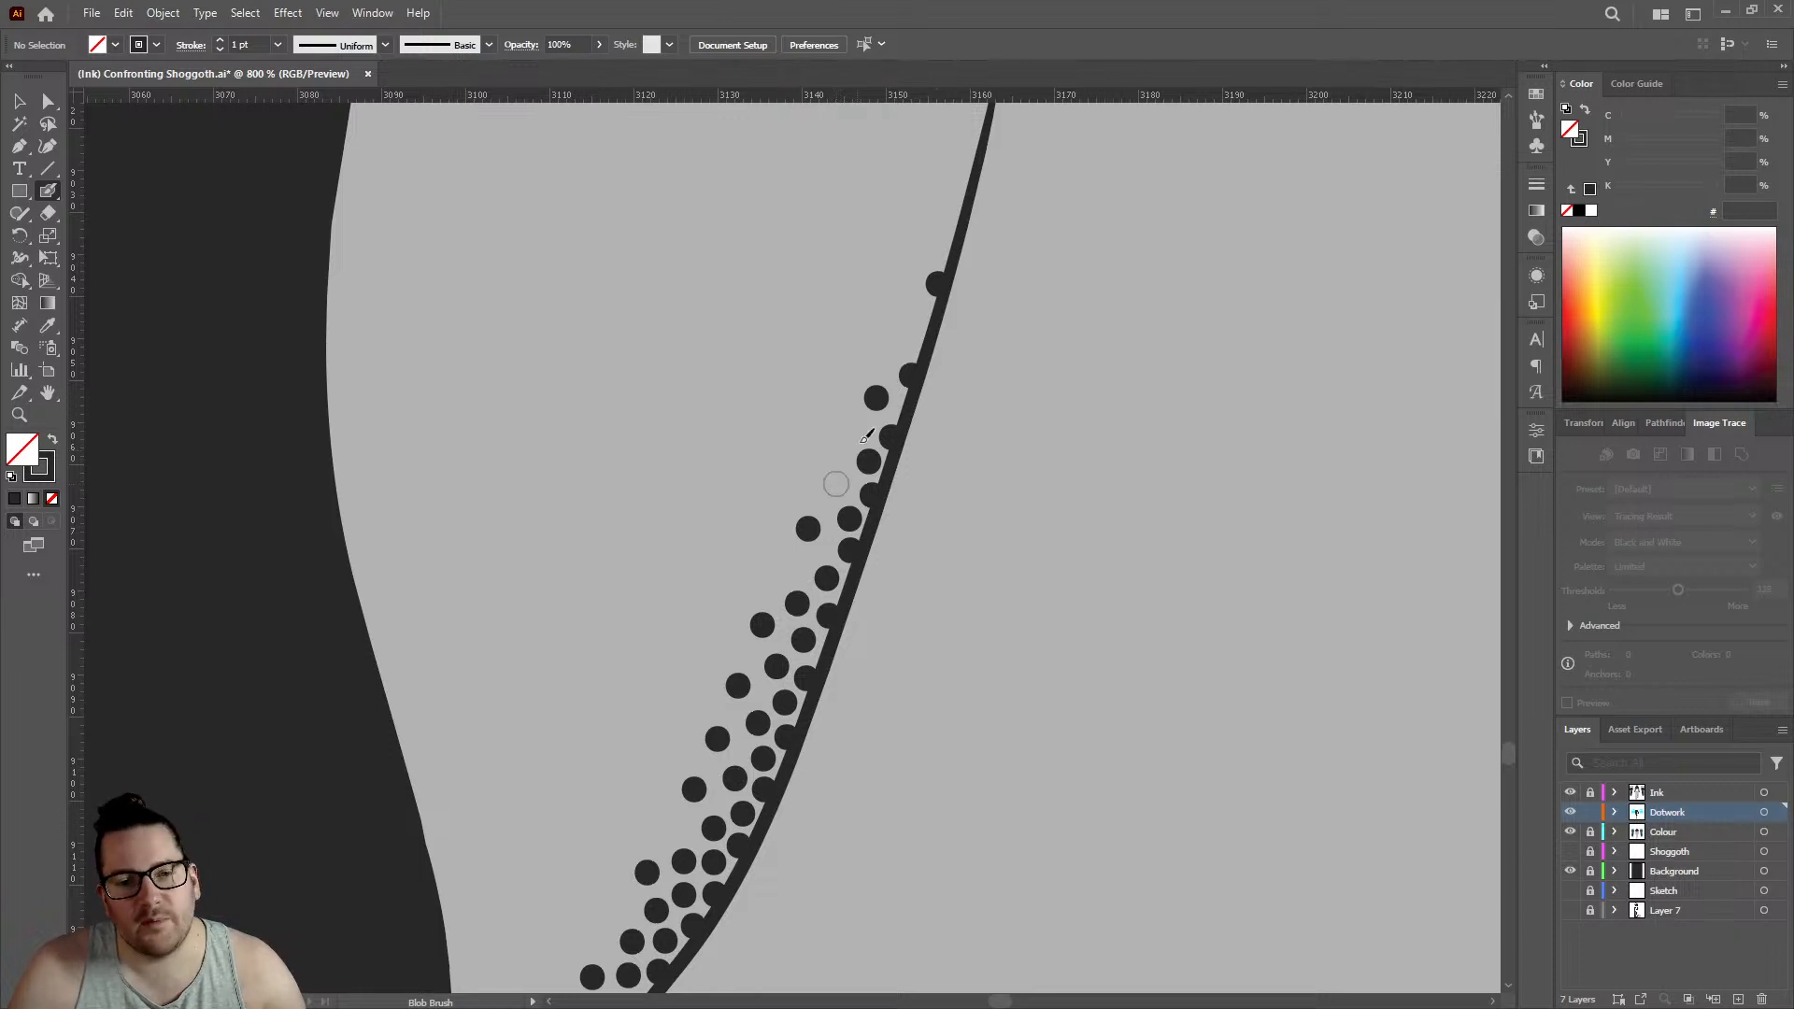
{"action": "scroll", "coordinate": [837, 483], "scroll_direction": "up", "scroll_amount": 1}
{"action": "scroll", "coordinate": [840, 523], "scroll_direction": "up", "scroll_amount": 1}
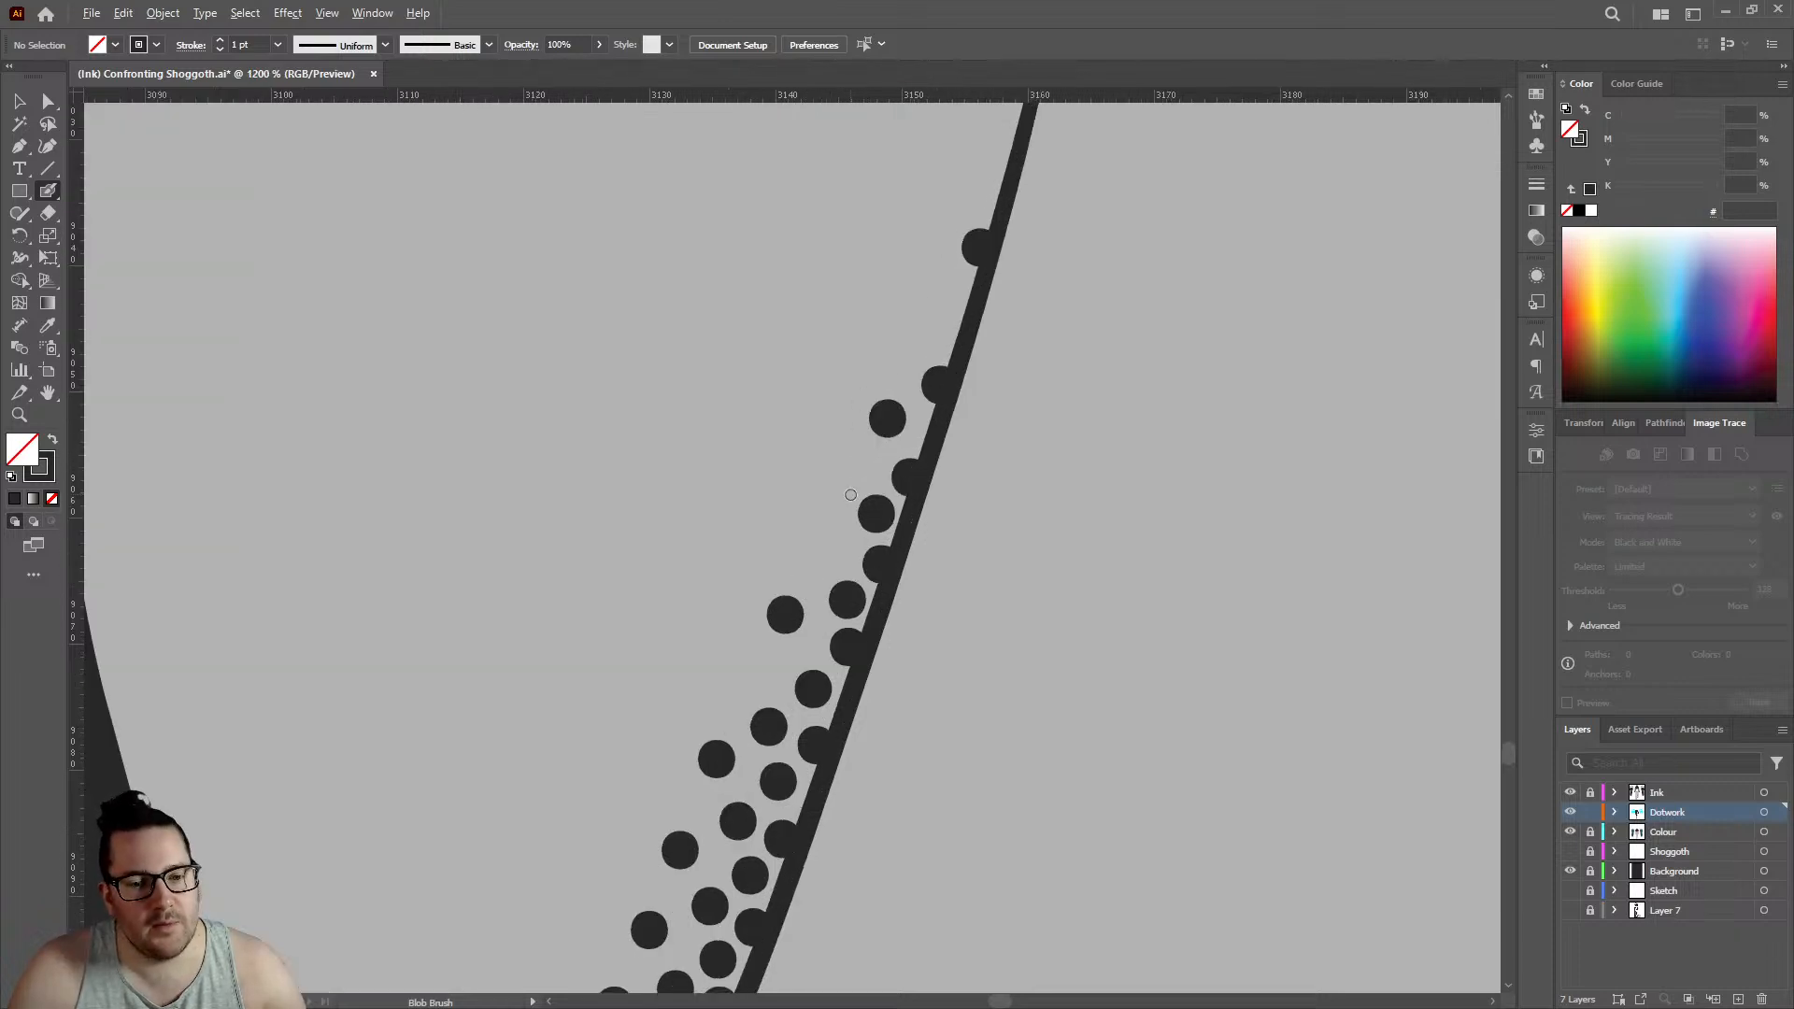
{"action": "left_click", "coordinate": [833, 552]}
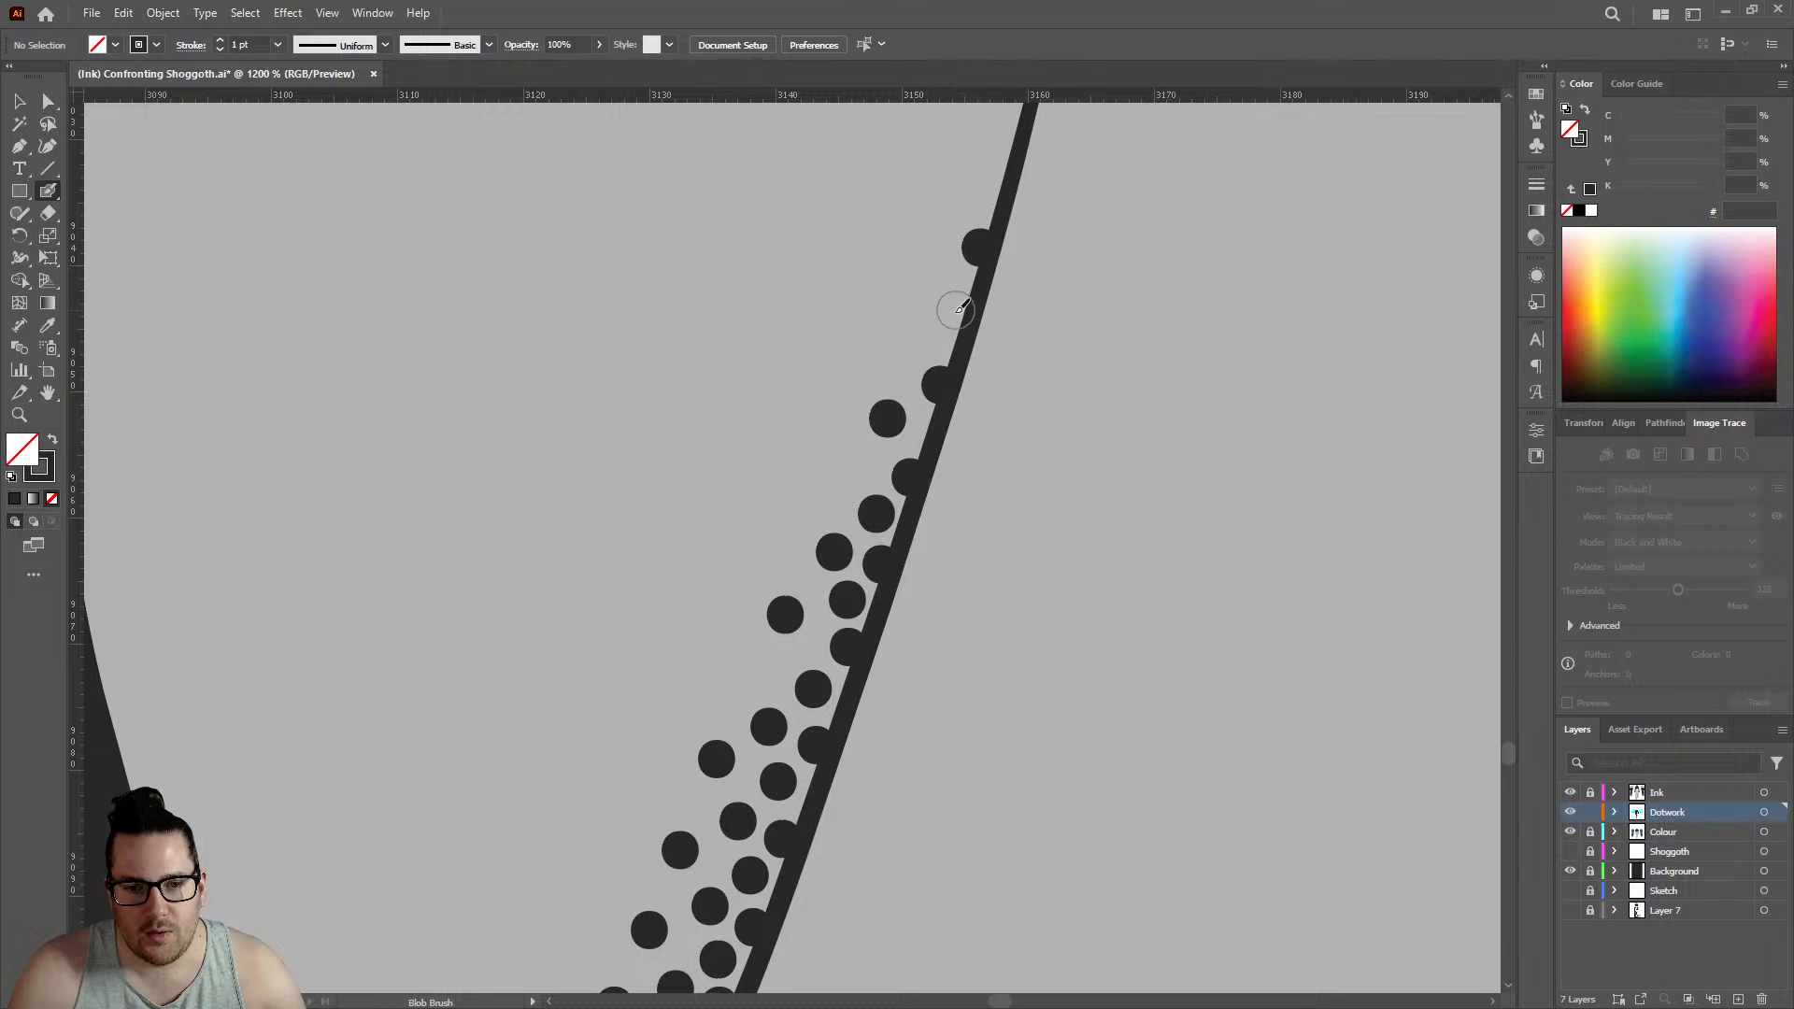
- Fill the gap in the first row near the crease's upper end and extend that row upward with two more spaced dots
{"action": "left_click", "coordinate": [959, 314]}
{"action": "scroll", "coordinate": [976, 313], "scroll_direction": "up", "scroll_amount": 3}
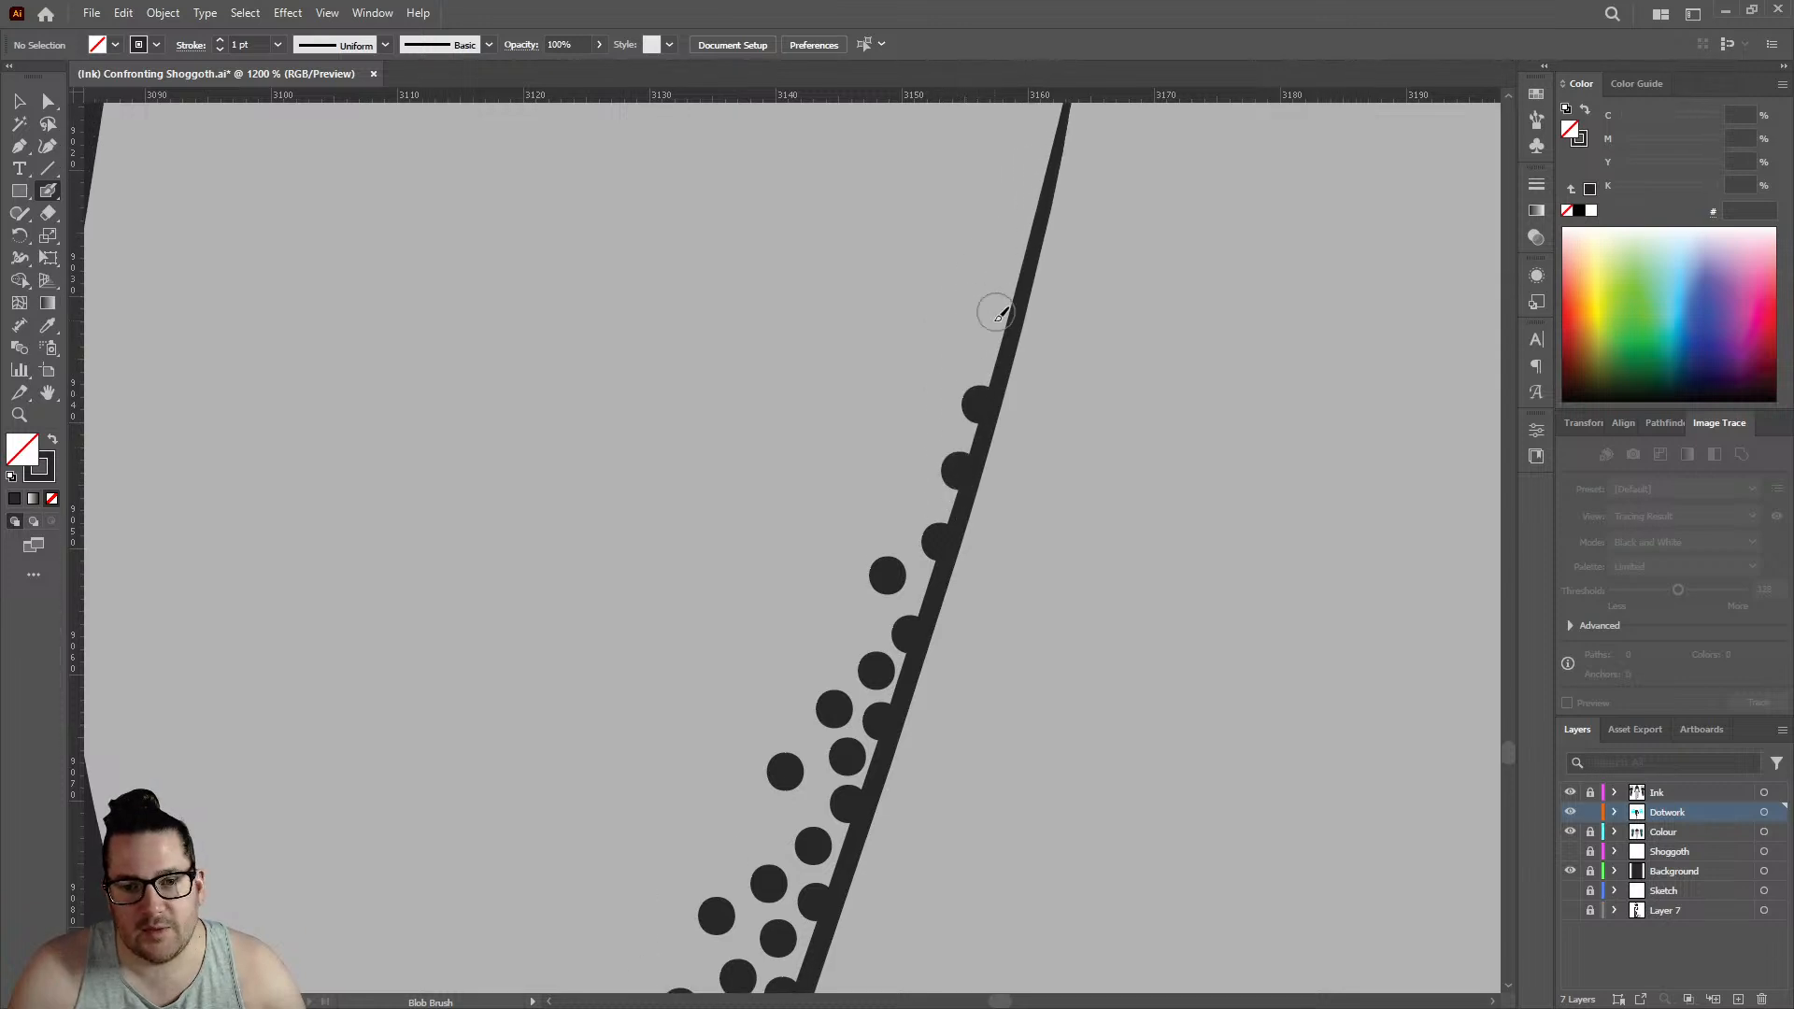
{"action": "left_click", "coordinate": [1001, 327]}
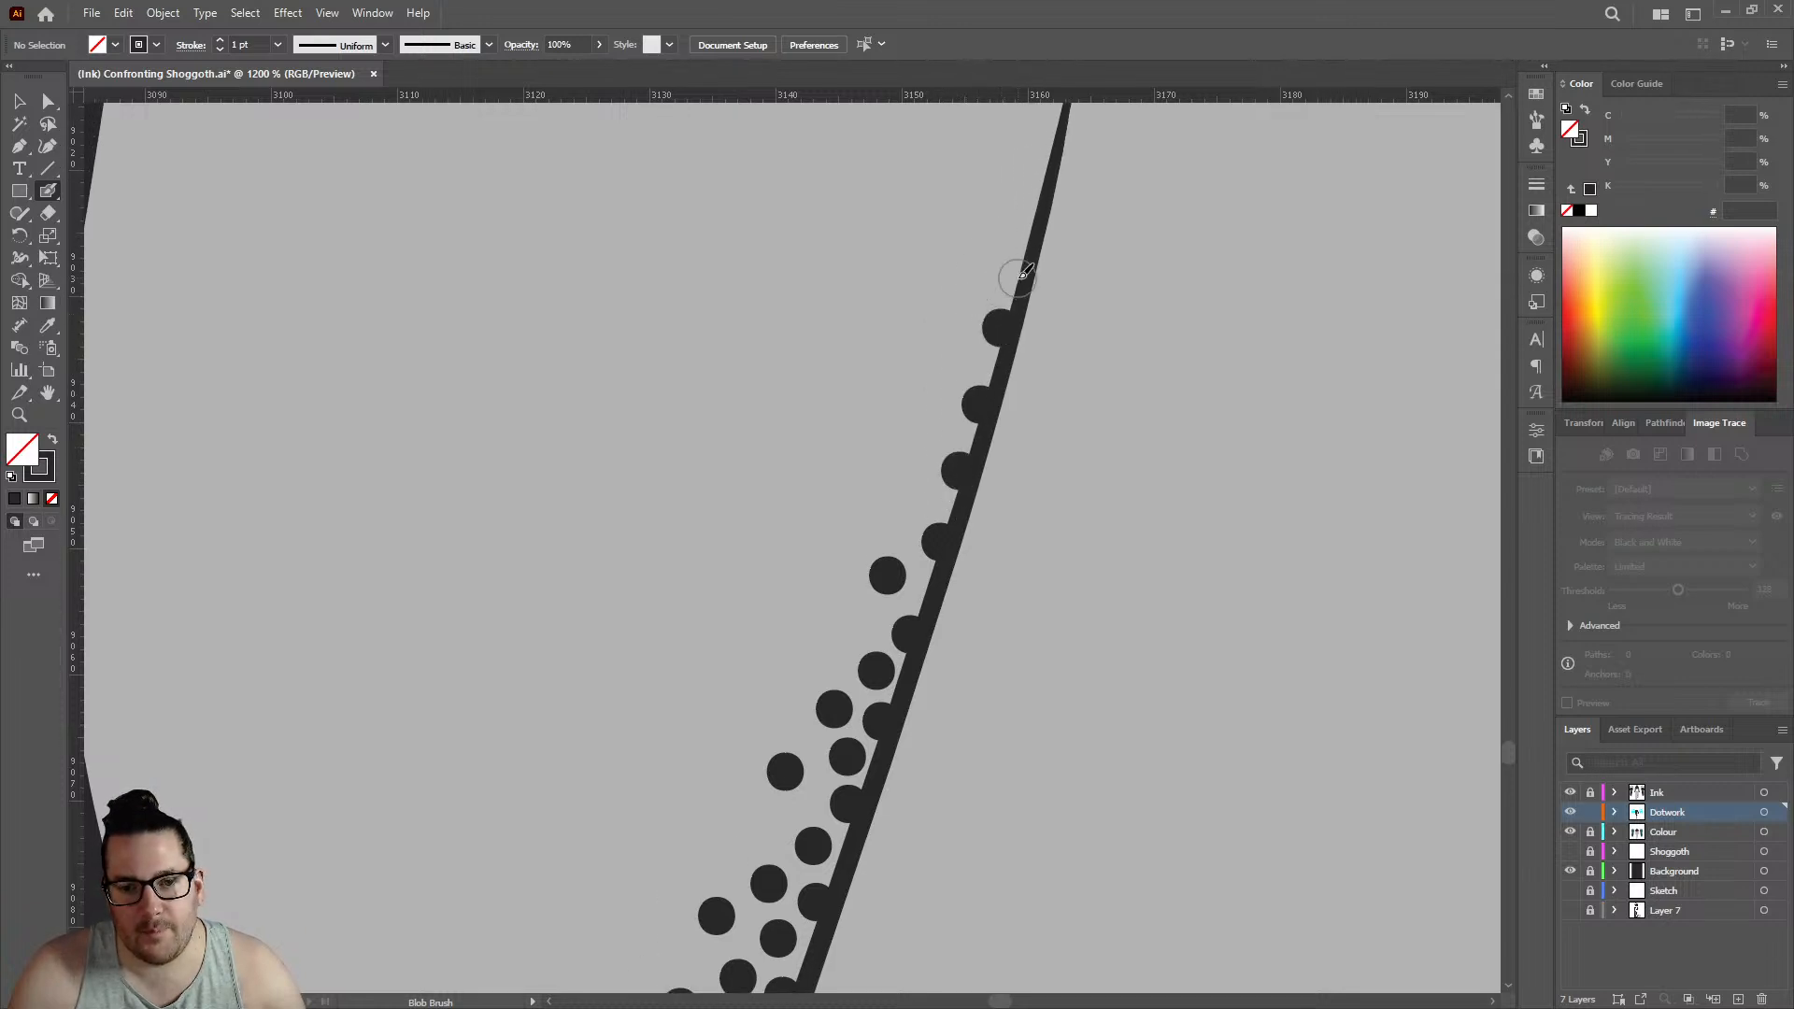
{"action": "left_click", "coordinate": [1031, 208]}
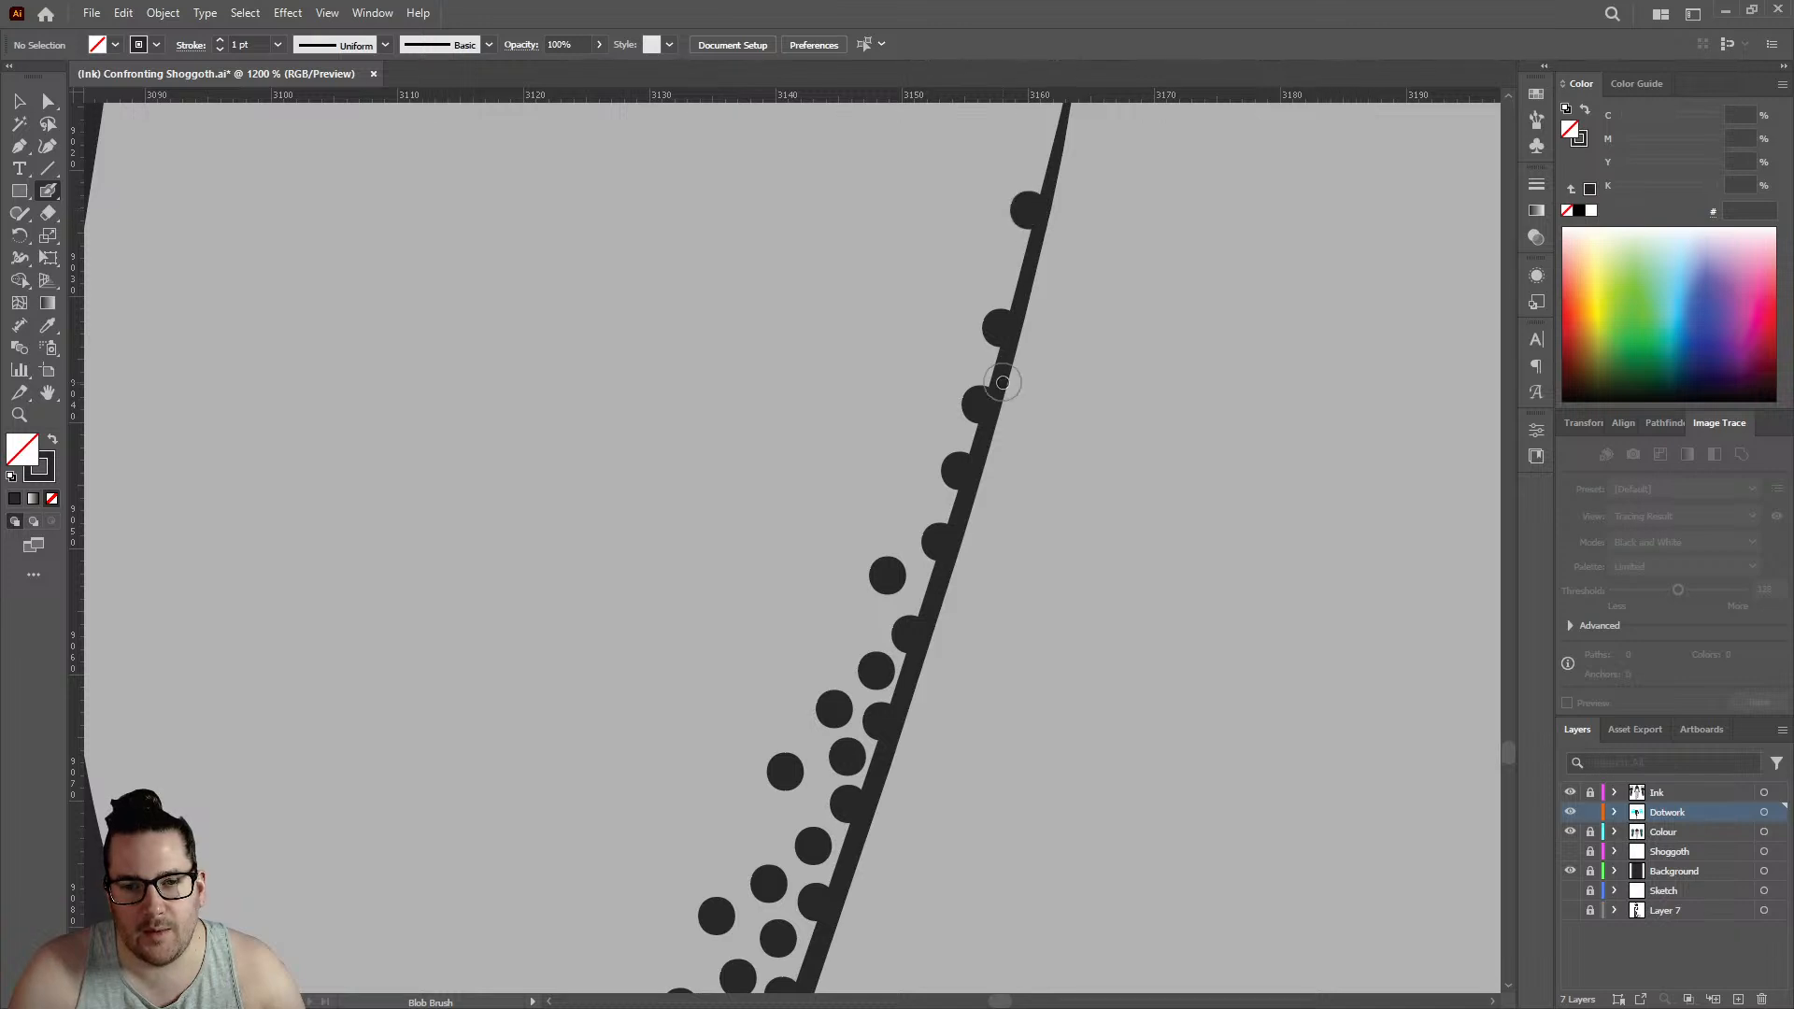
- Start two staggered rows on the ankle's outer edge beside the crease, with three dots on the edge and two just inside
{"action": "scroll", "coordinate": [1019, 301], "scroll_direction": "down", "scroll_amount": 5, "text": "alt"}
{"action": "scroll", "coordinate": [1023, 292], "scroll_direction": "down", "scroll_amount": 4, "text": "alt"}
{"action": "scroll", "coordinate": [1026, 306], "scroll_direction": "up", "scroll_amount": 6, "text": "alt"}
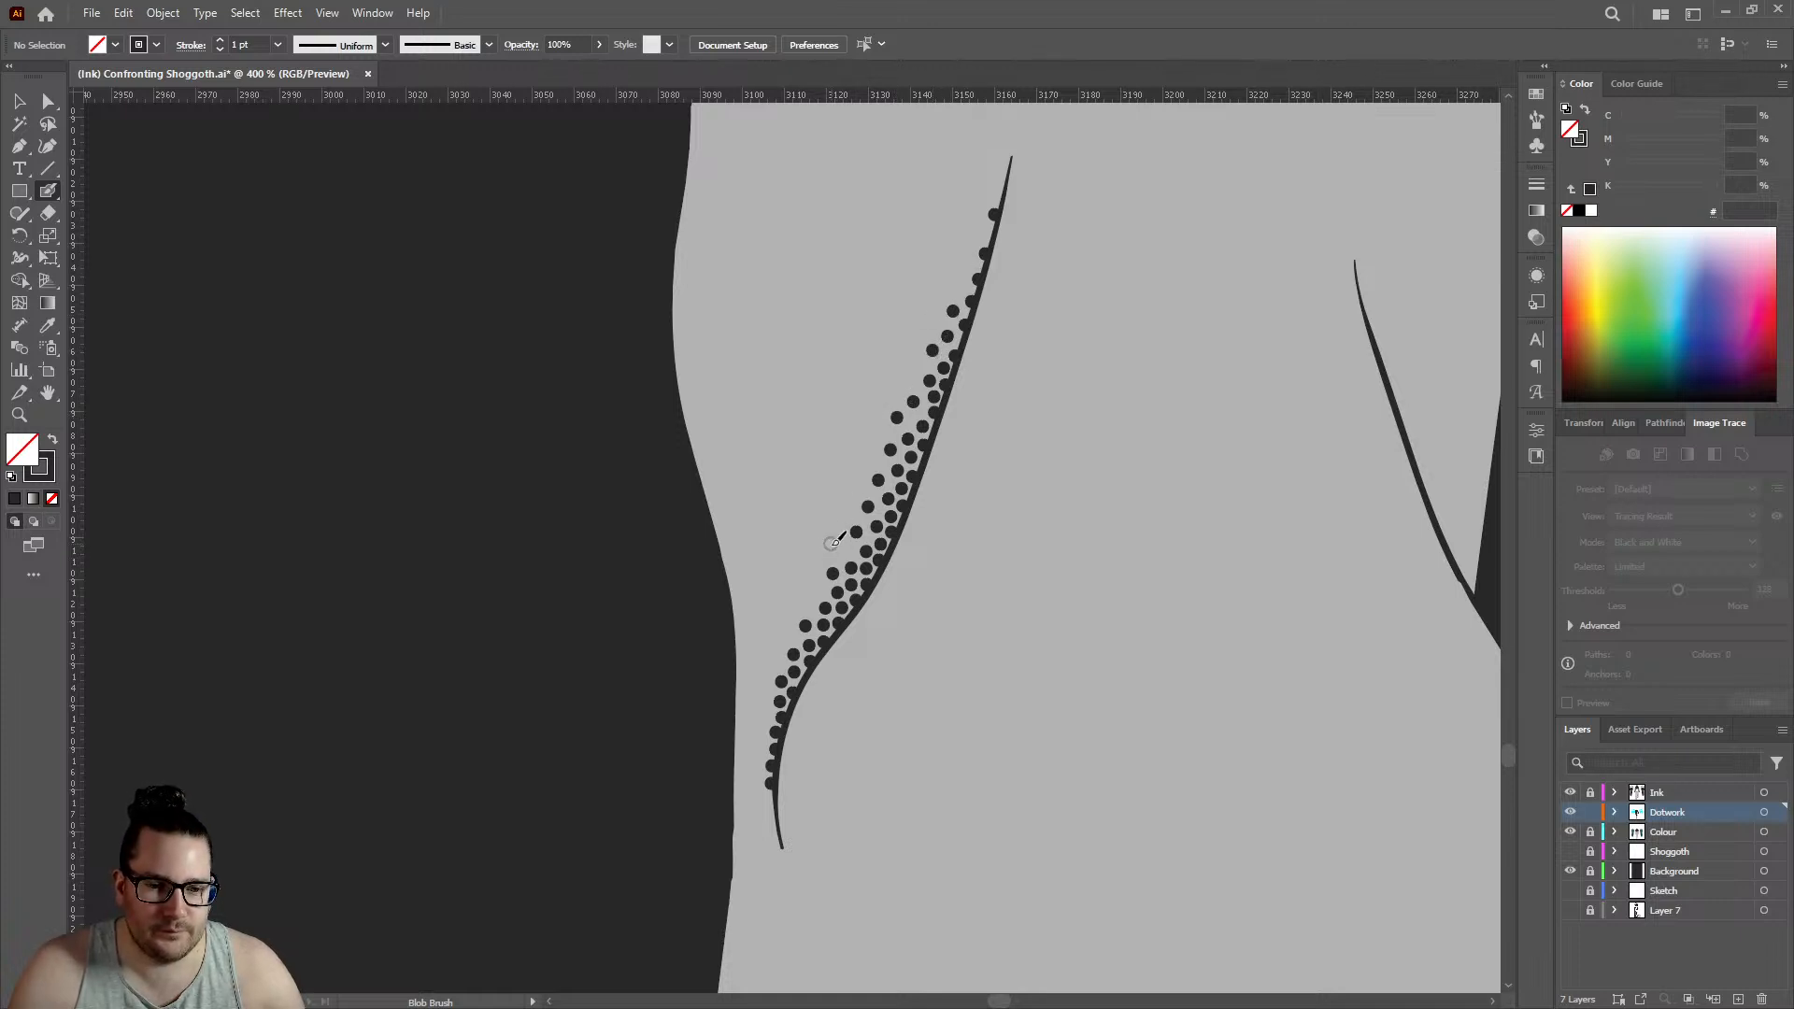
{"action": "scroll", "coordinate": [815, 586], "scroll_direction": "down", "scroll_amount": 6, "text": "alt"}
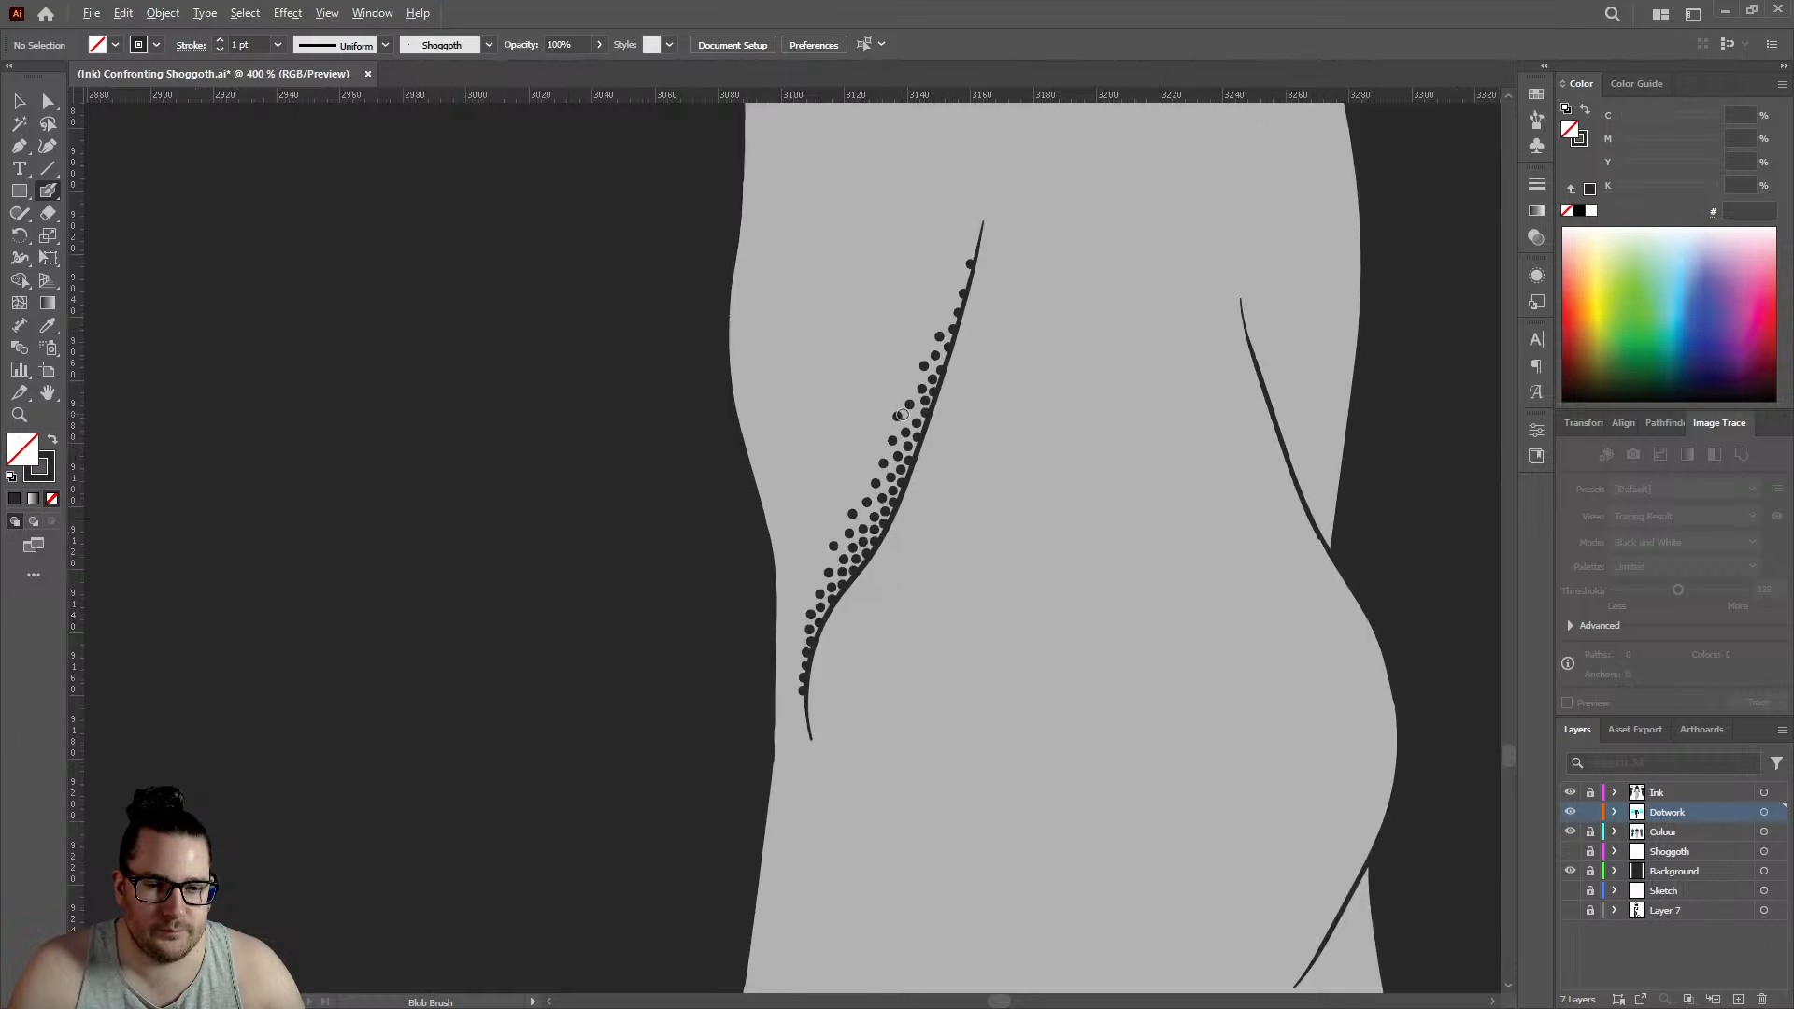
{"action": "scroll", "coordinate": [944, 411], "scroll_direction": "up", "scroll_amount": 3, "text": "alt"}
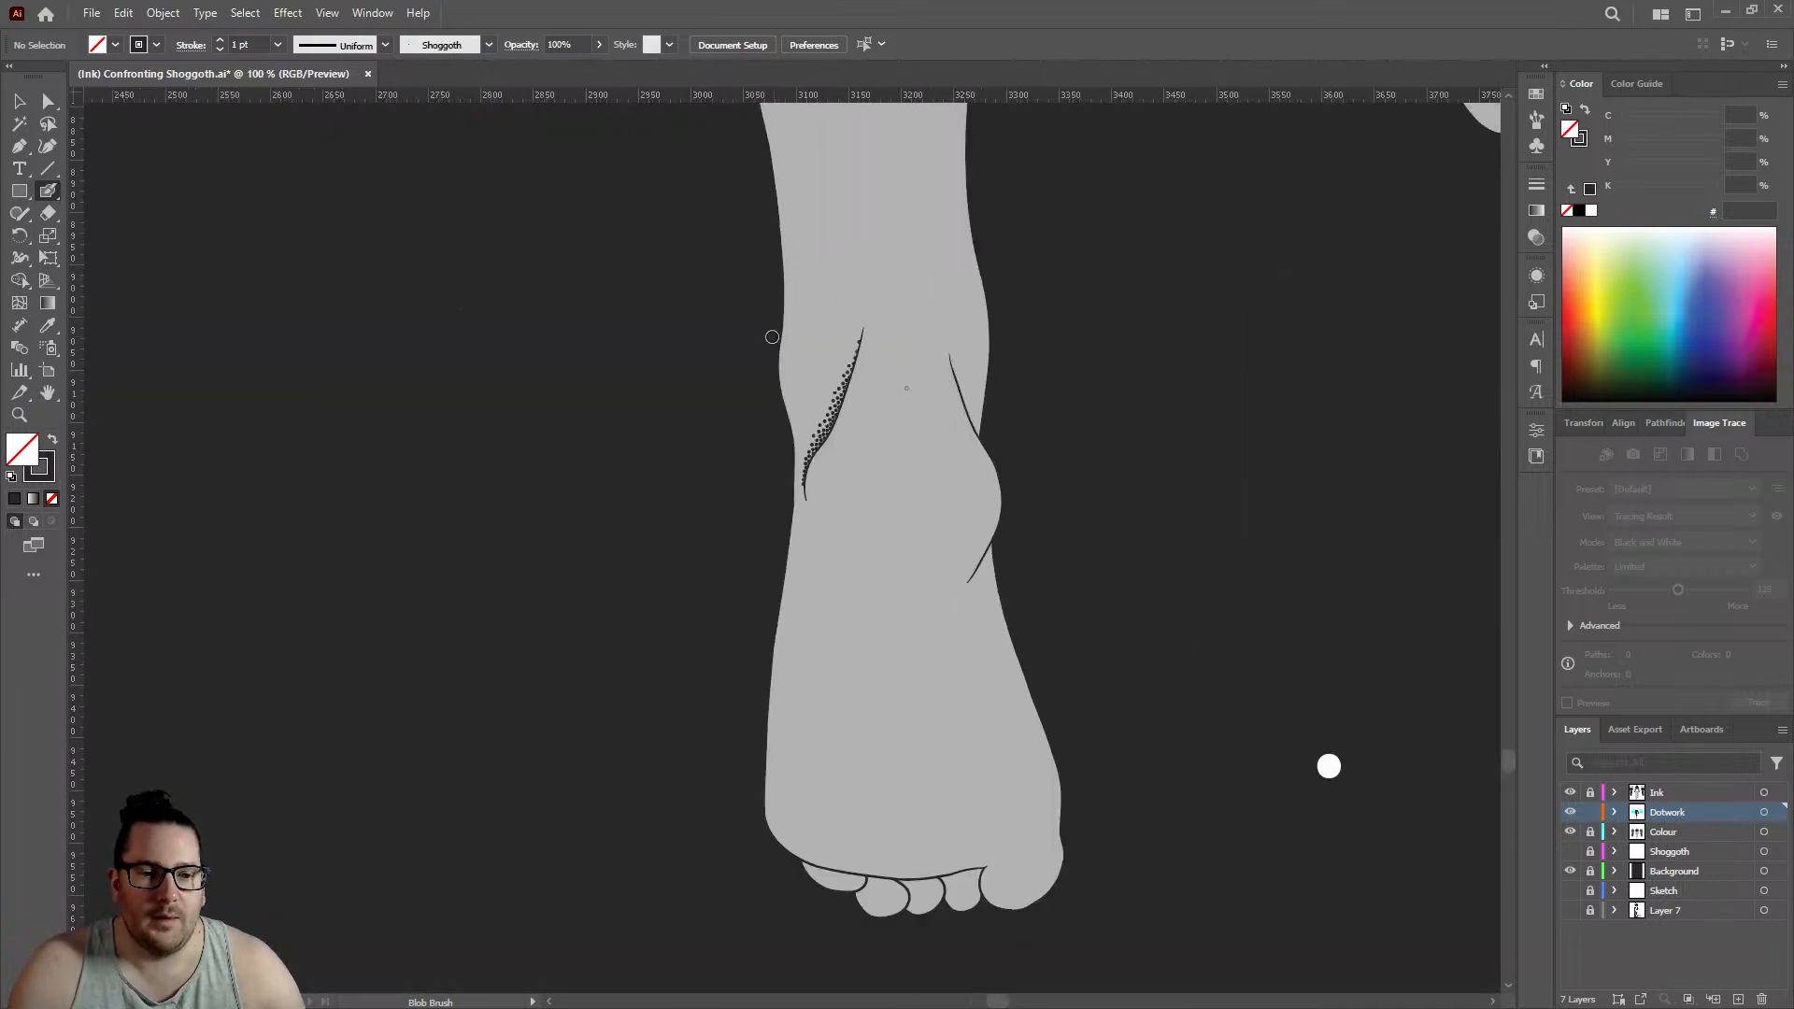
{"action": "scroll", "coordinate": [772, 337], "scroll_direction": "up", "scroll_amount": 7, "text": "alt"}
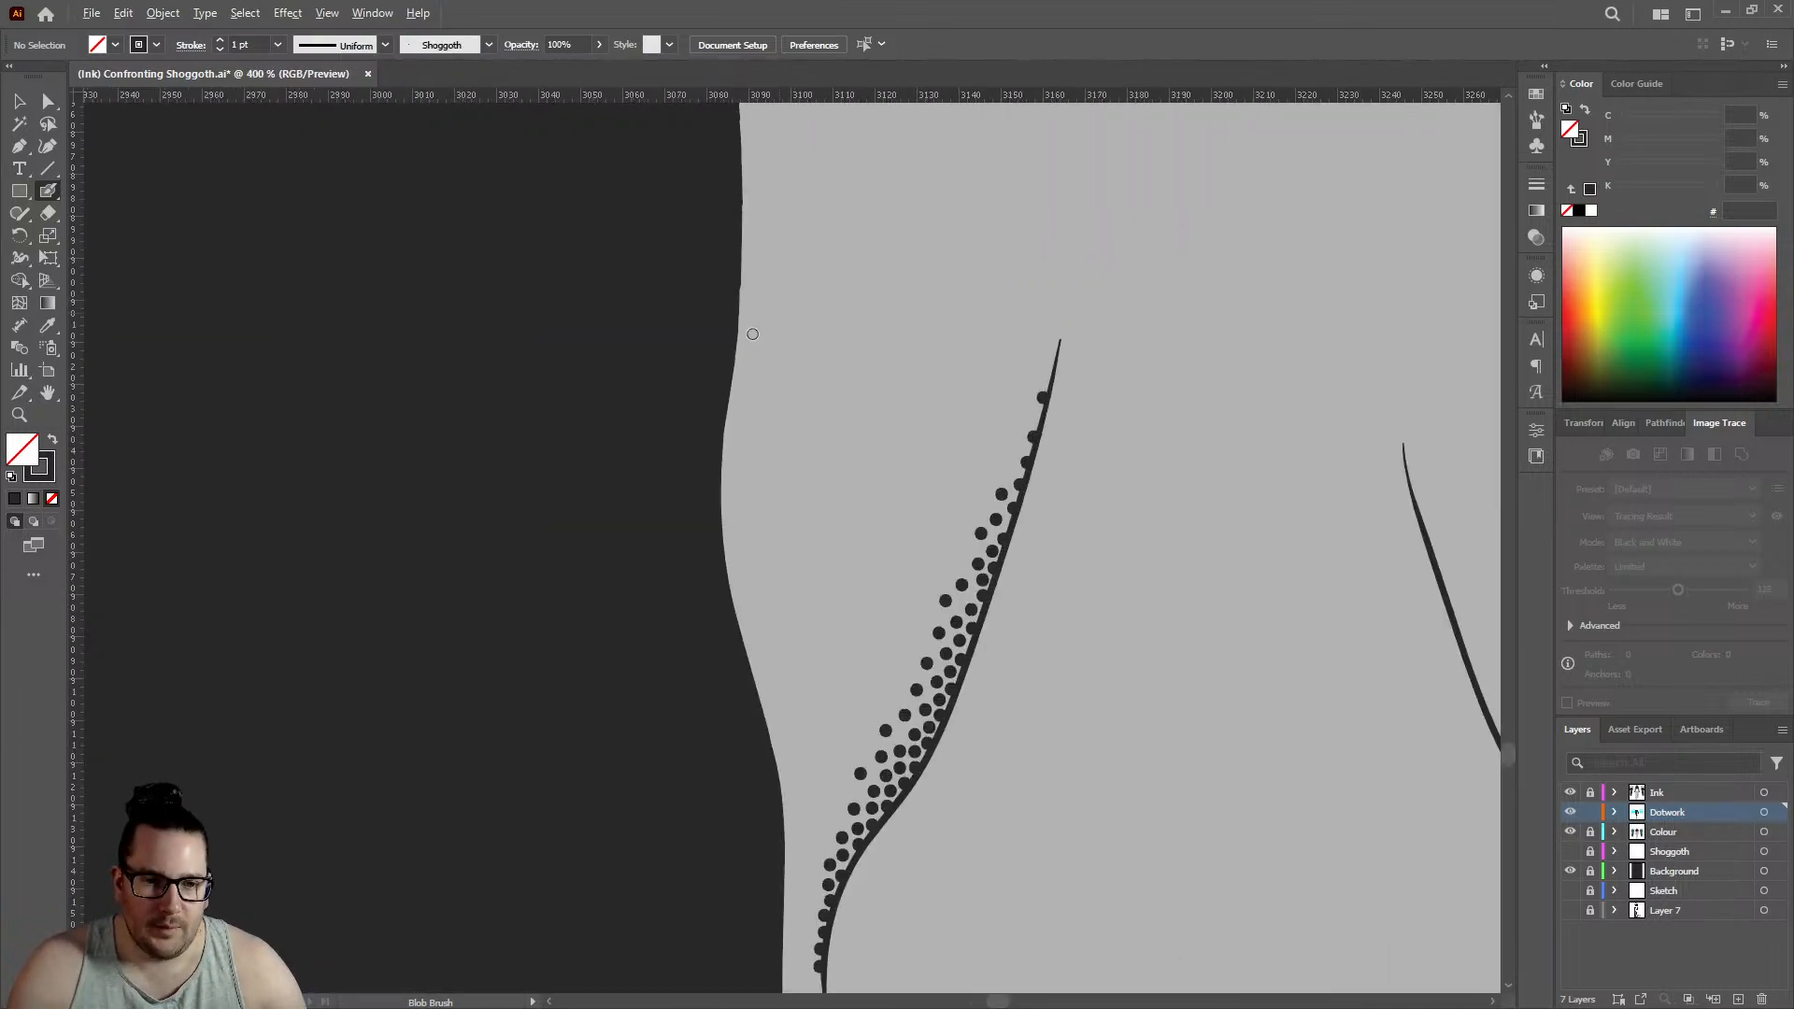
{"action": "left_click", "coordinate": [741, 390]}
{"action": "left_click", "coordinate": [753, 312]}
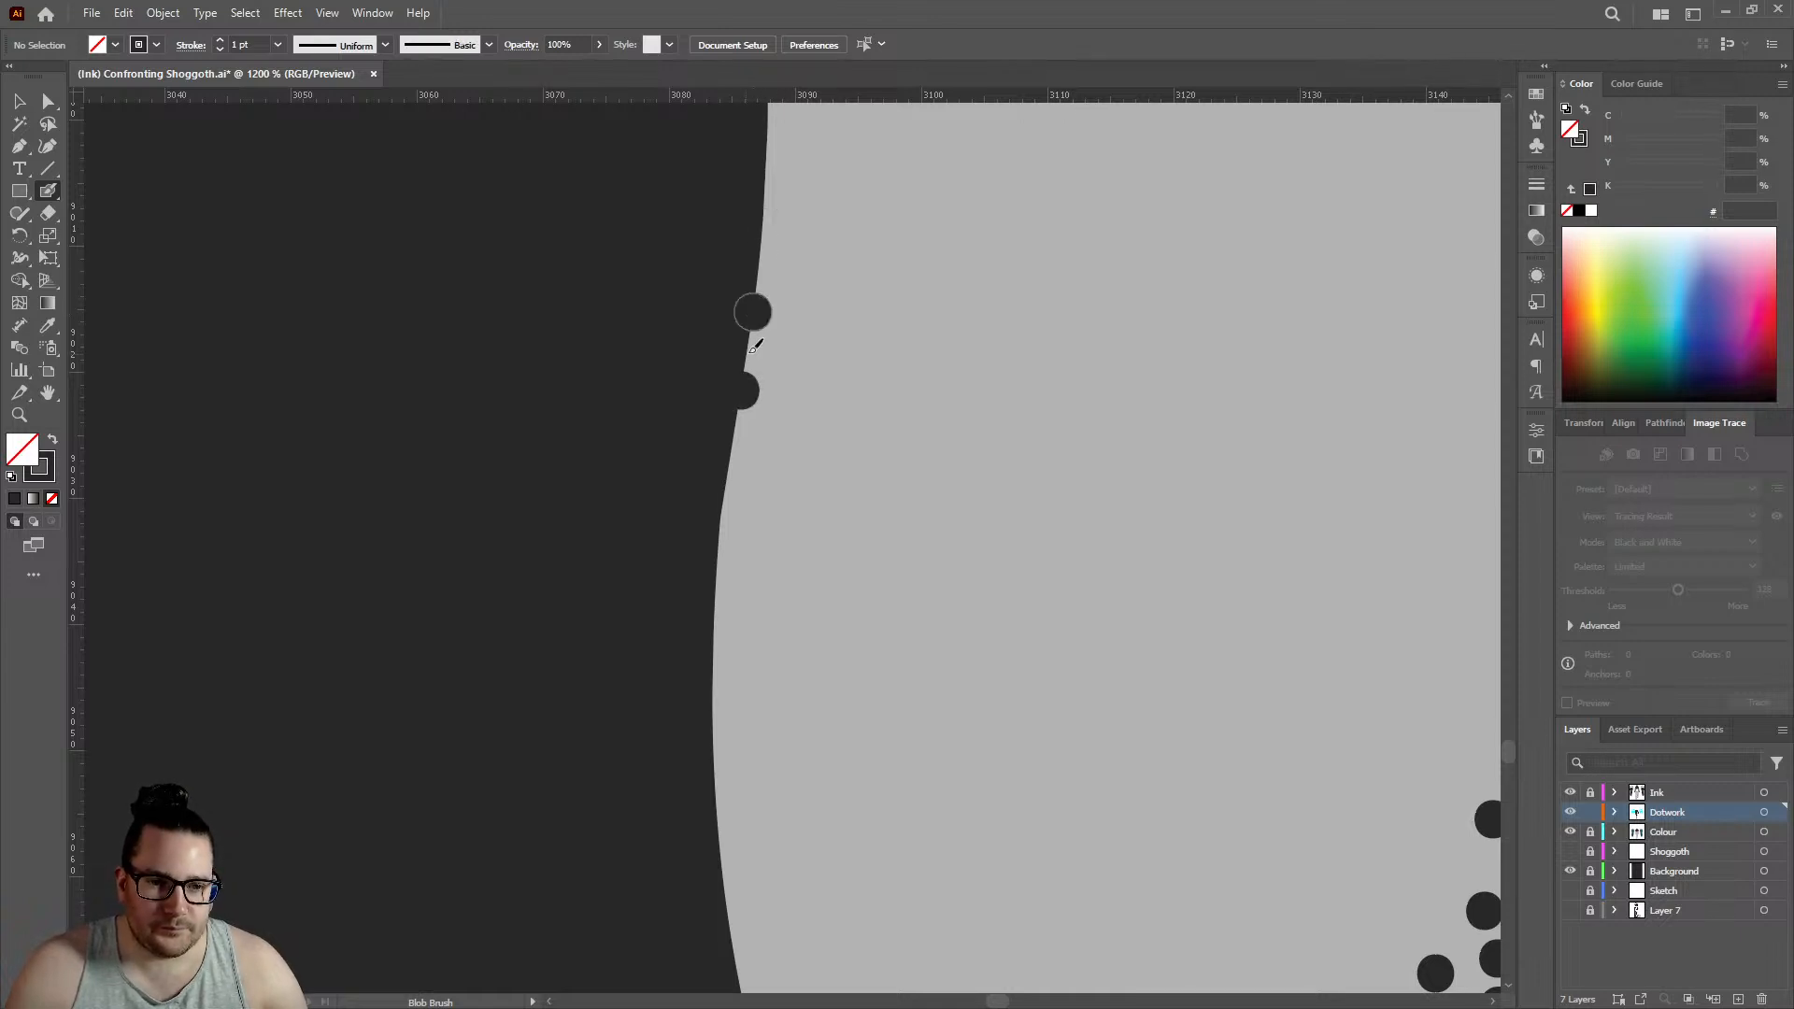
{"action": "left_click", "coordinate": [773, 355]}
{"action": "left_click", "coordinate": [762, 246]}
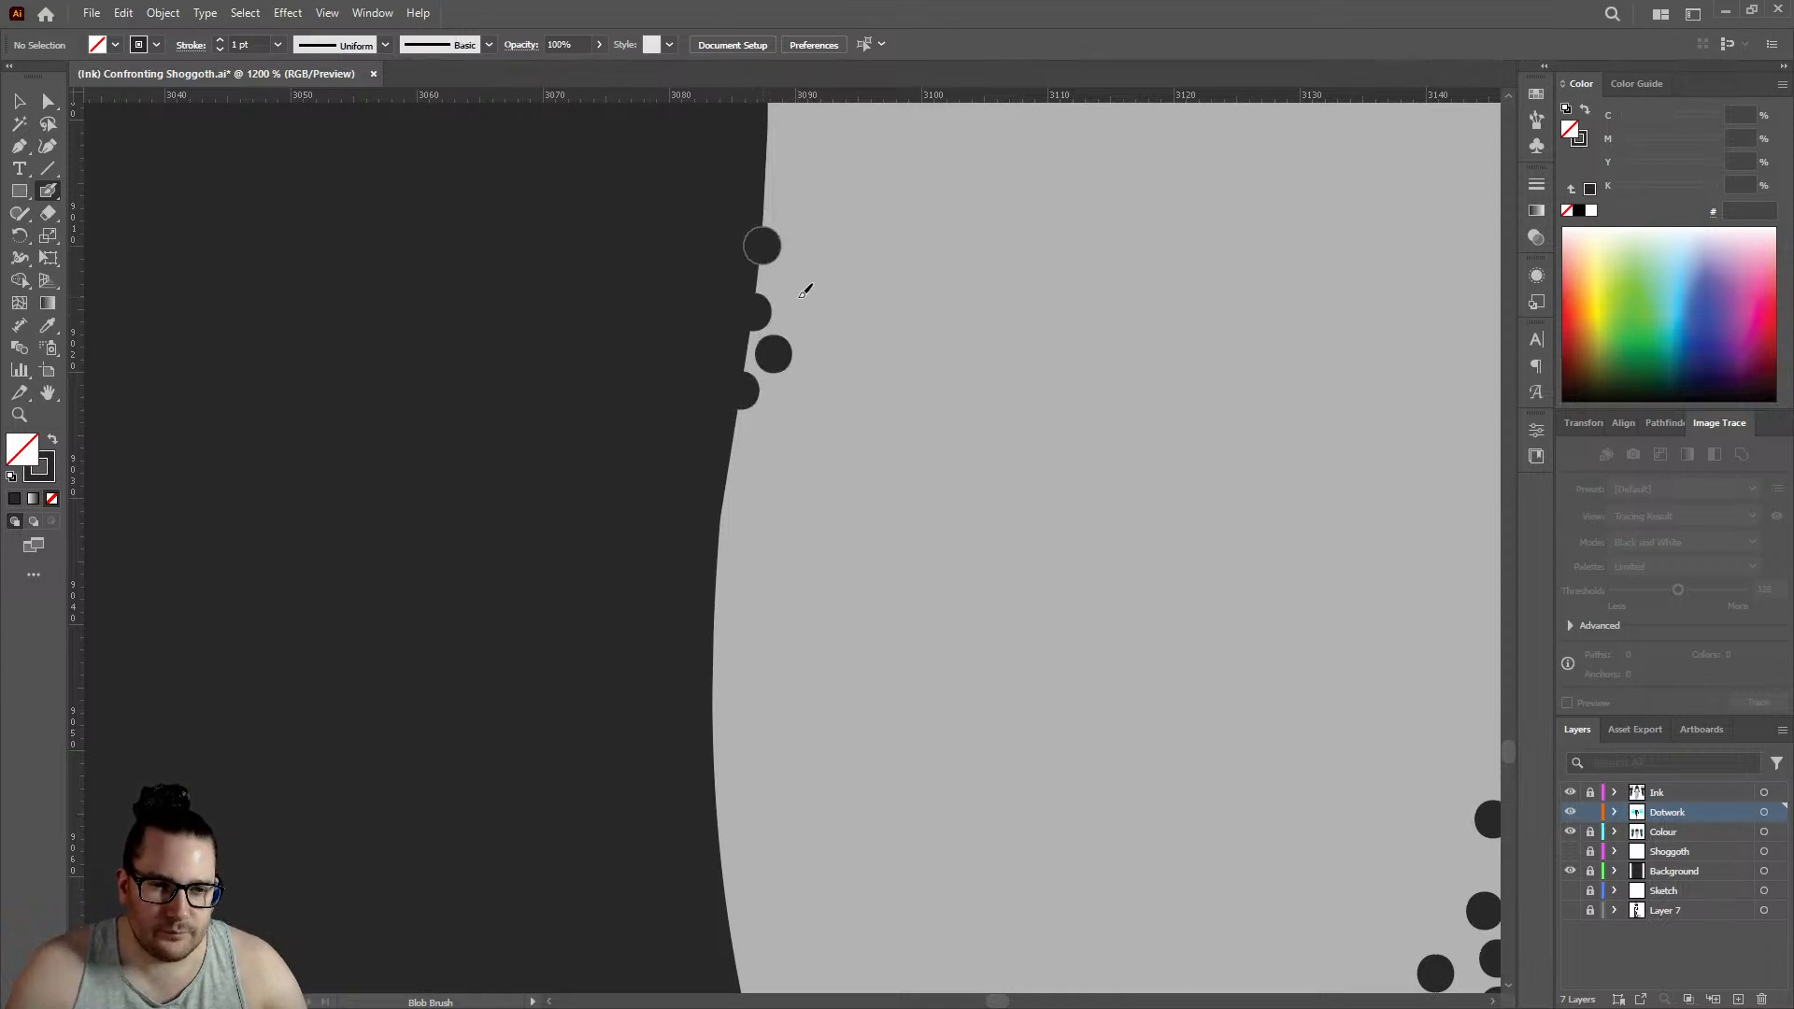
{"action": "left_click", "coordinate": [786, 285]}
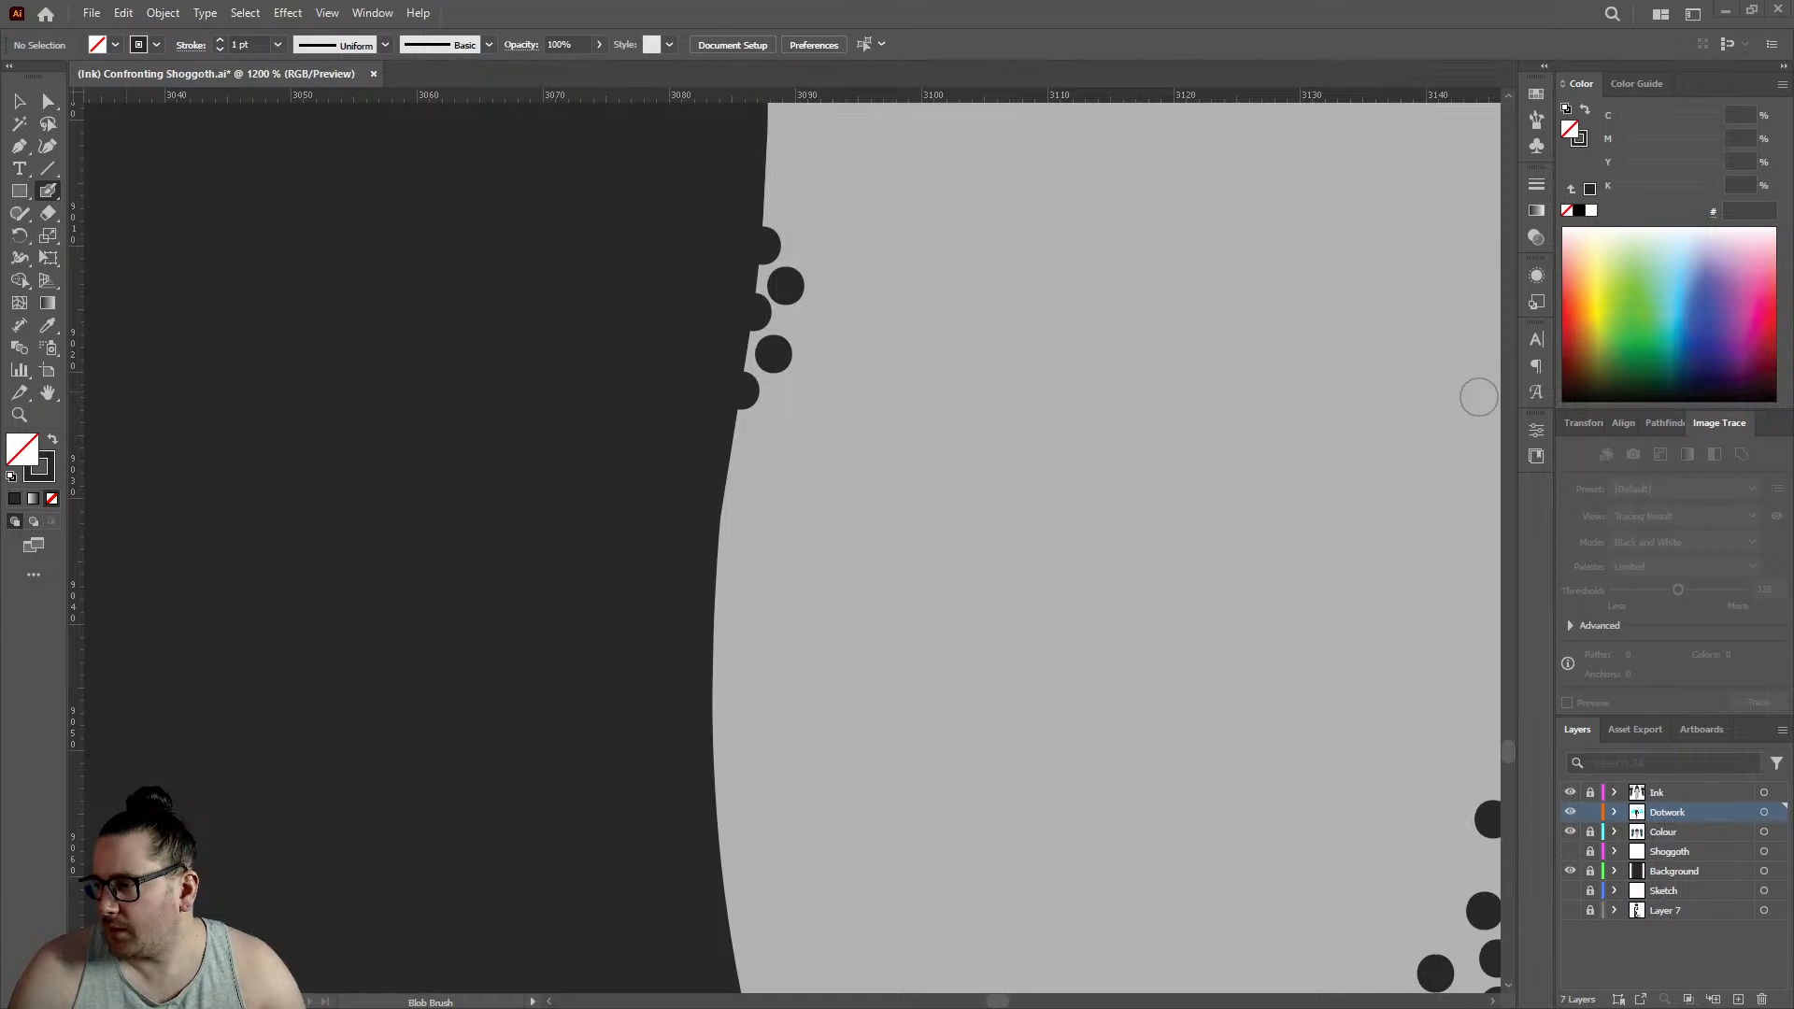
- Extend both ankle edge rows downward with four staggered pairs, each with one dot on the edge and one inside
{"action": "scroll", "coordinate": [1449, 409], "scroll_direction": "up", "scroll_amount": 3}
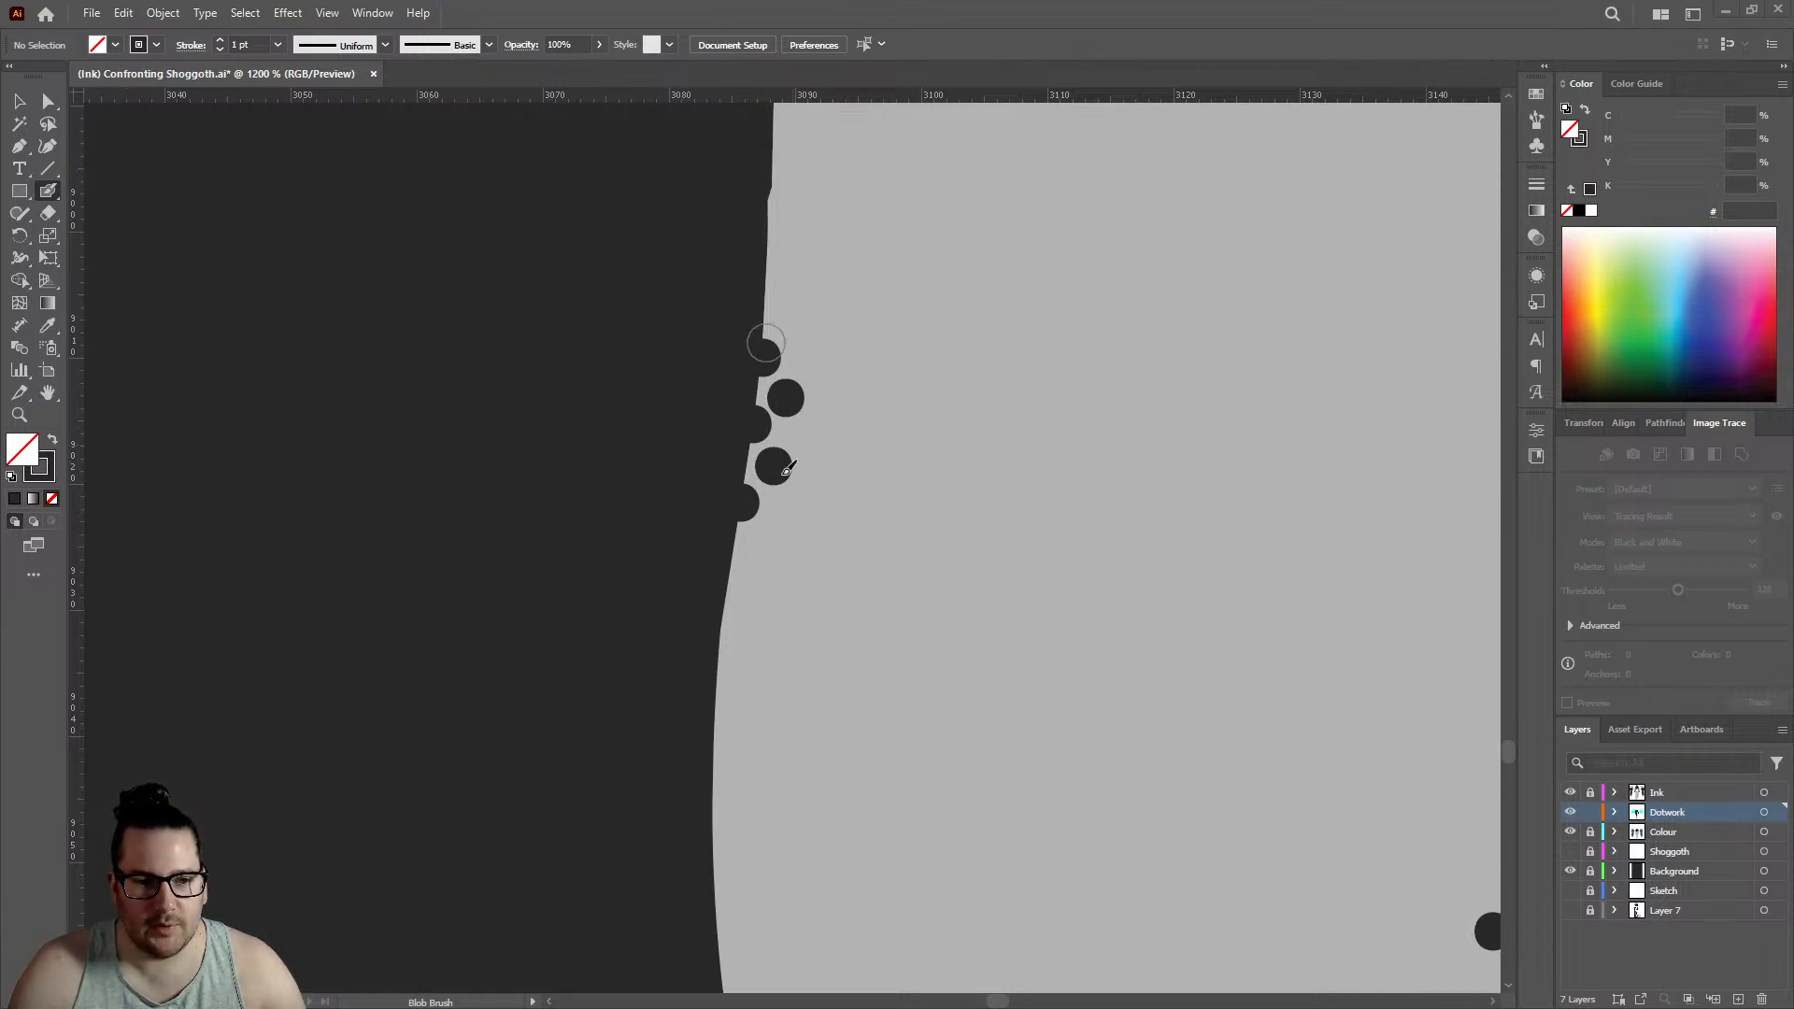
{"action": "left_click", "coordinate": [730, 569]}
{"action": "left_click", "coordinate": [766, 541]}
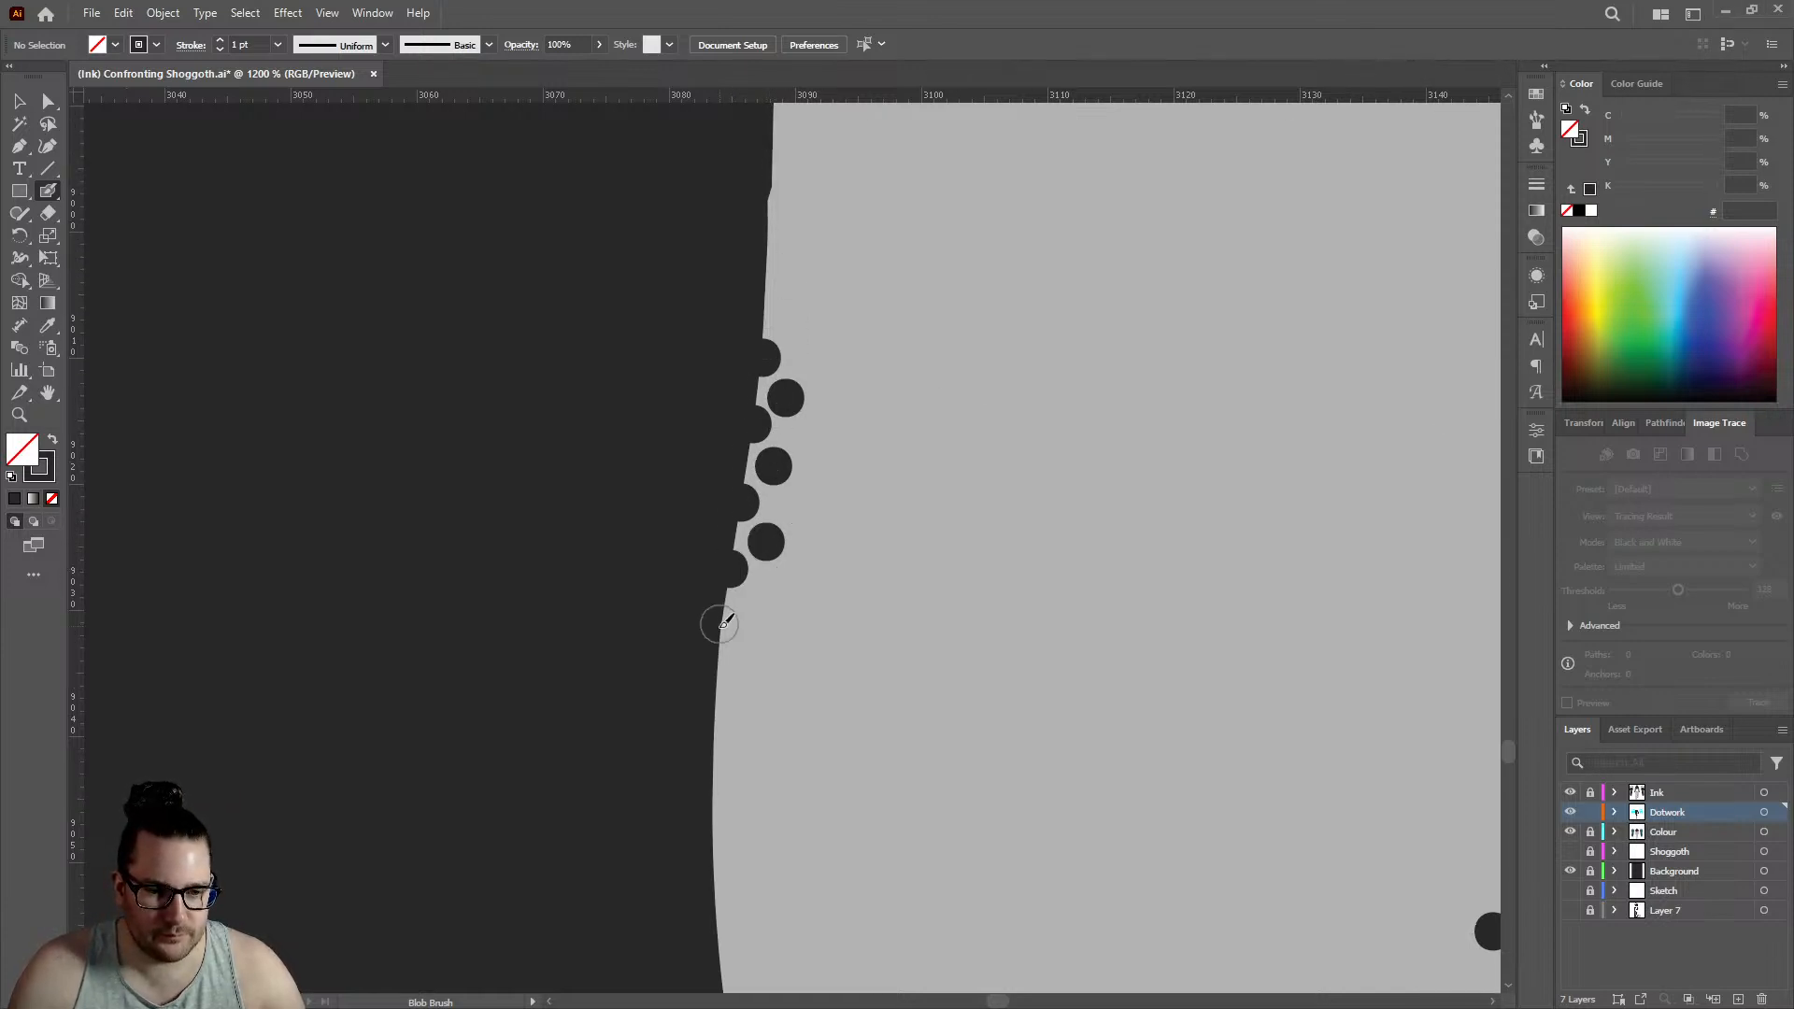
{"action": "left_click", "coordinate": [722, 643]}
{"action": "left_click", "coordinate": [753, 610]}
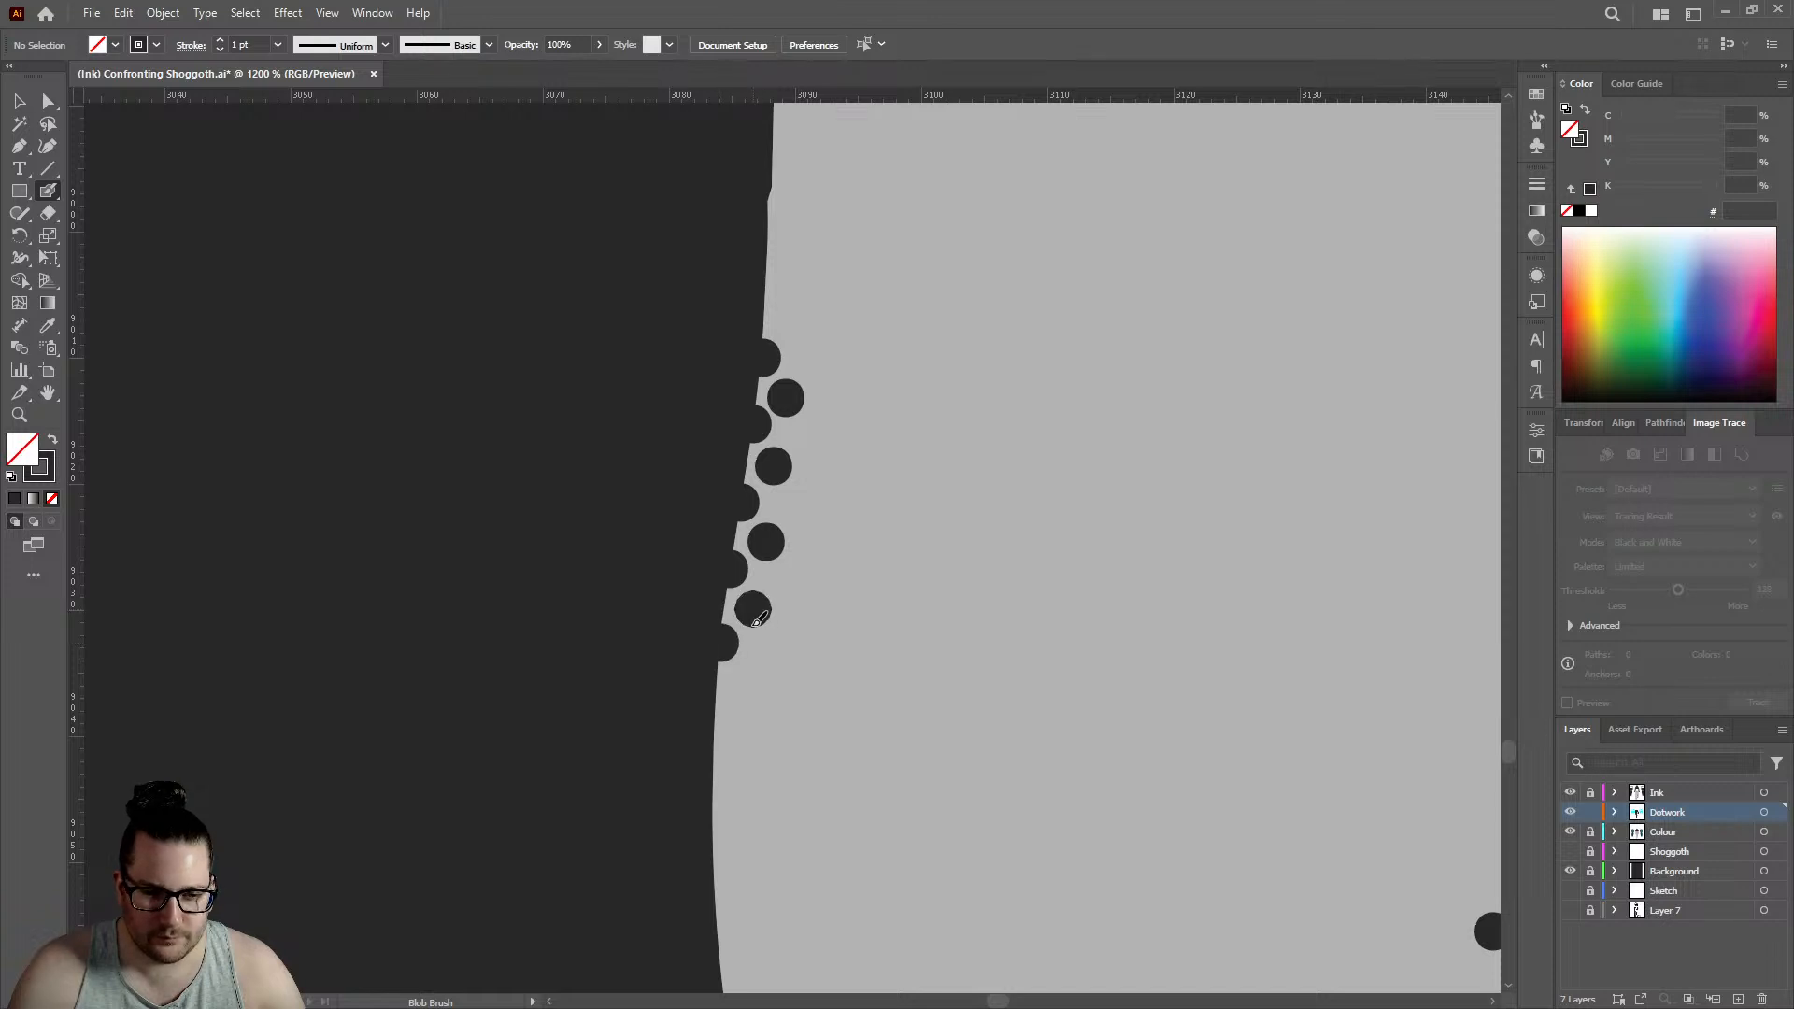
{"action": "left_click", "coordinate": [716, 722]}
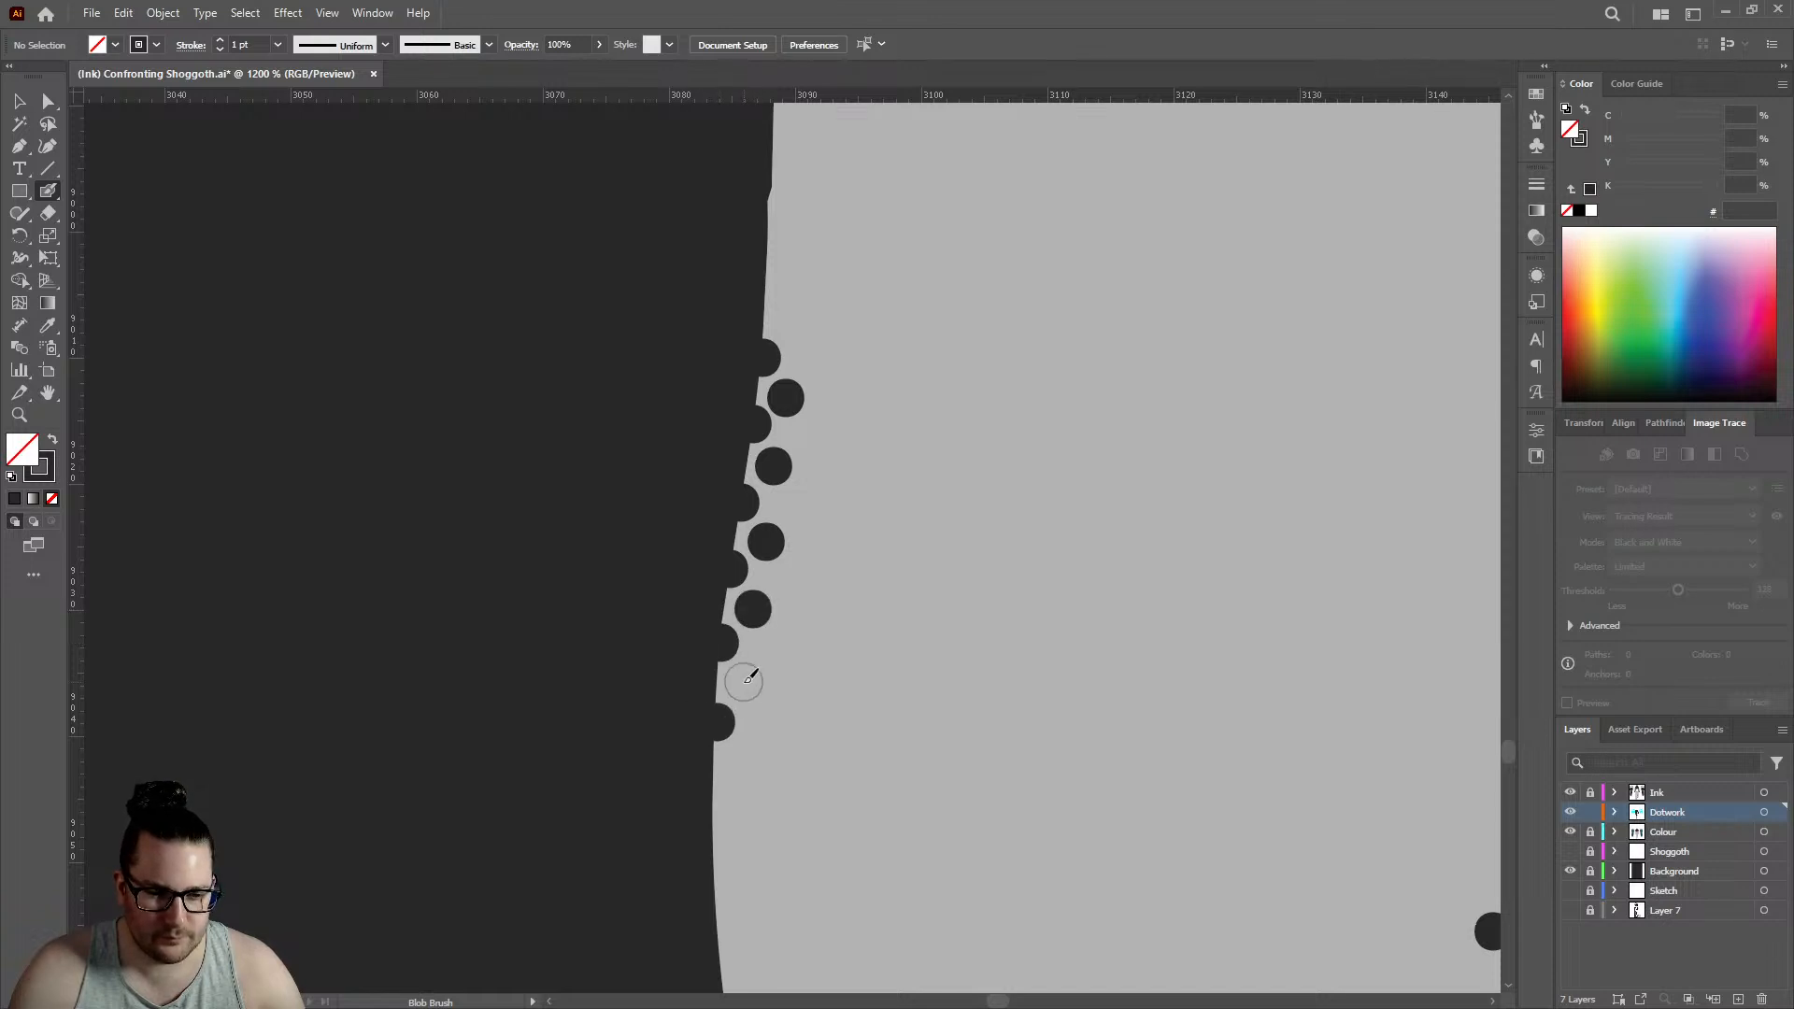
{"action": "left_click", "coordinate": [743, 684]}
{"action": "left_click", "coordinate": [713, 799]}
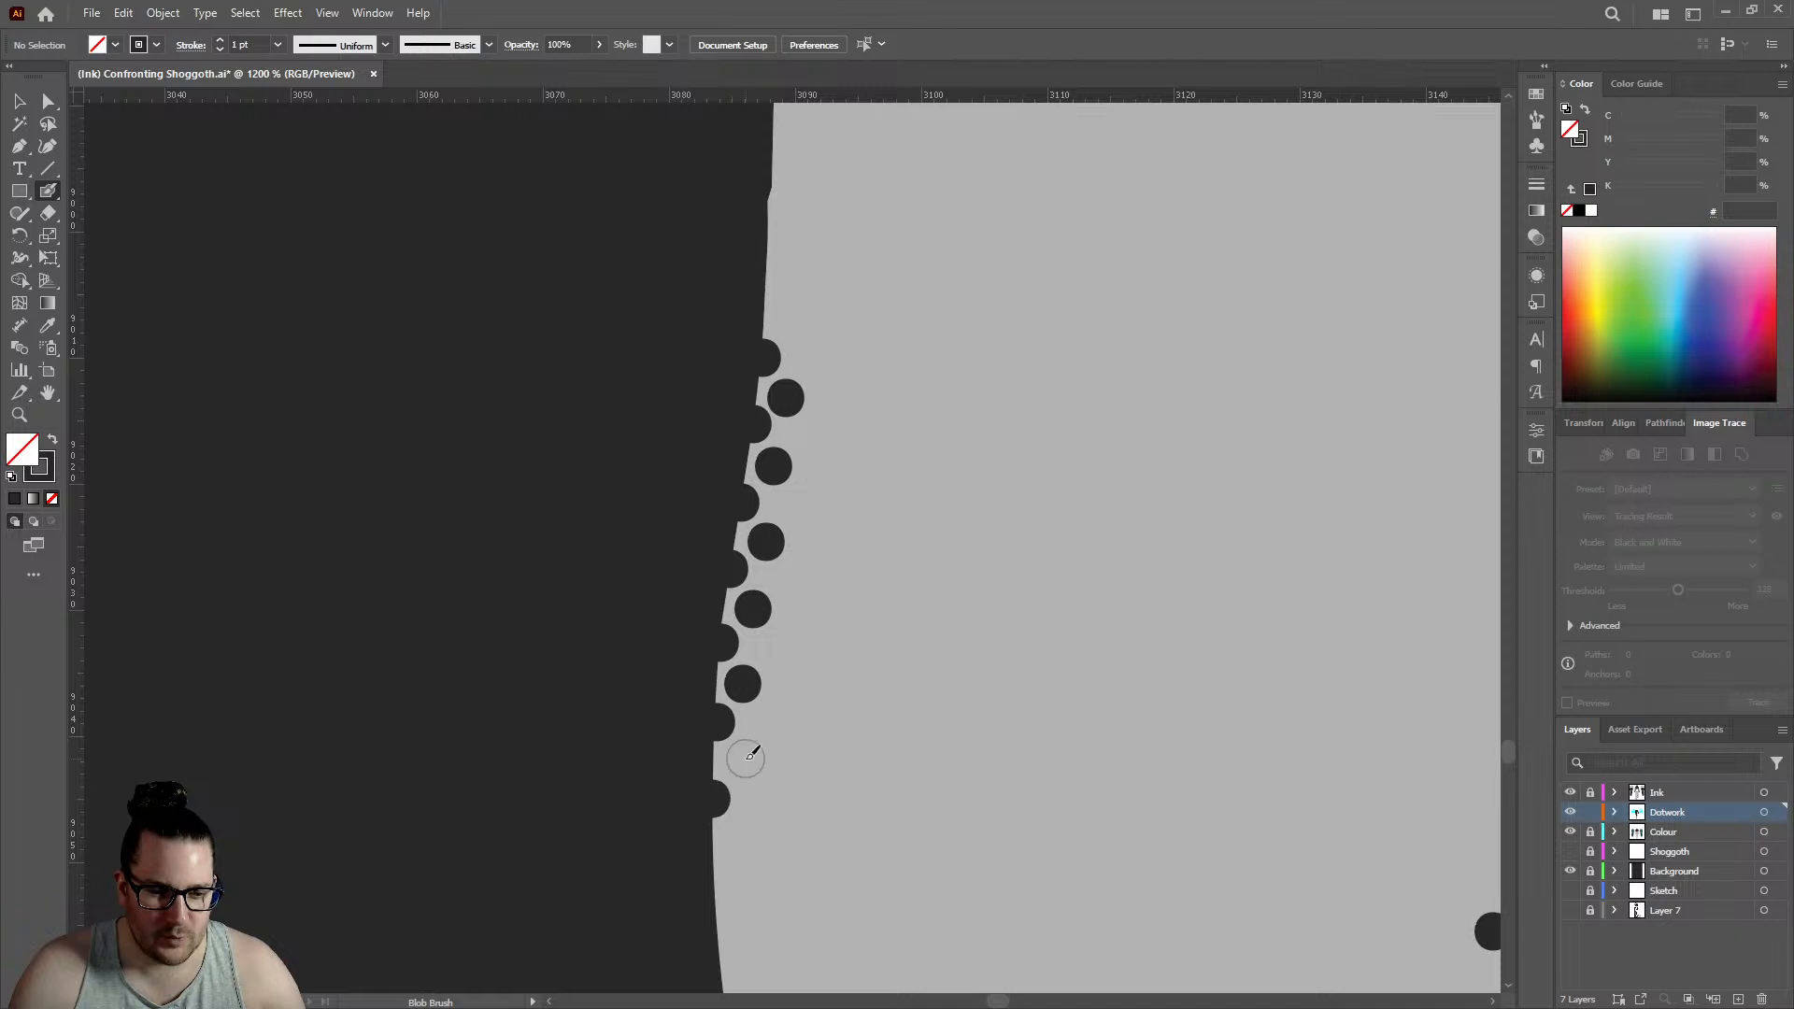
{"action": "left_click", "coordinate": [741, 761]}
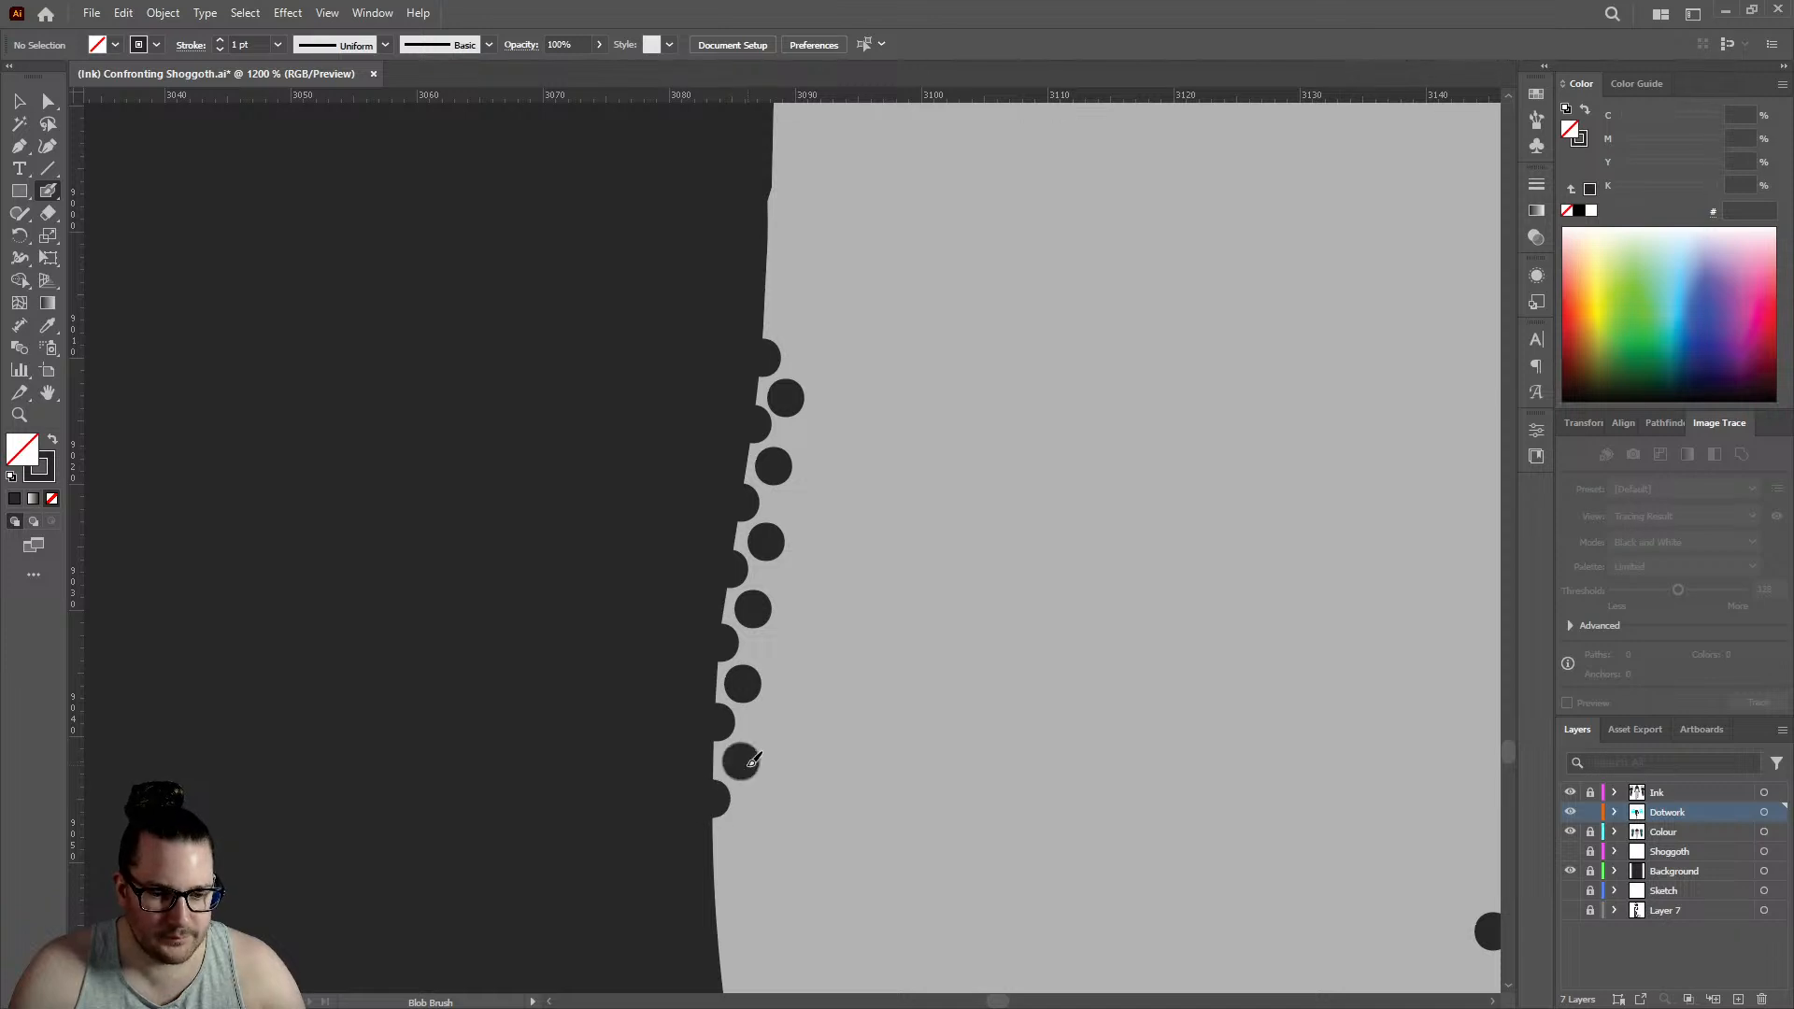
- Continue the two staggered rows down around the ankle edge's bulge with three more pairs of dots
{"action": "left_click", "coordinate": [714, 885]}
{"action": "left_click", "coordinate": [737, 839]}
{"action": "scroll", "coordinate": [729, 746], "scroll_direction": "down", "scroll_amount": 6}
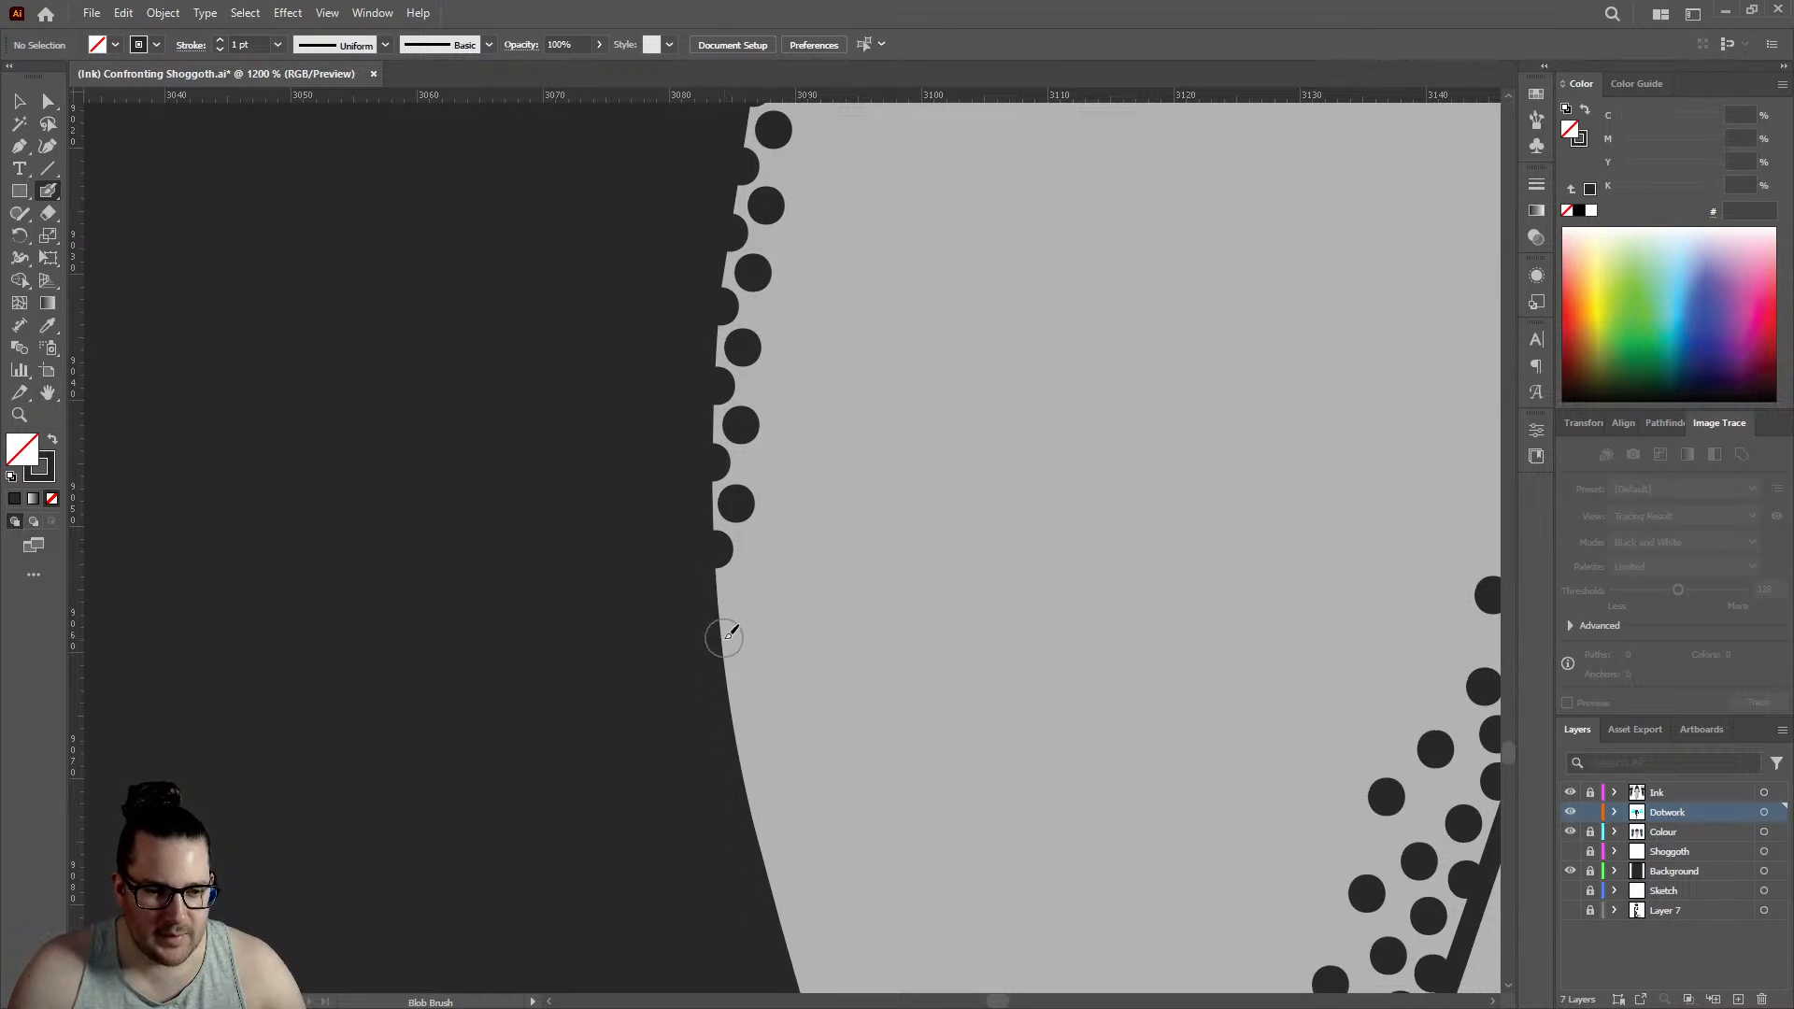
{"action": "left_click", "coordinate": [722, 638]}
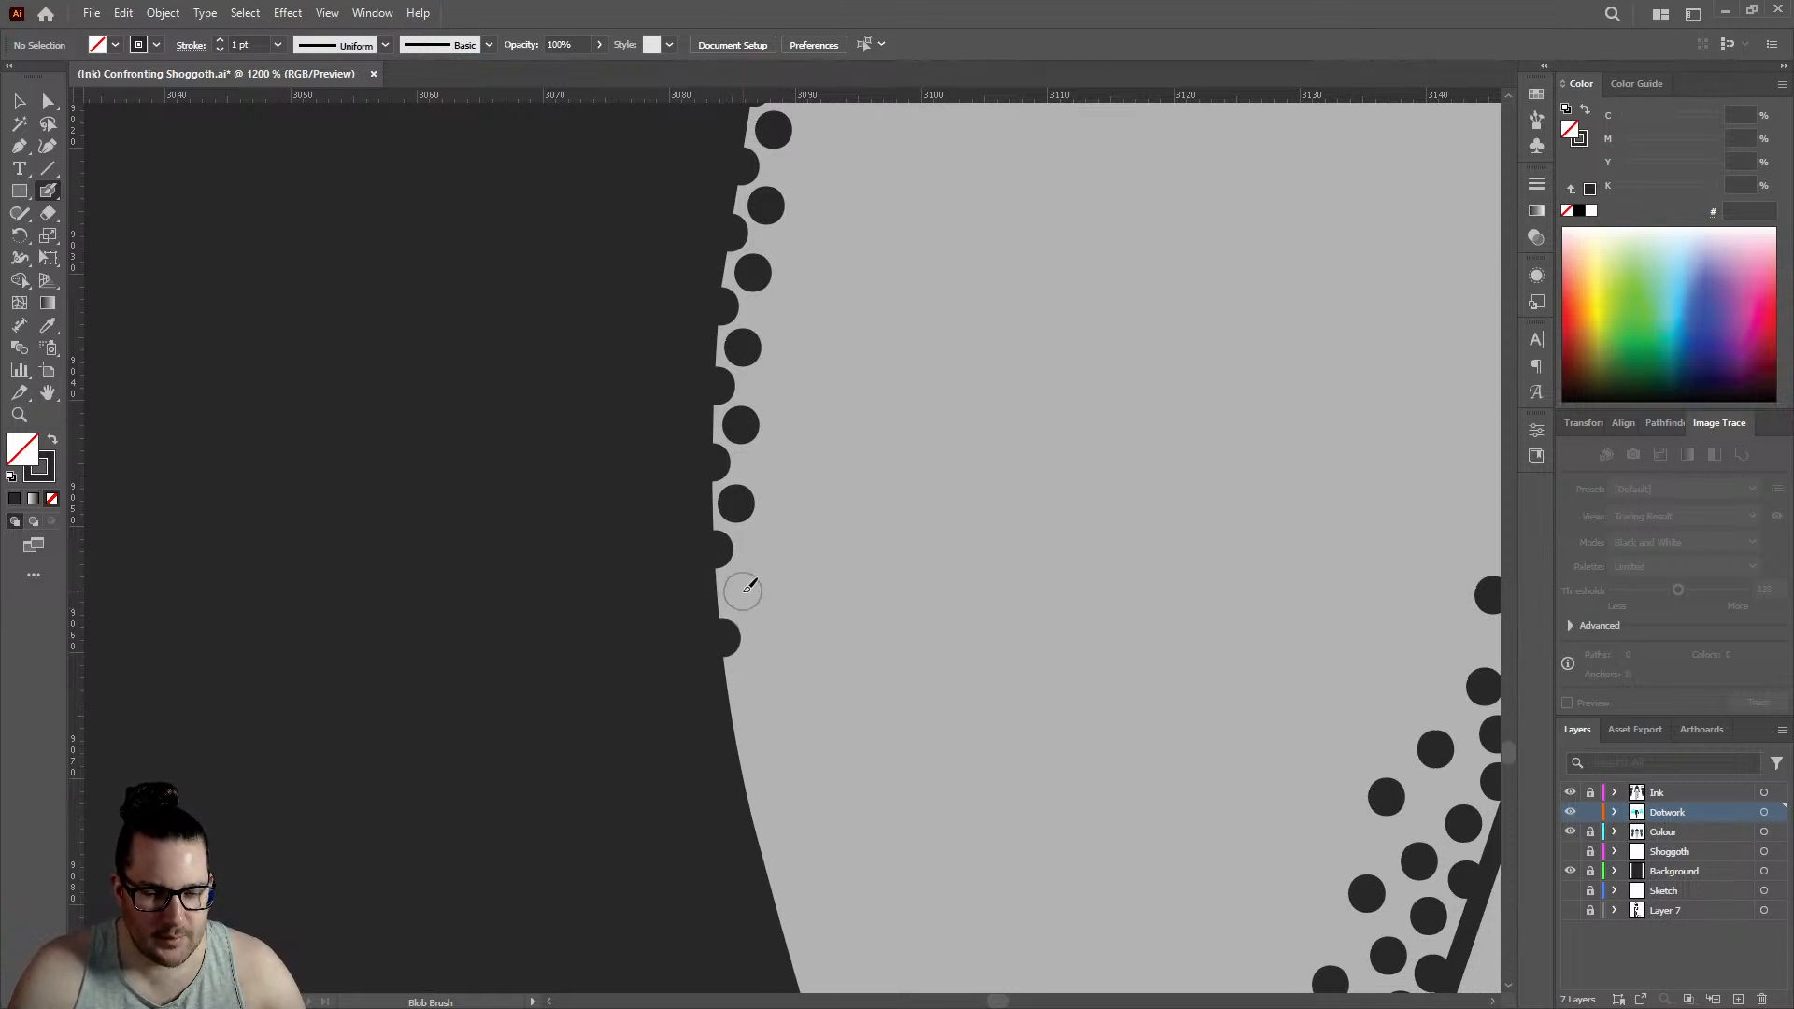
{"action": "left_click", "coordinate": [743, 591]}
{"action": "scroll", "coordinate": [747, 579], "scroll_direction": "down", "scroll_amount": 1}
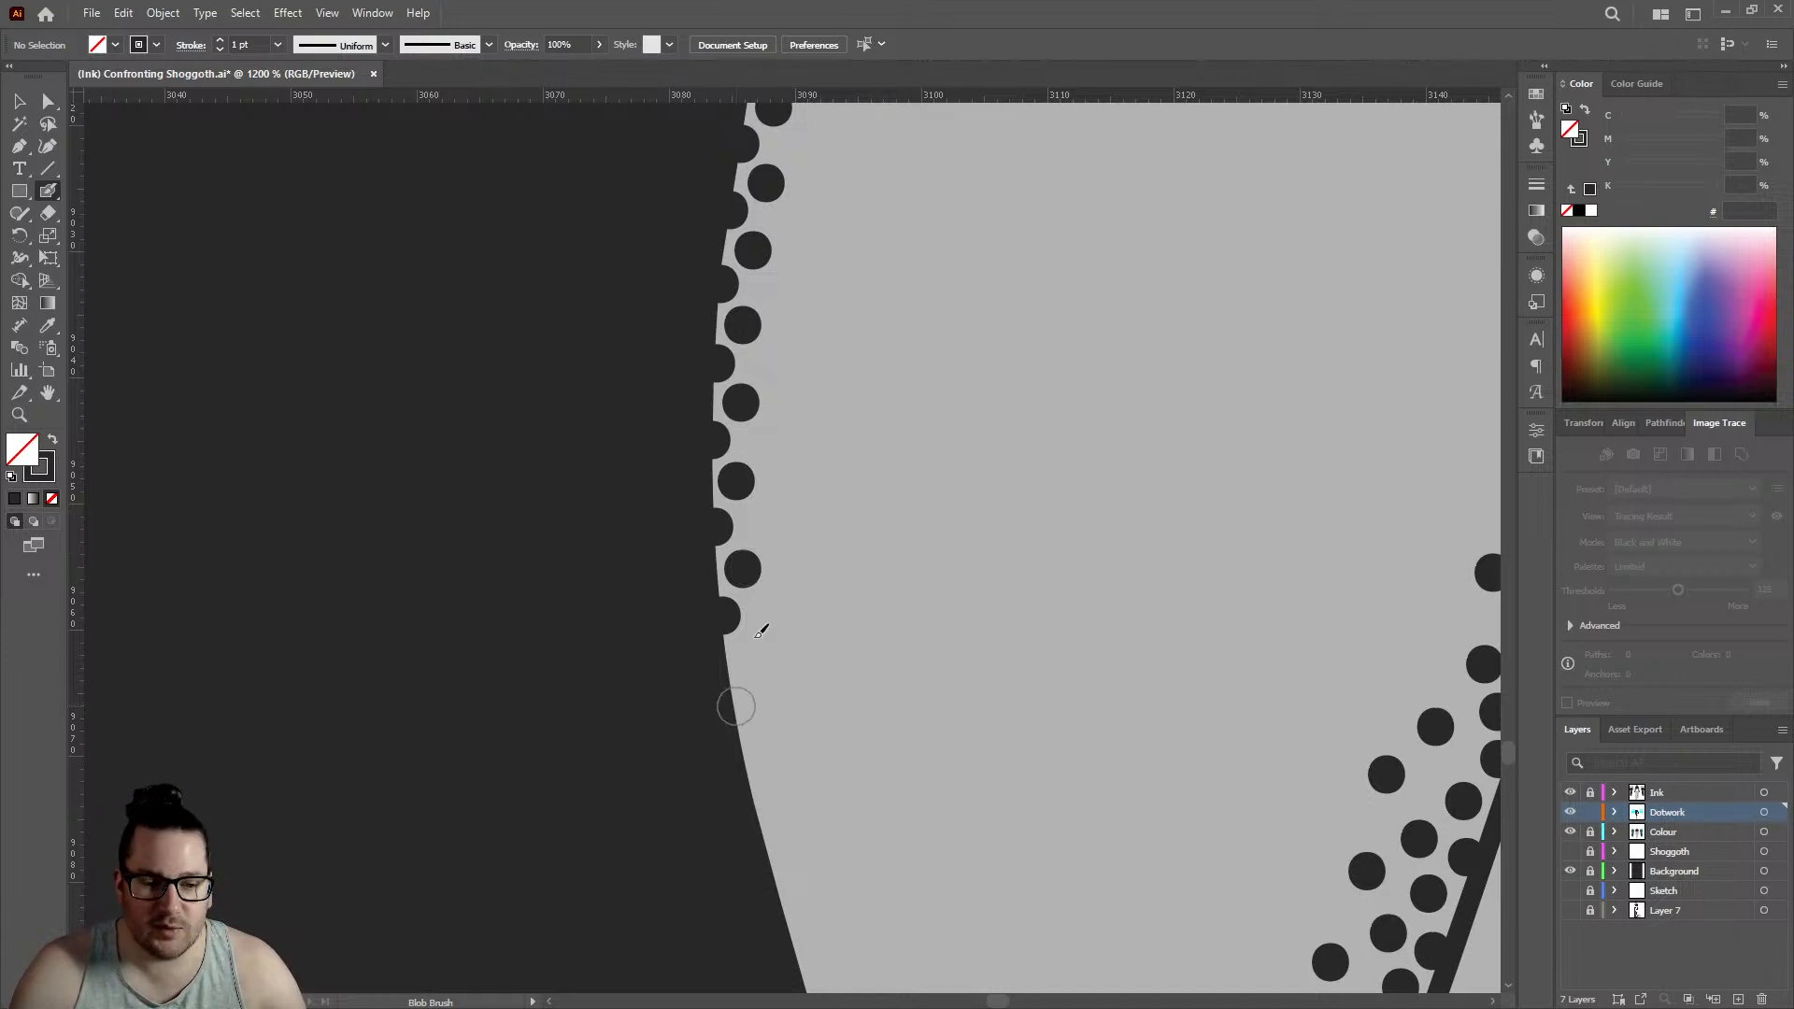
{"action": "left_click", "coordinate": [736, 707]}
{"action": "left_click", "coordinate": [752, 658]}
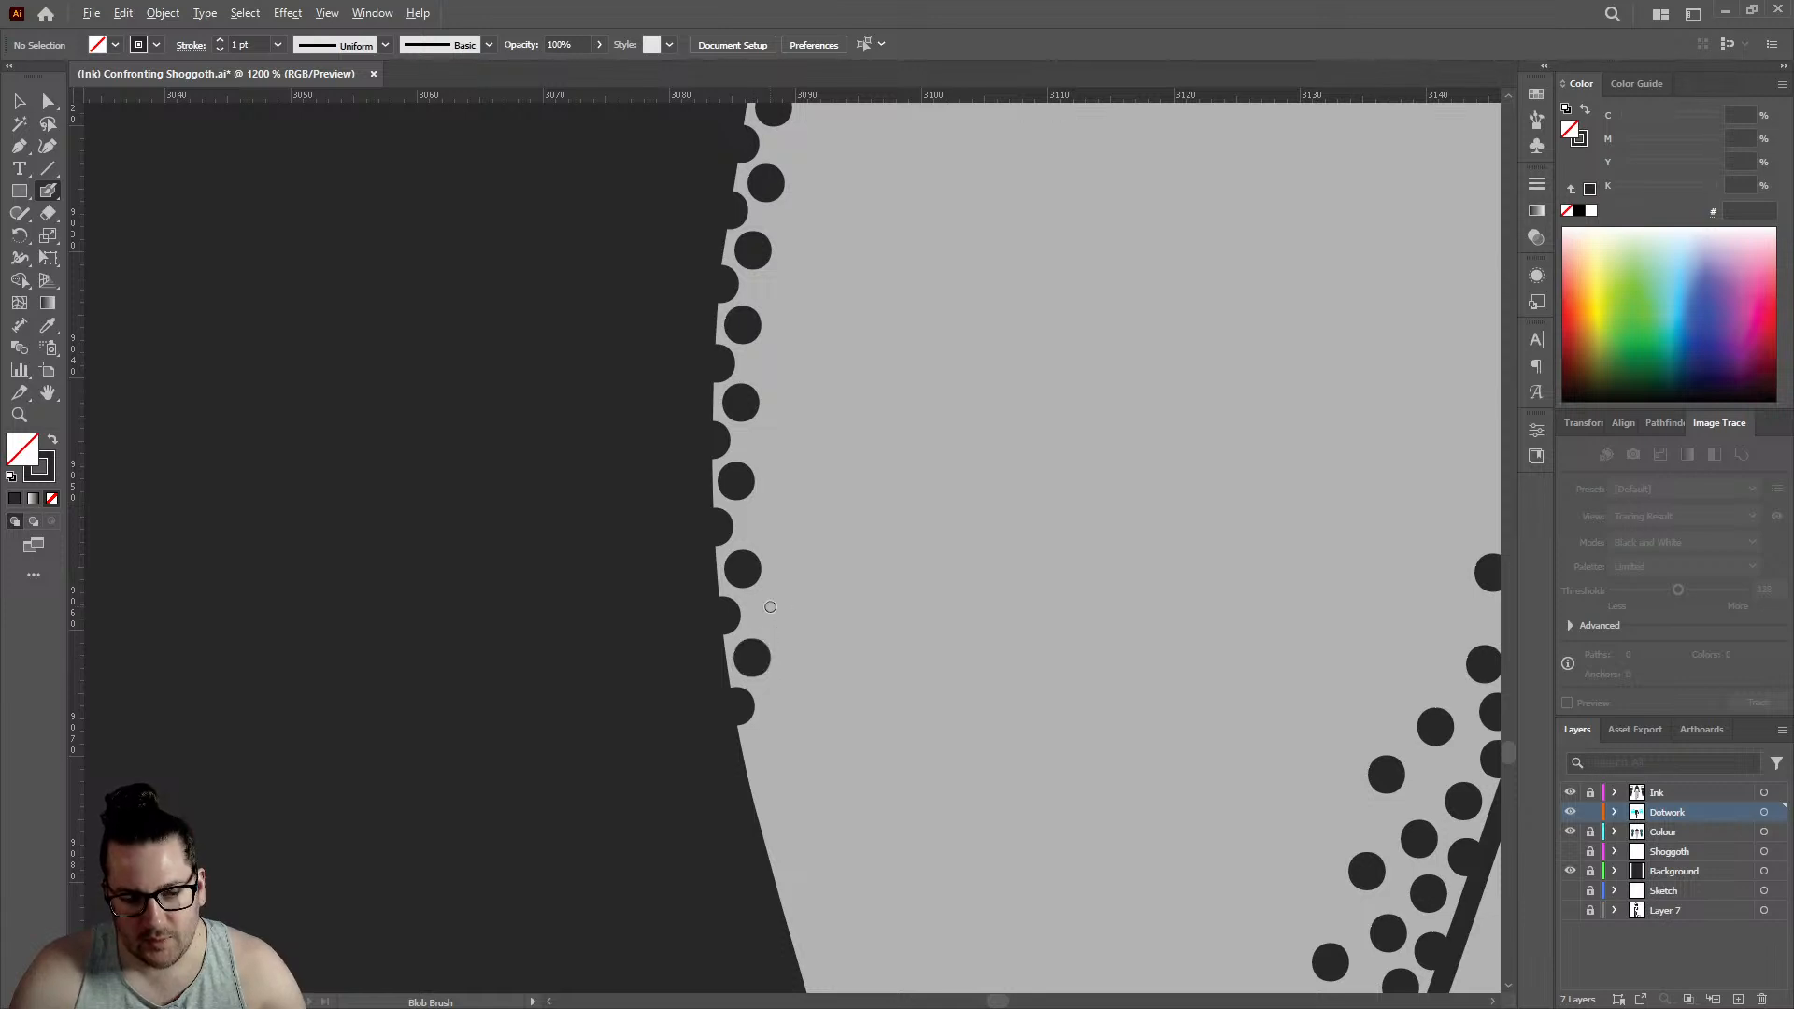
- Add three more widely spaced pairs of dots to the lower end of both rows, following the ankle edge's inward slope
{"action": "scroll", "coordinate": [766, 598], "scroll_direction": "down", "scroll_amount": 8}
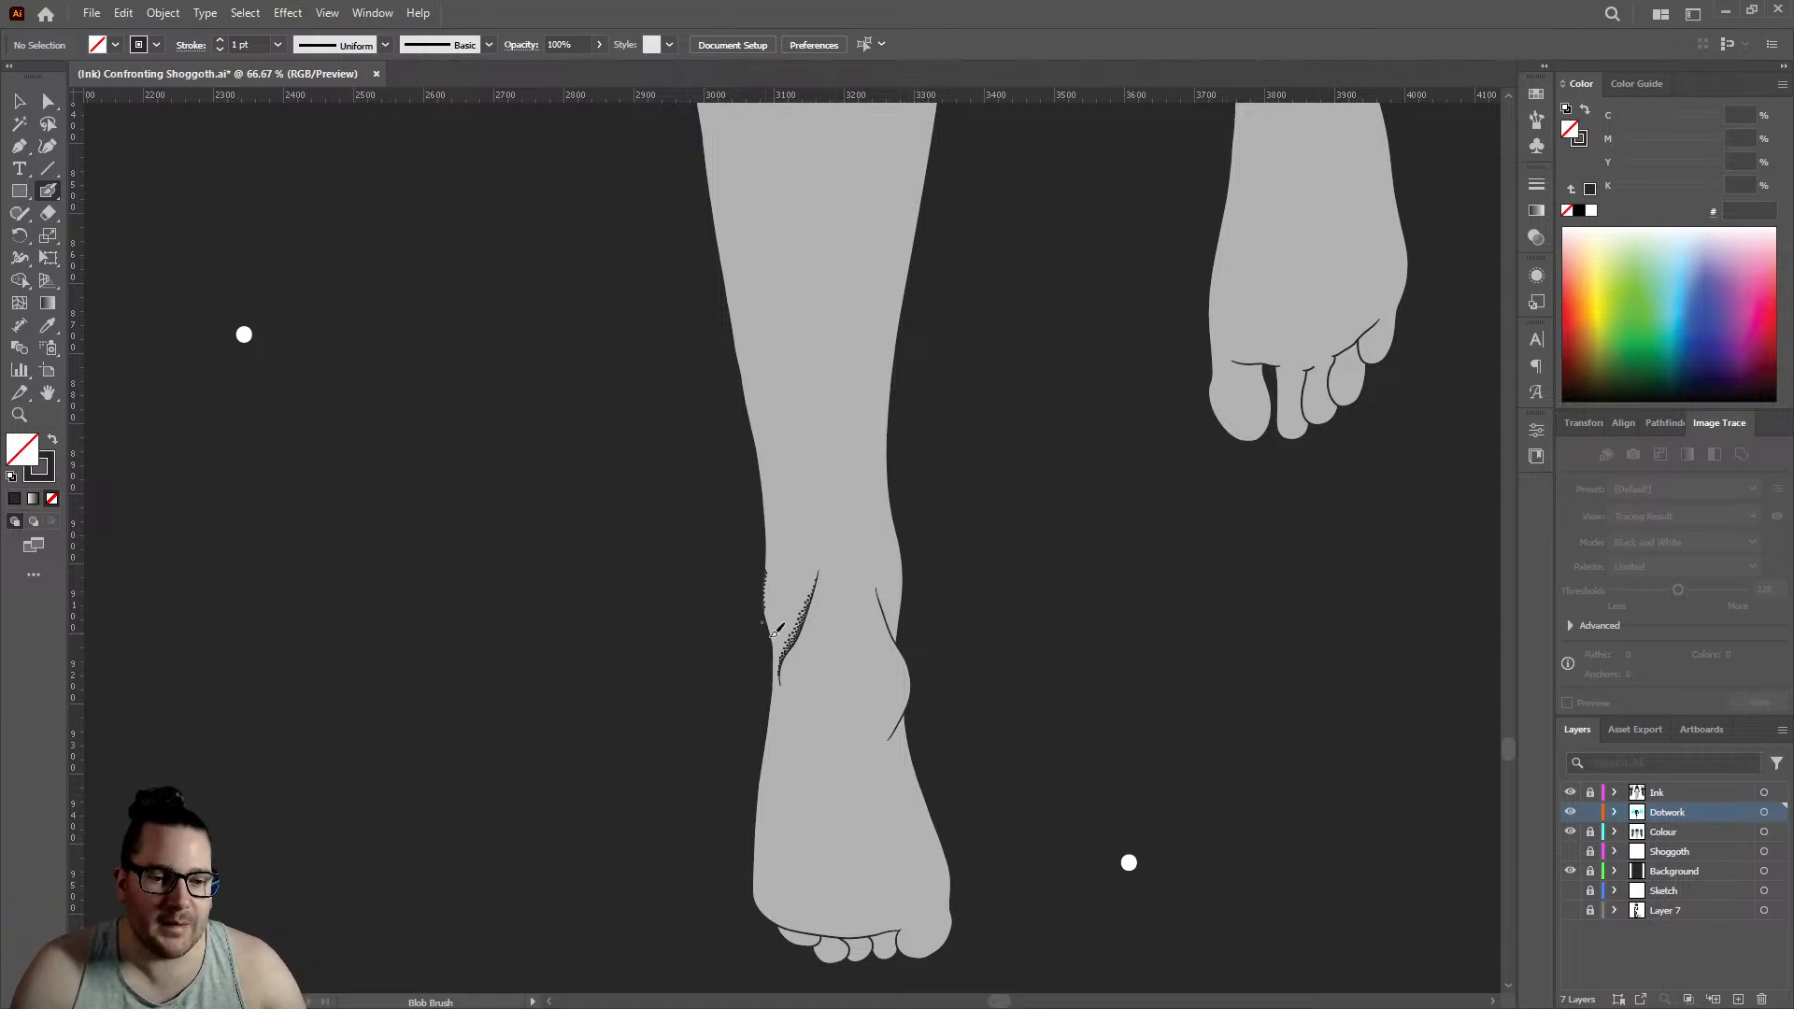
{"action": "scroll", "coordinate": [776, 630], "scroll_direction": "up", "scroll_amount": 10}
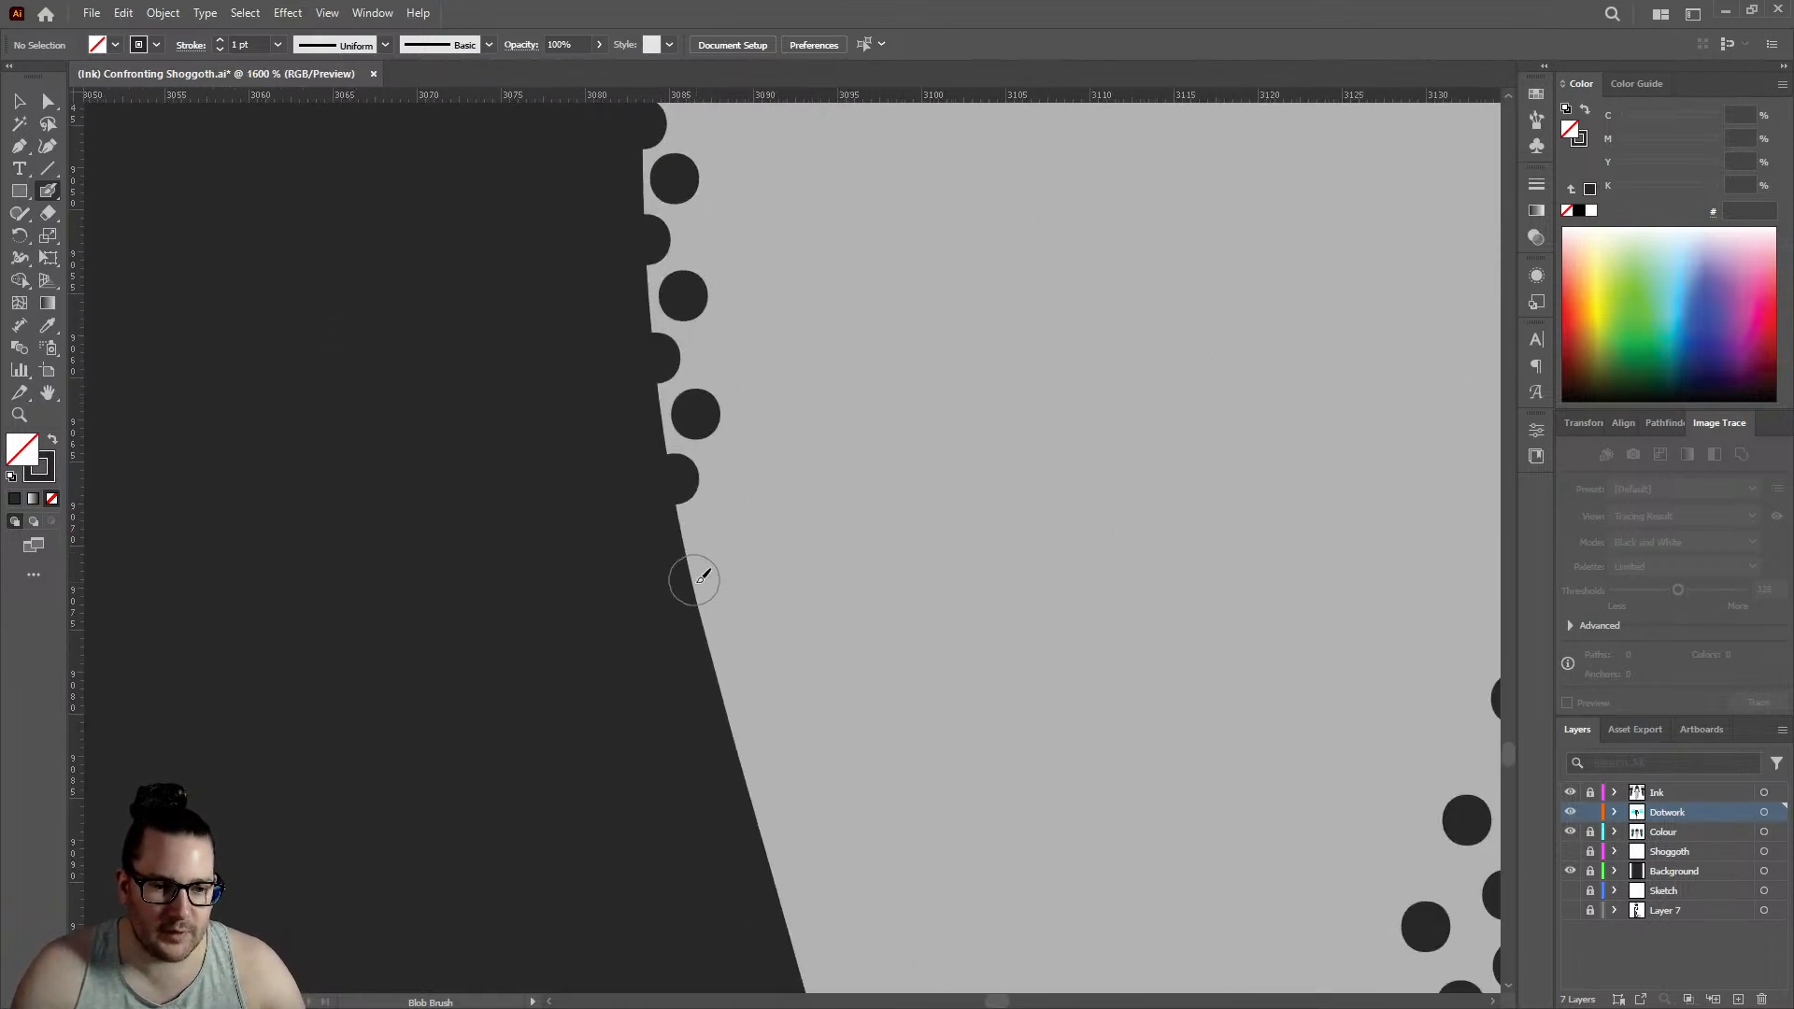
{"action": "left_click", "coordinate": [693, 589]}
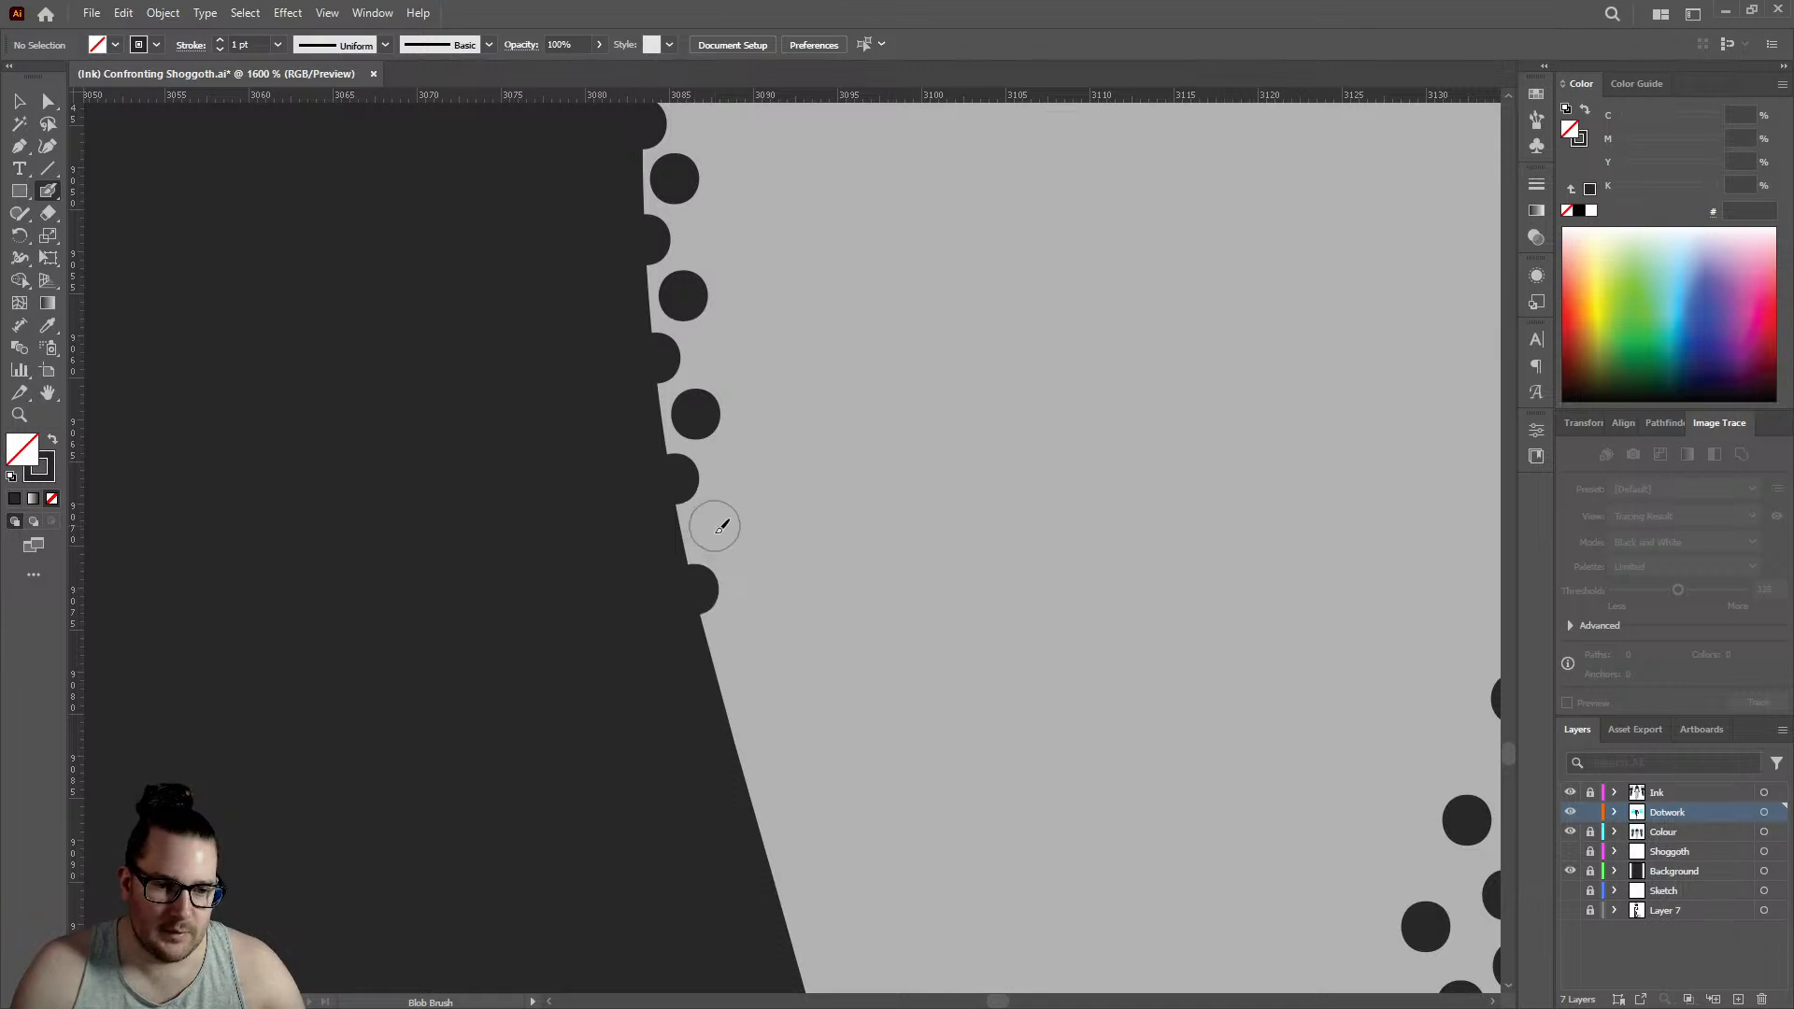
{"action": "left_click", "coordinate": [715, 526]}
{"action": "left_click", "coordinate": [726, 702]}
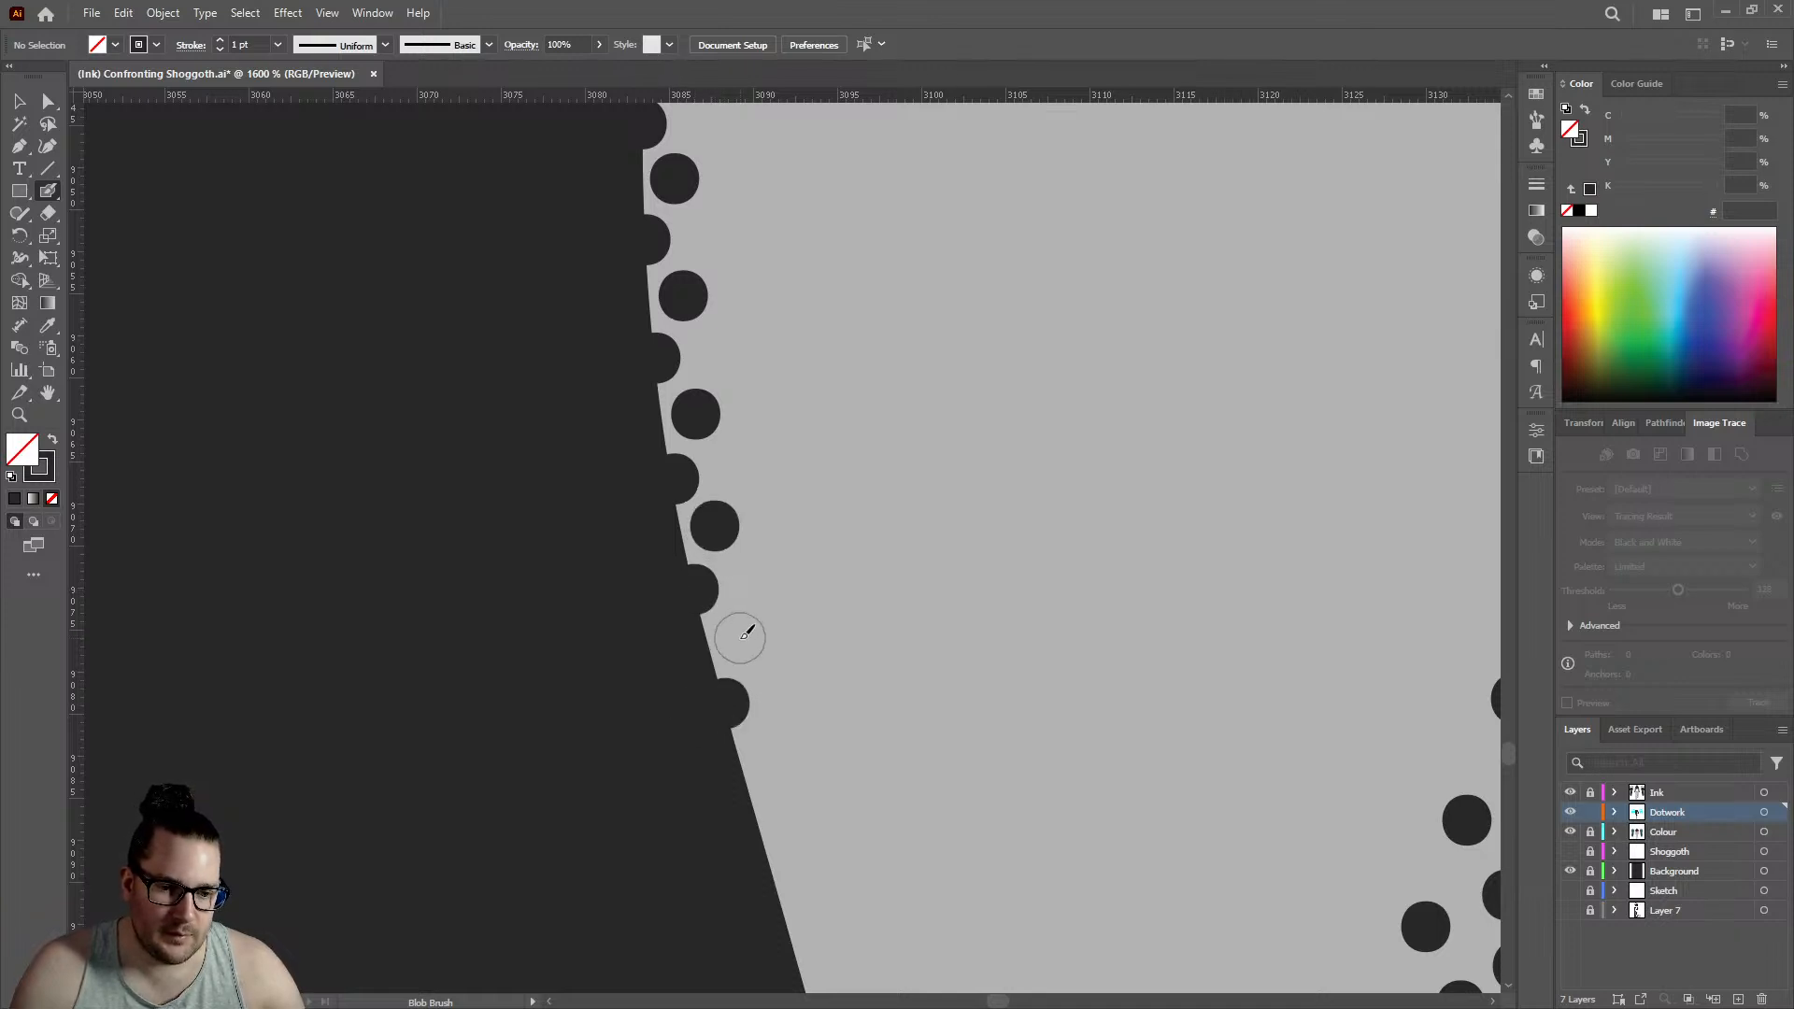
{"action": "left_click", "coordinate": [740, 635]}
{"action": "left_click", "coordinate": [767, 836]}
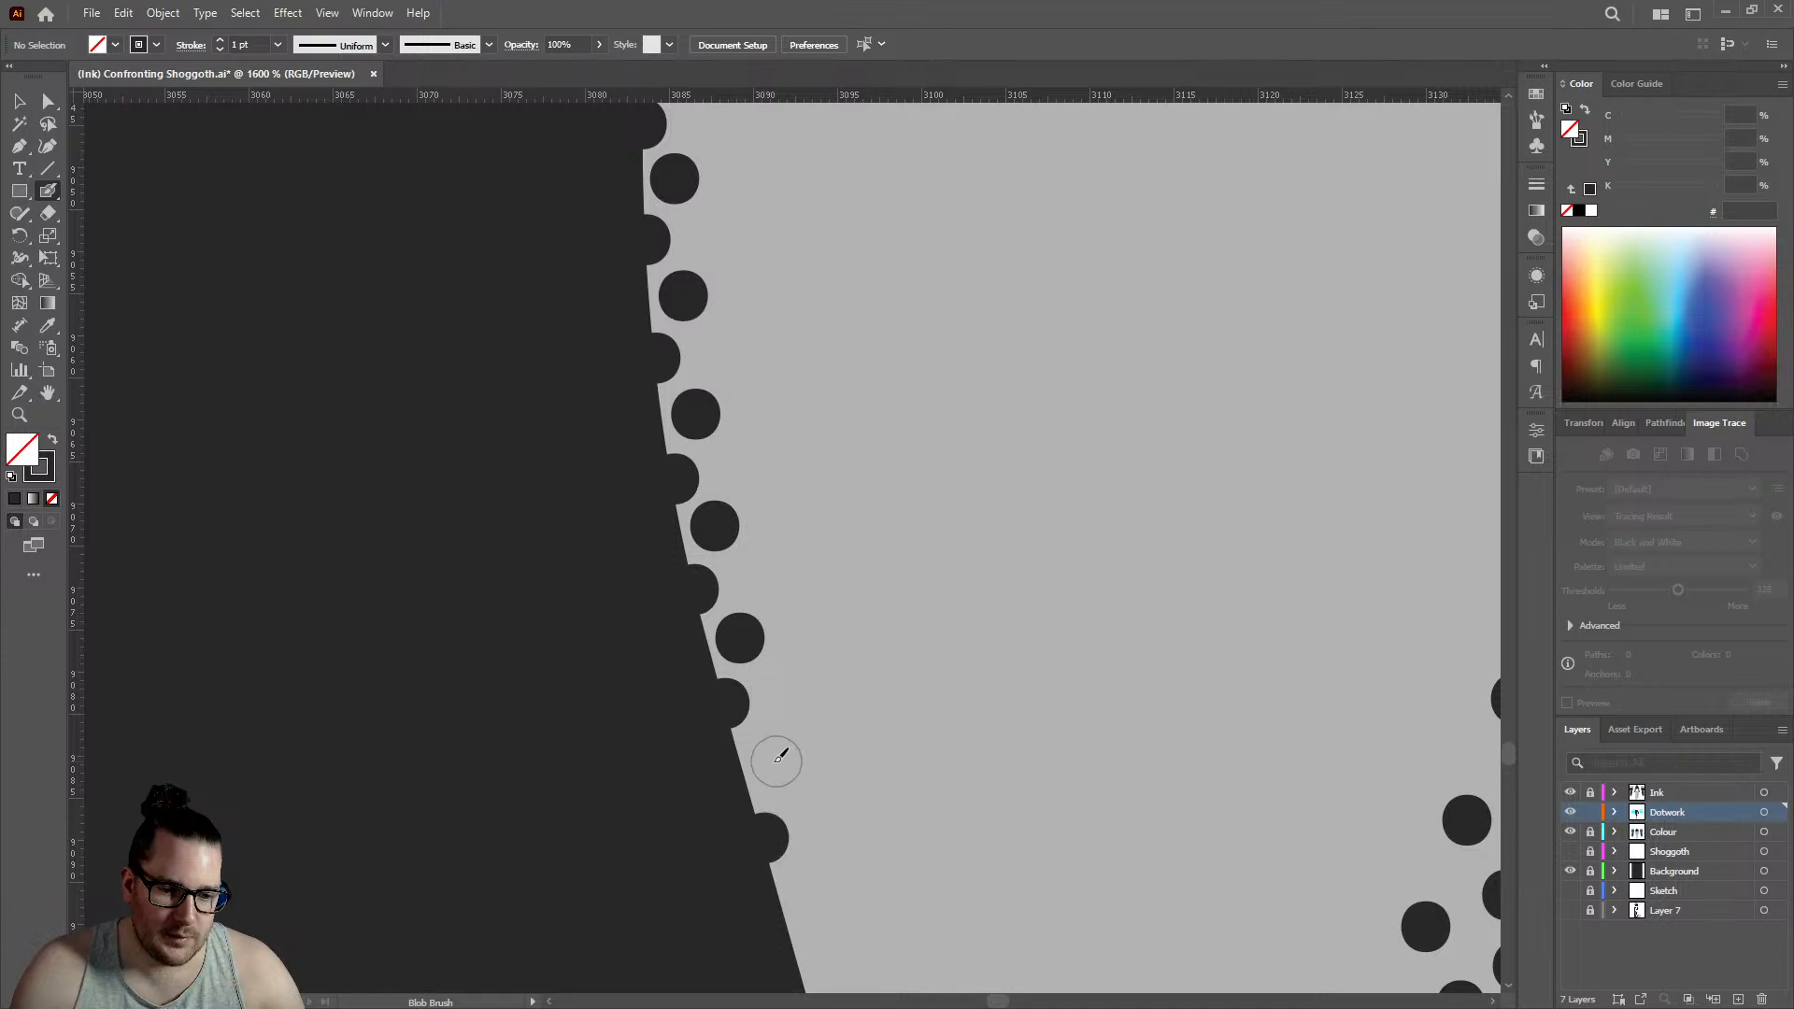
{"action": "left_click", "coordinate": [774, 762]}
- Extend both edge rows upward from their top end with three staggered pairs of dots, gradually widening the spacing
{"action": "scroll", "coordinate": [778, 548], "scroll_direction": "down", "scroll_amount": 7}
{"action": "scroll", "coordinate": [776, 439], "scroll_direction": "up", "scroll_amount": 8}
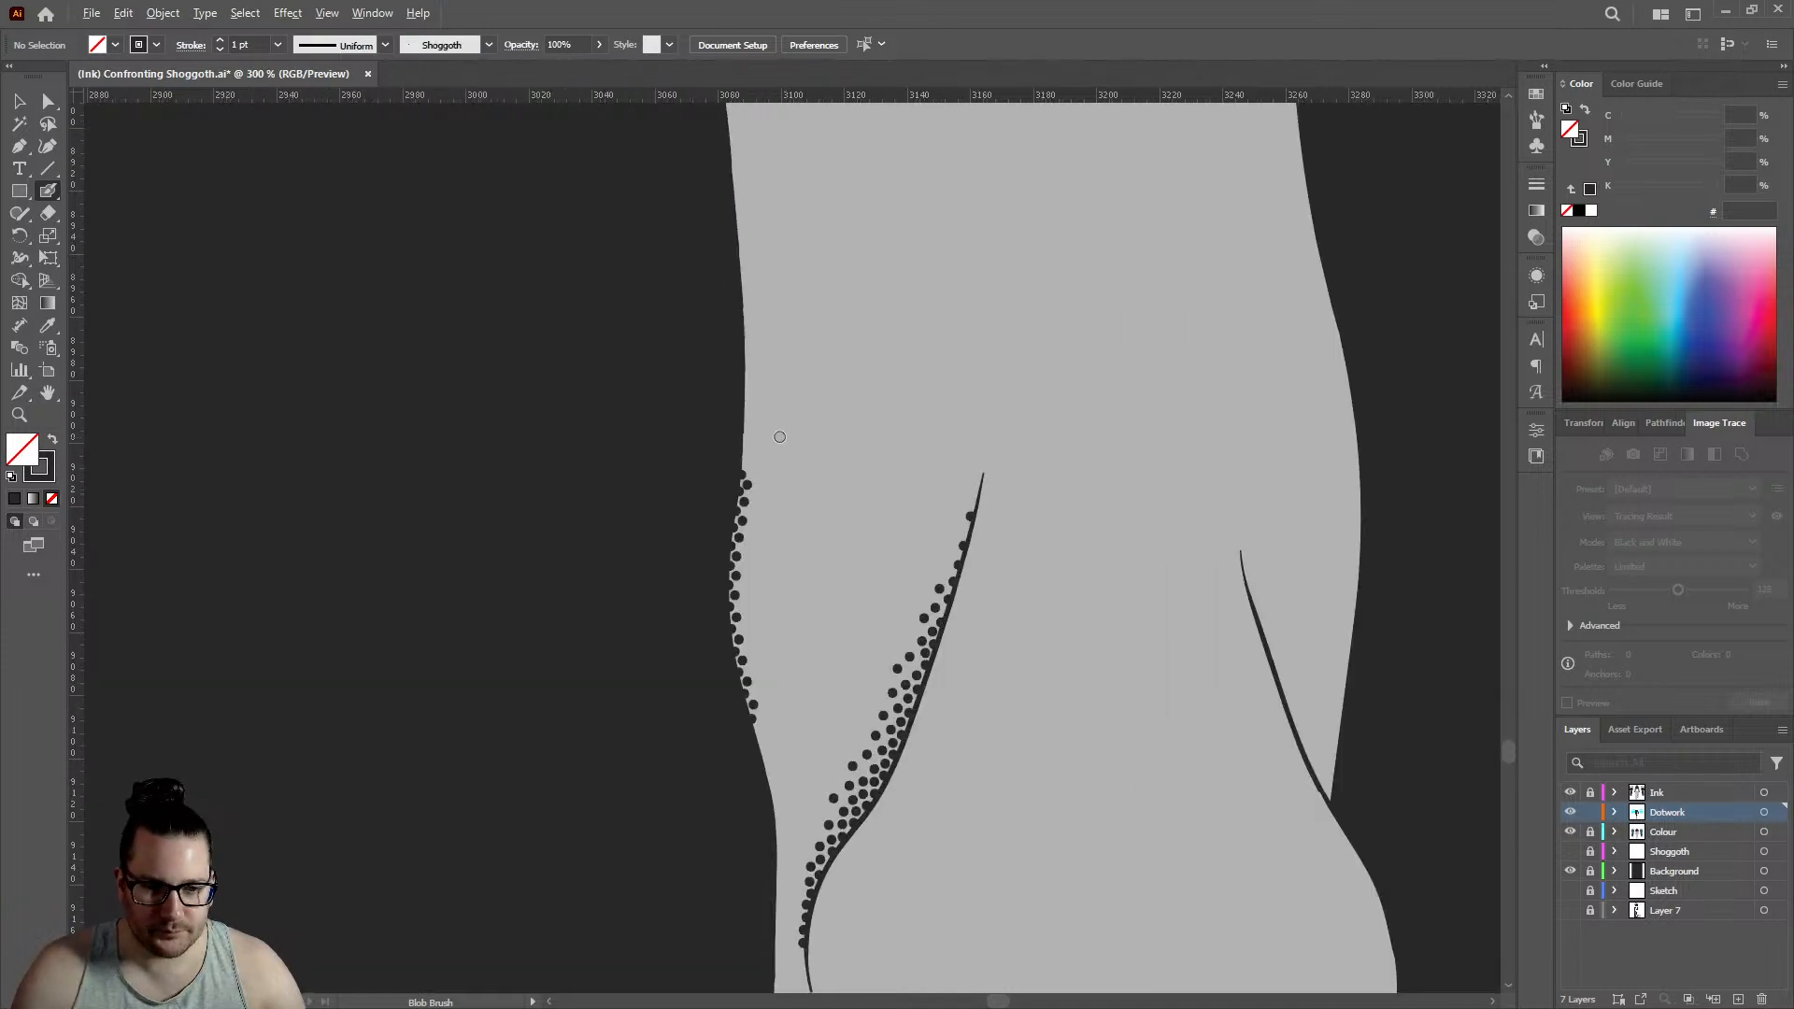
{"action": "left_click", "coordinate": [809, 580]}
{"action": "left_click", "coordinate": [860, 652]}
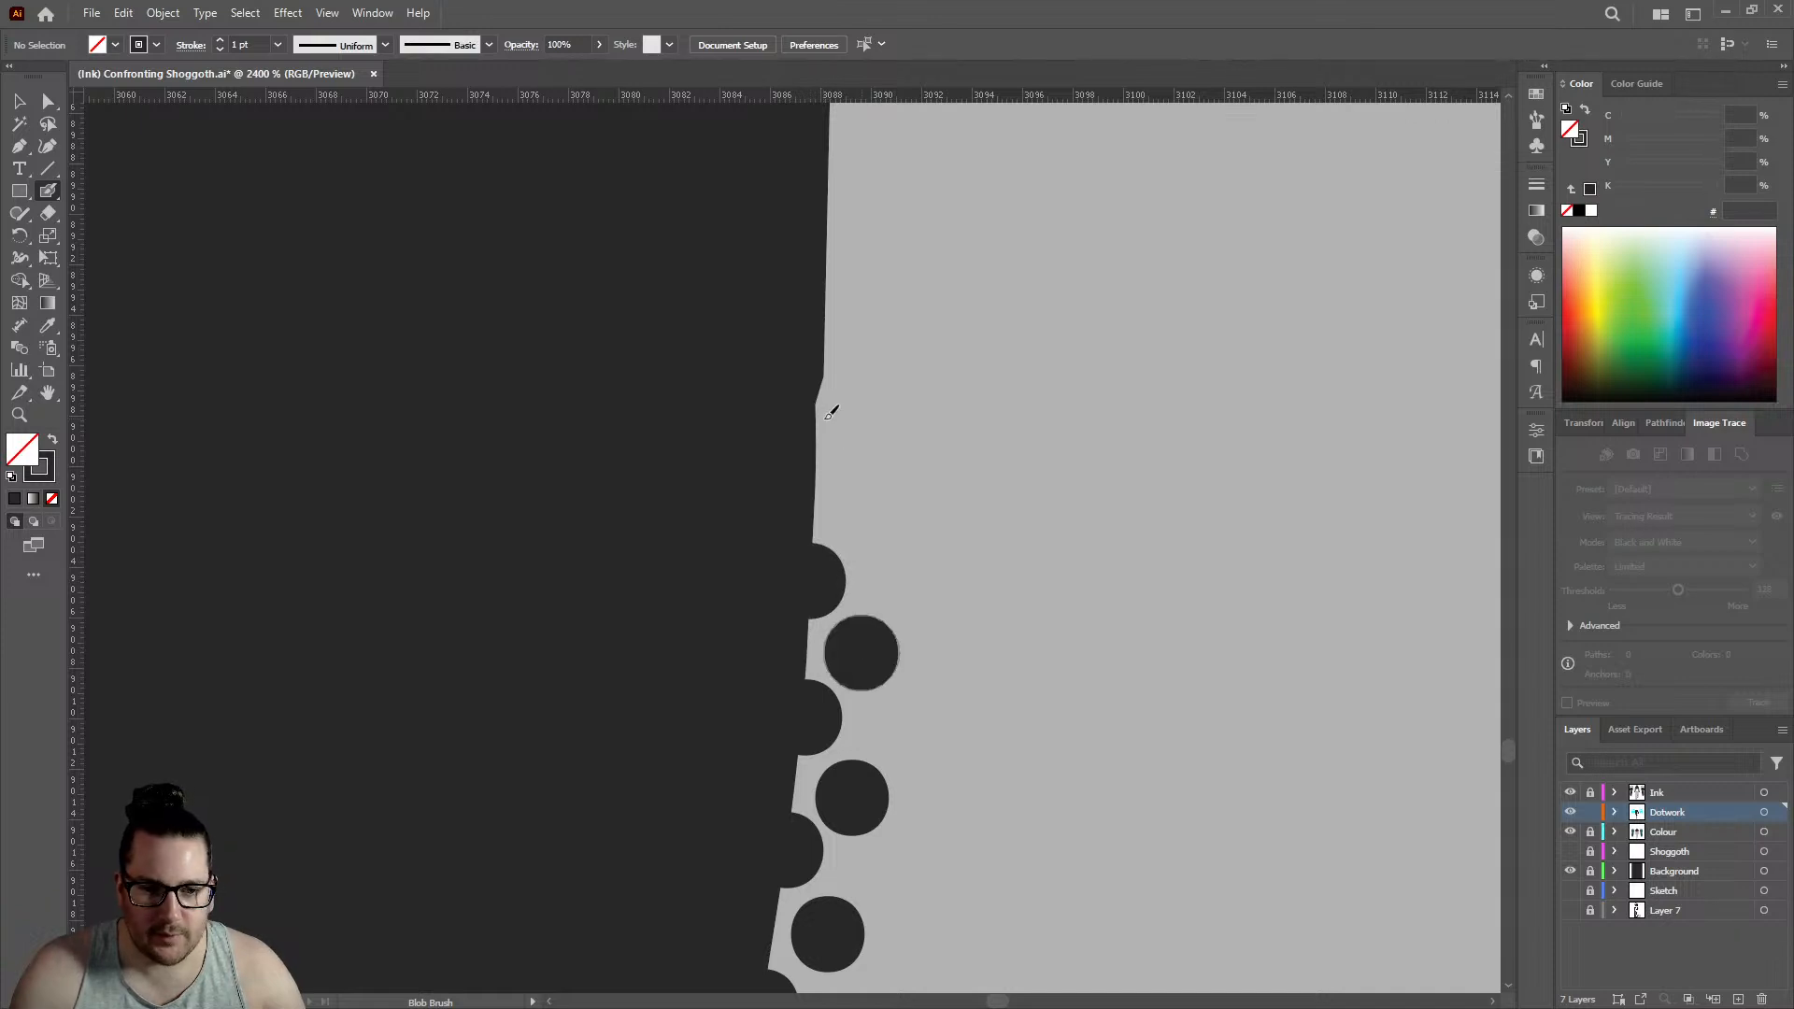
{"action": "left_click", "coordinate": [819, 397]}
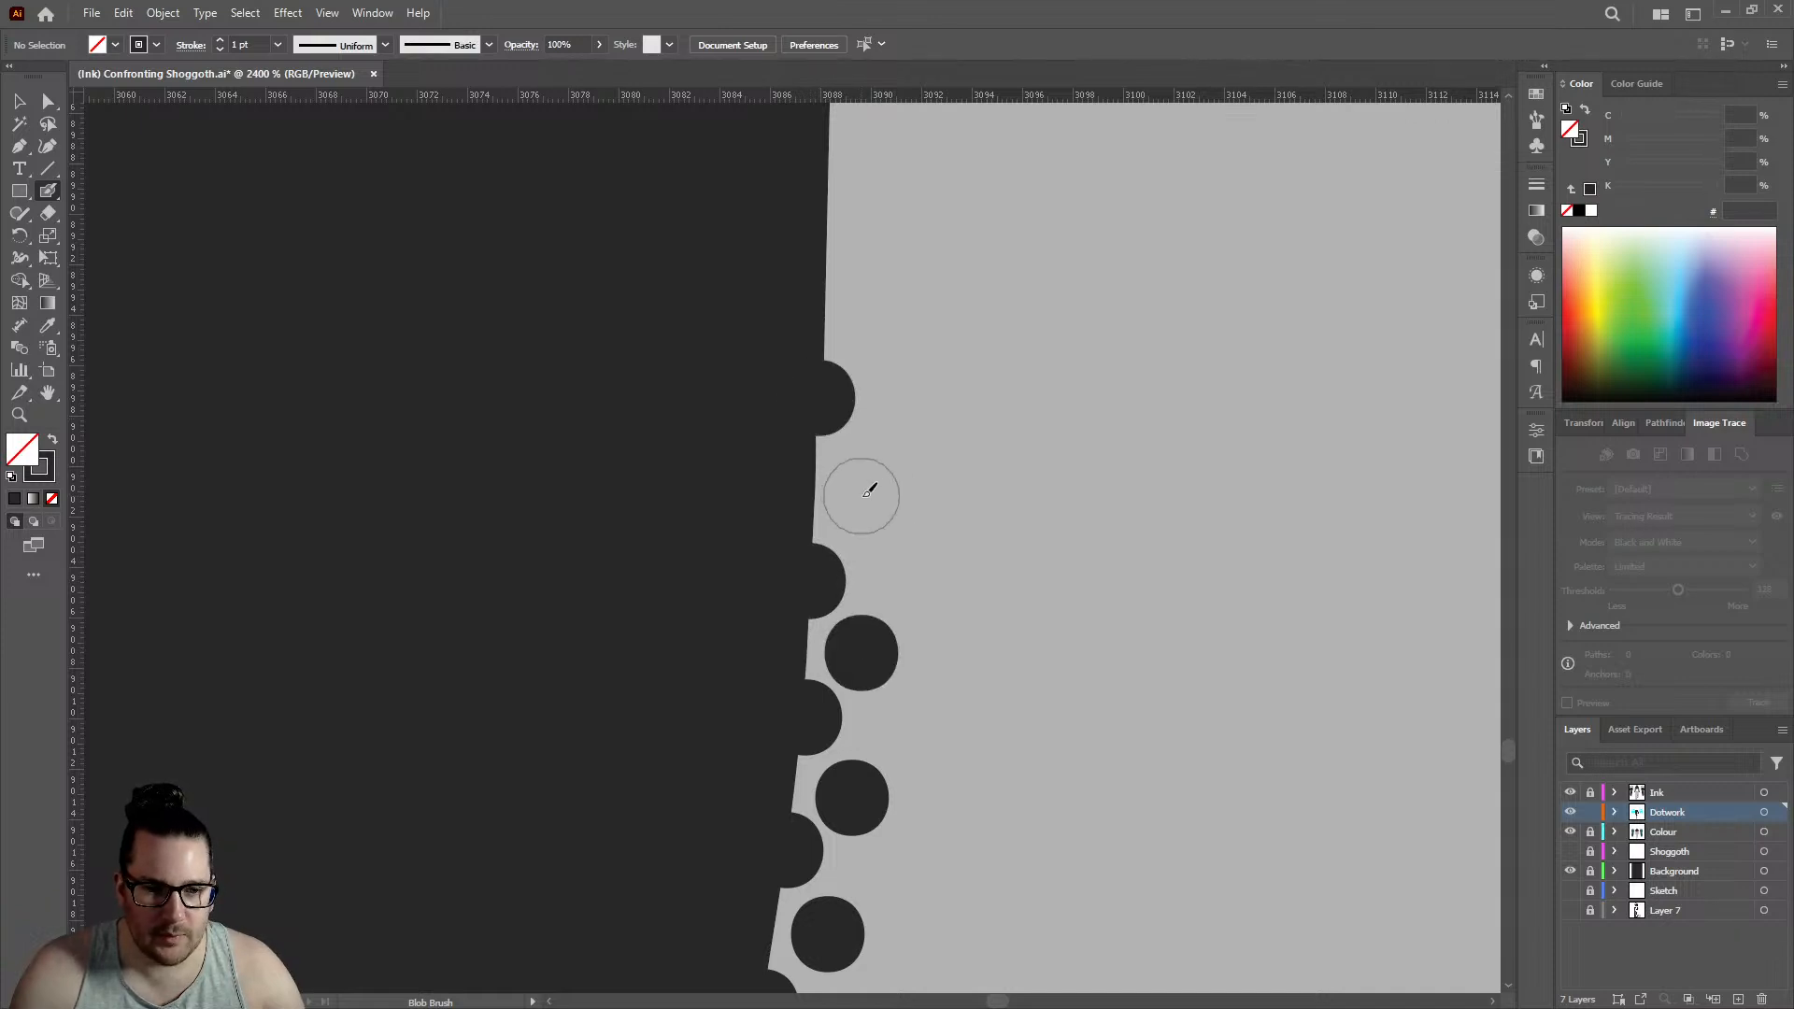
{"action": "left_click", "coordinate": [860, 487]}
{"action": "scroll", "coordinate": [850, 336], "scroll_direction": "up", "scroll_amount": 2}
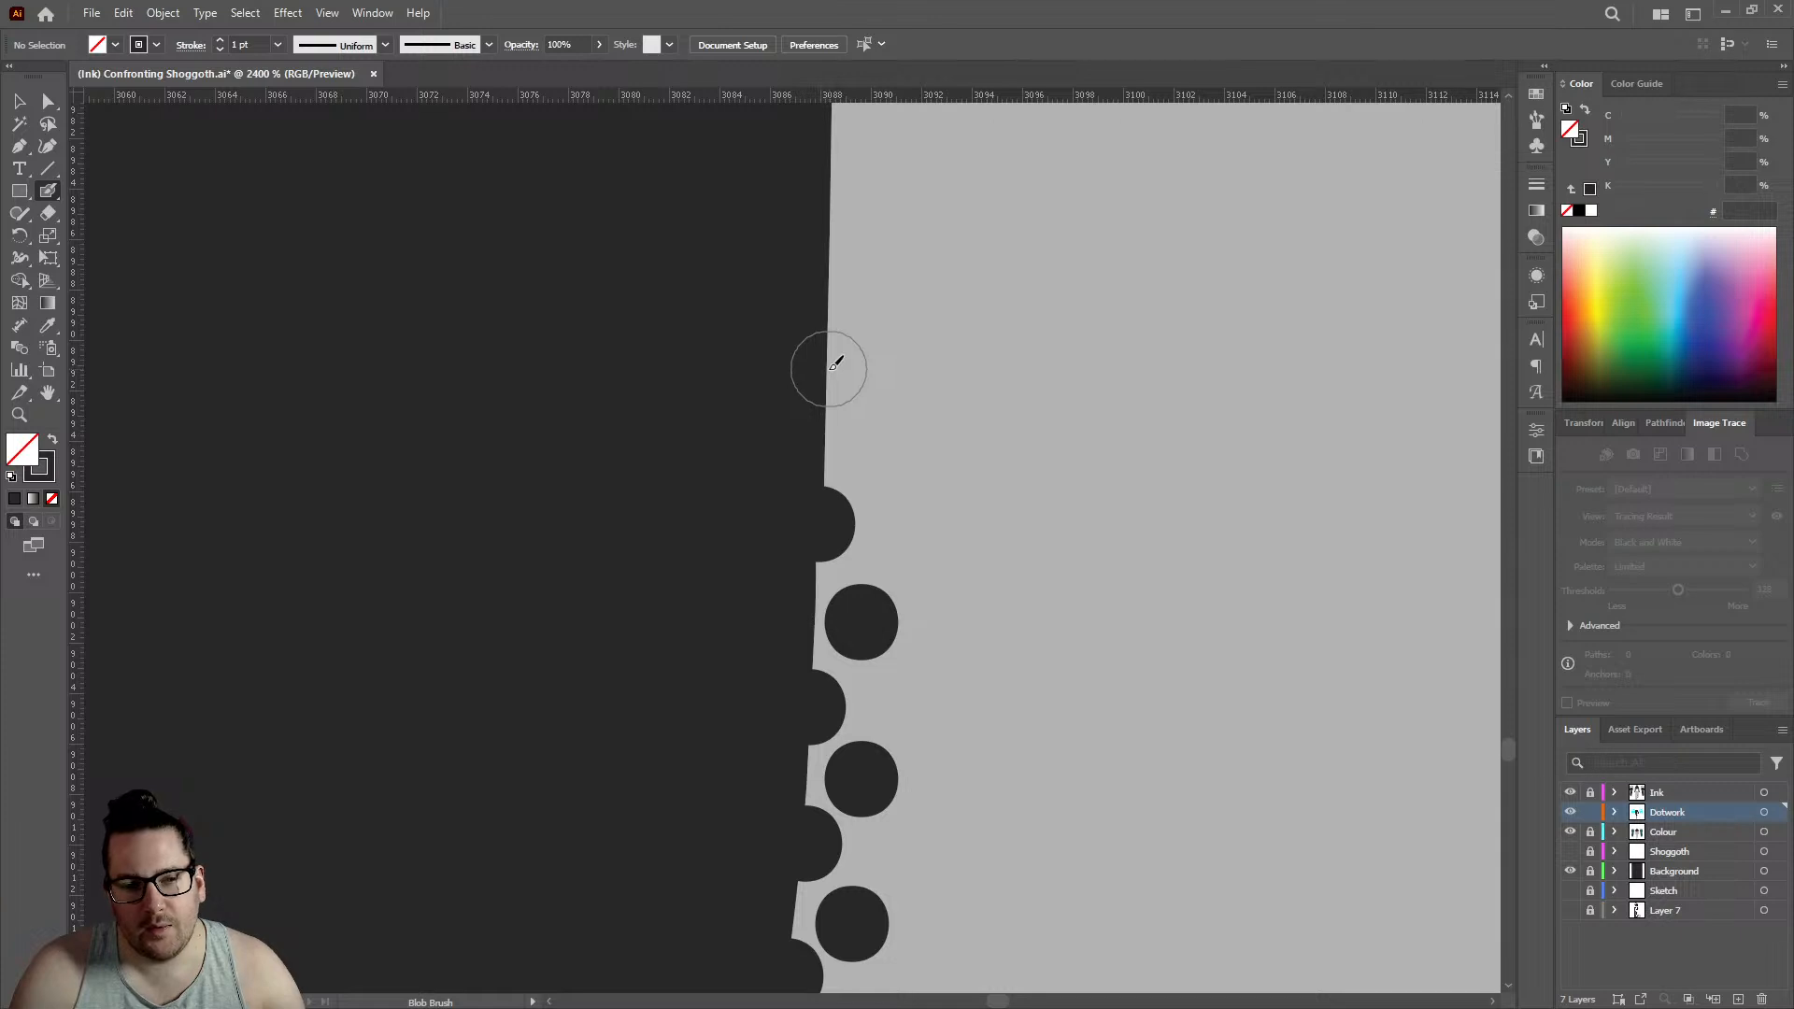
{"action": "left_click", "coordinate": [830, 368]}
{"action": "left_click", "coordinate": [879, 449]}
{"action": "scroll", "coordinate": [901, 400], "scroll_direction": "up", "scroll_amount": 3}
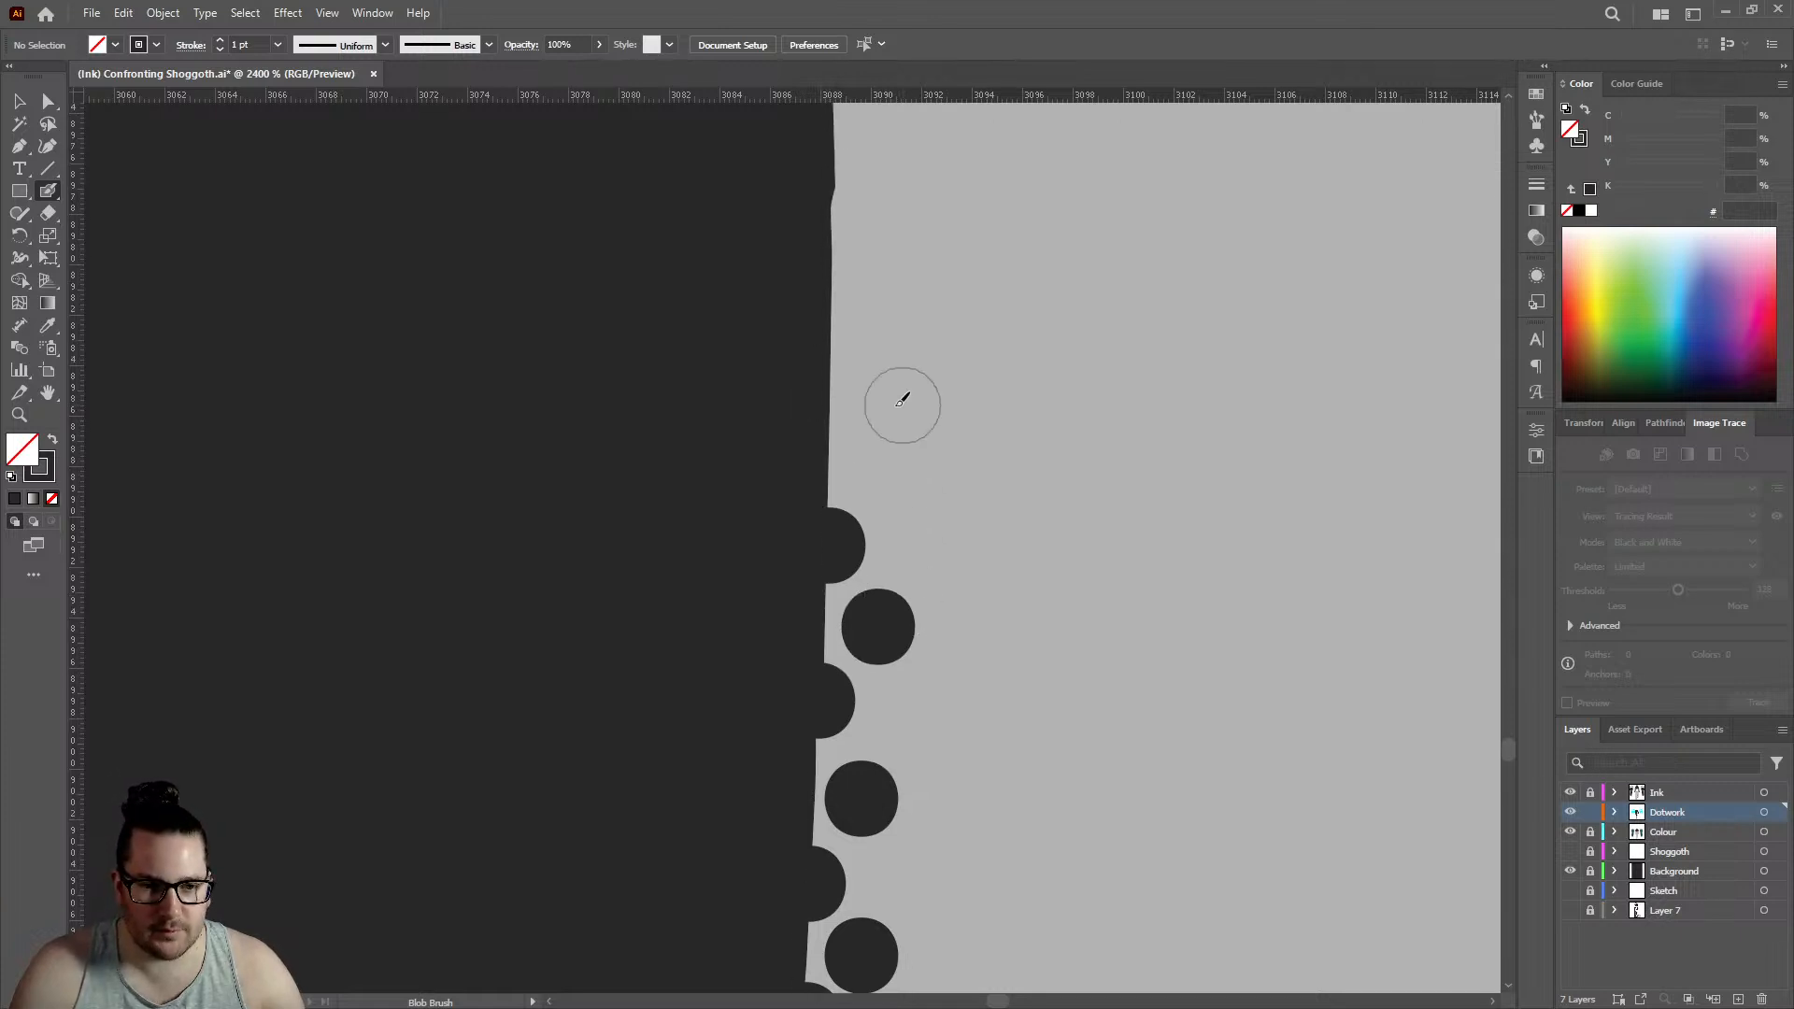
- Extend both ankle edge rows further upward with three staggered pairs of dots, one on the edge and one inside
{"action": "left_click", "coordinate": [829, 411]}
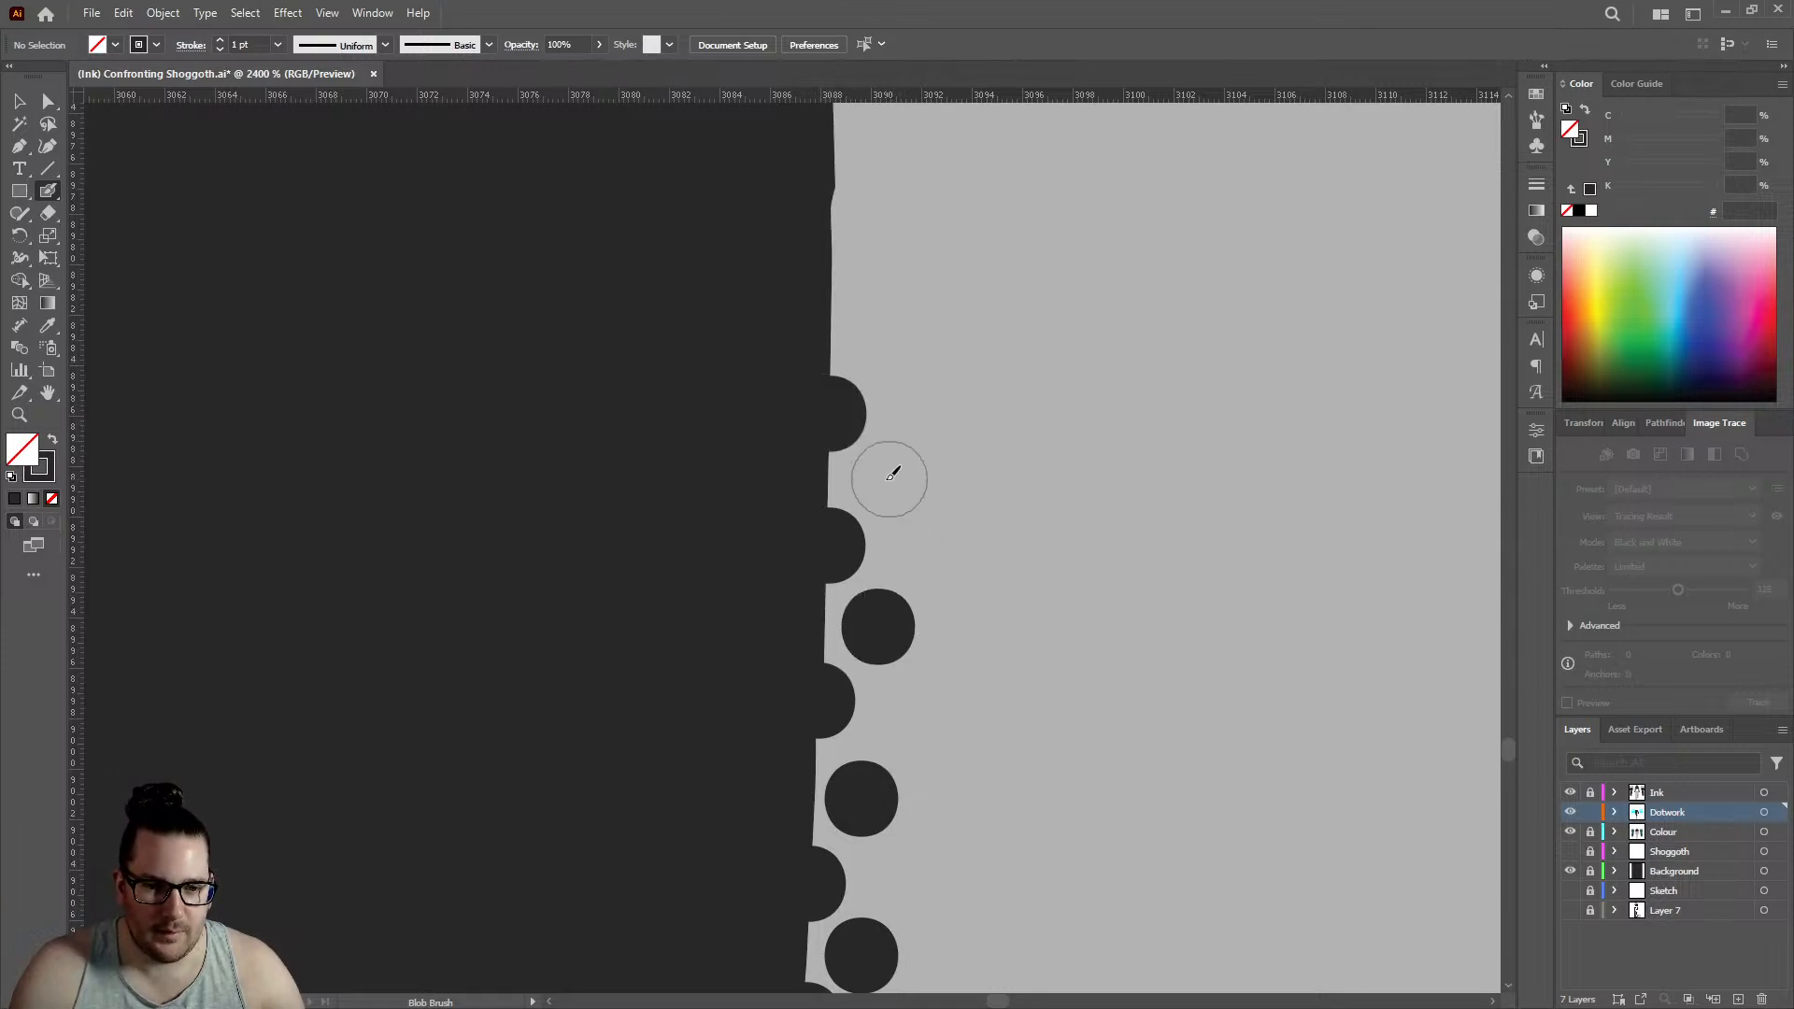
{"action": "left_click", "coordinate": [890, 478]}
{"action": "scroll", "coordinate": [822, 505], "scroll_direction": "up", "scroll_amount": 3}
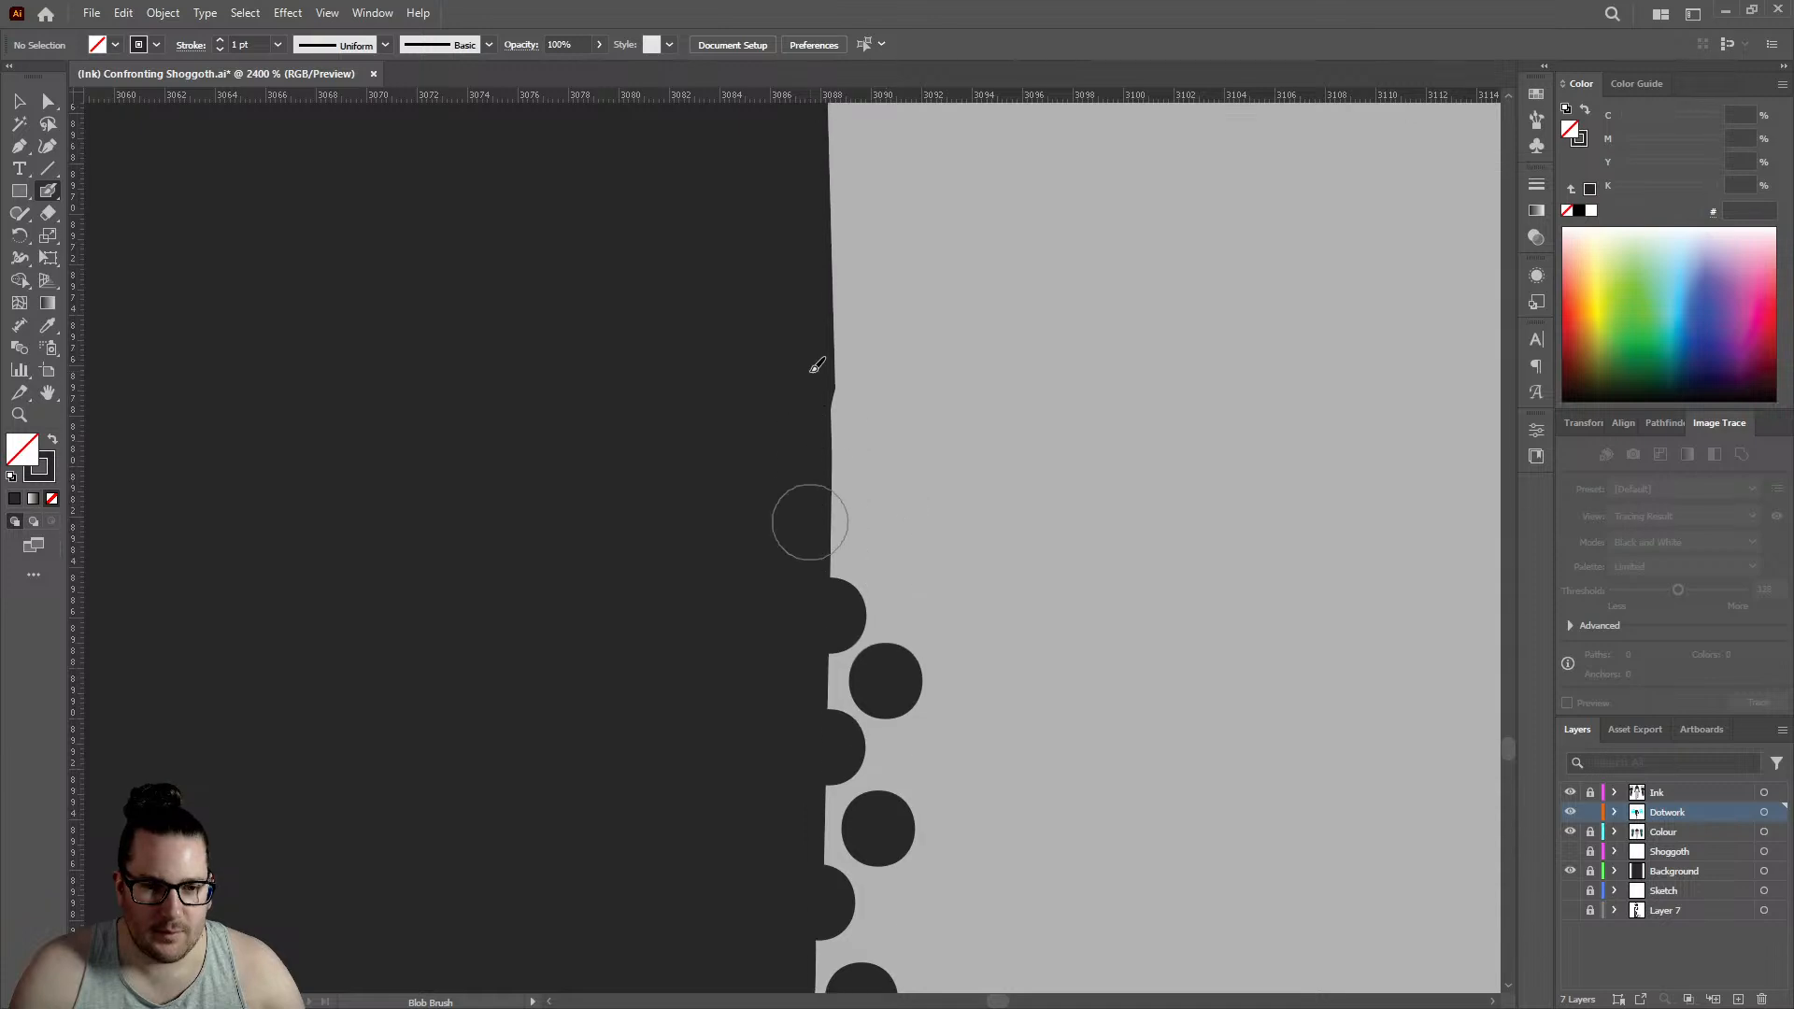
{"action": "left_click", "coordinate": [834, 442]}
{"action": "left_click", "coordinate": [882, 530]}
{"action": "scroll", "coordinate": [817, 440], "scroll_direction": "up", "scroll_amount": 3}
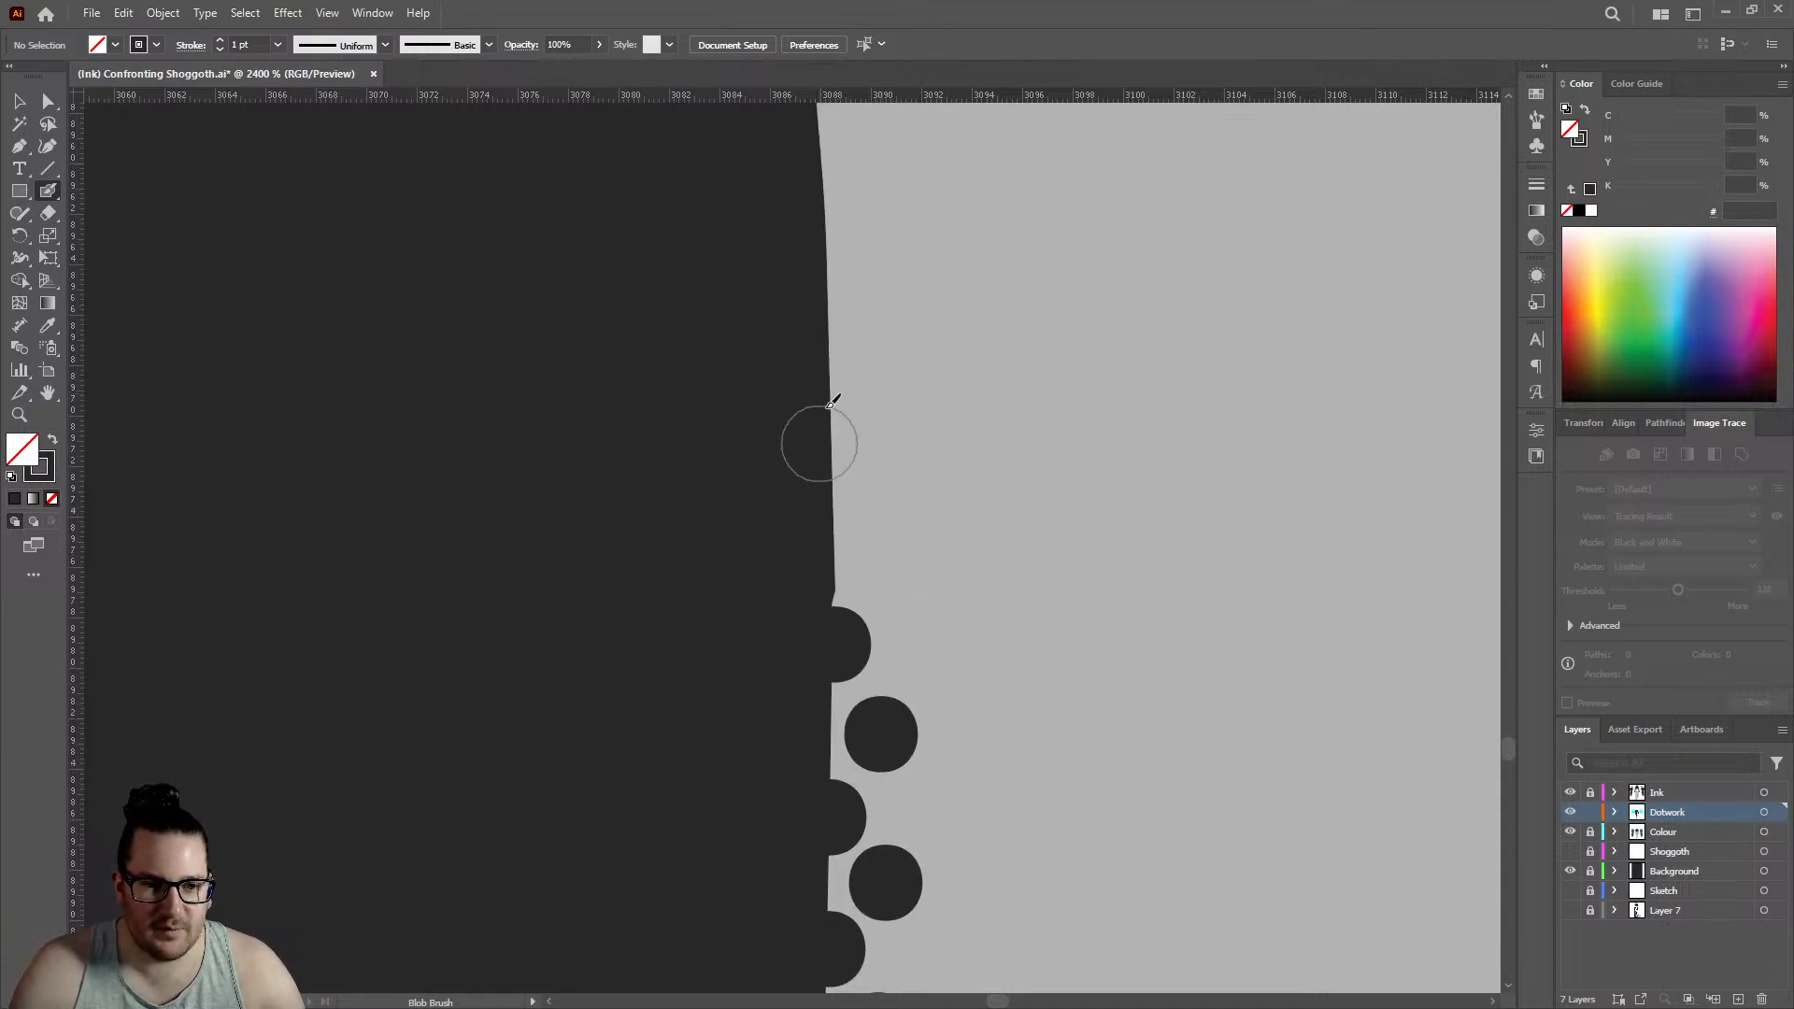
{"action": "left_click", "coordinate": [834, 488]}
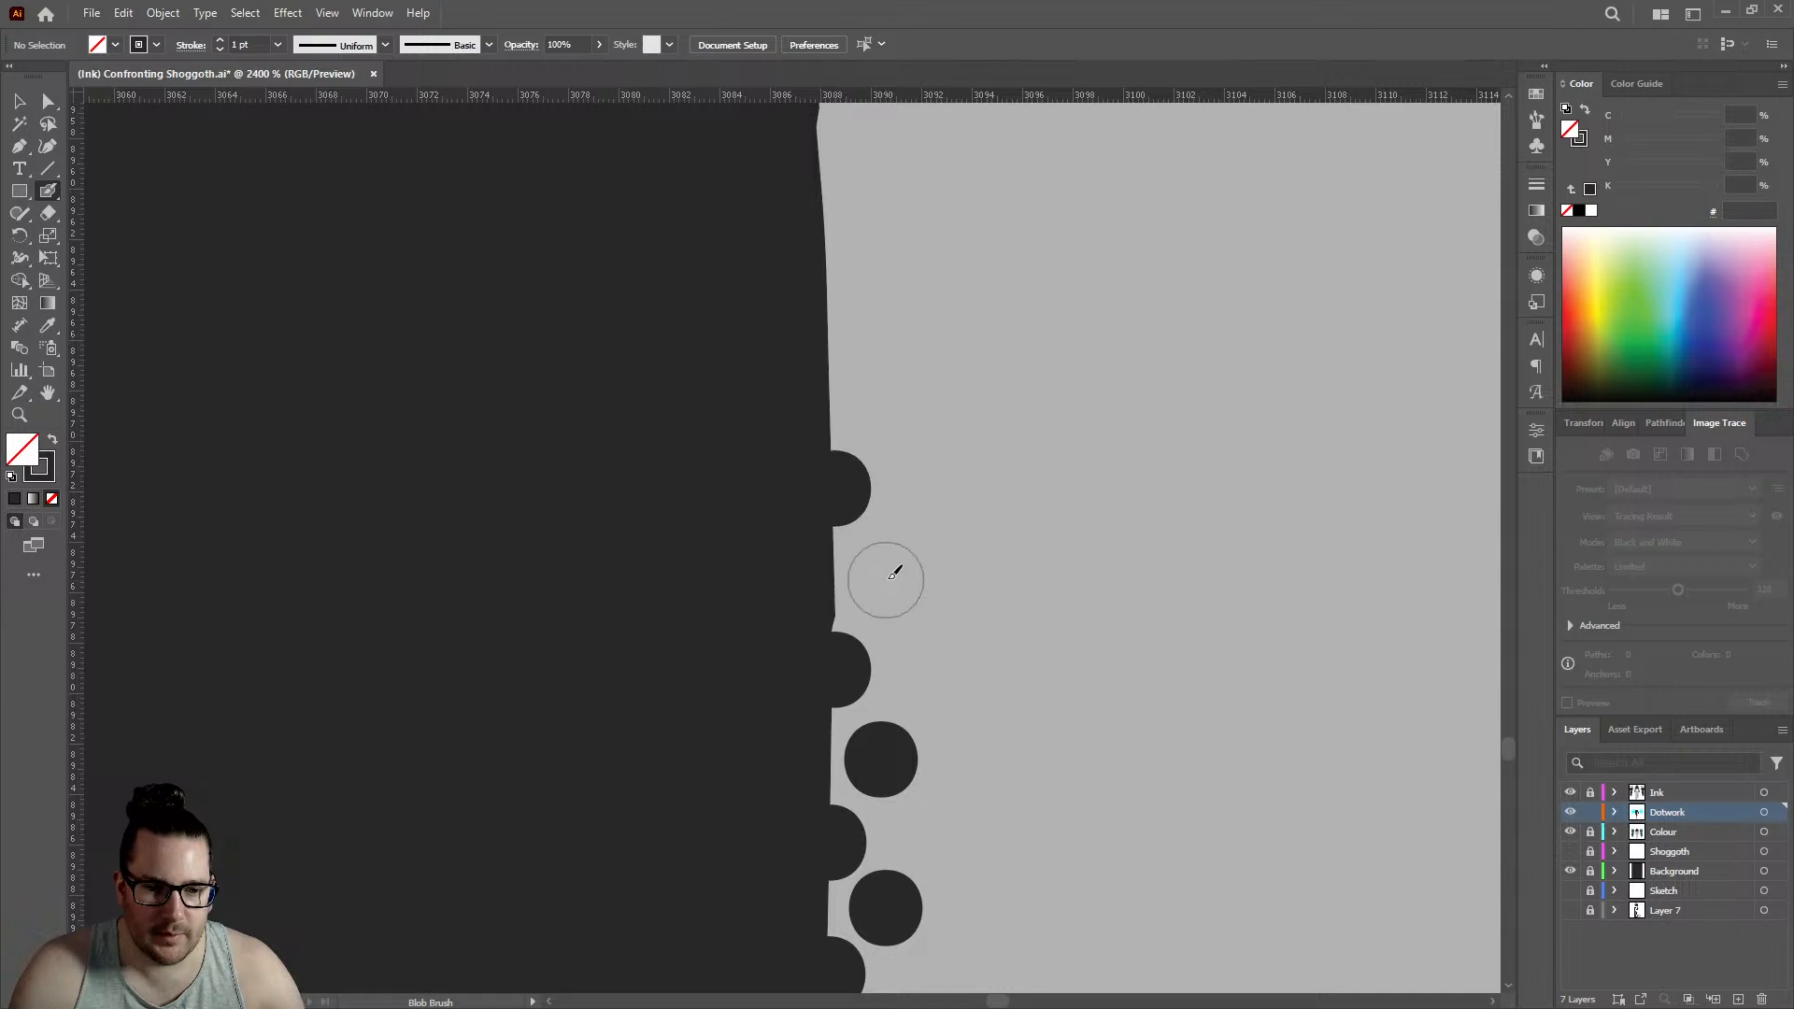
{"action": "left_click", "coordinate": [889, 577]}
- Add two more staggered pairs of dots to the upper end of both rows, following the nearly vertical leg edge
{"action": "scroll", "coordinate": [822, 476], "scroll_direction": "up", "scroll_amount": 3}
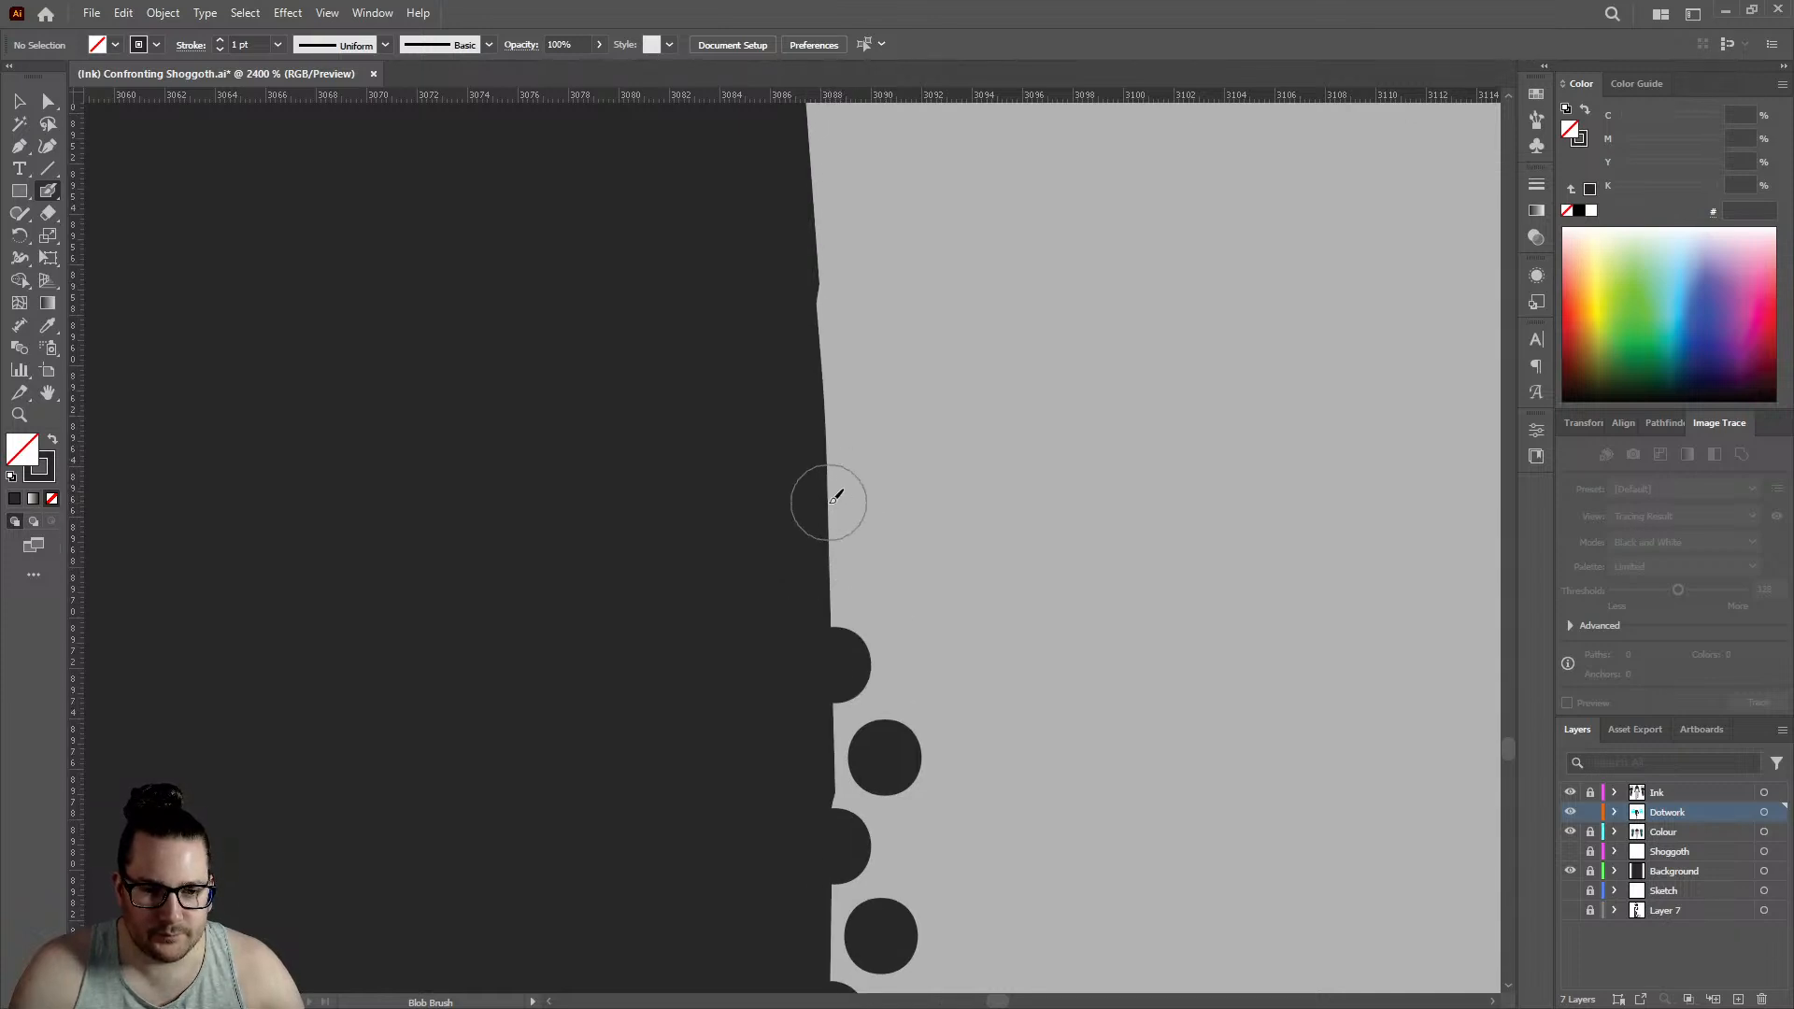
{"action": "left_click", "coordinate": [827, 501]}
{"action": "left_click", "coordinate": [880, 584]}
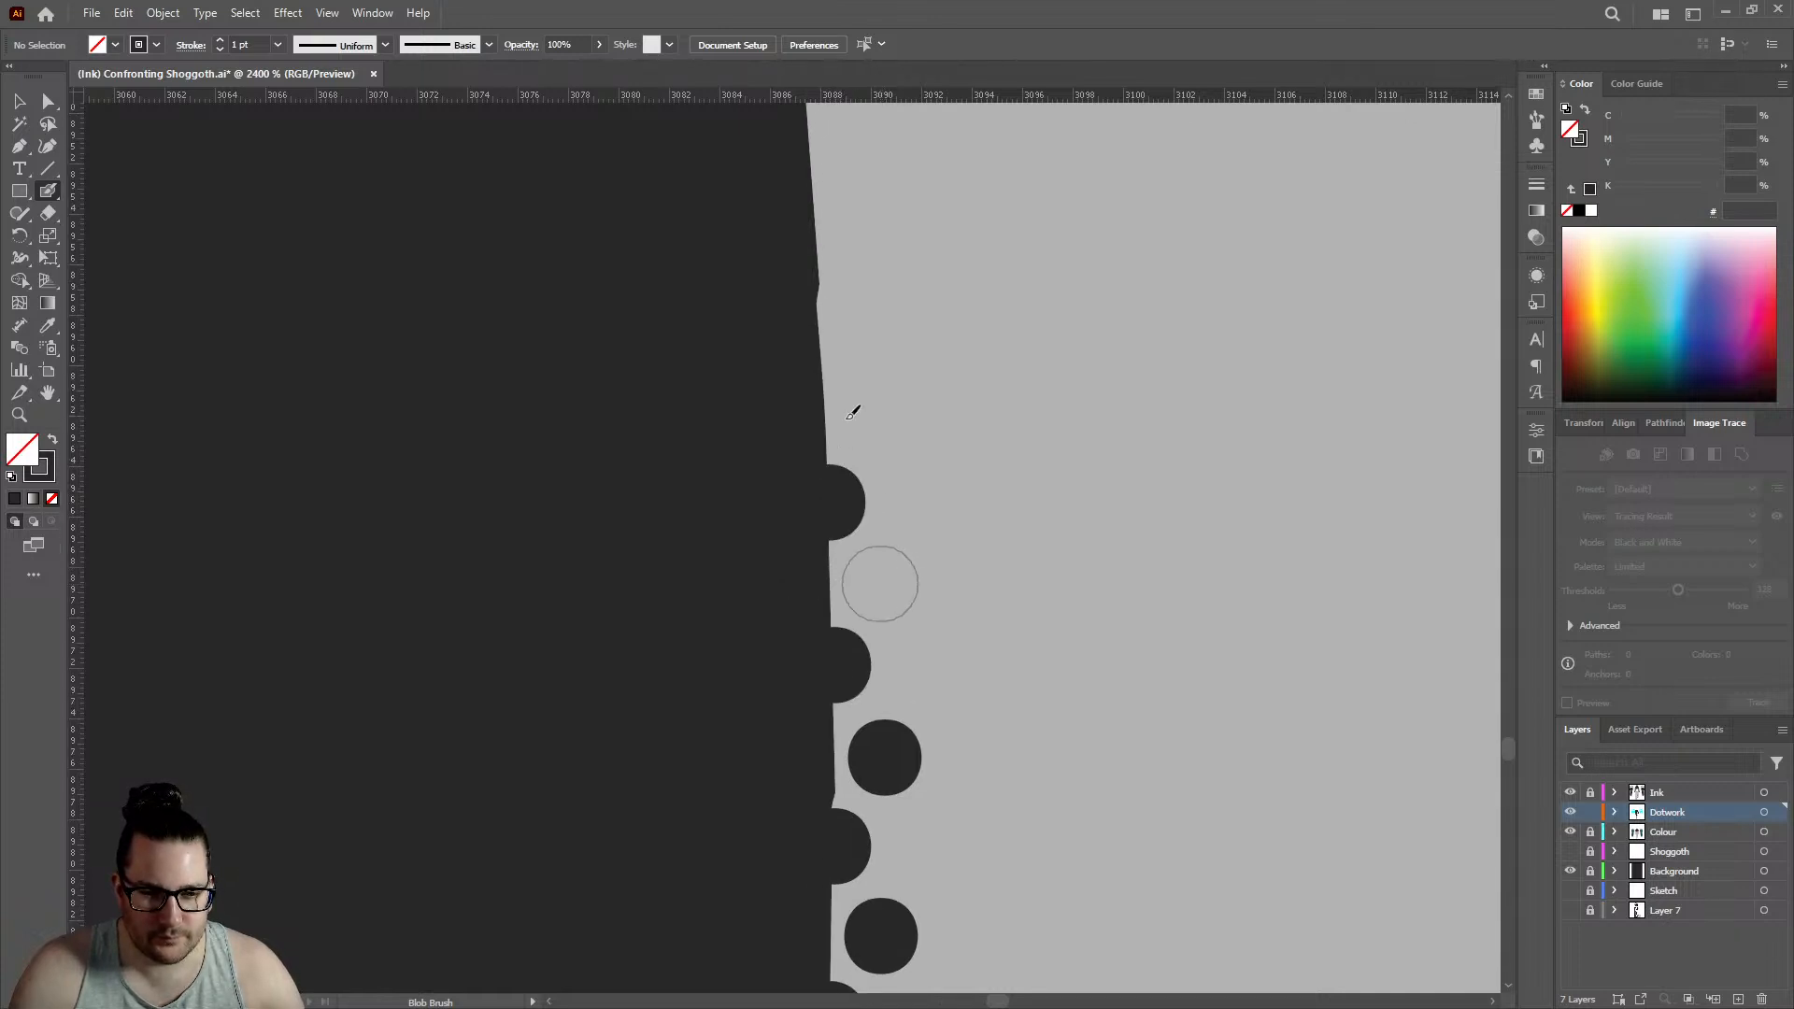
{"action": "left_click", "coordinate": [827, 365]}
{"action": "left_click", "coordinate": [881, 421]}
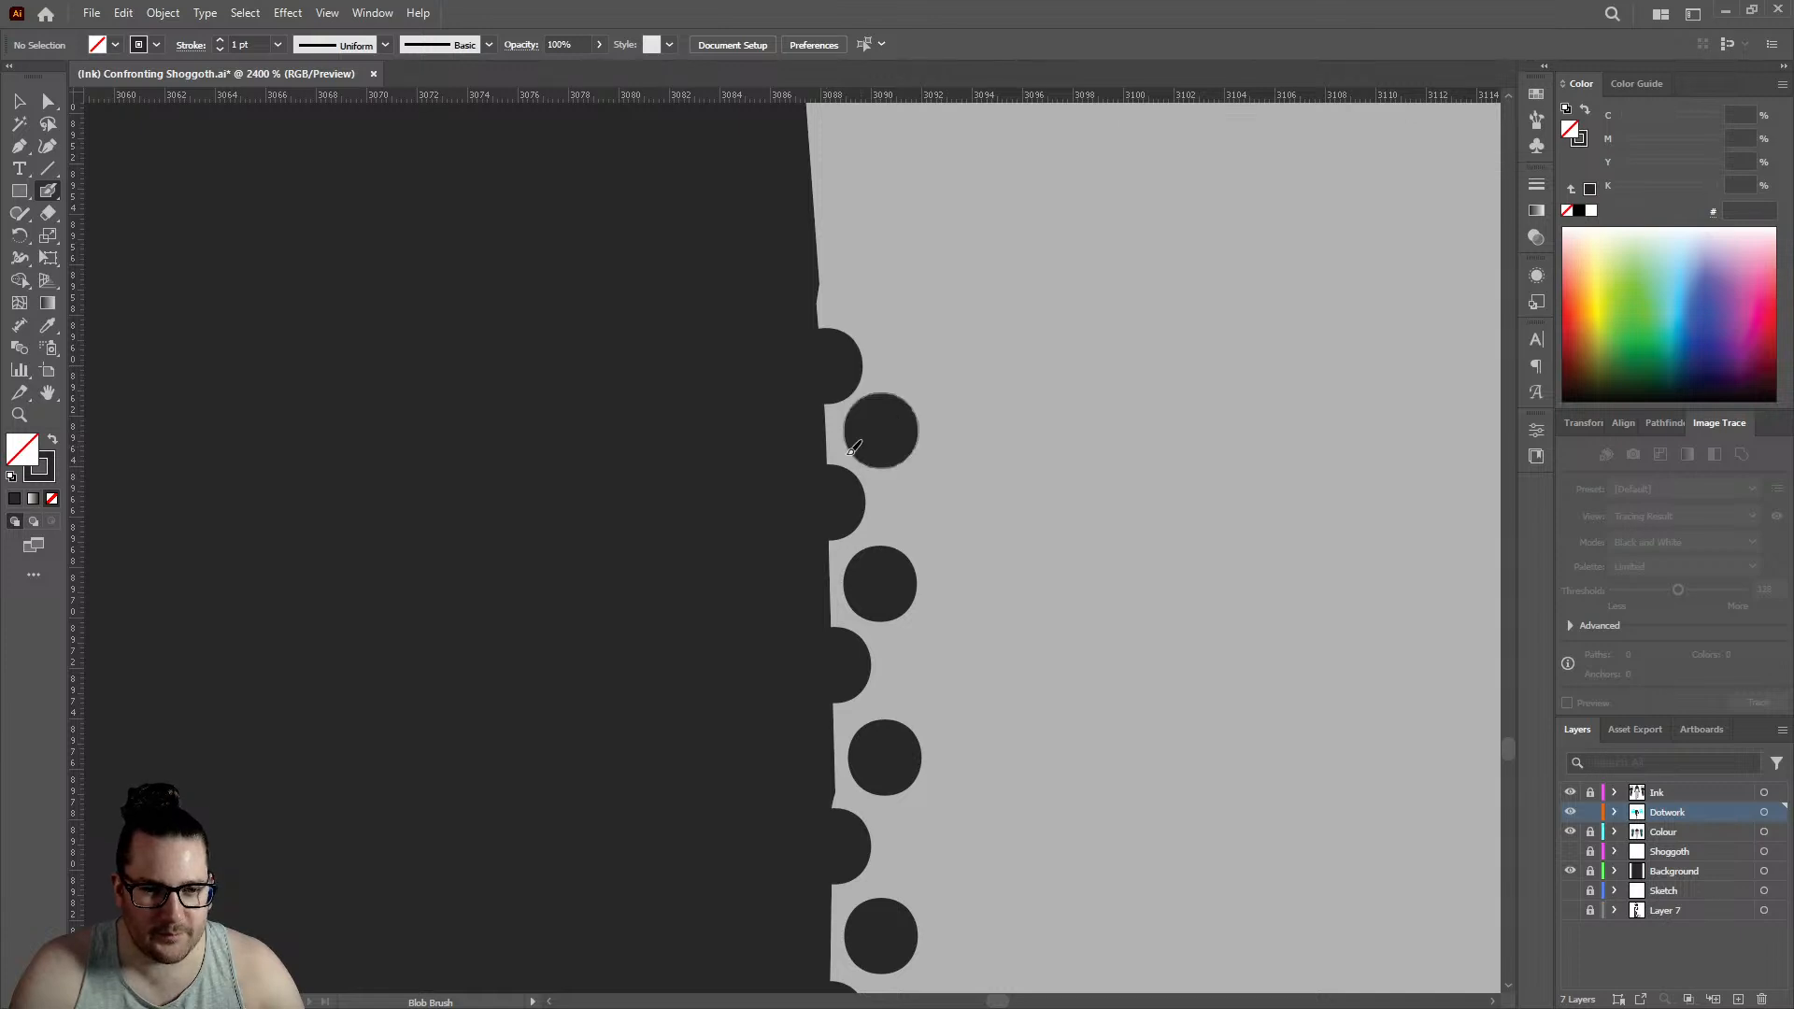
- Continue both rows up the inward-slanting leg edge with three staggered pairs, ending with a single dot on the edge
{"action": "scroll", "coordinate": [840, 418], "scroll_direction": "up", "scroll_amount": 3}
{"action": "scroll", "coordinate": [838, 439], "scroll_direction": "up", "scroll_amount": 3}
{"action": "left_click", "coordinate": [822, 585]}
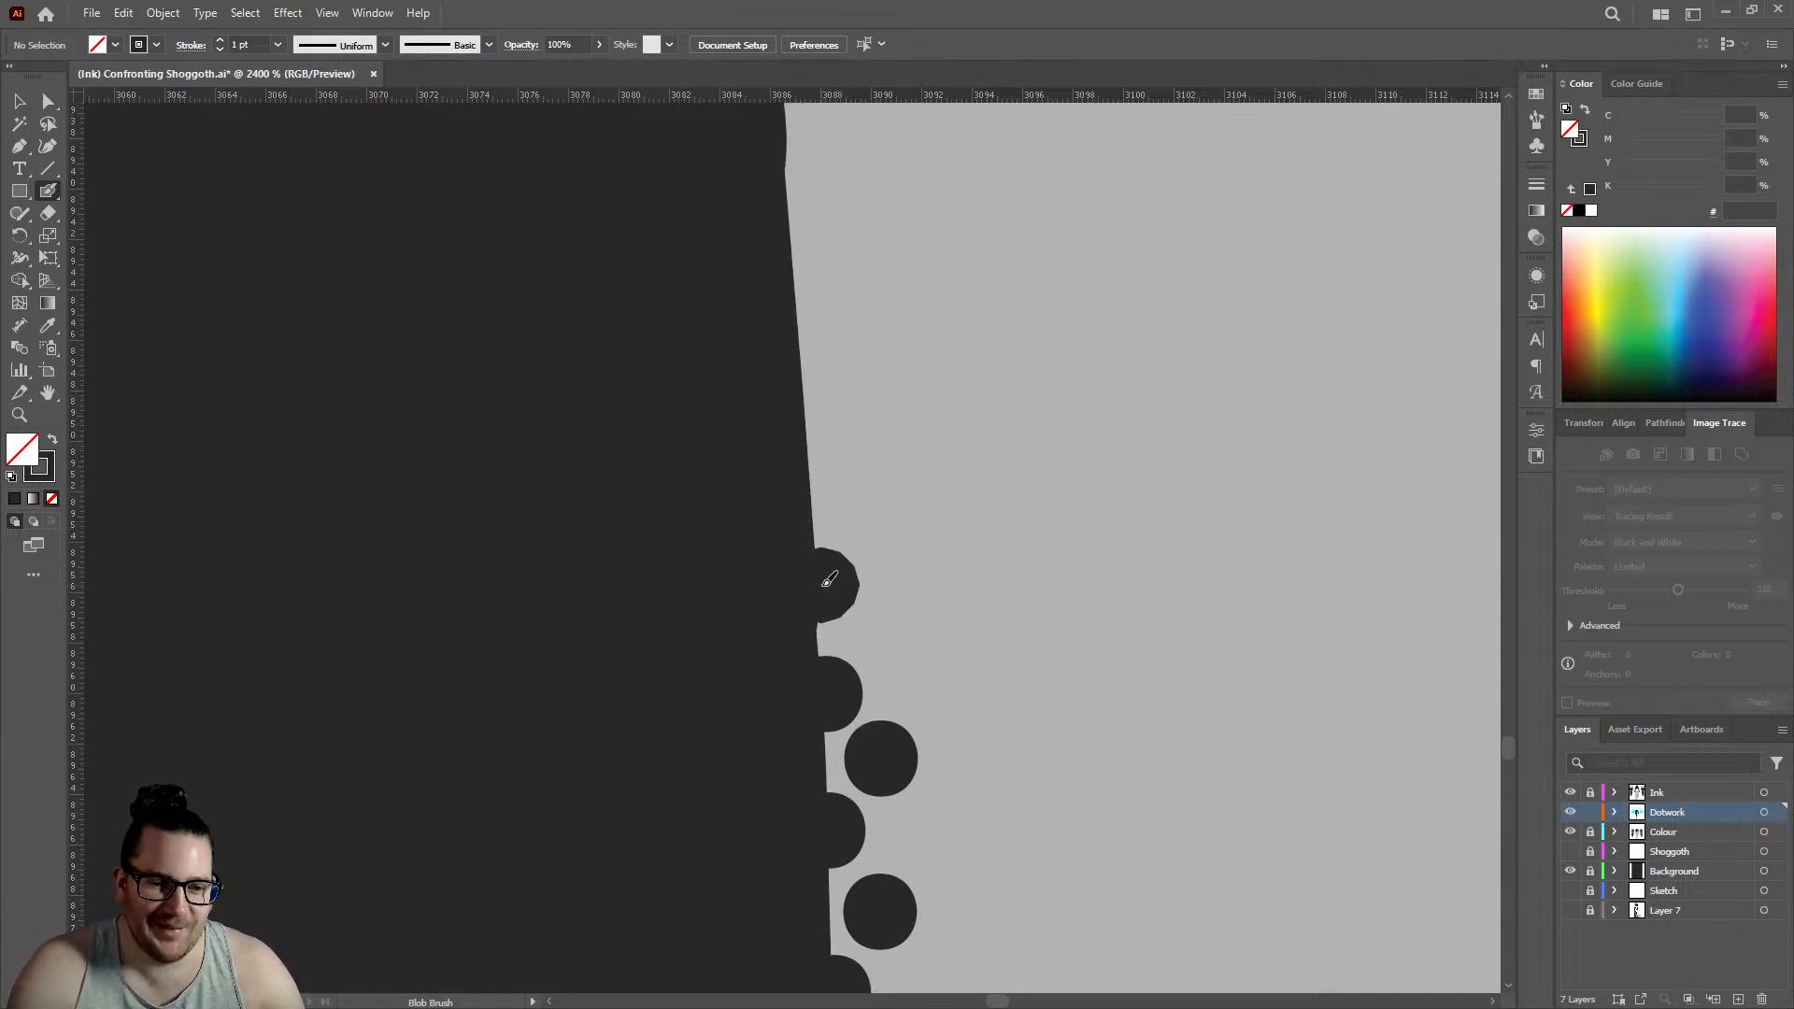
{"action": "left_click", "coordinate": [811, 455]}
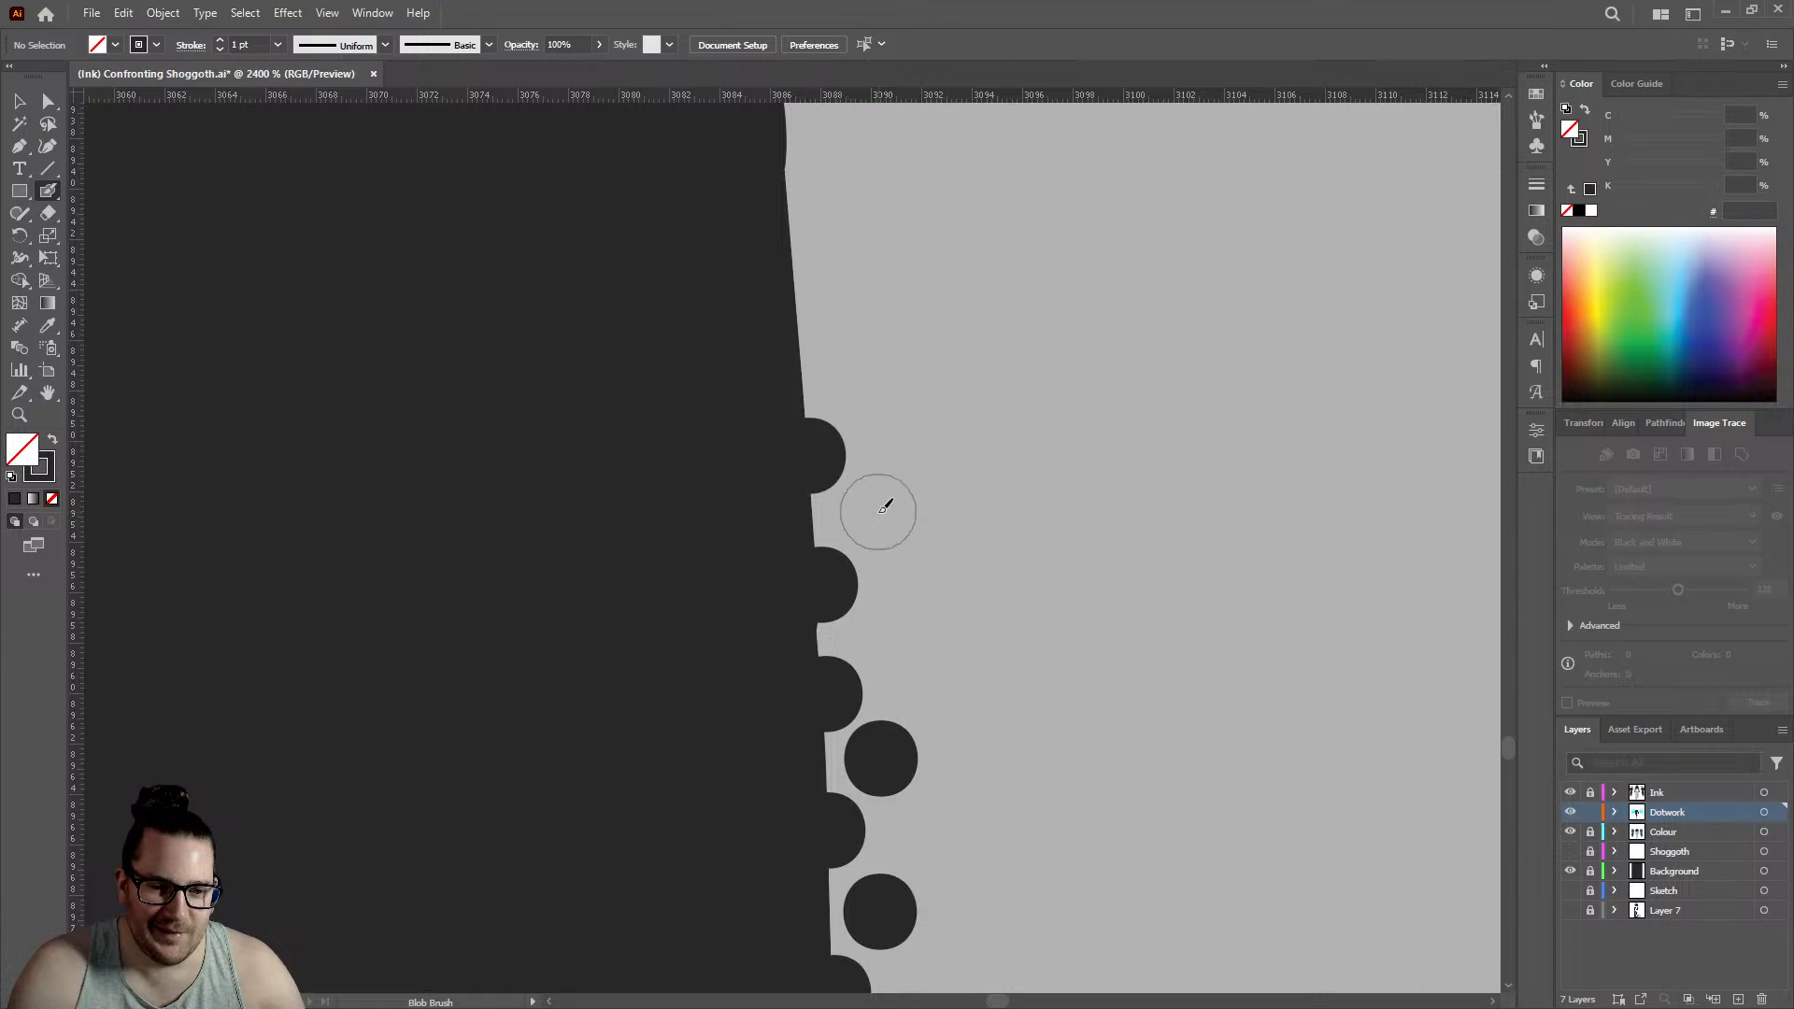
{"action": "left_click", "coordinate": [878, 512]}
{"action": "left_click", "coordinate": [898, 640]}
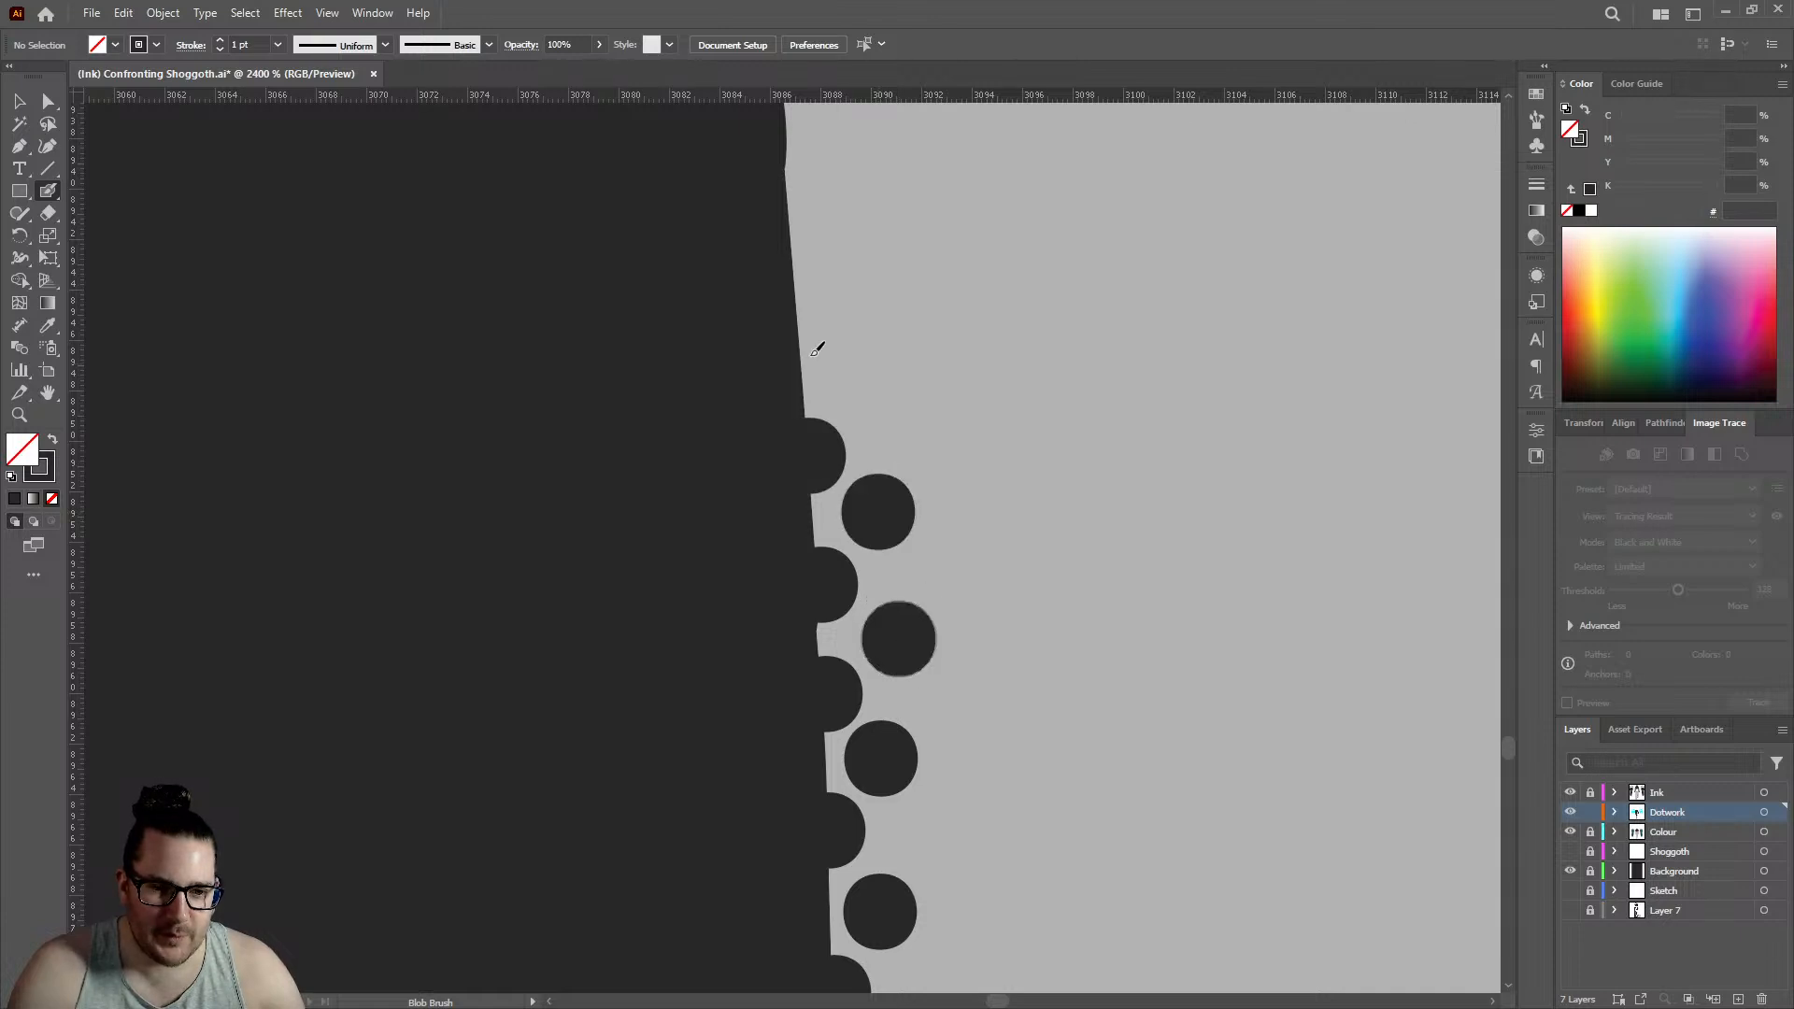
{"action": "left_click", "coordinate": [796, 292]}
{"action": "scroll", "coordinate": [854, 358], "scroll_direction": "up", "scroll_amount": 4}
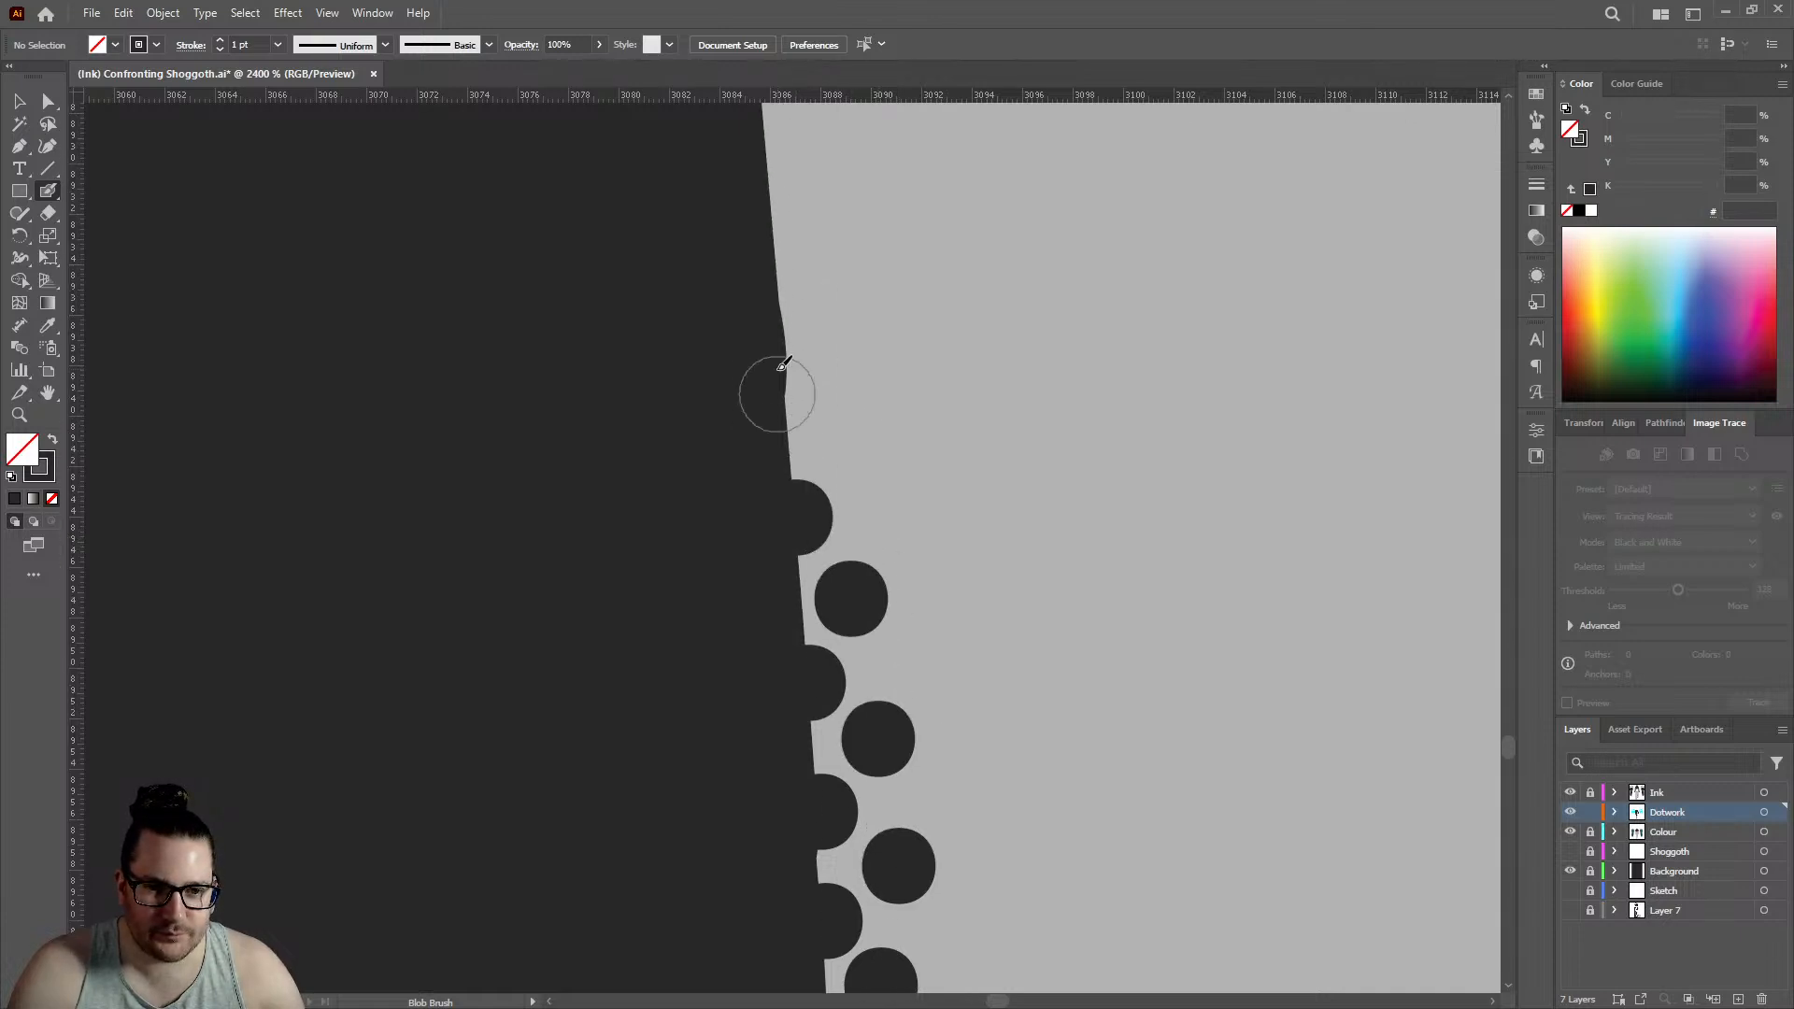
{"action": "left_click", "coordinate": [788, 390]}
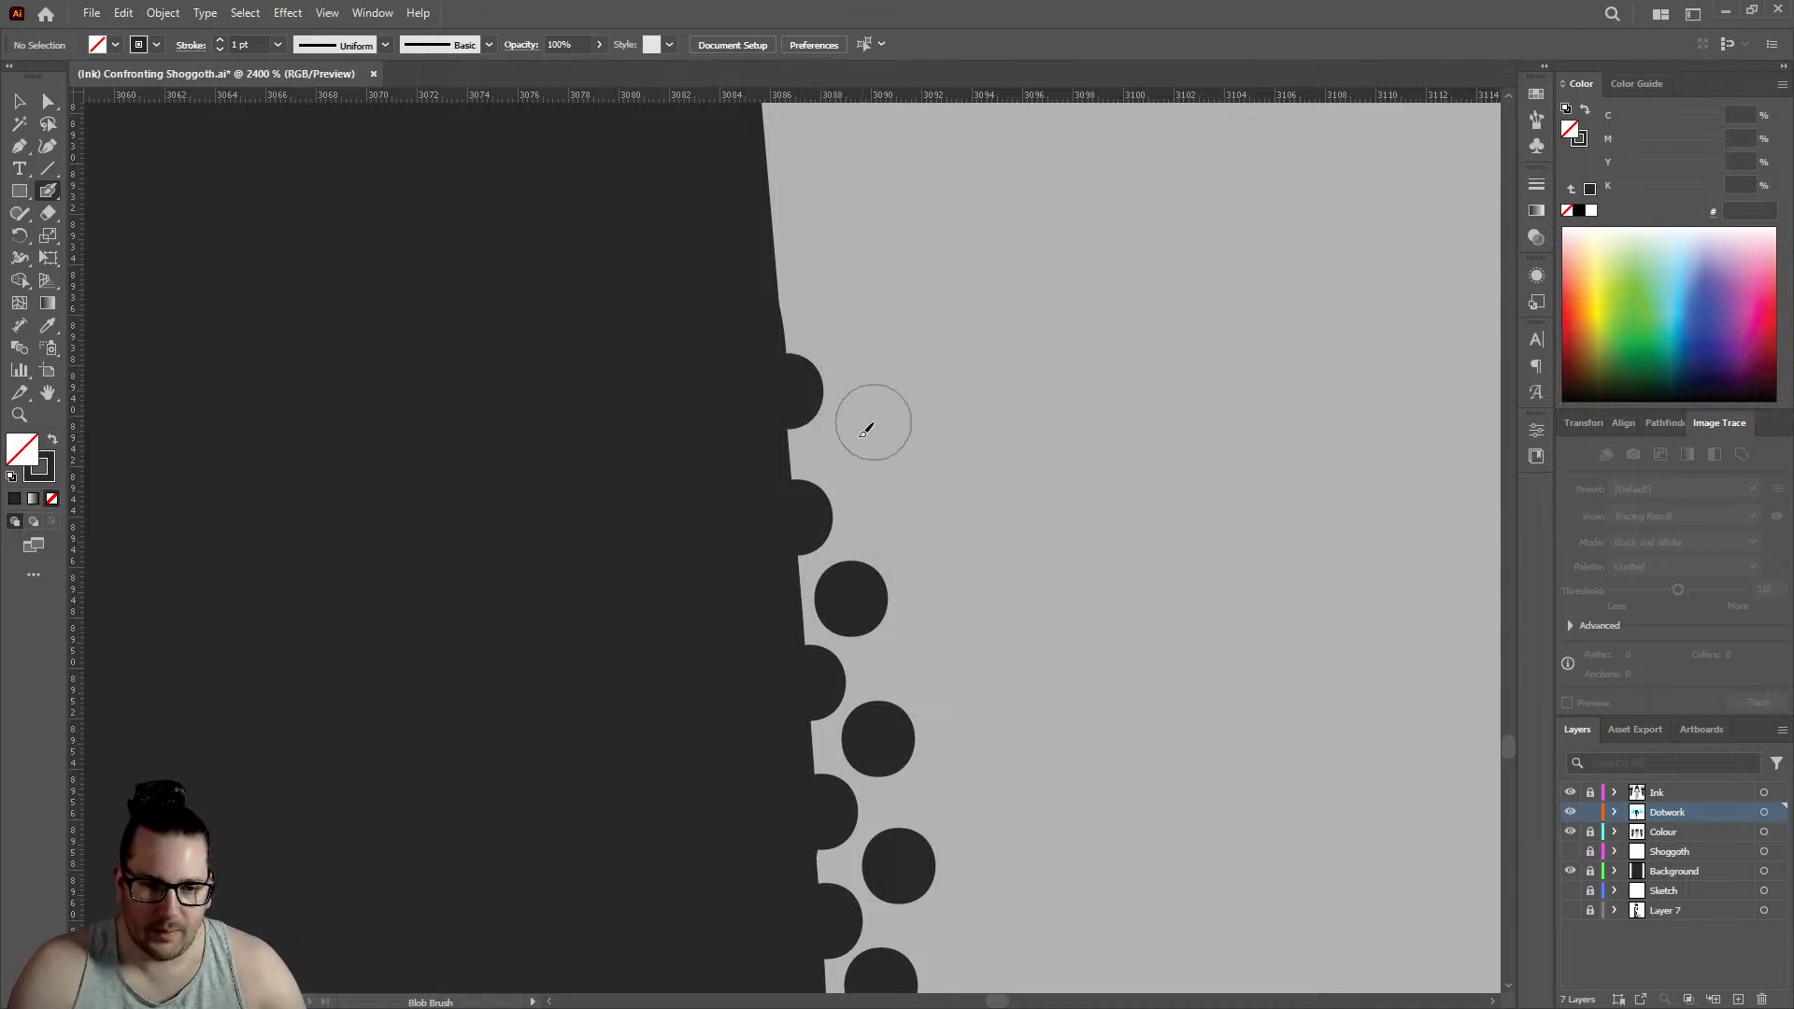
- Extend the two dot rows on the standing leg's upper calf edge downward with two staggered pairs of dots
{"action": "scroll", "coordinate": [810, 426], "scroll_direction": "down", "scroll_amount": 8}
{"action": "scroll", "coordinate": [810, 426], "scroll_direction": "down", "scroll_amount": 3}
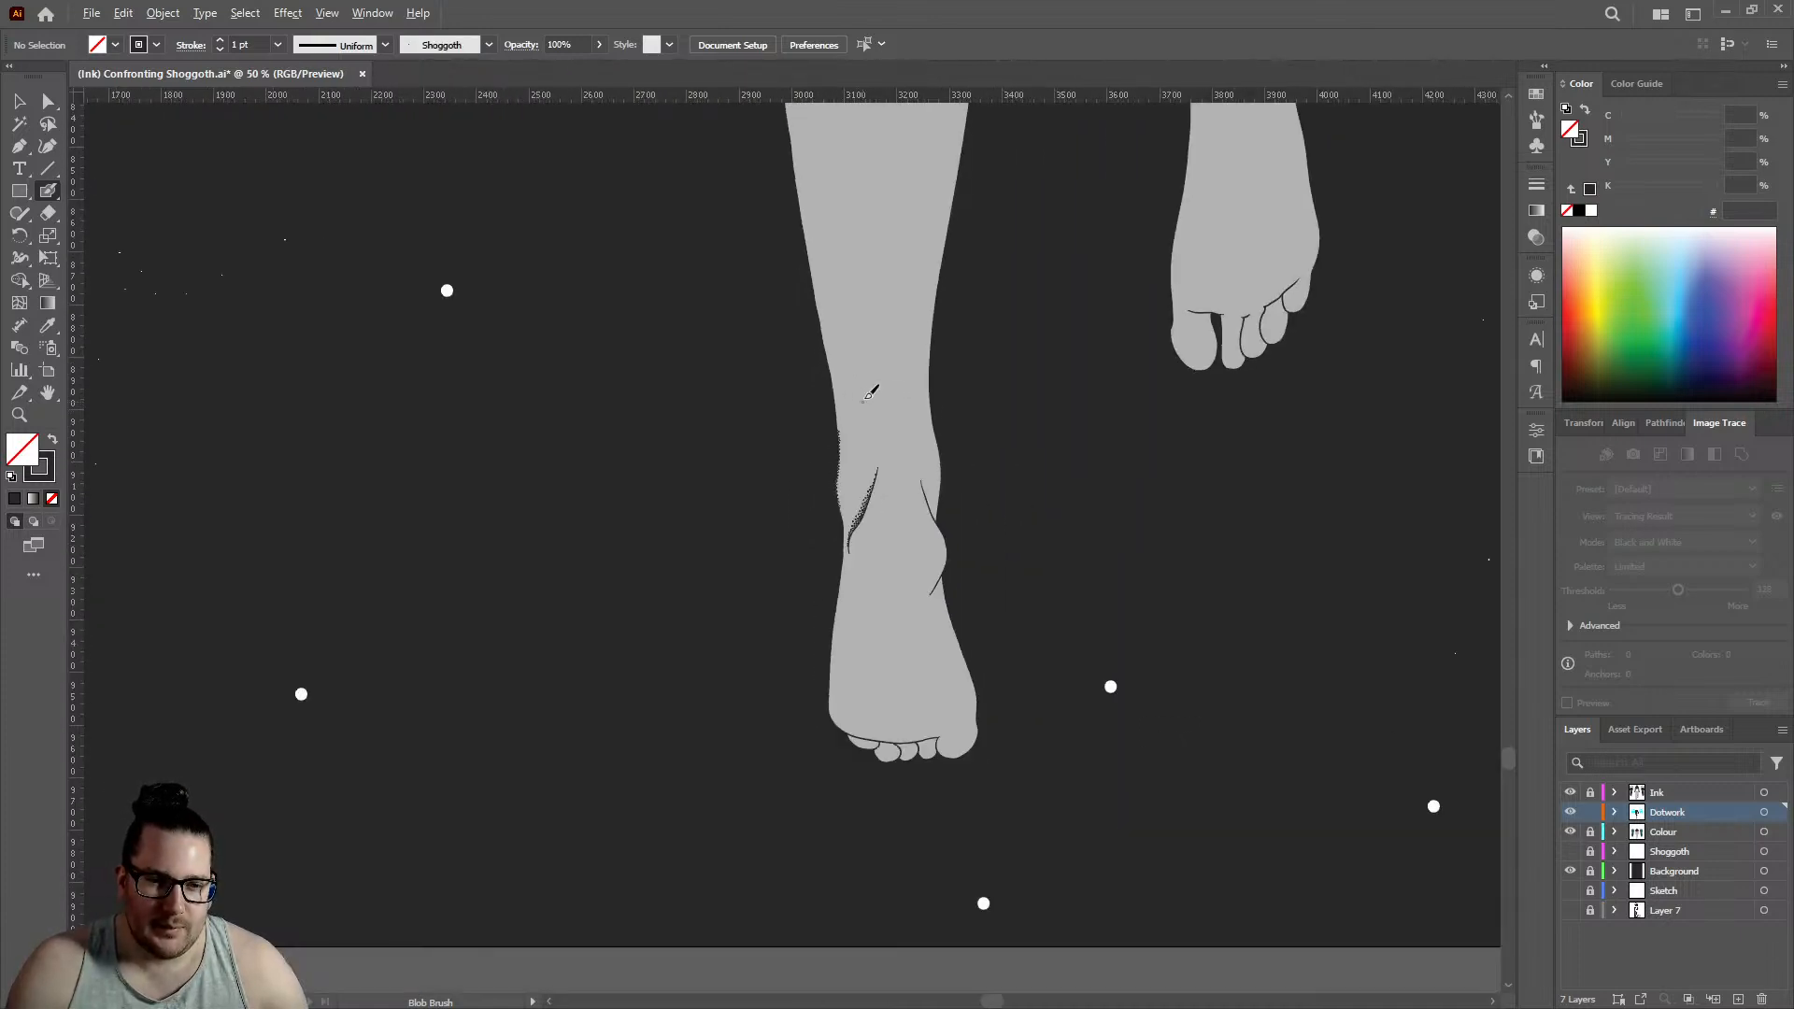
{"action": "scroll", "coordinate": [823, 412], "scroll_direction": "up", "scroll_amount": 5}
{"action": "scroll", "coordinate": [806, 388], "scroll_direction": "down", "scroll_amount": 3}
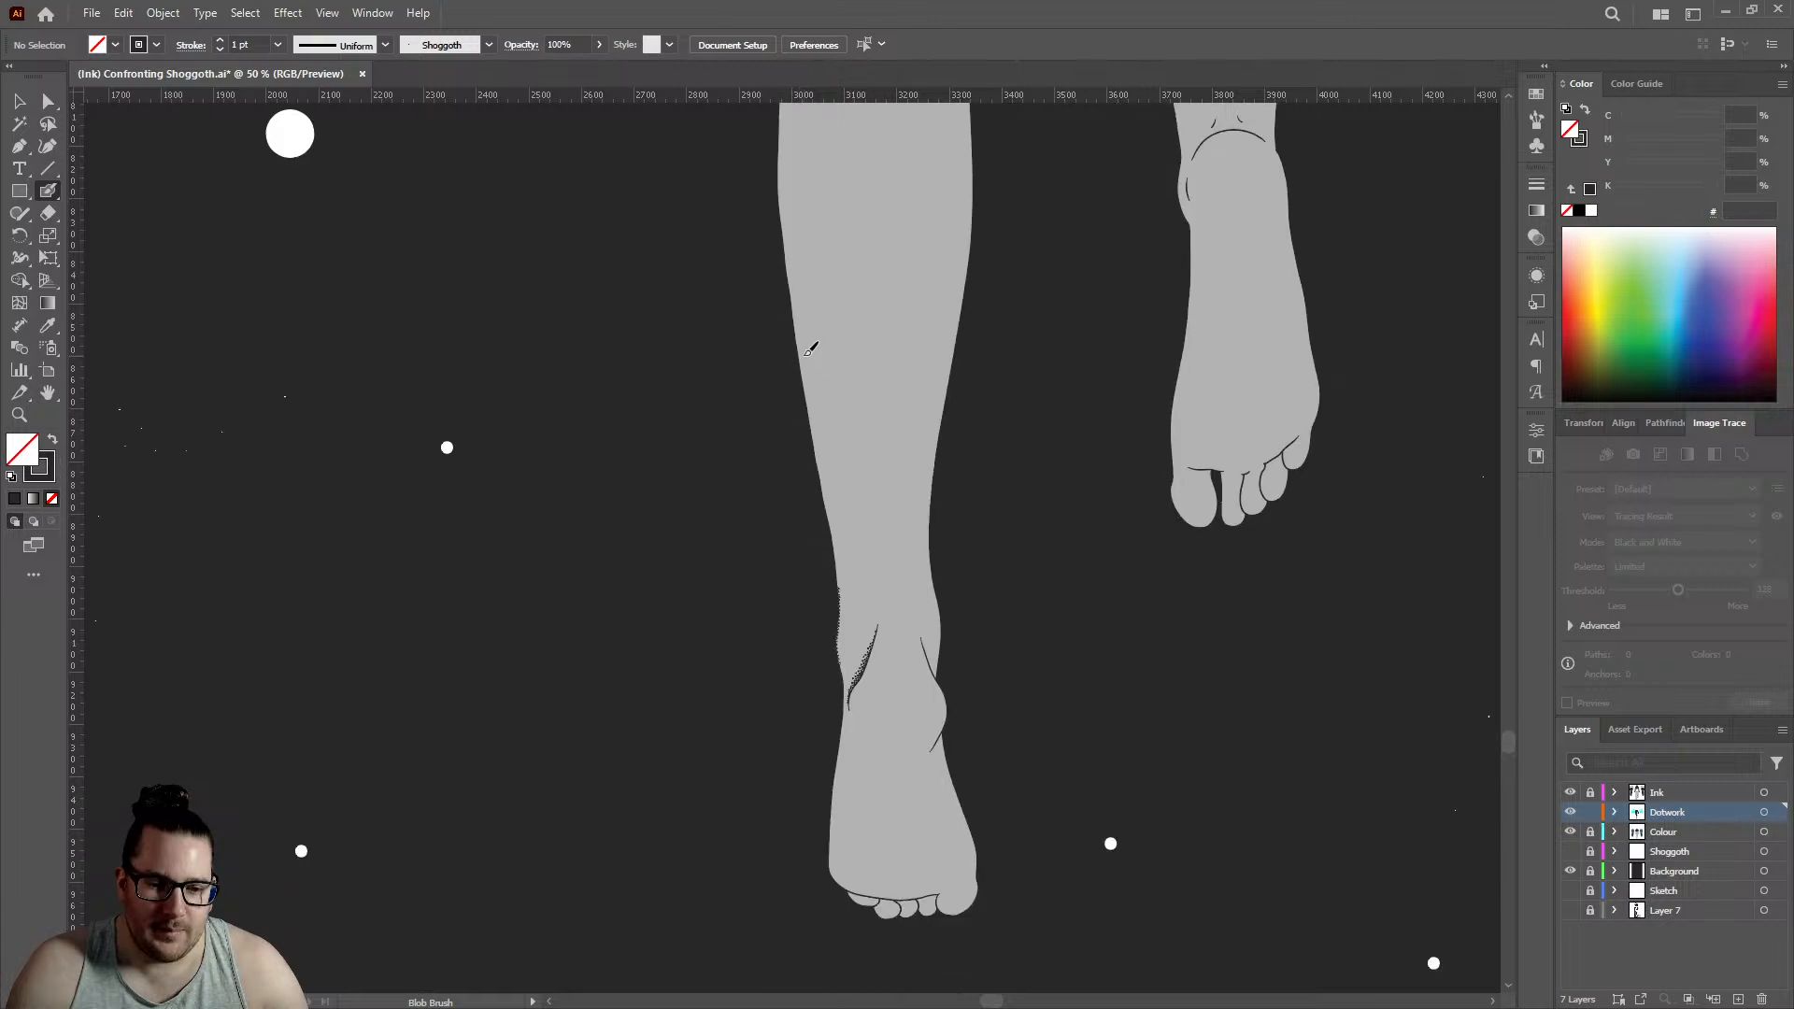
{"action": "scroll", "coordinate": [803, 374], "scroll_direction": "up", "scroll_amount": 3}
{"action": "scroll", "coordinate": [820, 234], "scroll_direction": "up", "scroll_amount": 5}
{"action": "scroll", "coordinate": [820, 234], "scroll_direction": "up", "scroll_amount": 5}
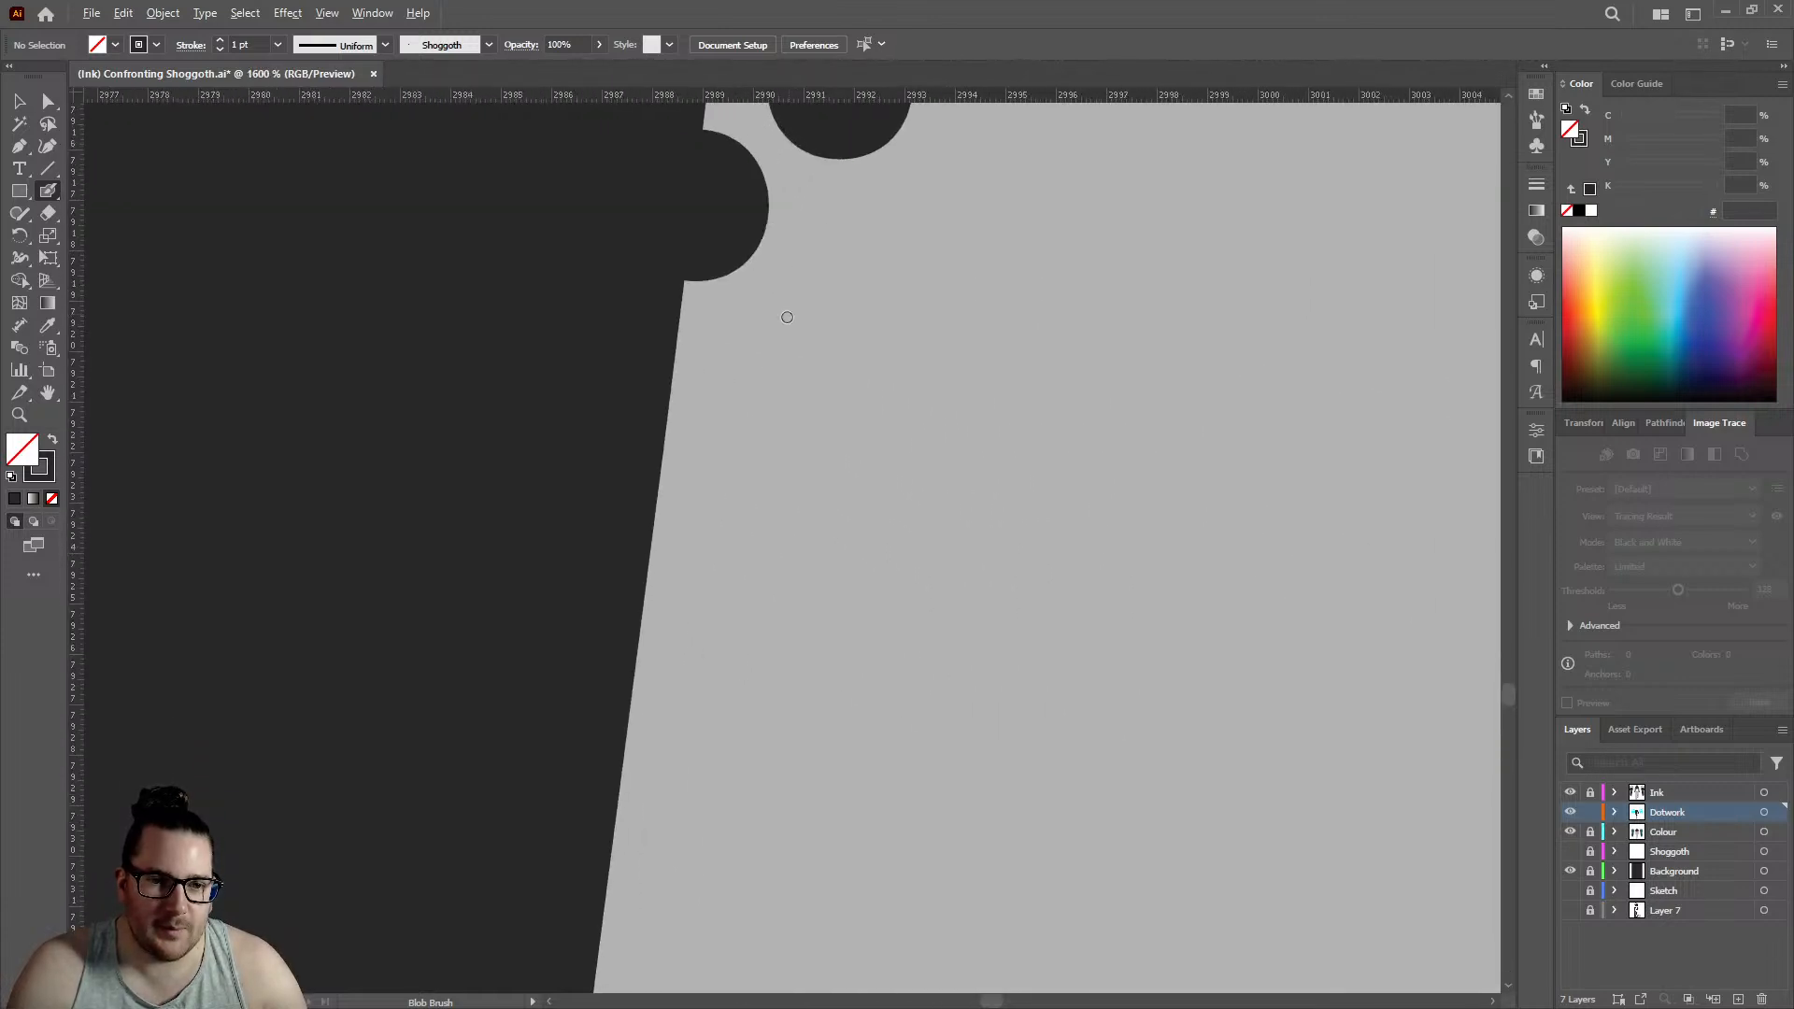
{"action": "left_click", "coordinate": [654, 511]}
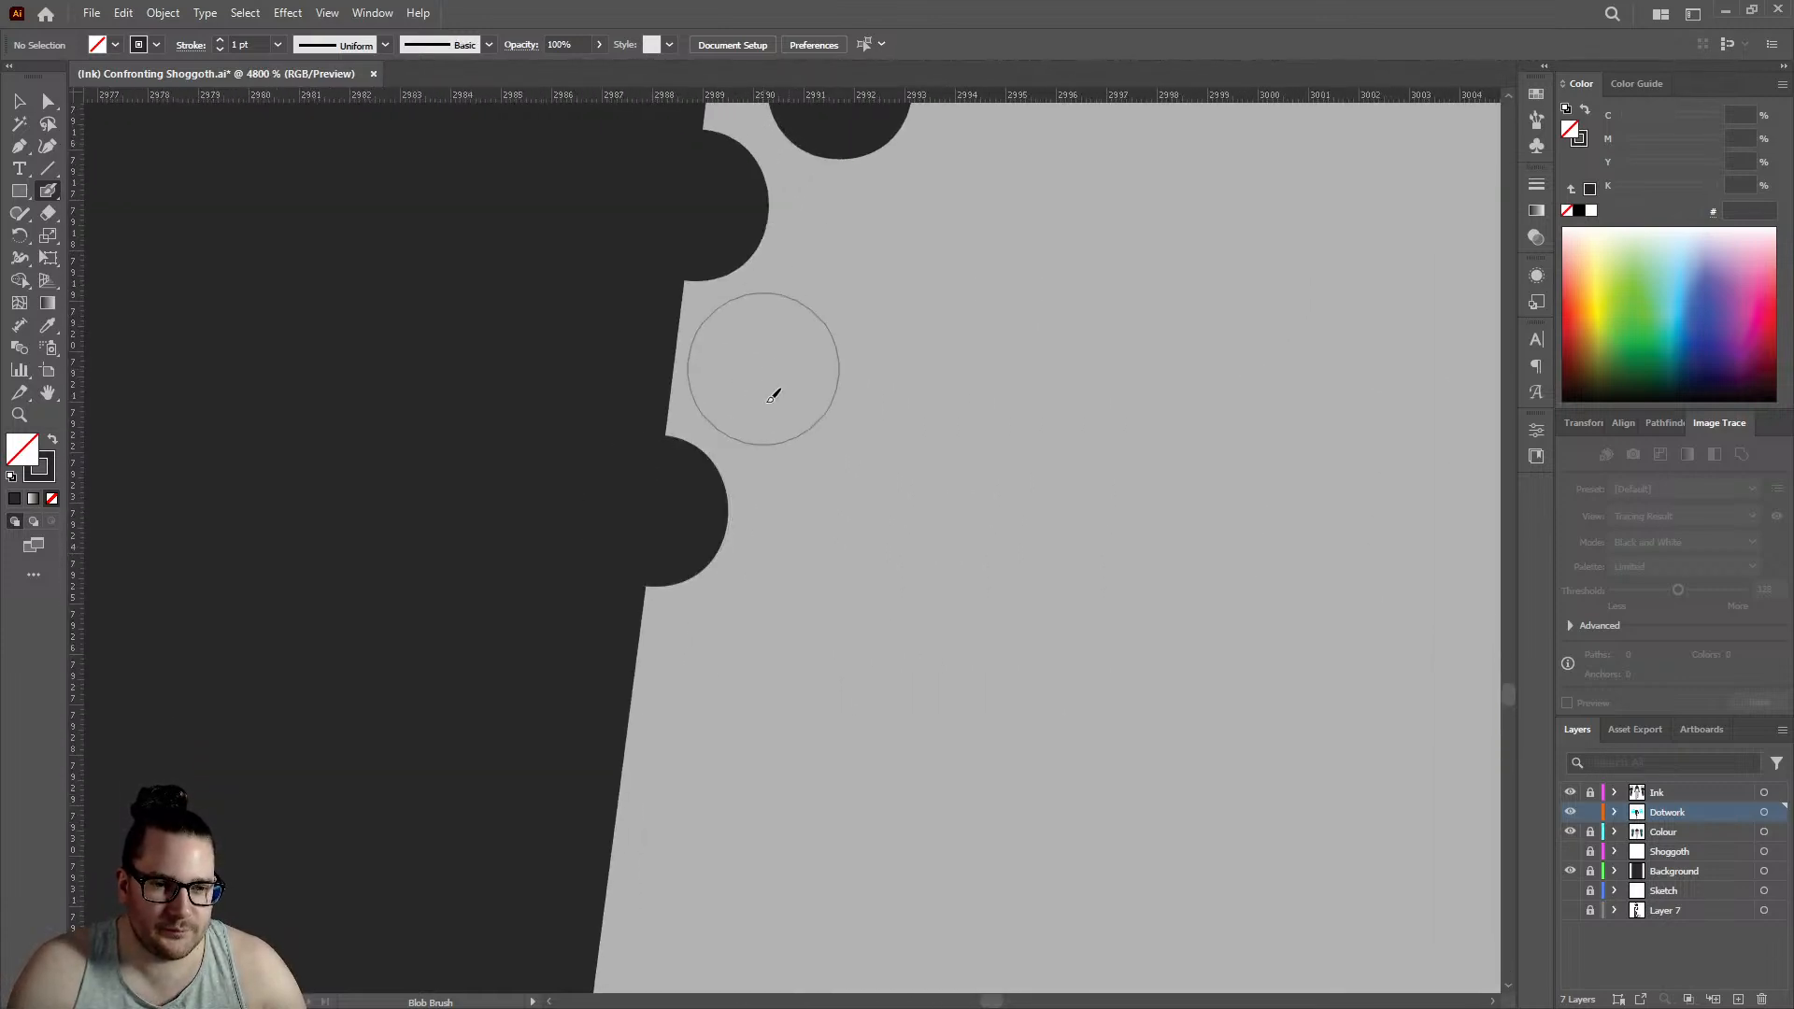
{"action": "left_click", "coordinate": [763, 368]}
{"action": "left_click", "coordinate": [626, 748]}
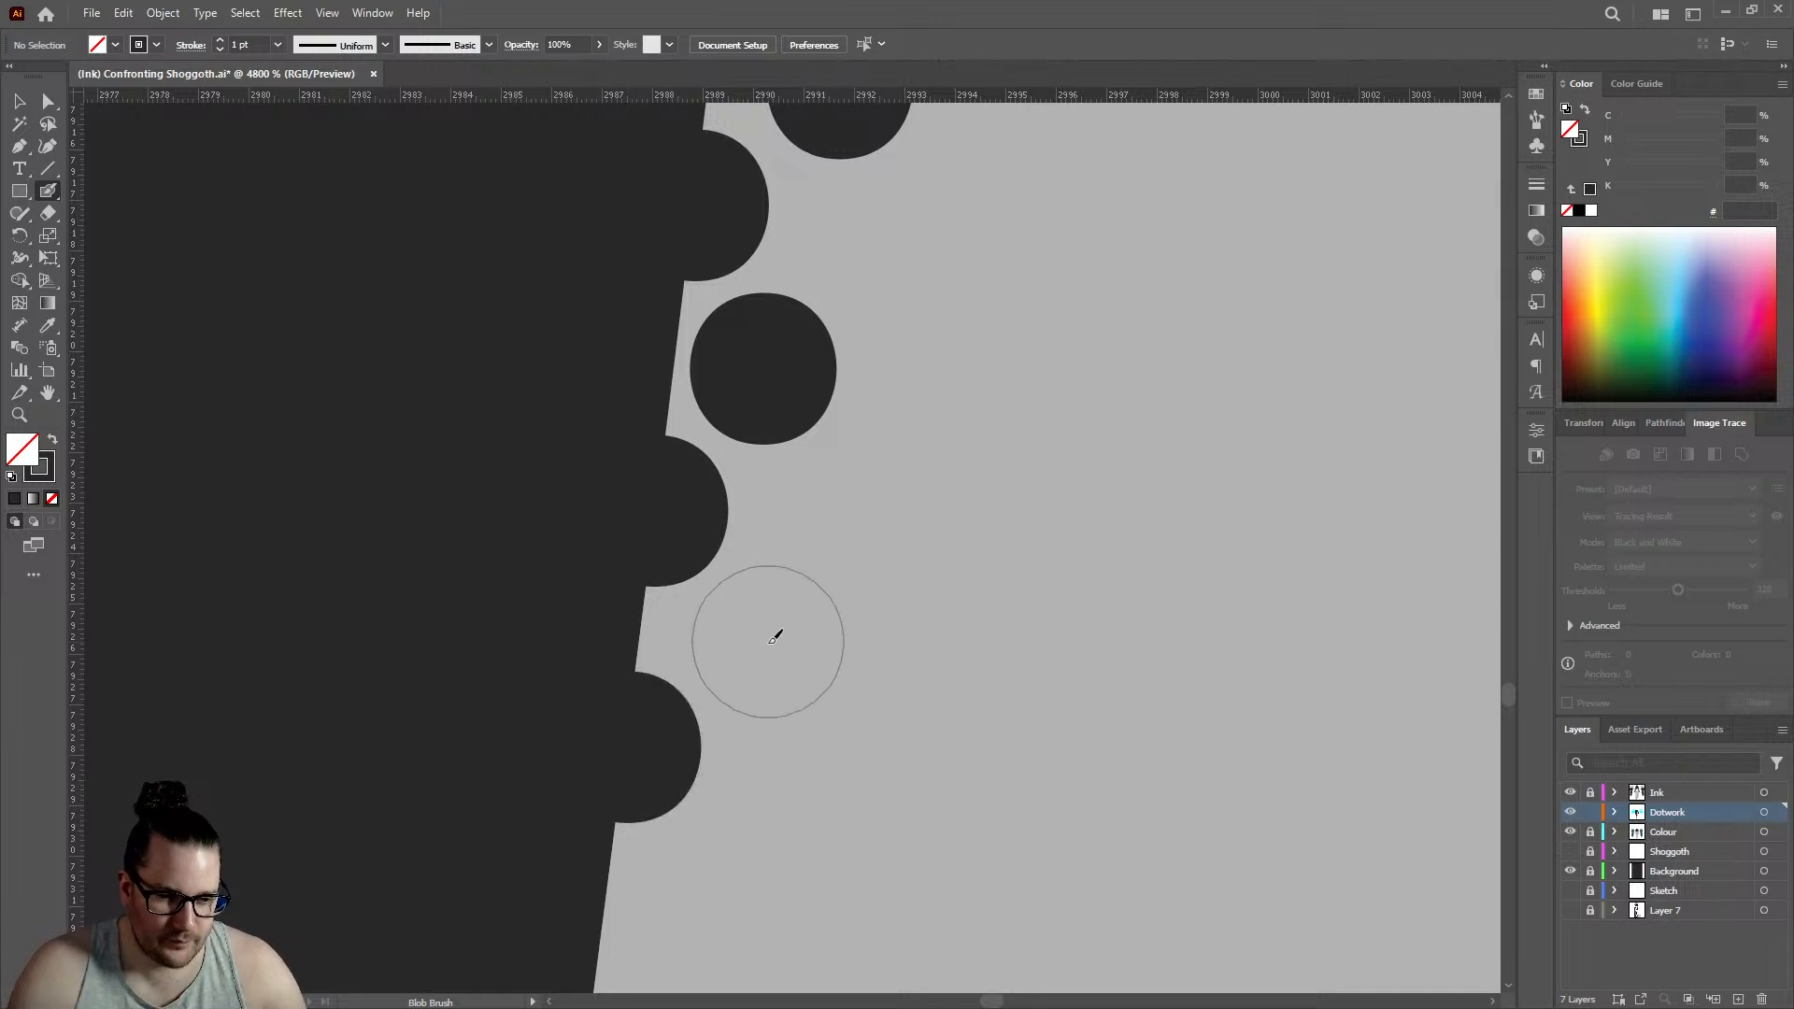
{"action": "left_click", "coordinate": [779, 628]}
- Add two further staggered pairs of edge and inner dots below the lower end of the upper calf rows
{"action": "scroll", "coordinate": [797, 512], "scroll_direction": "down", "scroll_amount": 5}
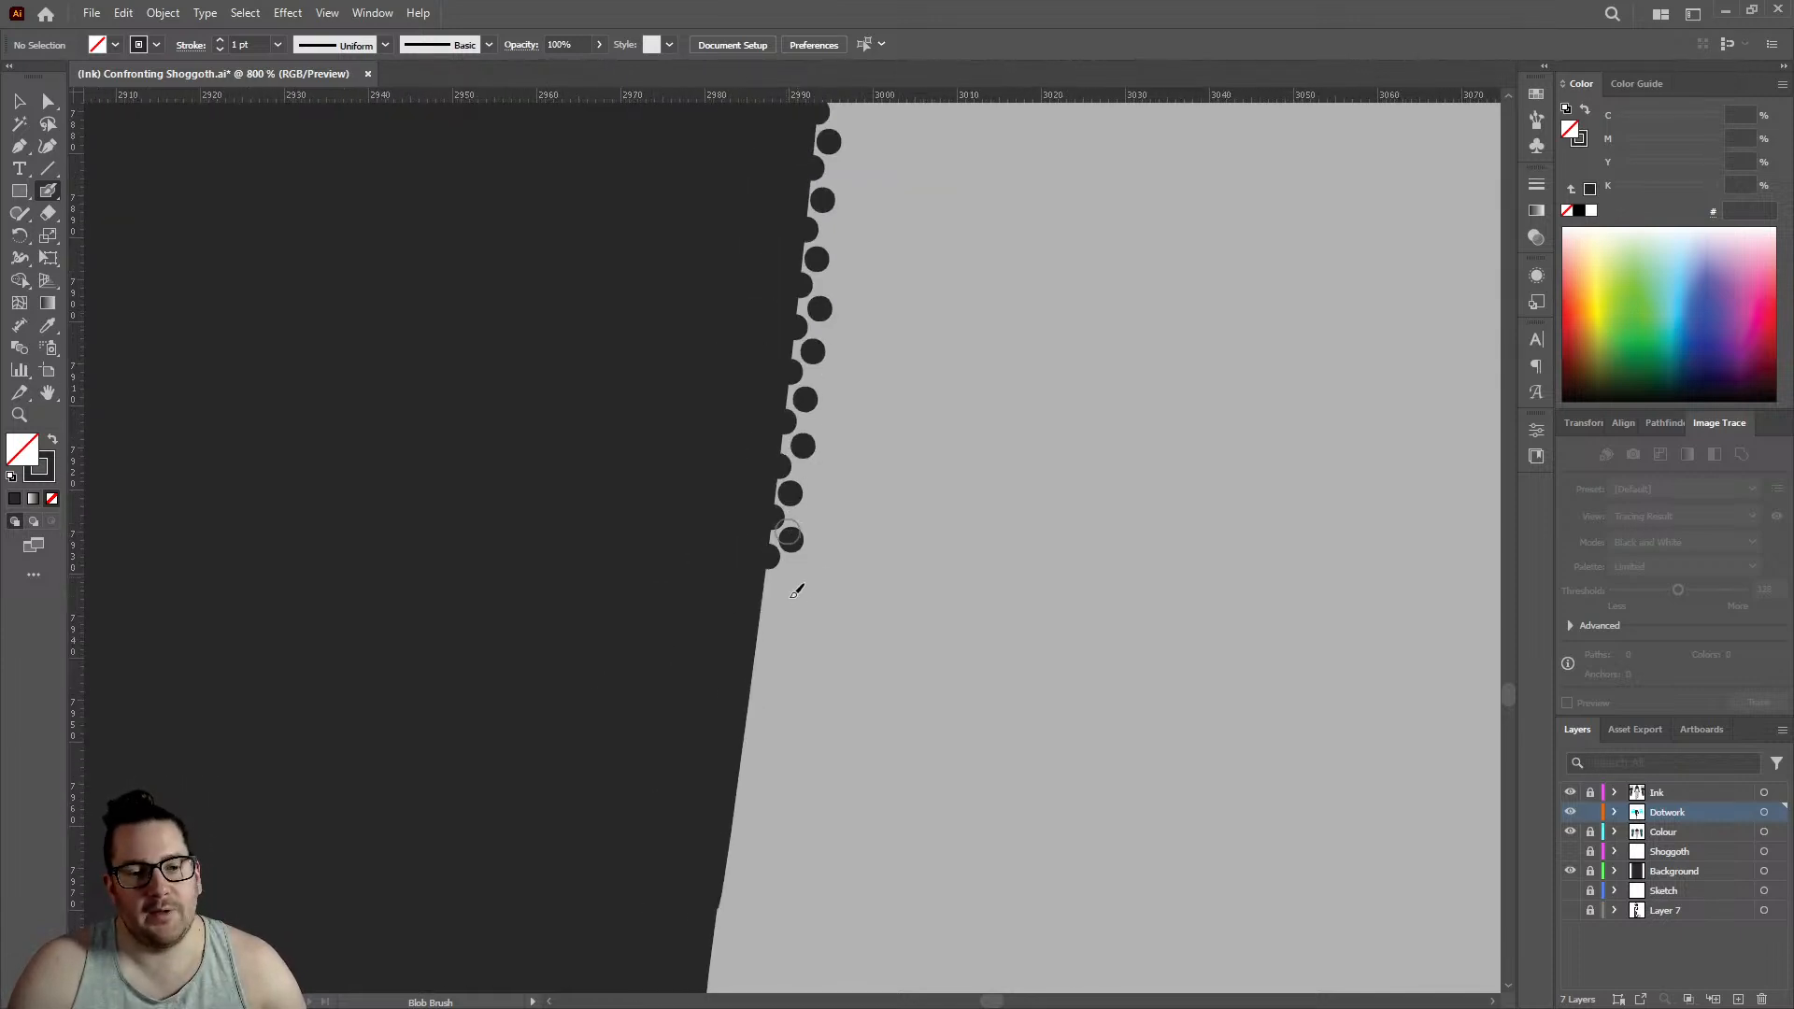
{"action": "scroll", "coordinate": [785, 598], "scroll_direction": "up", "scroll_amount": 2}
{"action": "left_click", "coordinate": [753, 584]}
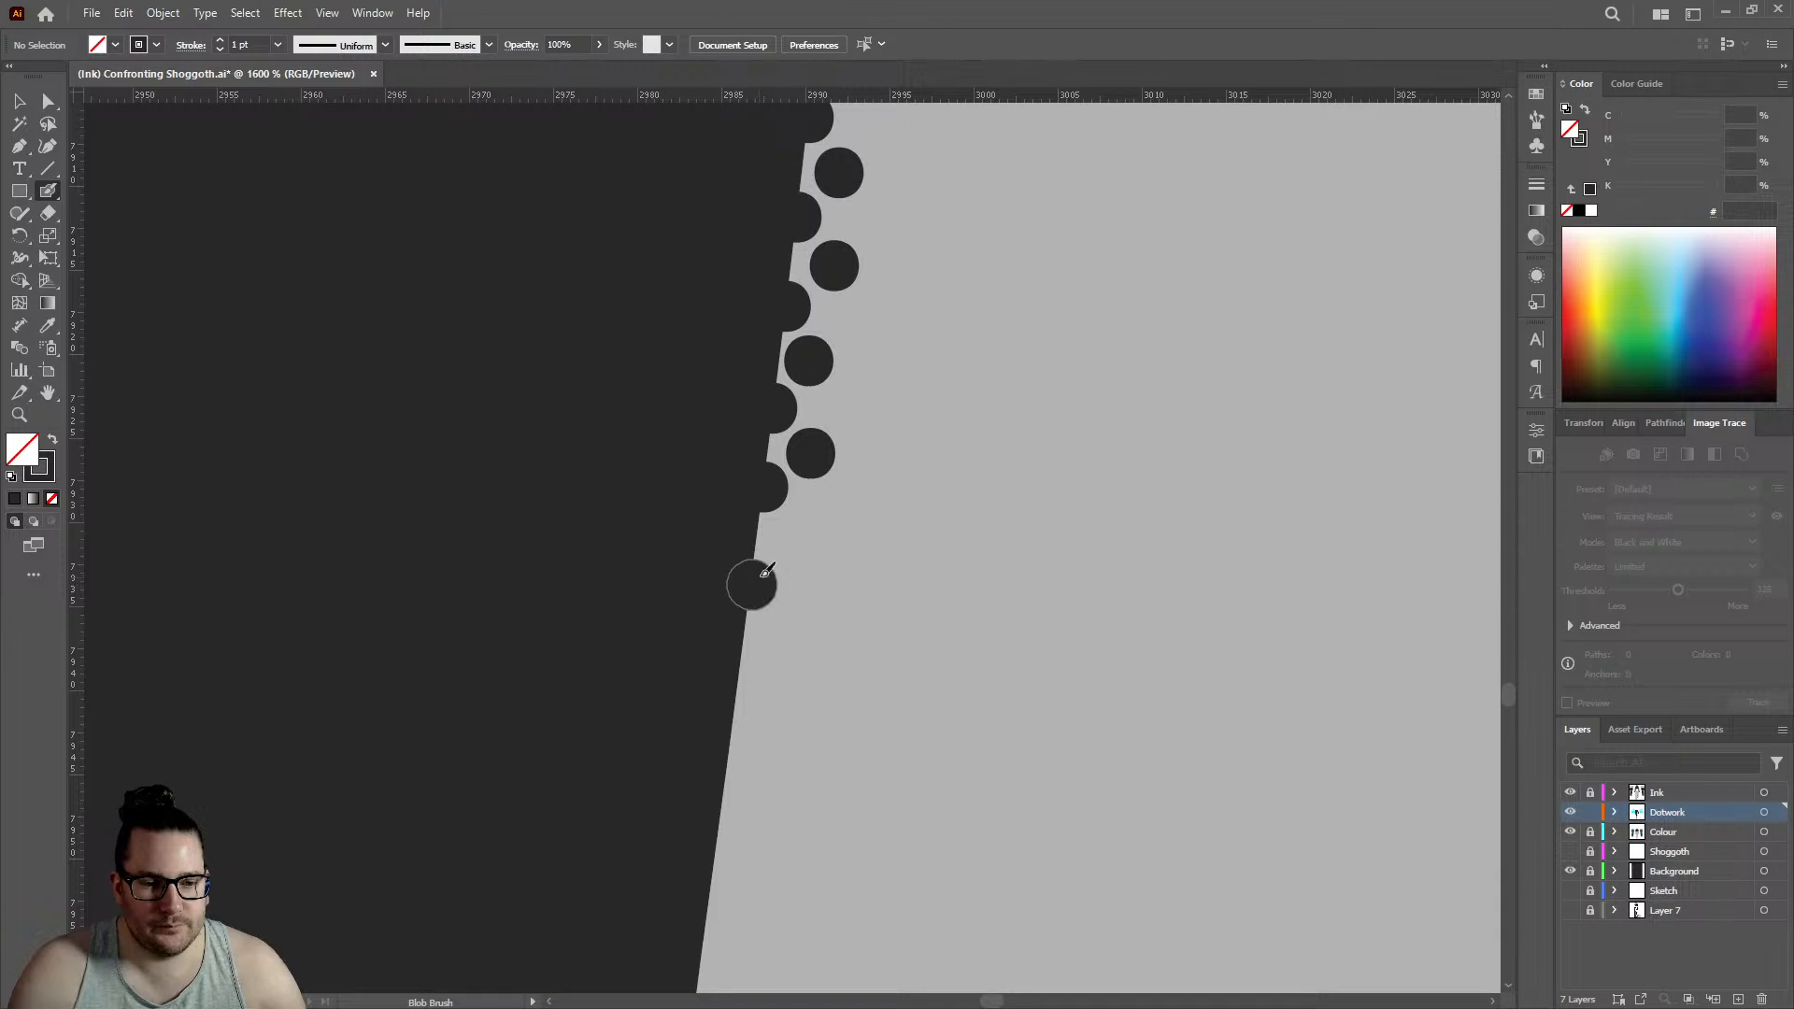
{"action": "scroll", "coordinate": [754, 584], "scroll_direction": "up", "scroll_amount": 4}
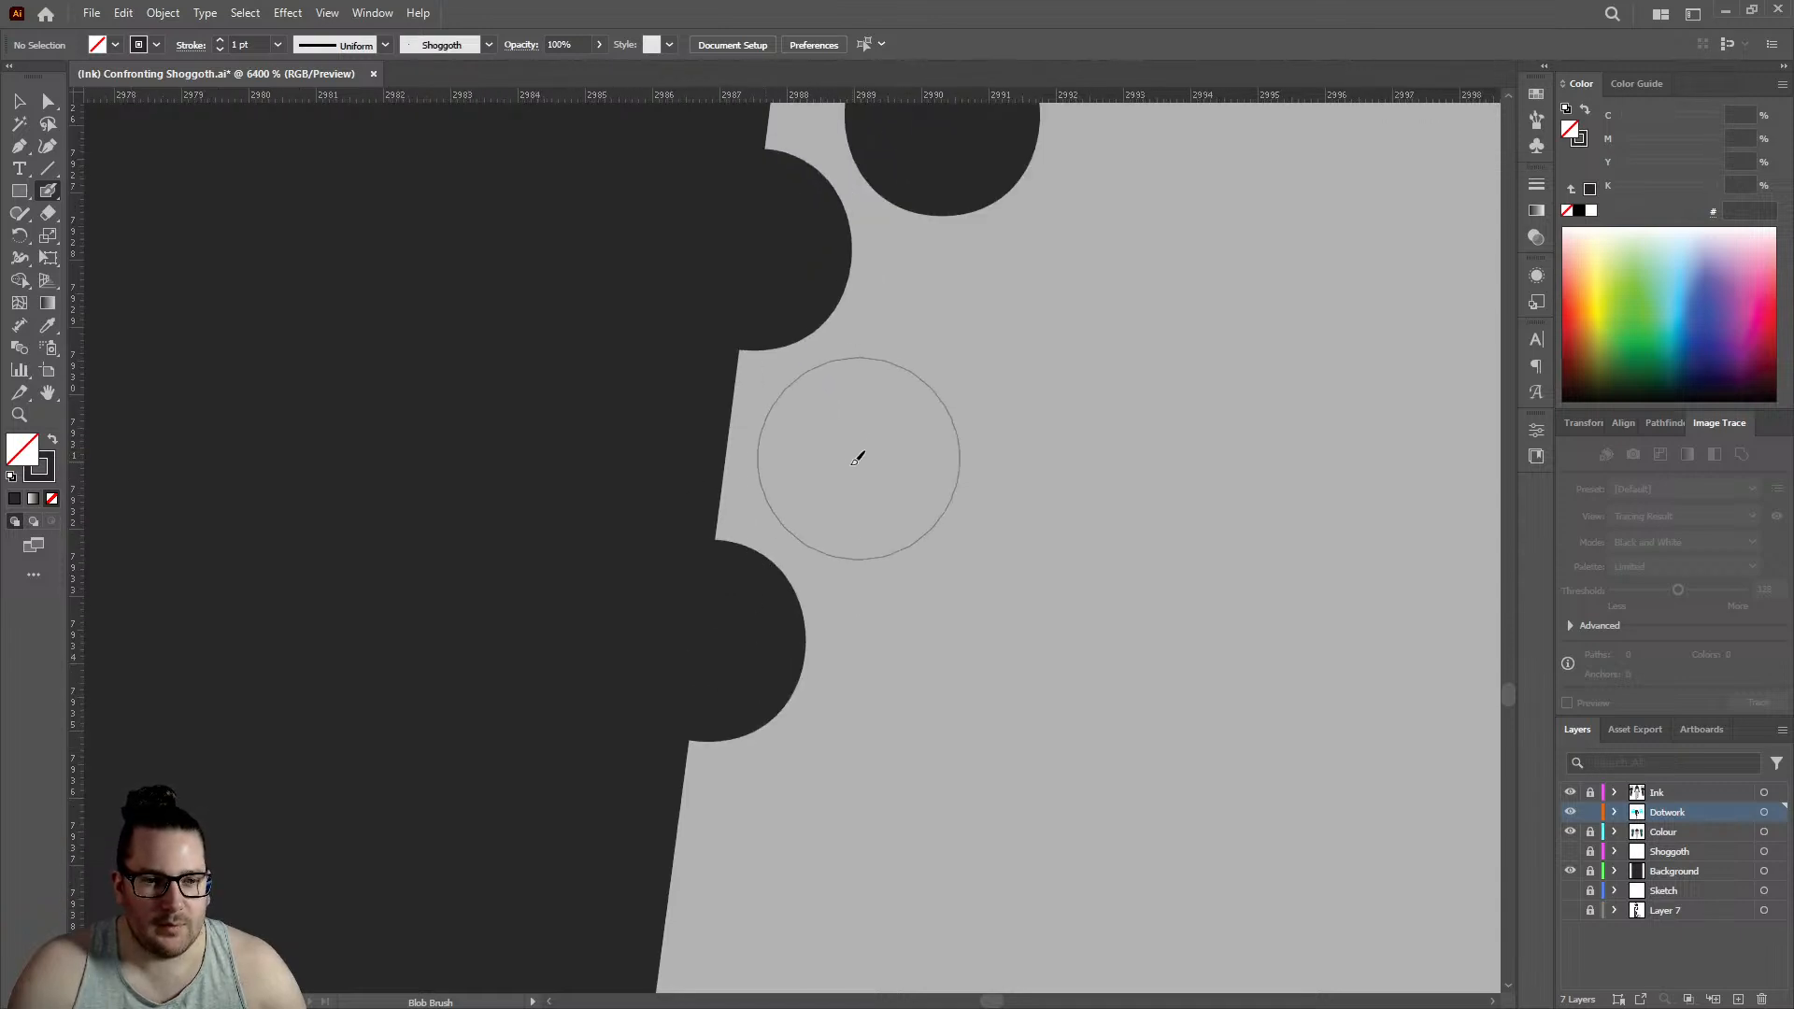
{"action": "left_click", "coordinate": [852, 460]}
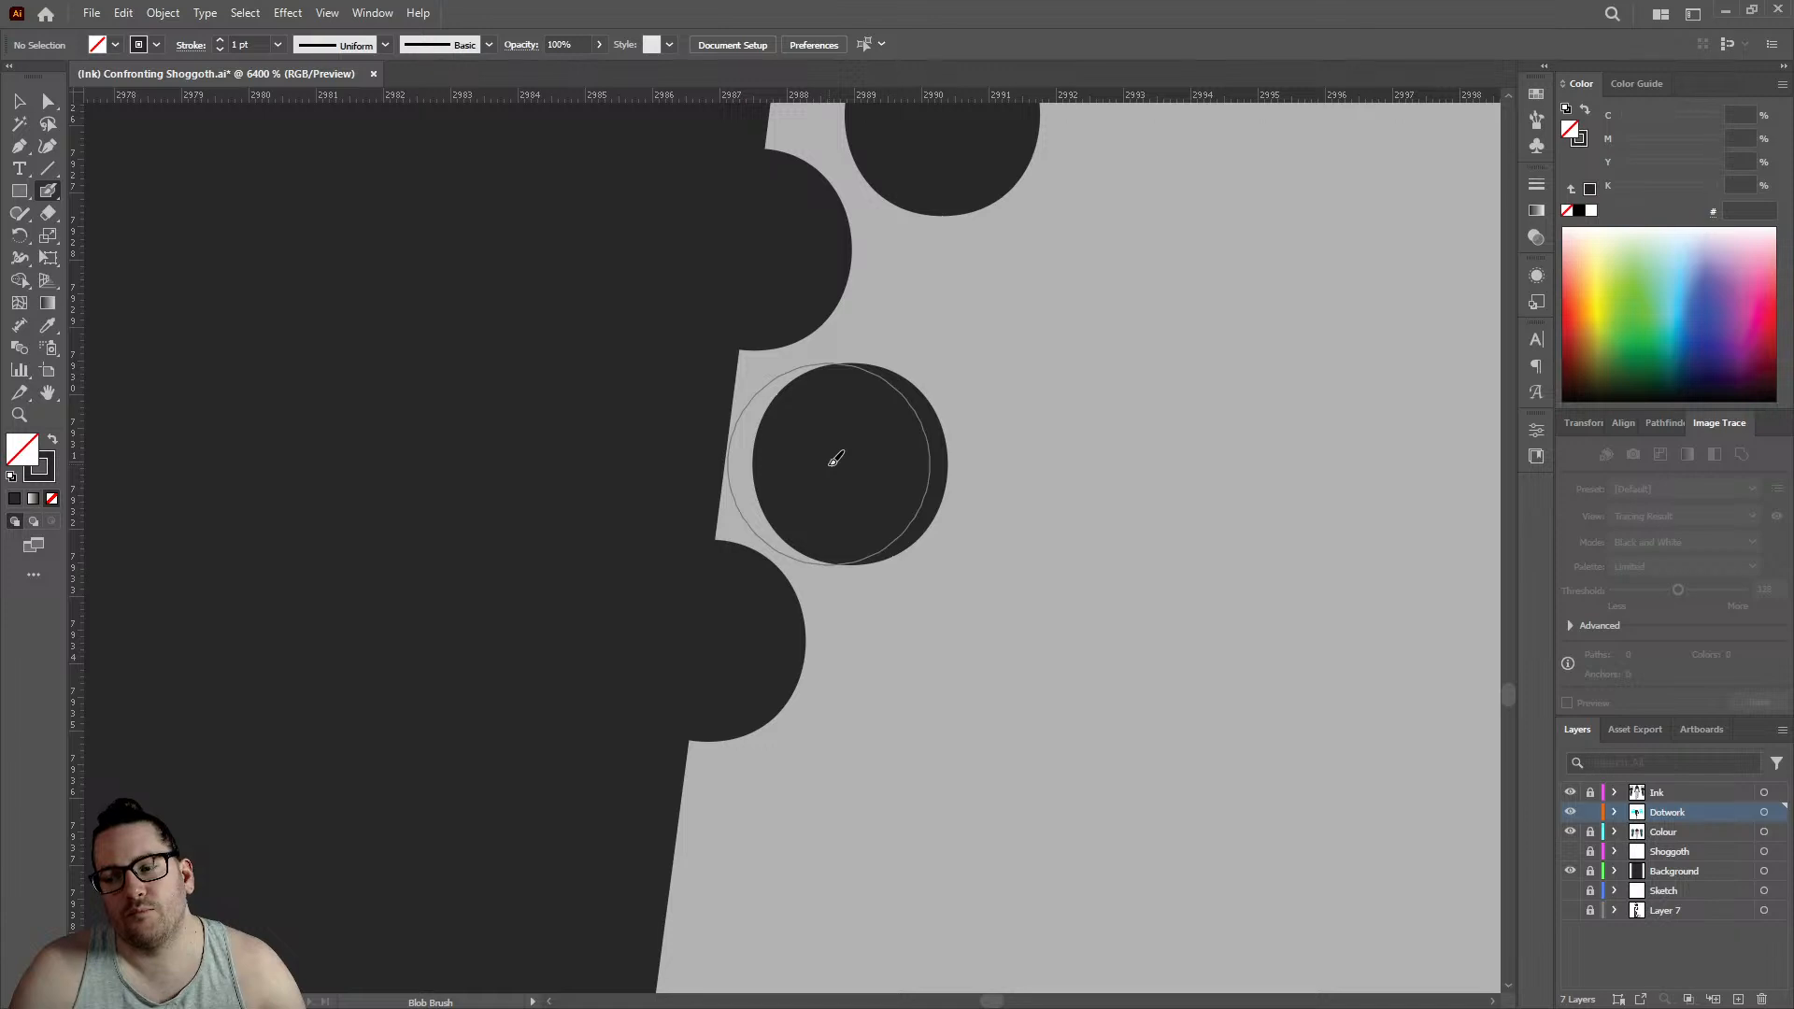
{"action": "scroll", "coordinate": [813, 455], "scroll_direction": "down", "scroll_amount": 4}
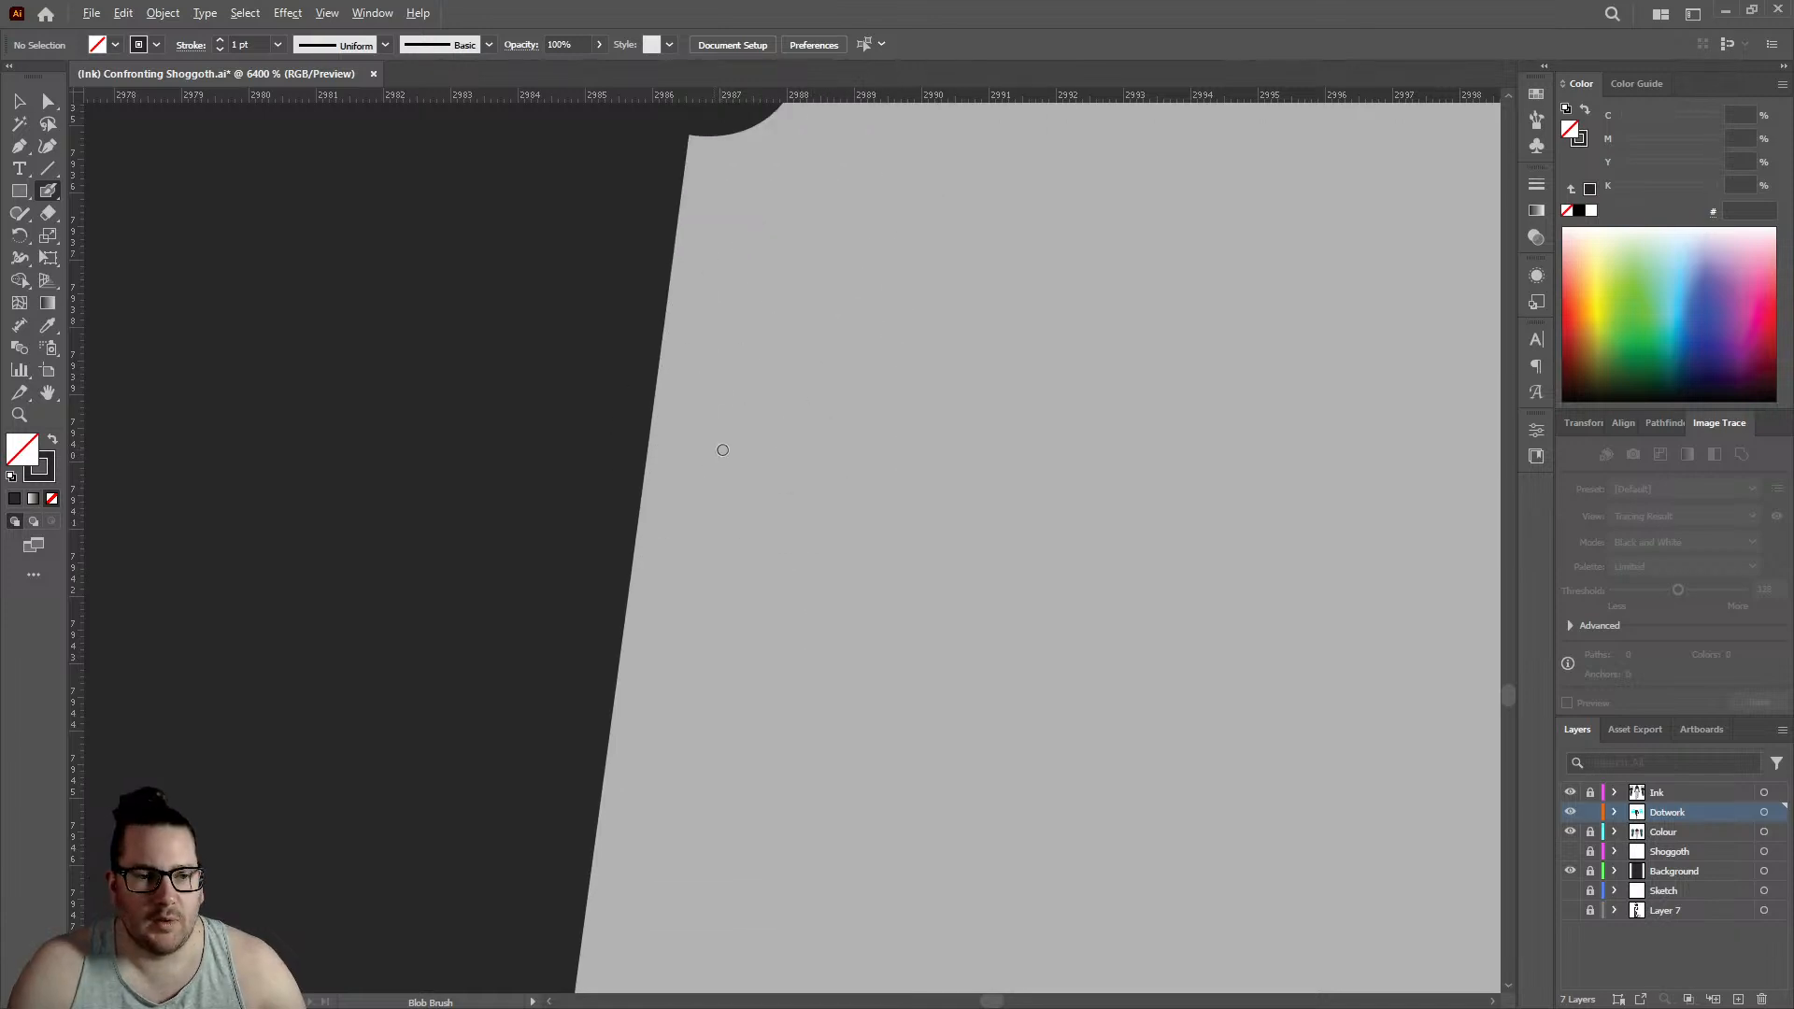
{"action": "scroll", "coordinate": [720, 449], "scroll_direction": "down", "scroll_amount": 1}
{"action": "left_click", "coordinate": [690, 342]}
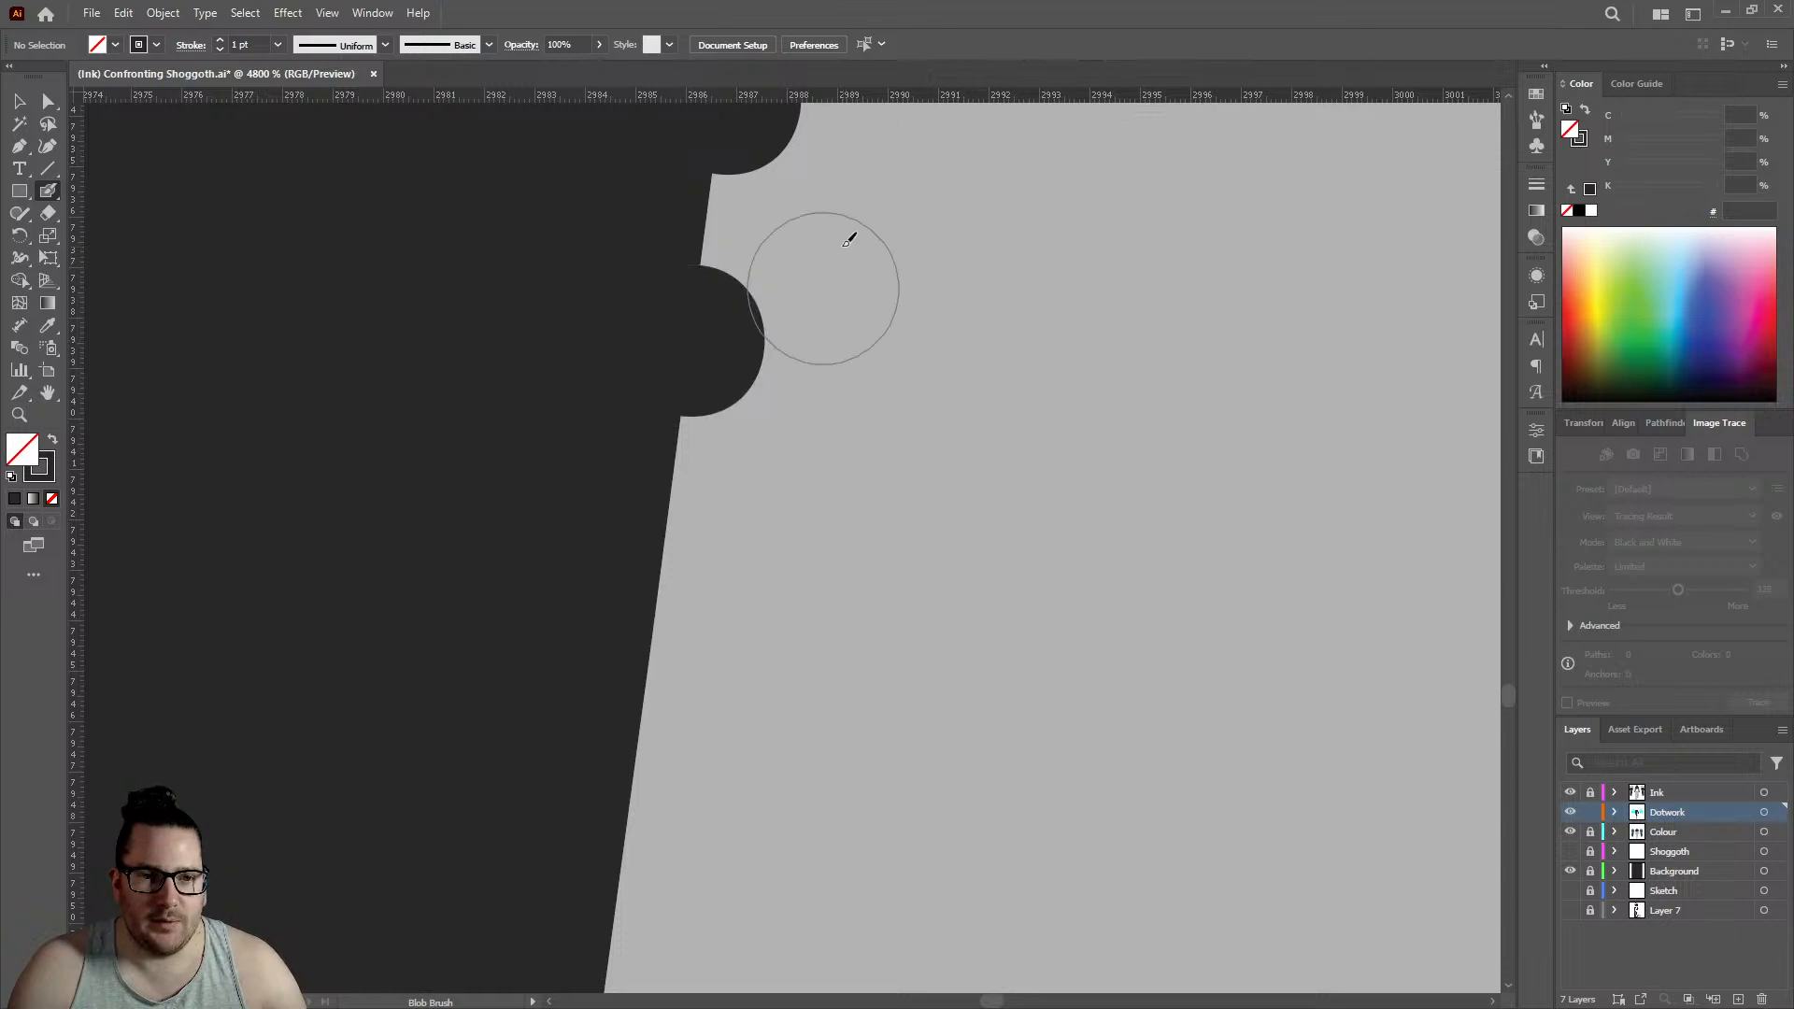
{"action": "left_click", "coordinate": [829, 240]}
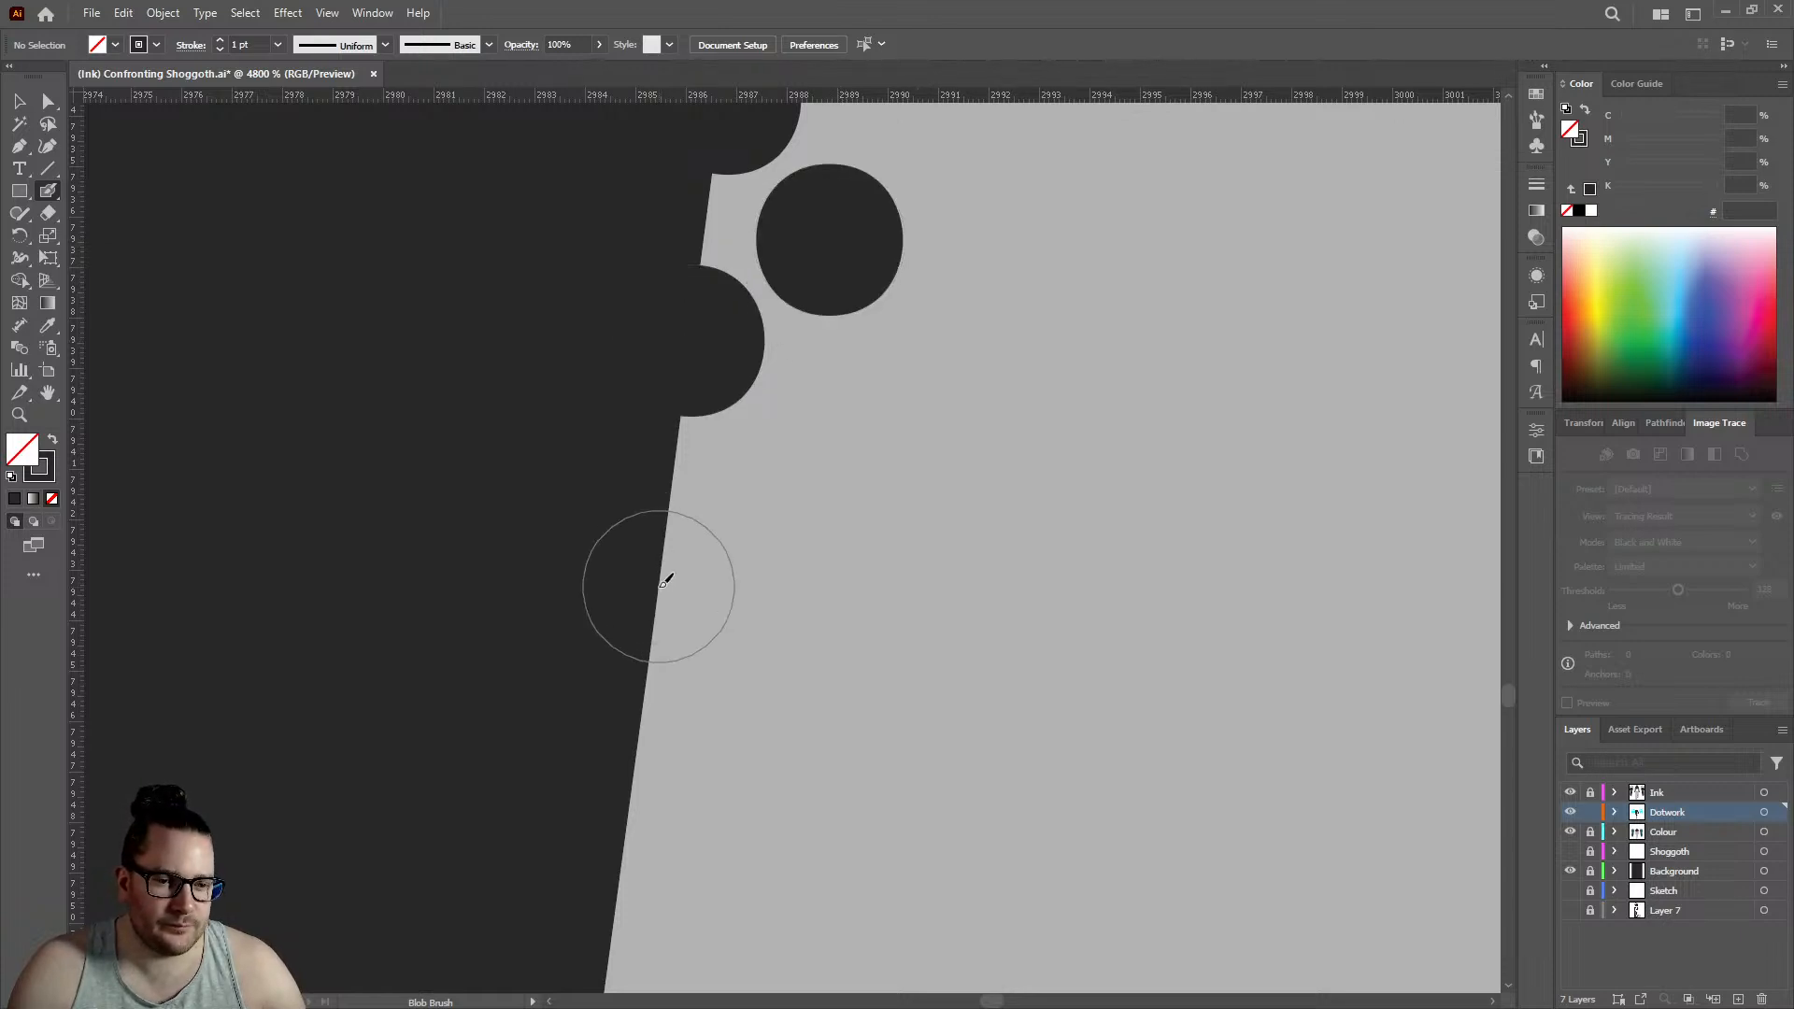
- Continue the upper calf rows down the sloping edge with three more staggered pairs of dots
{"action": "left_click", "coordinate": [656, 586]}
{"action": "left_click", "coordinate": [792, 474]}
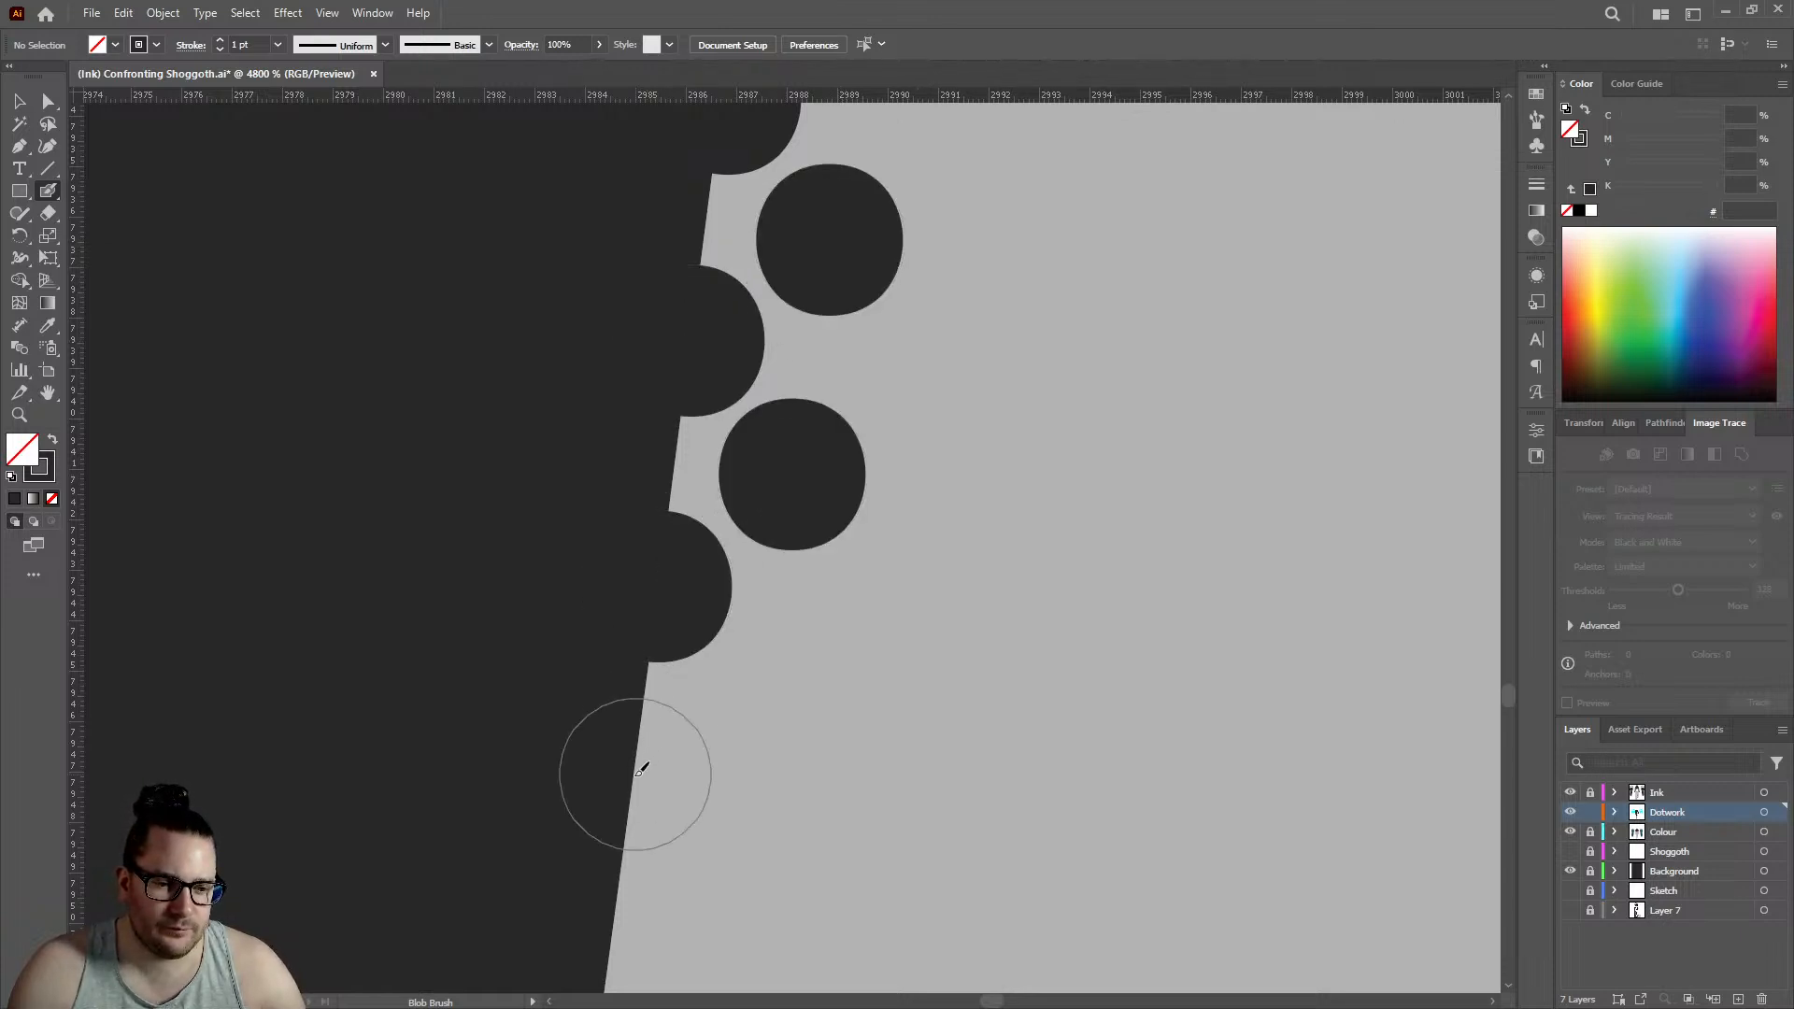
{"action": "left_click", "coordinate": [632, 810]}
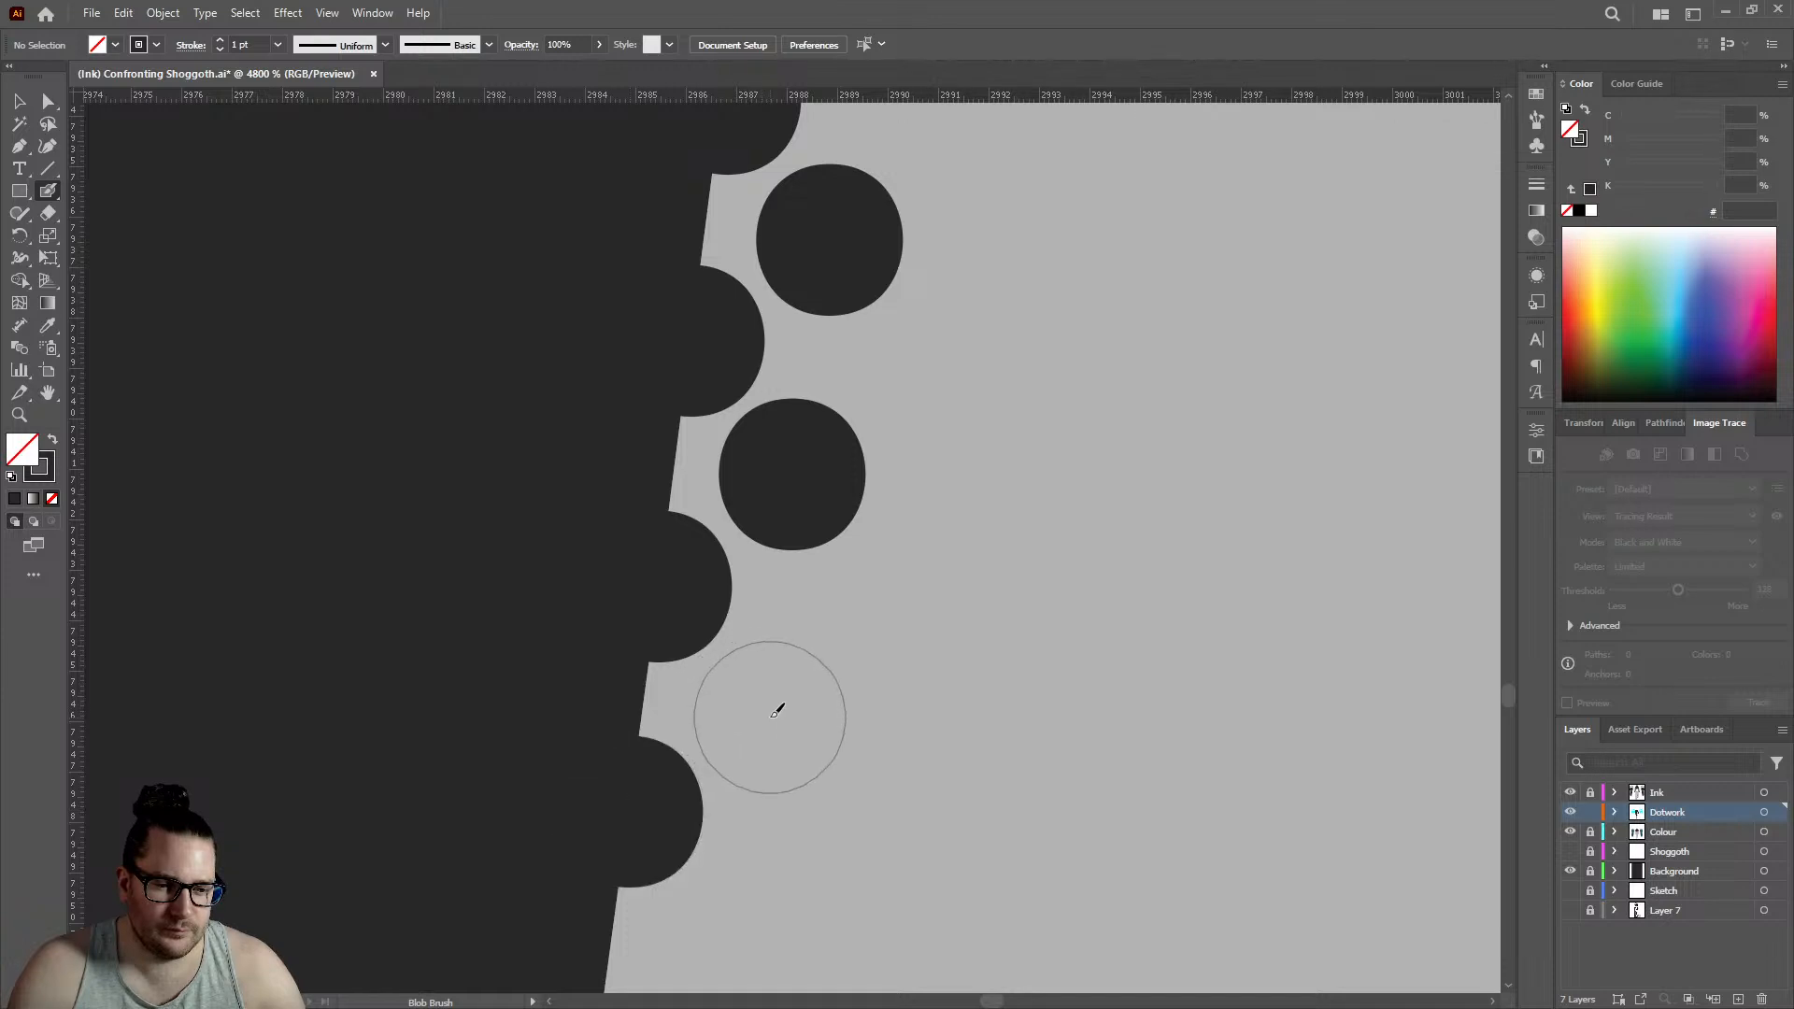
{"action": "left_click", "coordinate": [762, 717]}
{"action": "scroll", "coordinate": [704, 451], "scroll_direction": "down", "scroll_amount": 2}
{"action": "scroll", "coordinate": [703, 451], "scroll_direction": "down", "scroll_amount": 8}
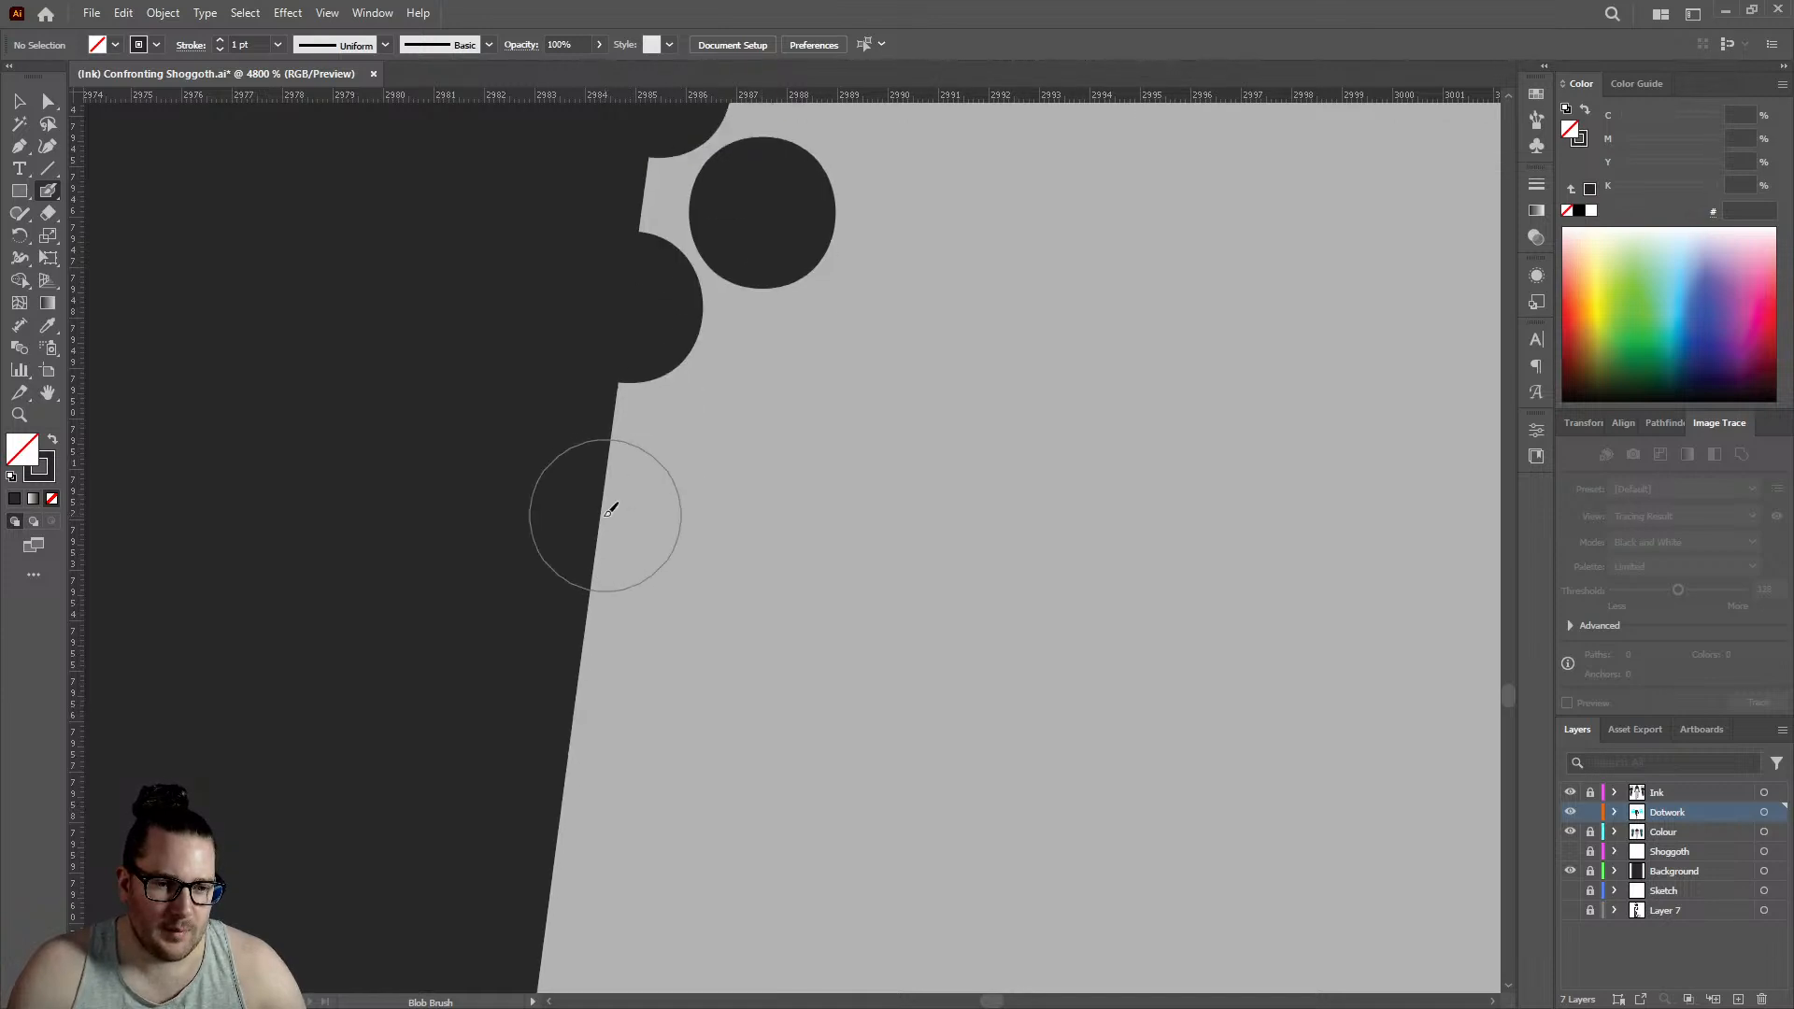
{"action": "left_click", "coordinate": [605, 512]}
{"action": "left_click", "coordinate": [762, 417]}
- Place two more staggered dot pairs where the calf edge begins to curve, keeping the inner dots between the edge dots
{"action": "scroll", "coordinate": [654, 429], "scroll_direction": "down", "scroll_amount": 8}
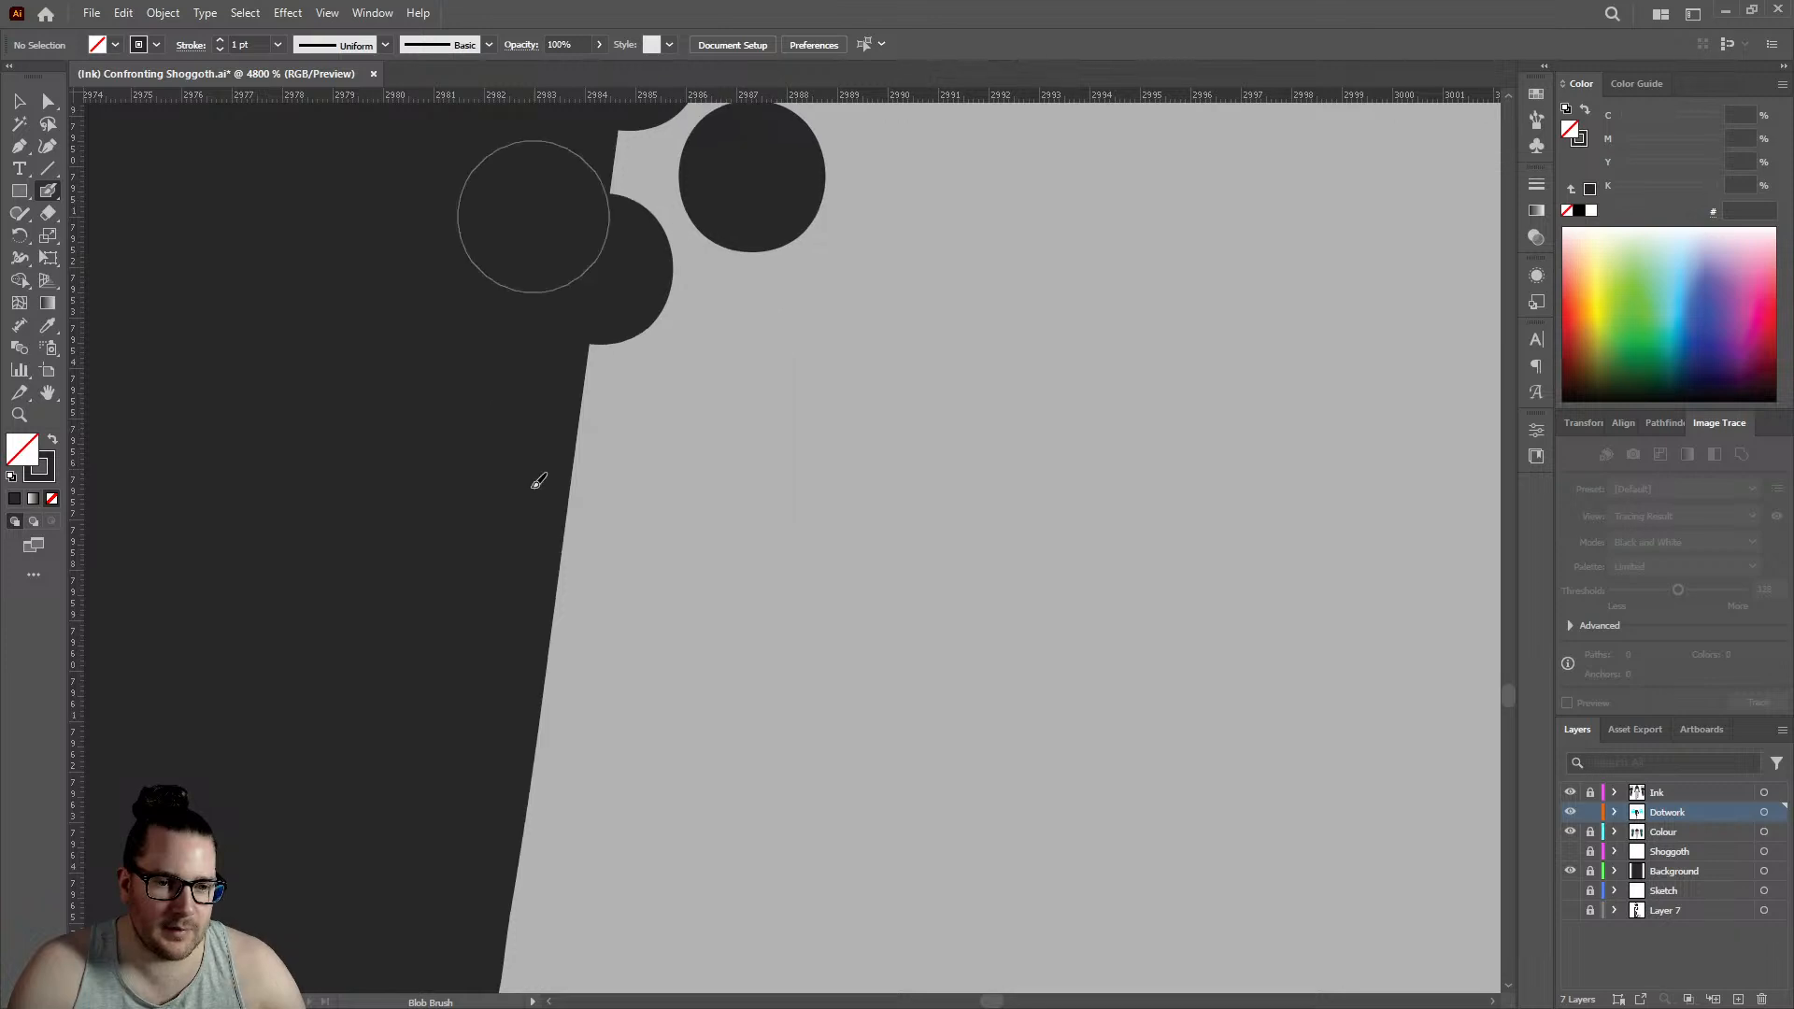
{"action": "left_click", "coordinate": [567, 395]}
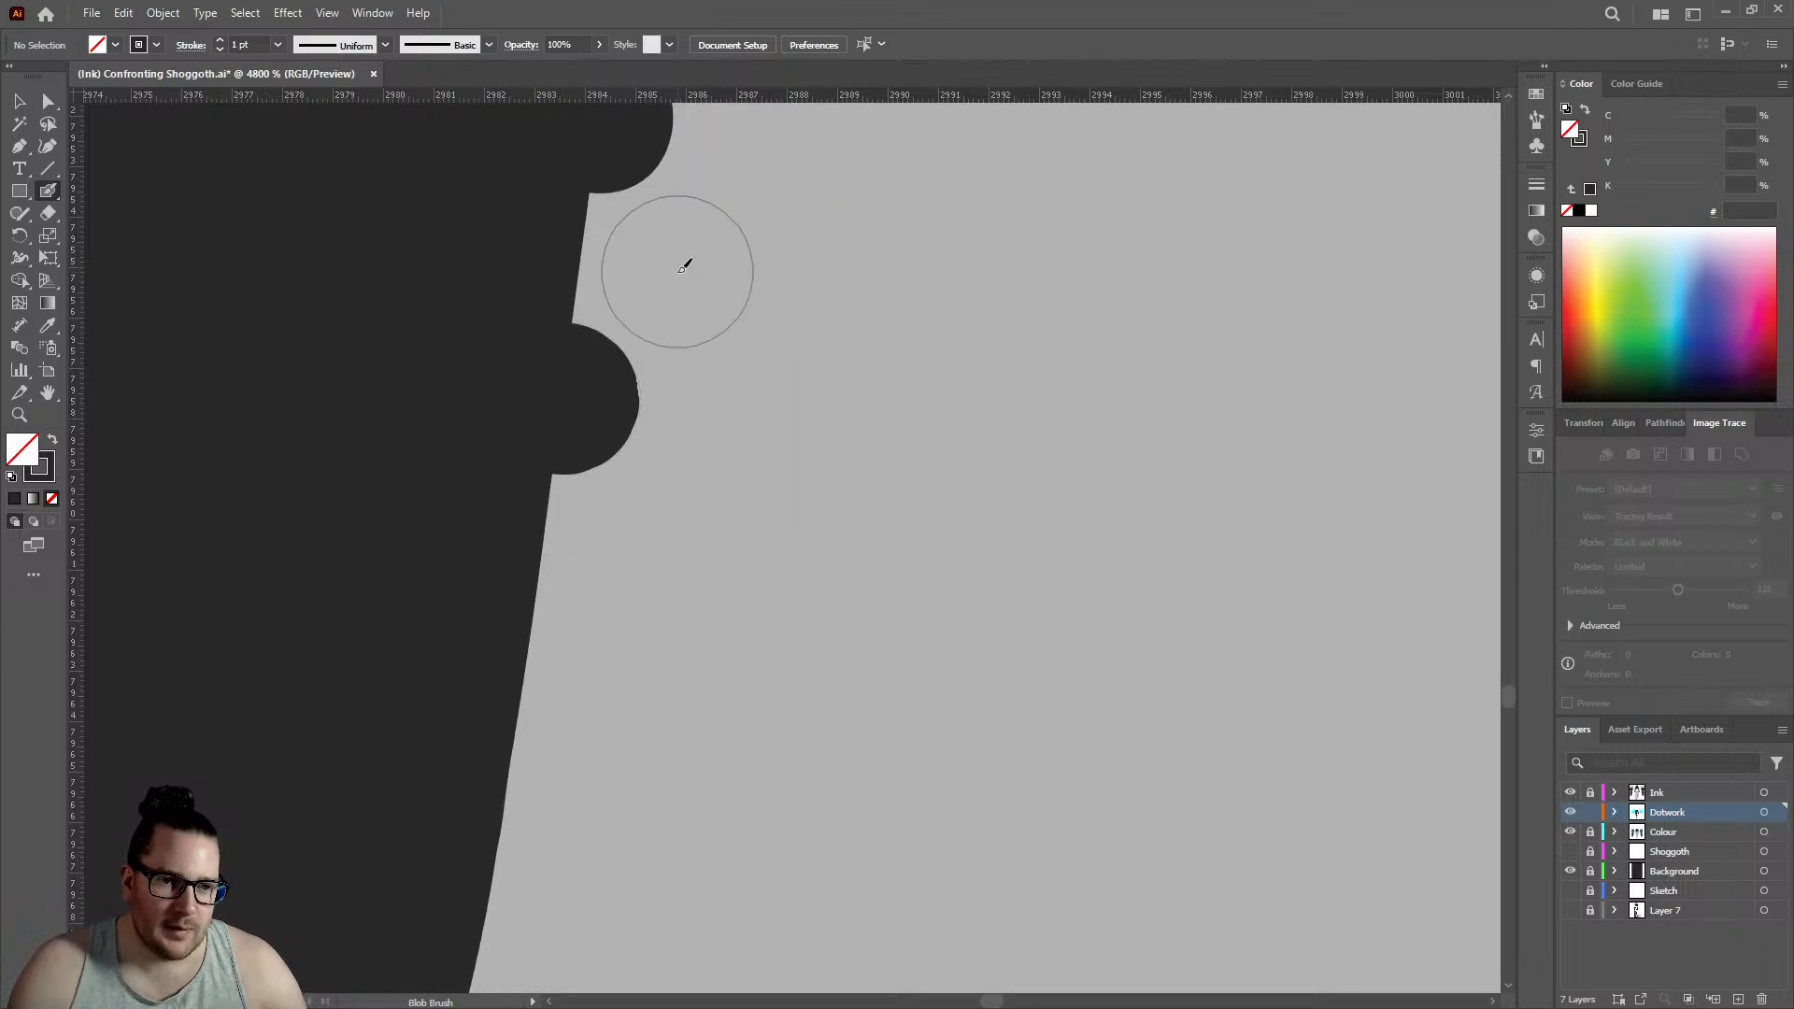
{"action": "left_click", "coordinate": [680, 271]}
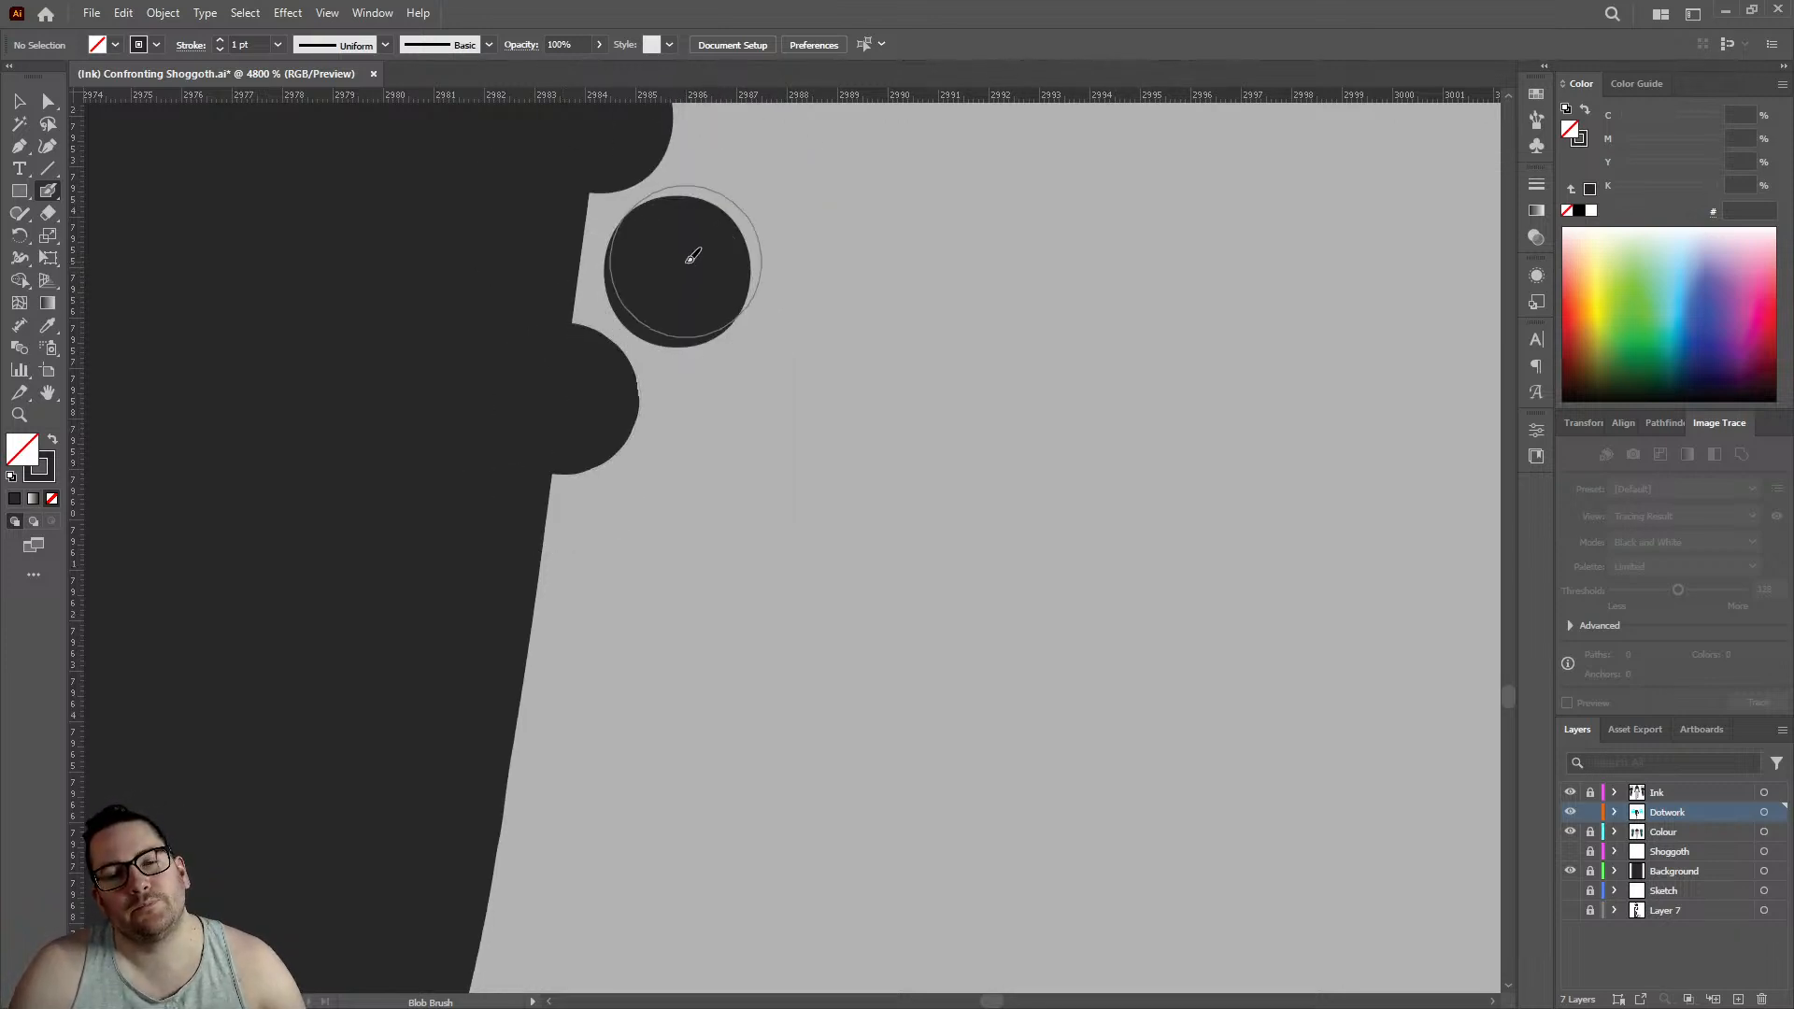
{"action": "left_click", "coordinate": [528, 636]}
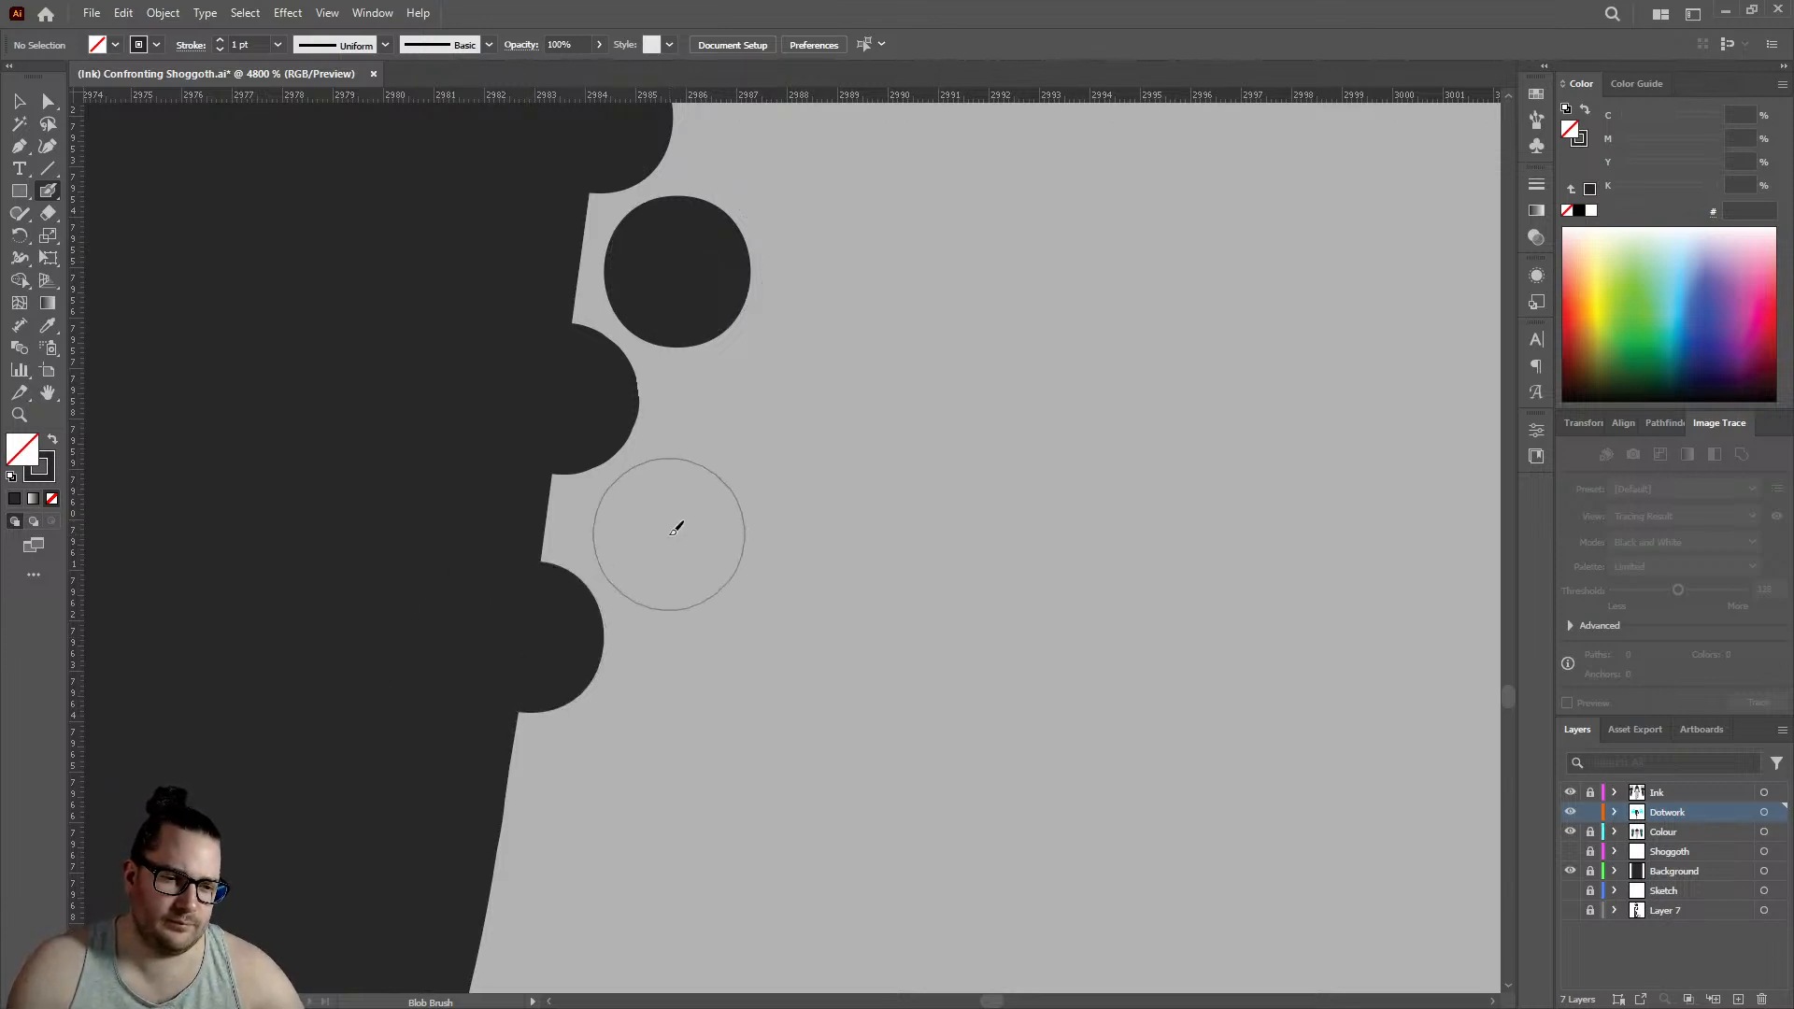
{"action": "left_click", "coordinate": [672, 533]}
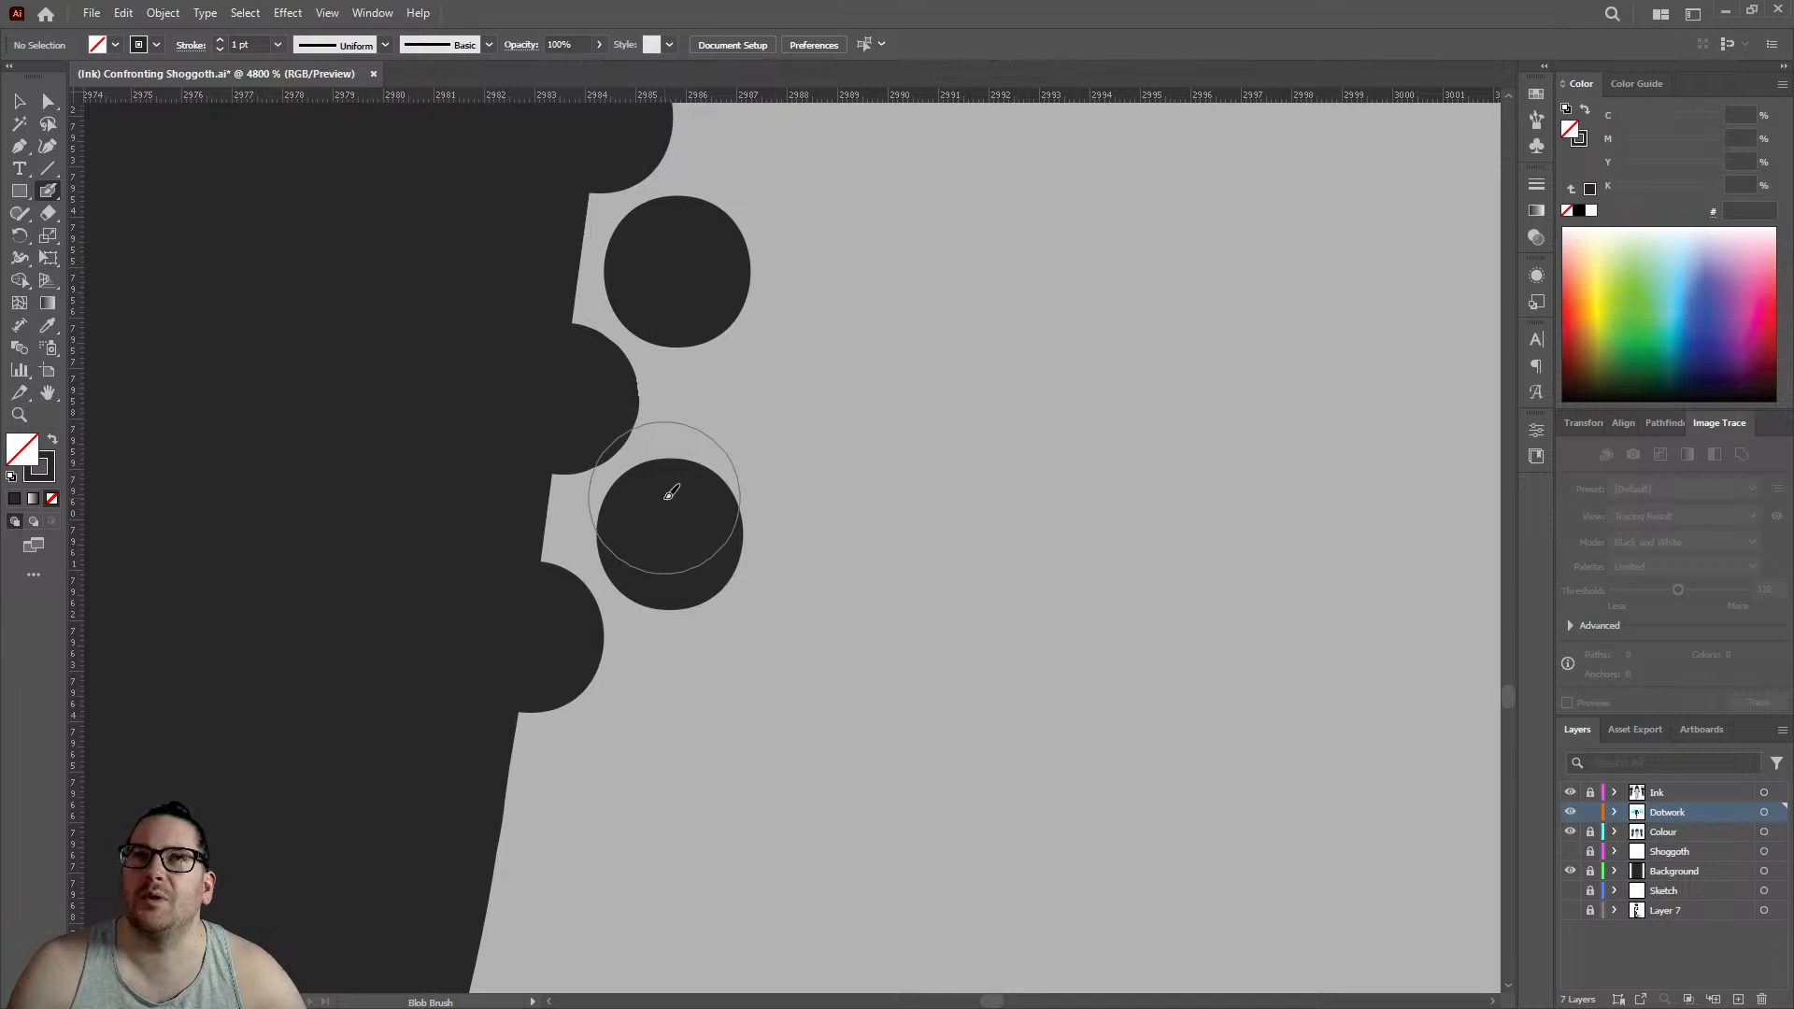
- Add two staggered pairs of edge and inner dots around the small notch in the standing leg's calf edge
{"action": "scroll", "coordinate": [670, 495], "scroll_direction": "down", "scroll_amount": 5}
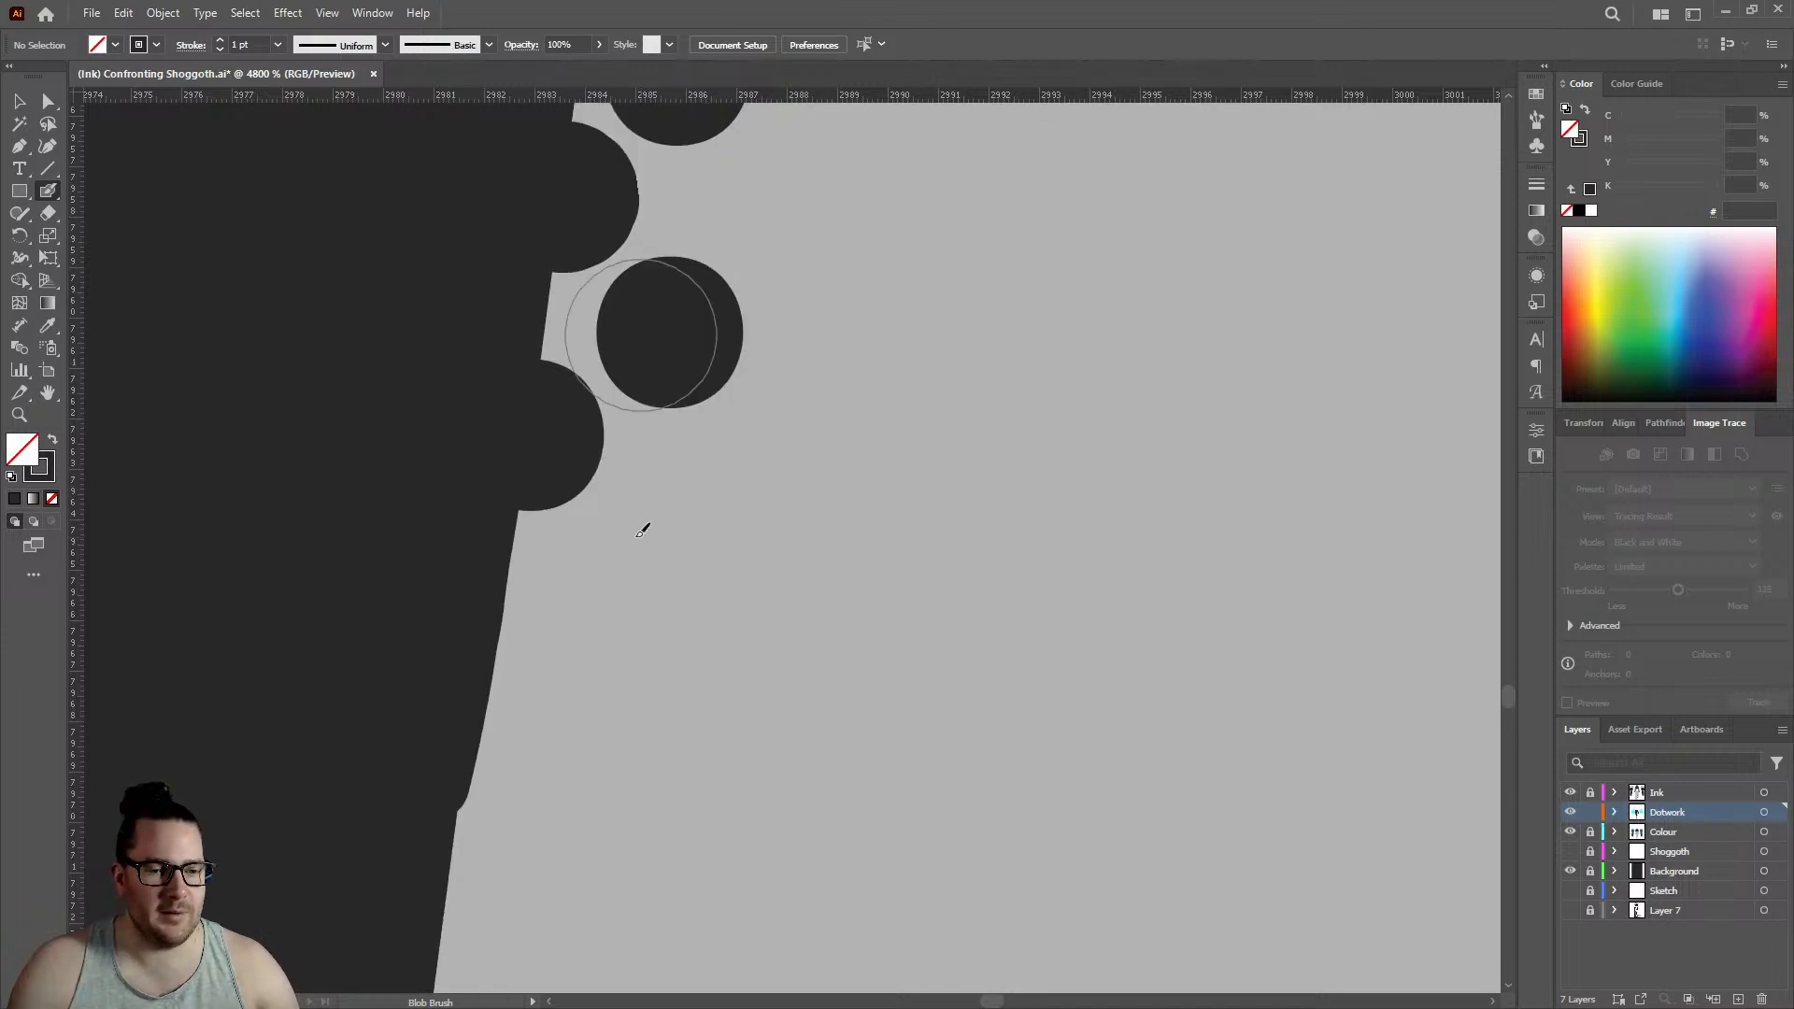
{"action": "left_click", "coordinate": [484, 514]}
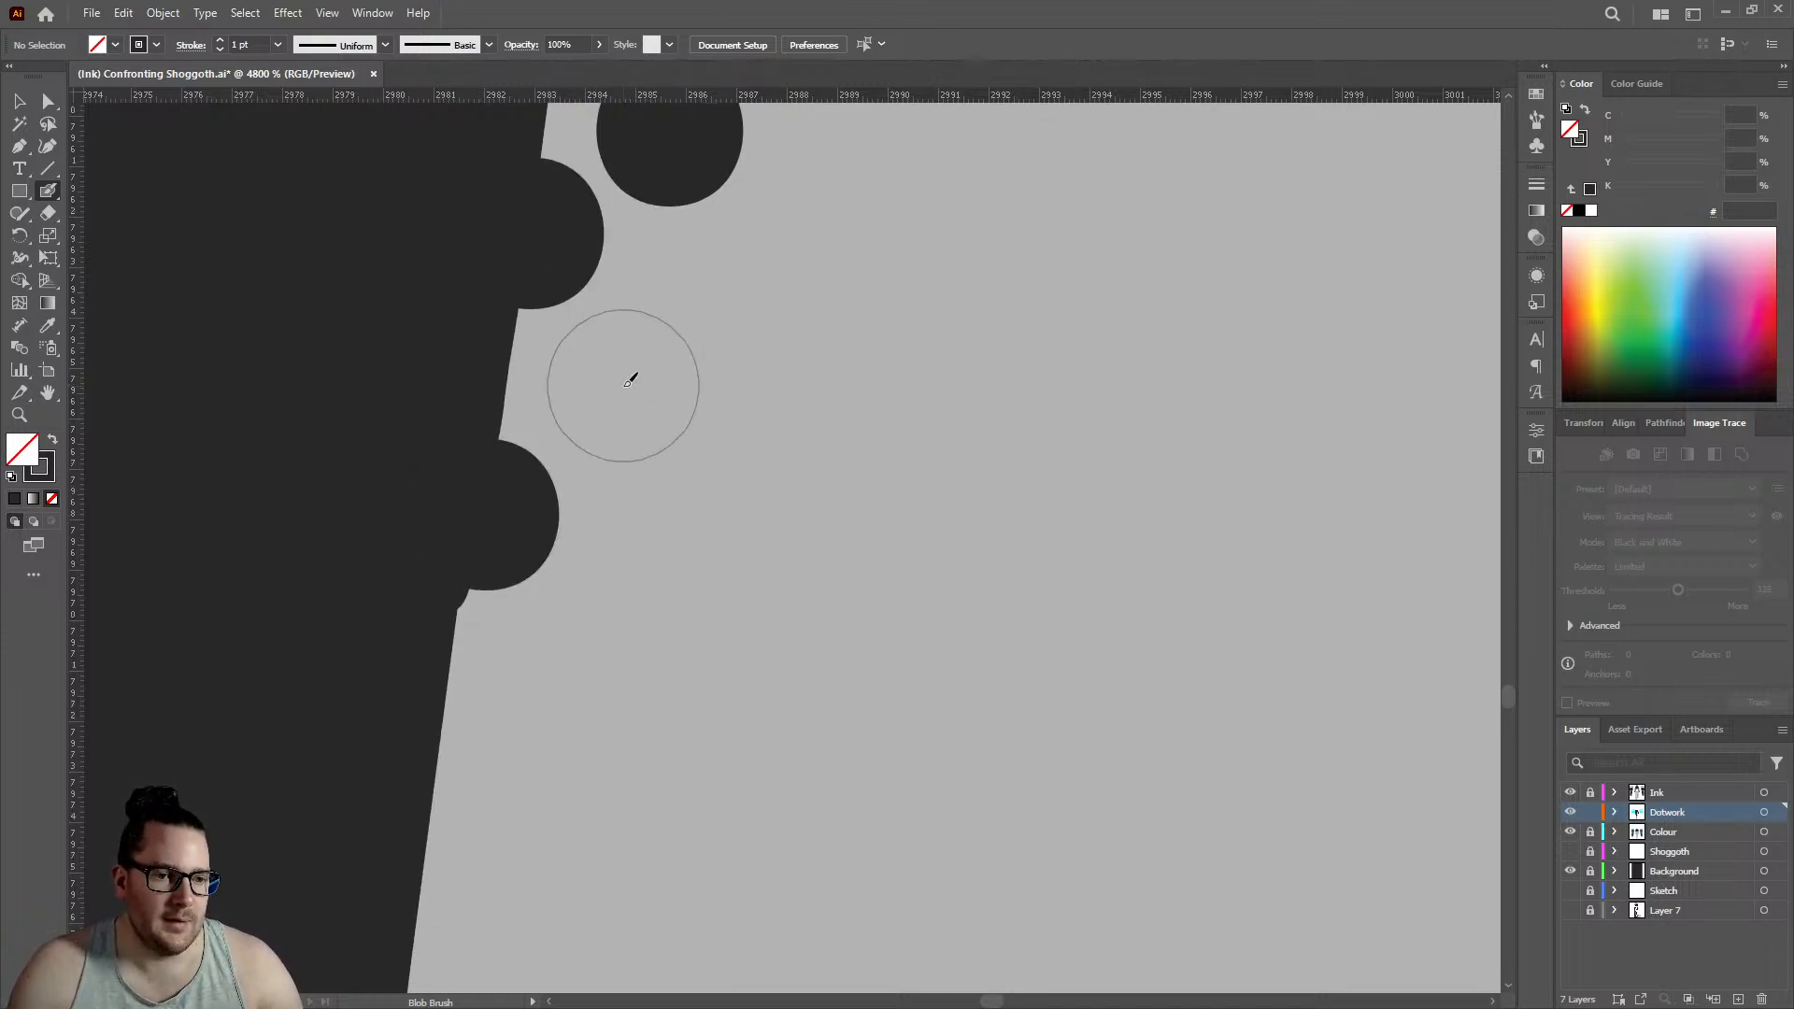
{"action": "left_click", "coordinate": [624, 385]}
{"action": "left_click", "coordinate": [430, 815]}
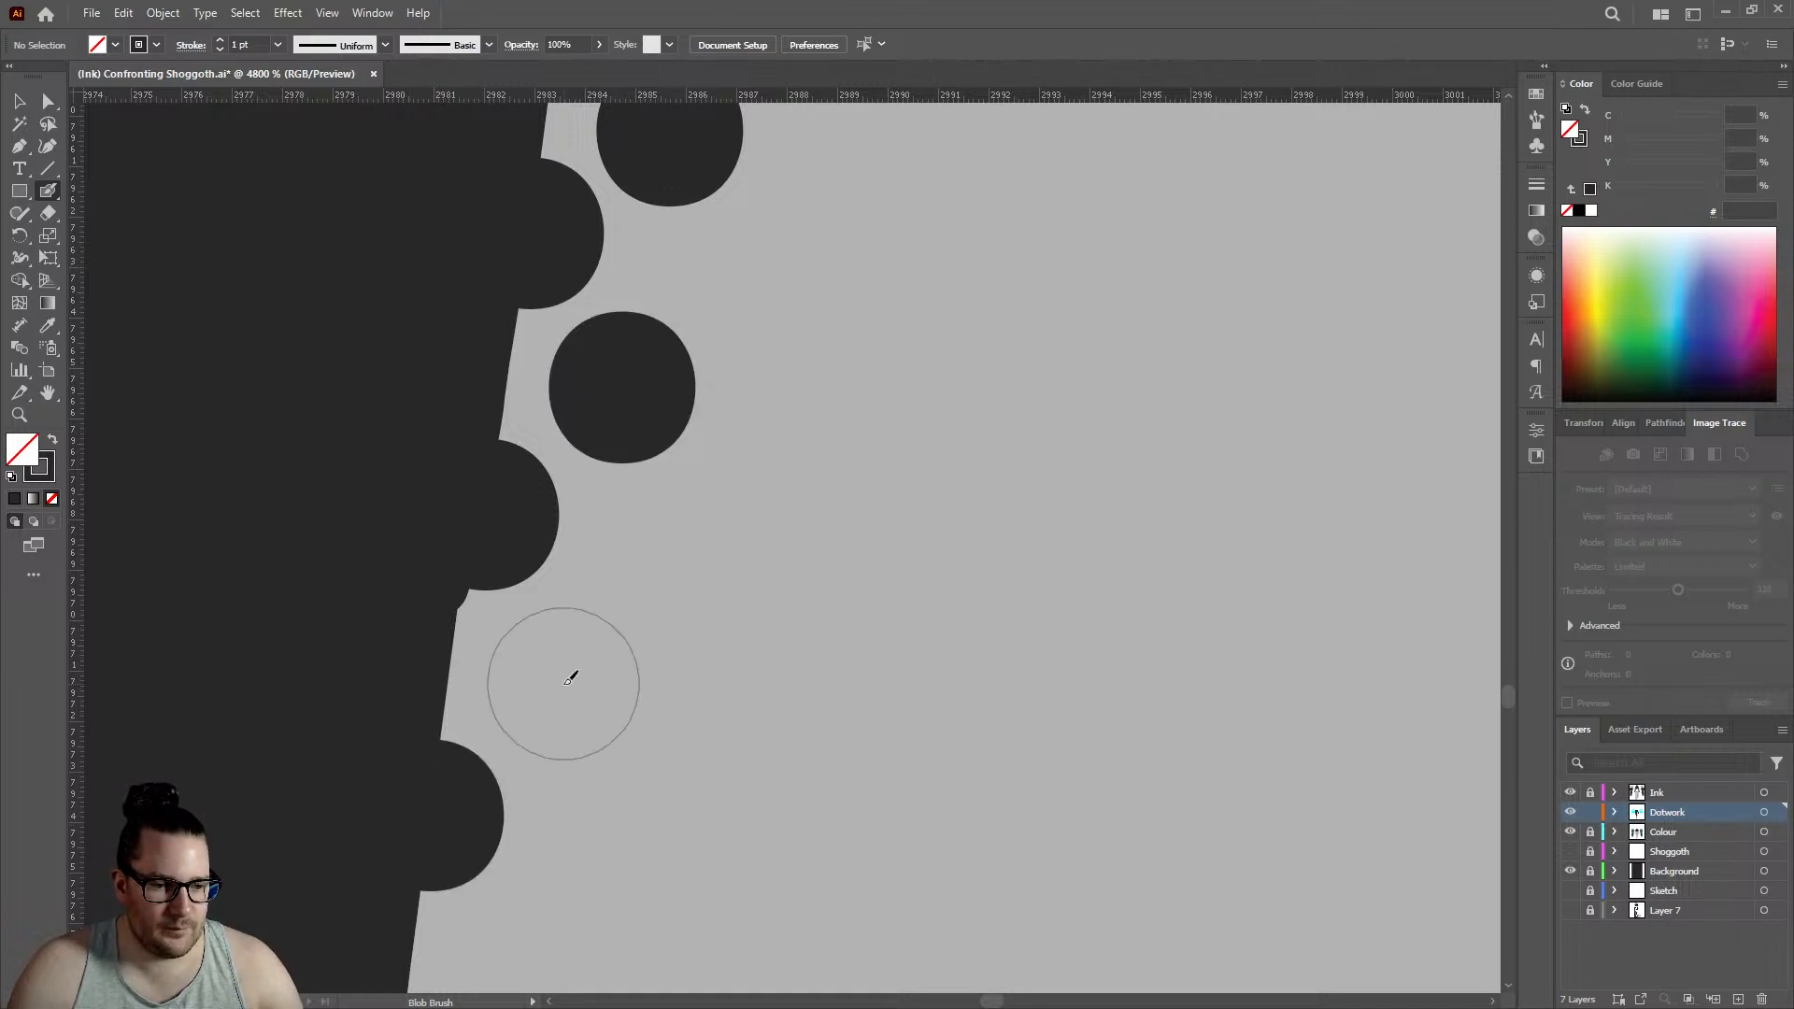
{"action": "scroll", "coordinate": [788, 561], "scroll_direction": "down", "scroll_amount": 5}
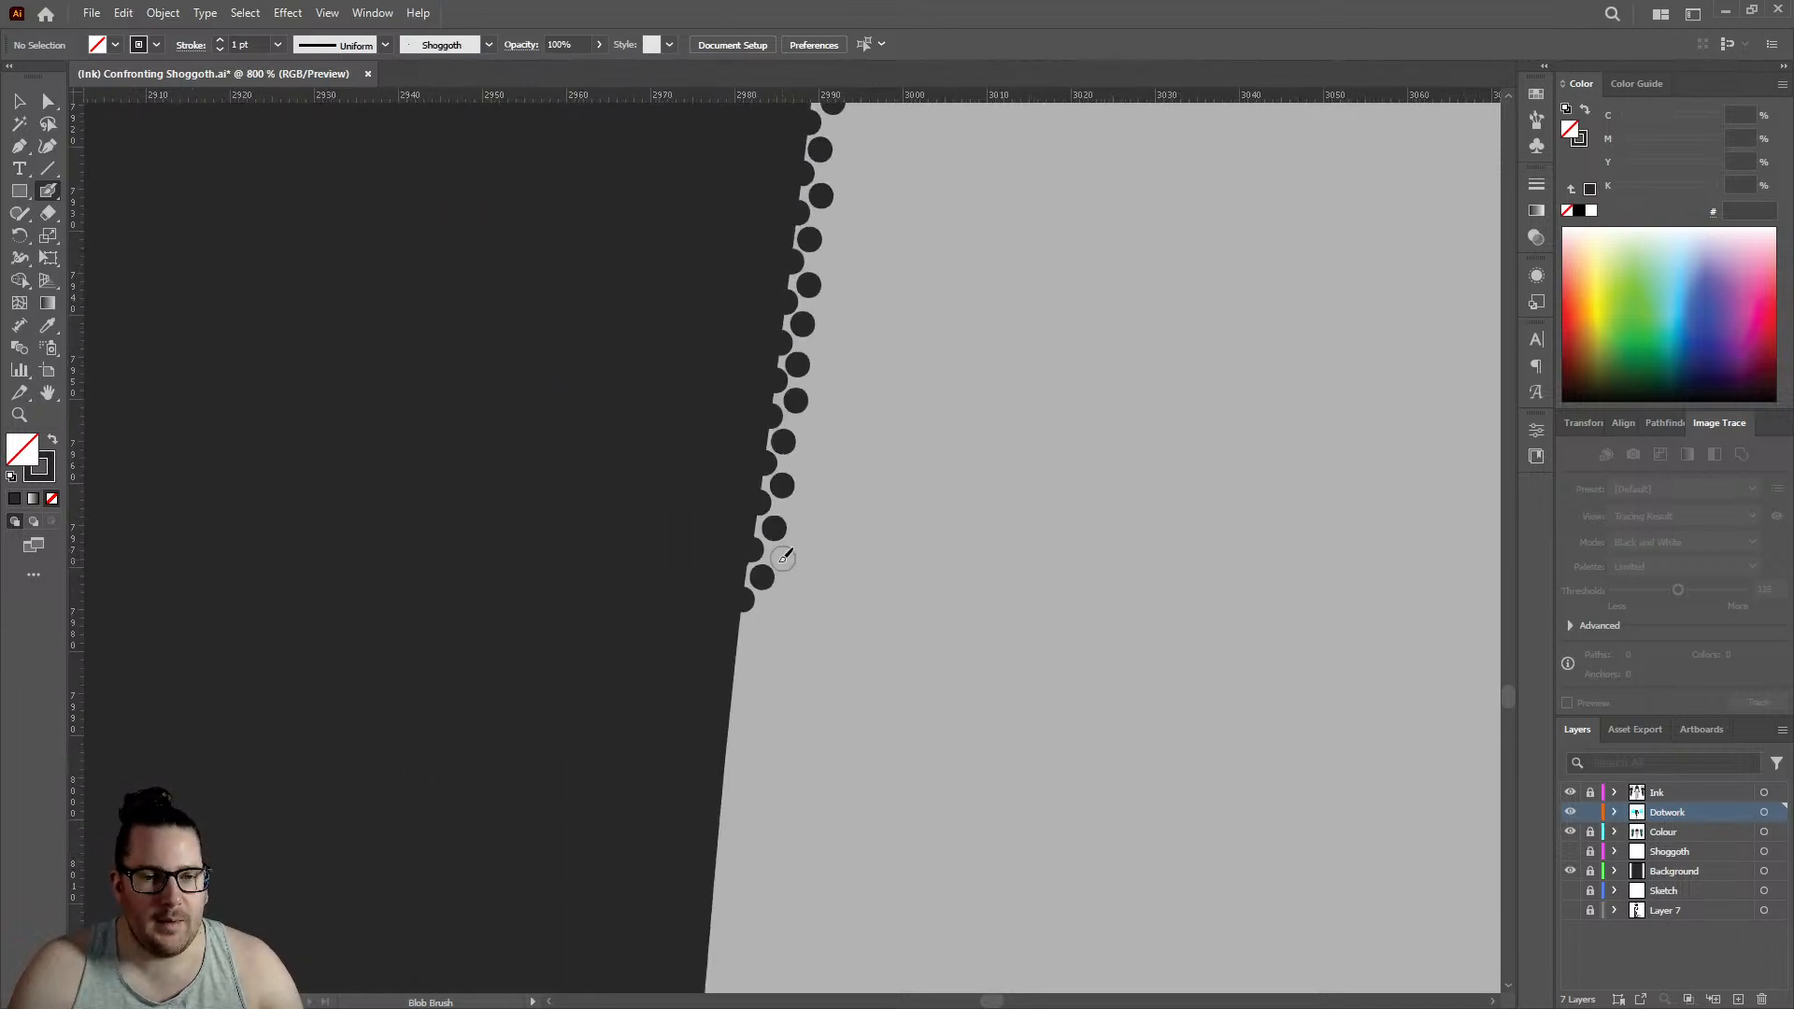
- Continue both dot rows down the straight sloping edge below the notch with two more staggered pairs
{"action": "scroll", "coordinate": [783, 558], "scroll_direction": "up", "scroll_amount": 3}
{"action": "left_click", "coordinate": [674, 523]}
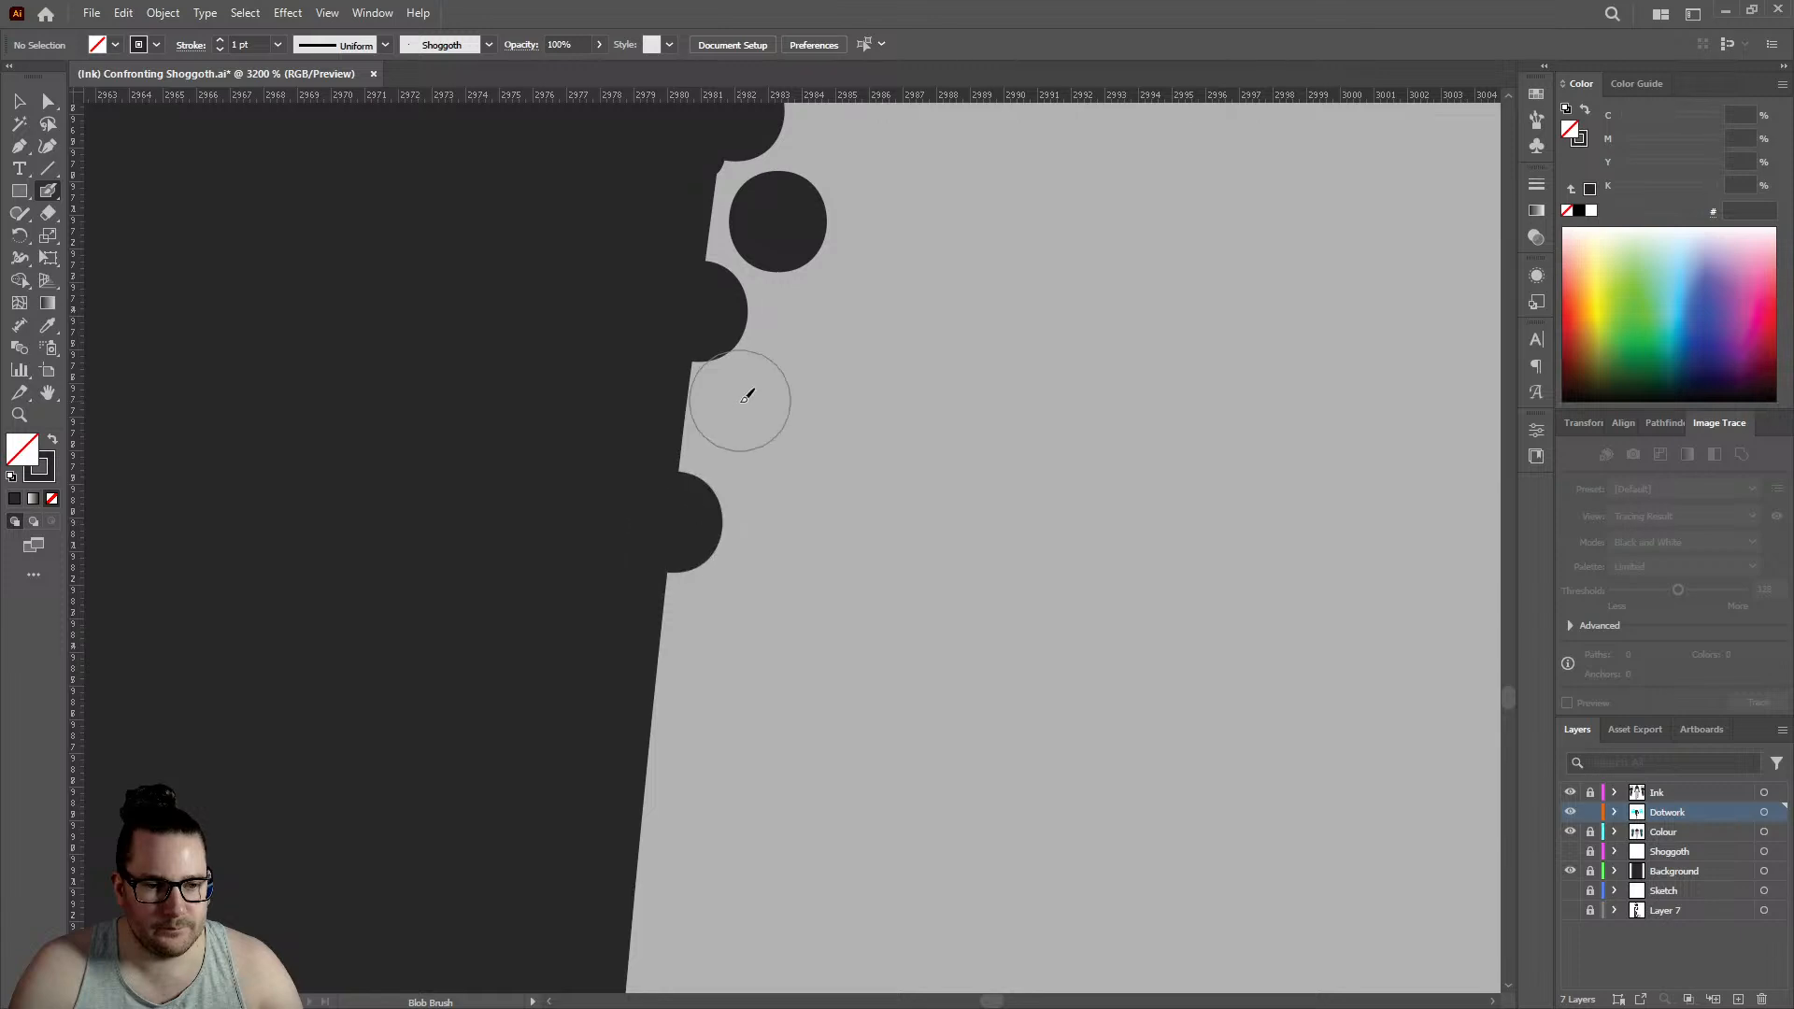
{"action": "left_click", "coordinate": [748, 427]}
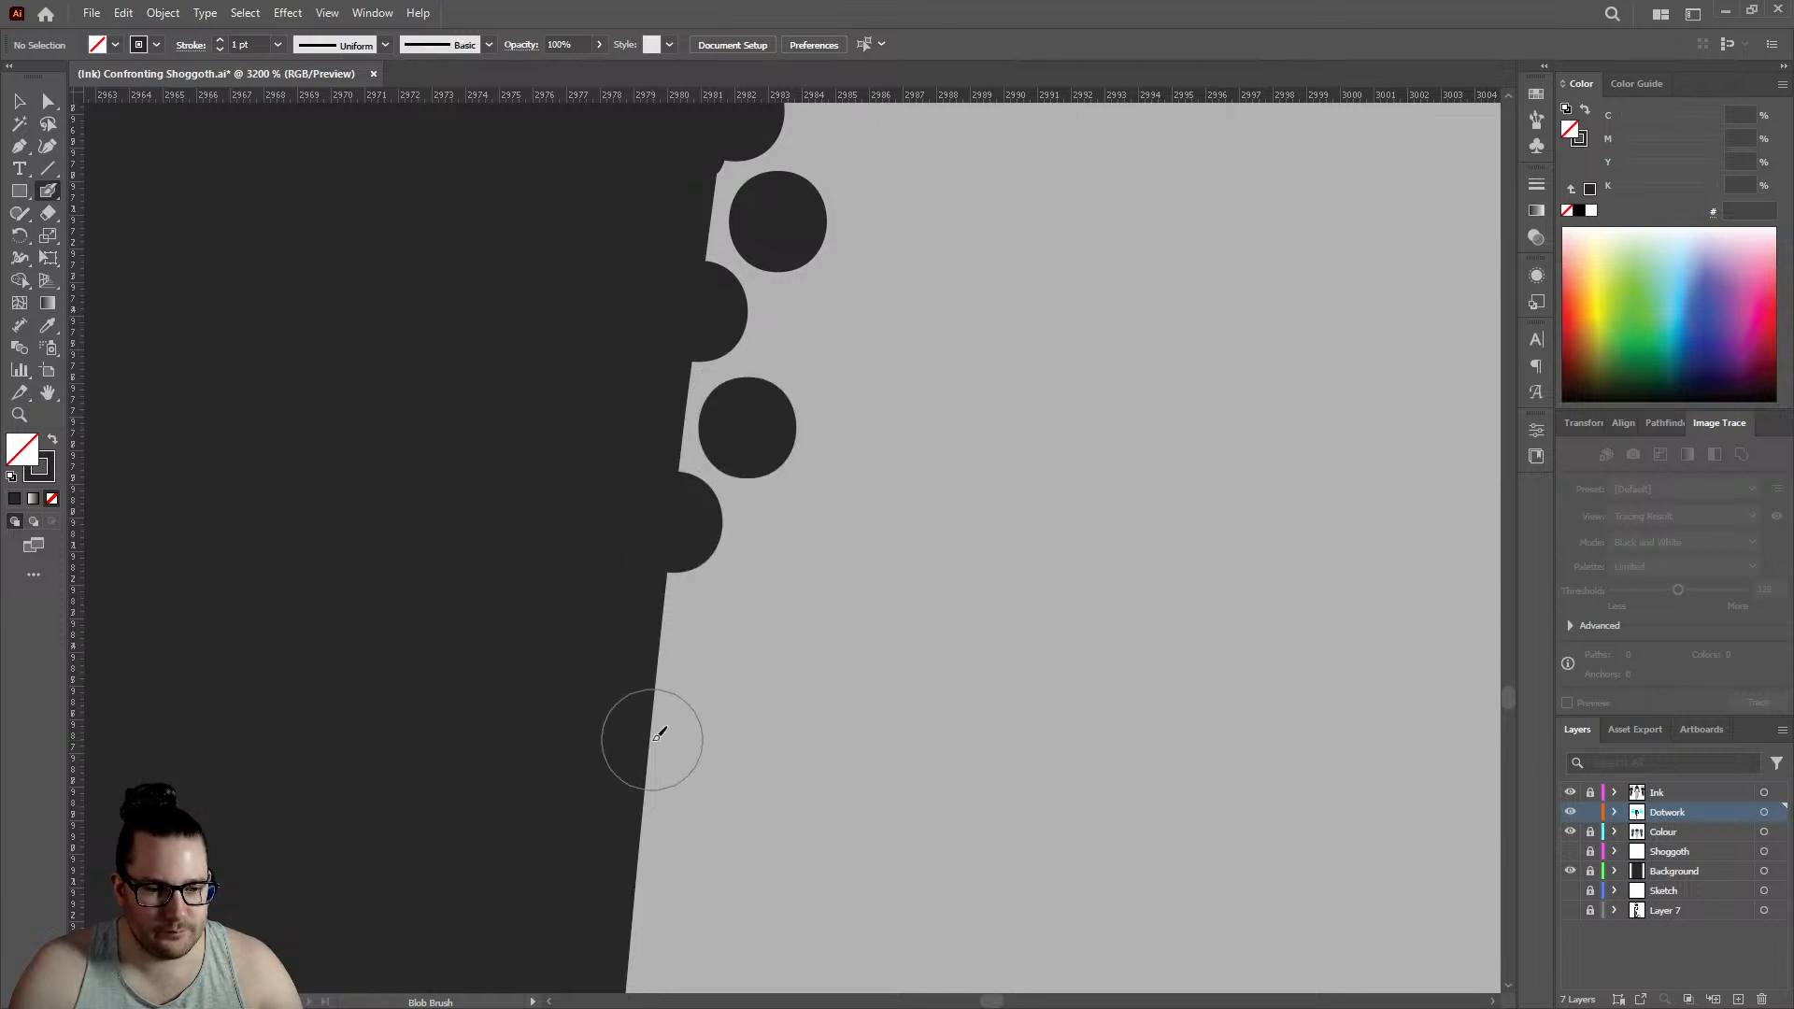
{"action": "left_click", "coordinate": [653, 740]}
{"action": "left_click", "coordinate": [720, 634]}
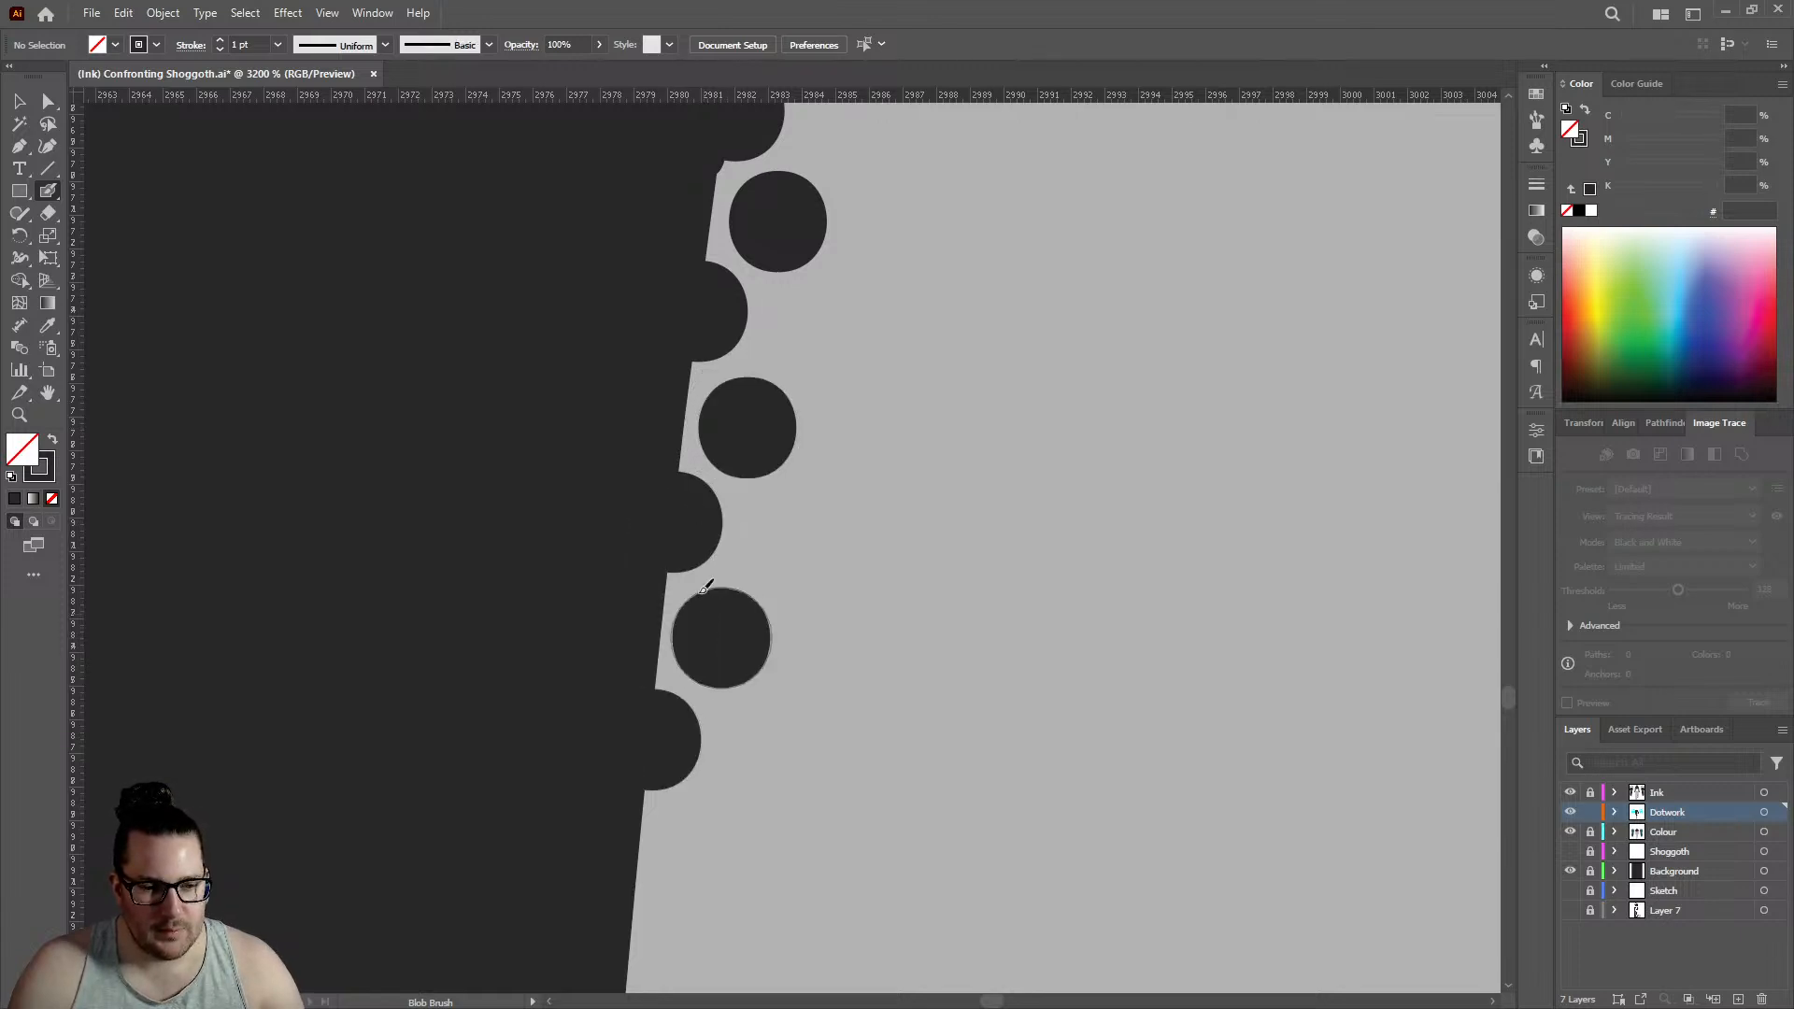
- Extend the rows along the lower sloping calf edge with two pairs, setting each inner dot between neighbouring edge dots
{"action": "scroll", "coordinate": [682, 588], "scroll_direction": "down", "scroll_amount": 3}
{"action": "left_click", "coordinate": [633, 695]}
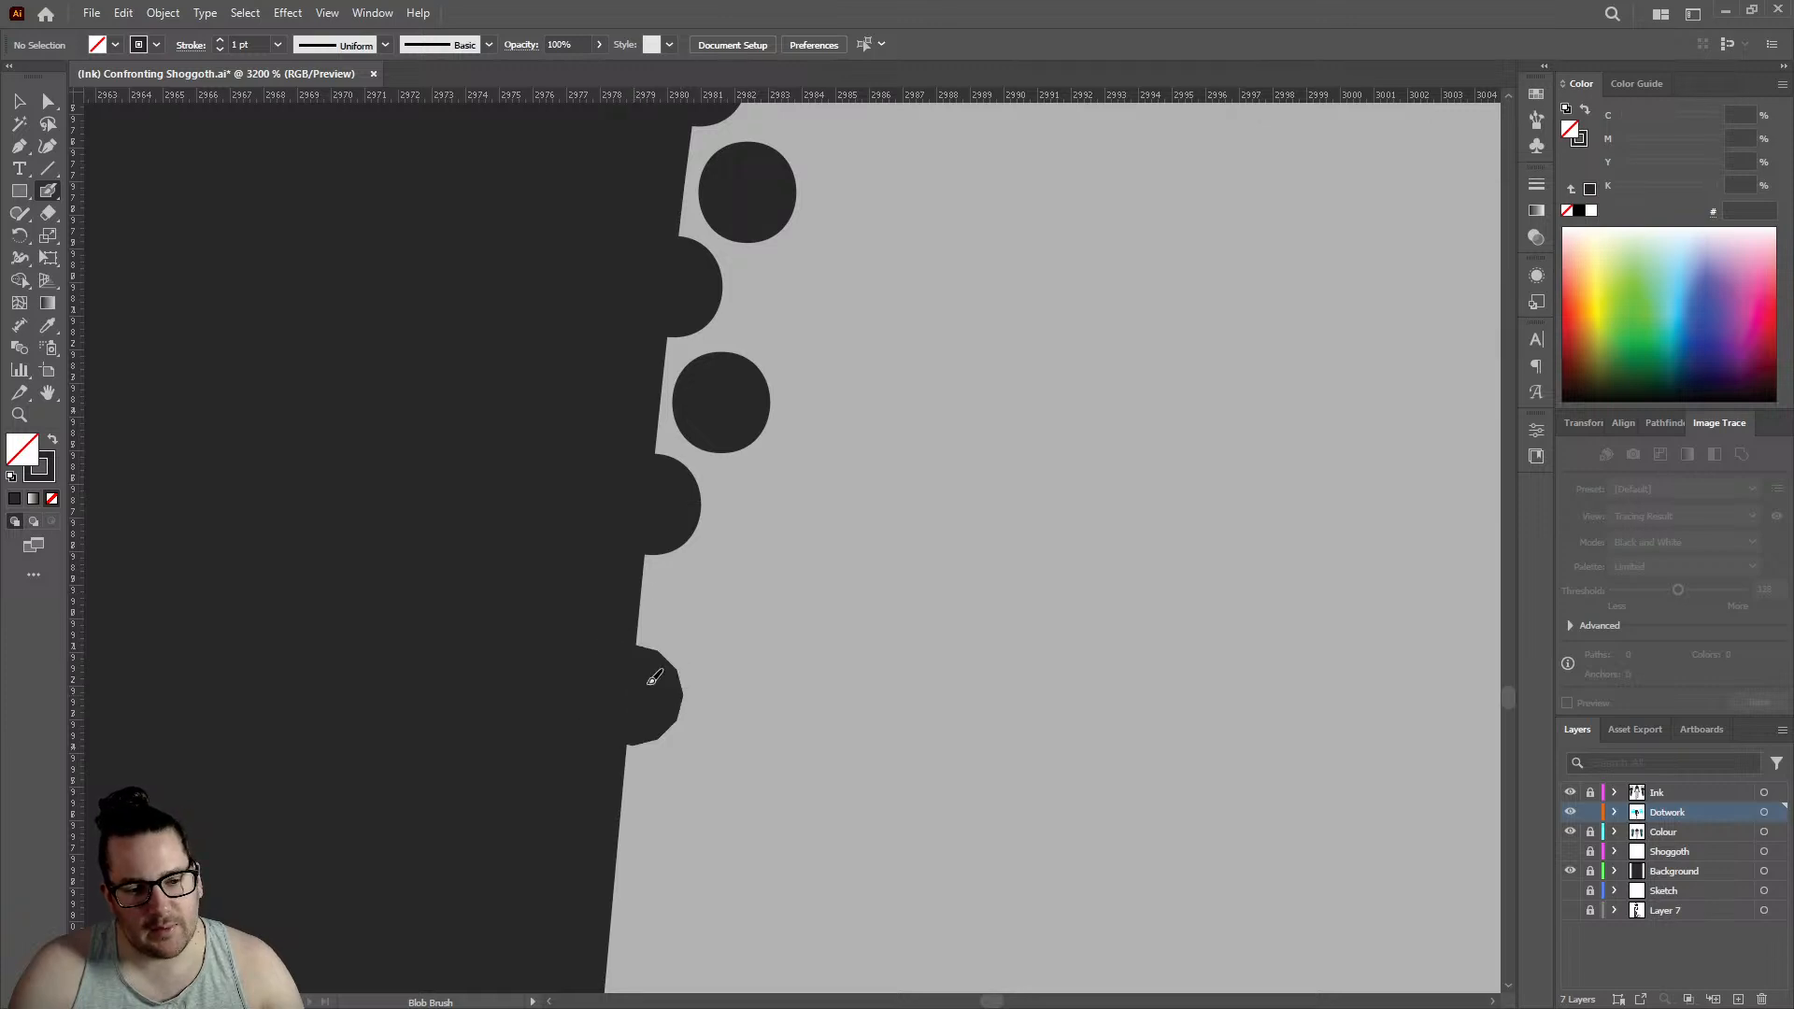
{"action": "left_click", "coordinate": [712, 606]}
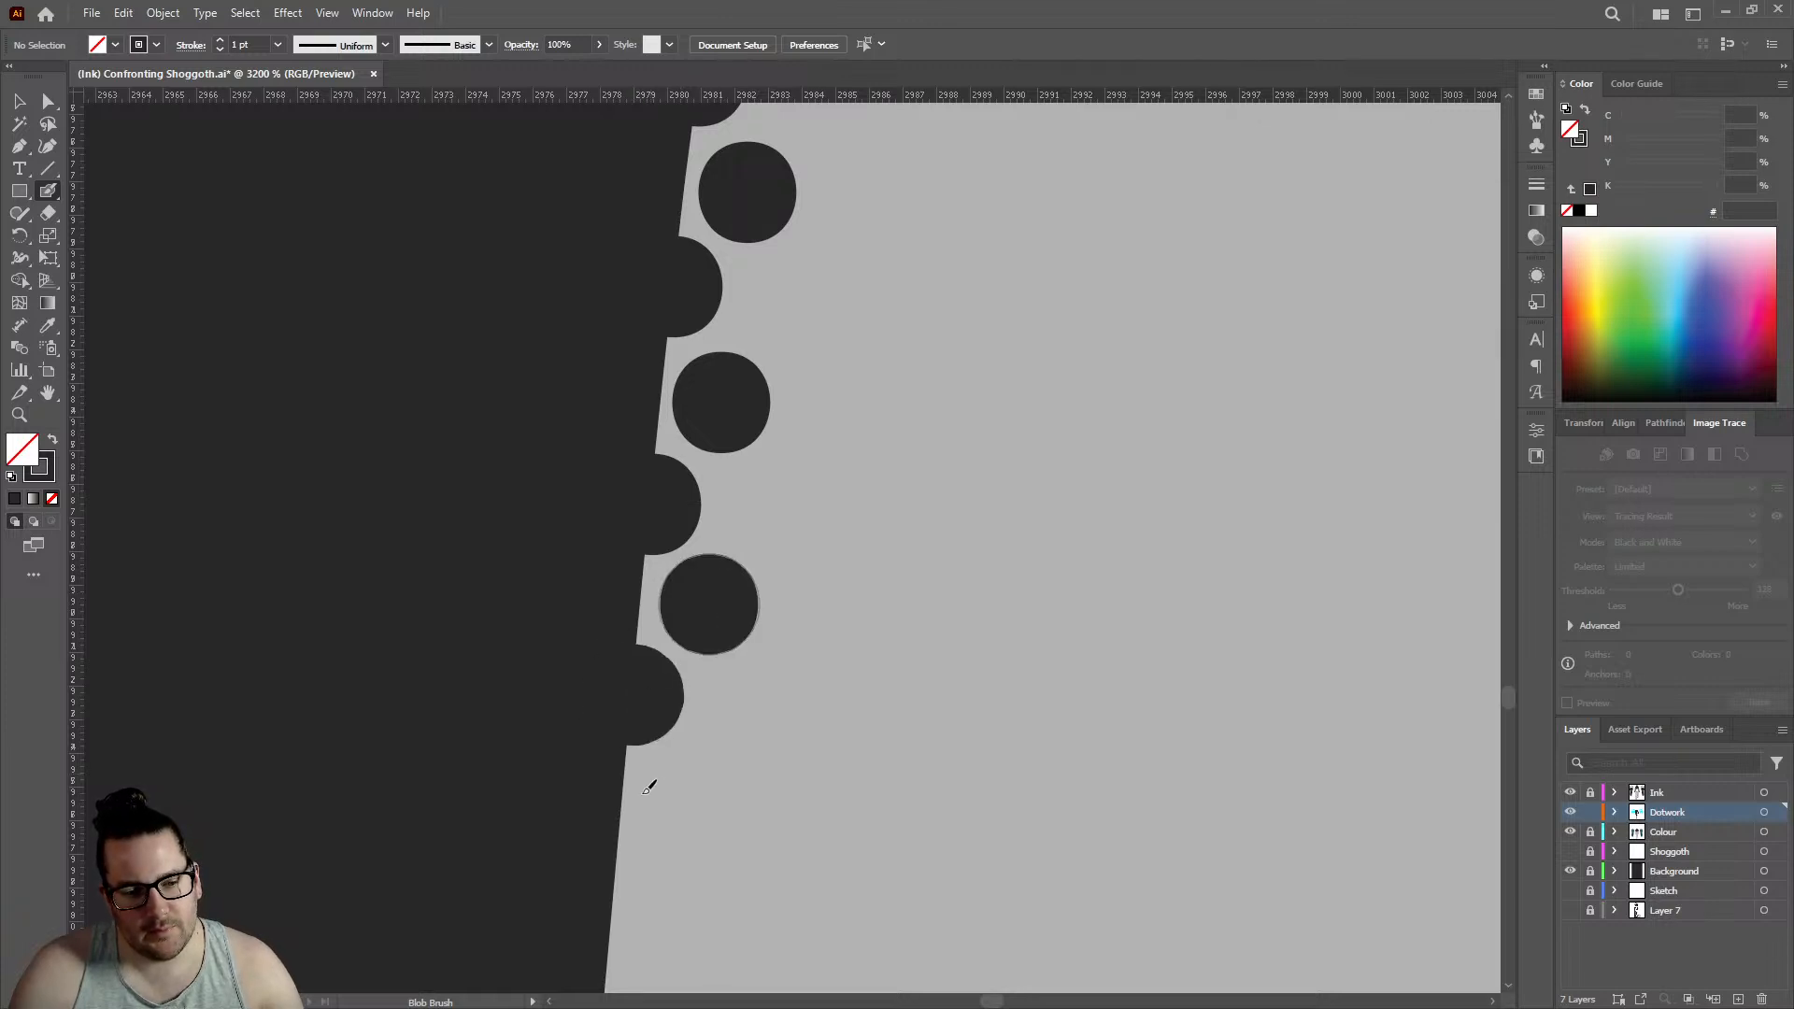
{"action": "left_click", "coordinate": [617, 886]}
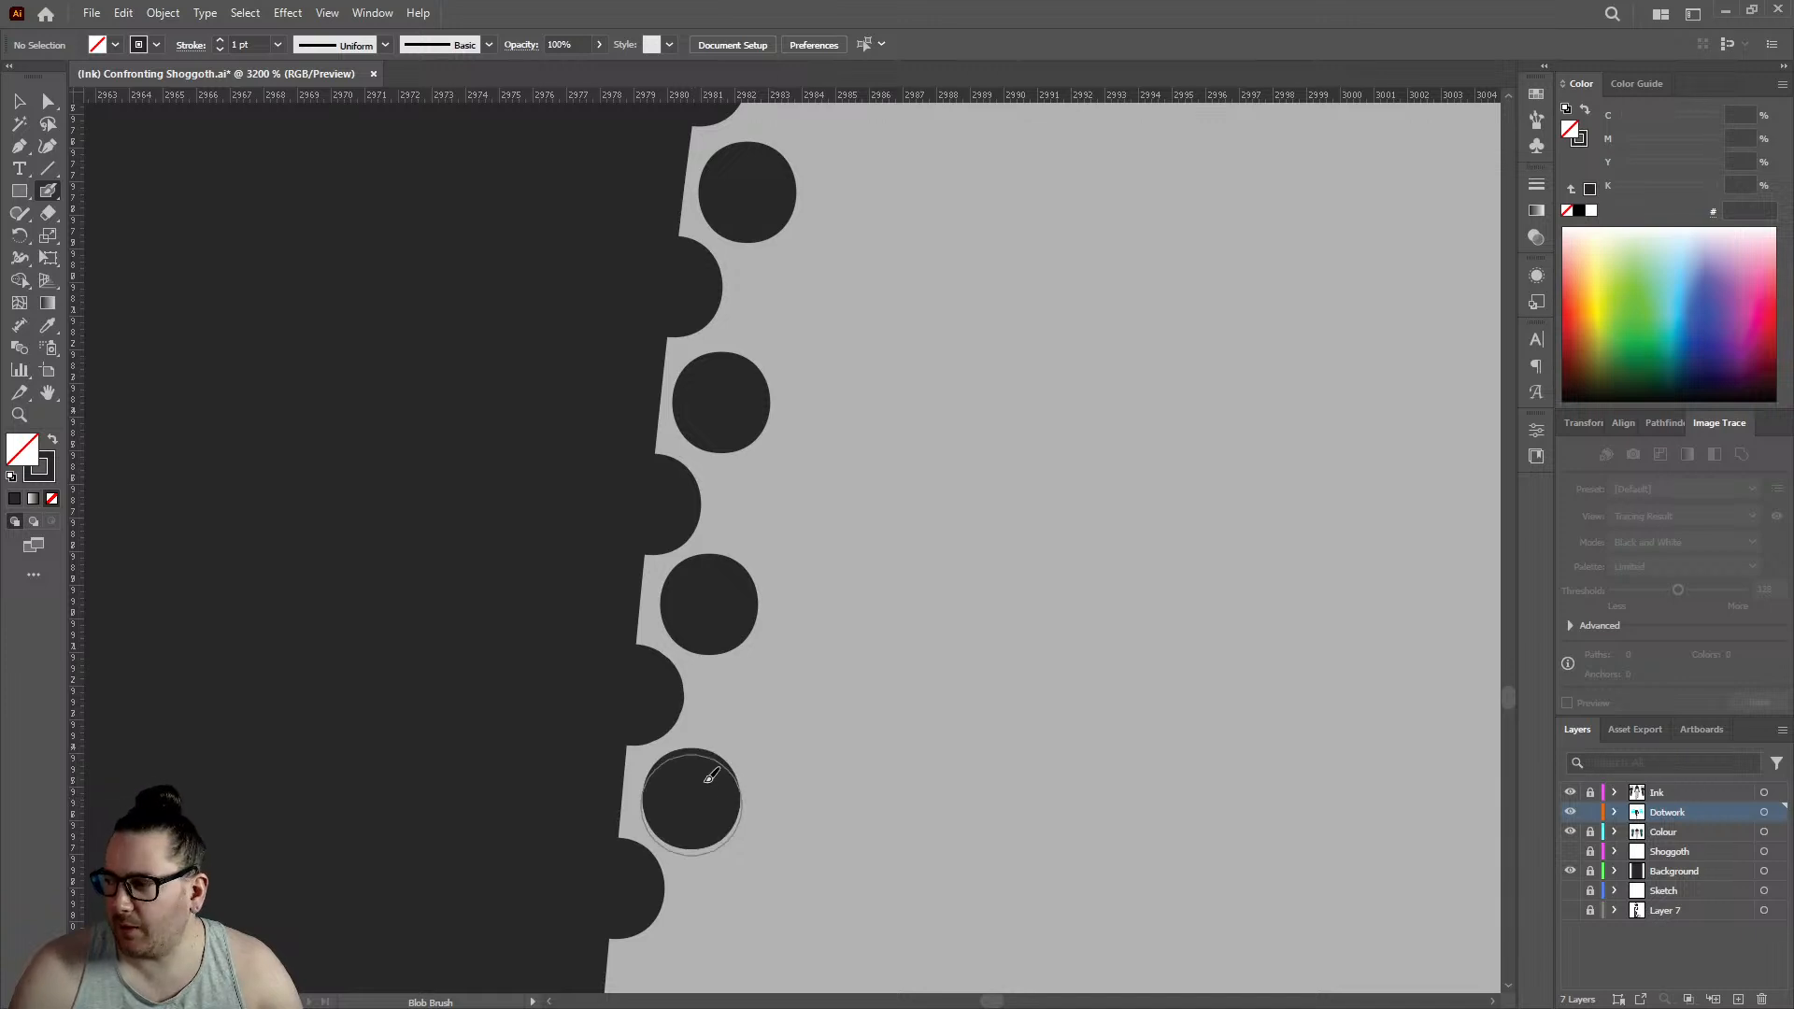
{"action": "scroll", "coordinate": [715, 729], "scroll_direction": "down", "scroll_amount": 5}
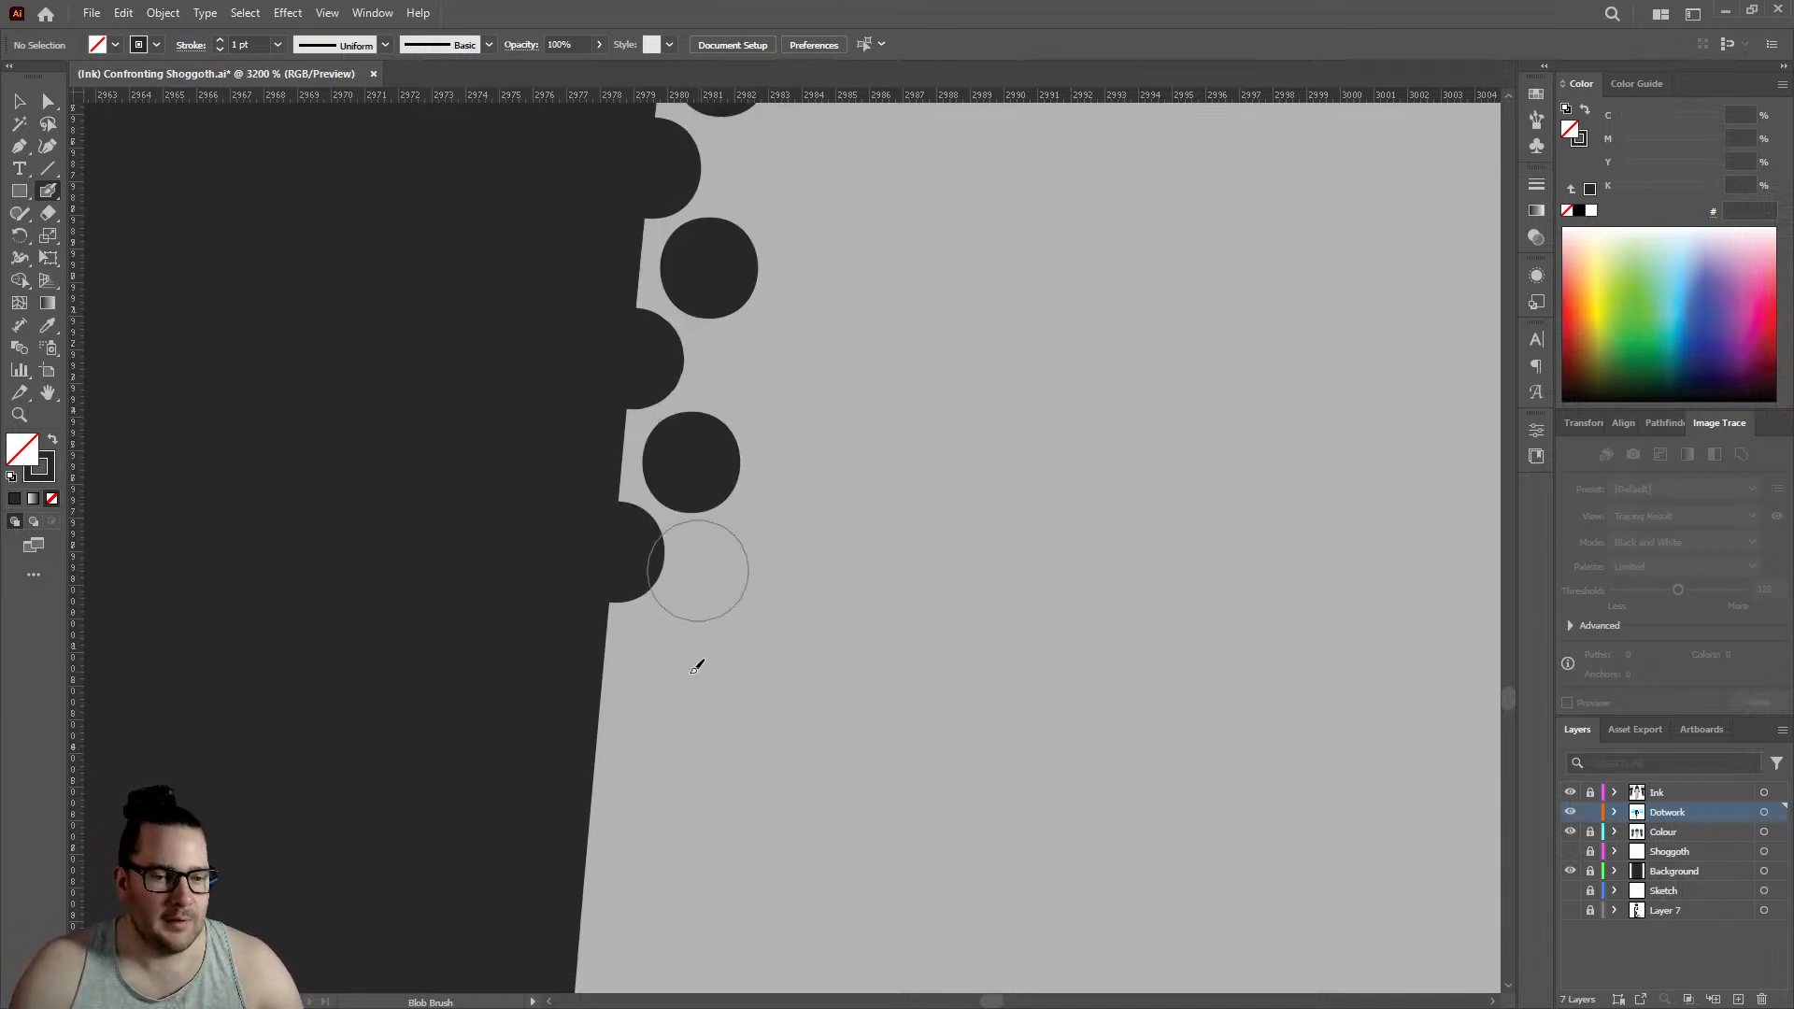
- Place two further edge dots and their two offset inner dots directly below the last pair on the sloping edge
{"action": "scroll", "coordinate": [552, 628], "scroll_direction": "up", "scroll_amount": 2}
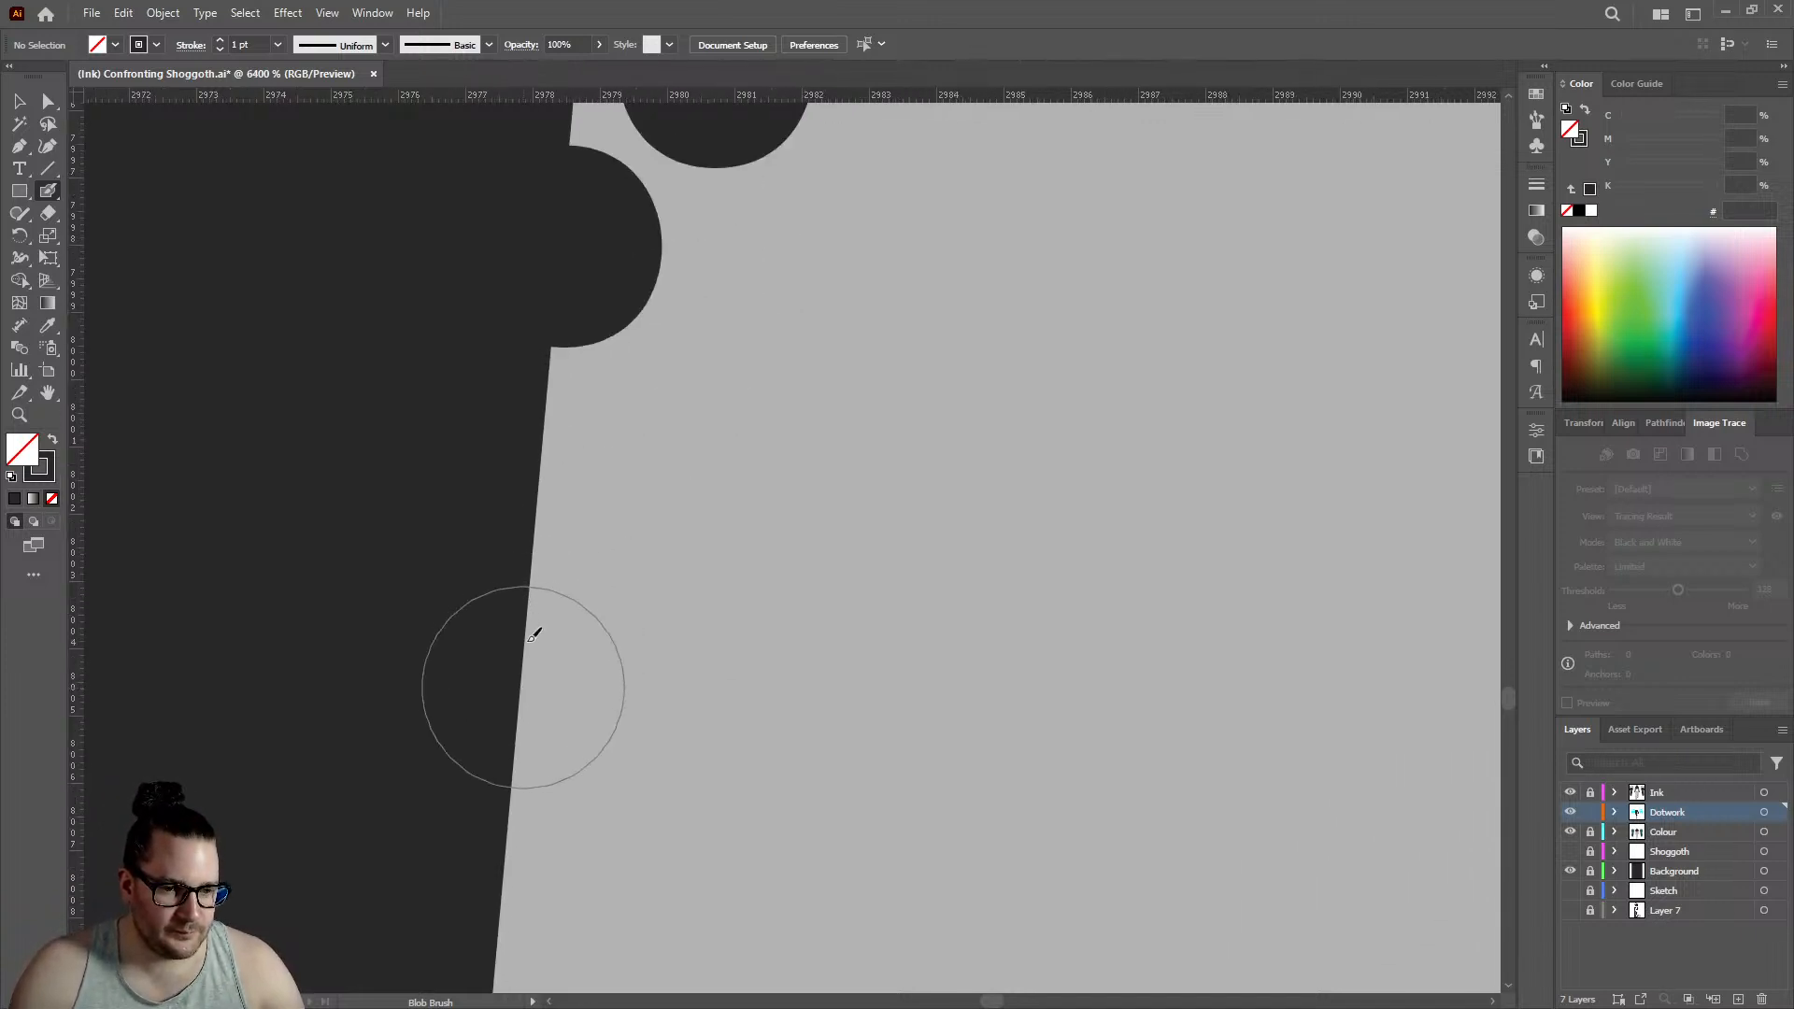
{"action": "left_click", "coordinate": [521, 687]}
{"action": "left_click", "coordinate": [662, 471]}
{"action": "scroll", "coordinate": [524, 633], "scroll_direction": "down", "scroll_amount": 4}
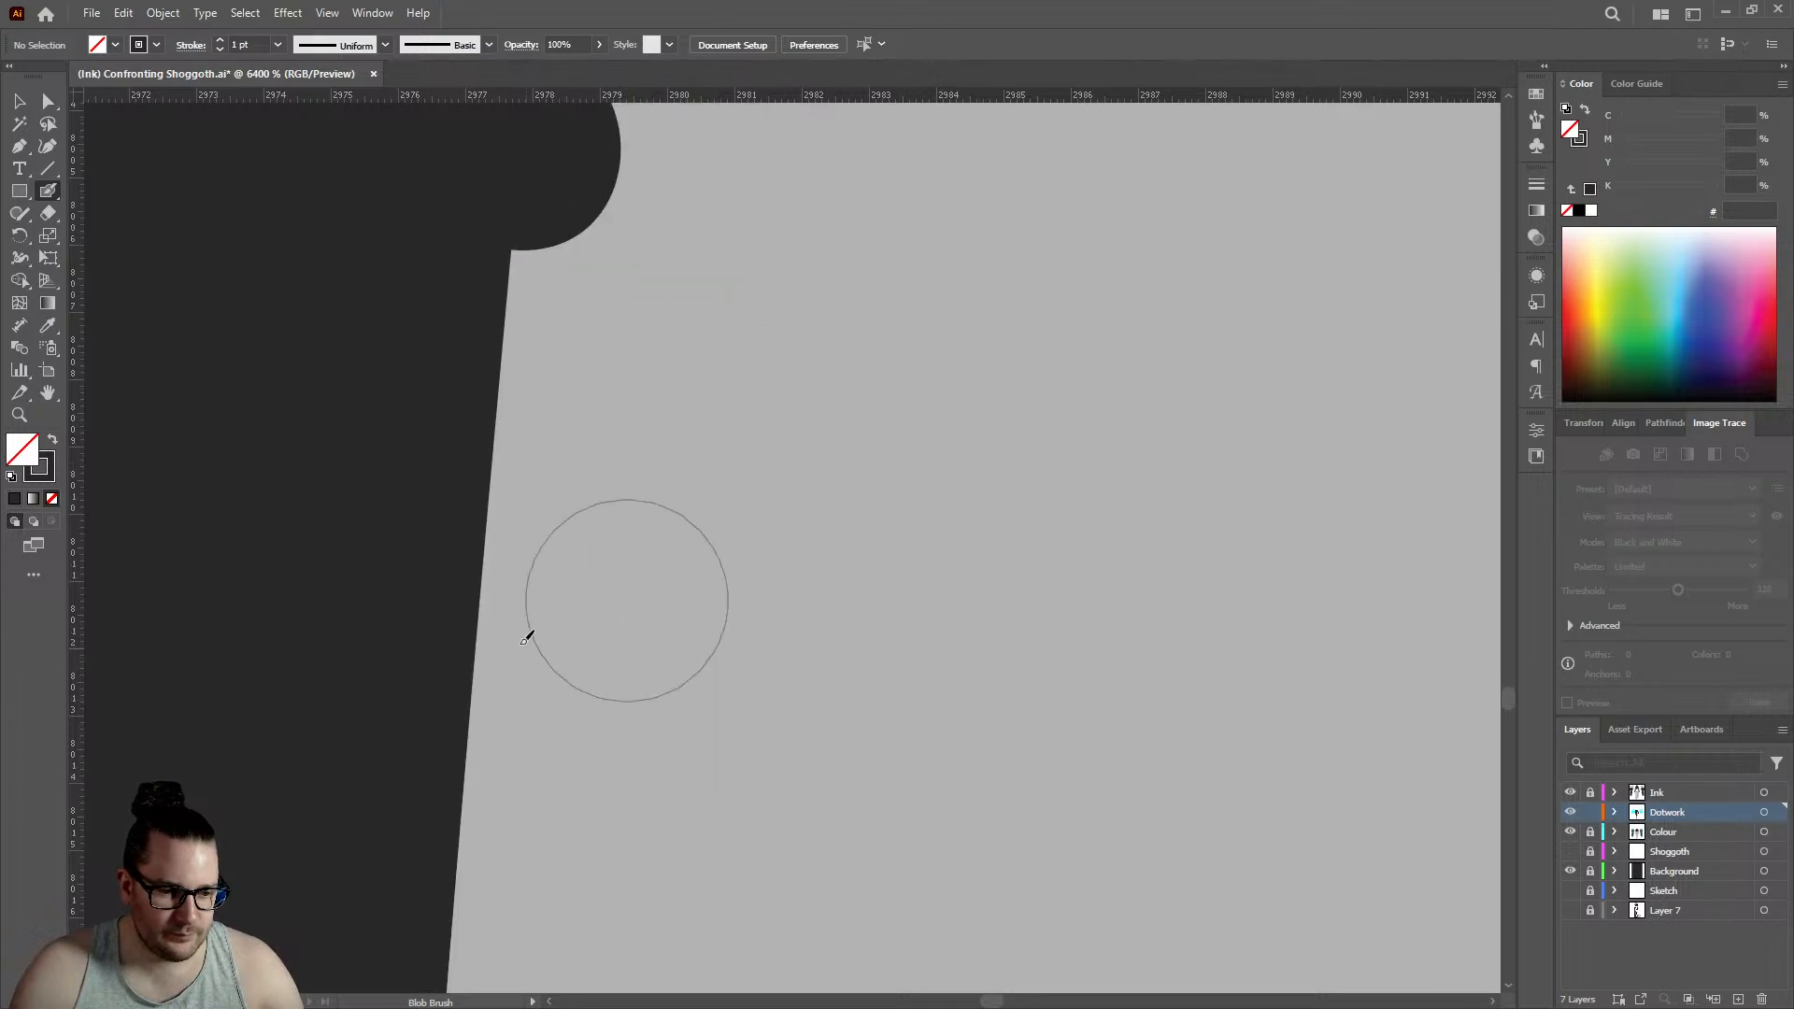
{"action": "left_click", "coordinate": [487, 608]}
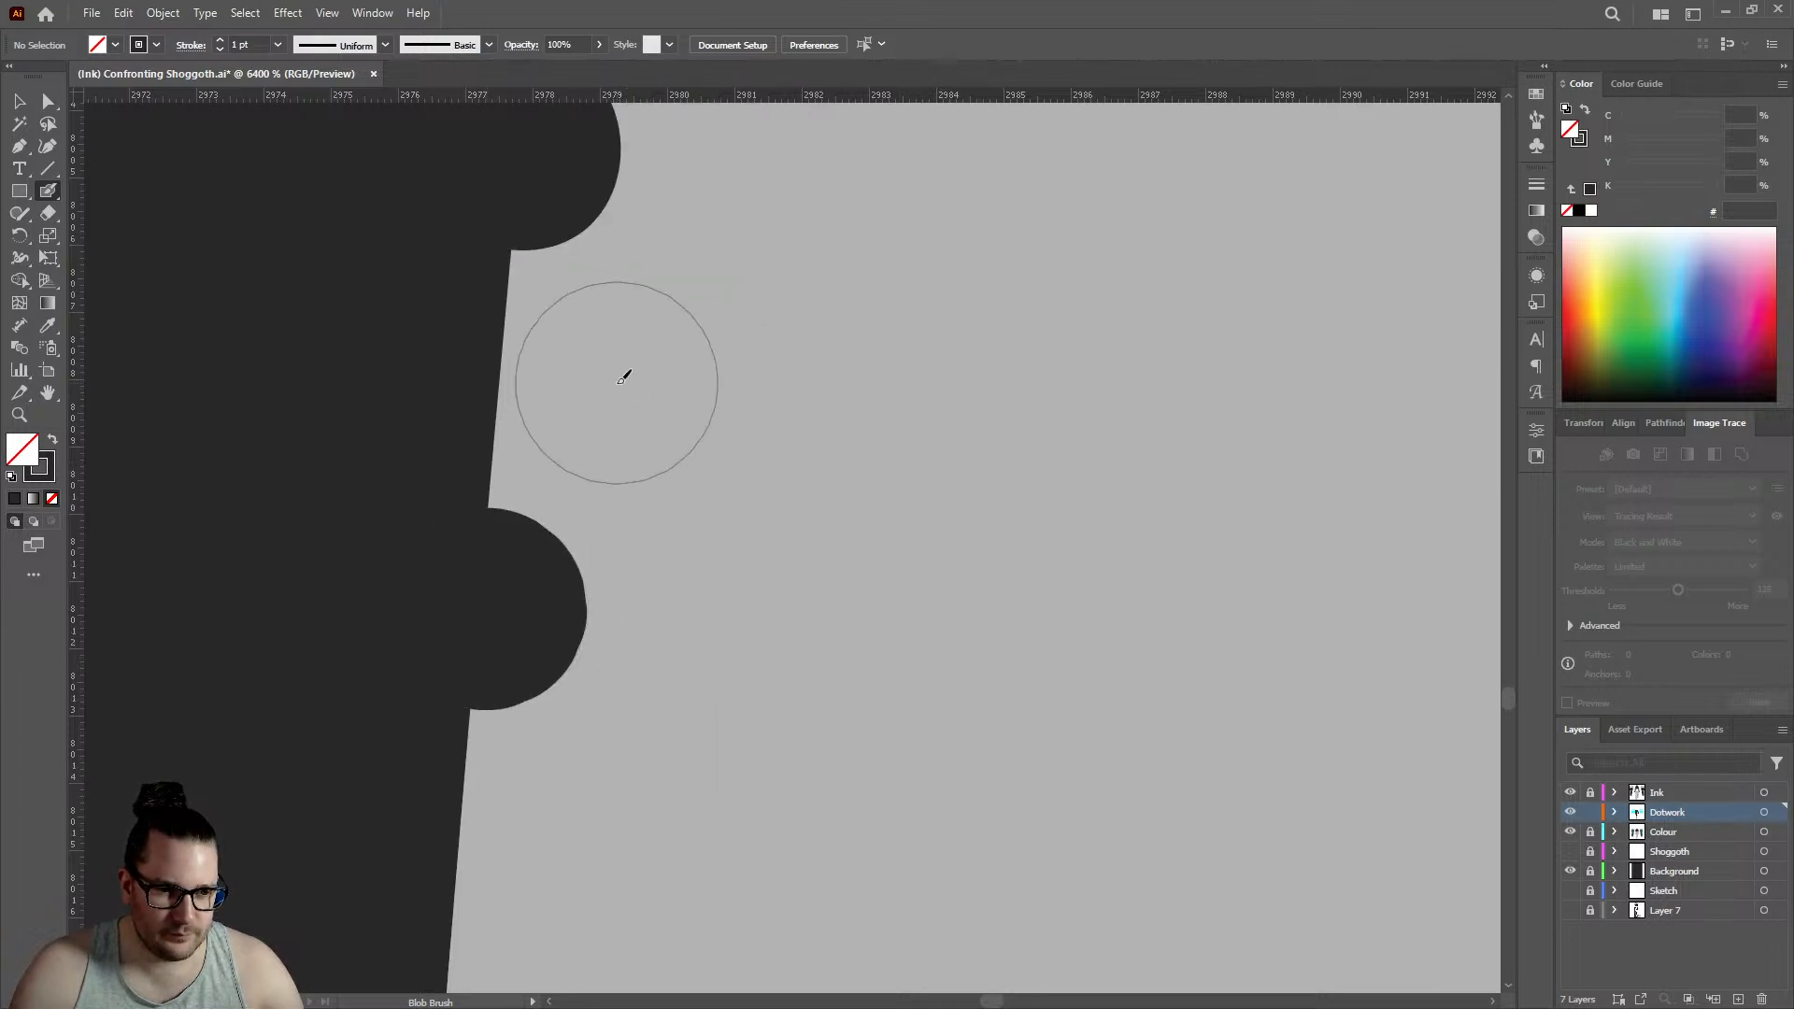
{"action": "scroll", "coordinate": [678, 753], "scroll_direction": "down", "scroll_amount": 9}
- Add three staggered dot pairs down to where the sloping leg edge turns nearly vertical
{"action": "scroll", "coordinate": [667, 732], "scroll_direction": "up", "scroll_amount": 7}
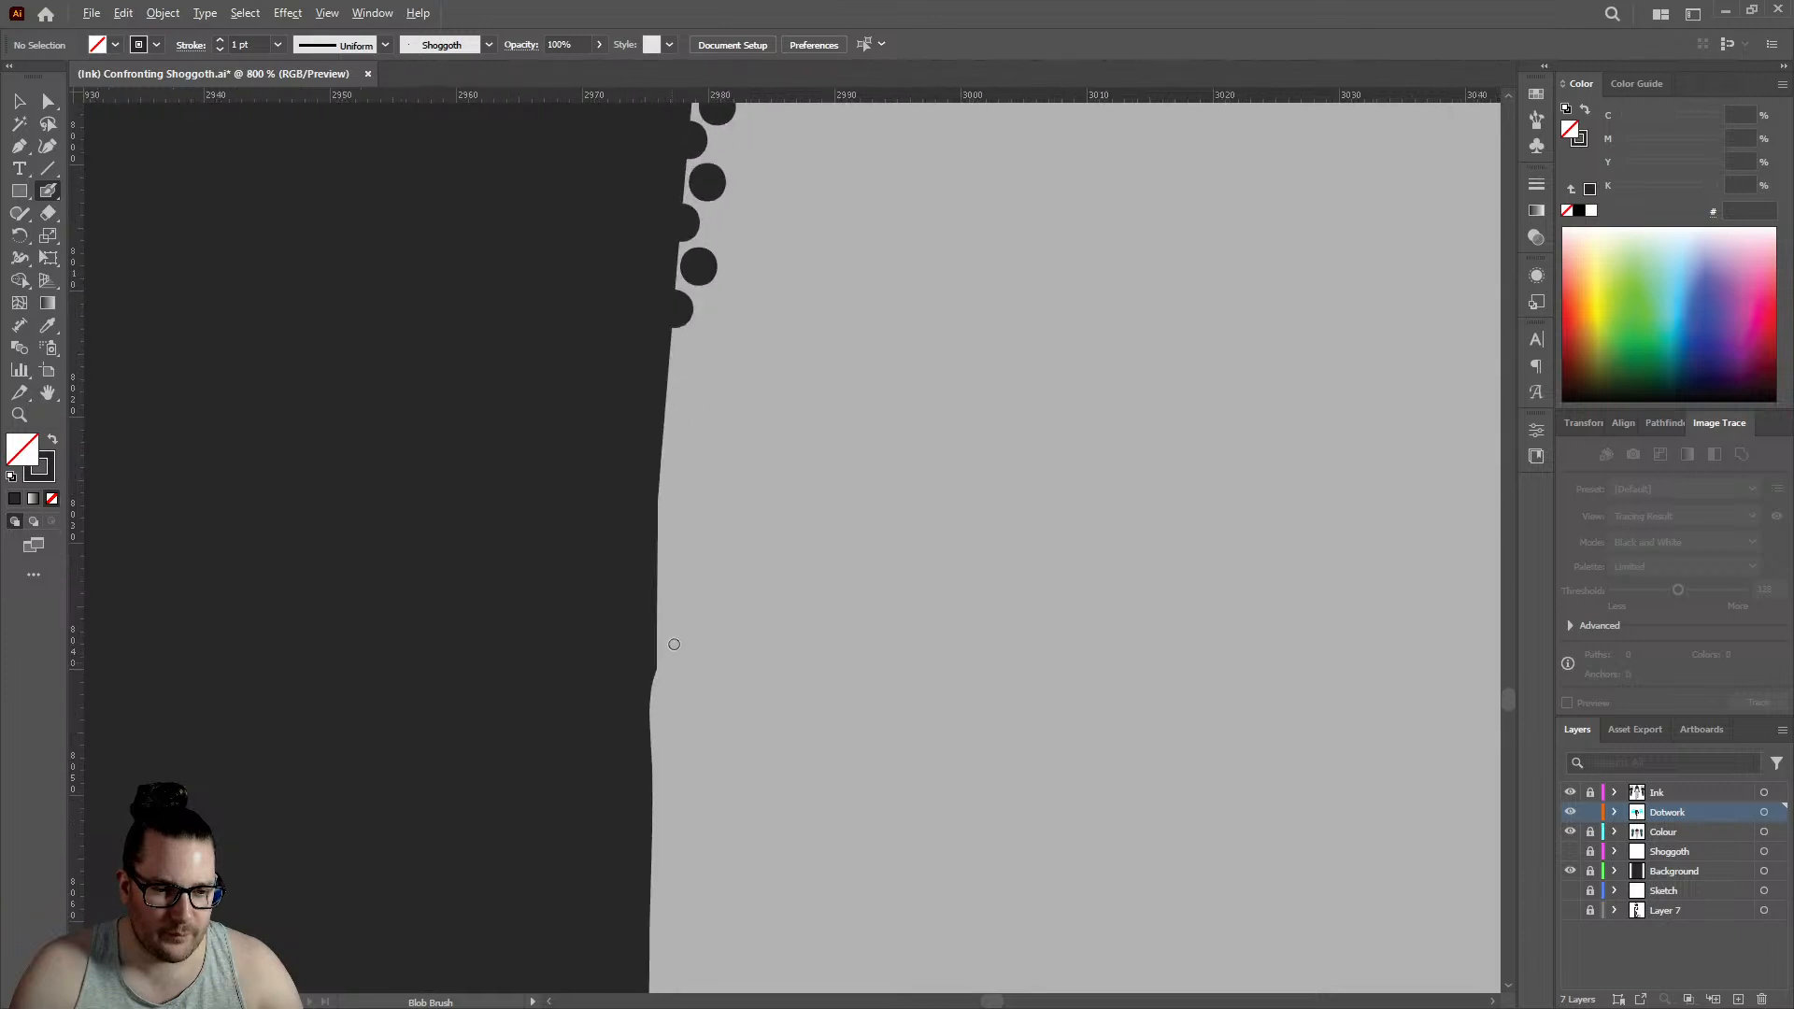
{"action": "left_click", "coordinate": [639, 303]}
{"action": "left_click", "coordinate": [697, 240]}
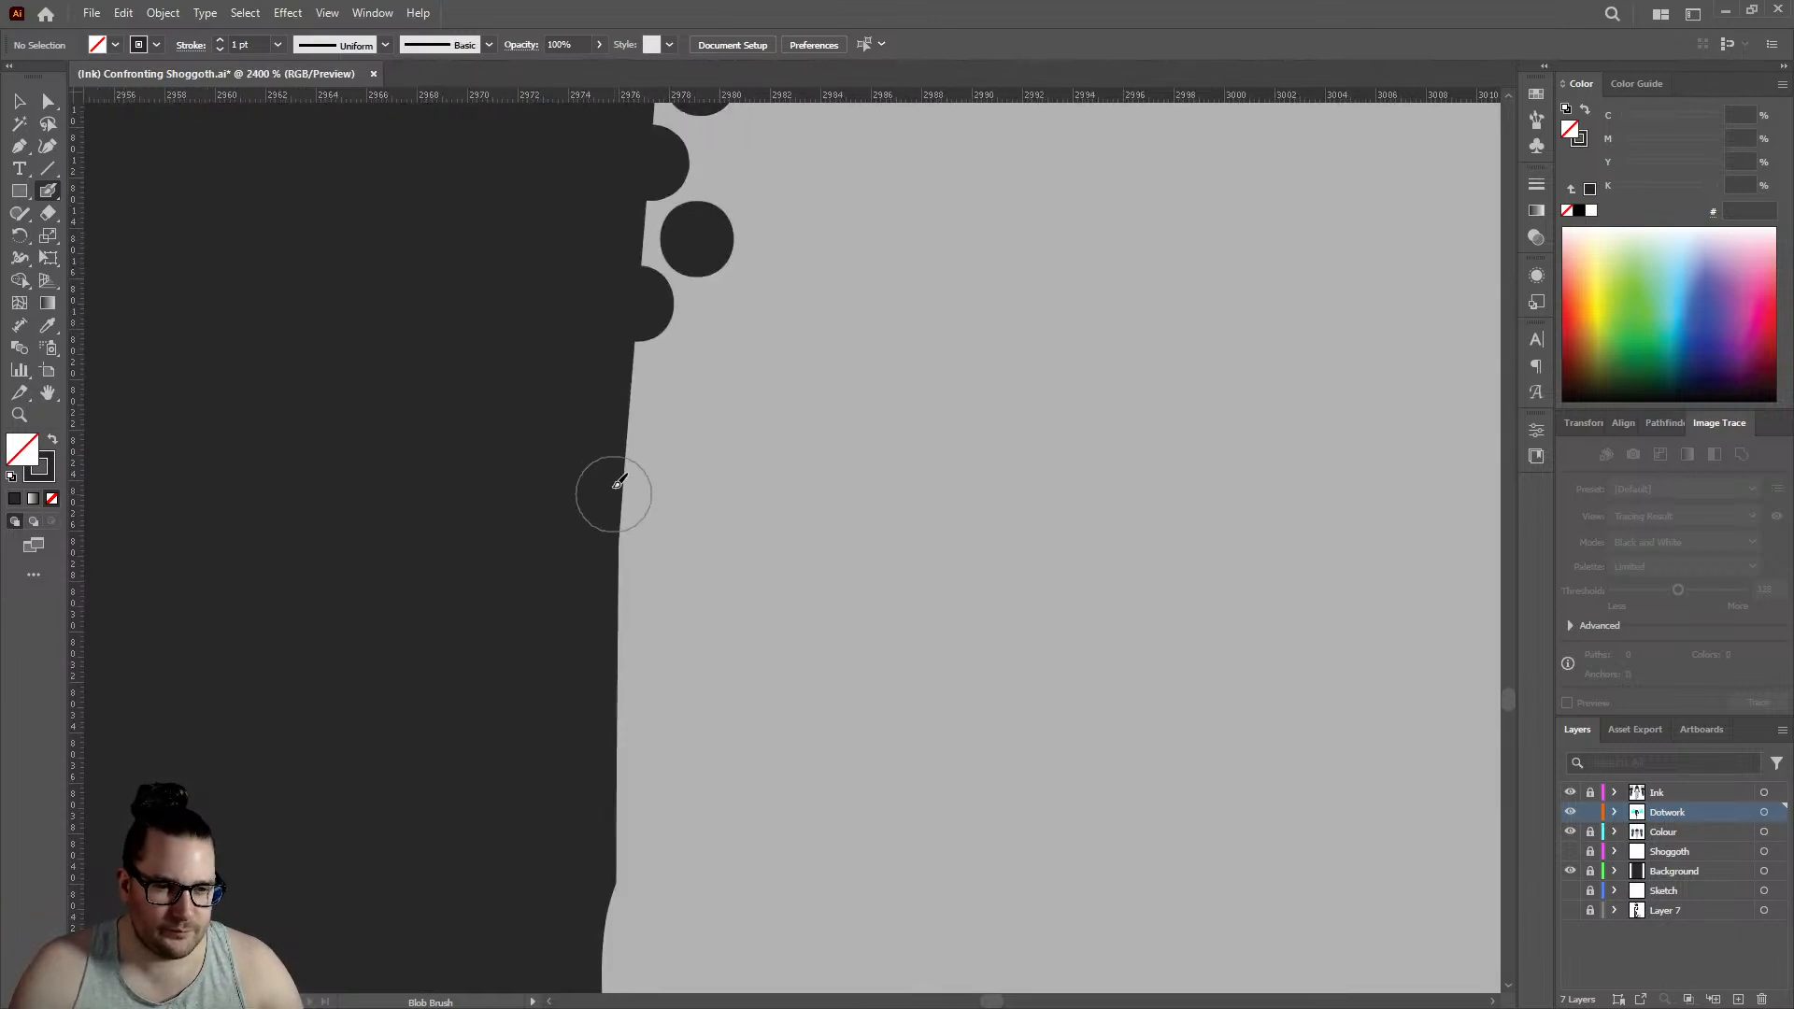
{"action": "left_click", "coordinate": [640, 455]}
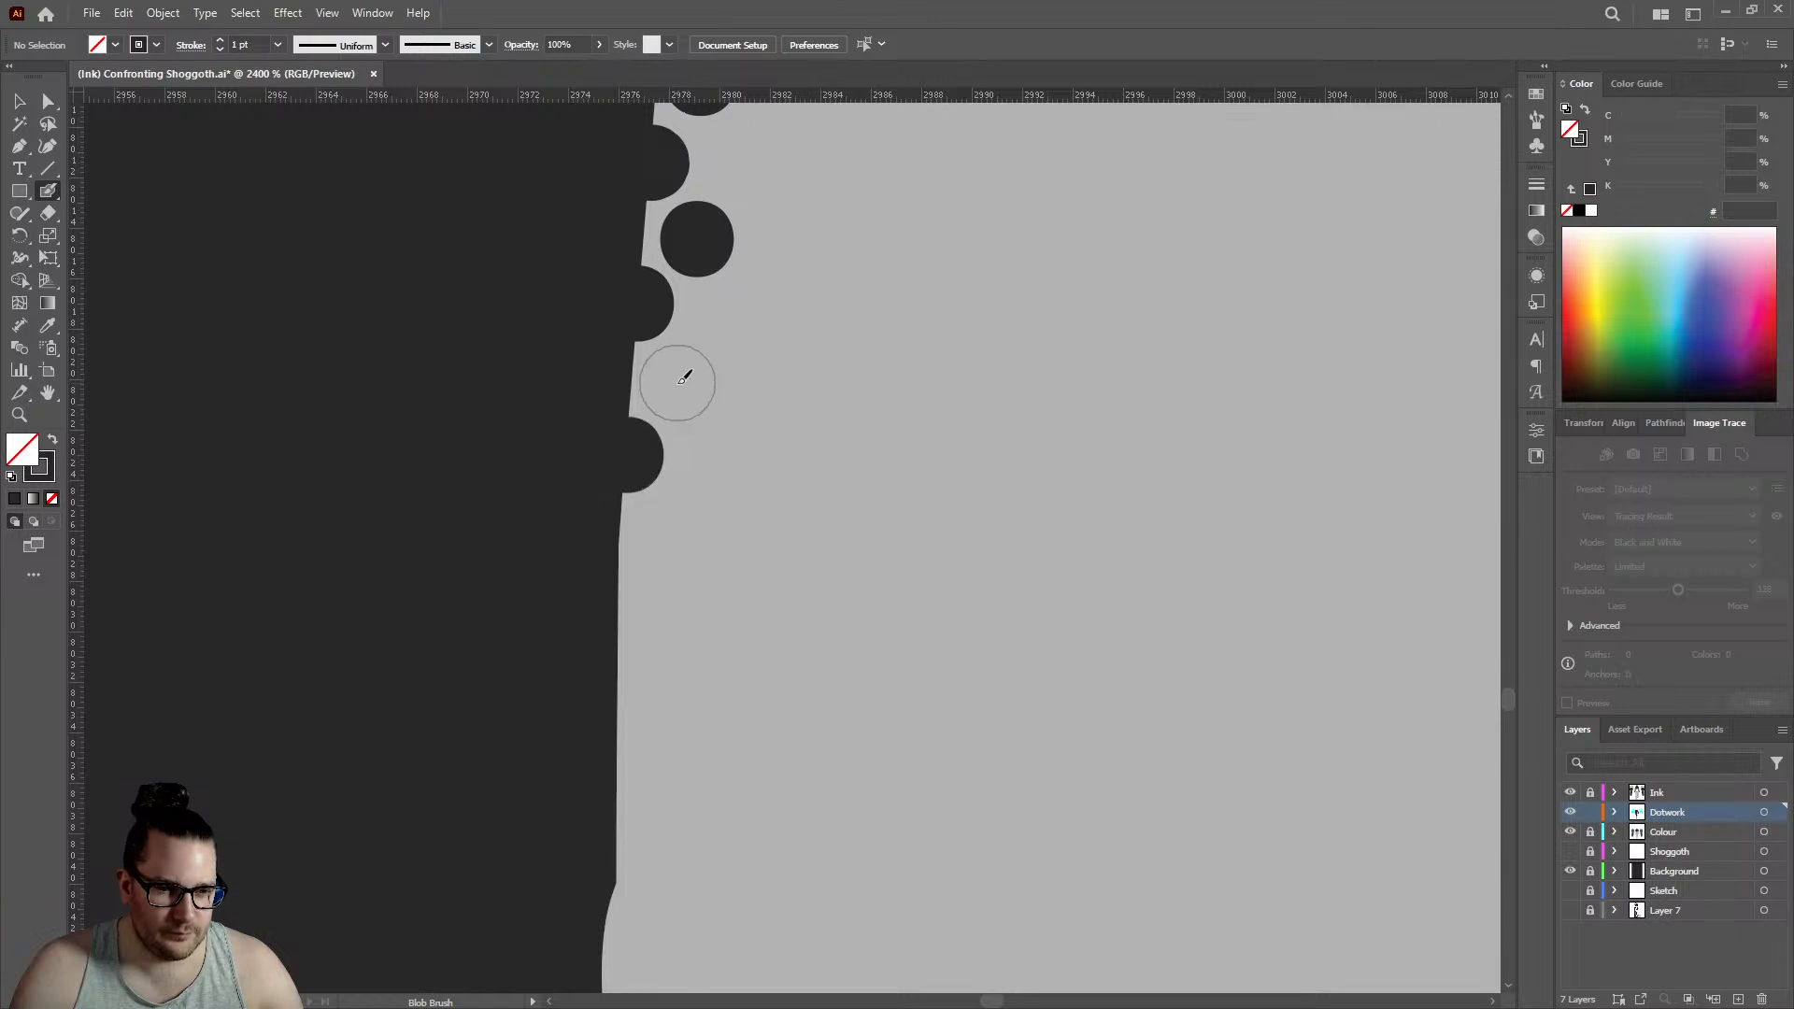
{"action": "left_click", "coordinate": [677, 383]}
{"action": "left_click", "coordinate": [621, 601]}
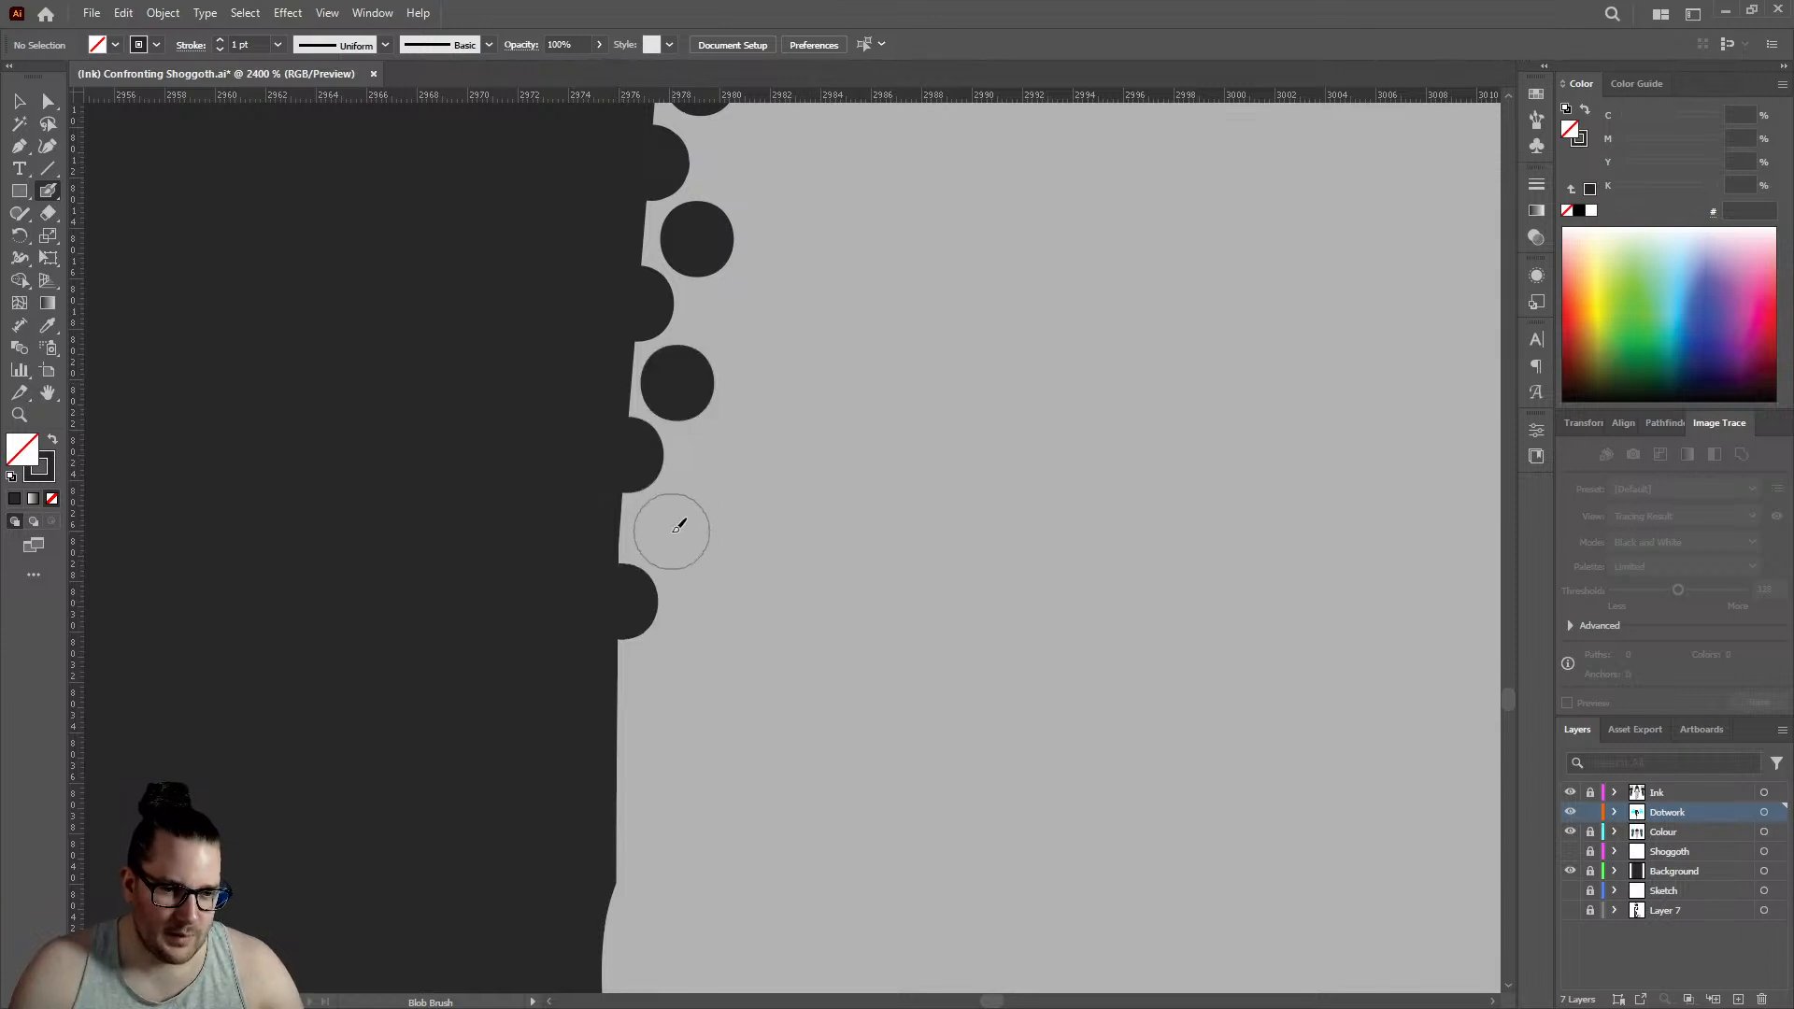
{"action": "left_click", "coordinate": [671, 531]}
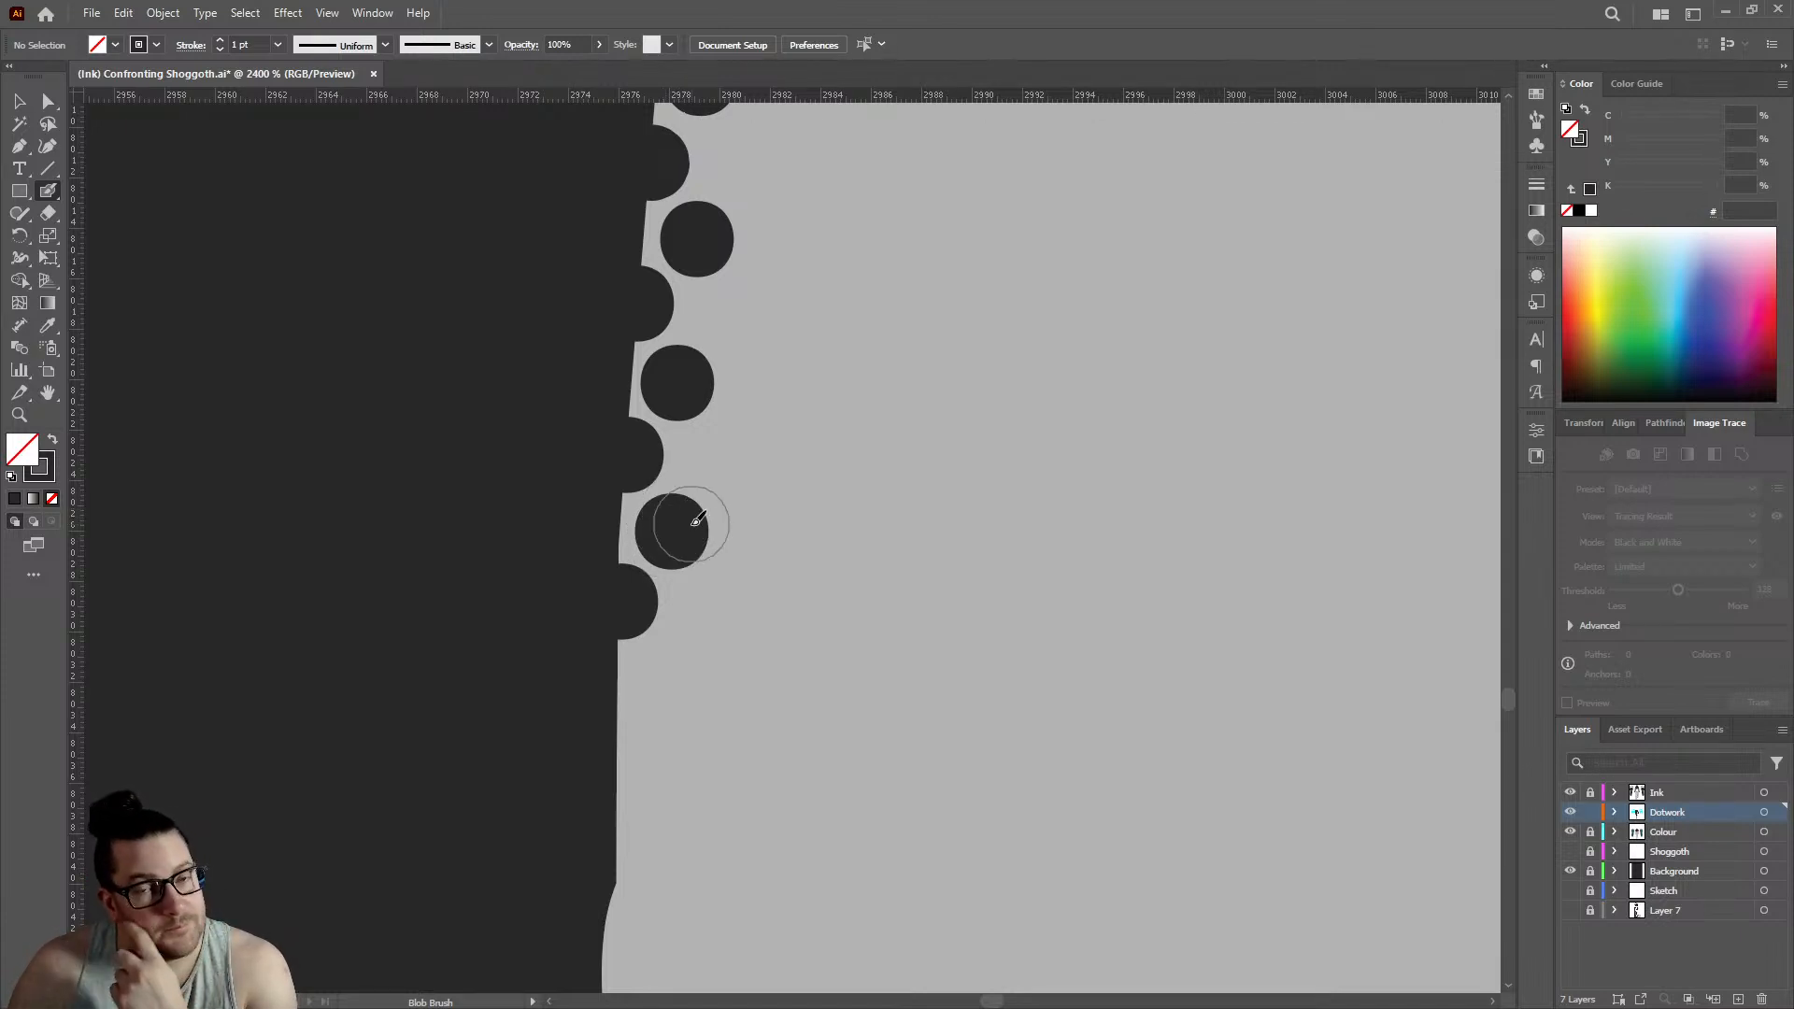
- Carry the two rows down the vertical edge and around its slight inward bend with three staggered pairs of dots
{"action": "left_click", "coordinate": [618, 736]}
{"action": "left_click", "coordinate": [680, 665]}
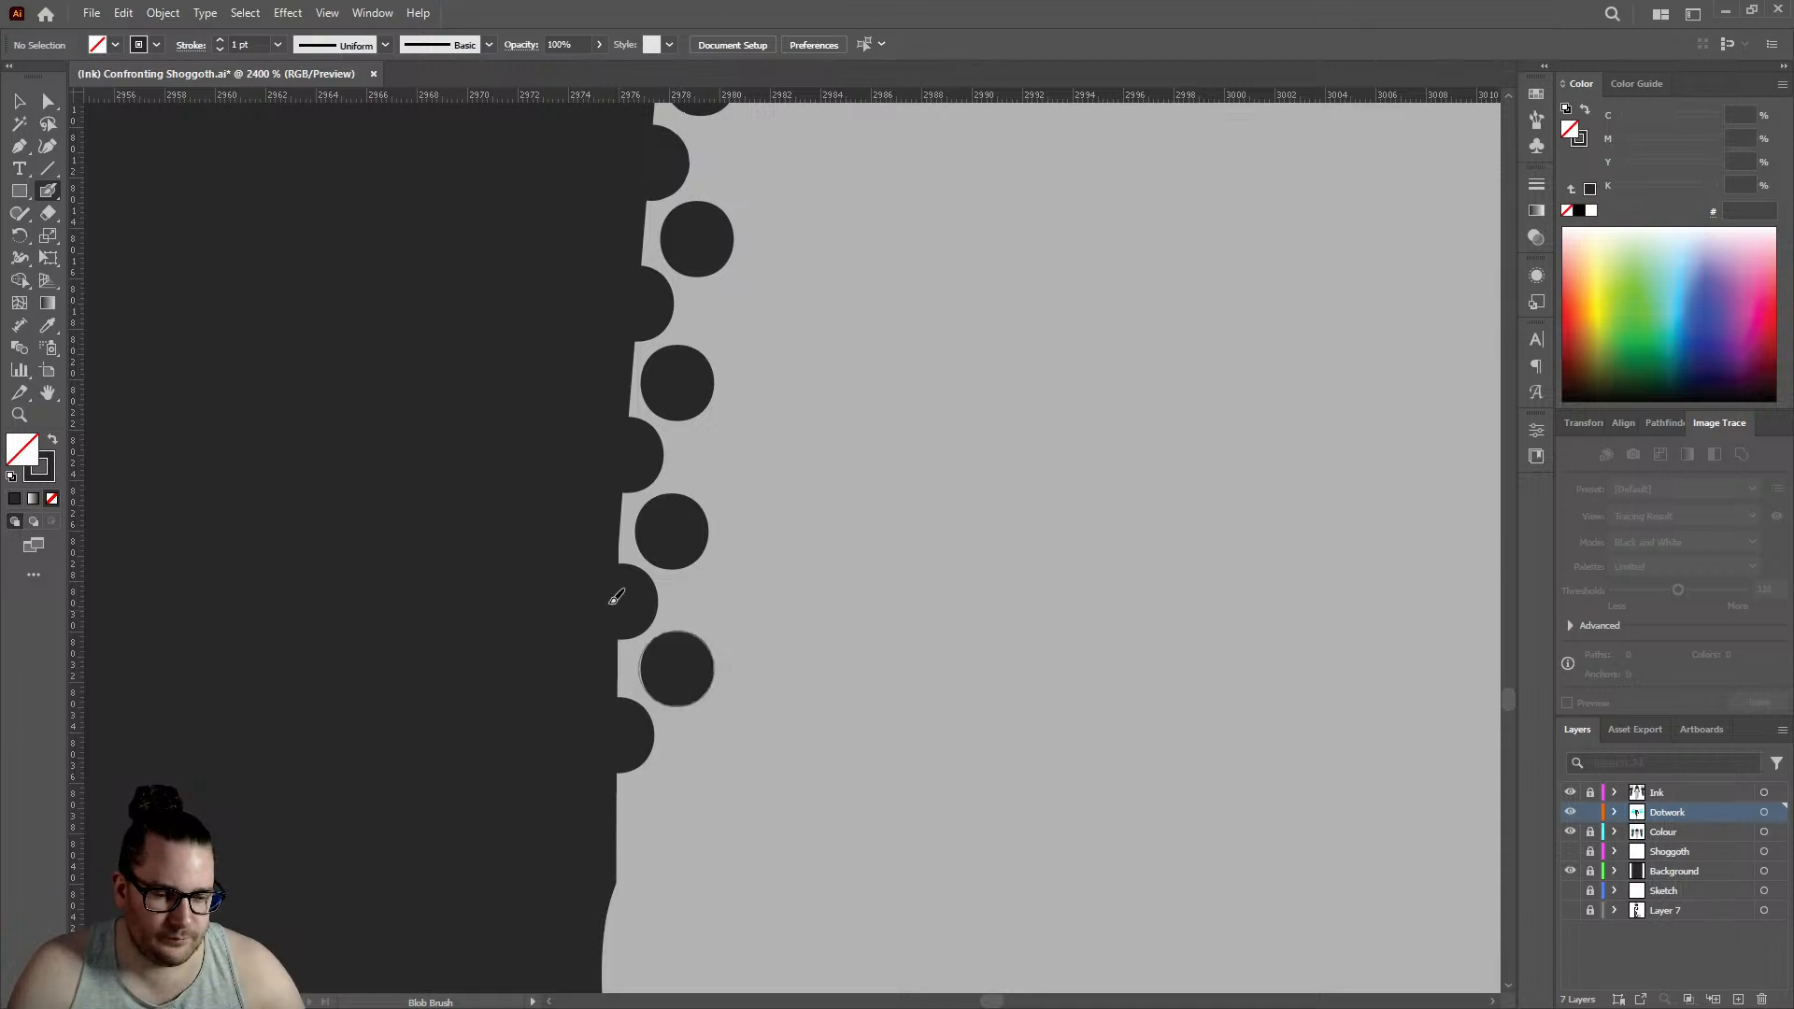
{"action": "scroll", "coordinate": [621, 600], "scroll_direction": "down", "scroll_amount": 3}
{"action": "left_click", "coordinate": [617, 637]}
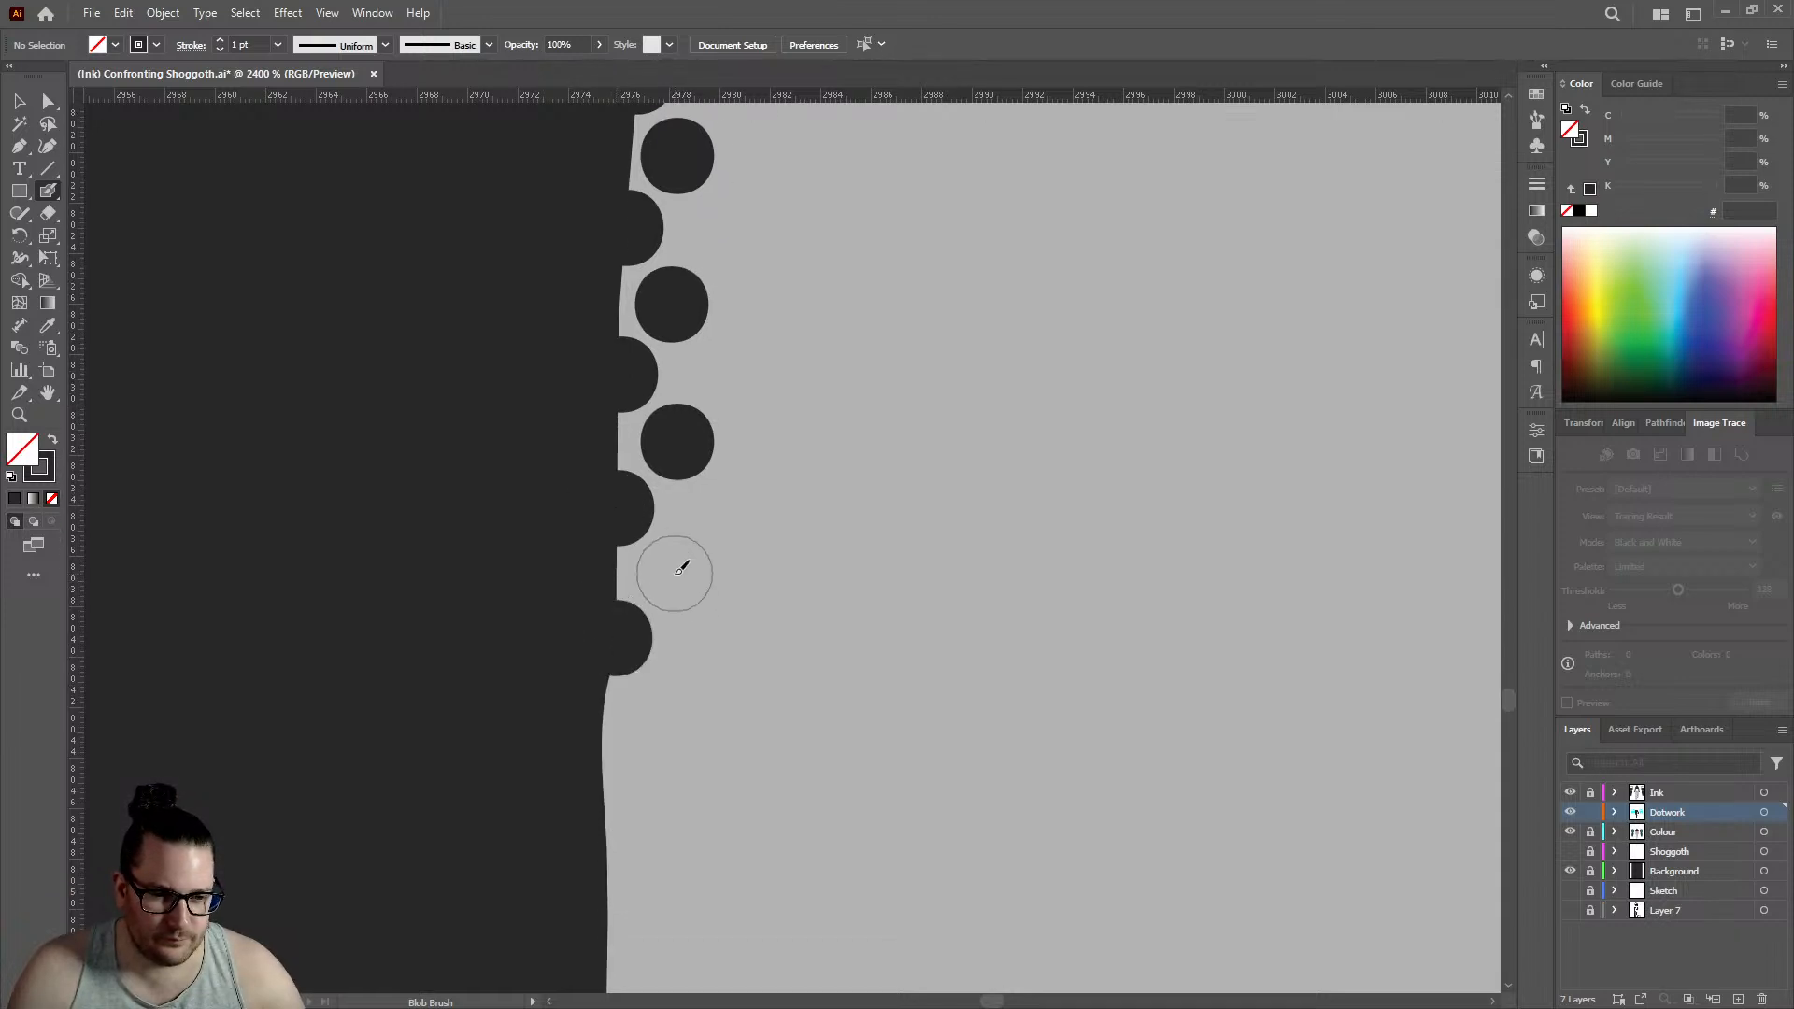
{"action": "left_click", "coordinate": [675, 573]}
{"action": "left_click", "coordinate": [606, 767]}
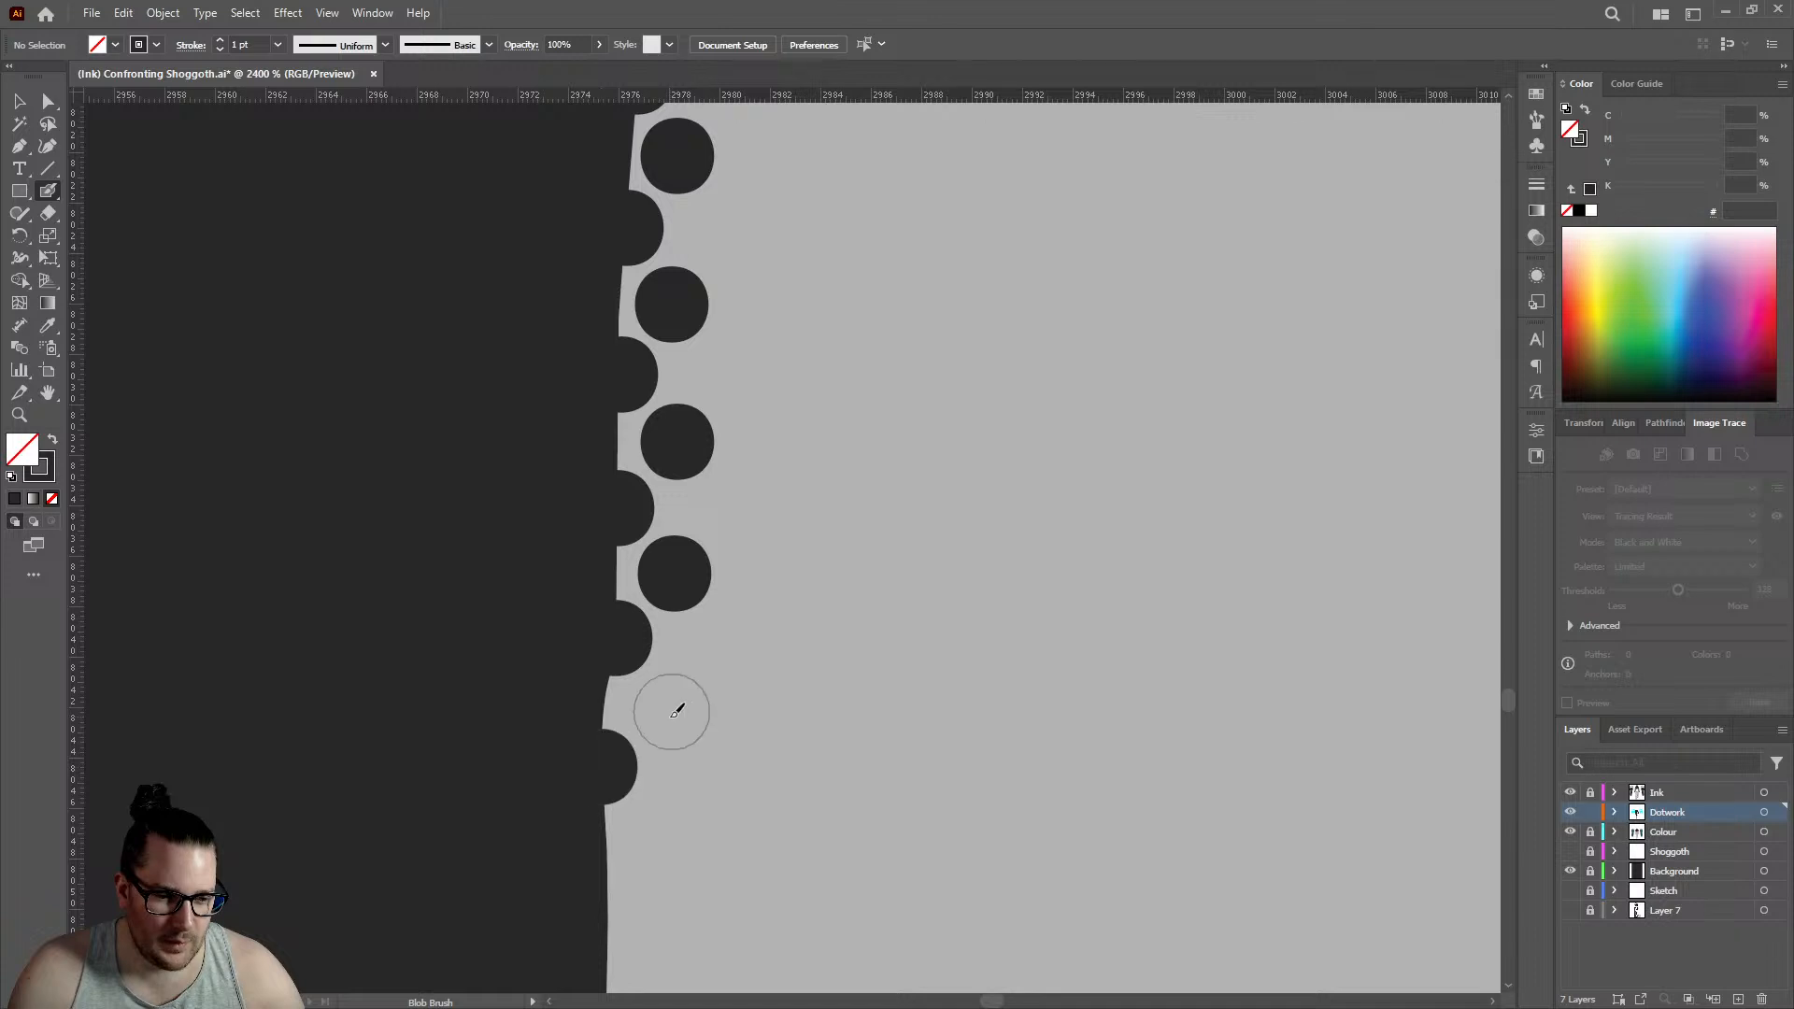
{"action": "left_click", "coordinate": [670, 705]}
- Place two staggered pairs of edge and inner dots on the near-vertical edge just below the inward bend
{"action": "scroll", "coordinate": [627, 472], "scroll_direction": "down", "scroll_amount": 3}
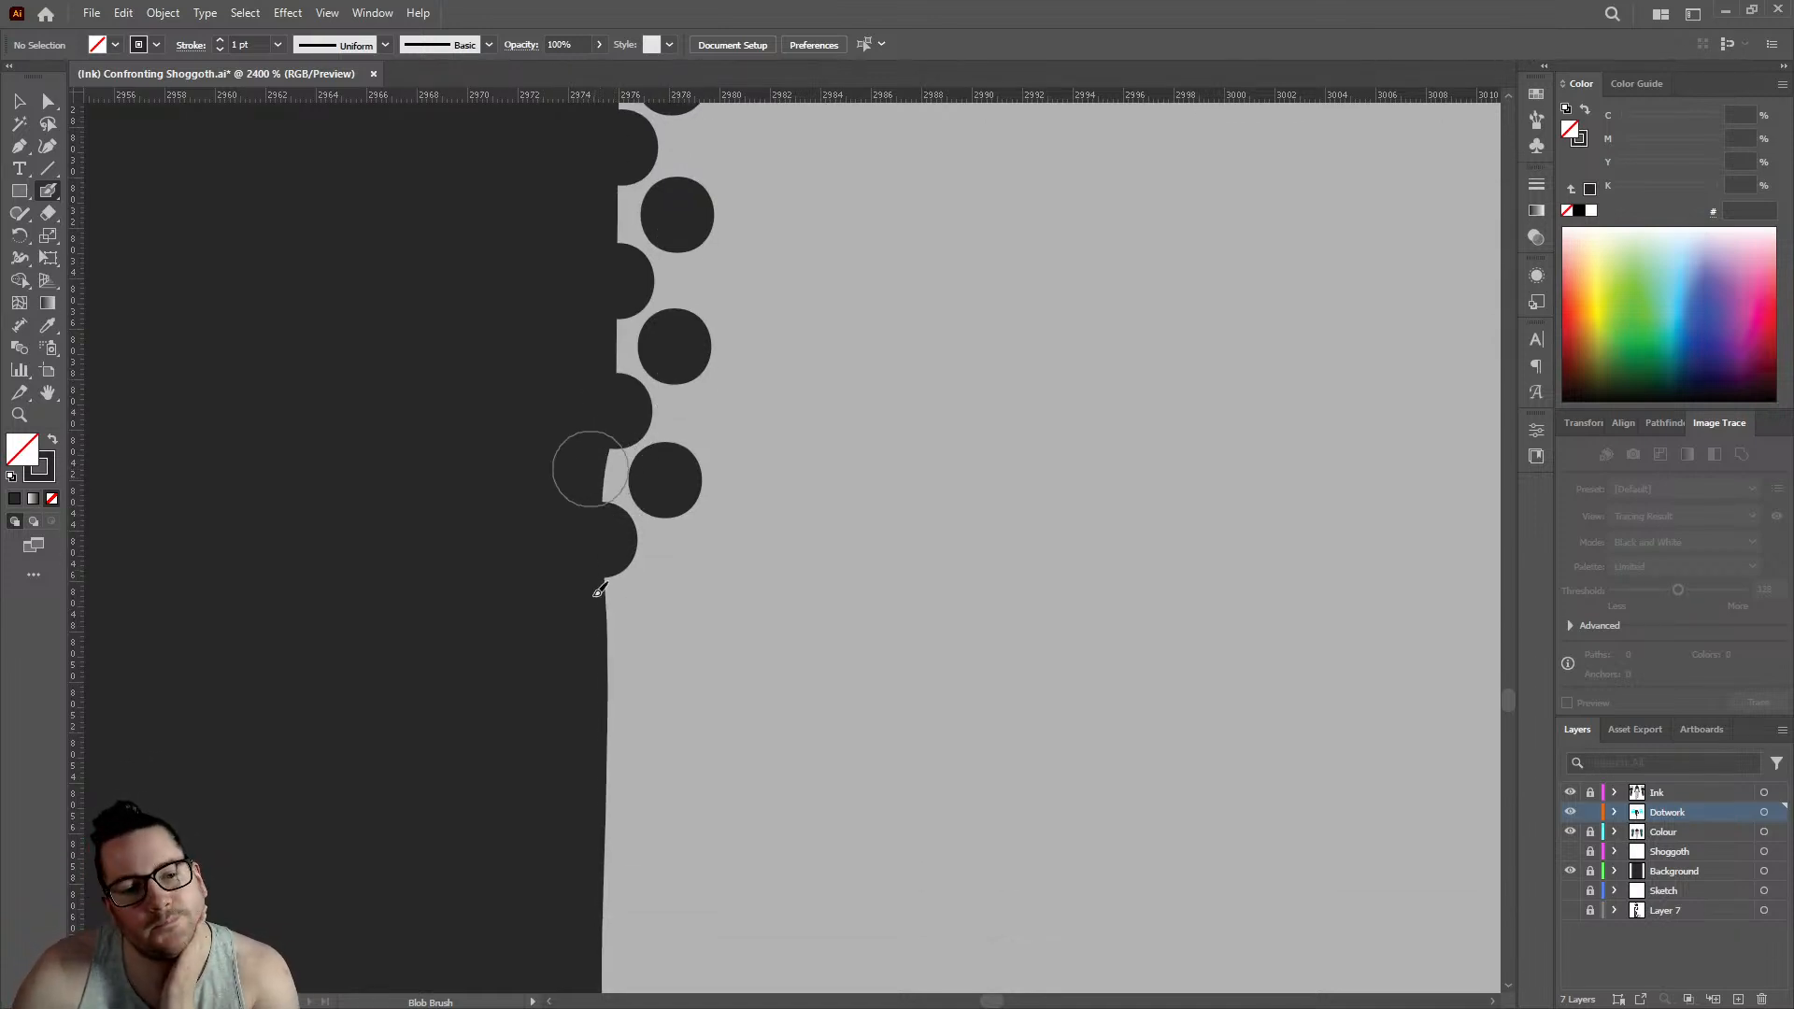
{"action": "left_click", "coordinate": [608, 671]}
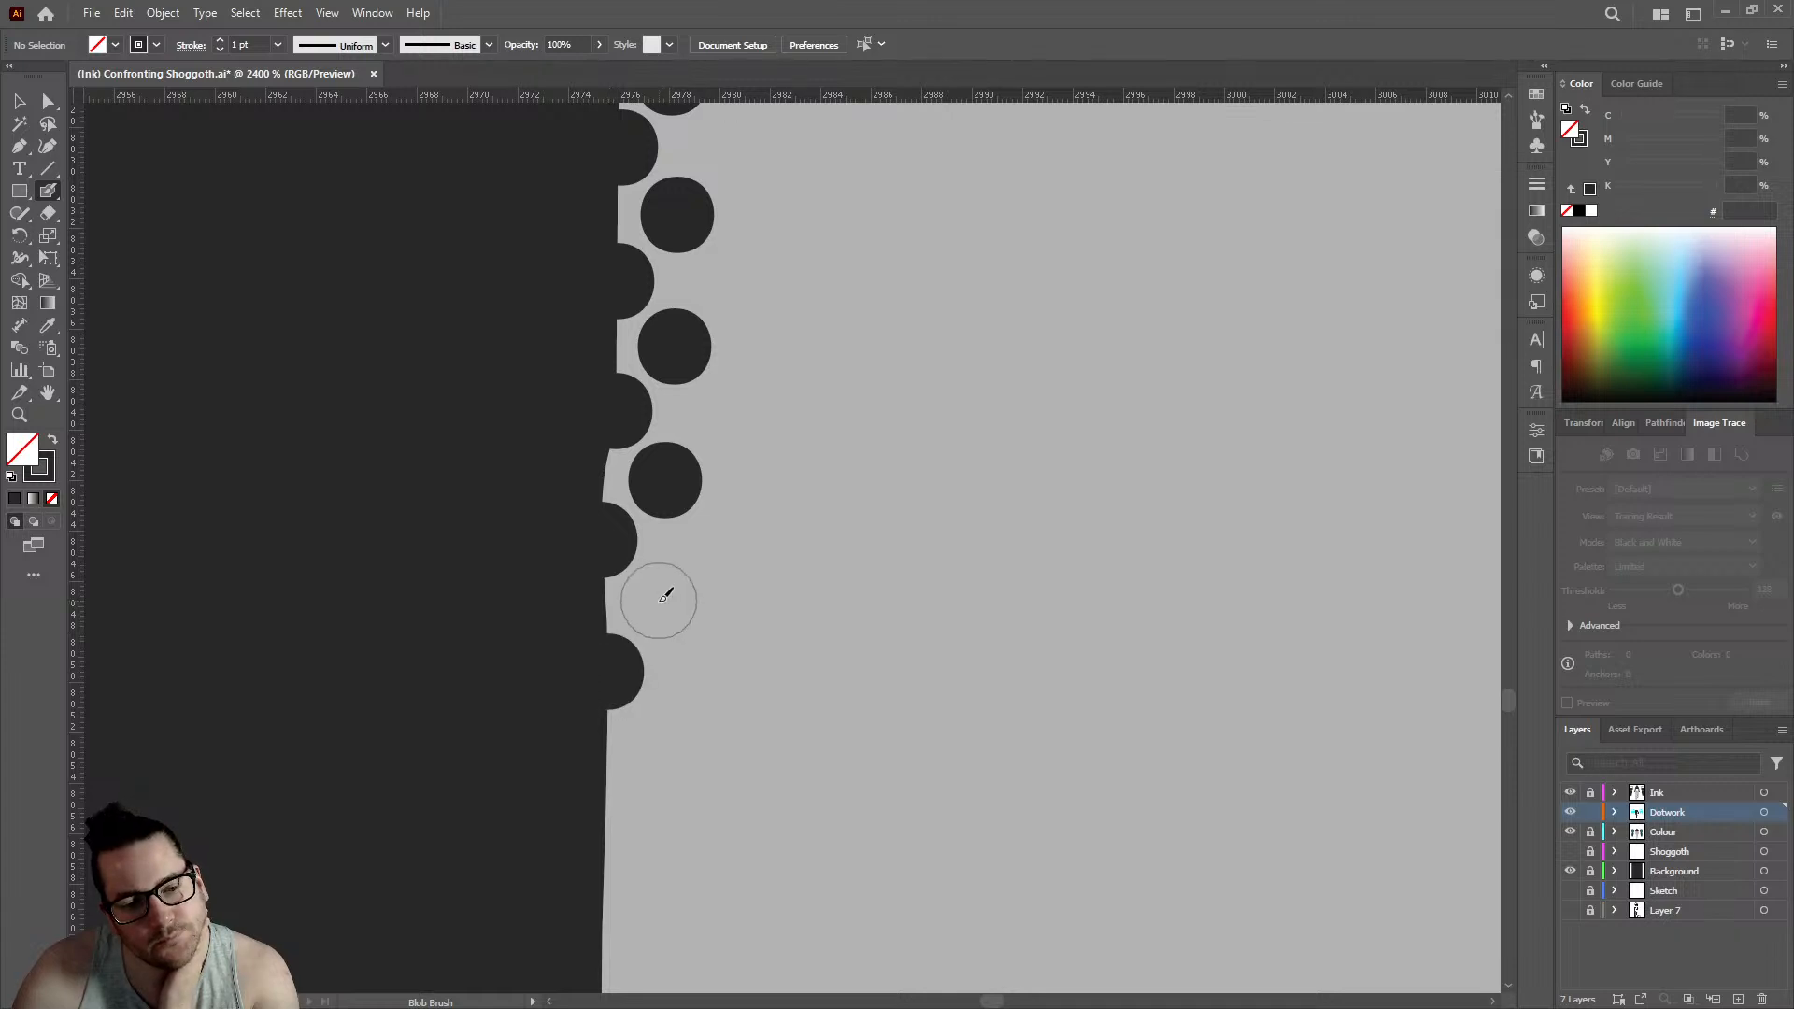
{"action": "left_click", "coordinate": [661, 599]}
{"action": "scroll", "coordinate": [697, 439], "scroll_direction": "down", "scroll_amount": 4}
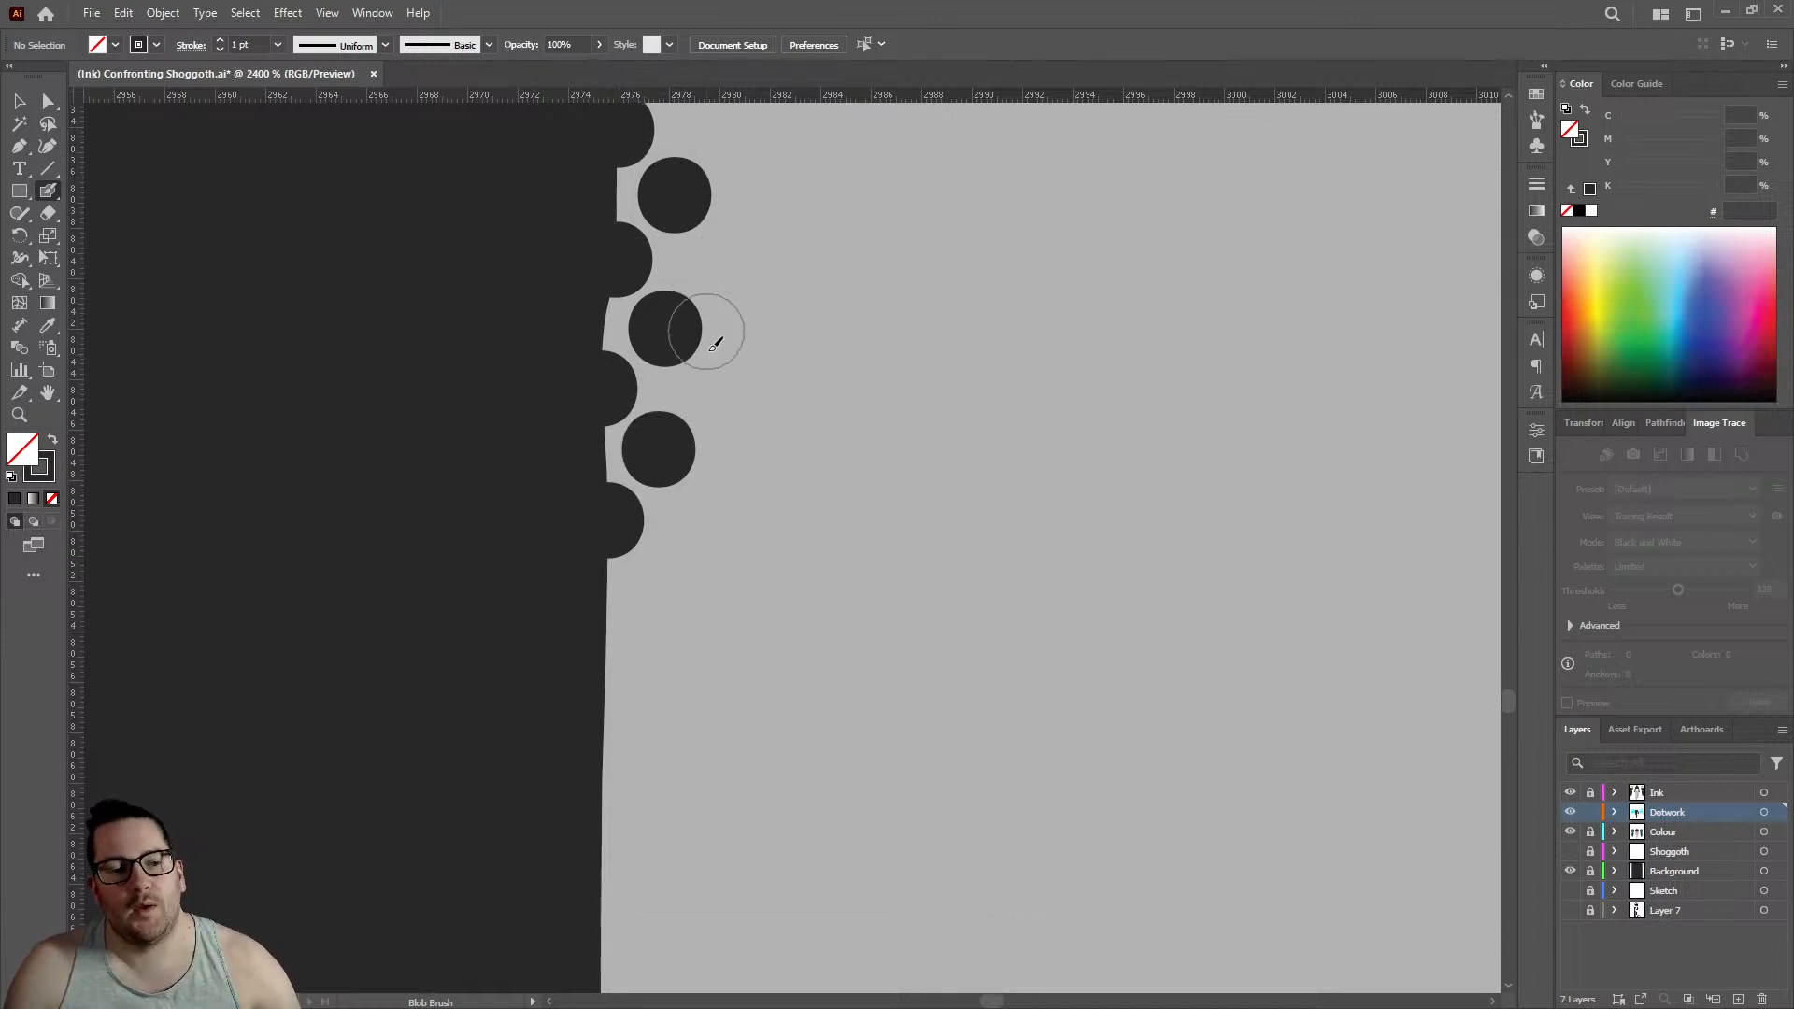
{"action": "left_click", "coordinate": [607, 517]}
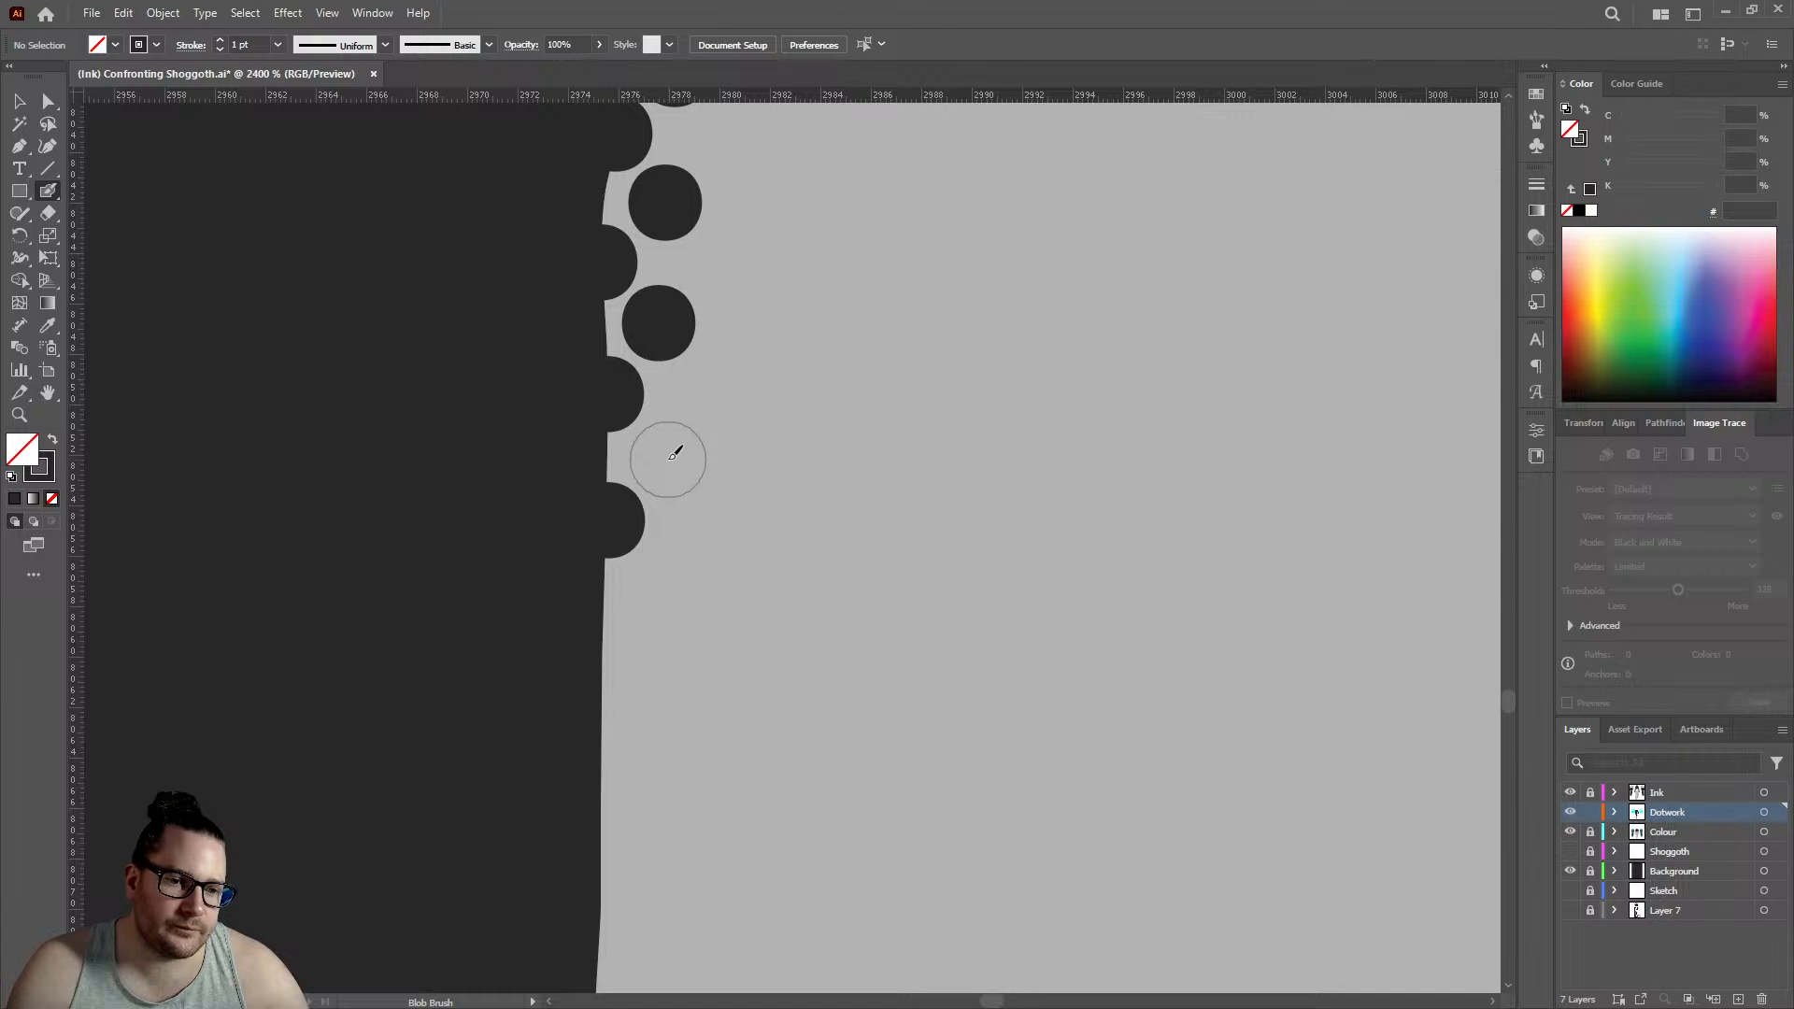
{"action": "left_click", "coordinate": [670, 457]}
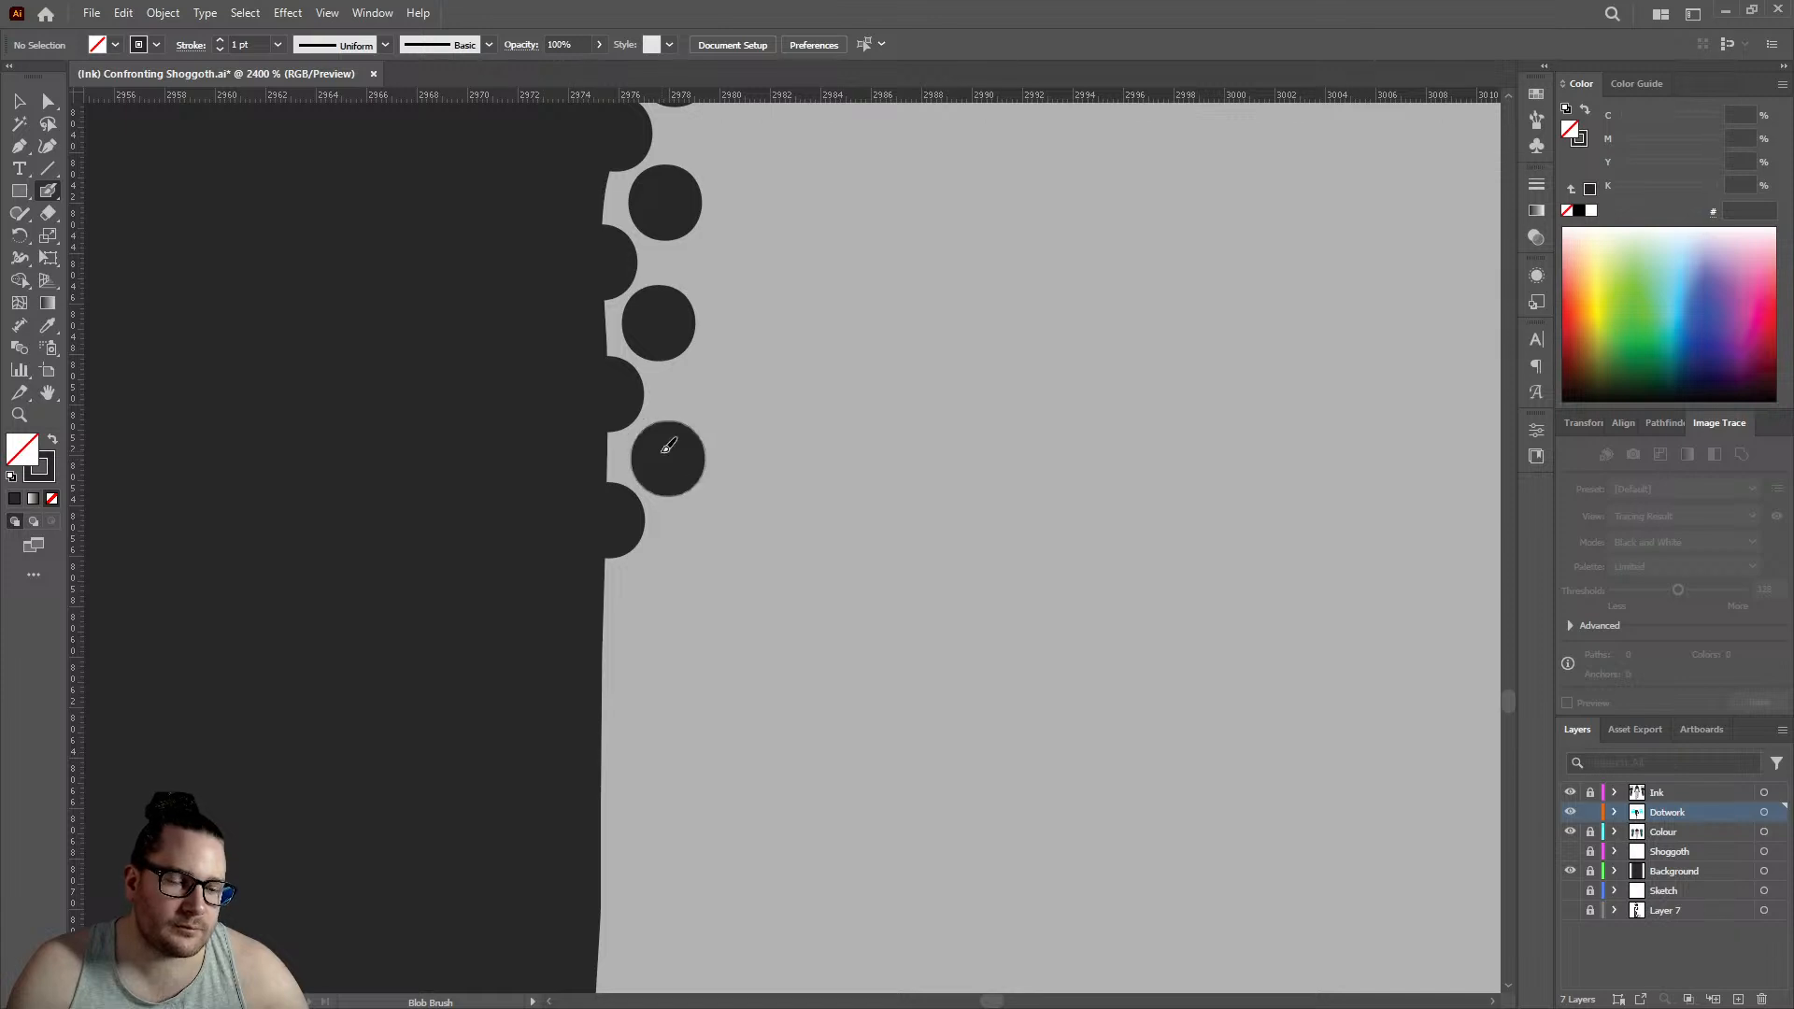
- Lengthen the rows on the near-vertical leg edge with two more edge dots and two inner dots between them
{"action": "left_click", "coordinate": [602, 652]}
{"action": "left_click", "coordinate": [665, 587]}
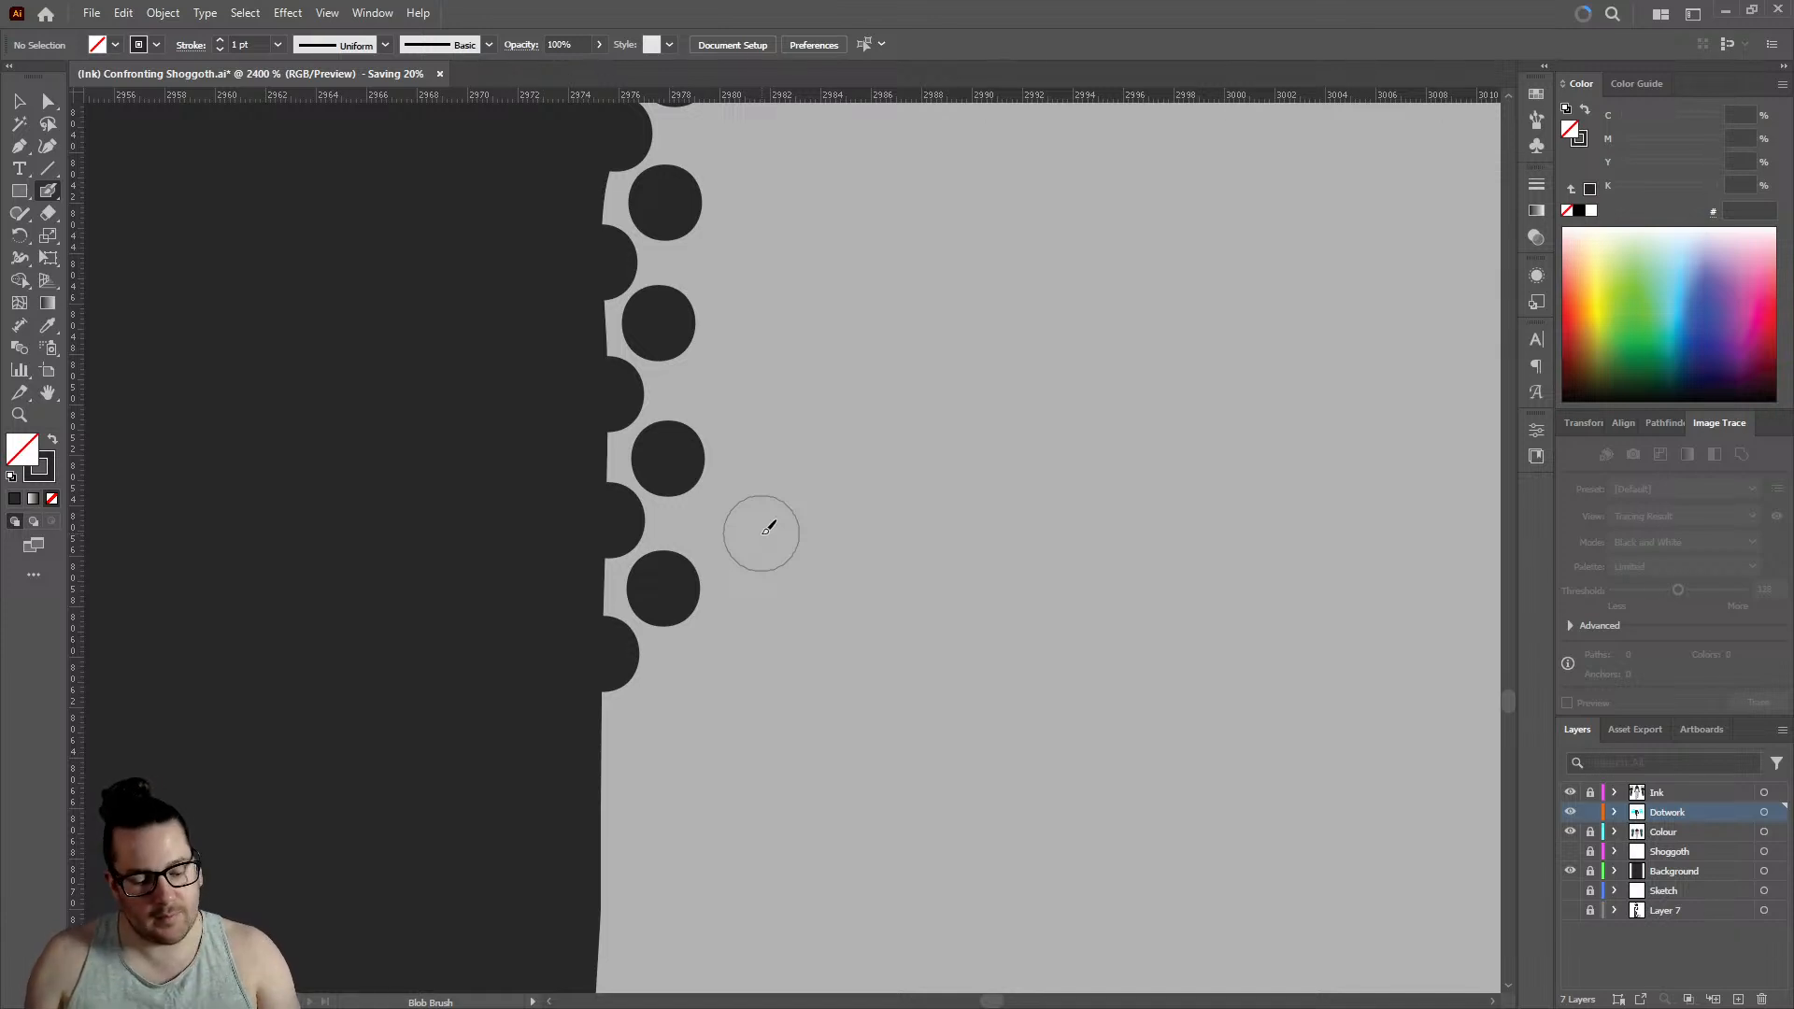
{"action": "left_click", "coordinate": [603, 821]}
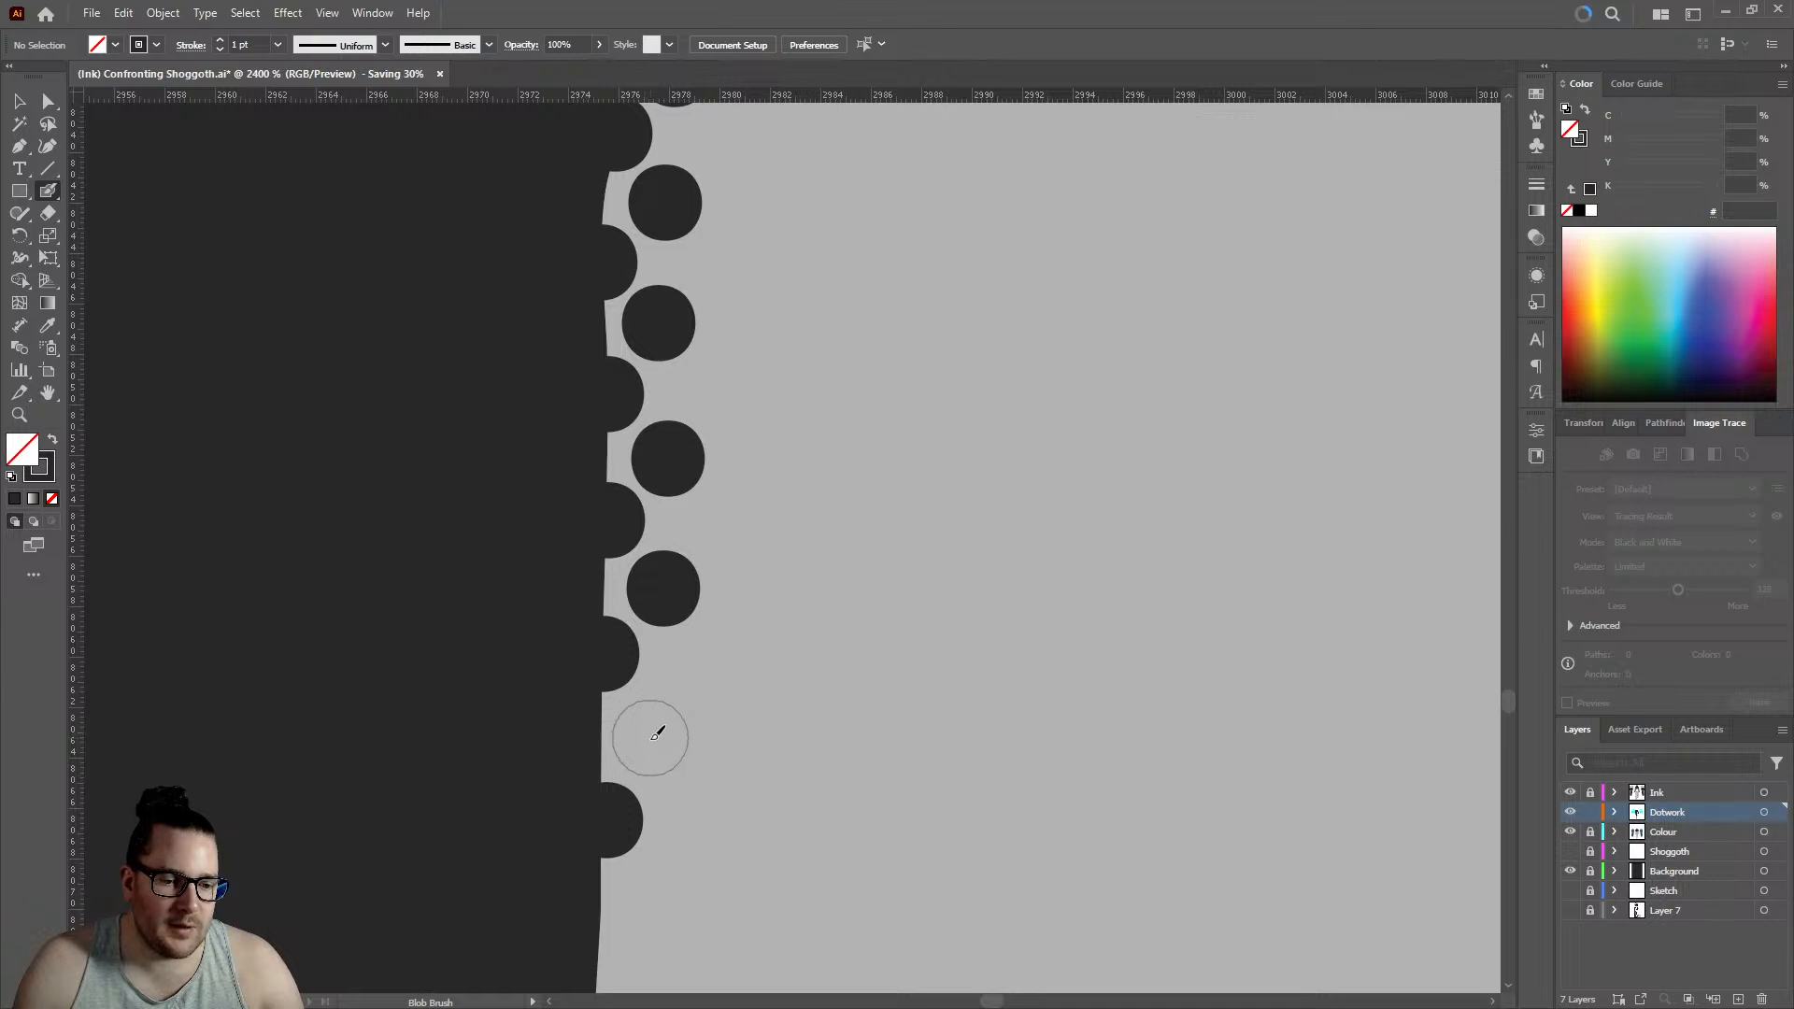
{"action": "left_click", "coordinate": [650, 738]}
- Follow the edge as it slants inward again with three more staggered pairs of edge and inner dots
{"action": "scroll", "coordinate": [644, 654], "scroll_direction": "down", "scroll_amount": 5}
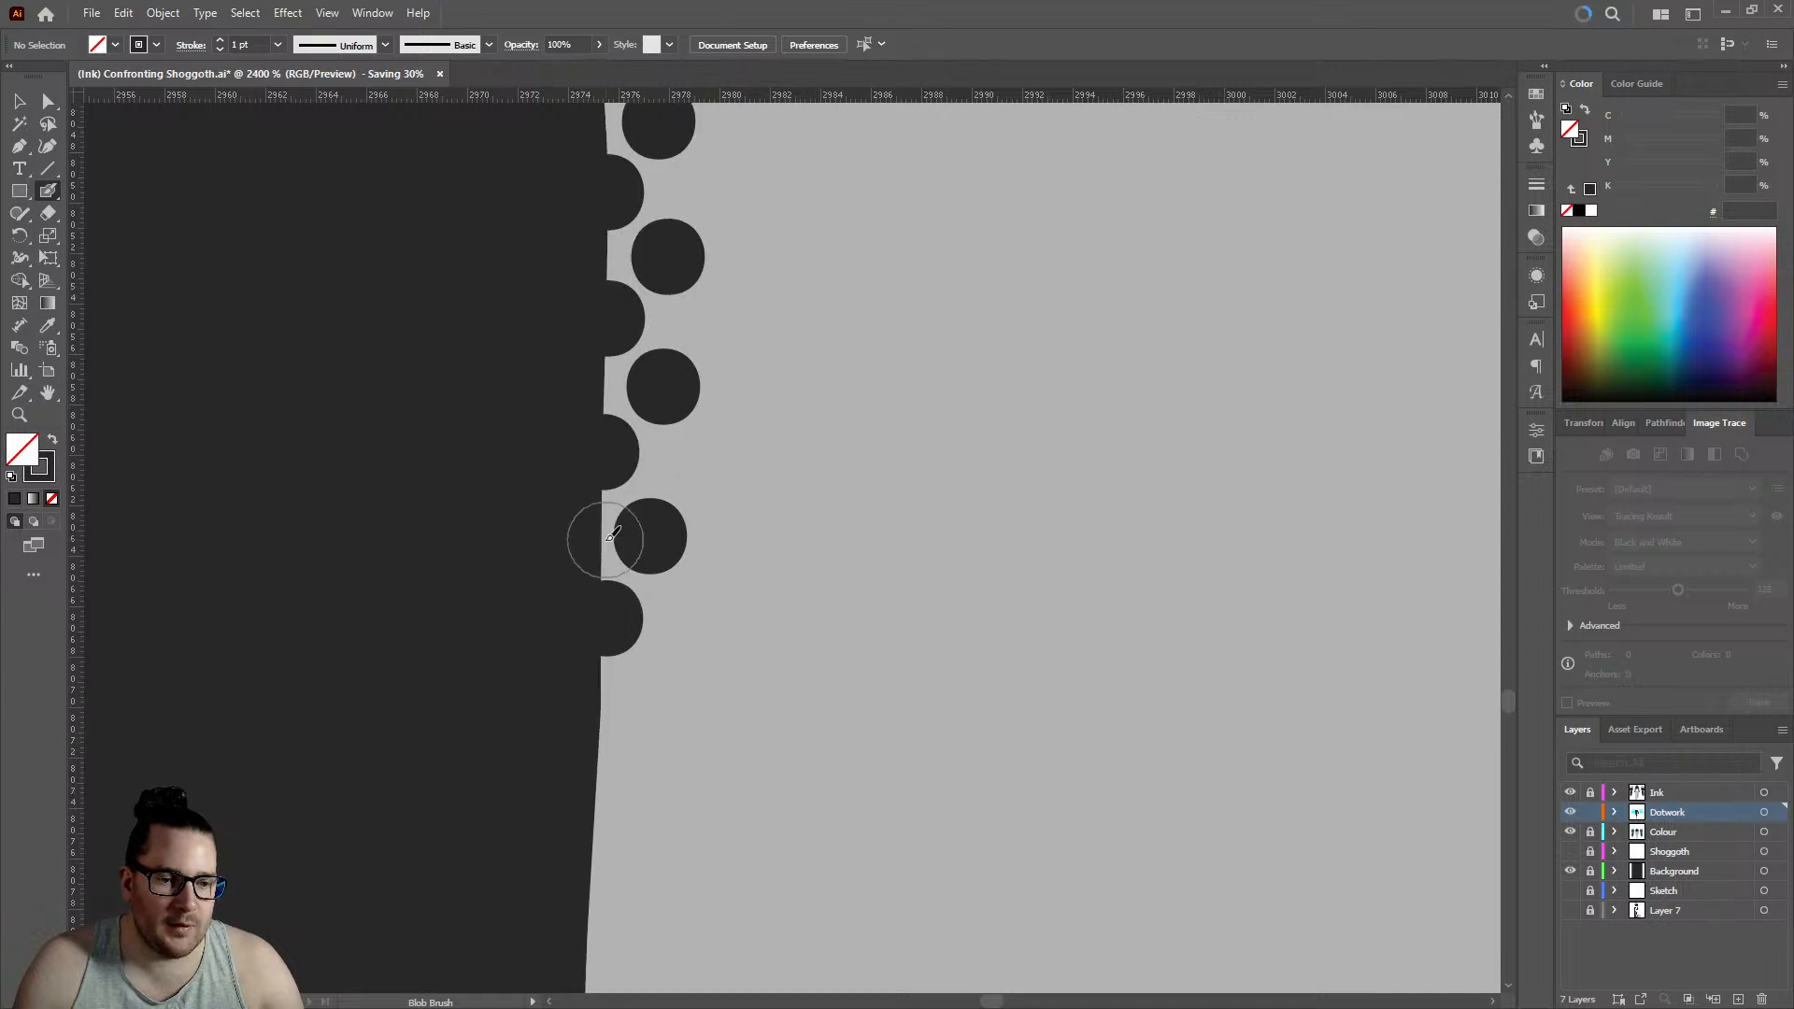
{"action": "left_click", "coordinate": [603, 587]}
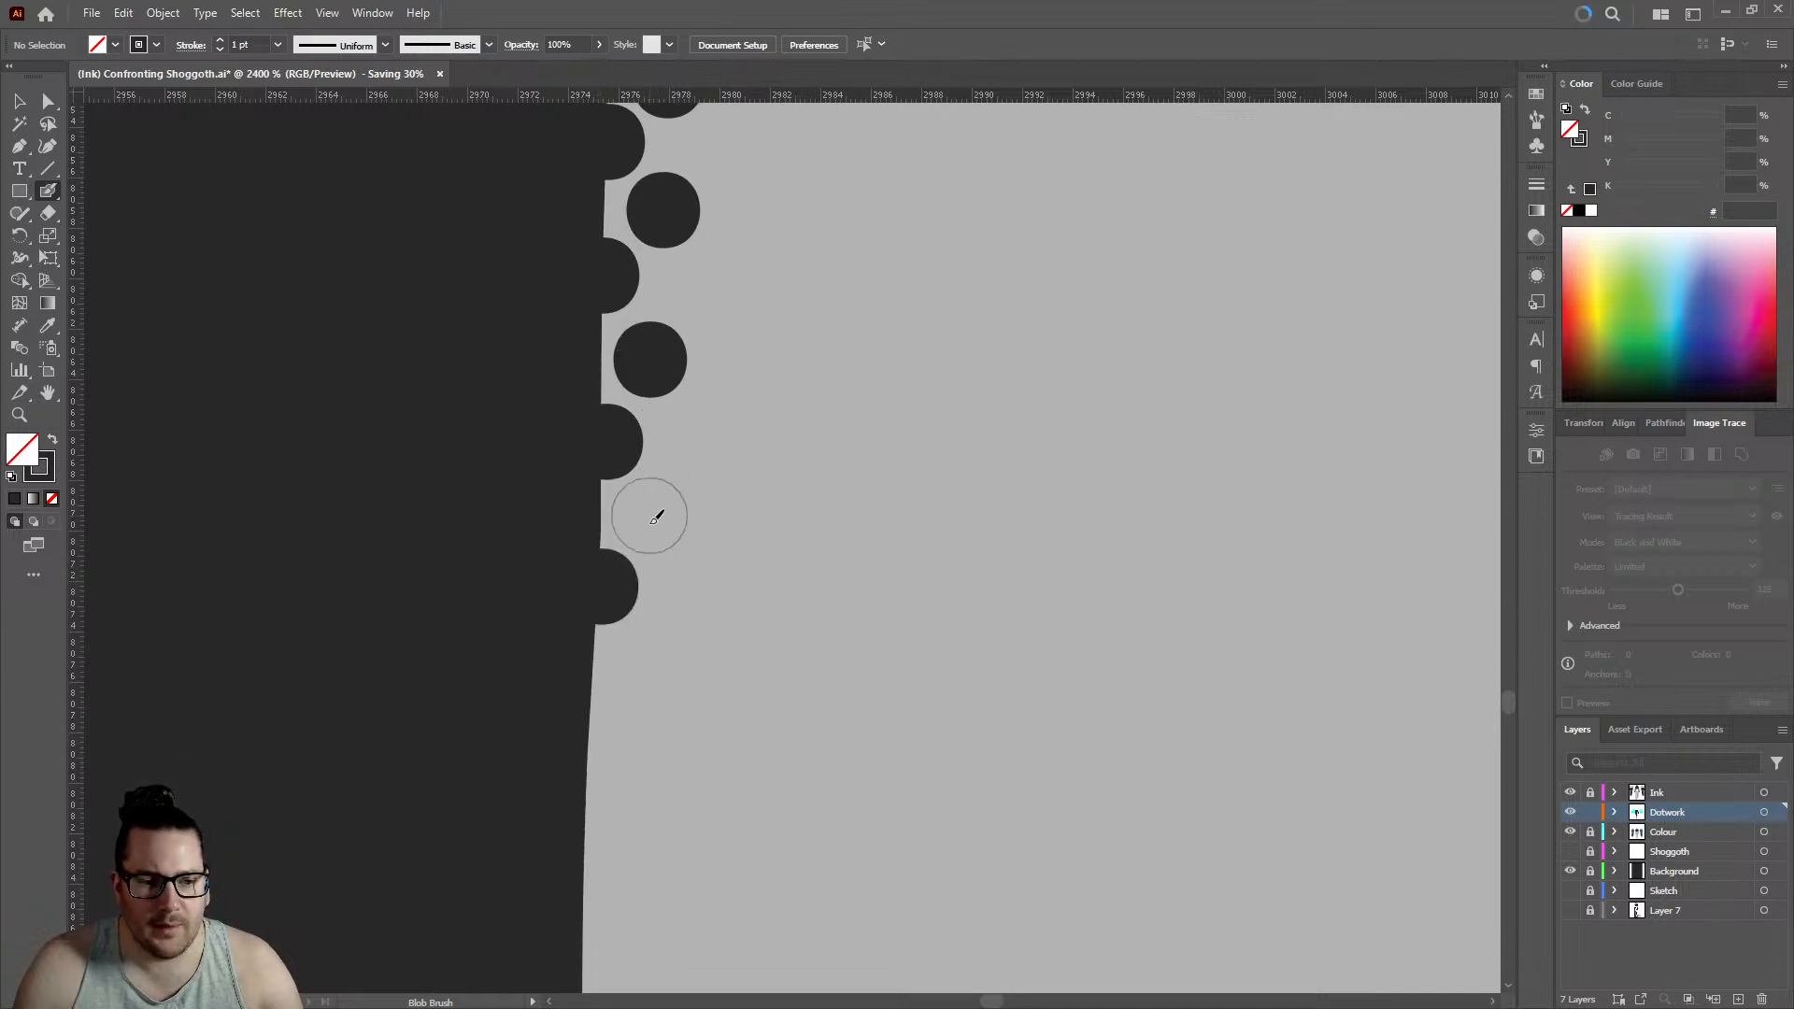
{"action": "left_click", "coordinate": [649, 516]}
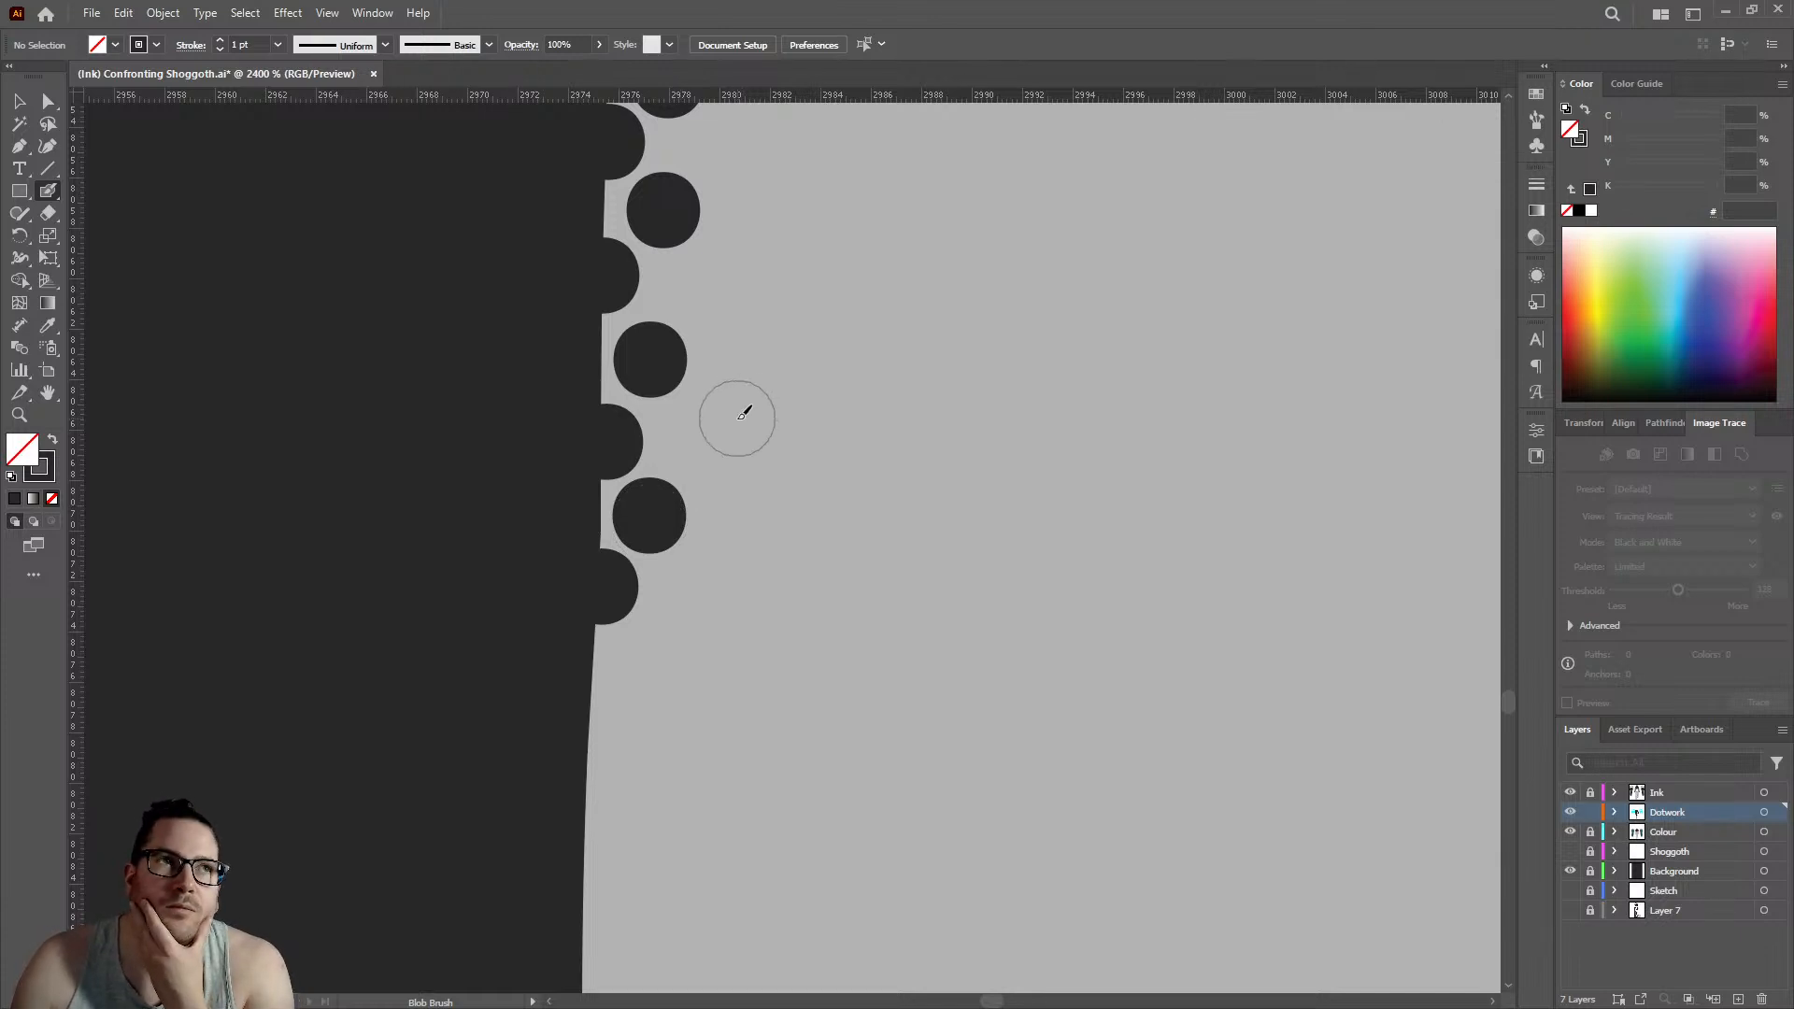
{"action": "left_click", "coordinate": [590, 731]}
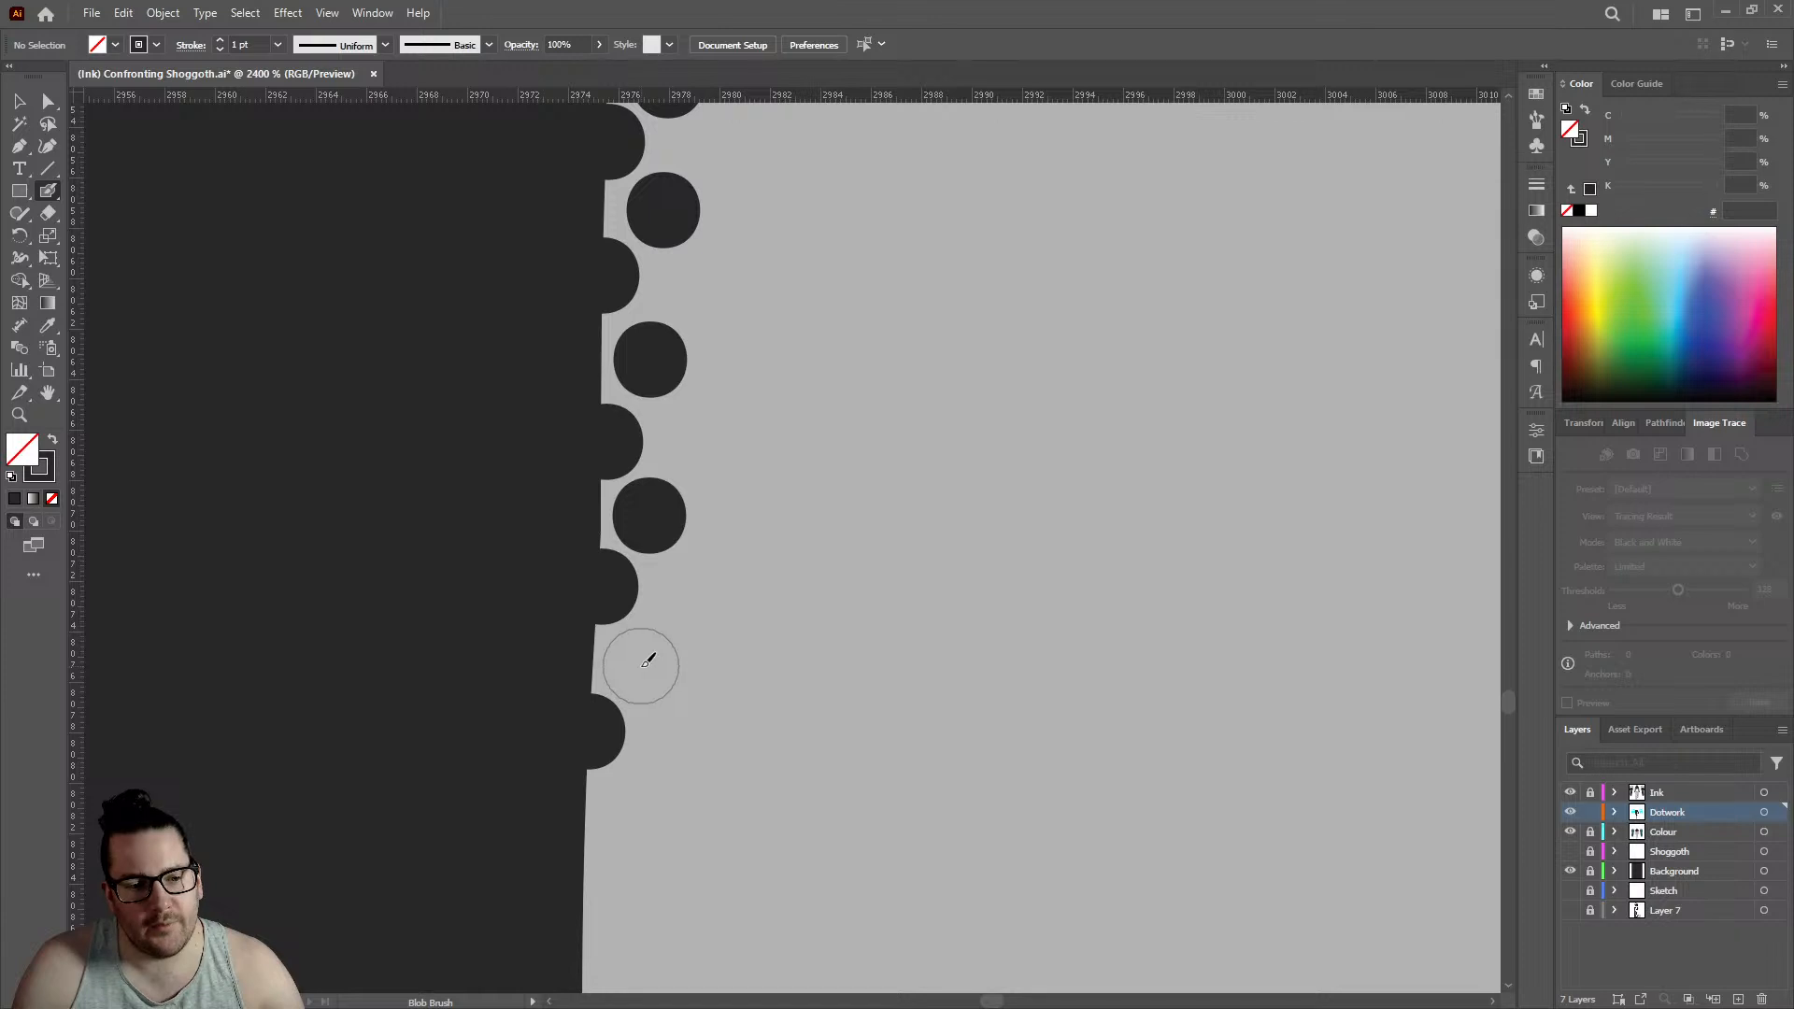
{"action": "left_click", "coordinate": [645, 664]}
{"action": "scroll", "coordinate": [616, 658], "scroll_direction": "down", "scroll_amount": 2}
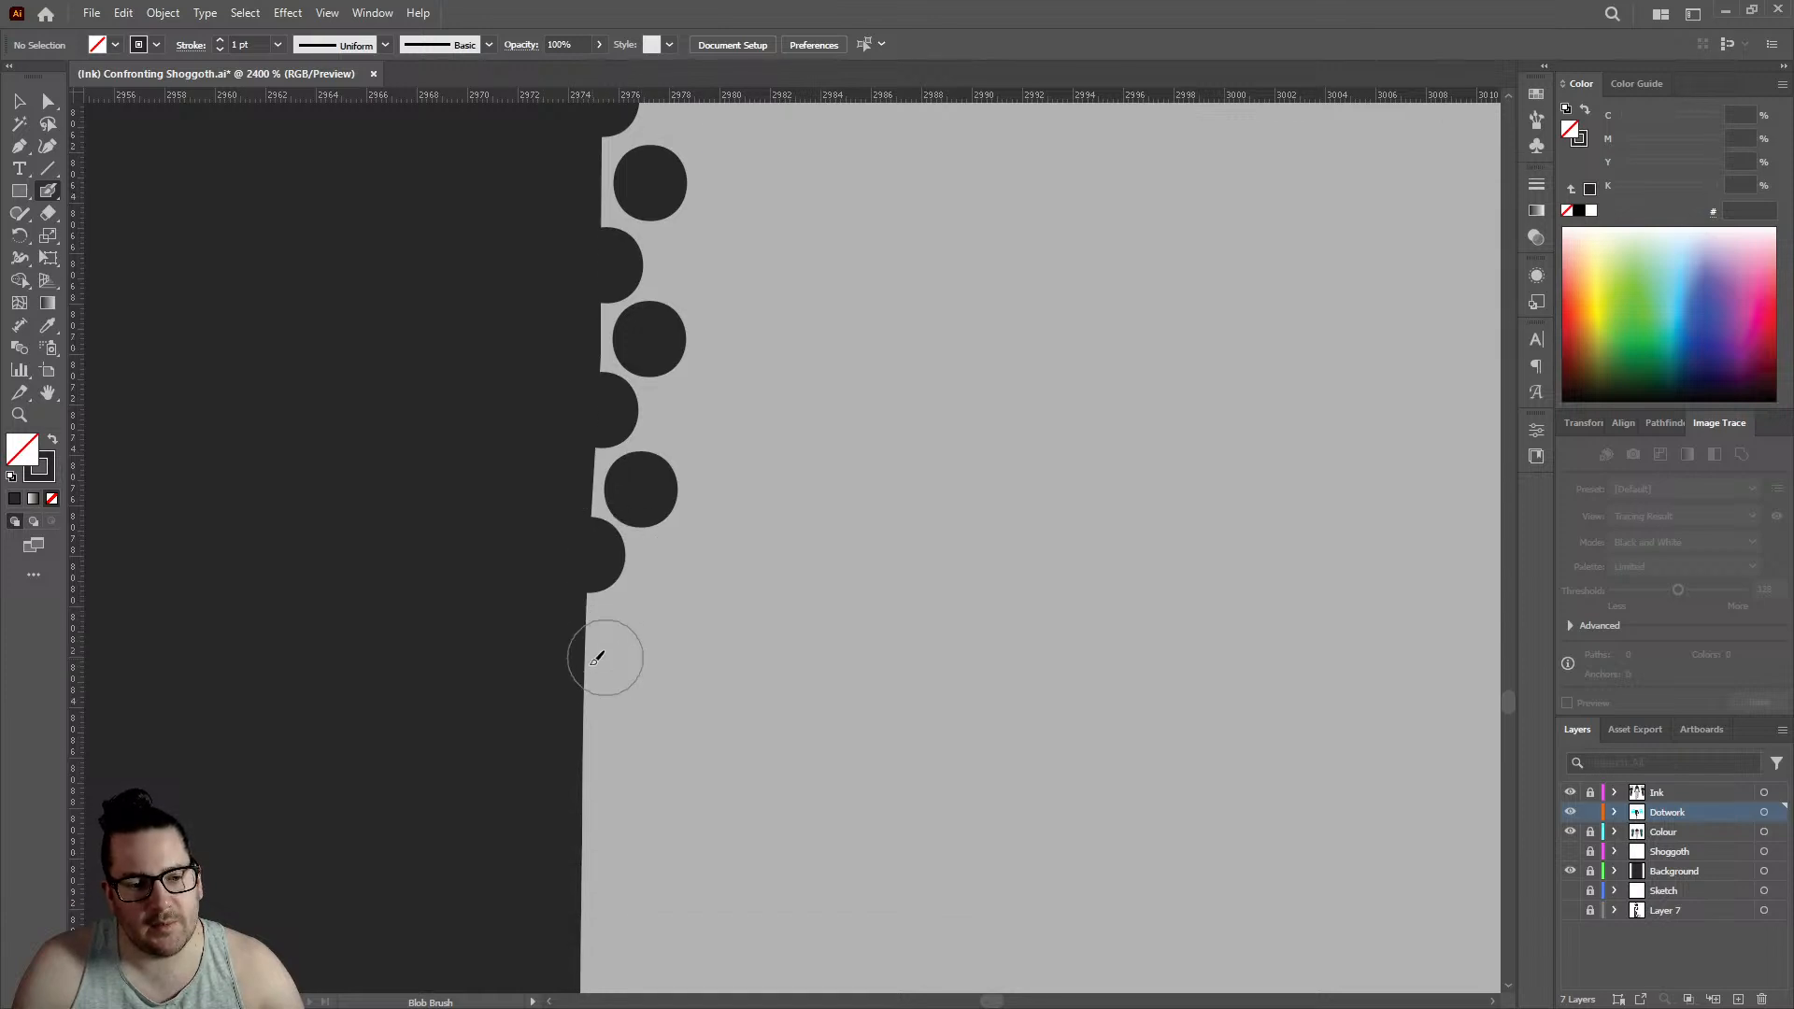
{"action": "left_click", "coordinate": [589, 707]}
{"action": "left_click", "coordinate": [633, 633]}
{"action": "scroll", "coordinate": [635, 580], "scroll_direction": "down", "scroll_amount": 2}
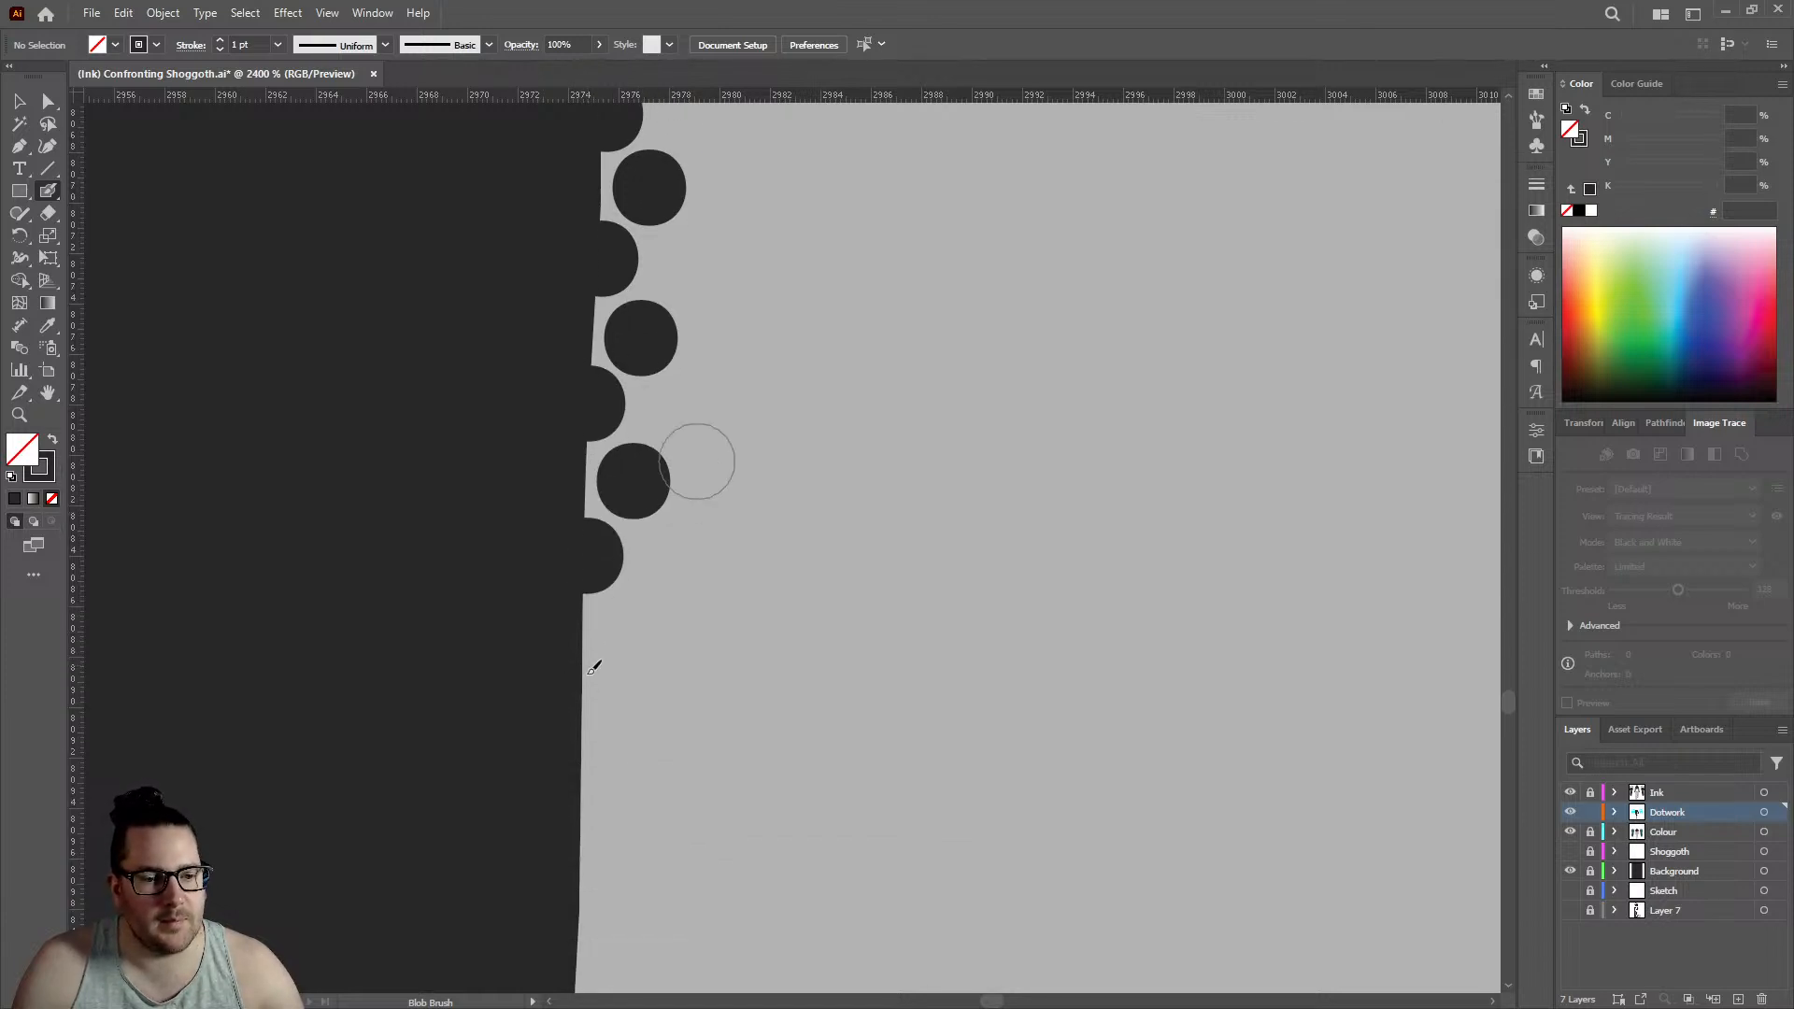
- Extend both rows down the near-vertical edge with three staggered pairs of dots, ending where the edge starts slanting again
{"action": "left_click", "coordinate": [586, 697]}
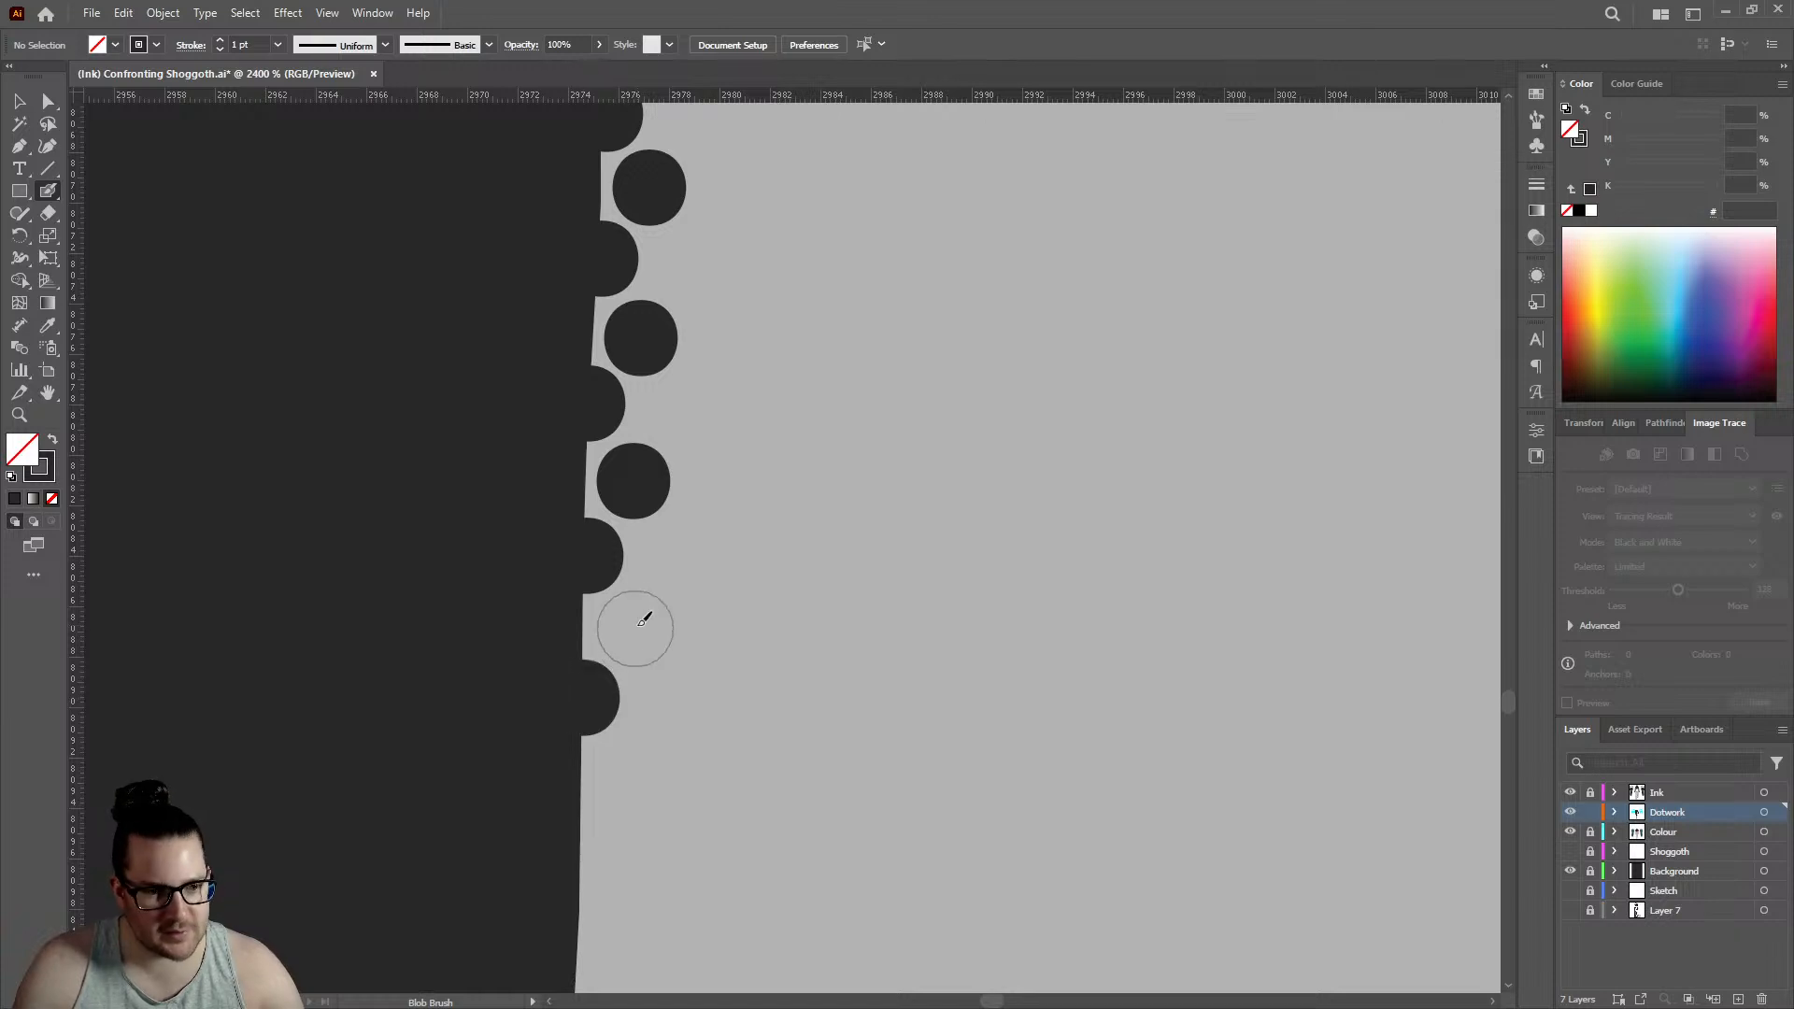
{"action": "left_click", "coordinate": [638, 624]}
{"action": "scroll", "coordinate": [638, 624], "scroll_direction": "down", "scroll_amount": 2}
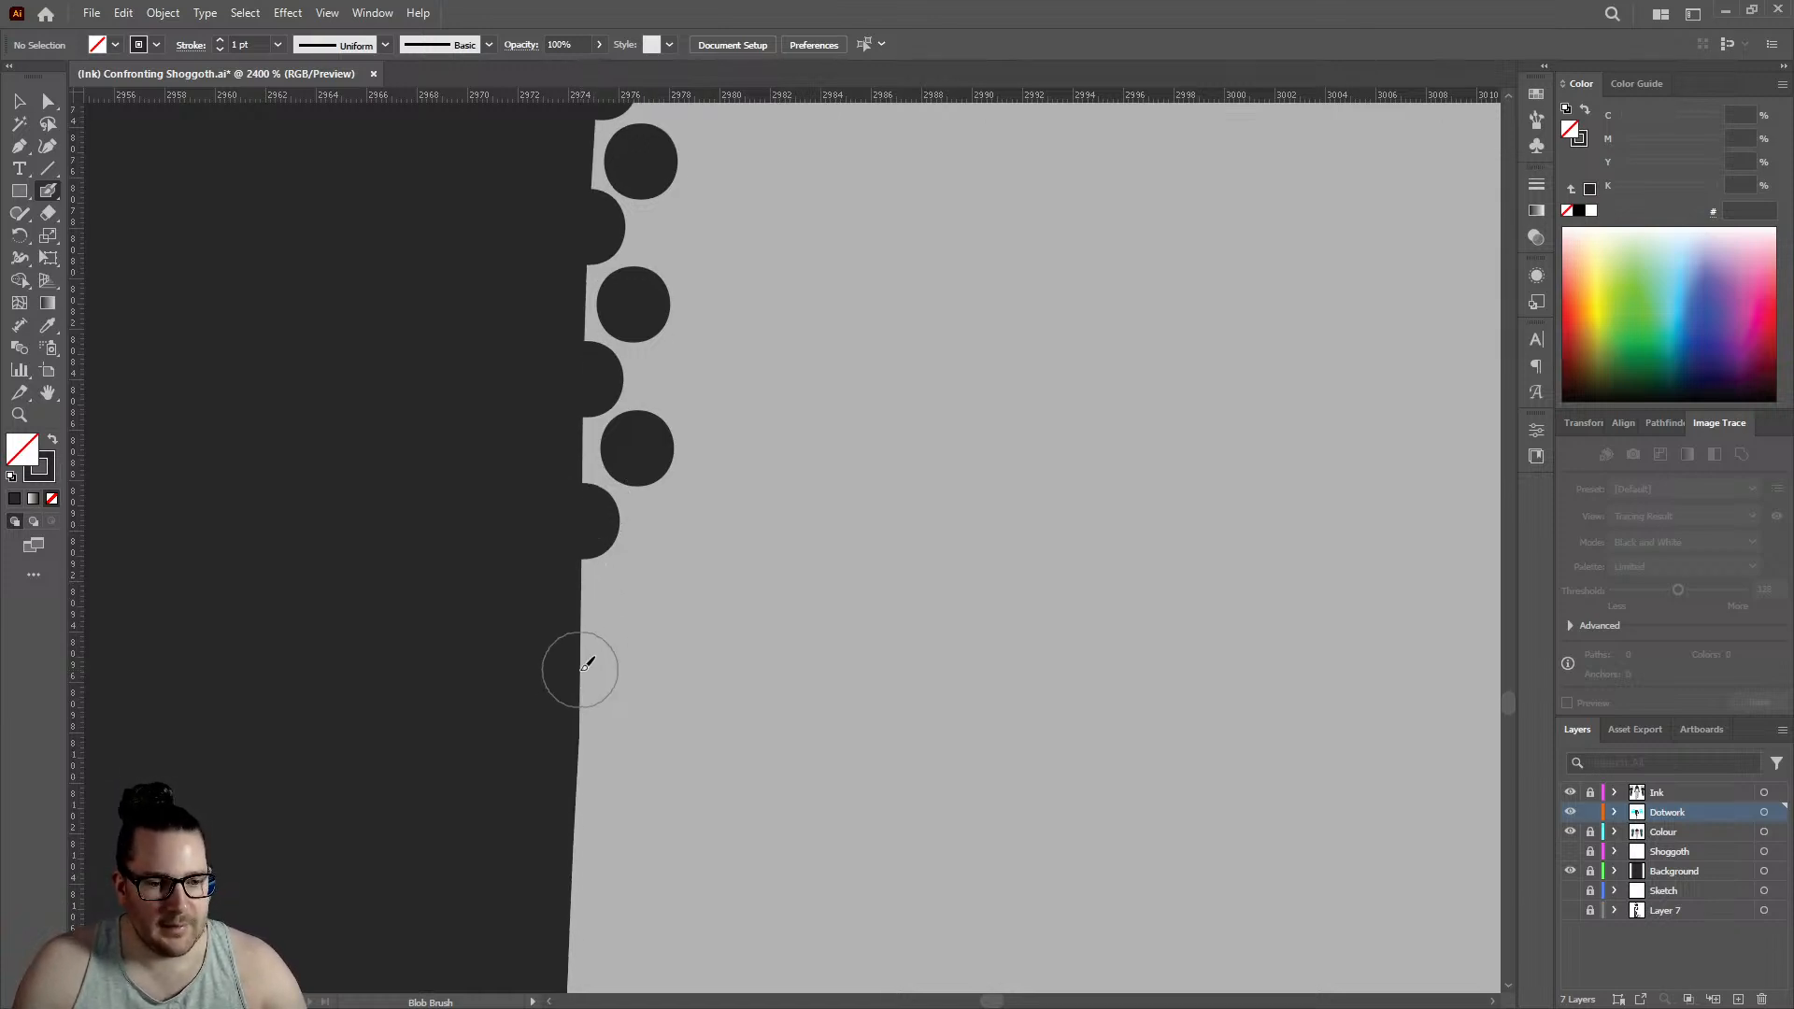
{"action": "left_click", "coordinate": [579, 670]}
{"action": "left_click", "coordinate": [629, 592]}
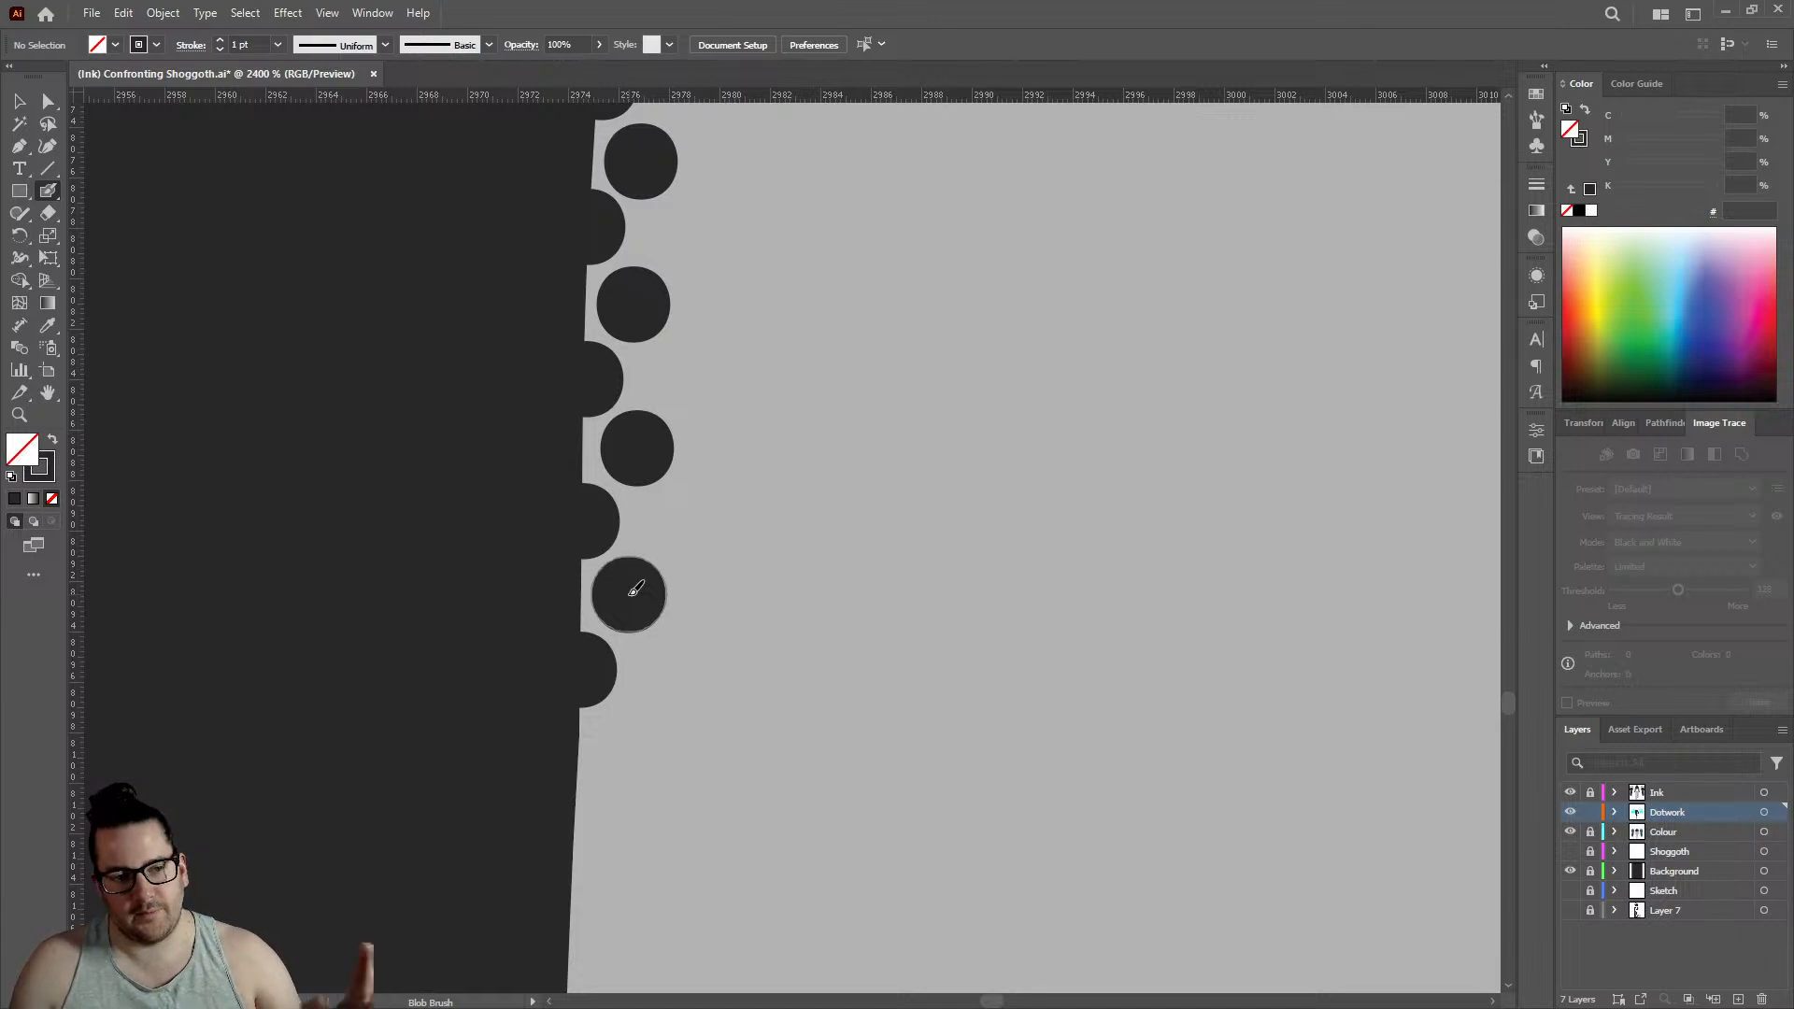
{"action": "scroll", "coordinate": [613, 580], "scroll_direction": "down", "scroll_amount": 2}
{"action": "left_click", "coordinate": [580, 622]}
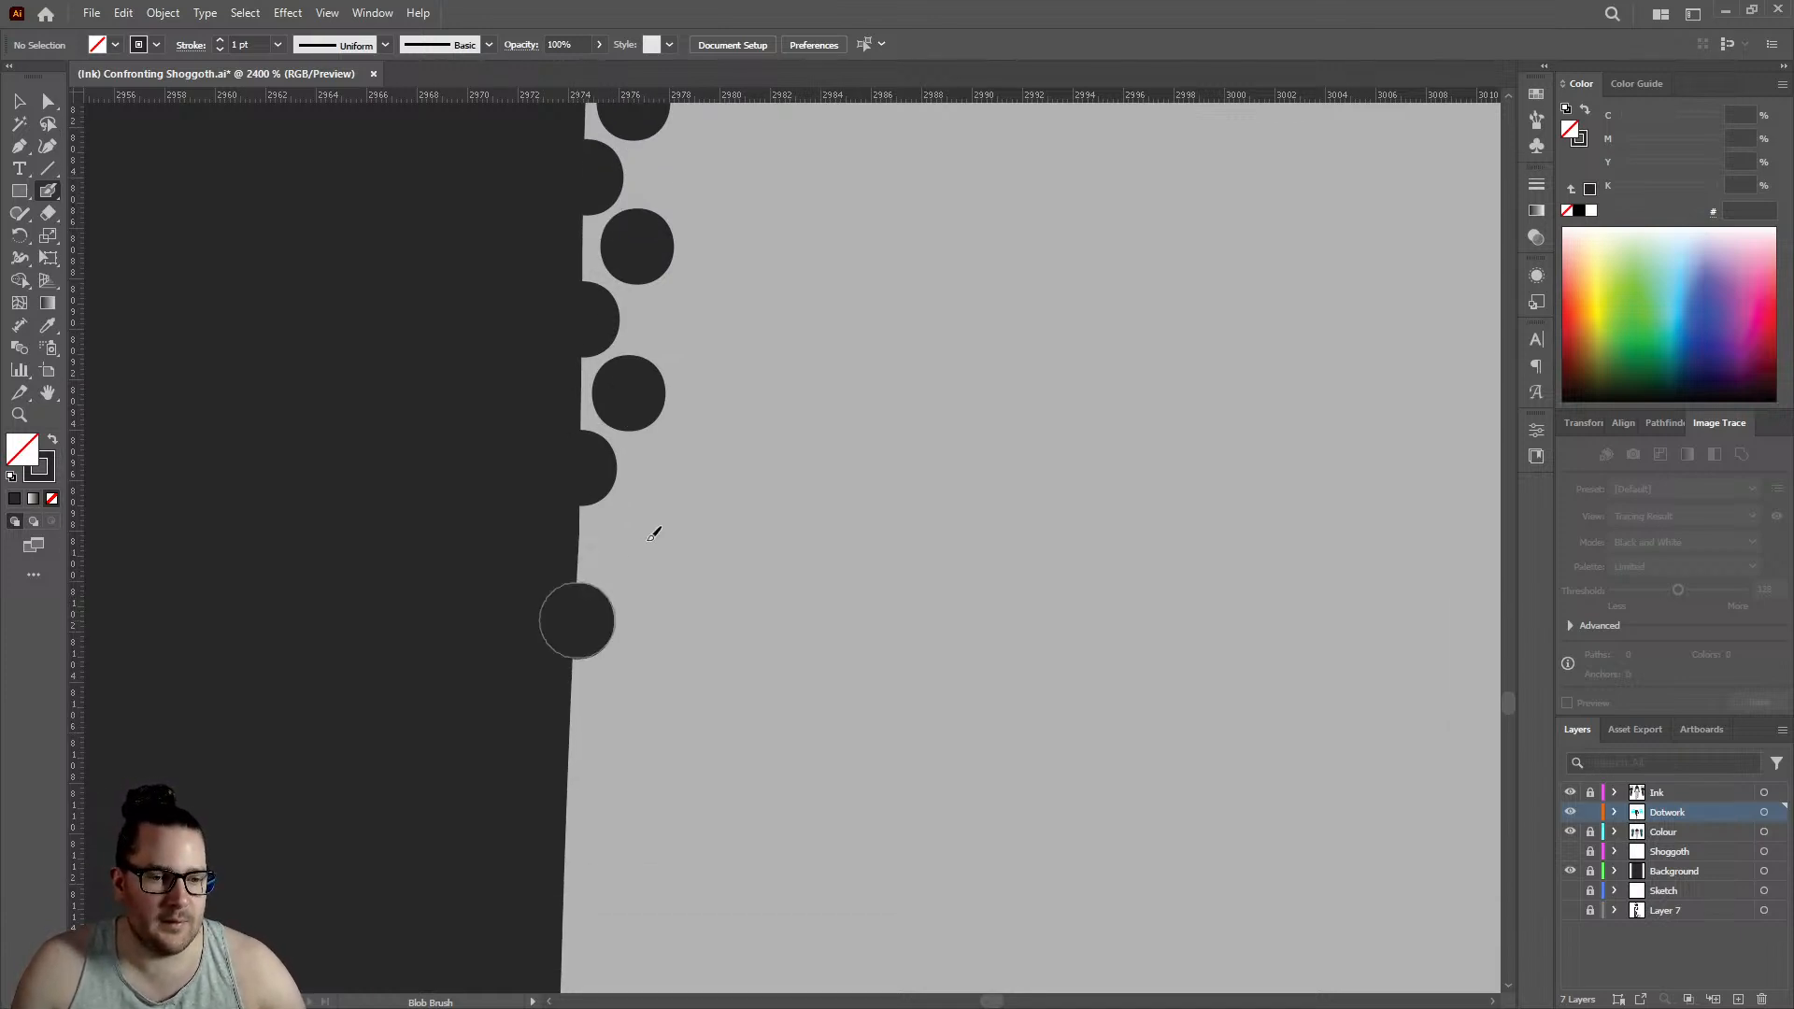
{"action": "left_click", "coordinate": [637, 540]}
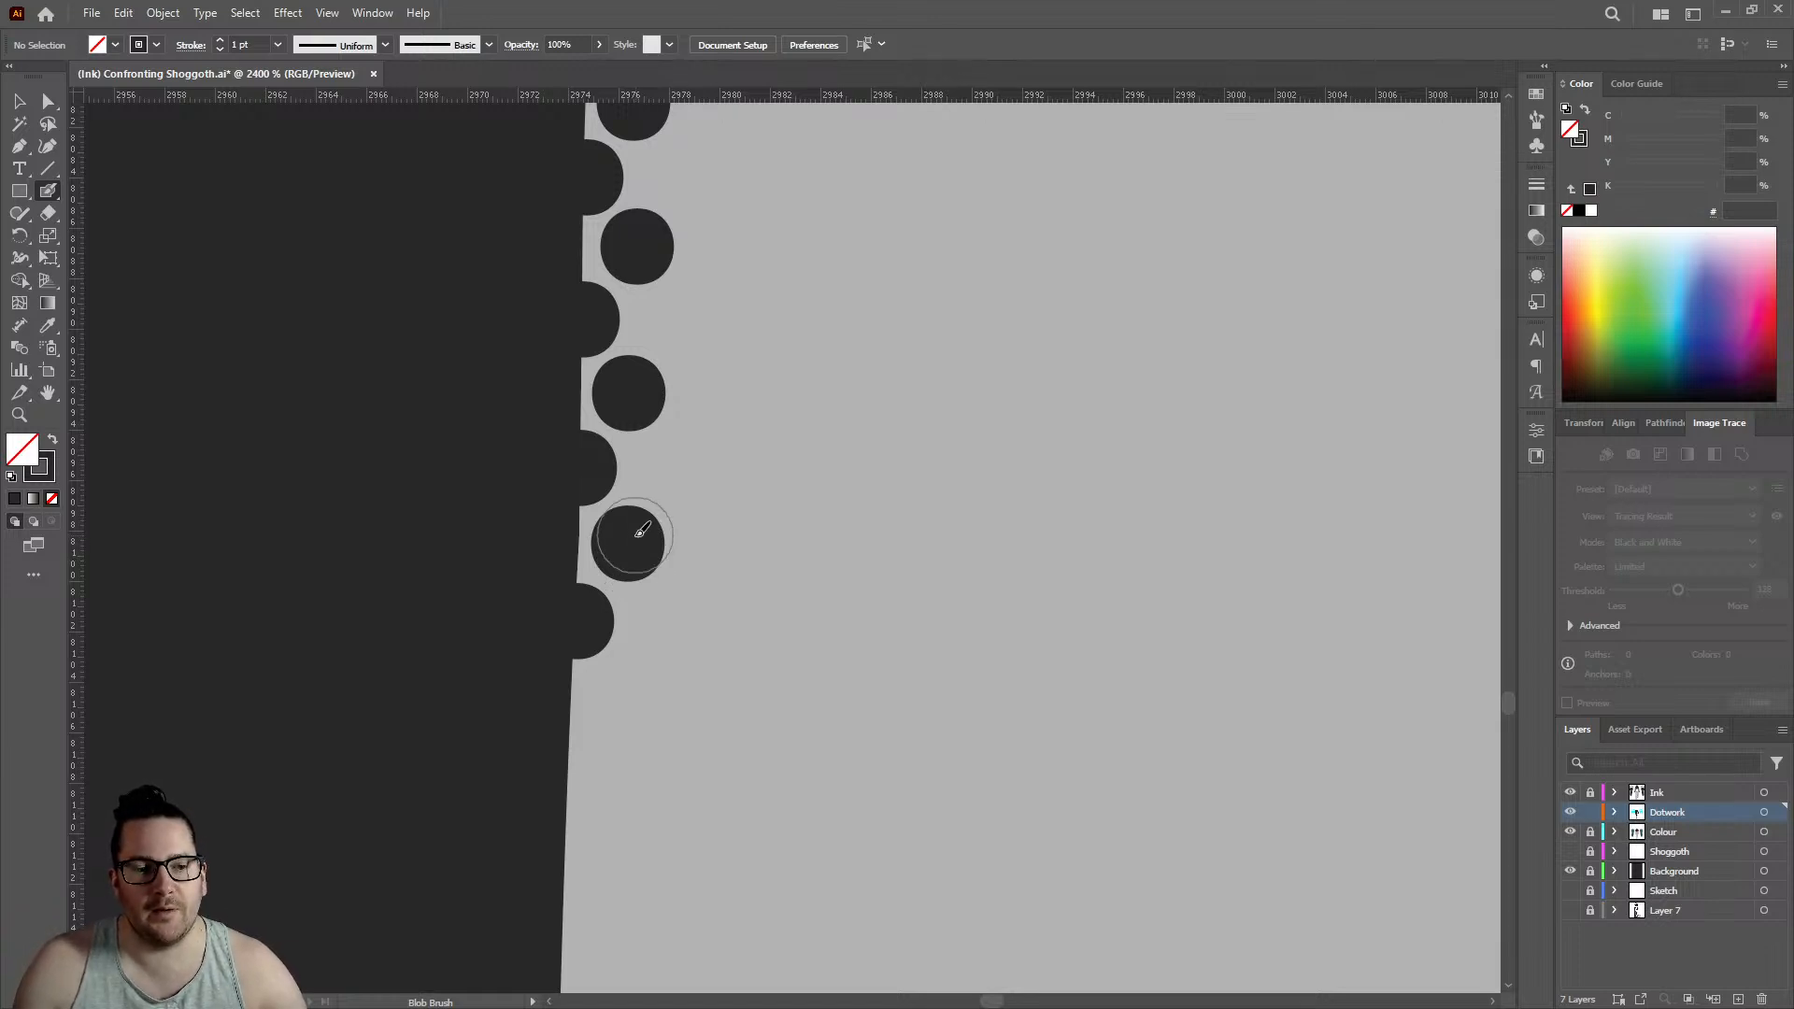
- Place three more edge dots along the gently slanting leg edge, with an inner dot in the gap above each
{"action": "left_click", "coordinate": [570, 767]}
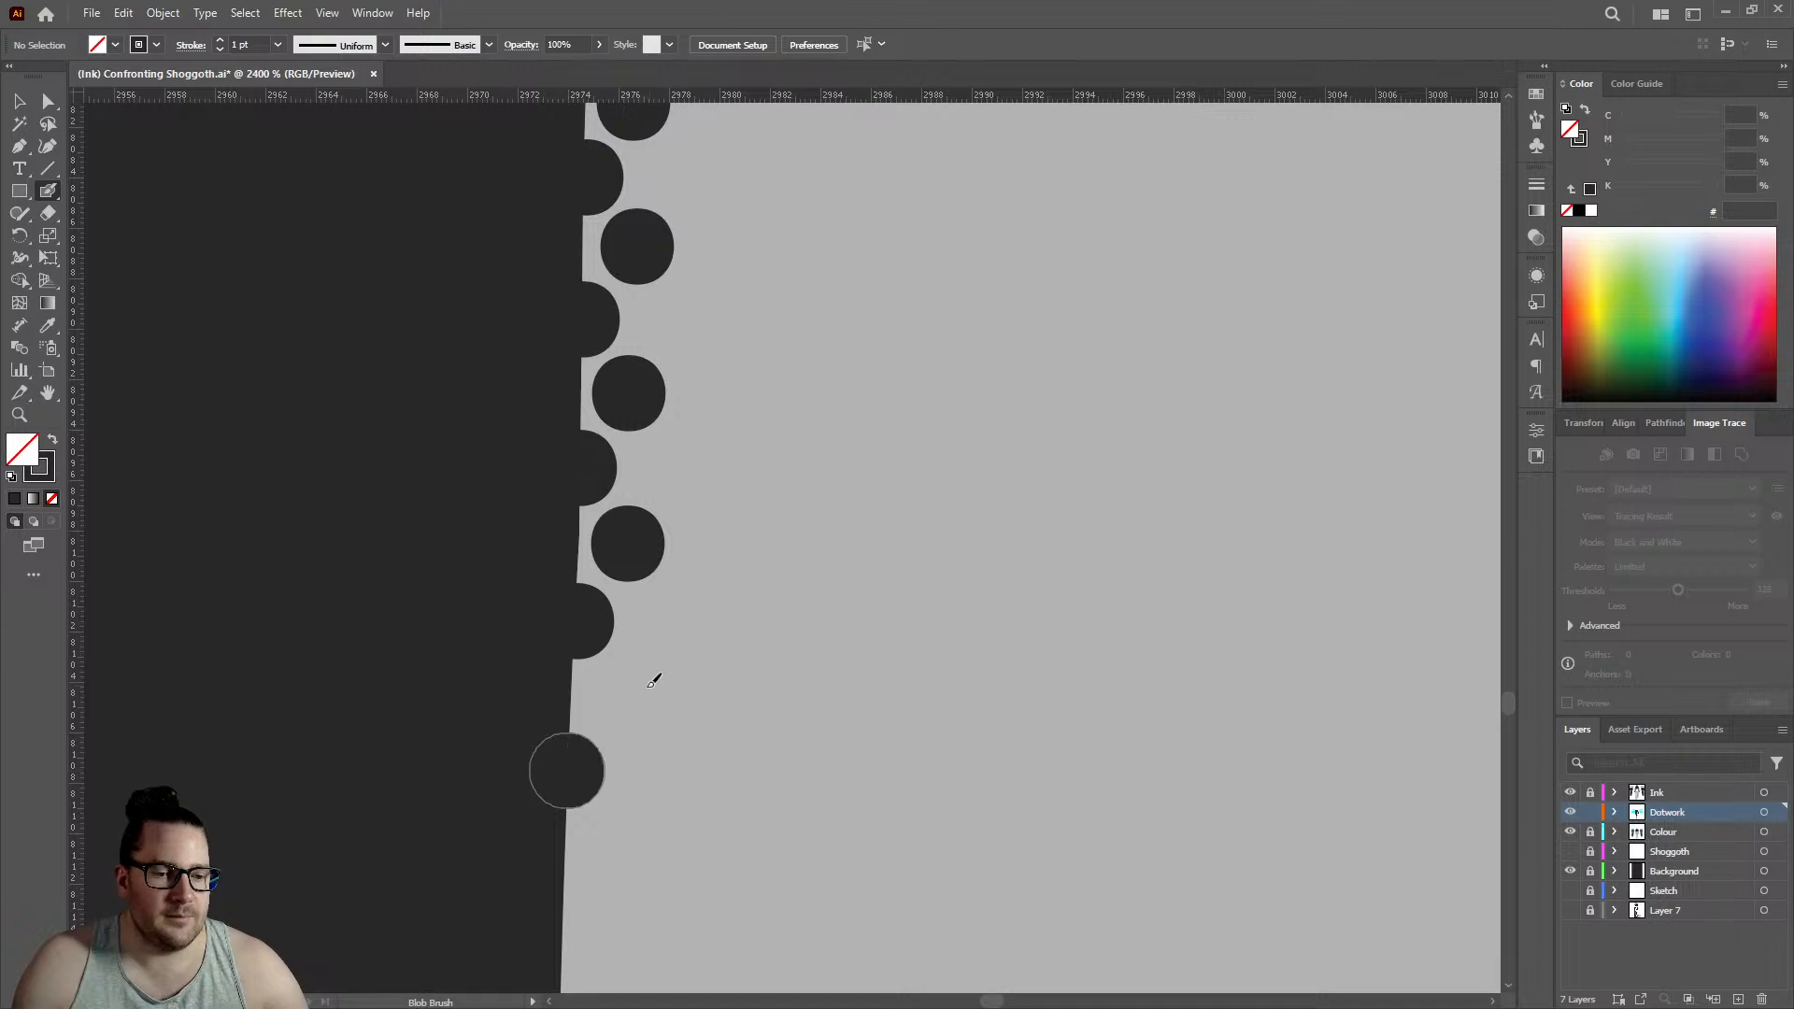
{"action": "left_click", "coordinate": [621, 696]}
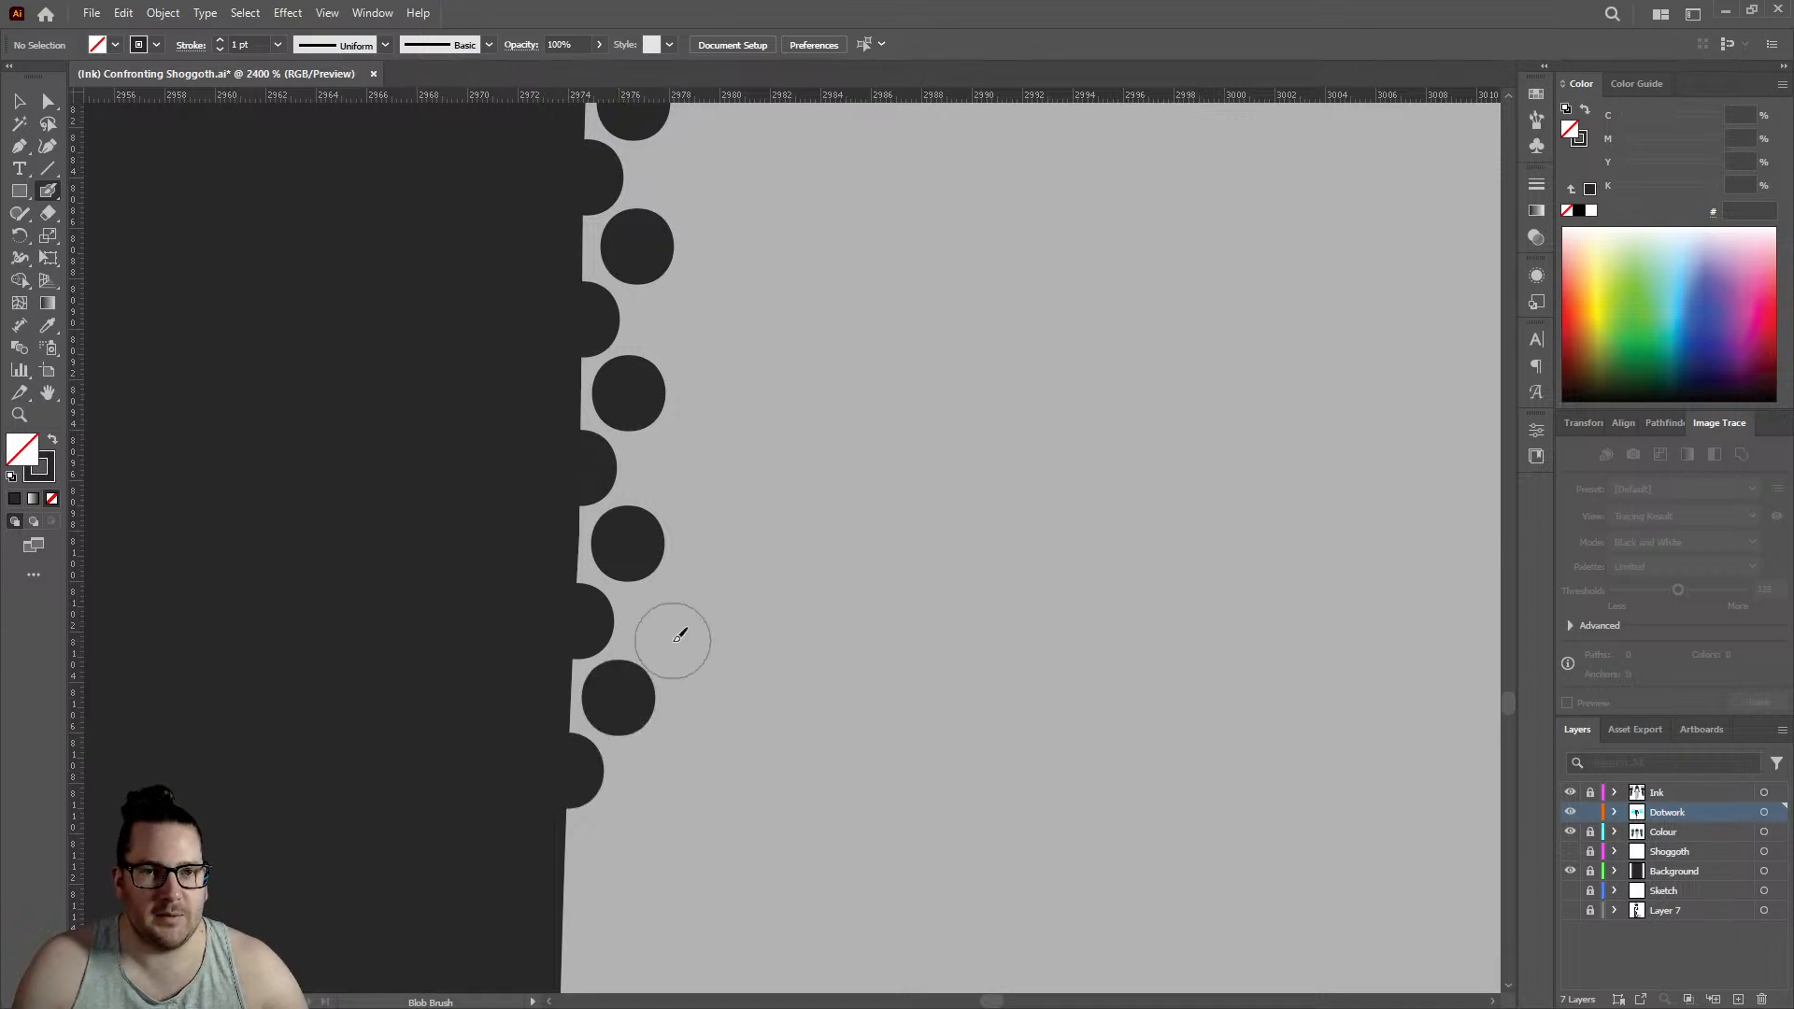
{"action": "scroll", "coordinate": [620, 516], "scroll_direction": "down", "scroll_amount": 3}
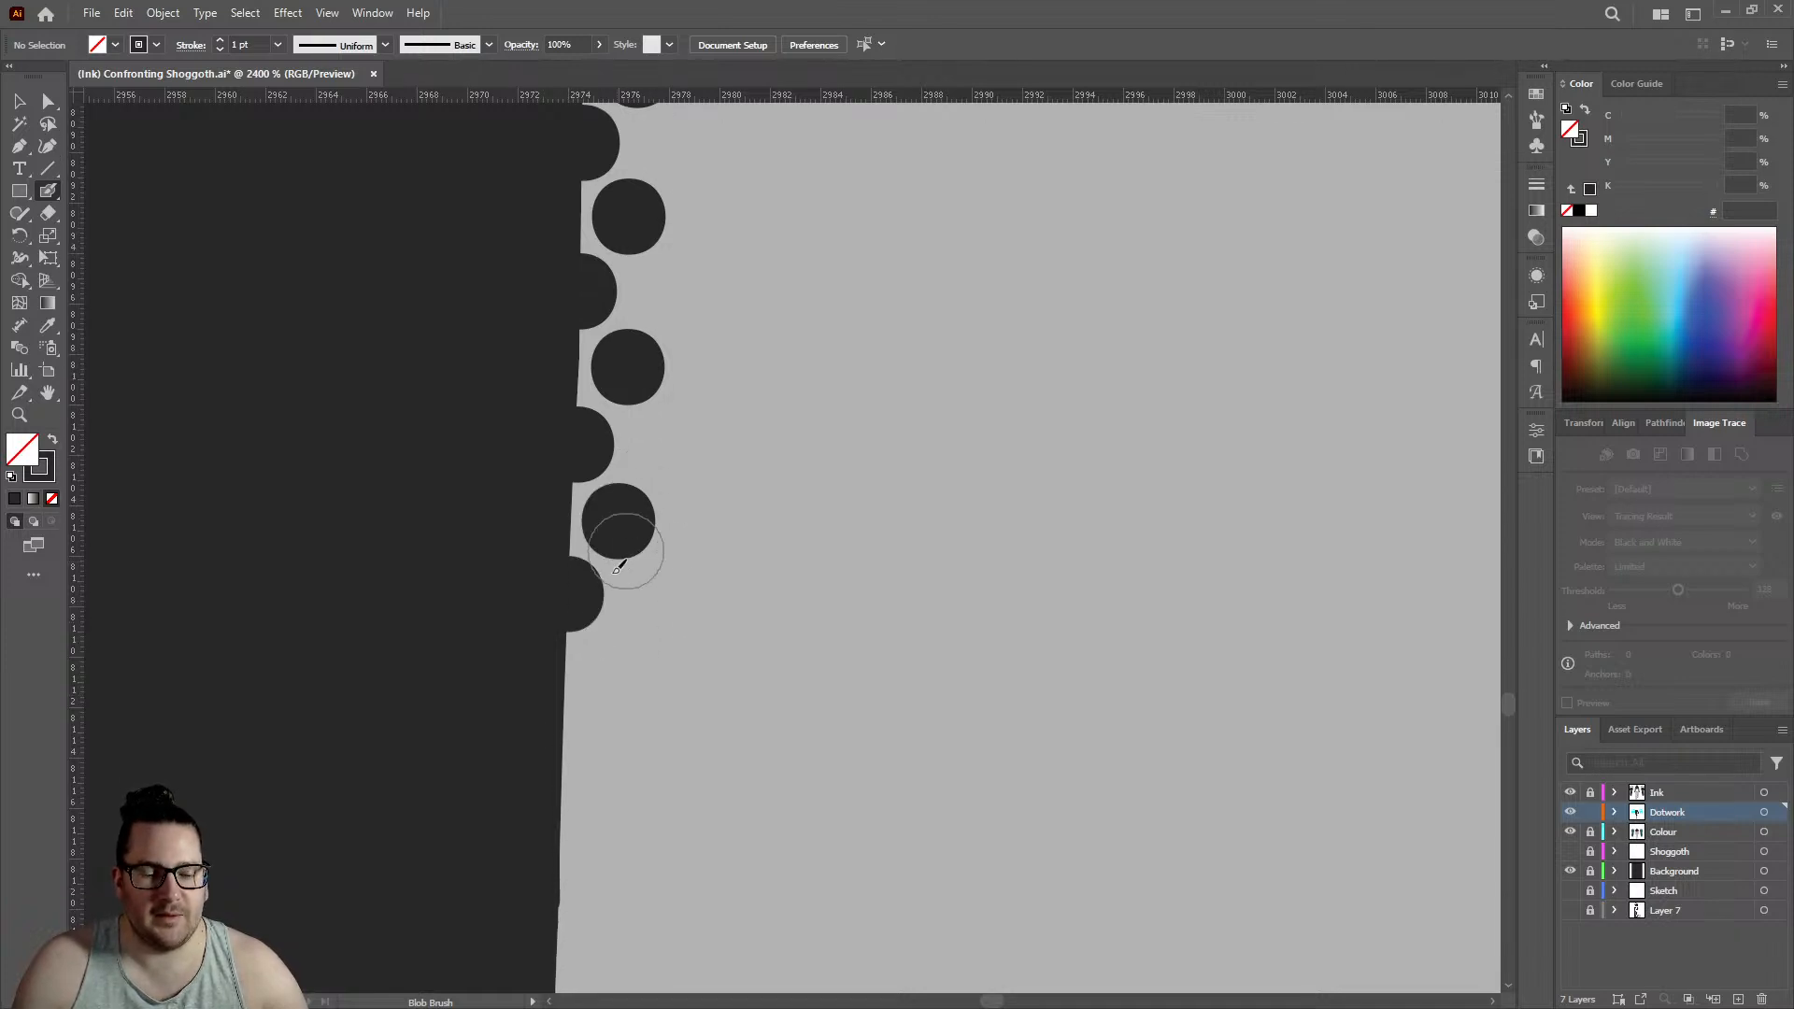
{"action": "left_click", "coordinate": [562, 739]}
{"action": "left_click", "coordinate": [616, 666]}
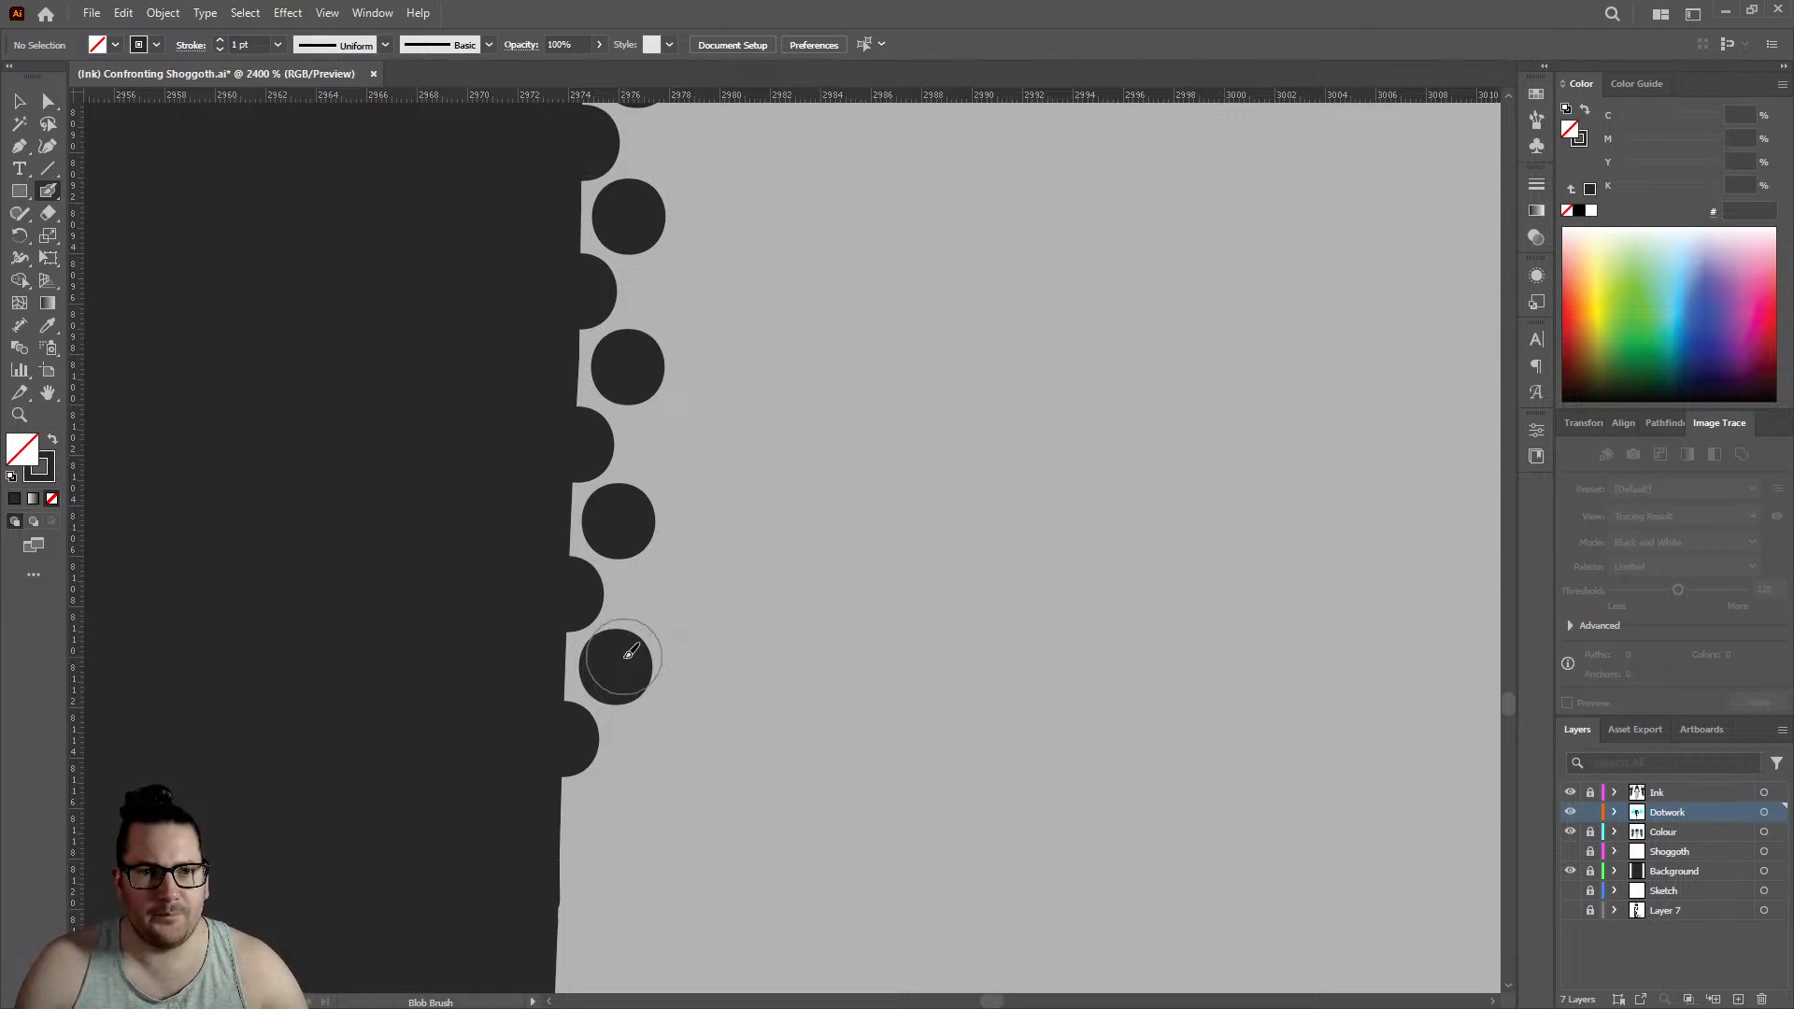
{"action": "scroll", "coordinate": [624, 657], "scroll_direction": "down", "scroll_amount": 3}
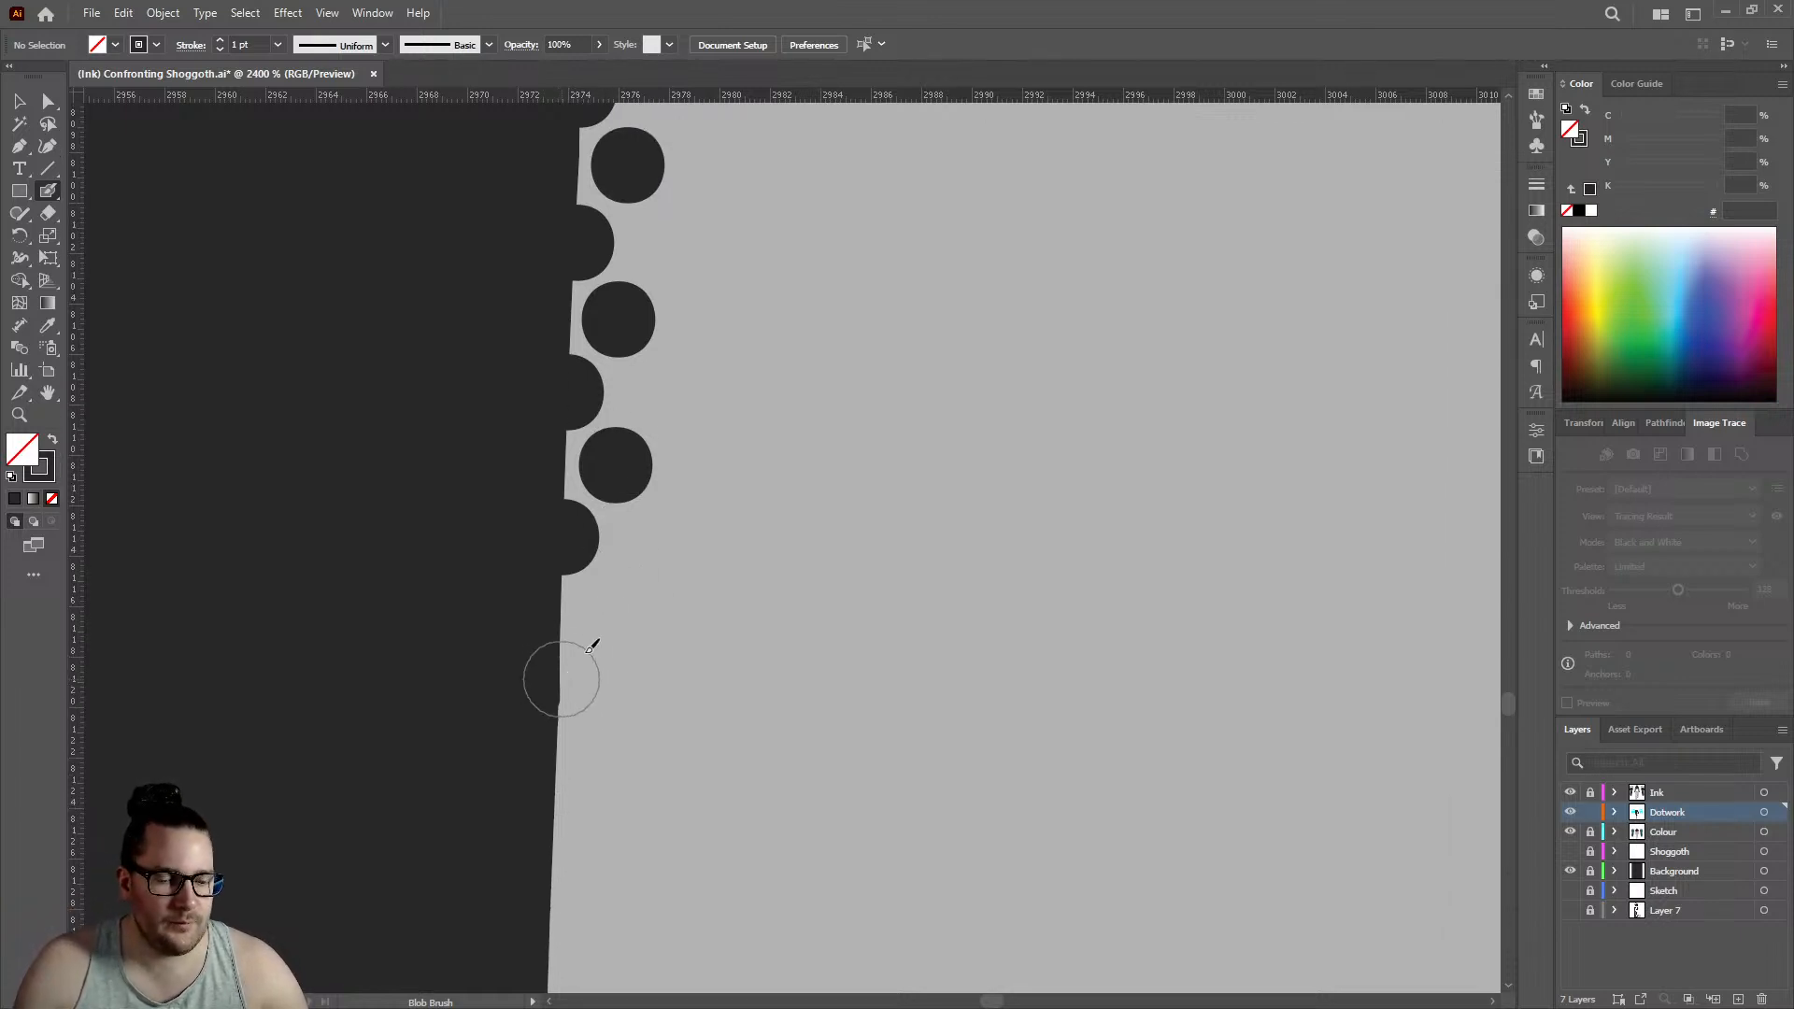
{"action": "left_click", "coordinate": [560, 679]}
{"action": "left_click", "coordinate": [616, 608]}
- Continue the staggered rows with three pairs of dots down the slanted edge to just above its shallow notch
{"action": "scroll", "coordinate": [533, 537], "scroll_direction": "down", "scroll_amount": 3}
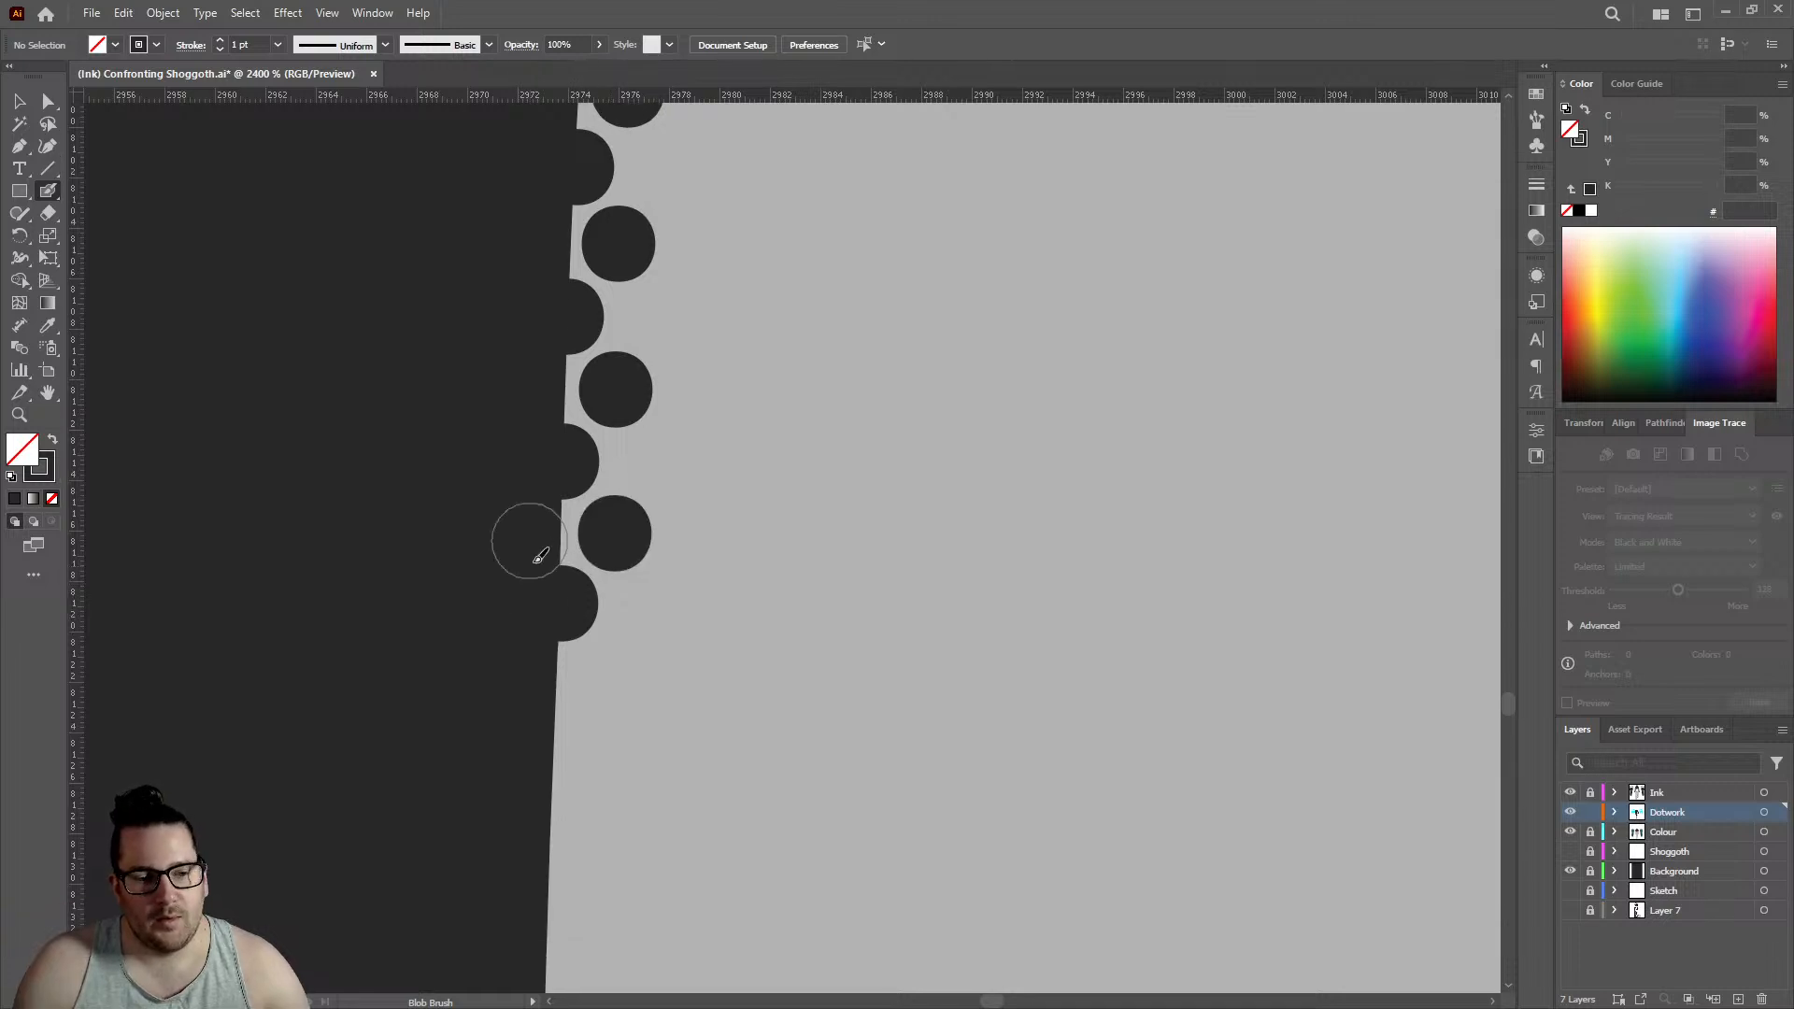
{"action": "left_click", "coordinate": [554, 644]}
{"action": "left_click", "coordinate": [610, 576]}
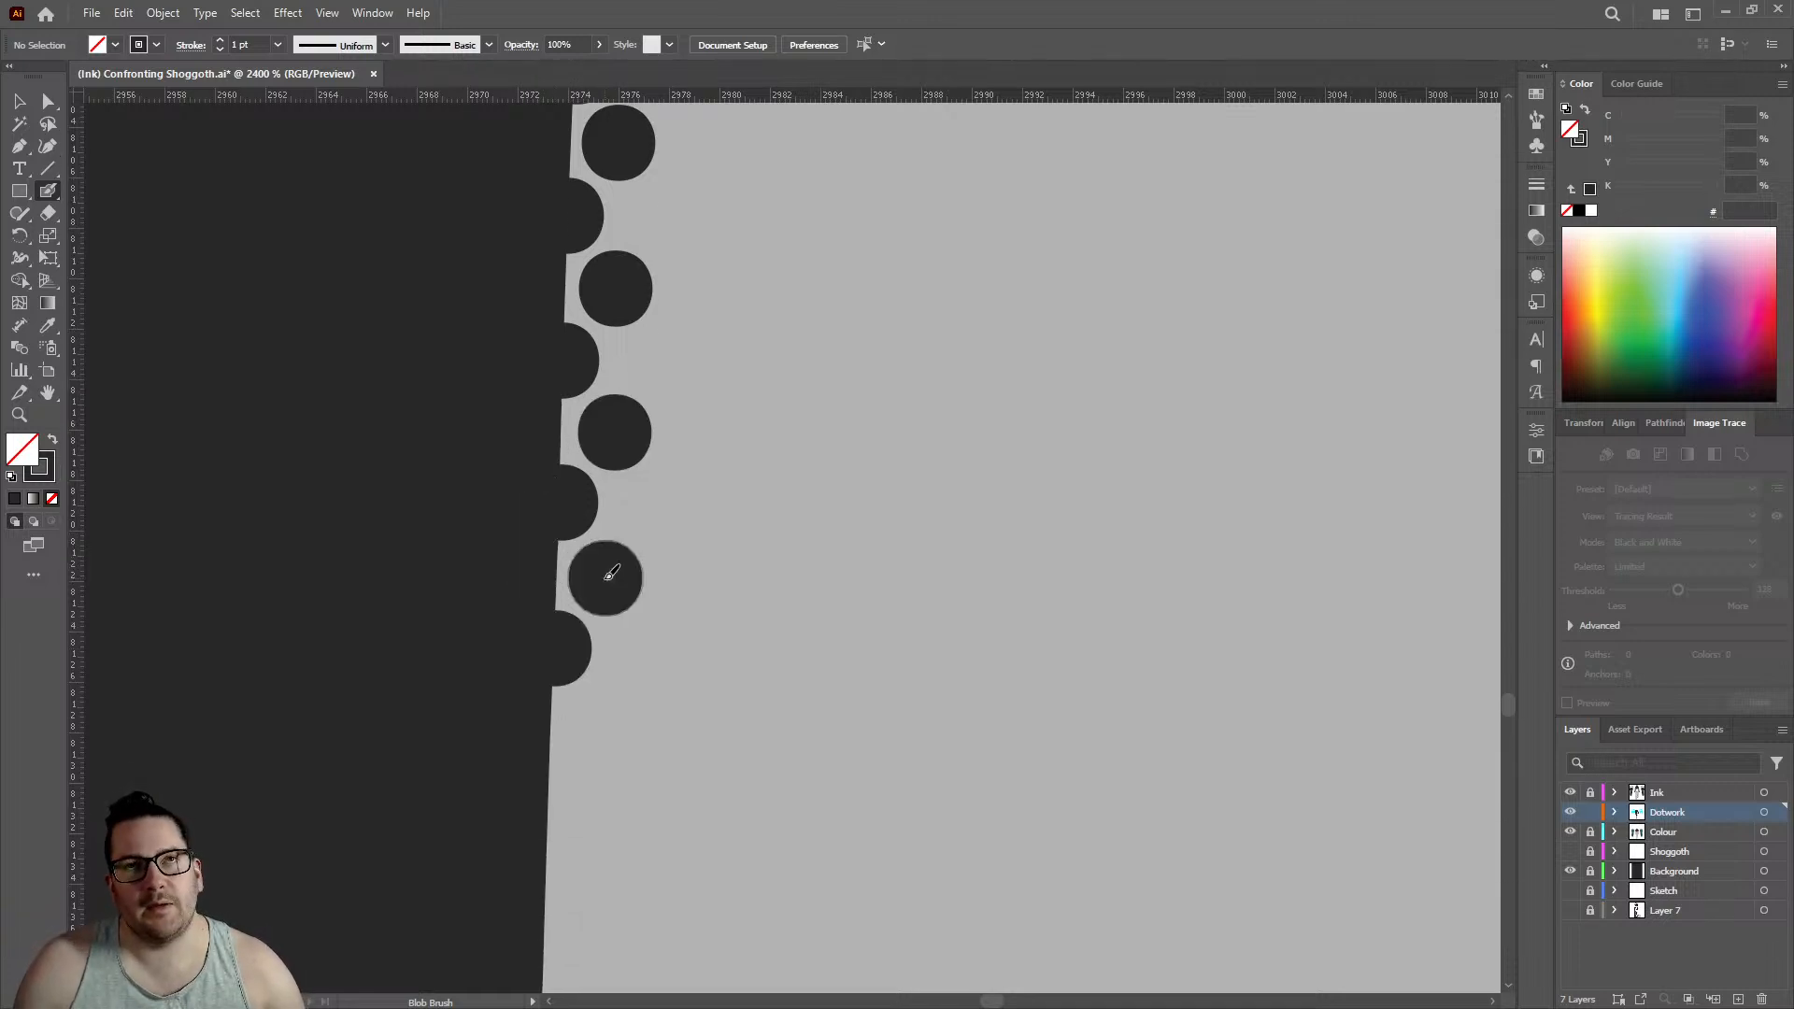
{"action": "left_click", "coordinate": [553, 775]}
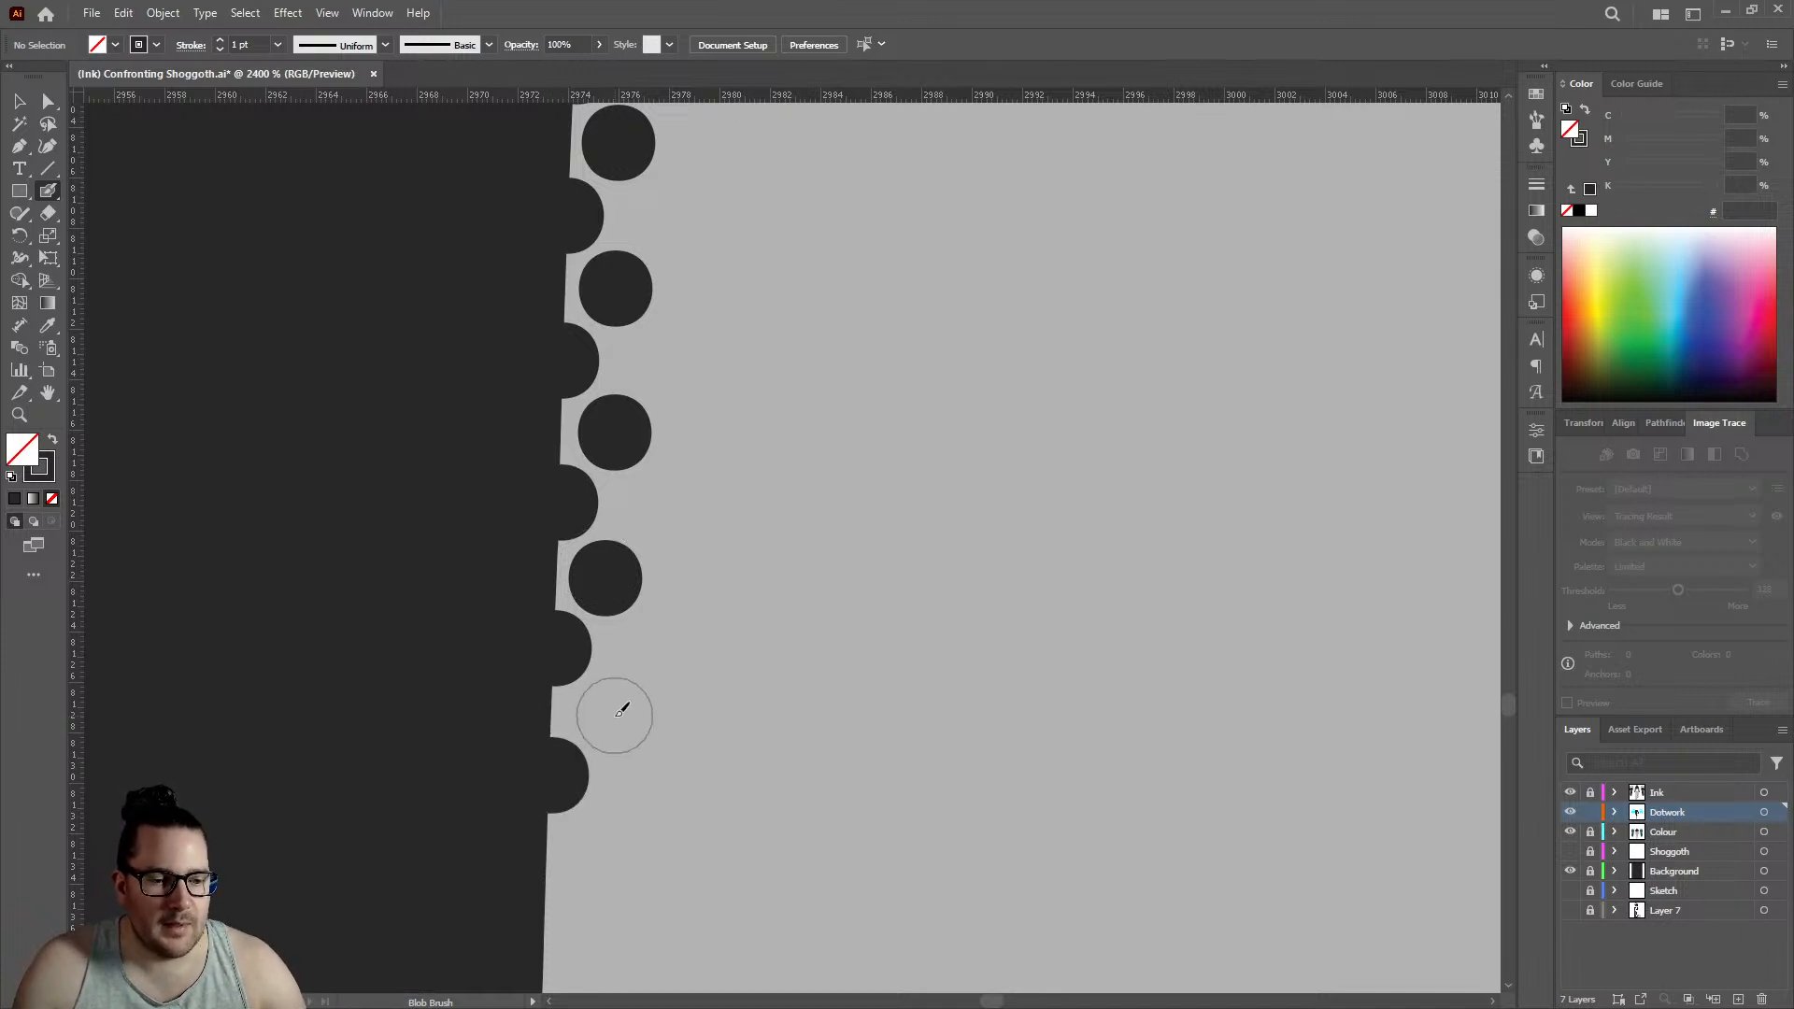
{"action": "left_click", "coordinate": [616, 712]}
{"action": "scroll", "coordinate": [570, 711], "scroll_direction": "down", "scroll_amount": 3}
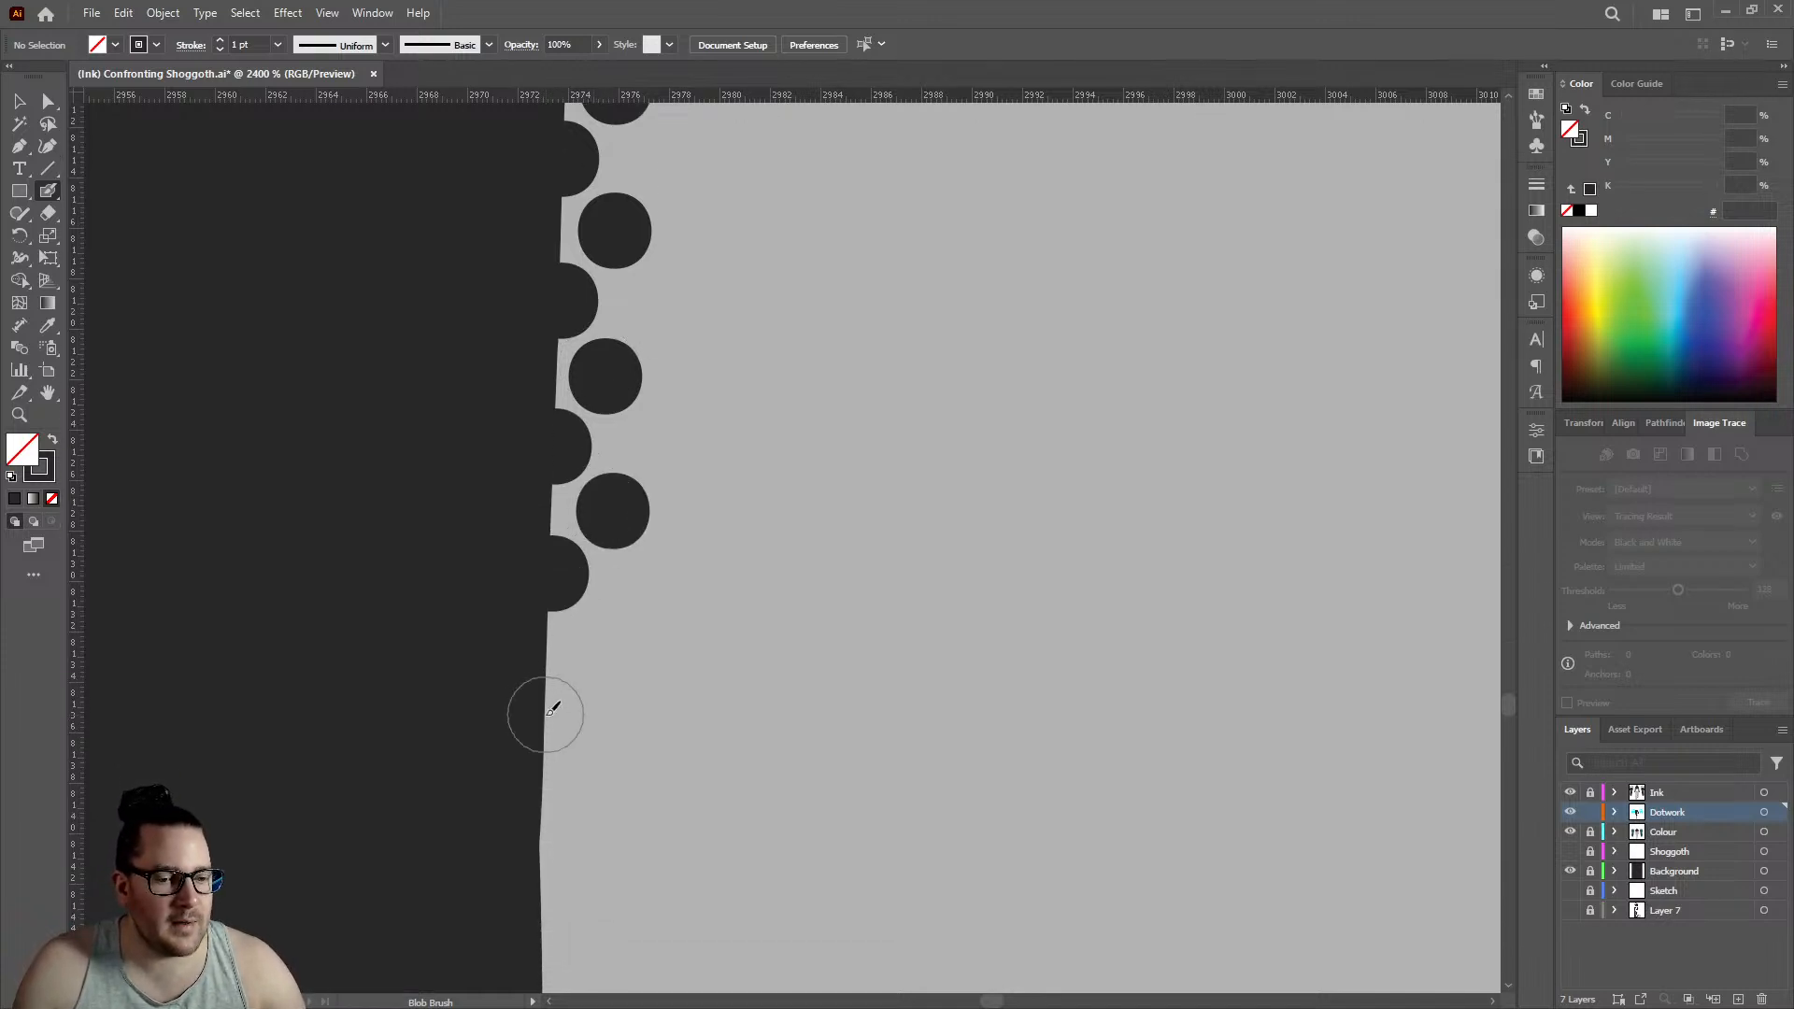
{"action": "left_click", "coordinate": [601, 646]}
- Carry the two rows past the shallow notch and onto the straight vertical edge with three staggered pairs of dots
{"action": "scroll", "coordinate": [579, 654], "scroll_direction": "down", "scroll_amount": 3}
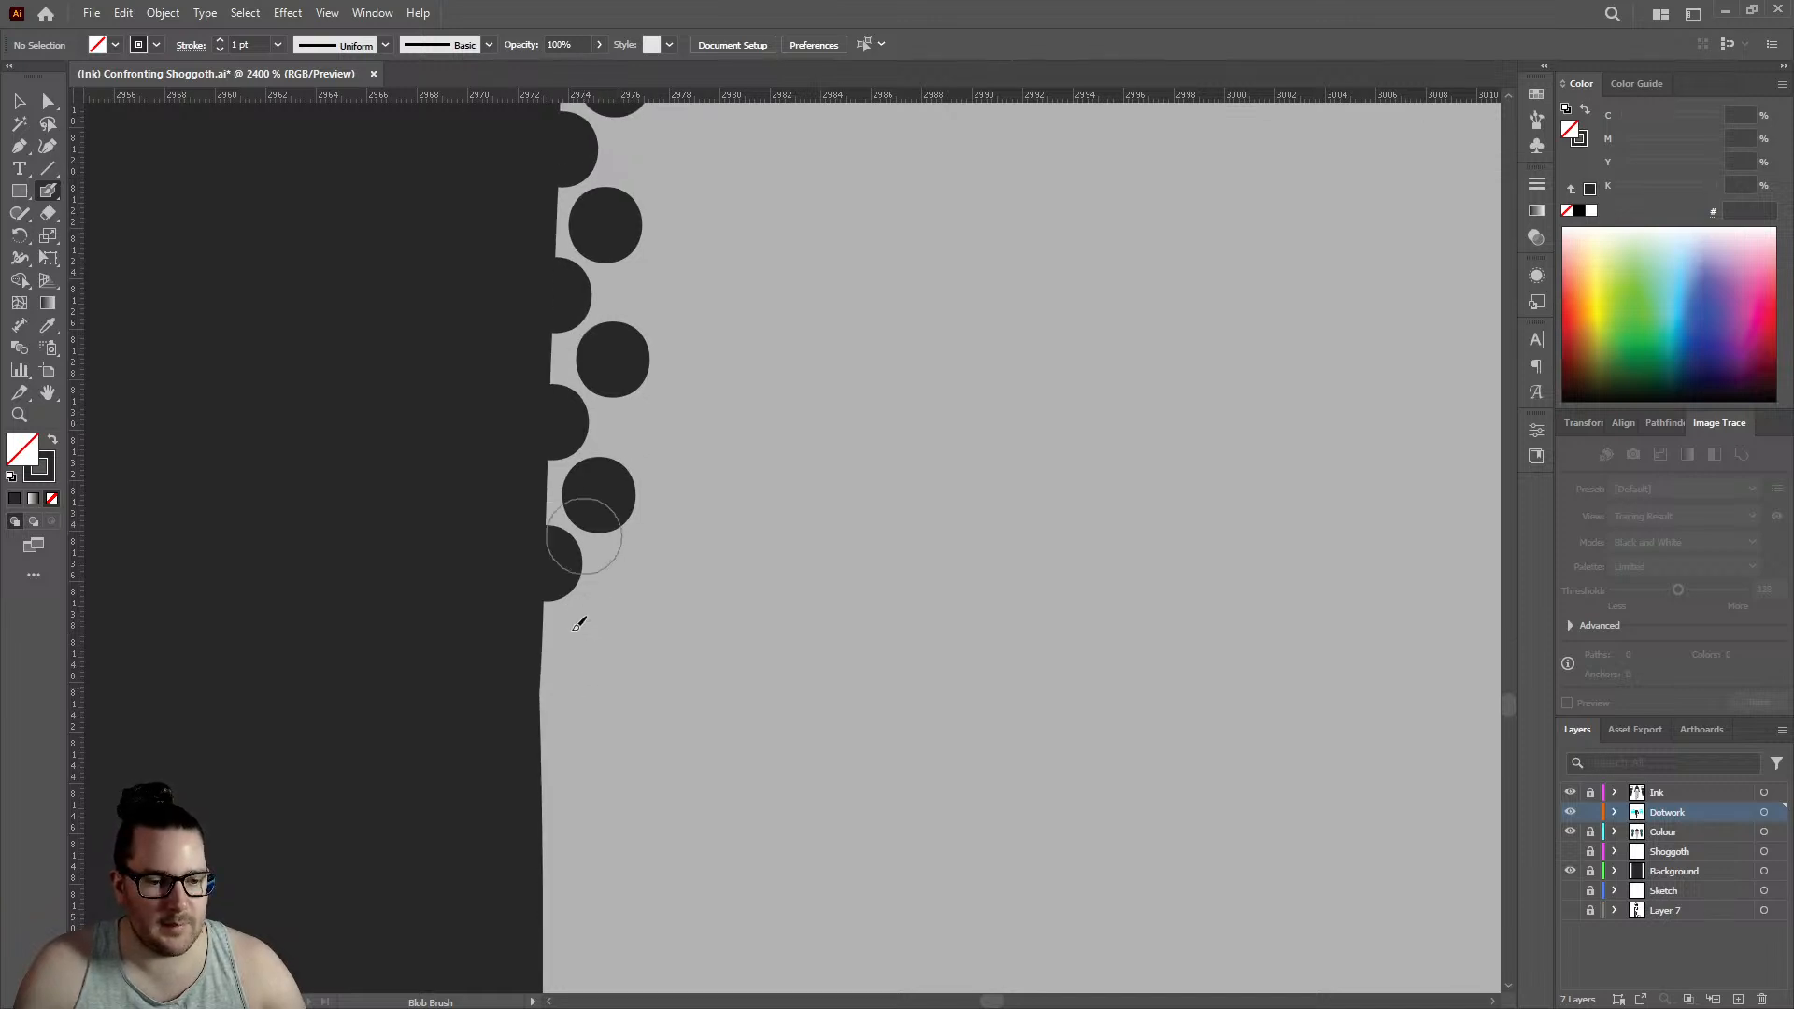
{"action": "left_click", "coordinate": [557, 669]}
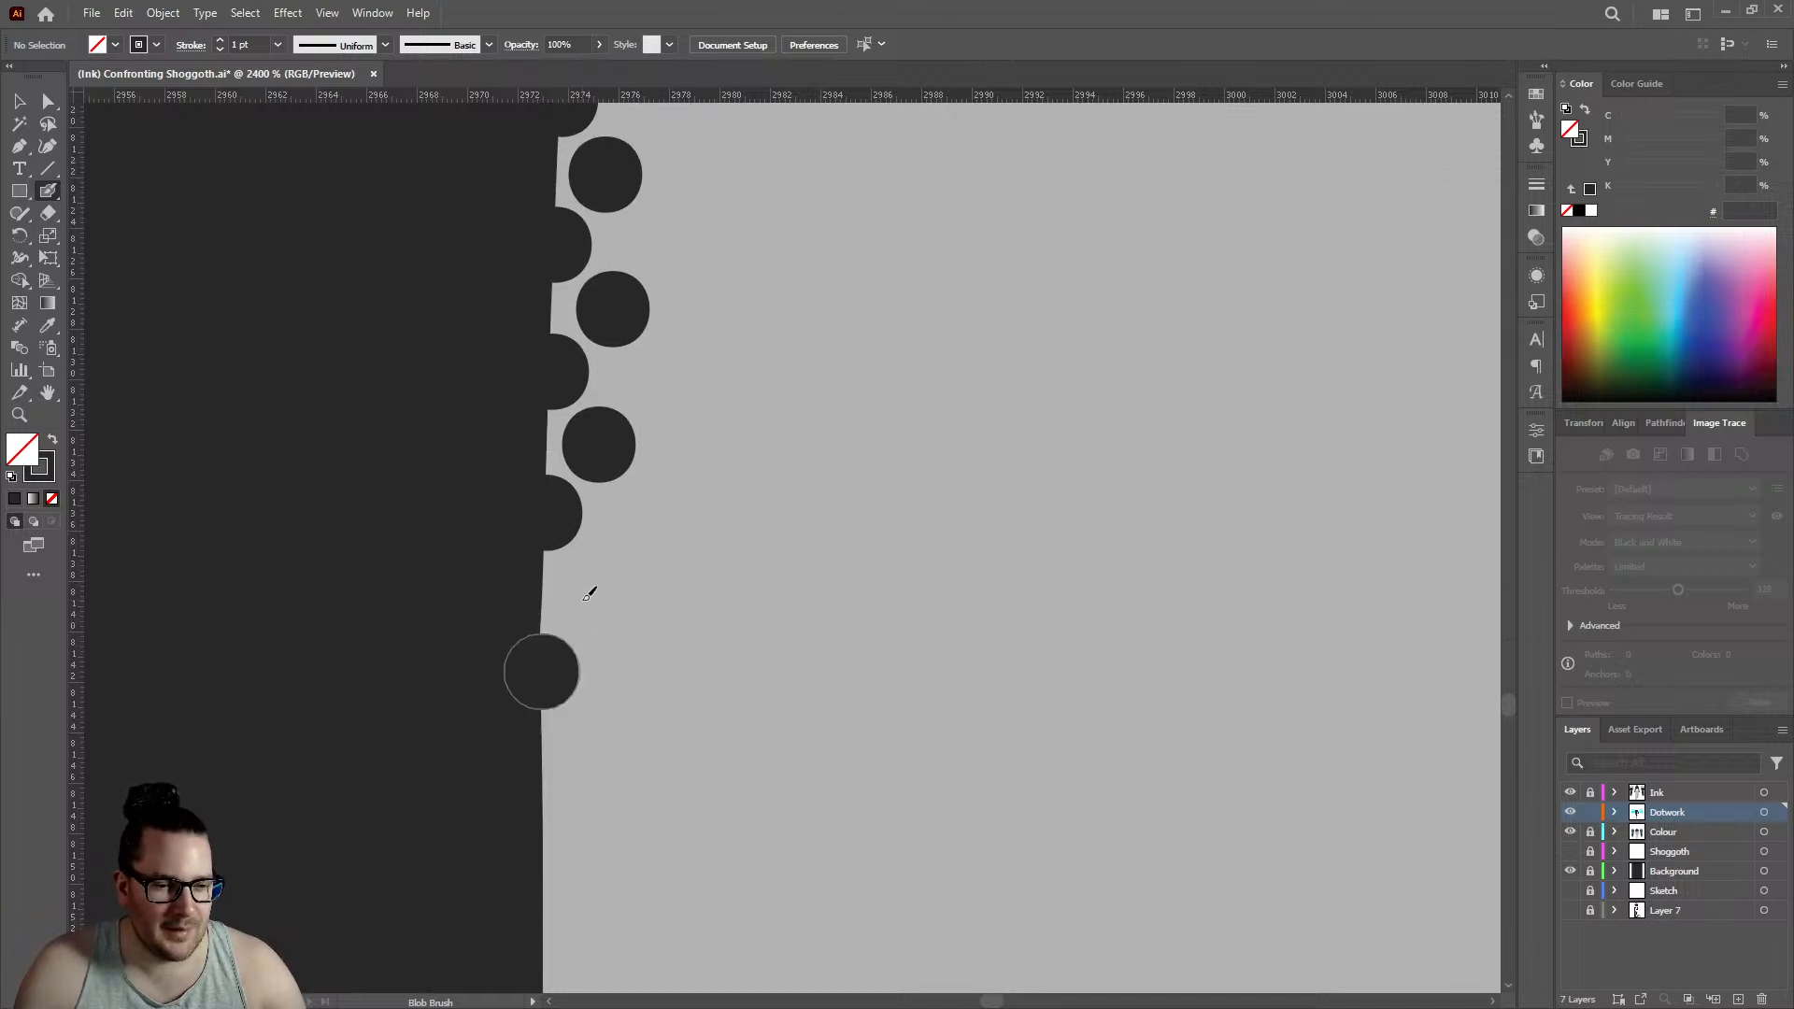
{"action": "left_click", "coordinate": [589, 593]}
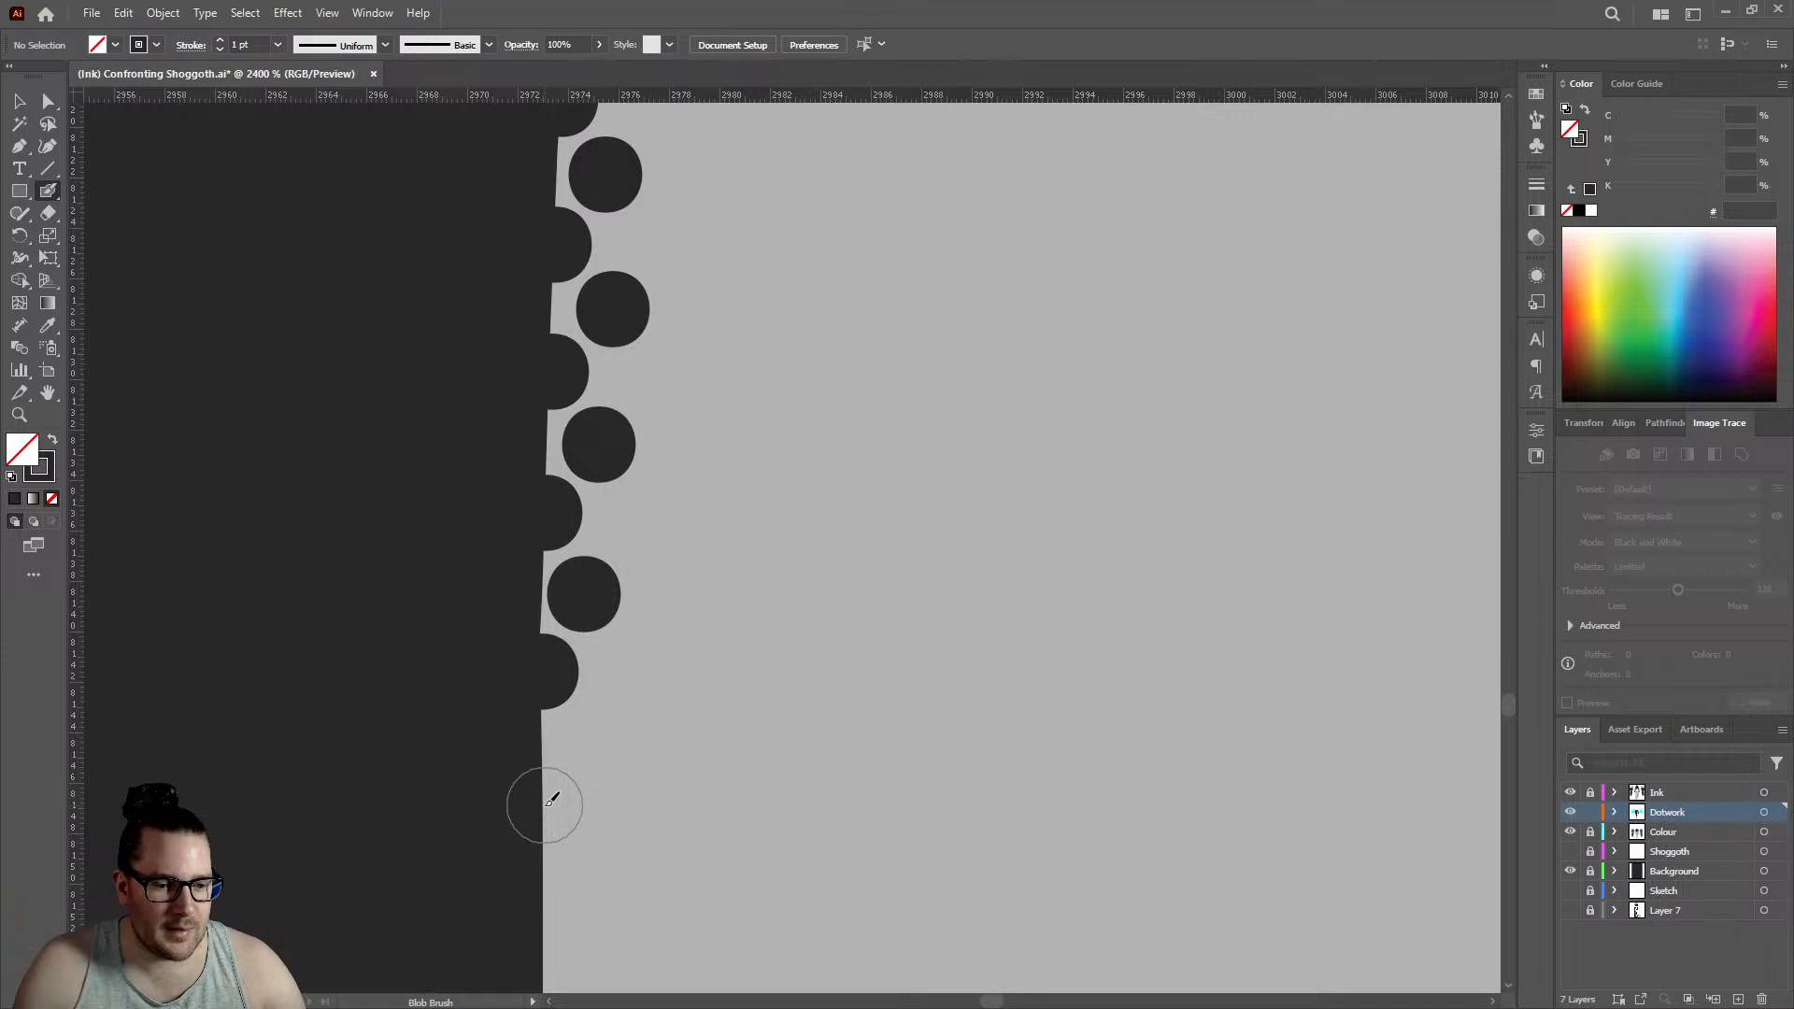
{"action": "left_click", "coordinate": [544, 804]}
{"action": "left_click", "coordinate": [607, 731]}
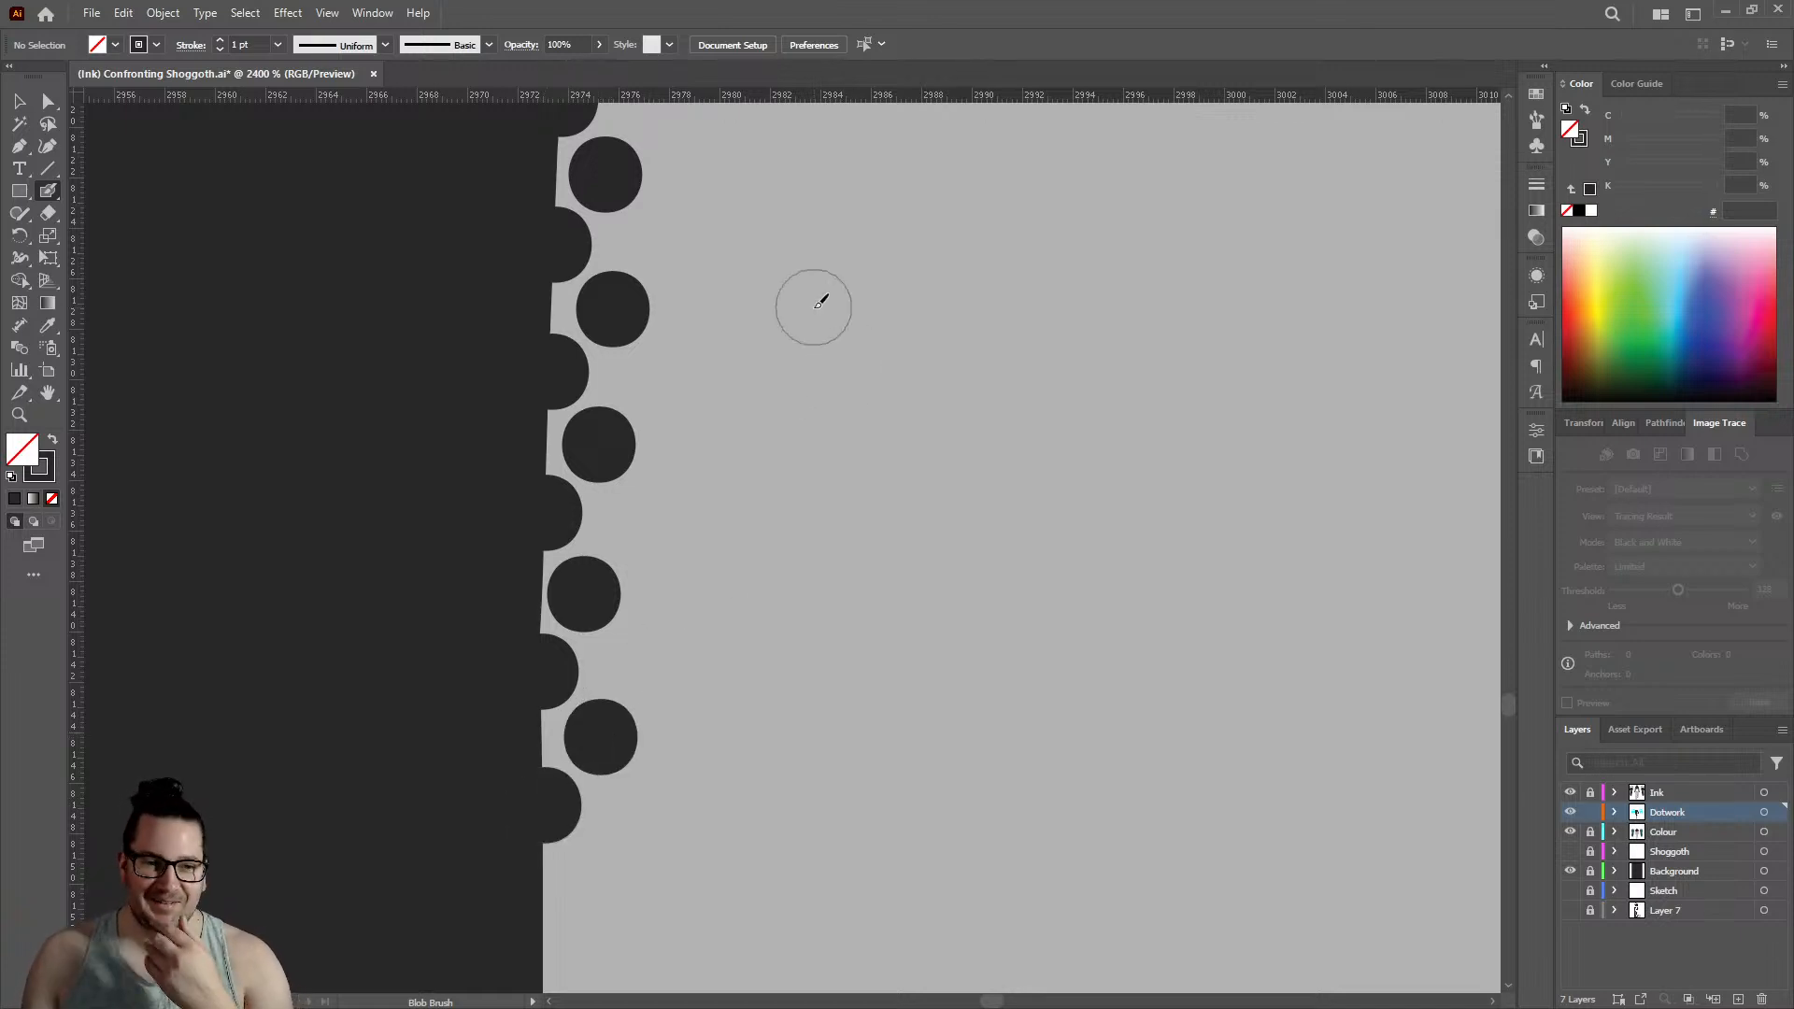
{"action": "scroll", "coordinate": [821, 337], "scroll_direction": "down", "scroll_amount": 3}
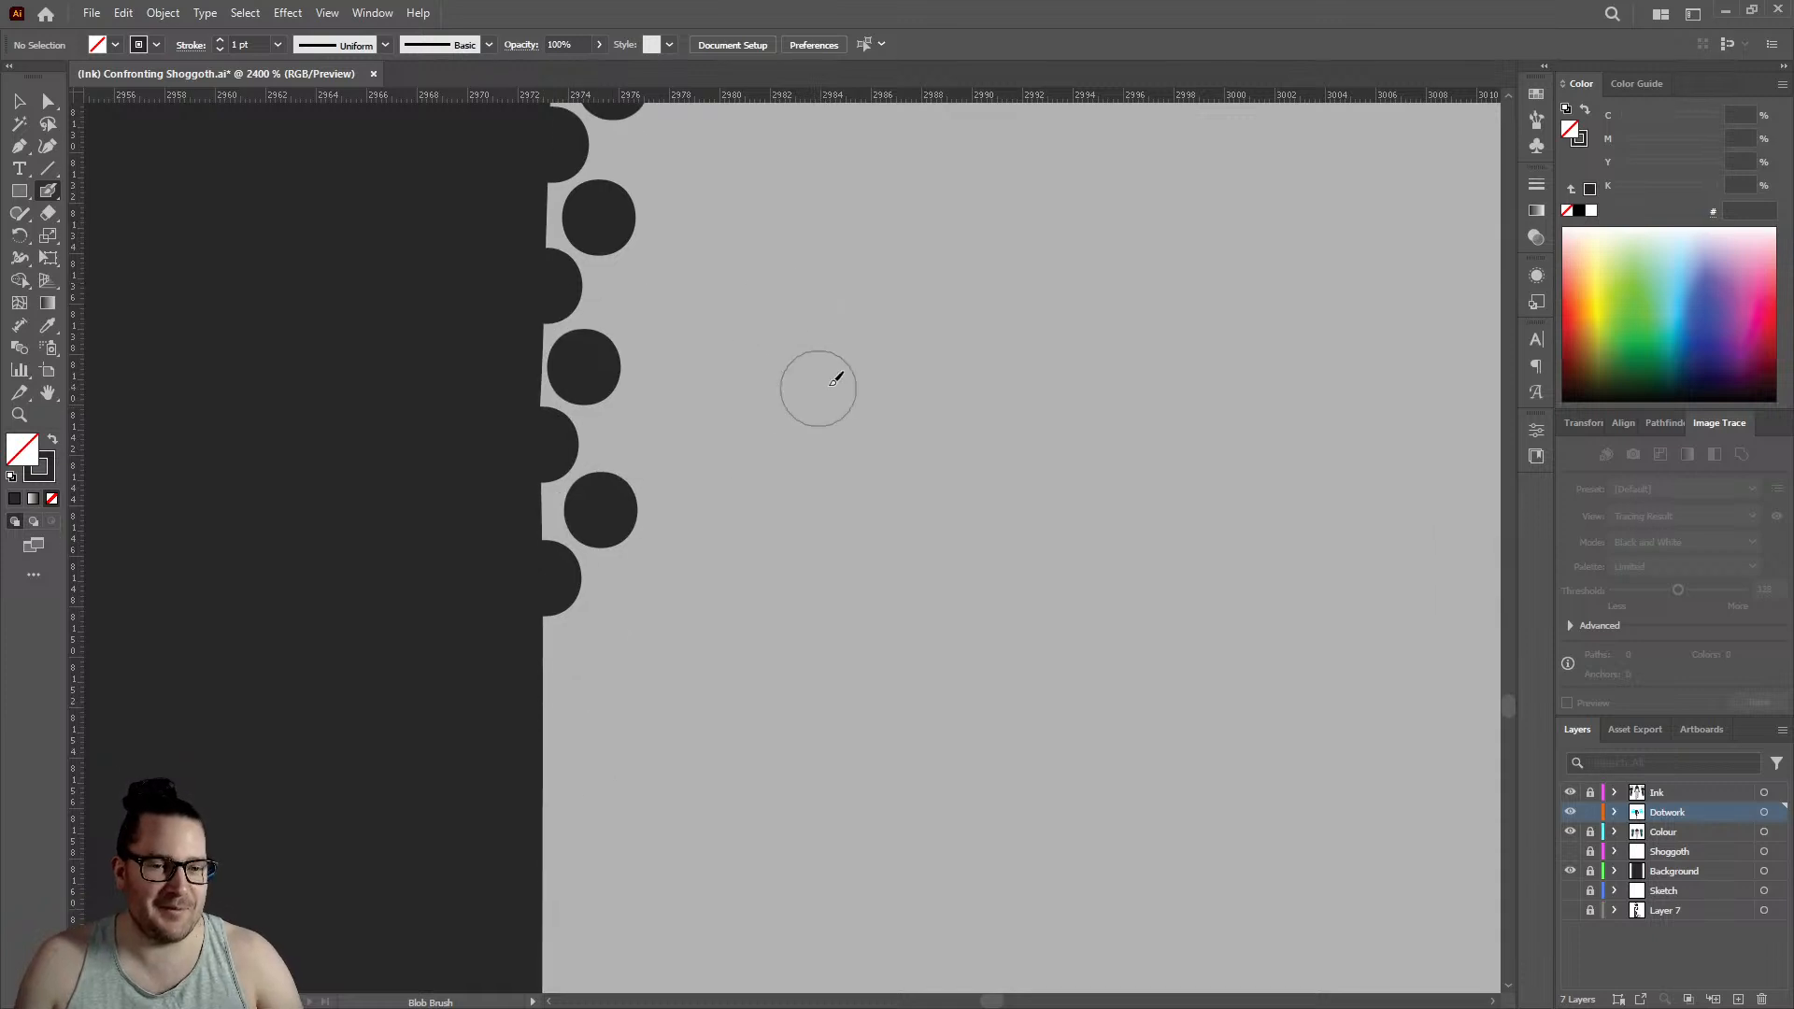
{"action": "left_click", "coordinate": [545, 721]}
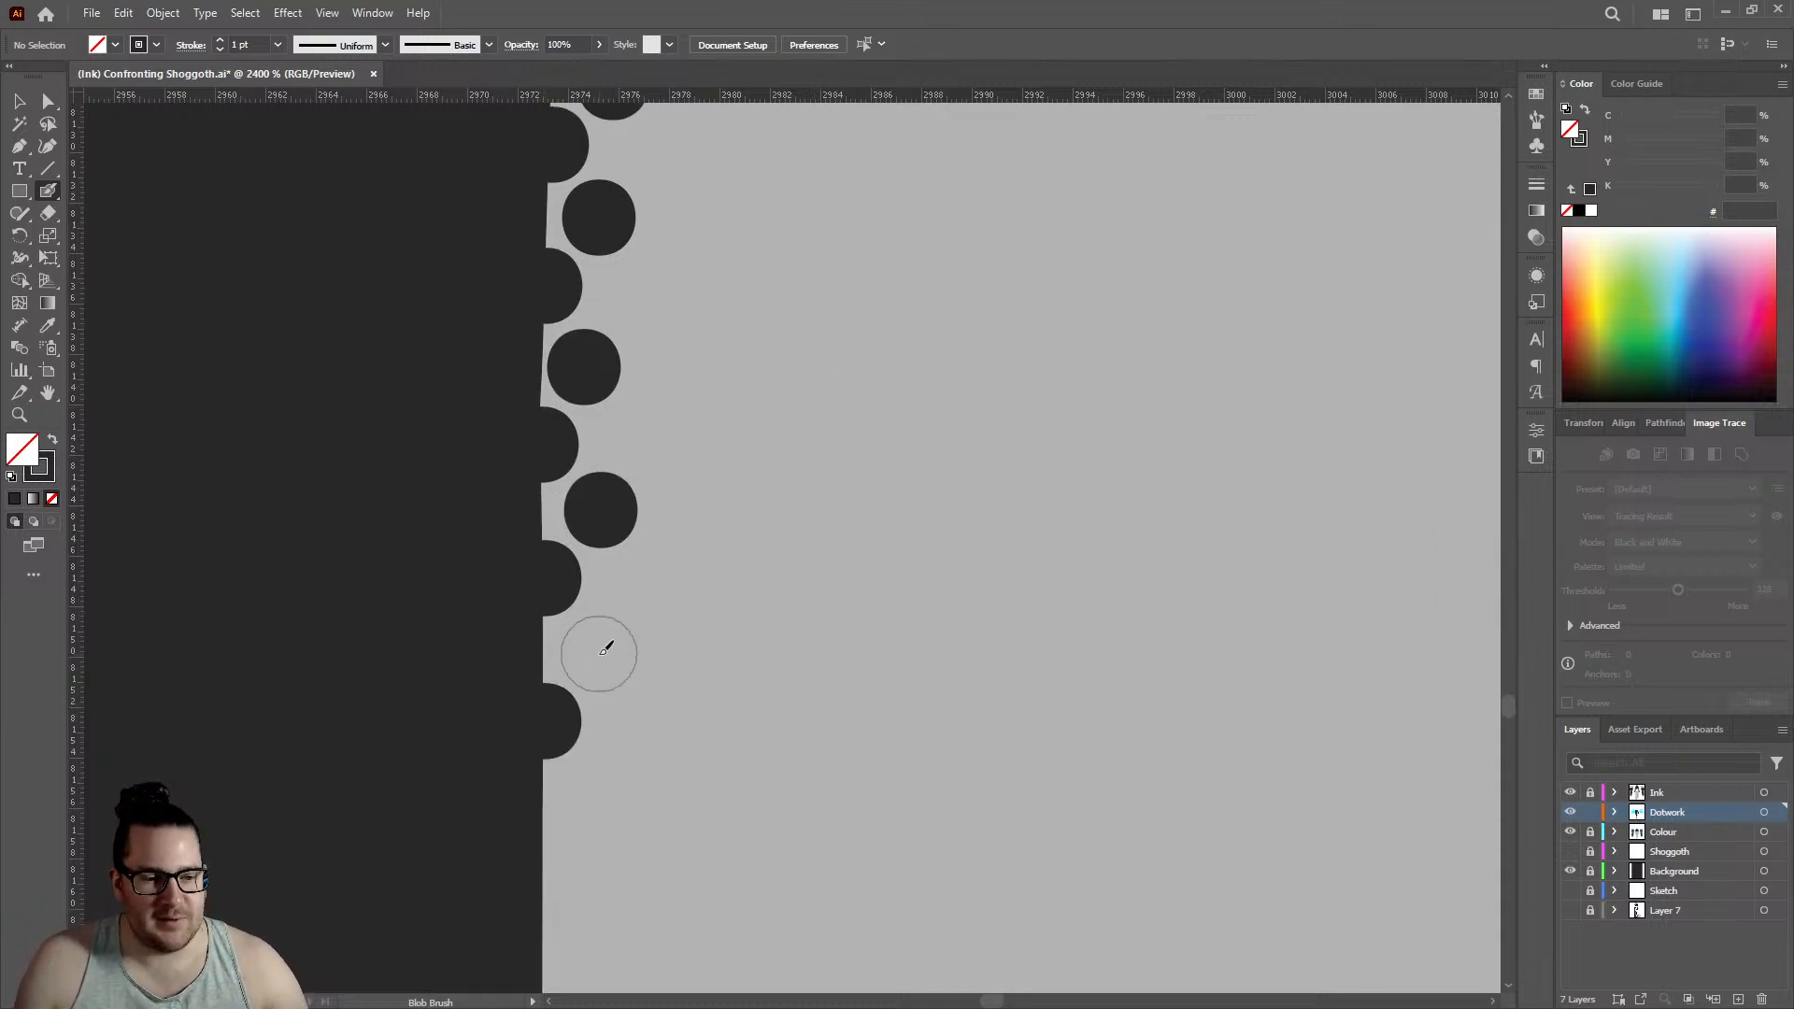
{"action": "left_click", "coordinate": [599, 647]}
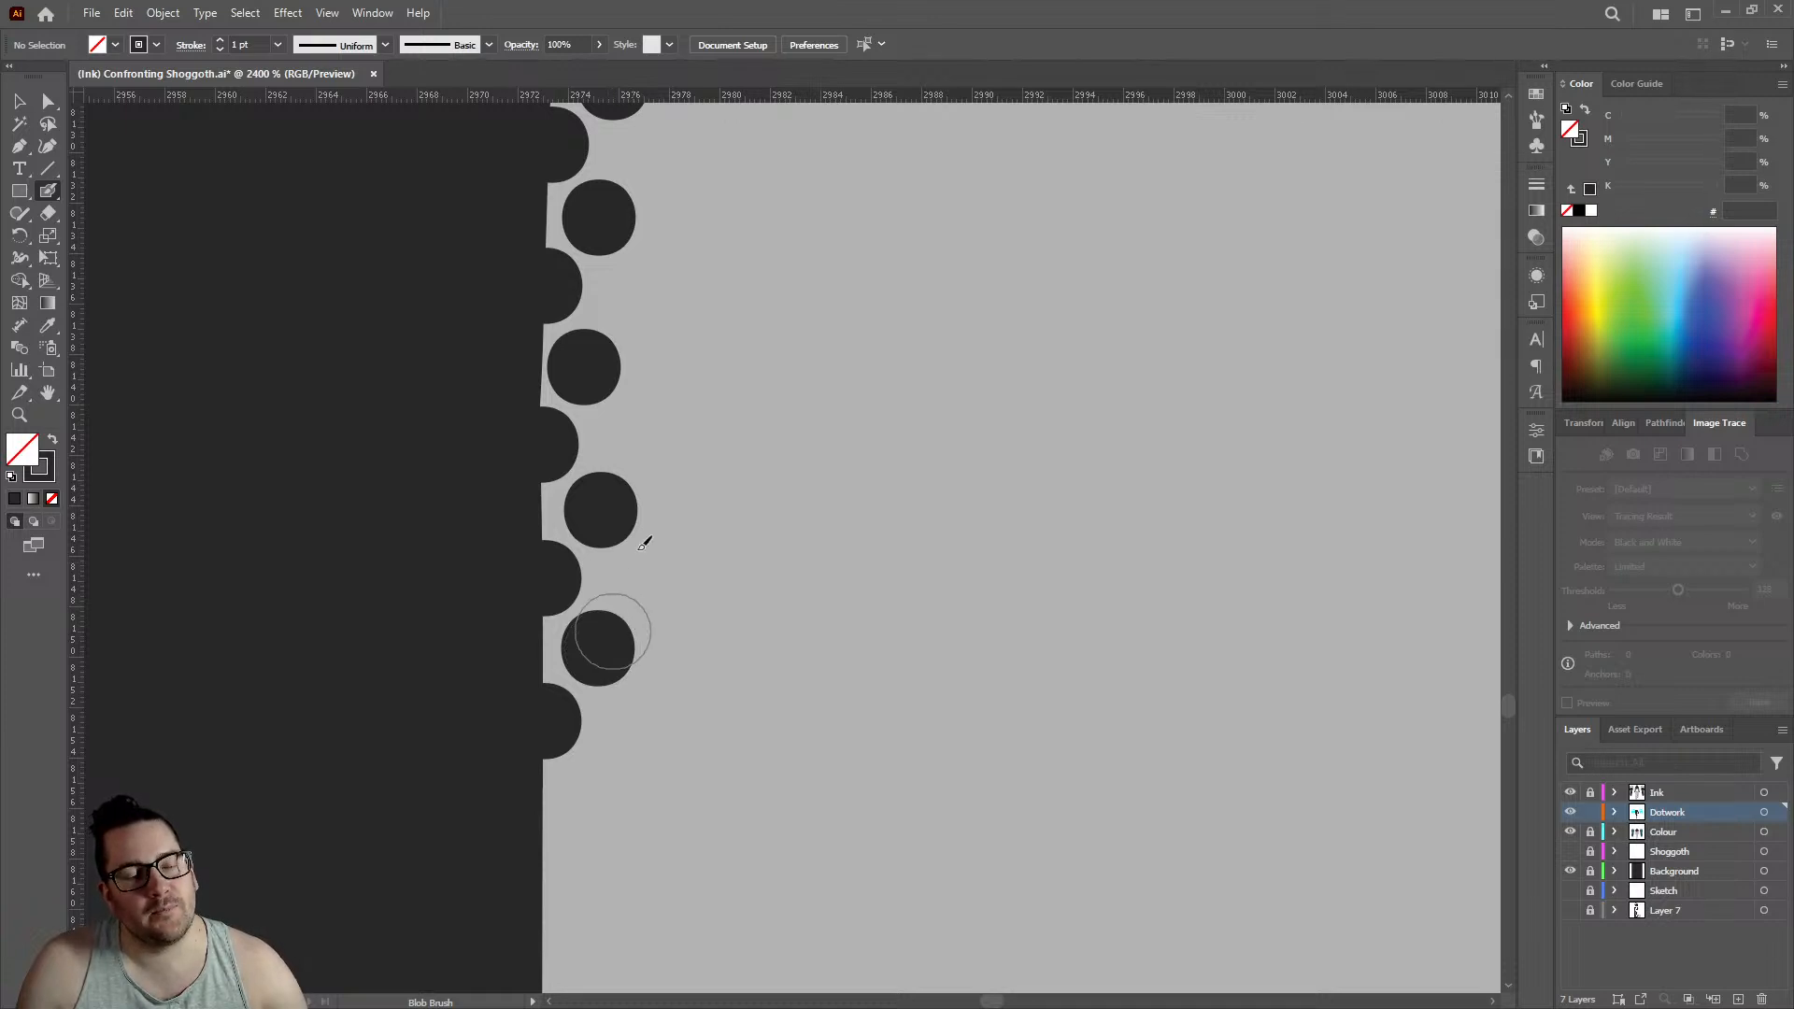
- Fill the straight vertical stretch of the leg edge with three further edge dots and three inner dots between them
{"action": "scroll", "coordinate": [644, 542], "scroll_direction": "down", "scroll_amount": 5}
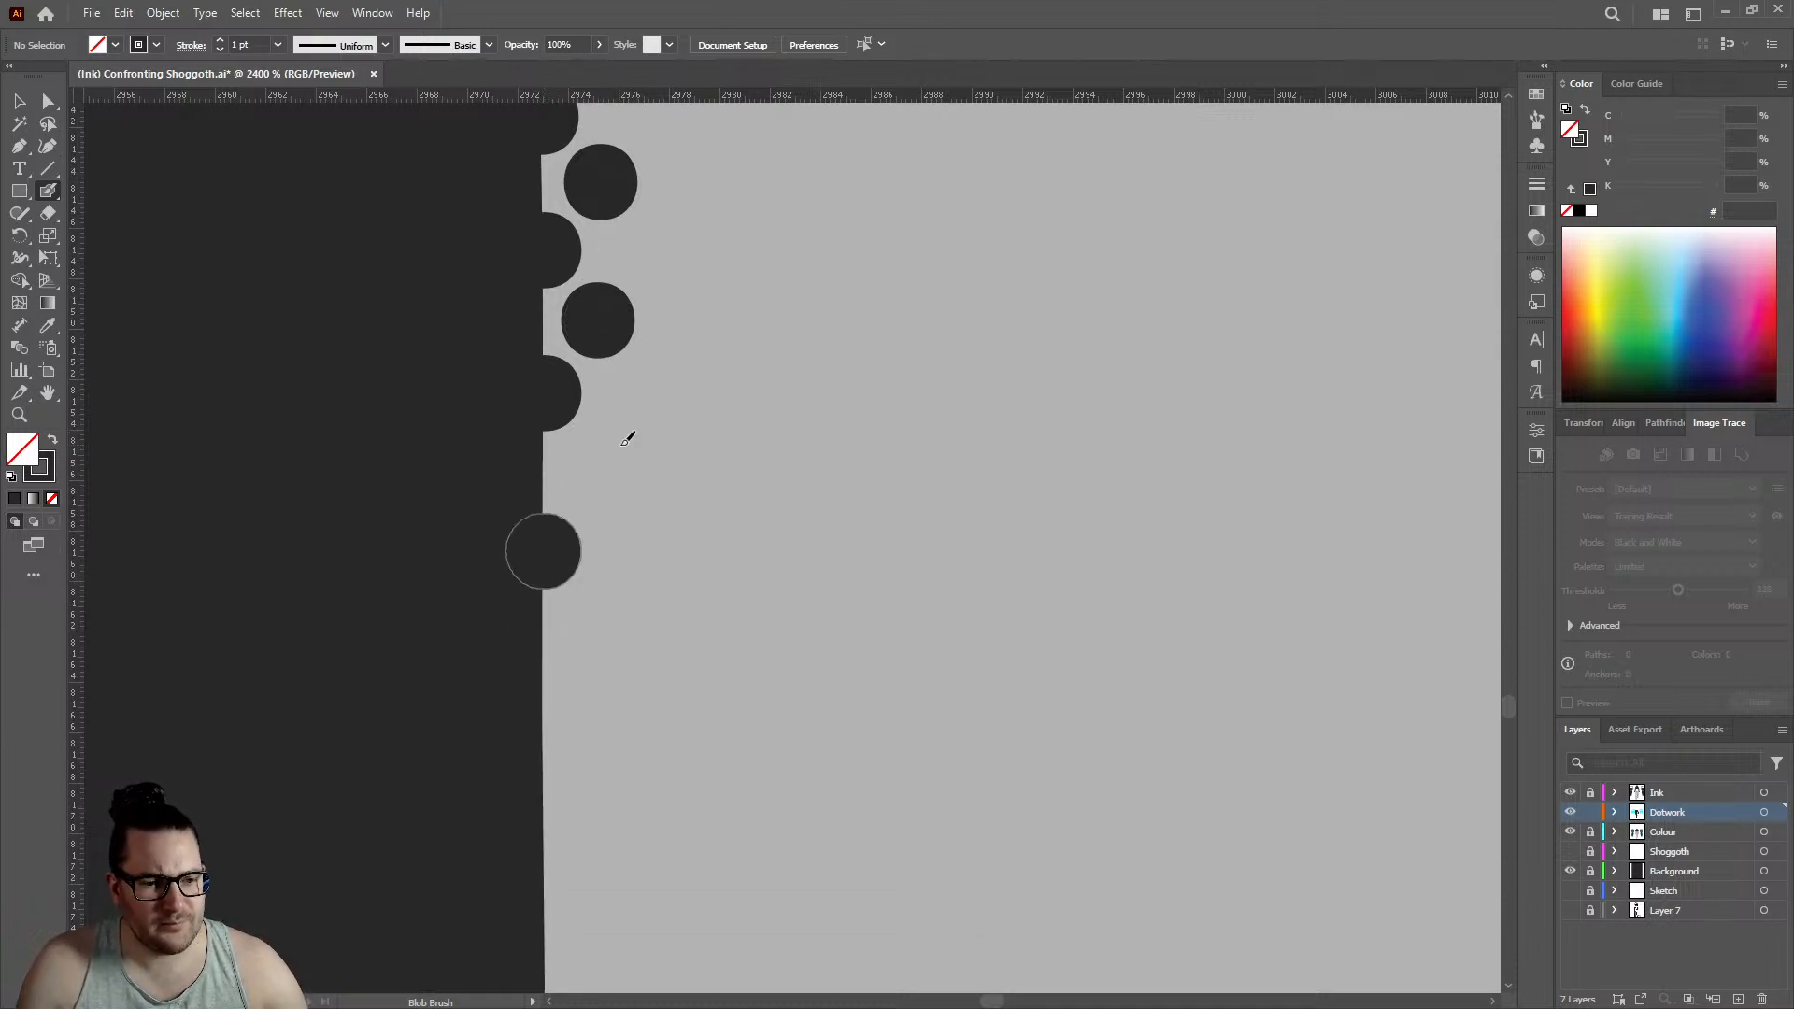
{"action": "left_click", "coordinate": [593, 471]}
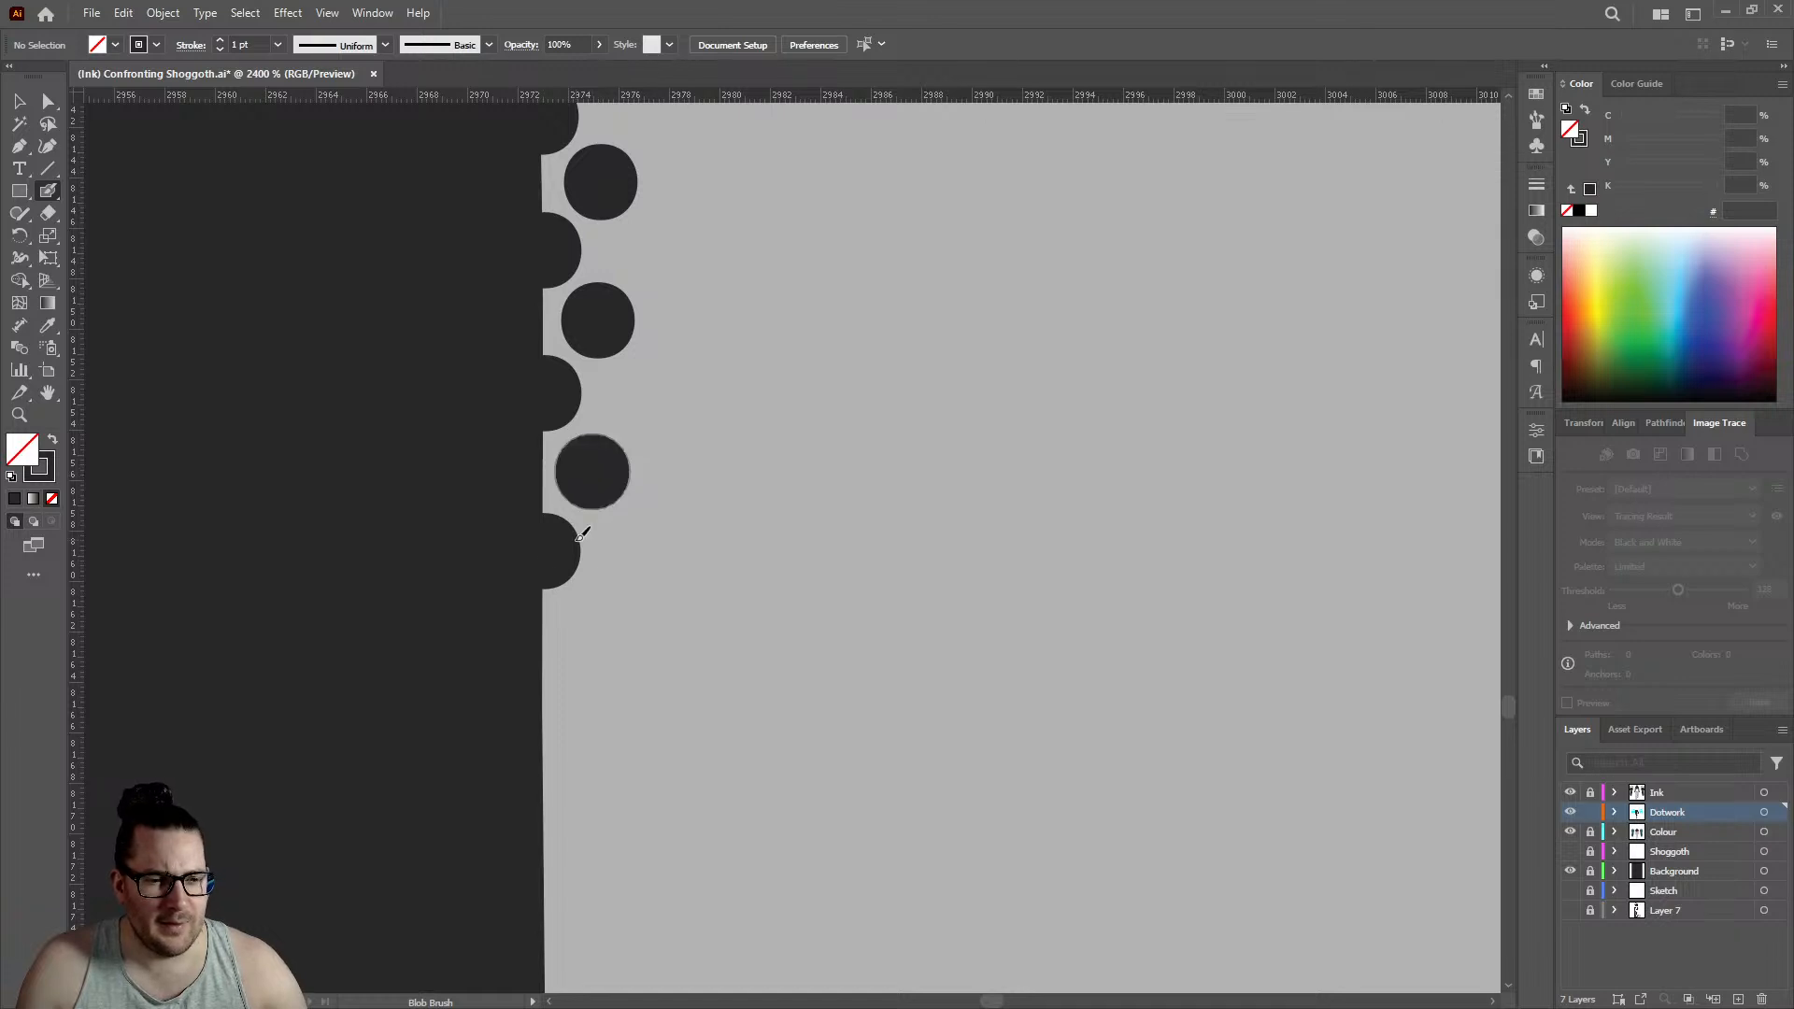
{"action": "left_click", "coordinate": [541, 708]}
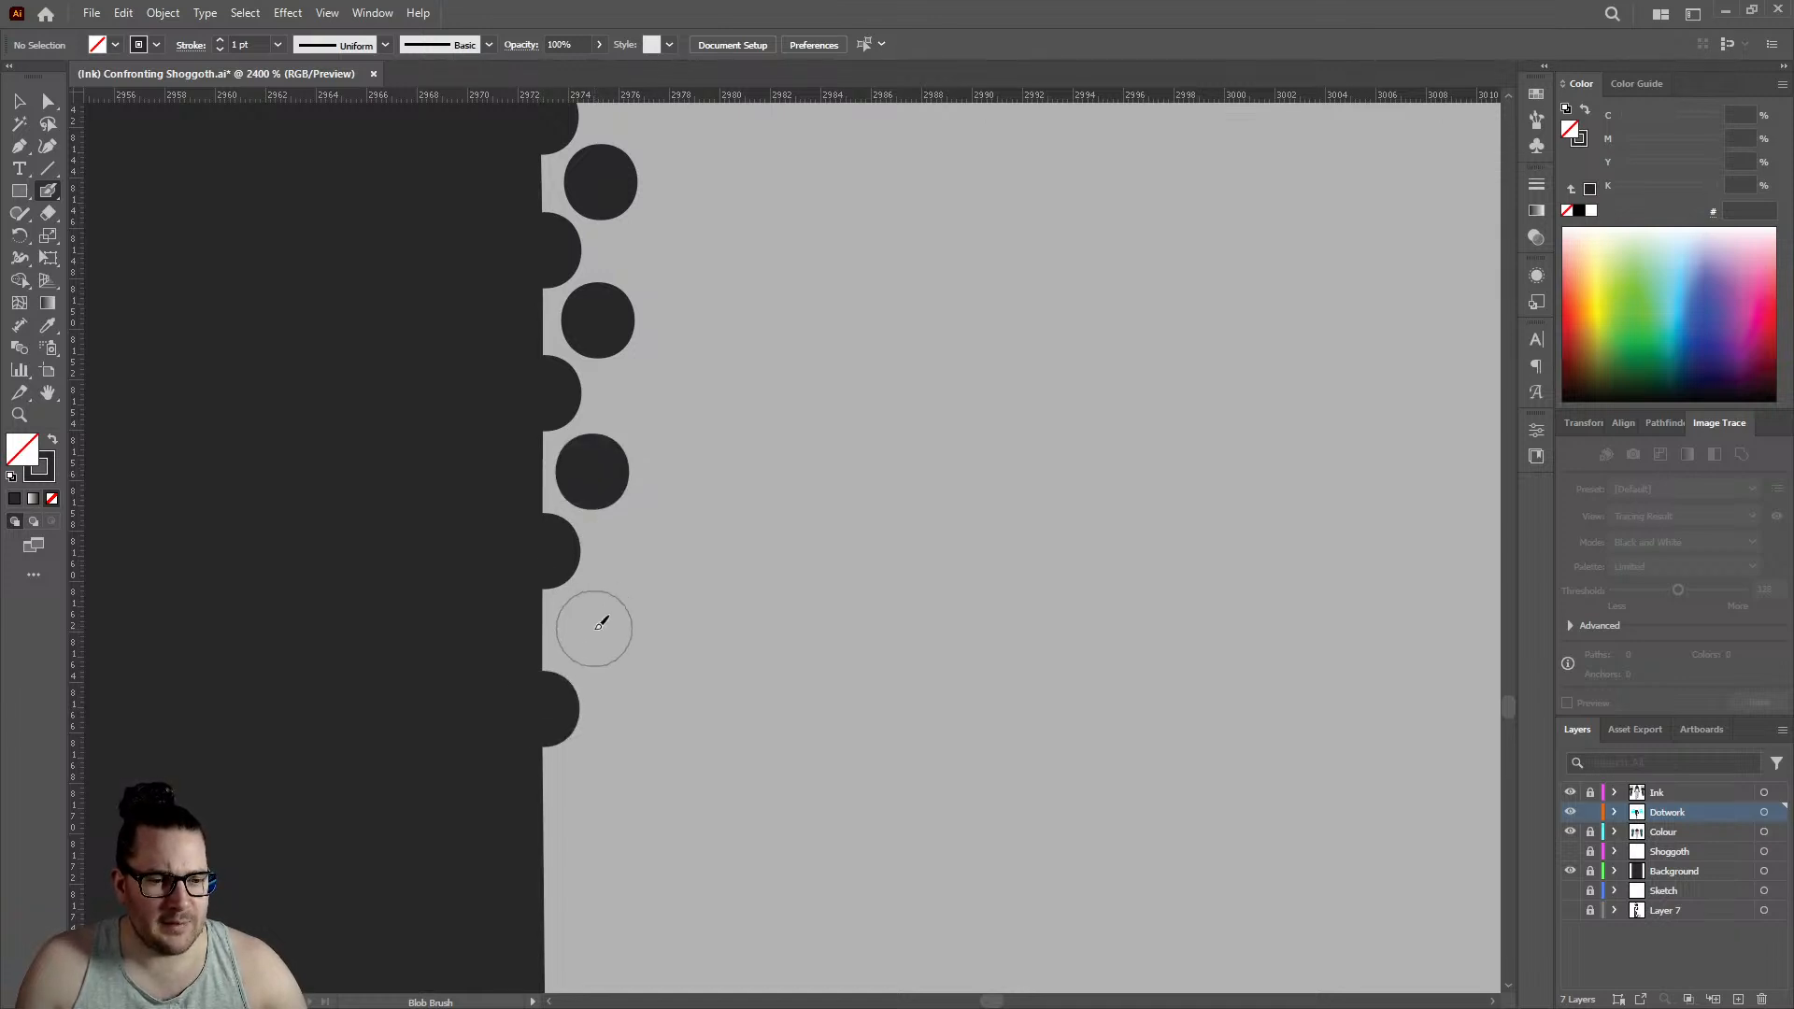
{"action": "left_click", "coordinate": [592, 627]}
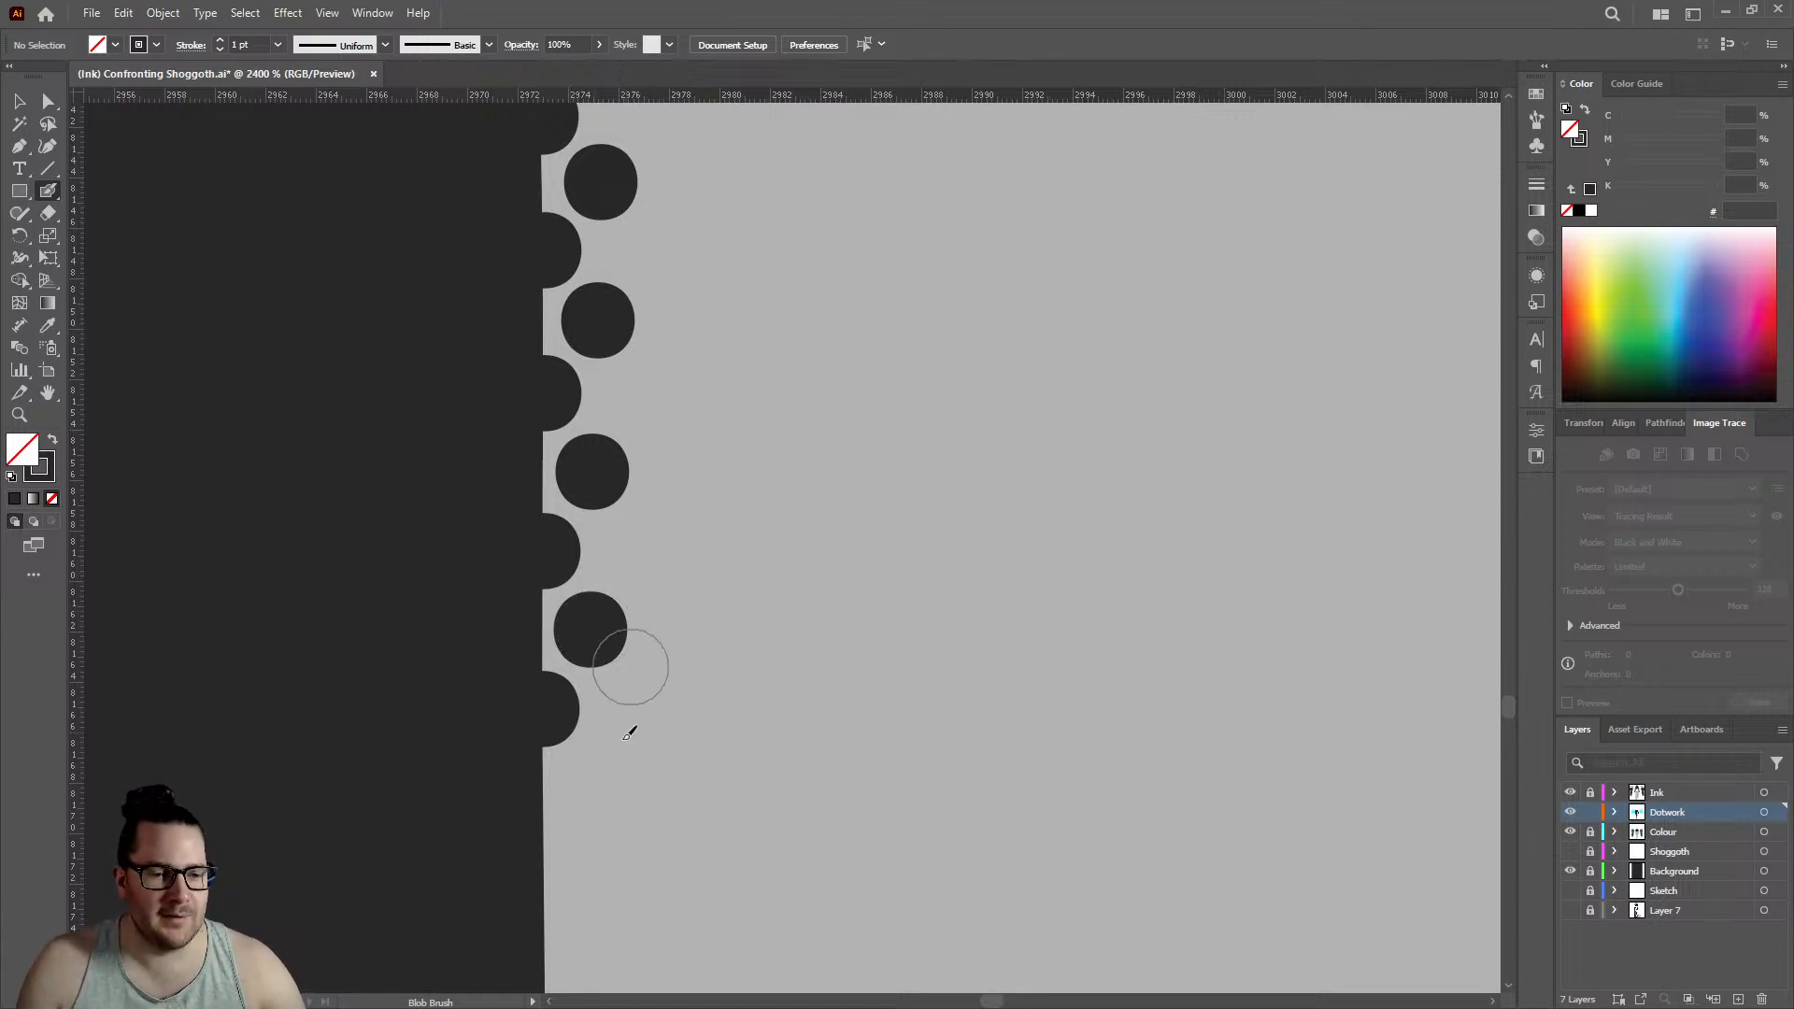
{"action": "left_click", "coordinate": [594, 783]}
- Follow the edge as it turns slightly outward, adding three staggered pairs of edge and inner dots around the small bump
{"action": "scroll", "coordinate": [600, 707], "scroll_direction": "down", "scroll_amount": 1}
{"action": "scroll", "coordinate": [625, 608], "scroll_direction": "down", "scroll_amount": 4}
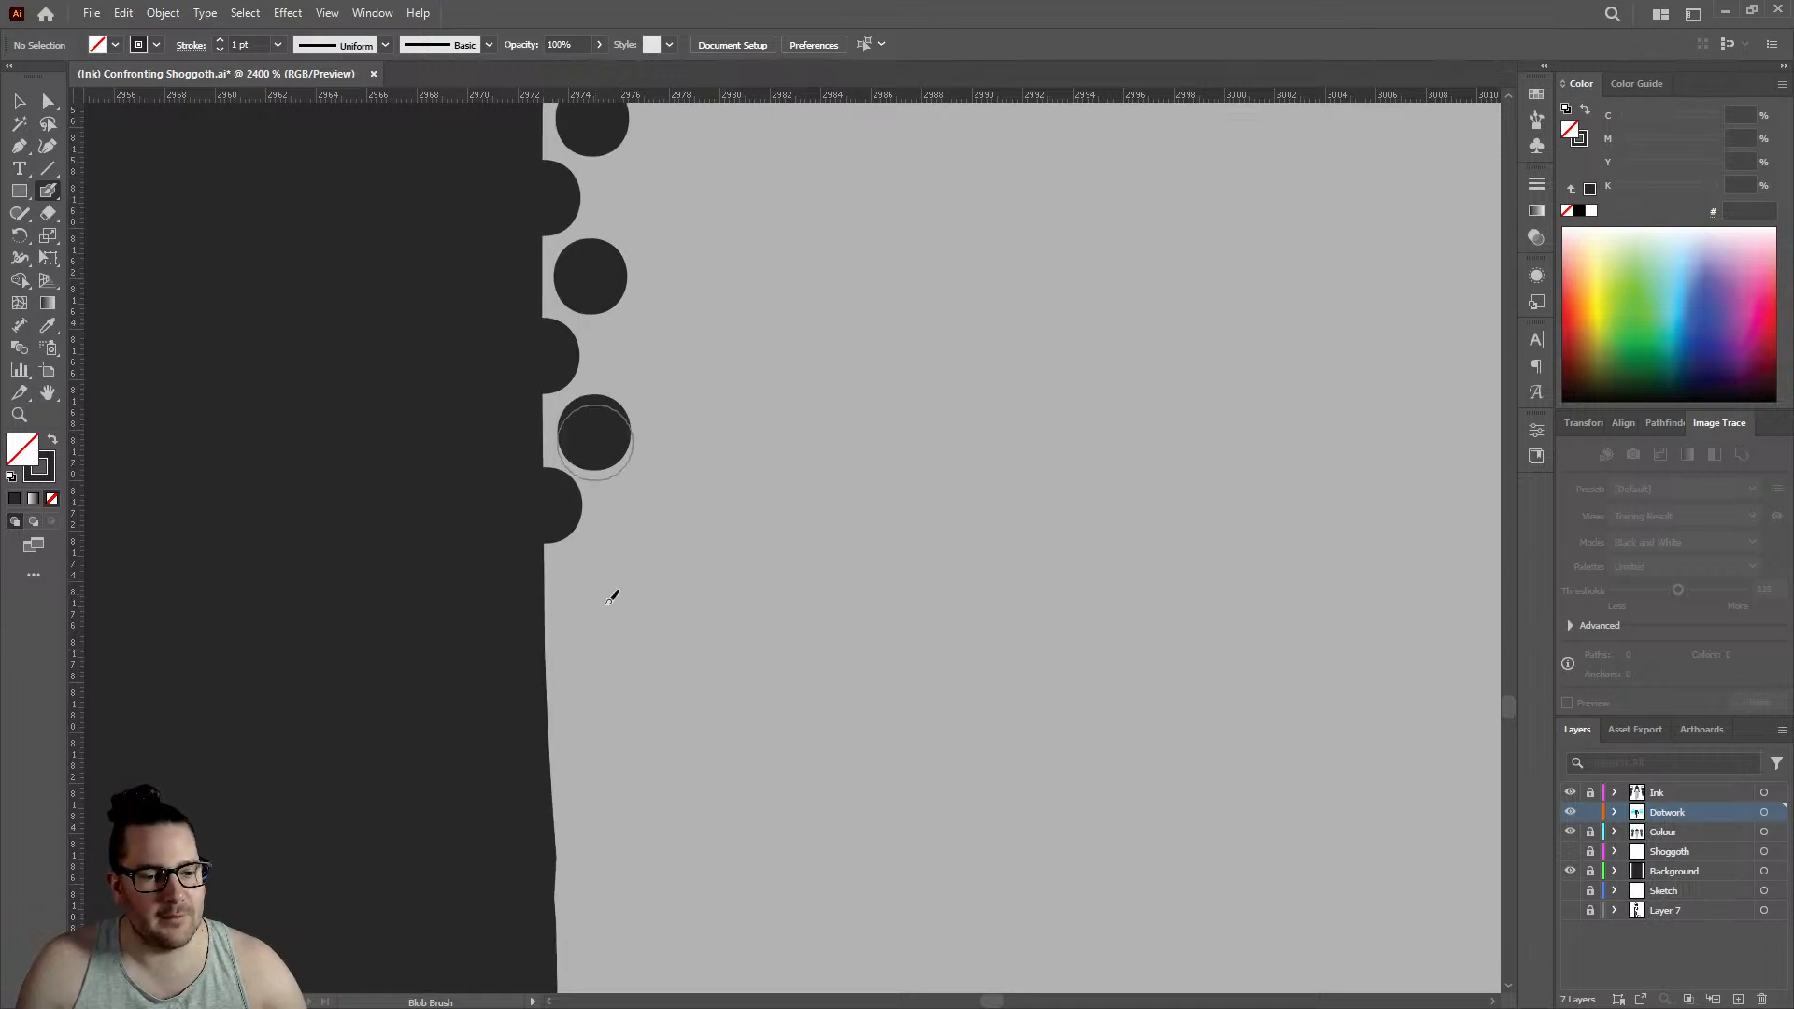
{"action": "left_click", "coordinate": [558, 591]}
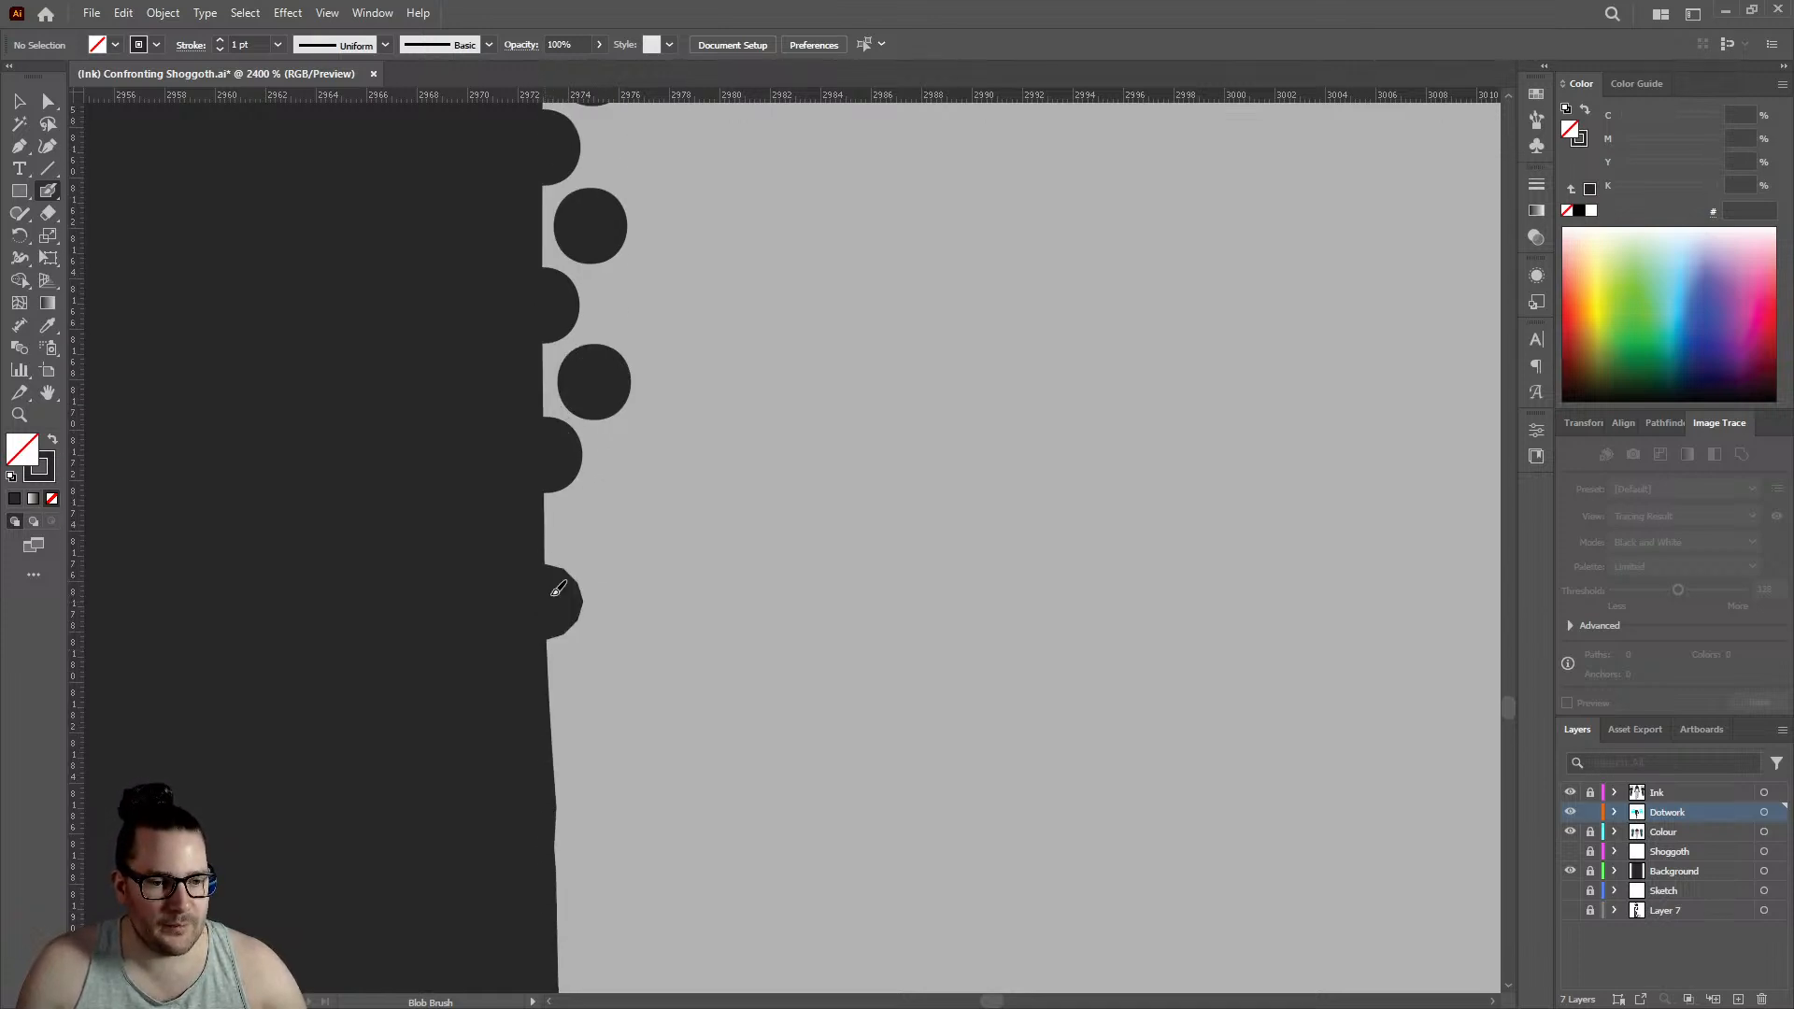
{"action": "left_click", "coordinate": [594, 524]}
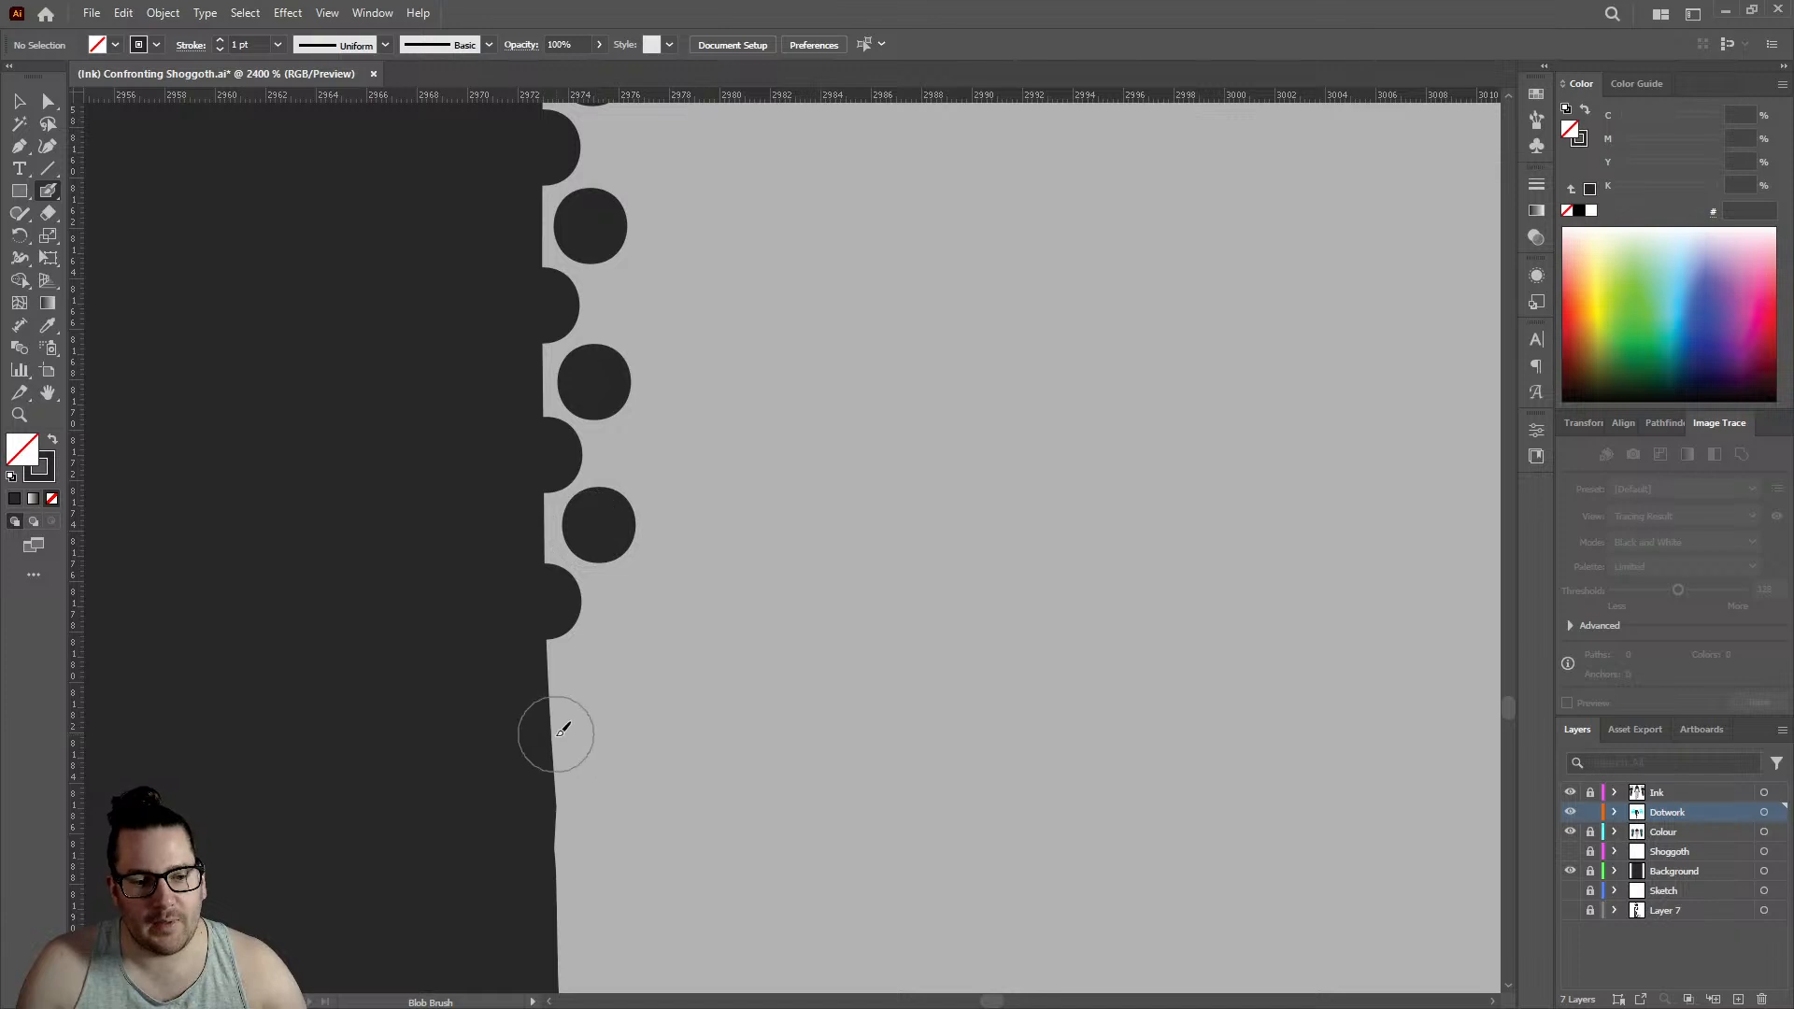
{"action": "left_click", "coordinate": [552, 738]}
{"action": "left_click", "coordinate": [607, 666]}
{"action": "scroll", "coordinate": [553, 613], "scroll_direction": "down", "scroll_amount": 2}
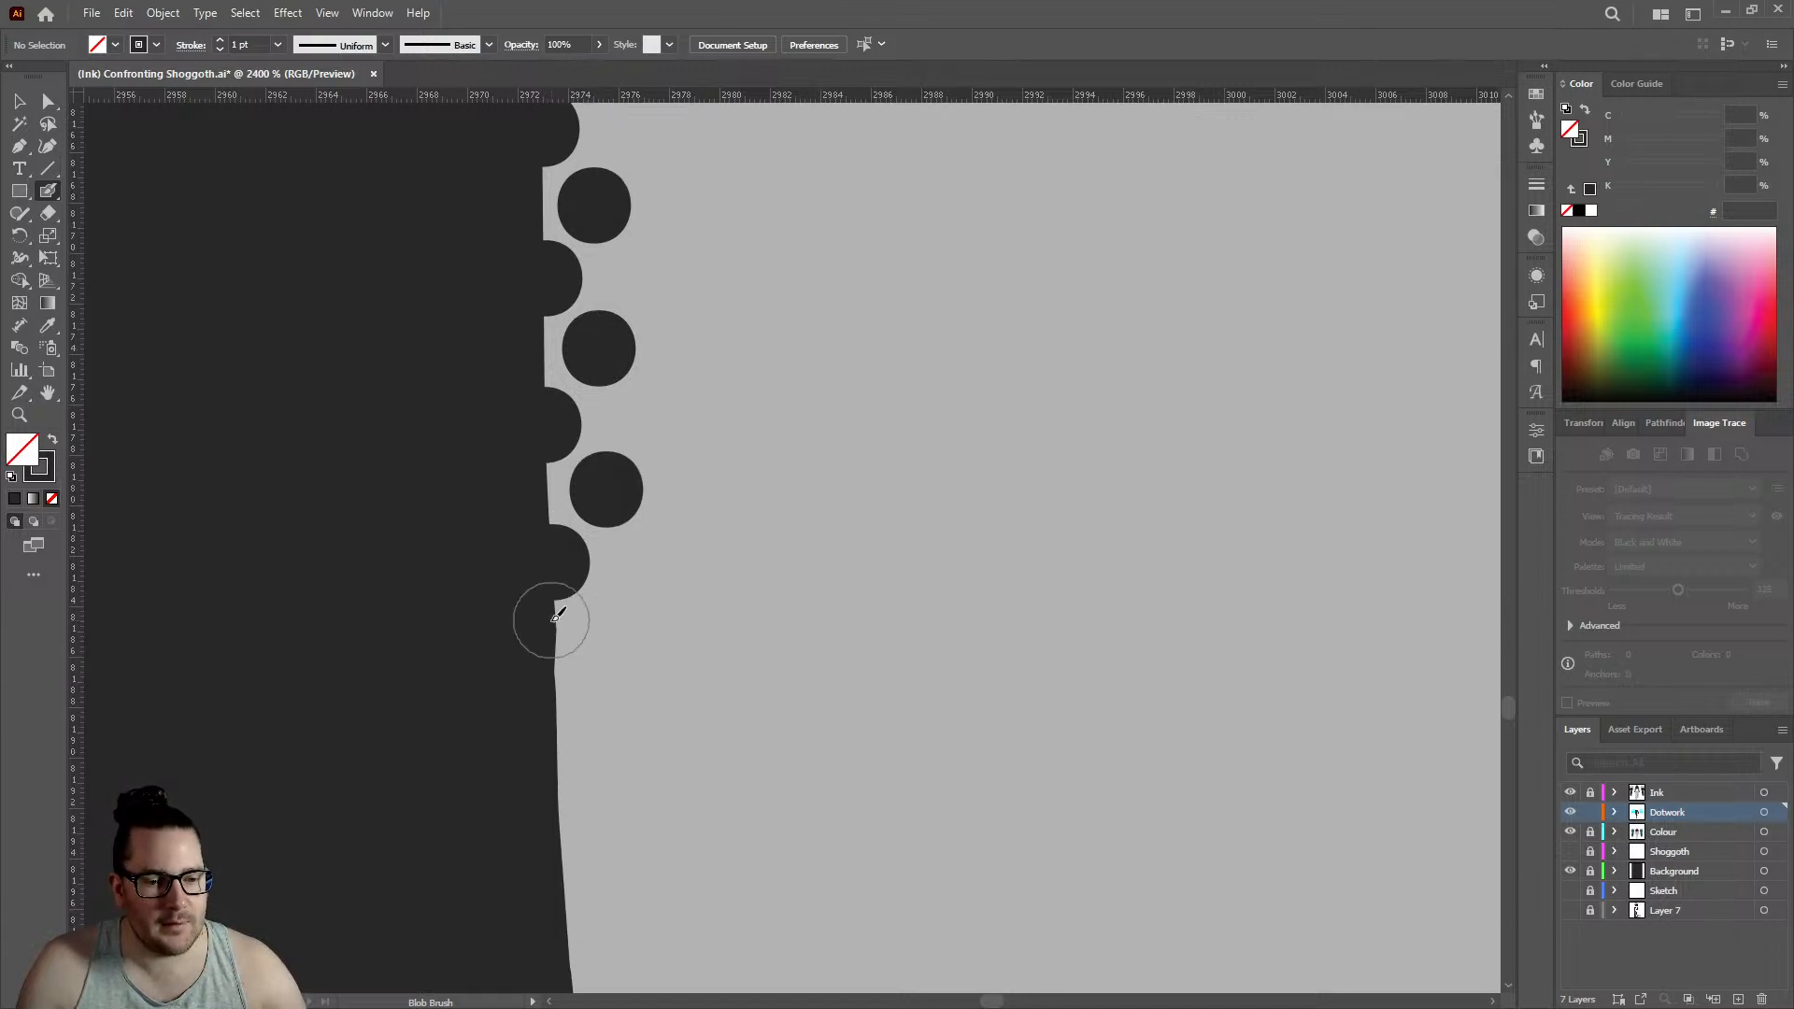
{"action": "left_click", "coordinate": [559, 715]}
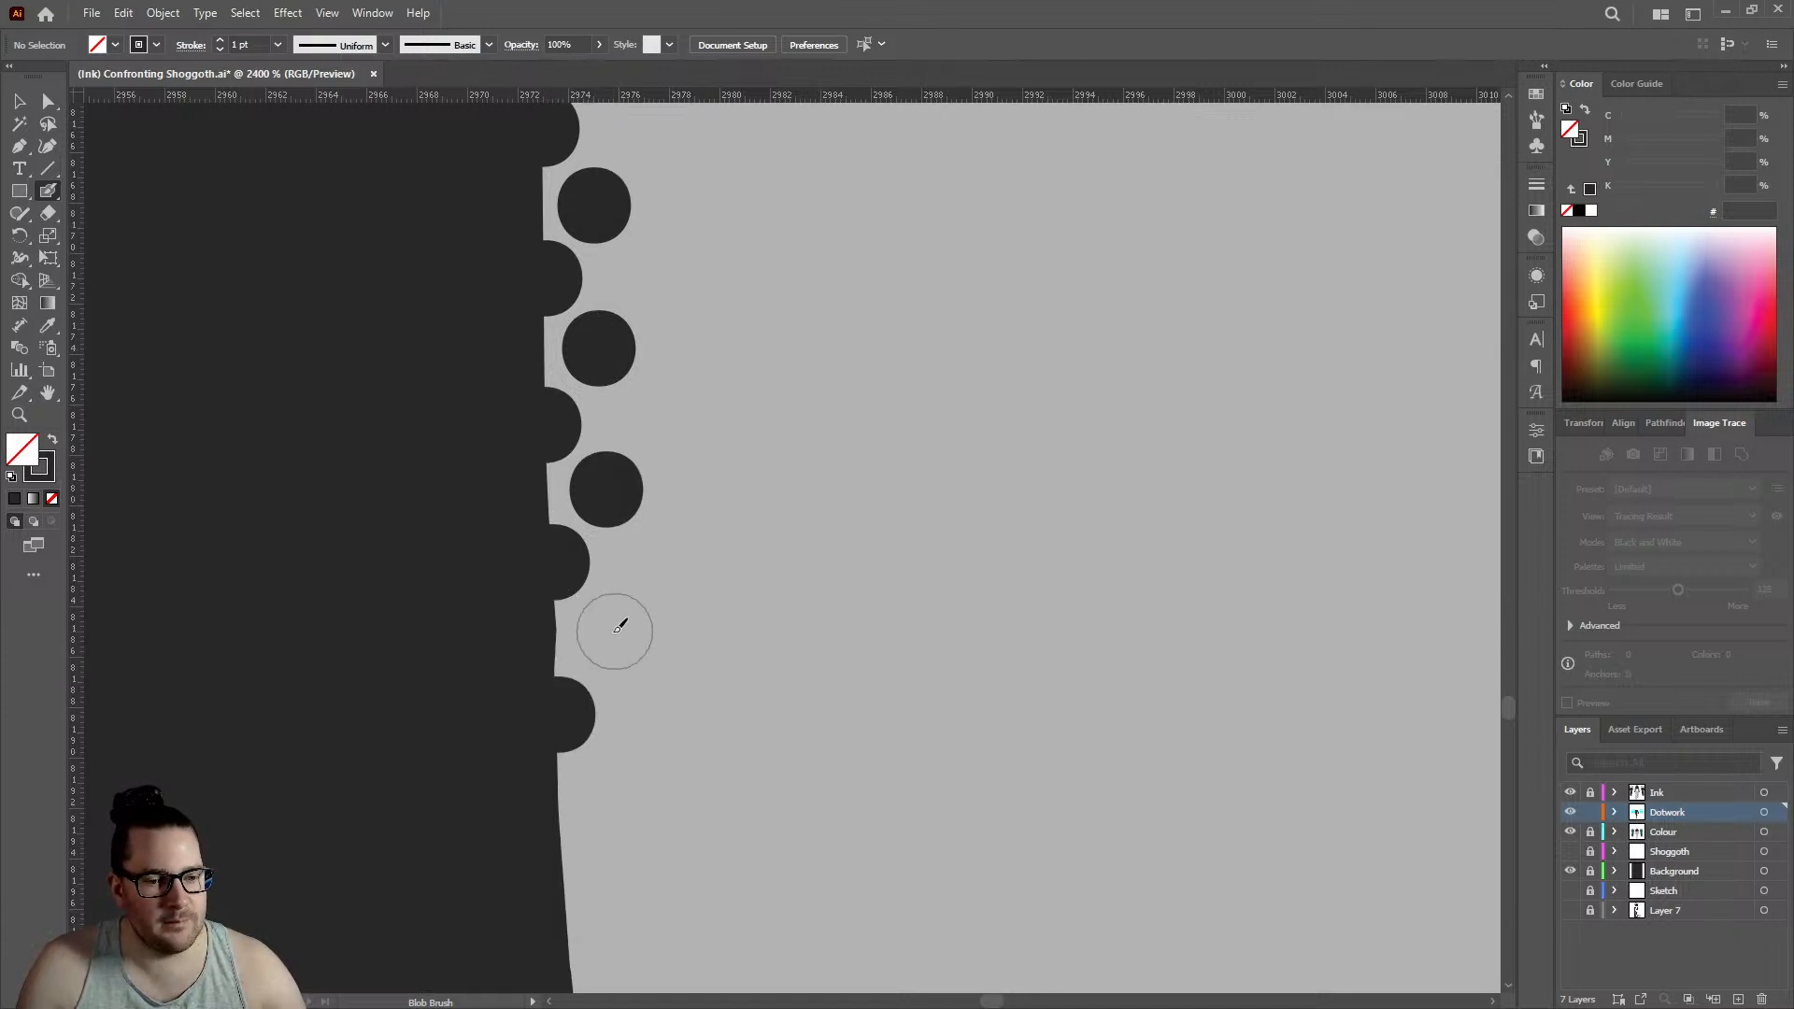
{"action": "left_click", "coordinate": [606, 634]}
- Lengthen the rows below the small bump with three staggered pairs of dots, following the edge as it flares toward the inner row
{"action": "scroll", "coordinate": [600, 636], "scroll_direction": "down", "scroll_amount": 2}
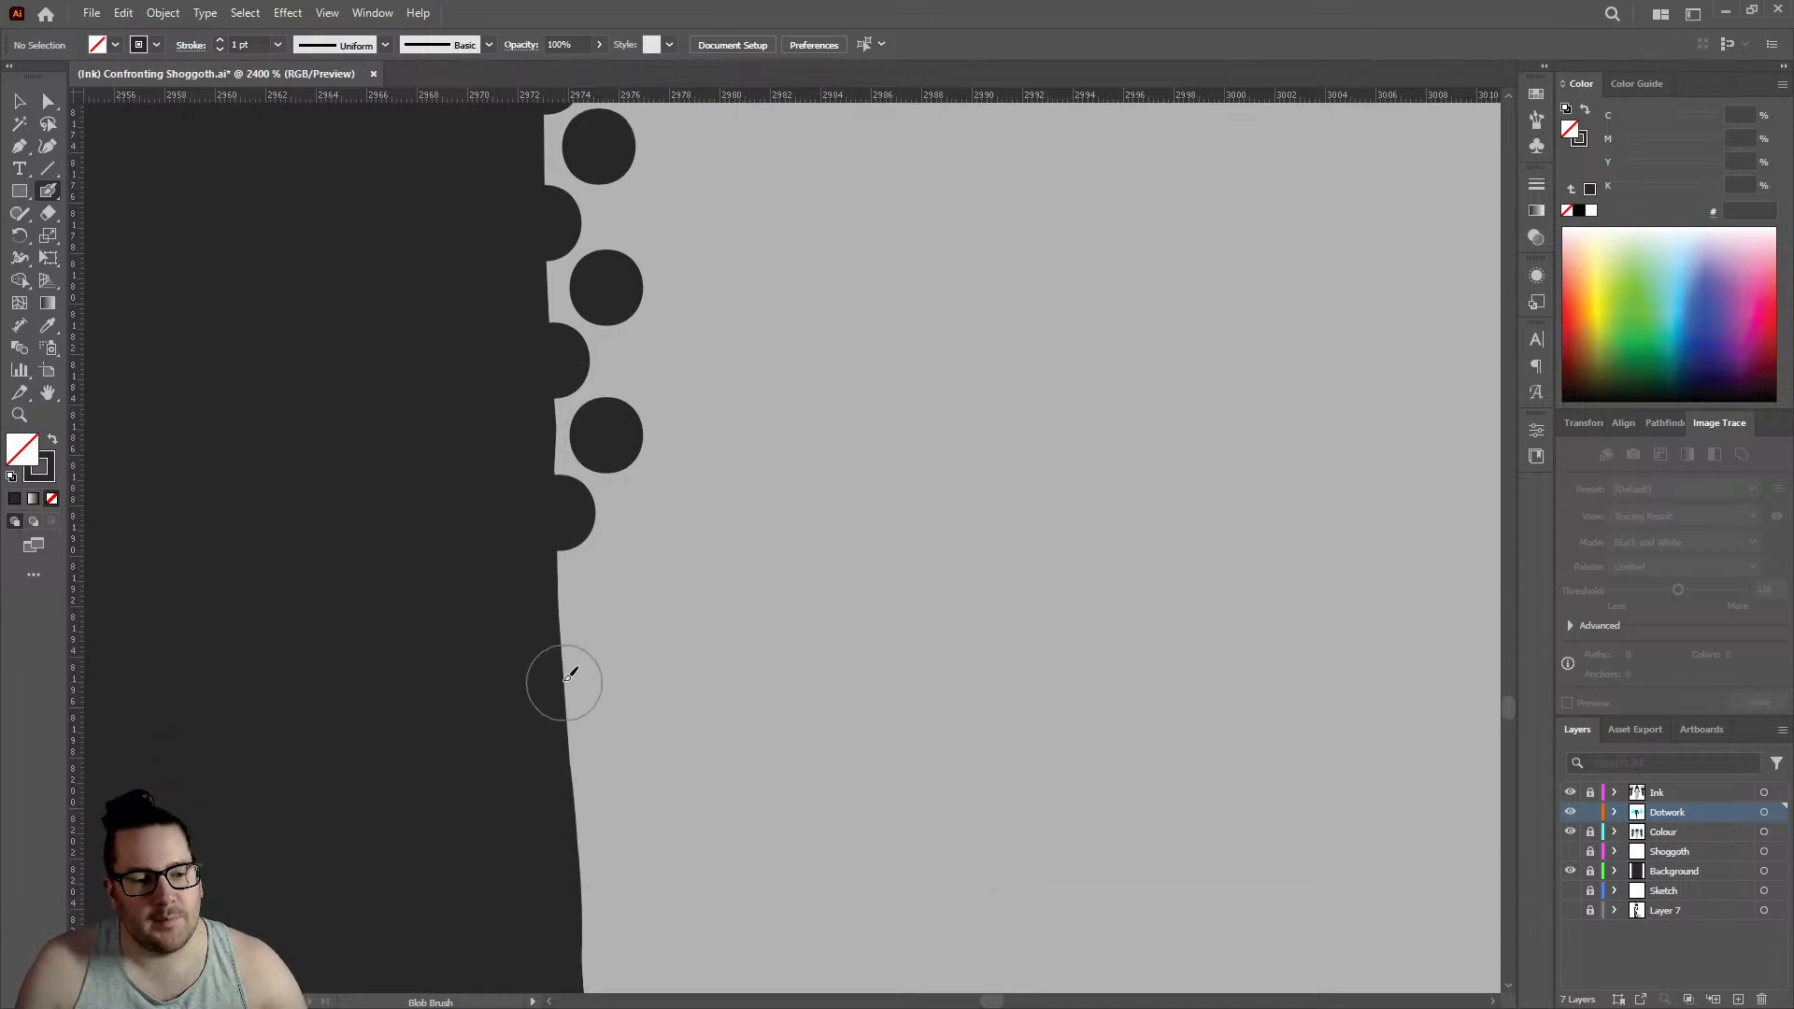
{"action": "left_click", "coordinate": [613, 584]}
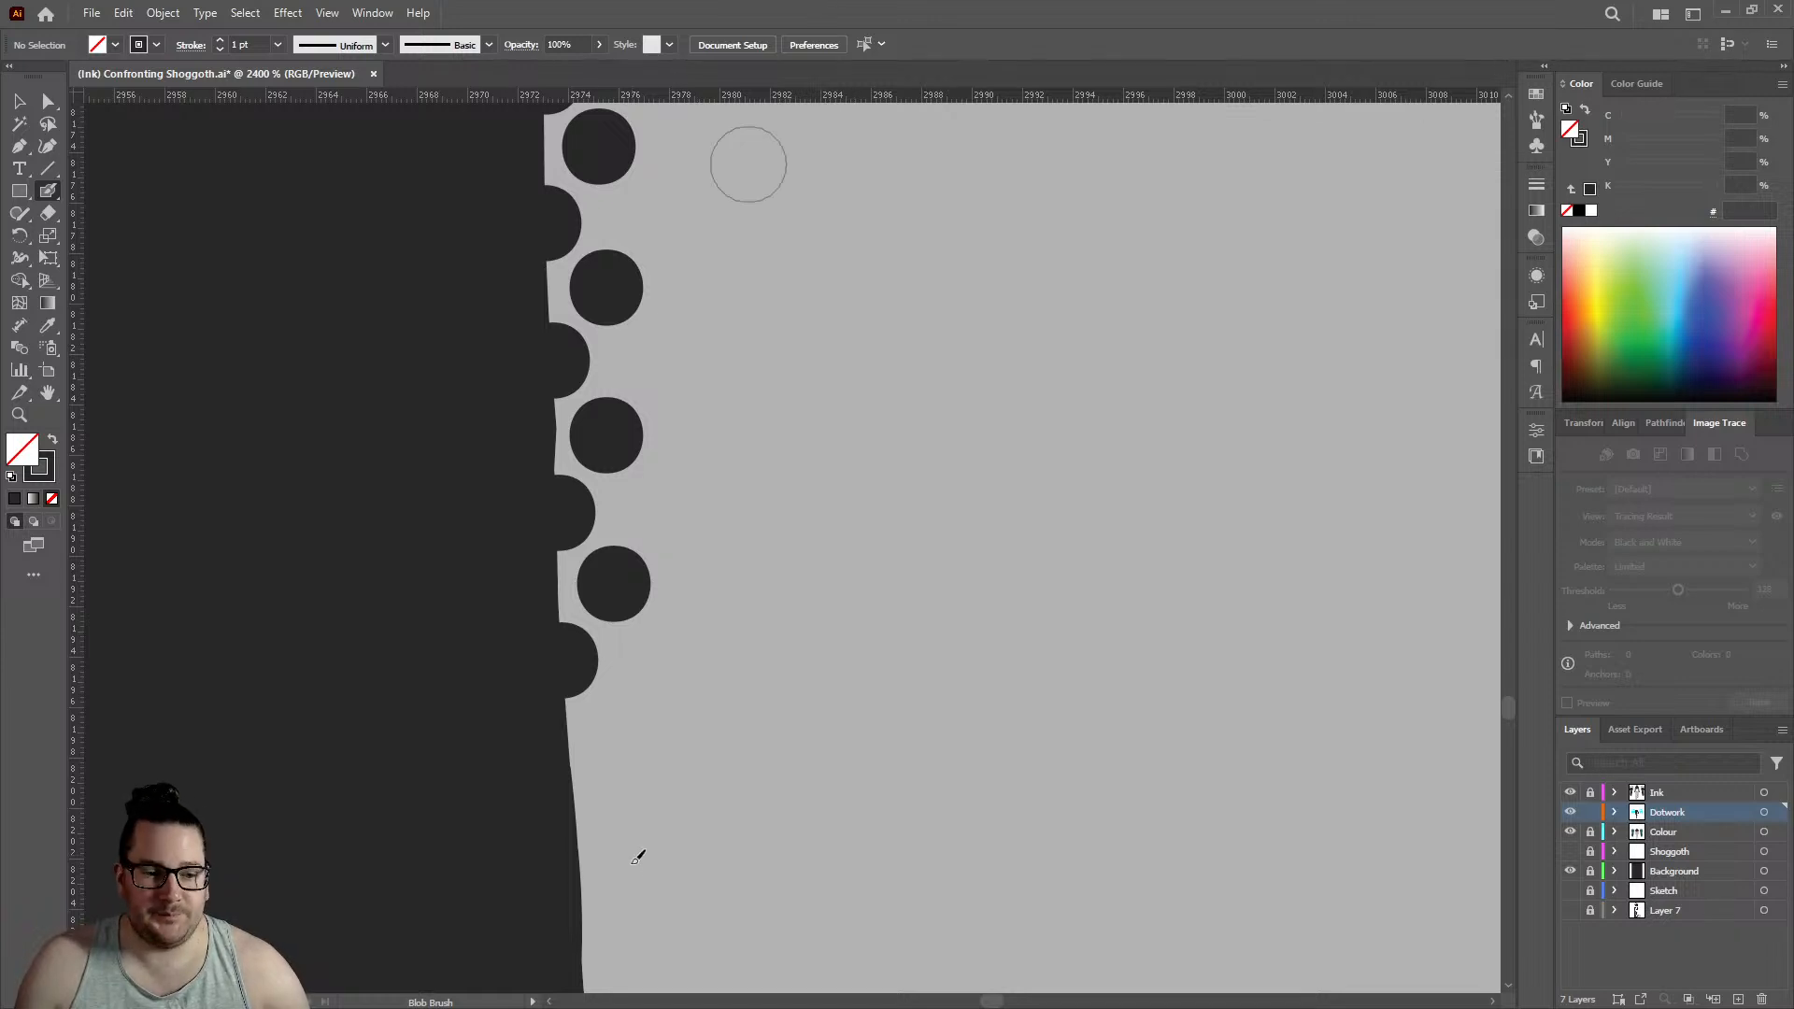
{"action": "left_click", "coordinate": [577, 819]}
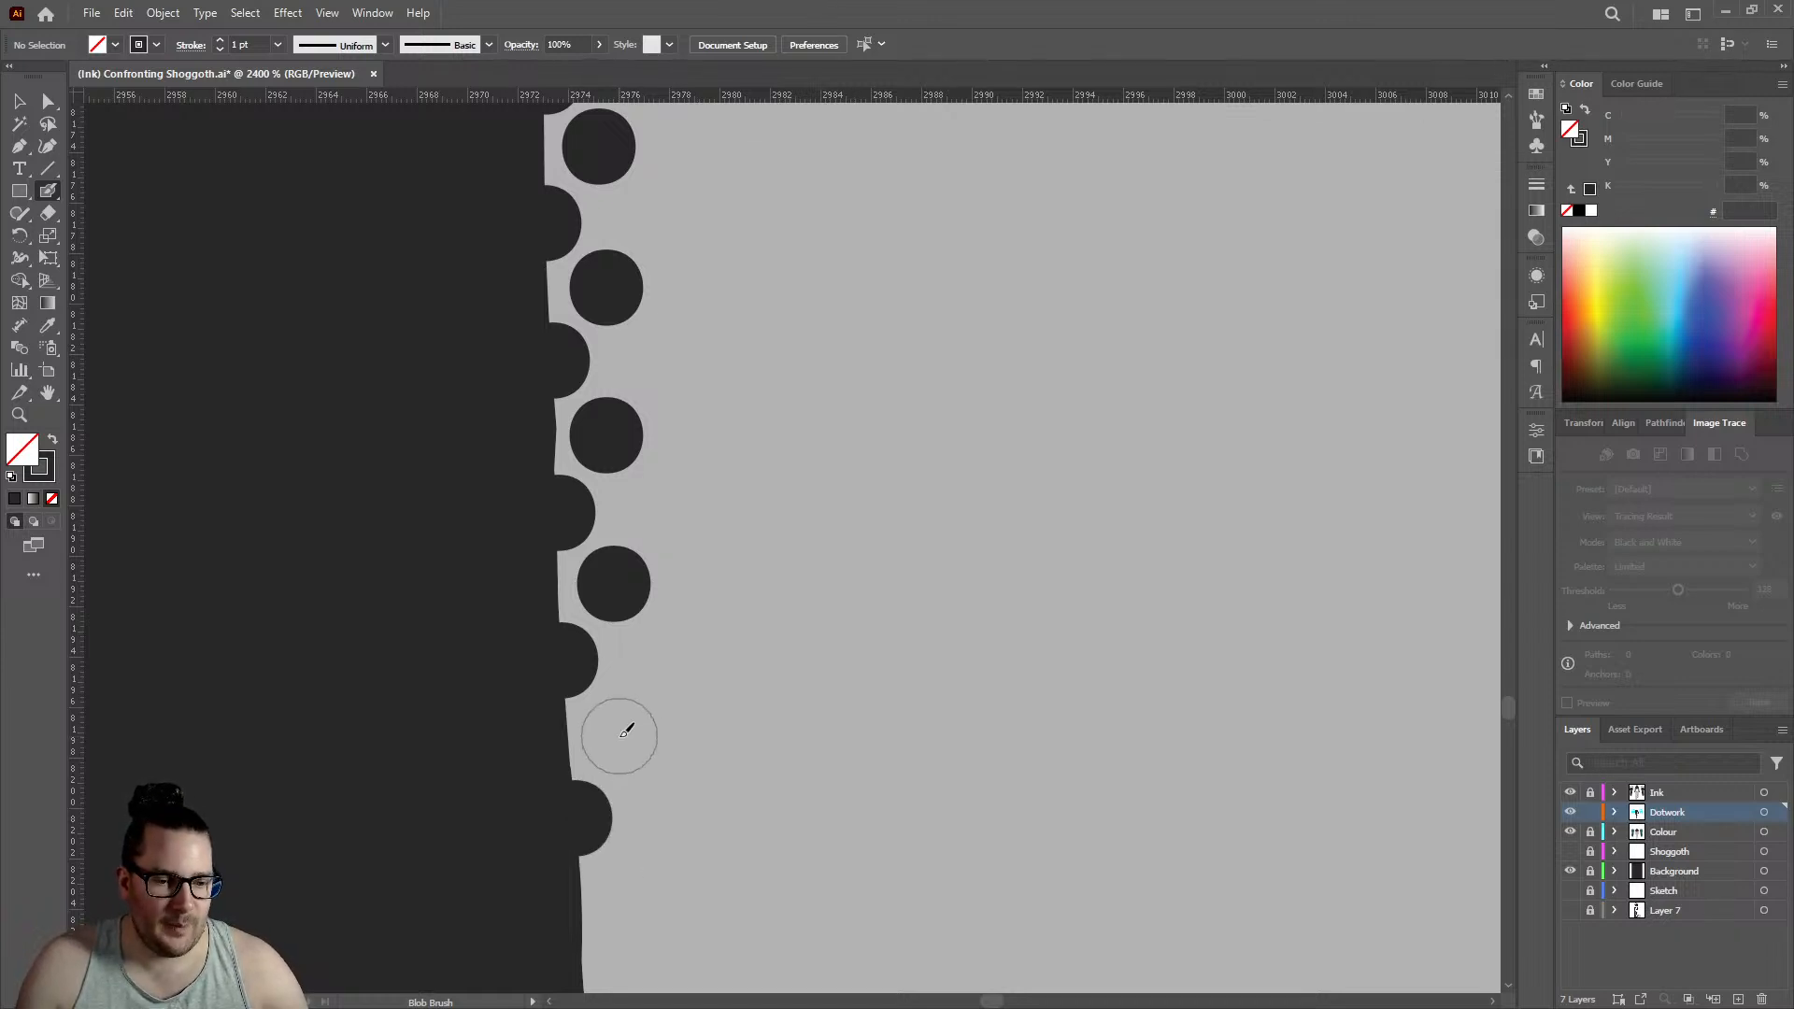
{"action": "left_click", "coordinate": [616, 737]}
{"action": "scroll", "coordinate": [654, 645], "scroll_direction": "down", "scroll_amount": 3}
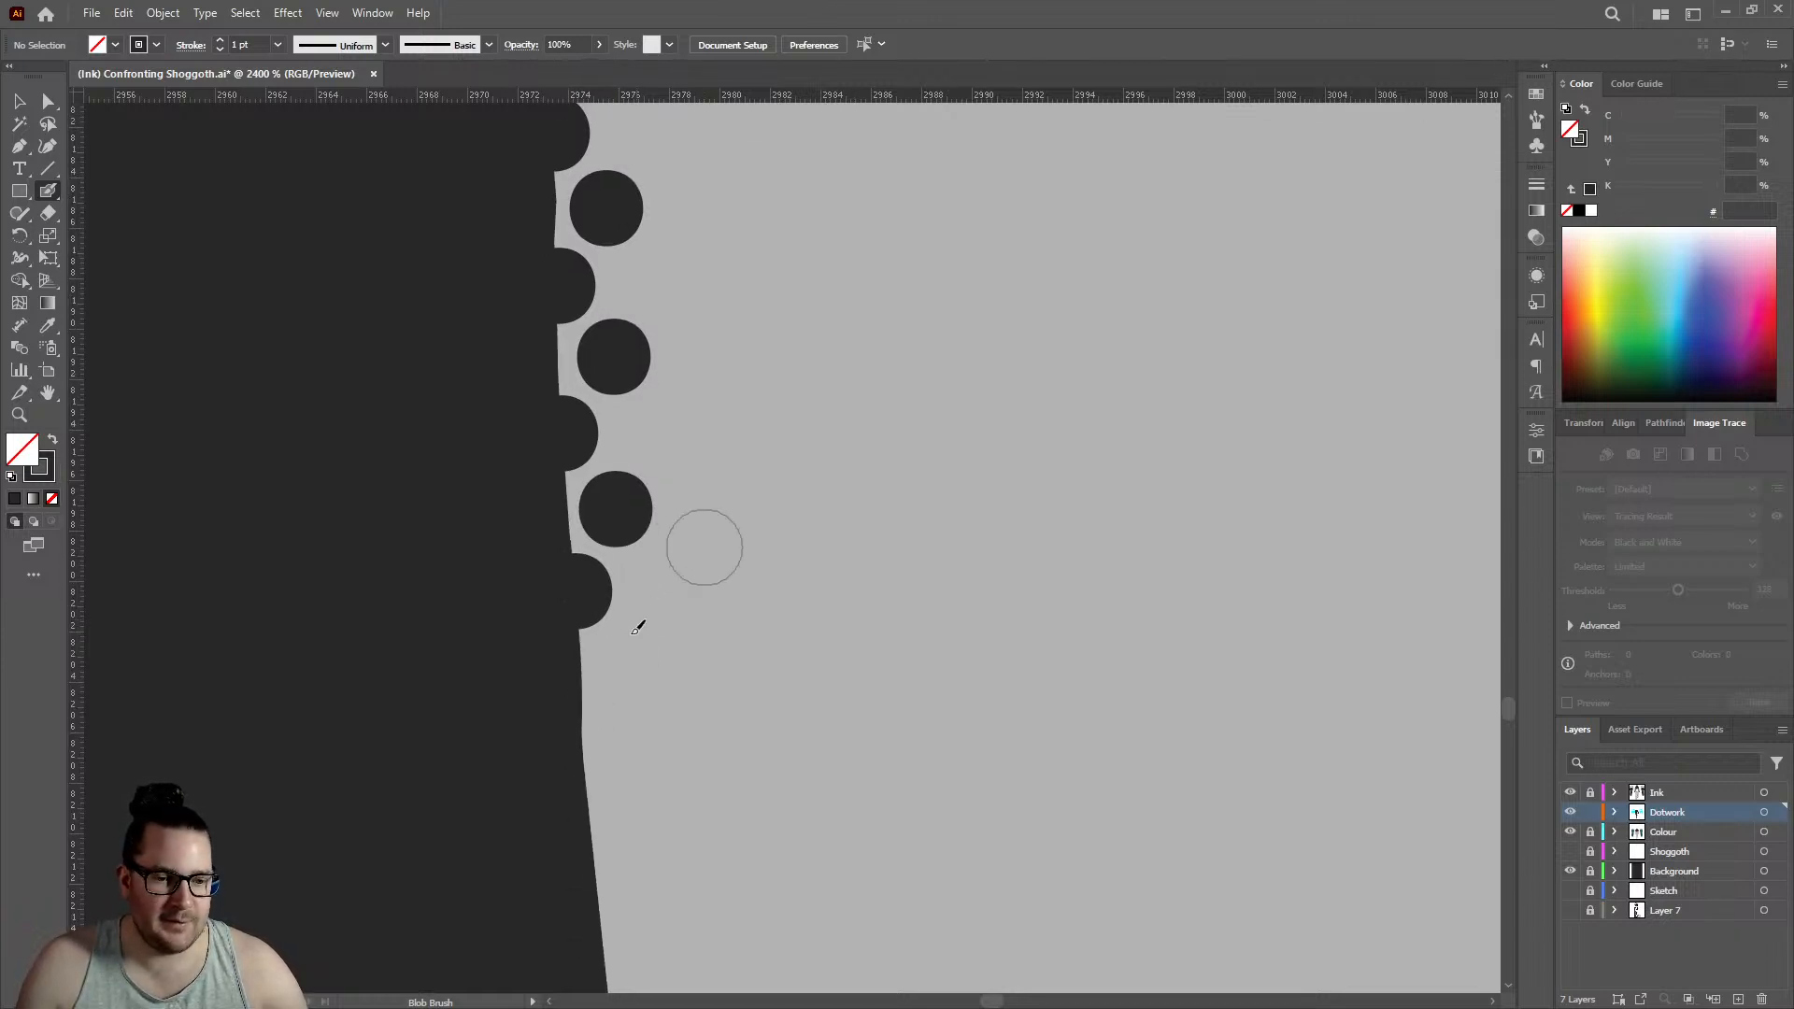
{"action": "left_click", "coordinate": [581, 716]}
{"action": "left_click", "coordinate": [636, 647]}
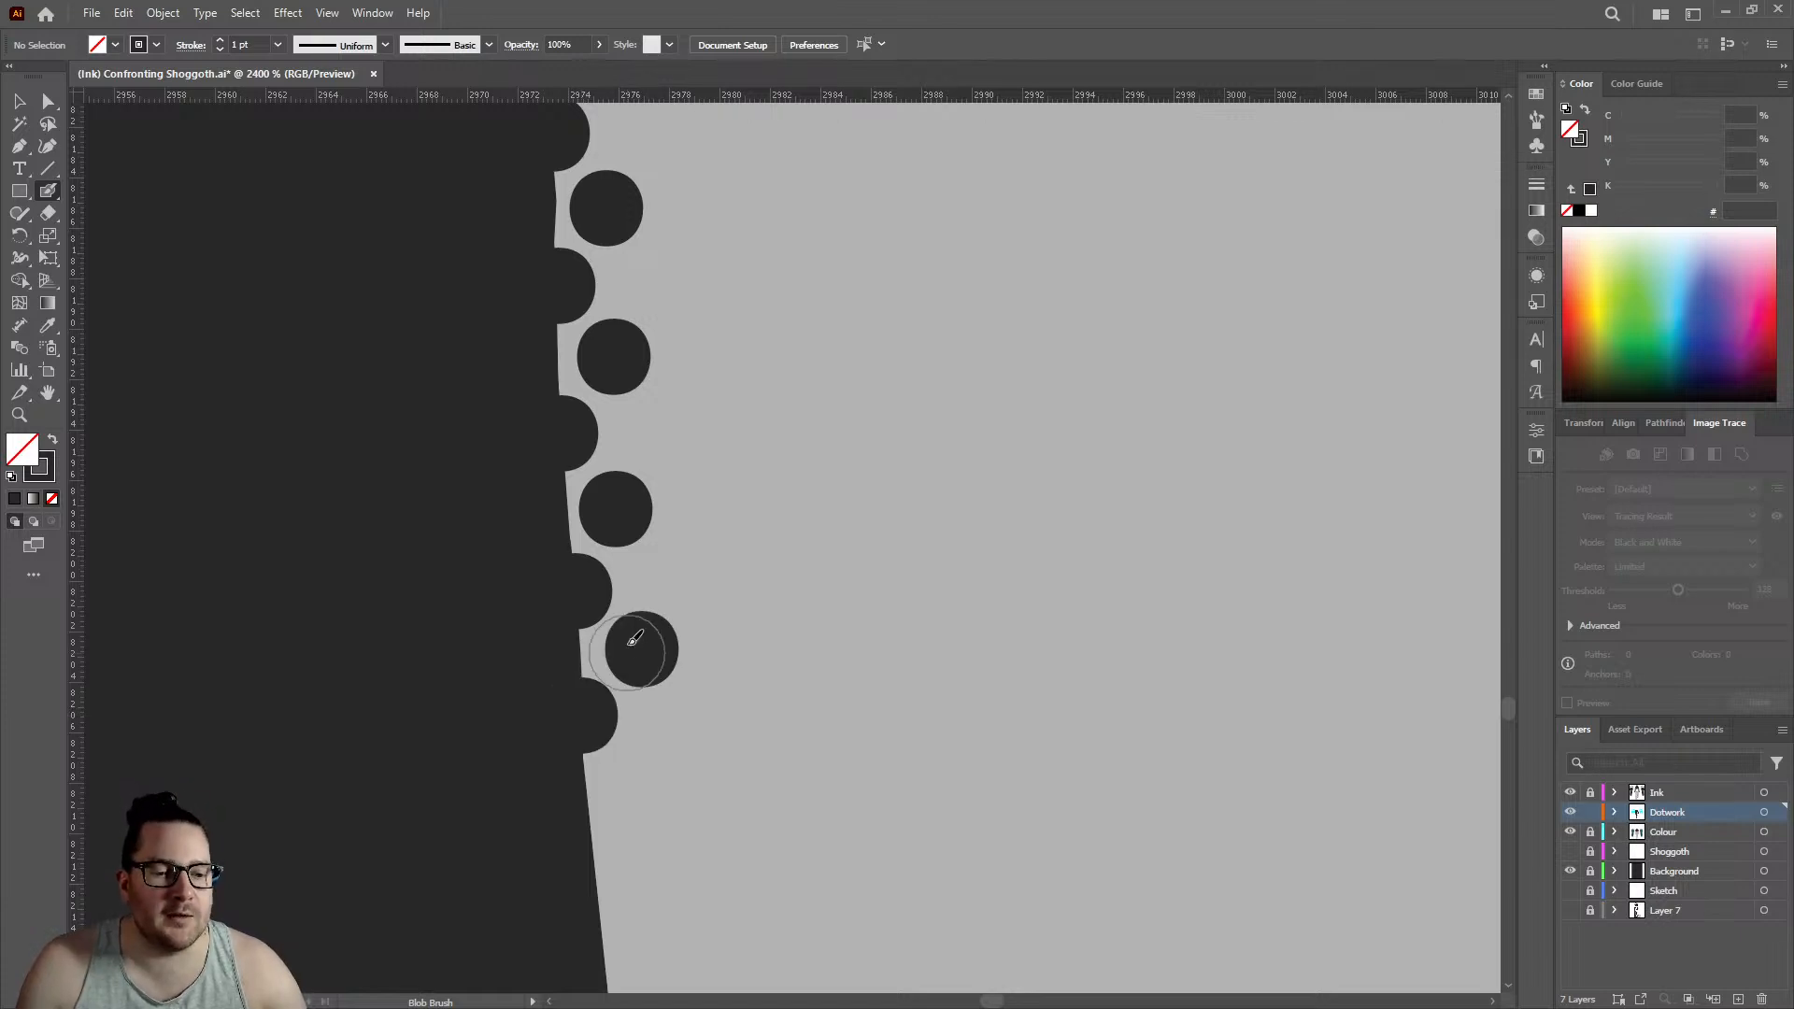
- Extend the two rows down the outward-slanting leg edge with three staggered pairs of edge and inner dots
{"action": "scroll", "coordinate": [626, 621], "scroll_direction": "down", "scroll_amount": 3}
{"action": "left_click", "coordinate": [596, 636]}
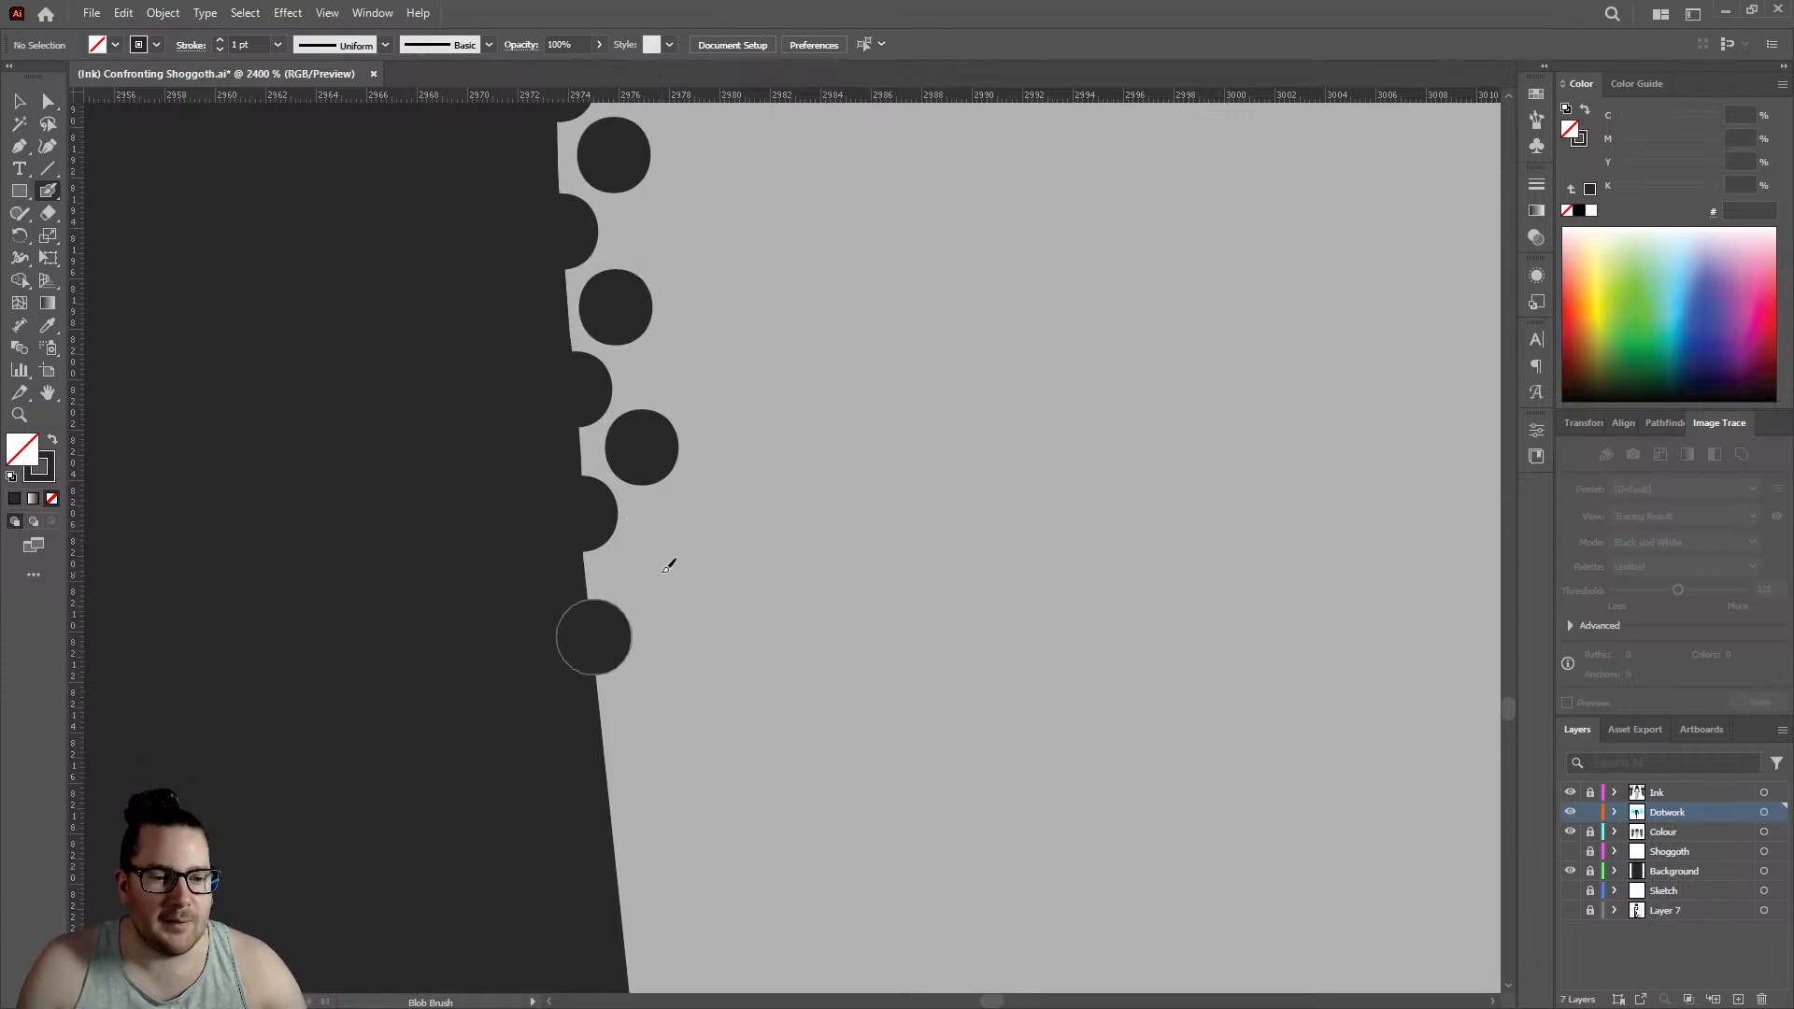
{"action": "left_click", "coordinate": [650, 568]}
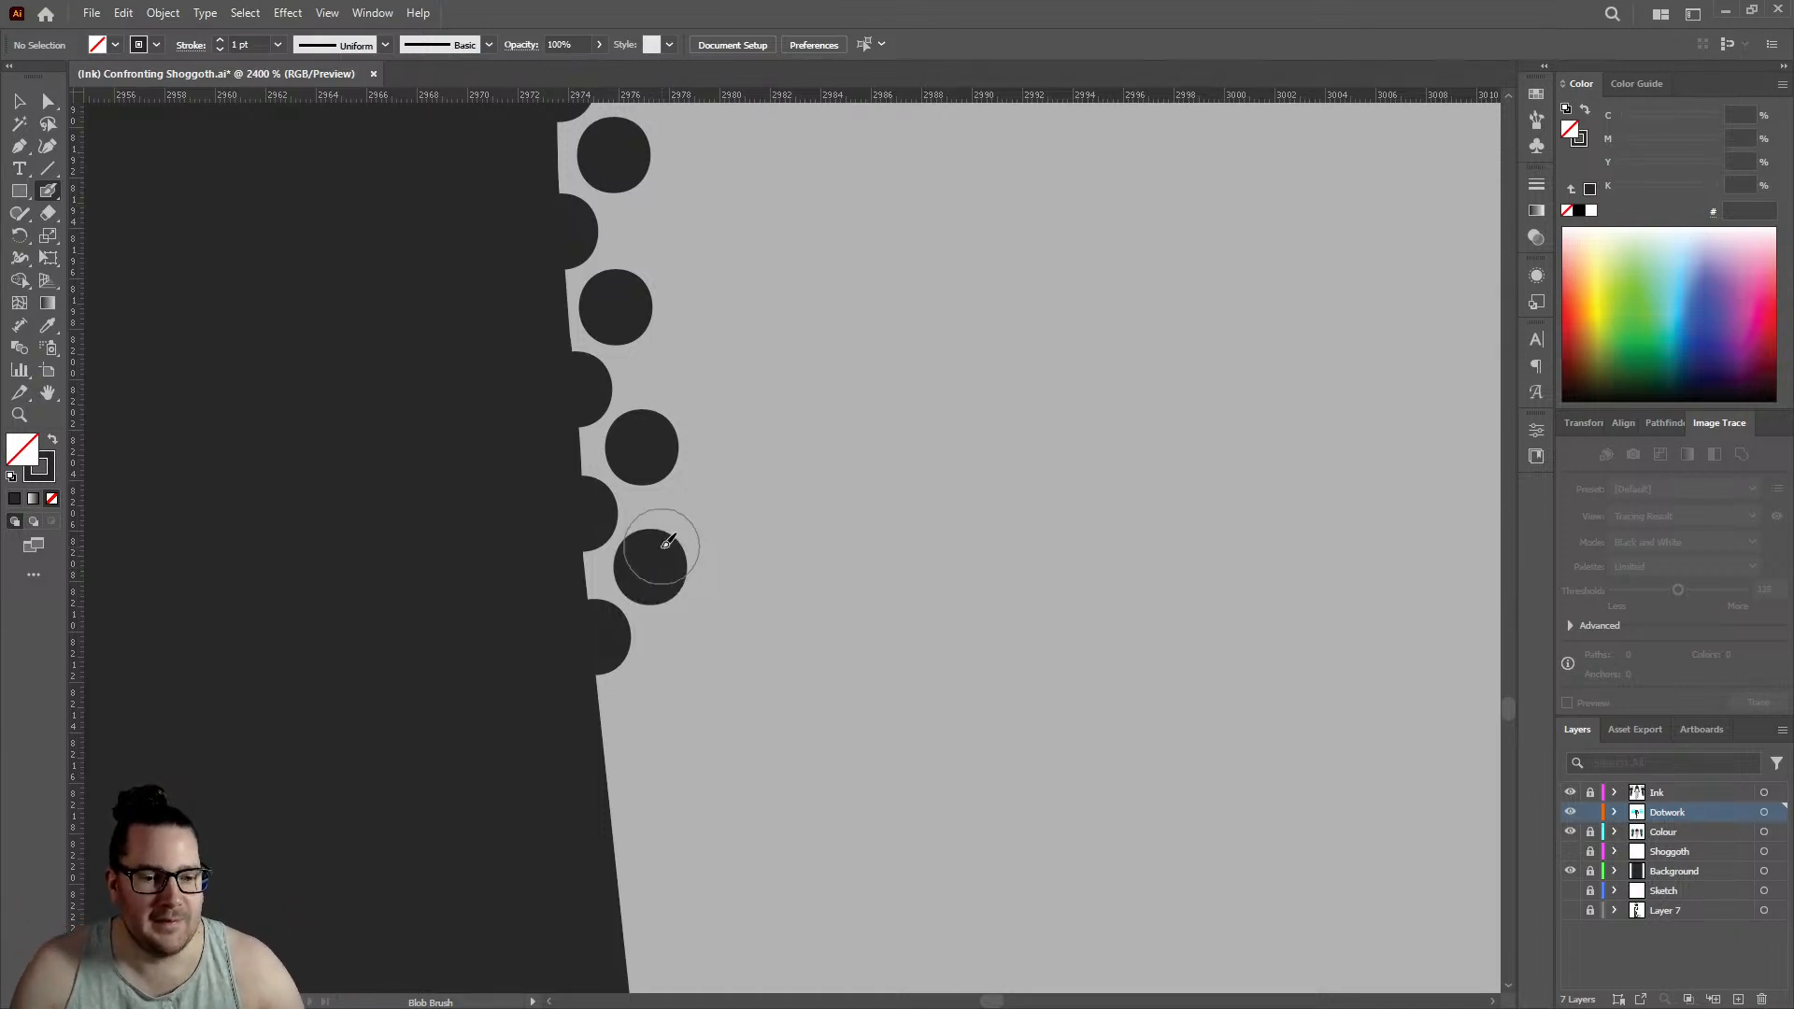
{"action": "scroll", "coordinate": [655, 570], "scroll_direction": "down", "scroll_amount": 2}
{"action": "left_click", "coordinate": [608, 639]}
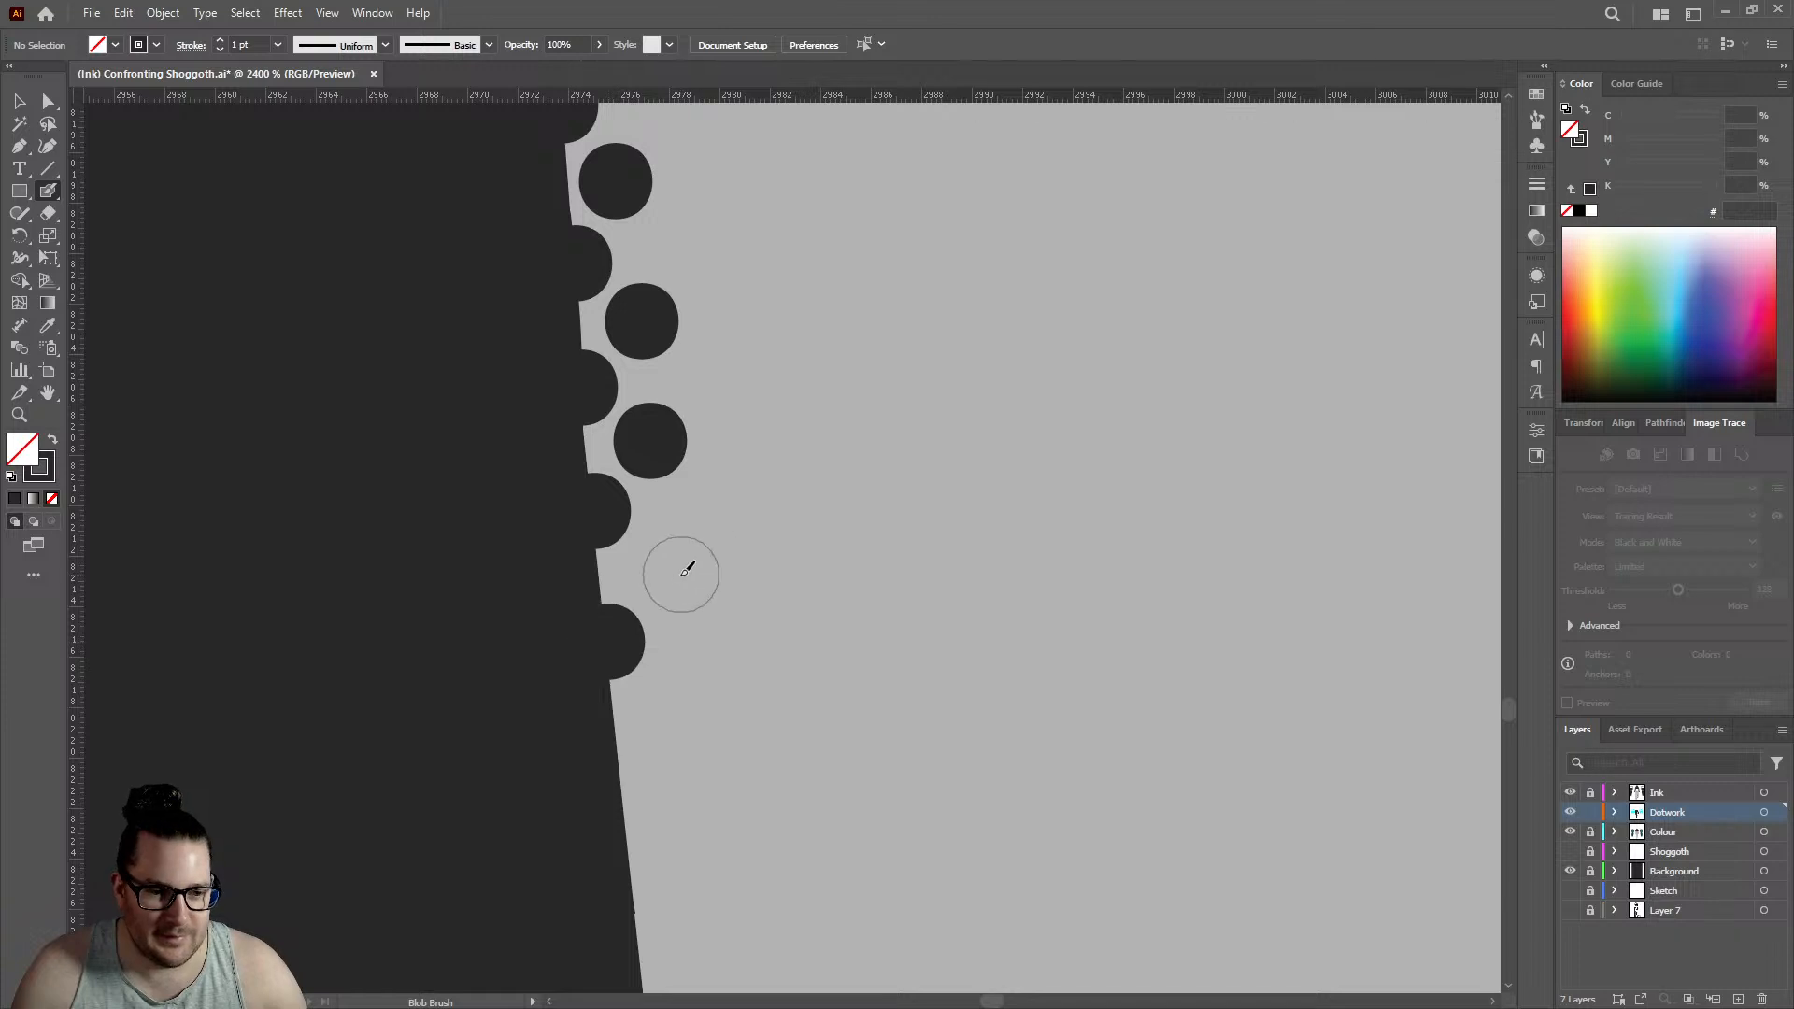
{"action": "left_click", "coordinate": [669, 567]}
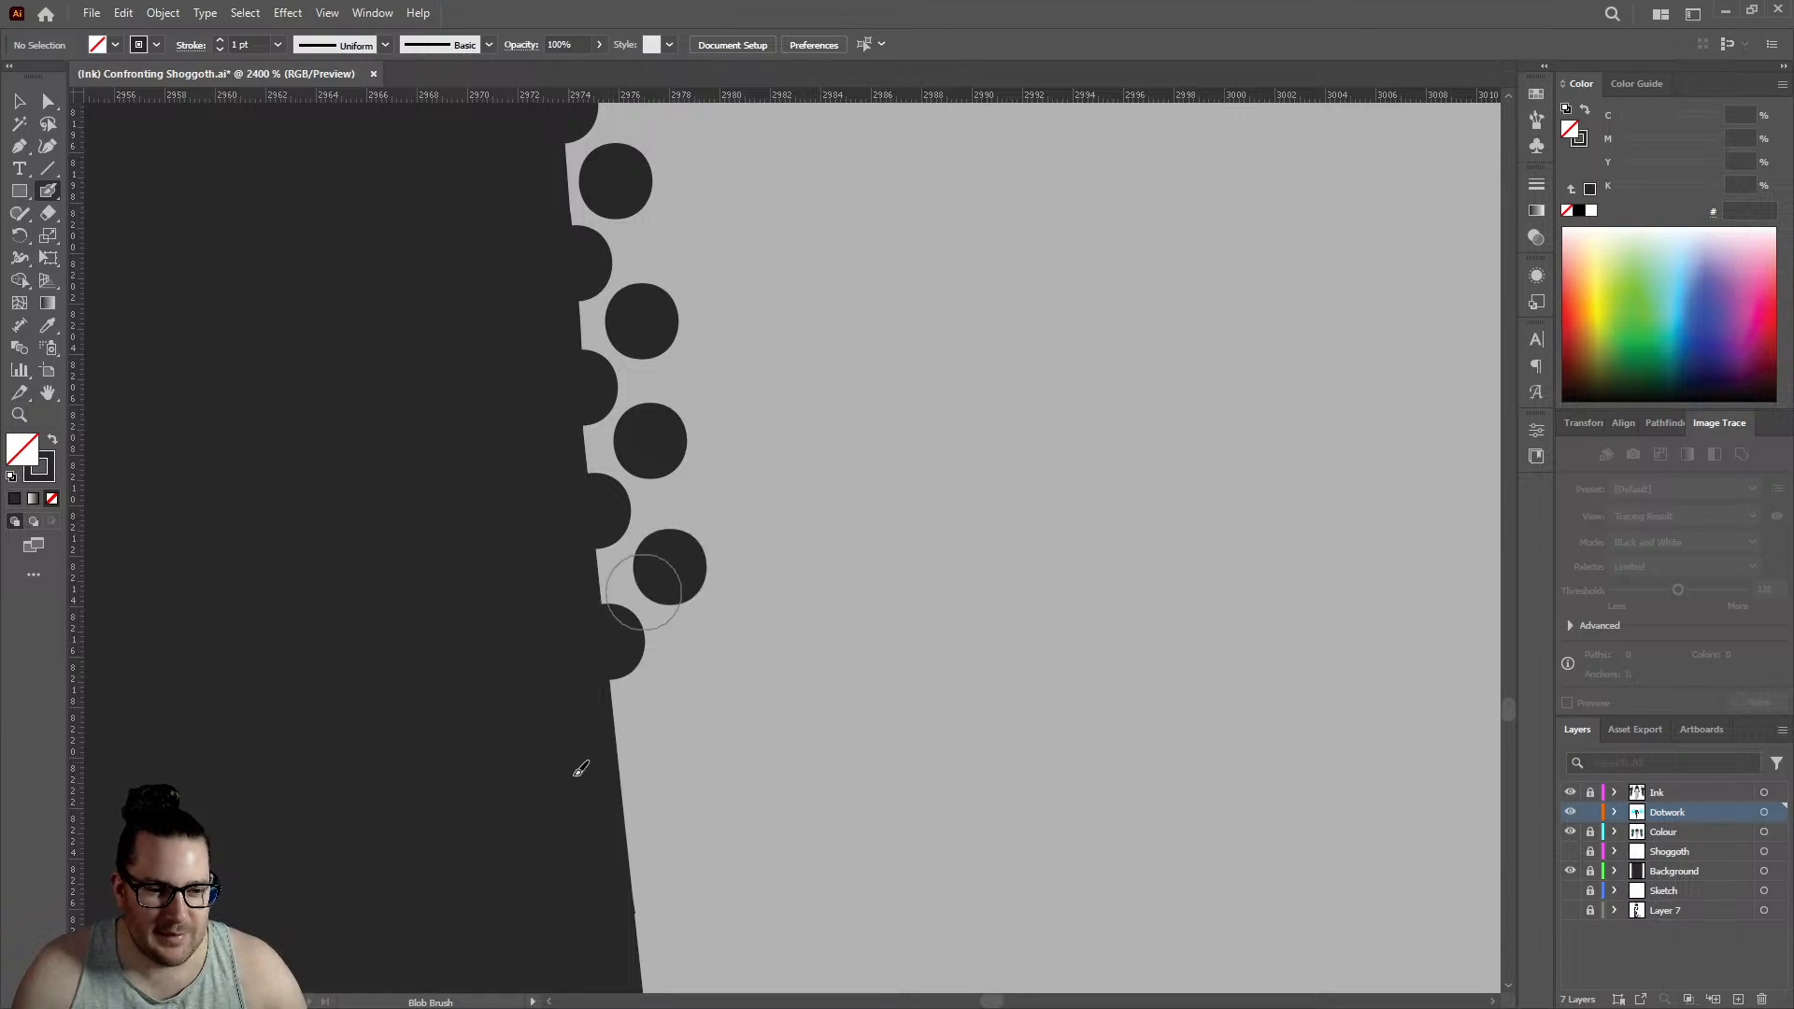
{"action": "left_click", "coordinate": [622, 794]}
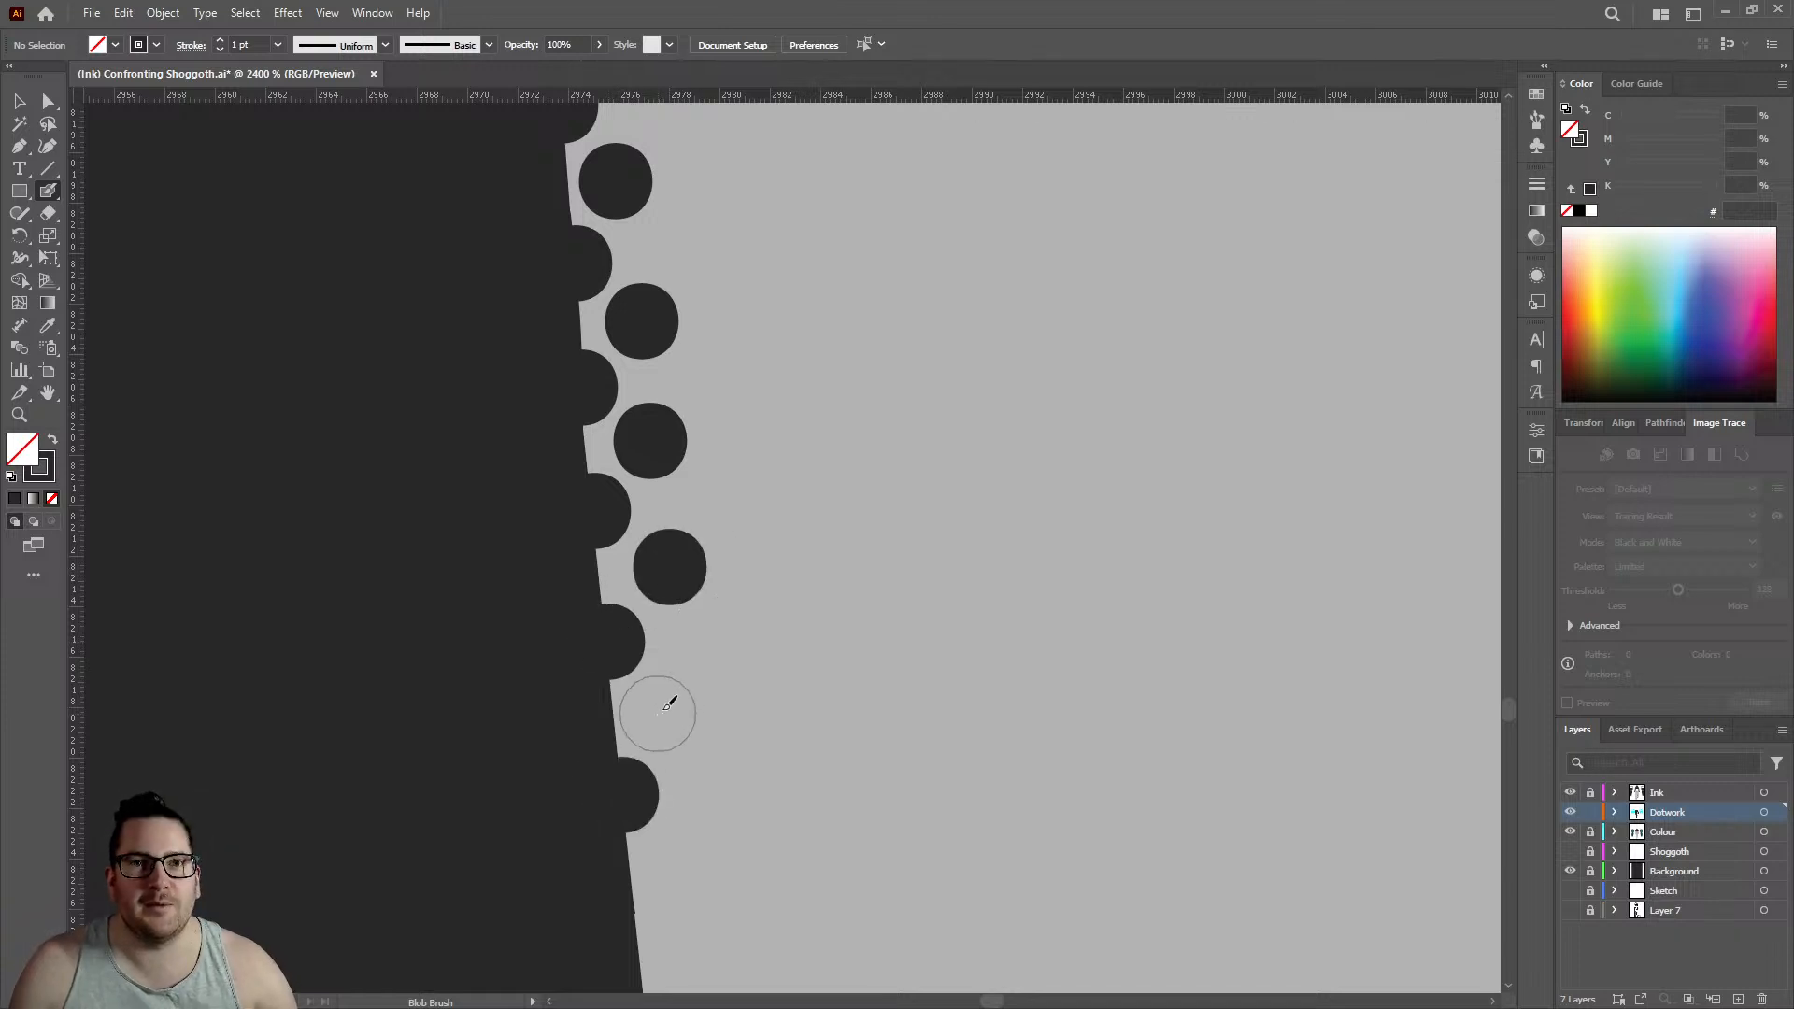
{"action": "left_click", "coordinate": [659, 711]}
- Carry the rows down to the slight kink in the leg edge with three more staggered pairs of dots
{"action": "scroll", "coordinate": [608, 560], "scroll_direction": "down", "scroll_amount": 4}
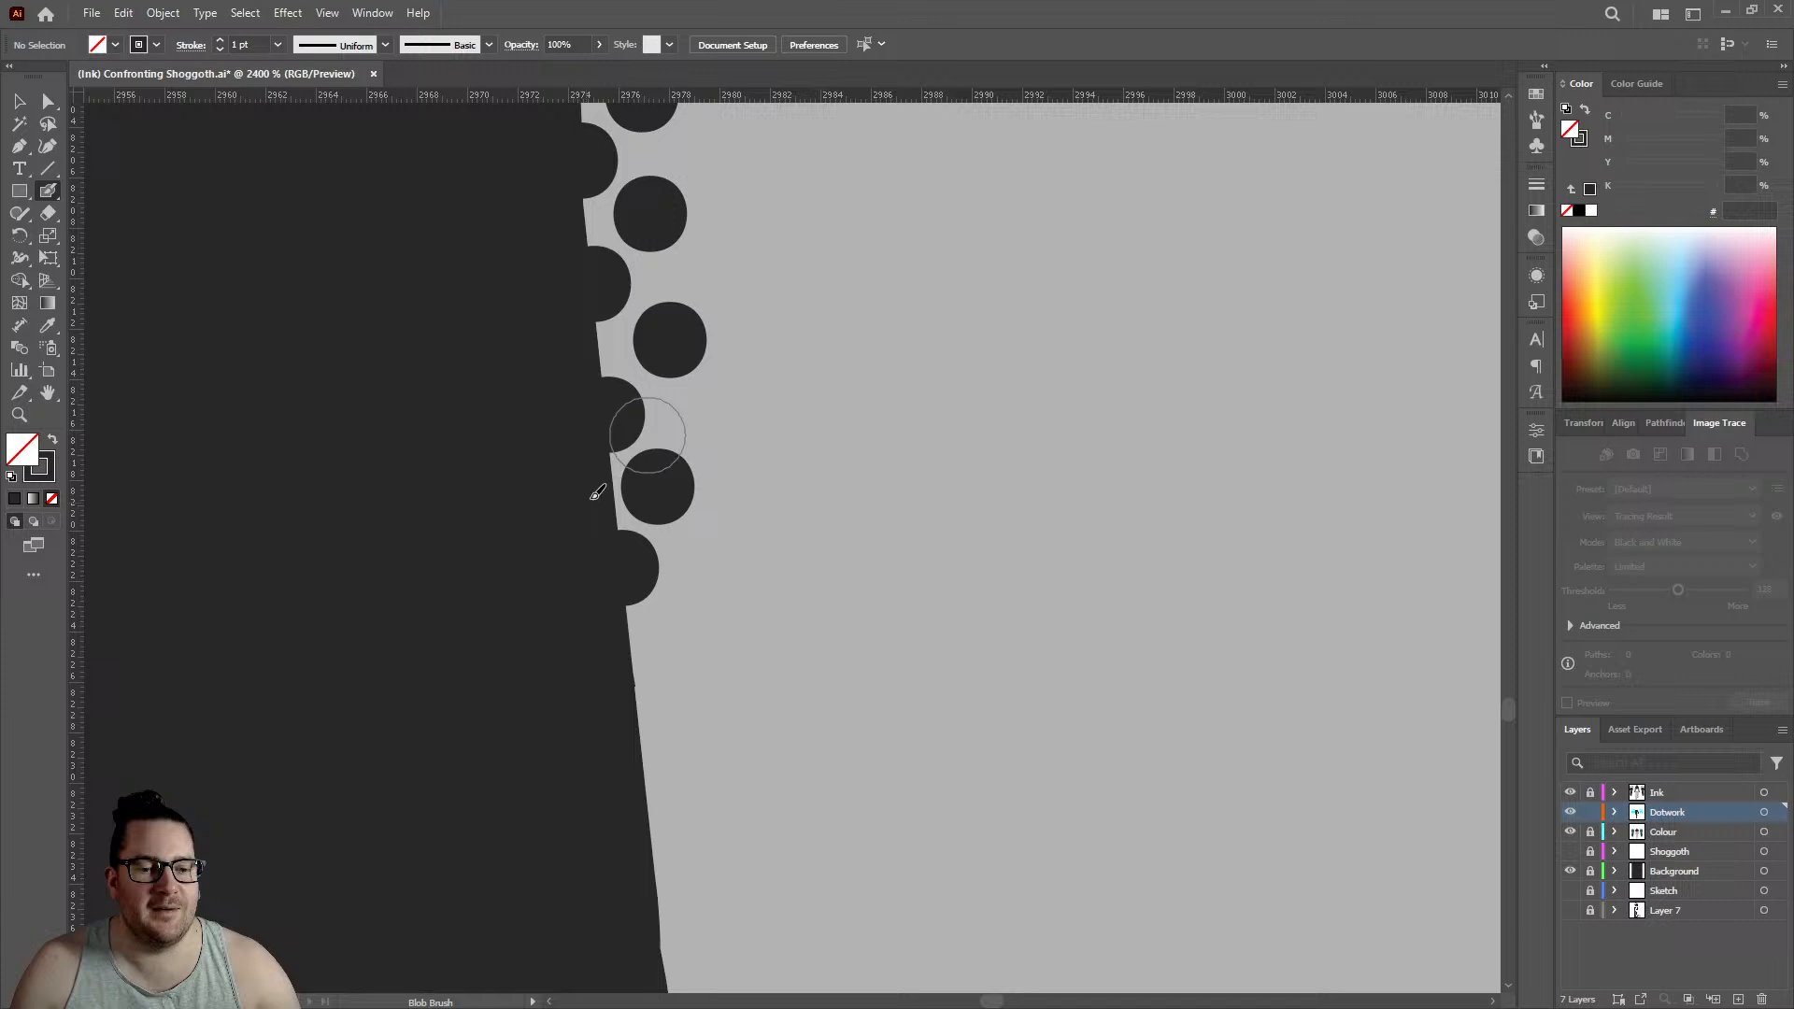
{"action": "left_click", "coordinate": [693, 621]}
{"action": "scroll", "coordinate": [711, 523], "scroll_direction": "down", "scroll_amount": 4}
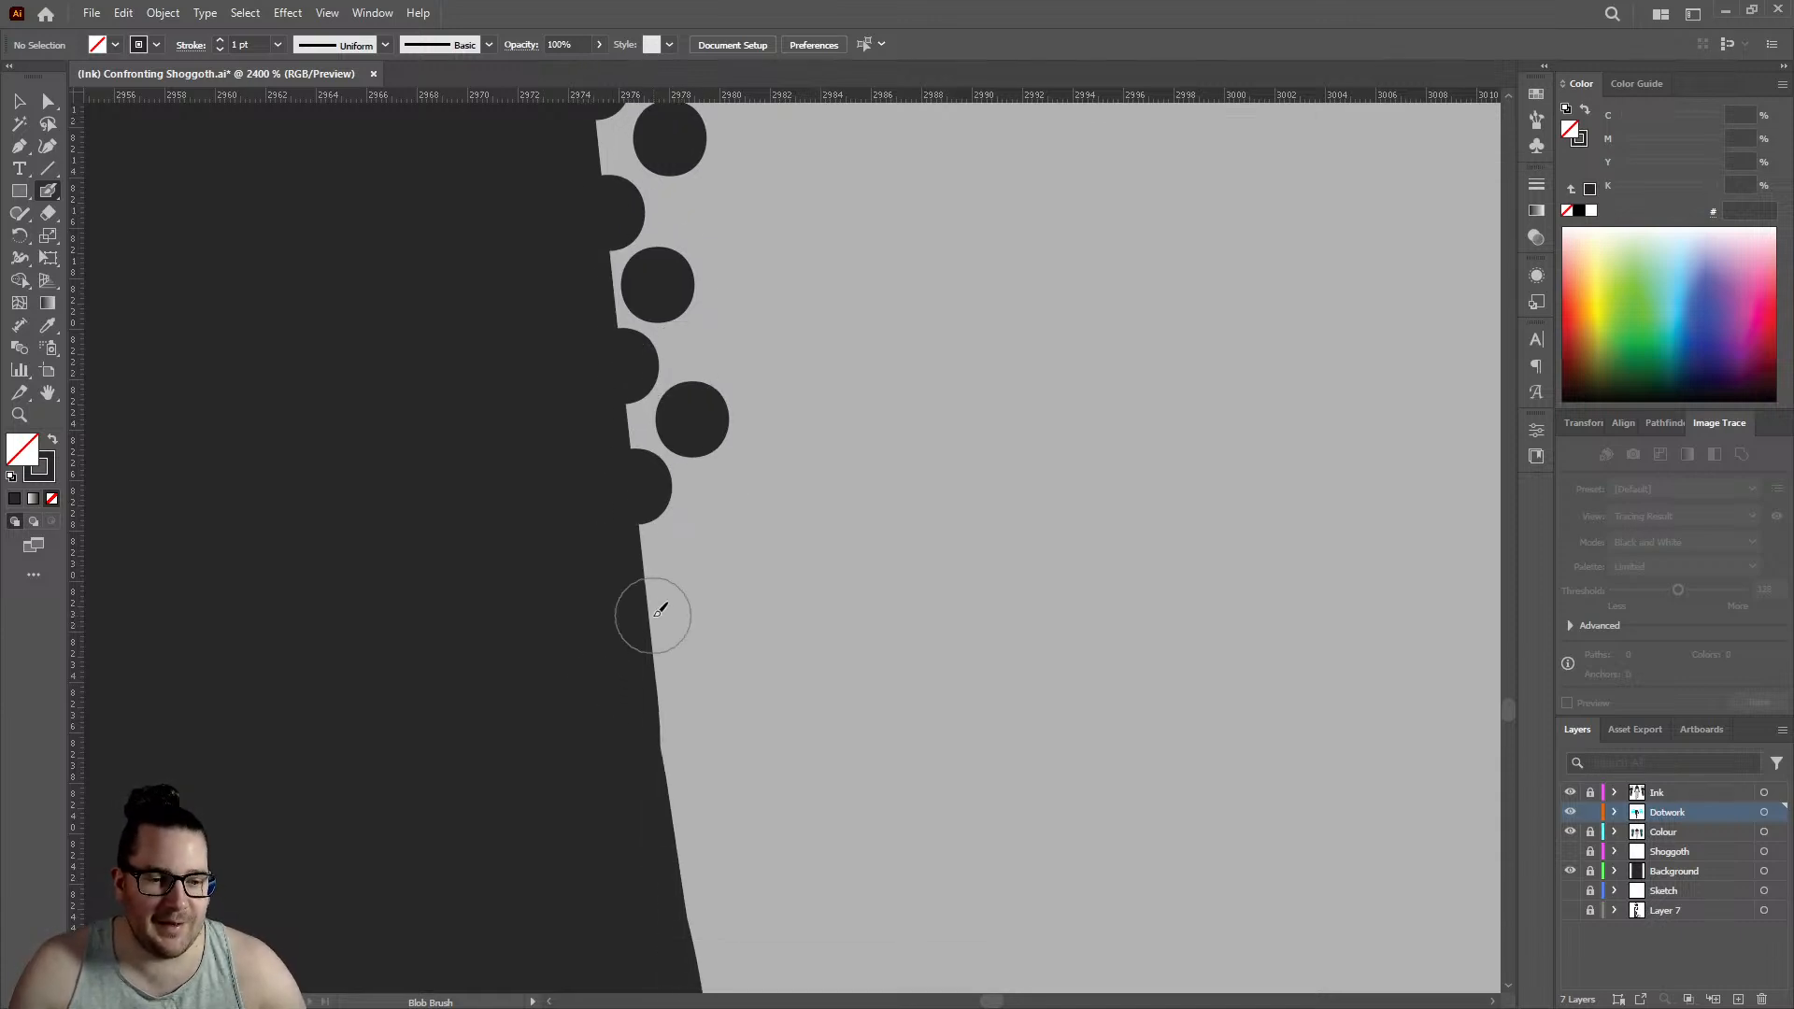
{"action": "left_click", "coordinate": [706, 547]}
{"action": "scroll", "coordinate": [683, 588], "scroll_direction": "down", "scroll_amount": 3}
{"action": "left_click", "coordinate": [673, 605]}
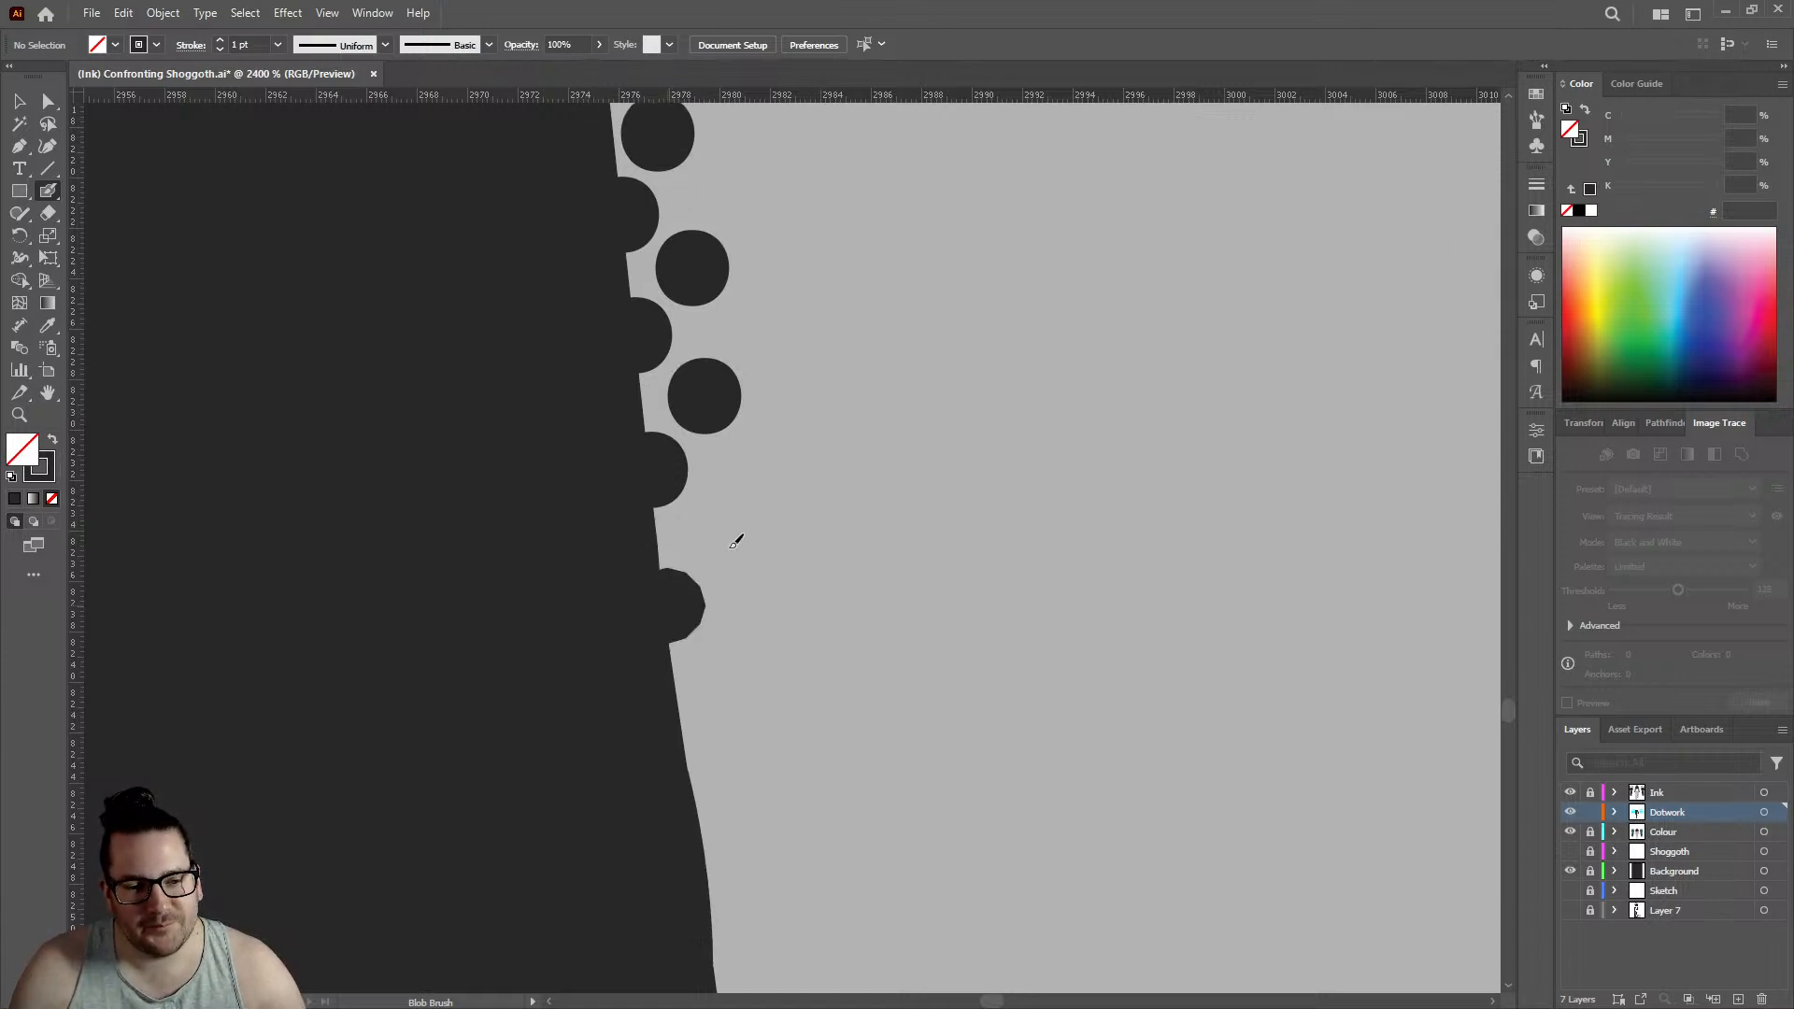
{"action": "left_click", "coordinate": [717, 531]}
- Follow the gently rounded bulge below the kink, placing three edge dots and three inner dots staggered between them
{"action": "scroll", "coordinate": [701, 540], "scroll_direction": "down", "scroll_amount": 4}
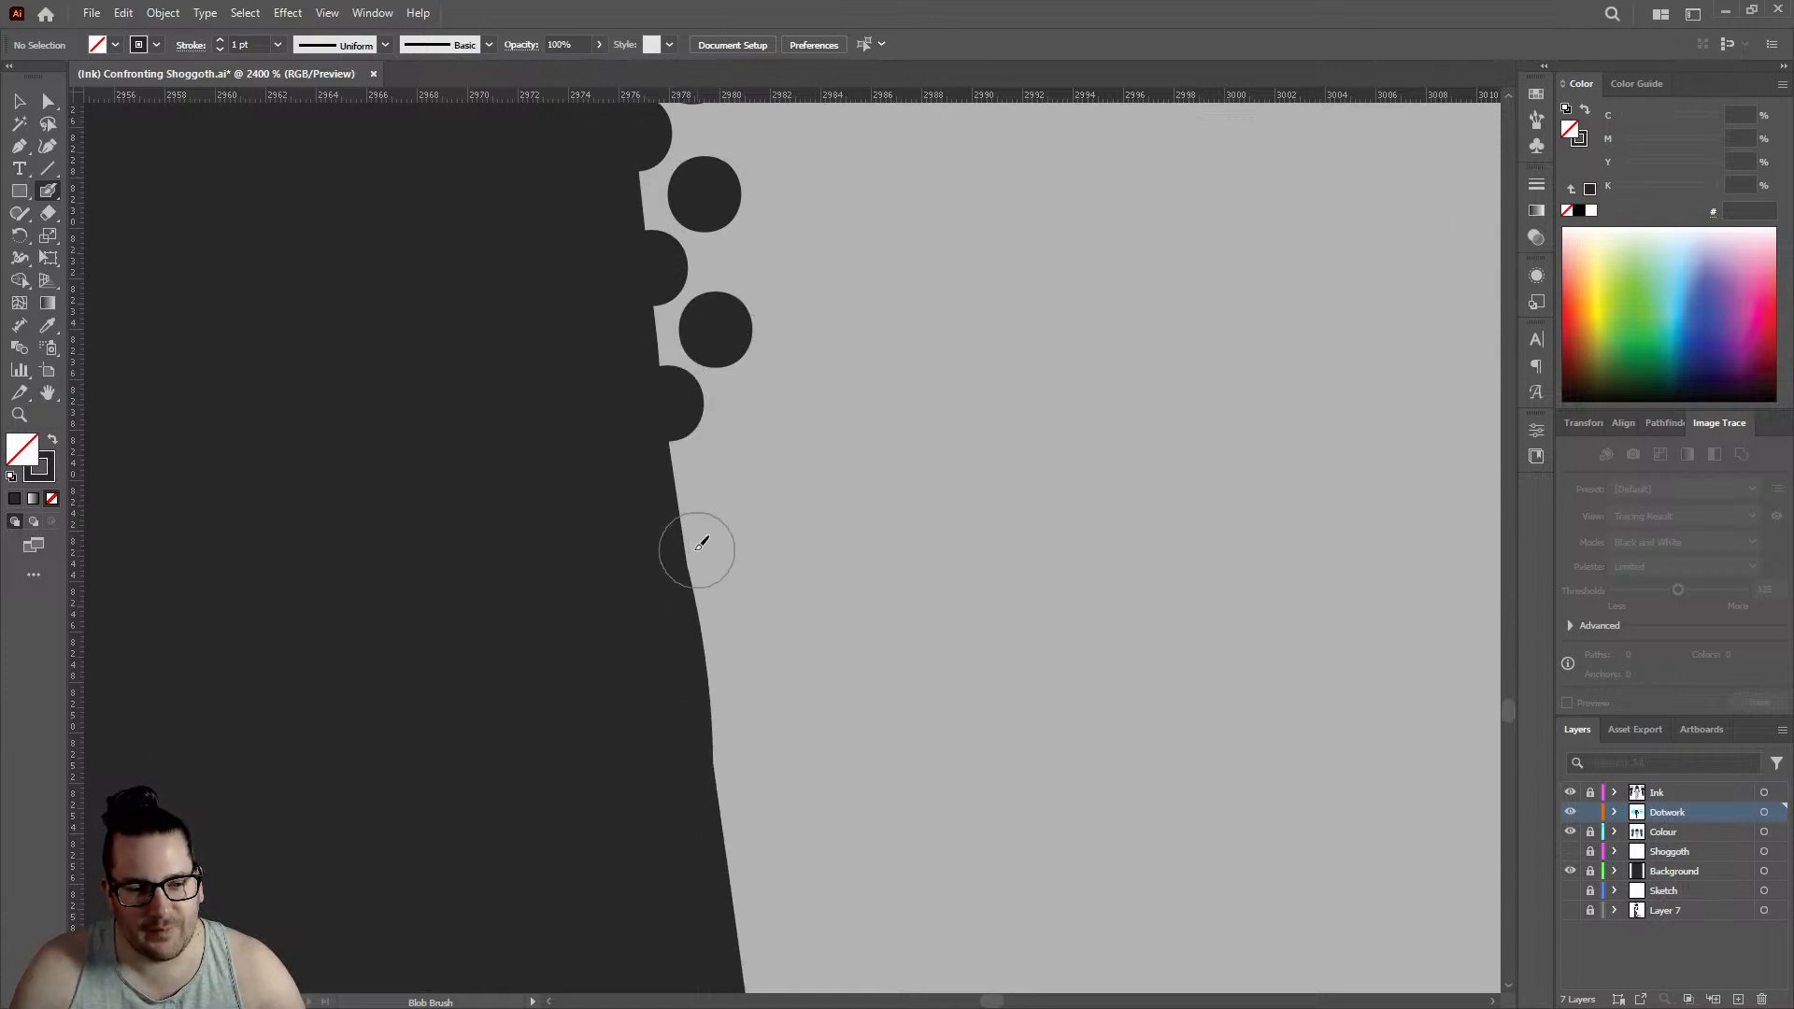
{"action": "left_click", "coordinate": [687, 550]}
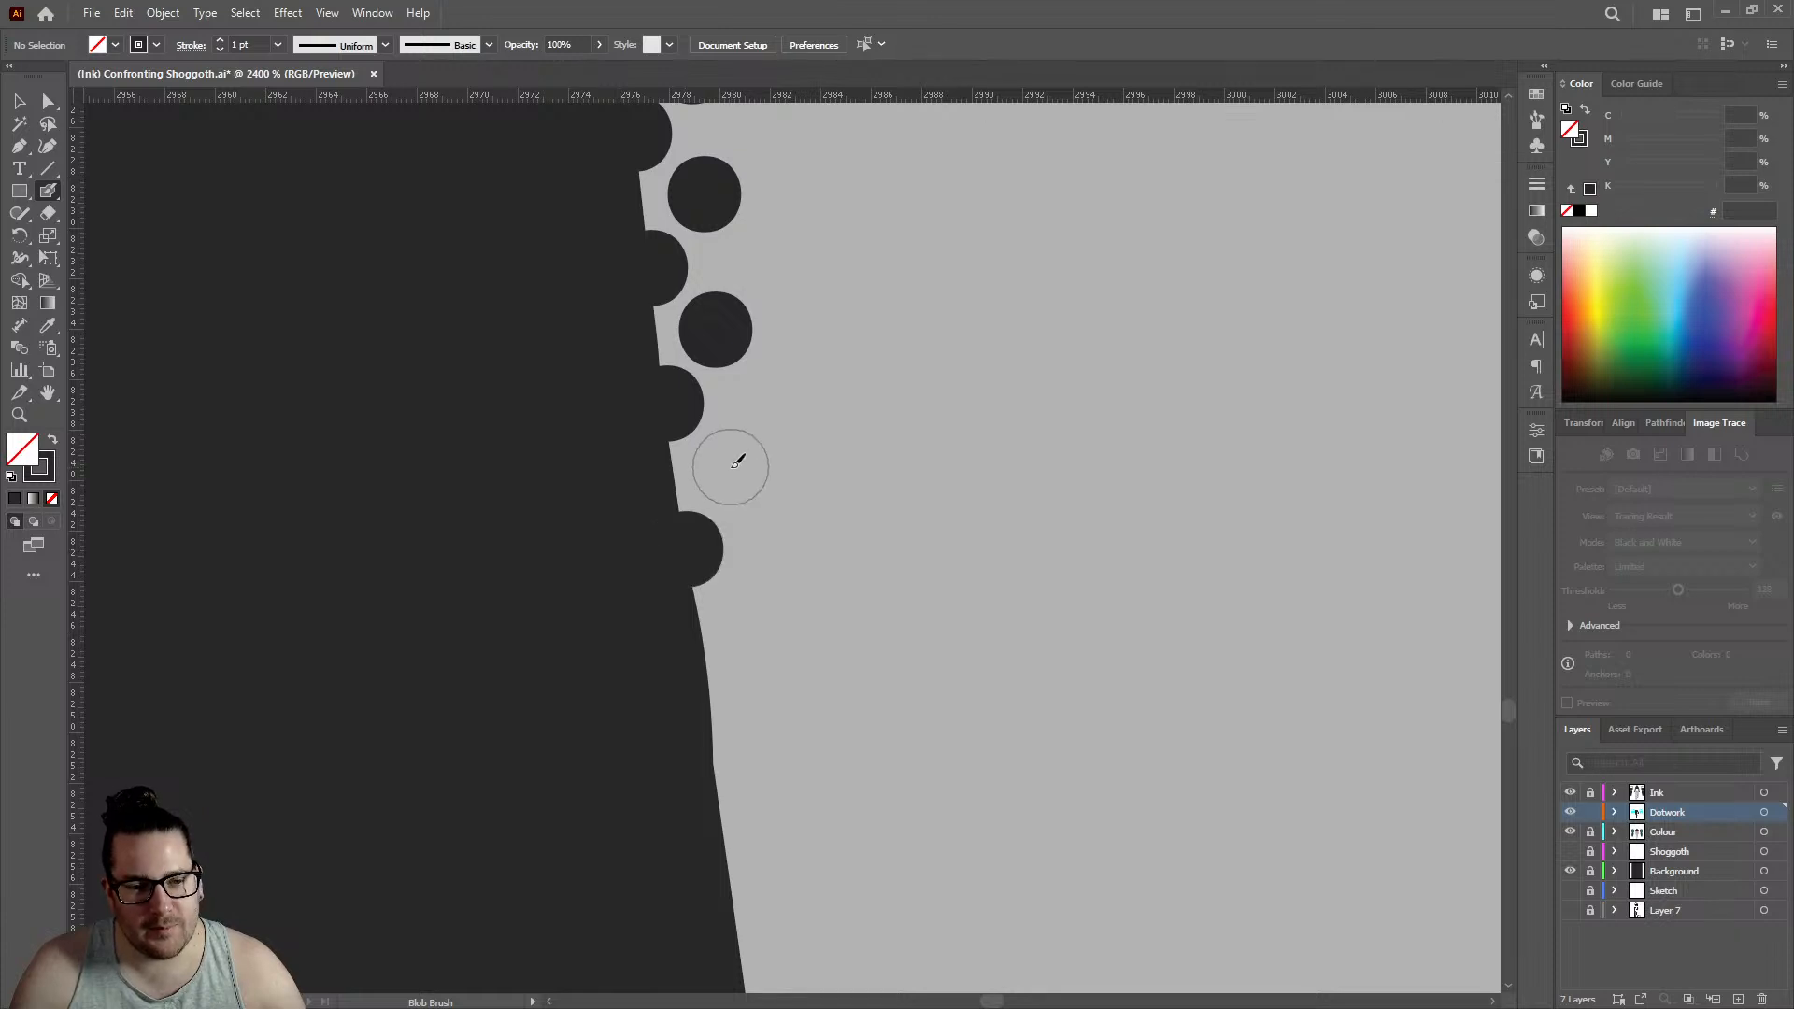
{"action": "left_click", "coordinate": [732, 465]}
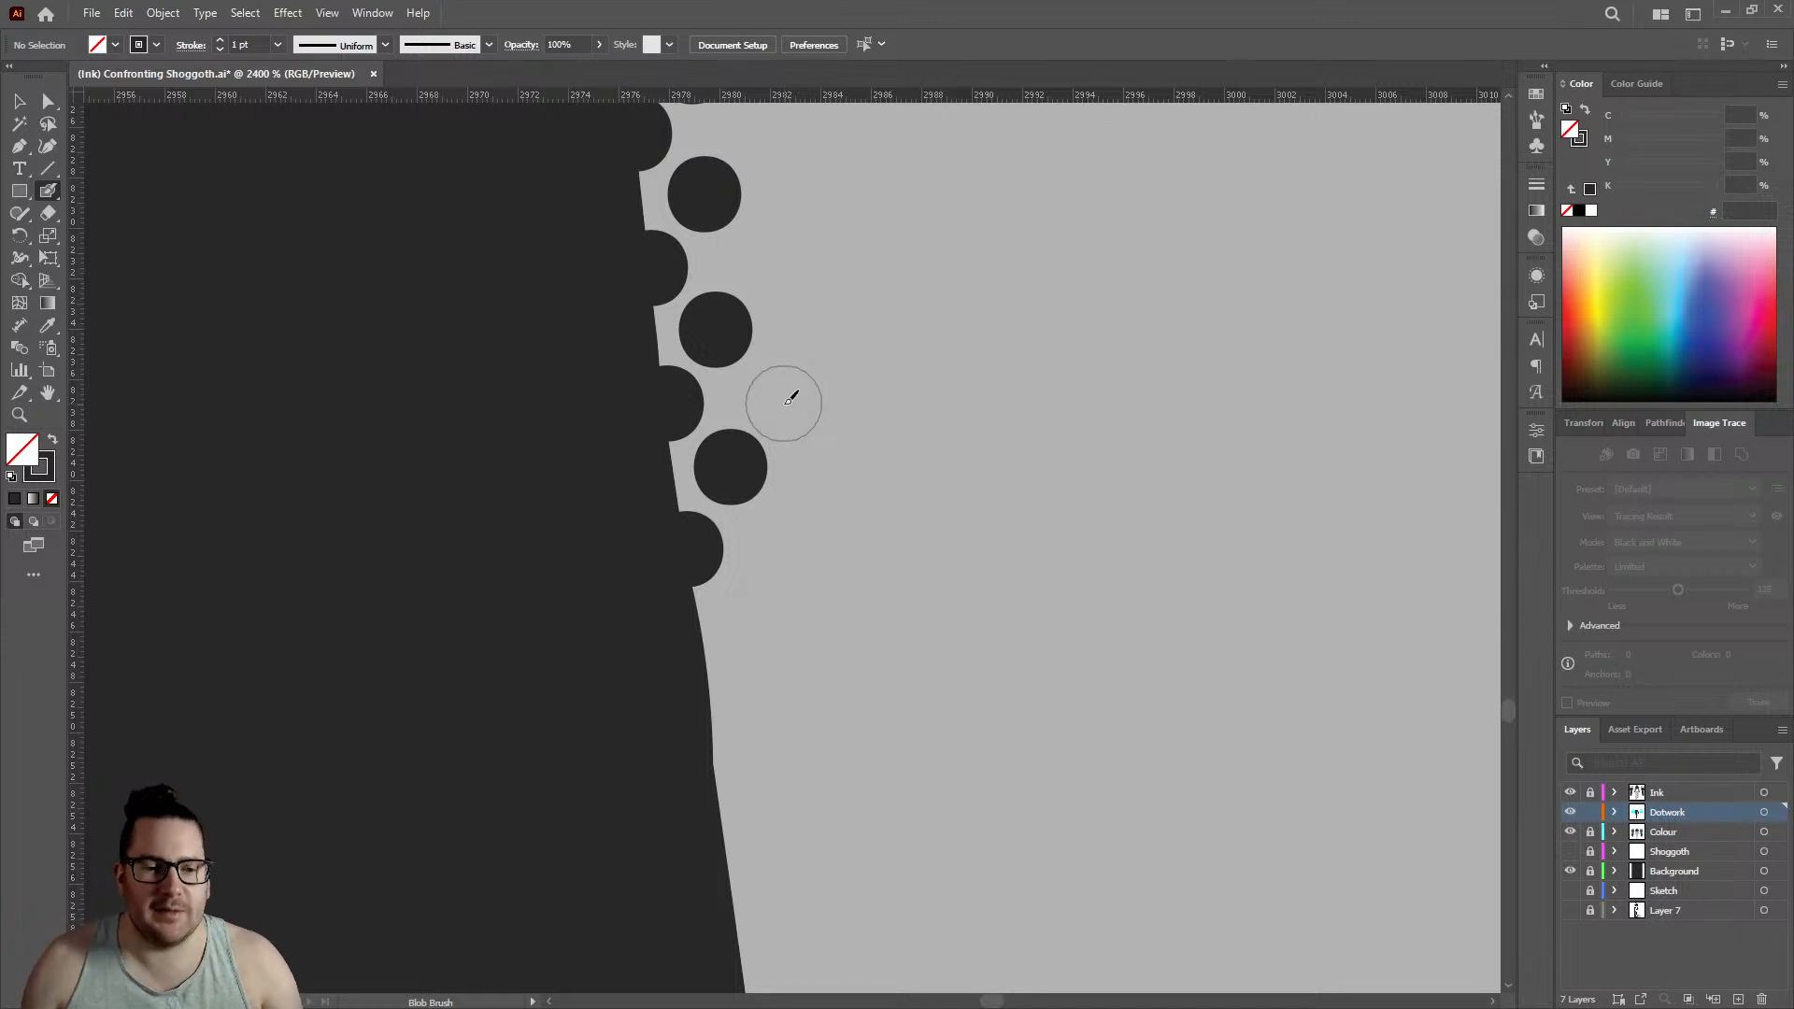
{"action": "left_click", "coordinate": [714, 662]}
{"action": "left_click", "coordinate": [769, 587]}
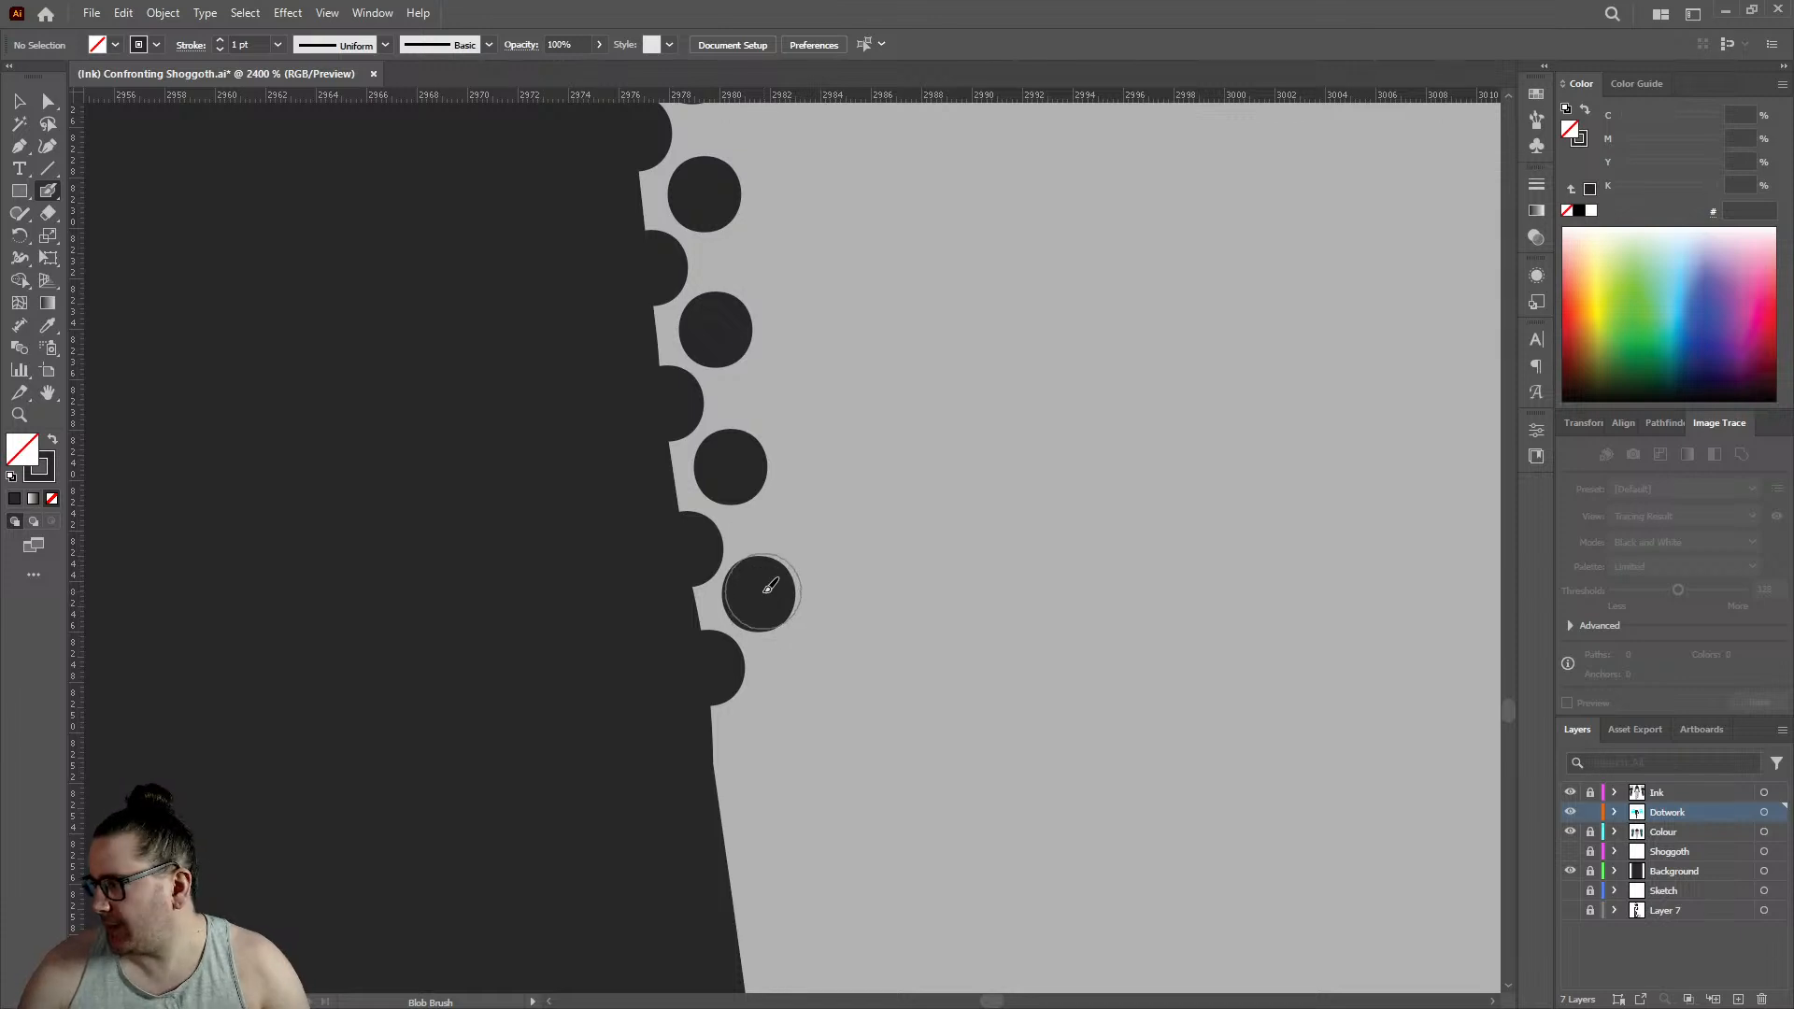
{"action": "left_click", "coordinate": [720, 807]}
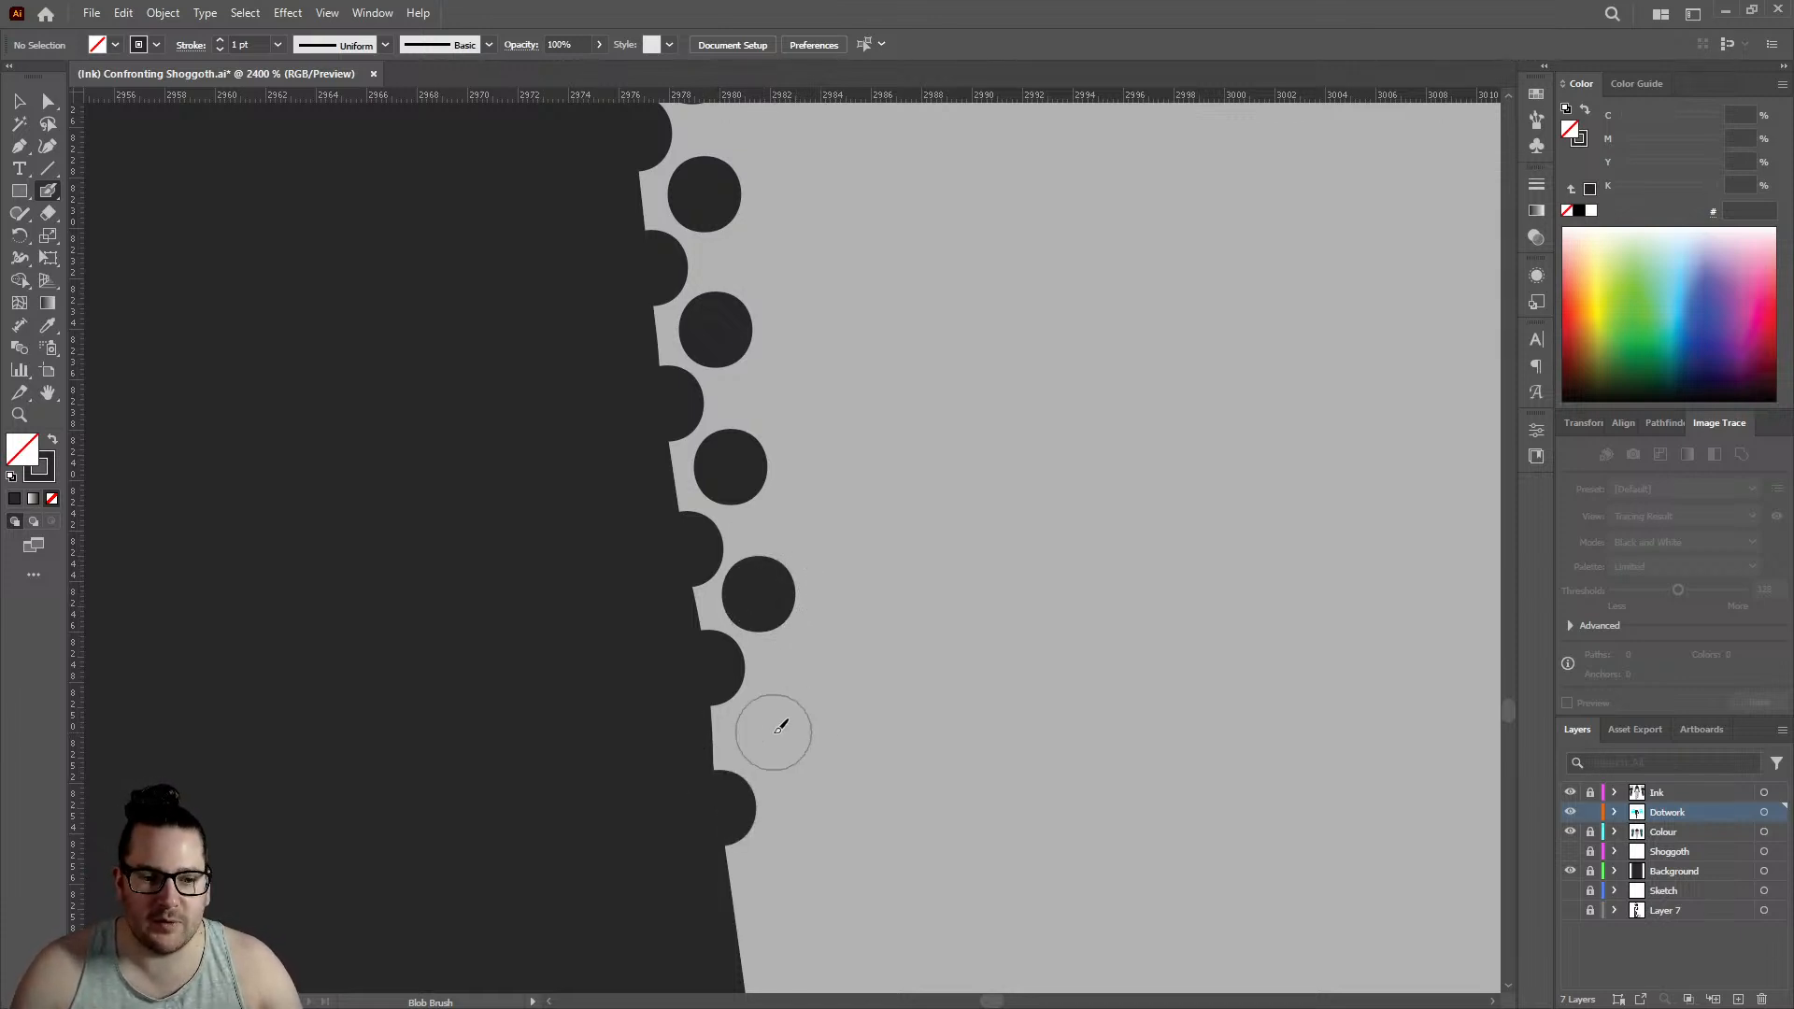
{"action": "left_click", "coordinate": [773, 733]}
- Continue the rows from the bulge to just past the small nick in the leg edge with three staggered pairs of dots
{"action": "scroll", "coordinate": [794, 654], "scroll_direction": "down", "scroll_amount": 3}
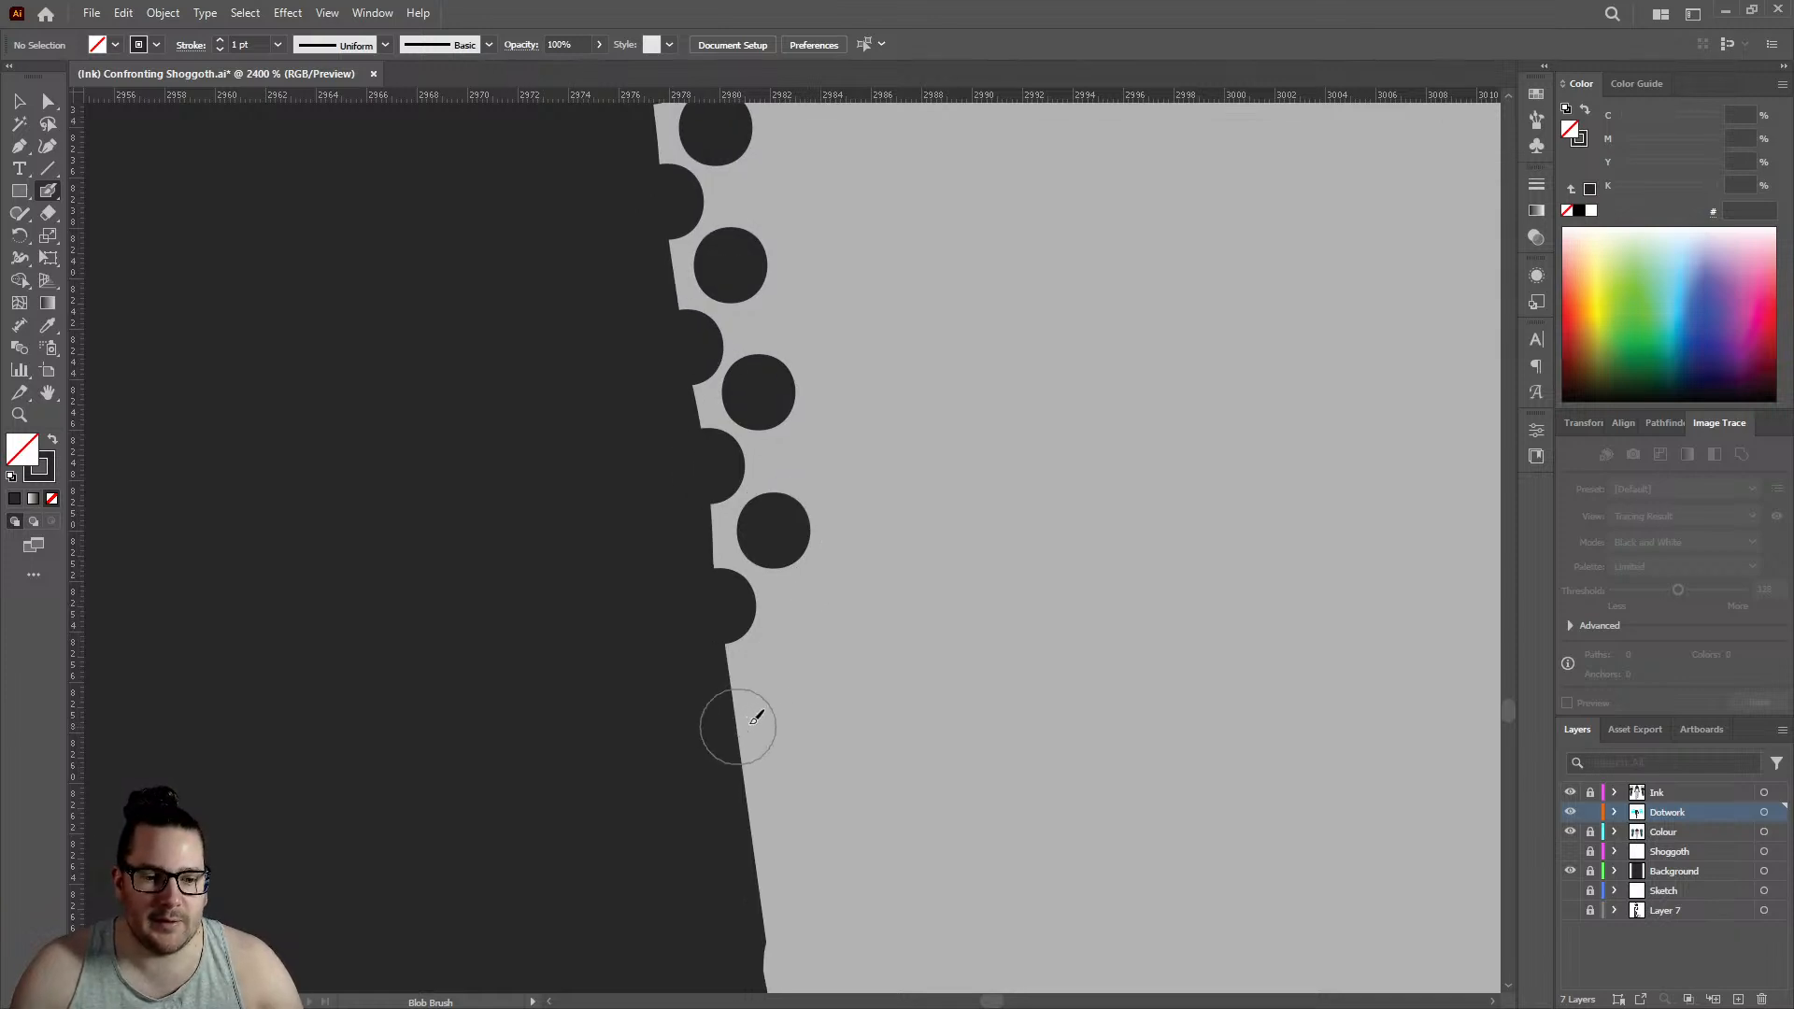
{"action": "left_click", "coordinate": [737, 726]}
{"action": "left_click", "coordinate": [790, 654]}
{"action": "scroll", "coordinate": [790, 636], "scroll_direction": "down", "scroll_amount": 3}
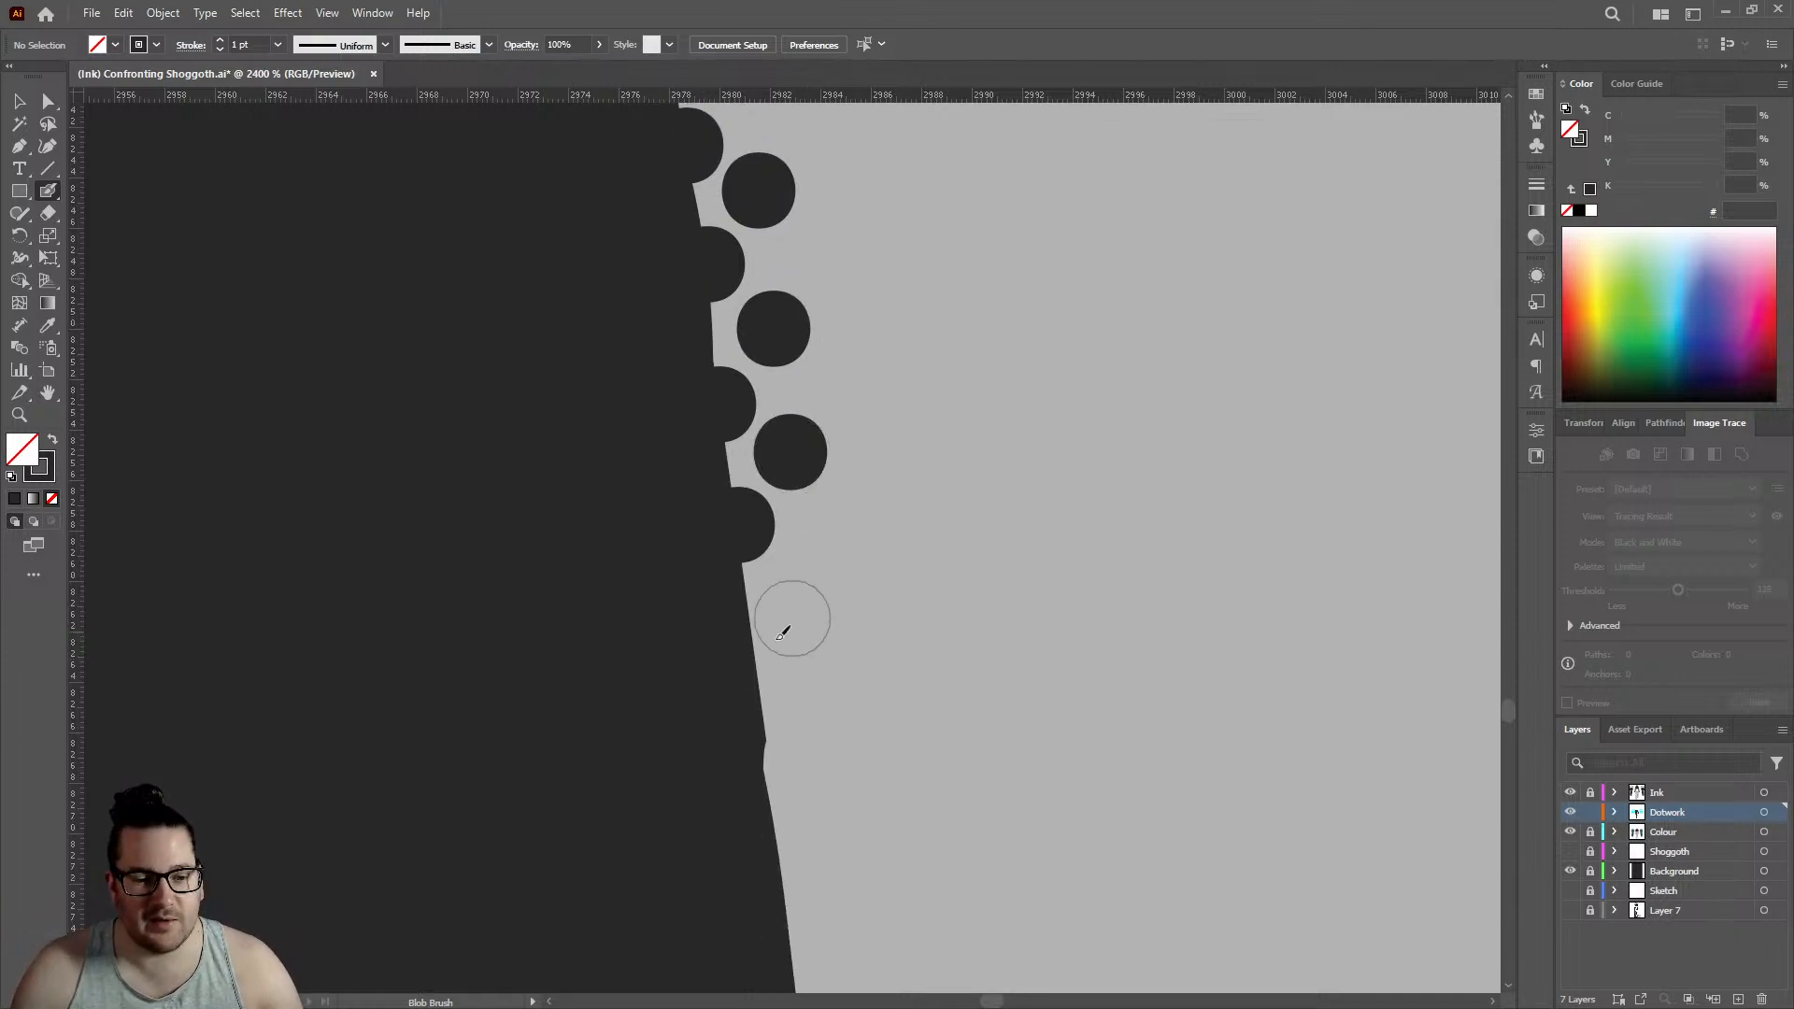
{"action": "left_click", "coordinate": [809, 575]}
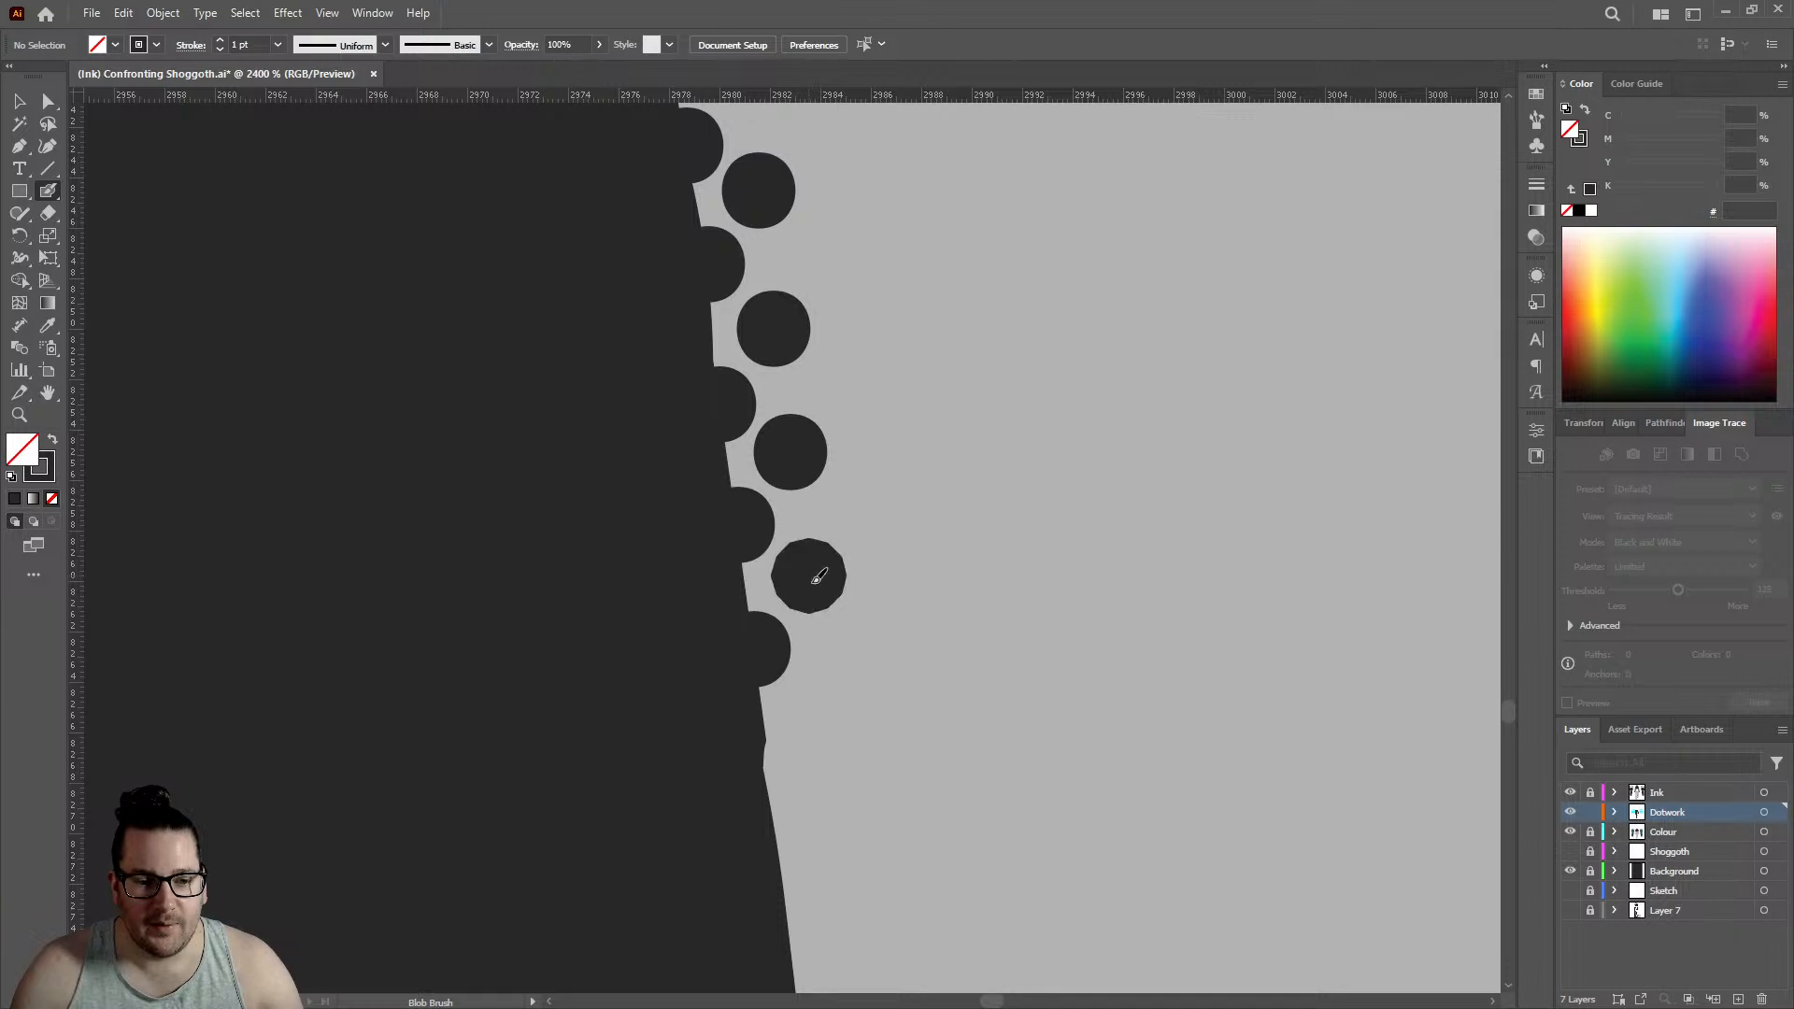
{"action": "scroll", "coordinate": [794, 560], "scroll_direction": "down", "scroll_amount": 3}
{"action": "left_click", "coordinate": [773, 598]}
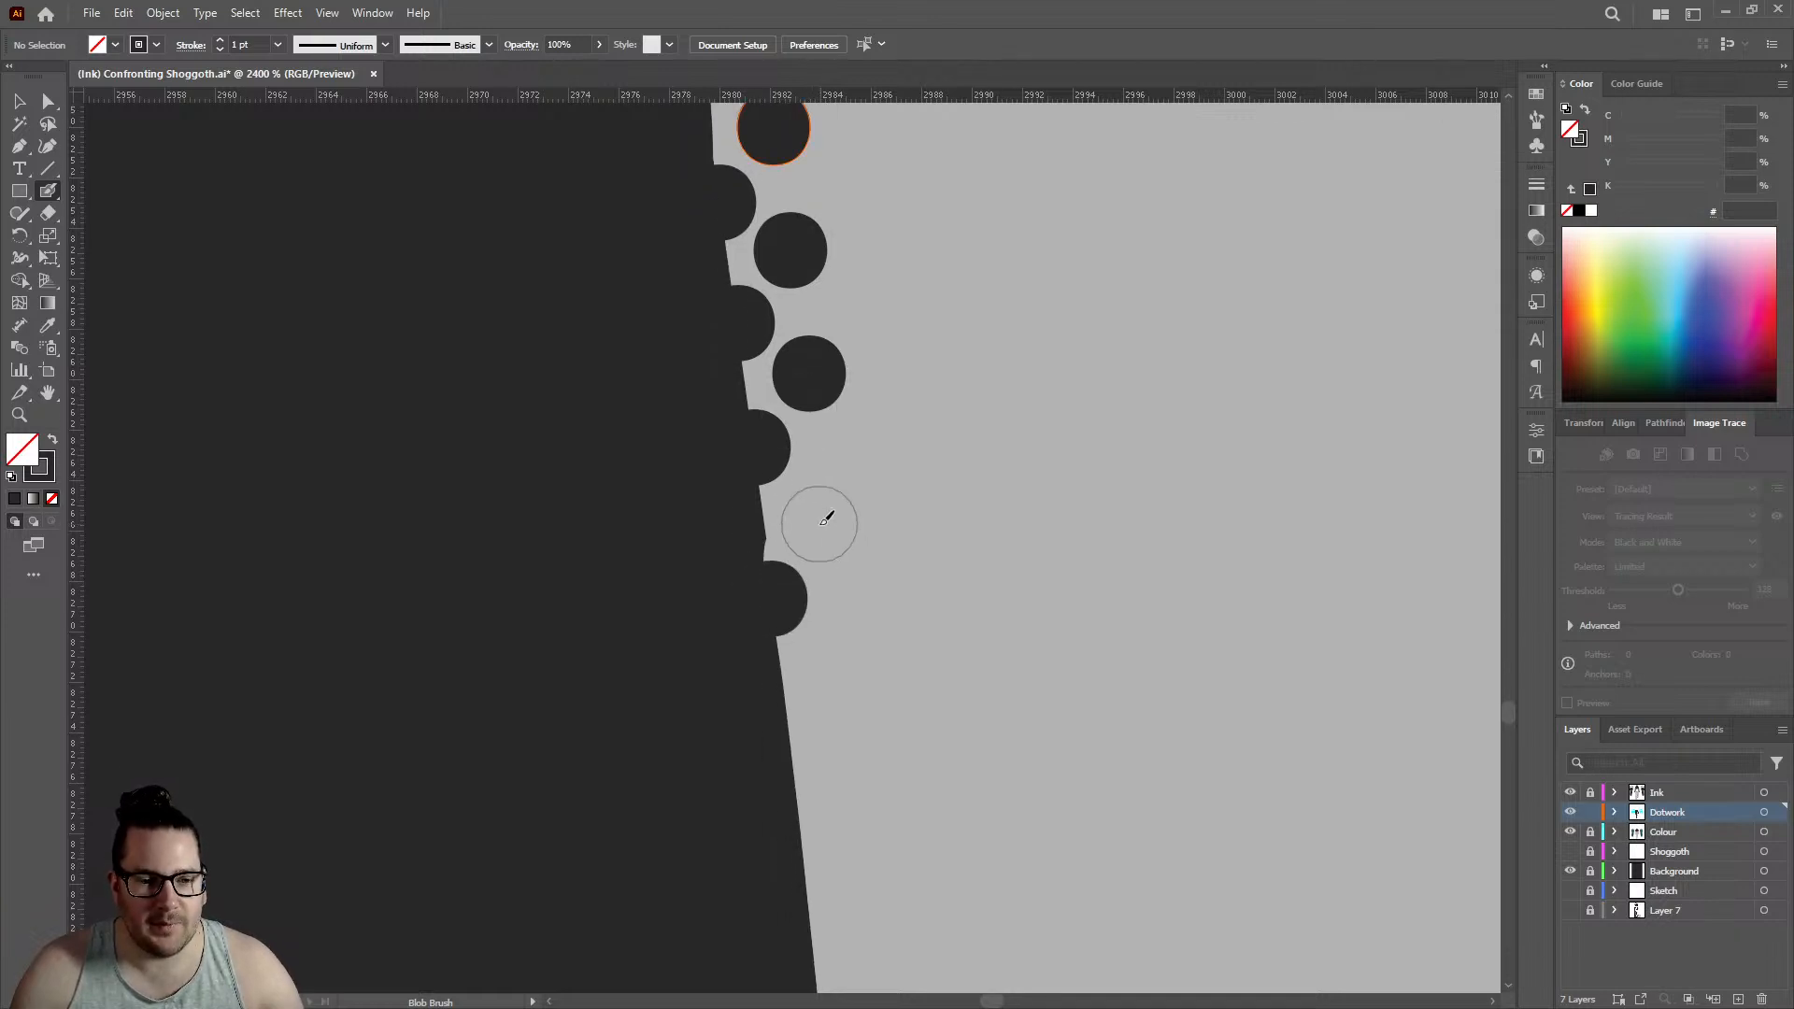
{"action": "left_click", "coordinate": [812, 515]}
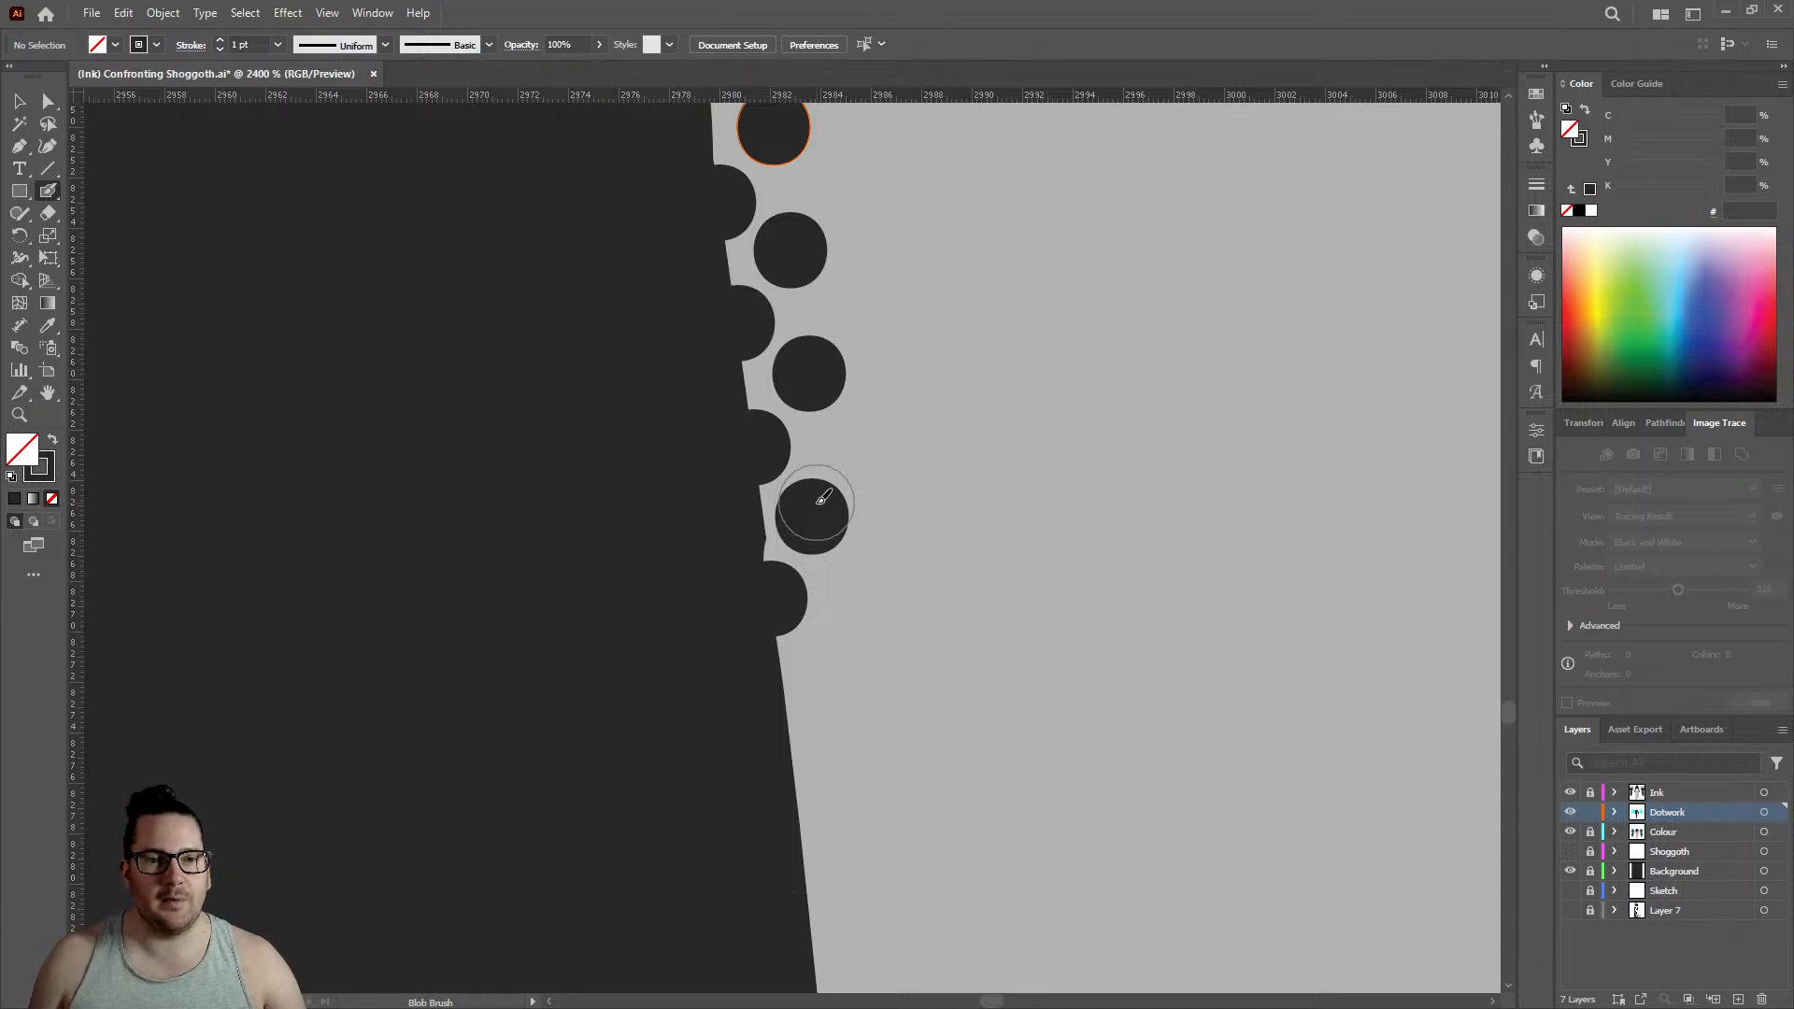
- Lengthen both rows below the small nick with three edge dots and three offset inner dots
{"action": "left_click", "coordinate": [790, 745]}
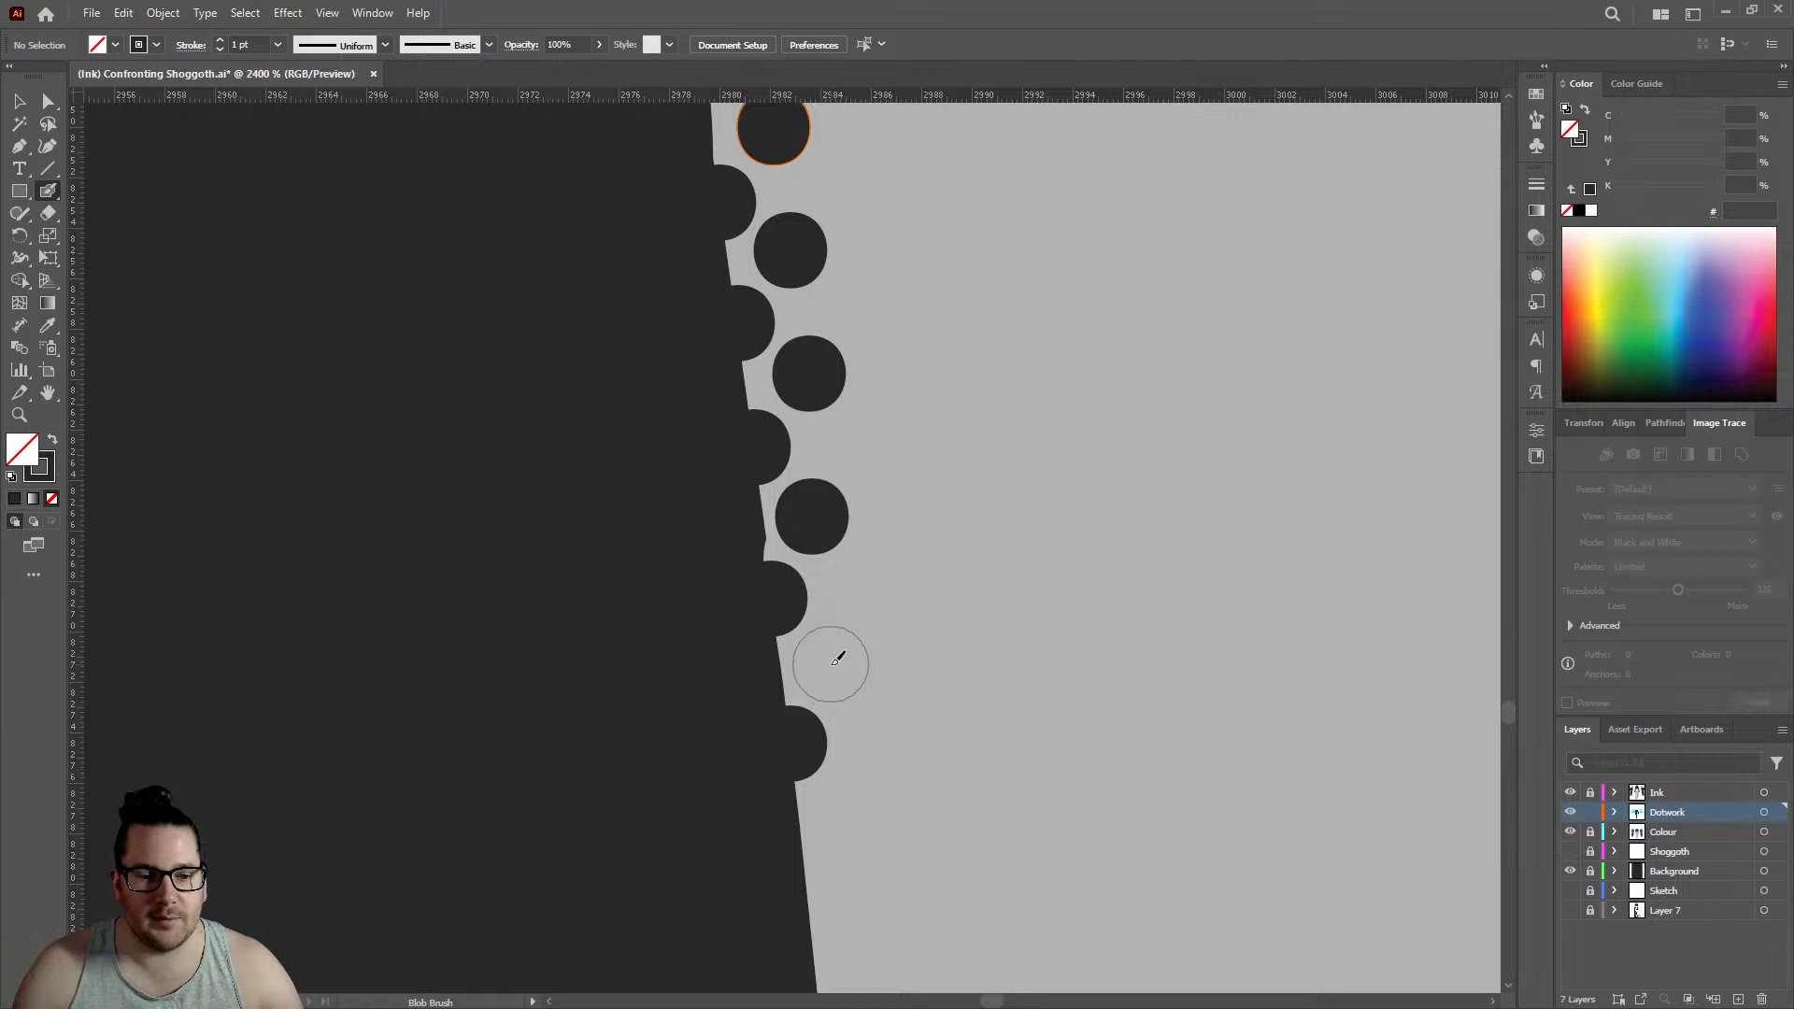
{"action": "left_click", "coordinate": [831, 664]}
{"action": "left_click", "coordinate": [804, 872]}
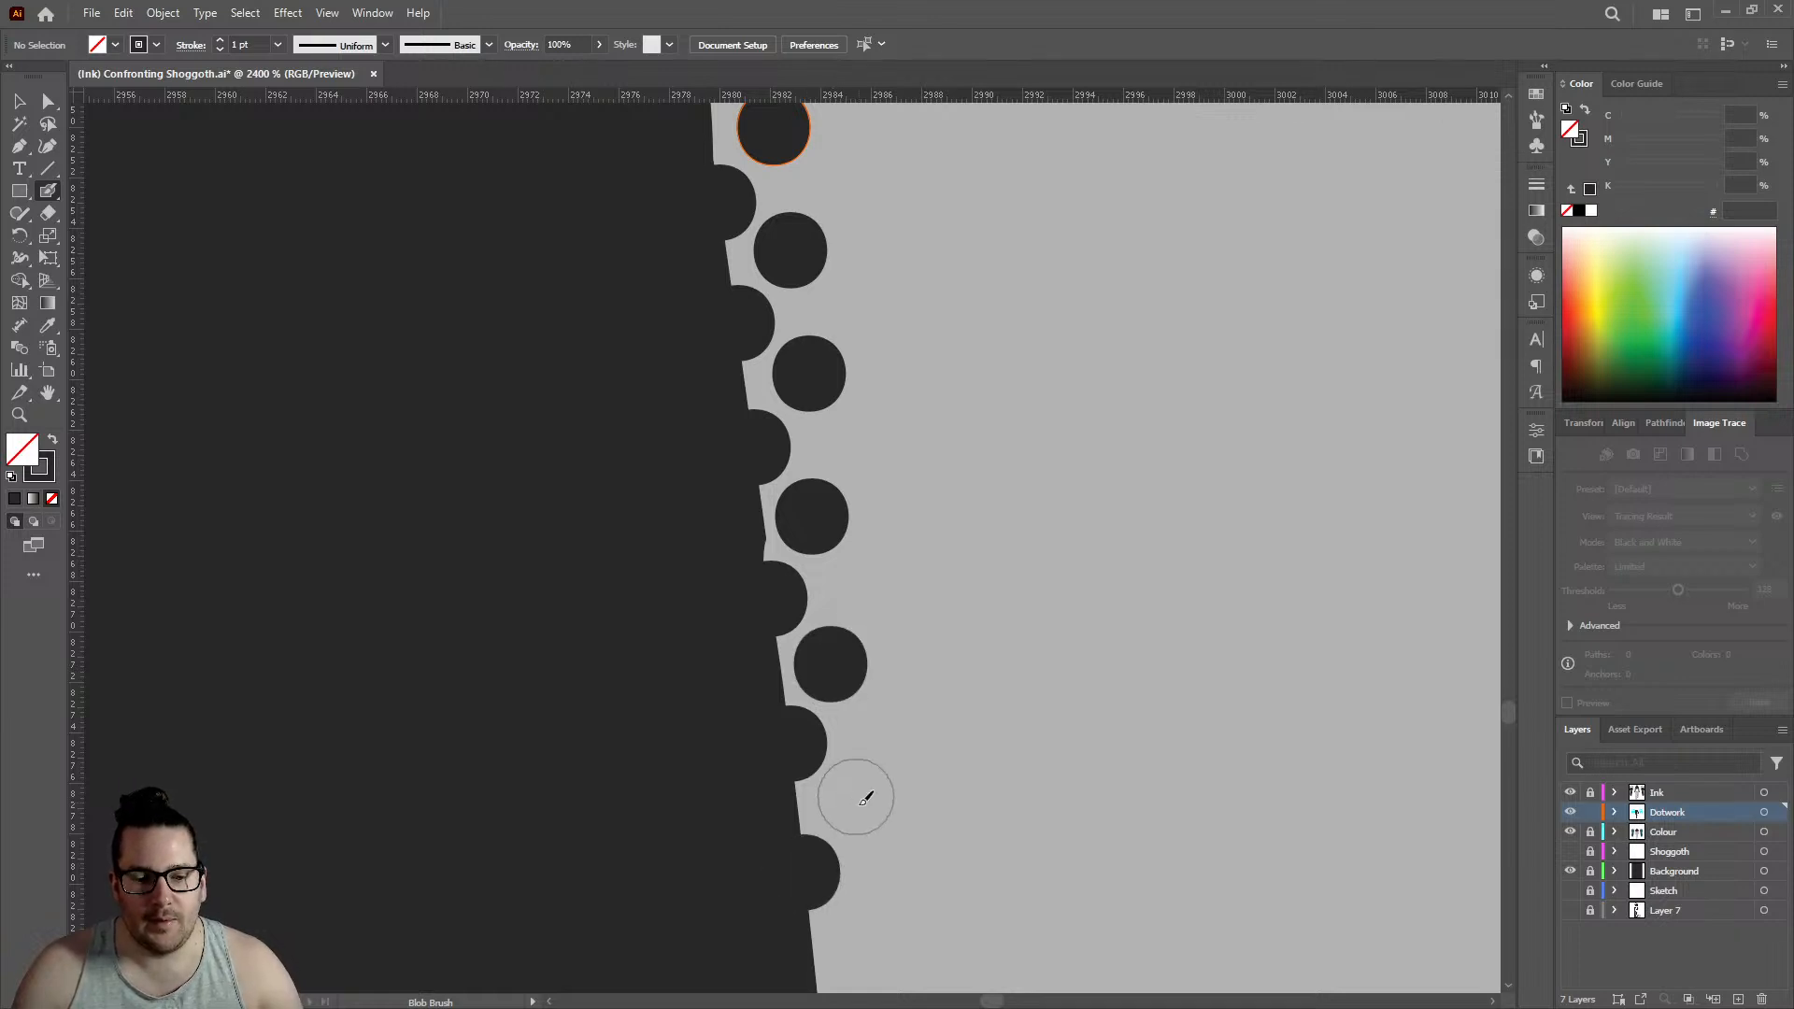
{"action": "left_click", "coordinate": [857, 805]}
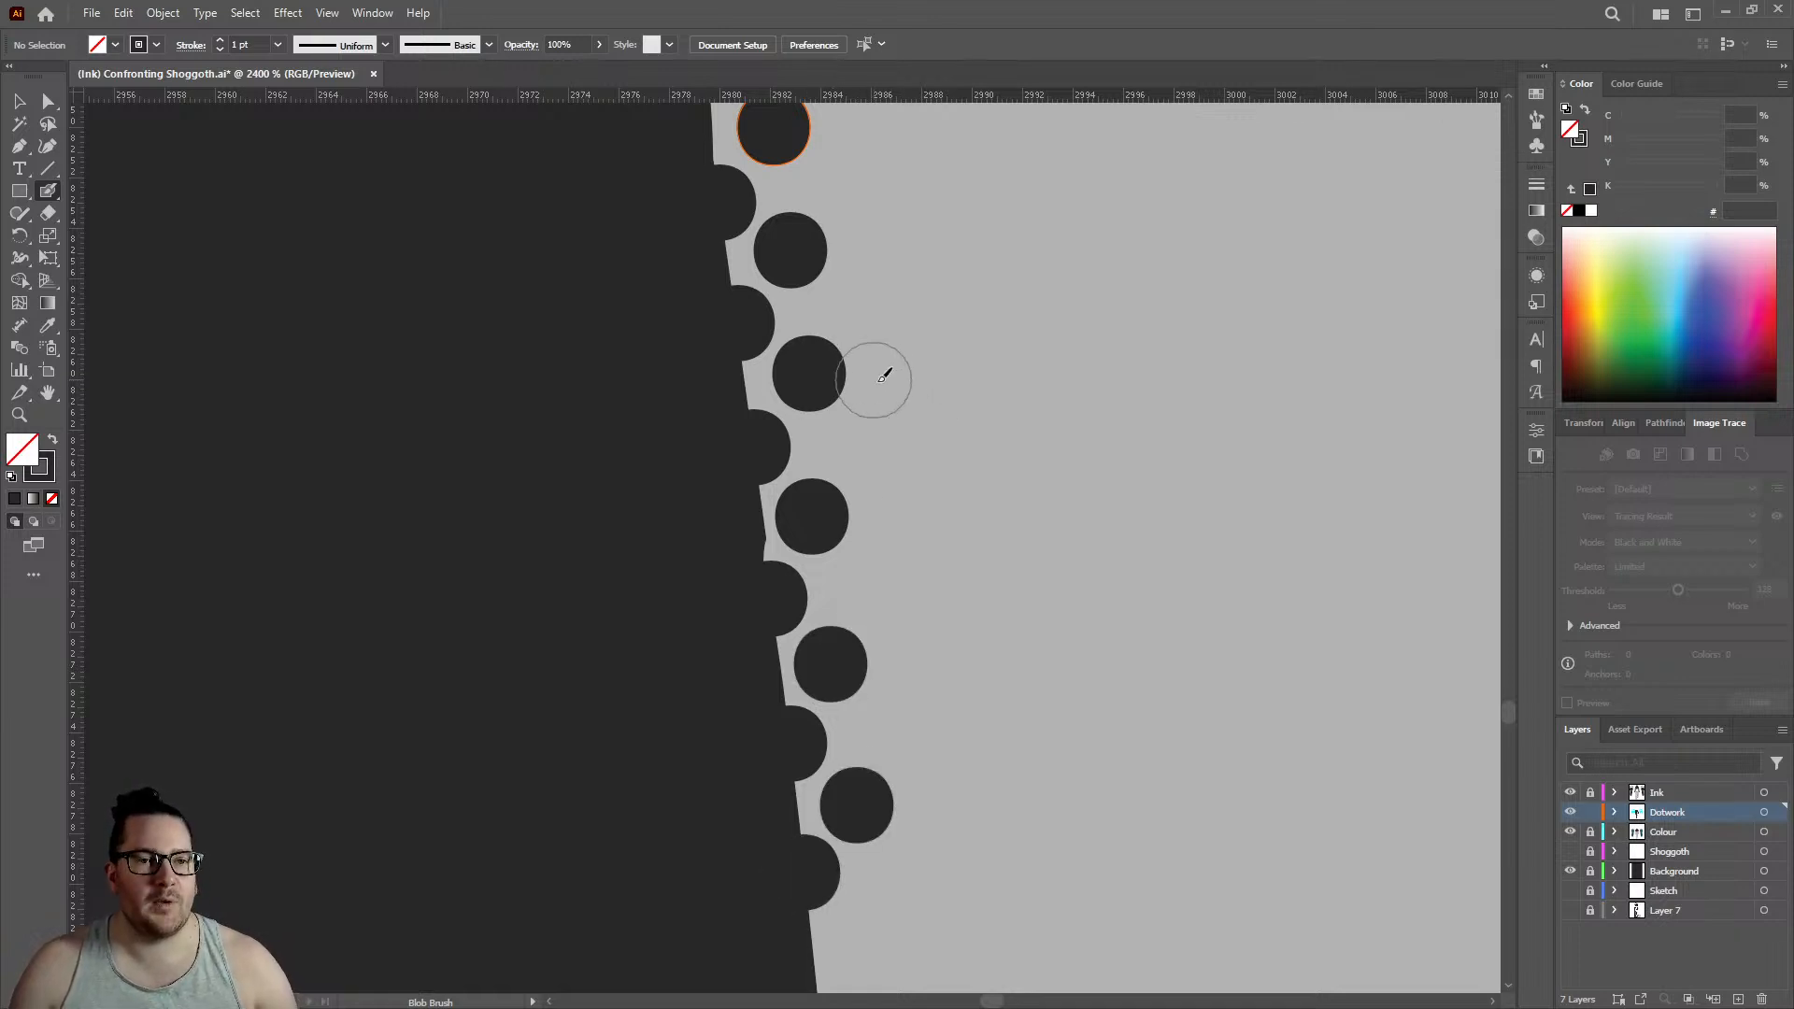
{"action": "scroll", "coordinate": [934, 379], "scroll_direction": "down", "scroll_amount": 3}
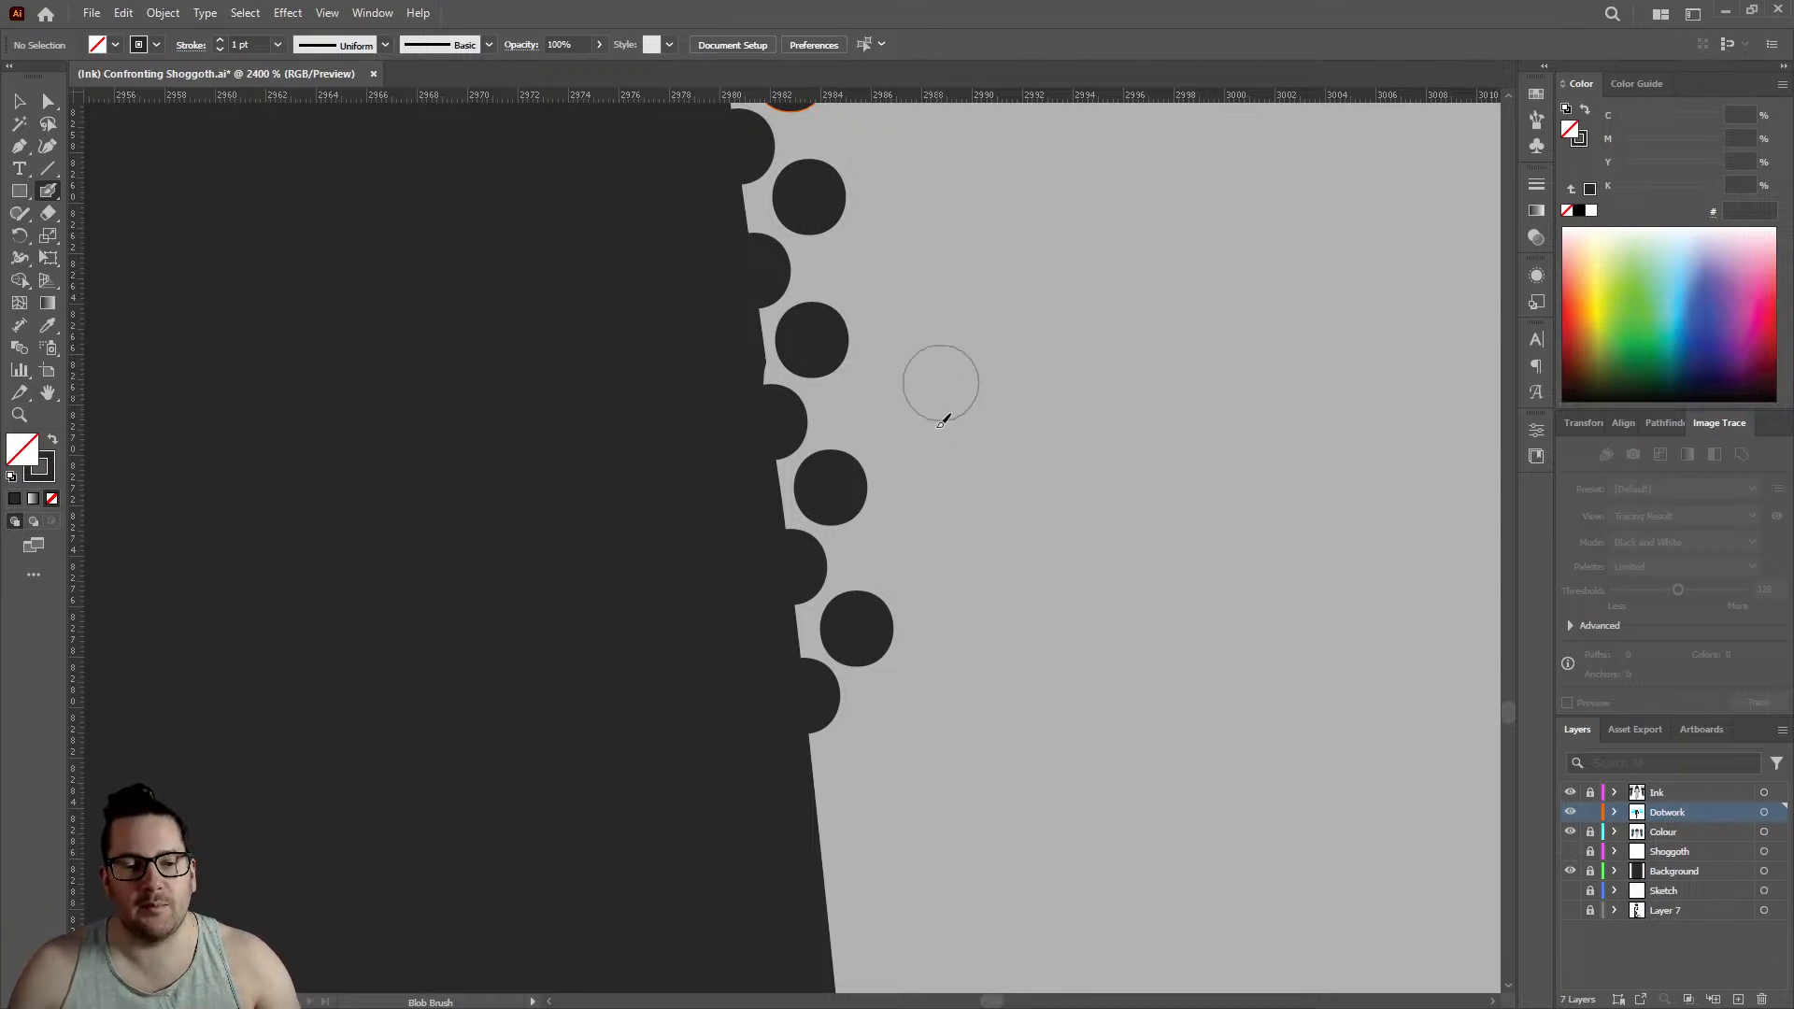
{"action": "left_click", "coordinate": [823, 836]}
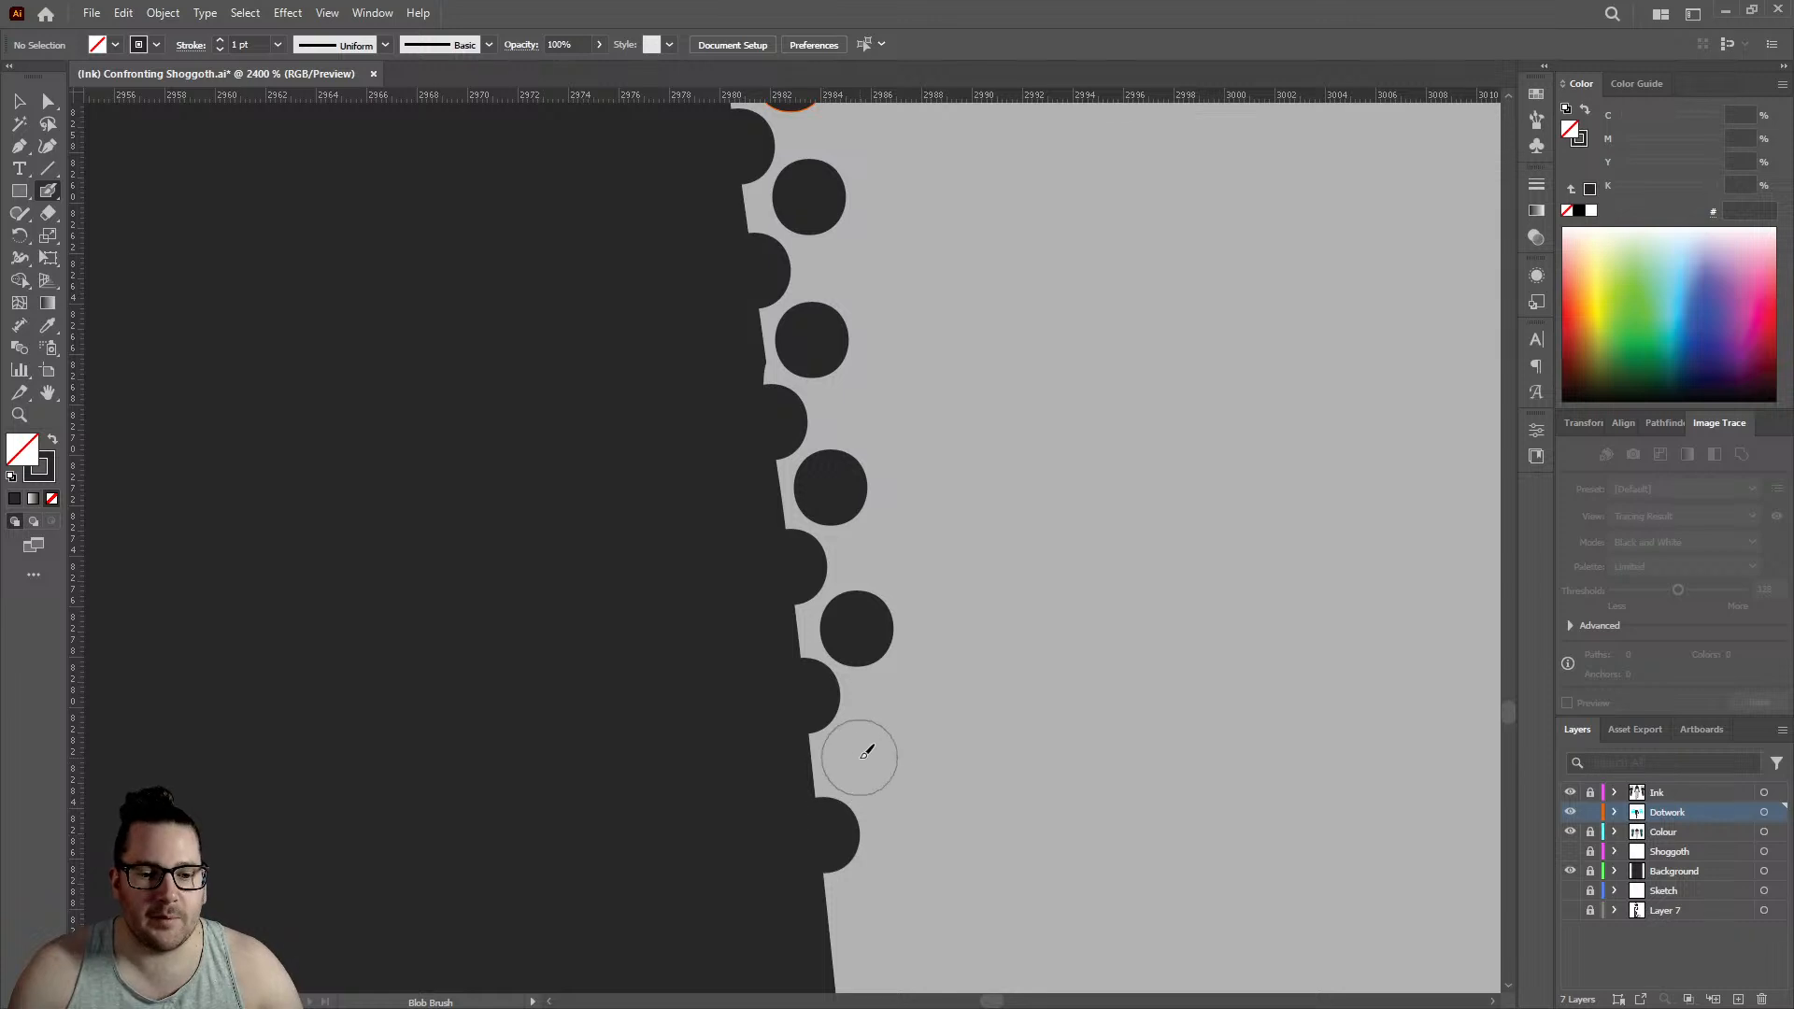
{"action": "left_click", "coordinate": [862, 757]}
- Dot the long, straight slanting stretch of the leg edge with three further staggered pairs of edge and inner dots
{"action": "scroll", "coordinate": [855, 728], "scroll_direction": "down", "scroll_amount": 4}
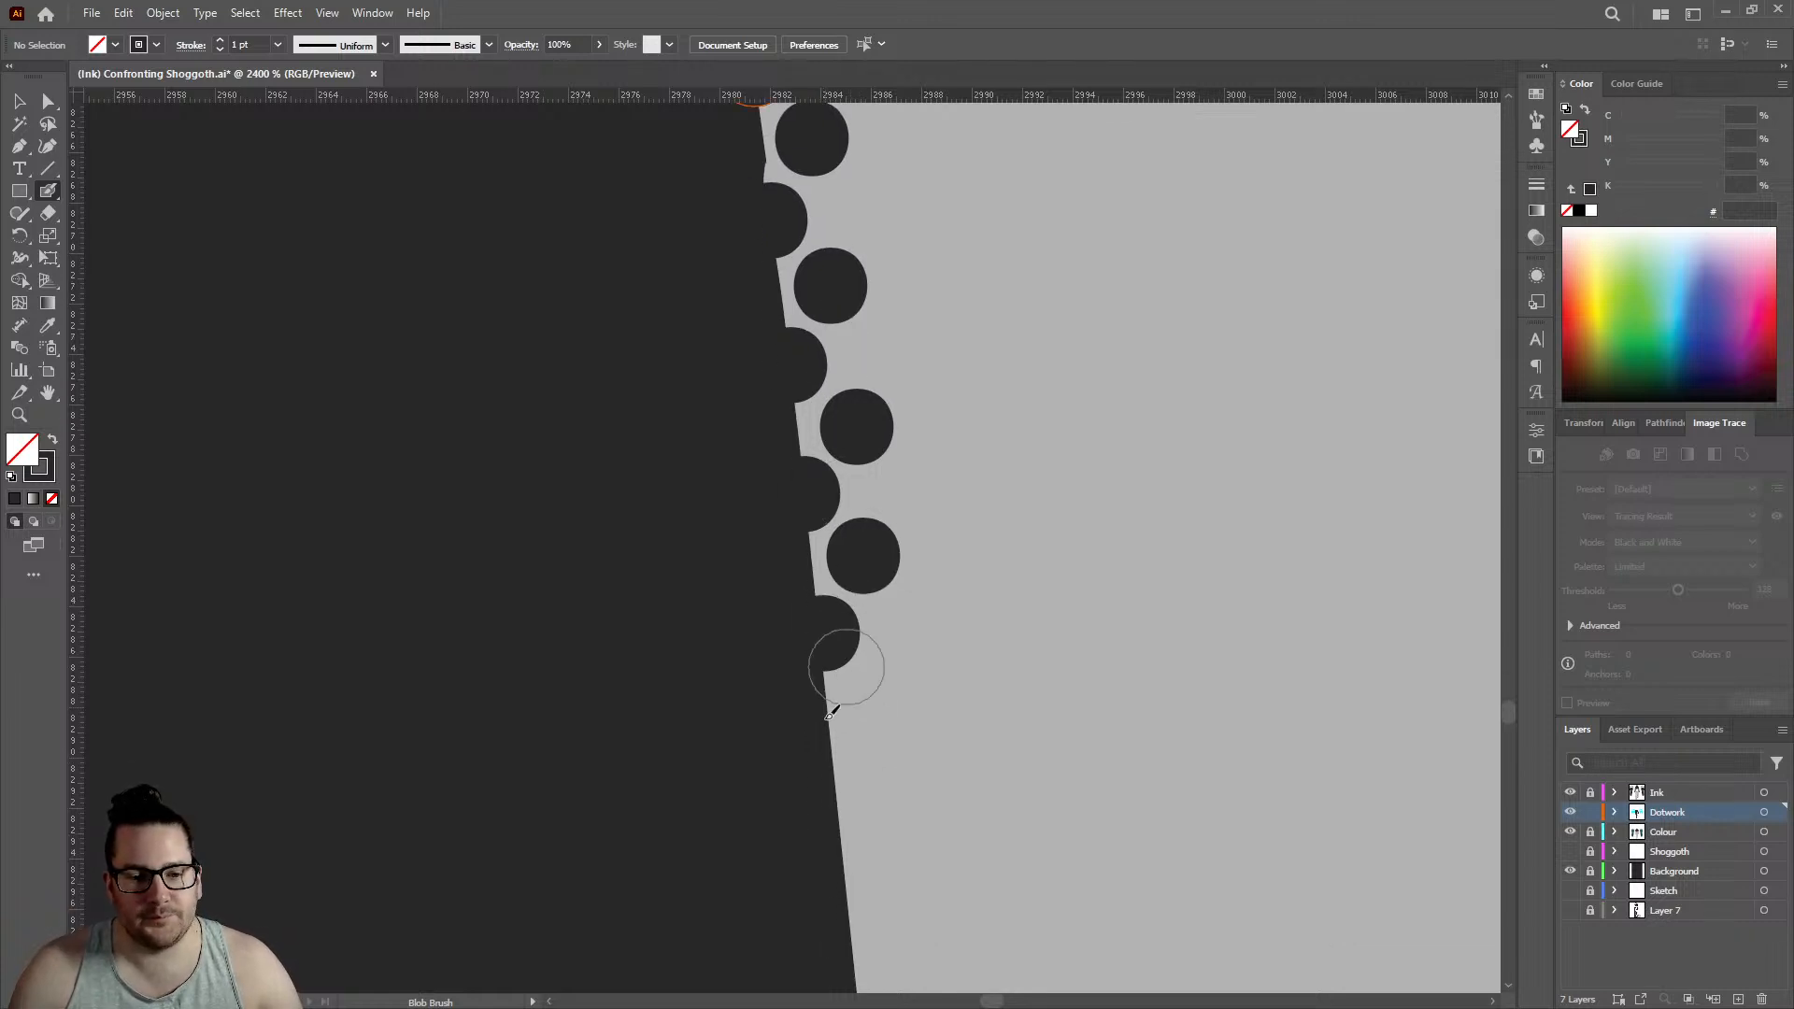
{"action": "left_click", "coordinate": [842, 767]}
{"action": "left_click", "coordinate": [885, 696]}
{"action": "scroll", "coordinate": [887, 691], "scroll_direction": "down", "scroll_amount": 4}
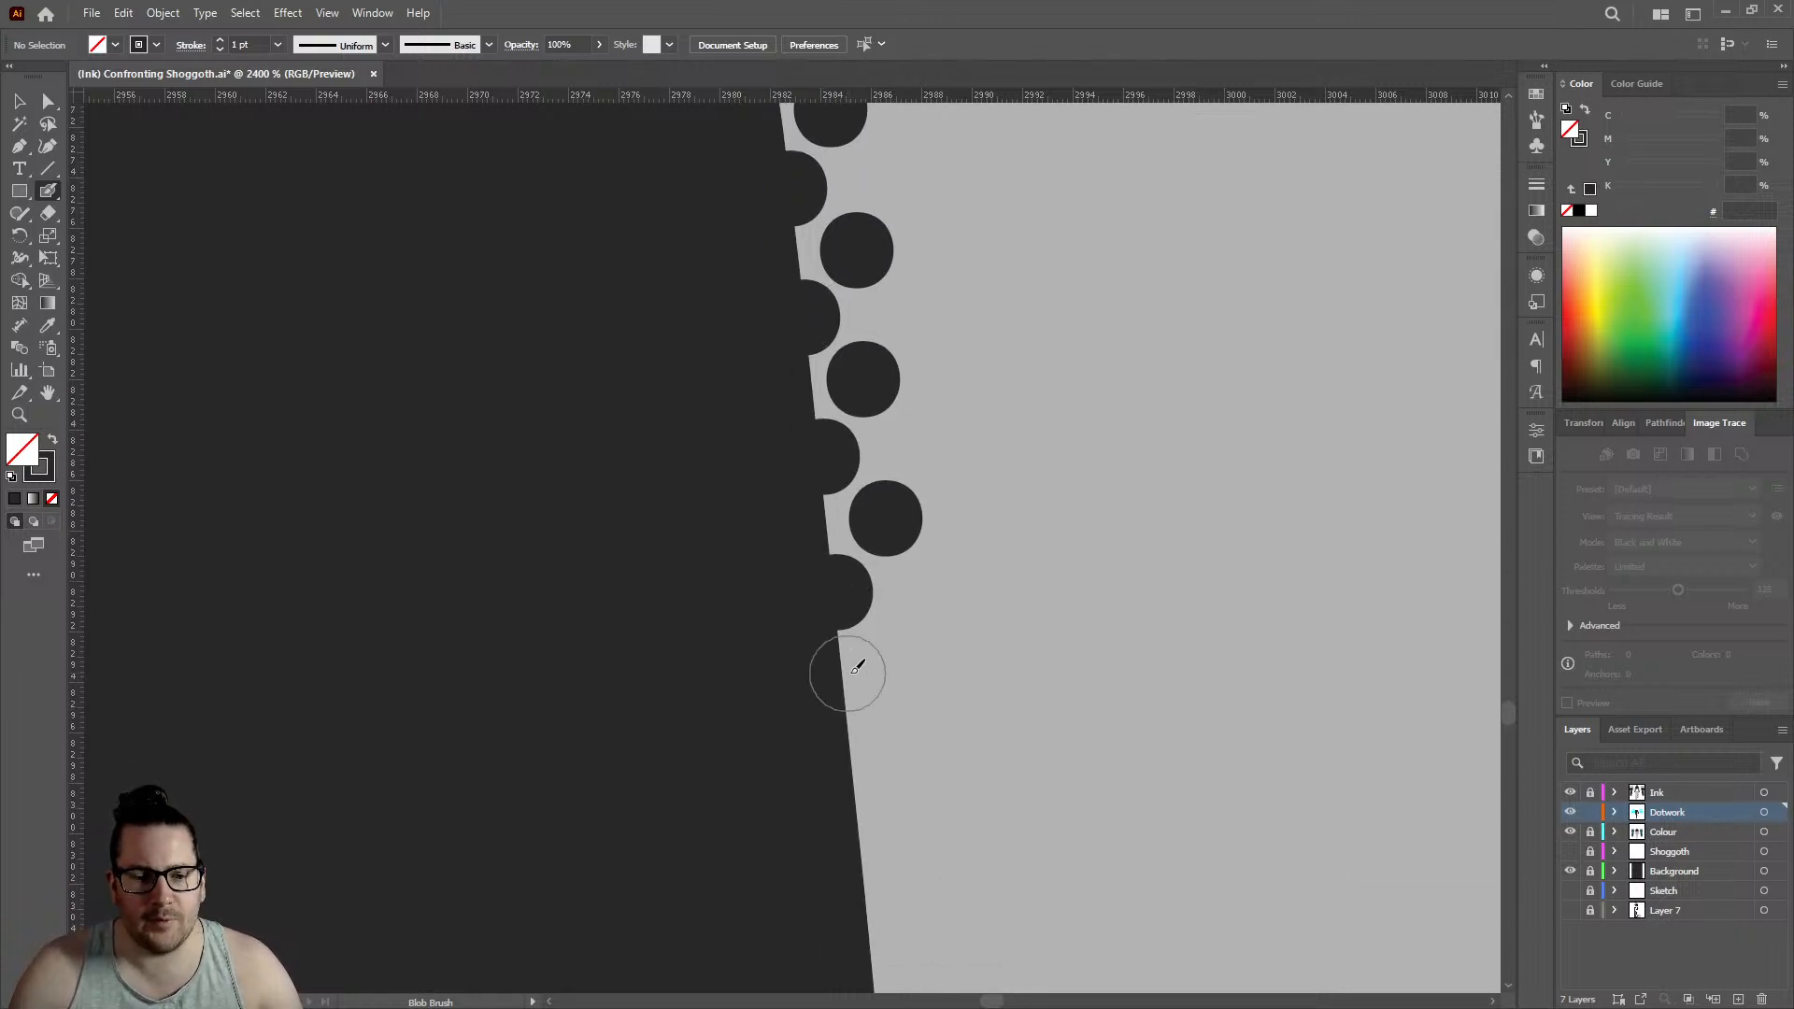
{"action": "left_click", "coordinate": [849, 741]}
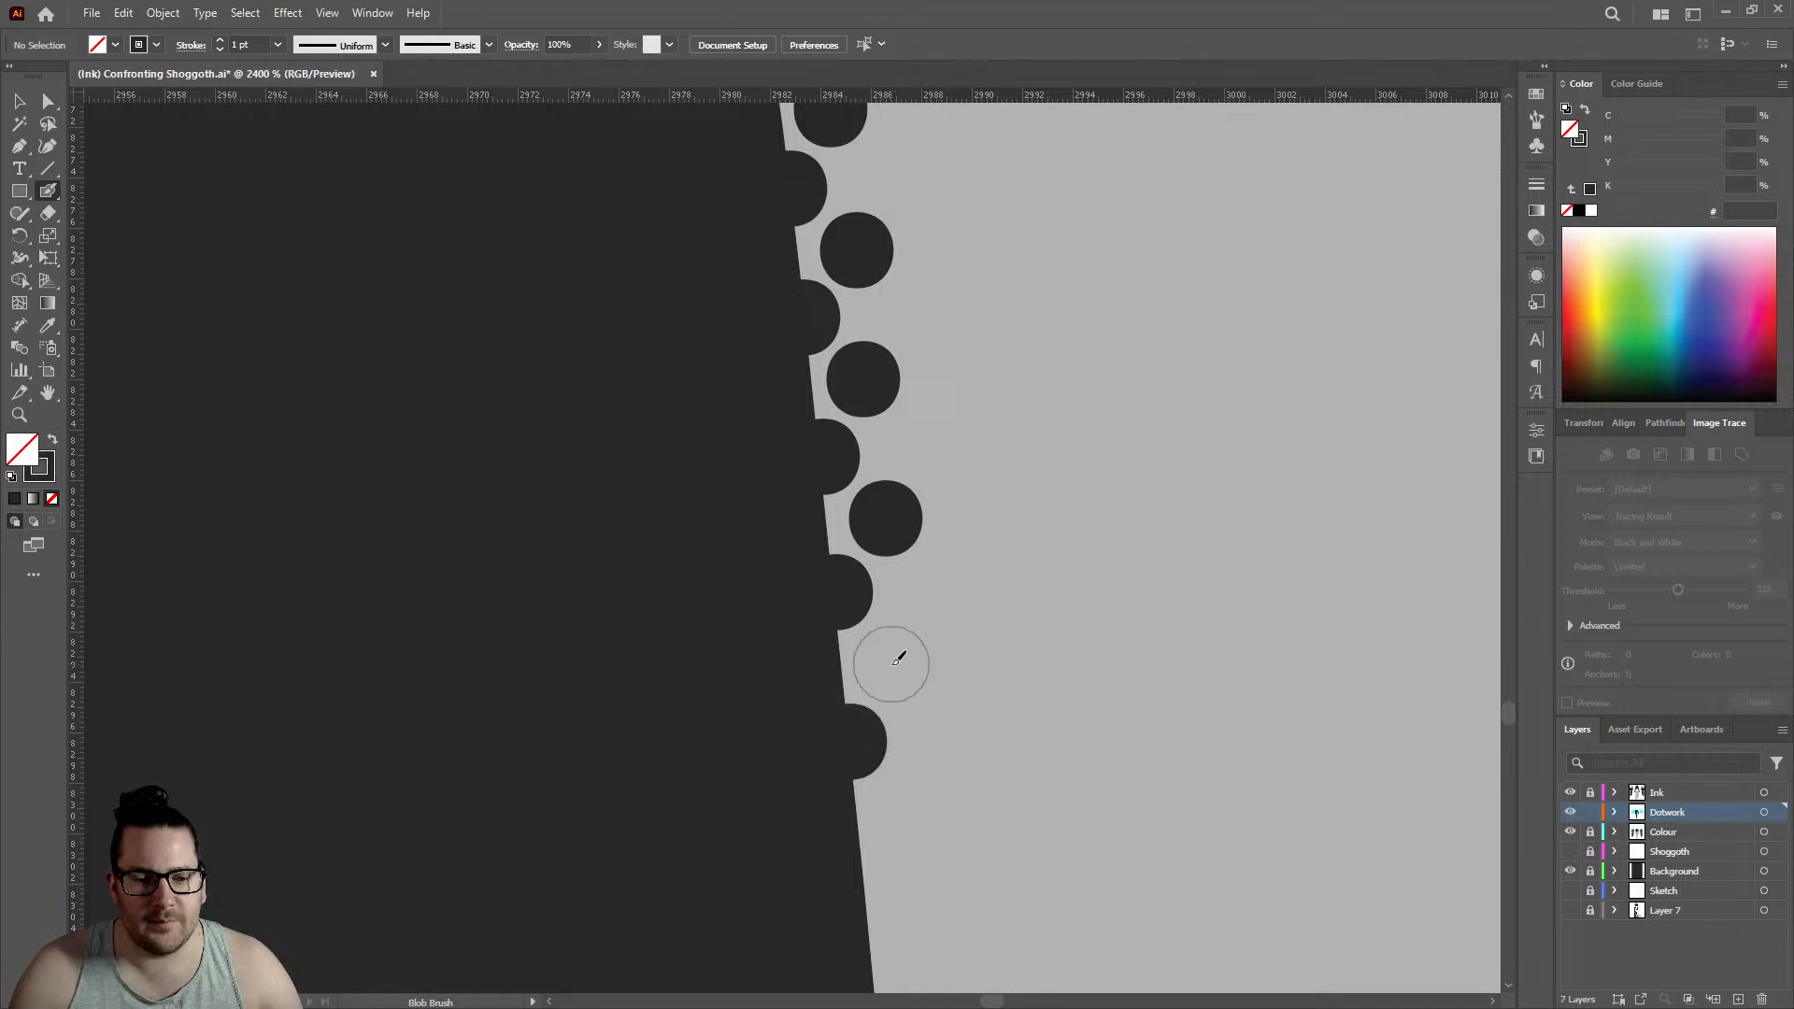
{"action": "left_click", "coordinate": [890, 664]}
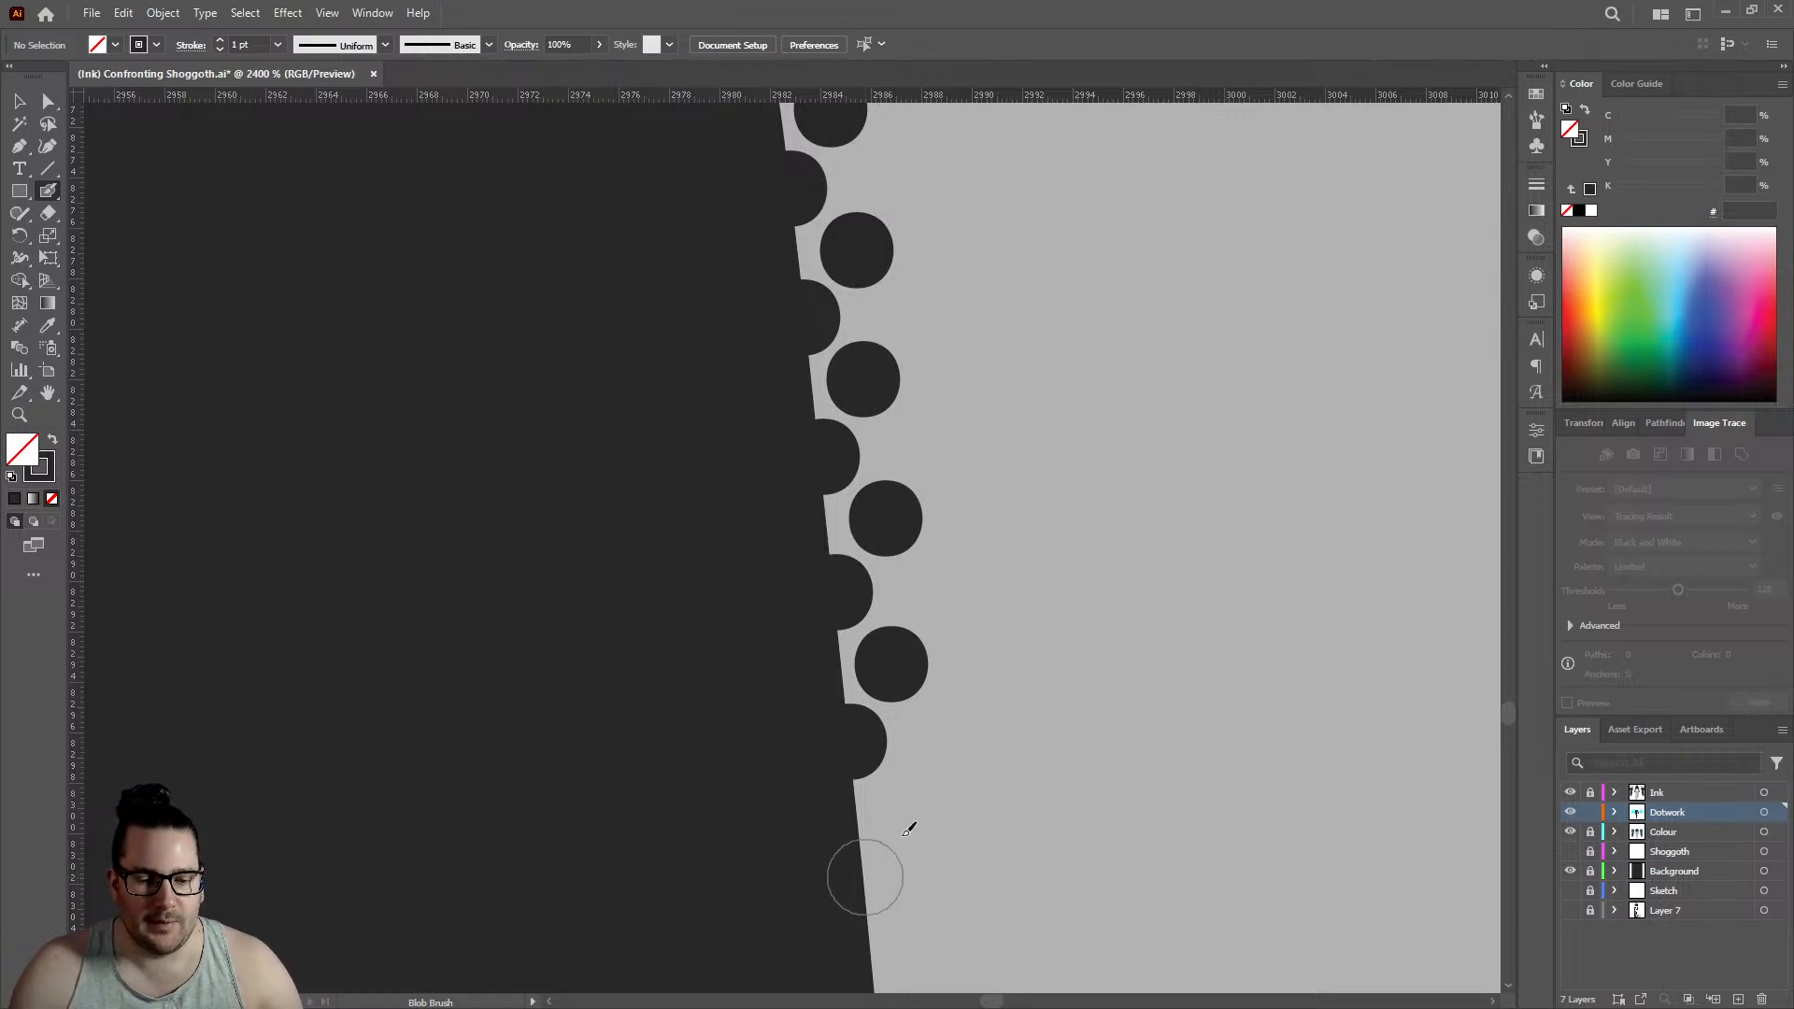
{"action": "left_click", "coordinate": [869, 874]}
{"action": "left_click", "coordinate": [916, 801]}
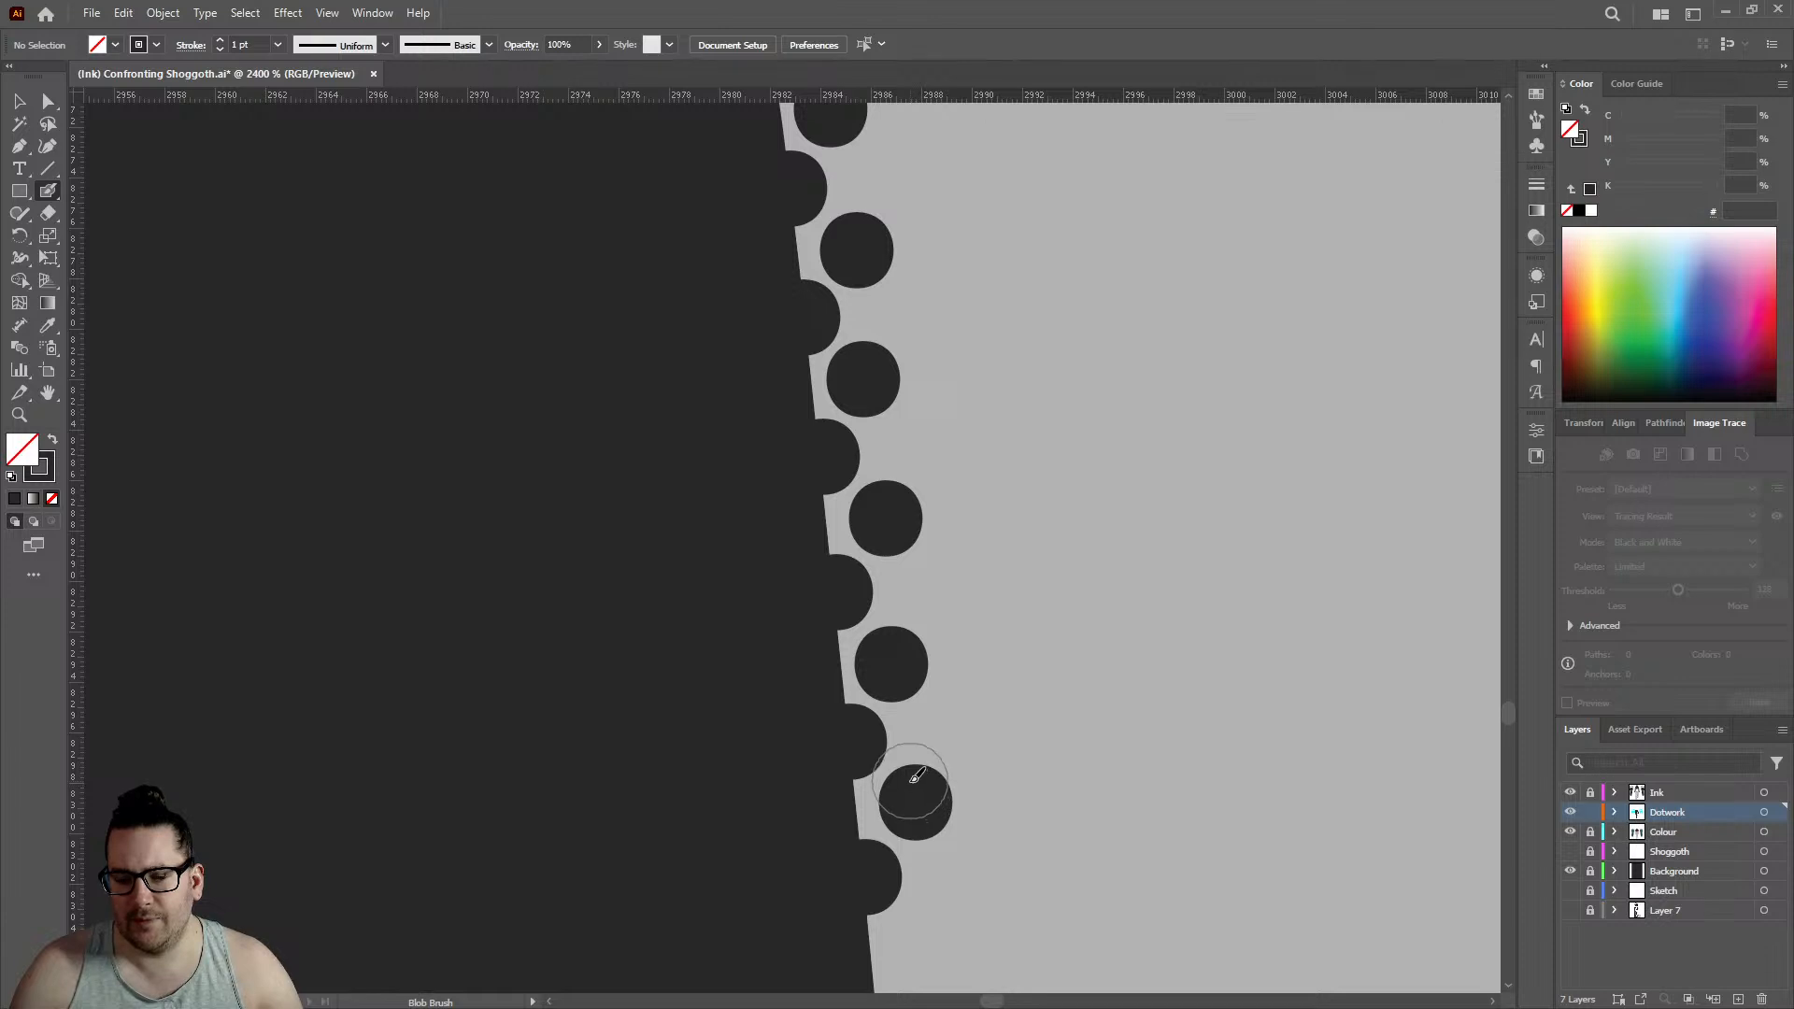
- Add two more staggered pairs of dots at the lower end of the rows on the straight slanting edge
{"action": "scroll", "coordinate": [897, 748], "scroll_direction": "down", "scroll_amount": 5}
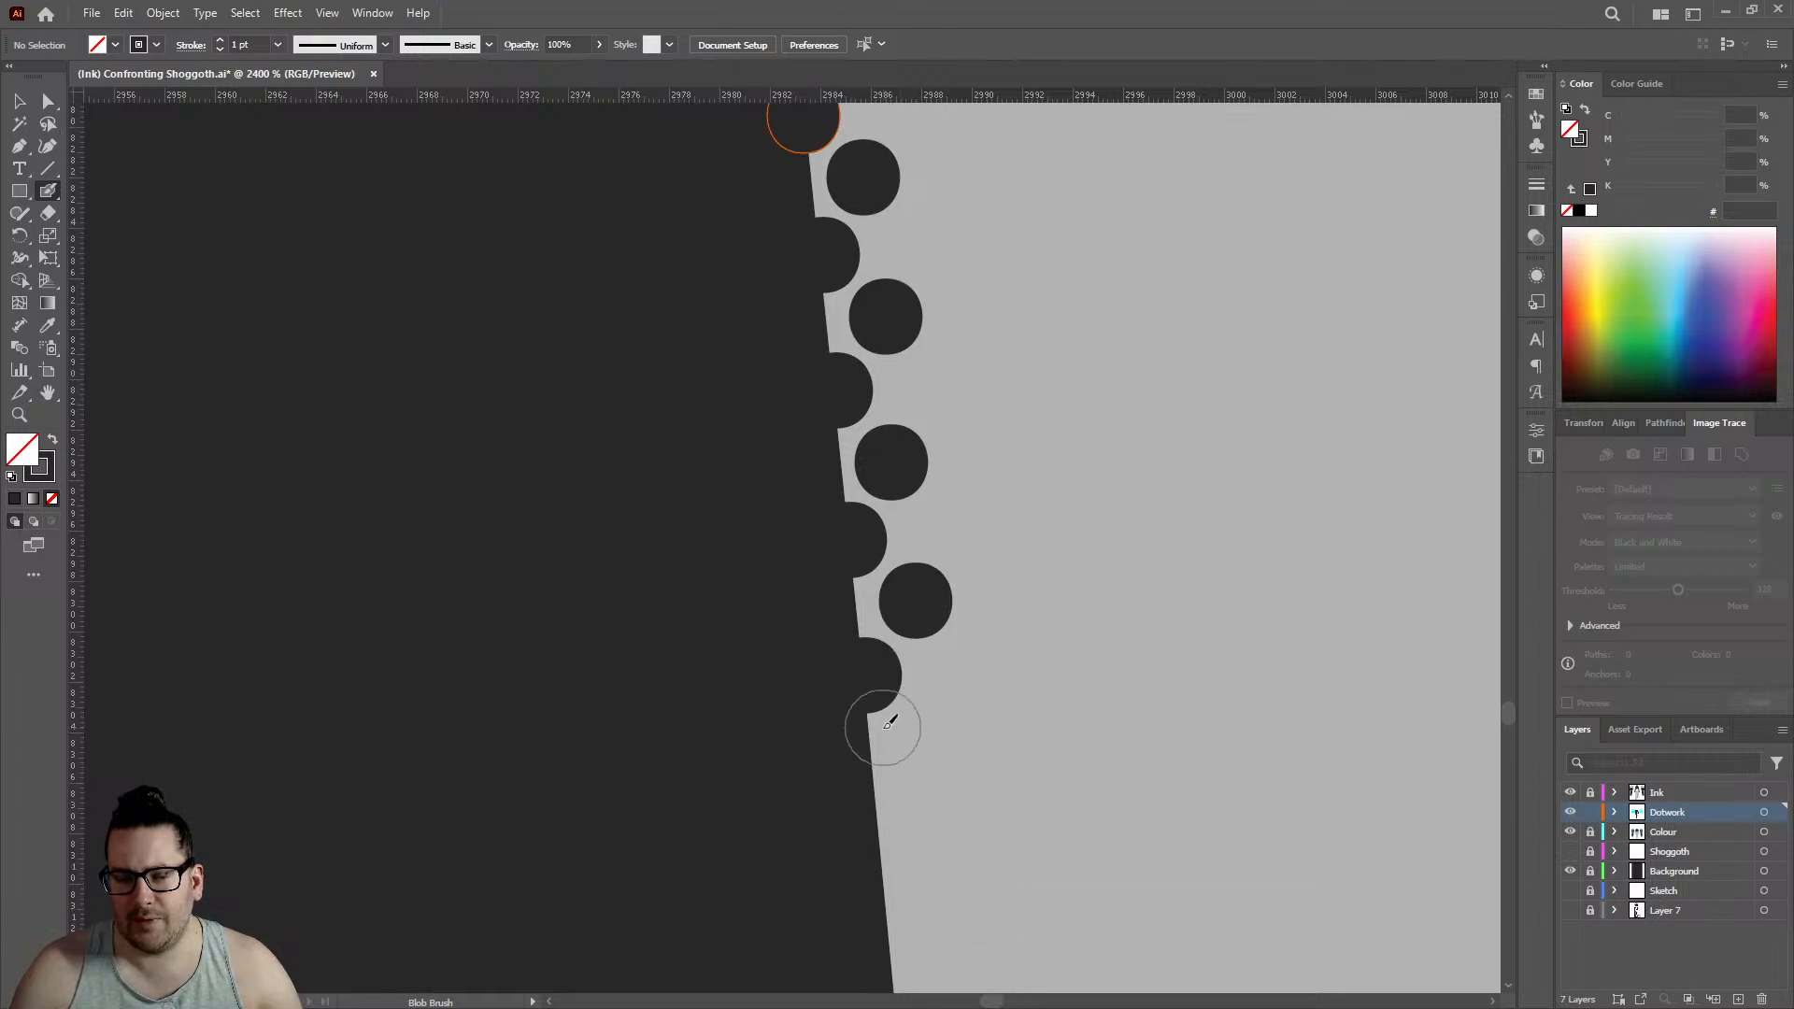
{"action": "left_click", "coordinate": [879, 660]}
{"action": "left_click", "coordinate": [927, 588]}
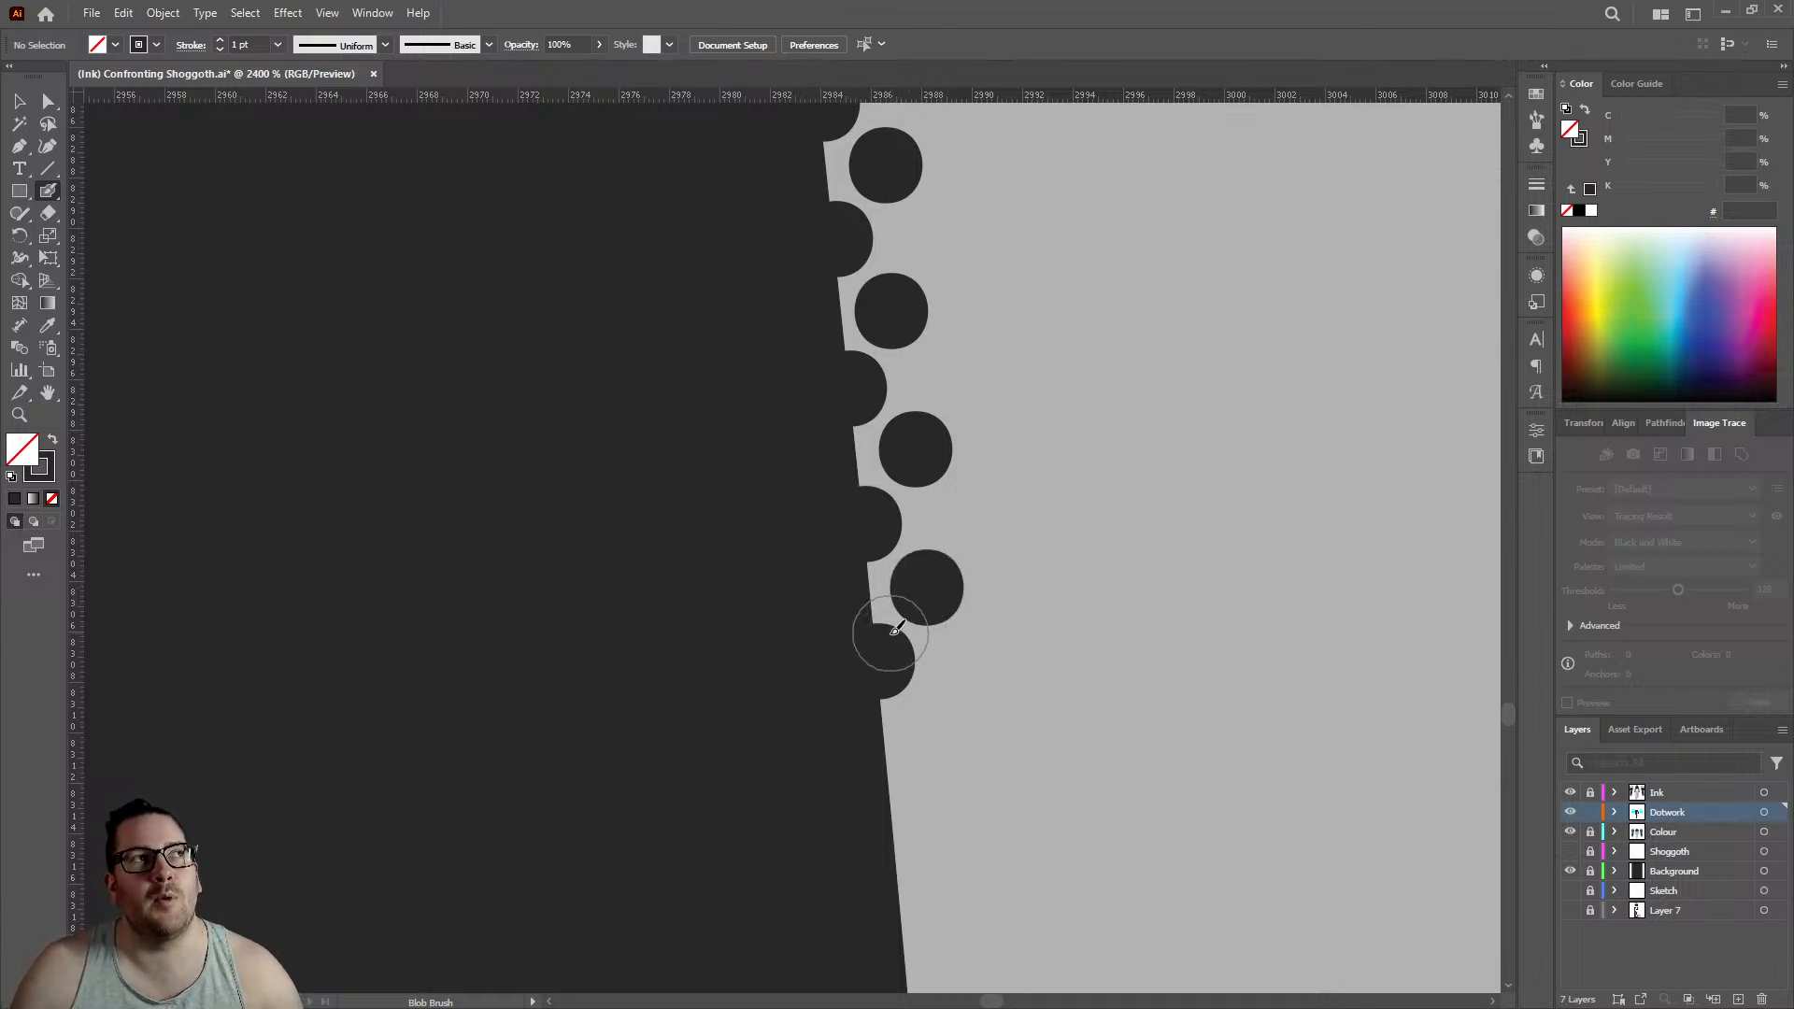
{"action": "left_click", "coordinate": [889, 800]}
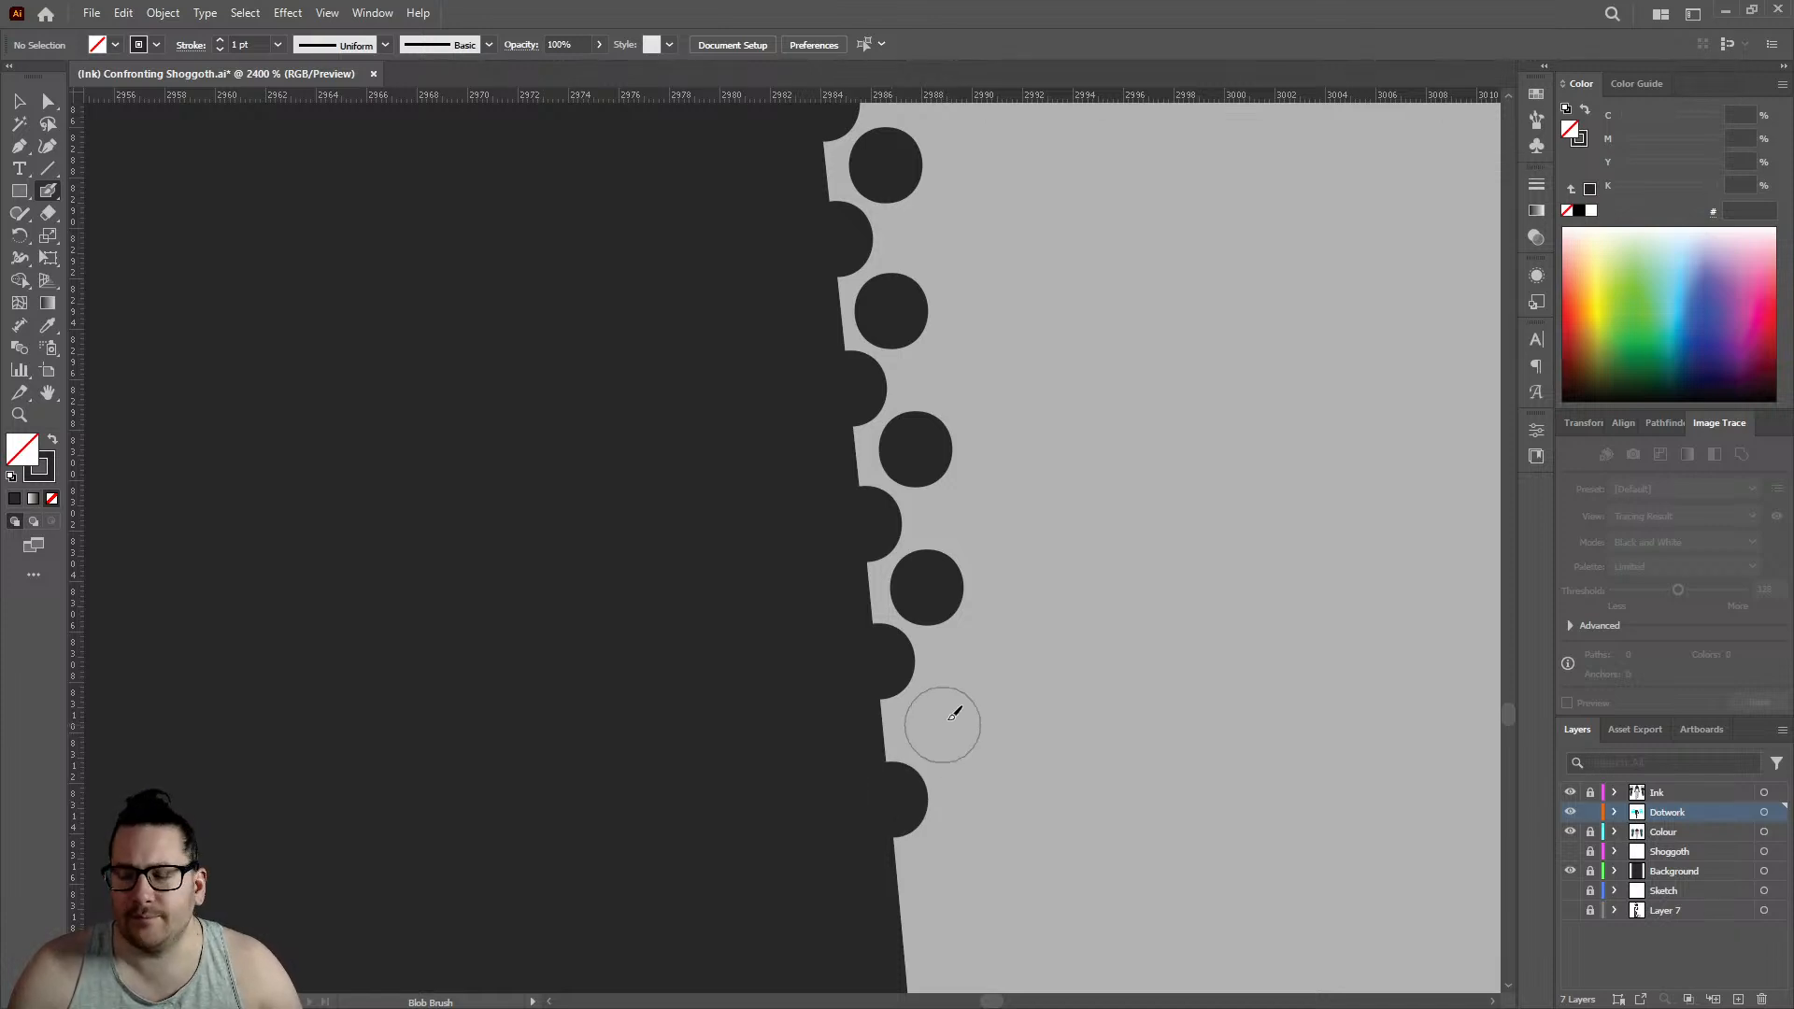
{"action": "left_click", "coordinate": [943, 724]}
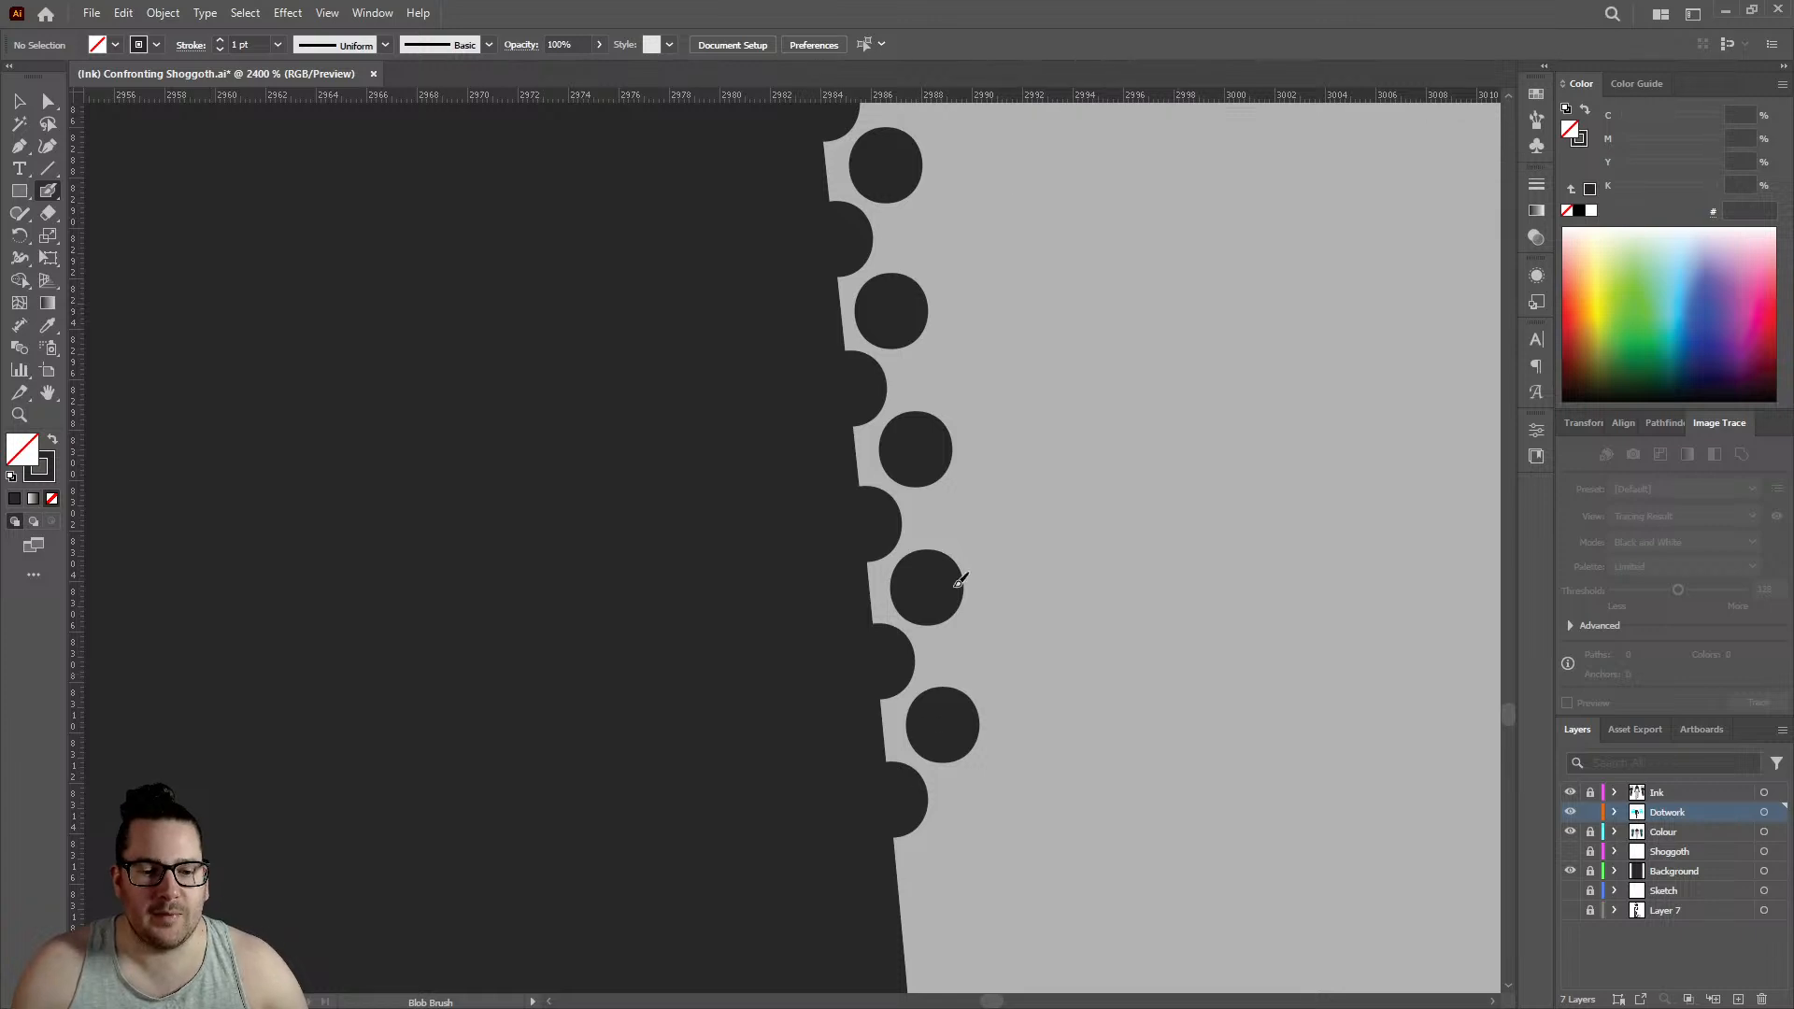
- Bring the rows down to the next slight bend in the leg edge with two staggered pairs of dots
{"action": "scroll", "coordinate": [935, 523], "scroll_direction": "down", "scroll_amount": 2}
{"action": "scroll", "coordinate": [902, 523], "scroll_direction": "down", "scroll_amount": 2}
{"action": "left_click", "coordinate": [905, 579]}
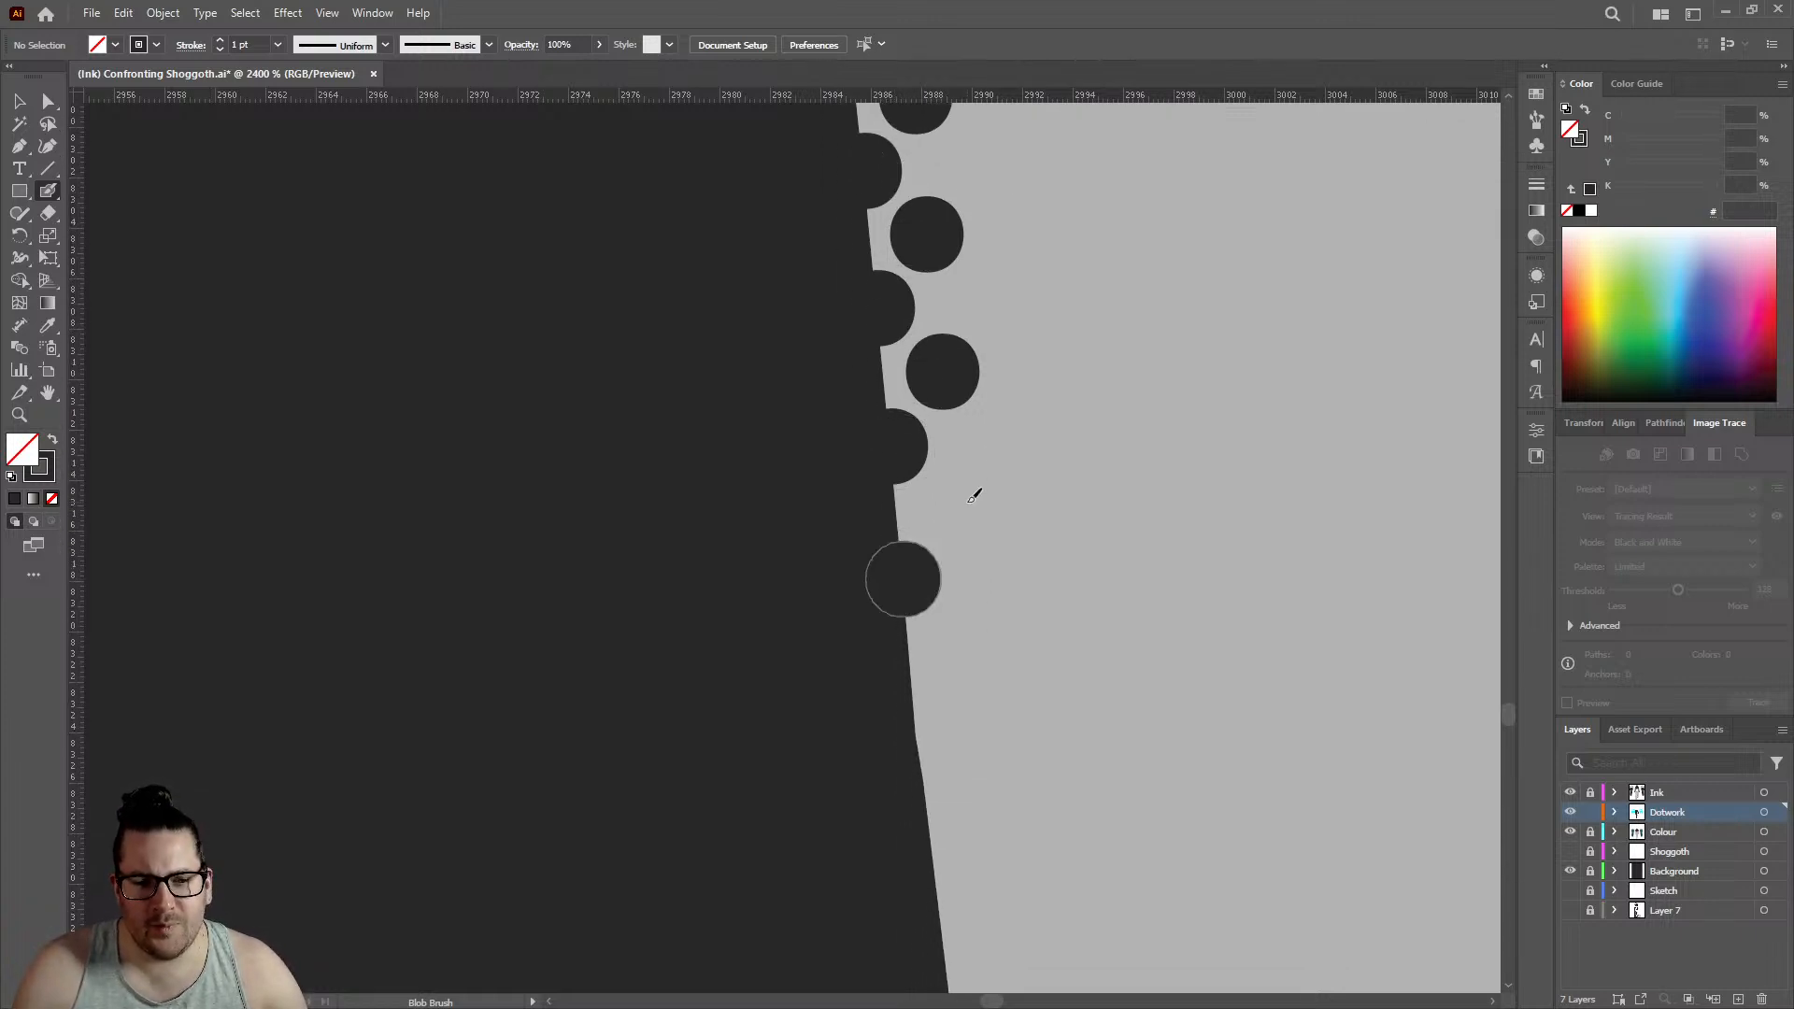
{"action": "left_click", "coordinate": [958, 504]}
{"action": "scroll", "coordinate": [943, 519], "scroll_direction": "down", "scroll_amount": 2}
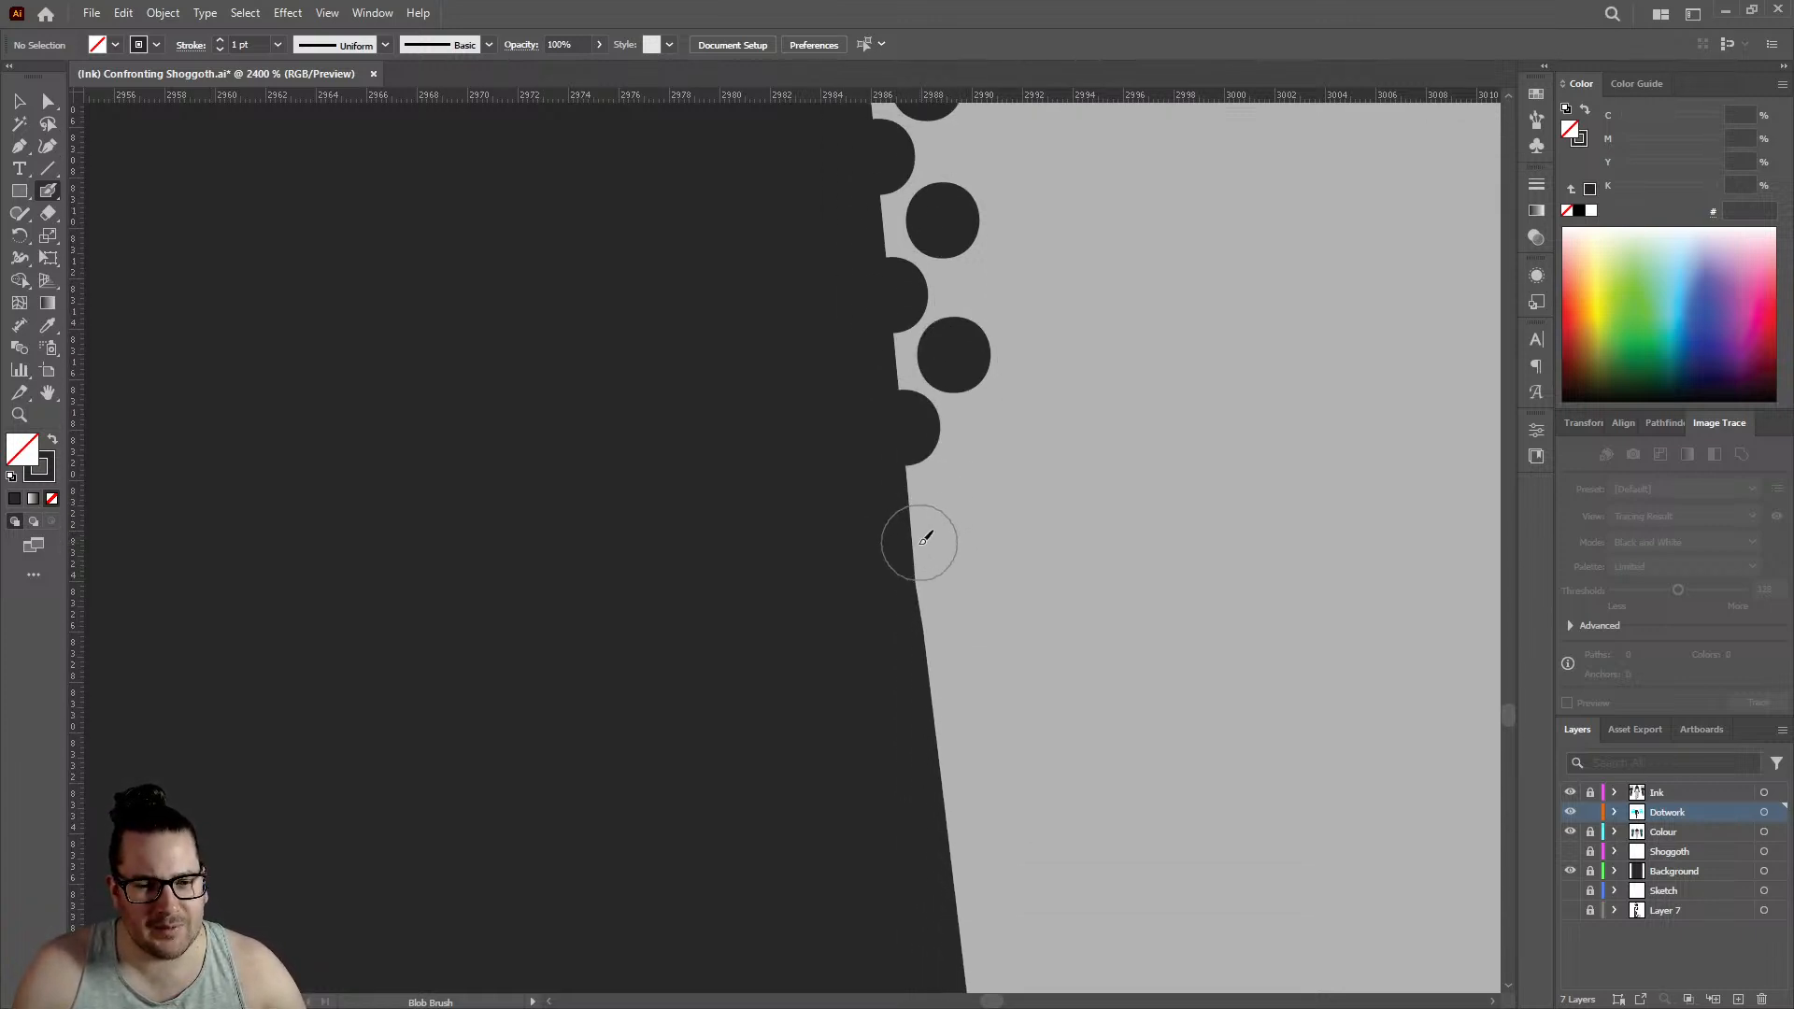
{"action": "left_click", "coordinate": [915, 544]}
{"action": "left_click", "coordinate": [979, 484]}
{"action": "scroll", "coordinate": [939, 504], "scroll_direction": "down", "scroll_amount": 2}
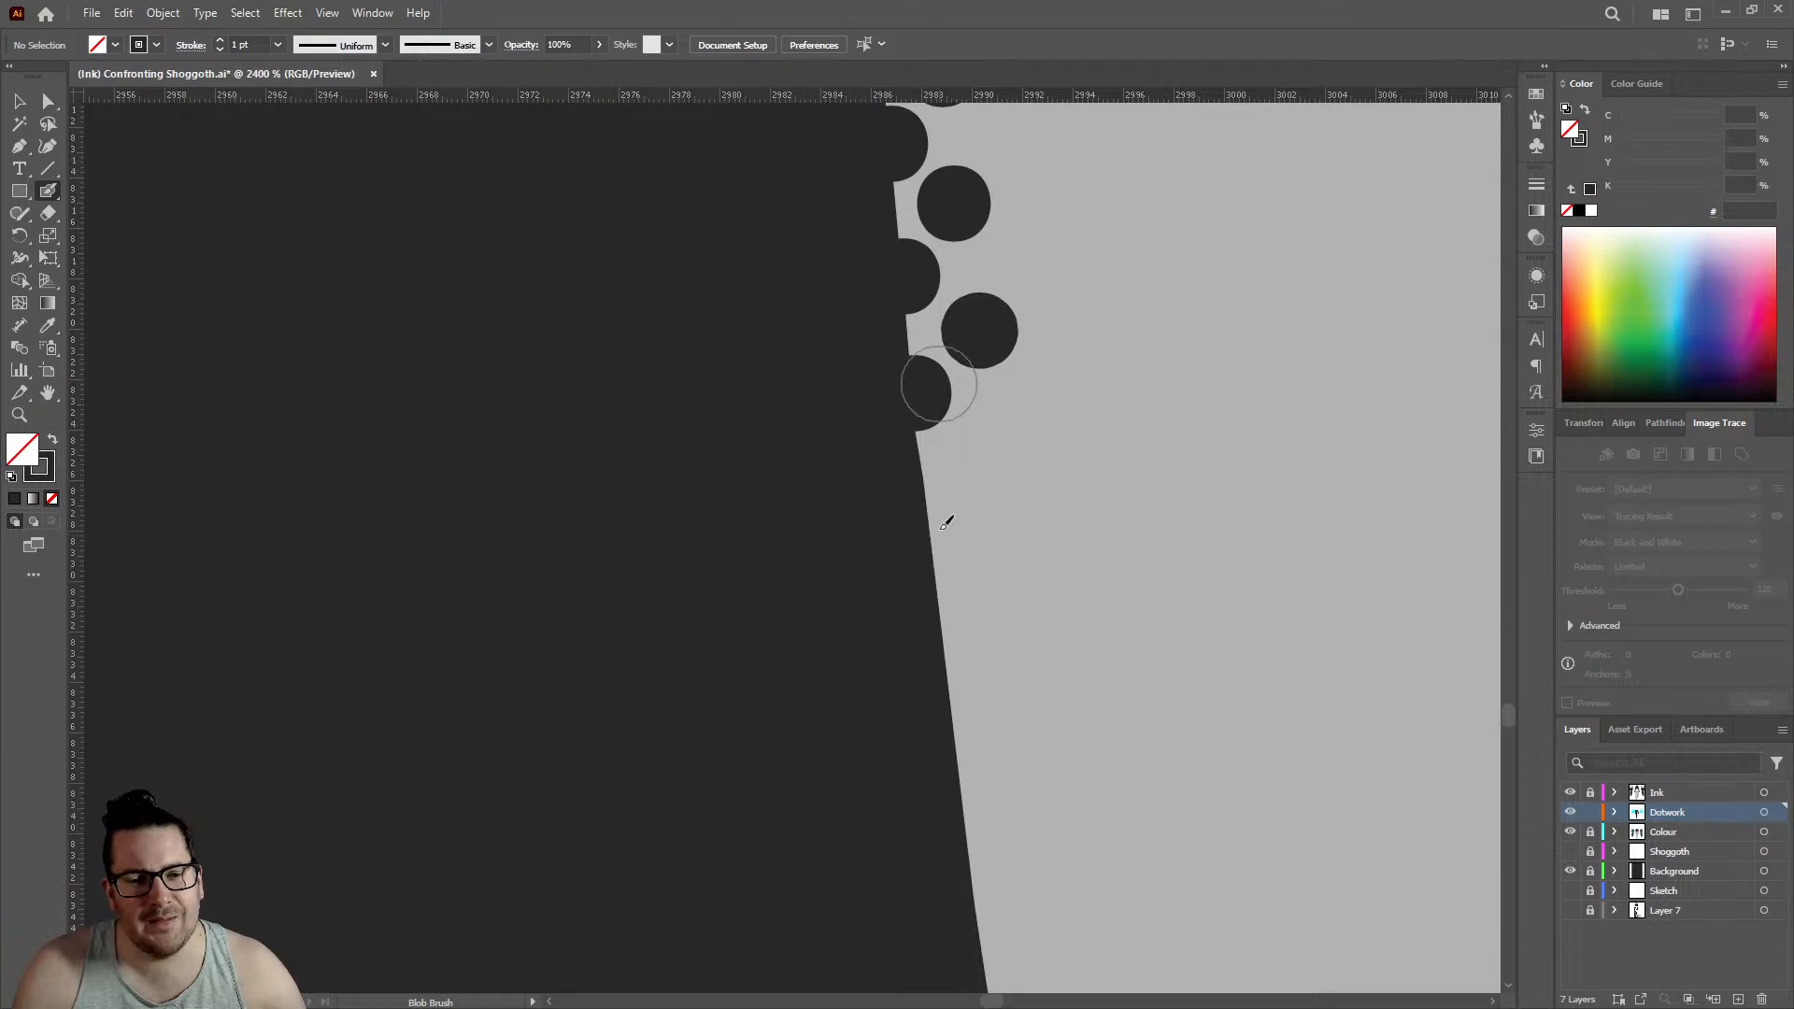
- Continue the staggered rows down the leg edge with four further pairs of edge and inner dots, starting just below the slight bend
{"action": "left_click", "coordinate": [930, 500]}
{"action": "left_click", "coordinate": [984, 424]}
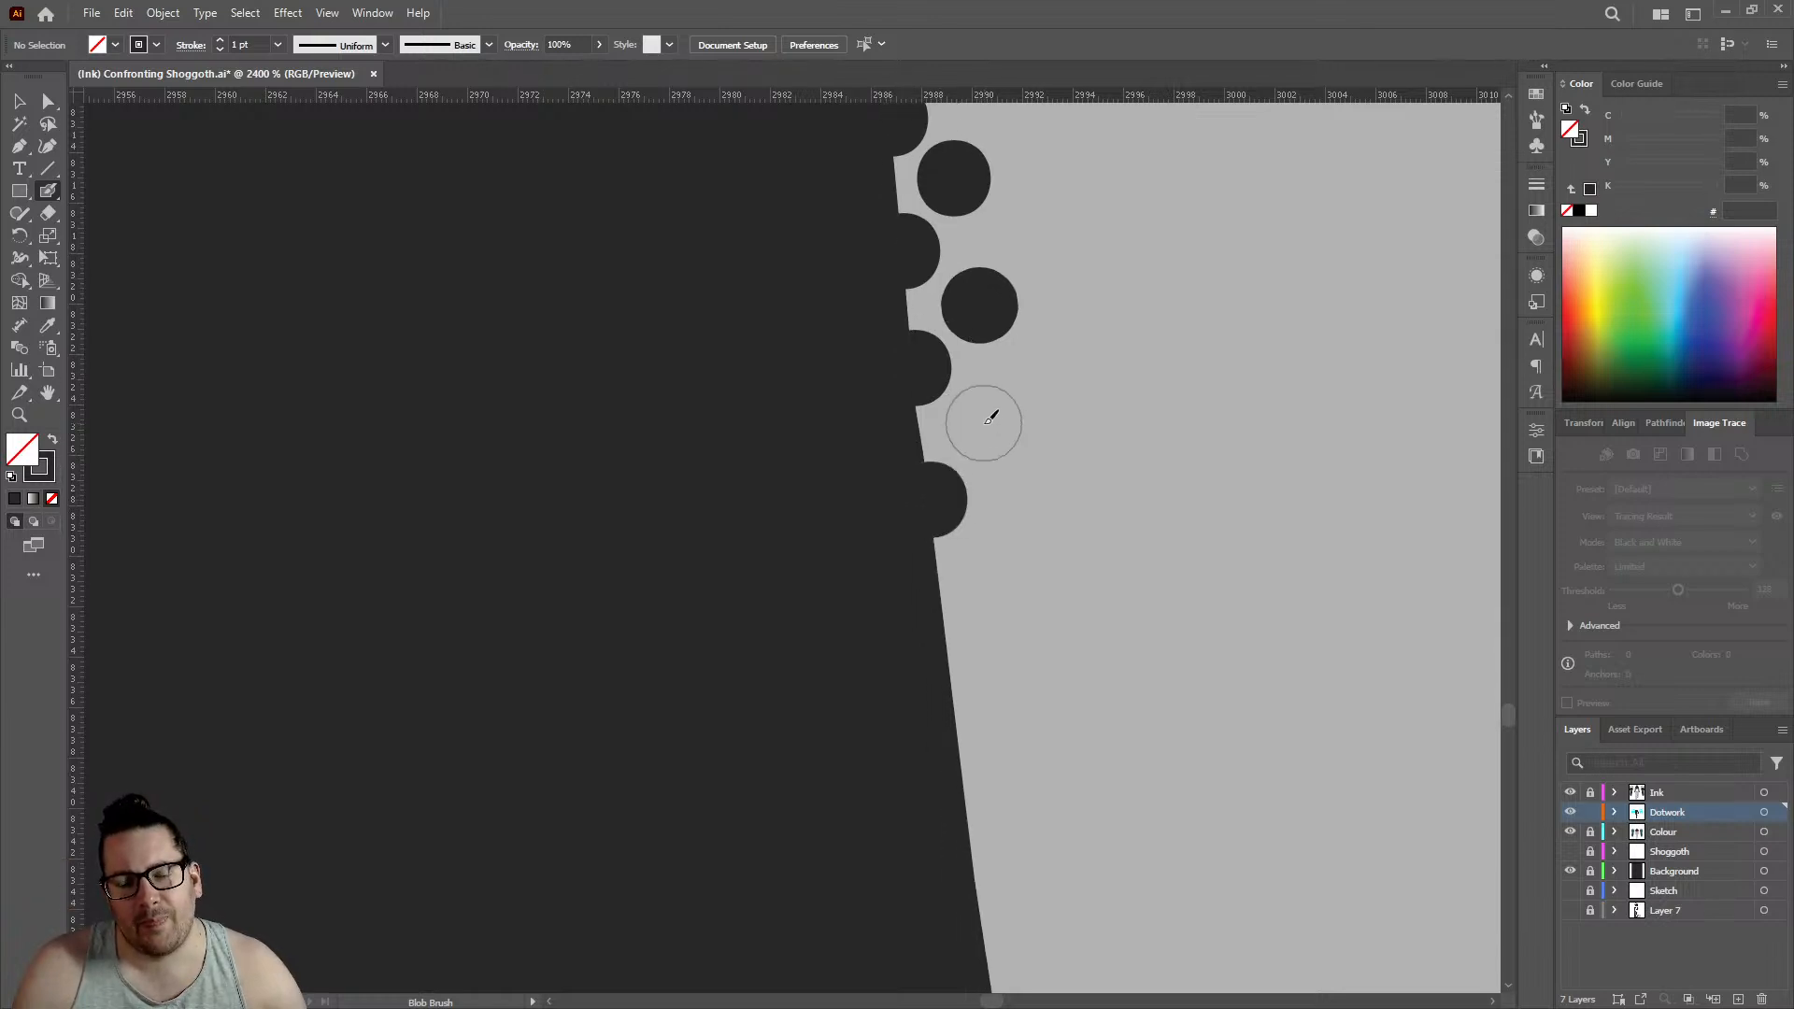
{"action": "scroll", "coordinate": [972, 440], "scroll_direction": "down", "scroll_amount": 2}
{"action": "left_click", "coordinate": [947, 472]}
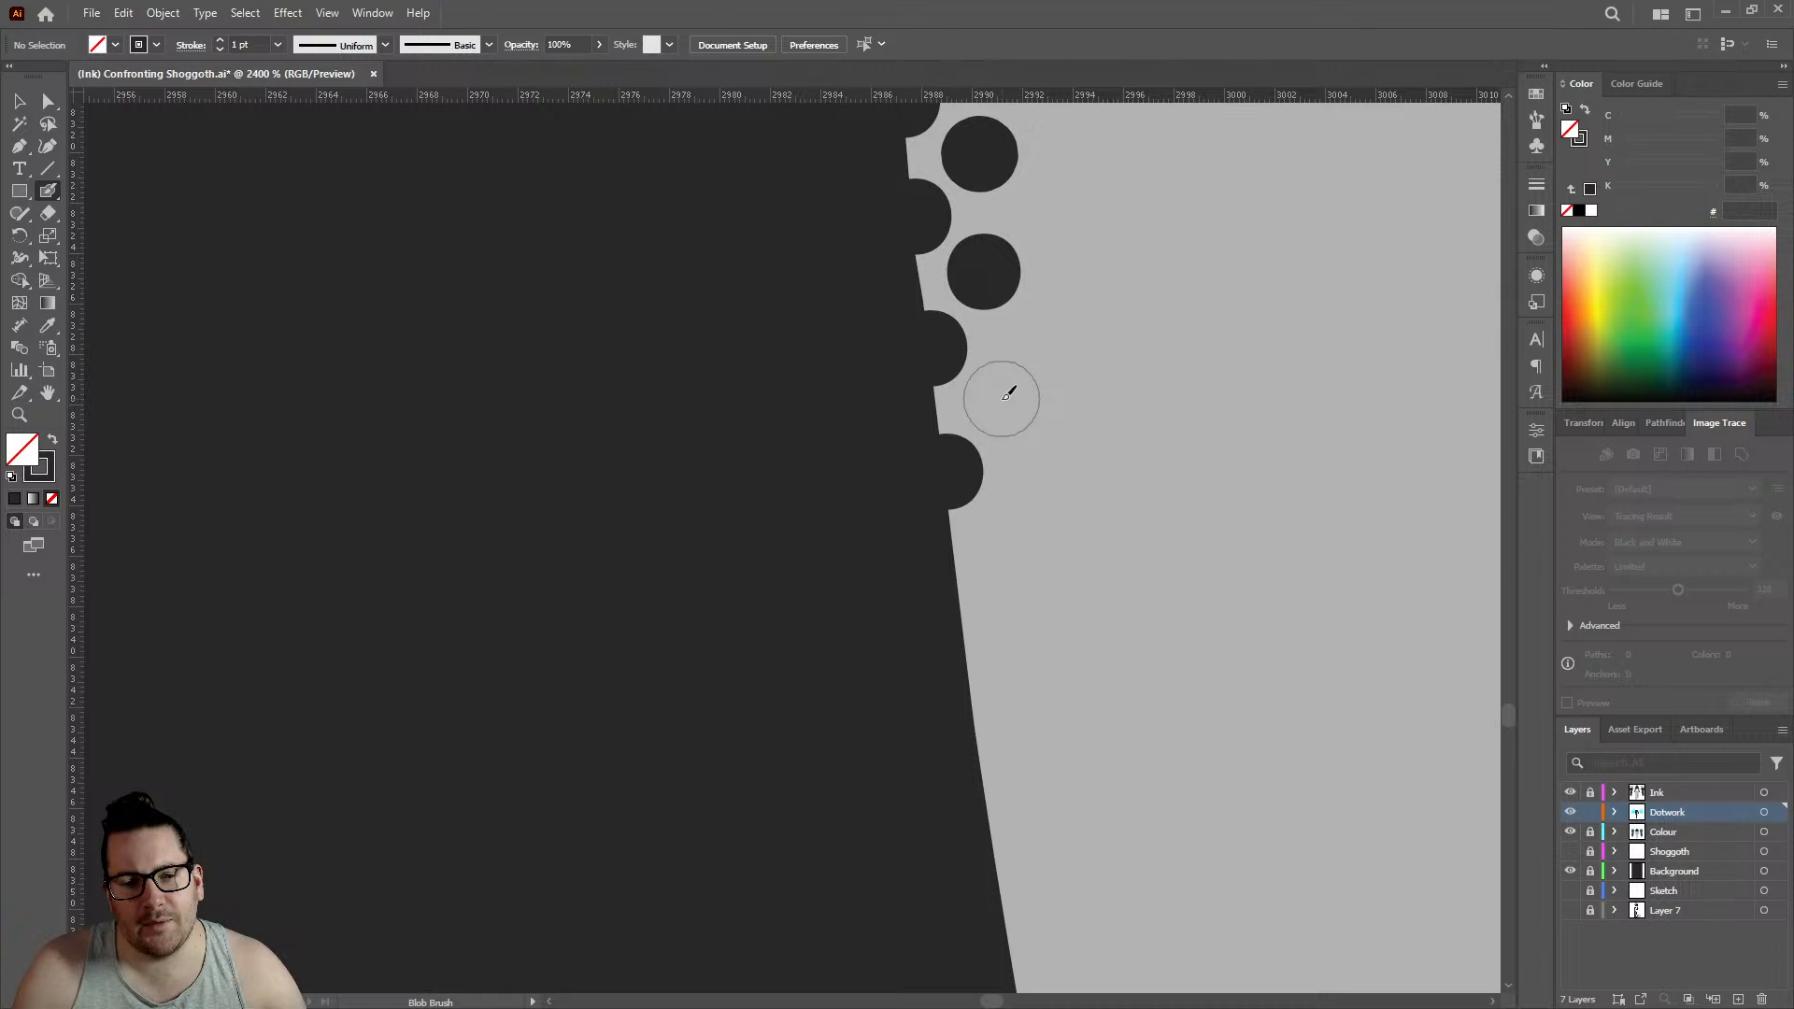
{"action": "left_click", "coordinate": [1002, 399]}
{"action": "left_click", "coordinate": [961, 603]}
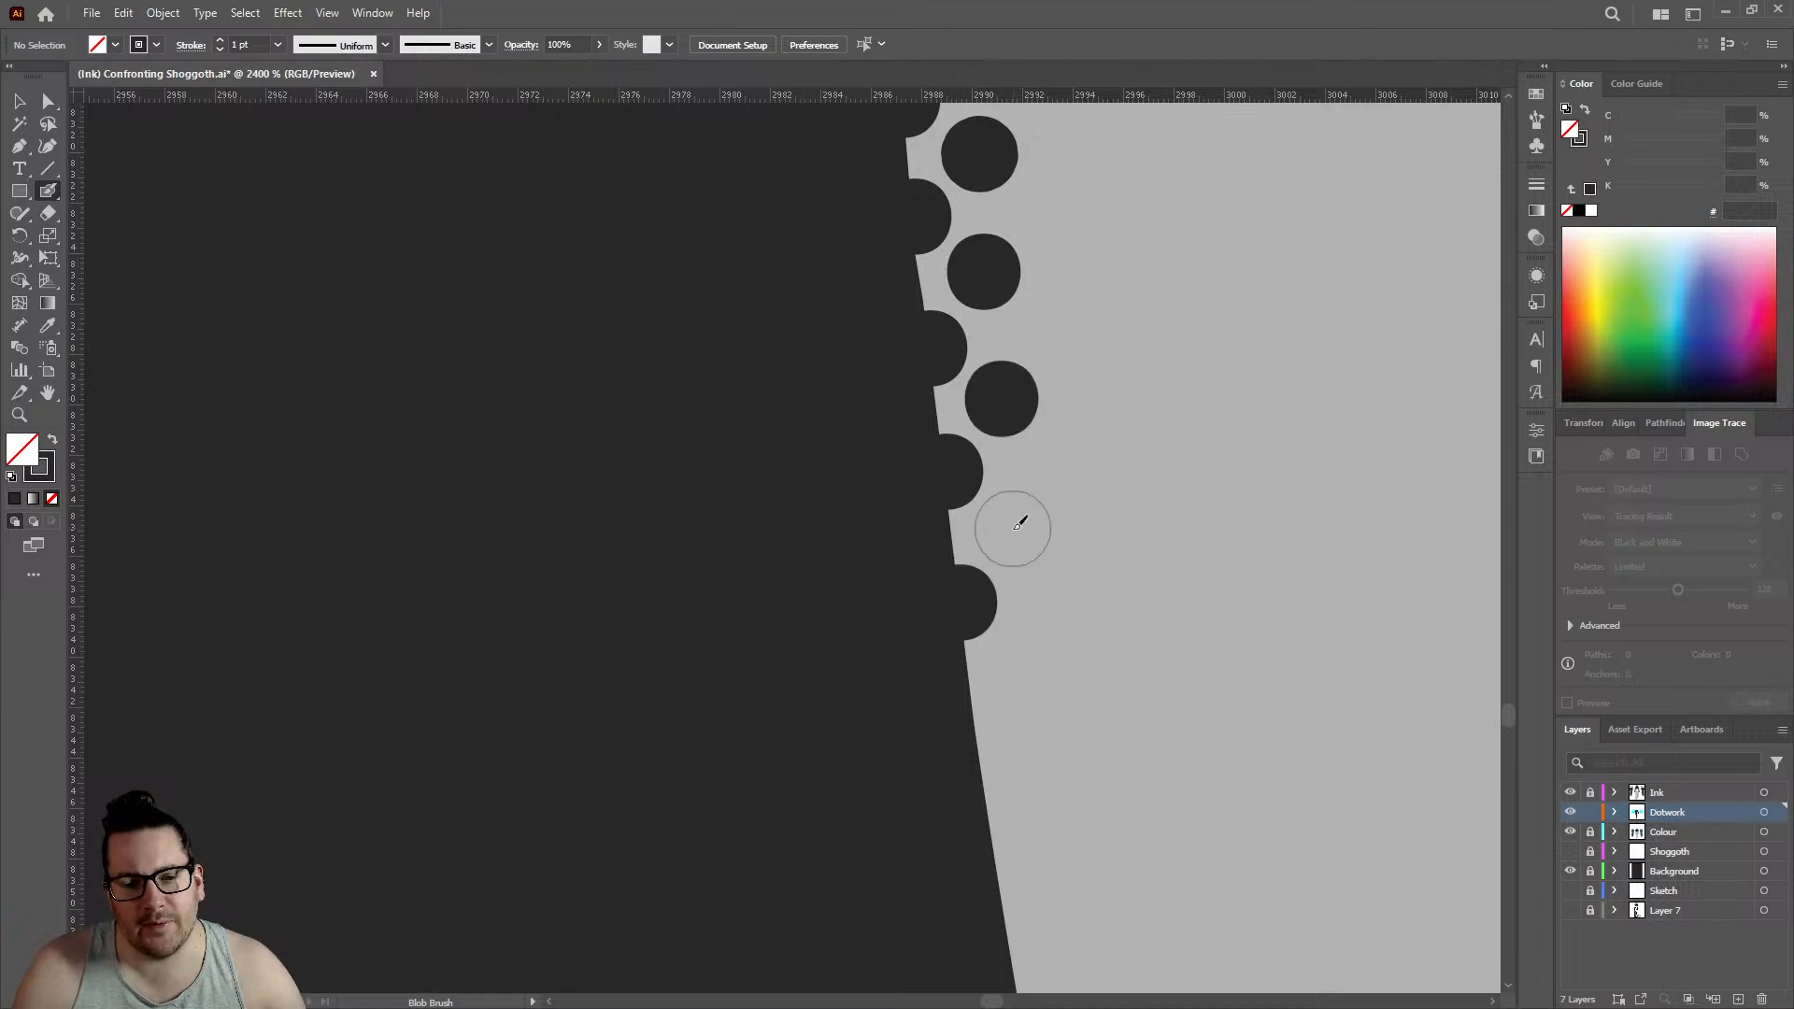
{"action": "left_click", "coordinate": [1013, 529]}
{"action": "left_click", "coordinate": [975, 722]}
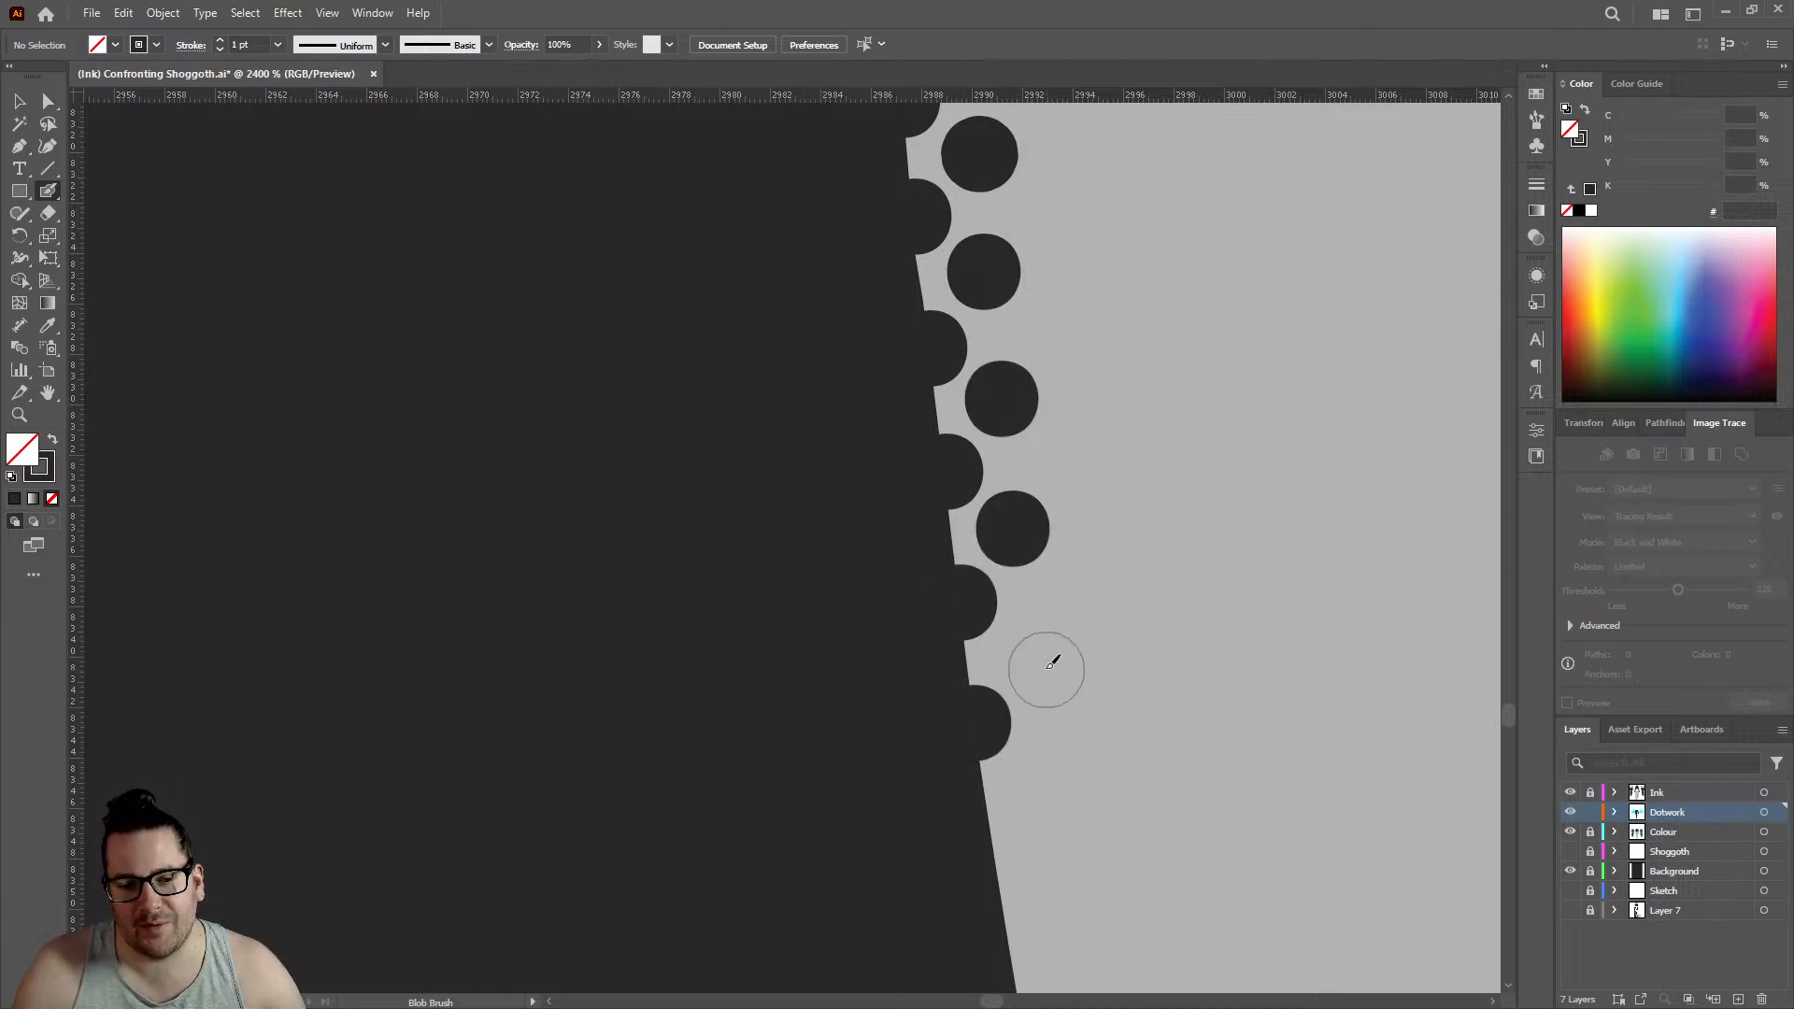
{"action": "left_click", "coordinate": [1039, 656]}
- Add two more staggered pairs of dots to just above the next small nick in the leg edge, and save the document
{"action": "scroll", "coordinate": [1037, 654], "scroll_direction": "down", "scroll_amount": 3}
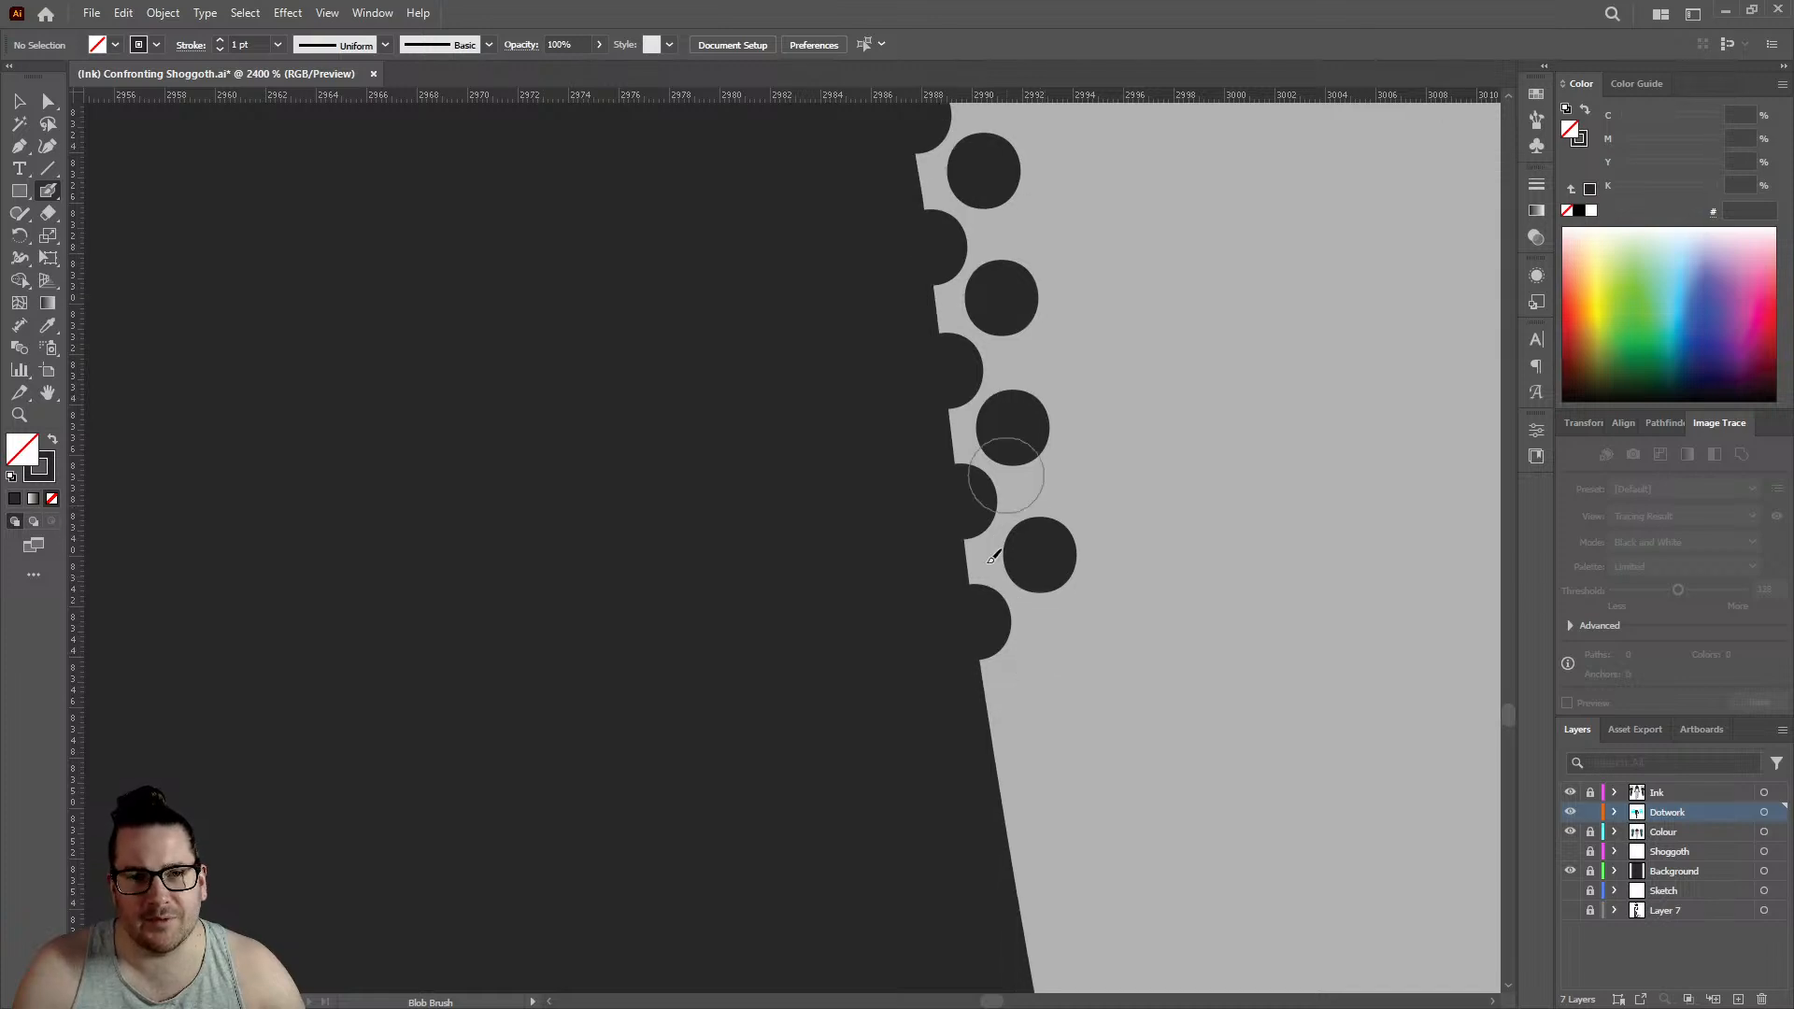
{"action": "left_click", "coordinate": [998, 653]}
{"action": "left_click", "coordinate": [1046, 575]}
{"action": "scroll", "coordinate": [980, 504], "scroll_direction": "down", "scroll_amount": 3}
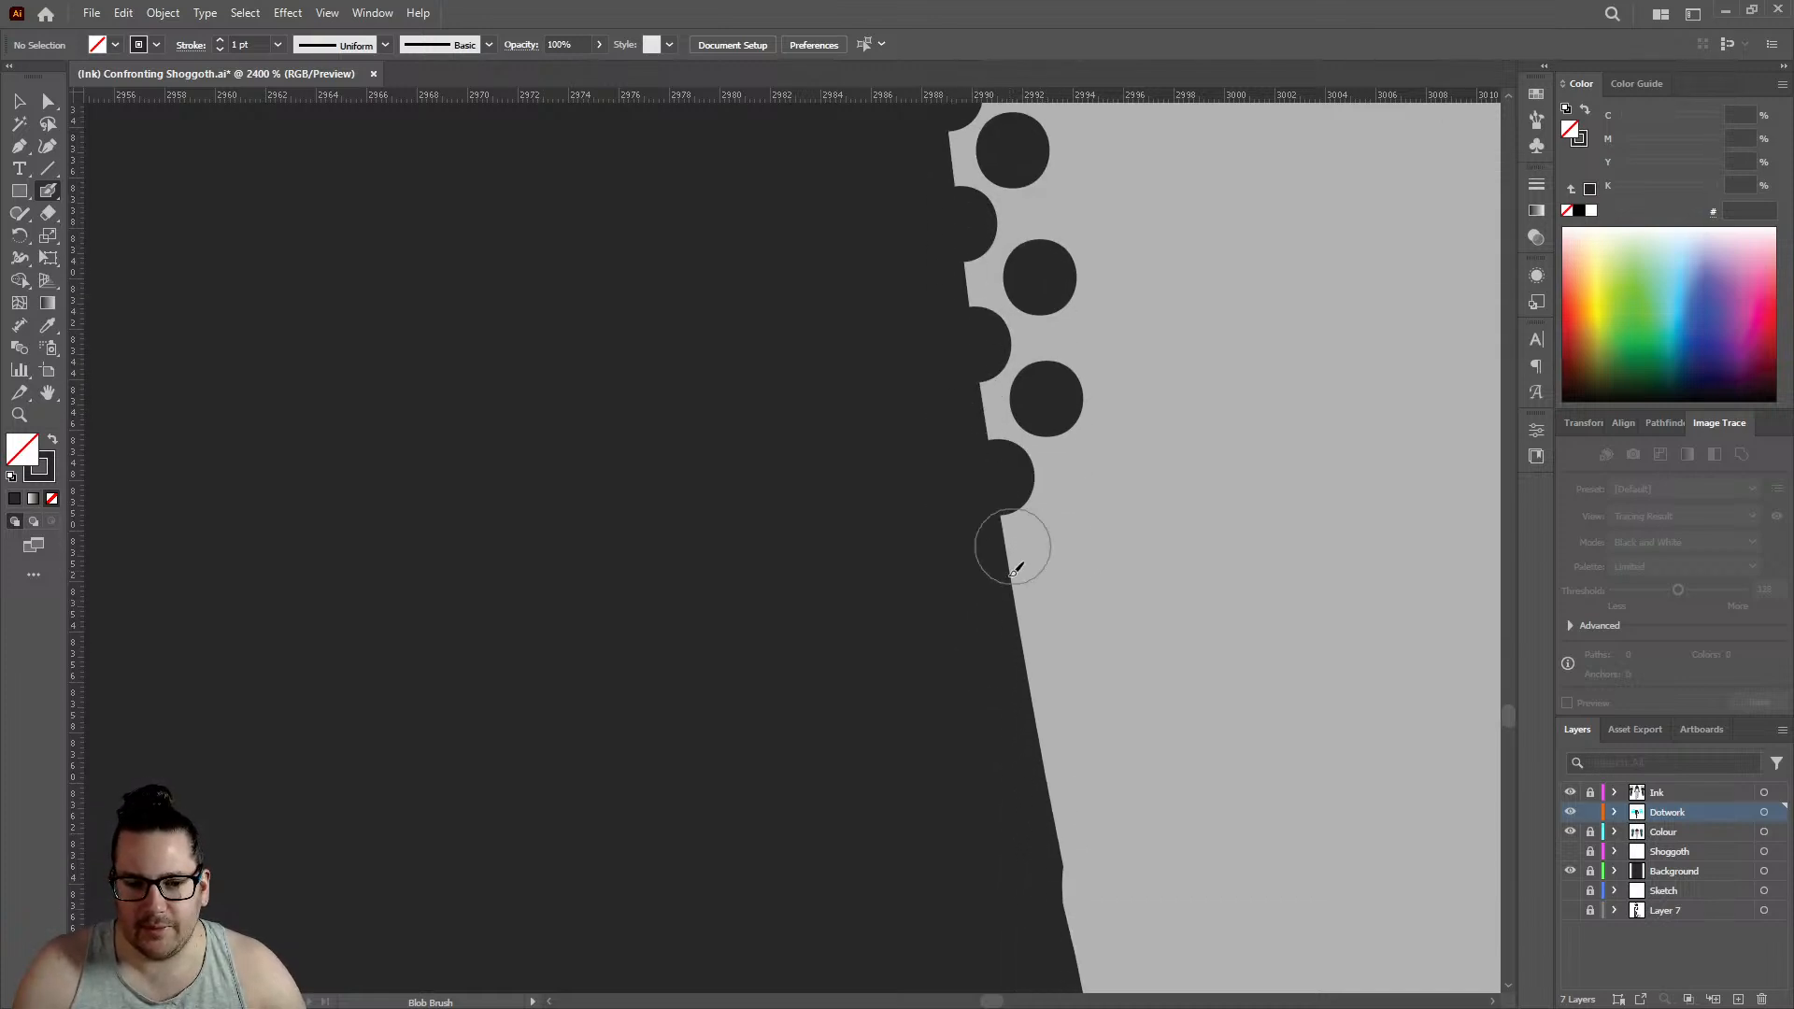
{"action": "left_click", "coordinate": [1015, 596]}
{"action": "left_click", "coordinate": [1070, 526]}
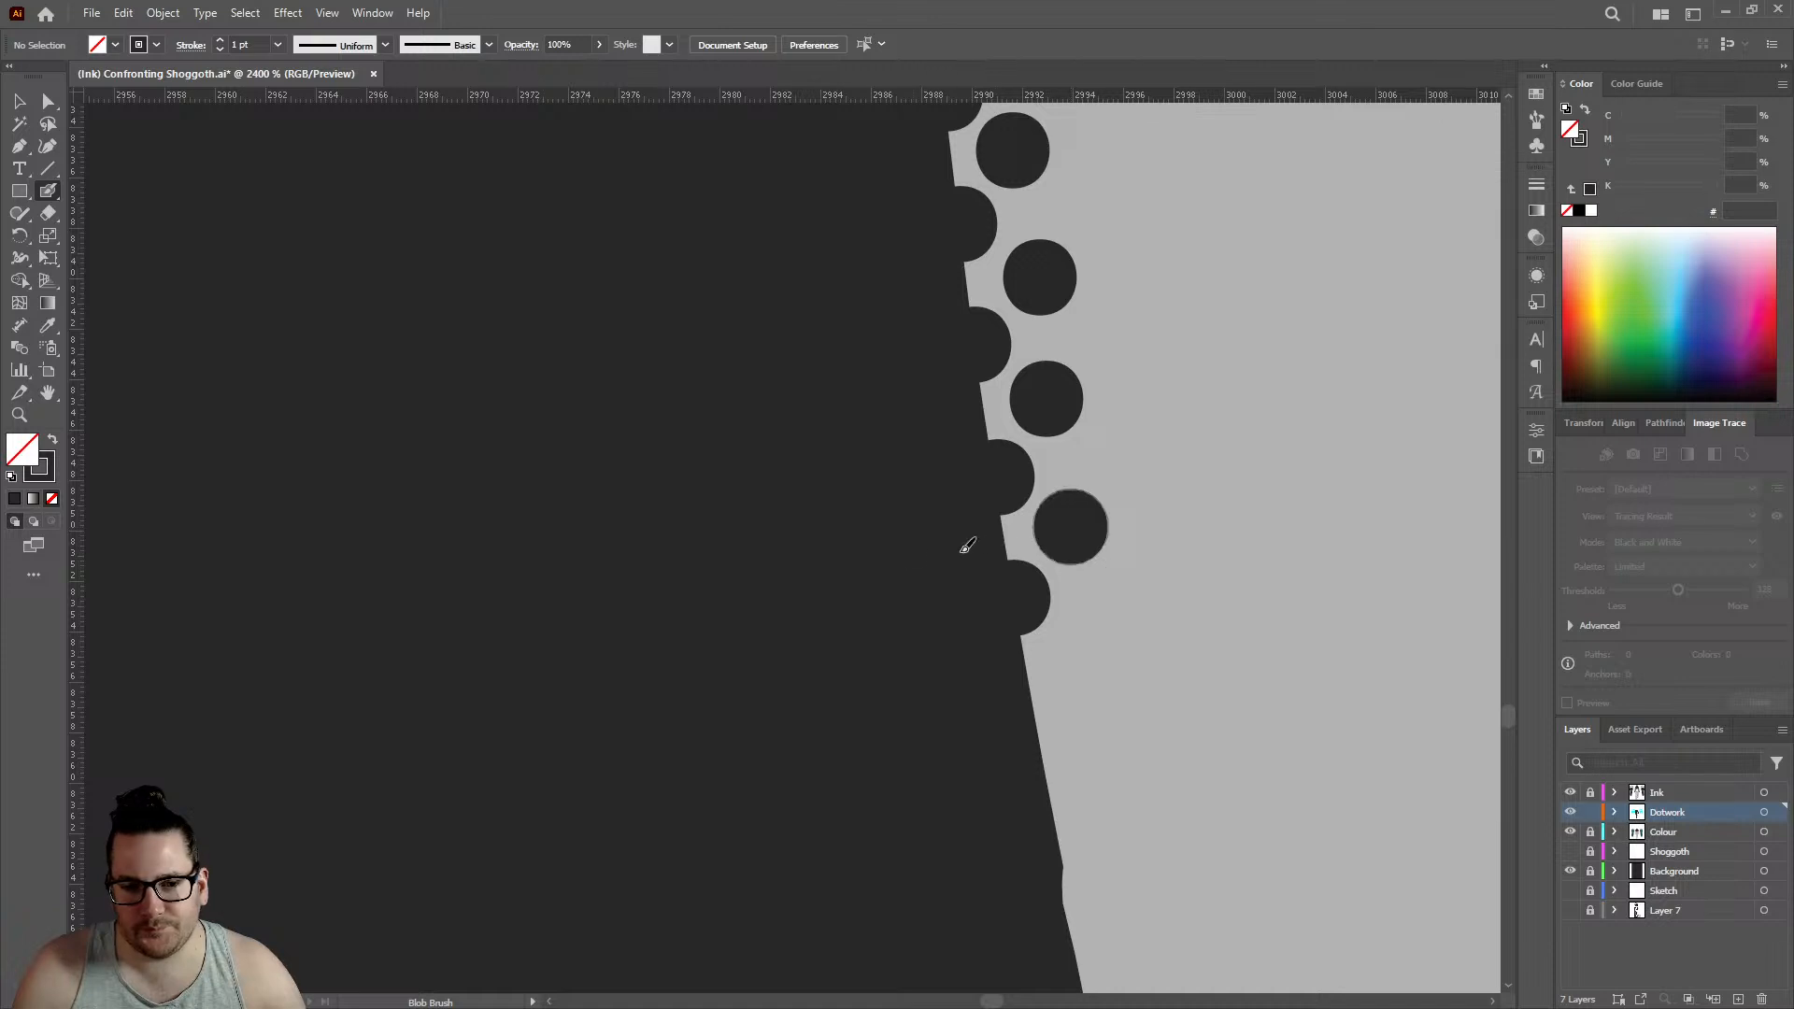
{"action": "scroll", "coordinate": [874, 575], "scroll_direction": "down", "scroll_amount": 10}
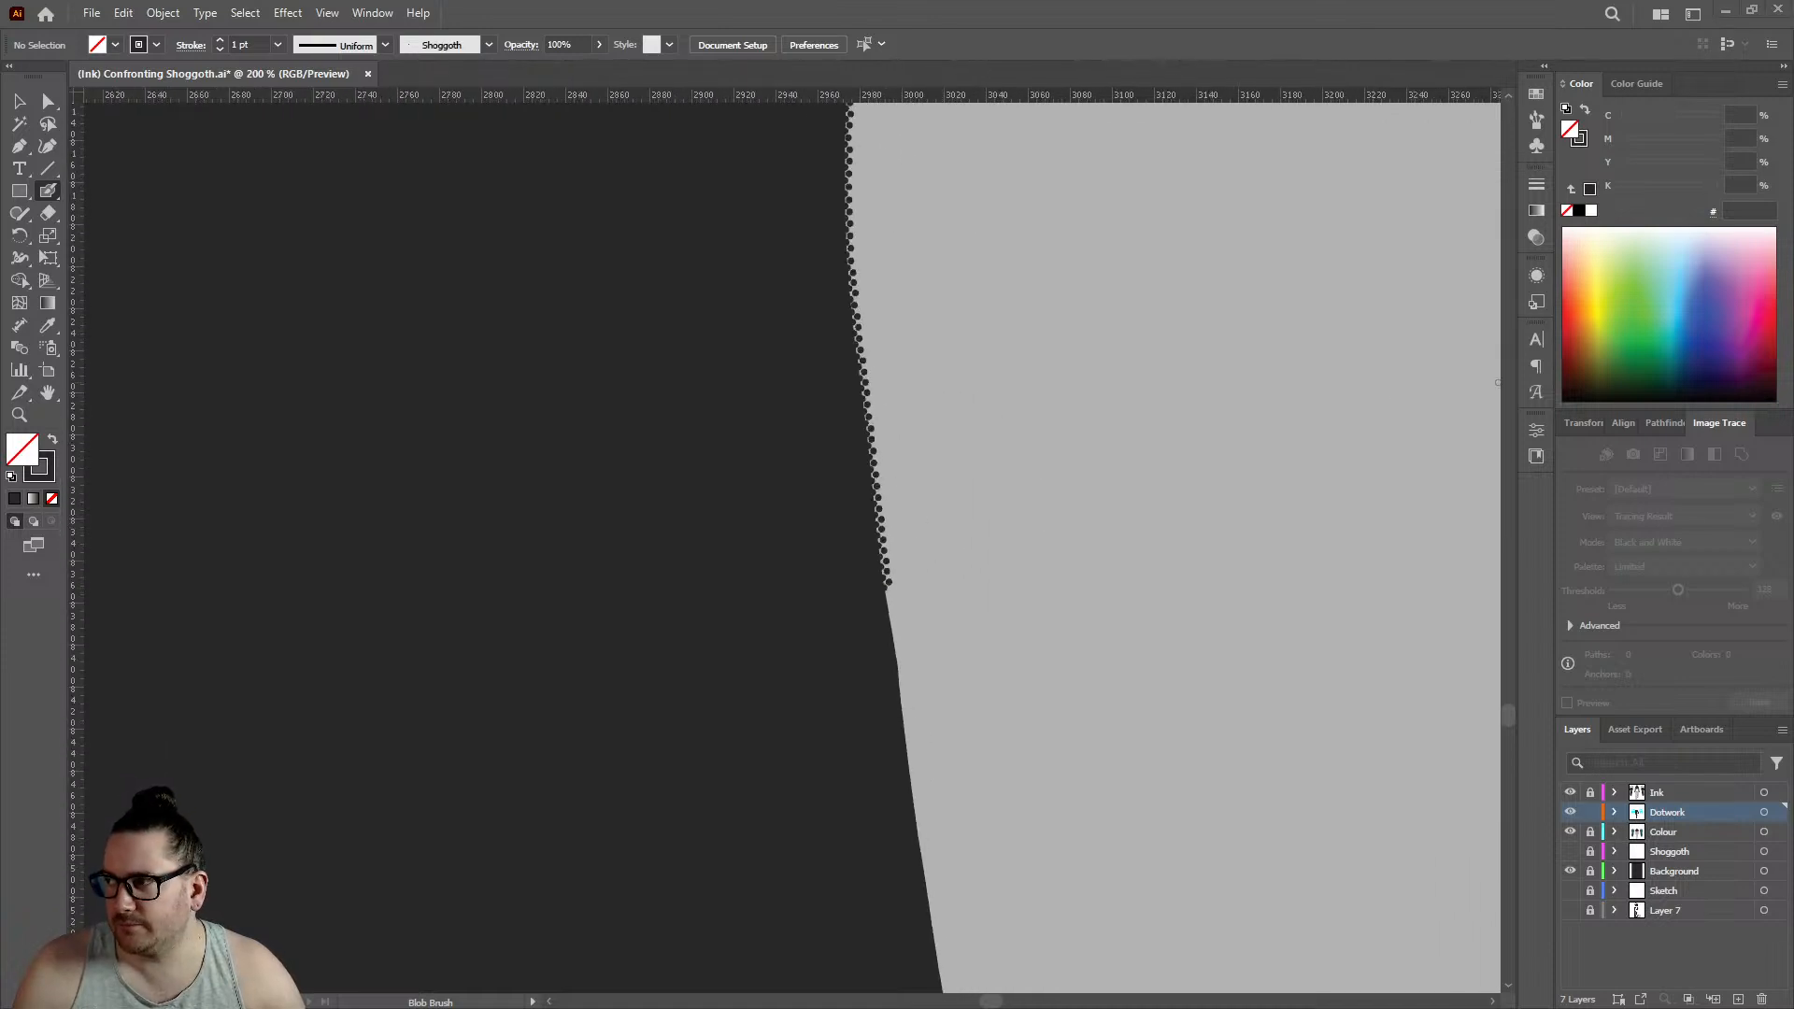
{"action": "key", "text": "ctrl+s"}
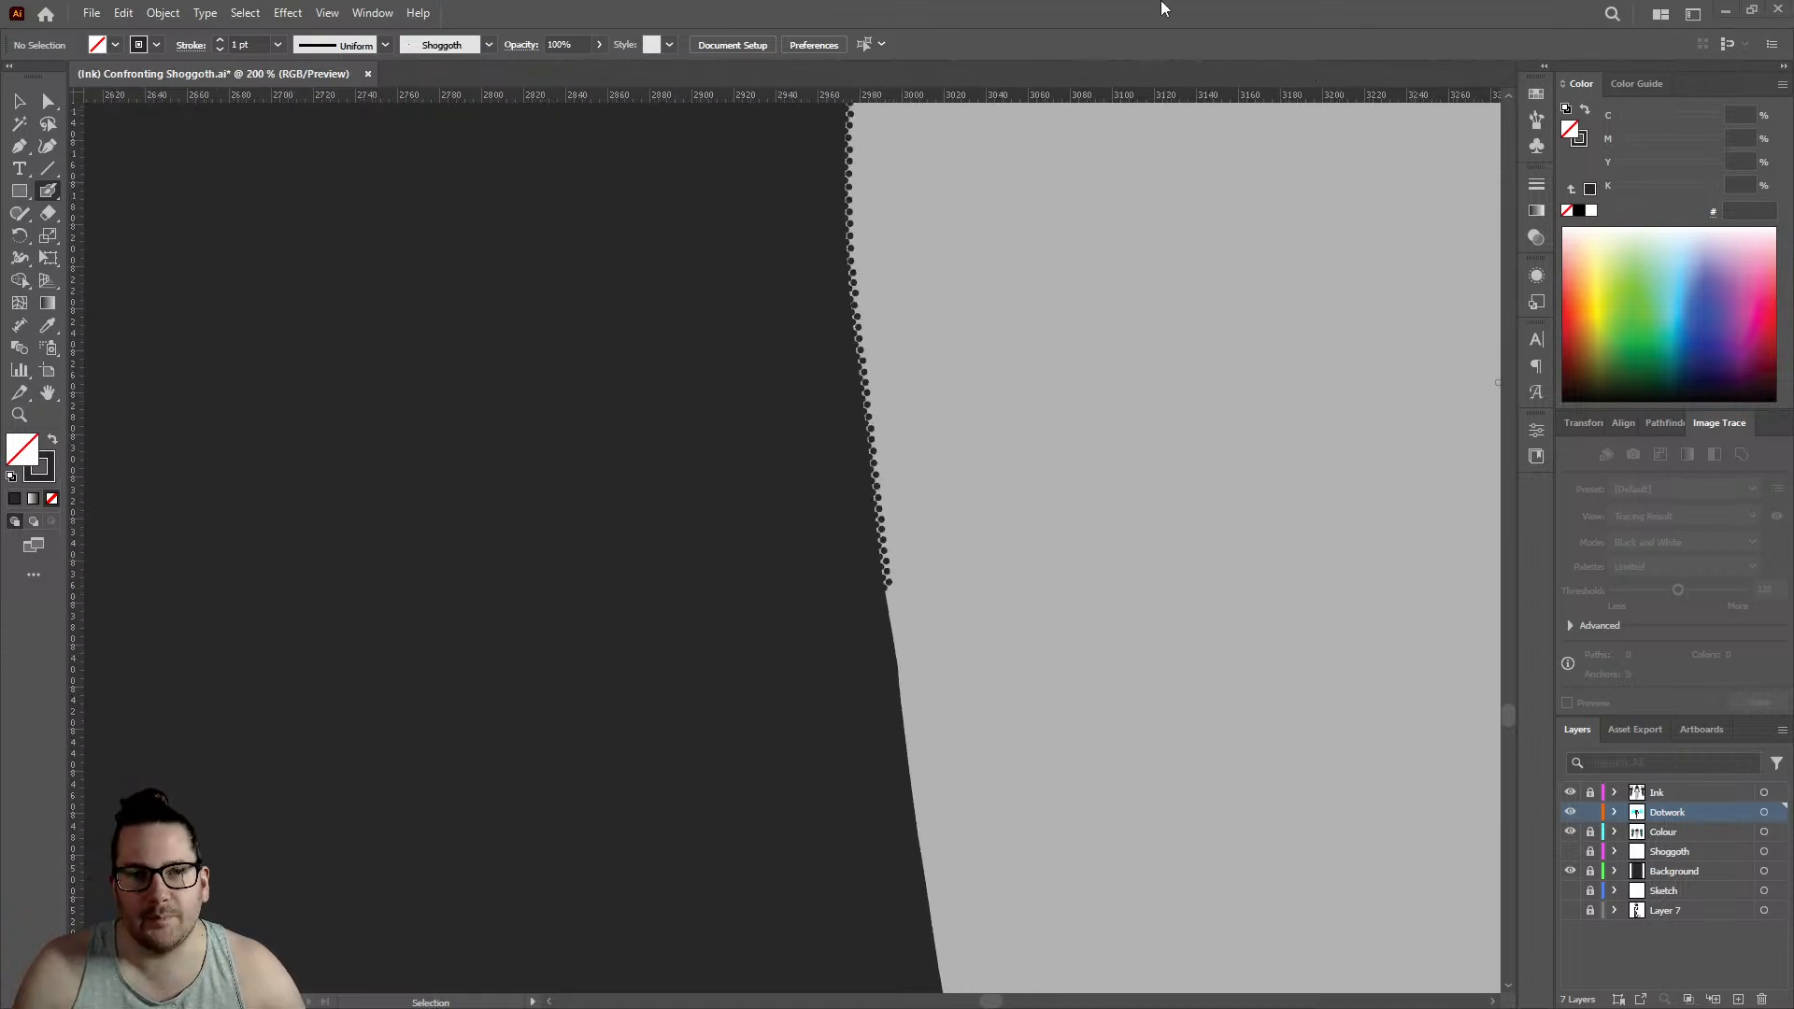
- Carry both rows across the small nick with three staggered pairs of edge and inner dots
{"action": "scroll", "coordinate": [897, 421], "scroll_direction": "up", "scroll_amount": 10}
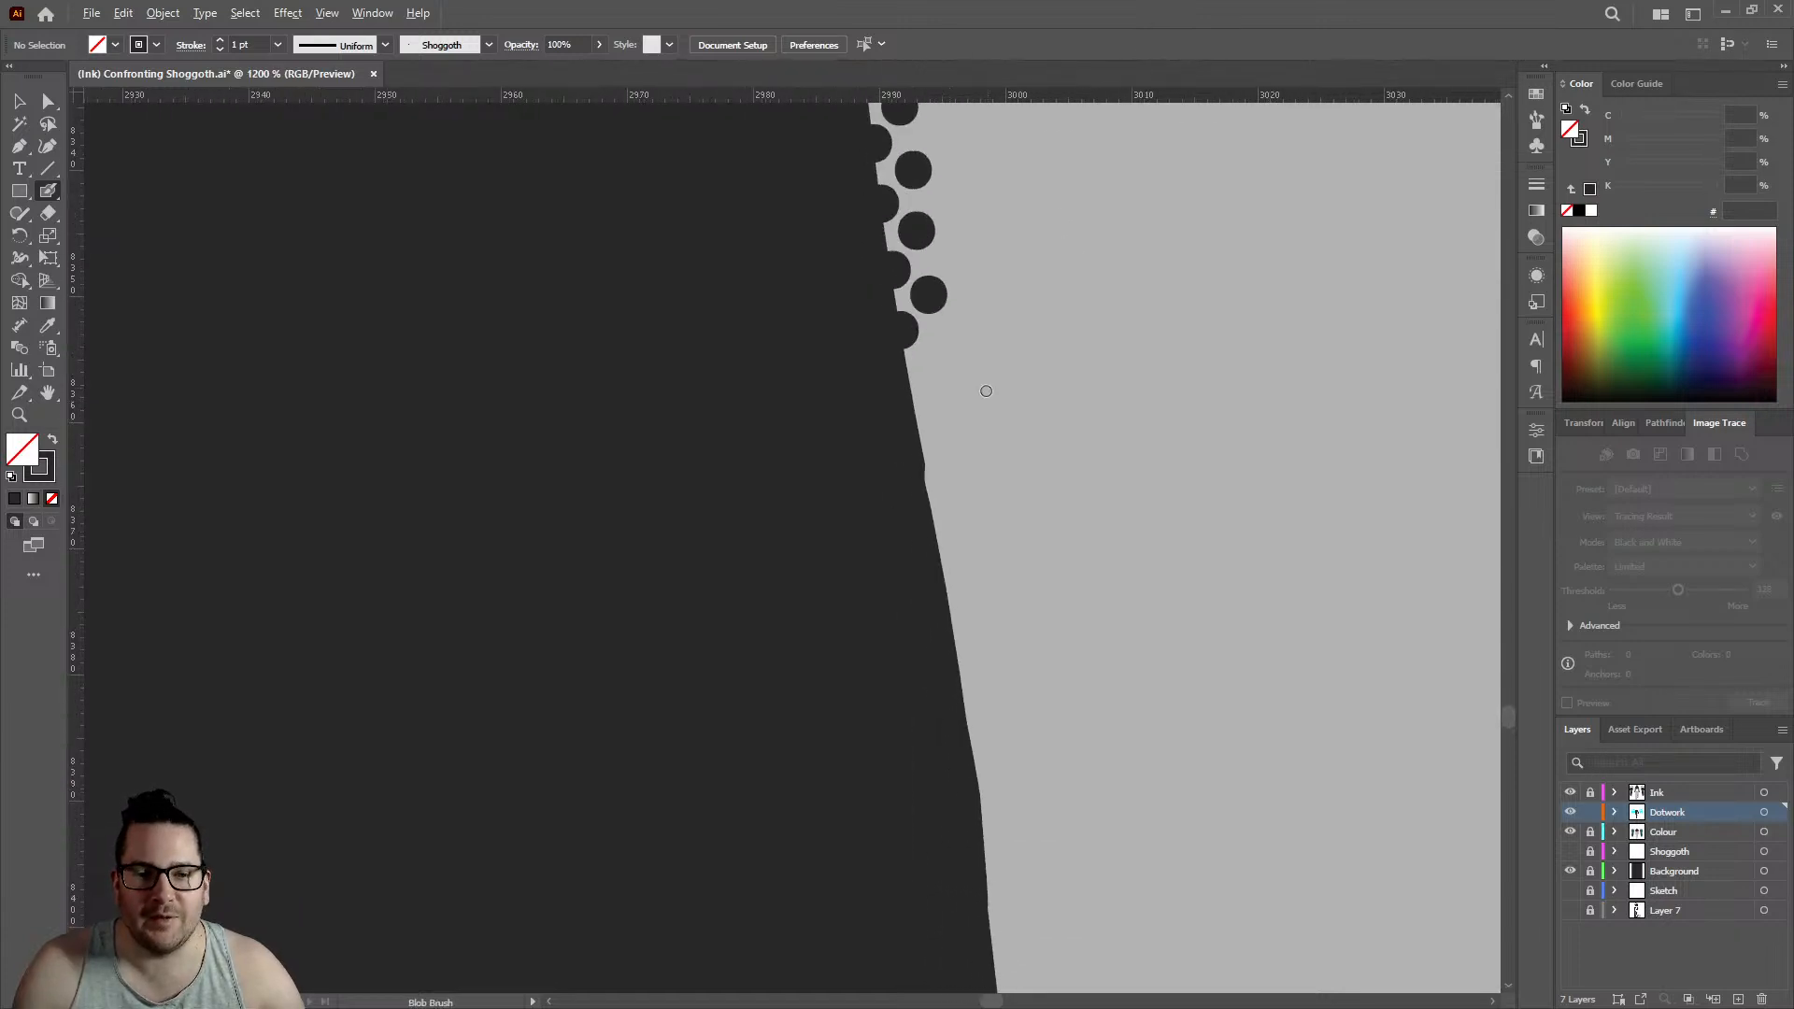
{"action": "left_click", "coordinate": [838, 435]}
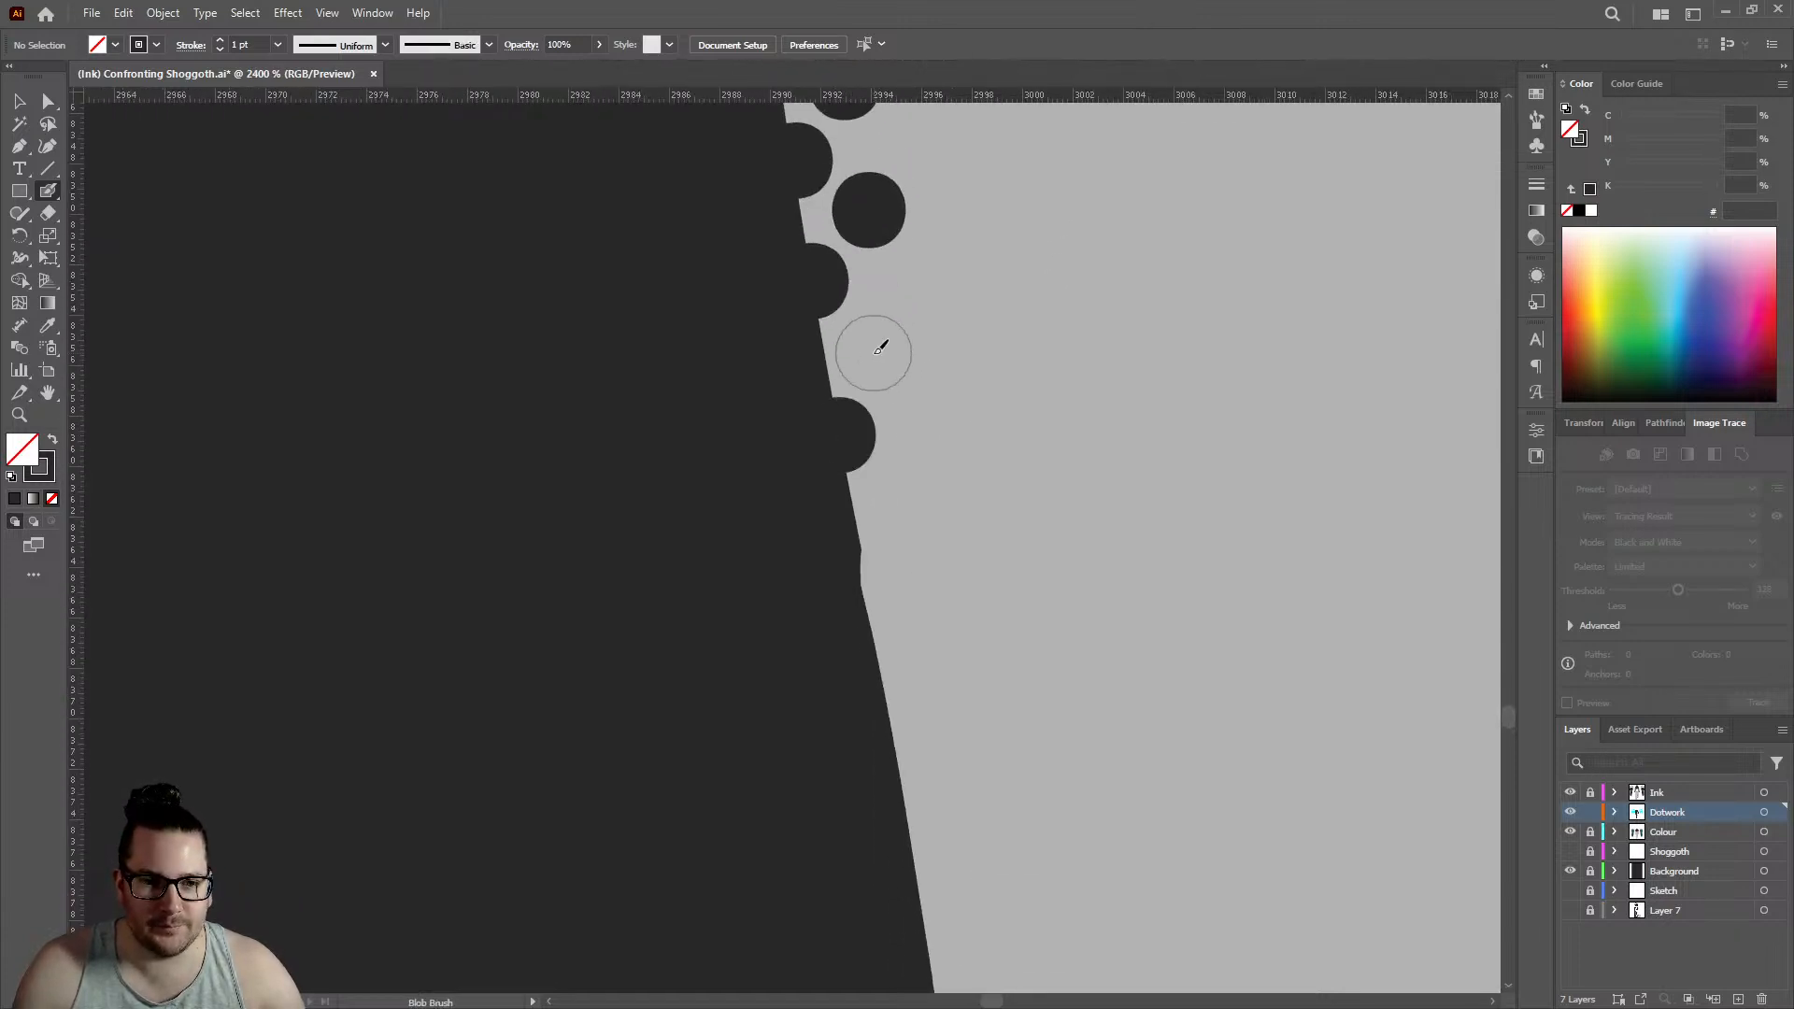
{"action": "left_click", "coordinate": [870, 351]}
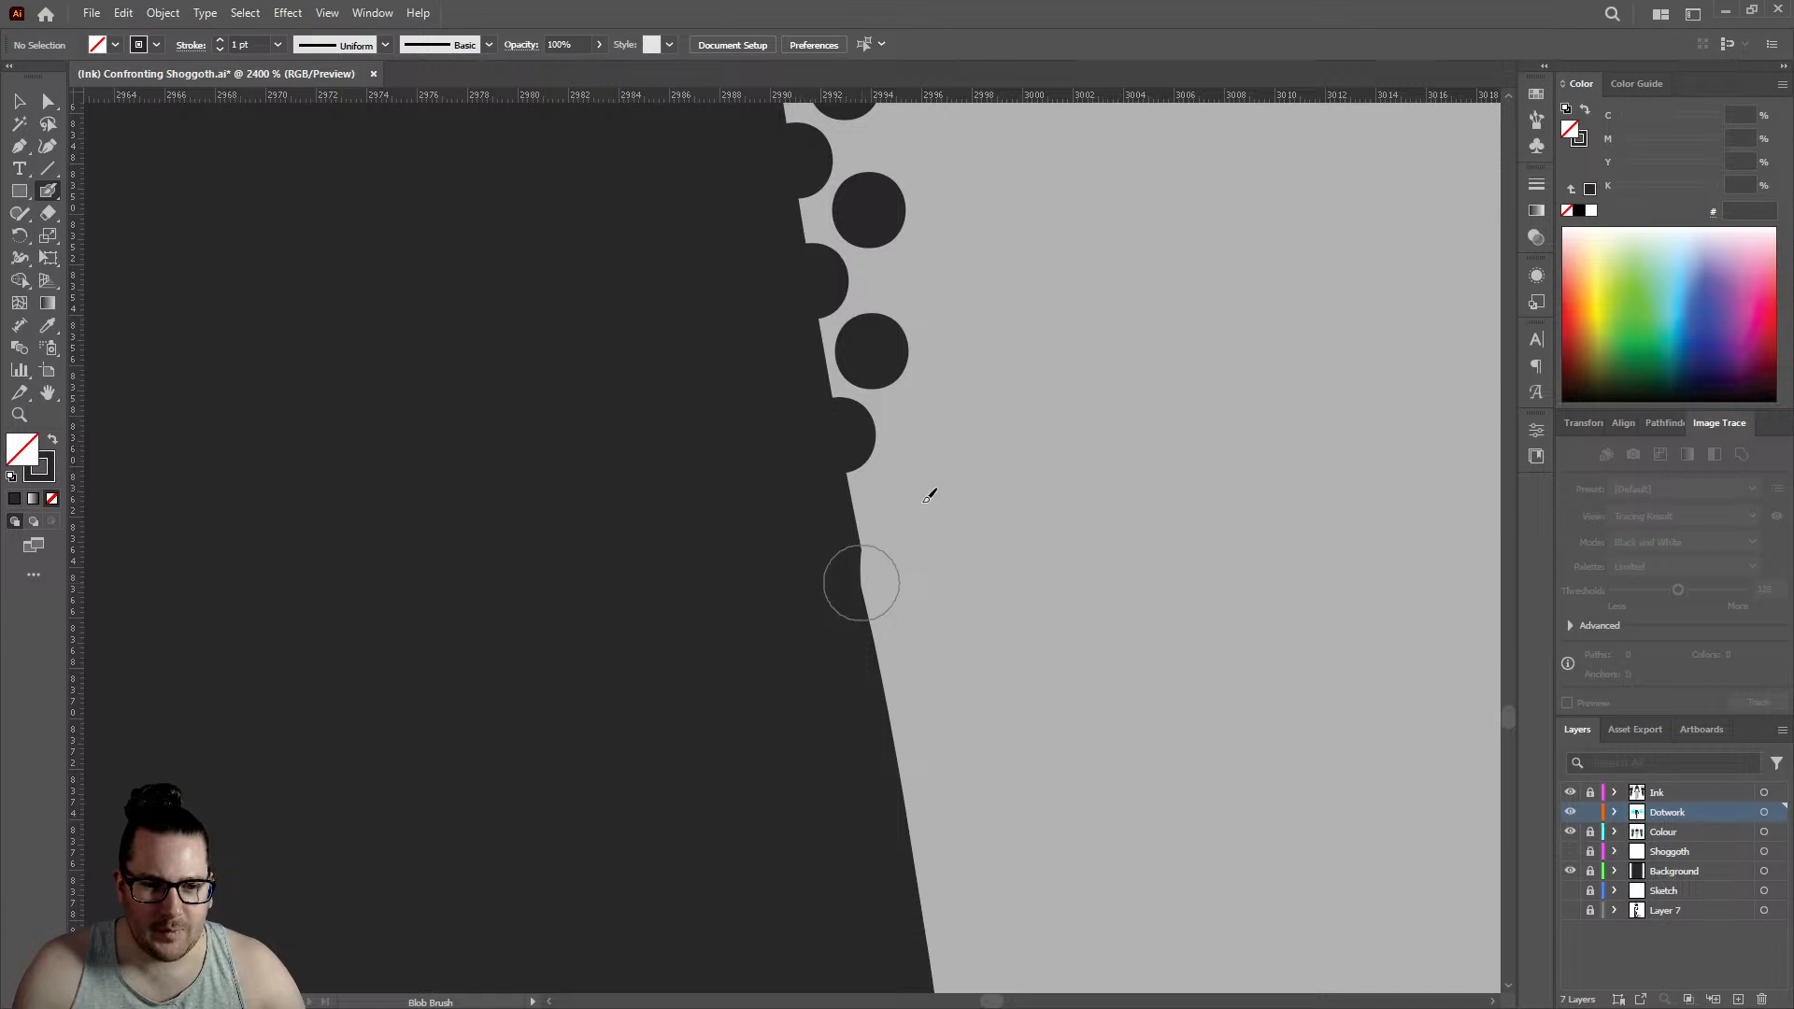
{"action": "left_click", "coordinate": [864, 582]}
{"action": "left_click", "coordinate": [903, 498]}
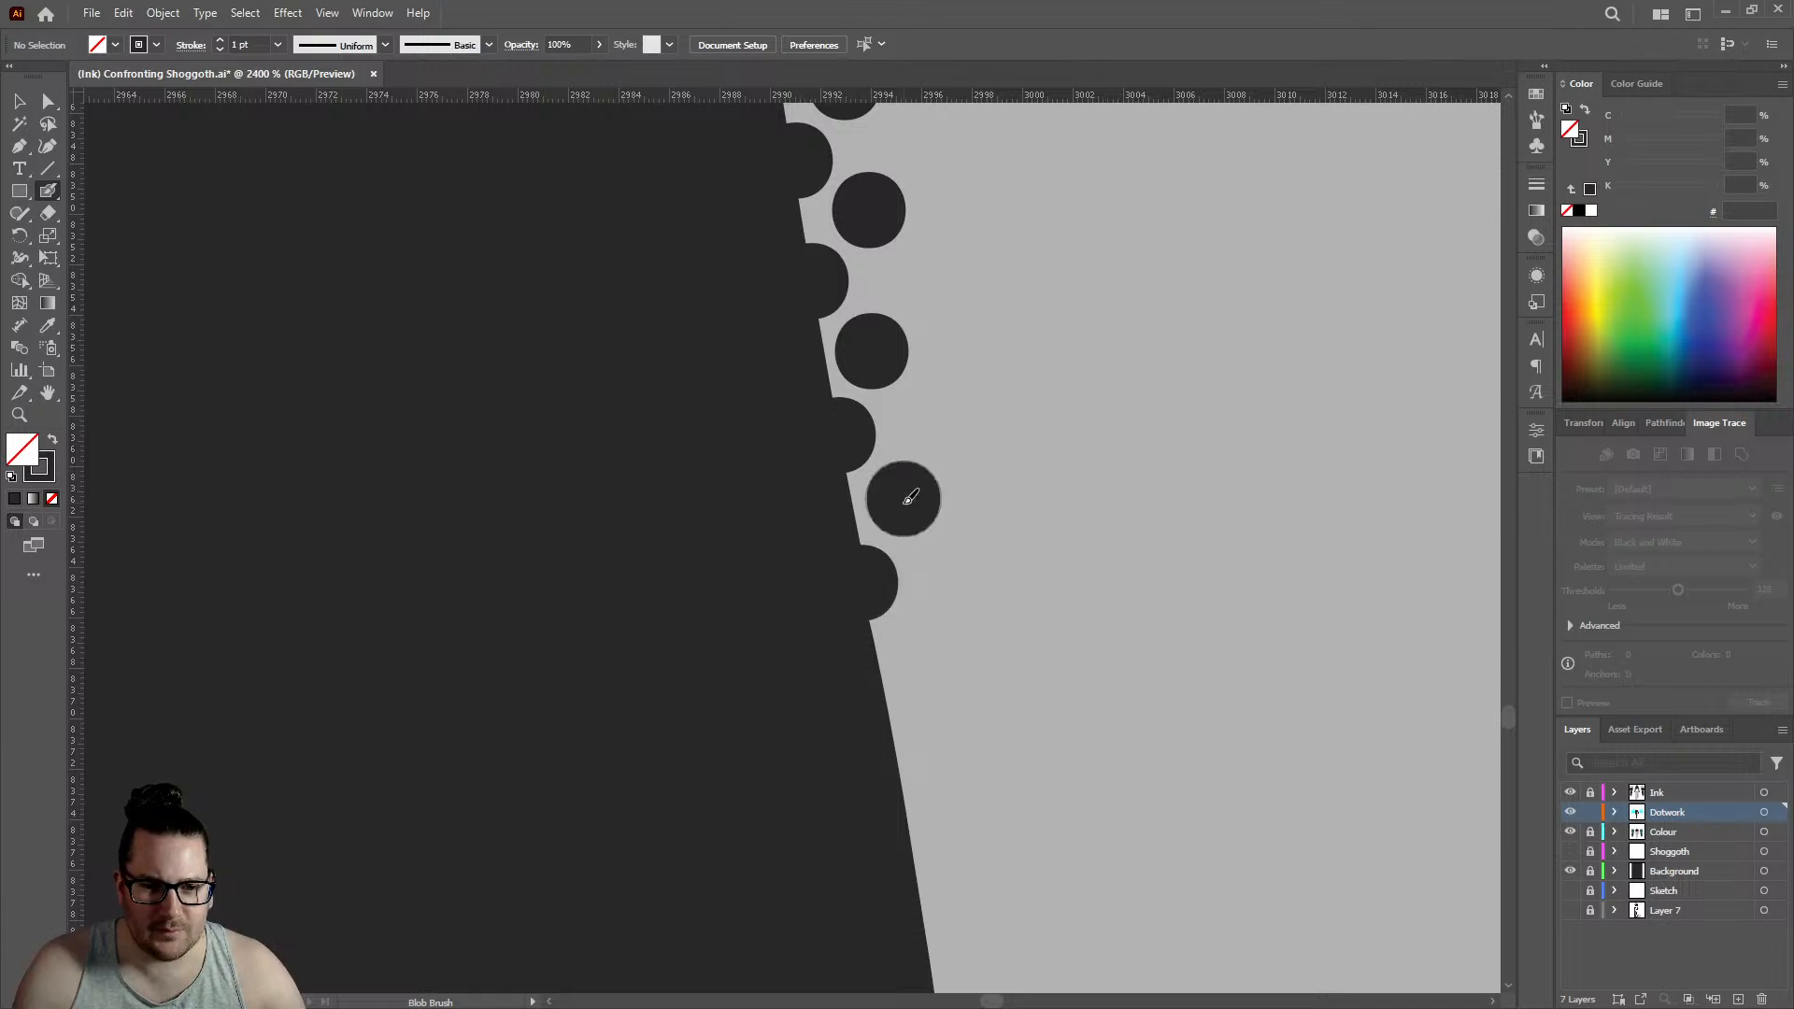
{"action": "left_click", "coordinate": [895, 717]}
{"action": "left_click", "coordinate": [930, 637]}
- Dot the slanting edge down to just above the following bend with two staggered pairs of dots
{"action": "scroll", "coordinate": [931, 639], "scroll_direction": "down", "scroll_amount": 2}
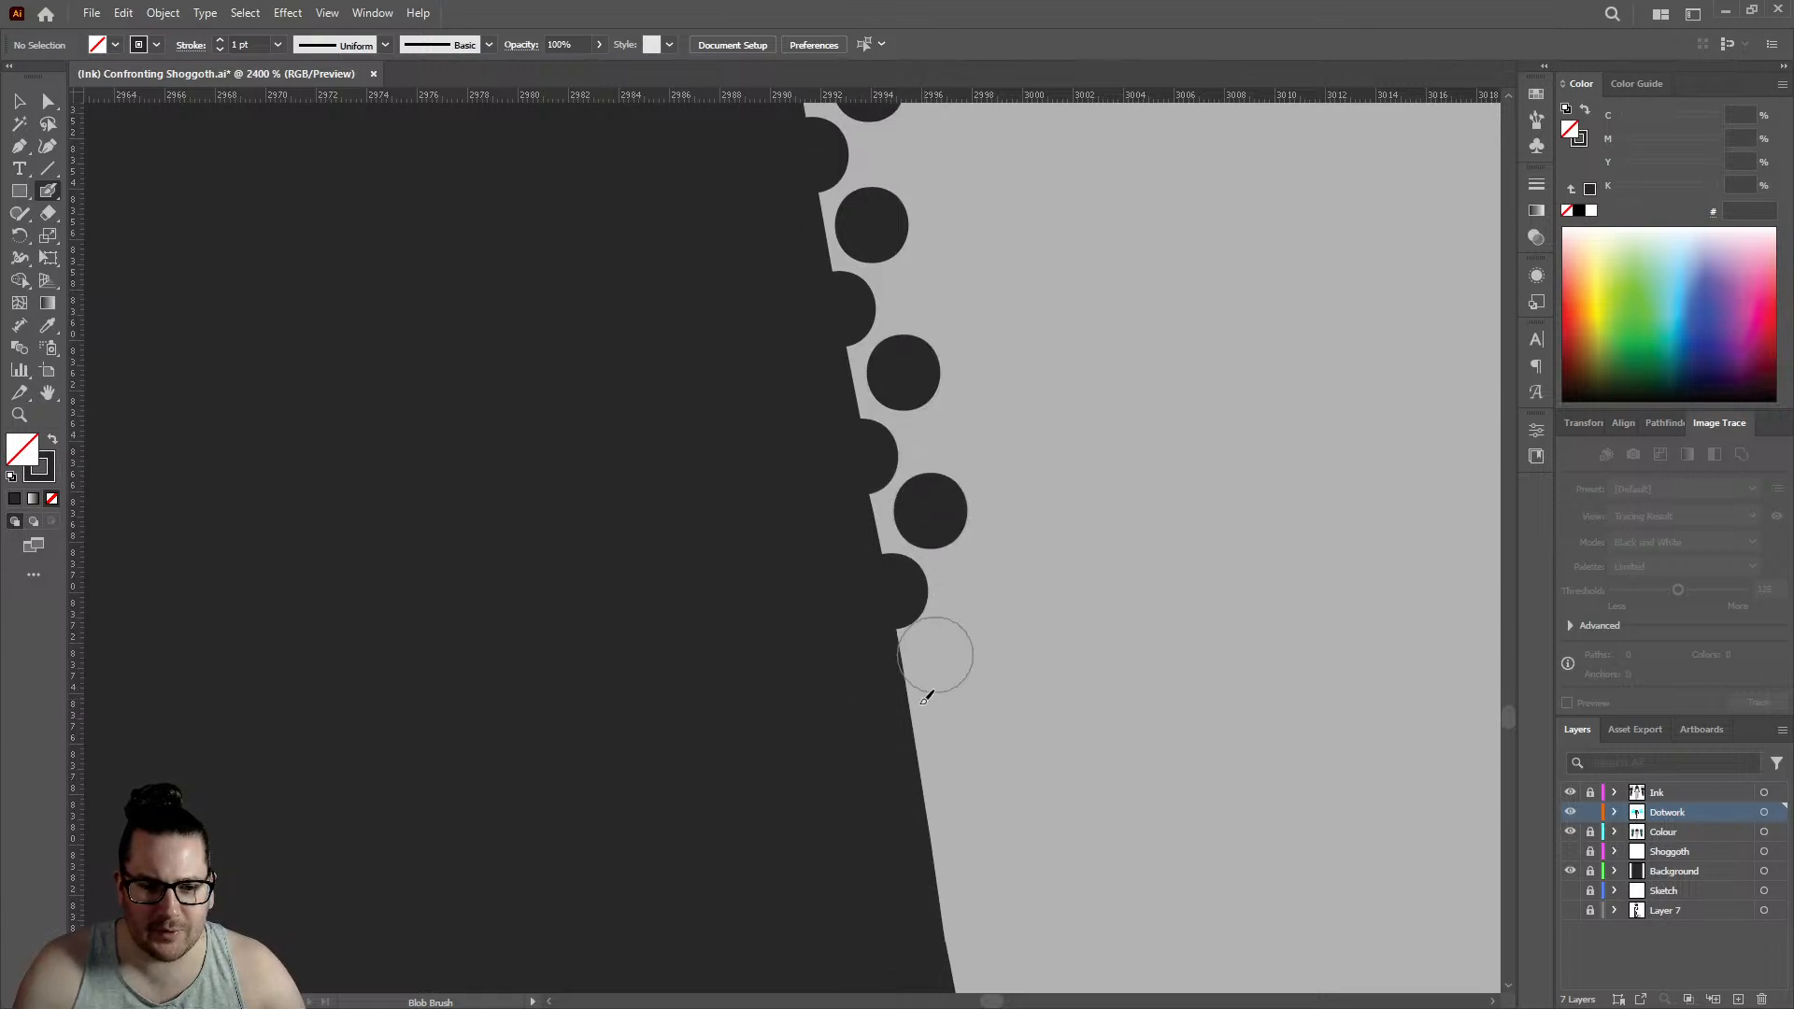
{"action": "left_click", "coordinate": [917, 737]}
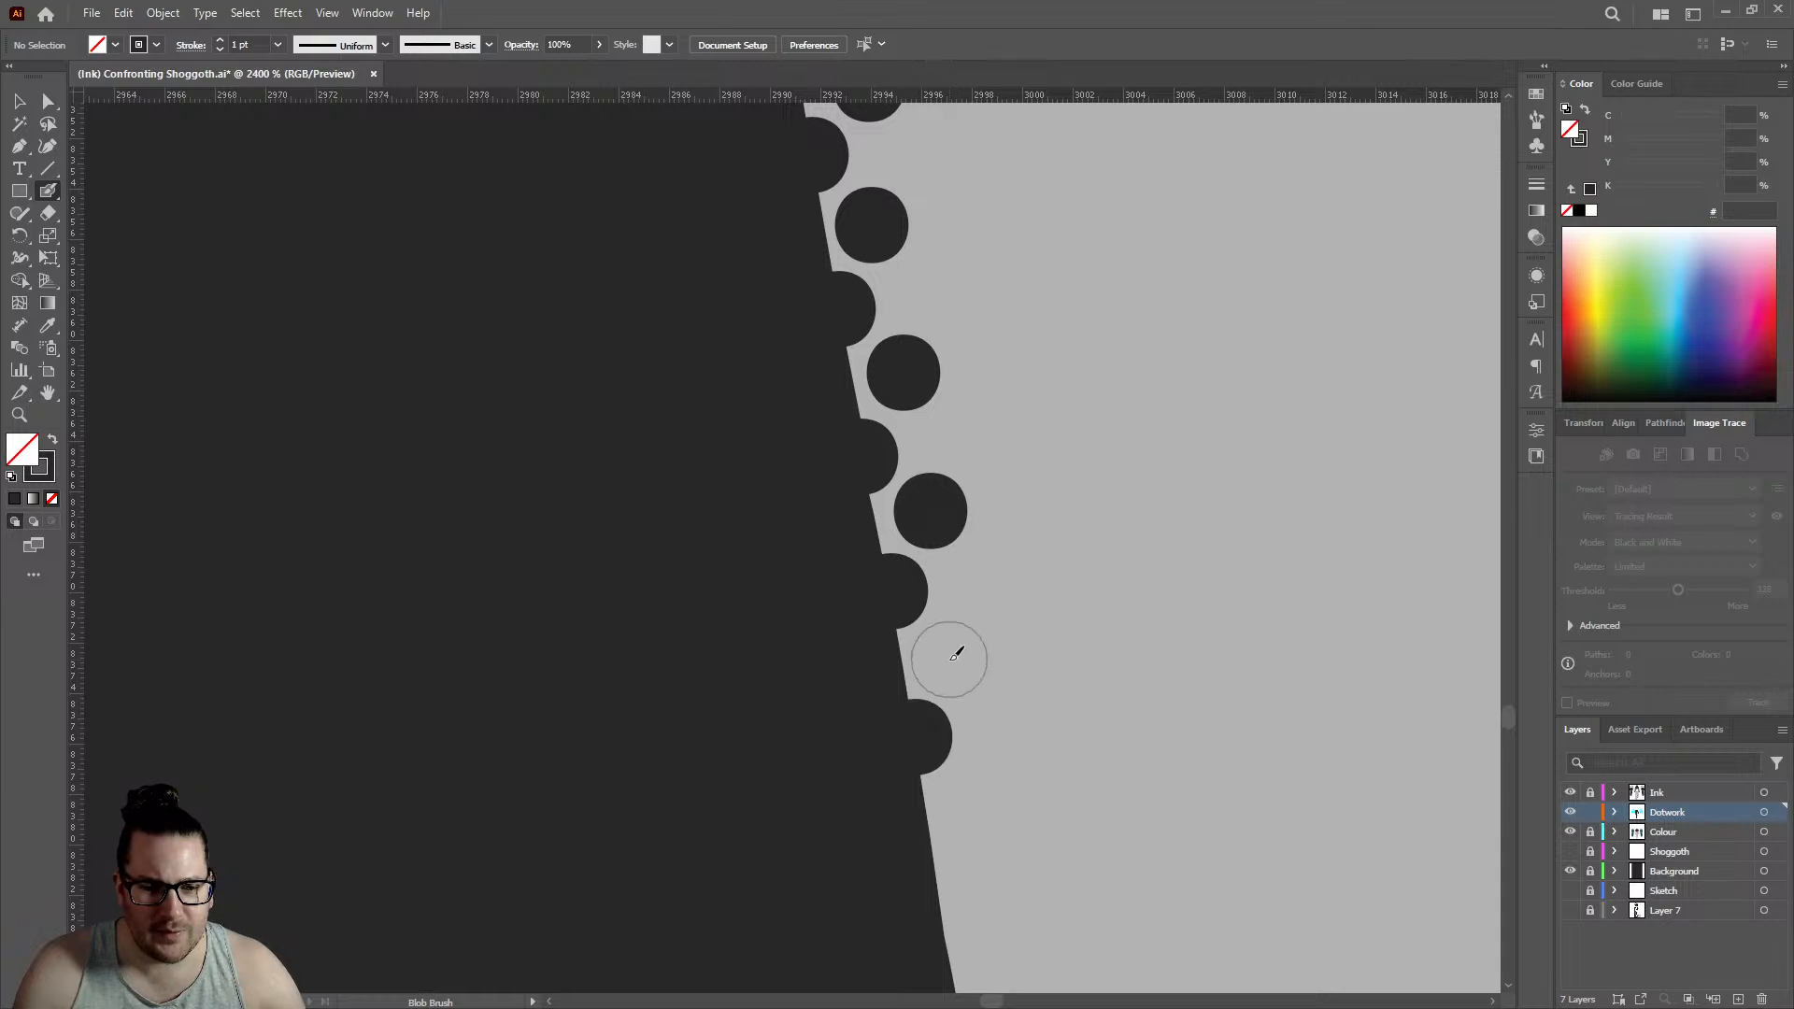
{"action": "left_click", "coordinate": [948, 659]}
{"action": "scroll", "coordinate": [972, 540], "scroll_direction": "down", "scroll_amount": 3}
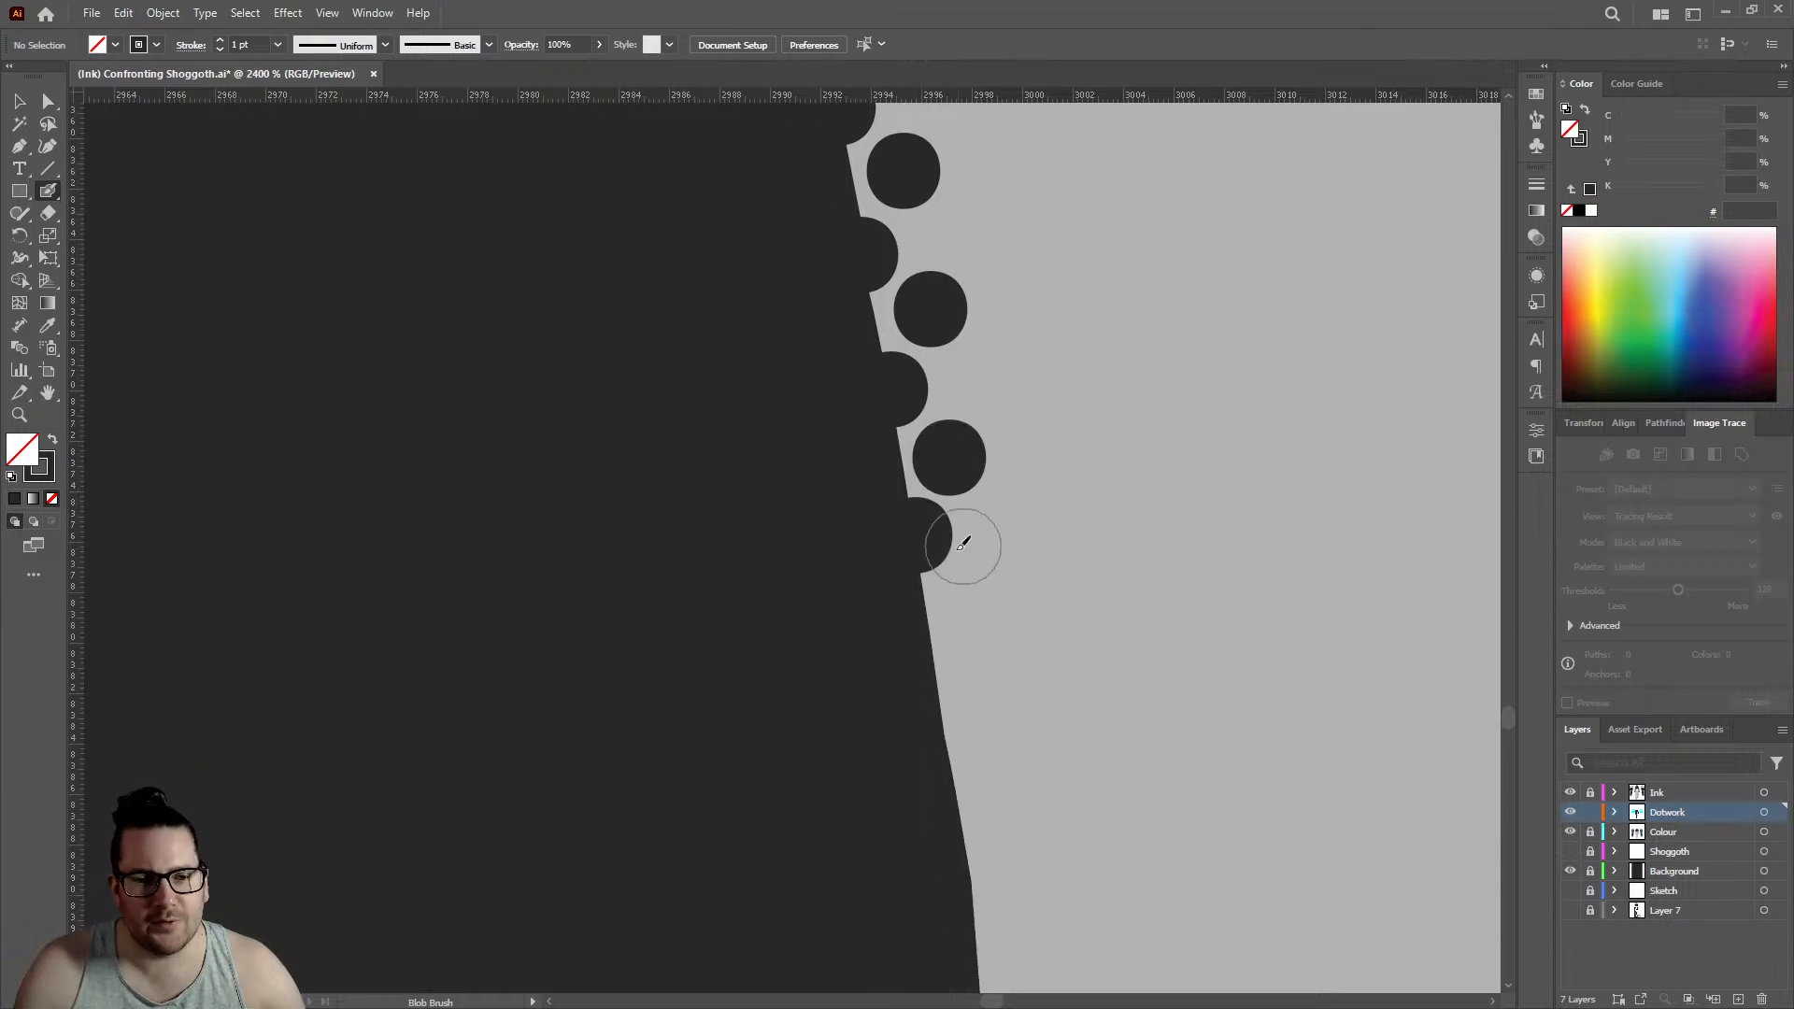
{"action": "left_click", "coordinate": [937, 670]}
{"action": "left_click", "coordinate": [977, 591]}
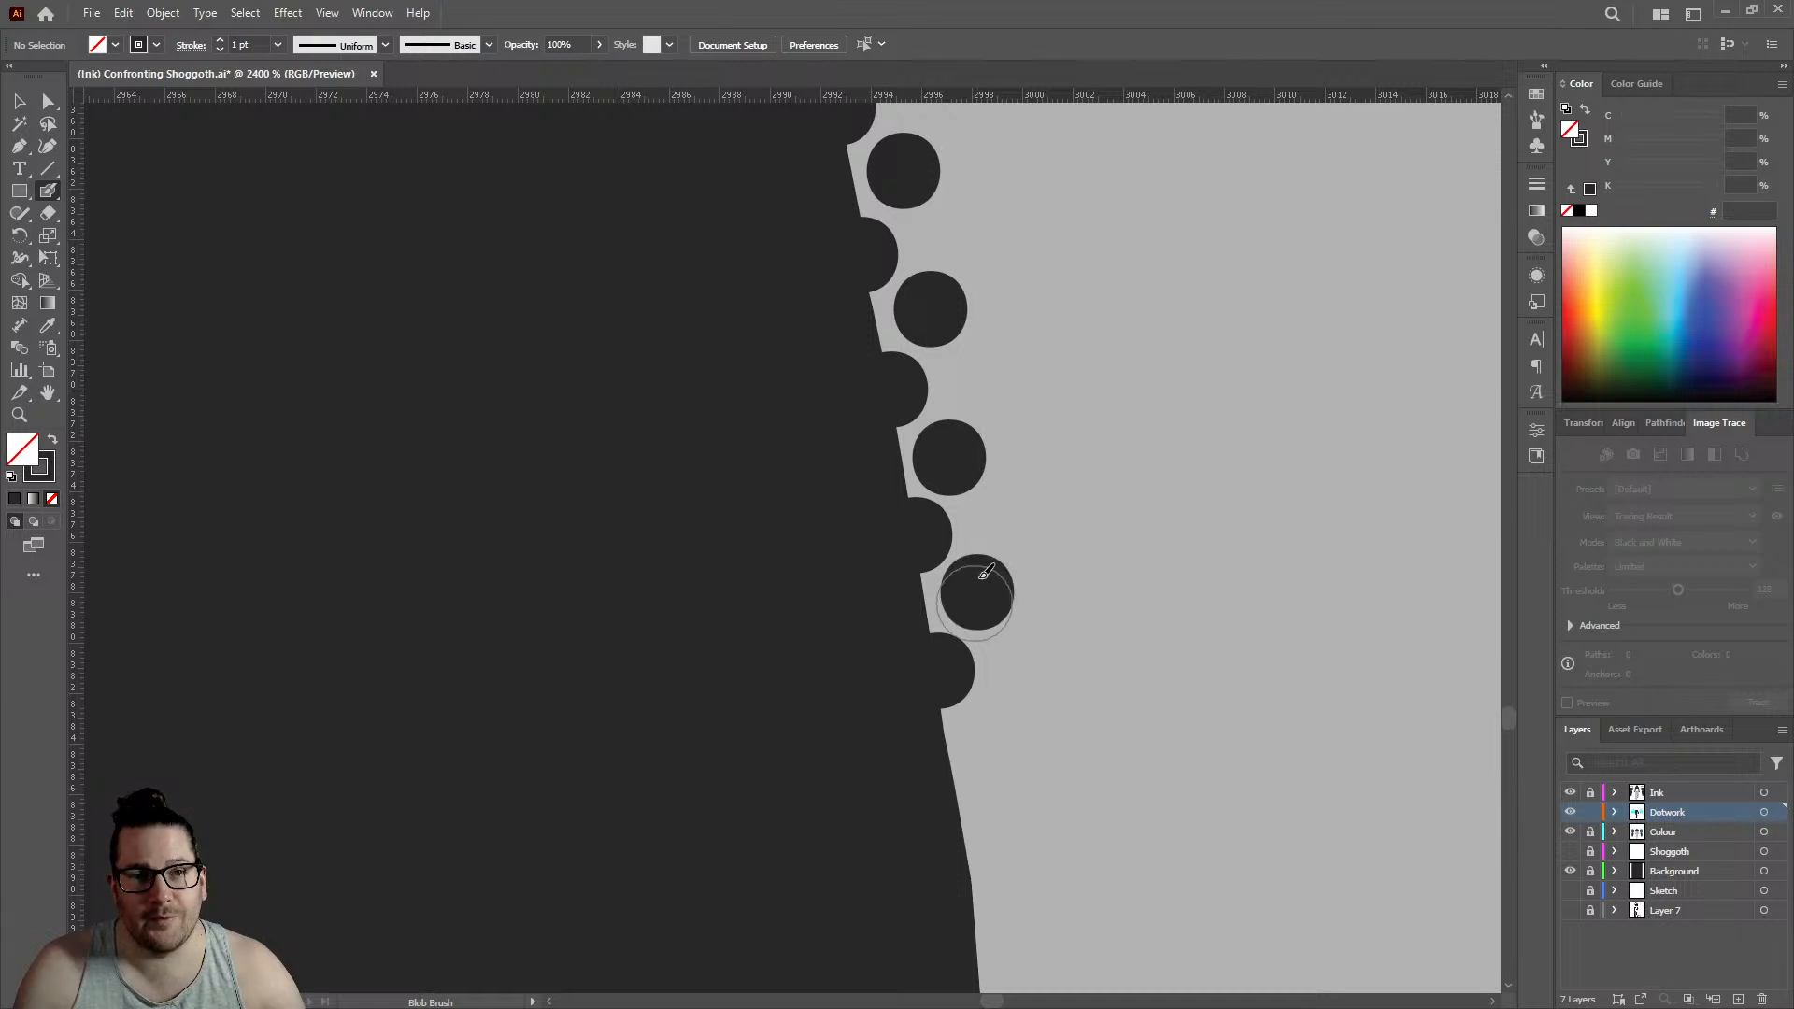
- Follow the leg edge around its two close bends with one edge dot and one offset inner dot at each
{"action": "scroll", "coordinate": [983, 579], "scroll_direction": "down", "scroll_amount": 3}
{"action": "left_click", "coordinate": [962, 643]}
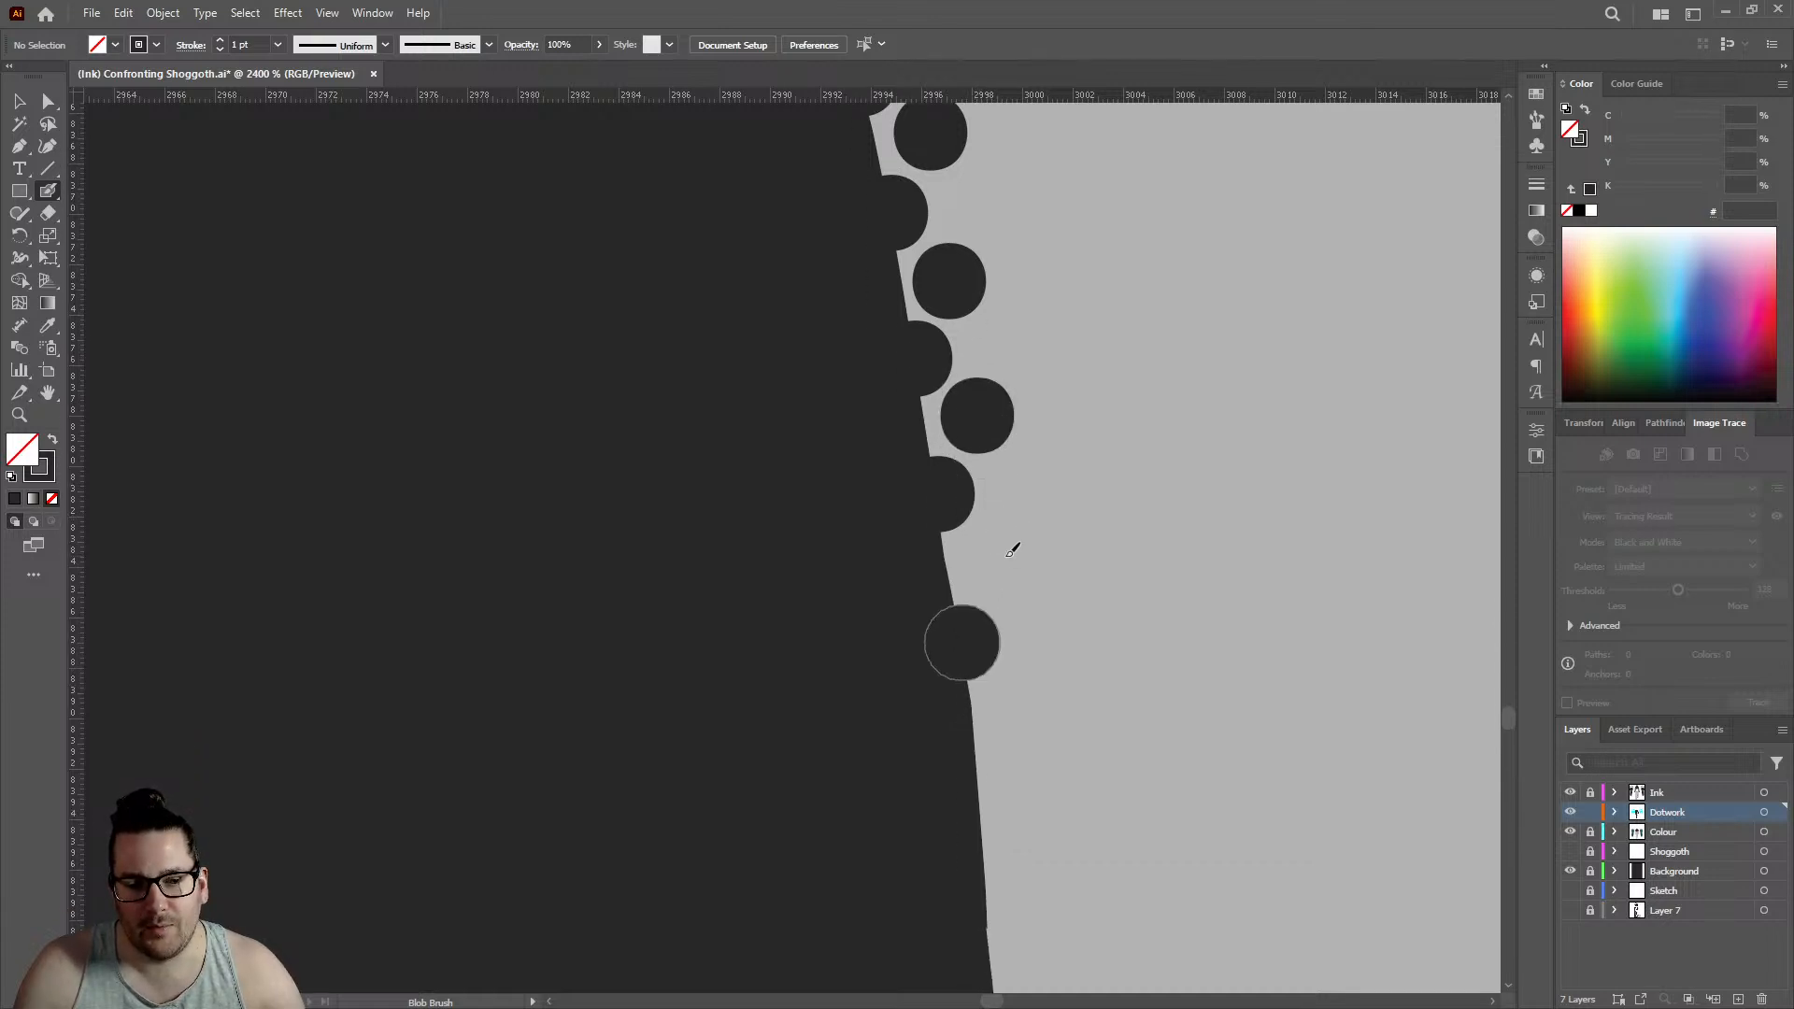
{"action": "left_click", "coordinate": [997, 560]}
{"action": "scroll", "coordinate": [934, 448], "scroll_direction": "down", "scroll_amount": 2}
{"action": "scroll", "coordinate": [935, 449], "scroll_direction": "down", "scroll_amount": 2}
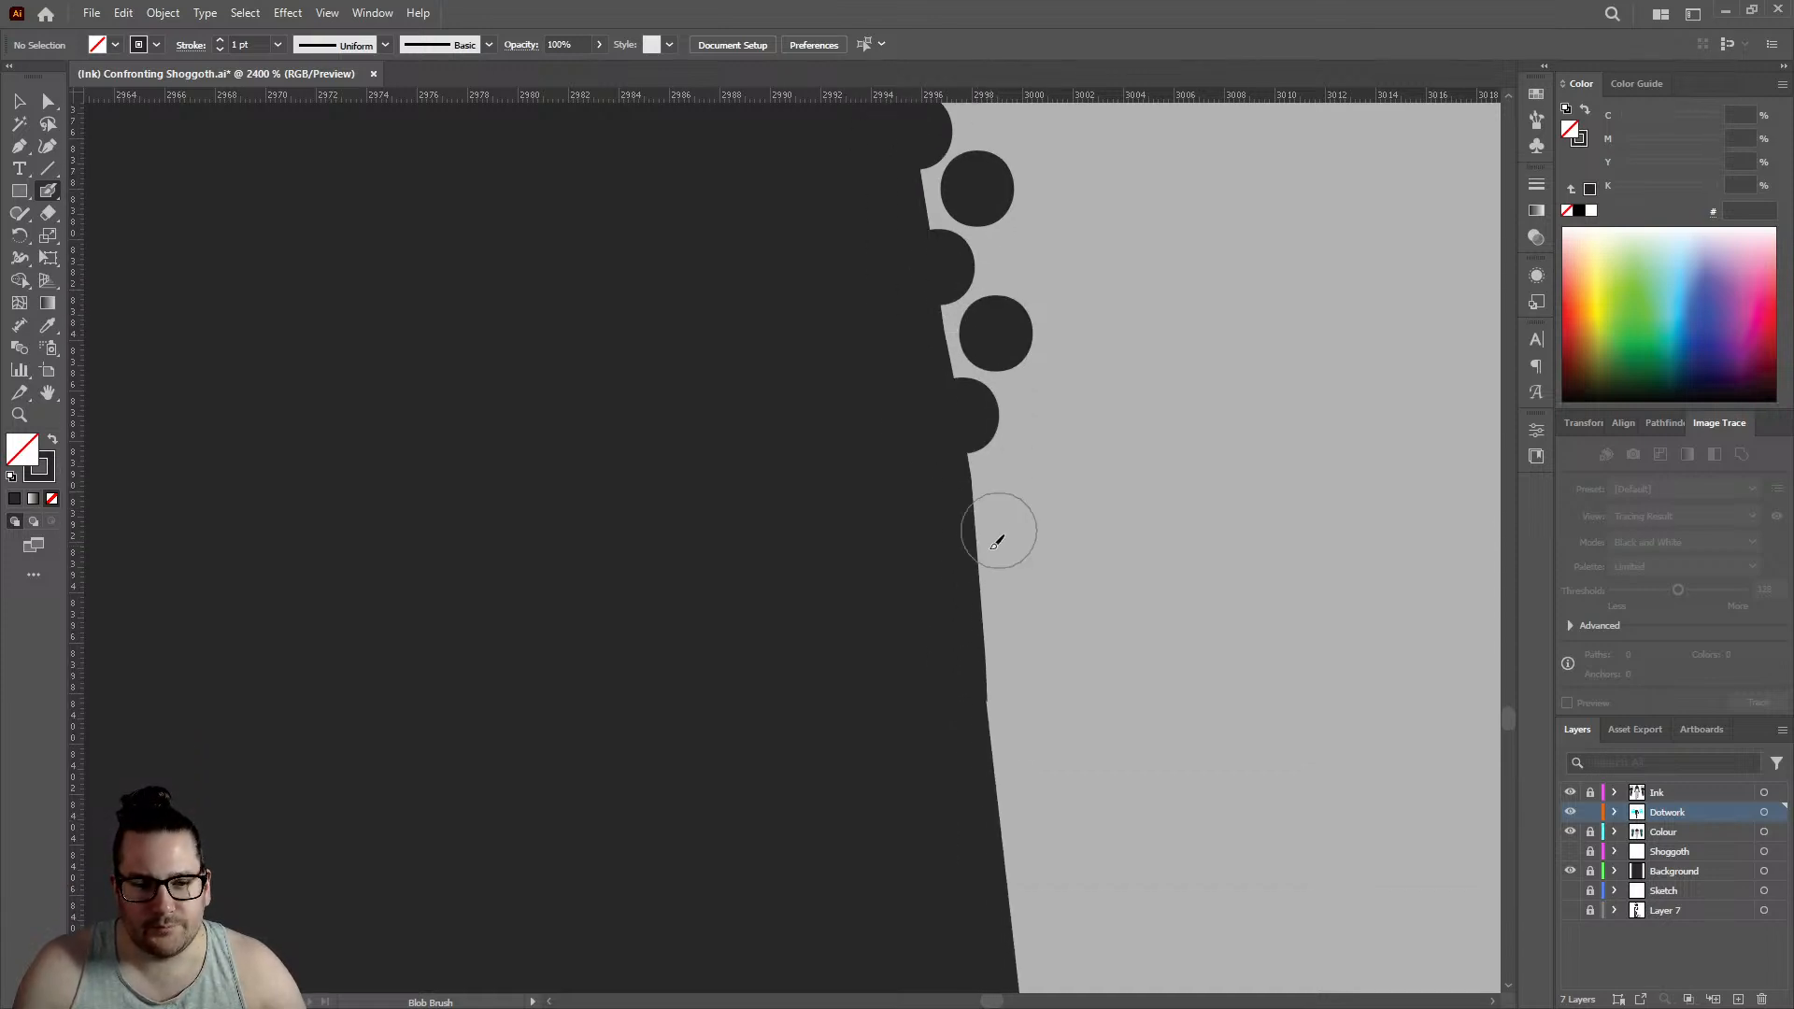
{"action": "left_click", "coordinate": [981, 557]}
{"action": "left_click", "coordinate": [1024, 481]}
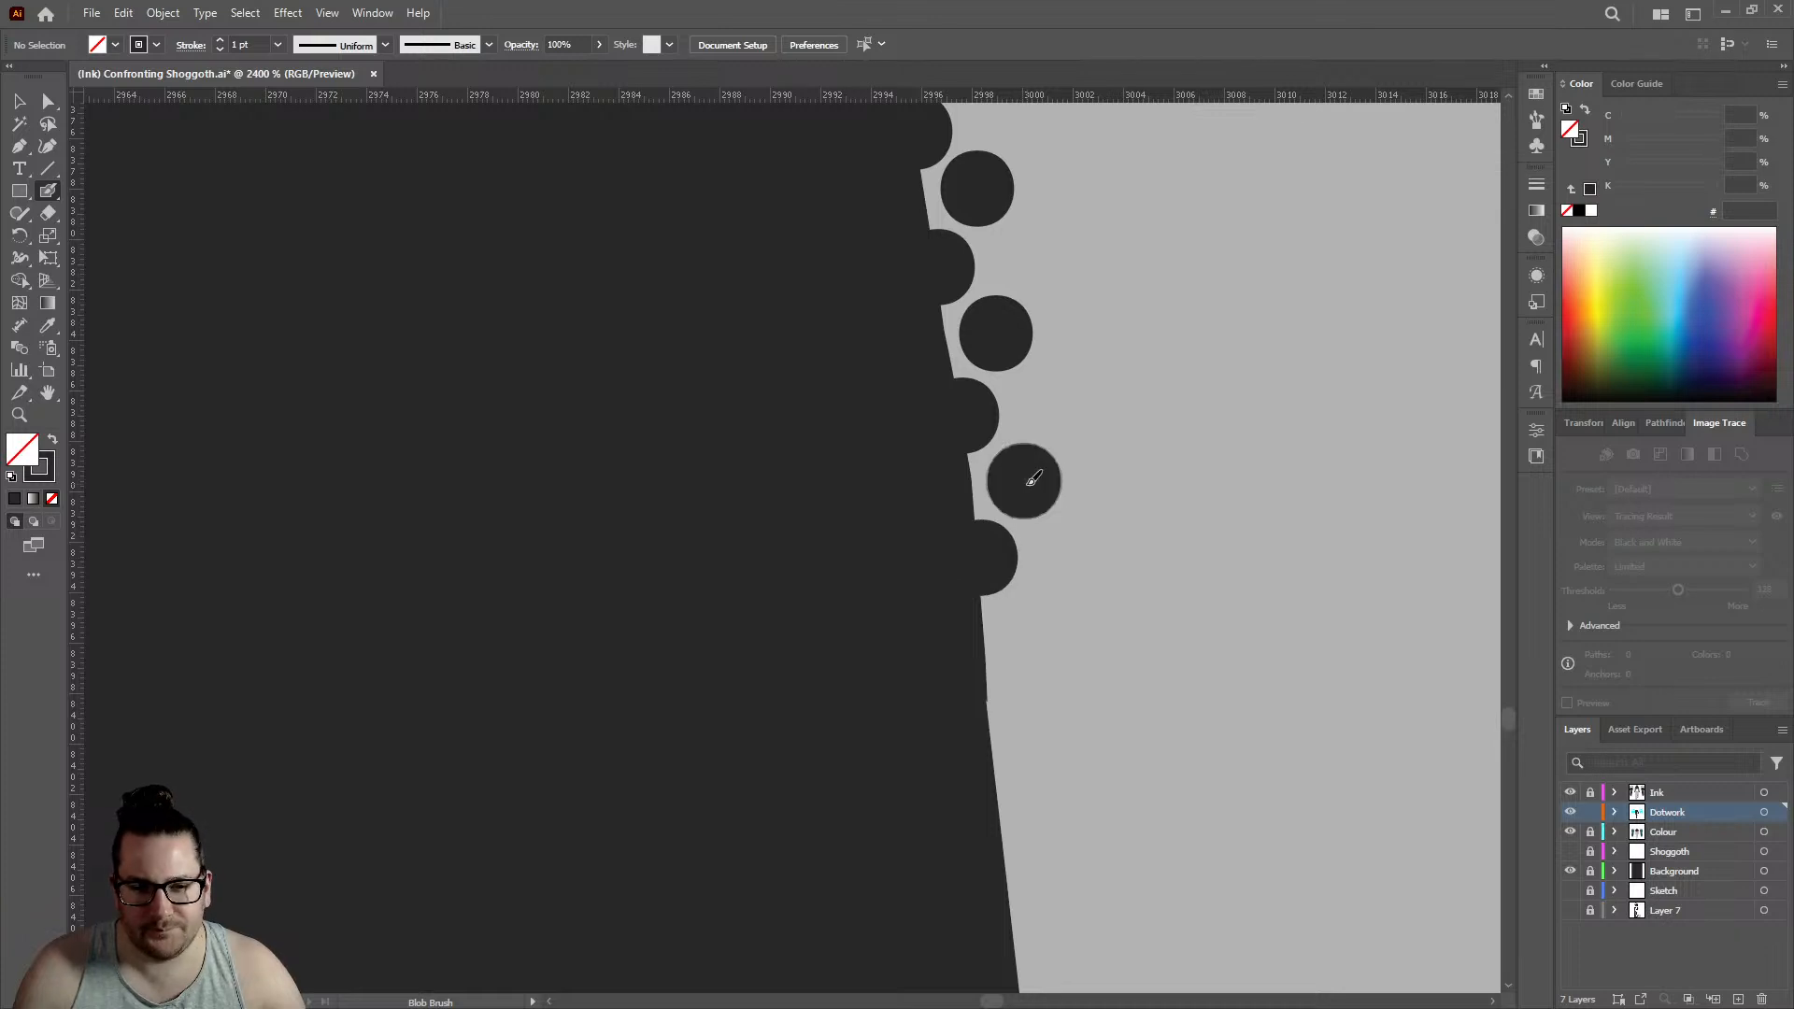
- Extend the rows over the tiny notch and onto the straight slant with three staggered pairs of dots
{"action": "scroll", "coordinate": [1005, 481], "scroll_direction": "down", "scroll_amount": 3}
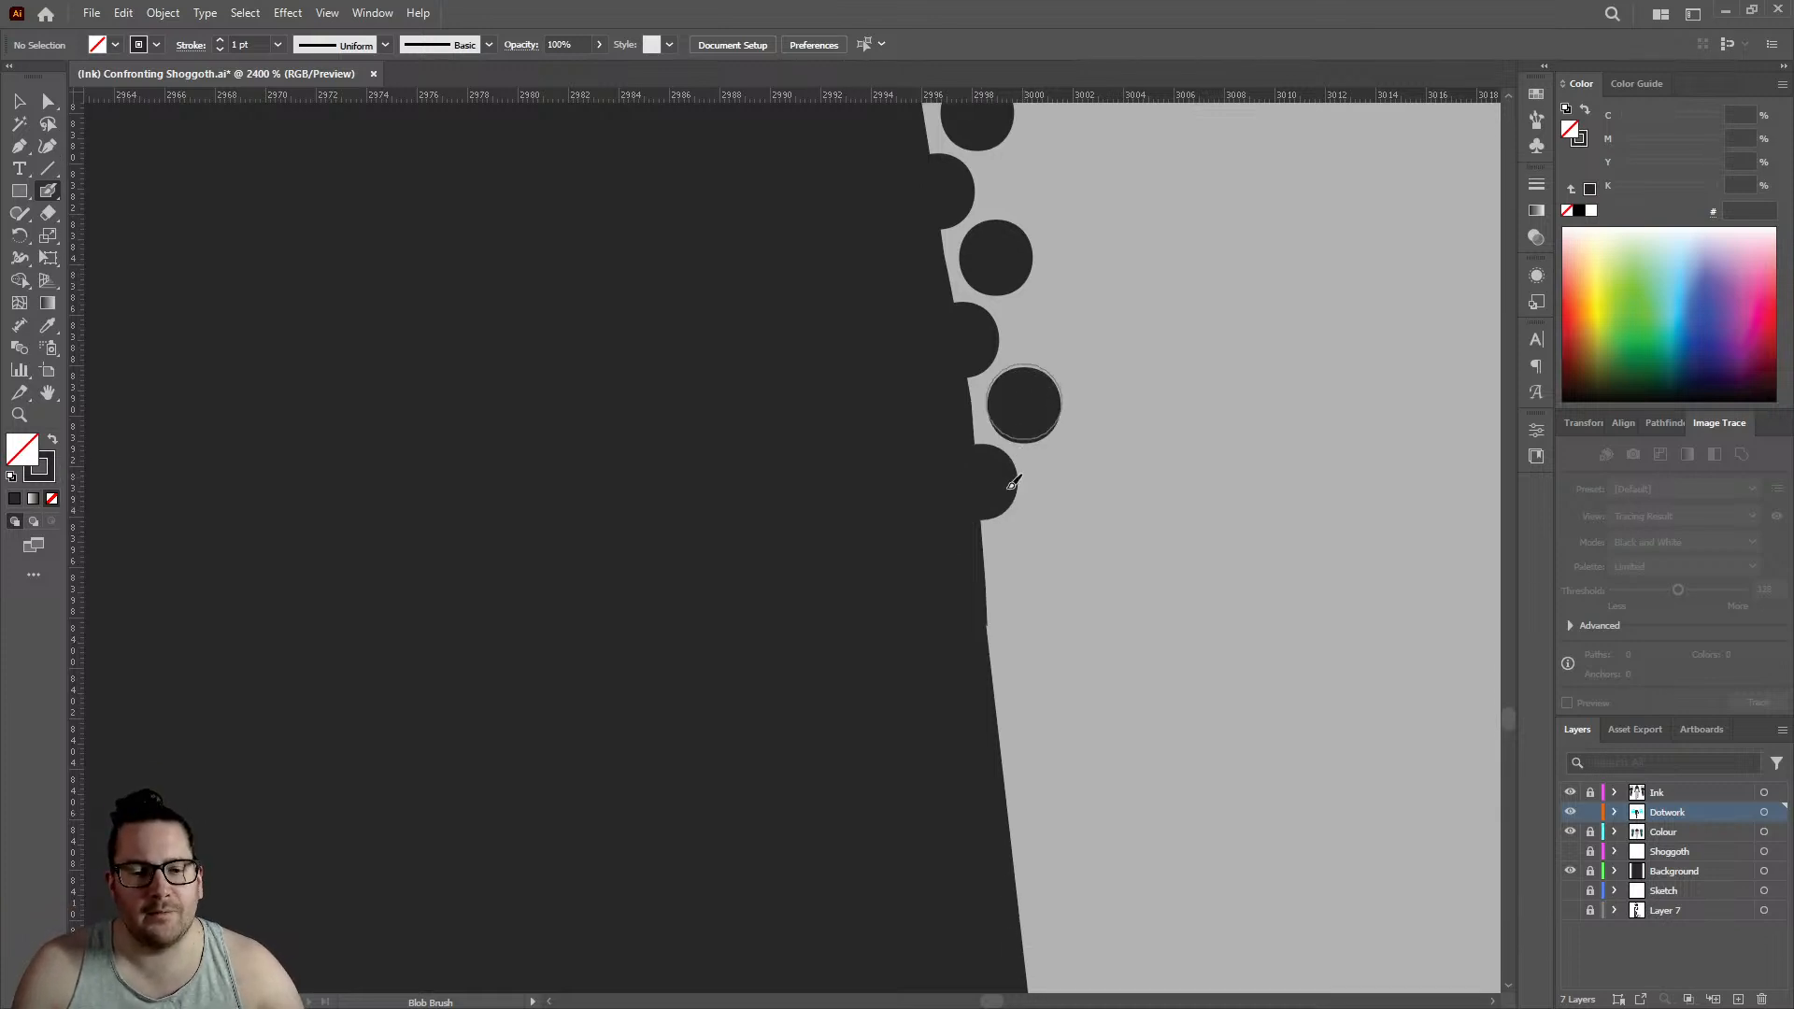
{"action": "left_click", "coordinate": [988, 520]}
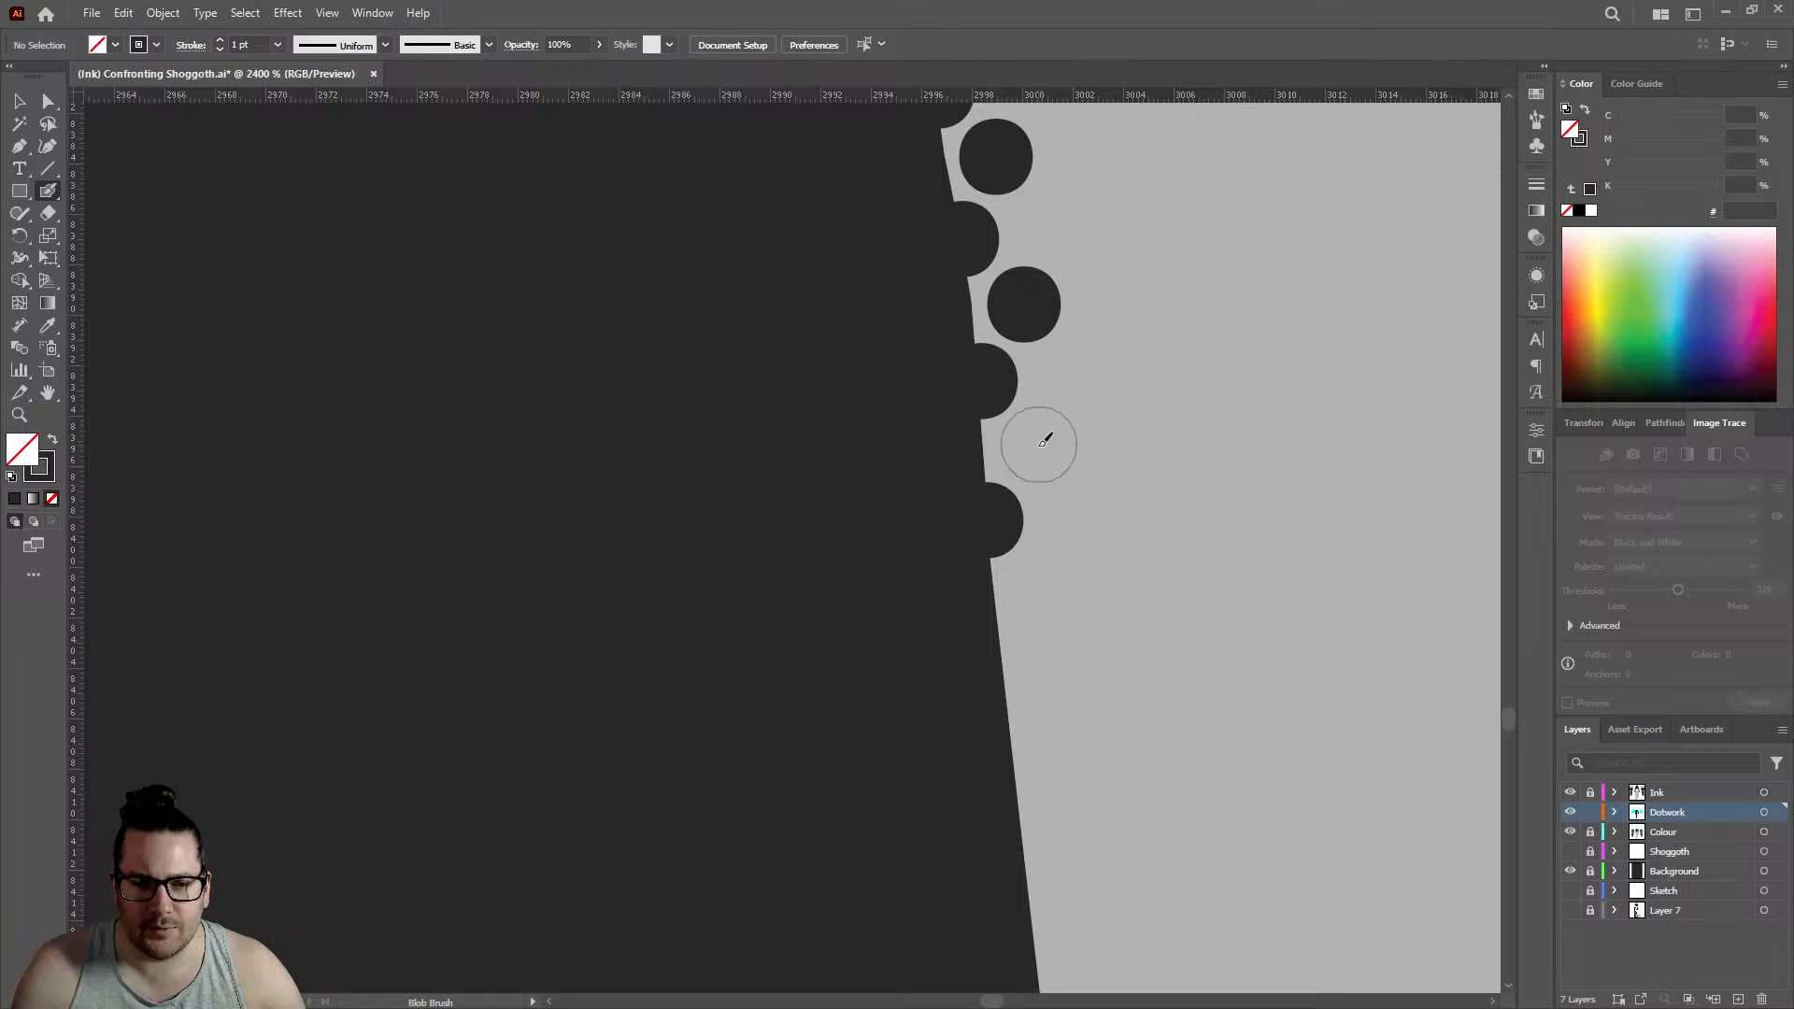
{"action": "left_click", "coordinate": [1039, 447]}
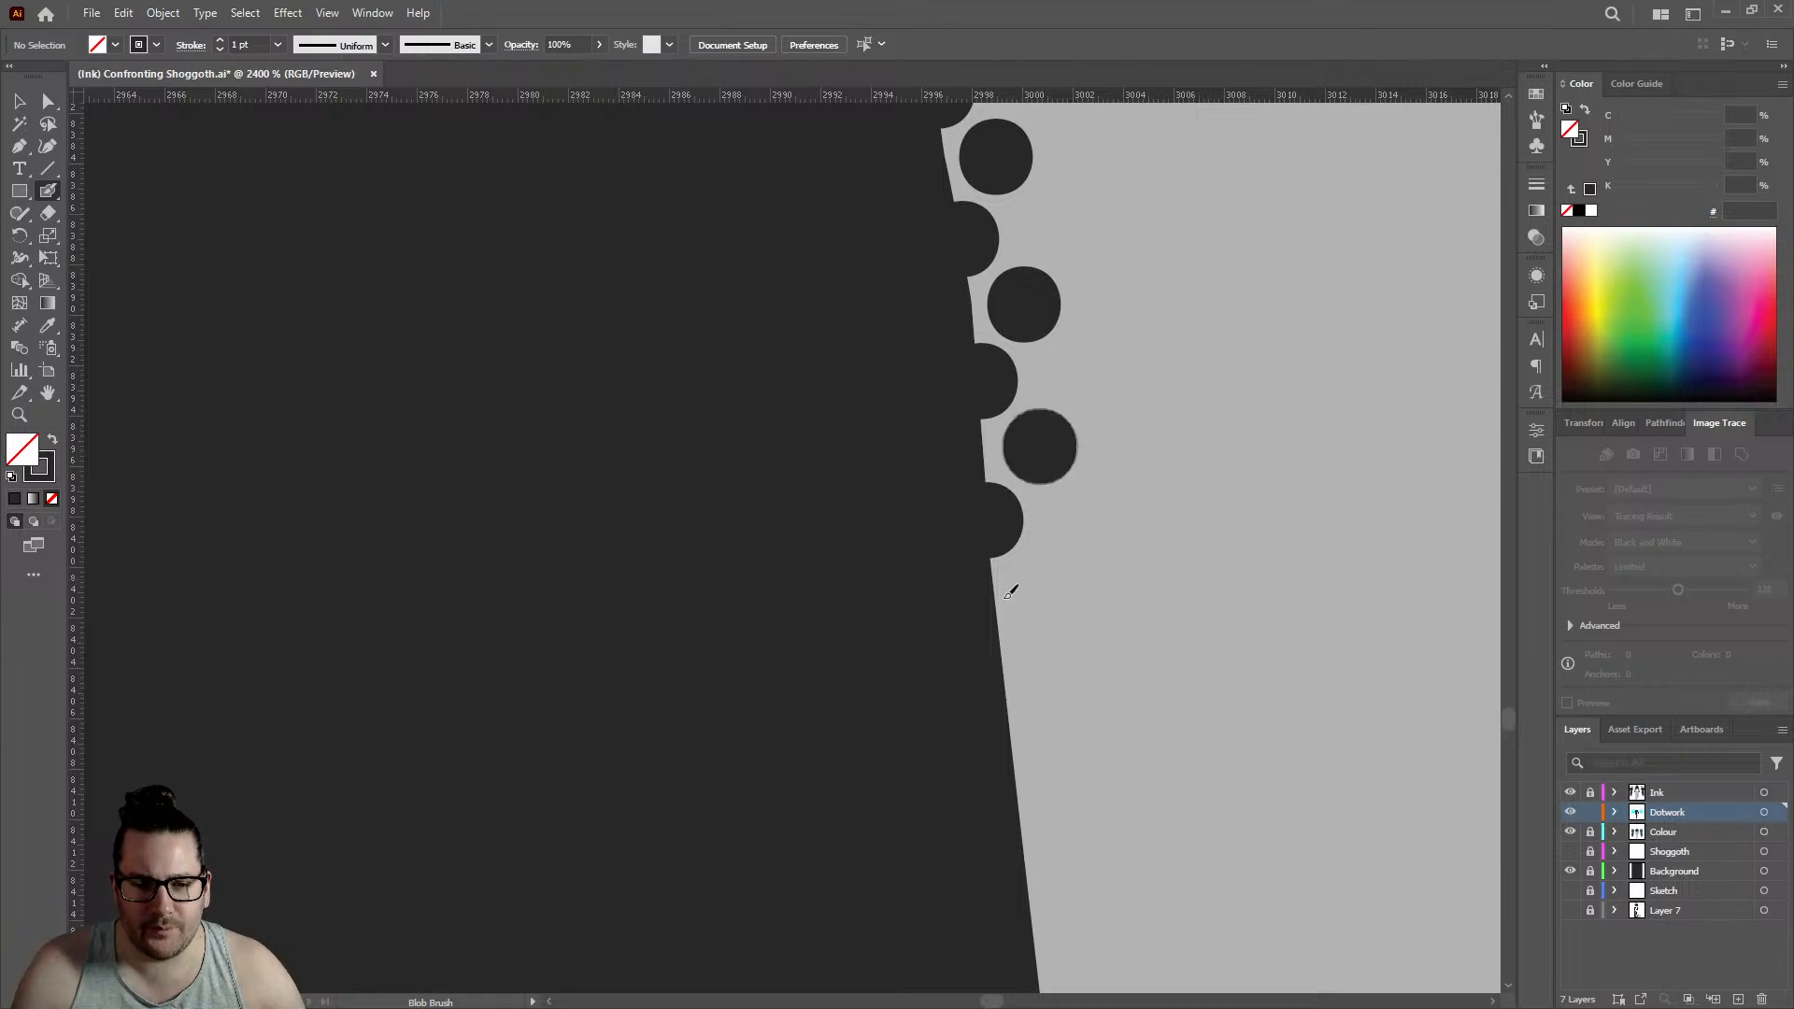
{"action": "left_click", "coordinate": [1003, 664]}
{"action": "left_click", "coordinate": [1047, 584]}
{"action": "scroll", "coordinate": [1037, 569], "scroll_direction": "down", "scroll_amount": 4}
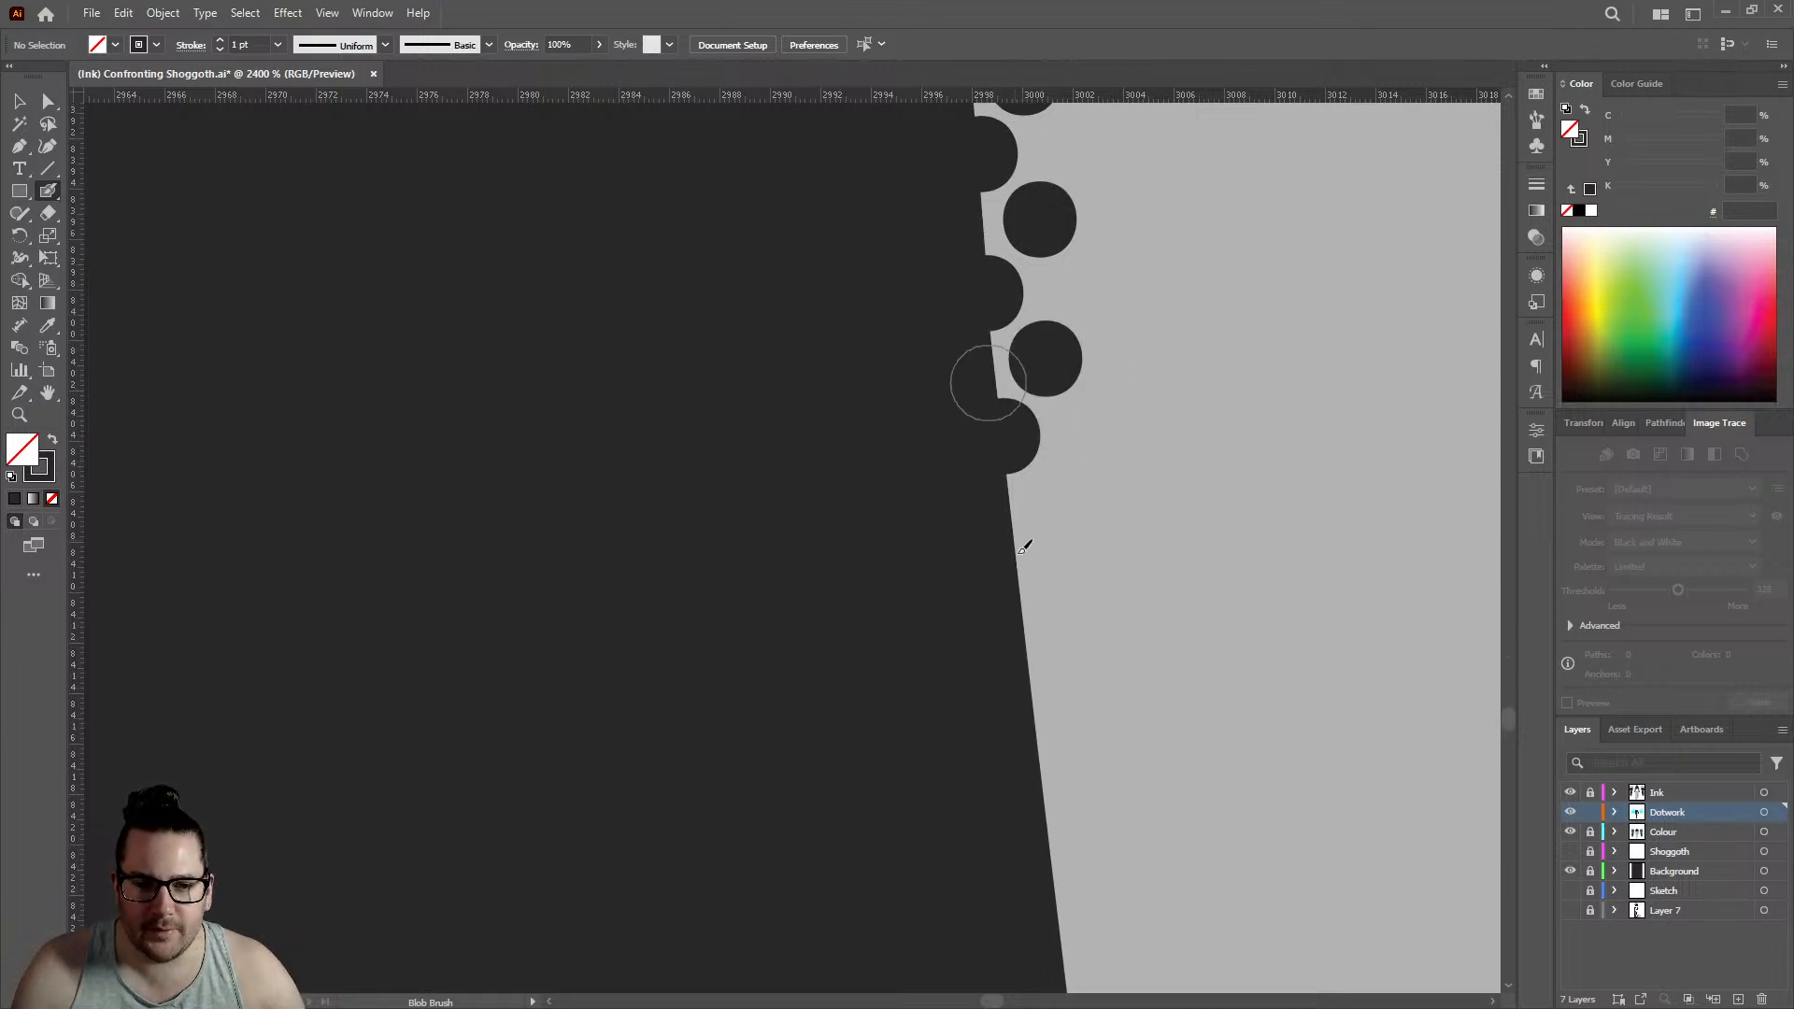
{"action": "left_click", "coordinate": [1017, 586]}
{"action": "left_click", "coordinate": [1062, 502]}
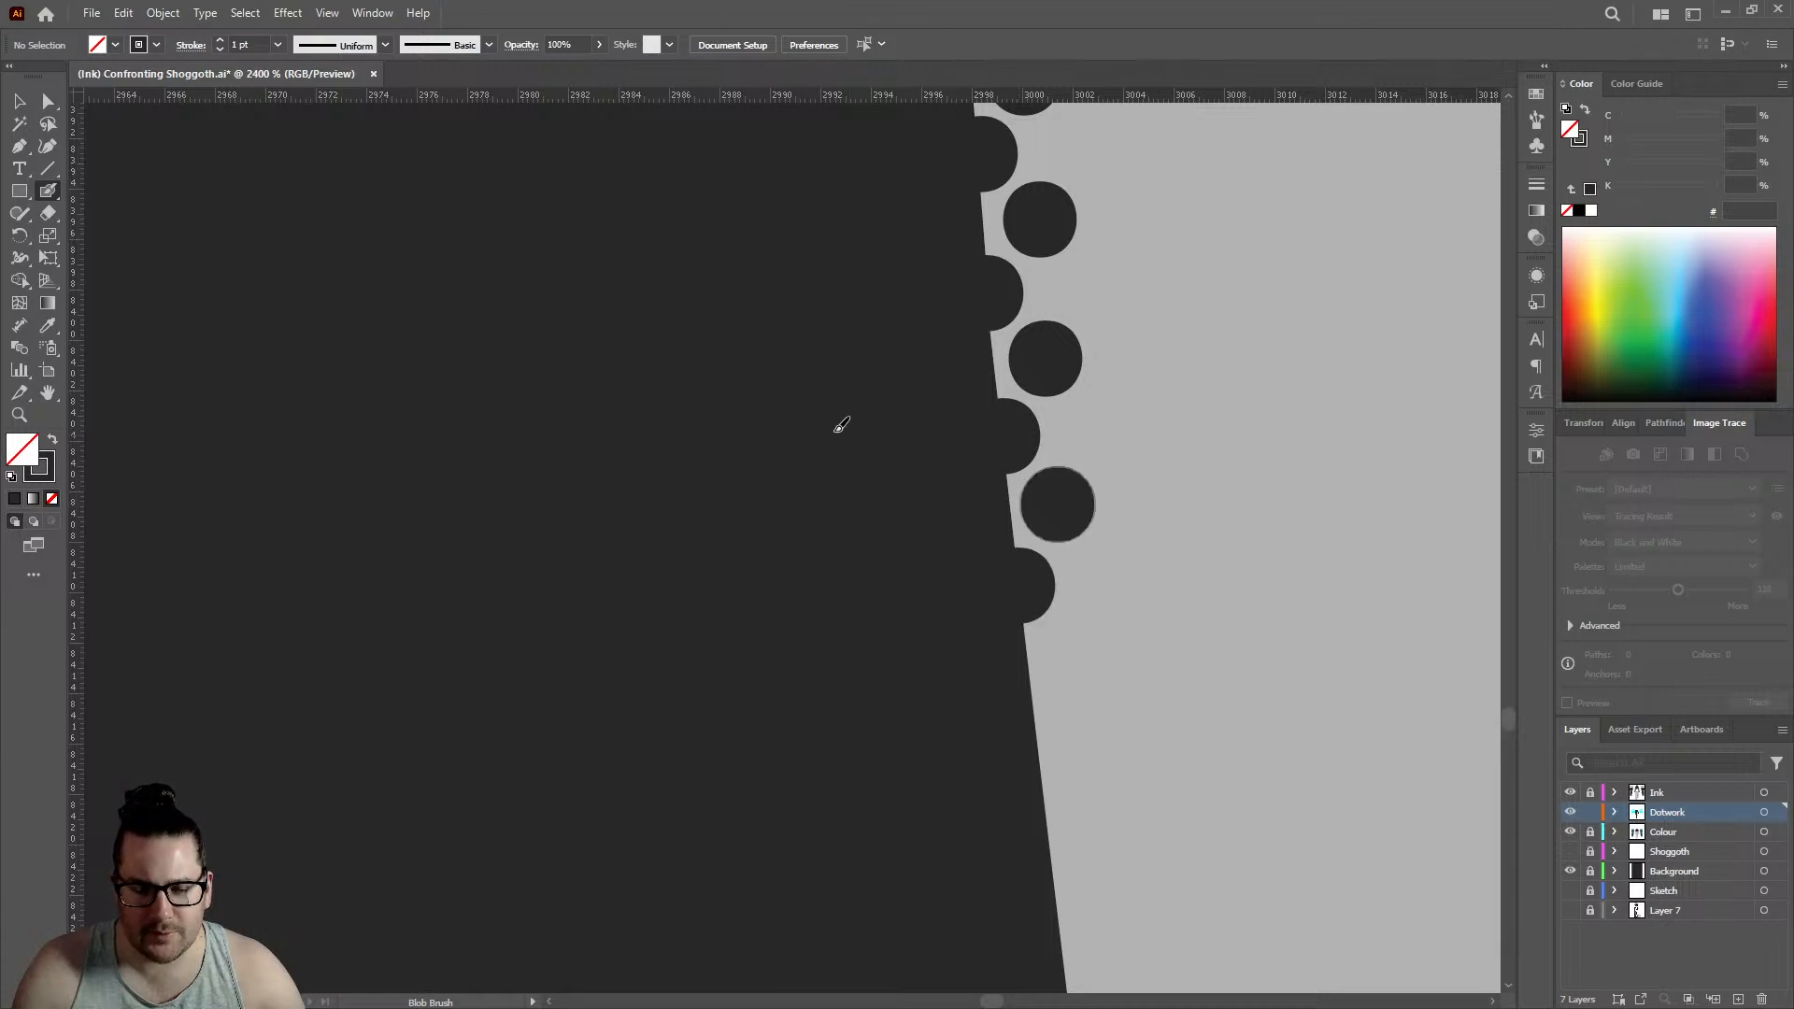
- Lengthen the rows on the straight slant below the tiny notch with two further edge dots and two offset inner dots
{"action": "scroll", "coordinate": [831, 432], "scroll_direction": "down", "scroll_amount": 4}
{"action": "scroll", "coordinate": [906, 498], "scroll_direction": "up", "scroll_amount": 4}
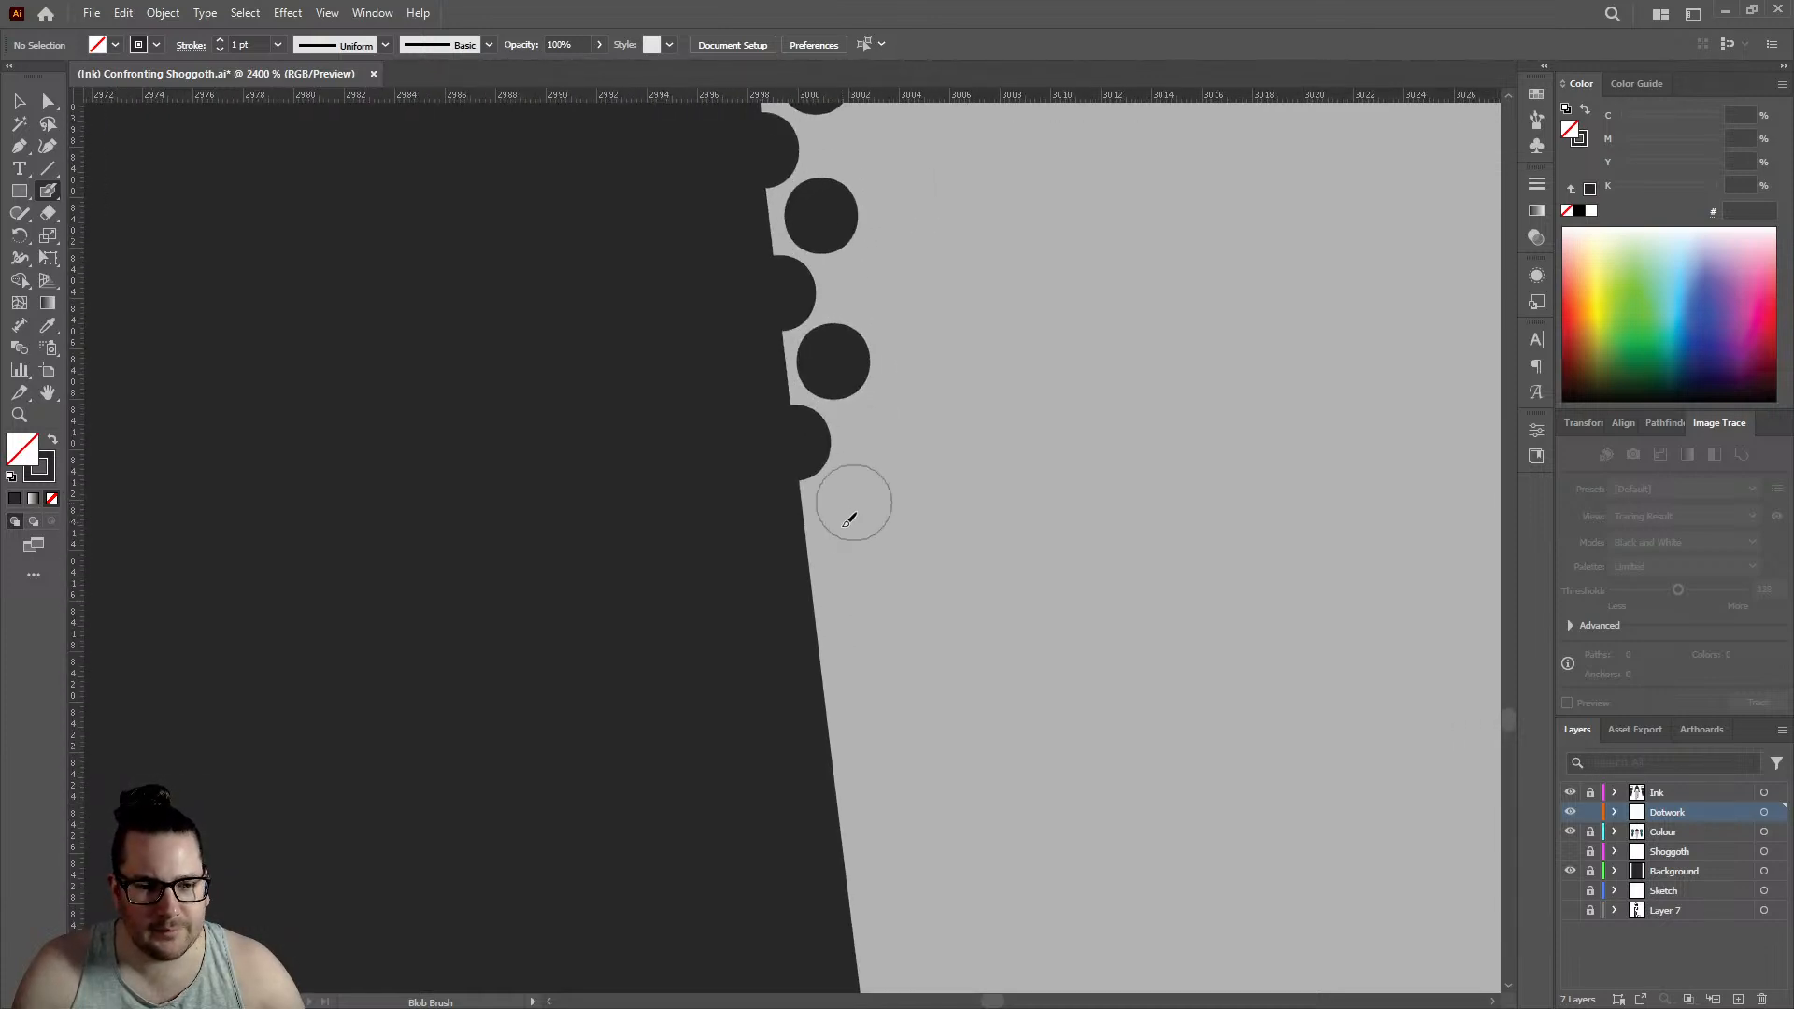
{"action": "left_click", "coordinate": [811, 566]}
{"action": "left_click", "coordinate": [859, 494]}
{"action": "scroll", "coordinate": [861, 504], "scroll_direction": "down", "scroll_amount": 3}
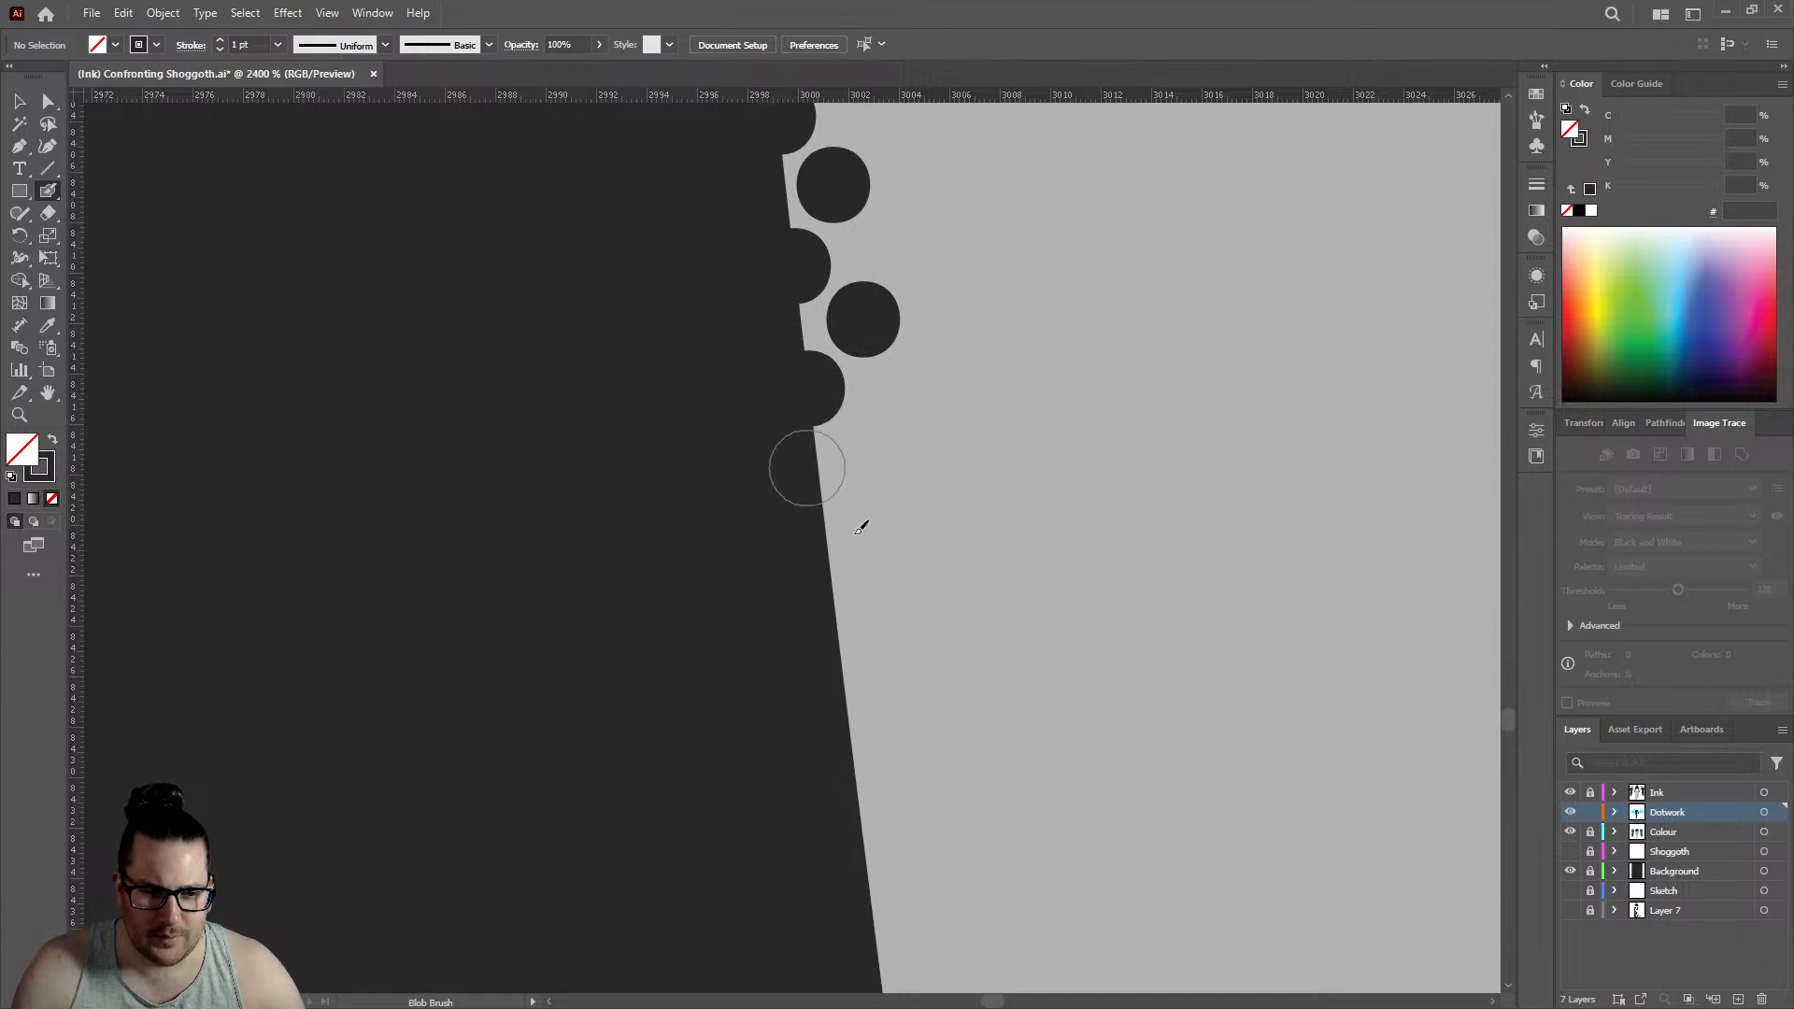
{"action": "left_click", "coordinate": [870, 465]}
- Examine the finished dot rows against the leg's ink outline with the Background layer hidden, and show the layer again to view the whole leg
{"action": "scroll", "coordinate": [911, 430], "scroll_direction": "down", "scroll_amount": 8}
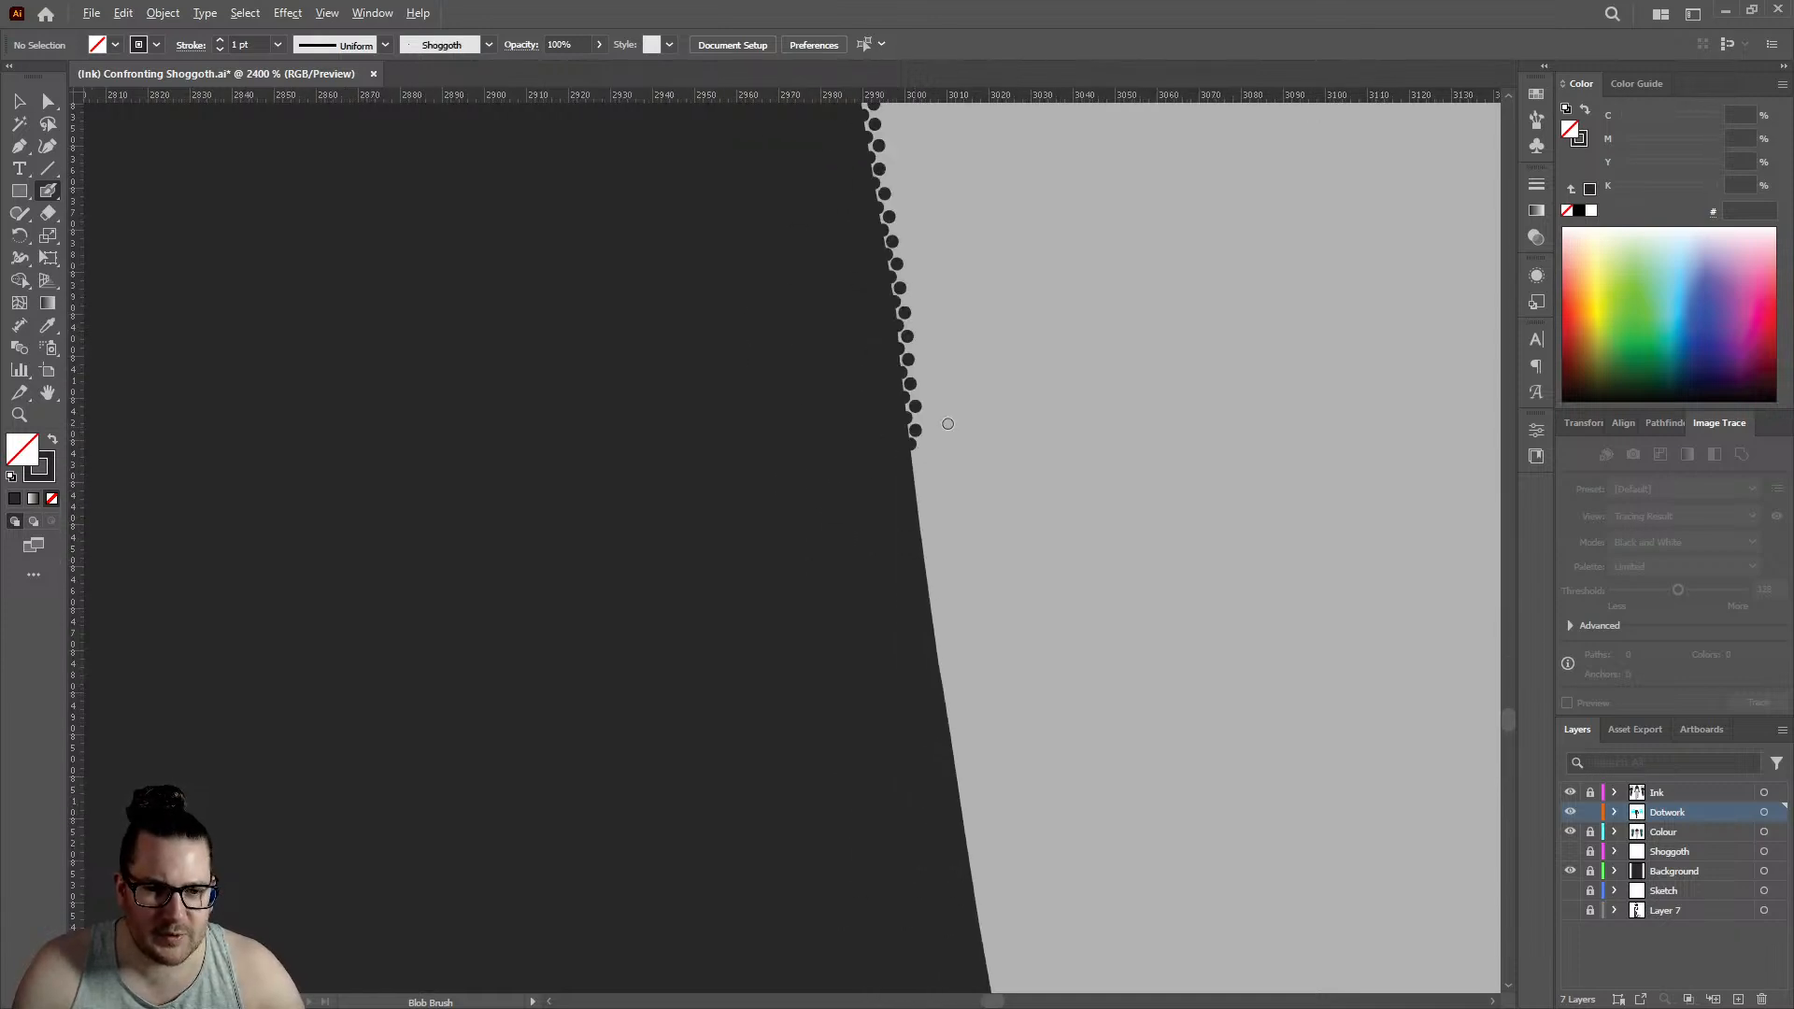
{"action": "left_click", "coordinate": [1571, 871]}
{"action": "scroll", "coordinate": [933, 319], "scroll_direction": "up", "scroll_amount": 7}
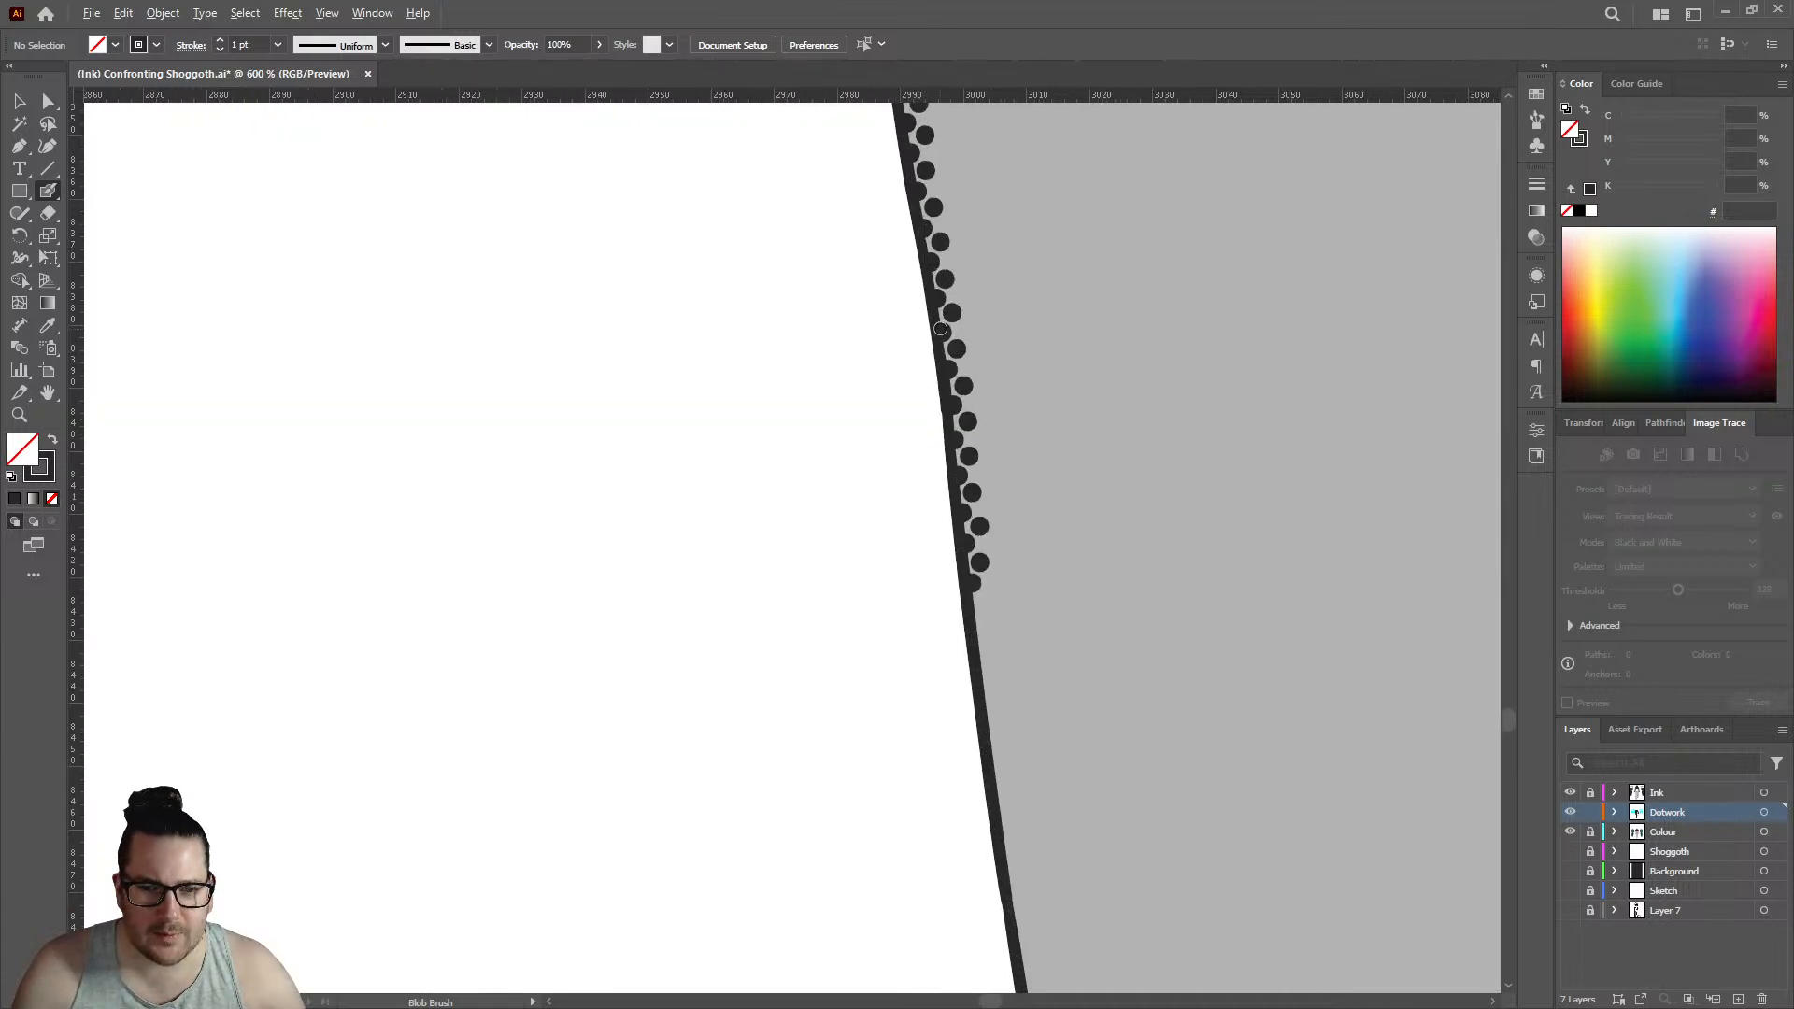
{"action": "scroll", "coordinate": [955, 579], "scroll_direction": "down", "scroll_amount": 7}
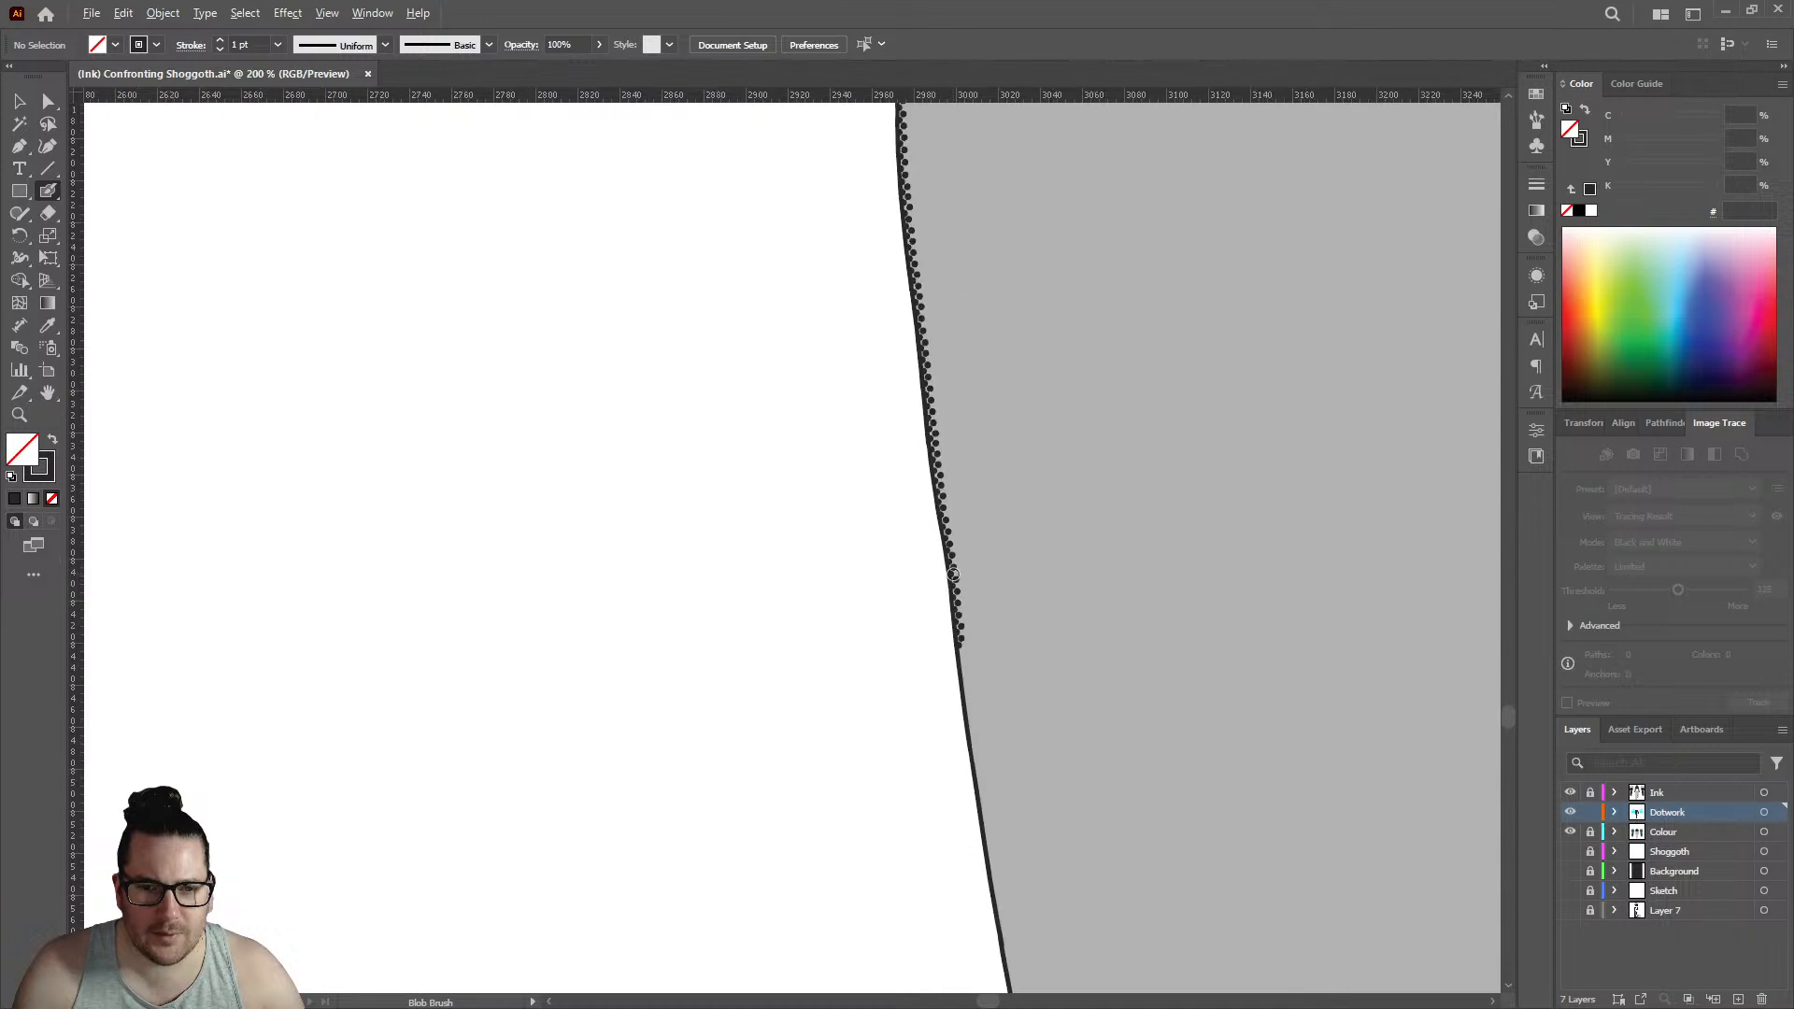
{"action": "scroll", "coordinate": [934, 374], "scroll_direction": "up", "scroll_amount": 7}
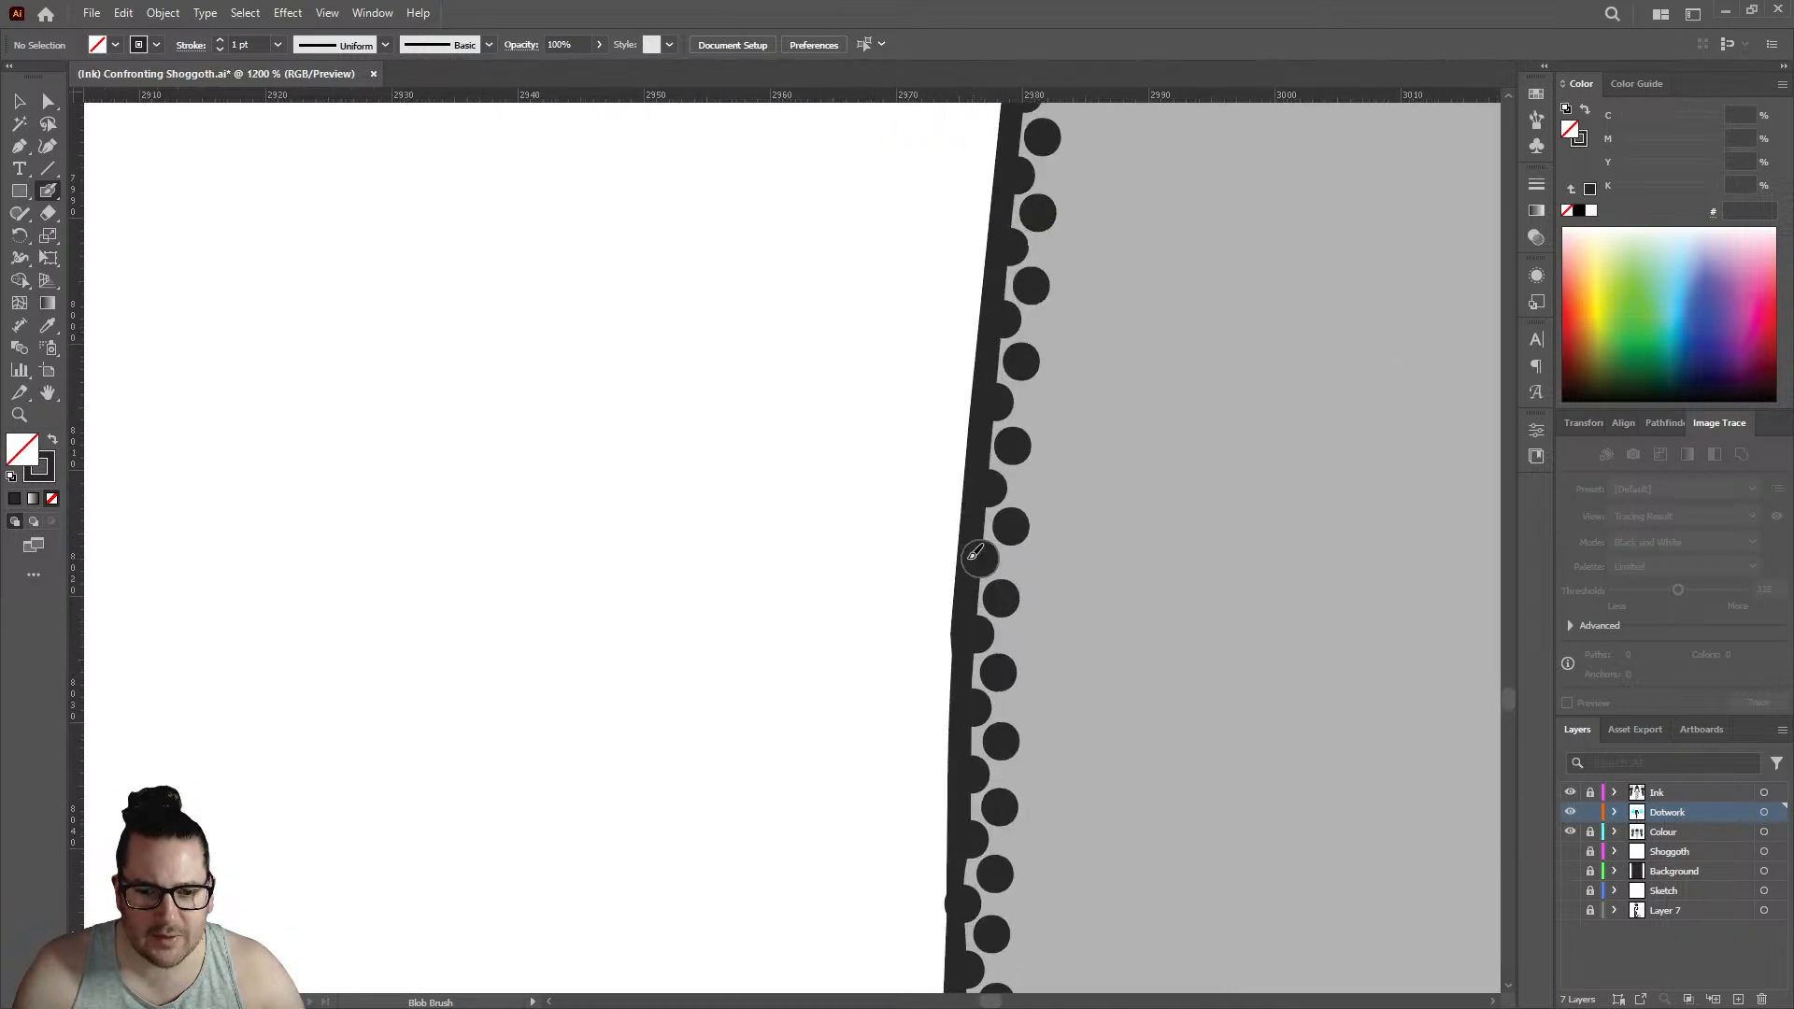
{"action": "scroll", "coordinate": [1047, 505], "scroll_direction": "down", "scroll_amount": 3}
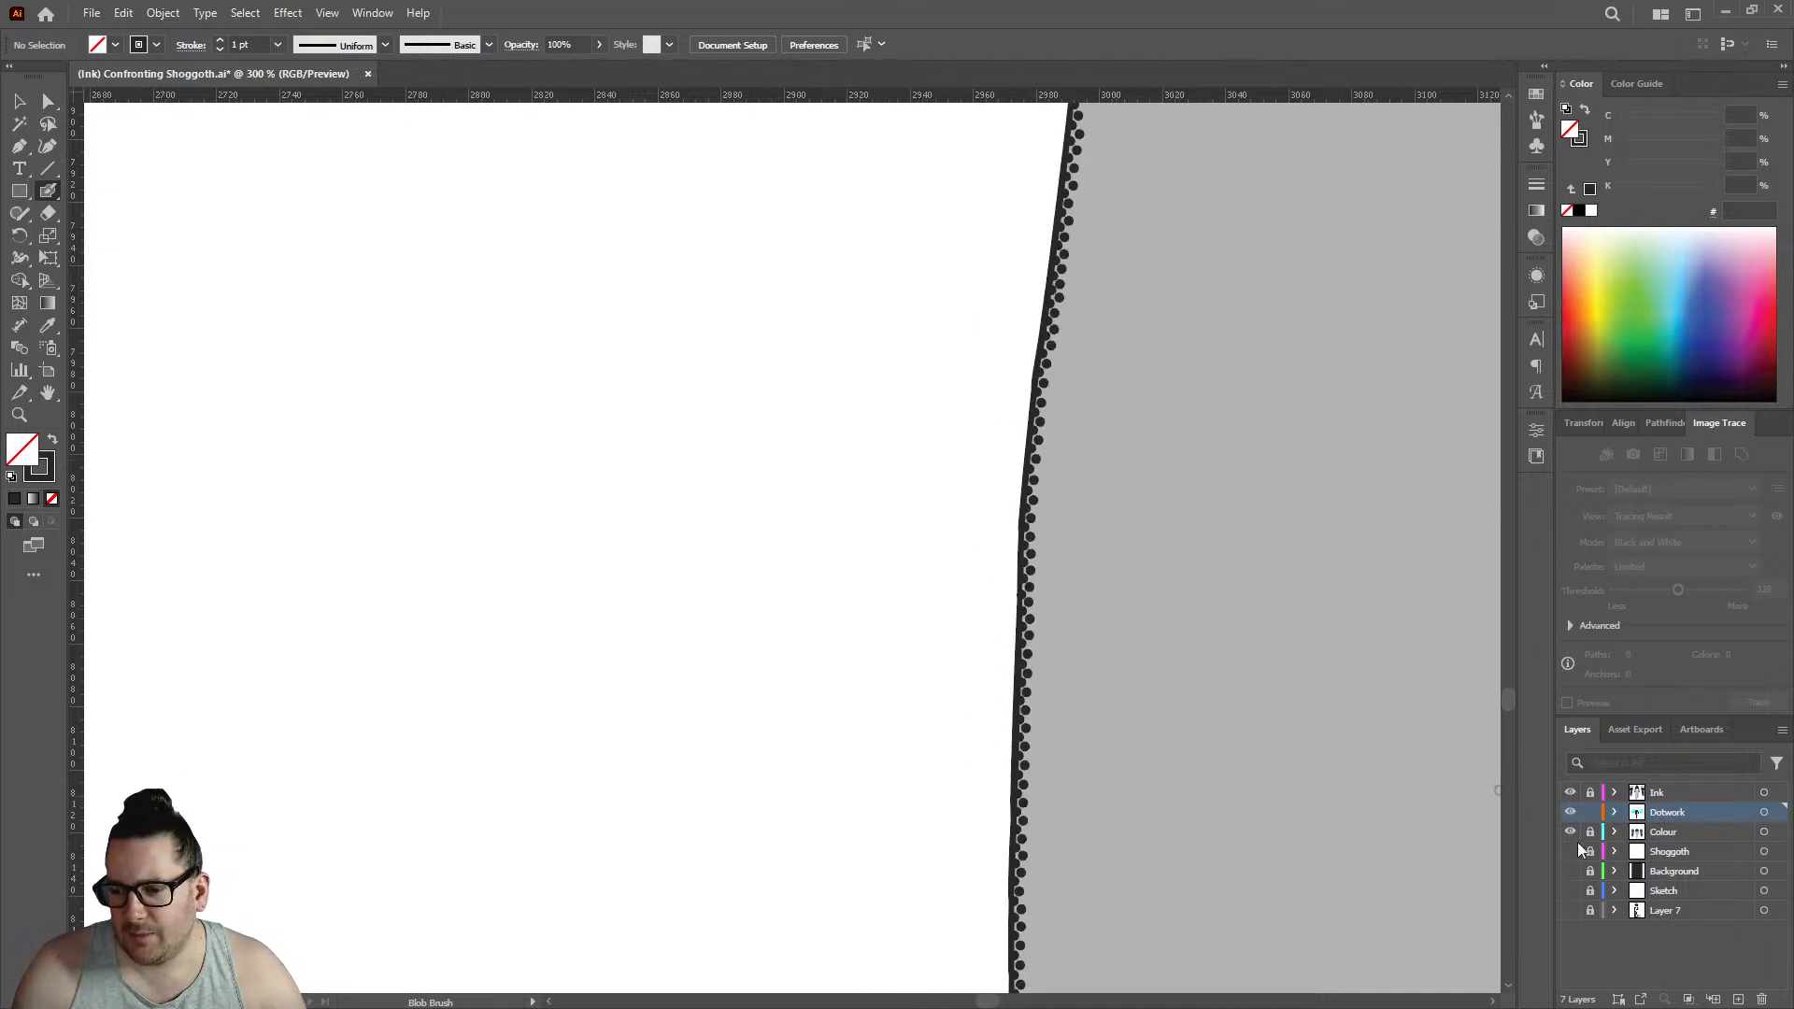
{"action": "left_click", "coordinate": [1570, 871]}
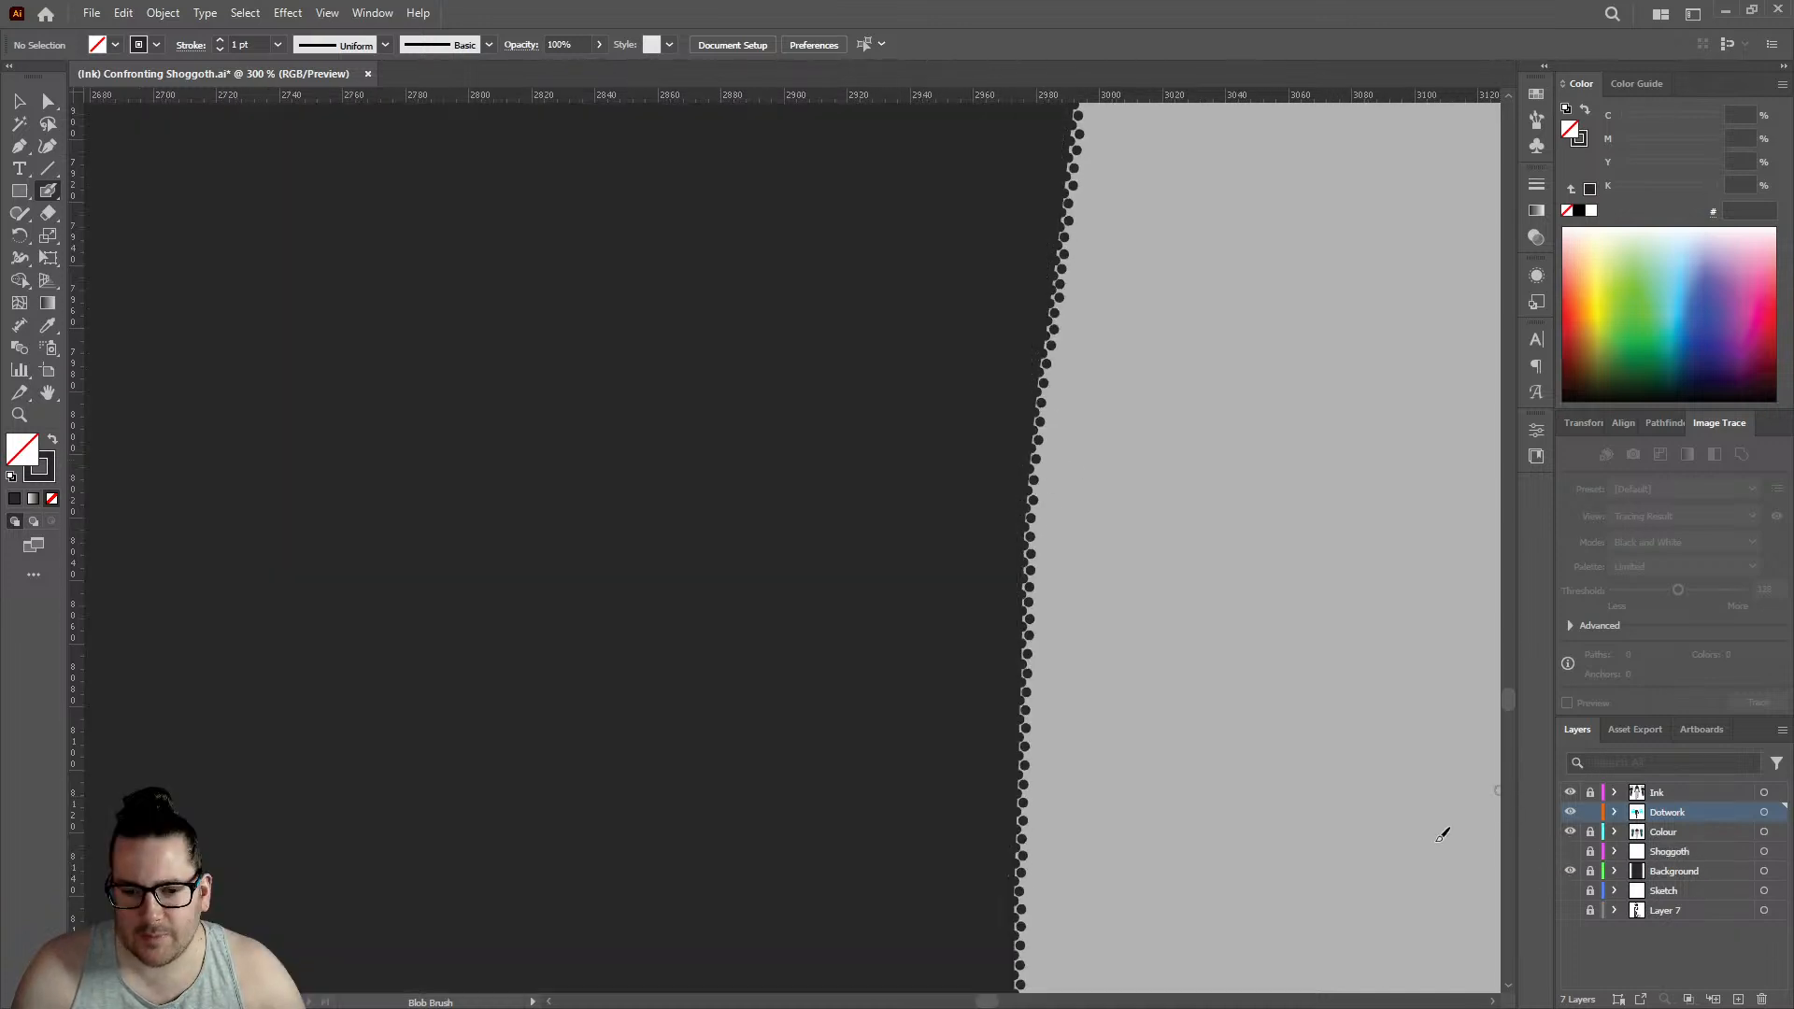
{"action": "scroll", "coordinate": [885, 493], "scroll_direction": "down", "scroll_amount": 4}
{"action": "scroll", "coordinate": [935, 482], "scroll_direction": "down", "scroll_amount": 4}
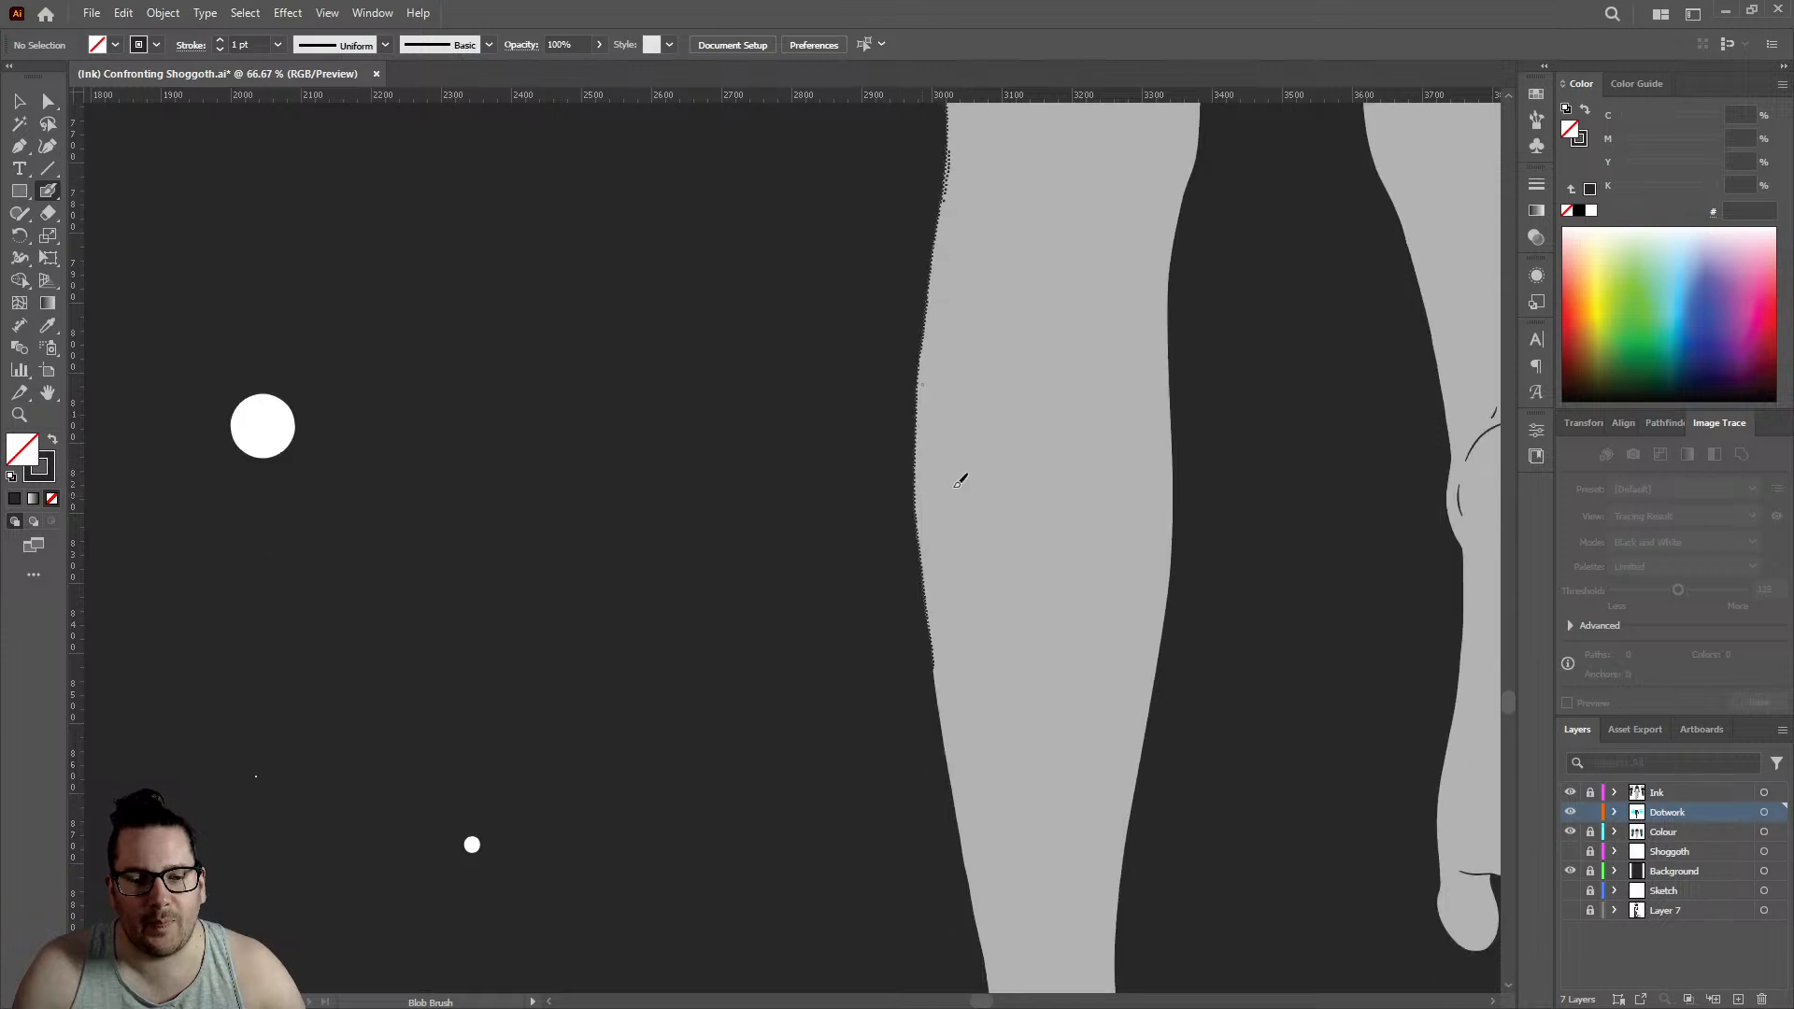
{"action": "key", "text": "v"}
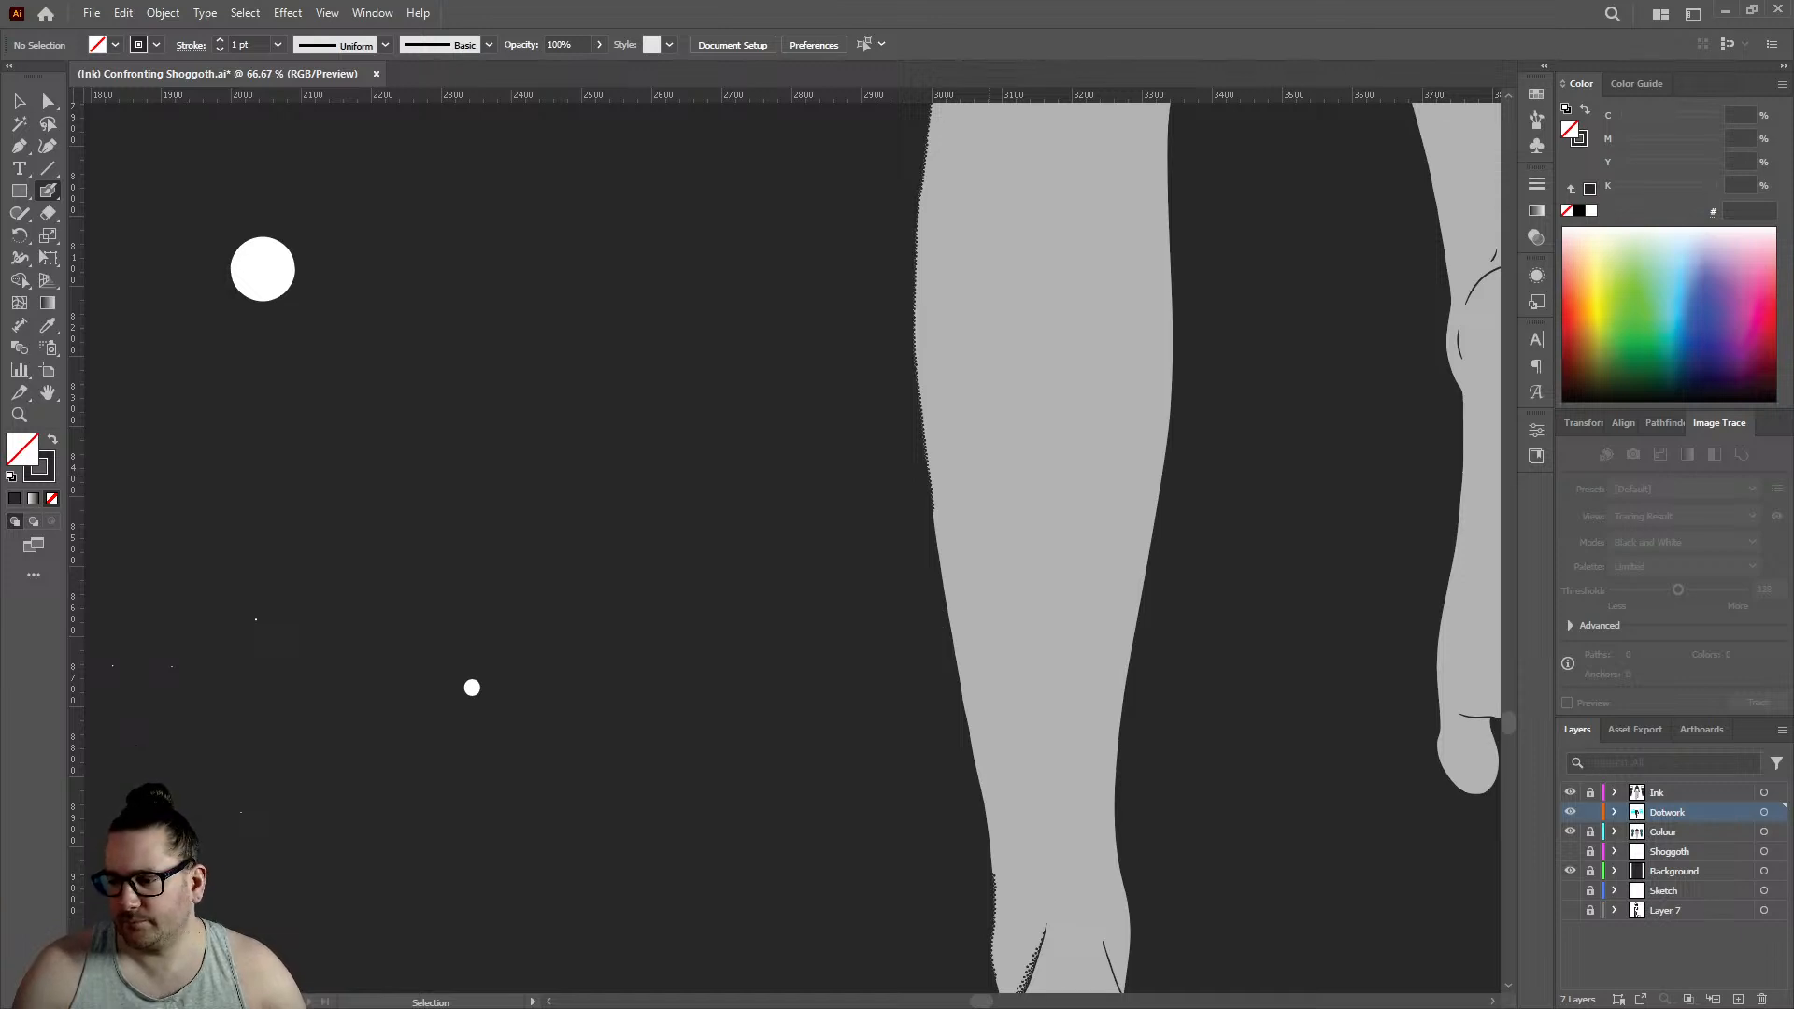
- Save the illustration and view the whole artboard to check the figure's dotwork
{"action": "key", "text": "ctrl+s"}
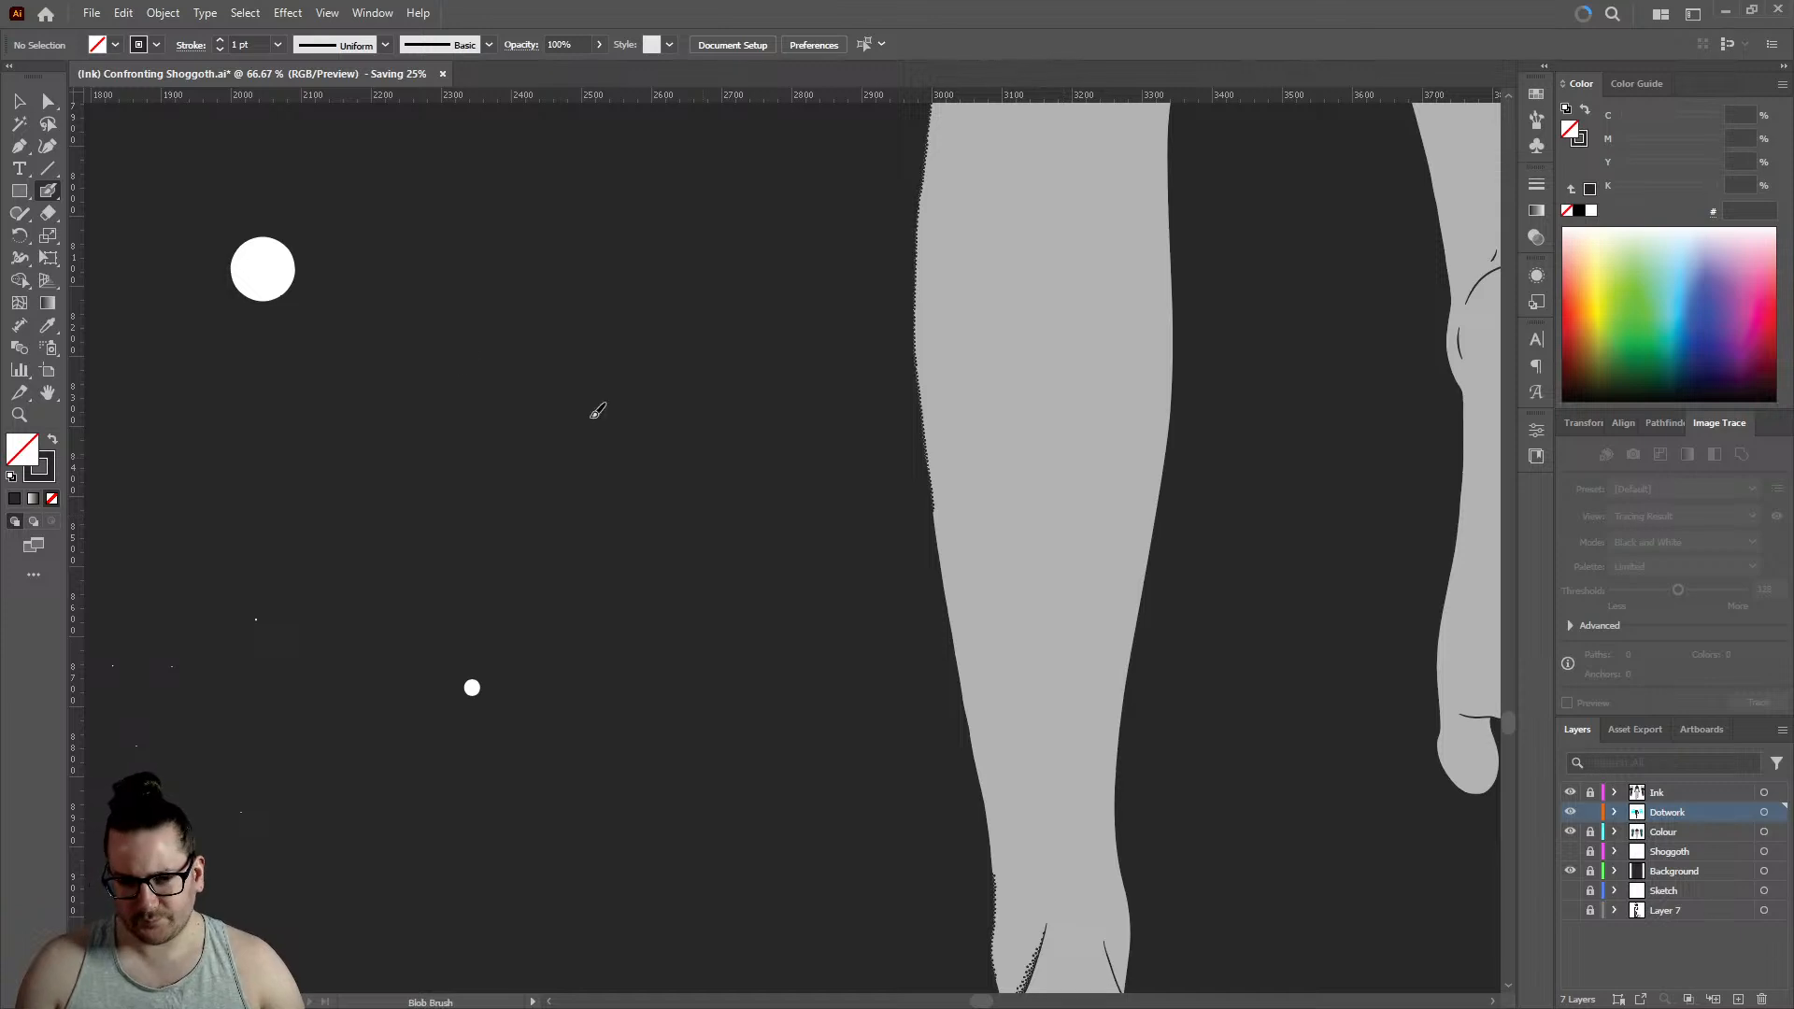
{"action": "scroll", "coordinate": [761, 565], "scroll_direction": "down", "scroll_amount": 2}
{"action": "scroll", "coordinate": [761, 565], "scroll_direction": "down", "scroll_amount": 7}
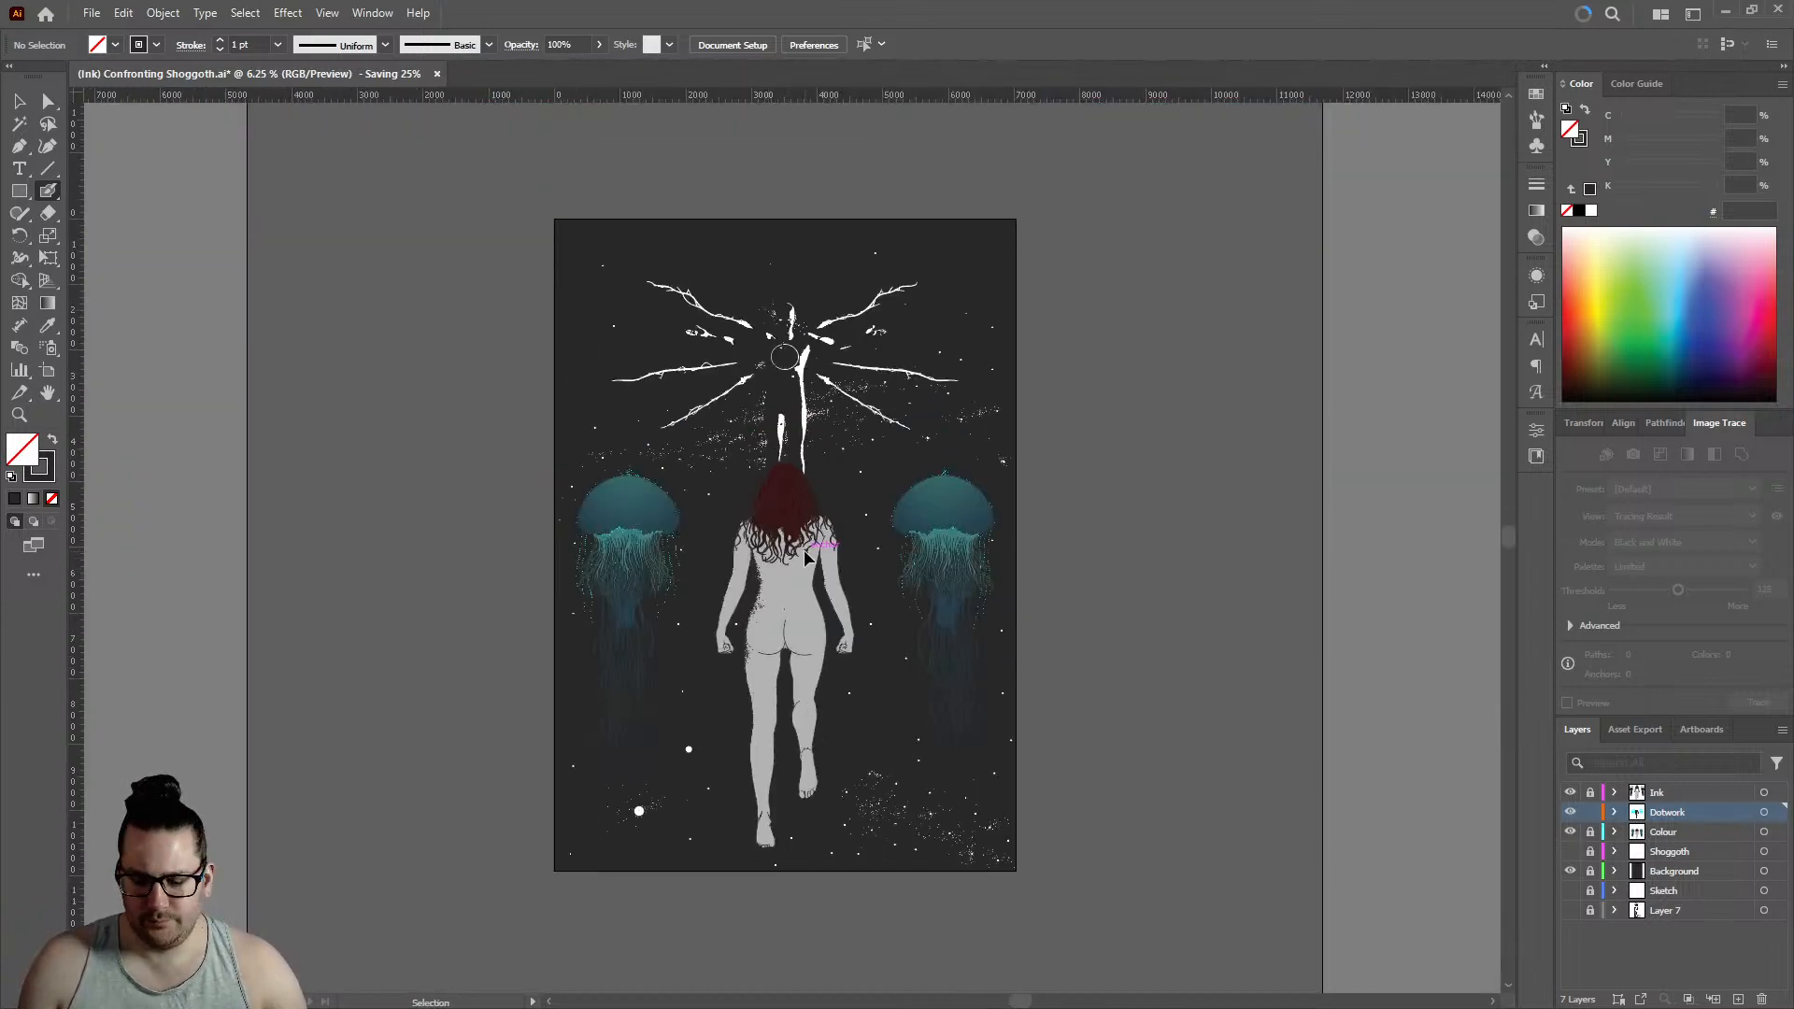
{"action": "scroll", "coordinate": [804, 551], "scroll_direction": "up", "scroll_amount": 1}
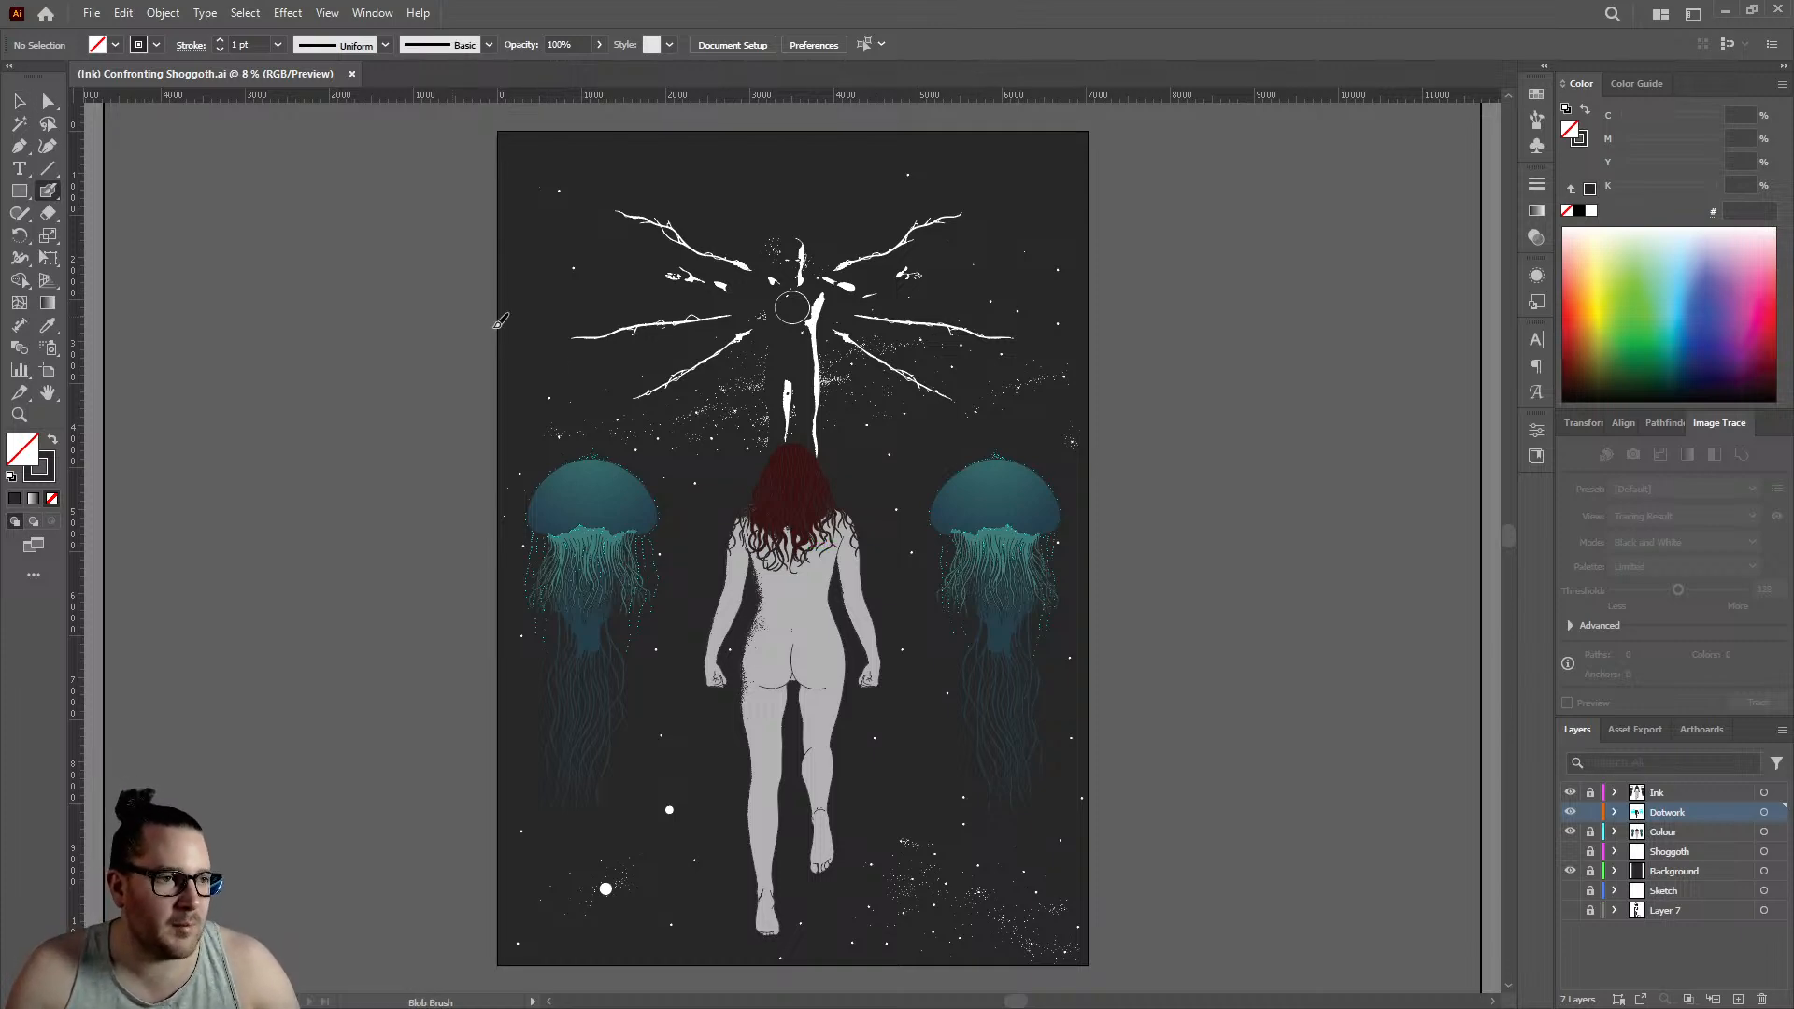
- Scatter five Blob Brush dots along the inner fringe of the dot shading on the figure's shaded hip
{"action": "scroll", "coordinate": [845, 664], "scroll_direction": "up", "scroll_amount": 5}
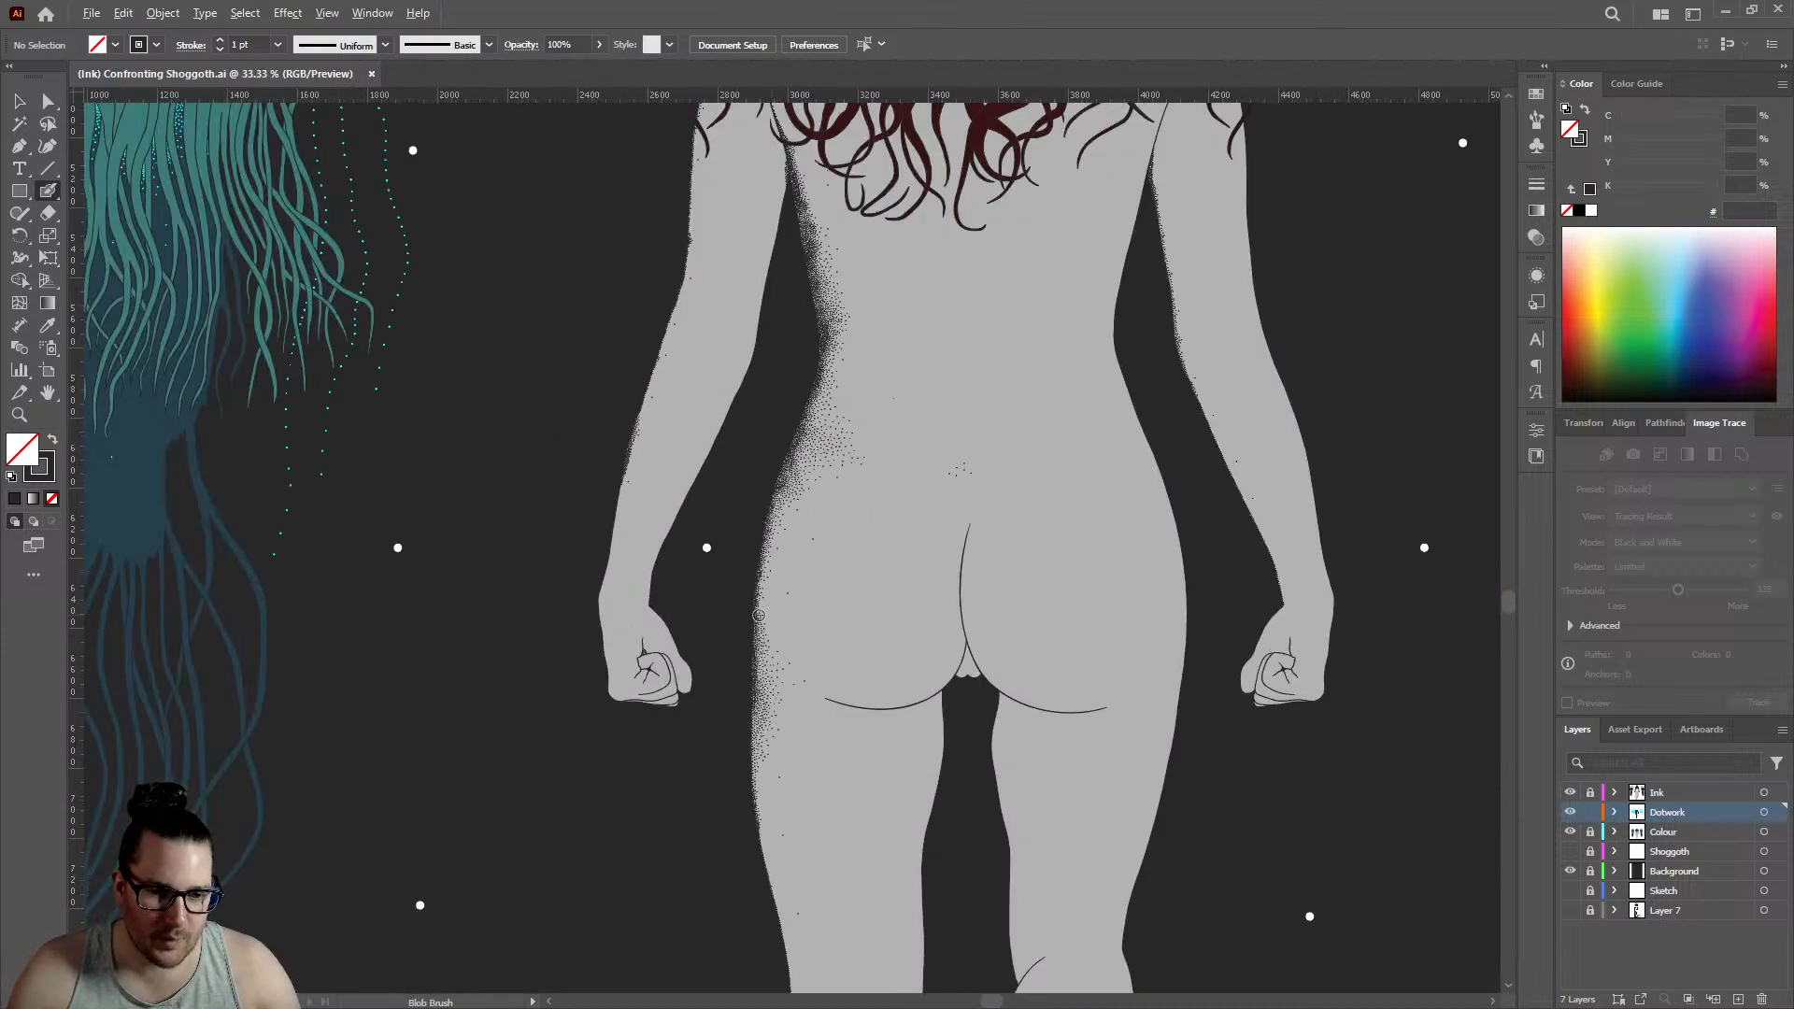
{"action": "scroll", "coordinate": [805, 585], "scroll_direction": "up", "scroll_amount": 2}
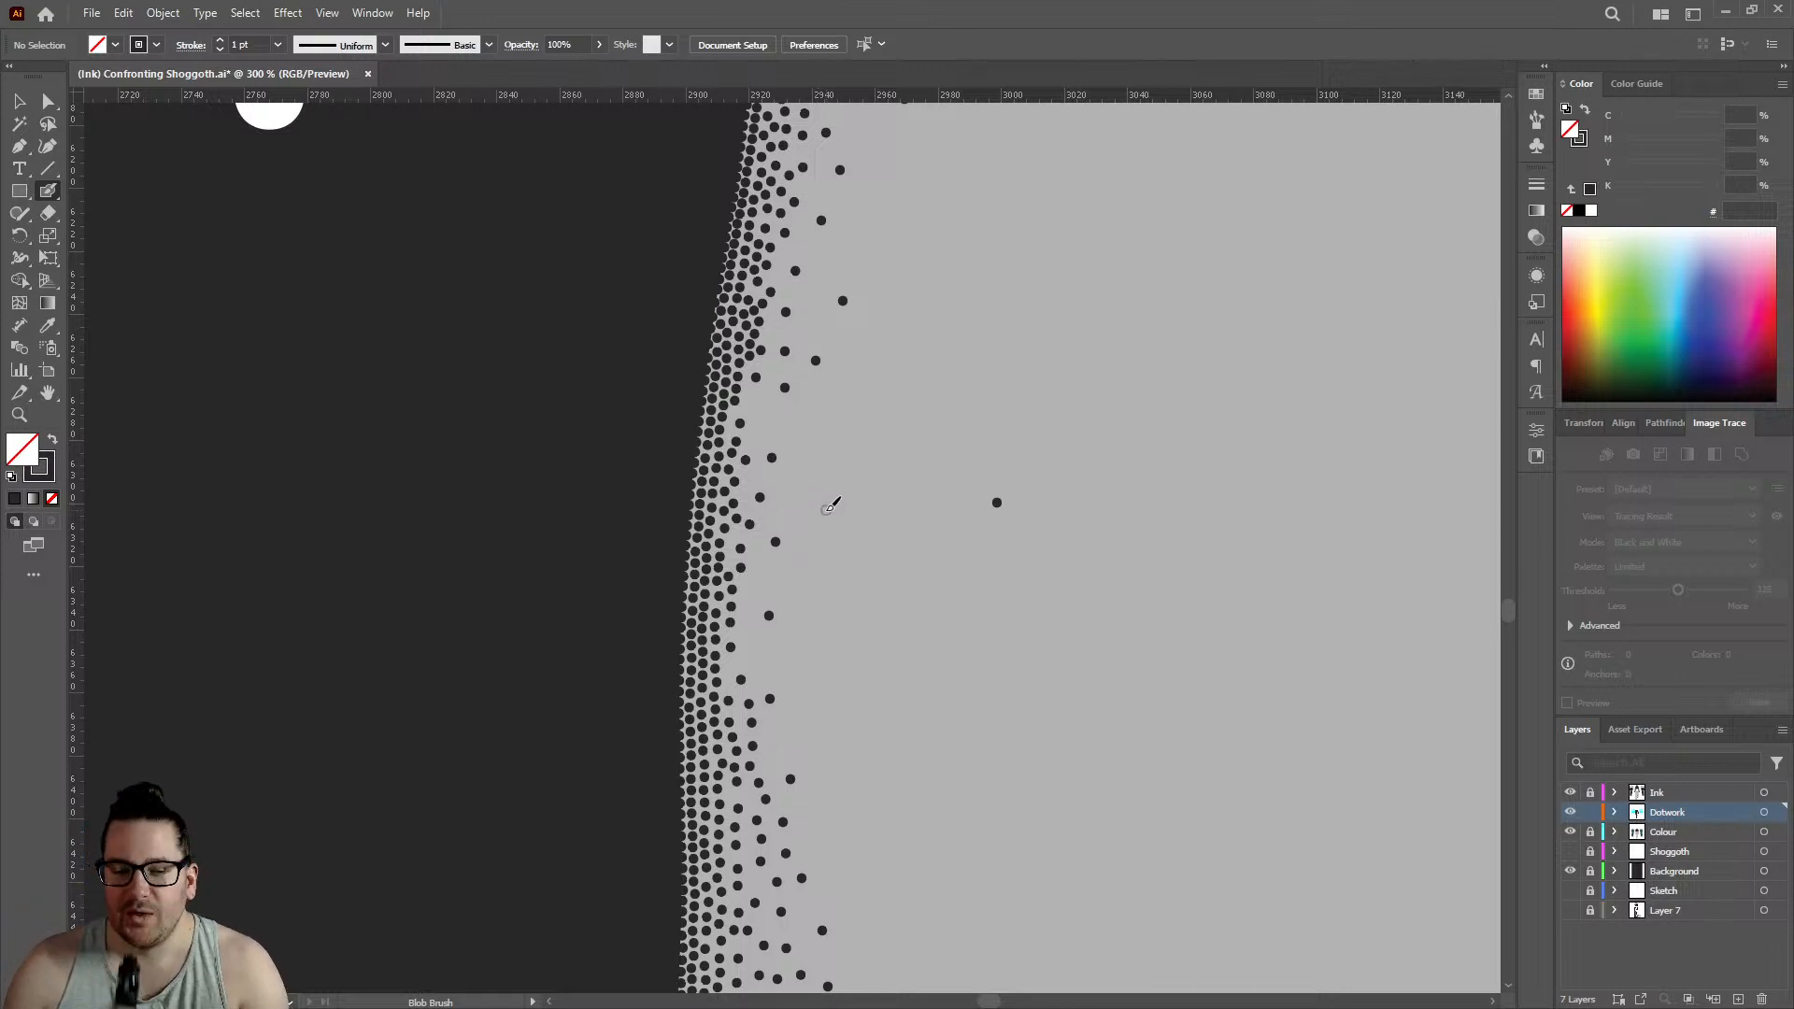
{"action": "left_click", "coordinate": [811, 586]}
{"action": "left_click", "coordinate": [822, 429]}
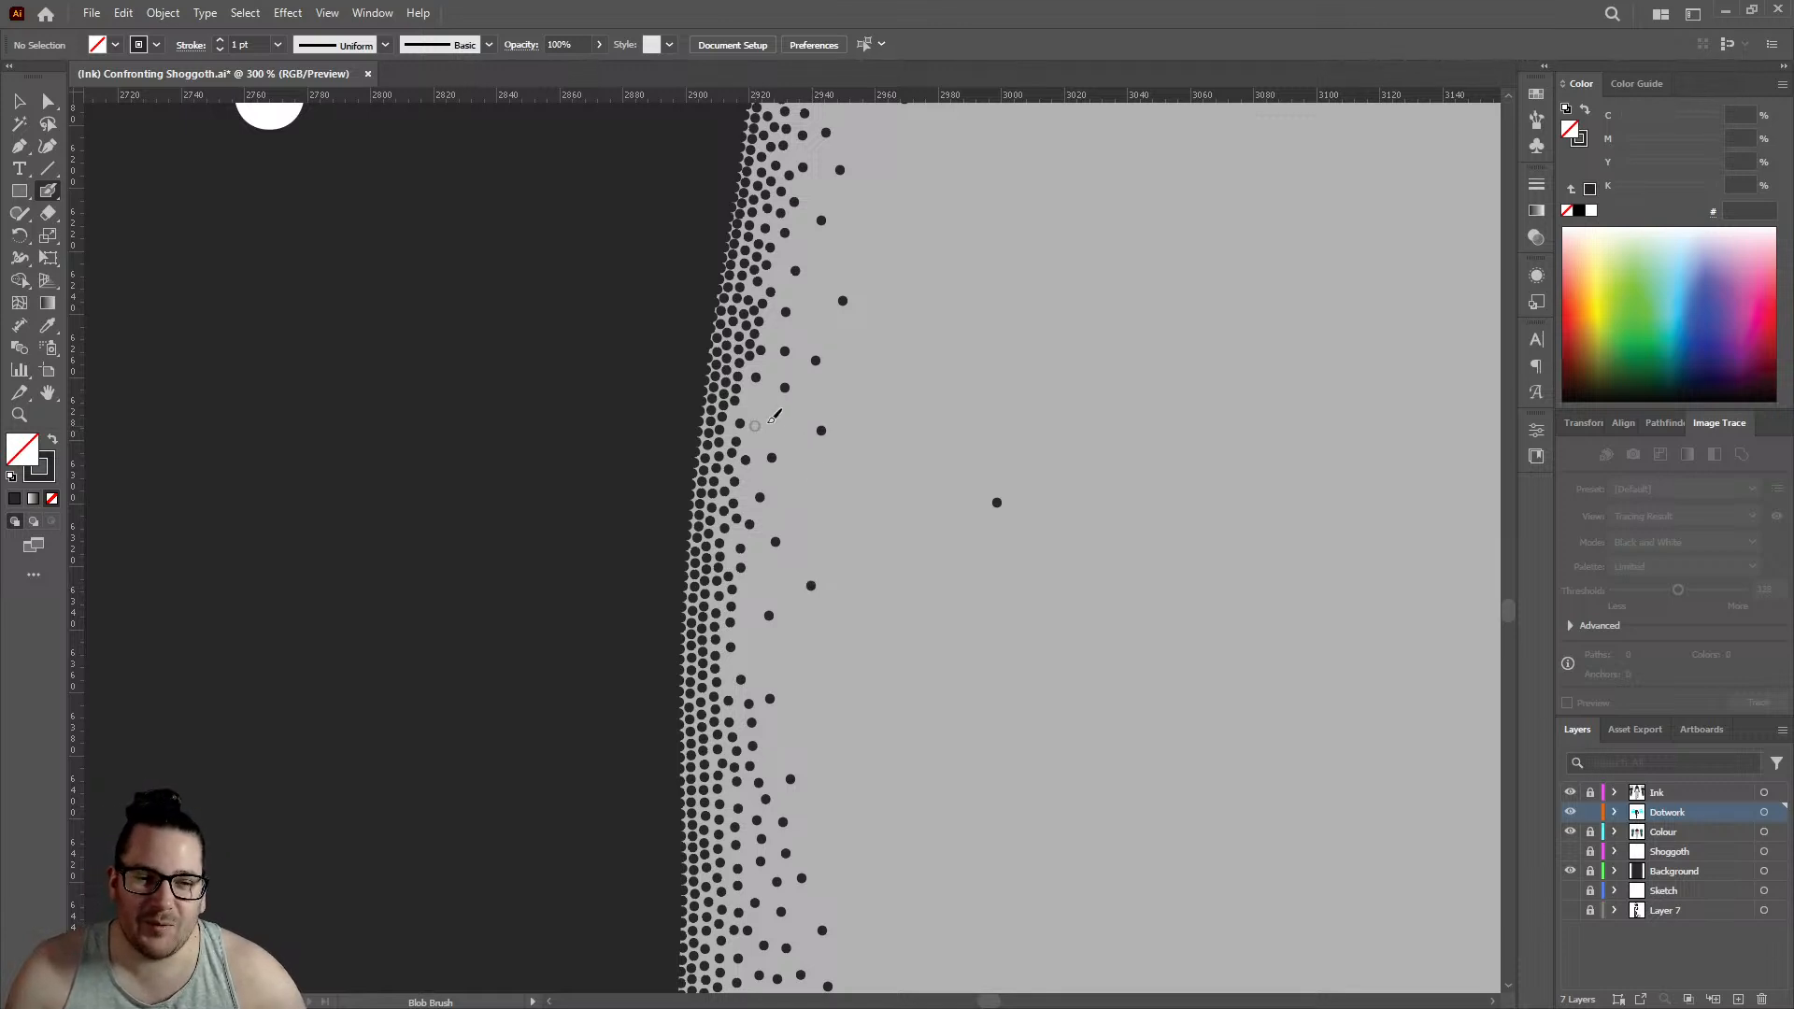
{"action": "left_click", "coordinate": [772, 419]}
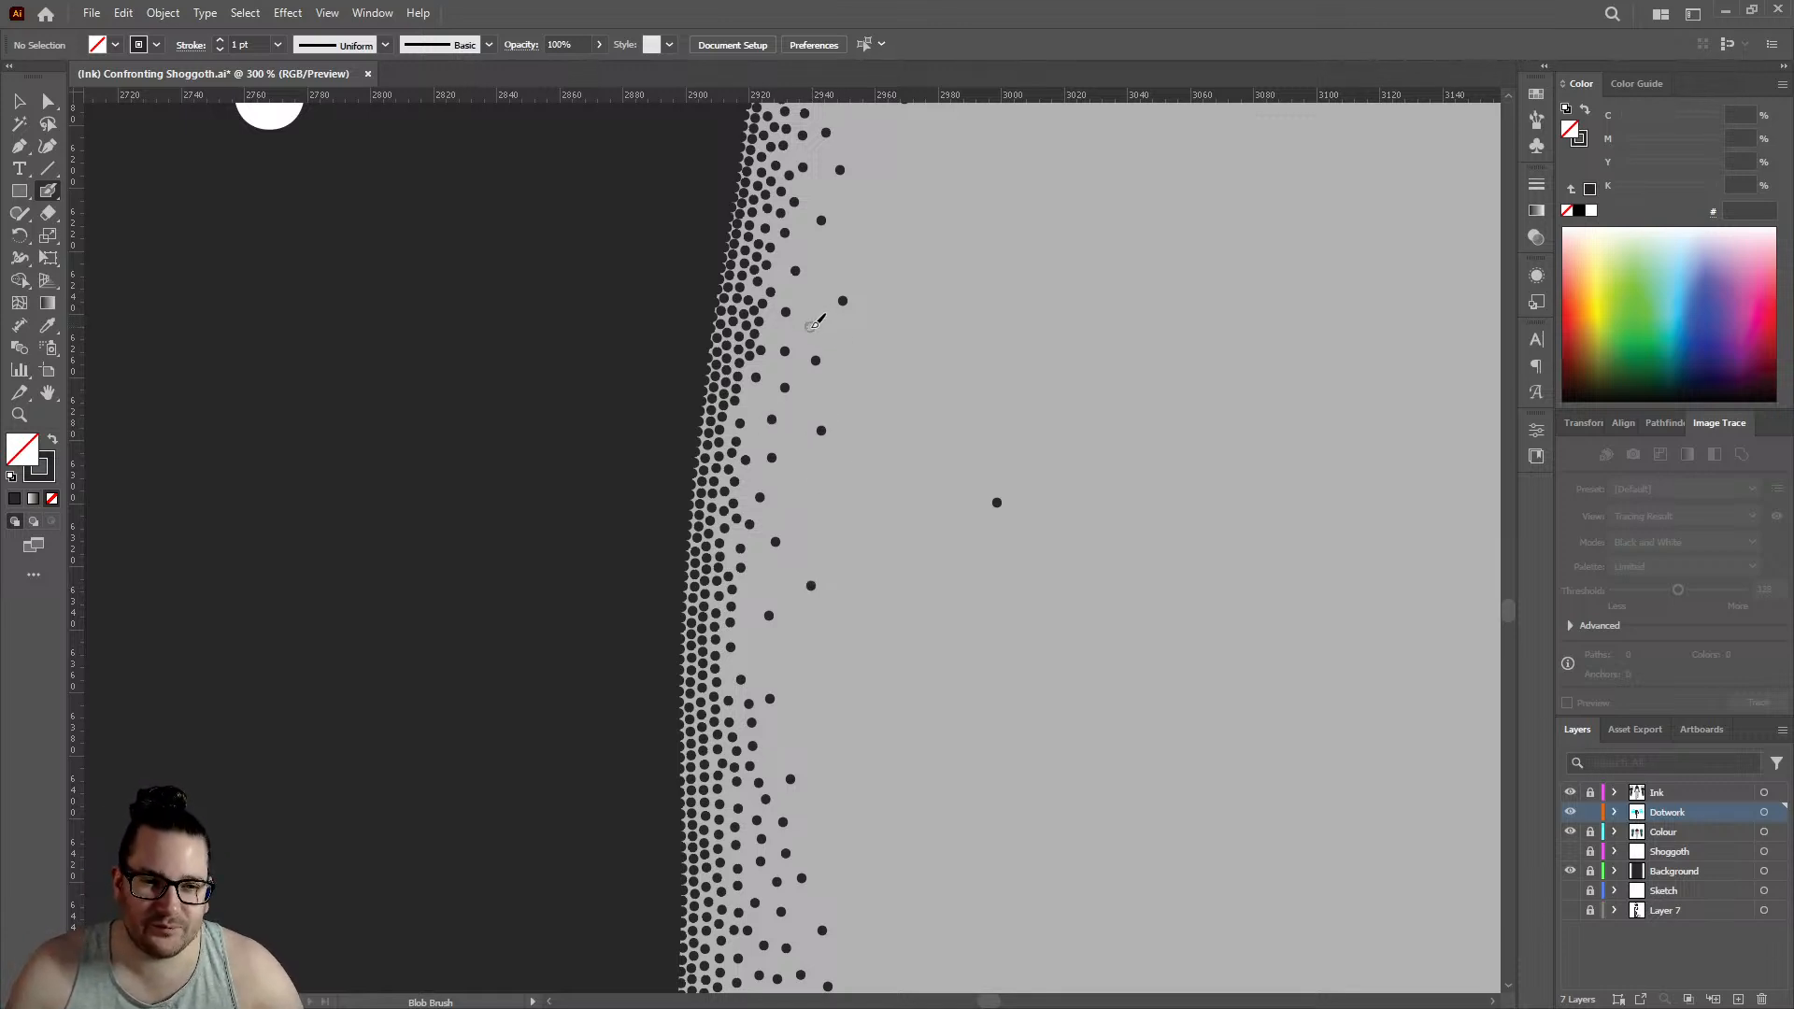
{"action": "left_click", "coordinate": [812, 326]}
{"action": "left_click", "coordinate": [872, 255]}
- Add two spaced dots beside the inner row on the upper thigh, where the dense hip shading thins out
{"action": "scroll", "coordinate": [858, 406], "scroll_direction": "down", "scroll_amount": 5}
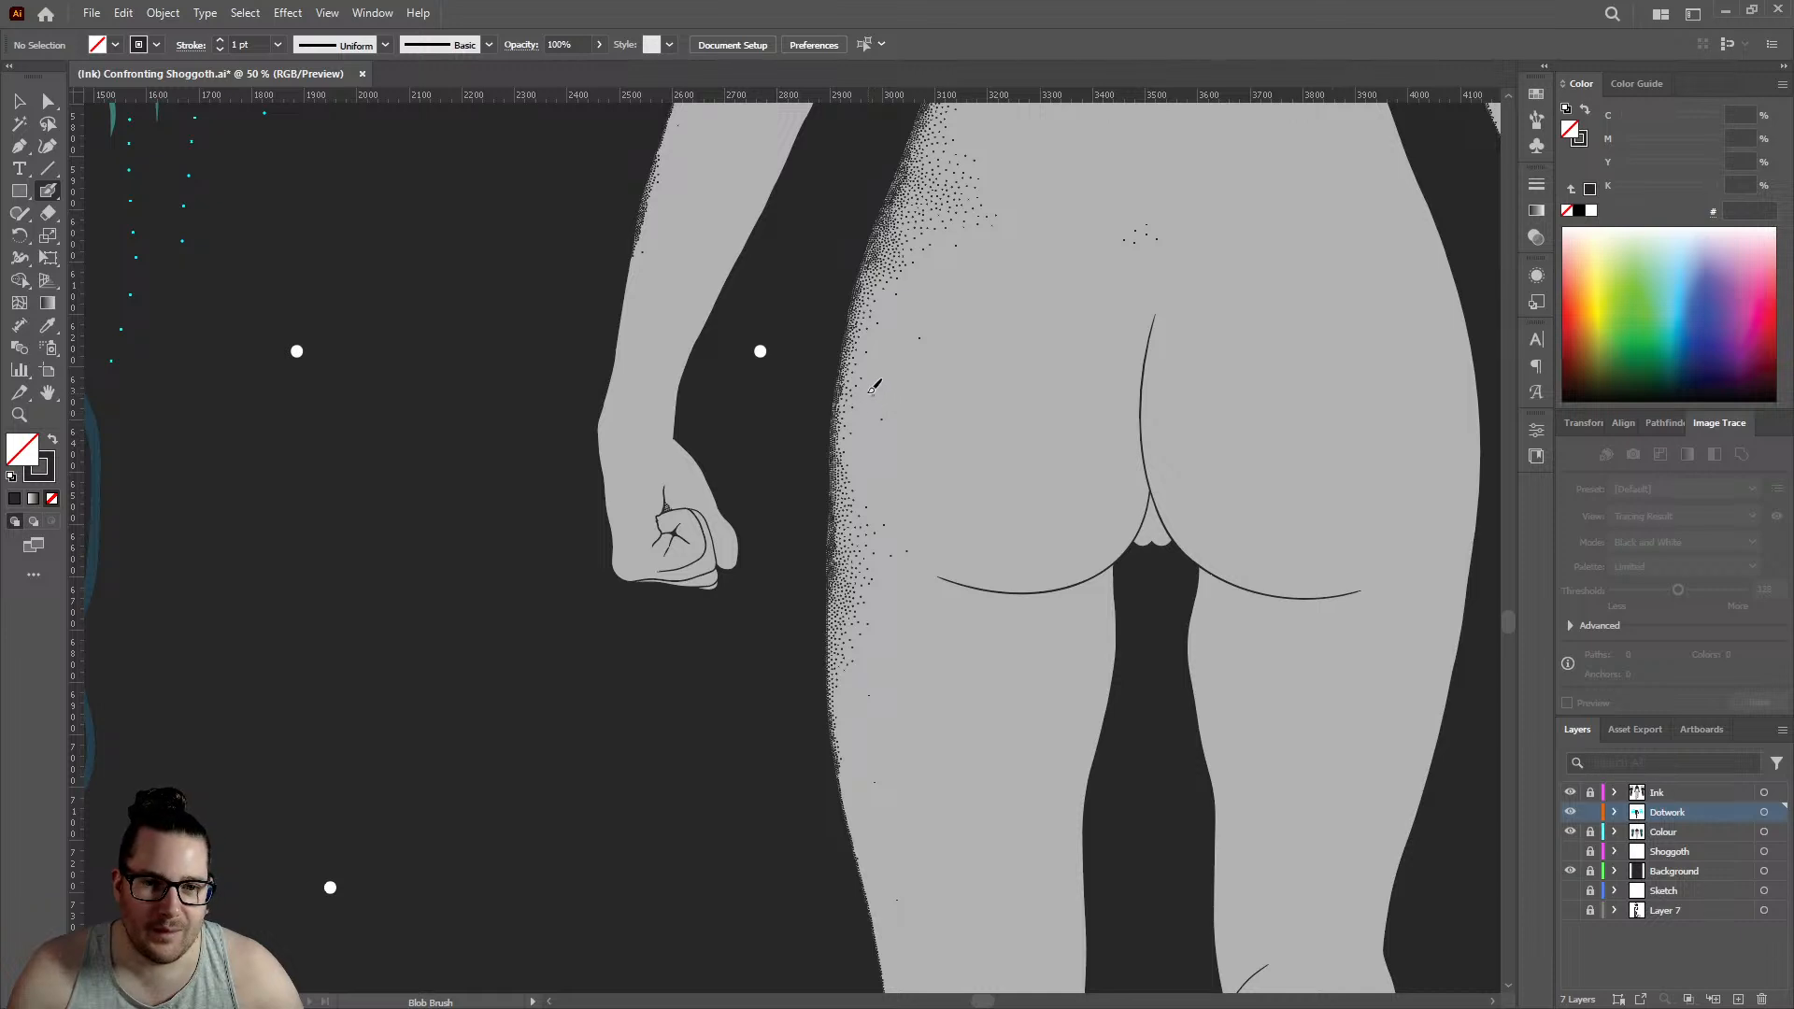
{"action": "scroll", "coordinate": [876, 406], "scroll_direction": "down", "scroll_amount": 5}
{"action": "scroll", "coordinate": [871, 400], "scroll_direction": "down", "scroll_amount": 1}
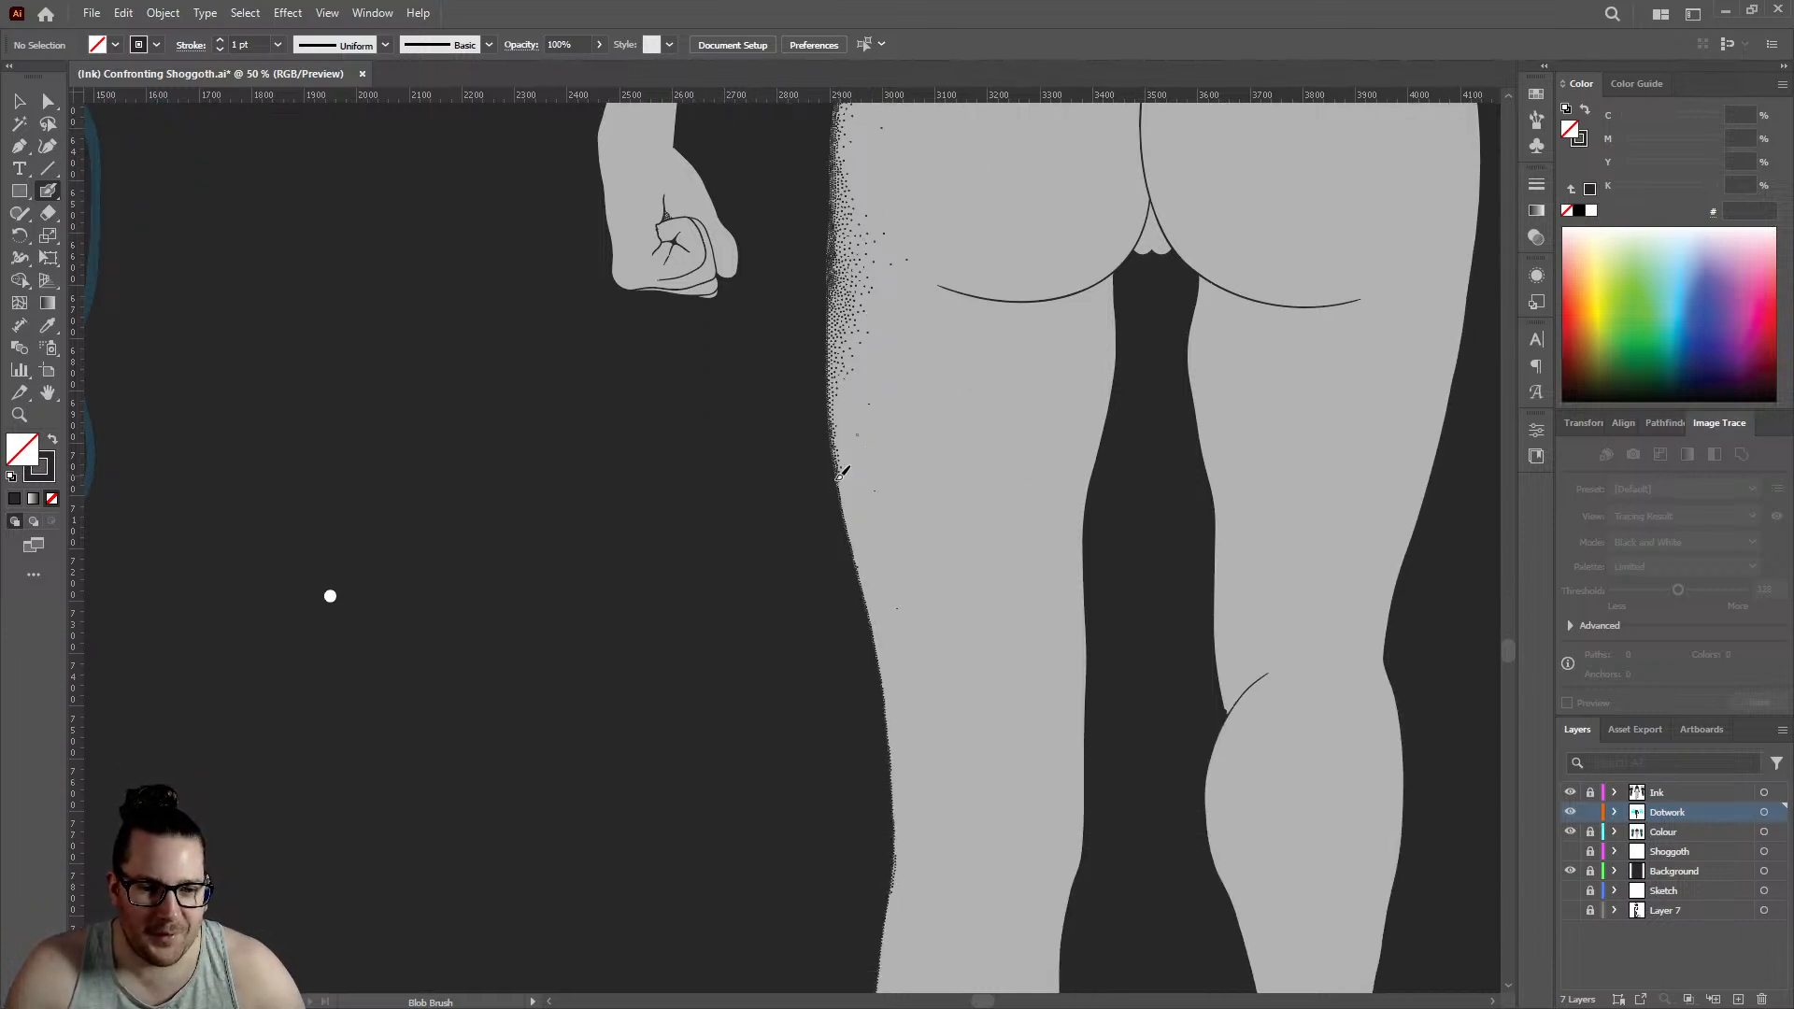
{"action": "scroll", "coordinate": [833, 465], "scroll_direction": "up", "scroll_amount": 10}
{"action": "left_click", "coordinate": [751, 458]}
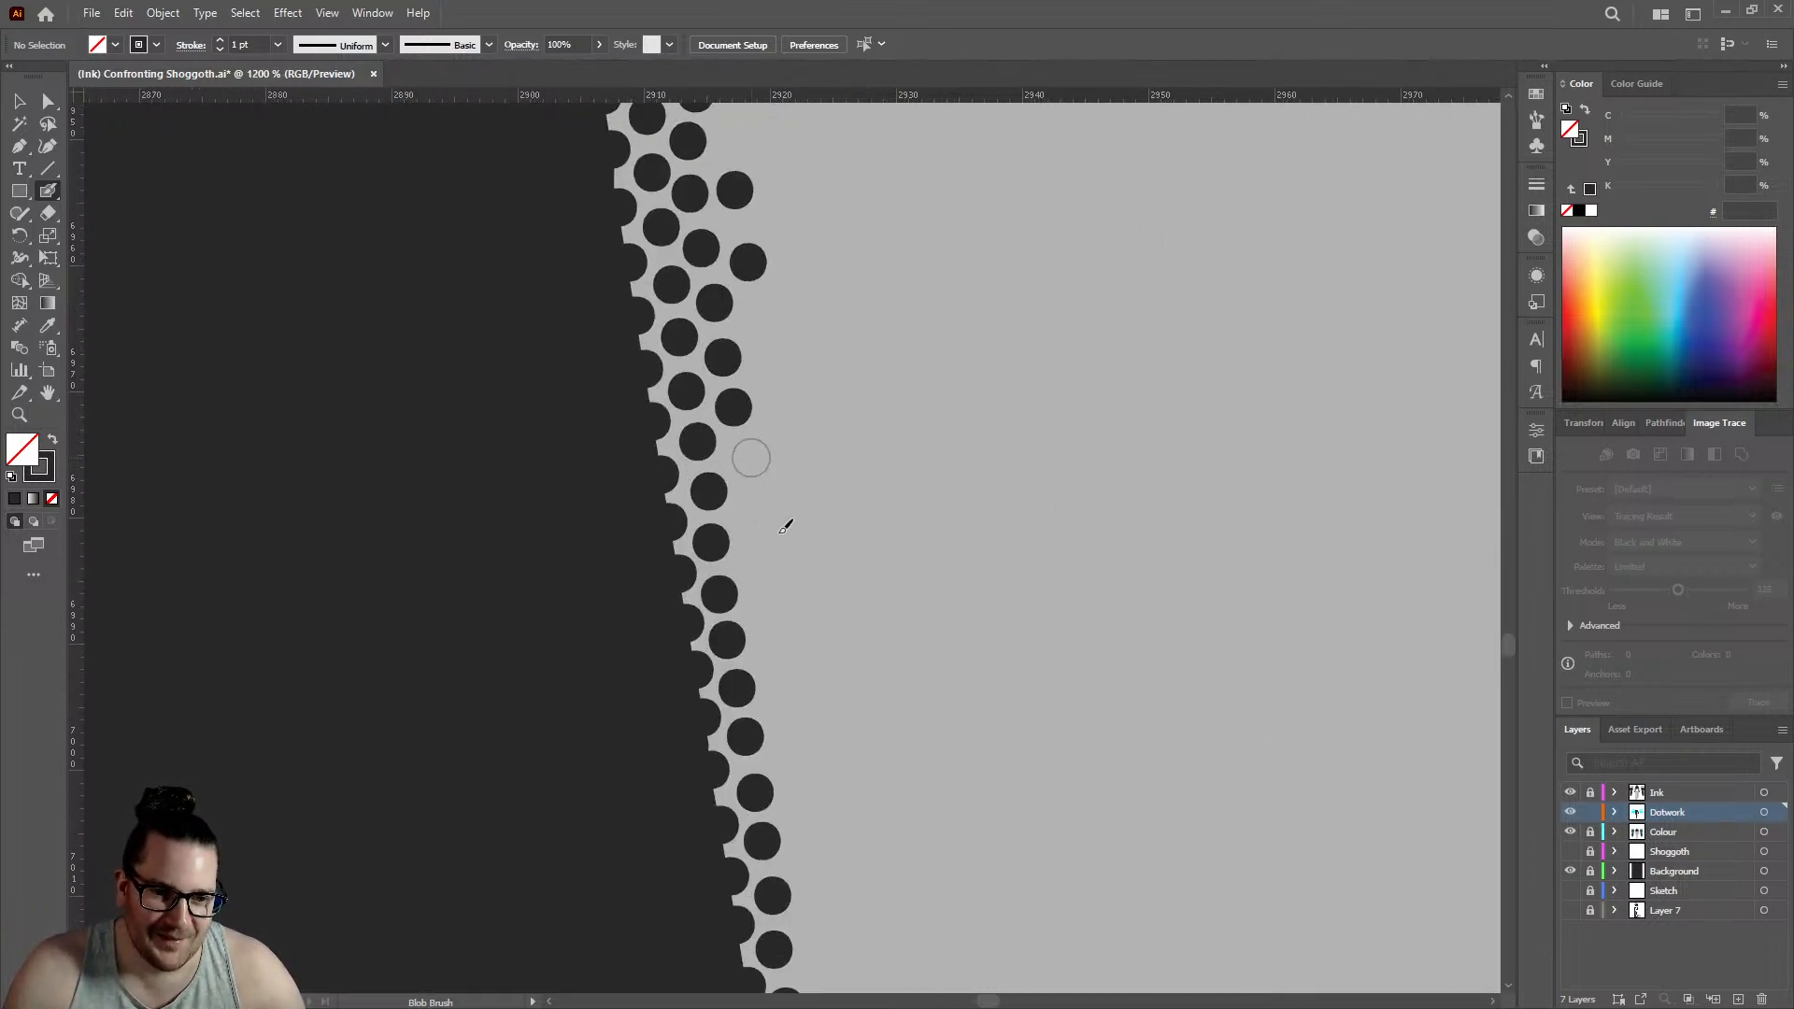
{"action": "left_click", "coordinate": [762, 558]}
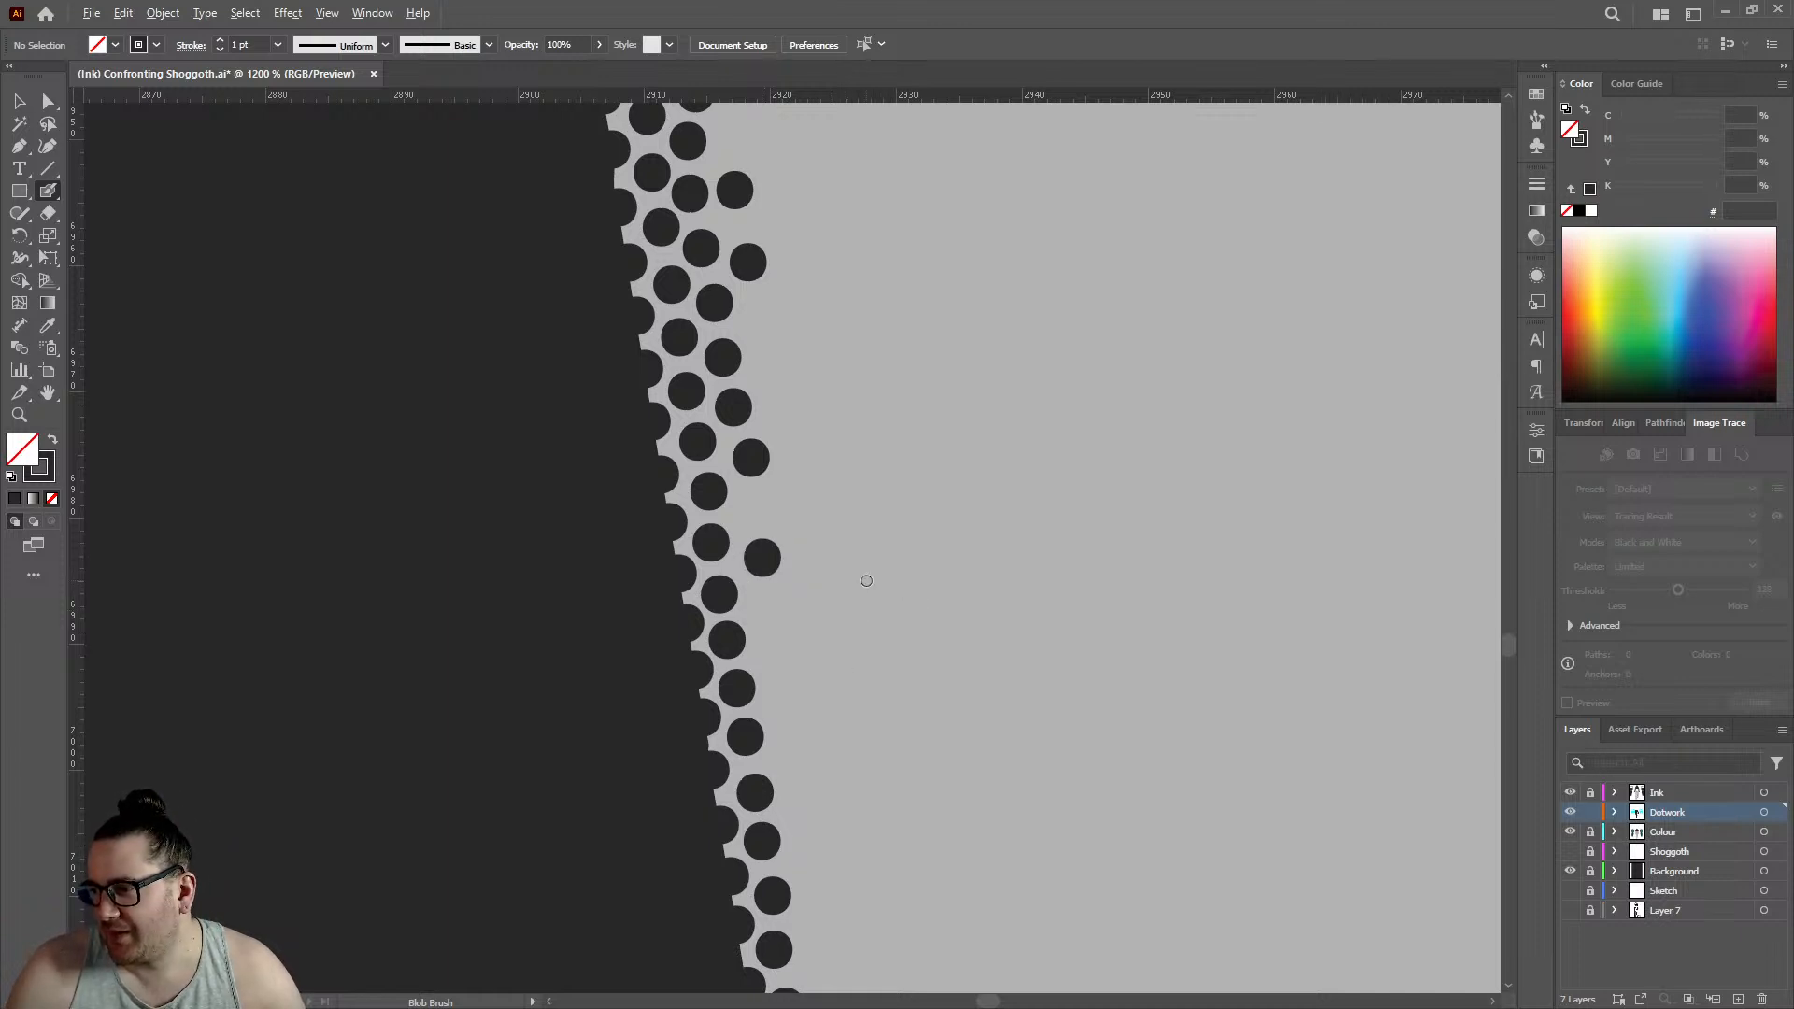
- Continue the two staggered rows from their lower end on the standing leg's calf with two edge dots and two offset inner dots
{"action": "scroll", "coordinate": [866, 581], "scroll_direction": "down", "scroll_amount": 4}
{"action": "scroll", "coordinate": [882, 565], "scroll_direction": "down", "scroll_amount": 4}
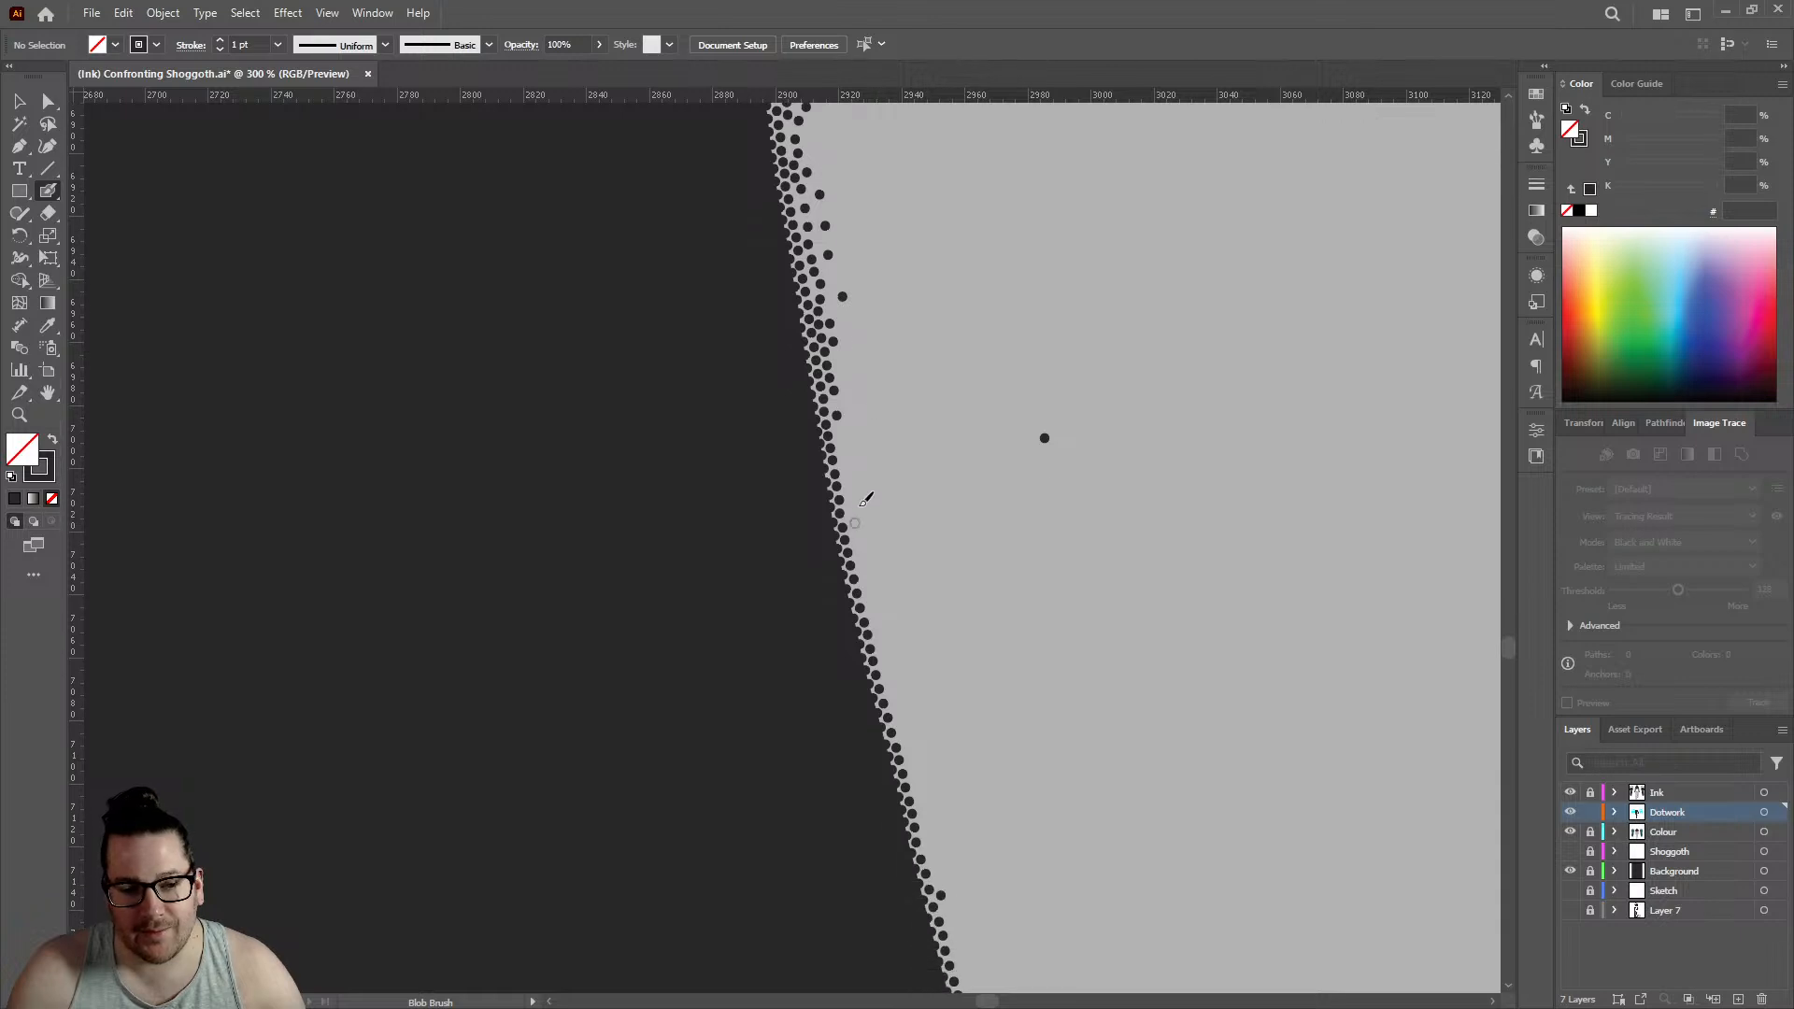
{"action": "scroll", "coordinate": [867, 472], "scroll_direction": "down", "scroll_amount": 4}
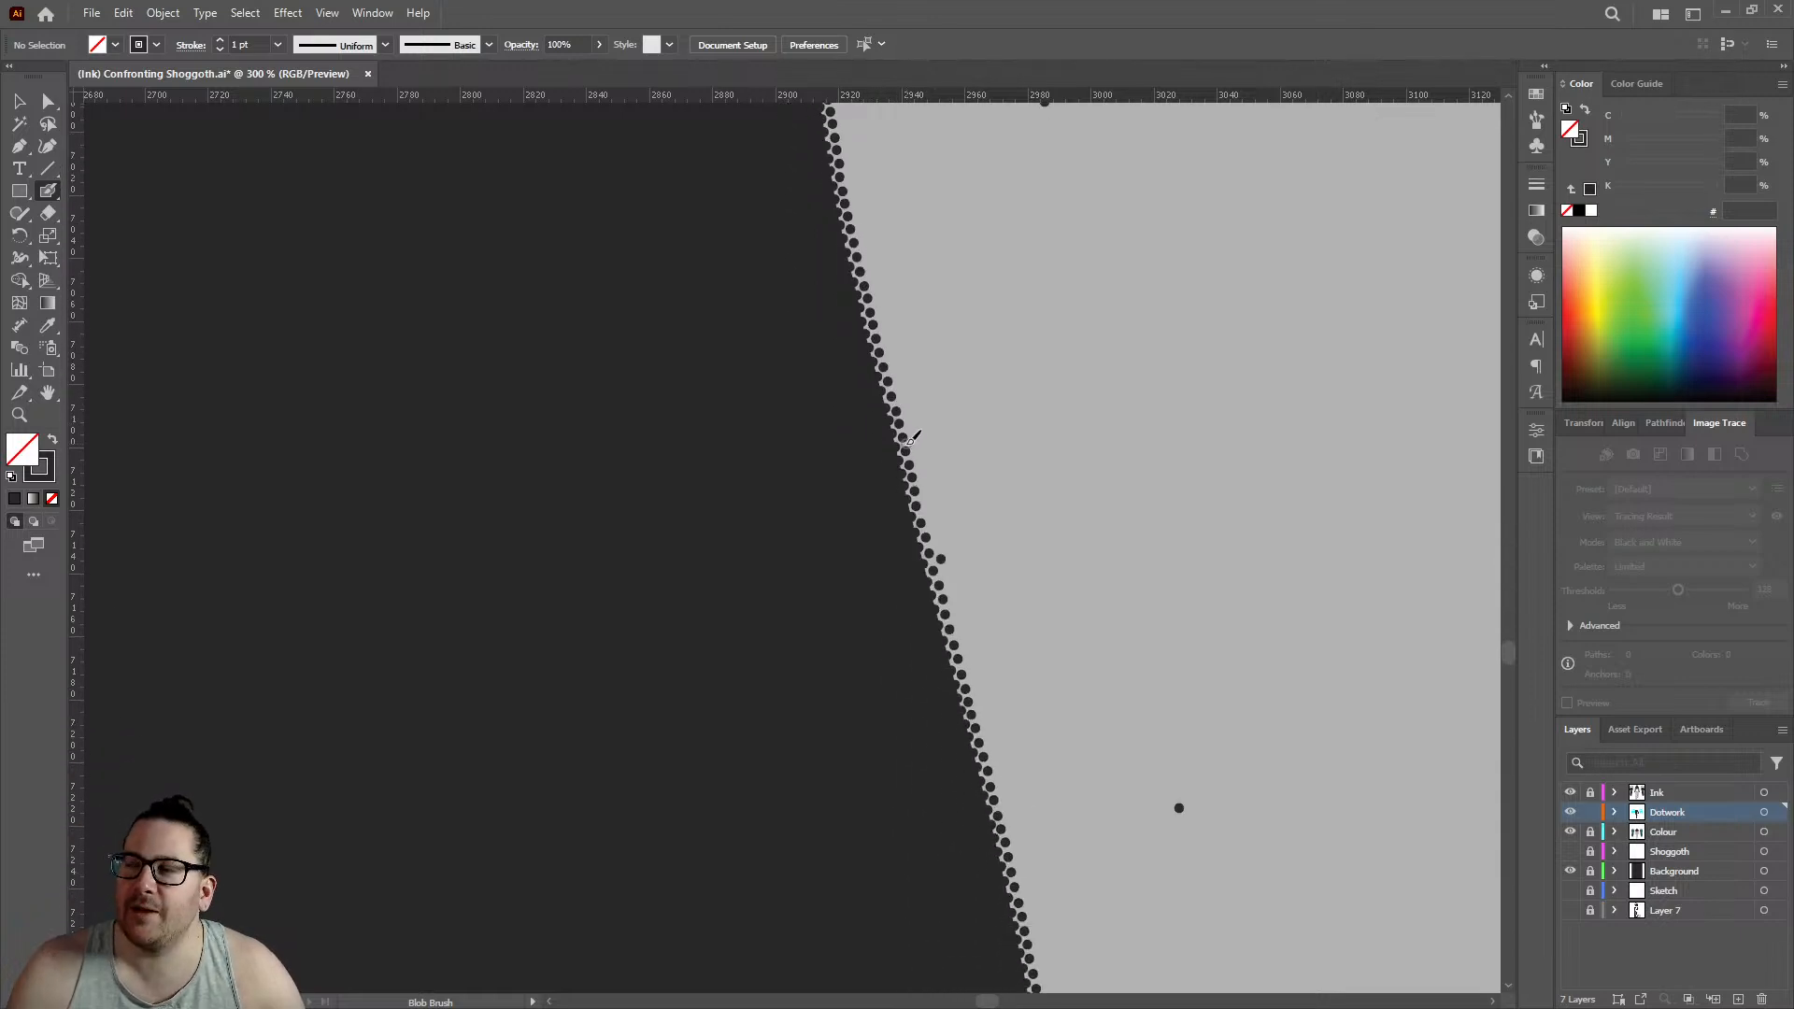
{"action": "scroll", "coordinate": [934, 420], "scroll_direction": "down", "scroll_amount": 2}
{"action": "scroll", "coordinate": [982, 412], "scroll_direction": "down", "scroll_amount": 5}
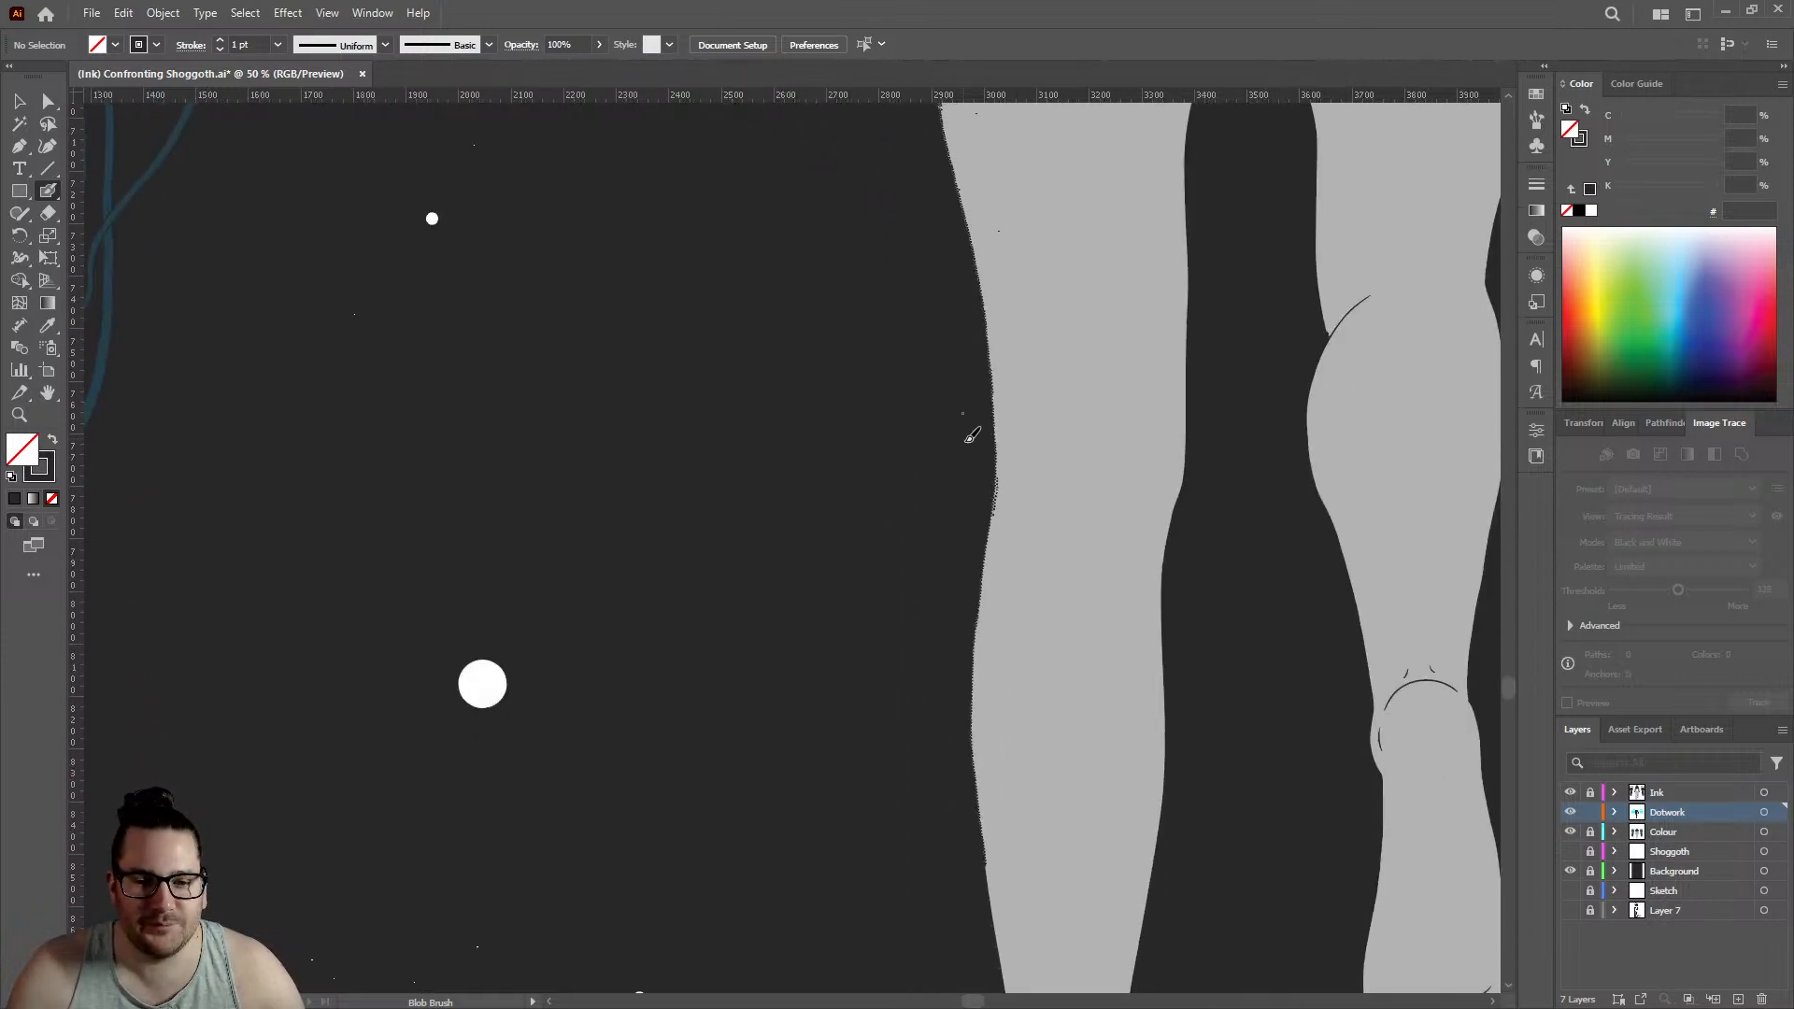
{"action": "scroll", "coordinate": [996, 513], "scroll_direction": "down", "scroll_amount": 1}
{"action": "scroll", "coordinate": [994, 520], "scroll_direction": "up", "scroll_amount": 8}
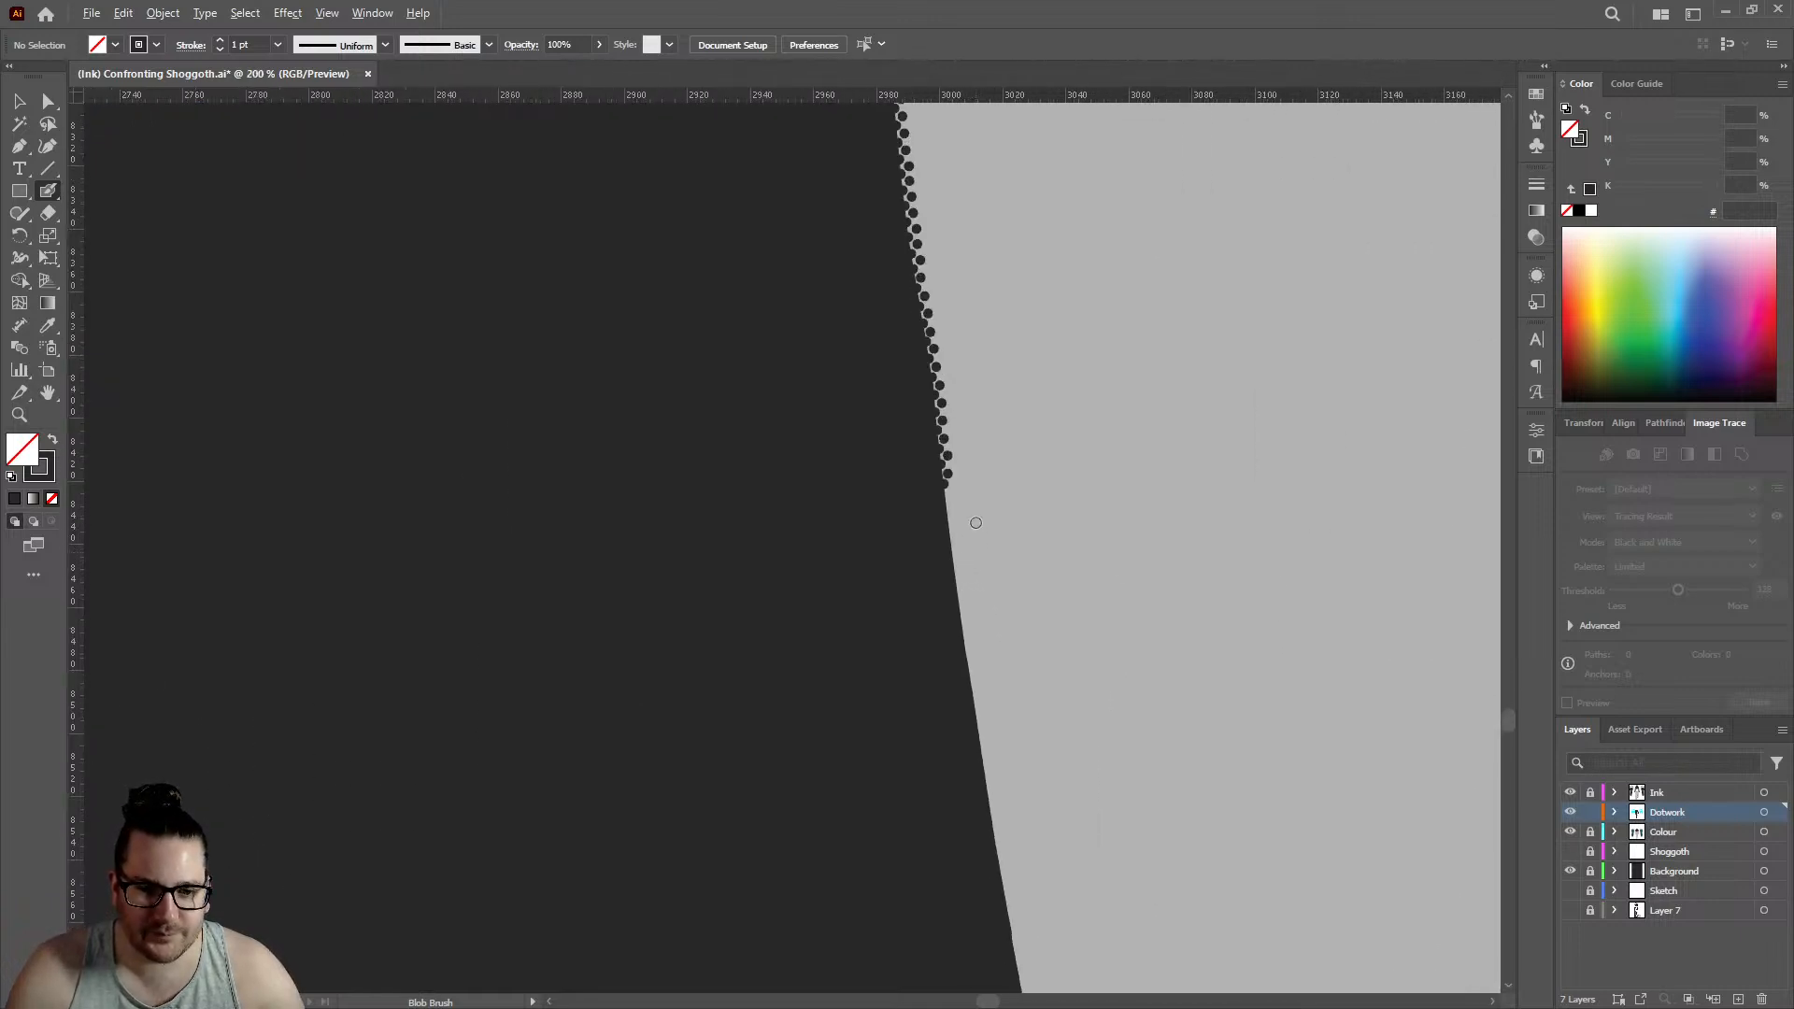
{"action": "left_click", "coordinate": [800, 411]}
{"action": "left_click", "coordinate": [851, 336]}
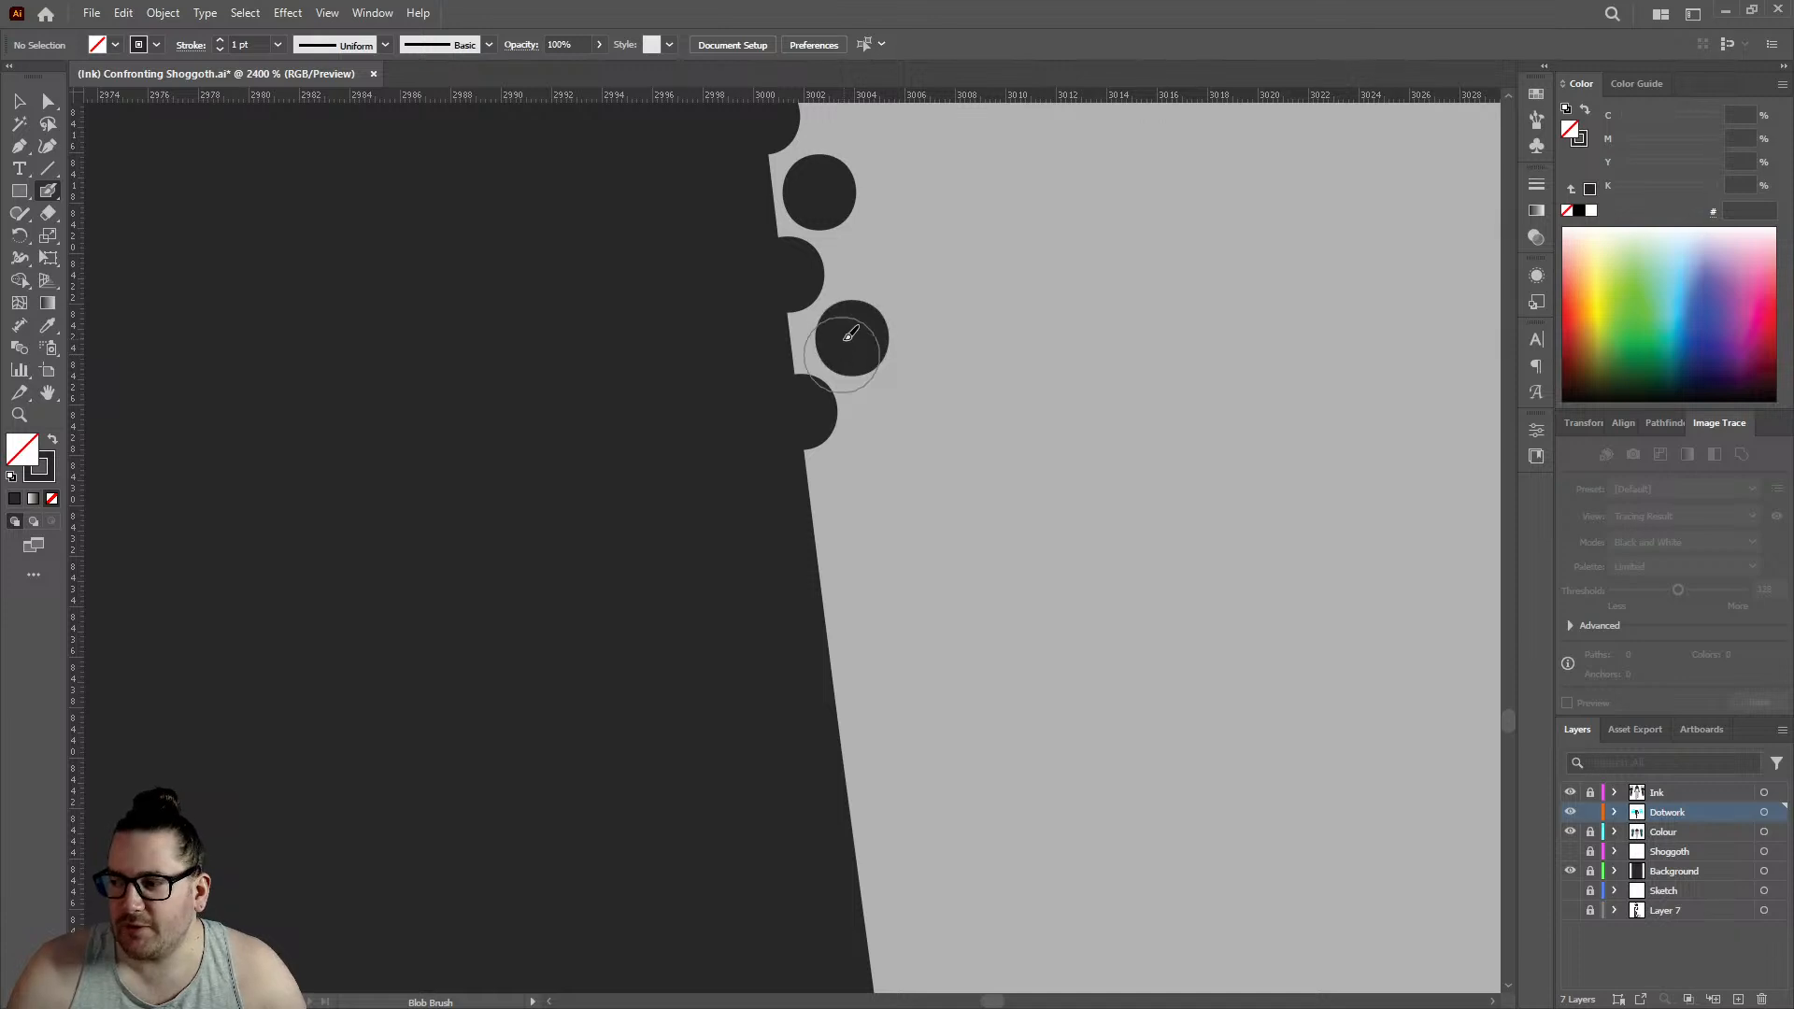
{"action": "scroll", "coordinate": [813, 327], "scroll_direction": "down", "scroll_amount": 2}
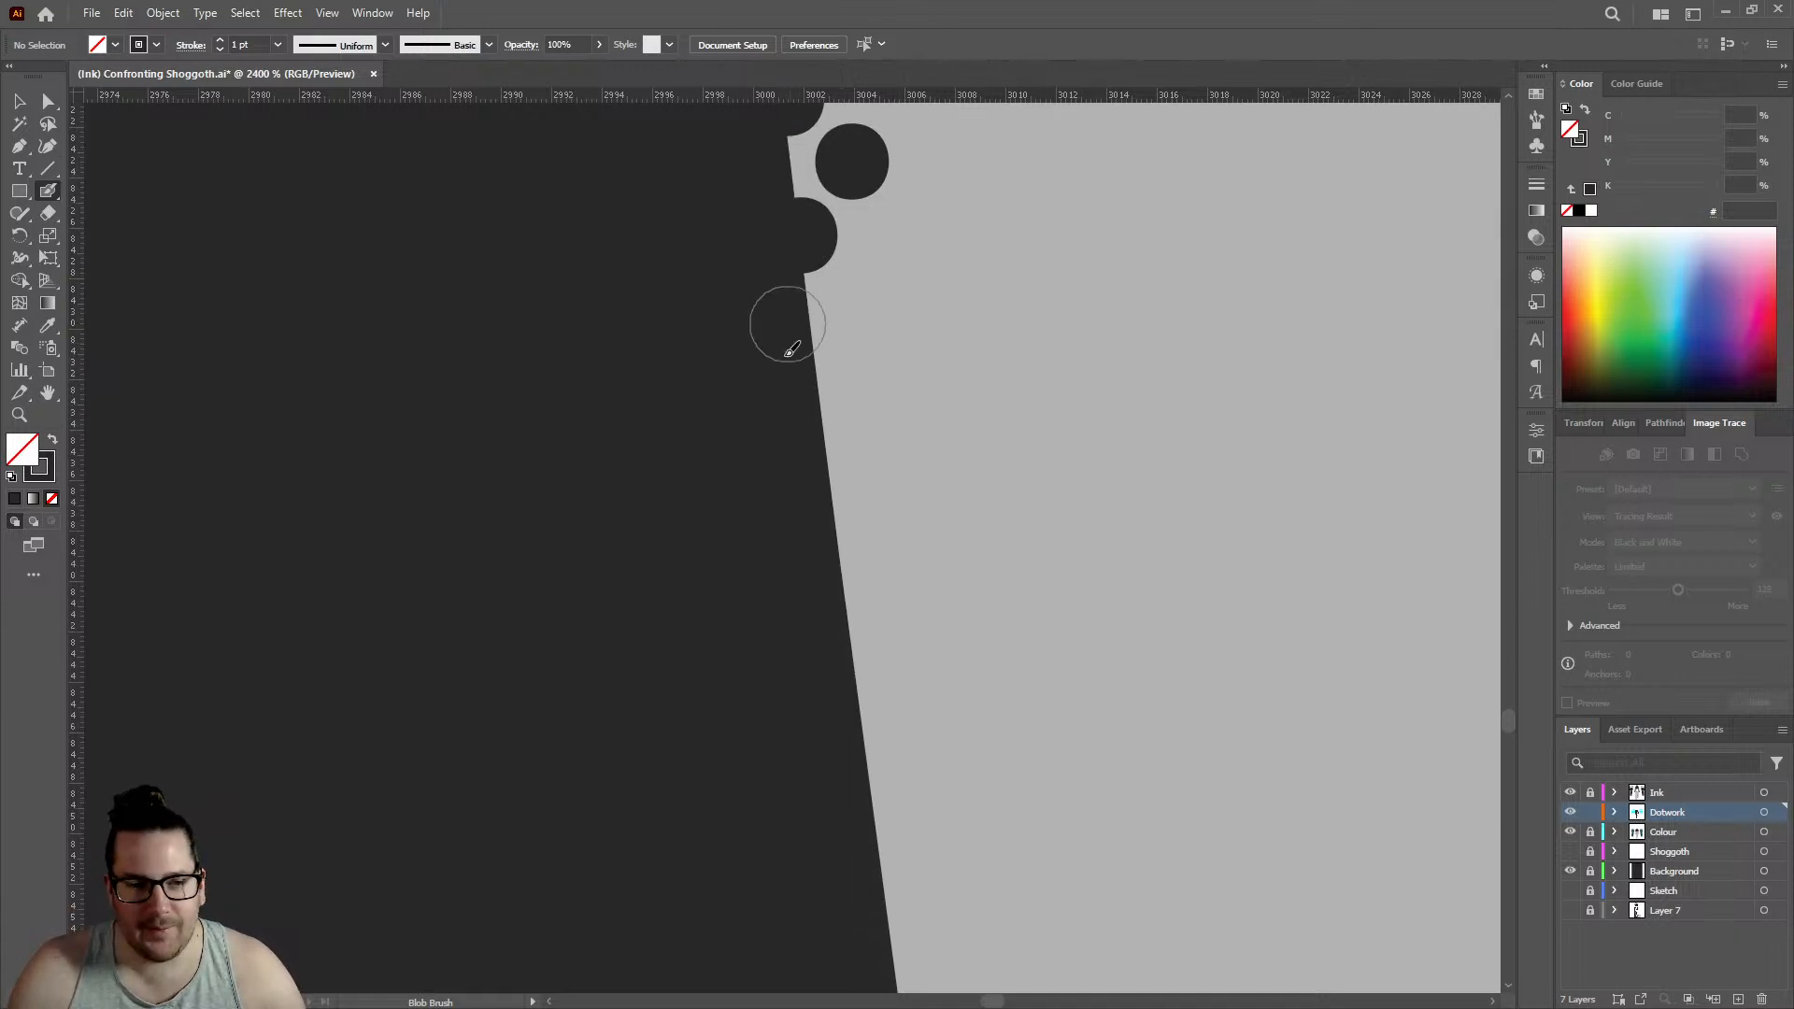
{"action": "left_click", "coordinate": [823, 413]}
{"action": "left_click", "coordinate": [857, 322]}
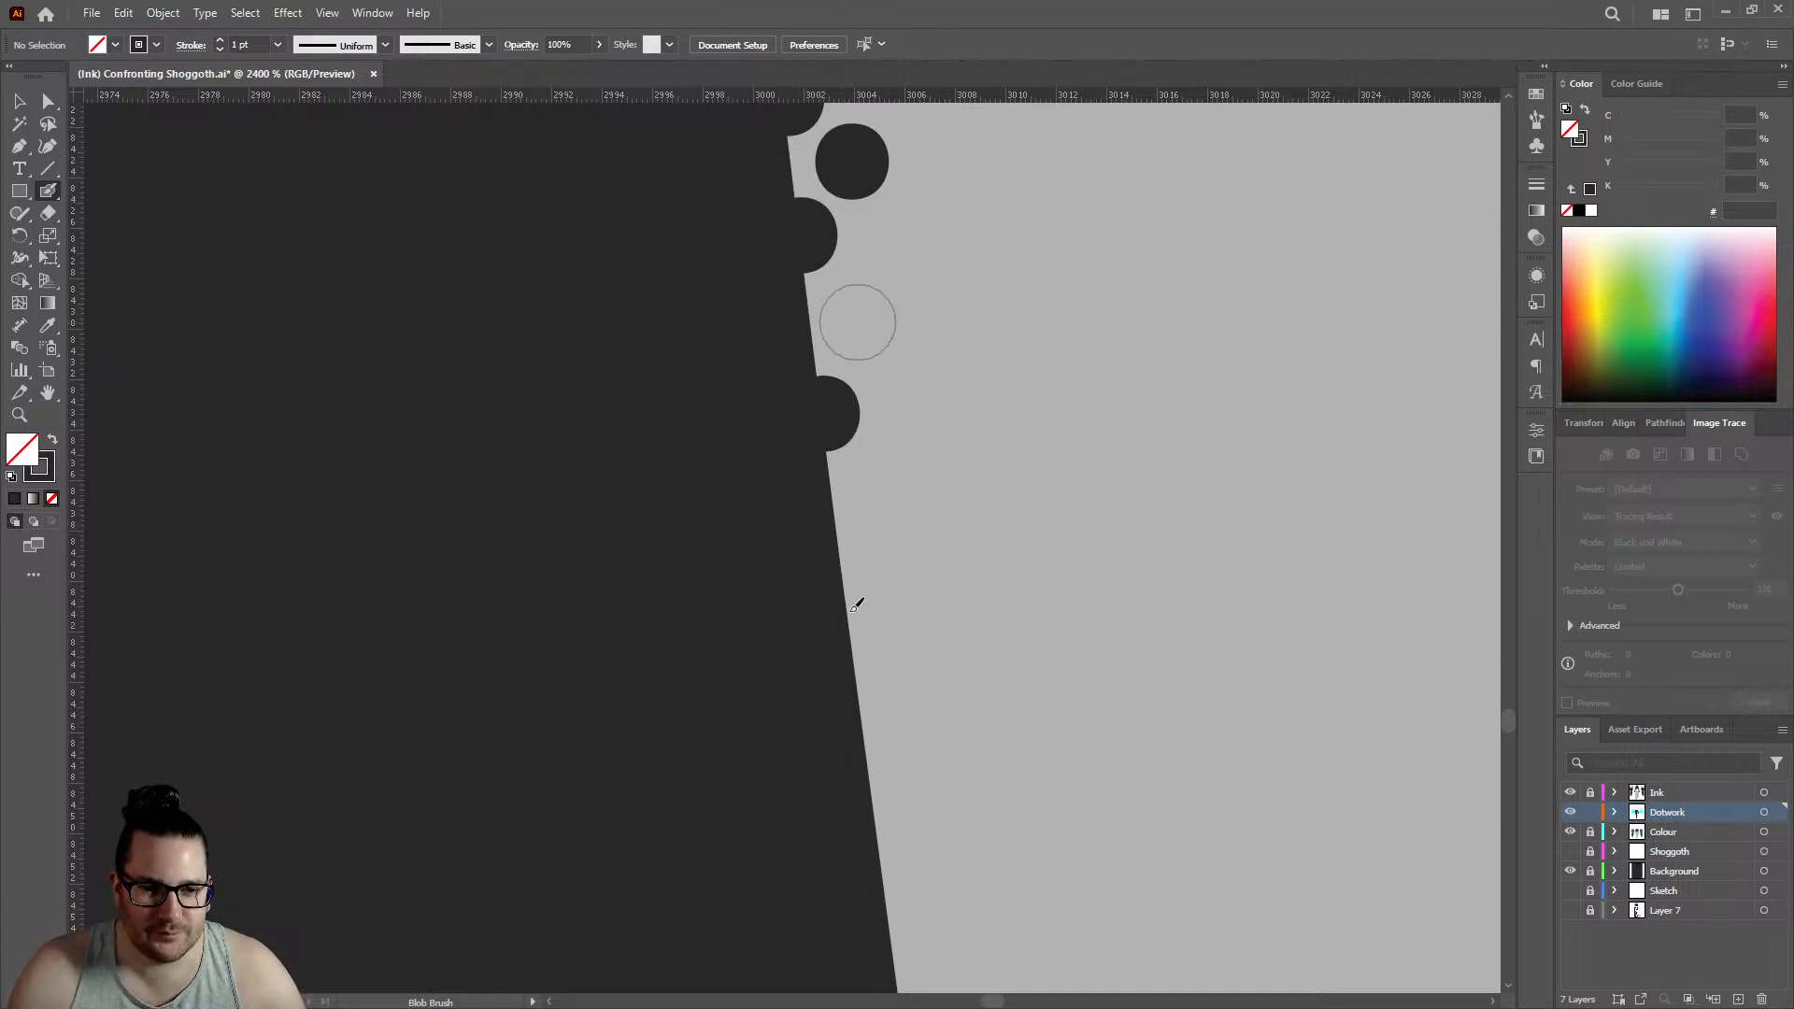
- Lengthen the rows farther down the calf's straight slant with two more staggered pairs of edge and inner dots
{"action": "left_click", "coordinate": [849, 591]}
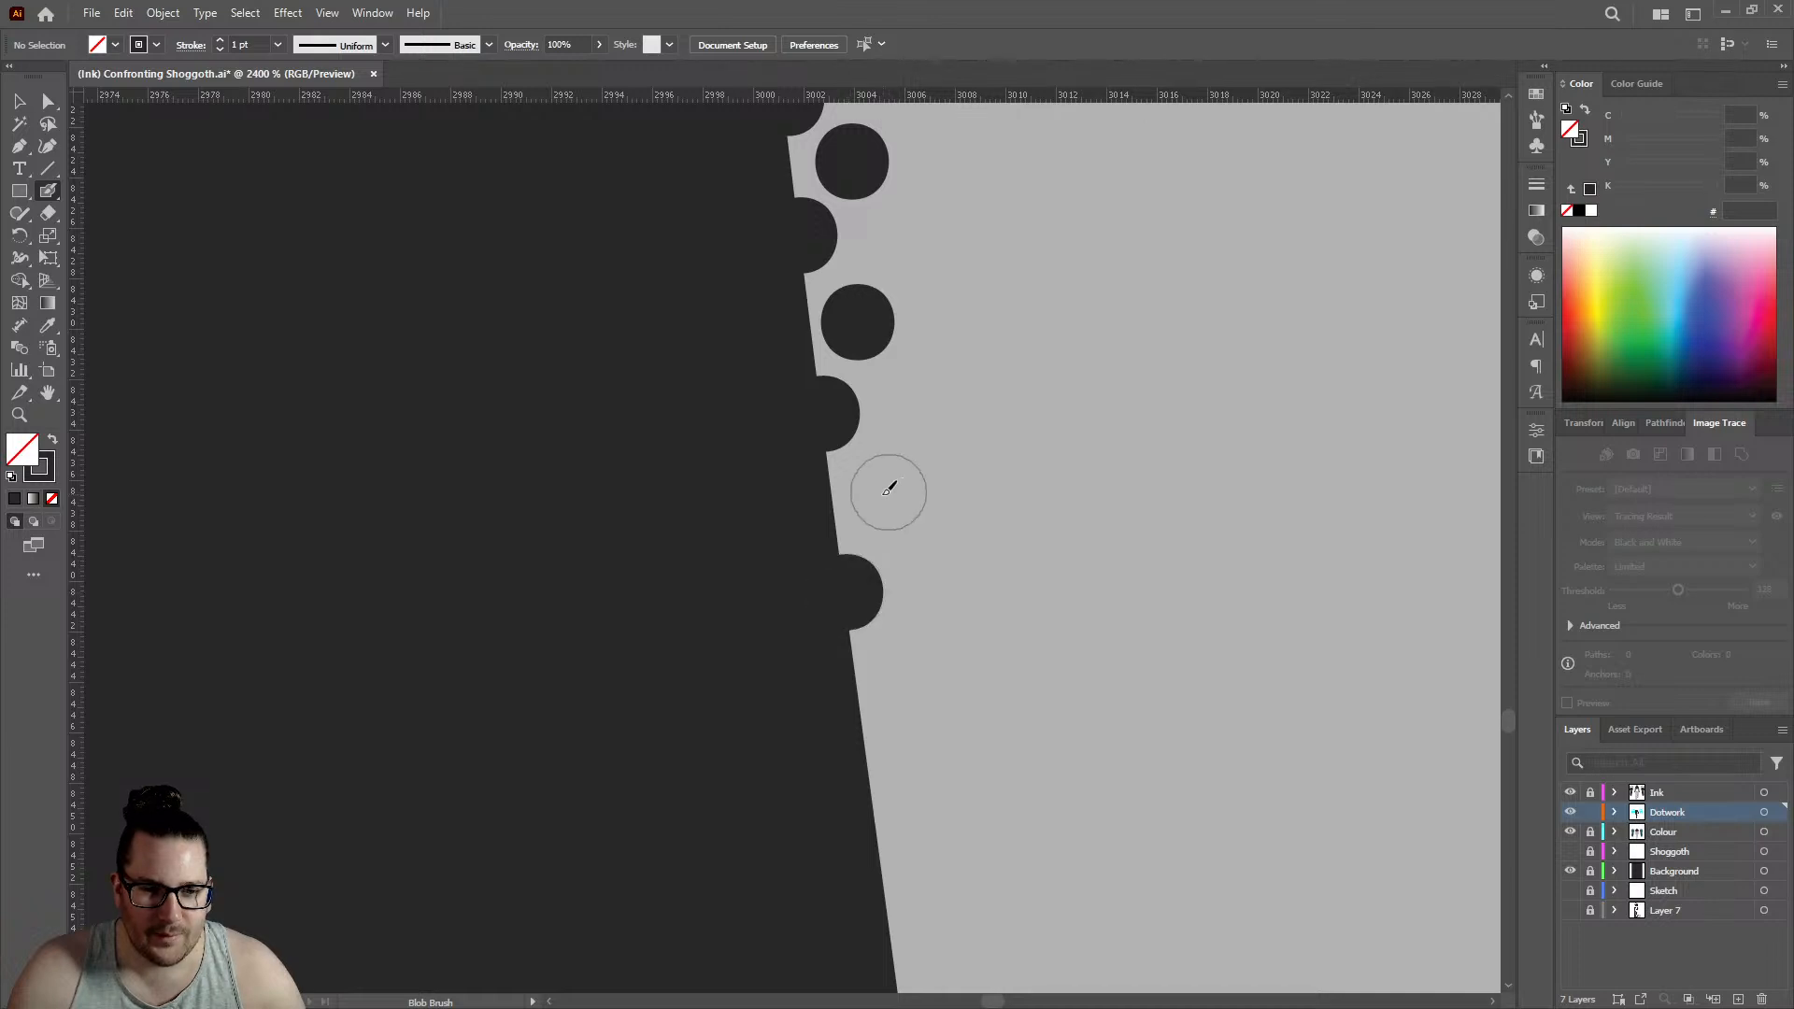
{"action": "left_click", "coordinate": [881, 493]}
{"action": "scroll", "coordinate": [894, 487], "scroll_direction": "down", "scroll_amount": 2}
{"action": "left_click", "coordinate": [867, 538]}
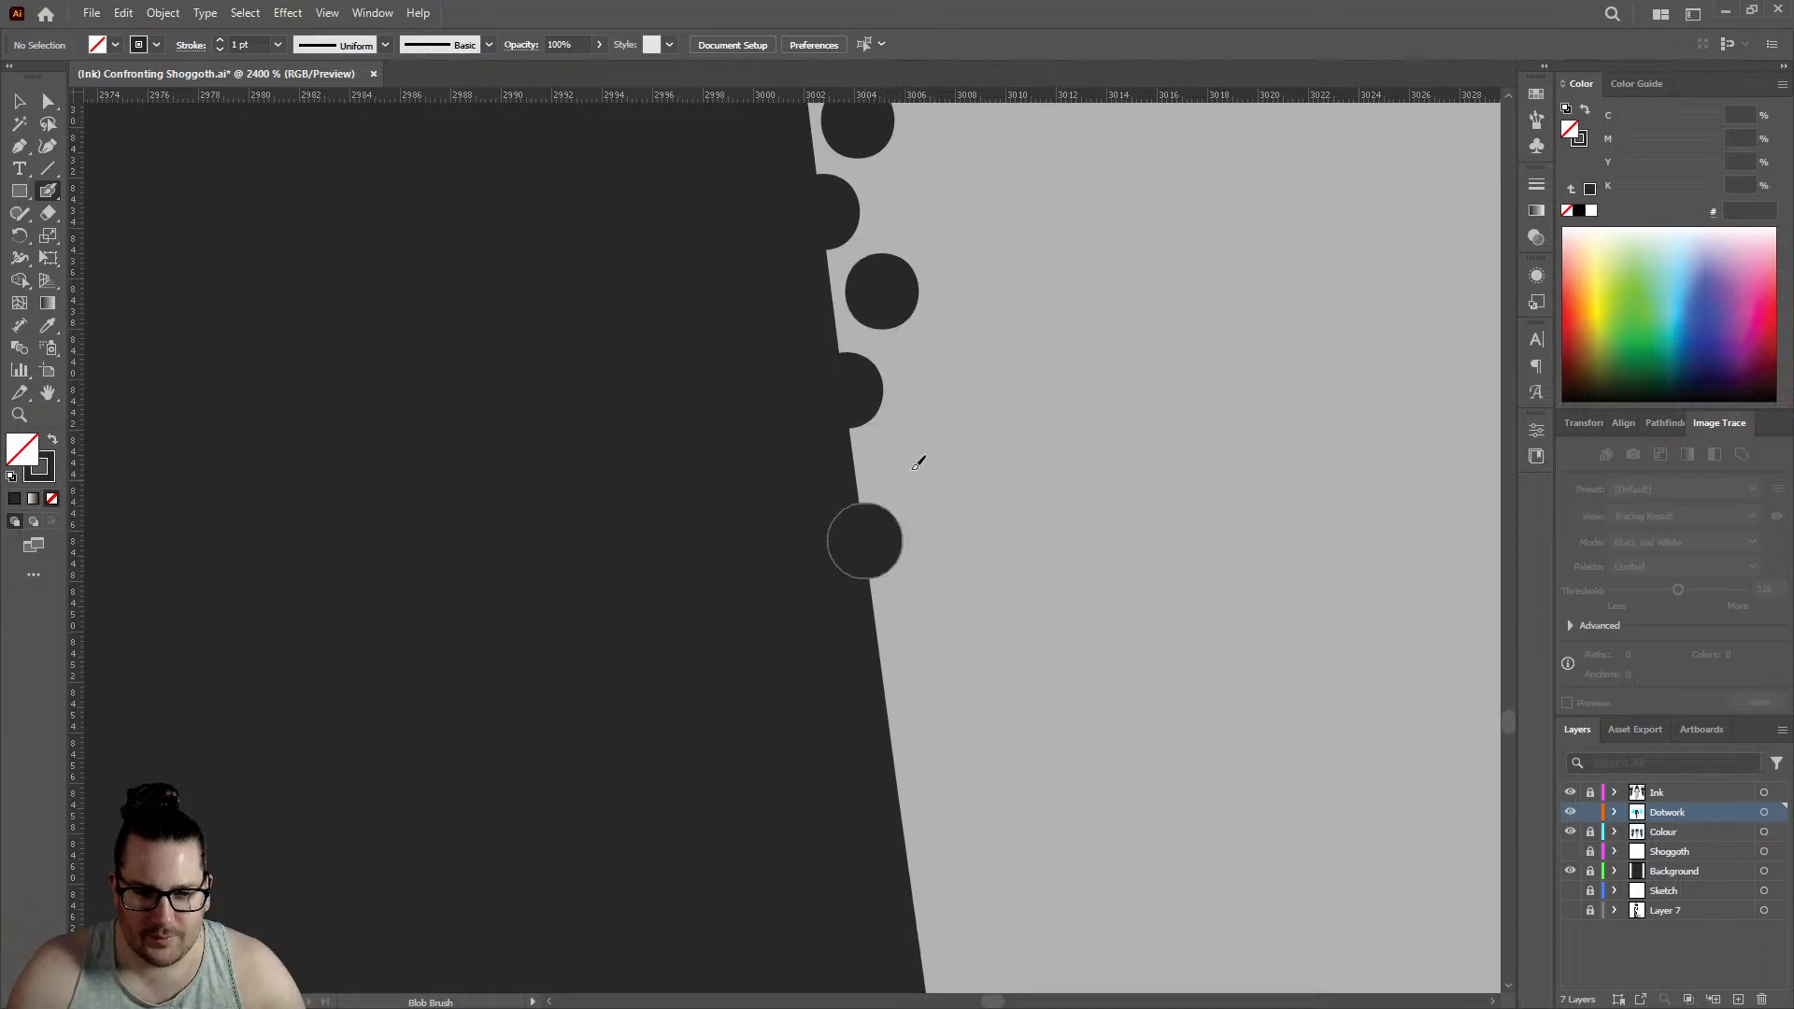
{"action": "left_click", "coordinate": [909, 456]}
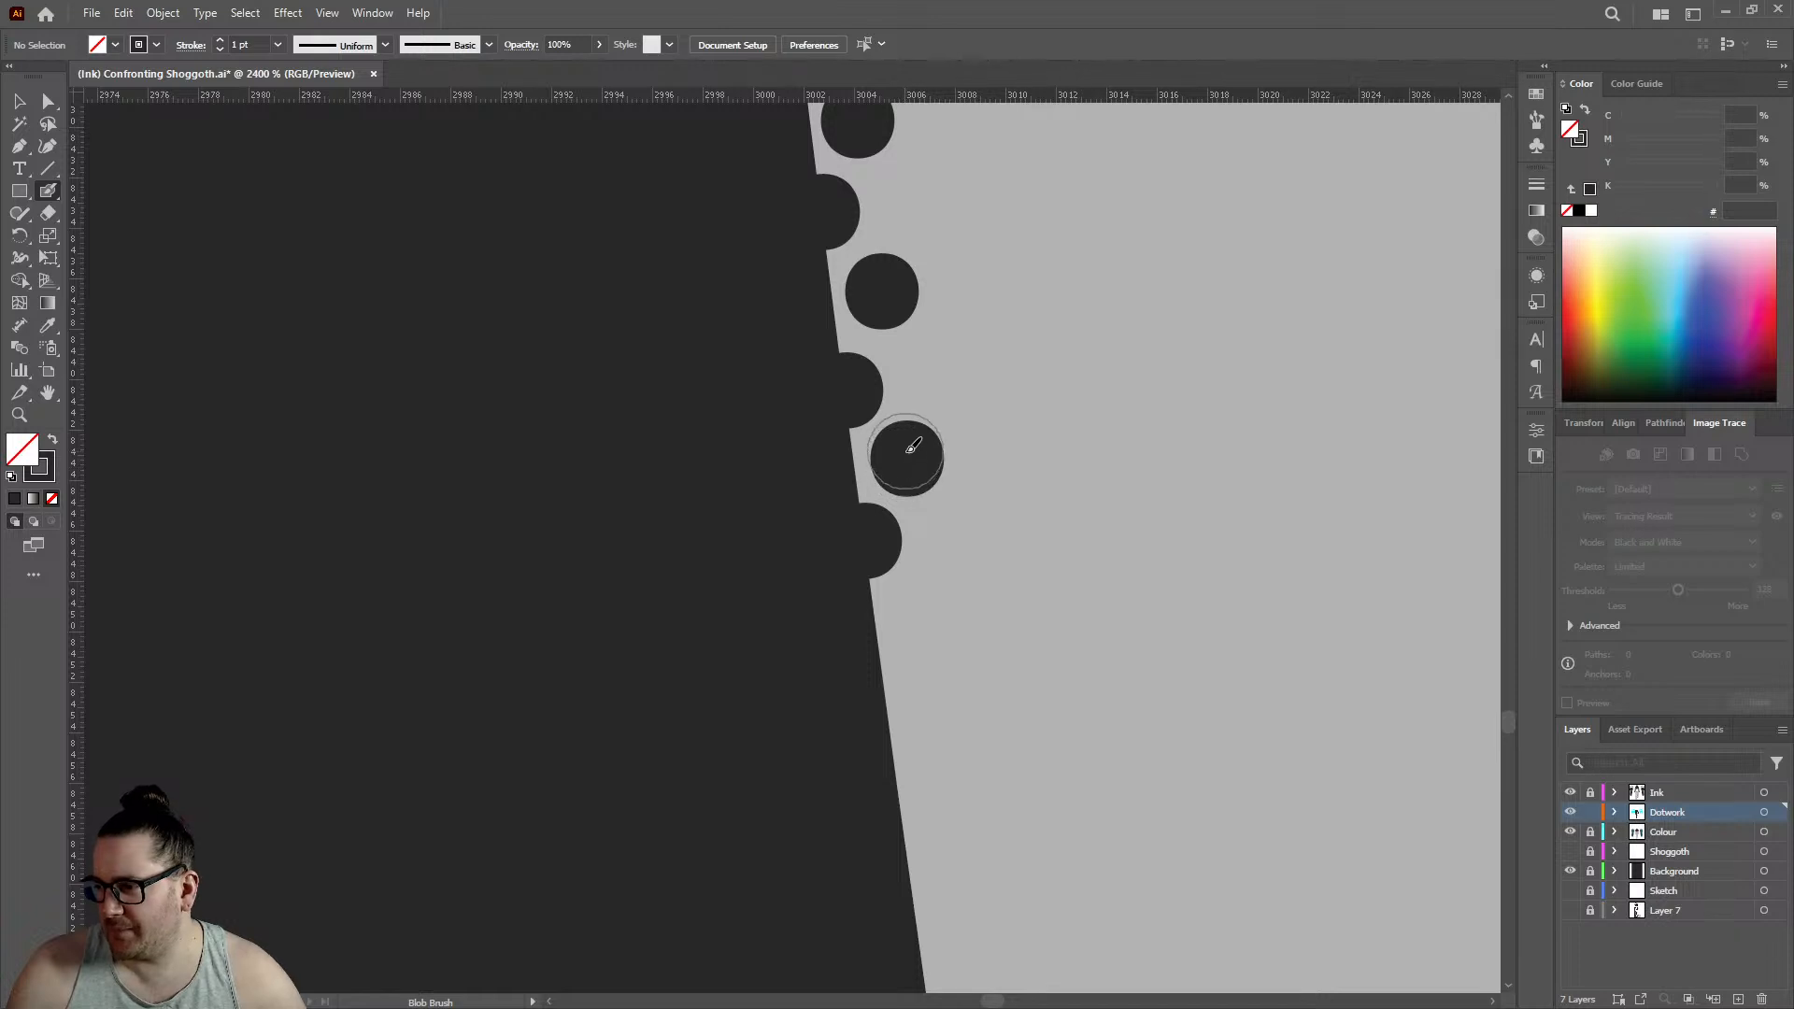
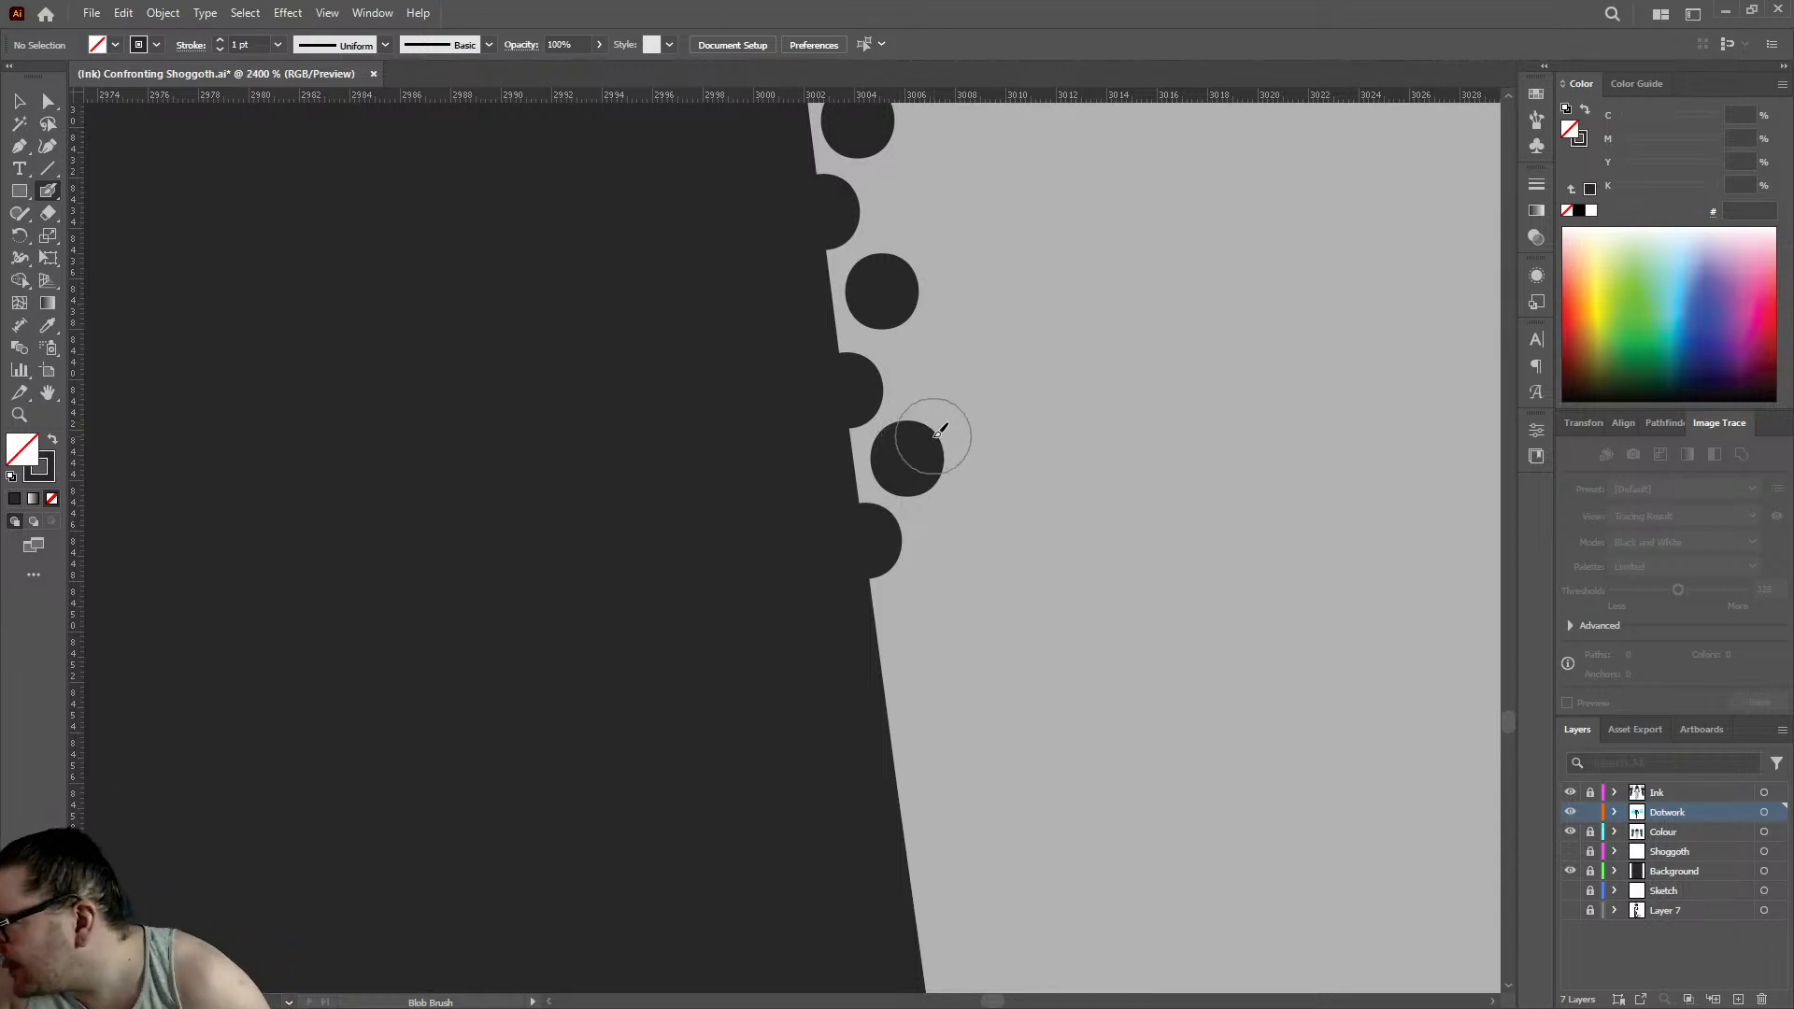
- Extend the two staggered Blob Brush rows below their last edge dot on the calf with two pairs of edge and inner dots
{"action": "left_click", "coordinate": [888, 687]}
{"action": "left_click", "coordinate": [929, 608]}
{"action": "scroll", "coordinate": [928, 608], "scroll_direction": "down", "scroll_amount": 3}
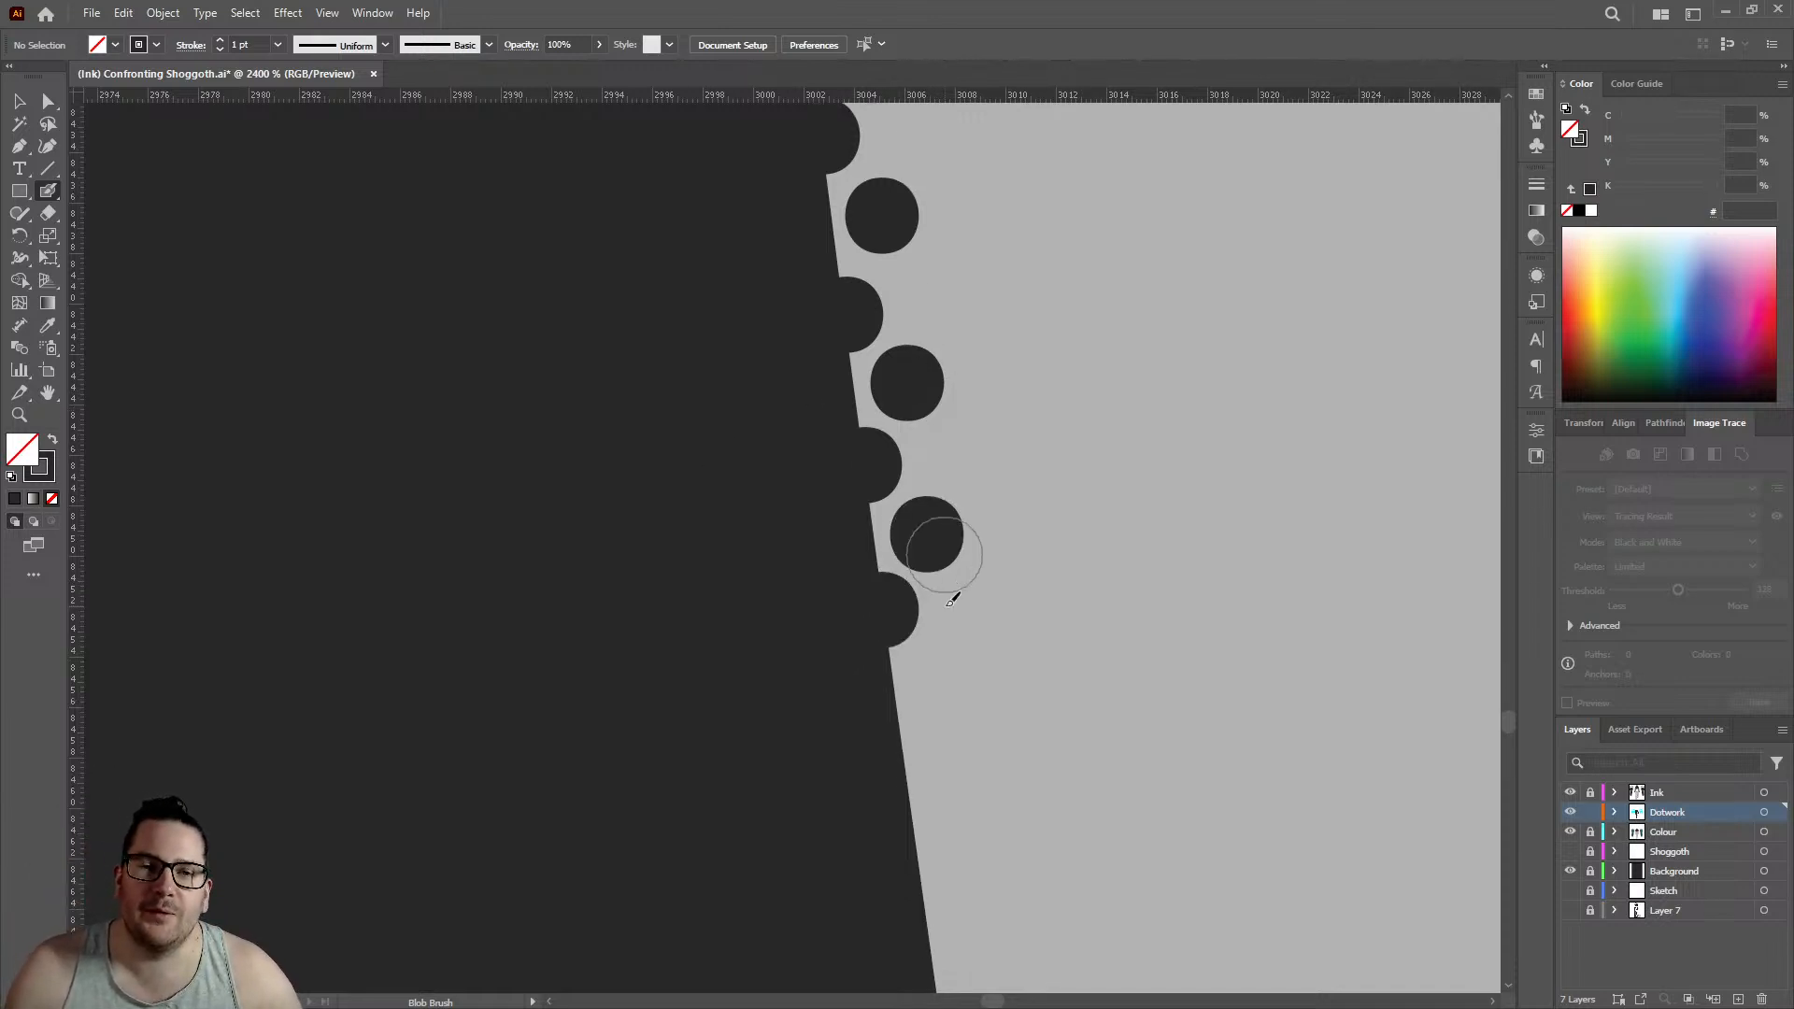
{"action": "left_click", "coordinate": [905, 680]}
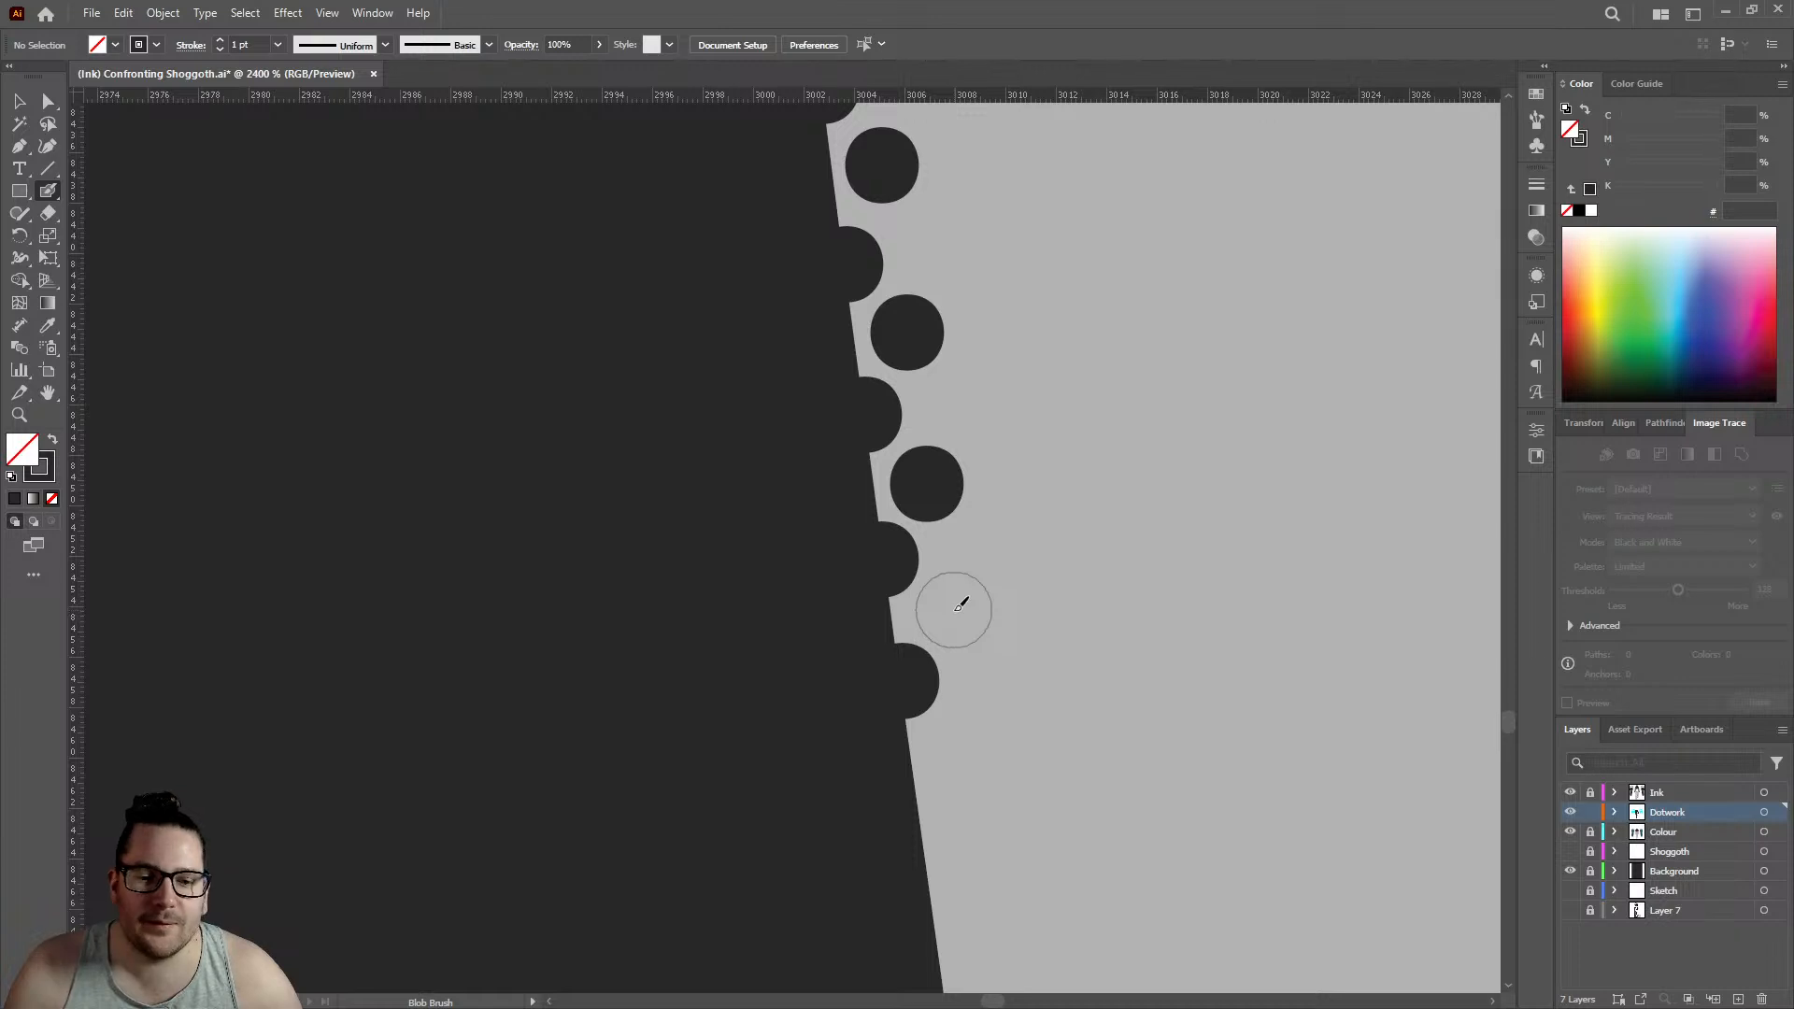
{"action": "left_click", "coordinate": [955, 608]}
{"action": "scroll", "coordinate": [935, 608], "scroll_direction": "down", "scroll_amount": 5}
- Add two staggered pairs of edge and inner dots leading down to the slight bend in the calf's outline
{"action": "left_click", "coordinate": [916, 601]}
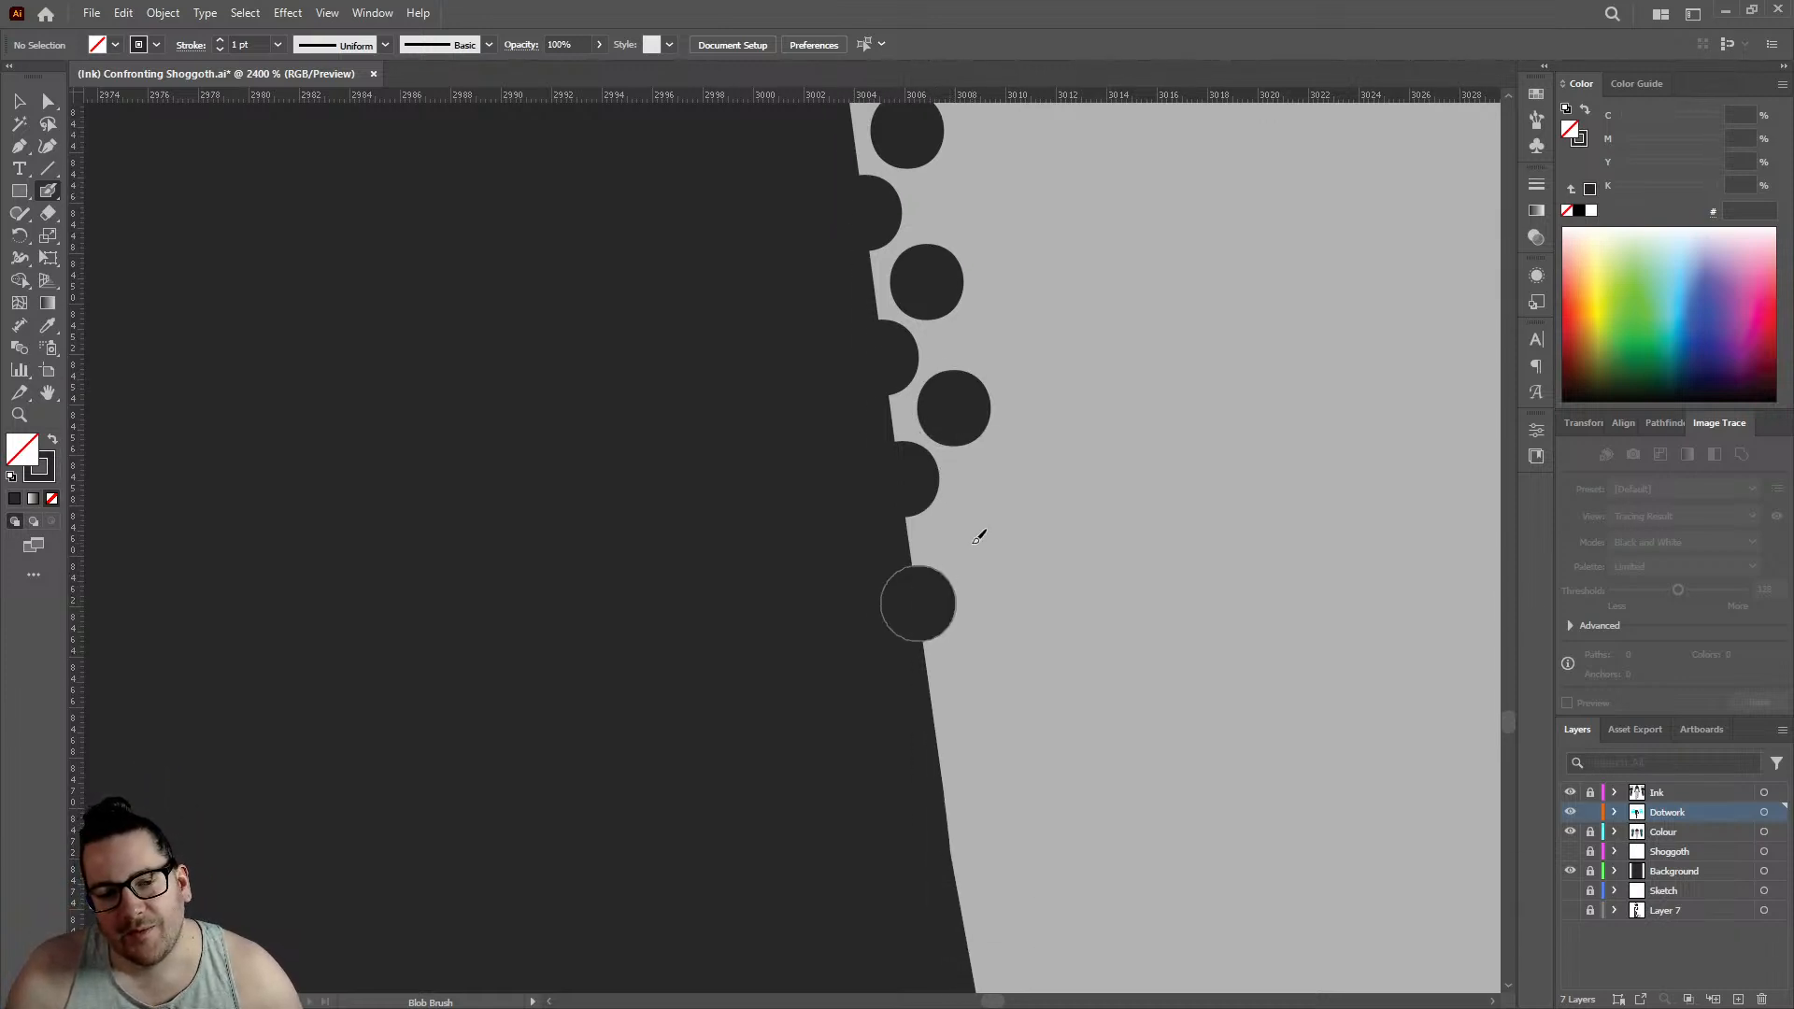
{"action": "left_click", "coordinate": [969, 533]}
{"action": "scroll", "coordinate": [969, 528], "scroll_direction": "down", "scroll_amount": 5}
{"action": "left_click", "coordinate": [952, 549]}
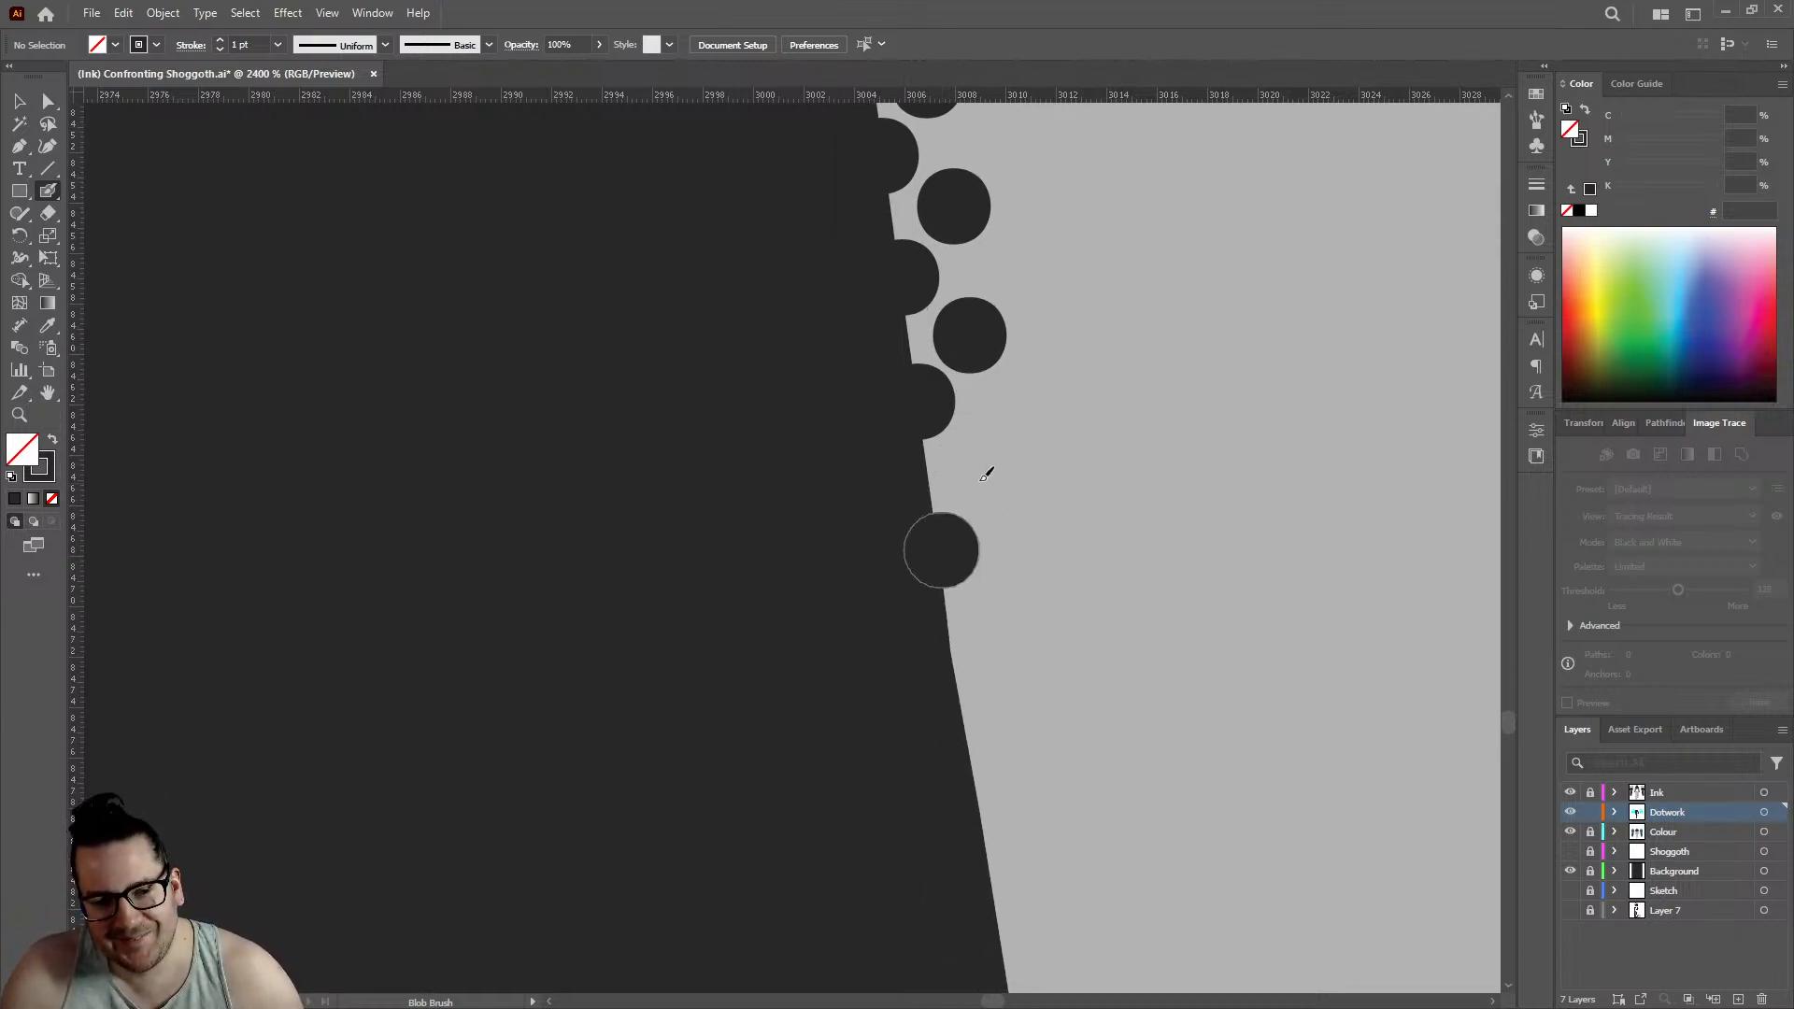
{"action": "left_click", "coordinate": [981, 469]}
{"action": "scroll", "coordinate": [966, 544], "scroll_direction": "down", "scroll_amount": 2}
{"action": "scroll", "coordinate": [962, 540], "scroll_direction": "down", "scroll_amount": 2}
- Carry the rows past the slight bend in the outline with three edge dots and three offset inner dots
{"action": "left_click", "coordinate": [959, 536]}
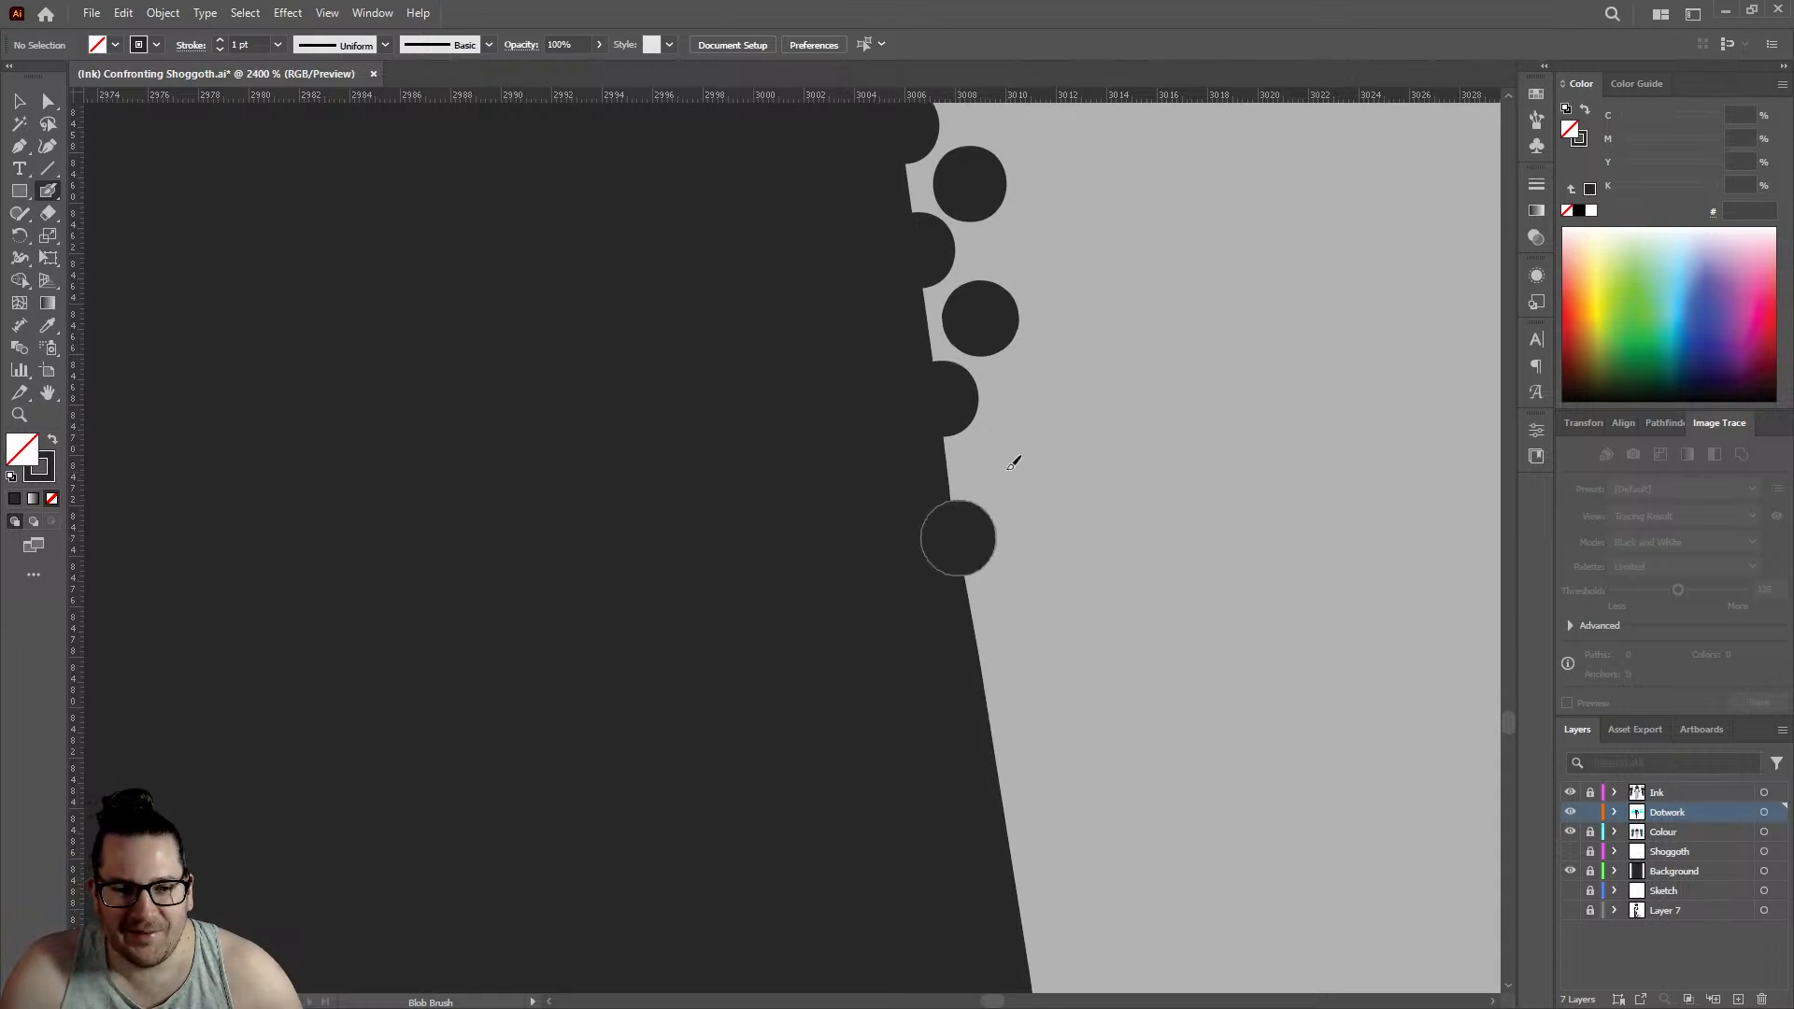
{"action": "left_click", "coordinate": [1004, 465]}
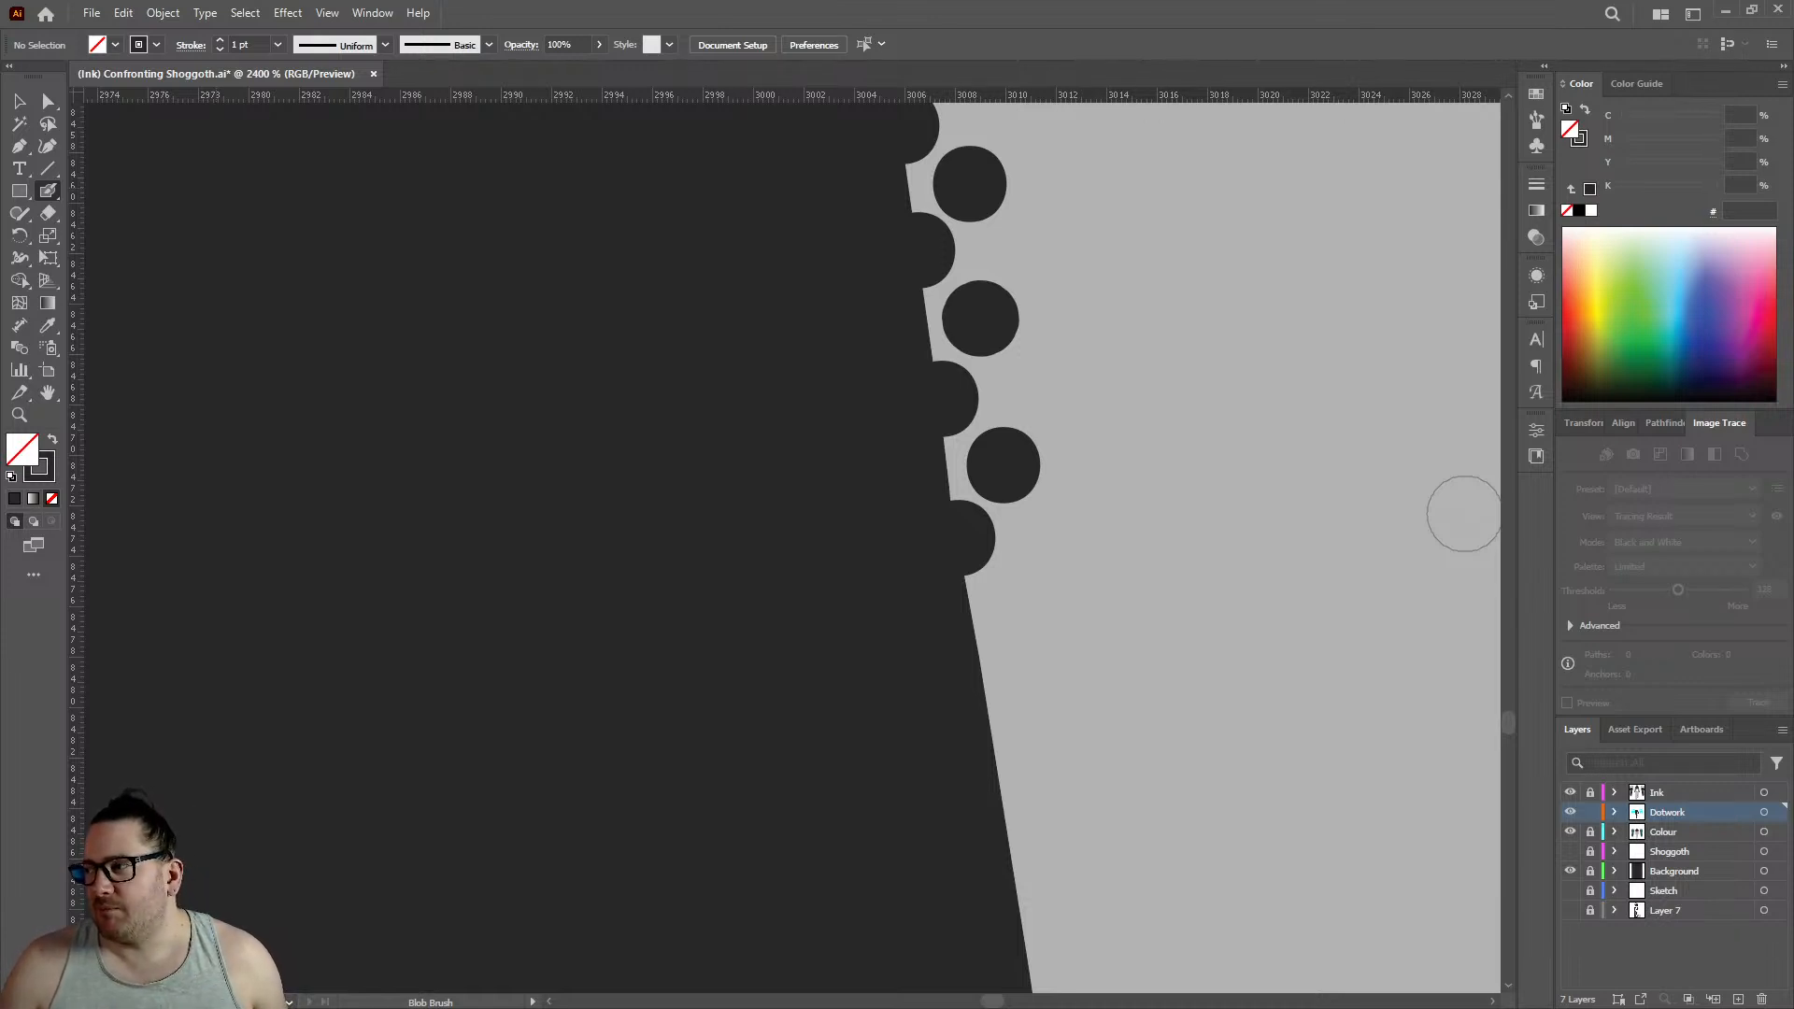
{"action": "left_click", "coordinate": [989, 710]}
{"action": "left_click", "coordinate": [1020, 604]}
{"action": "scroll", "coordinate": [993, 477], "scroll_direction": "down", "scroll_amount": 3}
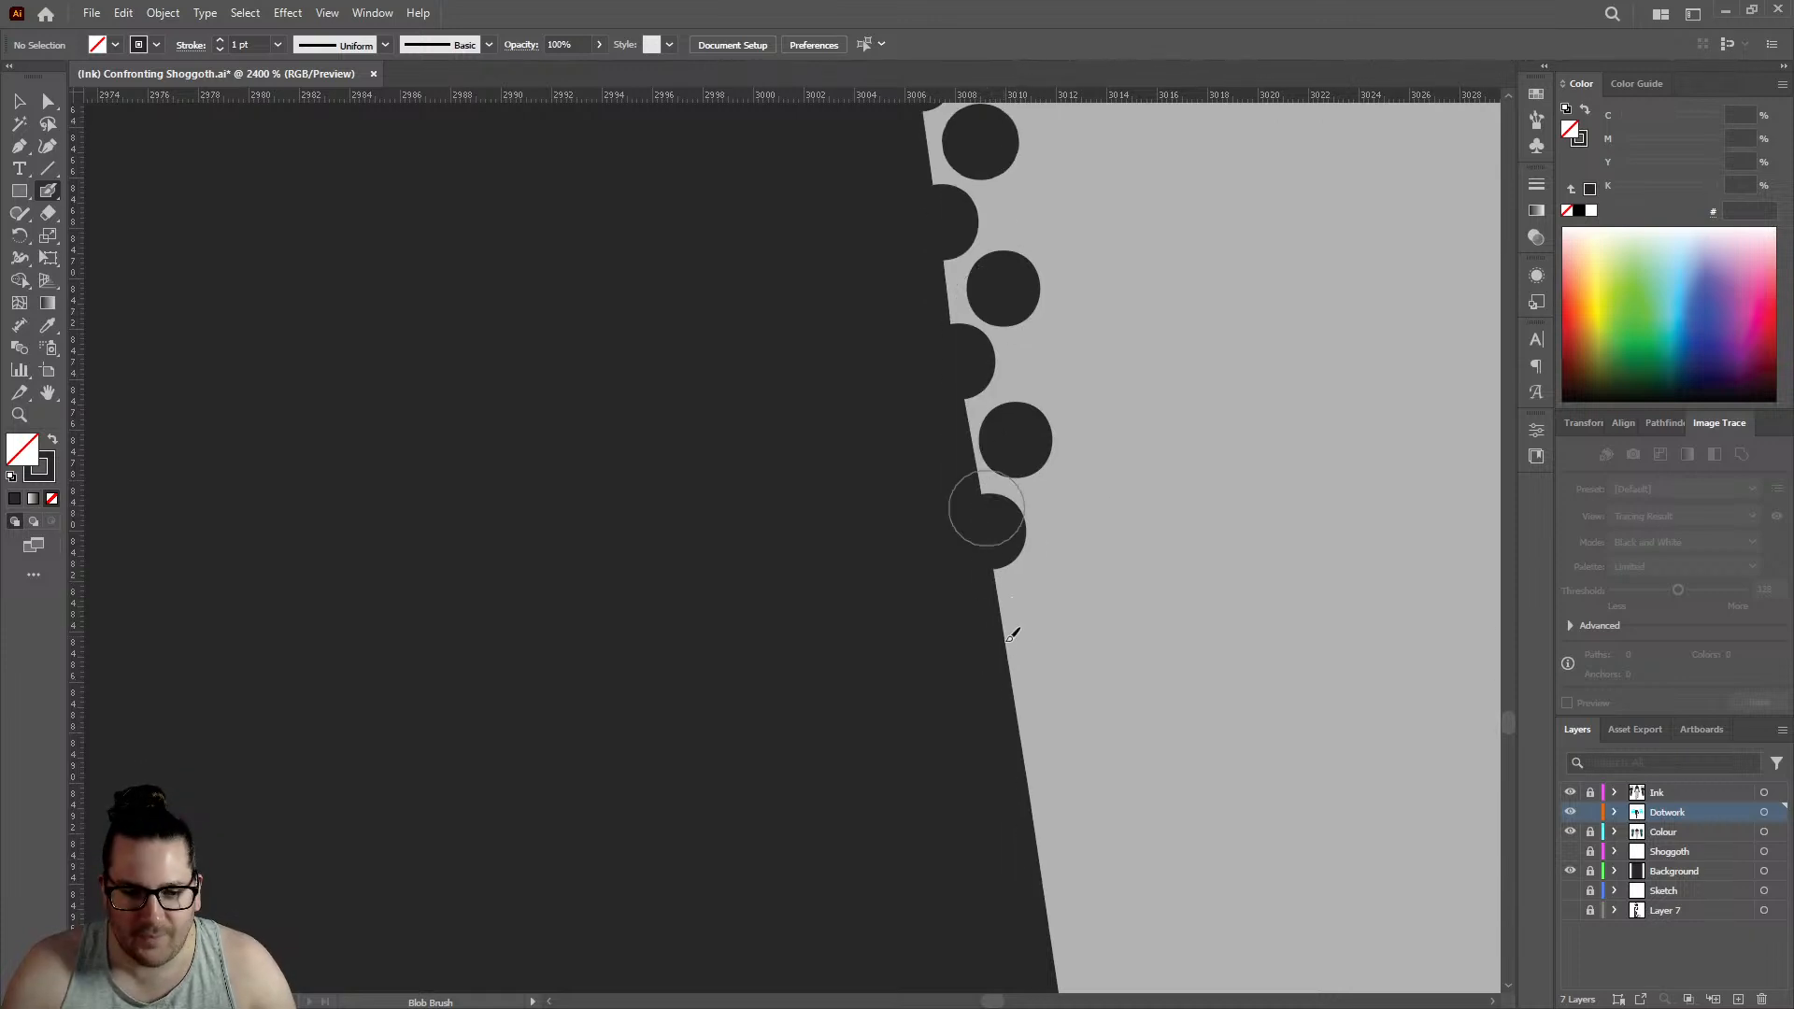
{"action": "left_click", "coordinate": [1014, 659]}
{"action": "left_click", "coordinate": [1055, 585]}
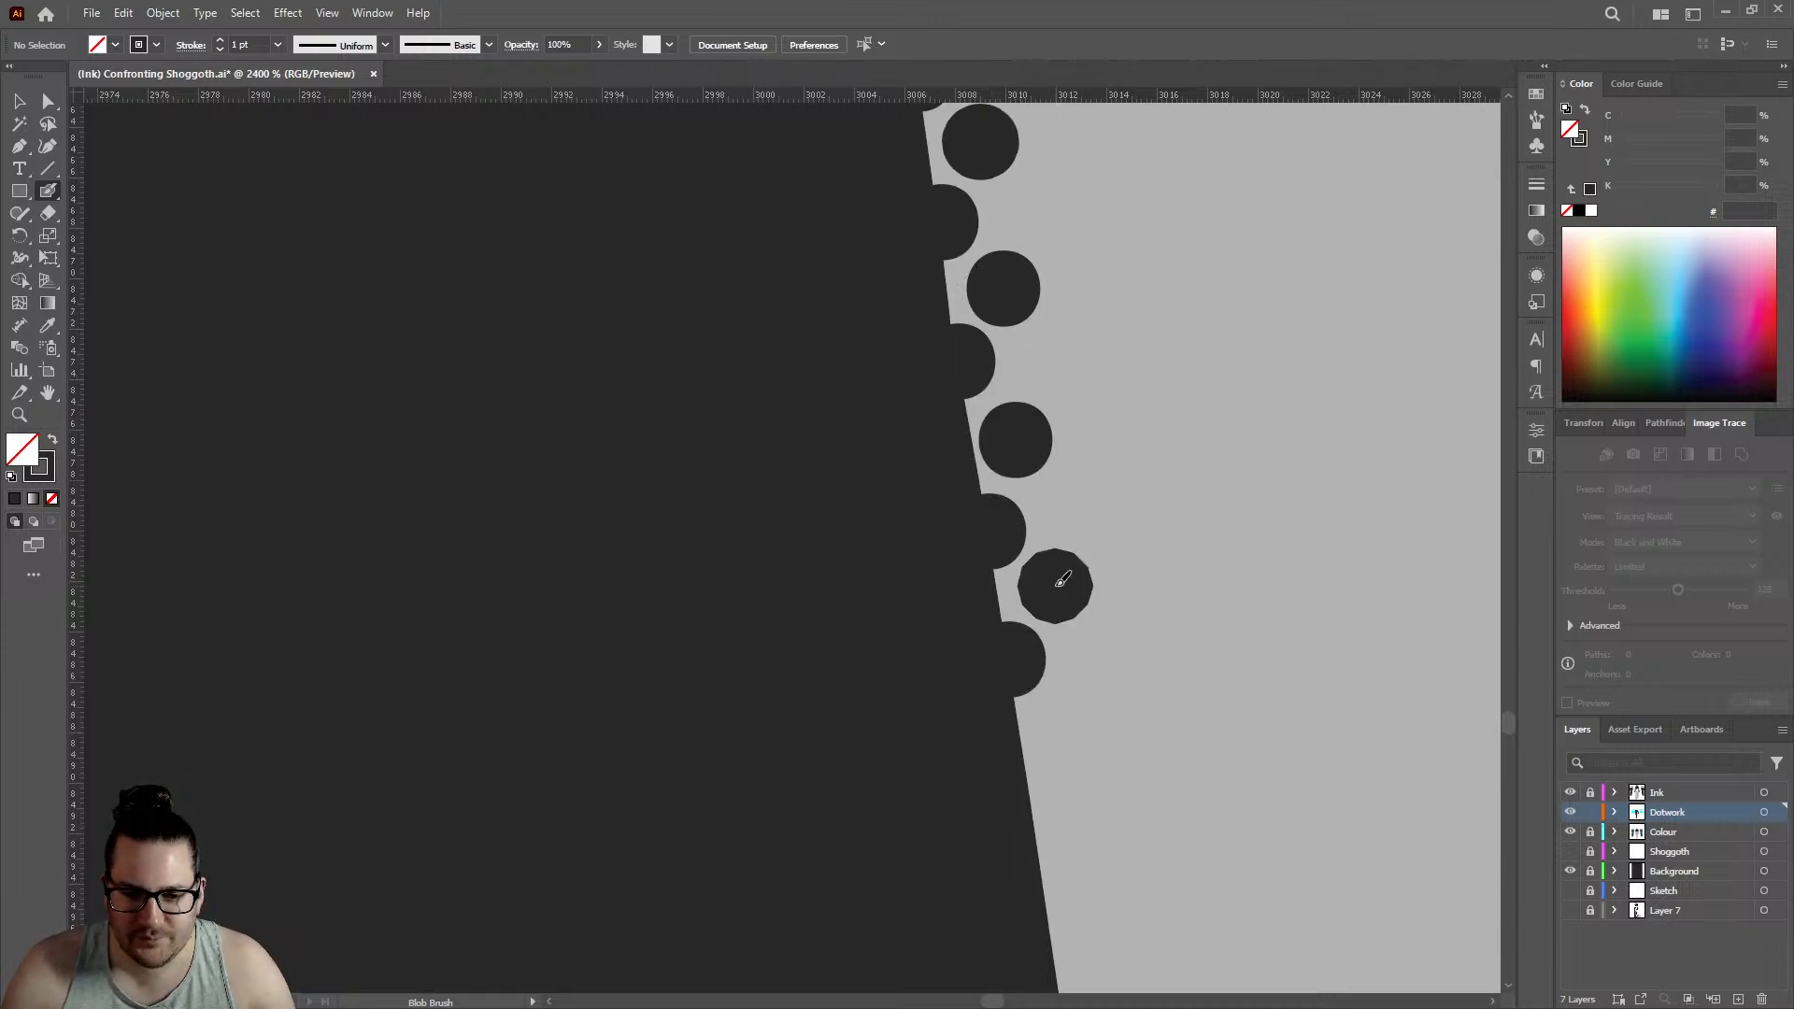
{"action": "scroll", "coordinate": [1201, 580], "scroll_direction": "down", "scroll_amount": 3}
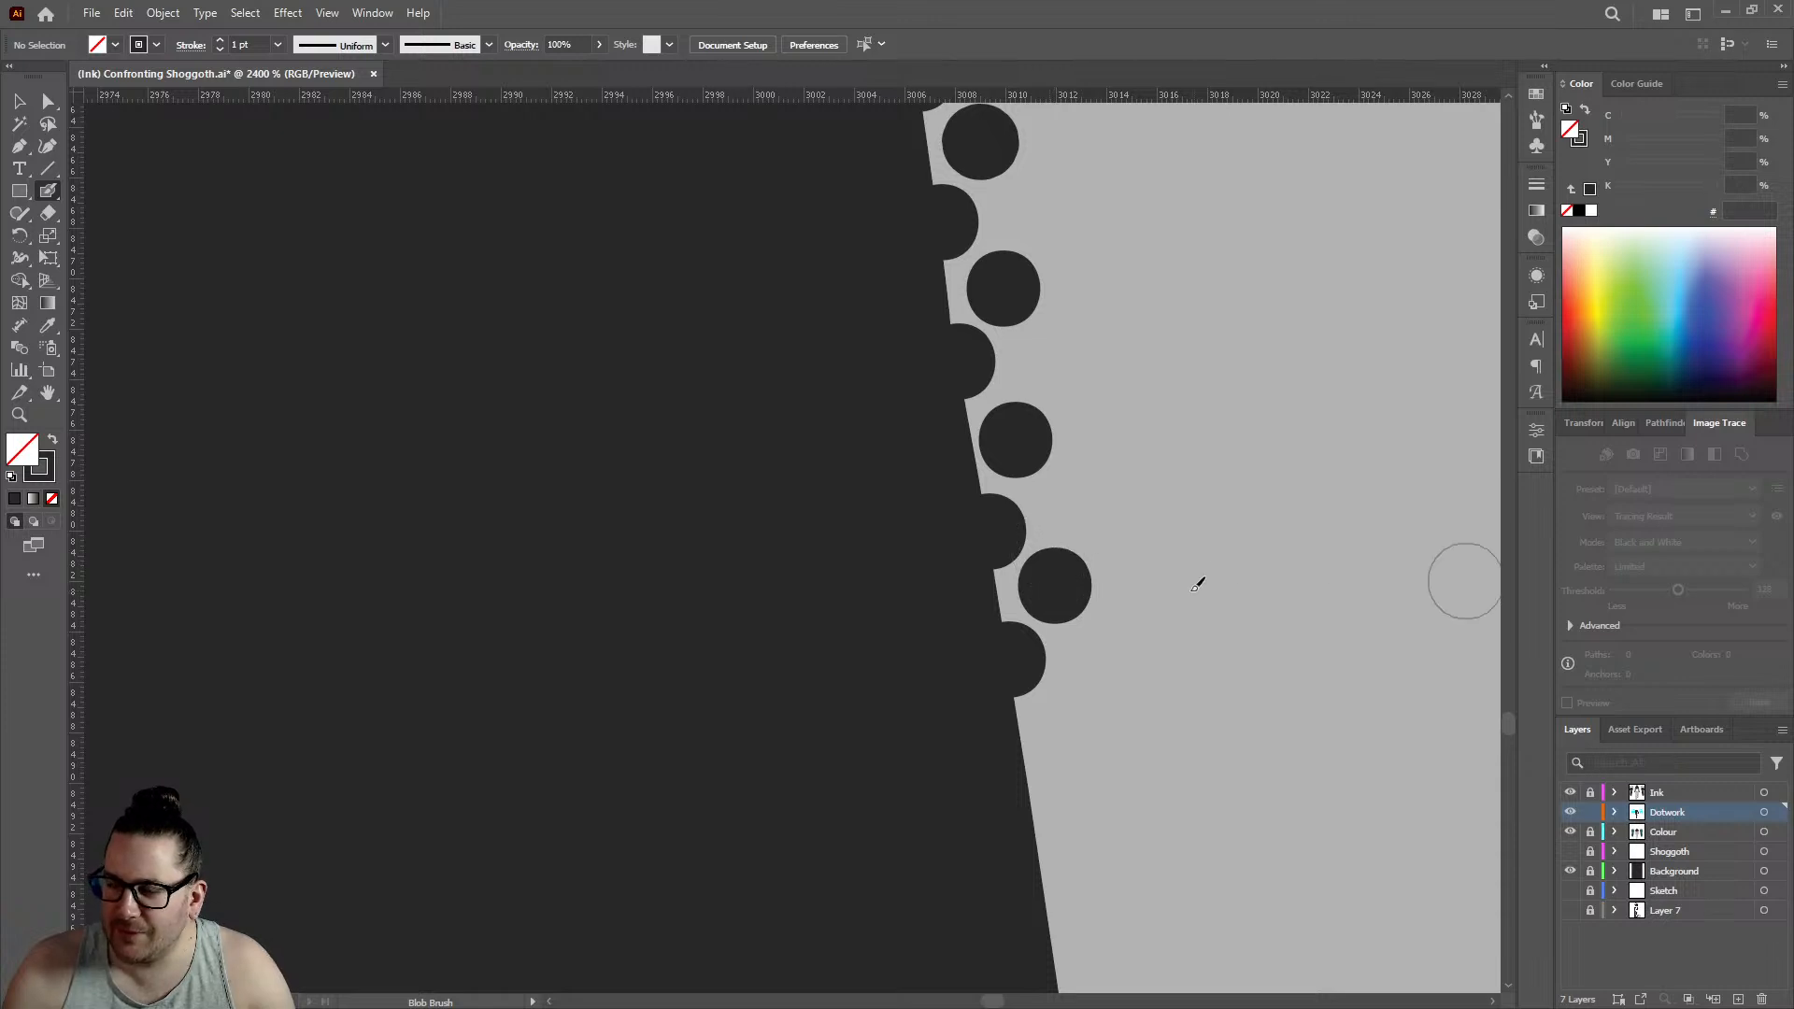
- Place two more edge dots with two offset inner dots on the leg's straight slant below the bend, to about 3011 on the horizontal ruler
{"action": "left_click", "coordinate": [1029, 613]}
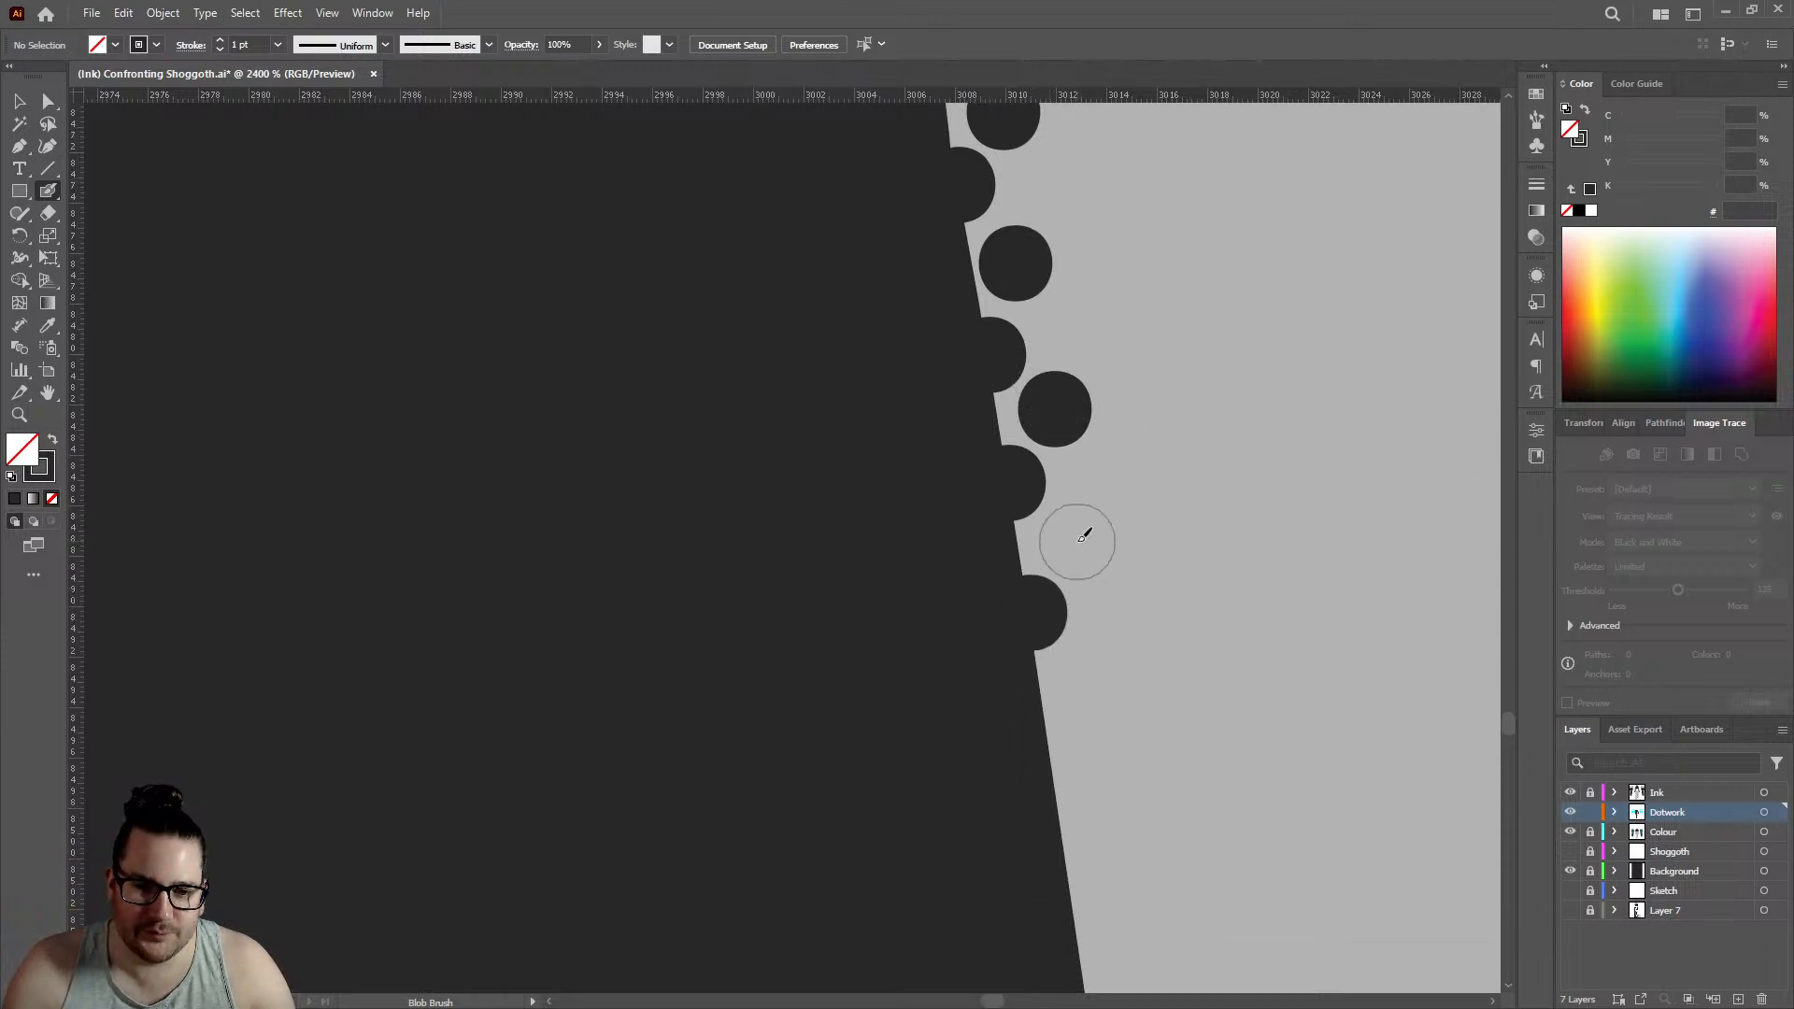
{"action": "left_click", "coordinate": [1080, 538]}
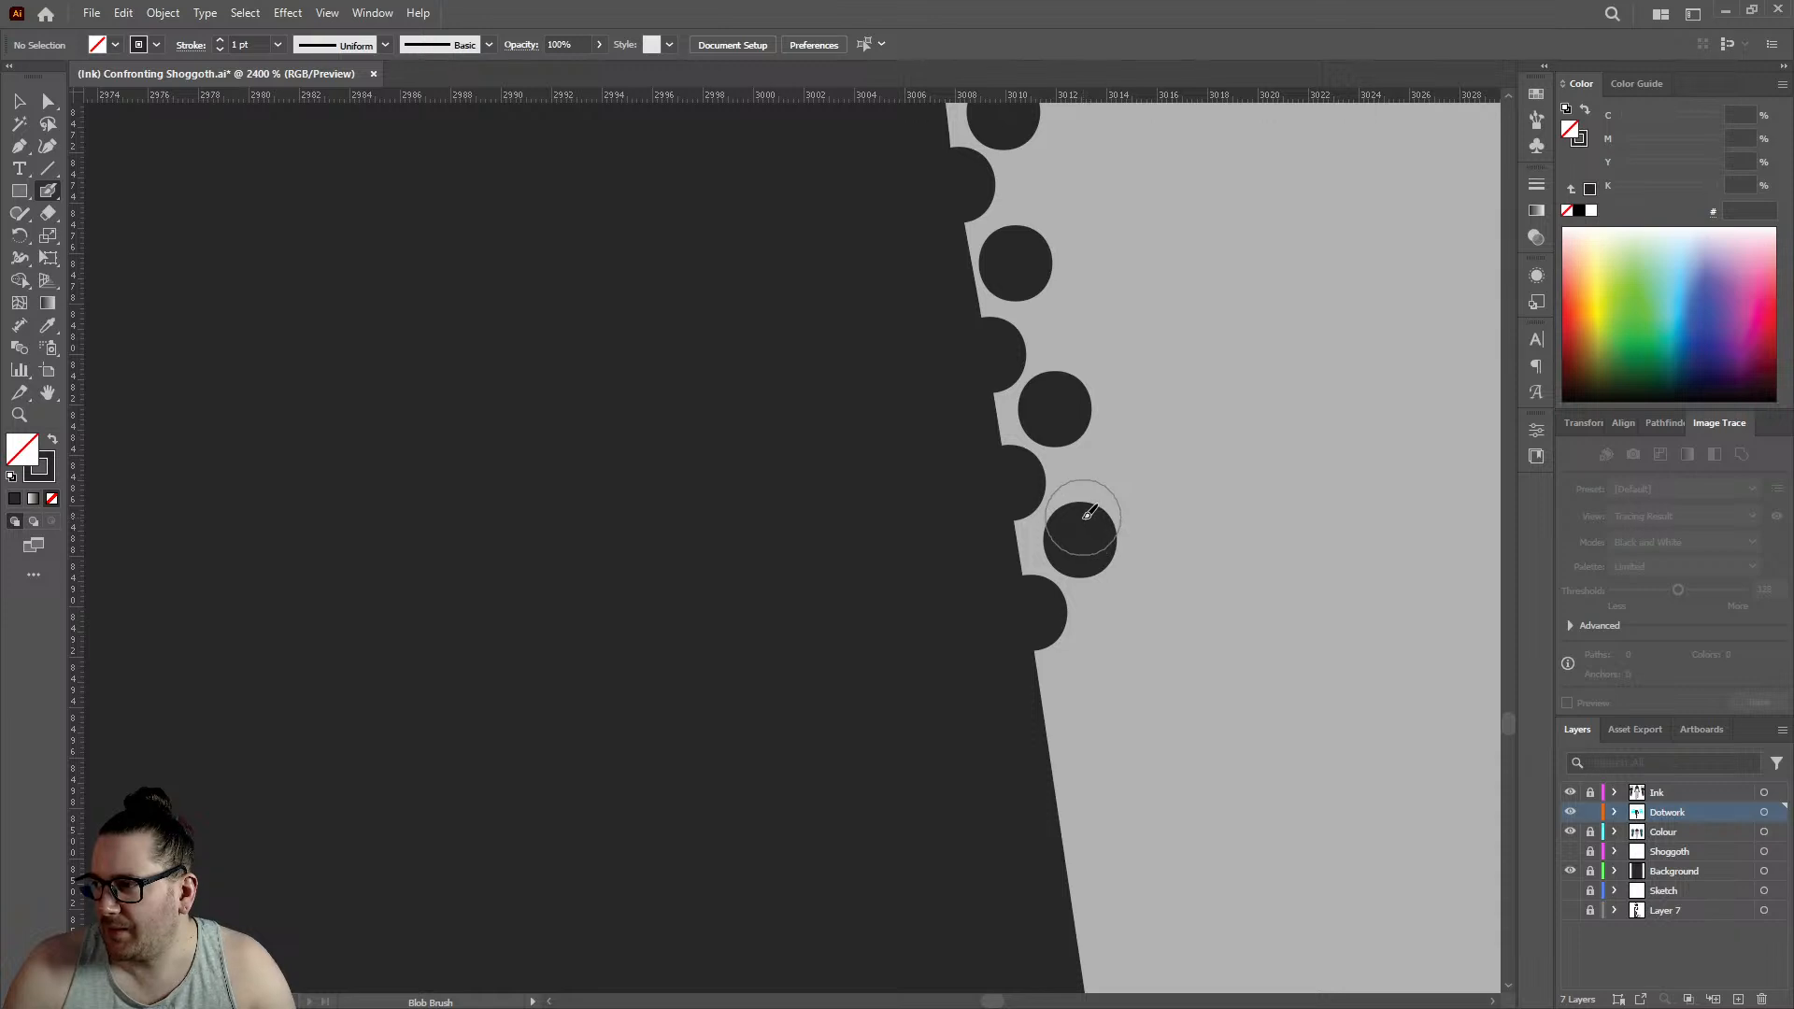
{"action": "scroll", "coordinate": [1084, 477], "scroll_direction": "down", "scroll_amount": 3}
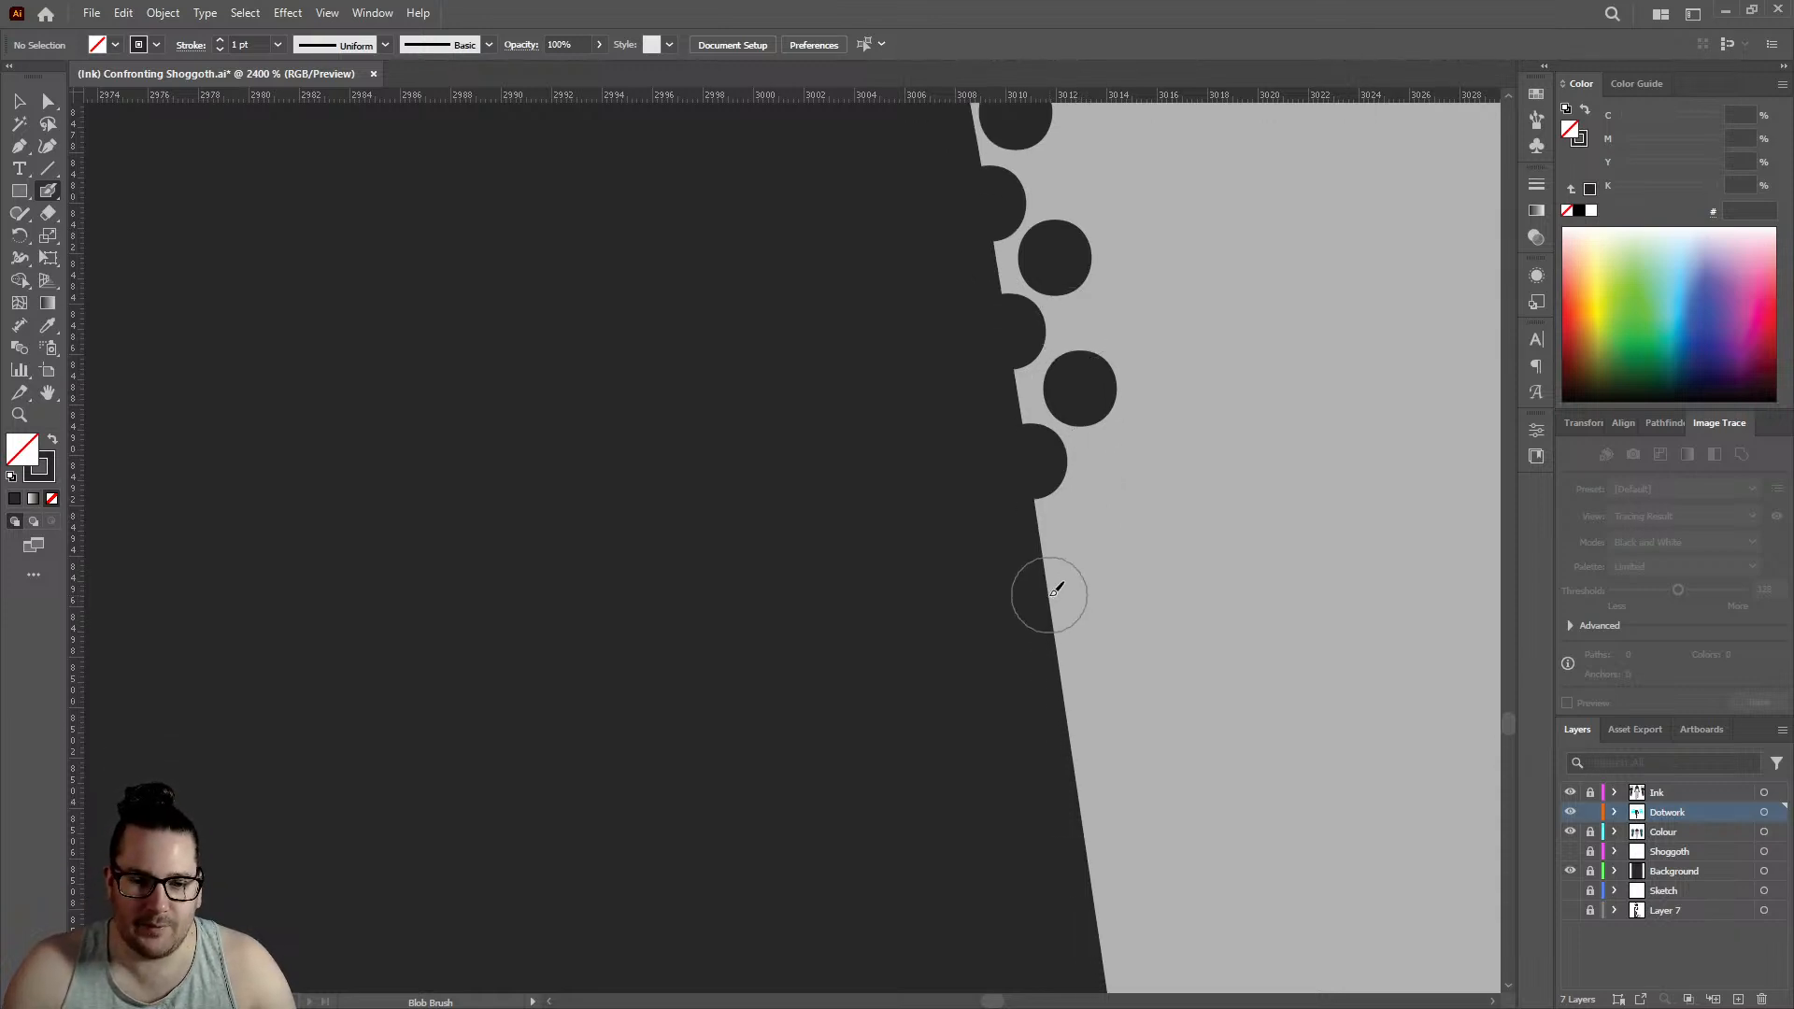
{"action": "left_click", "coordinate": [1050, 595]}
{"action": "left_click", "coordinate": [1095, 520]}
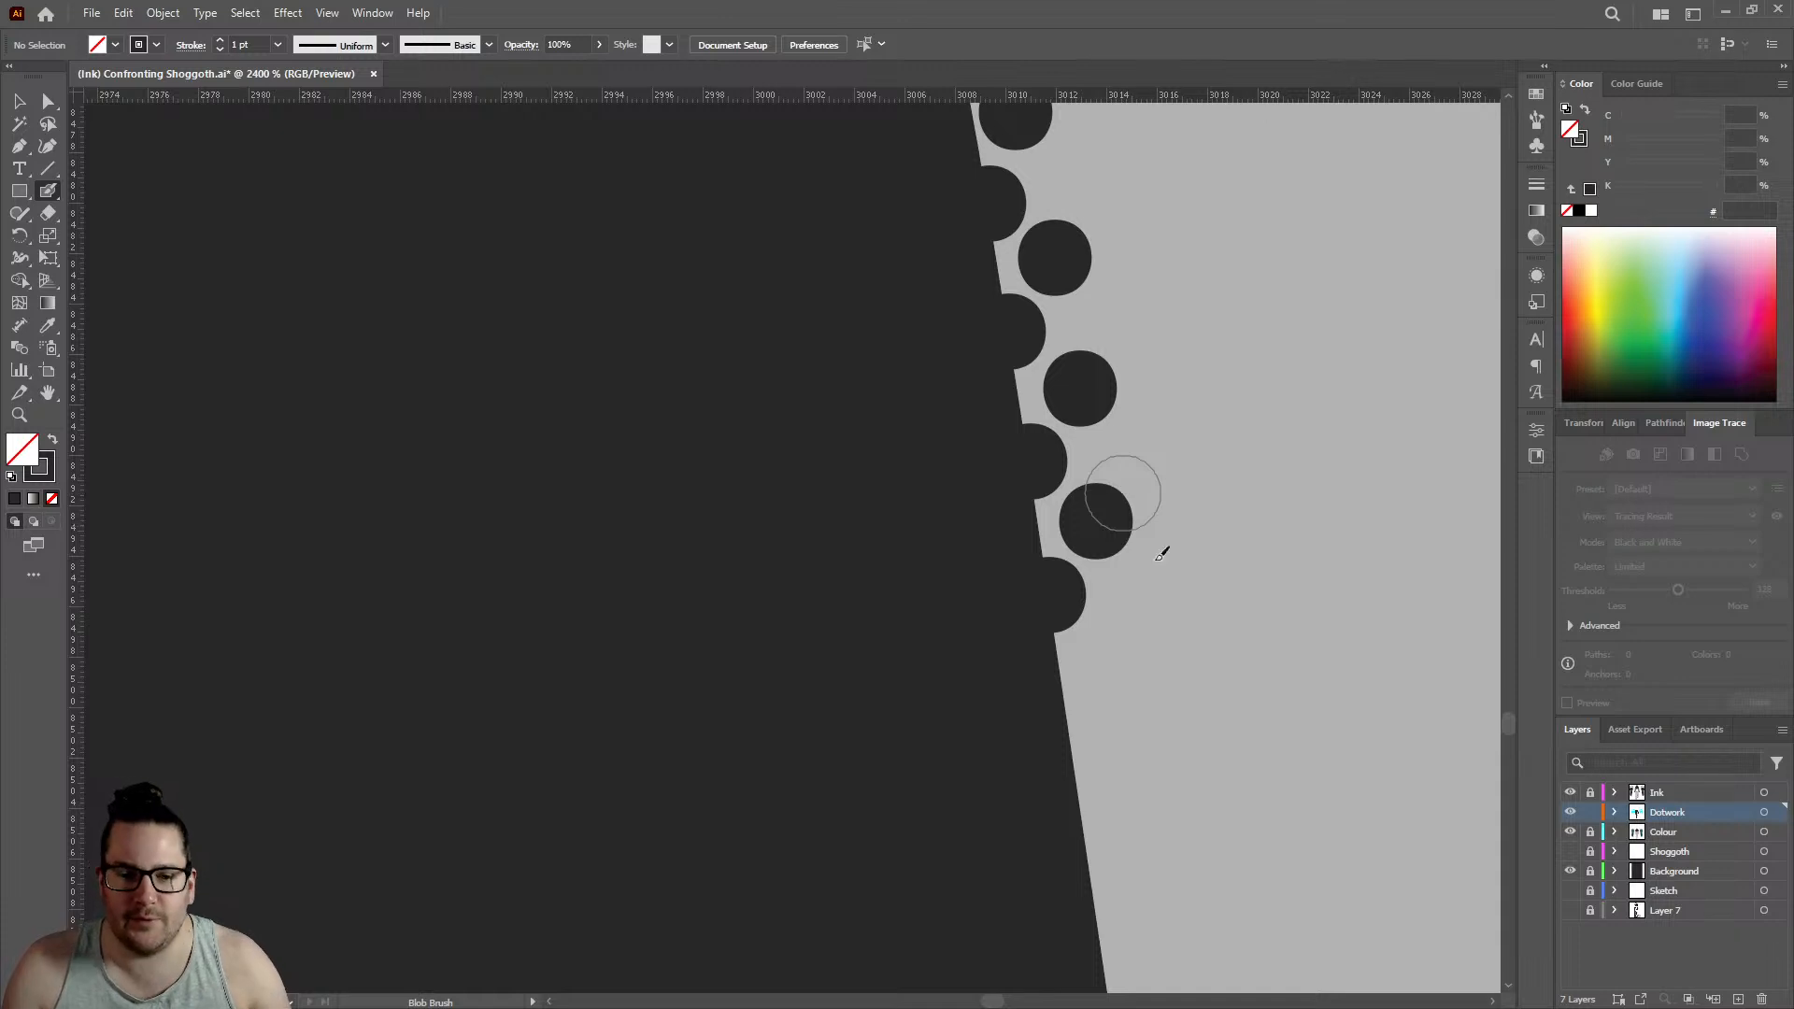
- Continue the staggered rows with two closely spaced edge dots and inner dots, to about 3013 on the horizontal ruler
{"action": "left_click", "coordinate": [1066, 710]}
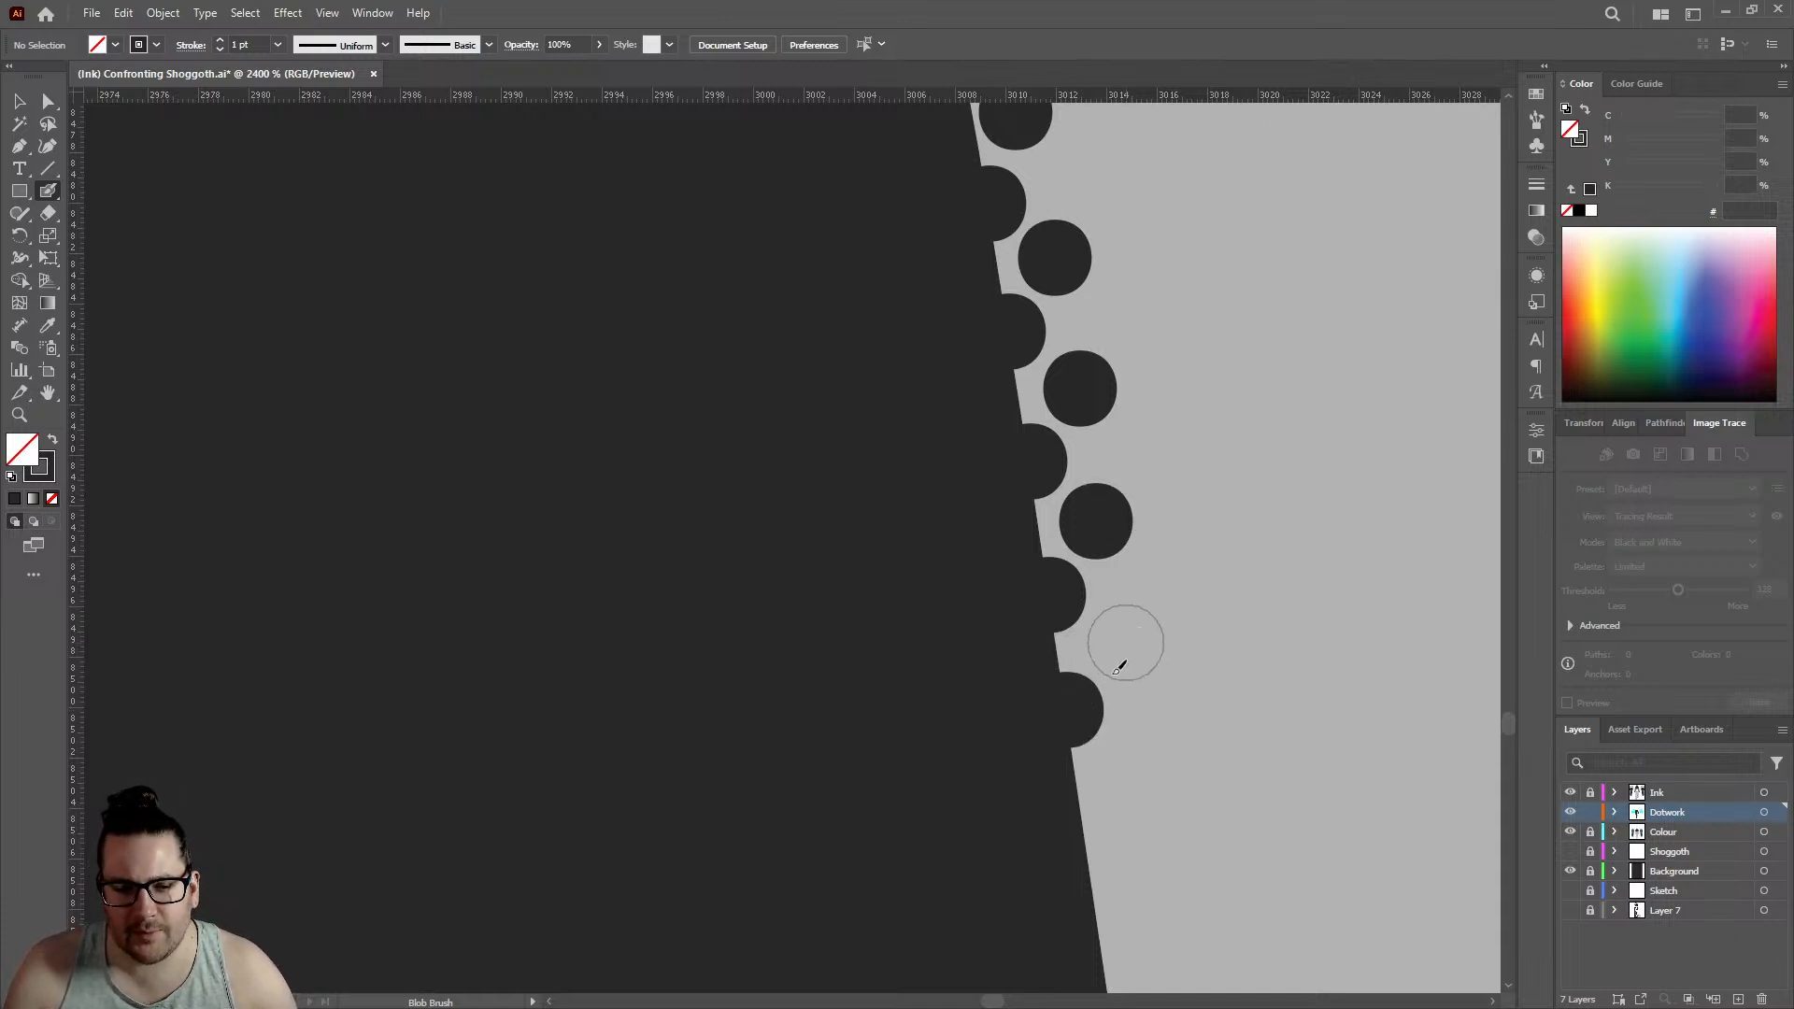
{"action": "left_click", "coordinate": [1126, 643]}
{"action": "left_click", "coordinate": [1082, 819]}
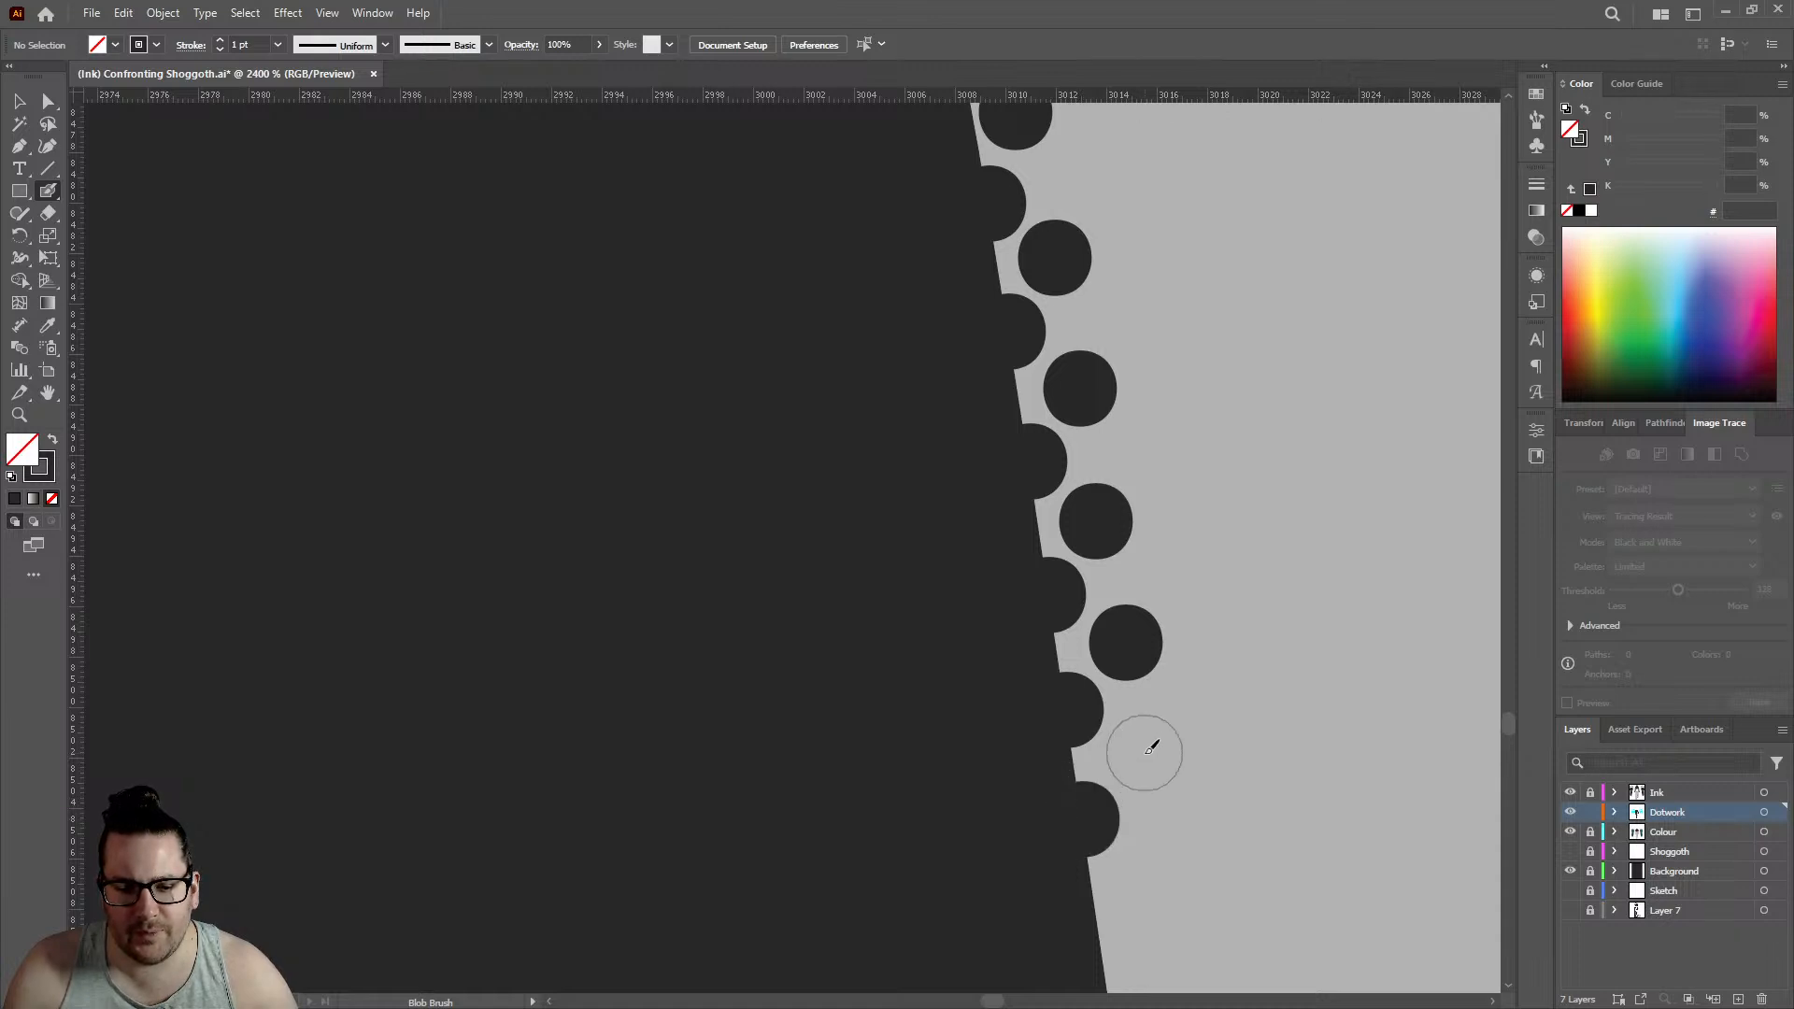
{"action": "left_click", "coordinate": [1145, 752]}
{"action": "scroll", "coordinate": [961, 496], "scroll_direction": "down", "scroll_amount": 5}
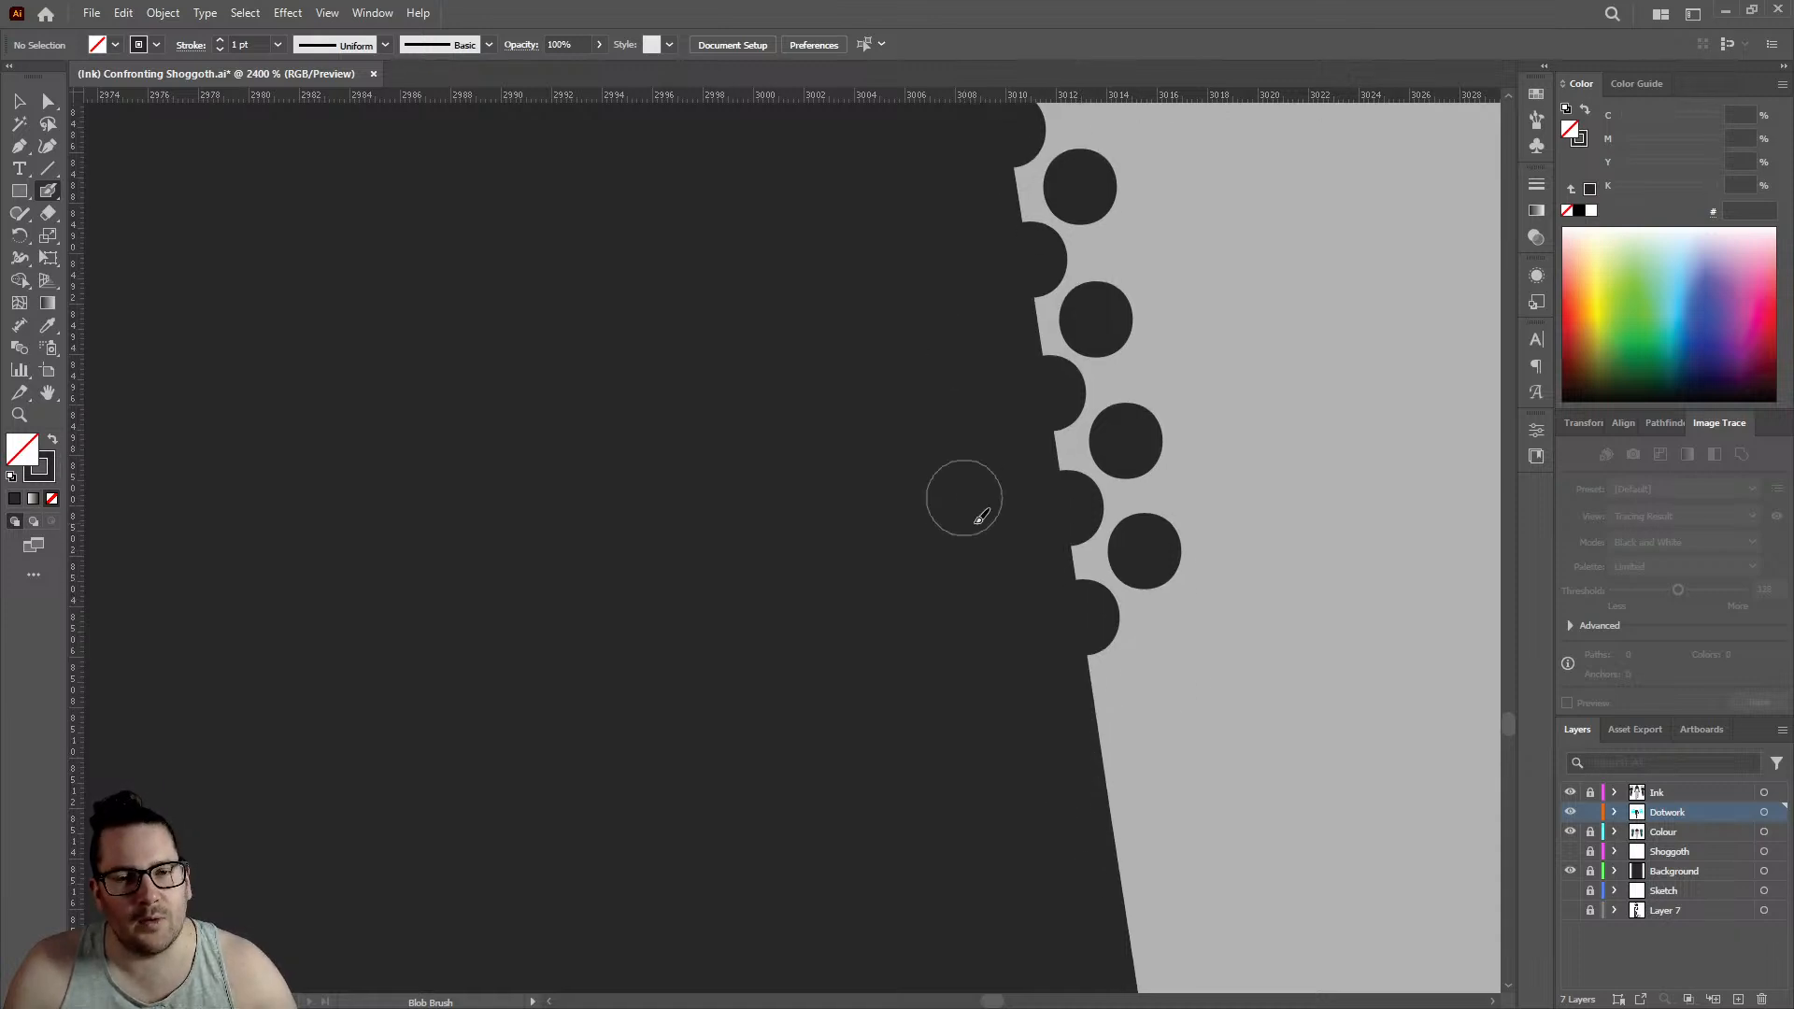
- Lengthen the rows down the lower leg's outline with three evenly staggered pairs of edge and inner dots
{"action": "left_click", "coordinate": [1099, 545]}
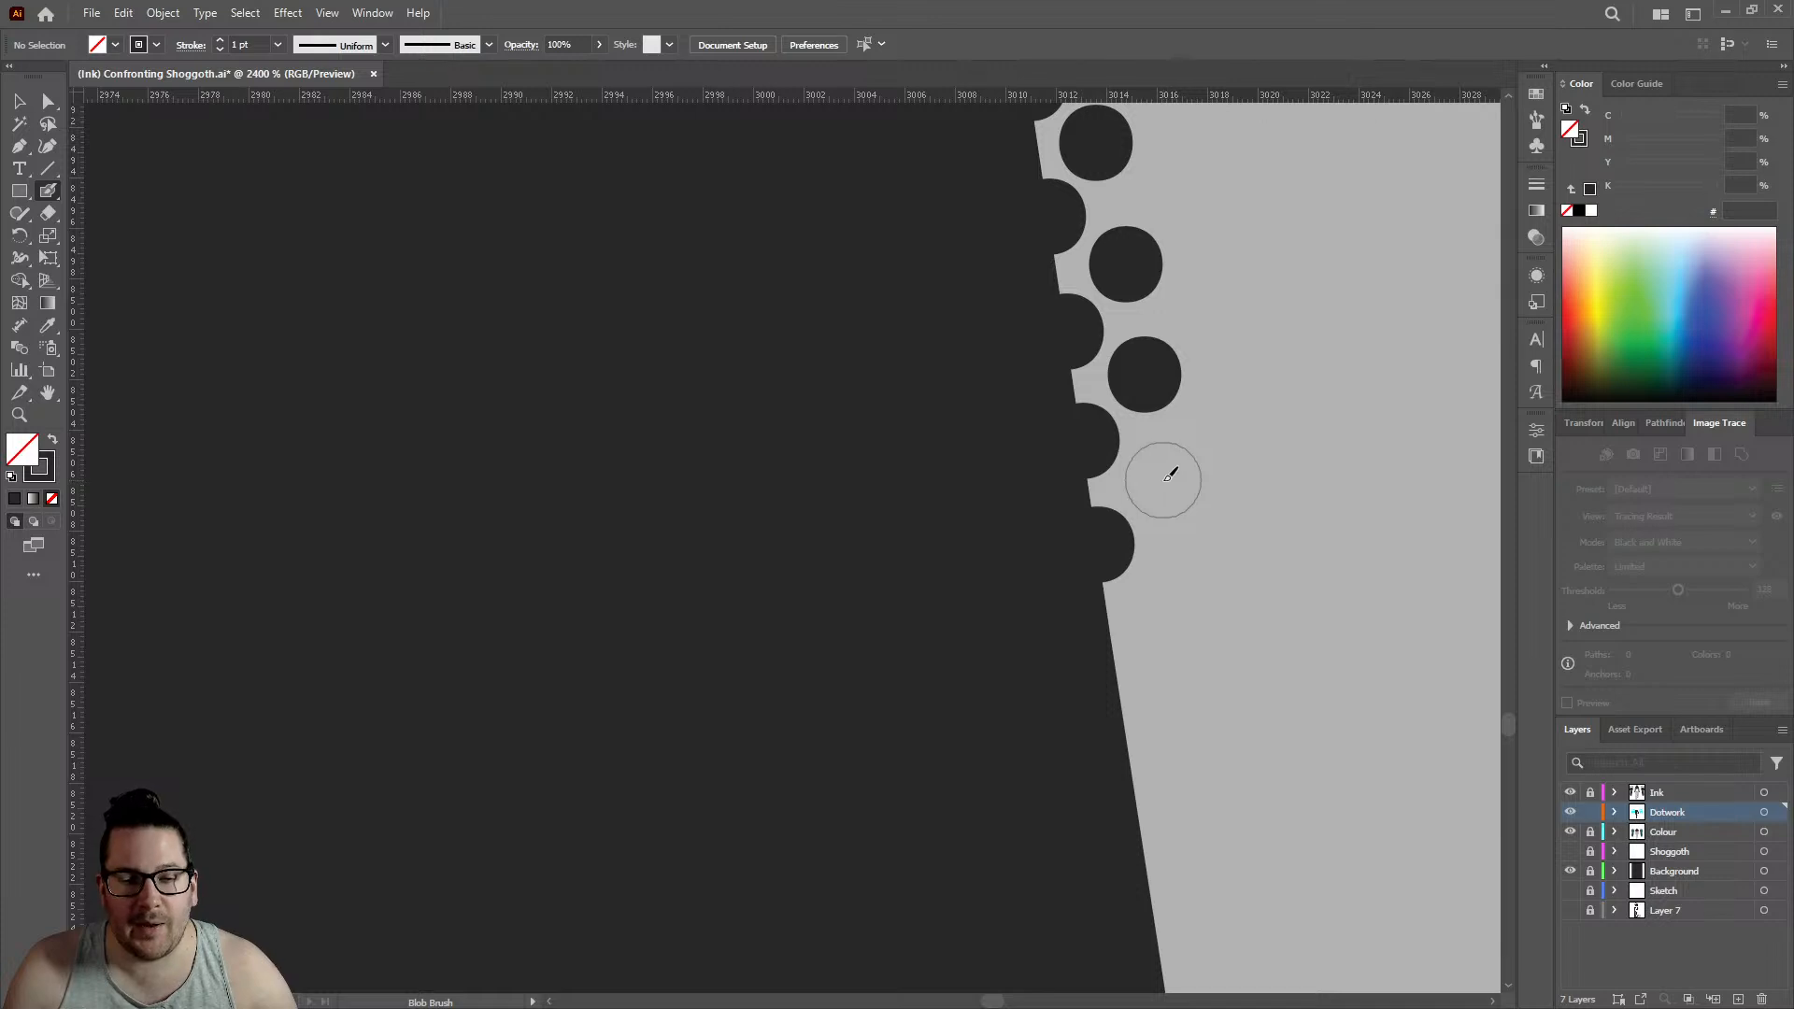
{"action": "left_click", "coordinate": [1164, 481]}
{"action": "left_click", "coordinate": [1118, 659]}
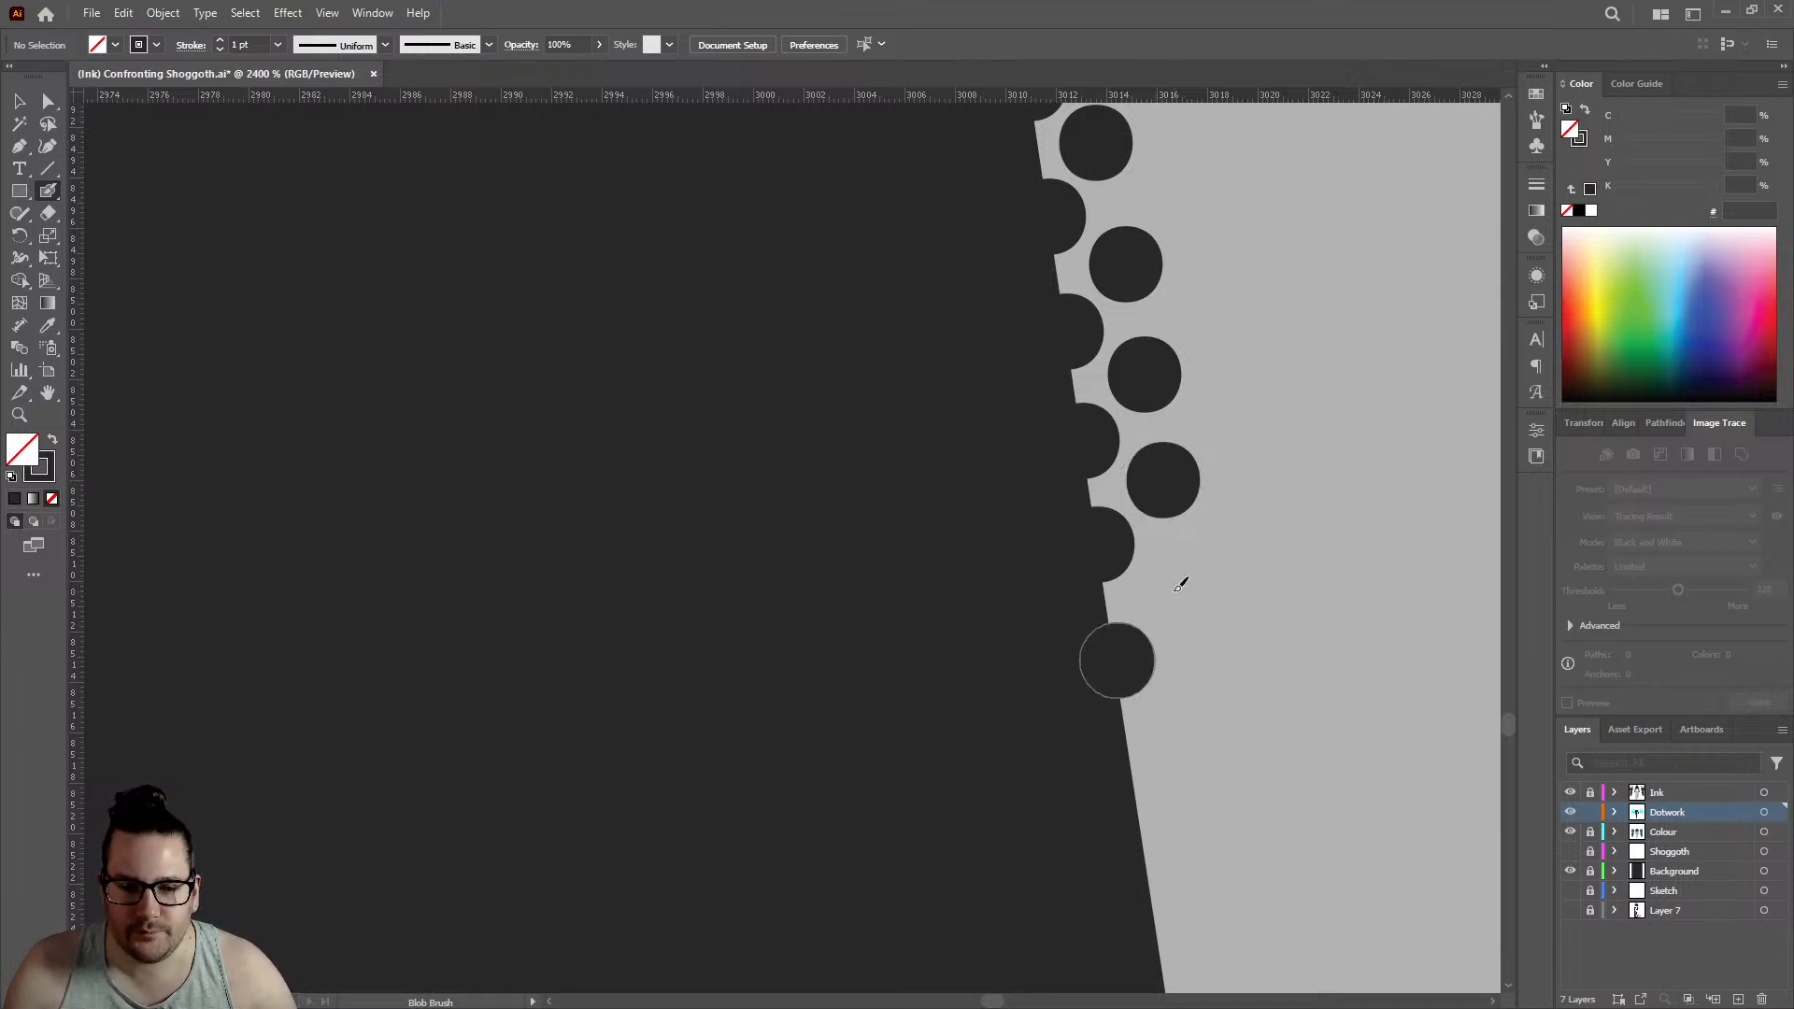
{"action": "left_click", "coordinate": [1174, 592]}
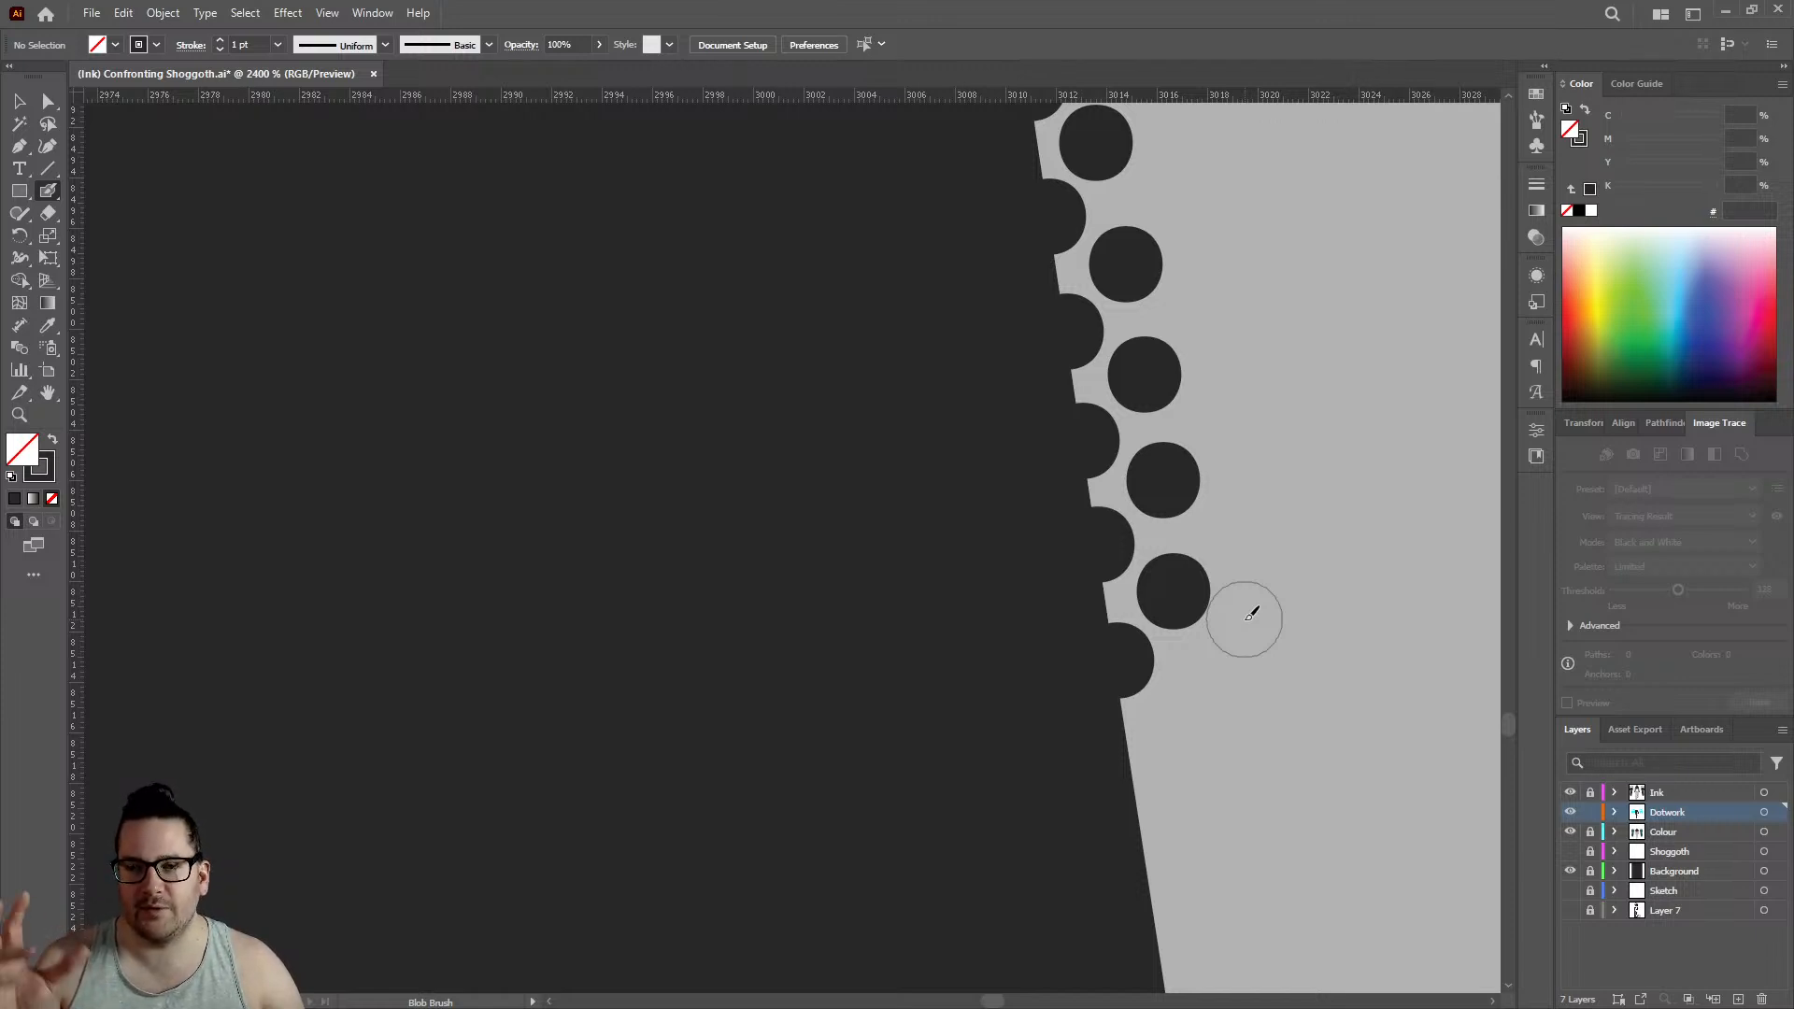
{"action": "left_click", "coordinate": [1128, 785]}
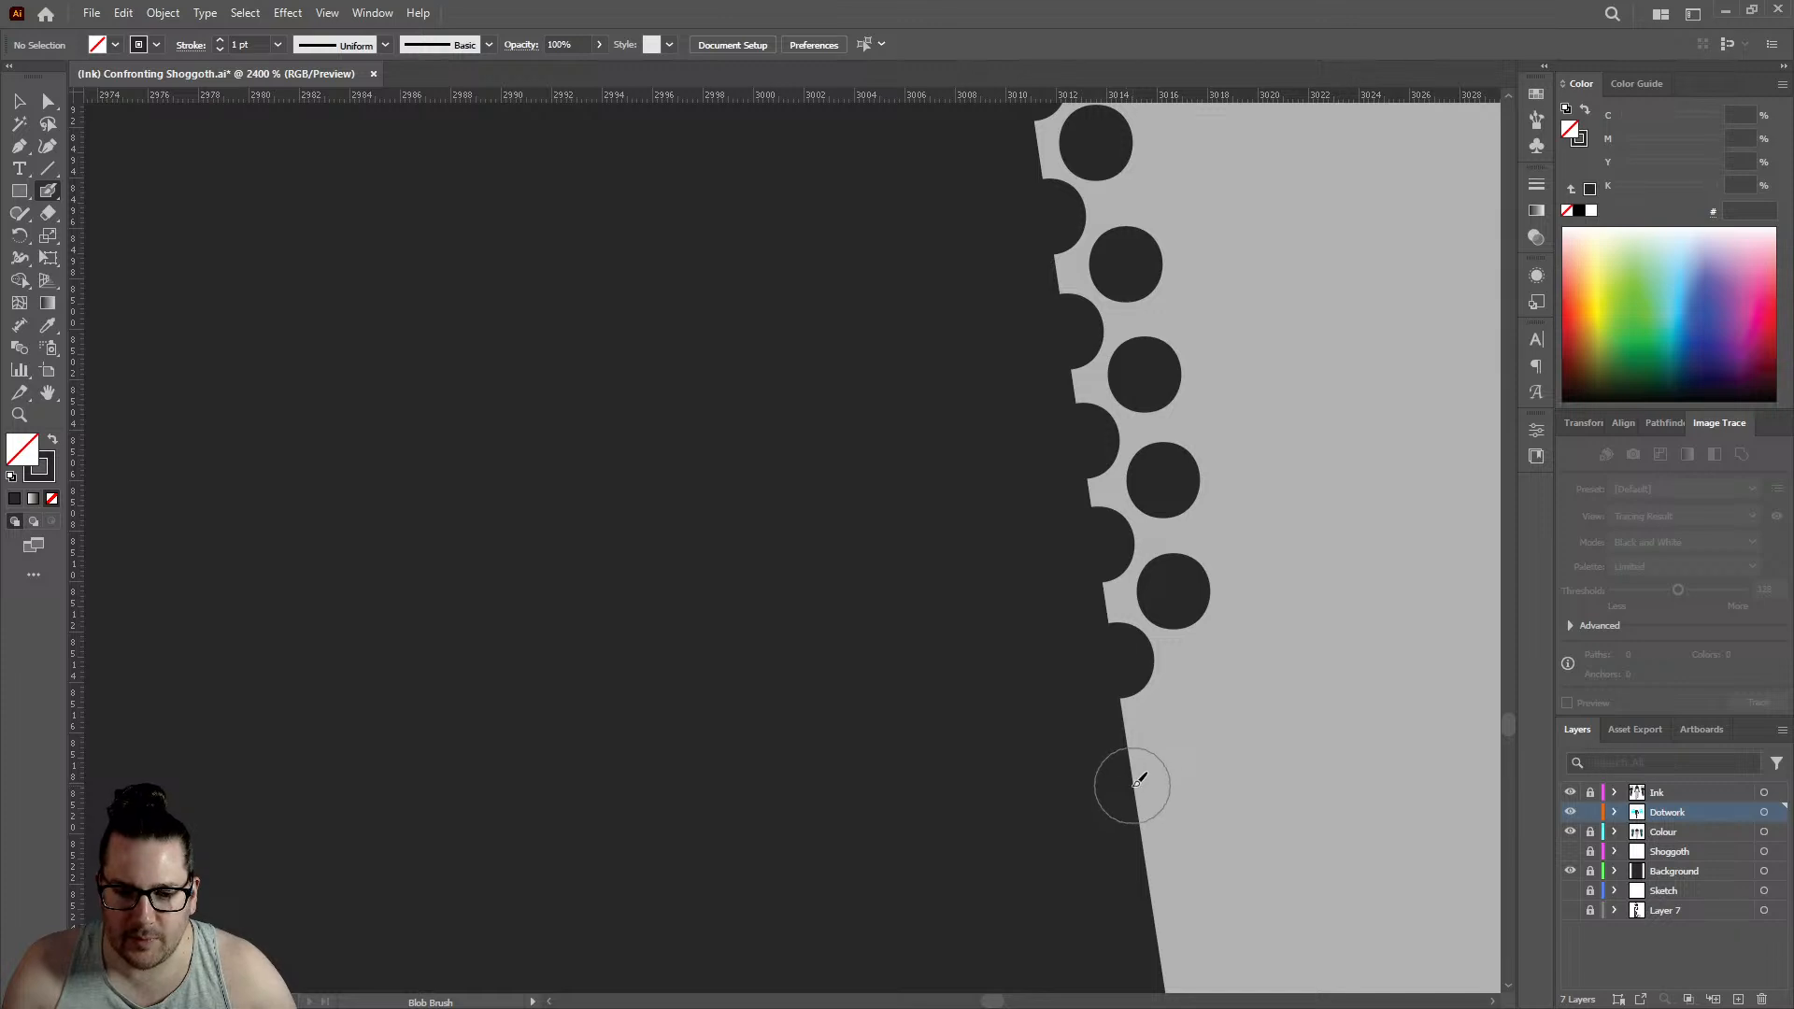
{"action": "left_click", "coordinate": [1193, 715]}
{"action": "scroll", "coordinate": [1130, 725], "scroll_direction": "down", "scroll_amount": 3}
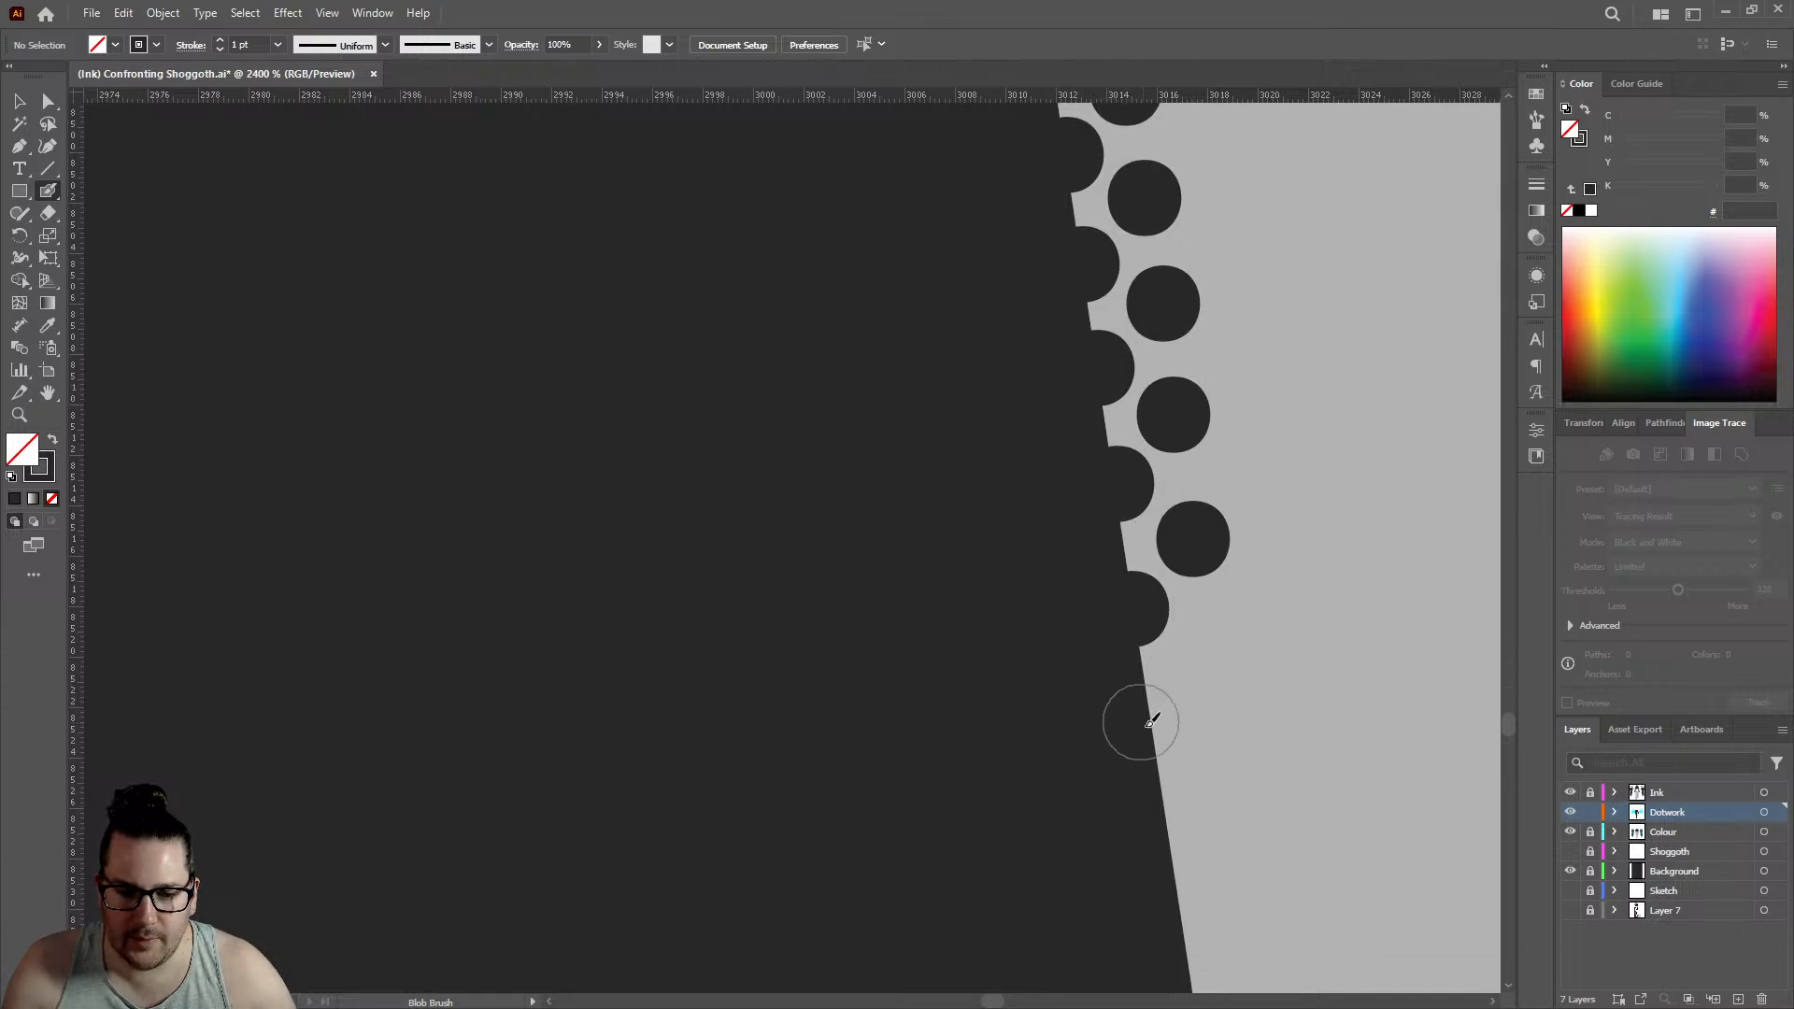
- Place two further staggered pairs of edge and inner dots on the lower leg, to about 3016 on the horizontal ruler
{"action": "left_click", "coordinate": [1155, 740]}
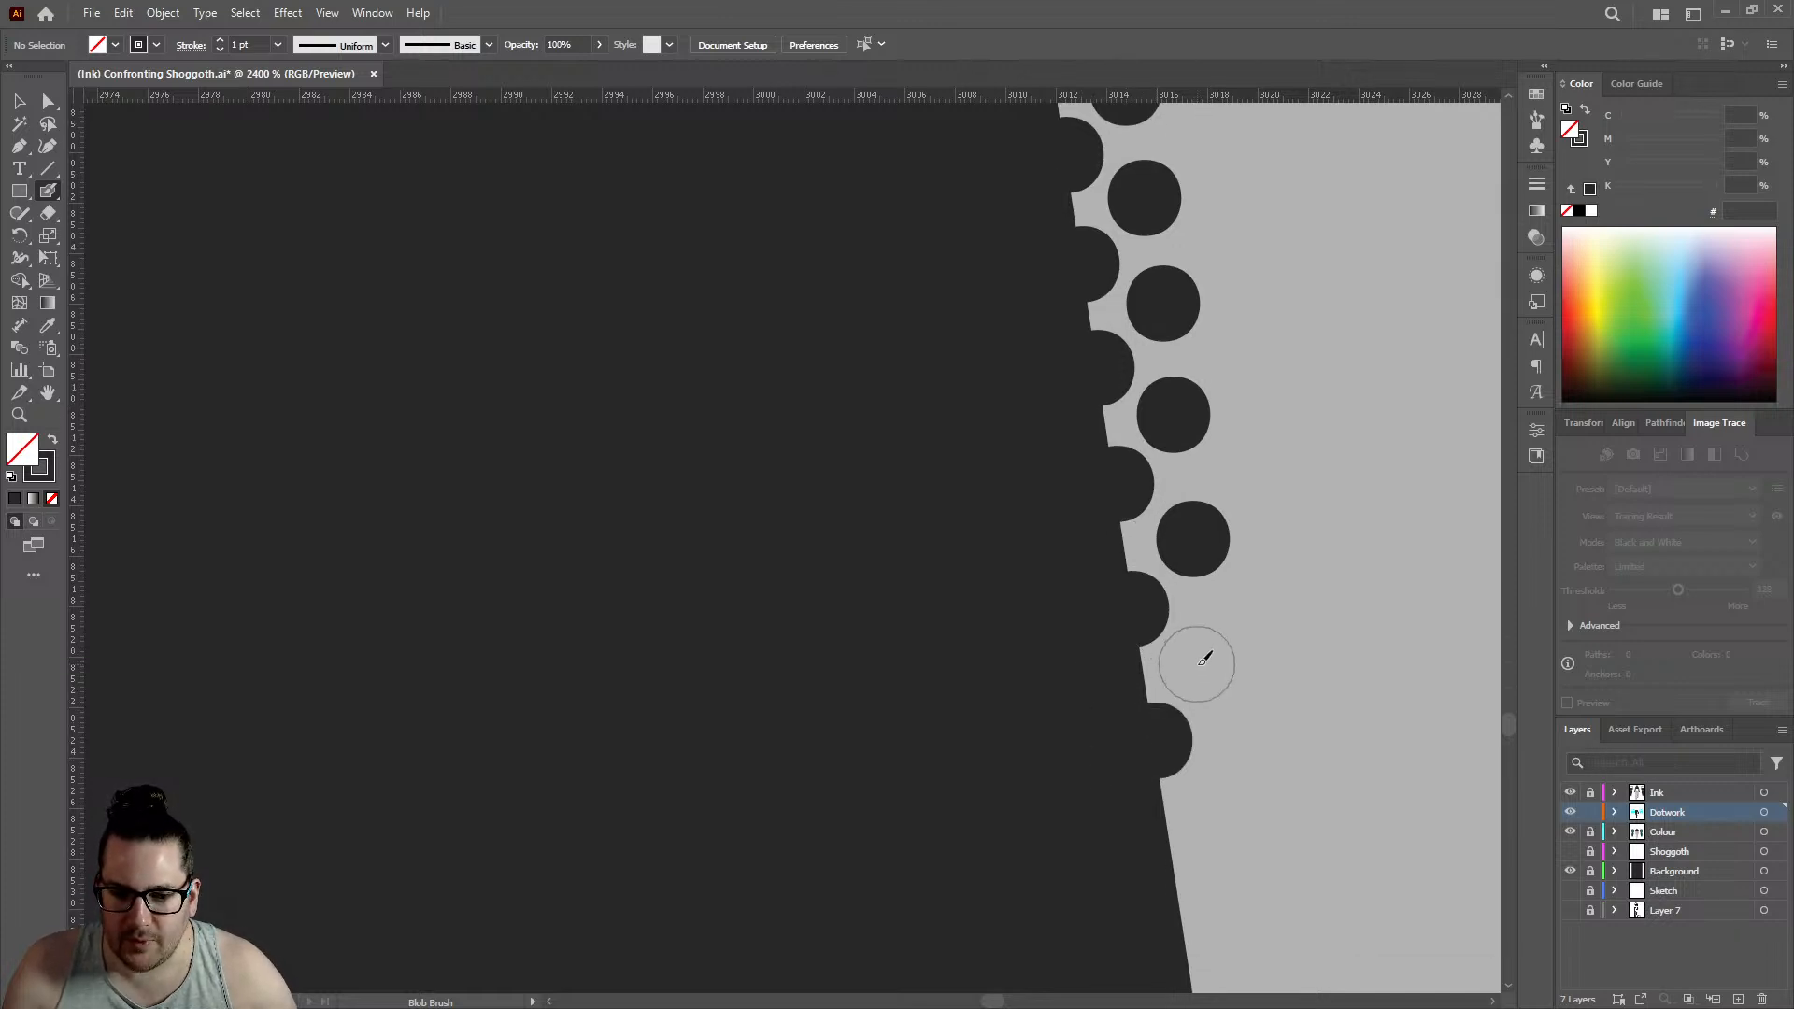
{"action": "left_click", "coordinate": [1199, 661]}
{"action": "scroll", "coordinate": [911, 513], "scroll_direction": "down", "scroll_amount": 3}
{"action": "scroll", "coordinate": [1018, 588], "scroll_direction": "up", "scroll_amount": 3}
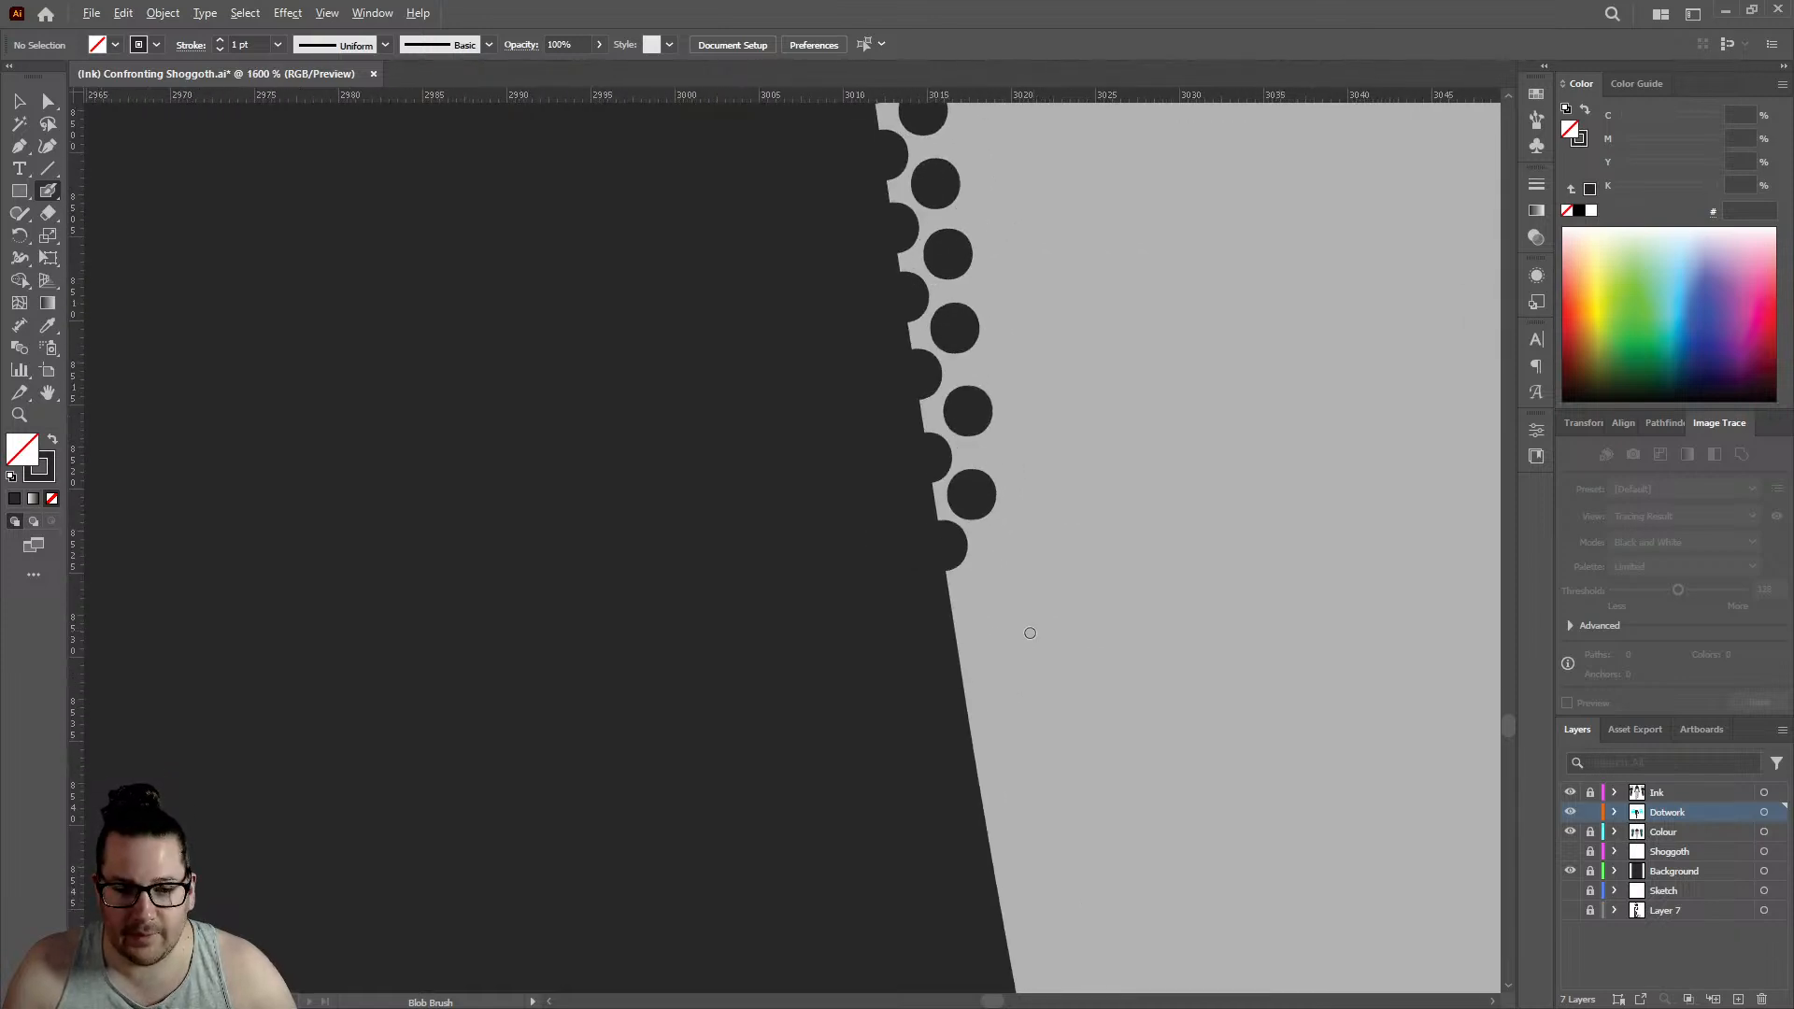
{"action": "left_click", "coordinate": [929, 620]}
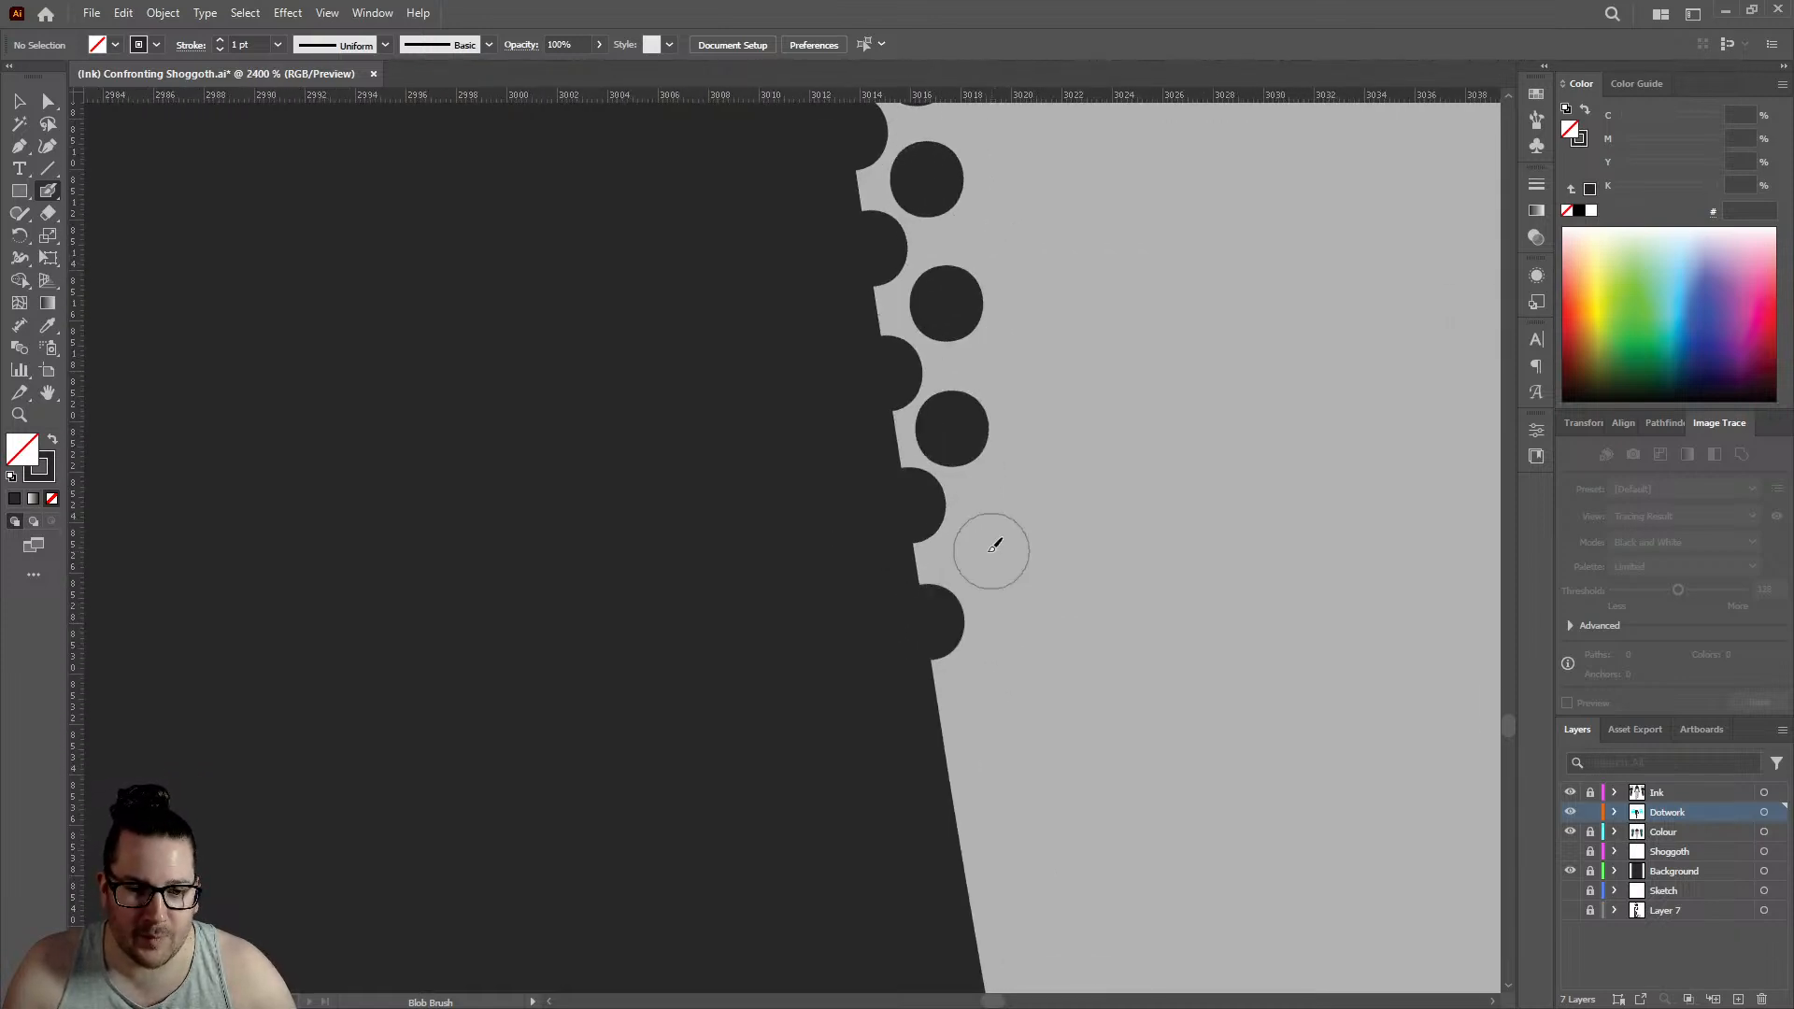
{"action": "left_click", "coordinate": [979, 554]}
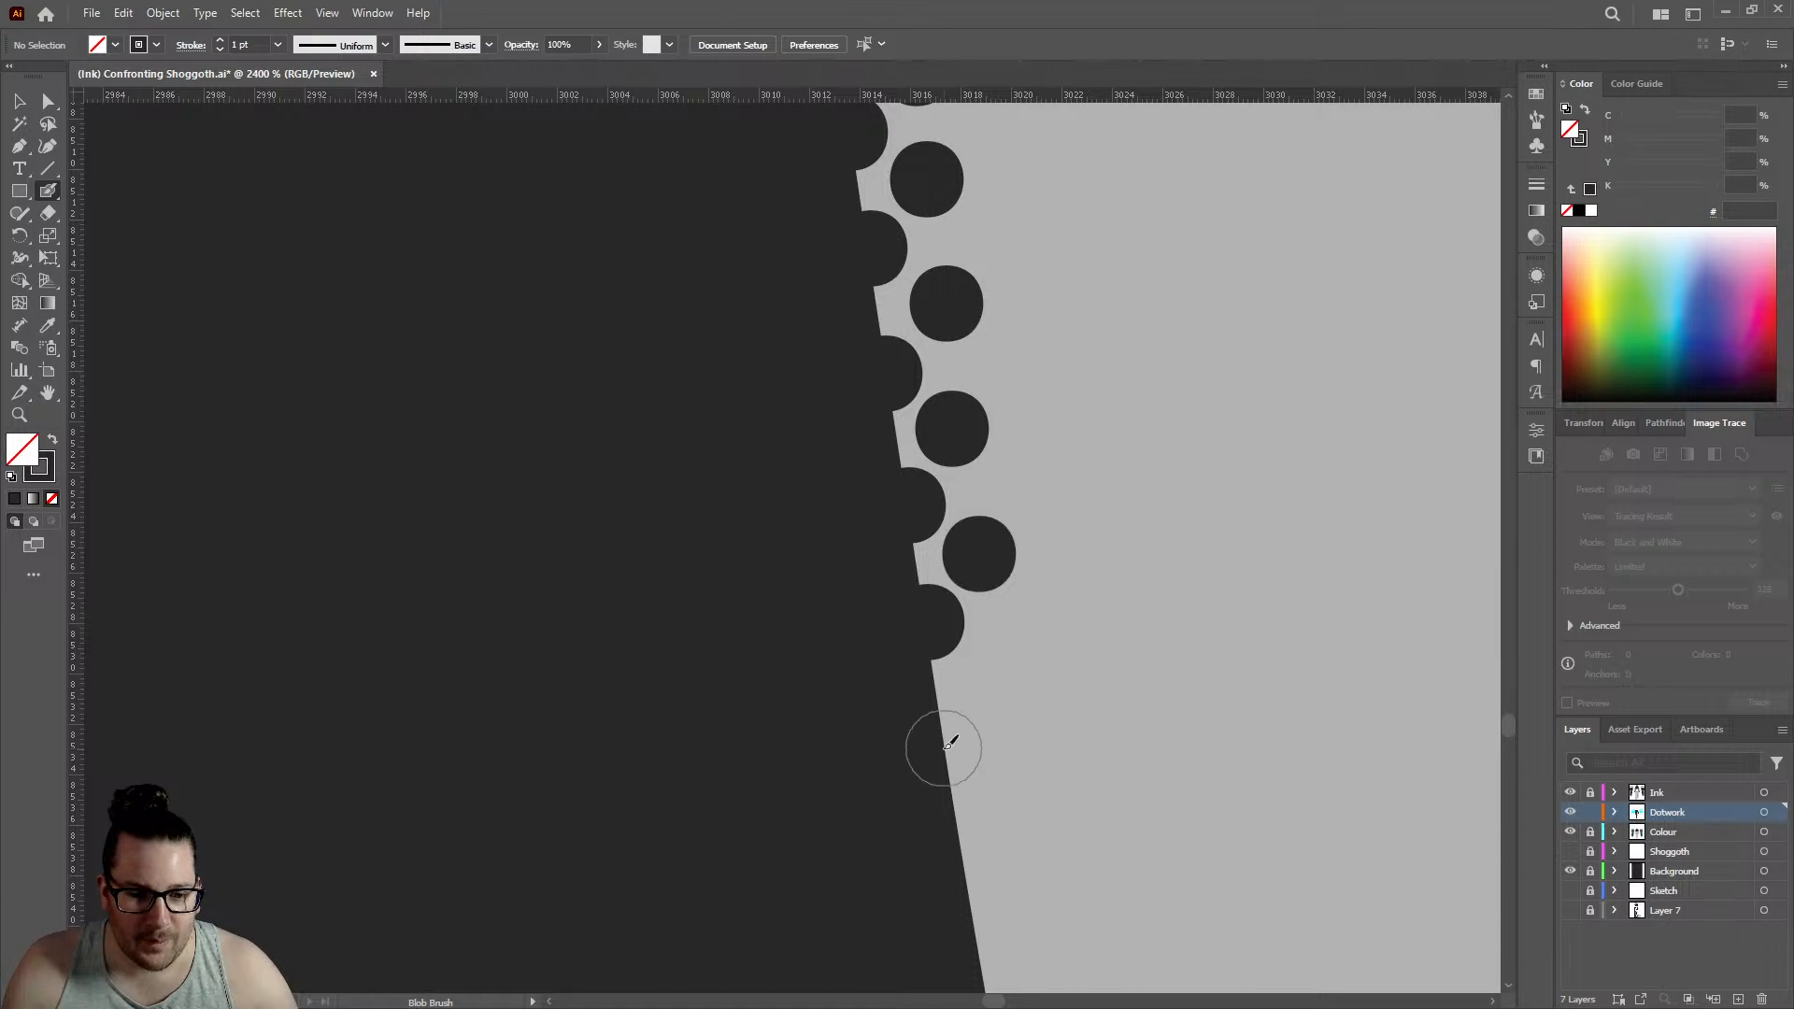
- Add two edge dots and two offset inner dots beneath the last pair, to about 3018 on the horizontal ruler
{"action": "left_click", "coordinate": [943, 742]}
{"action": "left_click", "coordinate": [1001, 668]}
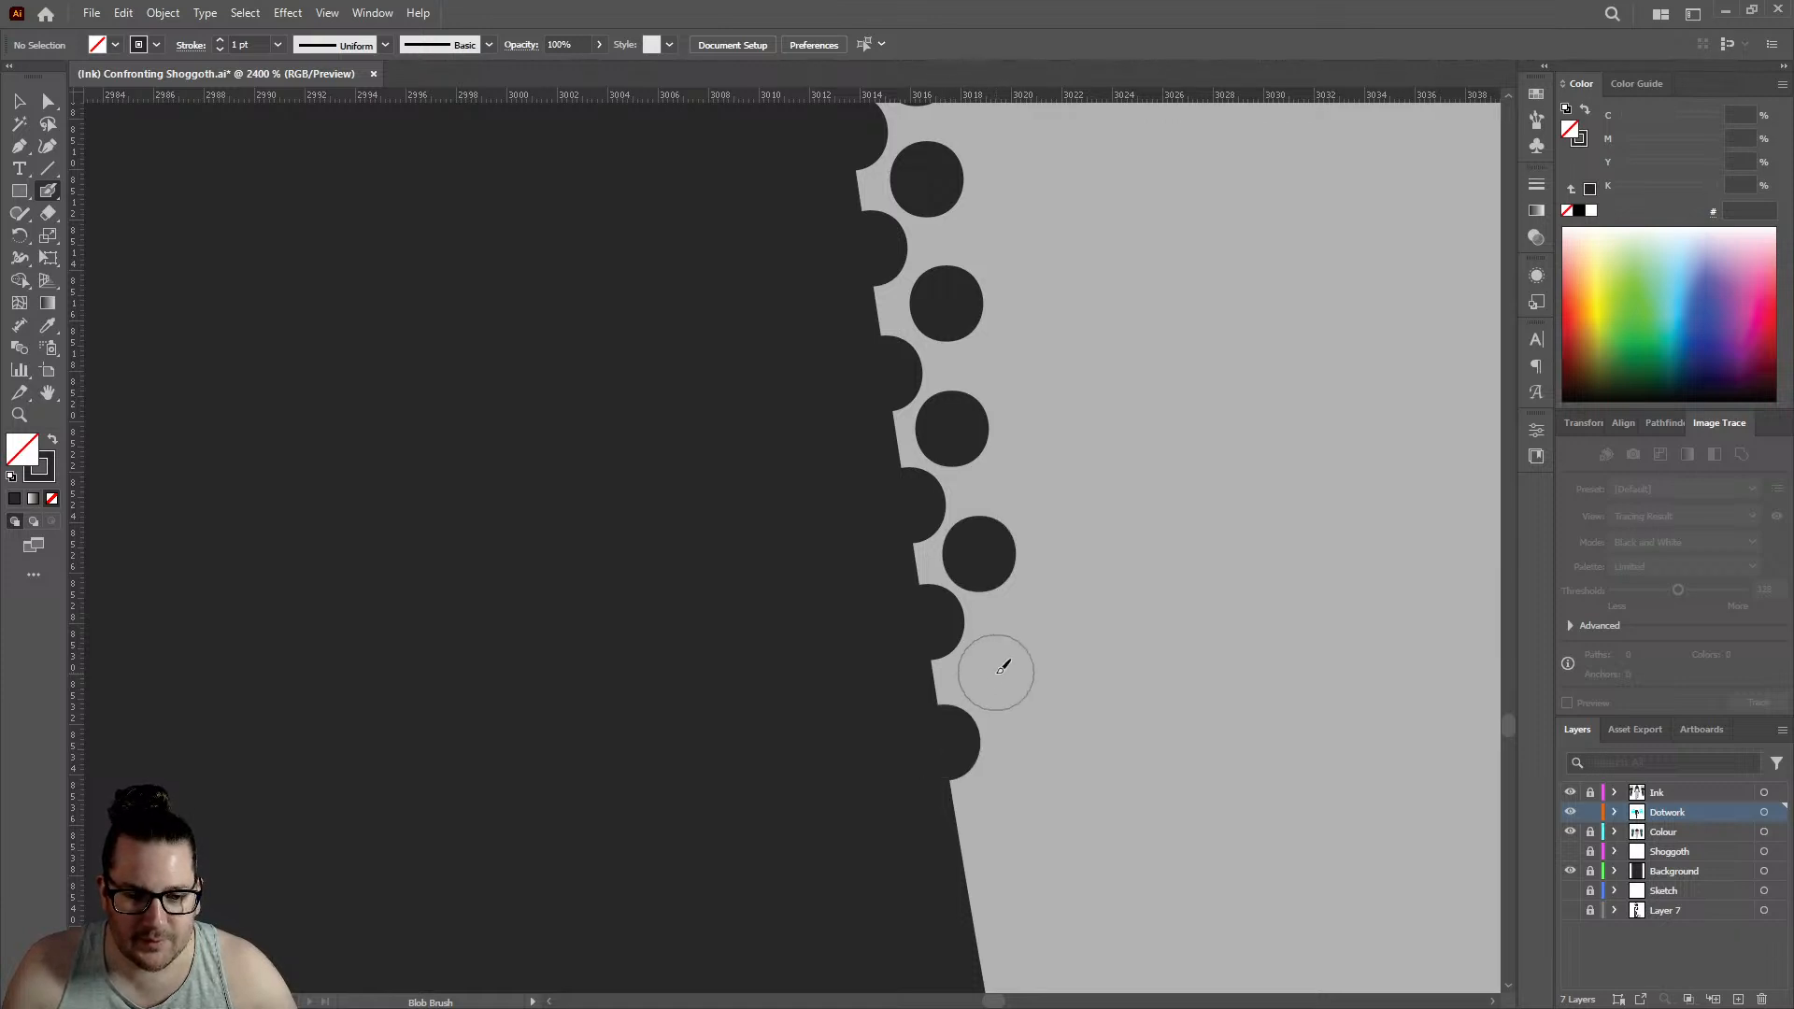
{"action": "left_click", "coordinate": [967, 834]}
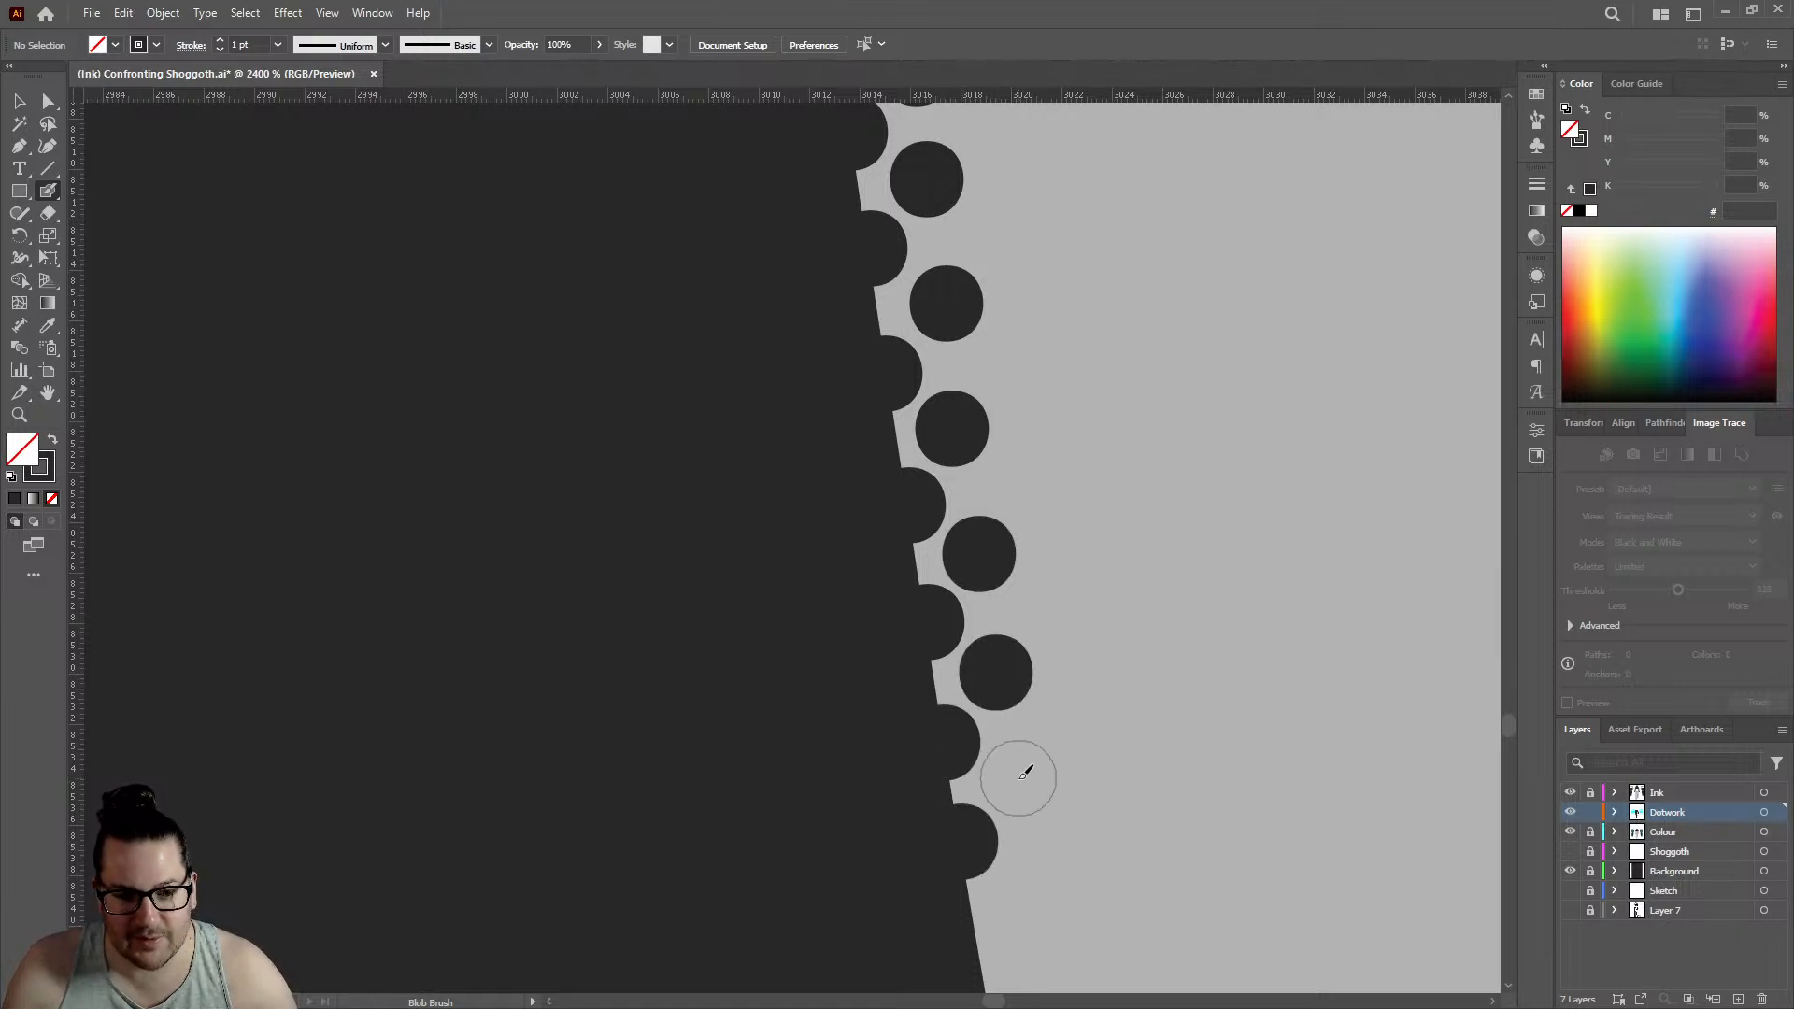
{"action": "left_click", "coordinate": [1019, 777]}
{"action": "scroll", "coordinate": [976, 588], "scroll_direction": "down", "scroll_amount": 3}
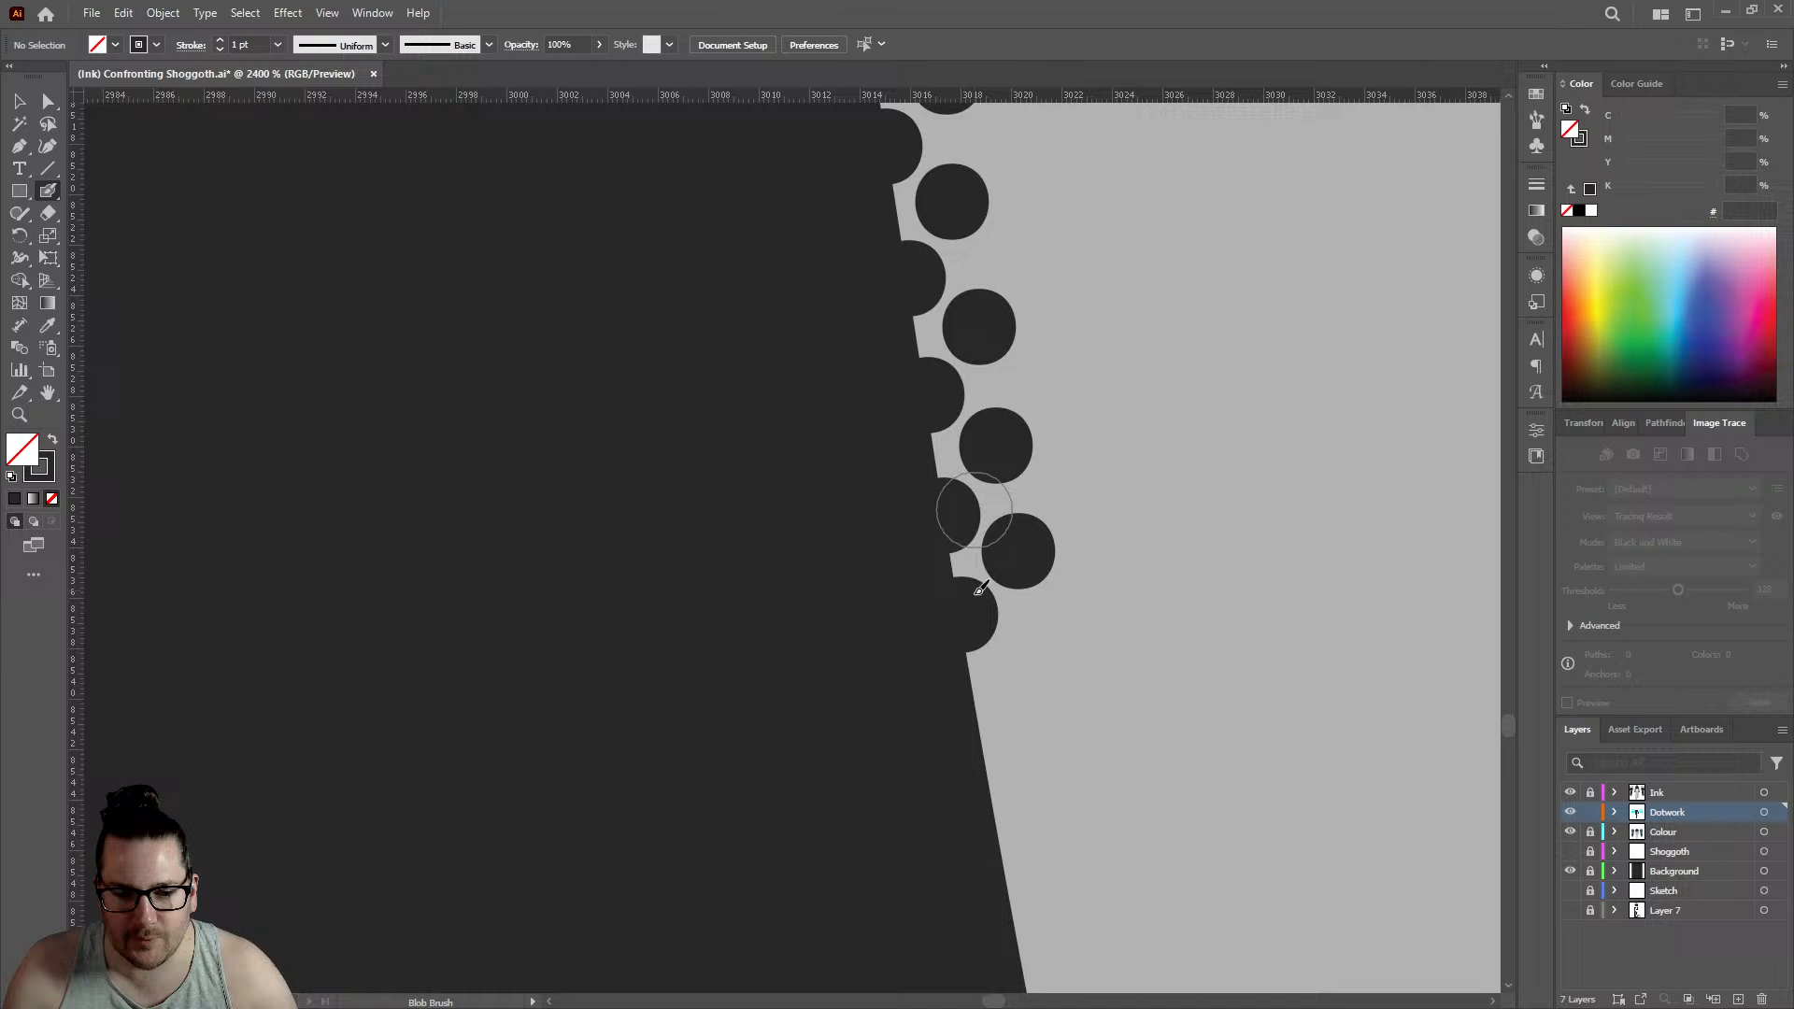
- Run both rows down toward the kink in the leg's outline with three more edge dots and three inner dots
{"action": "left_click", "coordinate": [986, 727]}
{"action": "scroll", "coordinate": [1040, 609], "scroll_direction": "down", "scroll_amount": 3}
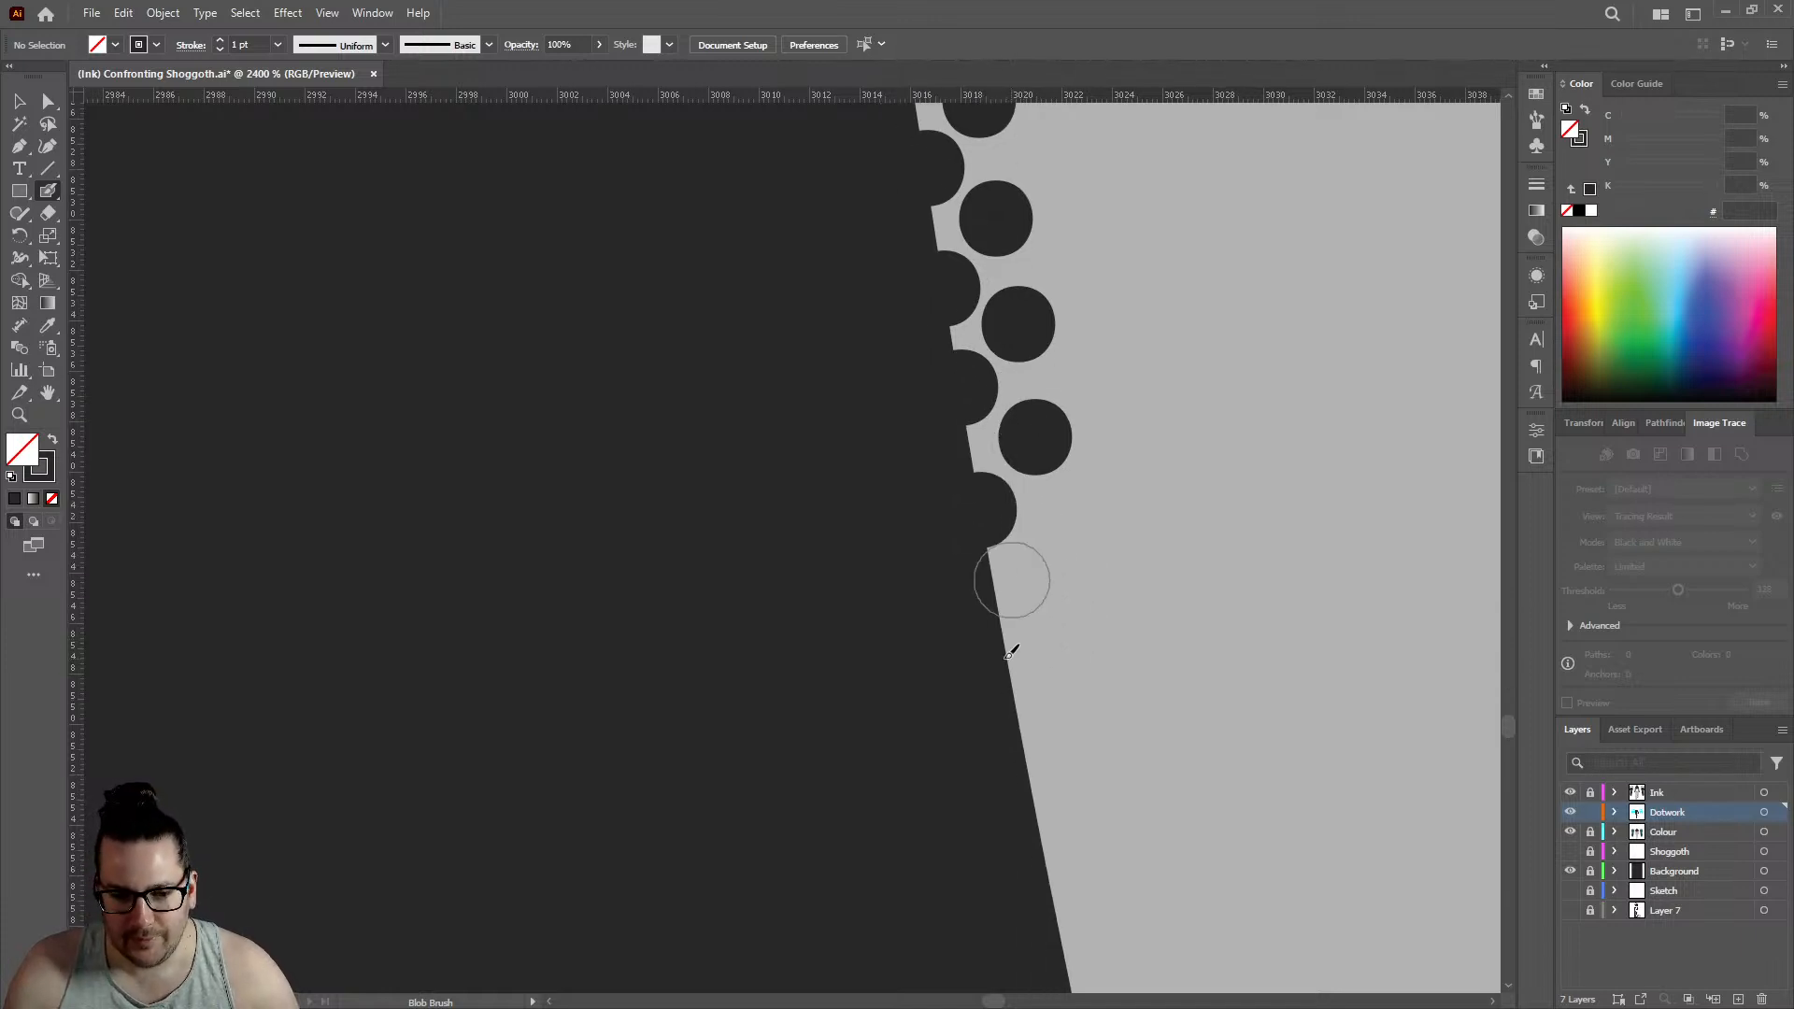
{"action": "left_click", "coordinate": [1052, 567]}
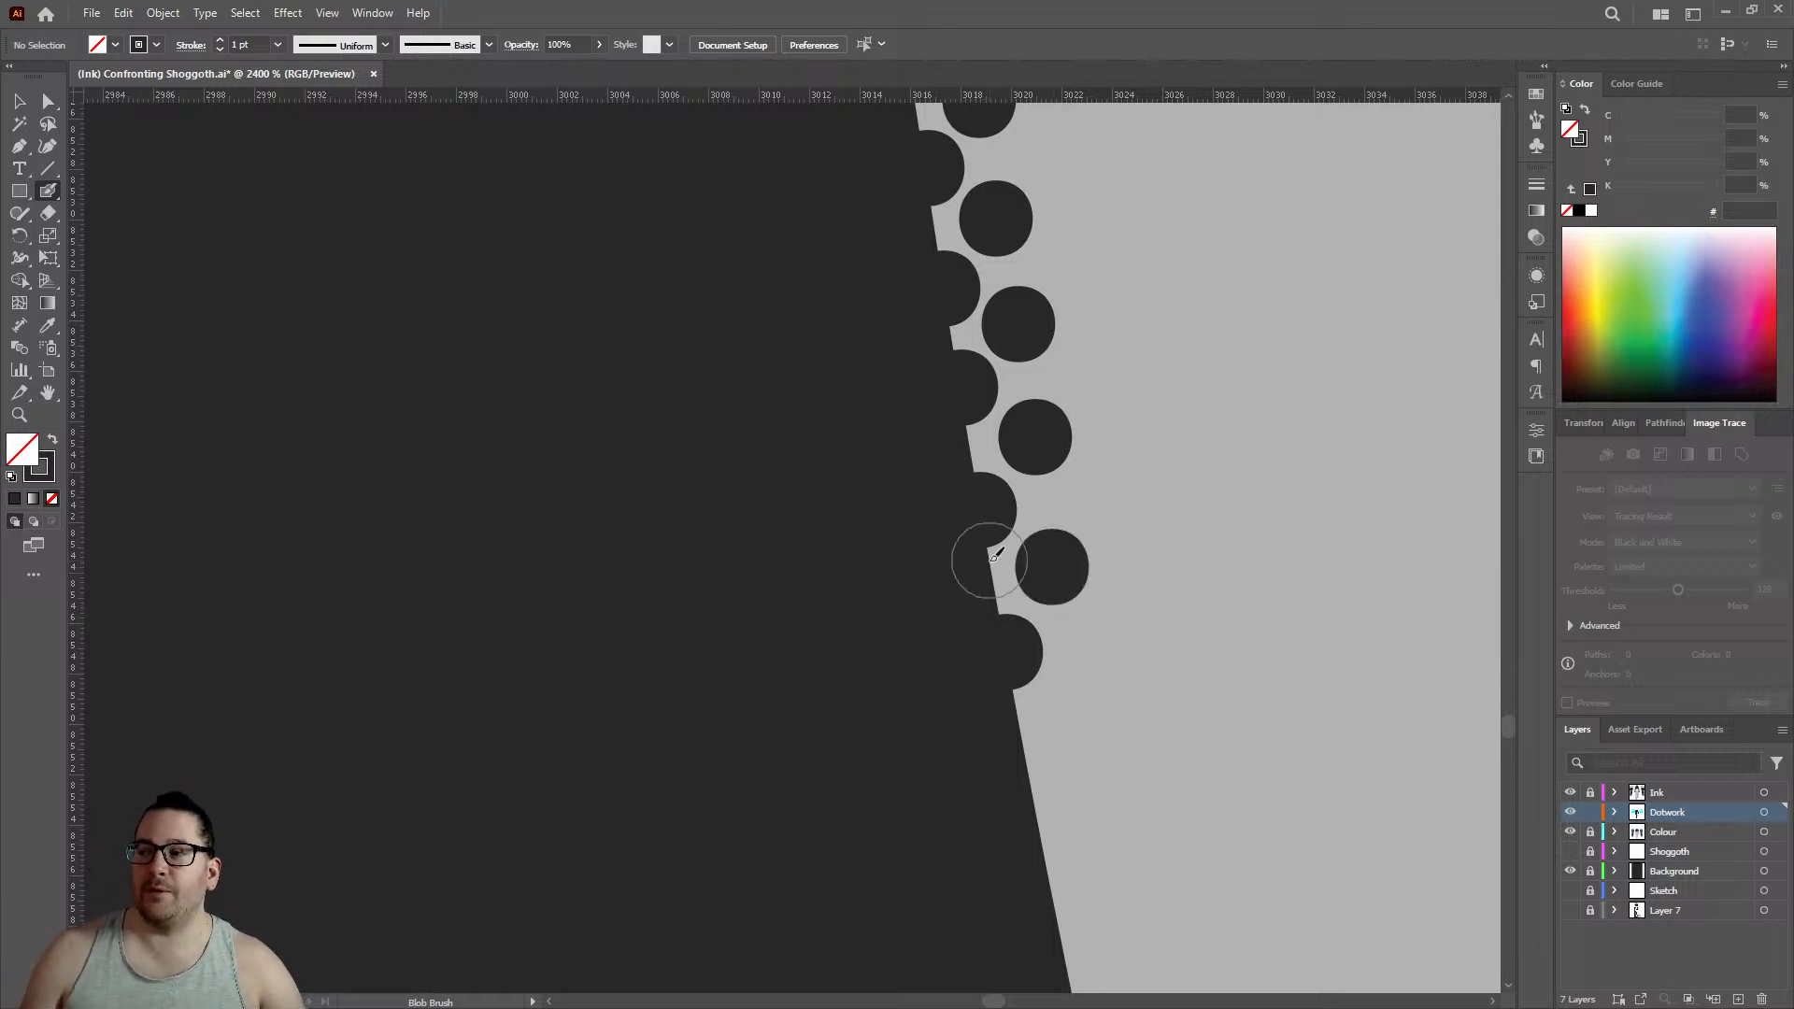
{"action": "scroll", "coordinate": [986, 439], "scroll_direction": "down", "scroll_amount": 2}
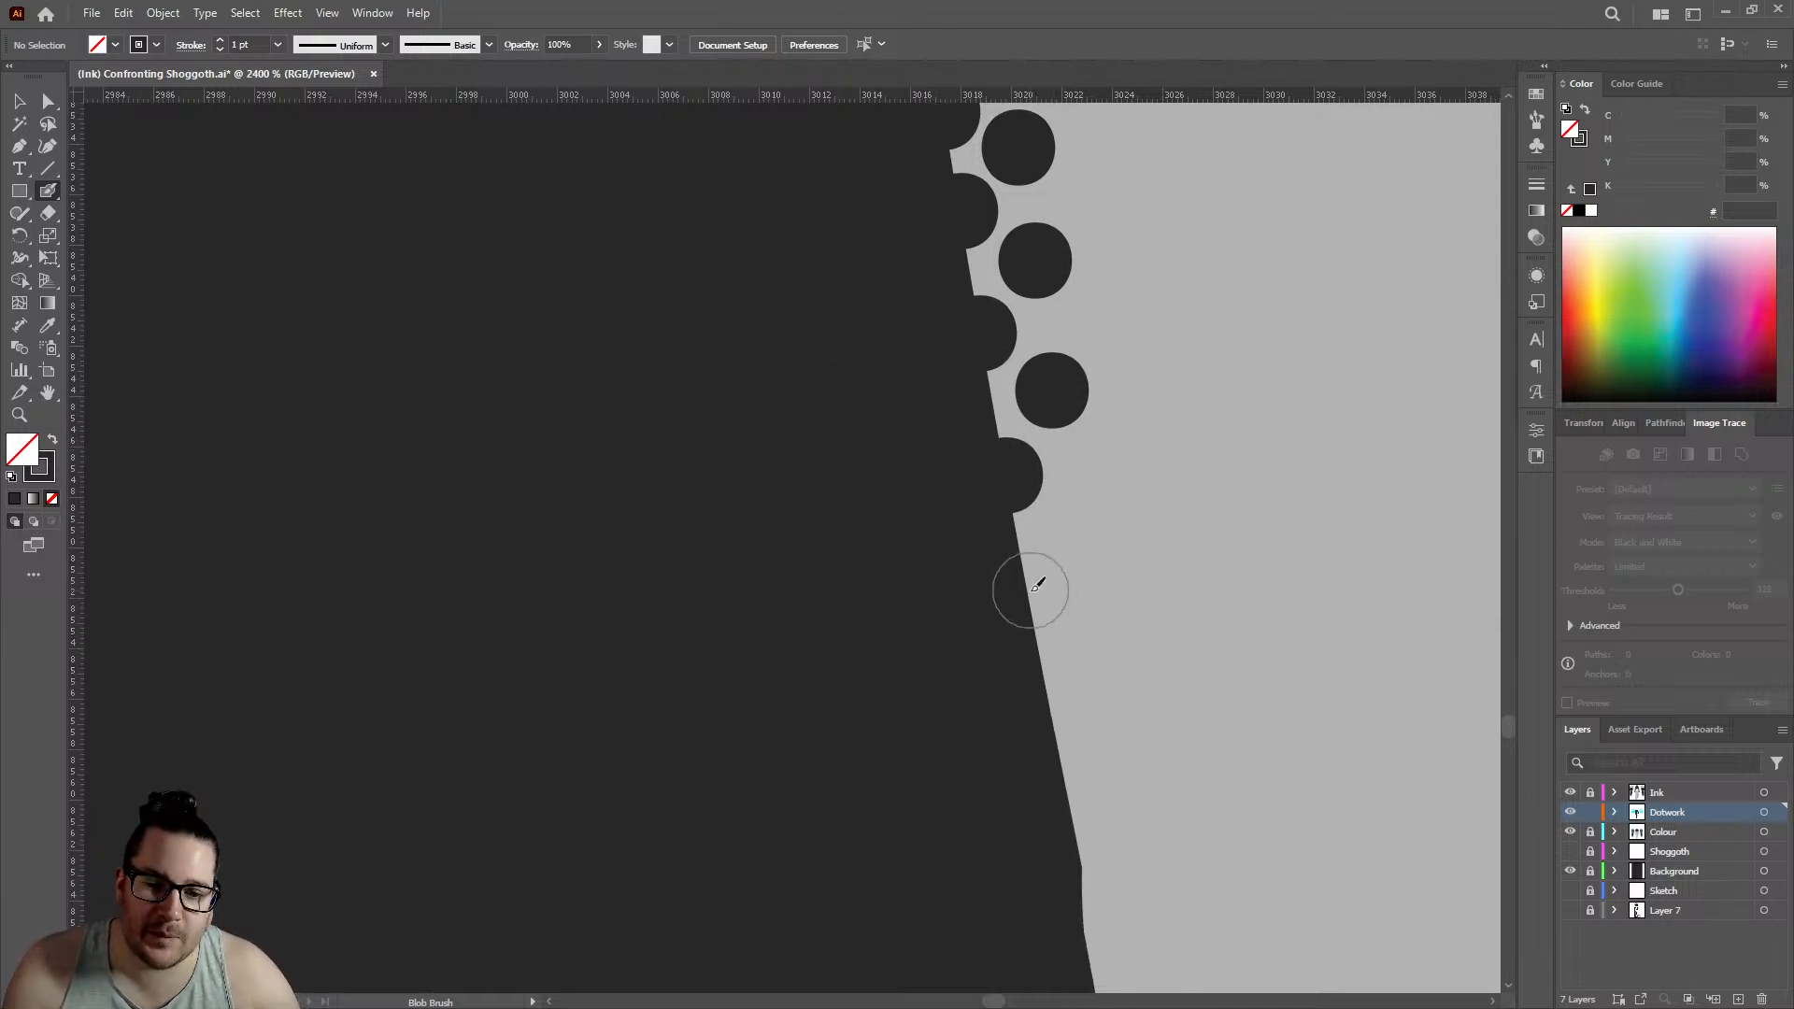
{"action": "left_click", "coordinate": [1084, 521]}
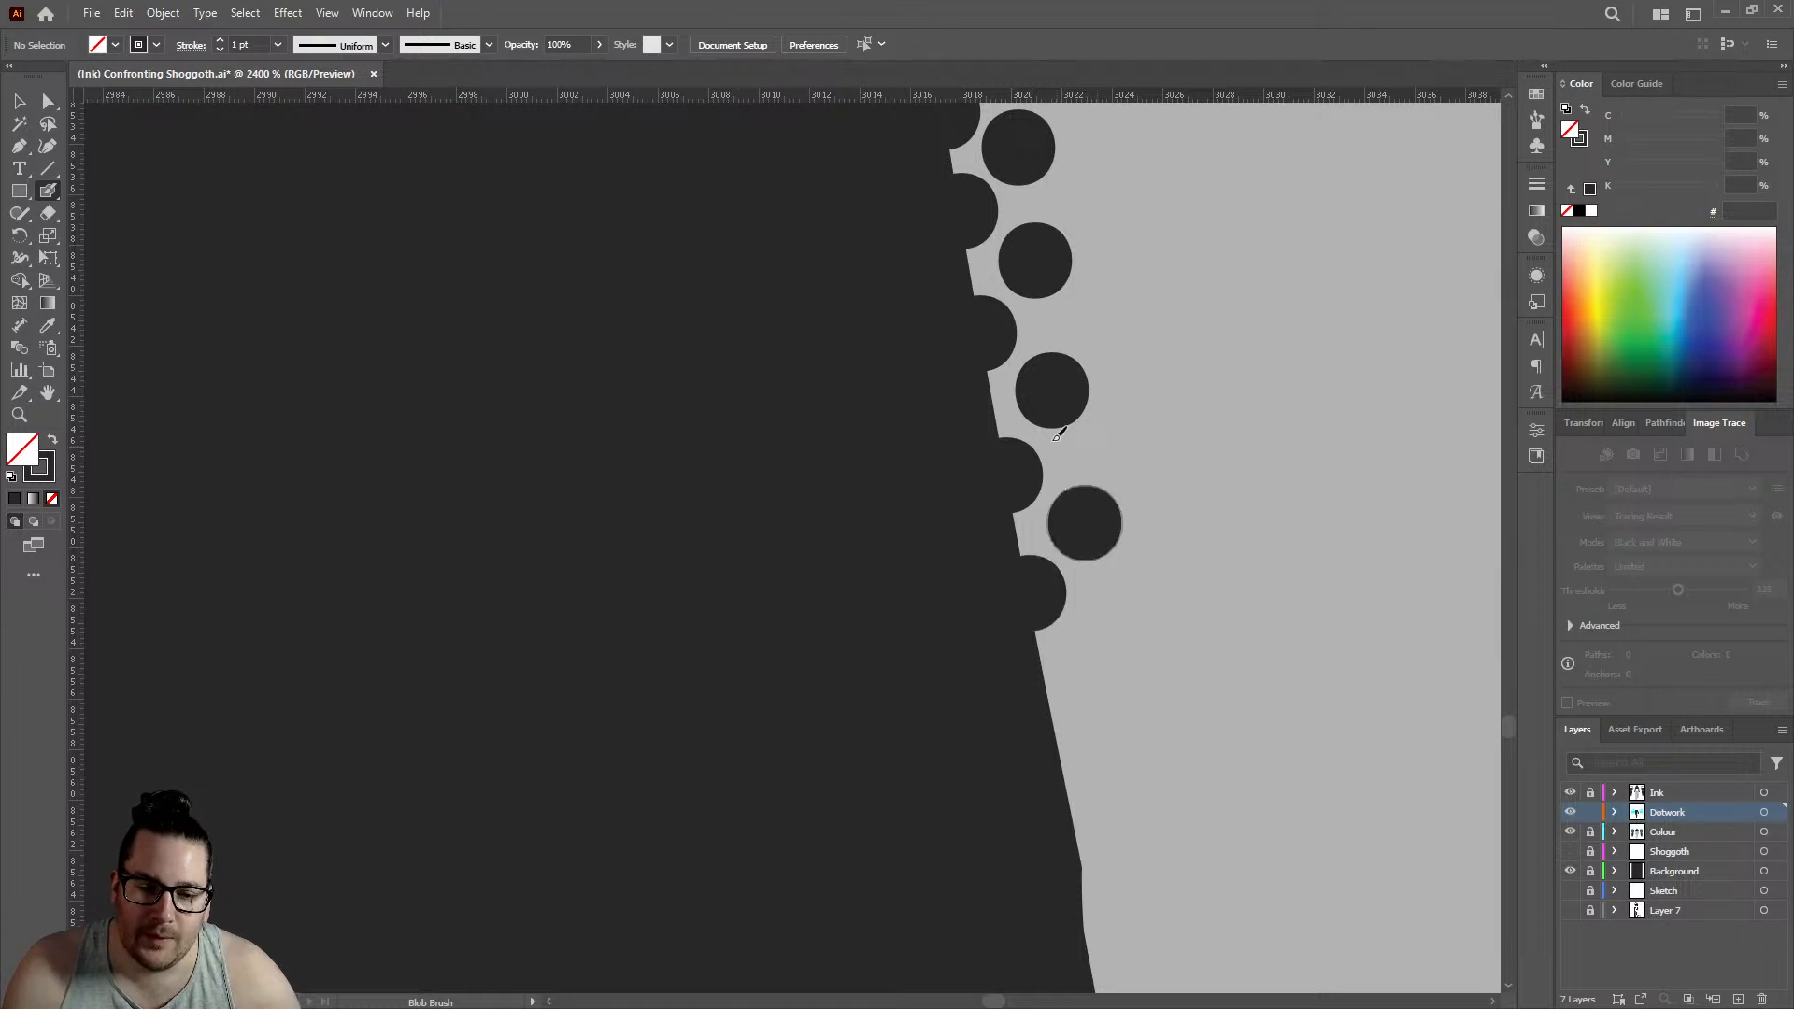
{"action": "scroll", "coordinate": [1070, 520], "scroll_direction": "down", "scroll_amount": 2}
- Place one edge dot and one offset inner dot just above the kink in the leg's outline
{"action": "left_click", "coordinate": [1054, 525]}
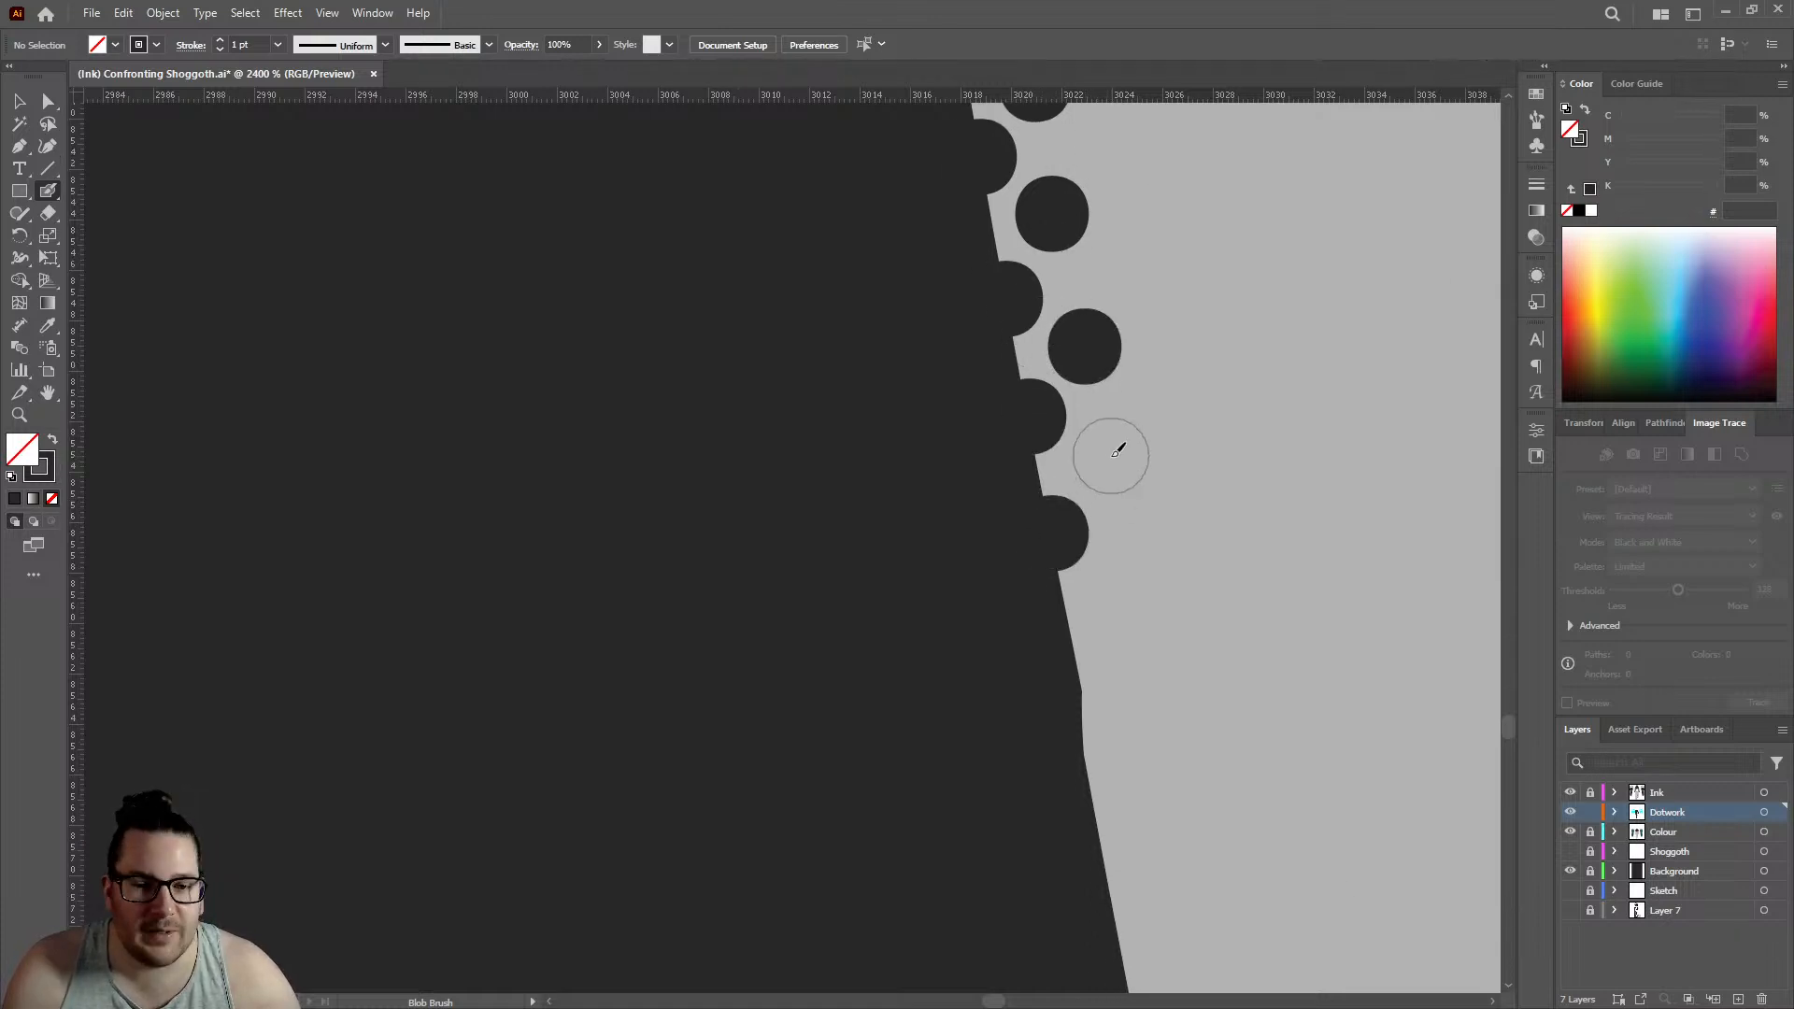
{"action": "left_click", "coordinate": [1104, 458]}
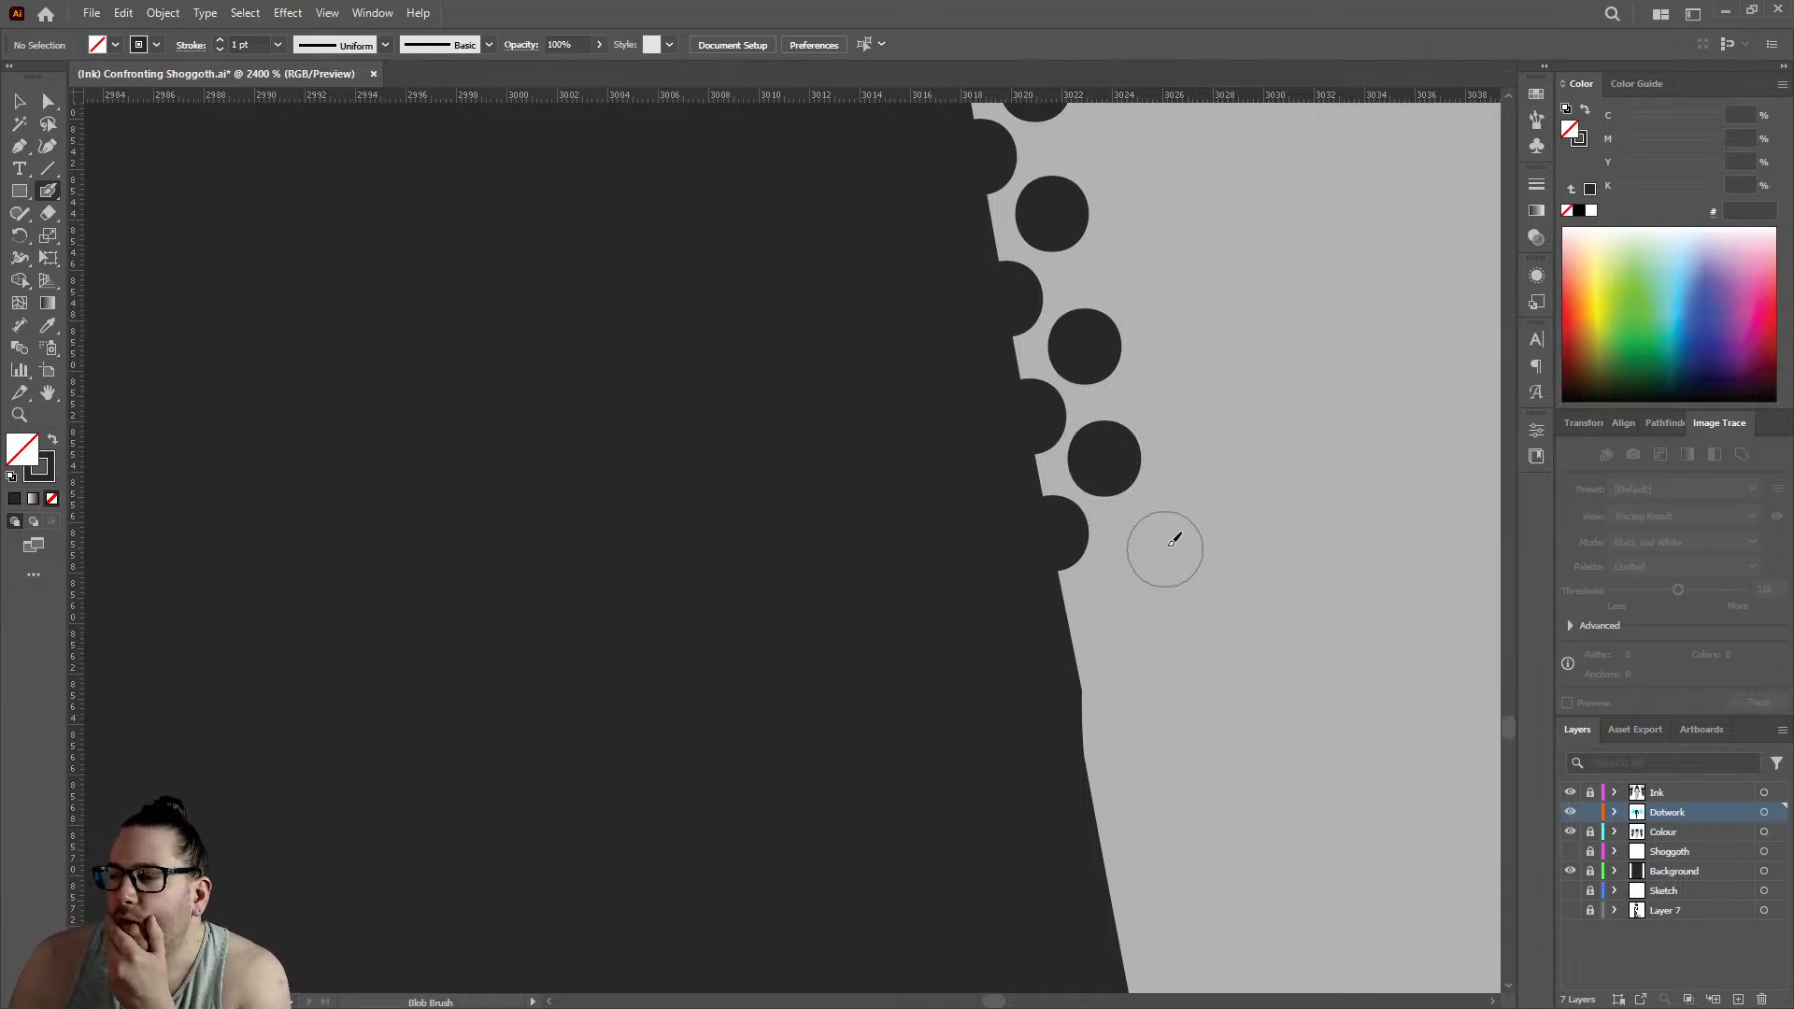
{"action": "left_click", "coordinate": [1052, 529]}
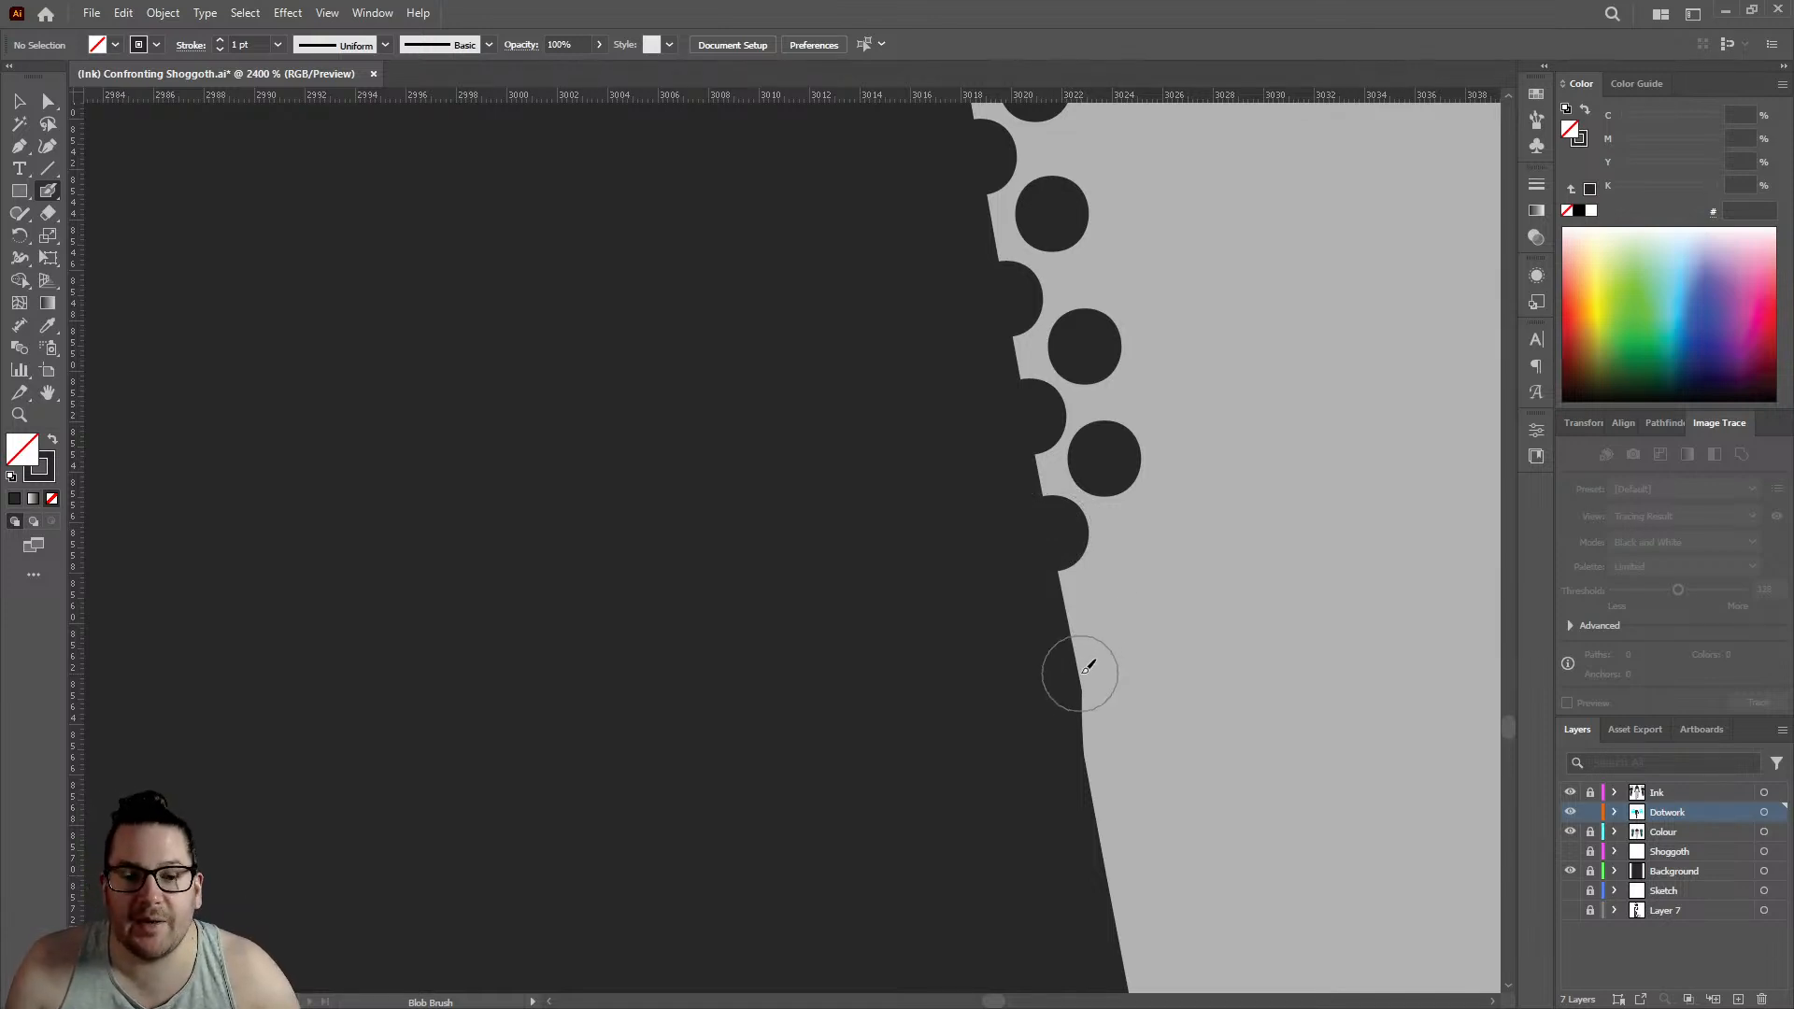
- Place two edge dots and two offset inner dots around the kink in the leg's outline, edge row reaching about 3023 on the horizontal ruler
{"action": "left_click", "coordinate": [1081, 673]}
{"action": "left_click", "coordinate": [1118, 590]}
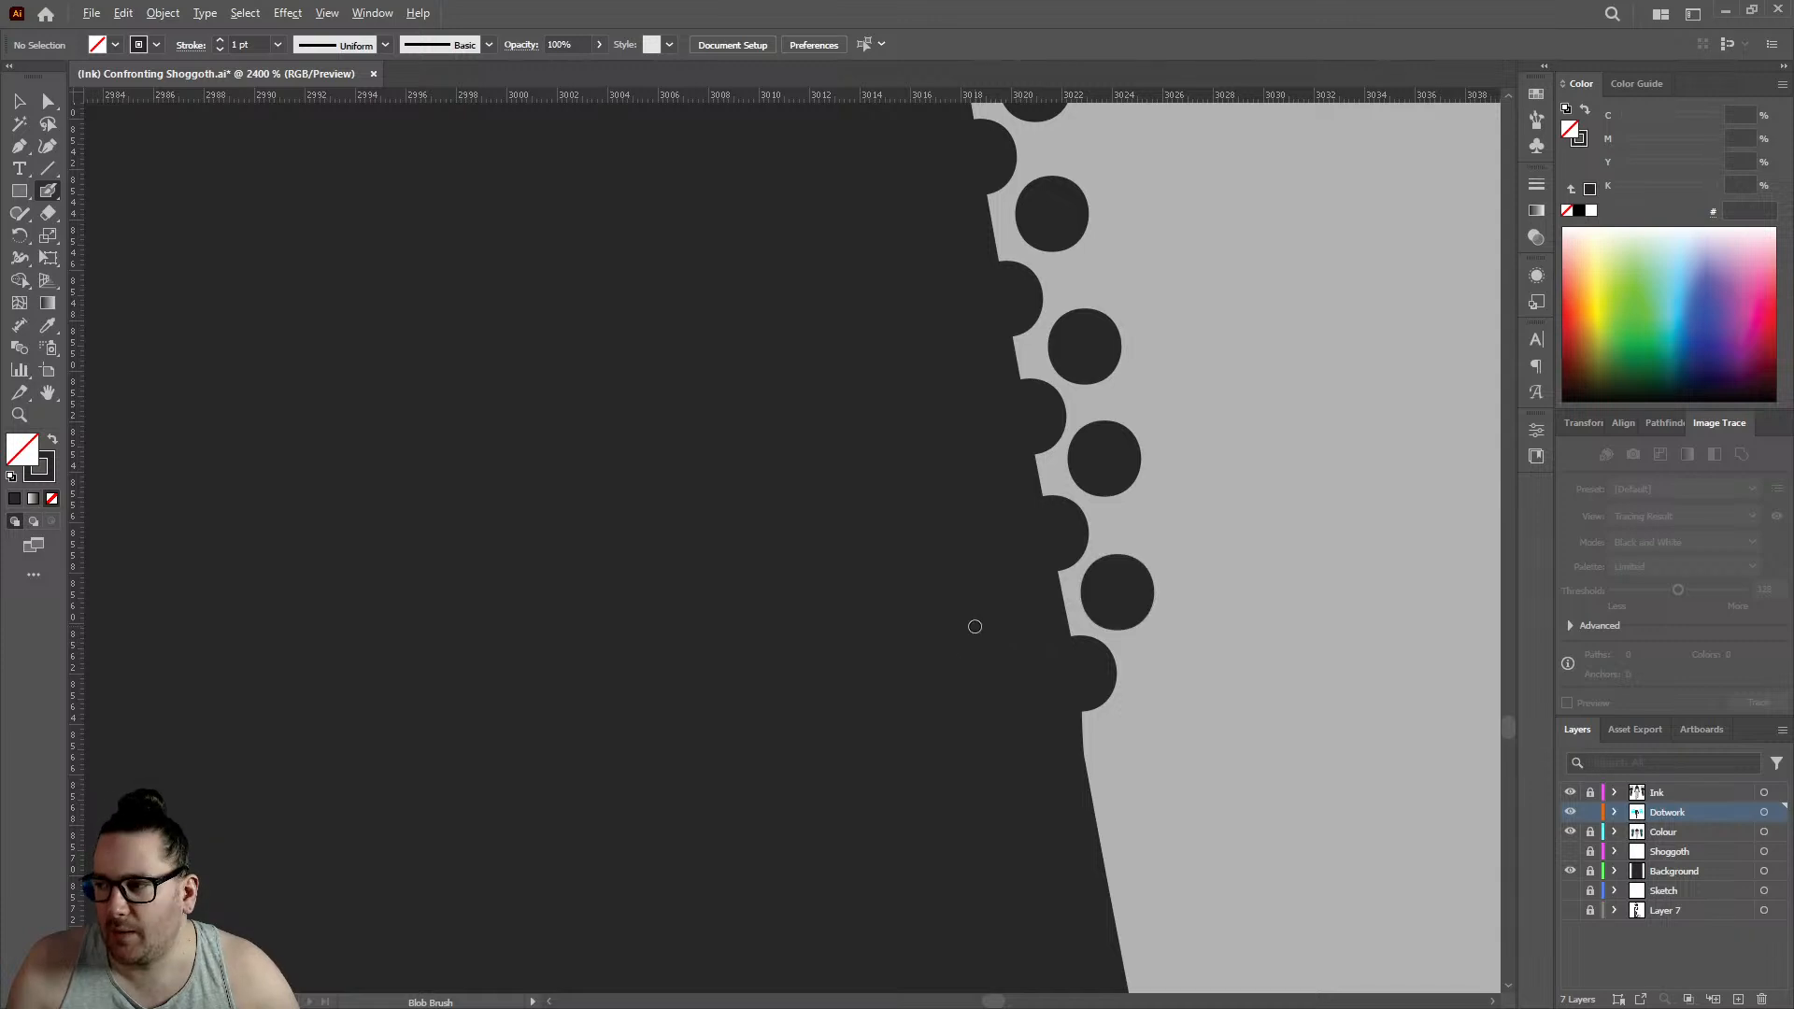
{"action": "scroll", "coordinate": [975, 626], "scroll_direction": "down", "scroll_amount": 1}
{"action": "scroll", "coordinate": [1089, 589], "scroll_direction": "down", "scroll_amount": 2}
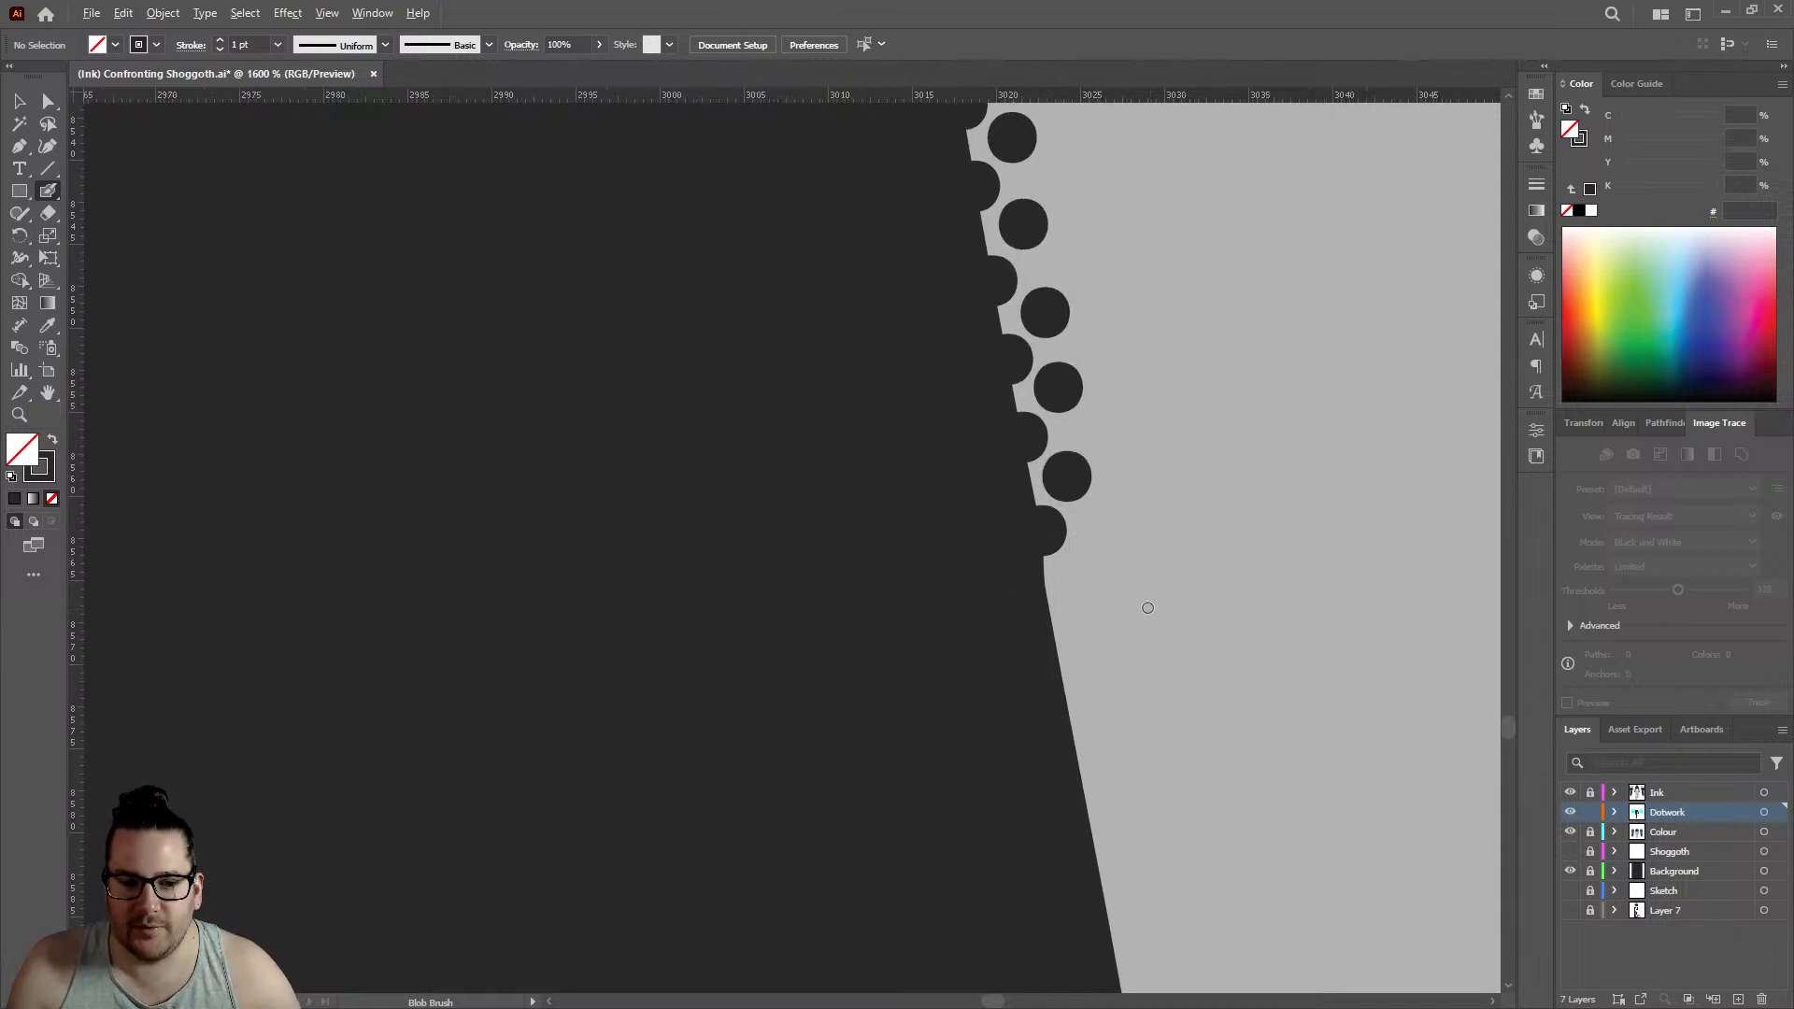
{"action": "scroll", "coordinate": [981, 581], "scroll_direction": "up", "scroll_amount": 2}
{"action": "left_click", "coordinate": [949, 581]}
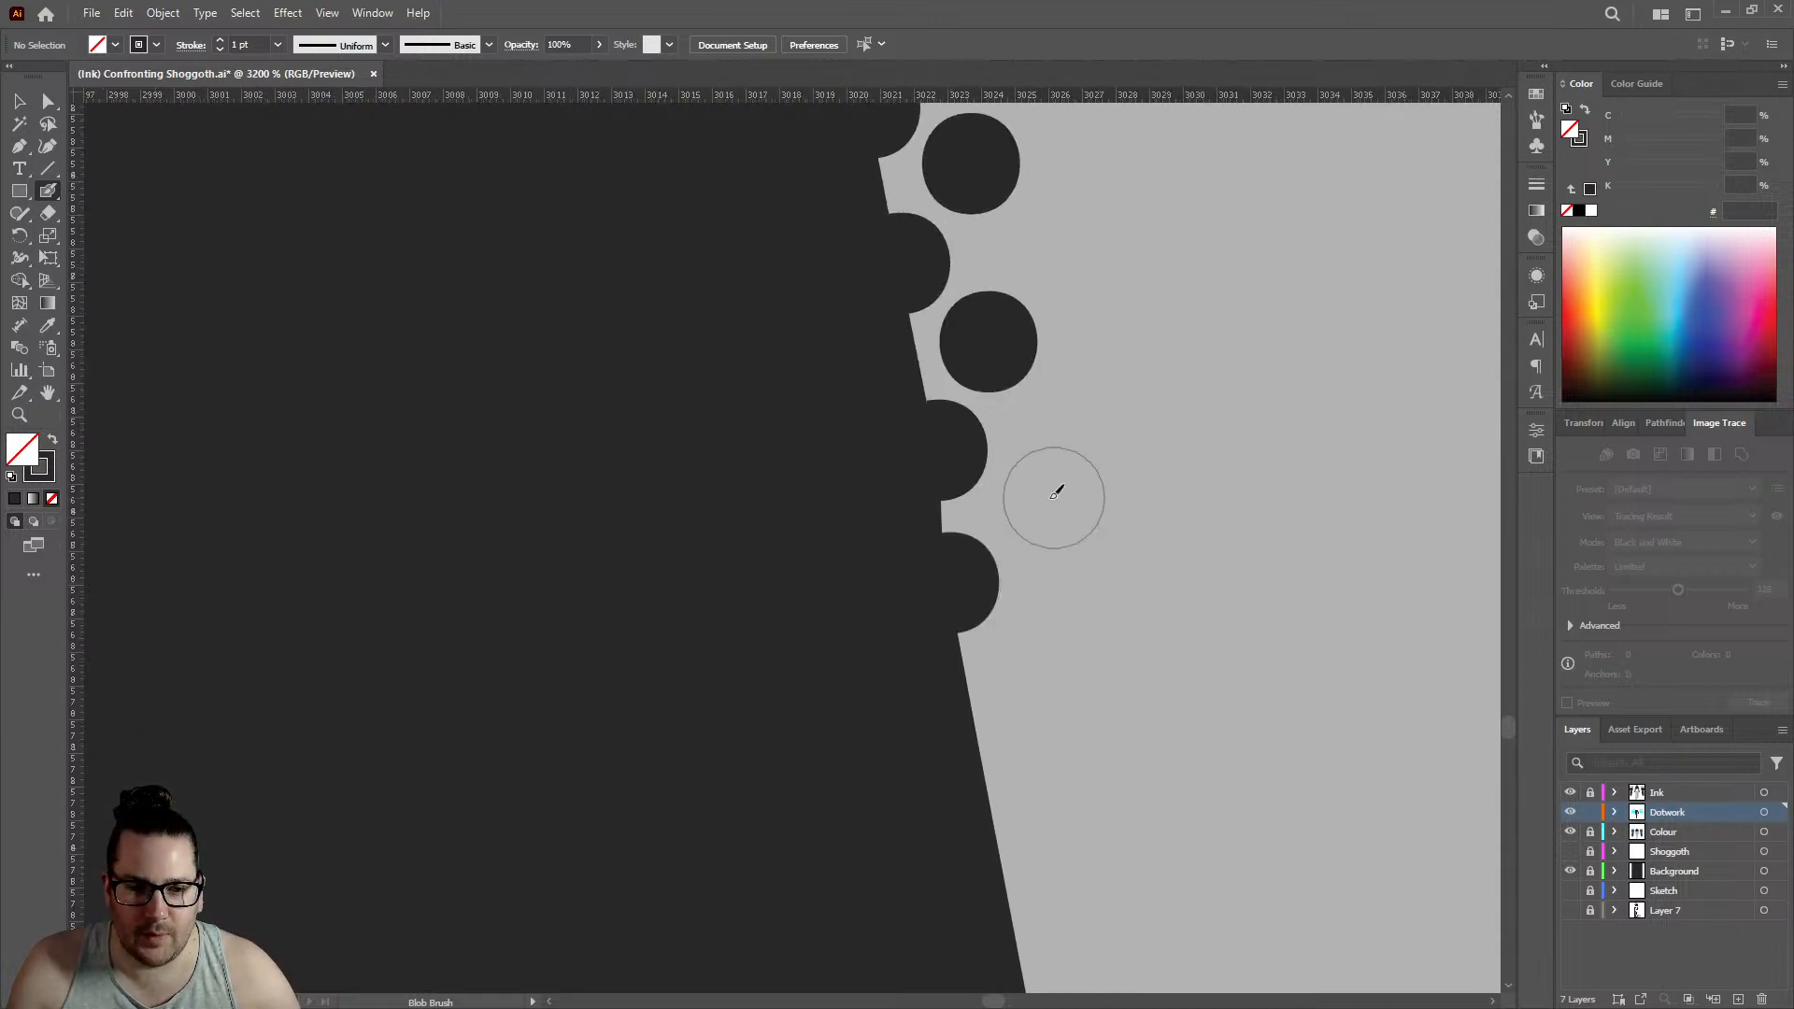
{"action": "left_click", "coordinate": [1040, 506]}
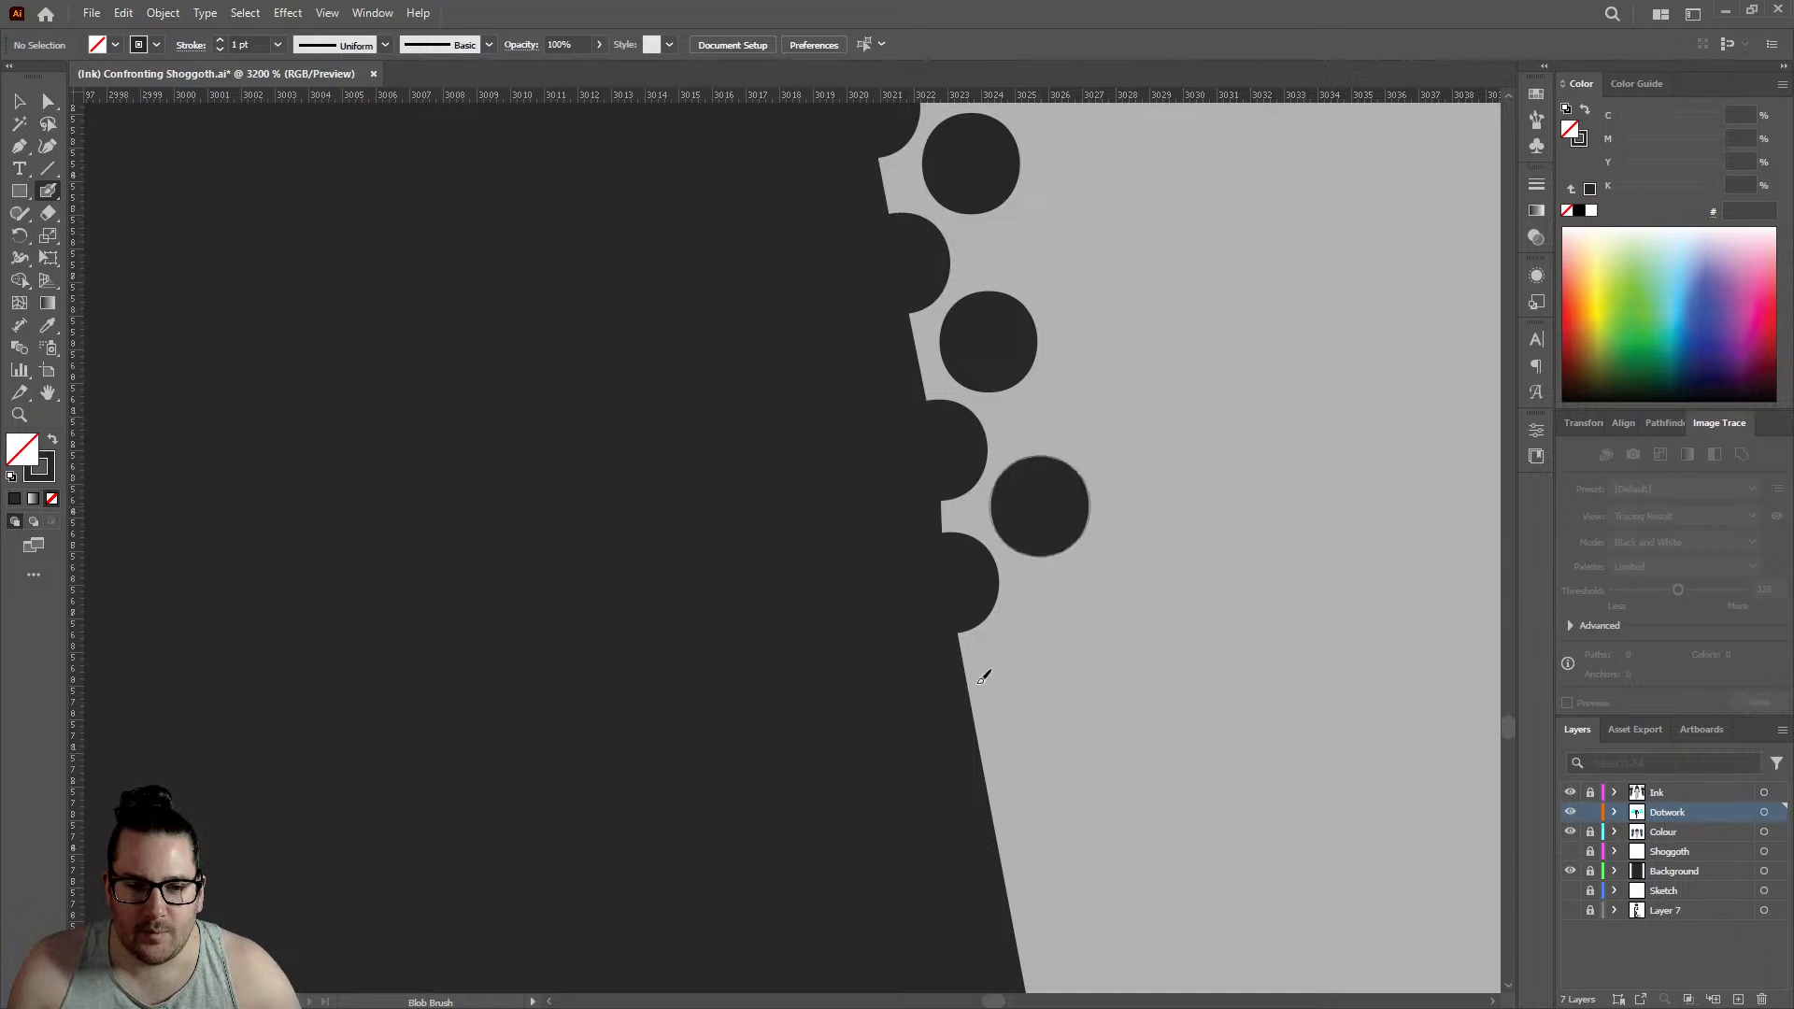
- Add two staggered pairs of edge and inner dots just below the kink, edge row reaching about 3024.5 on the horizontal ruler
{"action": "left_click", "coordinate": [981, 737]}
{"action": "left_click", "coordinate": [1052, 641]}
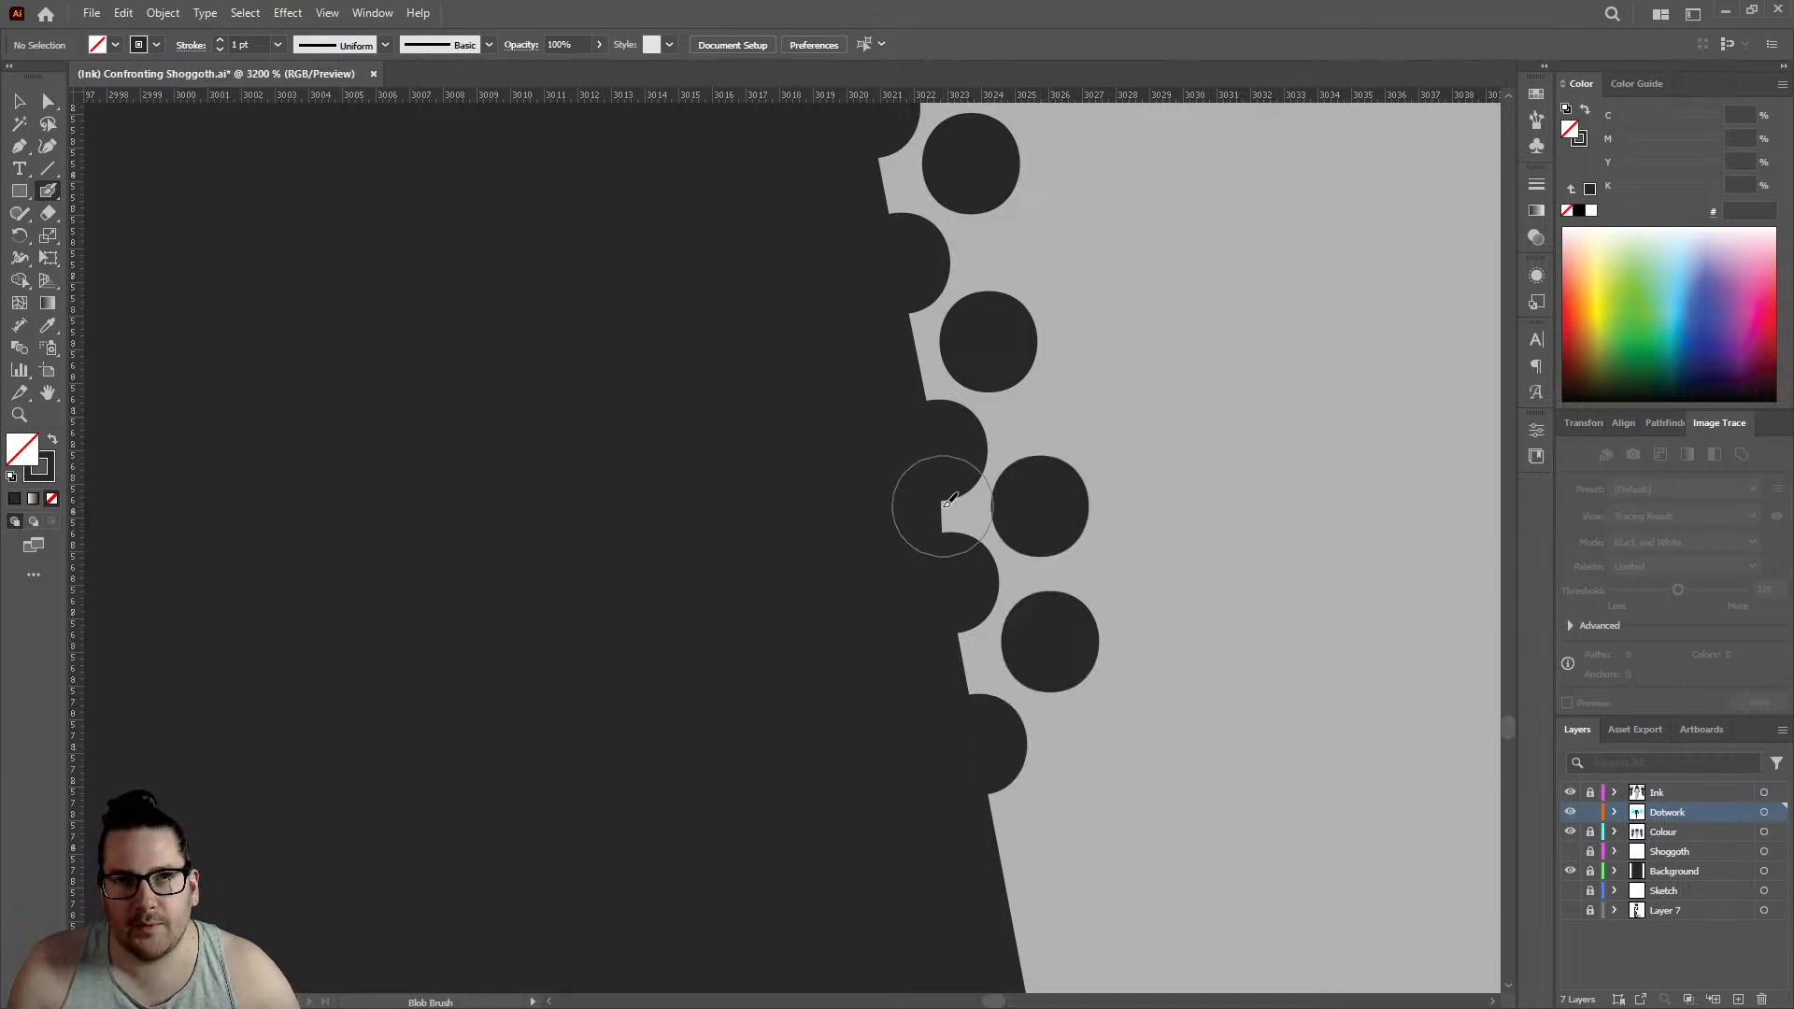
{"action": "scroll", "coordinate": [948, 505], "scroll_direction": "down", "scroll_amount": 4}
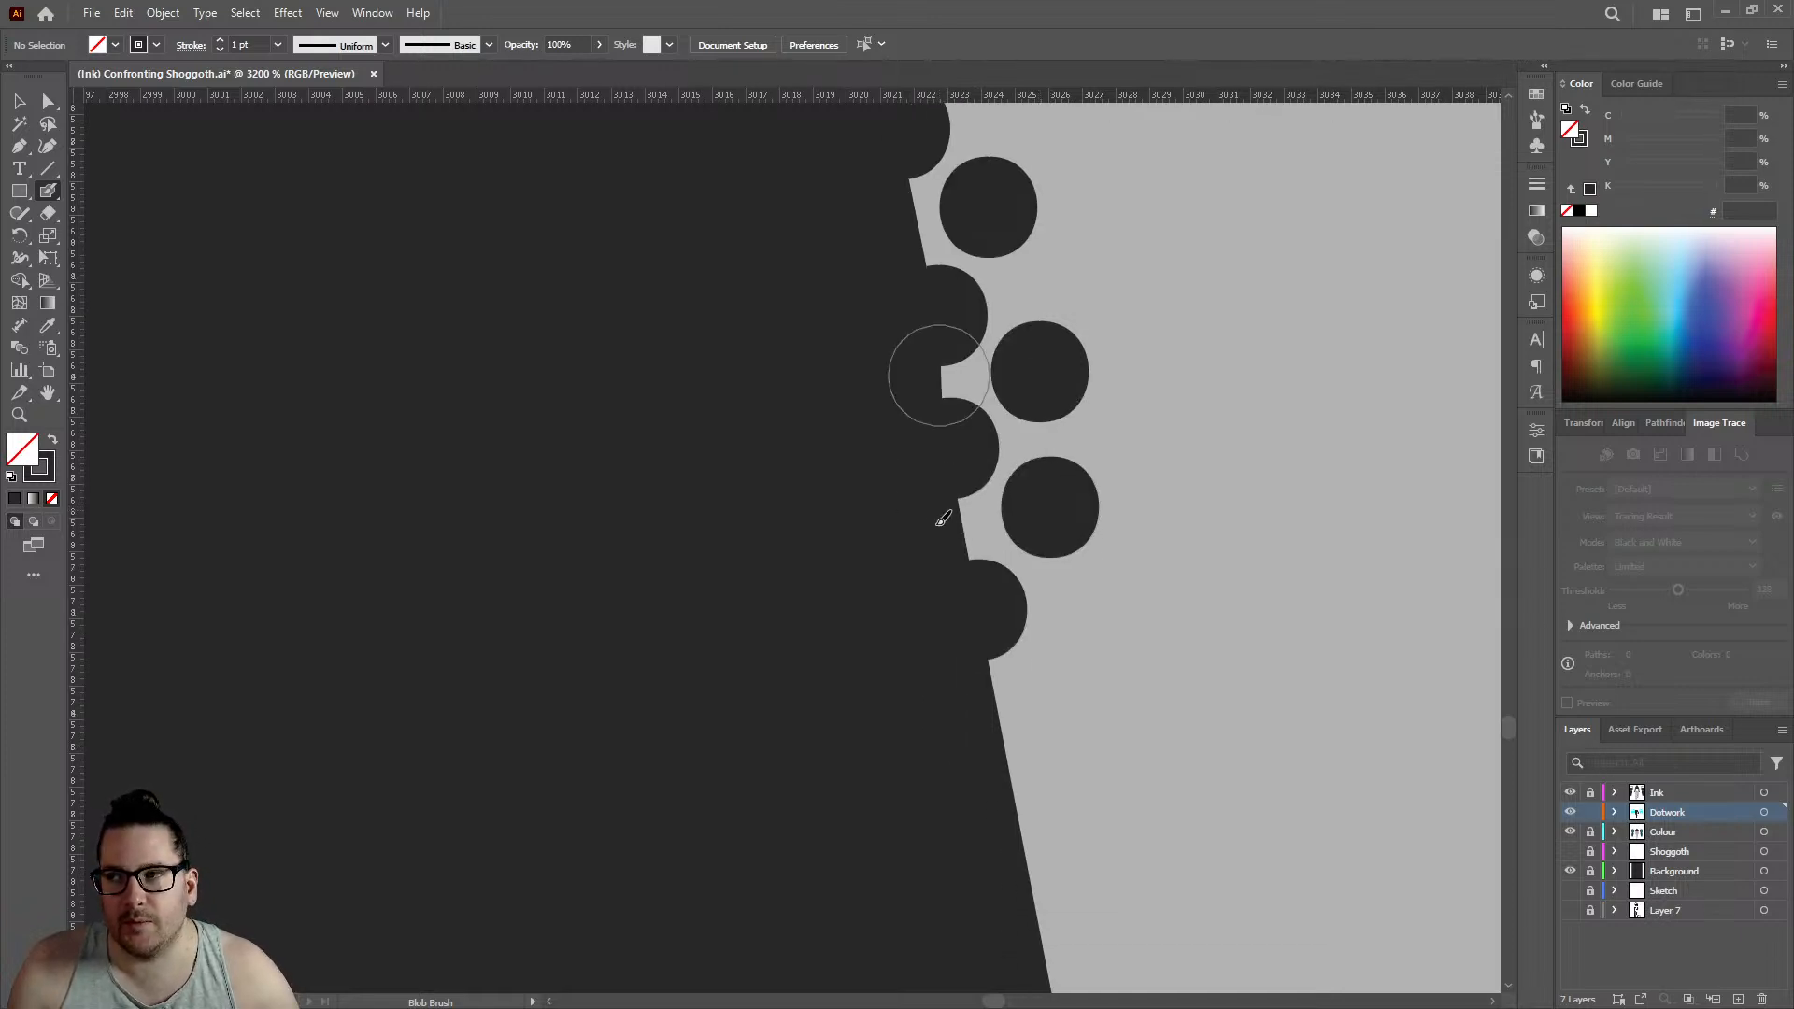
{"action": "left_click", "coordinate": [1009, 683]}
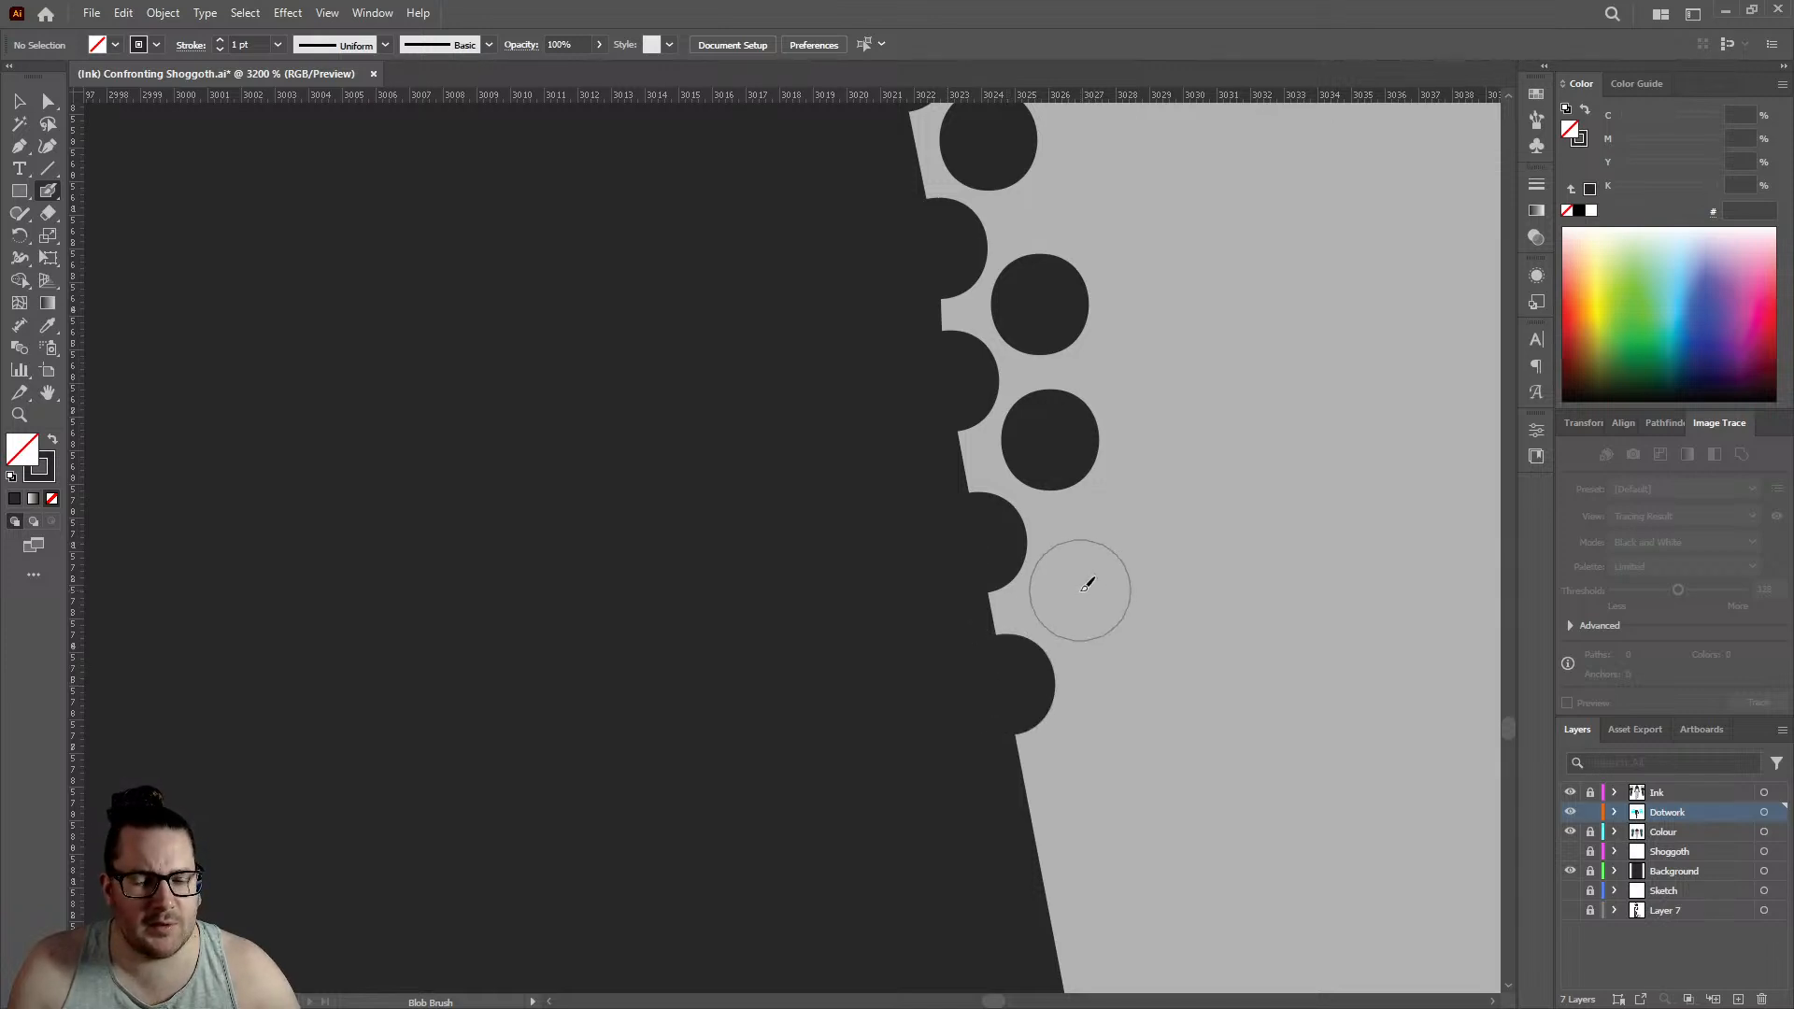
{"action": "left_click", "coordinate": [1081, 588]}
- Continue both rows down the straight outline with two edge dots and two inner dots, edge row reaching about 3026
{"action": "scroll", "coordinate": [1081, 588], "scroll_direction": "down", "scroll_amount": 5}
{"action": "left_click", "coordinate": [1041, 588]}
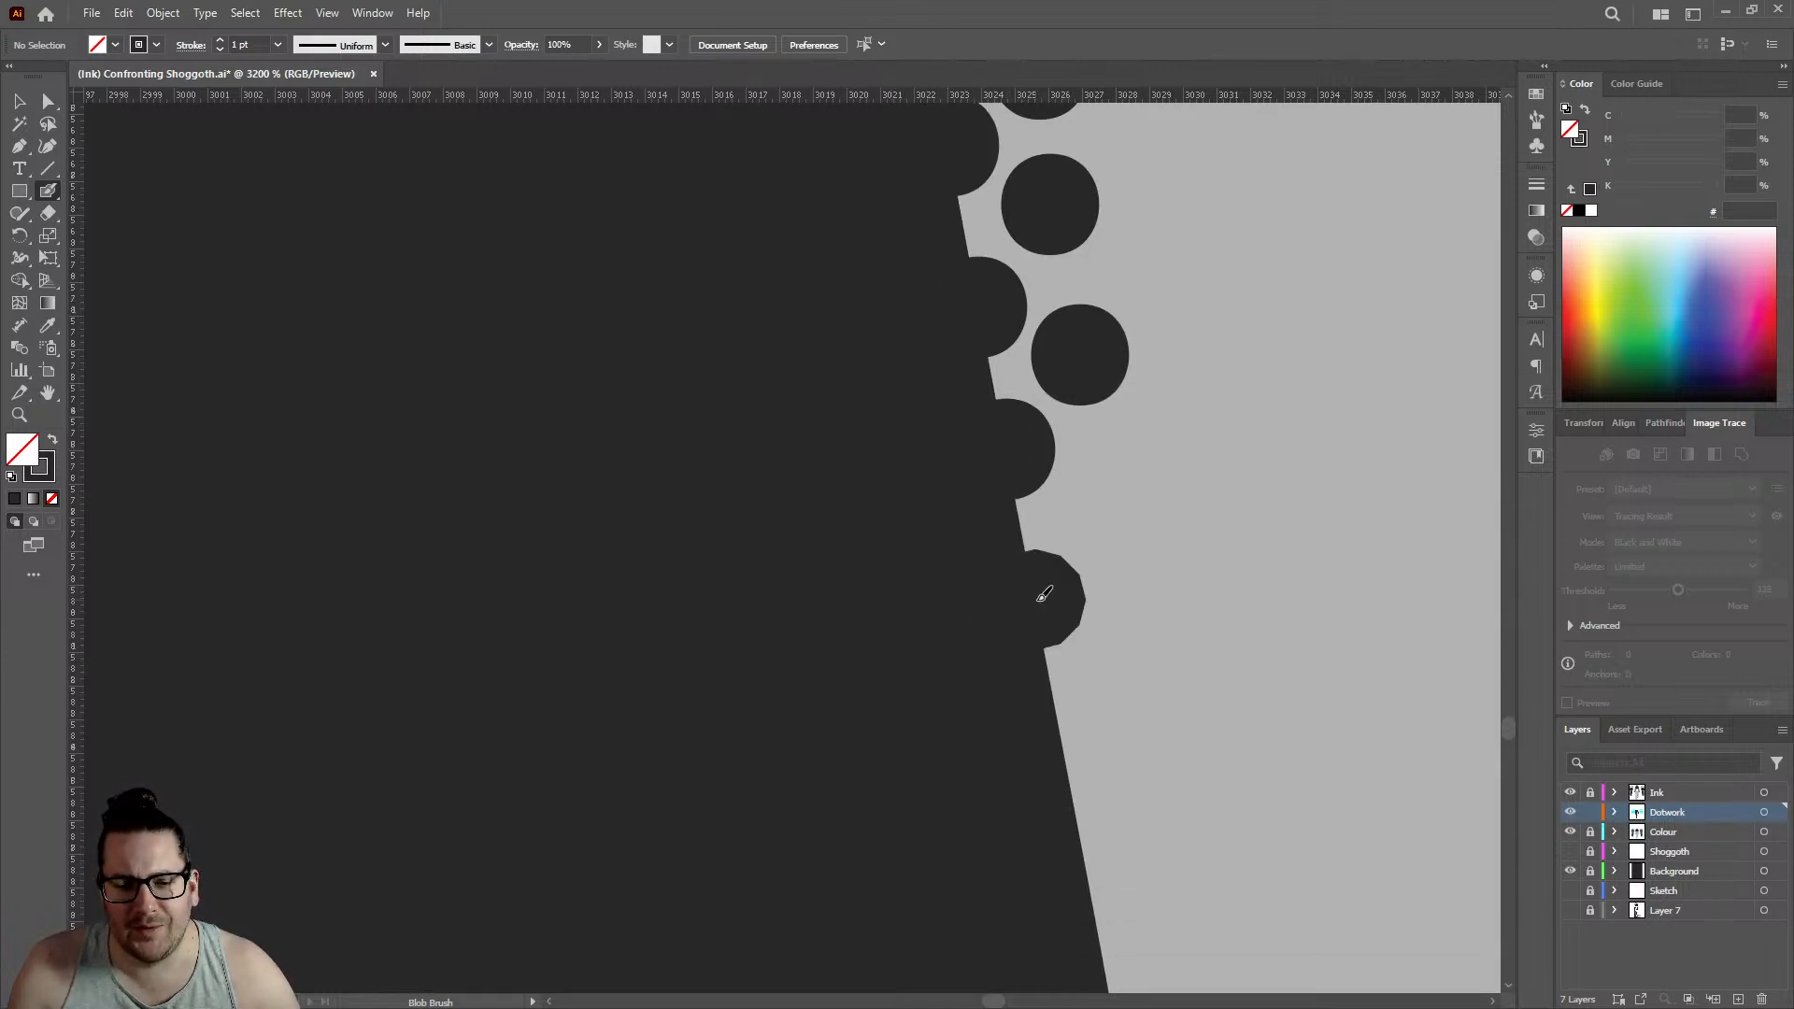
{"action": "left_click", "coordinate": [1104, 502]}
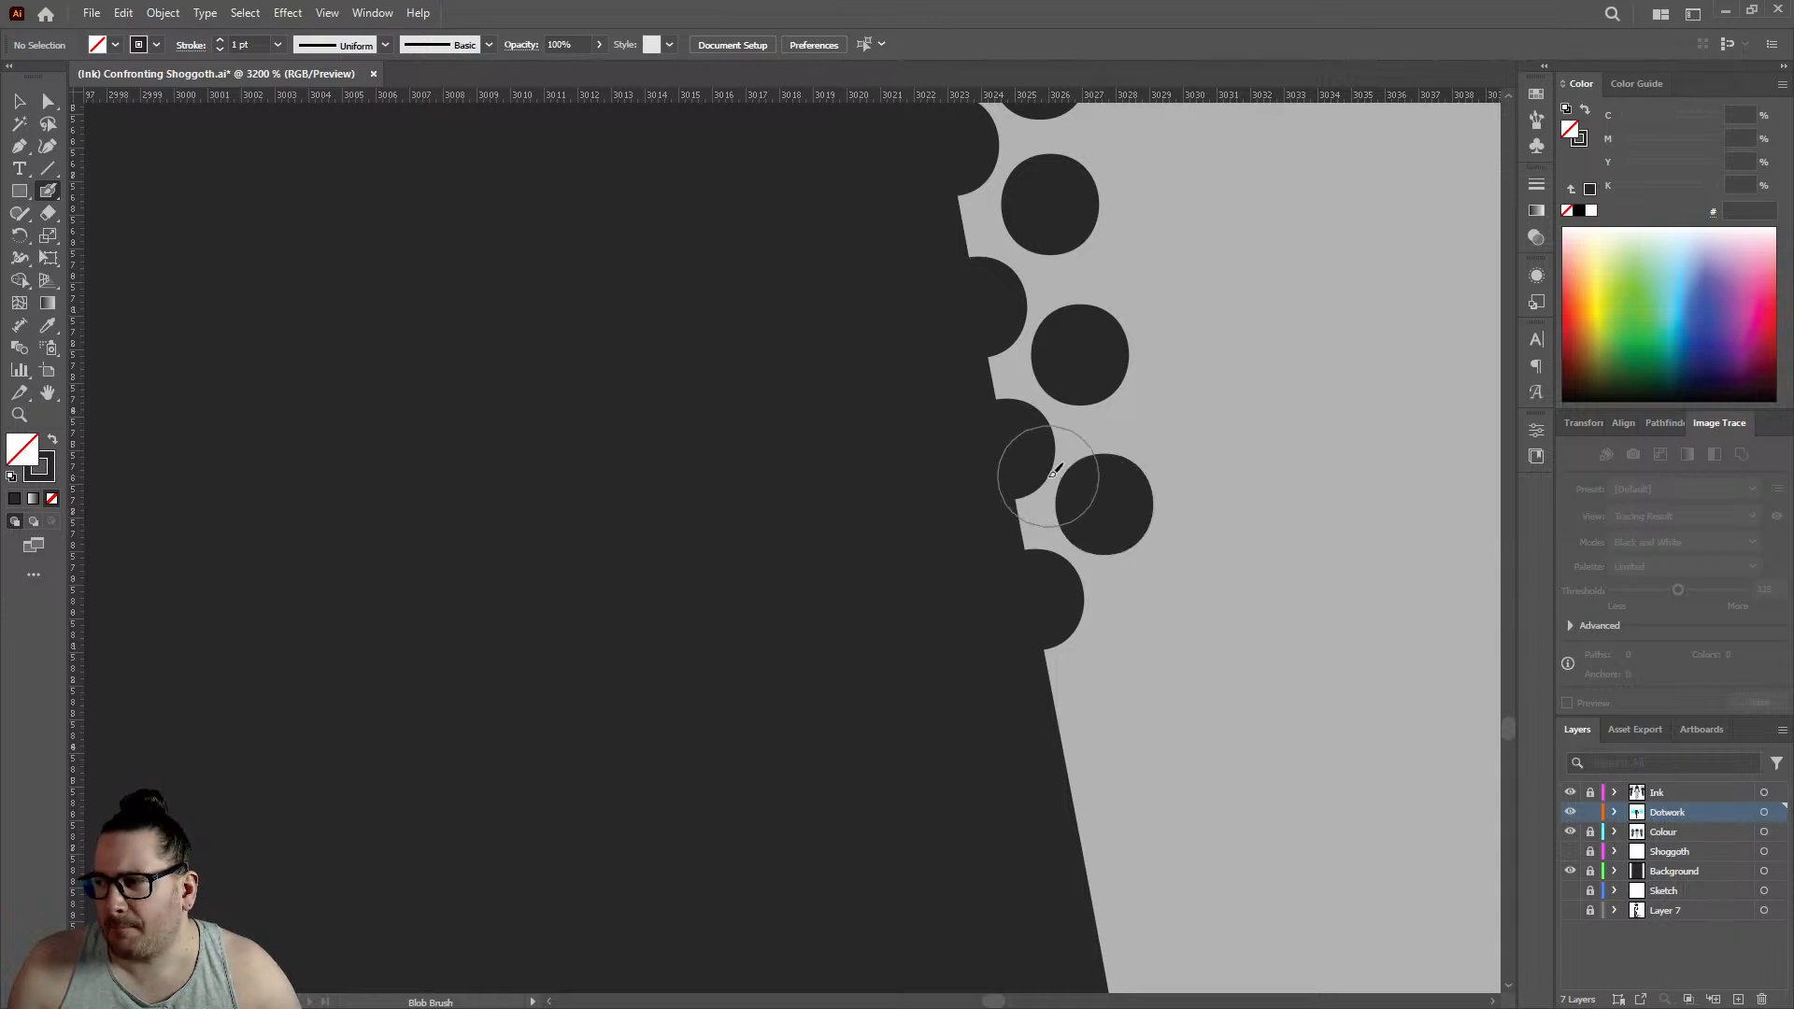
{"action": "scroll", "coordinate": [720, 444], "scroll_direction": "down", "scroll_amount": 5}
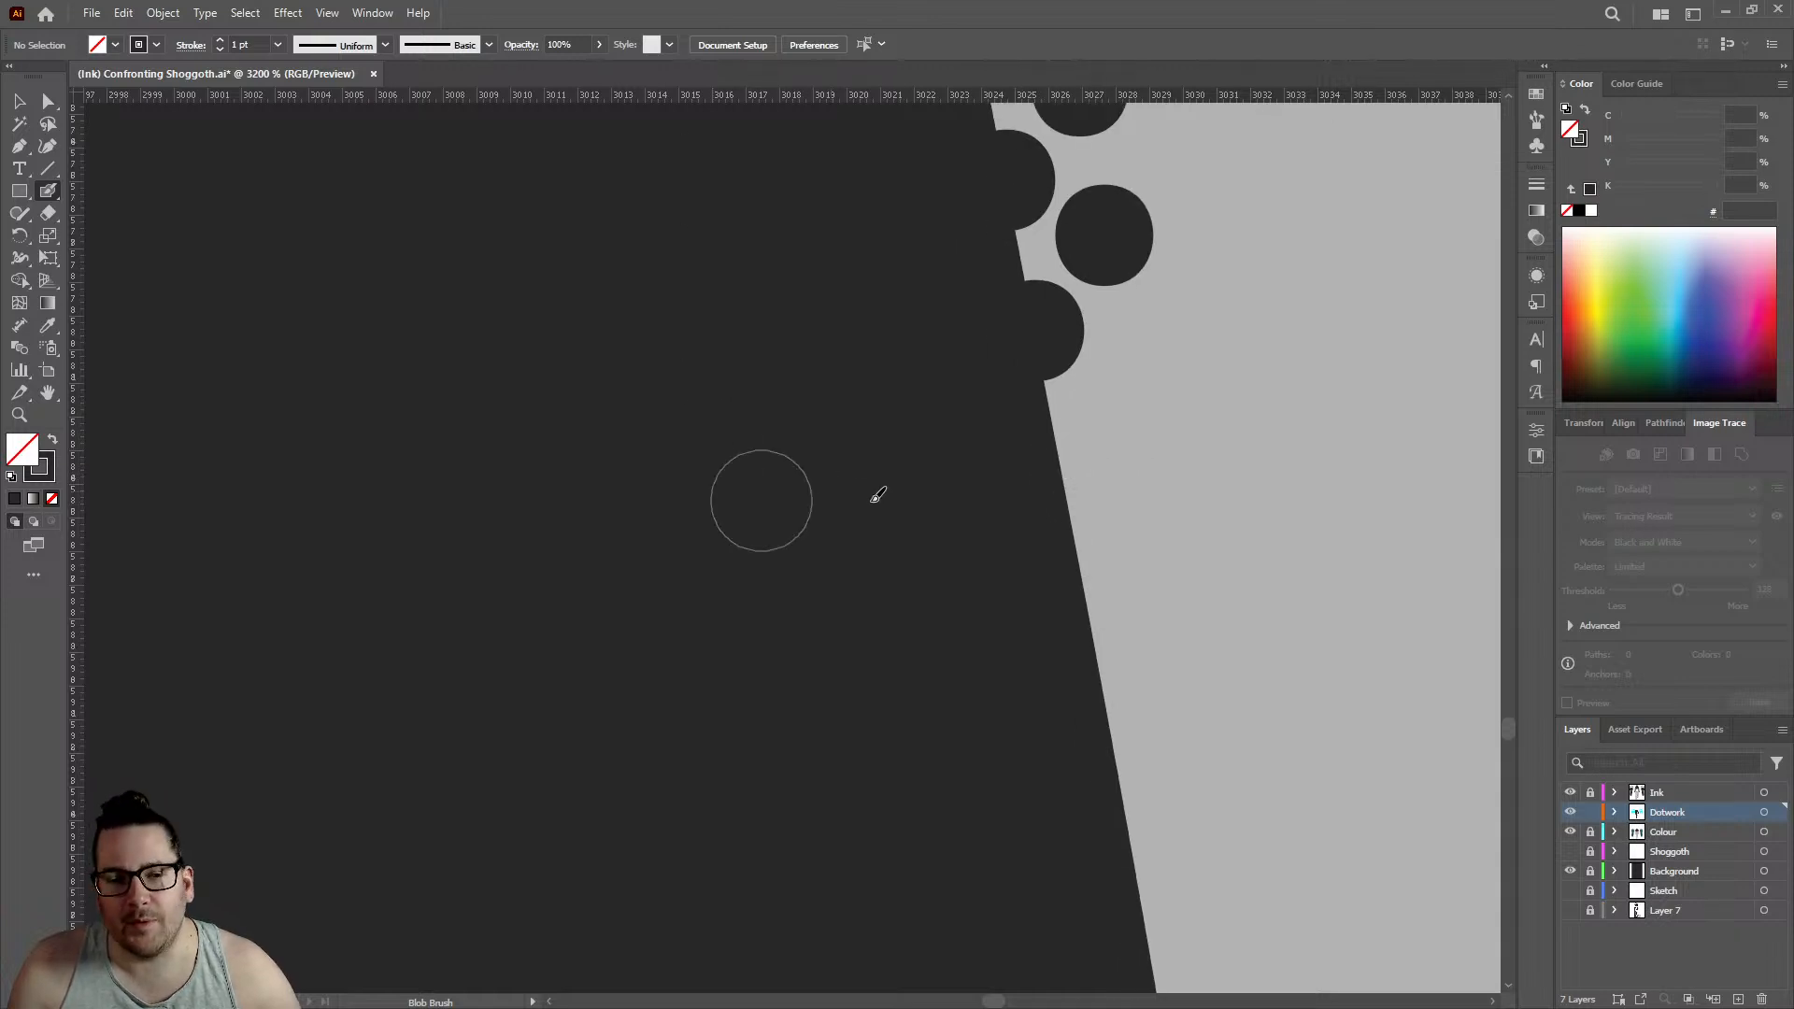
{"action": "left_click", "coordinate": [1061, 475]}
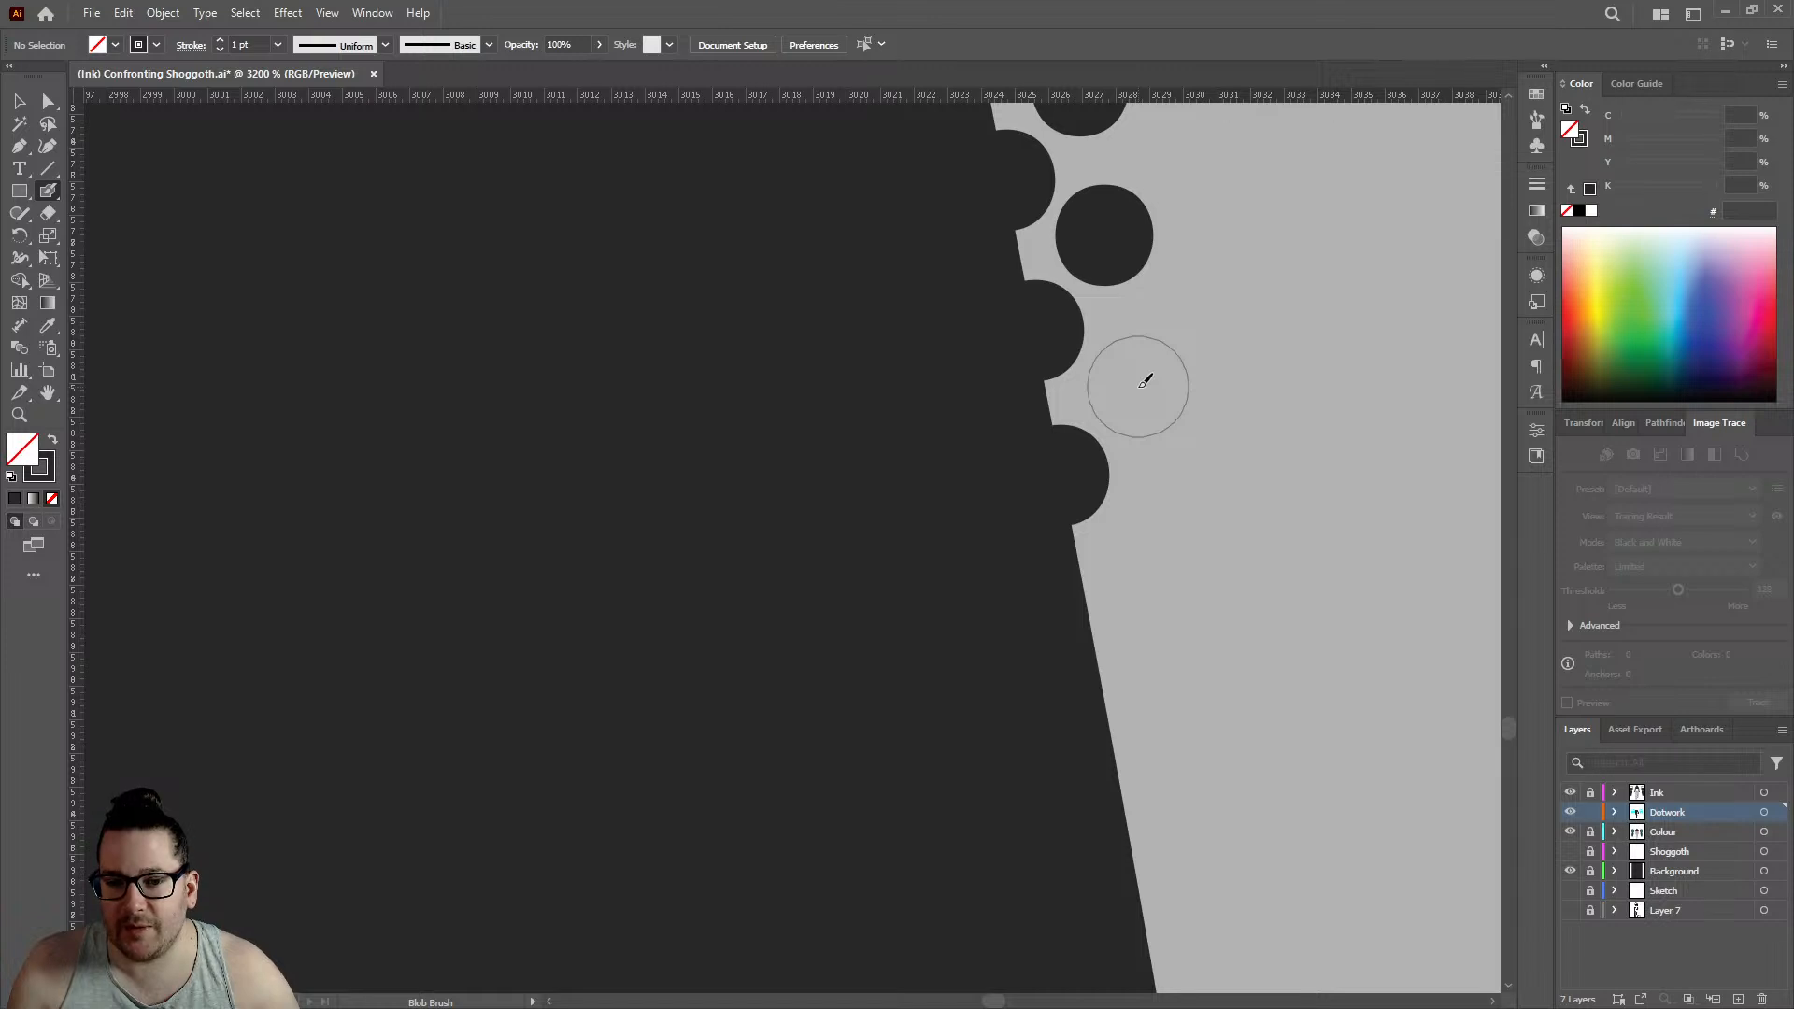
{"action": "left_click", "coordinate": [1138, 386]}
- Place two more edge dots, each with an offset inner dot, carrying the edge row to about 3028 on the horizontal ruler
{"action": "left_click", "coordinate": [1094, 634]}
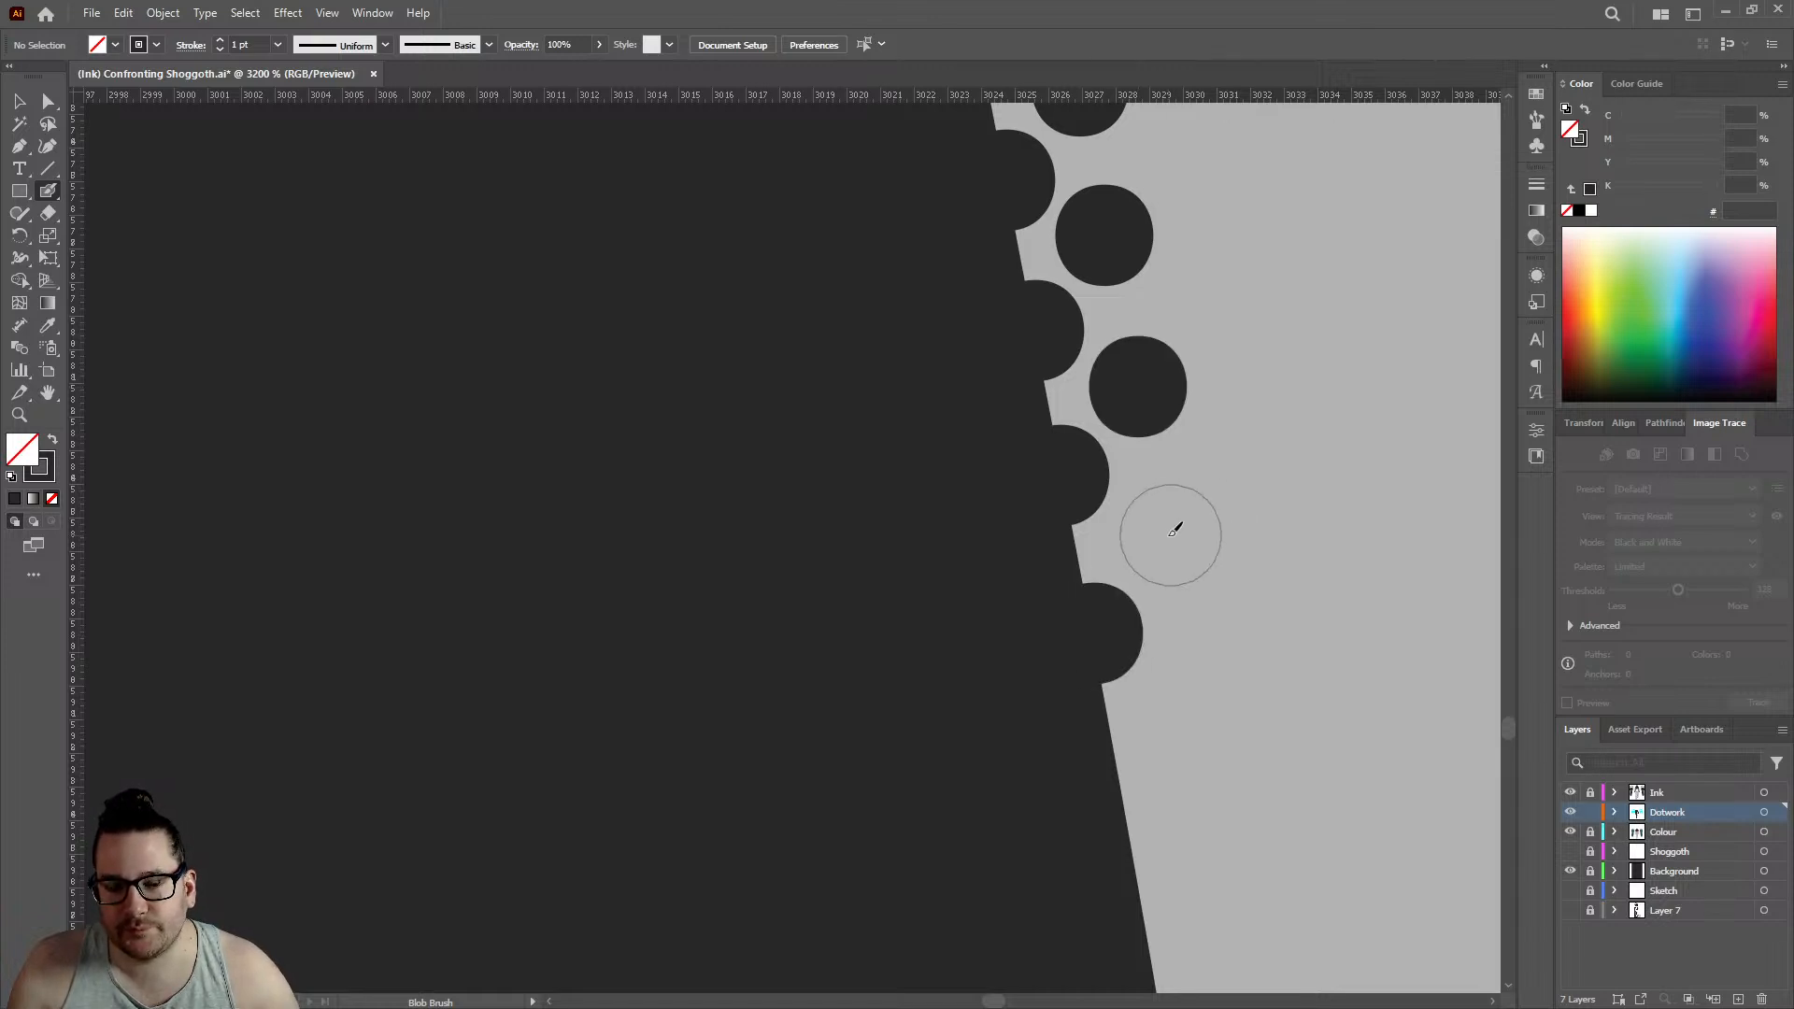
{"action": "left_click", "coordinate": [1168, 536]}
{"action": "scroll", "coordinate": [958, 431], "scroll_direction": "down", "scroll_amount": 2}
{"action": "scroll", "coordinate": [1063, 591], "scroll_direction": "up", "scroll_amount": 3}
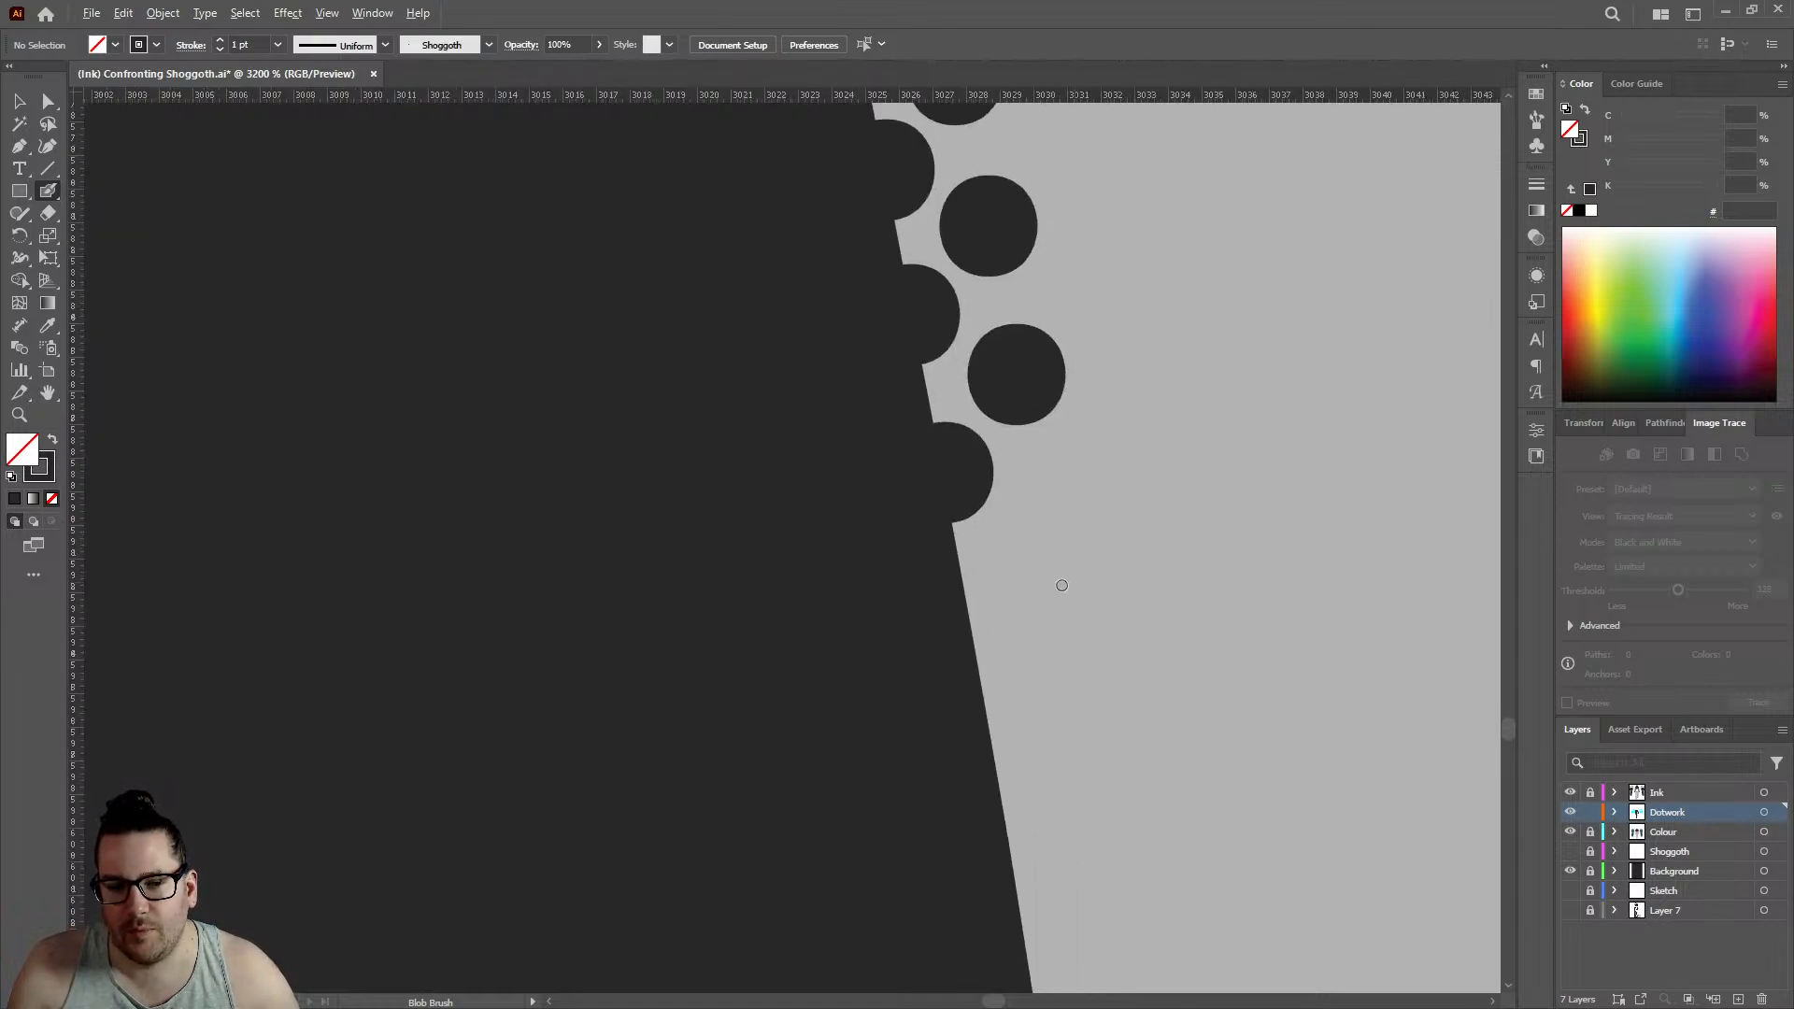
{"action": "left_click", "coordinate": [929, 626]}
{"action": "left_click", "coordinate": [1038, 486]}
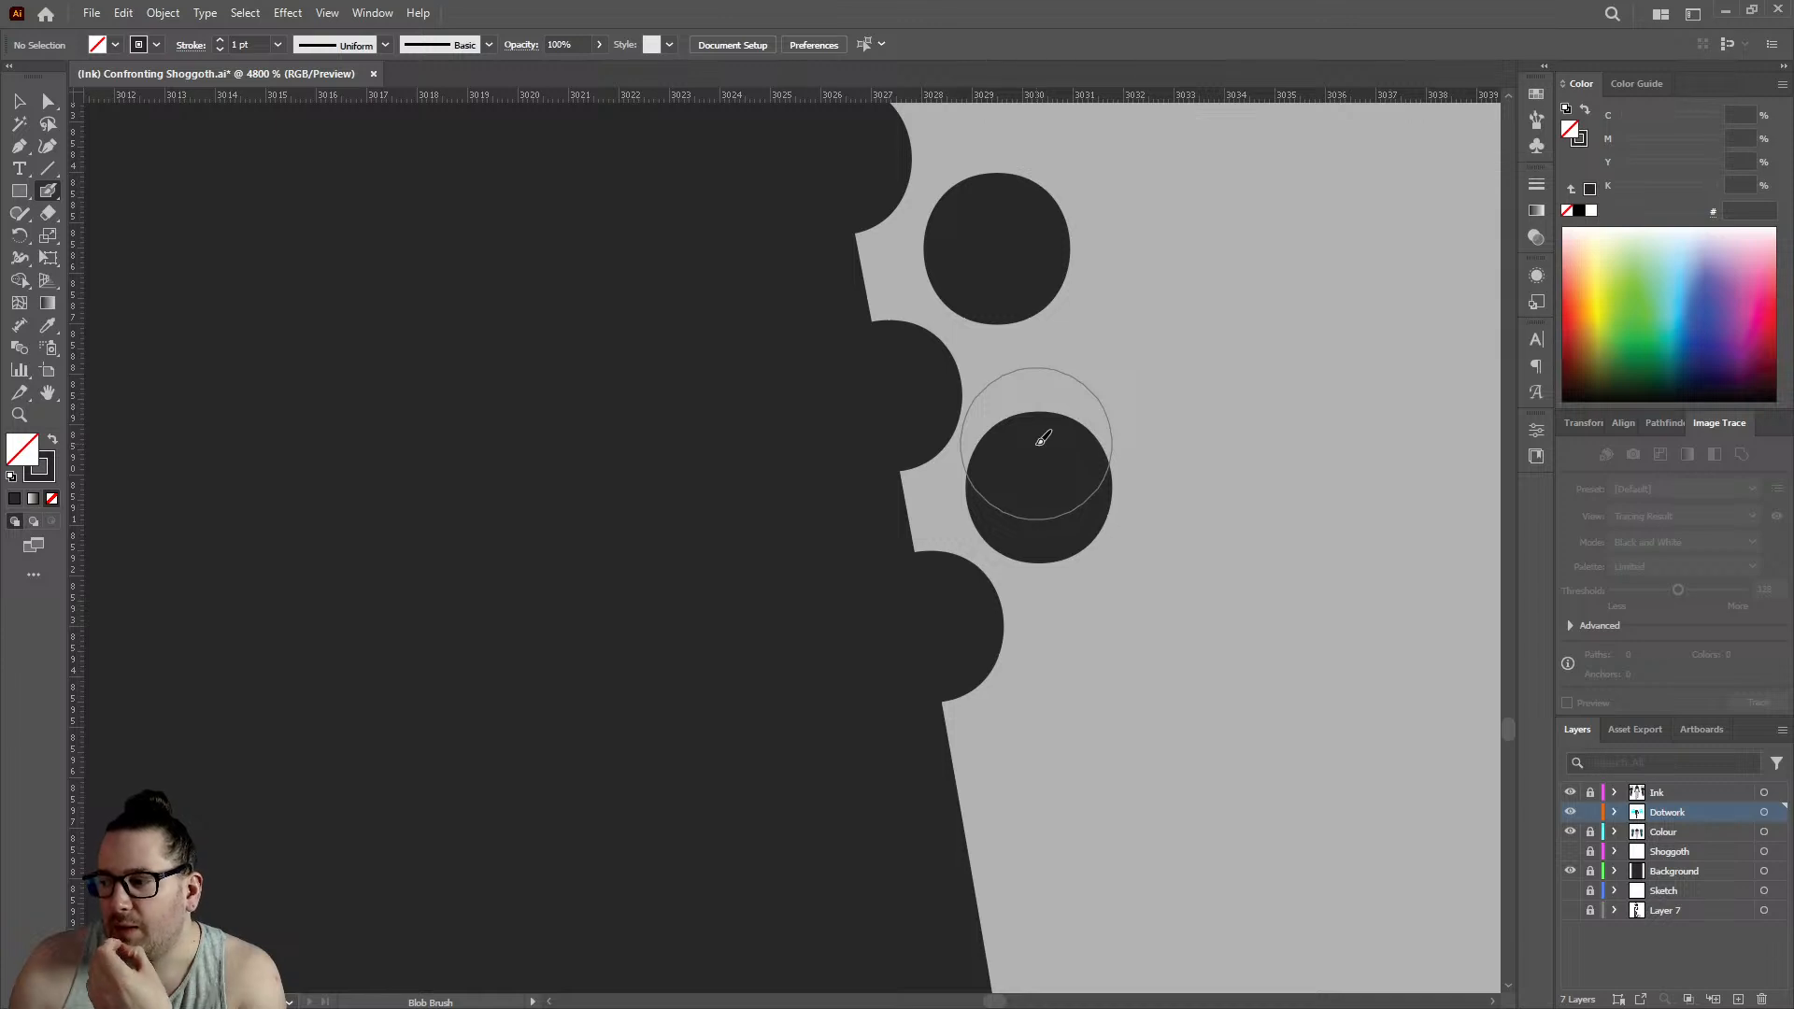
- Extend the edge row with two dots to about 3030 on the horizontal ruler, staggering two inner dots beside them
{"action": "scroll", "coordinate": [1033, 428], "scroll_direction": "down", "scroll_amount": 3}
{"action": "left_click", "coordinate": [987, 523]}
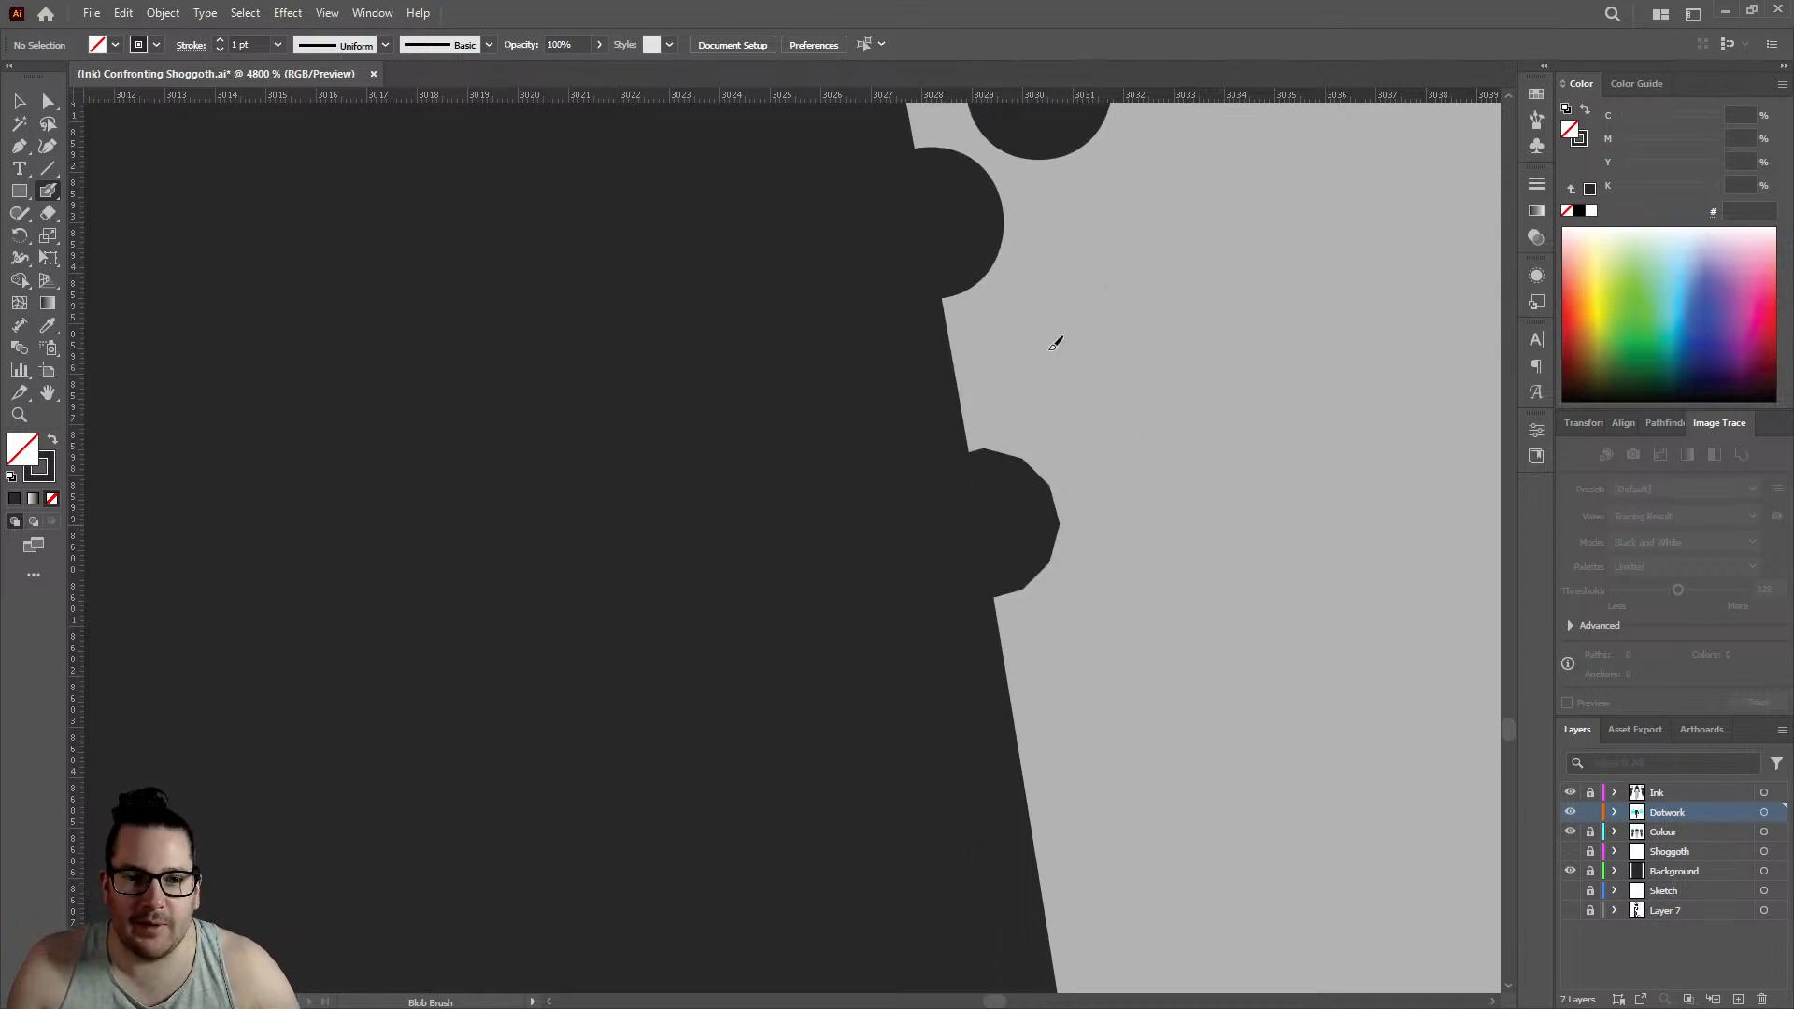
{"action": "left_click", "coordinate": [1049, 363]}
{"action": "scroll", "coordinate": [990, 357], "scroll_direction": "down", "scroll_amount": 3}
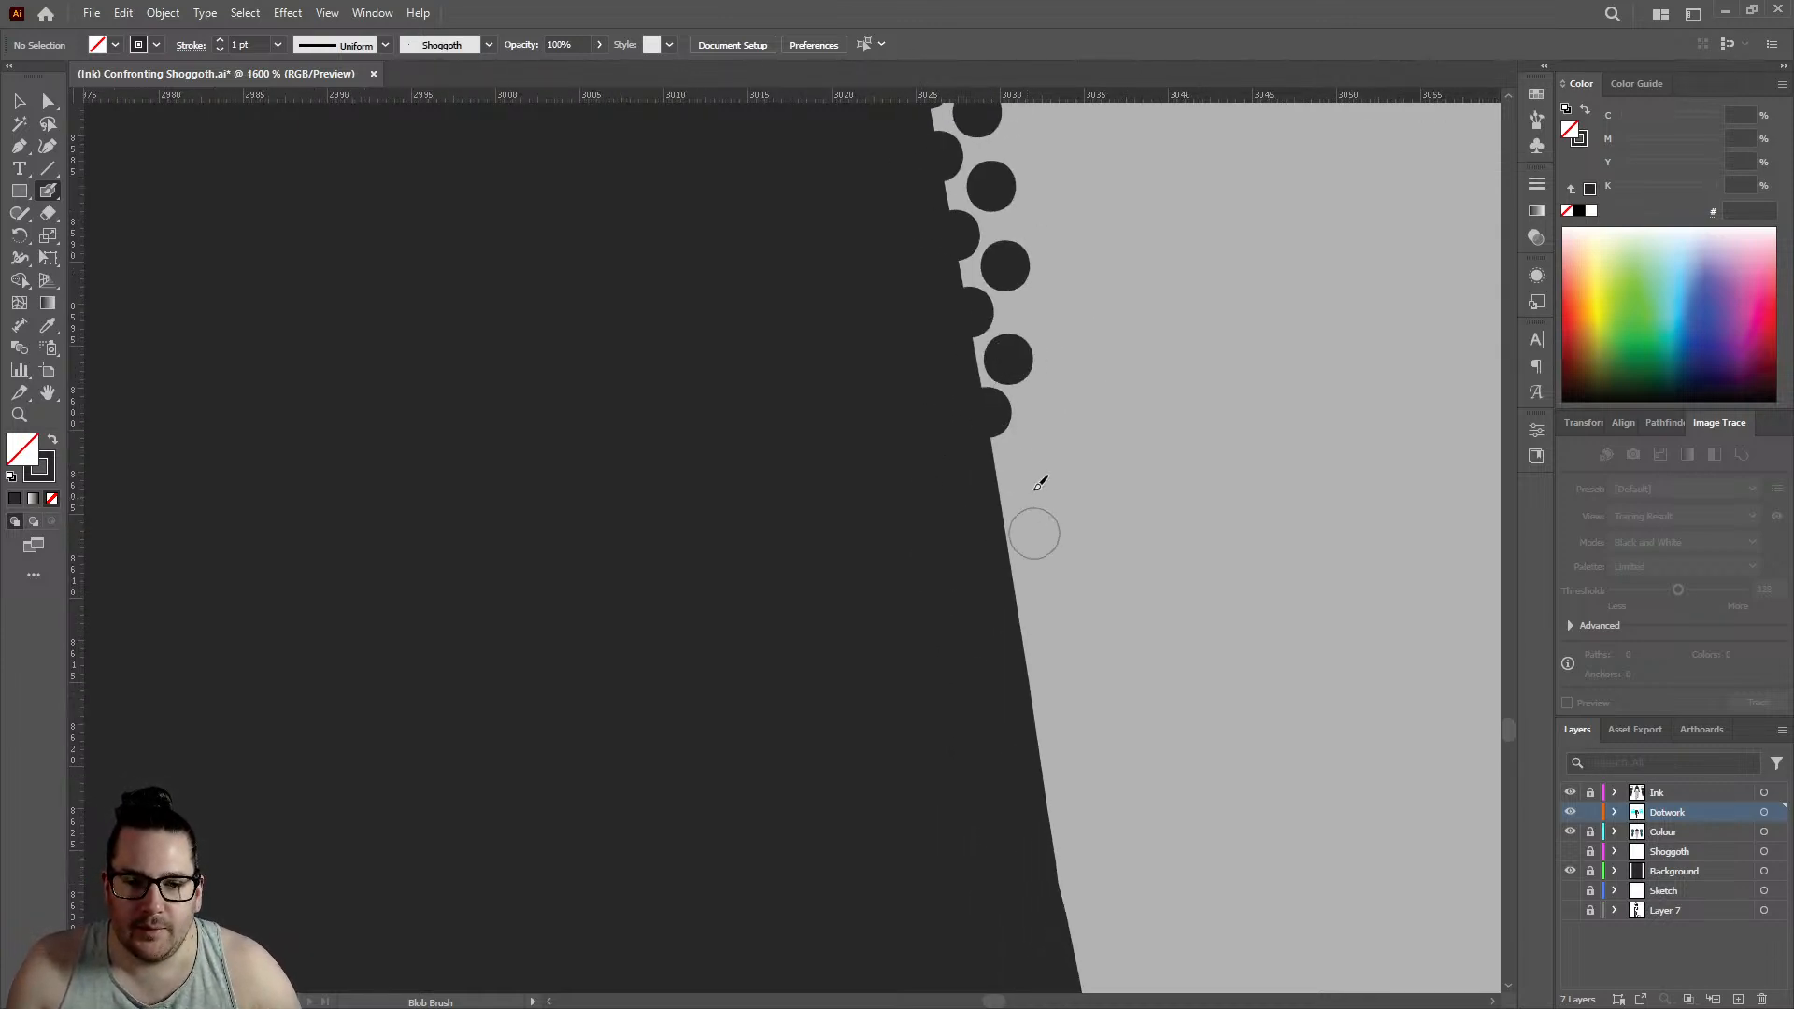
{"action": "scroll", "coordinate": [1037, 484], "scroll_direction": "up", "scroll_amount": 2}
{"action": "left_click", "coordinate": [949, 494]}
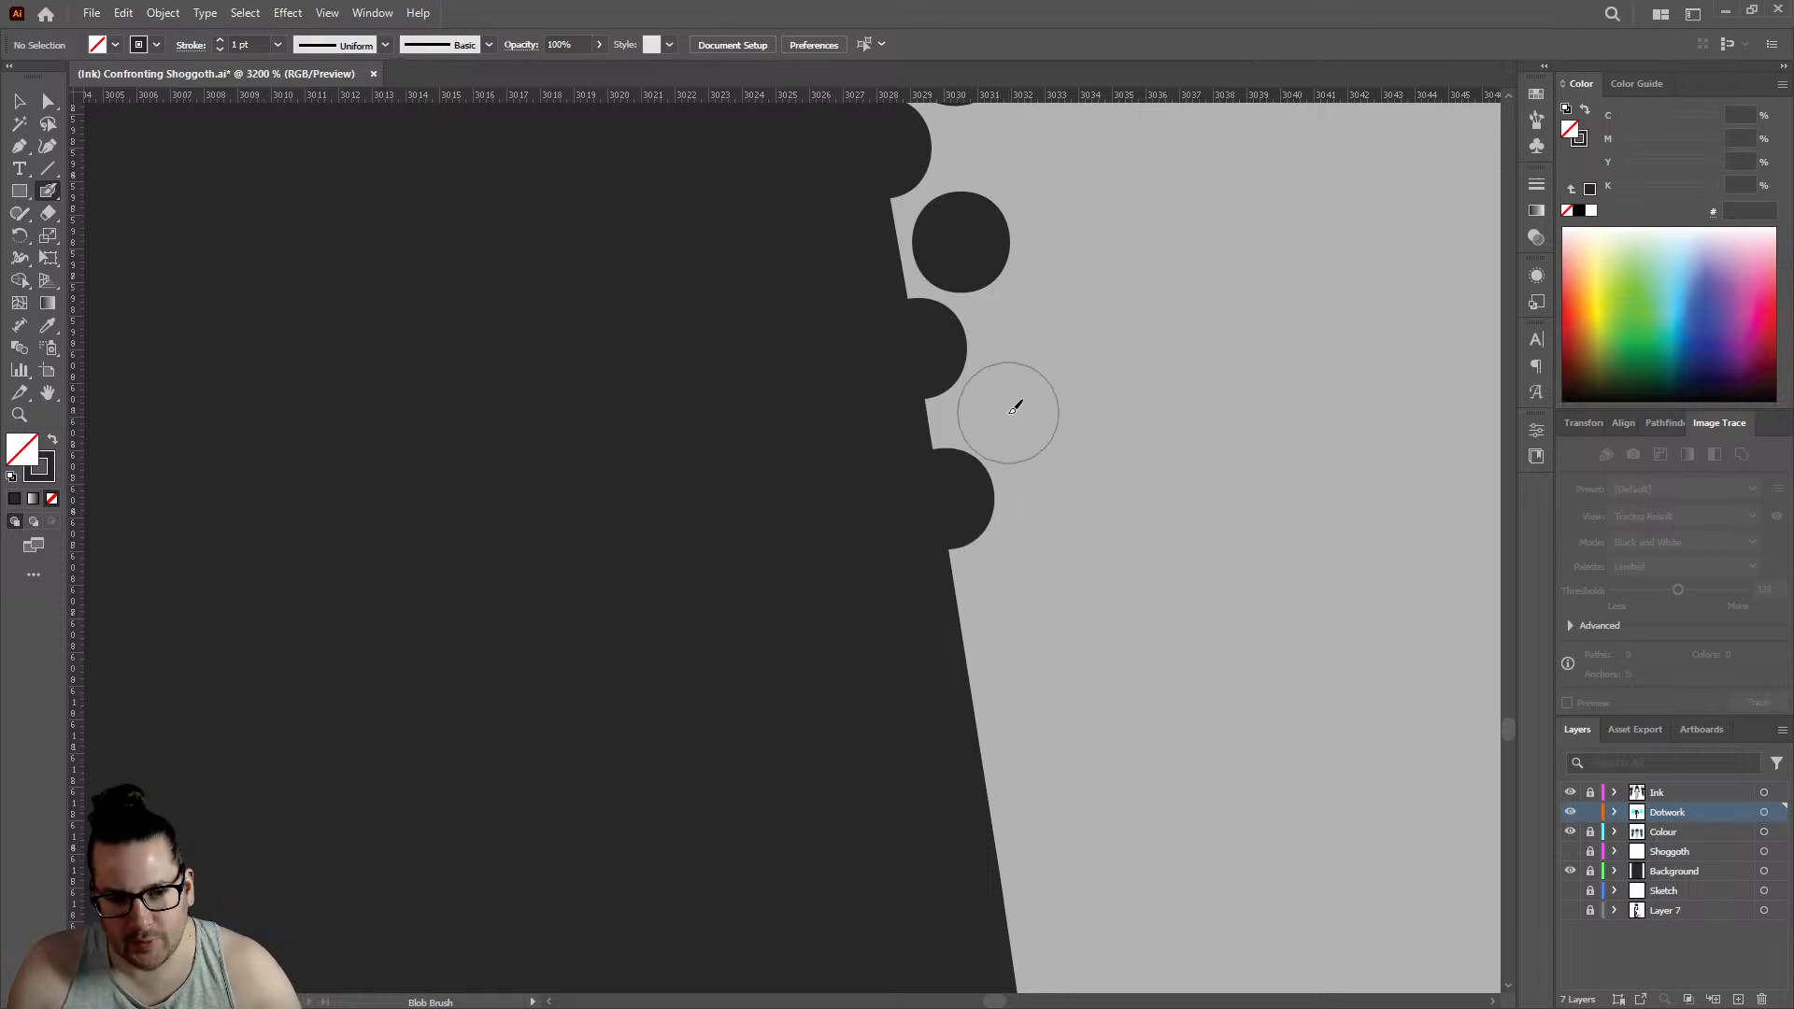
{"action": "left_click", "coordinate": [1013, 406]}
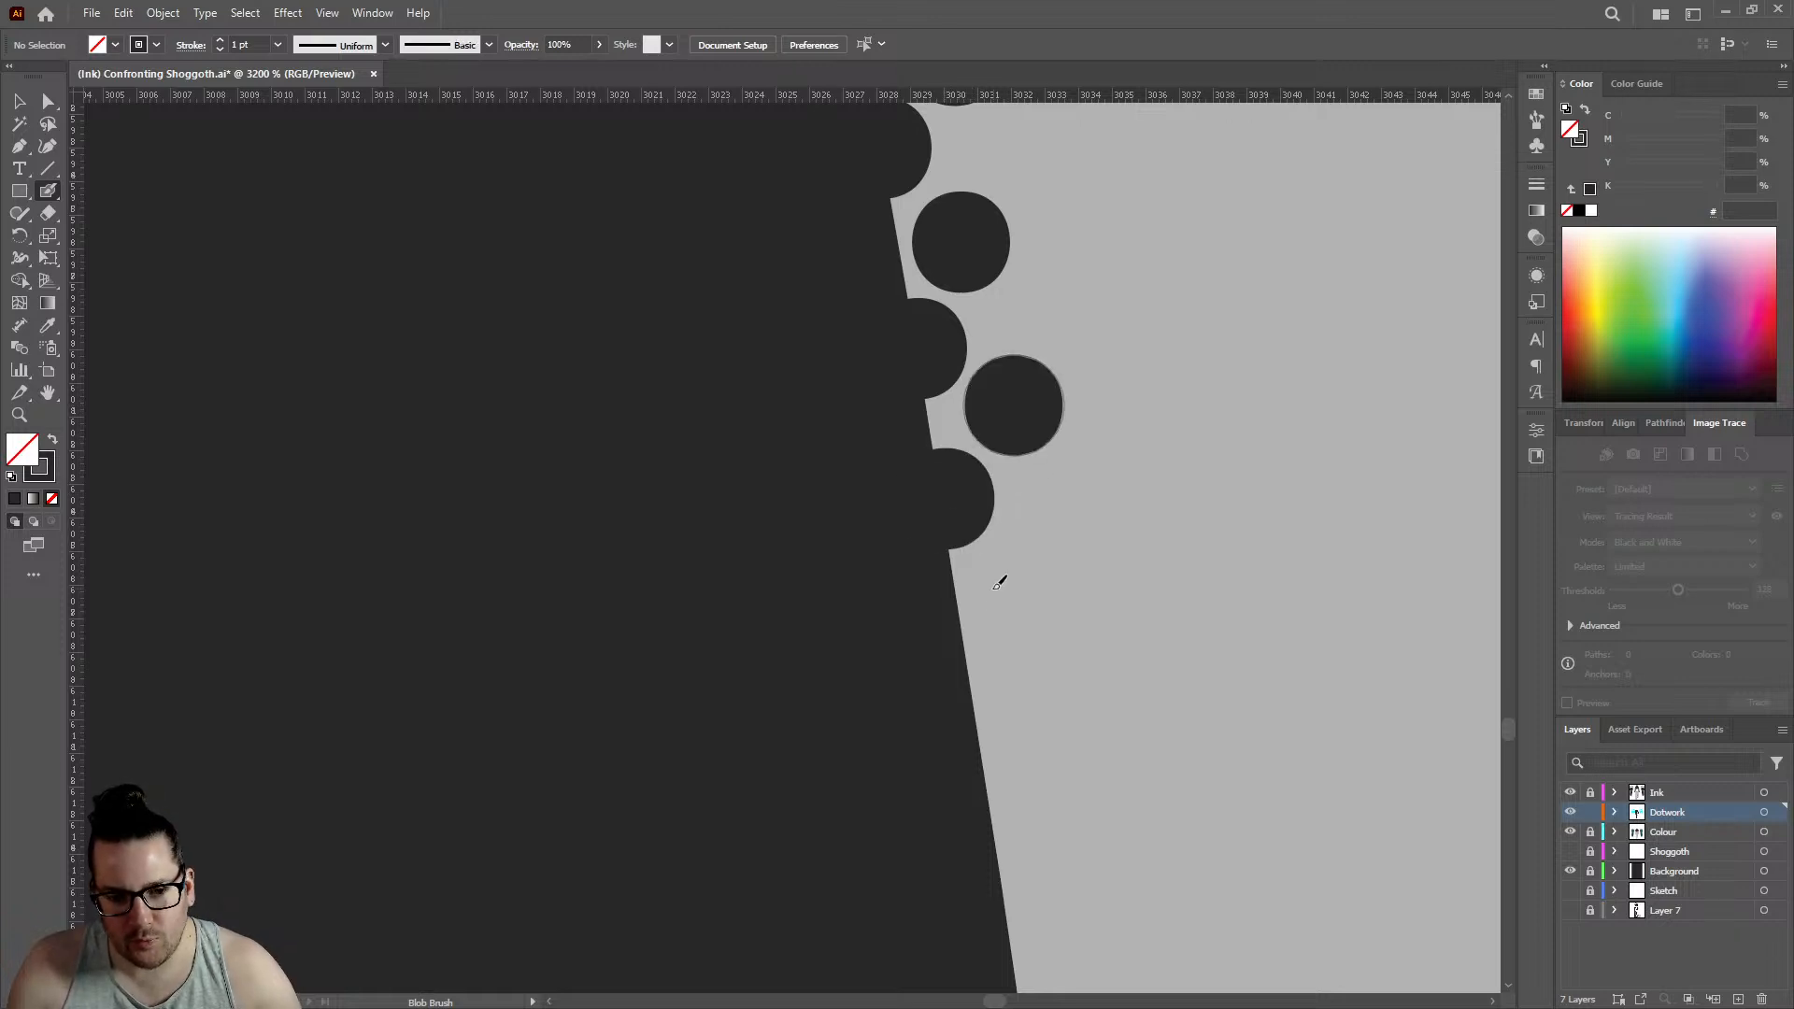
- Add two further edge dots and two offset inner dots down the leg, edge row reaching about 3031
{"action": "left_click", "coordinate": [964, 649]}
{"action": "left_click", "coordinate": [1044, 562]}
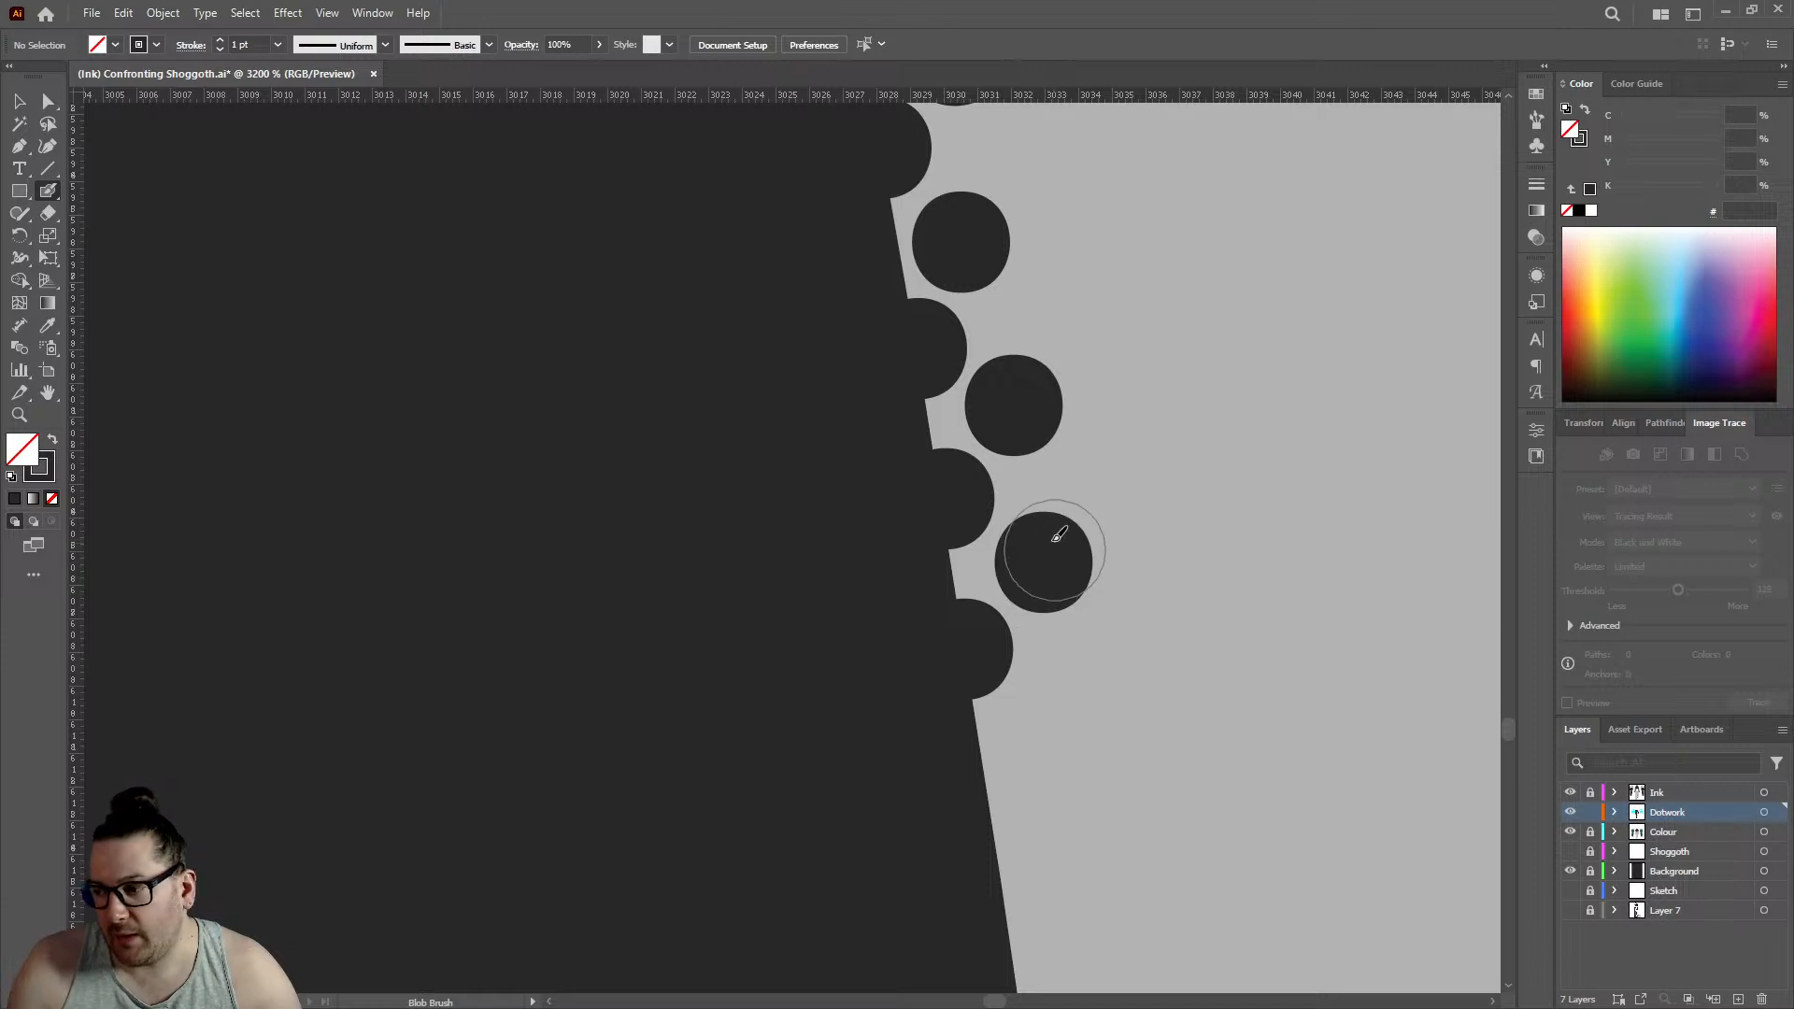
{"action": "scroll", "coordinate": [1056, 533], "scroll_direction": "down", "scroll_amount": 3}
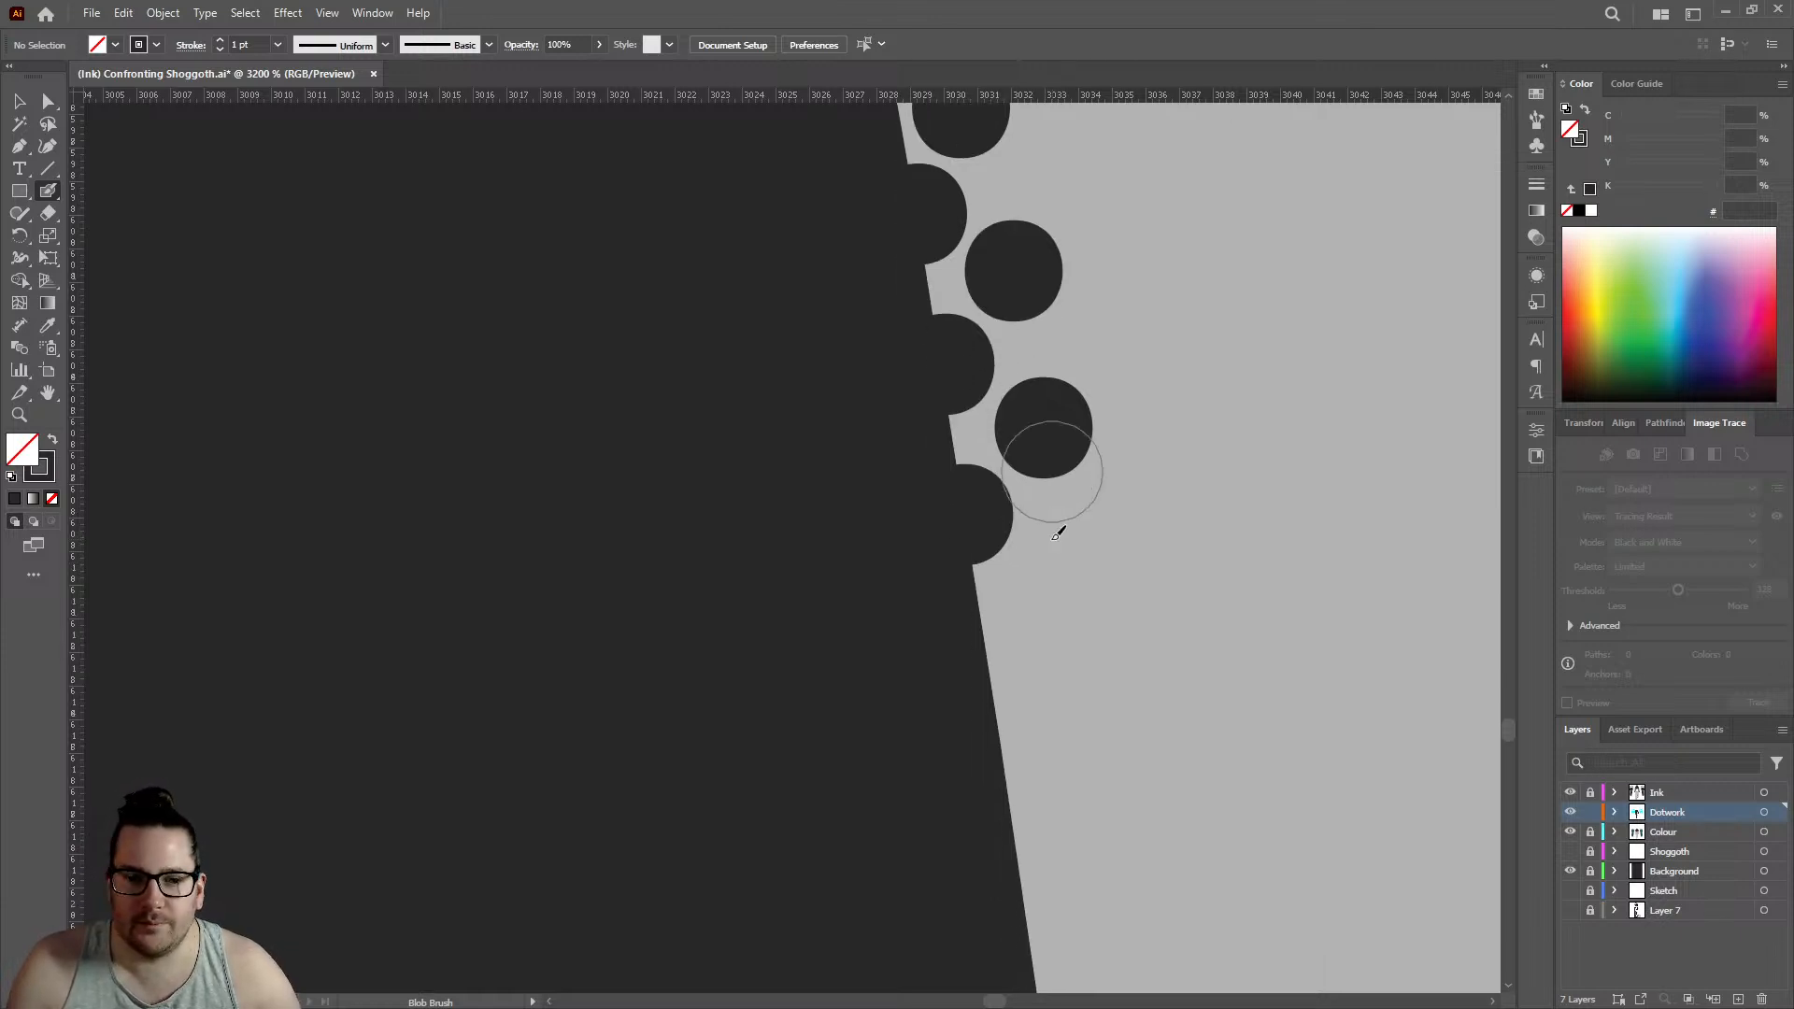
{"action": "left_click", "coordinate": [992, 647]}
{"action": "left_click", "coordinate": [1052, 551]}
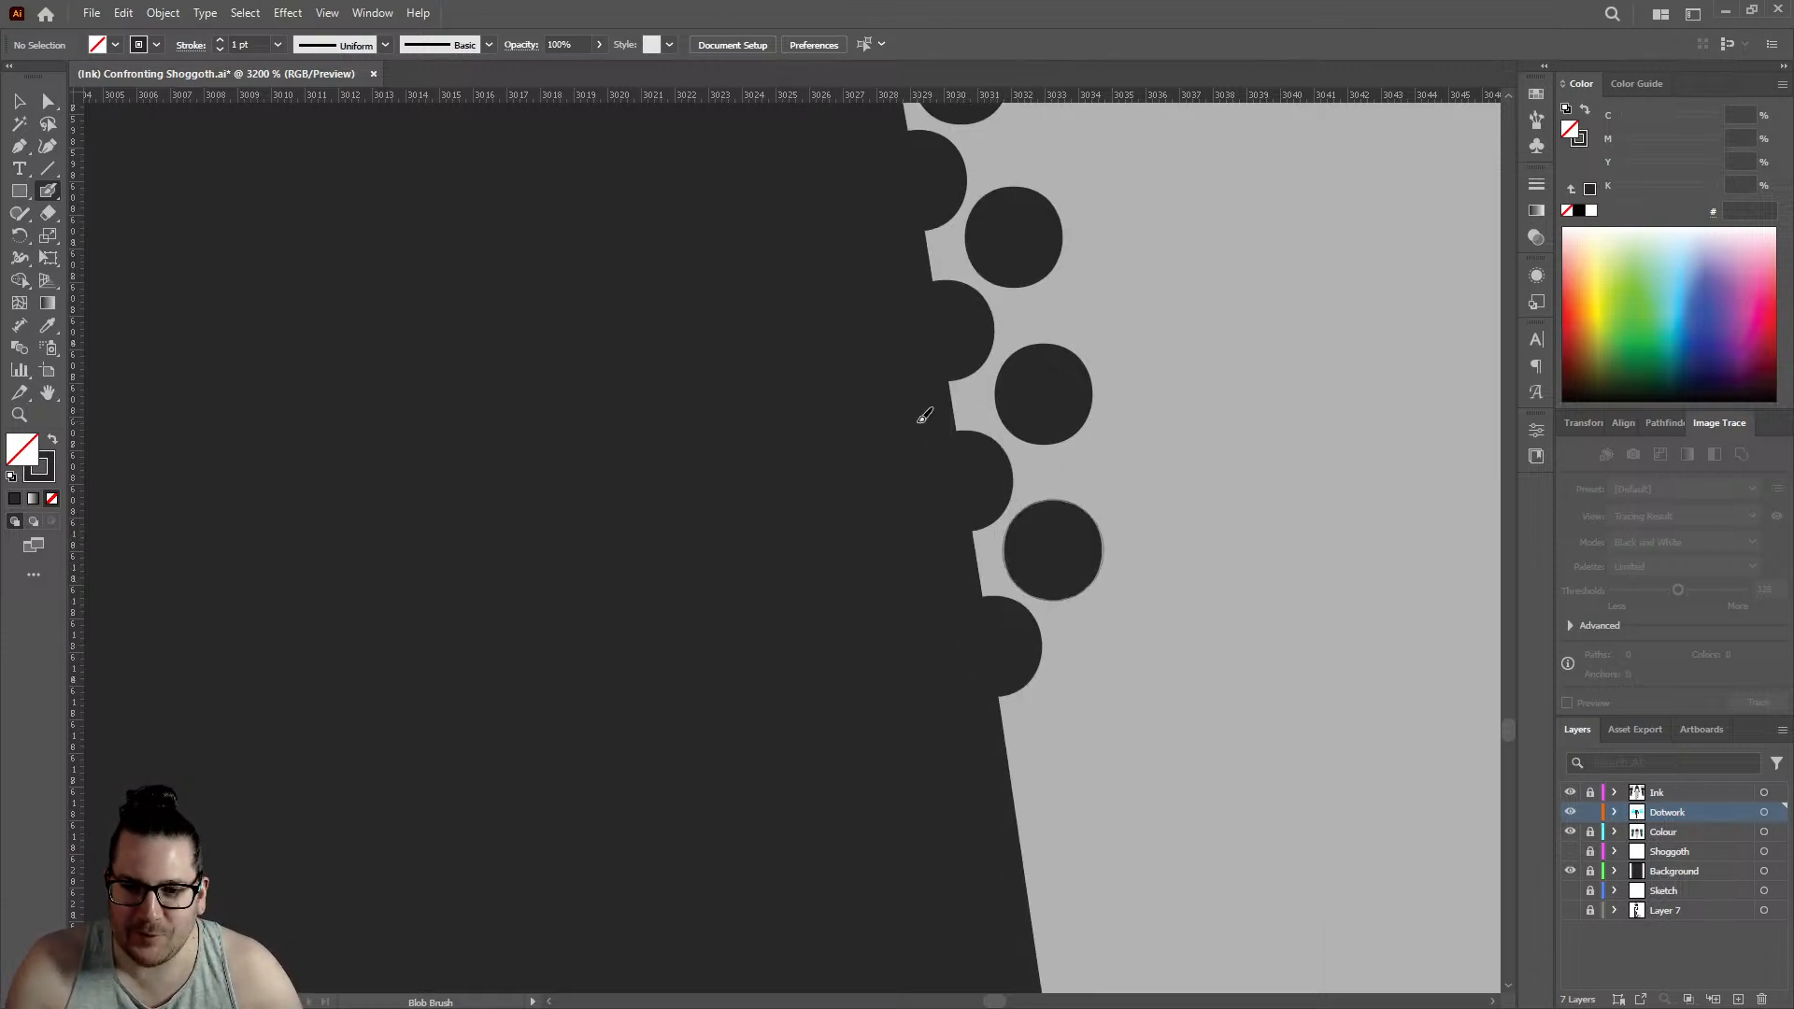
- Run both rows toward the next kink in the outline with two edge dots and two inner dots, edge row reaching about 3032
{"action": "scroll", "coordinate": [1247, 397], "scroll_direction": "down", "scroll_amount": 3}
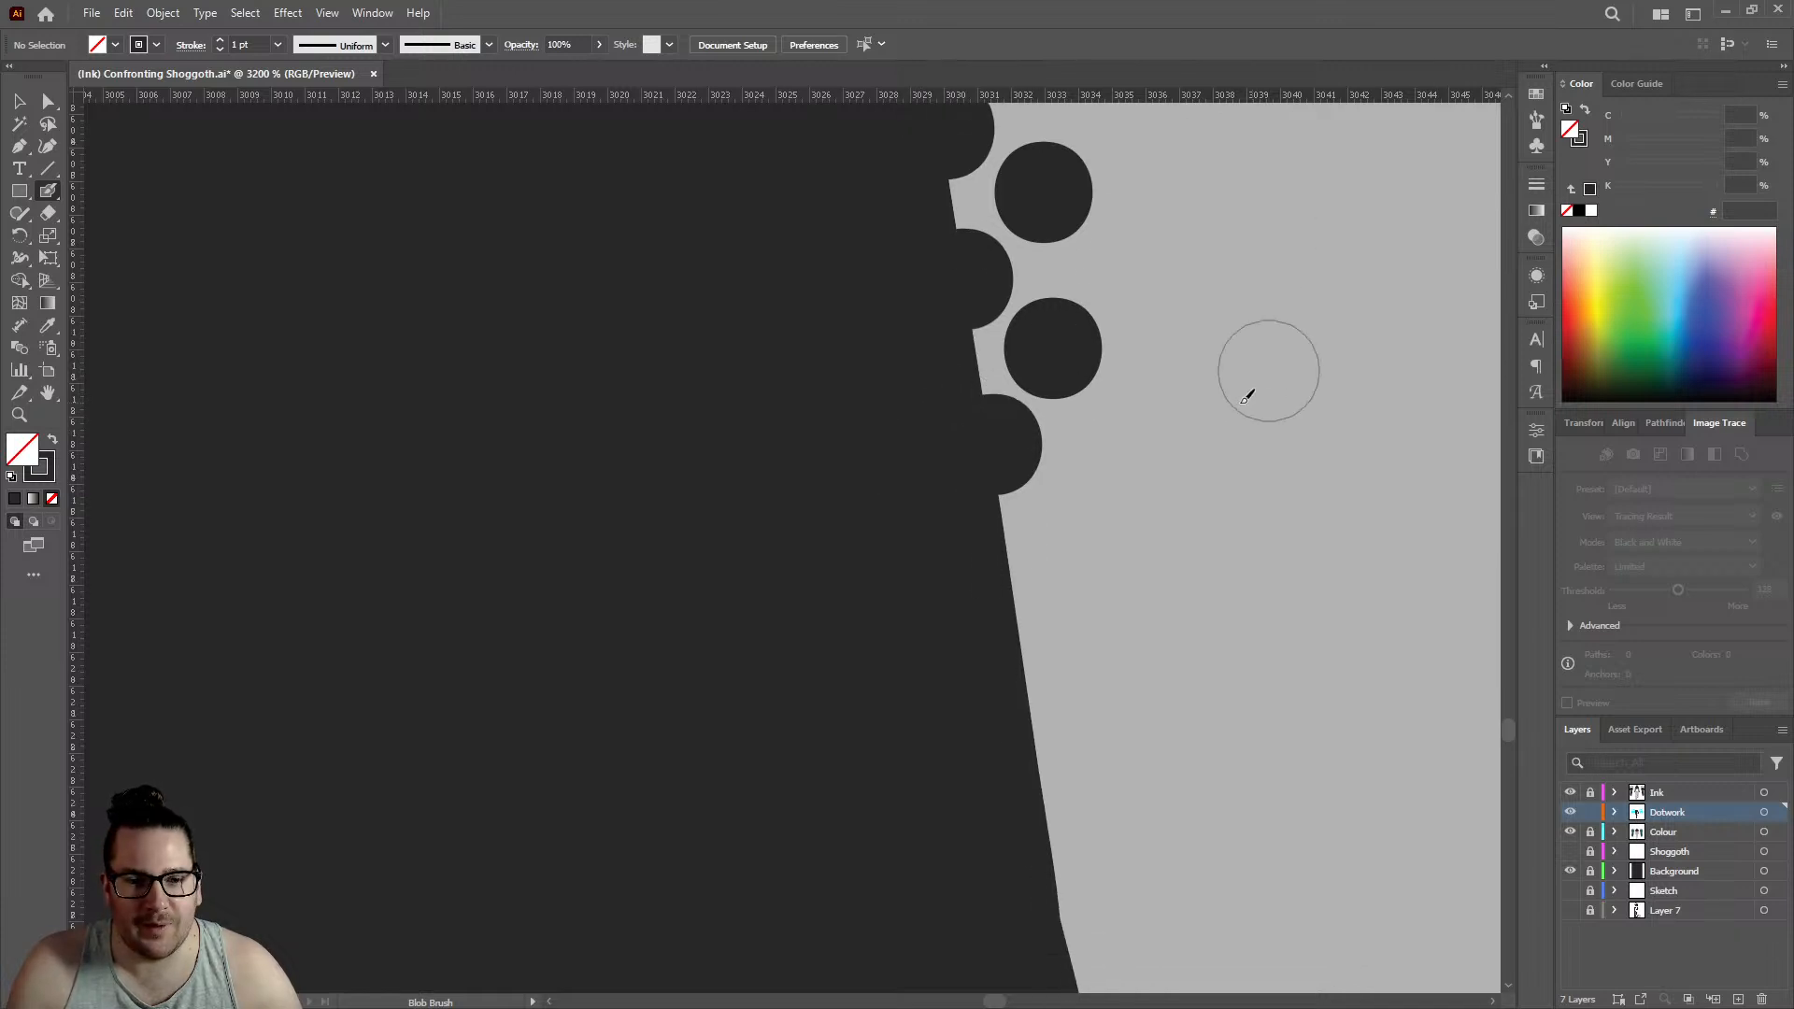
{"action": "scroll", "coordinate": [1178, 542], "scroll_direction": "up", "scroll_amount": 1}
{"action": "left_click", "coordinate": [876, 614]}
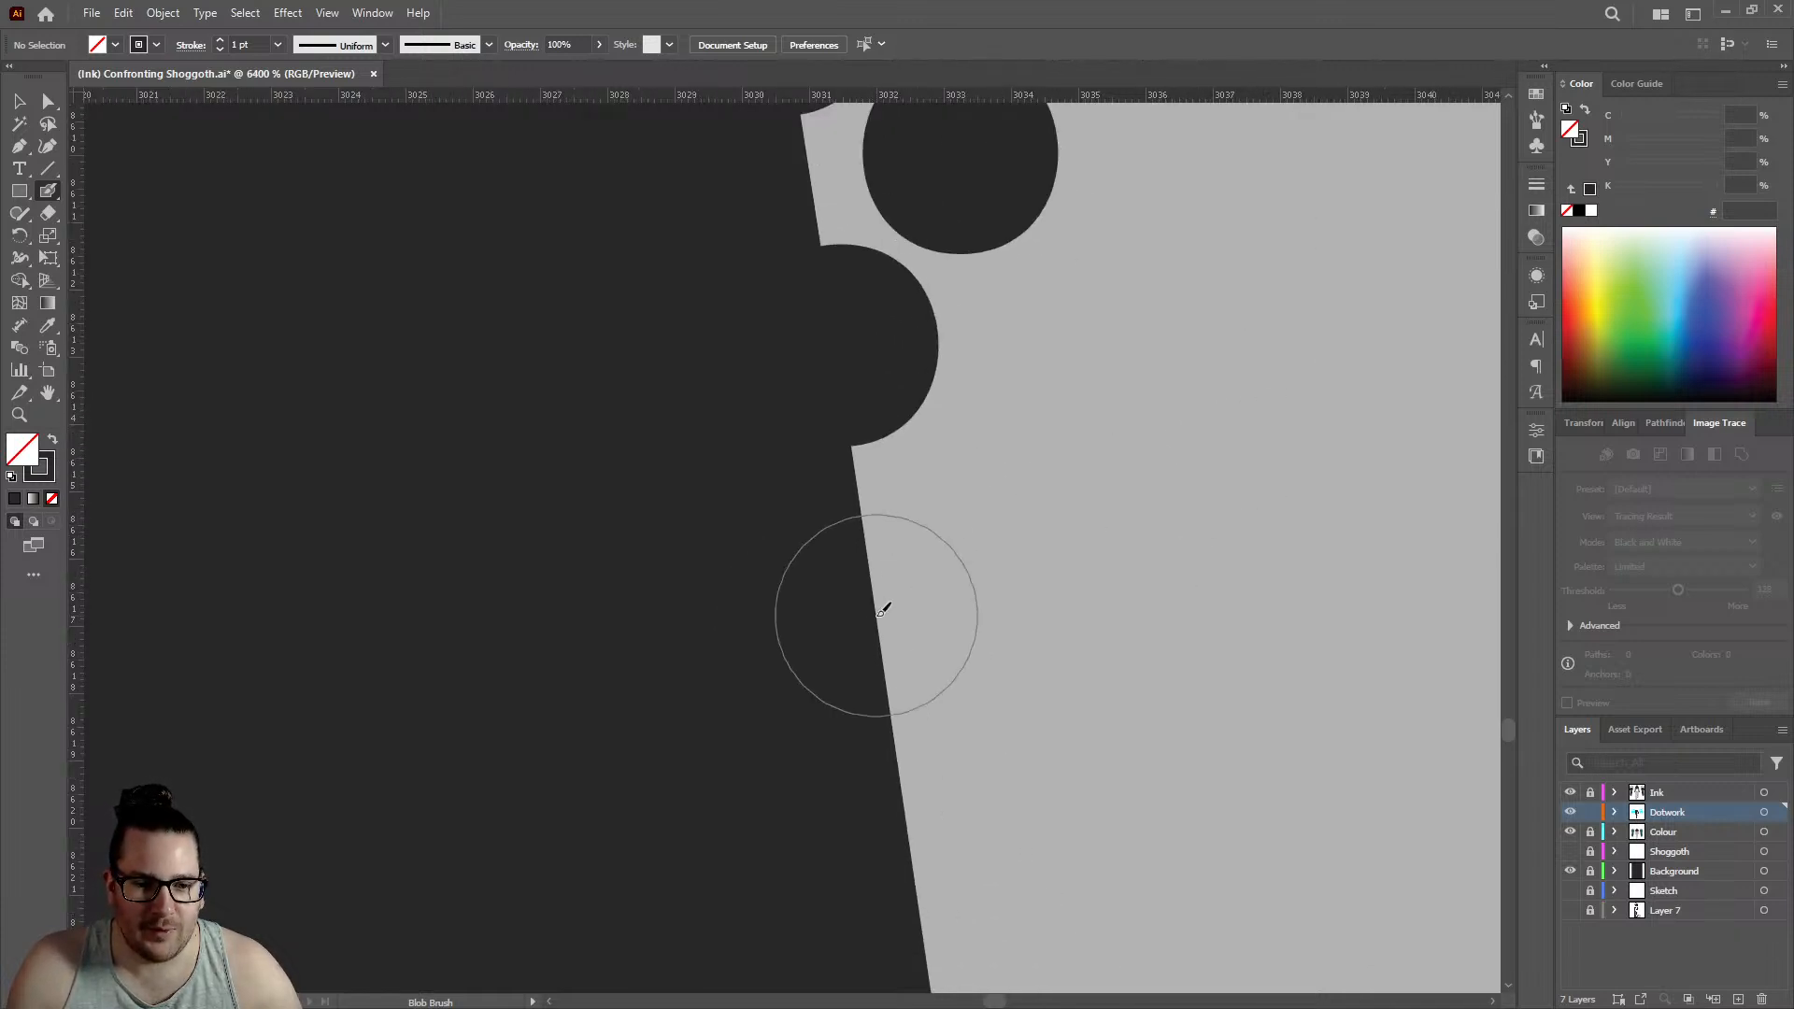
{"action": "left_click", "coordinate": [1028, 446]}
{"action": "scroll", "coordinate": [1028, 445], "scroll_direction": "down", "scroll_amount": 2}
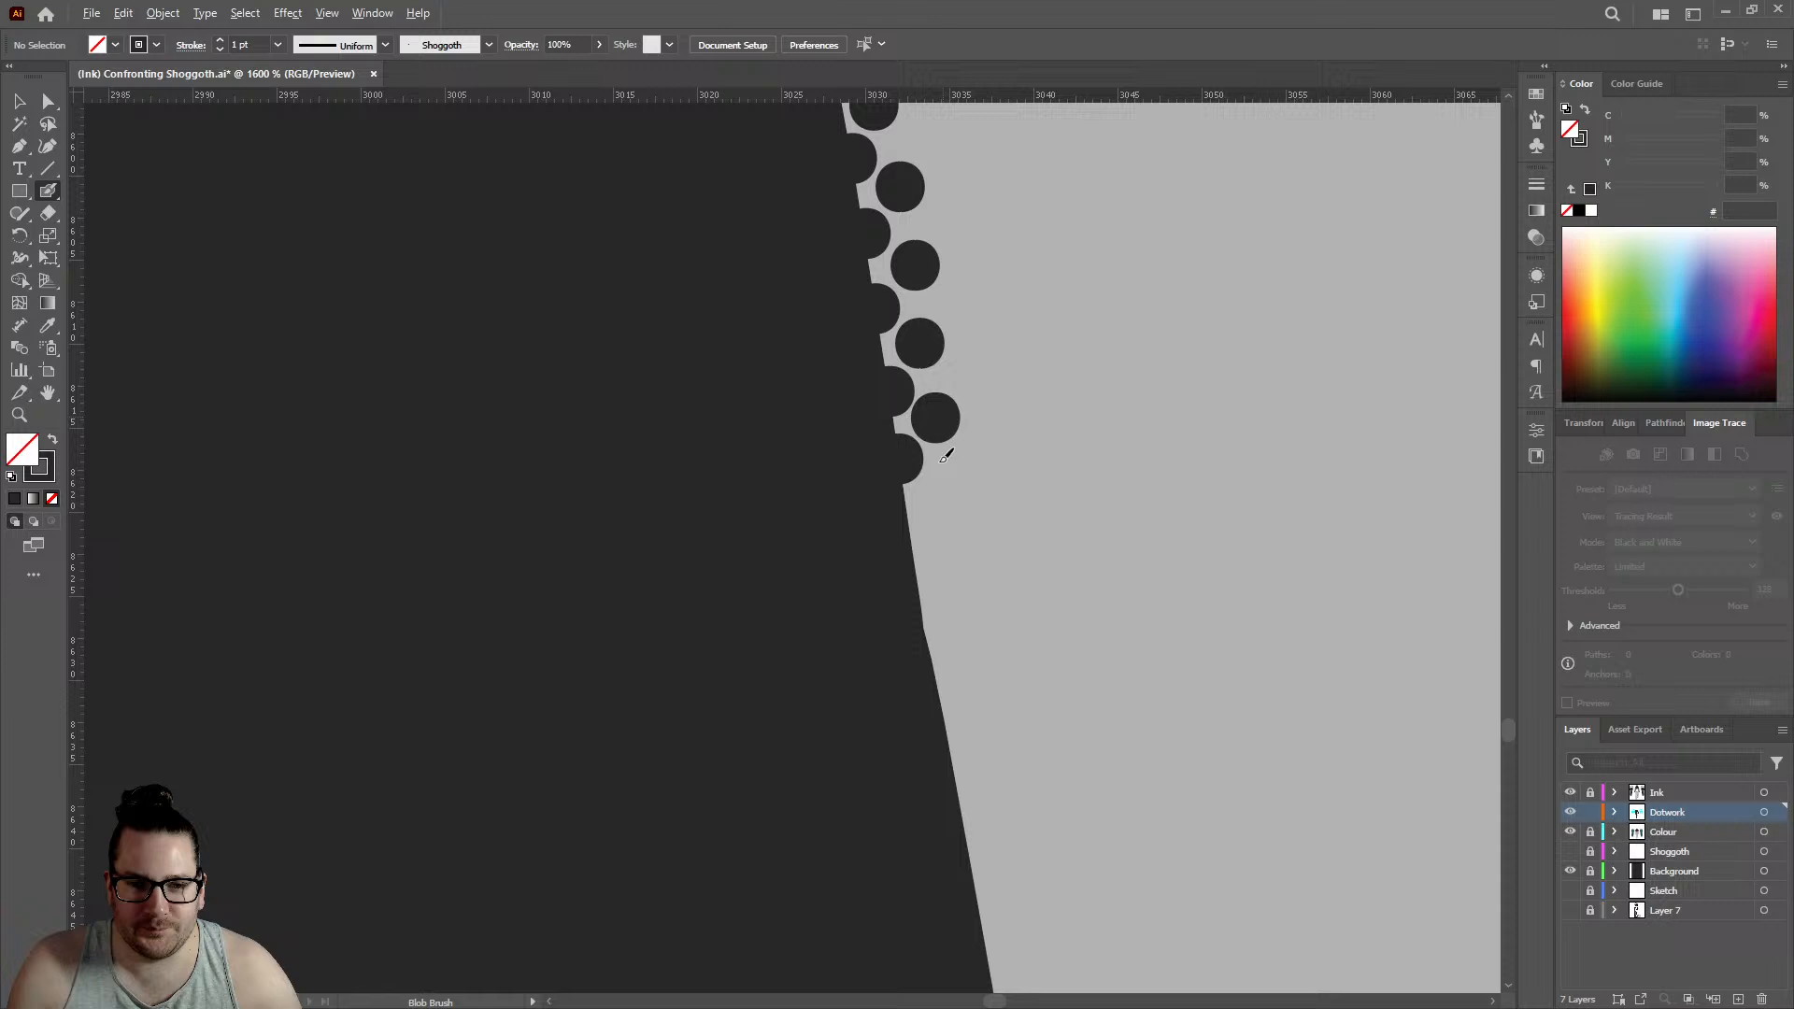
{"action": "left_click", "coordinate": [912, 540]}
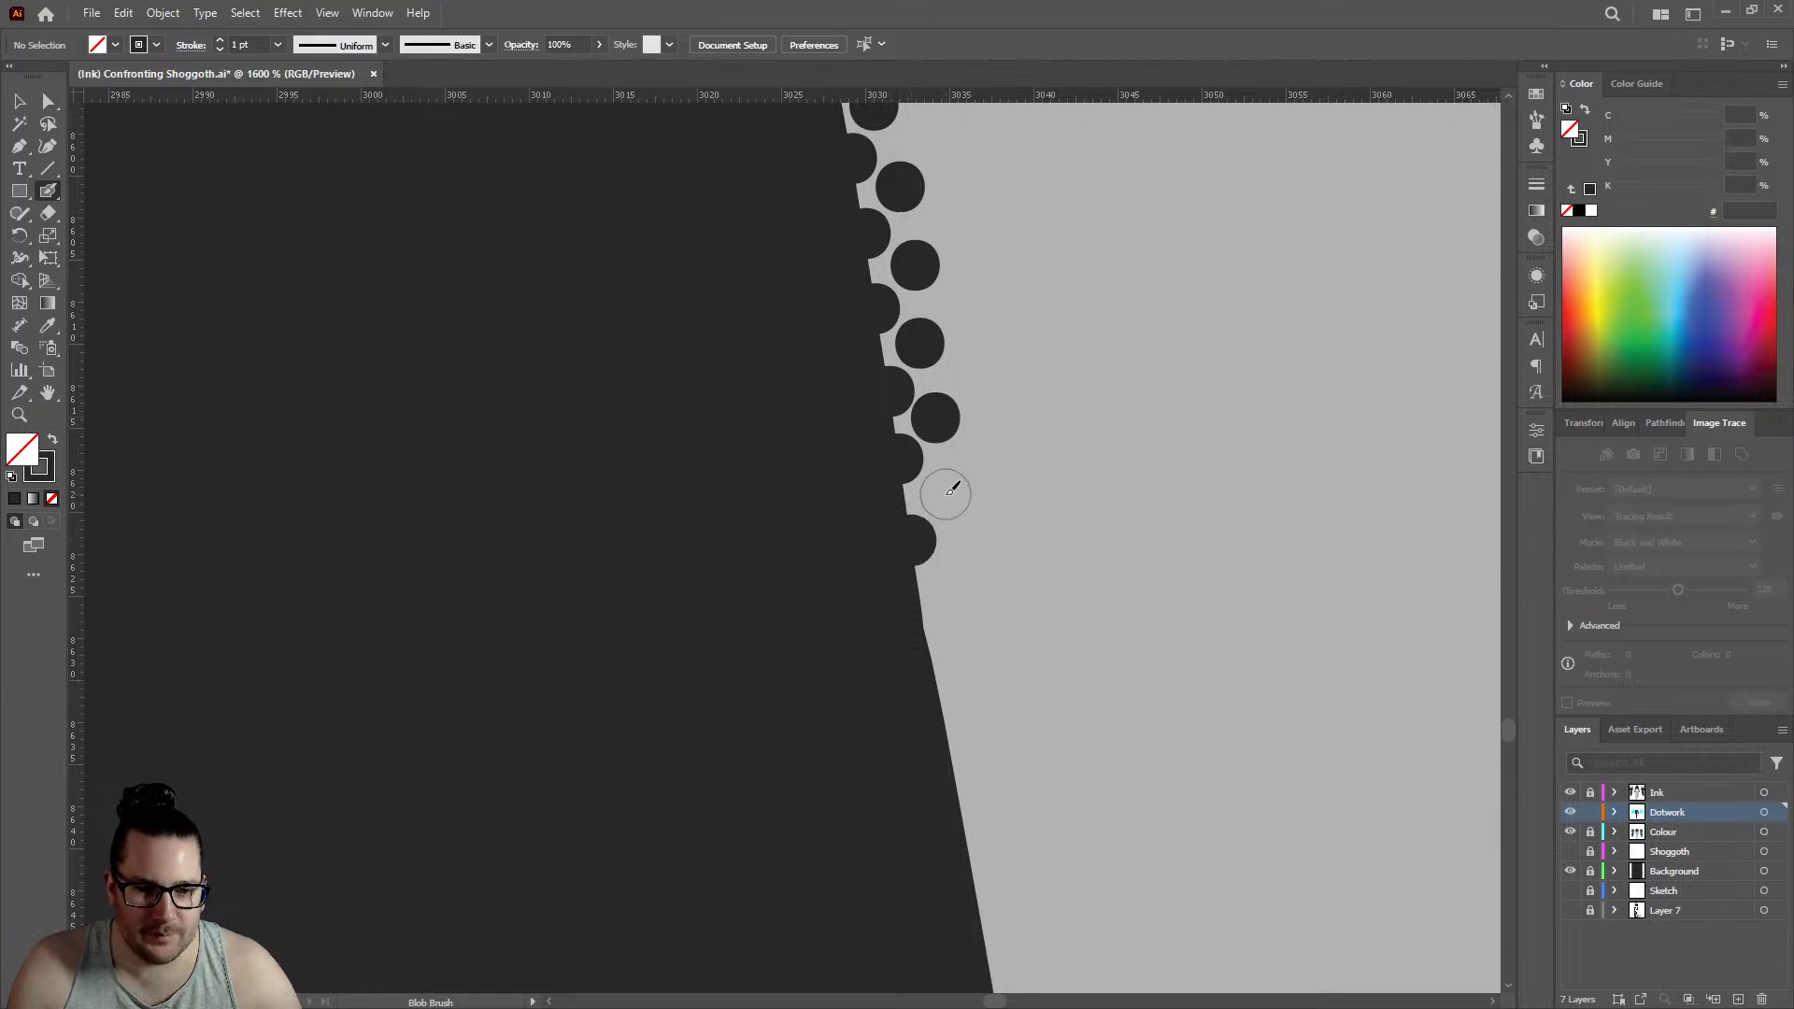
{"action": "left_click", "coordinate": [946, 494]}
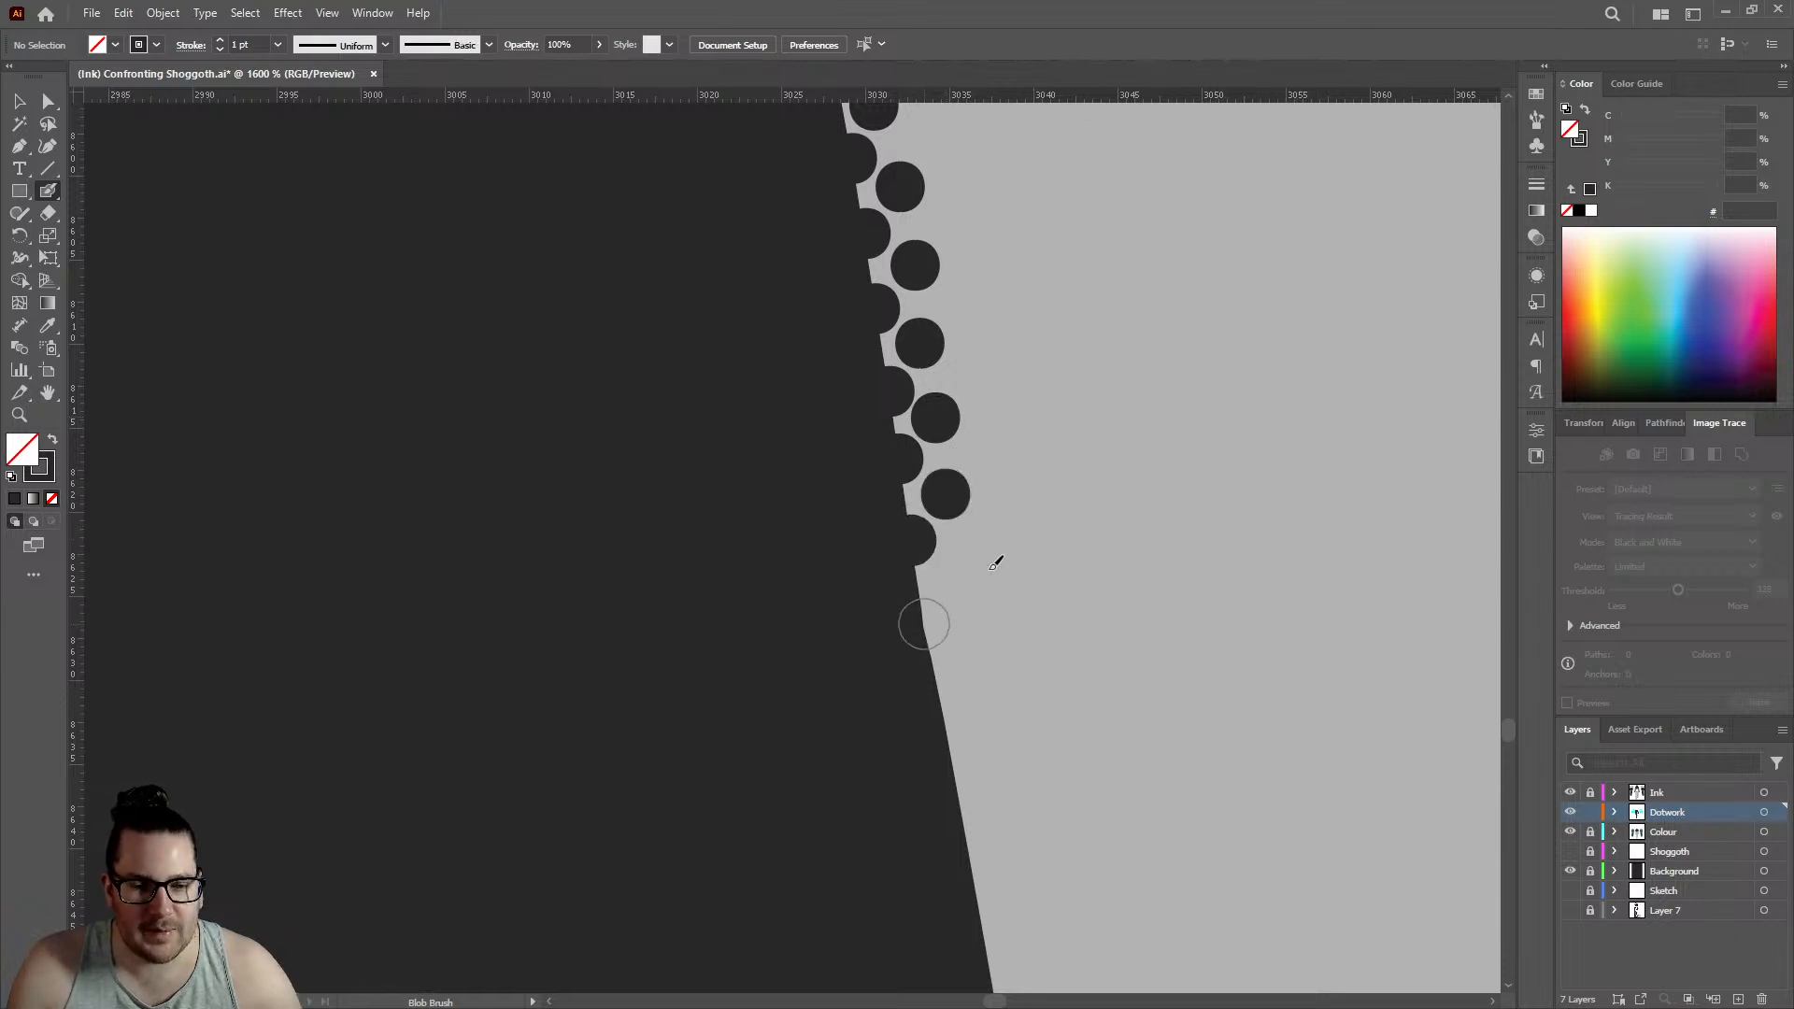
- Place one staggered edge and inner dot pair at the second kink and another pair just below it, edge row reaching about 3034
{"action": "left_click", "coordinate": [924, 624]}
{"action": "left_click", "coordinate": [964, 572]}
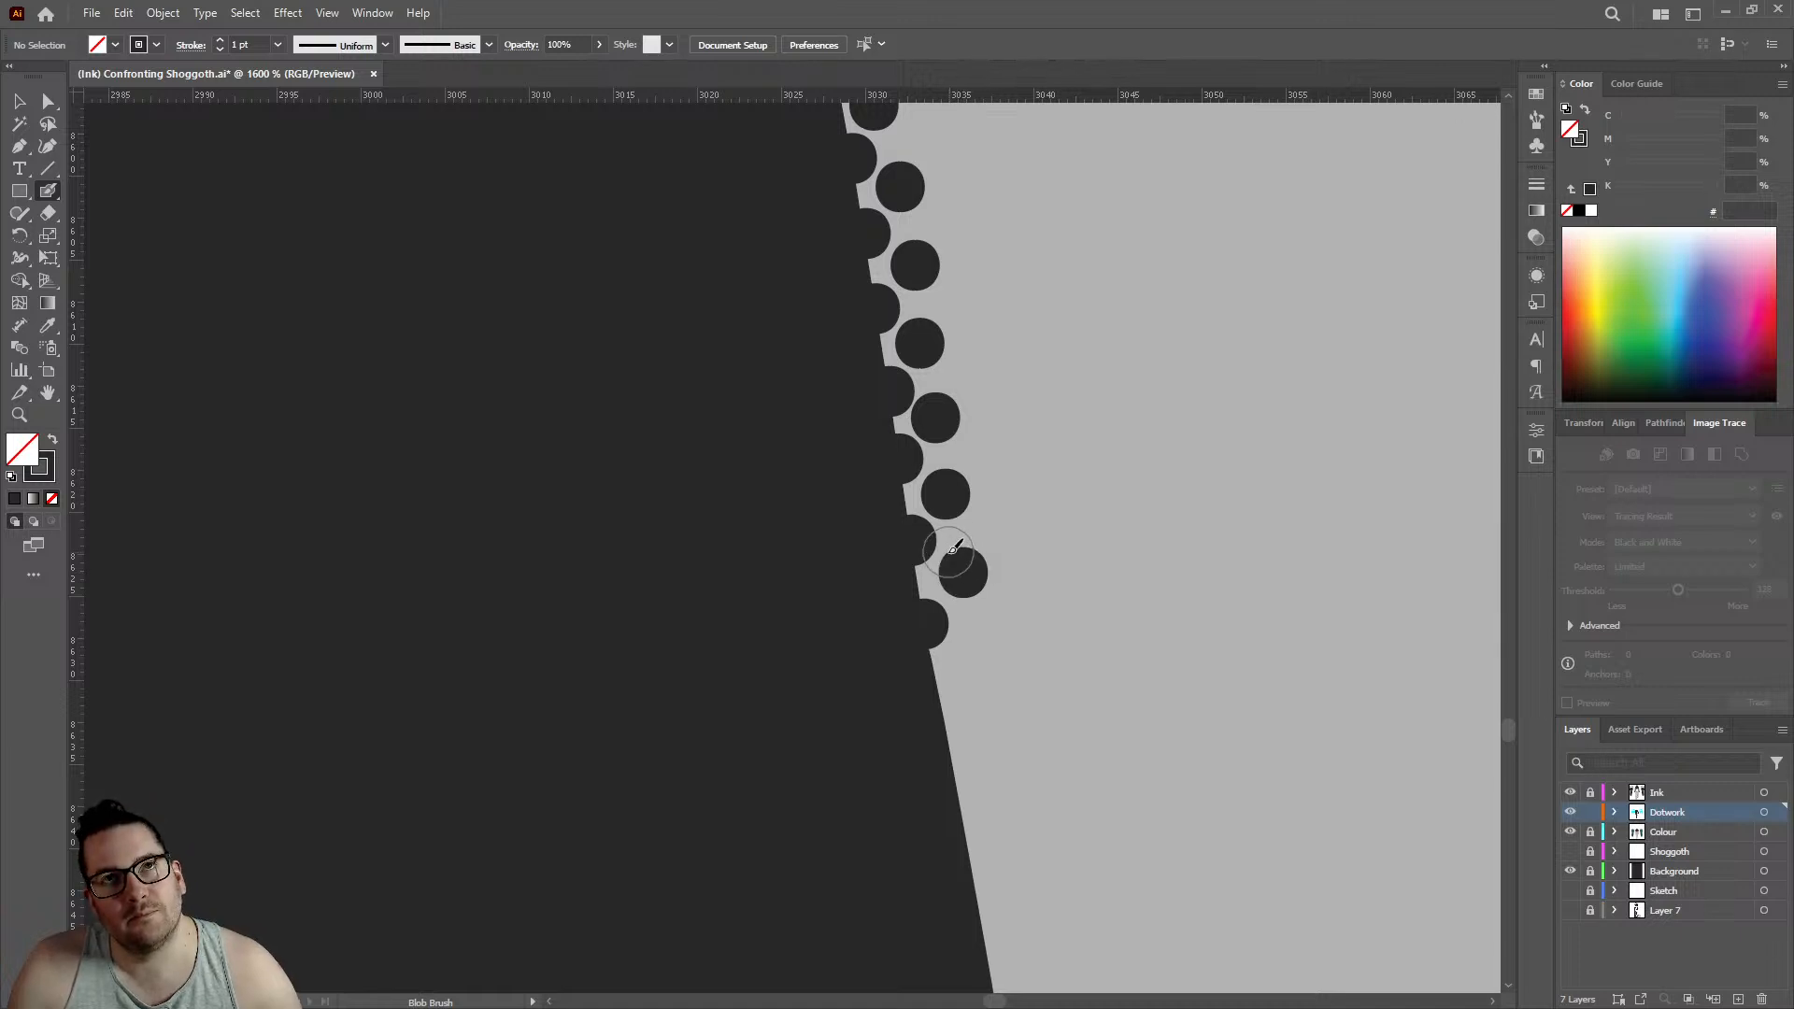
{"action": "key", "text": "ctrl+z"}
{"action": "key", "text": "ctrl+z"}
{"action": "key", "text": "ctrl+z"}
{"action": "key", "text": "ctrl+z"}
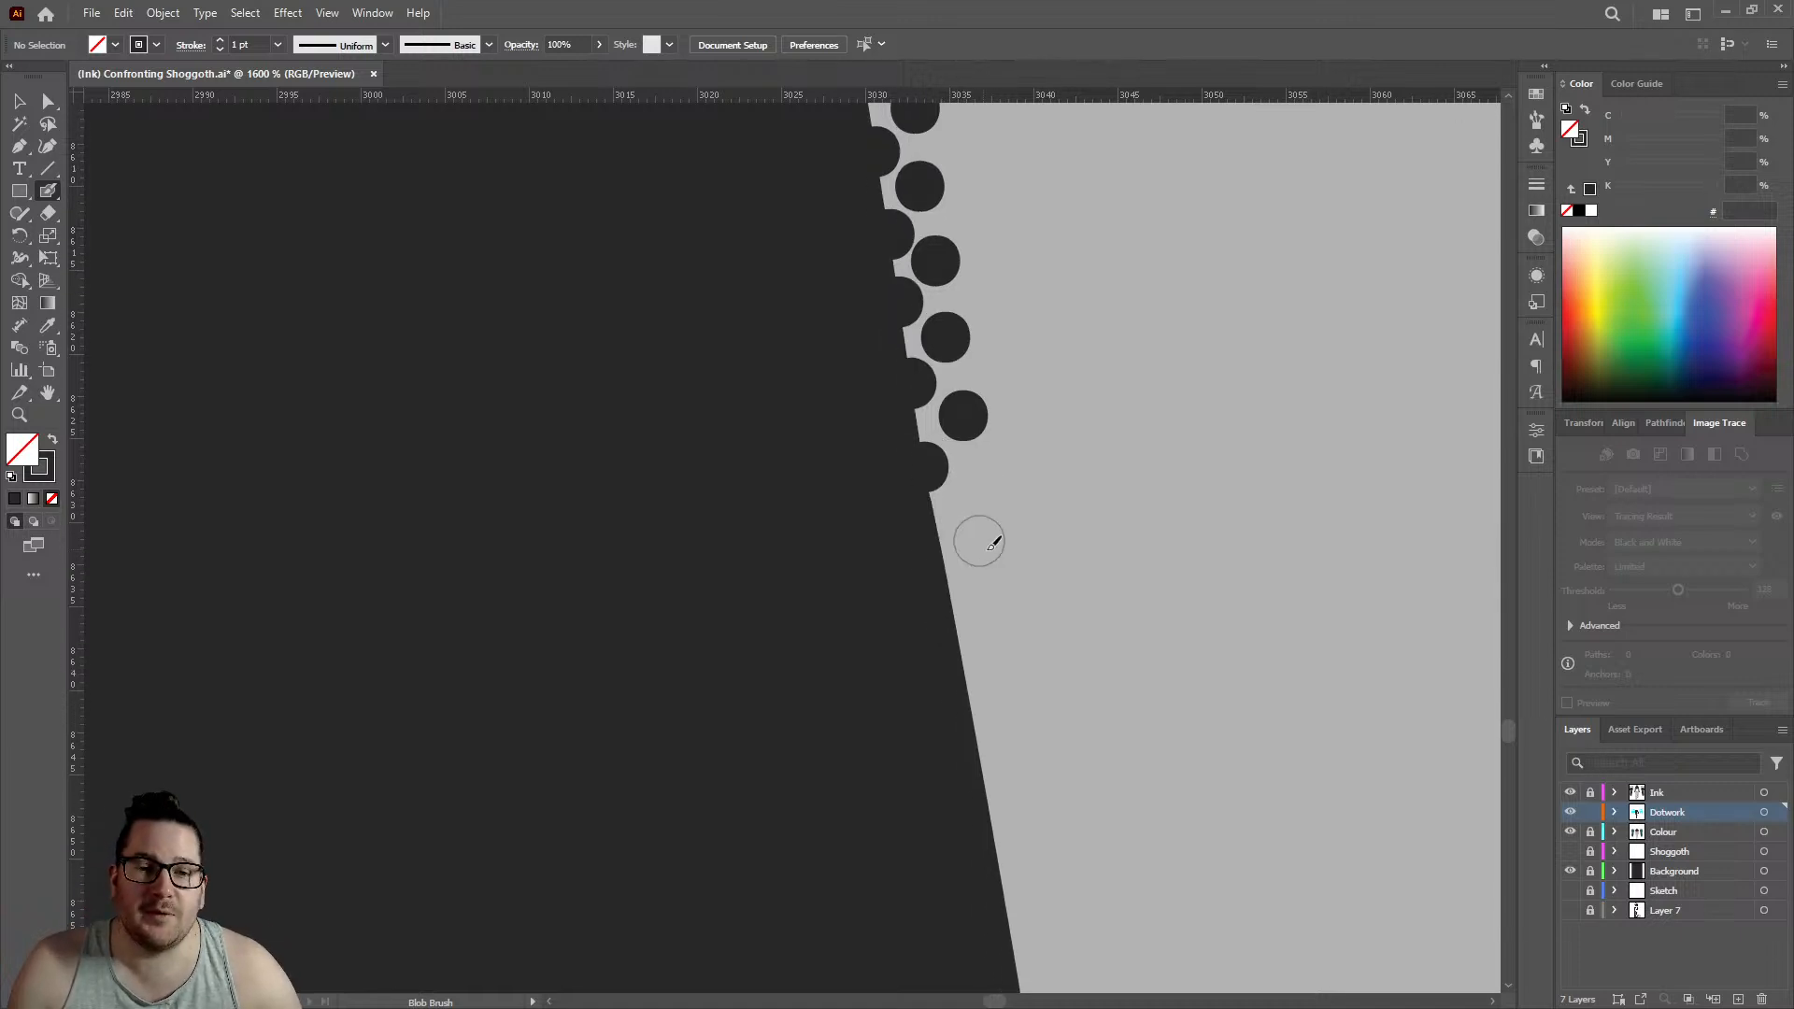
{"action": "scroll", "coordinate": [972, 537], "scroll_direction": "up", "scroll_amount": 3}
{"action": "left_click", "coordinate": [804, 510]}
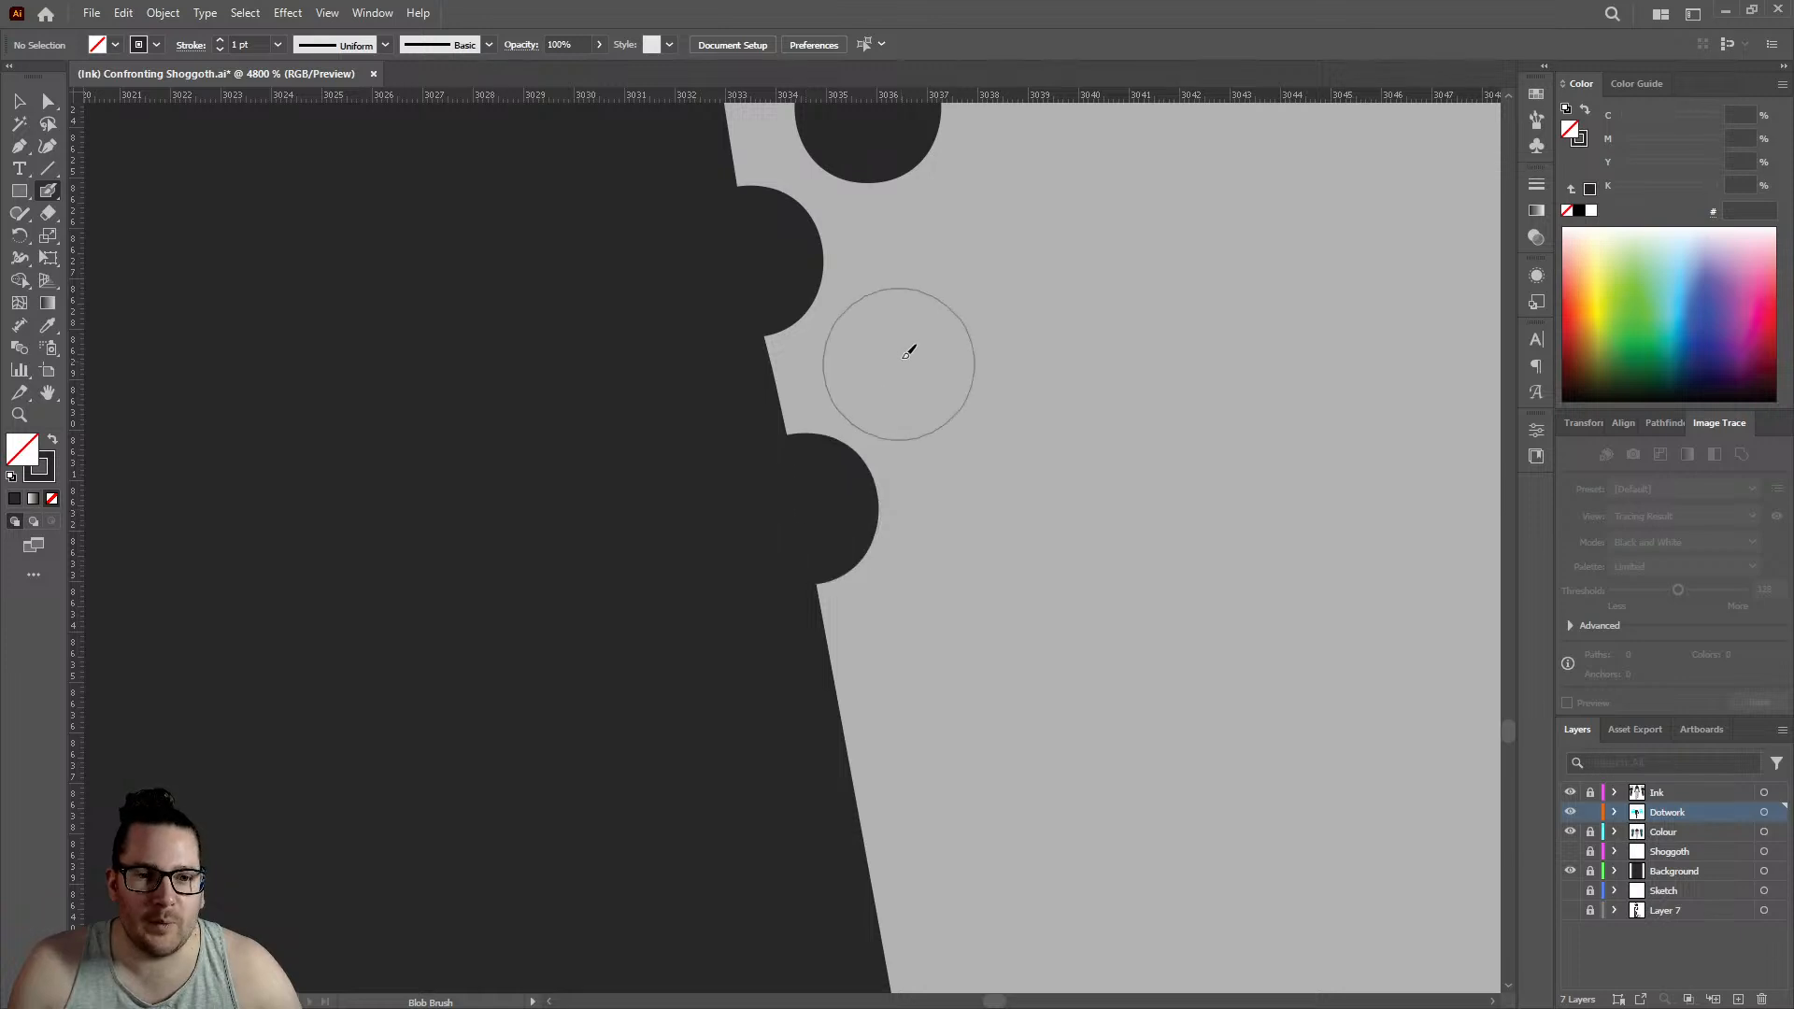
{"action": "left_click", "coordinate": [894, 357]}
- Add two edge dots and two offset inner dots below the second kink, carrying the edge row to about 3036 on the horizontal ruler
{"action": "left_click", "coordinate": [854, 757]}
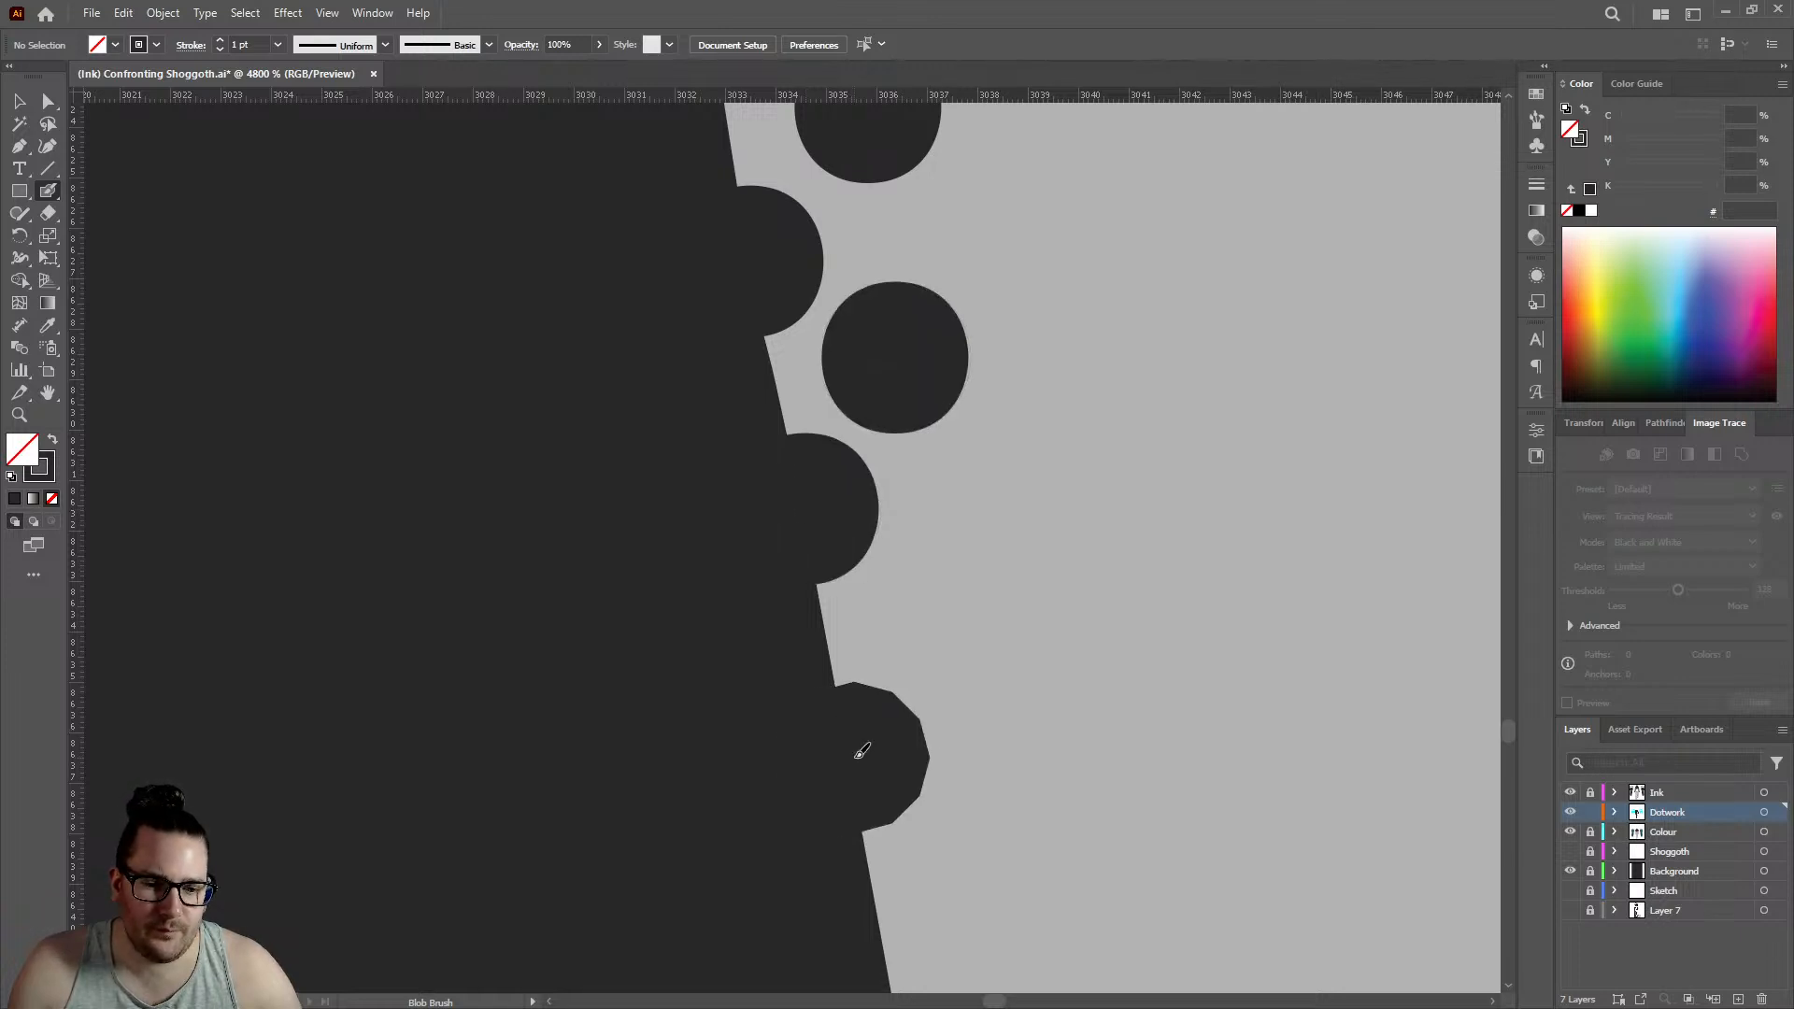
{"action": "left_click", "coordinate": [962, 587]}
{"action": "scroll", "coordinate": [845, 583], "scroll_direction": "down", "scroll_amount": 6}
{"action": "left_click", "coordinate": [894, 639]}
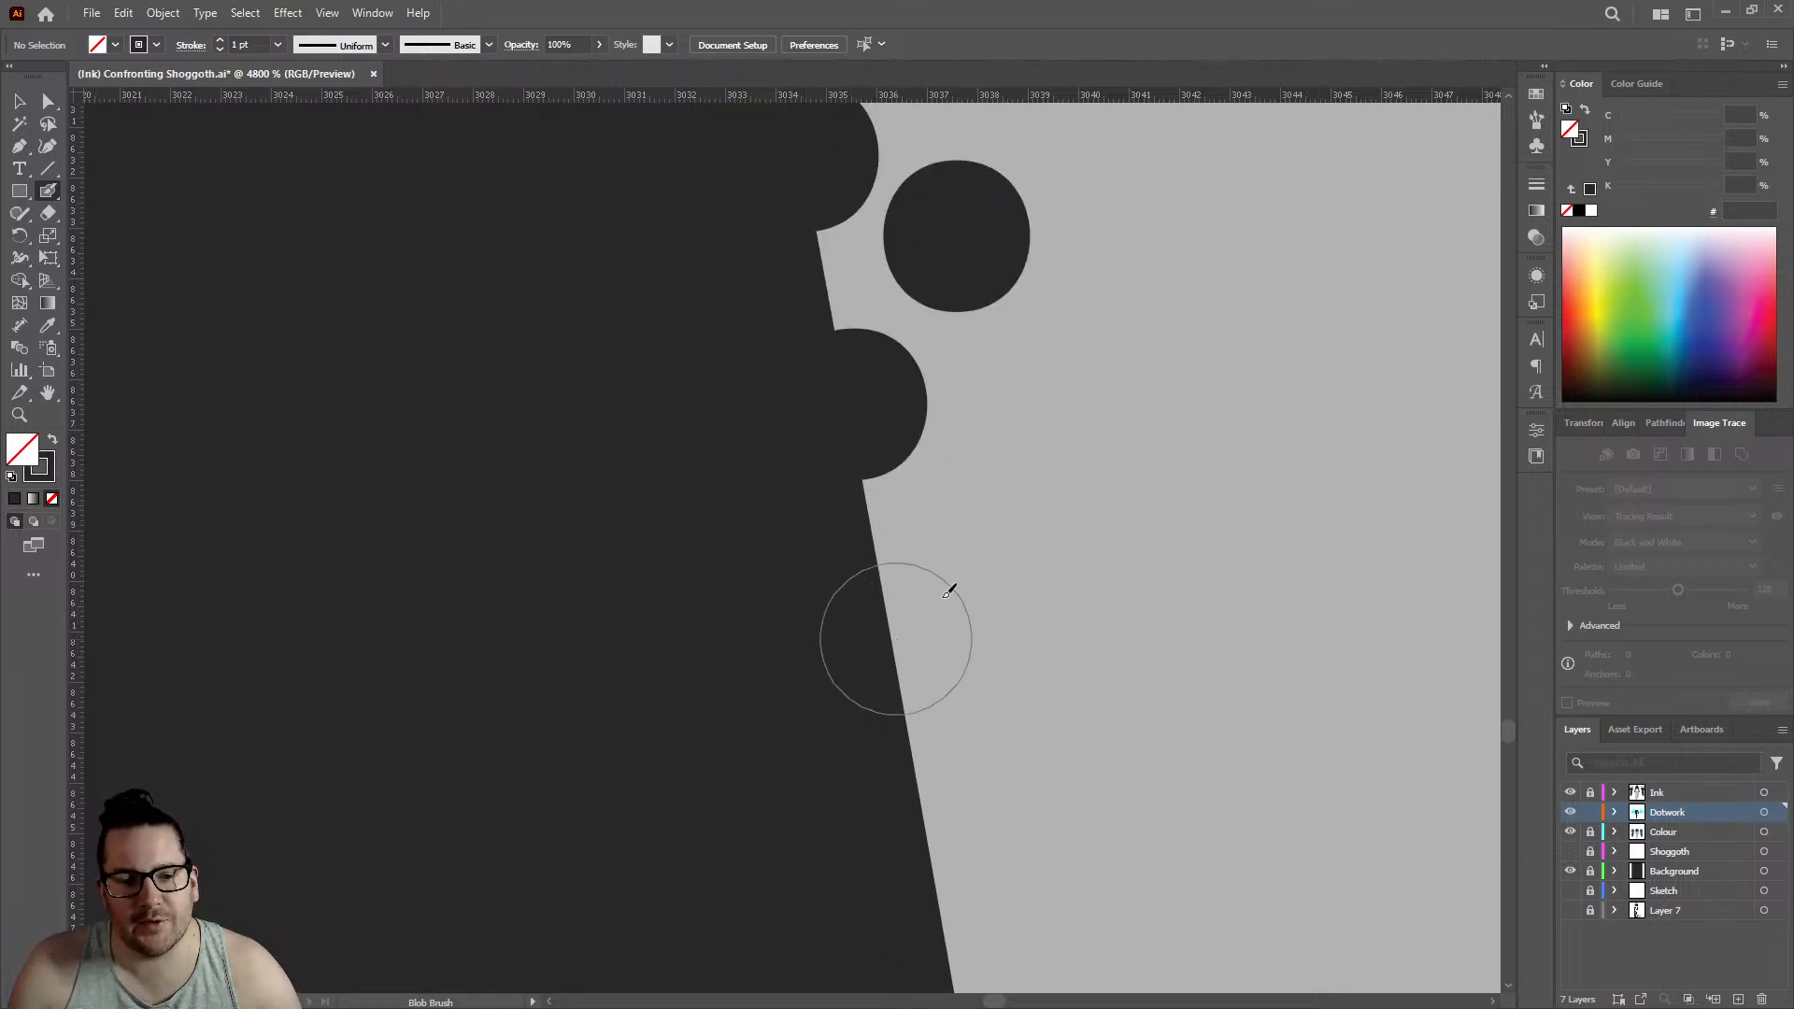
{"action": "left_click", "coordinate": [995, 500]}
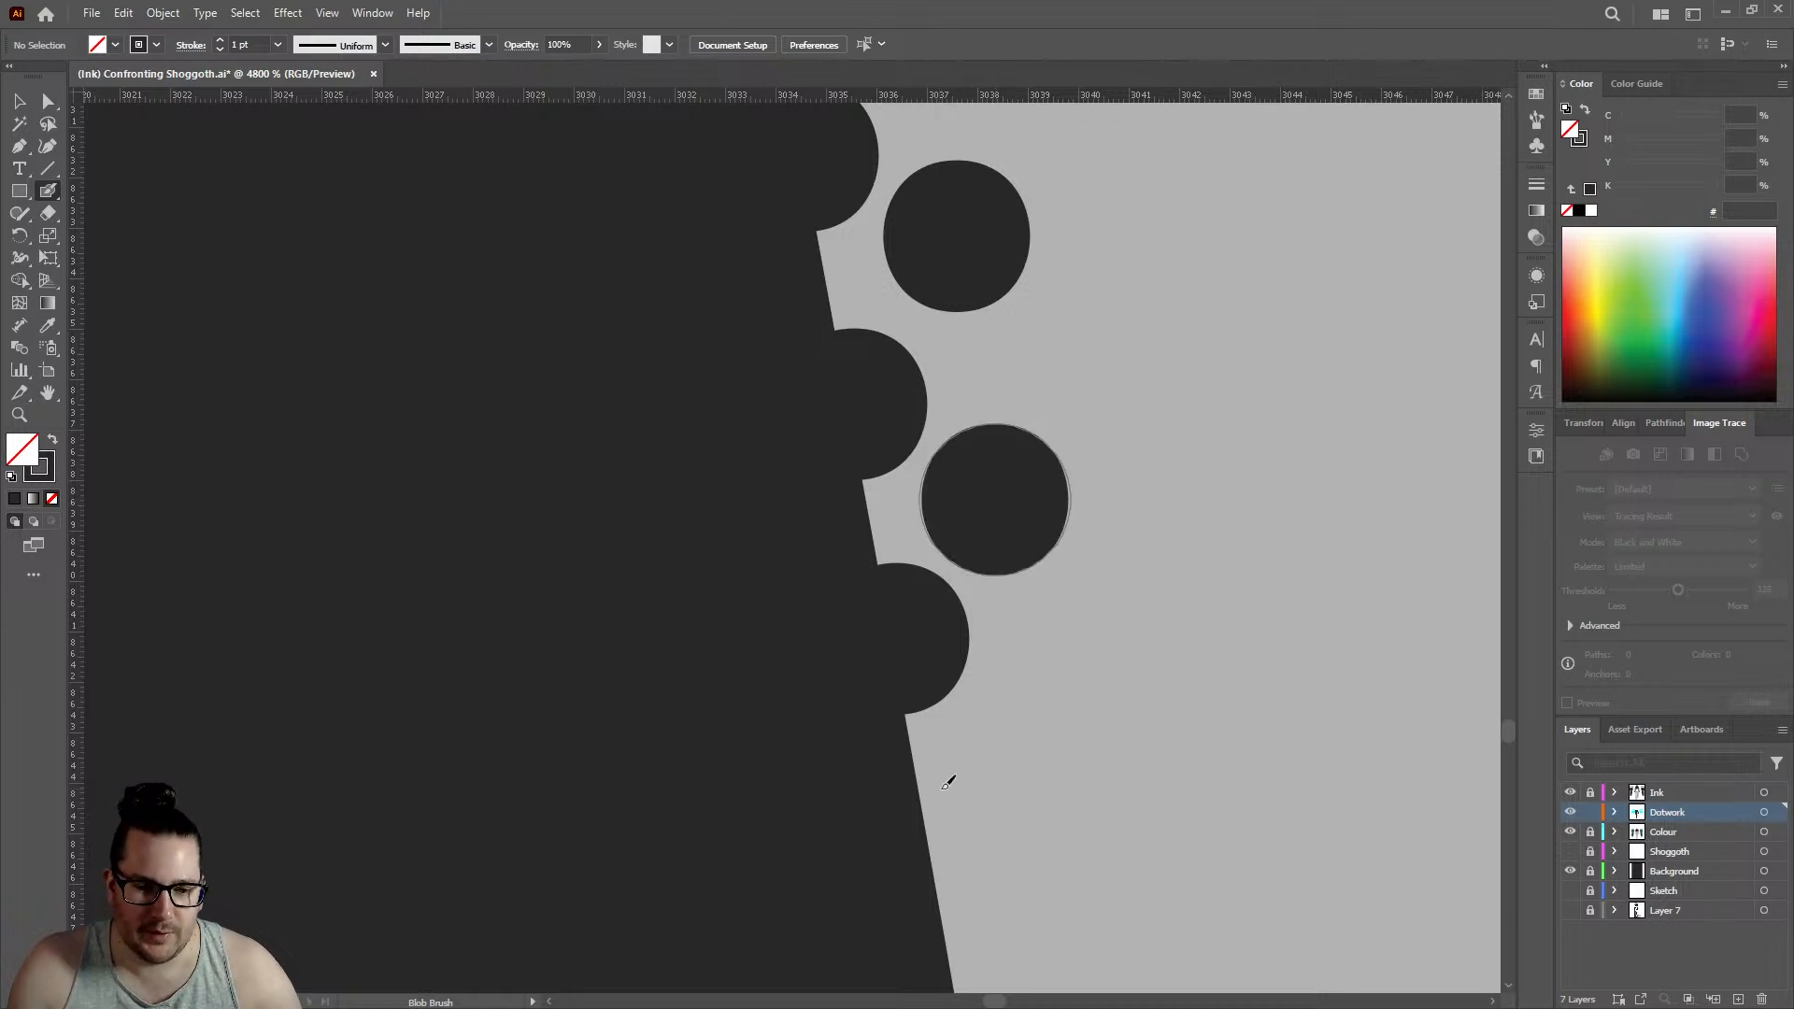
- Continue the staggered dotwork down the outline with two more edge dots and two inner dots, edge row reaching about 3037.5
{"action": "left_click", "coordinate": [936, 867]}
{"action": "left_click", "coordinate": [1042, 725]}
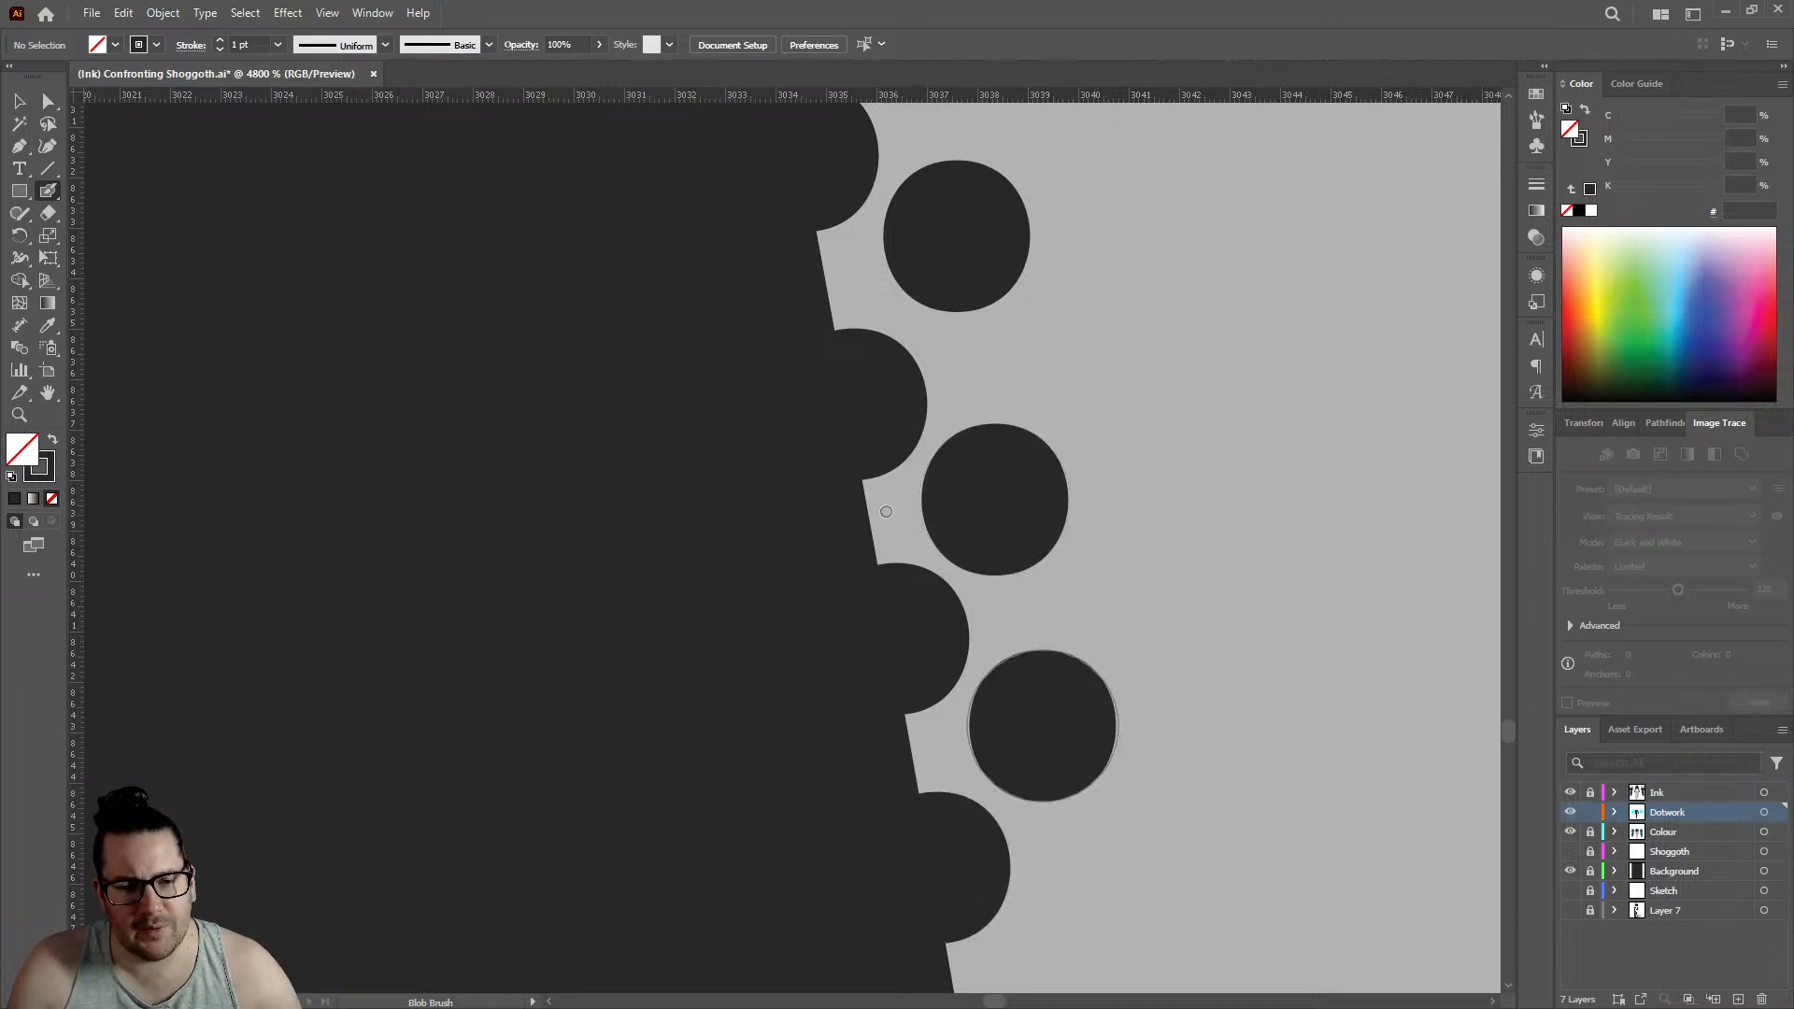
{"action": "scroll", "coordinate": [869, 505], "scroll_direction": "down", "scroll_amount": 3}
{"action": "scroll", "coordinate": [946, 707], "scroll_direction": "up", "scroll_amount": 2}
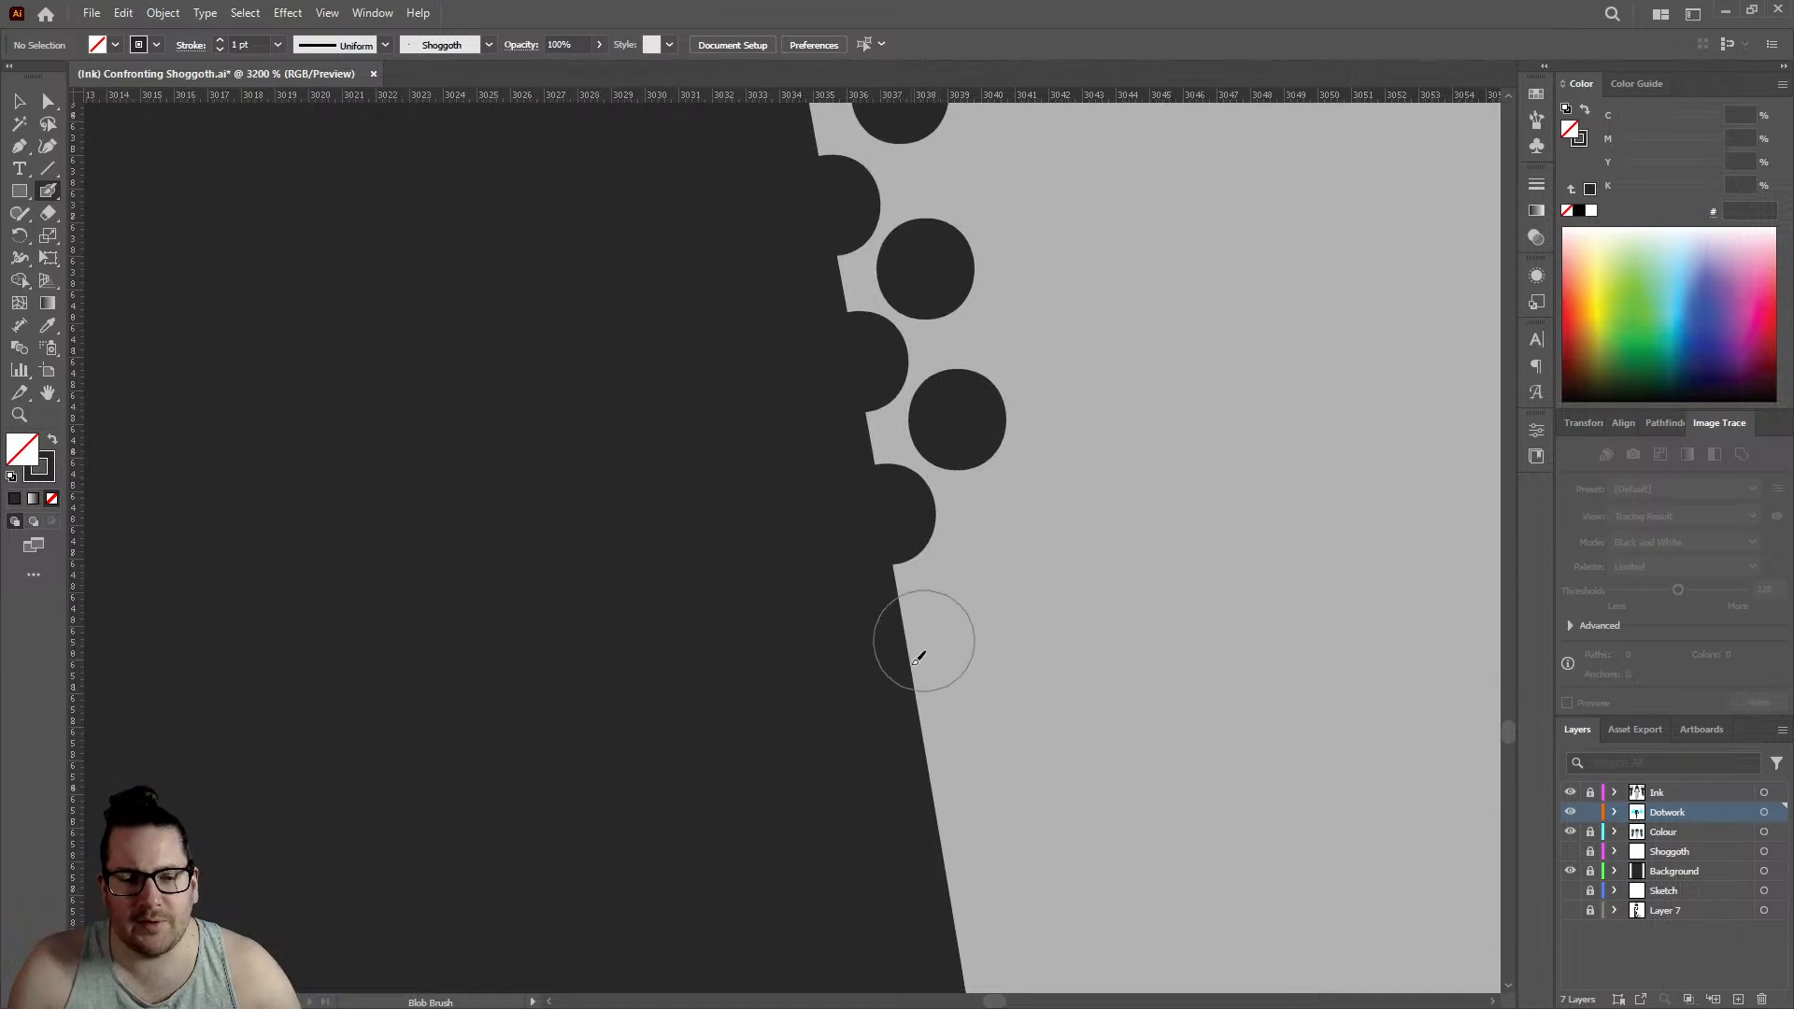
{"action": "left_click", "coordinate": [913, 669]}
{"action": "left_click", "coordinate": [977, 580]}
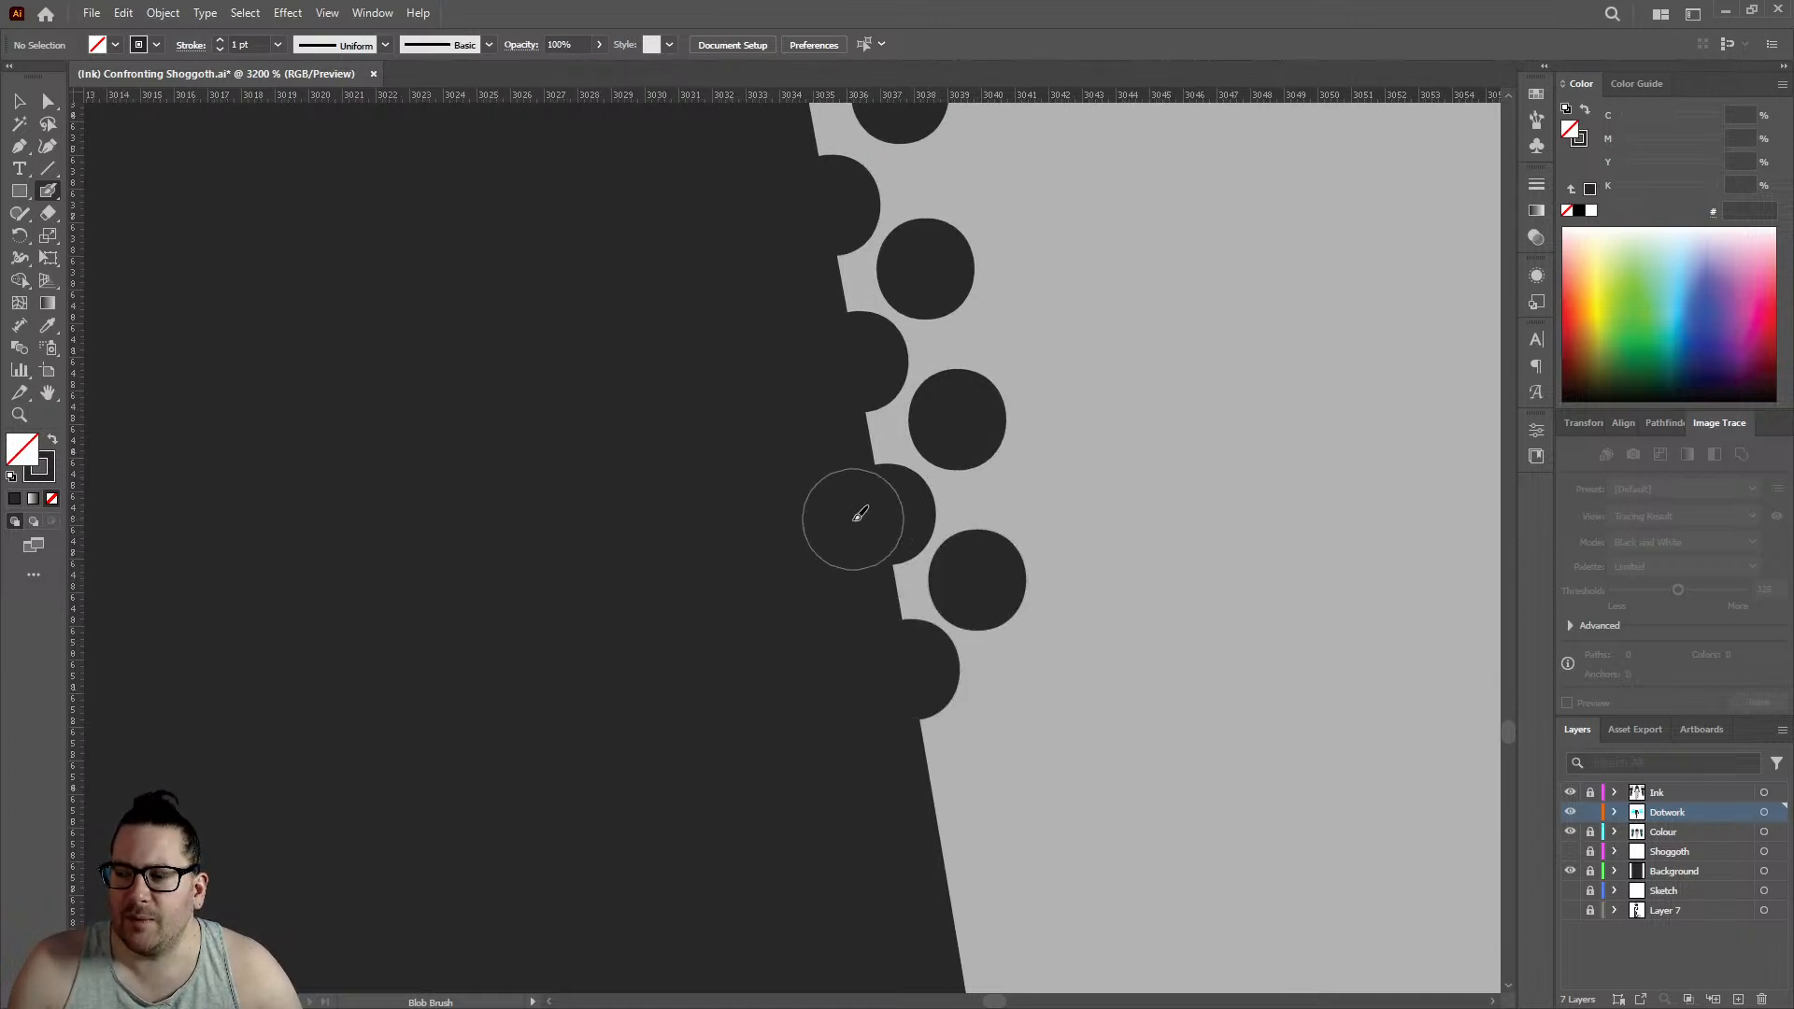
- Extend the staggered dotwork down the leg outline with two edge dots and two inner dots, edge row reaching about 3039
{"action": "scroll", "coordinate": [851, 514], "scroll_direction": "down", "scroll_amount": 3}
{"action": "left_click", "coordinate": [944, 602]}
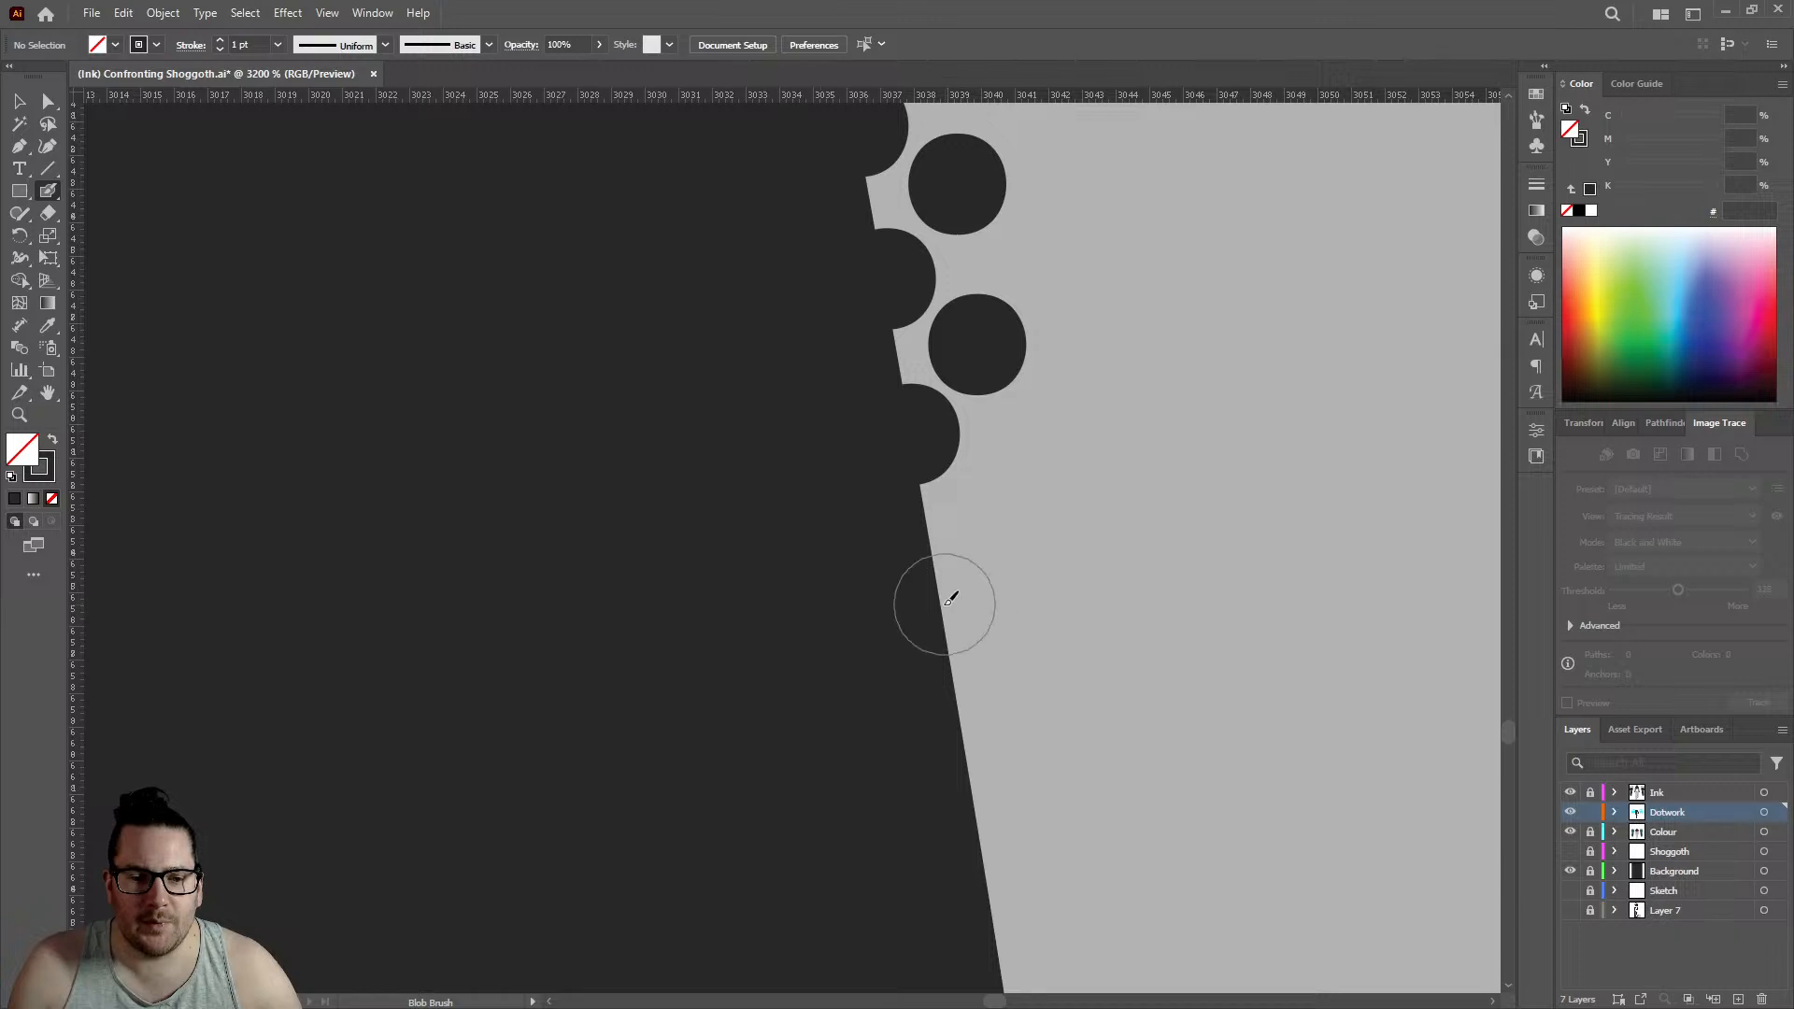
{"action": "left_click", "coordinate": [1002, 506]}
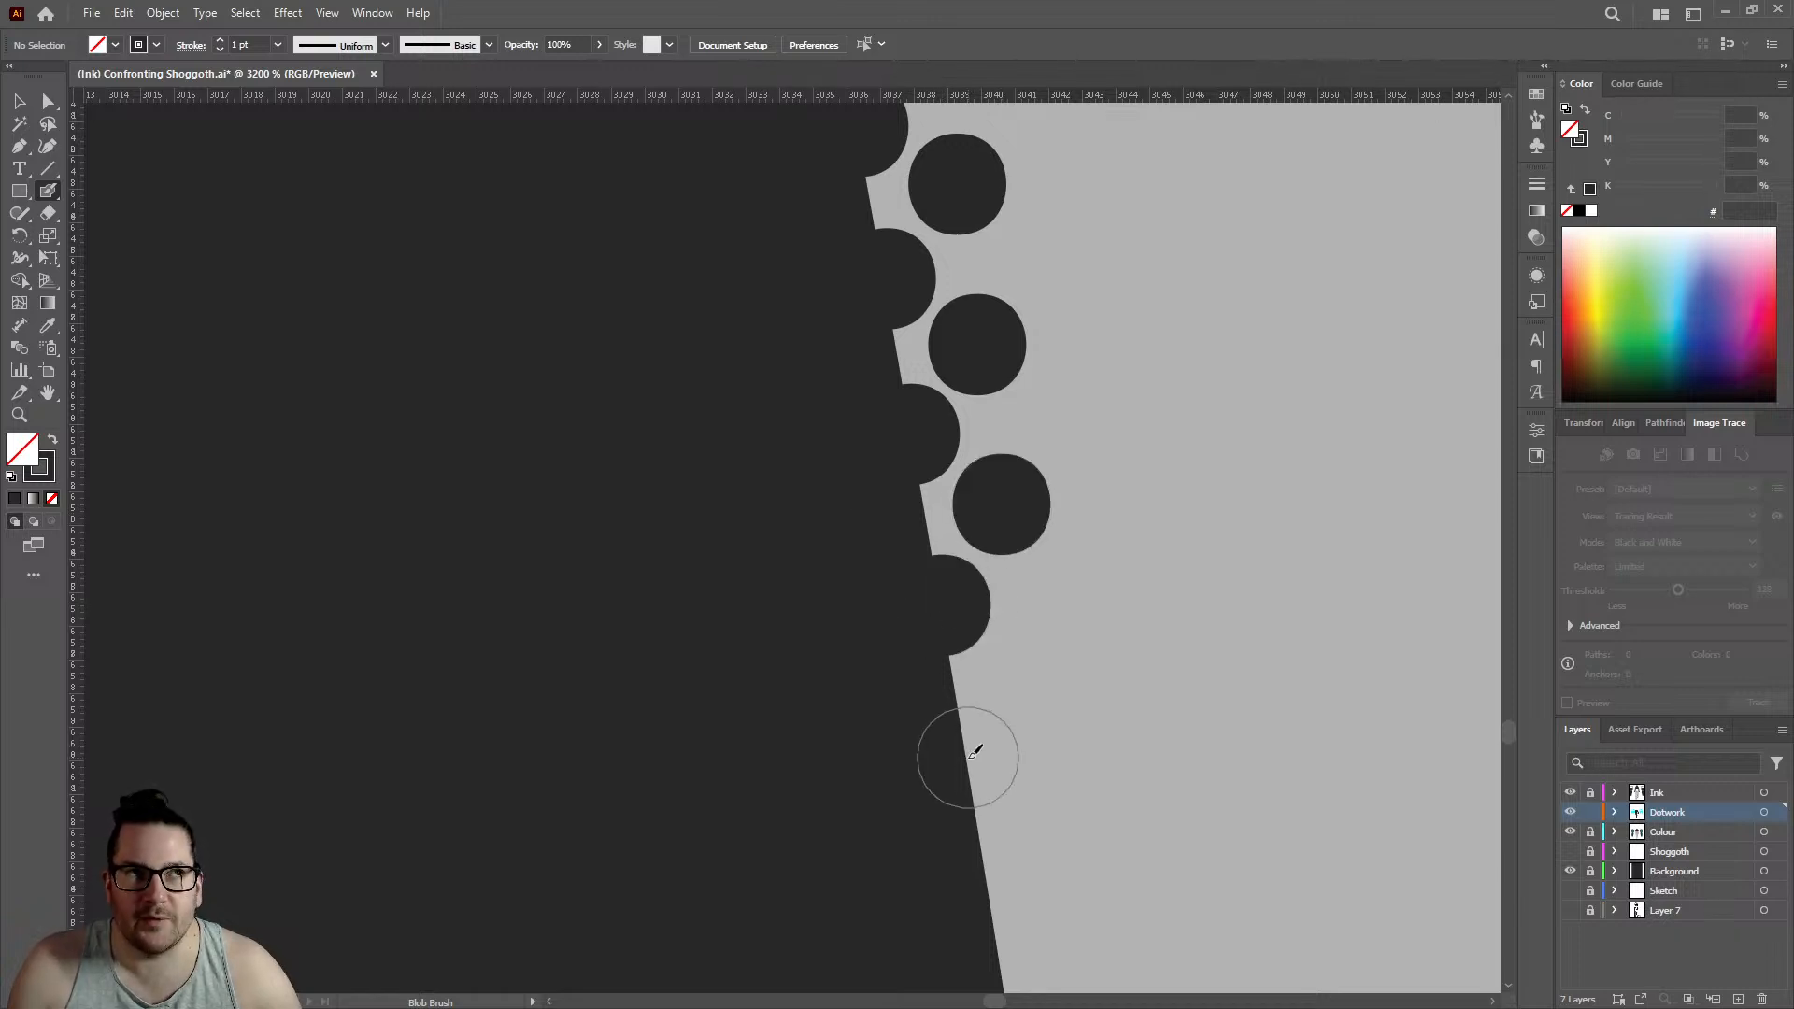
{"action": "left_click", "coordinate": [968, 757]}
{"action": "left_click", "coordinate": [1048, 663]}
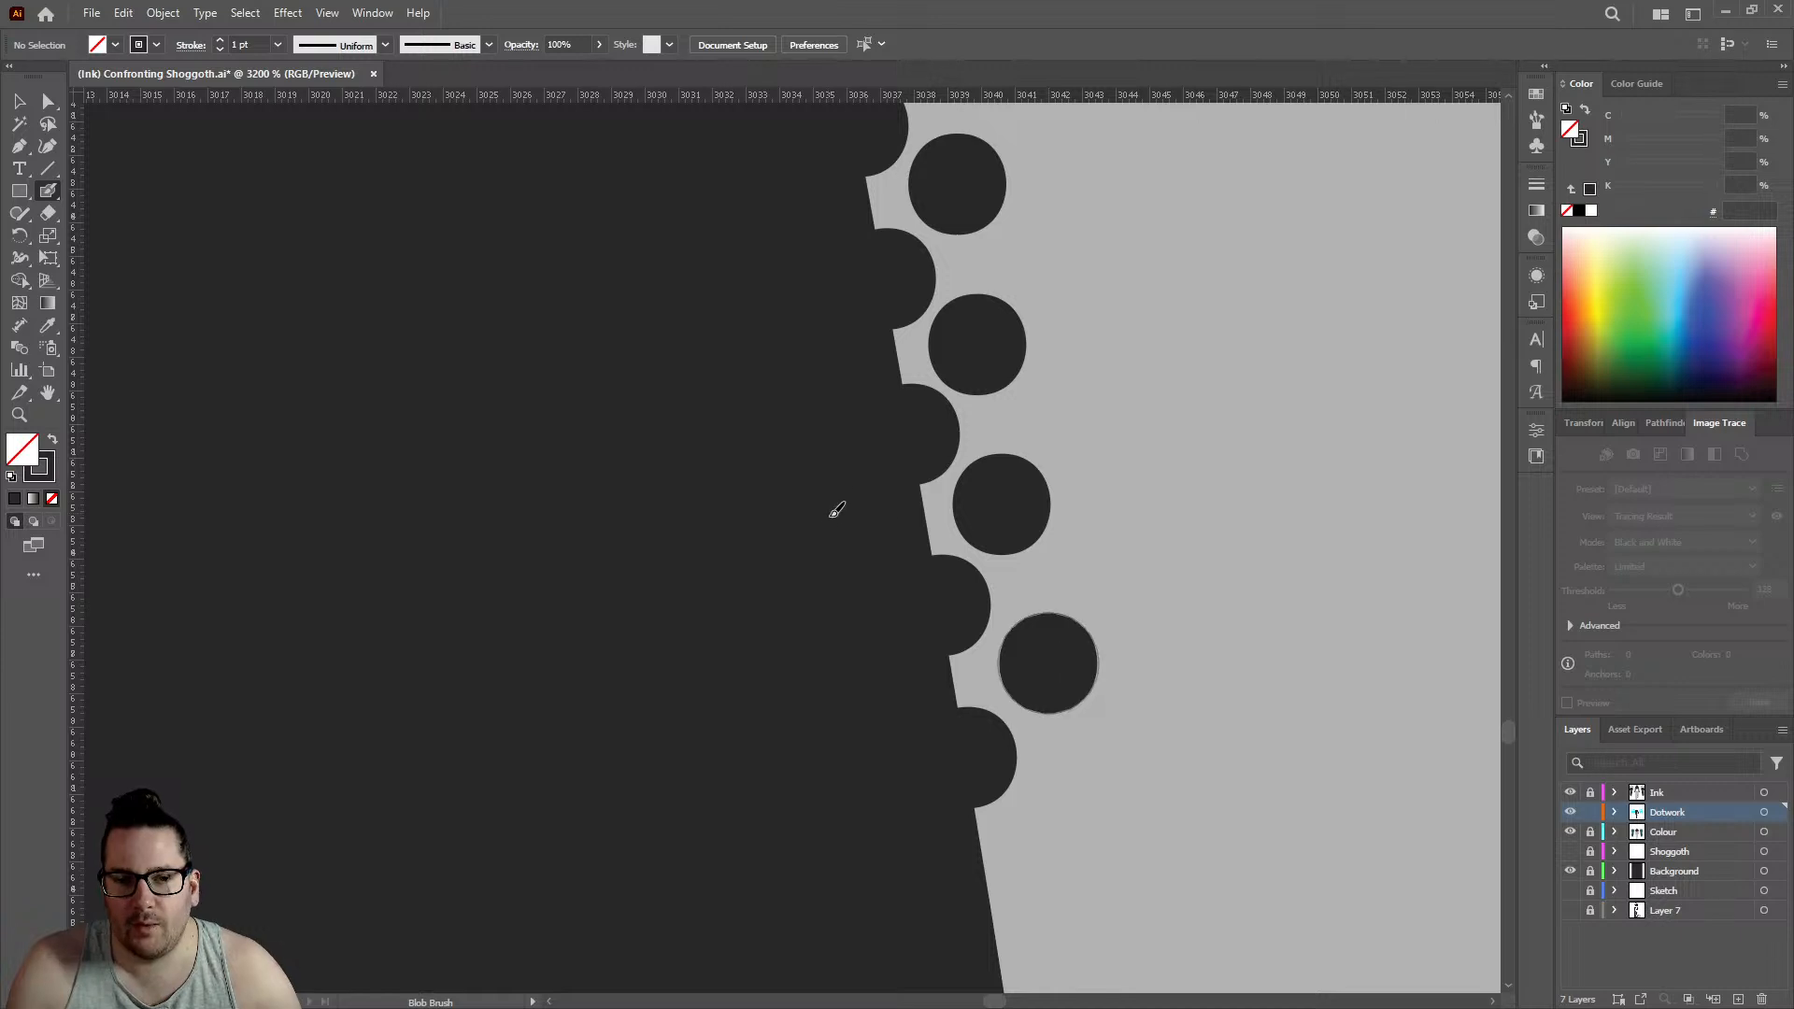
- Place three more edge dots and three offset inner dots along the straight stretch of outline, edge row reaching about 3042
{"action": "scroll", "coordinate": [837, 511], "scroll_direction": "down", "scroll_amount": 5}
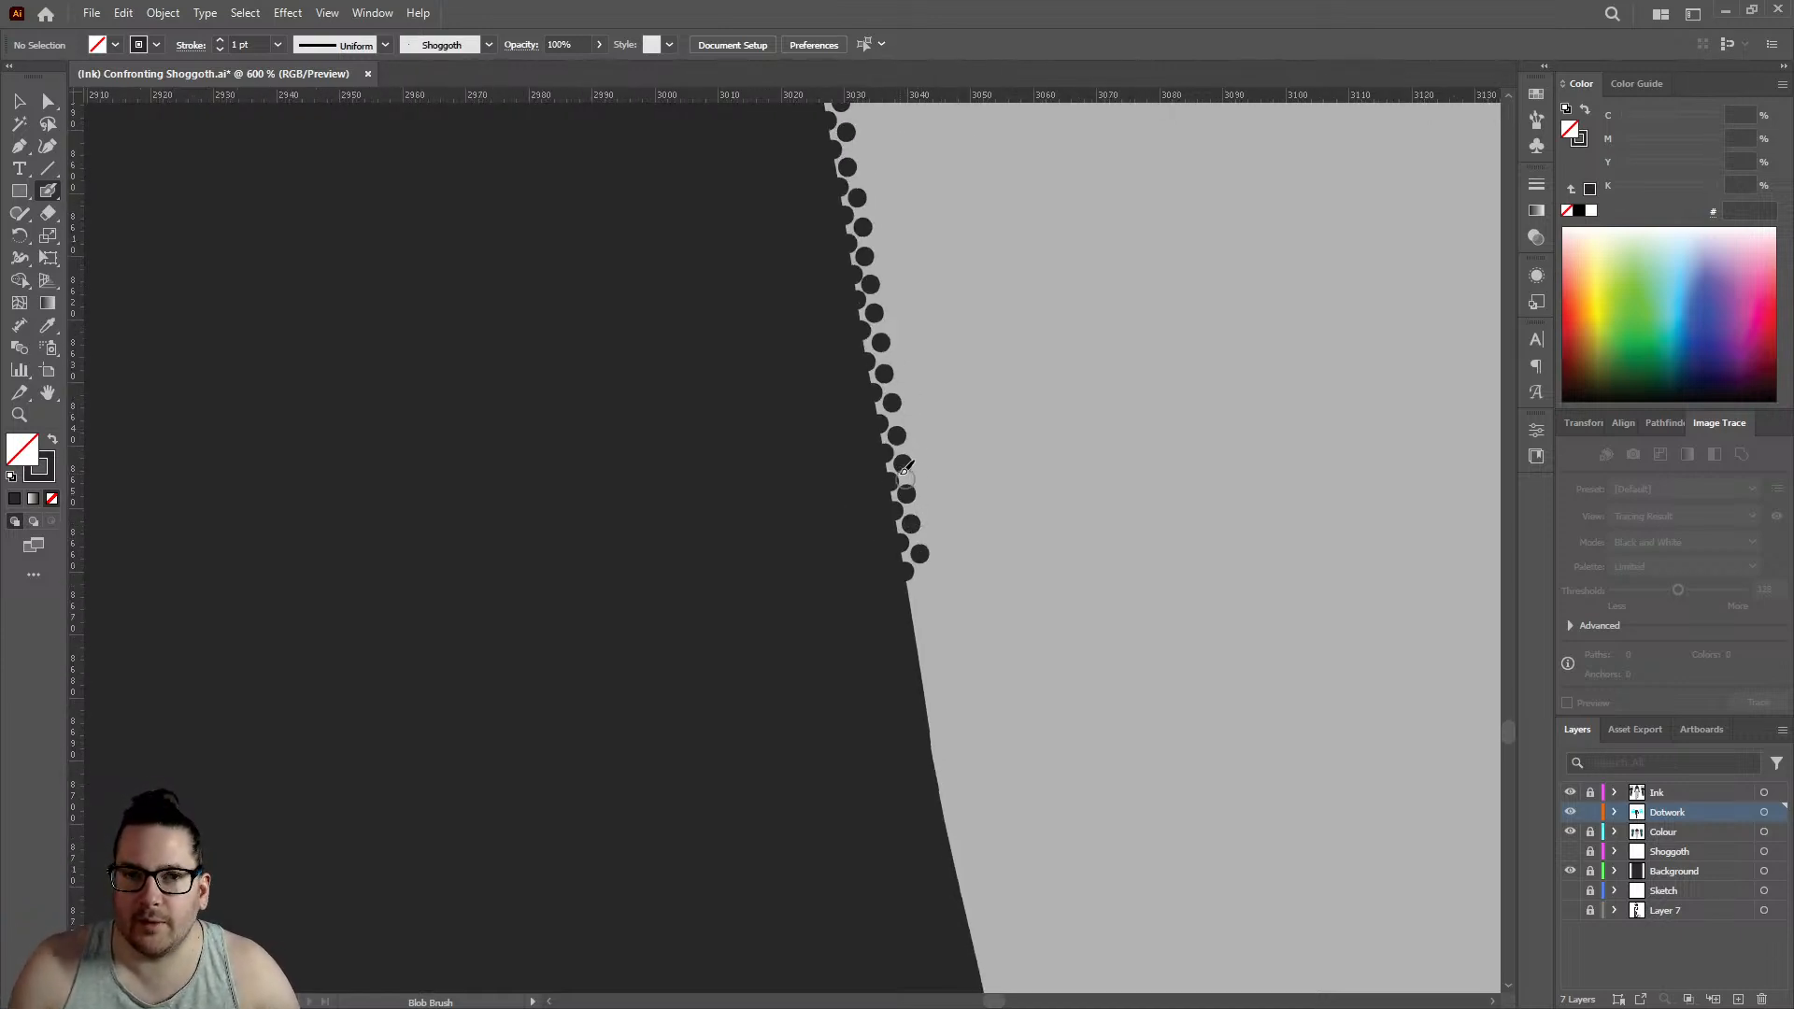
{"action": "scroll", "coordinate": [934, 487], "scroll_direction": "up", "scroll_amount": 4}
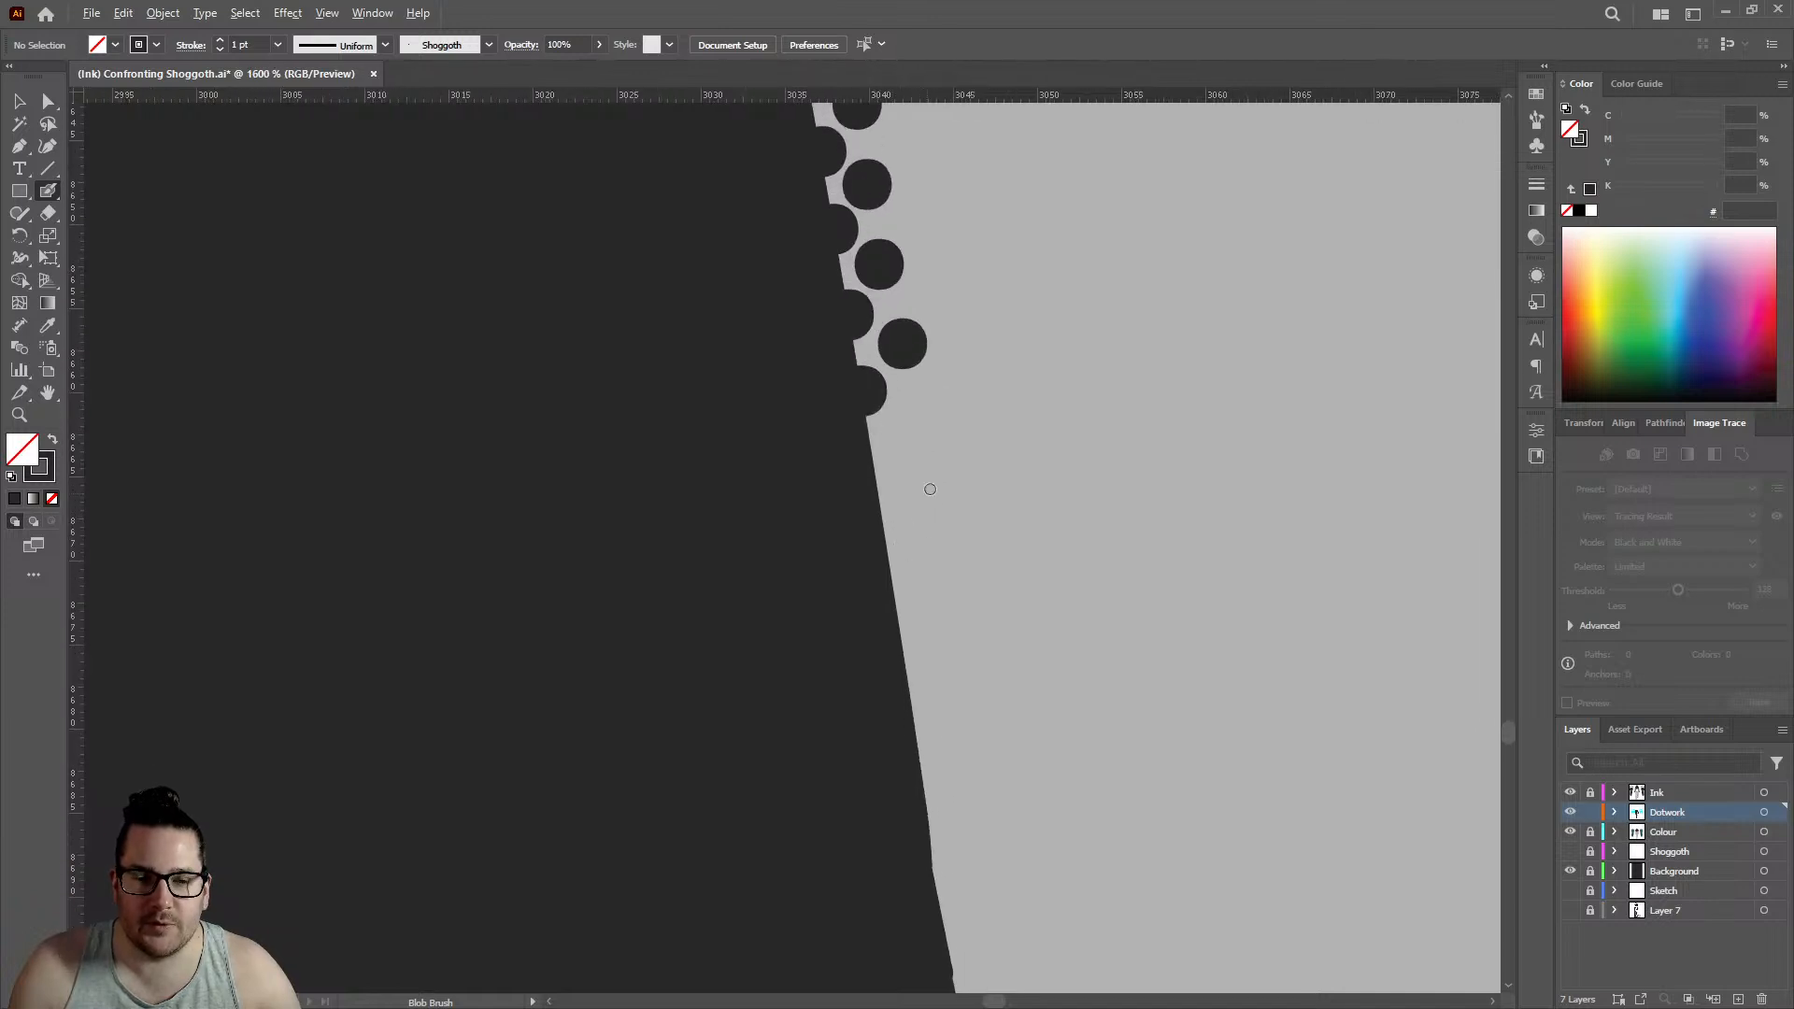
{"action": "left_click", "coordinate": [857, 481]}
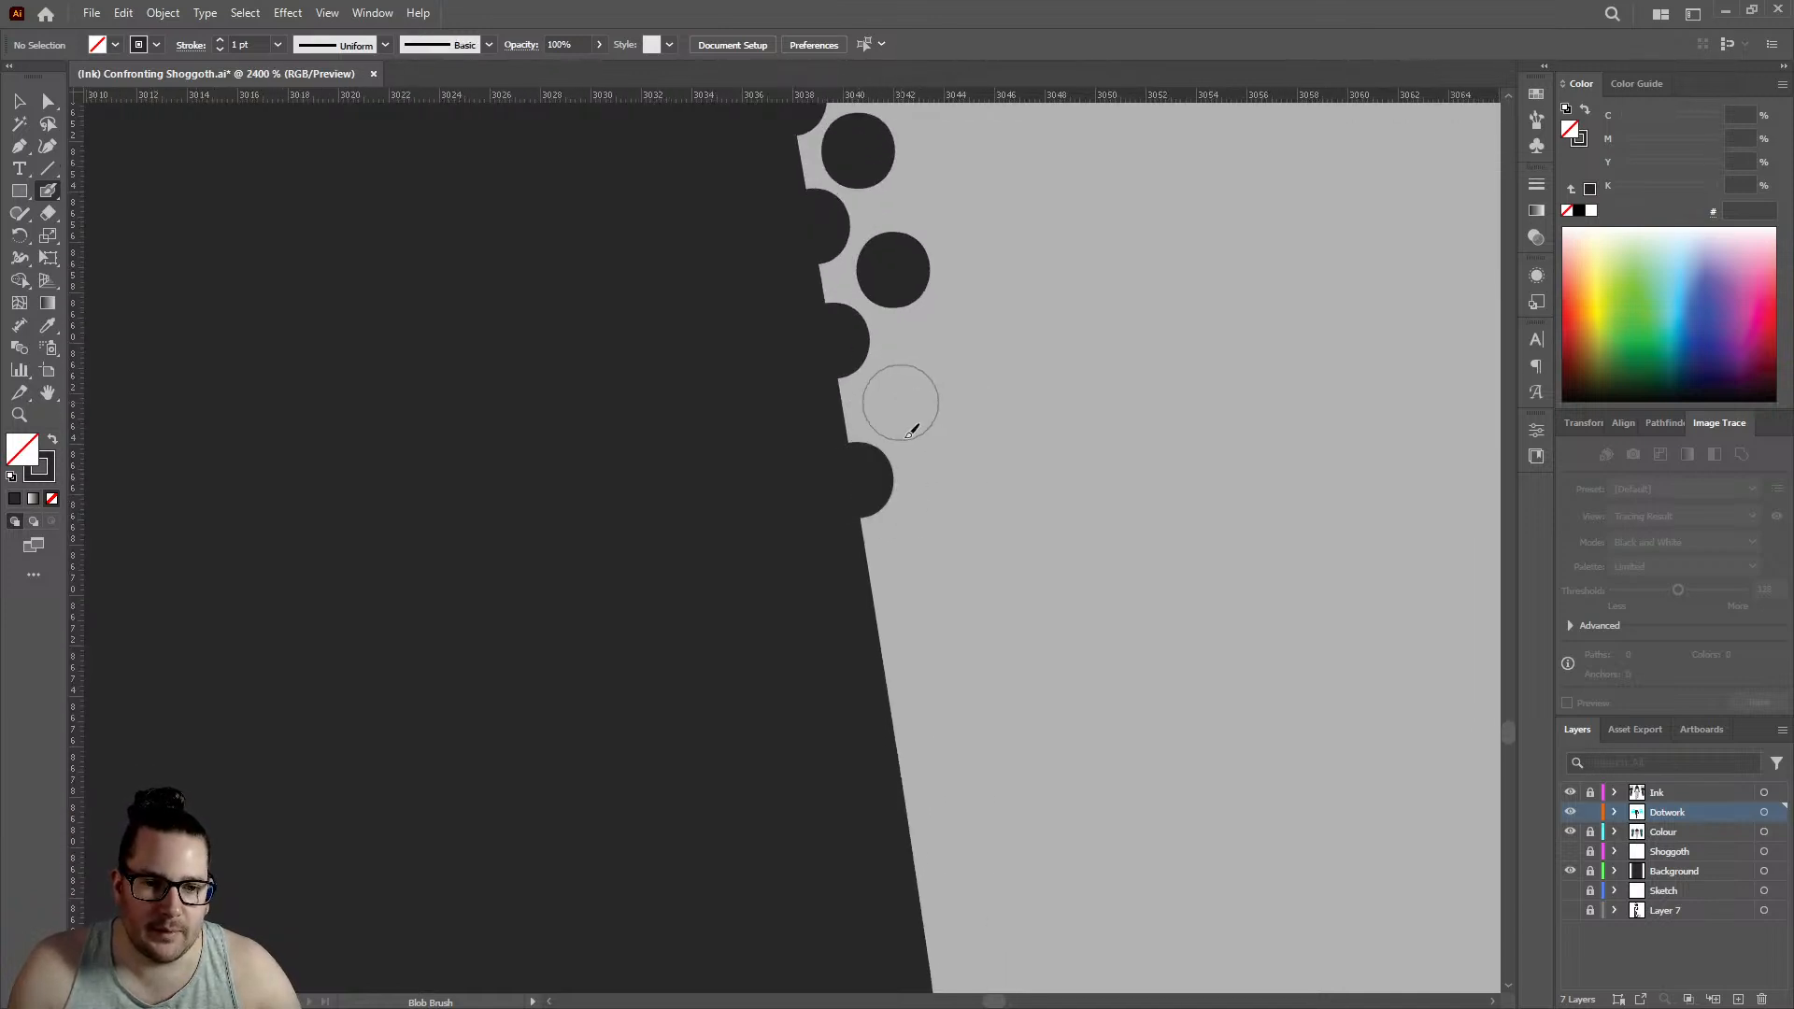
{"action": "left_click", "coordinate": [900, 402]}
{"action": "left_click", "coordinate": [885, 662]}
{"action": "left_click", "coordinate": [915, 567]}
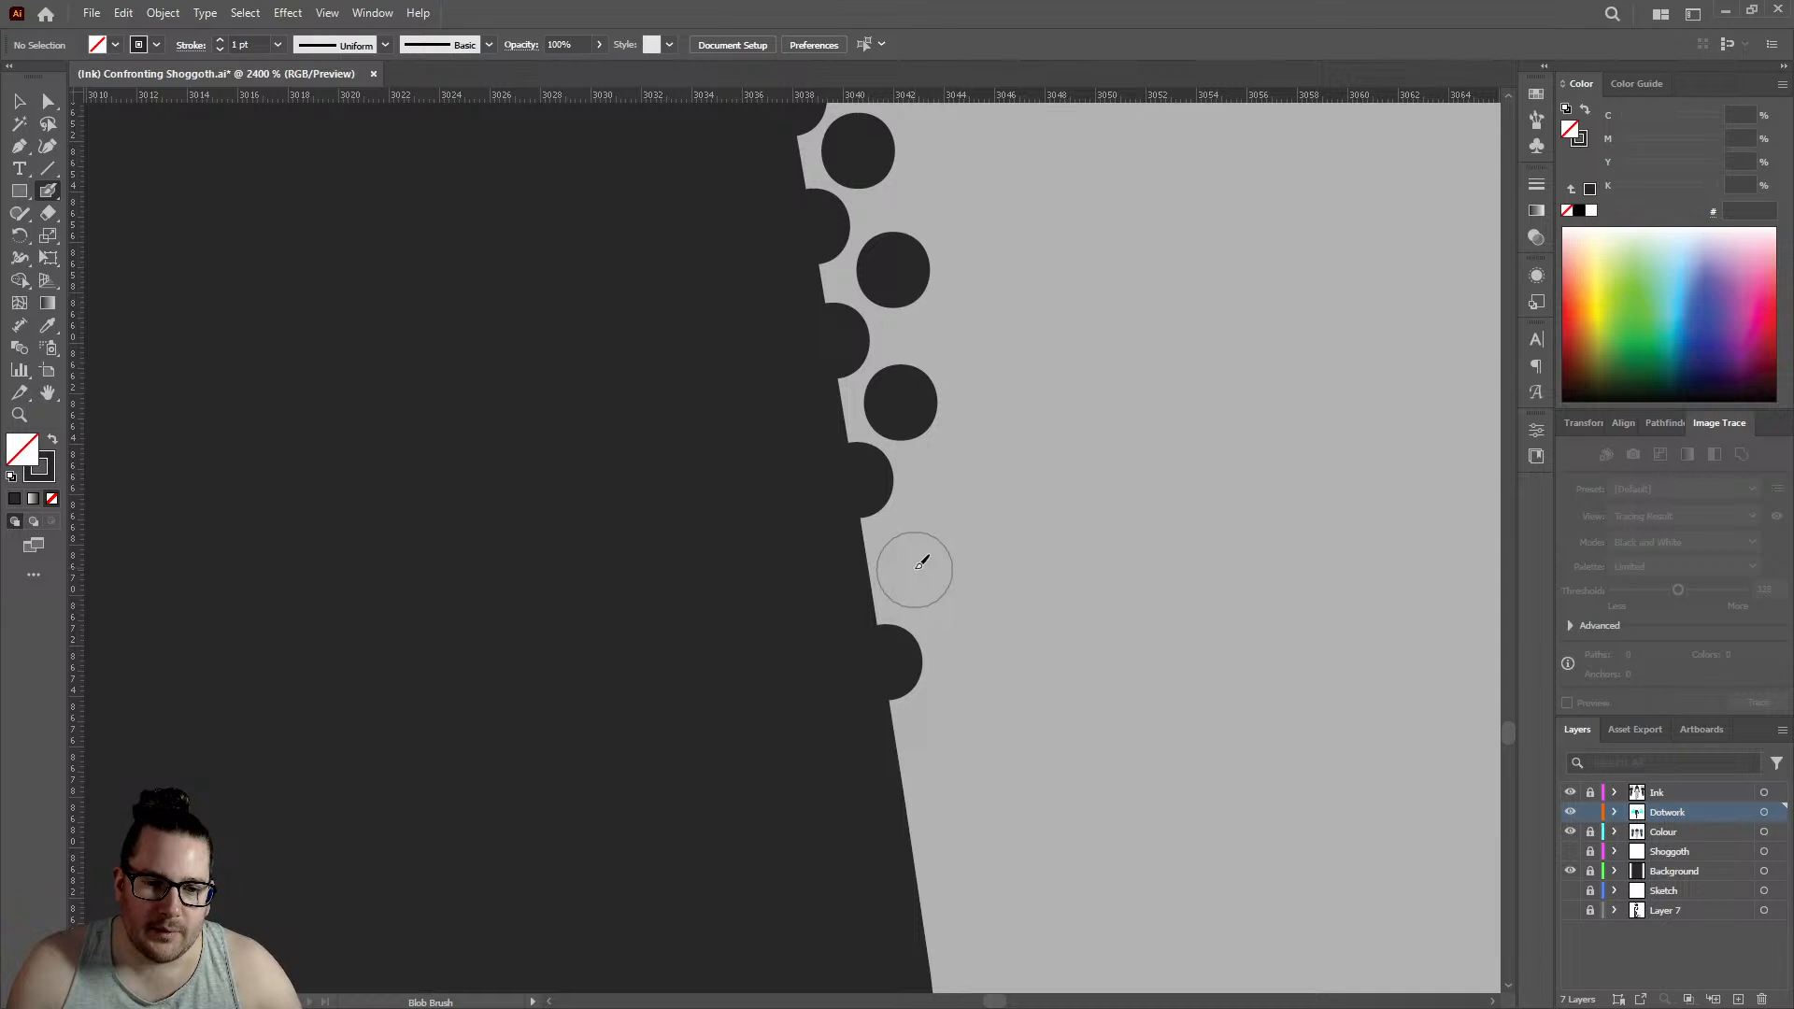
{"action": "left_click", "coordinate": [905, 791]}
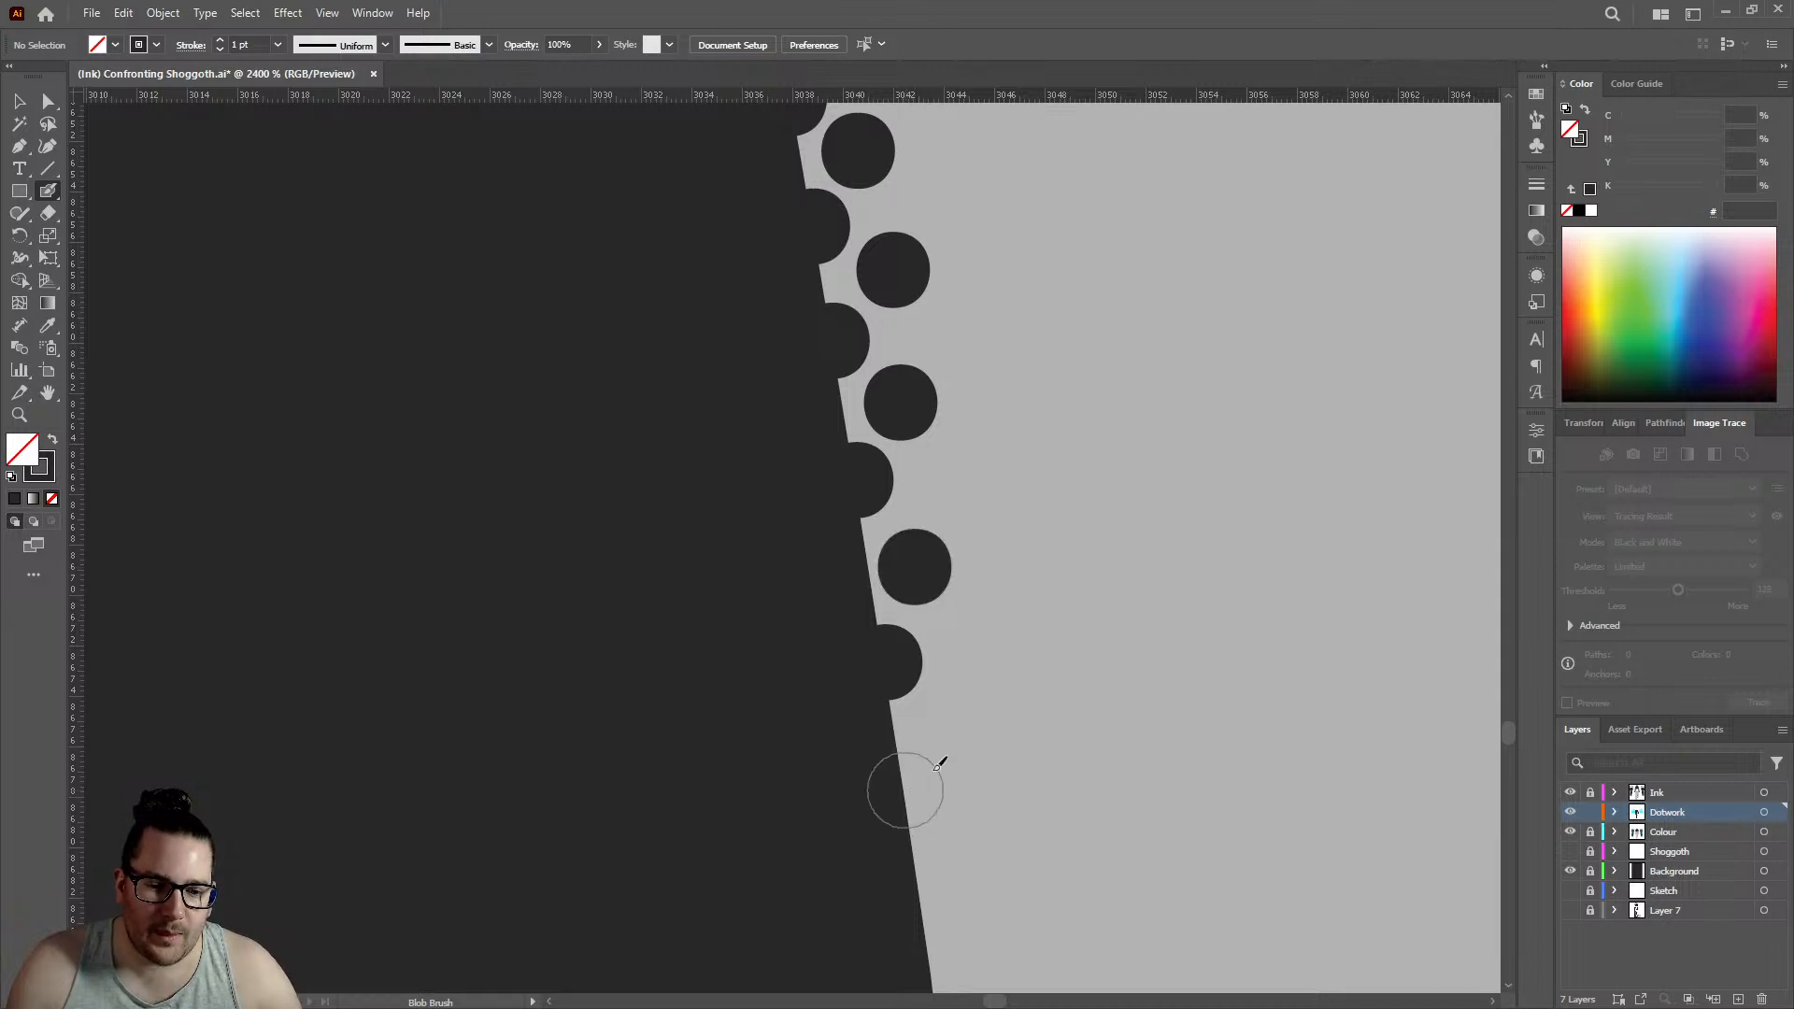
{"action": "left_click", "coordinate": [958, 720]}
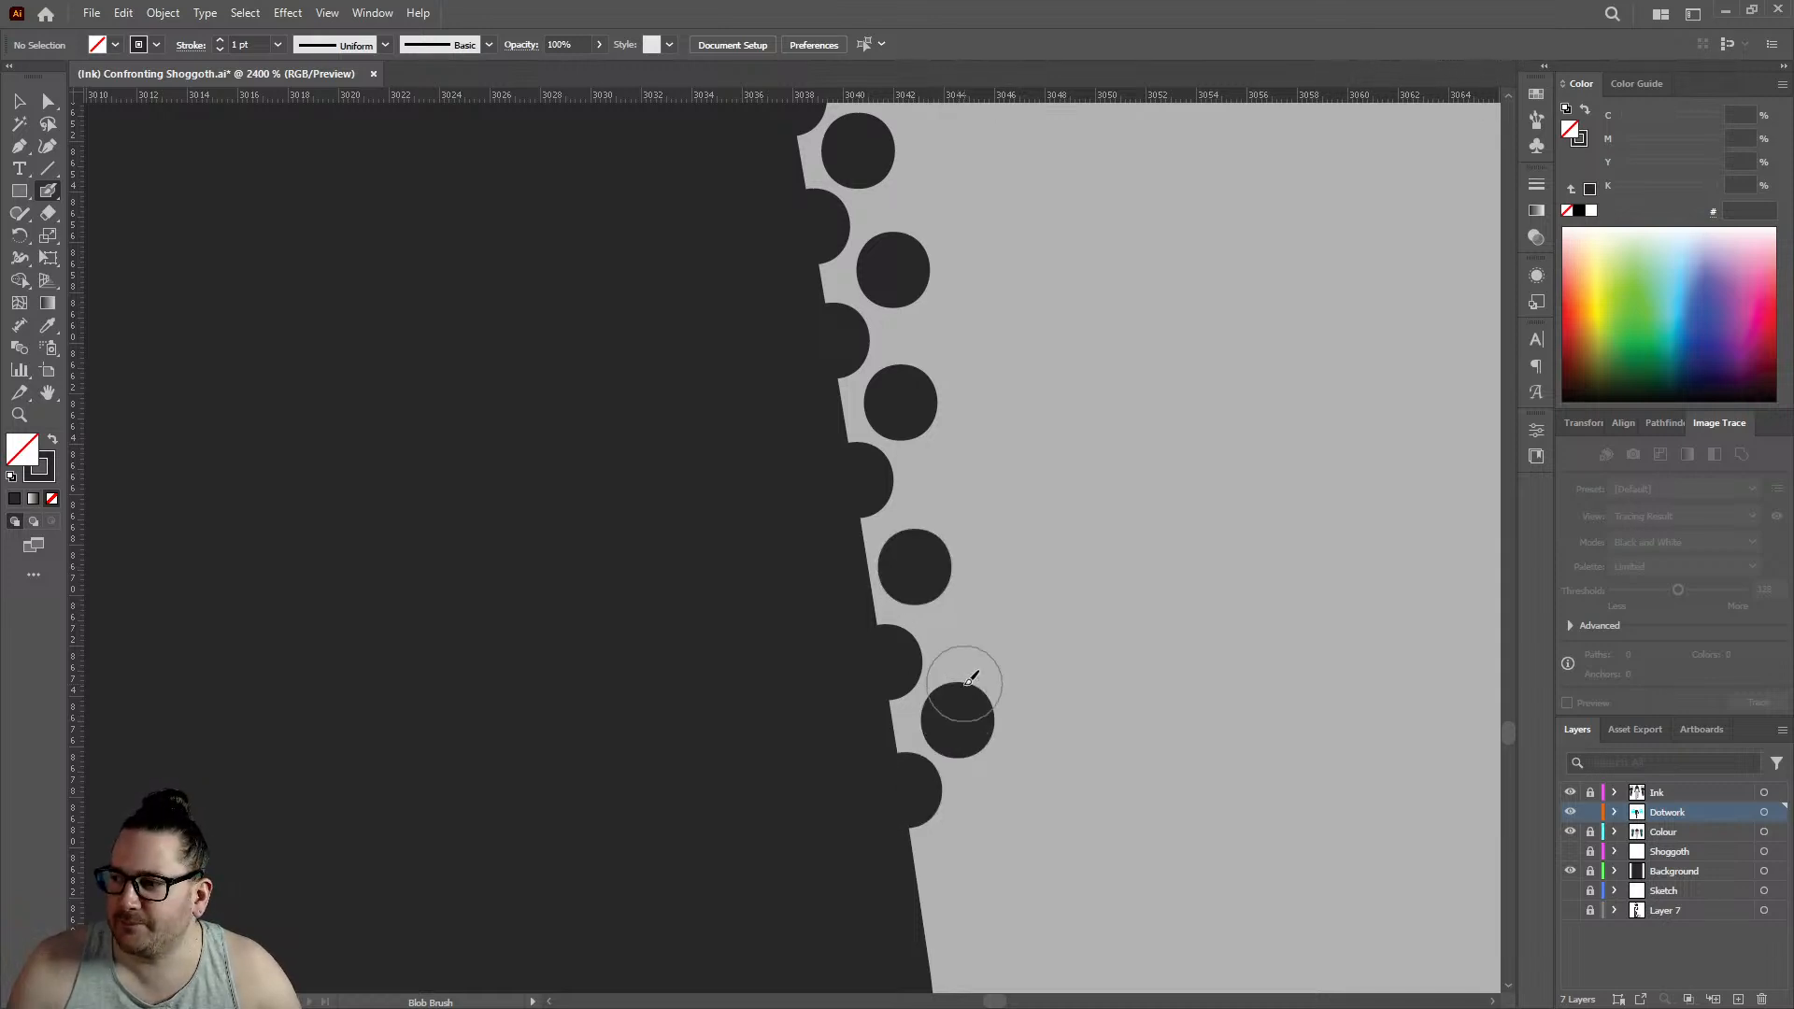
- Carry both rows to the next kink in the outline with two edge dots and two inner dots, edge row reaching about 3043
{"action": "scroll", "coordinate": [969, 679], "scroll_direction": "down", "scroll_amount": 3}
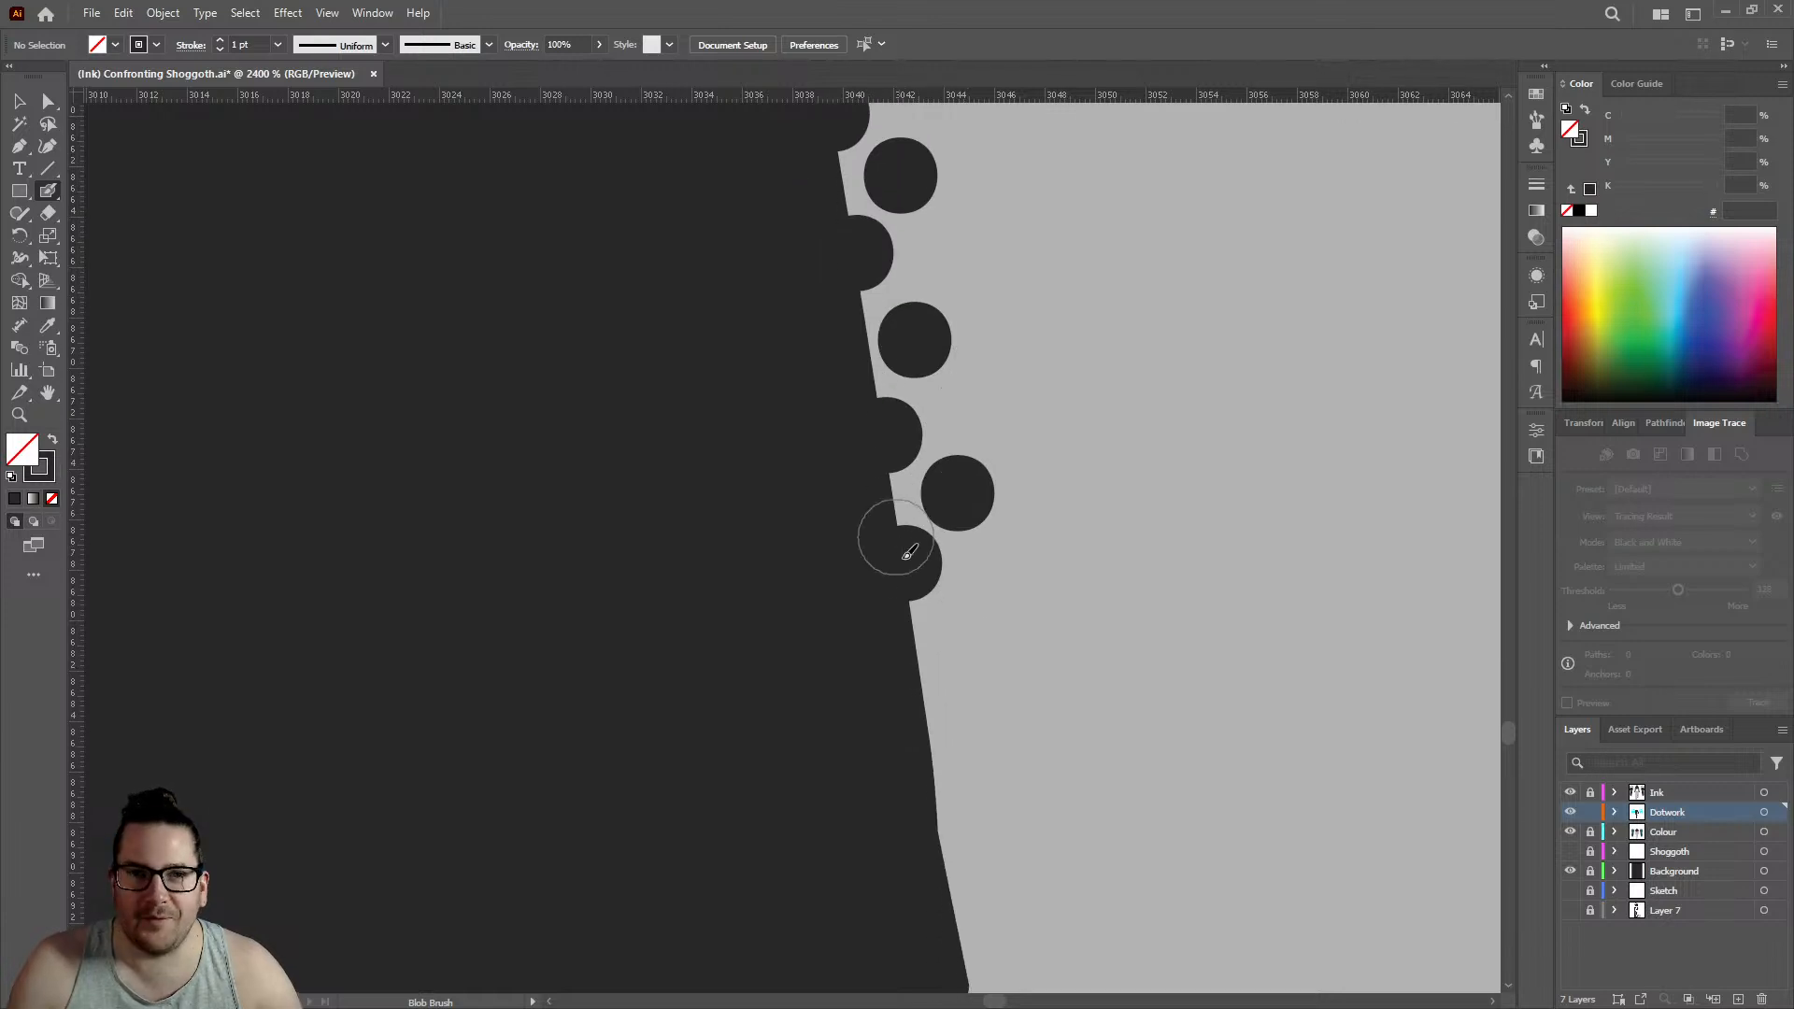
{"action": "left_click", "coordinate": [924, 700]}
{"action": "left_click", "coordinate": [974, 622]}
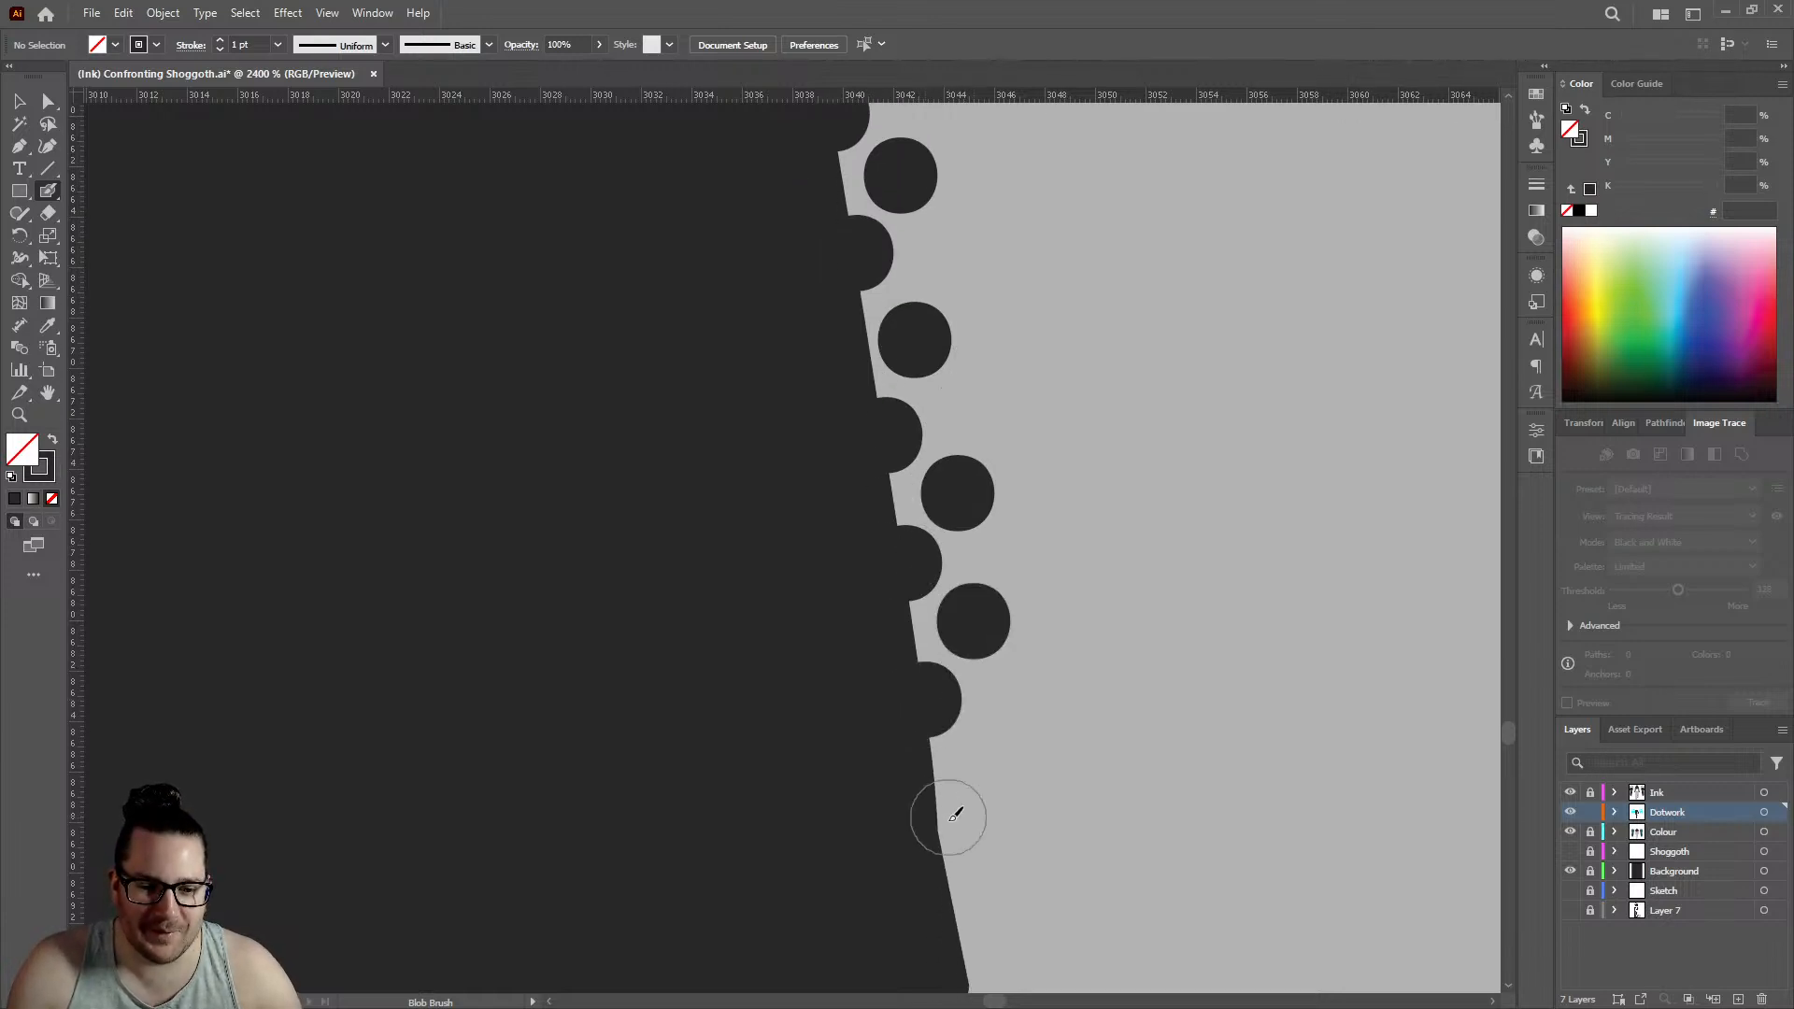
{"action": "left_click", "coordinate": [939, 825]}
{"action": "left_click", "coordinate": [996, 758]}
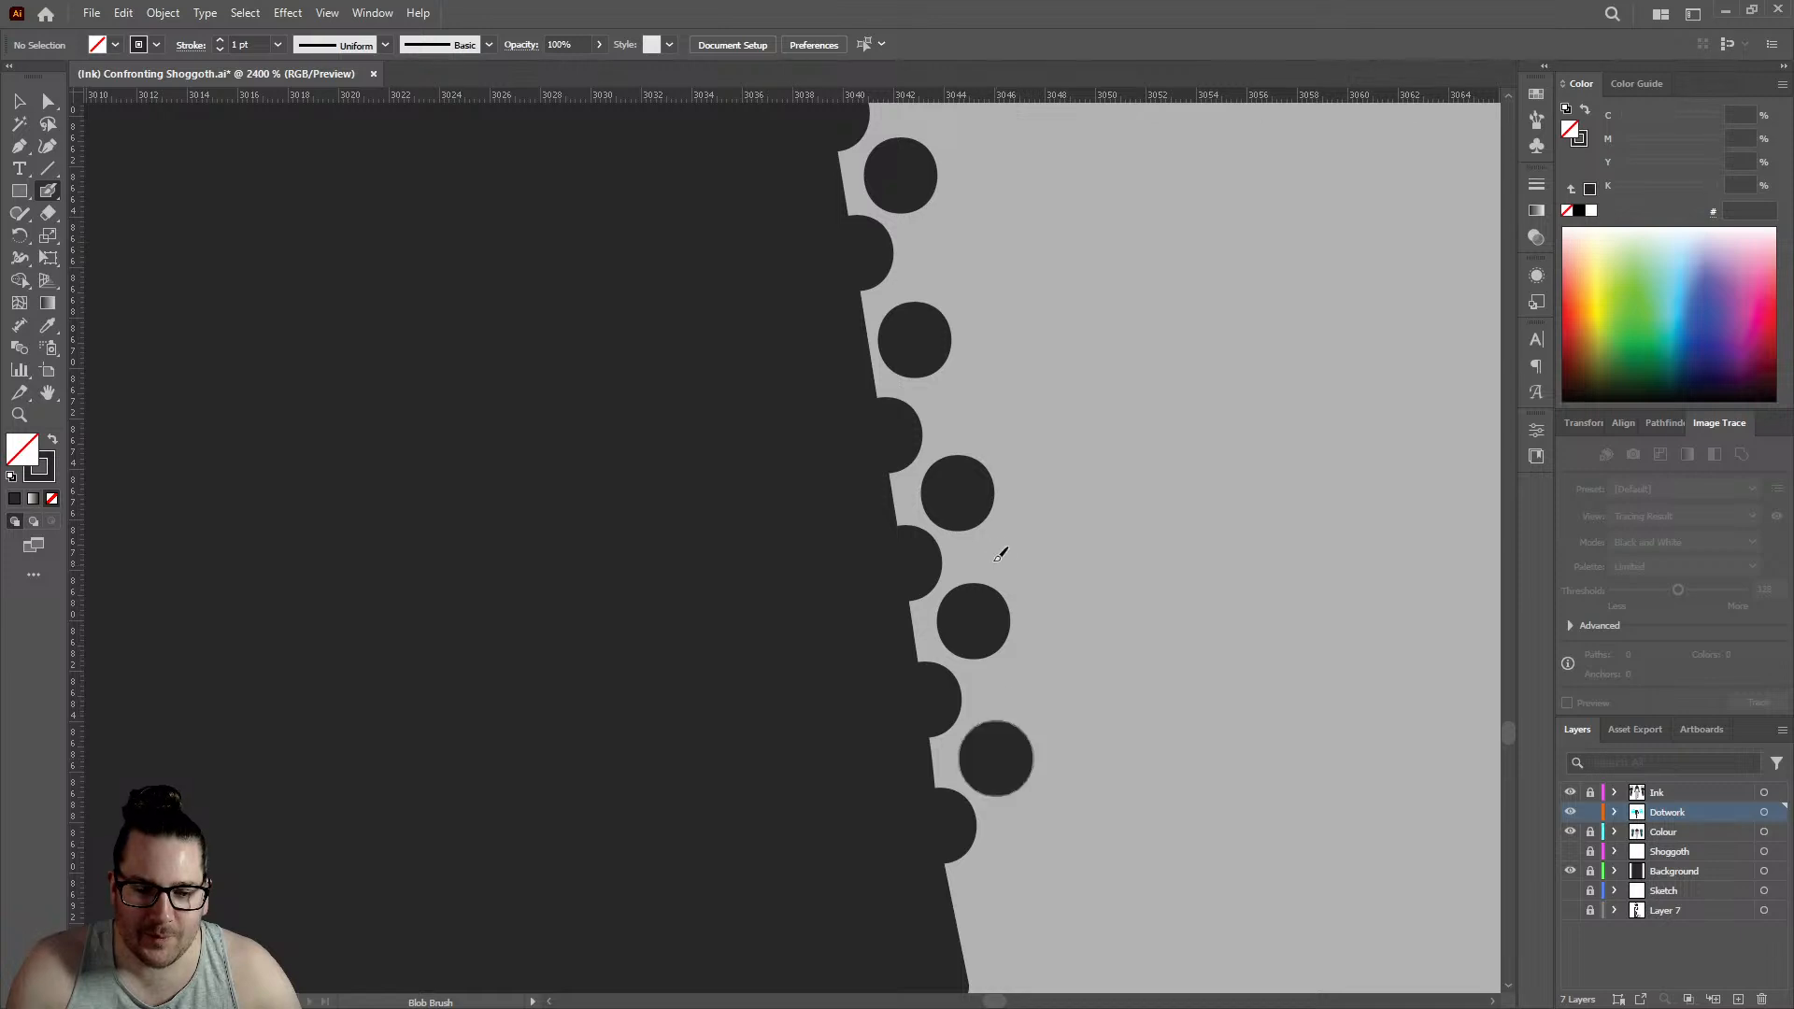
- Add two edge dots and two offset inner dots just below that kink, carrying the edge row to about 3045
{"action": "scroll", "coordinate": [992, 748], "scroll_direction": "down", "scroll_amount": 3}
{"action": "left_click", "coordinate": [963, 726]}
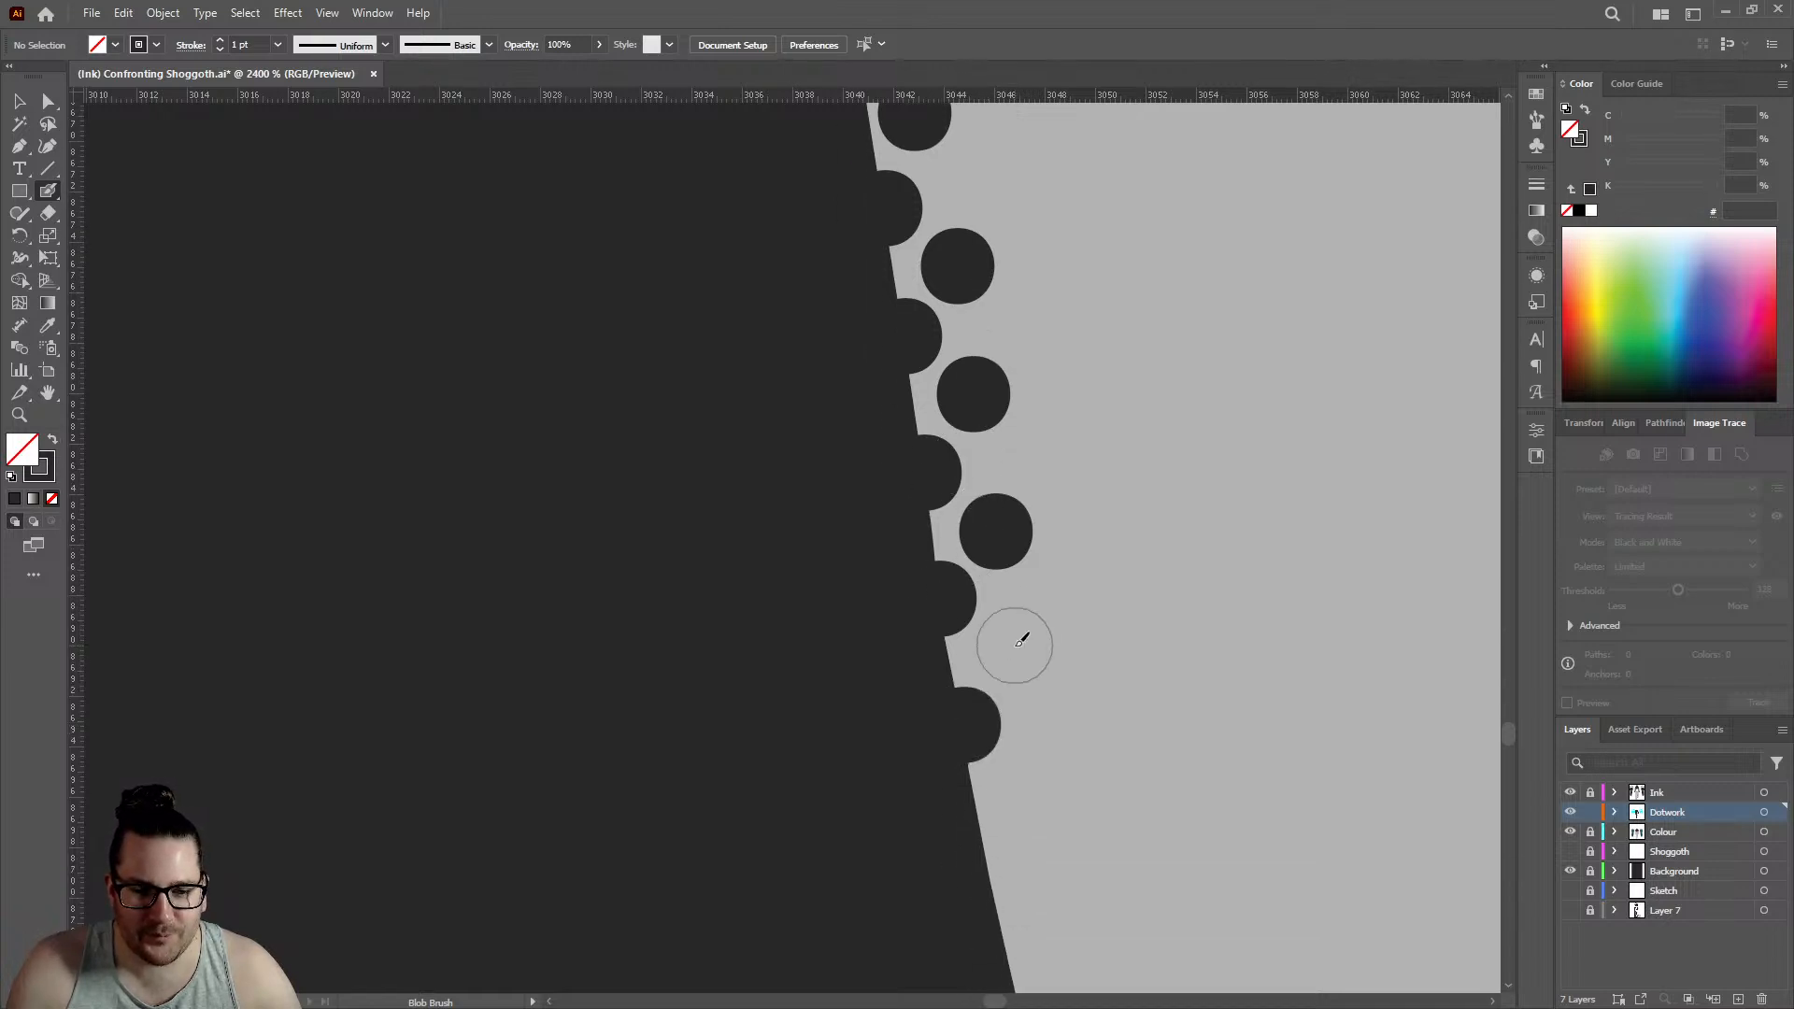
{"action": "left_click", "coordinate": [1015, 645]}
{"action": "scroll", "coordinate": [1013, 635], "scroll_direction": "down", "scroll_amount": 3}
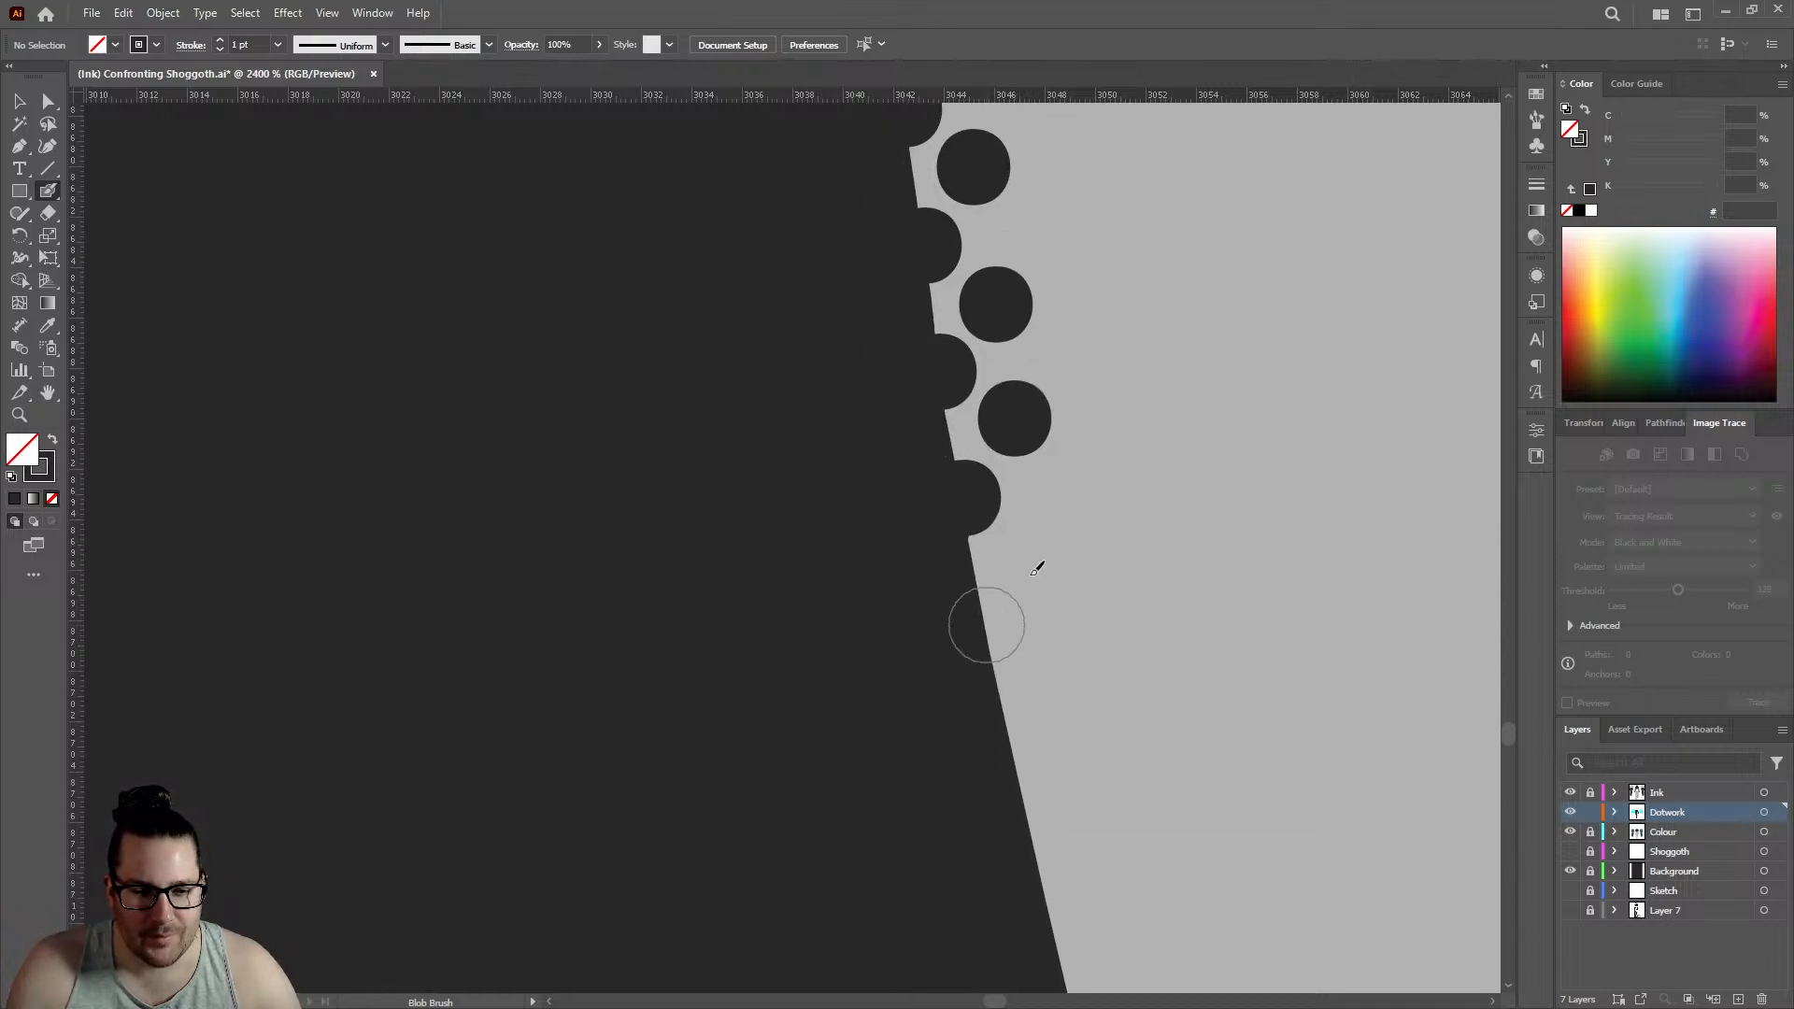
{"action": "left_click", "coordinate": [987, 624]}
{"action": "left_click", "coordinate": [1035, 538]}
- Save the Confronting Shoggoth illustration with the dotwork placed so far
{"action": "scroll", "coordinate": [849, 534], "scroll_direction": "down", "scroll_amount": 4}
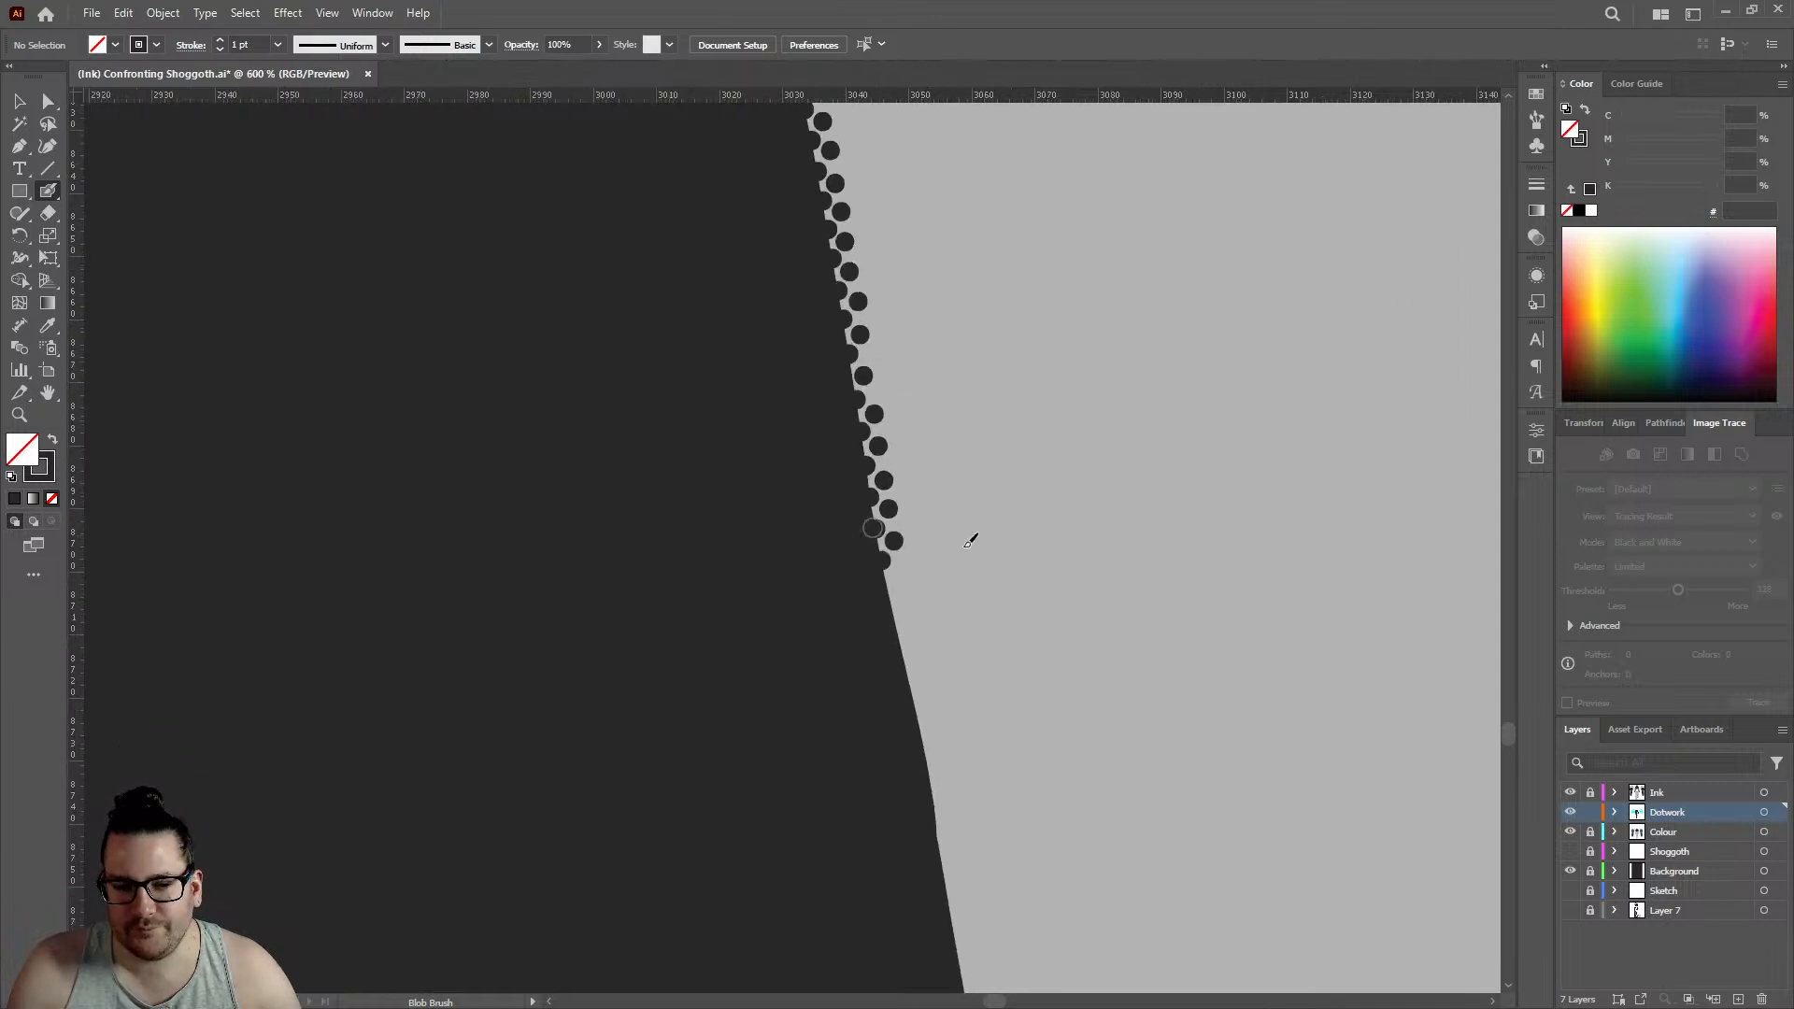
{"action": "scroll", "coordinate": [956, 559], "scroll_direction": "down", "scroll_amount": 3}
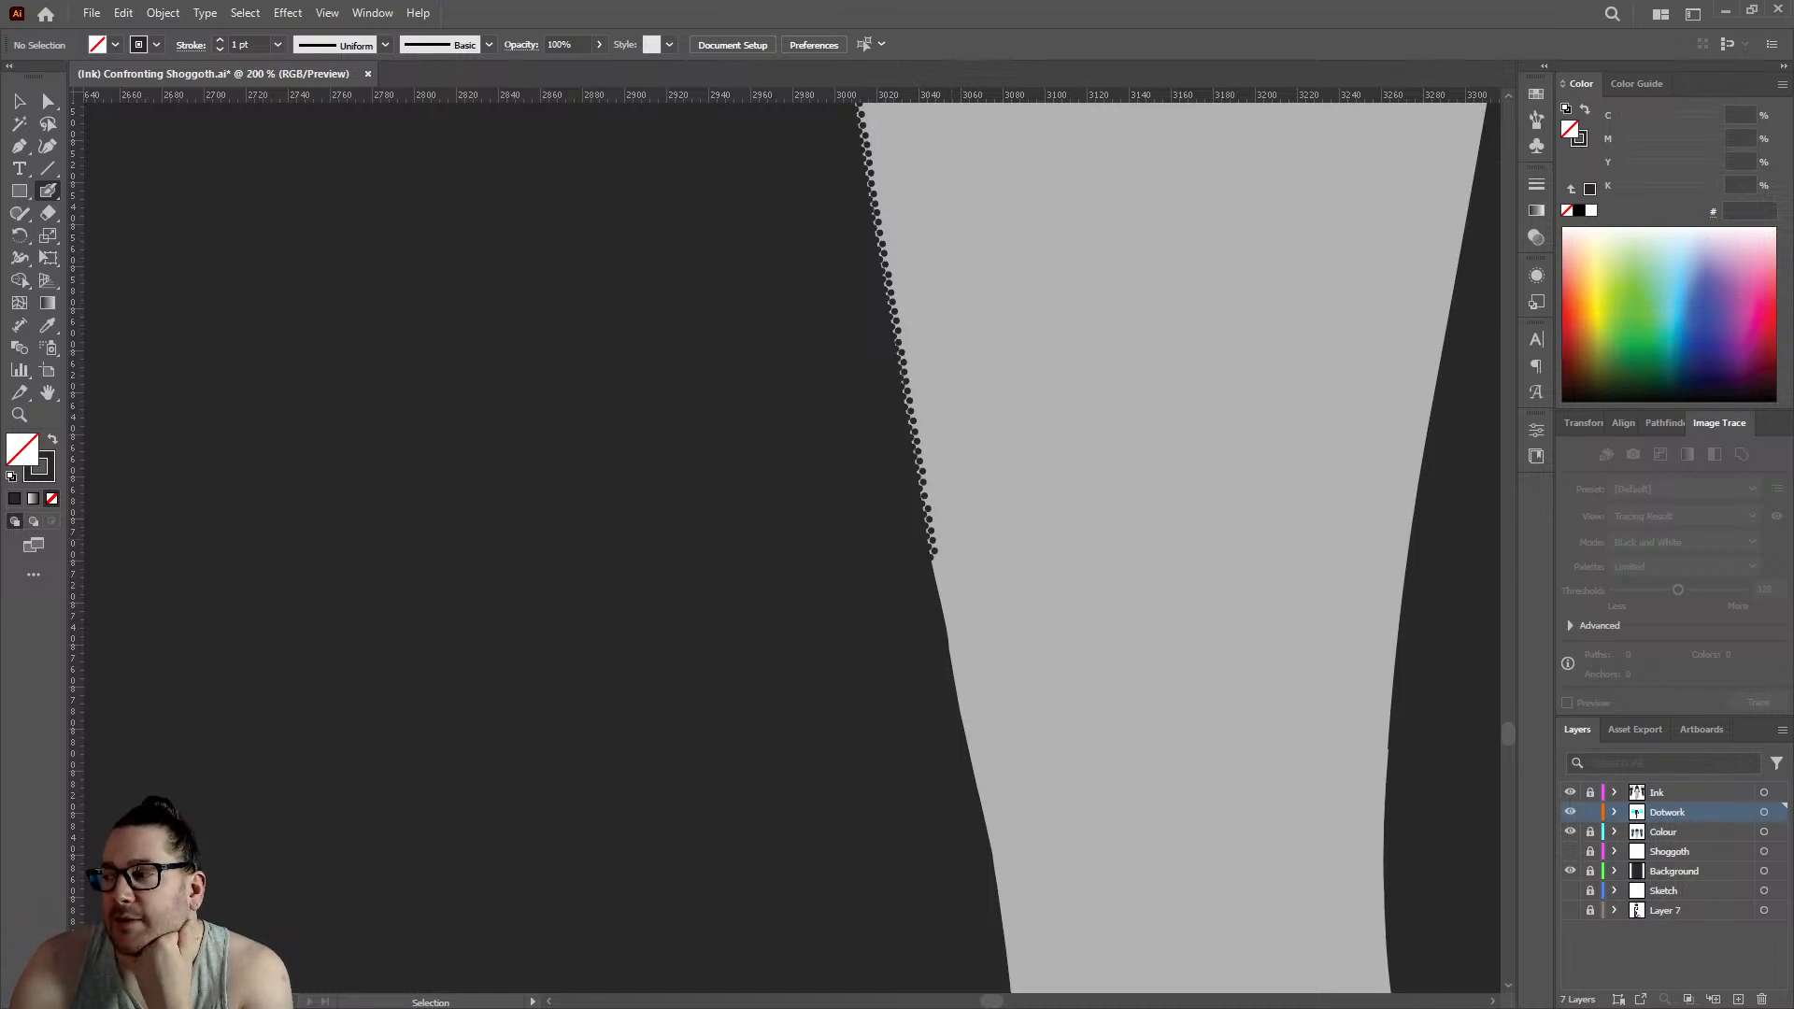
{"action": "key", "text": "ctrl+s"}
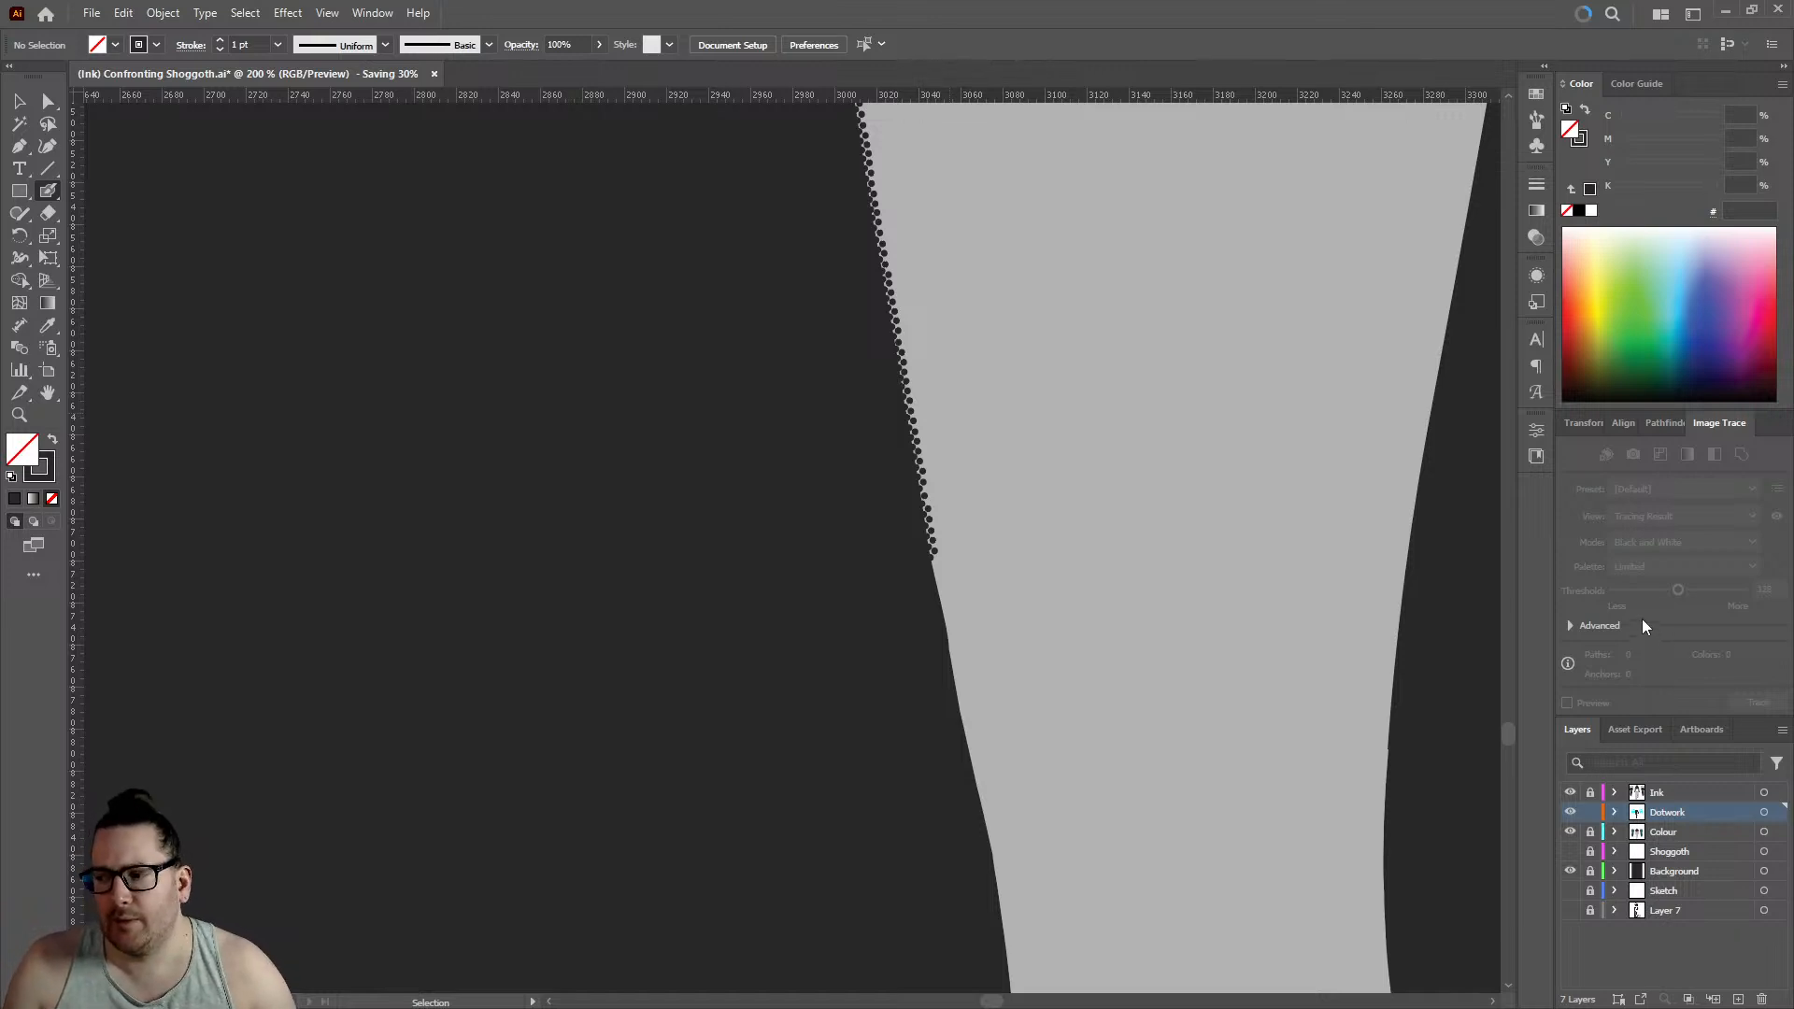
- Continue both rows below the last dots with two edge dots and two inner dots, edge row reaching about 3047.5 on the horizontal ruler
{"action": "scroll", "coordinate": [959, 617], "scroll_direction": "up", "scroll_amount": 5}
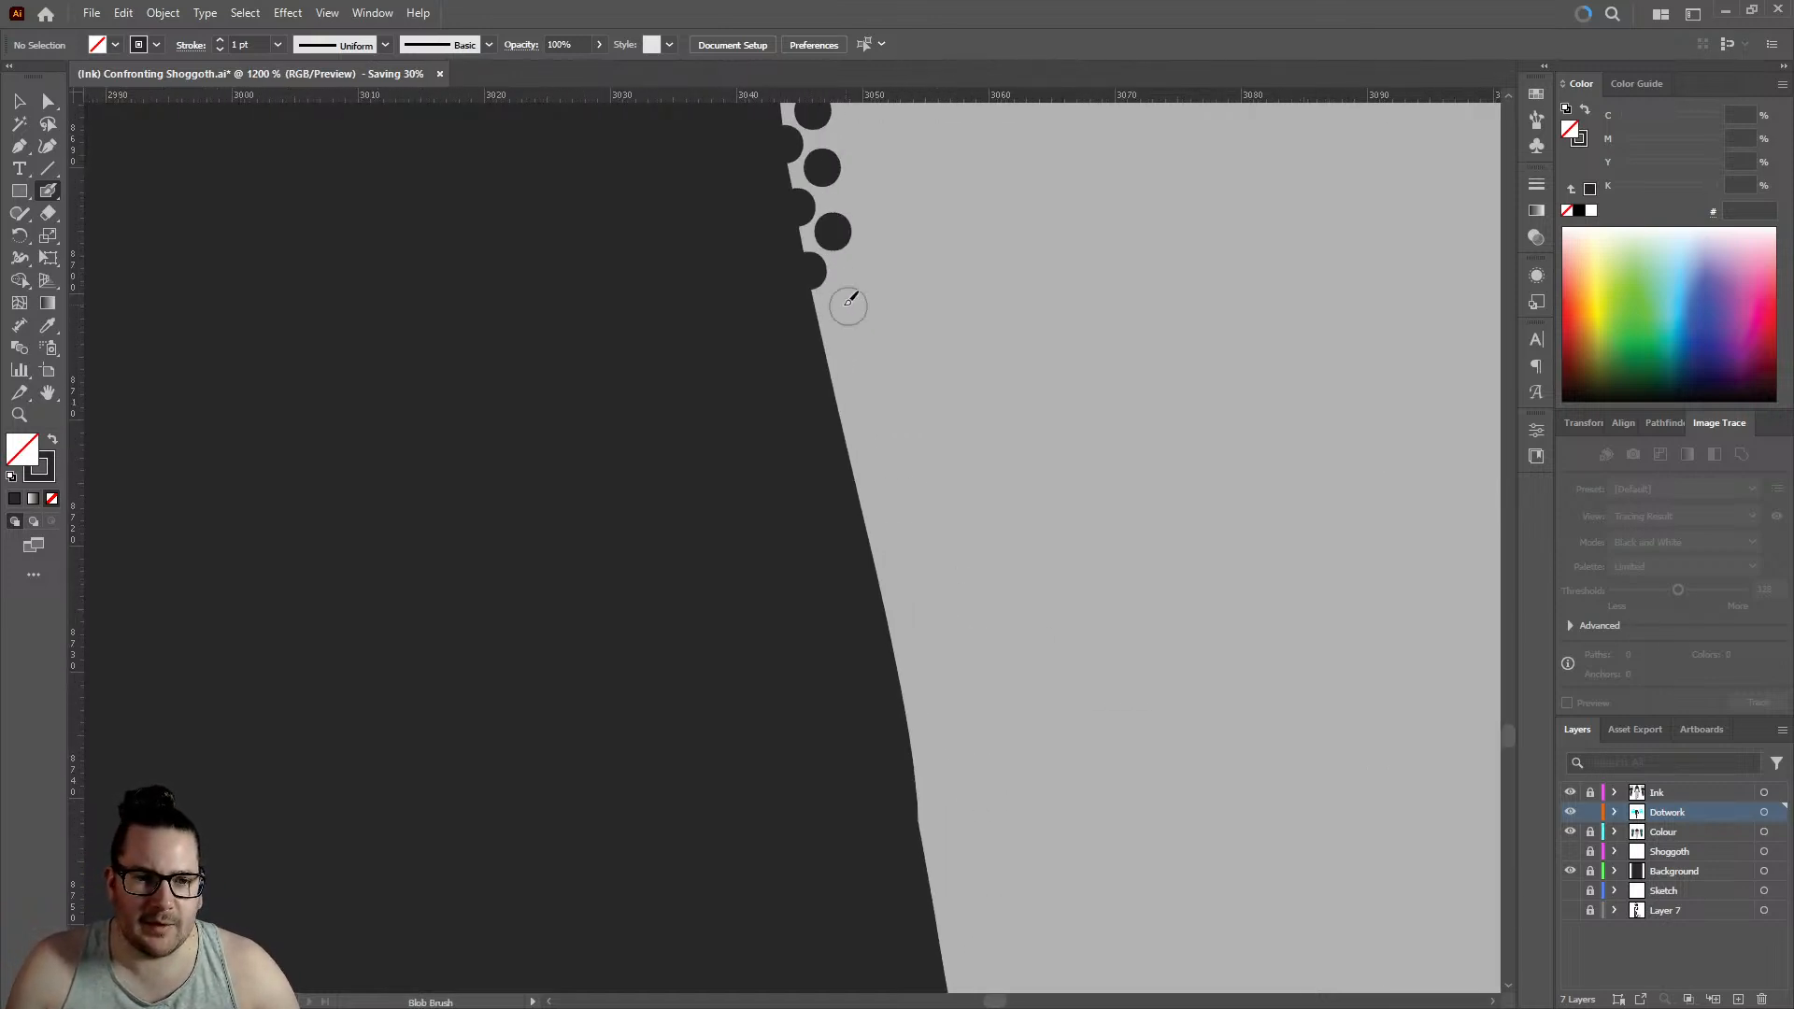
{"action": "left_click", "coordinate": [830, 331]}
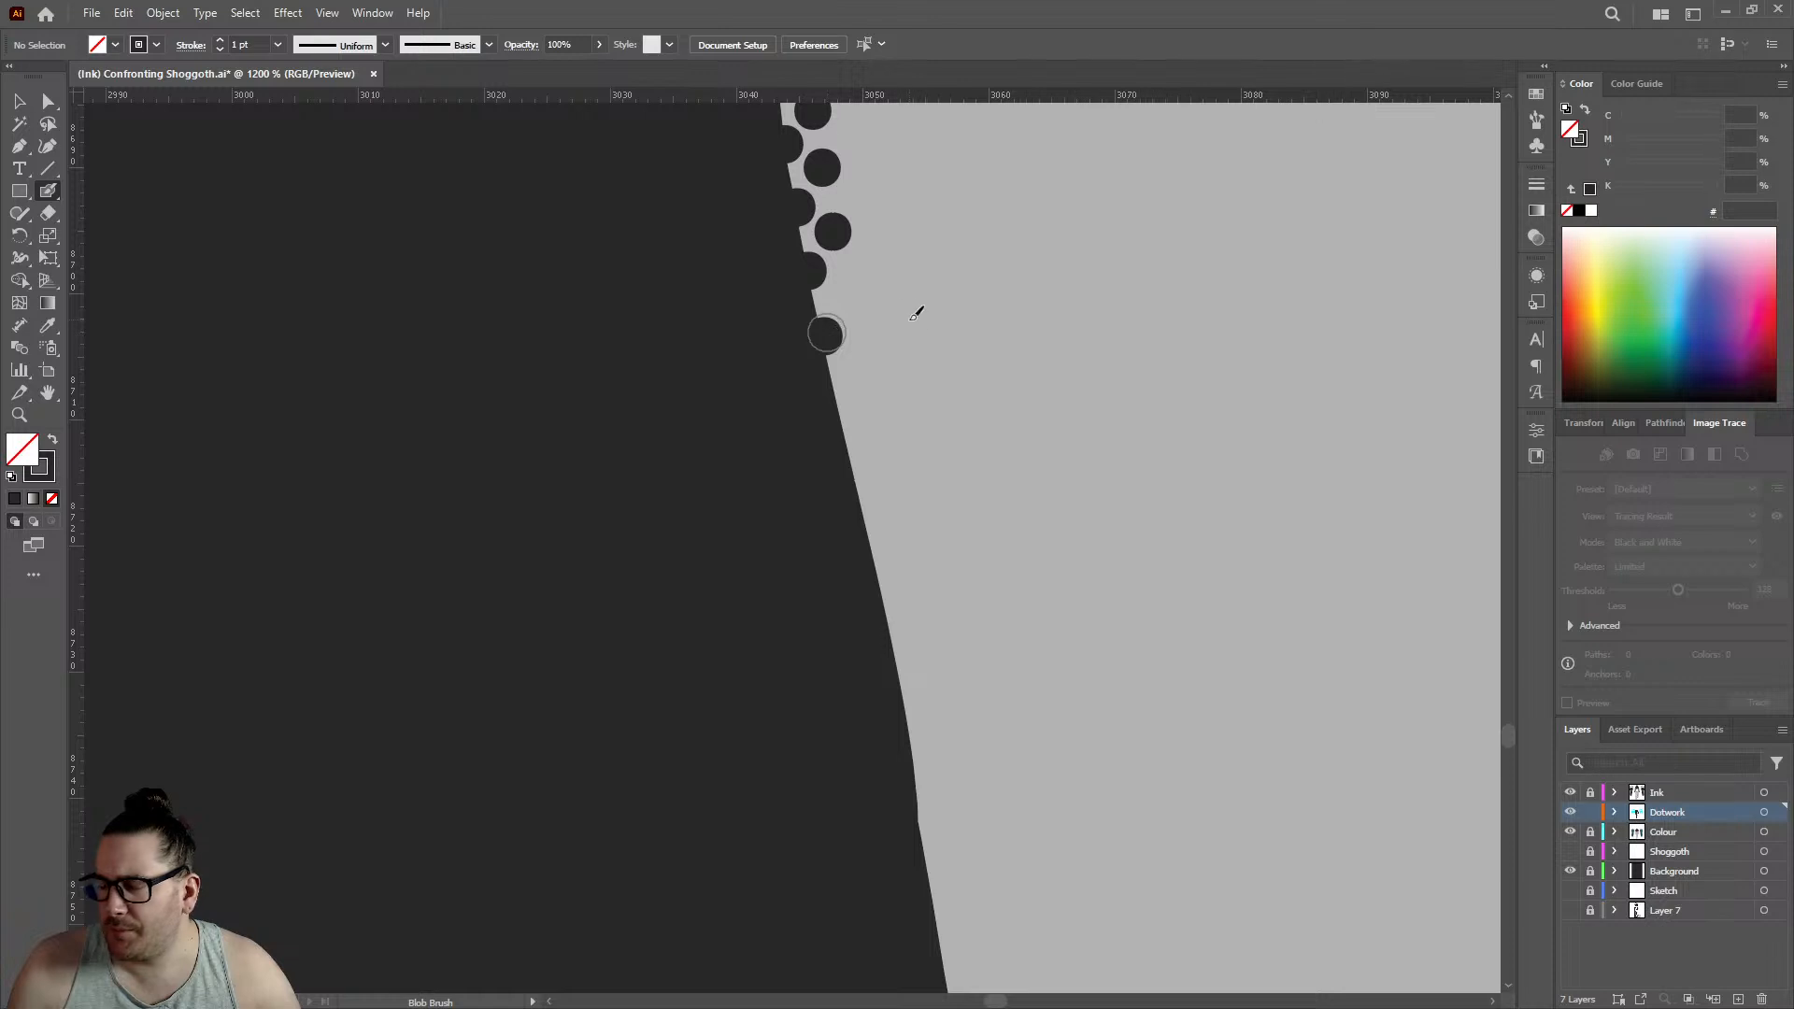
{"action": "scroll", "coordinate": [916, 313], "scroll_direction": "up", "scroll_amount": 3}
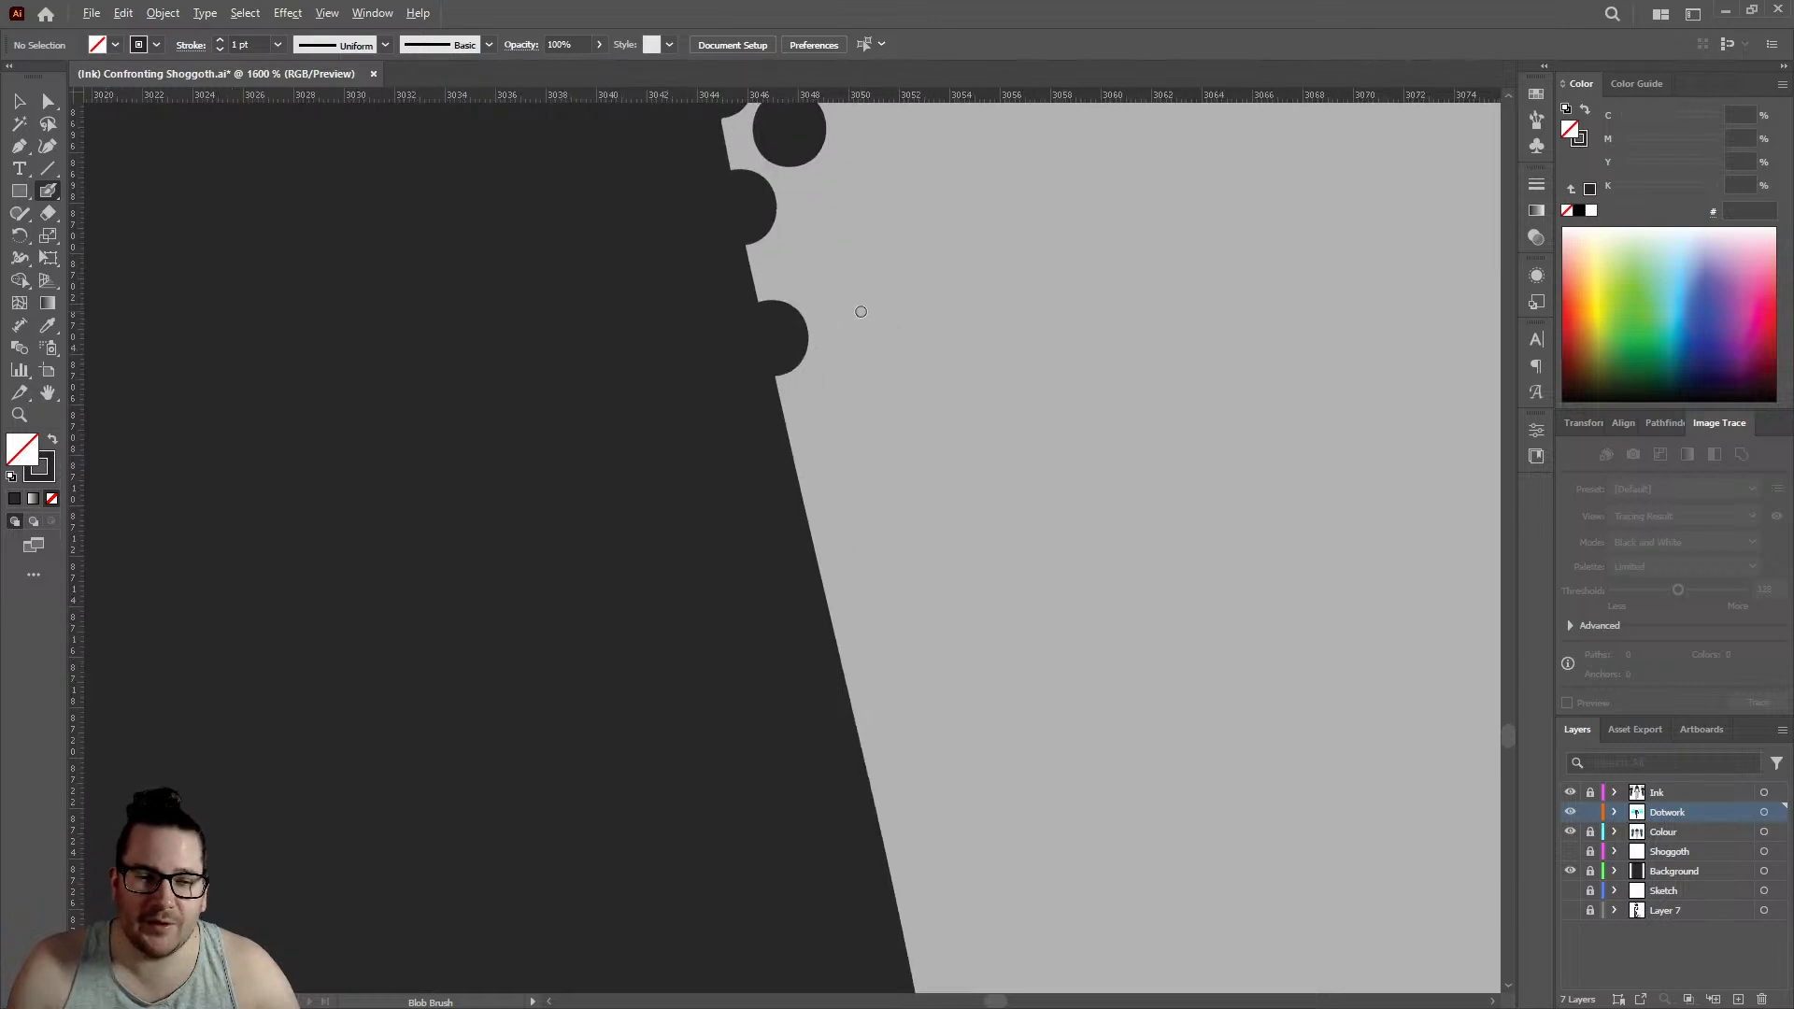
{"action": "left_click", "coordinate": [793, 230]}
{"action": "scroll", "coordinate": [818, 285], "scroll_direction": "up", "scroll_amount": 3}
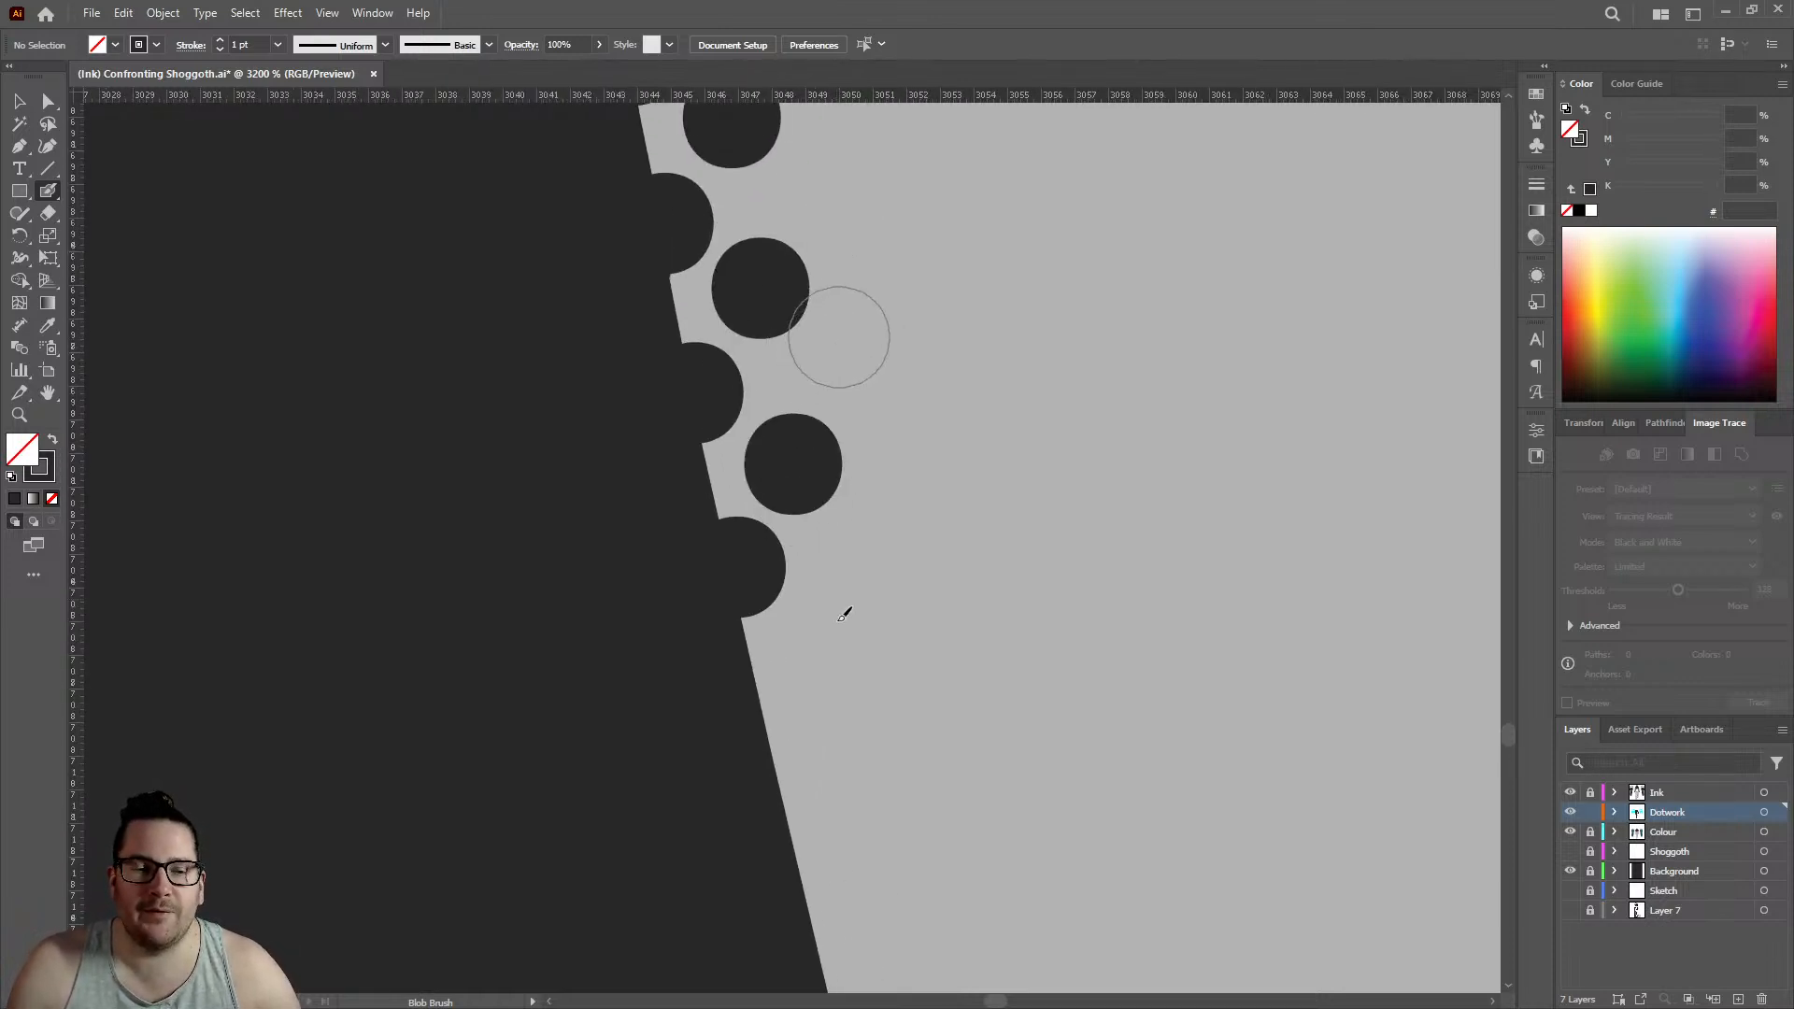
{"action": "left_click", "coordinate": [766, 715]}
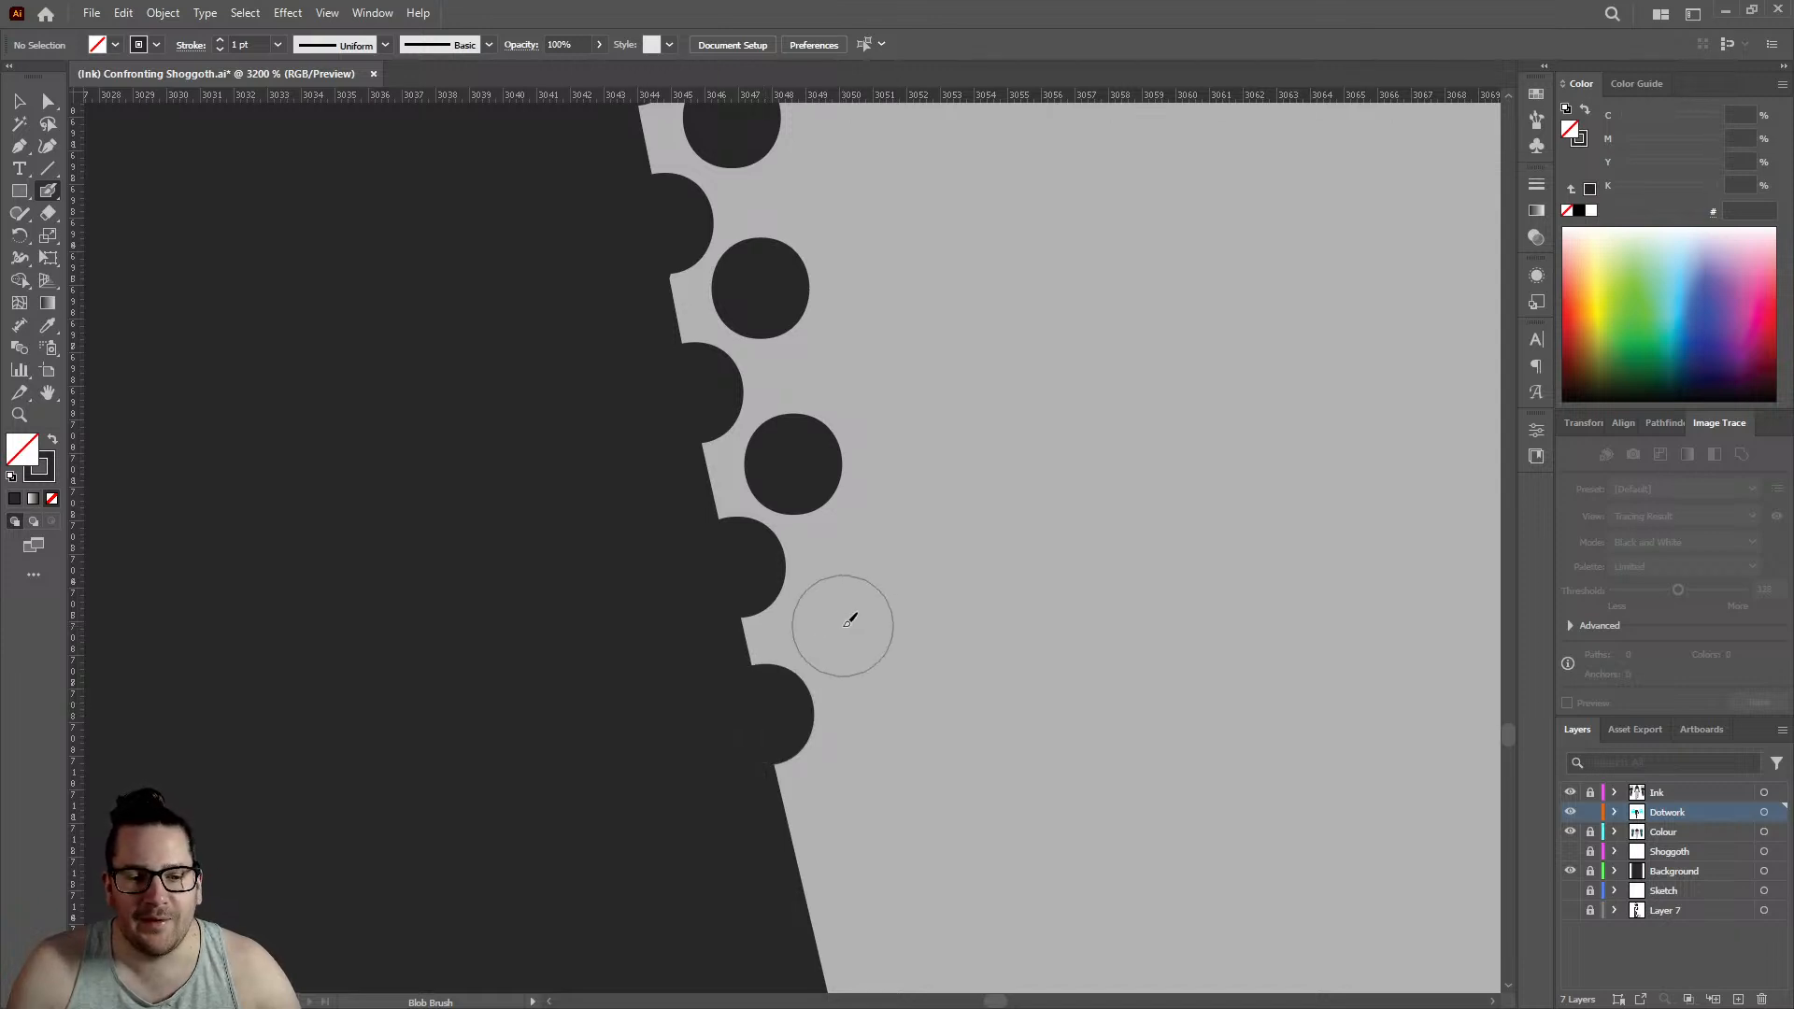
{"action": "left_click", "coordinate": [843, 626]}
- Place two further staggered edge and inner dot pairs down the slanting outline, edge row reaching about 3050
{"action": "scroll", "coordinate": [822, 523], "scroll_direction": "down", "scroll_amount": 3}
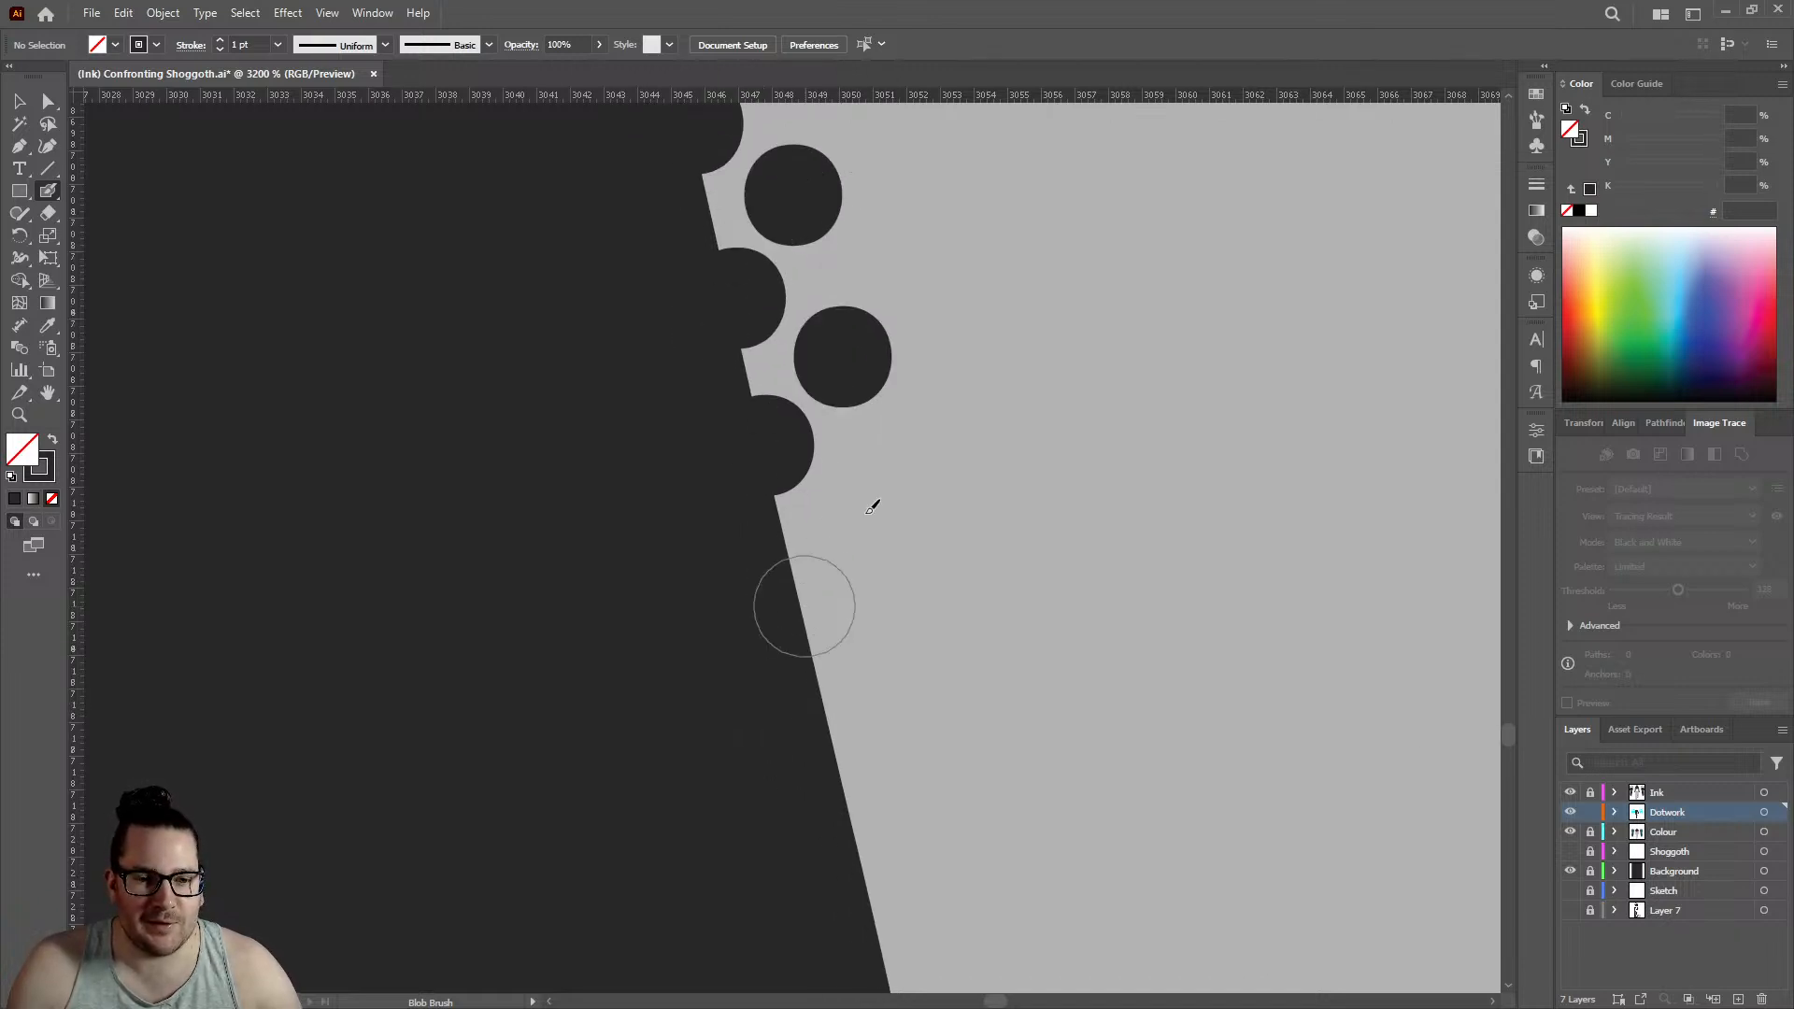
{"action": "left_click", "coordinate": [805, 602]}
{"action": "left_click", "coordinate": [861, 486]}
{"action": "scroll", "coordinate": [863, 493], "scroll_direction": "down", "scroll_amount": 3}
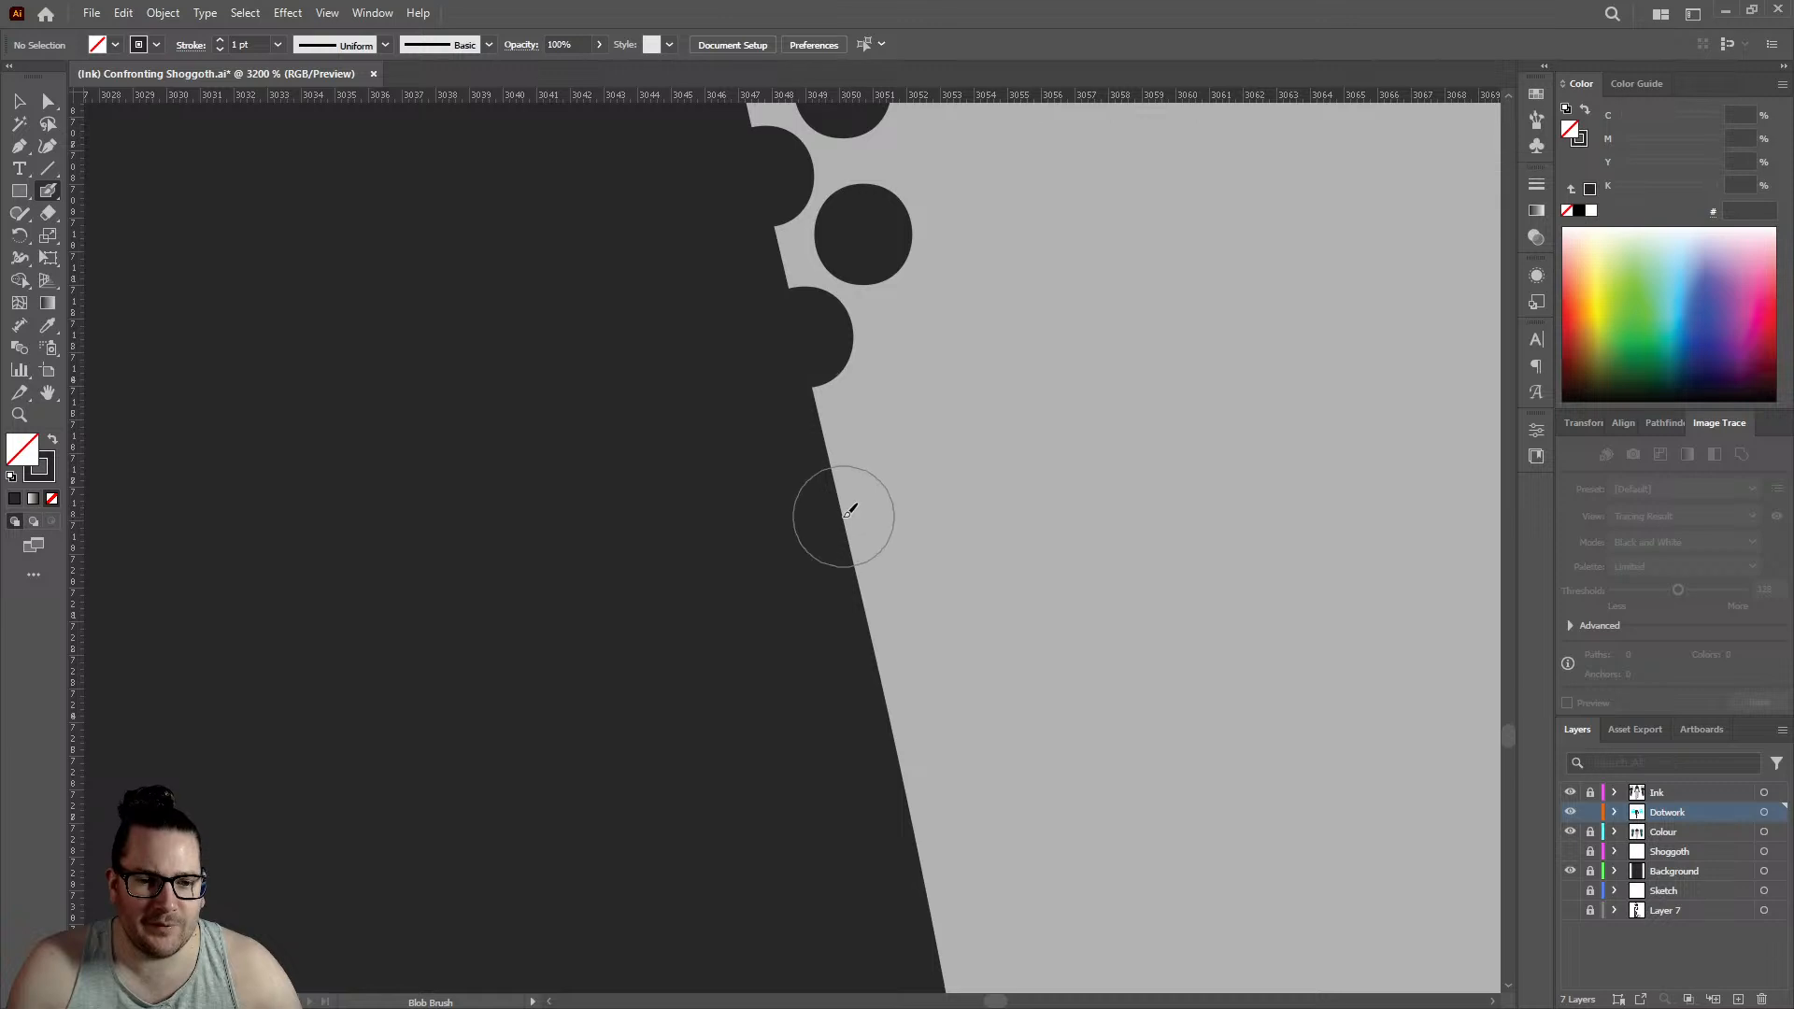
{"action": "left_click", "coordinate": [844, 515]}
{"action": "left_click", "coordinate": [895, 412]}
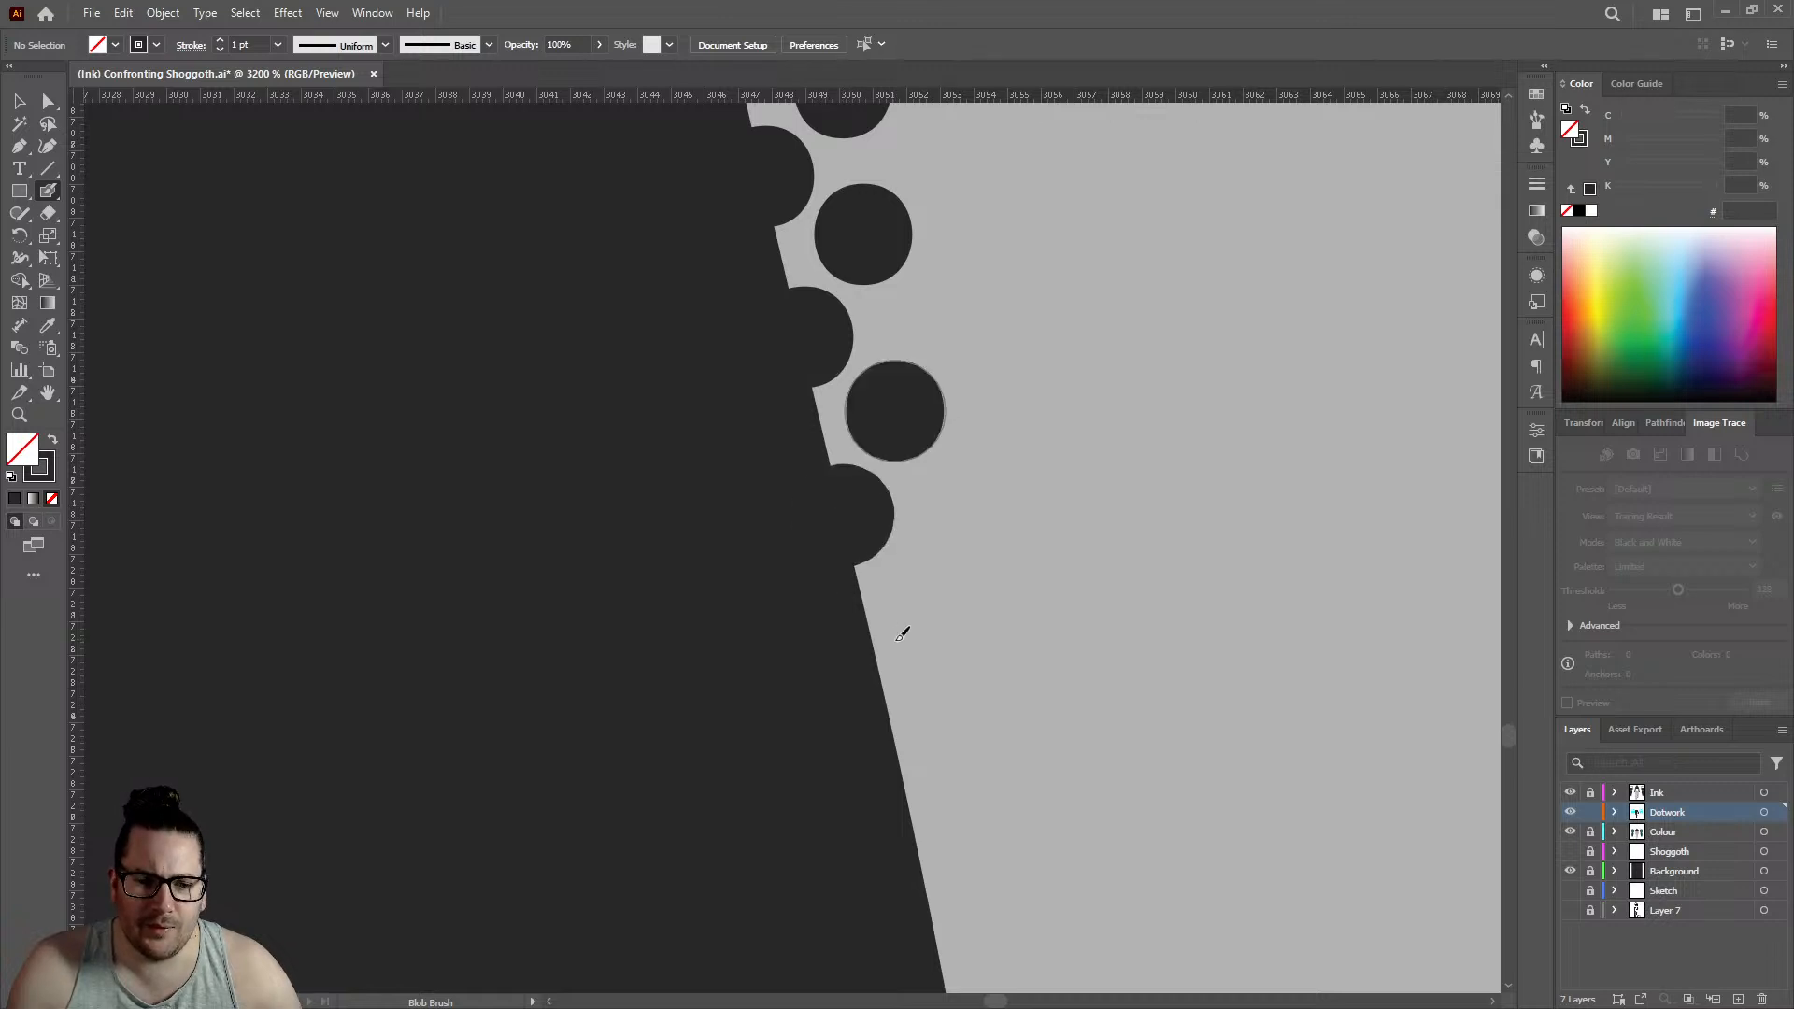
- Add three edge dots and three offset inner dots where the outline starts to steepen, edge row reaching about 3053
{"action": "left_click", "coordinate": [878, 654]}
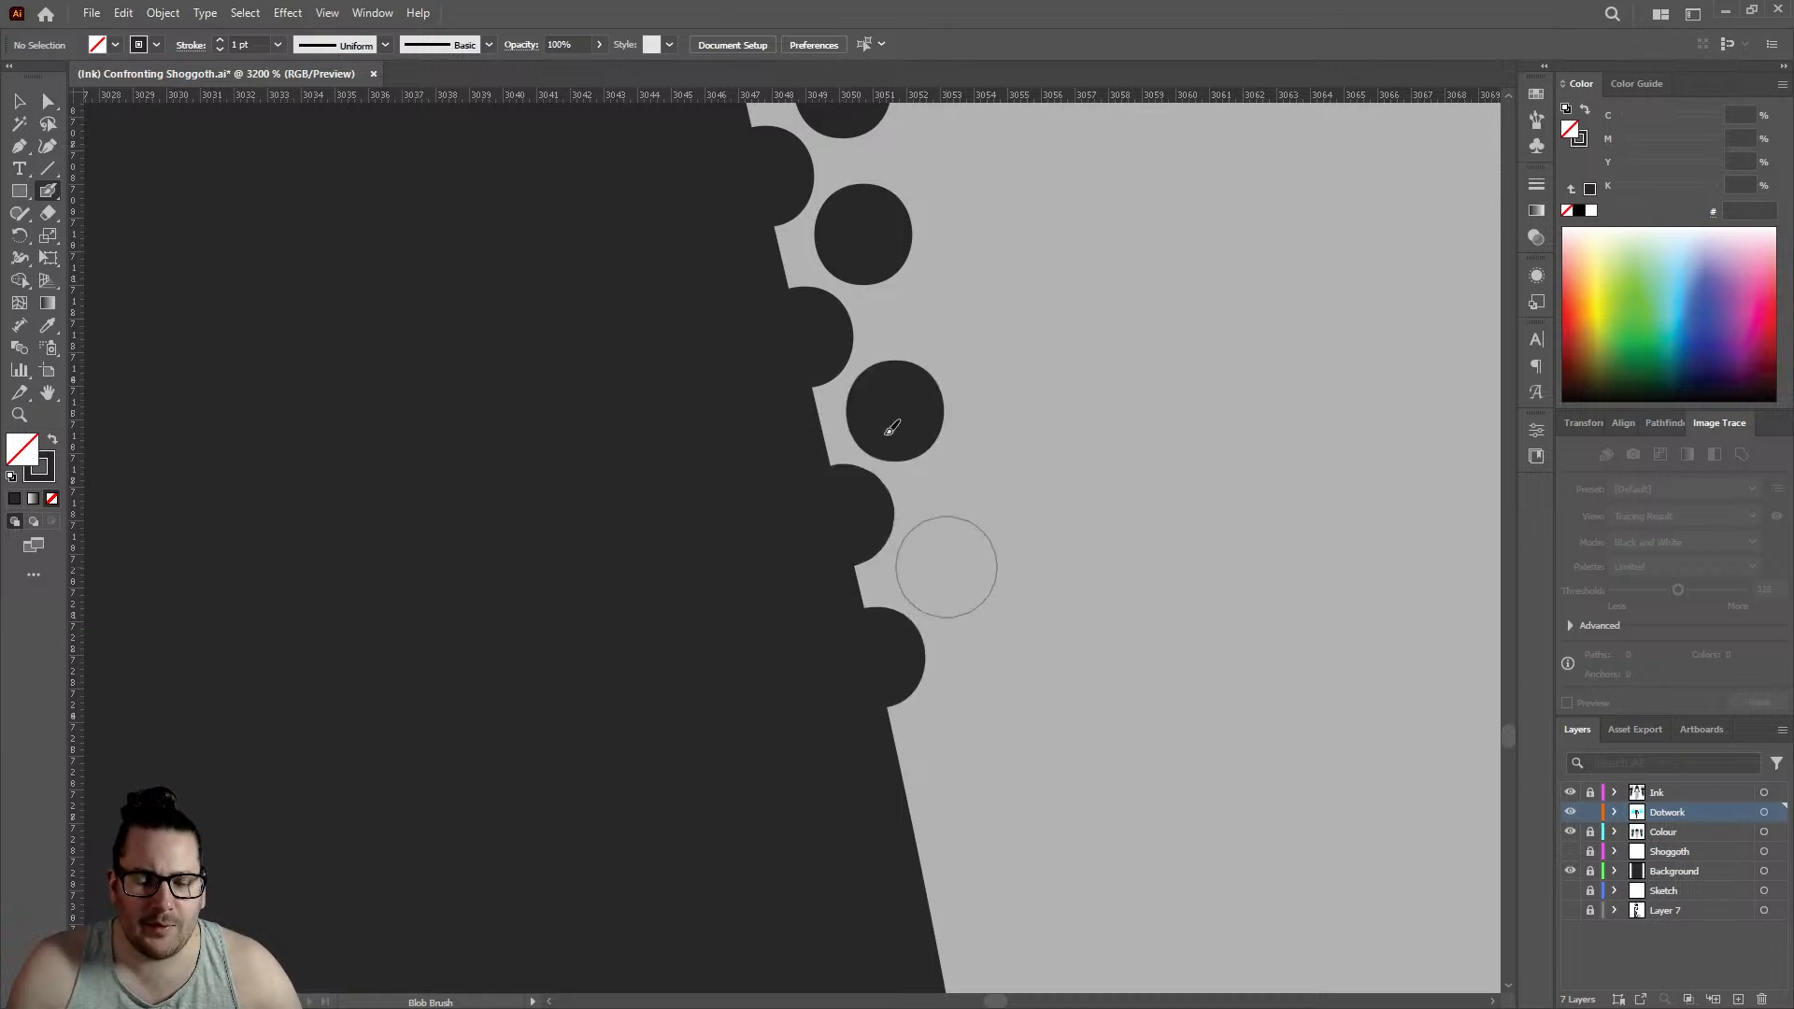
{"action": "left_click", "coordinate": [945, 566]}
{"action": "scroll", "coordinate": [945, 566], "scroll_direction": "down", "scroll_amount": 3}
{"action": "left_click", "coordinate": [916, 577]}
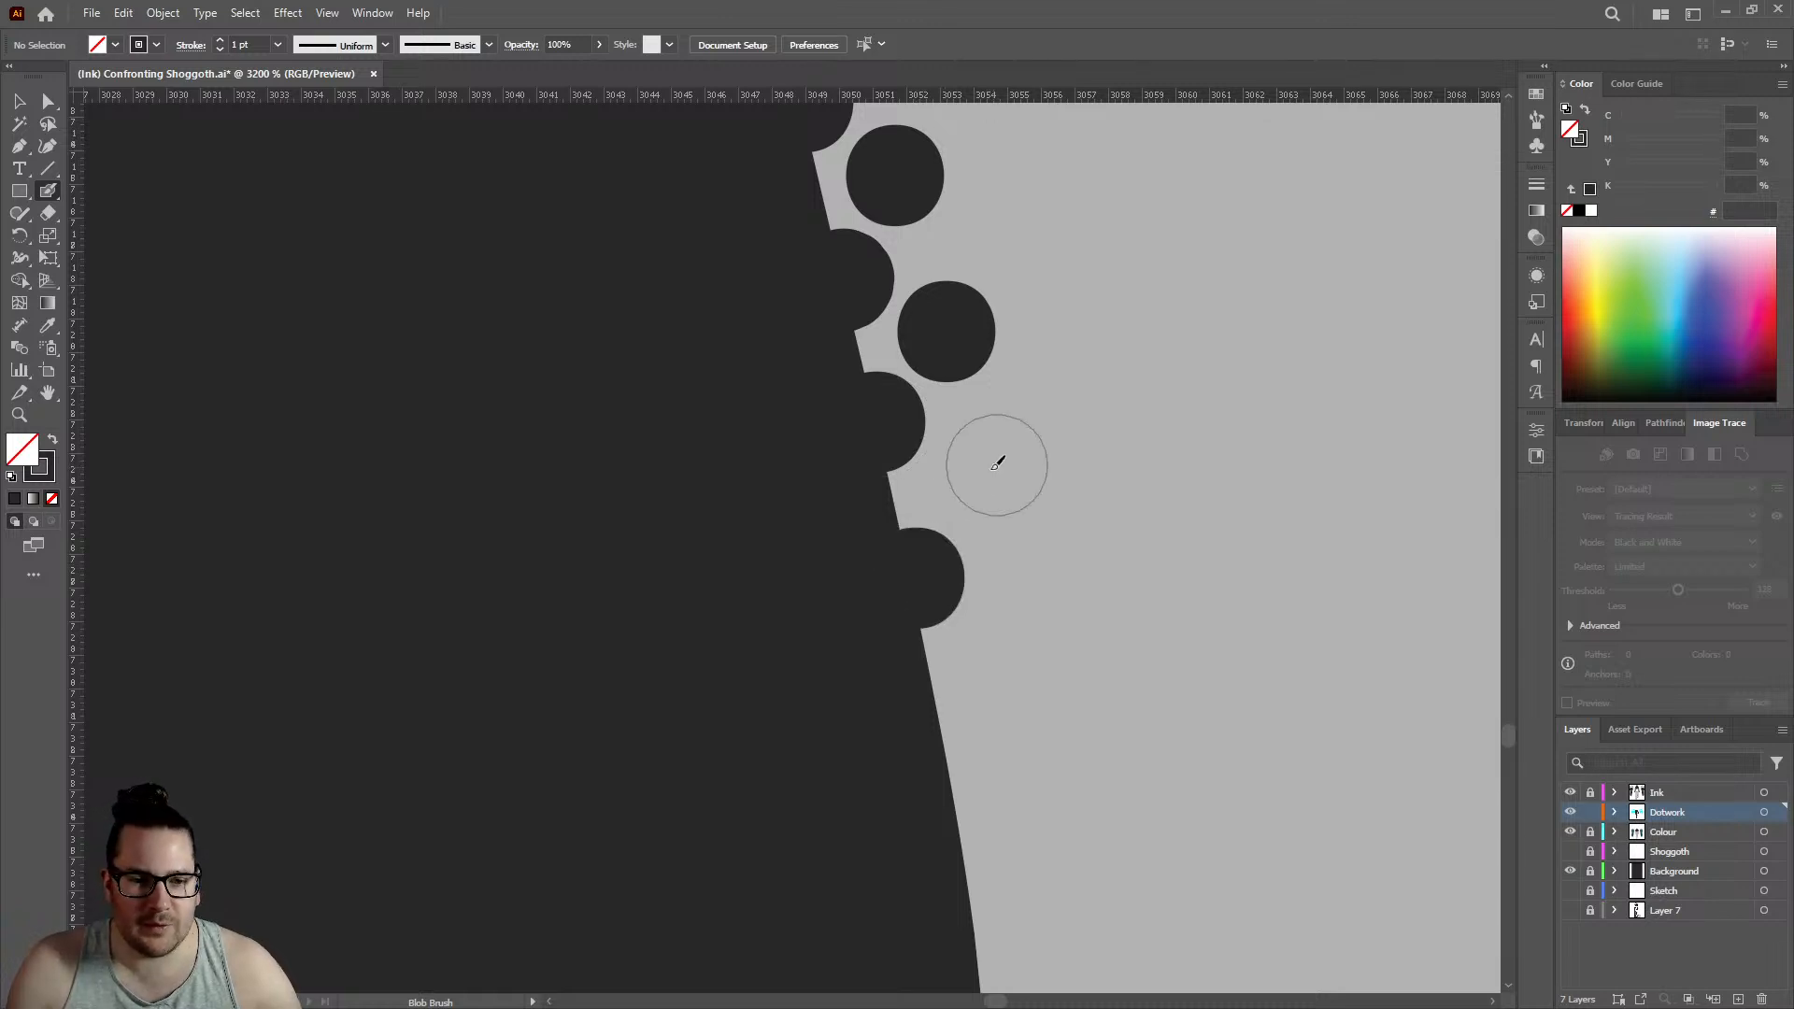
{"action": "left_click", "coordinate": [980, 473]}
{"action": "left_click", "coordinate": [942, 718]}
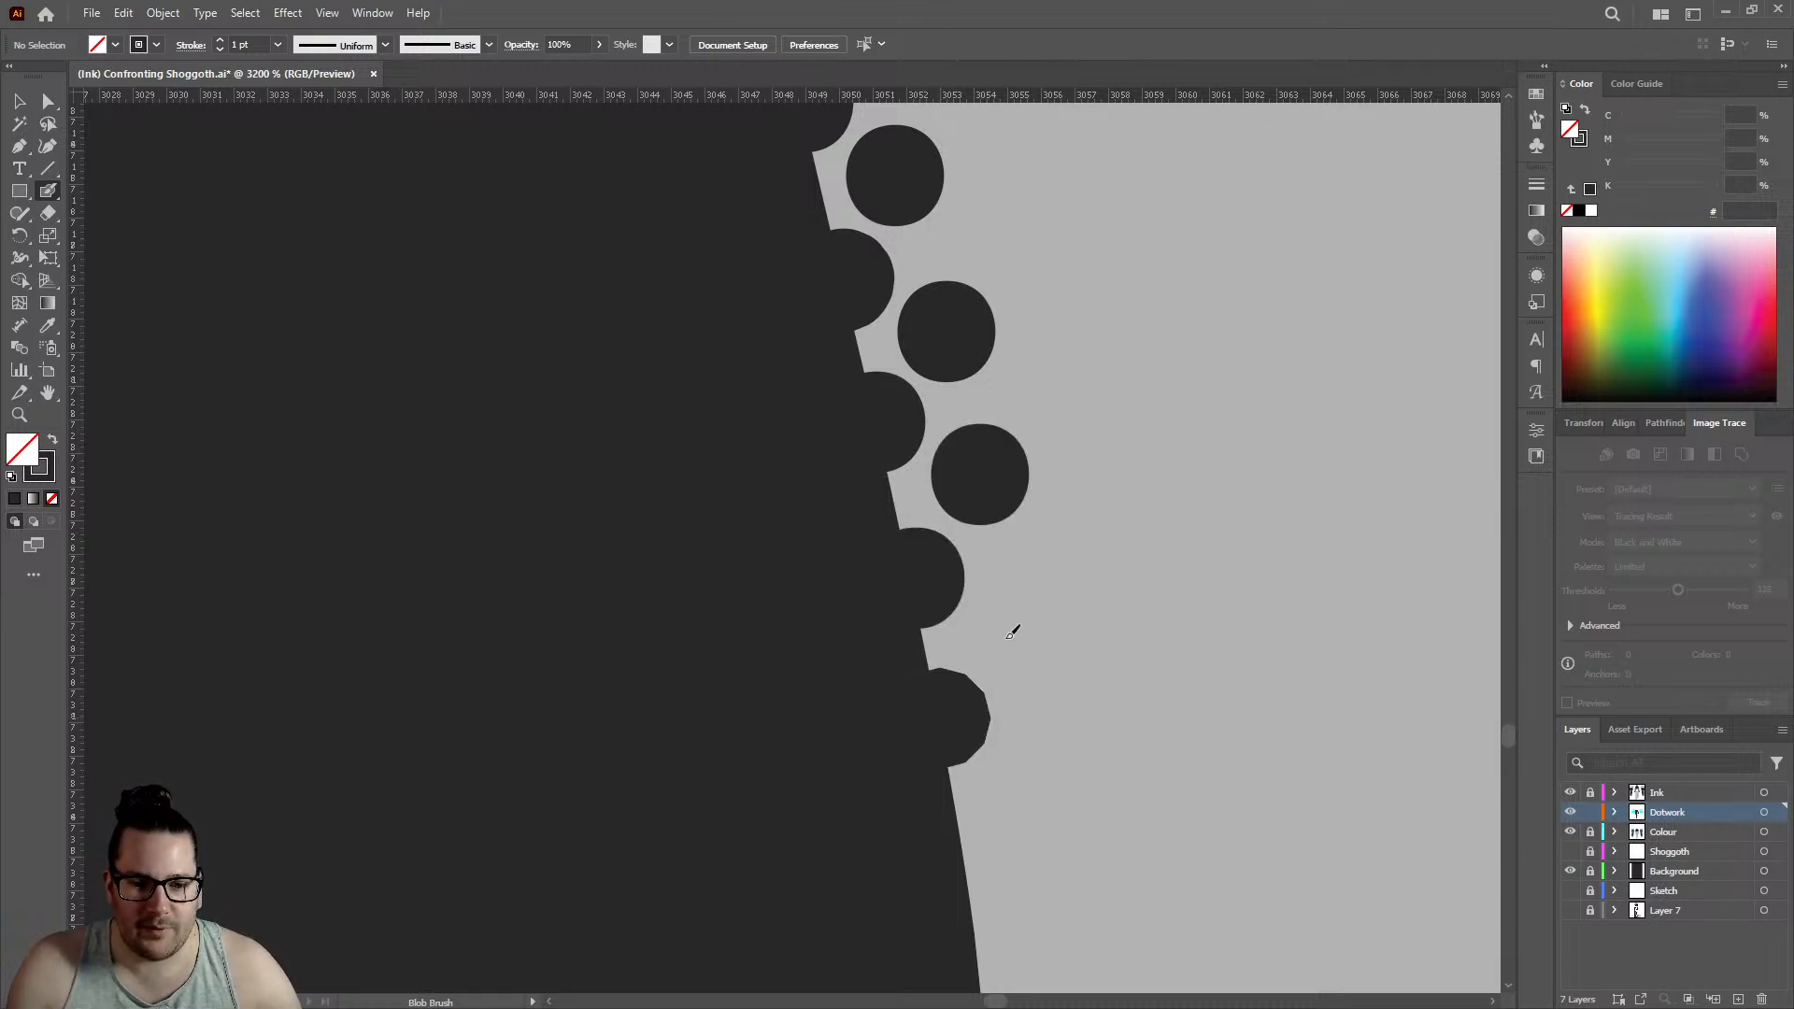
{"action": "left_click", "coordinate": [1025, 626]}
- Run both rows past the next kink in the outline with three edge dots and three inner dots, edge row reaching about 3054.5
{"action": "scroll", "coordinate": [1025, 625], "scroll_direction": "down", "scroll_amount": 3}
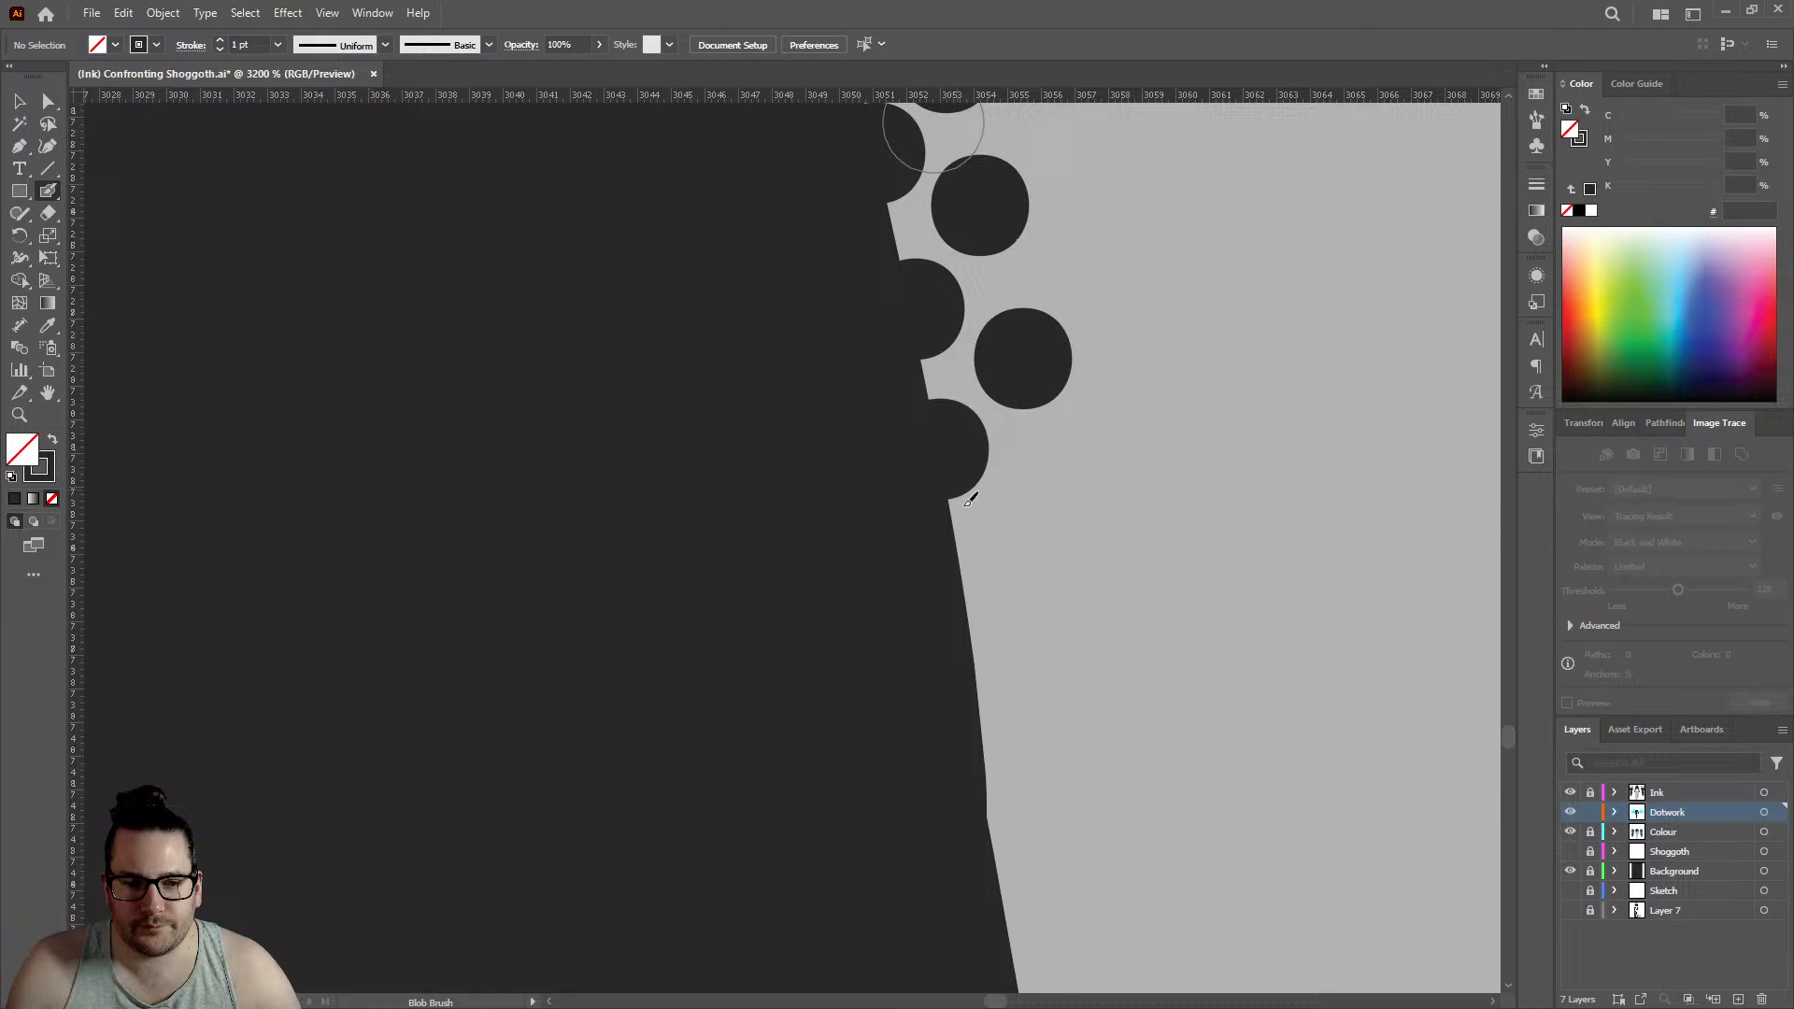
{"action": "left_click", "coordinate": [967, 594]}
{"action": "left_click", "coordinate": [1045, 497]}
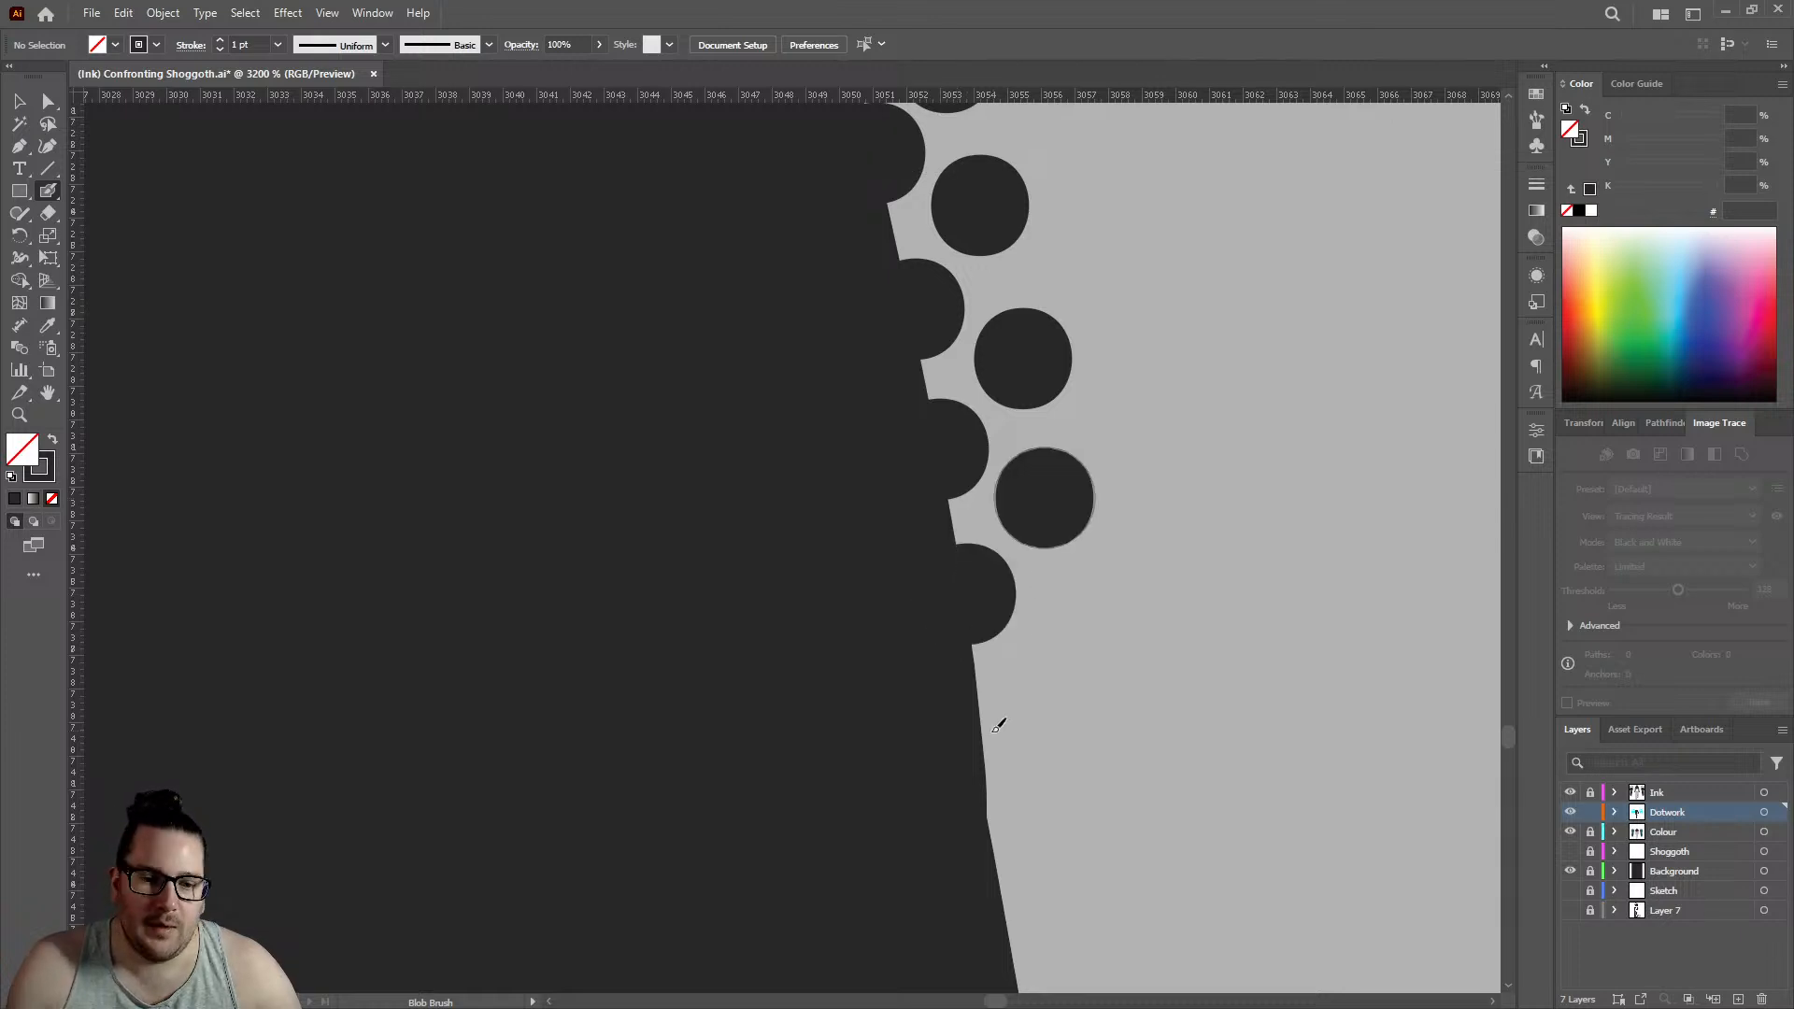
{"action": "left_click", "coordinate": [982, 738]}
{"action": "left_click", "coordinate": [1071, 652]}
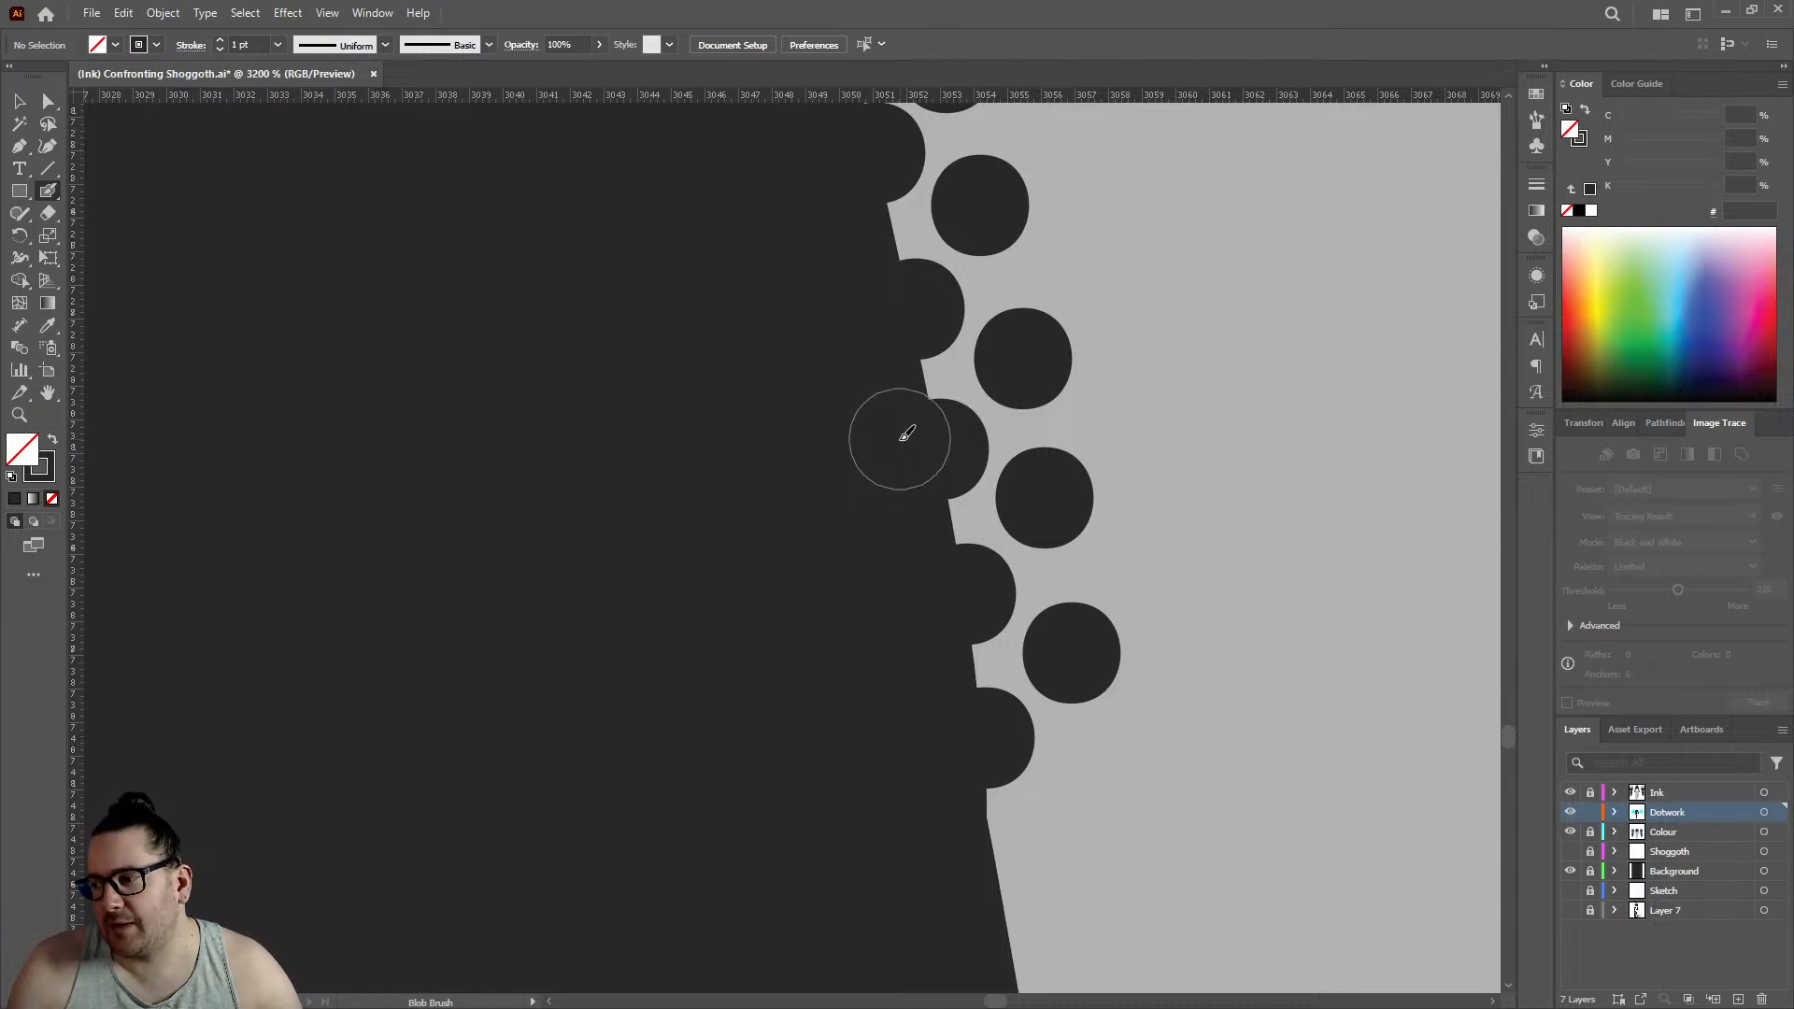
{"action": "scroll", "coordinate": [906, 434], "scroll_direction": "down", "scroll_amount": 4}
{"action": "left_click", "coordinate": [1078, 532]}
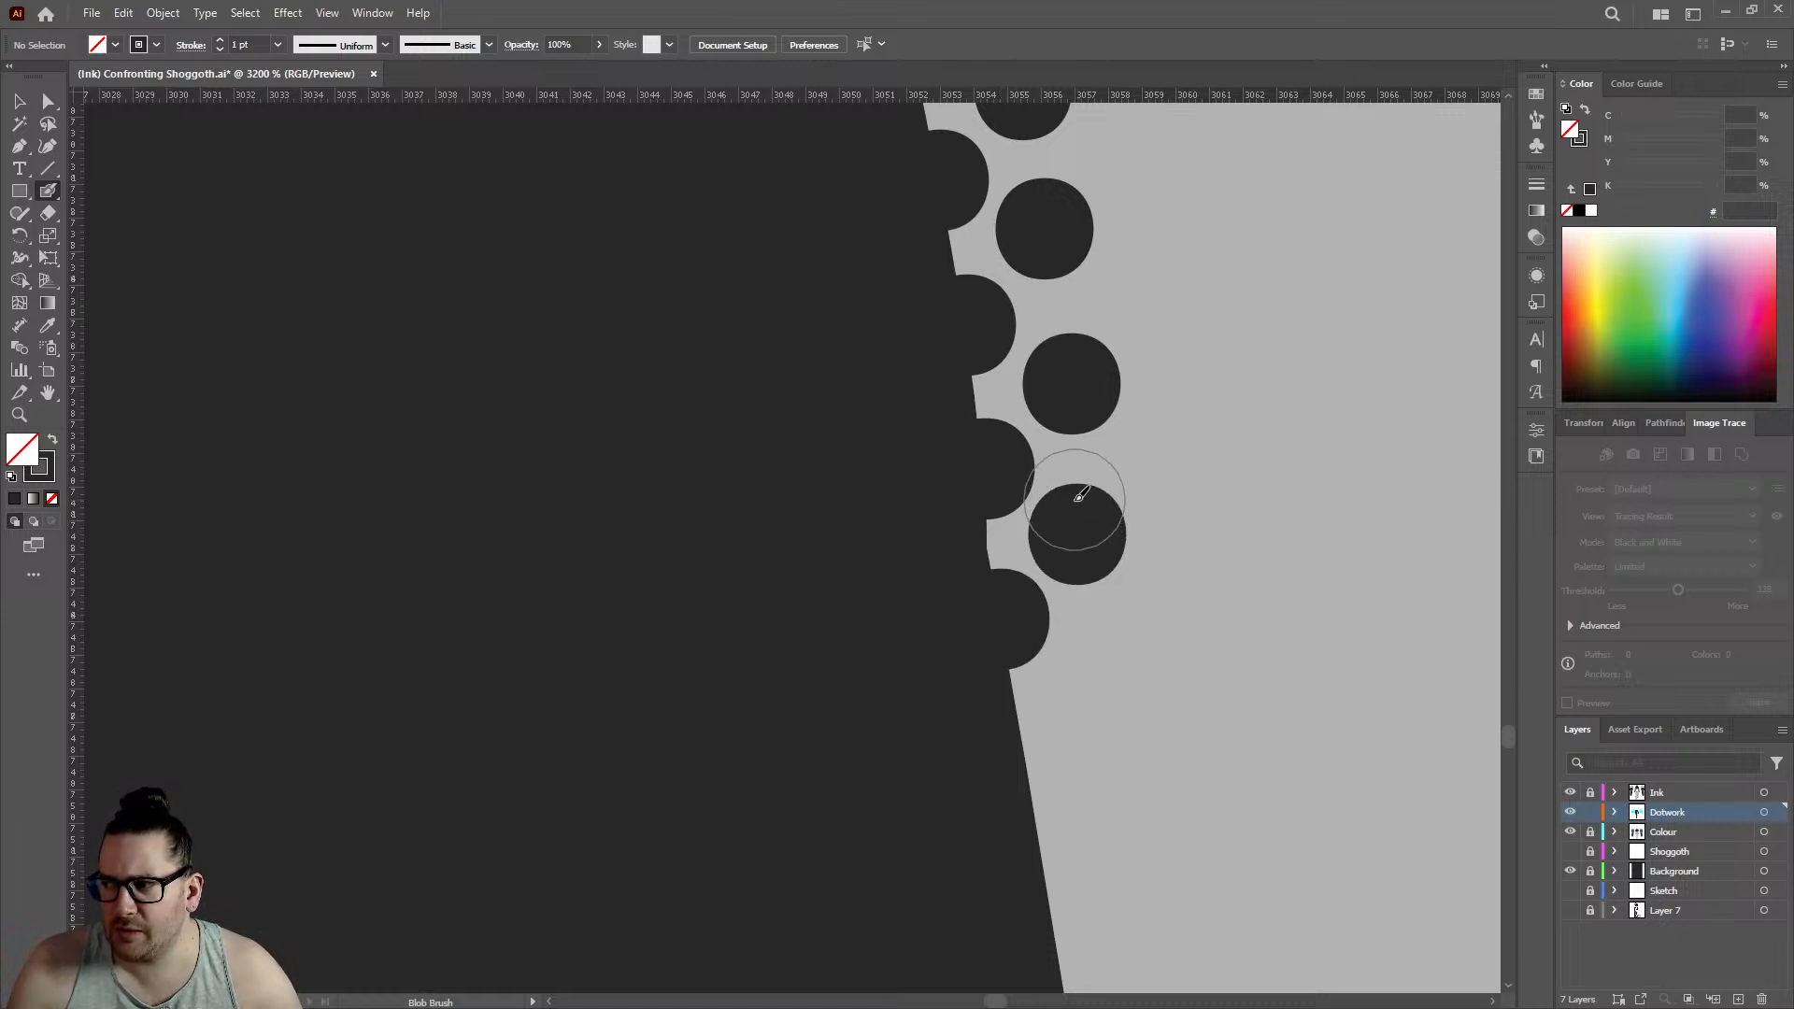
- Continue the staggered dotwork below the kink with two edge dots and two inner dots, edge row reaching about 3056 on the horizontal ruler
{"action": "scroll", "coordinate": [939, 472], "scroll_direction": "down", "scroll_amount": 5}
{"action": "scroll", "coordinate": [973, 521], "scroll_direction": "up", "scroll_amount": 4}
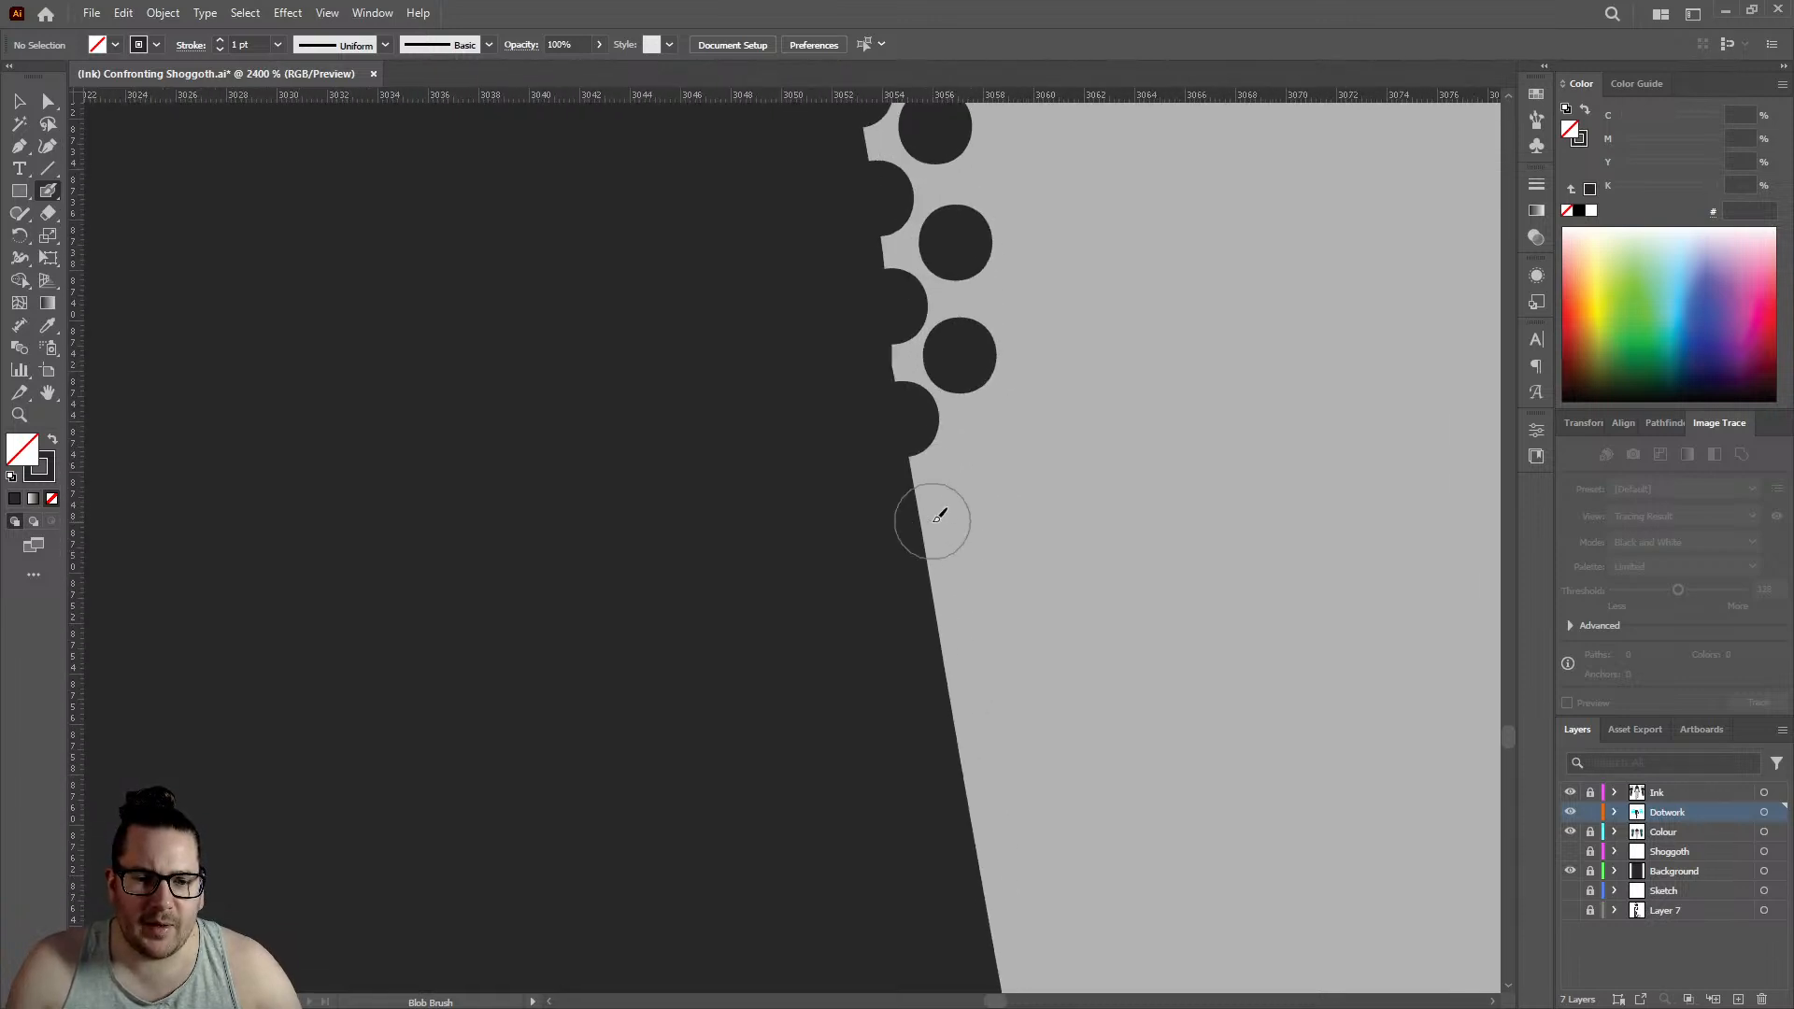
{"action": "left_click", "coordinate": [931, 529]}
{"action": "left_click", "coordinate": [983, 460]}
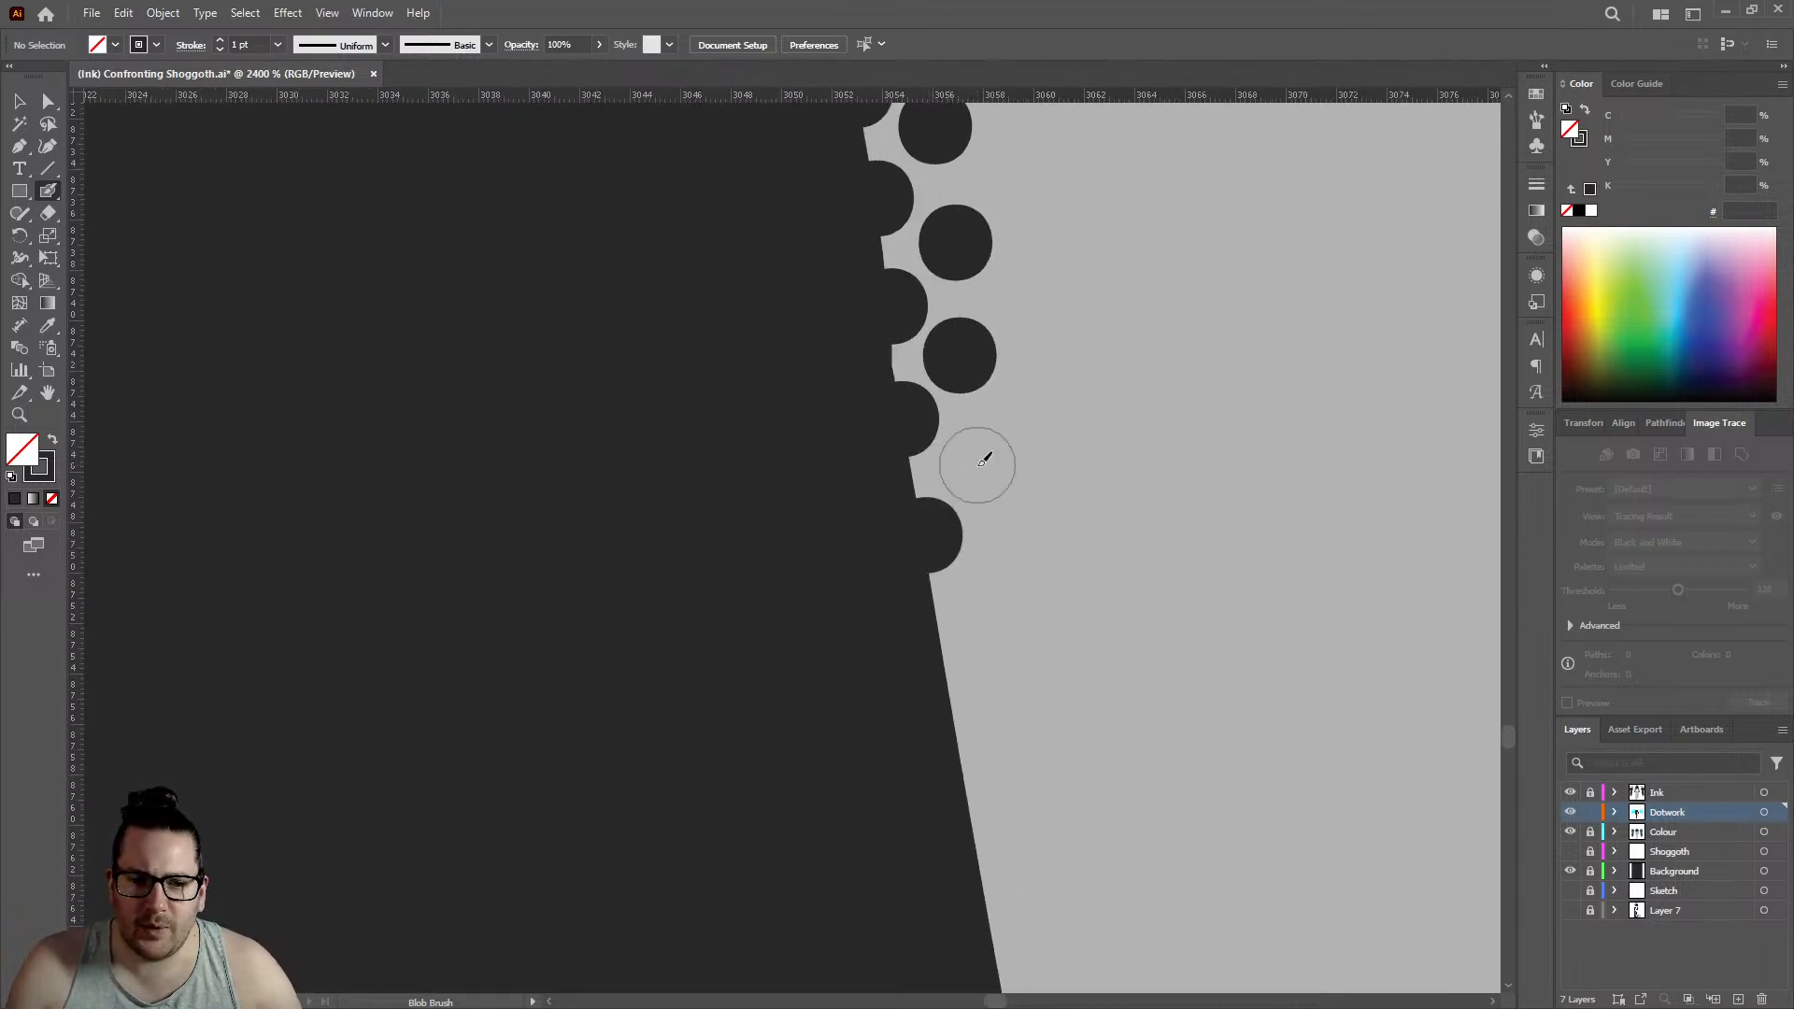
{"action": "left_click", "coordinate": [945, 656]}
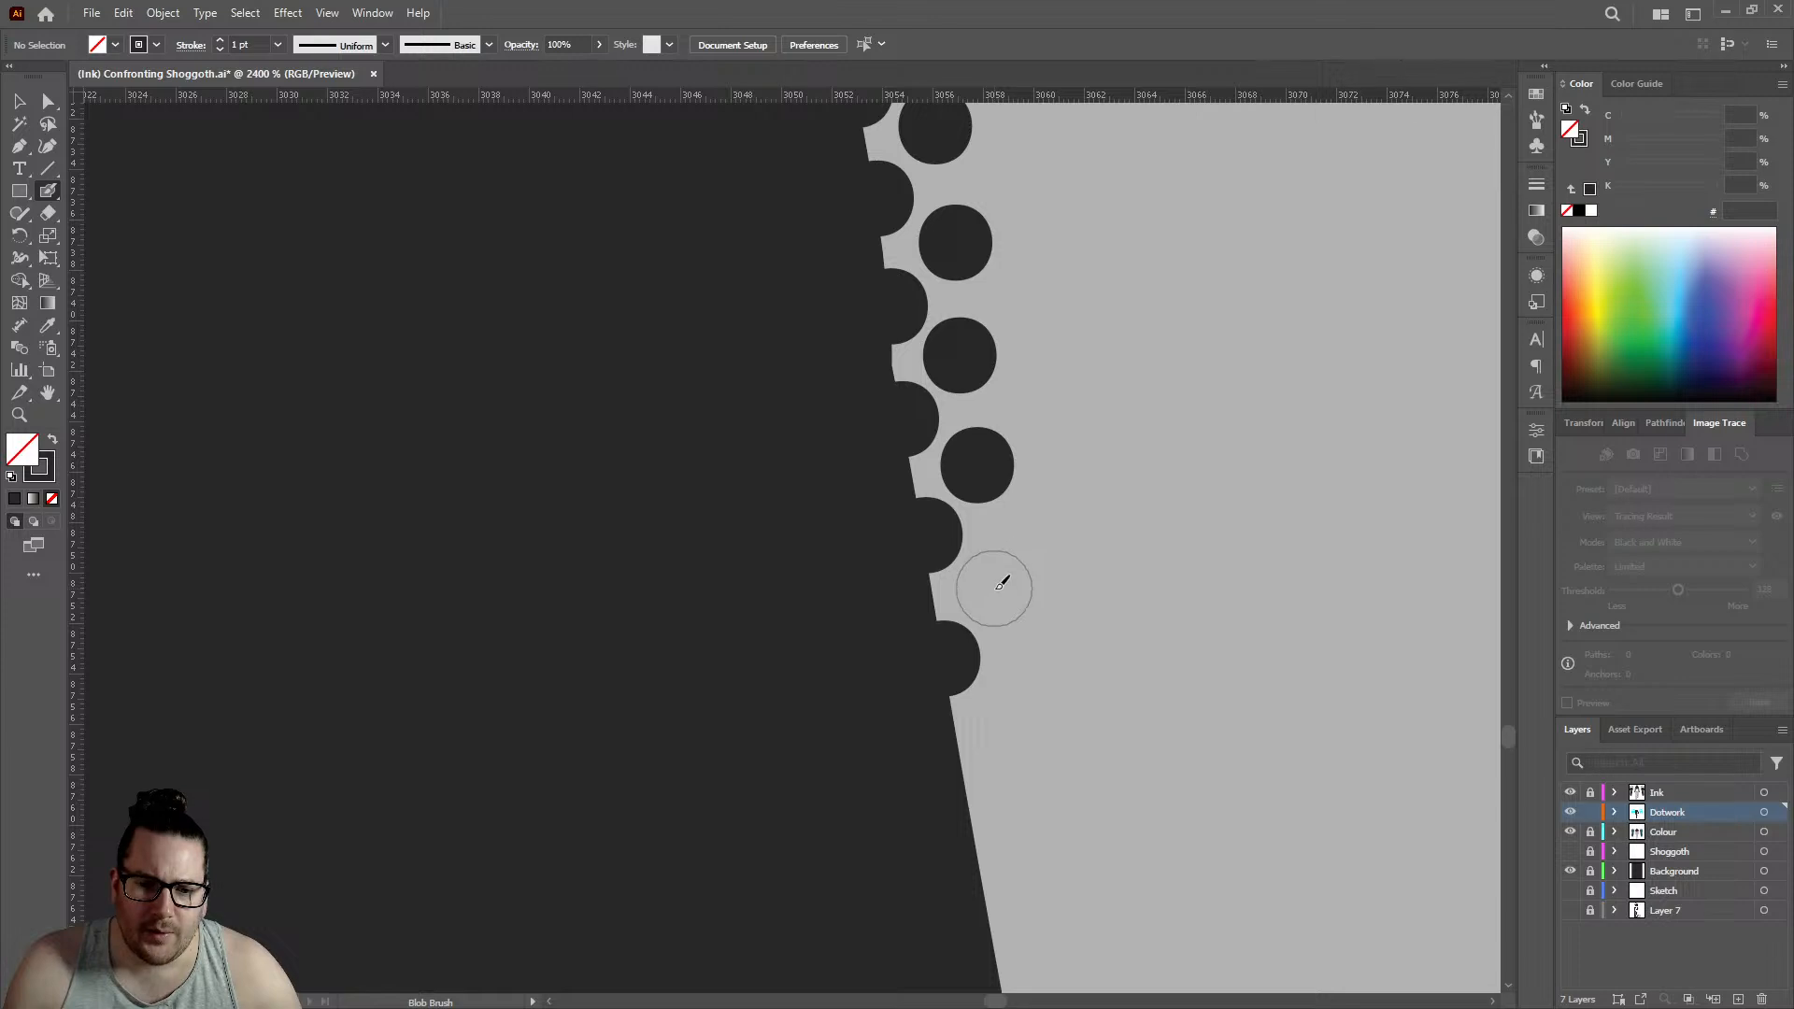
{"action": "left_click", "coordinate": [996, 587]}
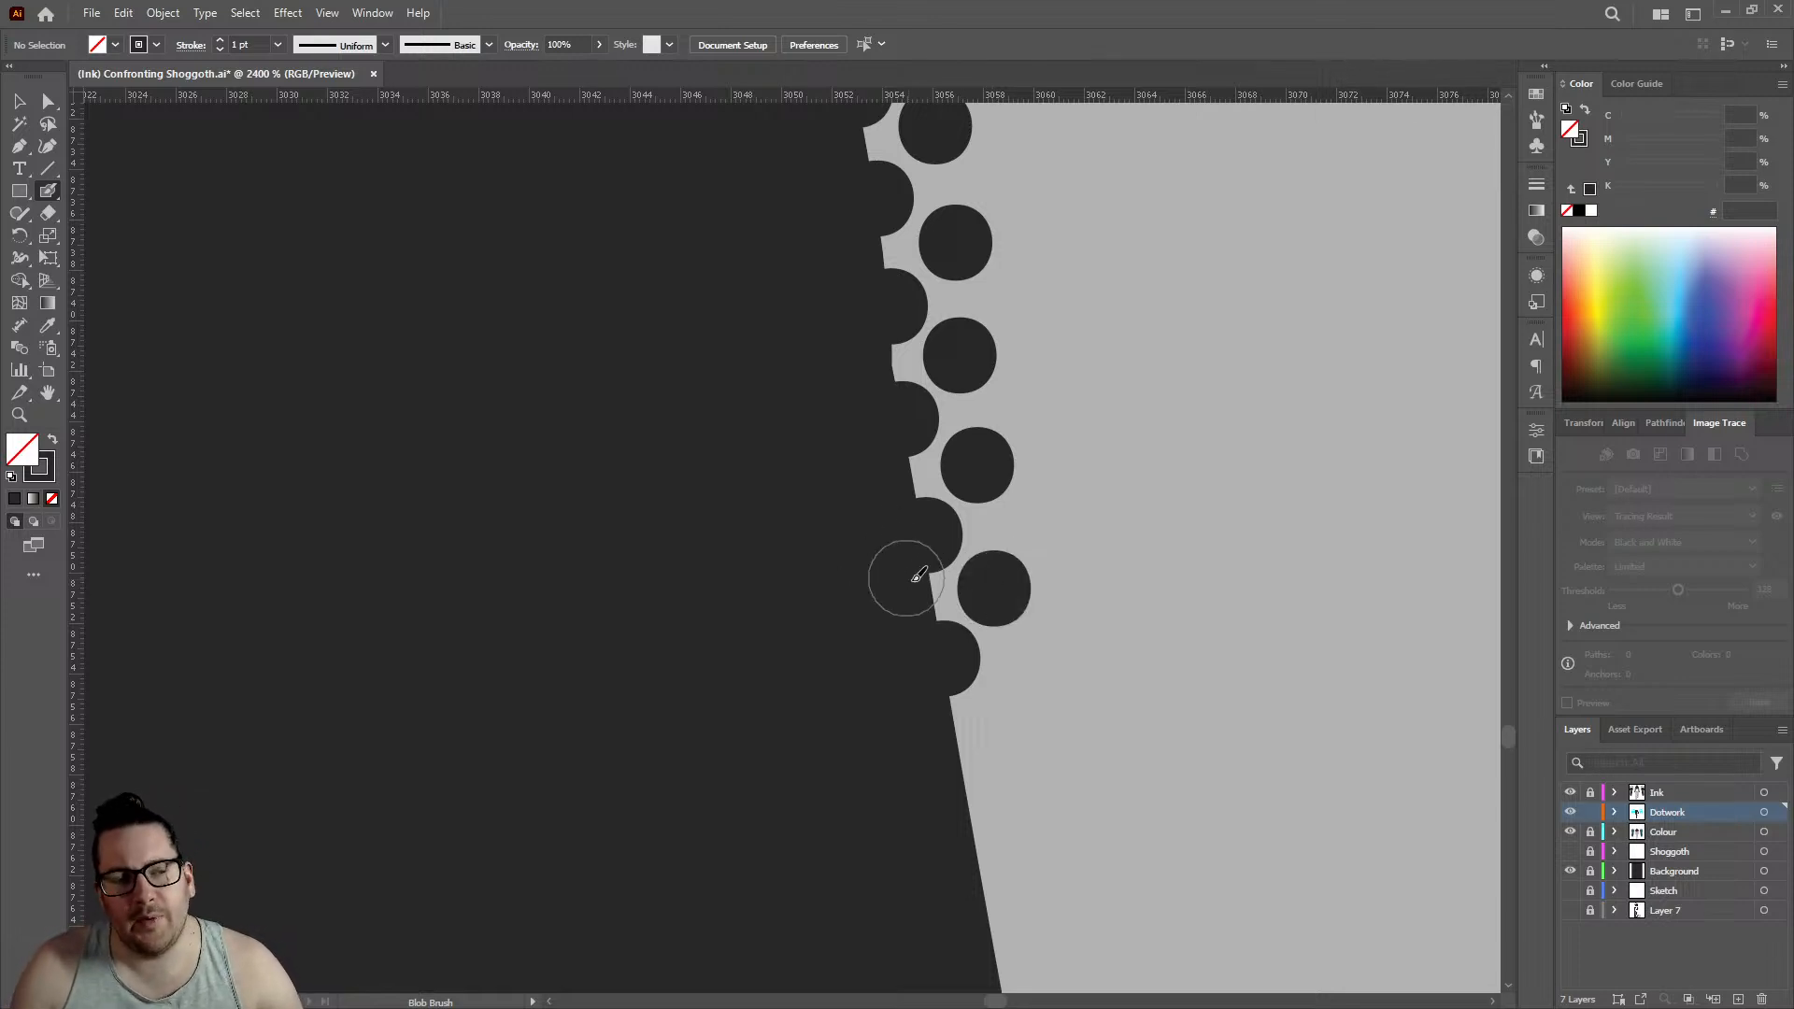
- Place three more edge dots with three offset inner dots down the straight slanting outline, edge row reaching about 3058.5
{"action": "scroll", "coordinate": [1065, 401], "scroll_direction": "down", "scroll_amount": 3}
{"action": "scroll", "coordinate": [1030, 537], "scroll_direction": "up", "scroll_amount": 1}
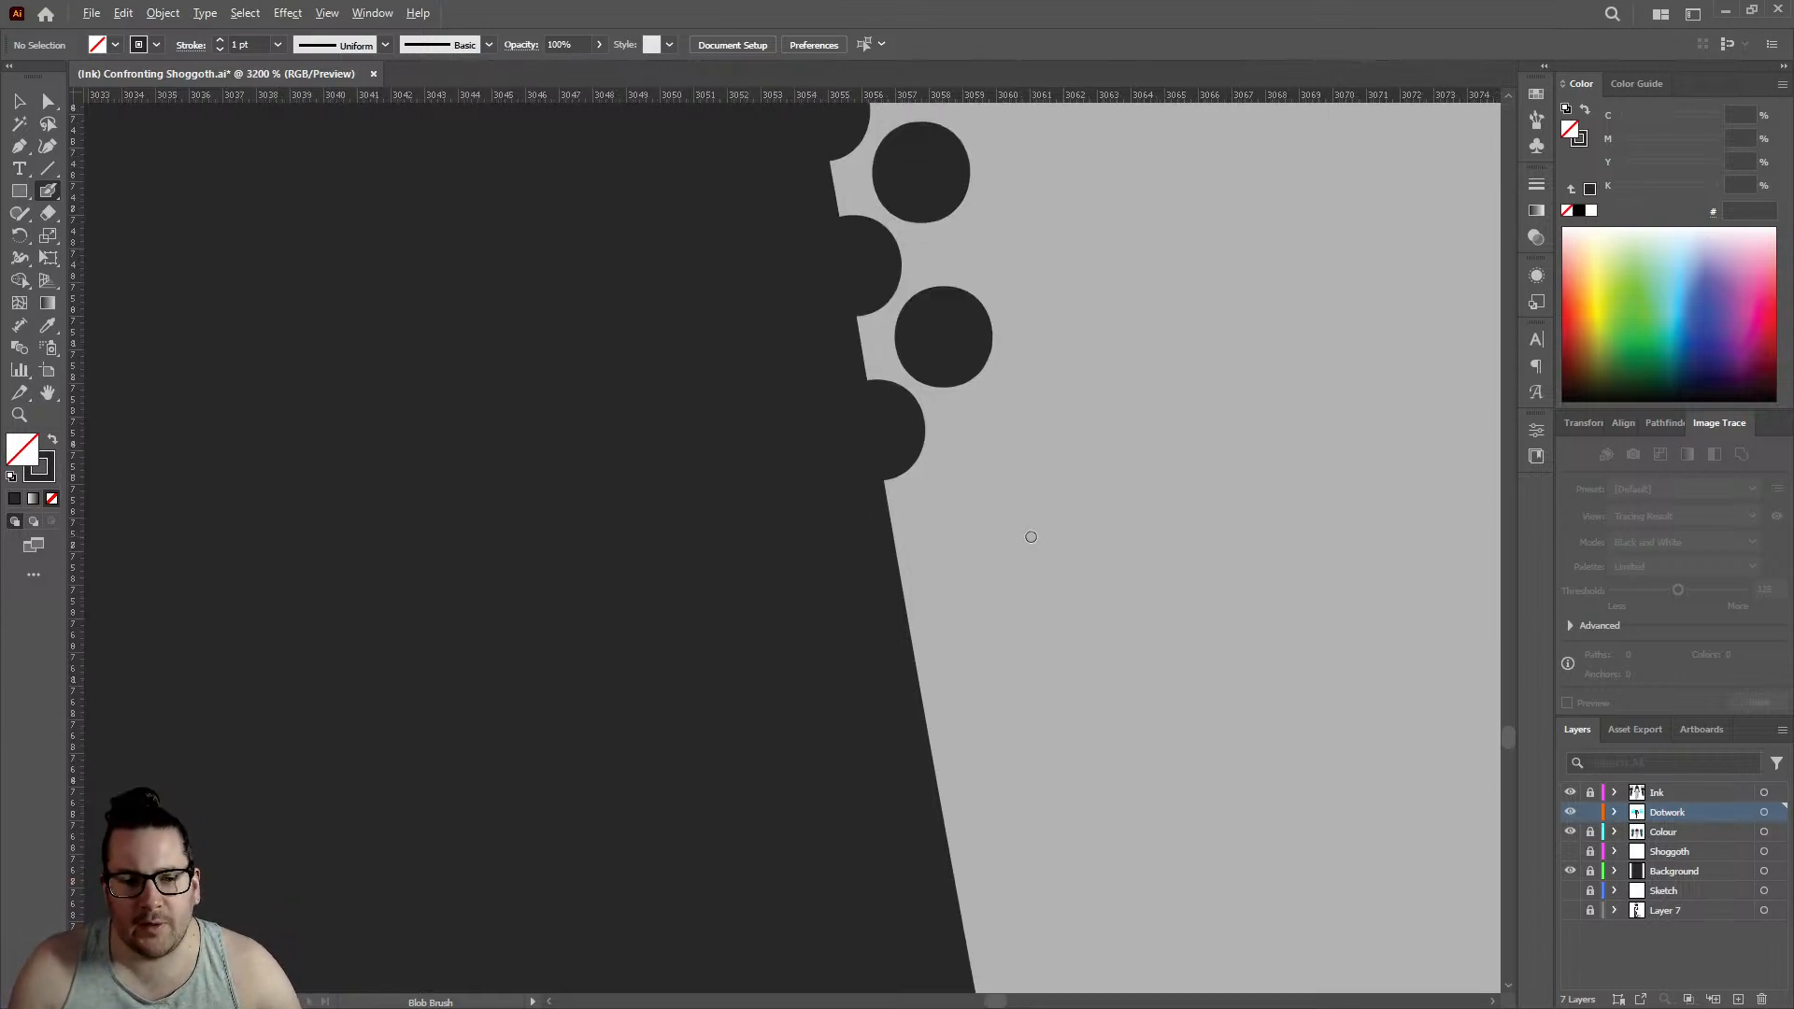
{"action": "left_click", "coordinate": [911, 584]}
{"action": "left_click", "coordinate": [975, 493]}
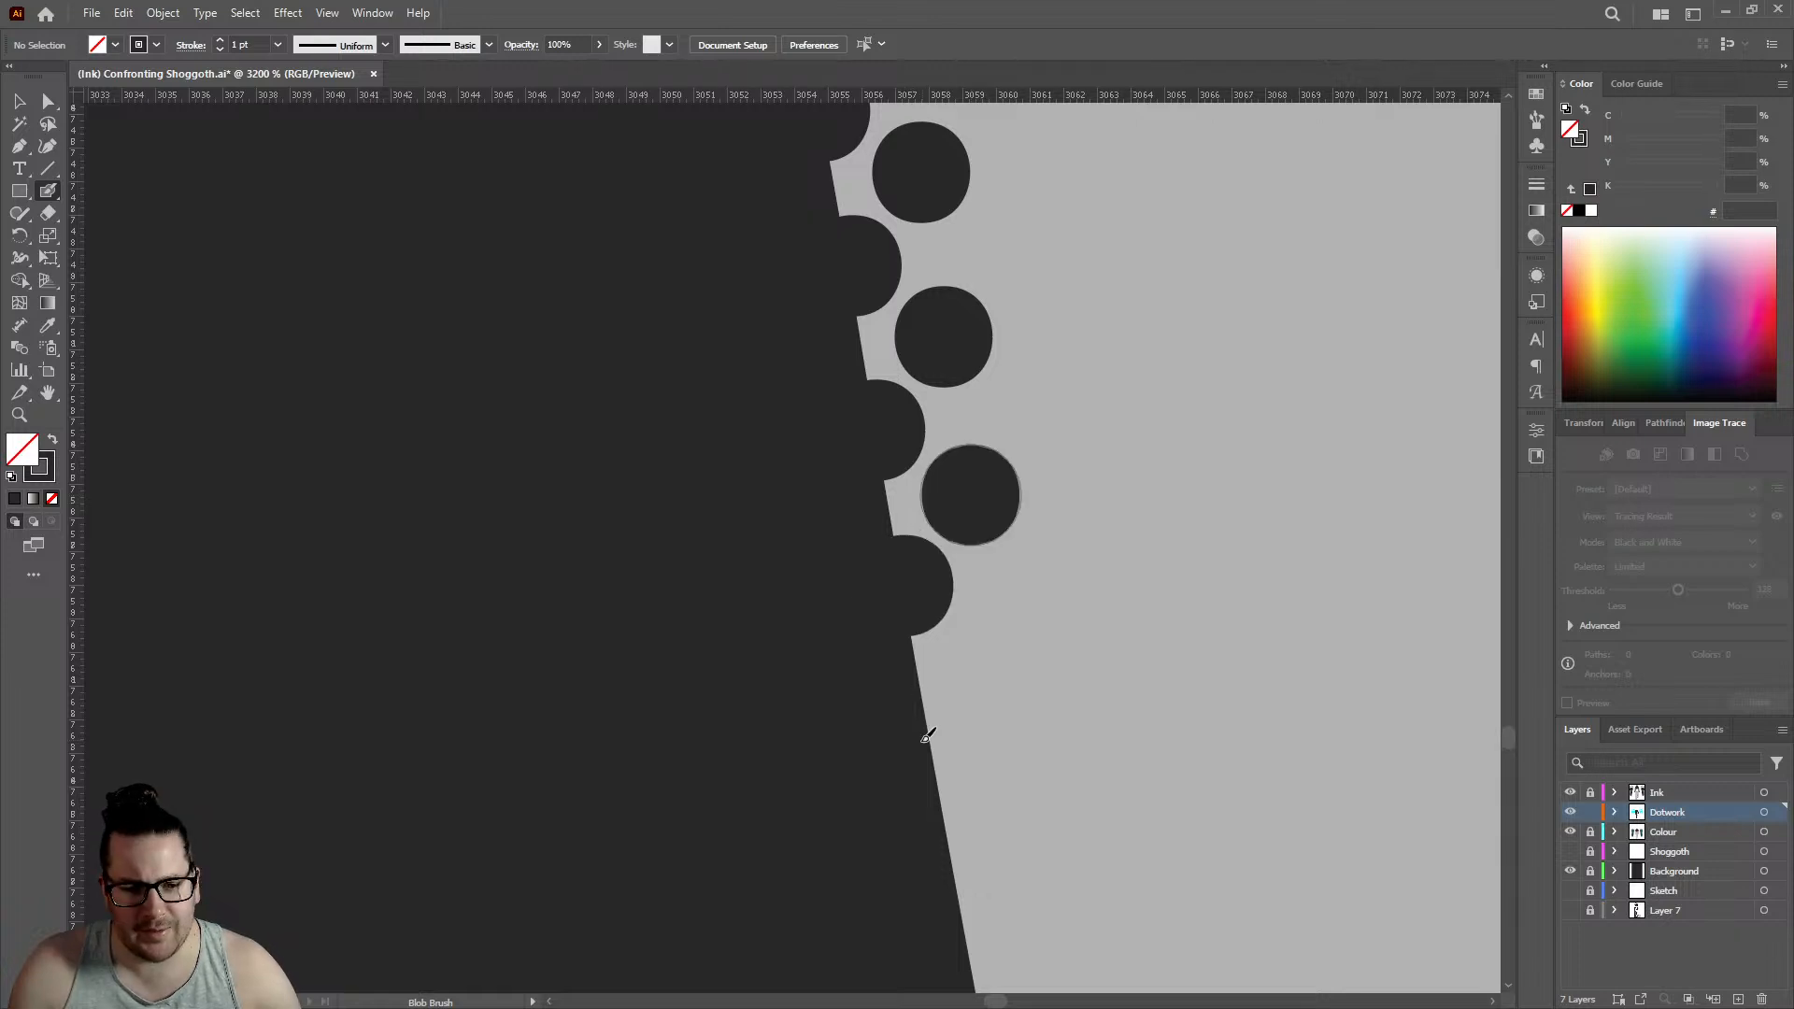
{"action": "left_click", "coordinate": [930, 739]}
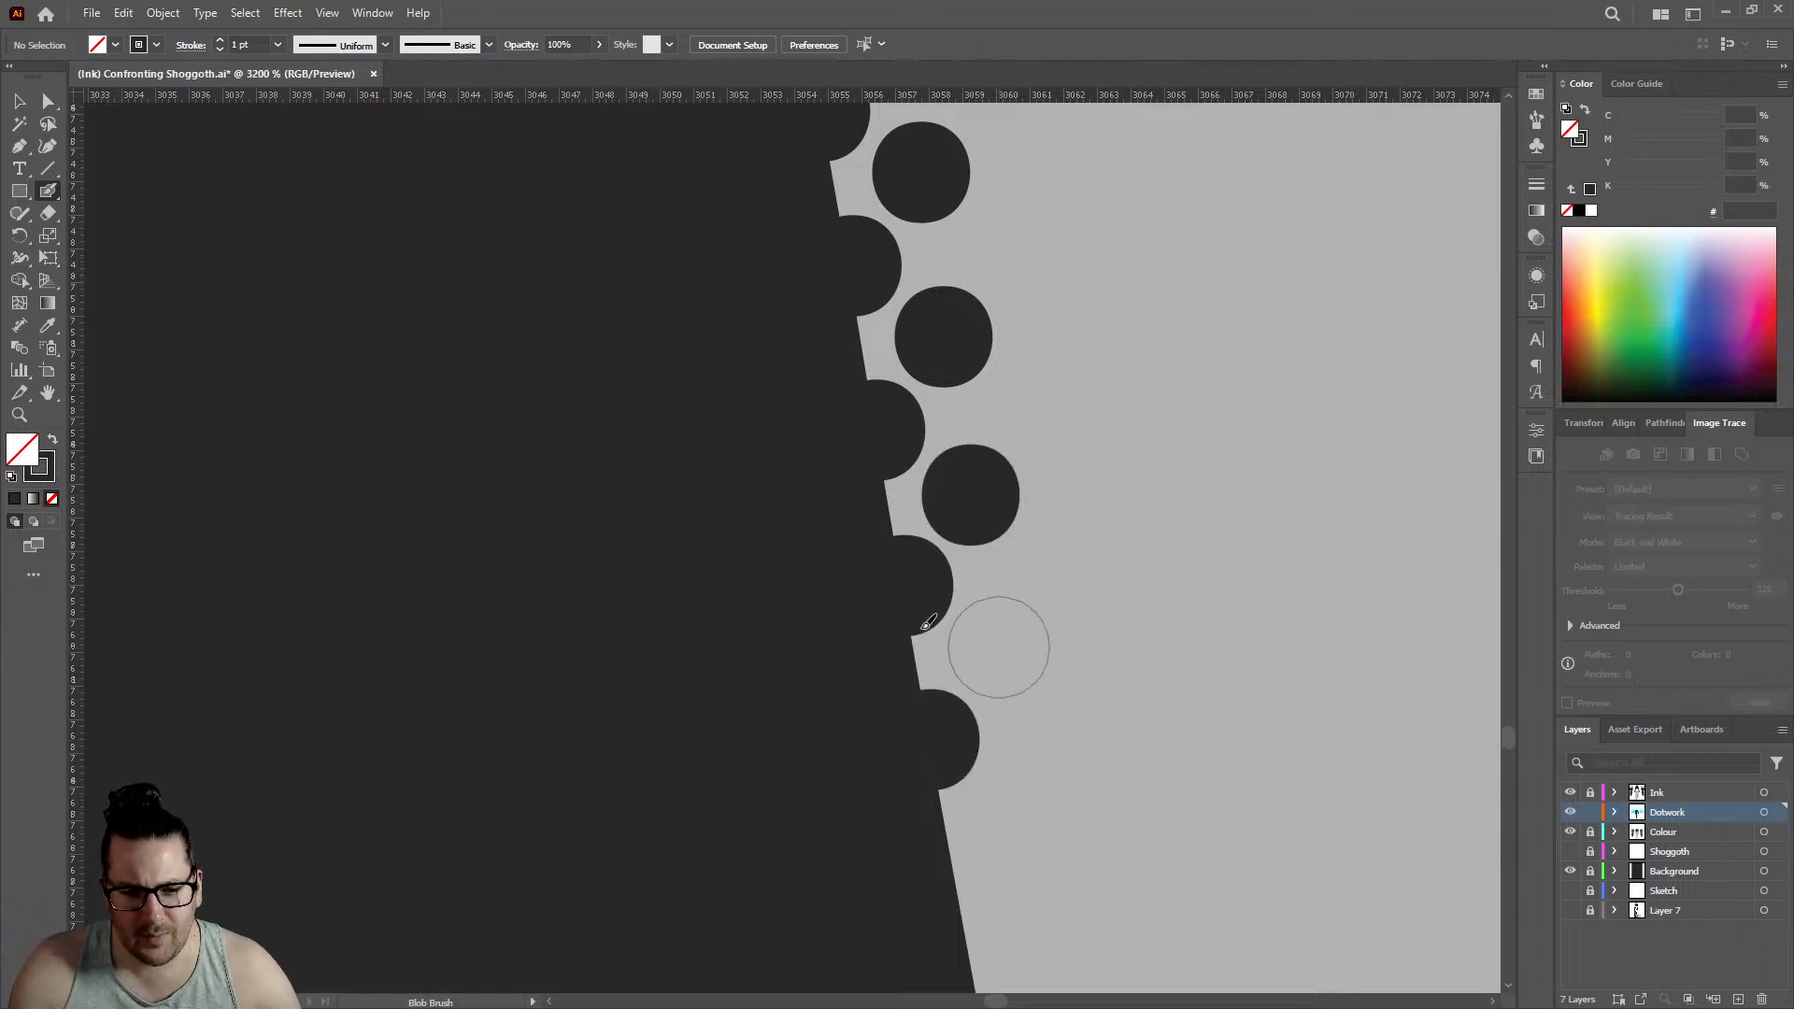
{"action": "left_click", "coordinate": [998, 647]}
{"action": "scroll", "coordinate": [963, 645], "scroll_direction": "down", "scroll_amount": 3}
{"action": "left_click", "coordinate": [958, 661]}
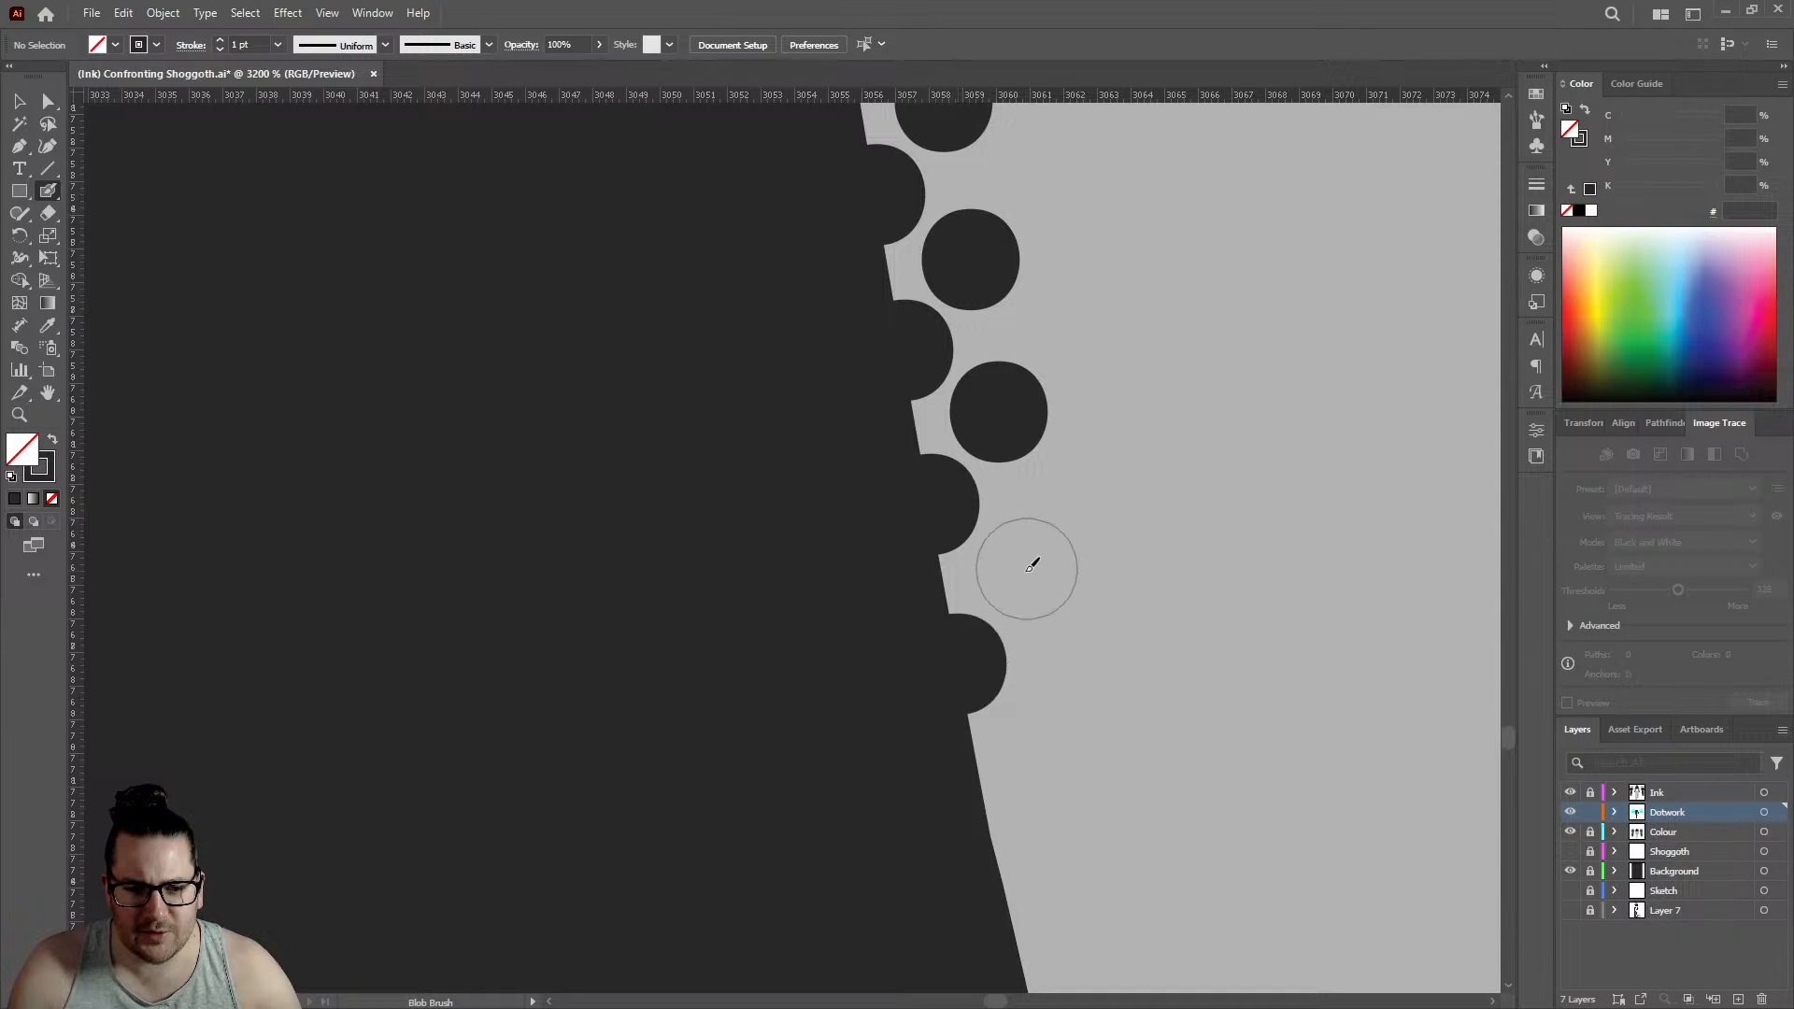
{"action": "left_click", "coordinate": [1028, 568]}
- Run both rows past the next slight bend with three edge dots and three inner dots, edge row reaching about 3061.5
{"action": "scroll", "coordinate": [853, 521], "scroll_direction": "down", "scroll_amount": 4}
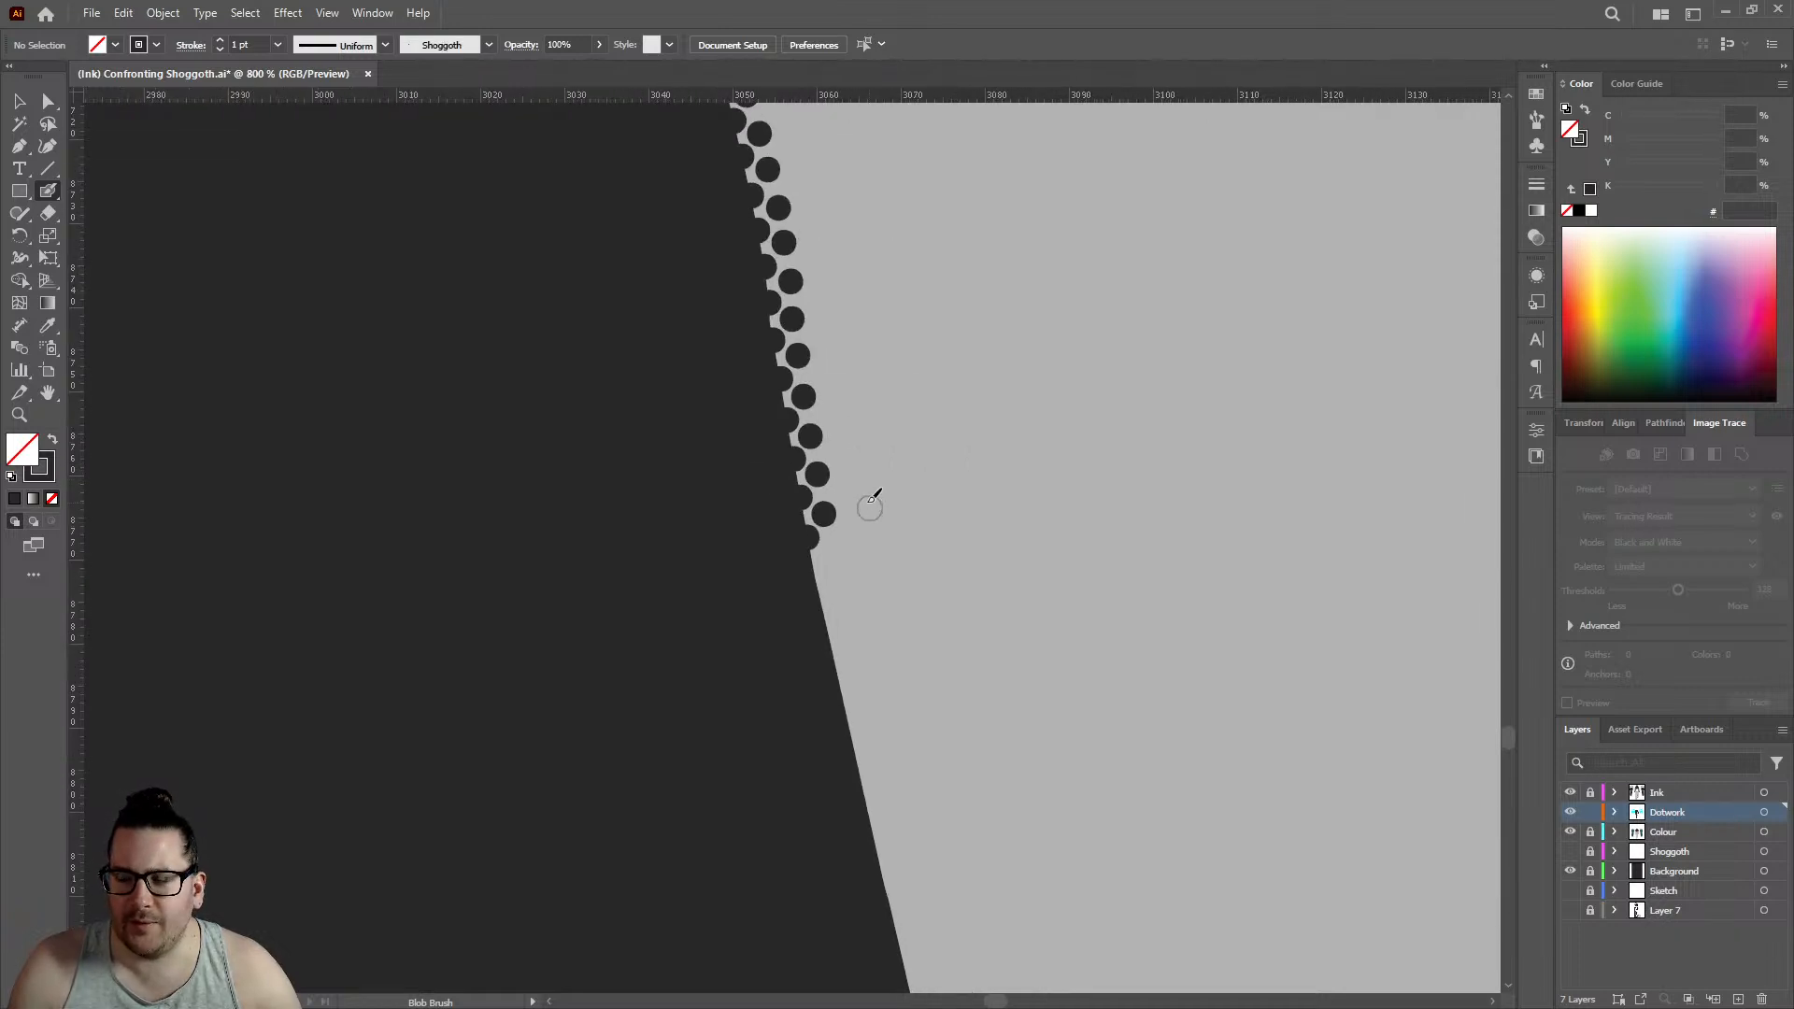
{"action": "scroll", "coordinate": [781, 573], "scroll_direction": "up", "scroll_amount": 4}
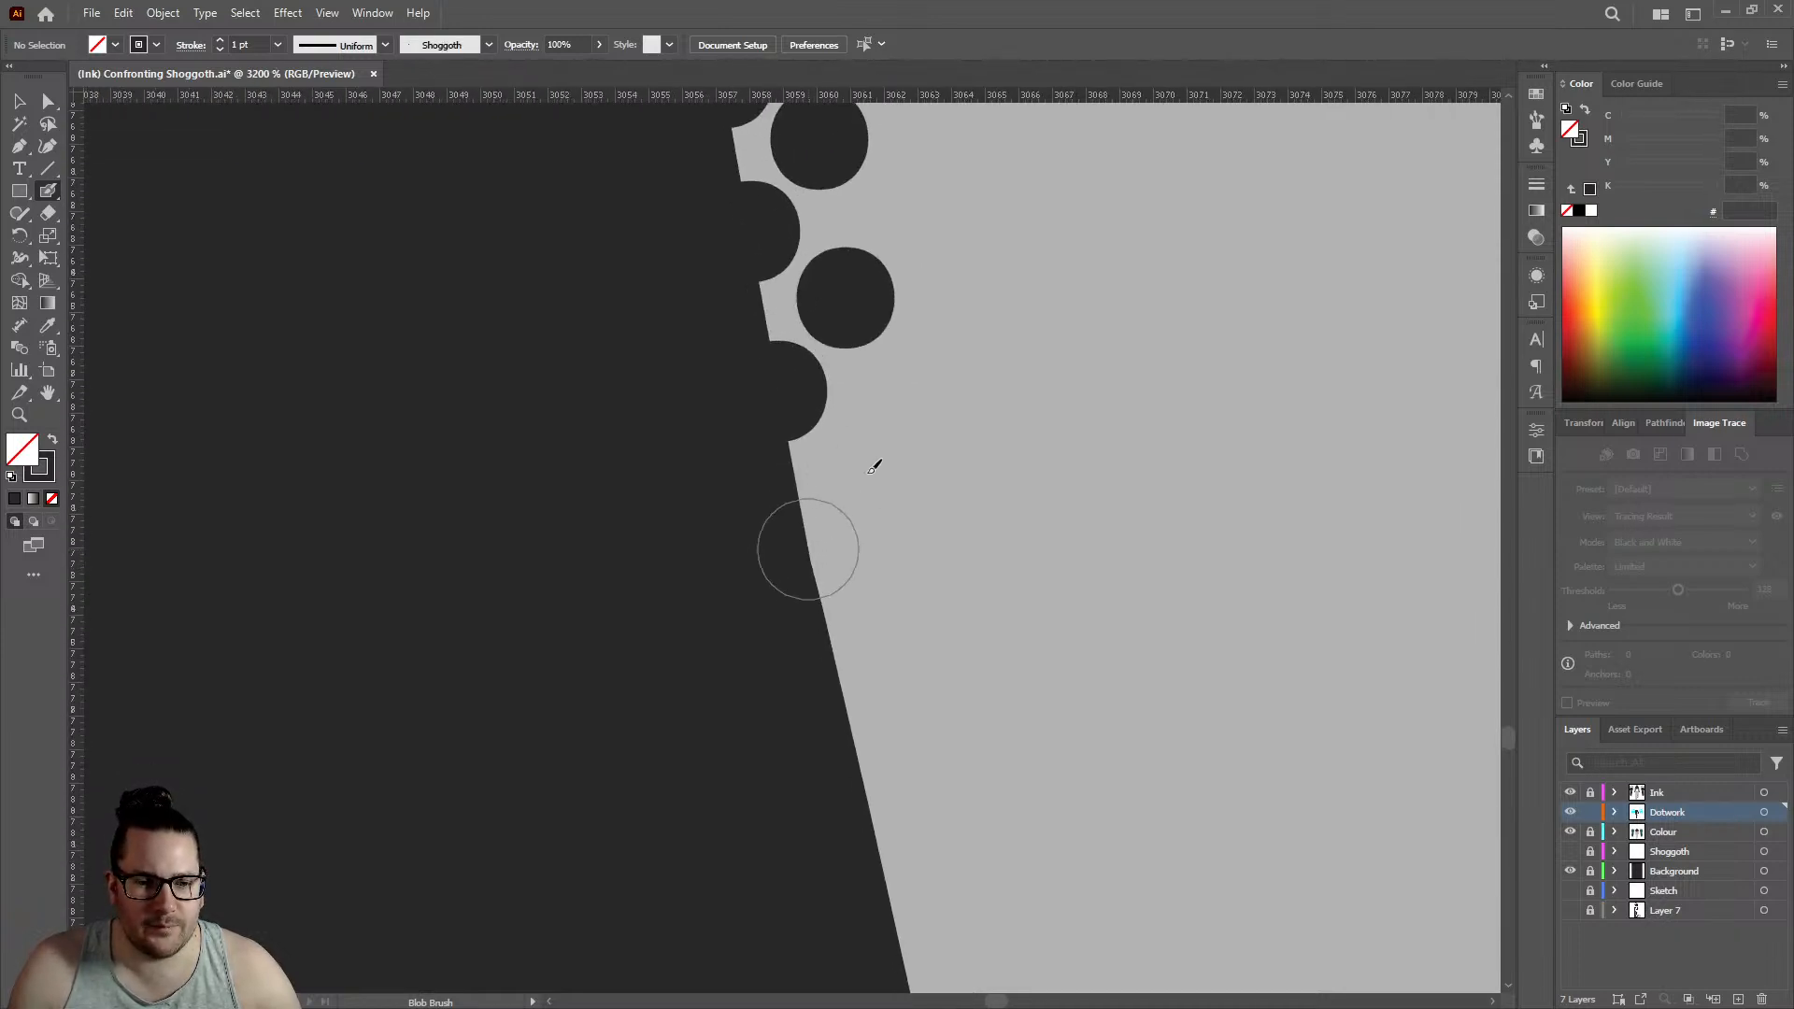
{"action": "left_click", "coordinate": [808, 549]}
{"action": "left_click", "coordinate": [876, 453]}
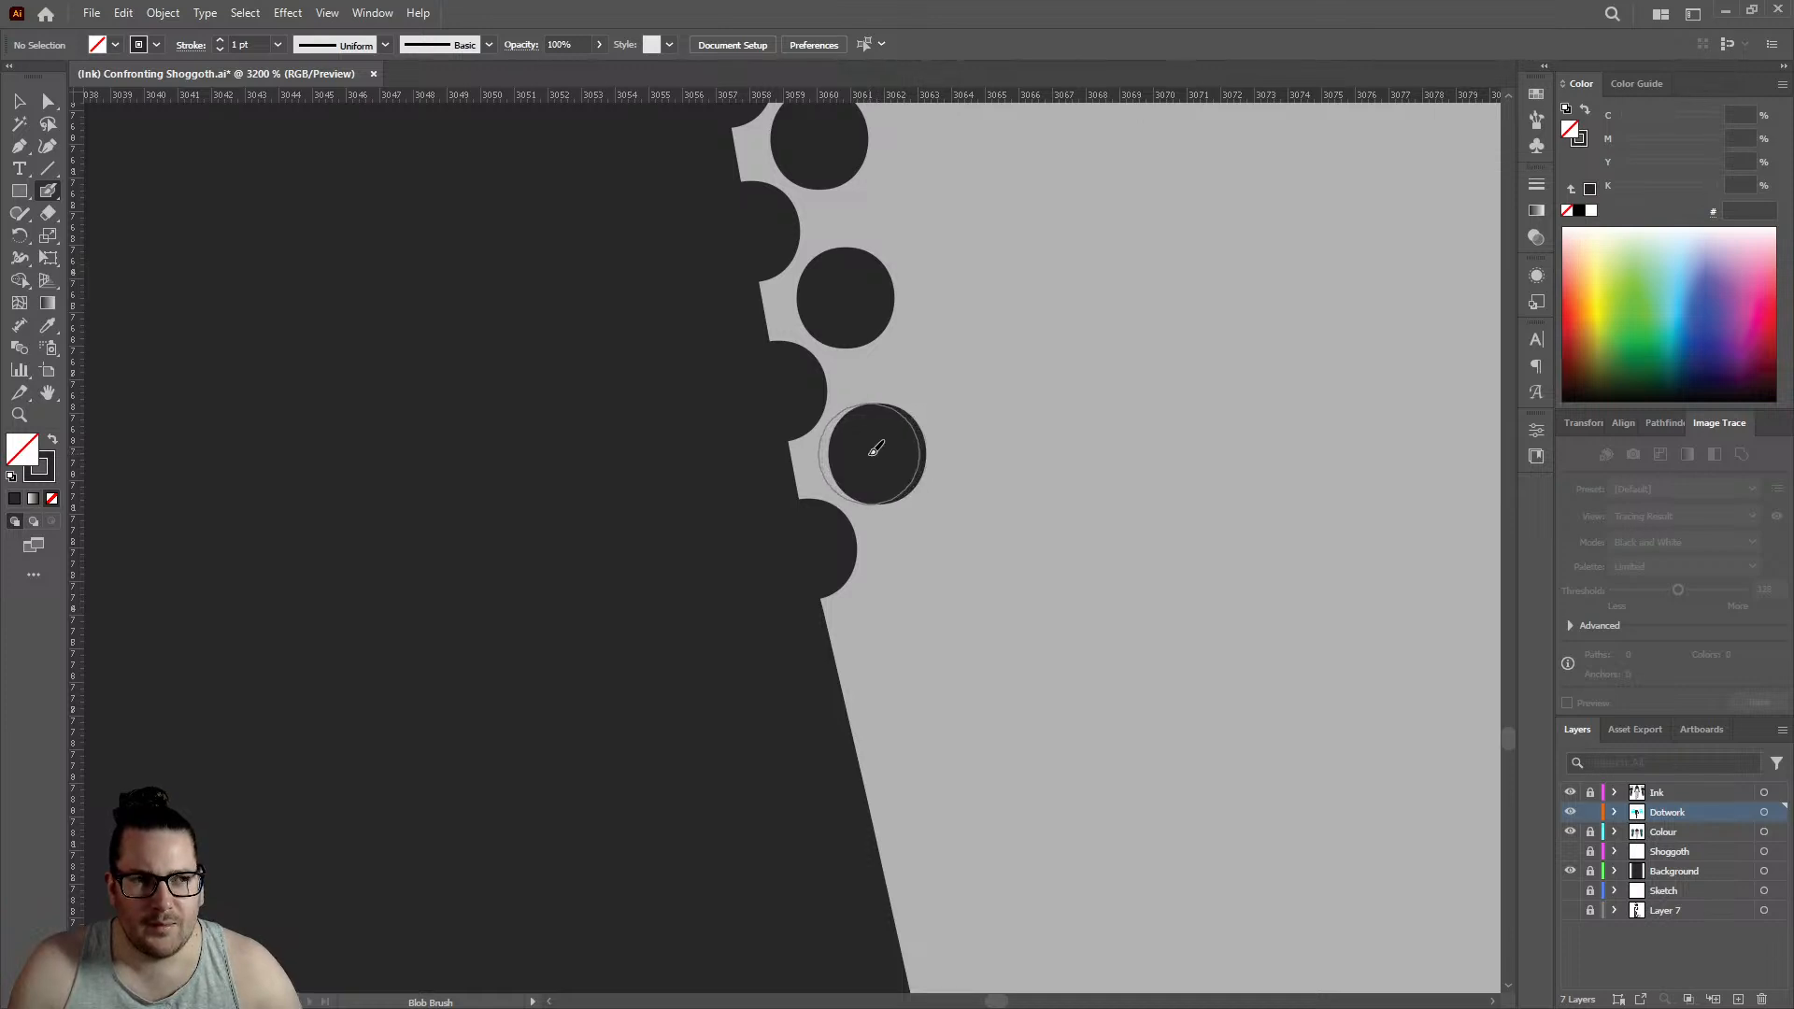
{"action": "left_click", "coordinate": [843, 694]}
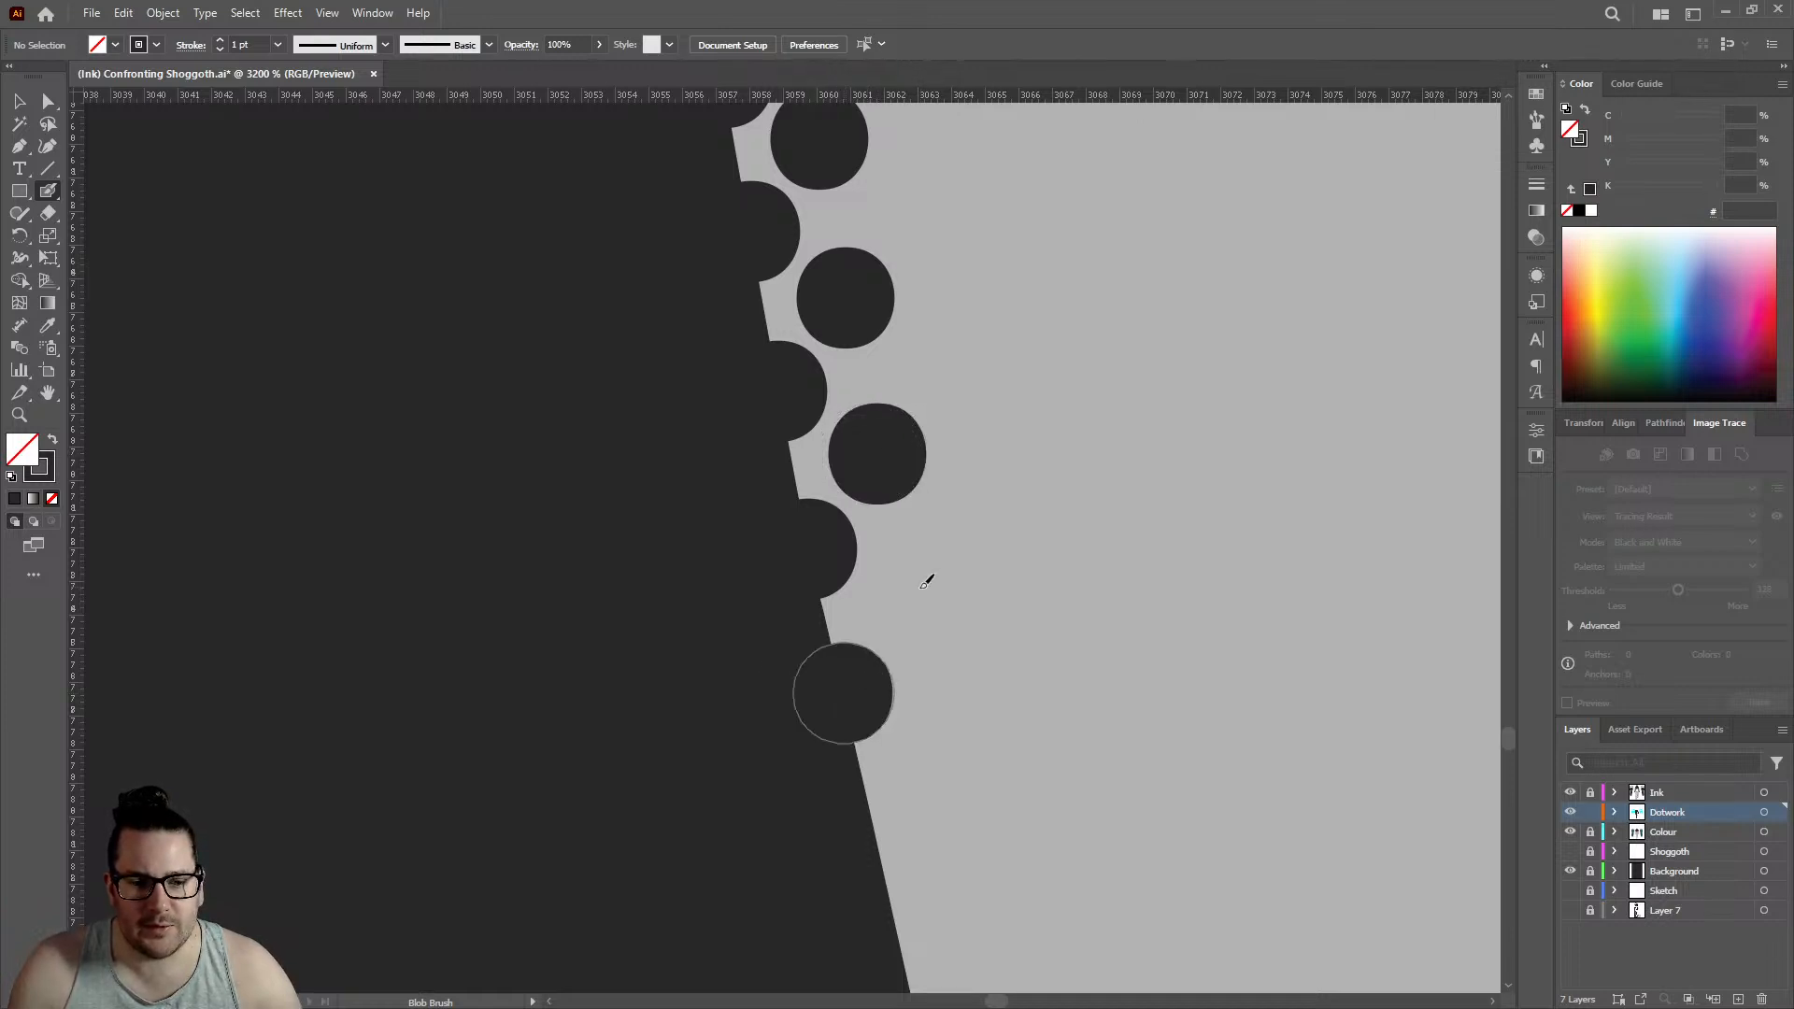
{"action": "left_click", "coordinate": [914, 597]}
{"action": "scroll", "coordinate": [902, 584], "scroll_direction": "down", "scroll_amount": 3}
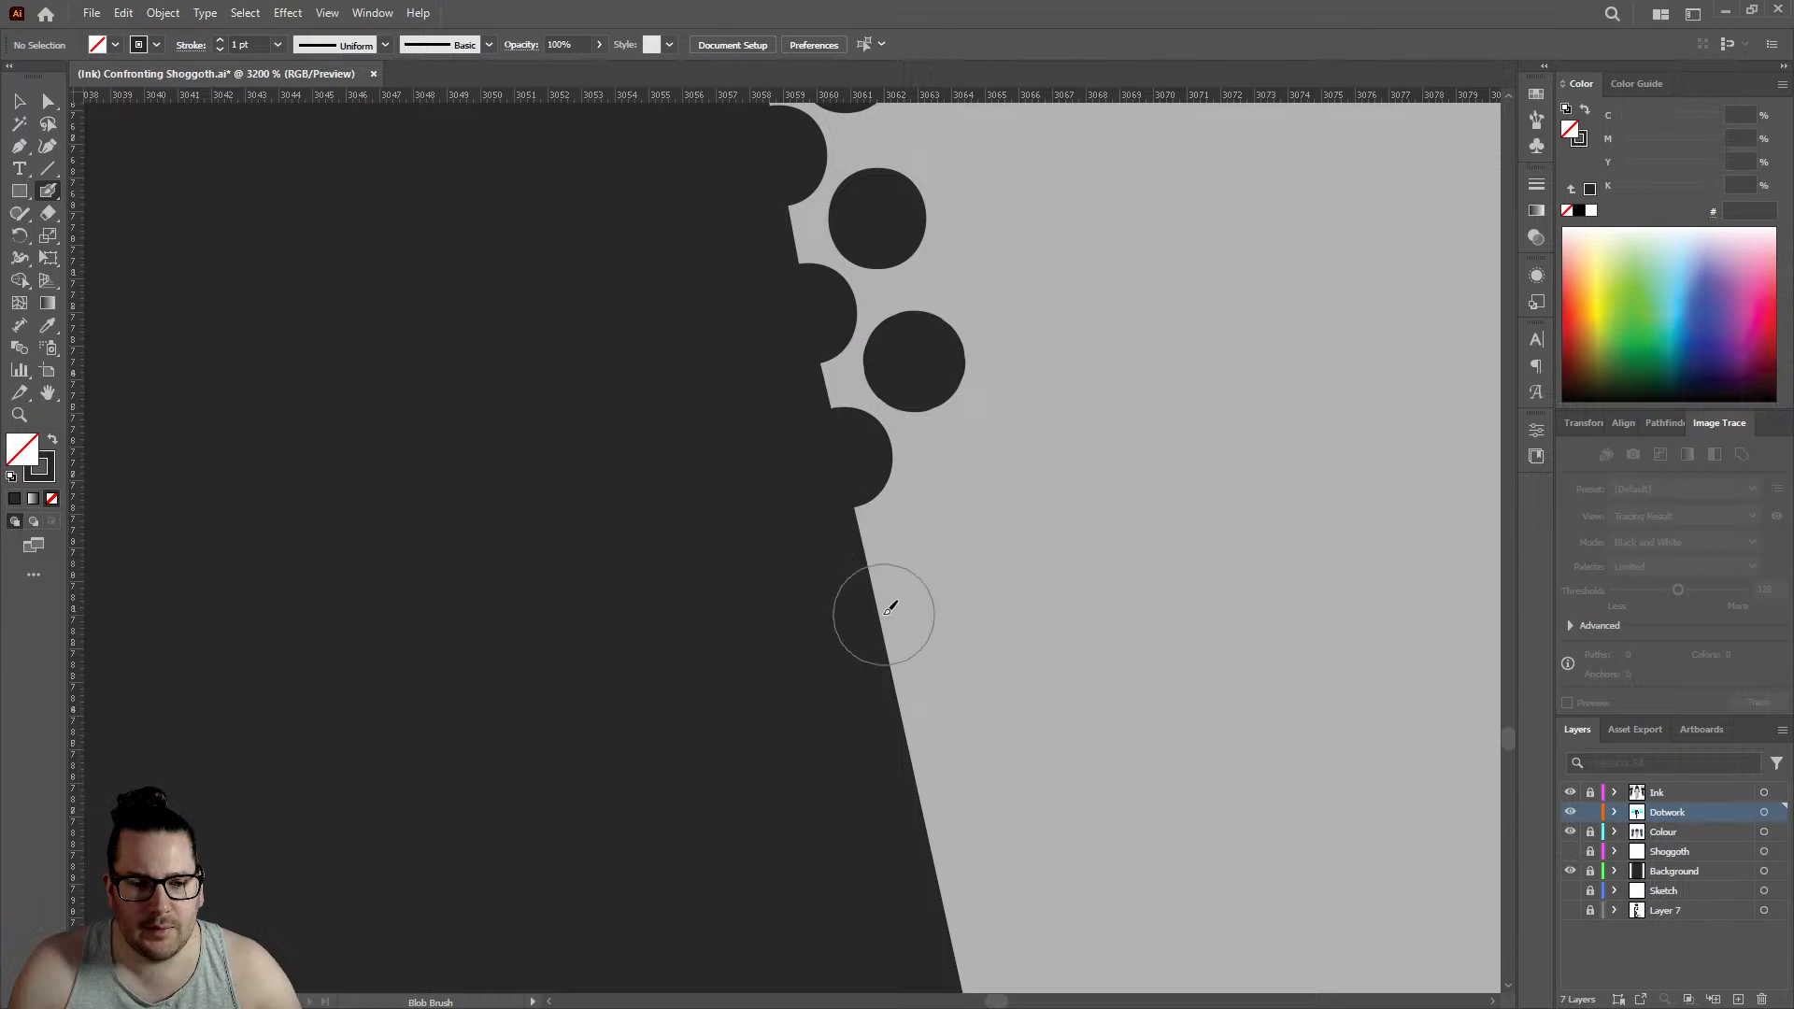
{"action": "left_click", "coordinate": [888, 611]}
{"action": "left_click", "coordinate": [953, 513]}
- Extend the dotwork down the leg outline with three edge dots and three staggered inner dots, edge row reaching about 3065
{"action": "scroll", "coordinate": [953, 513], "scroll_direction": "down", "scroll_amount": 3}
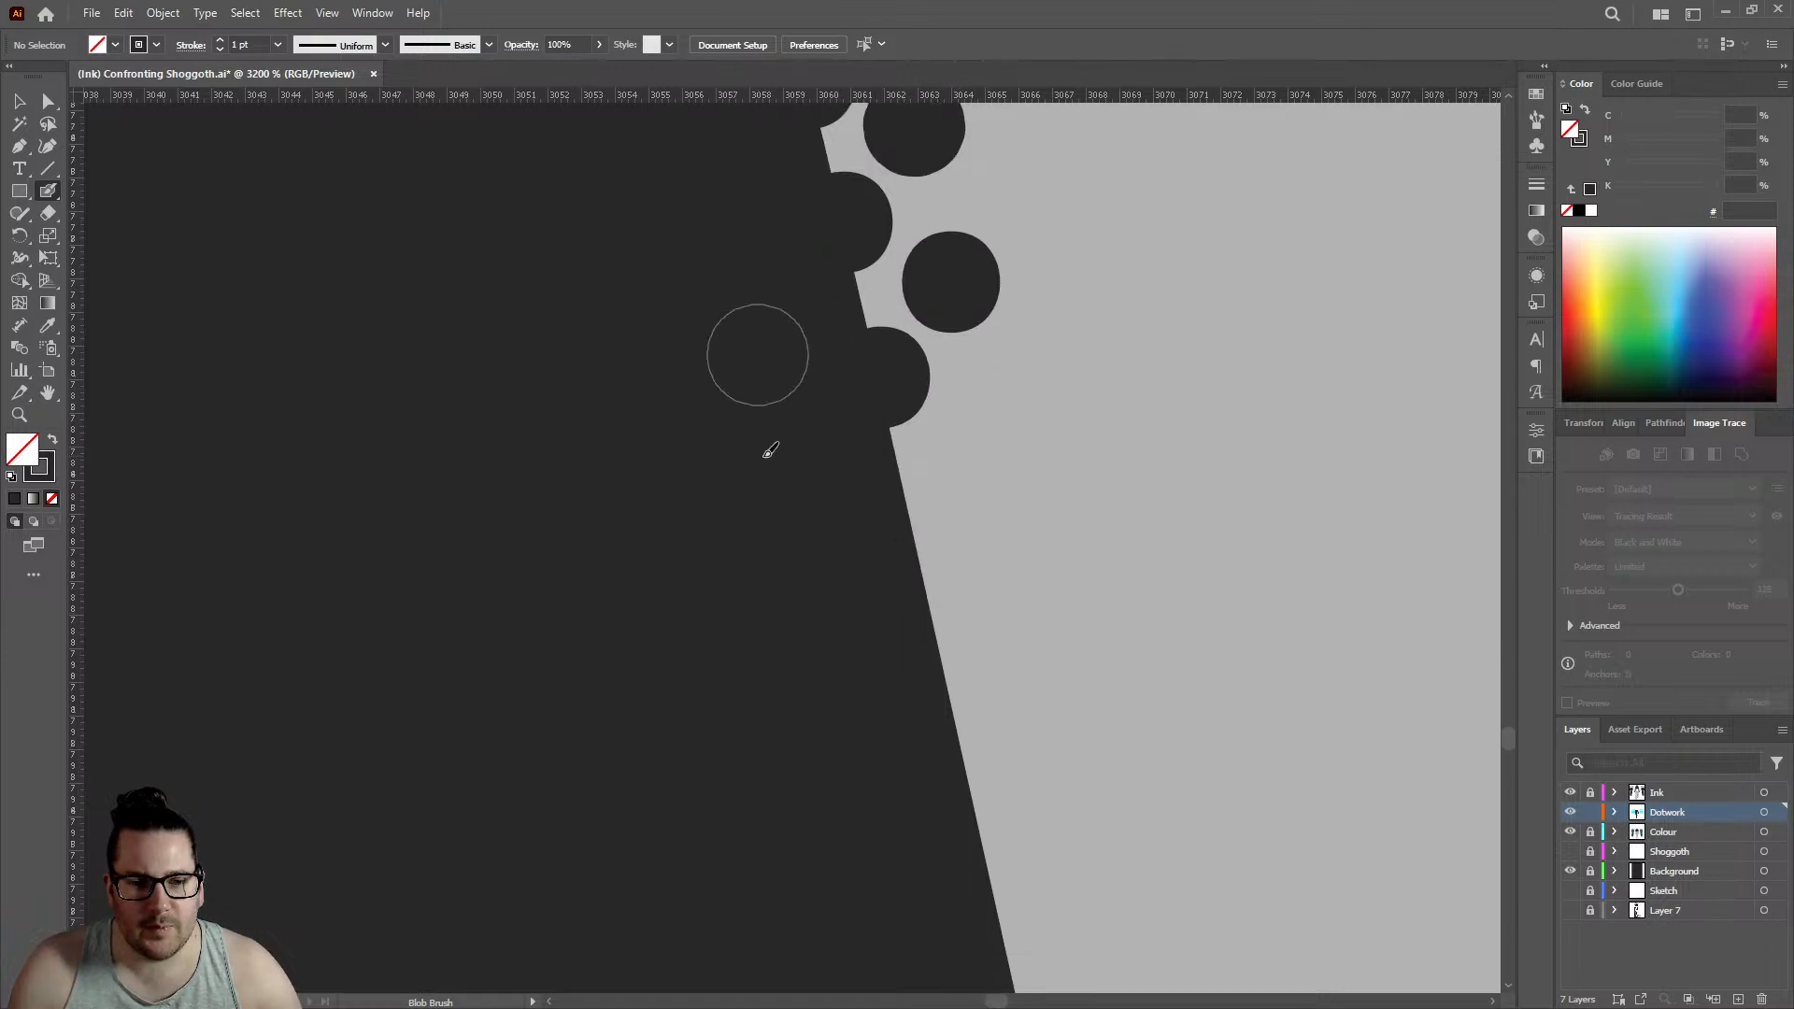
{"action": "left_click", "coordinate": [984, 441]}
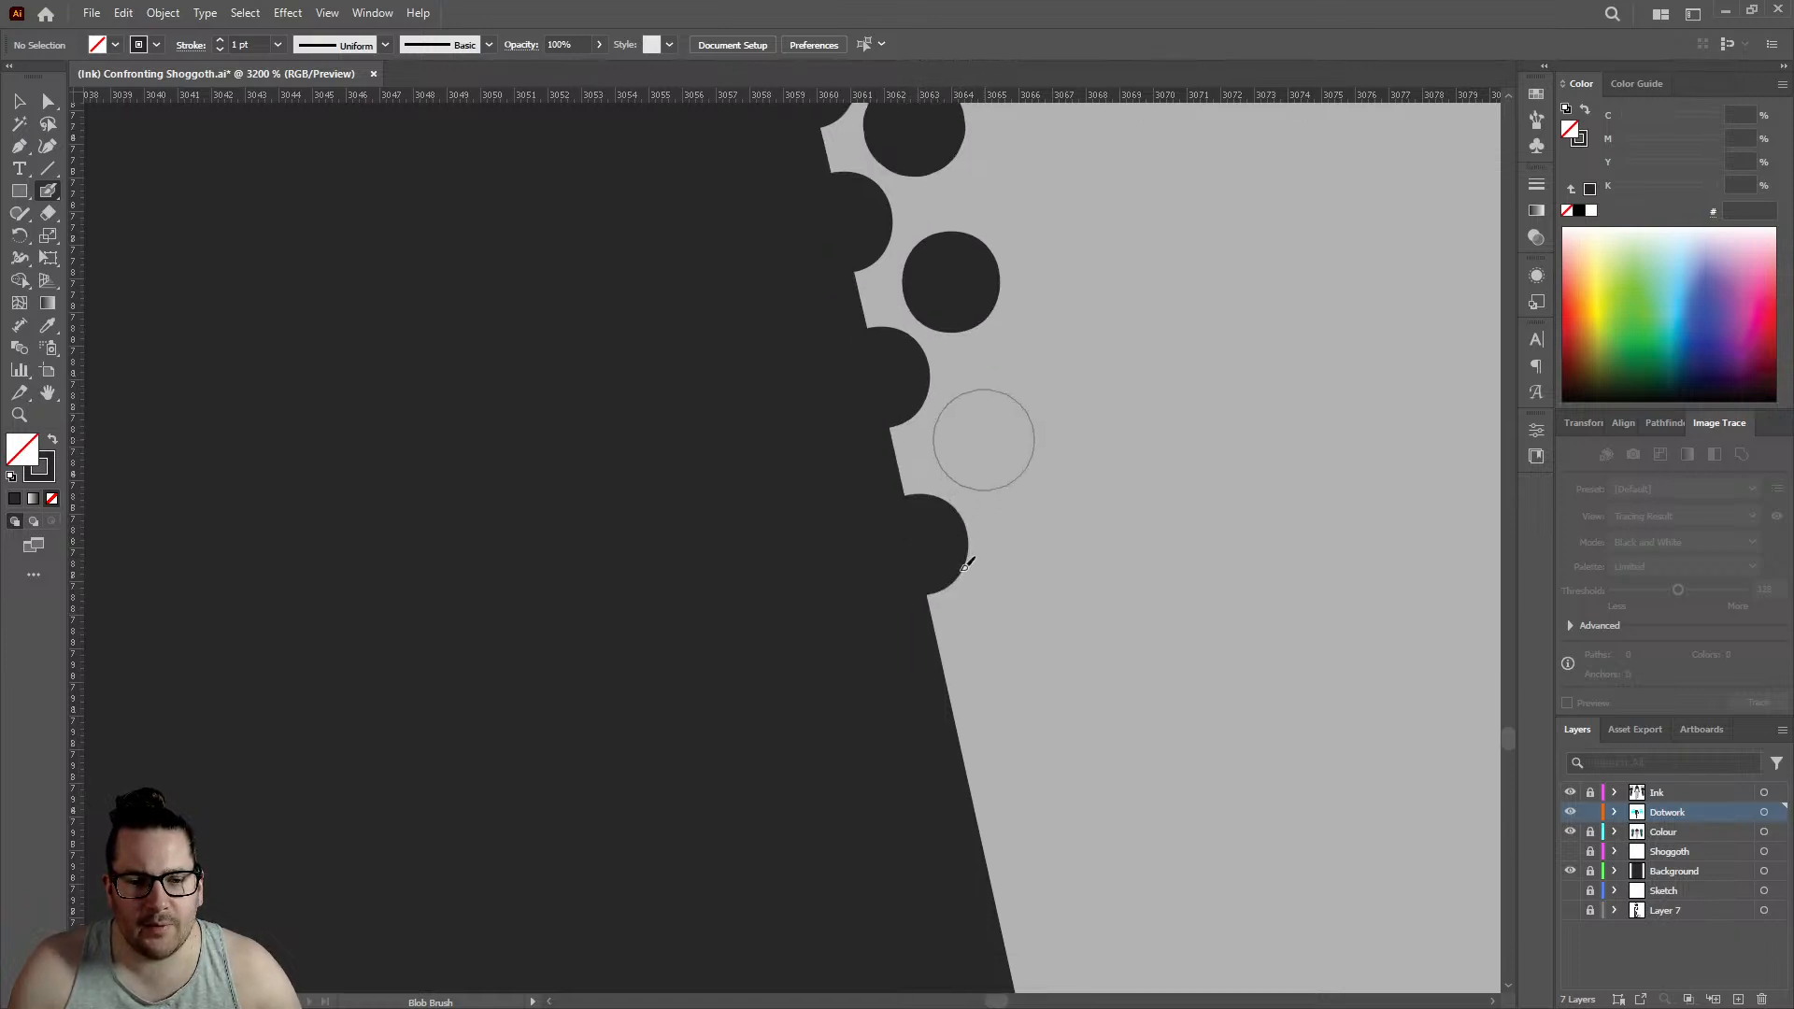
{"action": "left_click", "coordinate": [964, 737]}
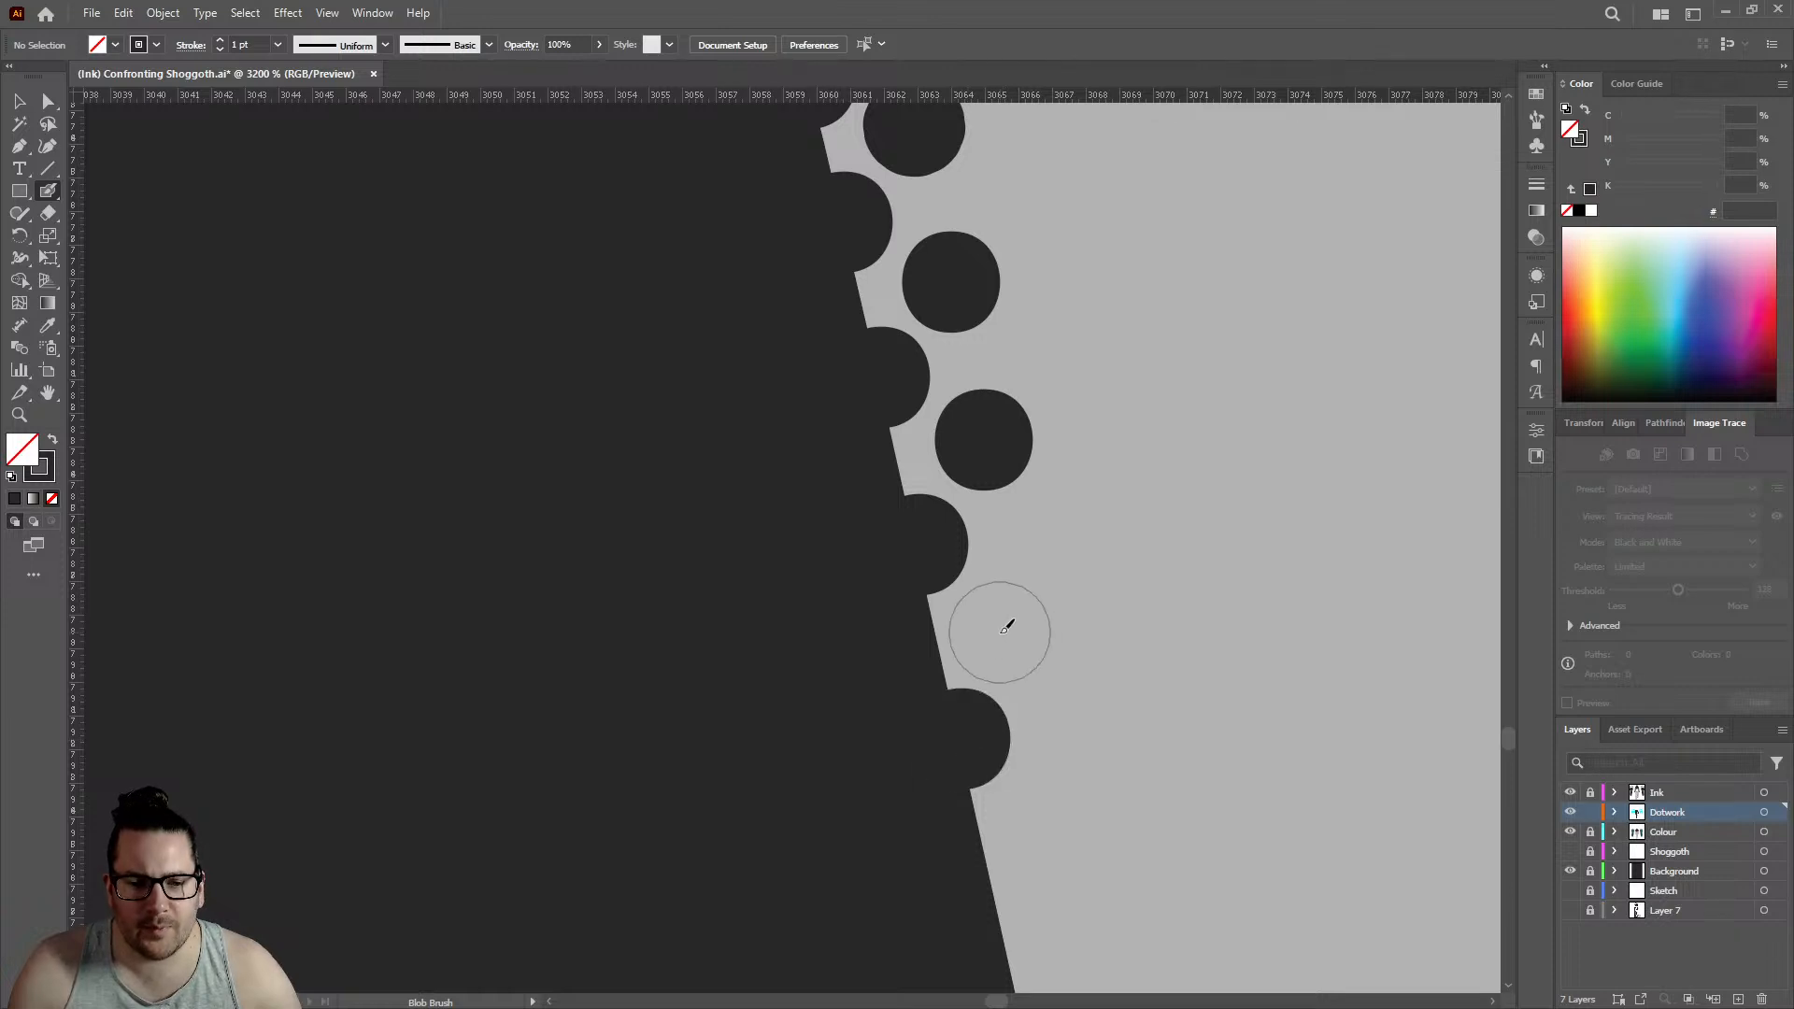
{"action": "left_click", "coordinate": [1000, 630]}
{"action": "scroll", "coordinate": [981, 569], "scroll_direction": "down", "scroll_amount": 4}
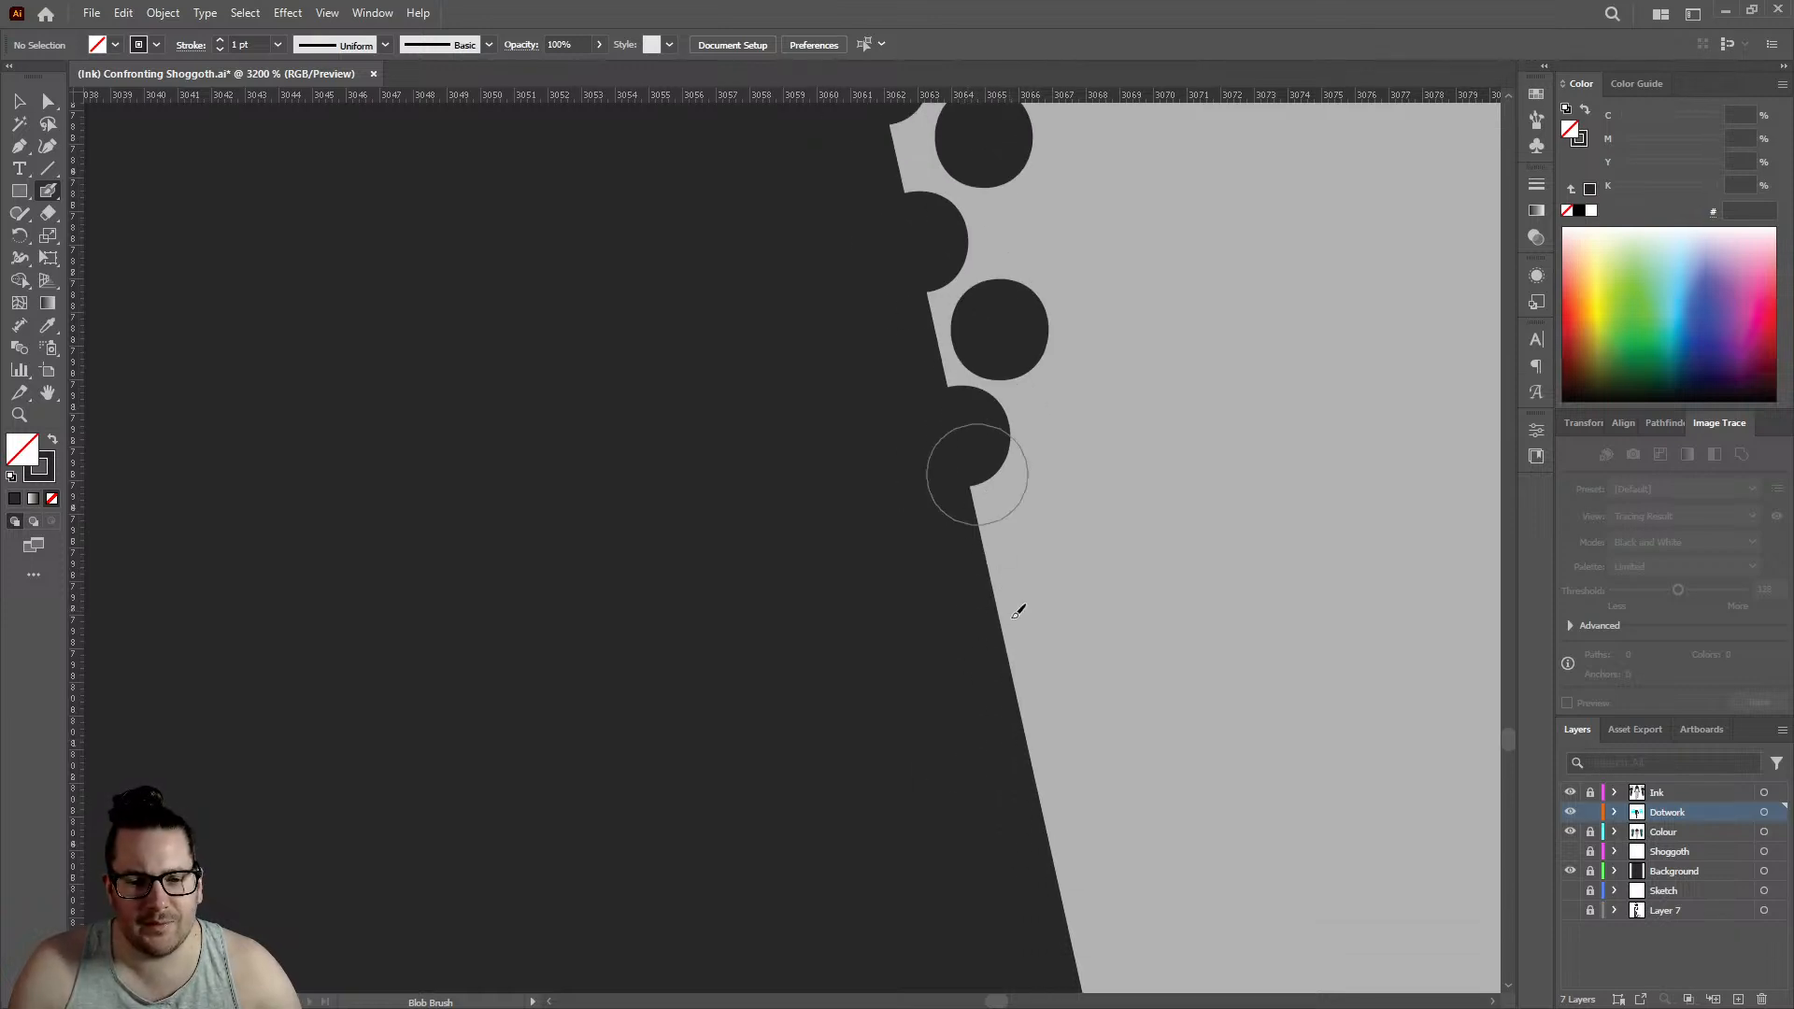
{"action": "left_click", "coordinate": [1004, 622]}
{"action": "left_click", "coordinate": [1044, 514]}
- Add two edge dots and two offset inner dots just above the next kink in the outline, edge row reaching about 3067
{"action": "scroll", "coordinate": [1009, 512], "scroll_direction": "down", "scroll_amount": 3}
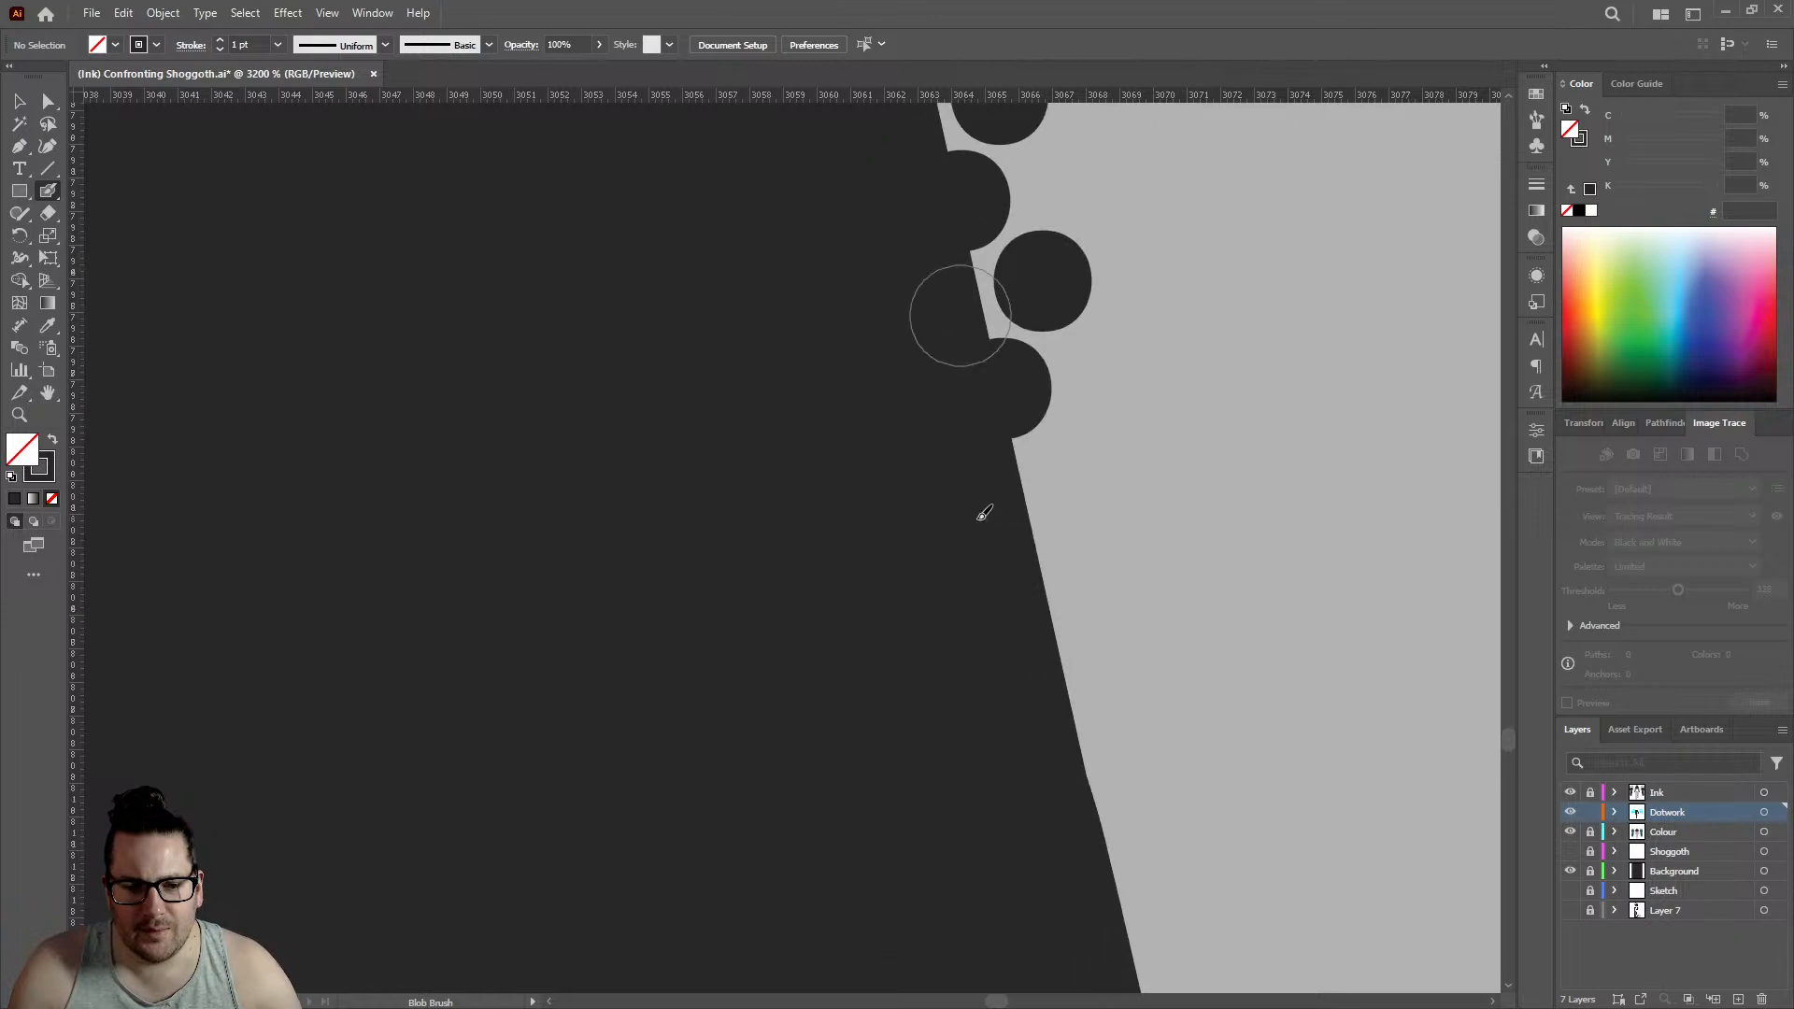
{"action": "left_click", "coordinate": [1039, 546]}
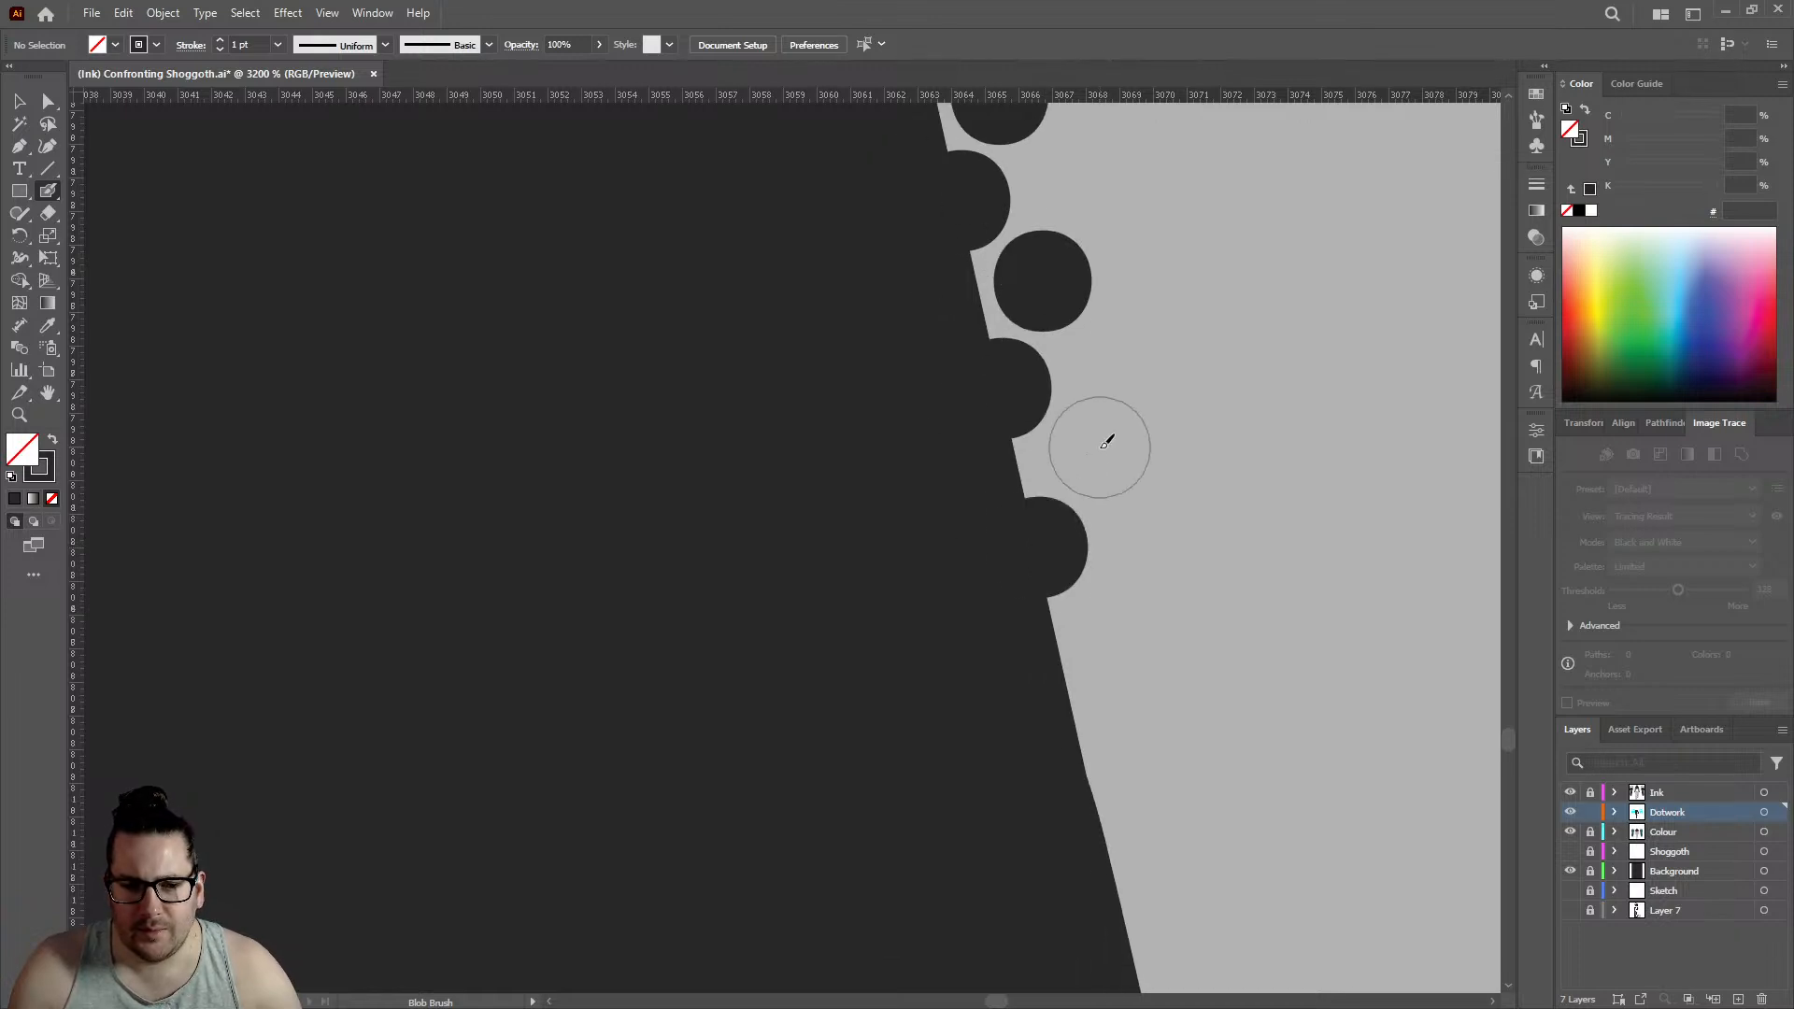
{"action": "left_click", "coordinate": [1099, 450]}
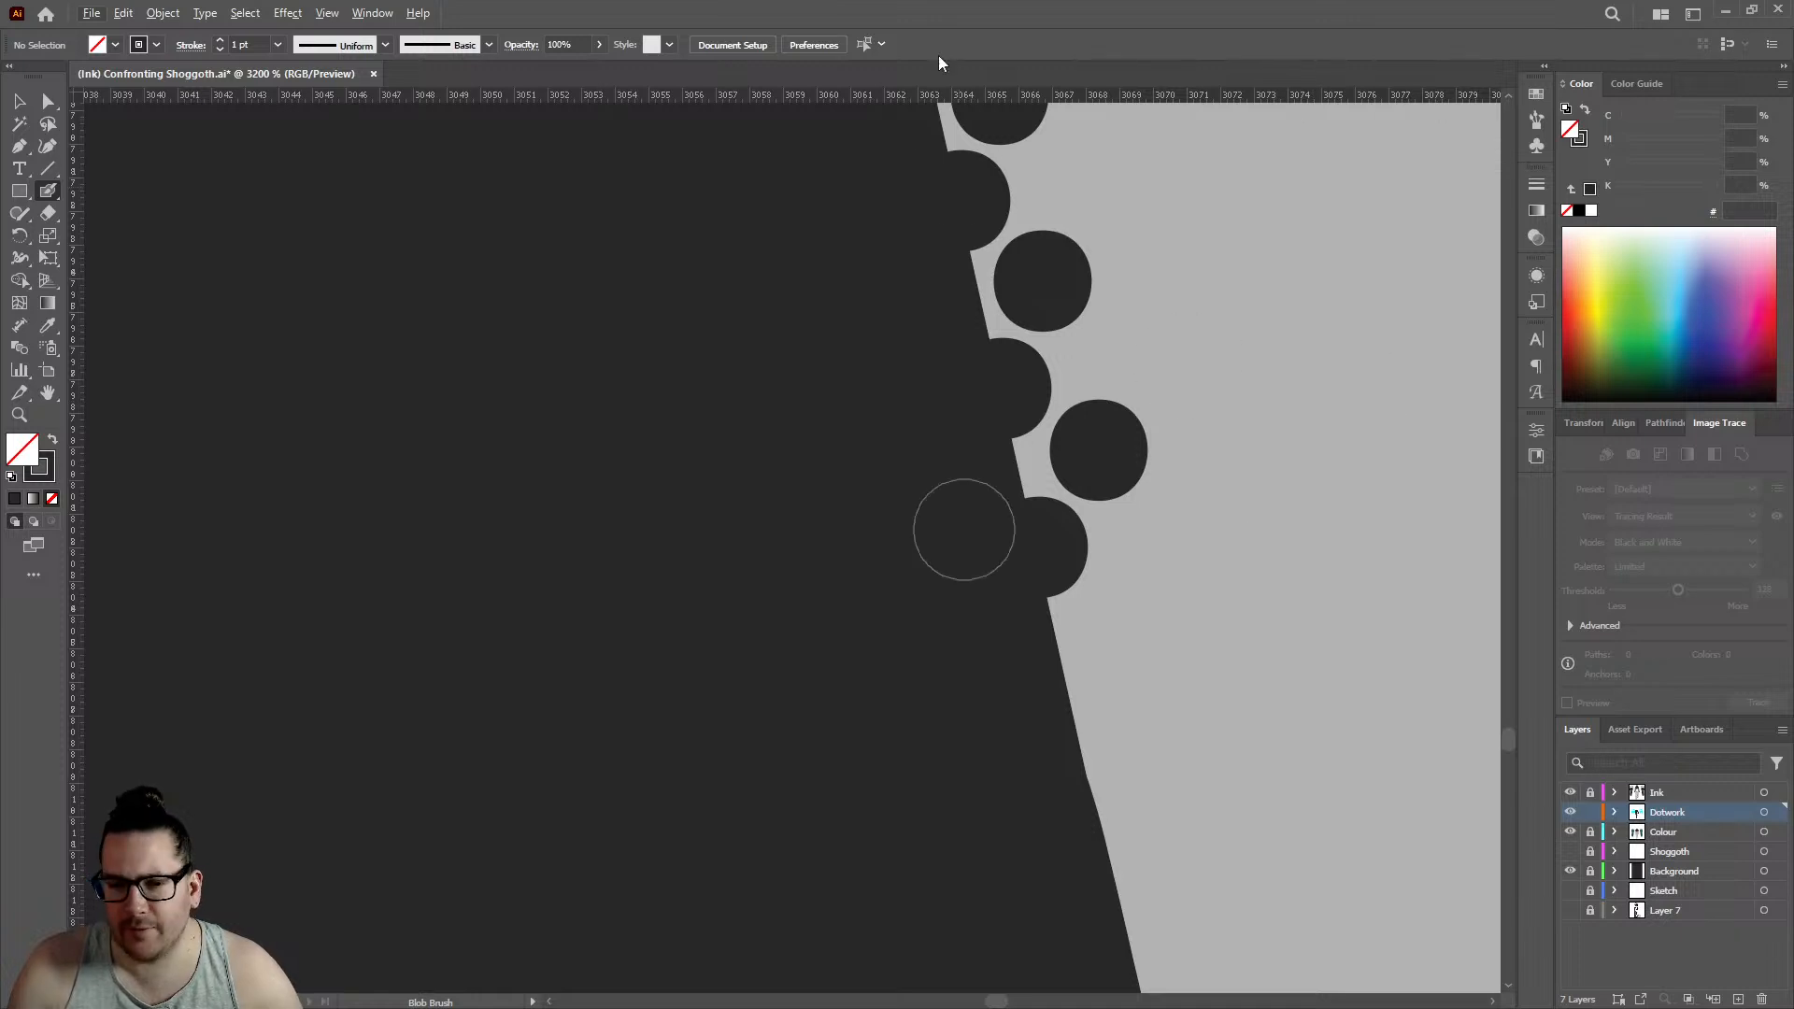
{"action": "left_click", "coordinate": [1072, 706]}
{"action": "left_click", "coordinate": [1137, 609]}
- Carry both rows past the kink with two edge dots and two inner dots, edge row reaching about 3069.5
{"action": "scroll", "coordinate": [1043, 553], "scroll_direction": "down", "scroll_amount": 2}
{"action": "scroll", "coordinate": [1073, 605], "scroll_direction": "up", "scroll_amount": 2}
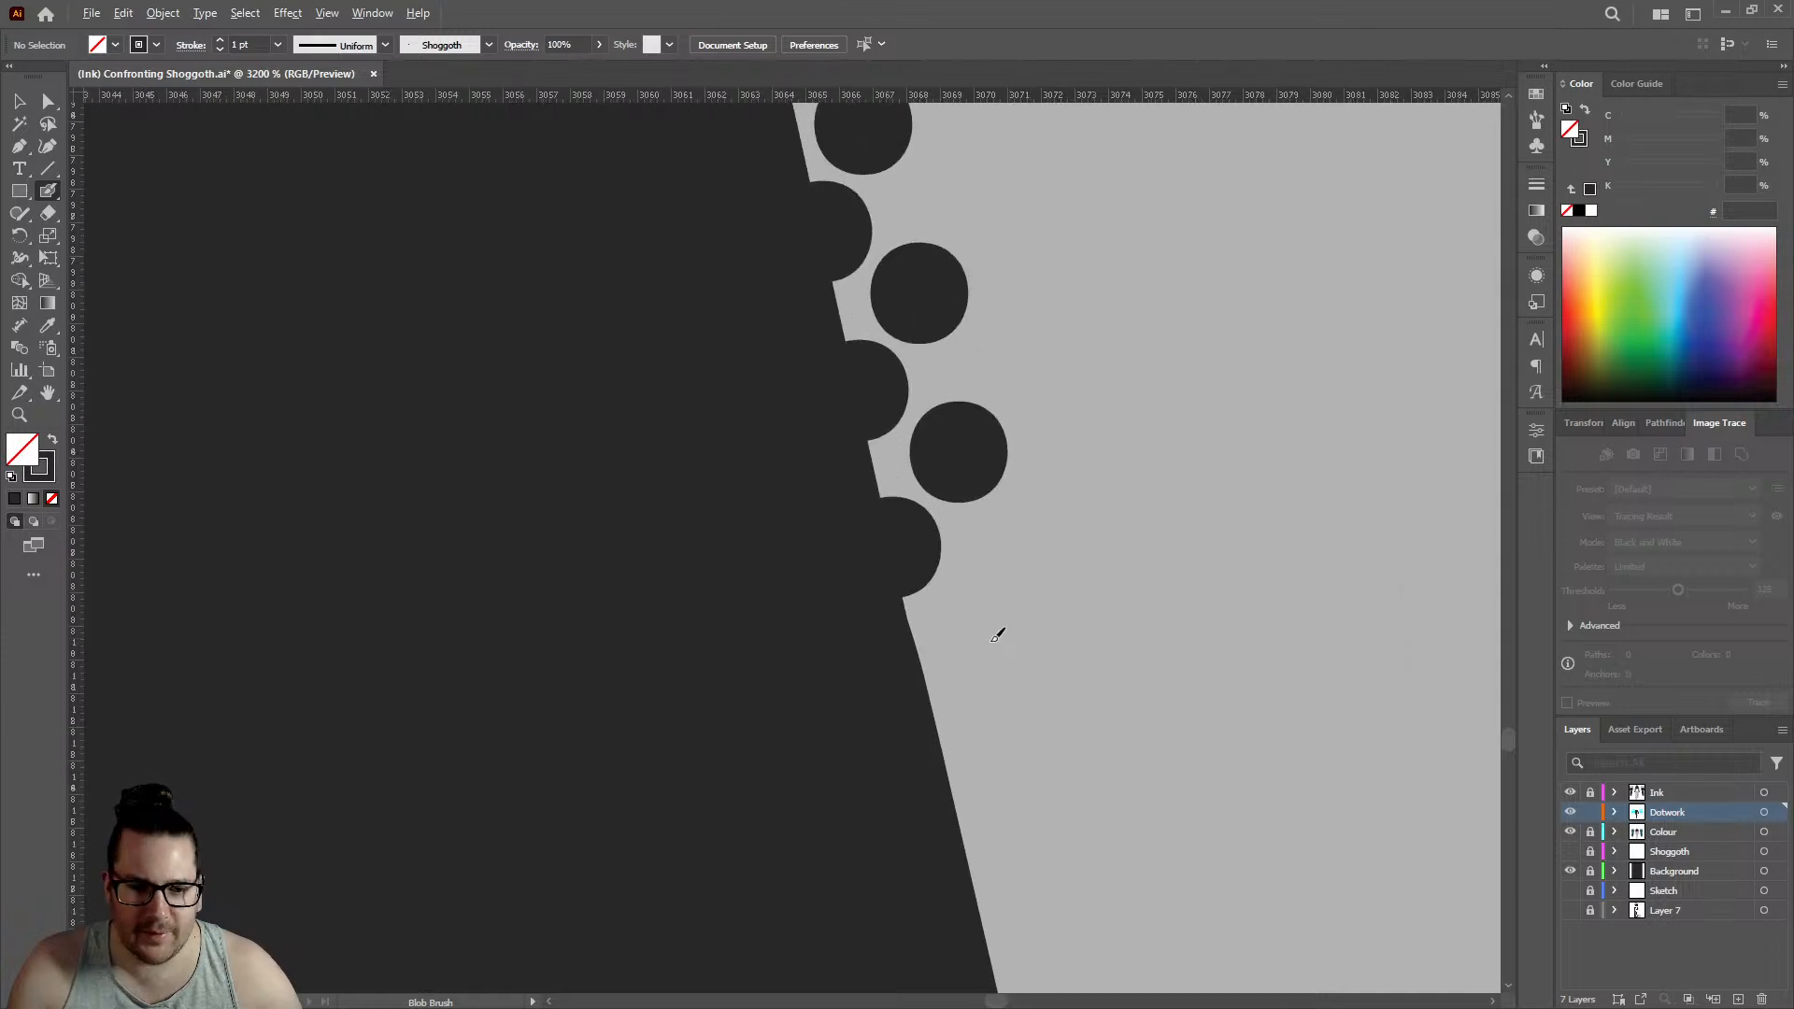
{"action": "left_click", "coordinate": [934, 718]}
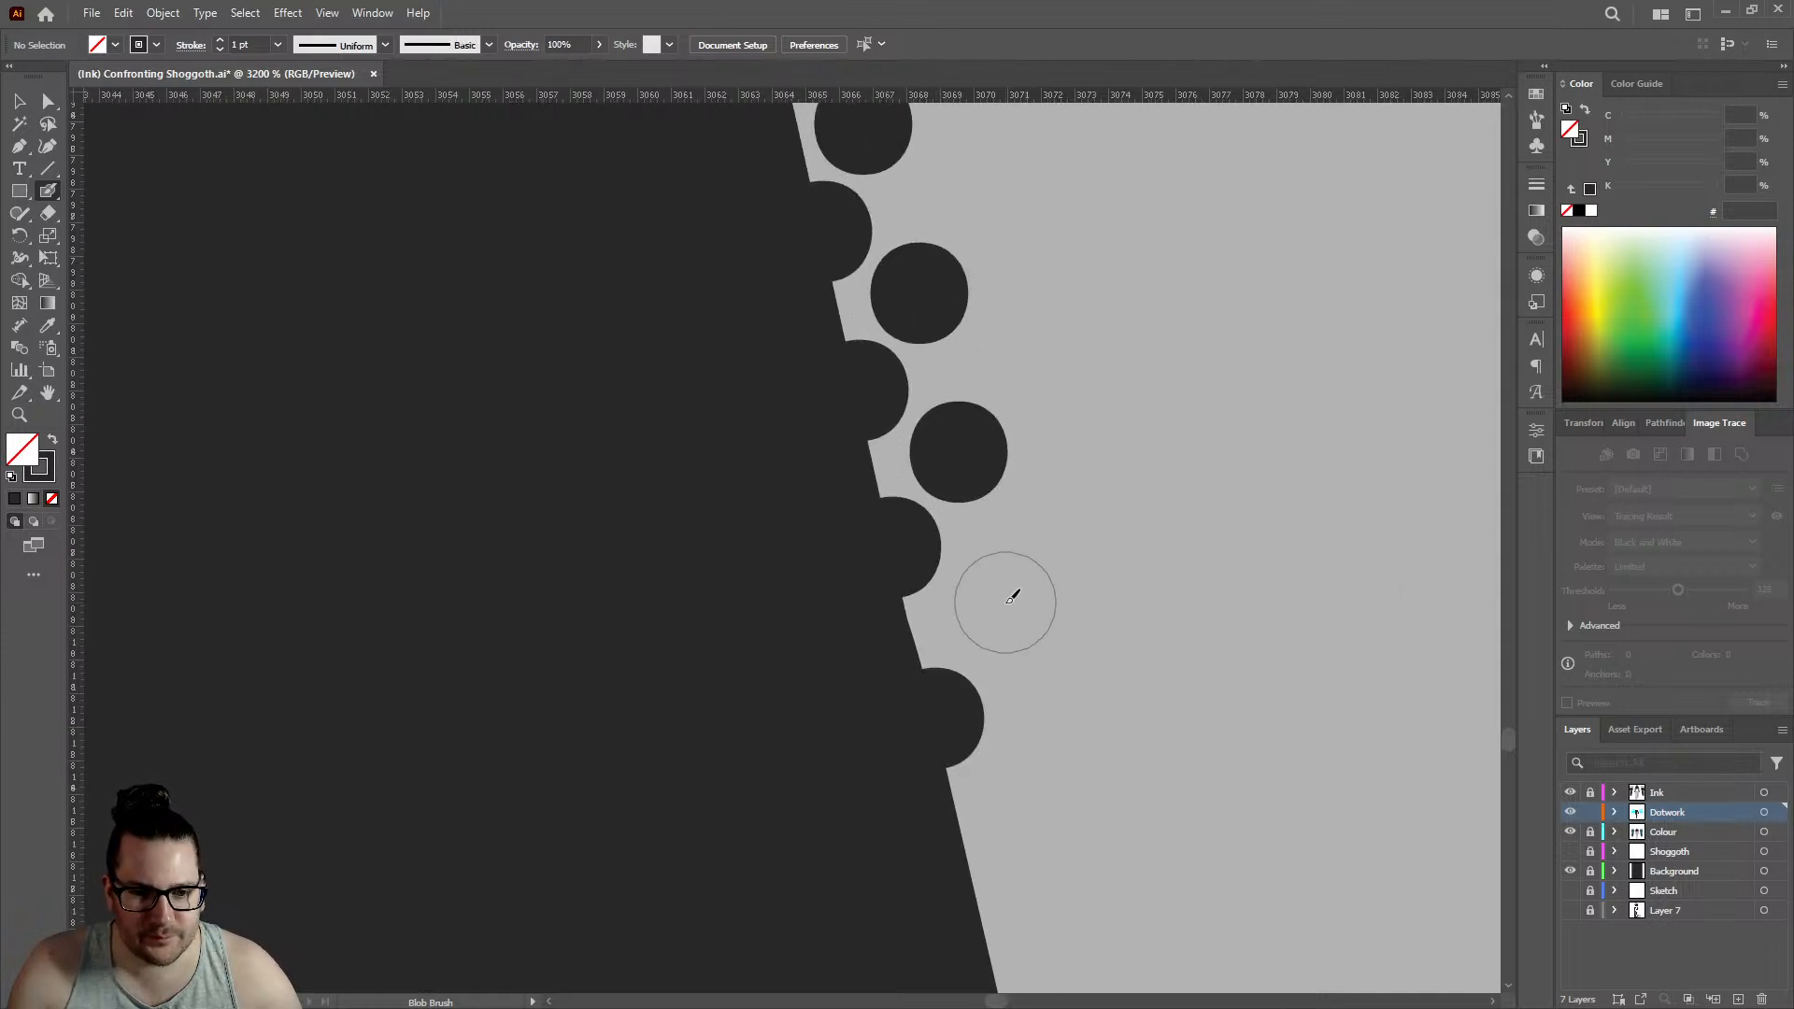
{"action": "left_click", "coordinate": [993, 612]}
{"action": "scroll", "coordinate": [948, 453], "scroll_direction": "down", "scroll_amount": 3}
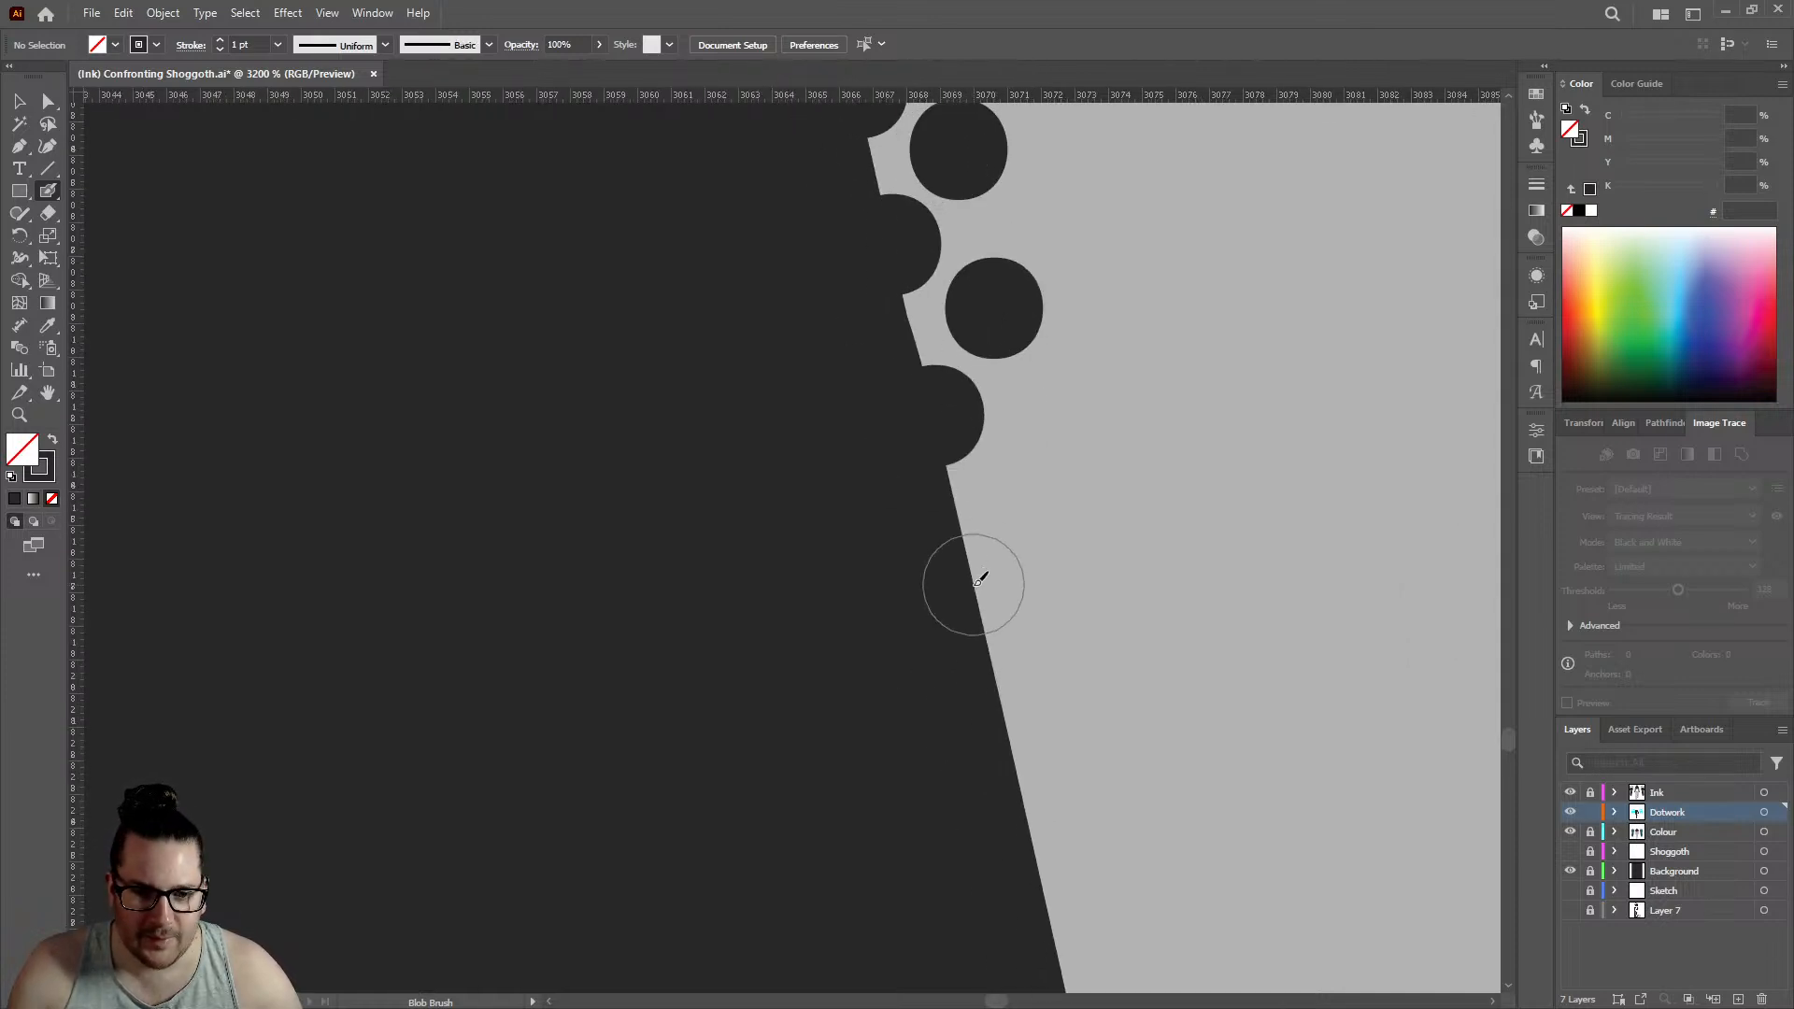
{"action": "left_click", "coordinate": [974, 581]}
{"action": "left_click", "coordinate": [1033, 478]}
- Place two further staggered edge and inner dot pairs along the leg outline, edge row reaching about 3071.5
{"action": "scroll", "coordinate": [1032, 478], "scroll_direction": "down", "scroll_amount": 5}
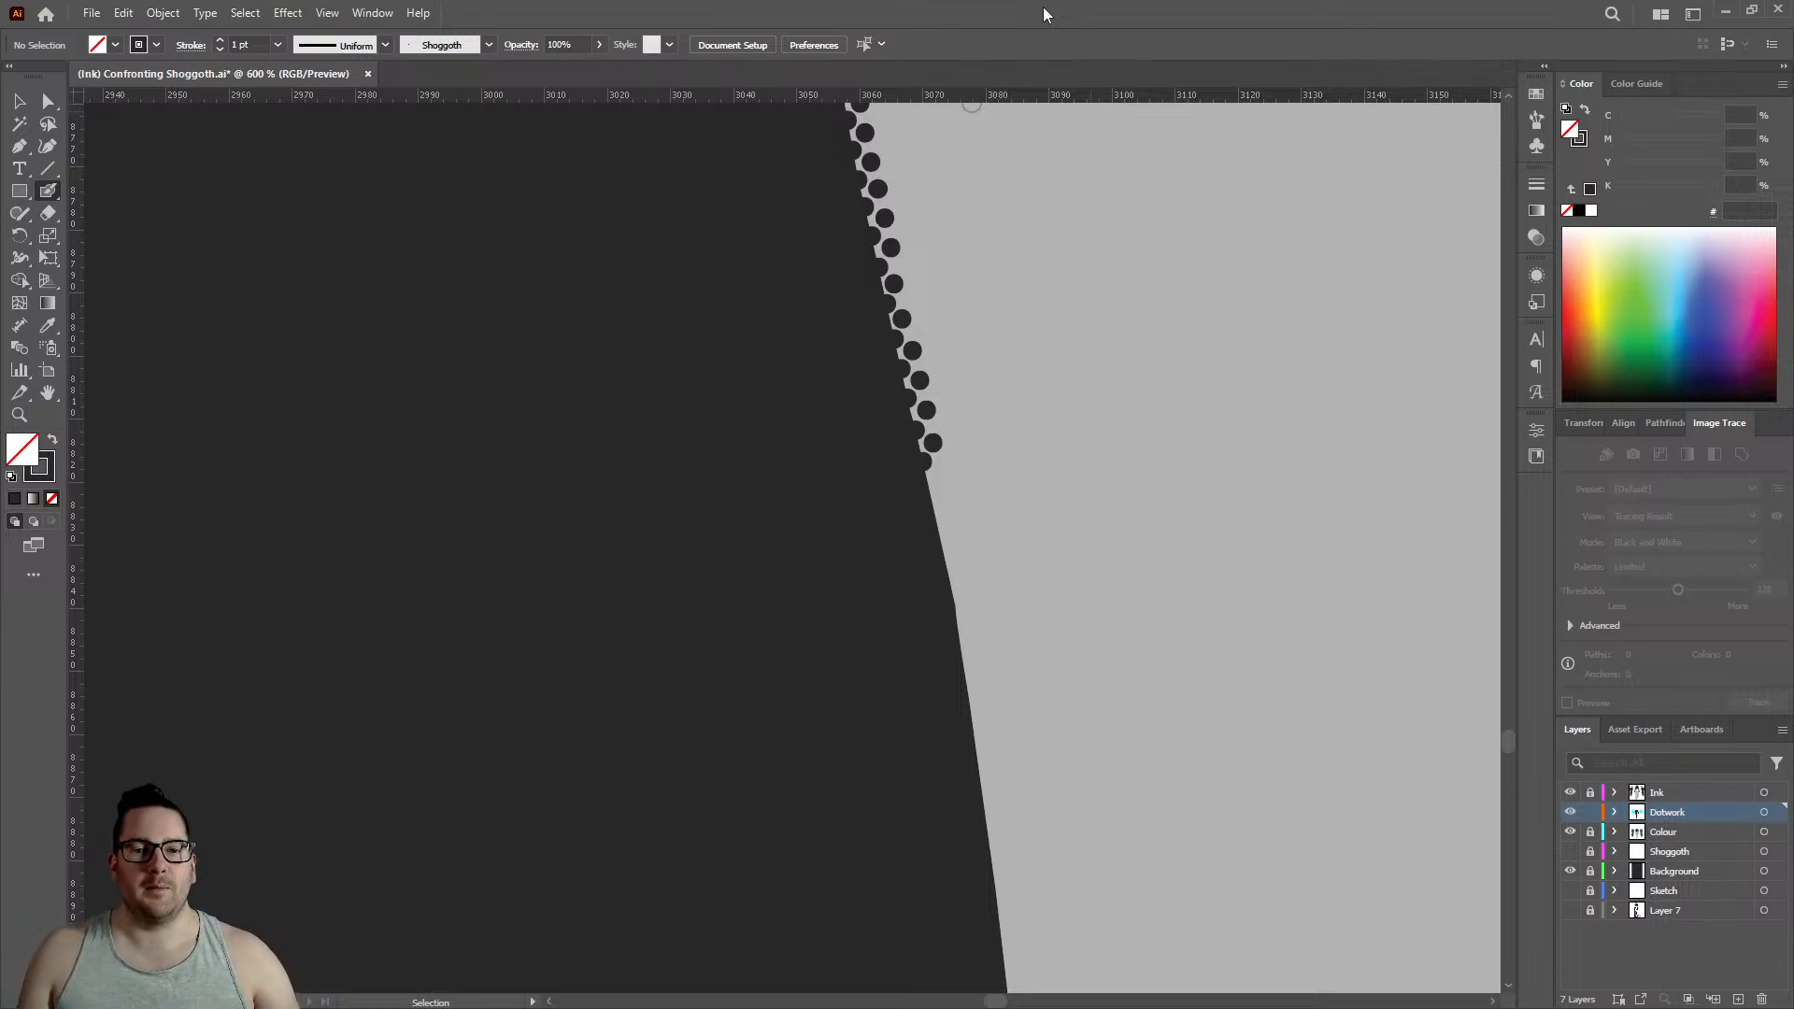
{"action": "scroll", "coordinate": [934, 488], "scroll_direction": "up", "scroll_amount": 3}
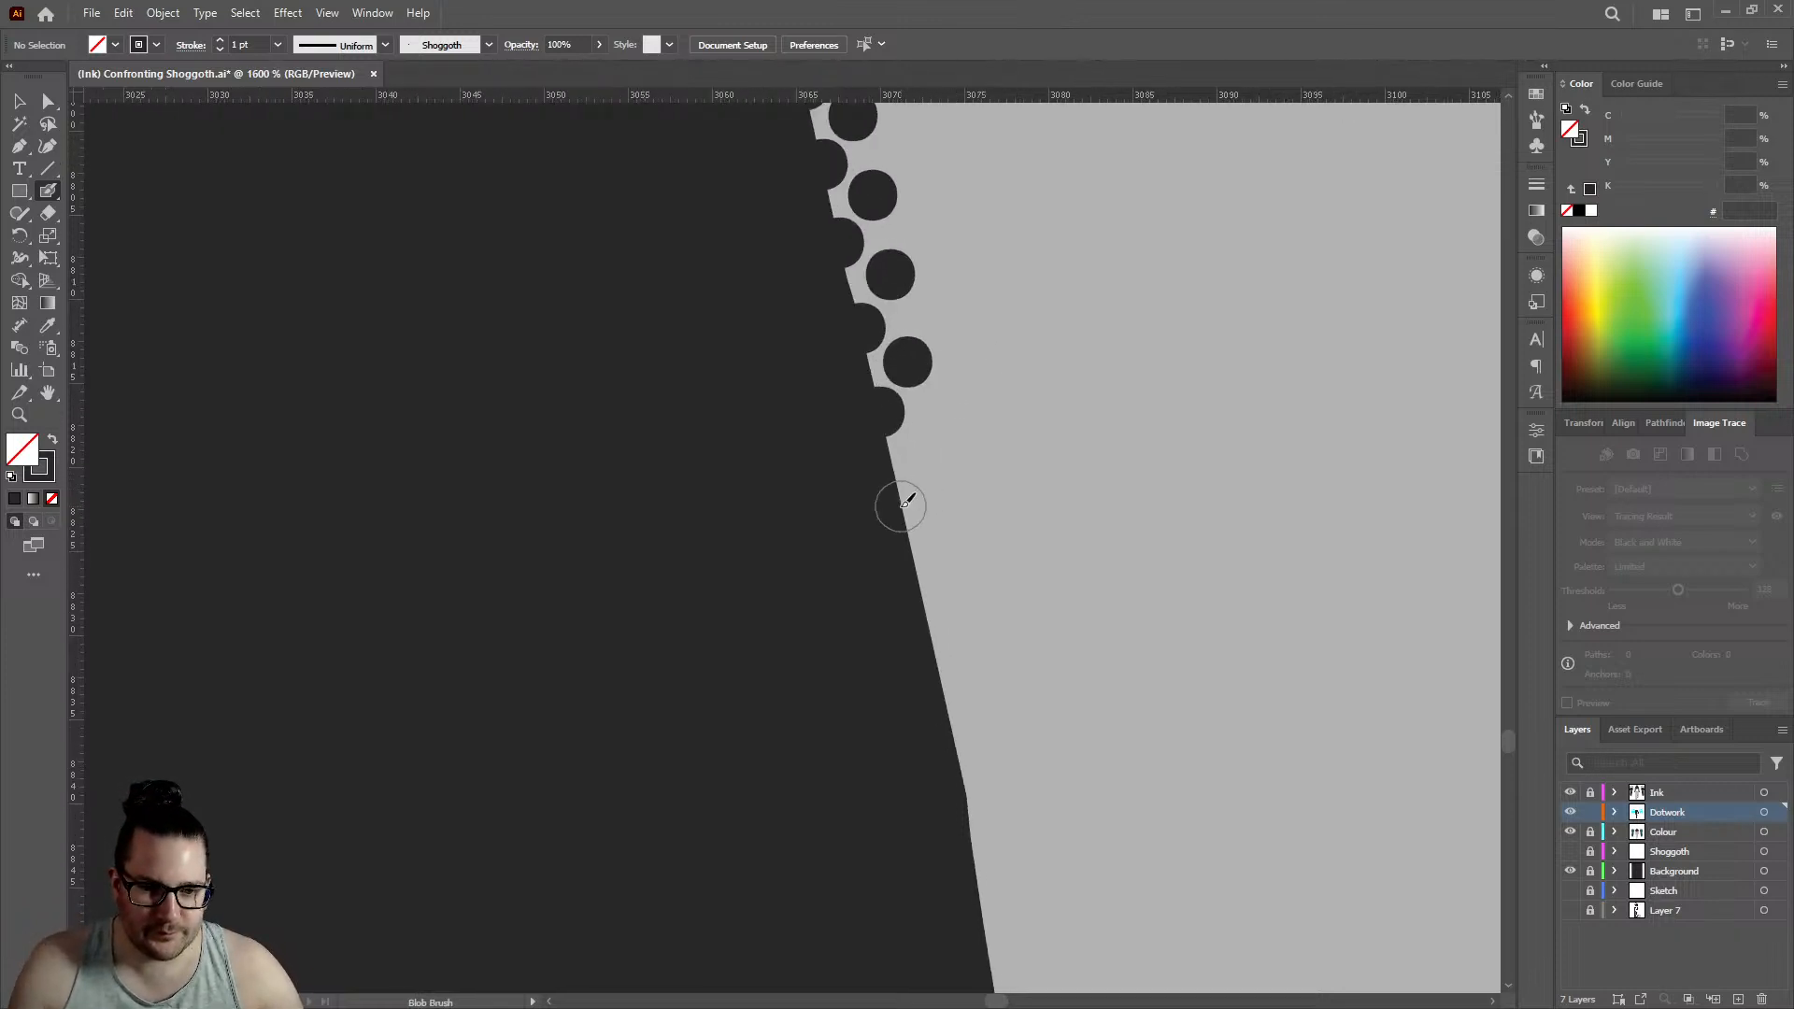
{"action": "left_click", "coordinate": [903, 506]}
{"action": "left_click", "coordinate": [930, 450]}
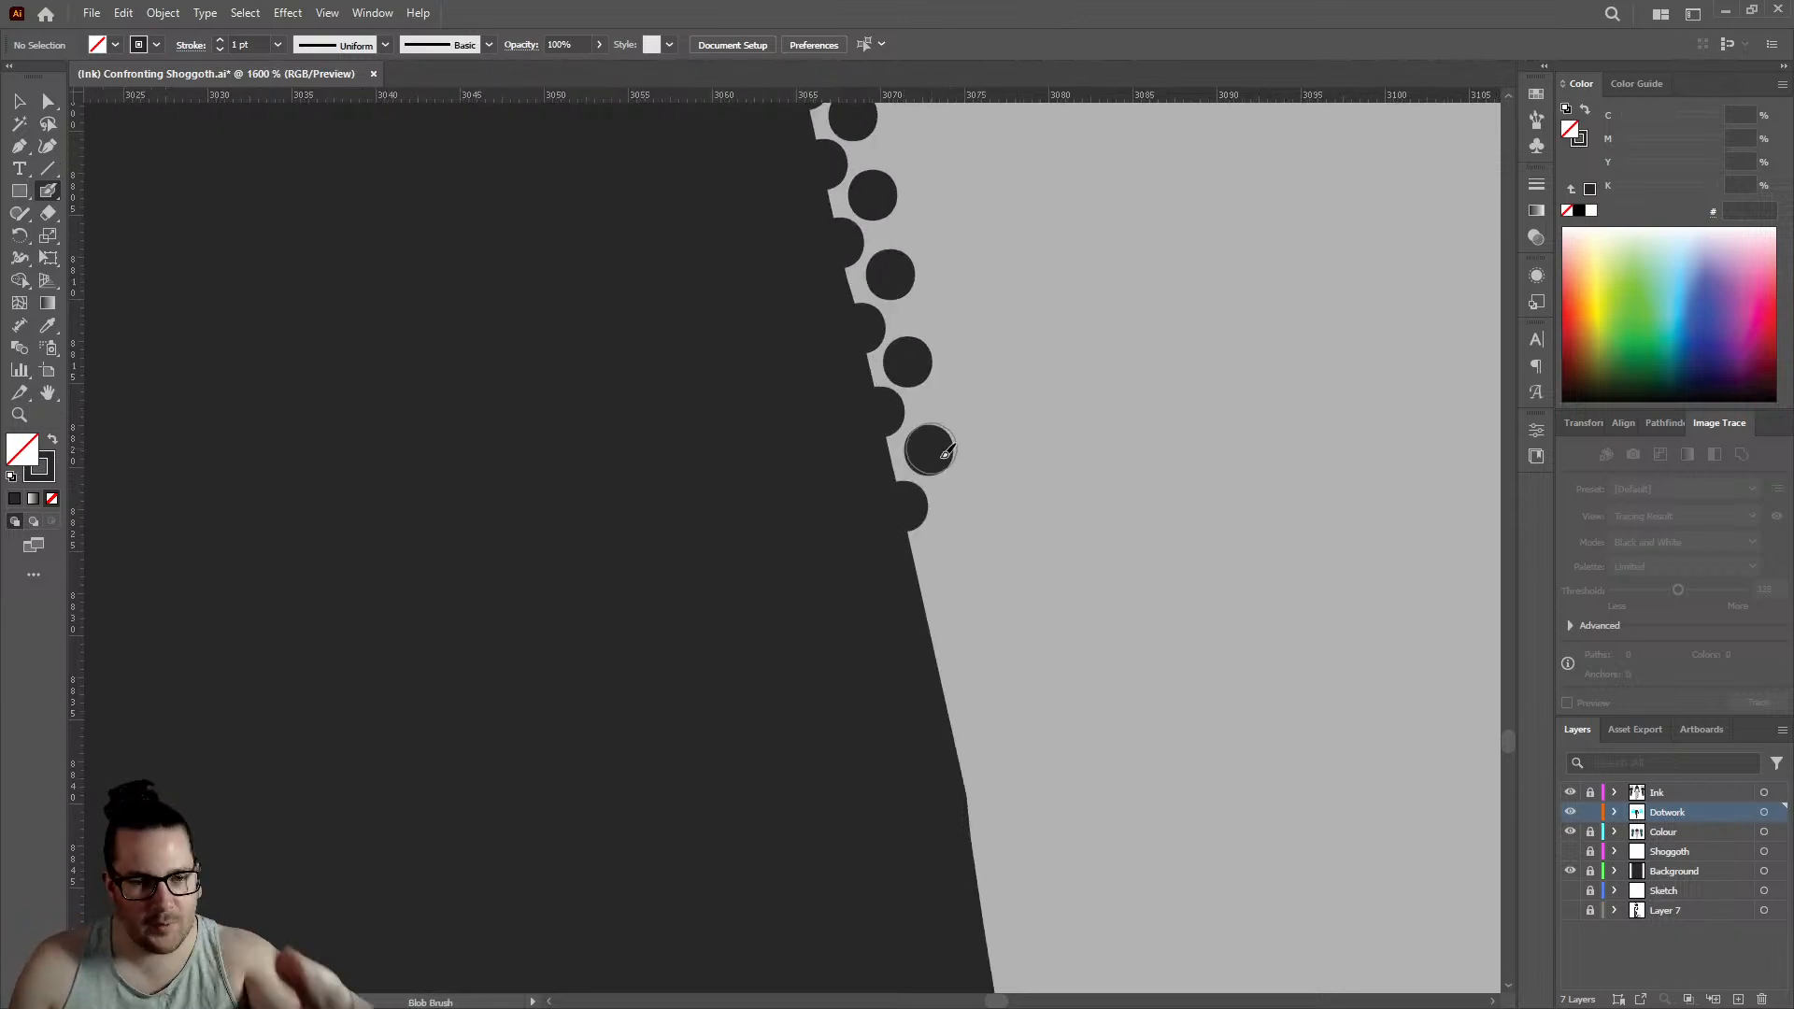
{"action": "left_click", "coordinate": [920, 579]}
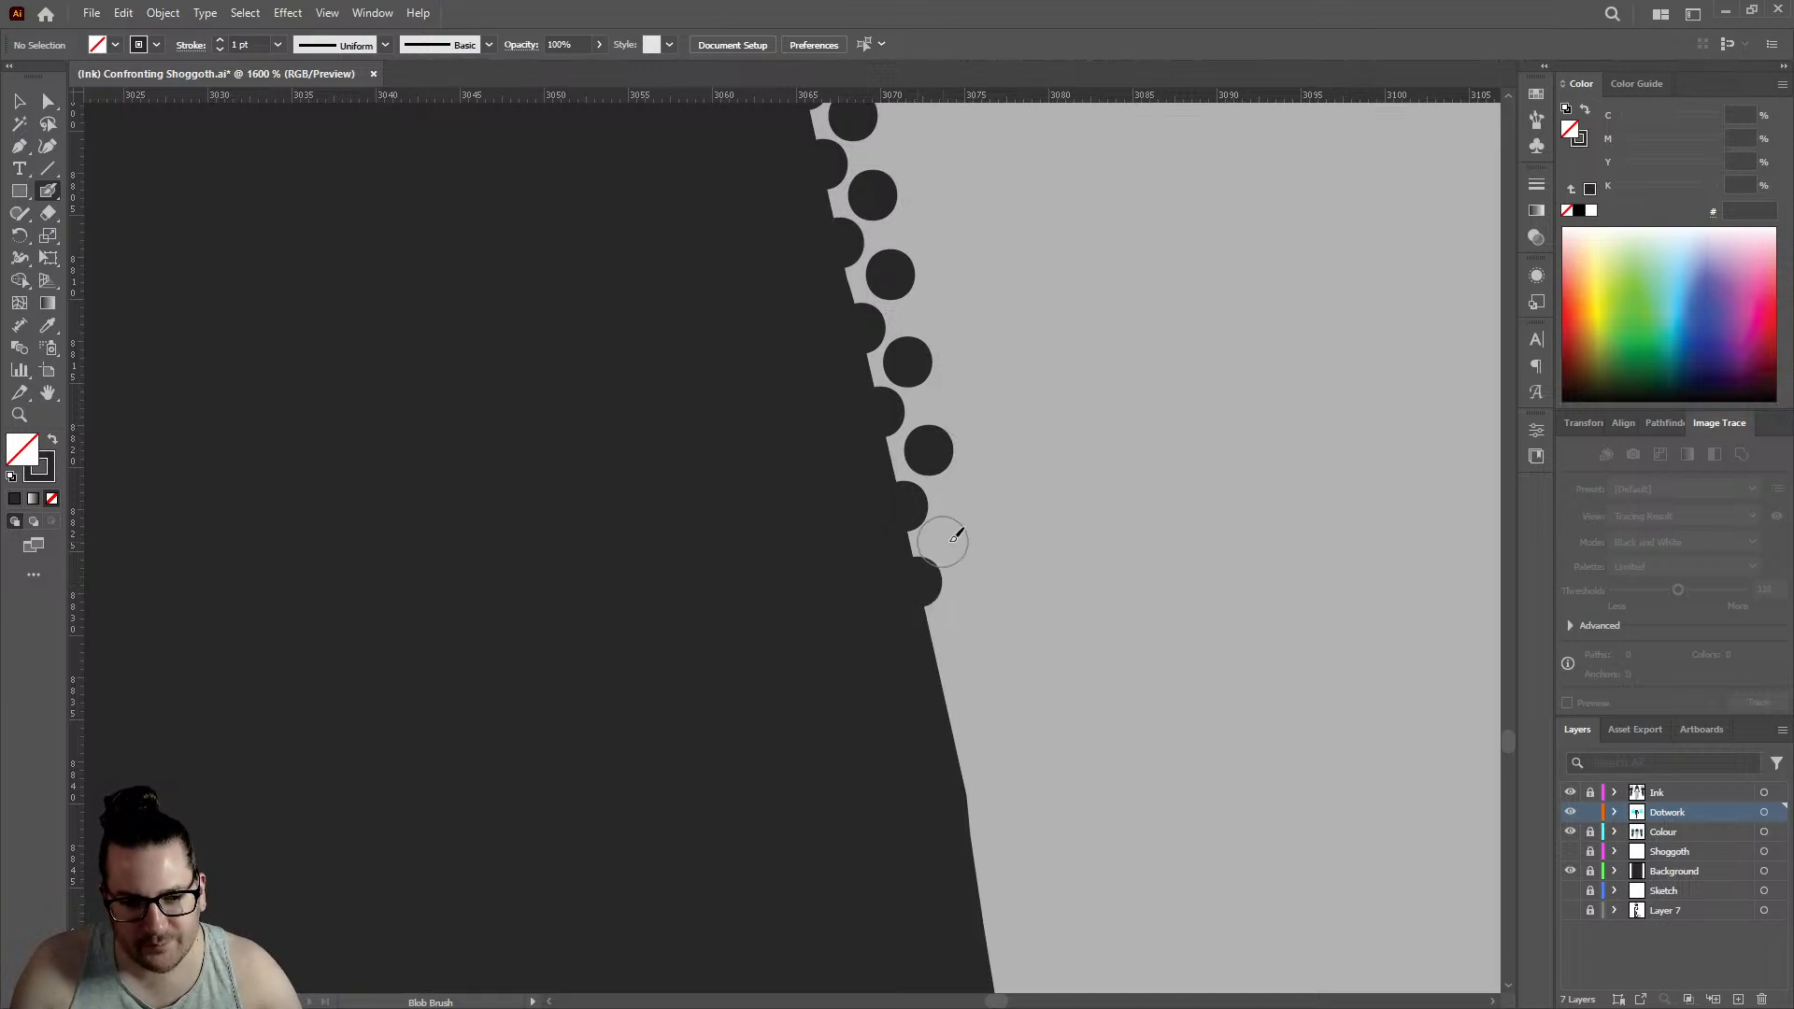
{"action": "left_click", "coordinate": [956, 535]}
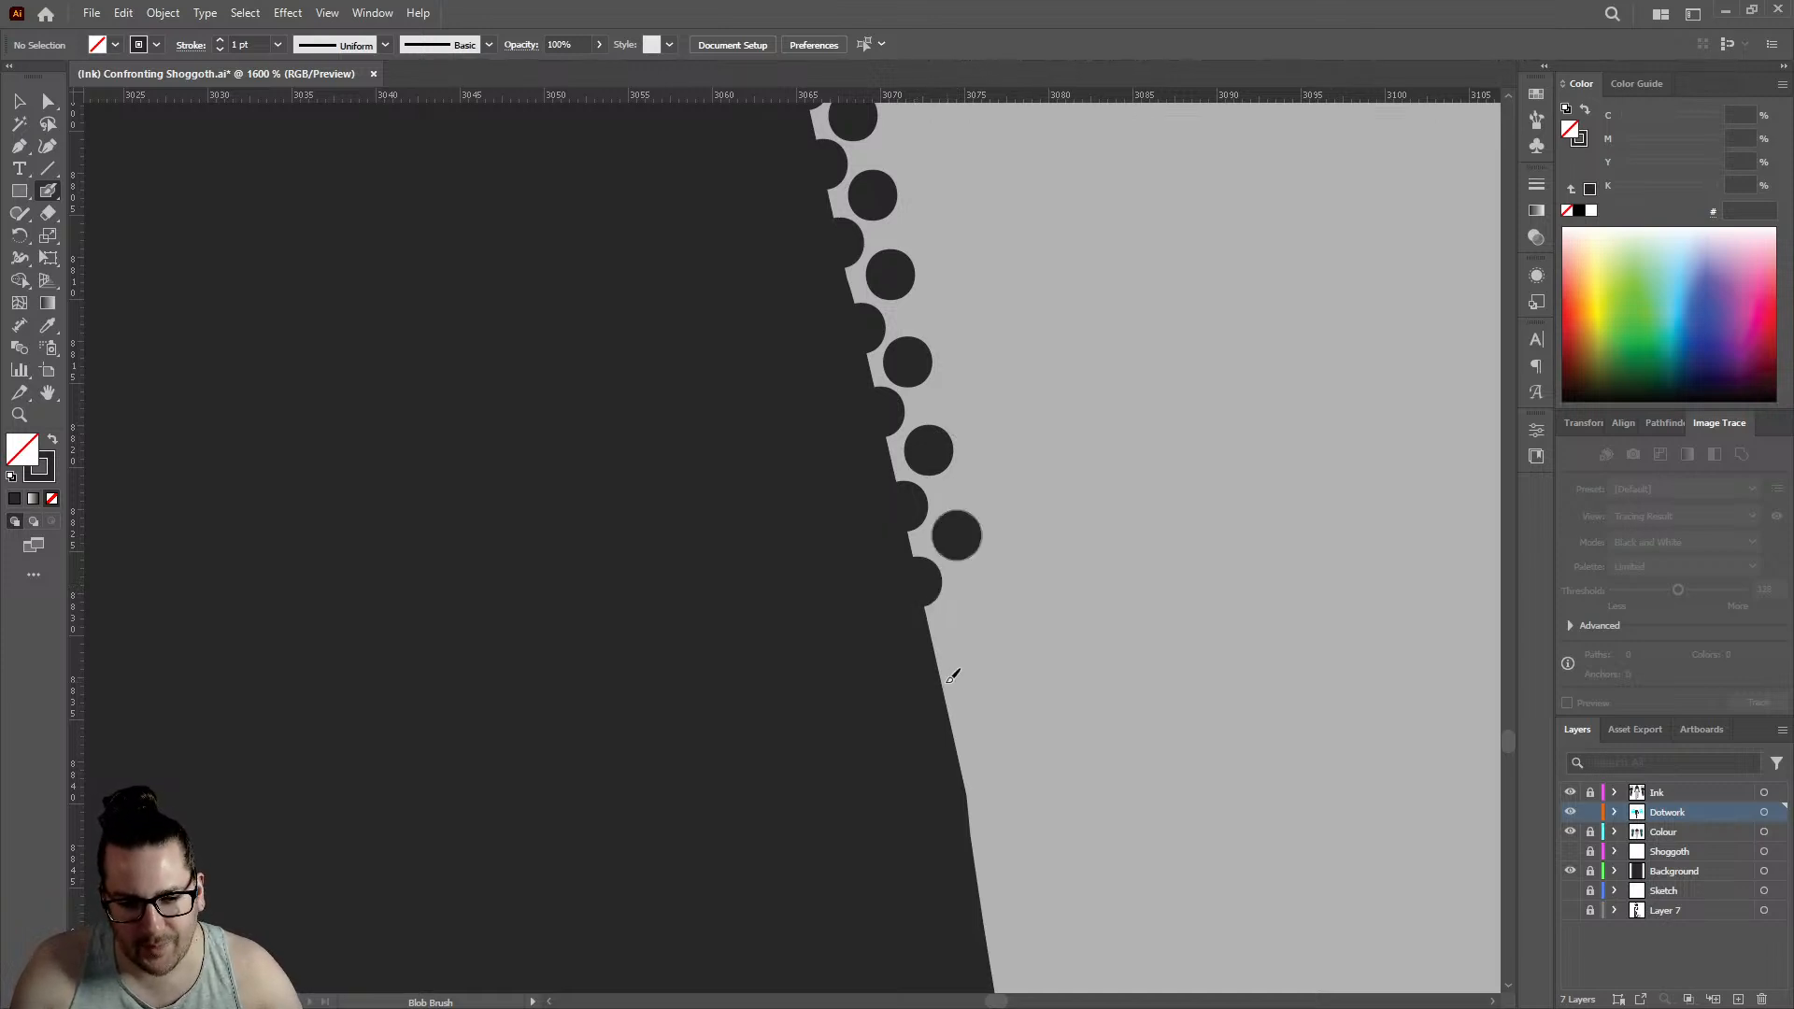
- Add three edge dots and three inner dots around the bend where the outline steepens, edge row reaching about 3075
{"action": "left_click", "coordinate": [962, 622]}
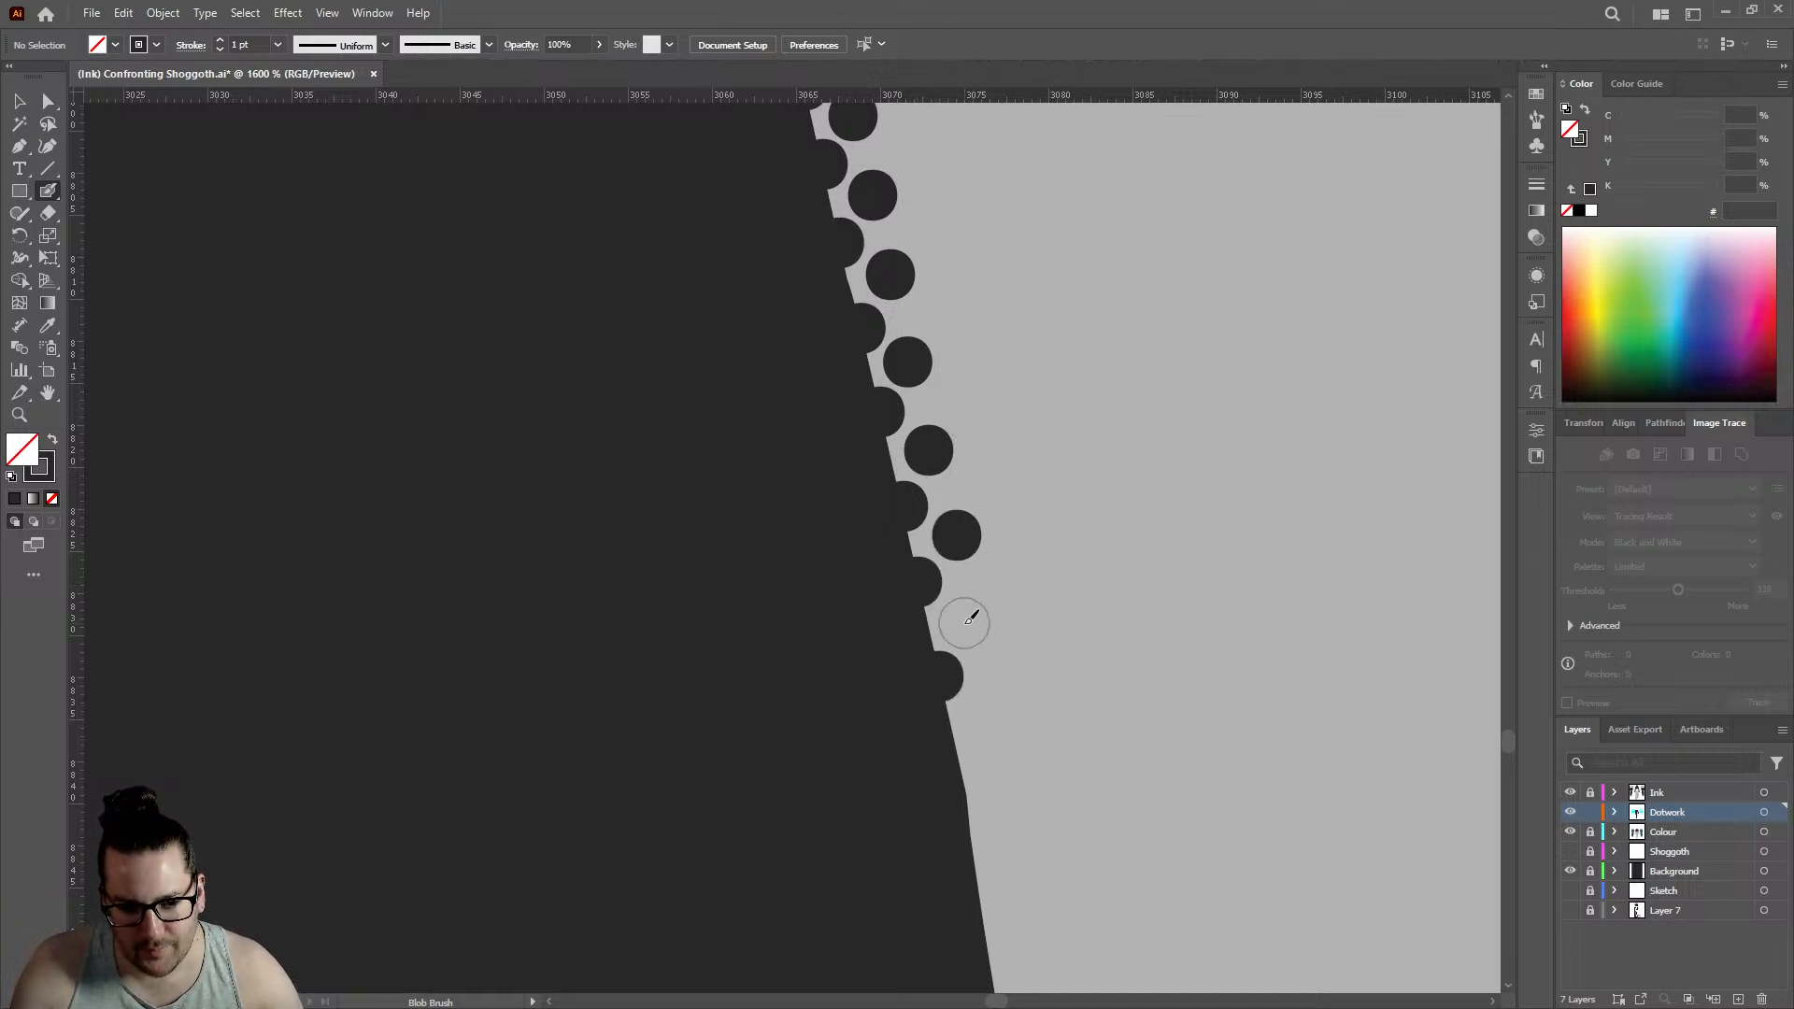
{"action": "left_click", "coordinate": [960, 760]}
{"action": "left_click", "coordinate": [988, 708]}
{"action": "scroll", "coordinate": [965, 642], "scroll_direction": "down", "scroll_amount": 3}
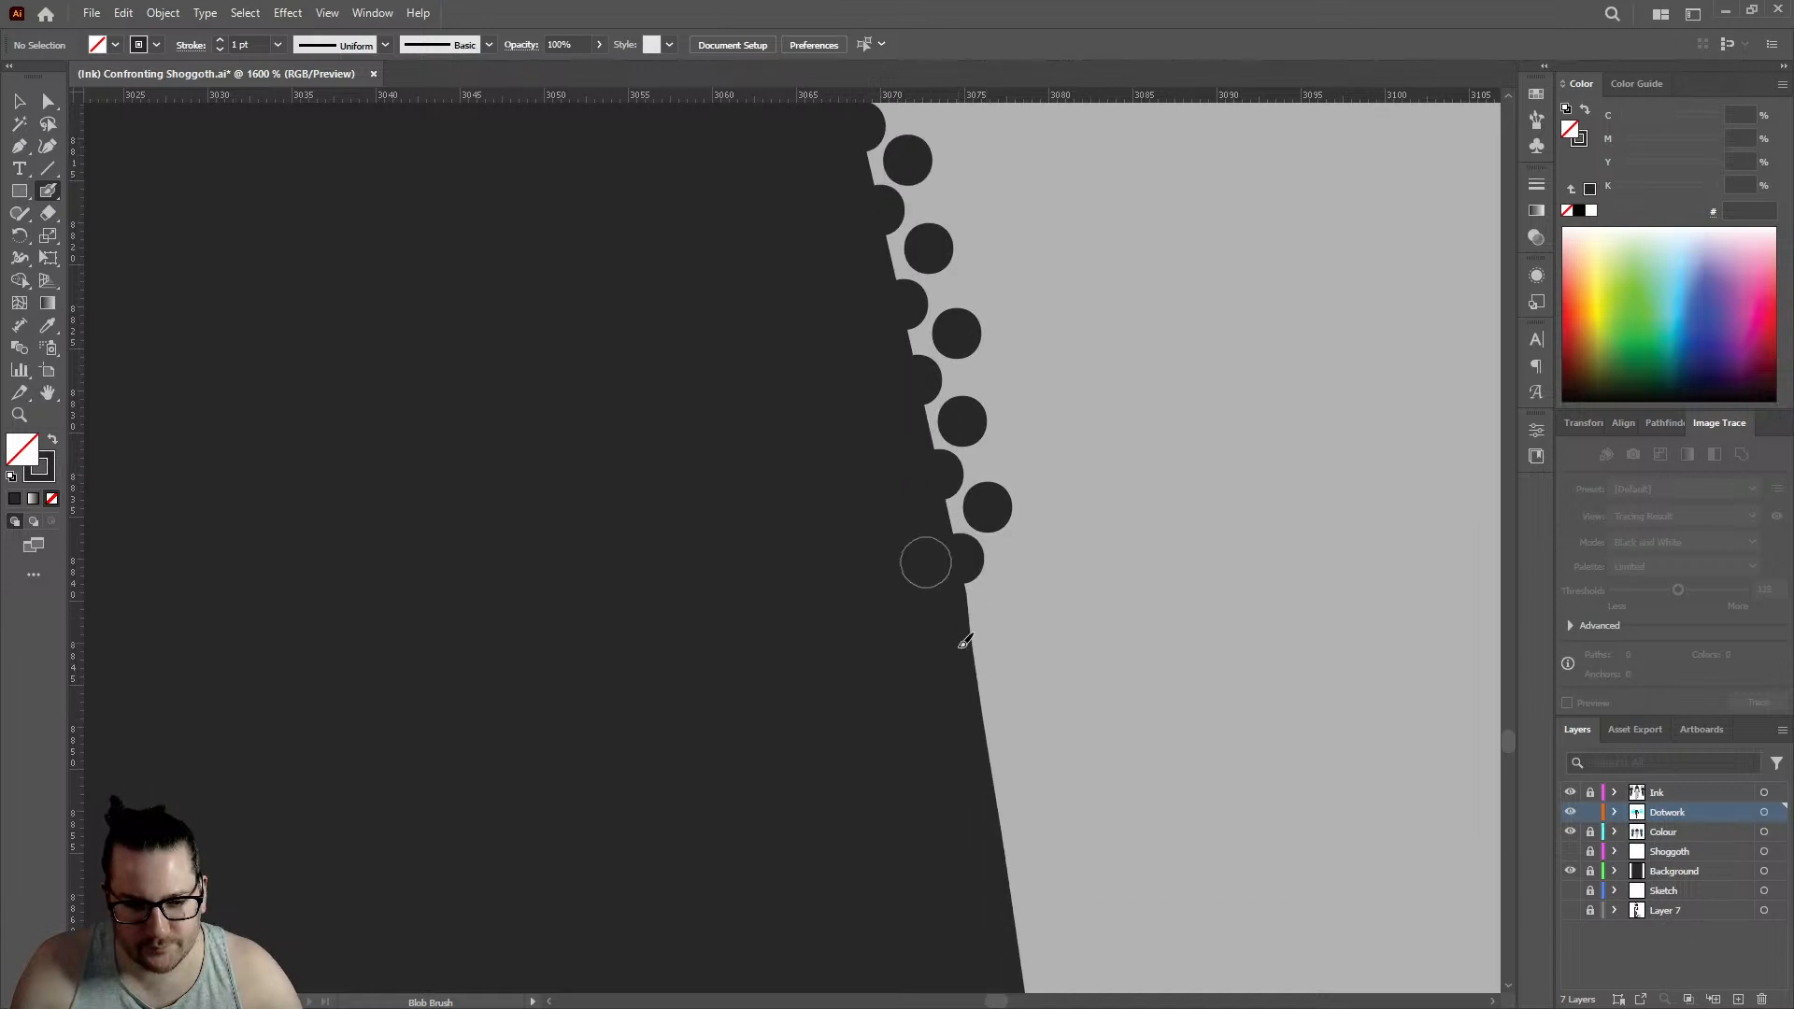
{"action": "left_click", "coordinate": [979, 659]}
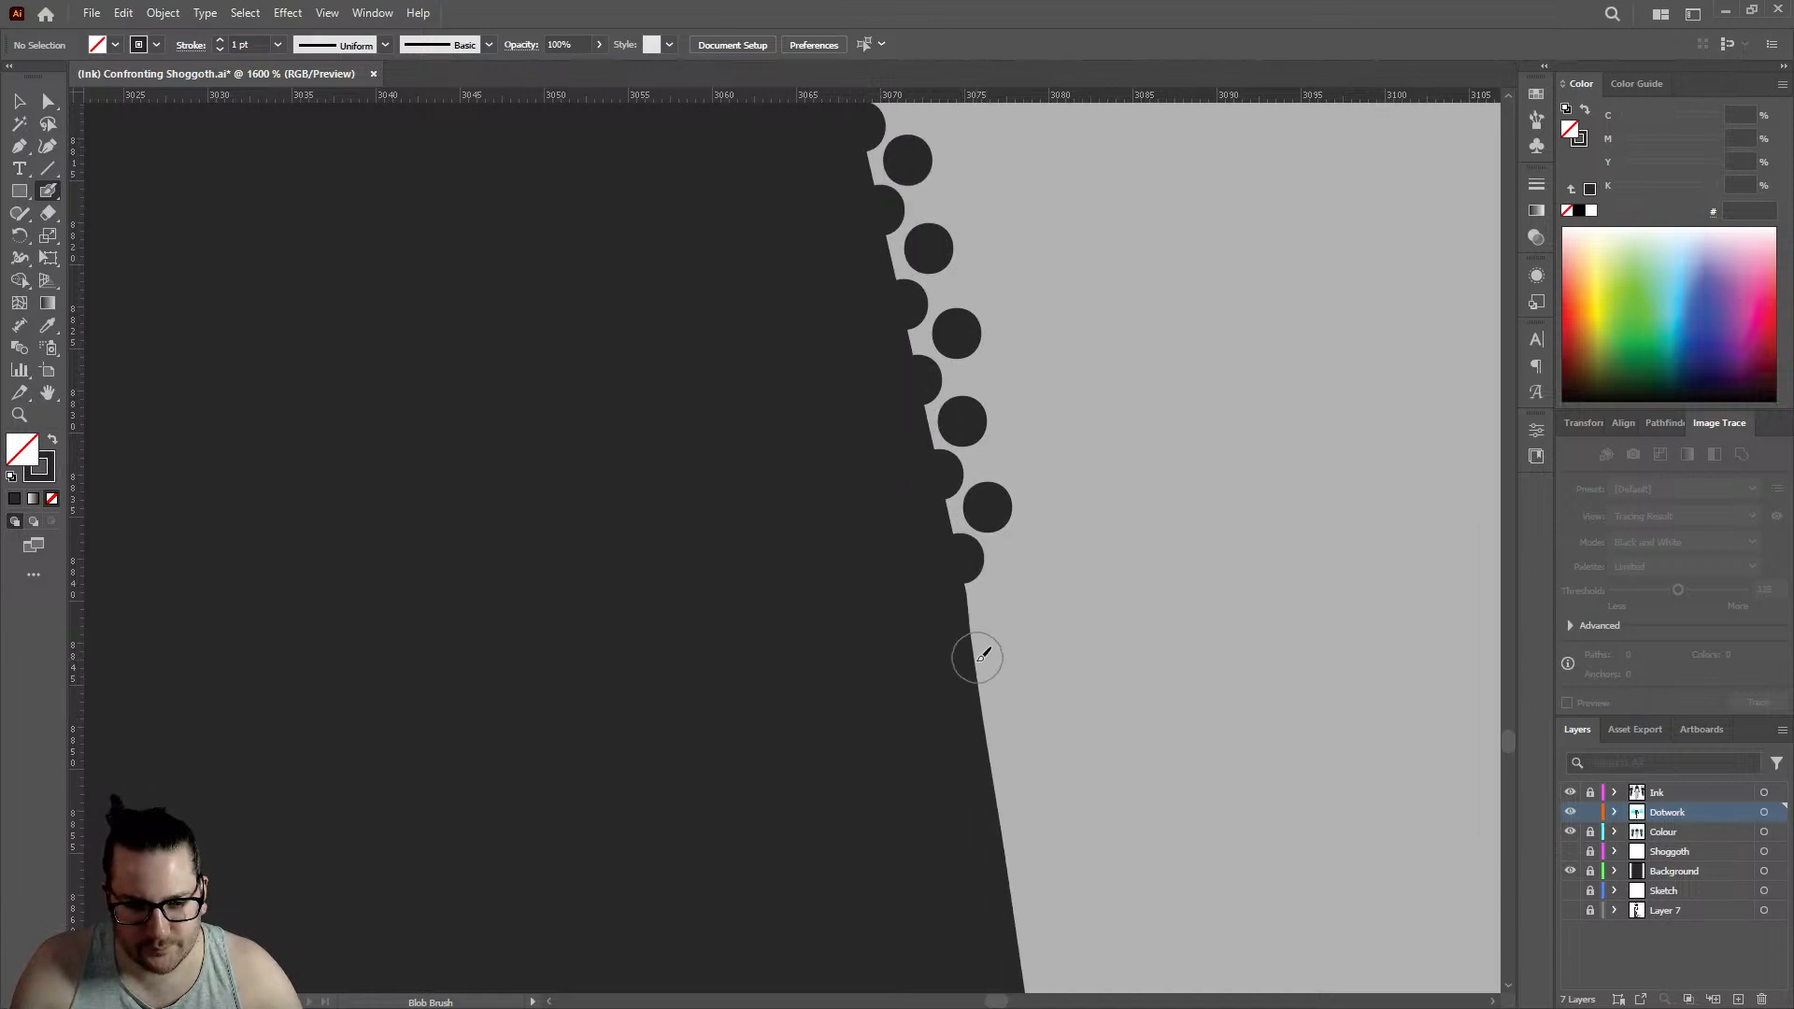
{"action": "left_click", "coordinate": [1000, 609]}
- Continue the staggered rows down the leg outline with three edge dots and three inner dots, edge row reaching about 3078
{"action": "scroll", "coordinate": [998, 598], "scroll_direction": "down", "scroll_amount": 2}
{"action": "left_click", "coordinate": [991, 600]}
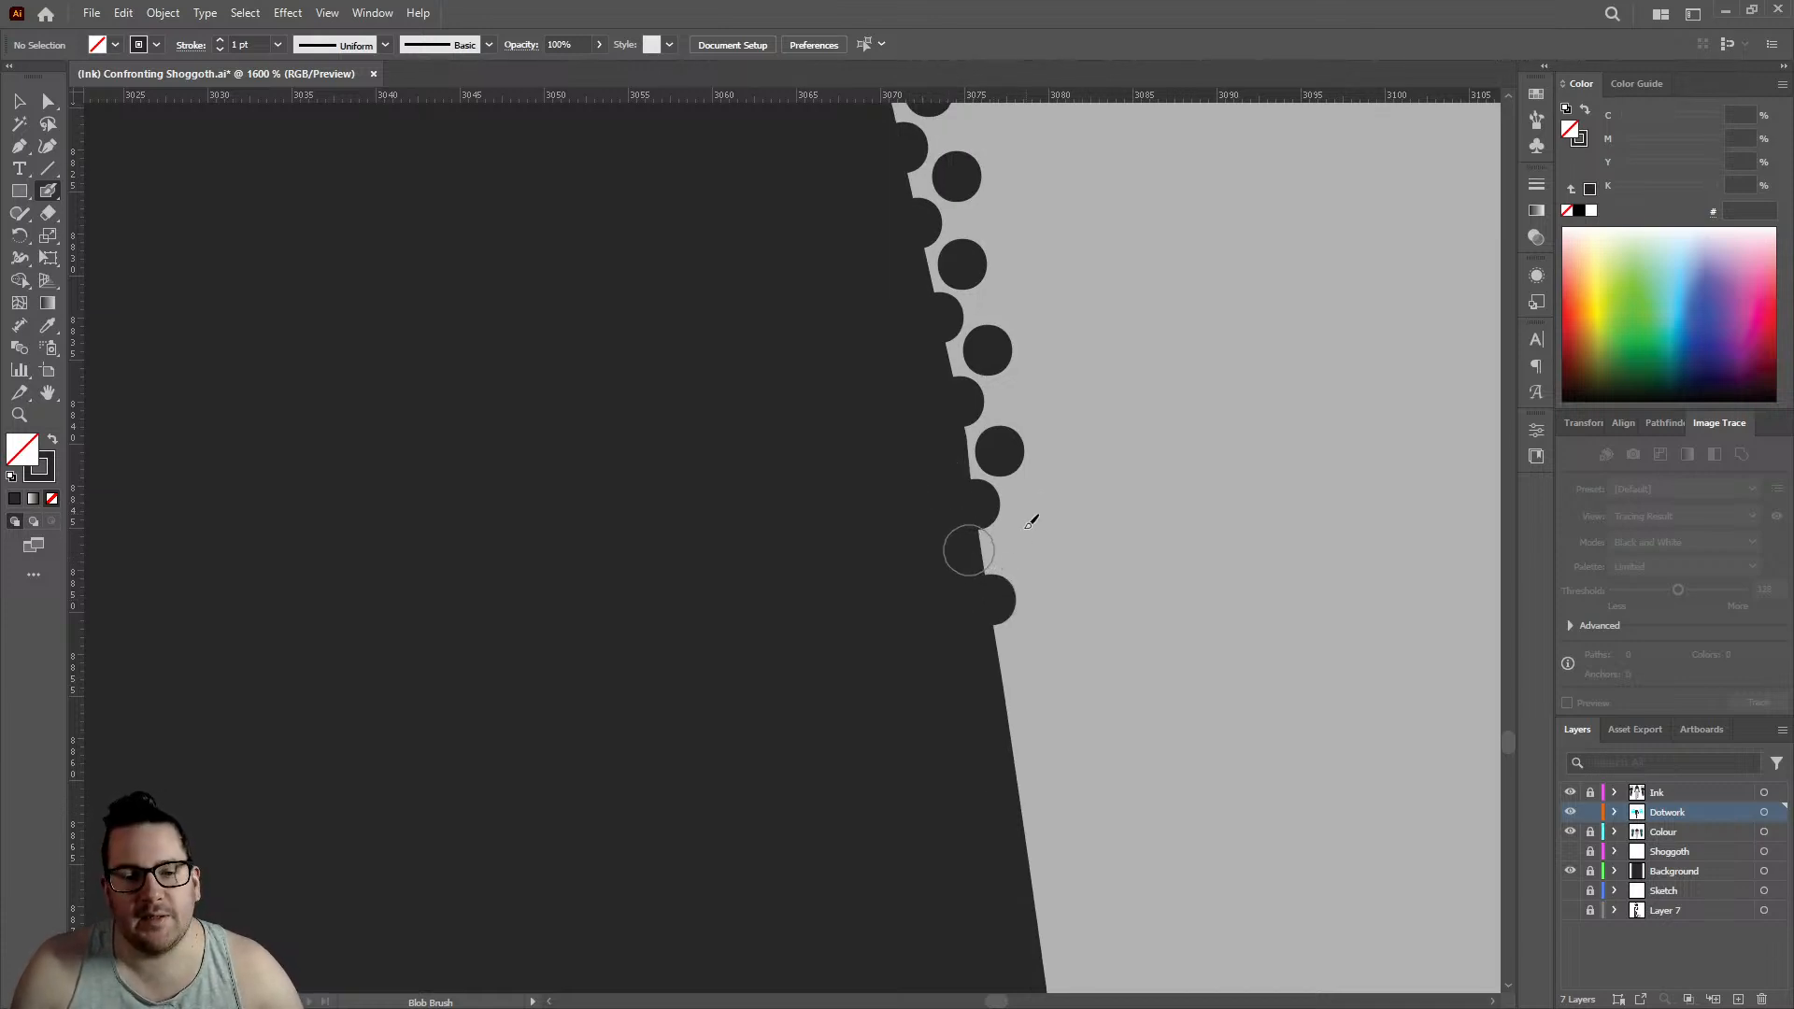
{"action": "left_click", "coordinate": [1017, 550]}
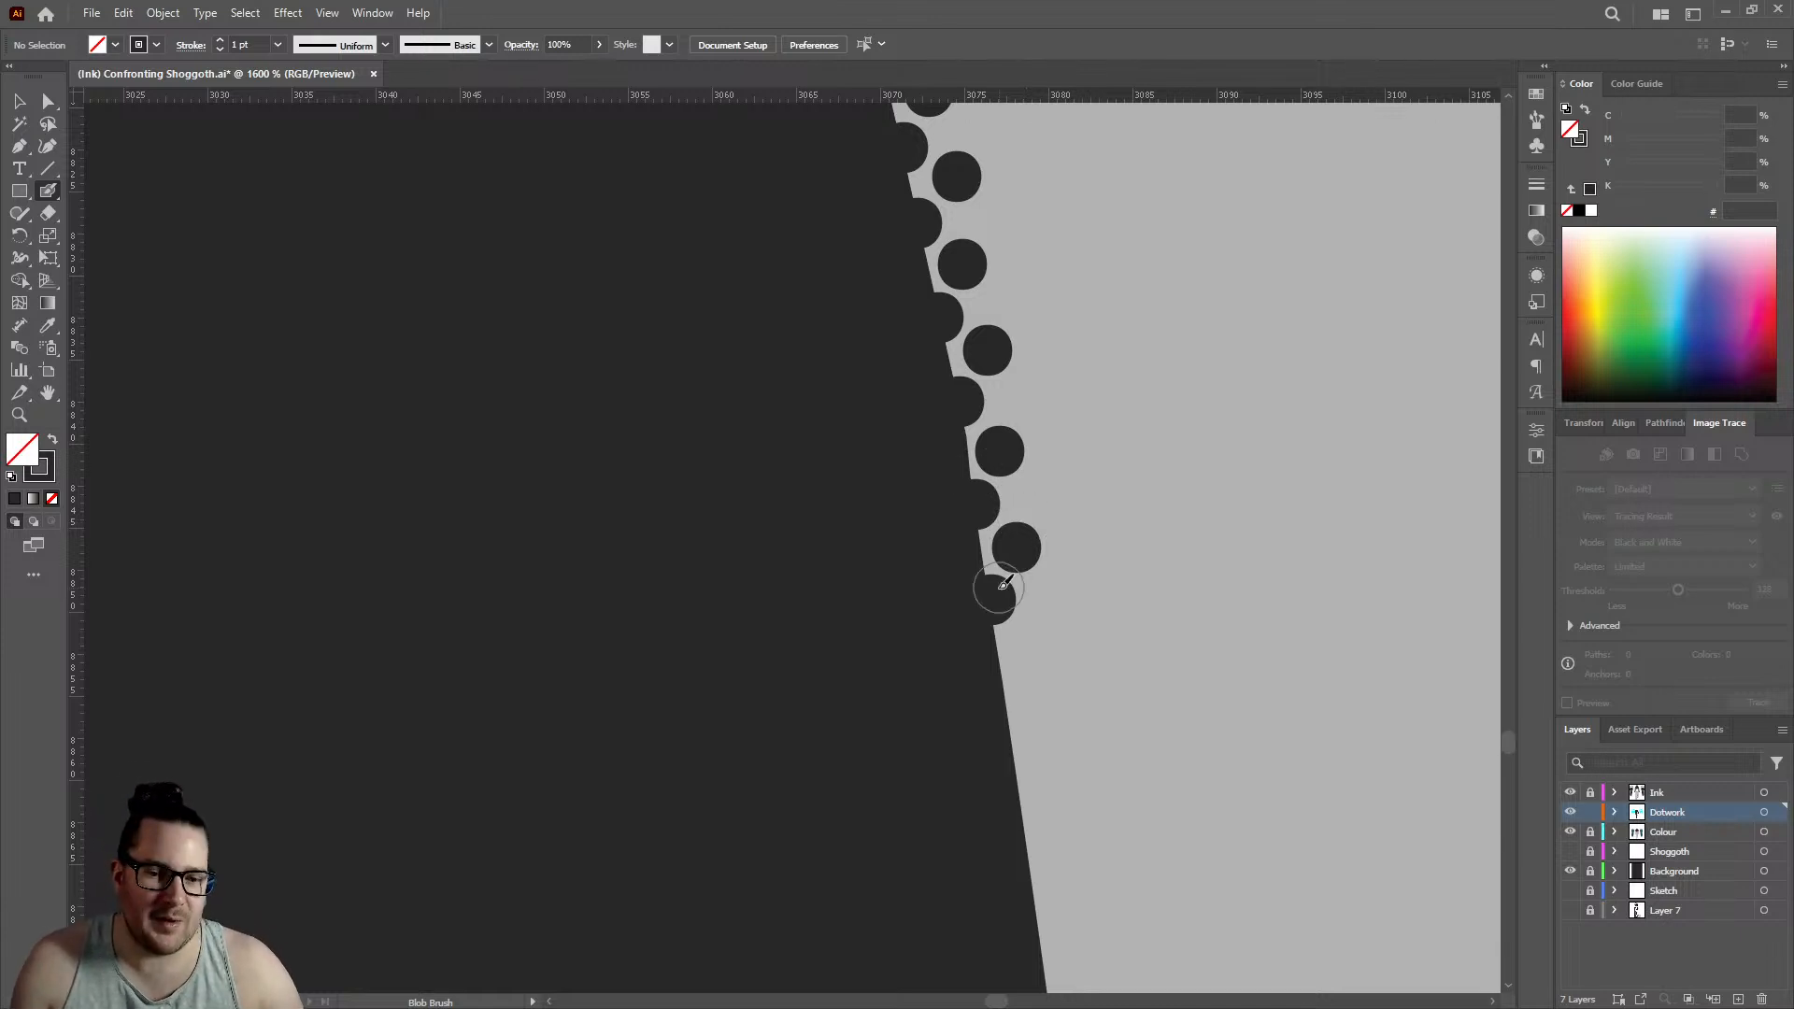
{"action": "left_click", "coordinate": [1004, 701]}
{"action": "left_click", "coordinate": [1031, 647]}
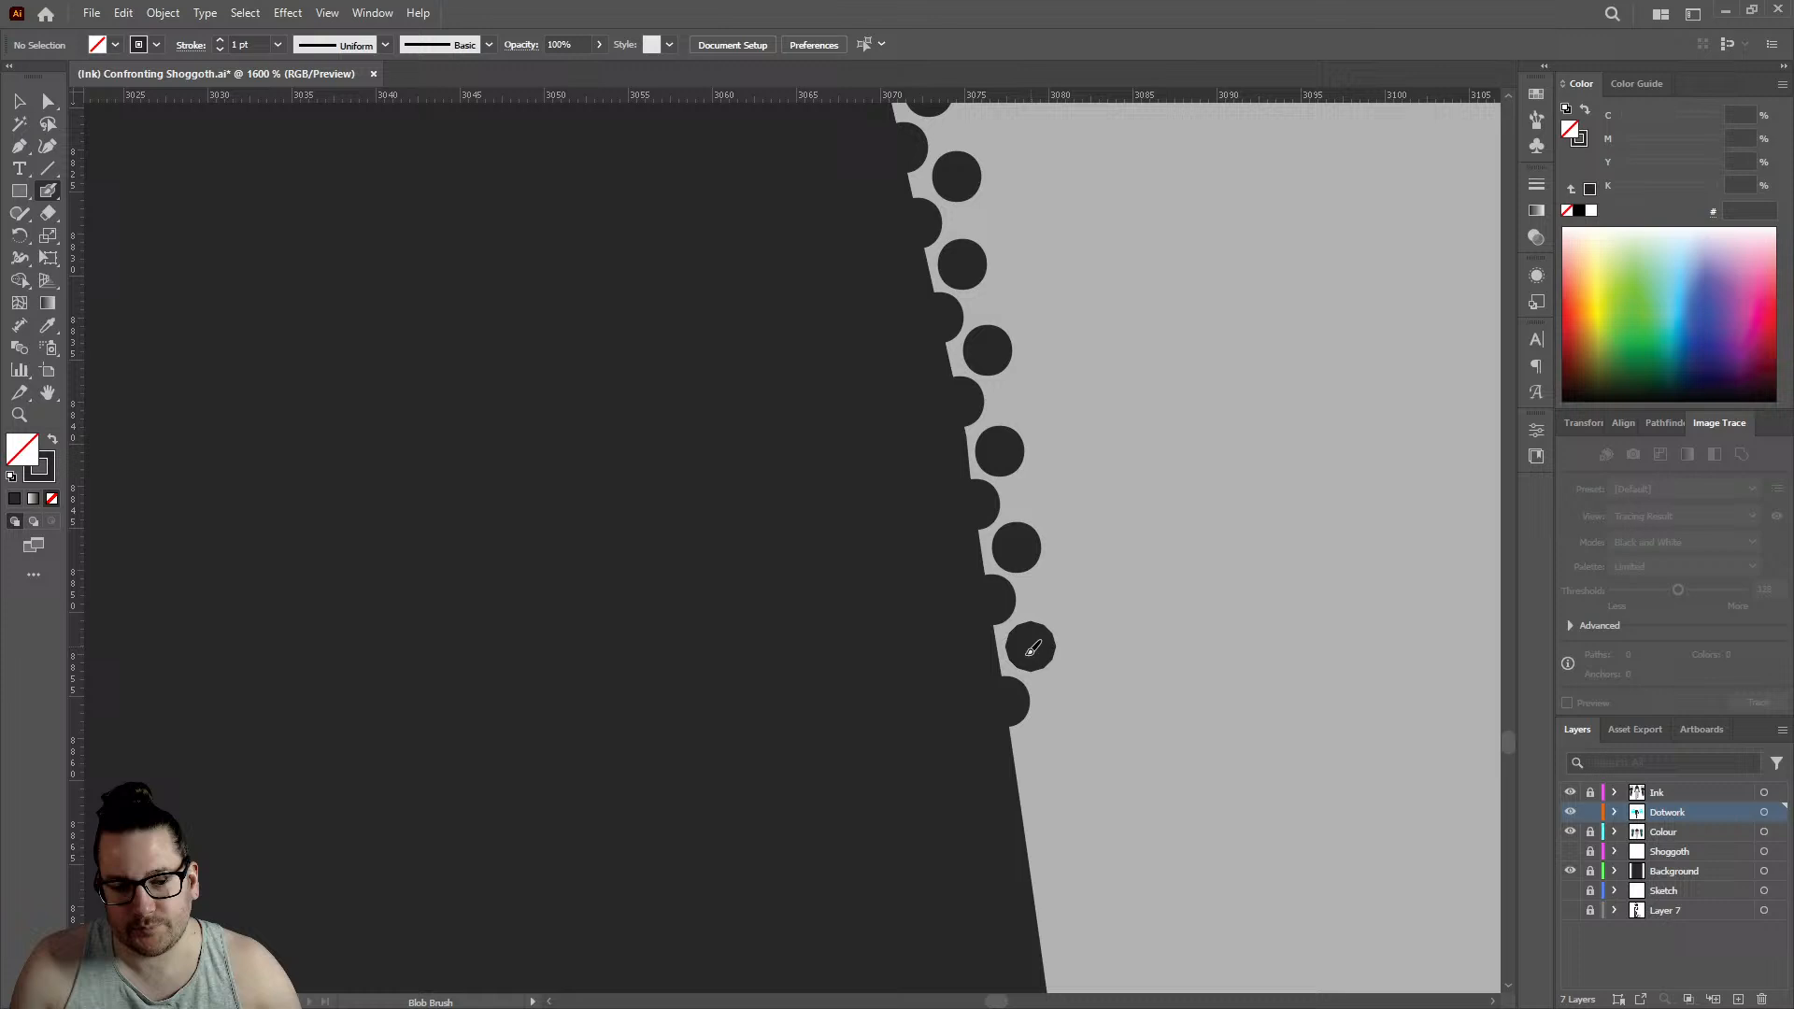
{"action": "left_click", "coordinate": [1020, 794]}
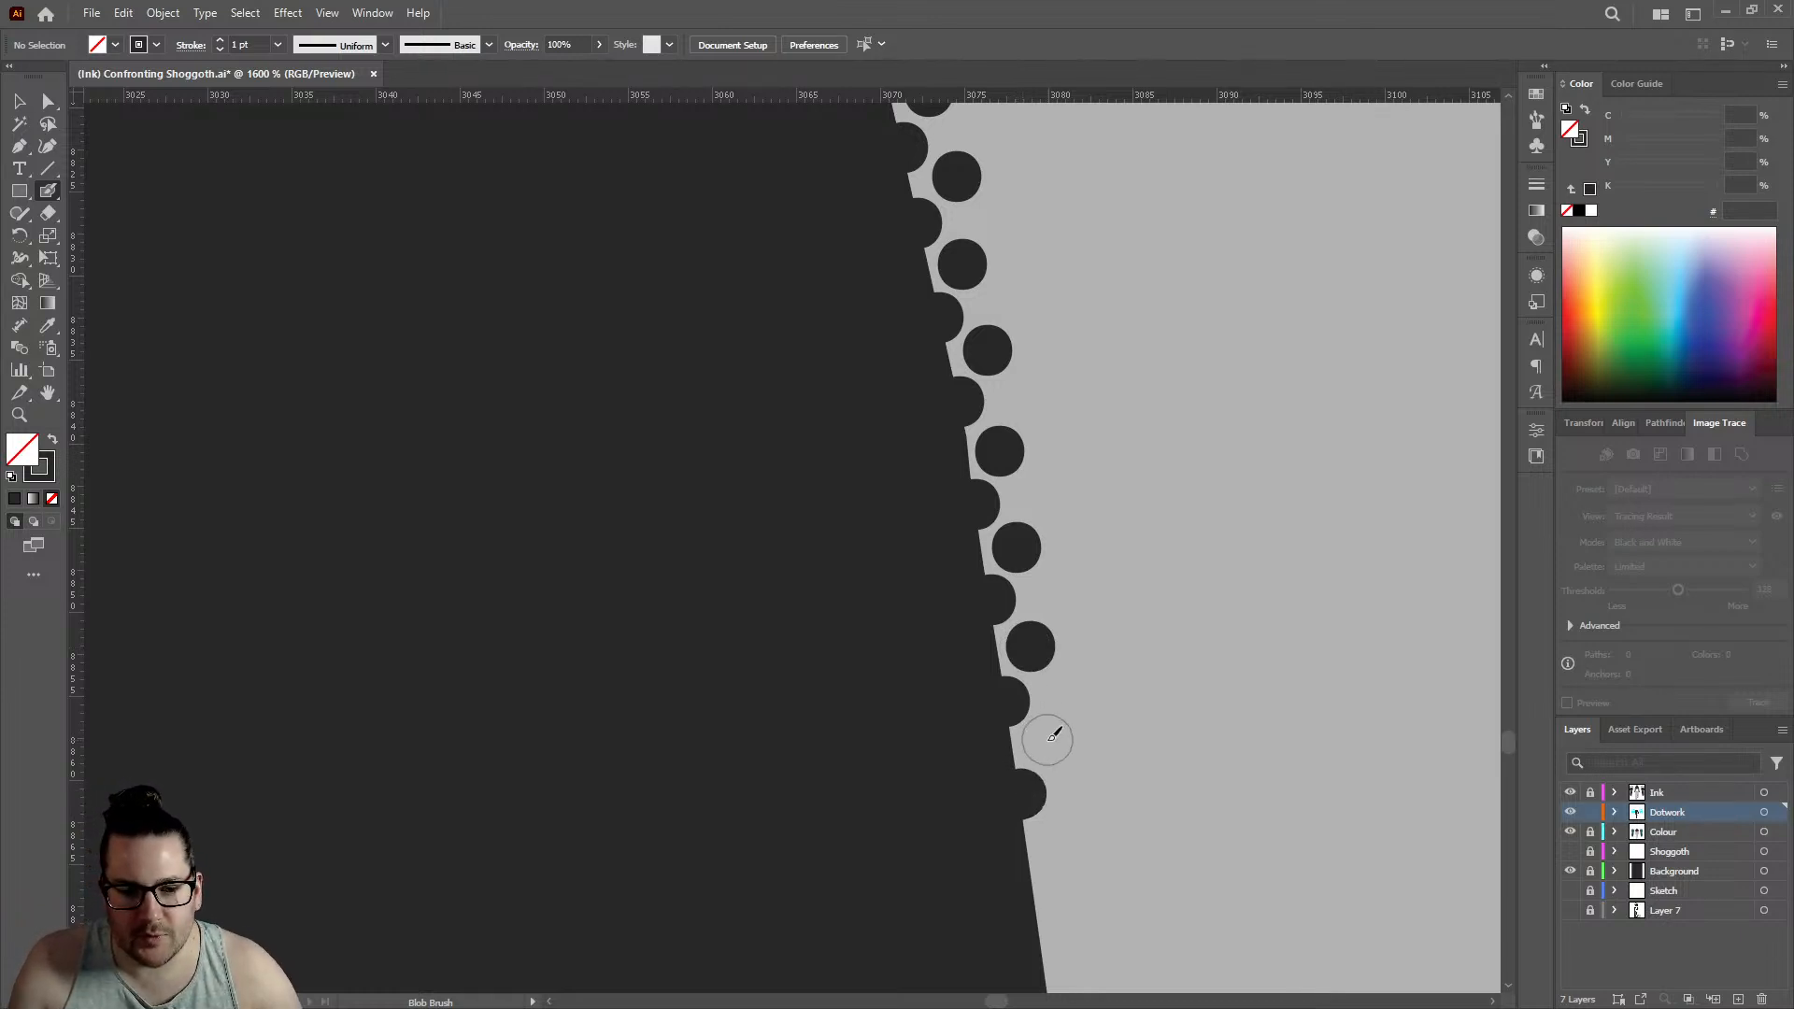
{"action": "left_click", "coordinate": [1048, 744]}
- Add two edge dots and two offset inner dots along the straight stretch of outline, edge row reaching about 3079.5
{"action": "scroll", "coordinate": [840, 590], "scroll_direction": "down", "scroll_amount": 3}
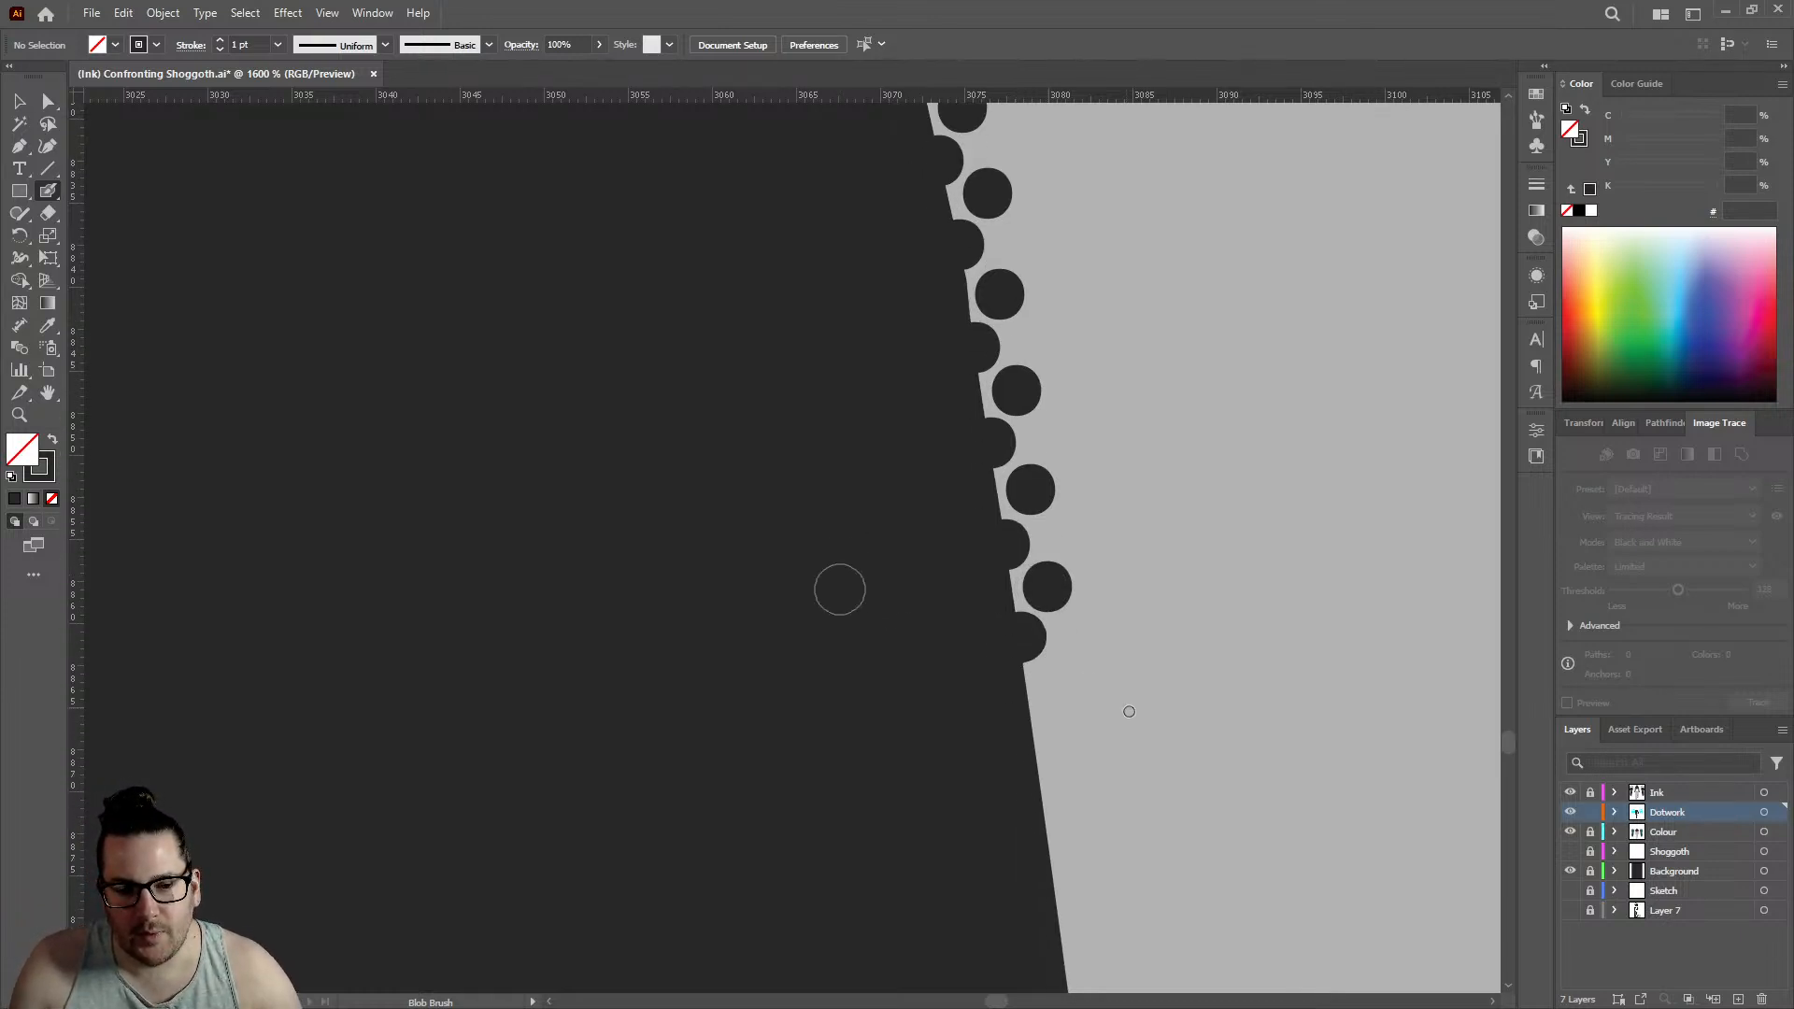
{"action": "scroll", "coordinate": [1129, 712], "scroll_direction": "up", "scroll_amount": 1}
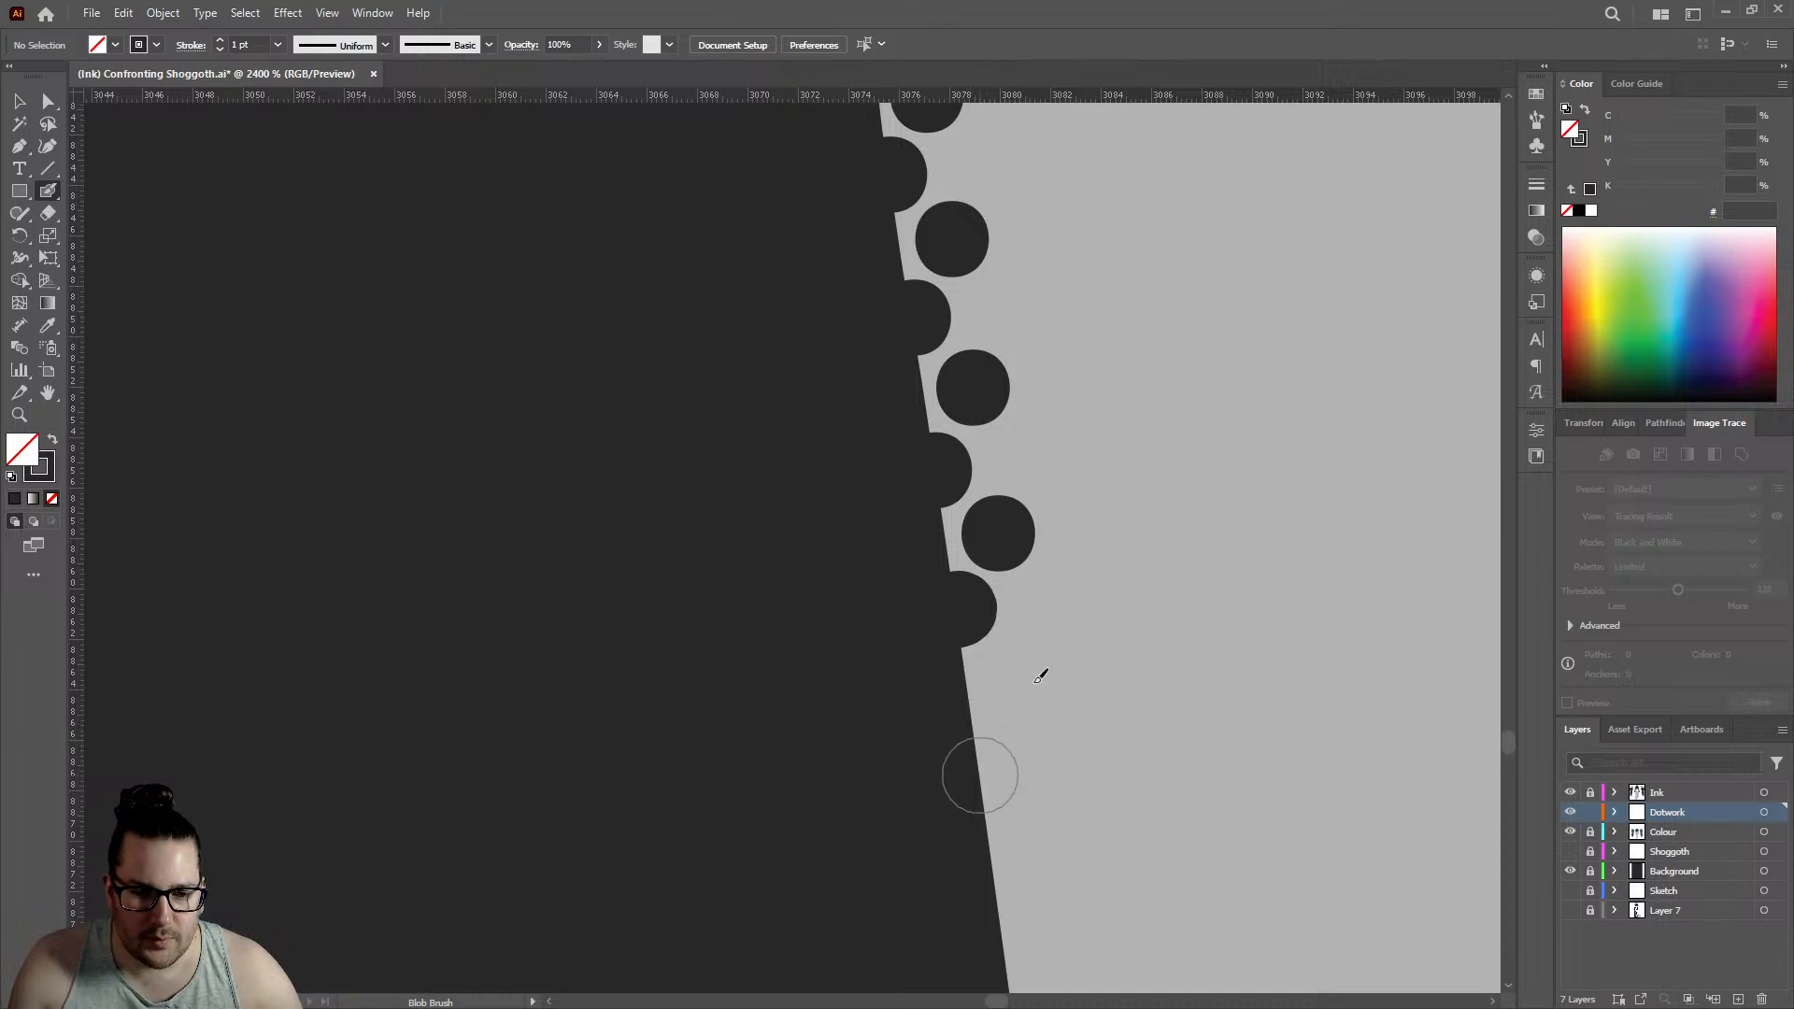
{"action": "left_click", "coordinate": [979, 776]}
{"action": "left_click", "coordinate": [1010, 685]}
{"action": "scroll", "coordinate": [969, 629], "scroll_direction": "down", "scroll_amount": 3}
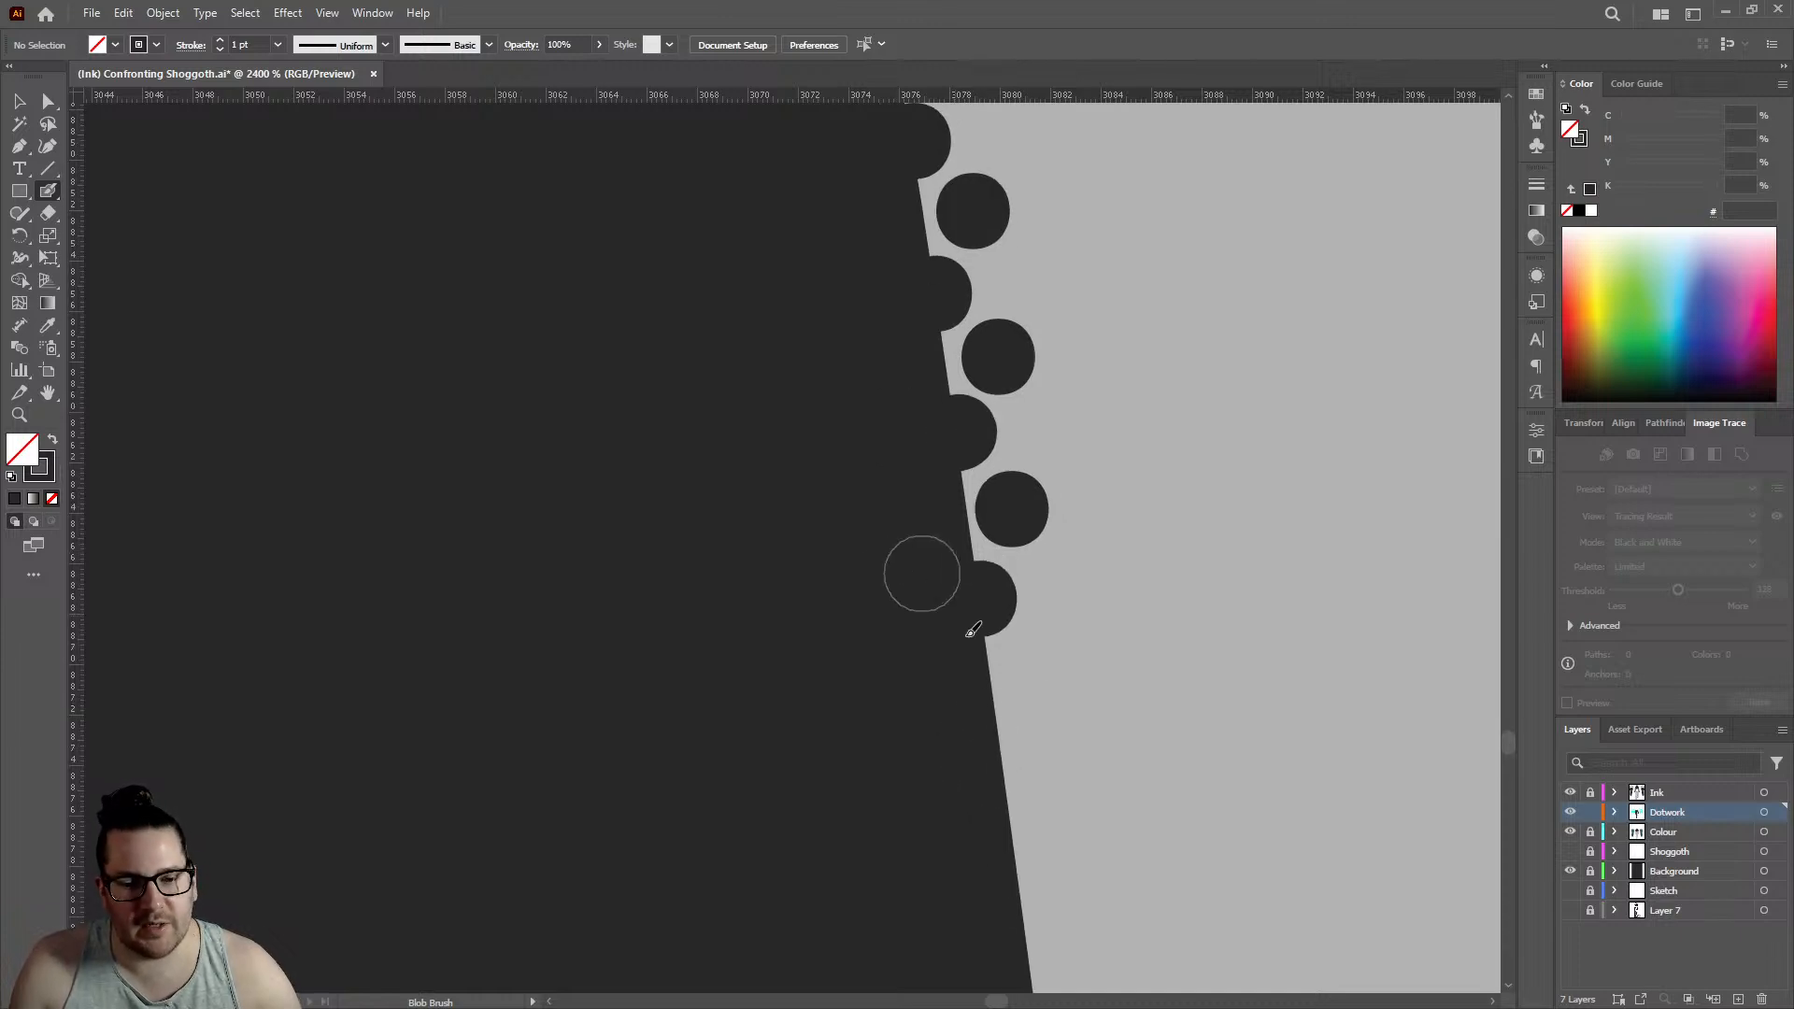
{"action": "left_click", "coordinate": [1002, 712]}
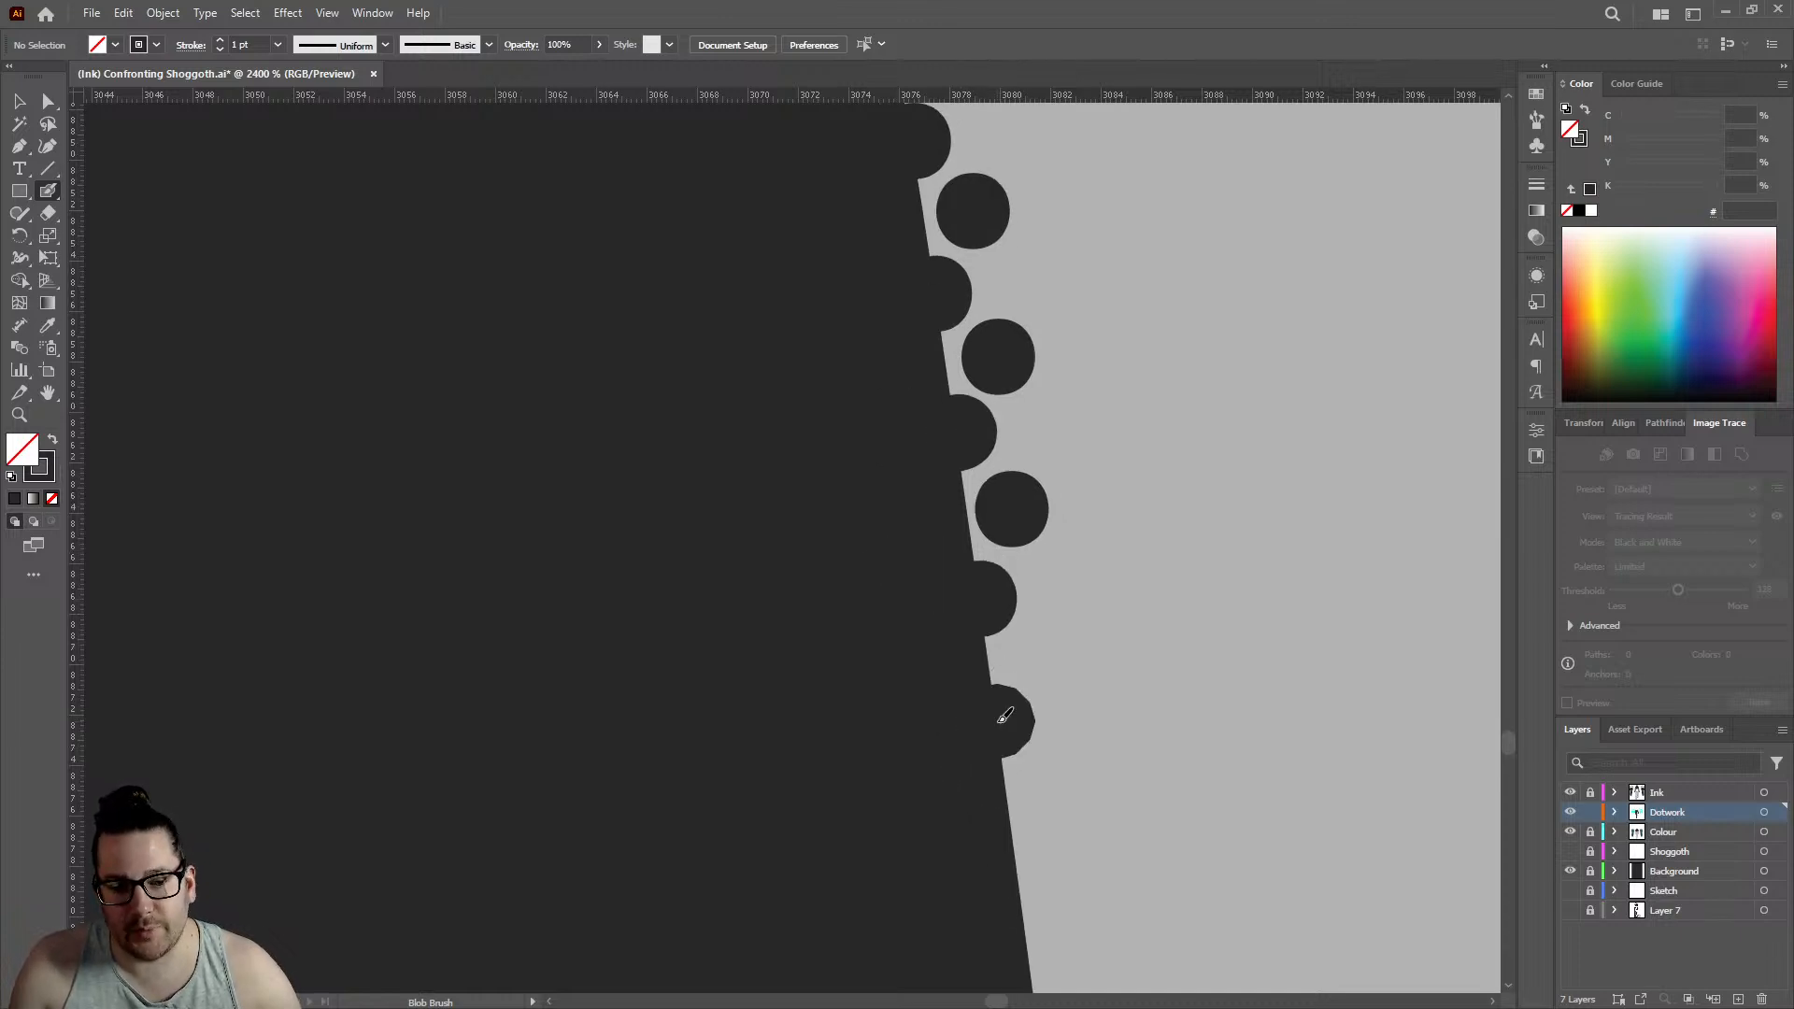
{"action": "left_click", "coordinate": [1048, 654]}
- Place two more alternating edge and inner dot pairs further down the leg, edge row reaching about 3081
{"action": "scroll", "coordinate": [901, 393], "scroll_direction": "down", "scroll_amount": 3}
{"action": "left_click", "coordinate": [1020, 651]}
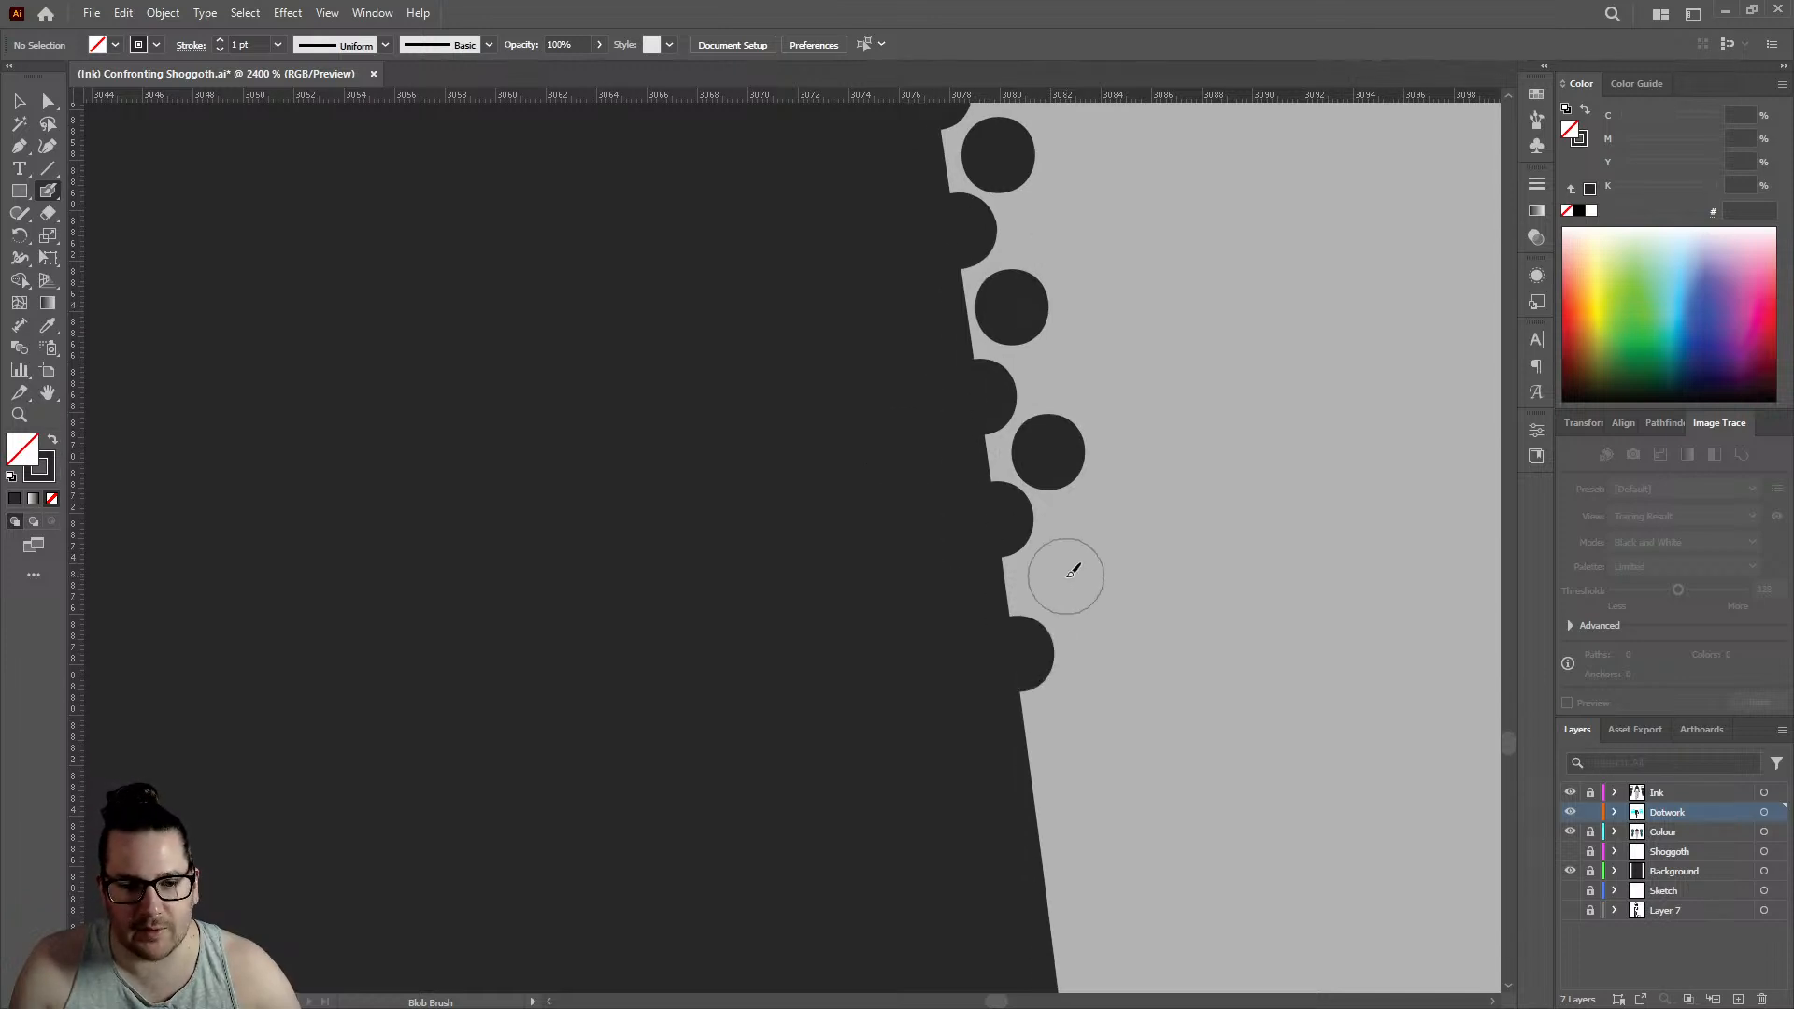
{"action": "left_click", "coordinate": [1057, 579]}
{"action": "scroll", "coordinate": [1057, 579], "scroll_direction": "down", "scroll_amount": 3}
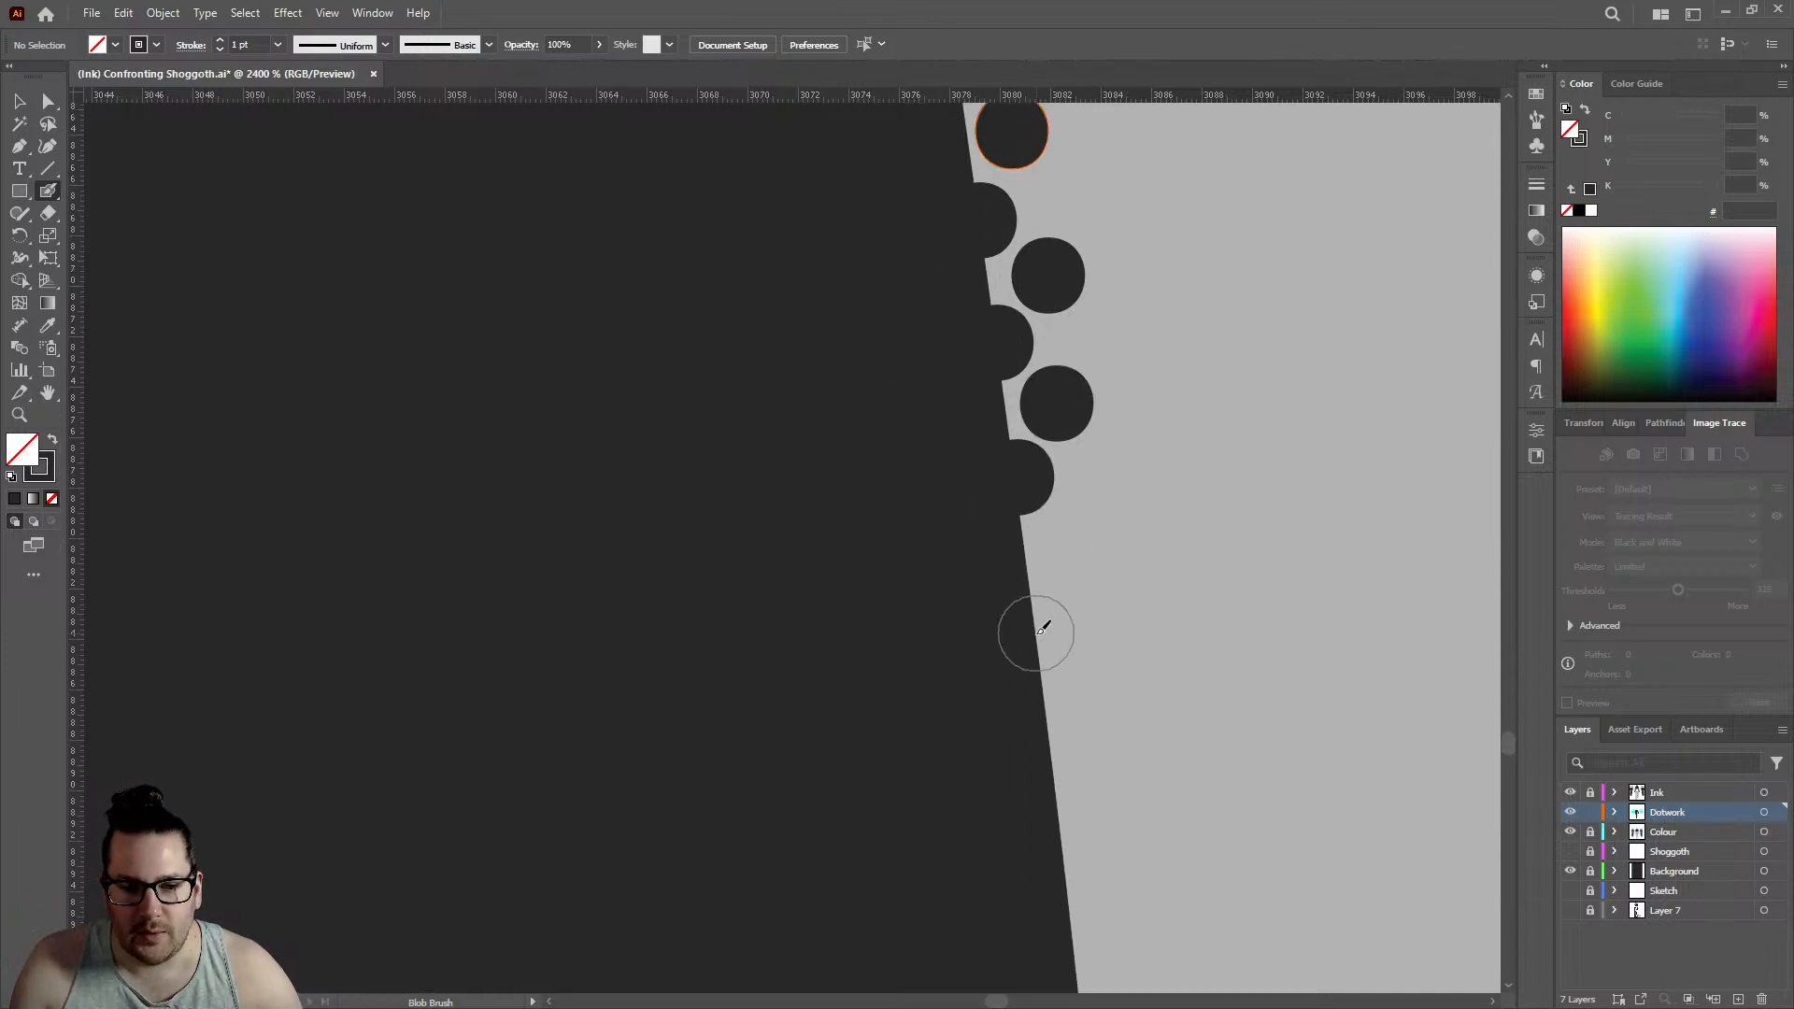
{"action": "left_click", "coordinate": [1043, 628]}
{"action": "left_click", "coordinate": [1075, 546]}
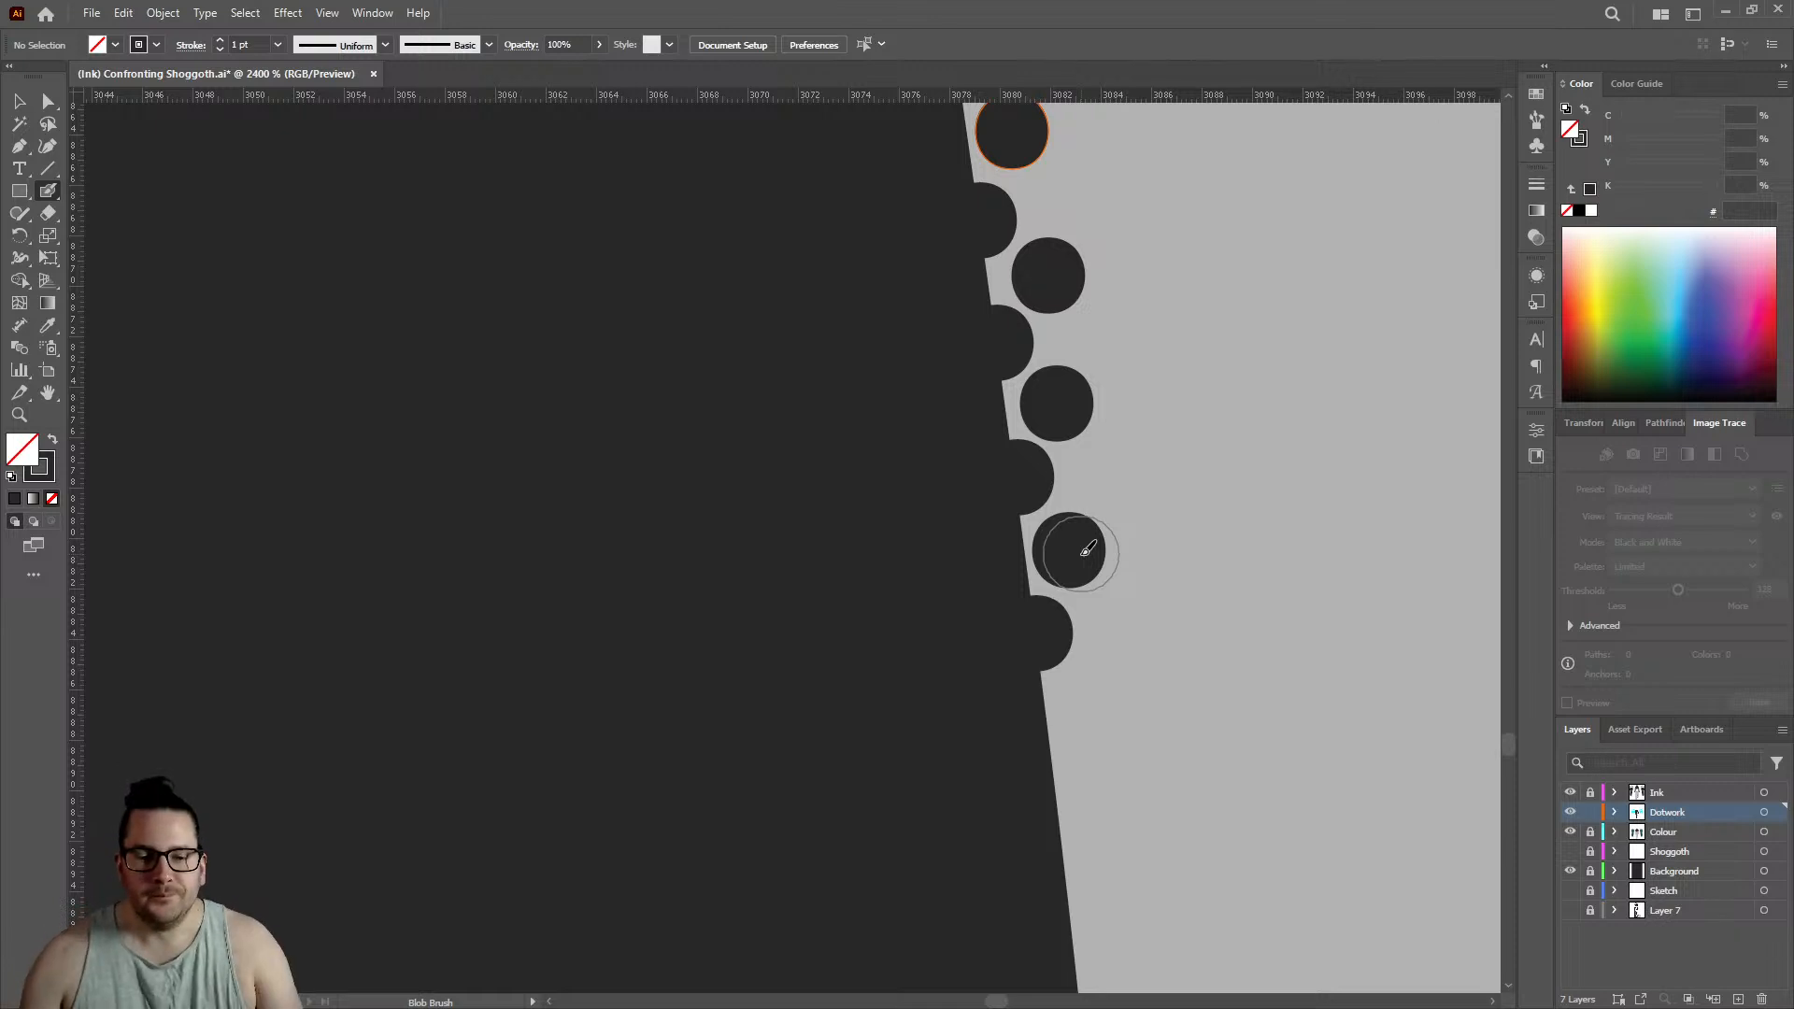
- Extend both rows with two edge dots and two staggered inner dots, edge row reaching about 3082.5
{"action": "scroll", "coordinate": [1062, 532], "scroll_direction": "down", "scroll_amount": 2}
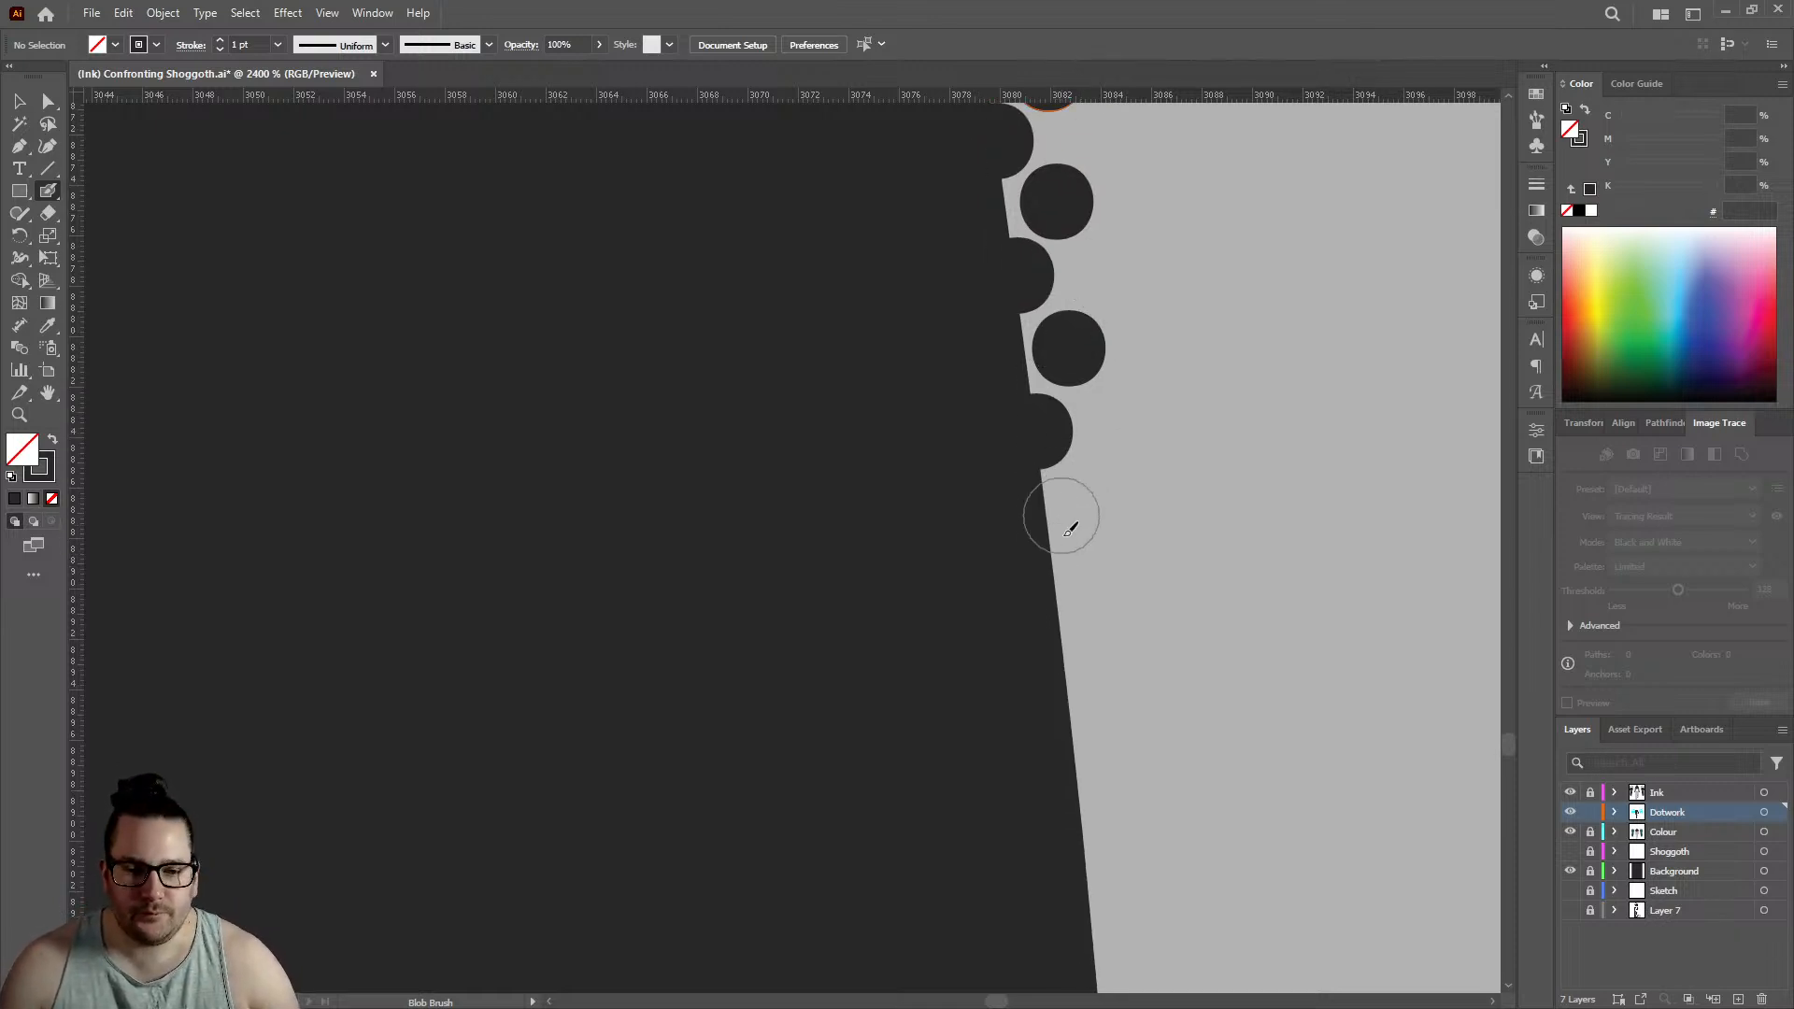
{"action": "left_click", "coordinate": [1056, 602]}
{"action": "left_click", "coordinate": [1096, 513]}
{"action": "scroll", "coordinate": [925, 355], "scroll_direction": "down", "scroll_amount": 2}
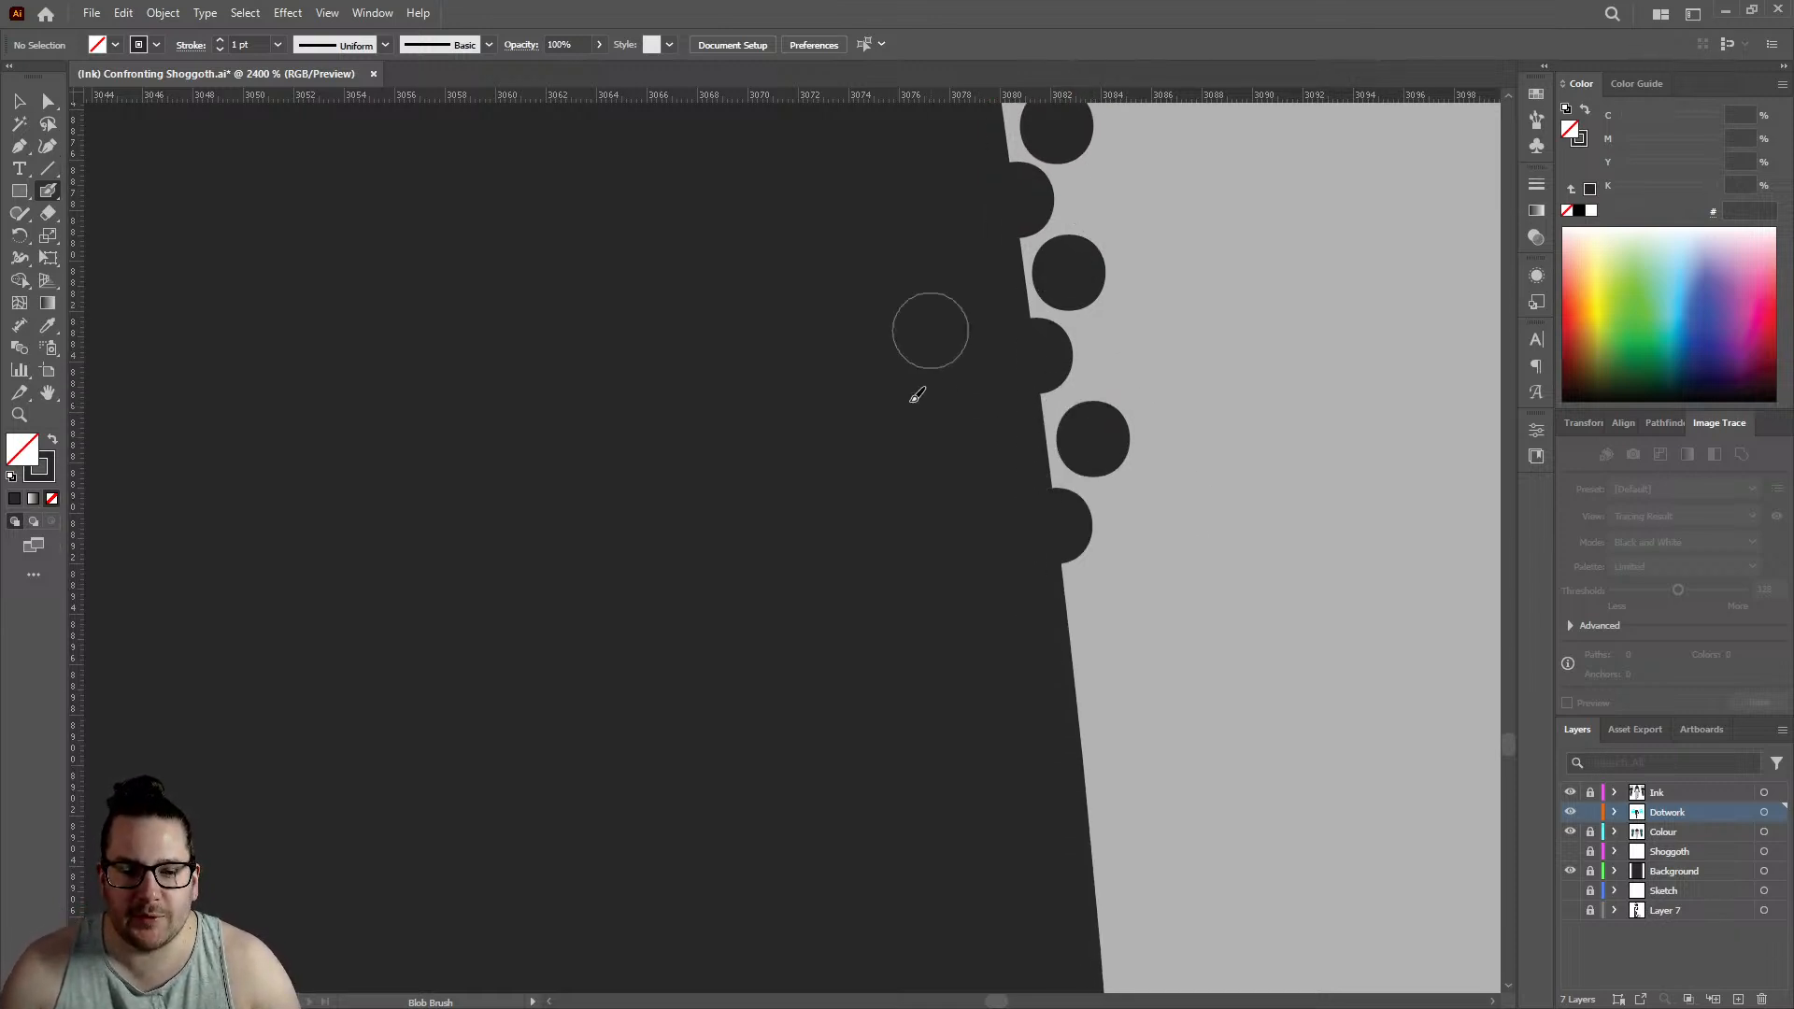
{"action": "left_click", "coordinate": [1073, 519]}
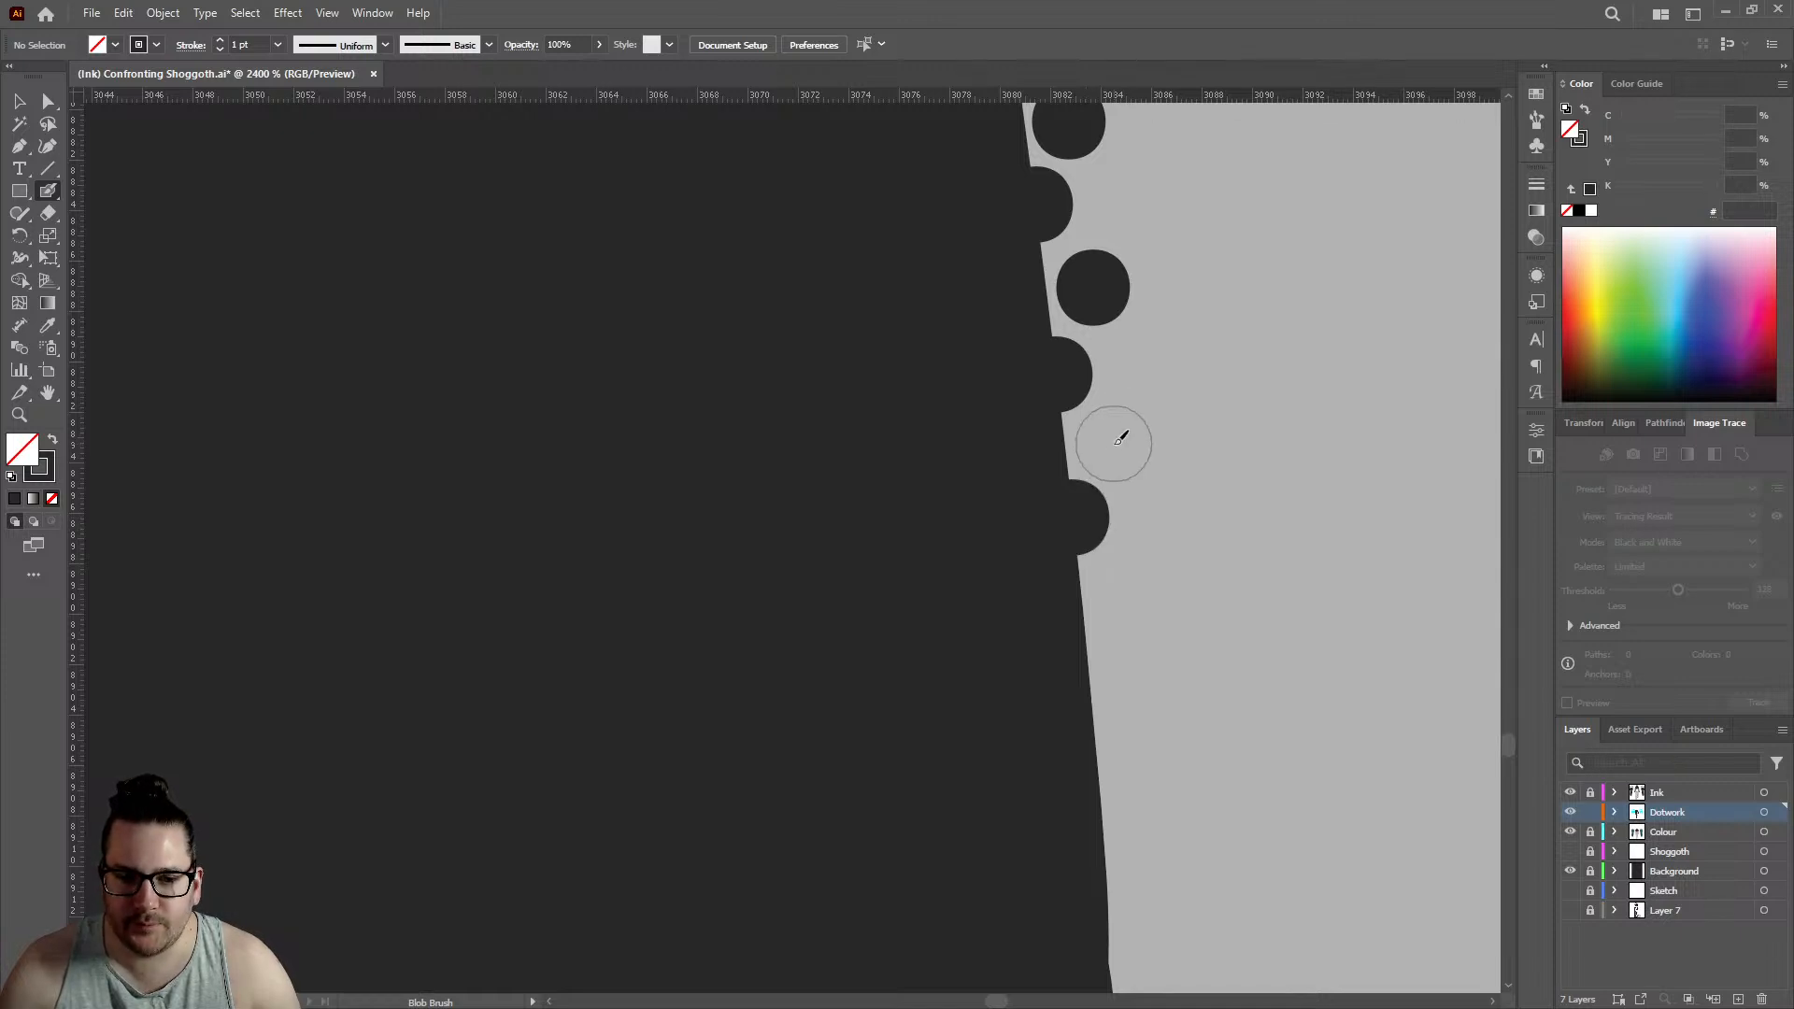
{"action": "left_click", "coordinate": [1113, 443]}
- Add two edge dots and two inner dots just above the small kink in the outline, edge row reaching about 3083.5
{"action": "scroll", "coordinate": [780, 369], "scroll_direction": "down", "scroll_amount": 5}
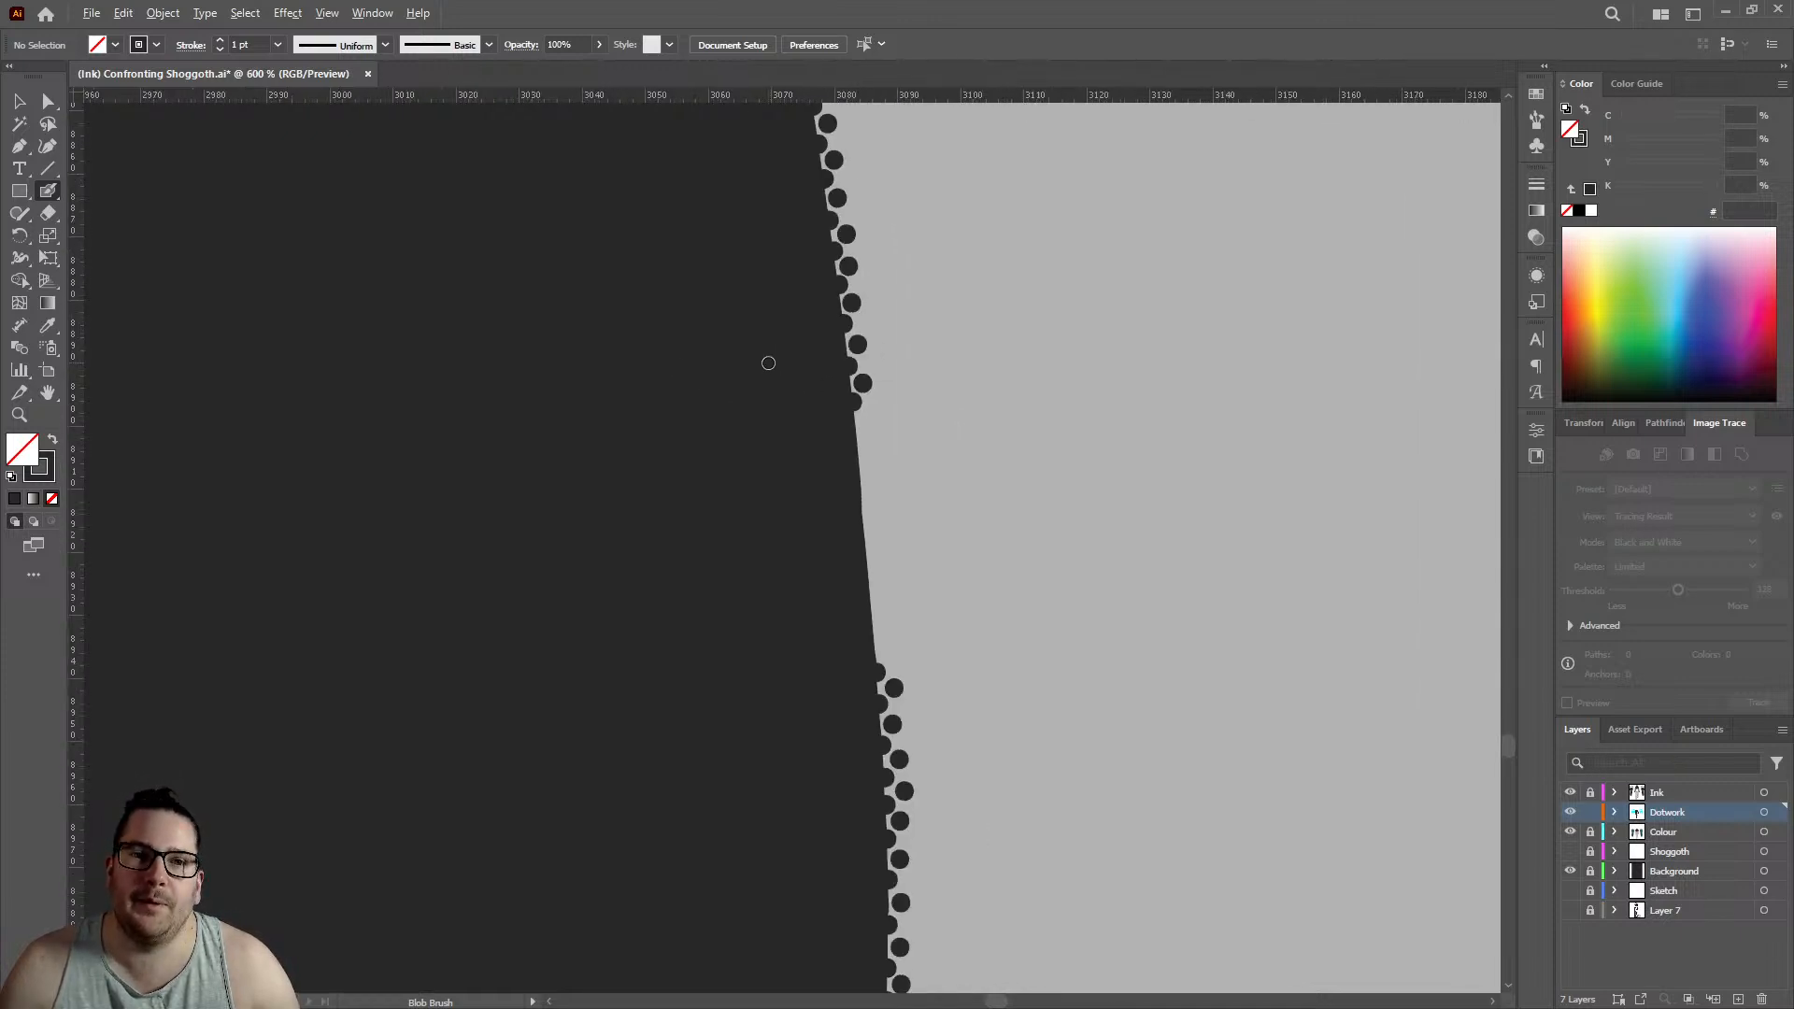
{"action": "scroll", "coordinate": [806, 367], "scroll_direction": "up", "scroll_amount": 5}
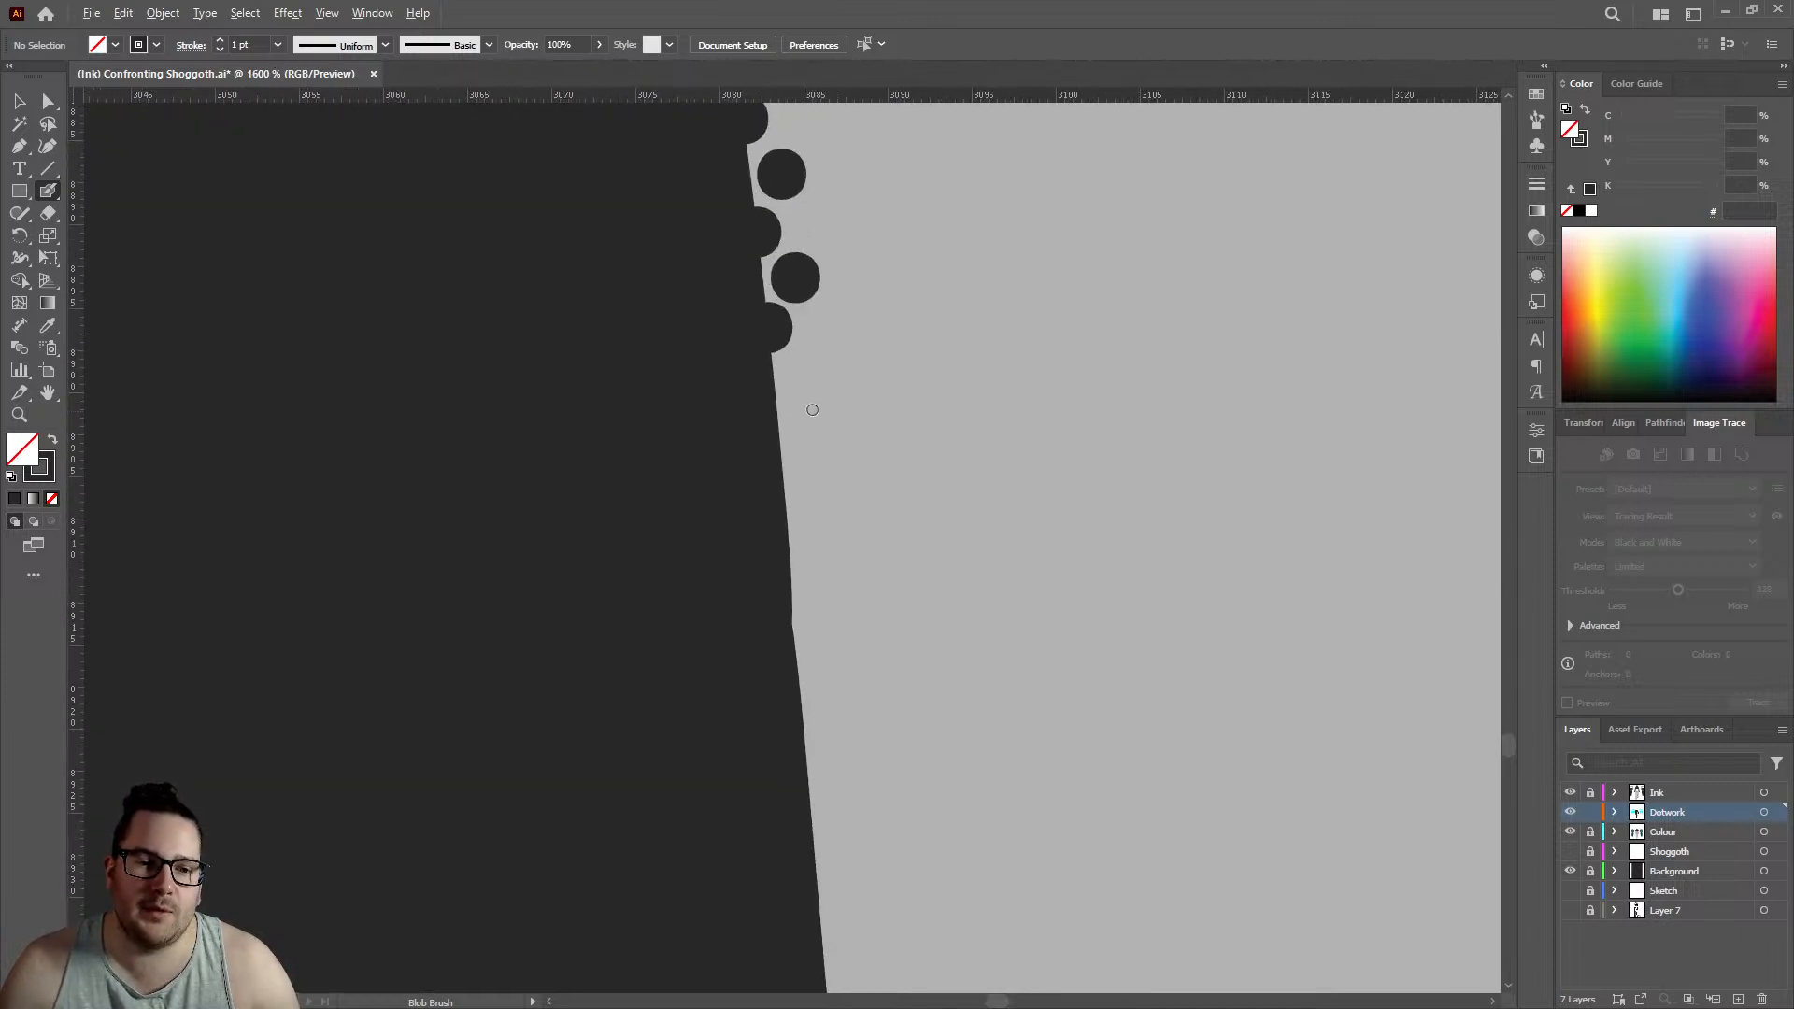
{"action": "left_click", "coordinate": [757, 458]}
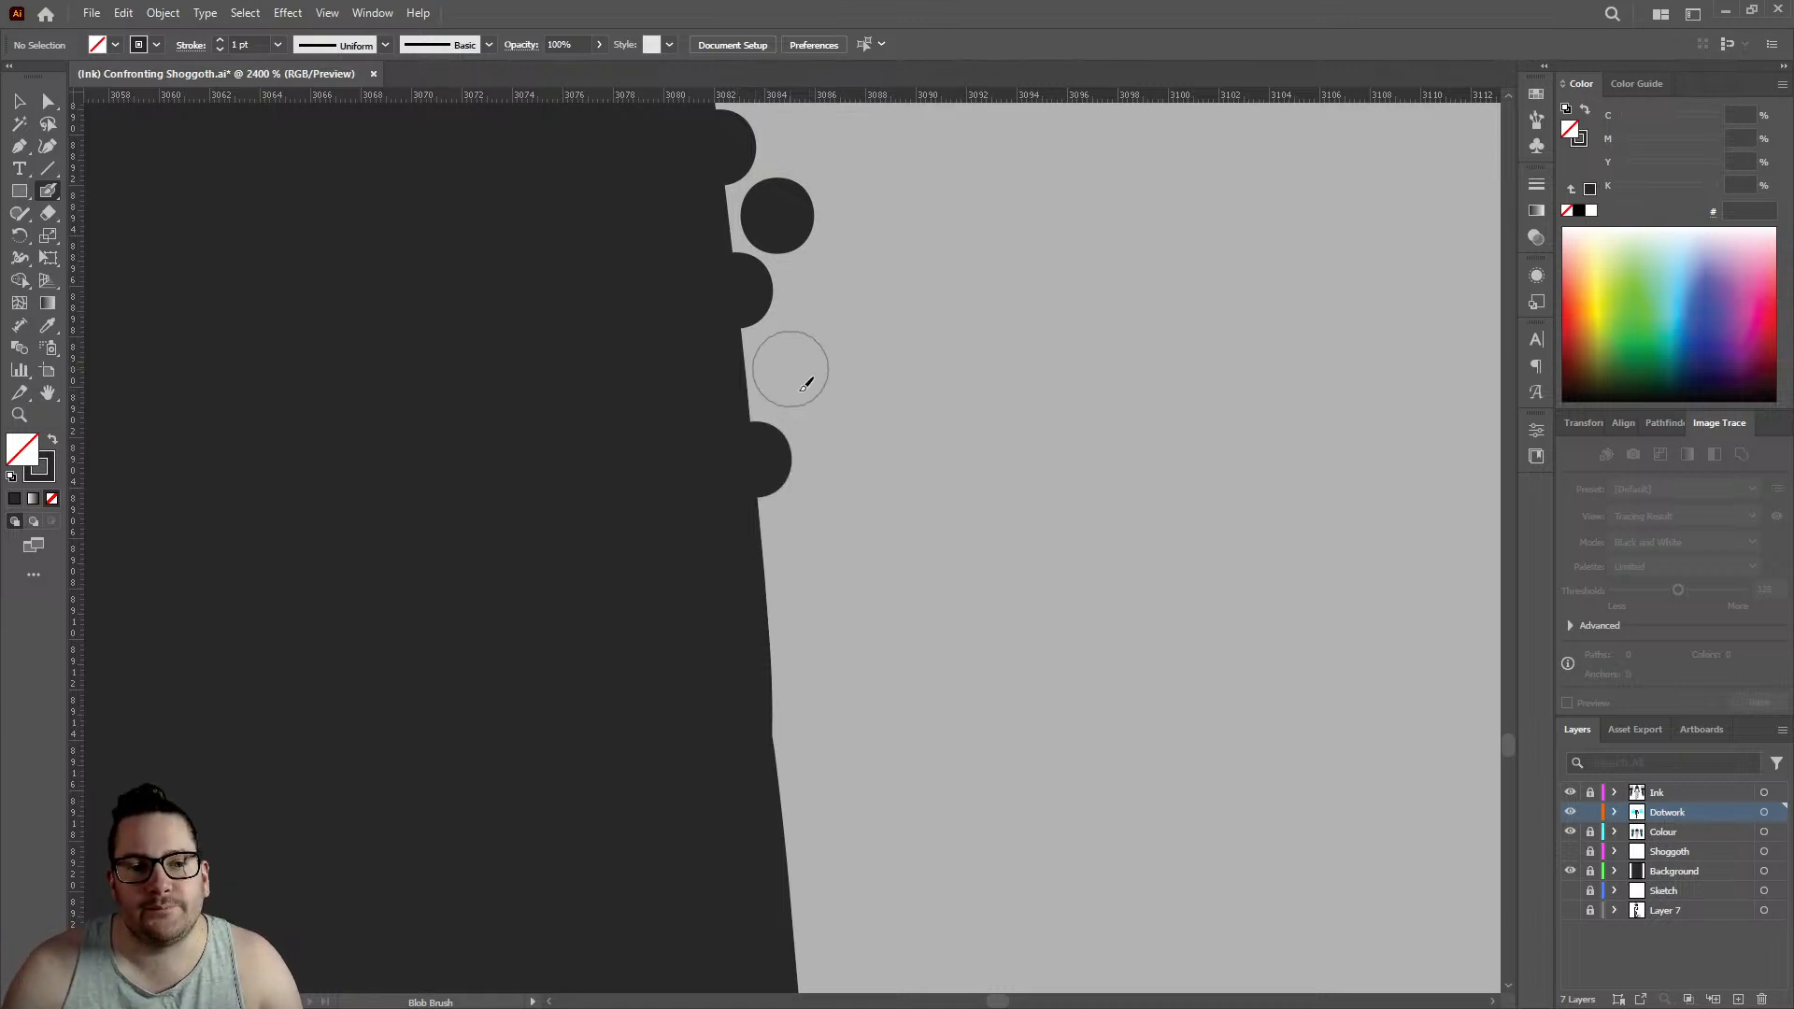
{"action": "left_click", "coordinate": [789, 369]}
{"action": "left_click", "coordinate": [766, 617]}
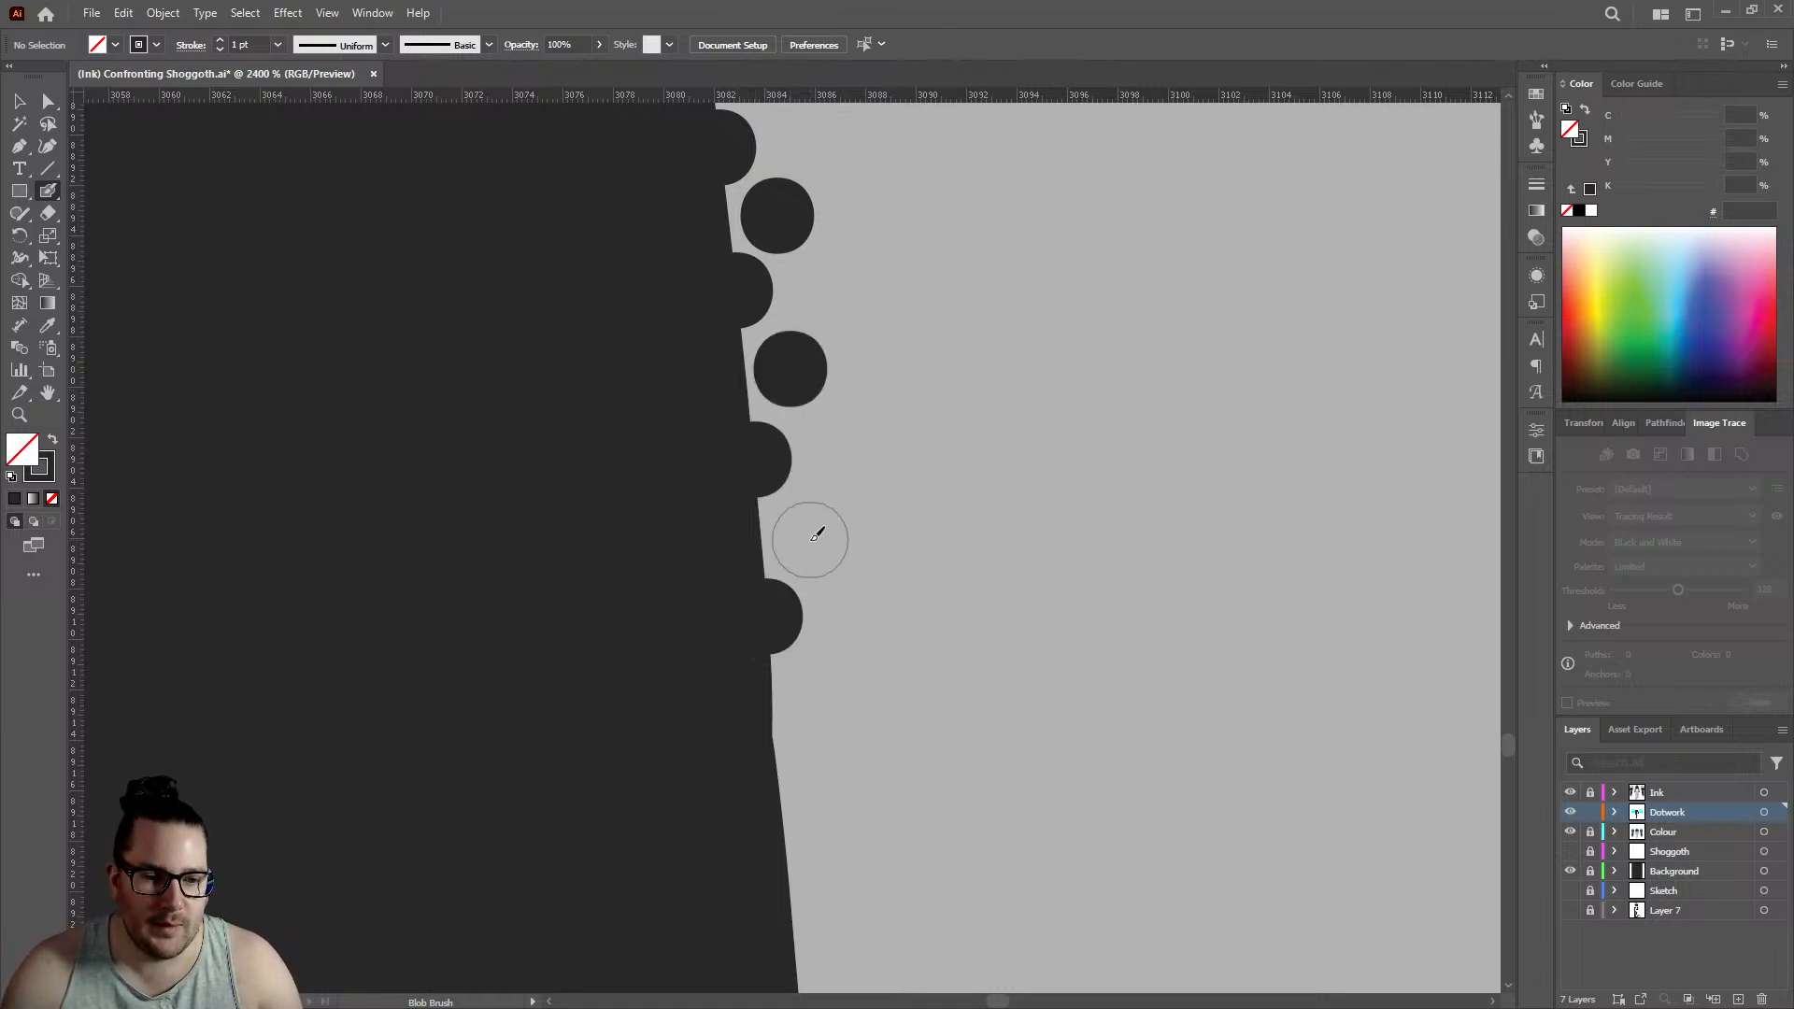
{"action": "left_click", "coordinate": [808, 536]}
- Carry both rows past the kink with three edge dots and three offset inner dots, edge row reaching about 3085
{"action": "scroll", "coordinate": [863, 374], "scroll_direction": "down", "scroll_amount": 3}
{"action": "left_click", "coordinate": [789, 557]}
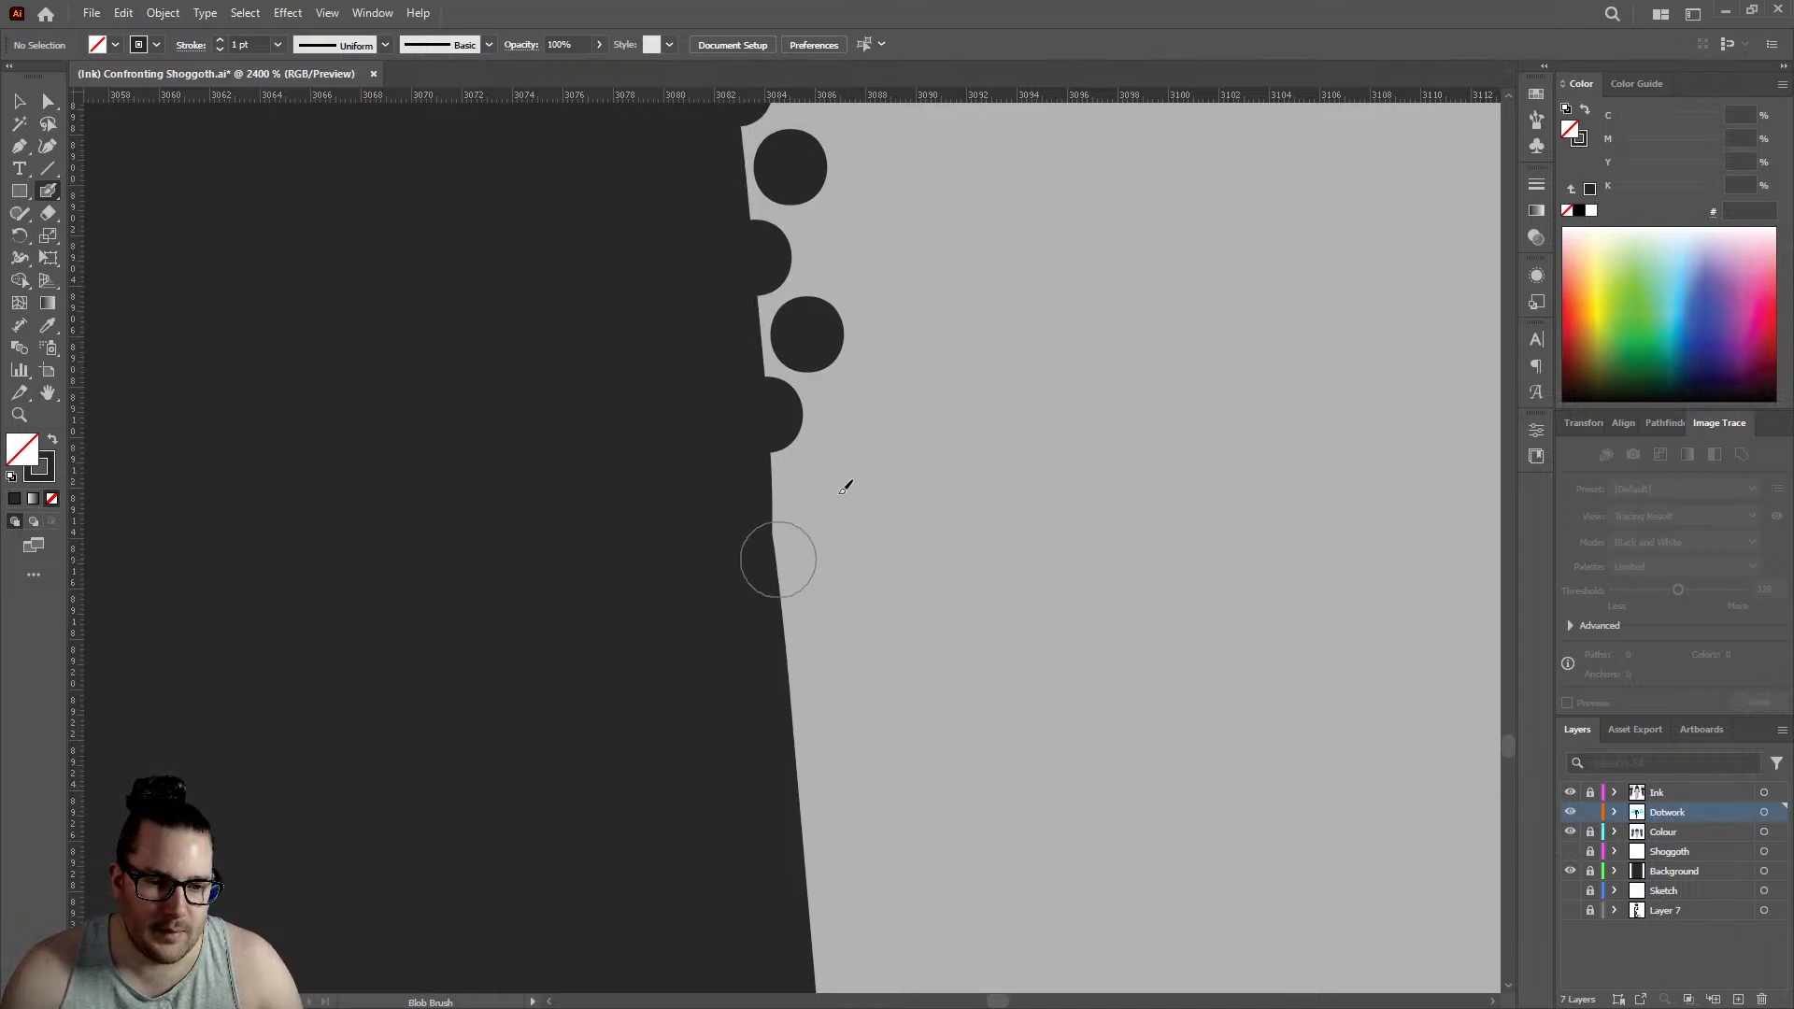
{"action": "left_click", "coordinate": [828, 480]}
{"action": "scroll", "coordinate": [828, 480], "scroll_direction": "down", "scroll_amount": 3}
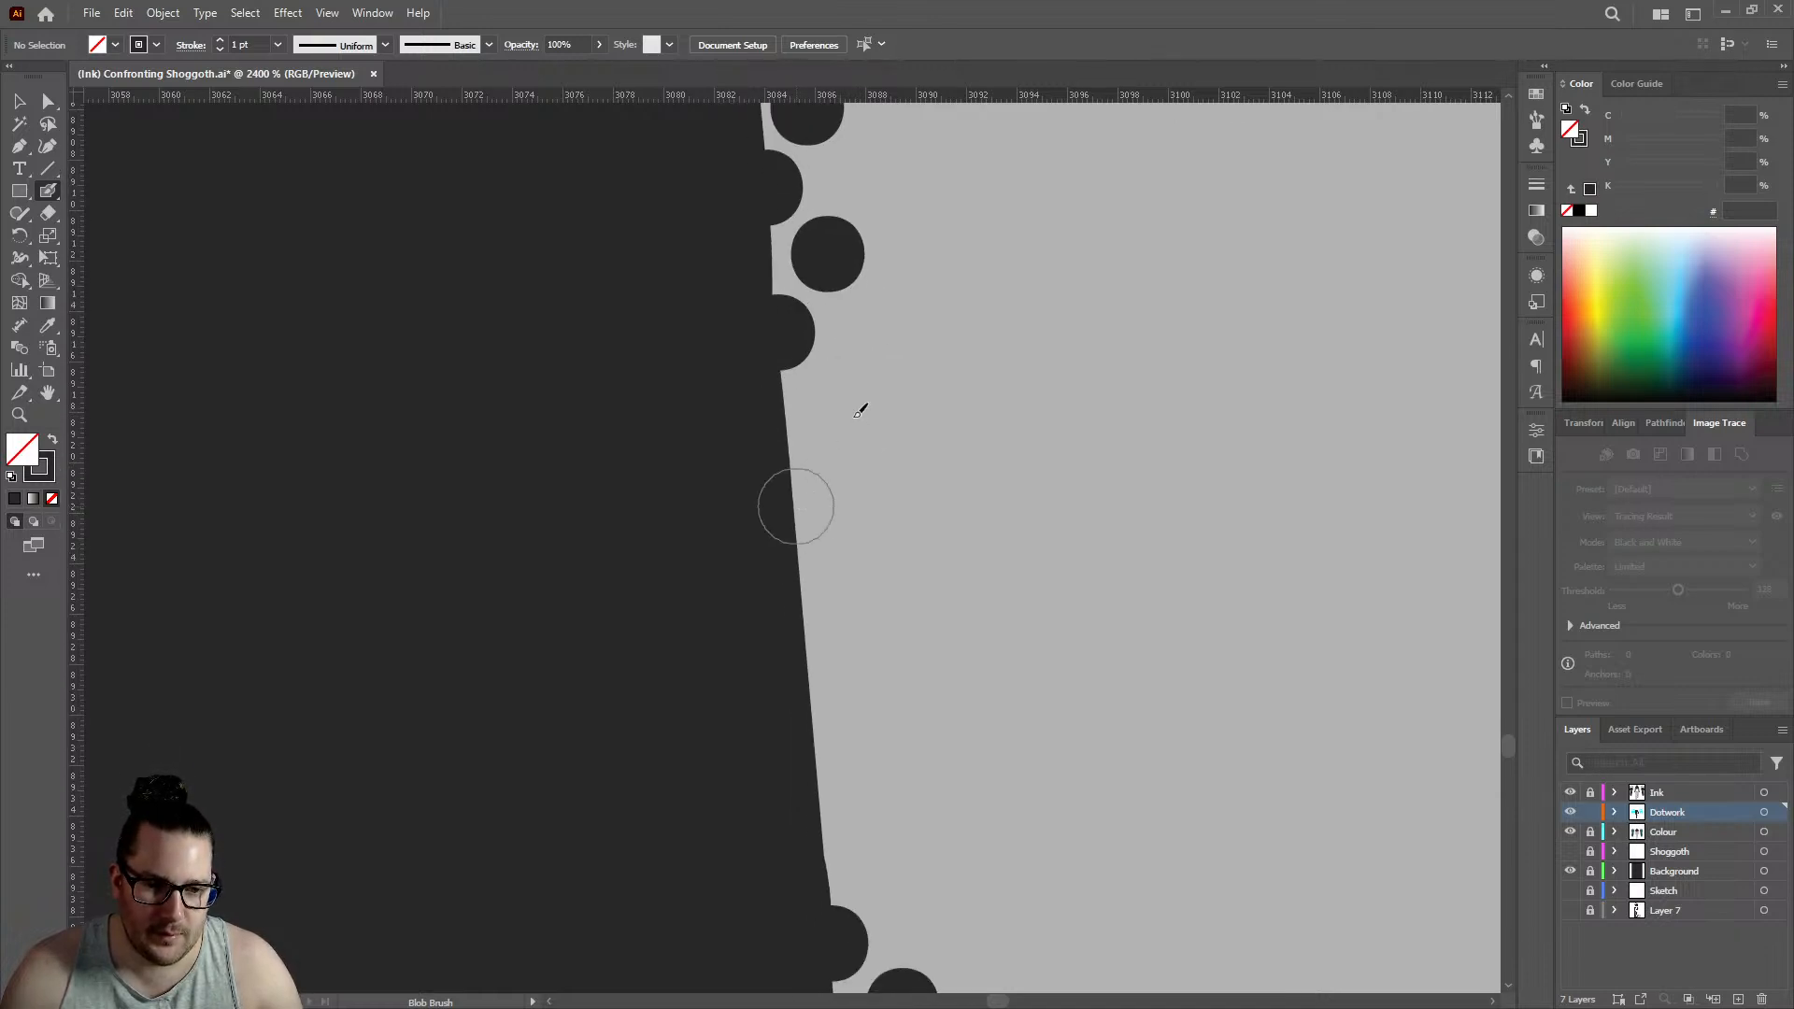
{"action": "left_click", "coordinate": [796, 507]}
{"action": "left_click", "coordinate": [841, 416]}
{"action": "left_click", "coordinate": [807, 638]}
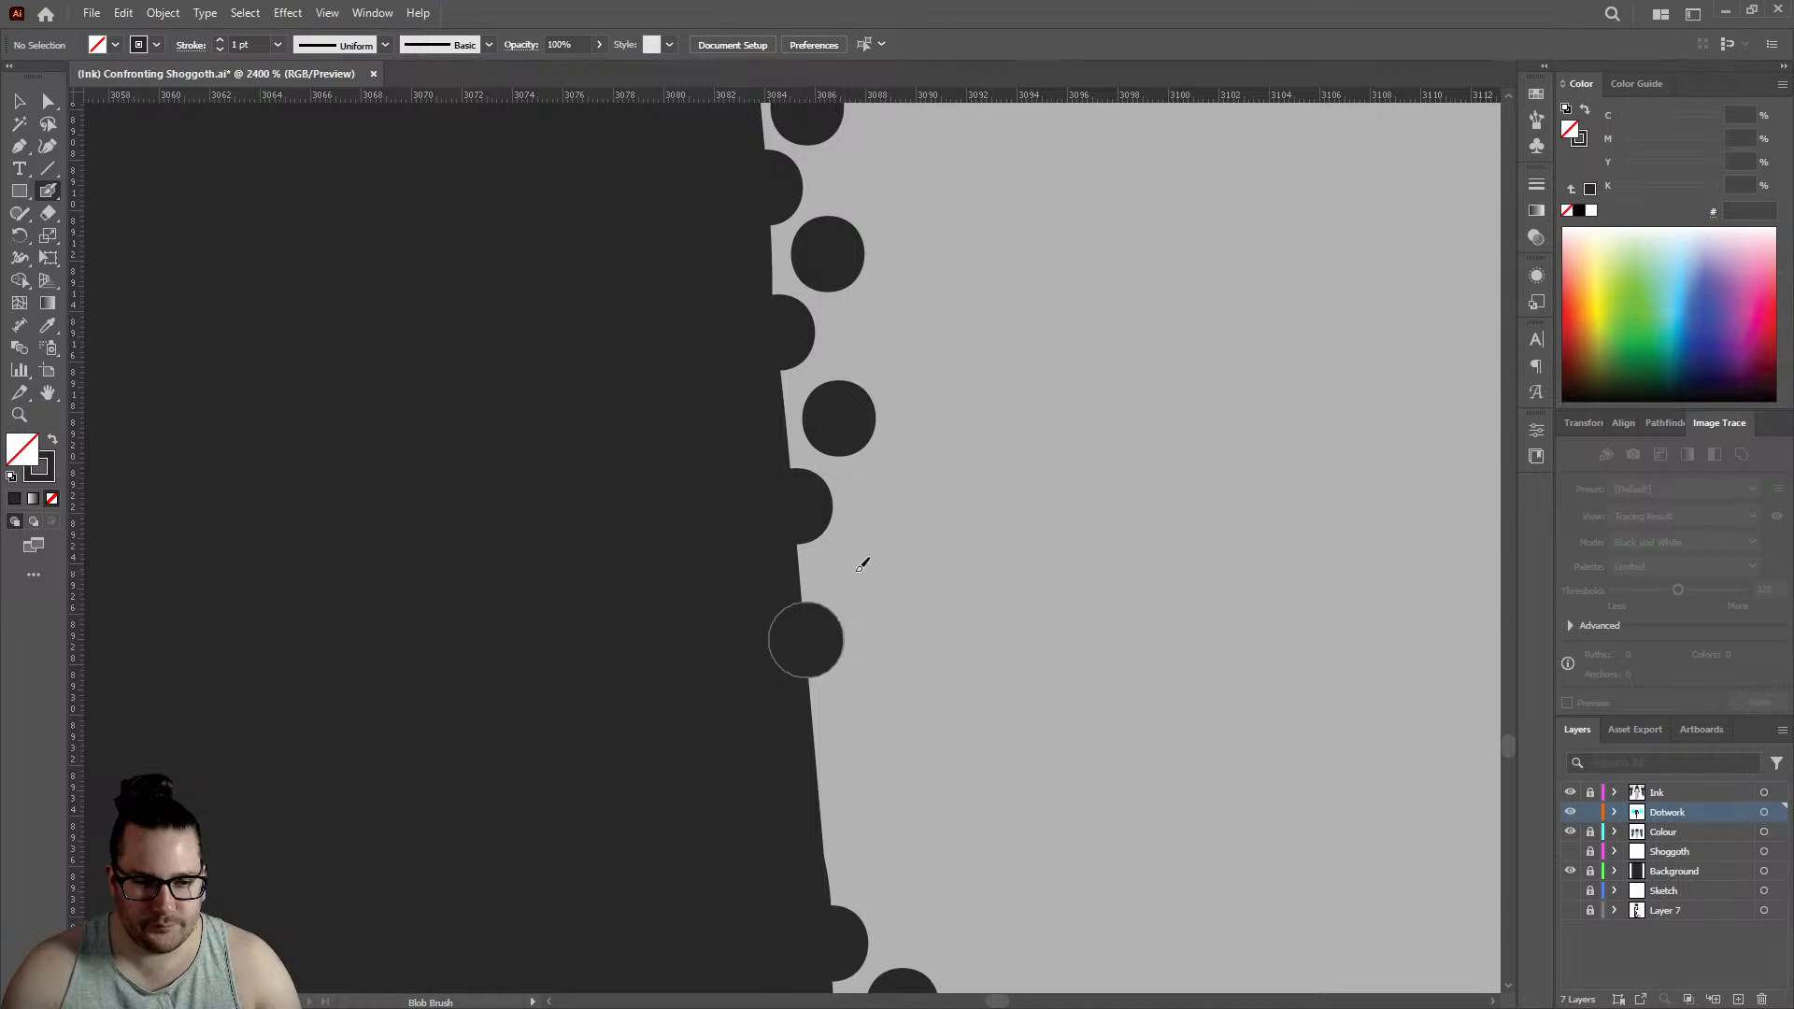
{"action": "left_click", "coordinate": [862, 562]}
- Close the remaining gap to the existing lower leg dotwork with two edge dots and two inner dots
{"action": "scroll", "coordinate": [855, 467], "scroll_direction": "down", "scroll_amount": 3}
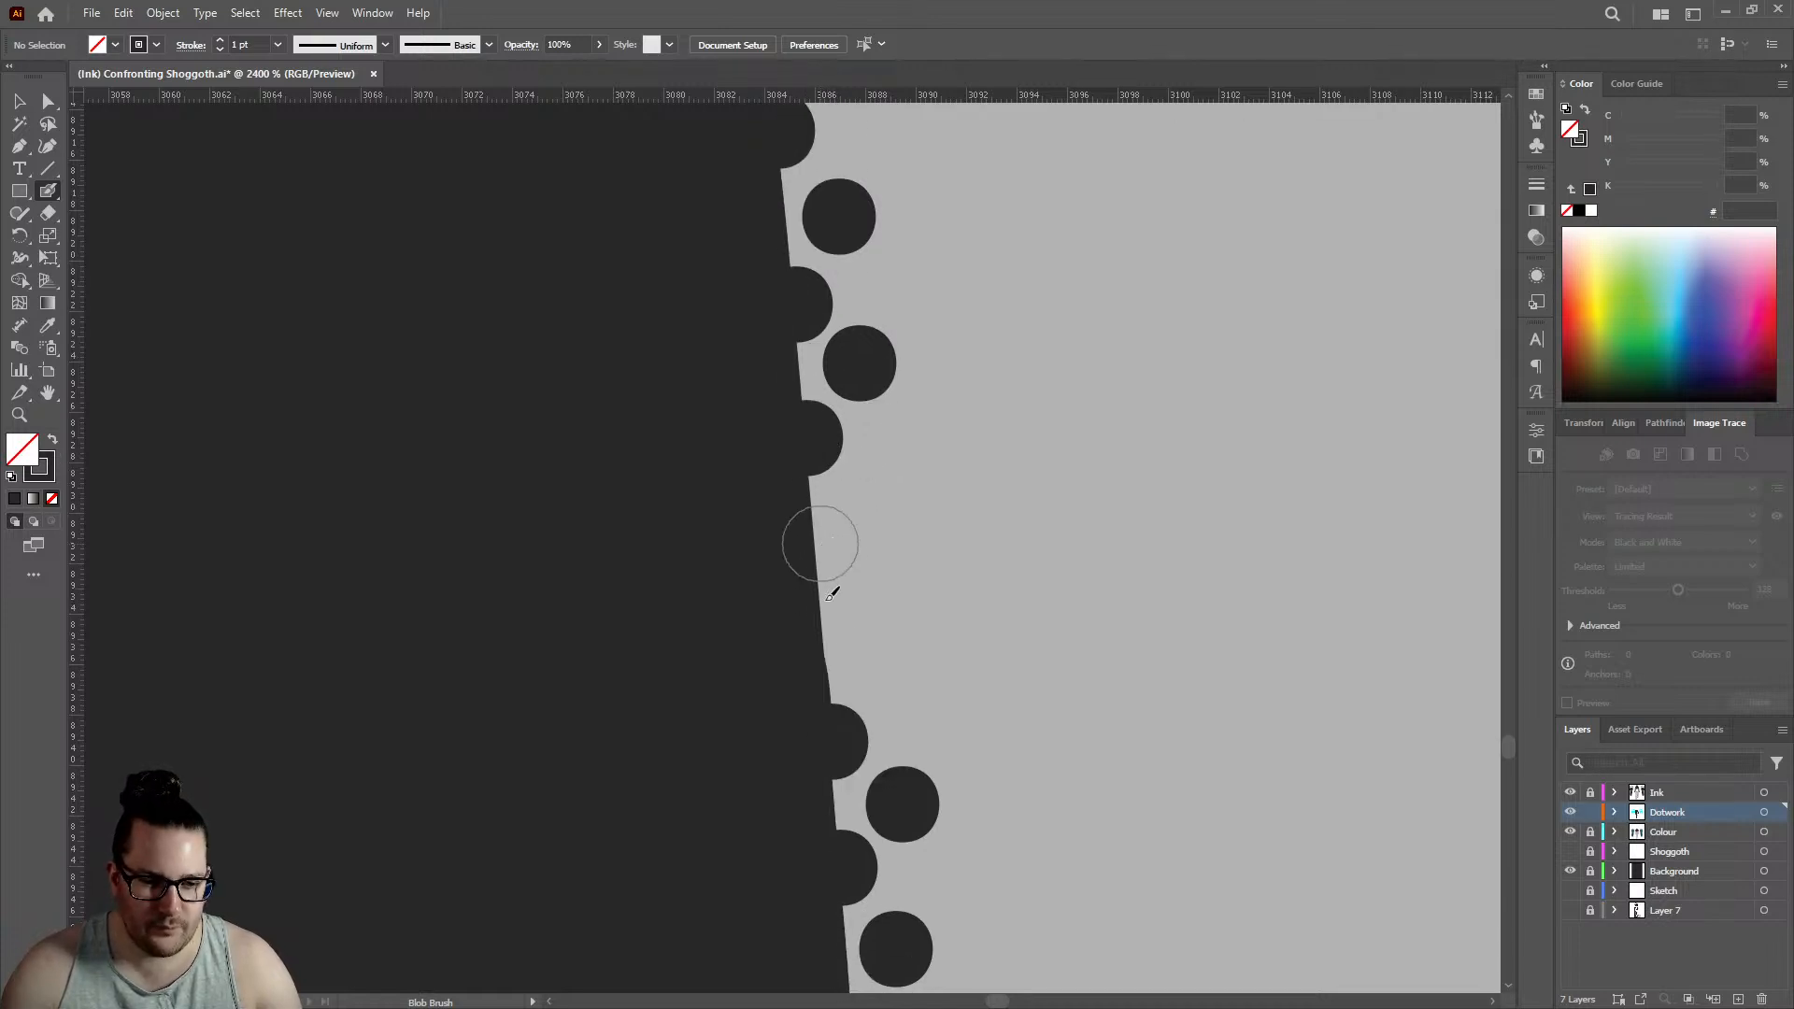
{"action": "left_click", "coordinate": [821, 544]}
{"action": "left_click", "coordinate": [826, 641]}
{"action": "left_click", "coordinate": [913, 690]}
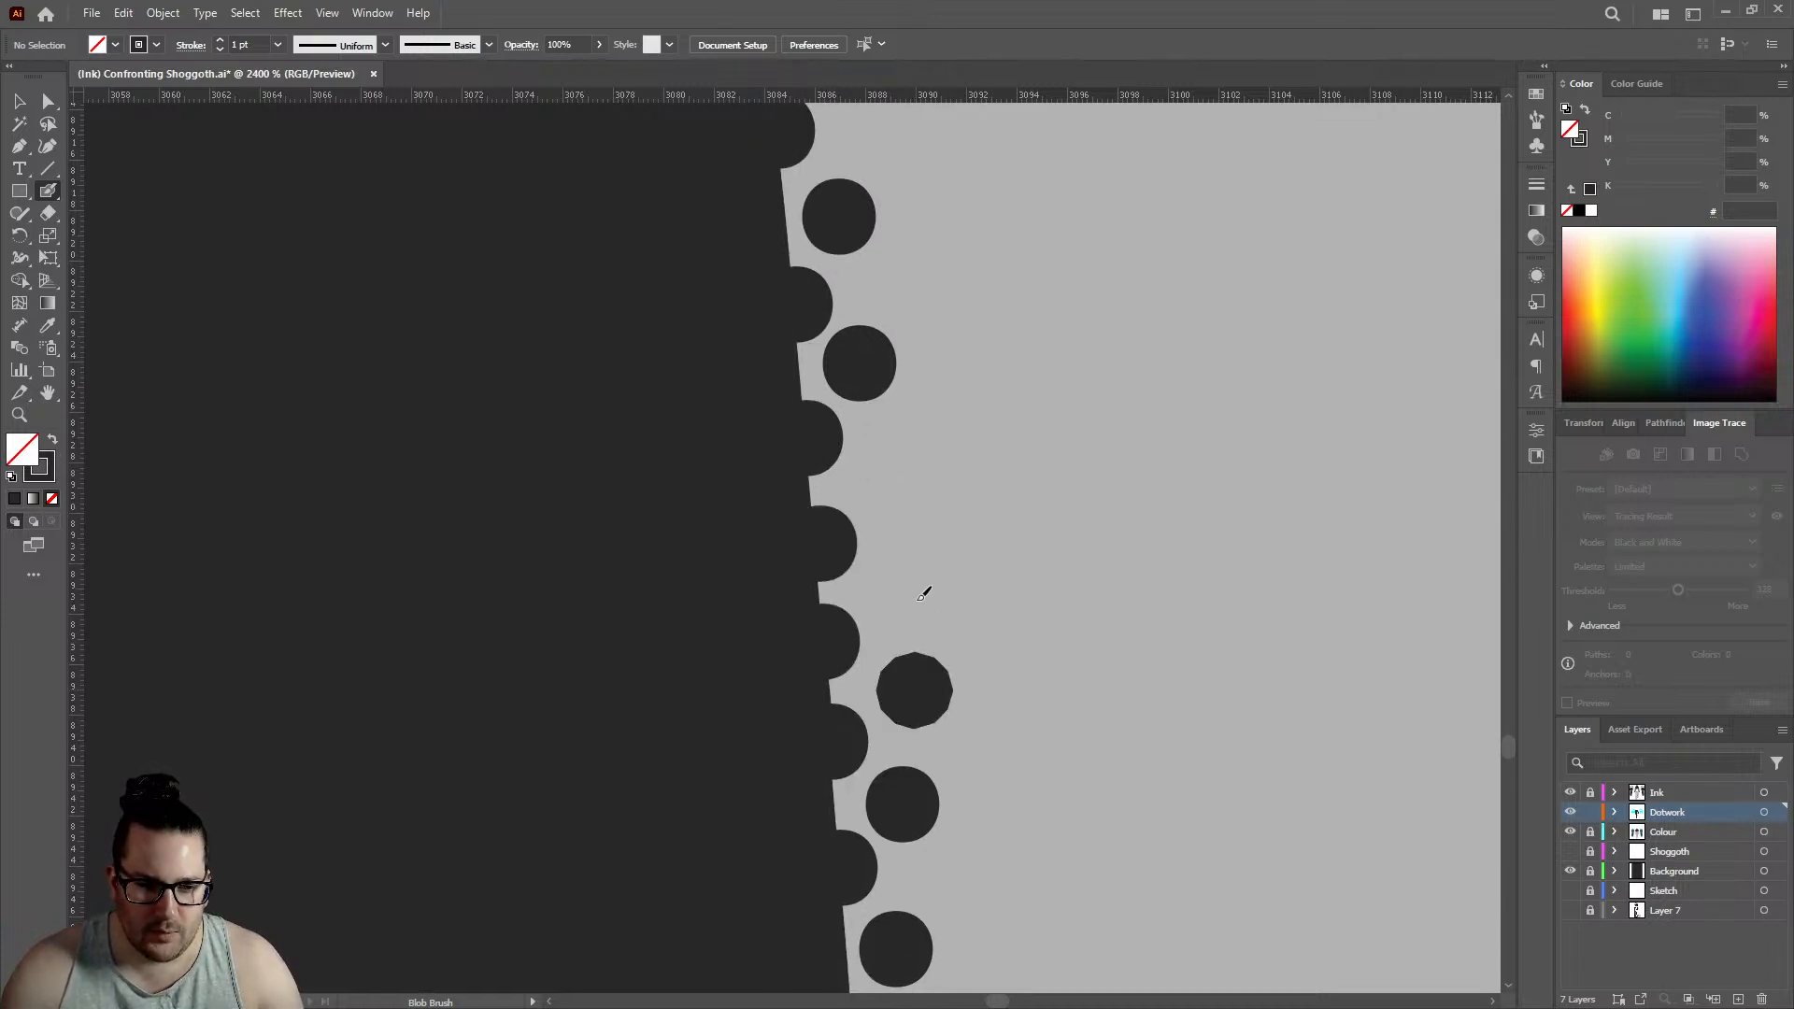
{"action": "left_click", "coordinate": [911, 597]}
- Extend the unfinished dotwork down the forearm's outer outline with three edge dots and three staggered inner dots, edge row reaching about 2518.5
{"action": "scroll", "coordinate": [897, 471], "scroll_direction": "down", "scroll_amount": 10}
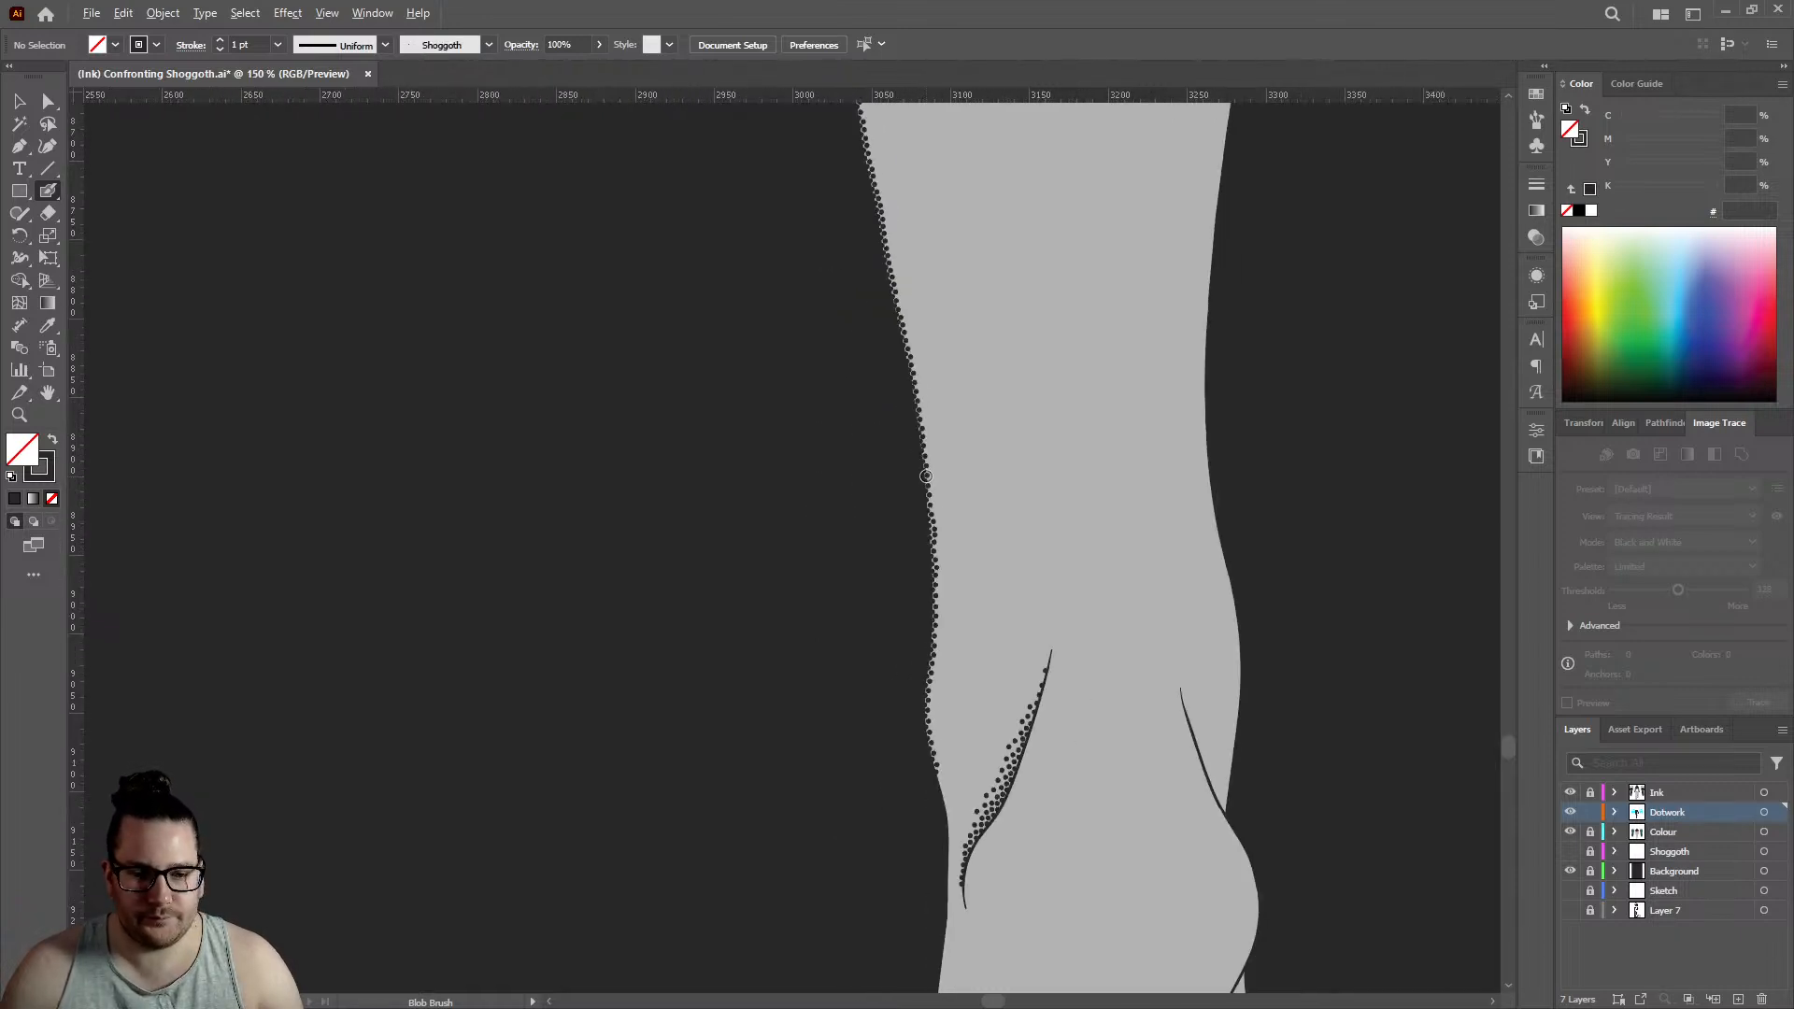
{"action": "scroll", "coordinate": [926, 472], "scroll_direction": "up", "scroll_amount": 10}
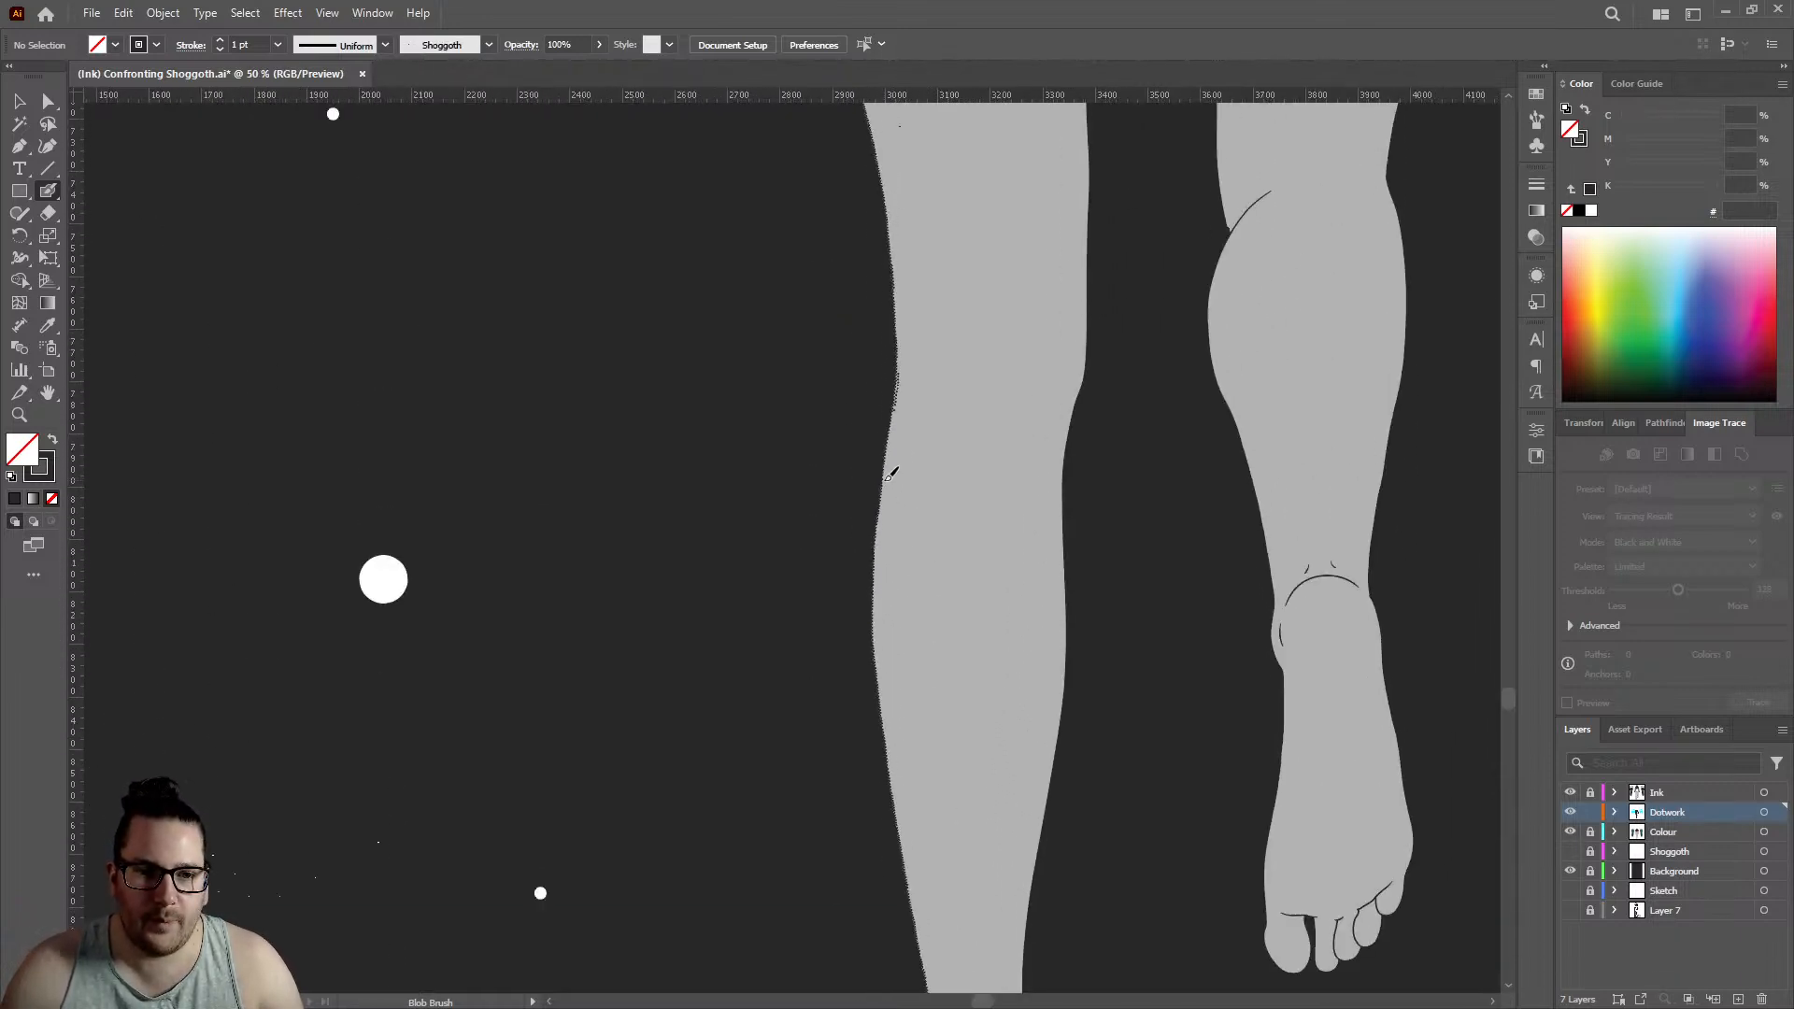
{"action": "scroll", "coordinate": [905, 470], "scroll_direction": "up", "scroll_amount": 8}
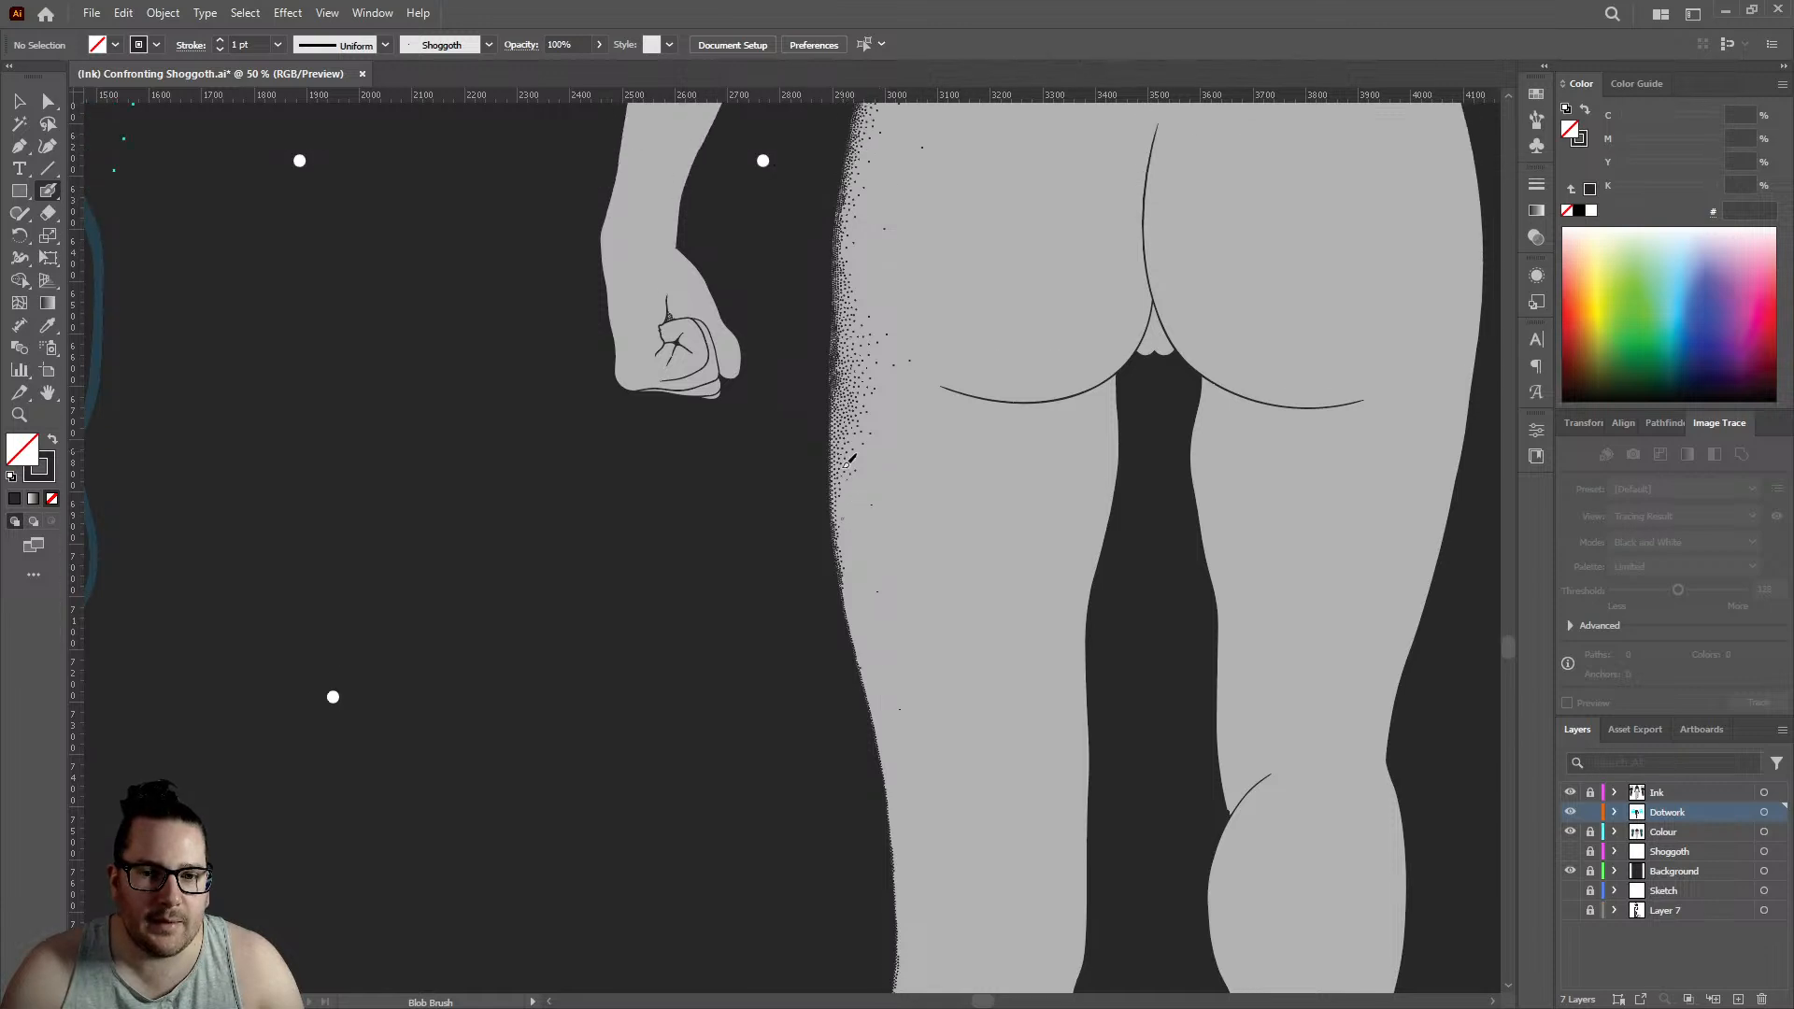
{"action": "scroll", "coordinate": [914, 579], "scroll_direction": "down", "scroll_amount": 1}
{"action": "scroll", "coordinate": [914, 577], "scroll_direction": "down", "scroll_amount": 1}
{"action": "scroll", "coordinate": [930, 439], "scroll_direction": "up", "scroll_amount": 1}
{"action": "scroll", "coordinate": [914, 370], "scroll_direction": "up", "scroll_amount": 3}
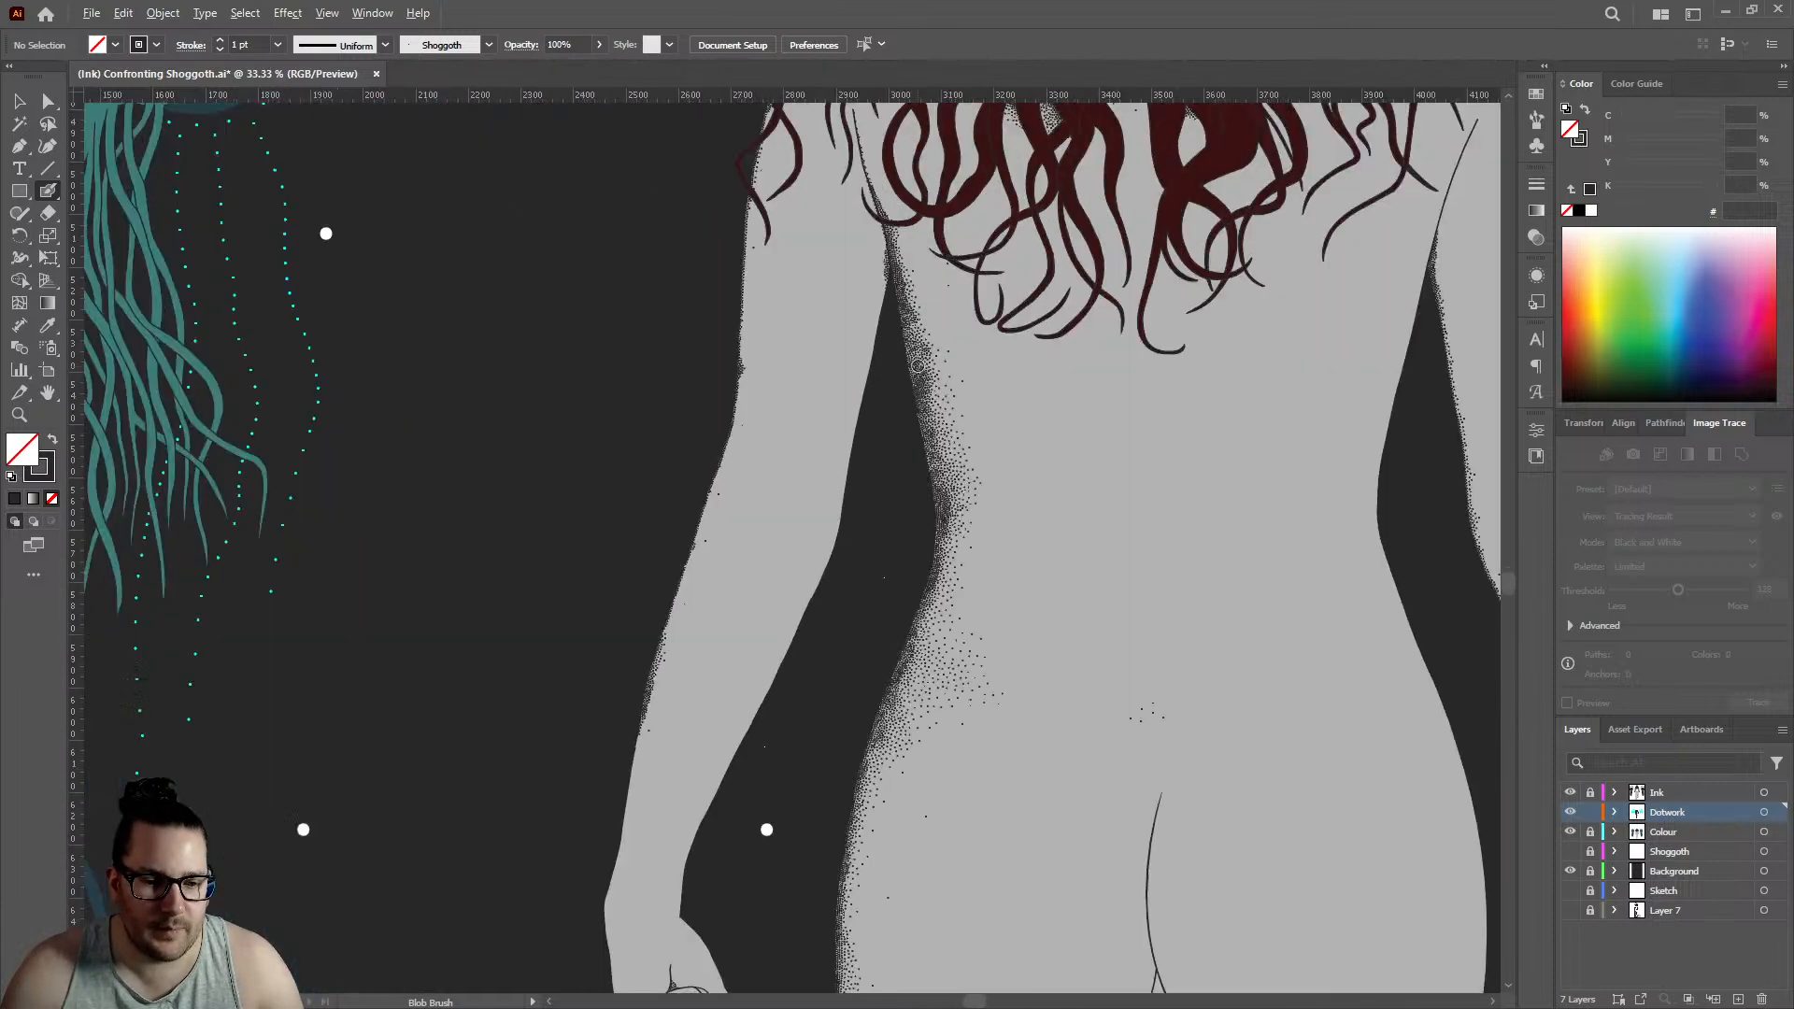
{"action": "scroll", "coordinate": [728, 504], "scroll_direction": "down", "scroll_amount": 3}
{"action": "scroll", "coordinate": [609, 613], "scroll_direction": "up", "scroll_amount": 9}
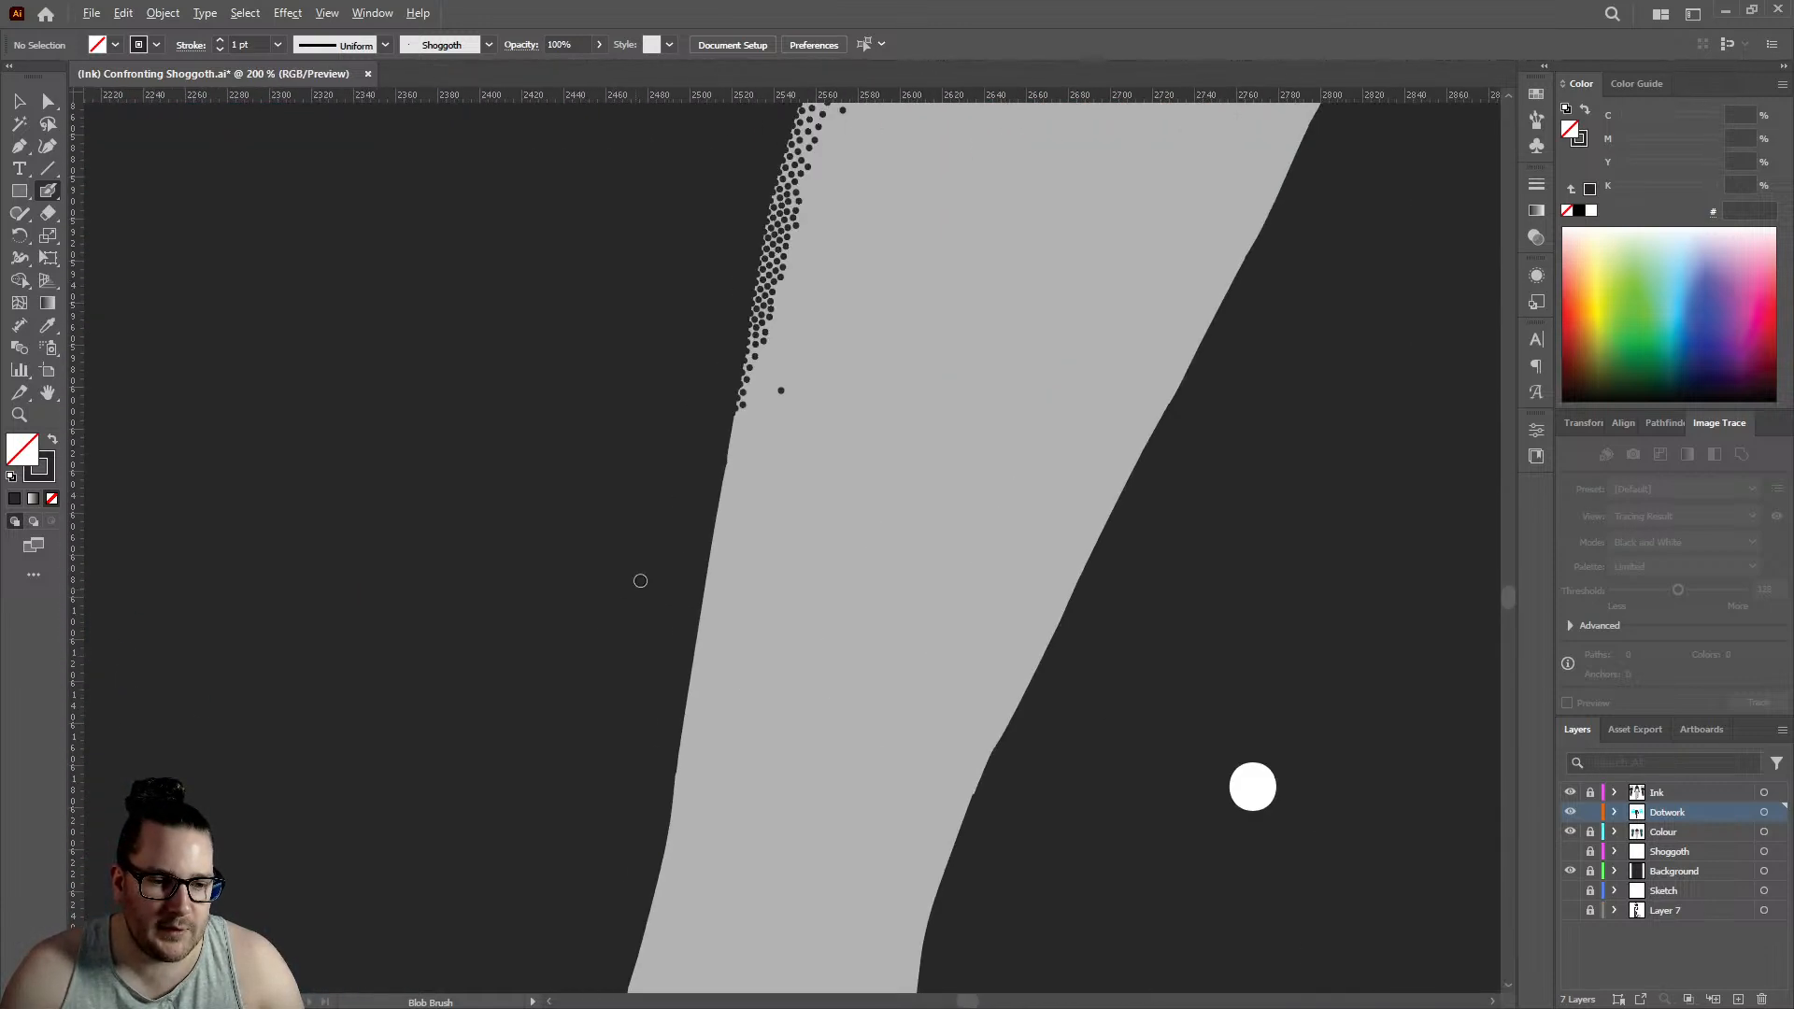
{"action": "left_click", "coordinate": [805, 437]}
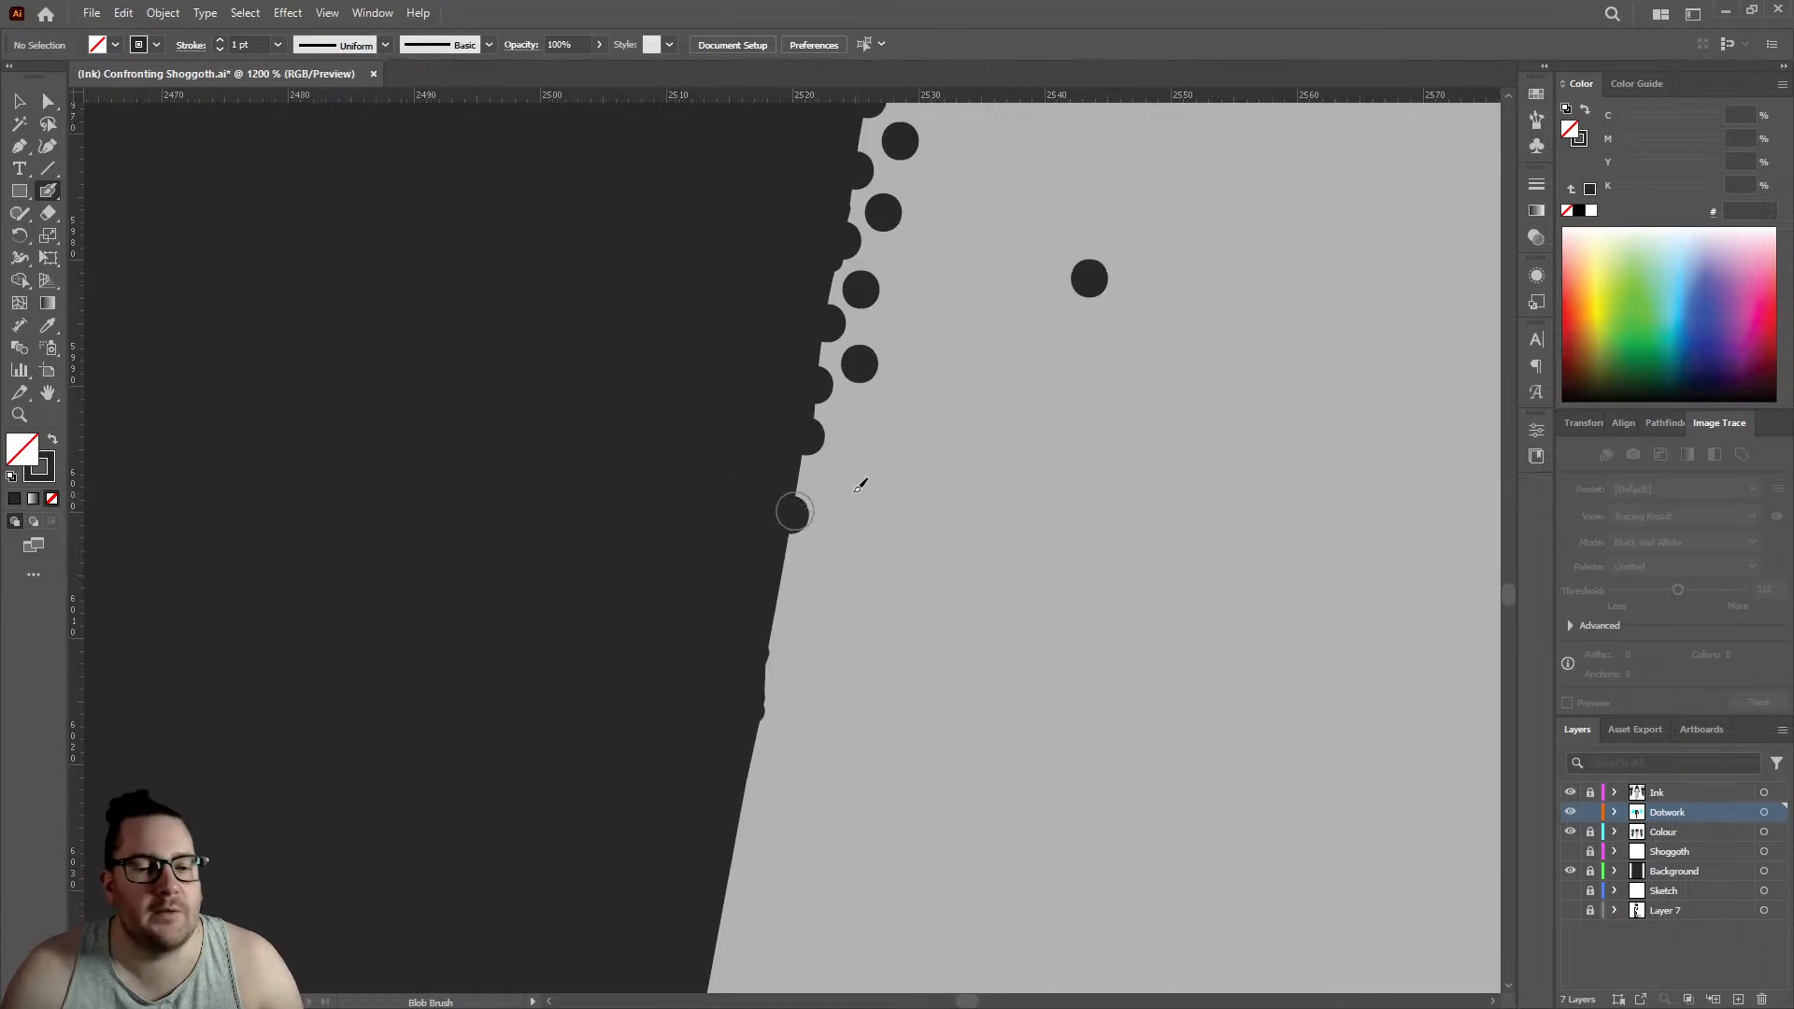
{"action": "left_click", "coordinate": [793, 512]}
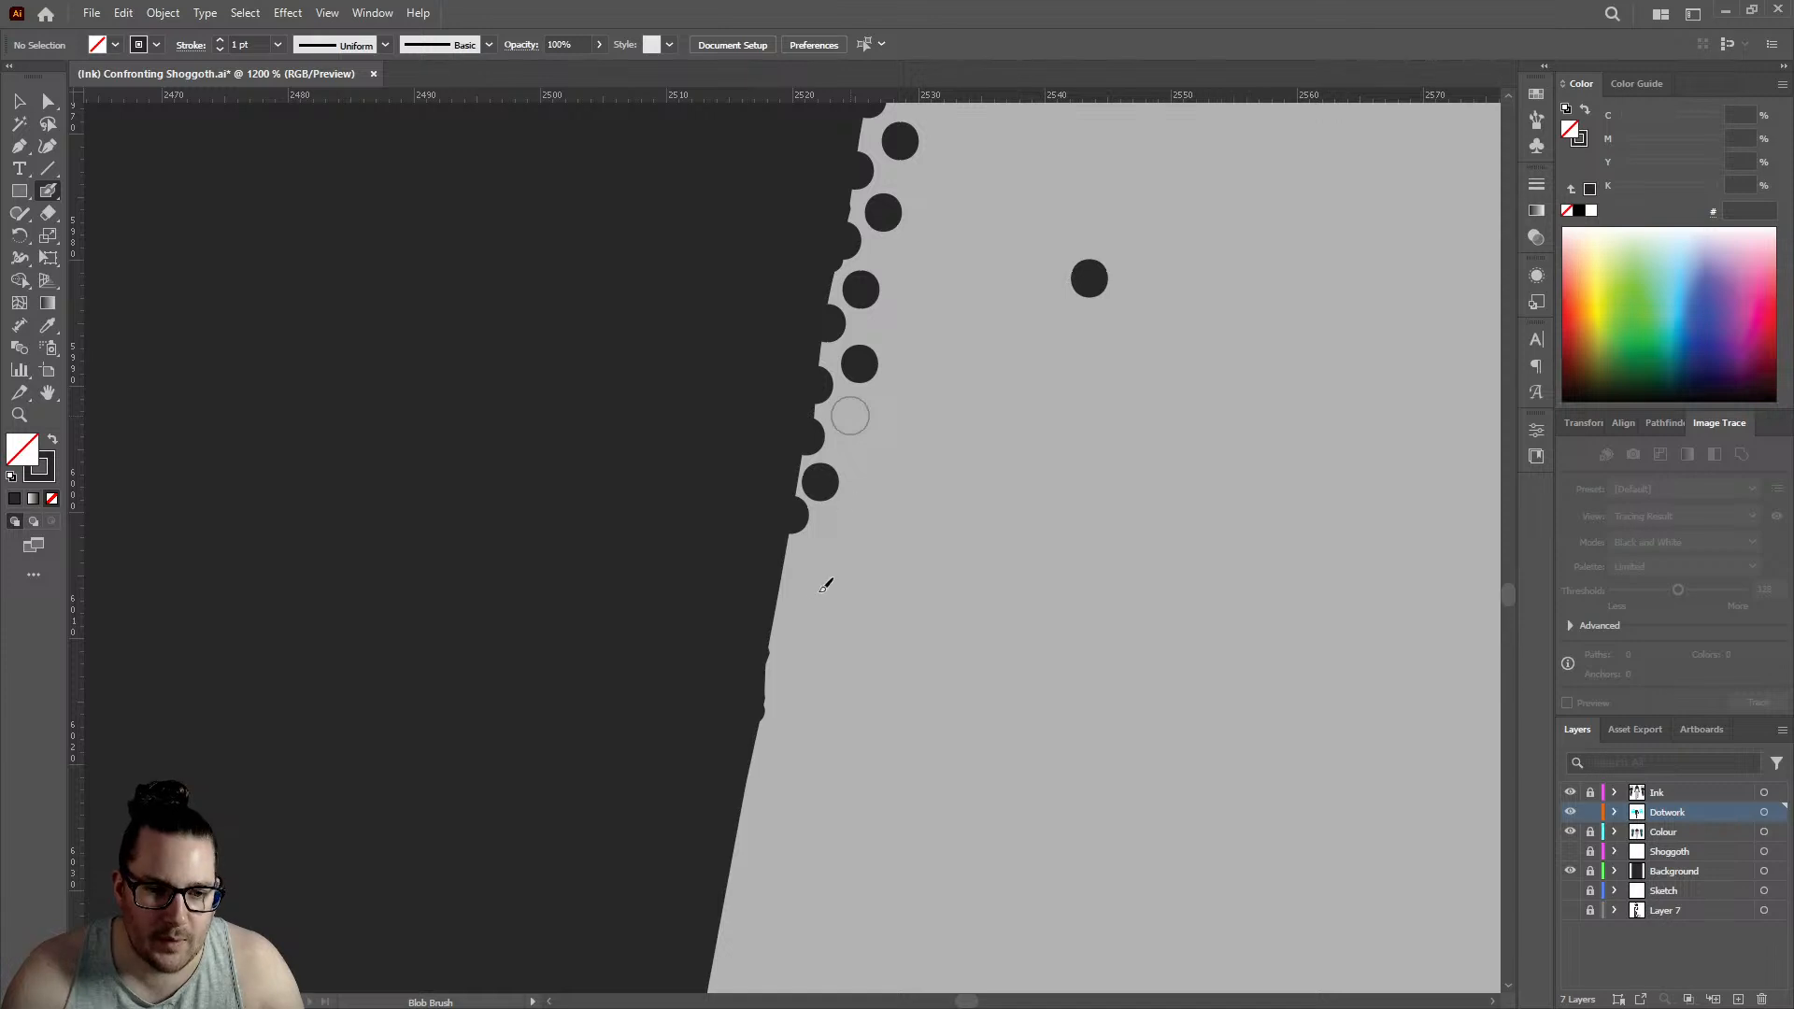
{"action": "left_click", "coordinate": [785, 582]}
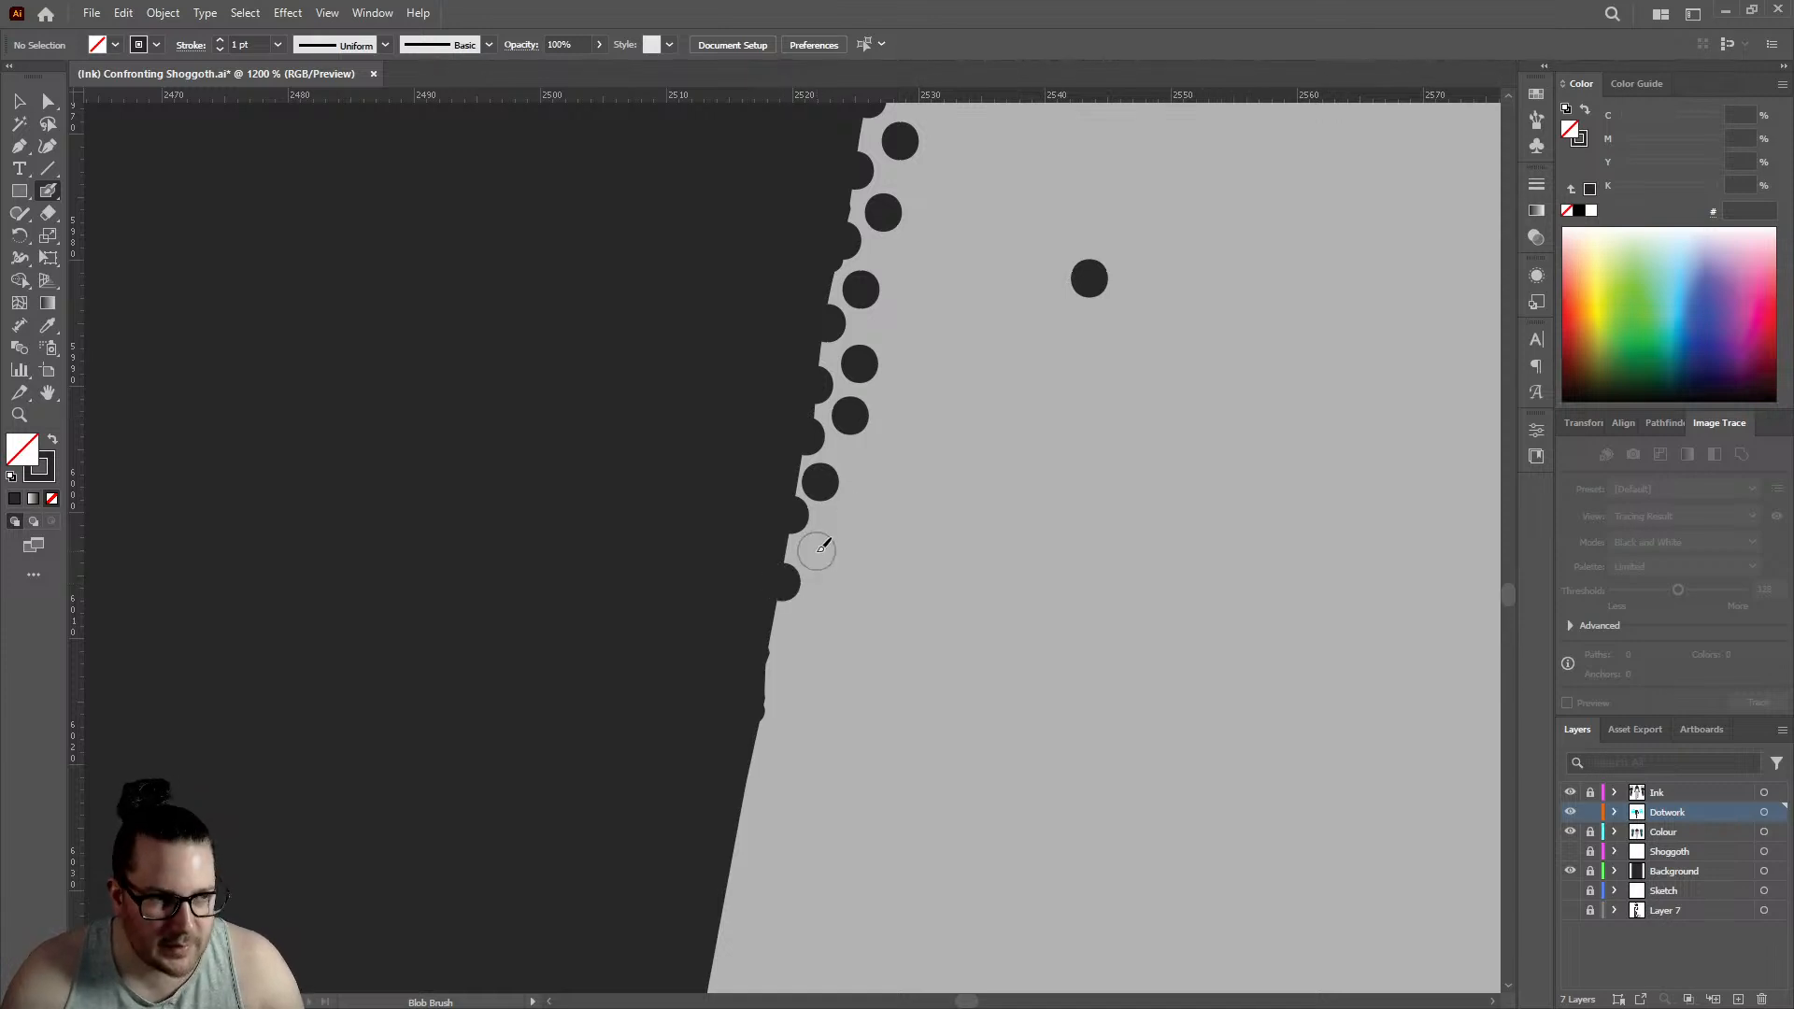
{"action": "left_click", "coordinate": [816, 551]}
{"action": "left_click", "coordinate": [160, 13]}
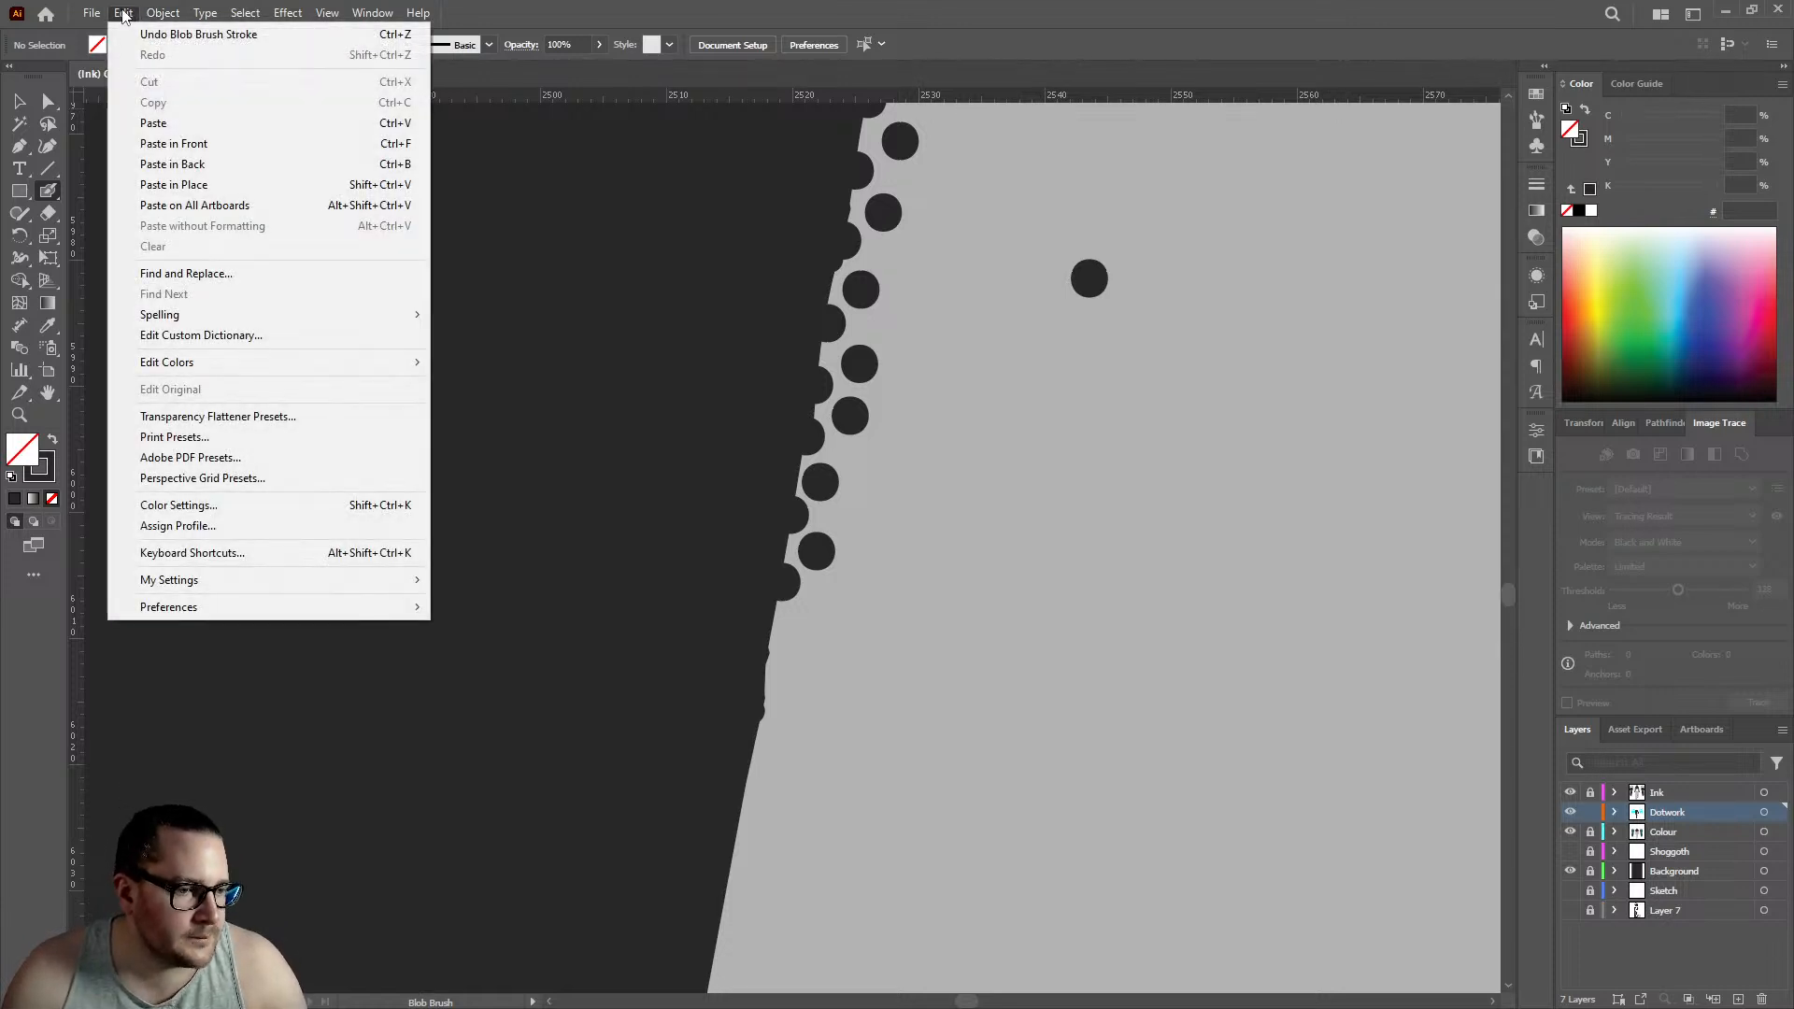
{"action": "mouse_move", "coordinate": [246, 15]}
{"action": "mouse_move", "coordinate": [148, 21]}
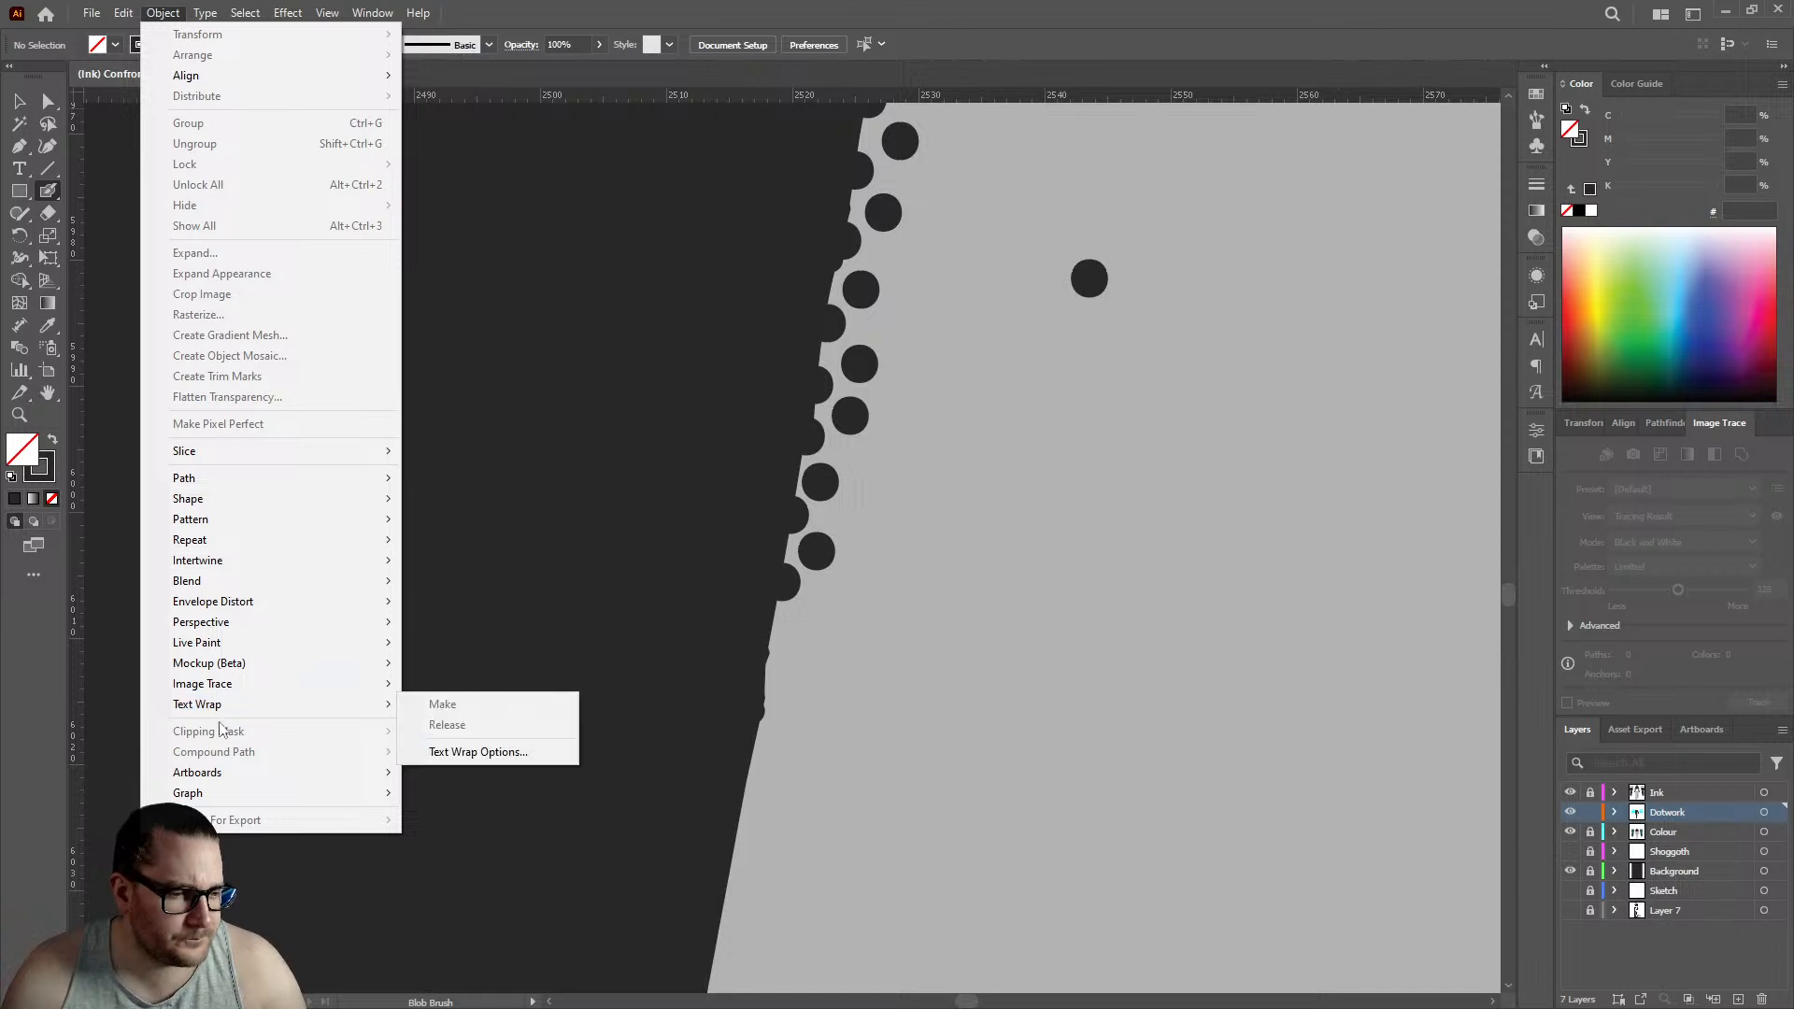
{"action": "left_click", "coordinate": [1013, 11]}
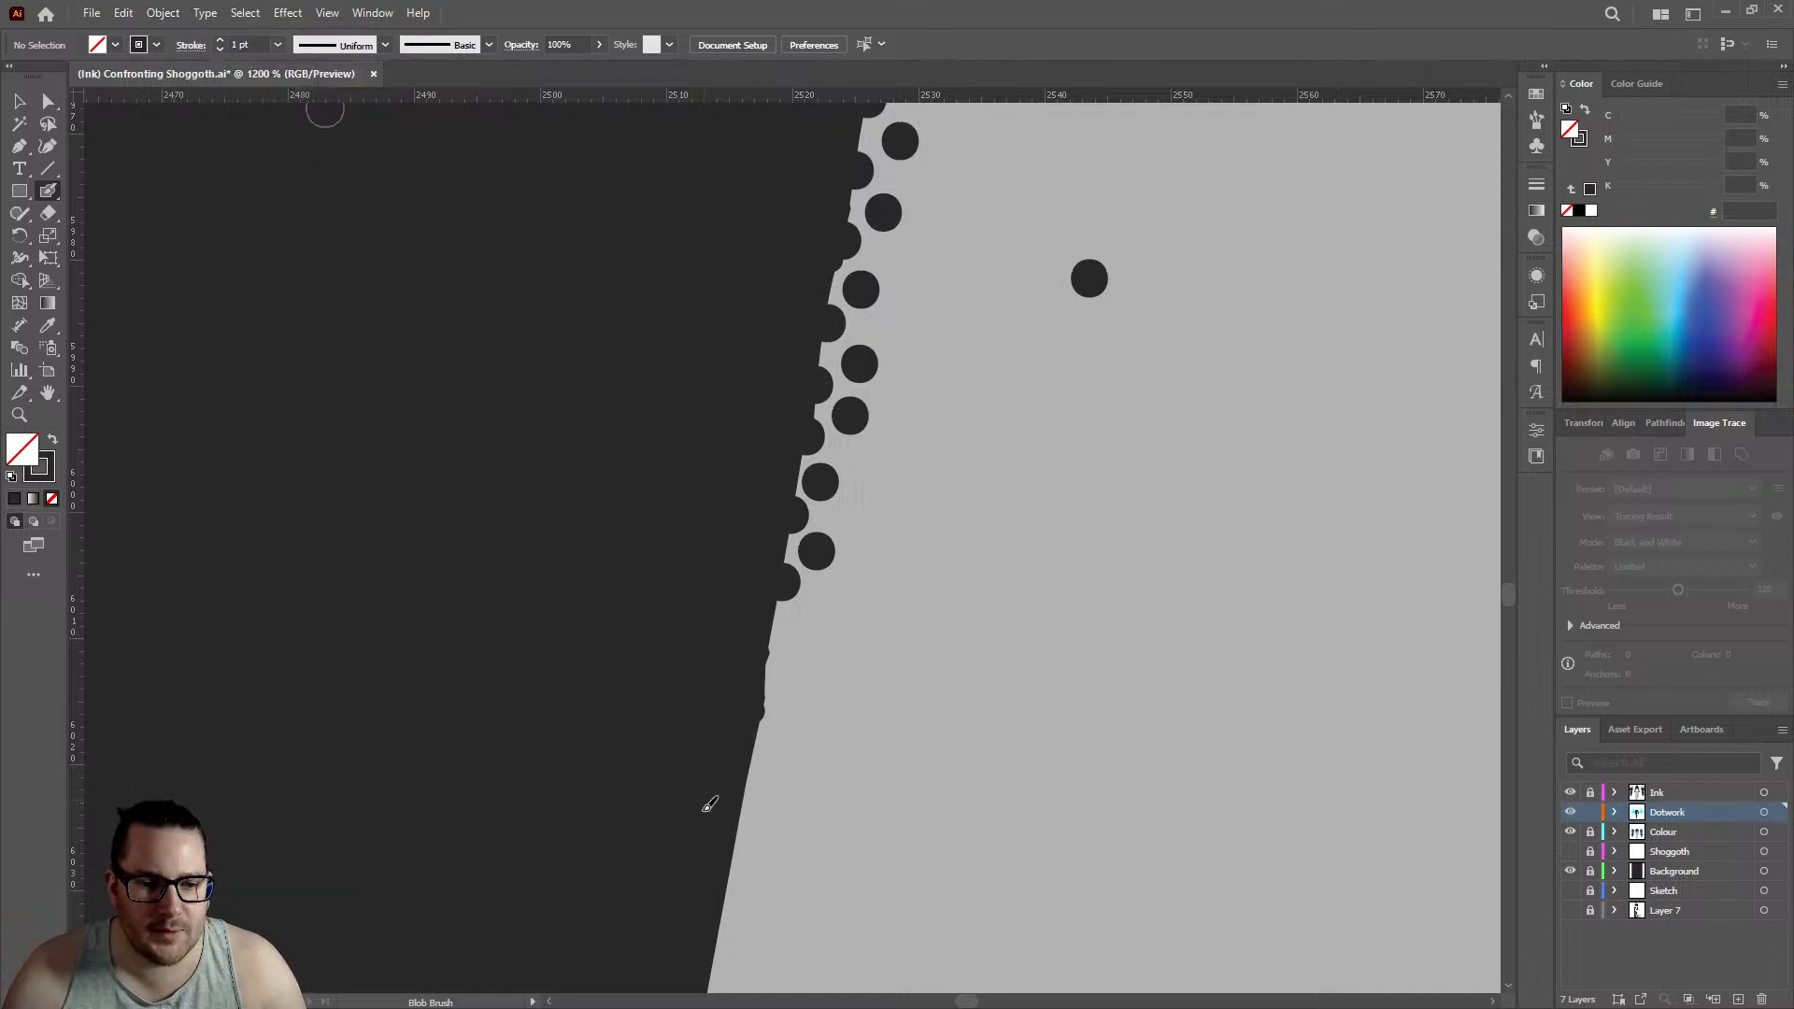
- Continue the forearm's dotwork past the rough patch in the outline with three edge dots and three offset inner dots, edge row reaching about 2516.5
{"action": "left_click", "coordinate": [768, 654]}
{"action": "left_click", "coordinate": [801, 624]}
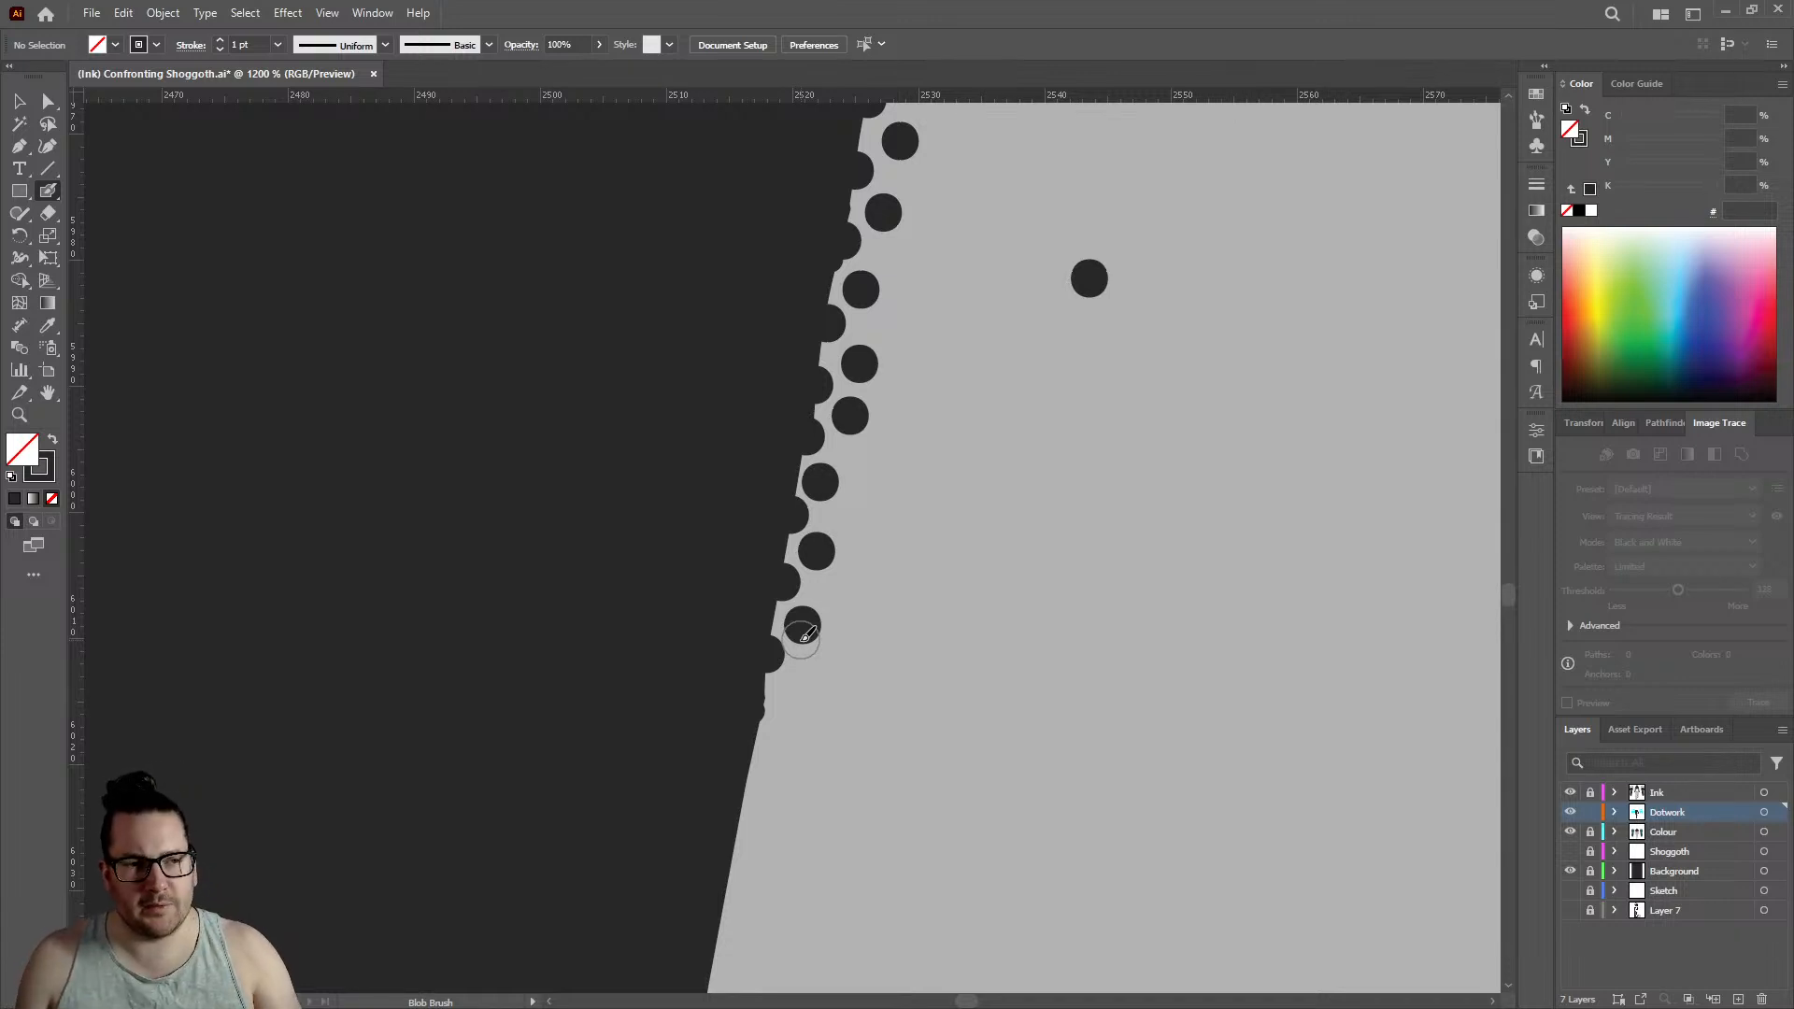
{"action": "left_click", "coordinate": [759, 724]}
{"action": "left_click", "coordinate": [795, 691]}
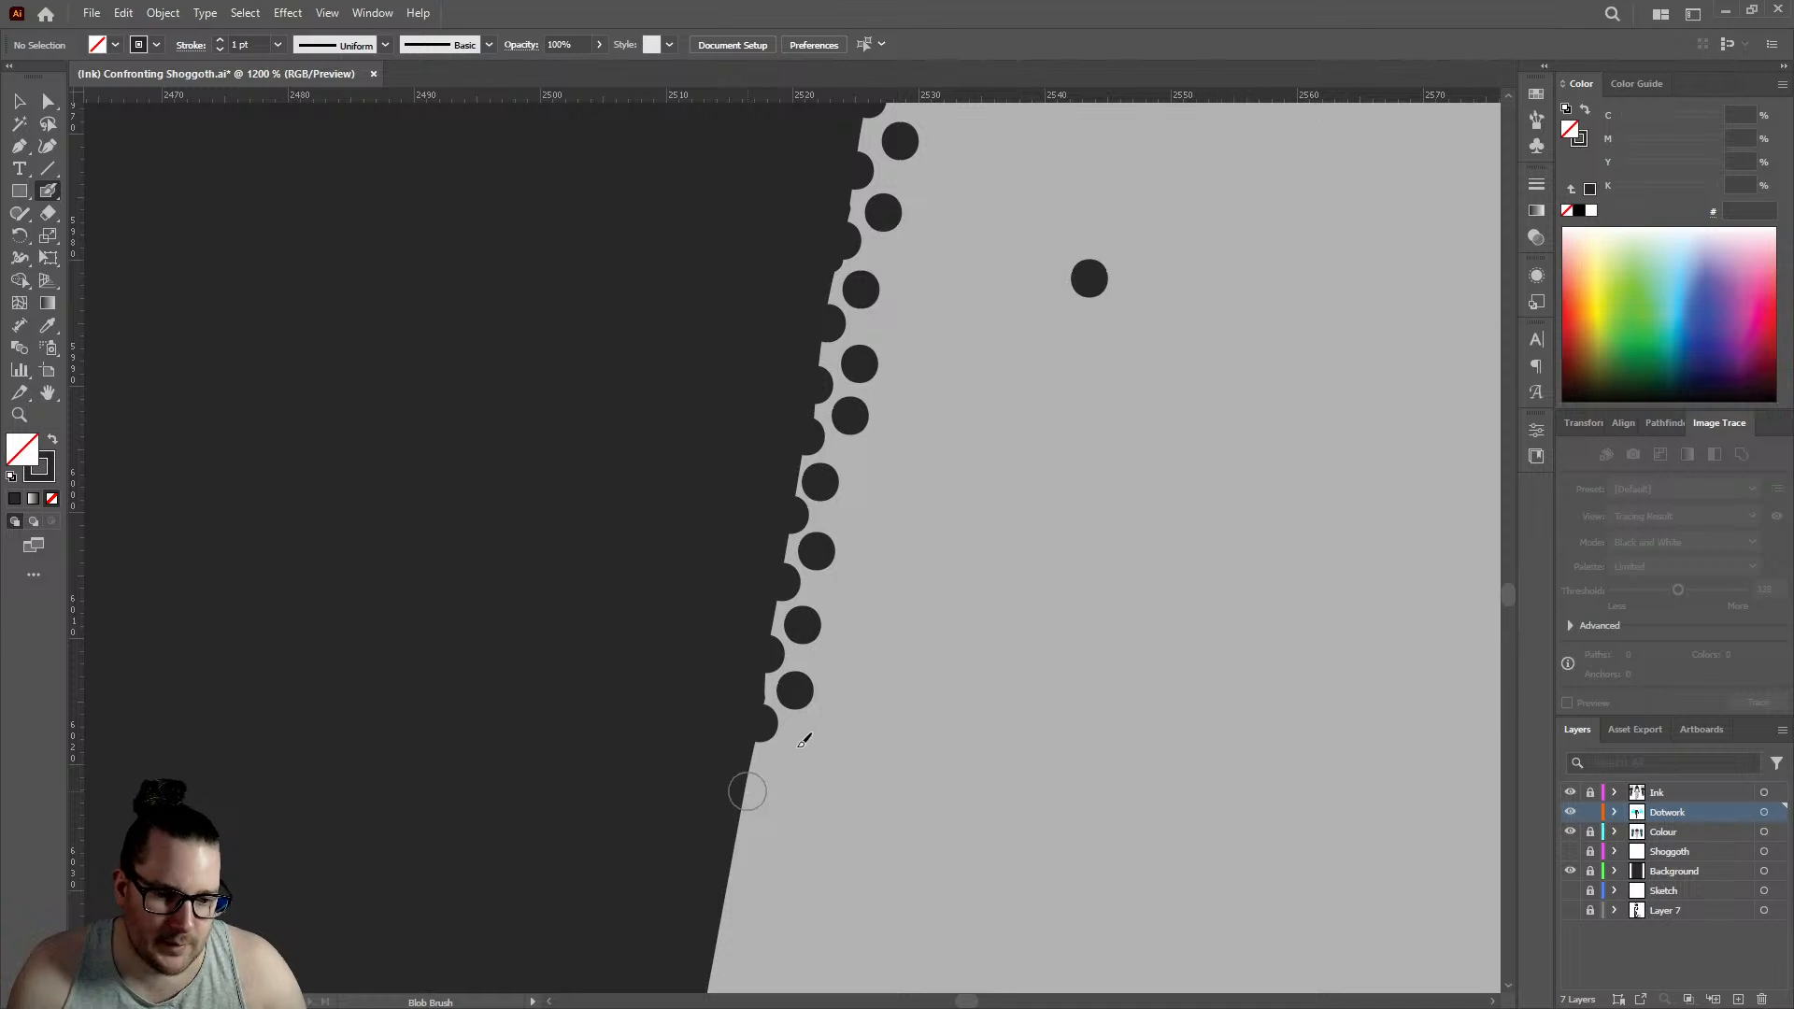
{"action": "left_click", "coordinate": [747, 793]}
{"action": "left_click", "coordinate": [785, 765]}
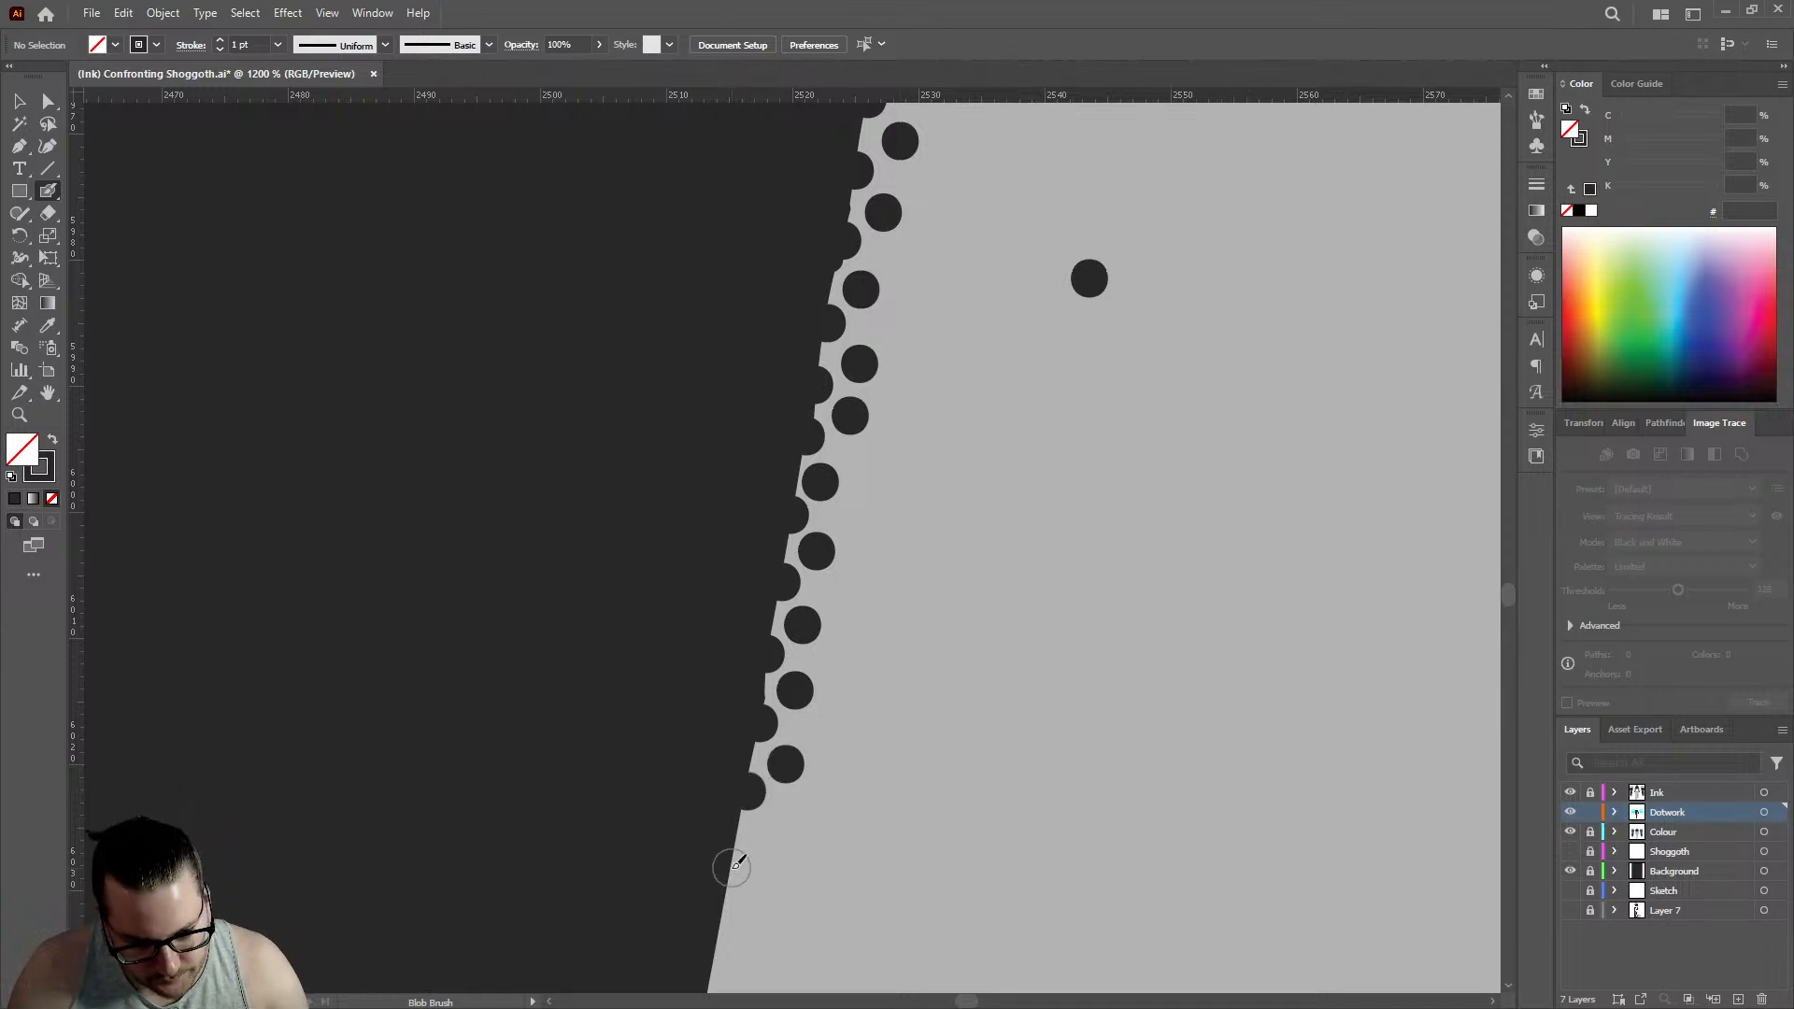
- Add three more edge dots and three staggered inner dots down the forearm's outline, edge row reaching about 2513
{"action": "left_click", "coordinate": [733, 868]}
{"action": "left_click", "coordinate": [768, 835]}
{"action": "scroll", "coordinate": [813, 589], "scroll_direction": "down", "scroll_amount": 5}
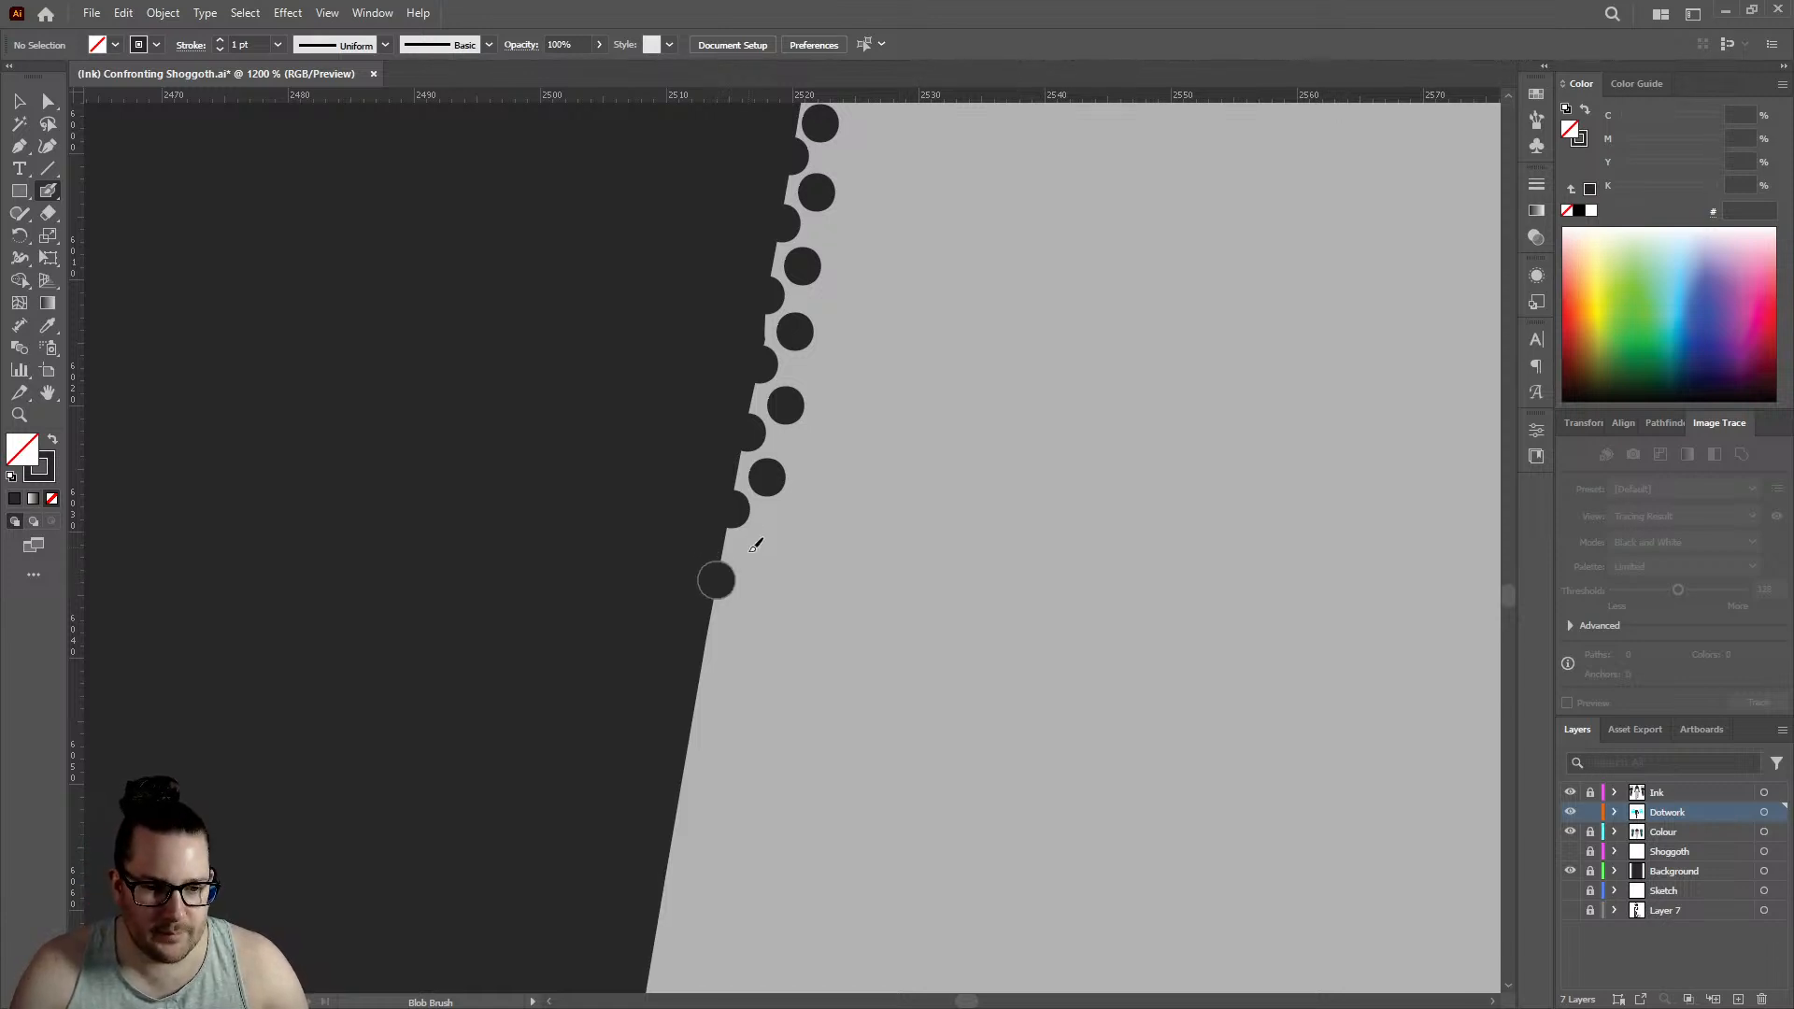
{"action": "left_click", "coordinate": [747, 549]}
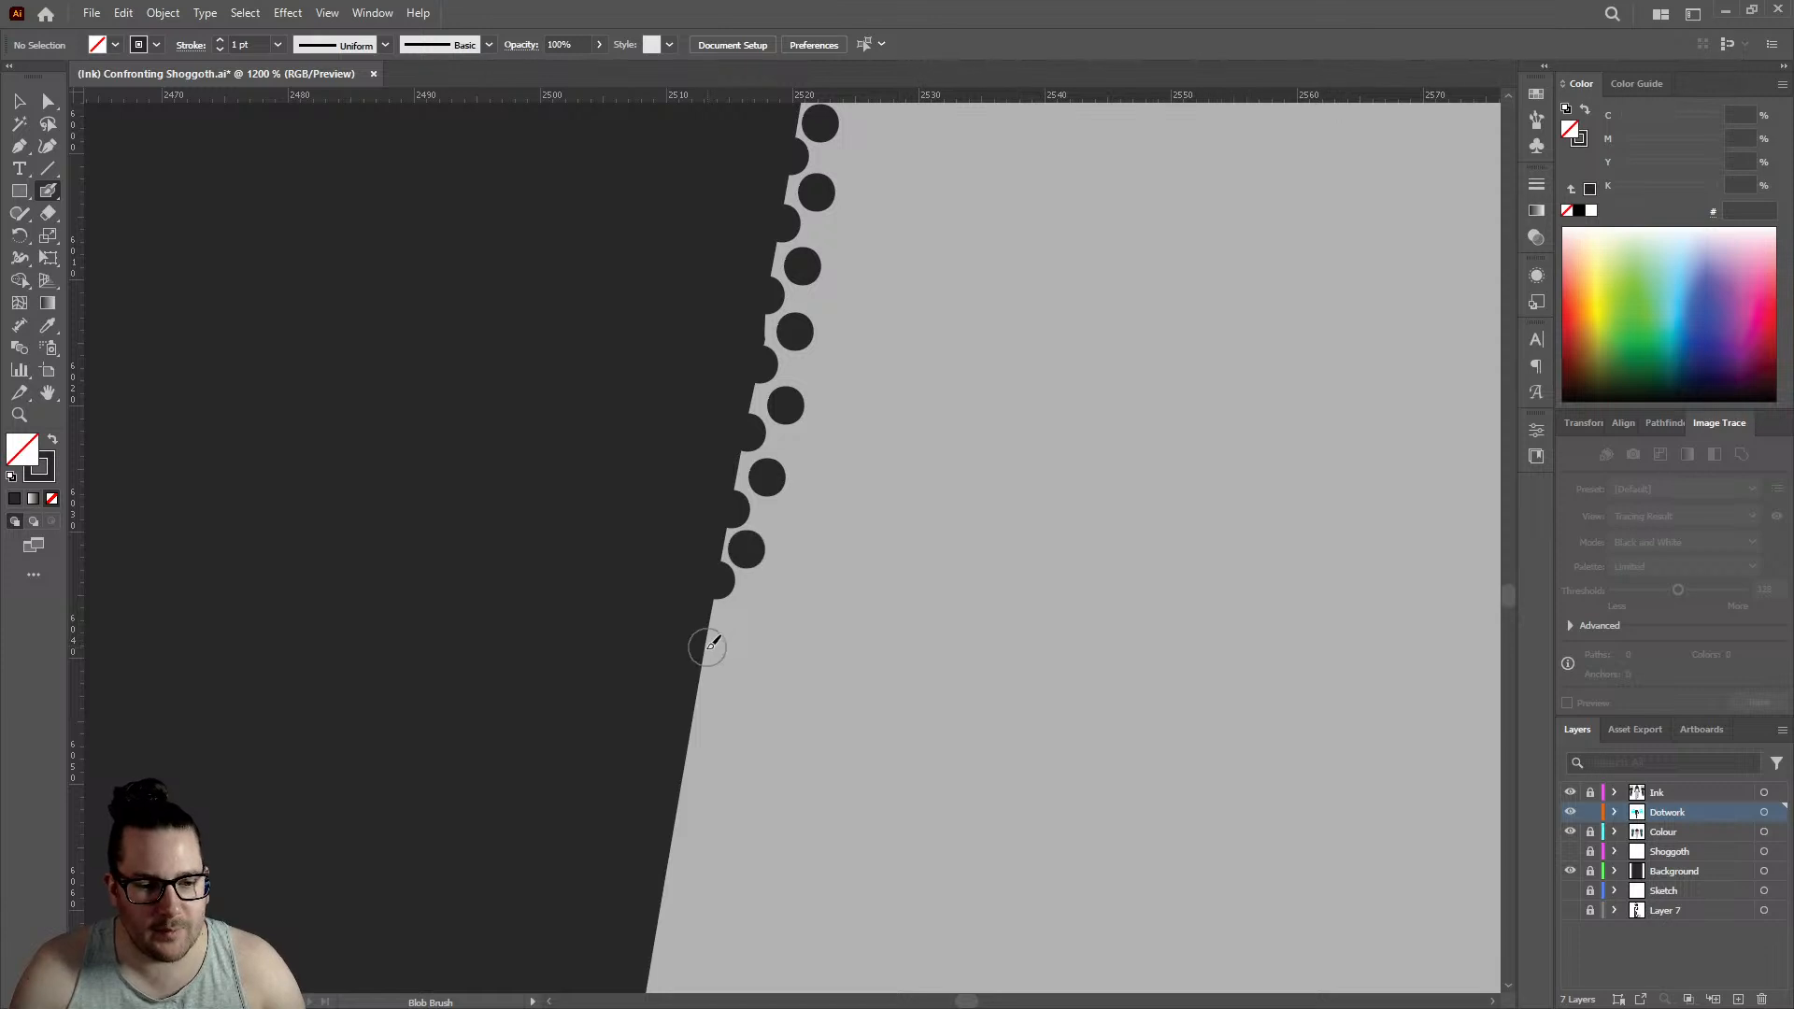
{"action": "left_click", "coordinate": [703, 649]}
{"action": "left_click", "coordinate": [738, 621]}
- Extend both rows down the smooth forearm outline with three edge dots and three offset inner dots, edge row reaching about 2510.5
{"action": "scroll", "coordinate": [747, 524], "scroll_direction": "down", "scroll_amount": 2}
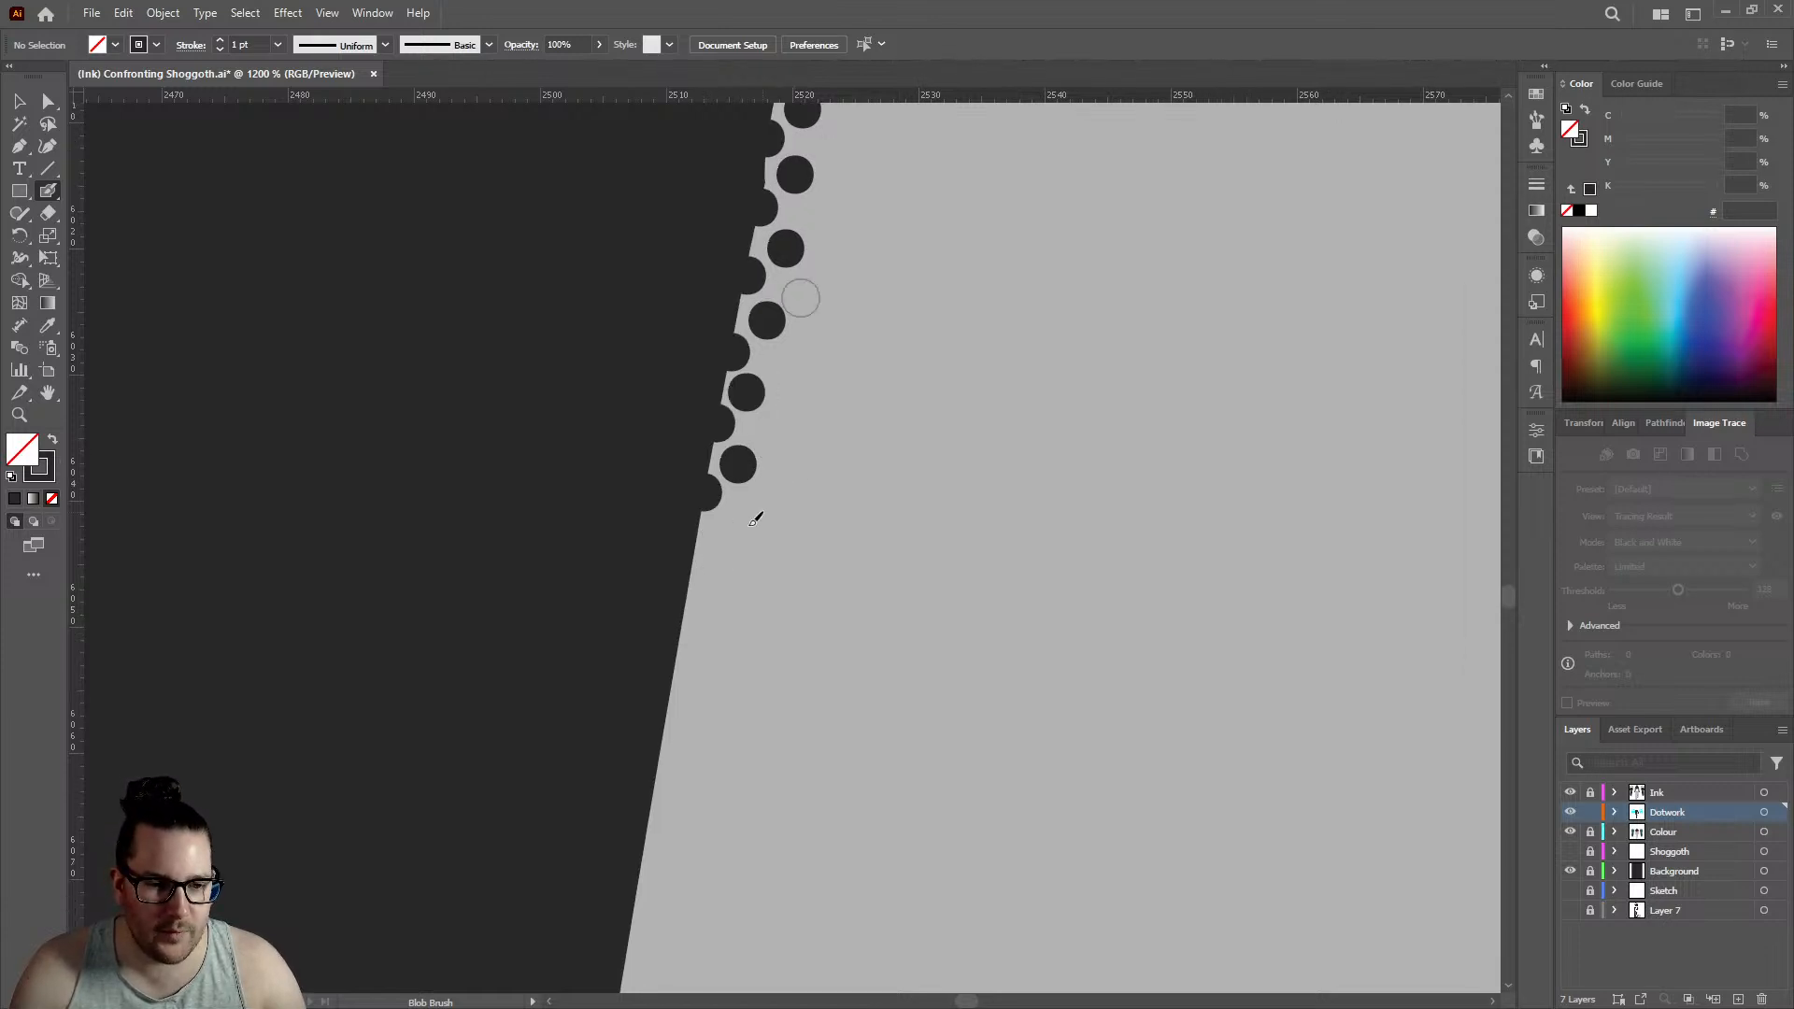
{"action": "scroll", "coordinate": [719, 545], "scroll_direction": "up", "scroll_amount": 2}
{"action": "left_click", "coordinate": [669, 549]}
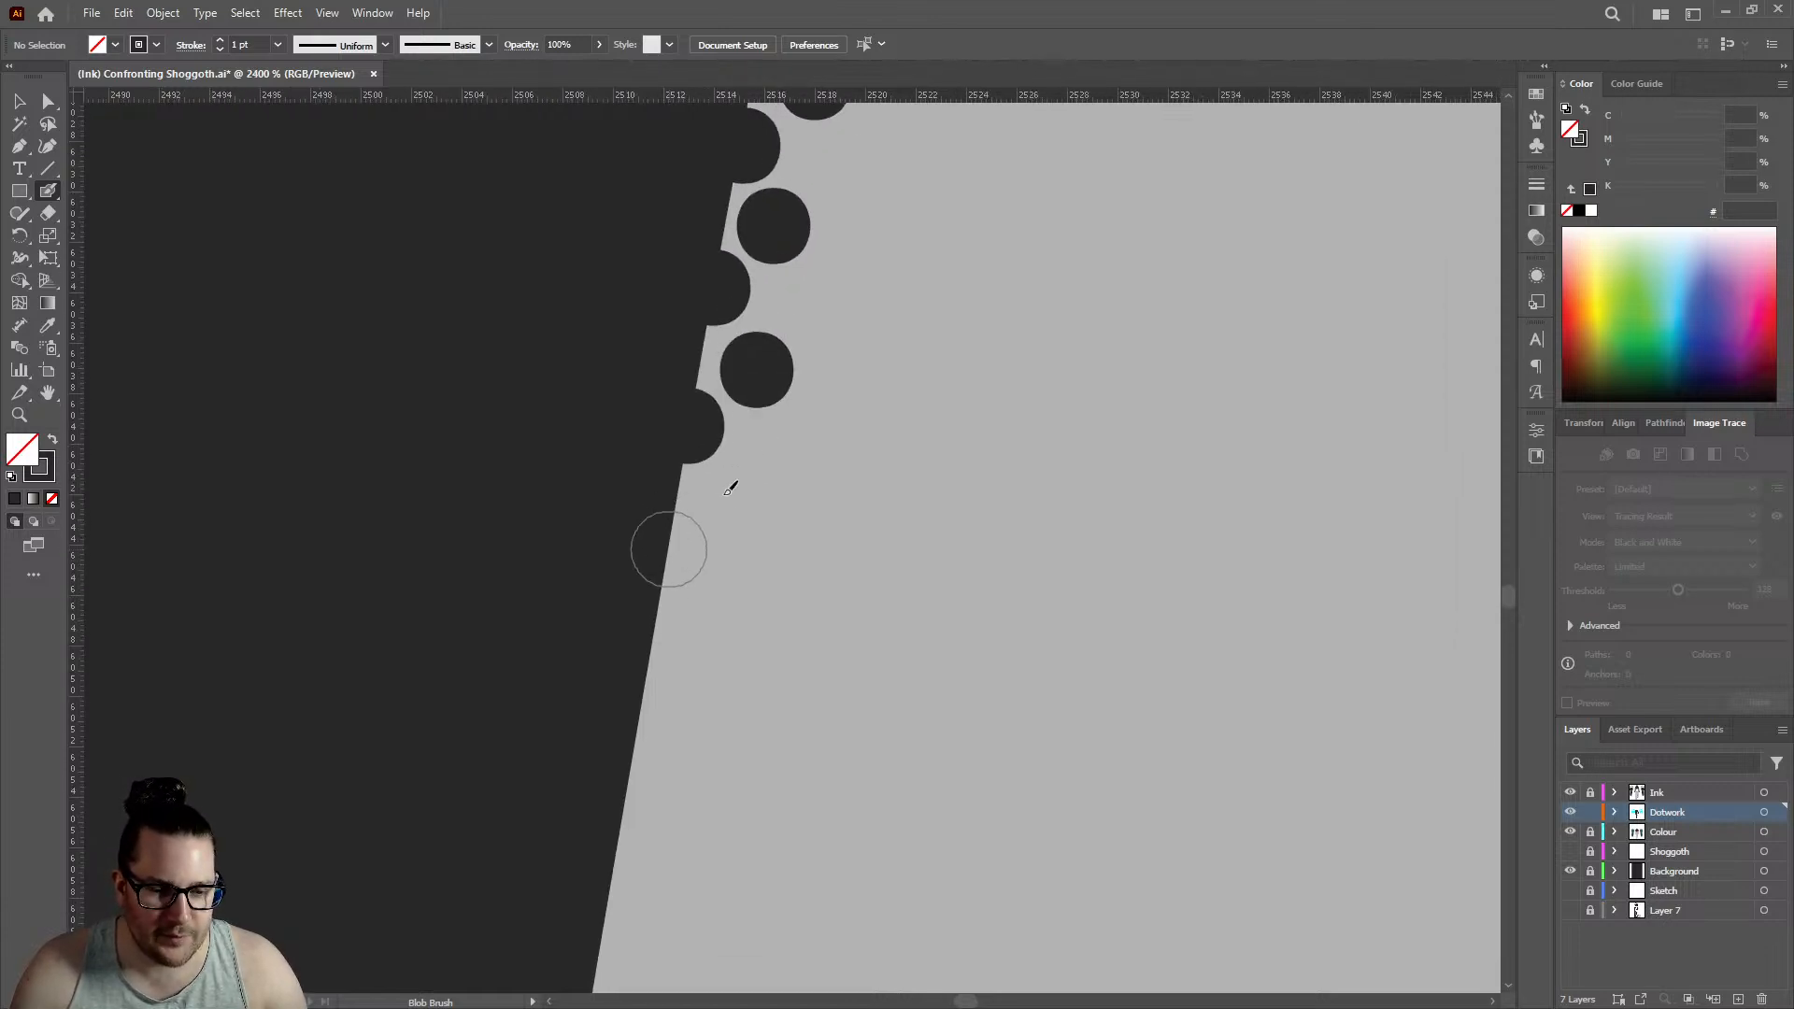
{"action": "left_click", "coordinate": [738, 494]}
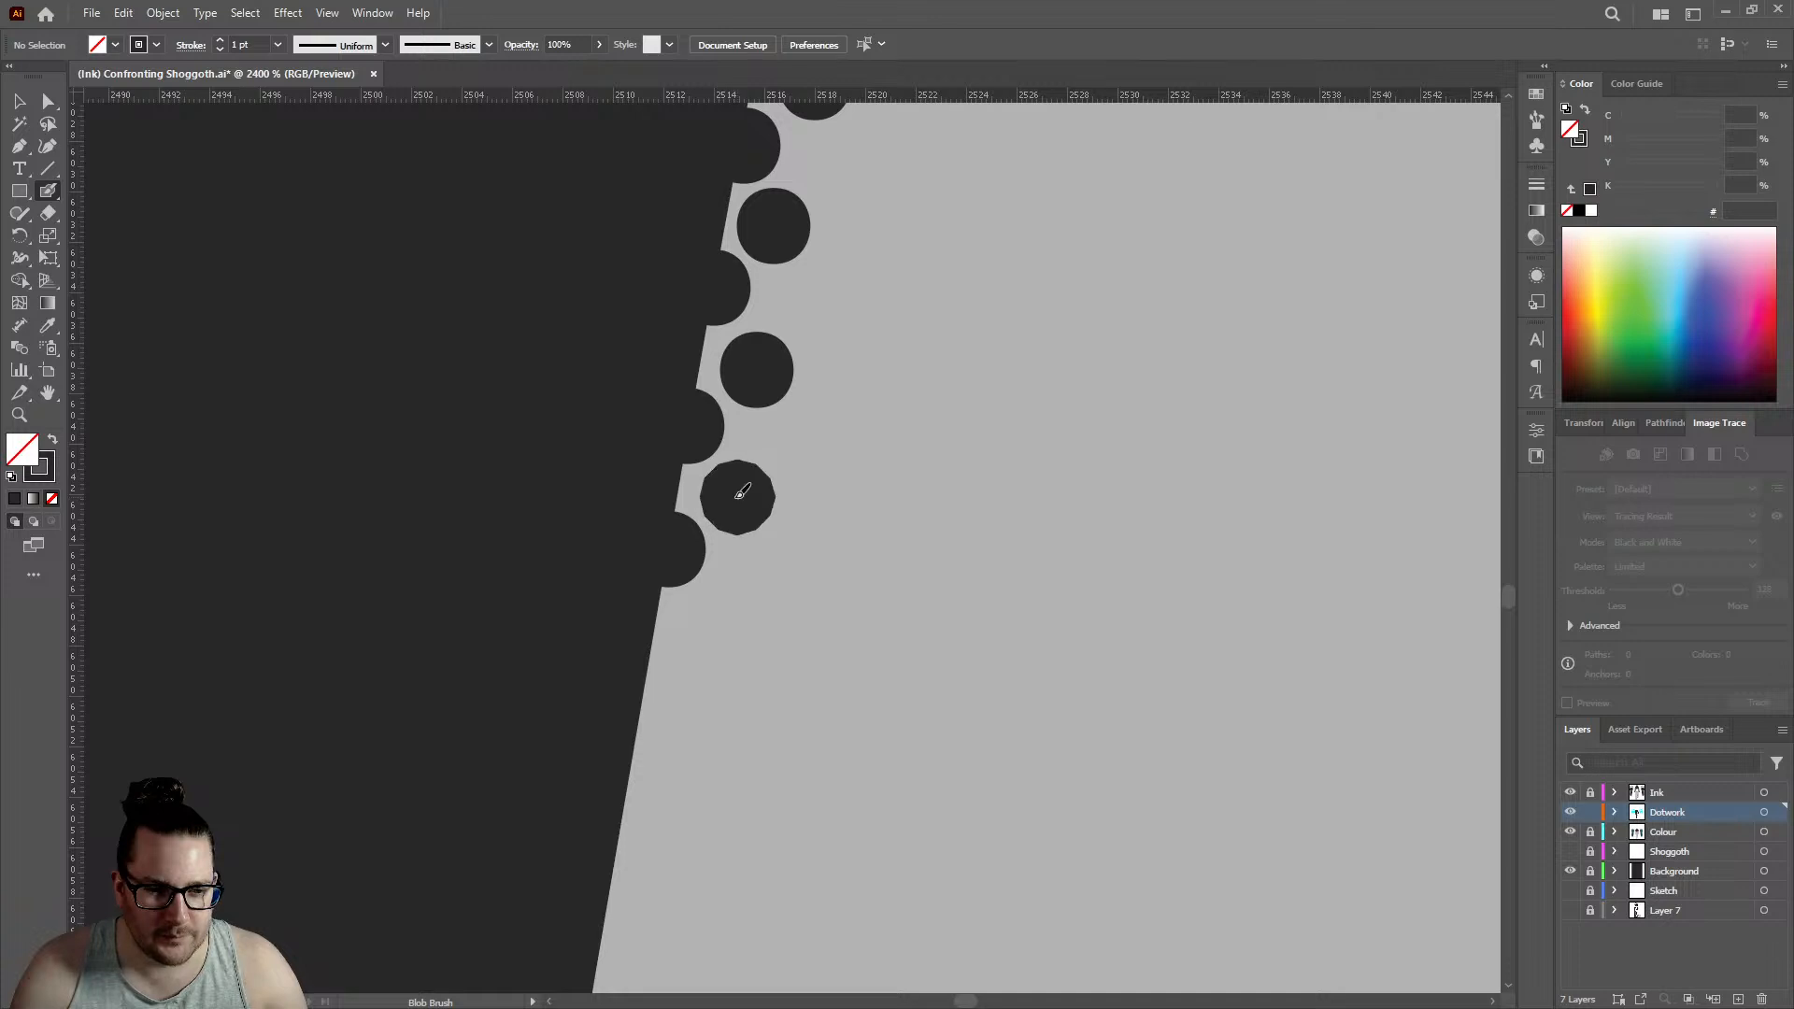
{"action": "left_click", "coordinate": [651, 687]}
{"action": "left_click", "coordinate": [710, 627]}
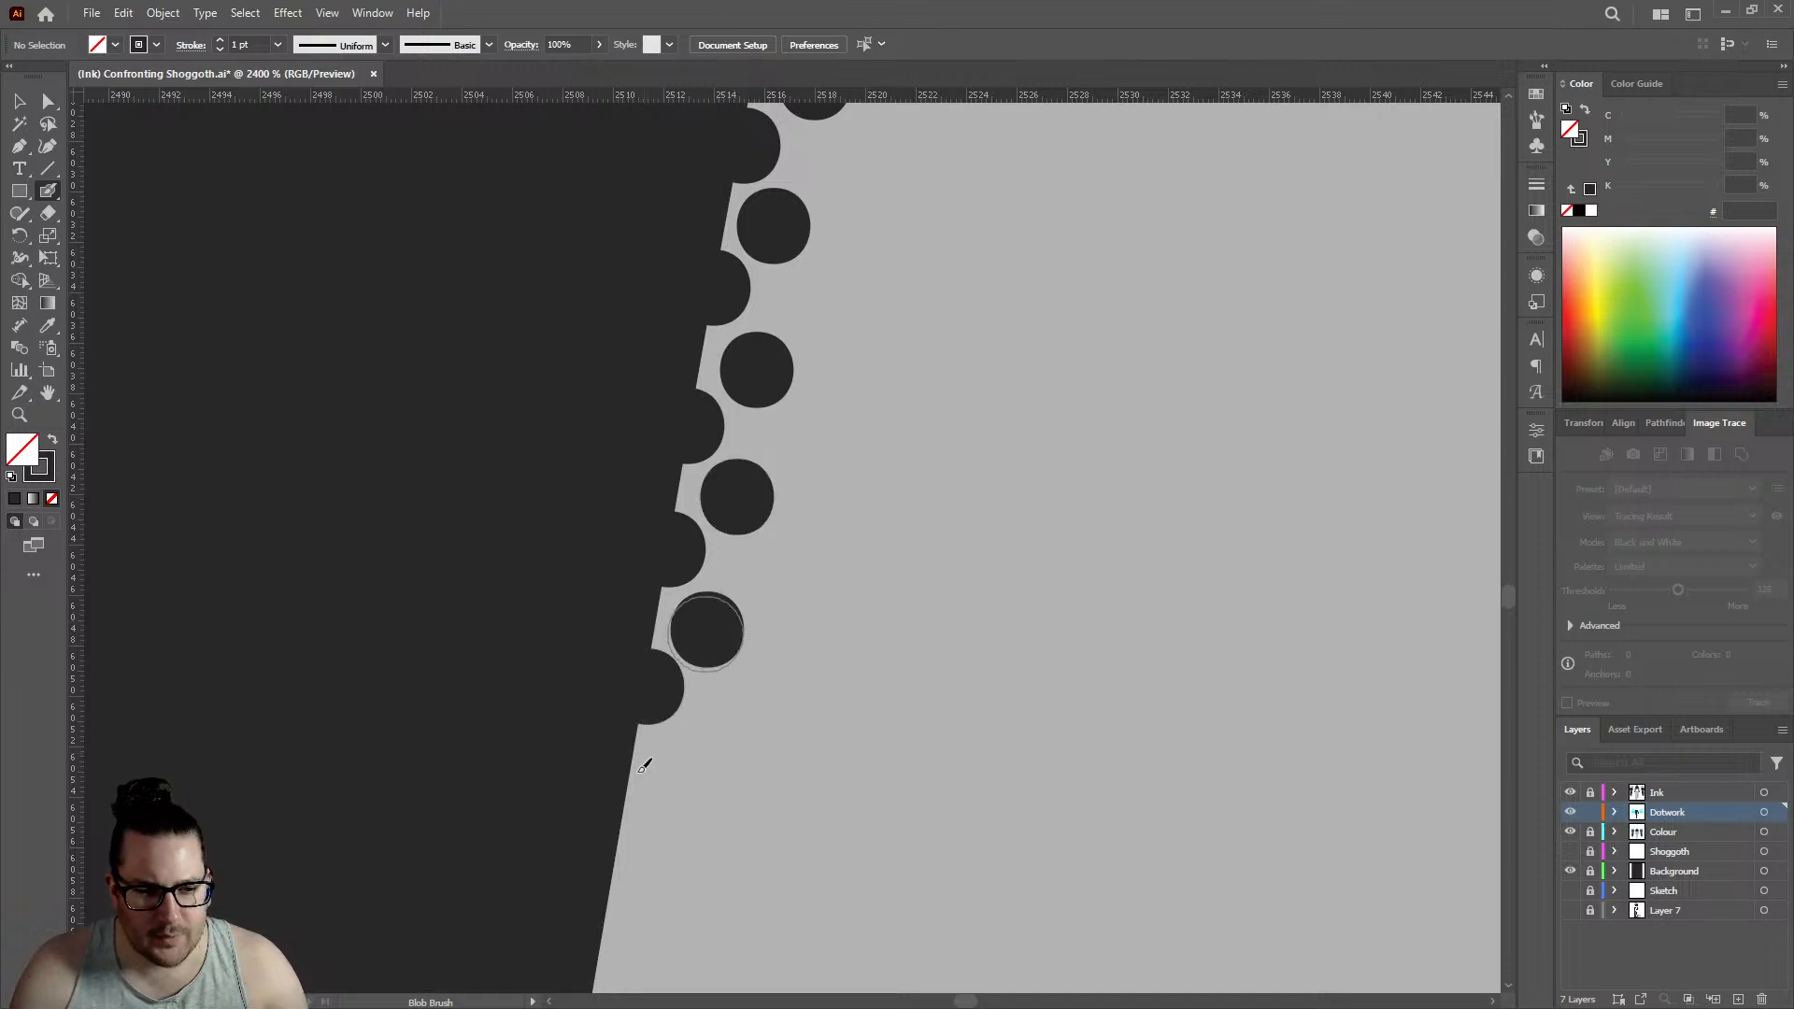
{"action": "left_click", "coordinate": [627, 799]}
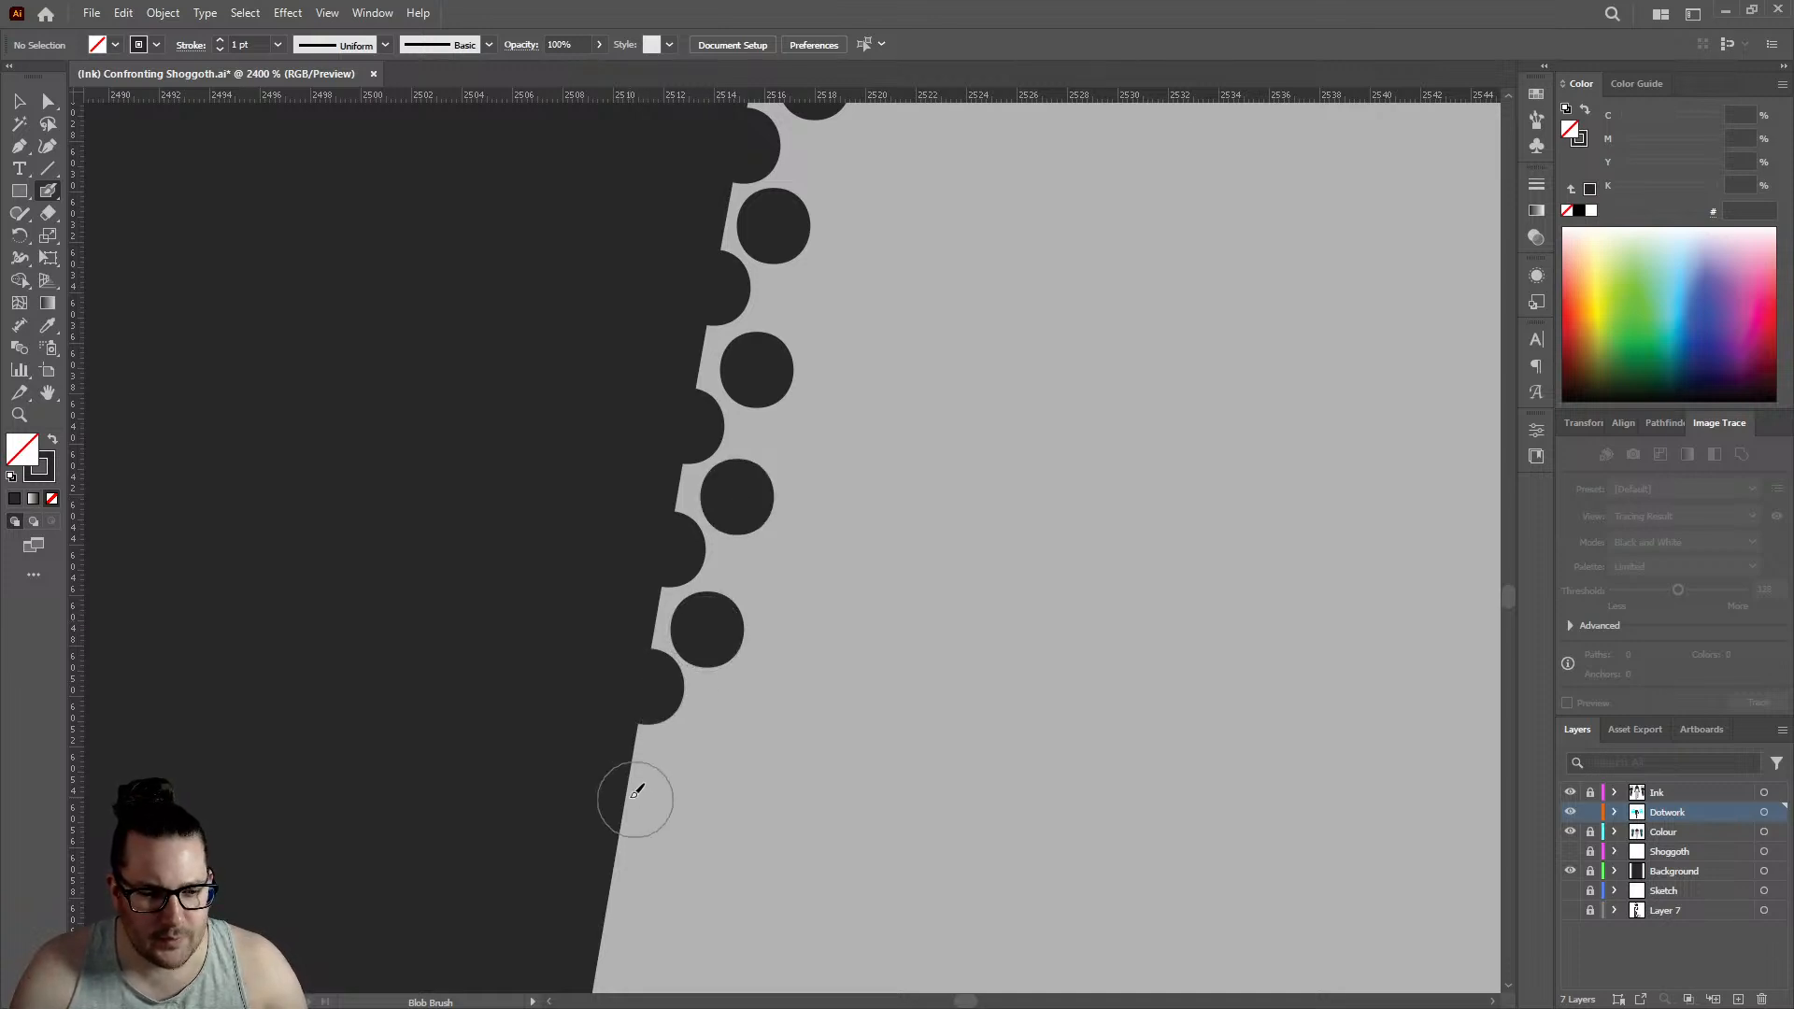
{"action": "left_click", "coordinate": [697, 755]}
- Place three further edge dots and three inner dots between them along the forearm's outline, edge row reaching about 2508
{"action": "scroll", "coordinate": [697, 756], "scroll_direction": "down", "scroll_amount": 3}
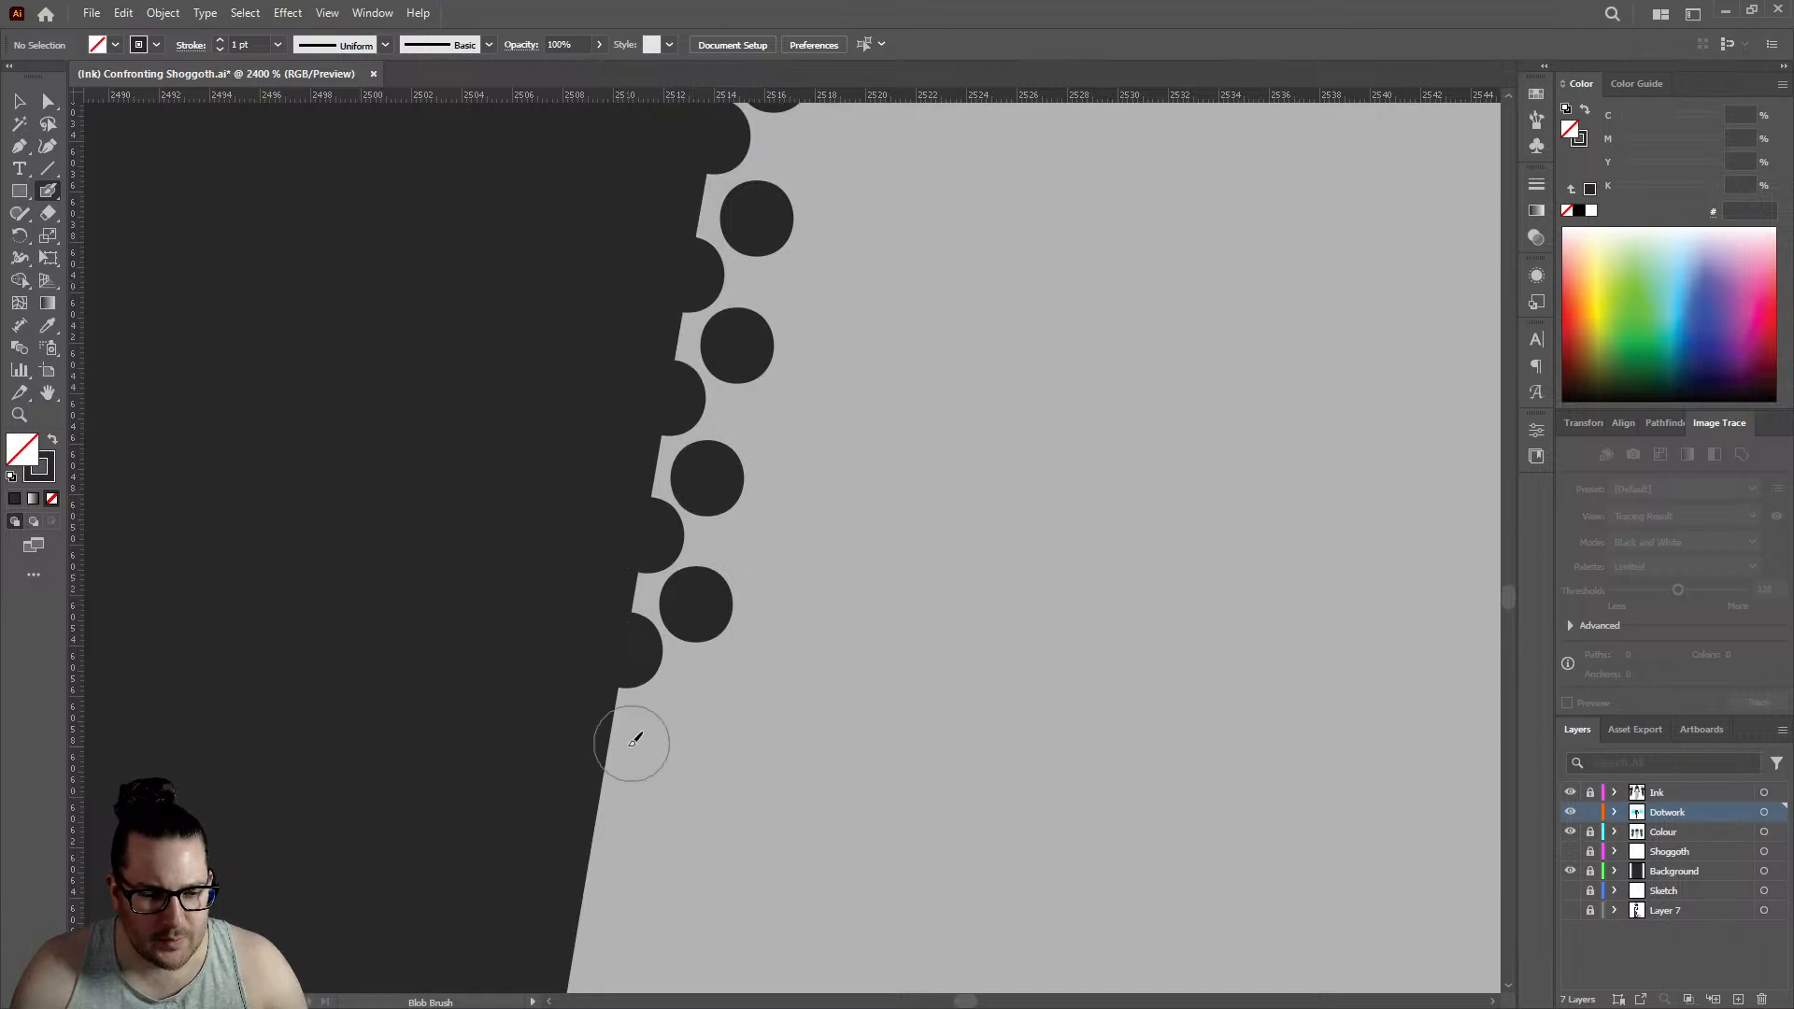
{"action": "left_click", "coordinate": [604, 781]}
{"action": "left_click", "coordinate": [671, 725]}
{"action": "scroll", "coordinate": [655, 710], "scroll_direction": "down", "scroll_amount": 3}
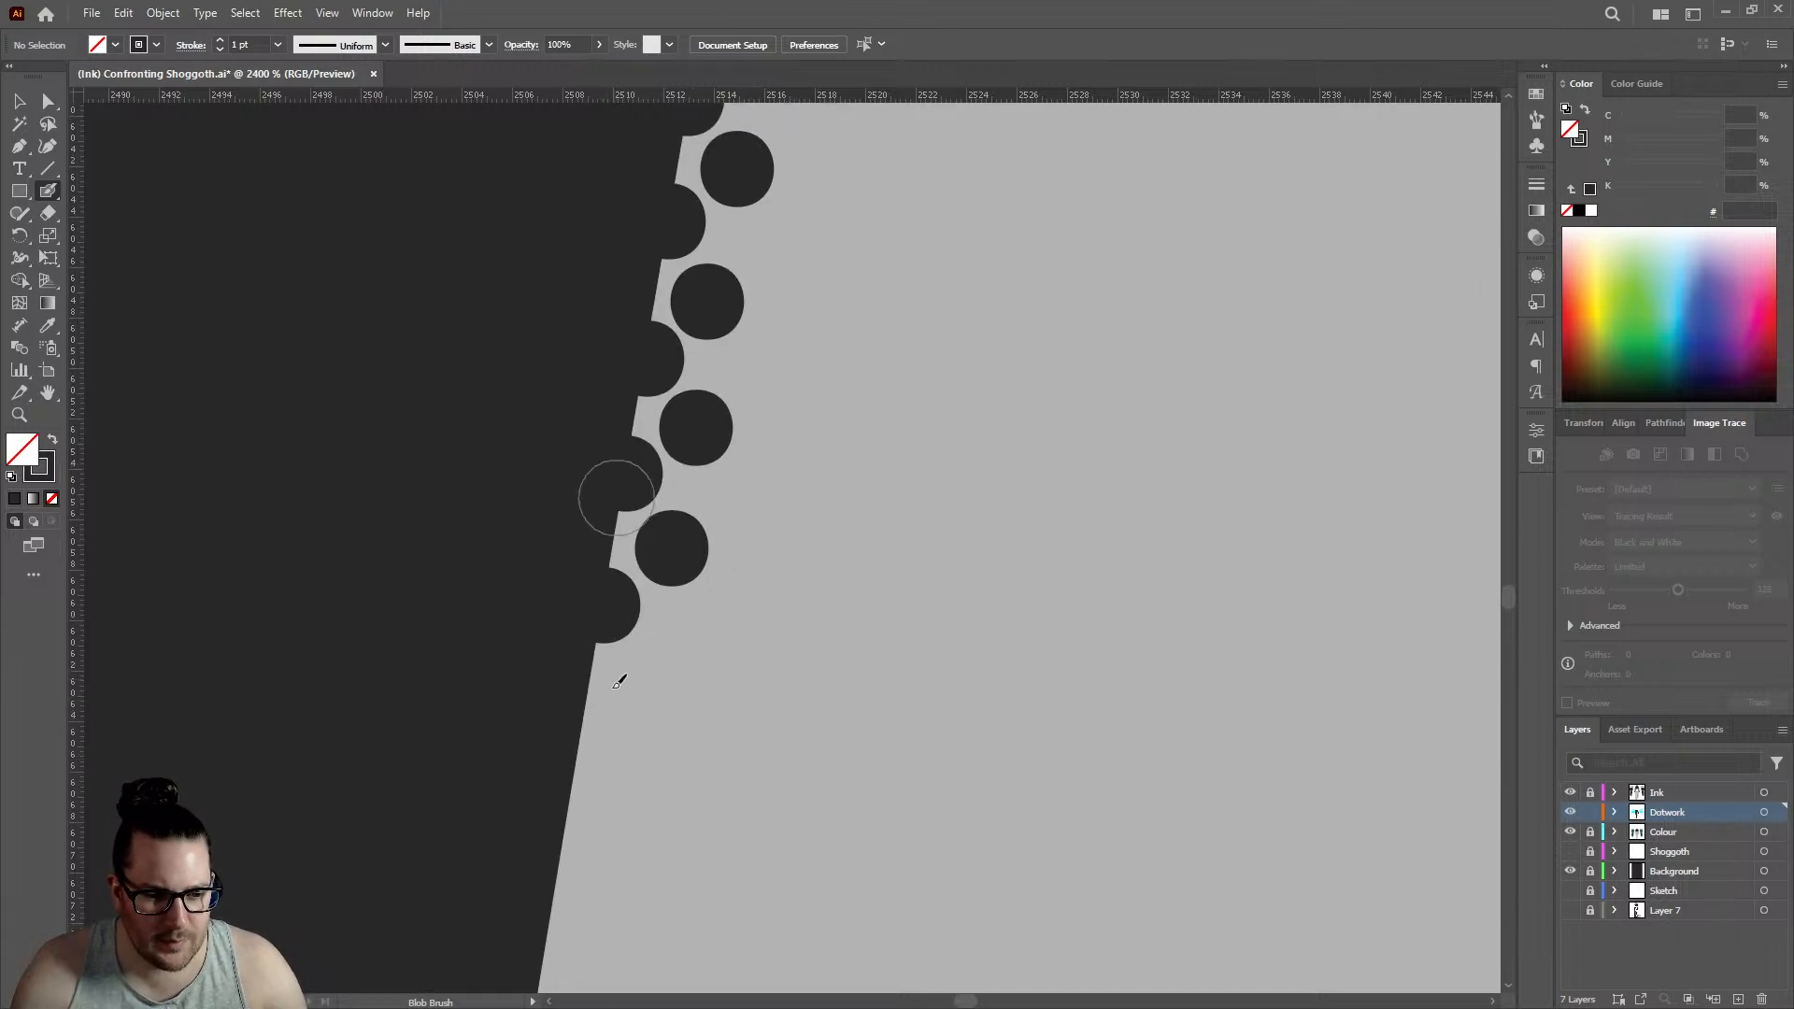
{"action": "left_click", "coordinate": [586, 720]}
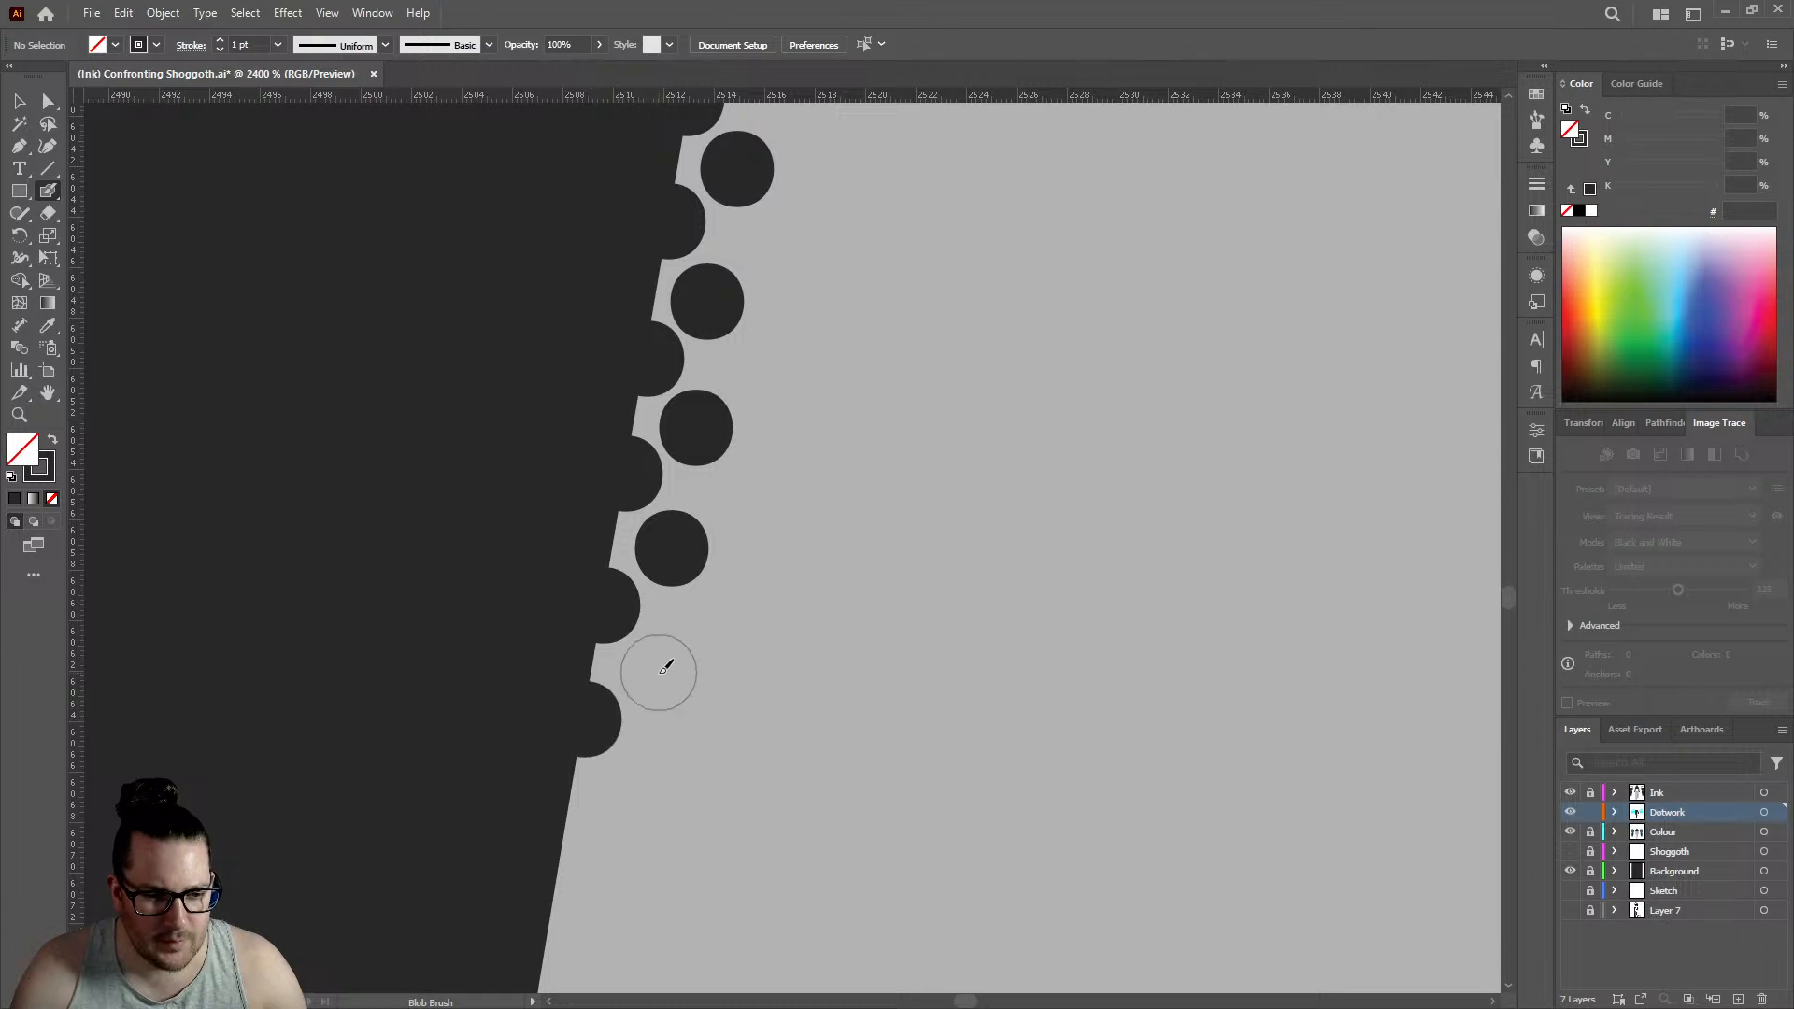
{"action": "left_click", "coordinate": [658, 672]}
{"action": "scroll", "coordinate": [658, 672], "scroll_direction": "down", "scroll_amount": 3}
{"action": "left_click", "coordinate": [568, 666]}
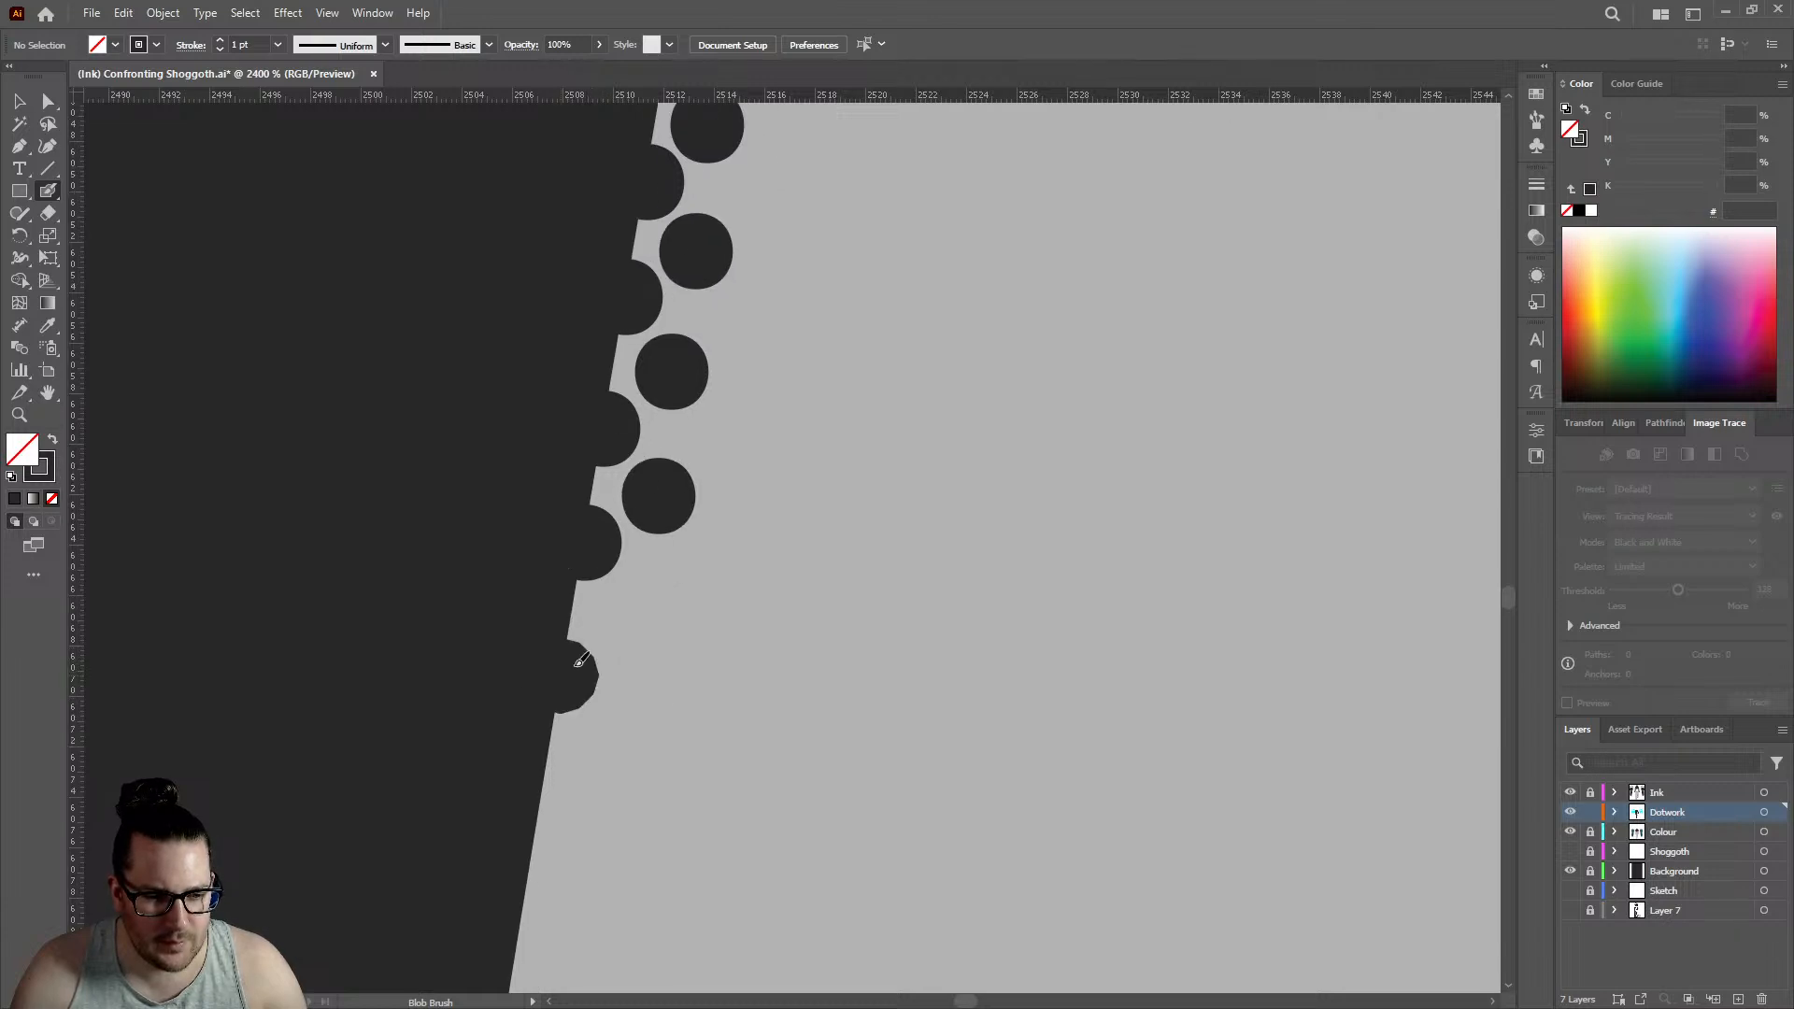
{"action": "left_click", "coordinate": [632, 615]}
- Carry the double row down the forearm with three edge dots and three staggered inner dots, edge row reaching about 2505
{"action": "scroll", "coordinate": [560, 704], "scroll_direction": "down", "scroll_amount": 3}
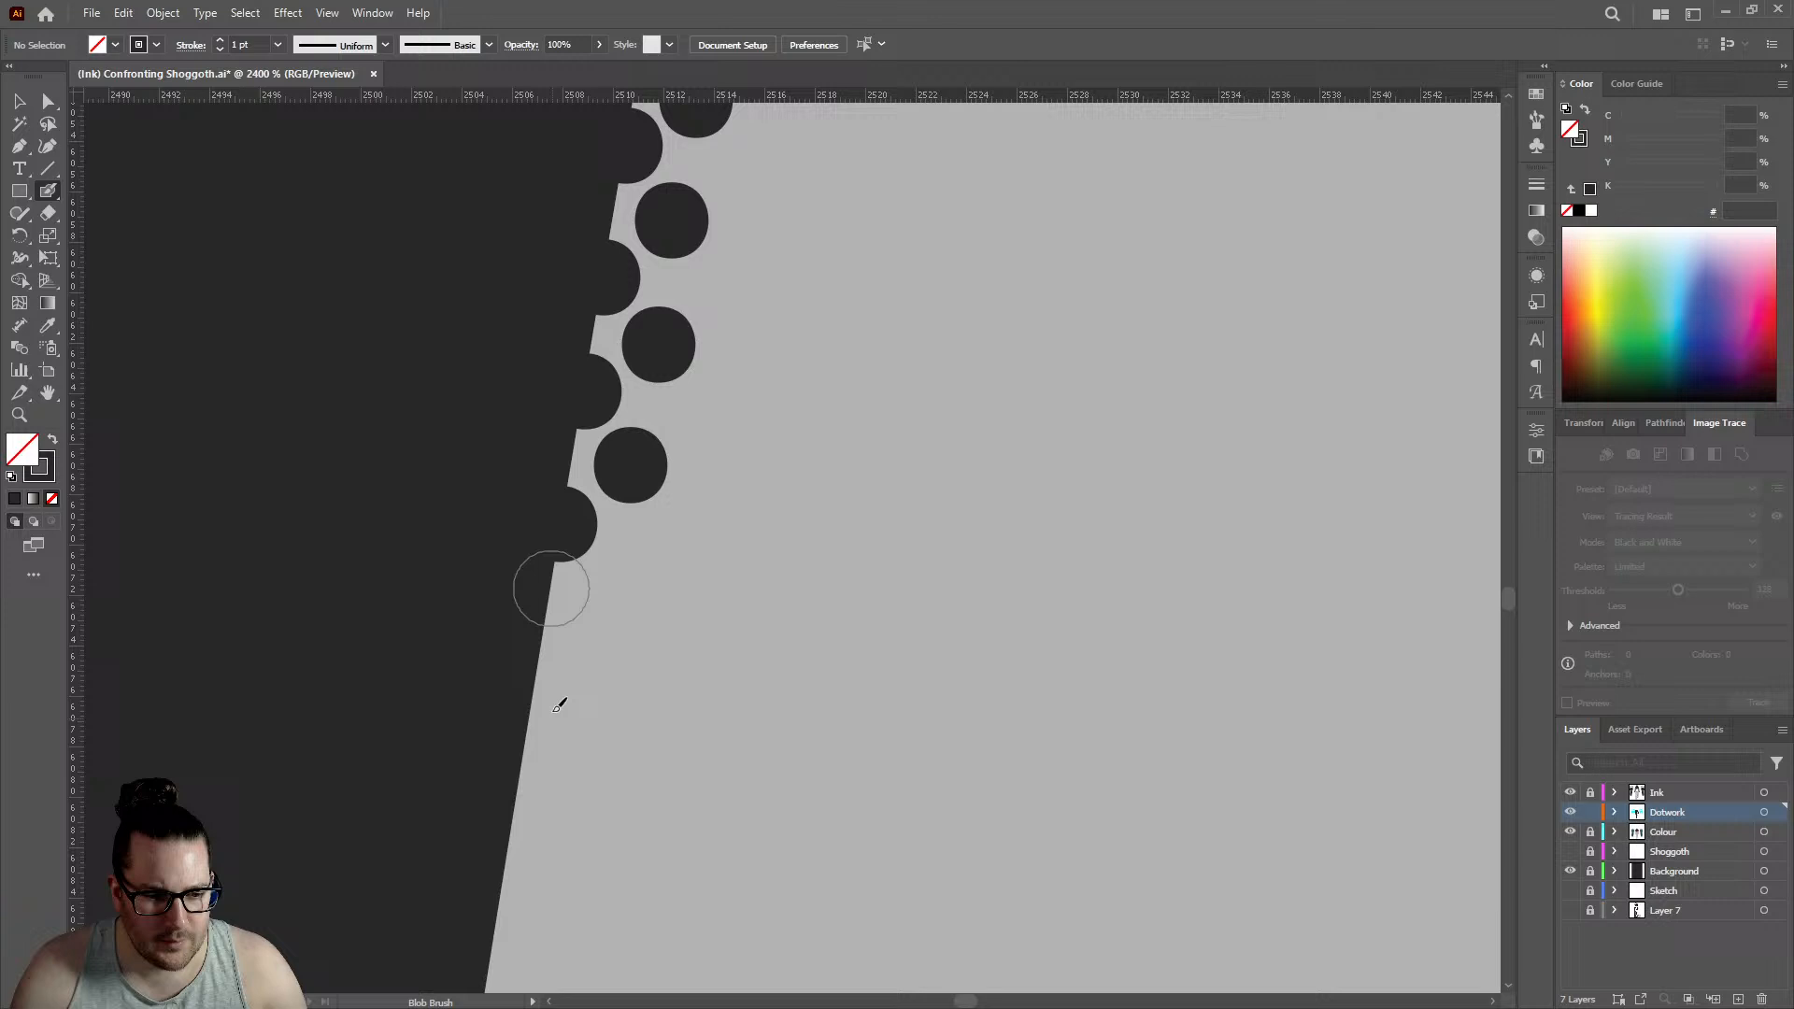
{"action": "left_click", "coordinate": [545, 651]}
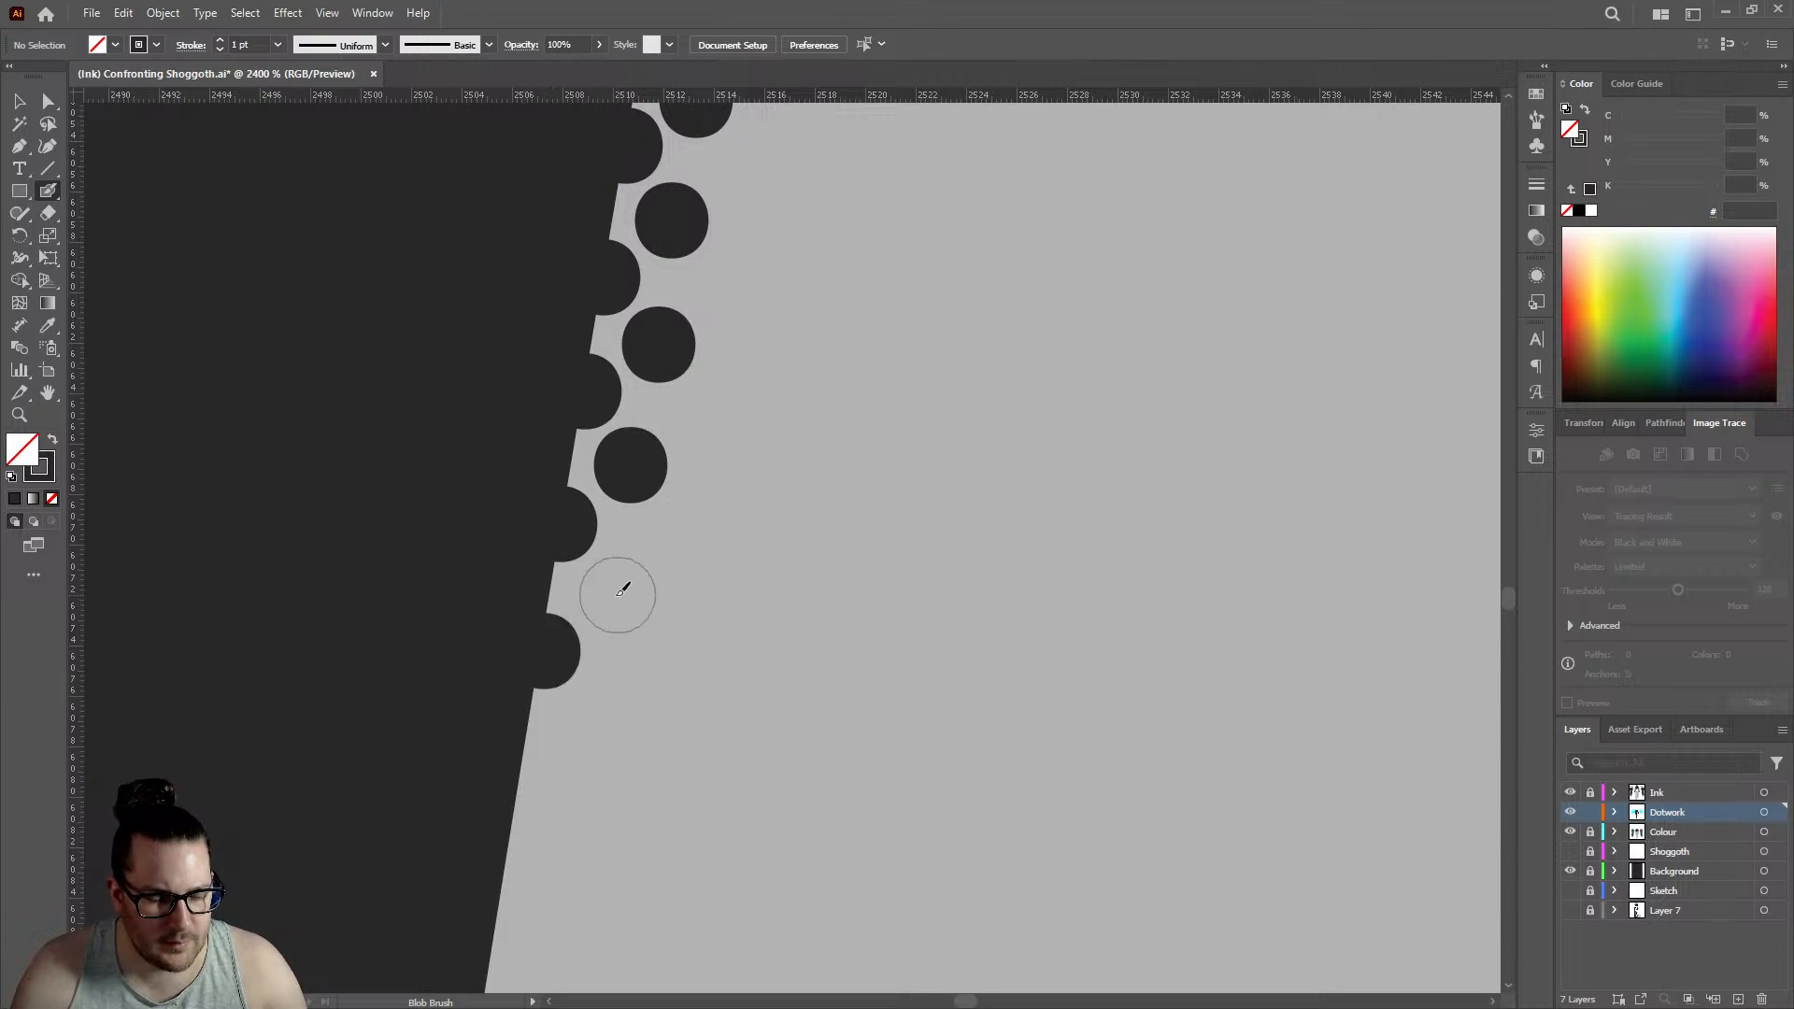
{"action": "left_click", "coordinate": [618, 594]}
{"action": "left_click", "coordinate": [518, 790]}
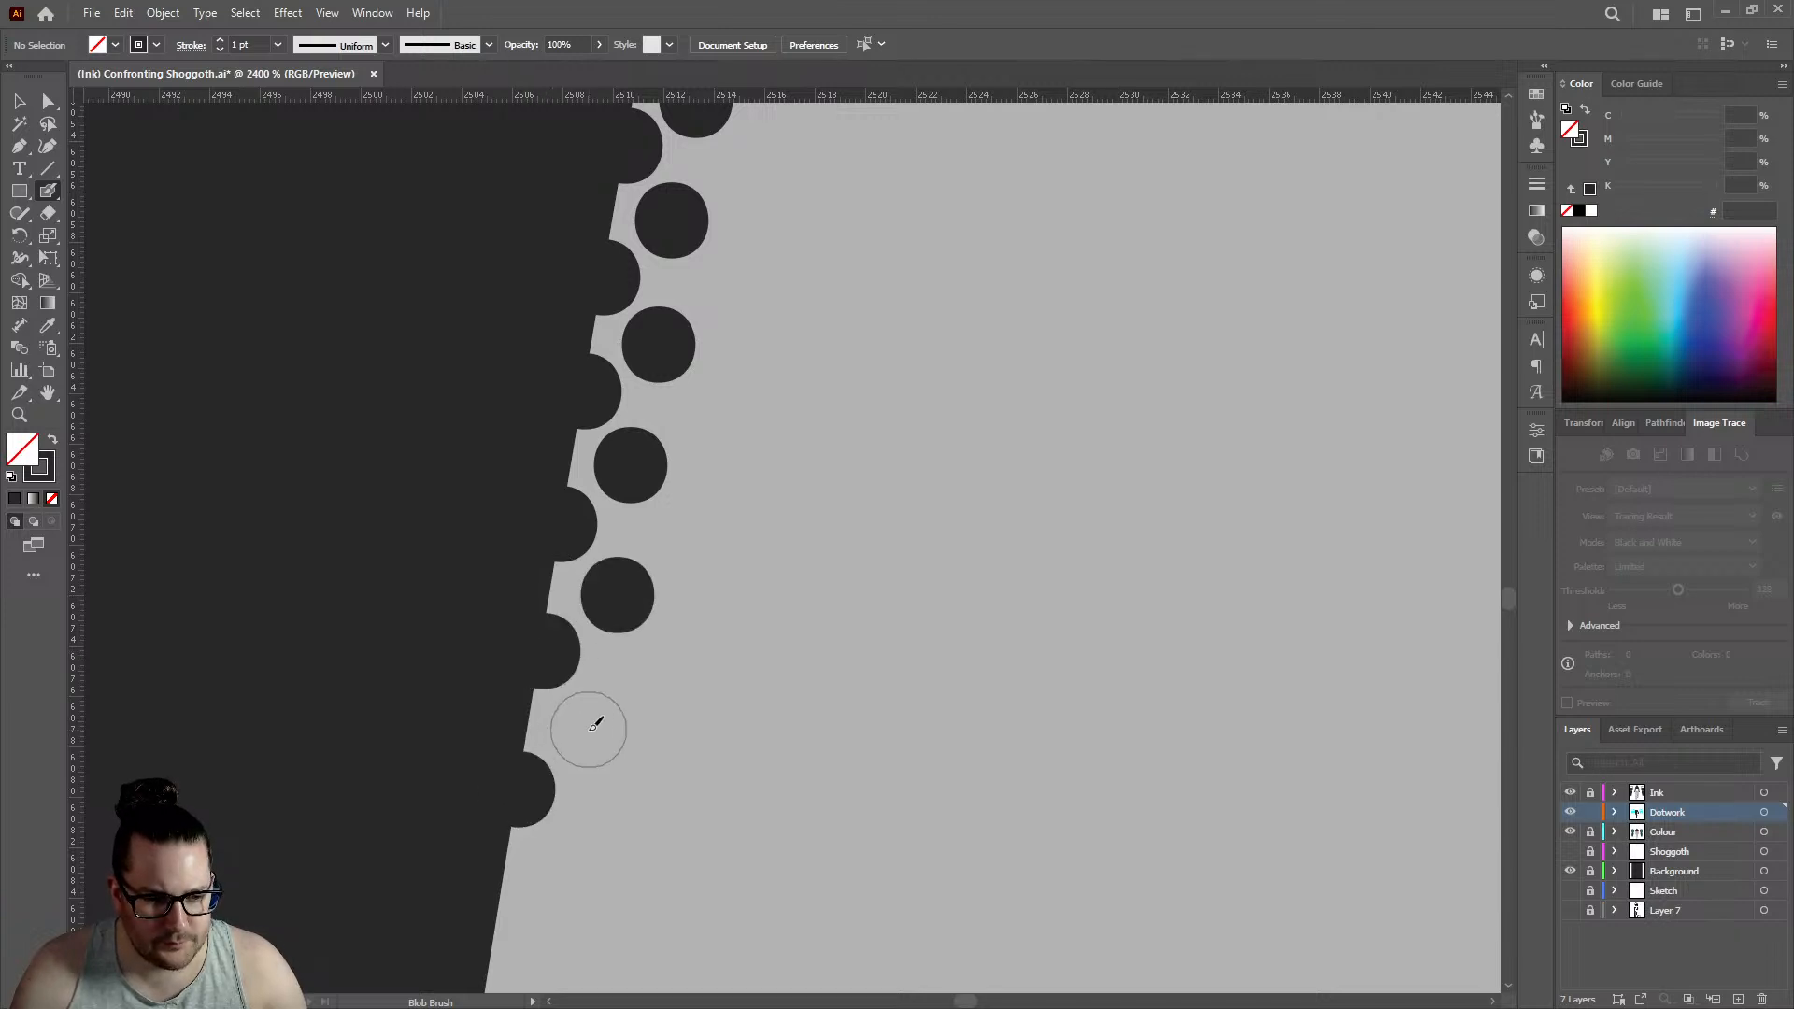
{"action": "left_click", "coordinate": [585, 729]}
{"action": "scroll", "coordinate": [570, 724], "scroll_direction": "down", "scroll_amount": 4}
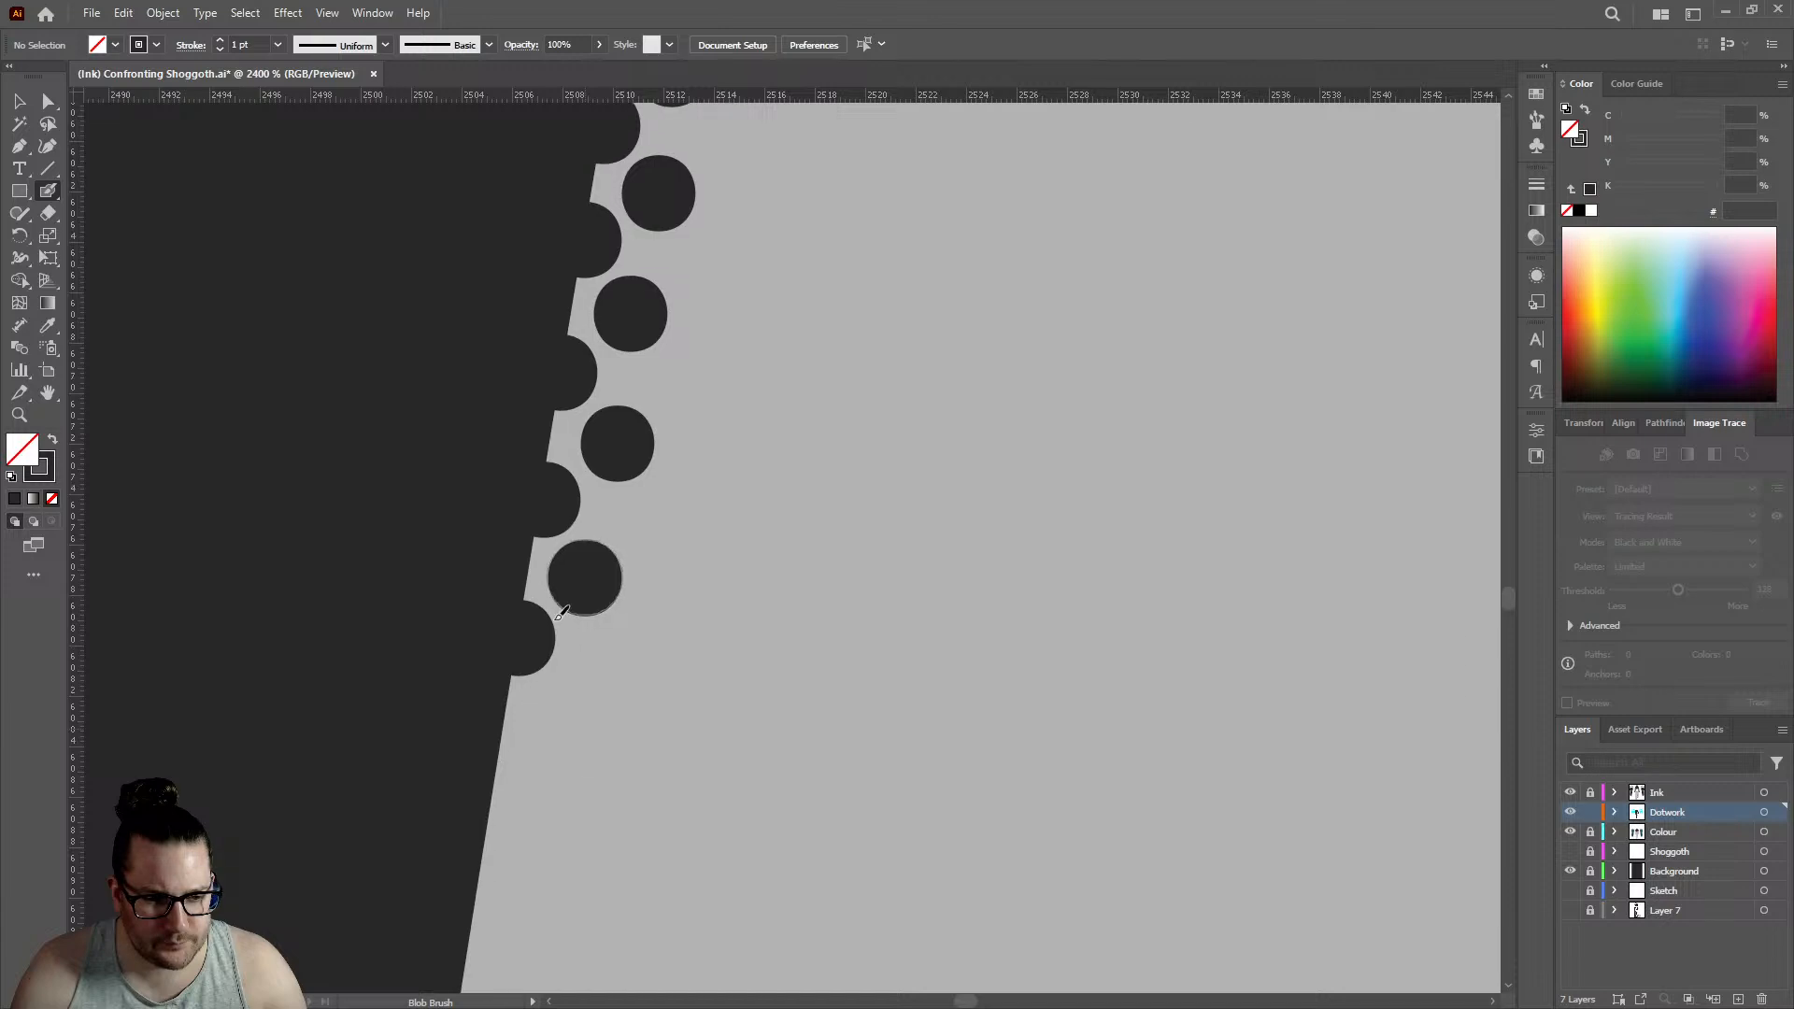
{"action": "left_click", "coordinate": [495, 734]}
{"action": "left_click", "coordinate": [561, 670]}
- Lengthen the forearm's dotwork by three edge dots and three offset inner dots, edge row reaching about 2502.5
{"action": "scroll", "coordinate": [568, 644], "scroll_direction": "down", "scroll_amount": 4}
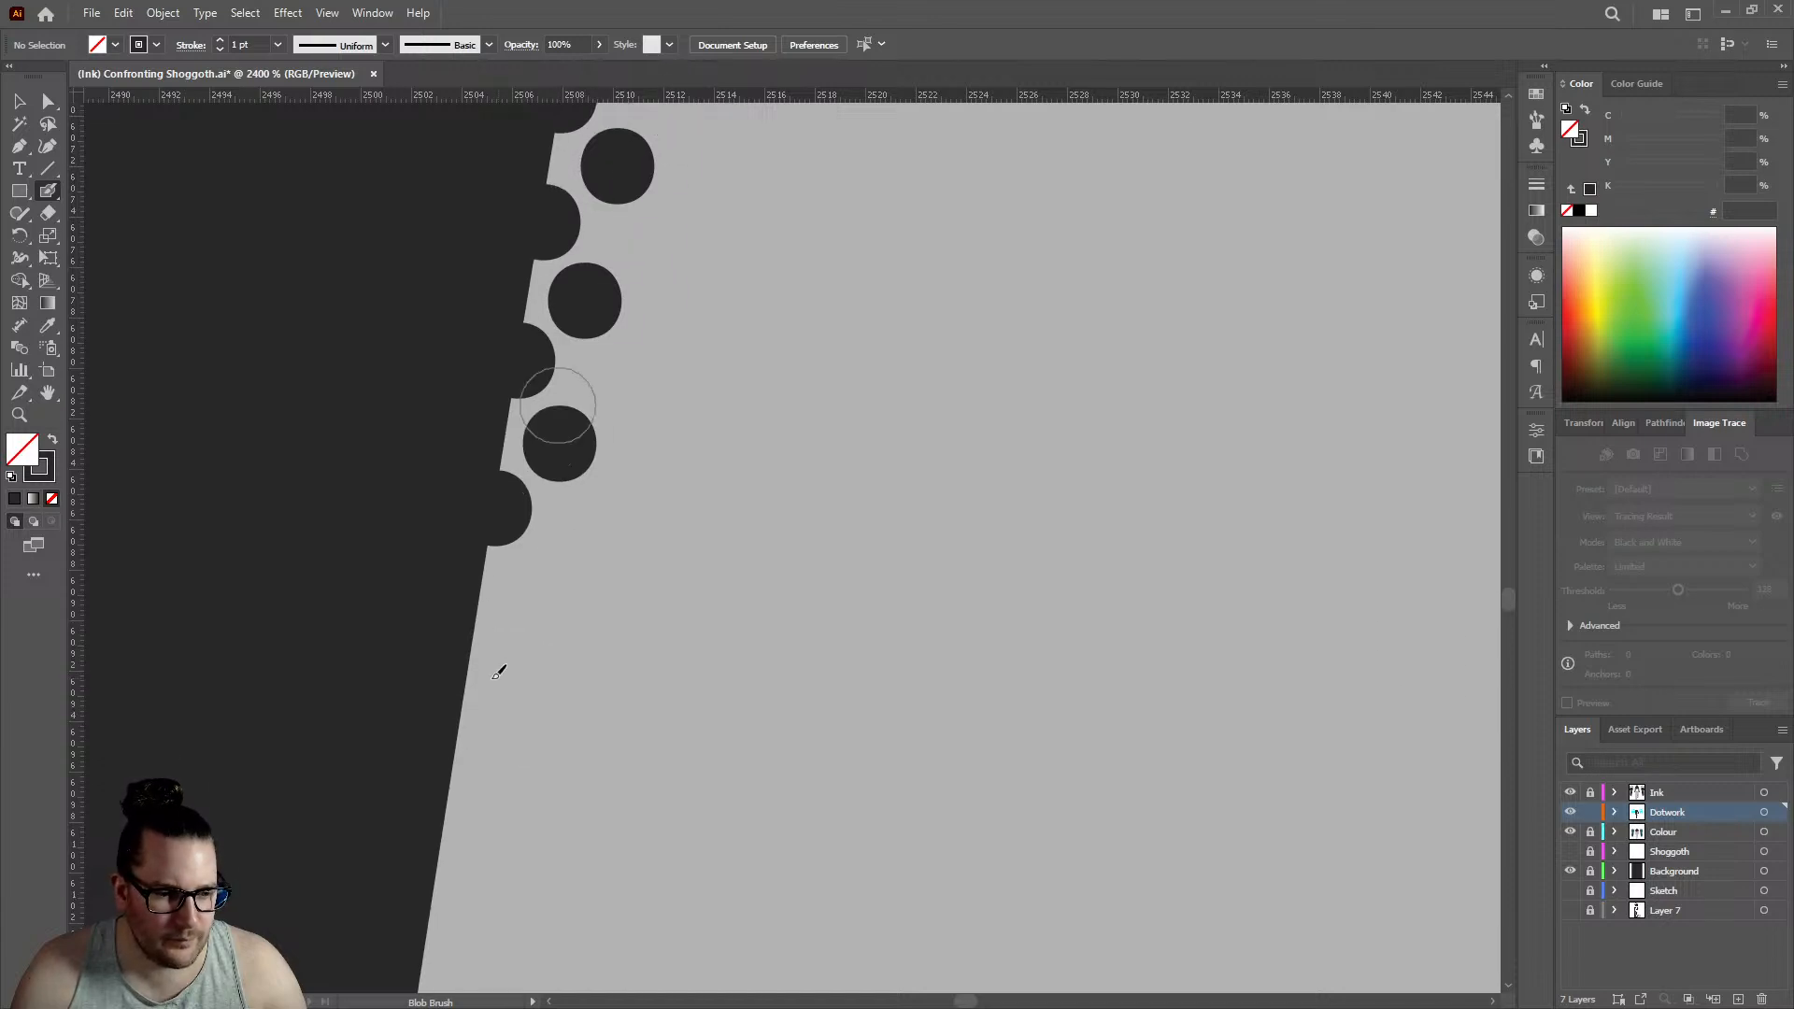
{"action": "left_click", "coordinate": [473, 633]}
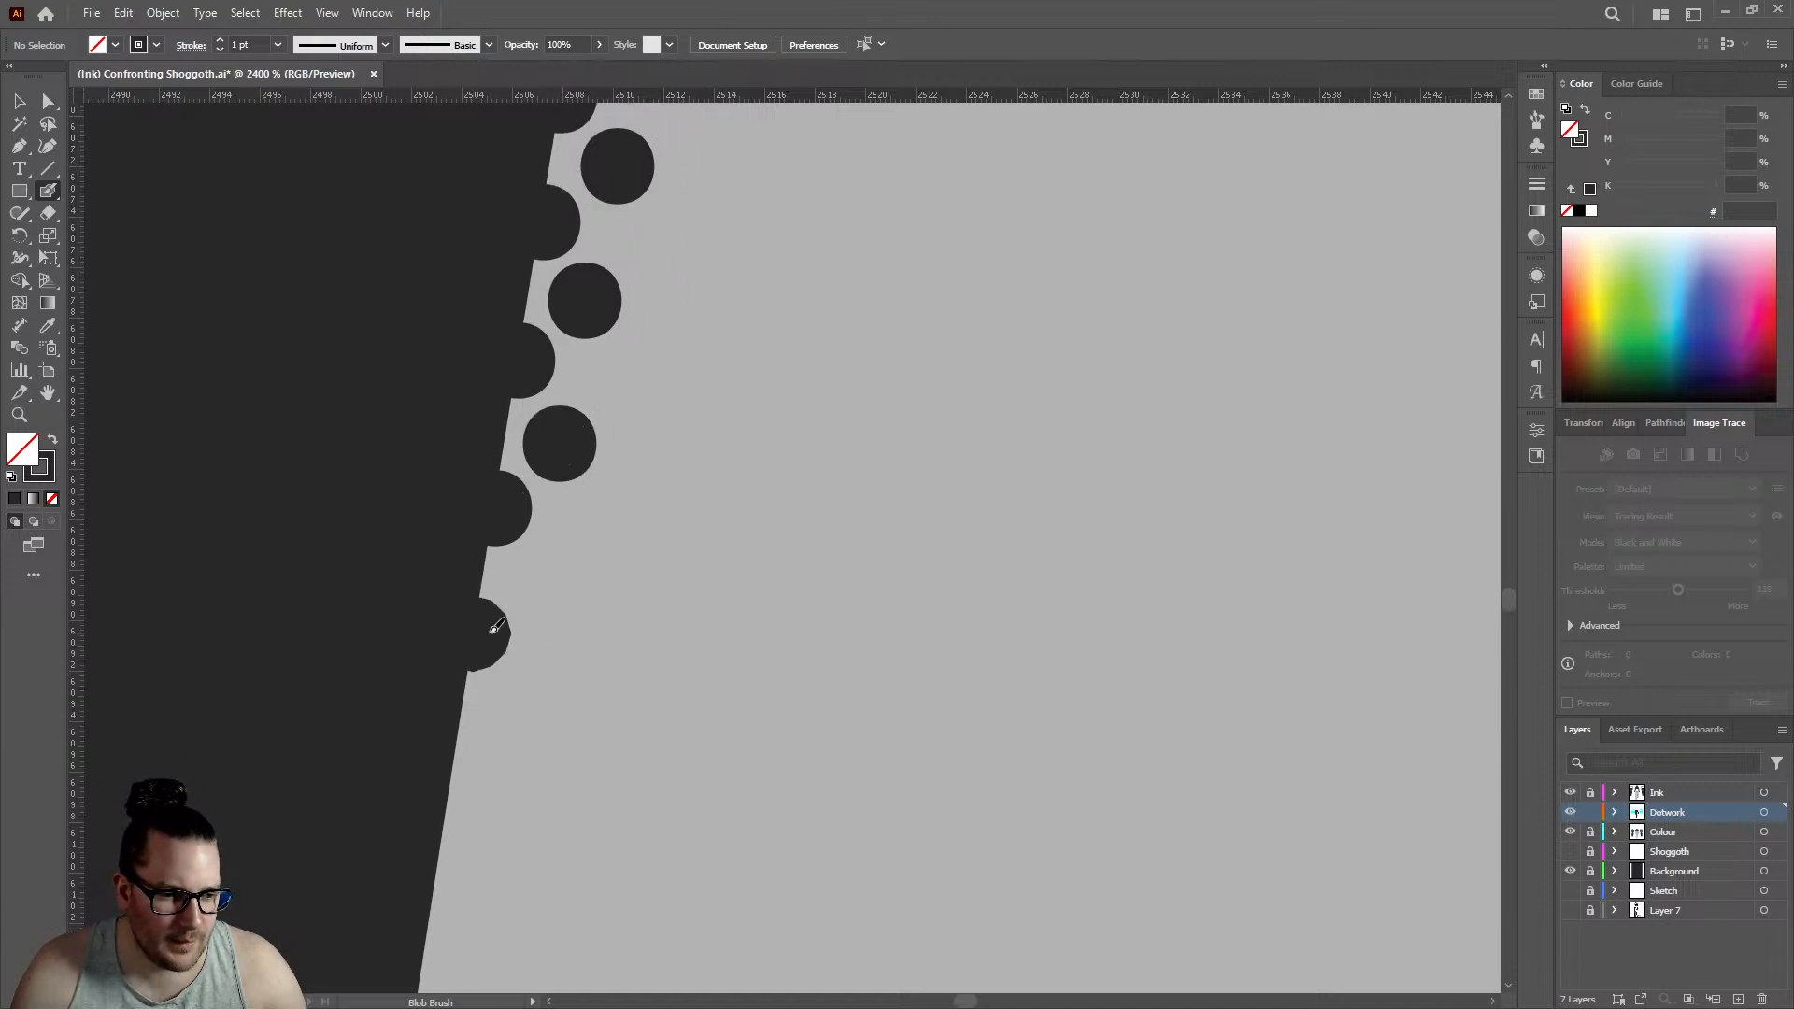
{"action": "left_click", "coordinate": [553, 579]}
{"action": "scroll", "coordinate": [691, 542], "scroll_direction": "down", "scroll_amount": 7}
{"action": "scroll", "coordinate": [717, 544], "scroll_direction": "up", "scroll_amount": 6}
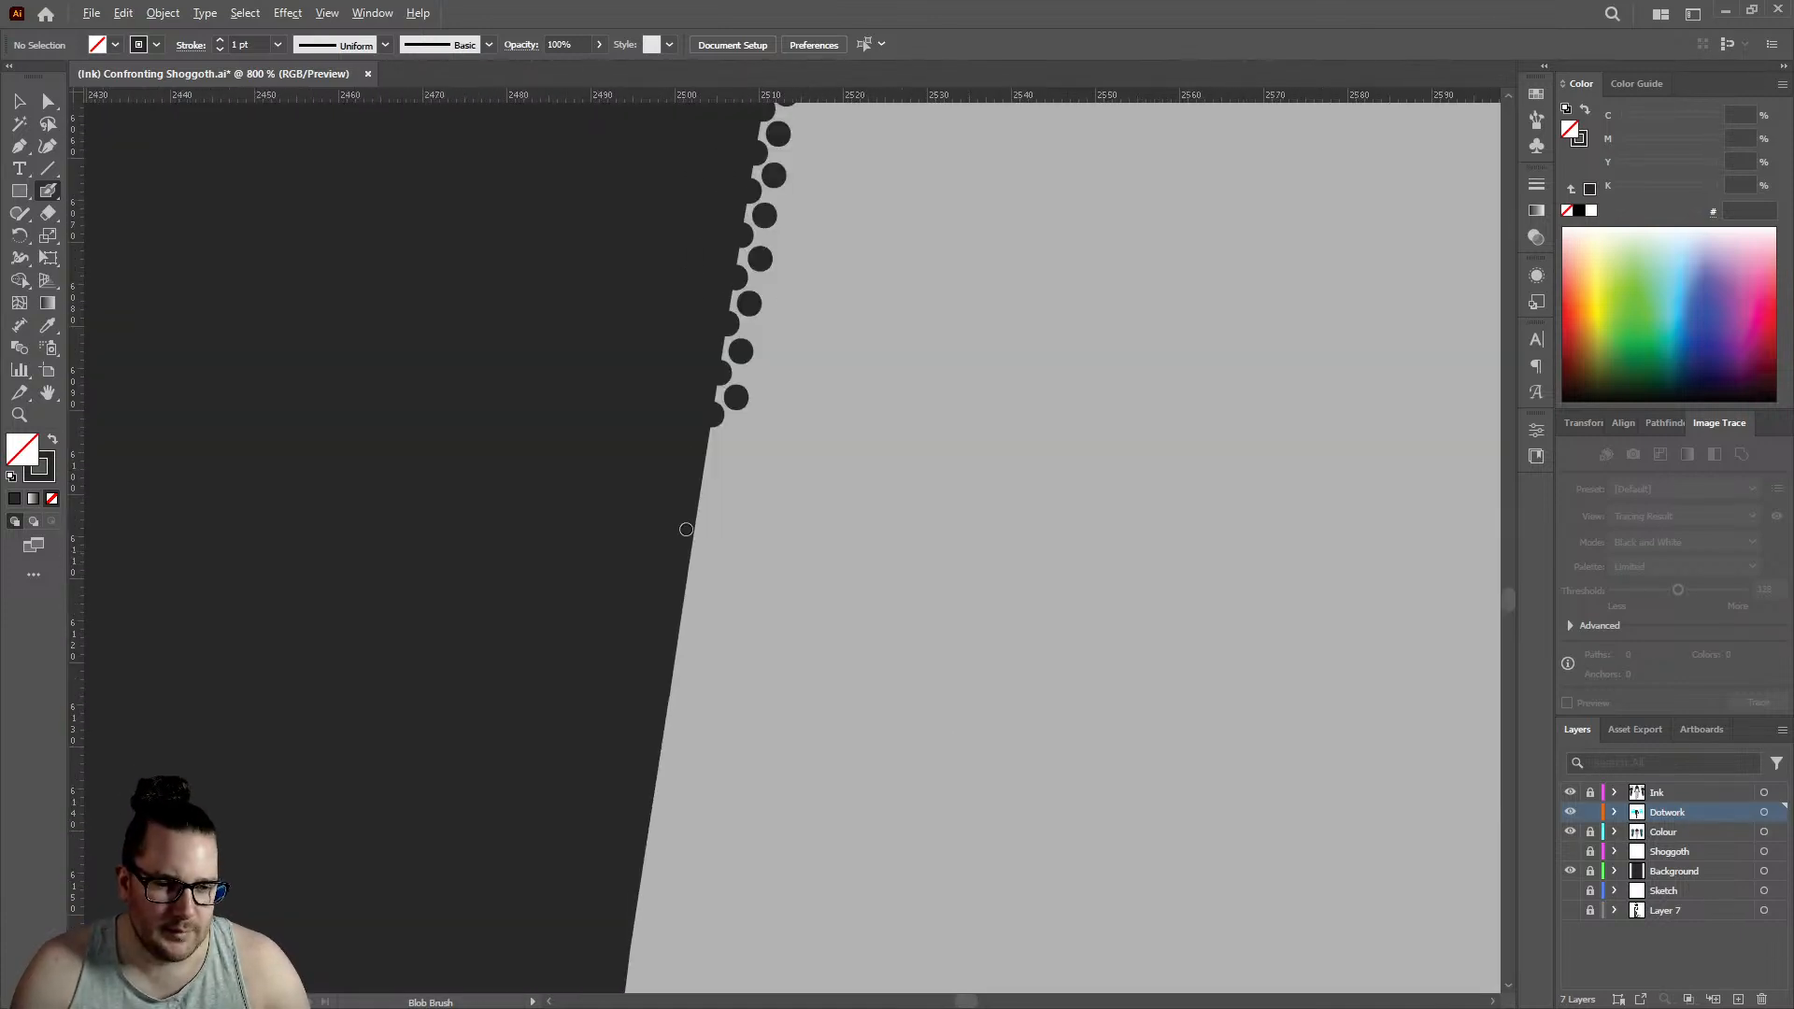
{"action": "left_click", "coordinate": [681, 453]}
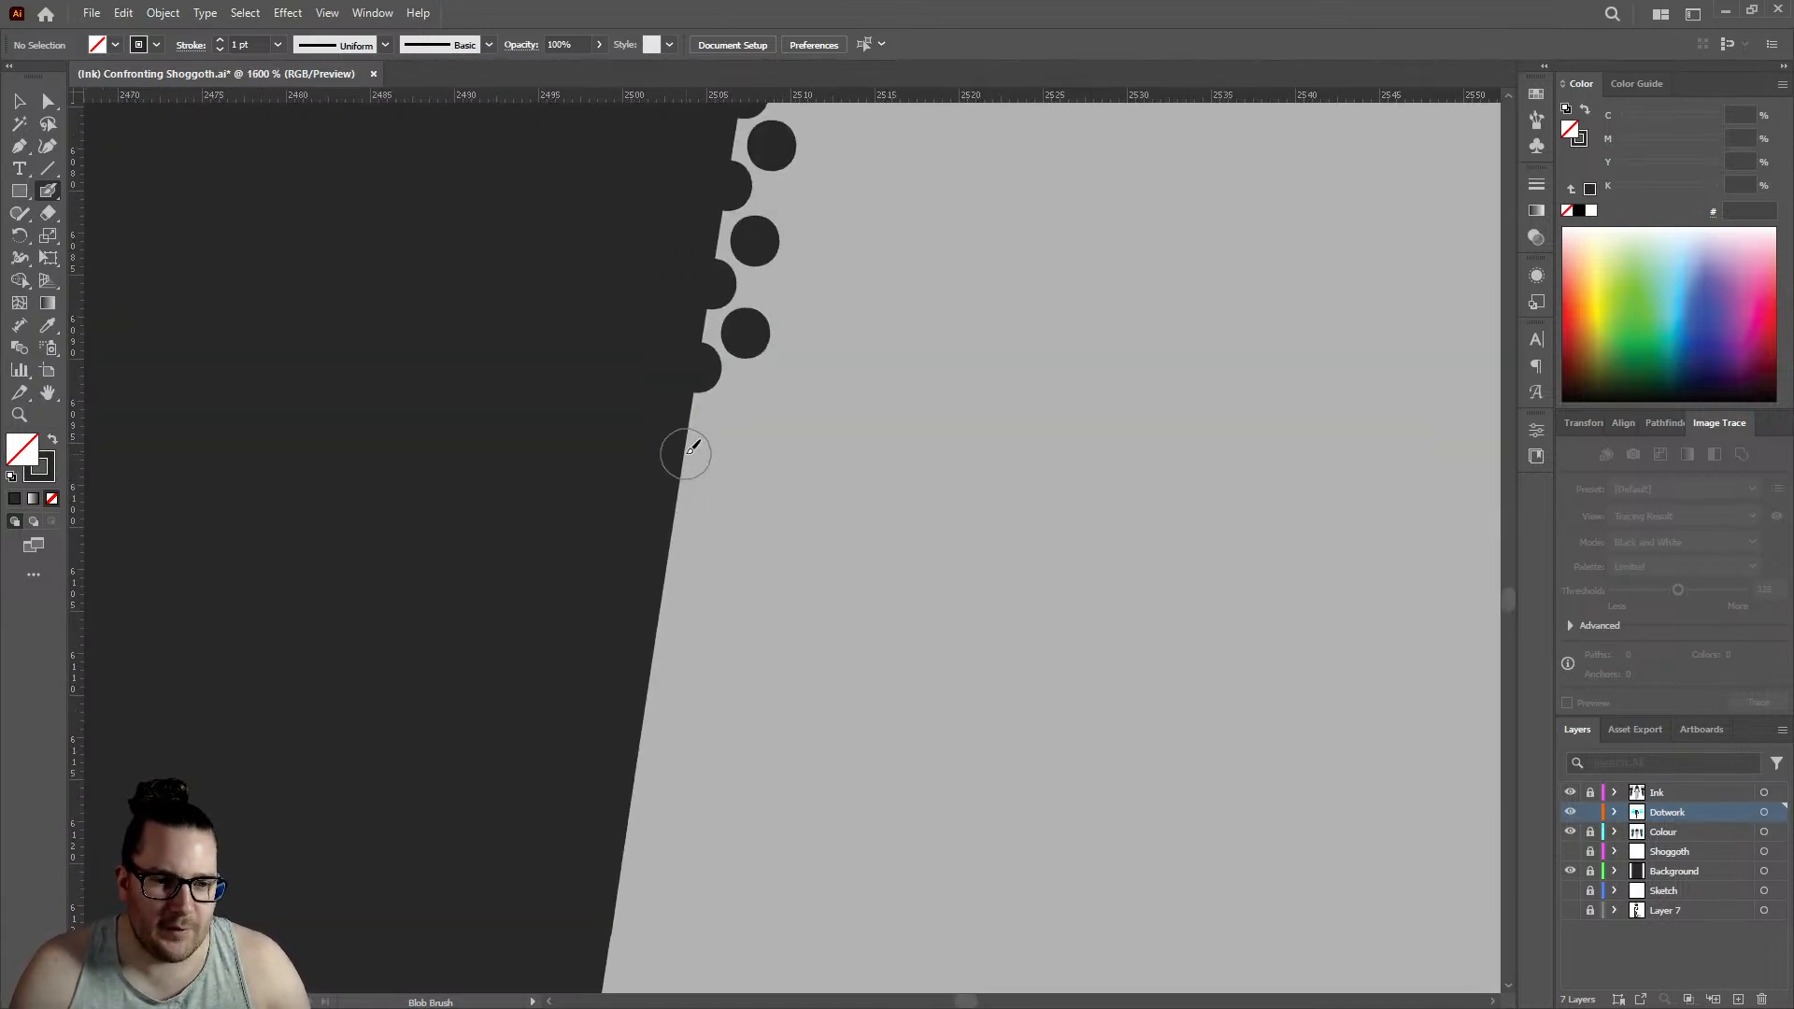
{"action": "left_click", "coordinate": [733, 416]}
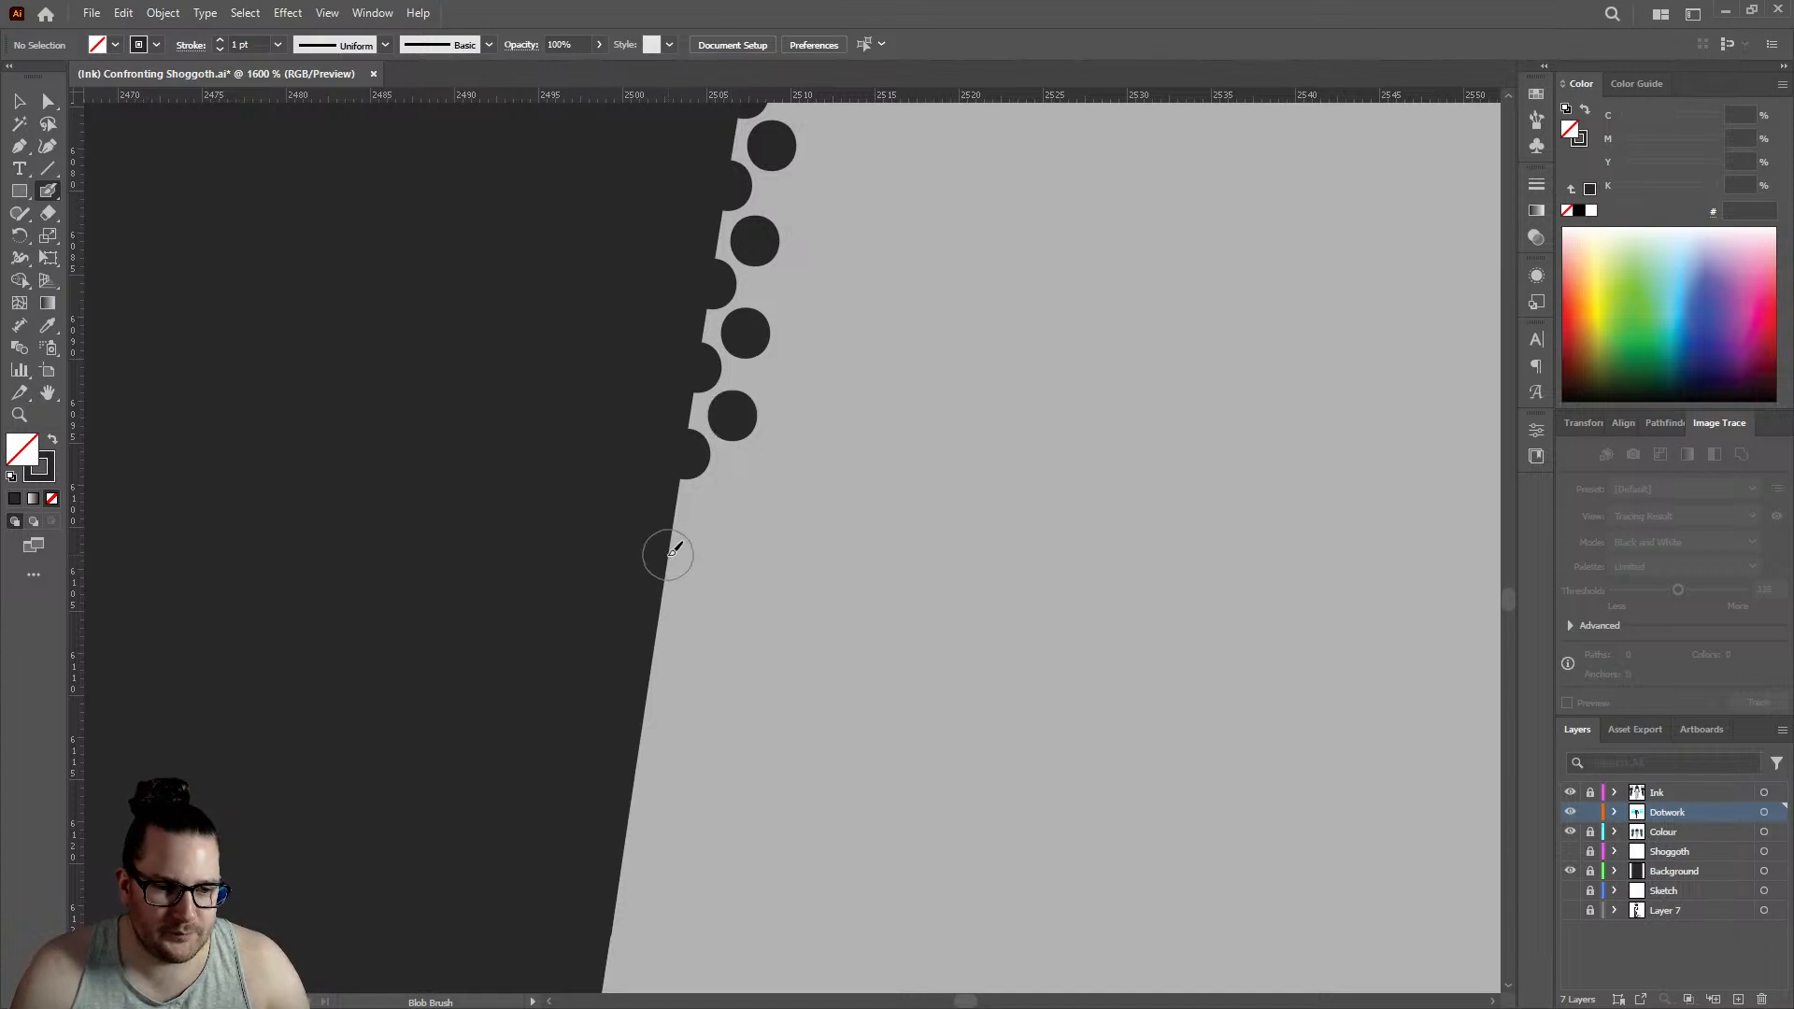
{"action": "left_click", "coordinate": [667, 554]}
{"action": "left_click", "coordinate": [708, 512]}
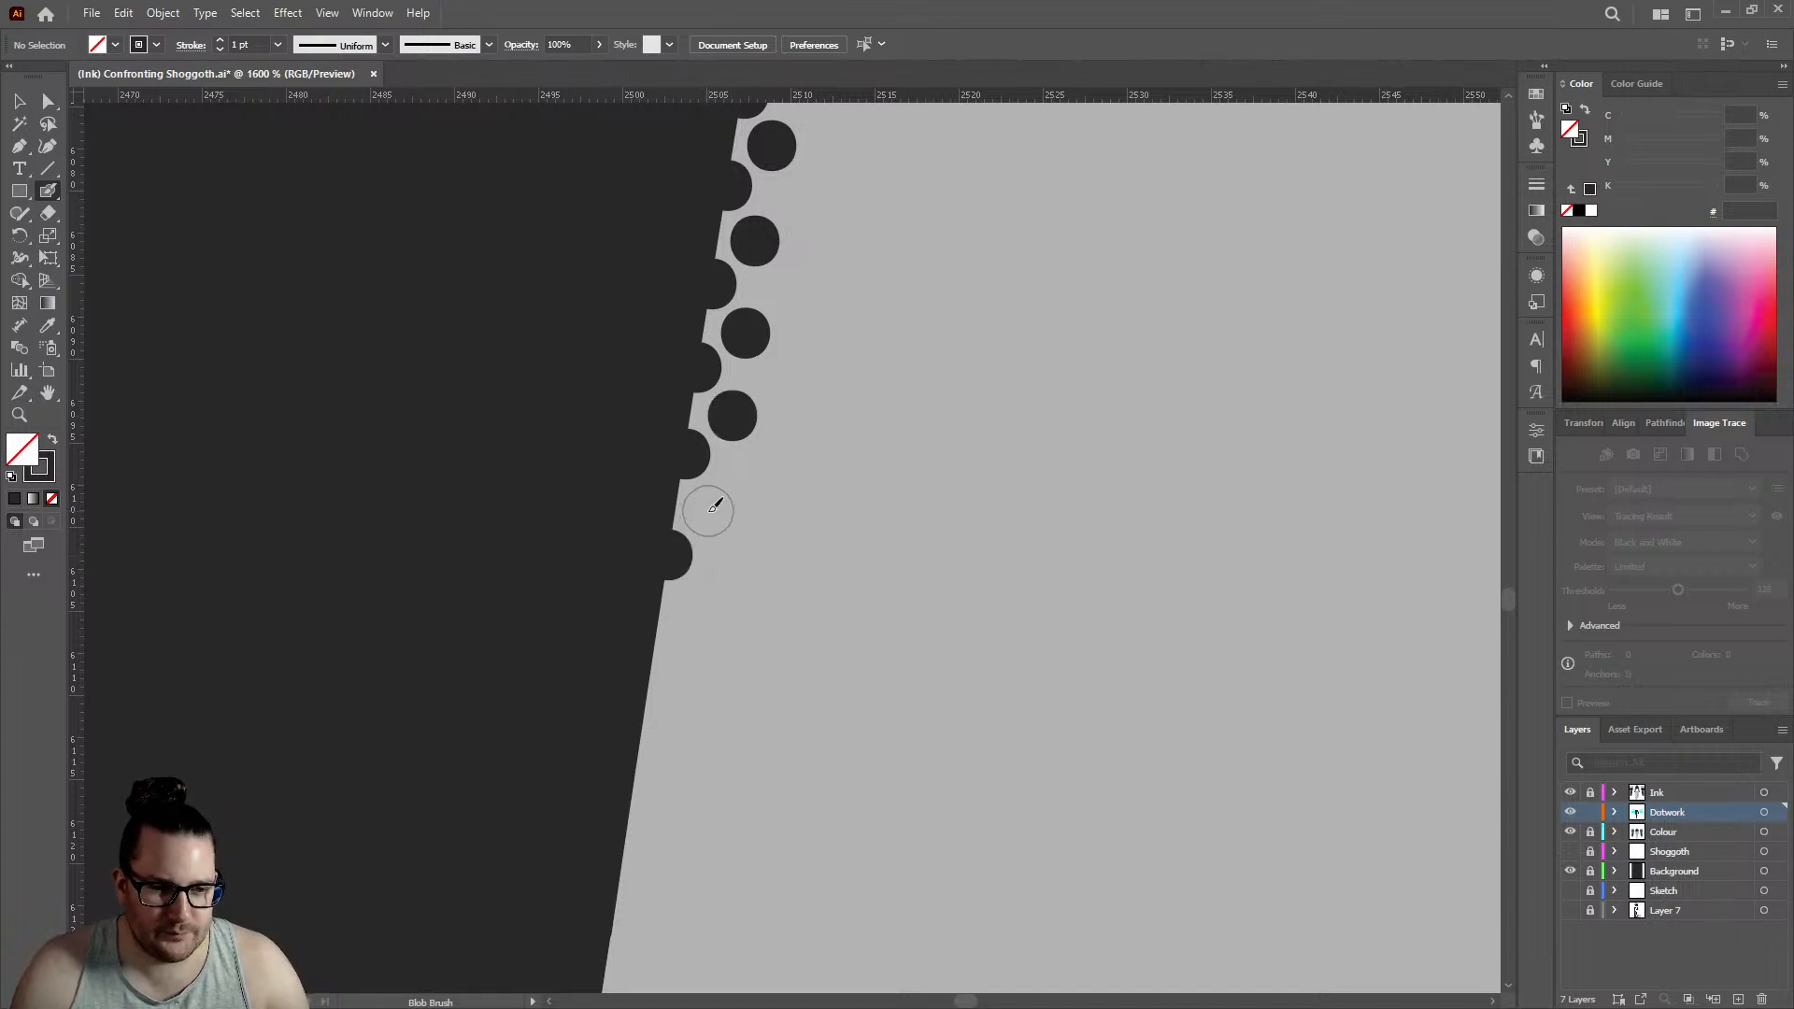
- Add three edge dots with three alternating inner dots below the forearm's existing rows, edge row reaching about 2500
{"action": "left_click", "coordinate": [655, 651]}
{"action": "left_click", "coordinate": [692, 607]}
{"action": "left_click", "coordinate": [644, 760]}
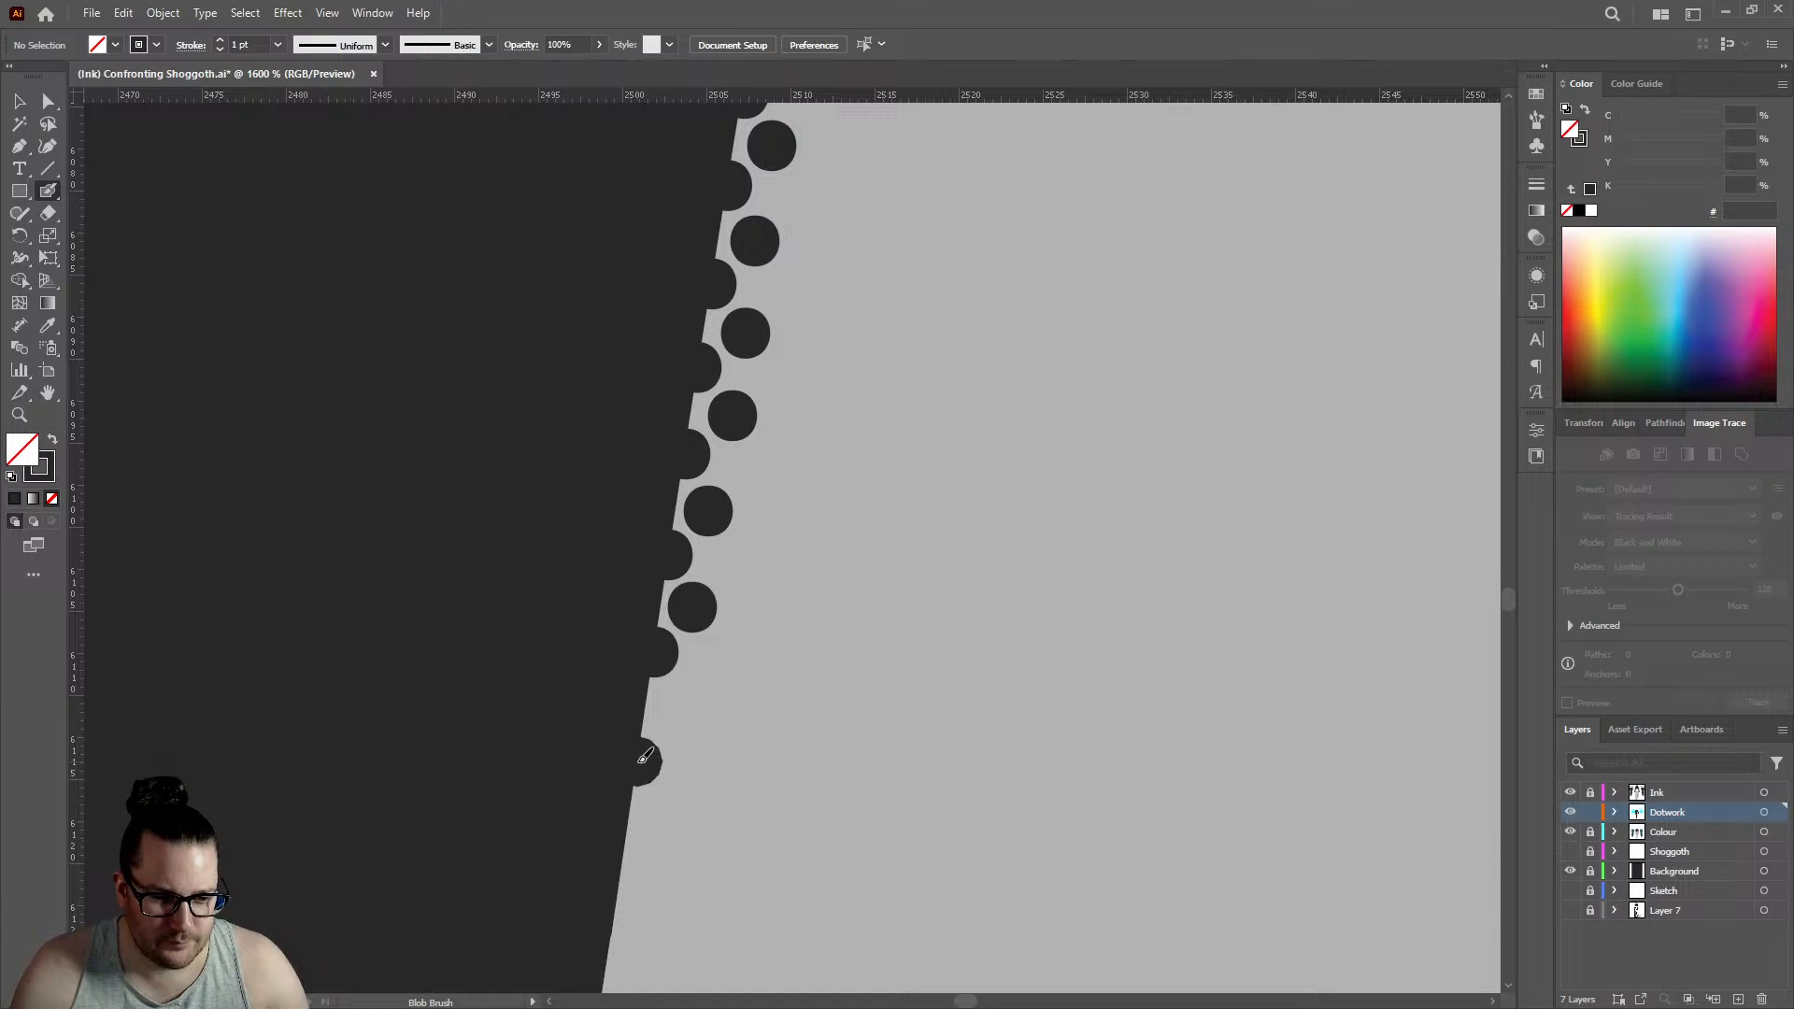
{"action": "left_click", "coordinate": [680, 710]}
{"action": "scroll", "coordinate": [654, 672], "scroll_direction": "down", "scroll_amount": 3}
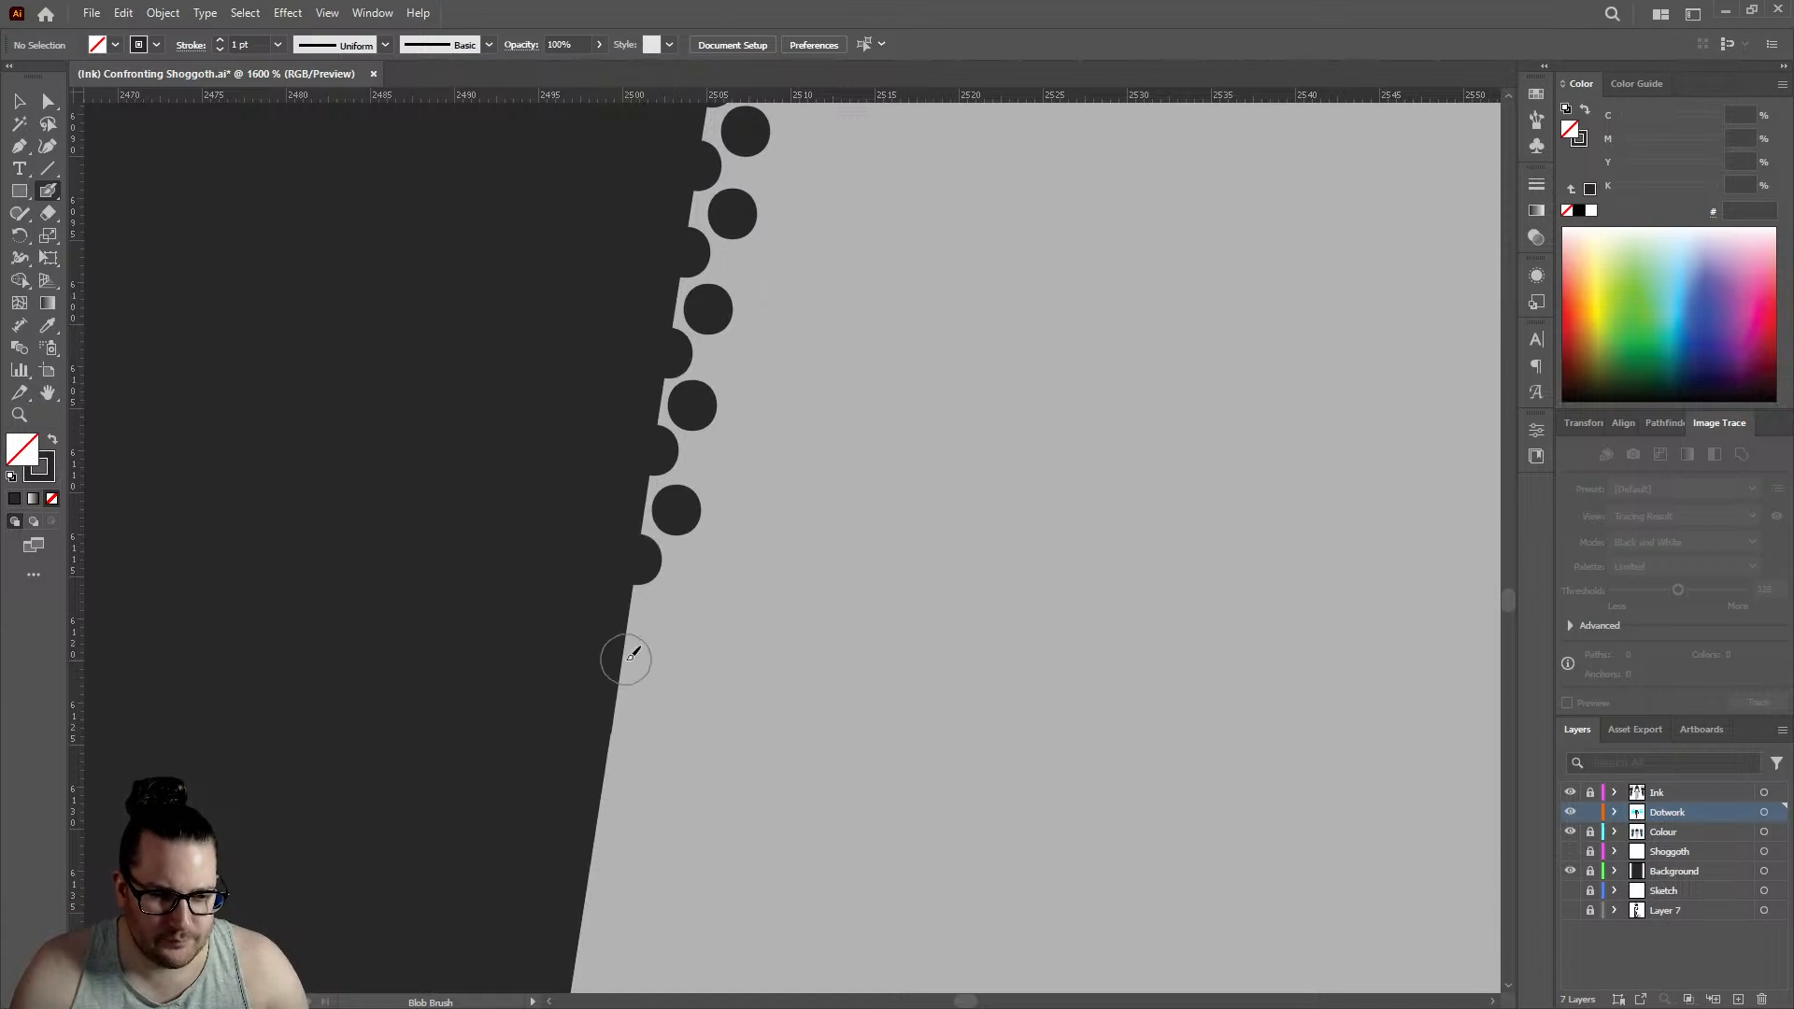
{"action": "left_click", "coordinate": [629, 658]}
{"action": "left_click", "coordinate": [664, 611]}
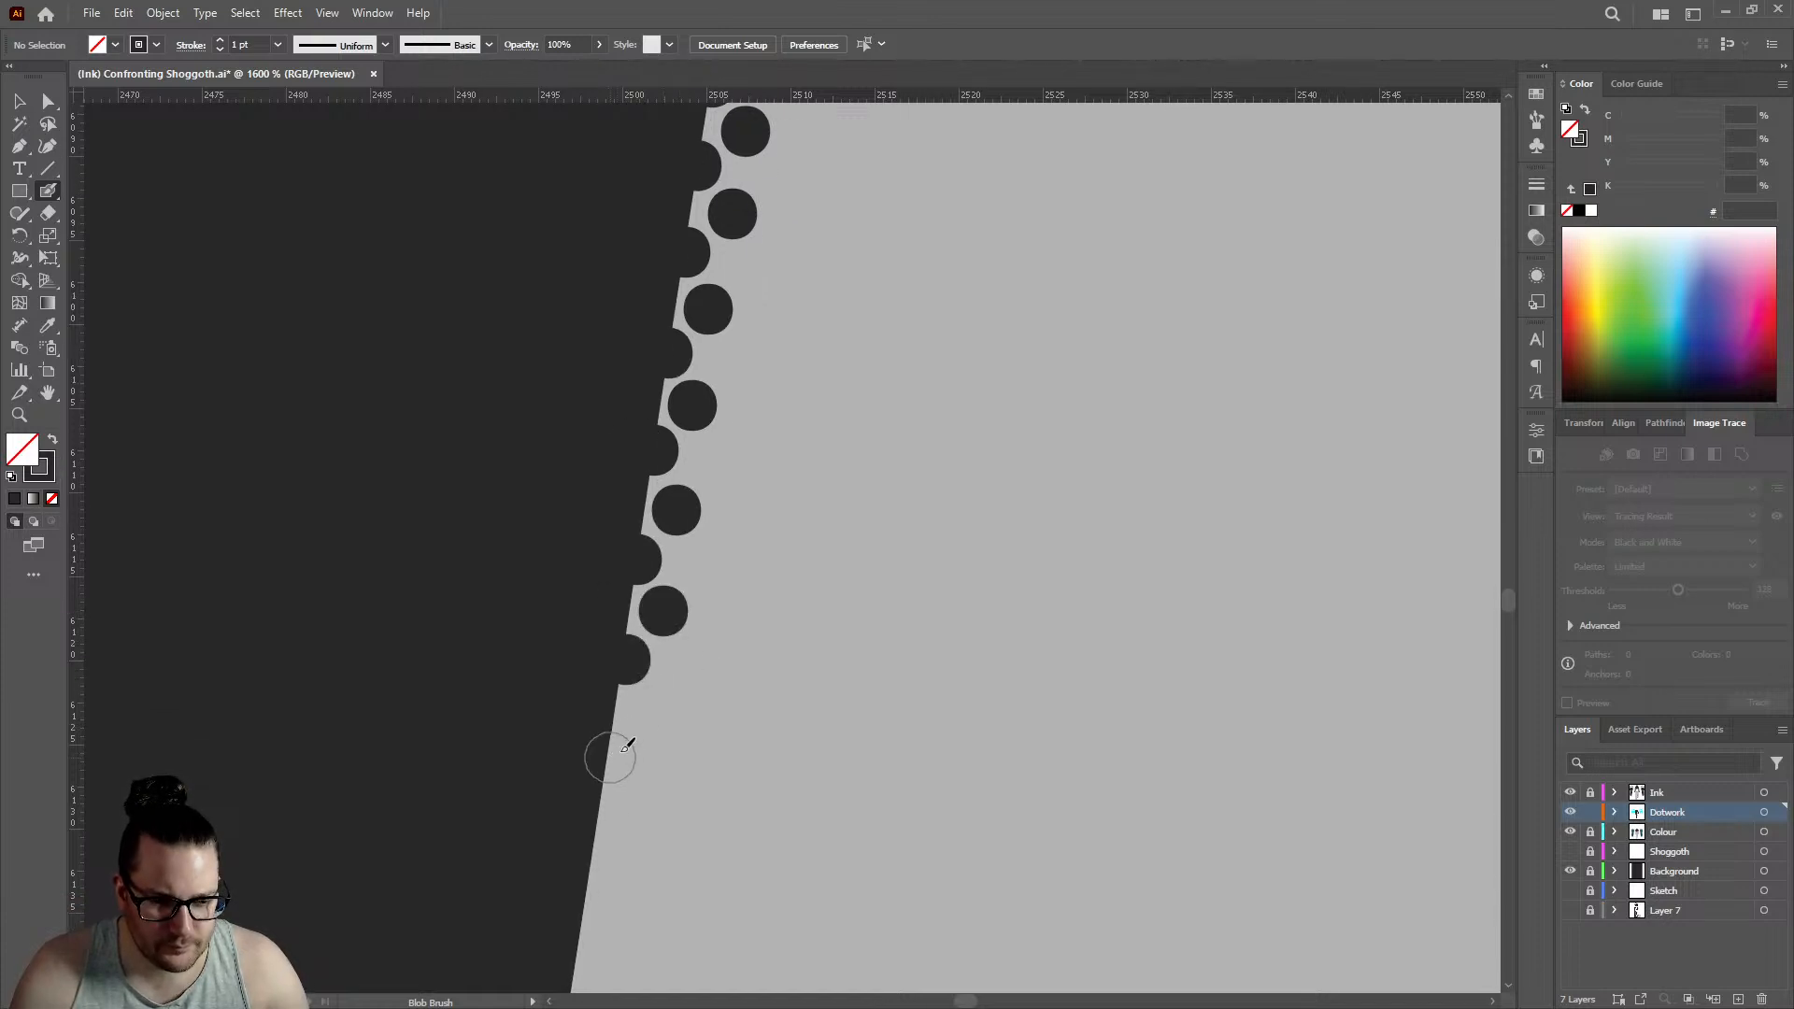
- Continue both rows down the forearm's outline with three edge dots and three inner dots, edge row reaching about 2497.5
{"action": "left_click", "coordinate": [611, 756]}
{"action": "left_click", "coordinate": [651, 712]}
{"action": "scroll", "coordinate": [635, 701], "scroll_direction": "down", "scroll_amount": 3}
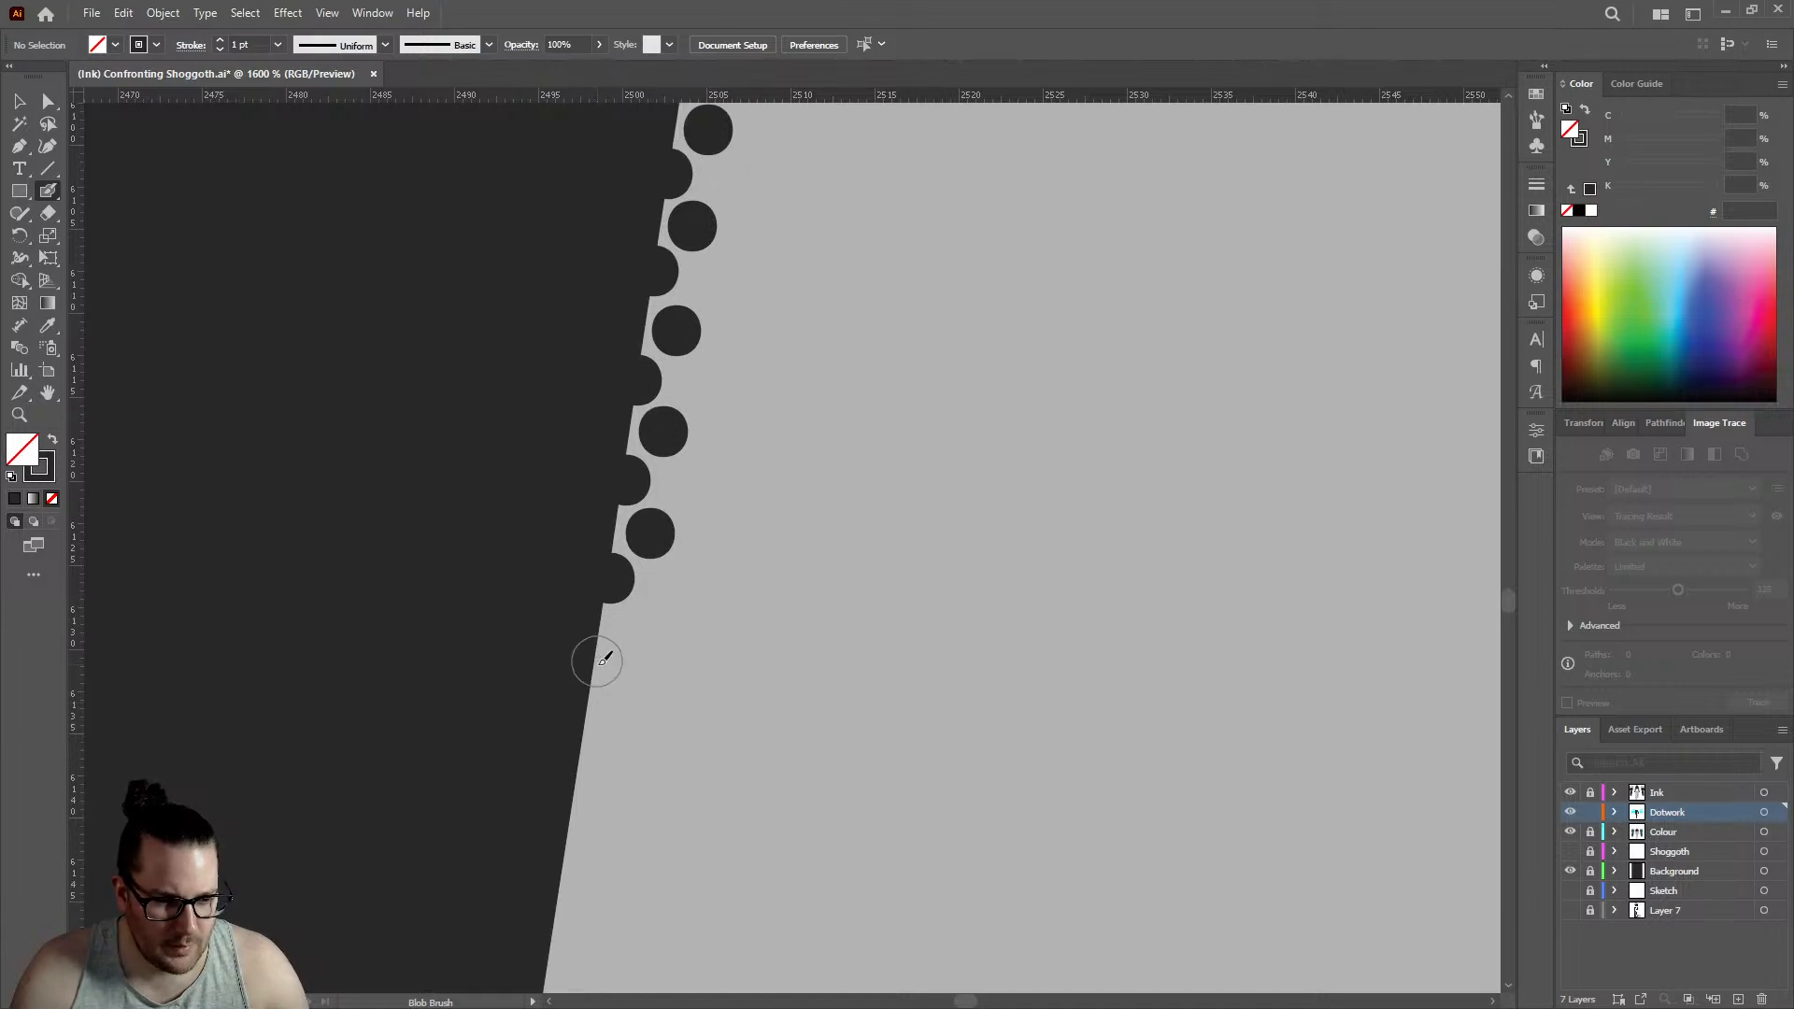
{"action": "left_click", "coordinate": [596, 679]}
{"action": "left_click", "coordinate": [633, 634]}
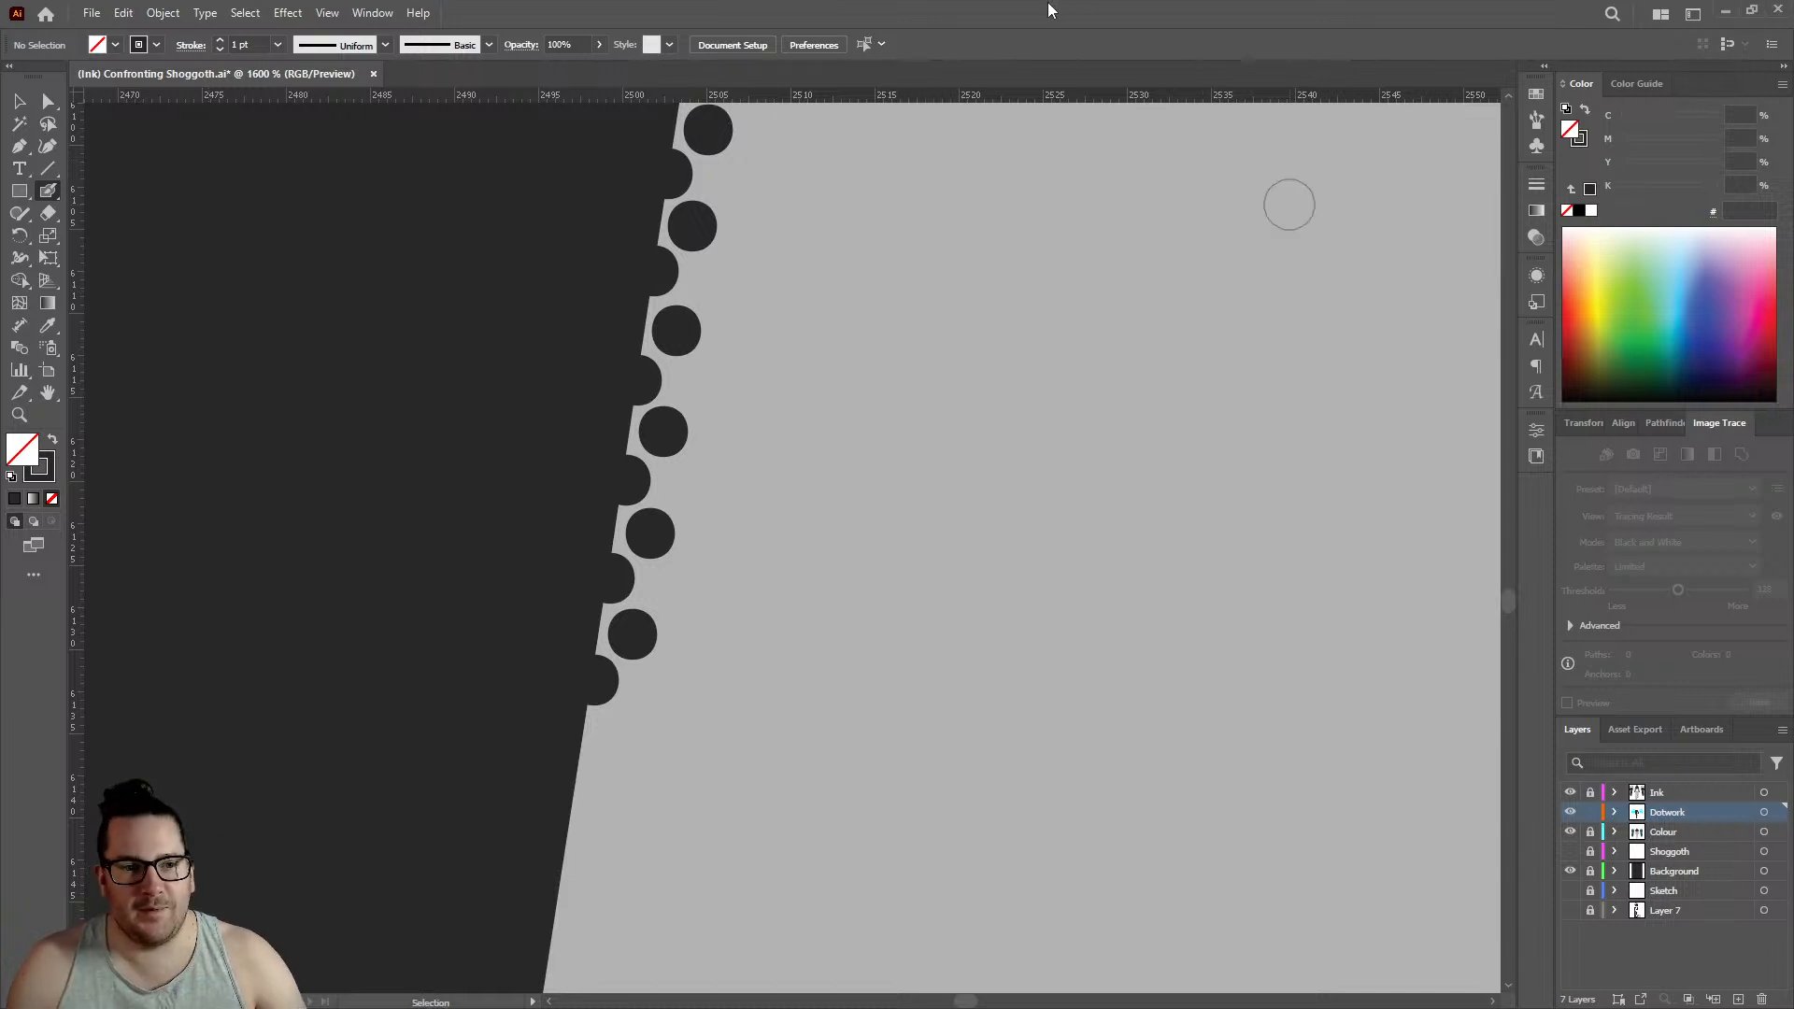
{"action": "left_click", "coordinate": [577, 788]}
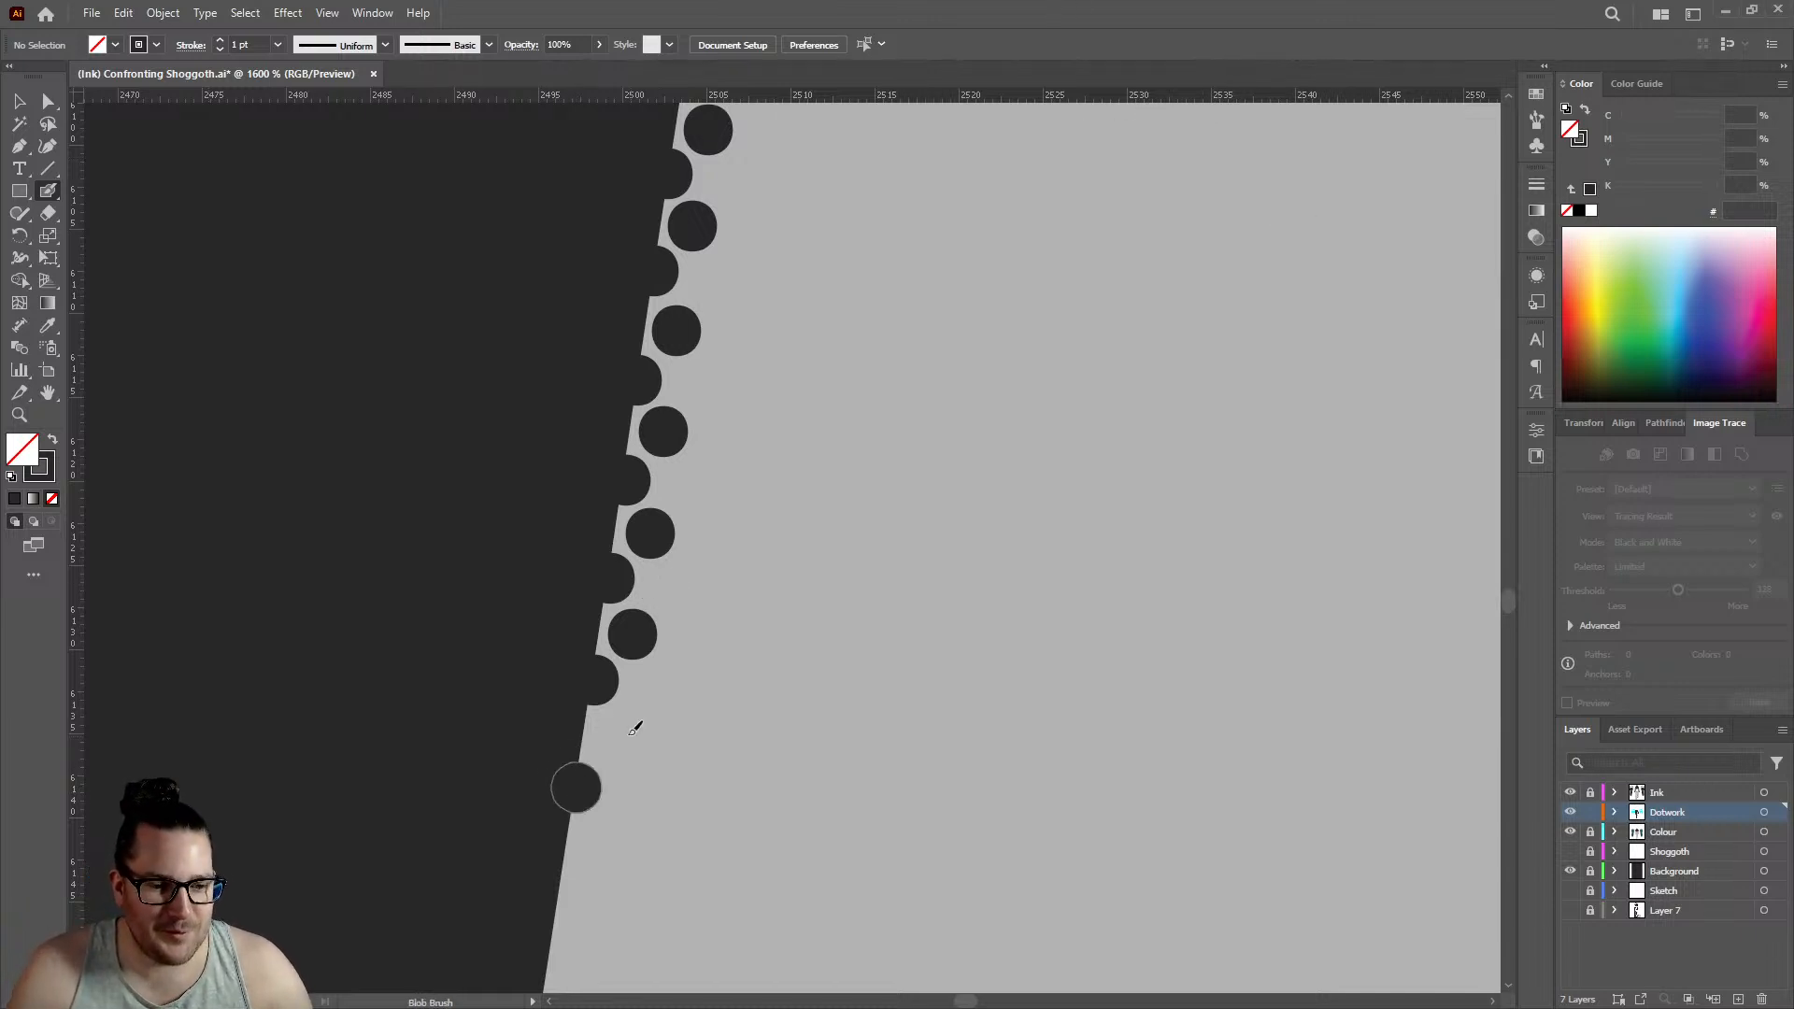
{"action": "left_click", "coordinate": [615, 737]}
- Bring the dotwork to just above the next small kink with three edge dots and three inner dots, edge row reaching about 2494.5
{"action": "scroll", "coordinate": [598, 743], "scroll_direction": "down", "scroll_amount": 2}
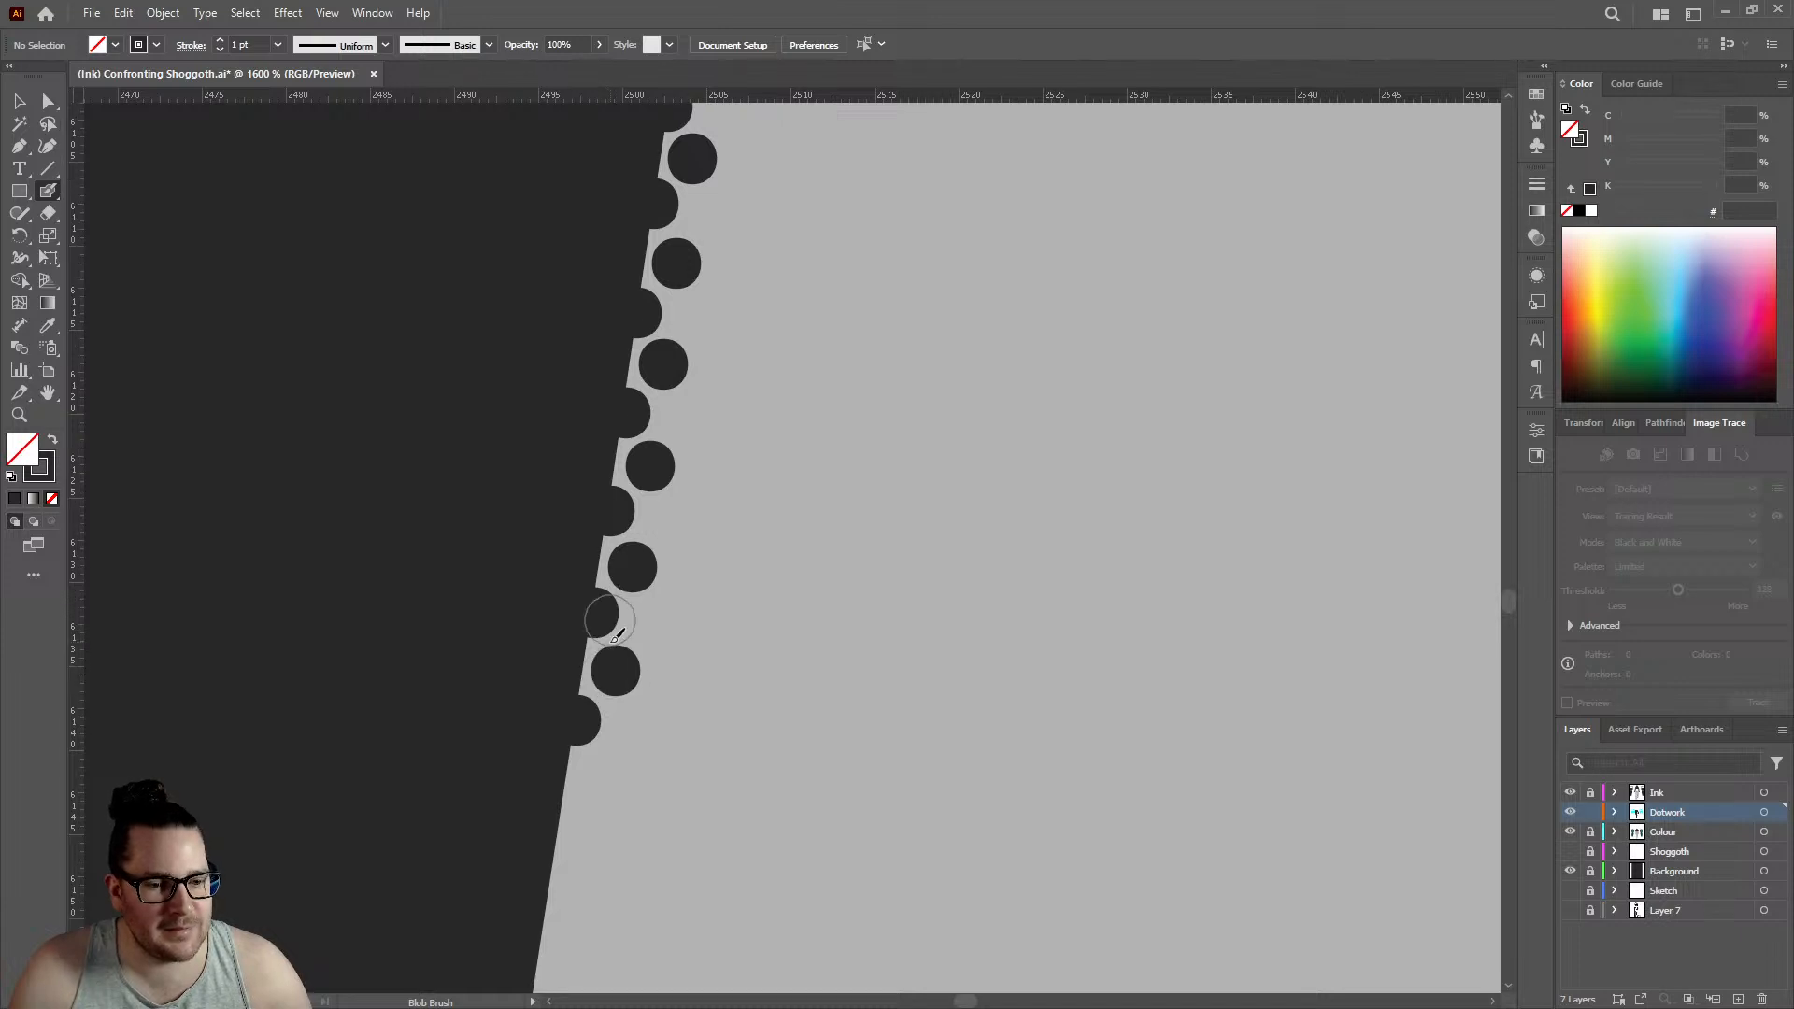
{"action": "left_click", "coordinate": [565, 744]}
{"action": "left_click", "coordinate": [607, 706]}
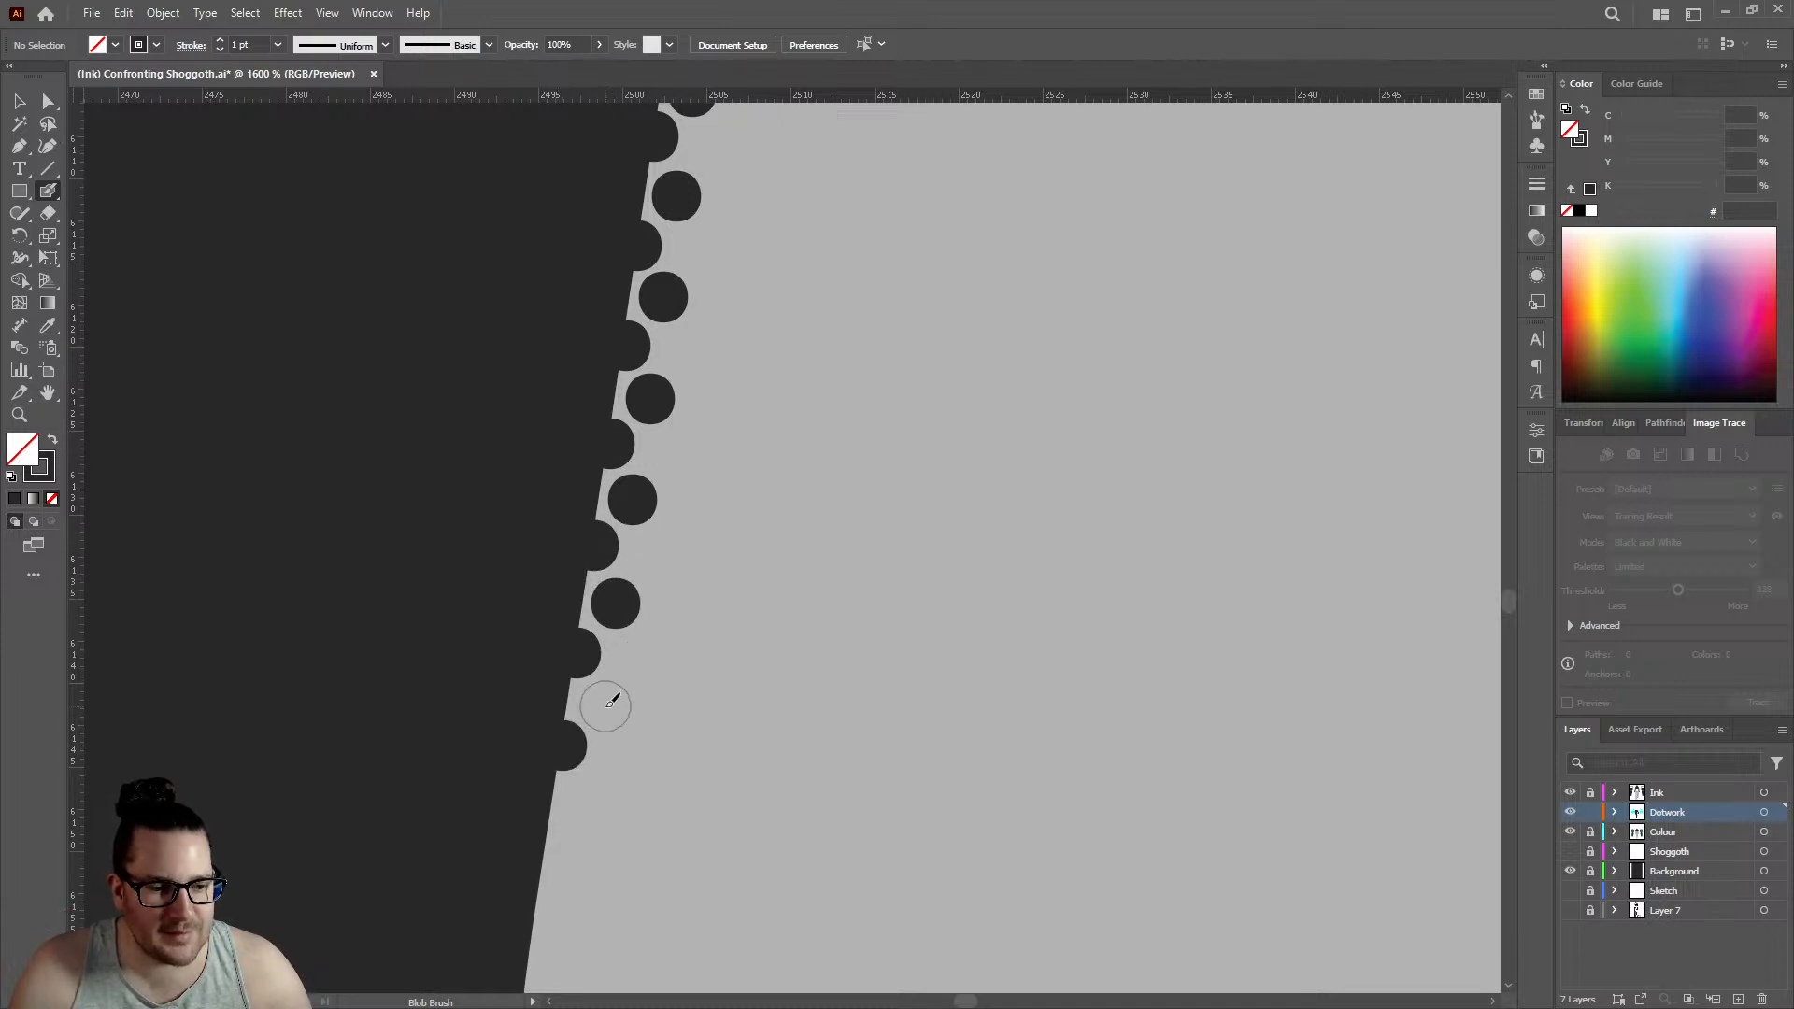
{"action": "scroll", "coordinate": [565, 682], "scroll_direction": "down", "scroll_amount": 2}
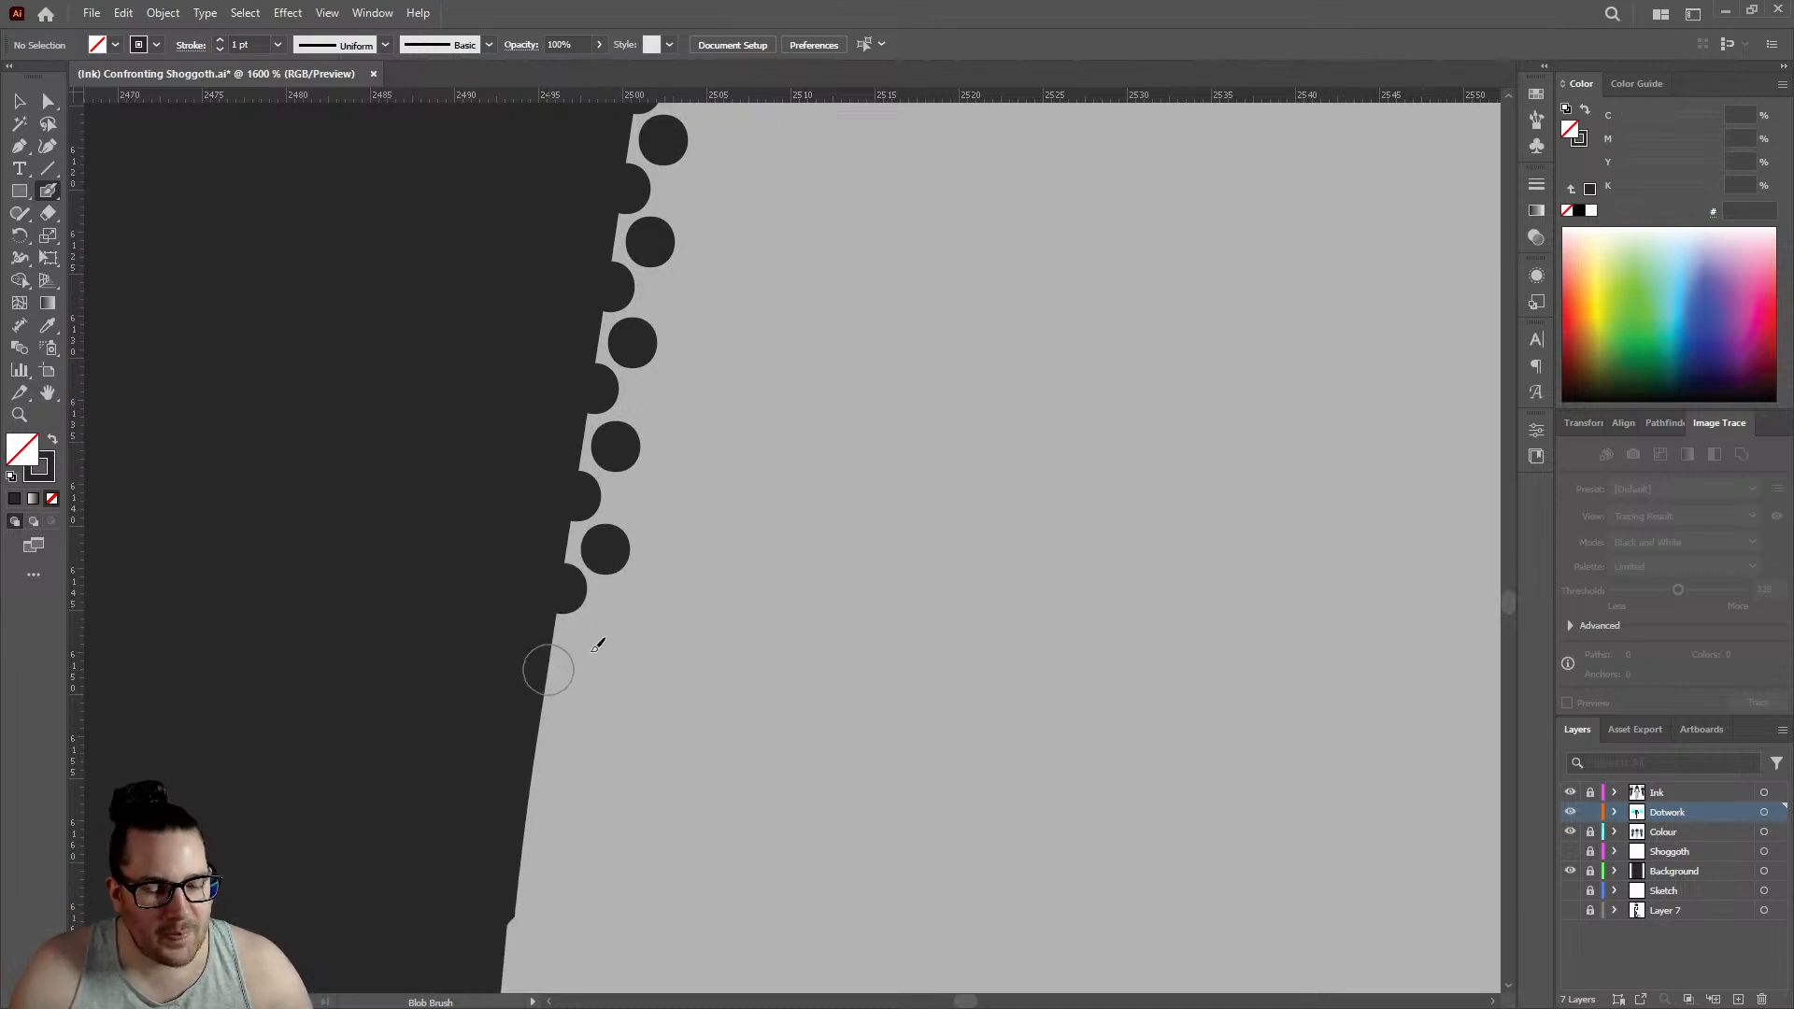
{"action": "left_click", "coordinate": [549, 670]}
{"action": "left_click", "coordinate": [598, 639]}
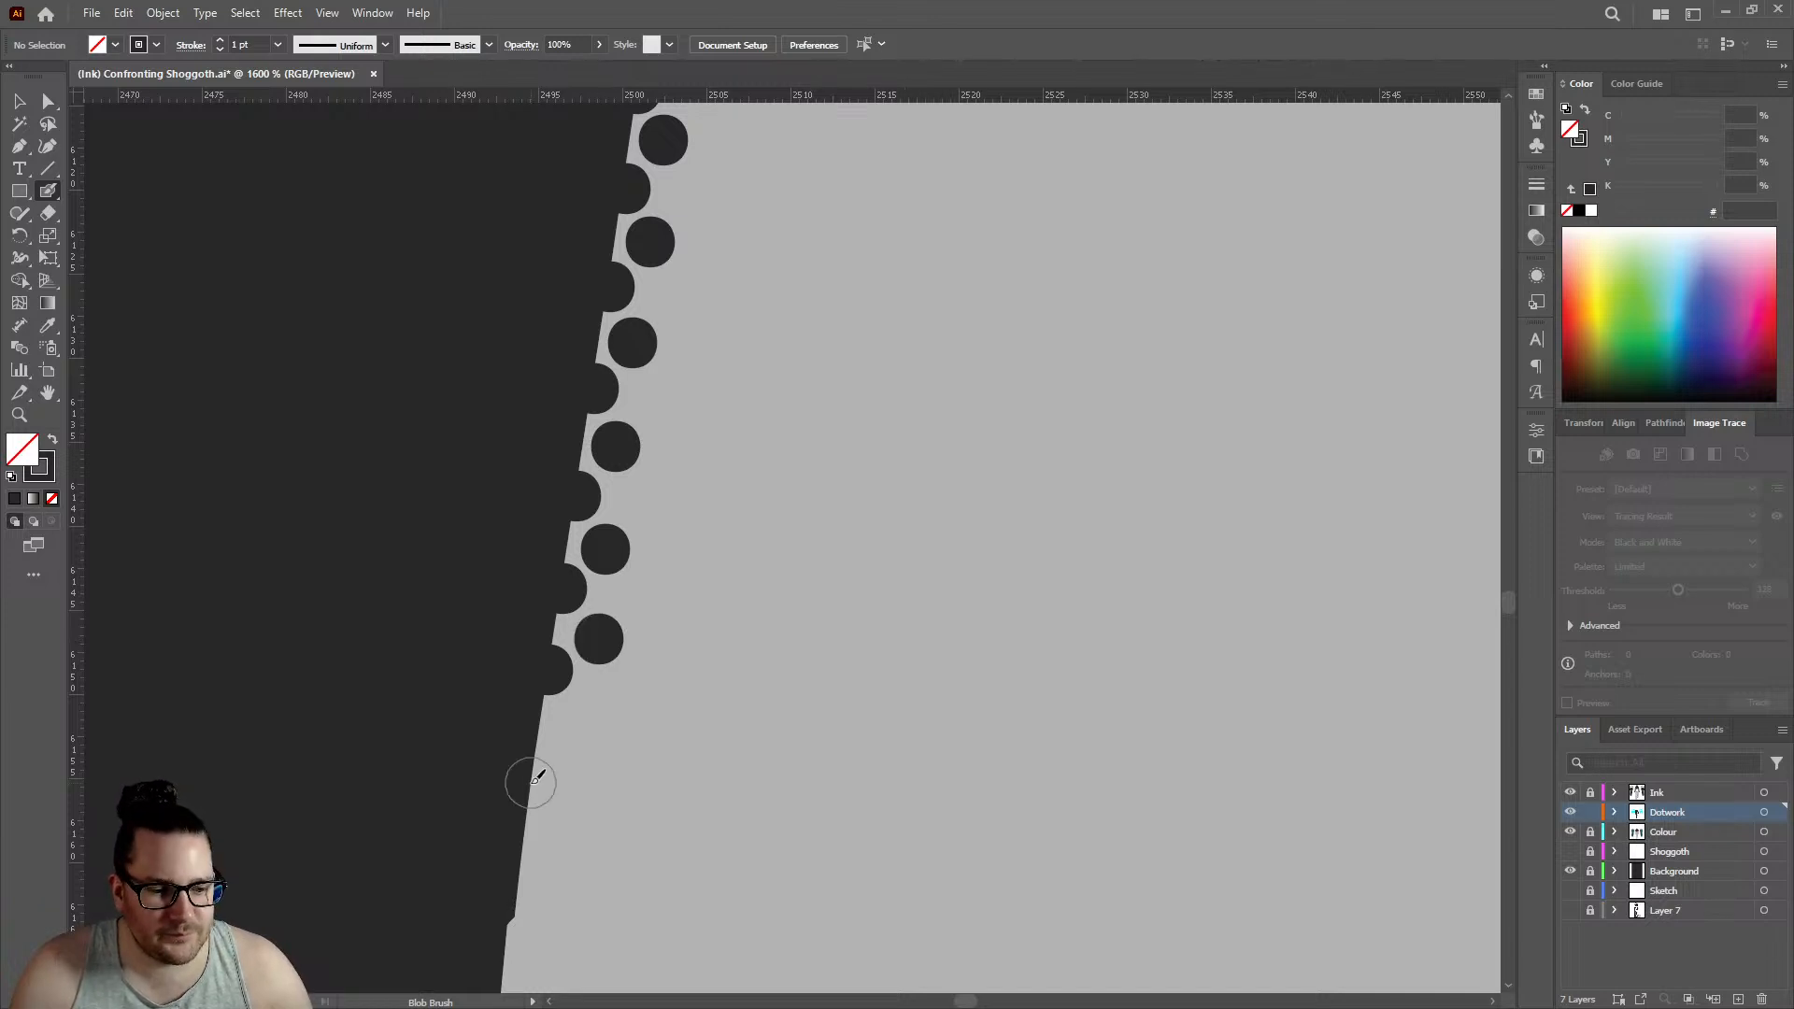
{"action": "left_click", "coordinate": [530, 783]}
{"action": "left_click", "coordinate": [572, 729]}
{"action": "scroll", "coordinate": [572, 728], "scroll_direction": "down", "scroll_amount": 3}
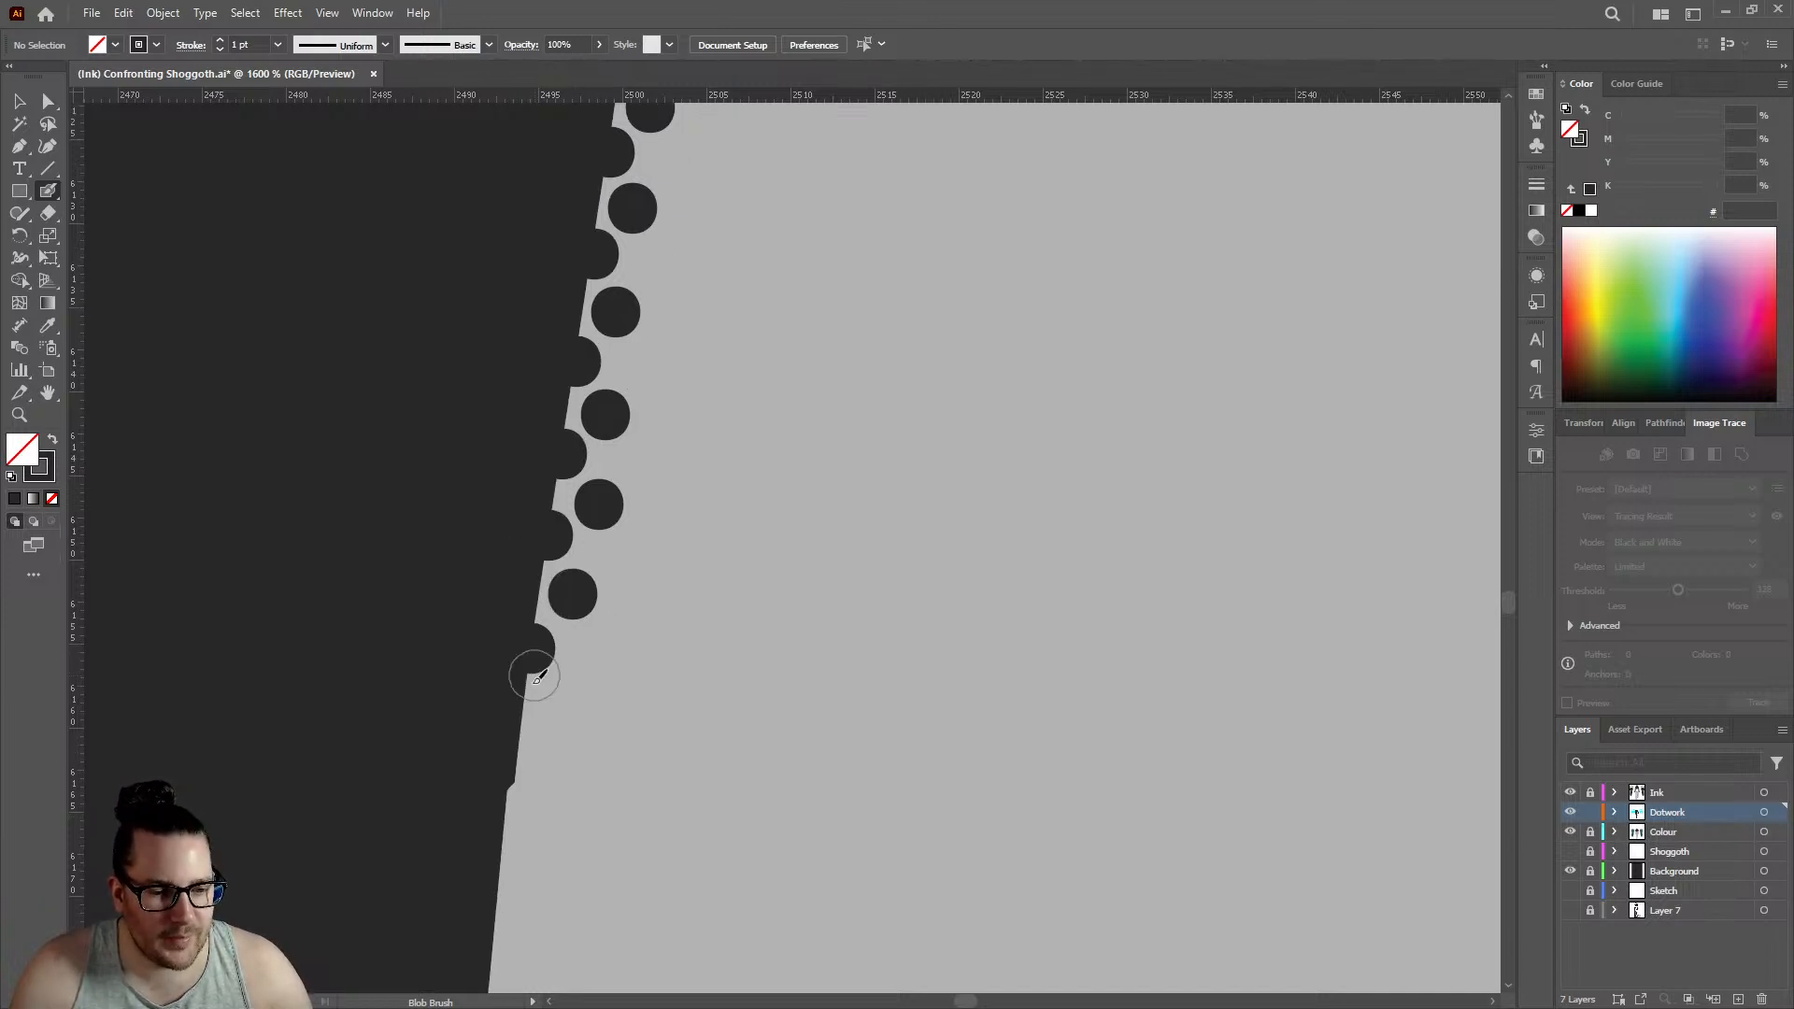
- Carry the double dot row past the forearm's small kink with three edge dots and three inner dots, edge row reaching about 2492.5
{"action": "left_click", "coordinate": [521, 742]}
{"action": "left_click", "coordinate": [566, 695]}
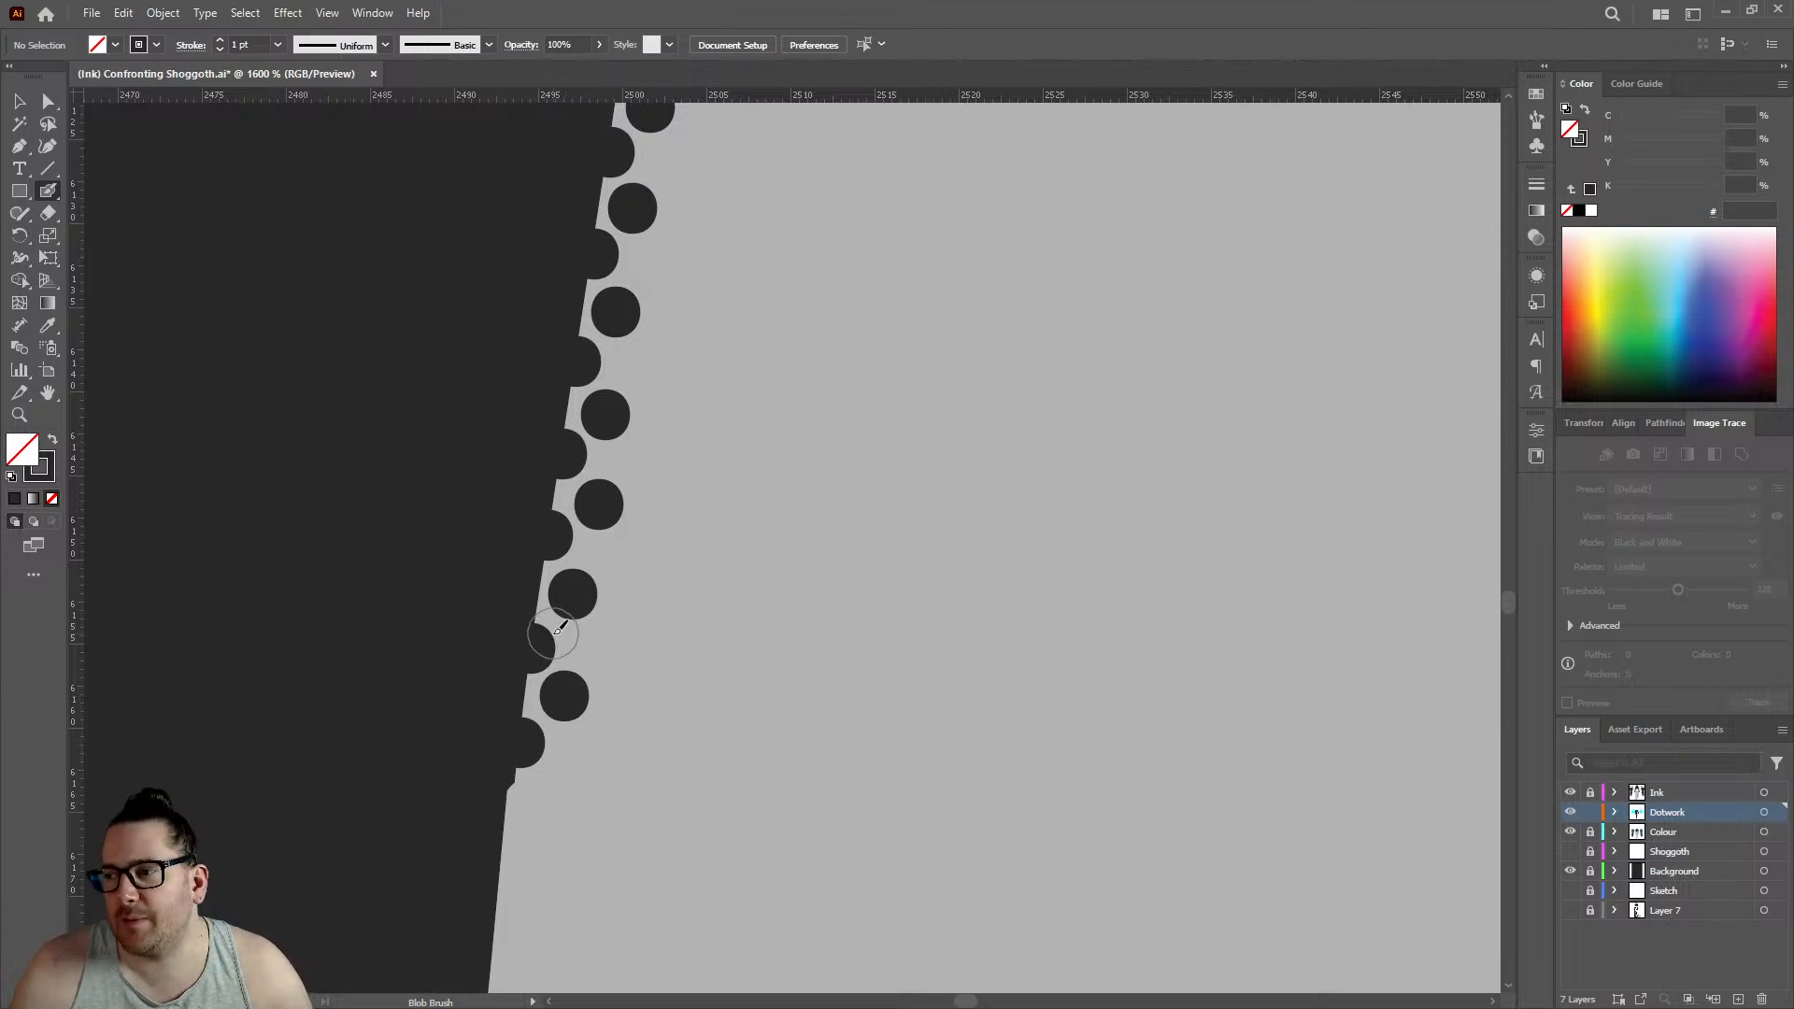
{"action": "scroll", "coordinate": [509, 598], "scroll_direction": "down", "scroll_amount": 4}
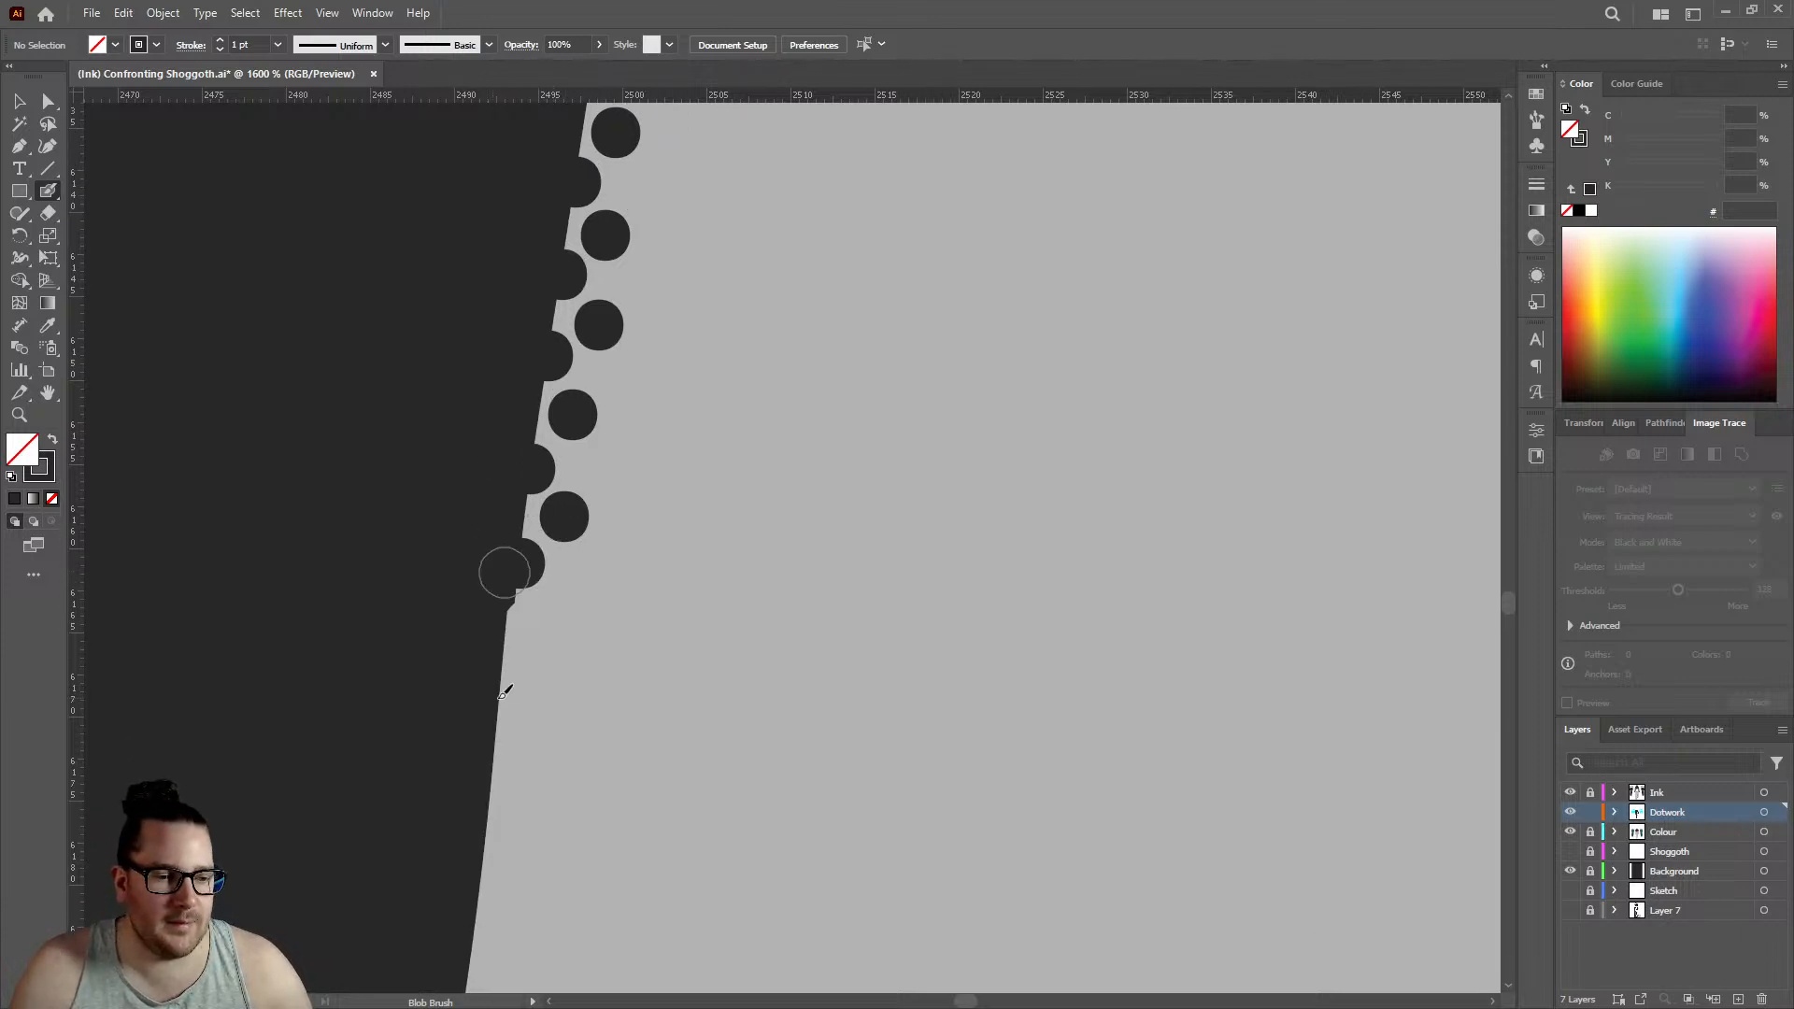
{"action": "left_click", "coordinate": [505, 649]}
{"action": "left_click", "coordinate": [549, 613]}
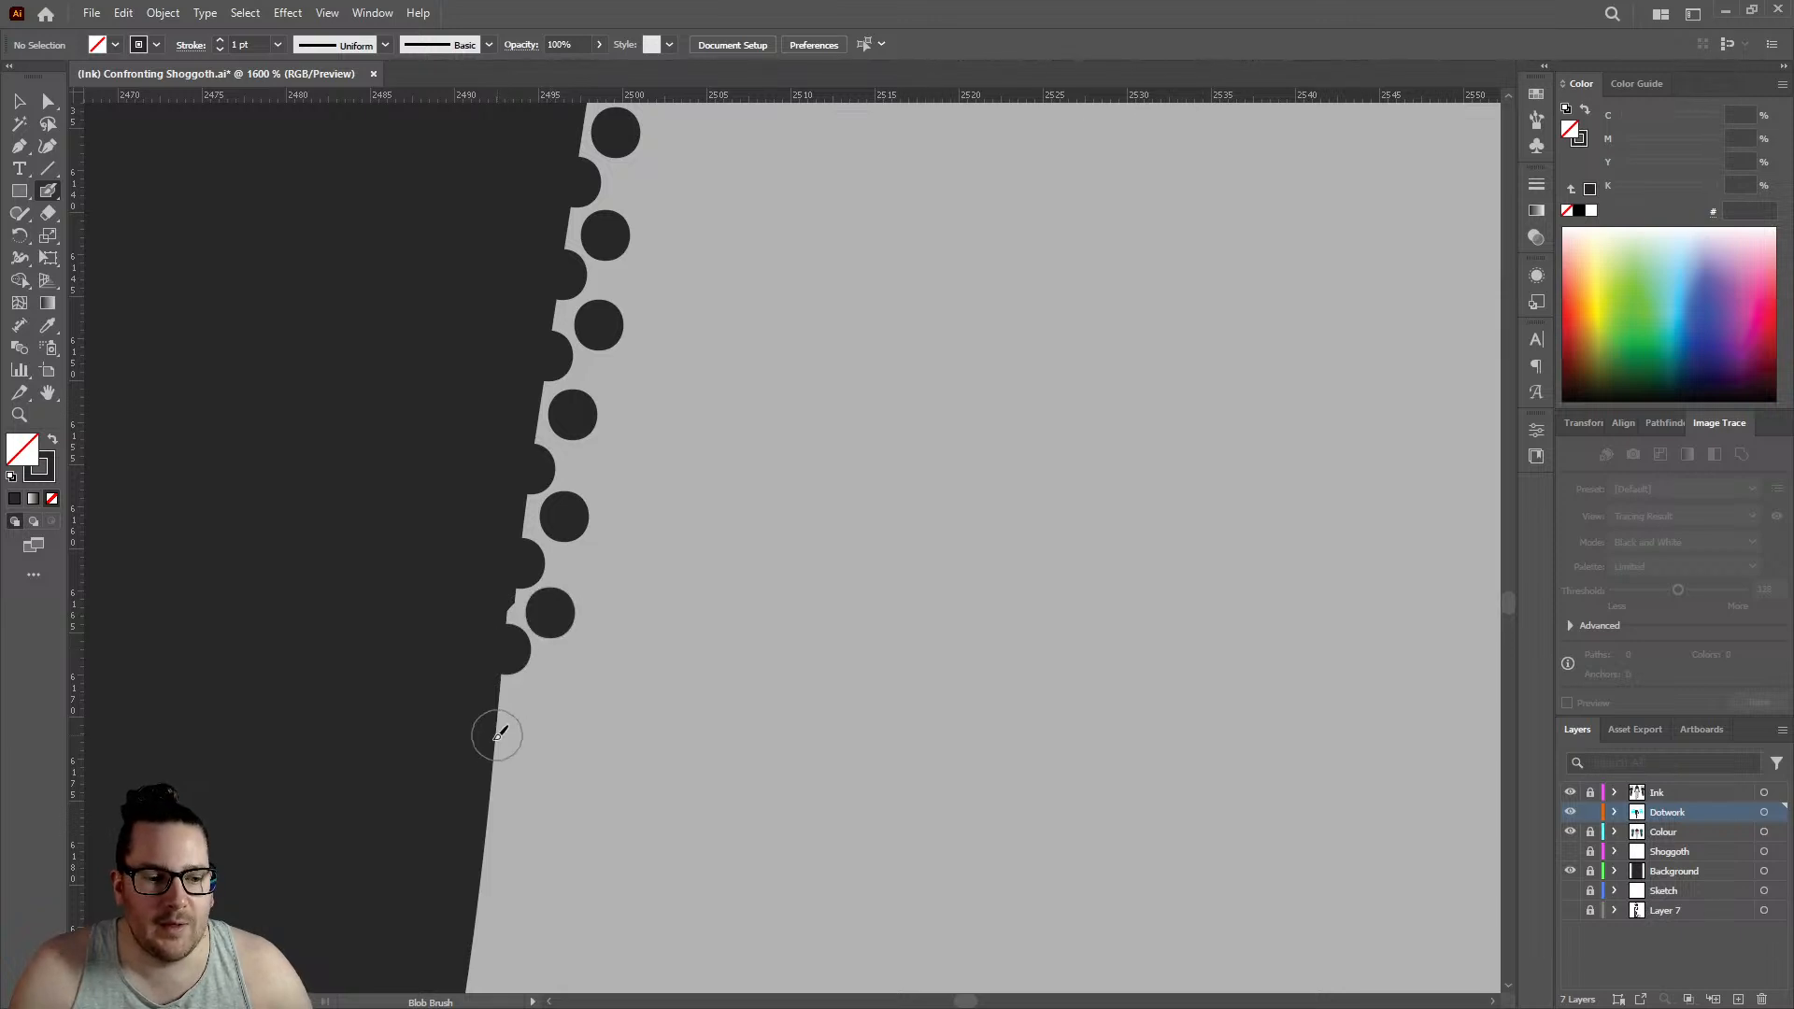
{"action": "left_click", "coordinate": [496, 739]}
{"action": "left_click", "coordinate": [537, 701]}
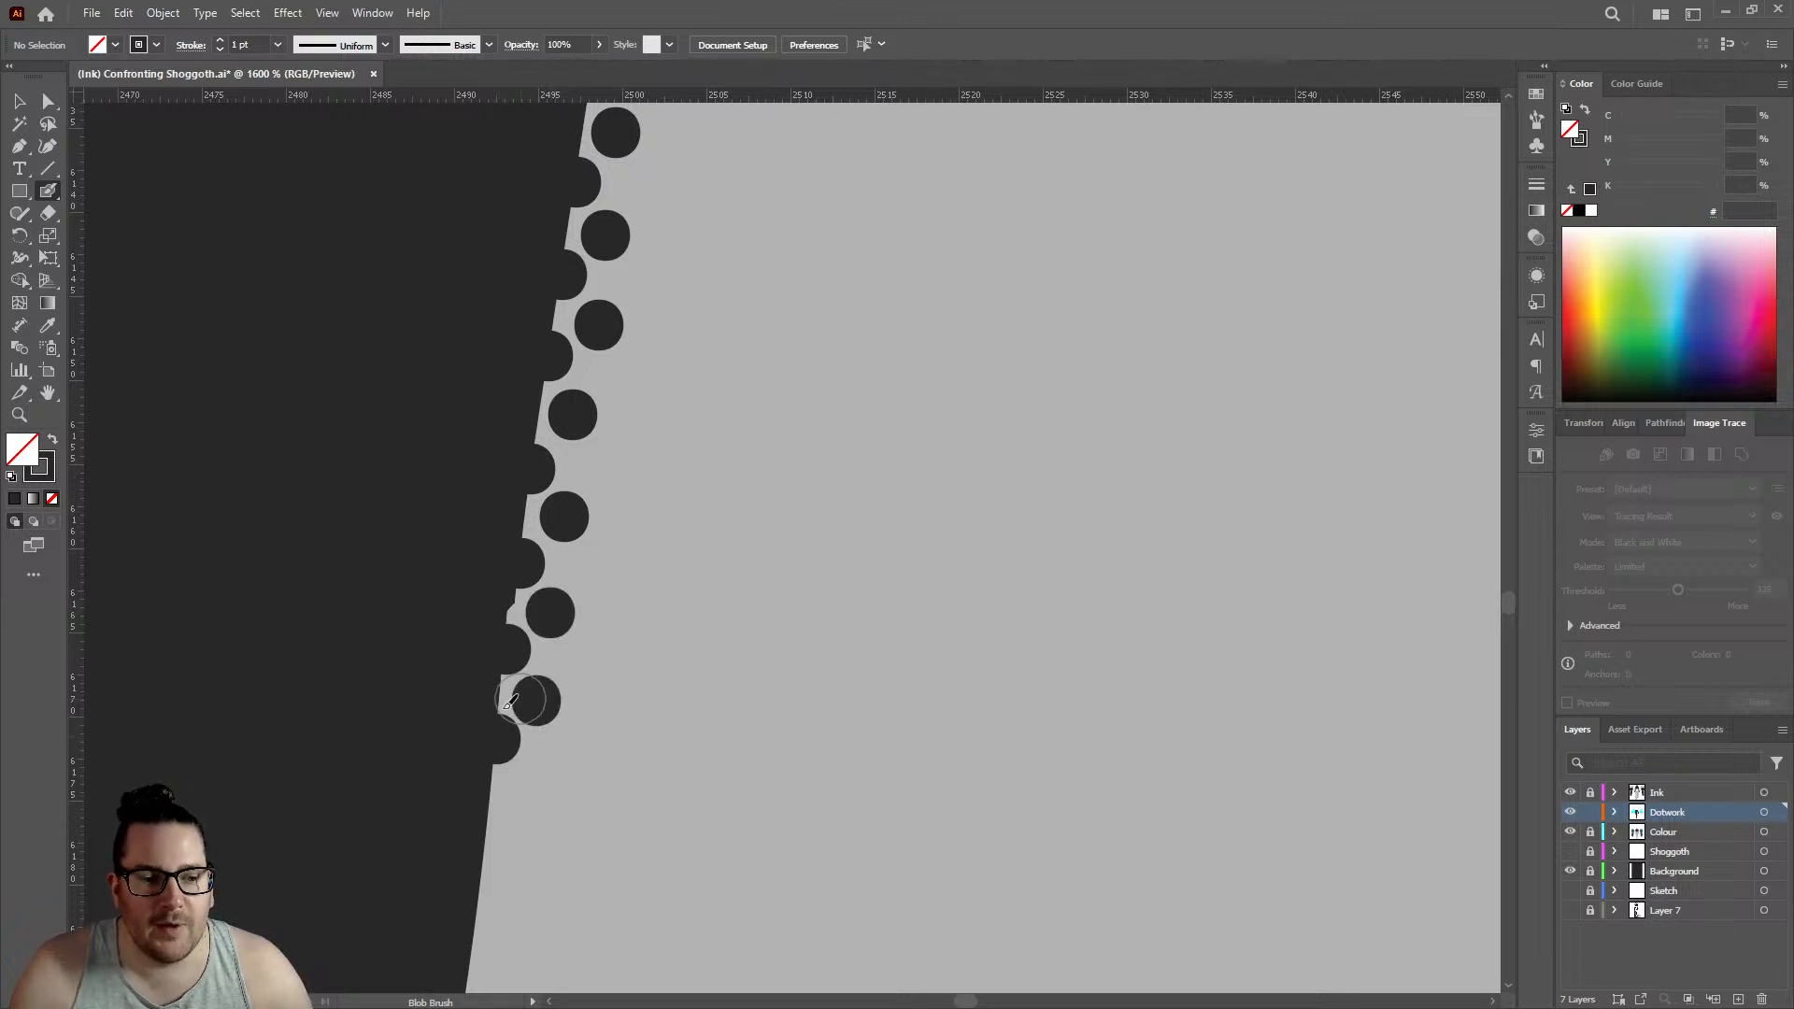
- Extend the forearm's dotwork below the small kink with three edge dots and three alternating inner dots, edge row reaching about 2490
{"action": "scroll", "coordinate": [509, 696], "scroll_direction": "down", "scroll_amount": 3}
{"action": "left_click", "coordinate": [487, 680]}
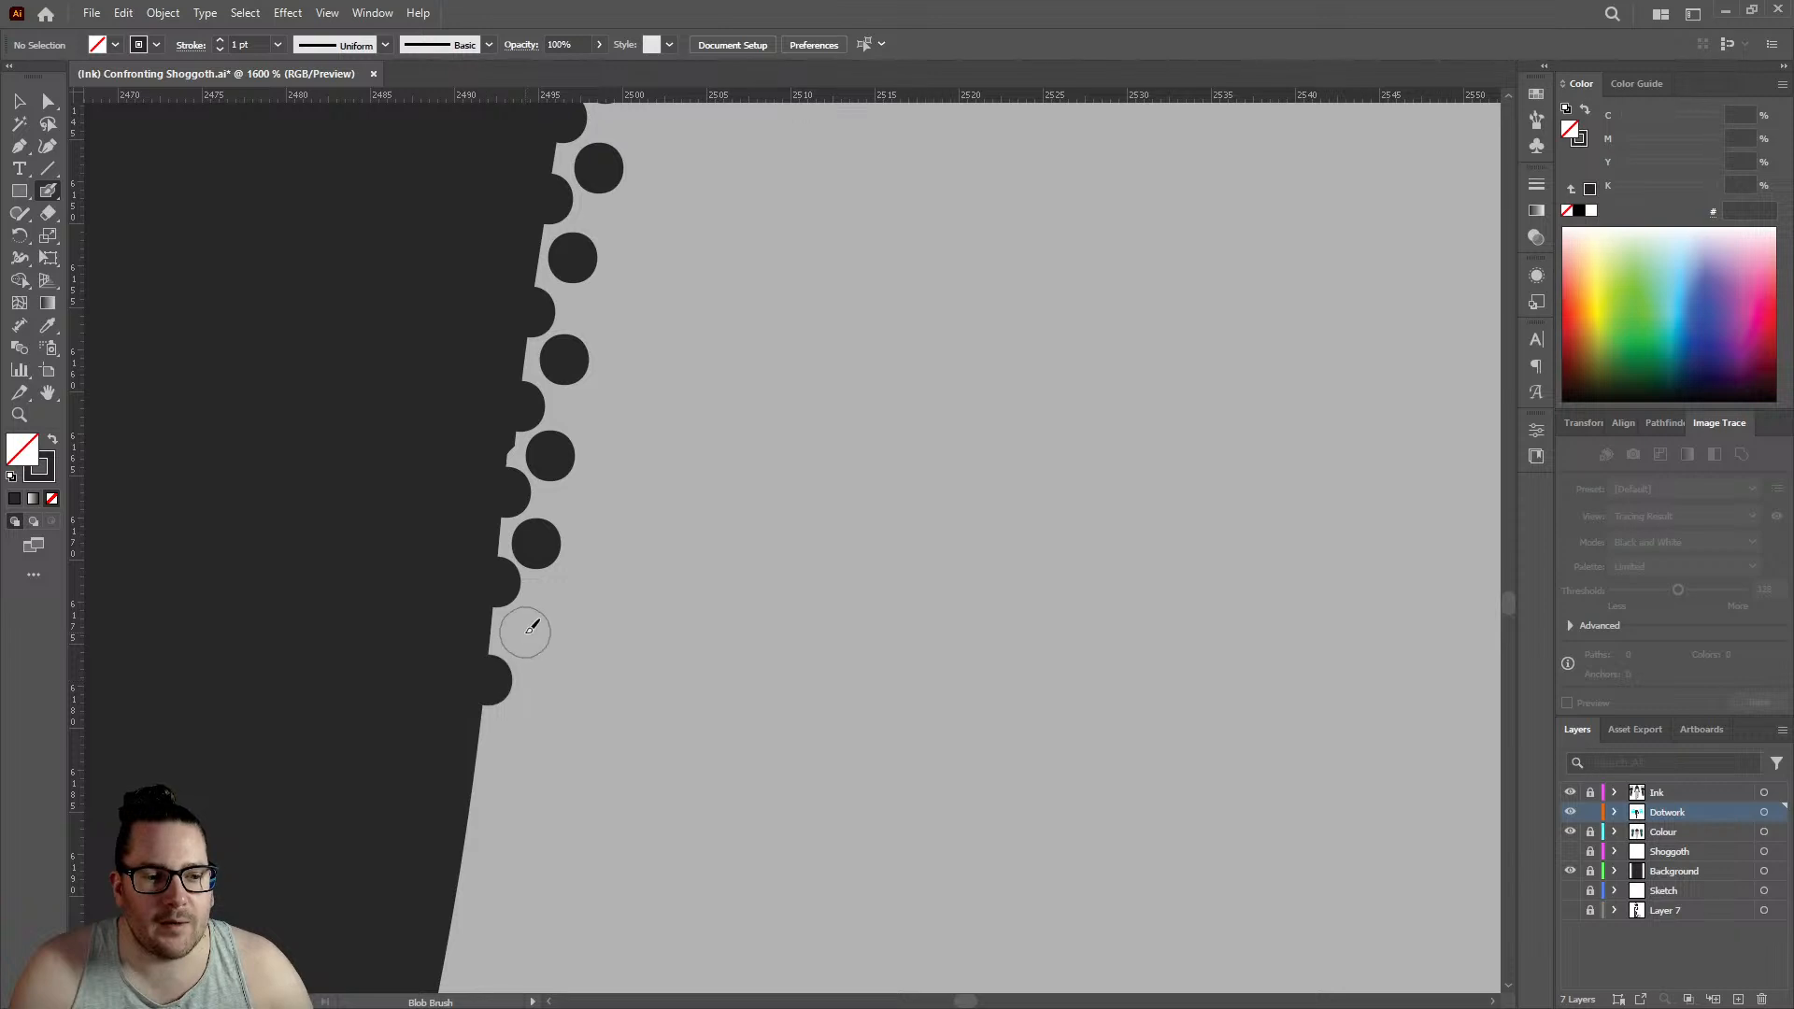
{"action": "left_click", "coordinate": [525, 633]}
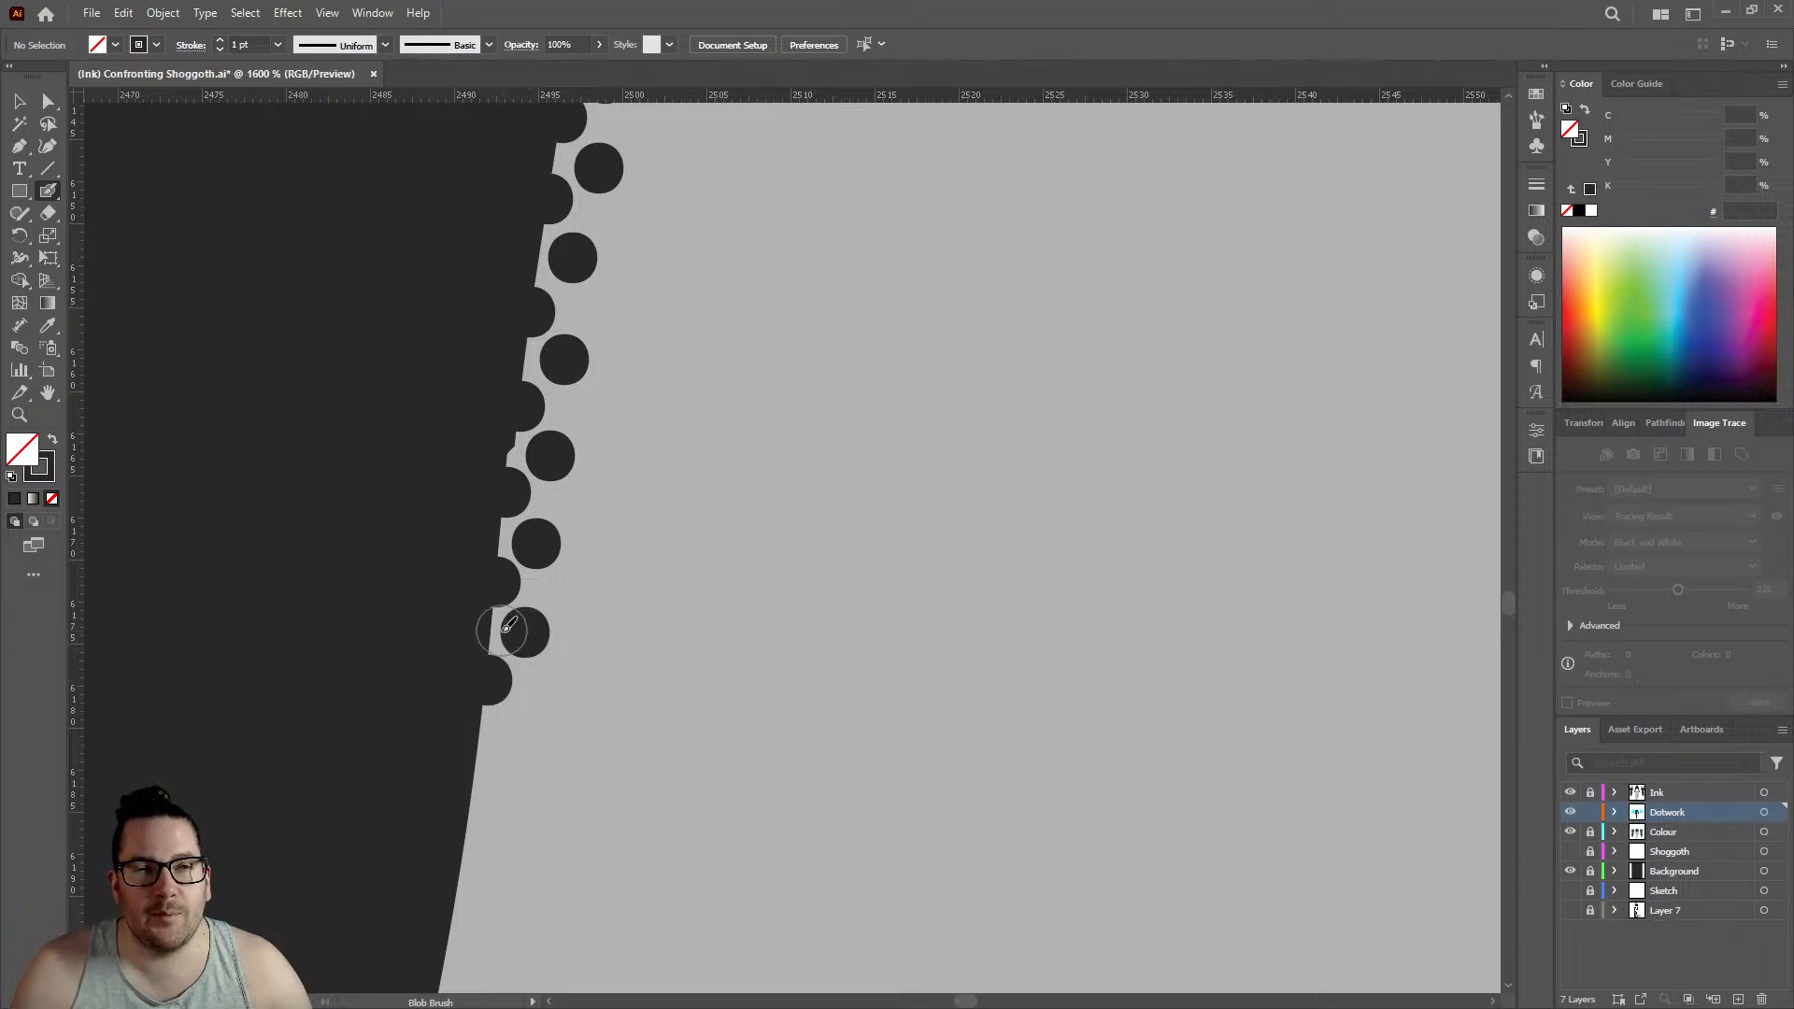
{"action": "scroll", "coordinate": [509, 622], "scroll_direction": "down", "scroll_amount": 3}
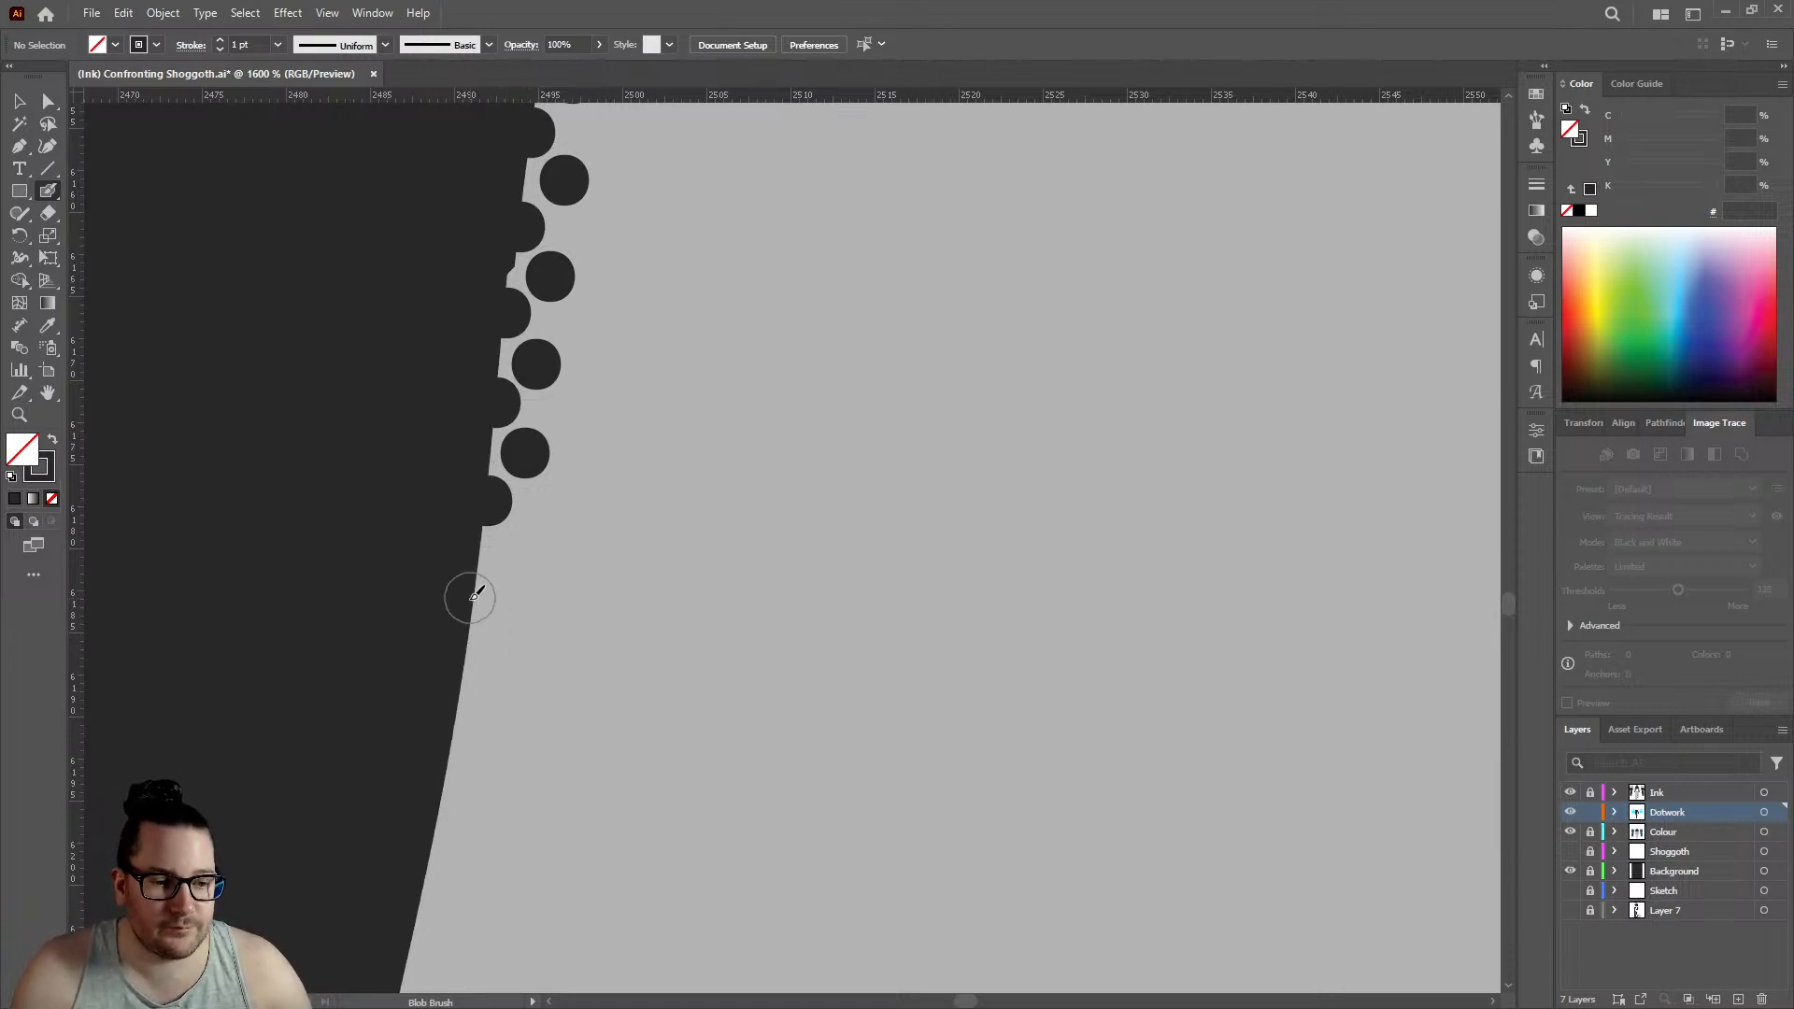
{"action": "left_click", "coordinate": [471, 600]}
{"action": "left_click", "coordinate": [512, 557]}
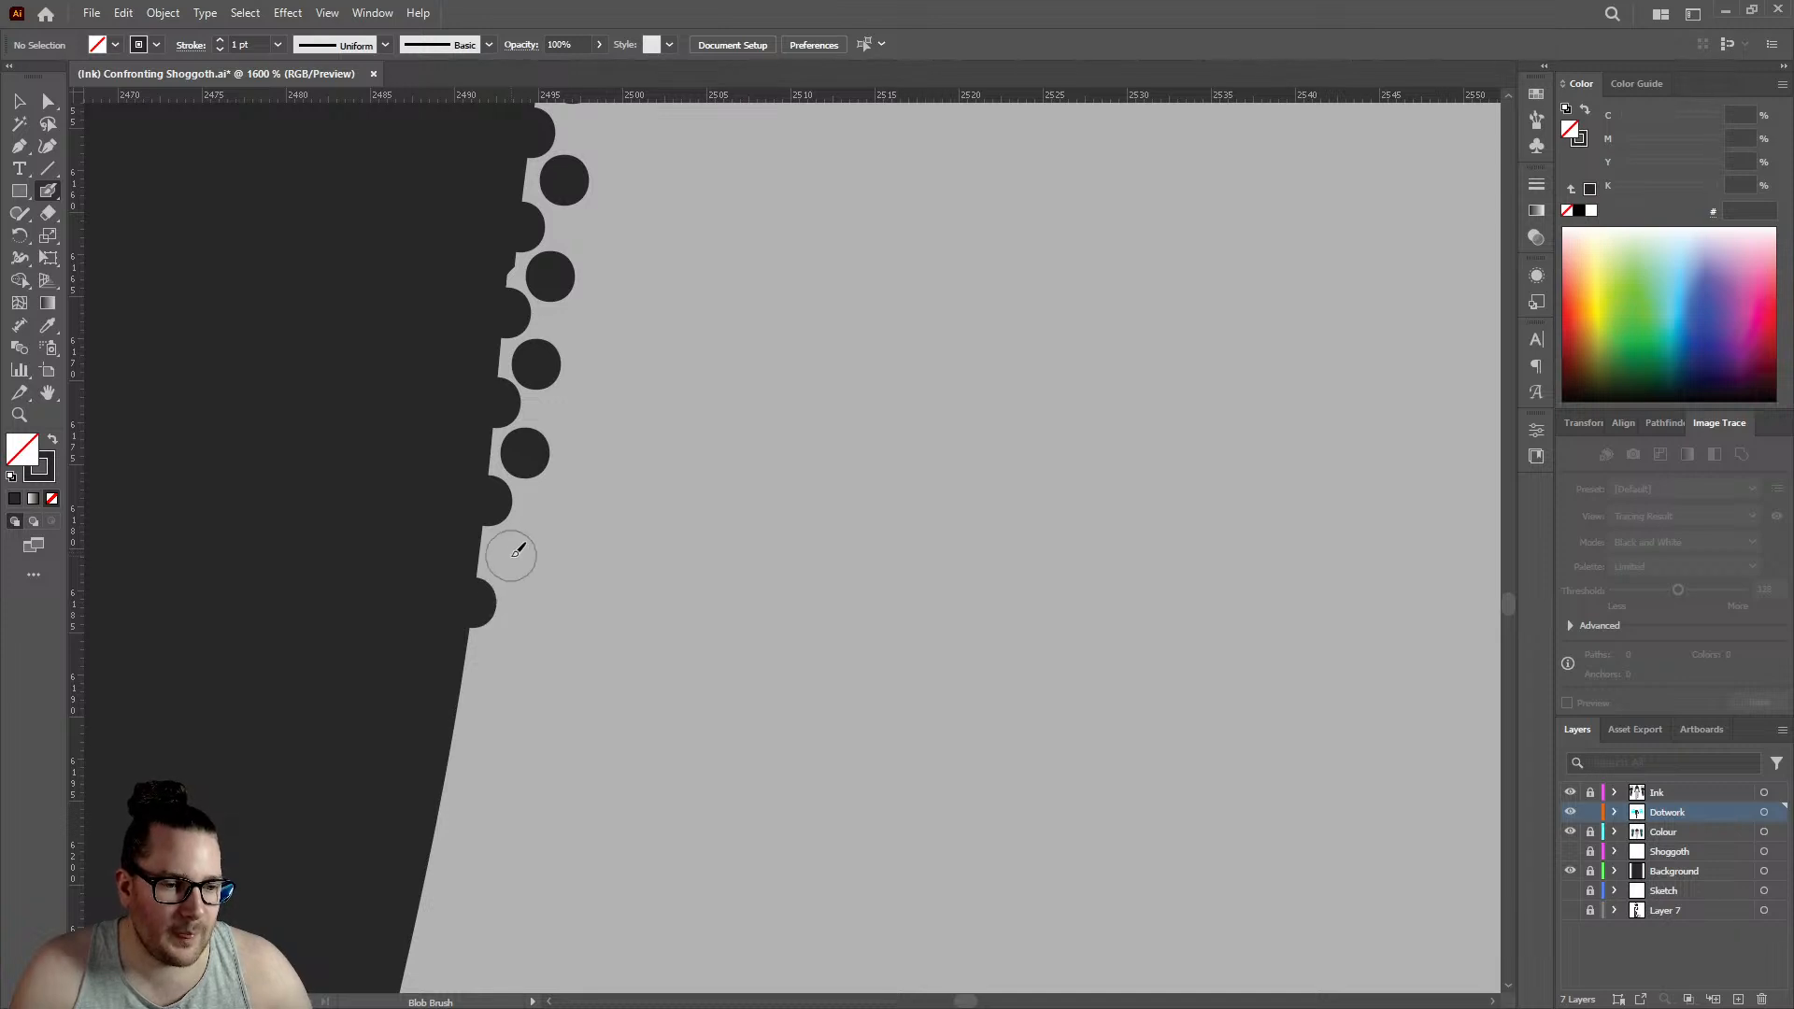
{"action": "left_click", "coordinate": [458, 709]}
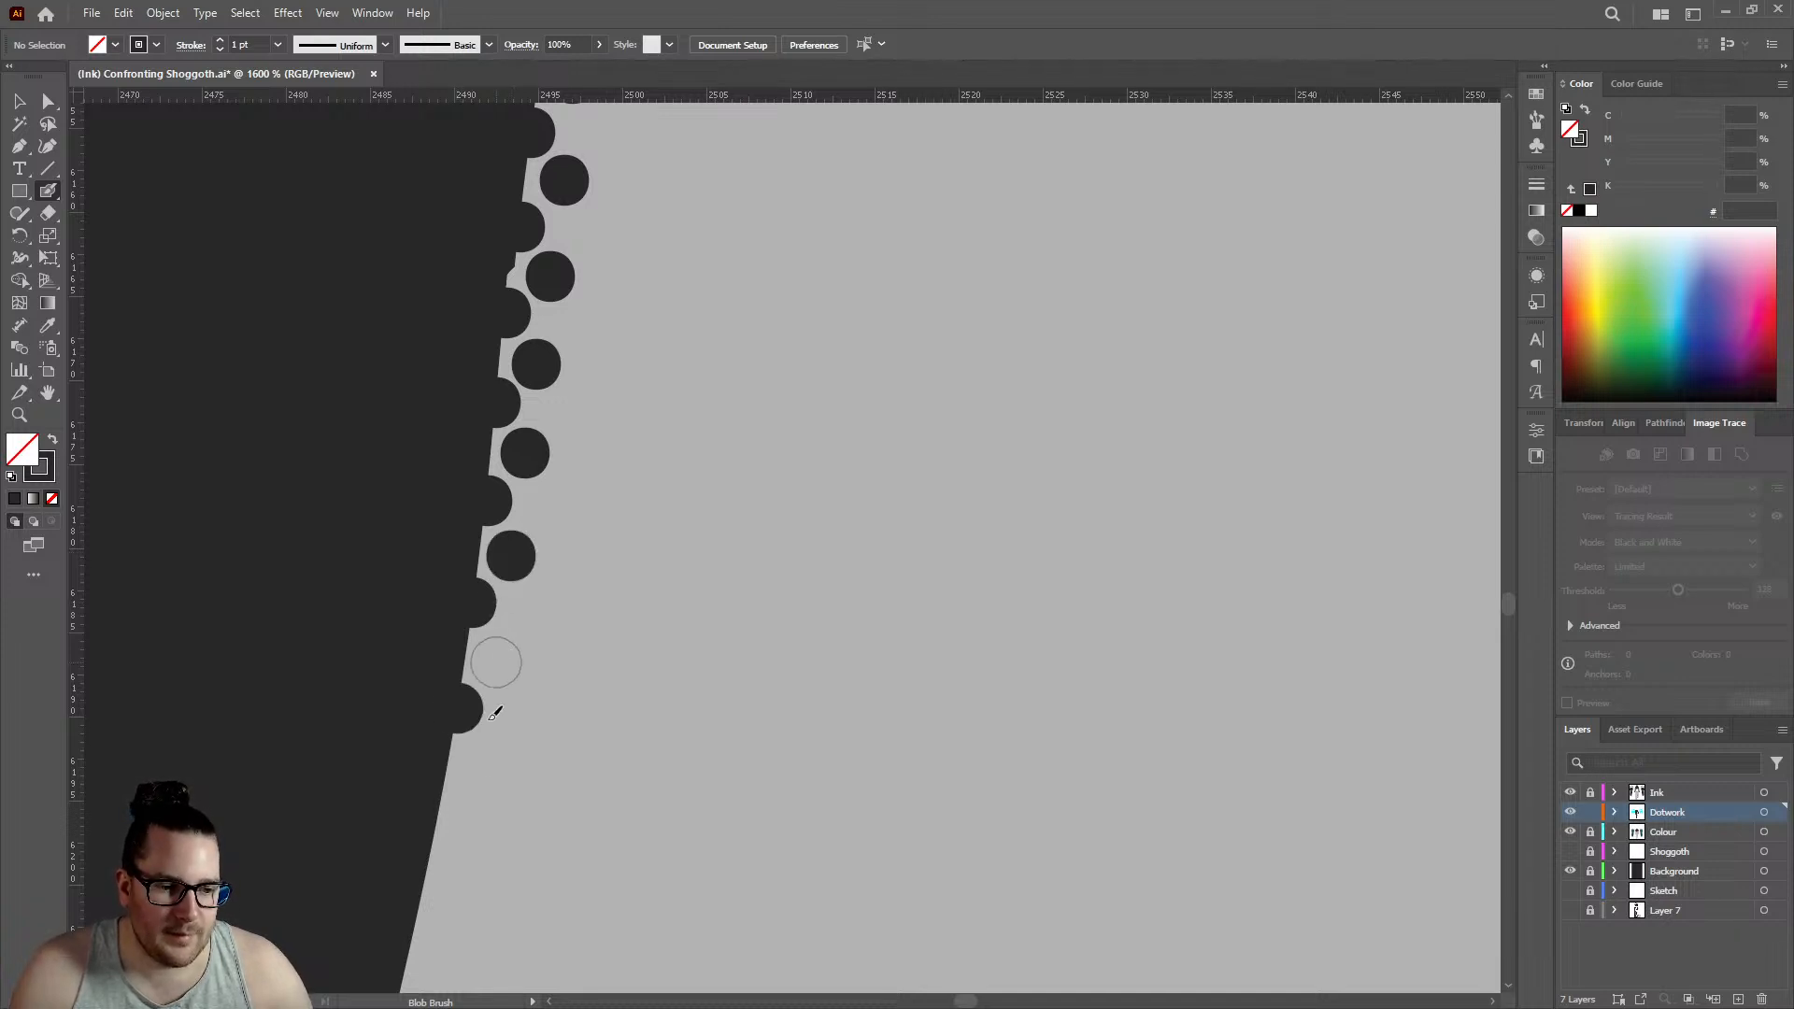
{"action": "left_click", "coordinate": [497, 662]}
- Add four edge dots and four offset inner dots down the forearm's outer outline, edge row reaching about 2485.5
{"action": "left_click", "coordinate": [440, 810]}
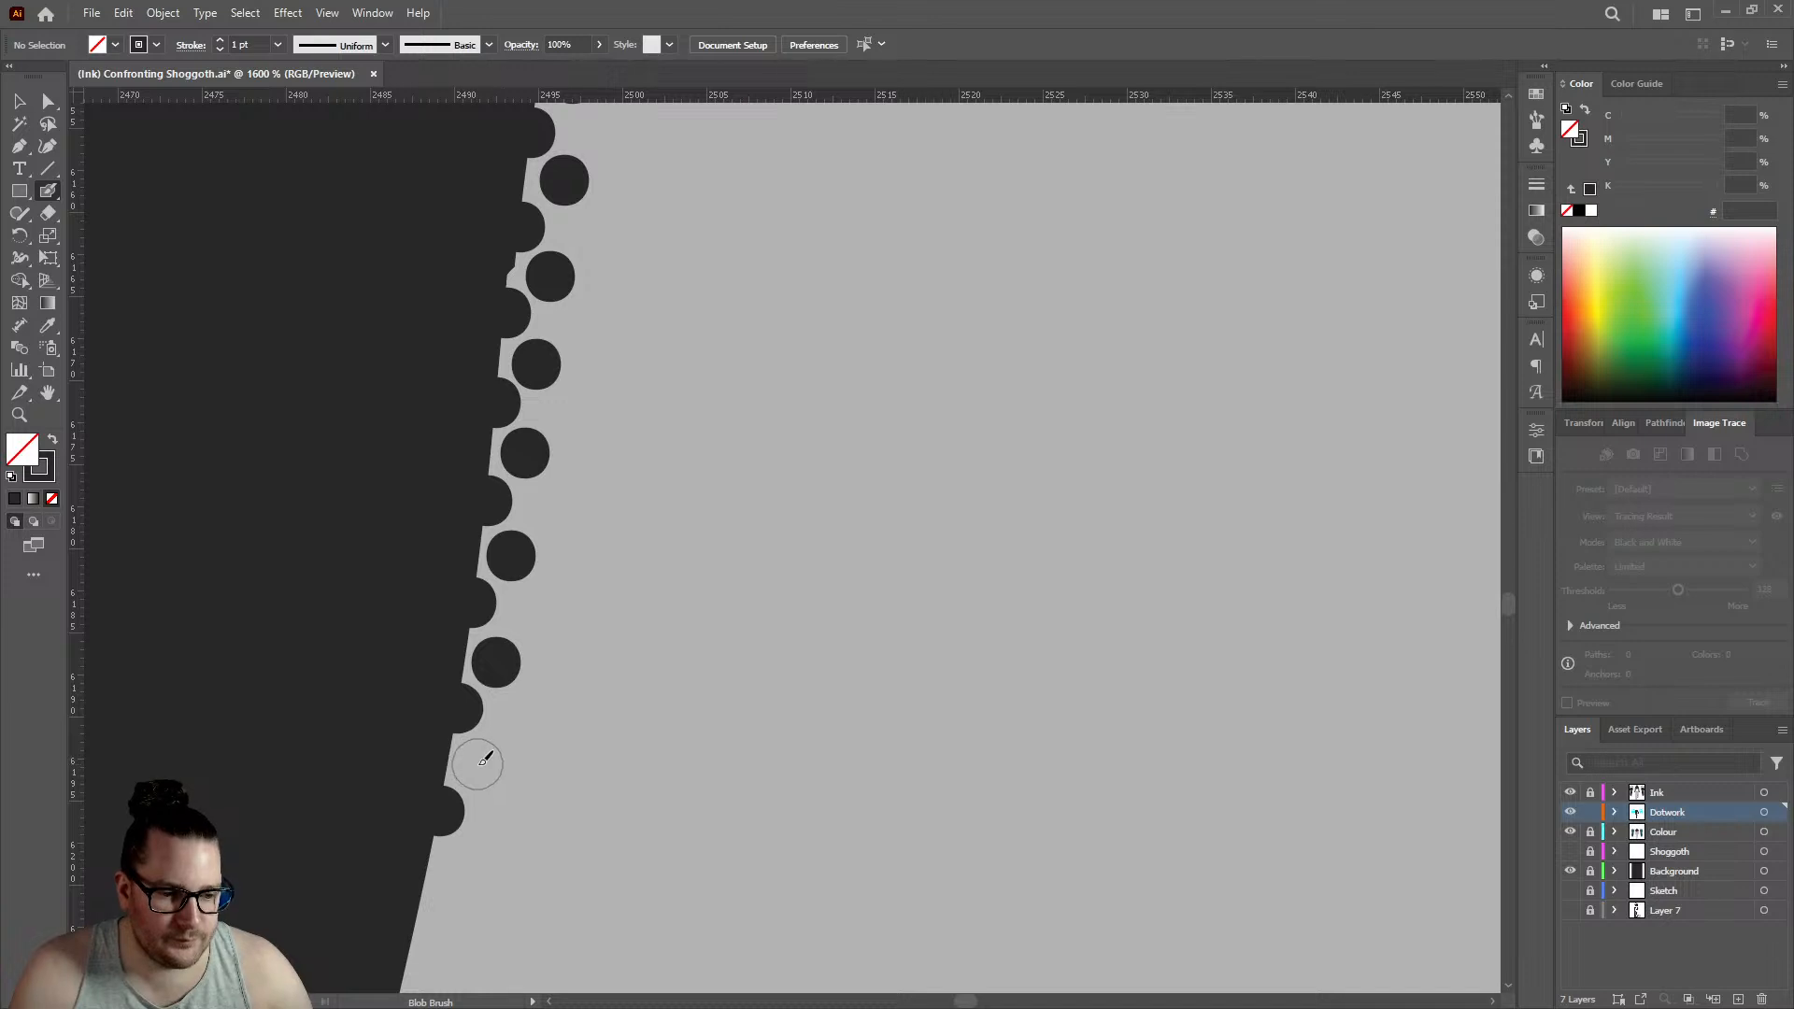
{"action": "left_click", "coordinate": [478, 764]}
{"action": "scroll", "coordinate": [437, 654], "scroll_direction": "down", "scroll_amount": 3}
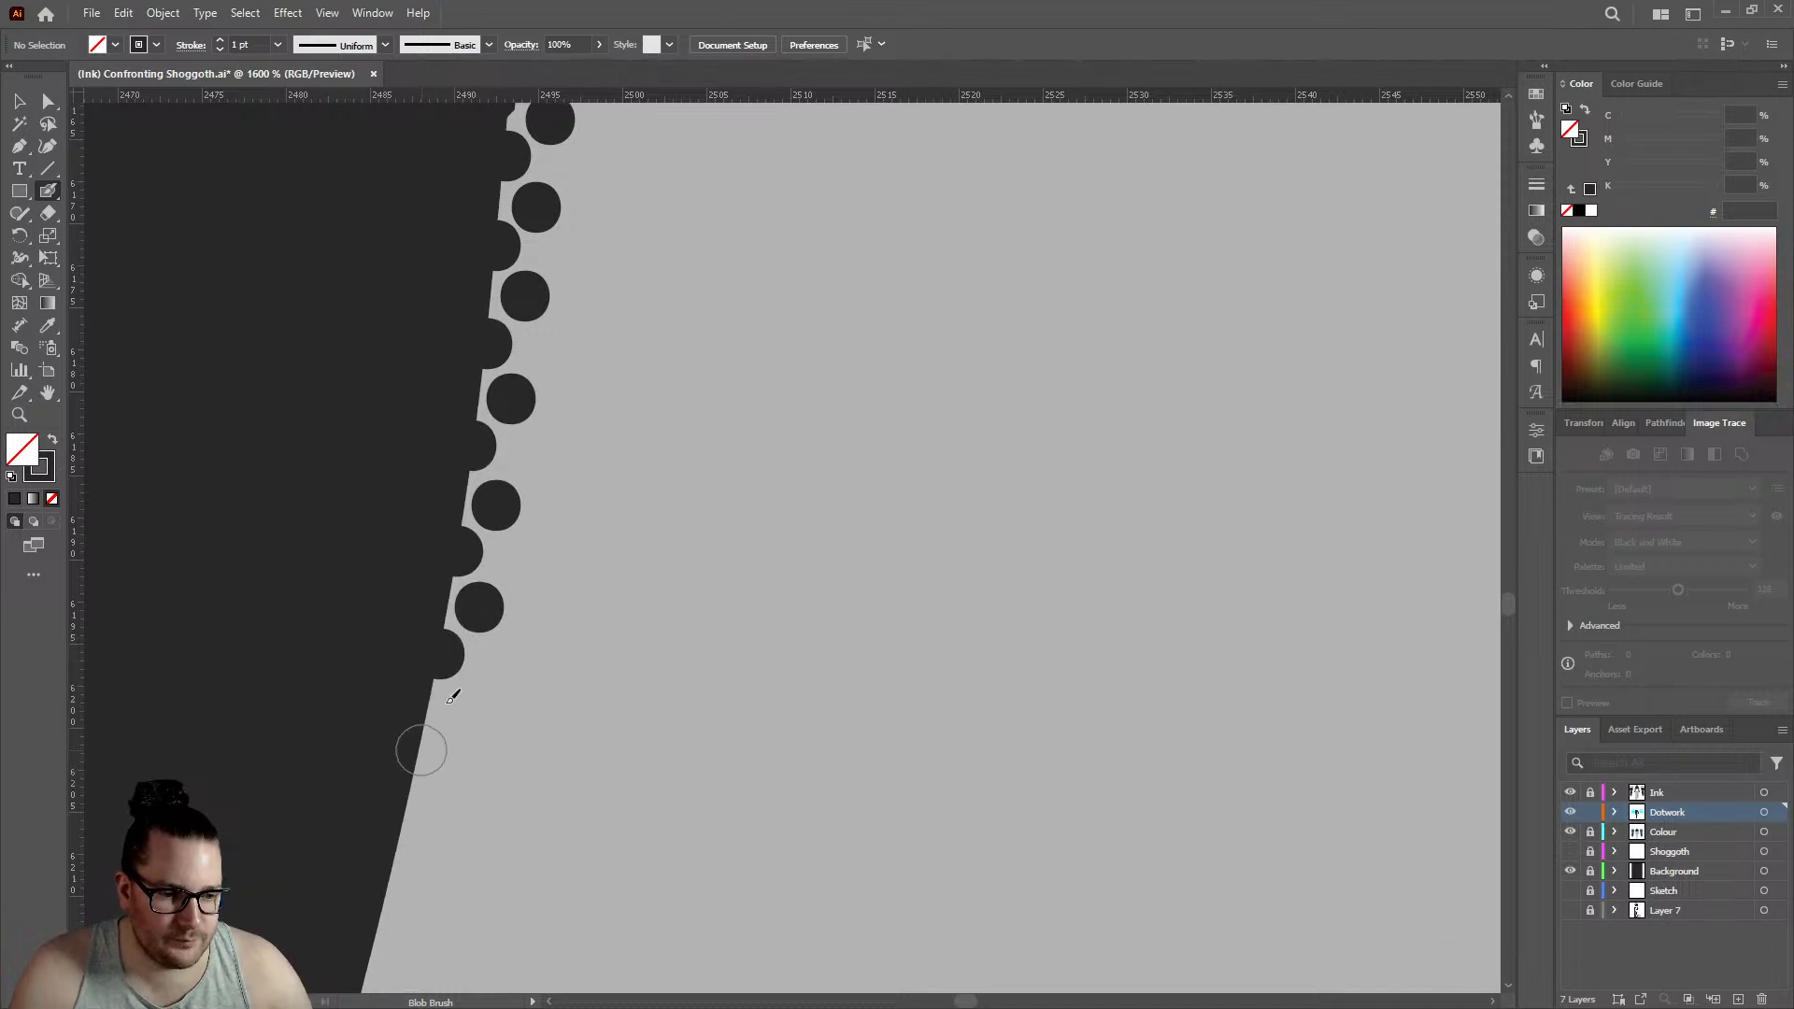
{"action": "left_click", "coordinate": [424, 750]}
{"action": "left_click", "coordinate": [460, 706]}
{"action": "scroll", "coordinate": [411, 673], "scroll_direction": "down", "scroll_amount": 3}
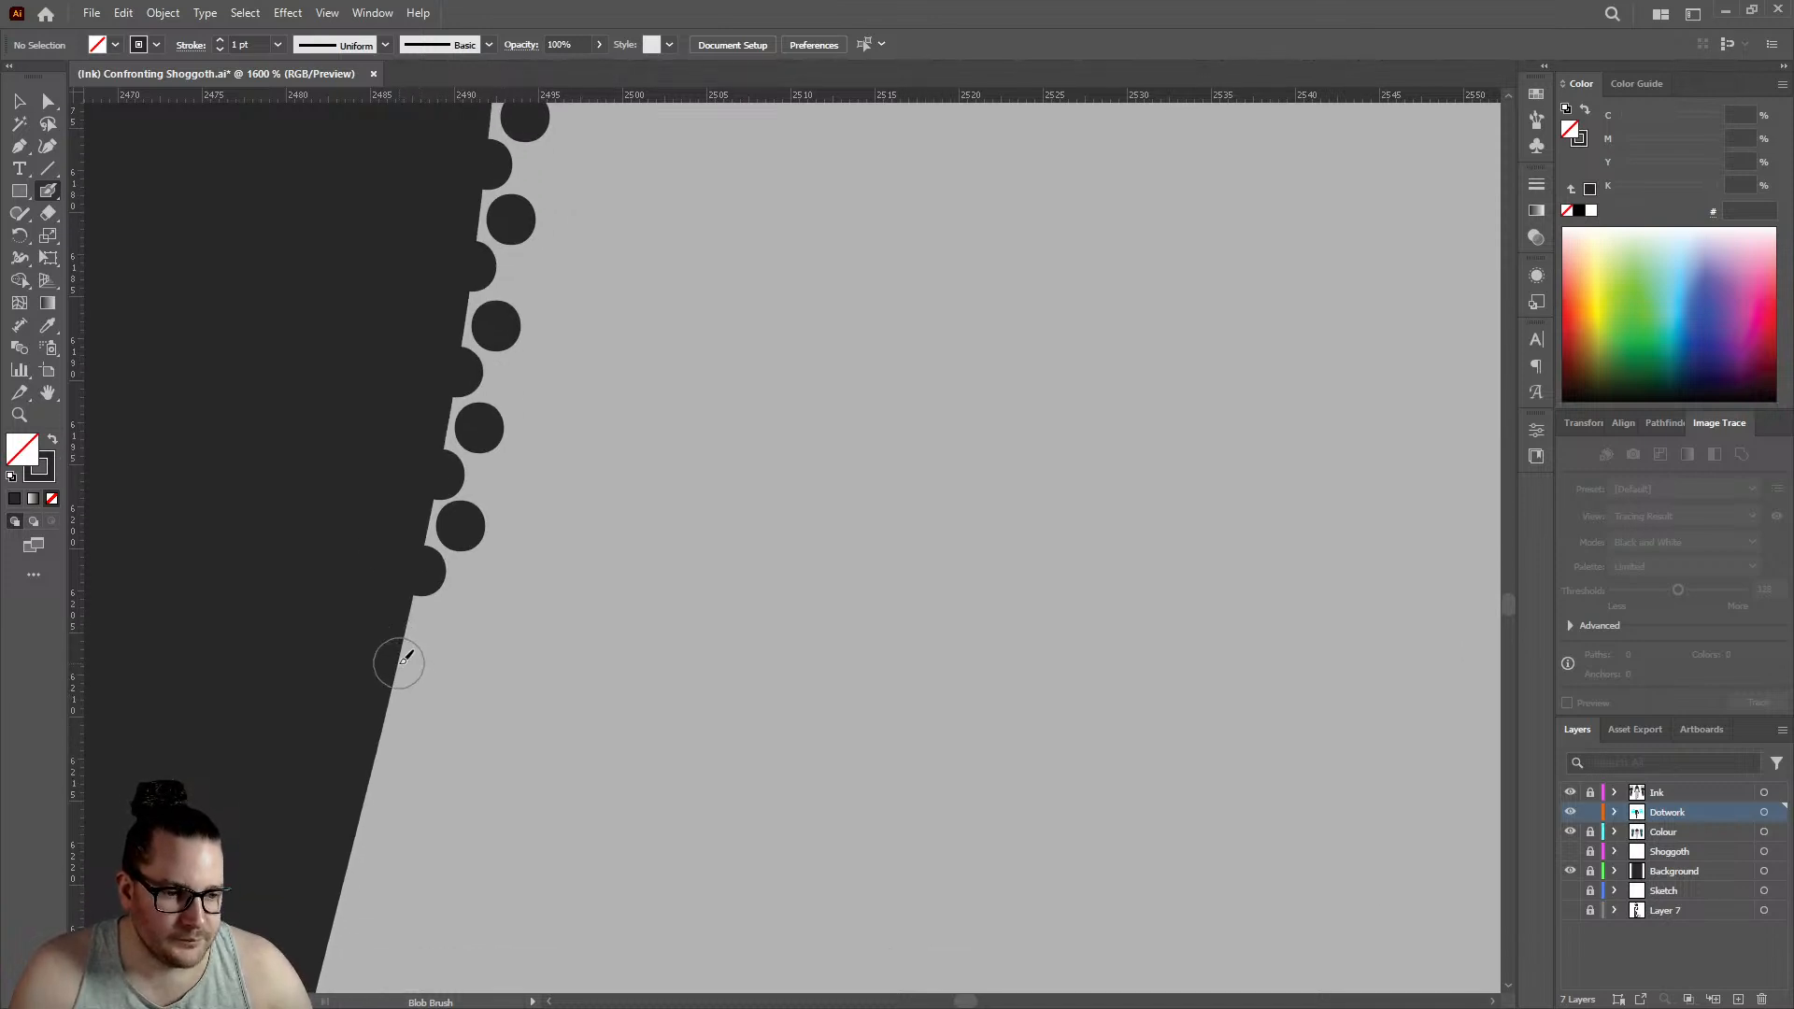
{"action": "left_click", "coordinate": [399, 662]}
{"action": "left_click", "coordinate": [443, 623]}
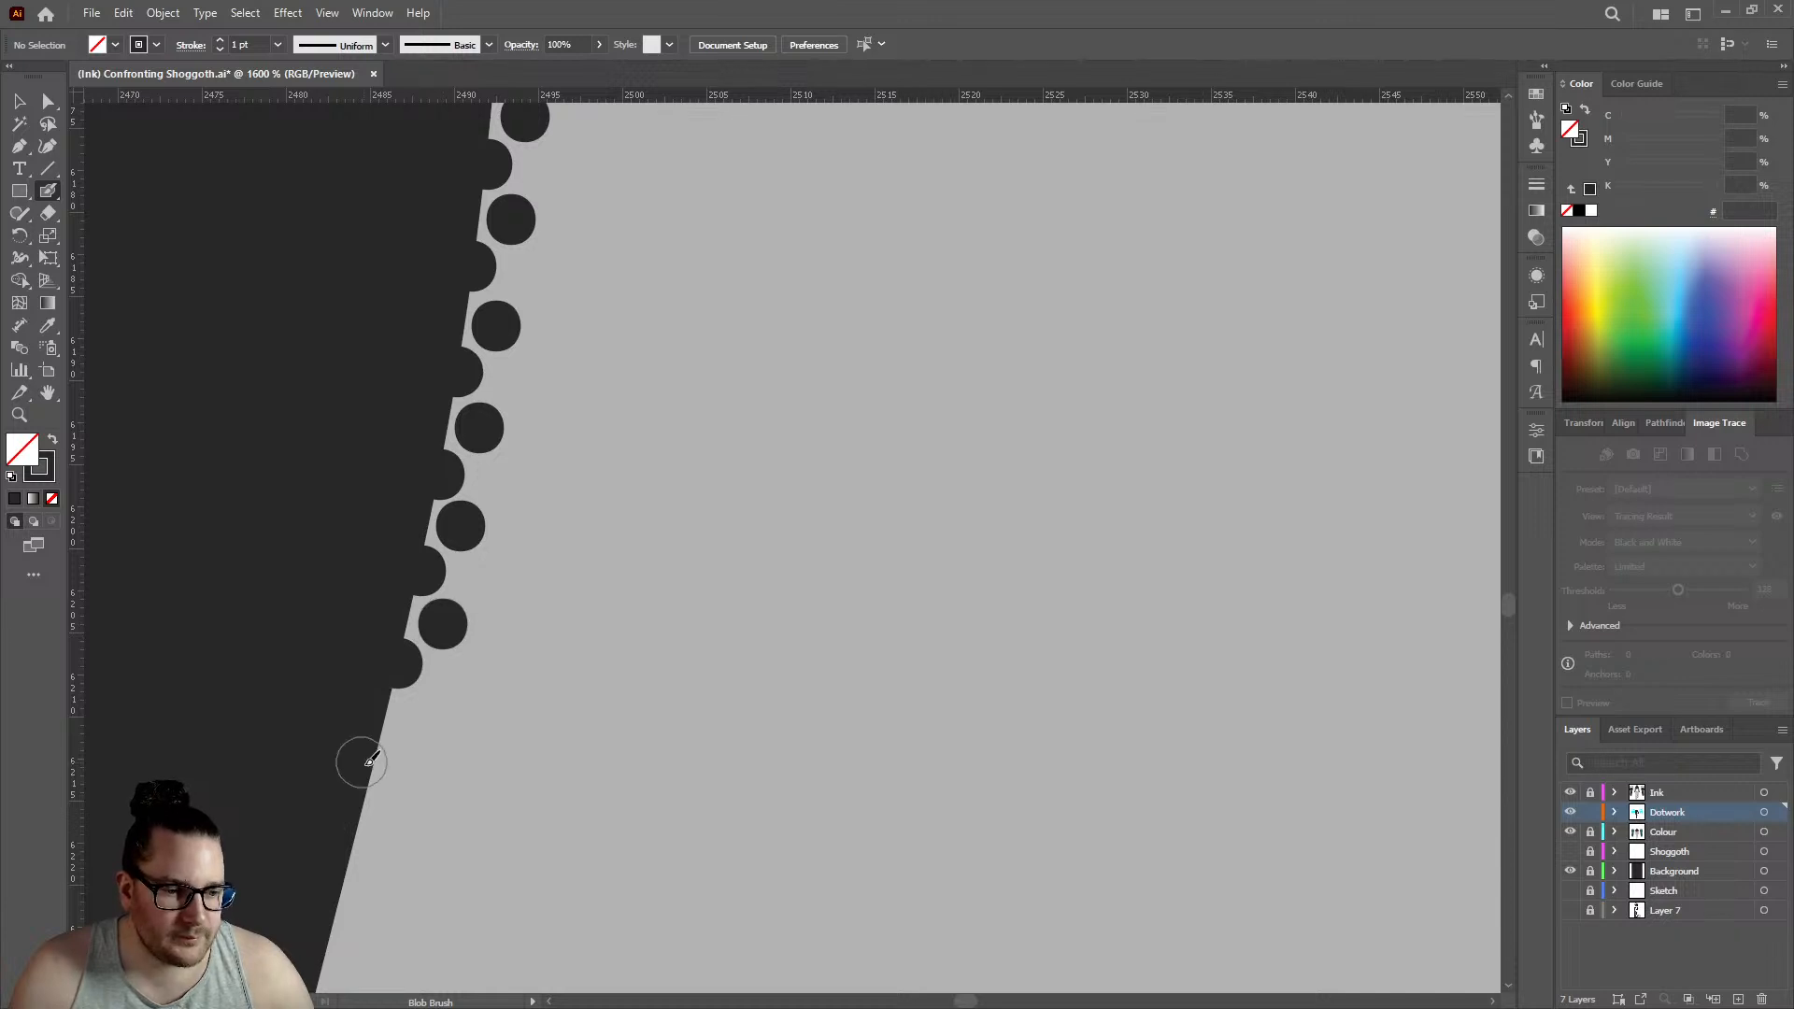
{"action": "left_click", "coordinate": [378, 767]}
{"action": "left_click", "coordinate": [417, 718]}
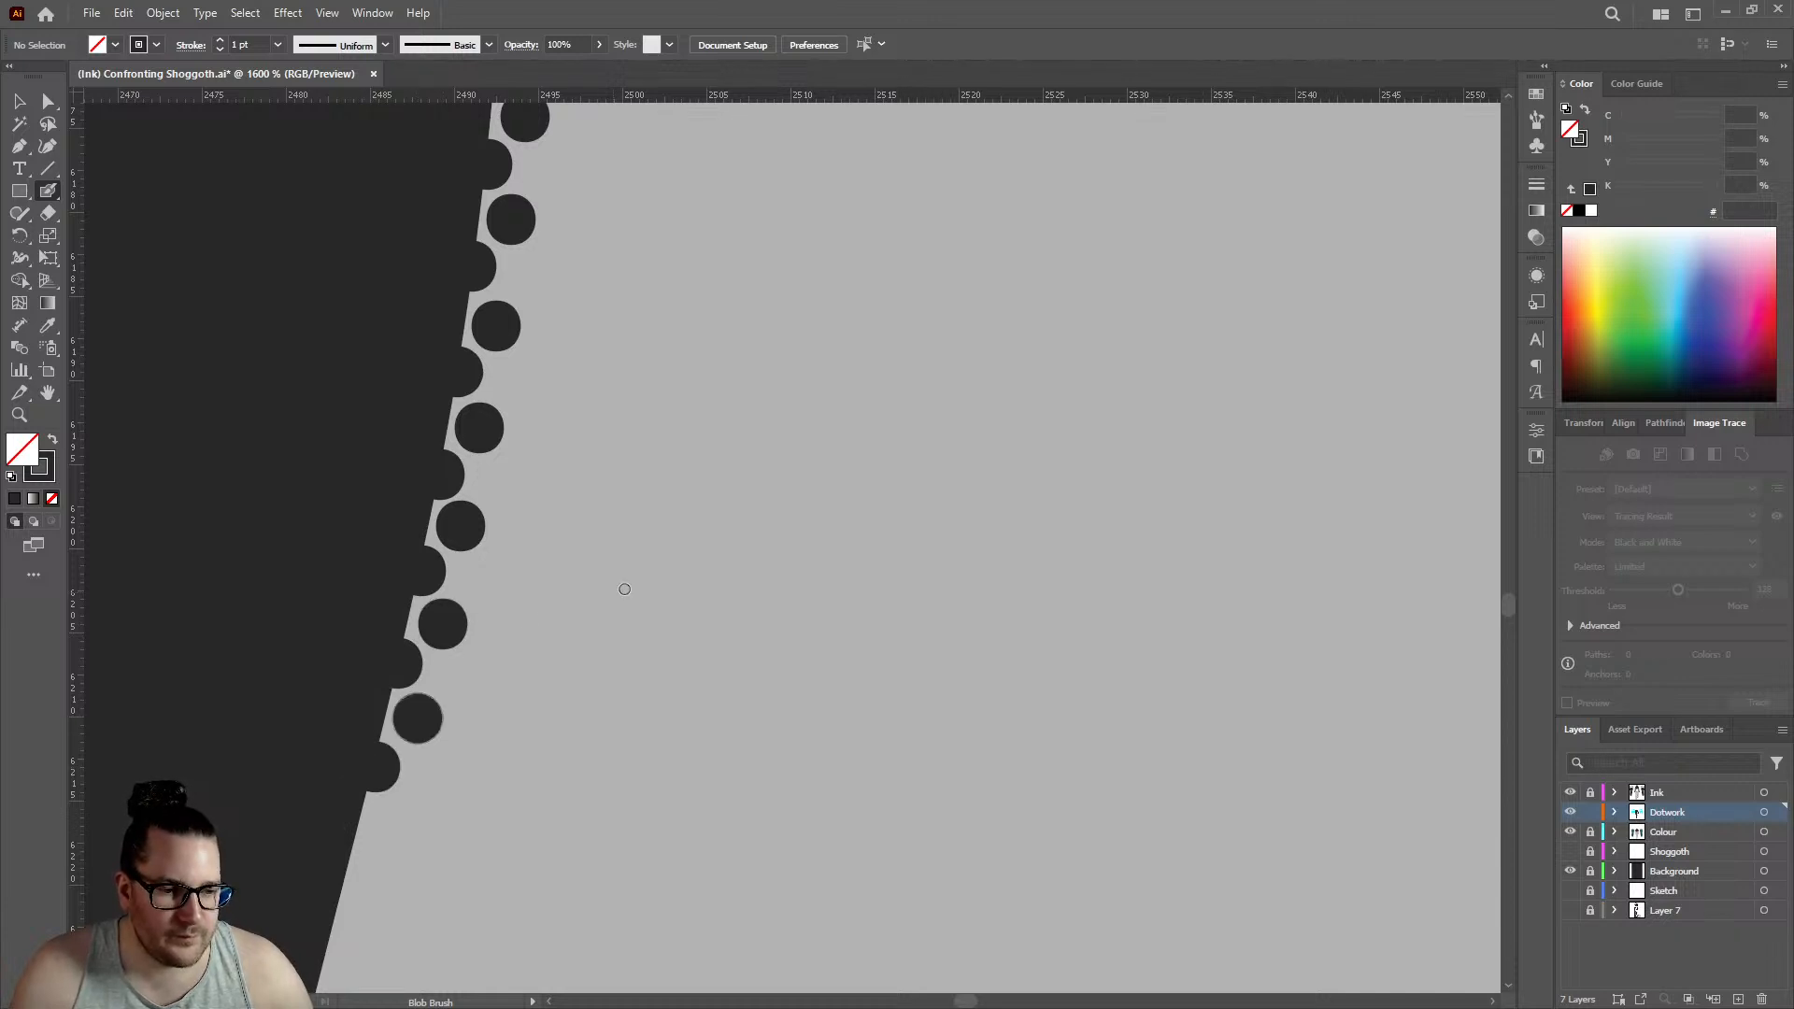
- Continue both rows down the forearm's straight outline with three edge dots and three inner dots, edge row reaching about 2481
{"action": "scroll", "coordinate": [635, 588], "scroll_direction": "down", "scroll_amount": 7}
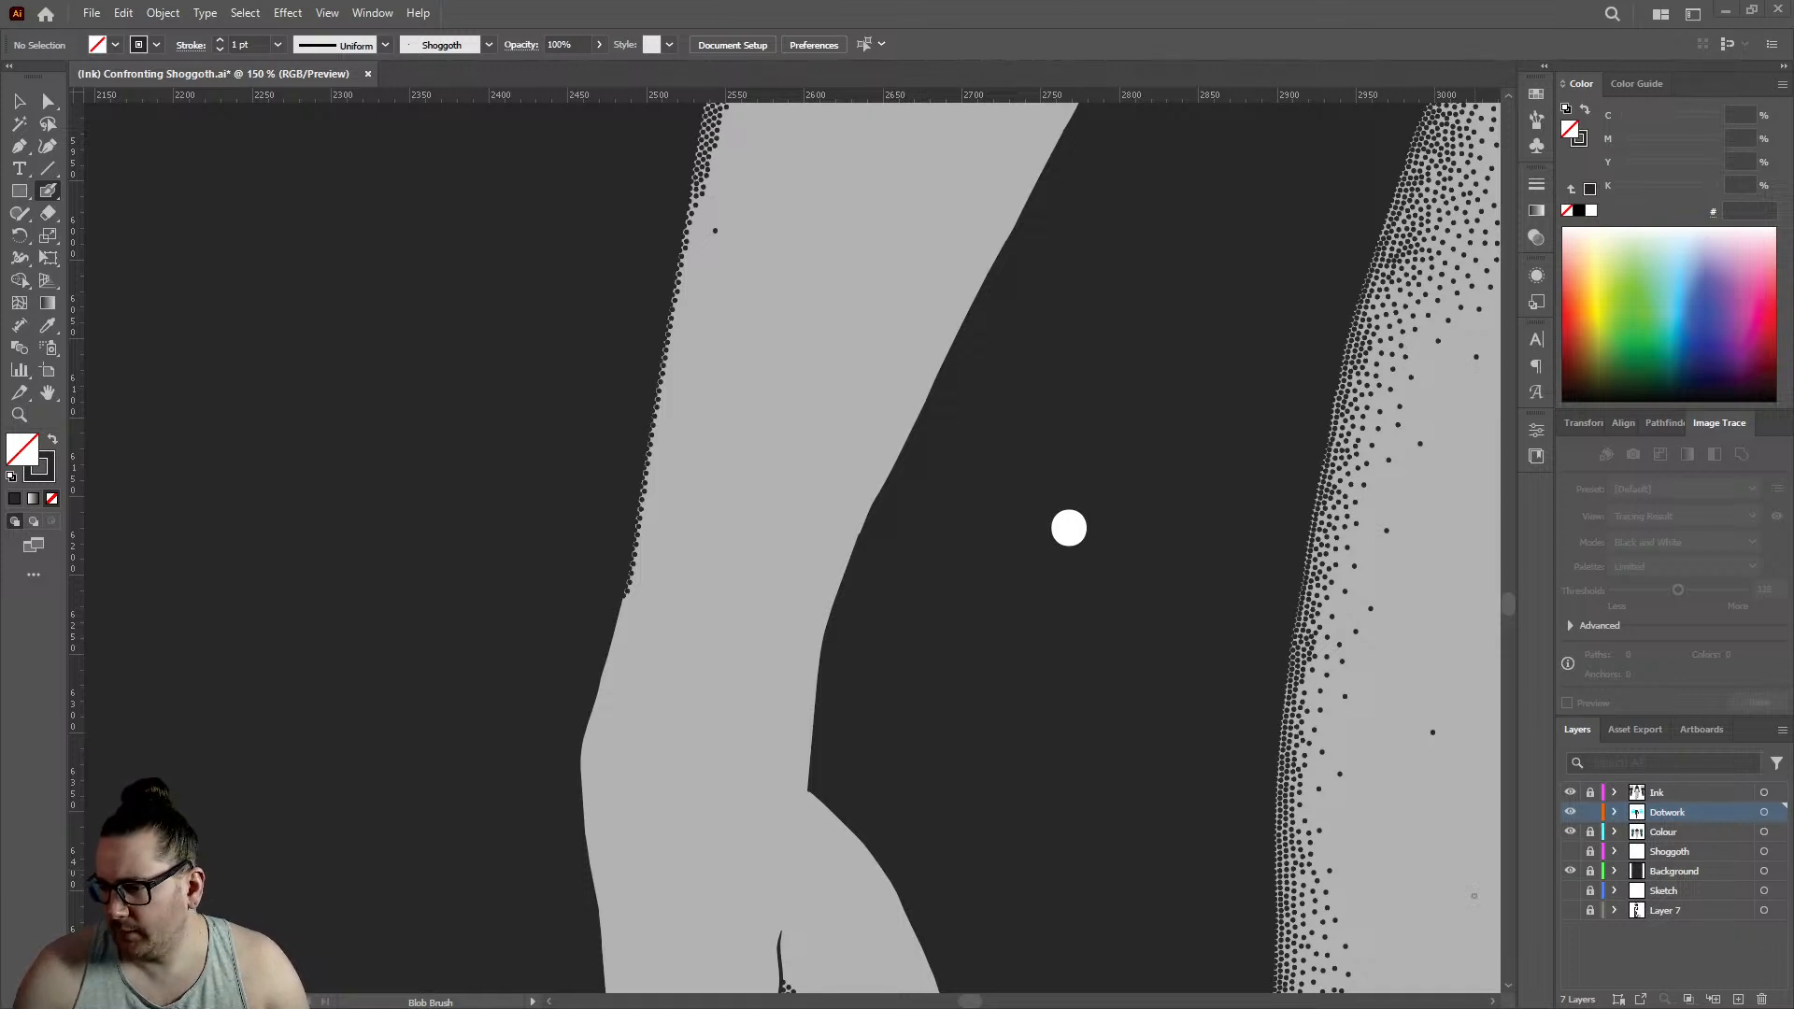
{"action": "scroll", "coordinate": [570, 637], "scroll_direction": "up", "scroll_amount": 8}
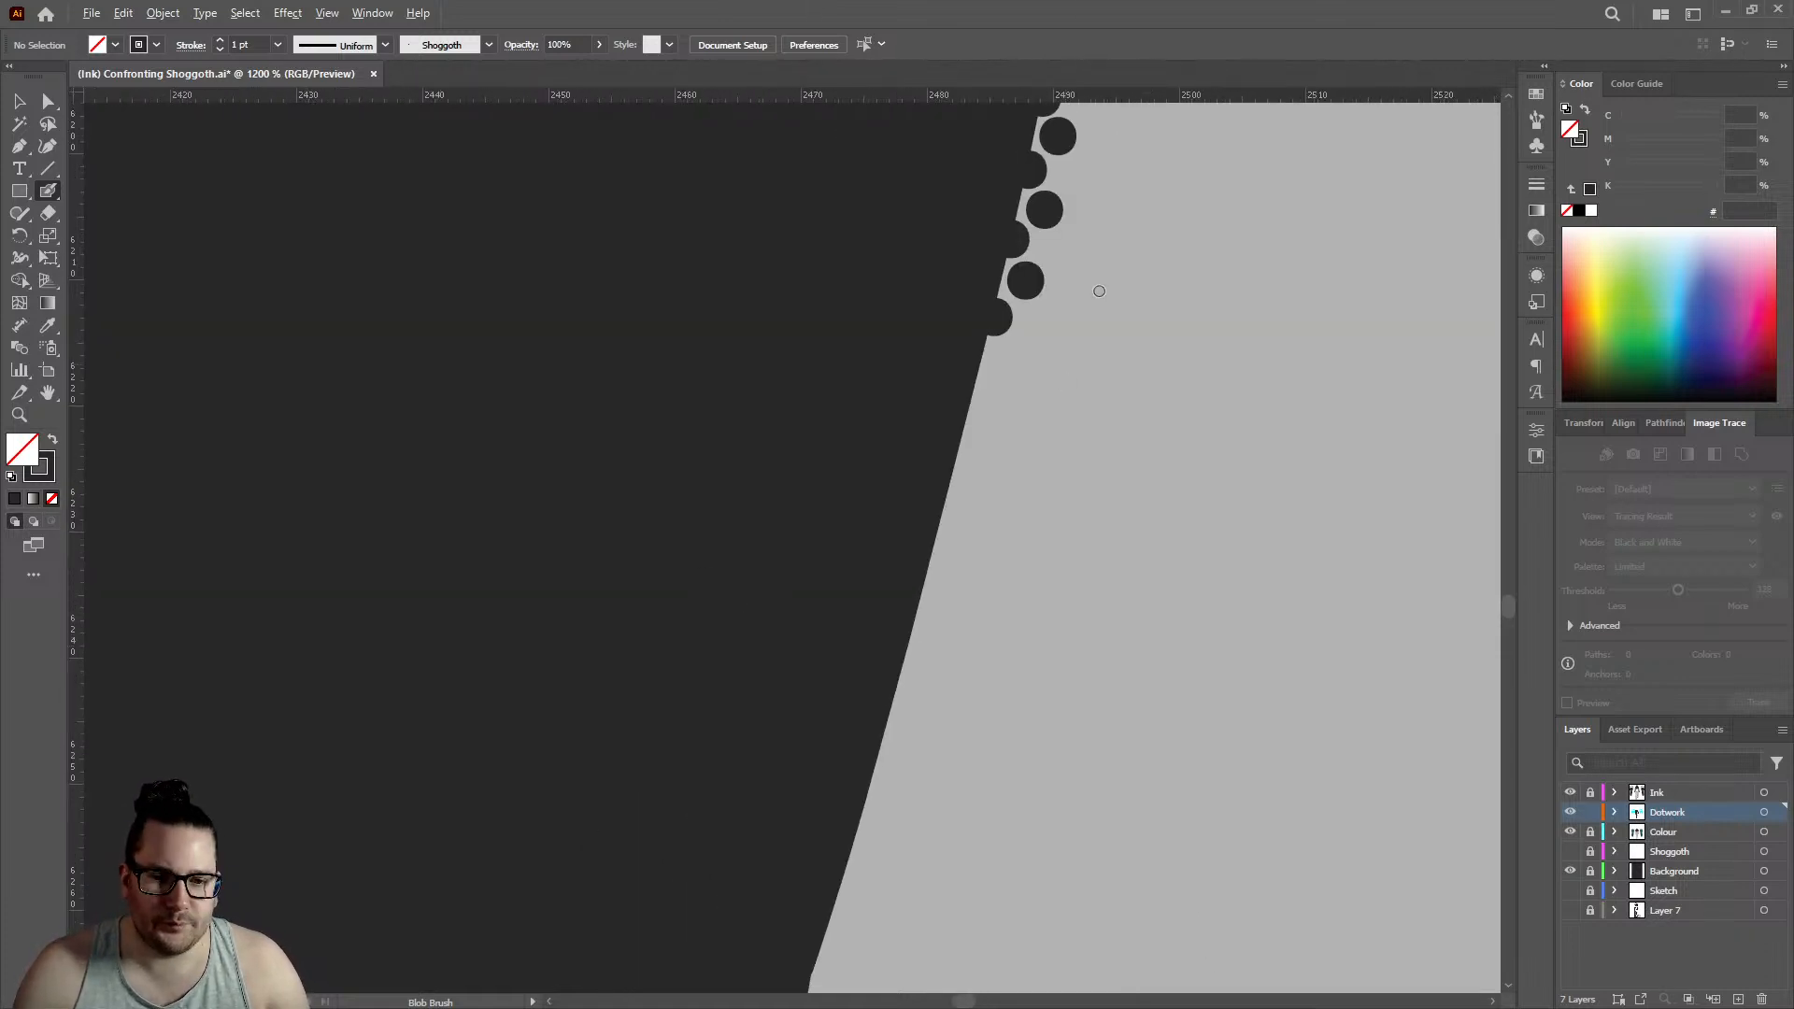
{"action": "left_click", "coordinate": [834, 547]}
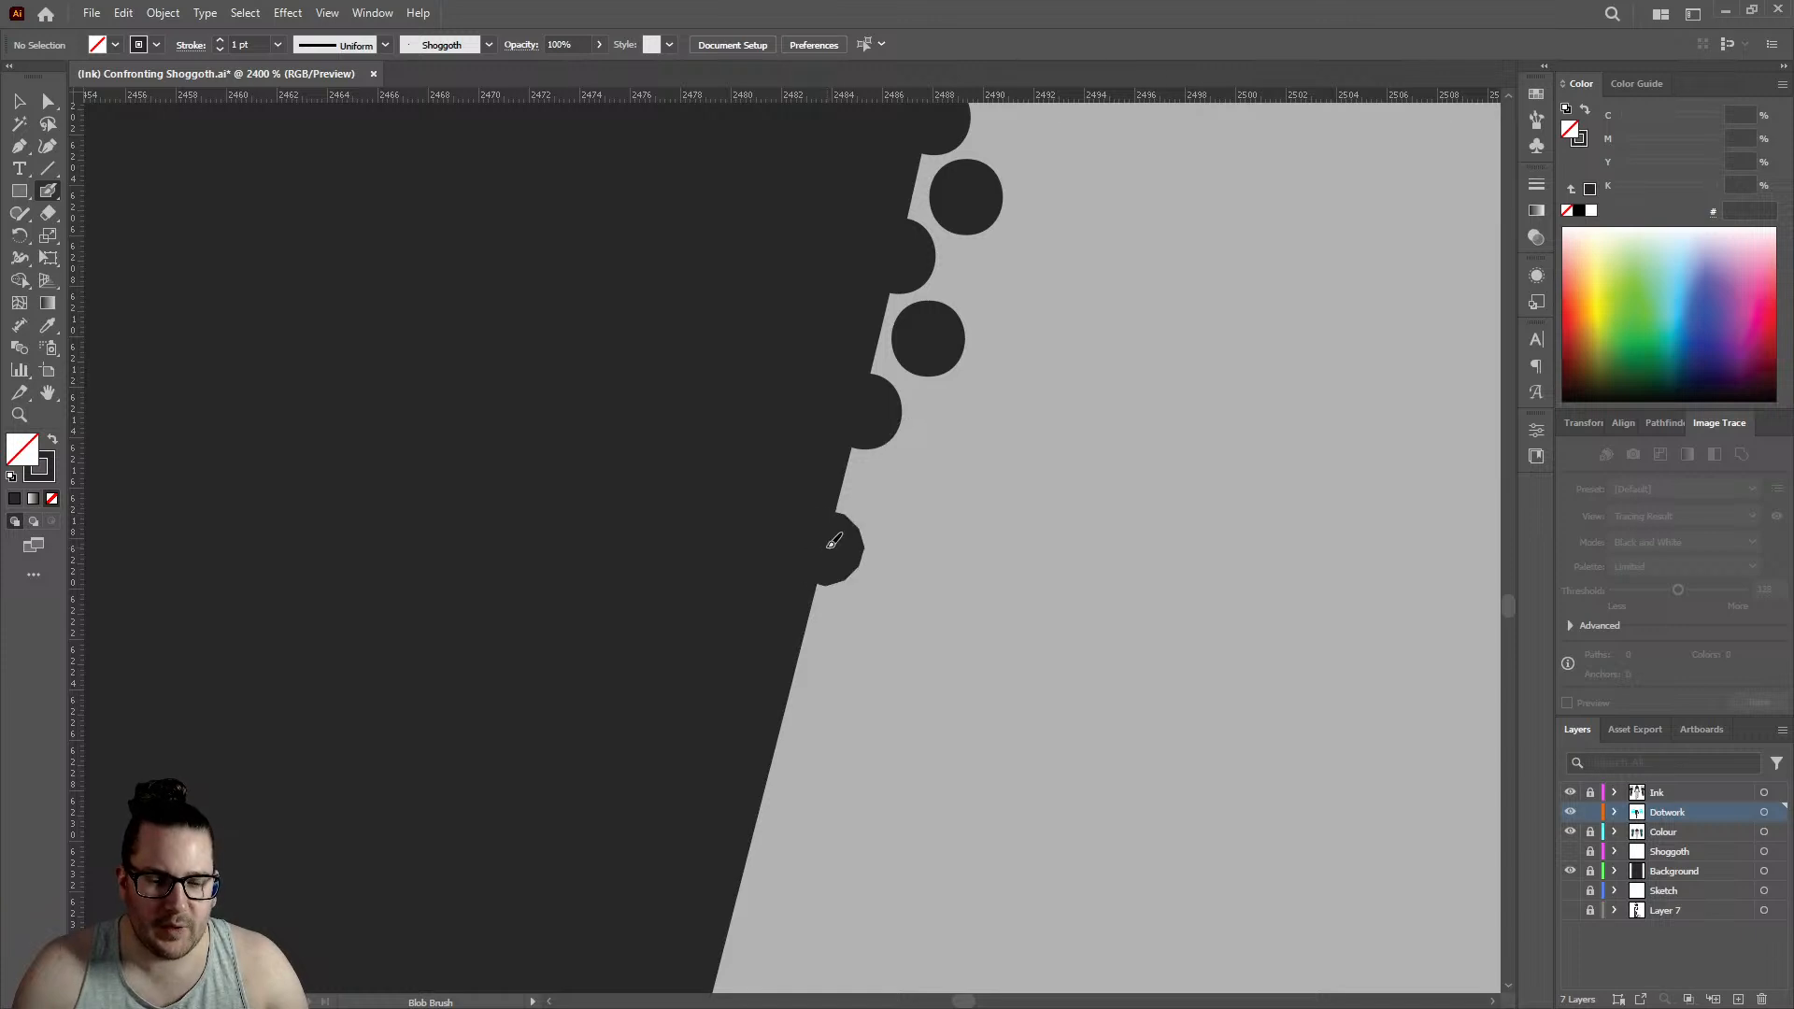
{"action": "left_click", "coordinate": [896, 493]}
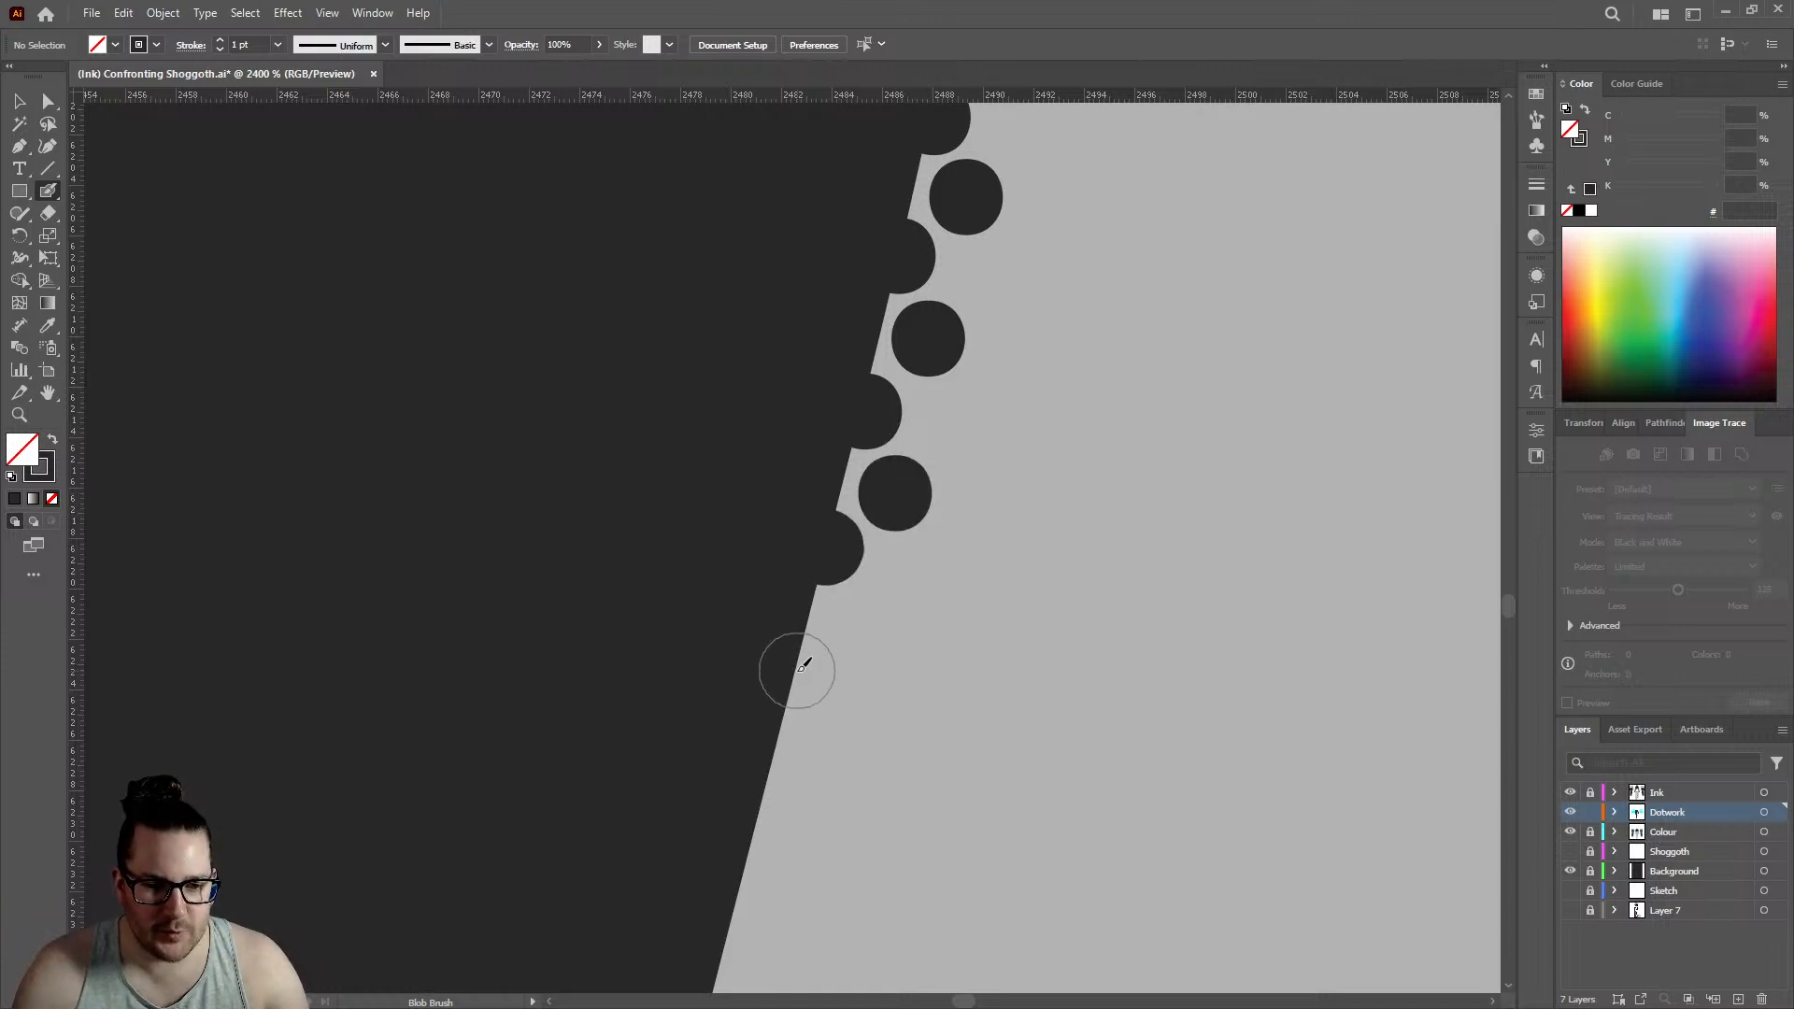
{"action": "left_click", "coordinate": [797, 667]}
{"action": "left_click", "coordinate": [870, 623]}
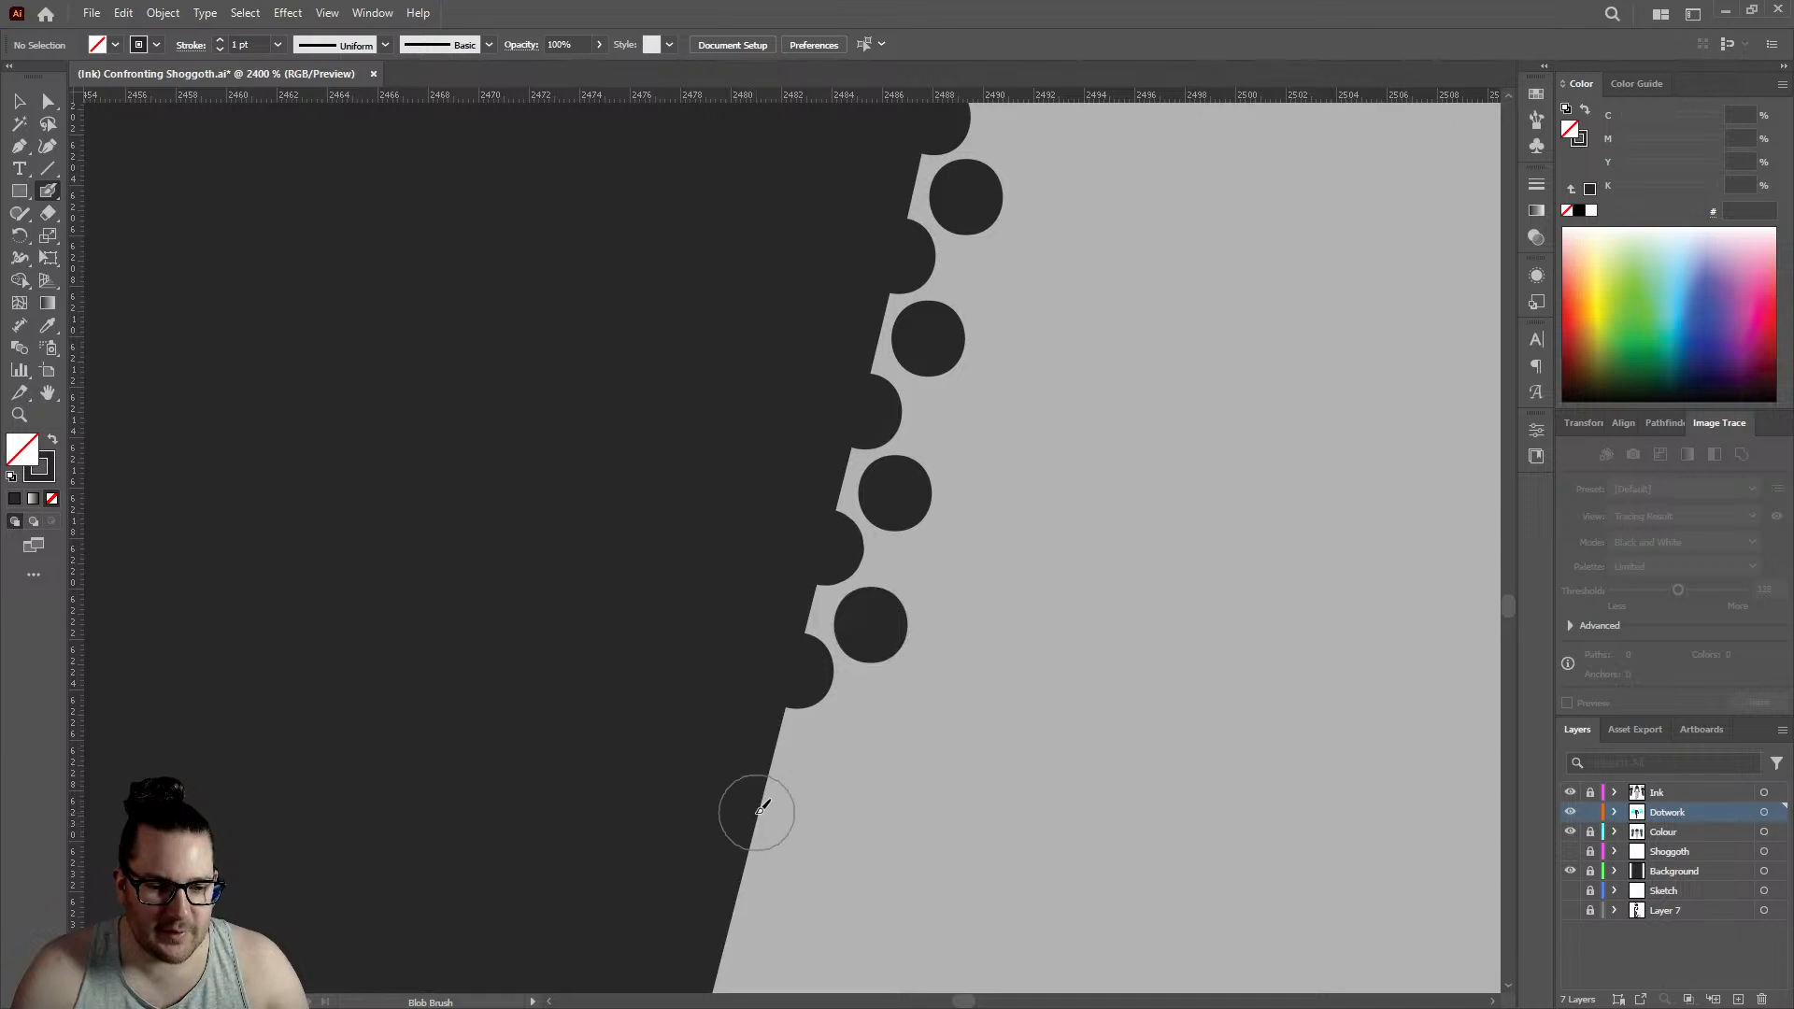
{"action": "left_click", "coordinate": [762, 813]}
{"action": "left_click", "coordinate": [824, 757]}
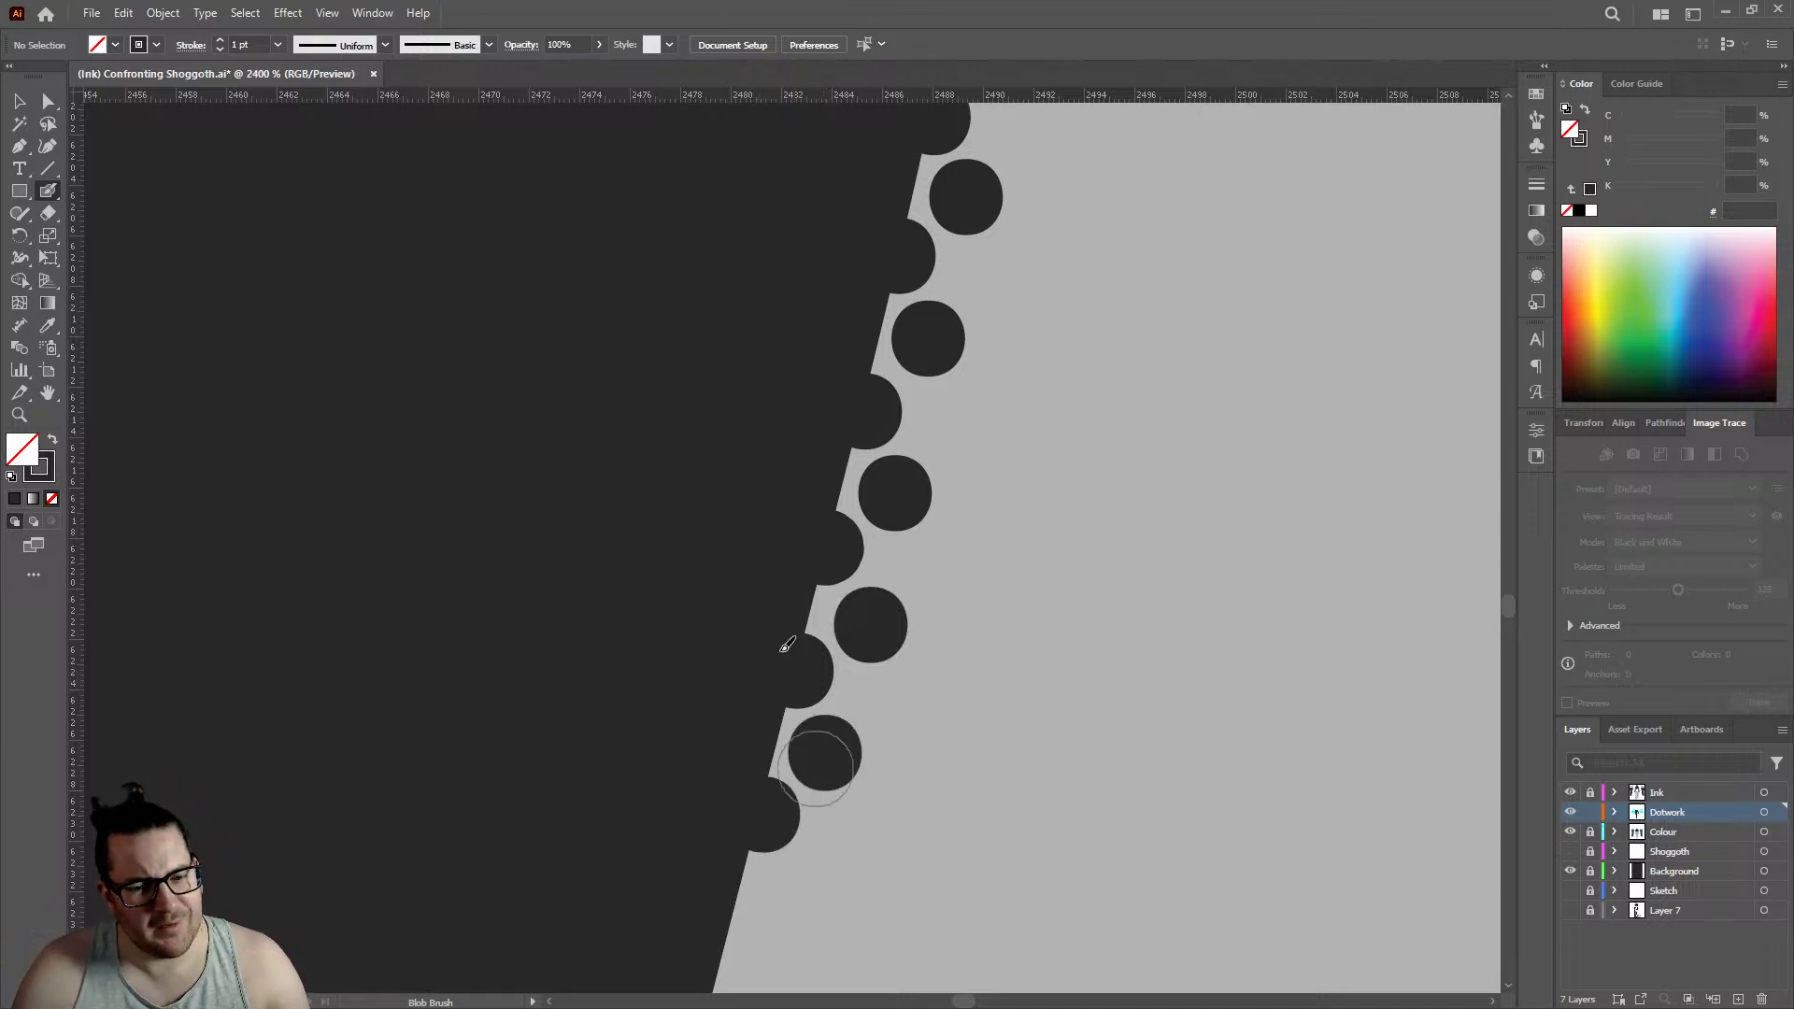
- Lengthen the forearm's double row by three edge dots with three alternating inner dots, edge row reaching about 2477
{"action": "scroll", "coordinate": [790, 643], "scroll_direction": "down", "scroll_amount": 4}
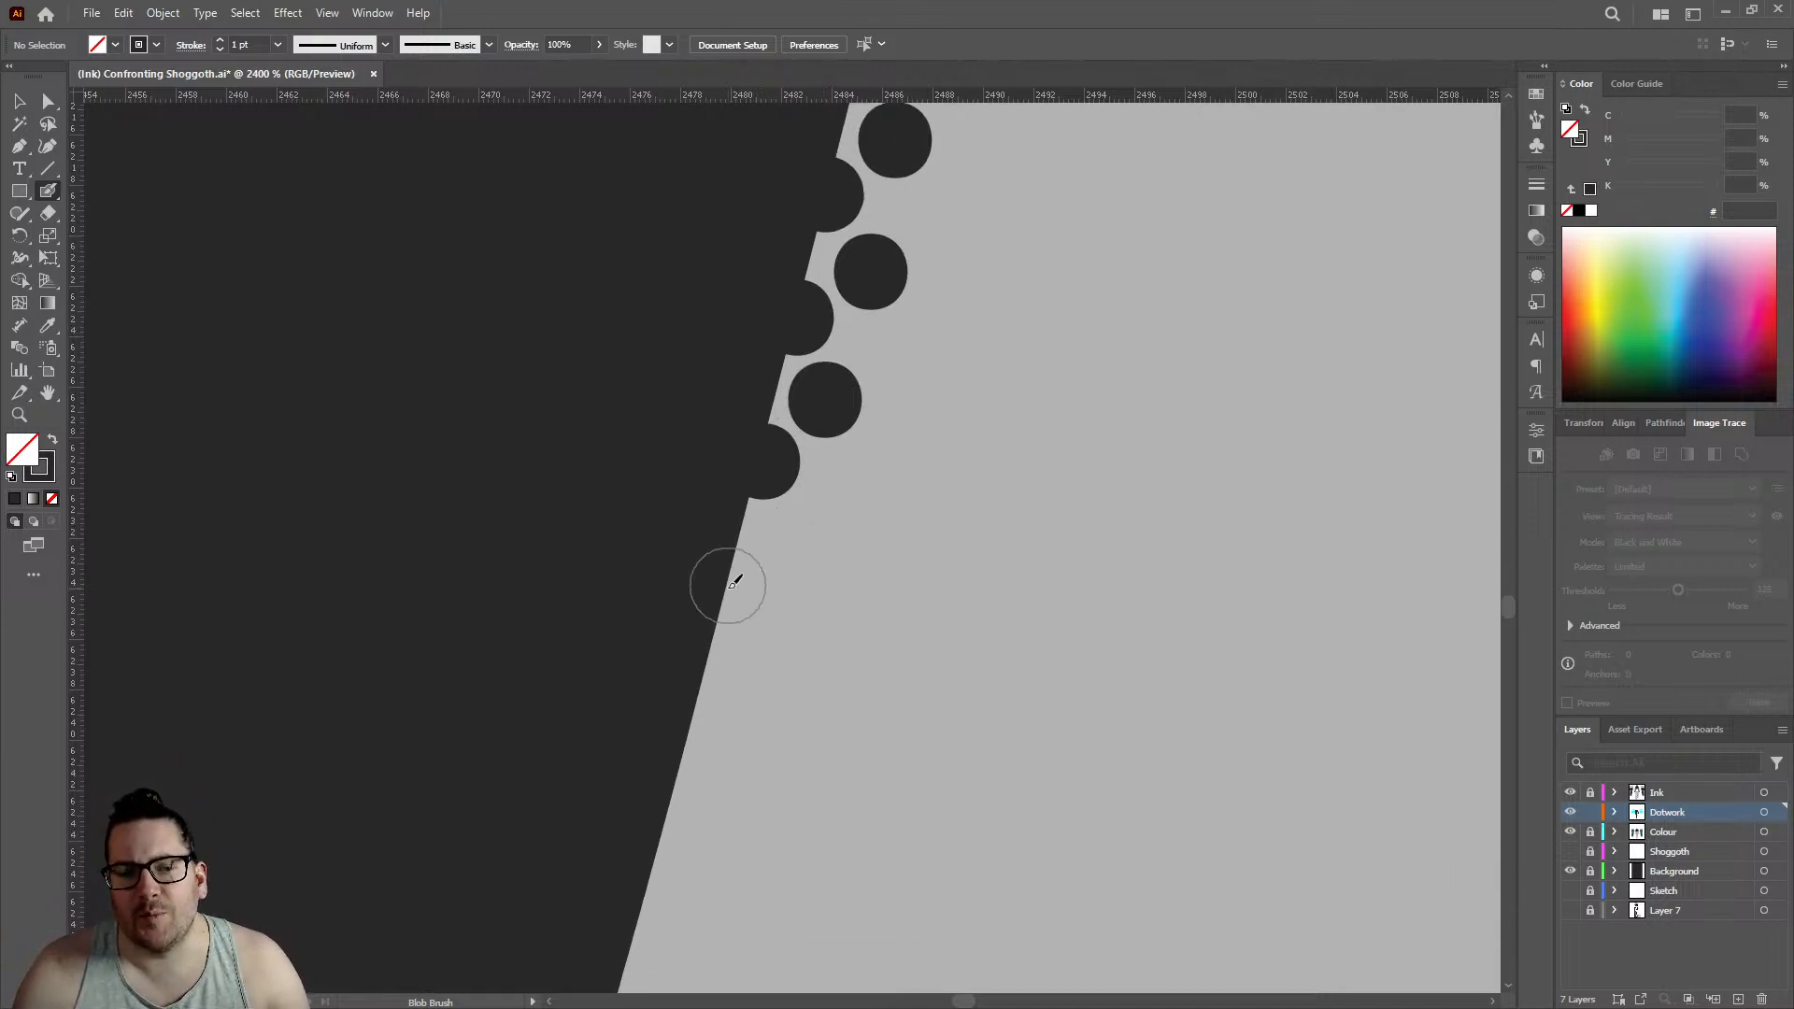
{"action": "left_click", "coordinate": [728, 590]}
{"action": "left_click", "coordinate": [796, 538]}
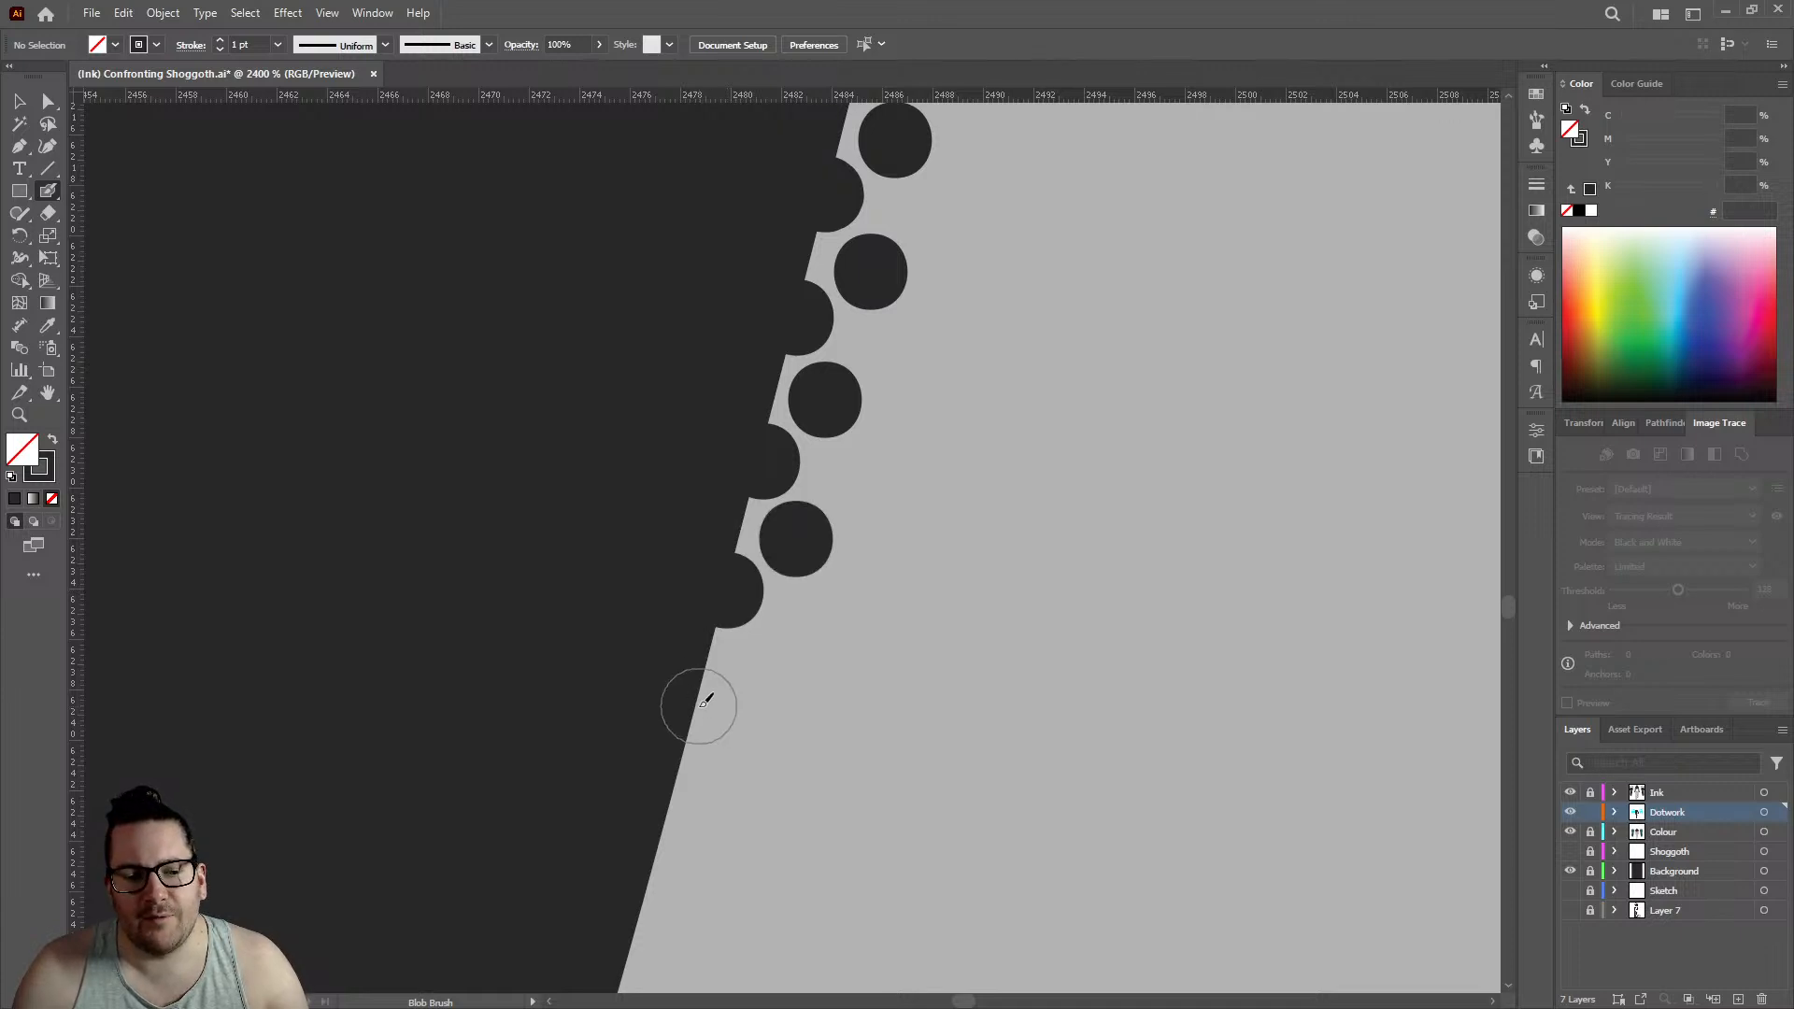
{"action": "left_click", "coordinate": [701, 707]}
{"action": "left_click", "coordinate": [774, 664]}
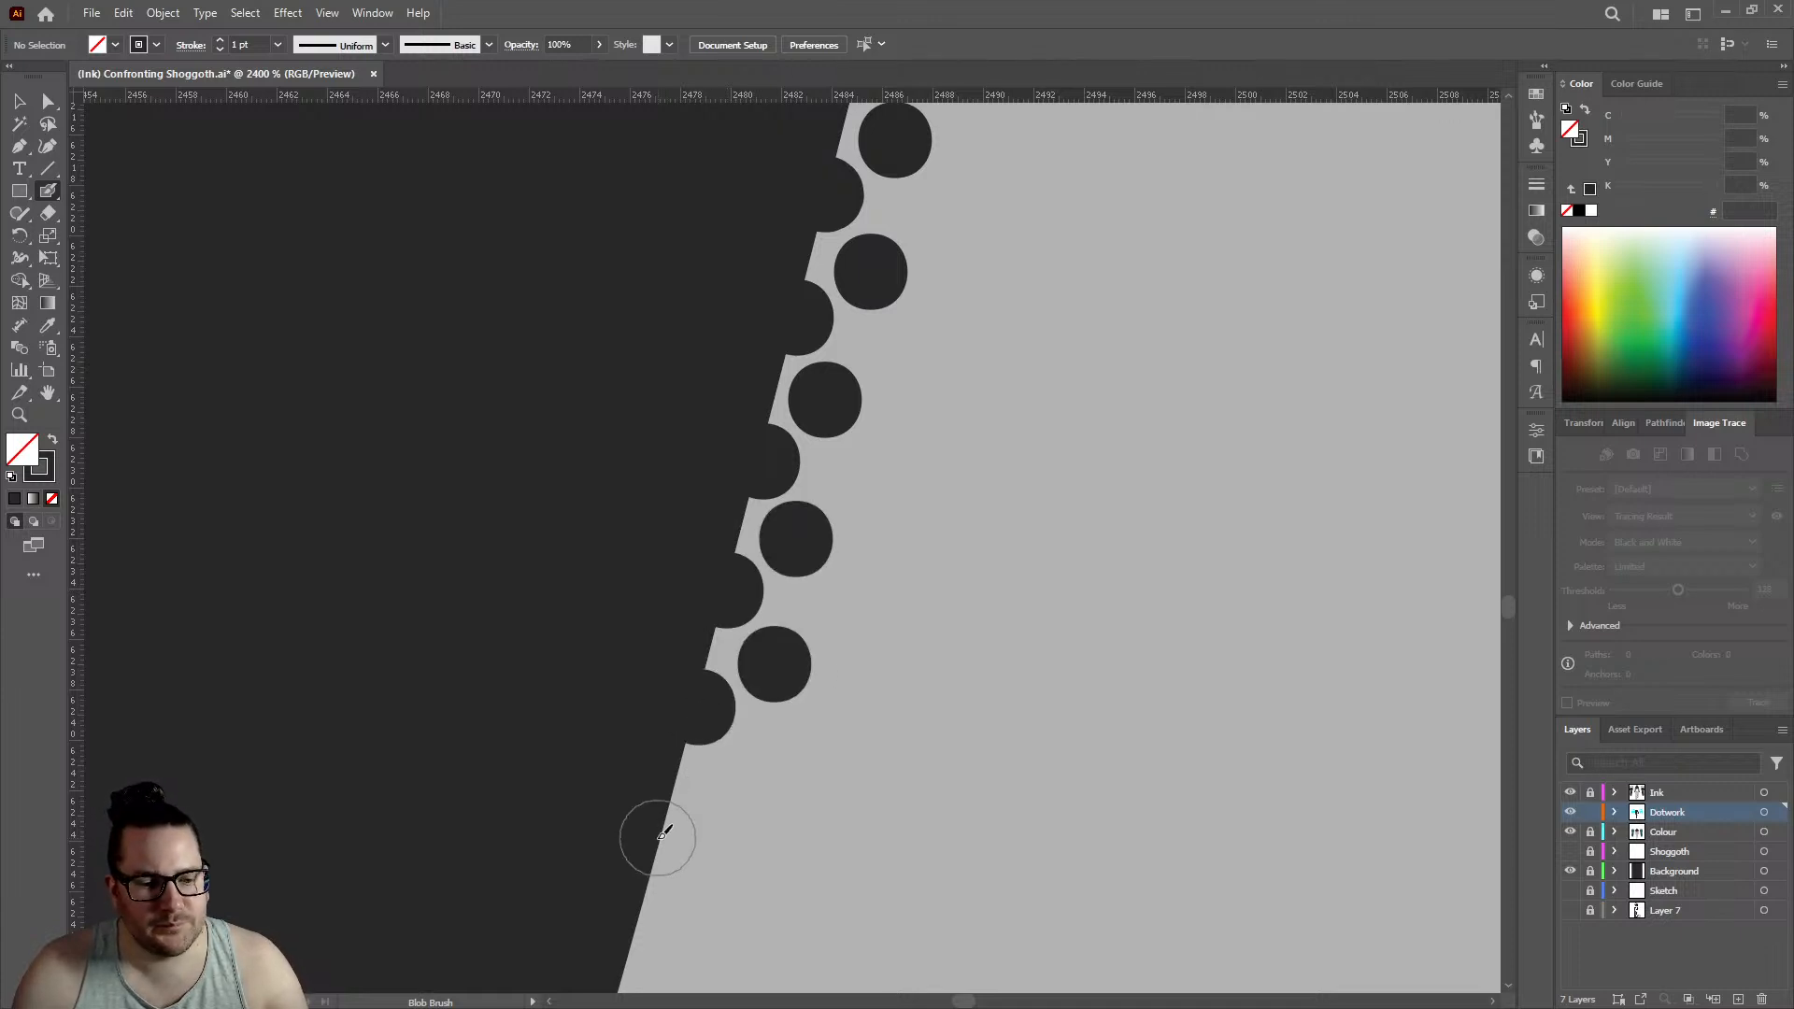
{"action": "left_click", "coordinate": [662, 834]}
{"action": "left_click", "coordinate": [734, 790]}
- Bring the dotwork down to the outline's next corner with four edge dots and four inner dots, edge row reaching about 2471.5
{"action": "scroll", "coordinate": [690, 612], "scroll_direction": "down", "scroll_amount": 2}
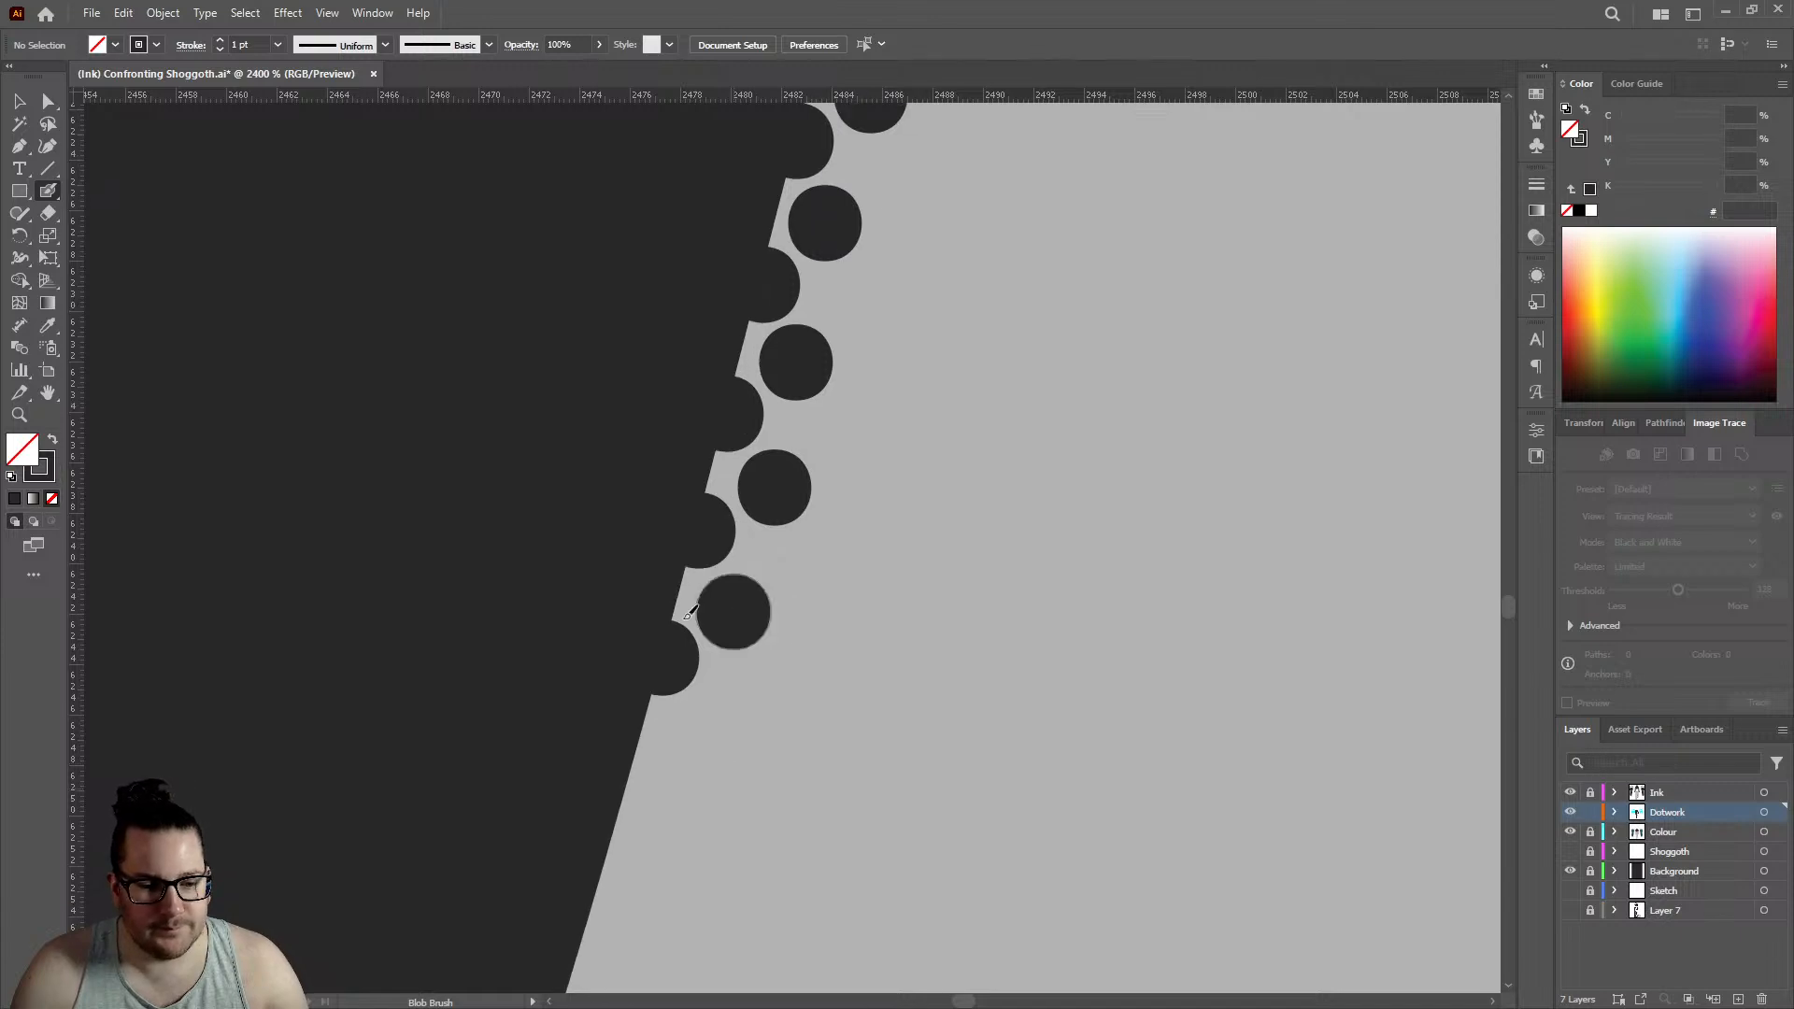
{"action": "left_click", "coordinate": [624, 766]}
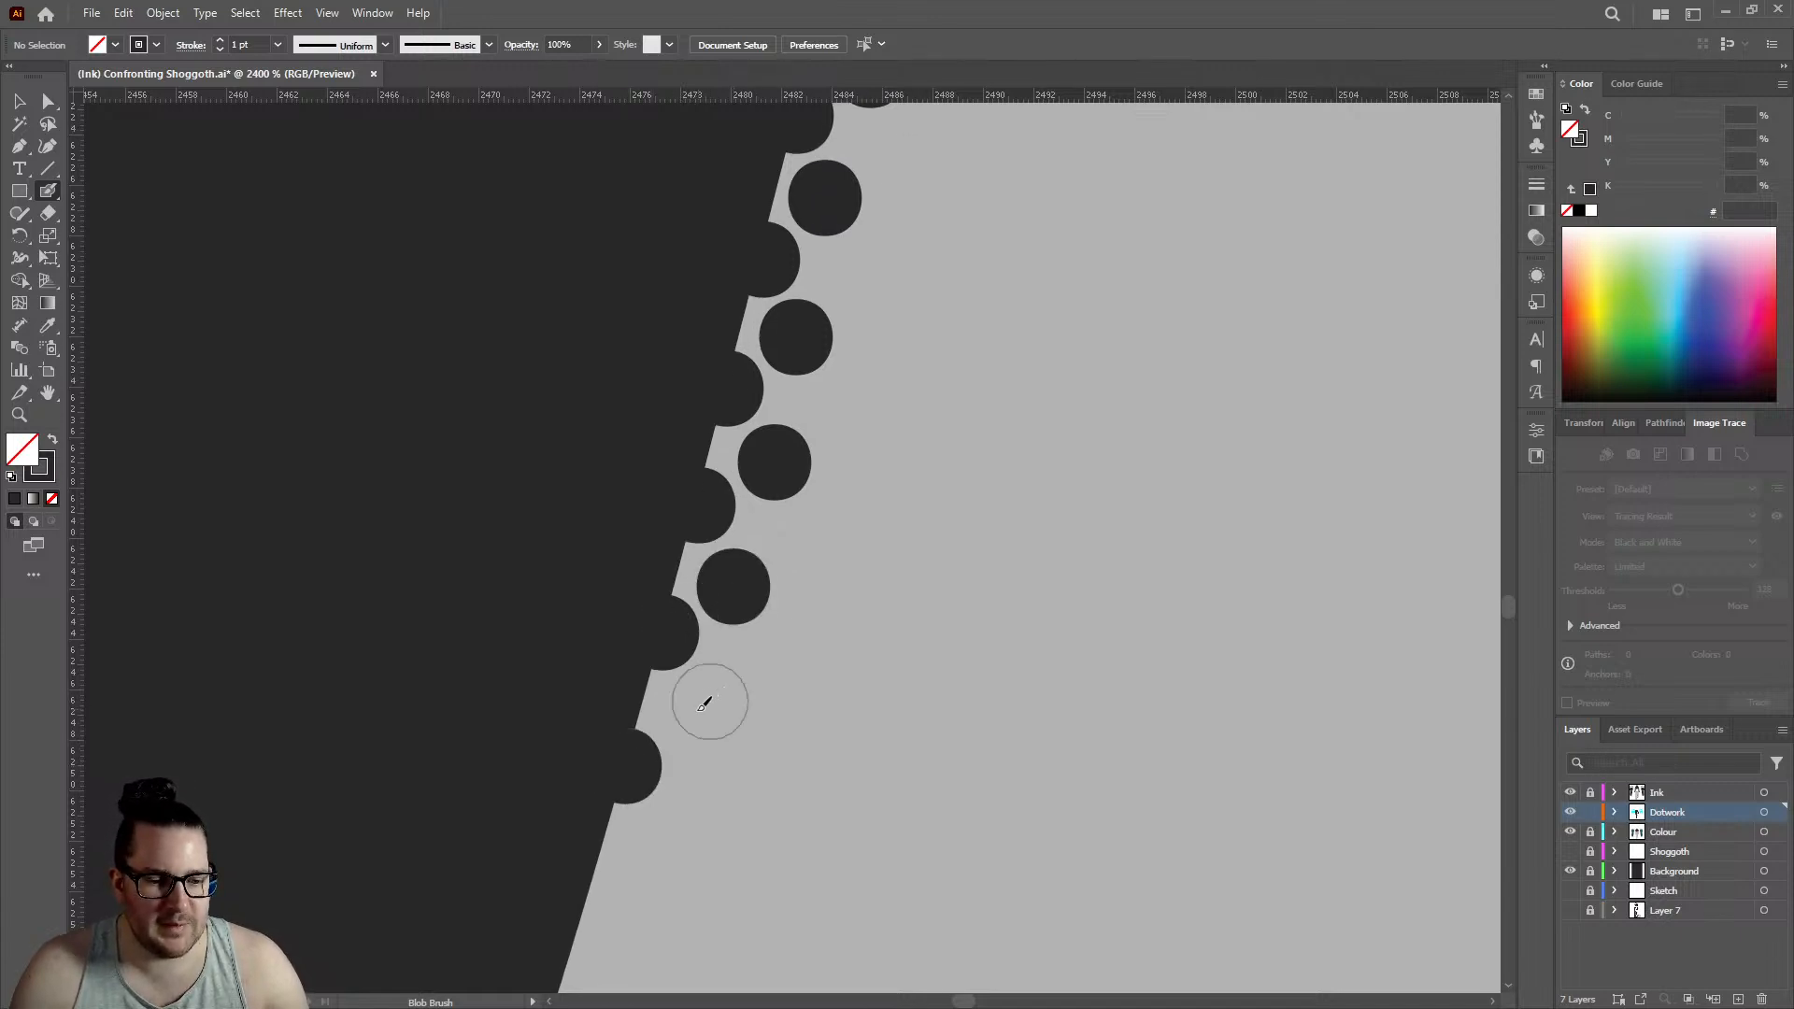
{"action": "left_click", "coordinate": [698, 712]}
{"action": "scroll", "coordinate": [664, 654], "scroll_direction": "down", "scroll_amount": 2}
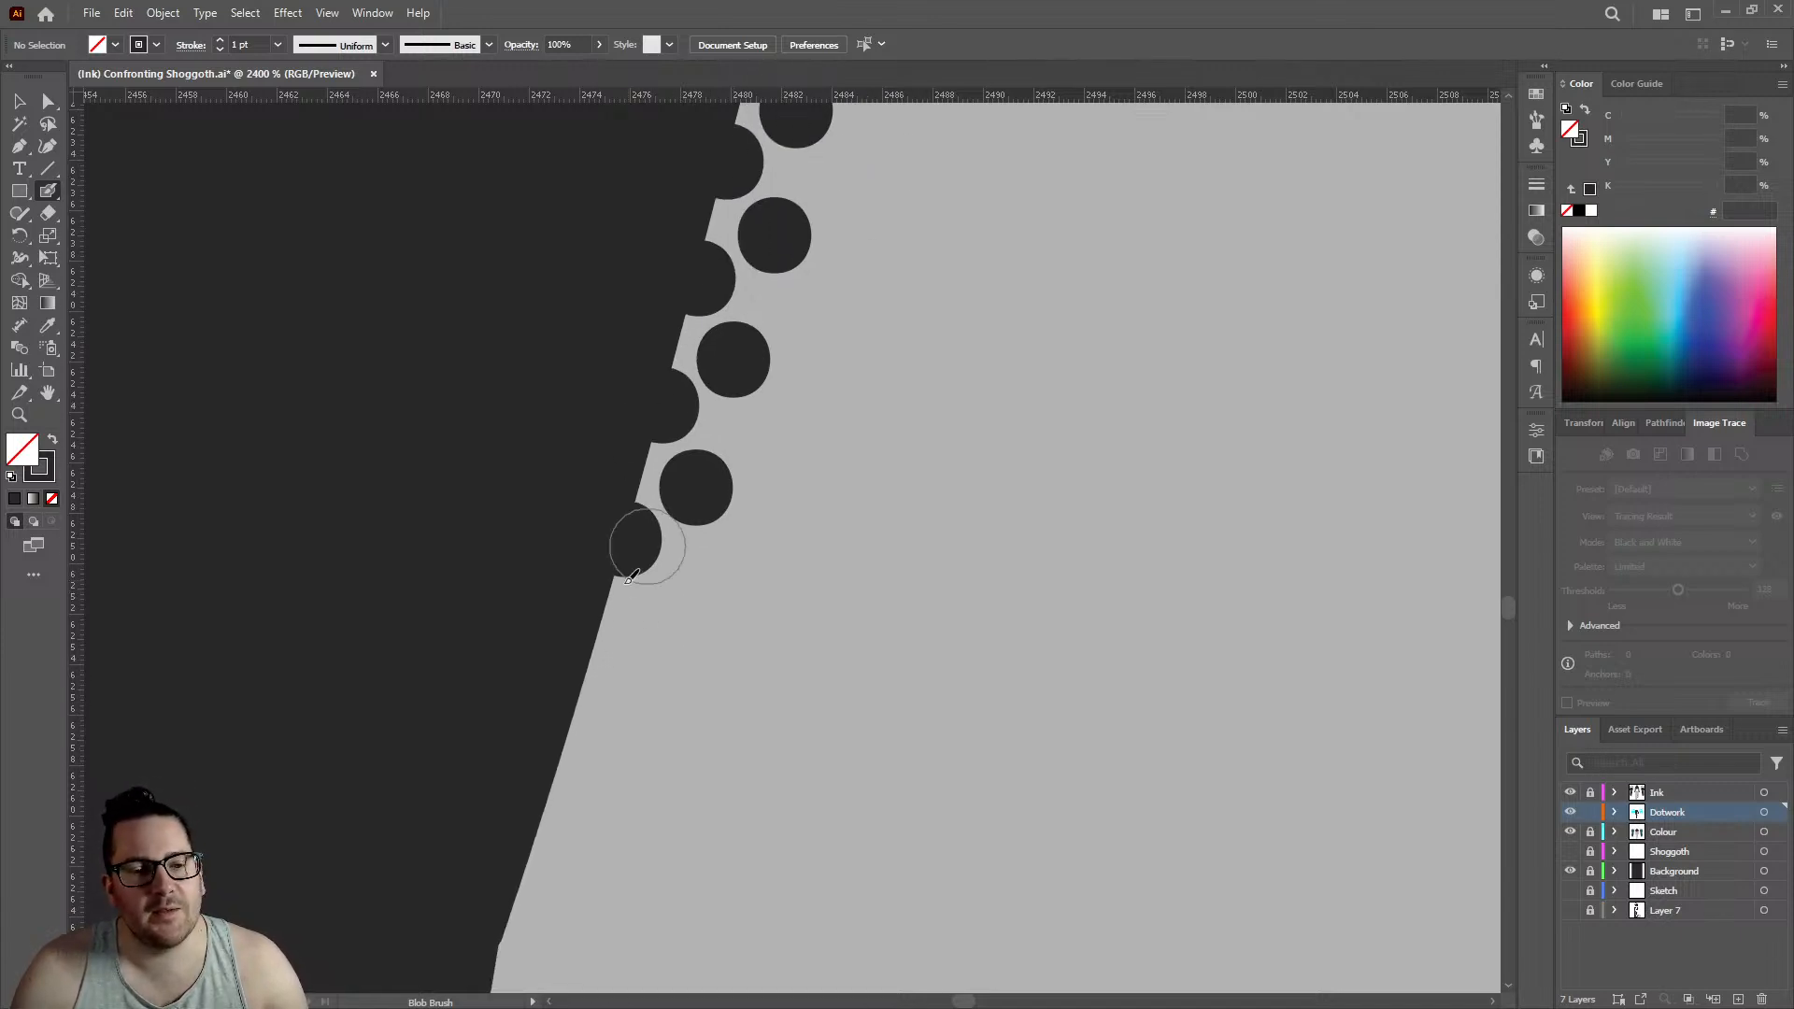
{"action": "left_click", "coordinate": [590, 667]}
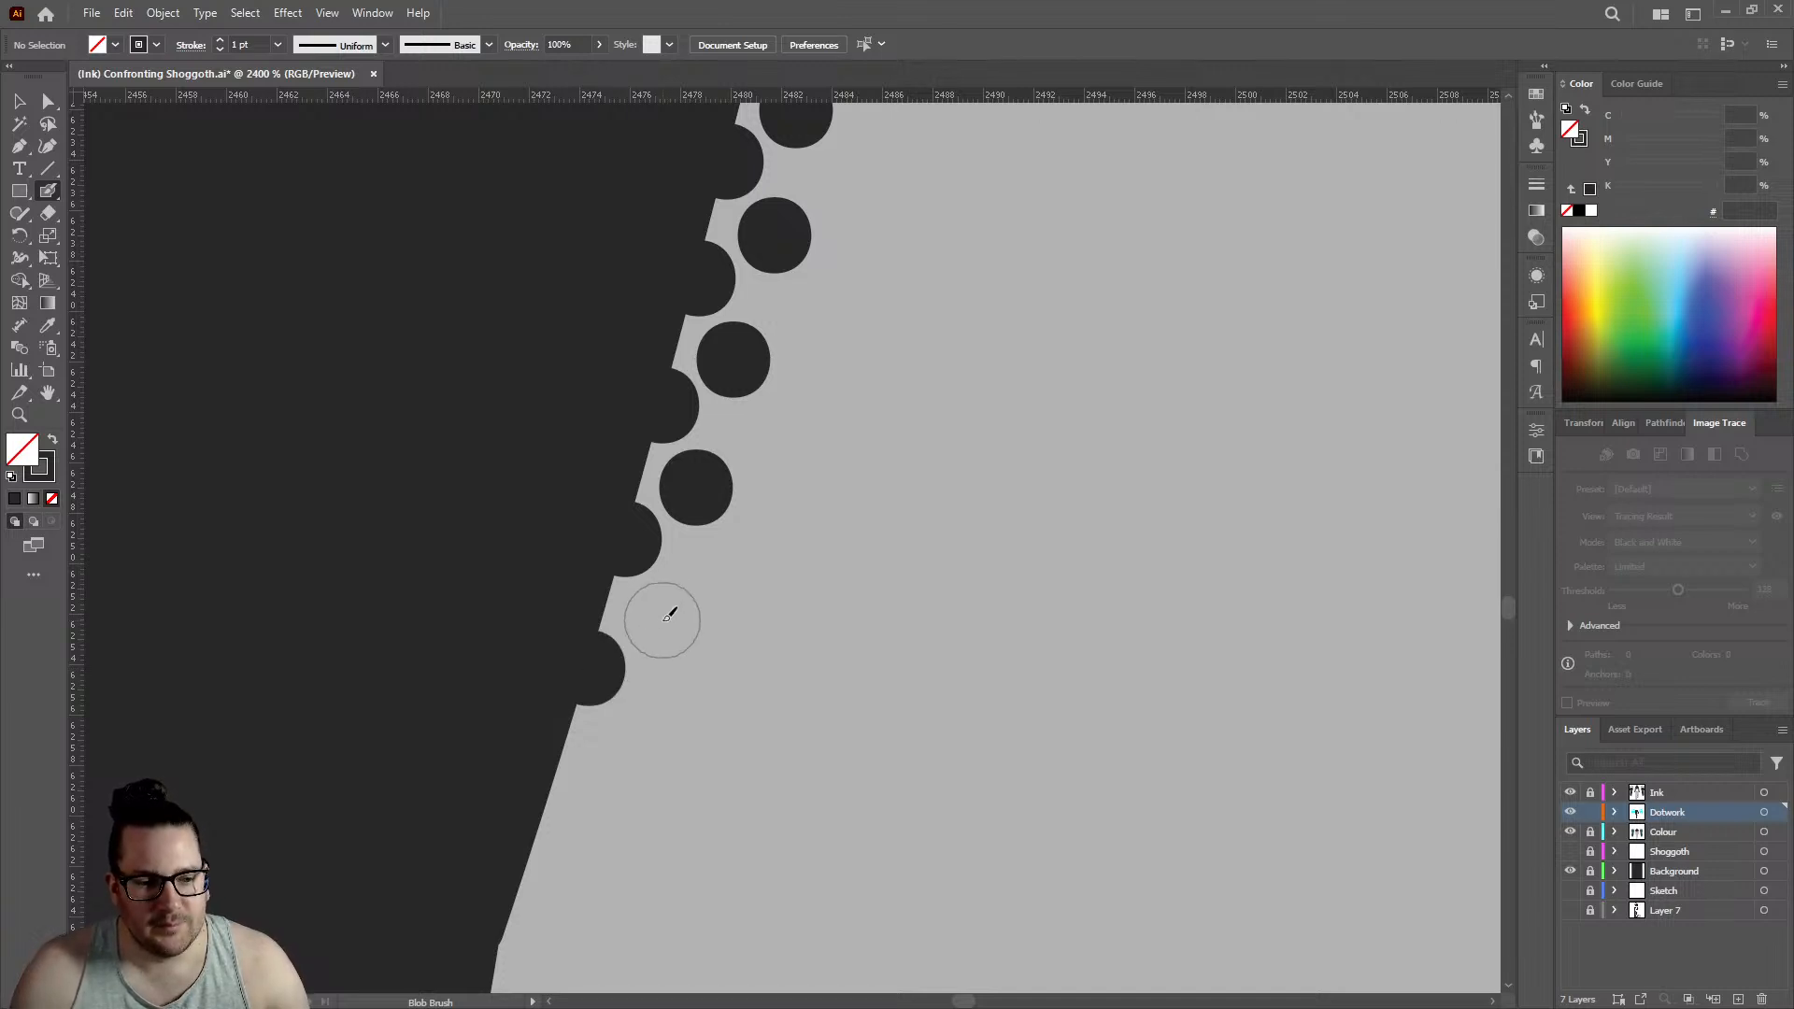
{"action": "left_click", "coordinate": [663, 619]}
{"action": "scroll", "coordinate": [654, 625], "scroll_direction": "down", "scroll_amount": 2}
{"action": "left_click", "coordinate": [556, 587]}
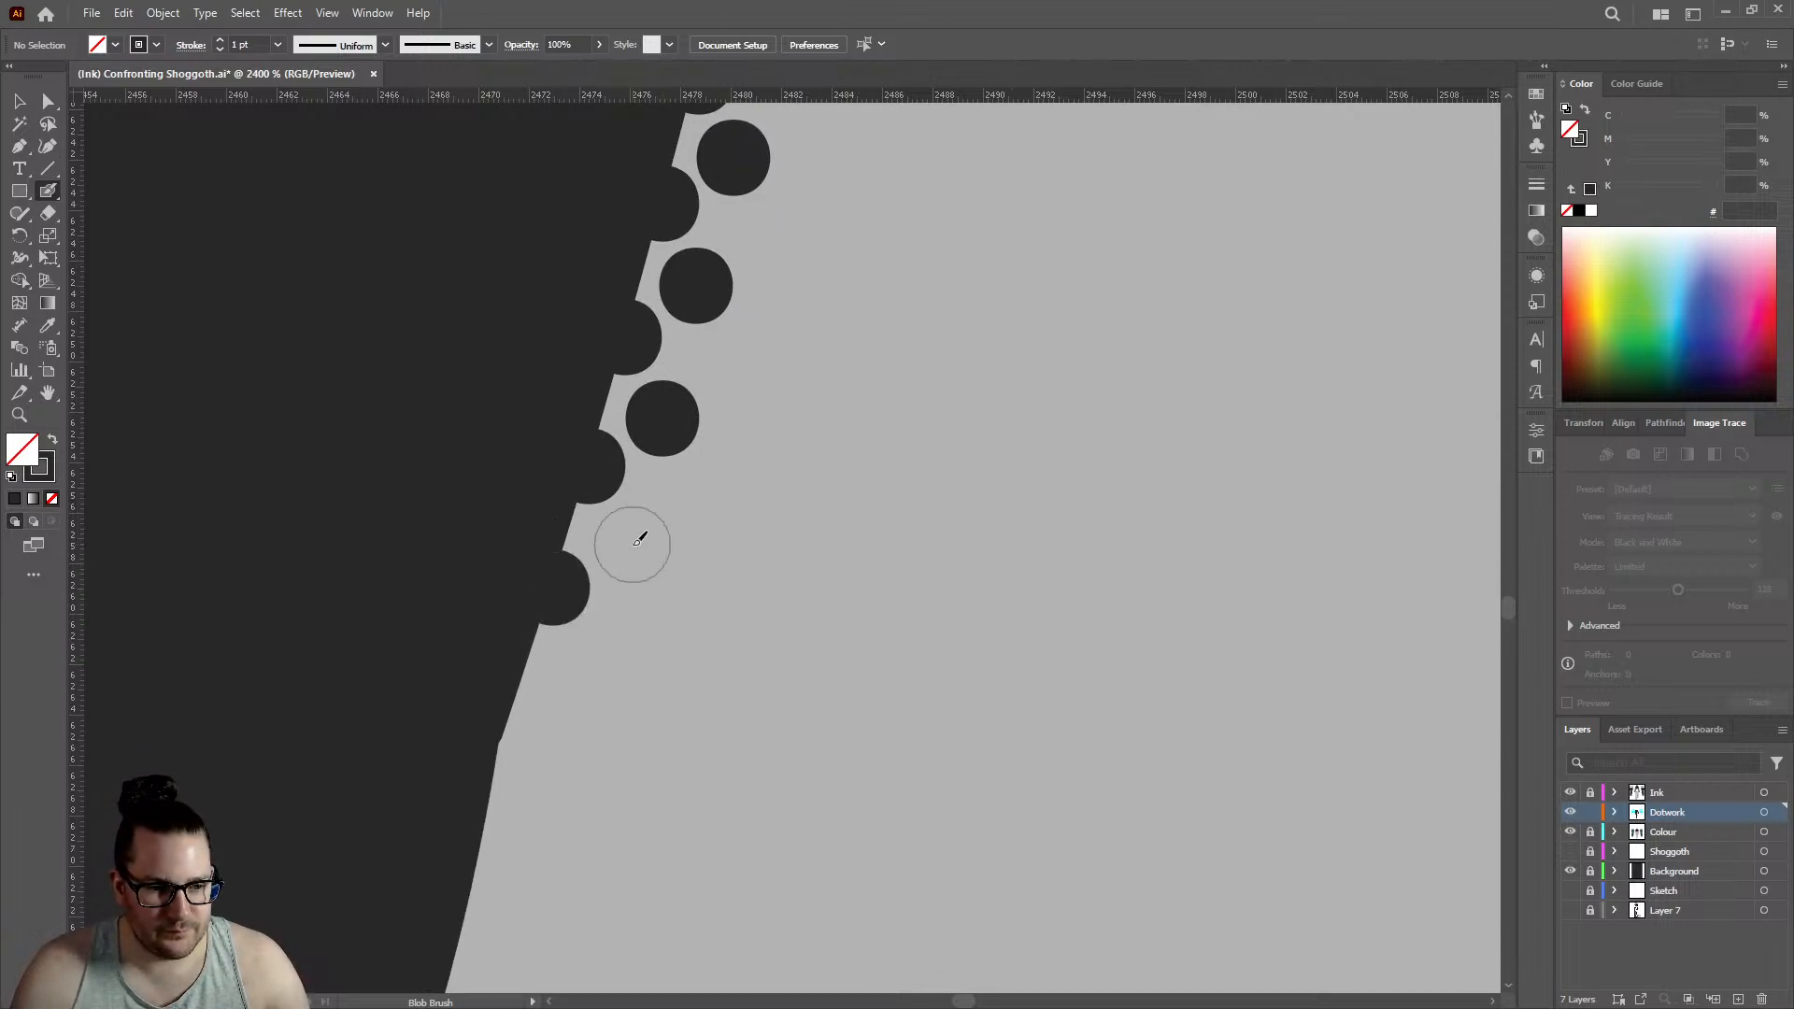
{"action": "left_click", "coordinate": [633, 545]}
{"action": "left_click", "coordinate": [521, 696]}
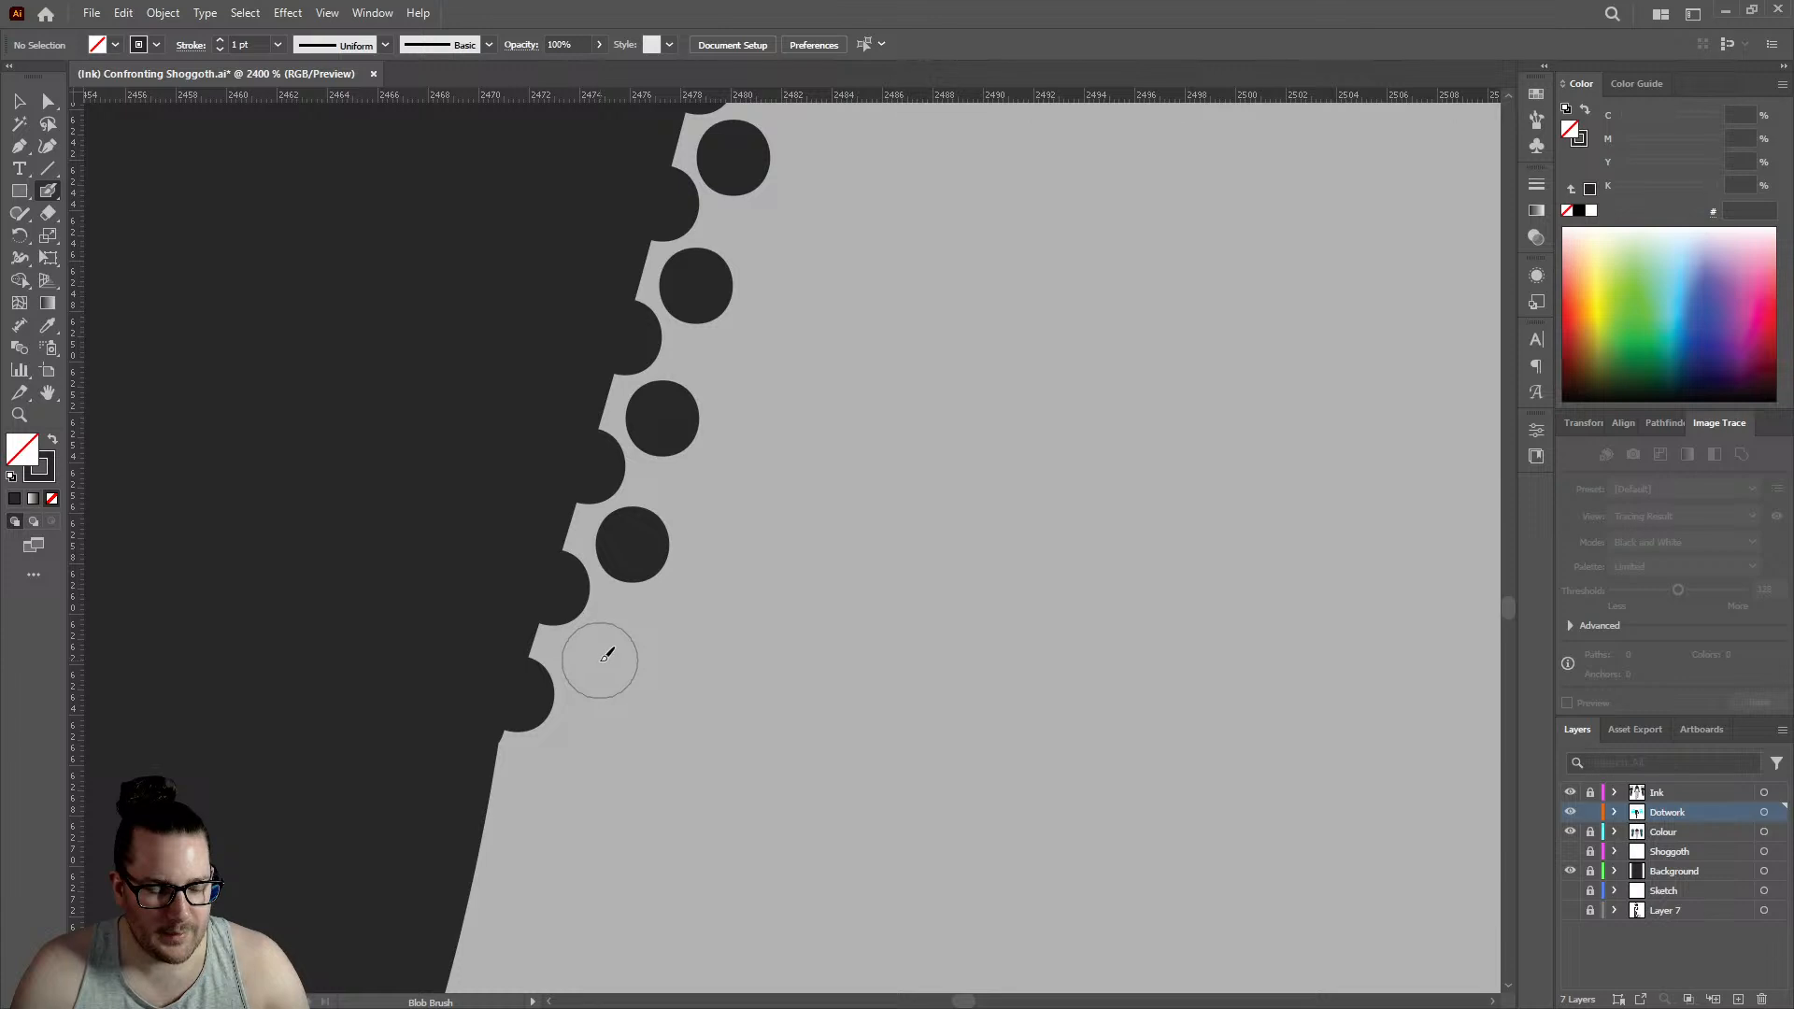
{"action": "left_click", "coordinate": [600, 659]}
- Continue the double row below the corner with three edge dots and three offset inner dots, edge row reaching about 2468.5
{"action": "scroll", "coordinate": [498, 725], "scroll_direction": "down", "scroll_amount": 1}
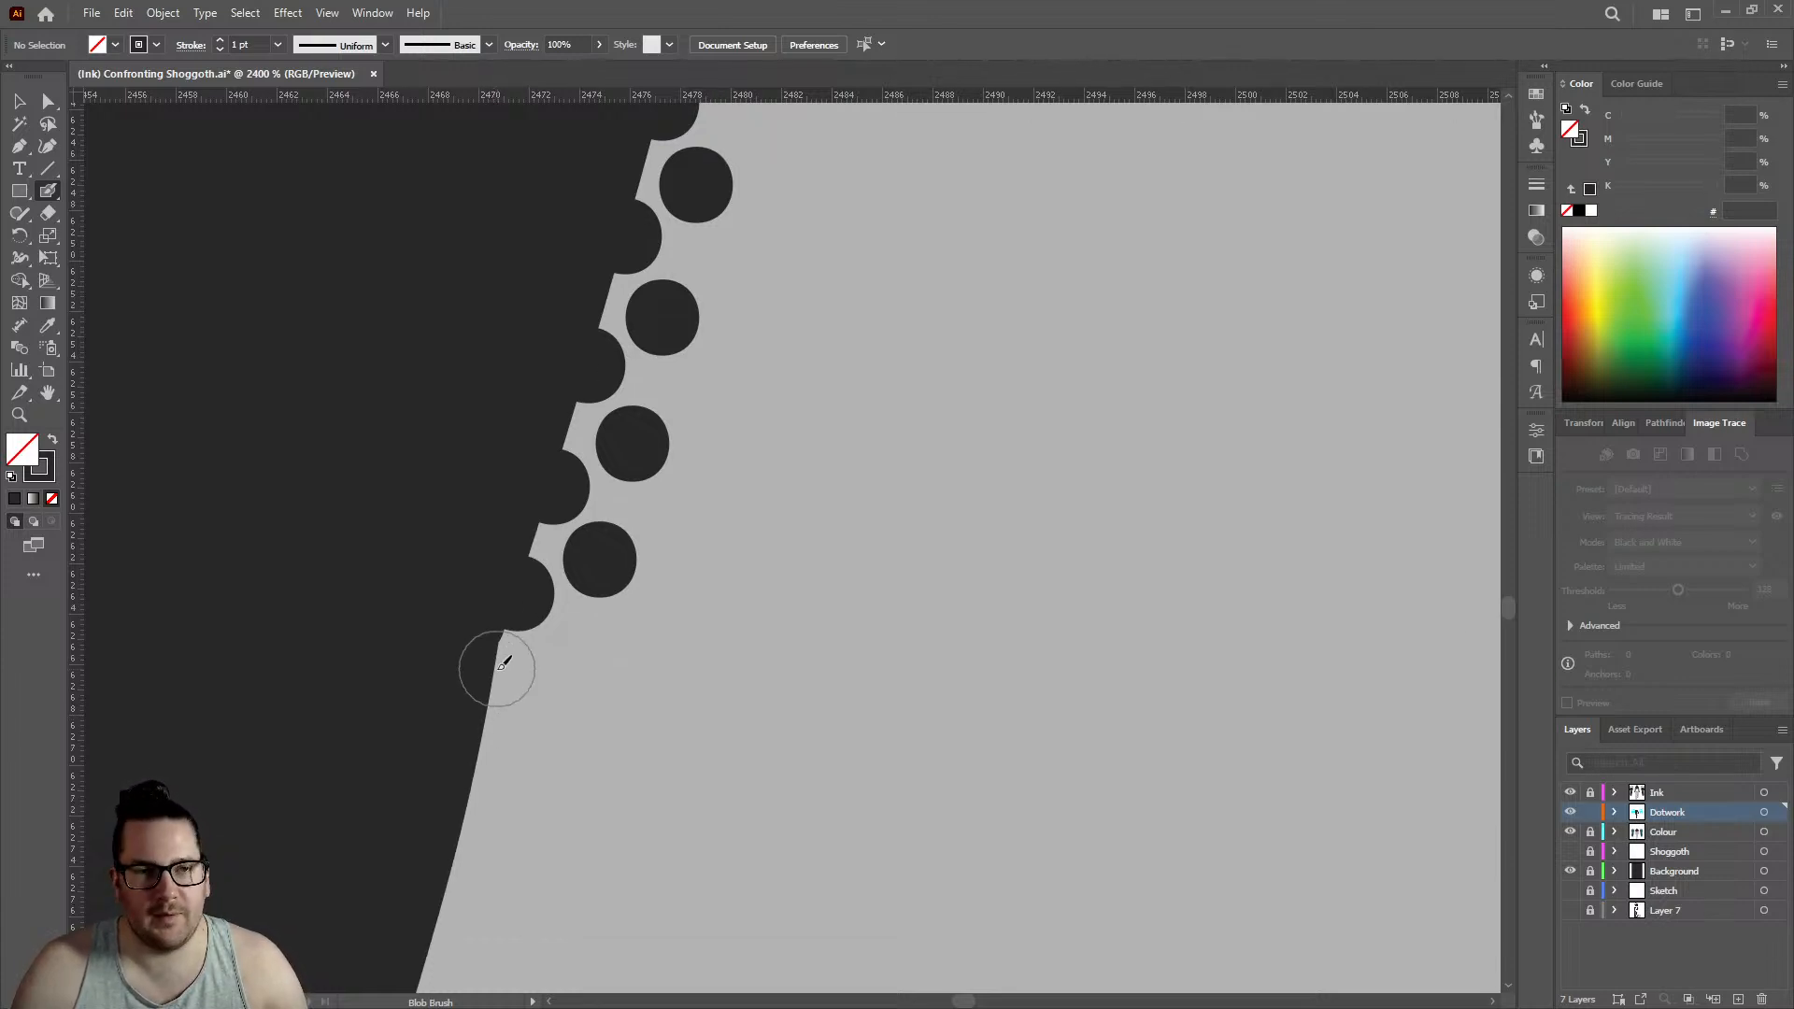
{"action": "scroll", "coordinate": [490, 654], "scroll_direction": "down", "scroll_amount": 2}
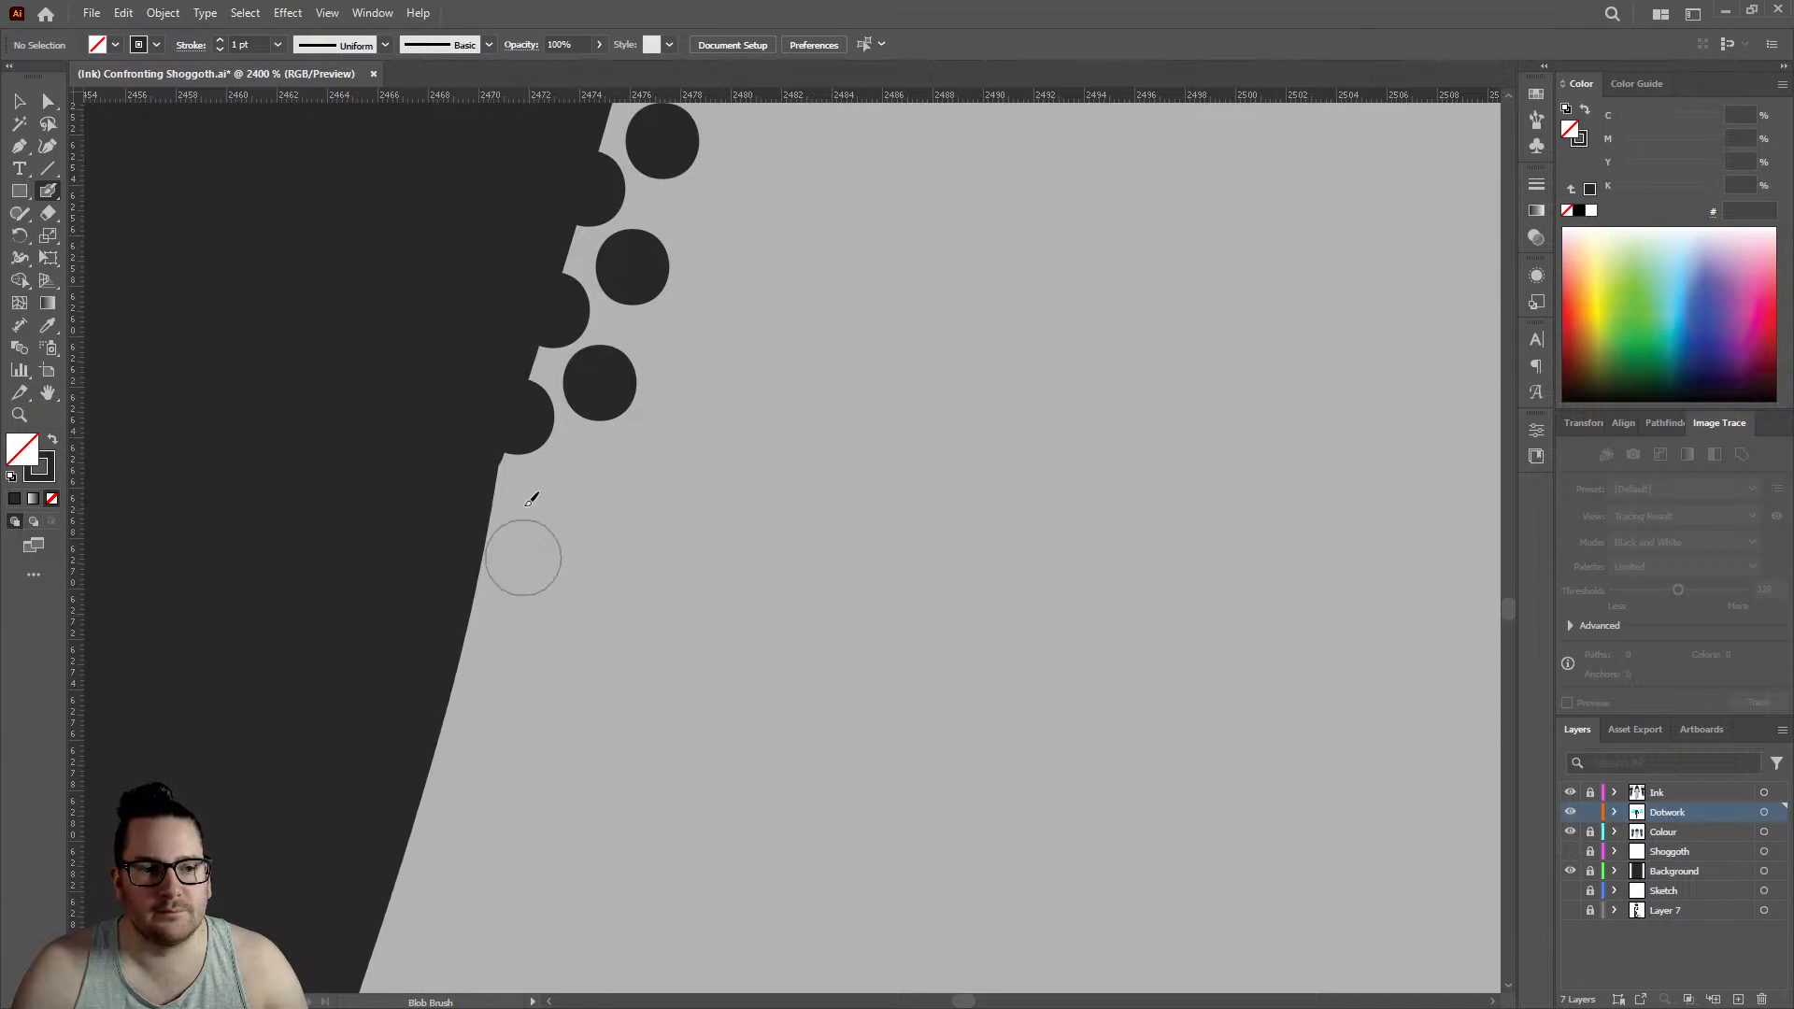
{"action": "left_click", "coordinate": [491, 535]}
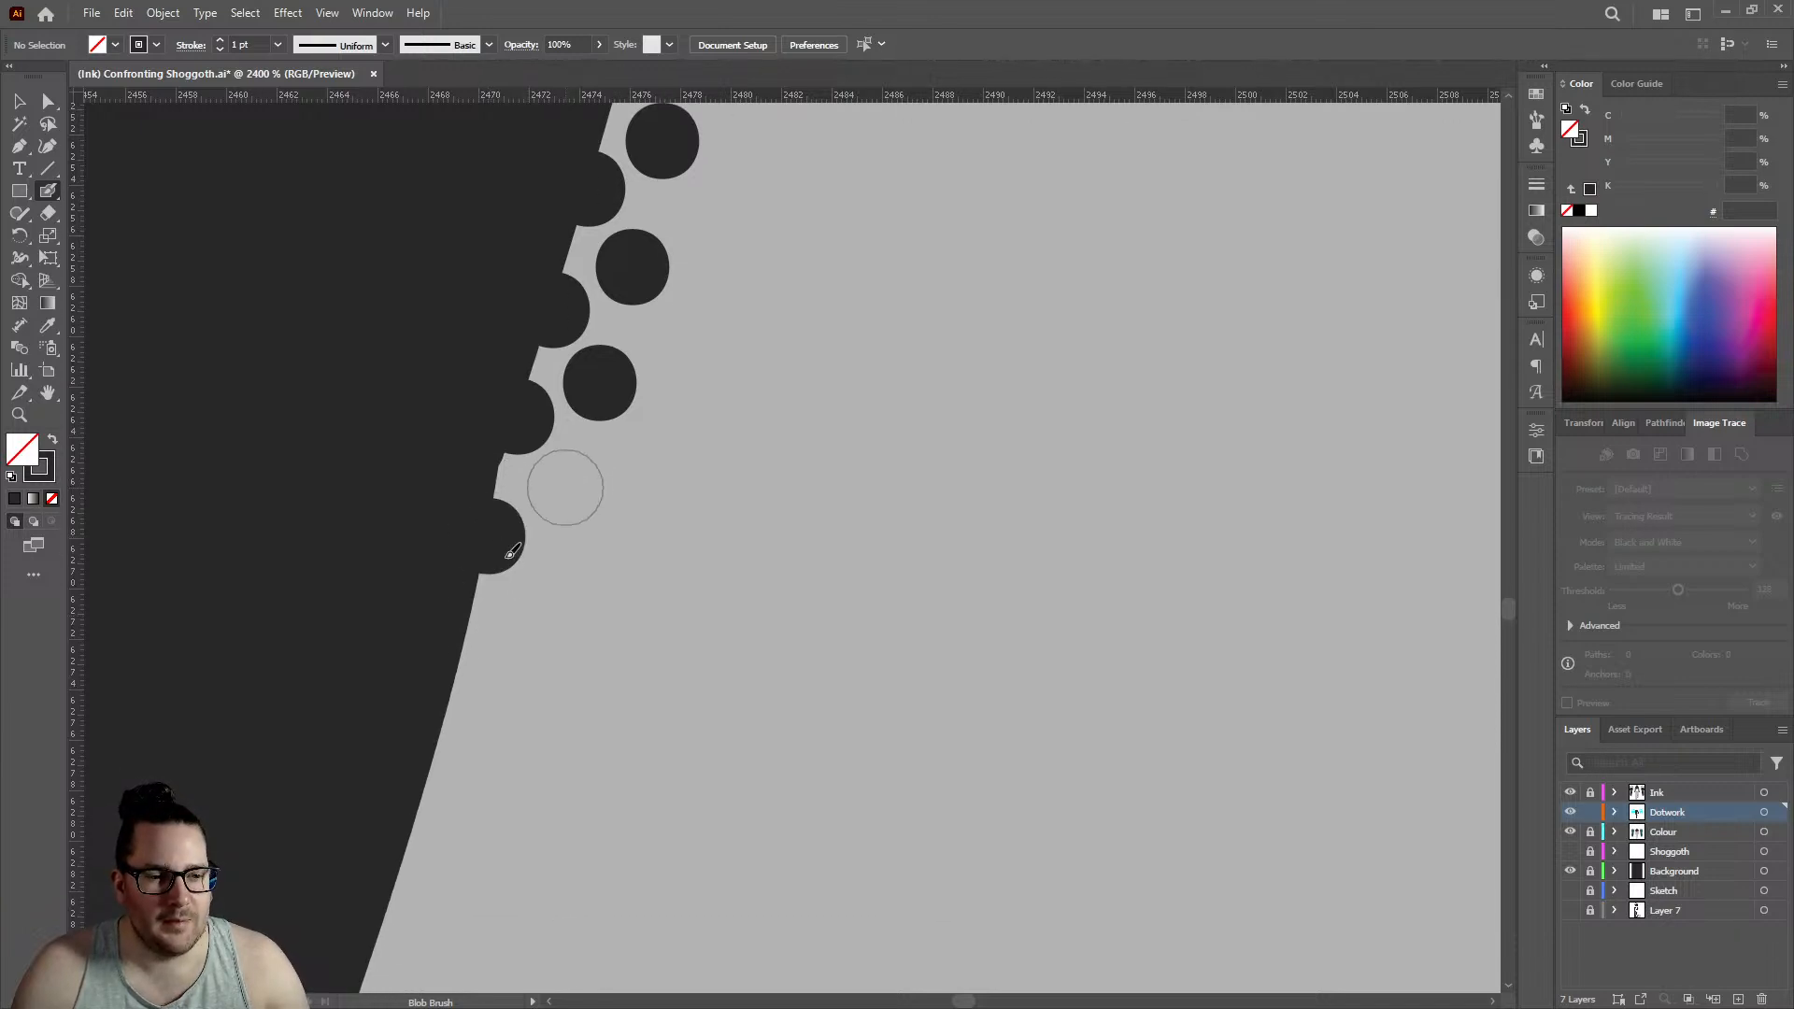
{"action": "left_click", "coordinate": [566, 487]}
{"action": "left_click", "coordinate": [467, 650]}
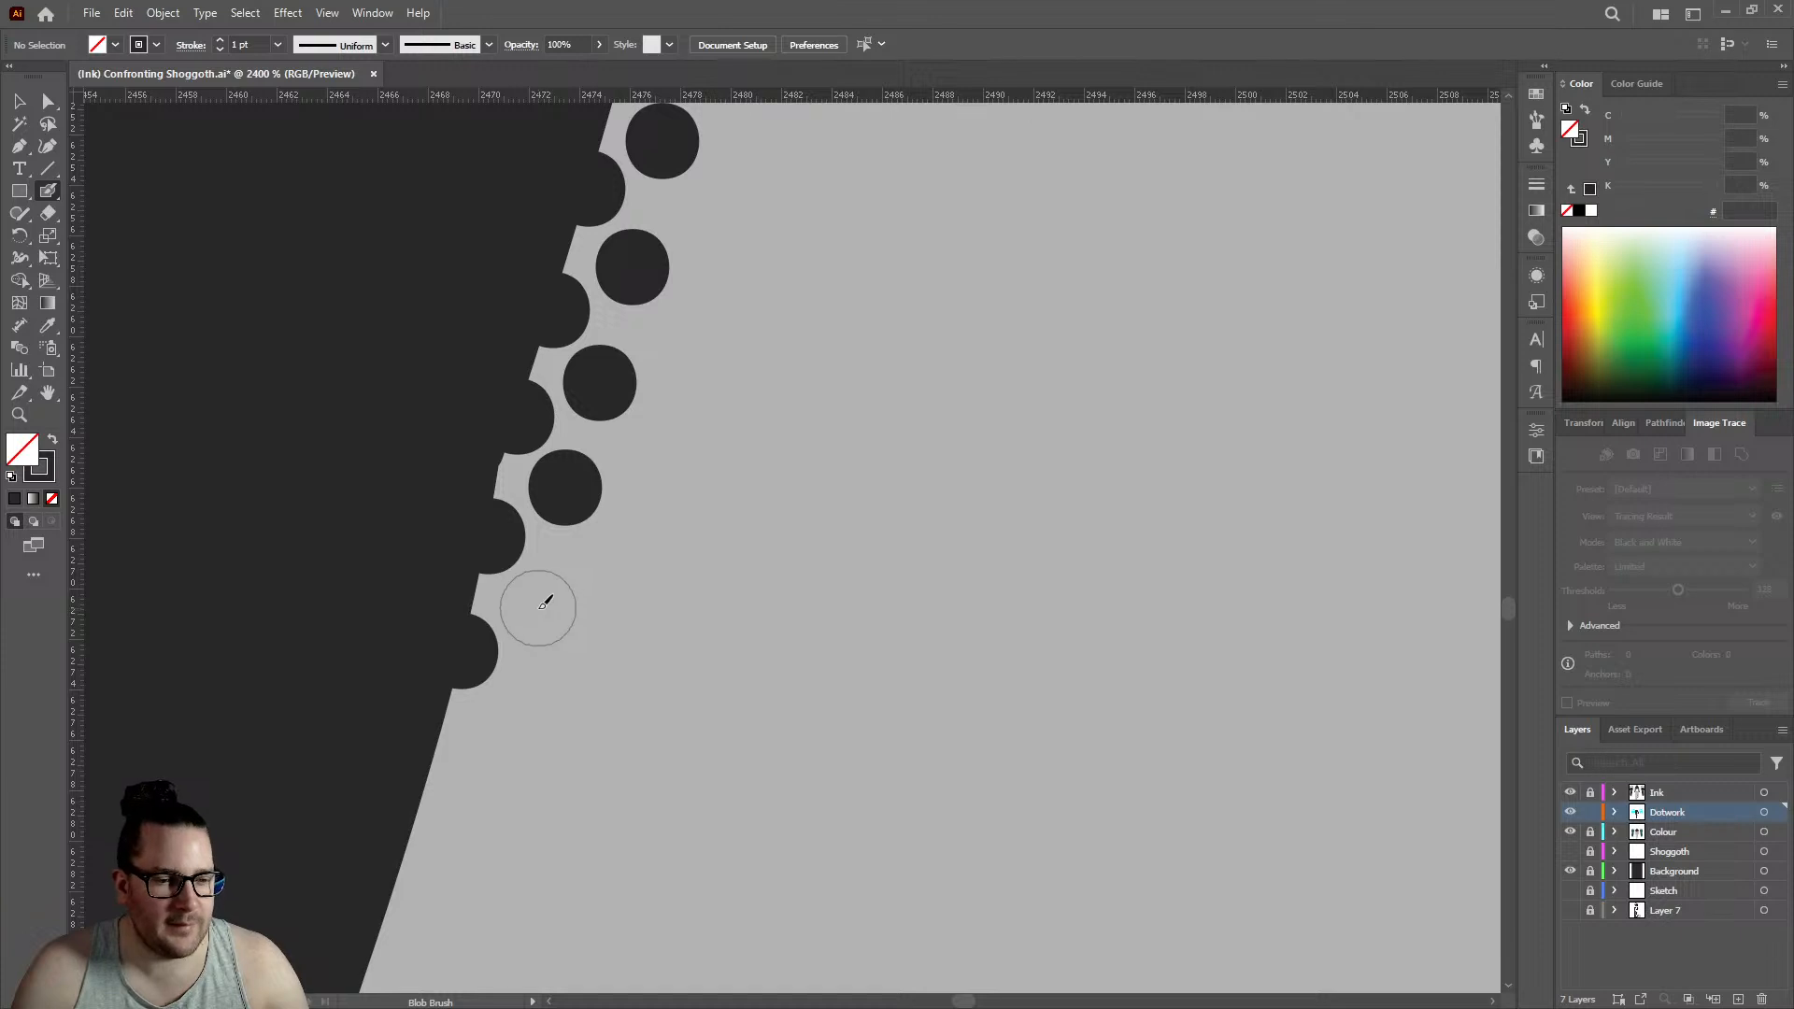
{"action": "left_click", "coordinate": [538, 608]}
{"action": "left_click", "coordinate": [437, 764]}
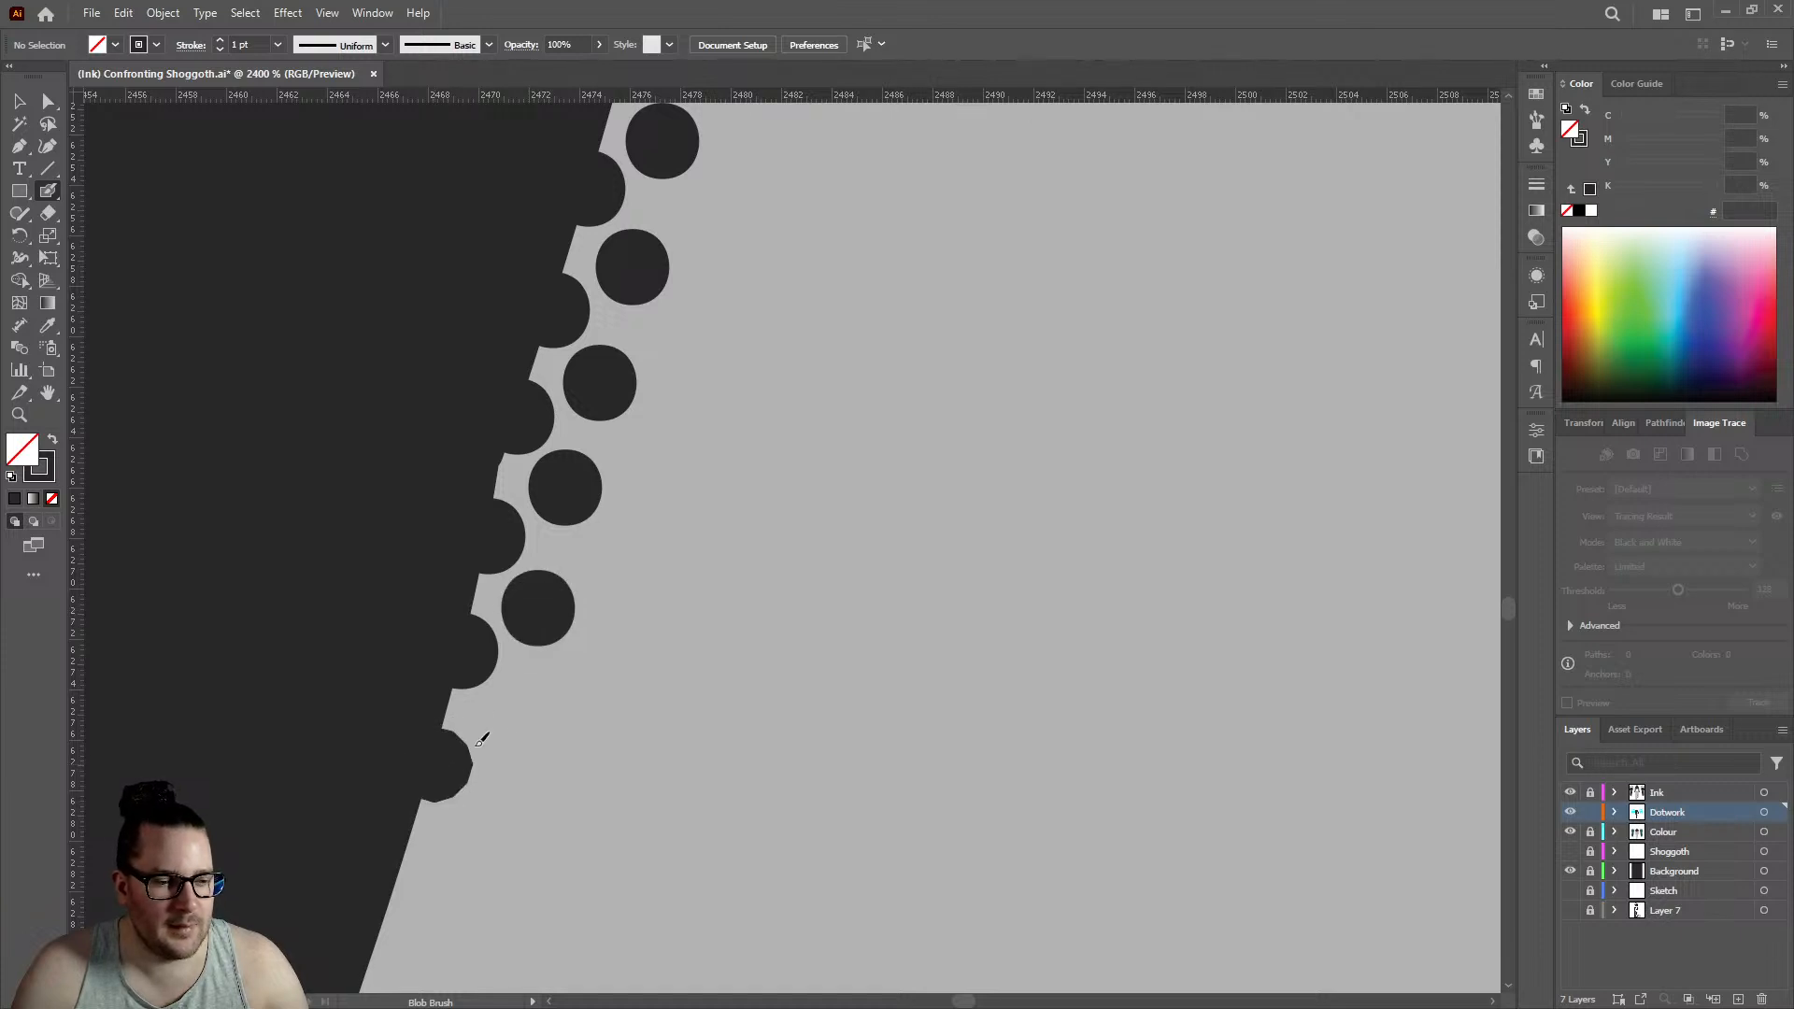
{"action": "left_click", "coordinate": [519, 720]}
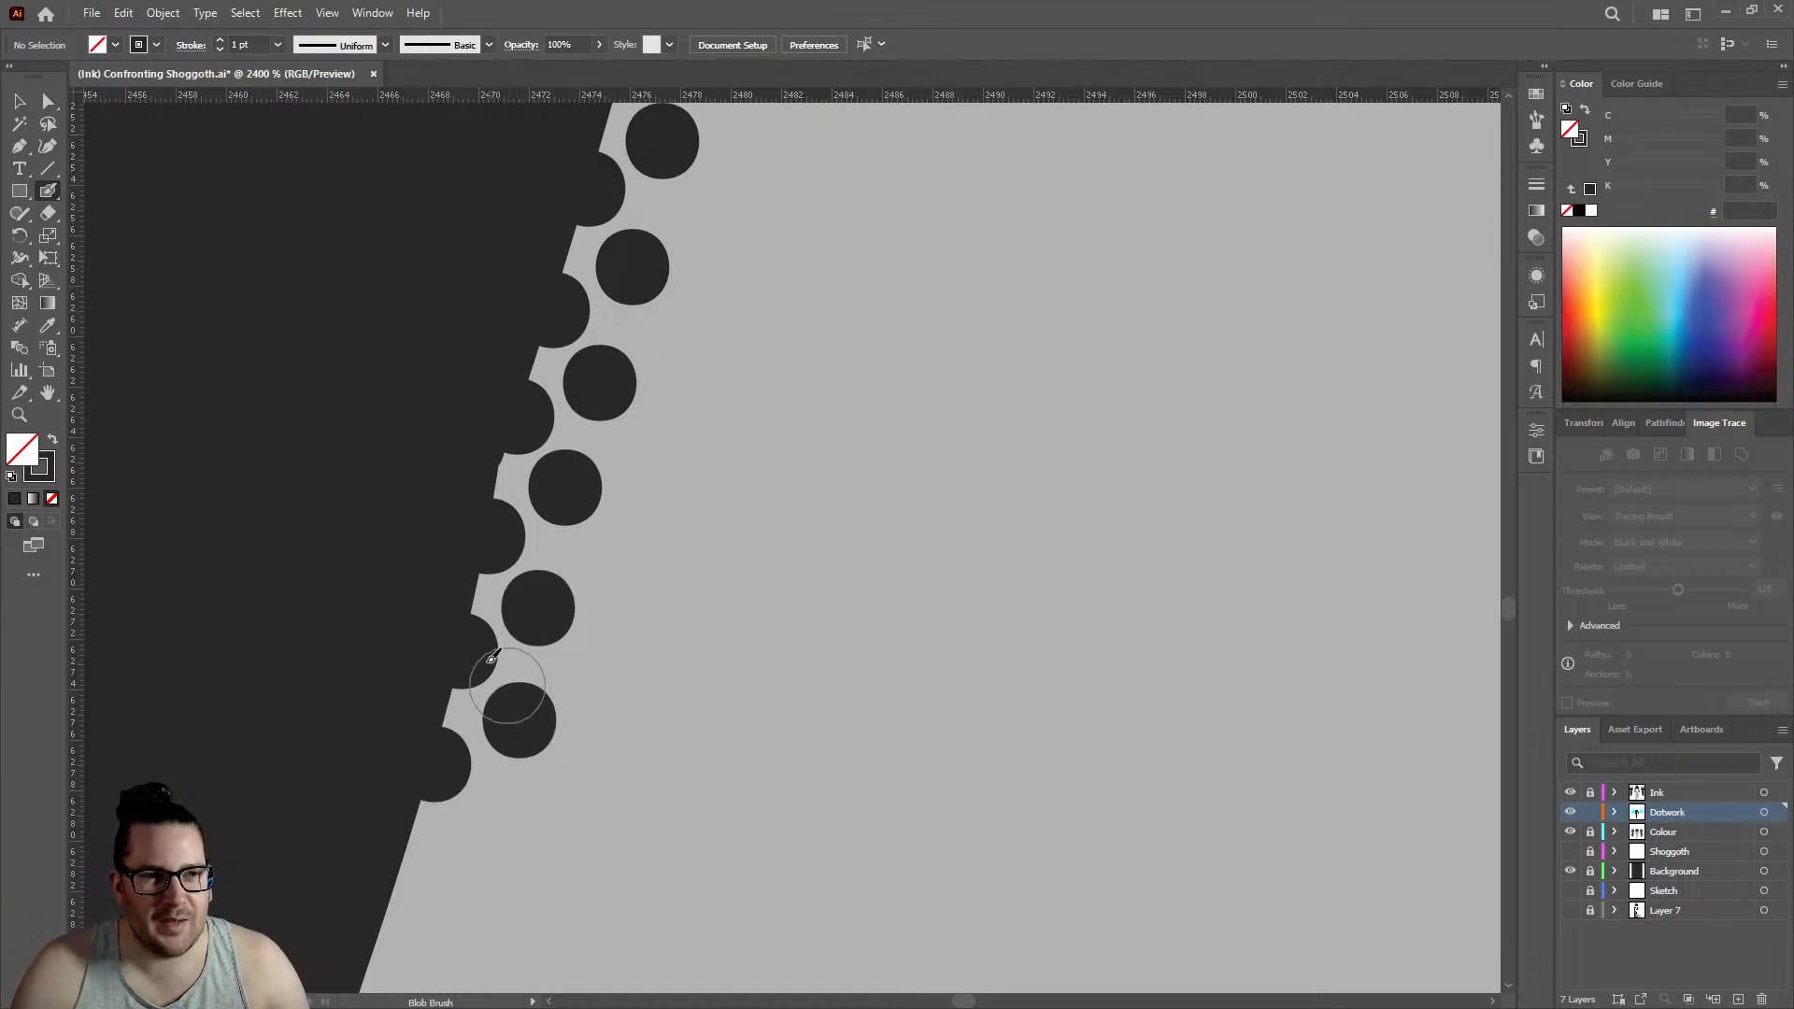
- Extend the double row down the forearm's outer outline with two edge dots and two offset inner dots, edge row reaching about 2464.5
{"action": "scroll", "coordinate": [469, 641], "scroll_direction": "down", "scroll_amount": 2}
{"action": "left_click", "coordinate": [395, 696]}
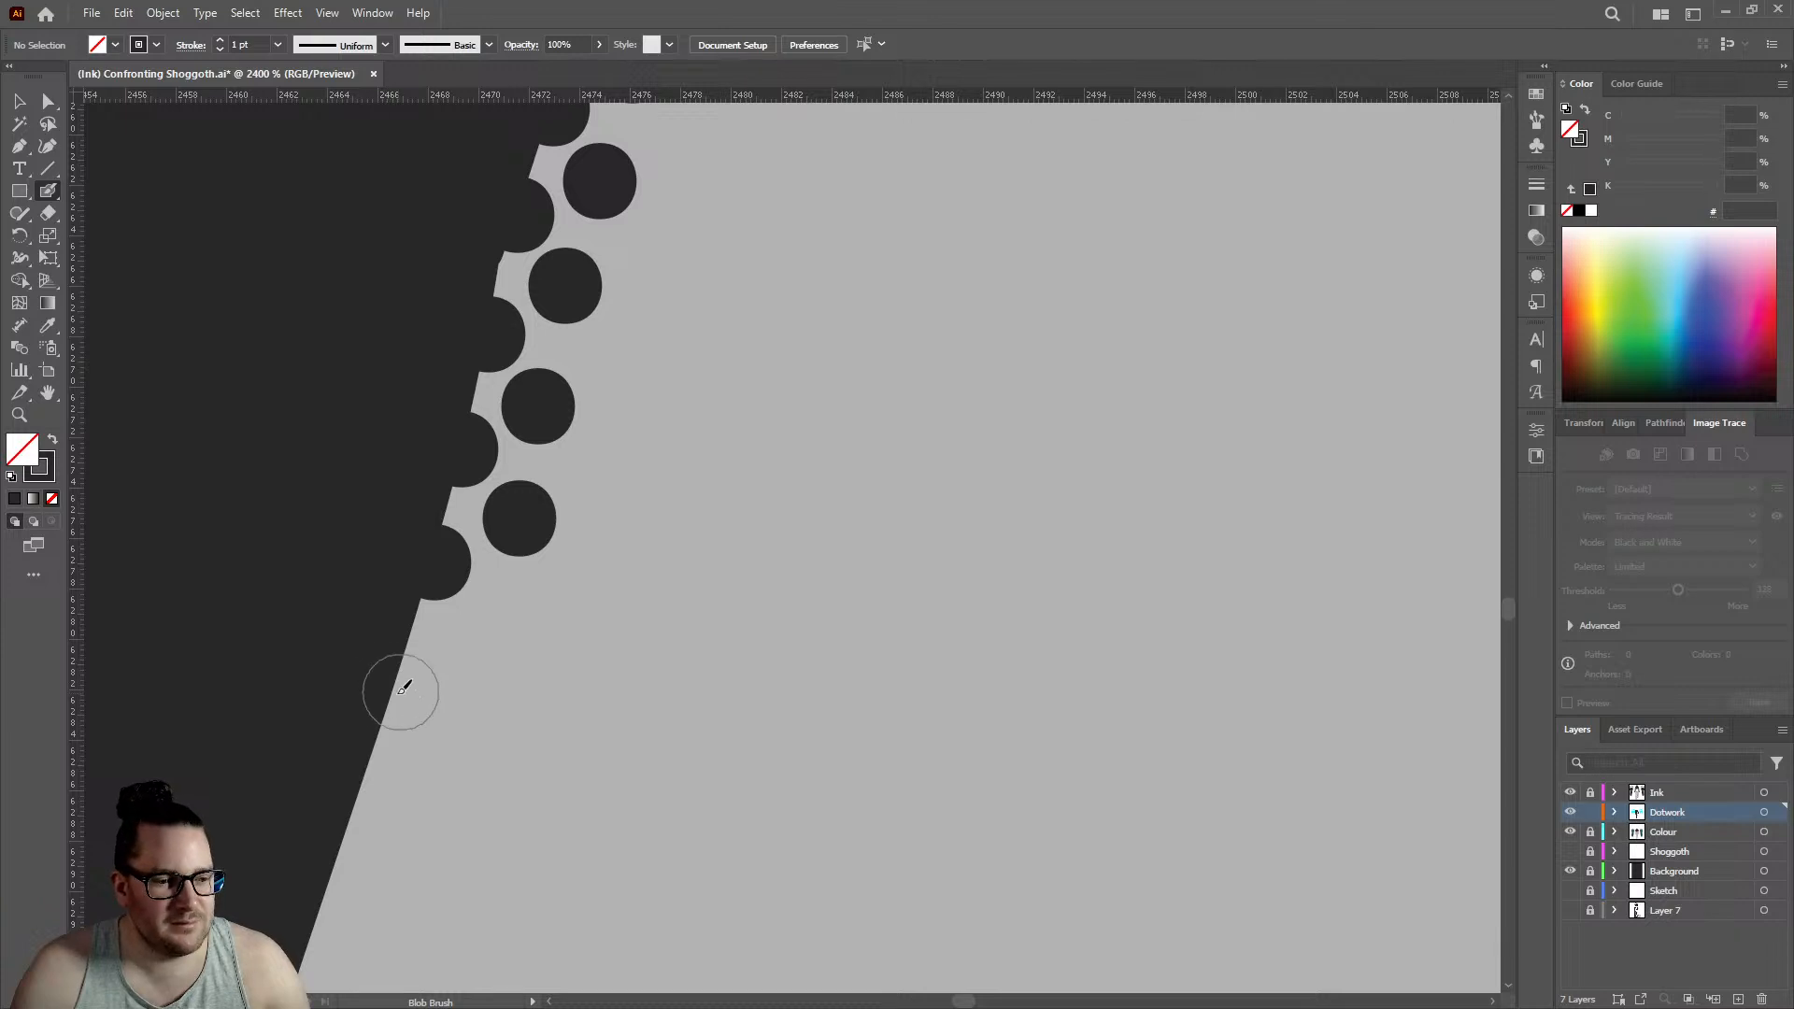
{"action": "left_click", "coordinate": [464, 641]}
{"action": "scroll", "coordinate": [411, 630], "scroll_direction": "down", "scroll_amount": 2}
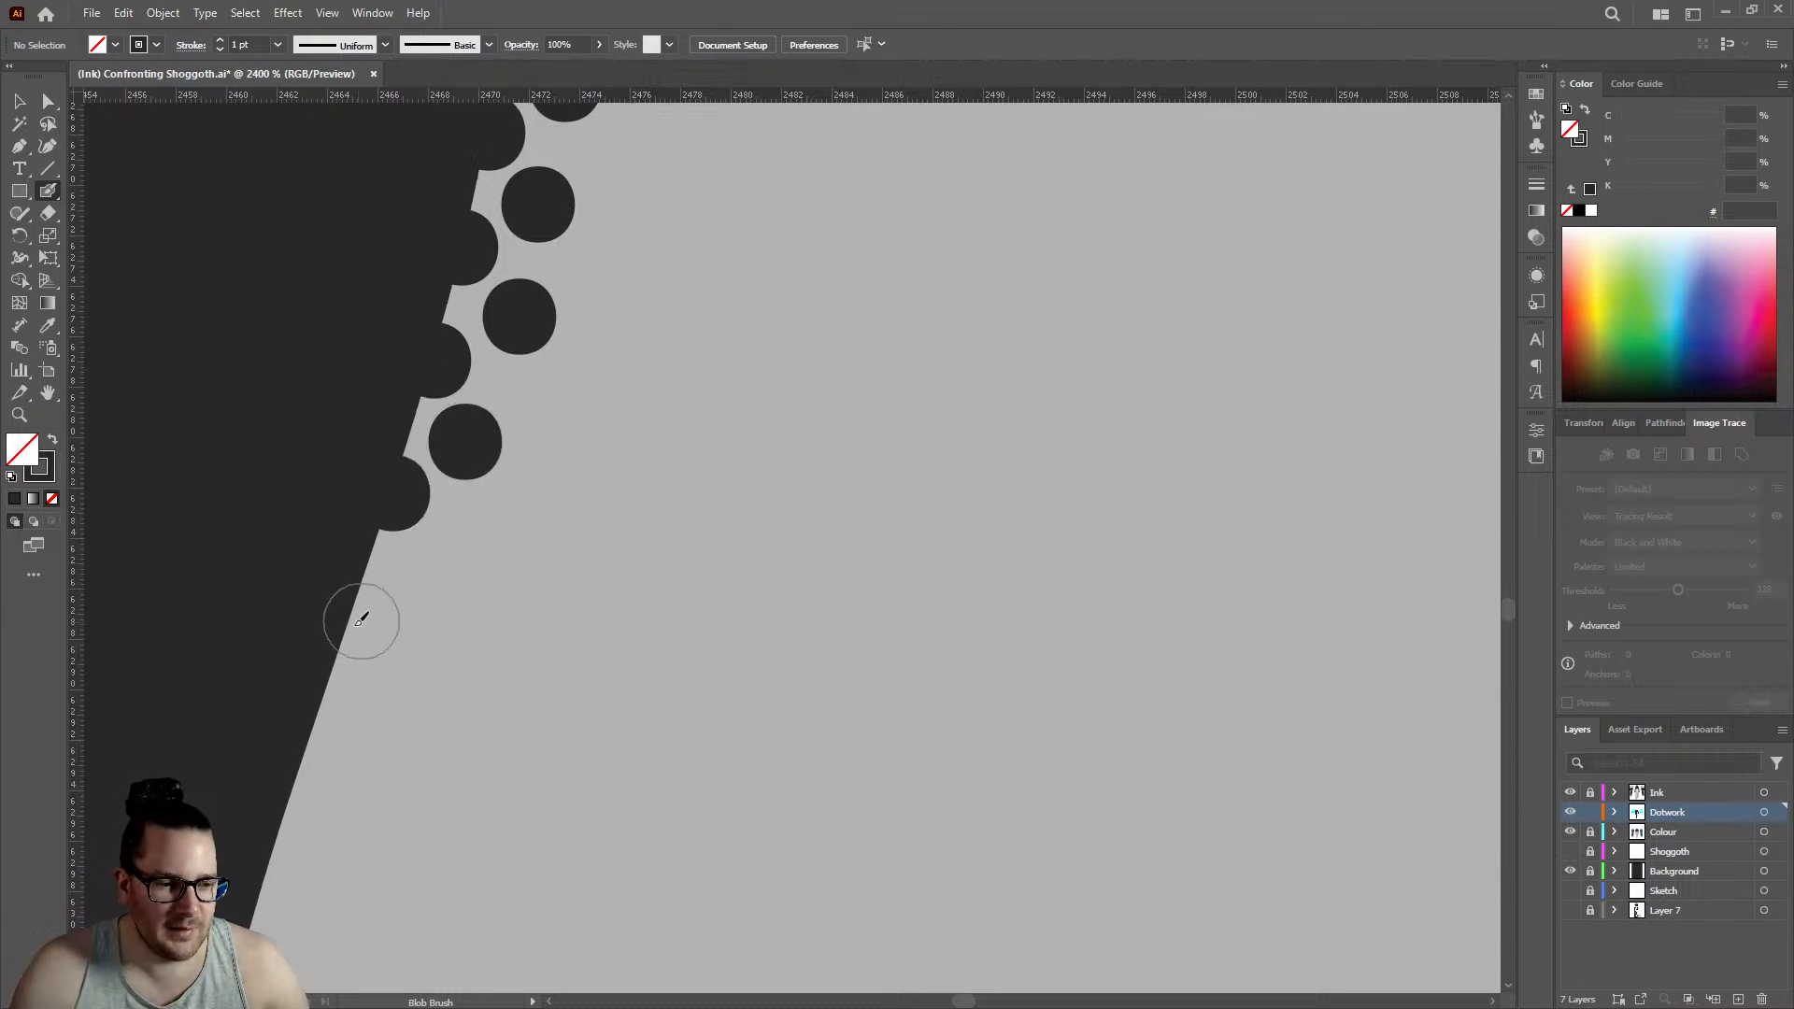
{"action": "left_click", "coordinate": [347, 630]}
{"action": "left_click", "coordinate": [421, 577]}
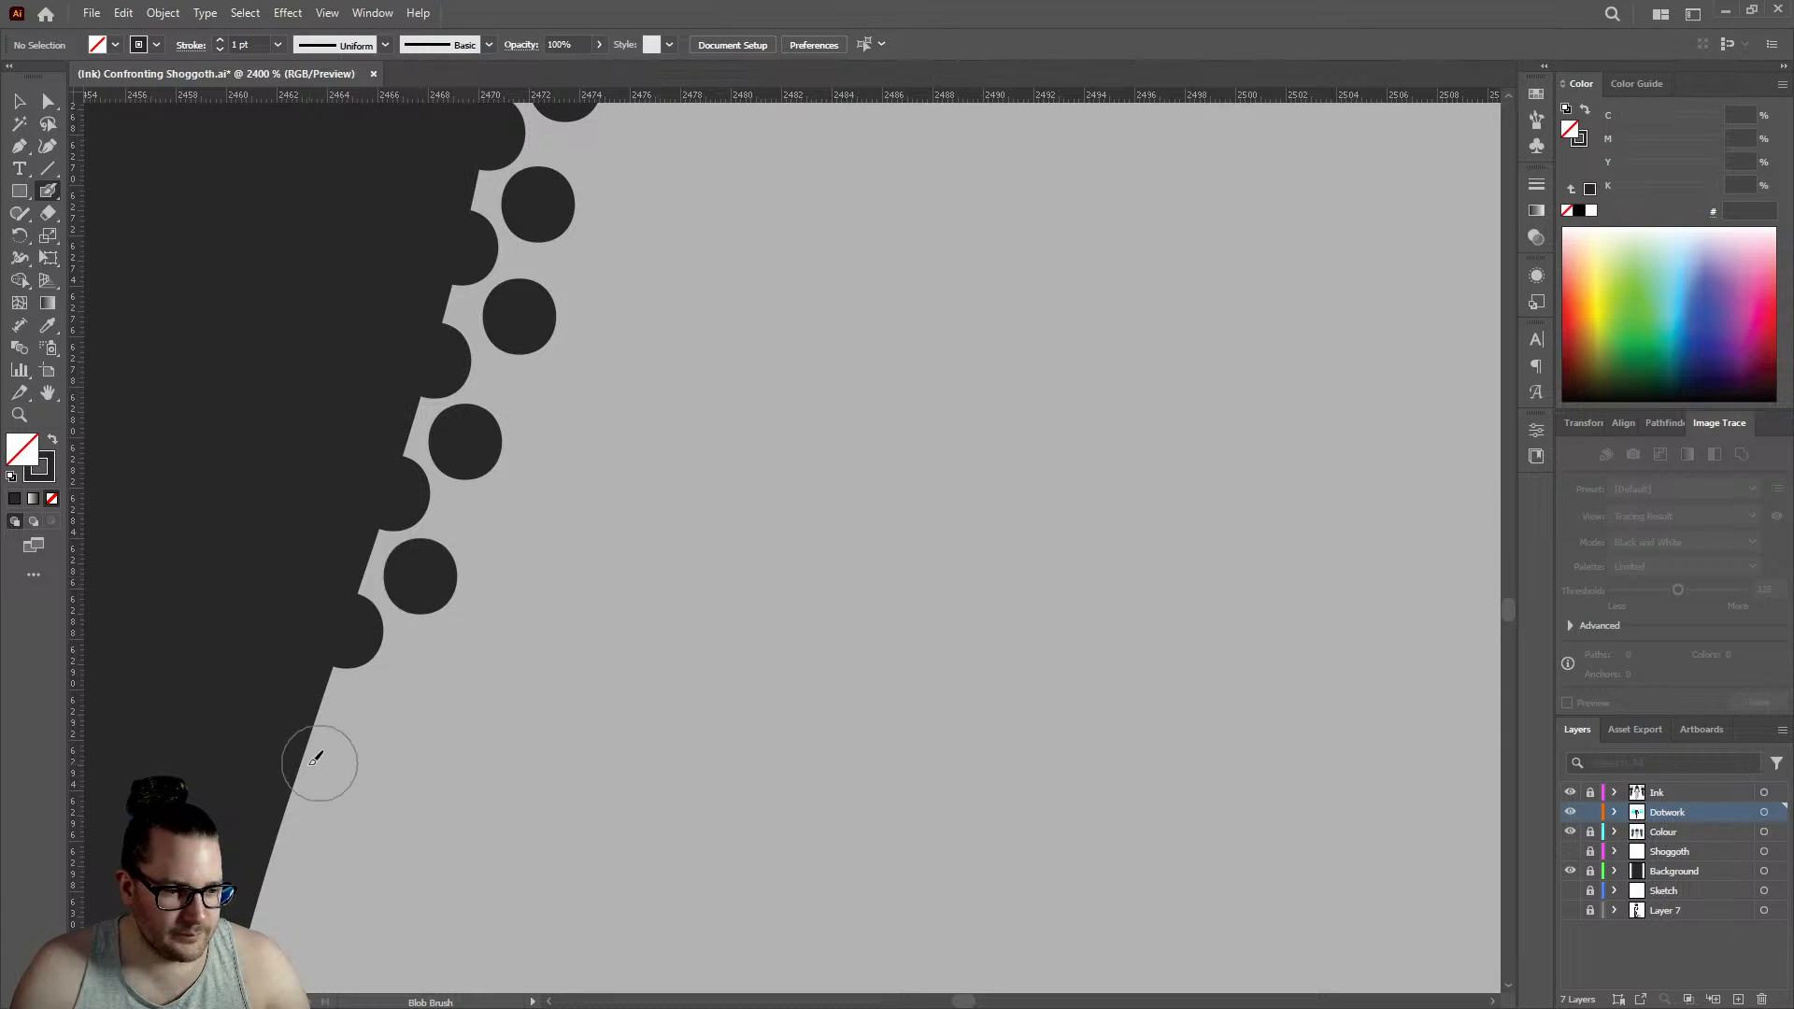
- Continue the dotwork toward the wrist with three edge dots and three alternating inner dots, edge row reaching about 2460
{"action": "left_click", "coordinate": [299, 764]}
{"action": "left_click", "coordinate": [378, 714]}
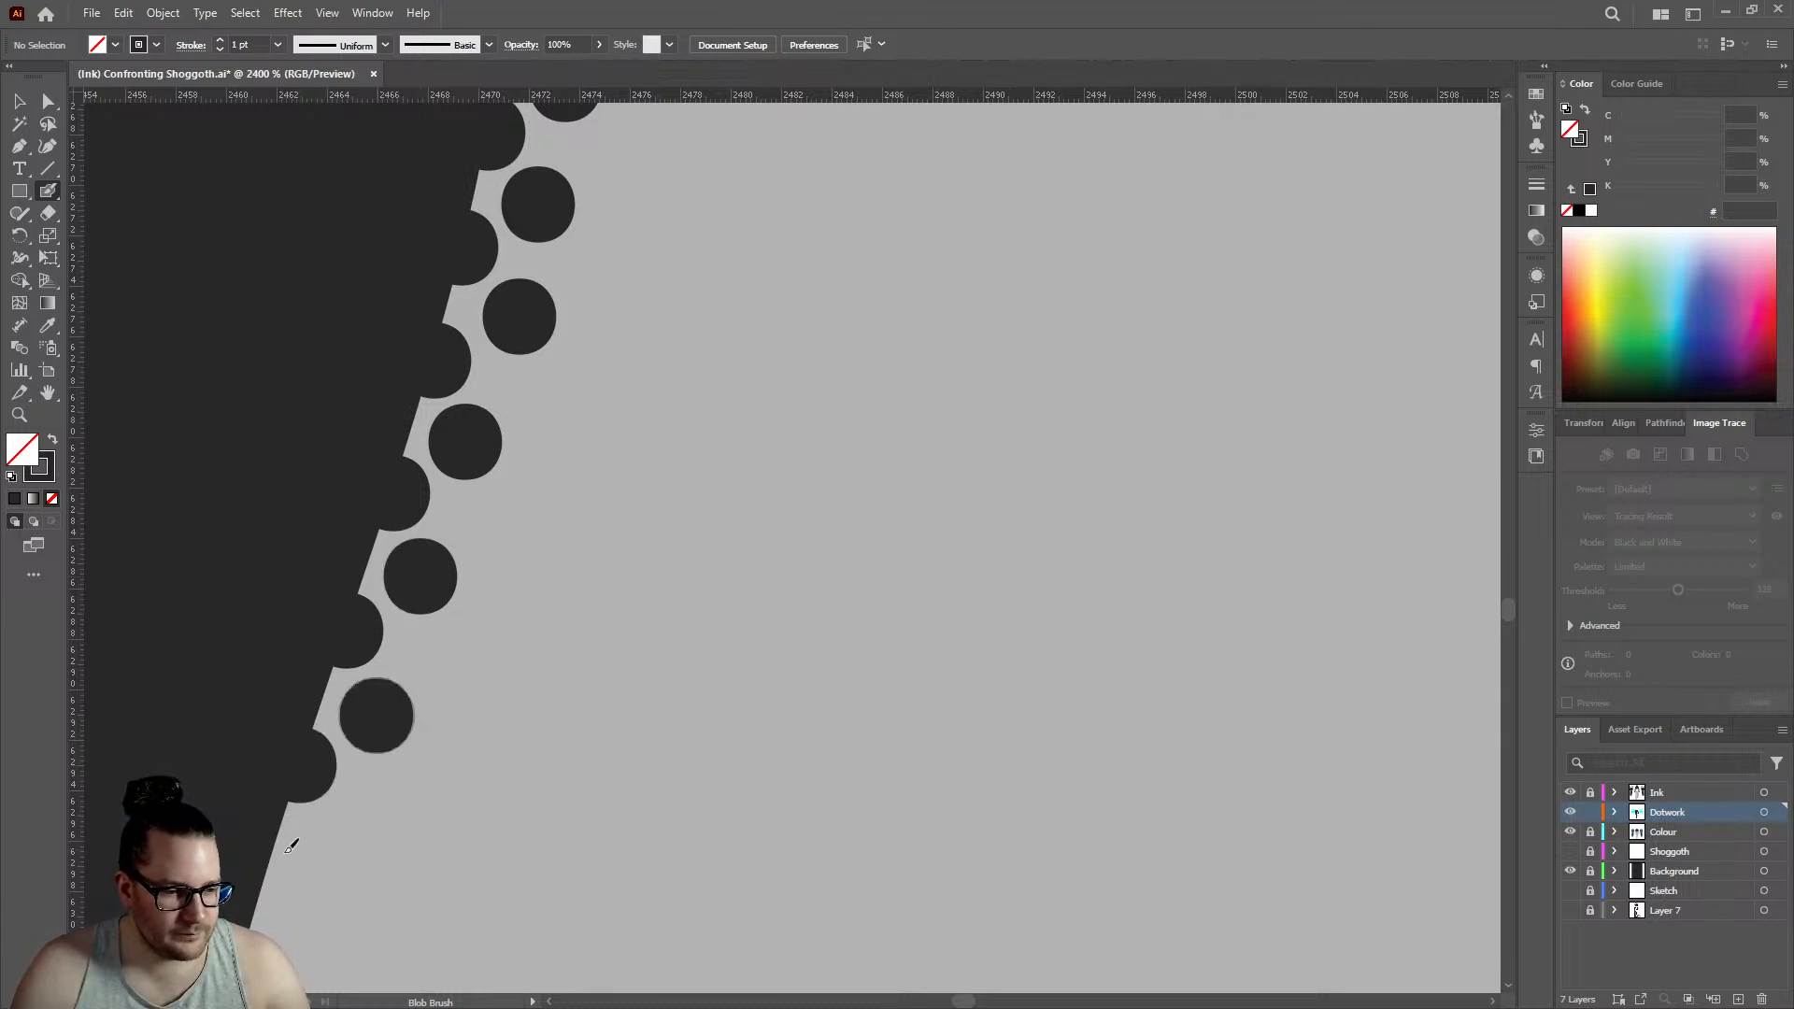
{"action": "left_click", "coordinate": [268, 872]}
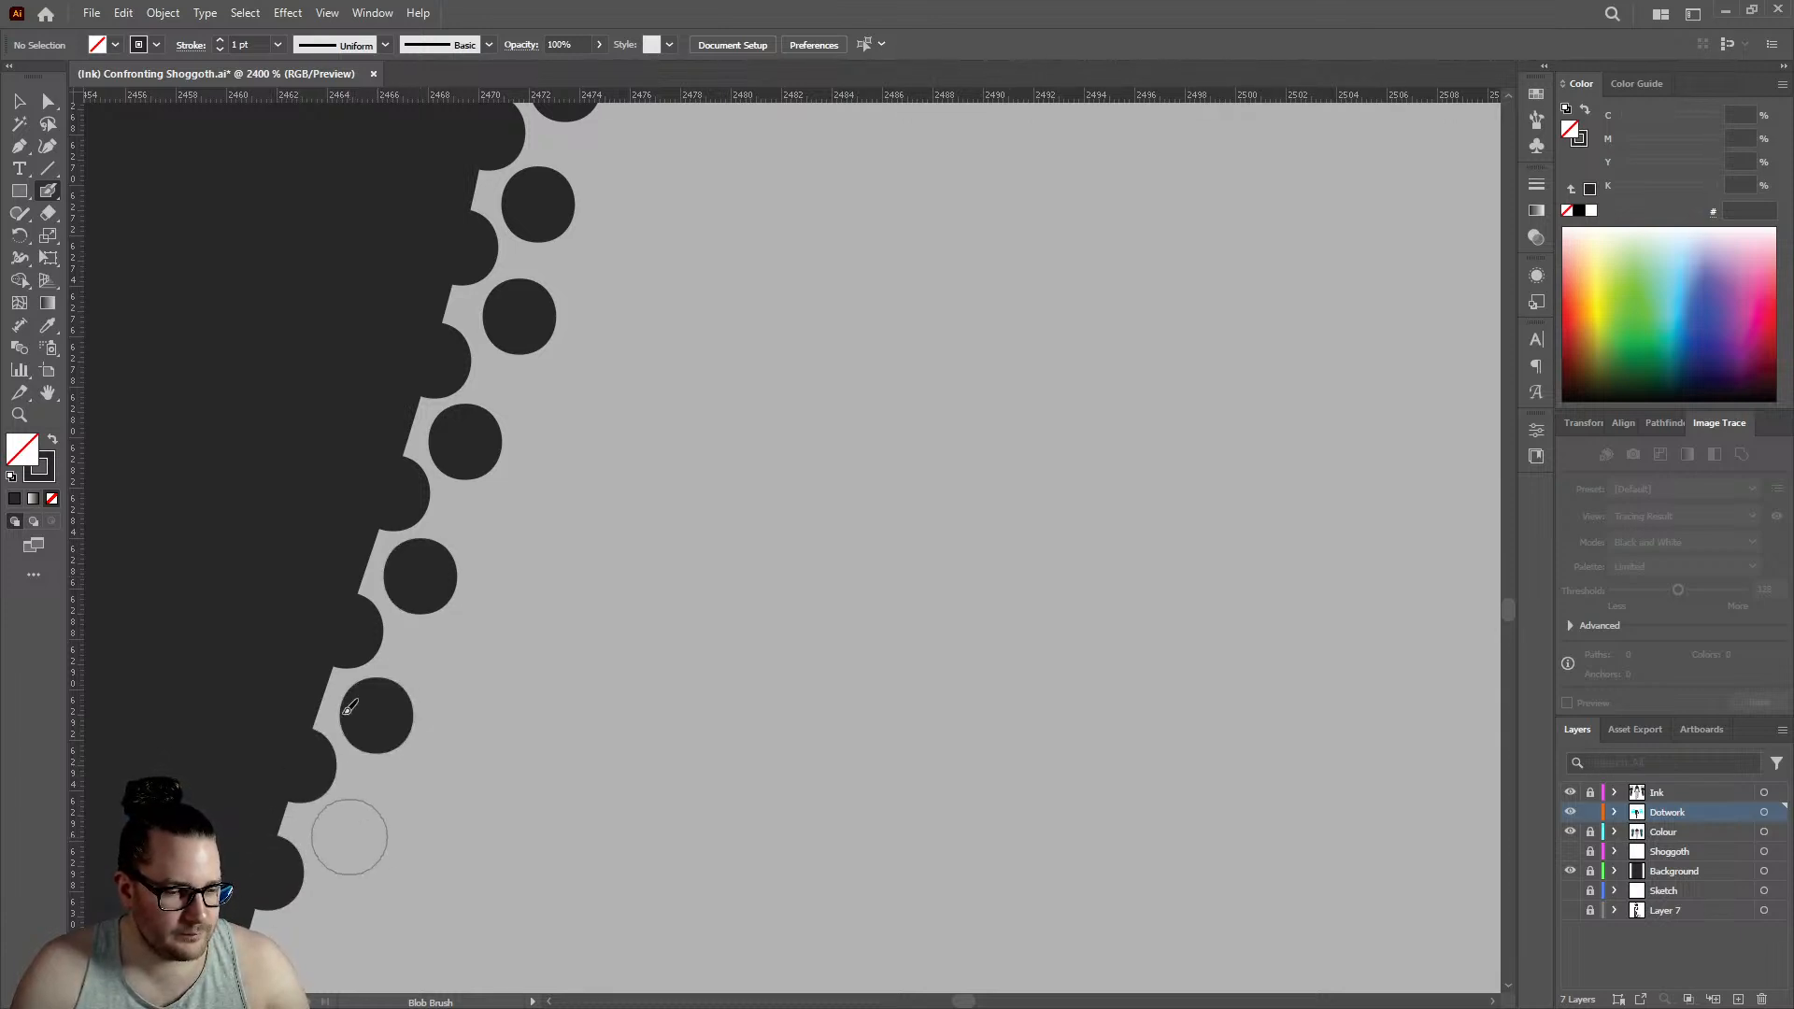
{"action": "left_click", "coordinate": [350, 836]}
{"action": "scroll", "coordinate": [349, 836], "scroll_direction": "down", "scroll_amount": 3}
{"action": "left_click", "coordinate": [294, 477]}
{"action": "left_click", "coordinate": [234, 778]}
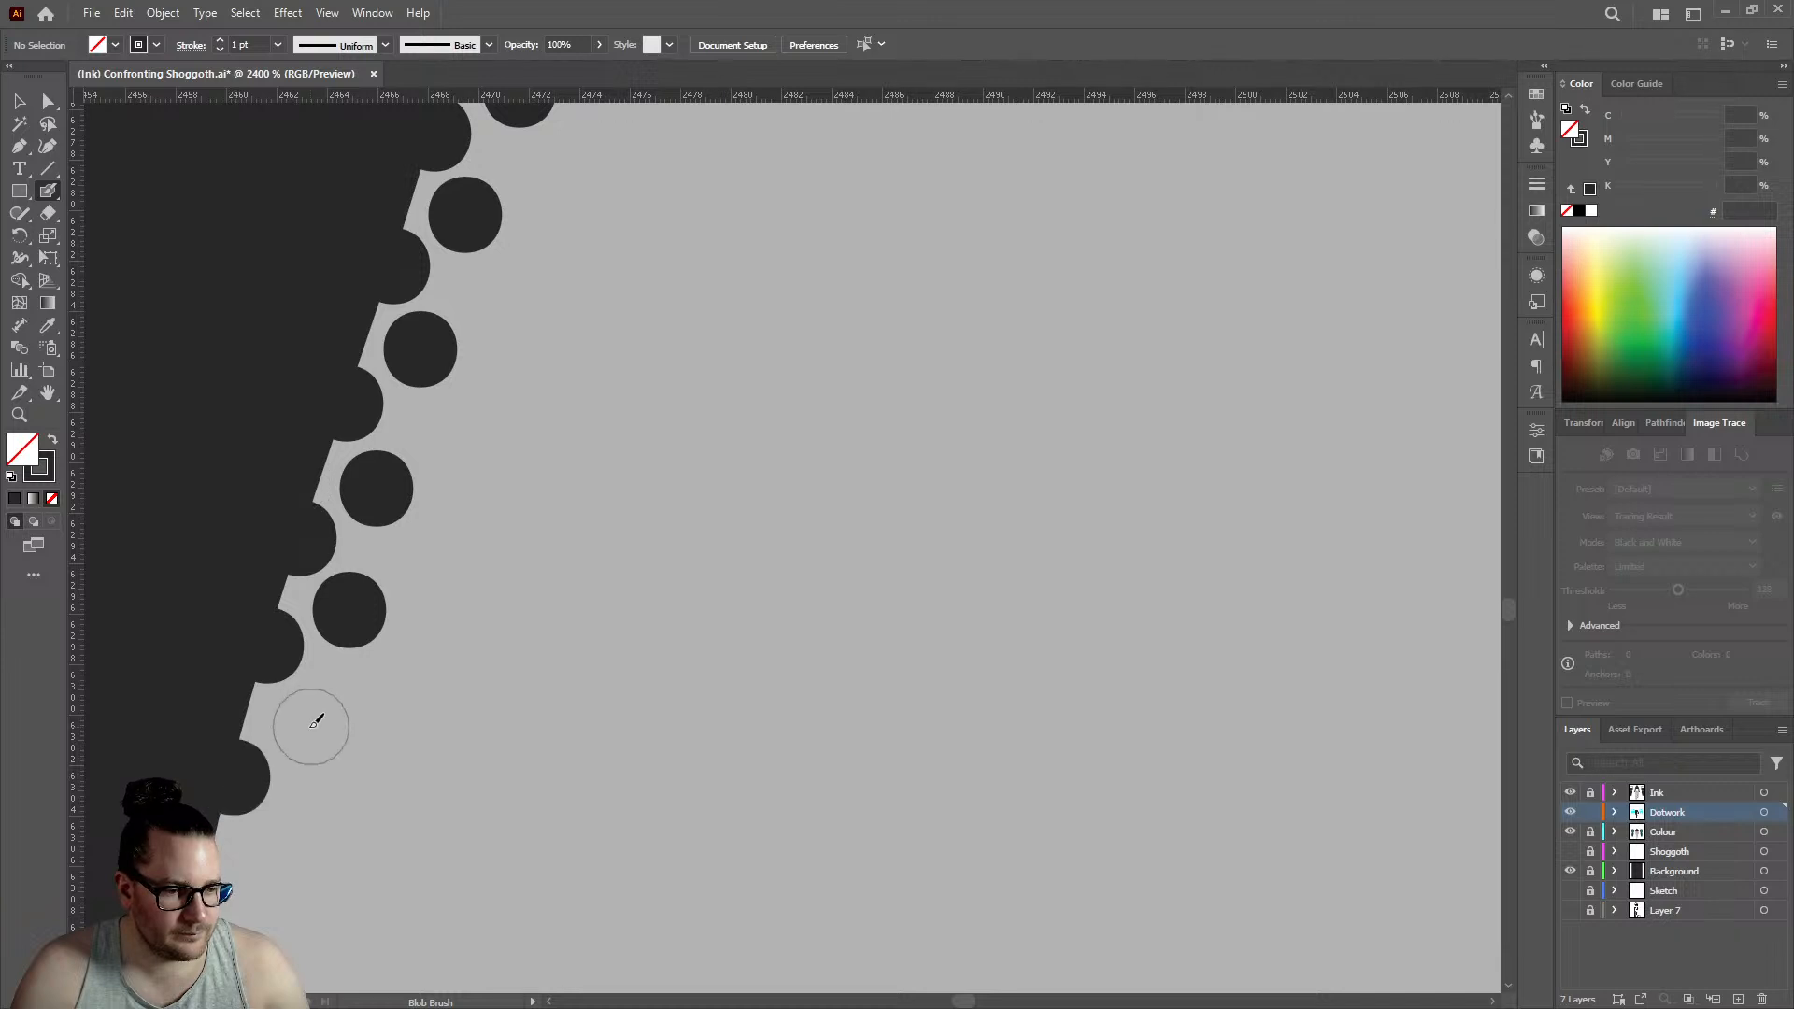
{"action": "left_click", "coordinate": [307, 726]}
- Carry both rows into the wrist's curve with three edge dots and three inner dots, edge row reaching about 2457.5
{"action": "scroll", "coordinate": [534, 587], "scroll_direction": "down", "scroll_amount": 6}
{"action": "scroll", "coordinate": [499, 616], "scroll_direction": "up", "scroll_amount": 6}
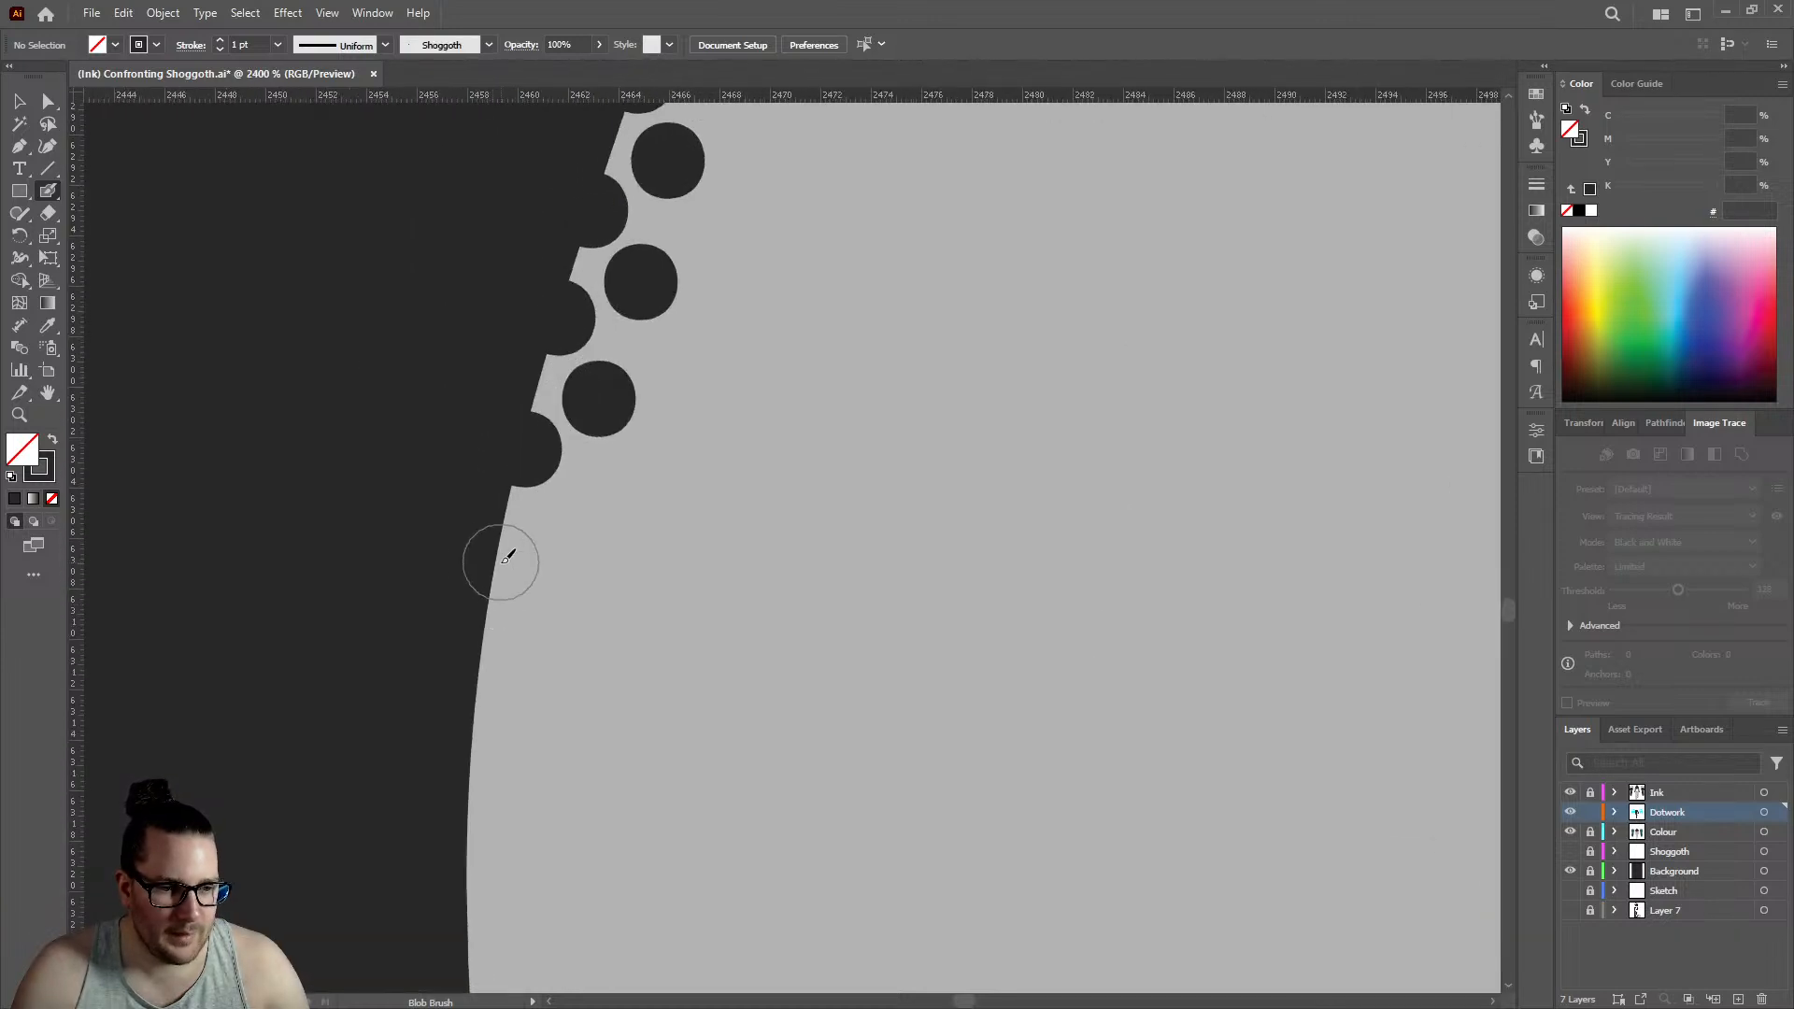
{"action": "left_click", "coordinate": [500, 562]}
{"action": "left_click", "coordinate": [579, 520]}
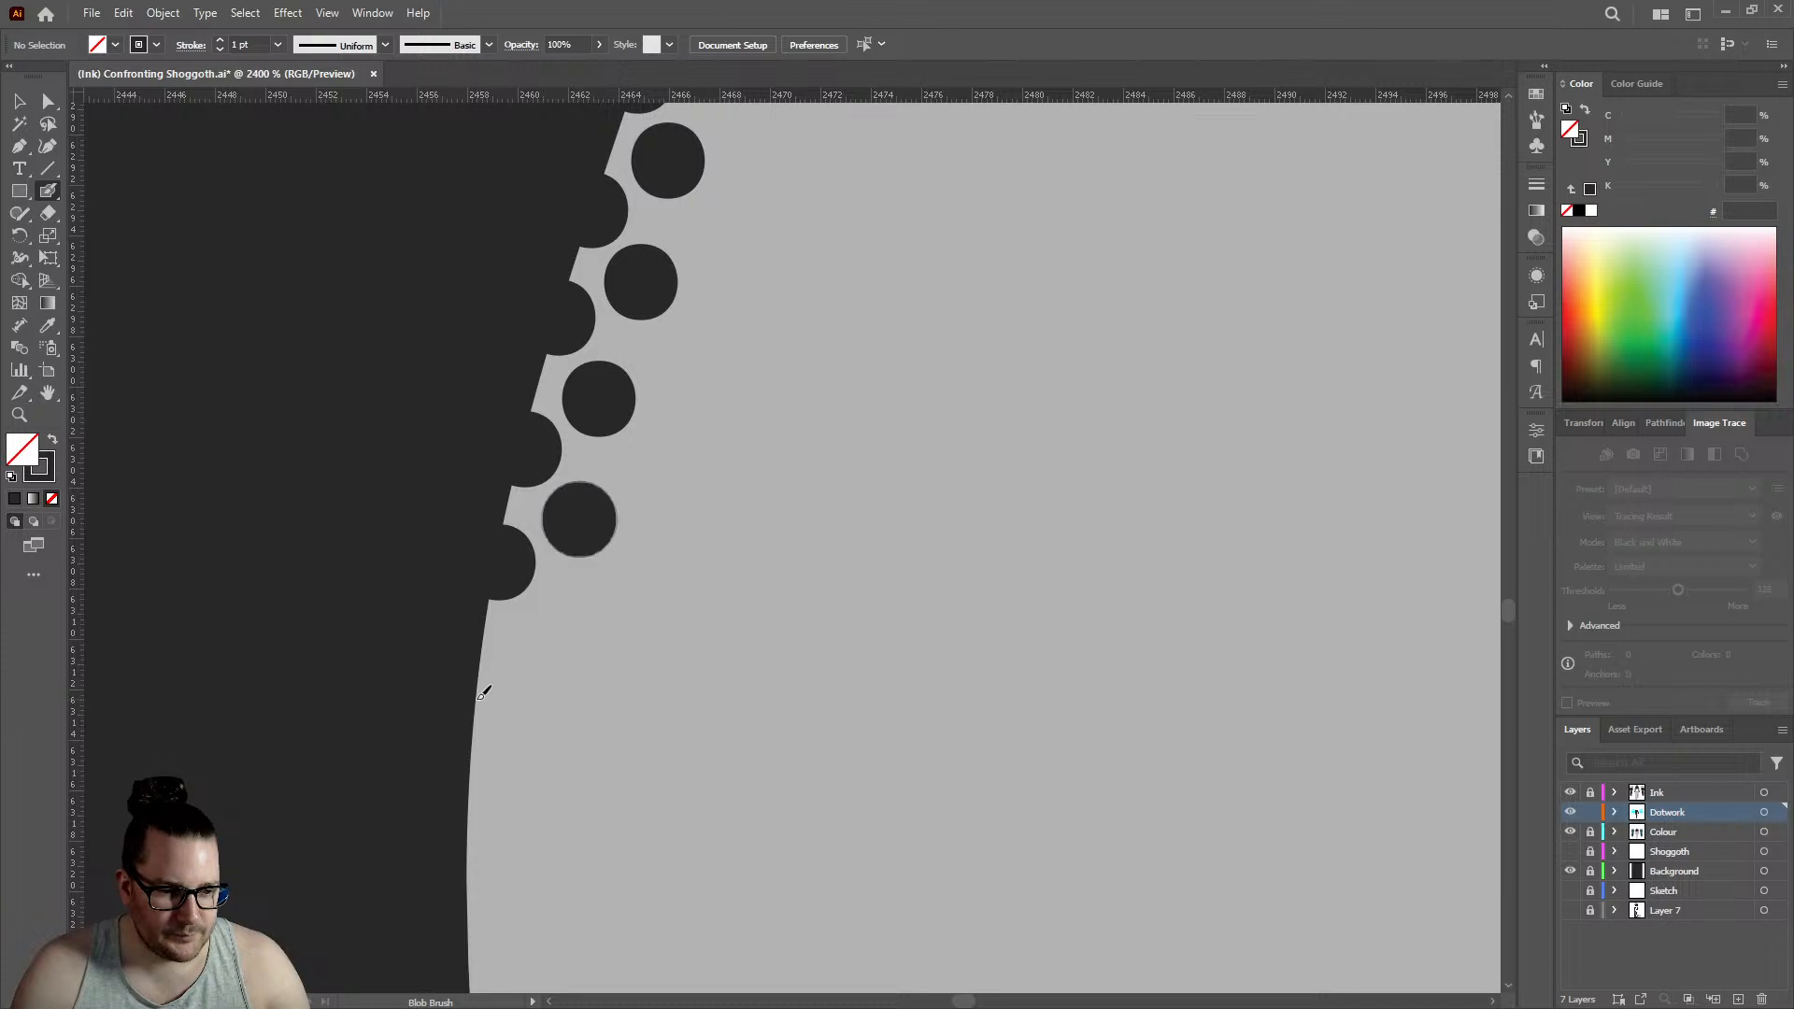
{"action": "left_click", "coordinate": [474, 699]}
{"action": "left_click", "coordinate": [543, 638]}
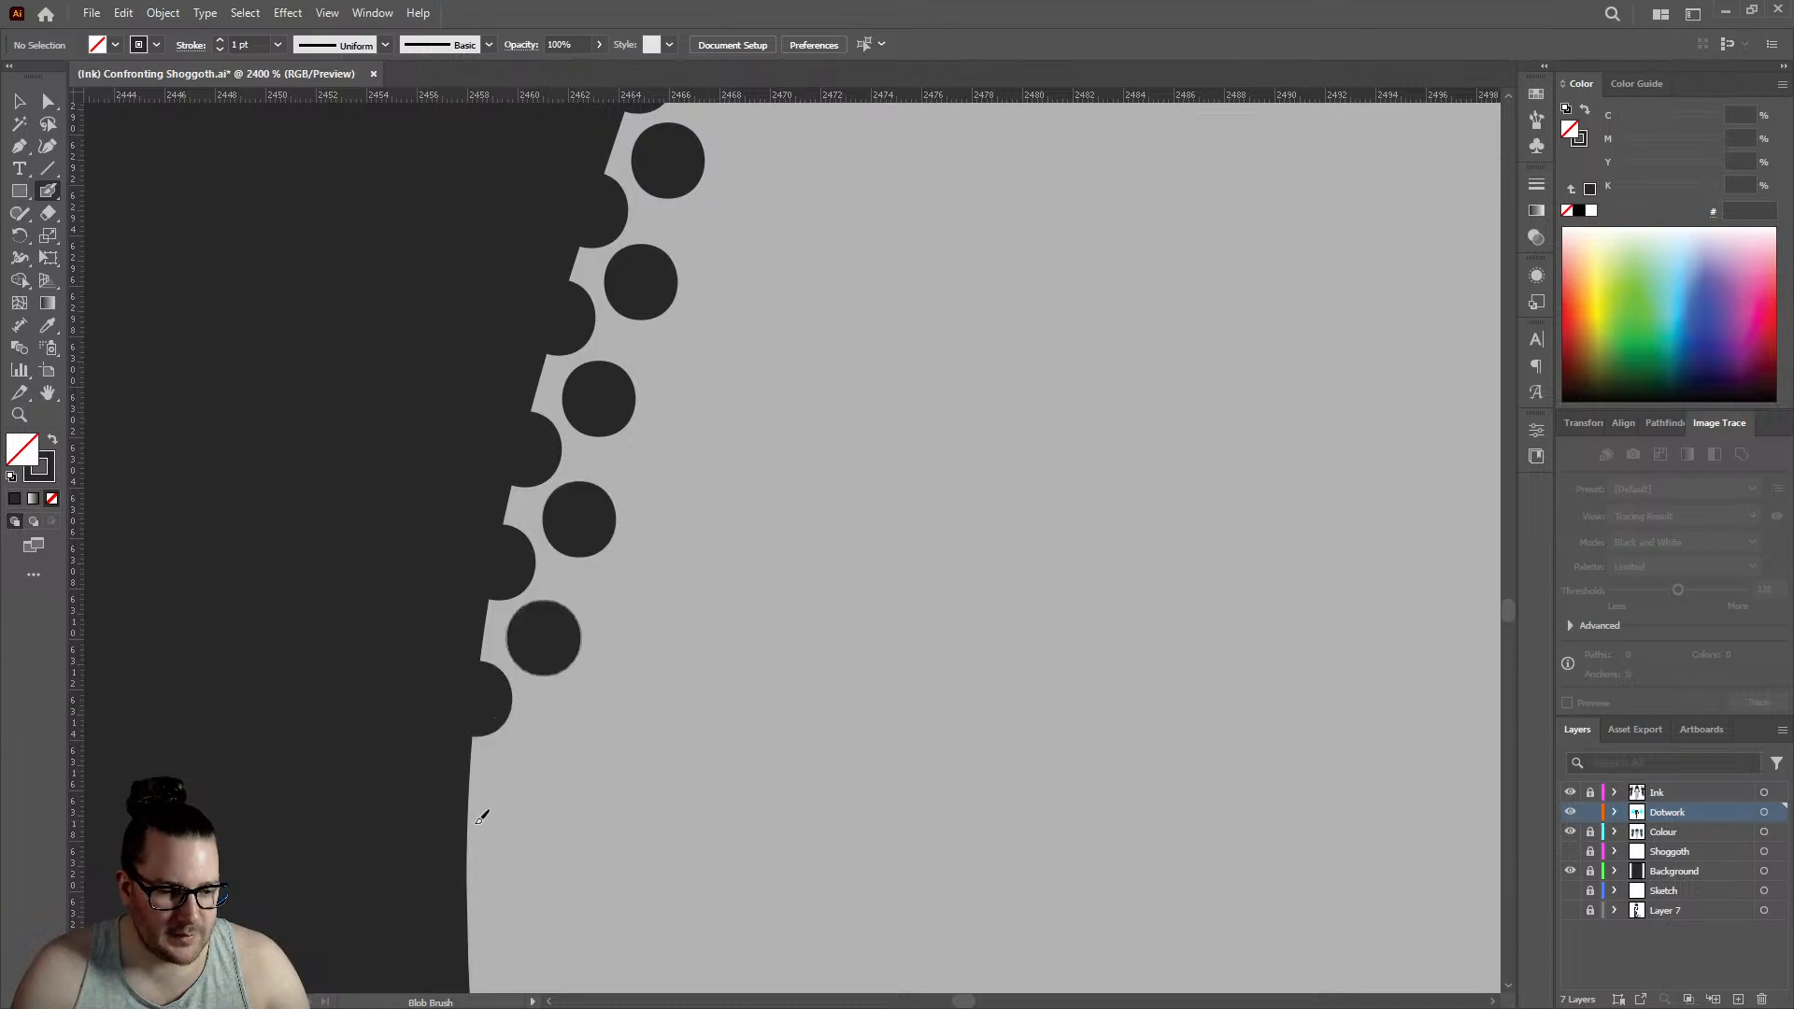
{"action": "left_click", "coordinate": [470, 836]}
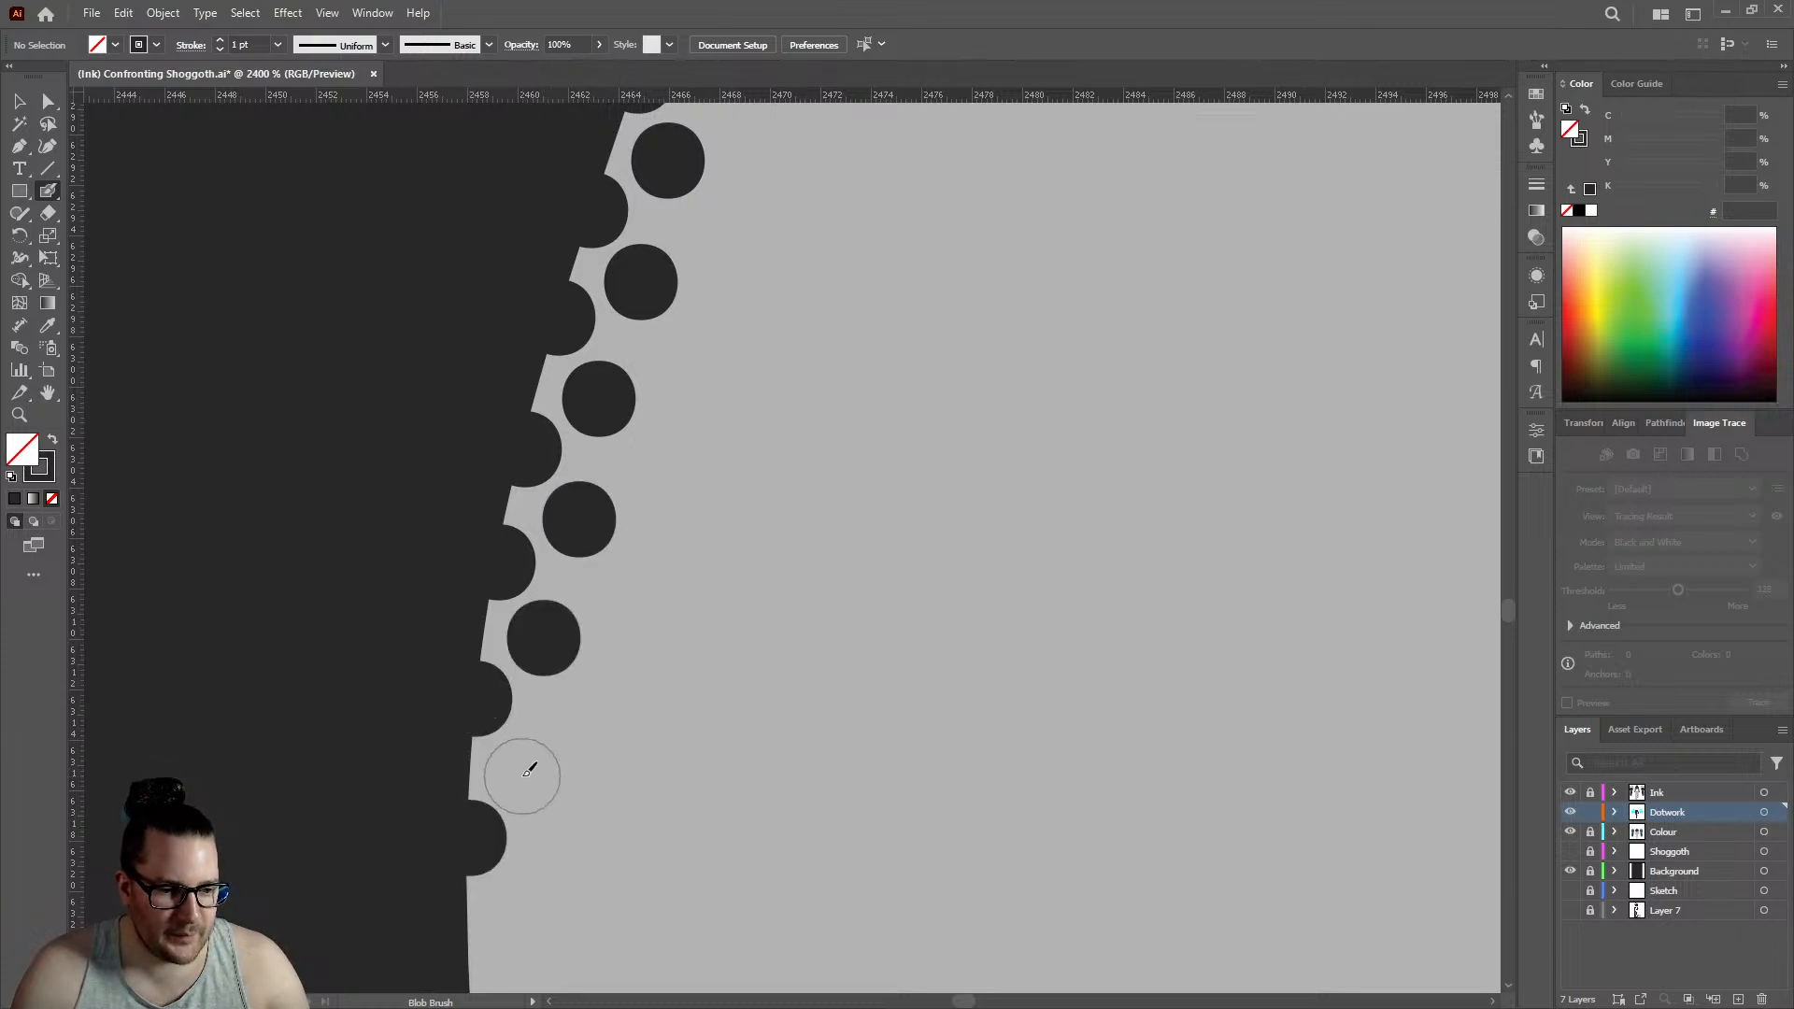
{"action": "left_click", "coordinate": [521, 772]}
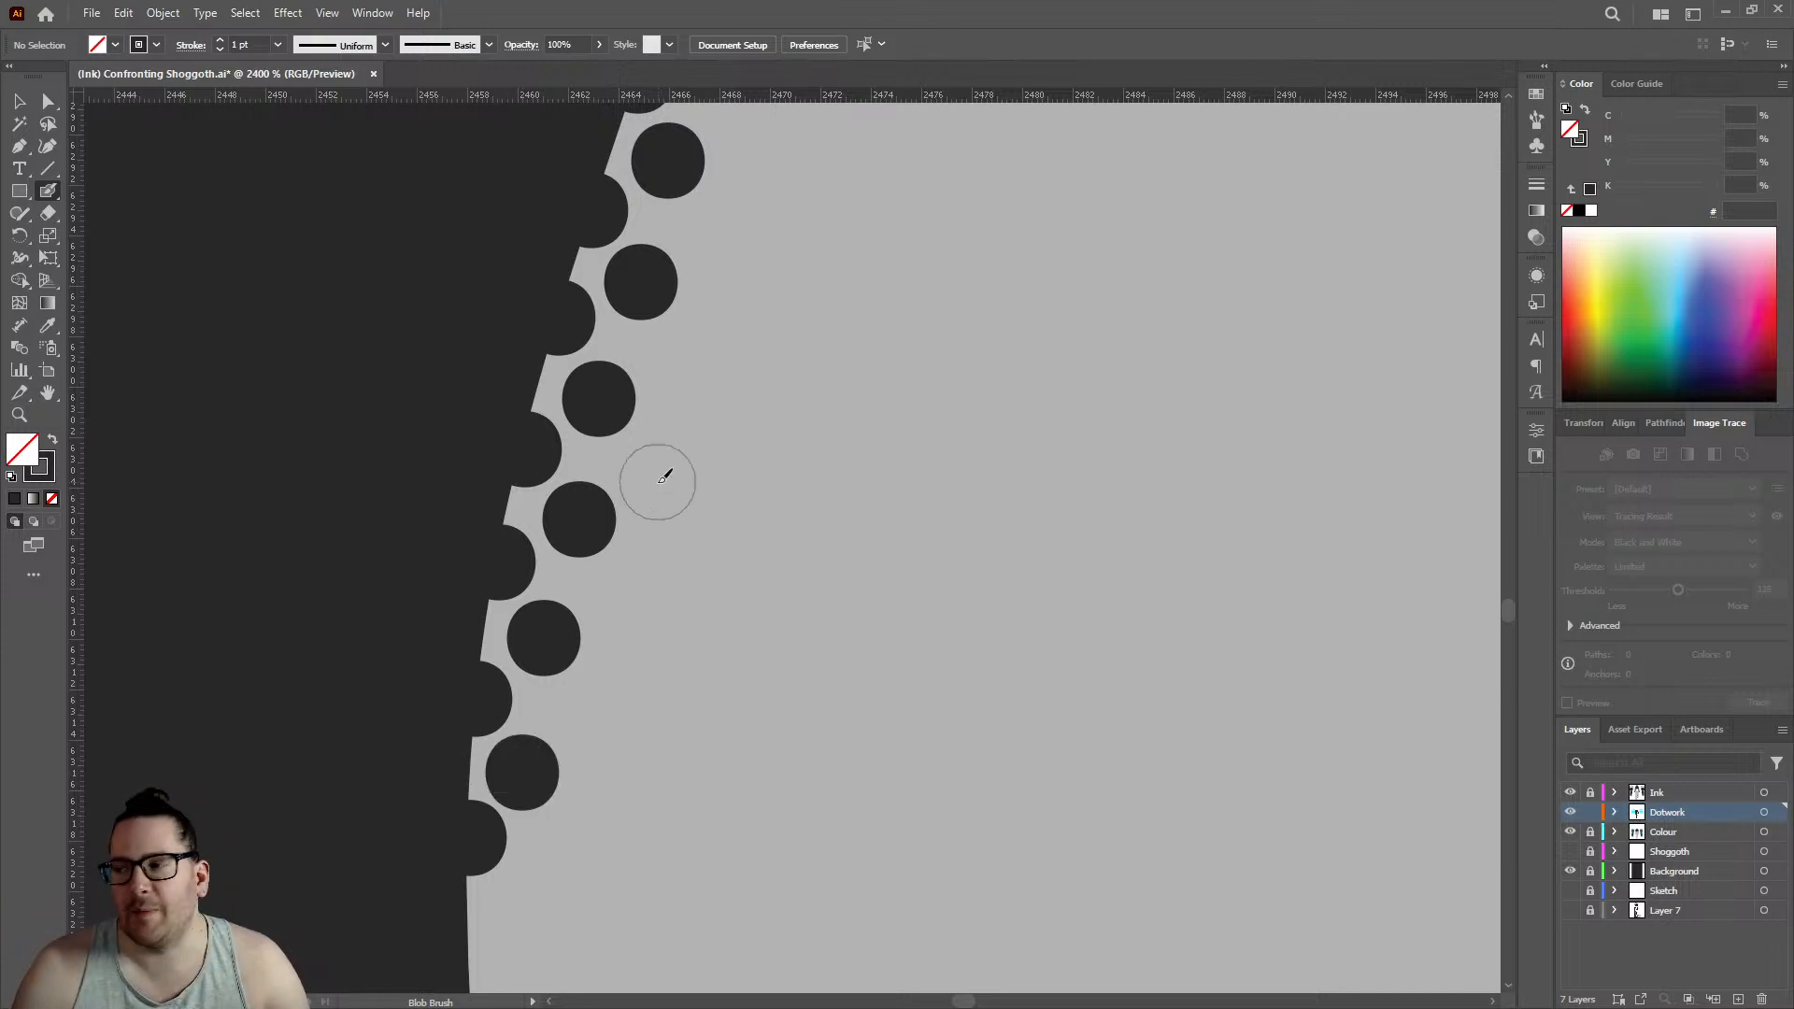
- Take the double row around the wrist's outermost point with three edge dots and three offset inner dots, edge row reaching about 2458.5
{"action": "scroll", "coordinate": [678, 439], "scroll_direction": "down", "scroll_amount": 5}
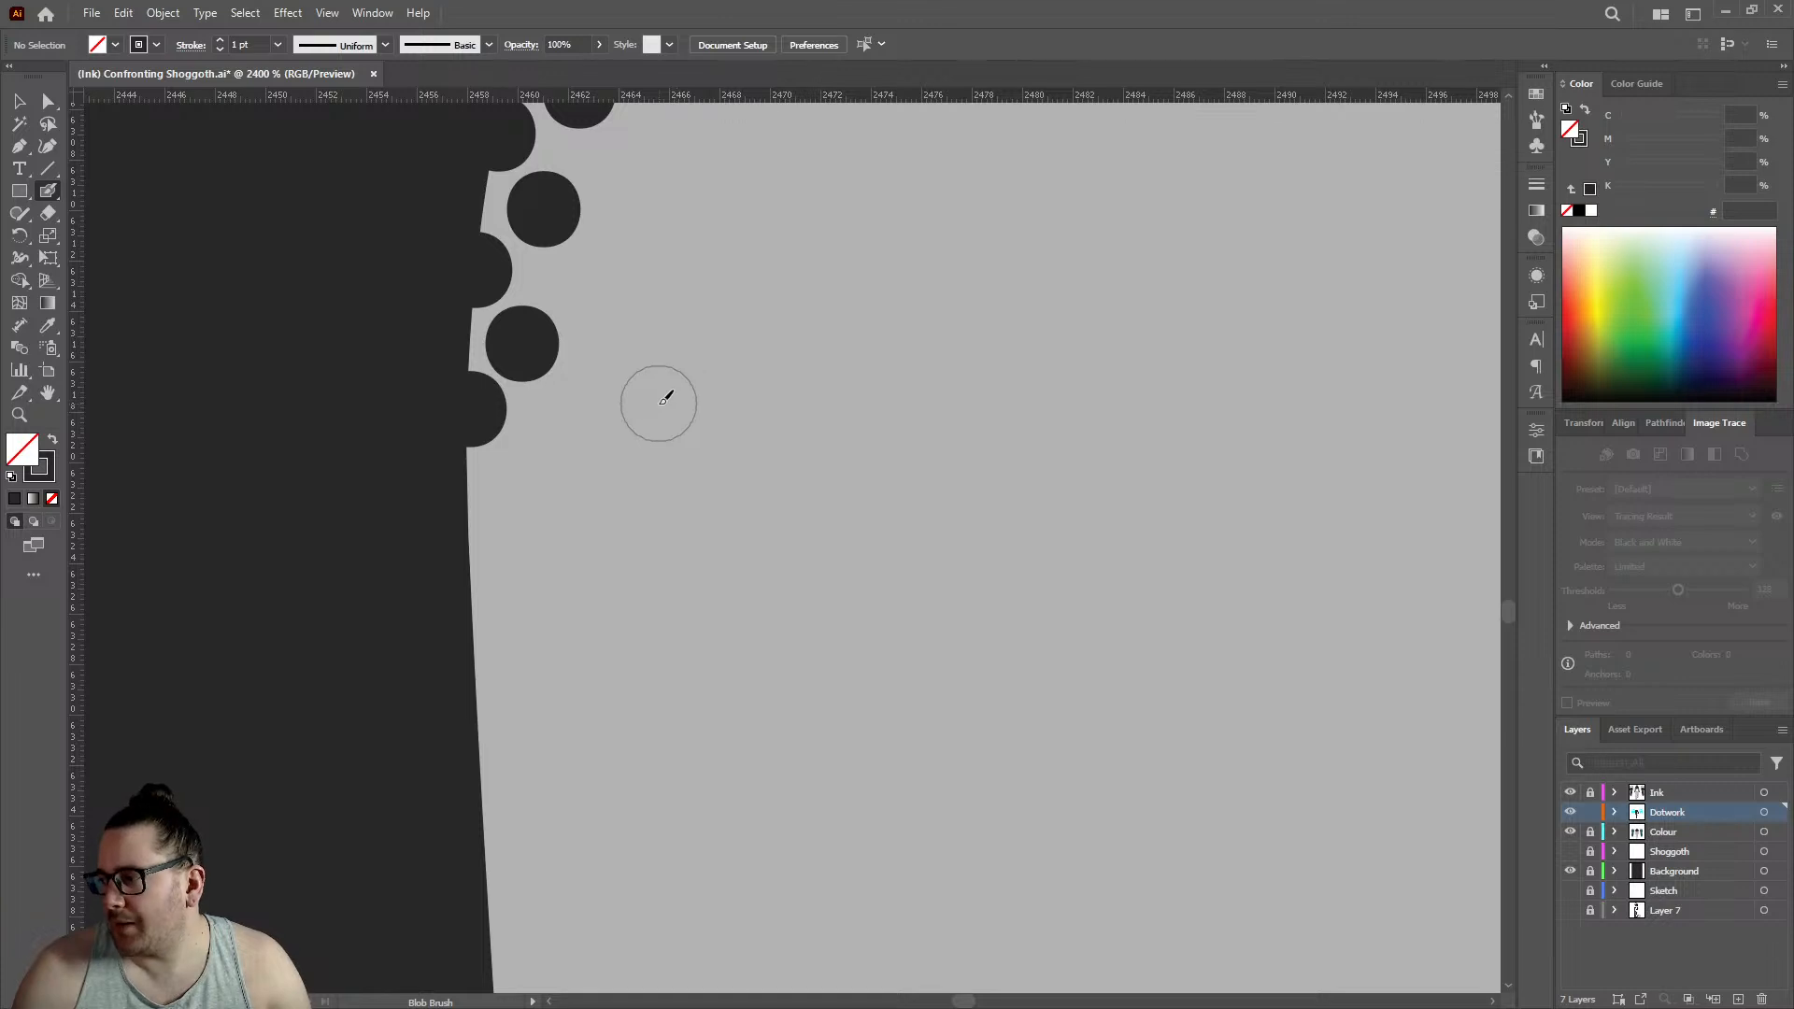
{"action": "left_click", "coordinate": [469, 550]}
{"action": "left_click", "coordinate": [520, 479]}
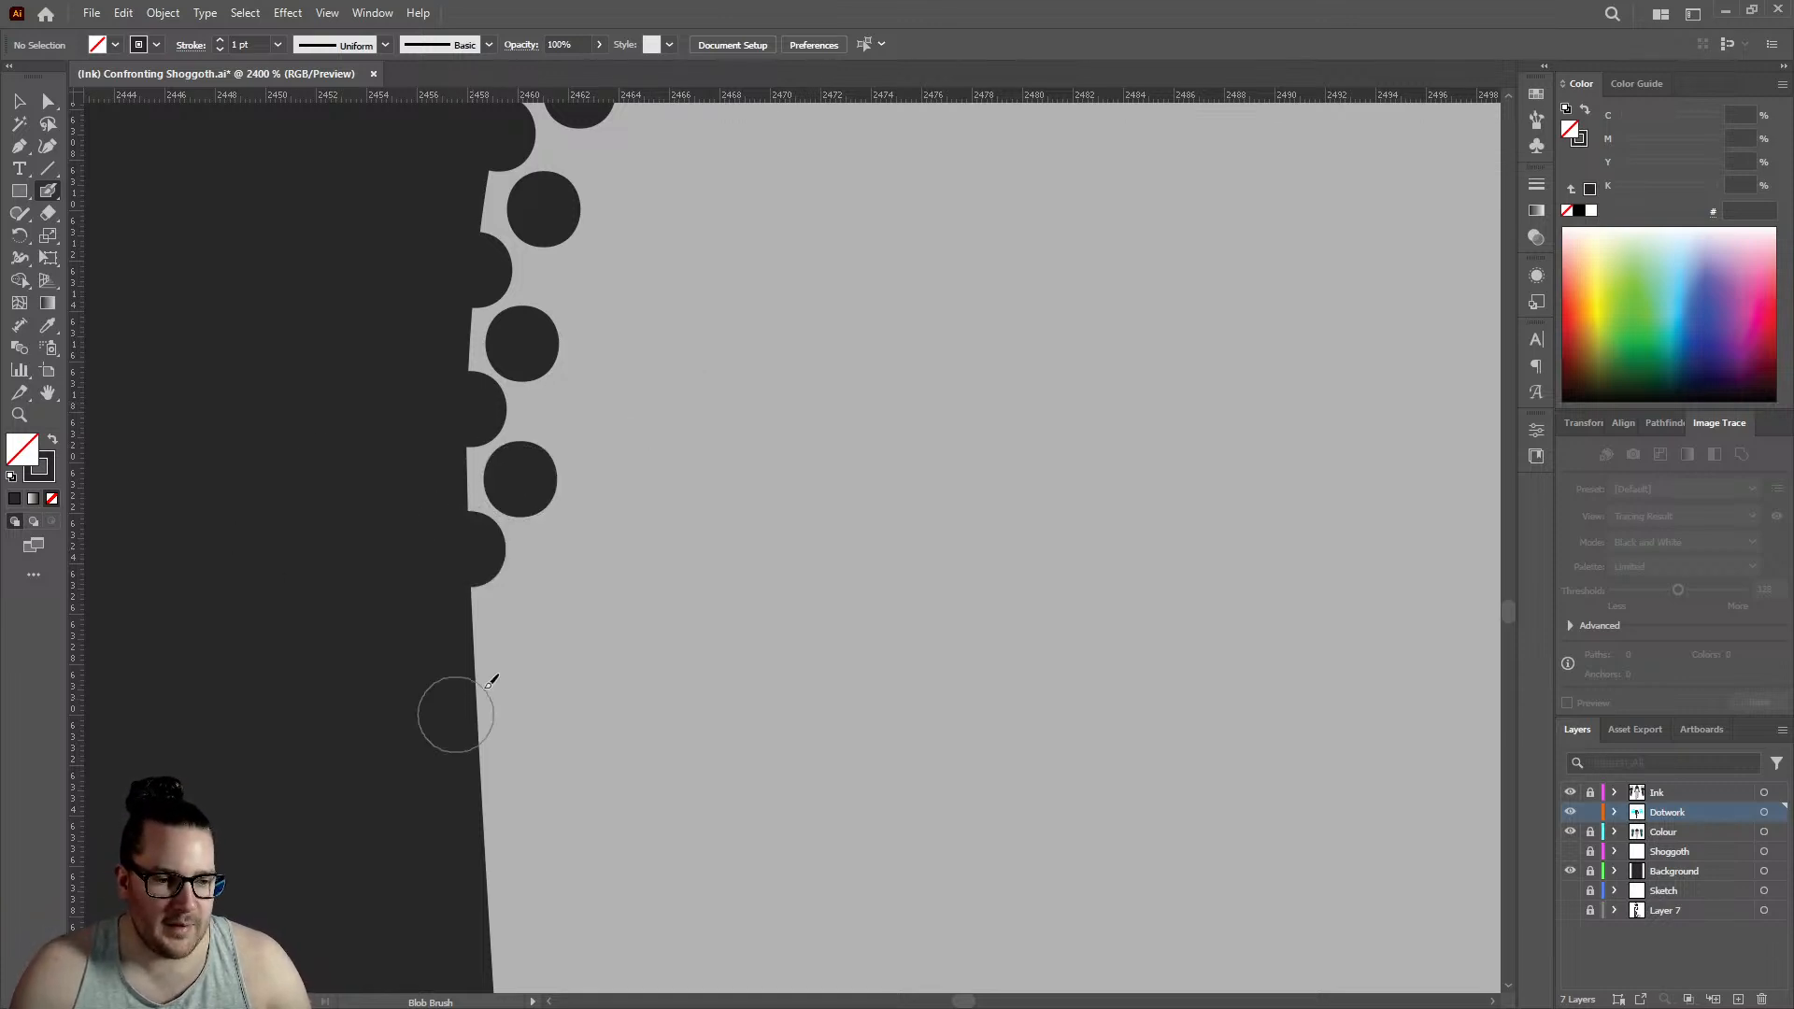
{"action": "left_click", "coordinate": [478, 699]}
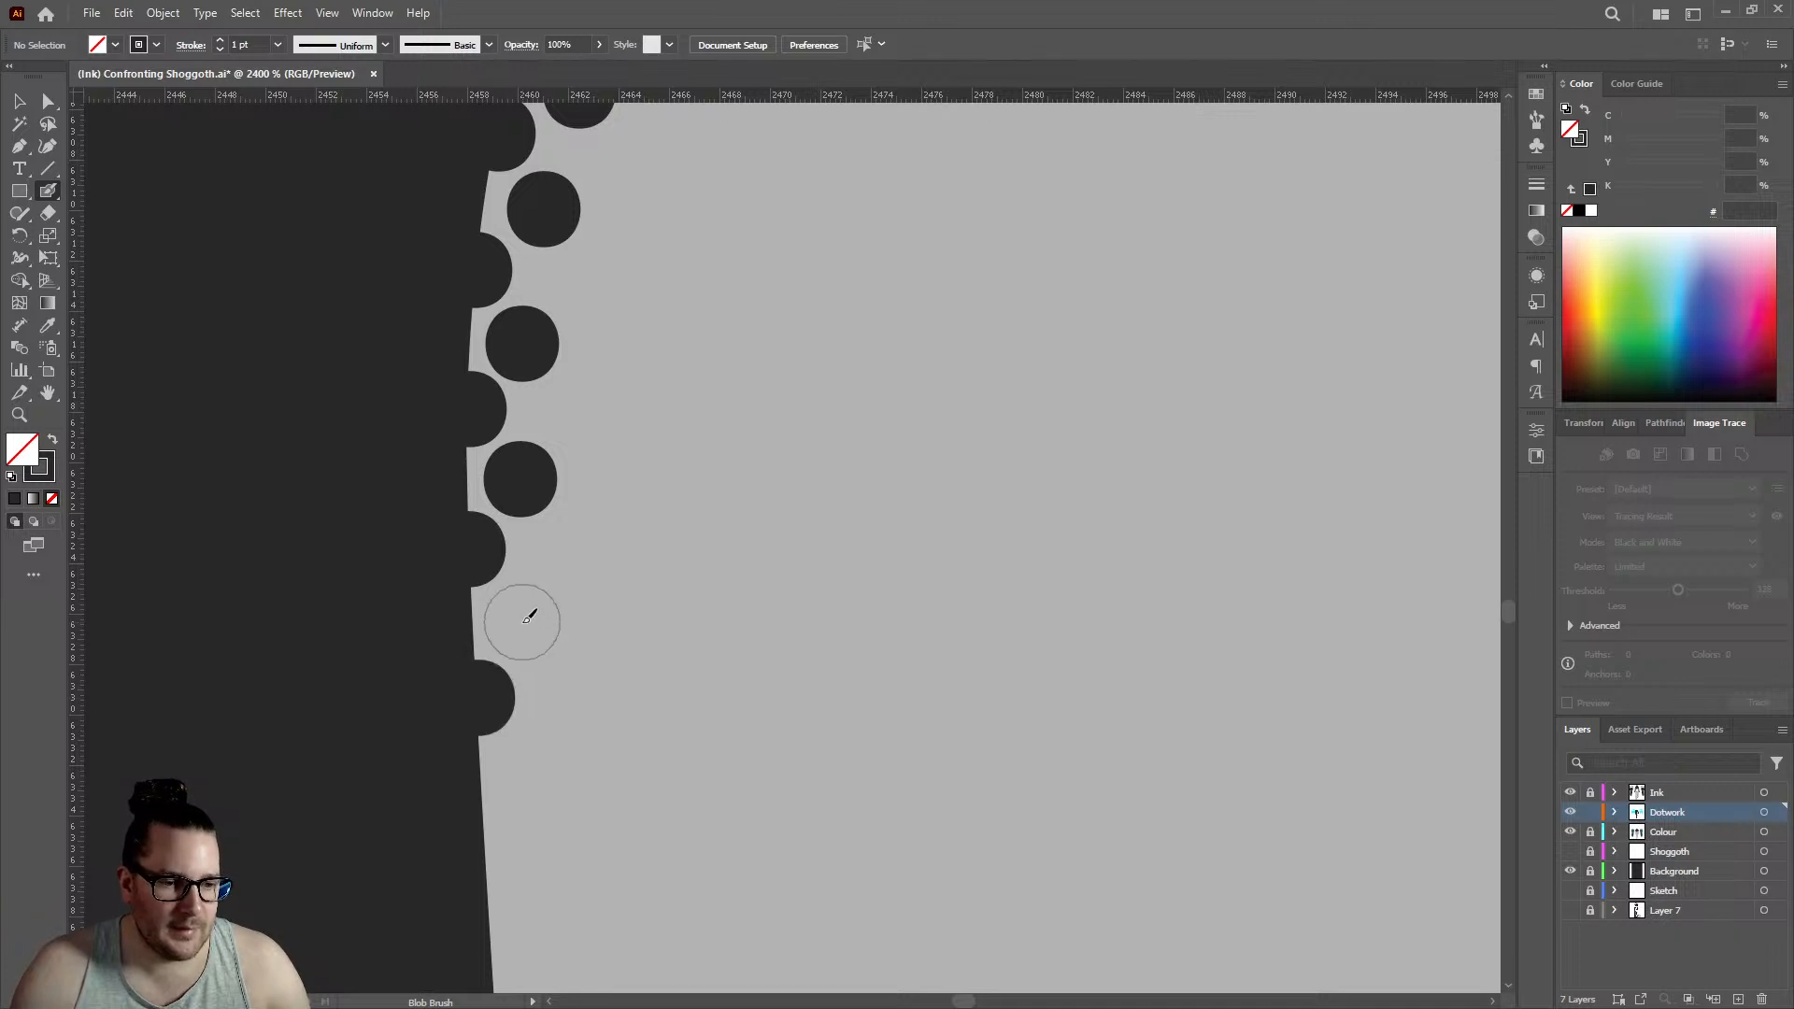
{"action": "left_click", "coordinate": [519, 622]}
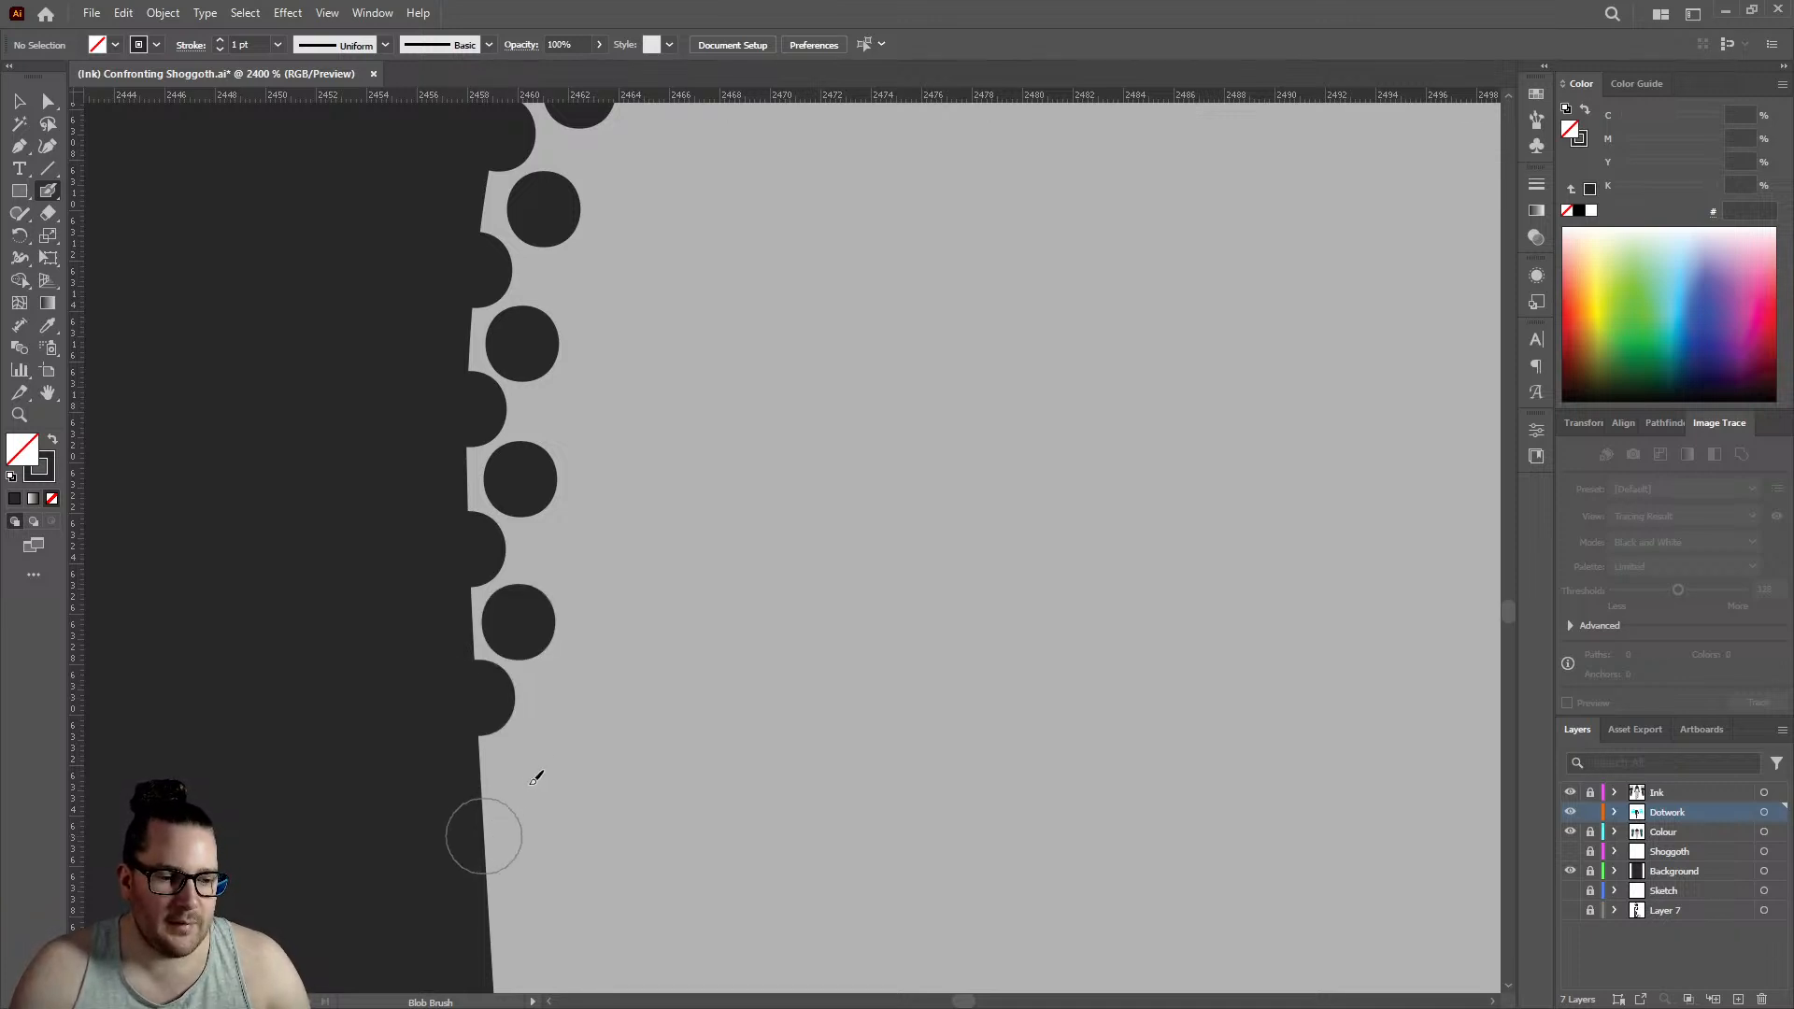
{"action": "left_click", "coordinate": [486, 832]}
{"action": "left_click", "coordinate": [530, 760]}
- Continue both rows below the wrist along the hand's outer outline with three edge dots and three inner dots, edge row reaching about 2459.5
{"action": "scroll", "coordinate": [496, 735], "scroll_direction": "down", "scroll_amount": 3}
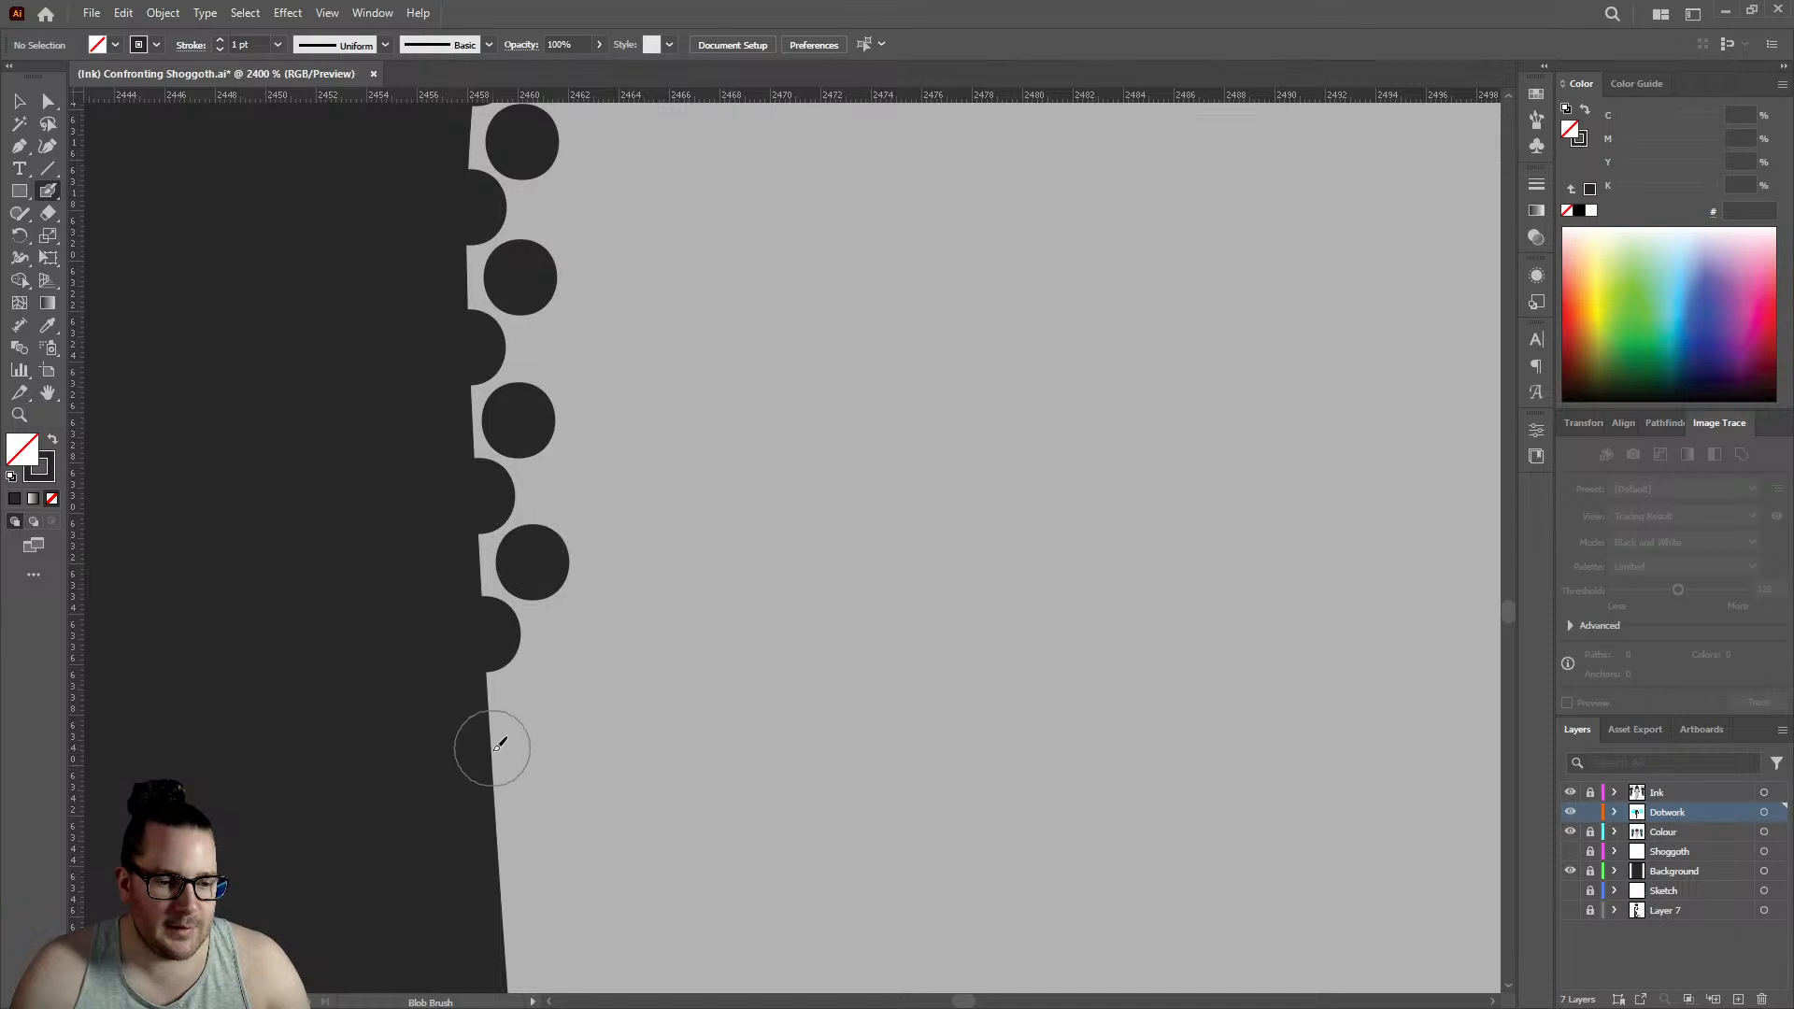
{"action": "left_click", "coordinate": [495, 752]}
{"action": "left_click", "coordinate": [553, 688]}
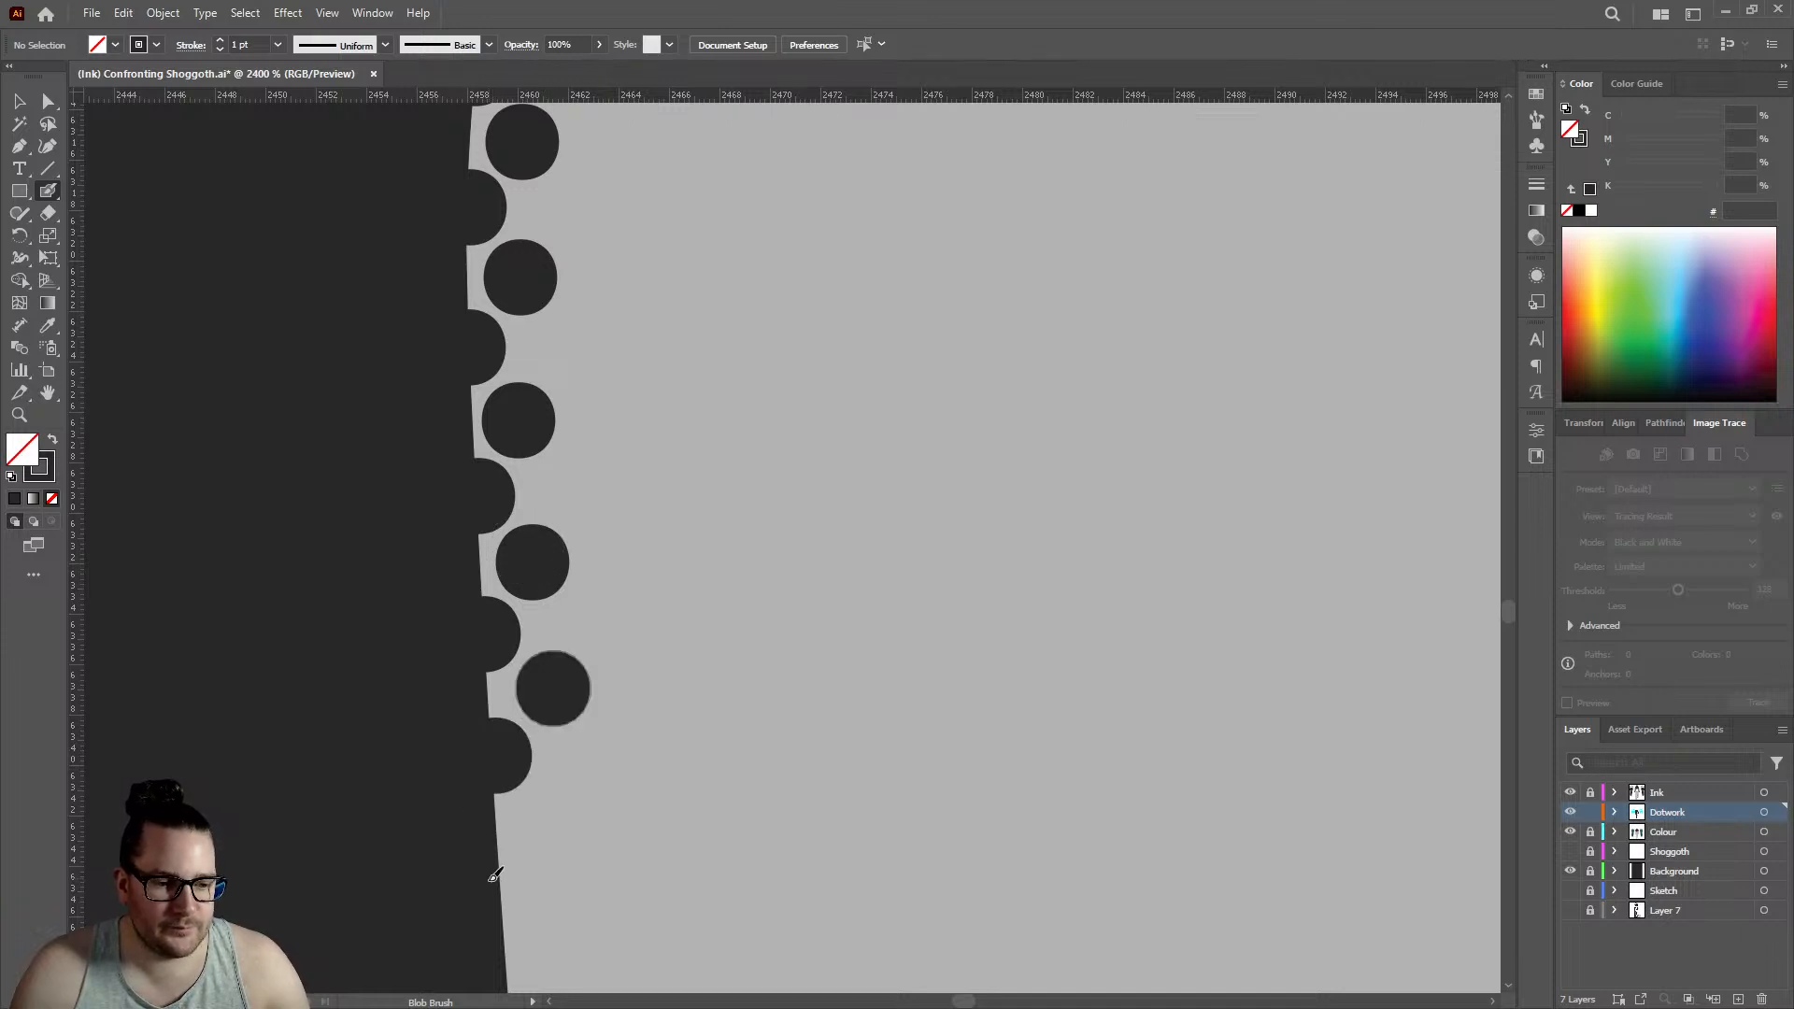
{"action": "left_click", "coordinate": [505, 894]}
{"action": "left_click", "coordinate": [553, 820]}
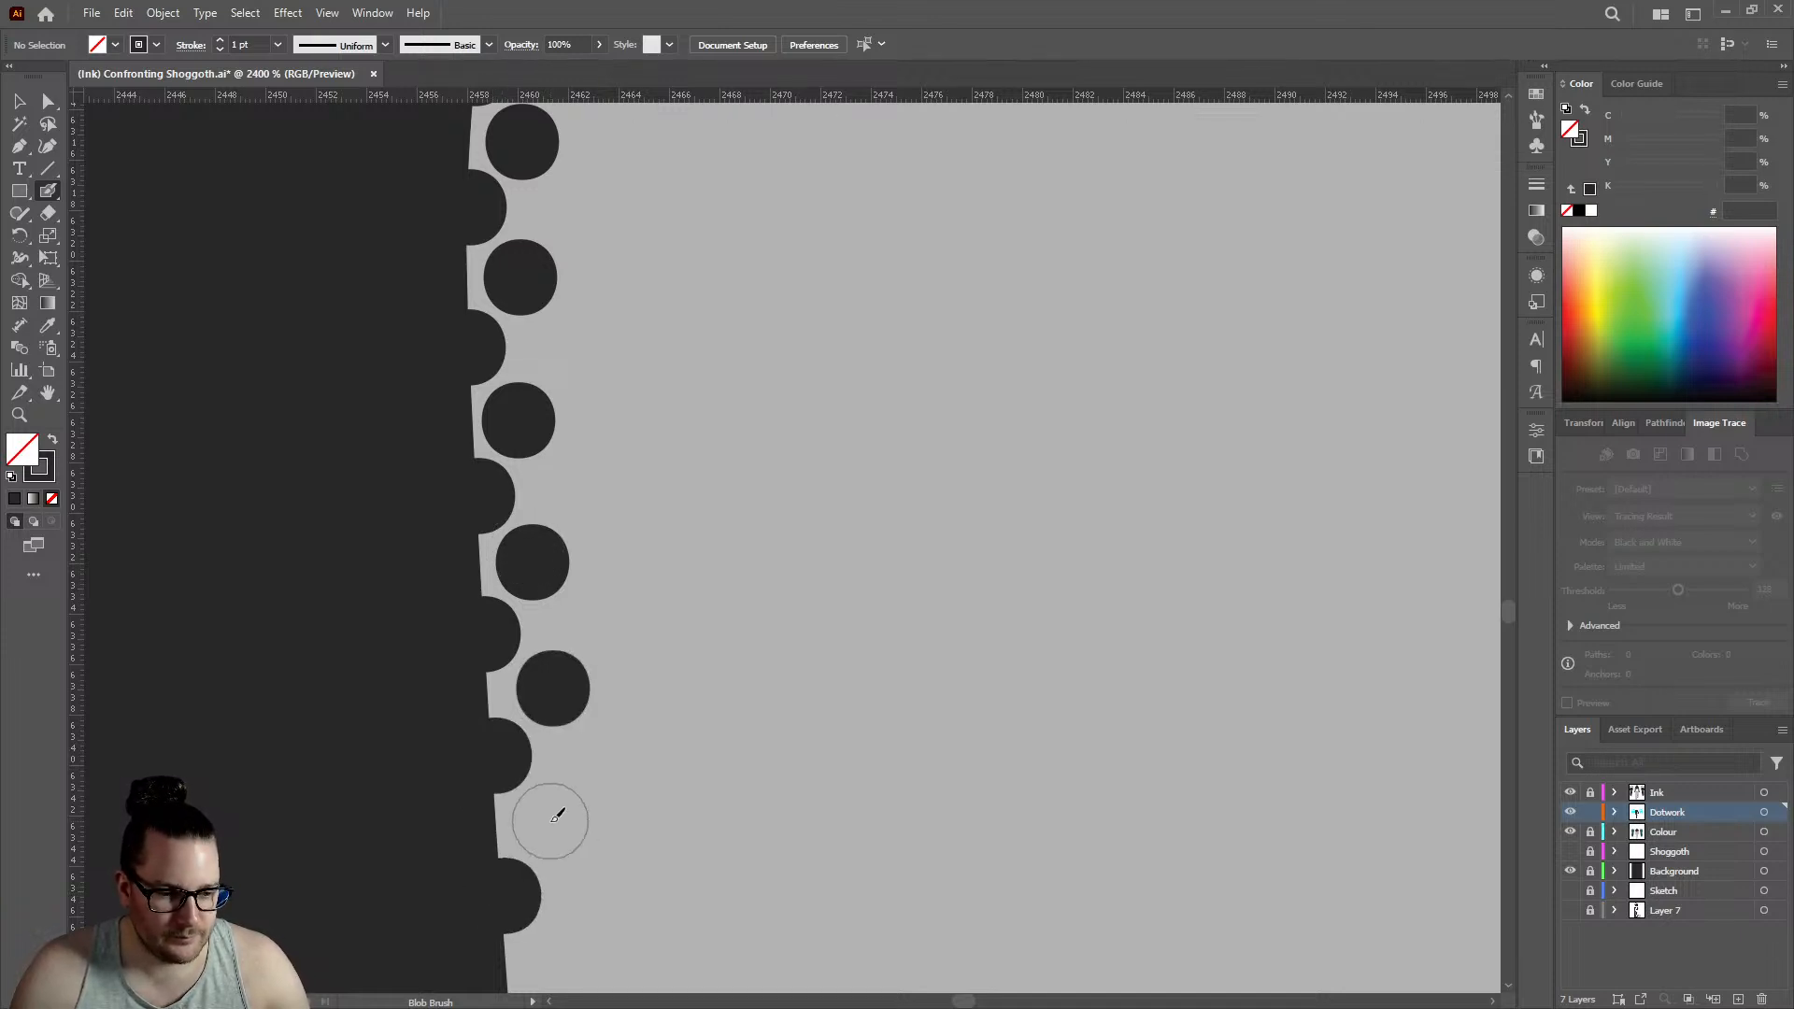
{"action": "scroll", "coordinate": [472, 650], "scroll_direction": "down", "scroll_amount": 3}
{"action": "left_click", "coordinate": [520, 850]}
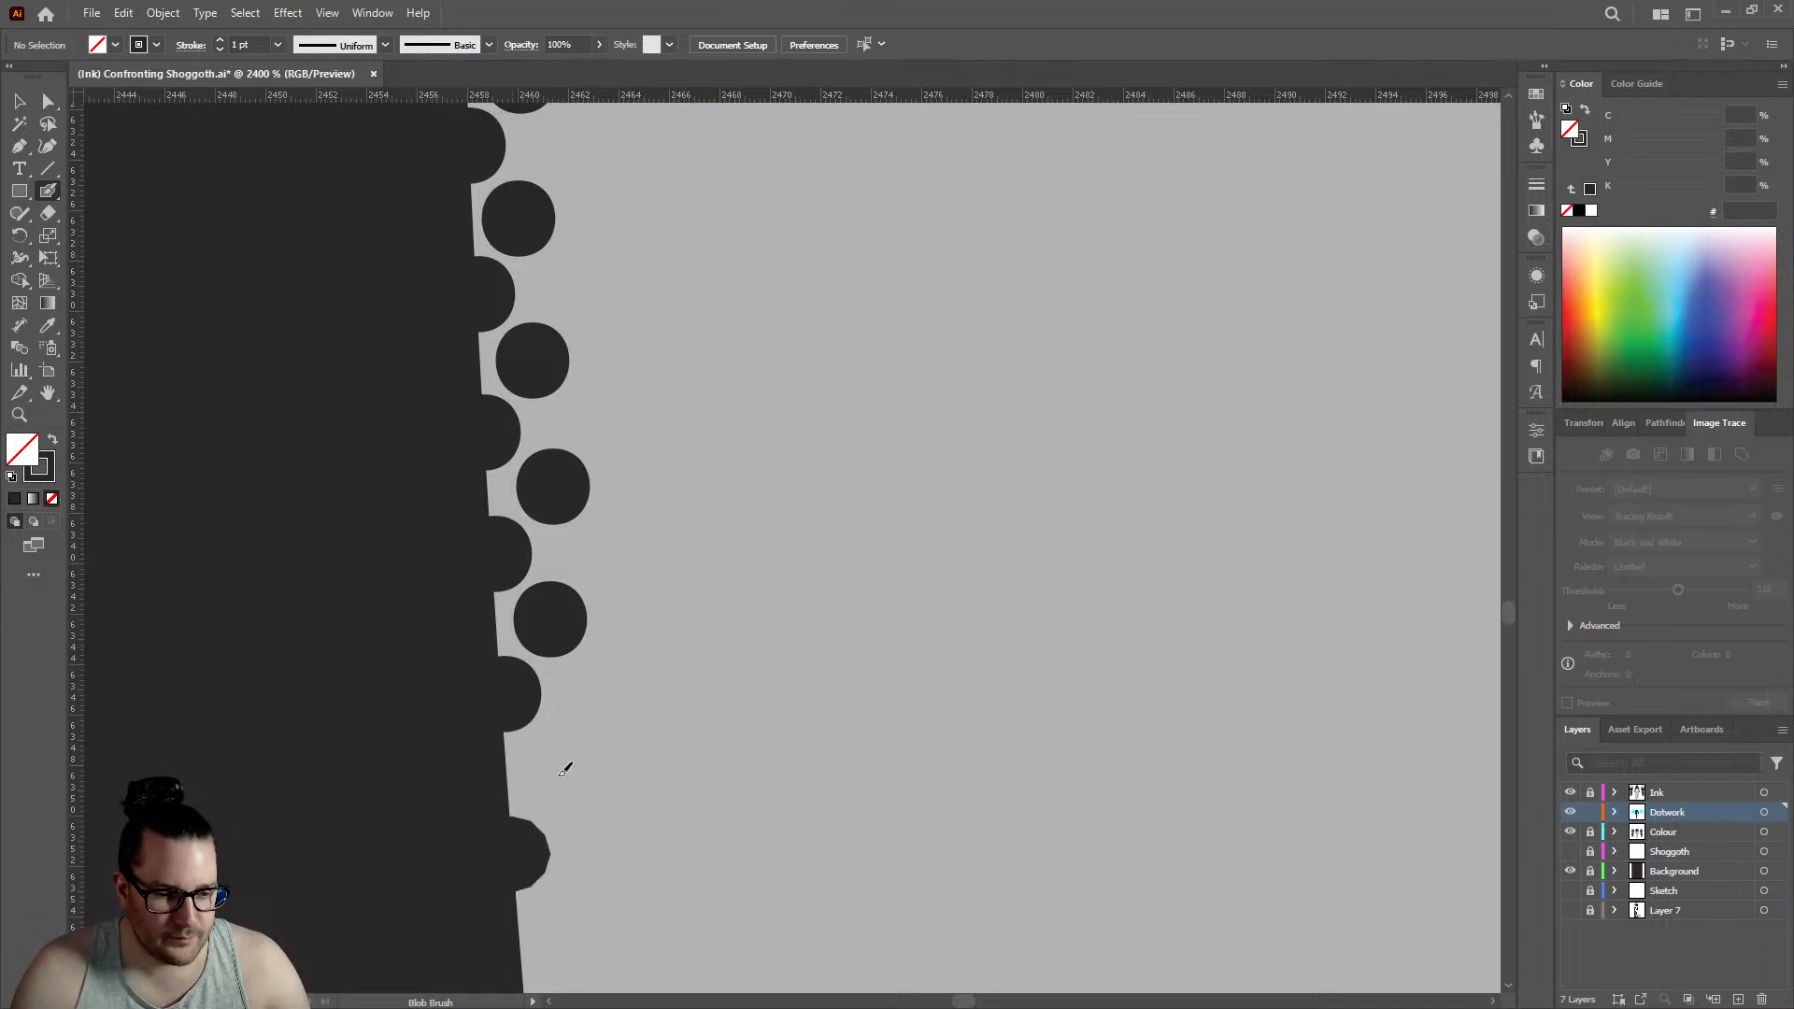
{"action": "left_click", "coordinate": [551, 770]}
- Lengthen the hand's double row by three edge dots with three alternating inner dots, edge row reaching about 2460.5
{"action": "scroll", "coordinate": [535, 731], "scroll_direction": "down", "scroll_amount": 3}
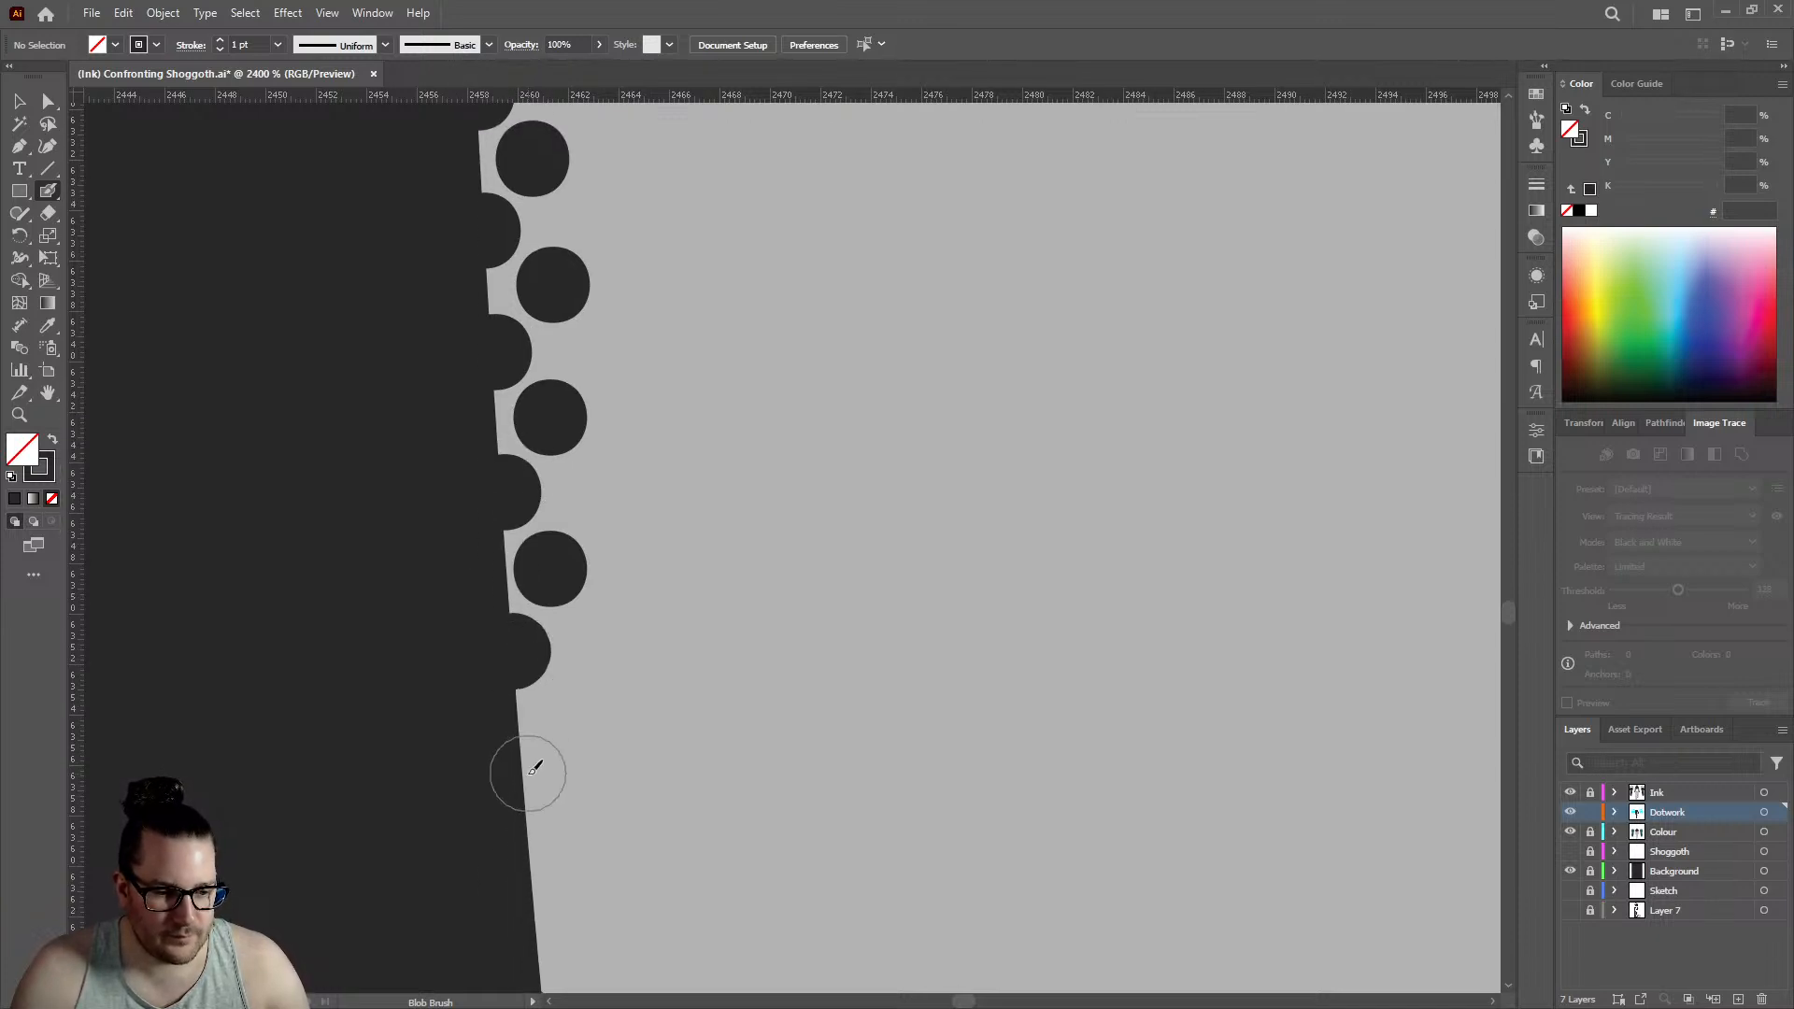
{"action": "left_click", "coordinate": [529, 772]}
{"action": "left_click", "coordinate": [580, 702]}
{"action": "scroll", "coordinate": [561, 663], "scroll_direction": "down", "scroll_amount": 3}
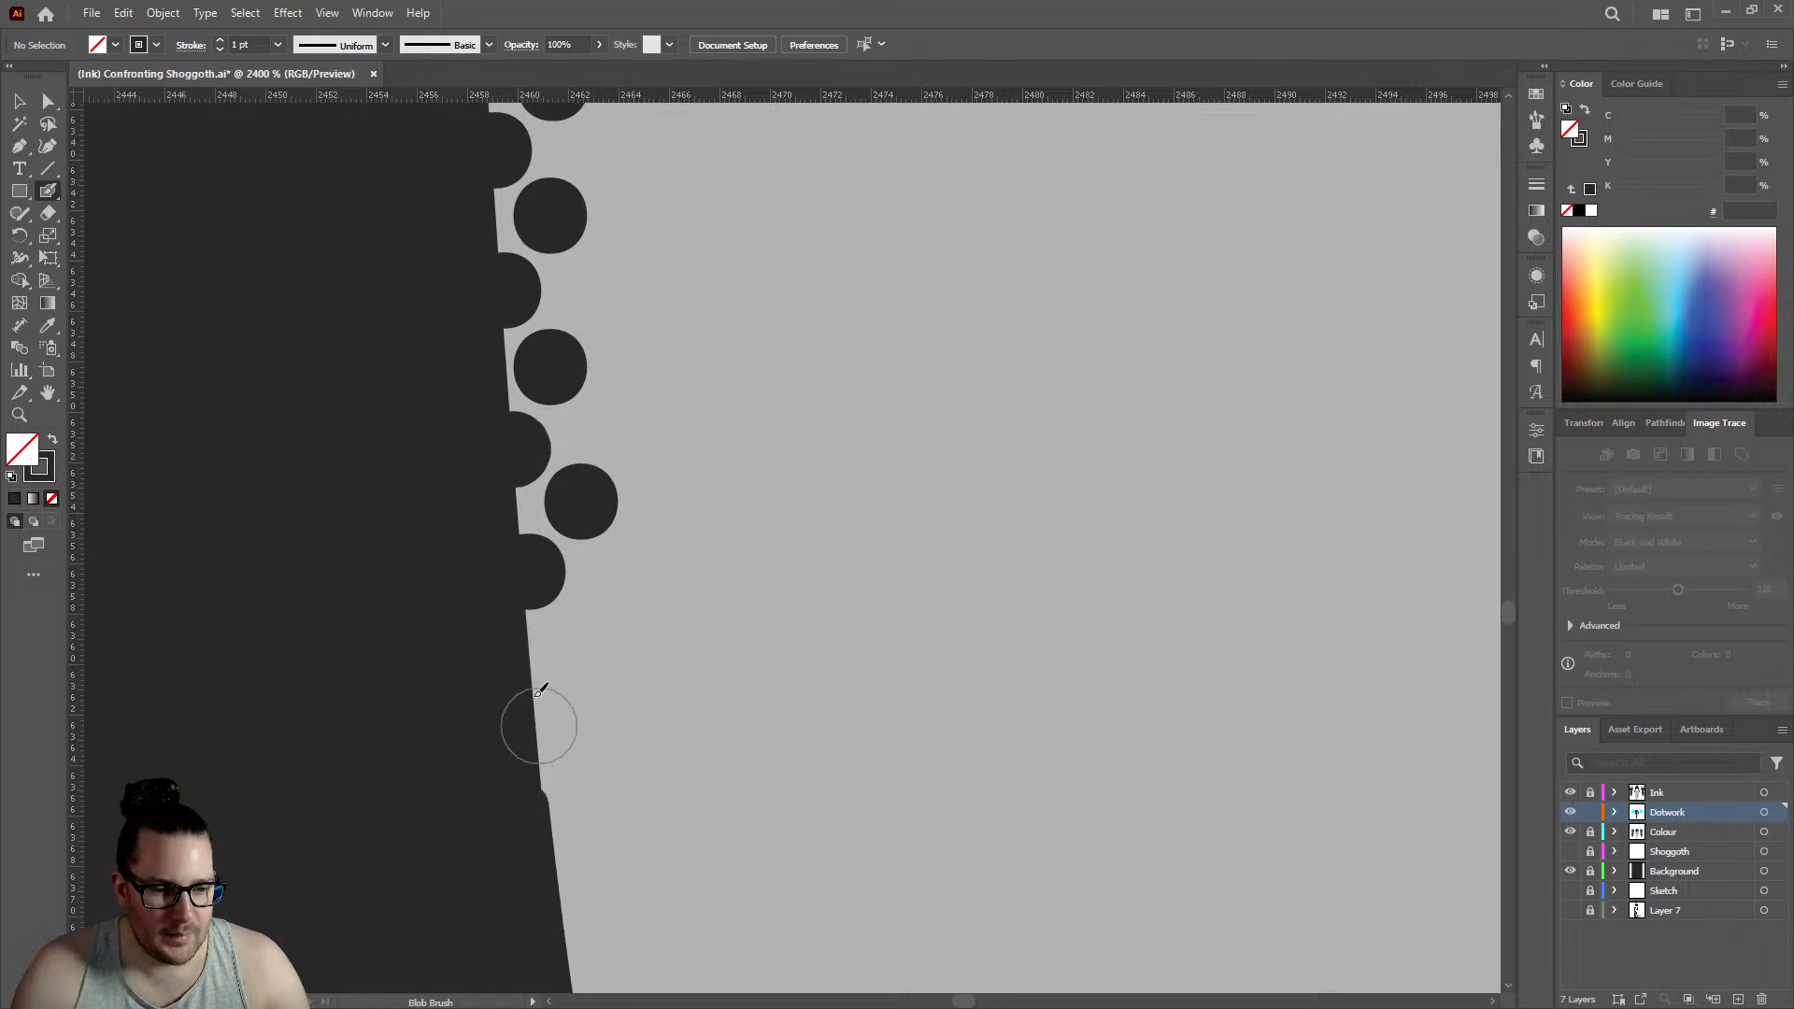
{"action": "left_click", "coordinate": [539, 683]}
{"action": "left_click", "coordinate": [605, 616]}
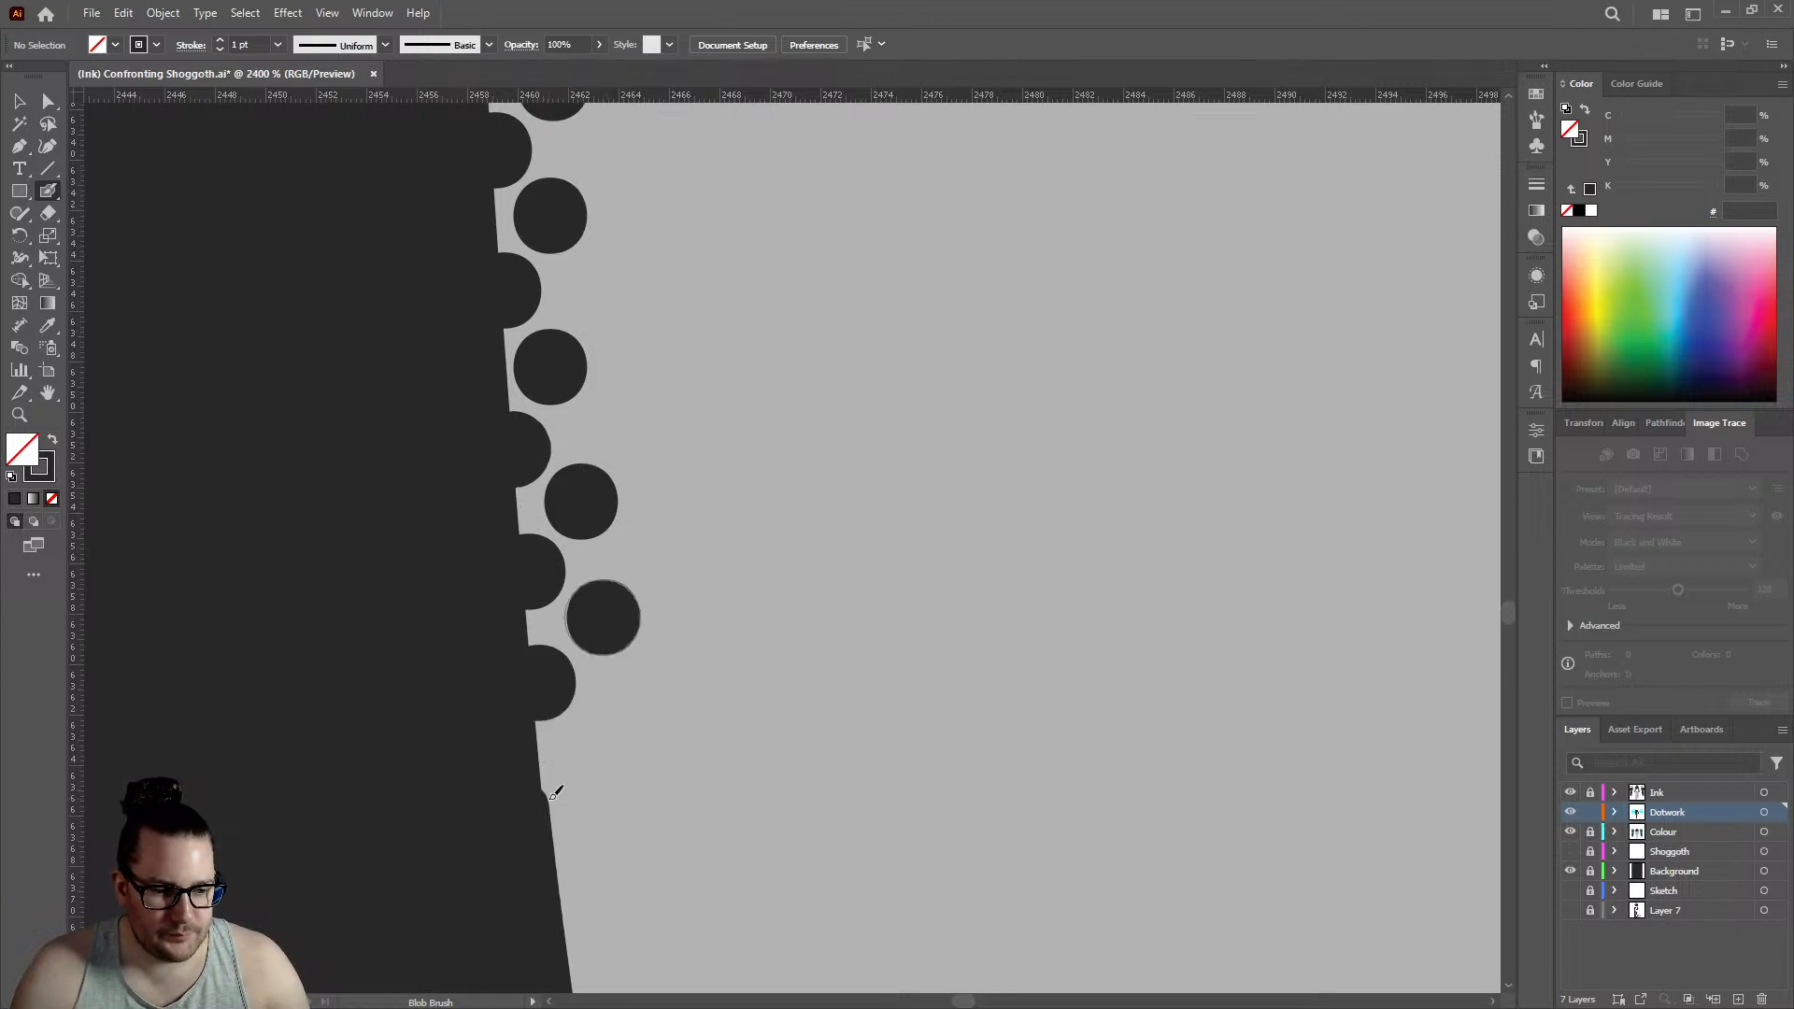
{"action": "left_click", "coordinate": [547, 801]}
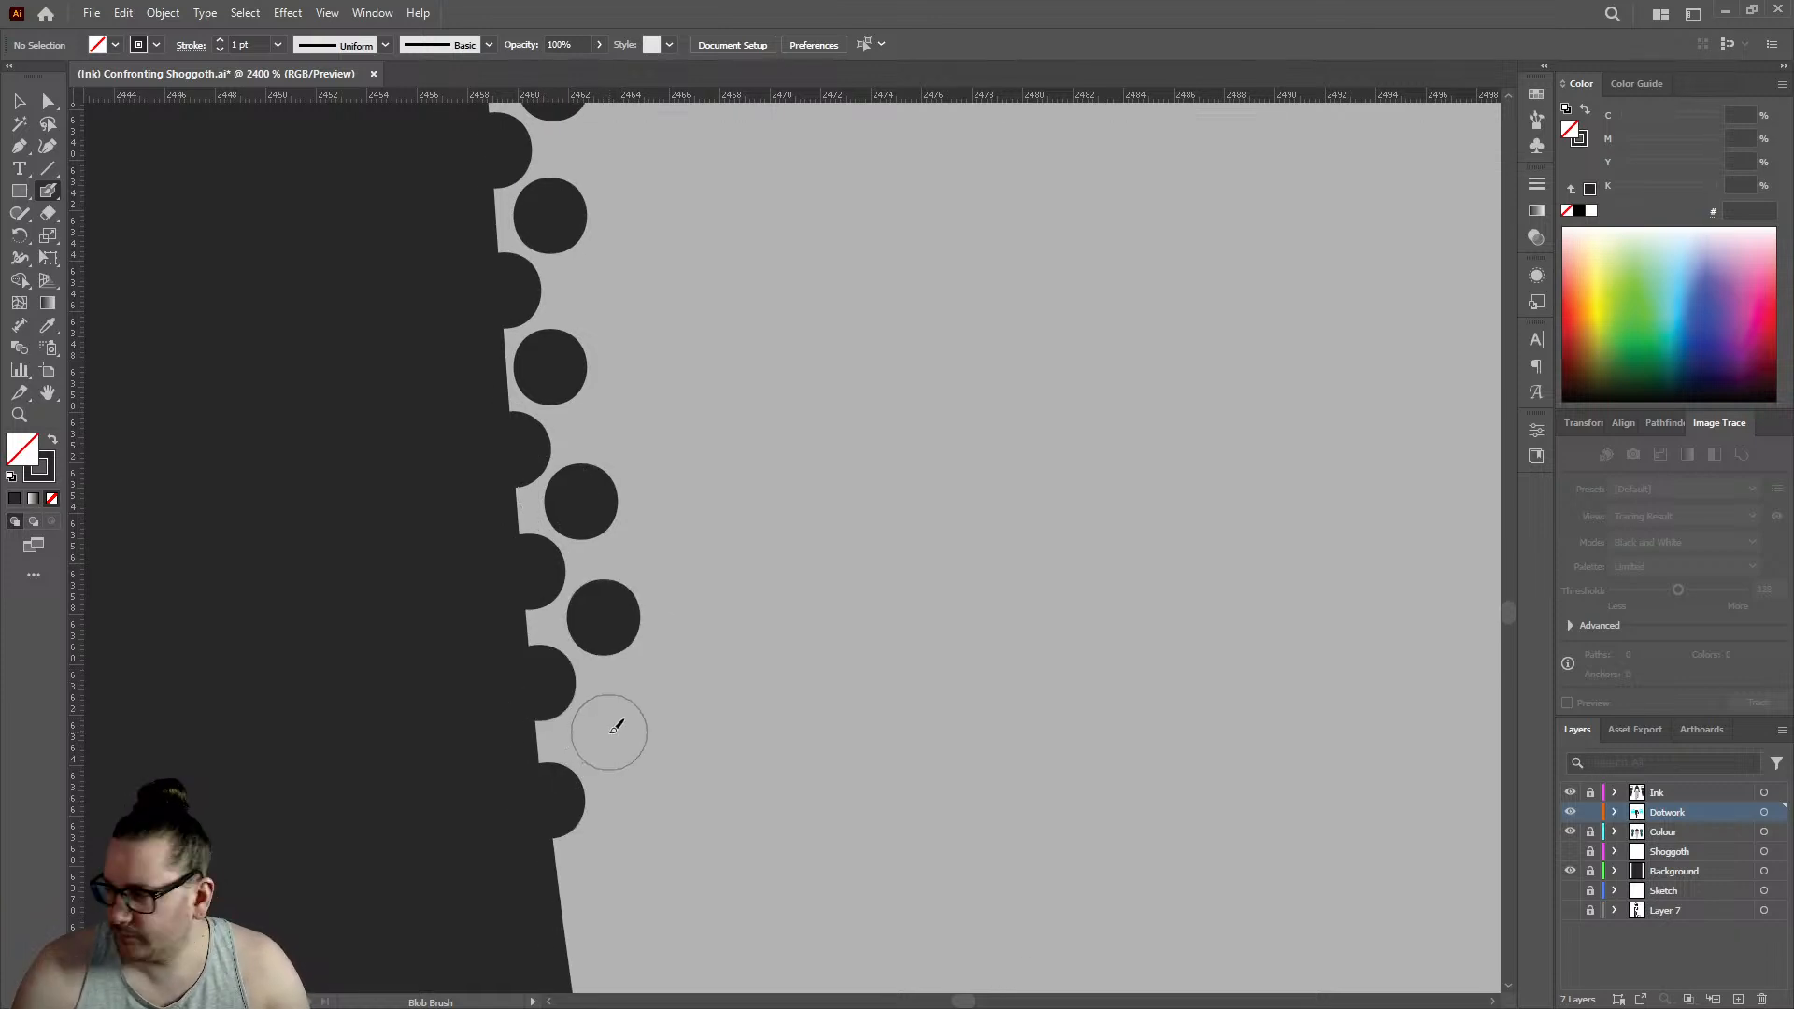
{"action": "left_click", "coordinate": [610, 731]}
- Add one more edge dot at about 2461.5 and one offset inner dot to the rows on the hand's outer outline
{"action": "scroll", "coordinate": [560, 724], "scroll_direction": "down", "scroll_amount": 3}
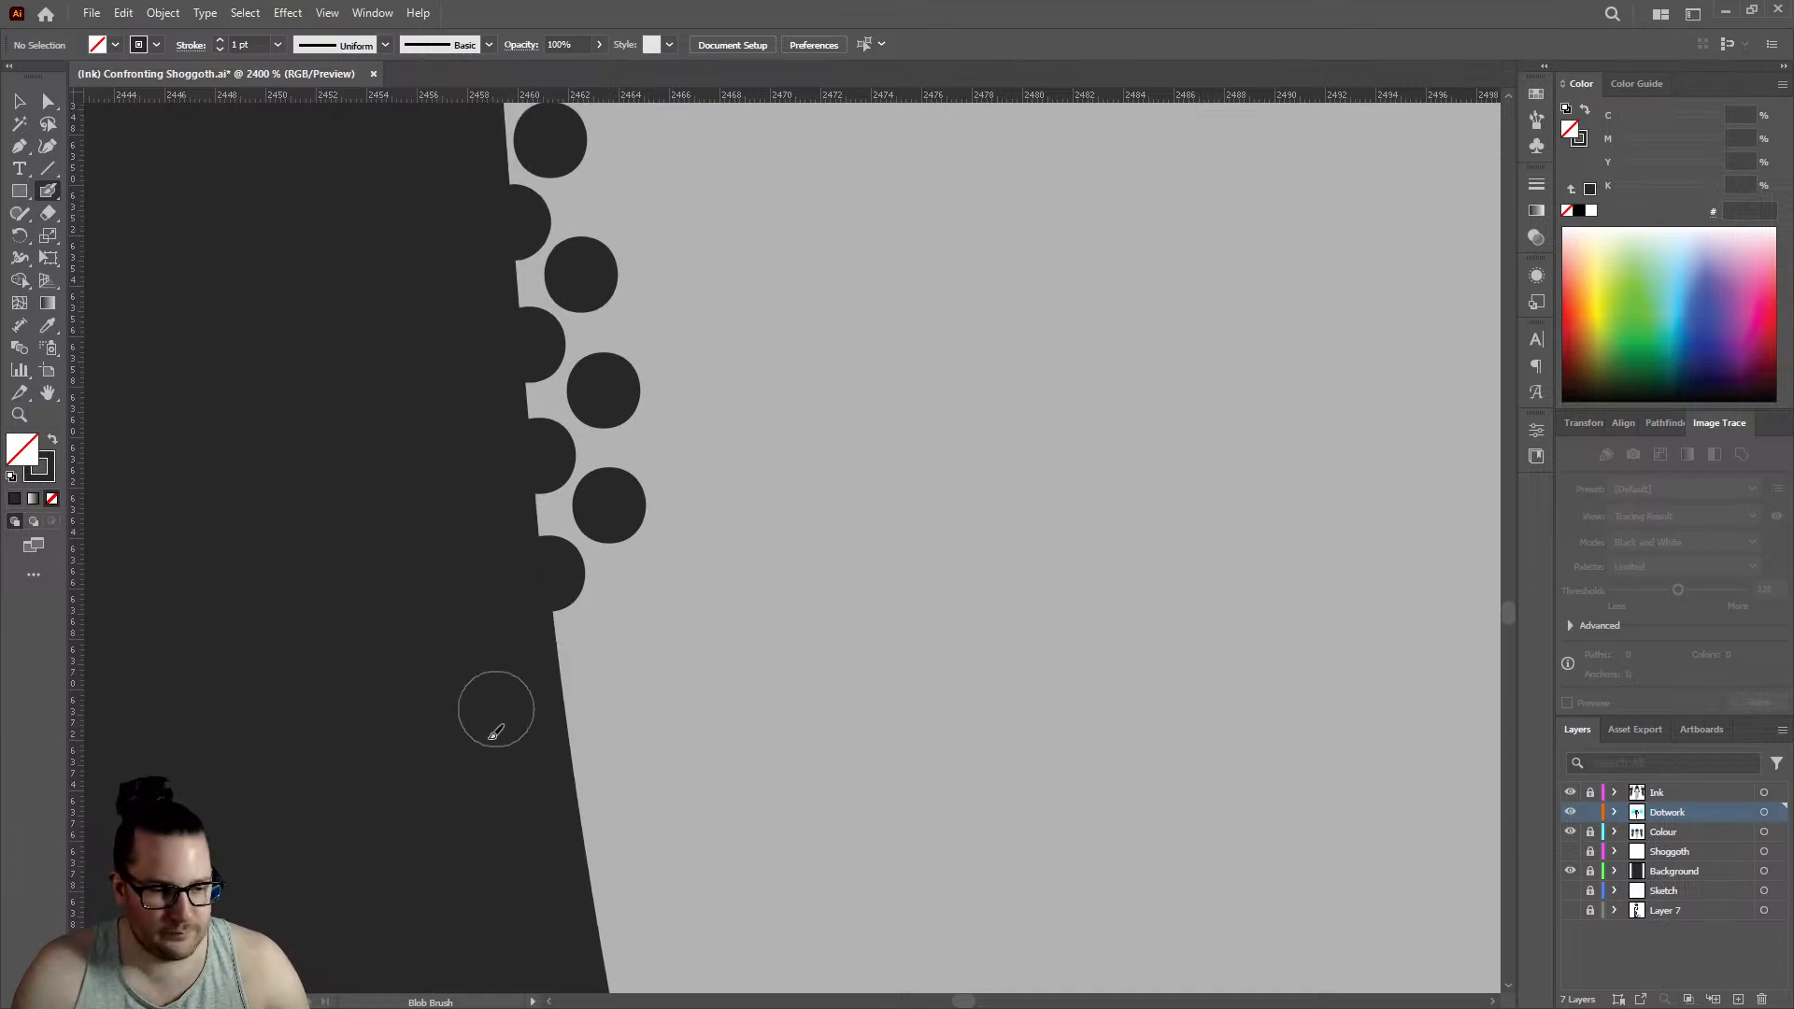
{"action": "left_click", "coordinate": [572, 732]}
{"action": "left_click", "coordinate": [599, 643]}
{"action": "scroll", "coordinate": [710, 450], "scroll_direction": "down", "scroll_amount": 10}
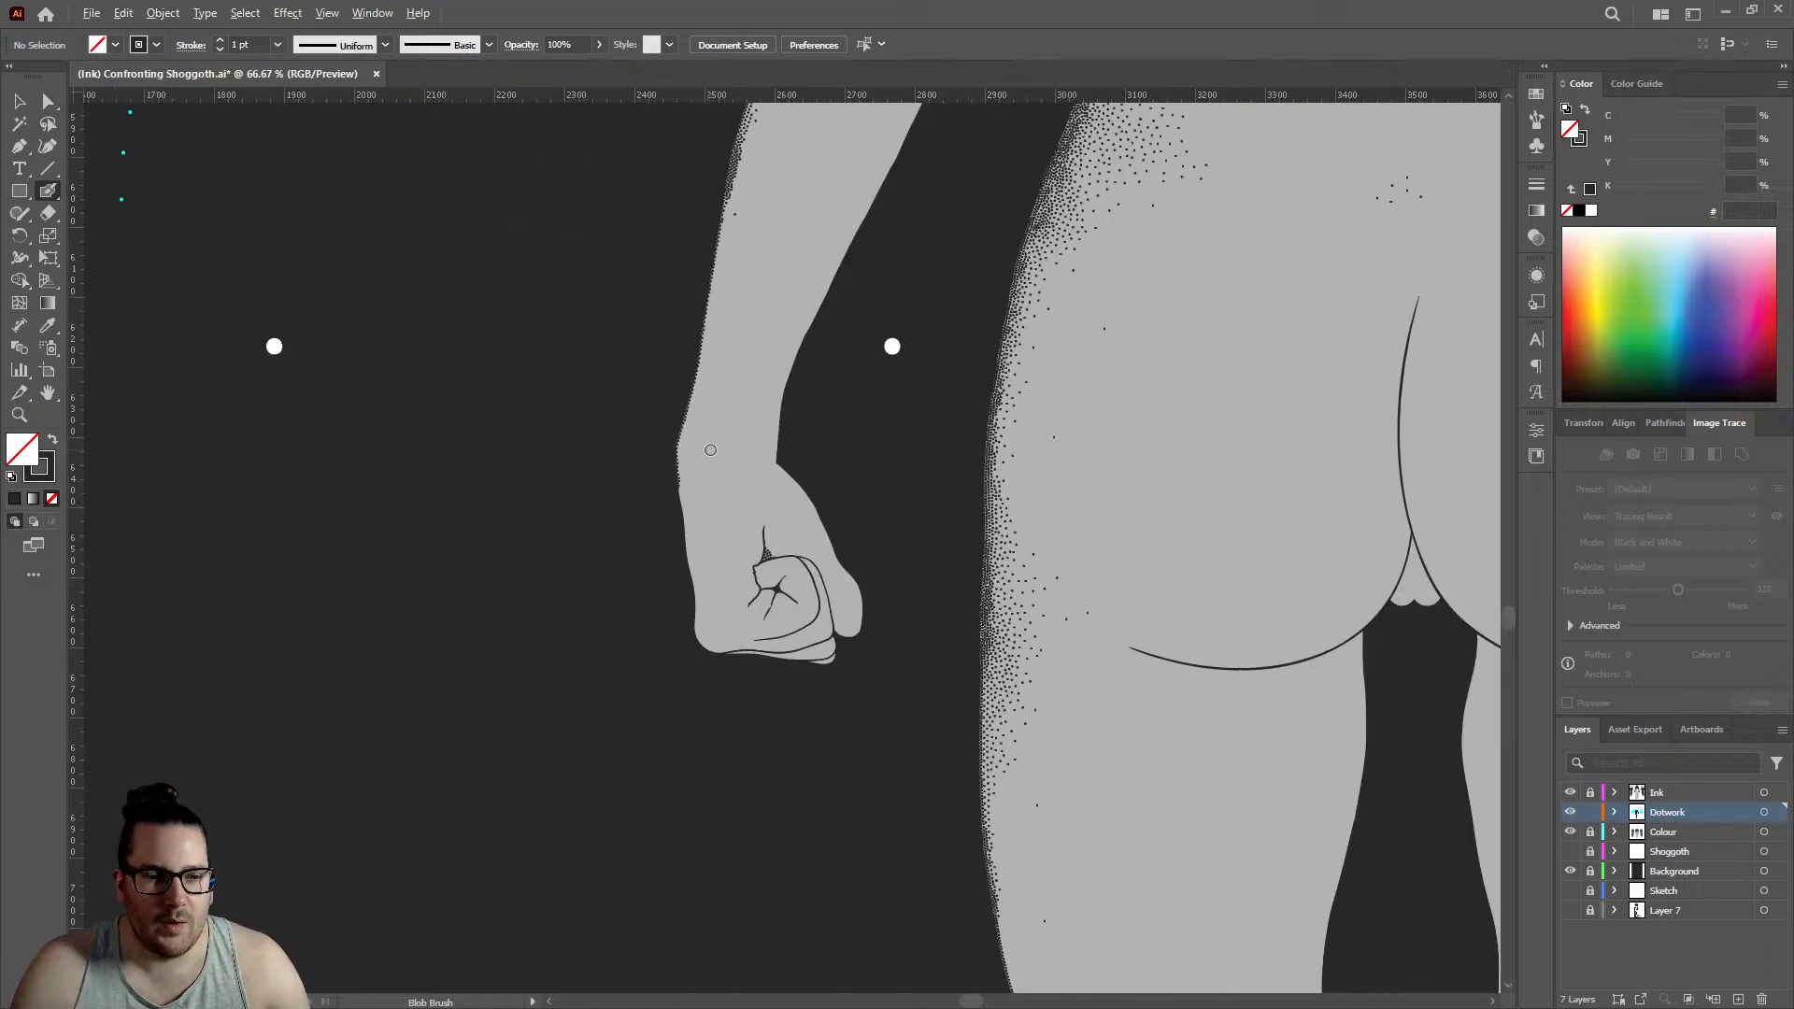
{"action": "scroll", "coordinate": [676, 443], "scroll_direction": "down", "scroll_amount": 4}
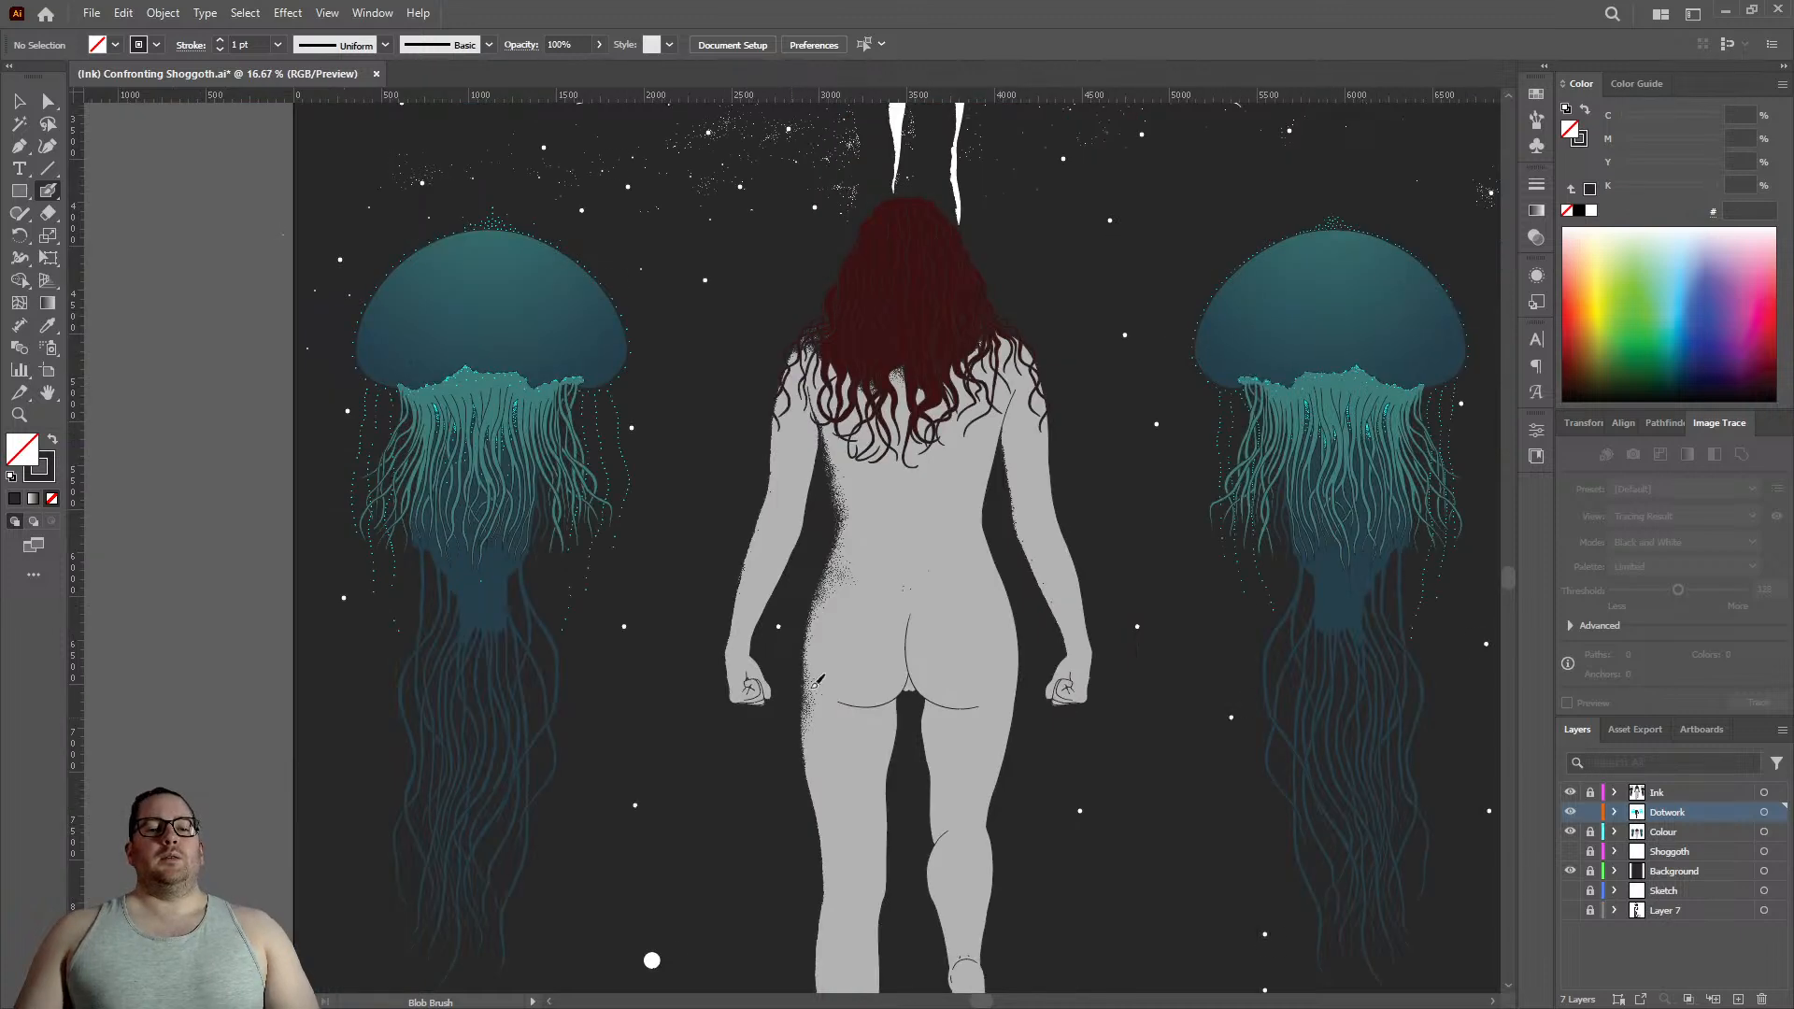
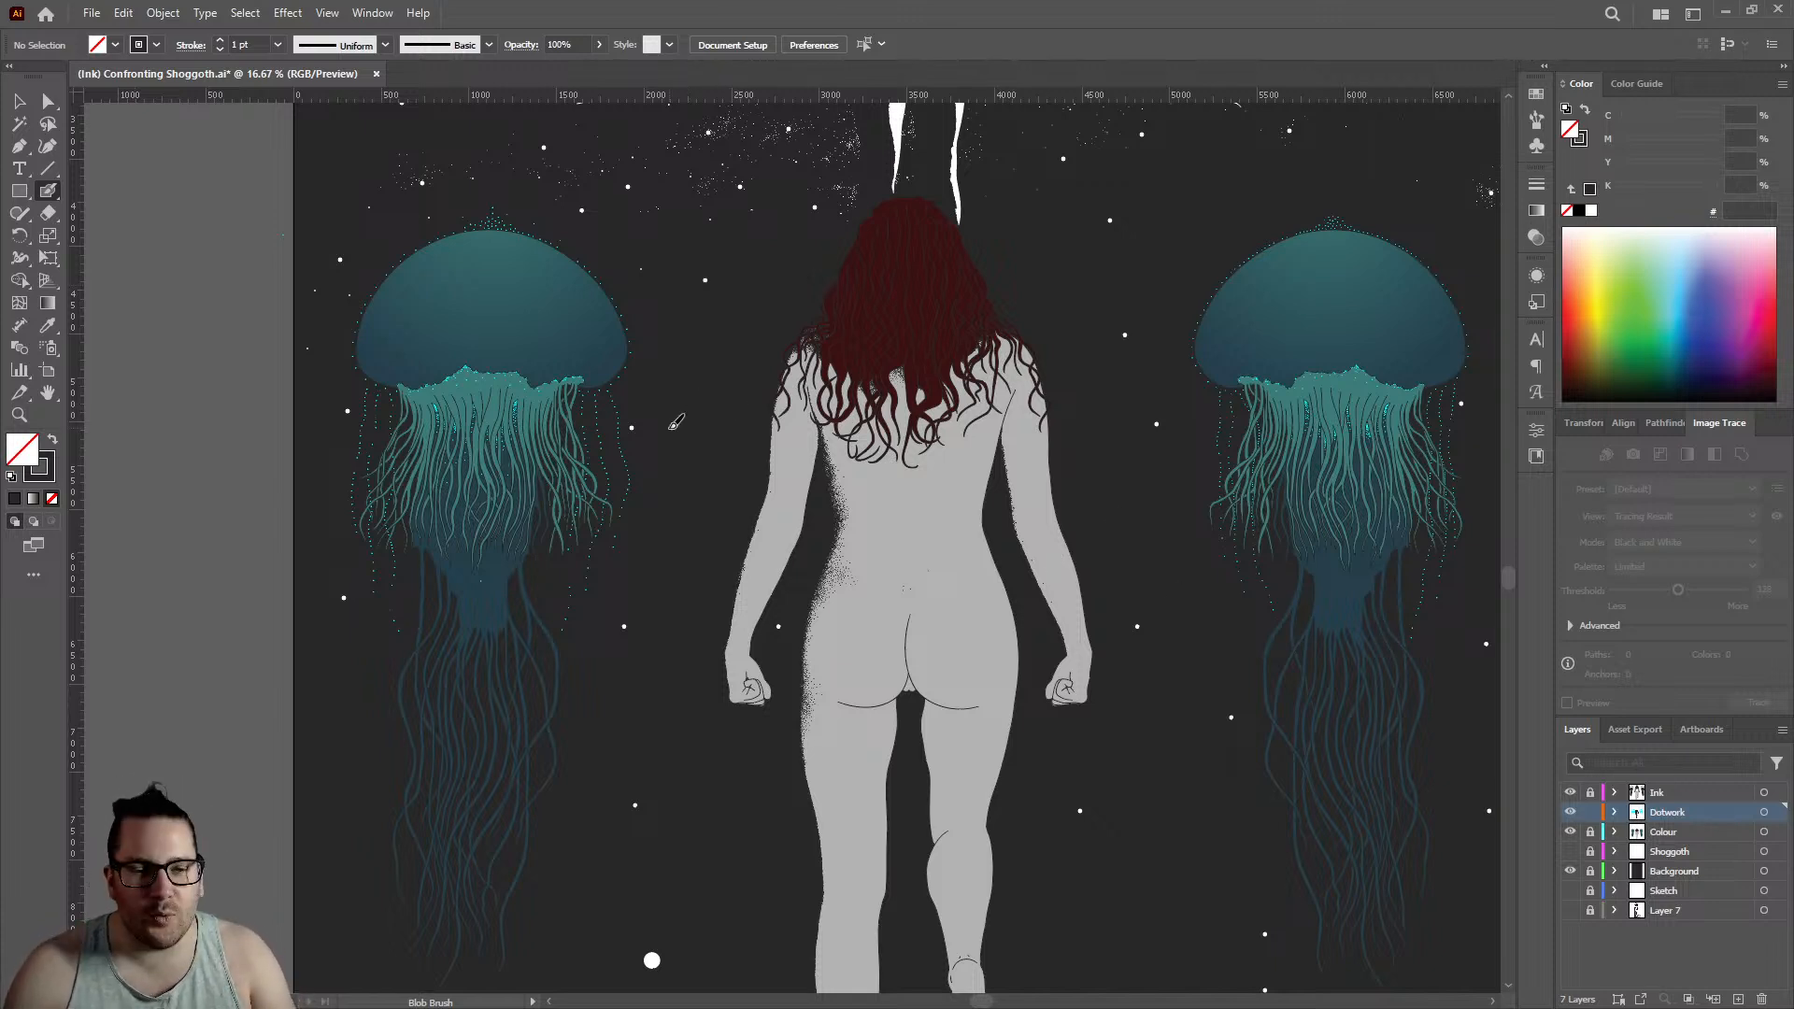
- Place three sparse dots on the upper arm, just below the dense stippling between the hair strands, to soften its fade
{"action": "scroll", "coordinate": [781, 377], "scroll_direction": "up", "scroll_amount": 10}
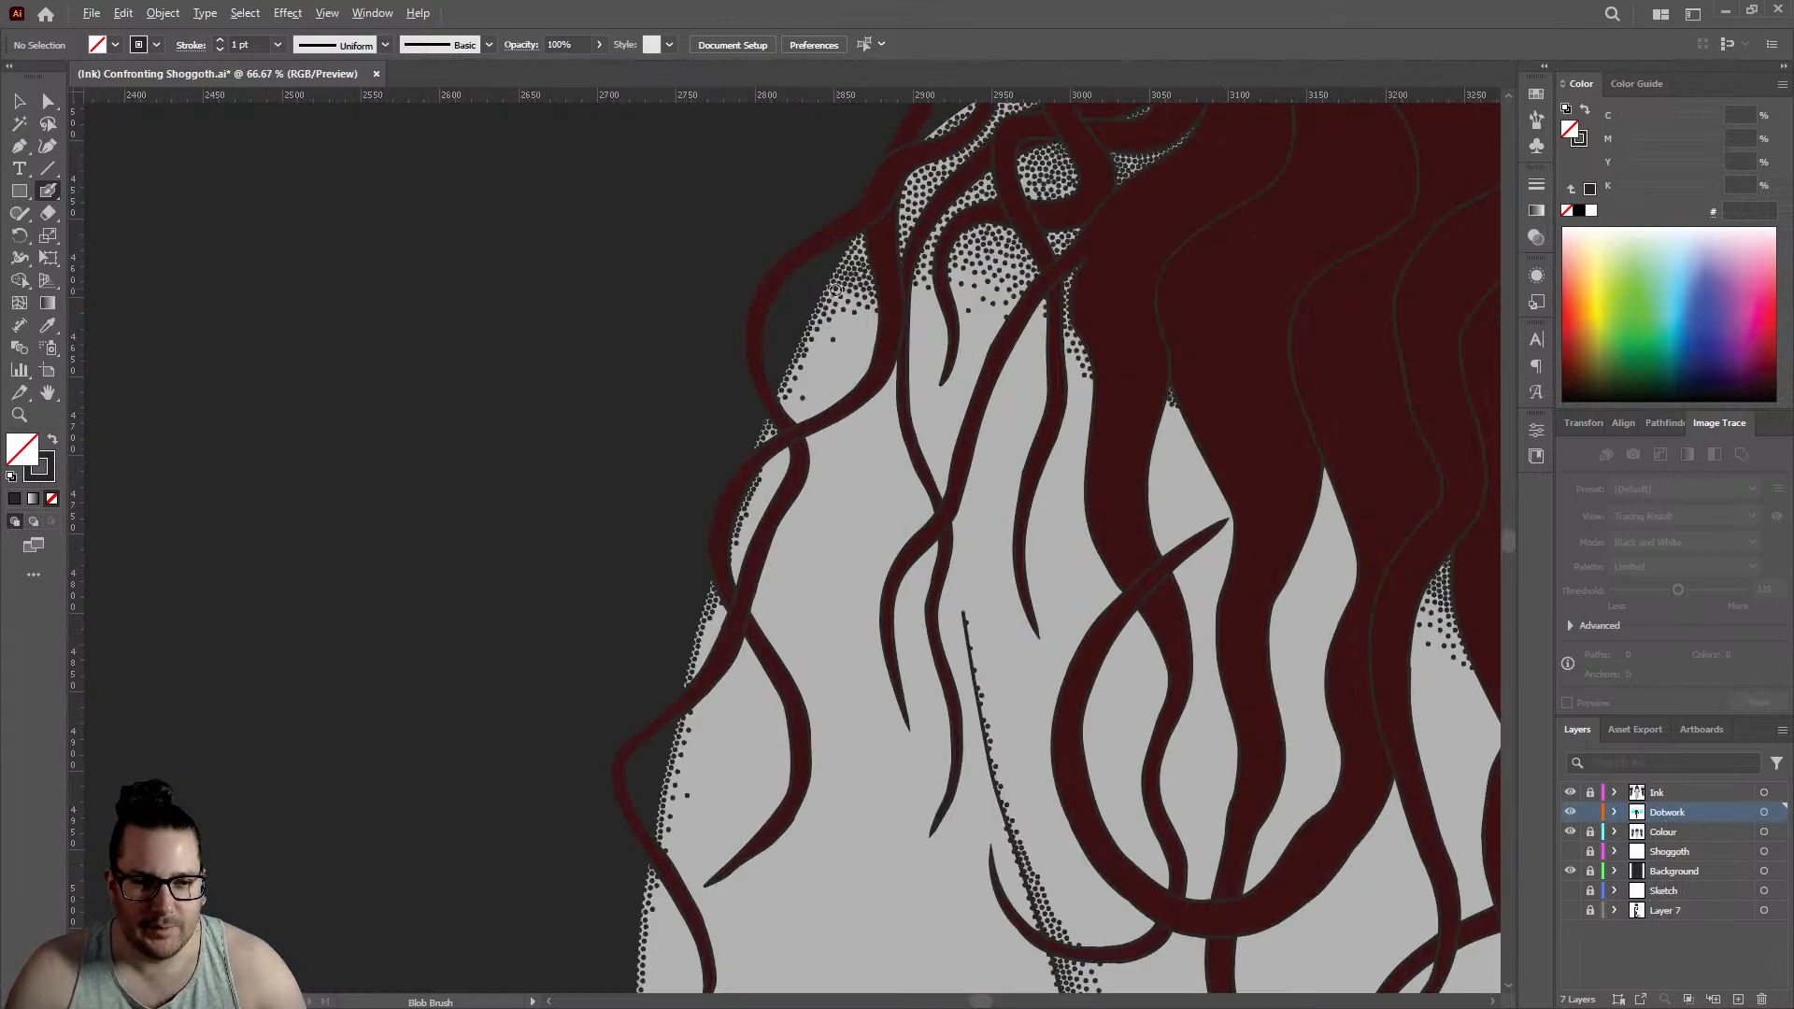
{"action": "scroll", "coordinate": [747, 514], "scroll_direction": "up", "scroll_amount": 3}
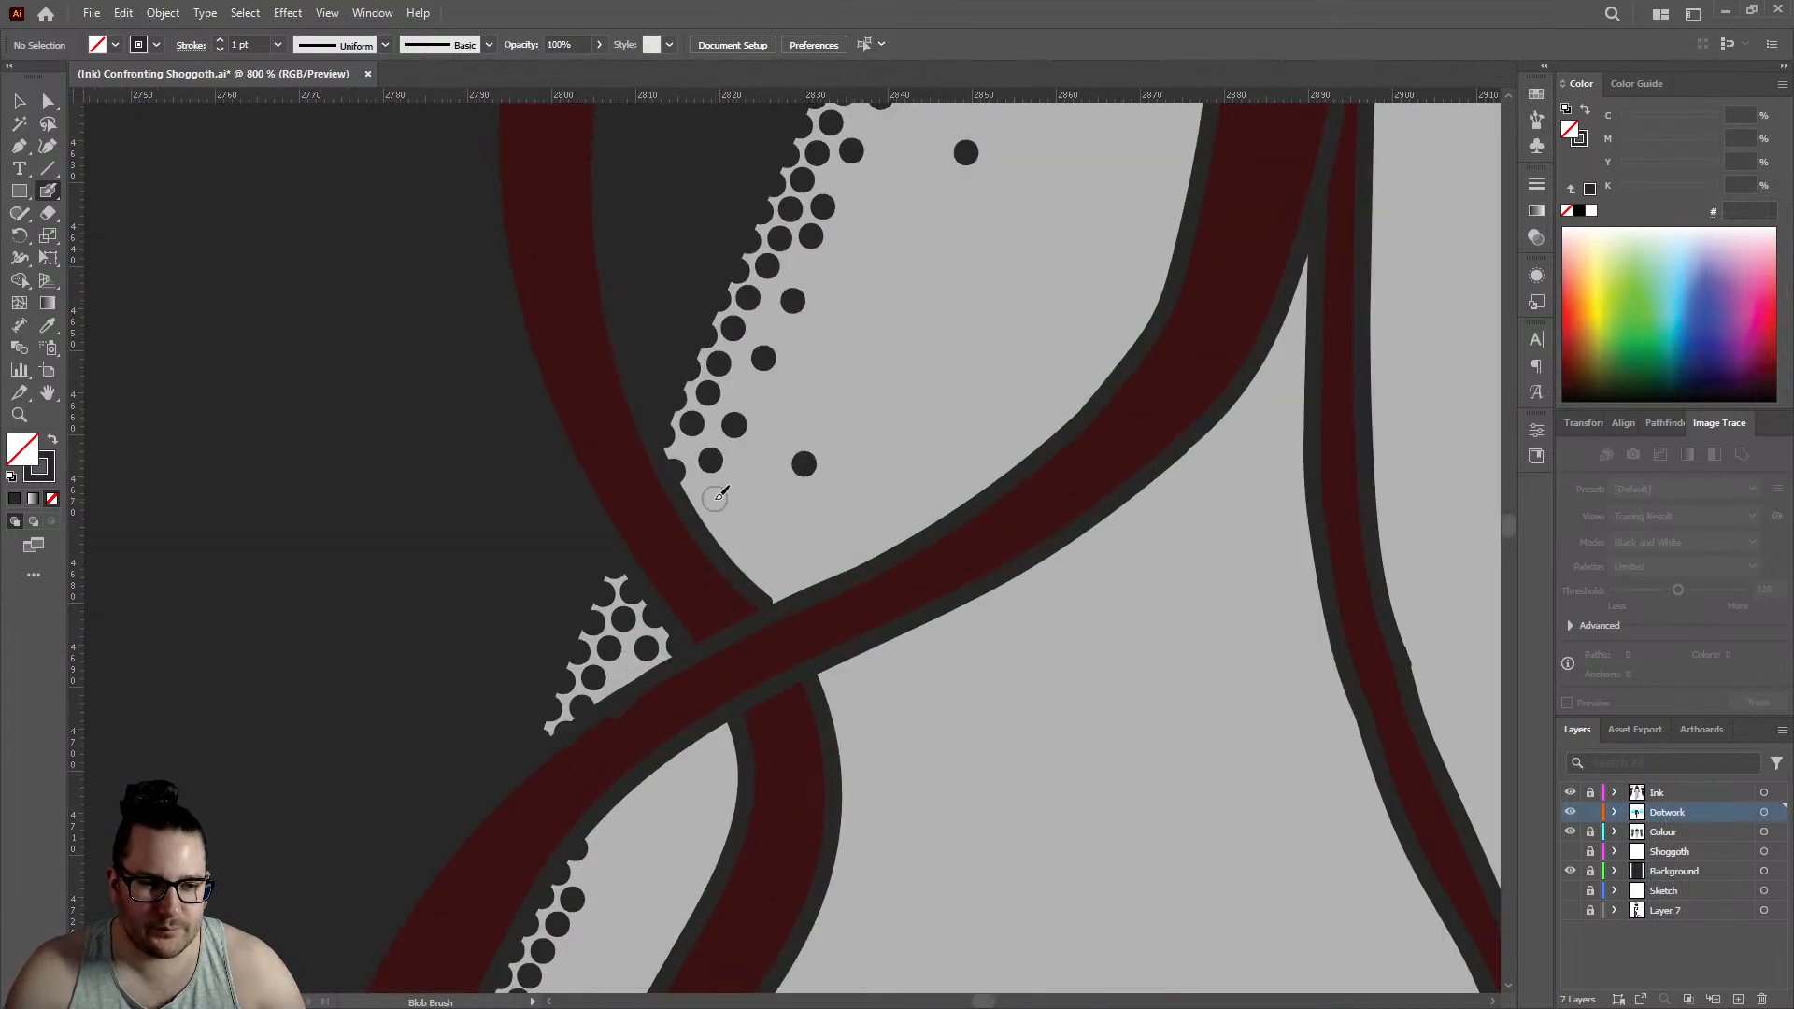
{"action": "scroll", "coordinate": [802, 401], "scroll_direction": "down", "scroll_amount": 6}
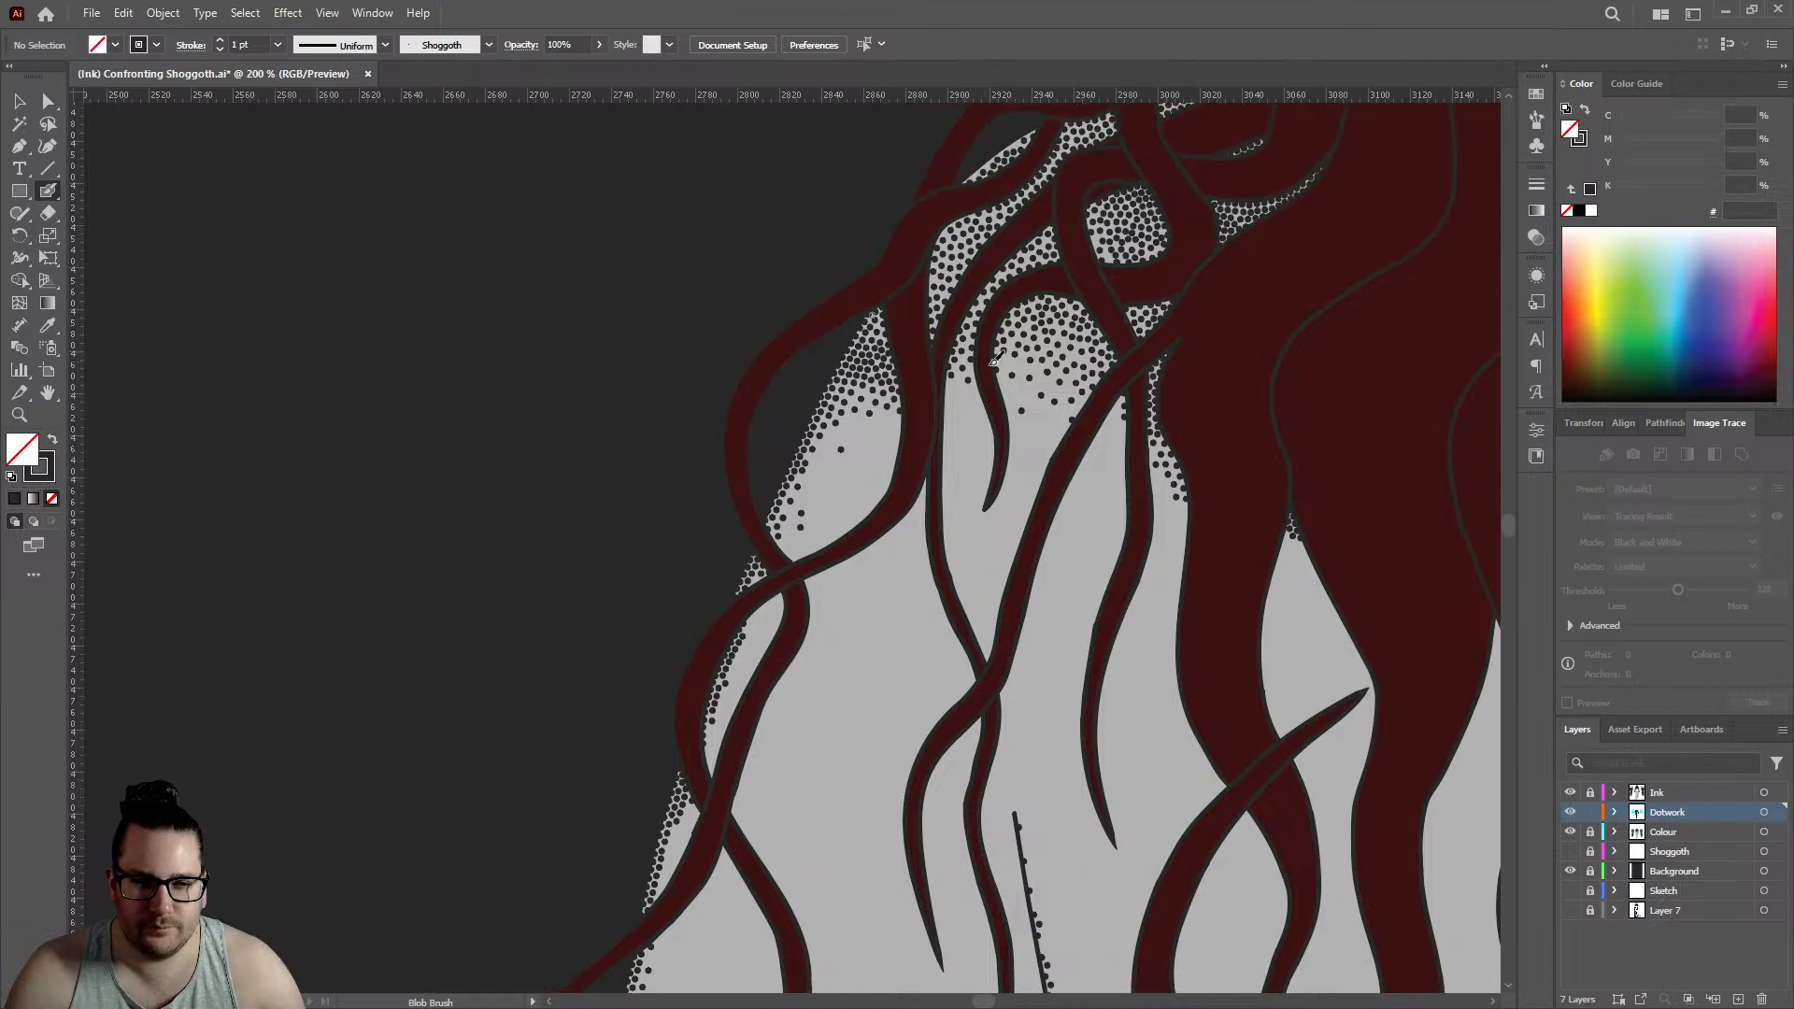
{"action": "scroll", "coordinate": [893, 416], "scroll_direction": "up", "scroll_amount": 3}
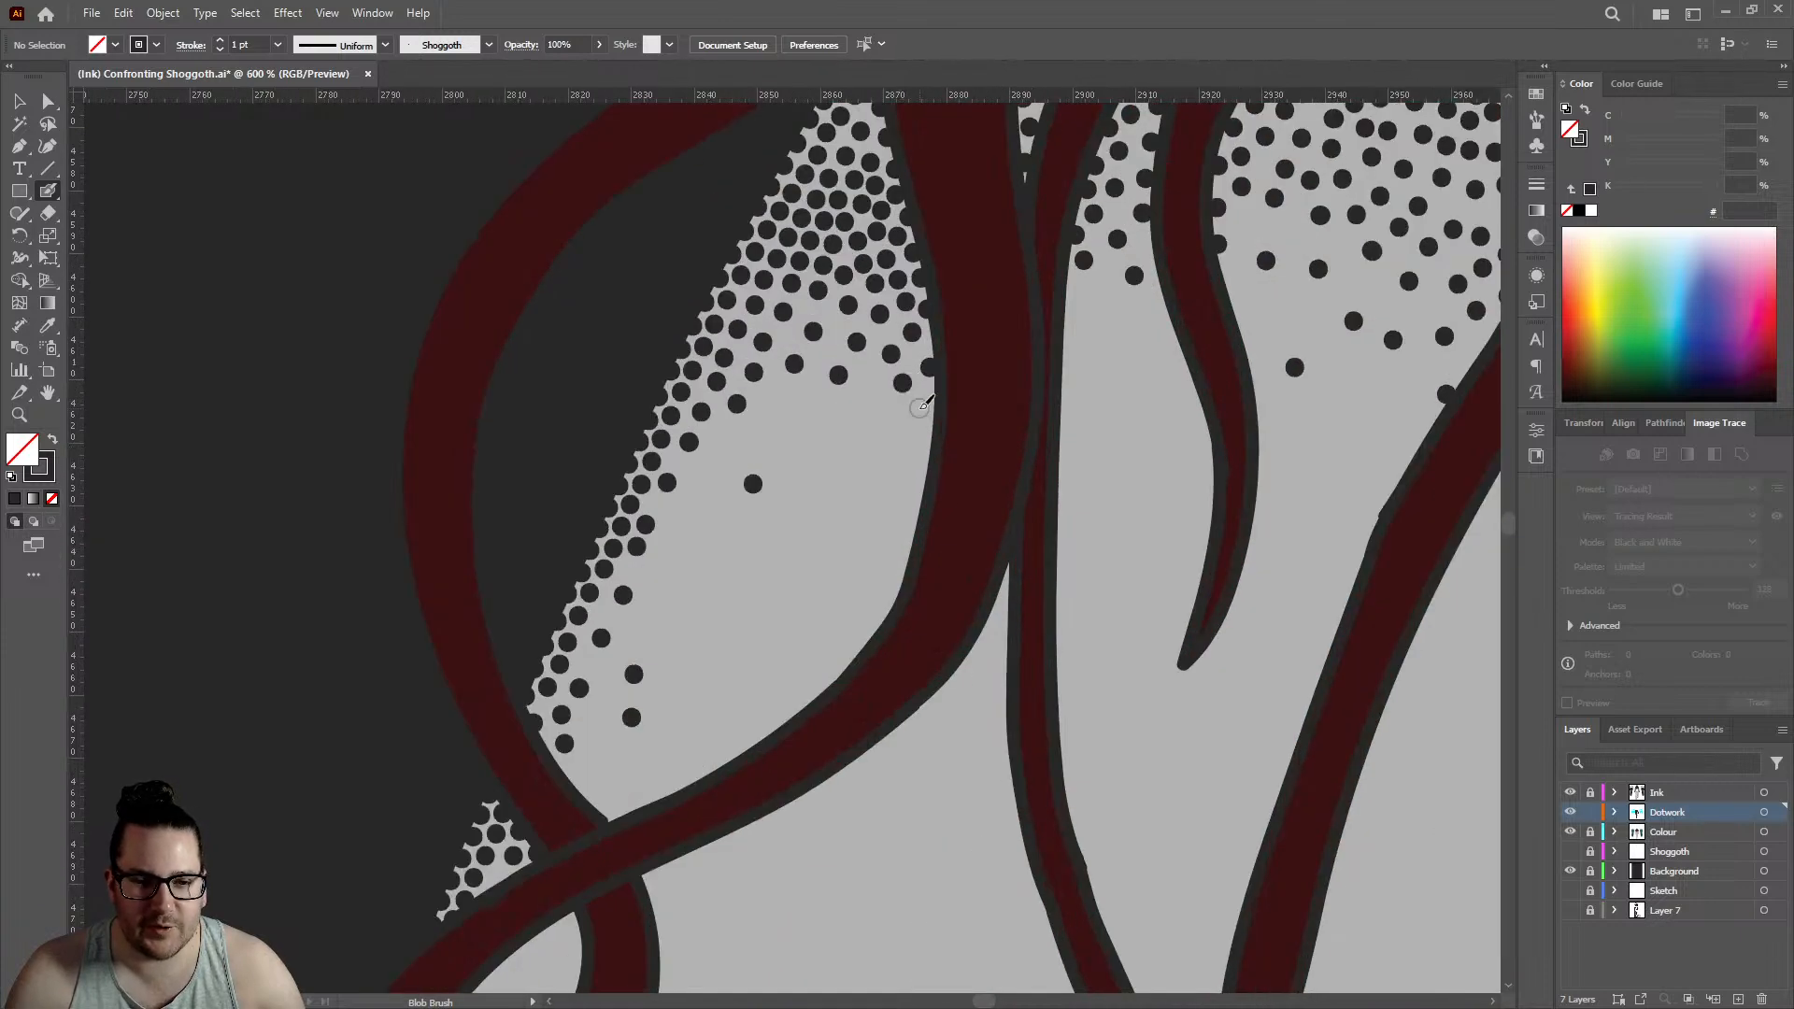
{"action": "left_click", "coordinate": [927, 411]}
{"action": "left_click", "coordinate": [786, 412]}
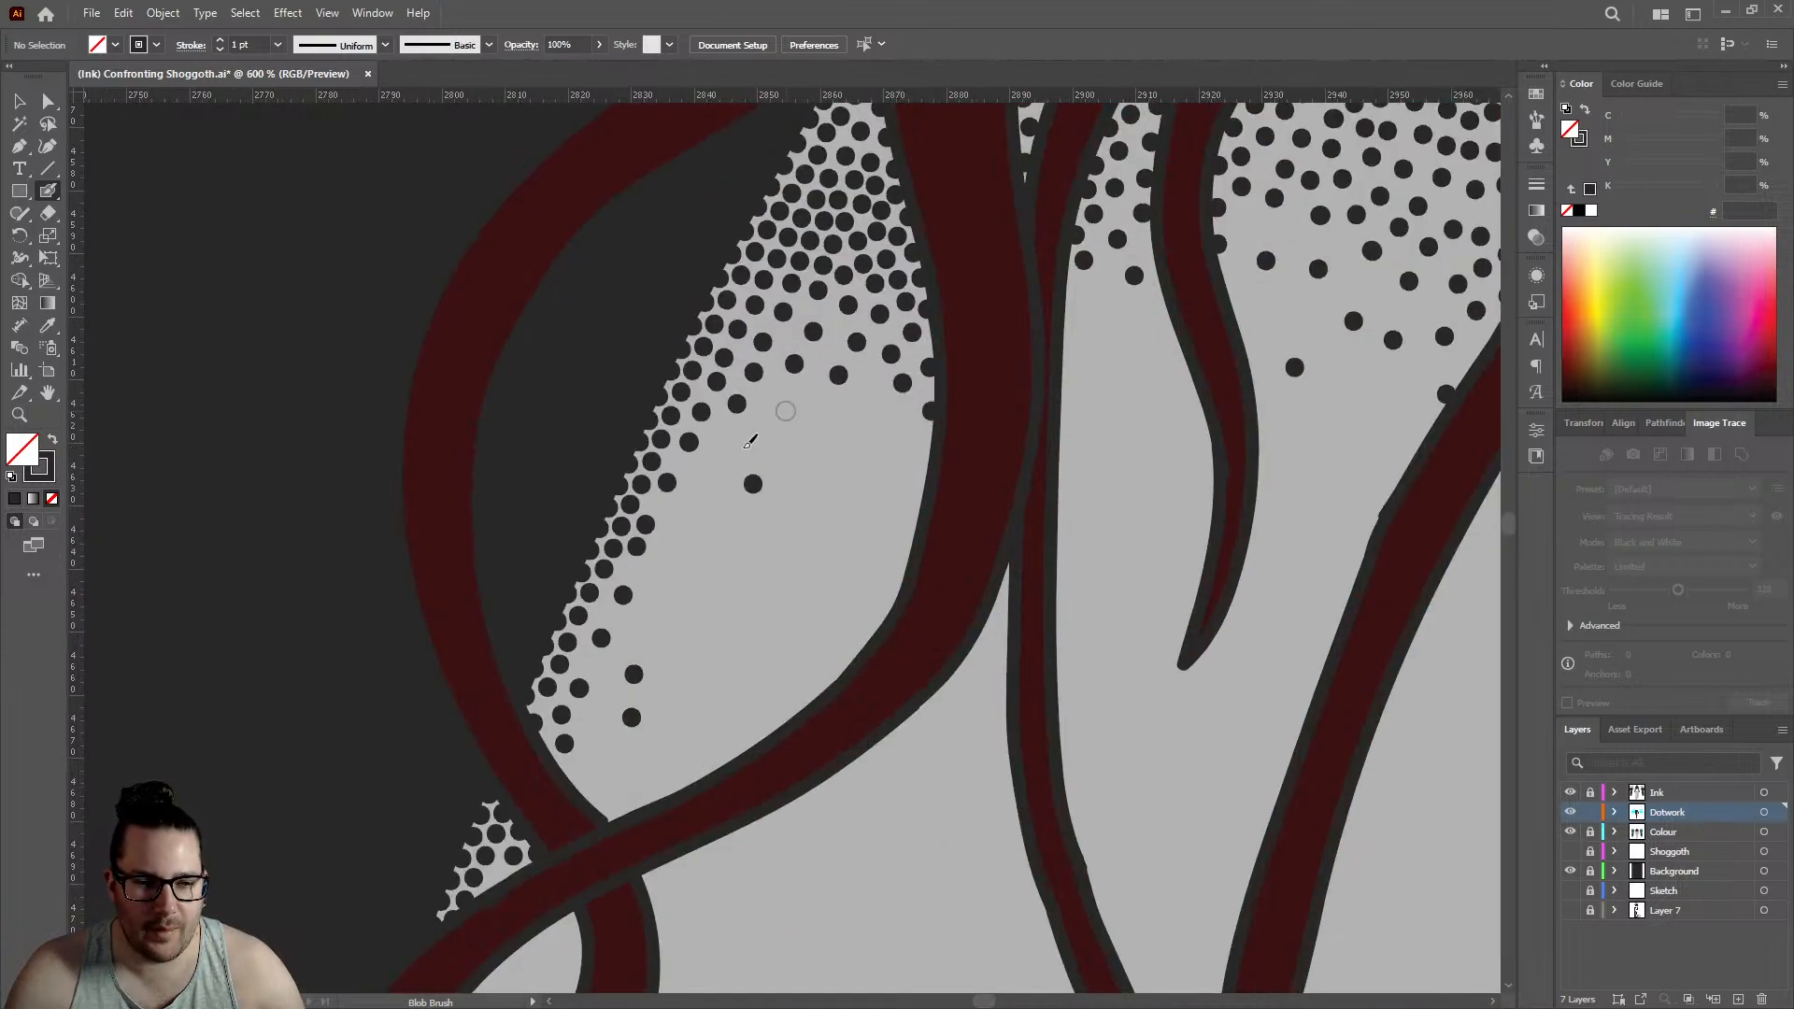
{"action": "left_click", "coordinate": [695, 514]}
{"action": "scroll", "coordinate": [706, 371], "scroll_direction": "down", "scroll_amount": 6}
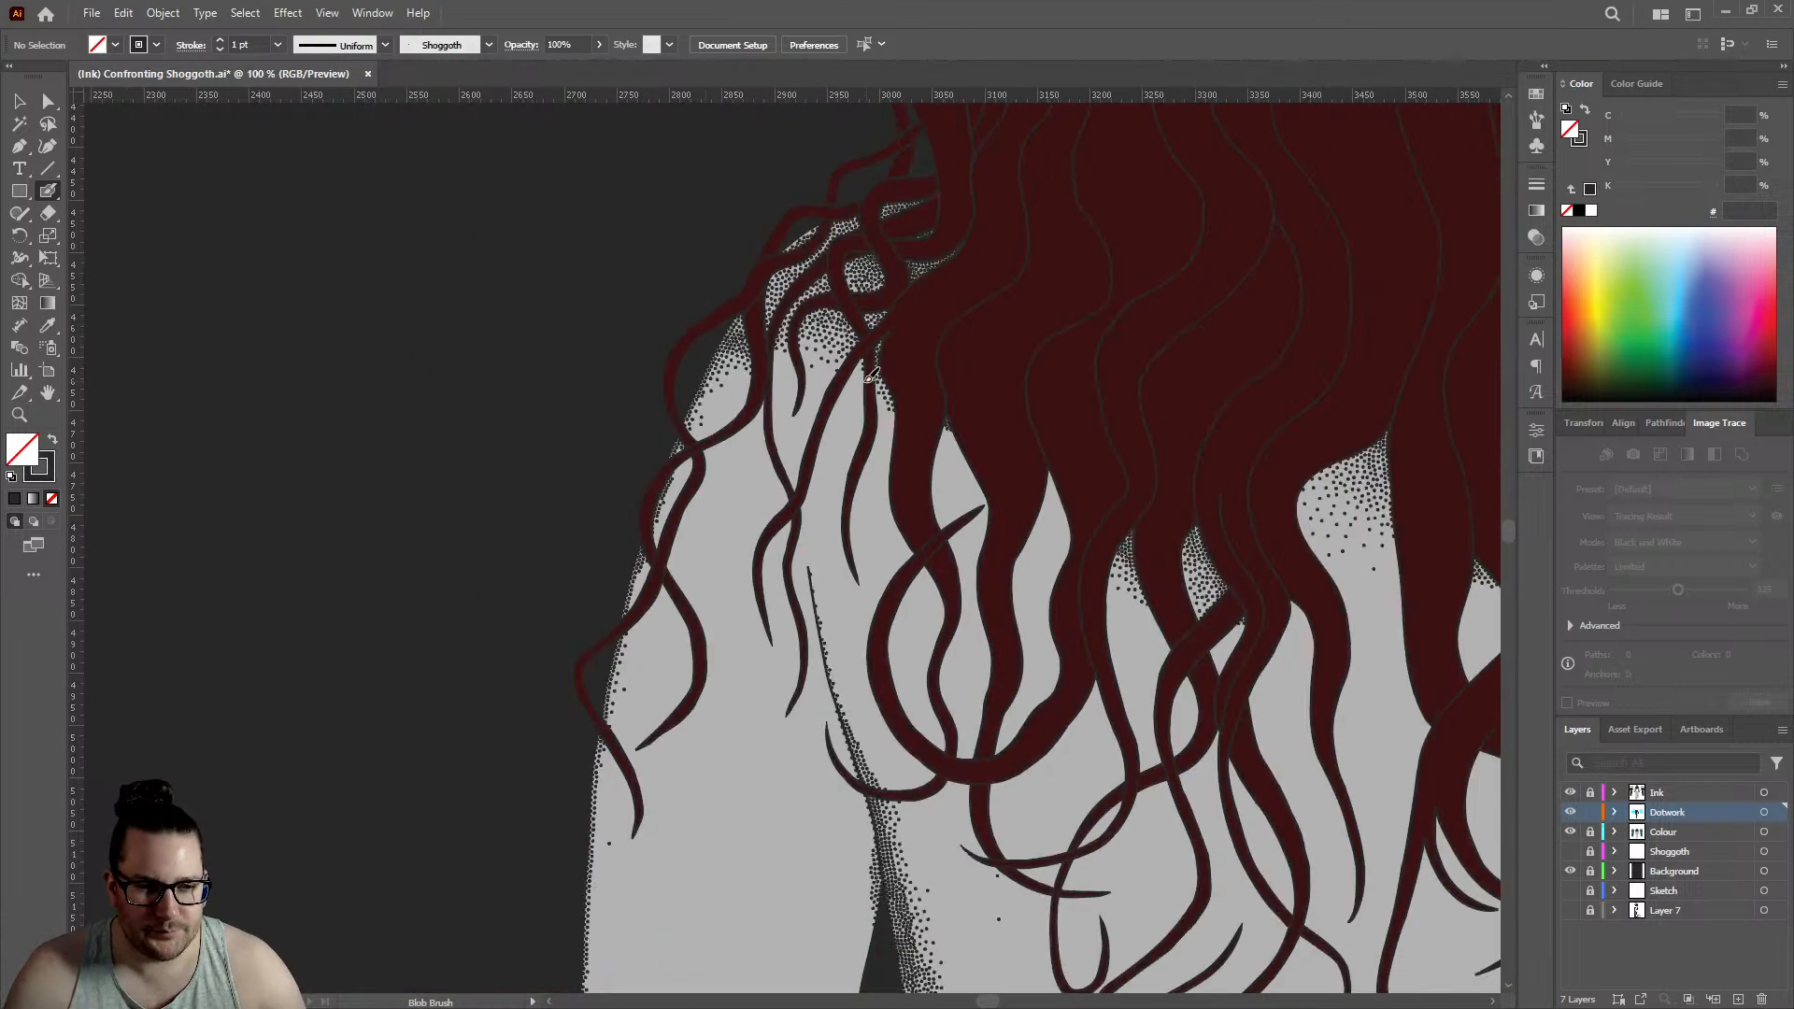
- Fill the pointed tip of the skin gap between the hair strands at about 3160 on the horizontal ruler with four dots
{"action": "scroll", "coordinate": [792, 395], "scroll_direction": "down", "scroll_amount": 4}
{"action": "scroll", "coordinate": [841, 455], "scroll_direction": "up", "scroll_amount": 4}
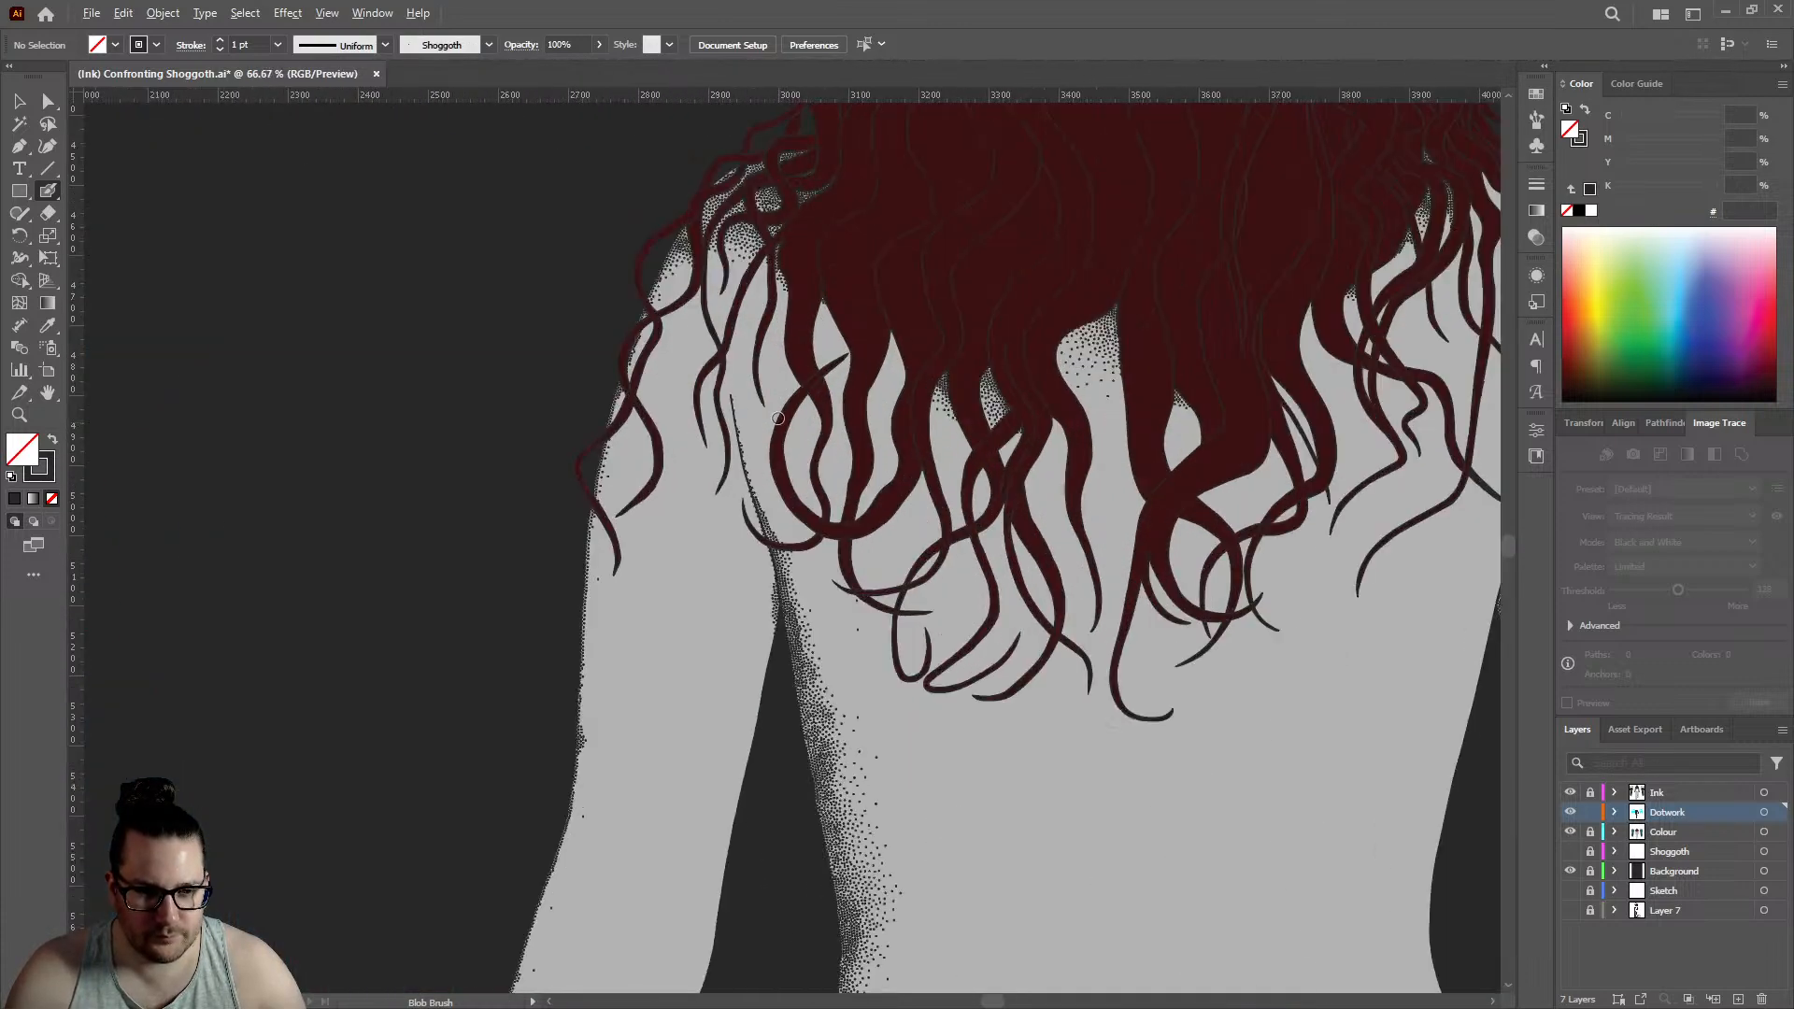
{"action": "scroll", "coordinate": [812, 228], "scroll_direction": "up", "scroll_amount": 8}
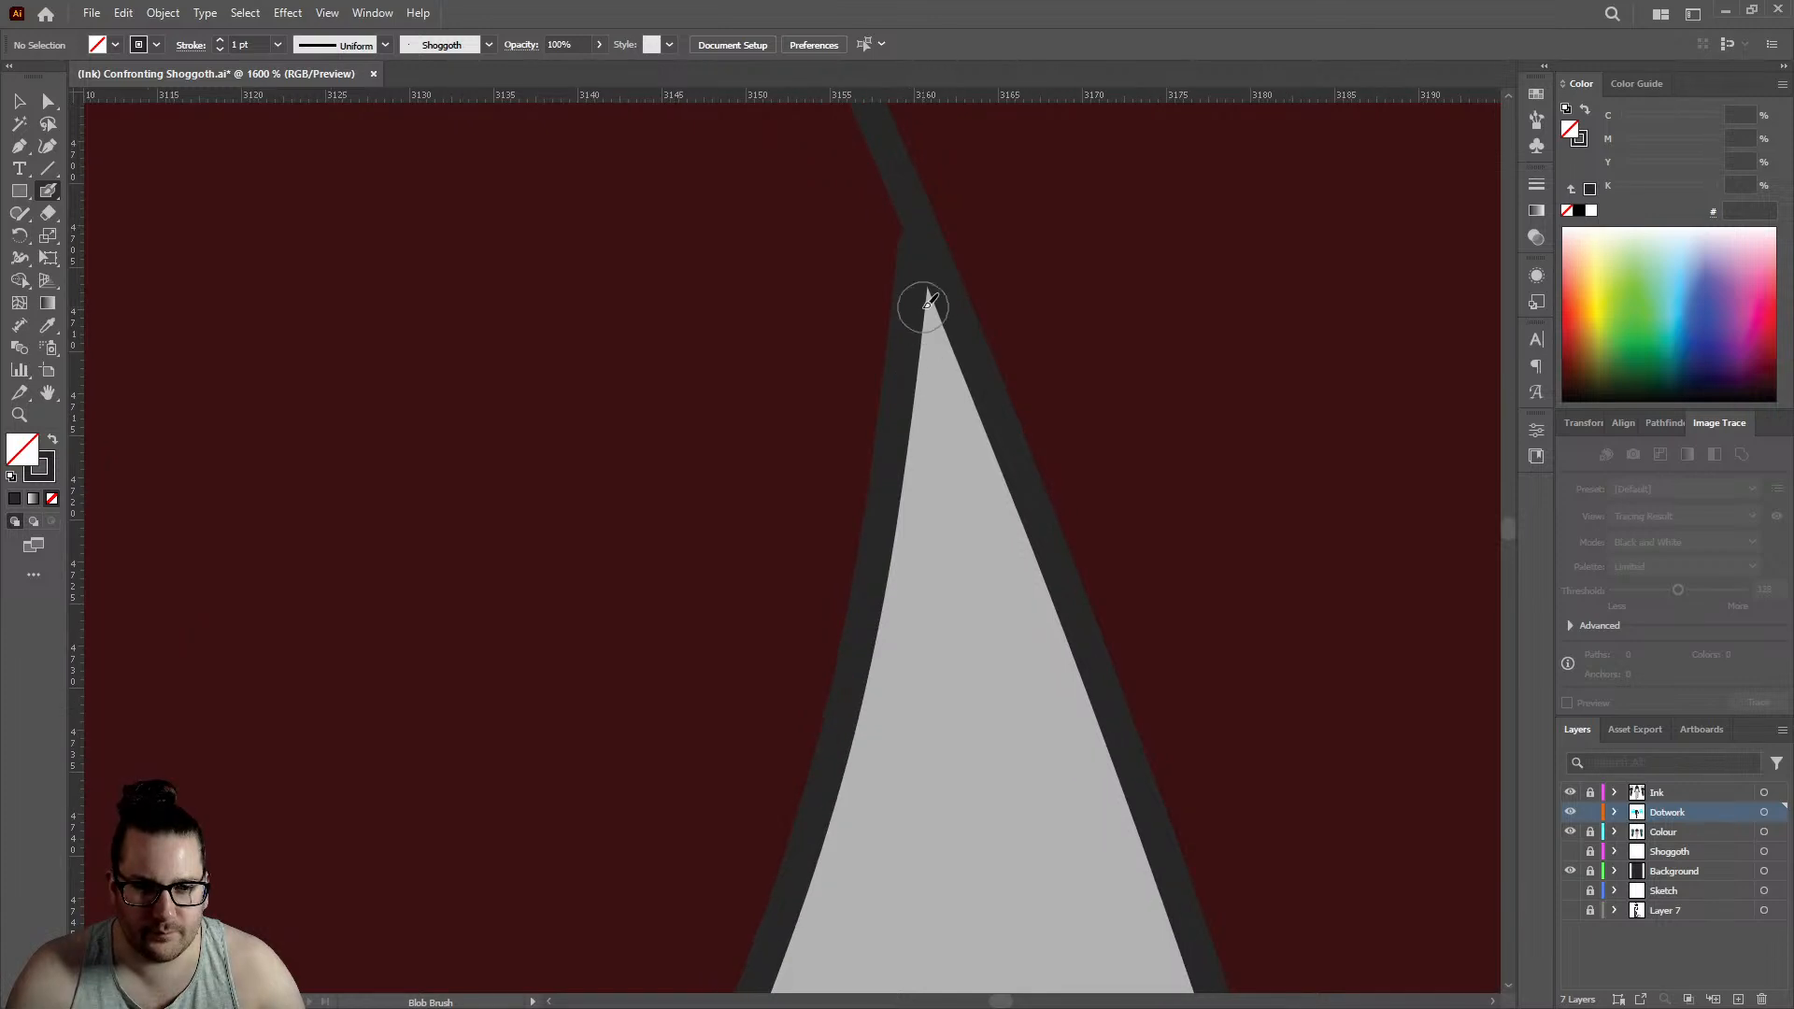
{"action": "left_click", "coordinate": [928, 299]}
{"action": "left_click", "coordinate": [955, 353]}
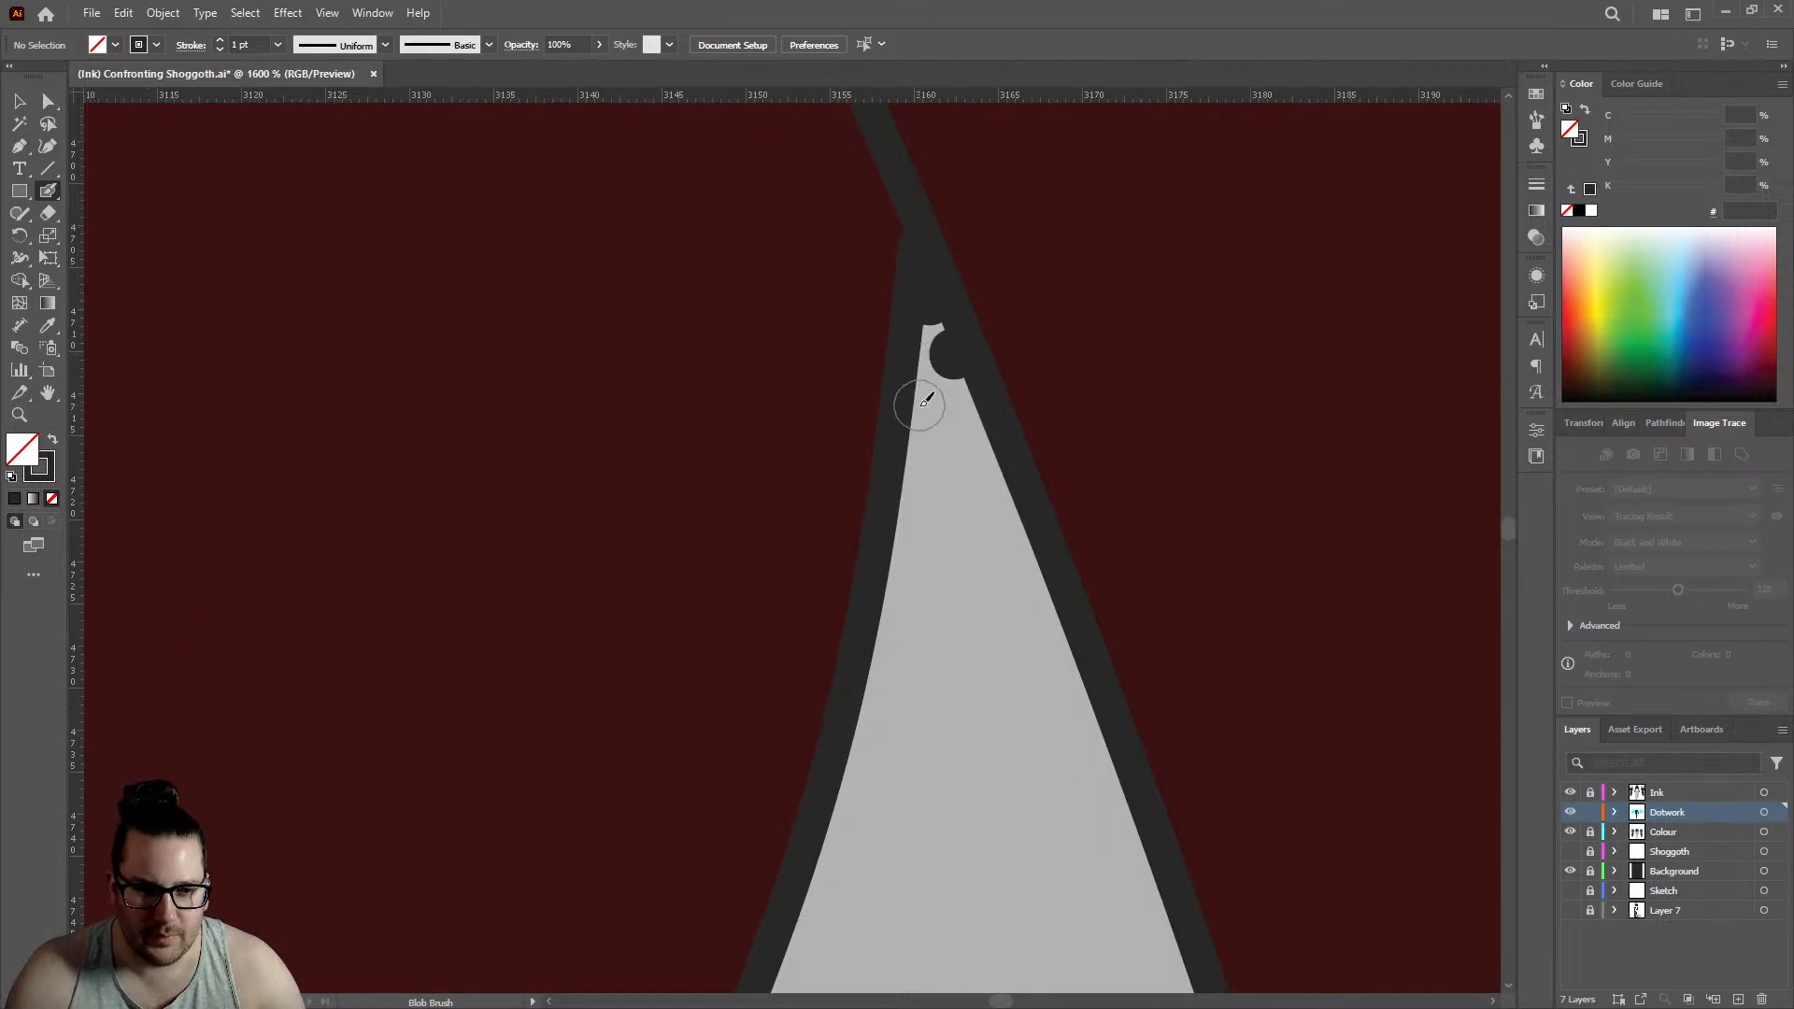
{"action": "left_click", "coordinate": [920, 406]}
{"action": "left_click", "coordinate": [971, 432]}
{"action": "scroll", "coordinate": [1080, 378], "scroll_direction": "down", "scroll_amount": 10}
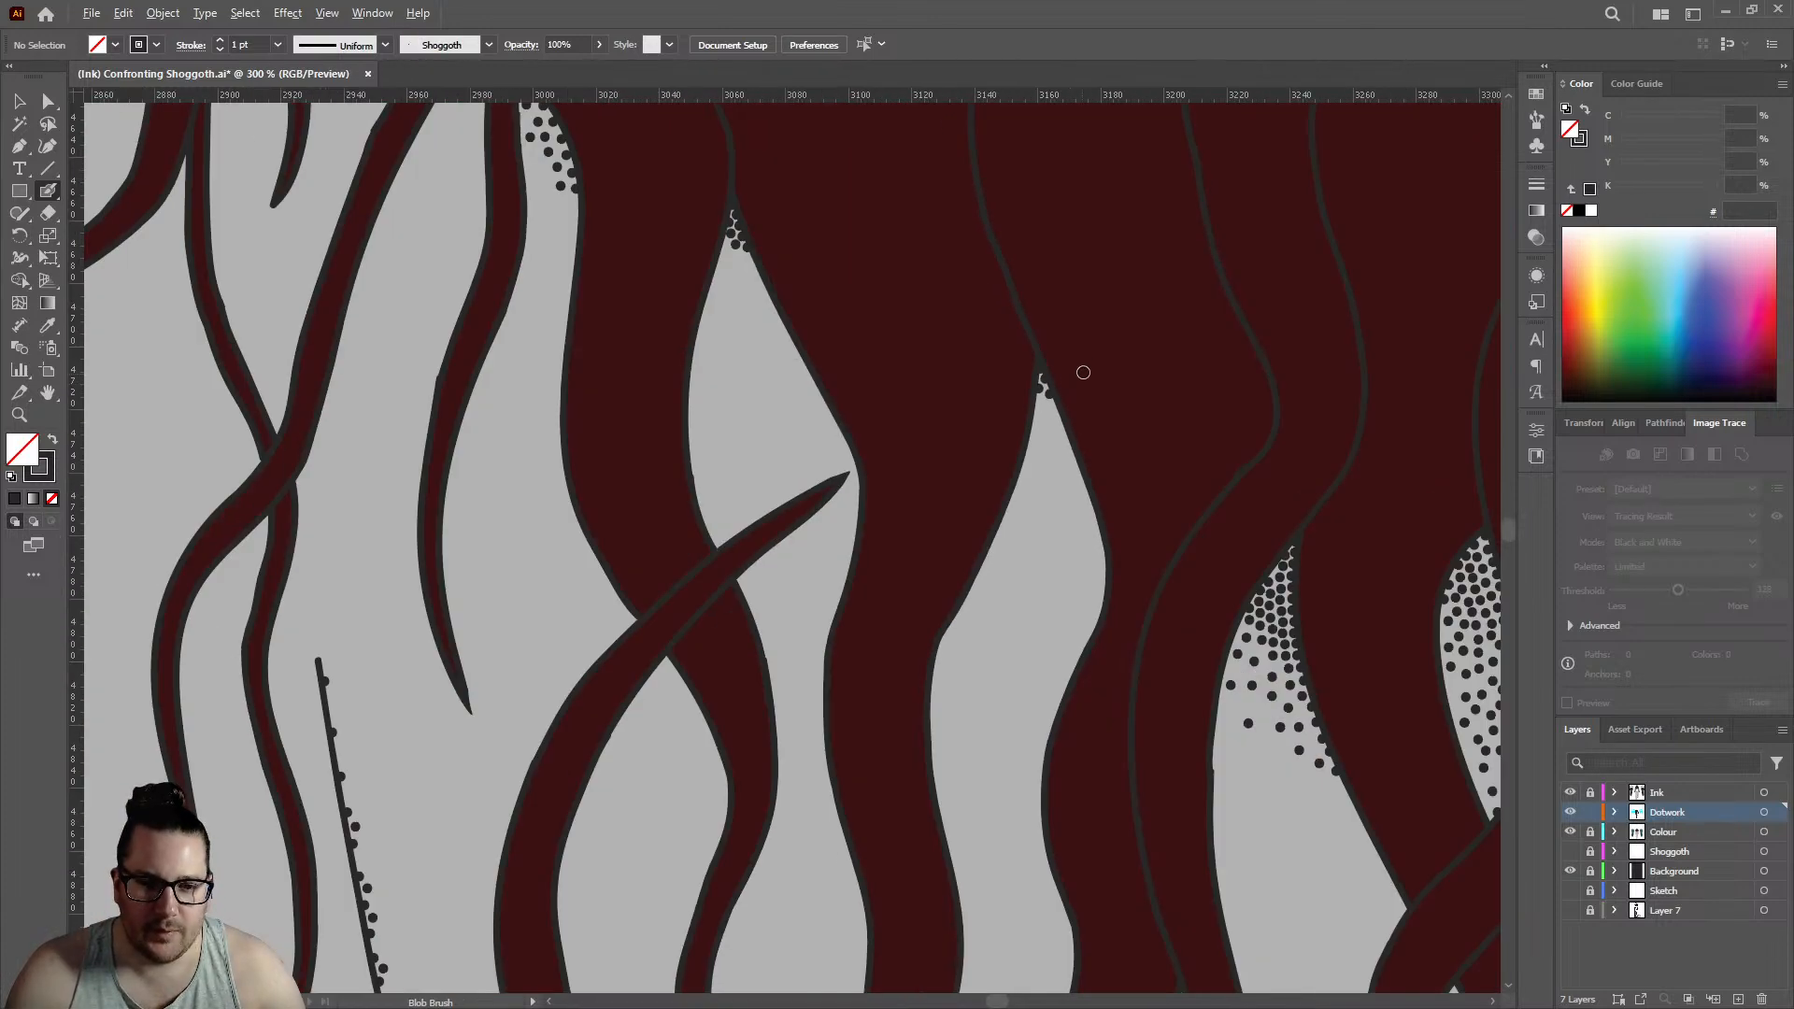
- Extend the double row on the hand's outer outline with three edge dots and three offset inner dots, edge row reaching about 2465
{"action": "scroll", "coordinate": [795, 716], "scroll_direction": "down", "scroll_amount": 5}
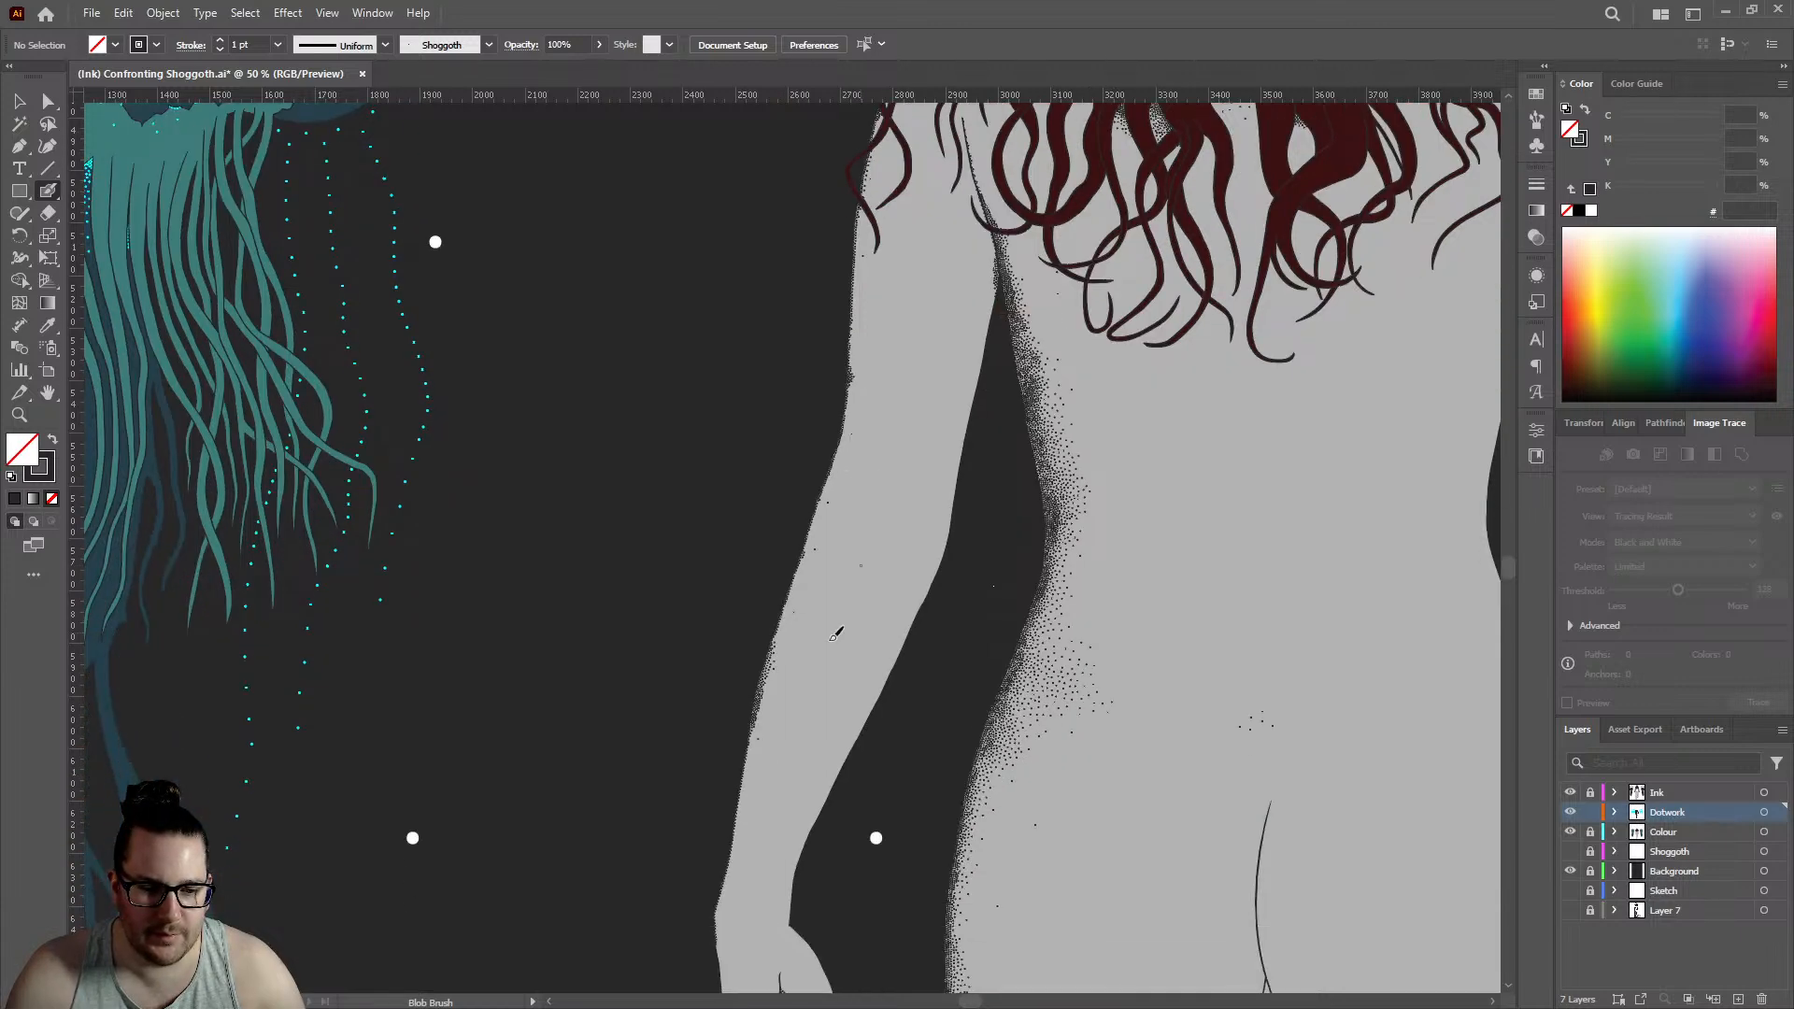
{"action": "scroll", "coordinate": [883, 689], "scroll_direction": "up", "scroll_amount": 4}
{"action": "scroll", "coordinate": [804, 626], "scroll_direction": "down", "scroll_amount": 3}
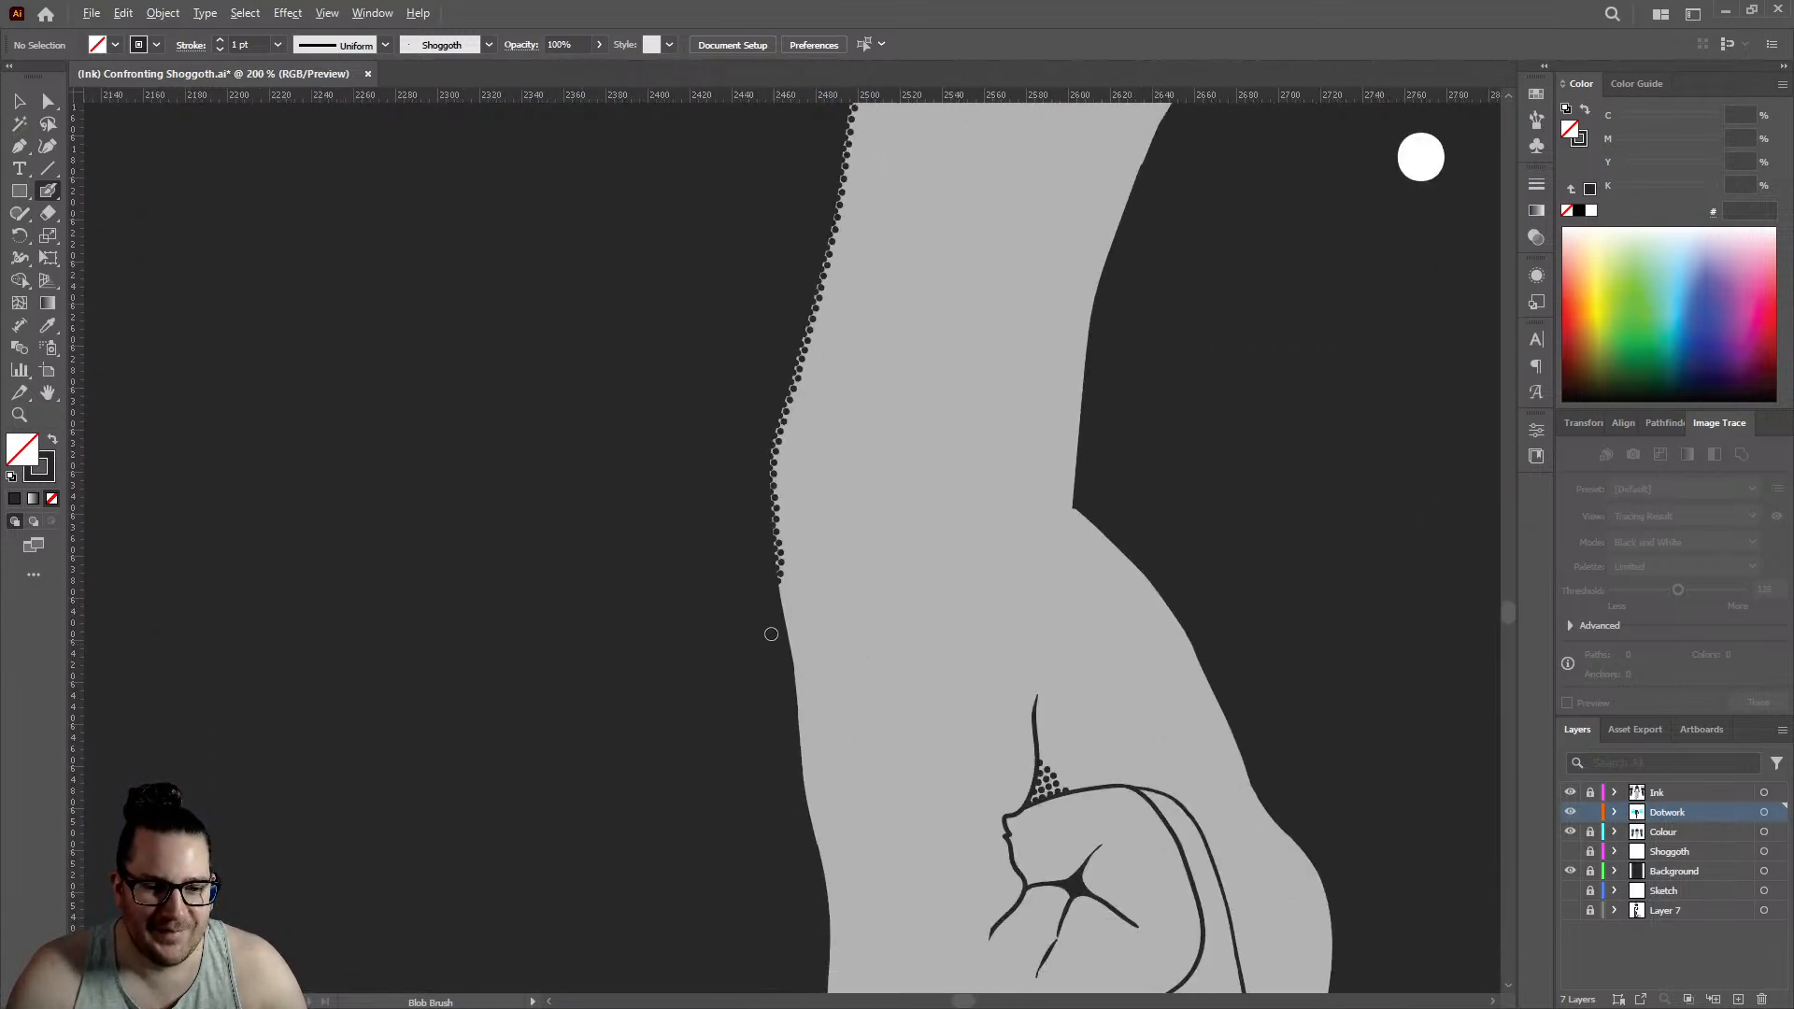
{"action": "scroll", "coordinate": [771, 628], "scroll_direction": "up", "scroll_amount": 6}
{"action": "left_click", "coordinate": [813, 628]}
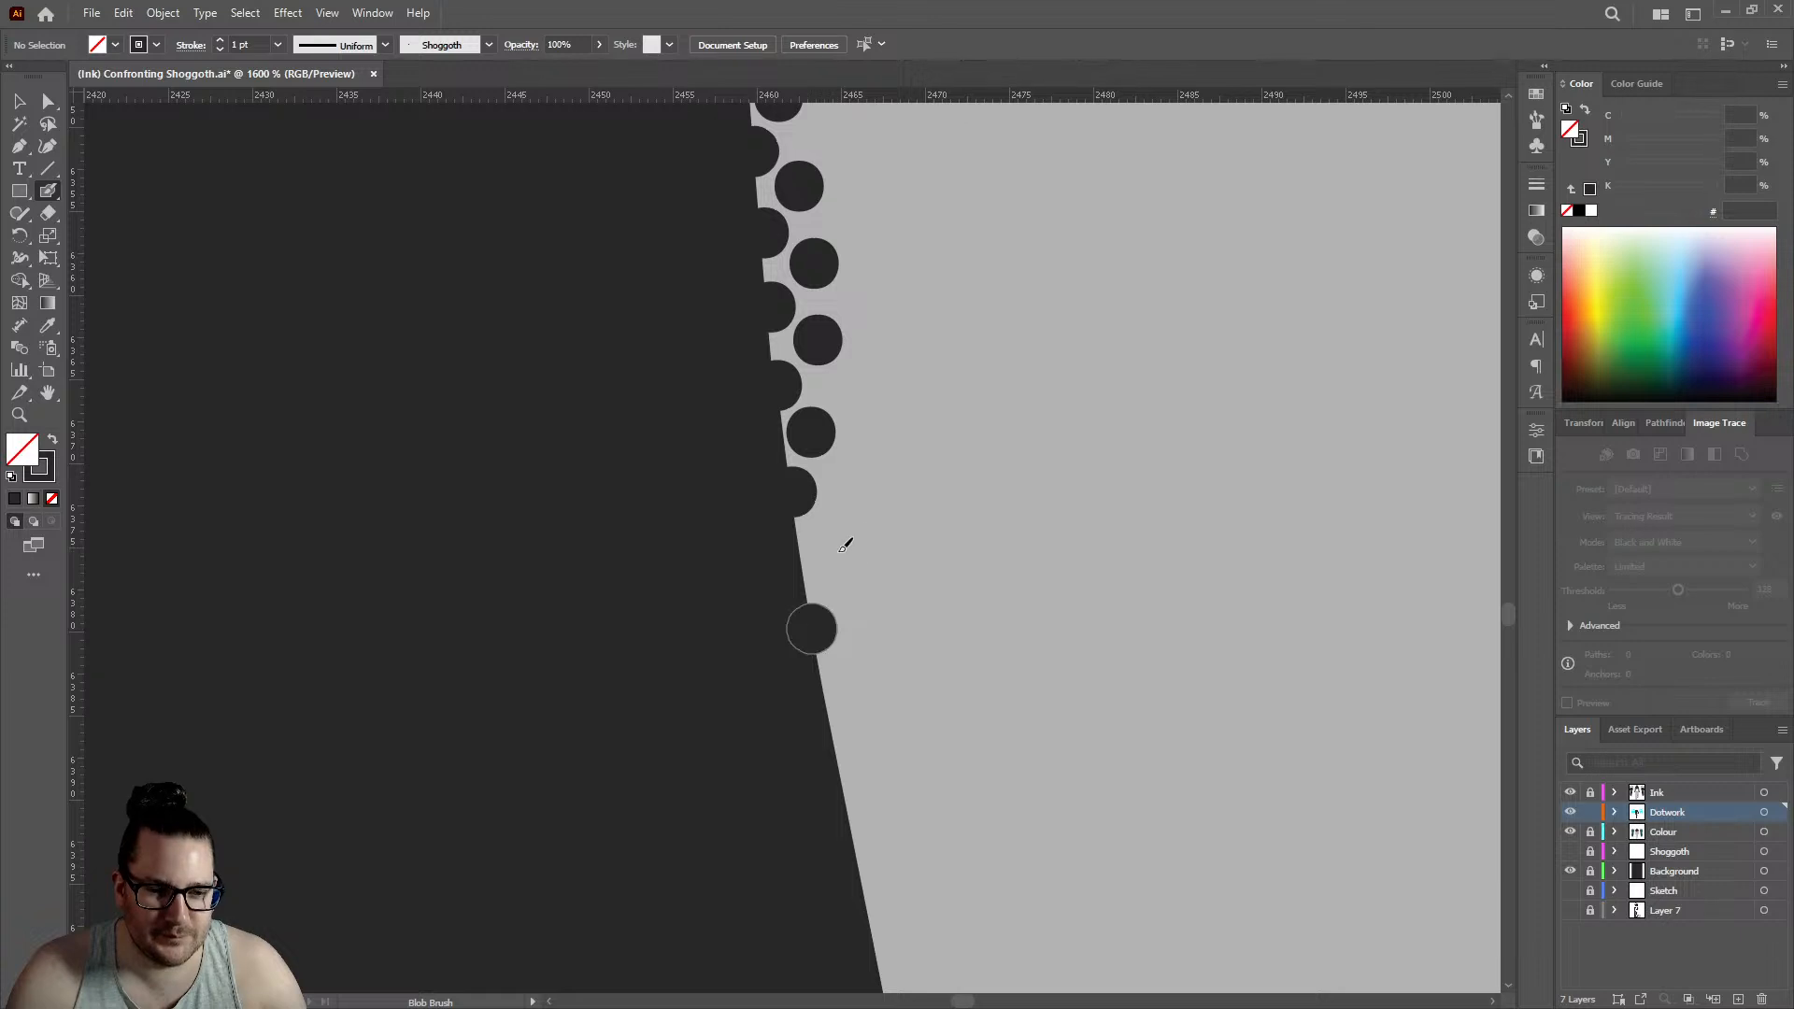
{"action": "left_click", "coordinate": [831, 557]}
{"action": "left_click", "coordinate": [829, 719]}
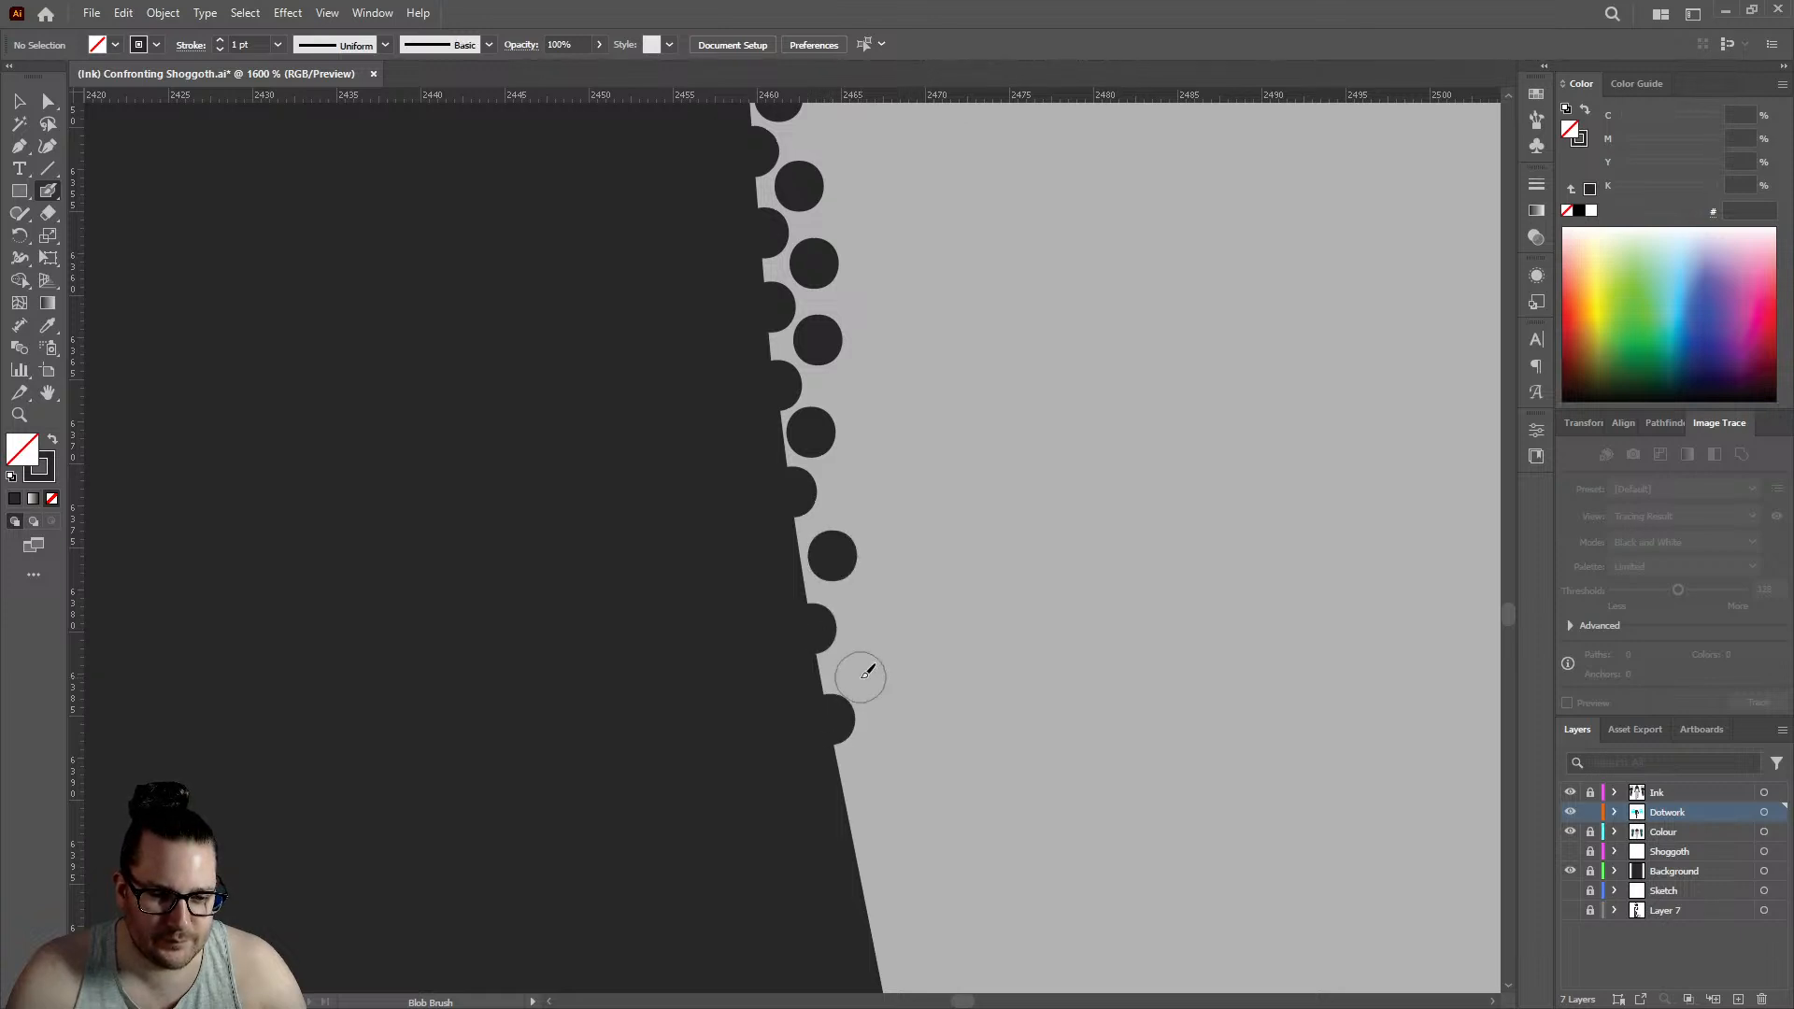
{"action": "left_click", "coordinate": [862, 667]}
{"action": "left_click", "coordinate": [853, 829]}
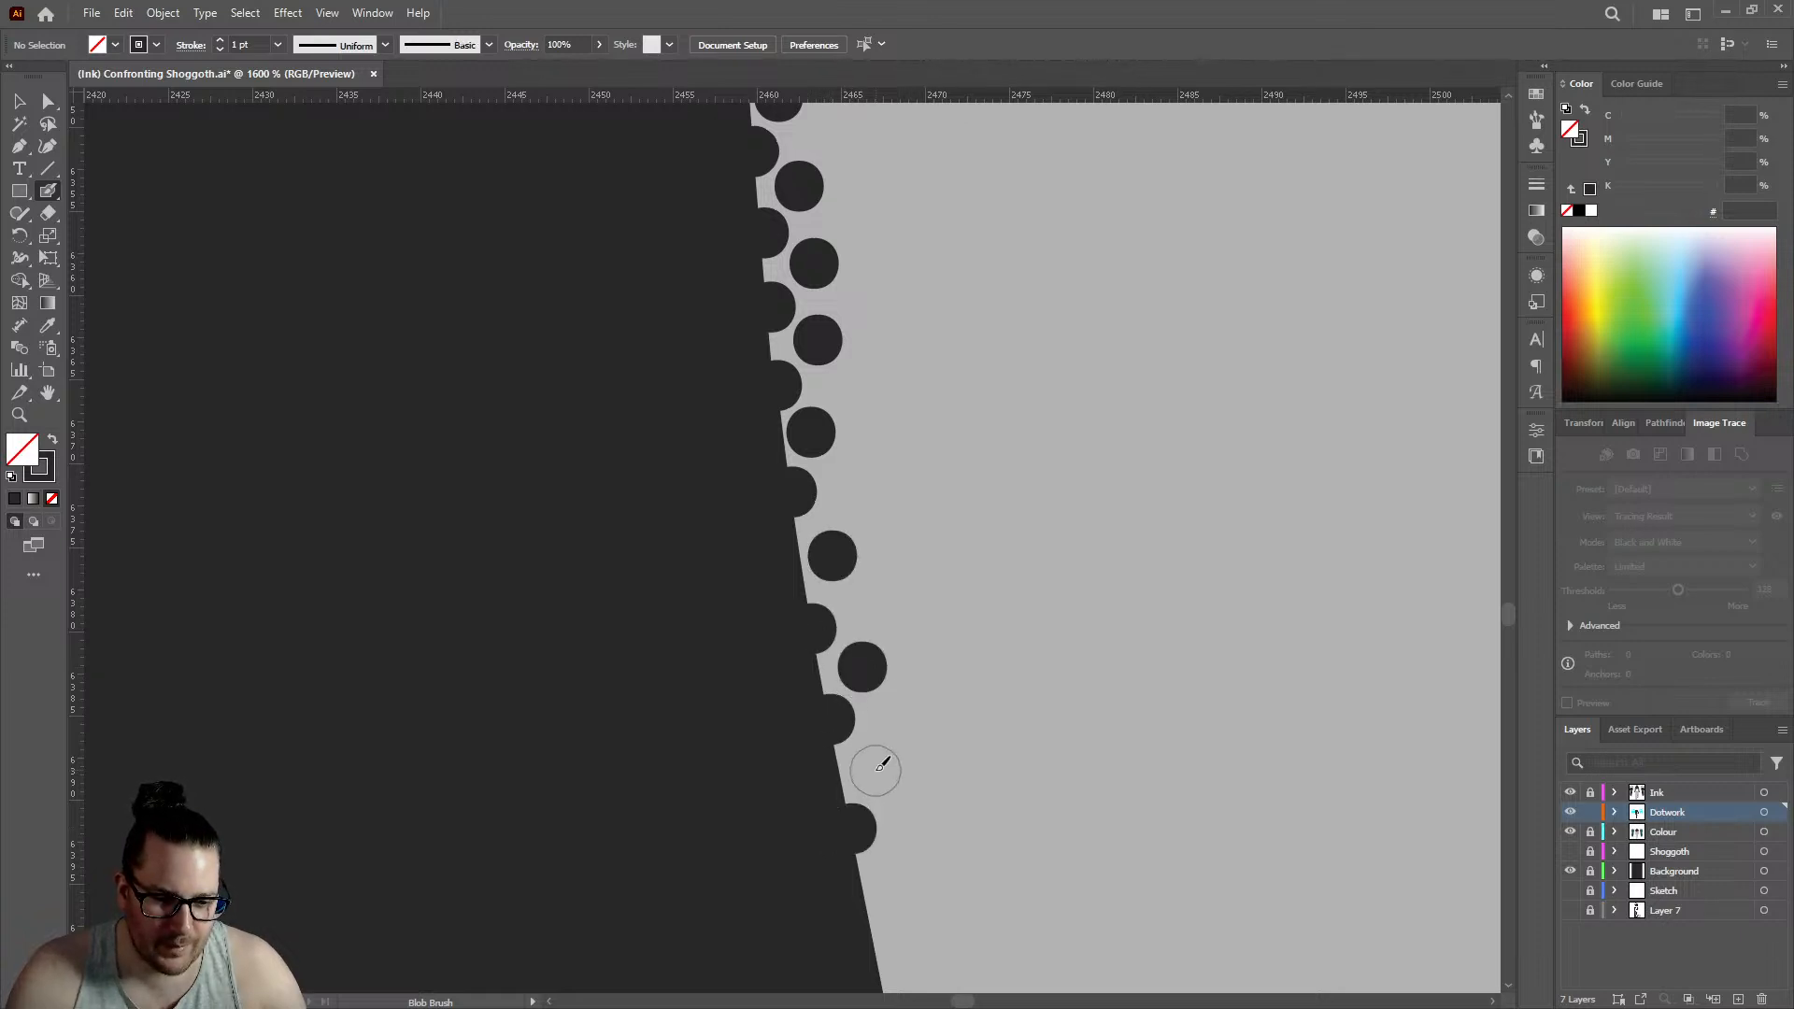
{"action": "left_click", "coordinate": [875, 770]}
- Continue the double row down the hand's outer outline with three edge dots and three alternating inner dots, edge row reaching about 2468.5
{"action": "scroll", "coordinate": [874, 770], "scroll_direction": "down", "scroll_amount": 3}
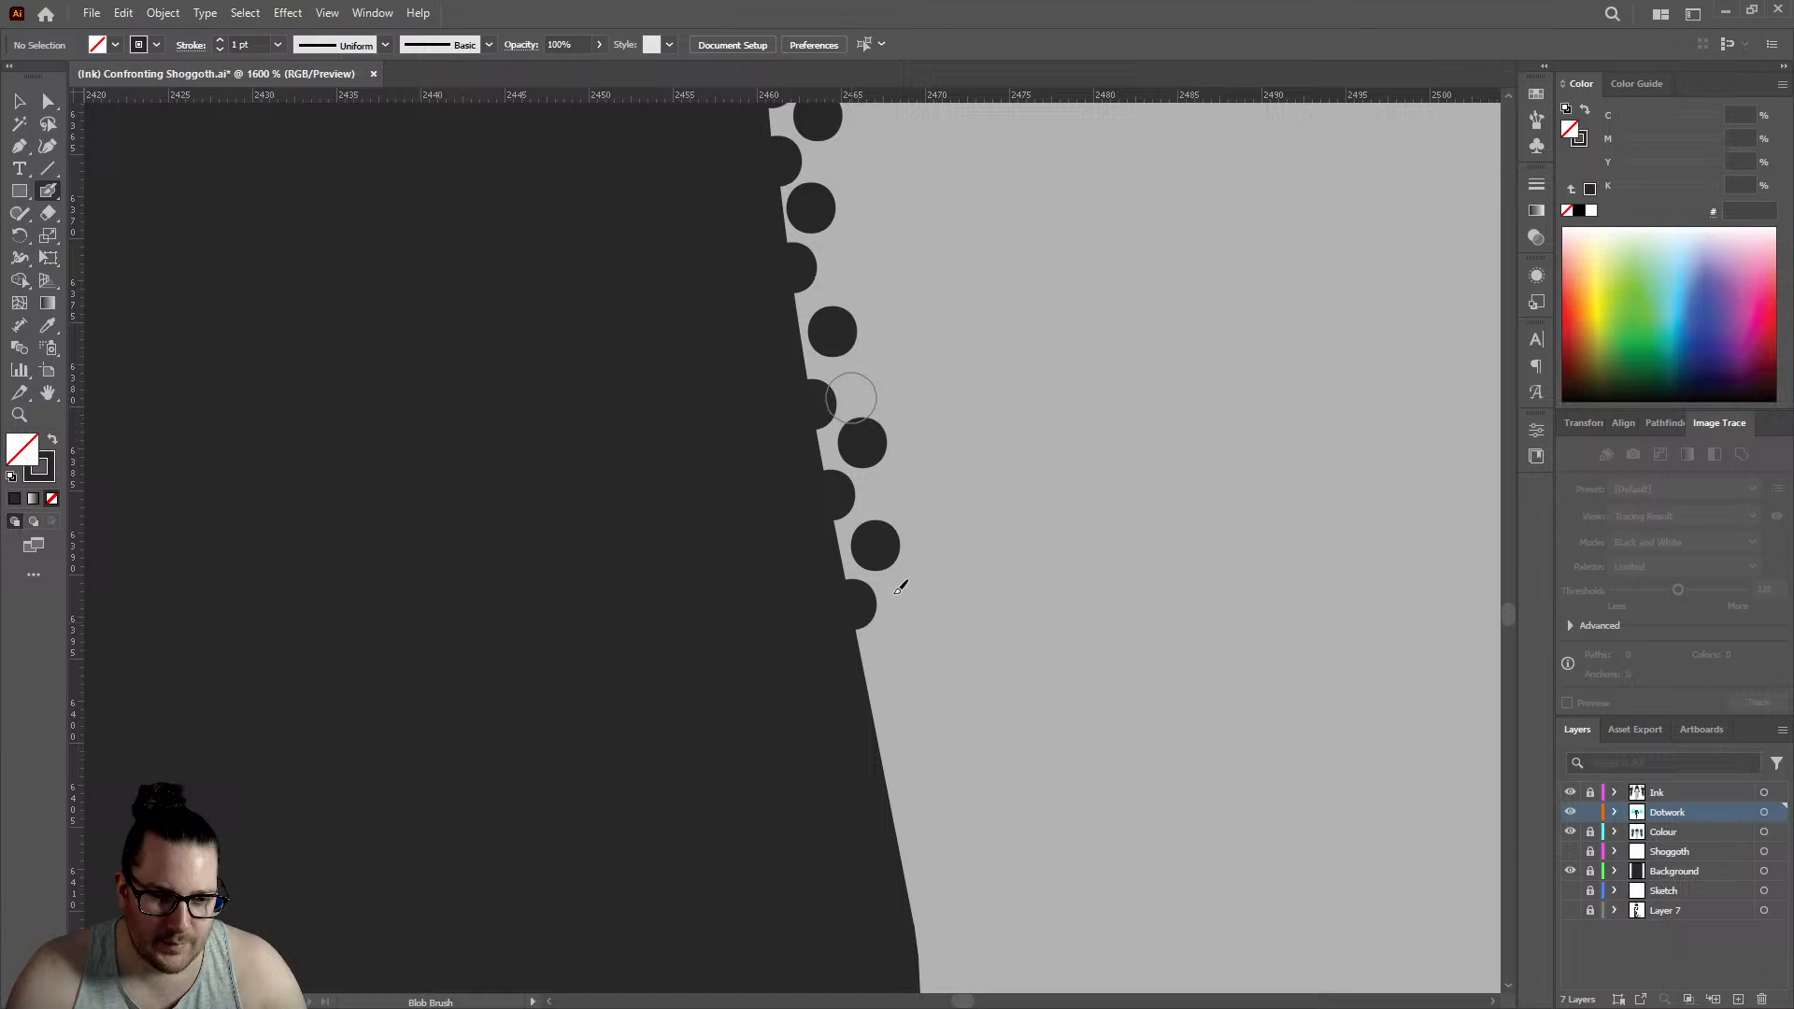
{"action": "left_click", "coordinate": [898, 646]}
{"action": "scroll", "coordinate": [893, 641], "scroll_direction": "down", "scroll_amount": 3}
{"action": "left_click", "coordinate": [920, 550]}
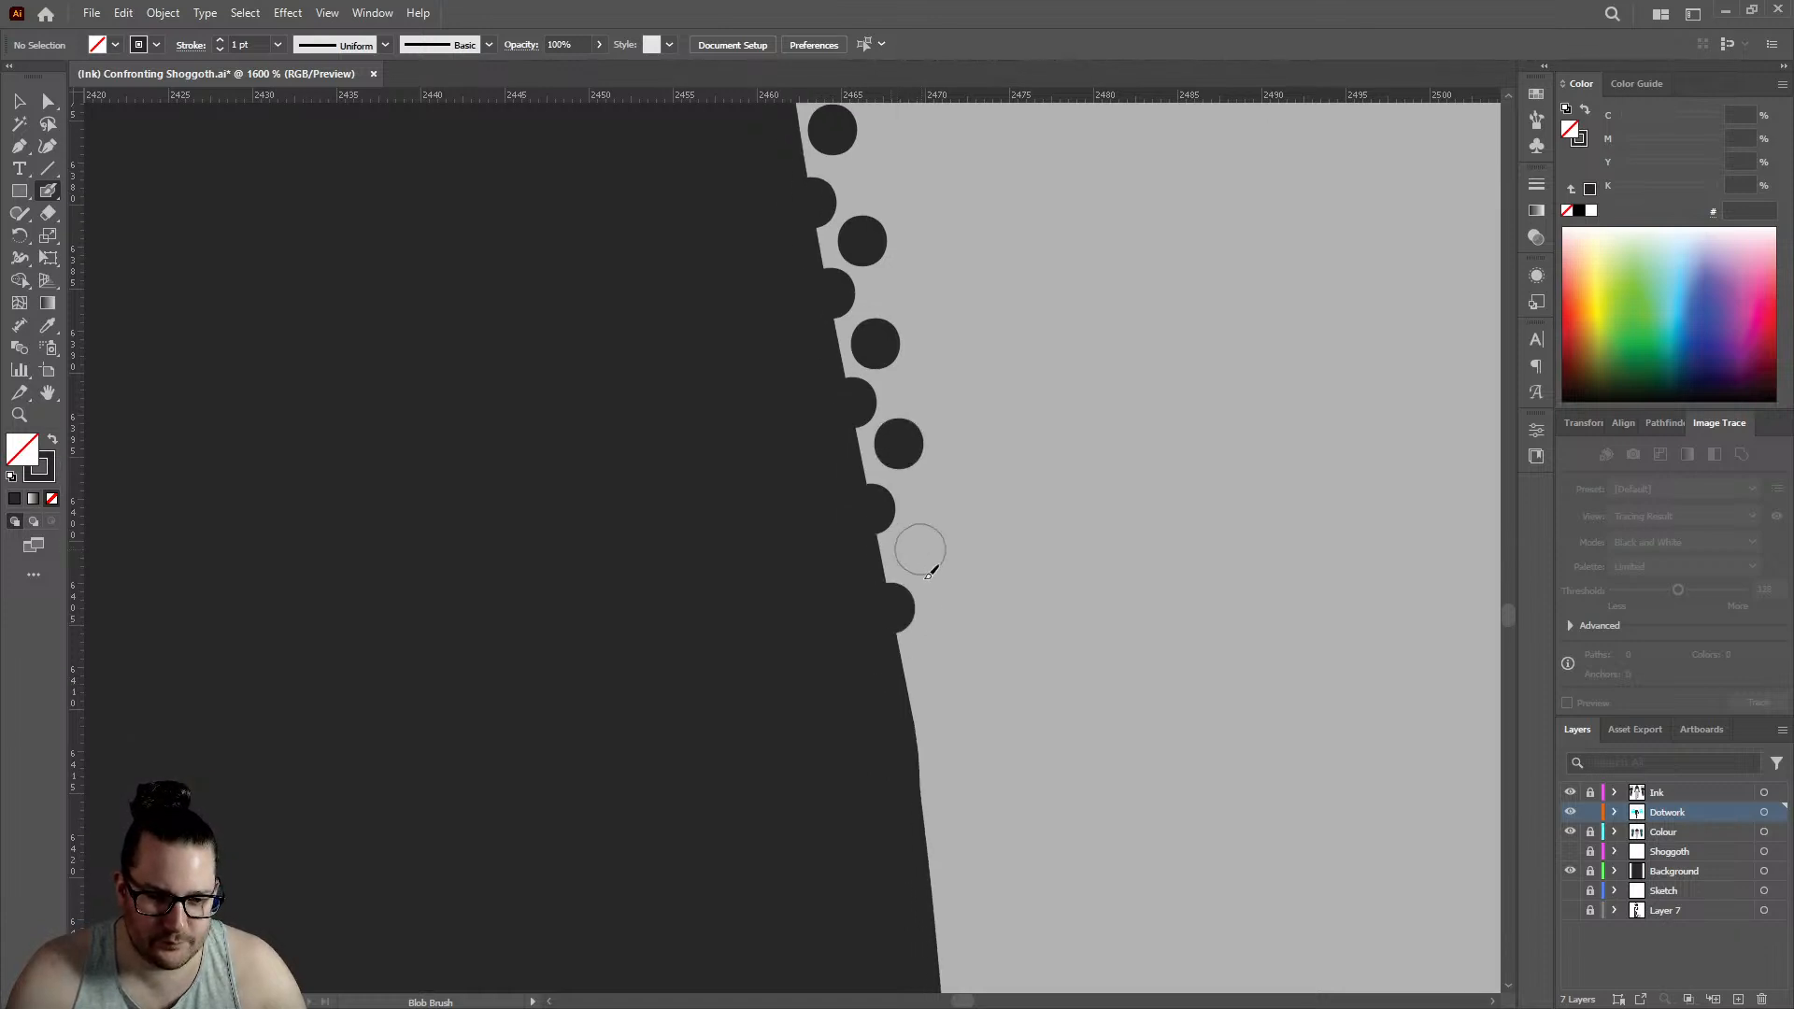
{"action": "left_click", "coordinate": [911, 708]}
{"action": "left_click", "coordinate": [942, 647]}
- Follow the steeper part of the hand's outline with three edge dots and three offset inner dots, edge row reaching about 2470.5
{"action": "scroll", "coordinate": [952, 646], "scroll_direction": "down", "scroll_amount": 3}
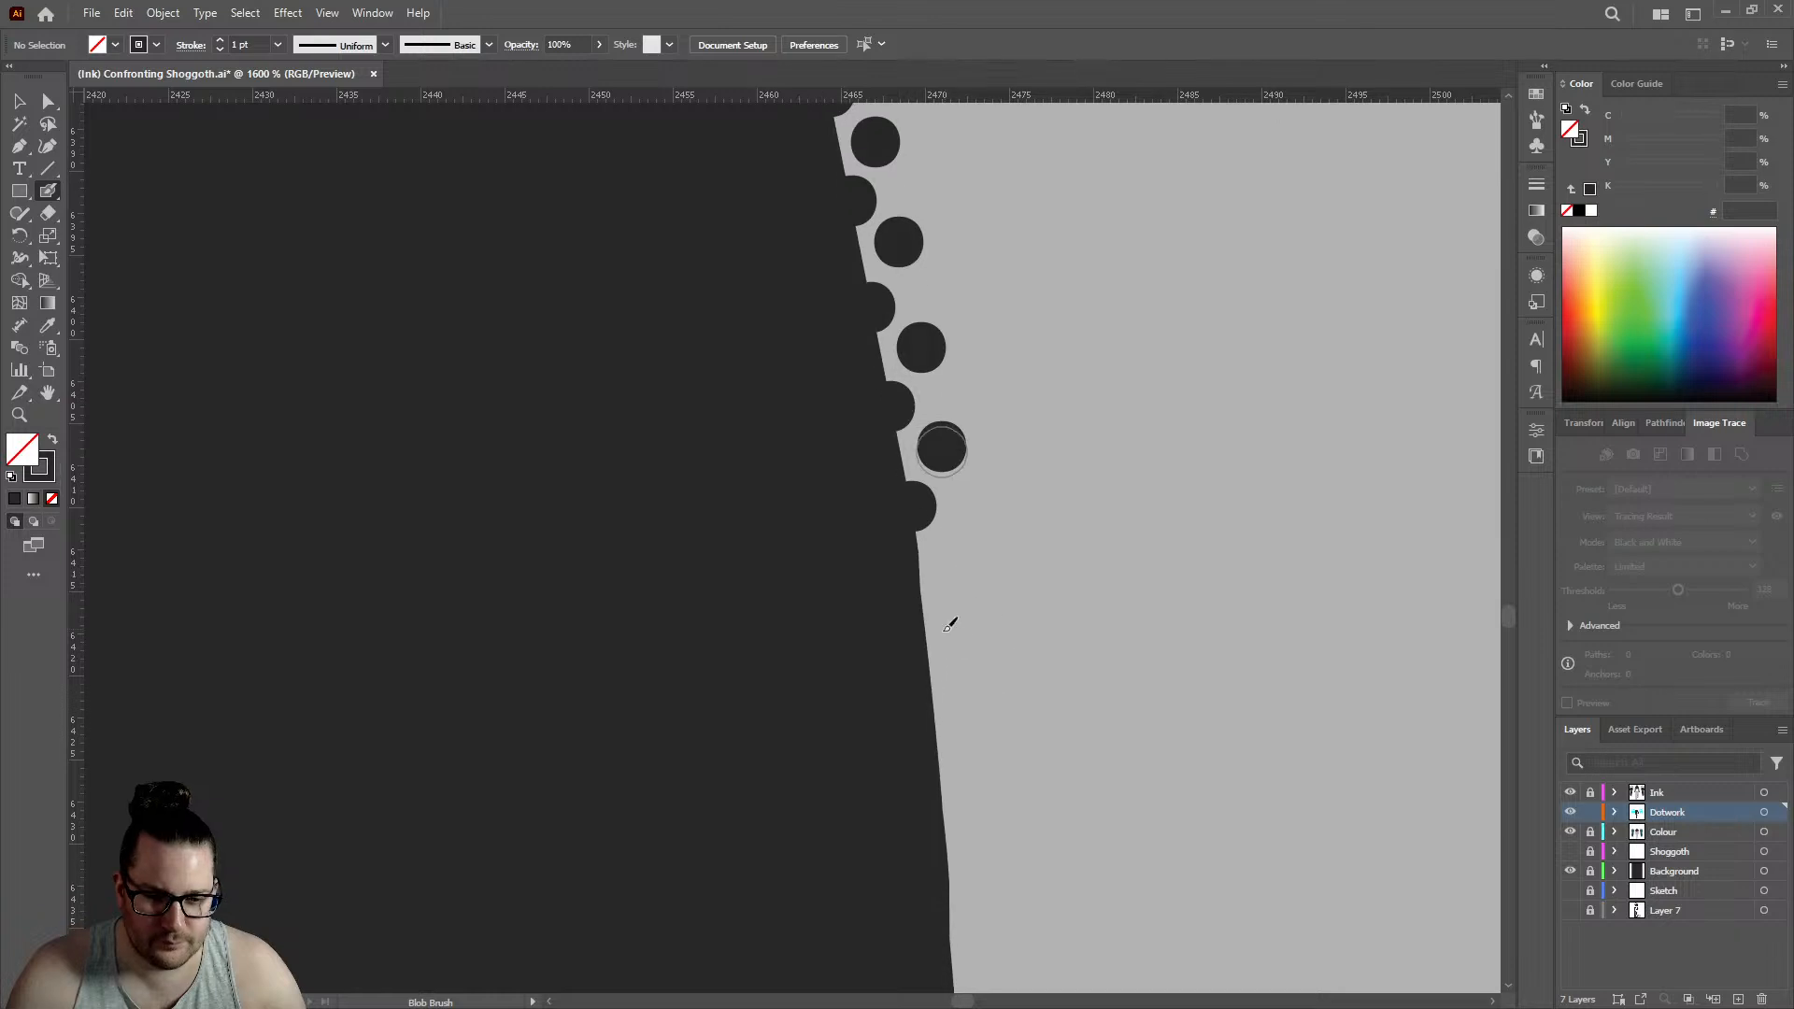
{"action": "left_click", "coordinate": [932, 628]}
{"action": "left_click", "coordinate": [954, 561]}
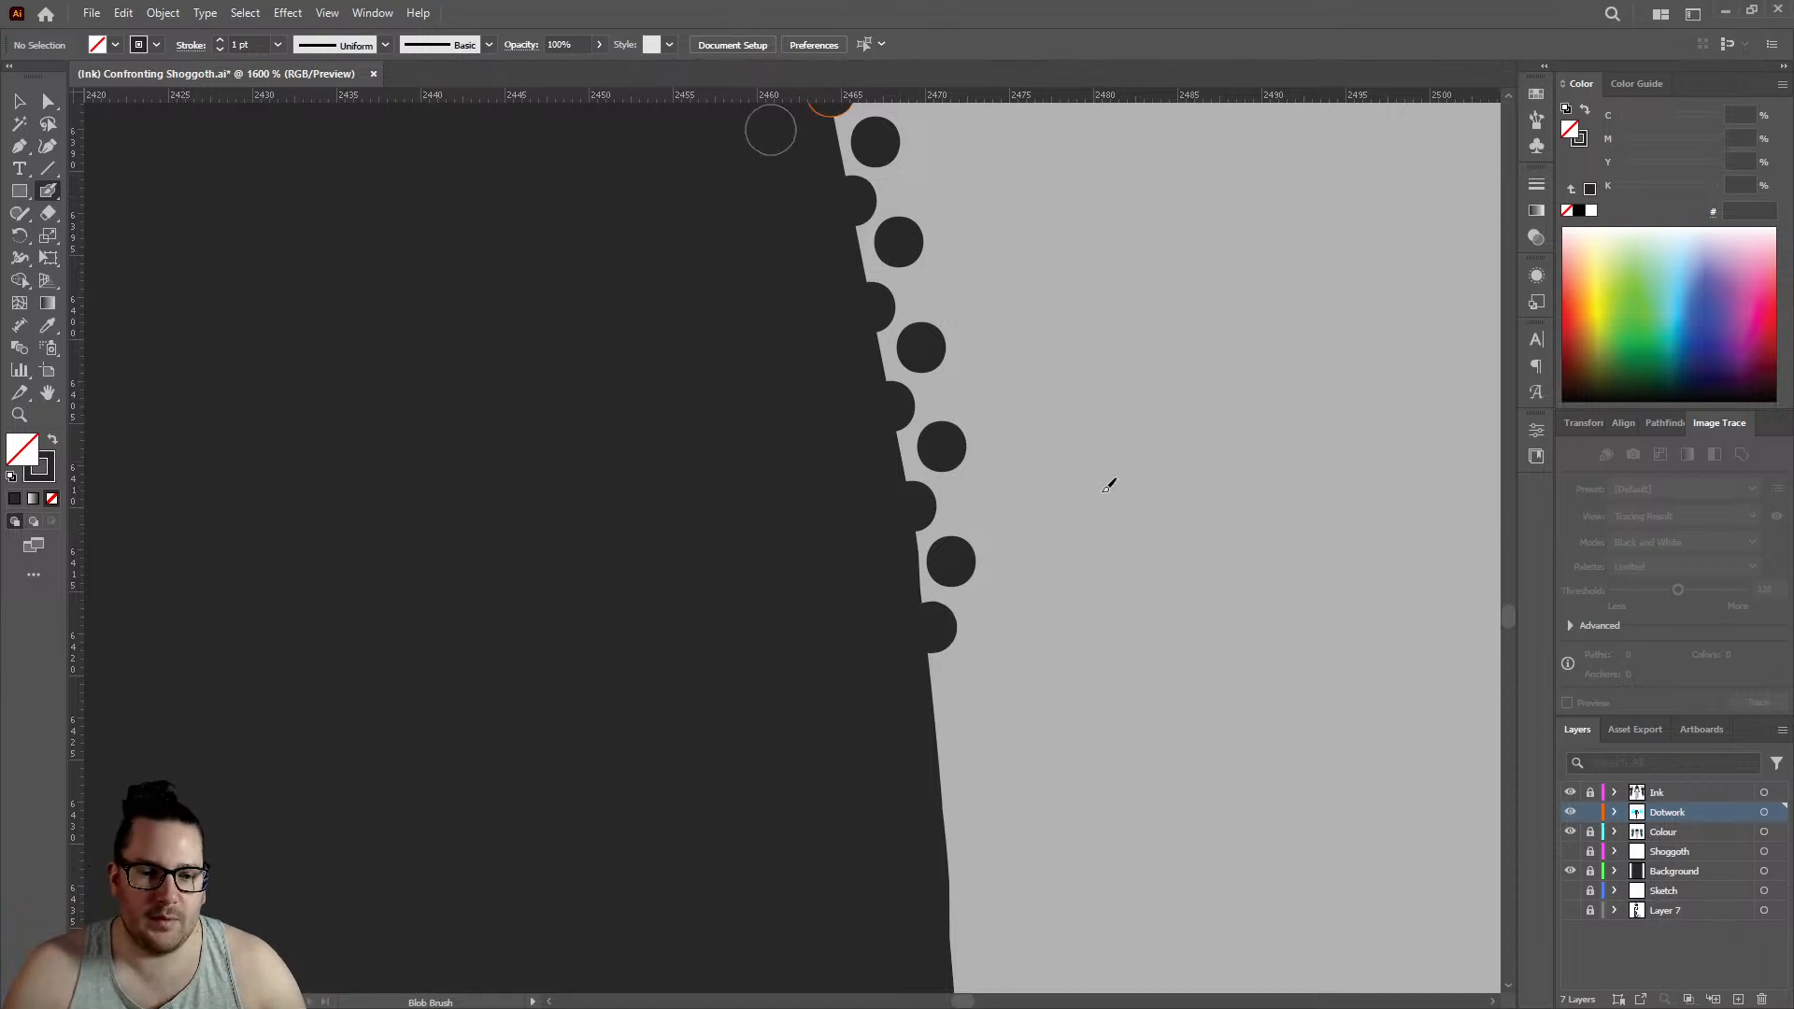
{"action": "scroll", "coordinate": [853, 592], "scroll_direction": "down", "scroll_amount": 3}
{"action": "left_click", "coordinate": [939, 549]}
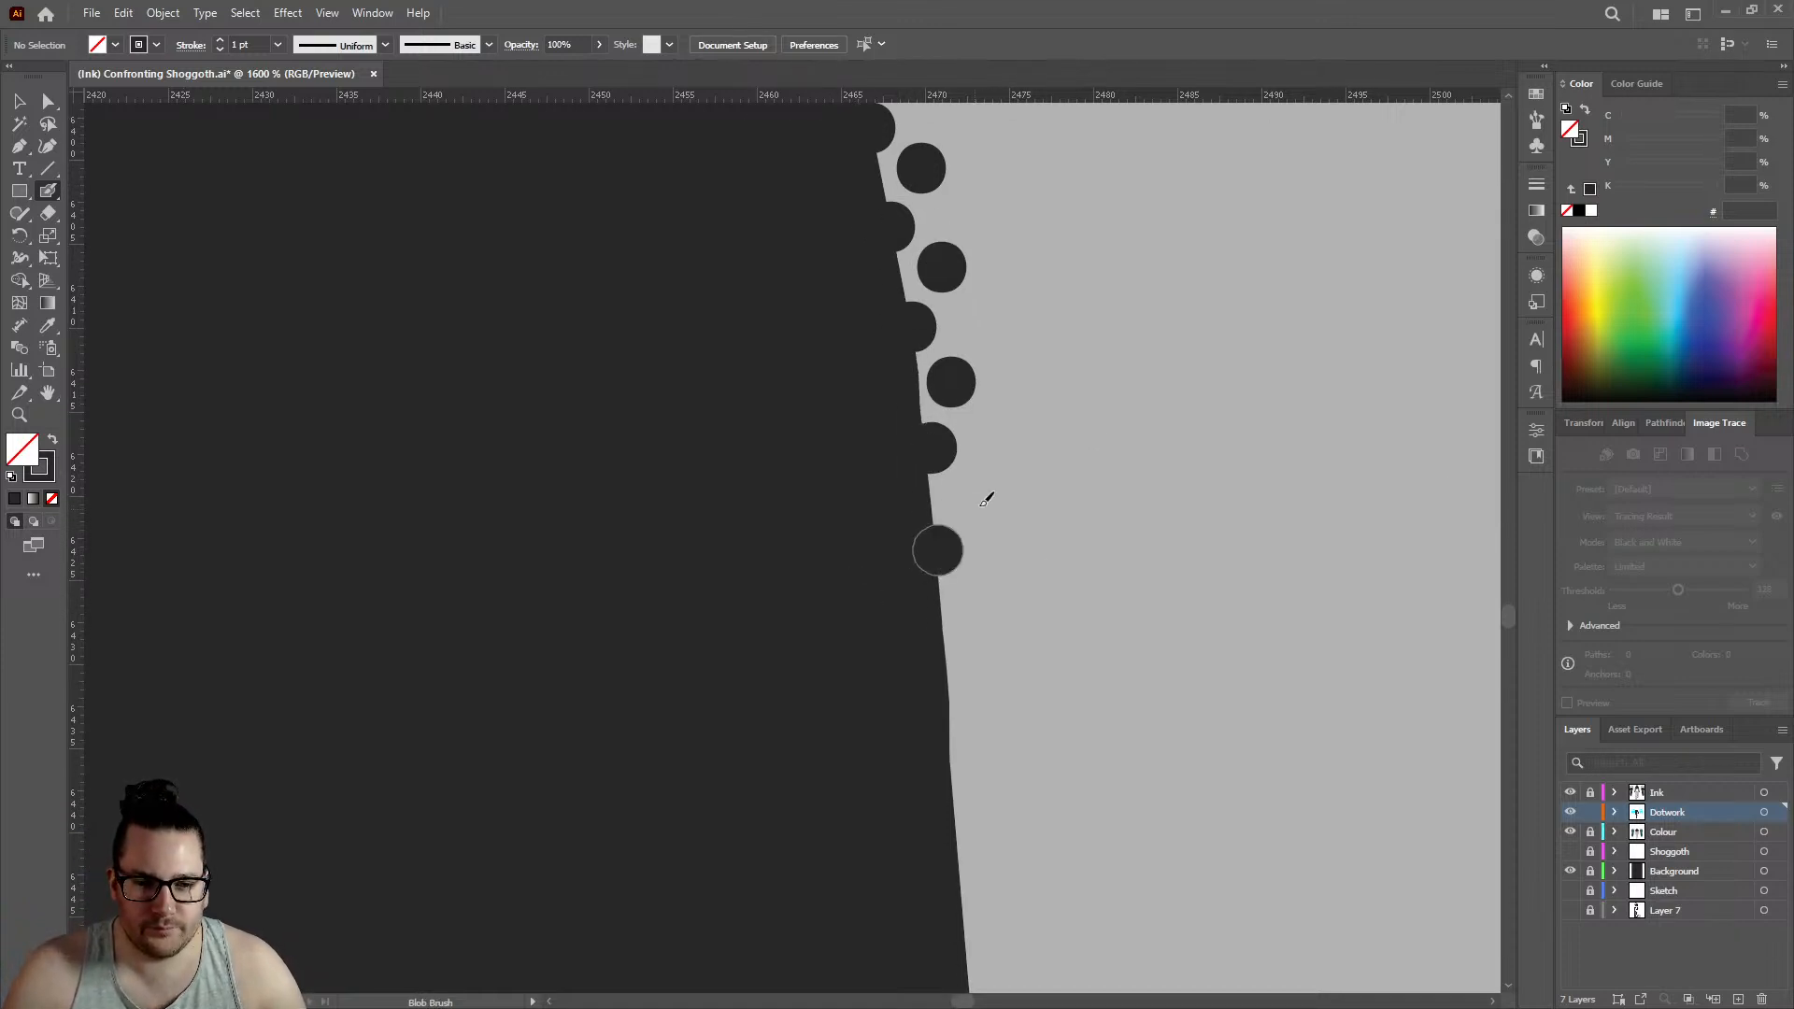
{"action": "left_click", "coordinate": [968, 493]}
{"action": "left_click", "coordinate": [943, 652]}
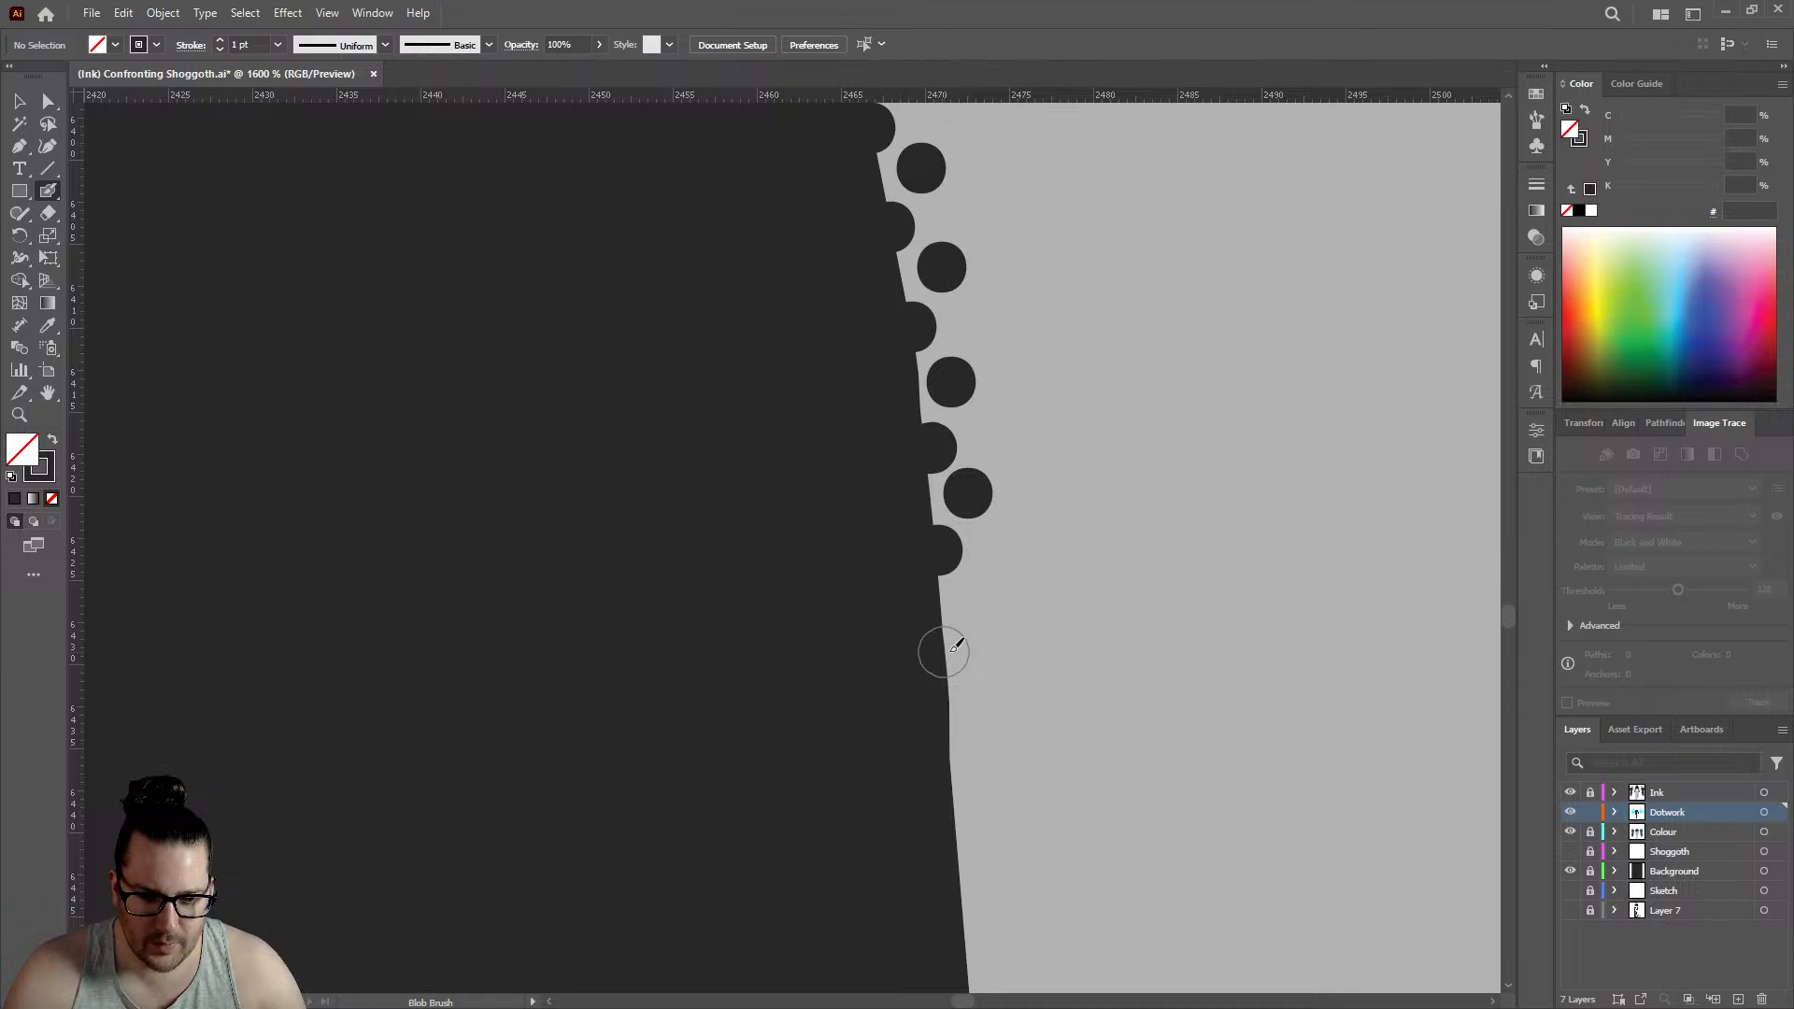
{"action": "left_click", "coordinate": [974, 599]}
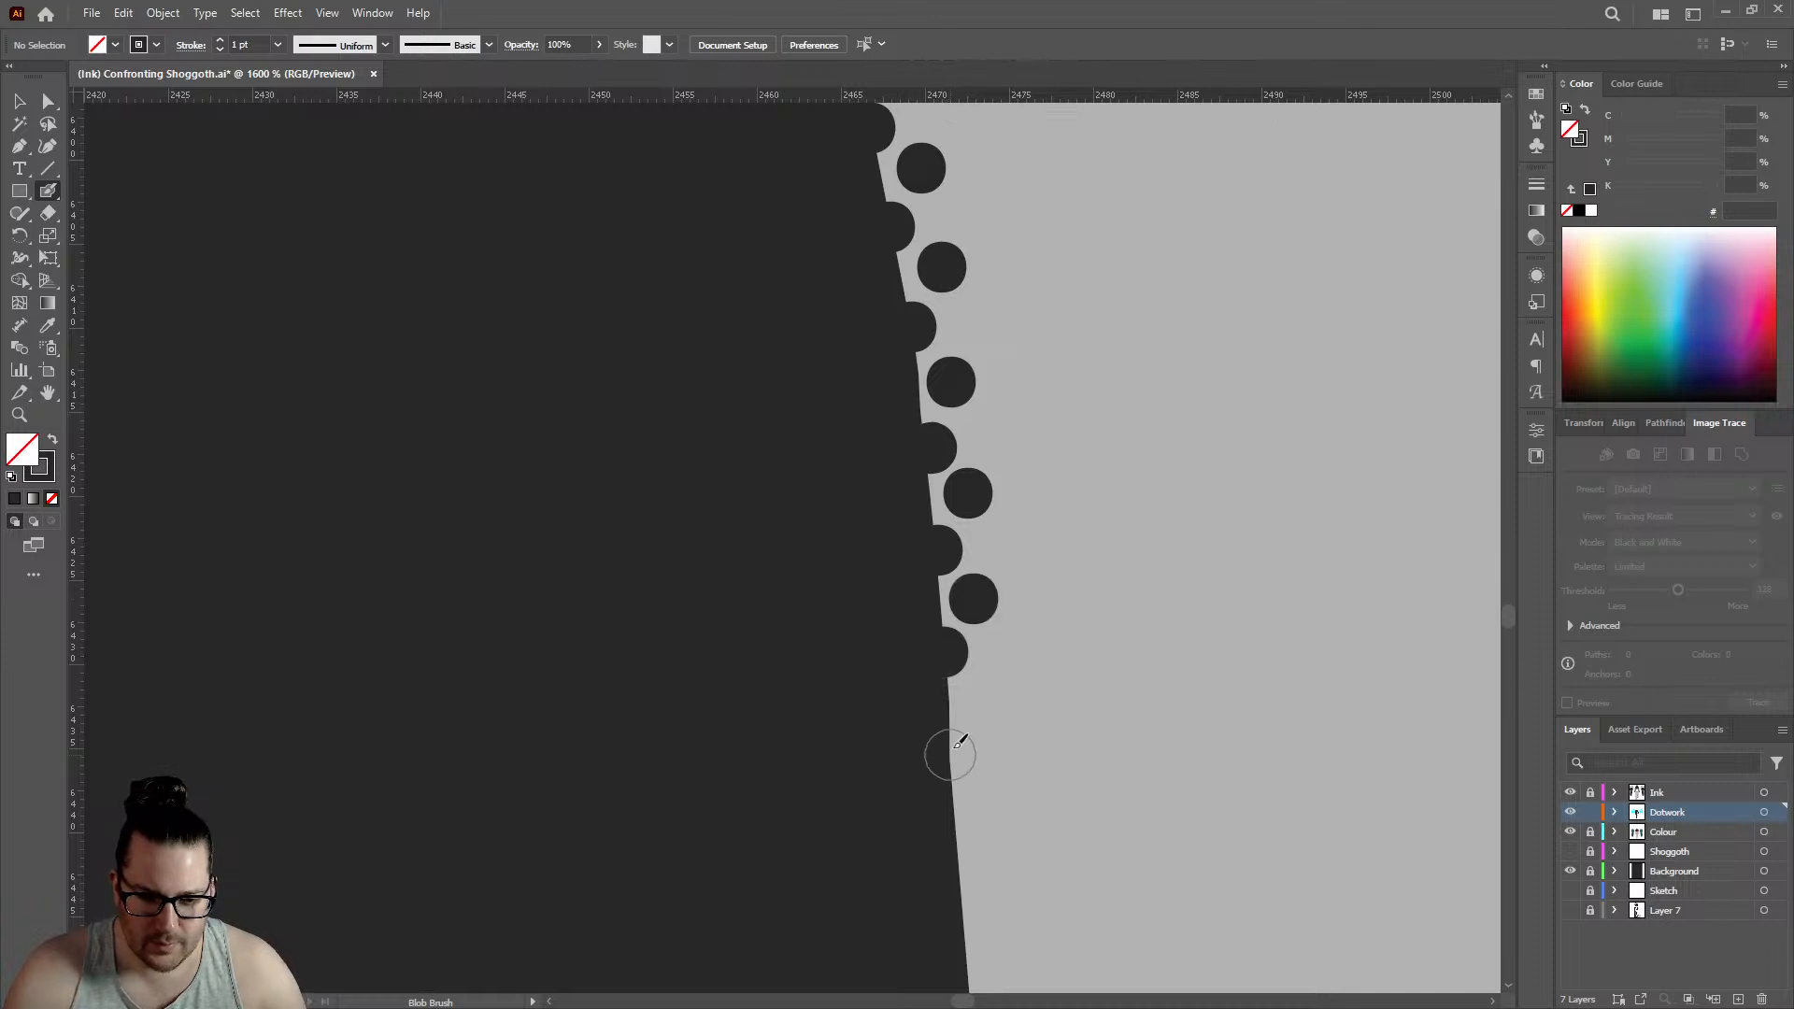
- Lengthen both rows down the side of the hand by three edge dots and three inner dots, edge row reaching about 2472
{"action": "left_click", "coordinate": [948, 754]}
{"action": "left_click", "coordinate": [981, 702]}
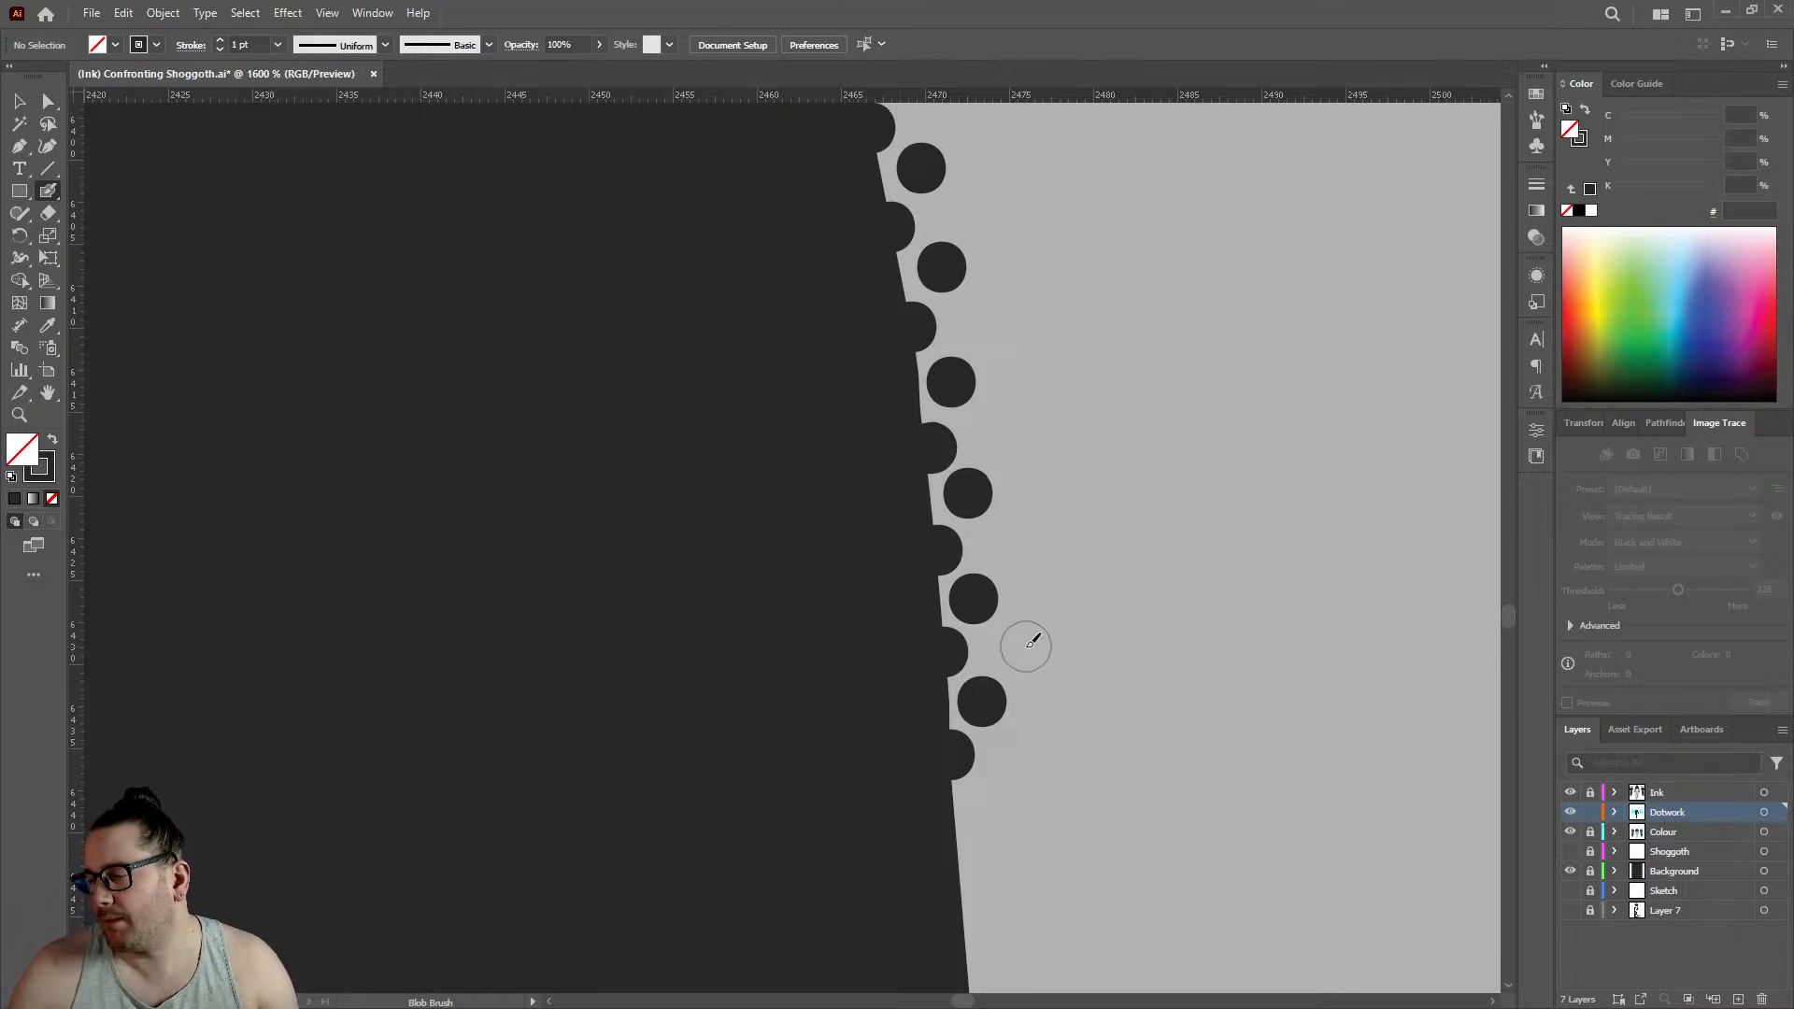
{"action": "scroll", "coordinate": [1072, 741], "scroll_direction": "down", "scroll_amount": 3}
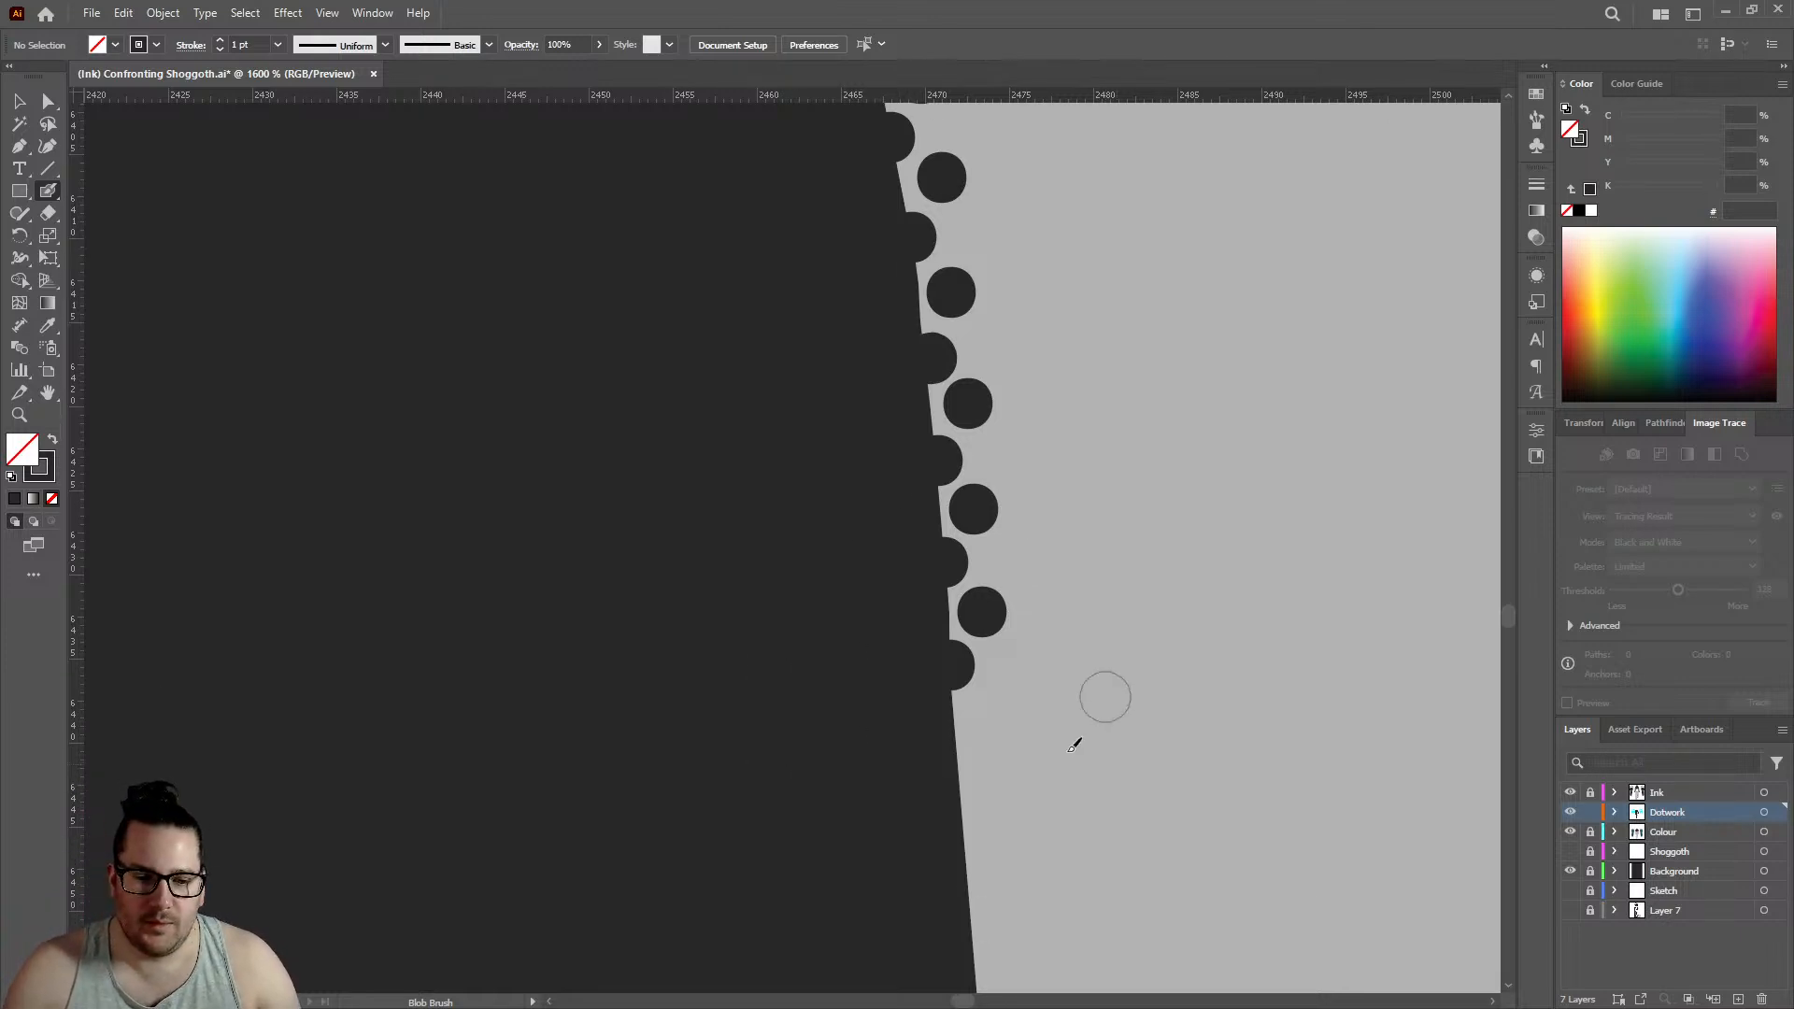
{"action": "left_click", "coordinate": [960, 713]}
{"action": "left_click", "coordinate": [987, 654]}
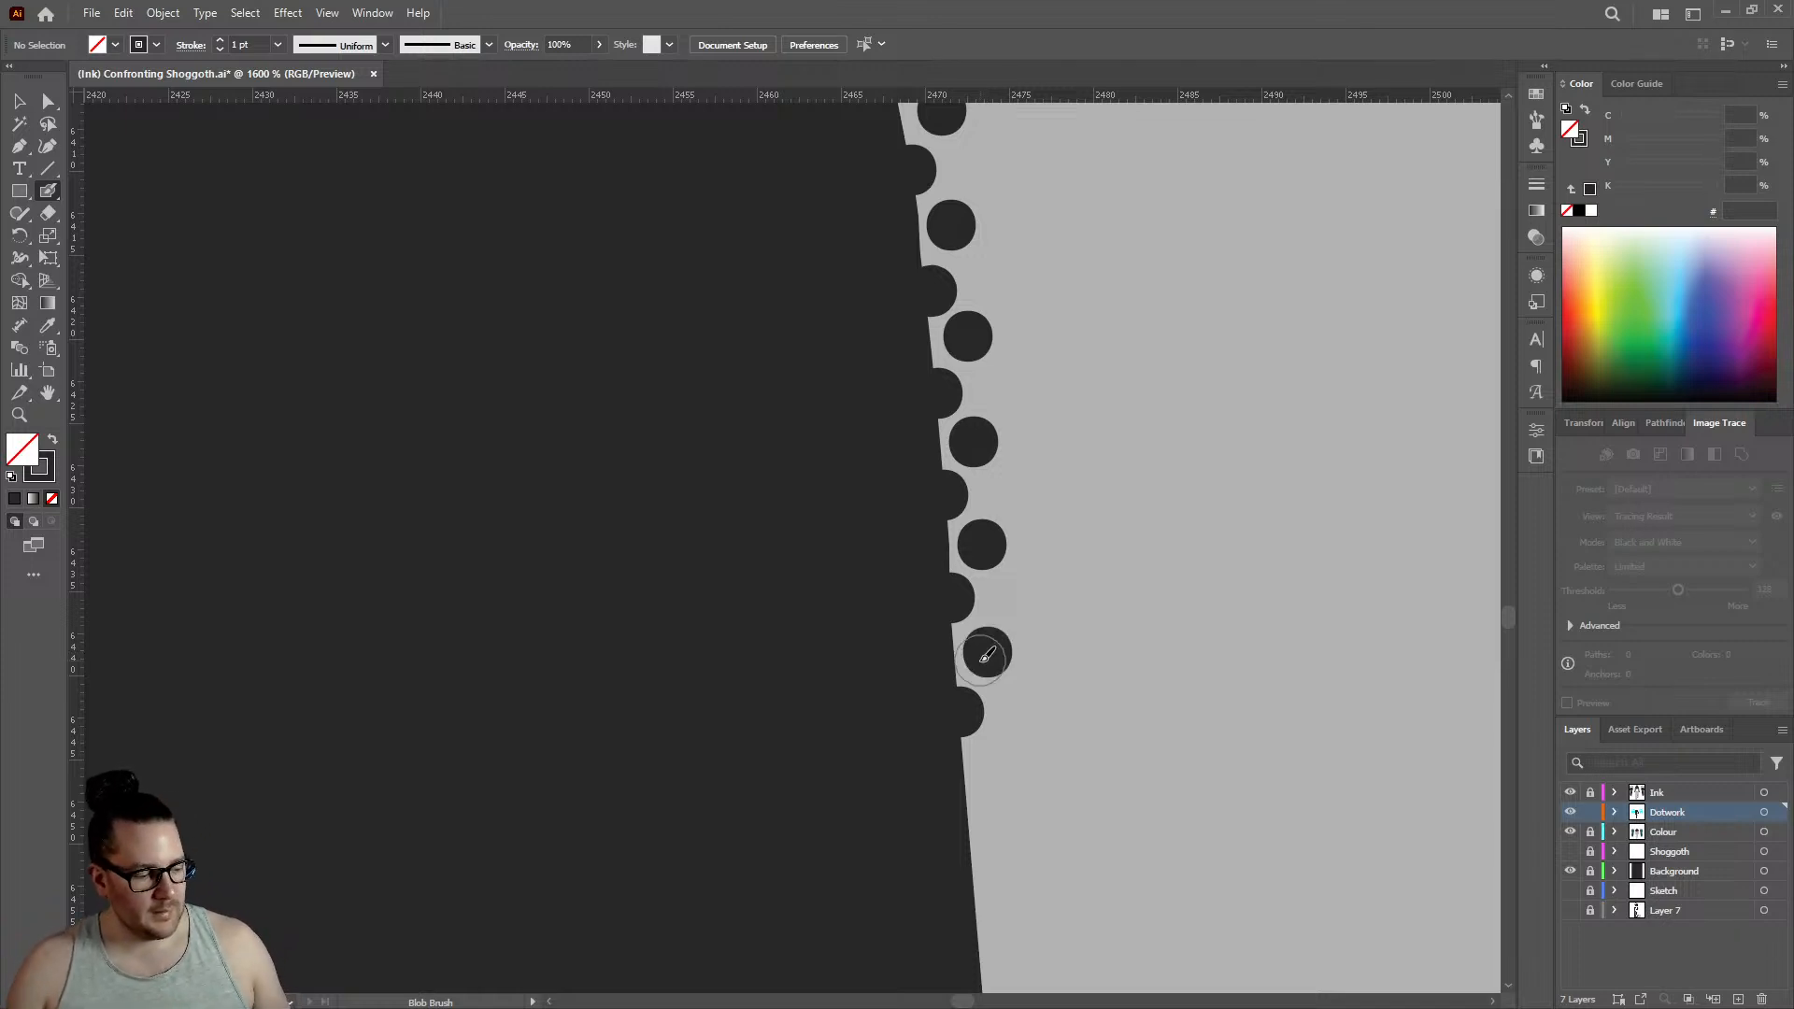
{"action": "scroll", "coordinate": [995, 738], "scroll_direction": "down", "scroll_amount": 3}
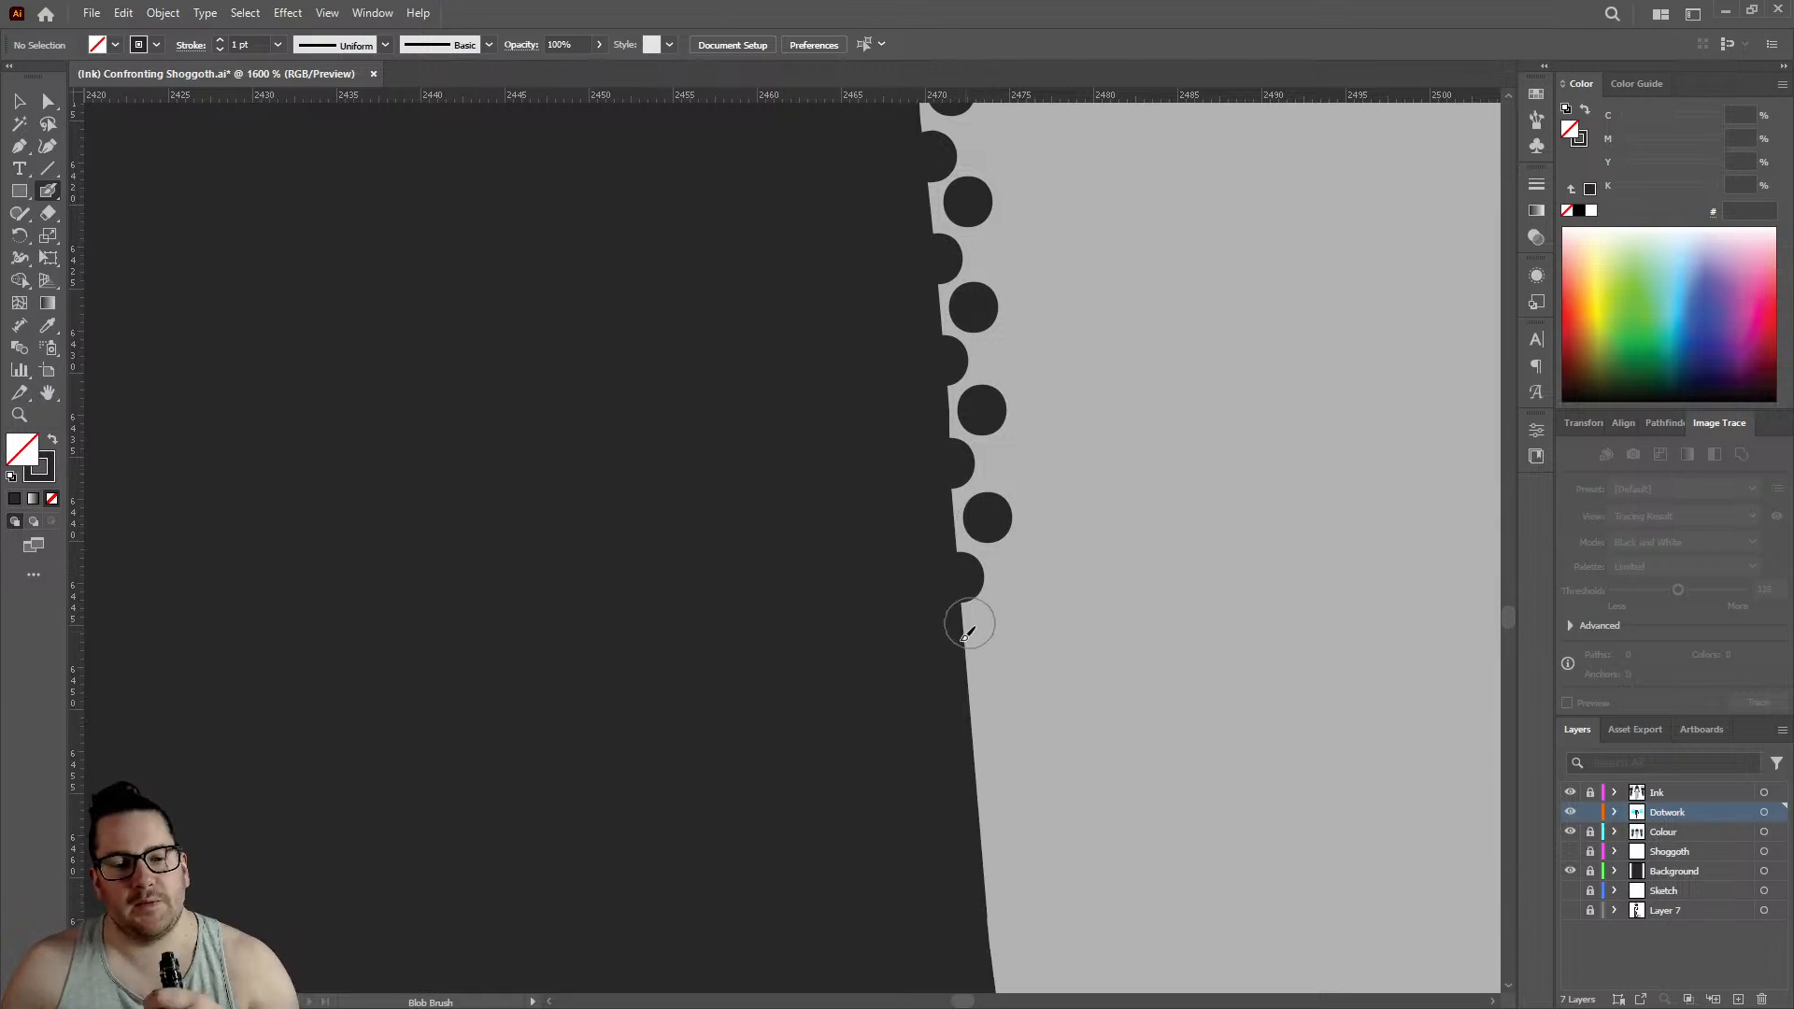
{"action": "left_click", "coordinate": [968, 690]}
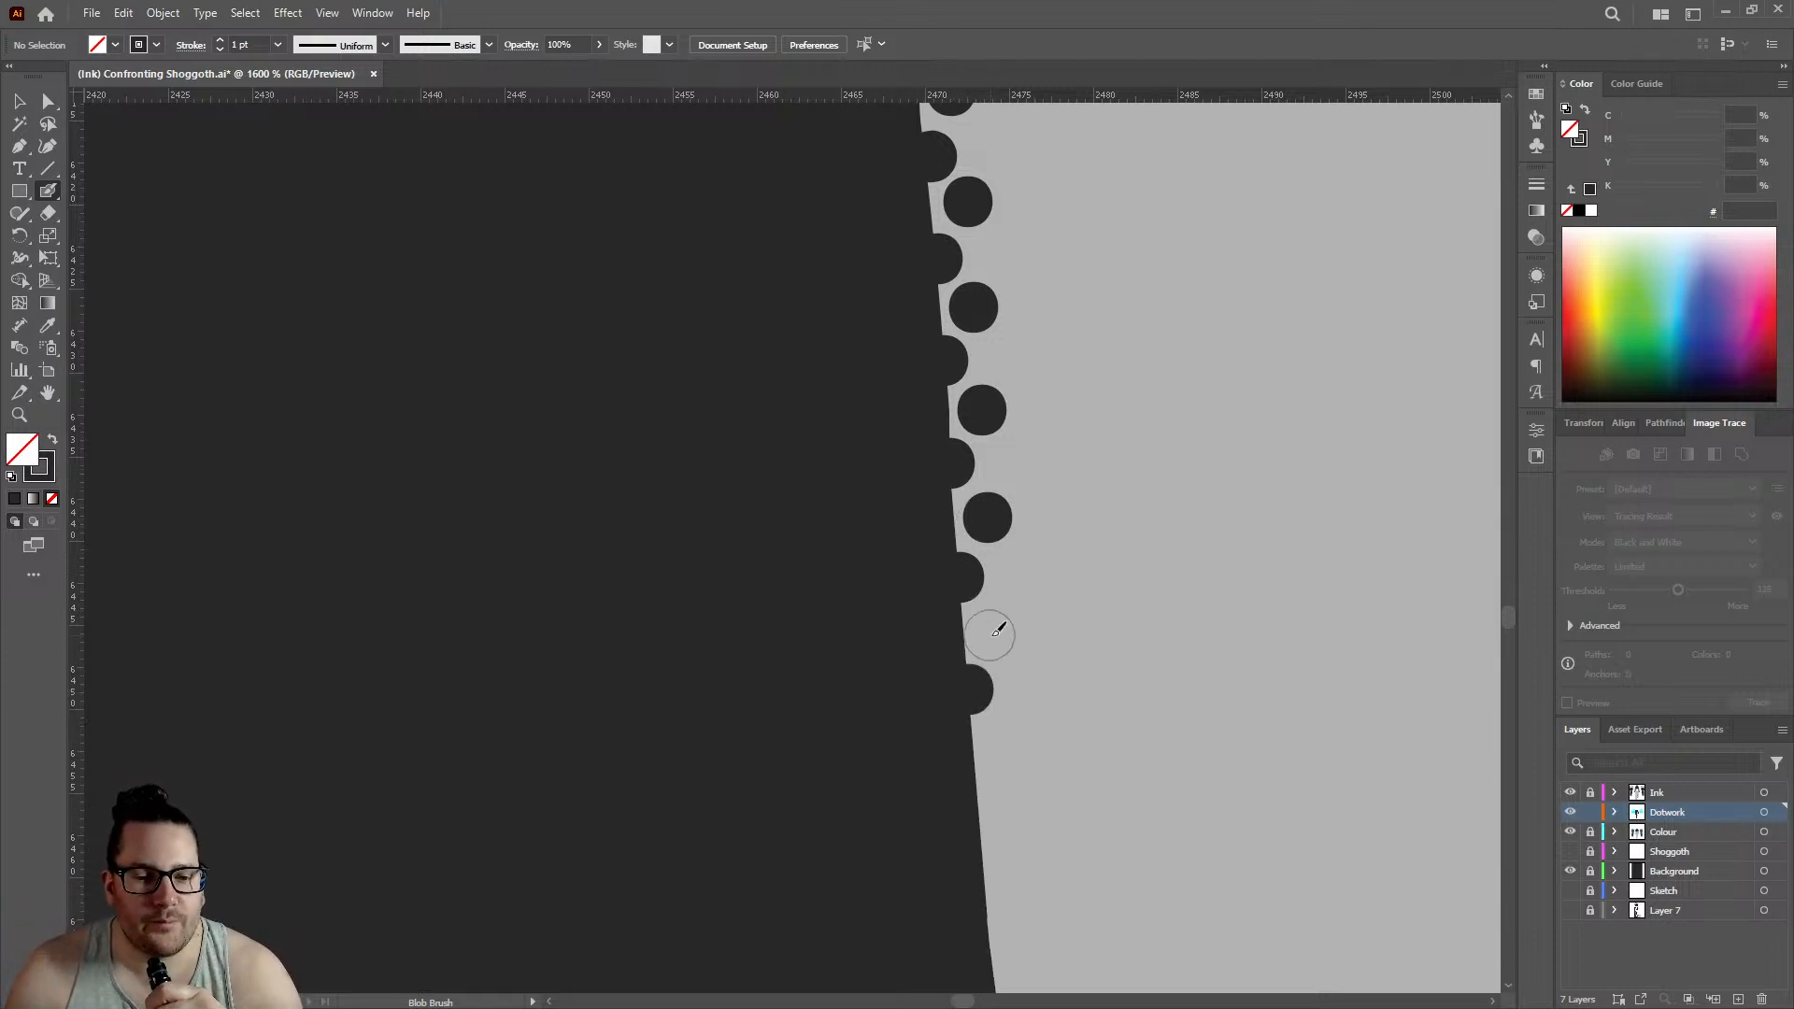
{"action": "left_click", "coordinate": [995, 629]}
- Add three edge dots and three alternating inner dots where the hand's outline starts curving inward, edge row reaching about 2473.5
{"action": "scroll", "coordinate": [949, 547], "scroll_direction": "down", "scroll_amount": 3}
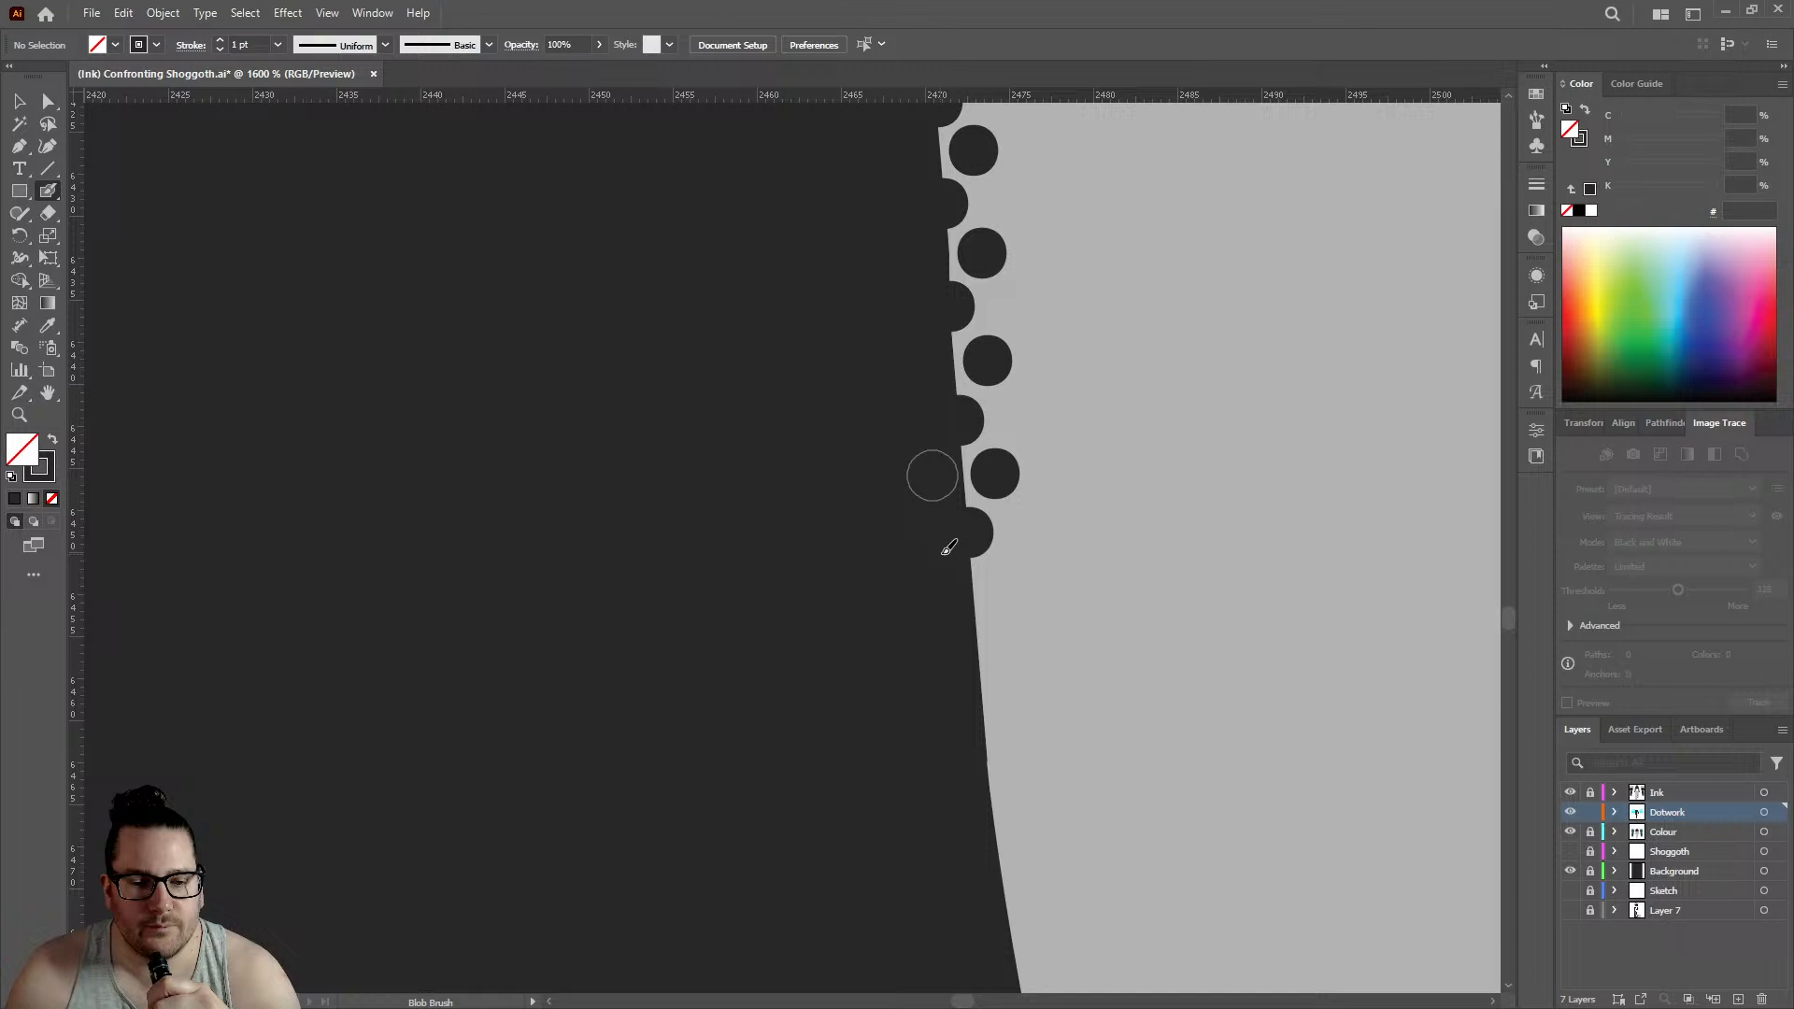
{"action": "left_click", "coordinate": [979, 643]}
{"action": "left_click", "coordinate": [1005, 585]}
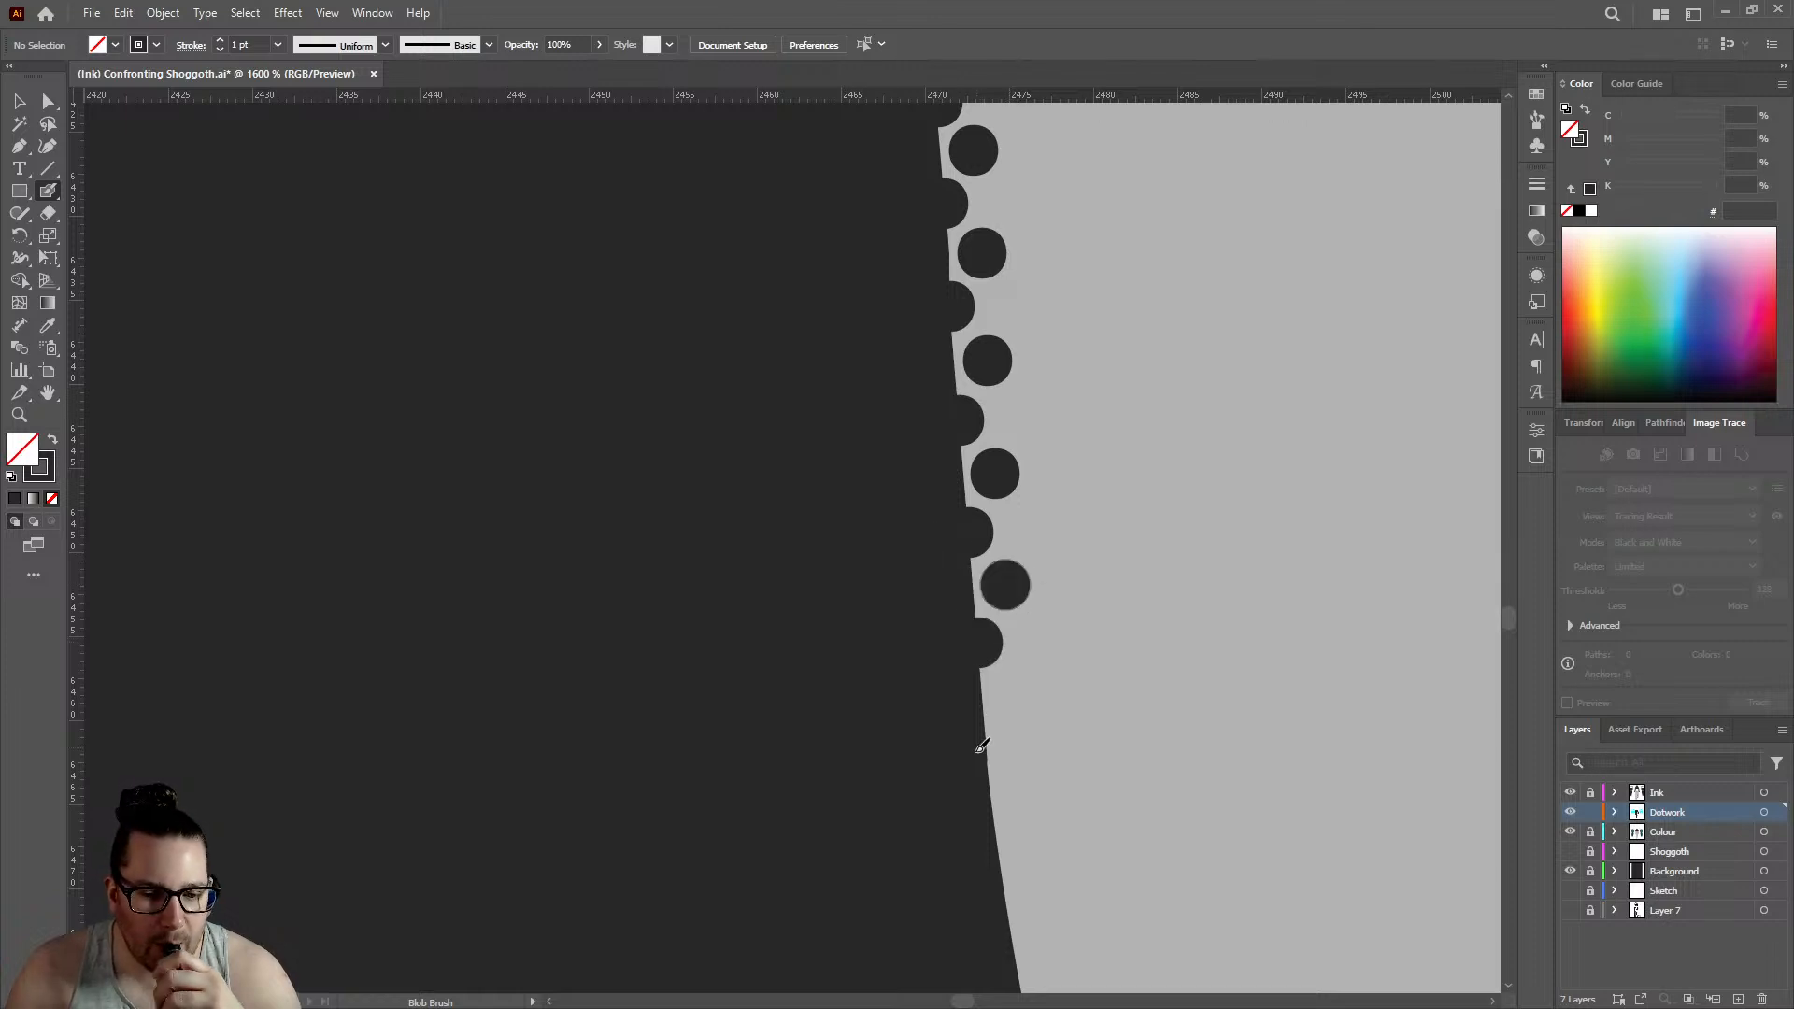
{"action": "left_click", "coordinate": [987, 743]}
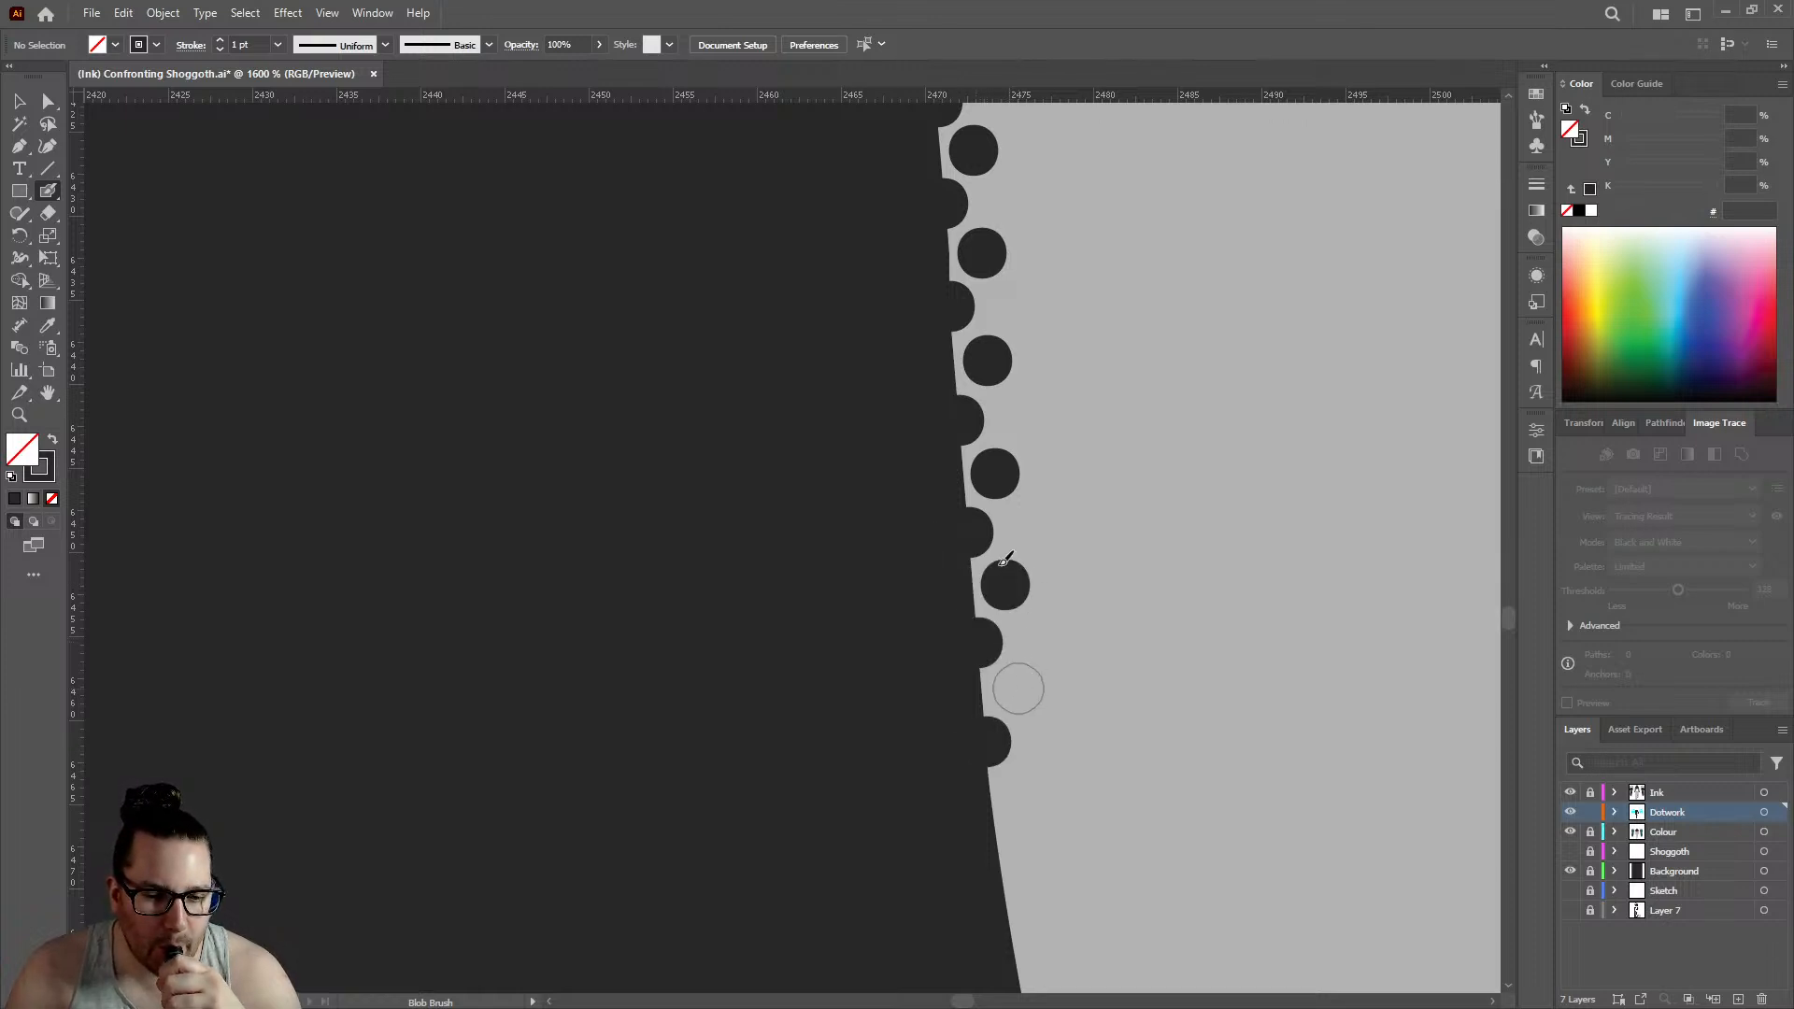
{"action": "left_click", "coordinate": [1018, 688]}
{"action": "scroll", "coordinate": [1018, 689], "scroll_direction": "down", "scroll_amount": 3}
{"action": "left_click", "coordinate": [999, 672]}
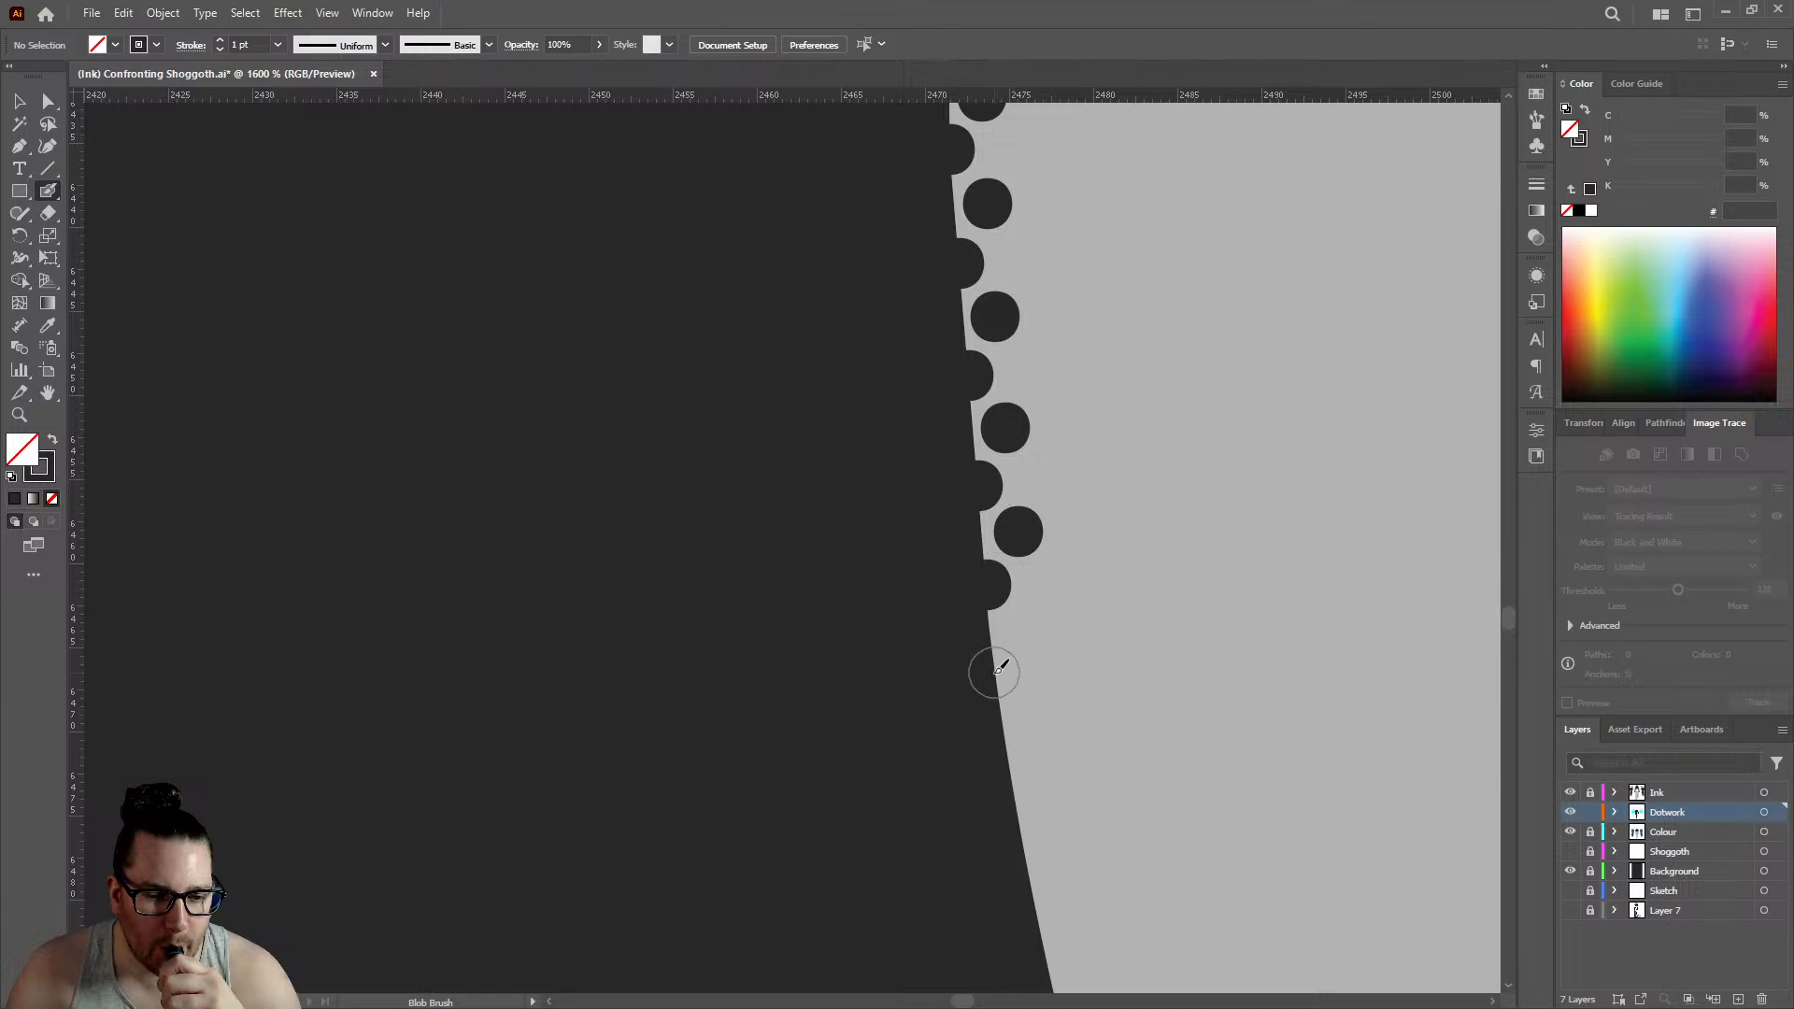
{"action": "left_click", "coordinate": [1029, 624]}
- Carry both rows along the hand's inward-curving outline with two edge dots and two offset inner dots, edge row reaching about 2475.5
{"action": "left_click", "coordinate": [1012, 772]}
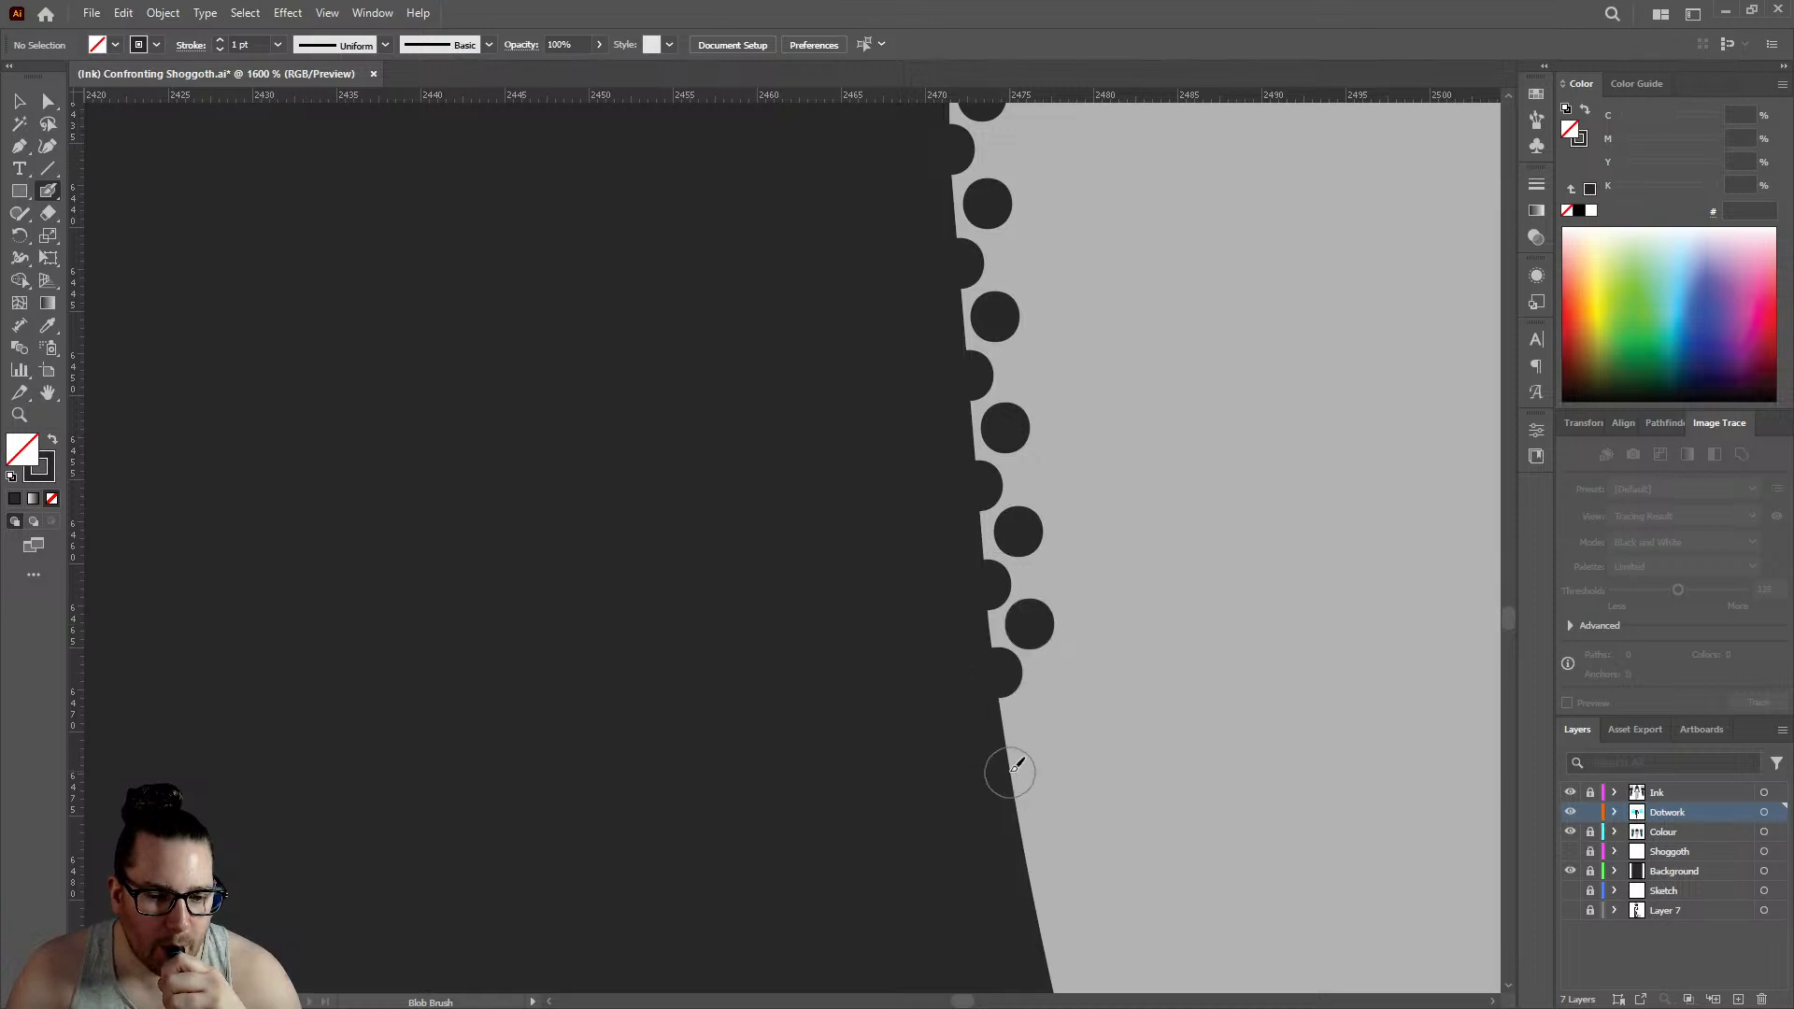
{"action": "left_click", "coordinate": [1035, 716]}
{"action": "scroll", "coordinate": [1037, 713], "scroll_direction": "down", "scroll_amount": 3}
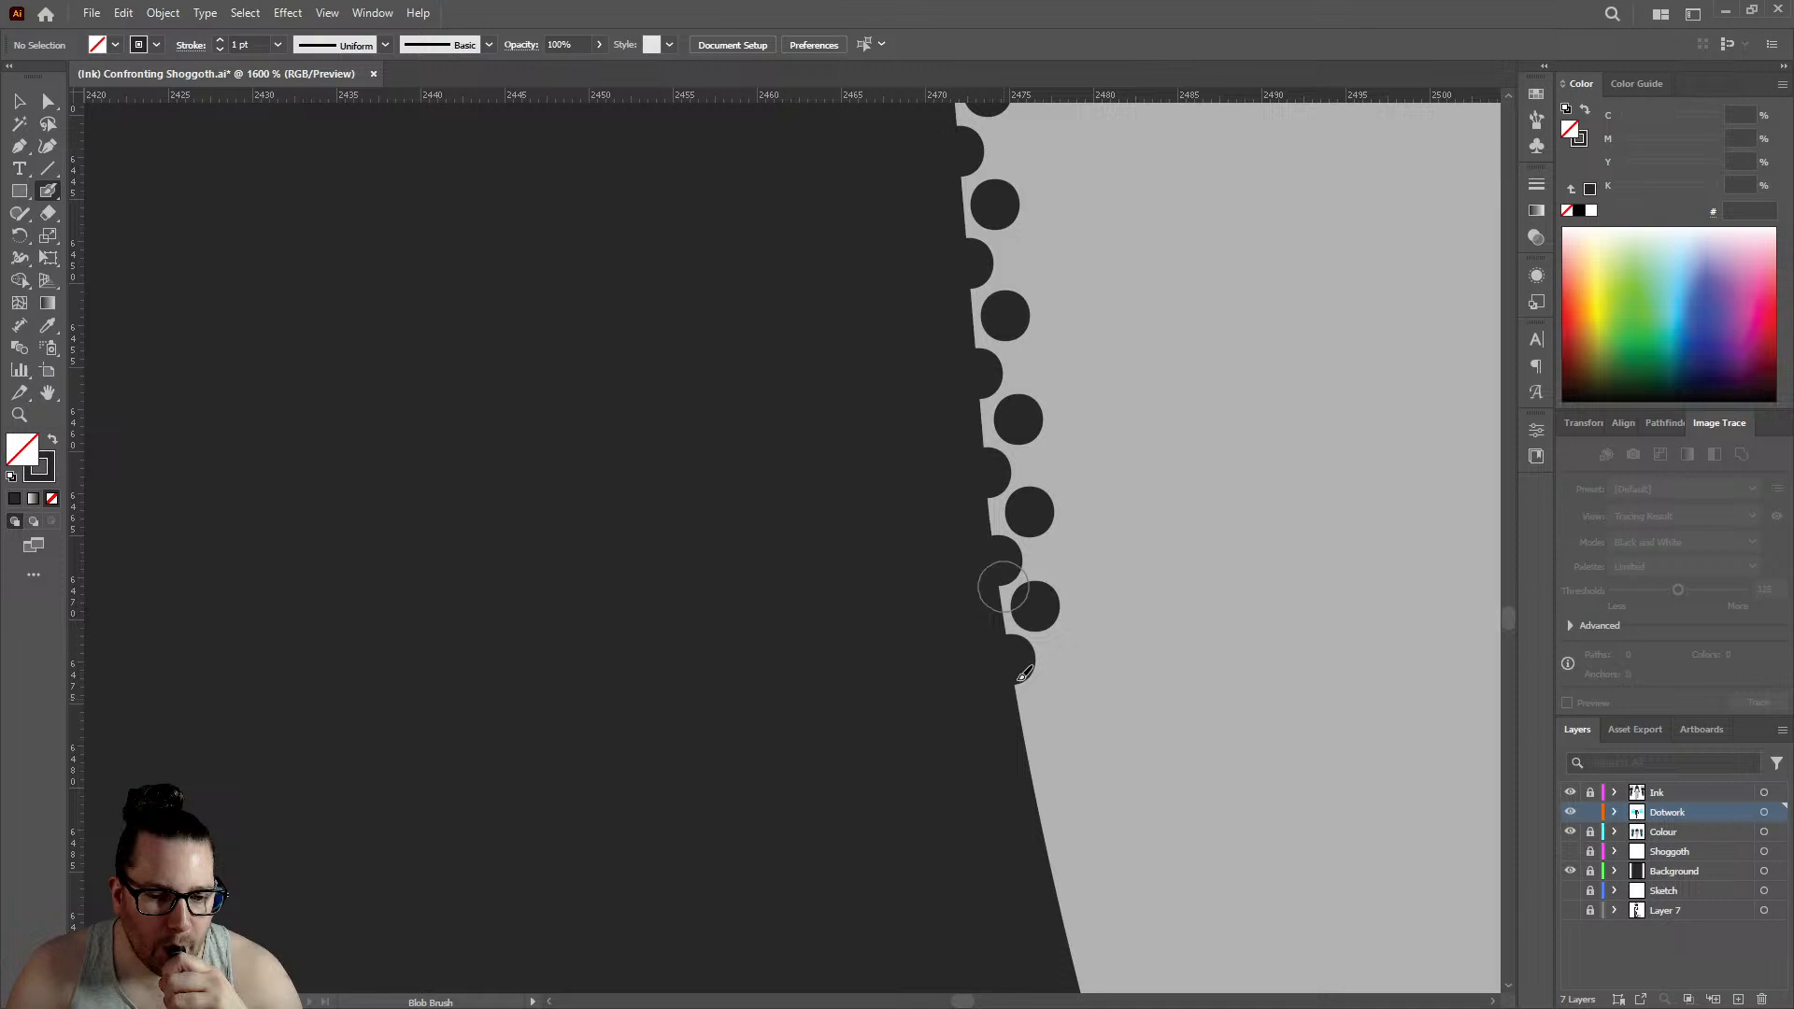
{"action": "left_click", "coordinate": [1031, 726]}
{"action": "left_click", "coordinate": [1052, 667]}
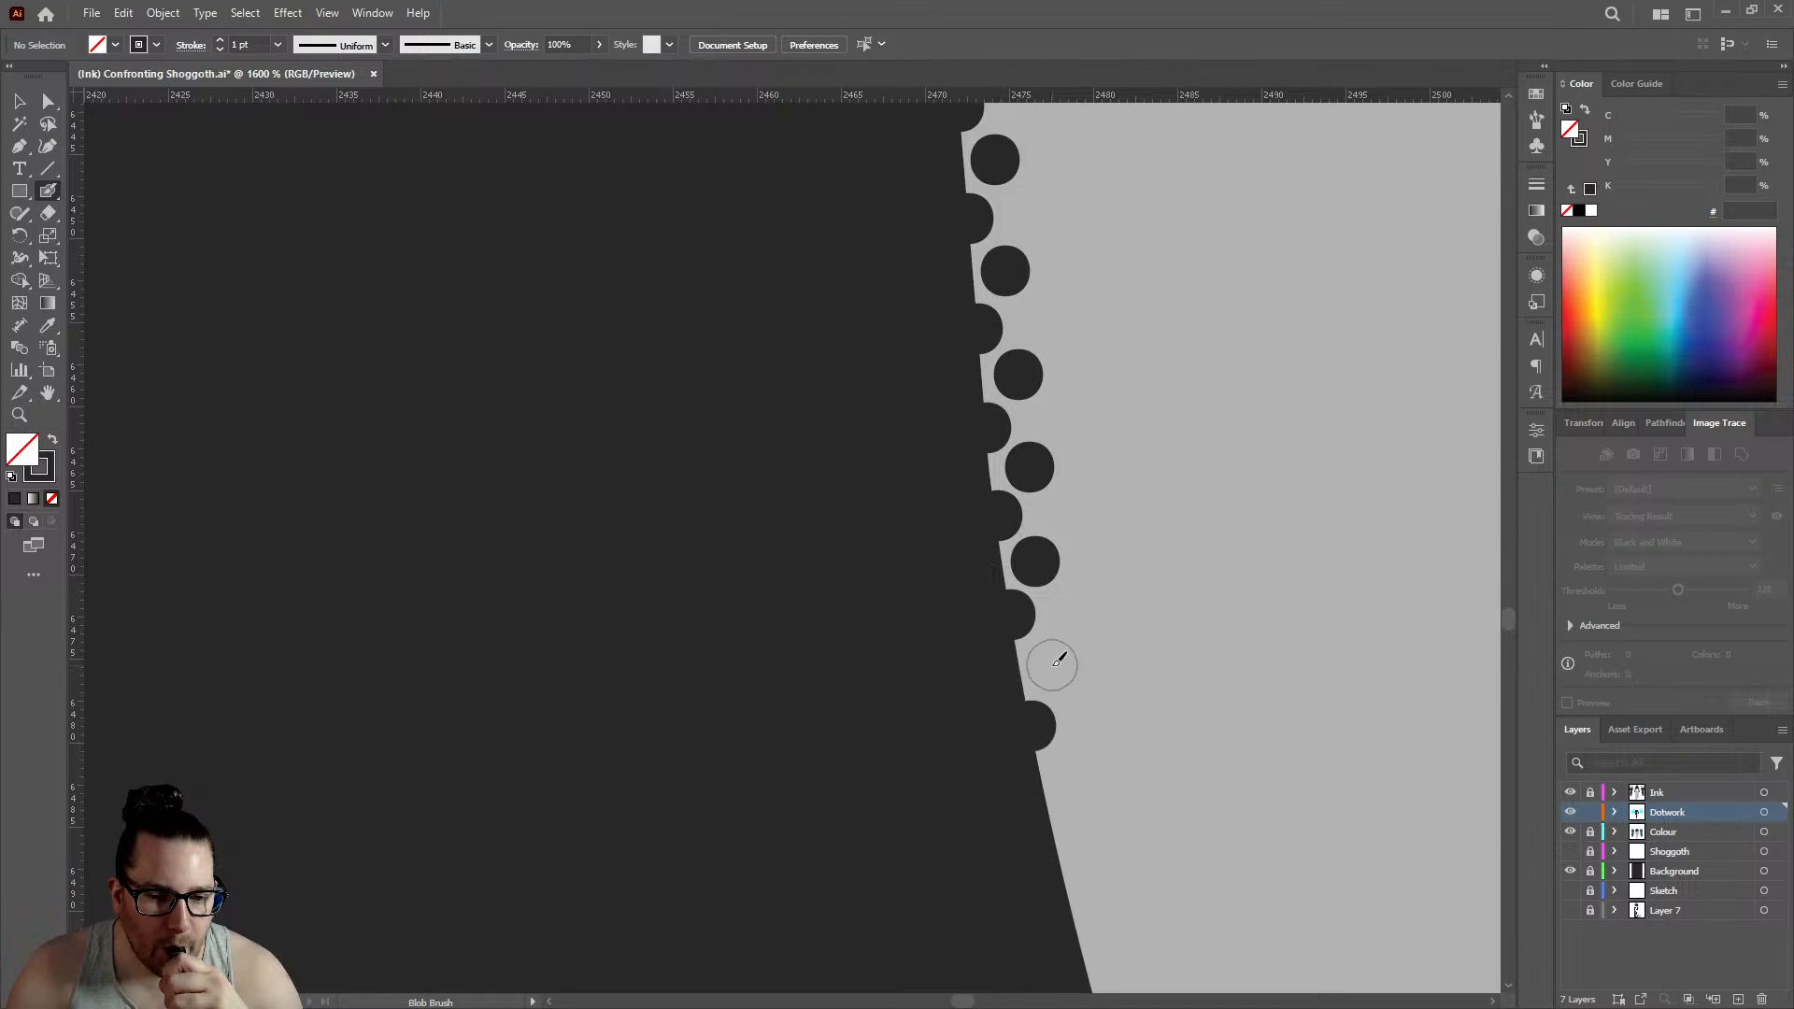
{"action": "scroll", "coordinate": [1063, 644], "scroll_direction": "down", "scroll_amount": 3}
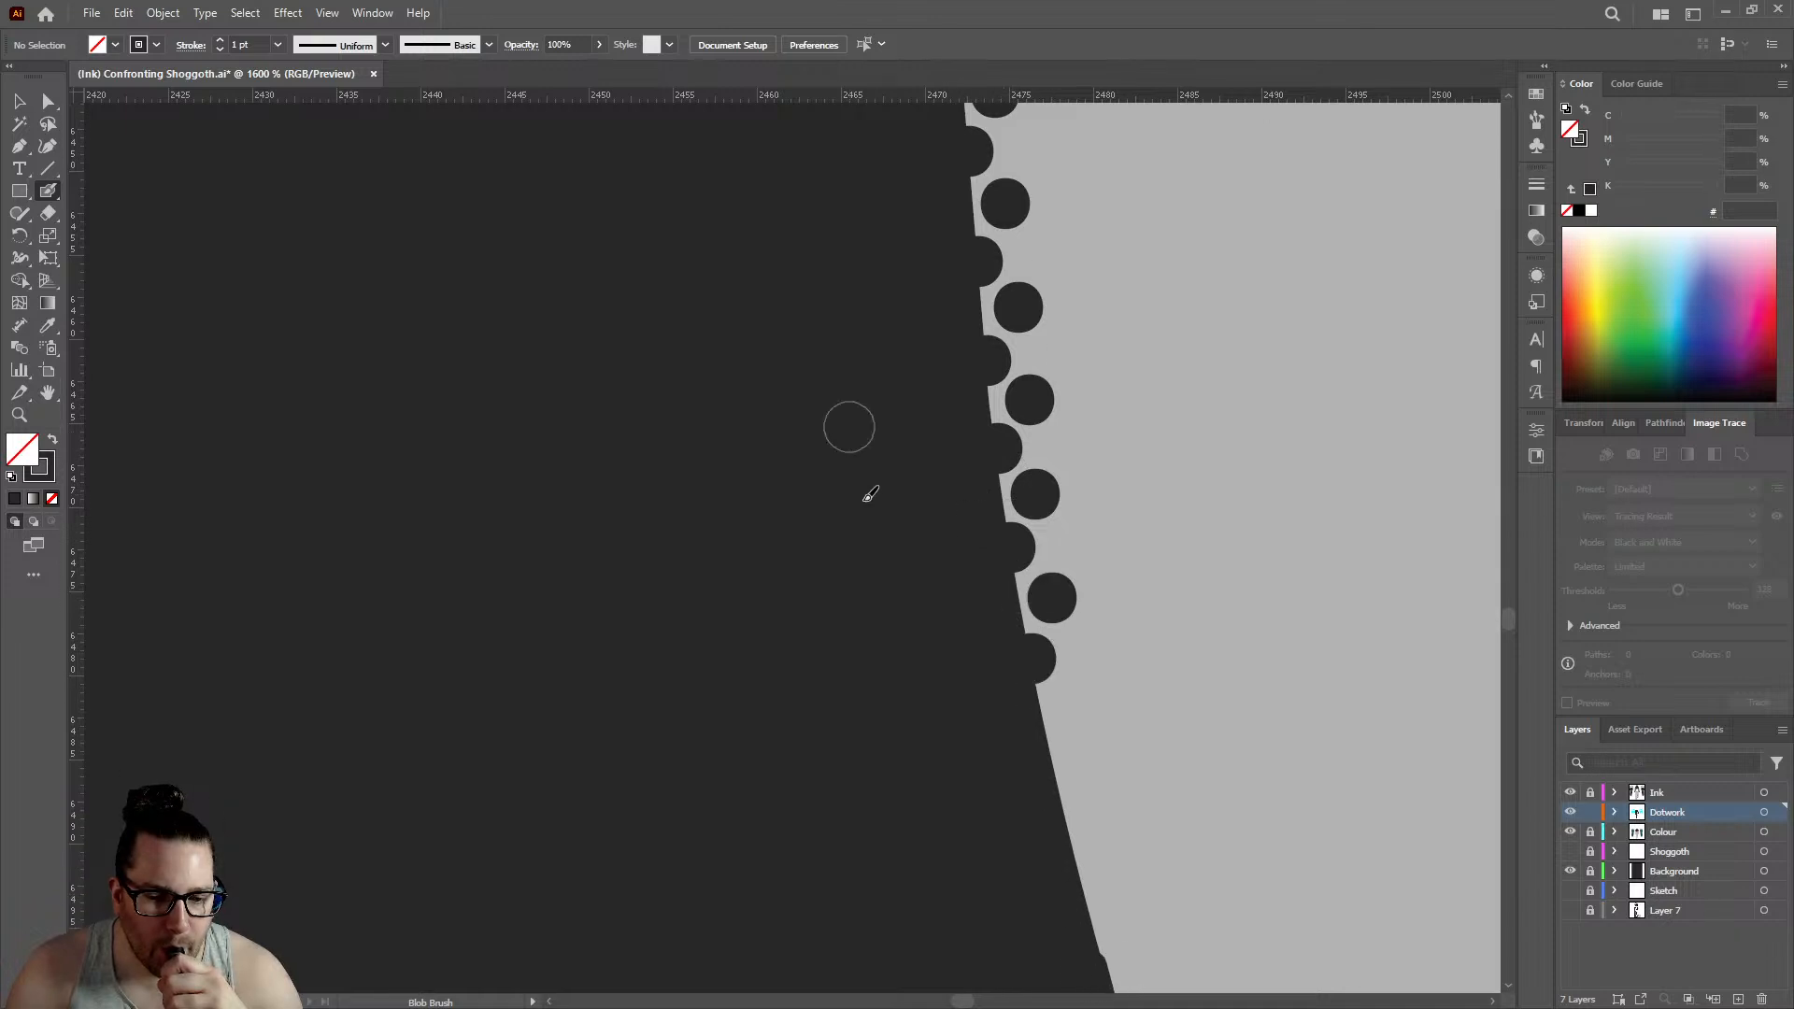
- Extend both rows down the hand's outline with two edge dots and two offset inner dots, edge row reaching about 2478.5
{"action": "left_click", "coordinate": [1053, 660]}
{"action": "left_click", "coordinate": [1076, 606]}
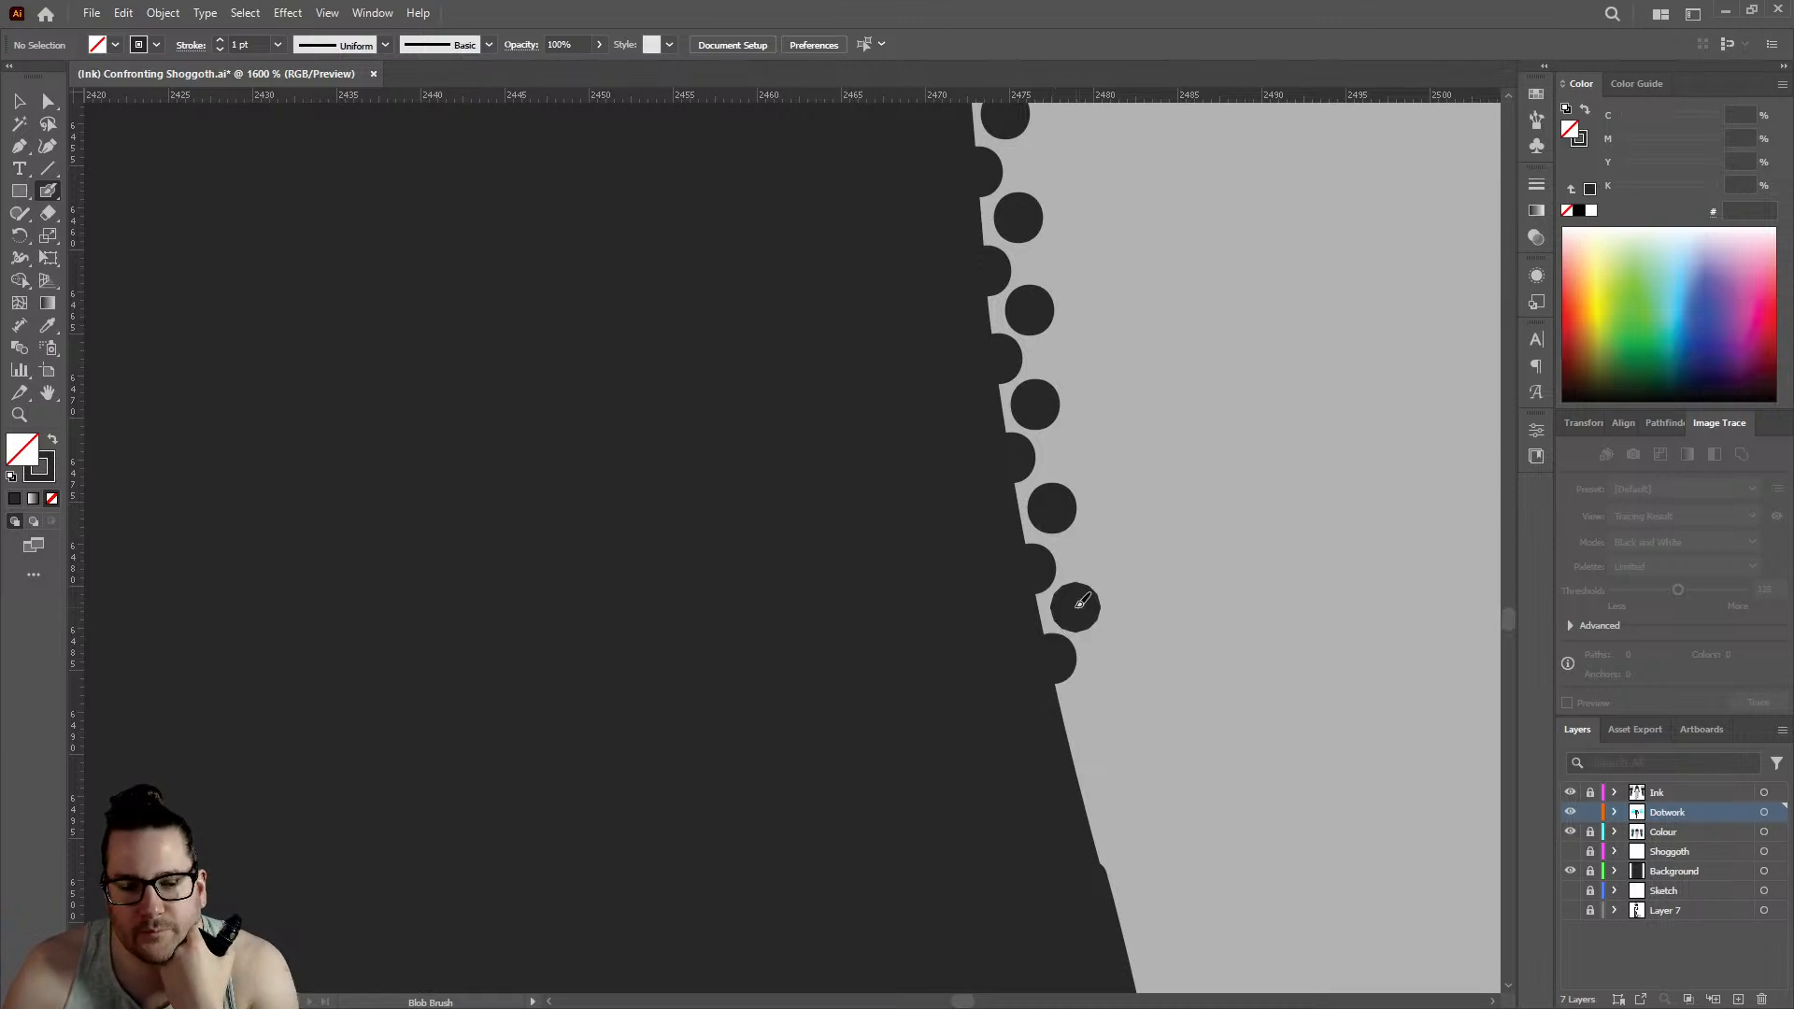
{"action": "left_click", "coordinate": [1081, 770]}
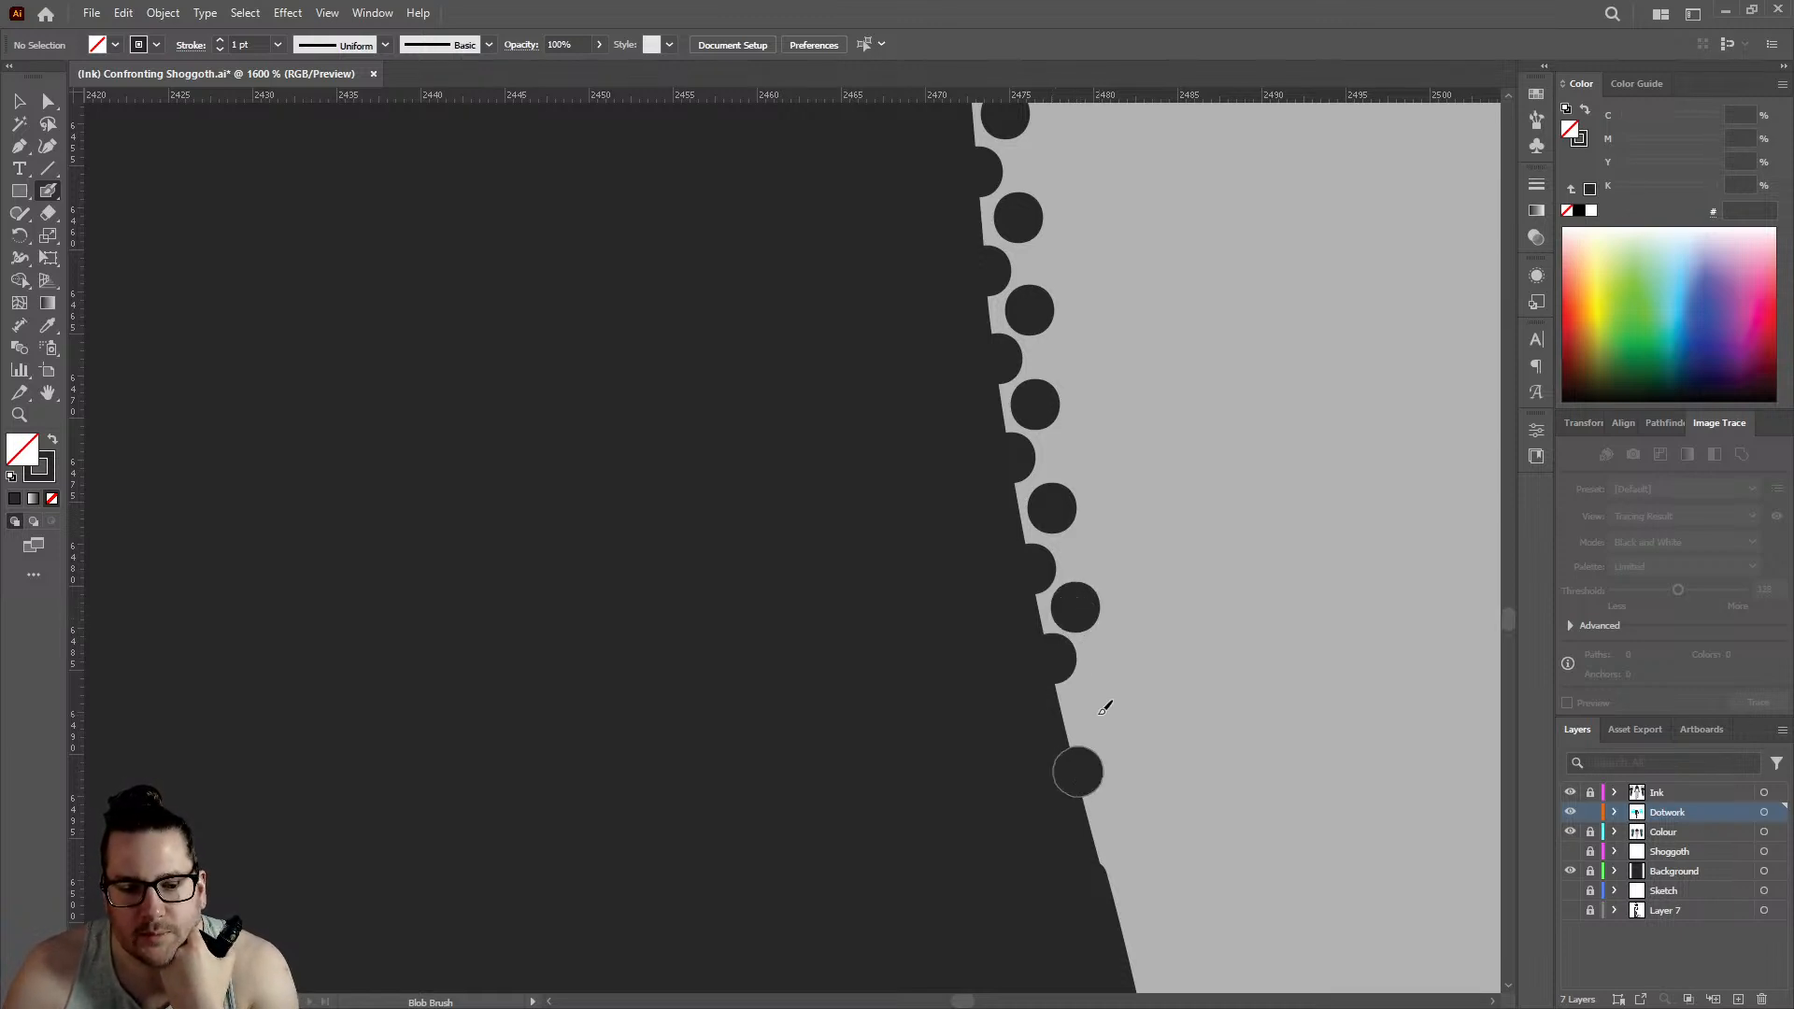
{"action": "left_click", "coordinate": [1094, 709]}
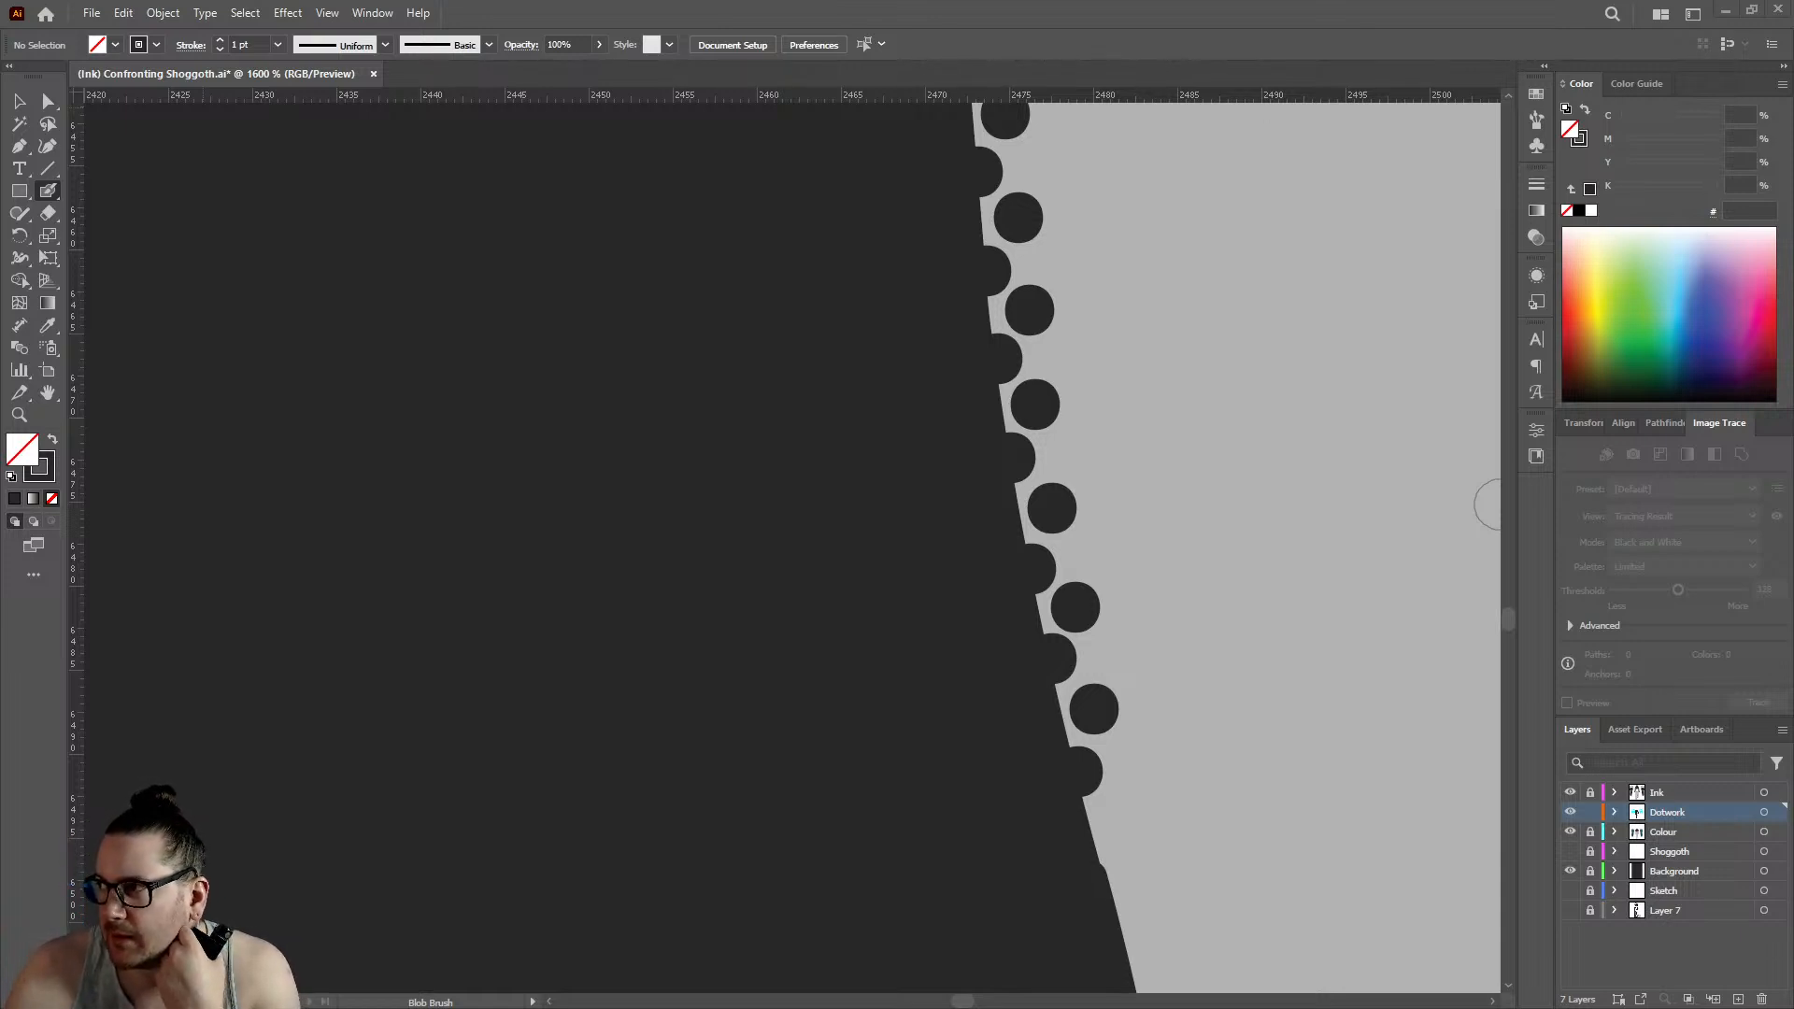
- Redo the edge dot at the small bump in the hand's outline at about 2480 and add one offset inner dot above it
{"action": "left_click", "coordinate": [1100, 849]}
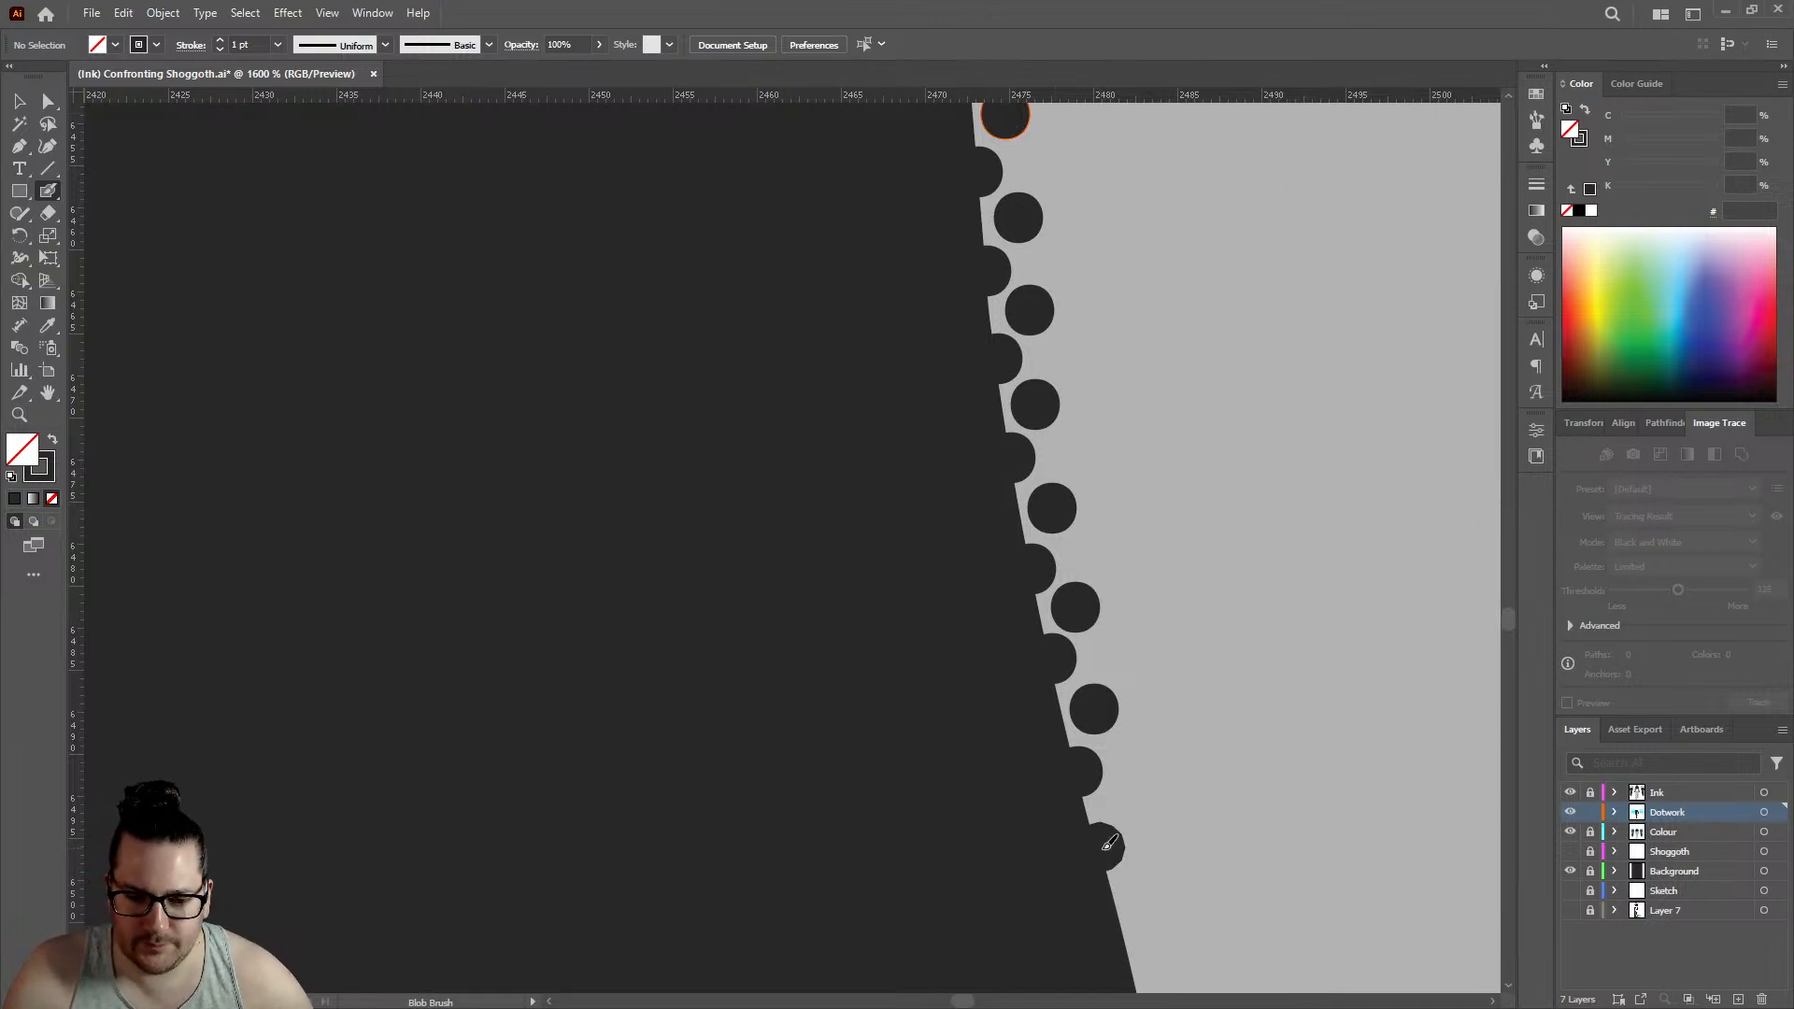
{"action": "key", "text": "ctrl+z"}
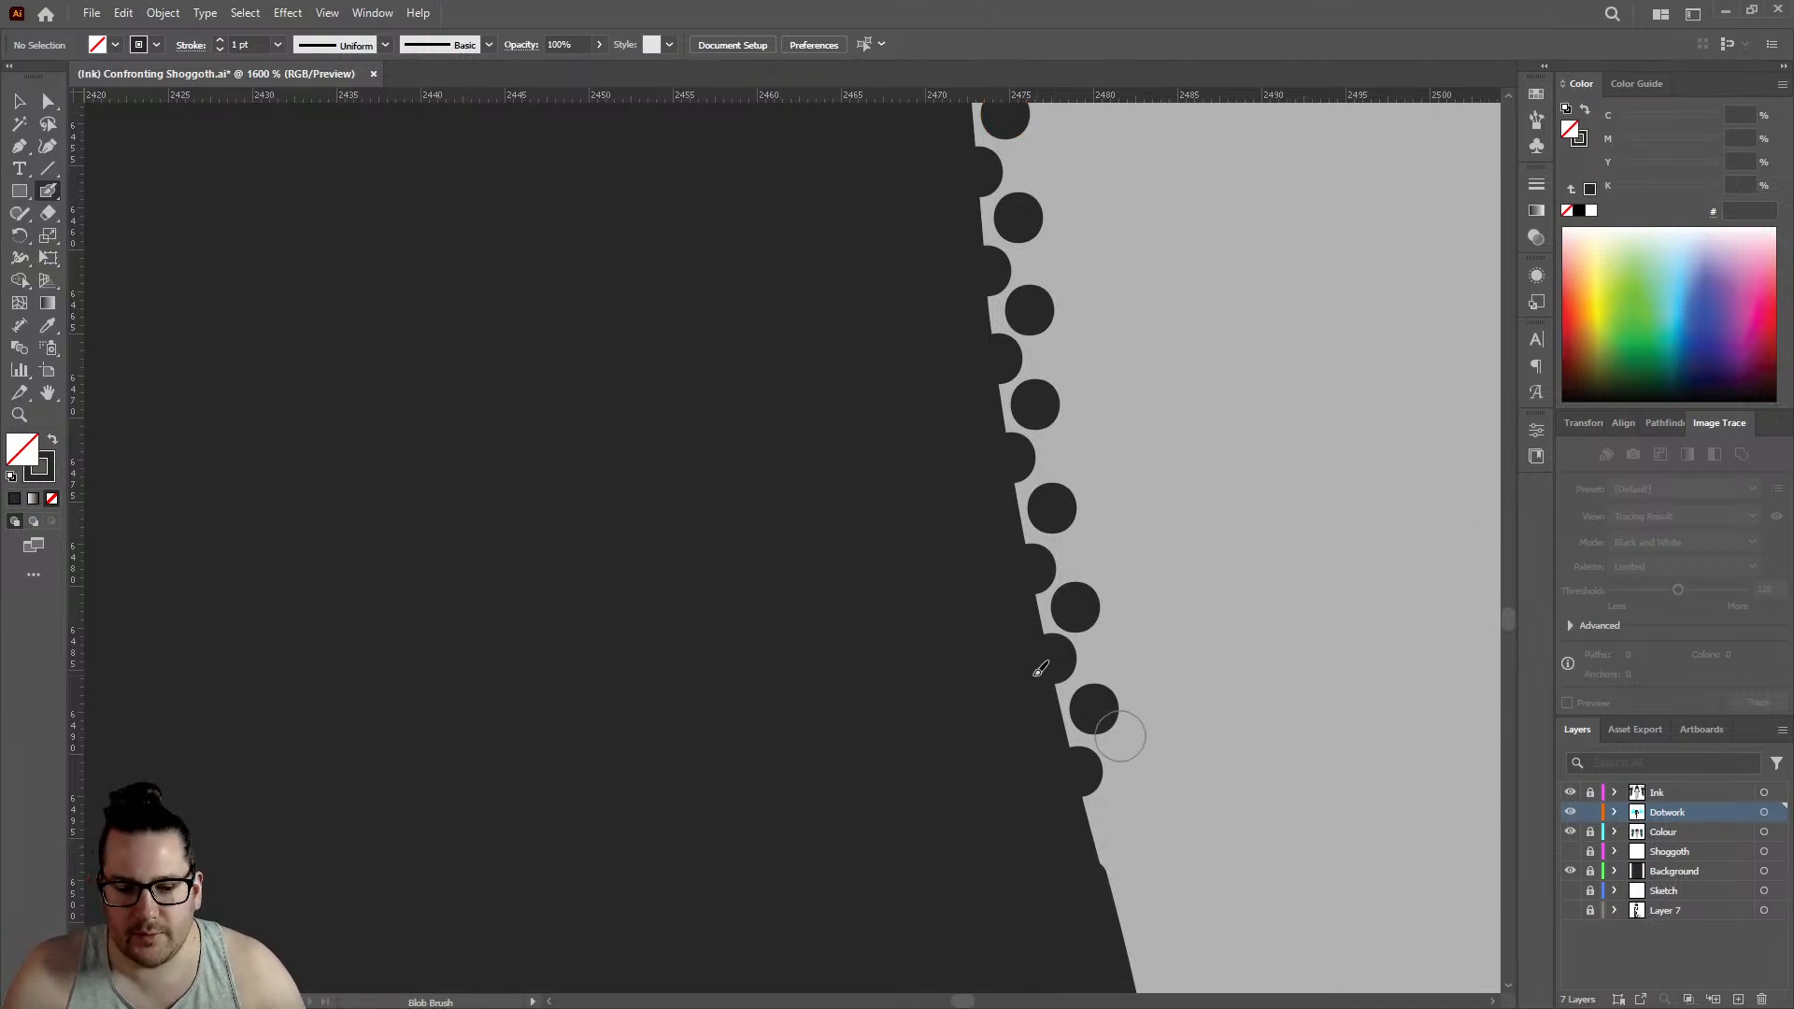
{"action": "scroll", "coordinate": [983, 673], "scroll_direction": "down", "scroll_amount": 2}
{"action": "scroll", "coordinate": [1062, 692], "scroll_direction": "up", "scroll_amount": 4}
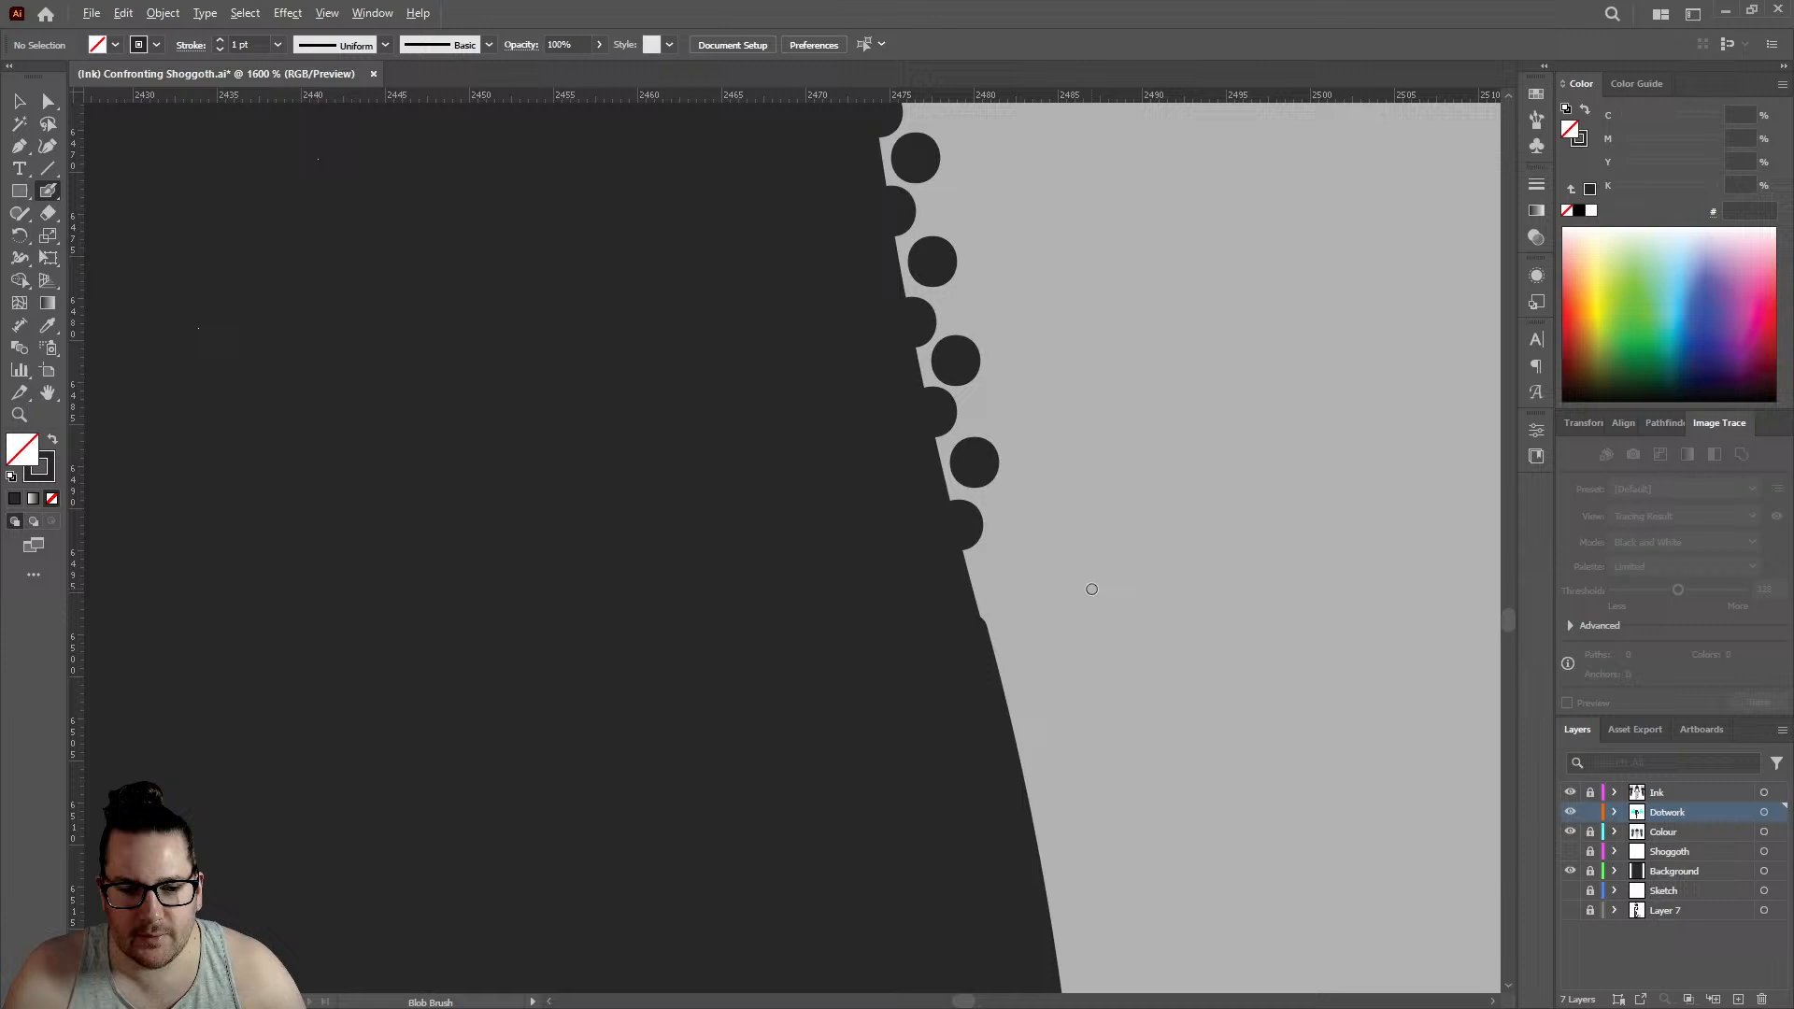
{"action": "left_click", "coordinate": [935, 618]}
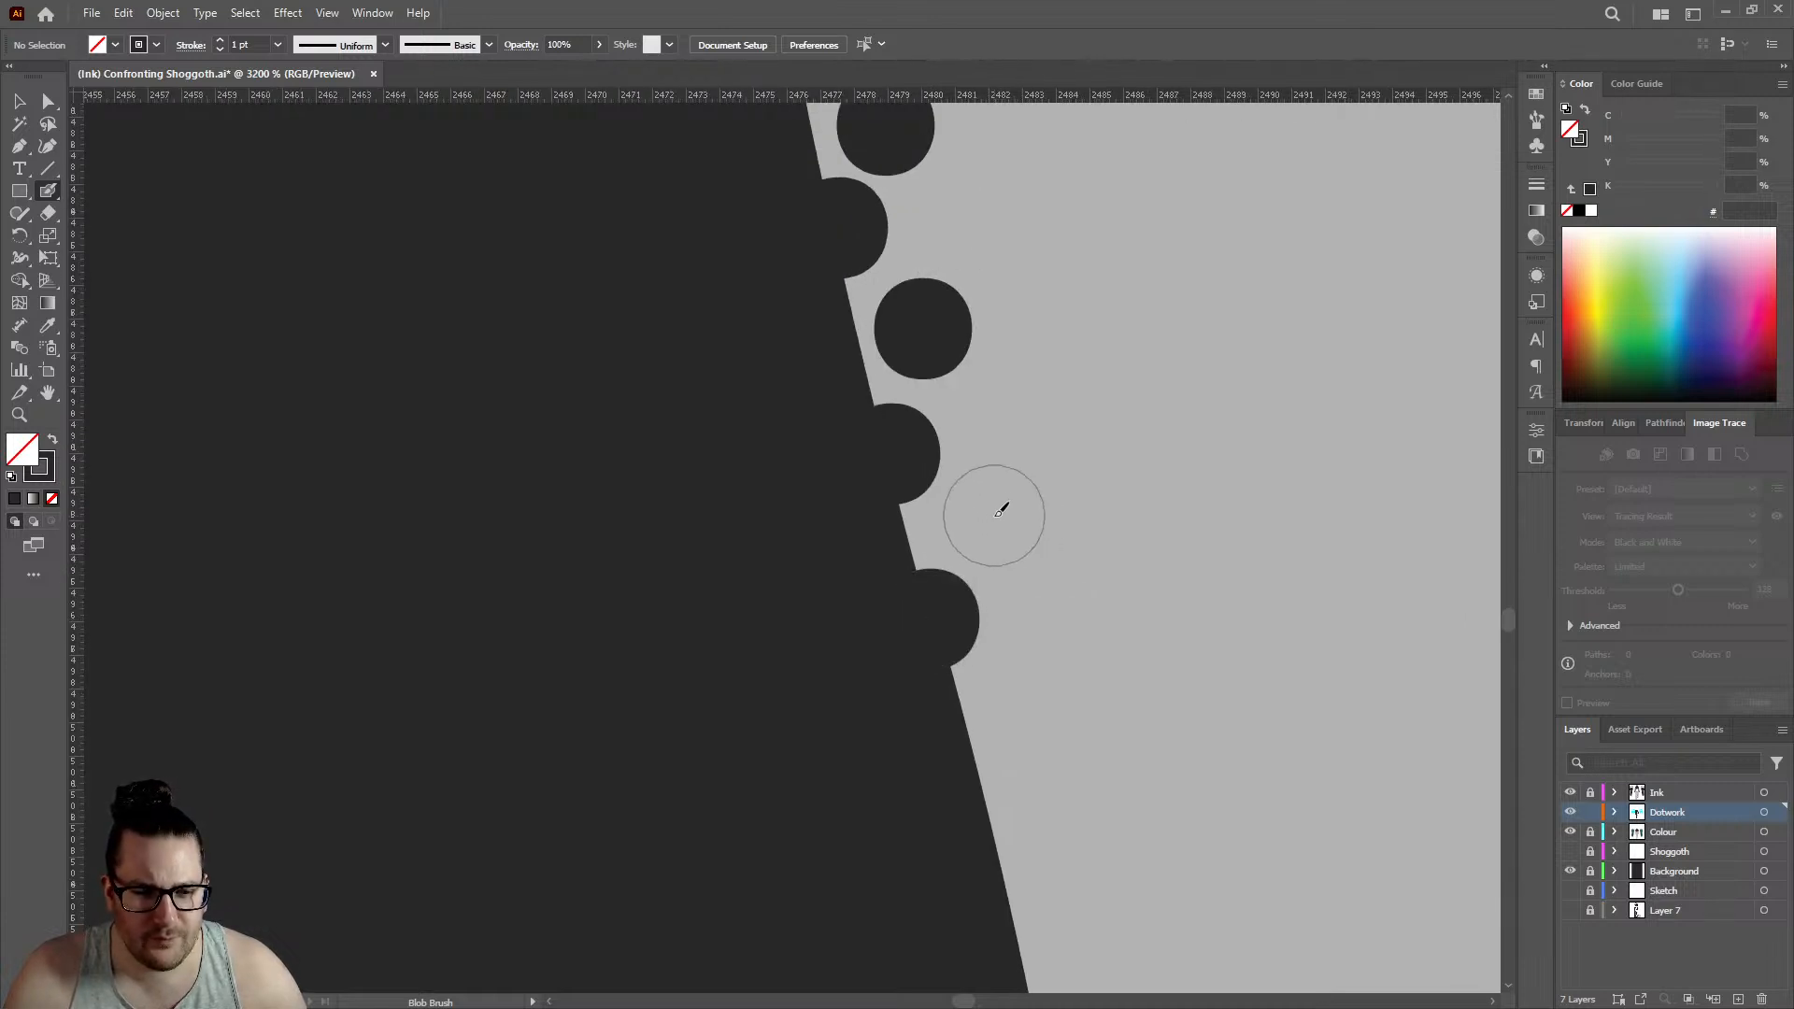
{"action": "left_click", "coordinate": [994, 515]}
- Continue both rows below the bump with three edge dots and three alternating inner dots, edge row reaching about 2484
{"action": "scroll", "coordinate": [963, 519], "scroll_direction": "down", "scroll_amount": 3}
{"action": "left_click", "coordinate": [993, 553]}
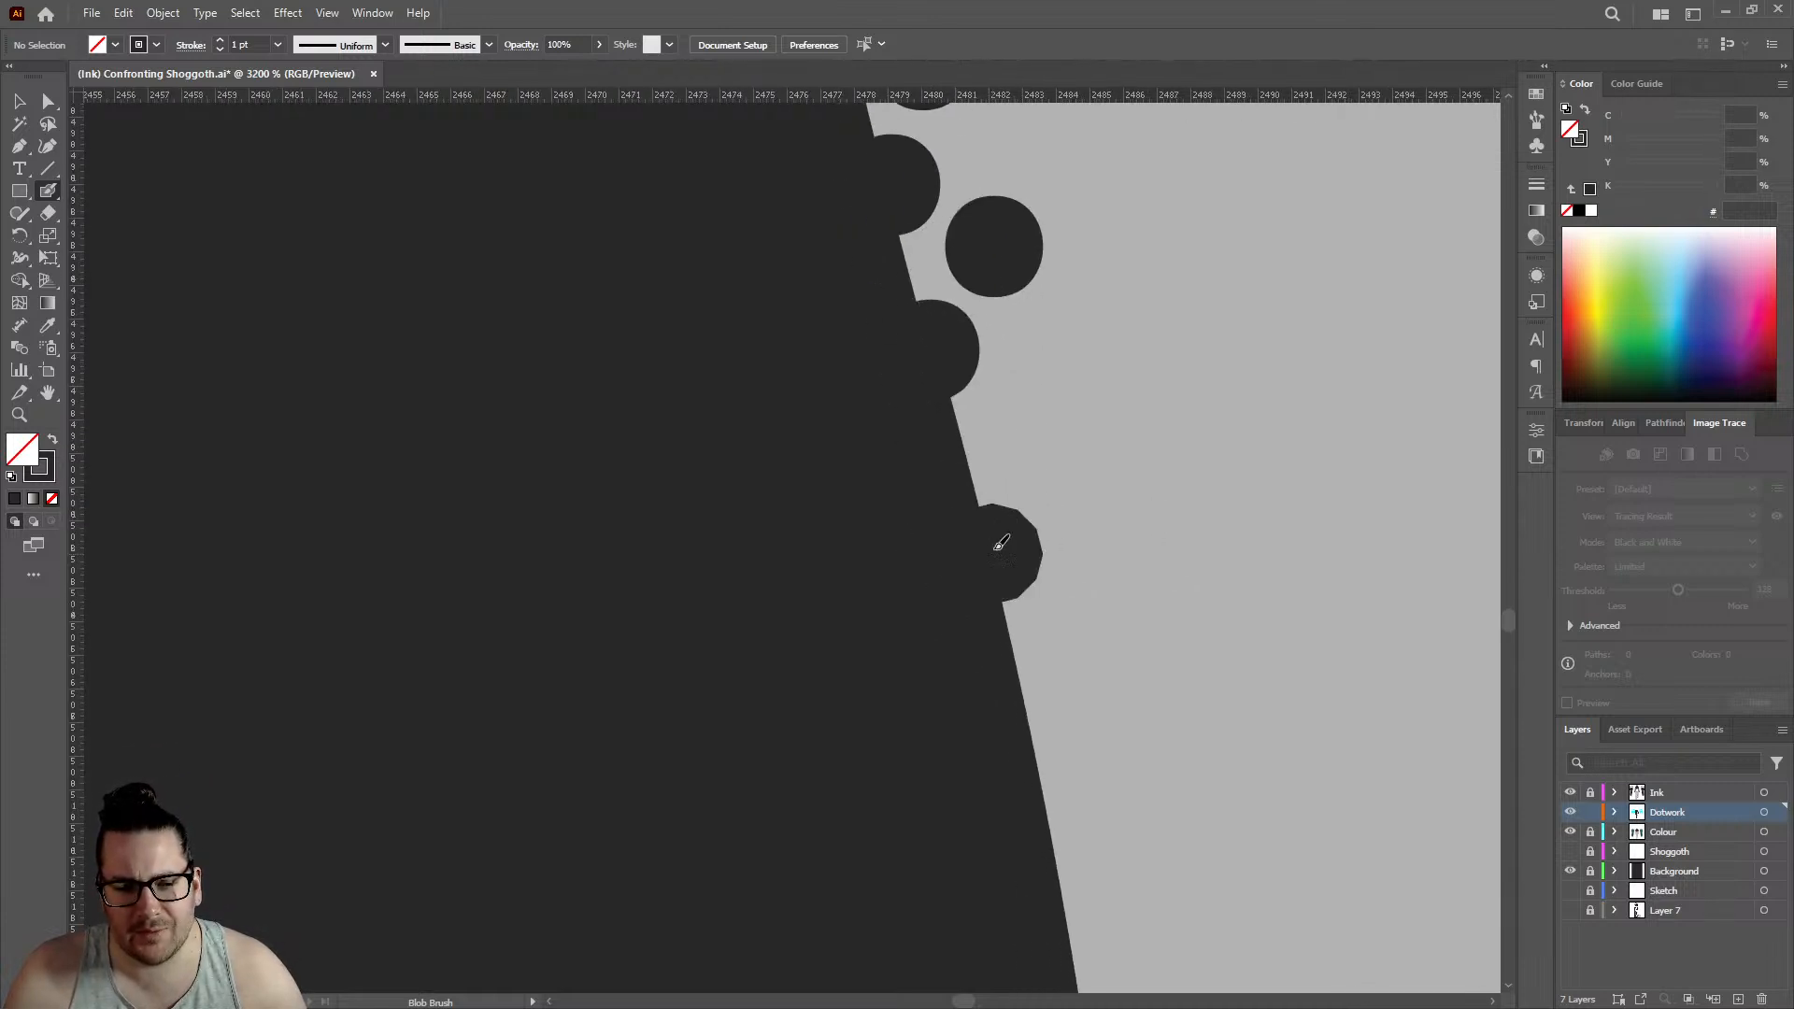
{"action": "left_click", "coordinate": [1021, 434]}
{"action": "scroll", "coordinate": [1020, 435], "scroll_direction": "down", "scroll_amount": 3}
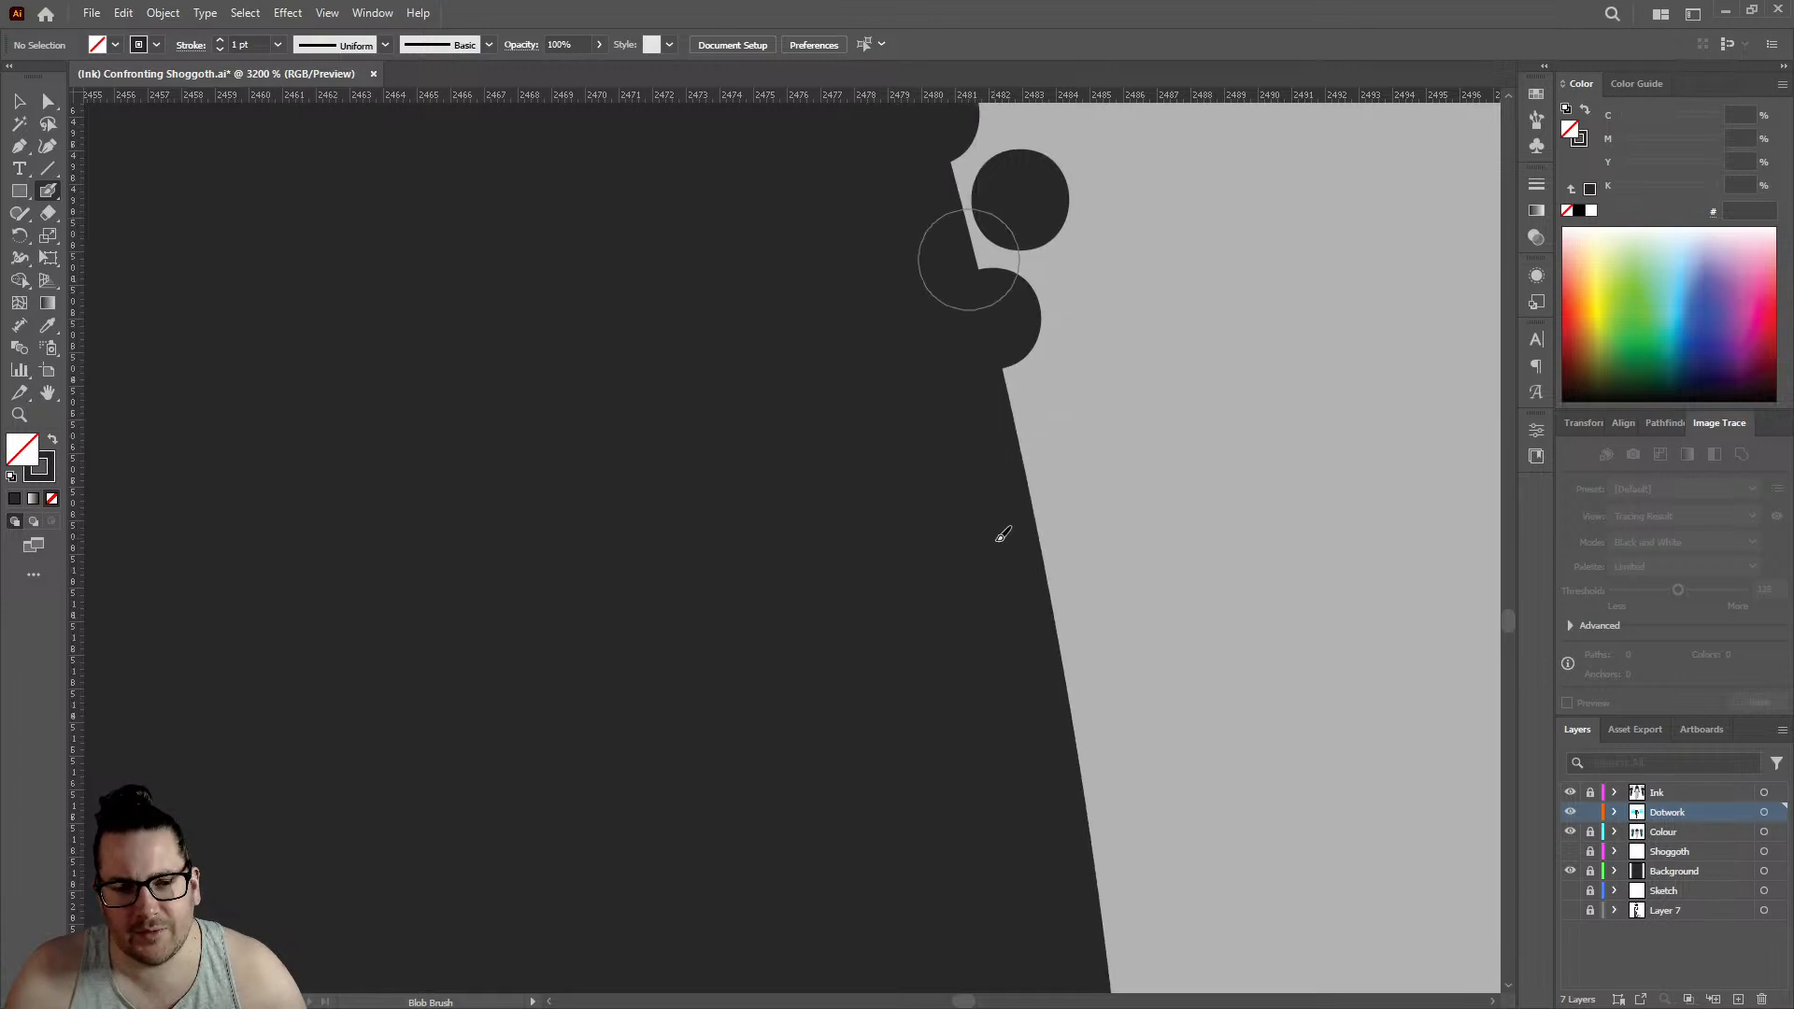
{"action": "left_click", "coordinate": [1035, 495]}
{"action": "left_click", "coordinate": [1082, 390]}
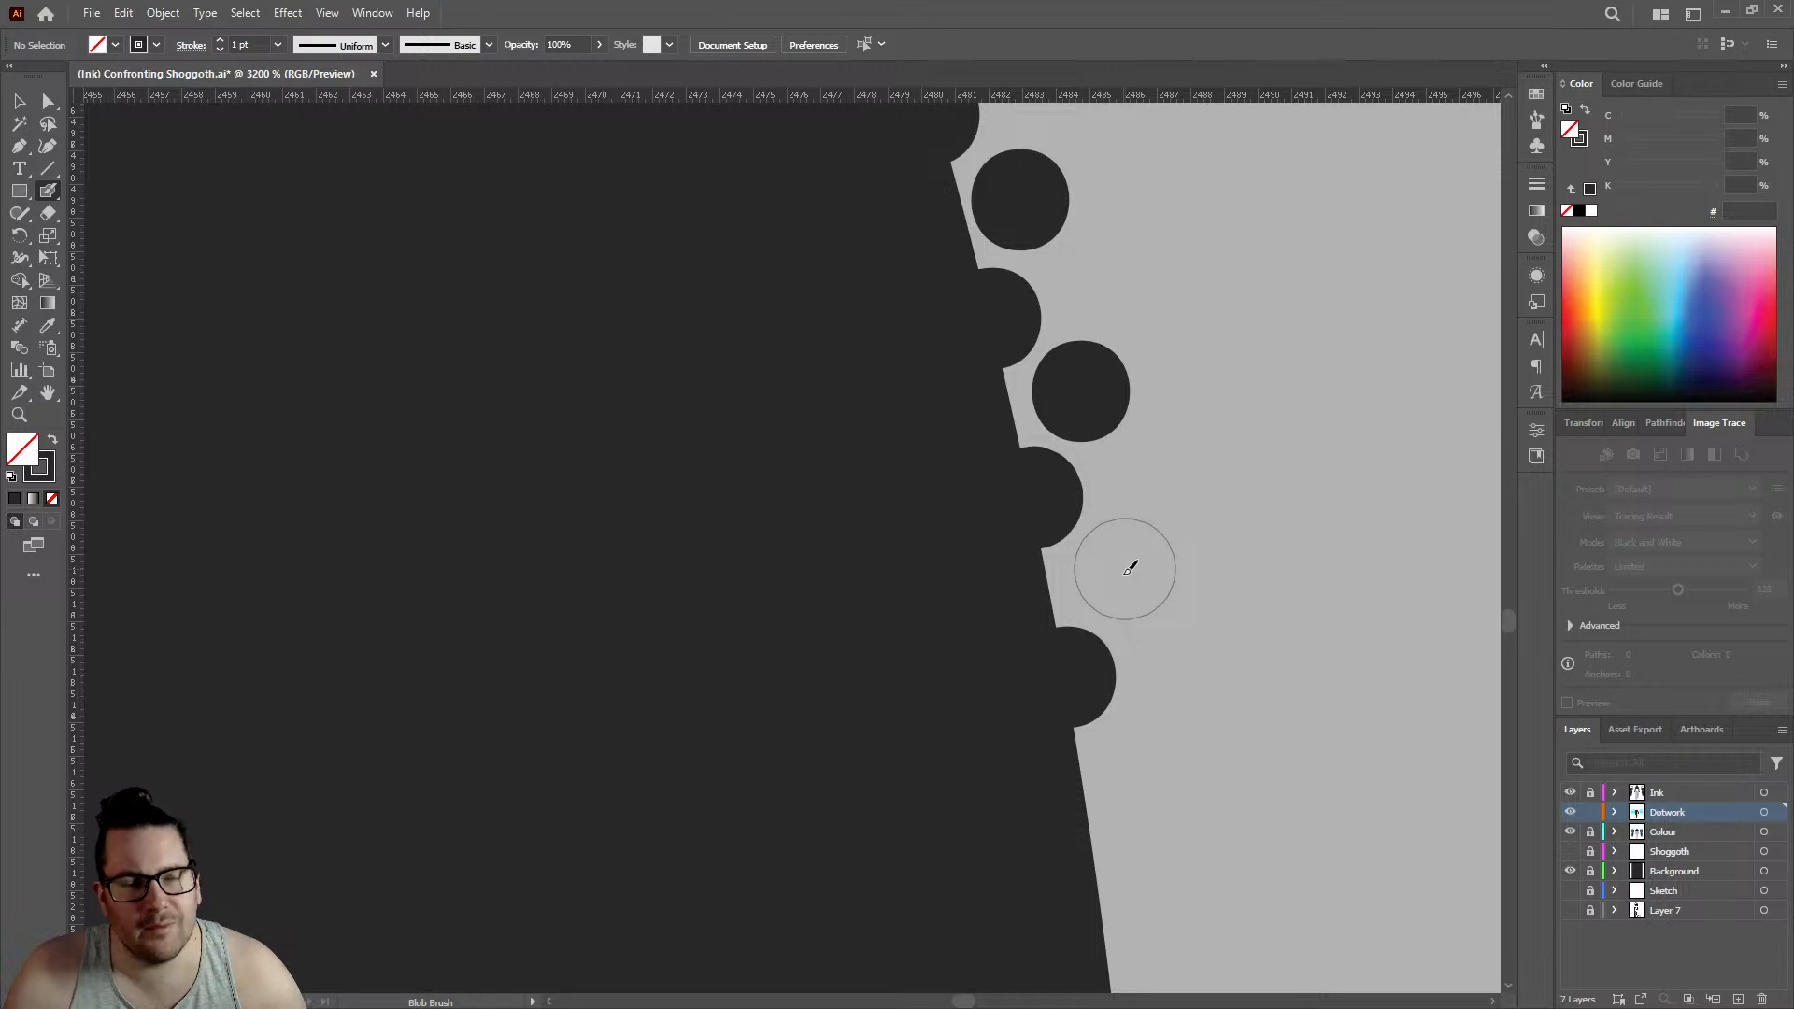
- Add two edge dots and two offset inner dots where the hand's outline steepens, edge row reaching about 2485.5
{"action": "scroll", "coordinate": [772, 561], "scroll_direction": "down", "scroll_amount": 5}
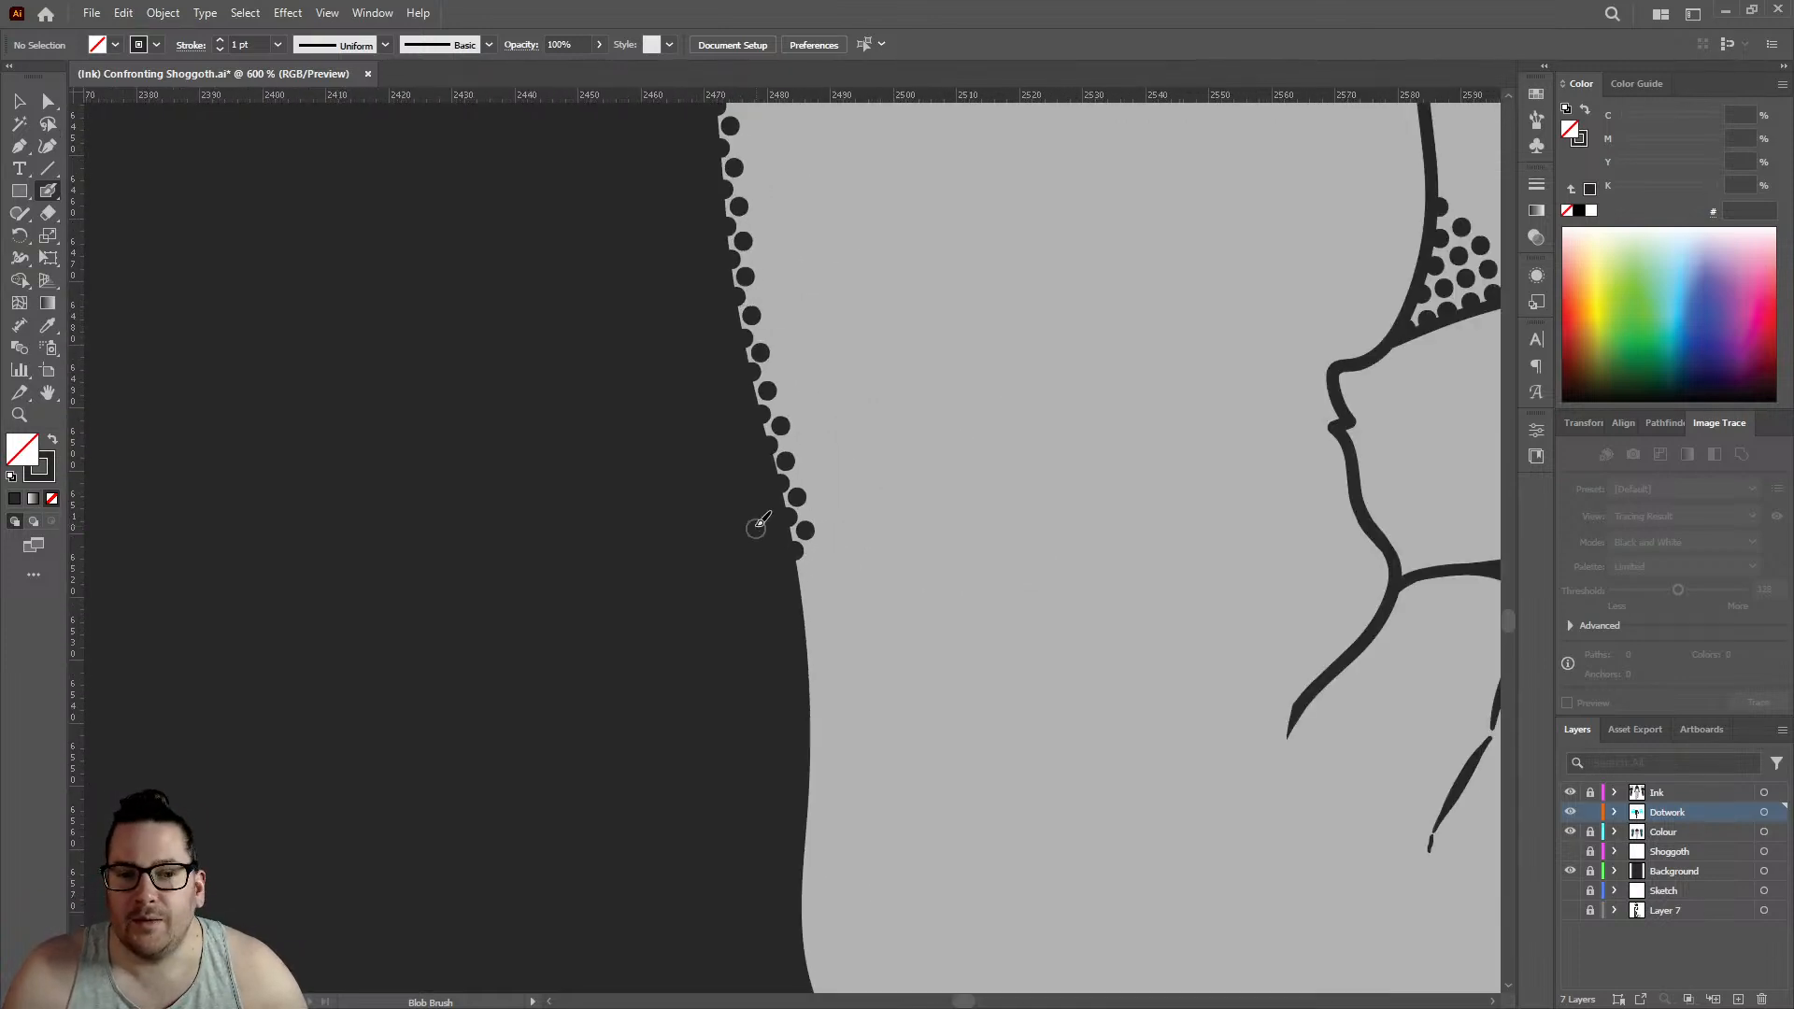
{"action": "scroll", "coordinate": [758, 523], "scroll_direction": "up", "scroll_amount": 4}
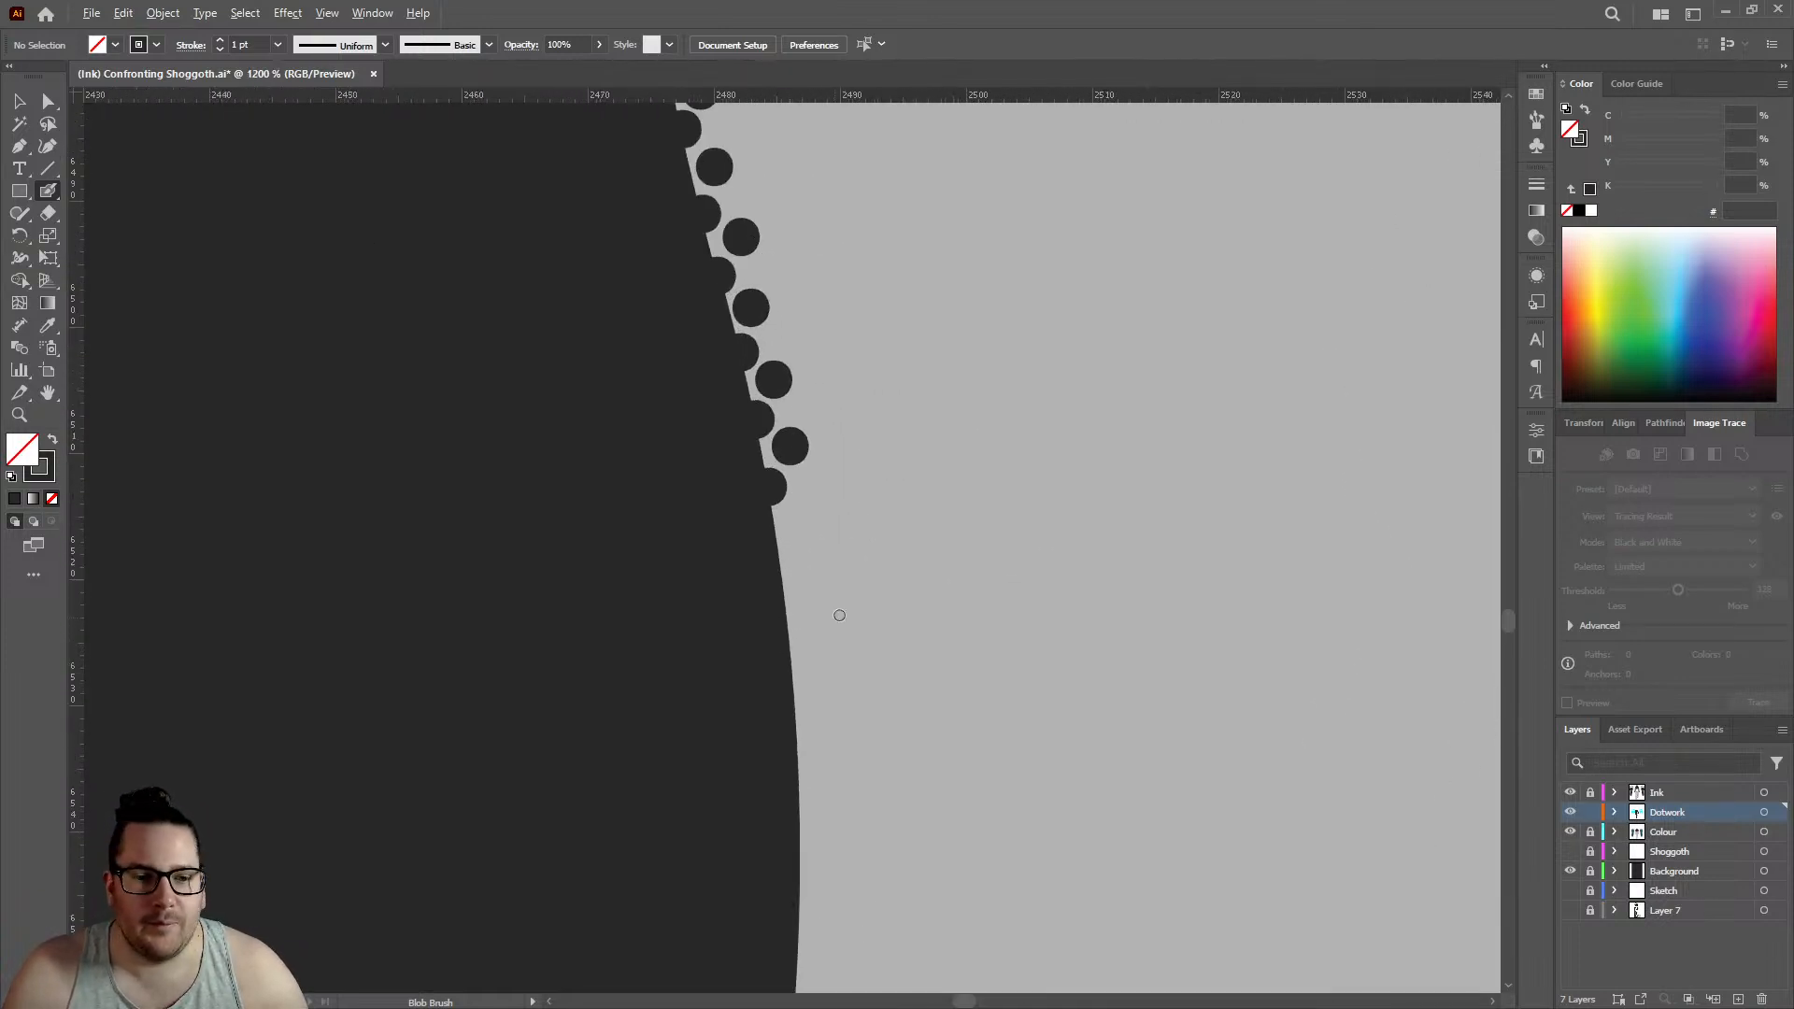
{"action": "left_click", "coordinate": [796, 576]}
{"action": "left_click", "coordinate": [839, 495]}
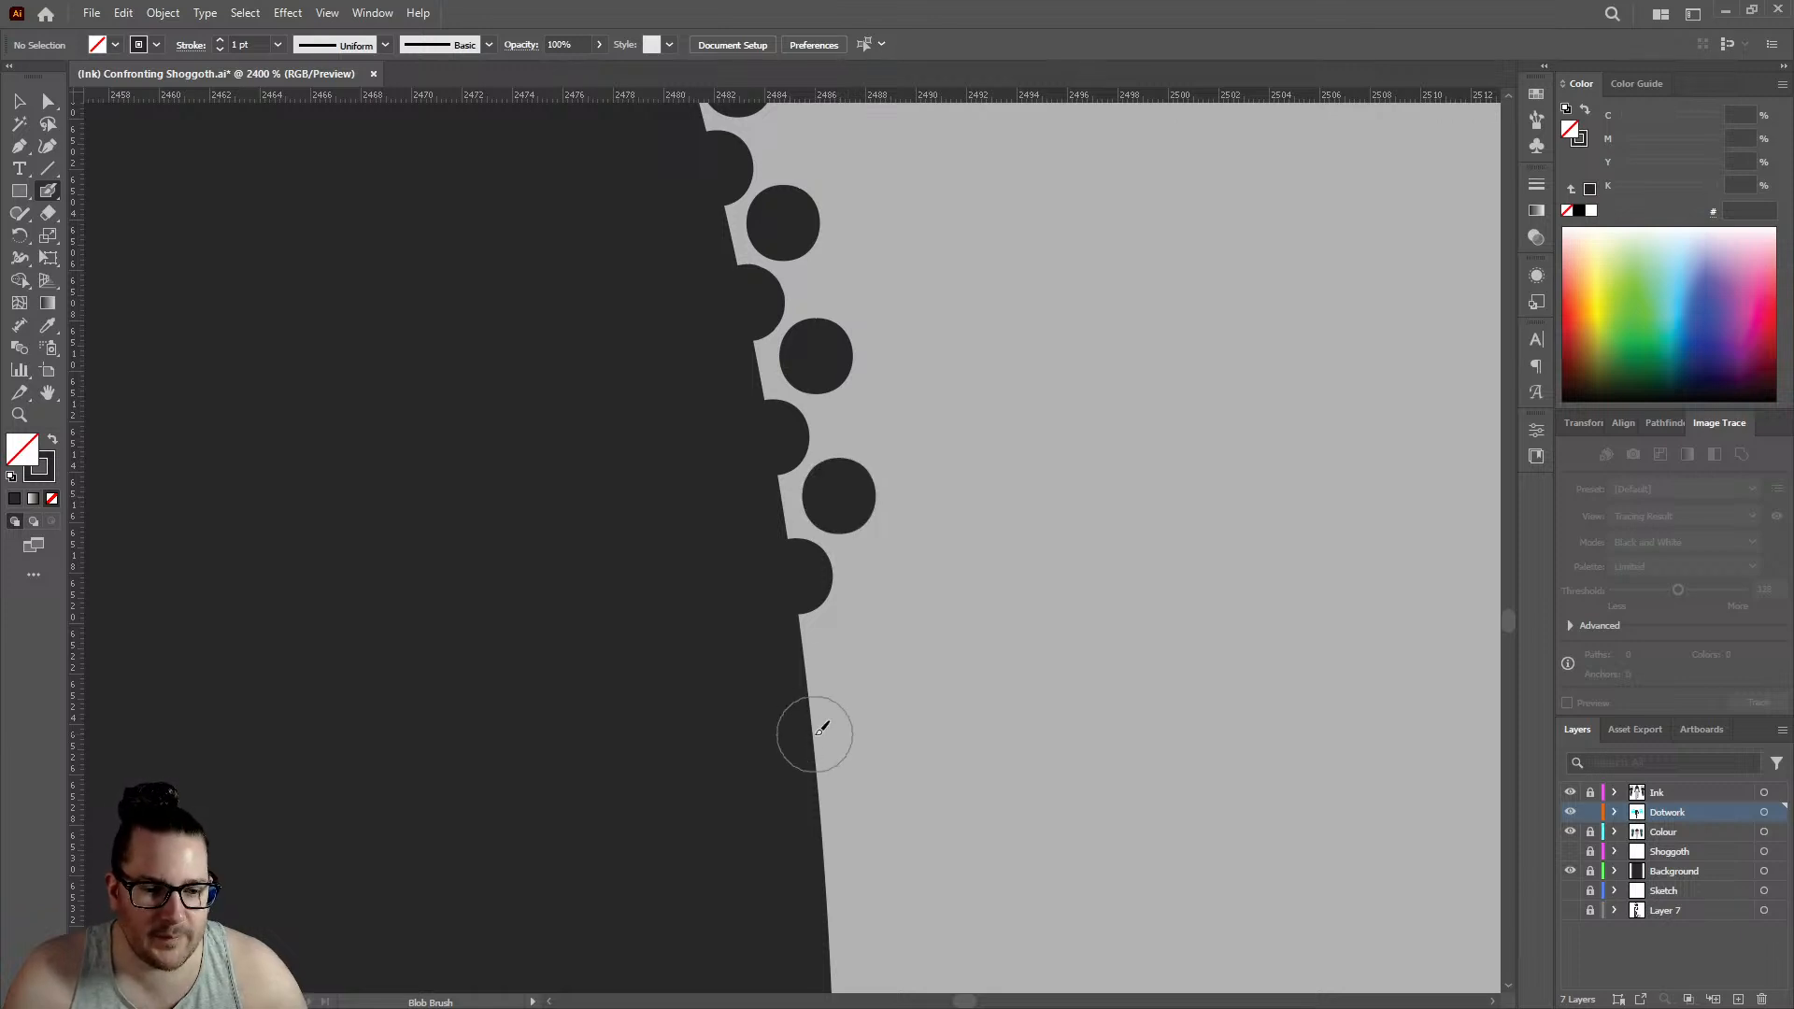
{"action": "left_click", "coordinate": [815, 732]}
{"action": "left_click", "coordinate": [850, 649]}
- Lengthen both rows by two edge dots and two inner dots towards the vertical part of the outline, edge row reaching about 2486.5
{"action": "scroll", "coordinate": [807, 432], "scroll_direction": "down", "scroll_amount": 1}
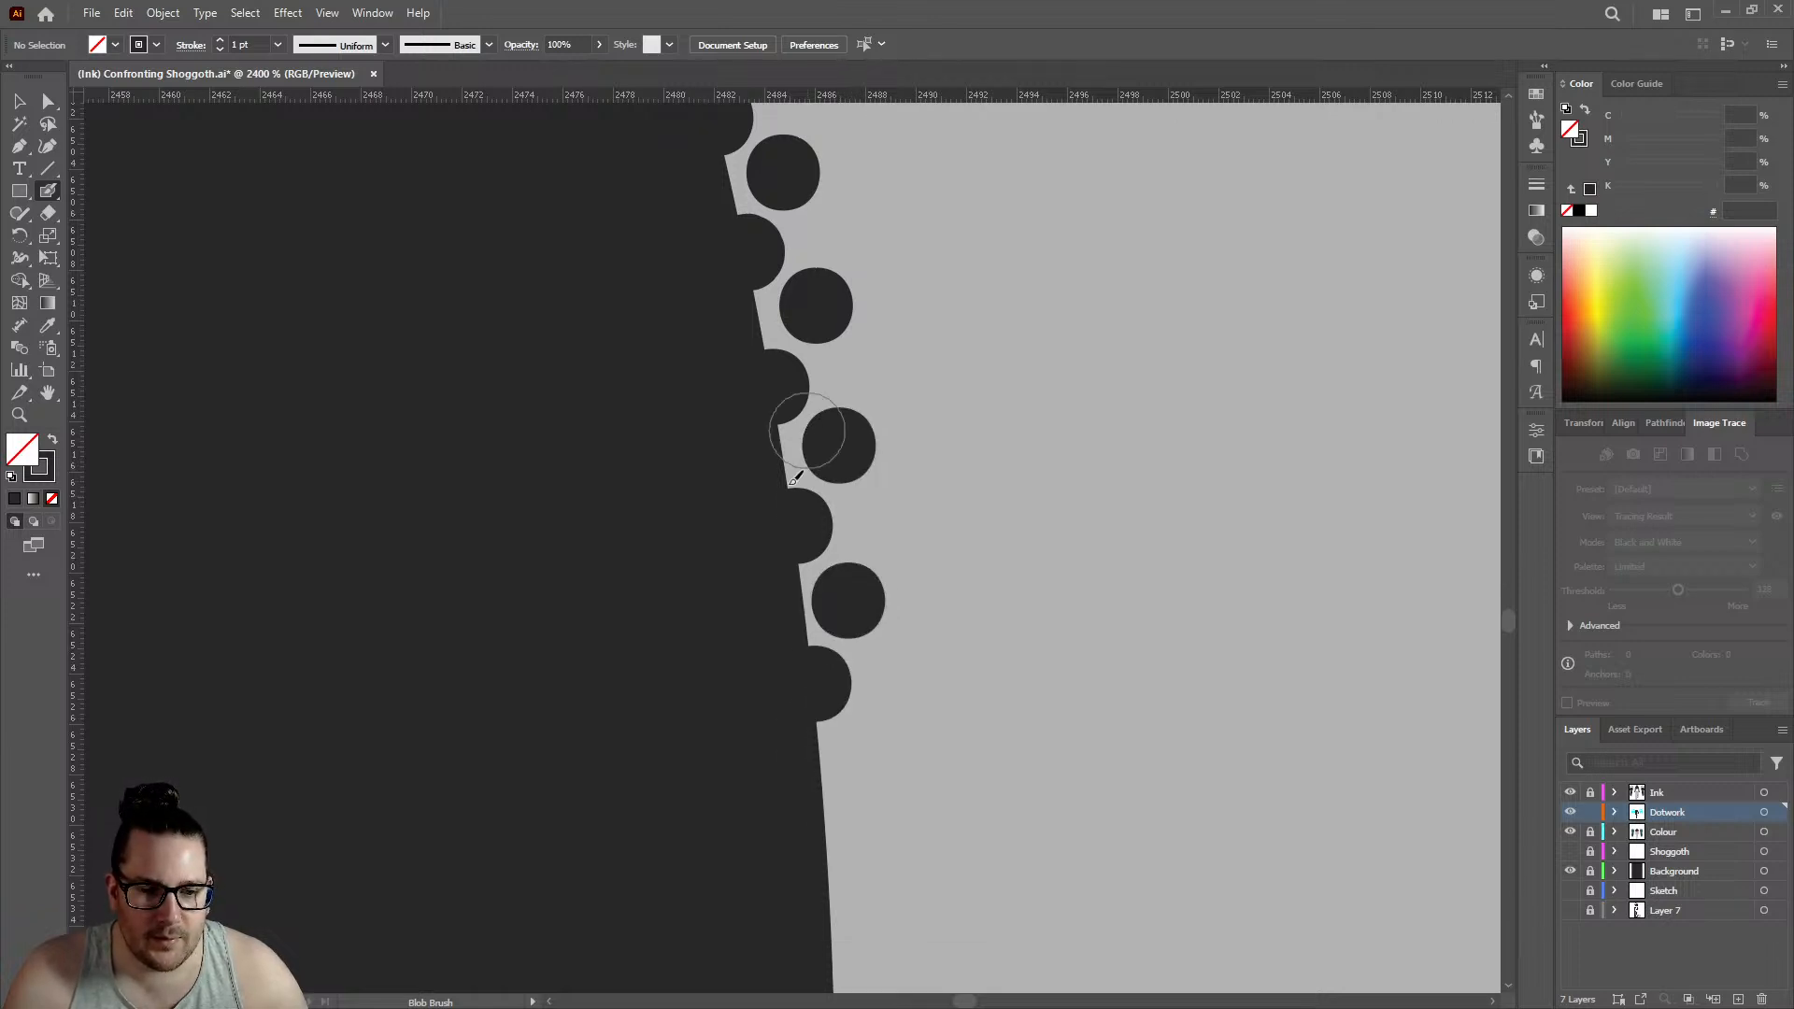
{"action": "scroll", "coordinate": [795, 478], "scroll_direction": "down", "scroll_amount": 3}
{"action": "left_click", "coordinate": [830, 678]}
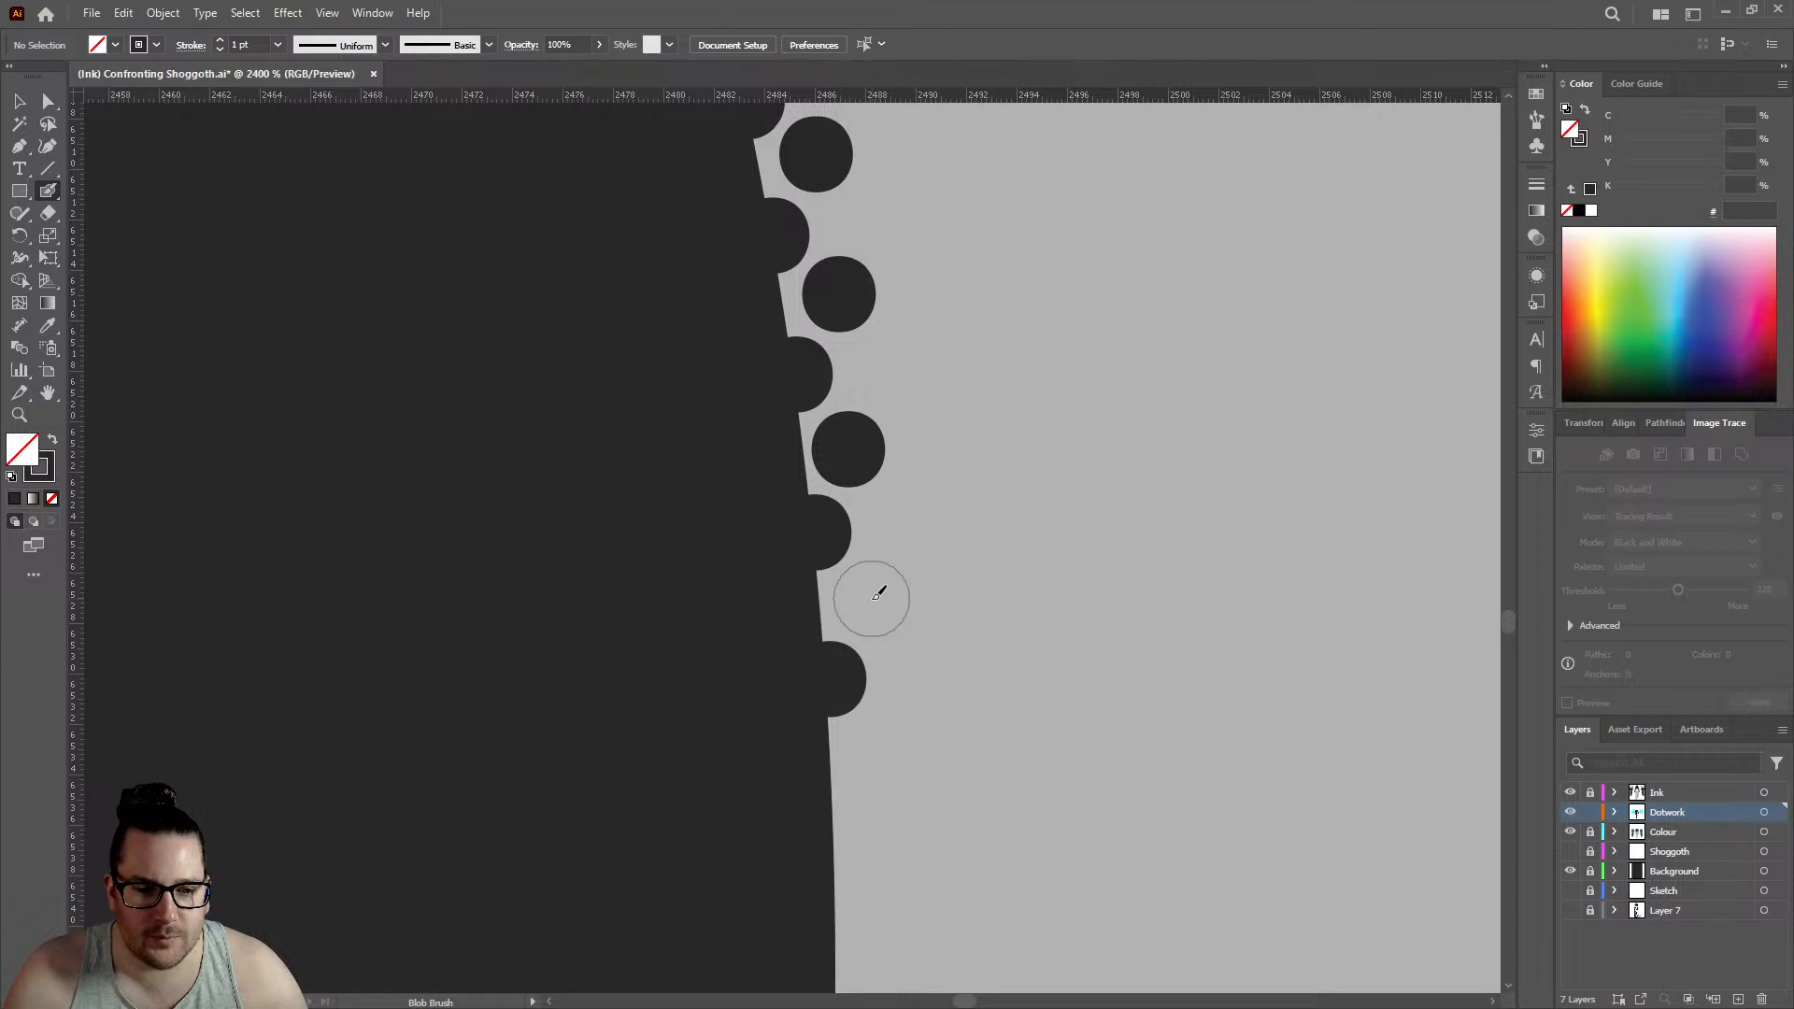
{"action": "left_click", "coordinate": [875, 596]}
{"action": "scroll", "coordinate": [869, 570], "scroll_direction": "down", "scroll_amount": 3}
{"action": "left_click", "coordinate": [836, 638]}
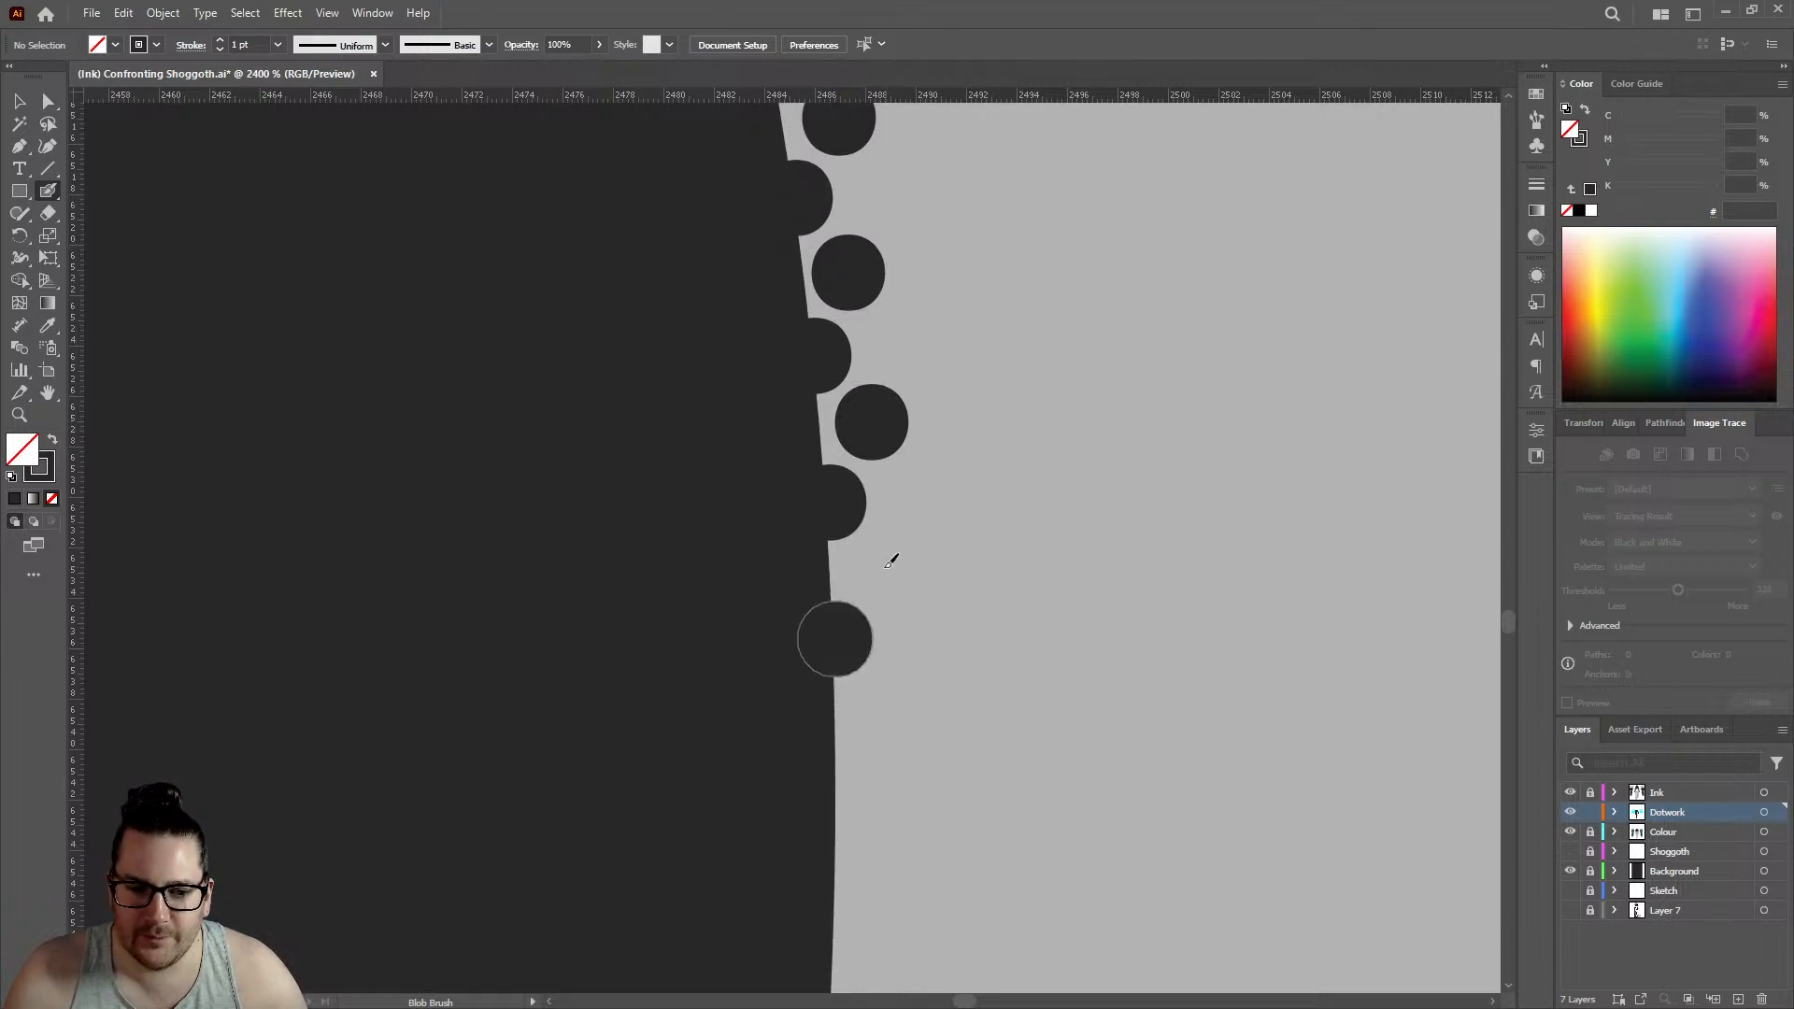
{"action": "left_click", "coordinate": [884, 565]}
- Place two edge dots and two alternating inner dots along the vertical stretch of the hand's outline
{"action": "scroll", "coordinate": [874, 537], "scroll_direction": "down", "scroll_amount": 4}
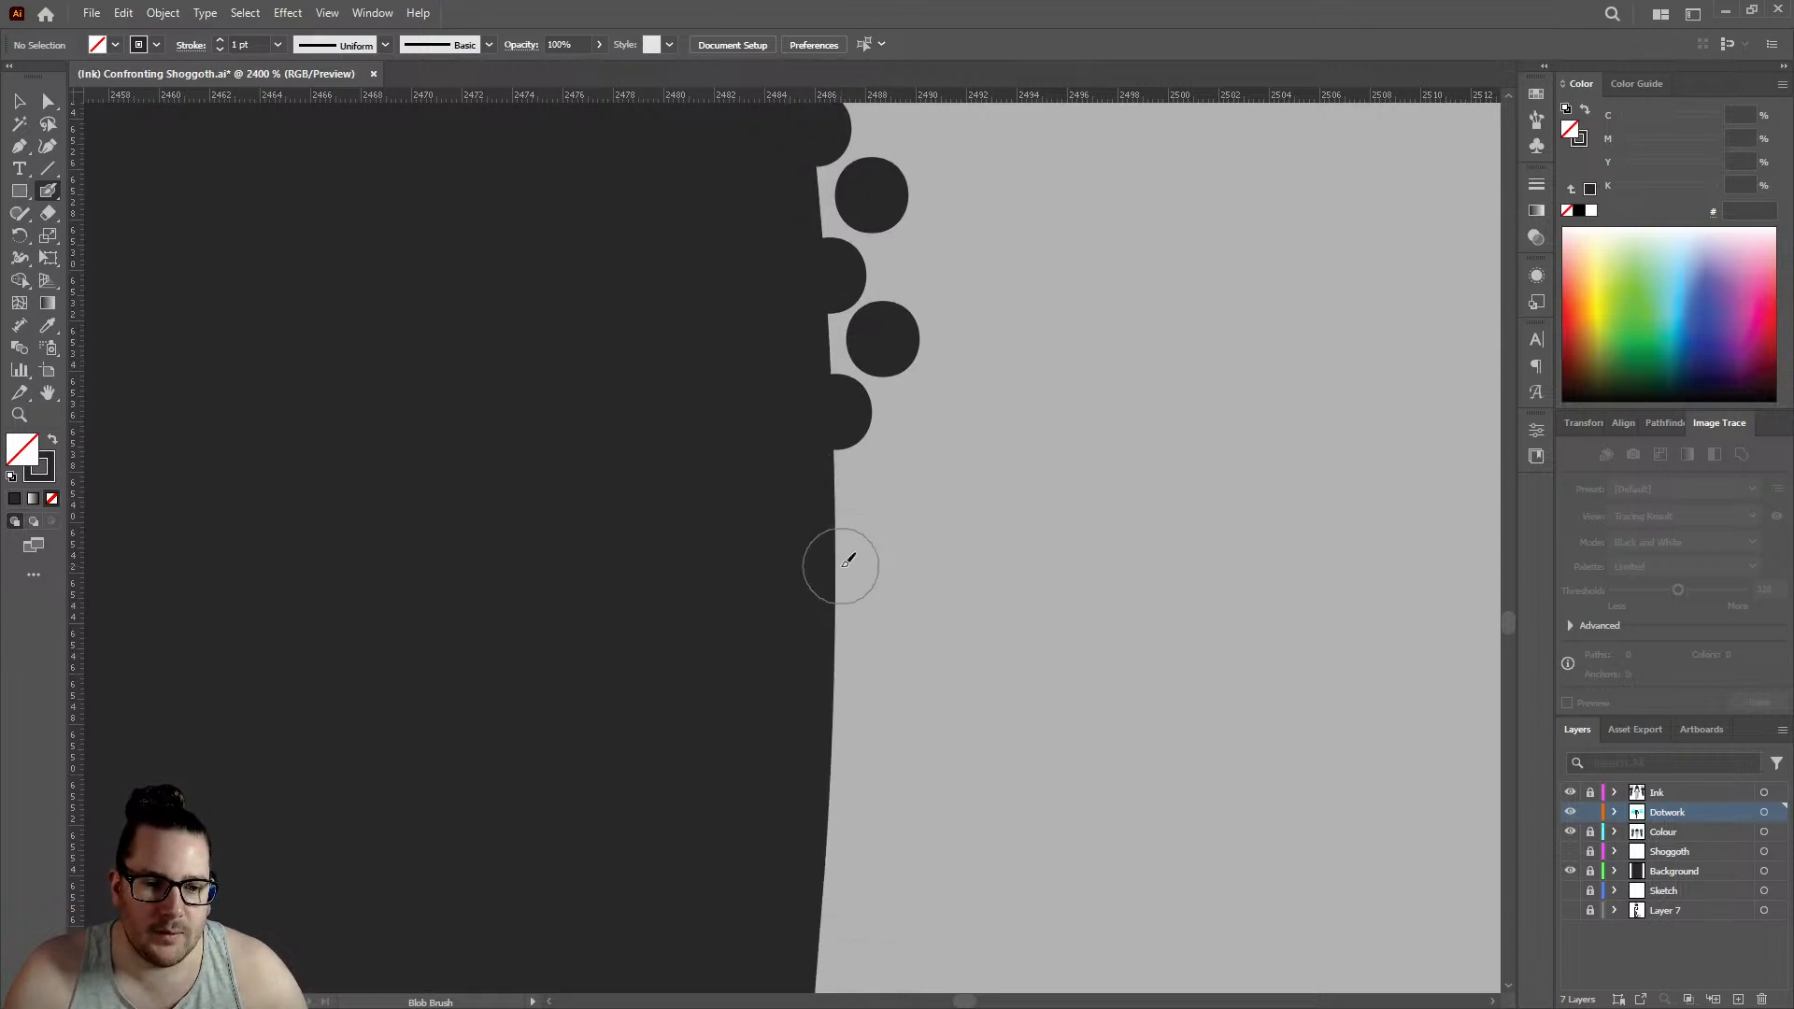
{"action": "left_click", "coordinate": [843, 564]}
{"action": "left_click", "coordinate": [887, 486]}
{"action": "scroll", "coordinate": [859, 467], "scroll_direction": "down", "scroll_amount": 4}
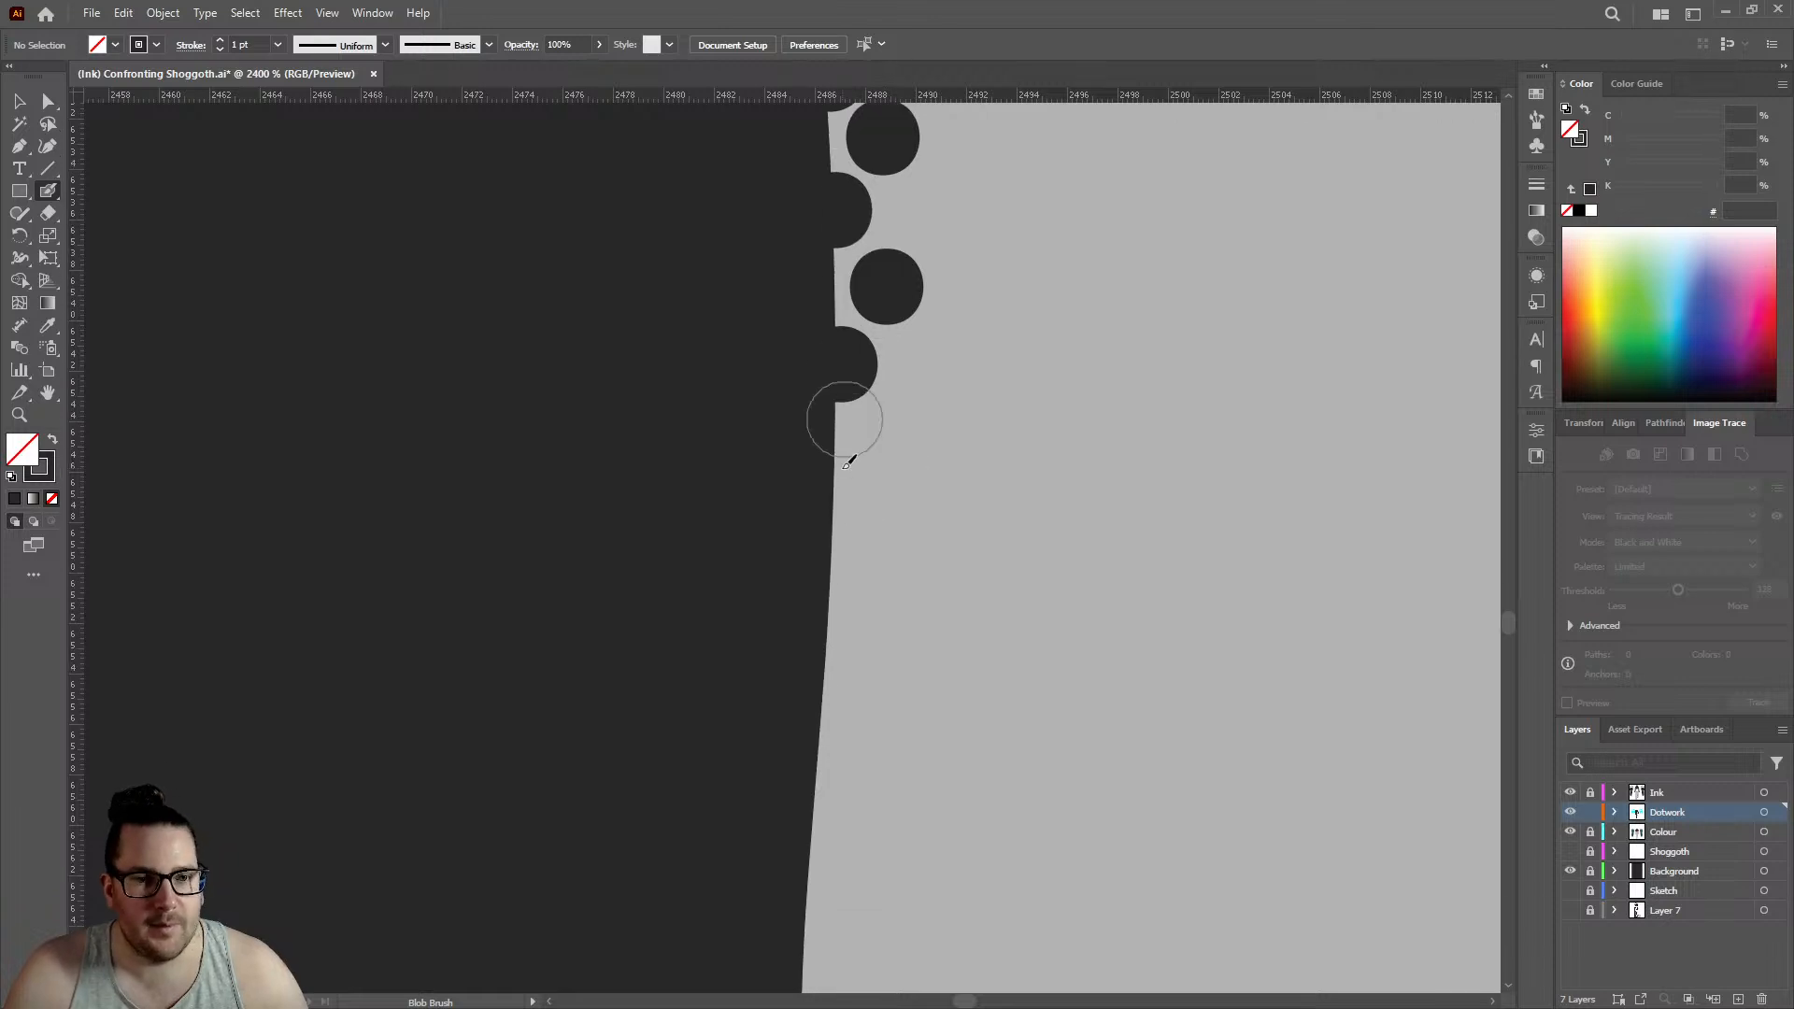
{"action": "left_click", "coordinate": [840, 528]}
{"action": "left_click", "coordinate": [887, 441]}
- Follow the outline as it leans back with two edge dots and two offset inner dots, edge row reaching about 2485.5
{"action": "scroll", "coordinate": [874, 448], "scroll_direction": "down", "scroll_amount": 4}
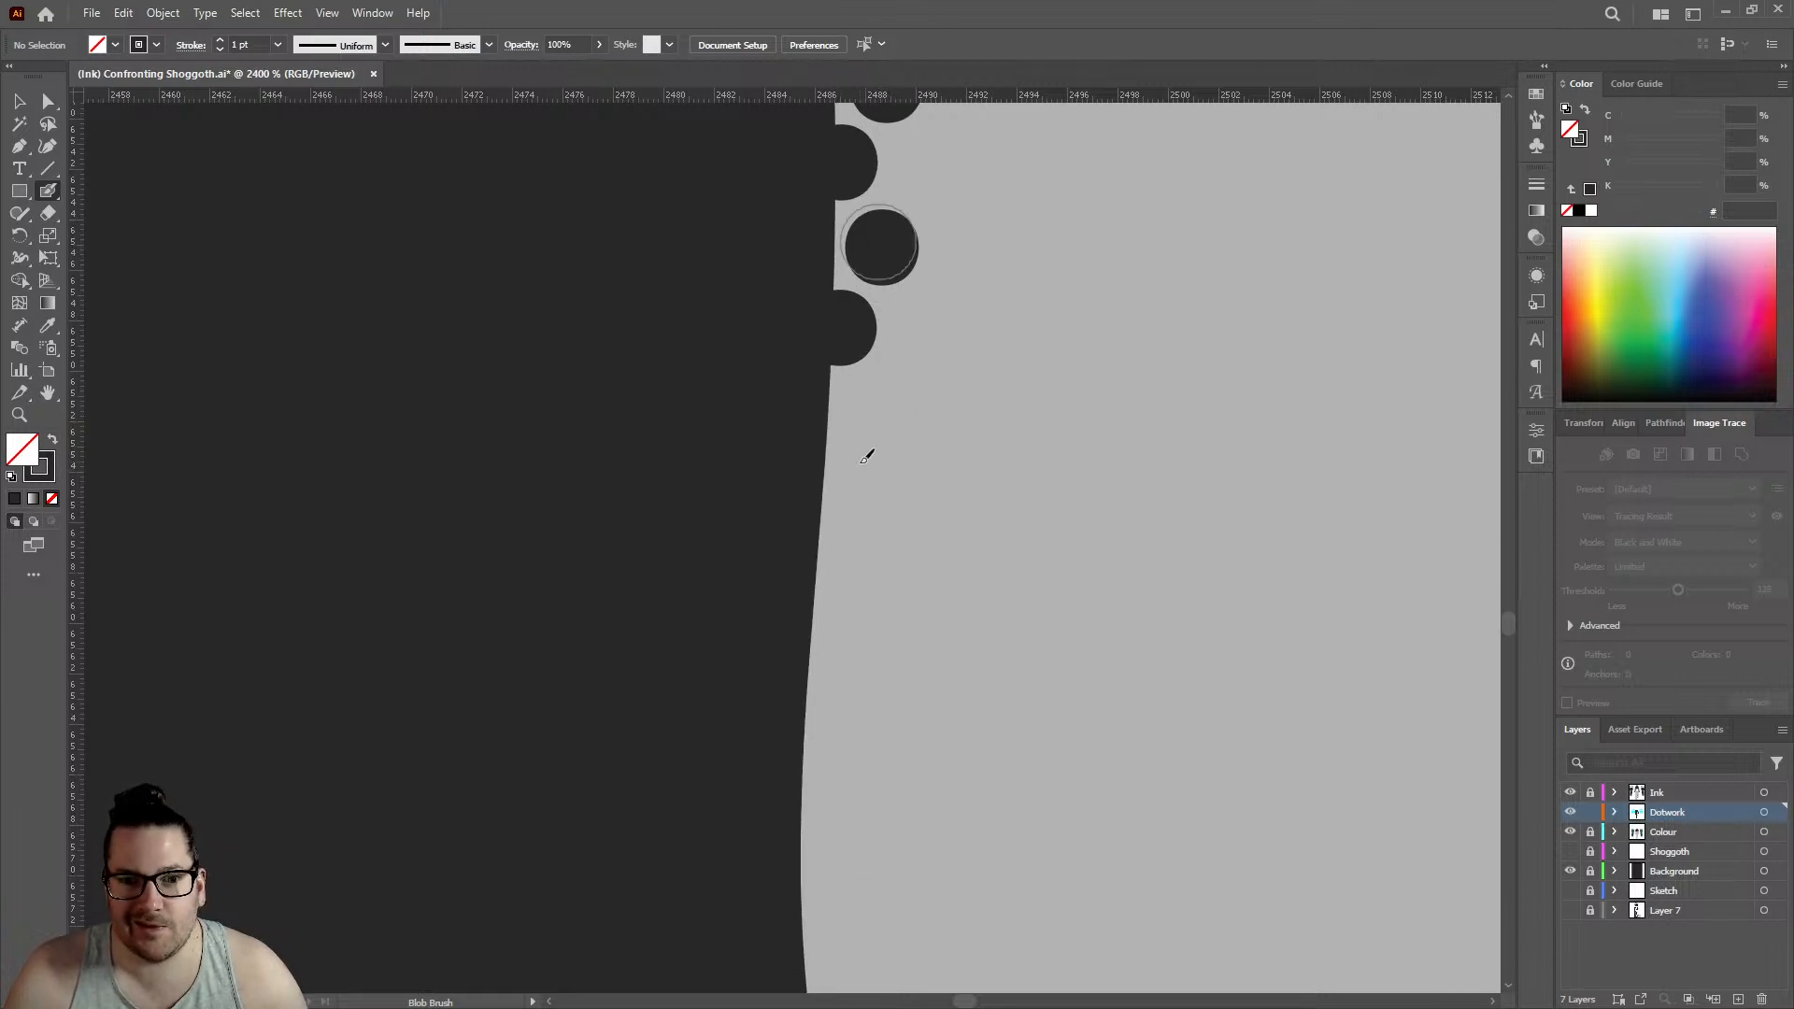
{"action": "left_click", "coordinate": [822, 498]}
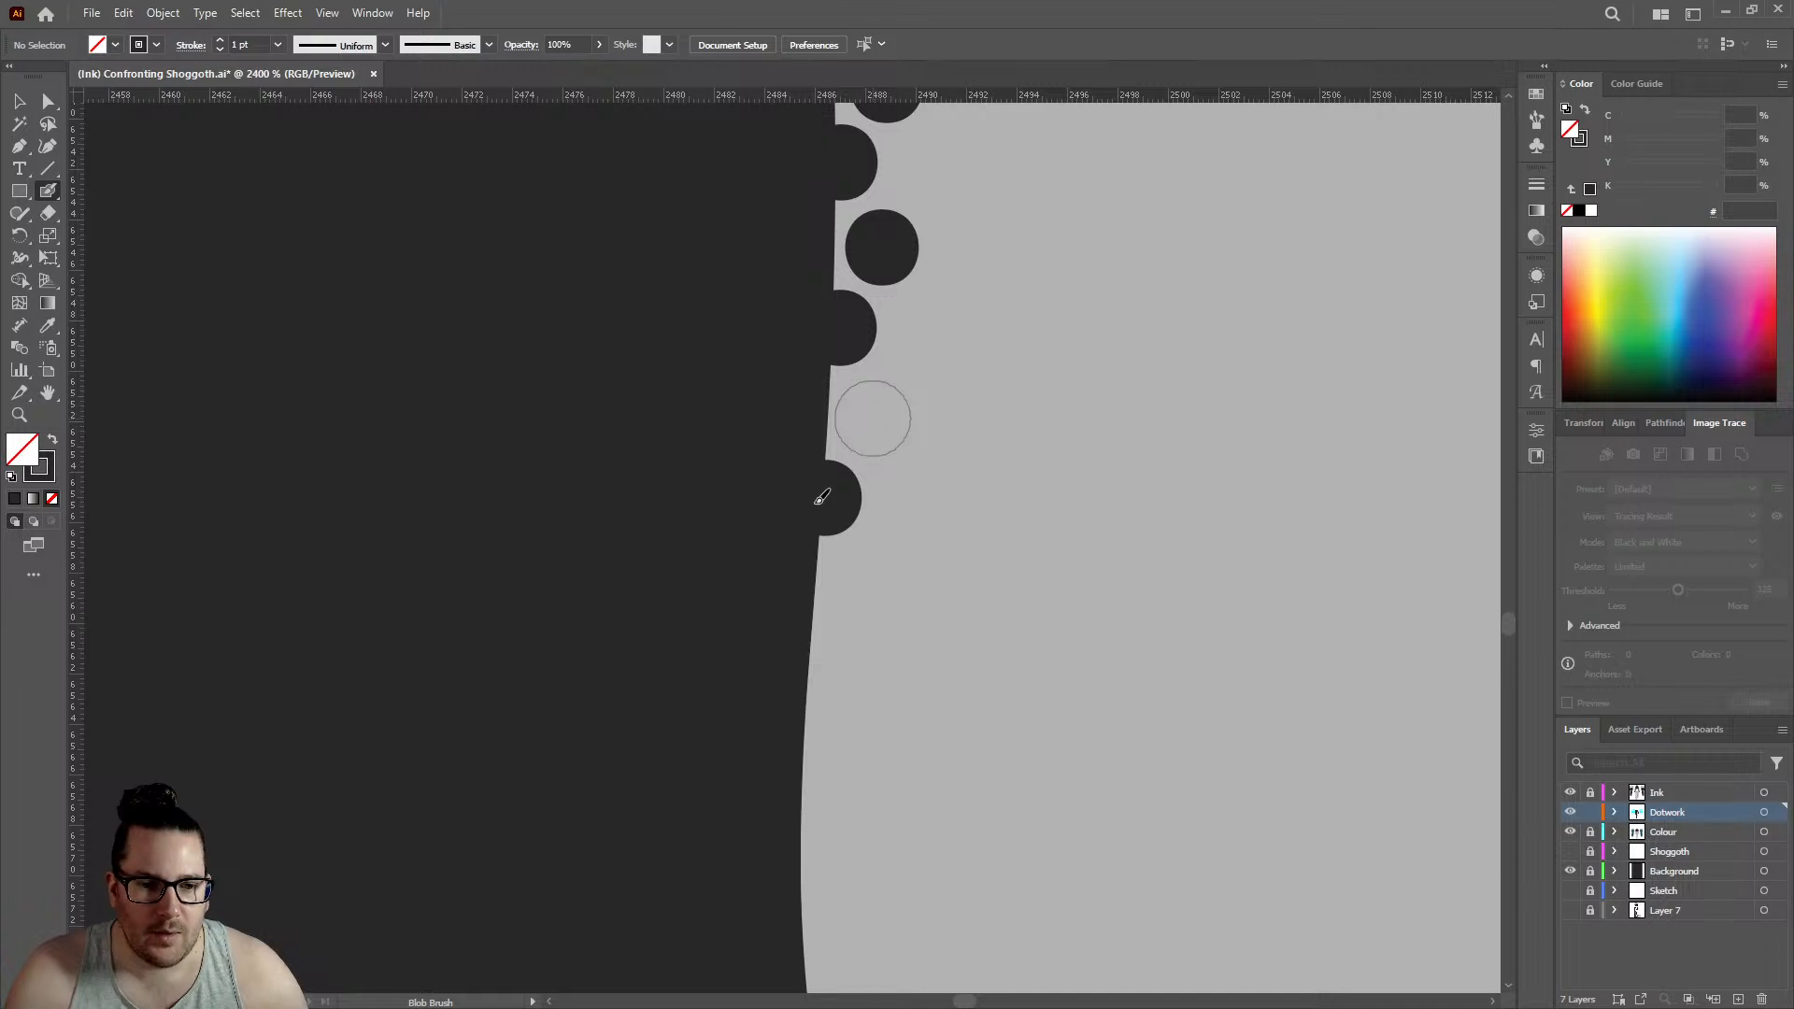
{"action": "left_click", "coordinate": [873, 418]}
{"action": "scroll", "coordinate": [873, 418], "scroll_direction": "down", "scroll_amount": 4}
{"action": "left_click", "coordinate": [817, 458]}
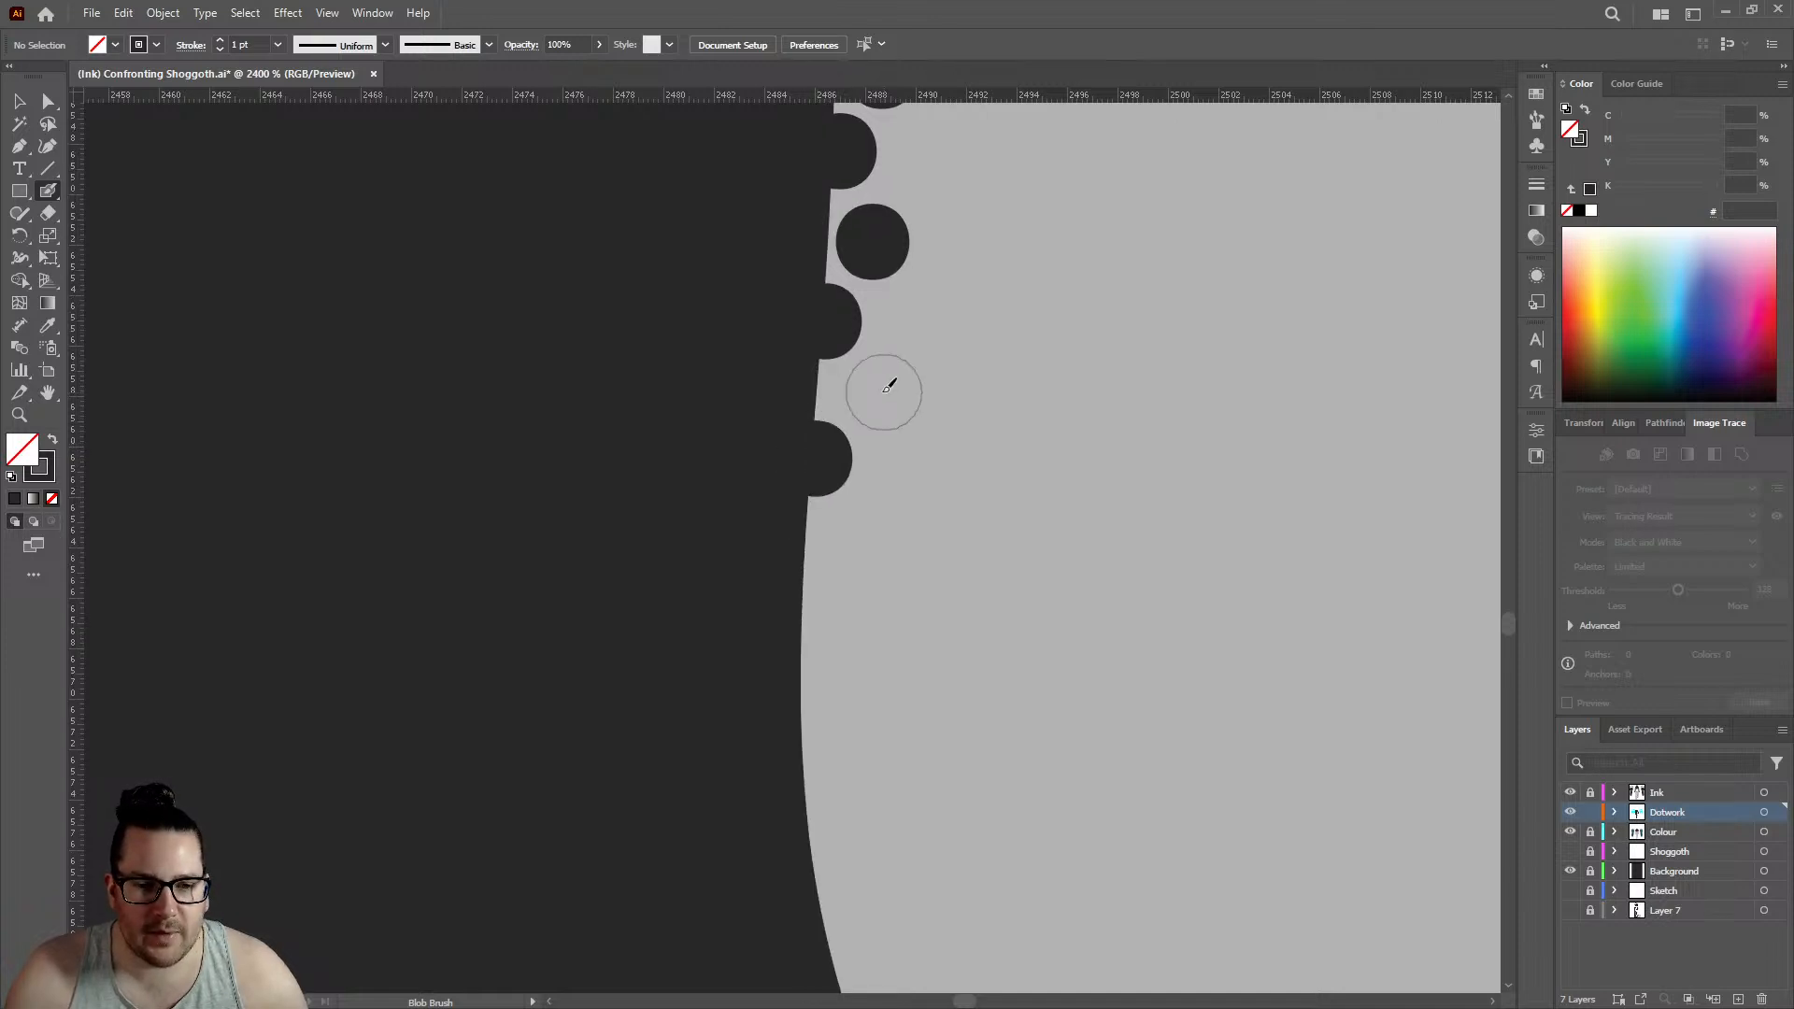
{"action": "left_click", "coordinate": [873, 391]}
- Add two edge dots and two inner dots through the innermost part of the outline's curve, edge row at about 2485
{"action": "scroll", "coordinate": [869, 392], "scroll_direction": "down", "scroll_amount": 4}
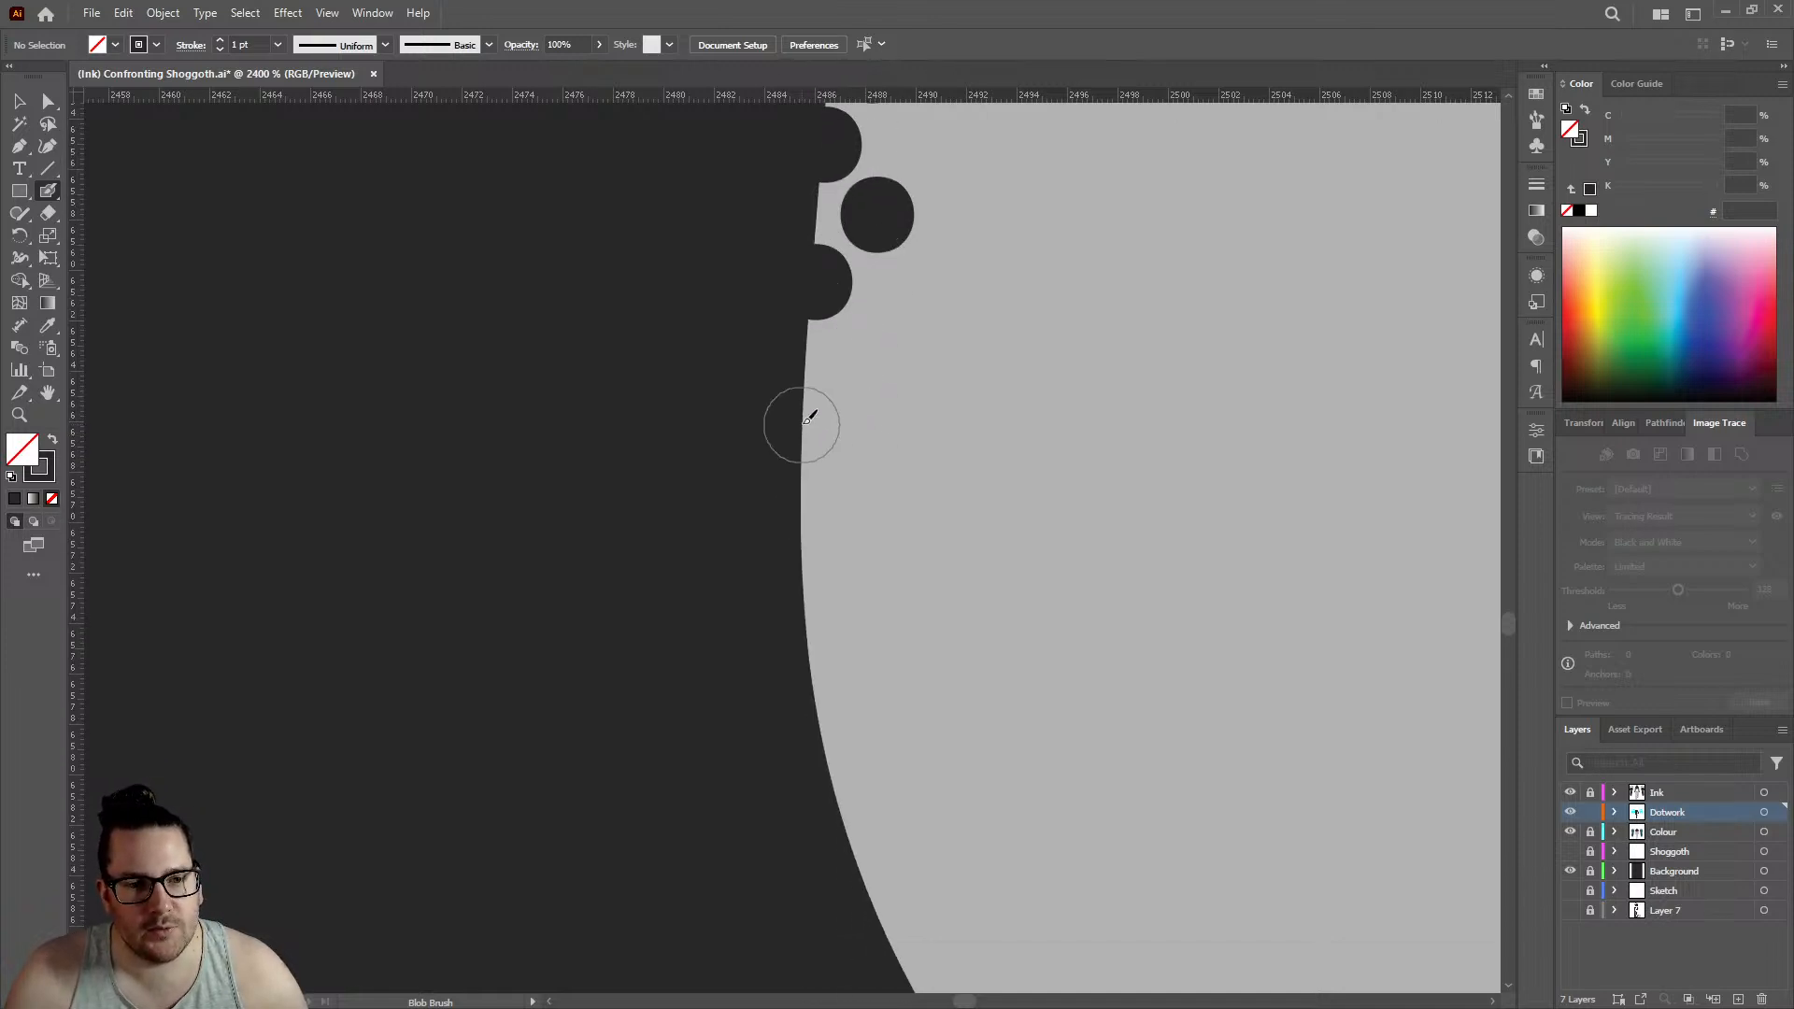
{"action": "left_click", "coordinate": [820, 415]}
{"action": "left_click", "coordinate": [864, 350]}
{"action": "scroll", "coordinate": [865, 355], "scroll_direction": "down", "scroll_amount": 3}
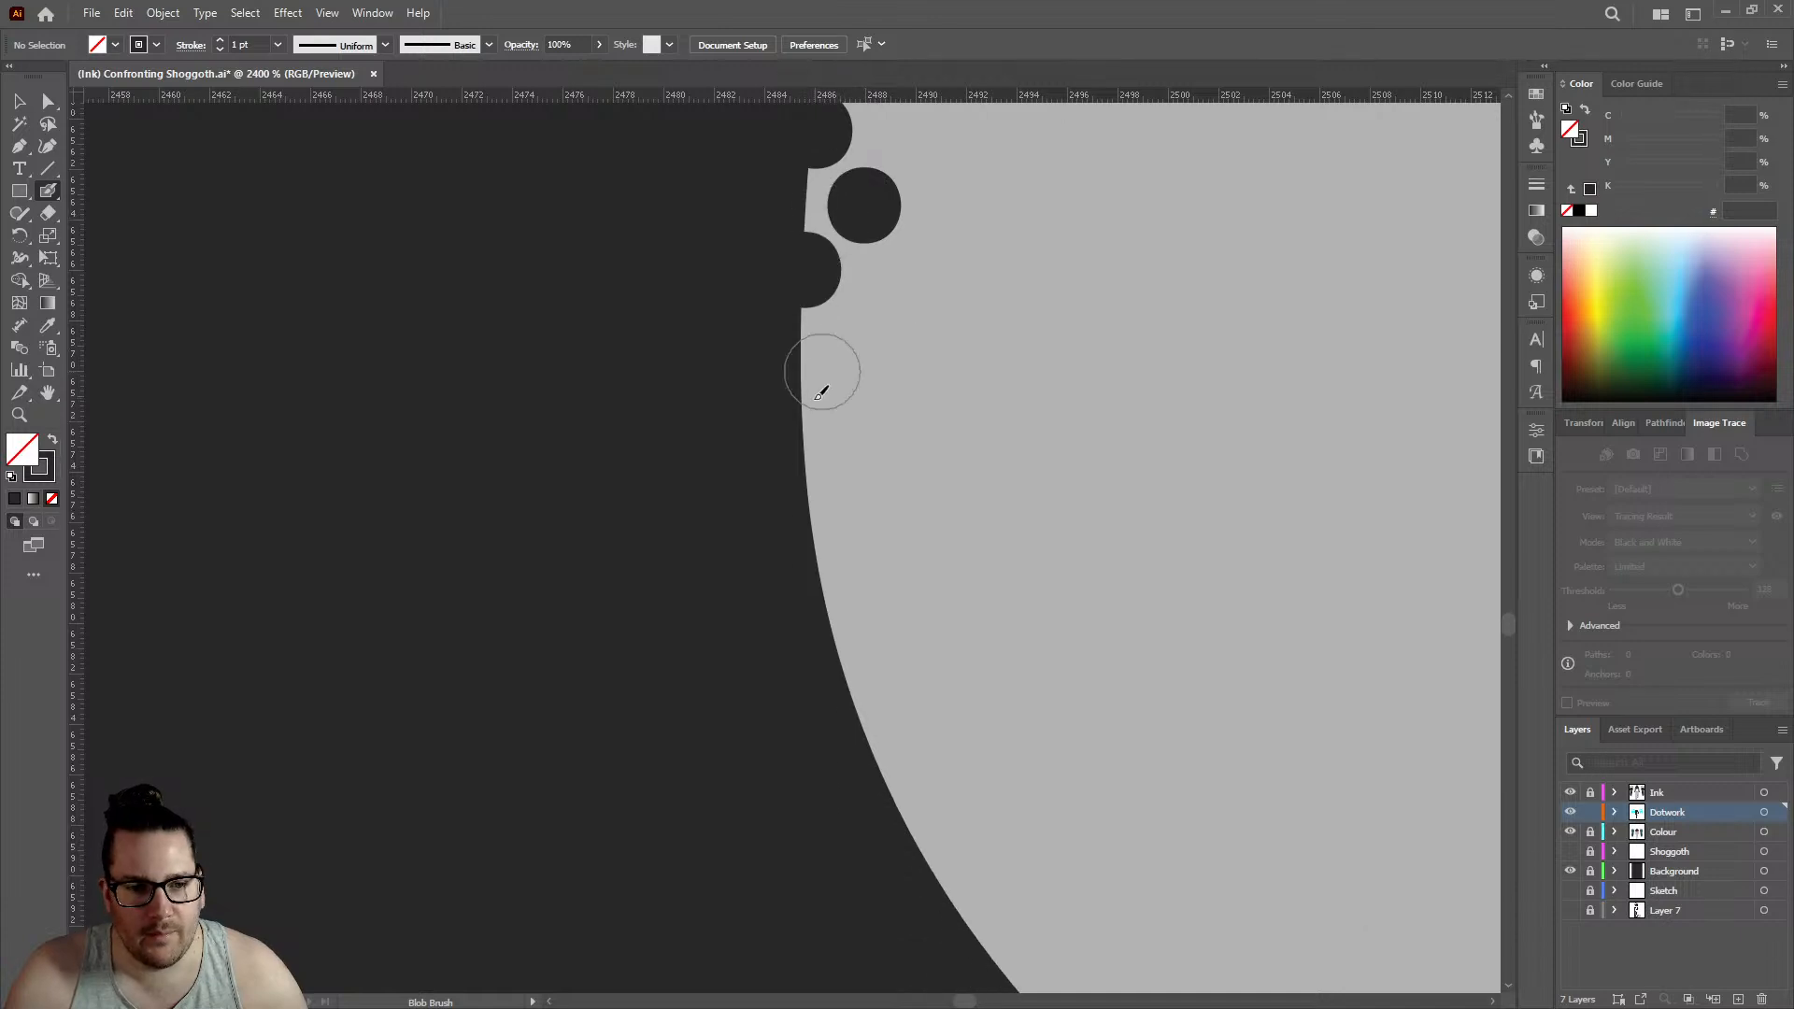
{"action": "left_click", "coordinate": [805, 415]}
{"action": "left_click", "coordinate": [860, 346]}
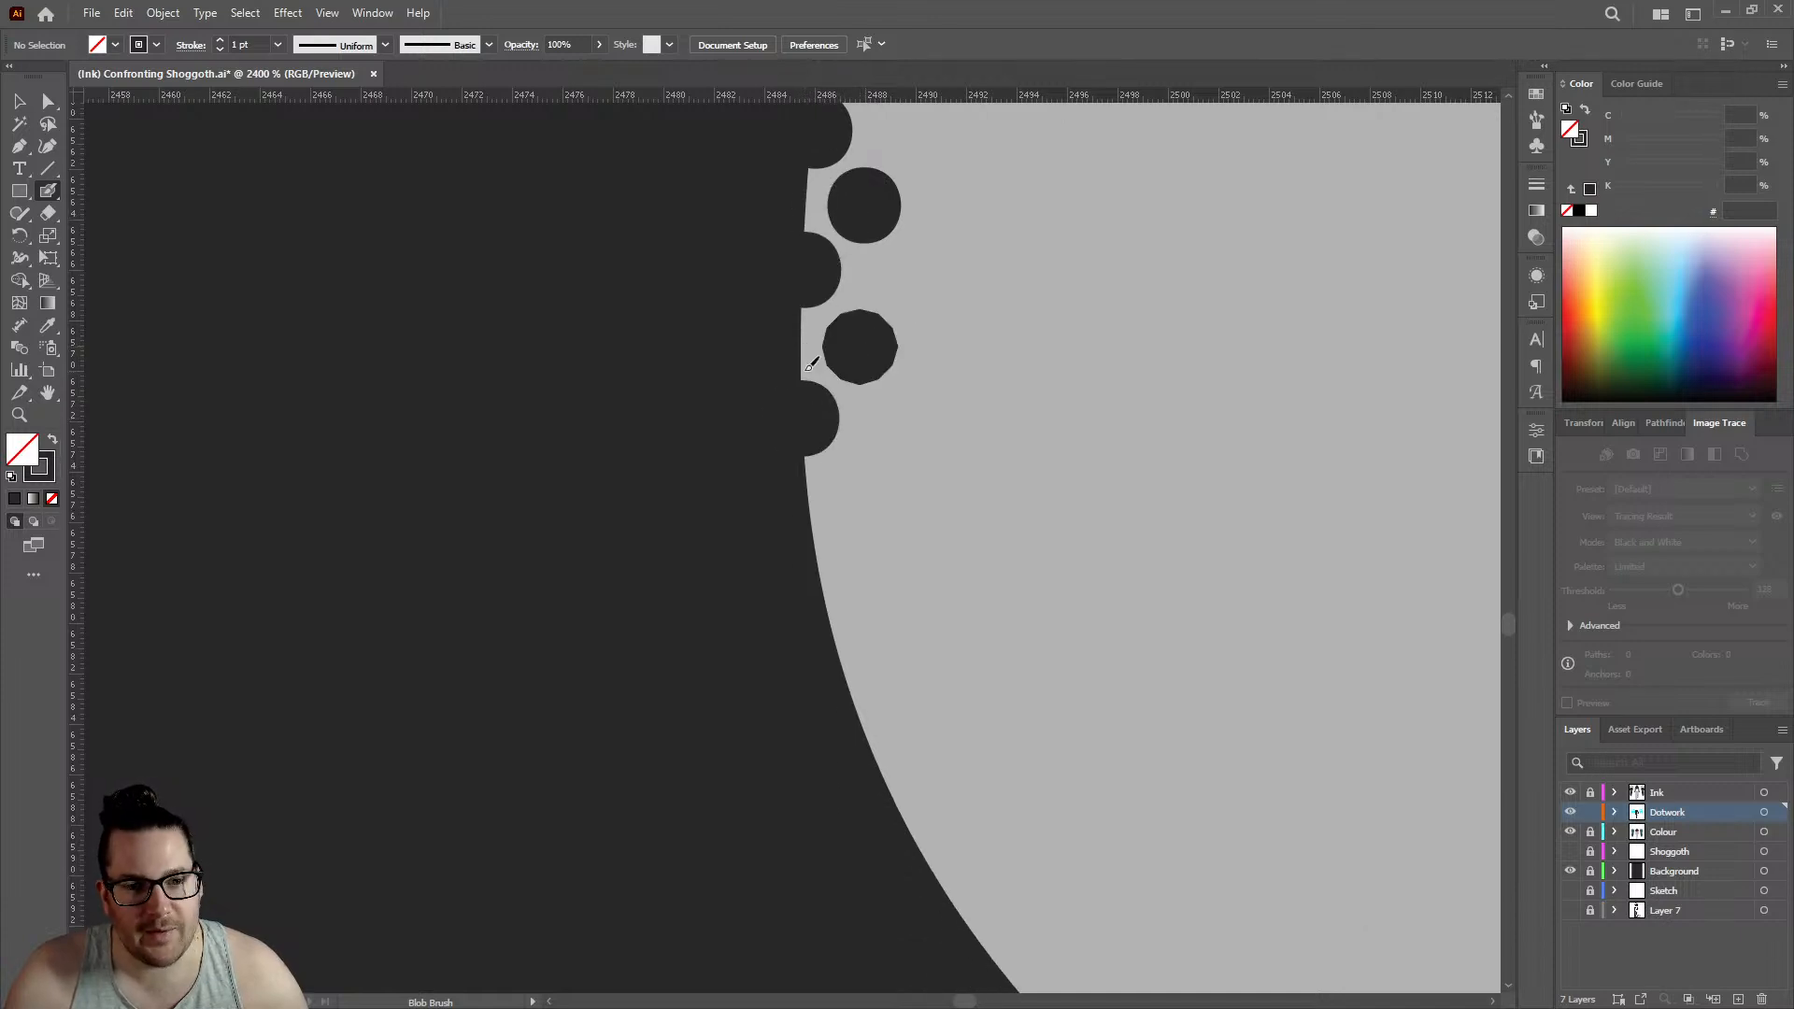
- Carry both rows into the start of the rounded lower corner with two edge dots and two inner dots, edge row reaching about 2487
{"action": "scroll", "coordinate": [810, 365], "scroll_direction": "down", "scroll_amount": 3}
{"action": "left_click", "coordinate": [821, 452]}
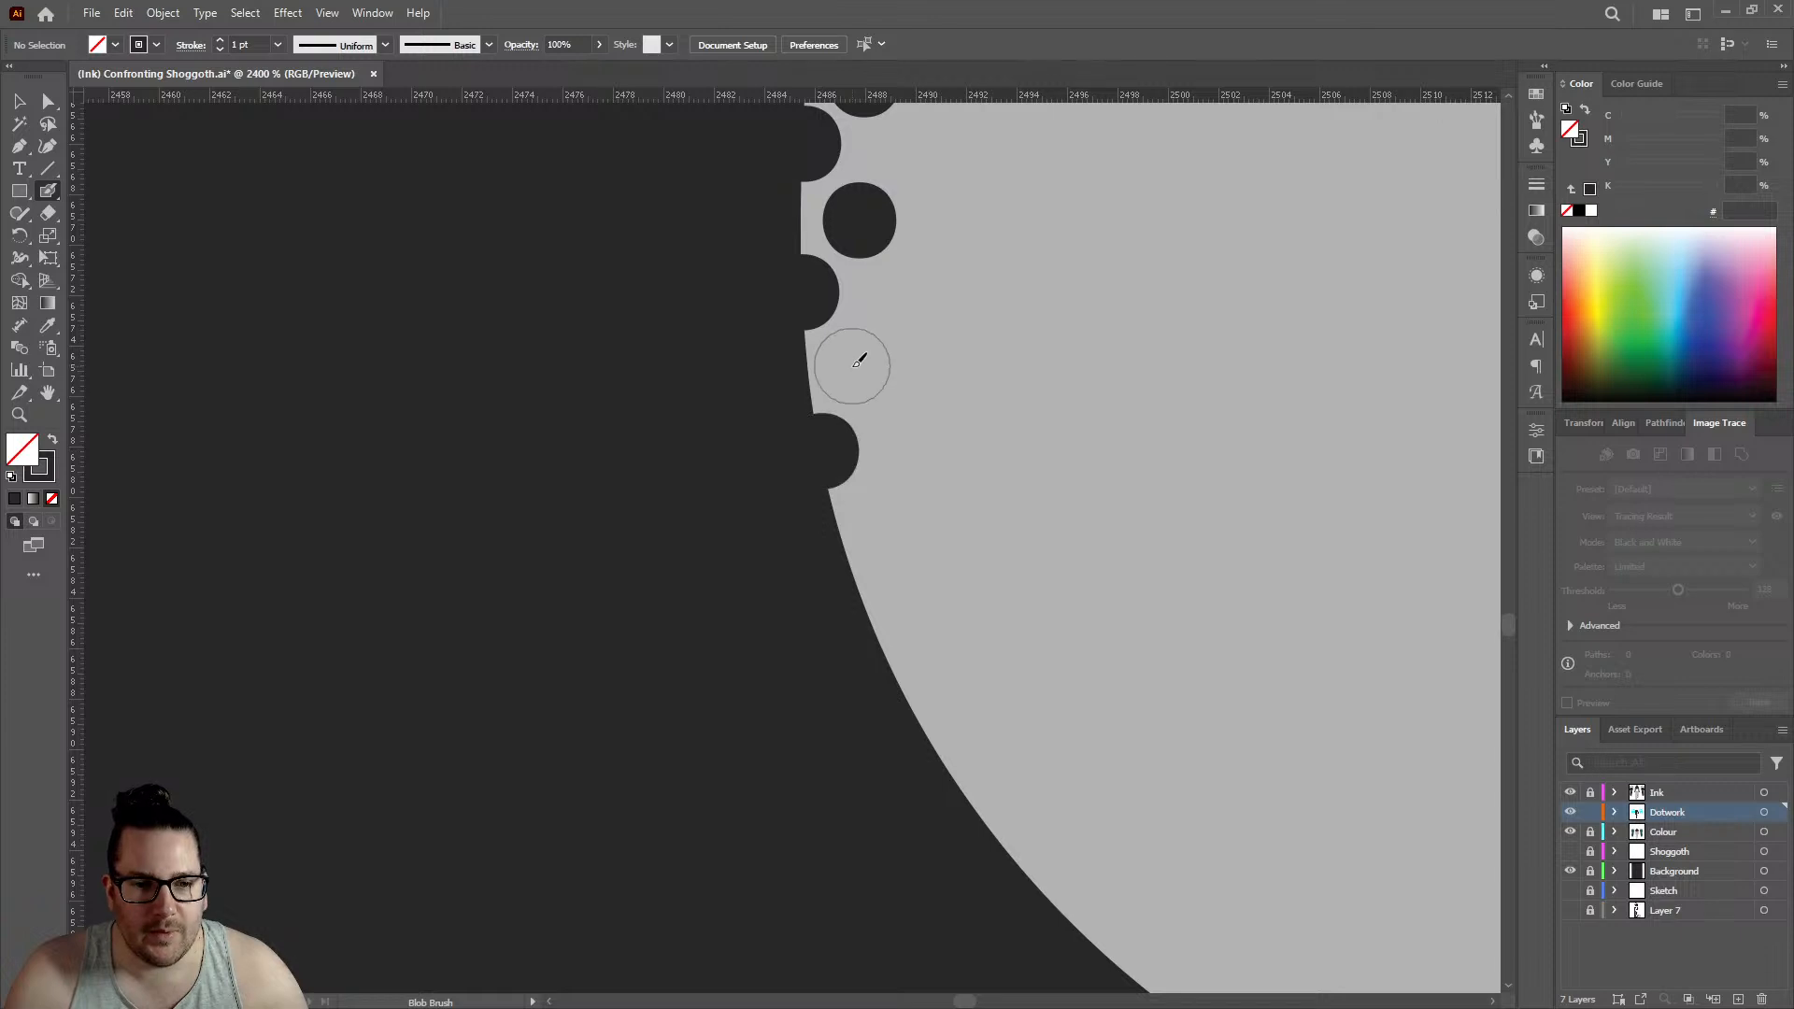
{"action": "left_click", "coordinate": [852, 364]}
{"action": "scroll", "coordinate": [846, 365], "scroll_direction": "down", "scroll_amount": 3}
{"action": "left_click", "coordinate": [859, 423]}
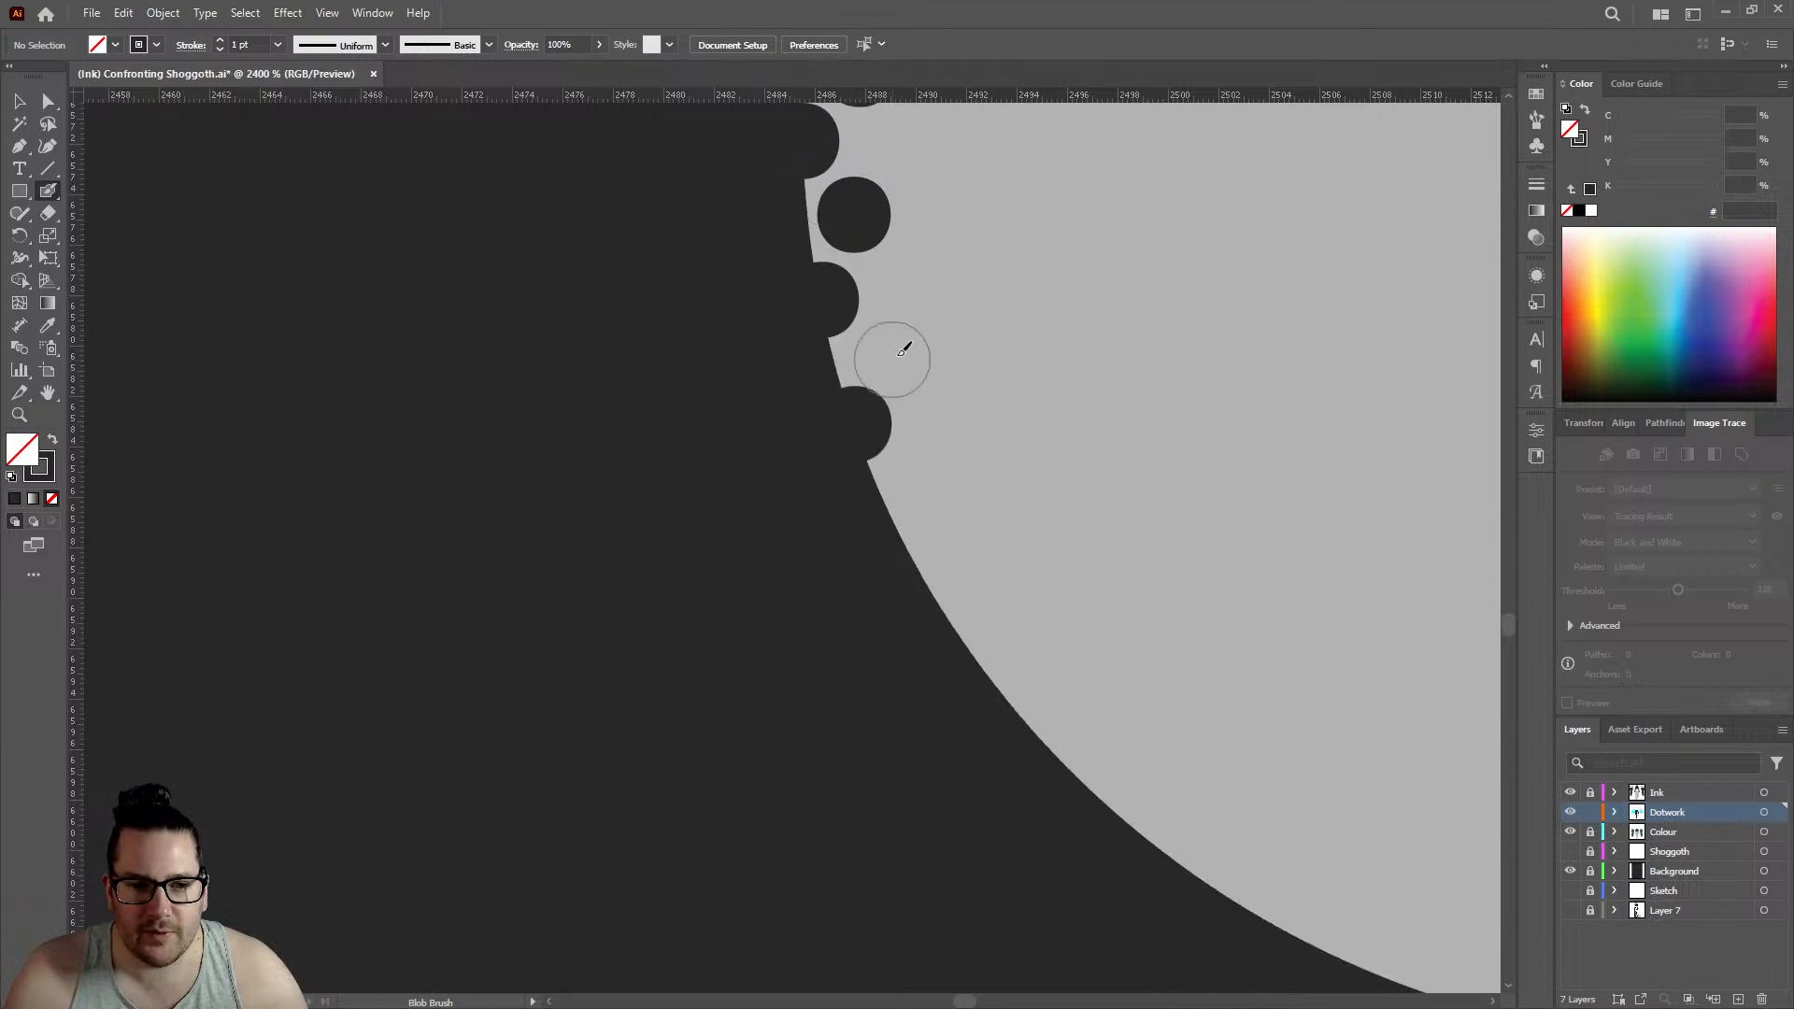
{"action": "left_click", "coordinate": [899, 345]}
- Follow the rounded lower corner with two more edge dots and two offset inner dots, edge row reaching about 2492
{"action": "left_click", "coordinate": [912, 548]}
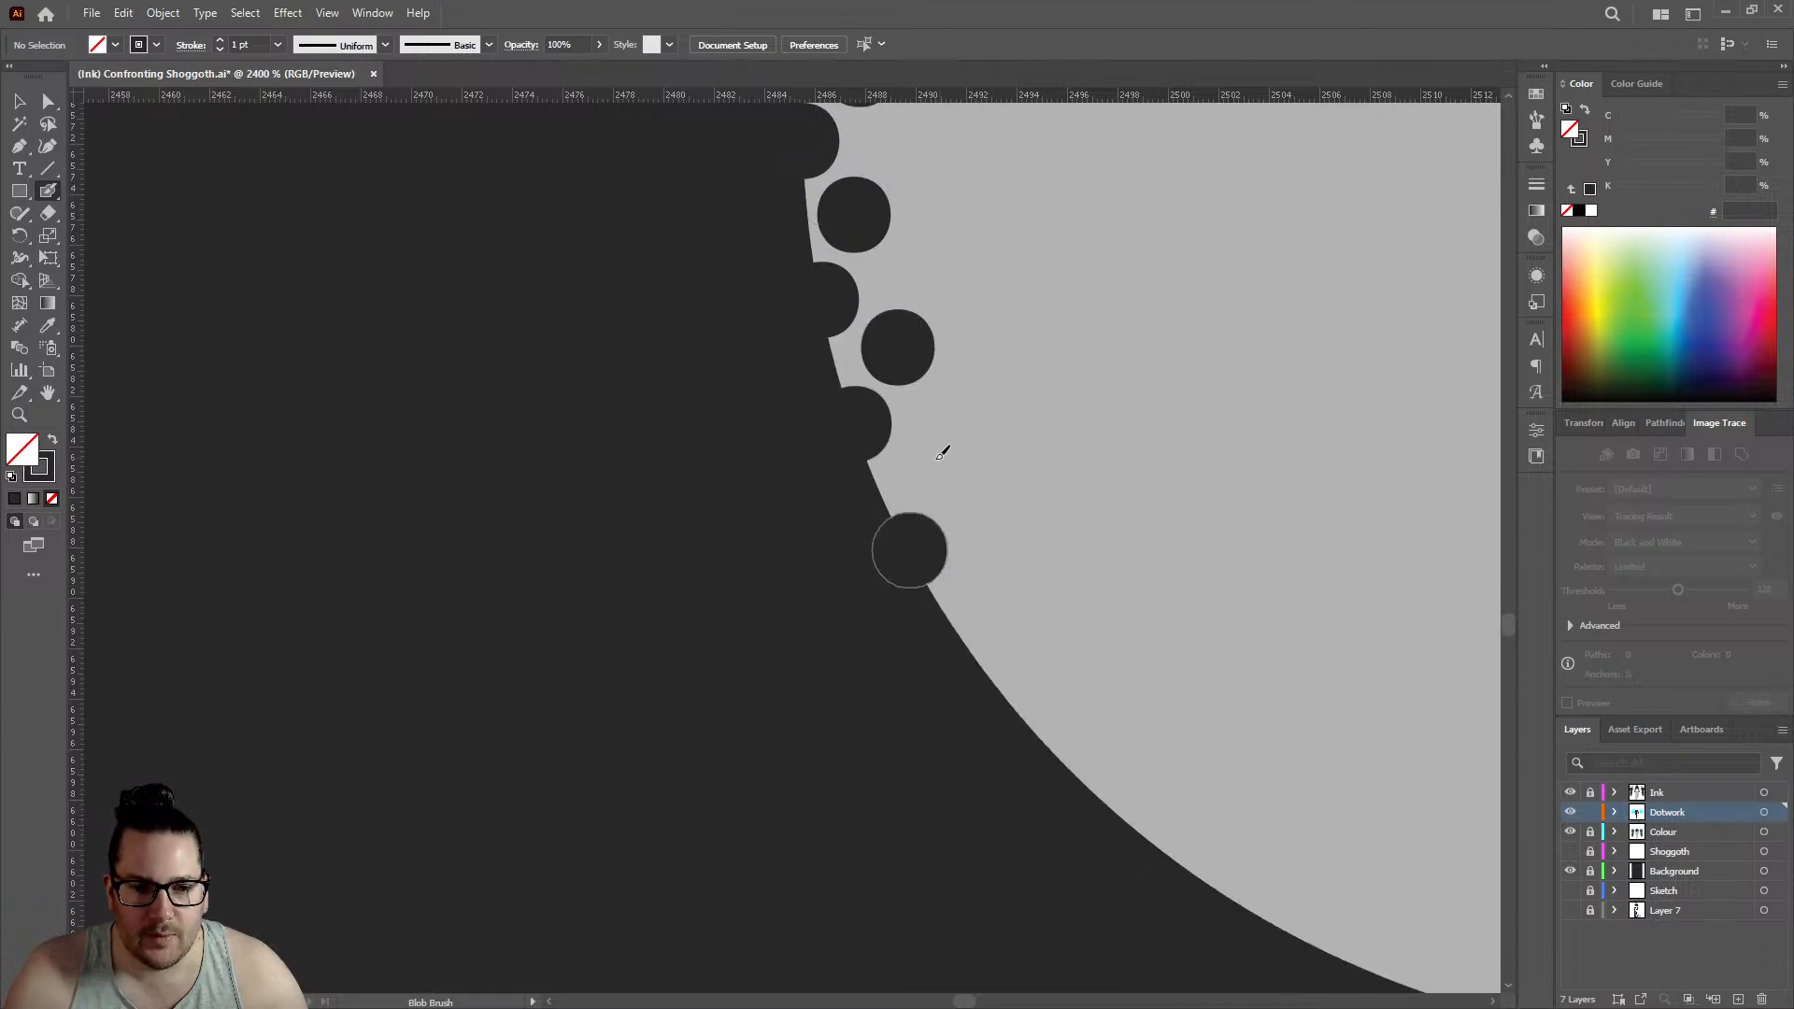
{"action": "left_click", "coordinate": [930, 462]}
{"action": "left_click", "coordinate": [982, 657]}
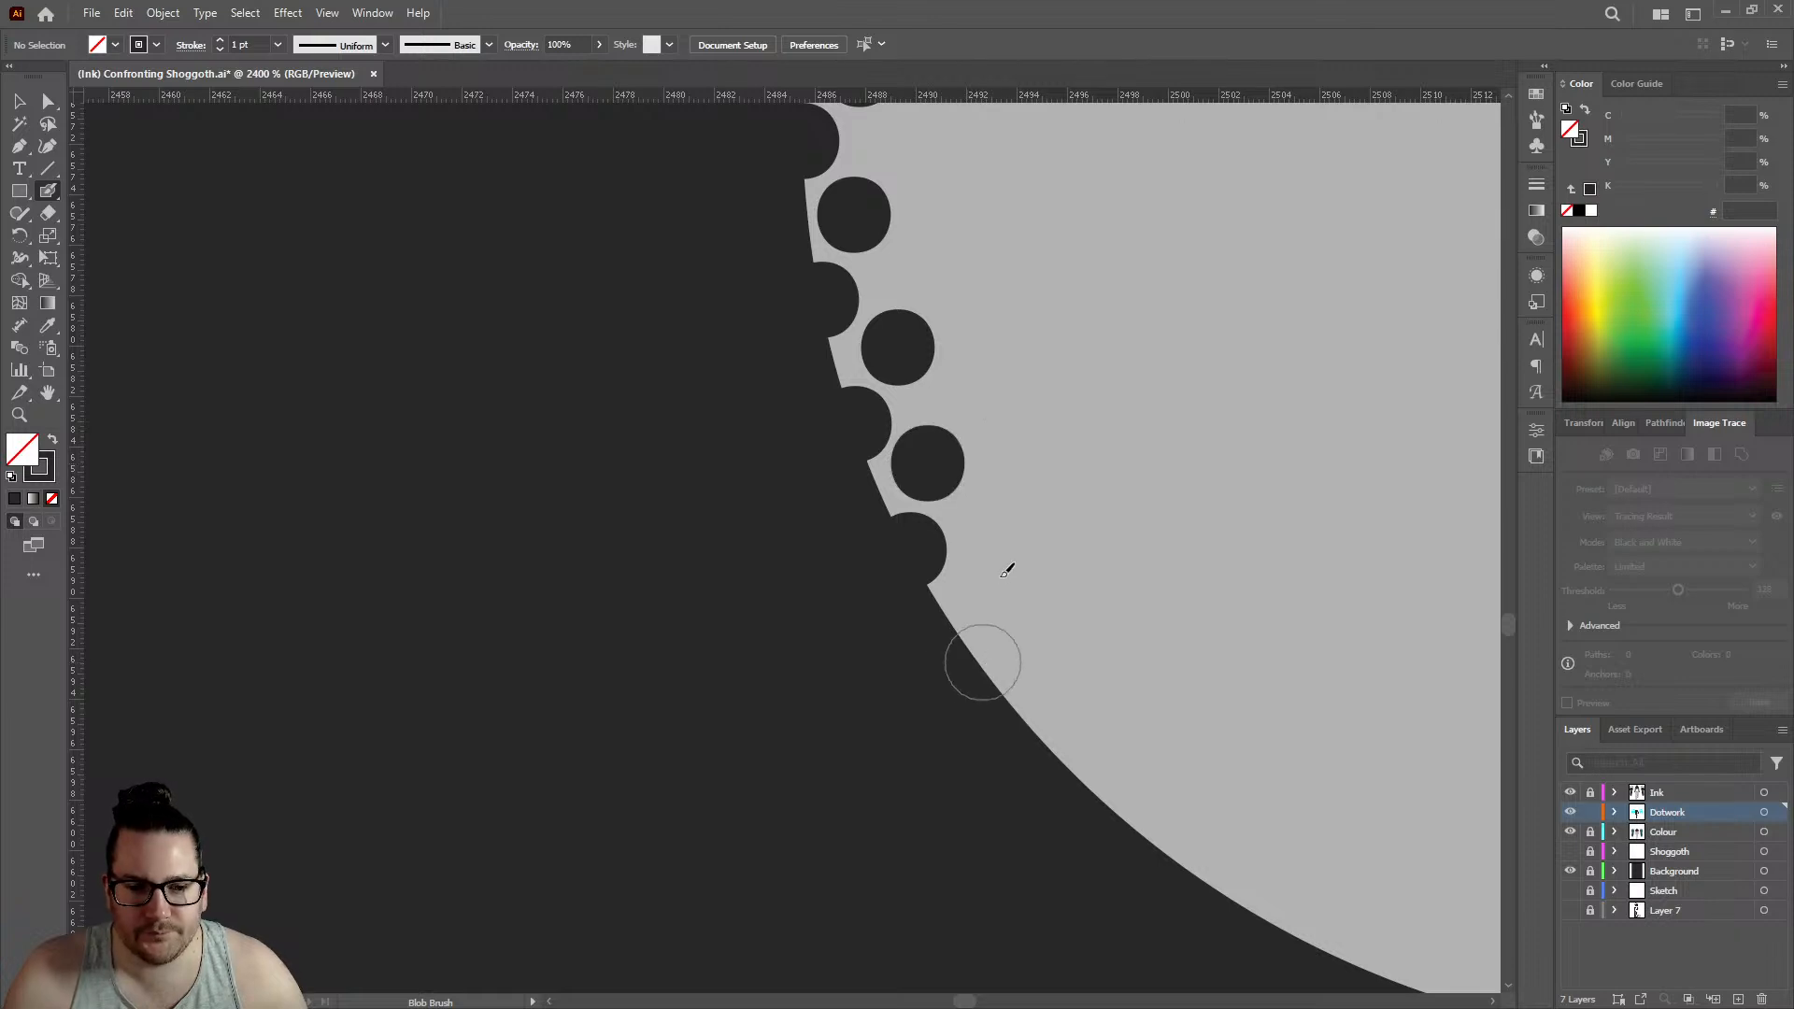
{"action": "left_click", "coordinate": [994, 573]}
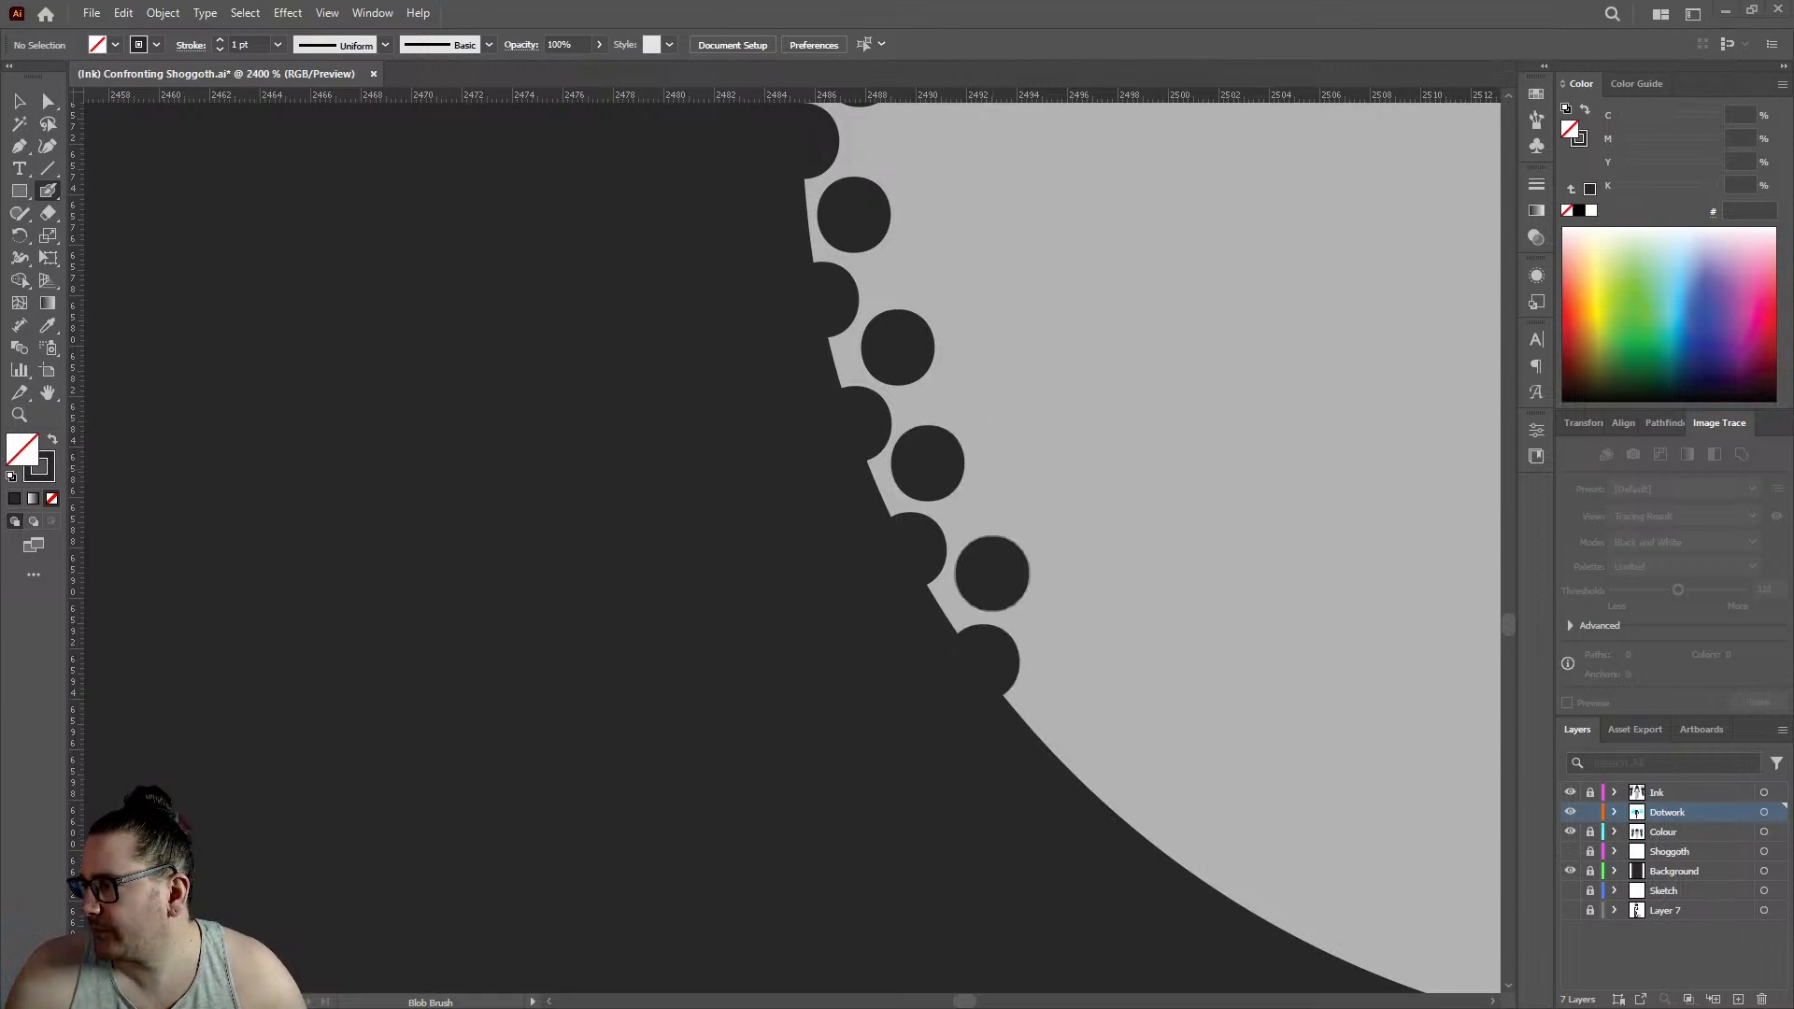
- Continue both rows along the flattening lower curve with two edge dots and two inner dots, edge row reaching about 2501.5
{"action": "scroll", "coordinate": [644, 434], "scroll_direction": "down", "scroll_amount": 4}
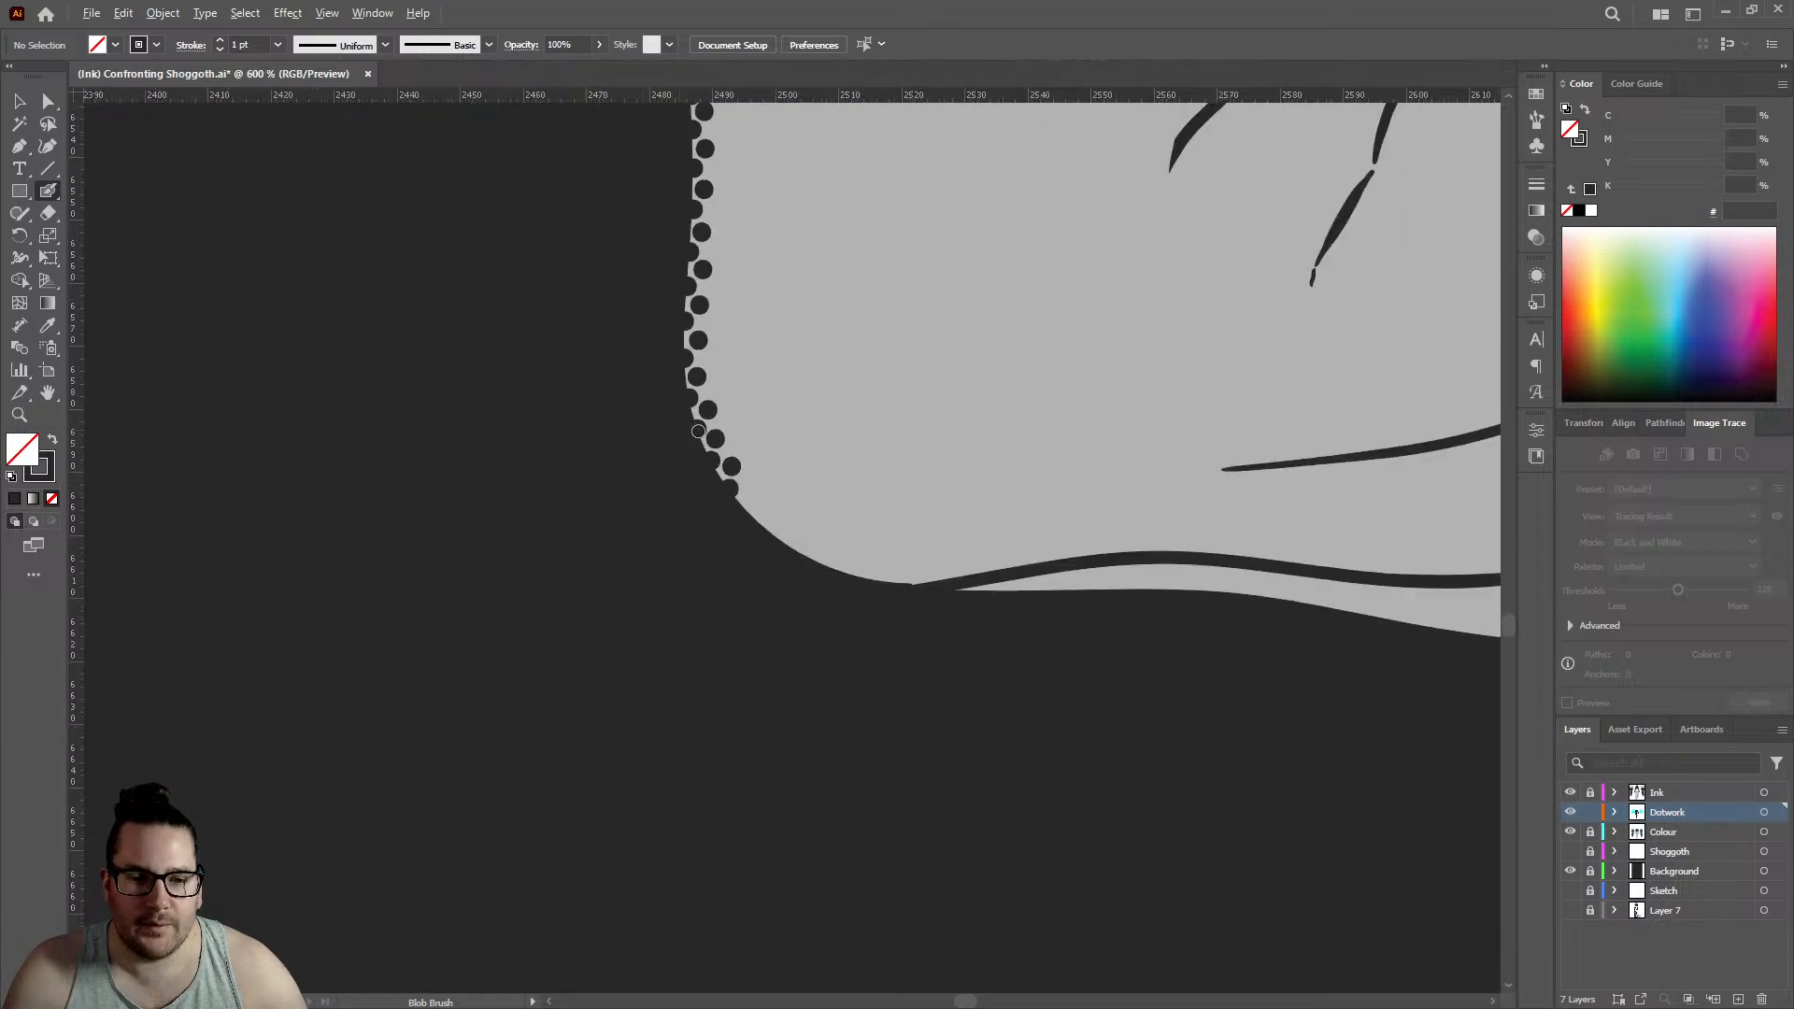
{"action": "scroll", "coordinate": [911, 492], "scroll_direction": "down", "scroll_amount": 3}
{"action": "scroll", "coordinate": [882, 496], "scroll_direction": "up", "scroll_amount": 9}
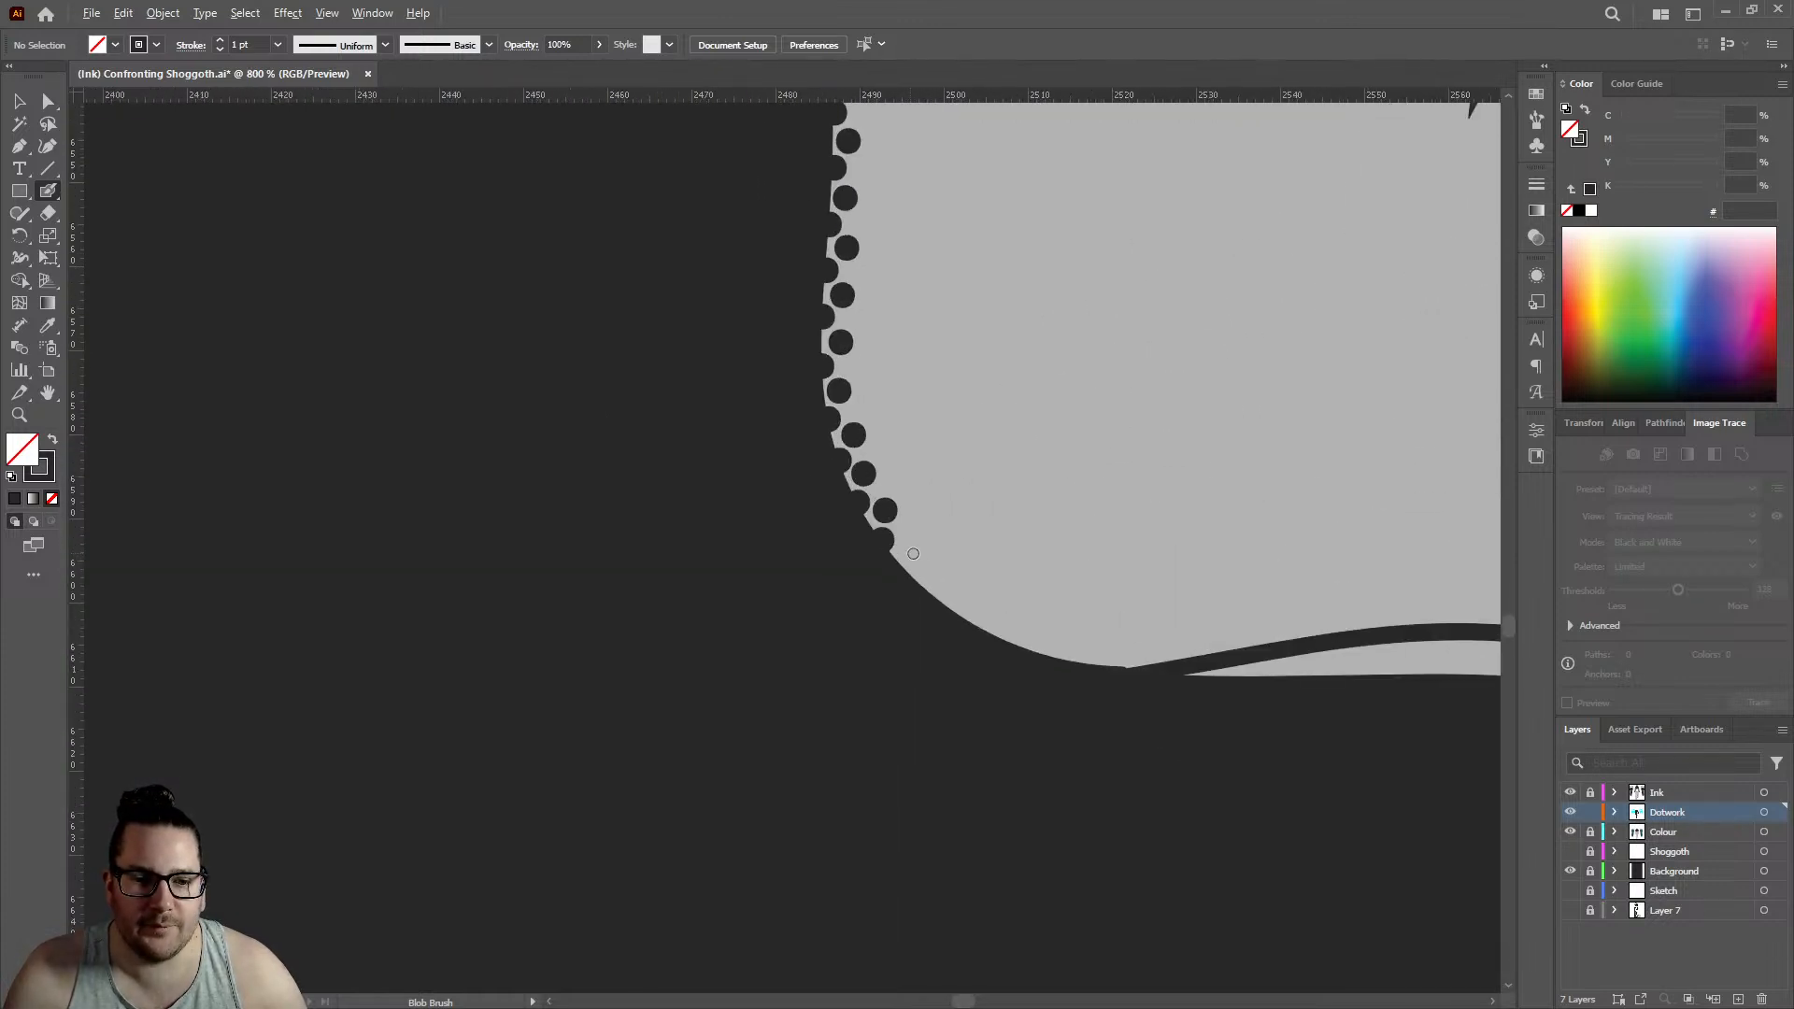
{"action": "left_click", "coordinate": [853, 558]}
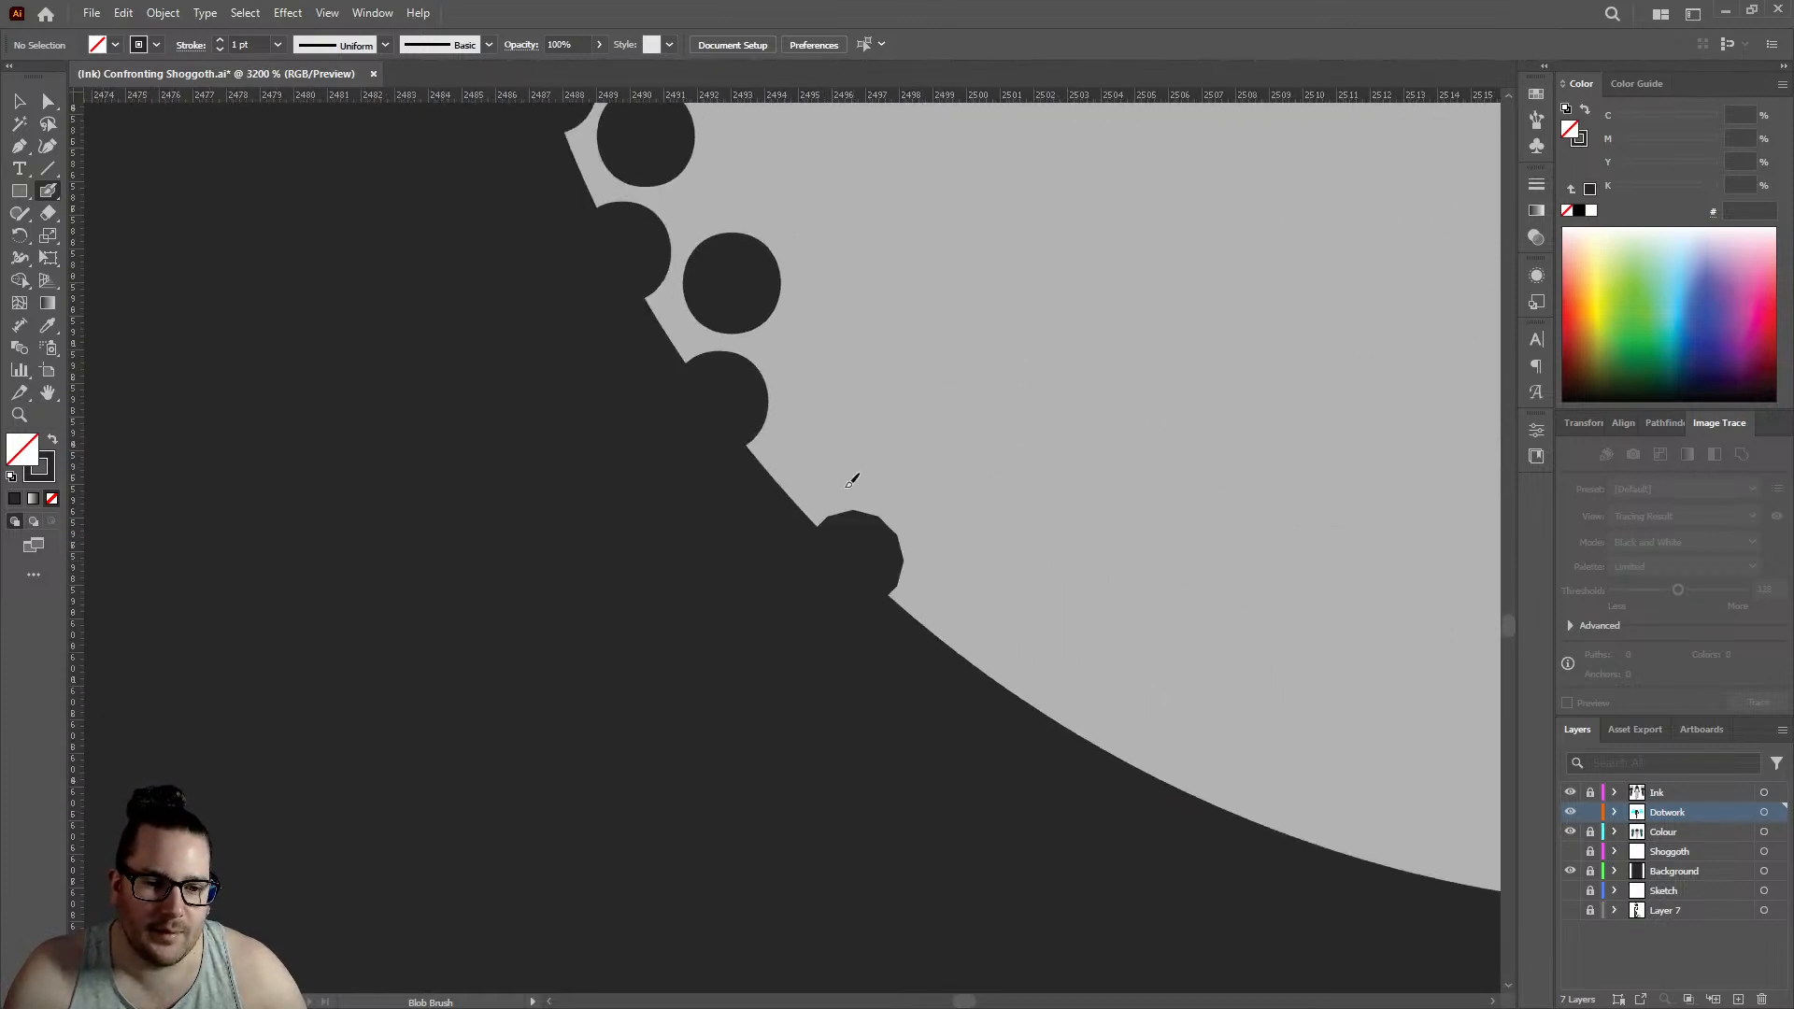
{"action": "left_click", "coordinate": [834, 439]}
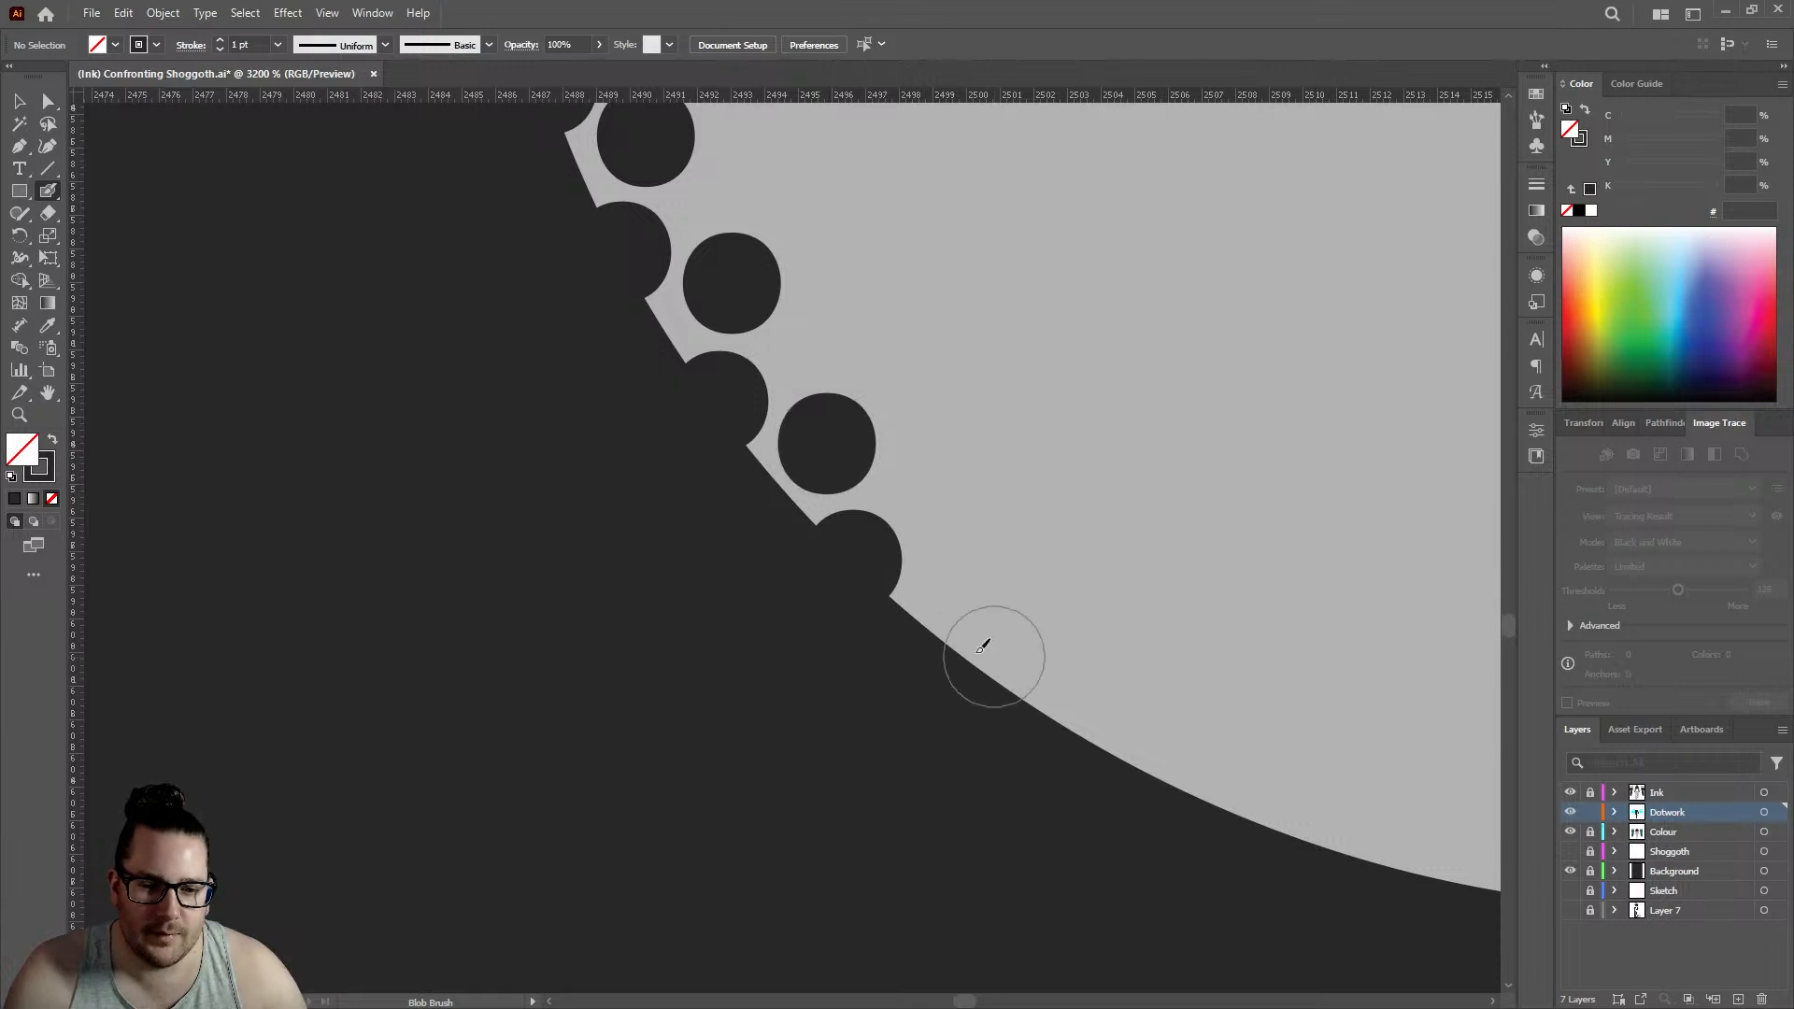
{"action": "left_click", "coordinate": [1030, 691]}
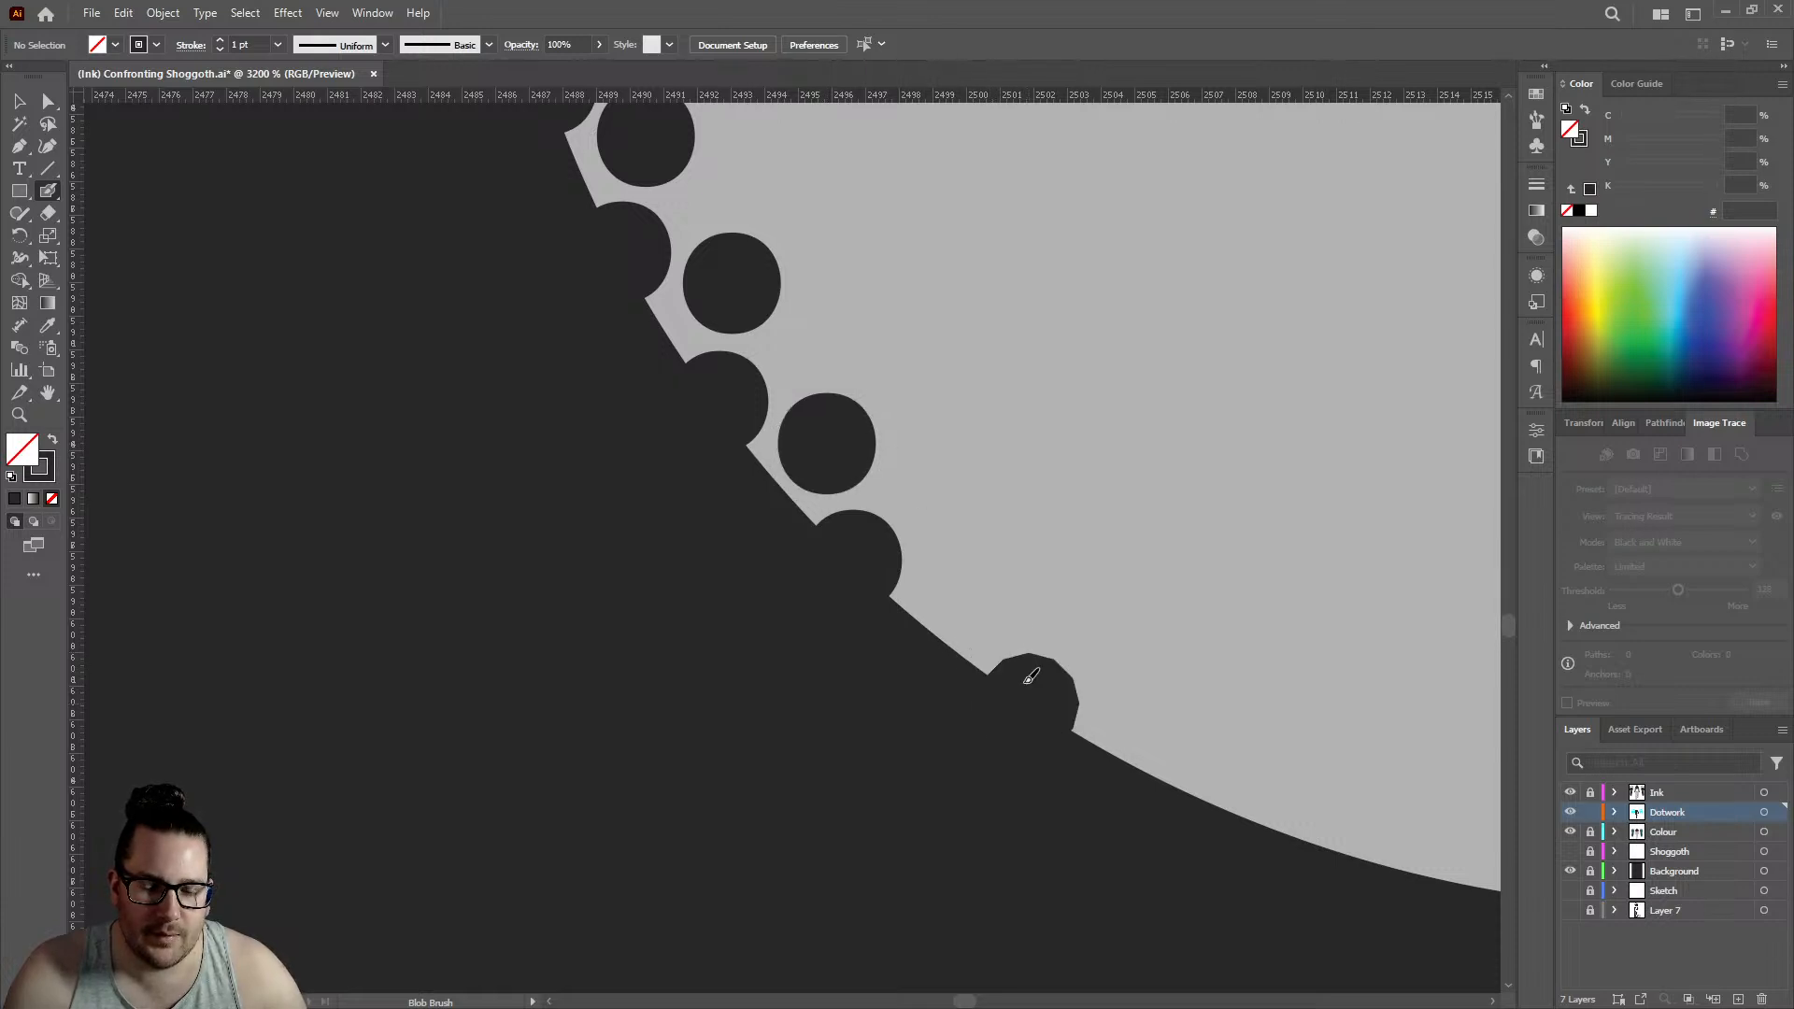
{"action": "left_click", "coordinate": [981, 570]}
{"action": "scroll", "coordinate": [962, 510], "scroll_direction": "down", "scroll_amount": 6}
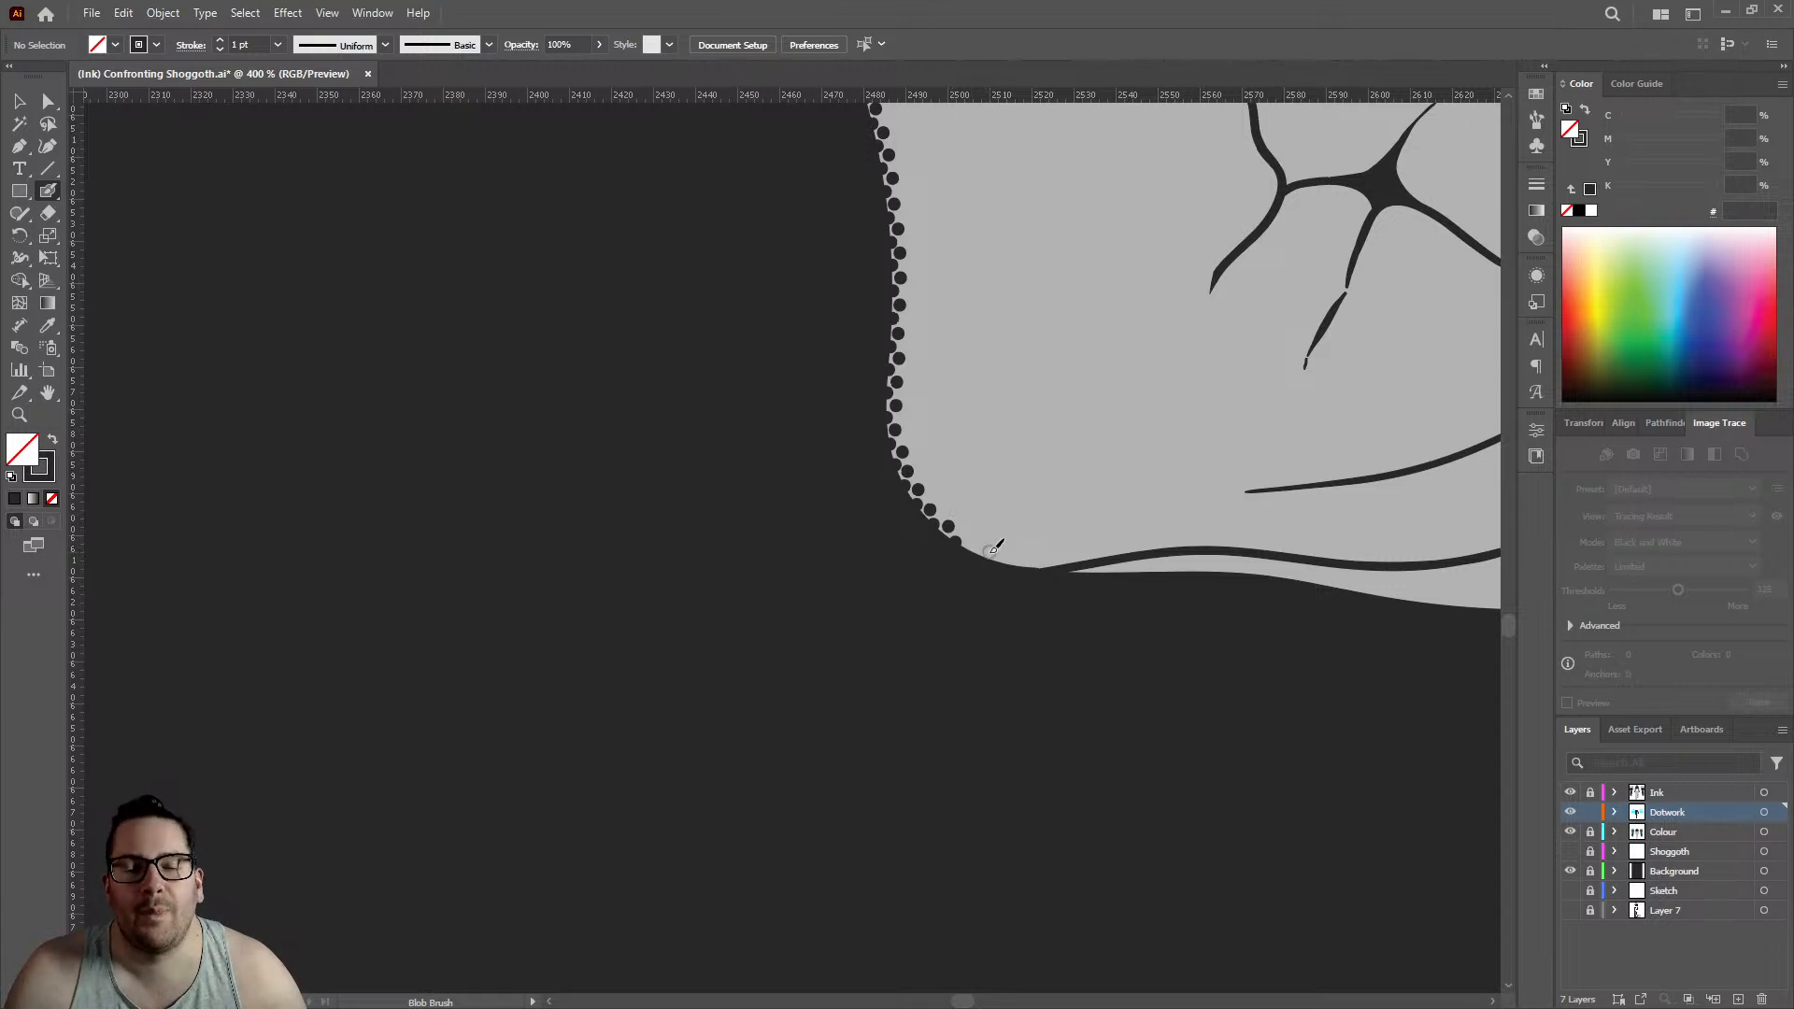
- Extend the edge row along the hand's lower curve with one more dot at about 2506
{"action": "scroll", "coordinate": [981, 553], "scroll_direction": "up", "scroll_amount": 2}
{"action": "scroll", "coordinate": [926, 545], "scroll_direction": "up", "scroll_amount": 1}
{"action": "left_click", "coordinate": [914, 541]}
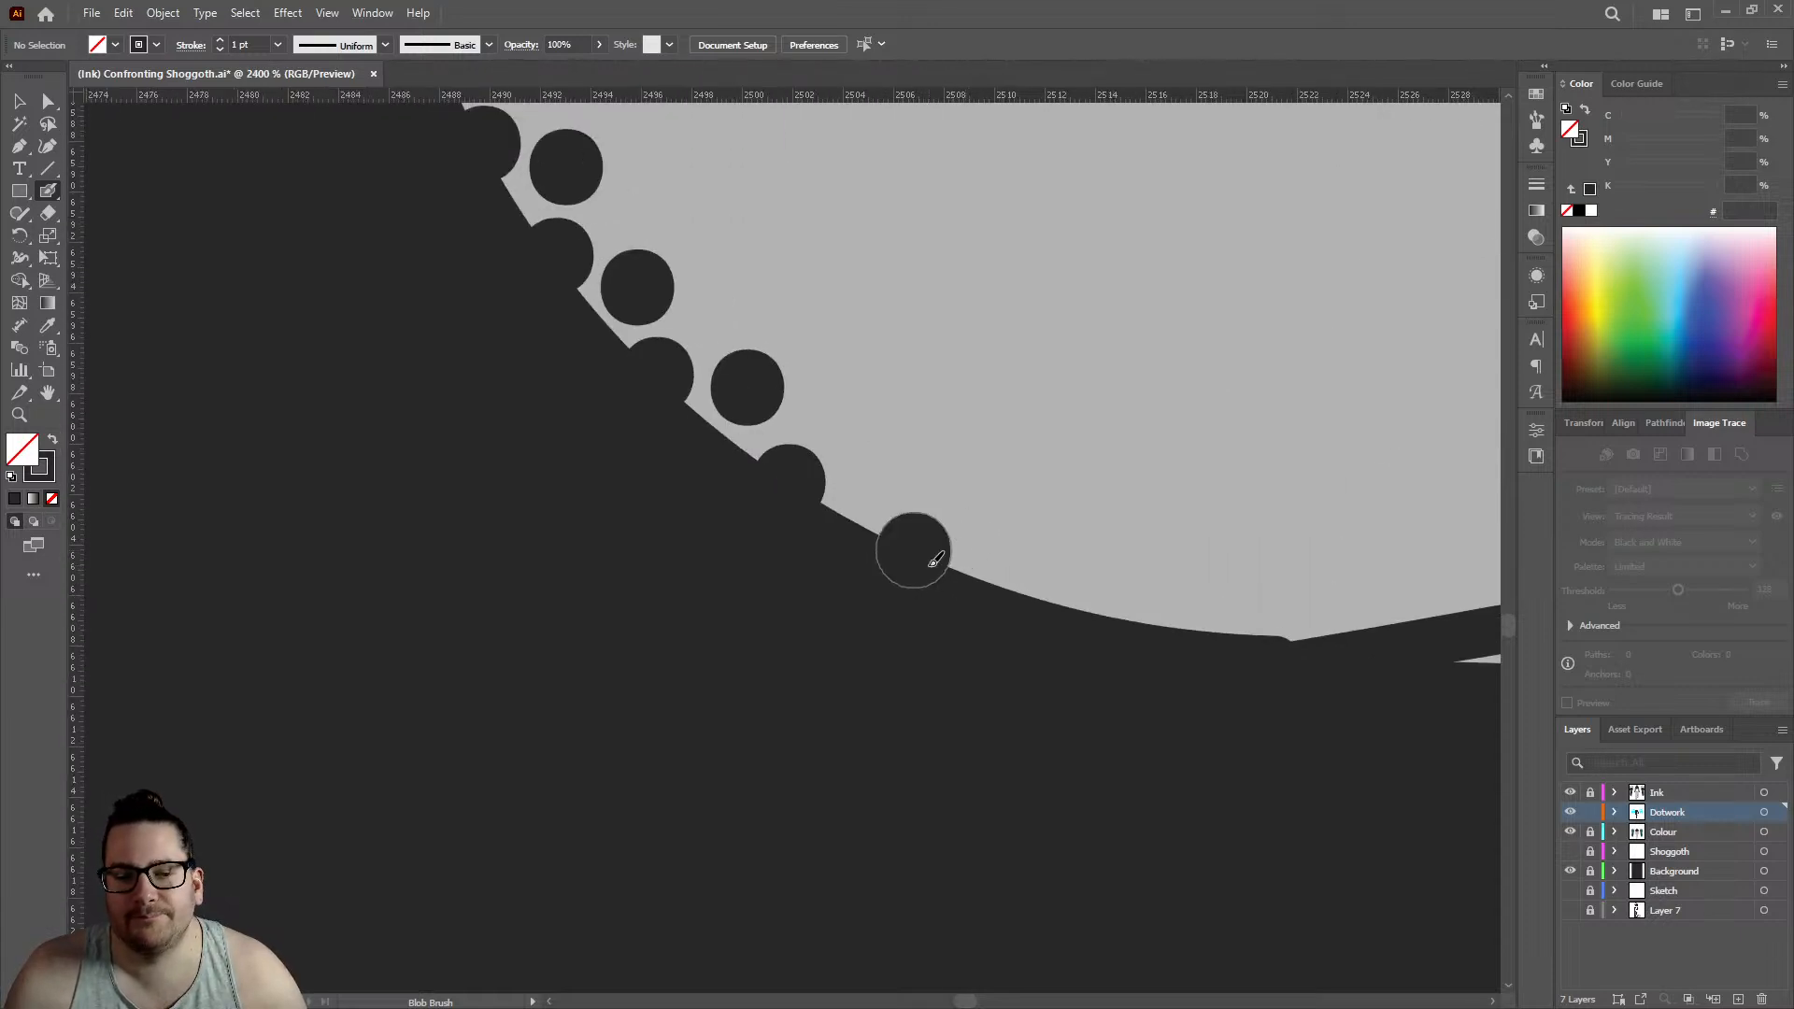
{"action": "scroll", "coordinate": [968, 498], "scroll_direction": "down", "scroll_amount": 3}
{"action": "scroll", "coordinate": [967, 498], "scroll_direction": "down", "scroll_amount": 3}
{"action": "scroll", "coordinate": [841, 581], "scroll_direction": "down", "scroll_amount": 2}
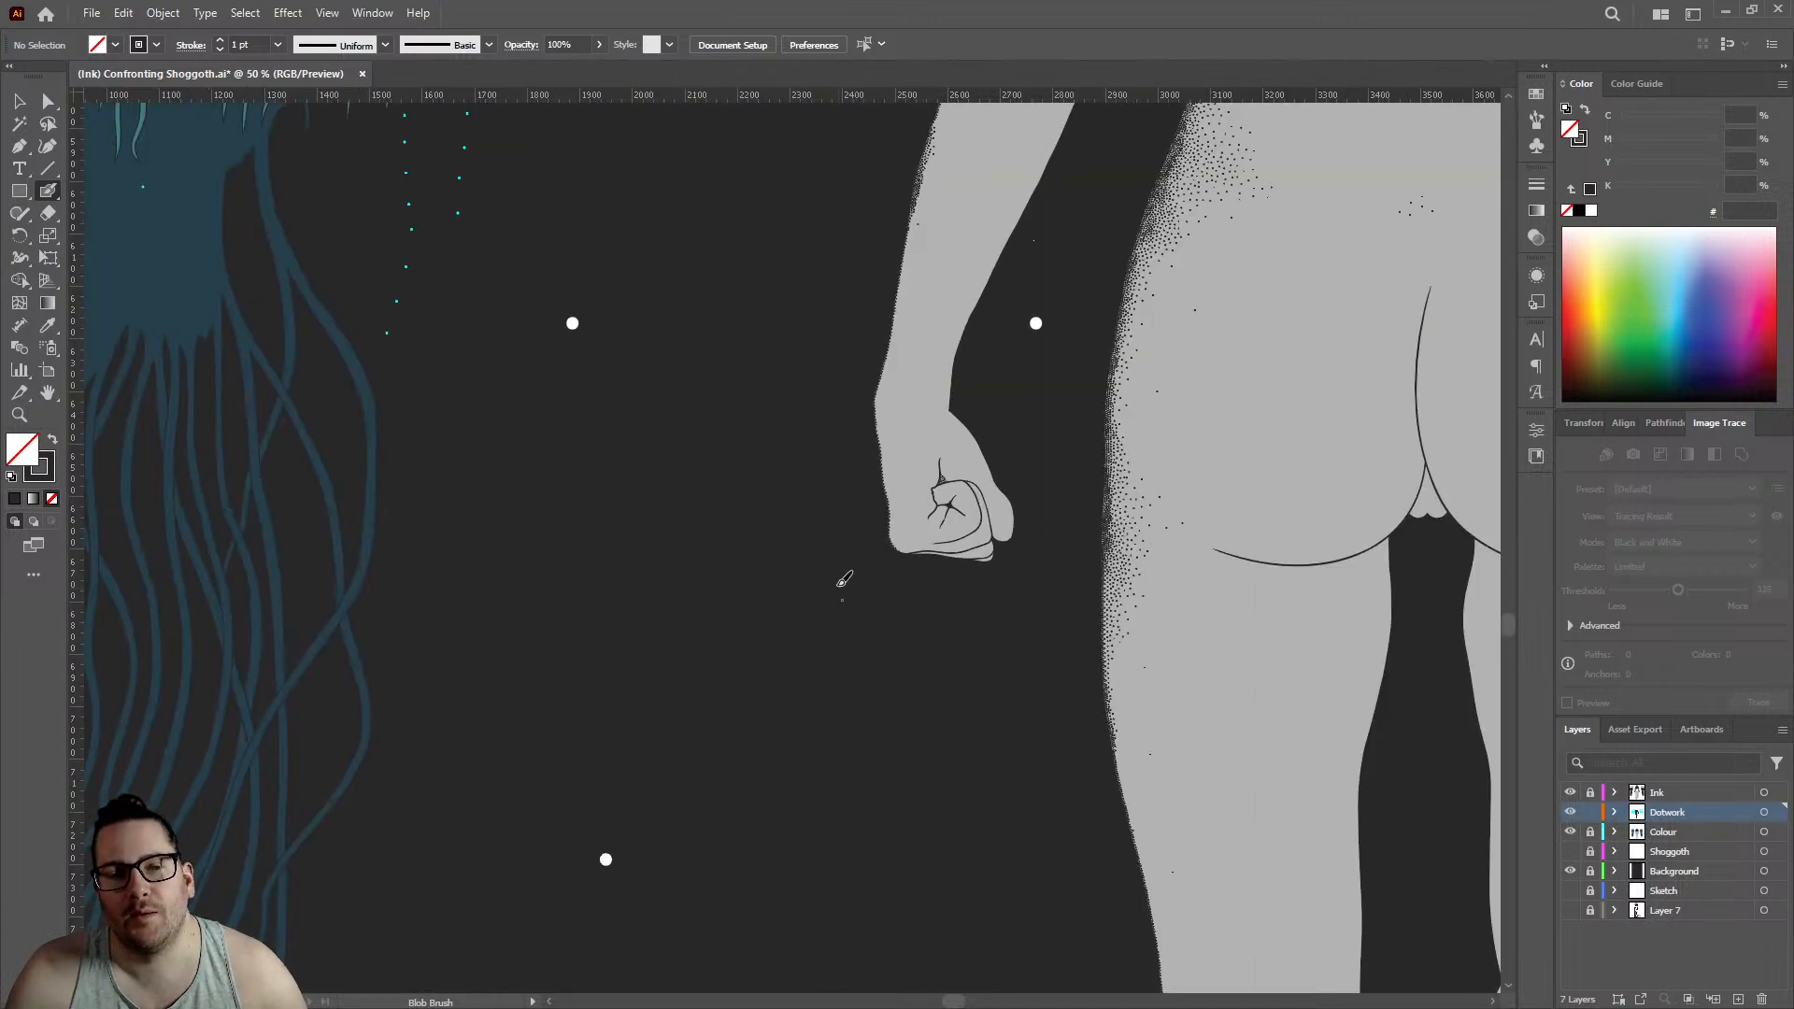
{"action": "scroll", "coordinate": [874, 516], "scroll_direction": "up", "scroll_amount": 3}
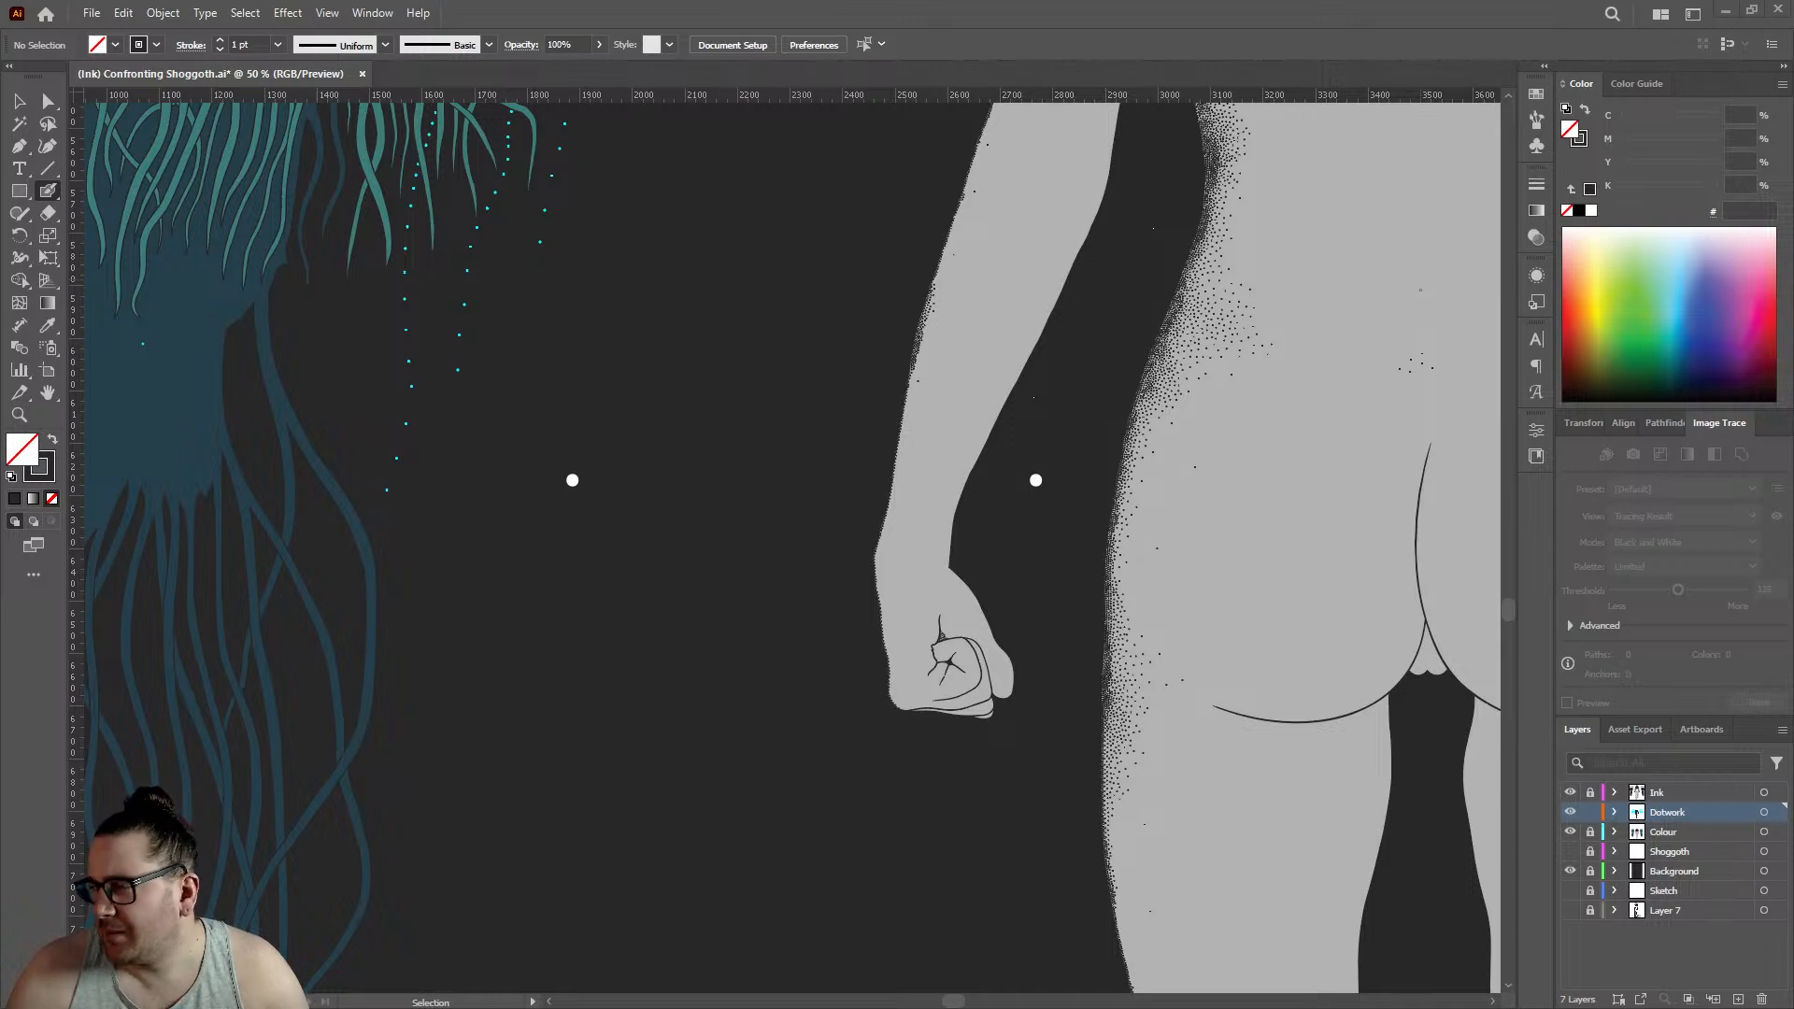
- With the Blob Brush, add seven dots as a loosening third row inside the forearm's double dot row, between about 2523 and 2535
{"action": "key", "text": "shift+b"}
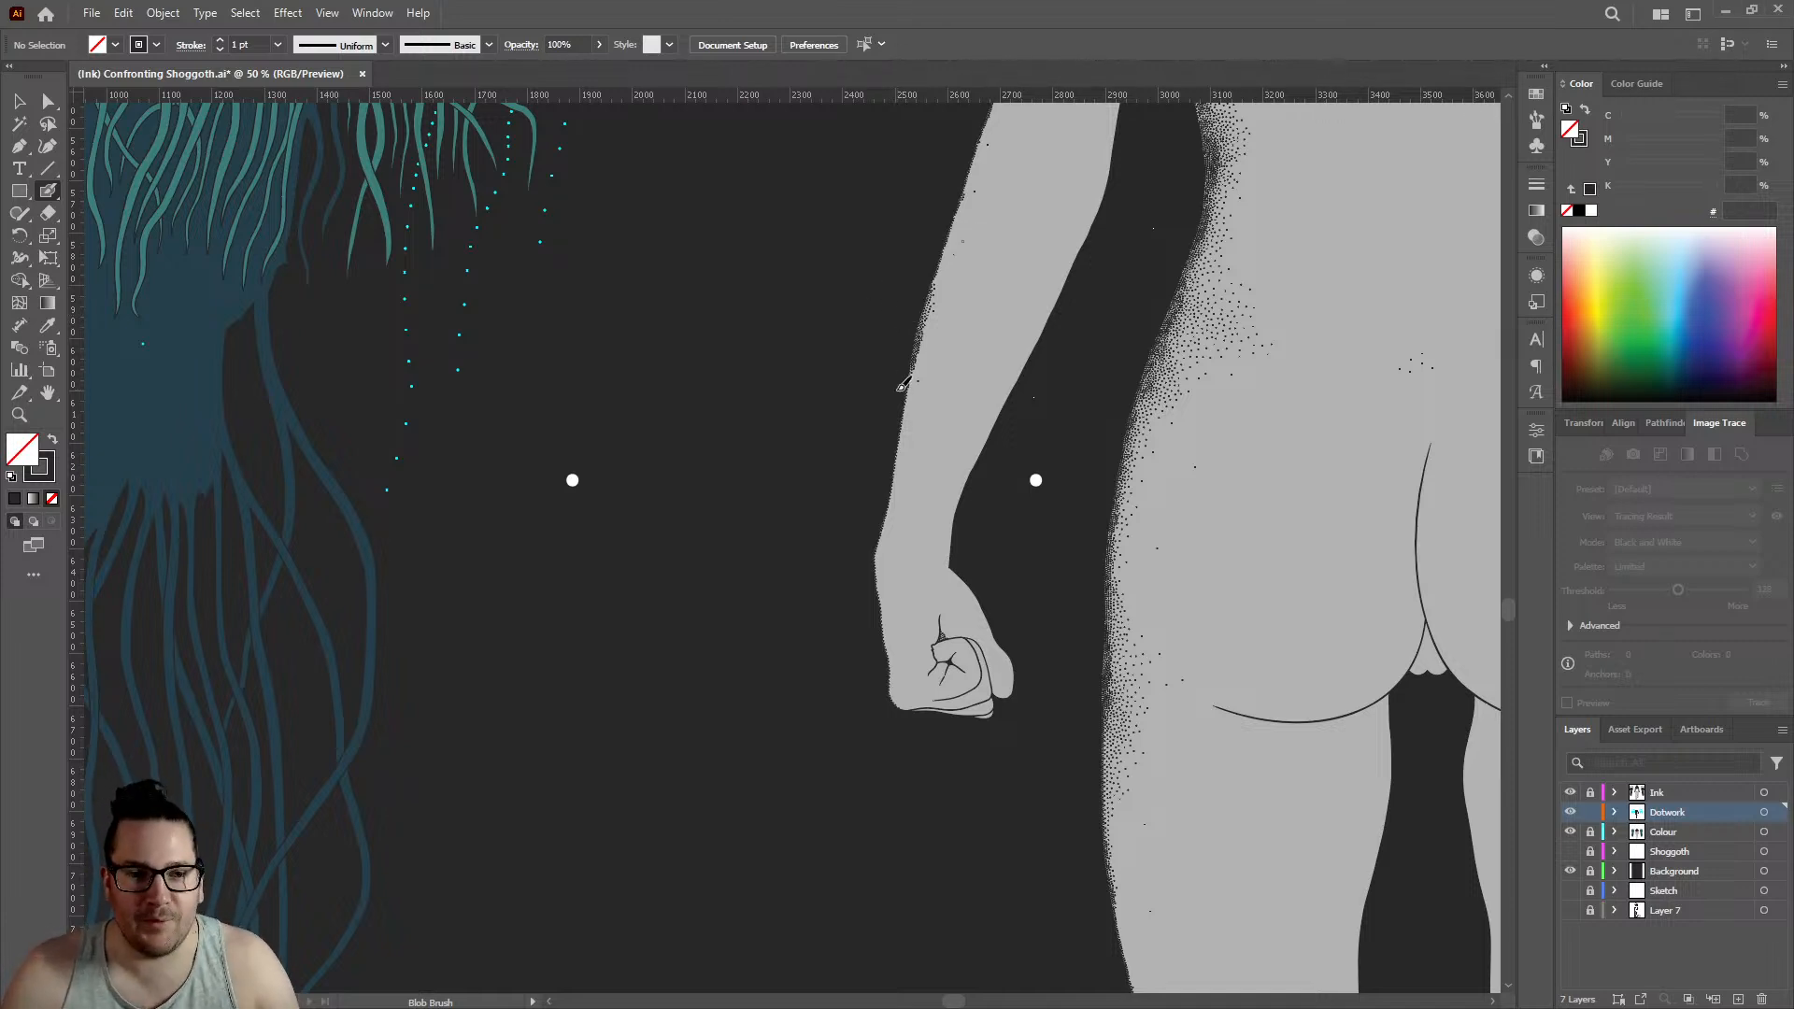
{"action": "scroll", "coordinate": [904, 382], "scroll_direction": "up", "scroll_amount": 10}
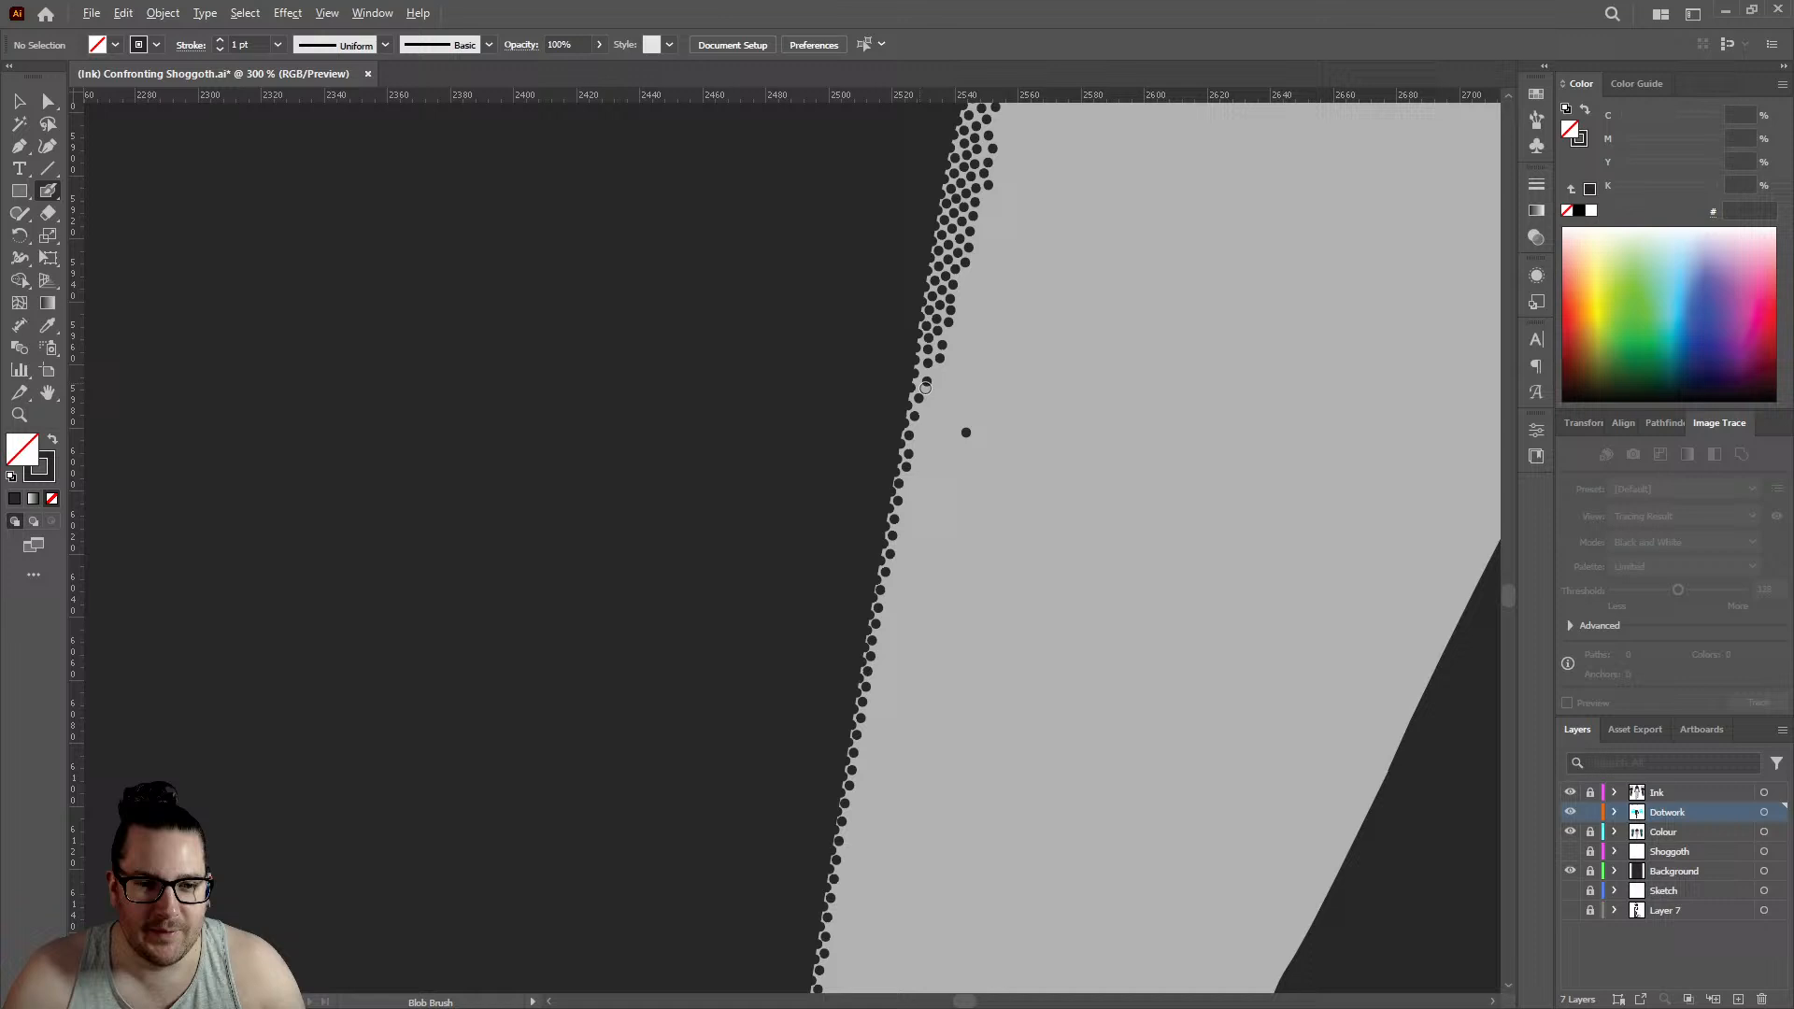
{"action": "left_click", "coordinate": [929, 334]}
{"action": "left_click", "coordinate": [913, 395]}
{"action": "left_click", "coordinate": [900, 465]}
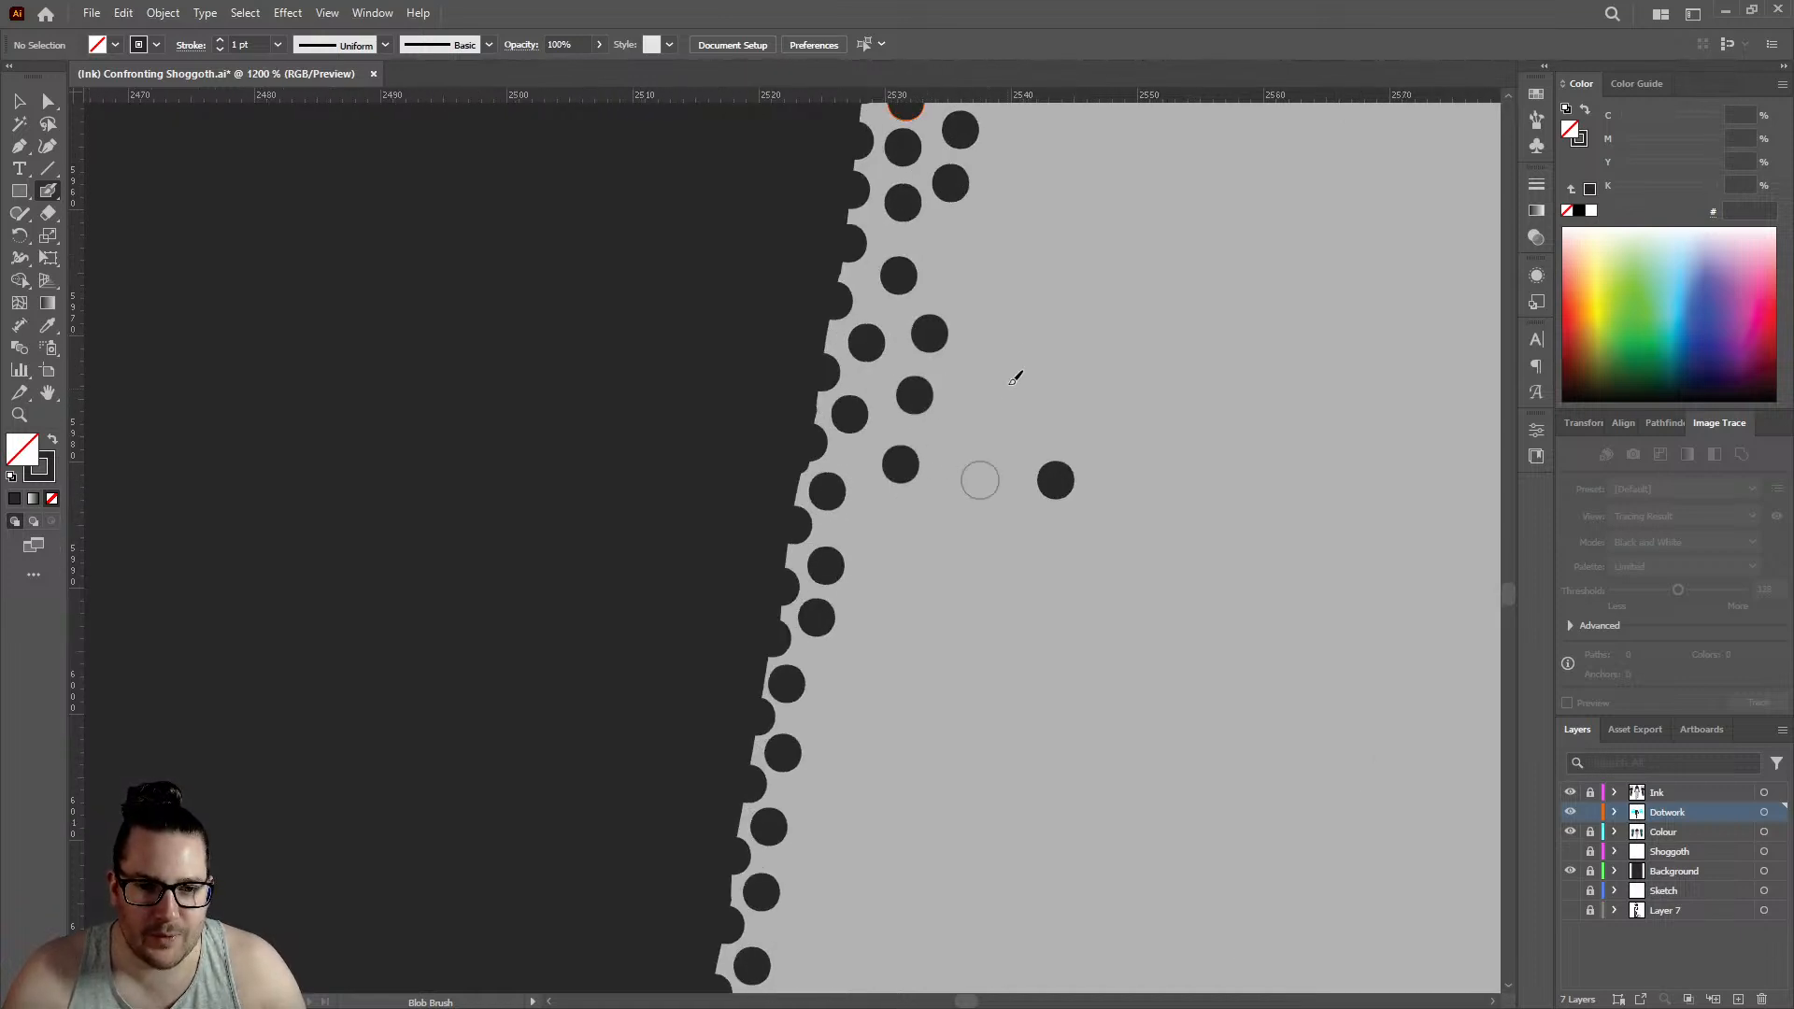
{"action": "left_click", "coordinate": [963, 254]}
{"action": "left_click", "coordinate": [878, 535]}
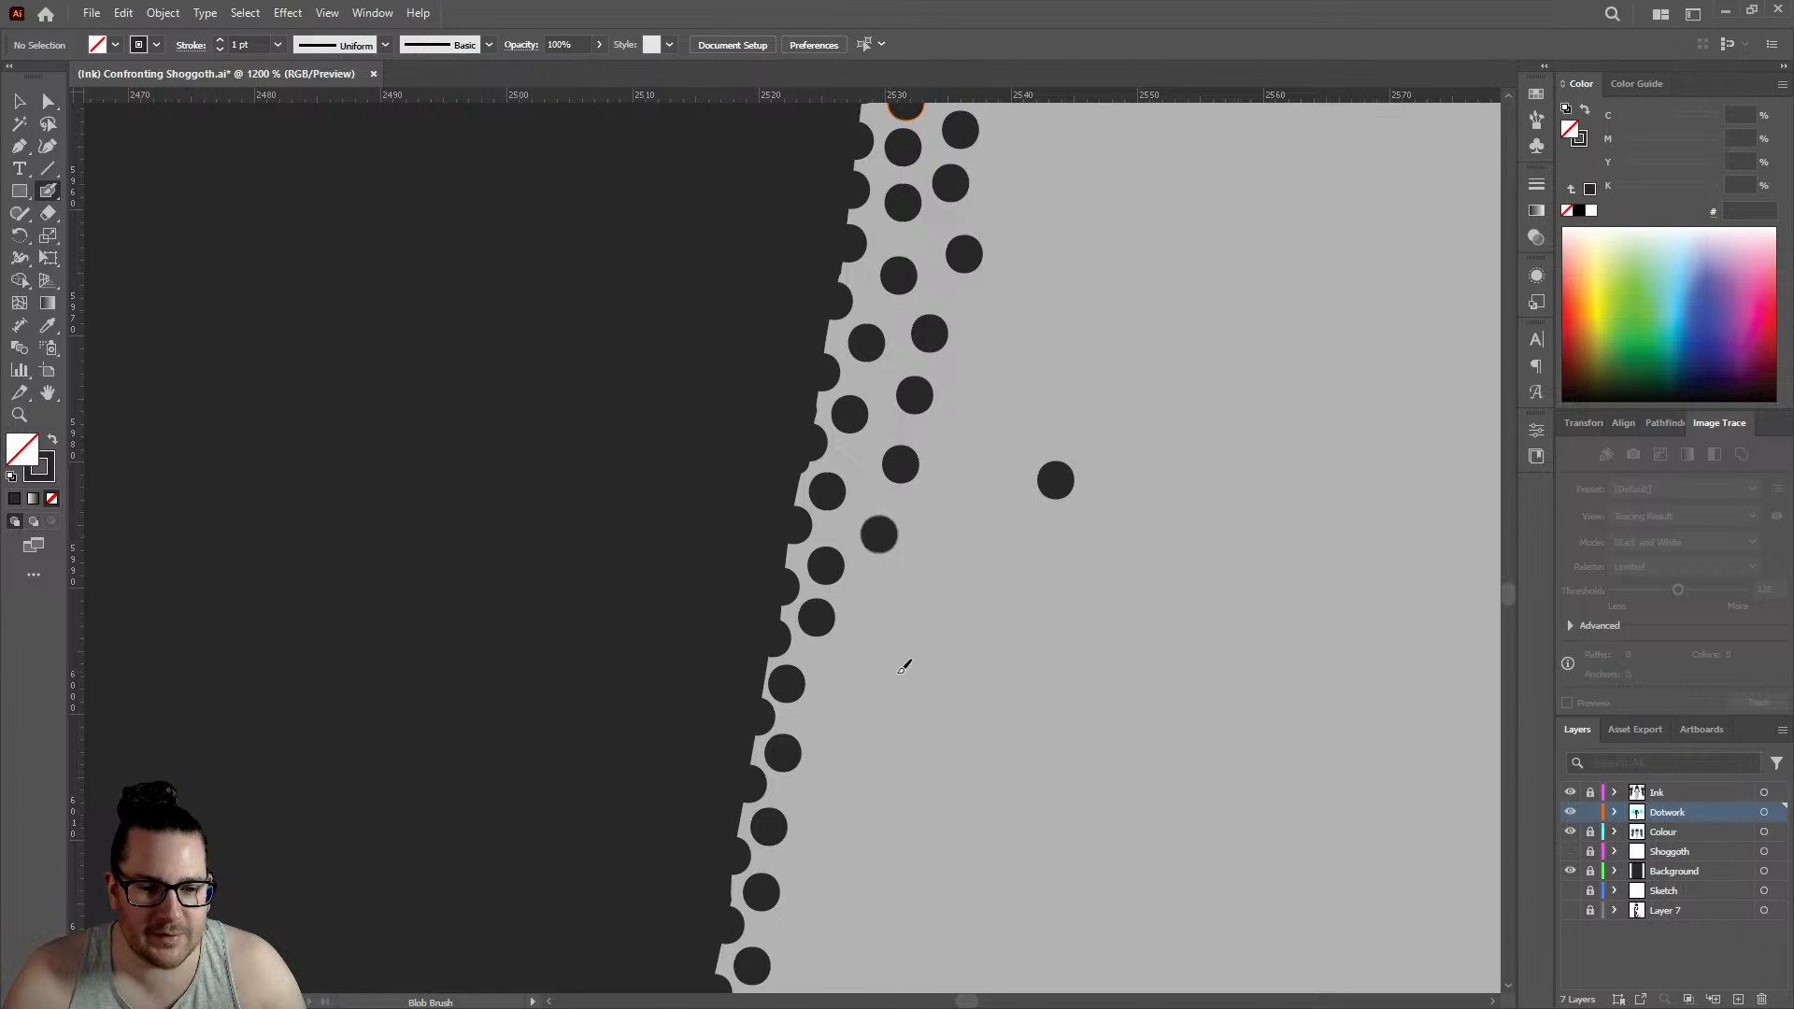
{"action": "left_click", "coordinate": [852, 680]}
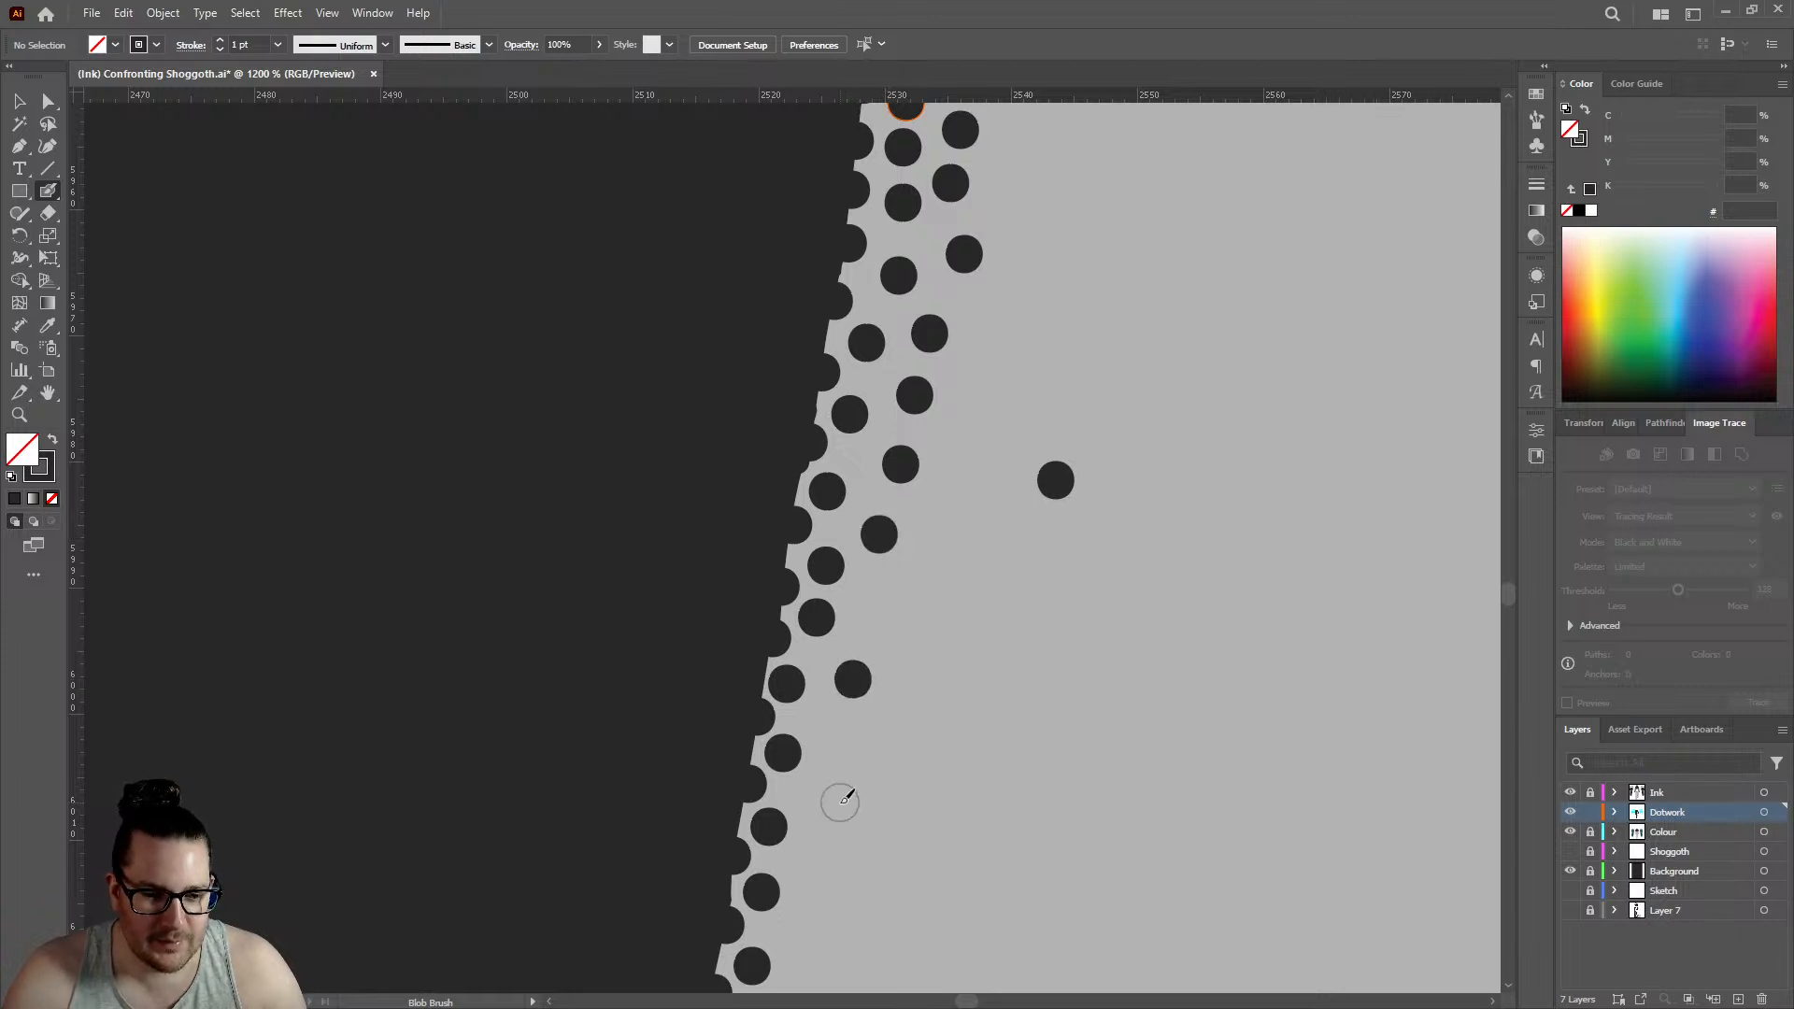
{"action": "left_click", "coordinate": [839, 801]}
- Continue the sparse third row down the lower forearm with three more spaced dots at about 2518 to 2522
{"action": "scroll", "coordinate": [925, 549], "scroll_direction": "down", "scroll_amount": 6}
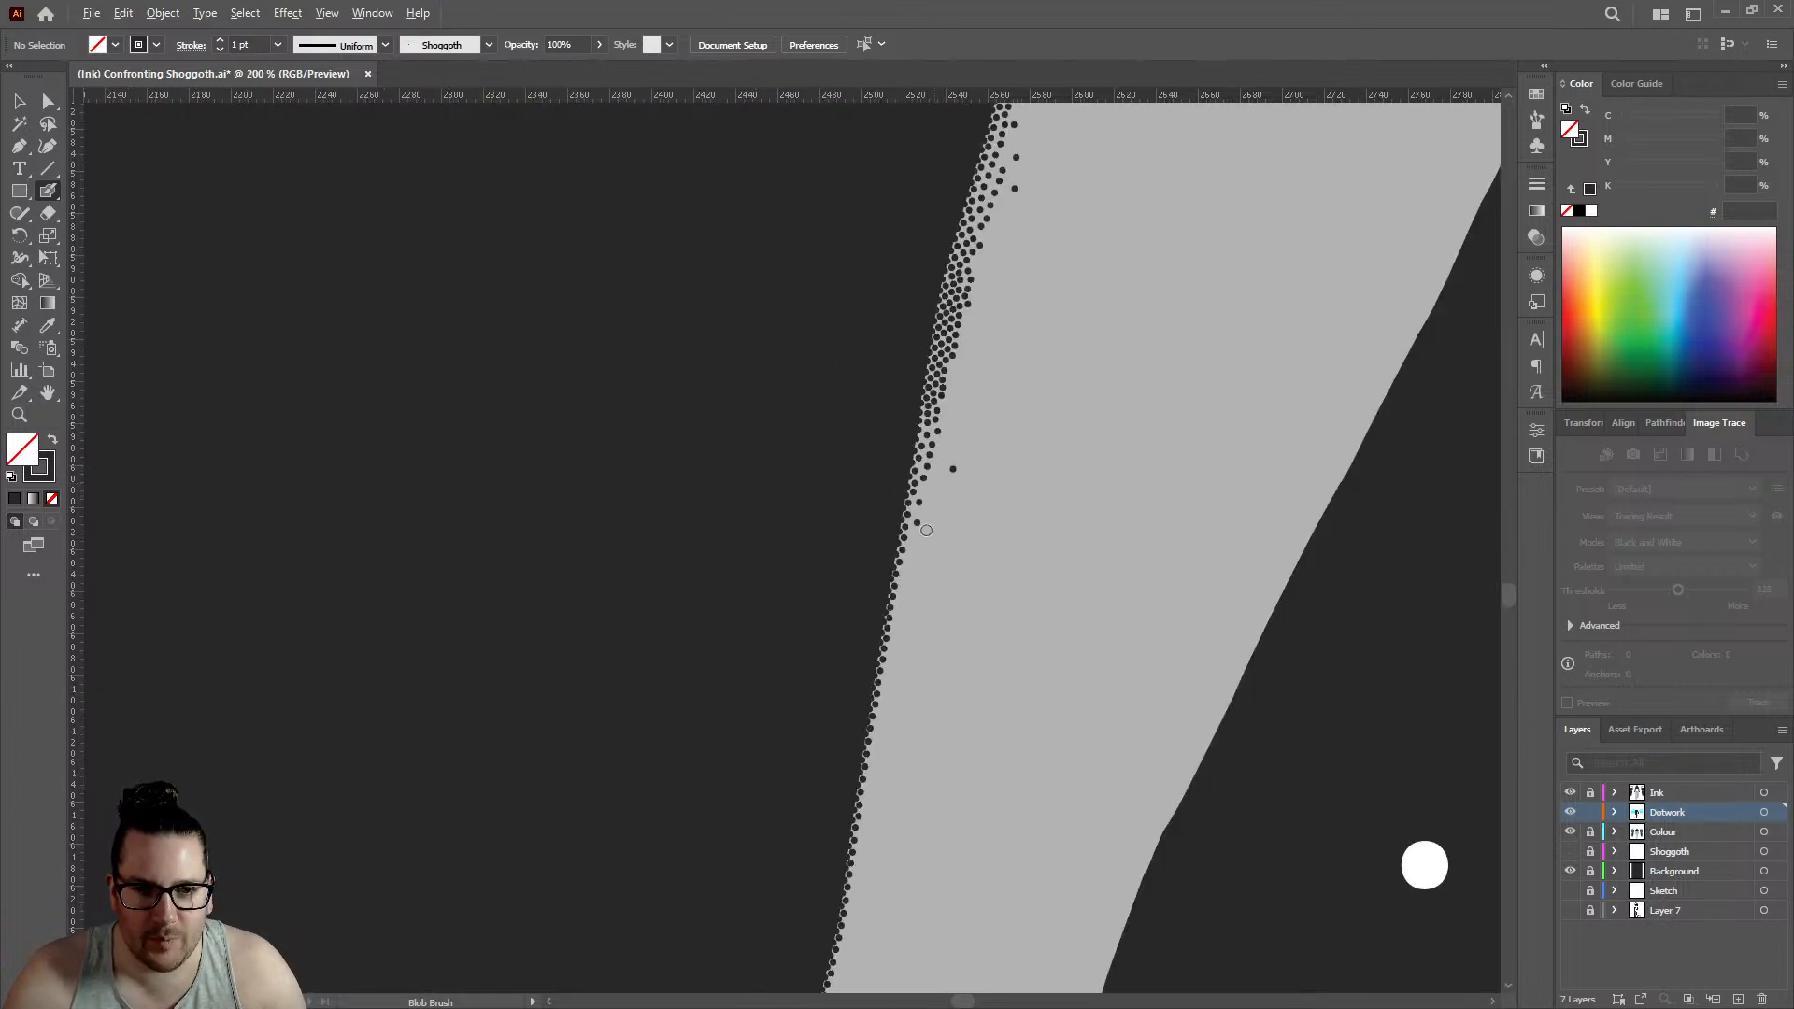
{"action": "scroll", "coordinate": [926, 530], "scroll_direction": "up", "scroll_amount": 4}
{"action": "left_click", "coordinate": [949, 468]}
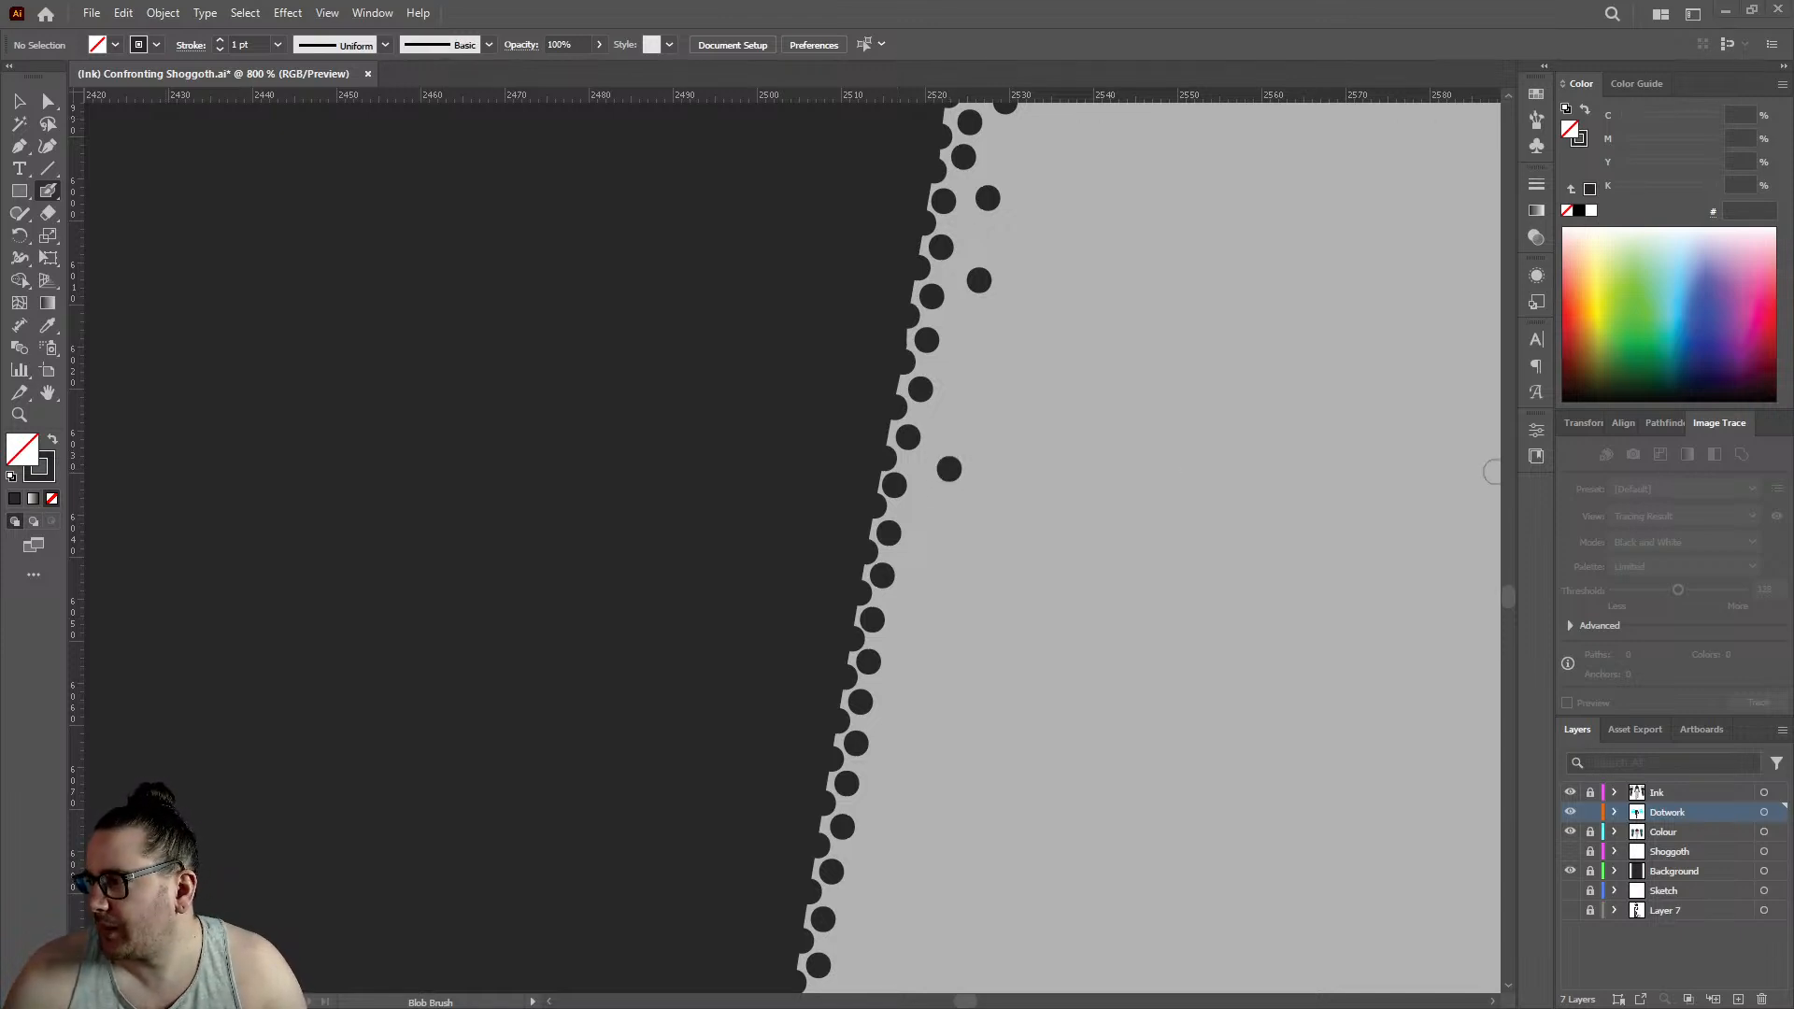
{"action": "scroll", "coordinate": [940, 402], "scroll_direction": "down", "scroll_amount": 2}
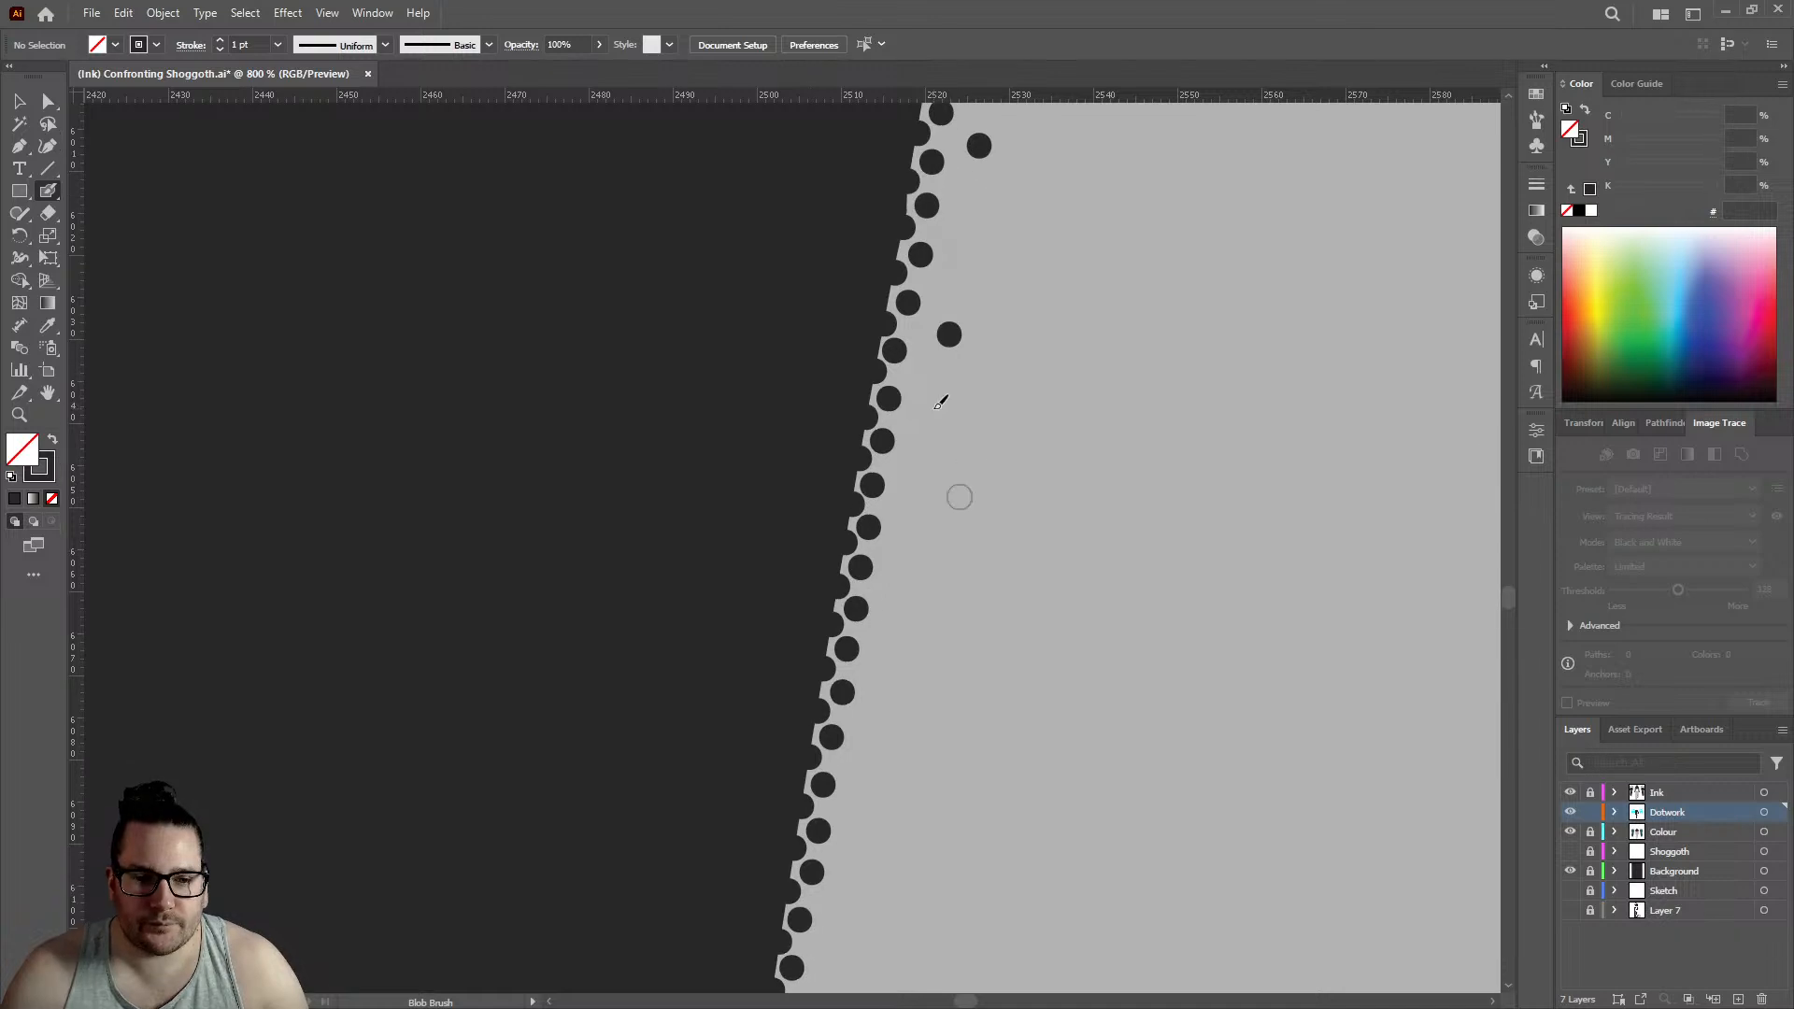
{"action": "left_click", "coordinate": [944, 394]}
{"action": "left_click", "coordinate": [924, 472]}
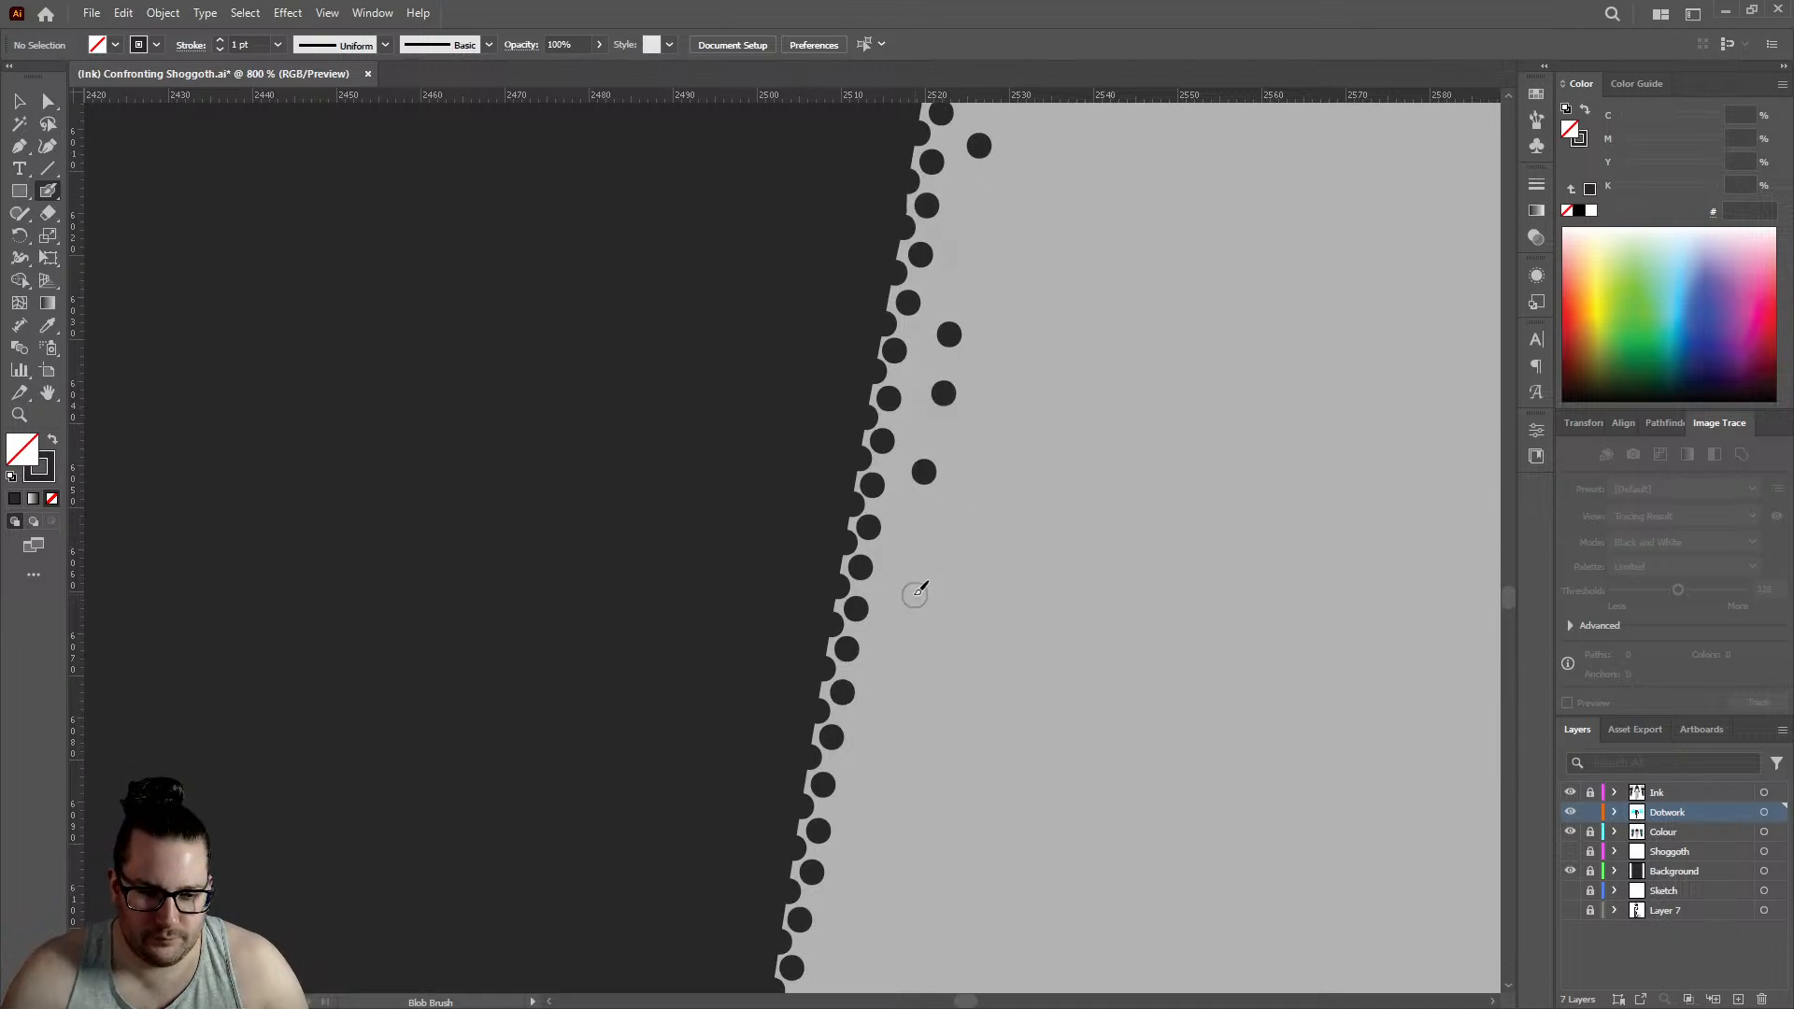
- Scatter seven loose dots inside the outline at the wrist bend, beside the double dot row
{"action": "key", "text": "ctrl+0"}
{"action": "scroll", "coordinate": [984, 435], "scroll_direction": "up", "scroll_amount": 6}
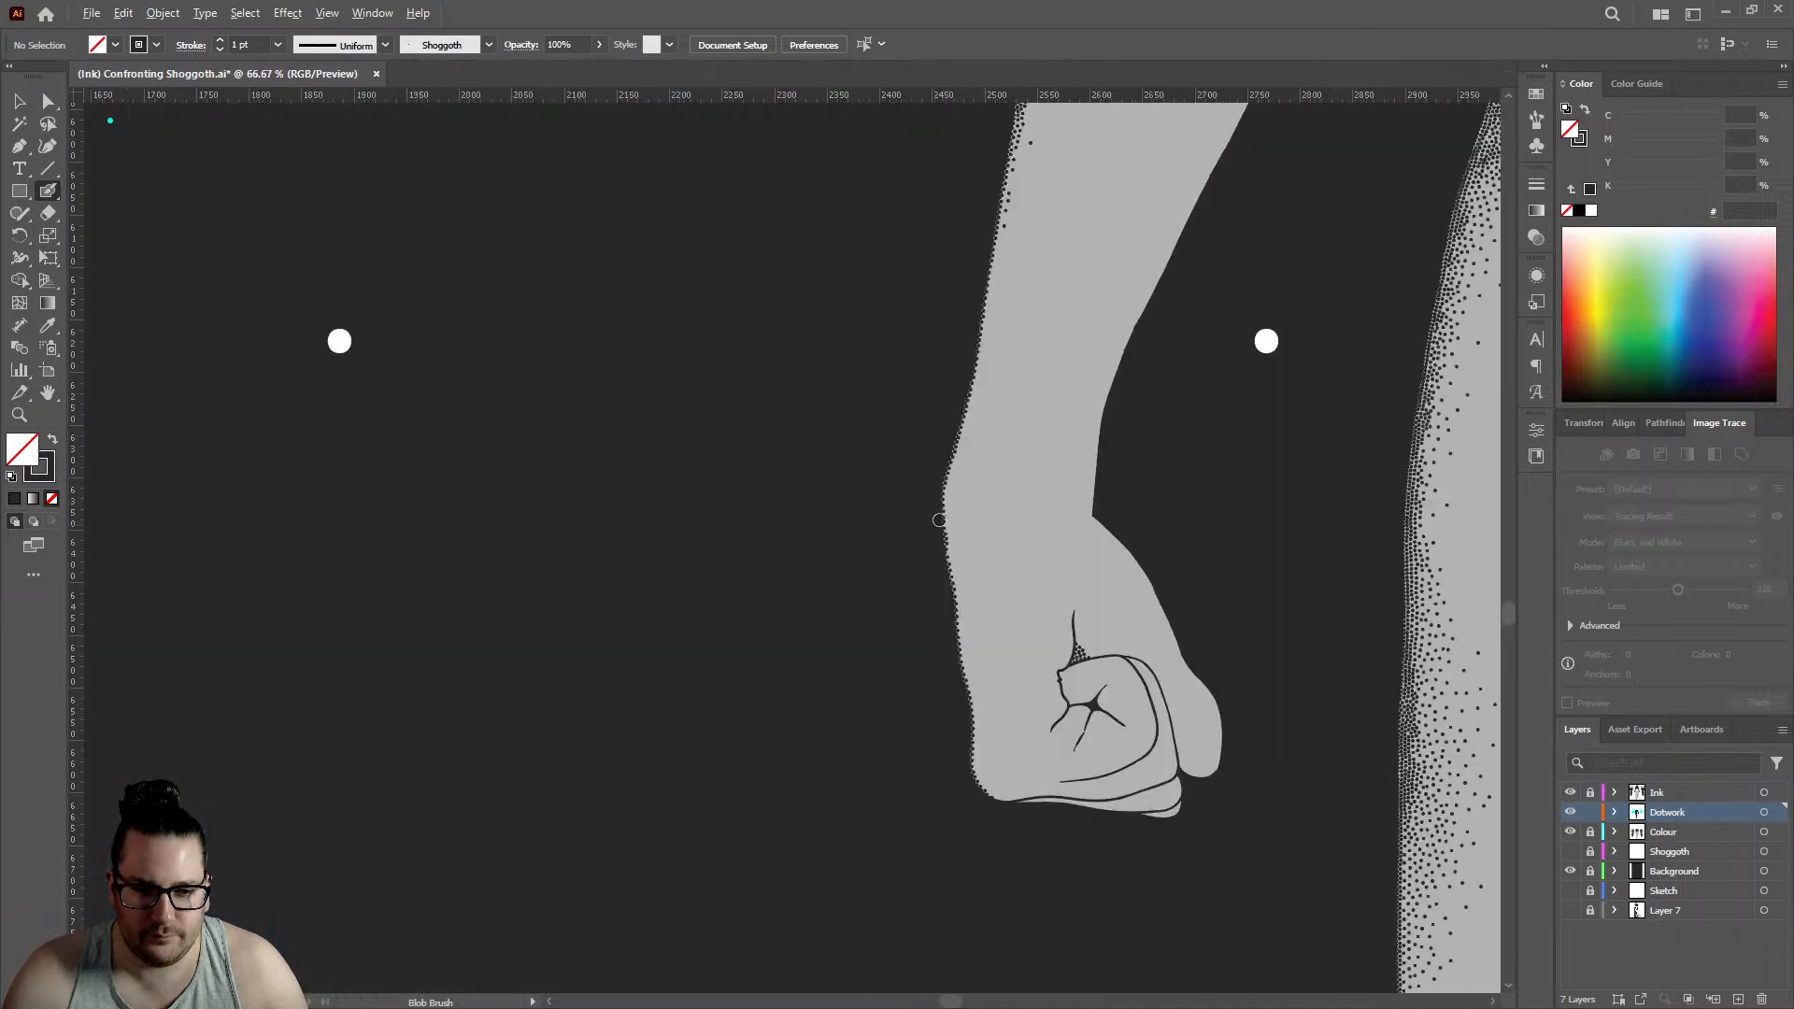
{"action": "left_click", "coordinate": [961, 520]}
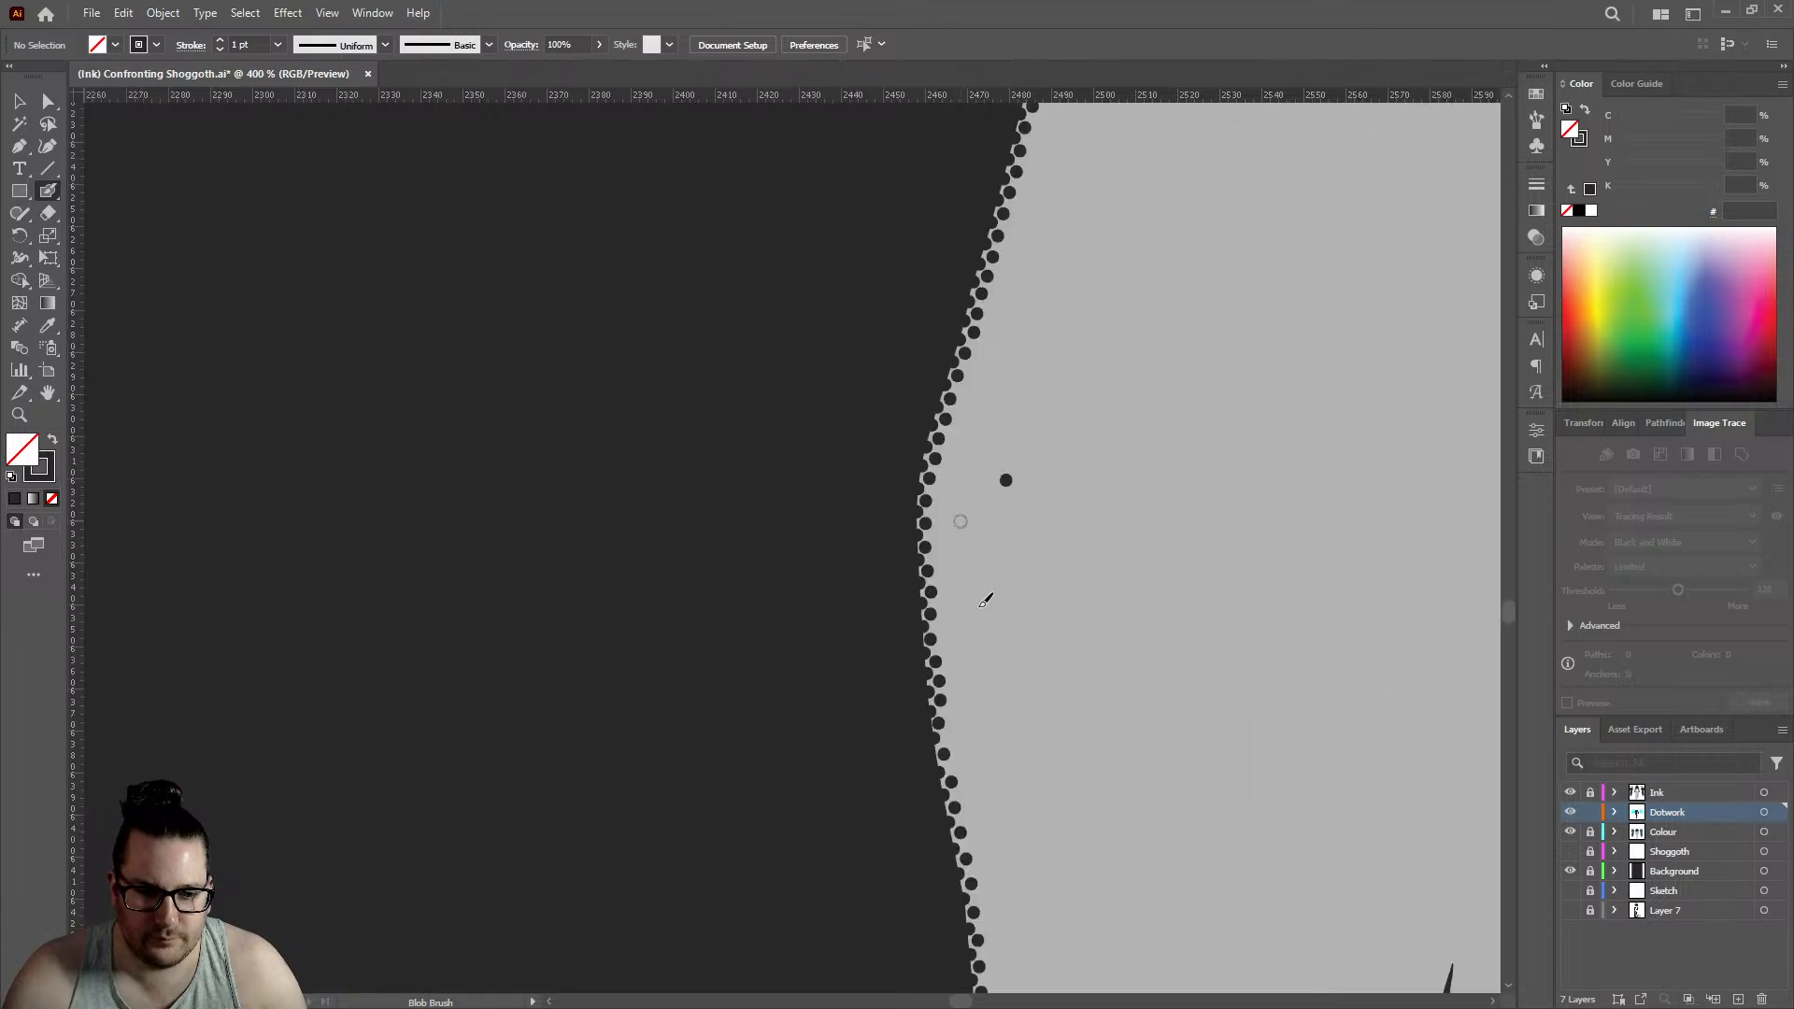
{"action": "left_click", "coordinate": [982, 654]}
{"action": "left_click", "coordinate": [1025, 621]}
{"action": "left_click", "coordinate": [1023, 780]}
{"action": "left_click", "coordinate": [970, 747]}
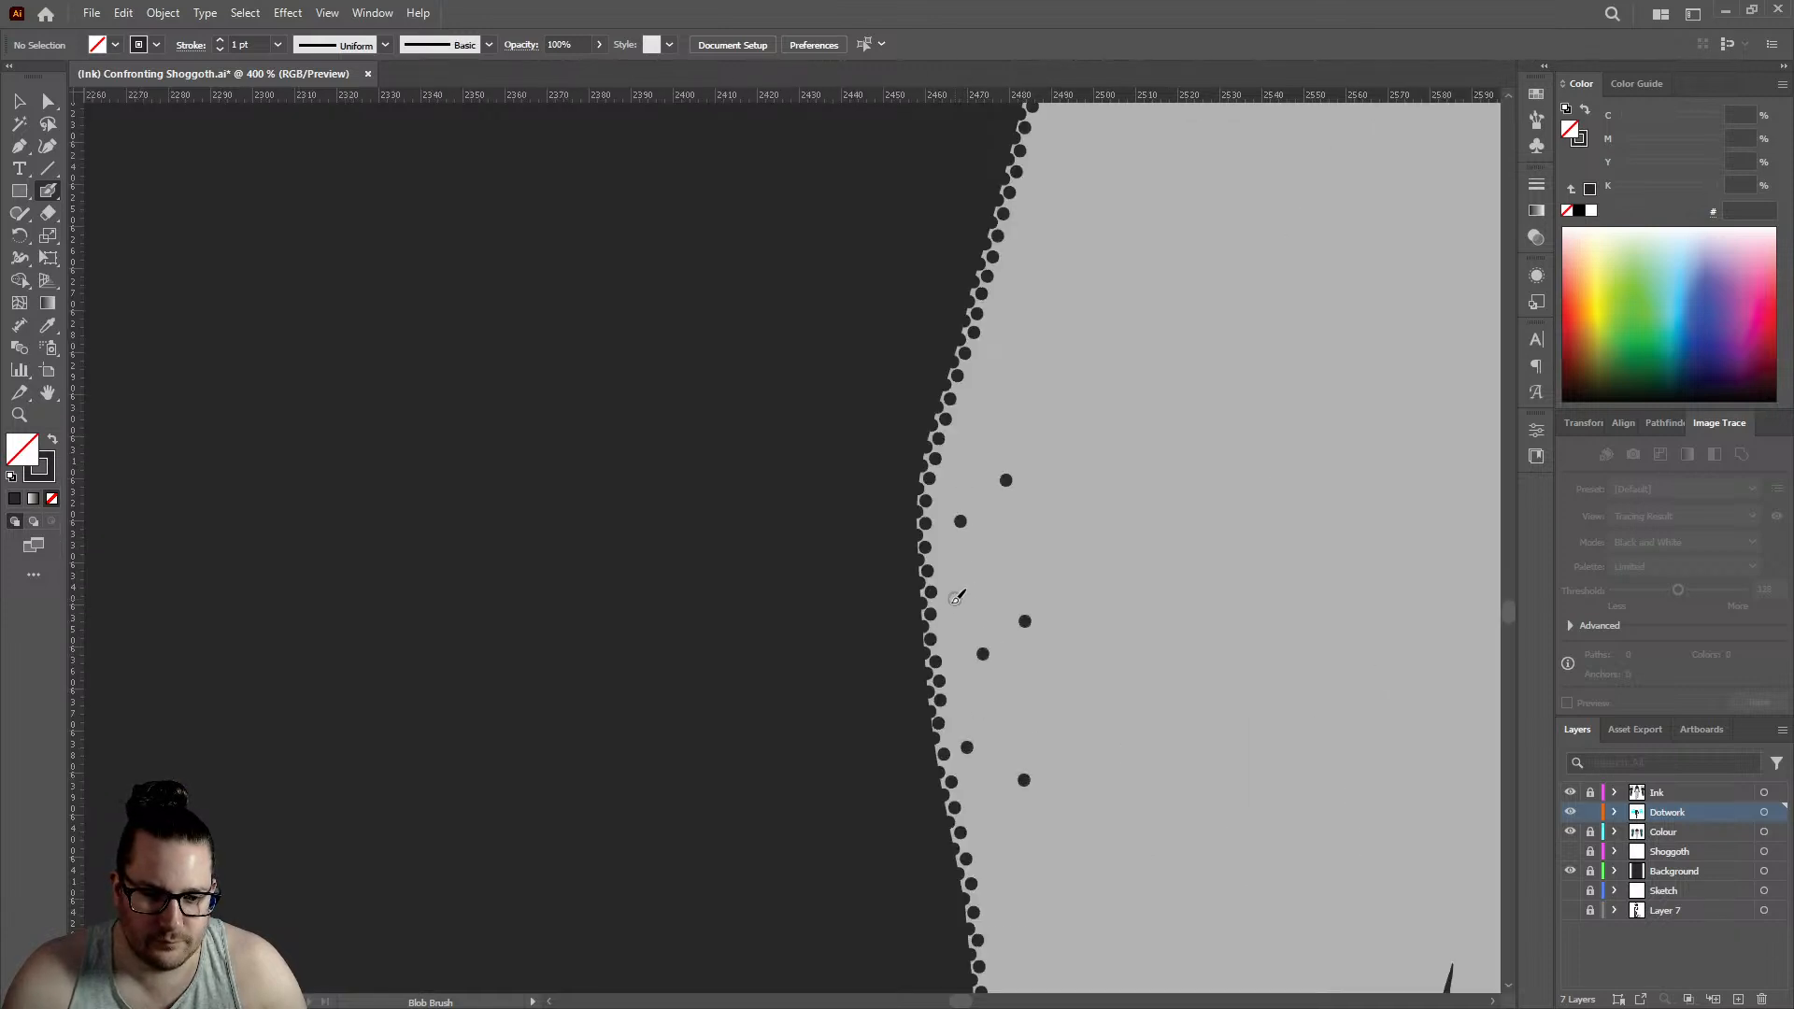
- Carry the loose dots below the wrist with three more dots down the hand's outer side
{"action": "scroll", "coordinate": [1009, 512], "scroll_direction": "down", "scroll_amount": 5}
{"action": "scroll", "coordinate": [1006, 551], "scroll_direction": "up", "scroll_amount": 3}
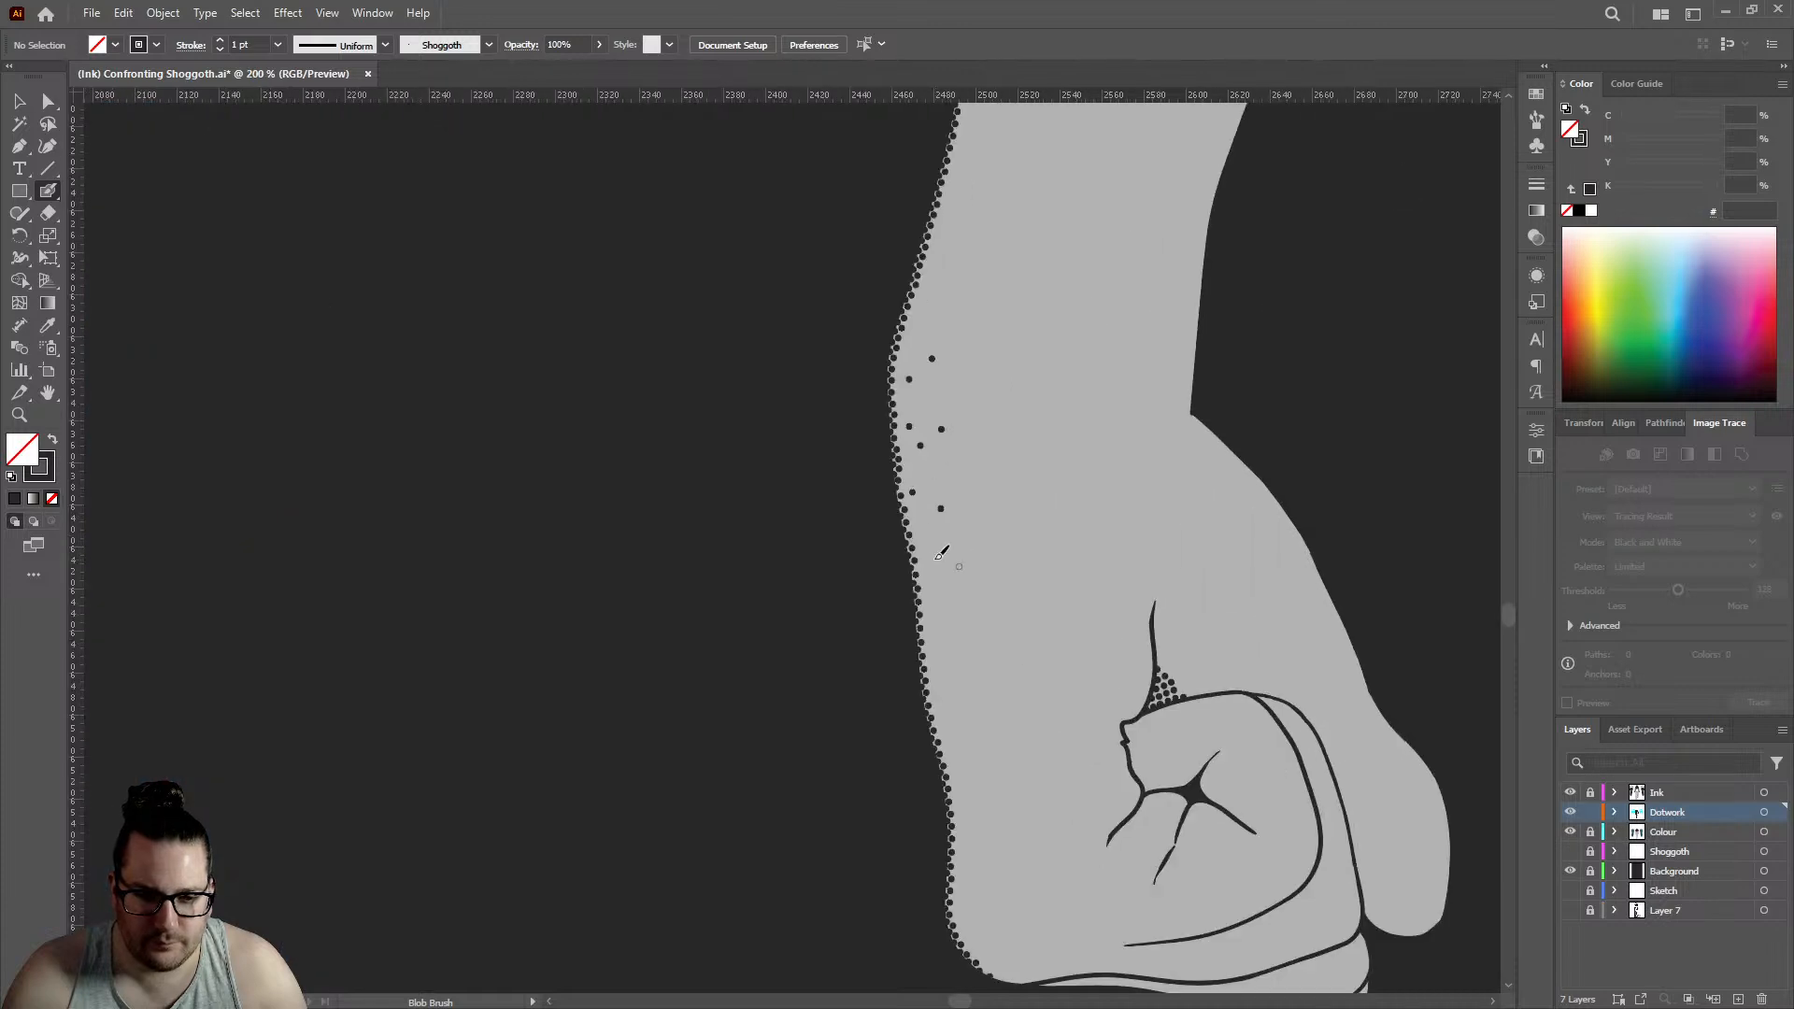
{"action": "left_click", "coordinate": [935, 559]}
{"action": "left_click", "coordinate": [915, 517]}
{"action": "left_click", "coordinate": [931, 616]}
- Add a third row of five dots inside the hand's rounded lower corner, following the curve of the double dot row
{"action": "scroll", "coordinate": [951, 606], "scroll_direction": "down", "scroll_amount": 2}
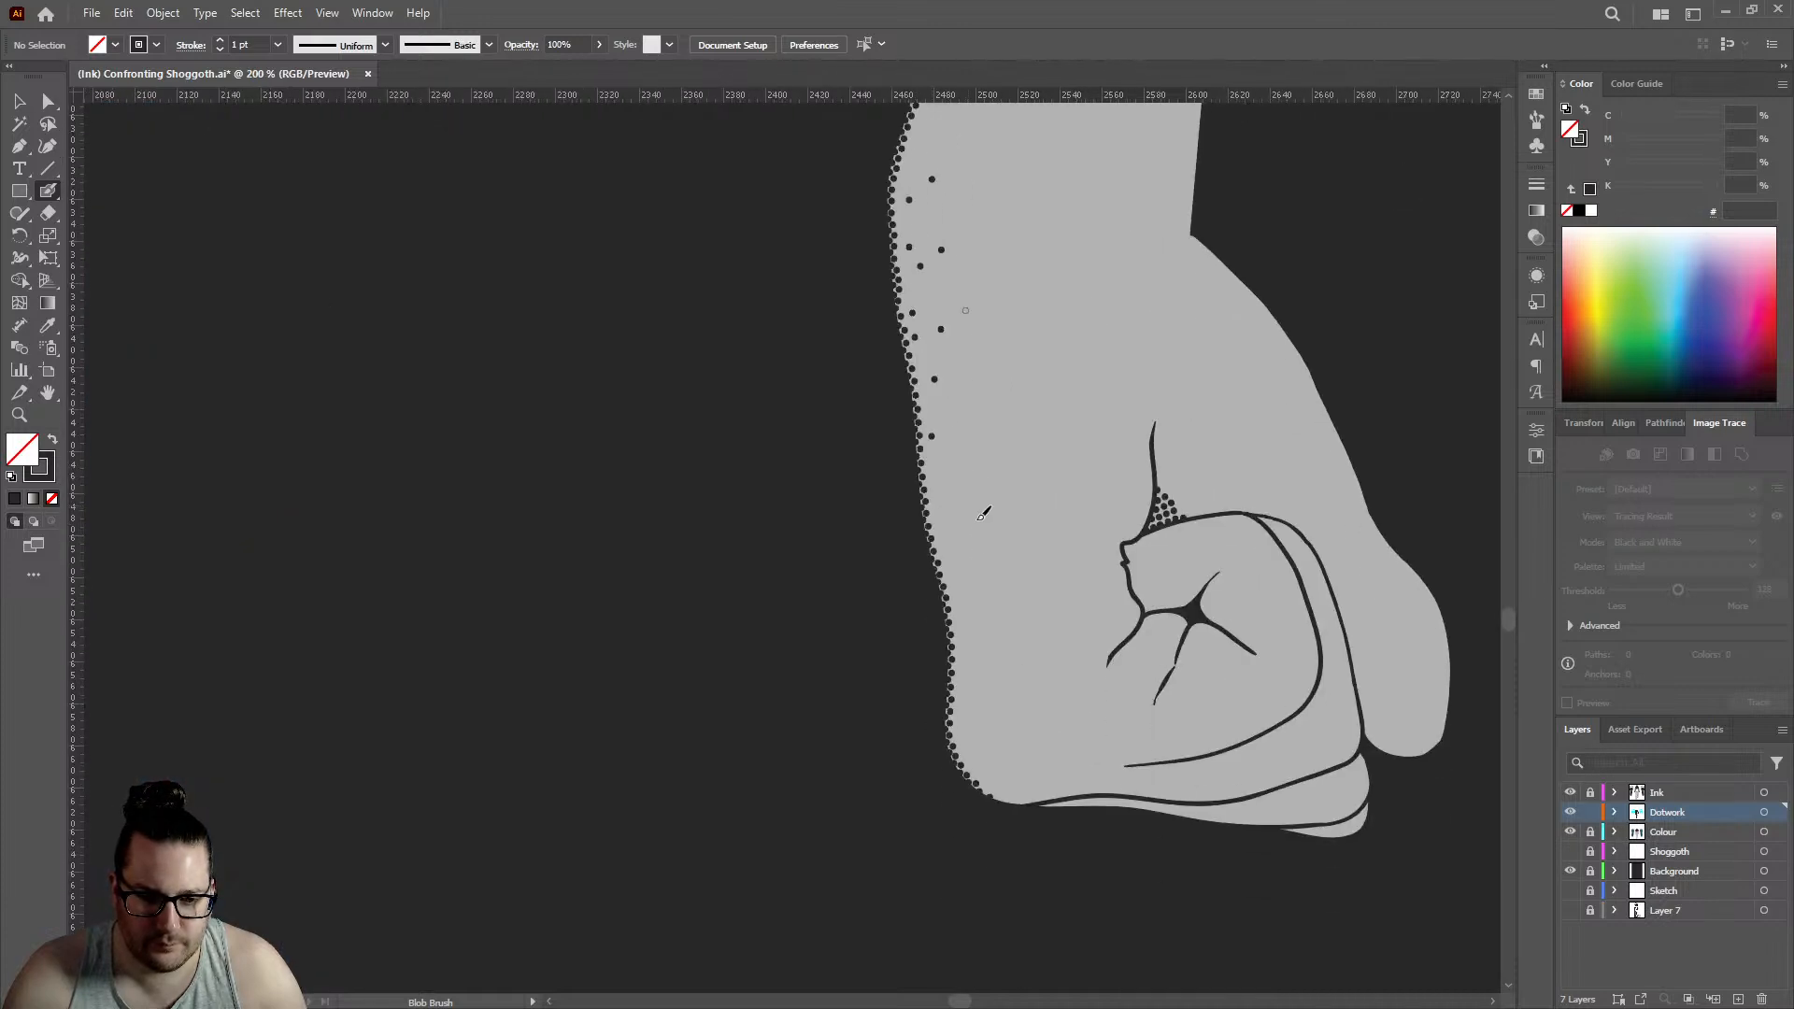
{"action": "scroll", "coordinate": [954, 590], "scroll_direction": "up", "scroll_amount": 3}
{"action": "left_click", "coordinate": [952, 867]}
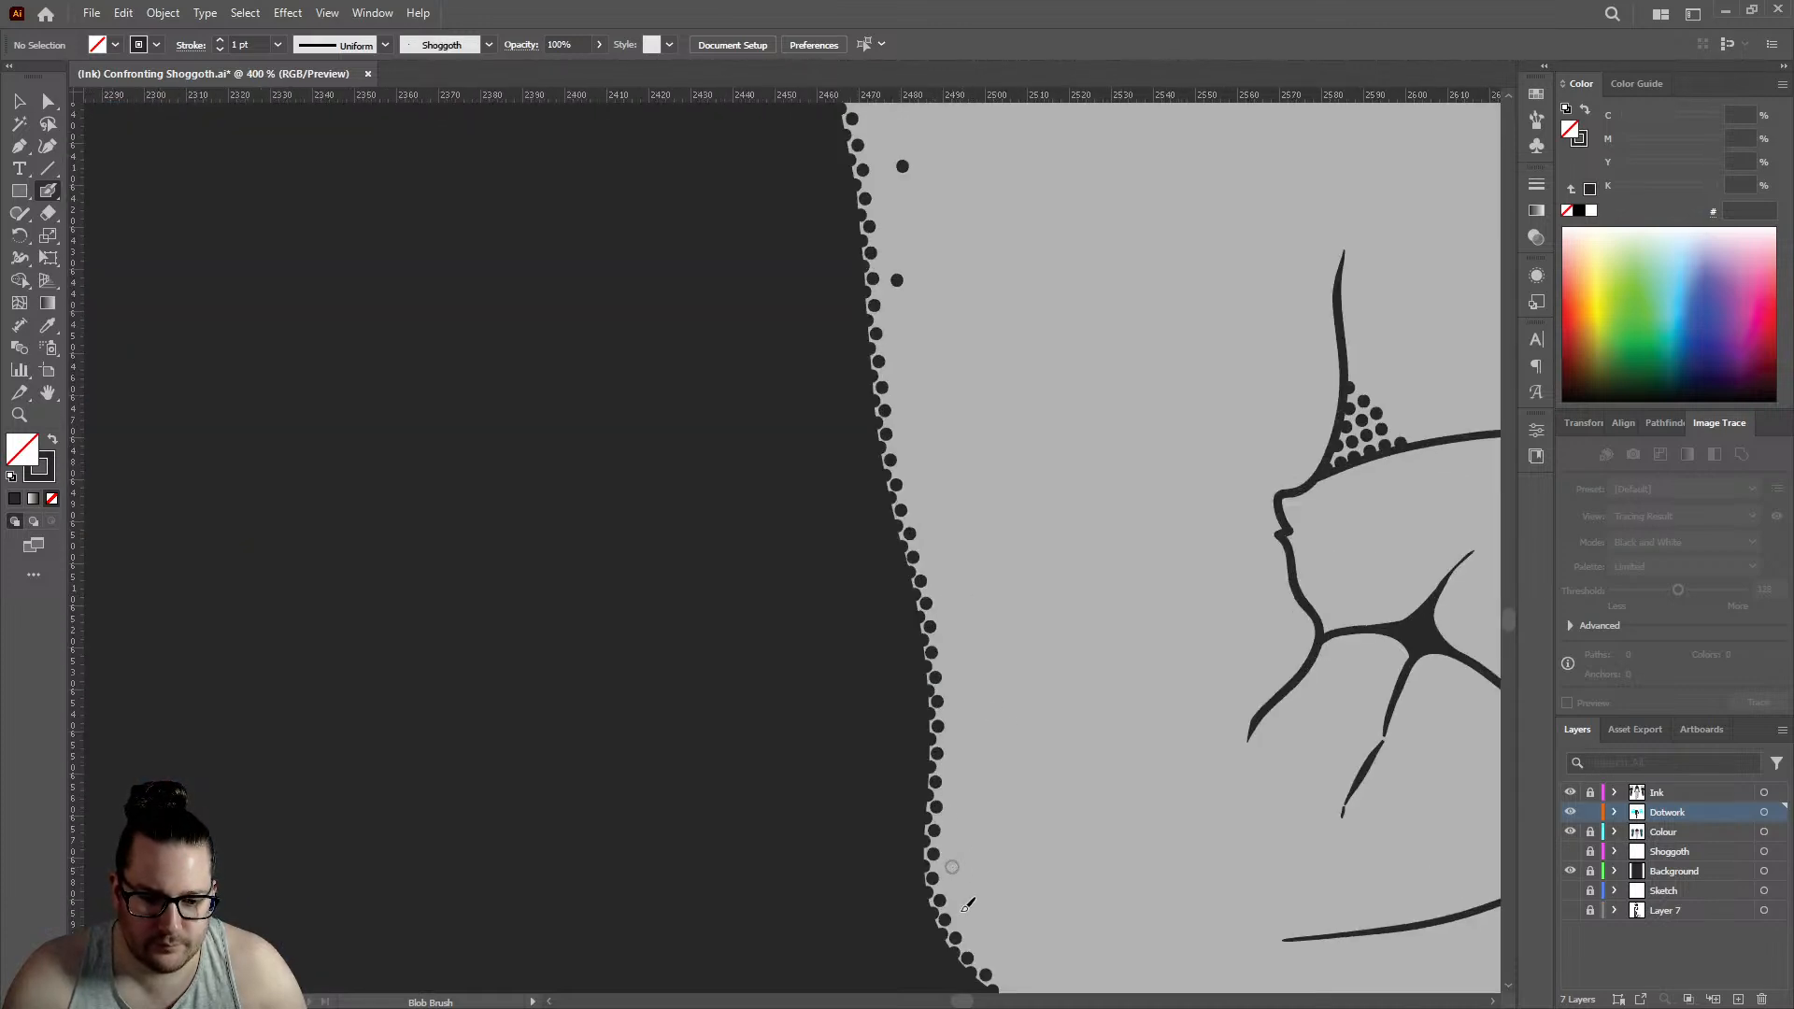
{"action": "left_click", "coordinate": [965, 918]}
{"action": "left_click", "coordinate": [993, 942]}
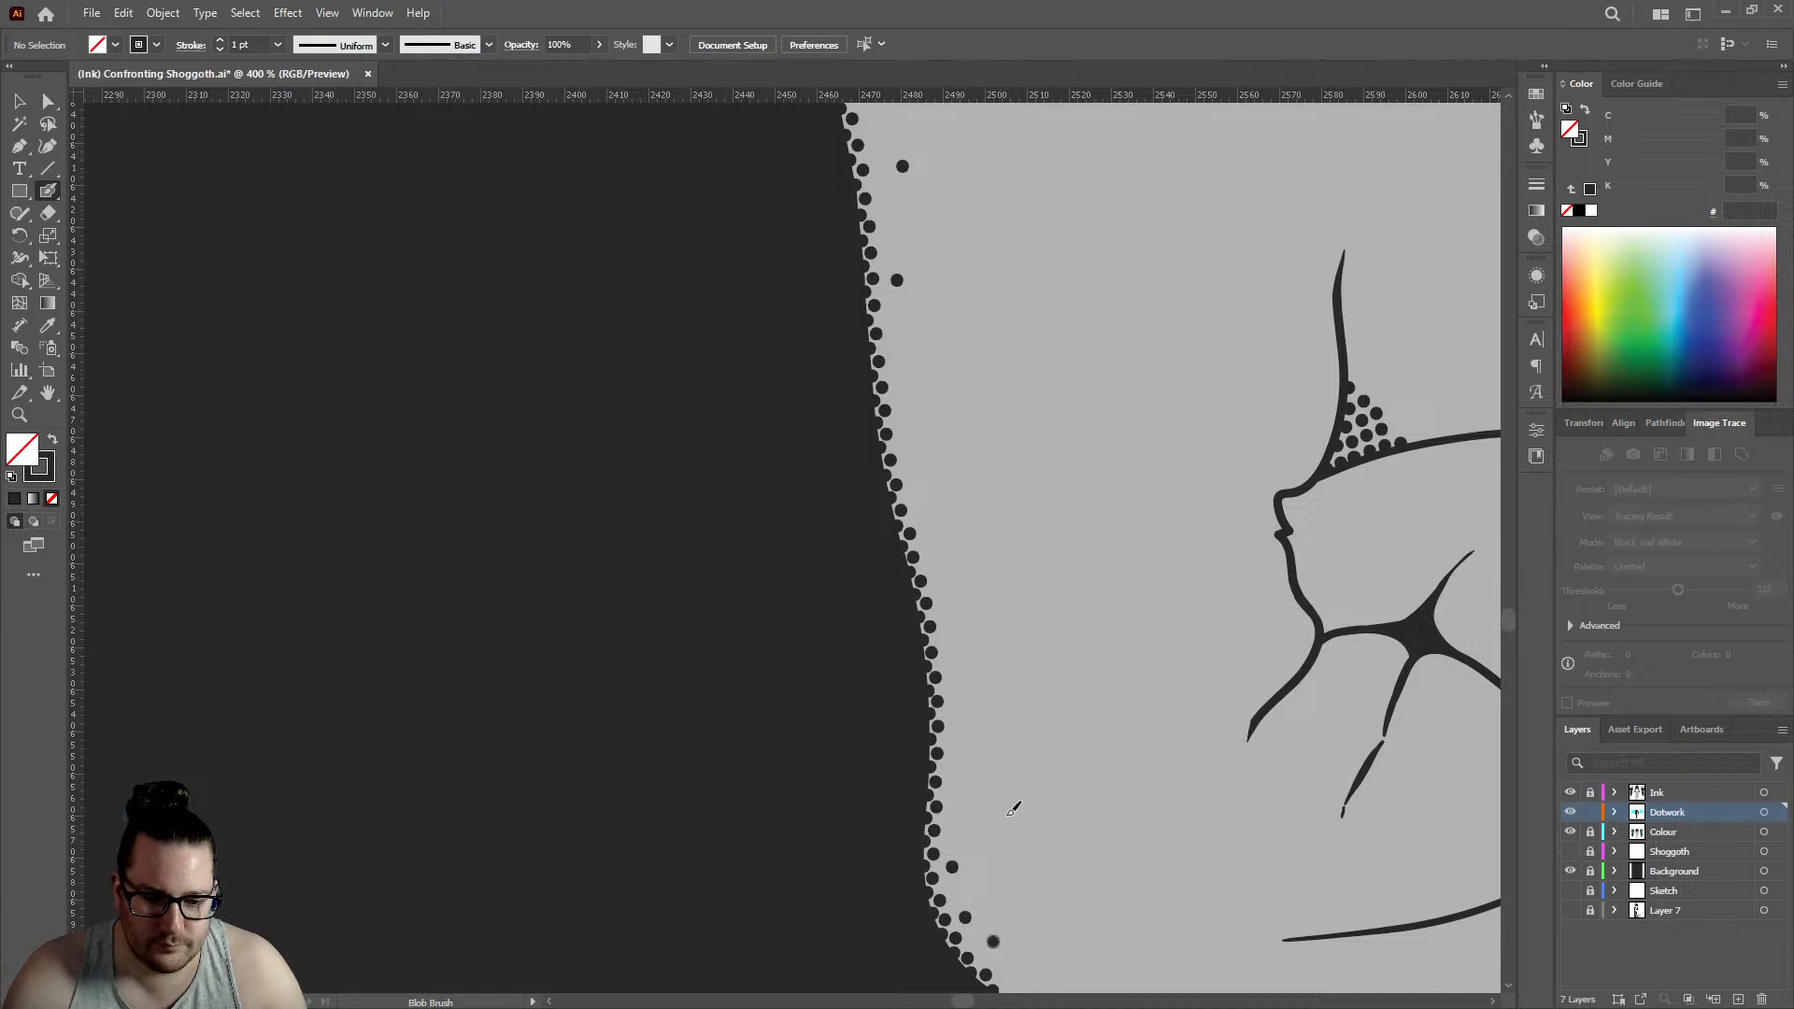
{"action": "scroll", "coordinate": [1015, 805], "scroll_direction": "down", "scroll_amount": 3}
{"action": "left_click", "coordinate": [1042, 819]}
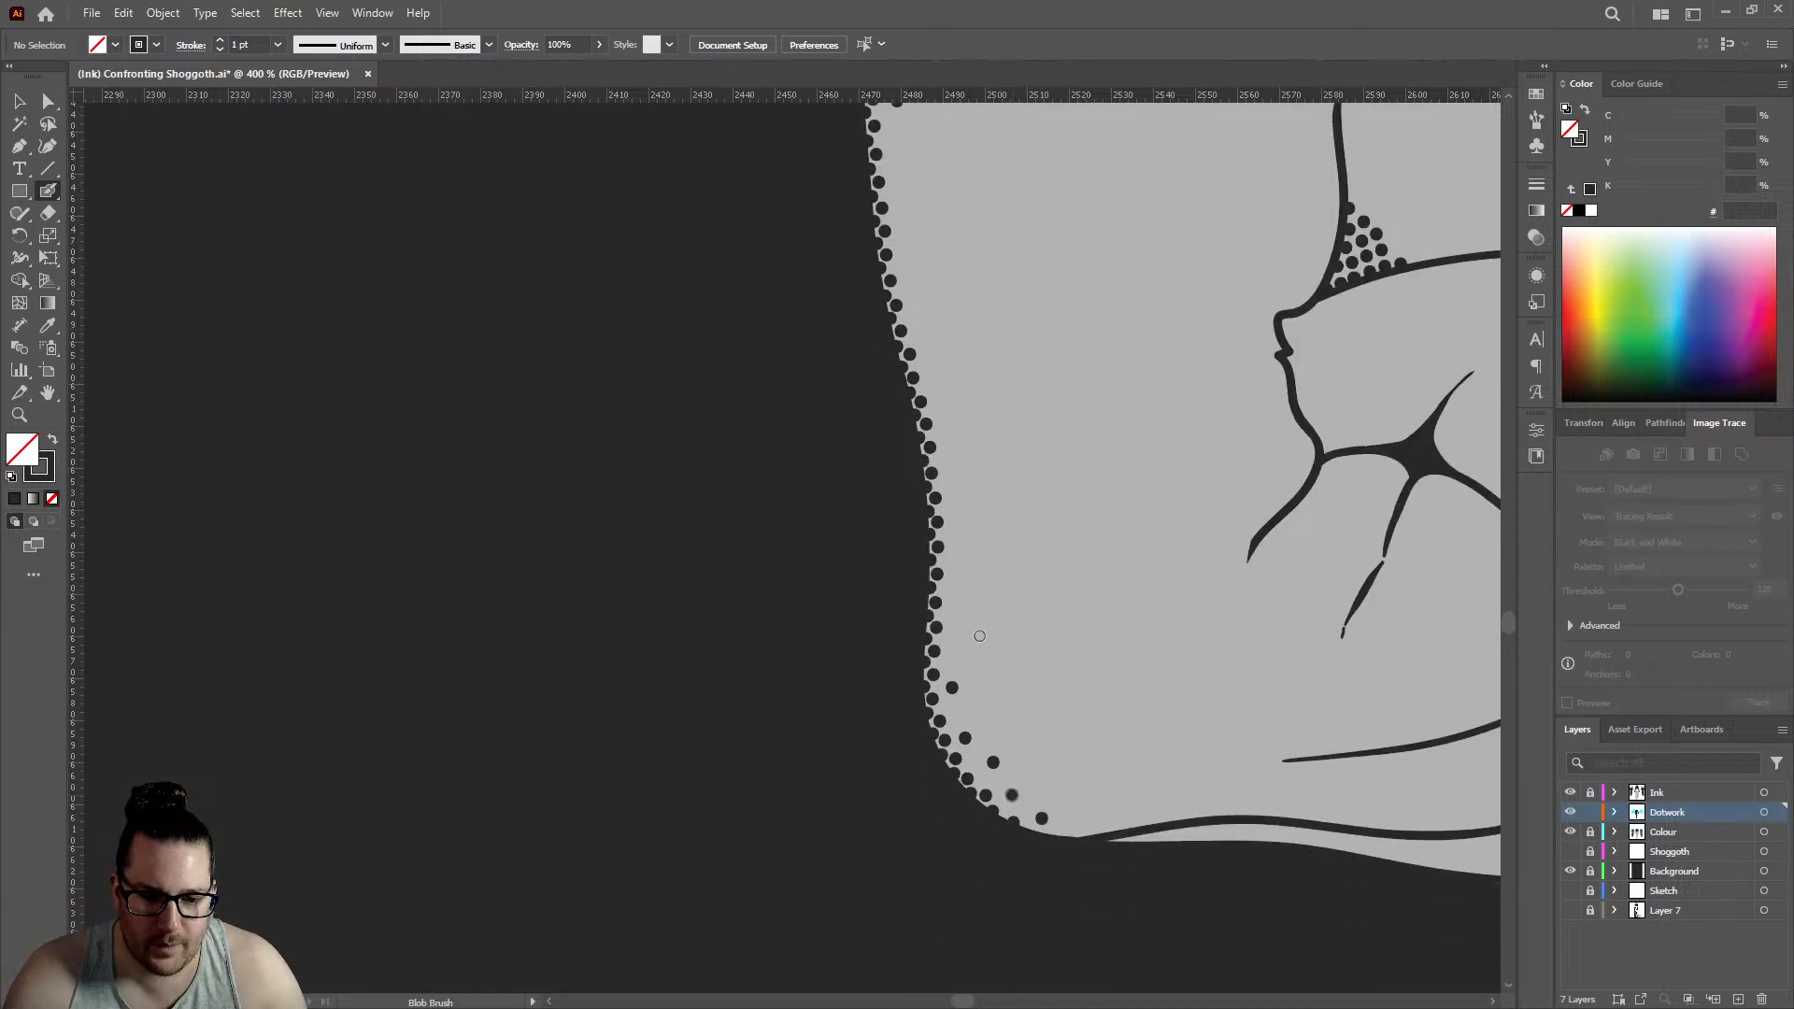
- Lock the Dotwork layer, then unlock the Colour layer and make it active
{"action": "key", "text": "ctrl+0"}
{"action": "scroll", "coordinate": [852, 590], "scroll_direction": "down", "scroll_amount": 2}
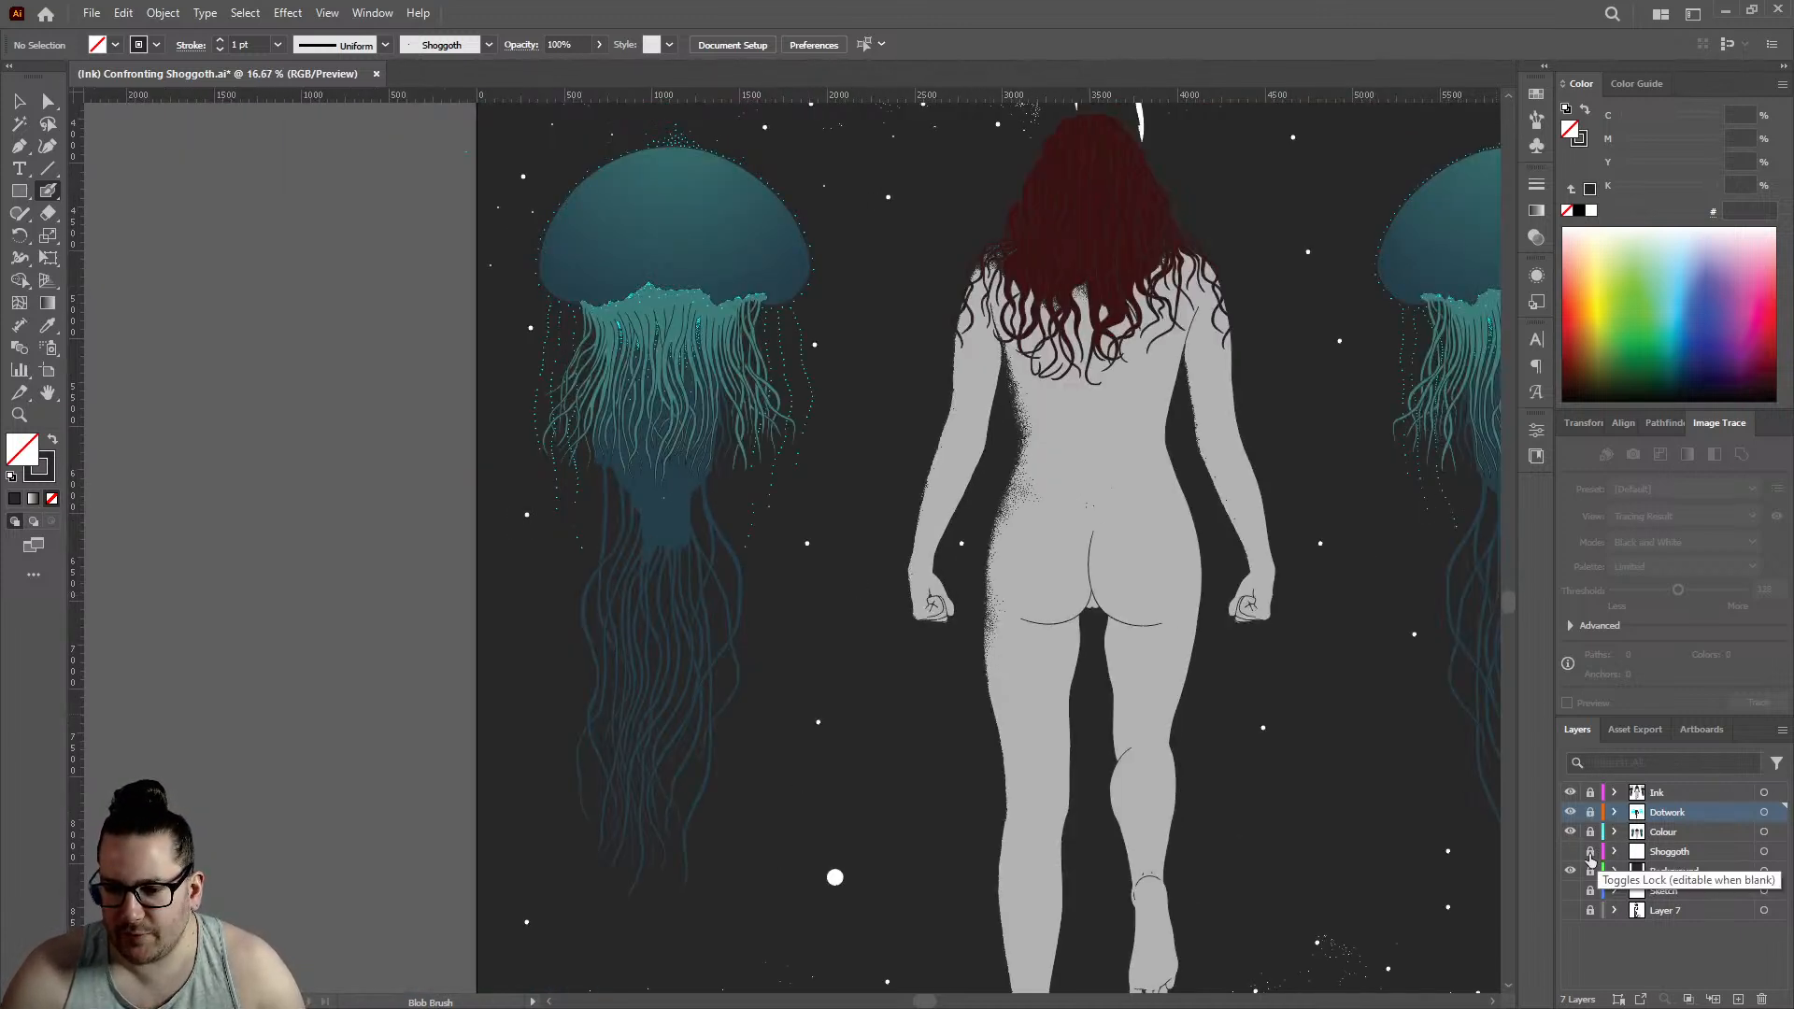
{"action": "left_click", "coordinate": [1590, 831]}
{"action": "left_click", "coordinate": [1672, 831]}
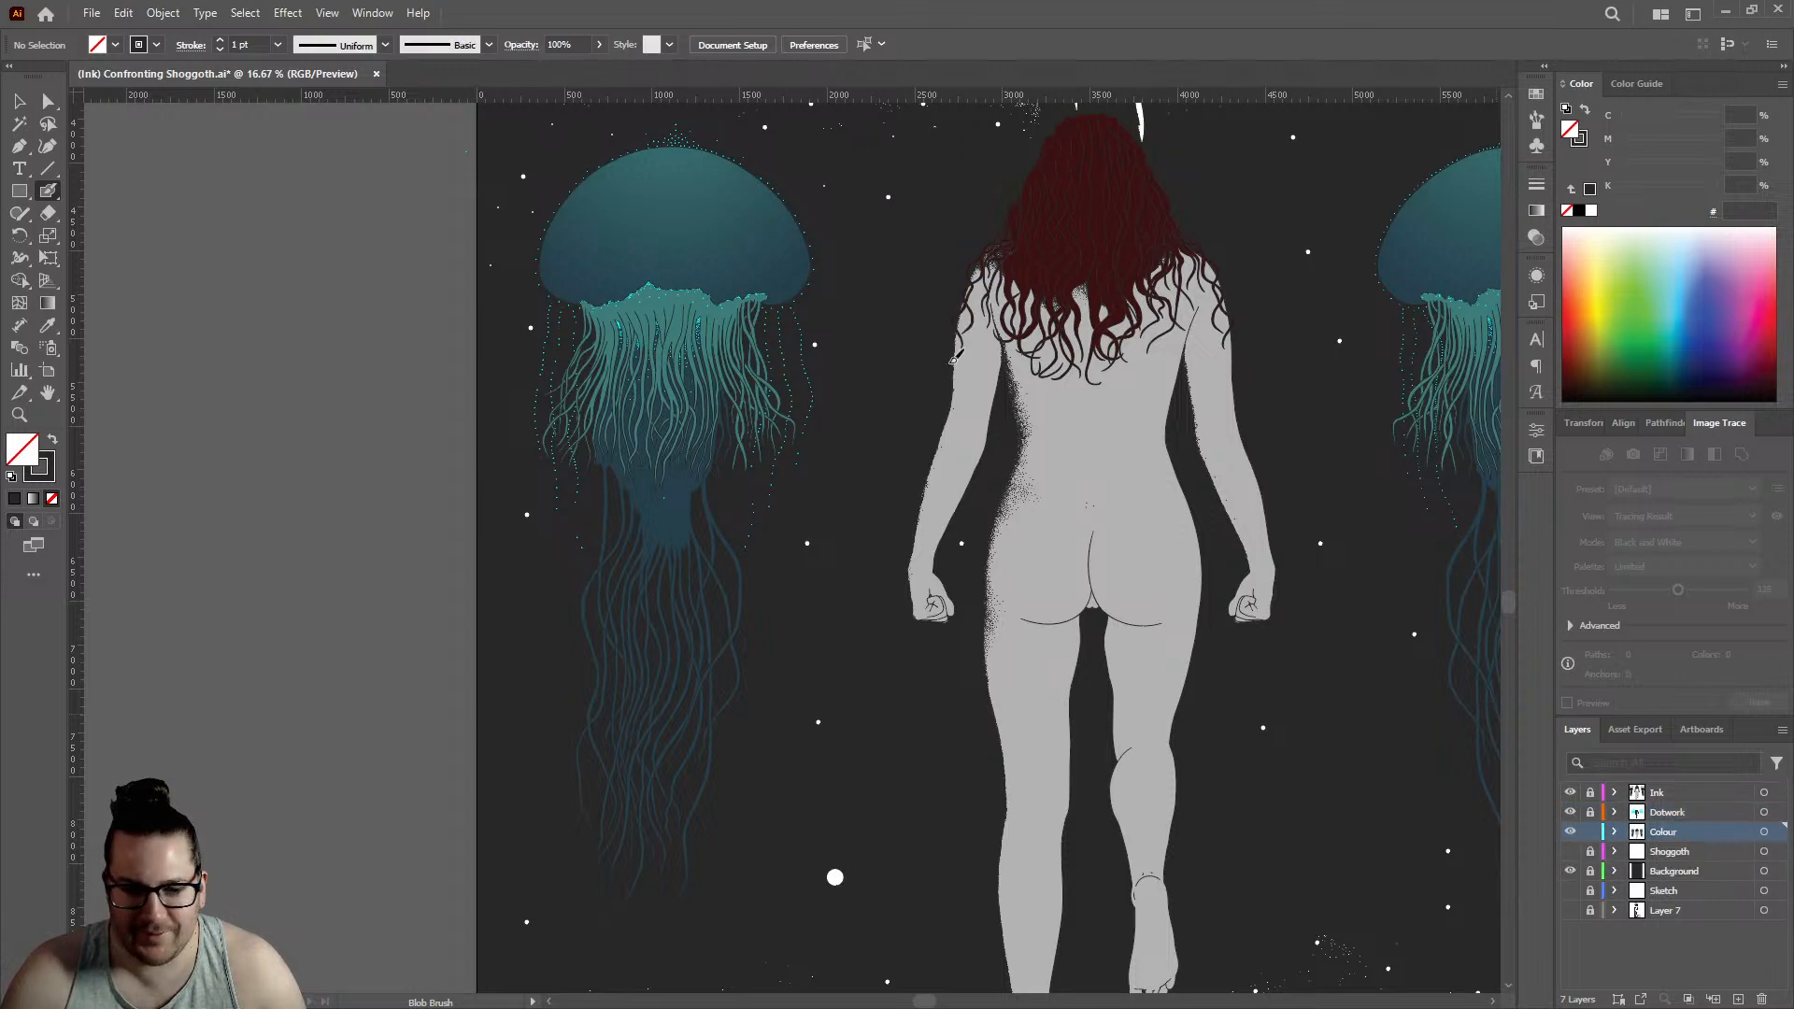
- Select the left jellyfish's colour group and open it in isolation mode
{"action": "key", "text": "v"}
{"action": "scroll", "coordinate": [620, 425], "scroll_direction": "up", "scroll_amount": 2}
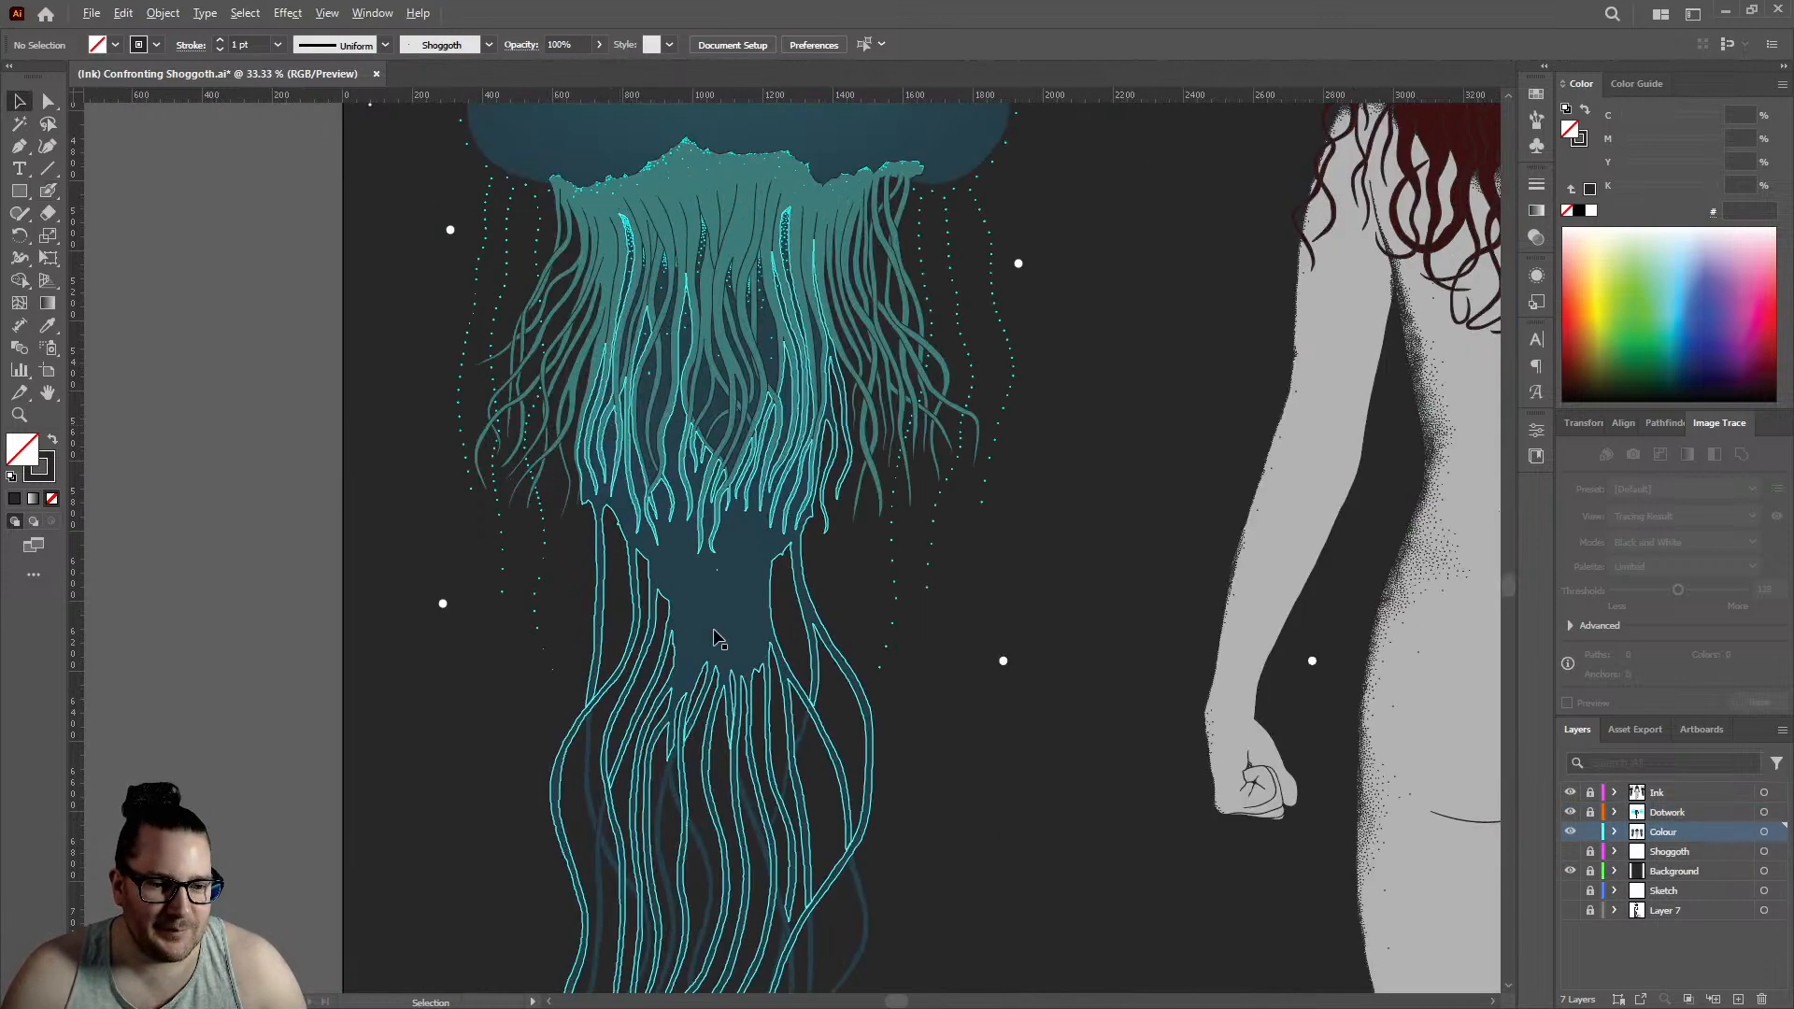
{"action": "left_click", "coordinate": [682, 584]}
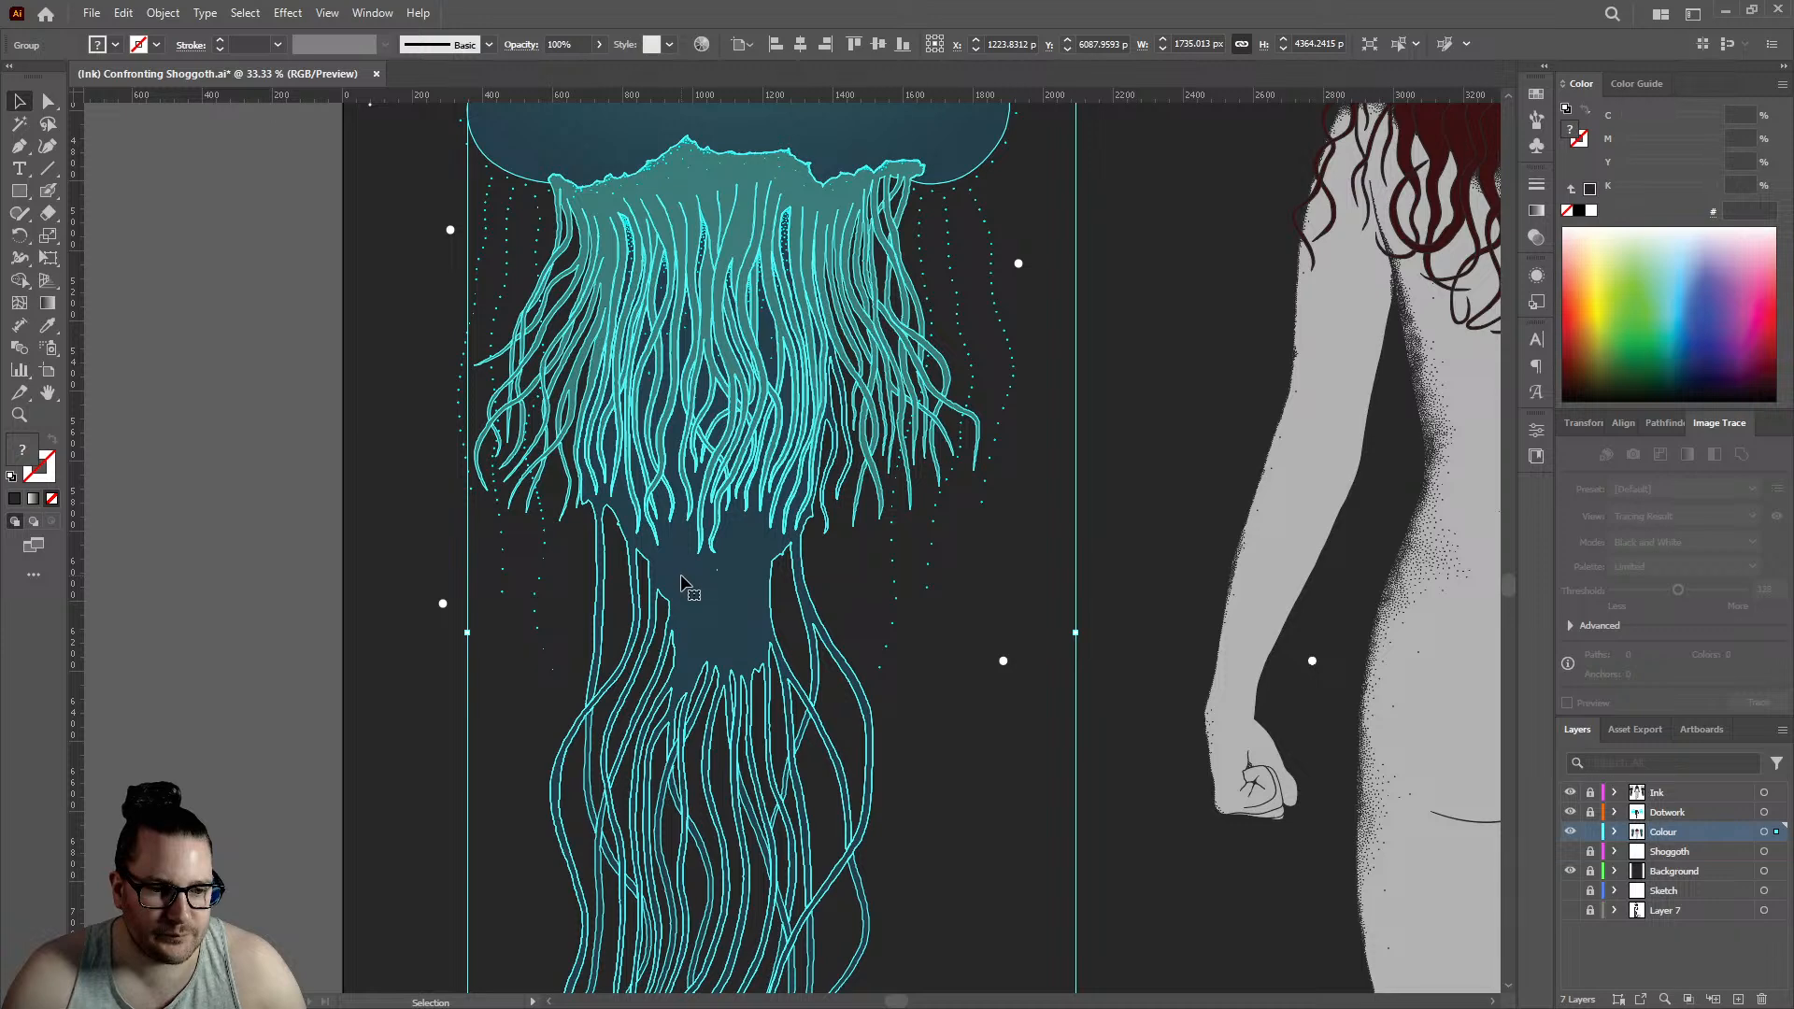
{"action": "double_click", "coordinate": [682, 582]}
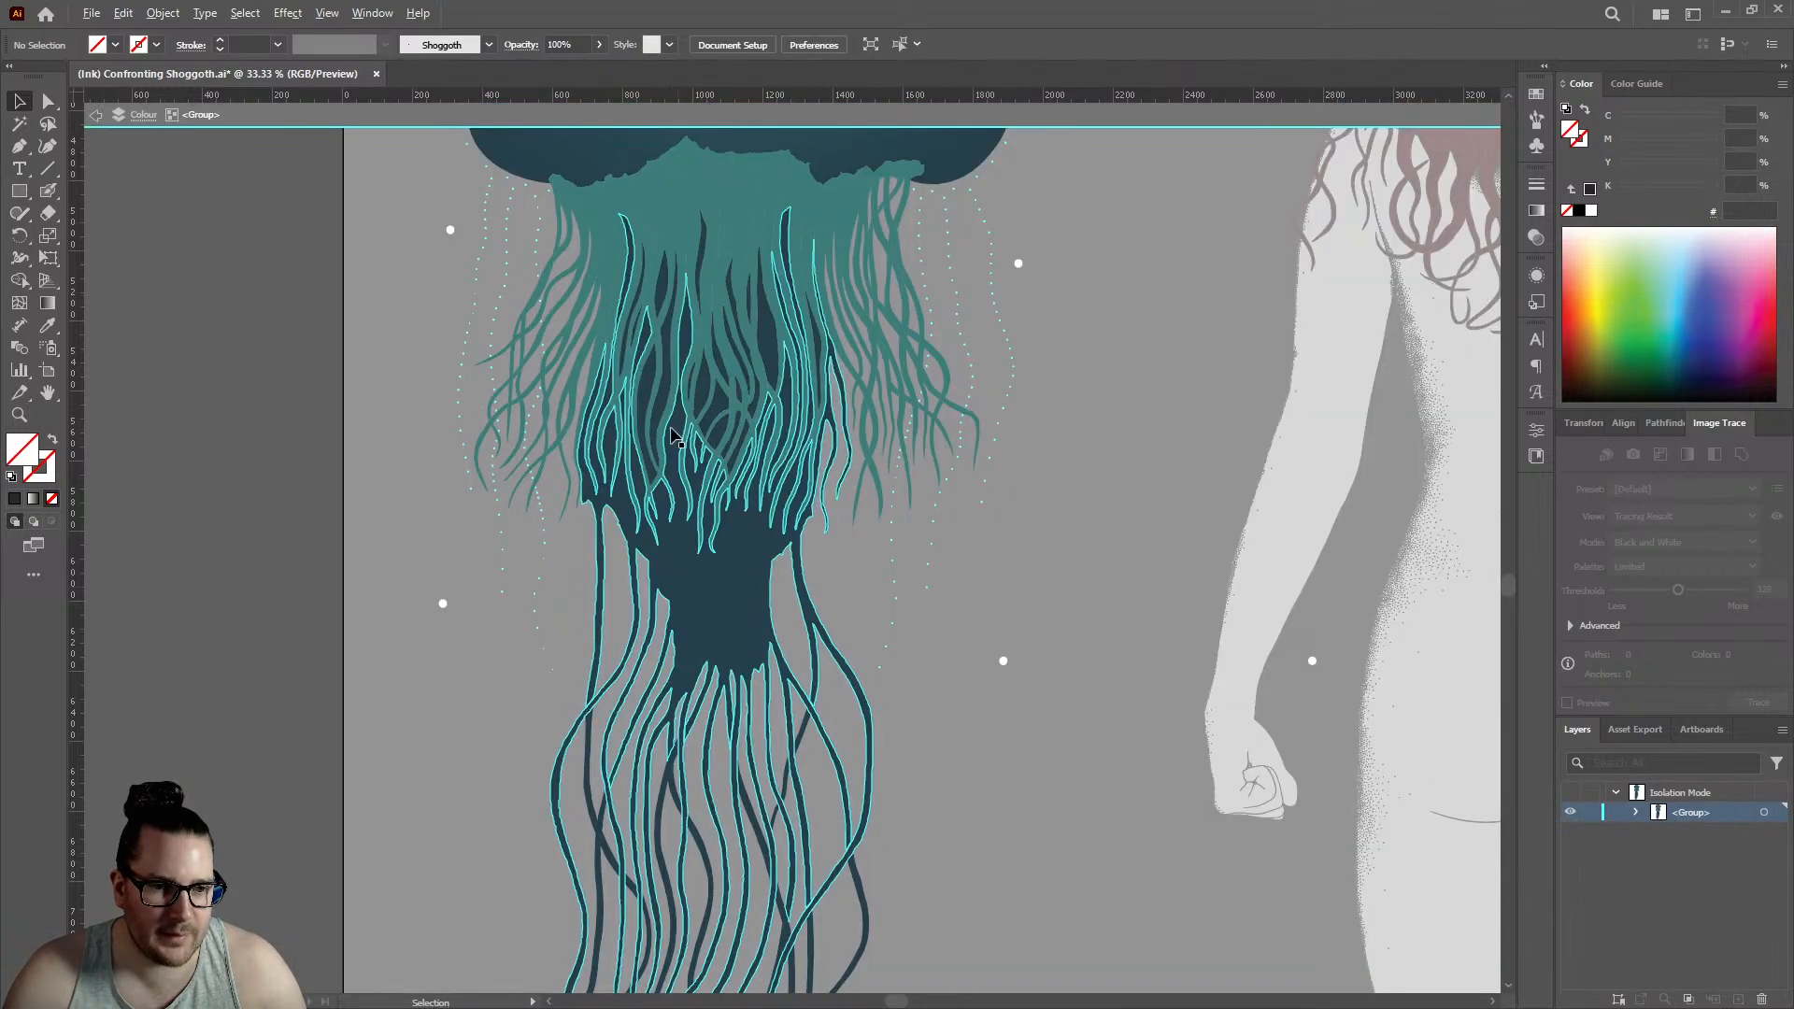
- Select the jellyfish's dark blue body shape and add the separate dark pieces between its upper teal tentacles to the selection
{"action": "scroll", "coordinate": [673, 434], "scroll_direction": "up", "scroll_amount": 4}
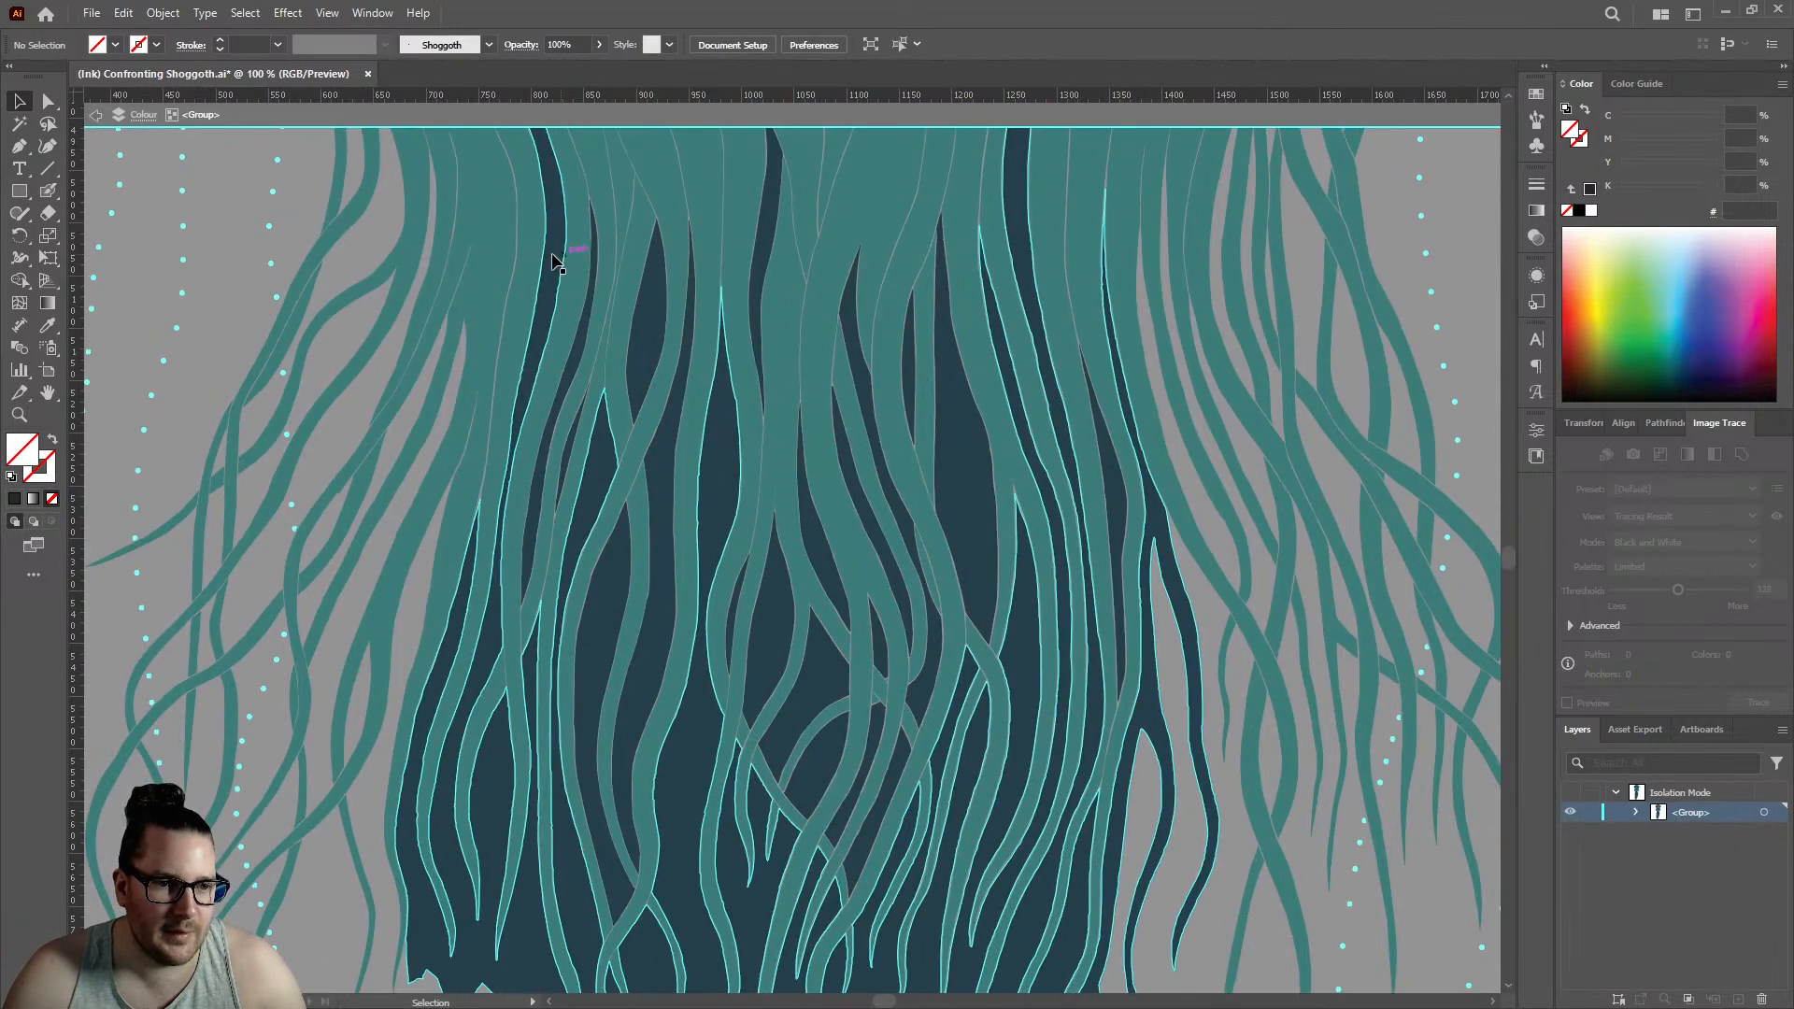
{"action": "left_click", "coordinate": [561, 269]}
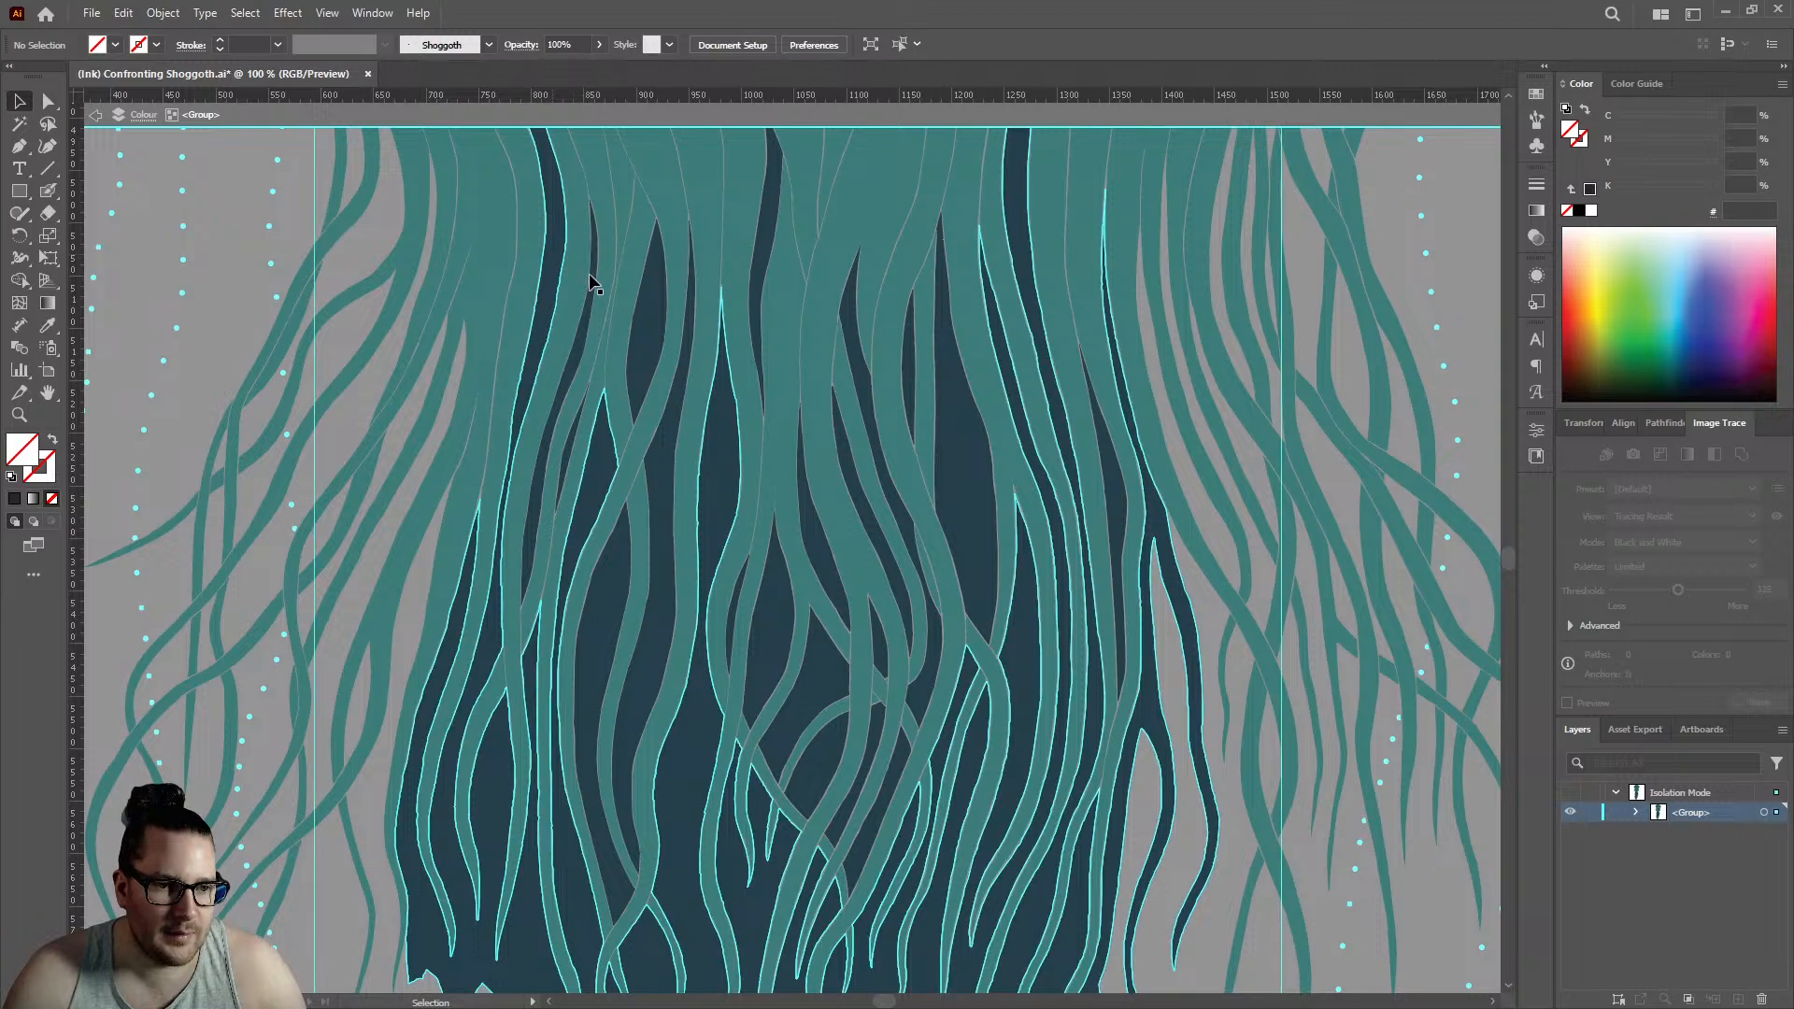
{"action": "scroll", "coordinate": [579, 444], "scroll_direction": "up", "scroll_amount": 2}
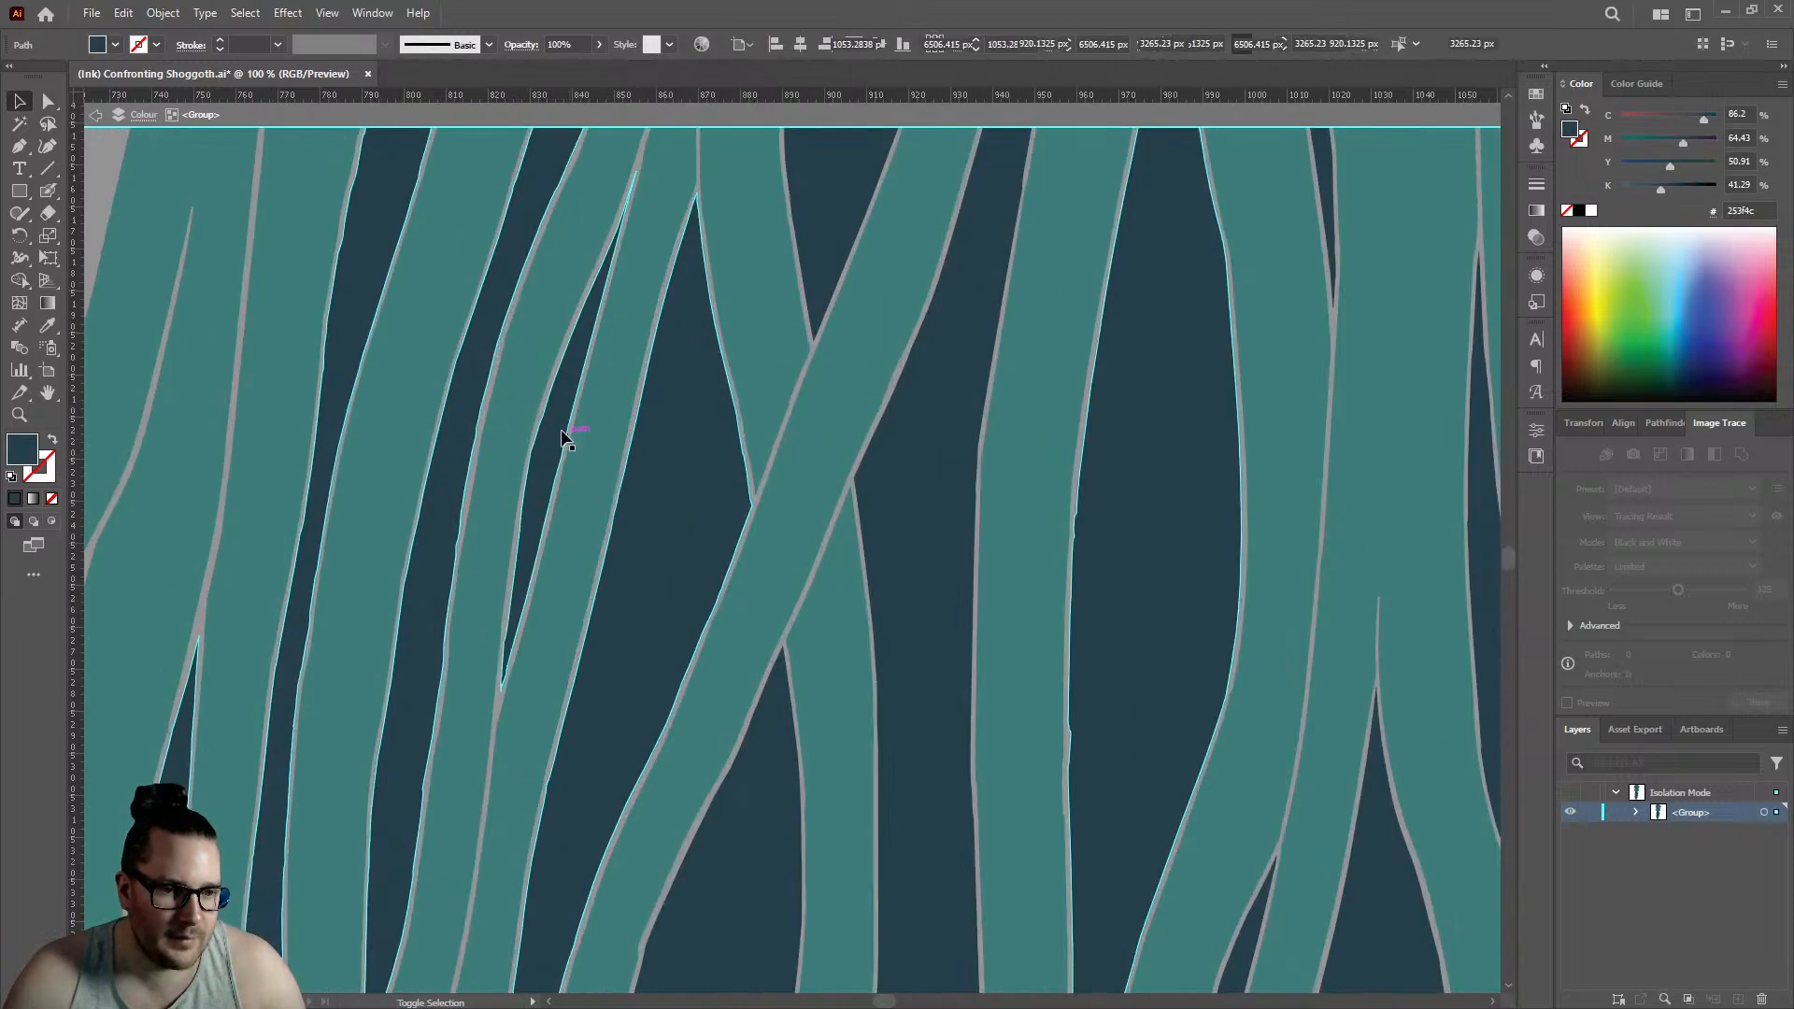
{"action": "scroll", "coordinate": [687, 450], "scroll_direction": "down", "scroll_amount": 1}
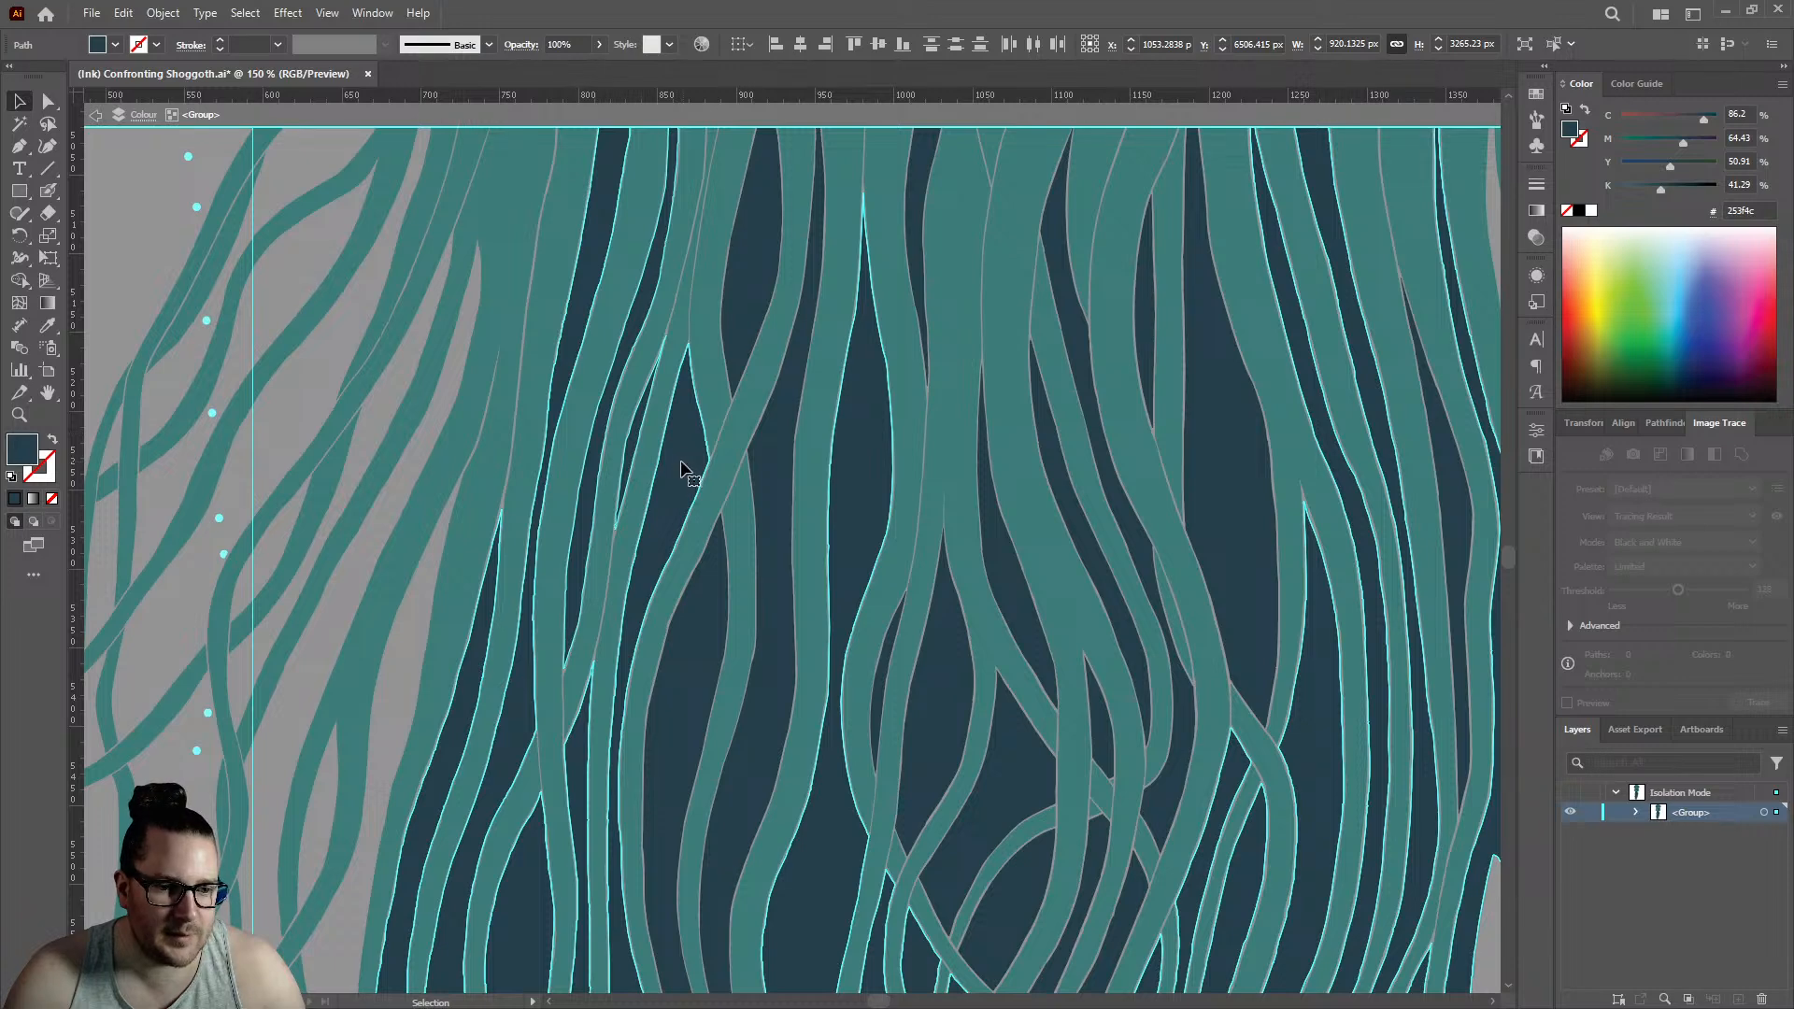
{"action": "scroll", "coordinate": [686, 463], "scroll_direction": "down", "scroll_amount": 3}
{"action": "scroll", "coordinate": [720, 495], "scroll_direction": "up", "scroll_amount": 2}
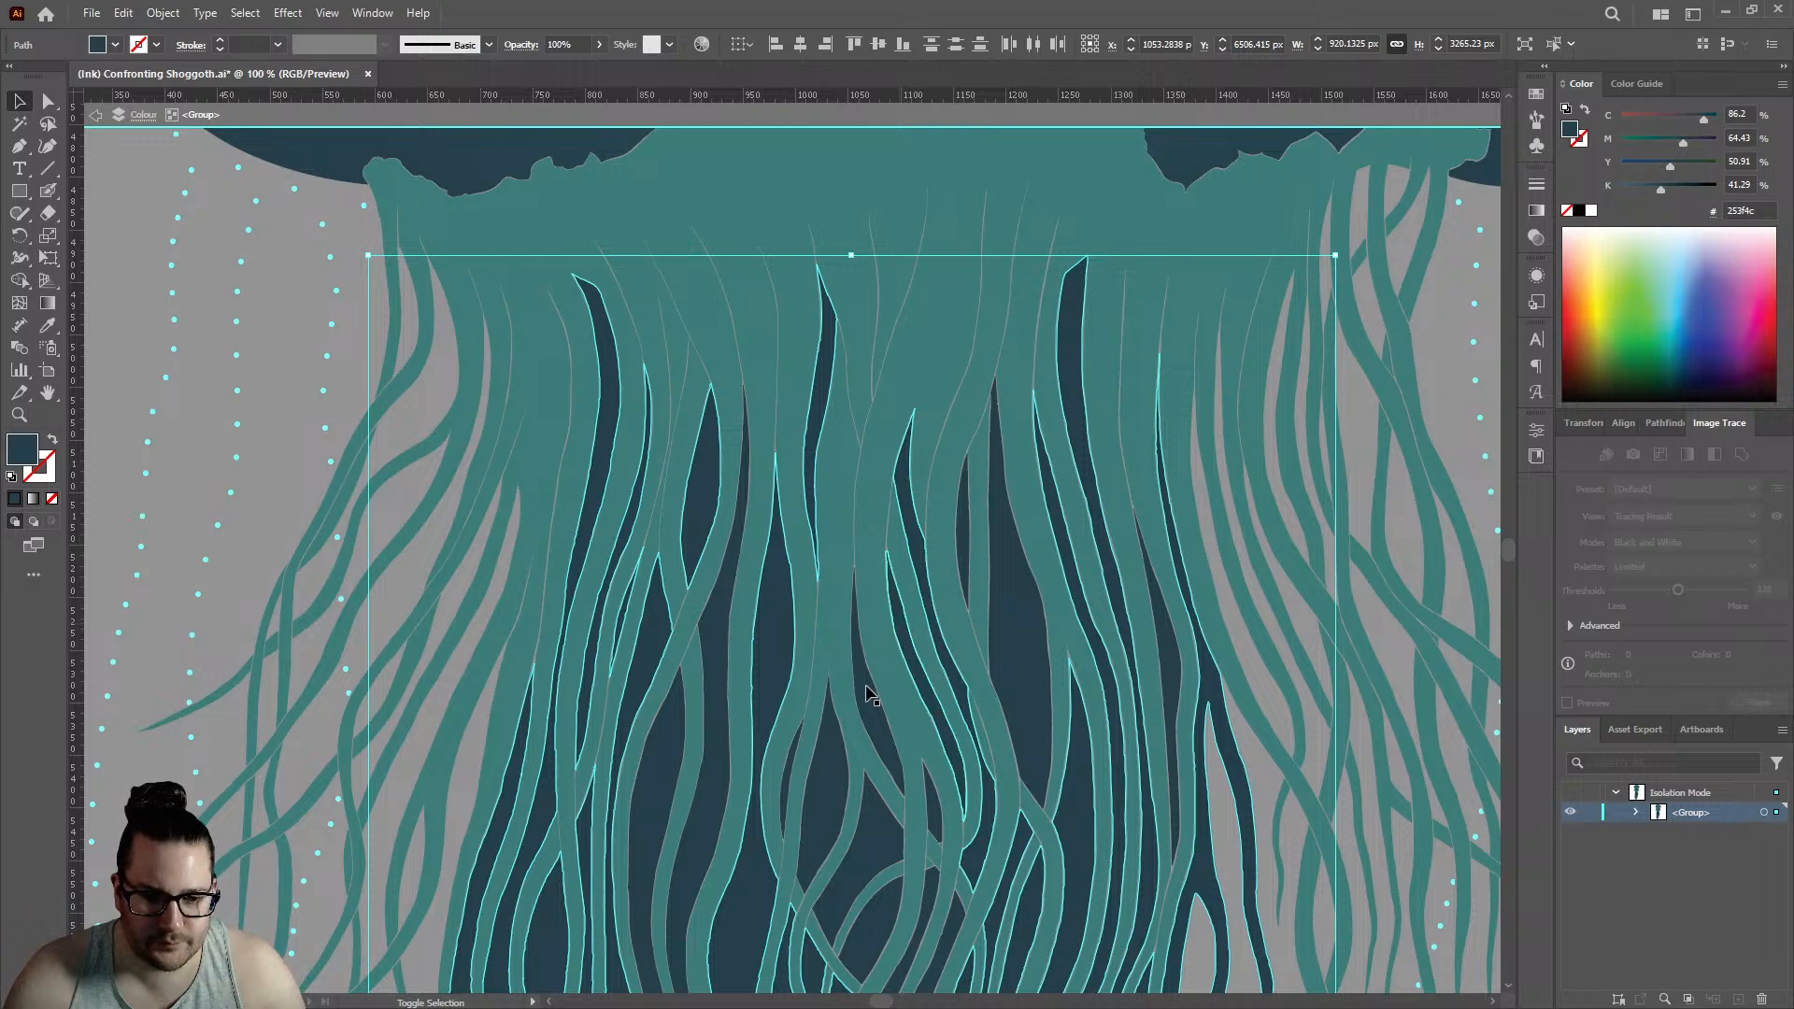
- Check the left jellyfish from the upper tentacle fringe down to the trailing strands for dark pieces missing from the selection
{"action": "scroll", "coordinate": [715, 790], "scroll_direction": "up", "scroll_amount": 2}
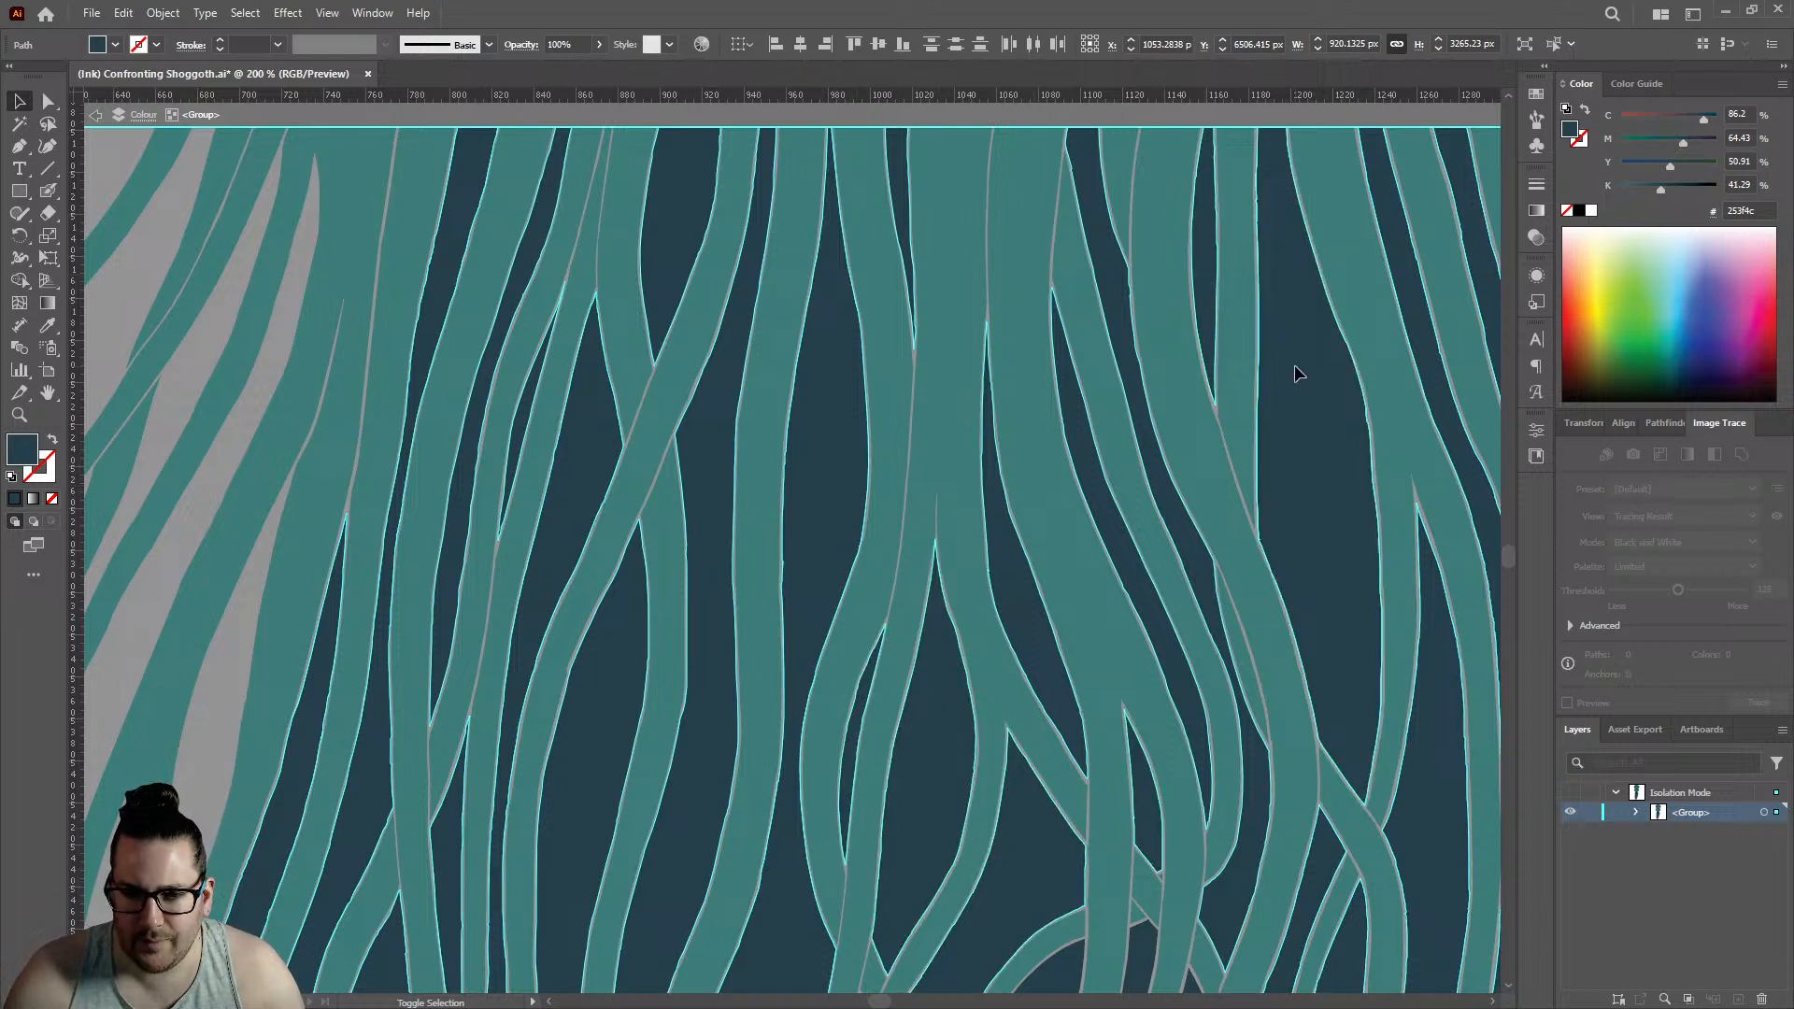
{"action": "scroll", "coordinate": [781, 511], "scroll_direction": "down", "scroll_amount": 3}
{"action": "scroll", "coordinate": [1098, 535], "scroll_direction": "up", "scroll_amount": 2}
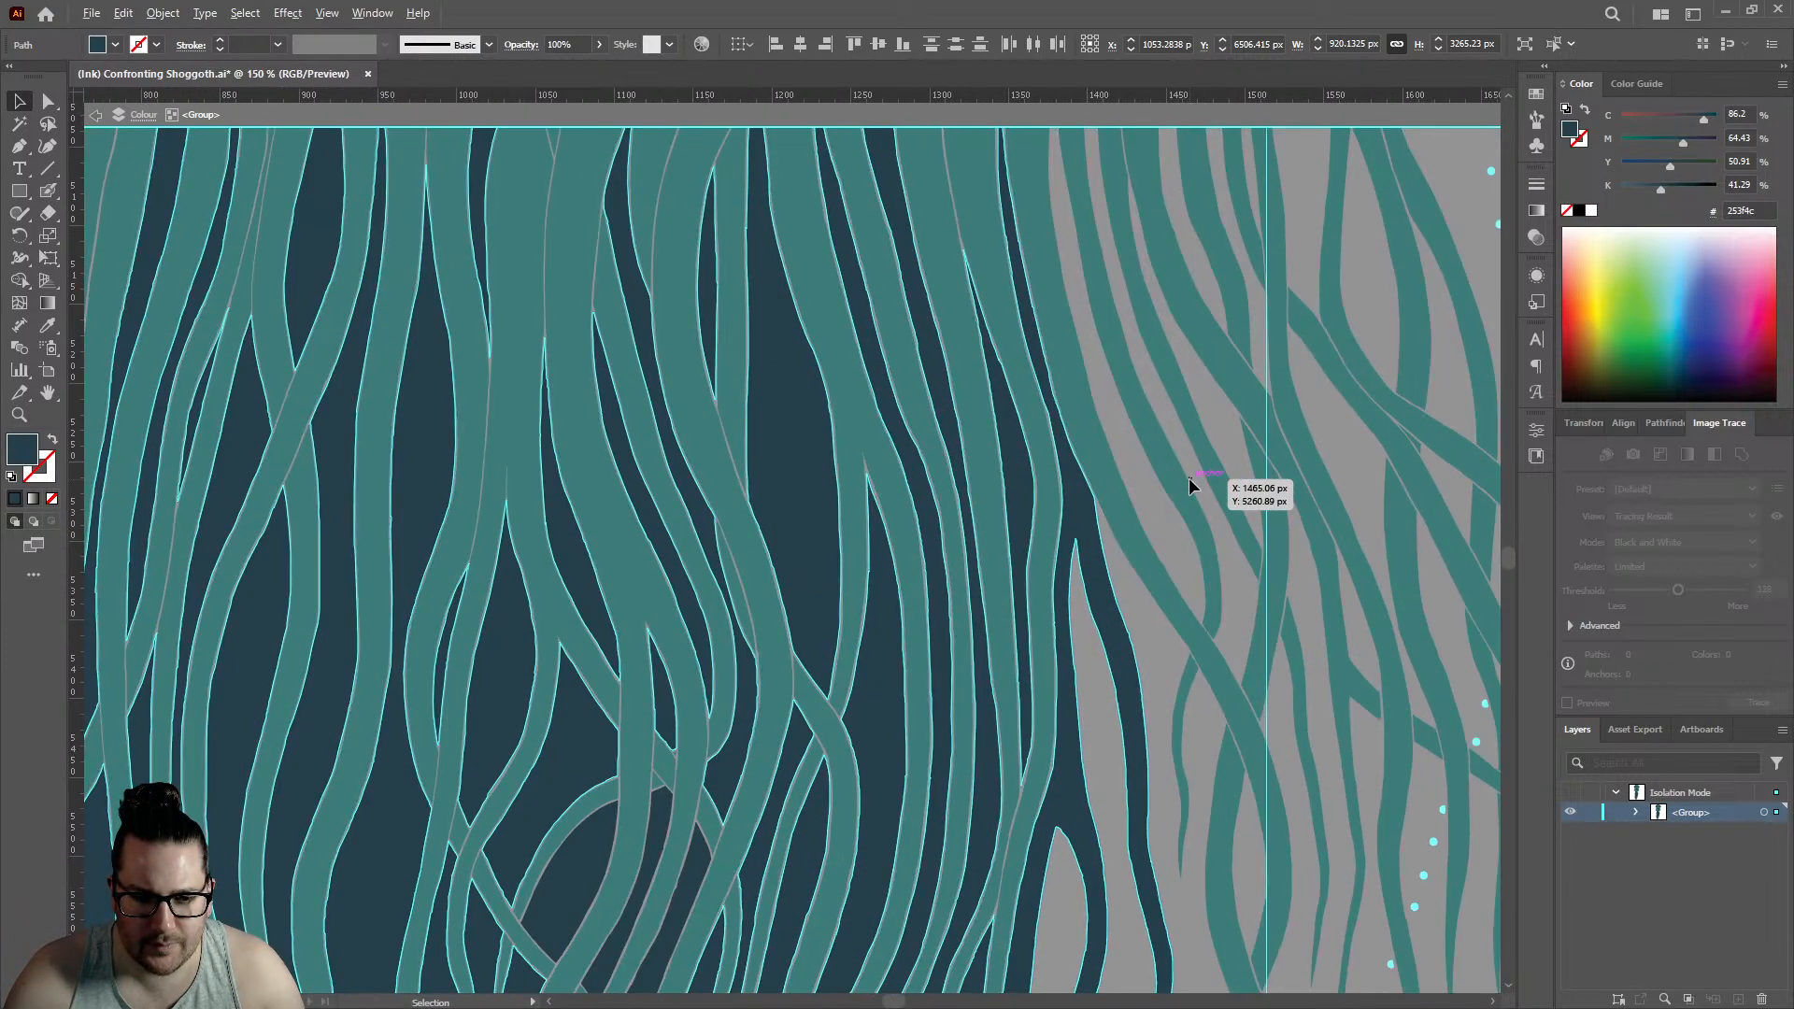
{"action": "scroll", "coordinate": [1188, 479], "scroll_direction": "down", "scroll_amount": 2}
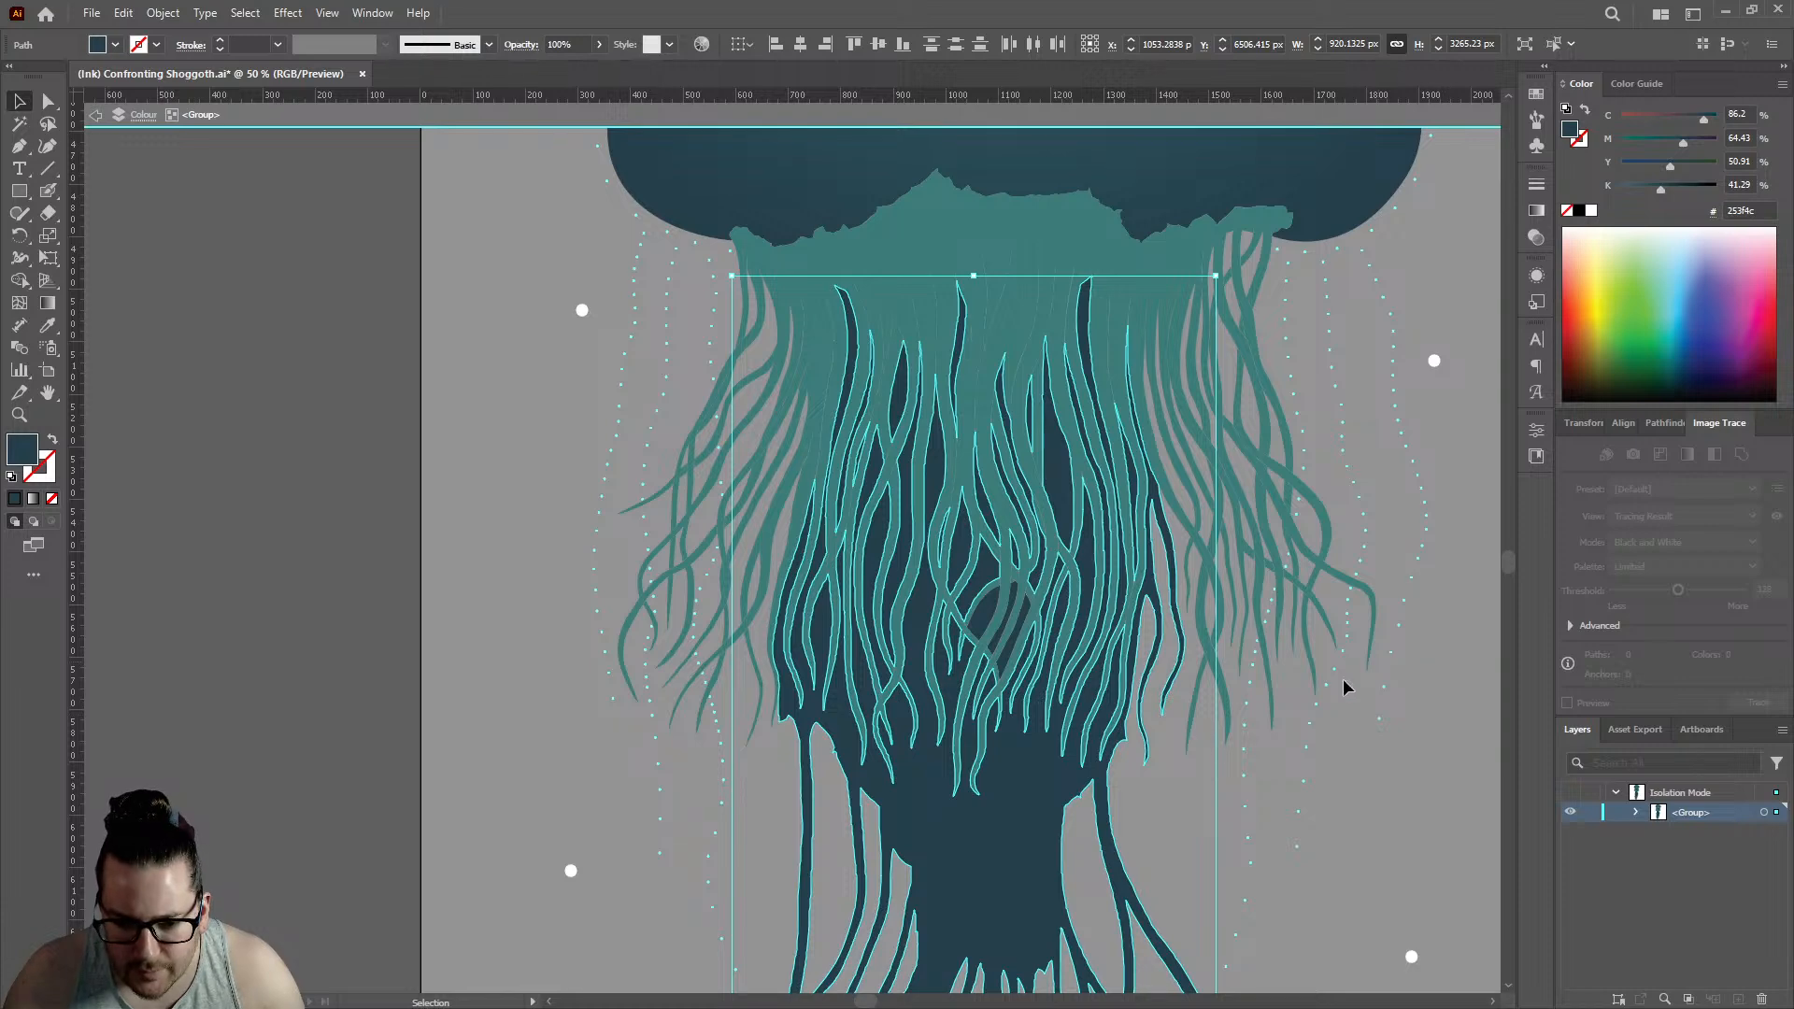
{"action": "scroll", "coordinate": [772, 532], "scroll_direction": "down", "scroll_amount": 1}
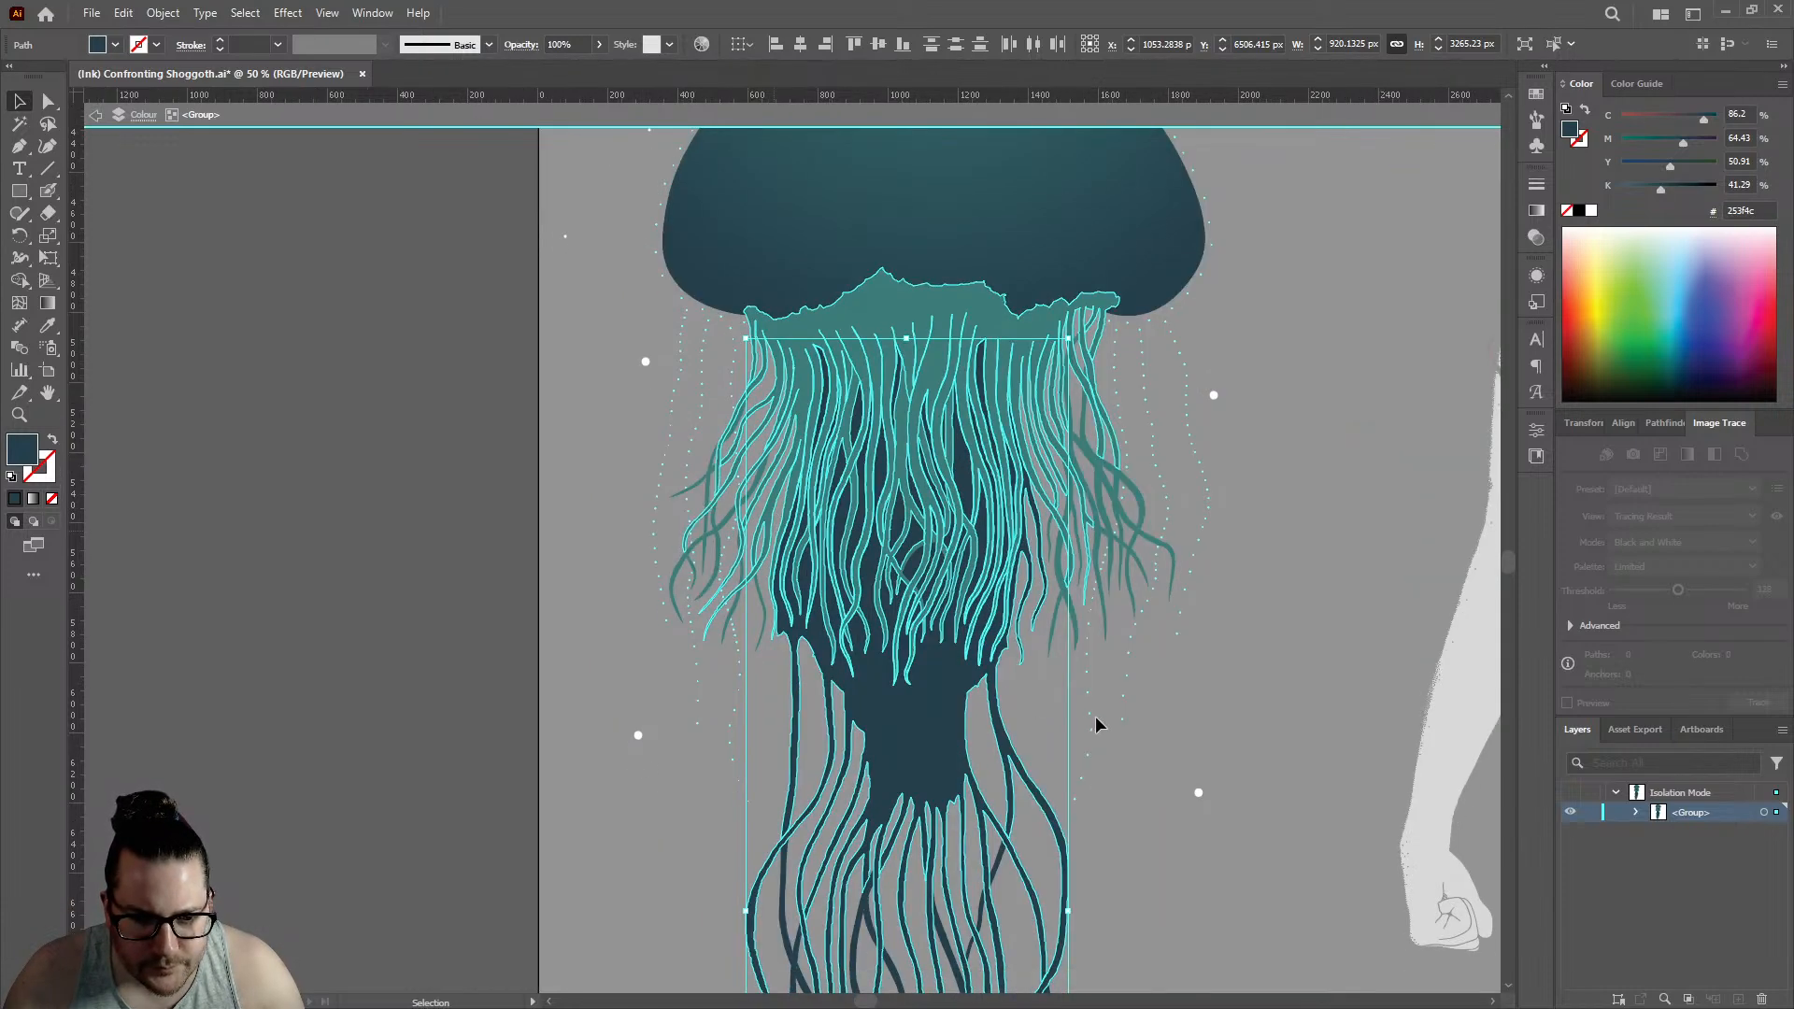
{"action": "scroll", "coordinate": [1100, 726], "scroll_direction": "up", "scroll_amount": 2}
{"action": "scroll", "coordinate": [782, 468], "scroll_direction": "up", "scroll_amount": 2}
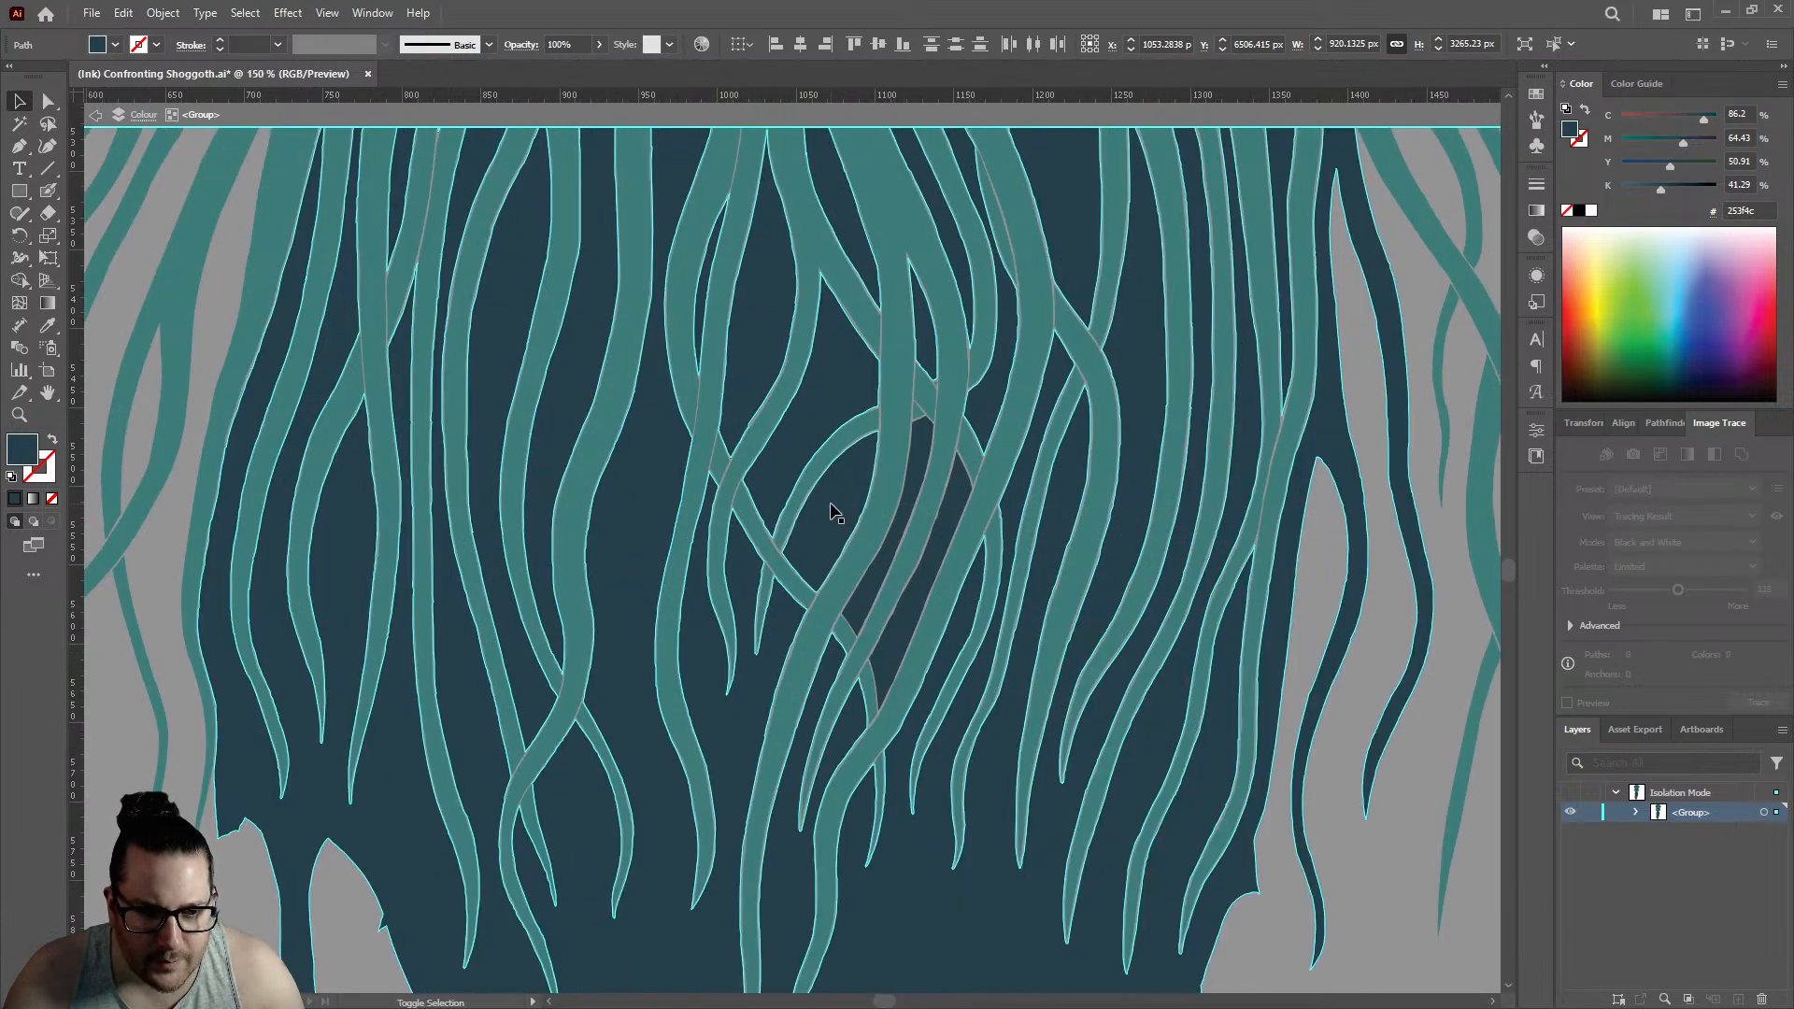
{"action": "scroll", "coordinate": [946, 591], "scroll_direction": "down", "scroll_amount": 3}
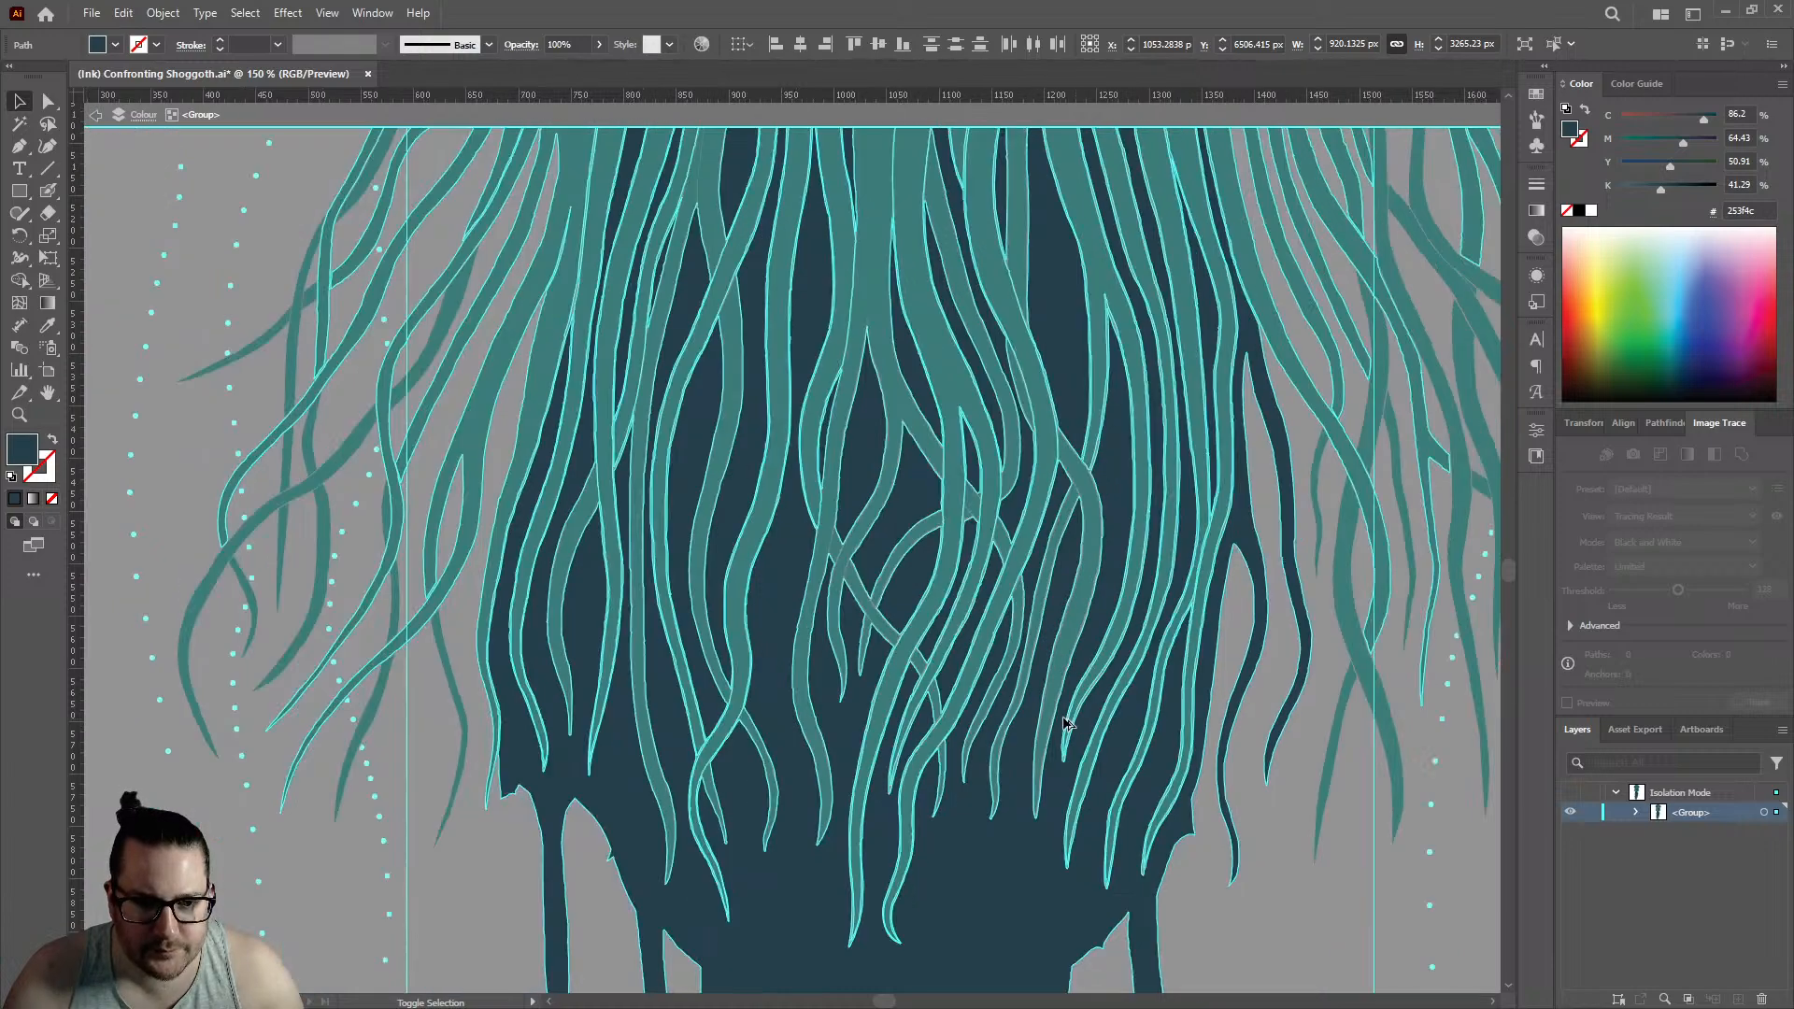
{"action": "scroll", "coordinate": [1049, 617], "scroll_direction": "up", "scroll_amount": 2}
{"action": "scroll", "coordinate": [1048, 617], "scroll_direction": "up", "scroll_amount": 3}
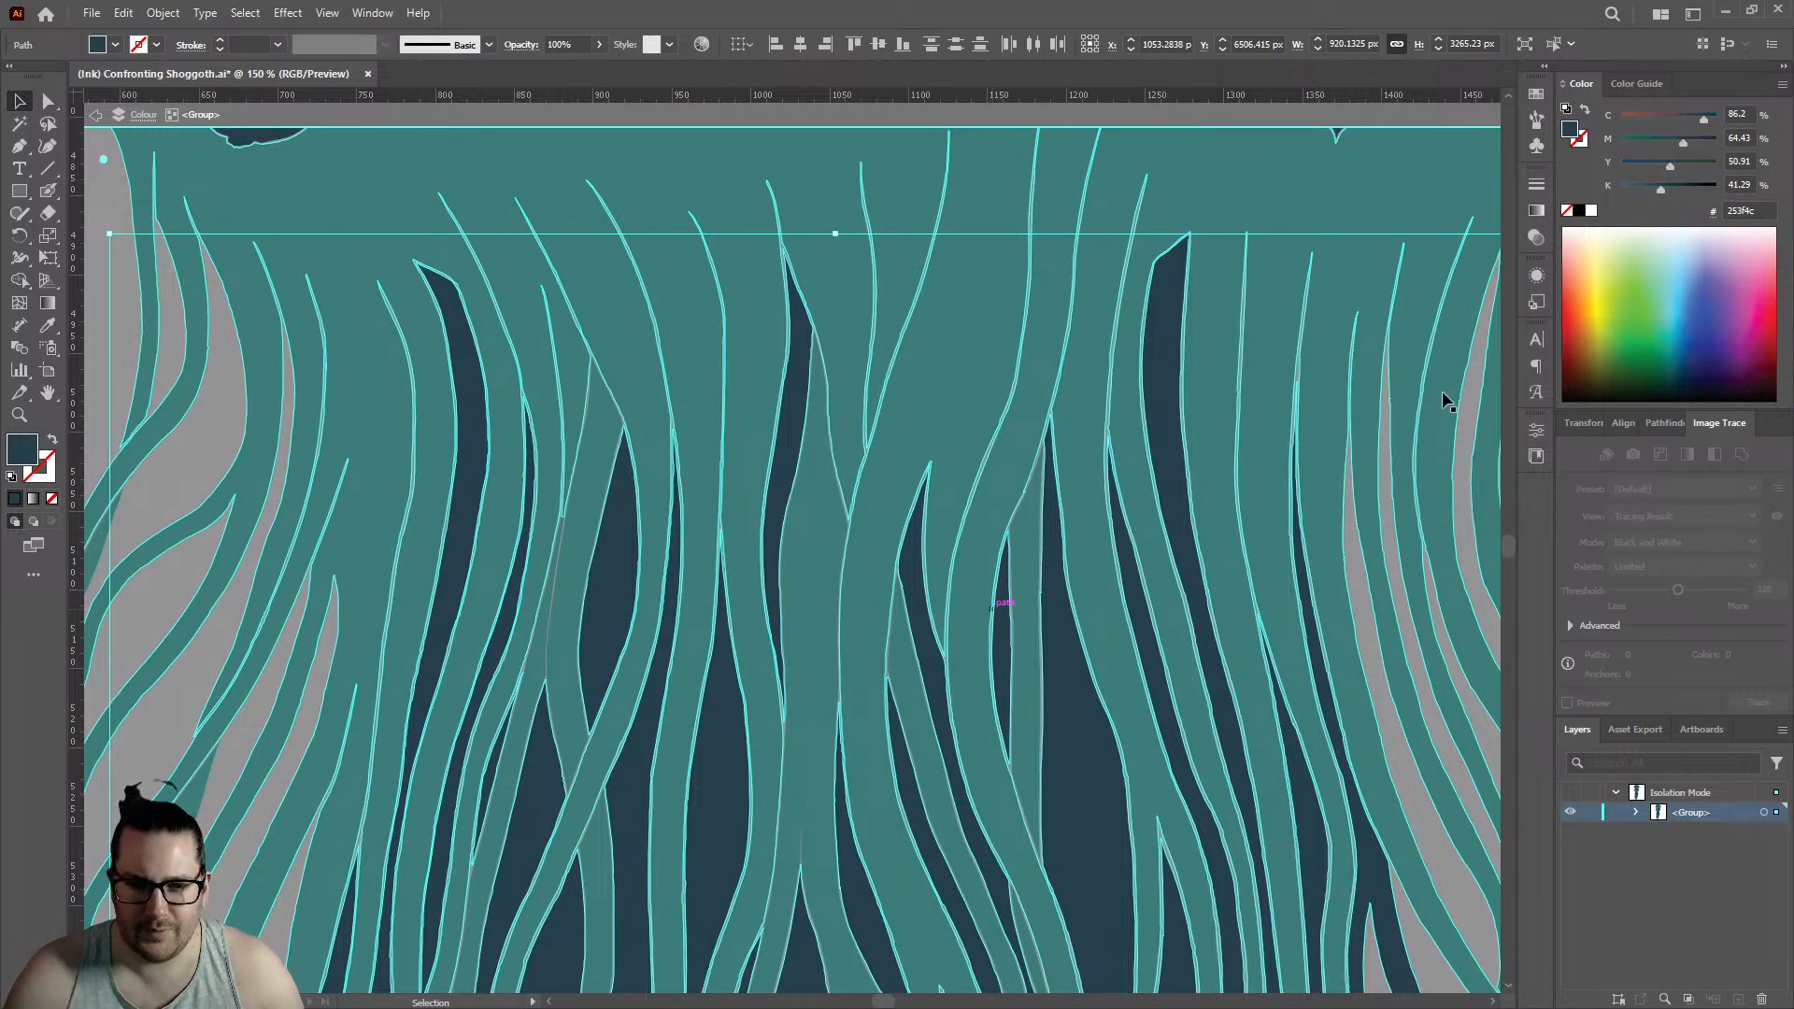
{"action": "key", "text": "ctrl+minus"}
{"action": "key", "text": "ctrl+minus"}
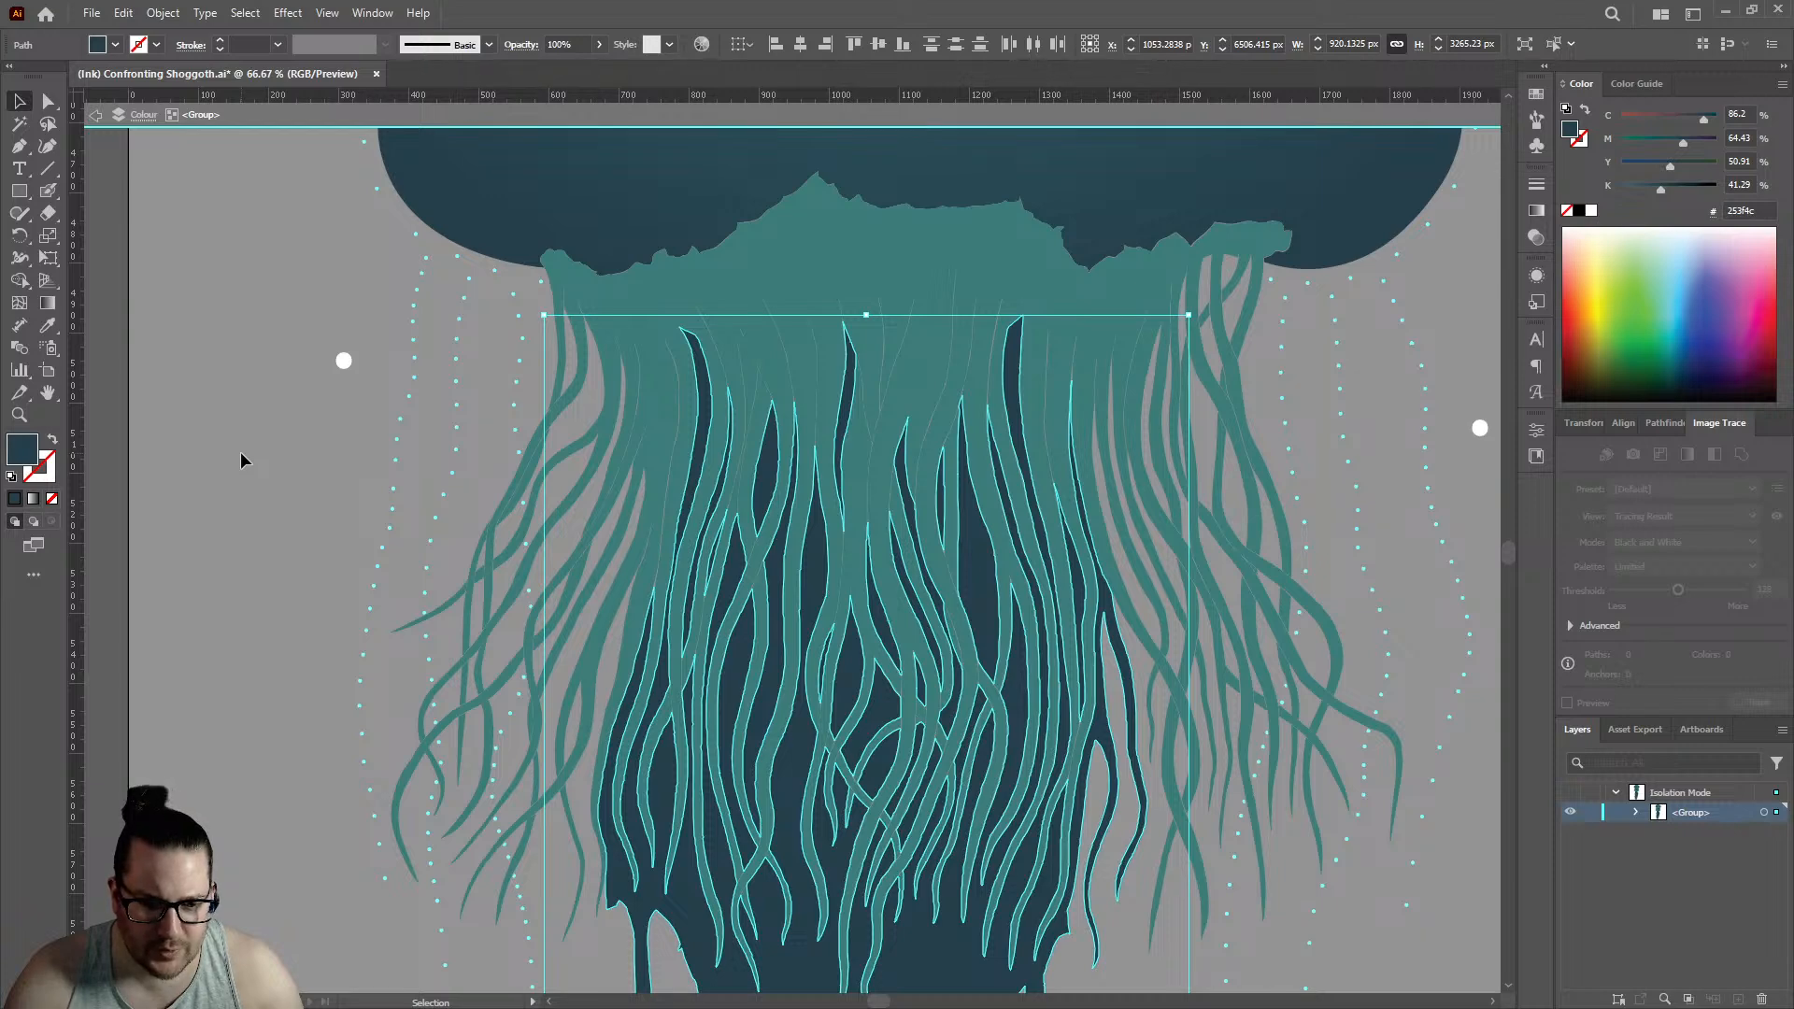
{"action": "scroll", "coordinate": [252, 435], "scroll_direction": "down", "scroll_amount": 5}
{"action": "scroll", "coordinate": [252, 428], "scroll_direction": "down", "scroll_amount": 9}
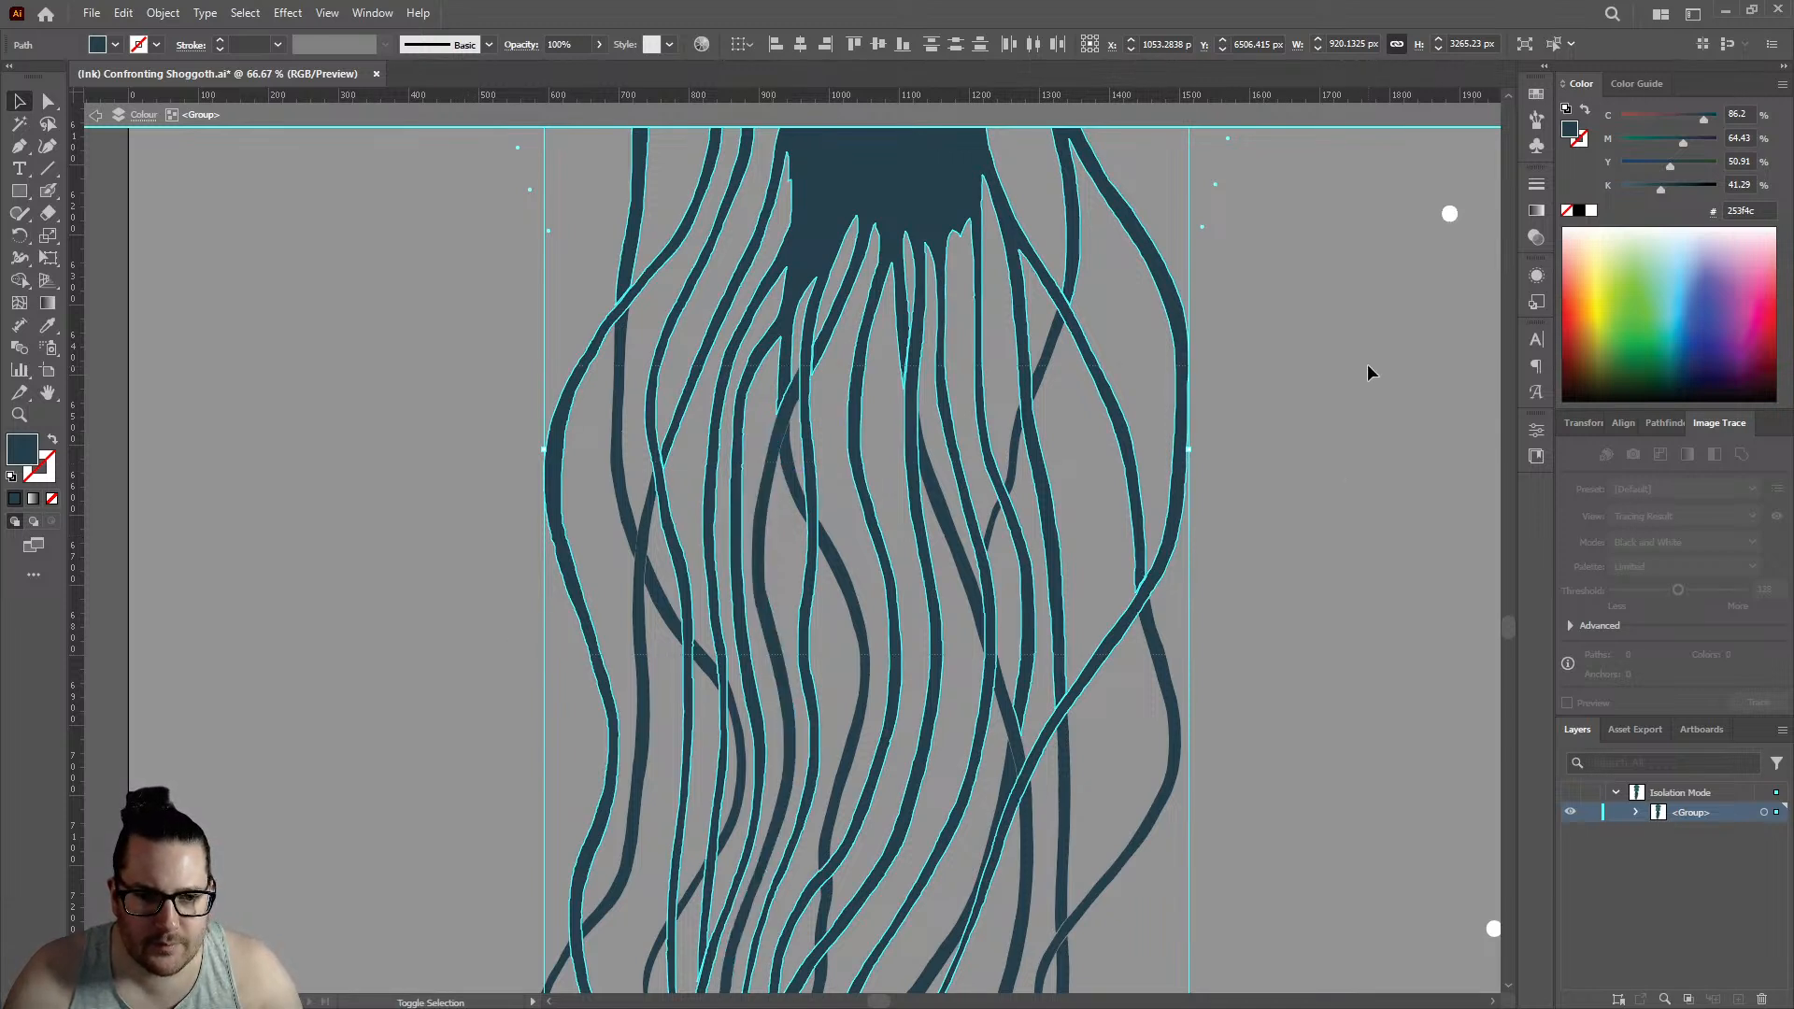
{"action": "scroll", "coordinate": [1009, 524], "scroll_direction": "down", "scroll_amount": 3}
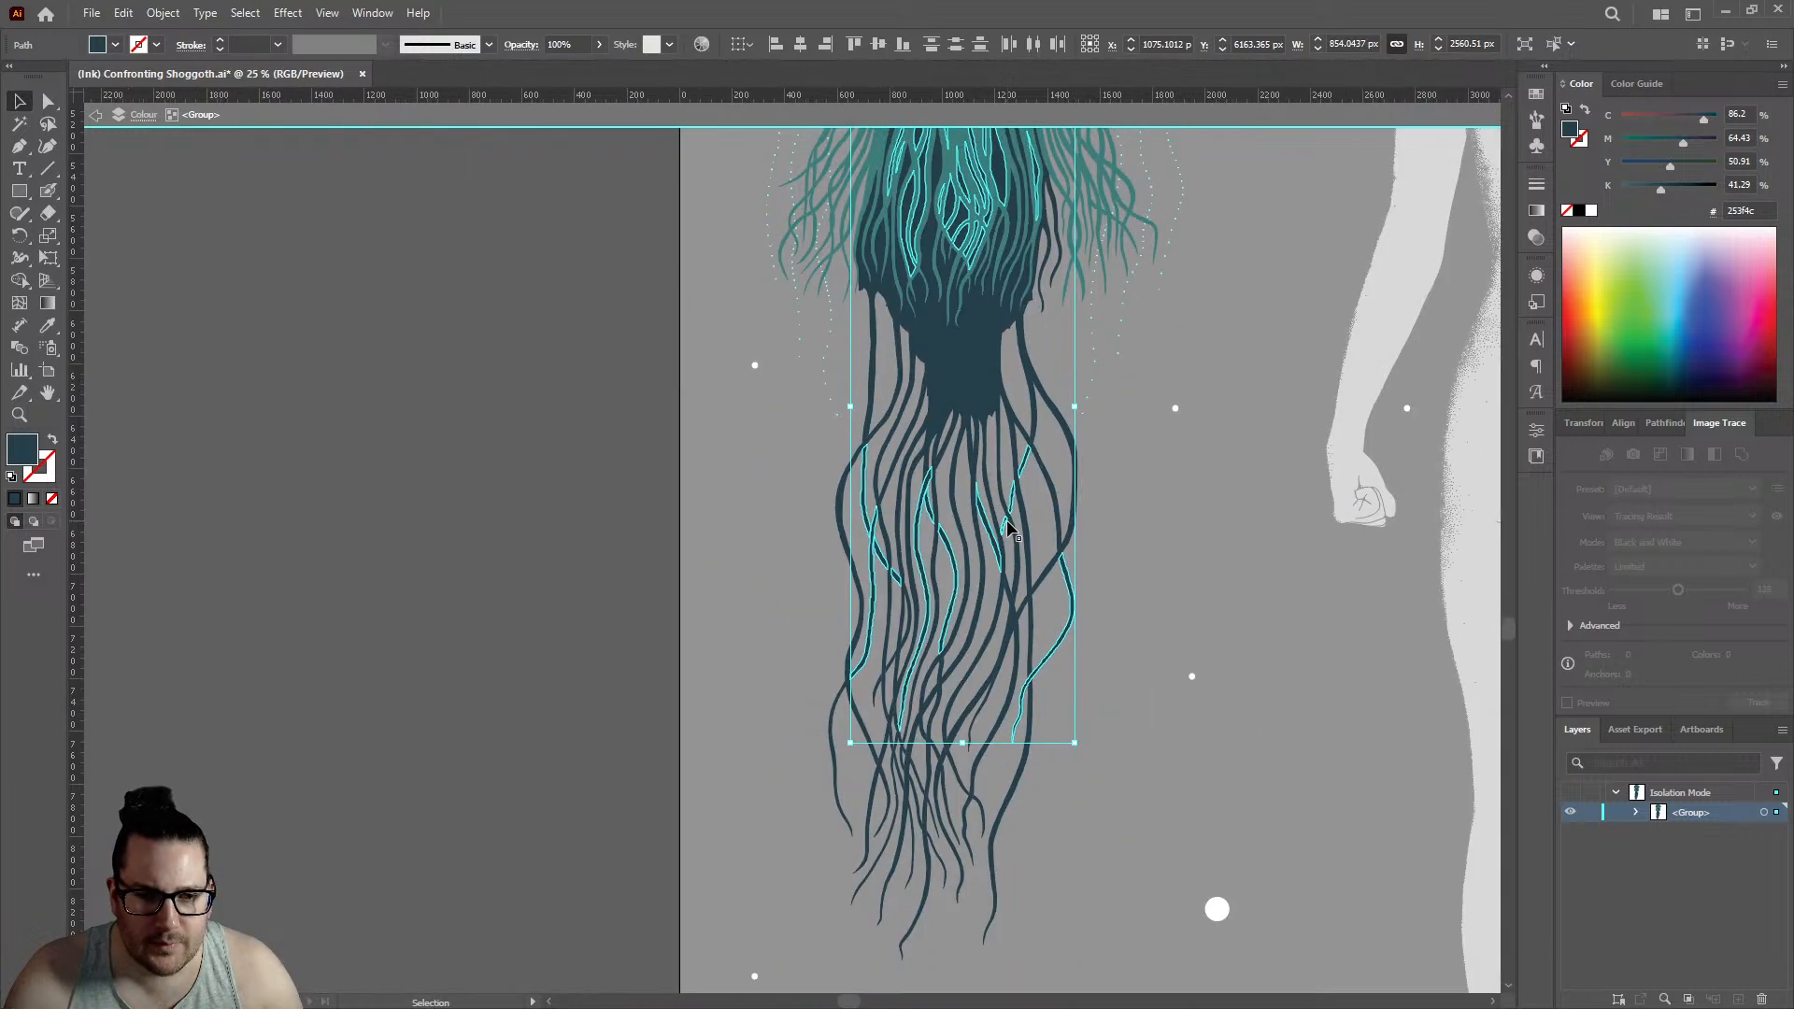
{"action": "key", "text": "ctrl+z"}
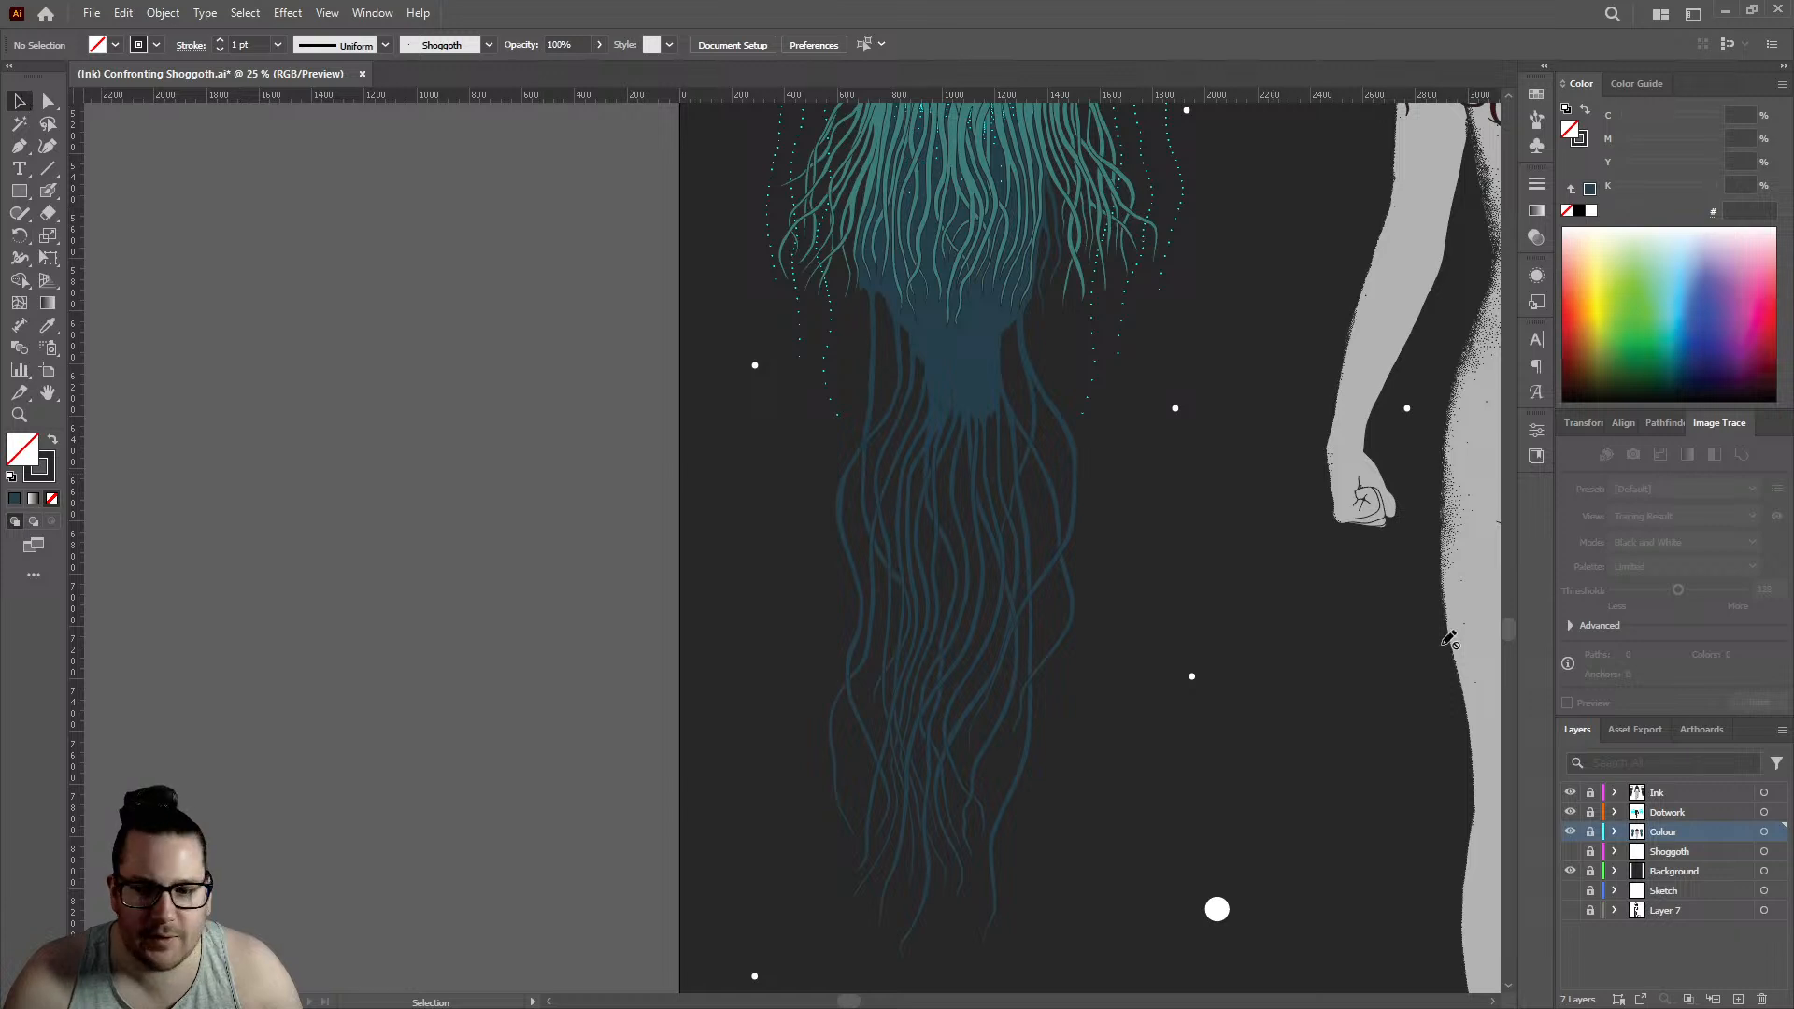
- Unlock the Colour layer and open the left jellyfish's colour group in isolation mode
{"action": "left_click", "coordinate": [1589, 832]}
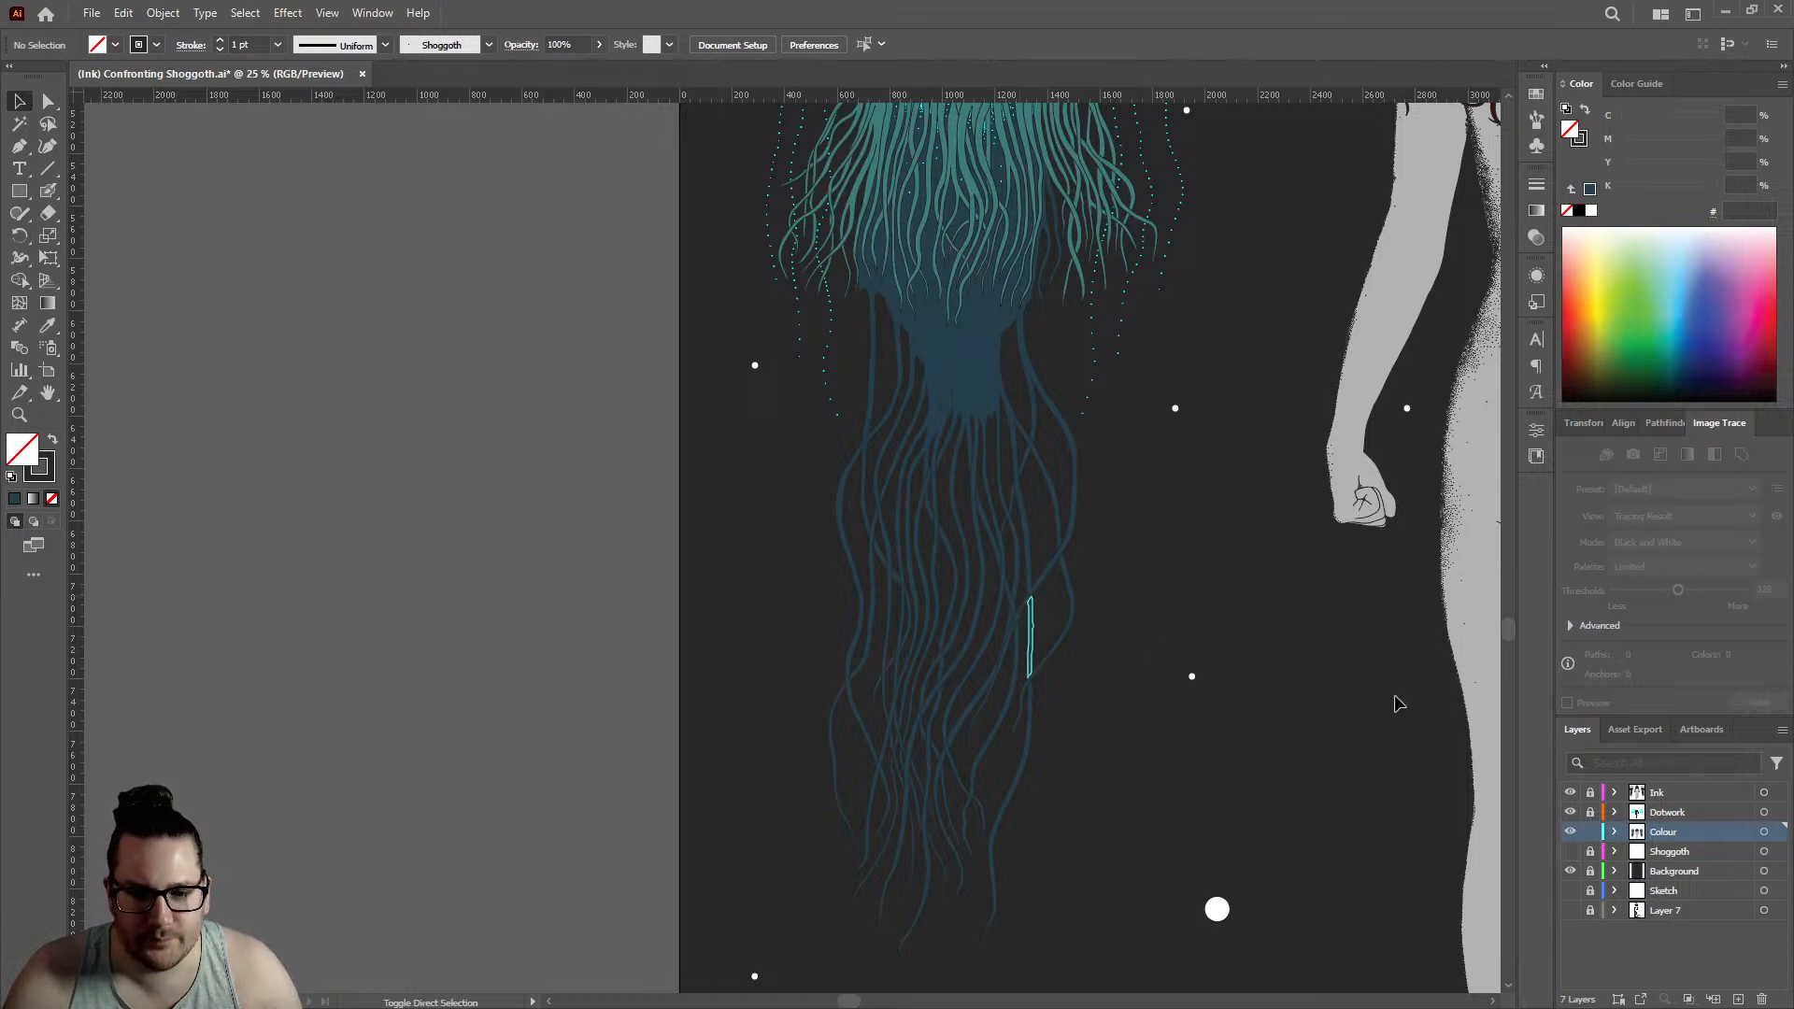
{"action": "double_click", "coordinate": [958, 360]}
{"action": "scroll", "coordinate": [976, 331], "scroll_direction": "up", "scroll_amount": 3}
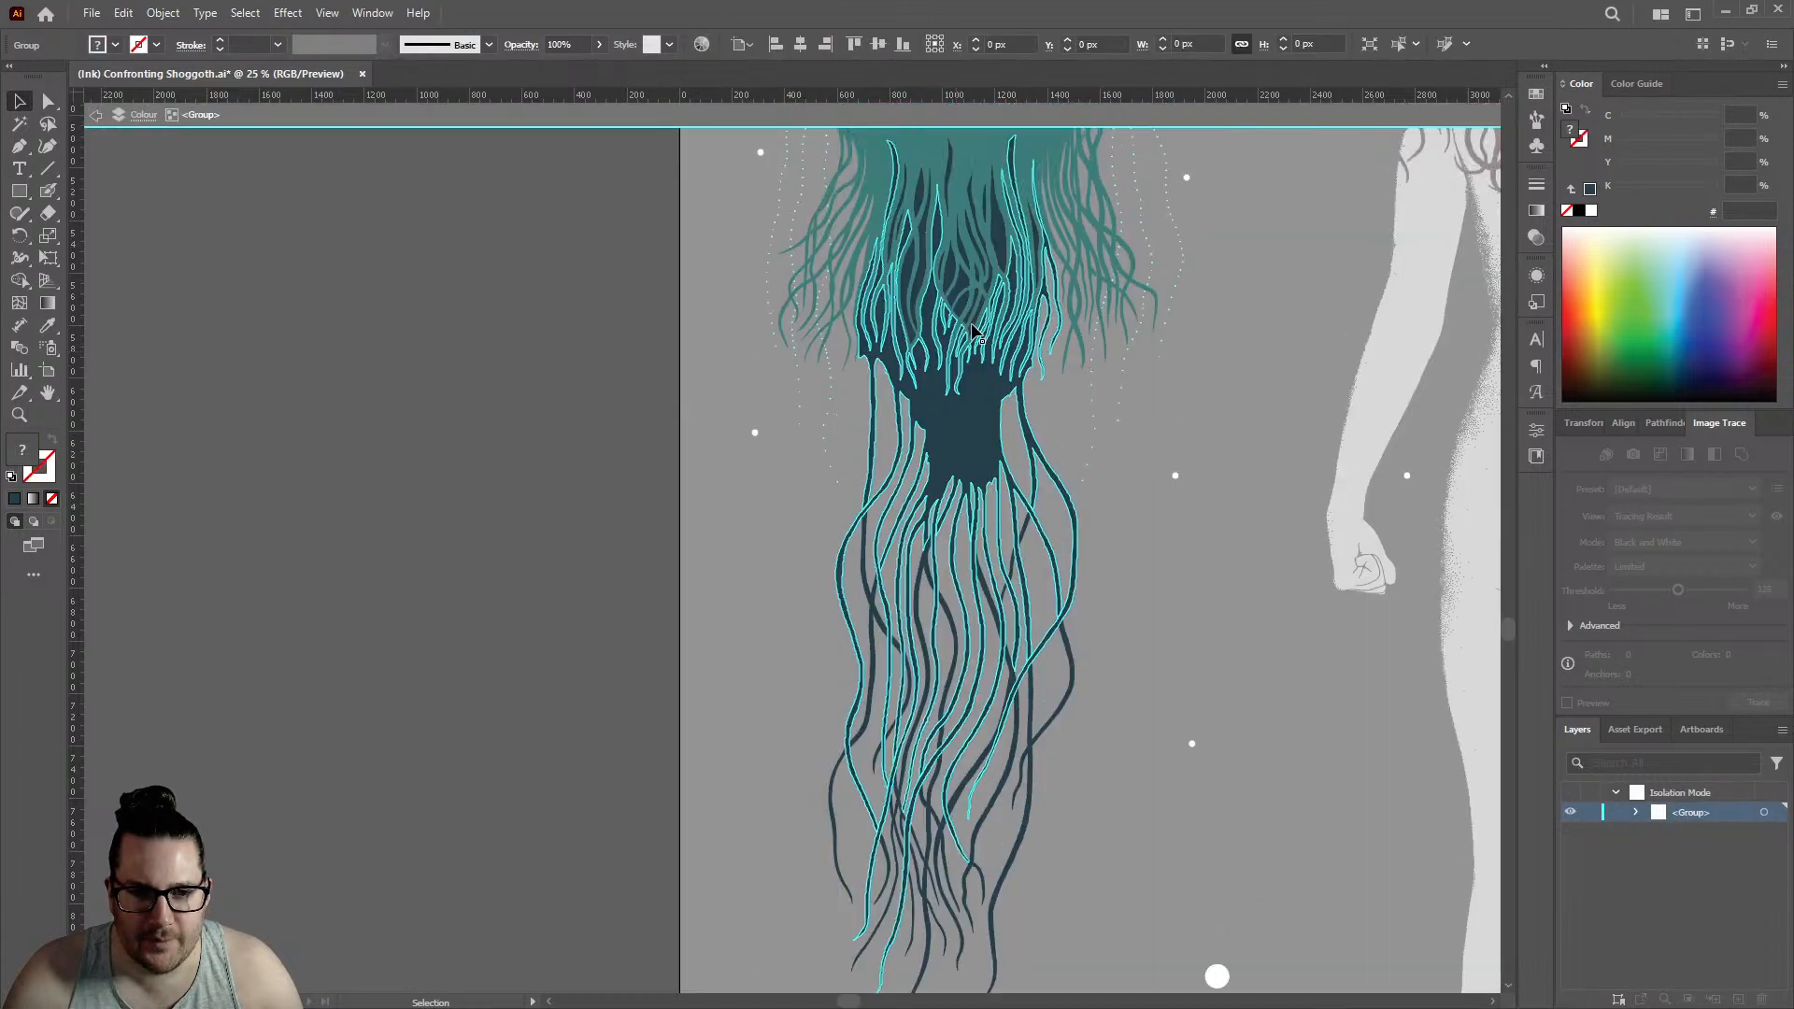
- Select the jellyfish's dark blue body shape together with the separate dark pieces between its upper teal tentacles
{"action": "scroll", "coordinate": [977, 337], "scroll_direction": "up", "scroll_amount": 2}
{"action": "scroll", "coordinate": [966, 376], "scroll_direction": "up", "scroll_amount": 2}
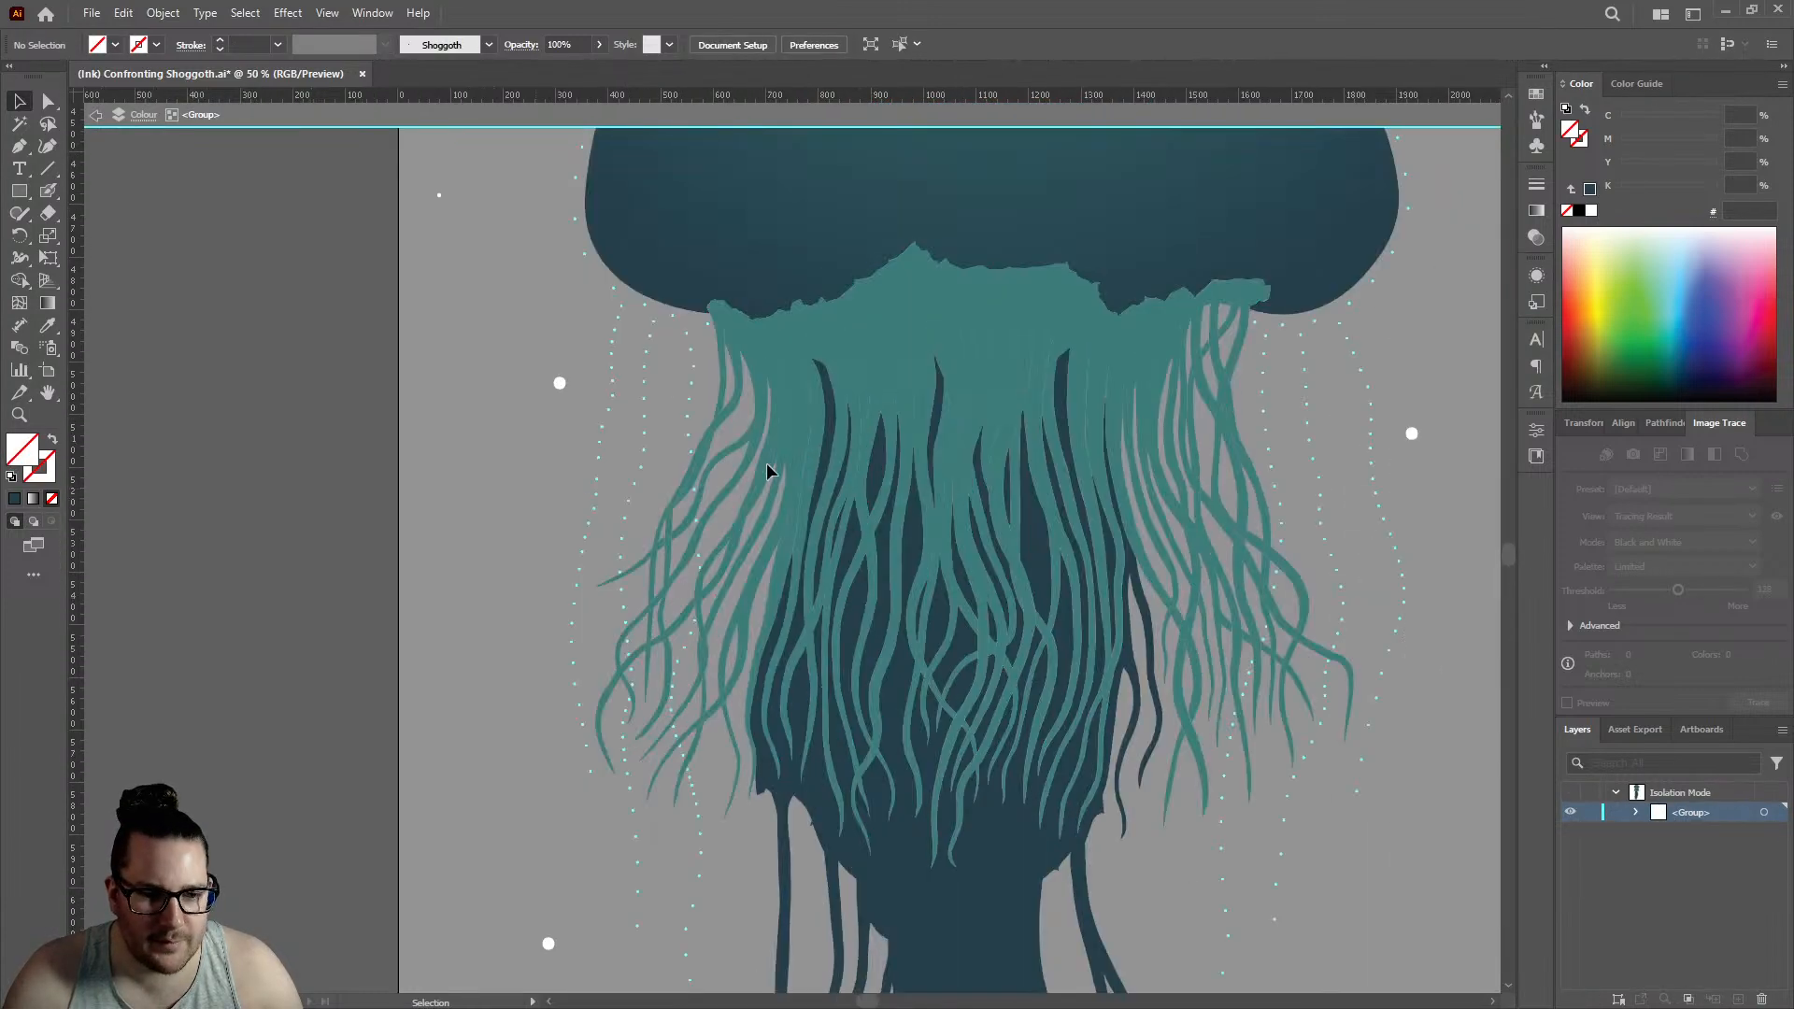
{"action": "scroll", "coordinate": [1031, 444], "scroll_direction": "up", "scroll_amount": 1}
{"action": "scroll", "coordinate": [773, 411], "scroll_direction": "up", "scroll_amount": 2}
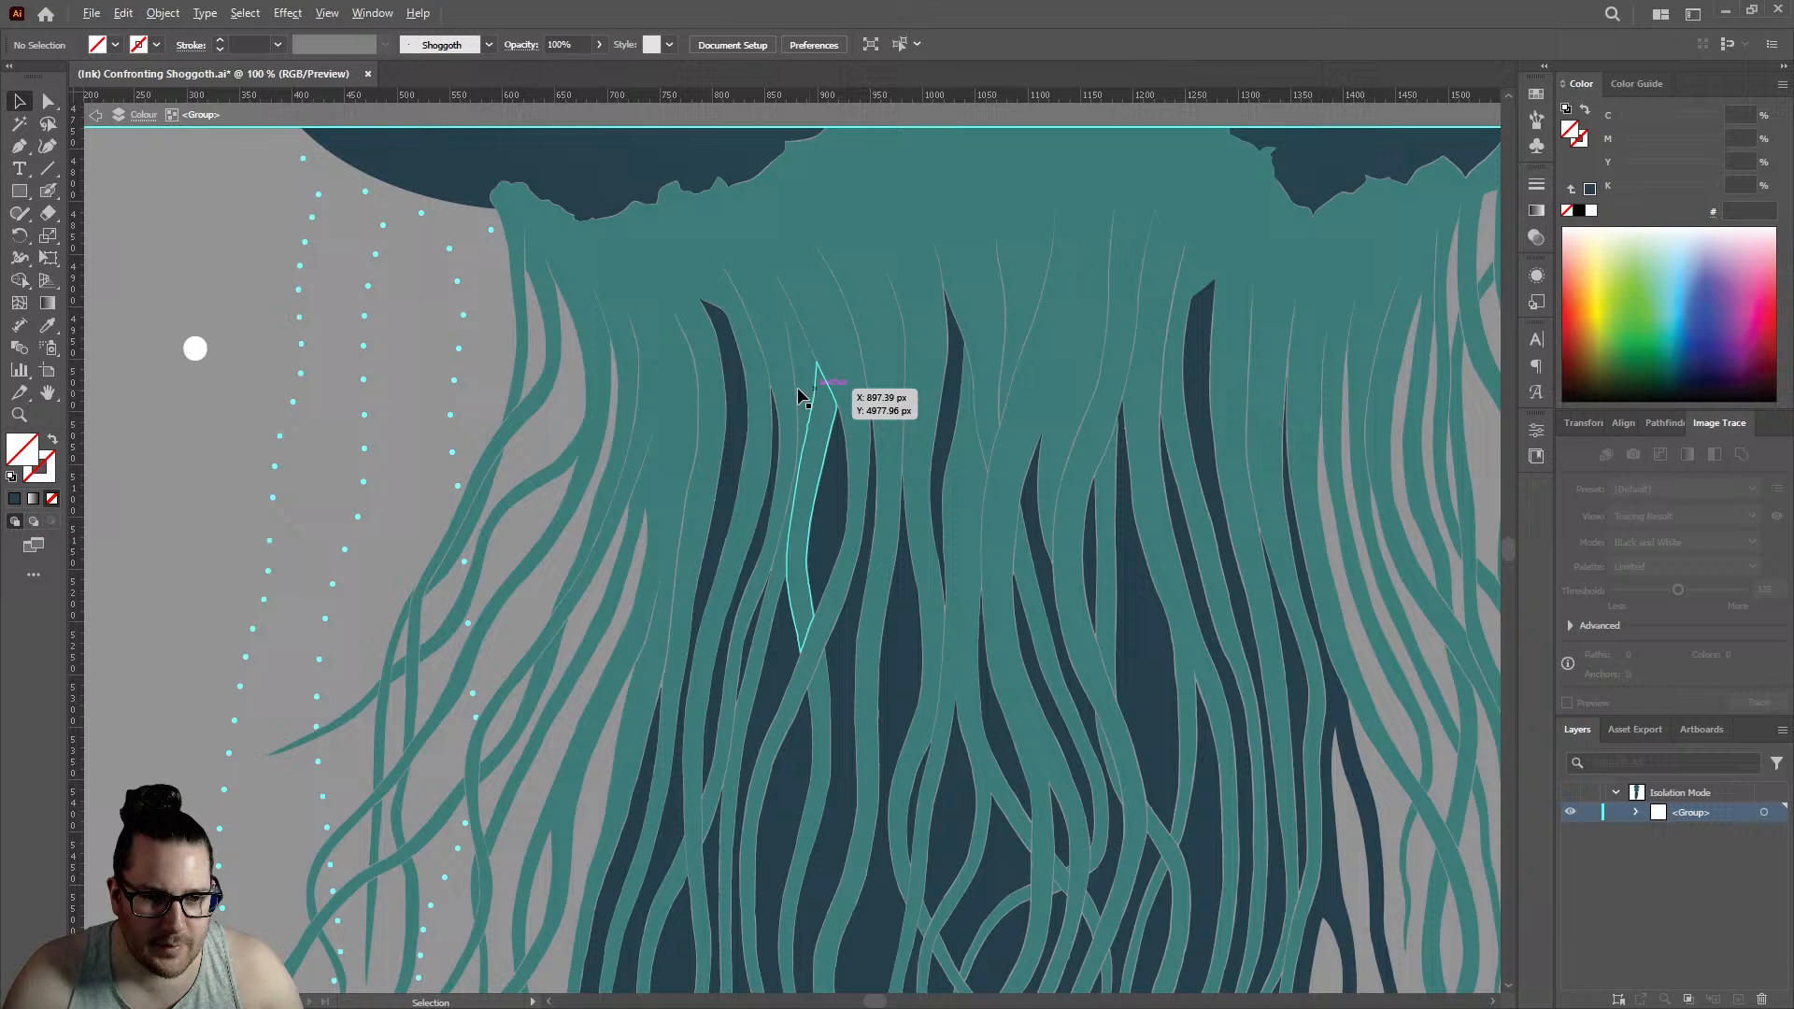
{"action": "left_click", "coordinate": [737, 408]}
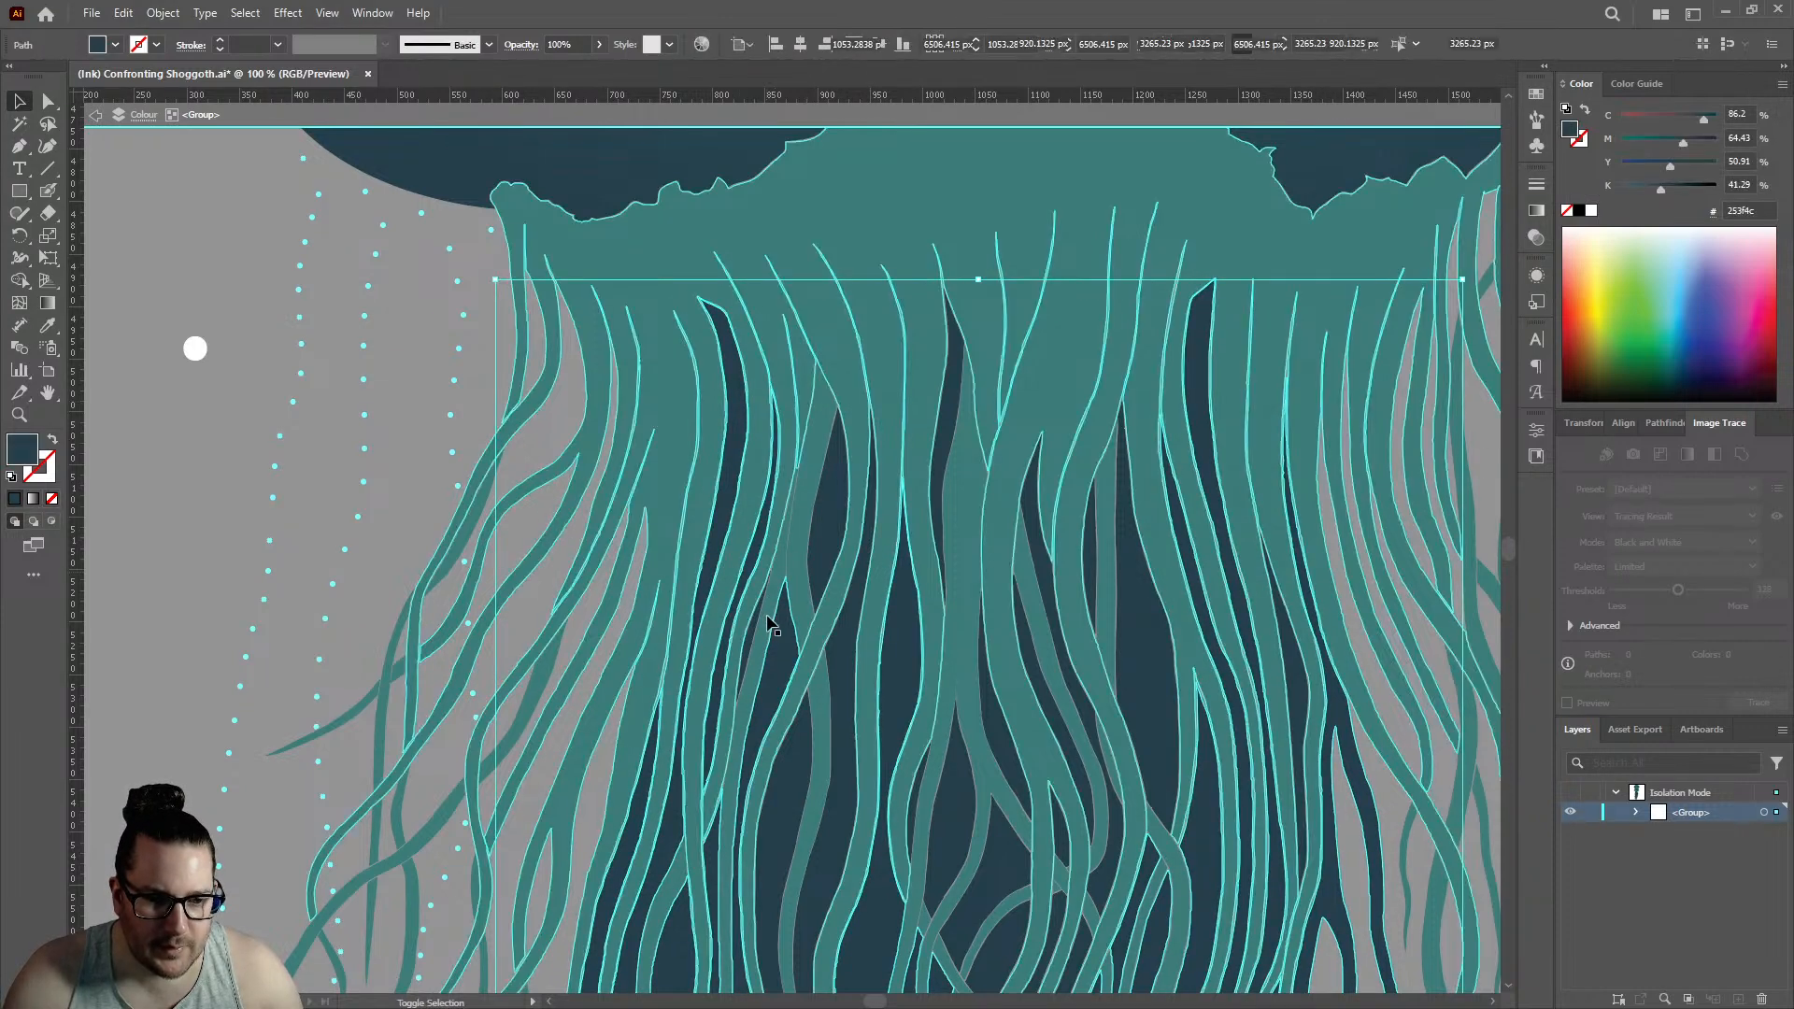
{"action": "left_click", "coordinate": [836, 523], "text": "shift"}
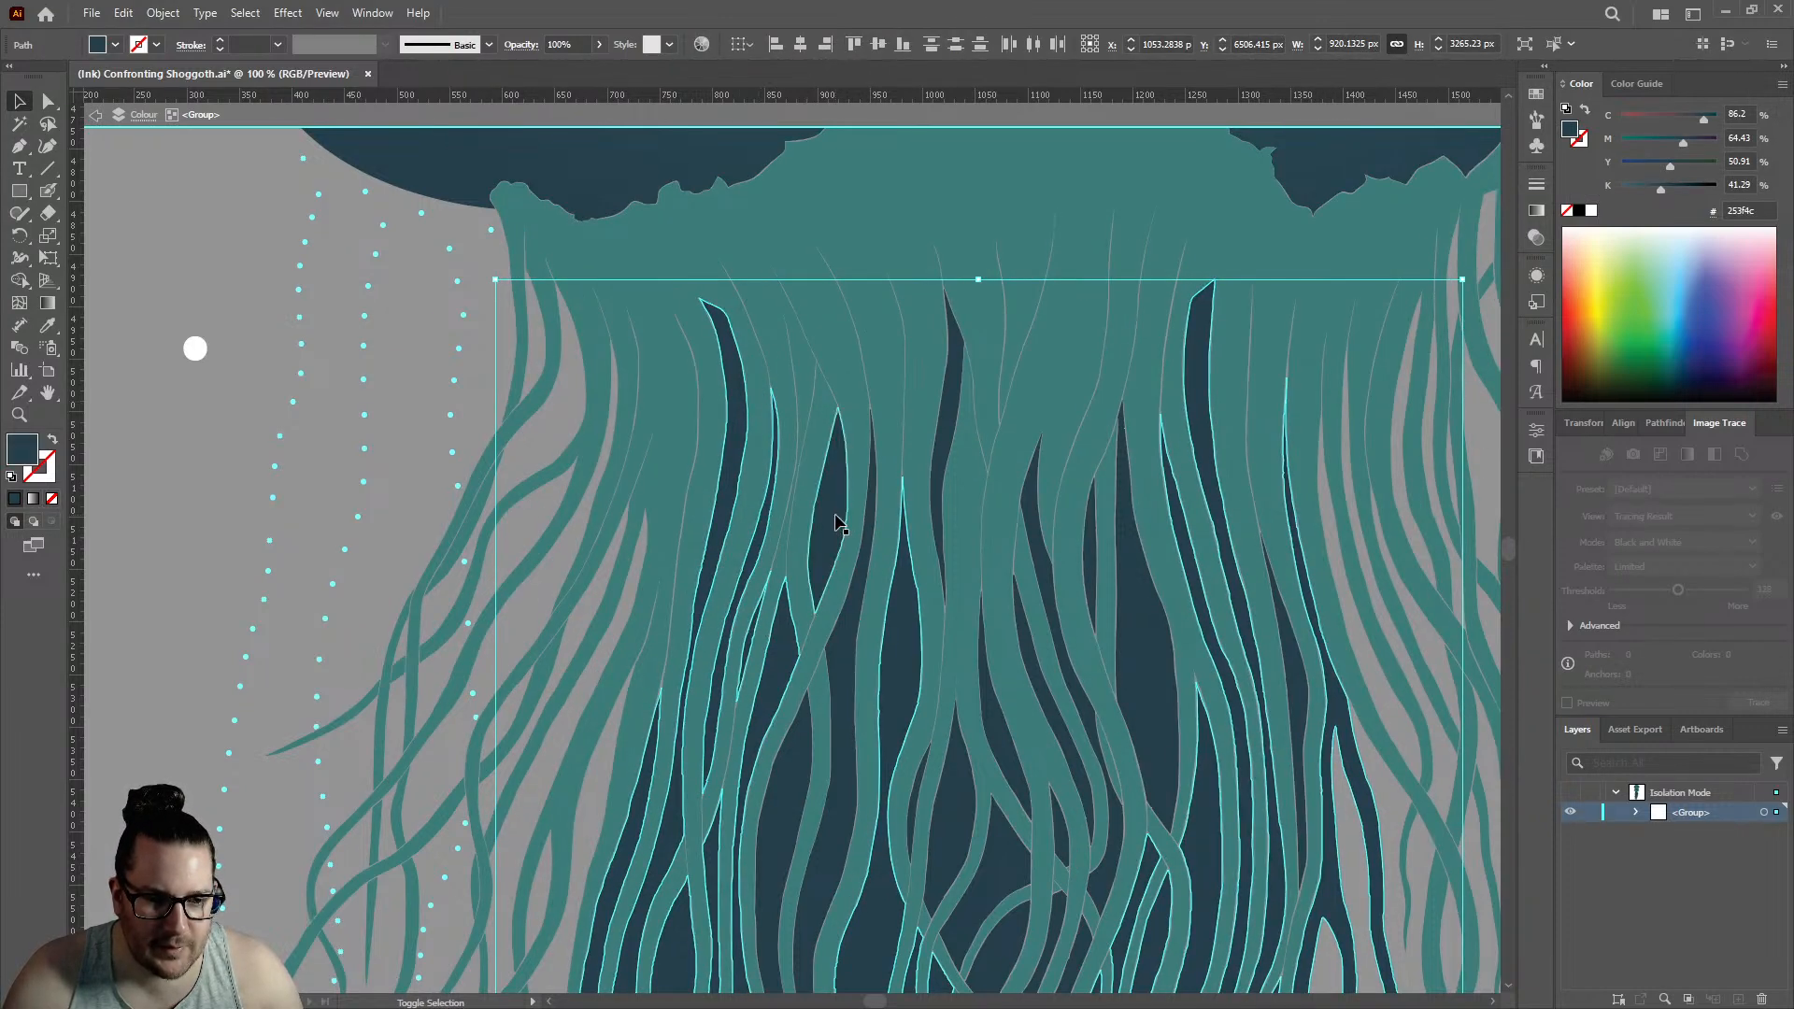
{"action": "left_click", "coordinate": [948, 383], "text": "shift"}
{"action": "left_click", "coordinate": [1039, 518], "text": "shift"}
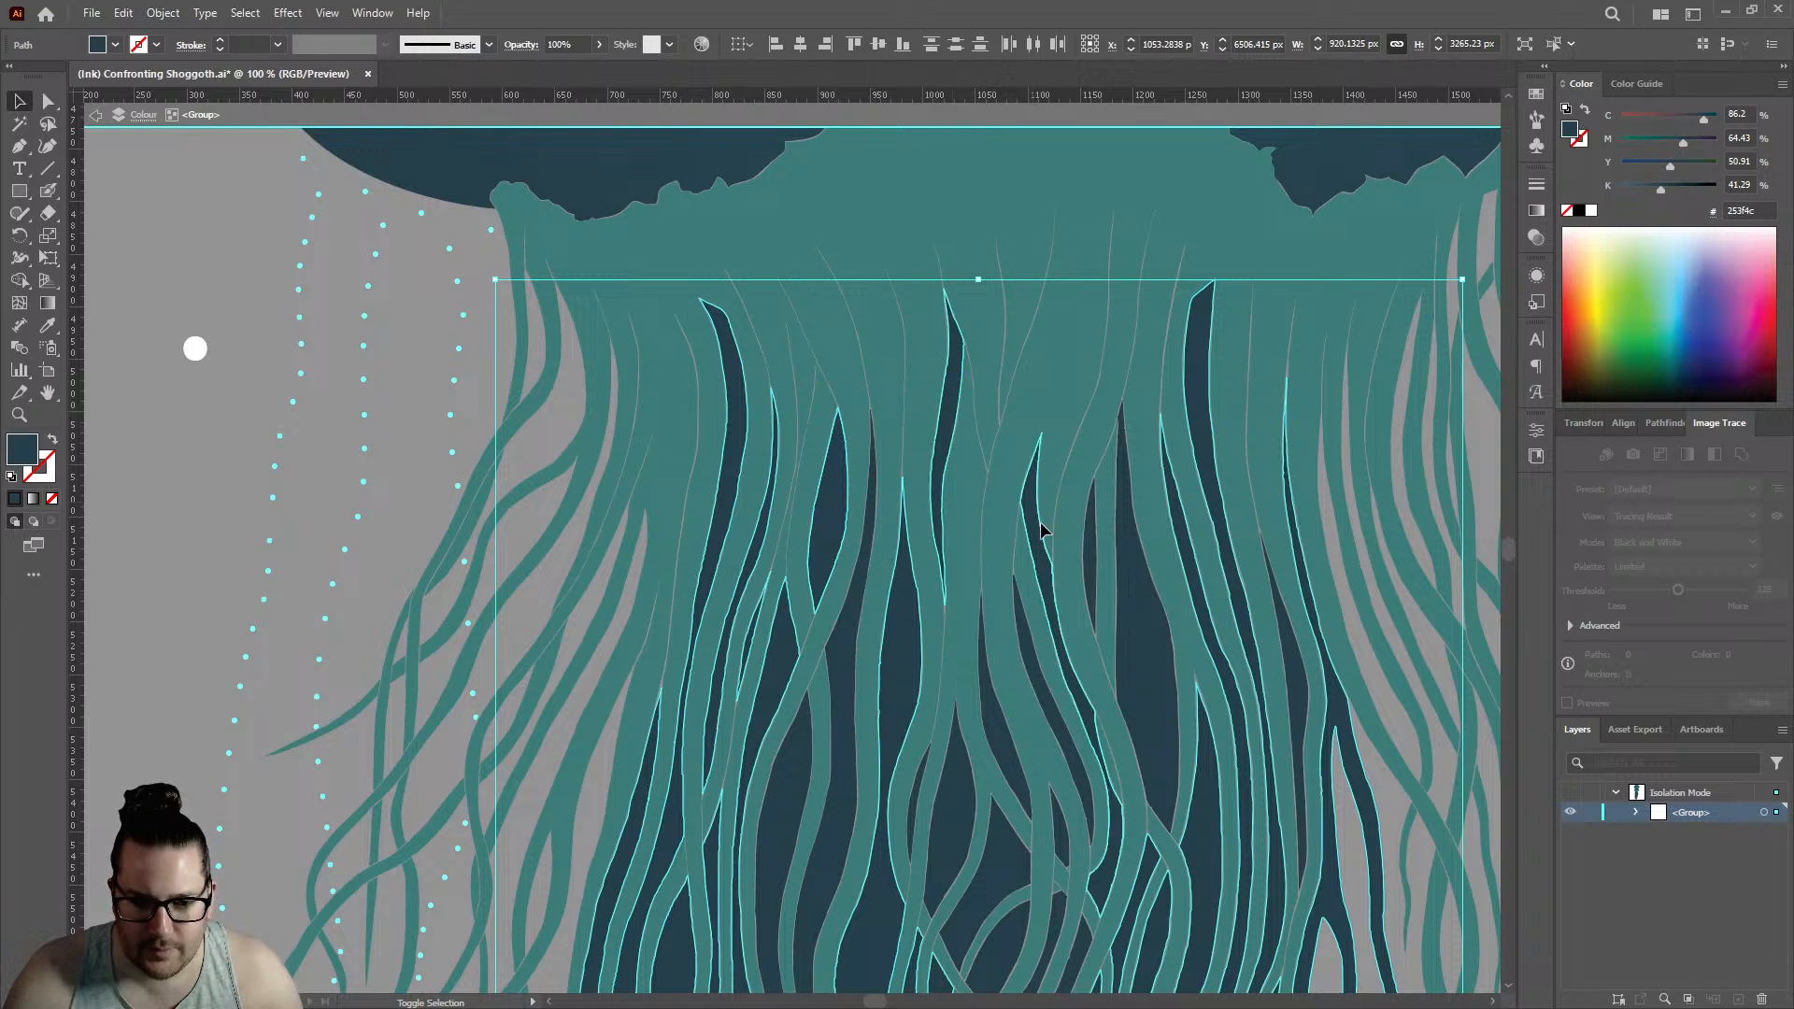
{"action": "left_click", "coordinate": [1091, 547], "text": "shift"}
{"action": "left_click", "coordinate": [1130, 576], "text": "shift"}
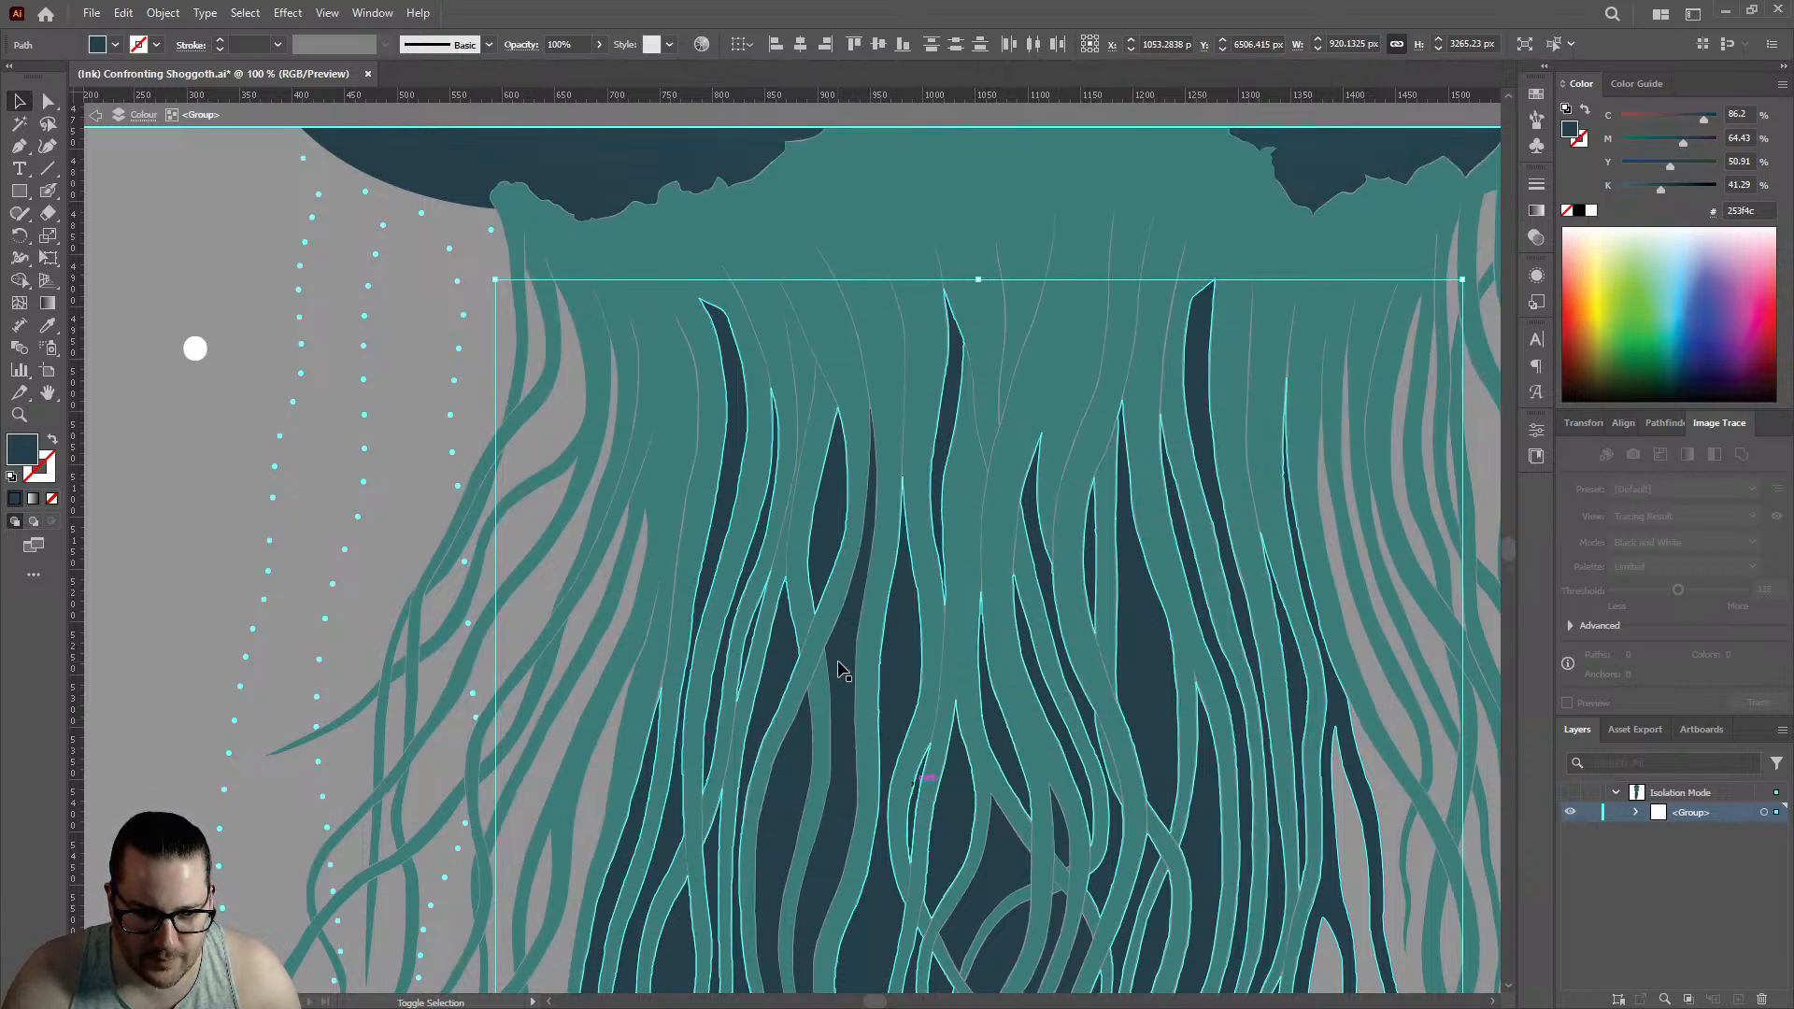
- Add the separate dark trailing tentacle strands to the selection, keeping the main body shape included
{"action": "scroll", "coordinate": [981, 504], "scroll_direction": "down", "scroll_amount": 5}
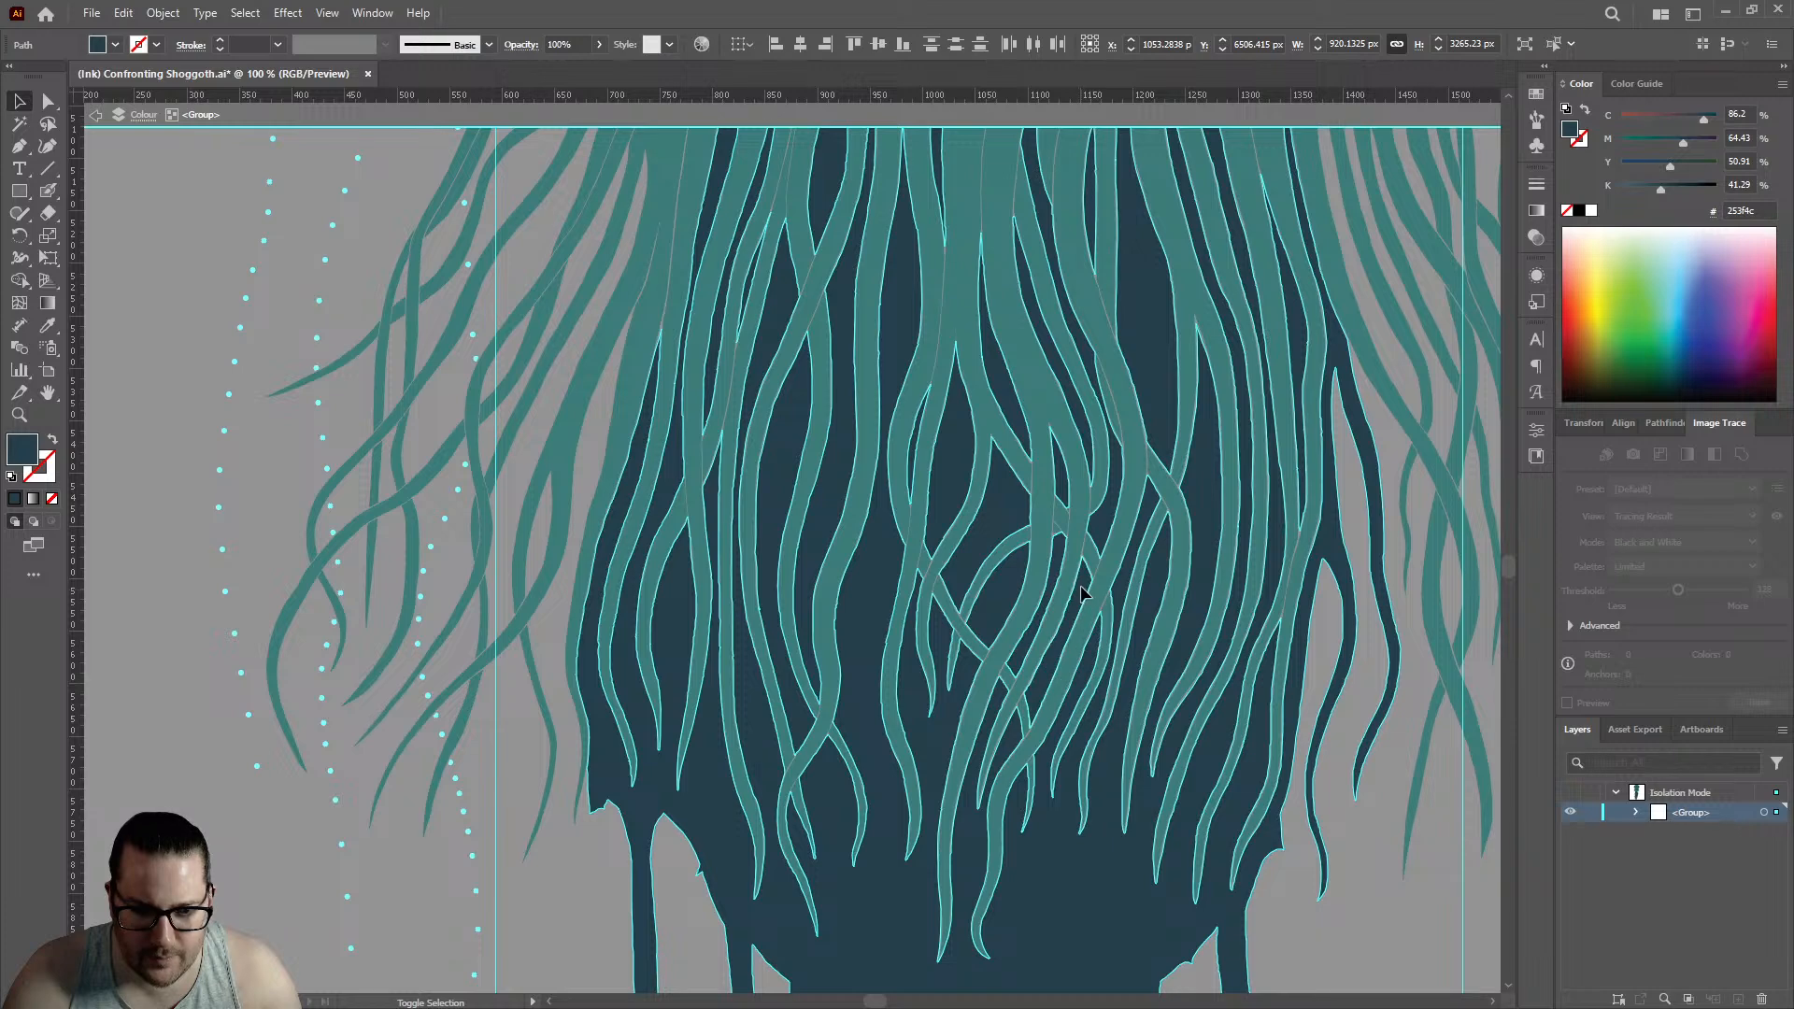
{"action": "scroll", "coordinate": [1017, 550], "scroll_direction": "down", "scroll_amount": 3}
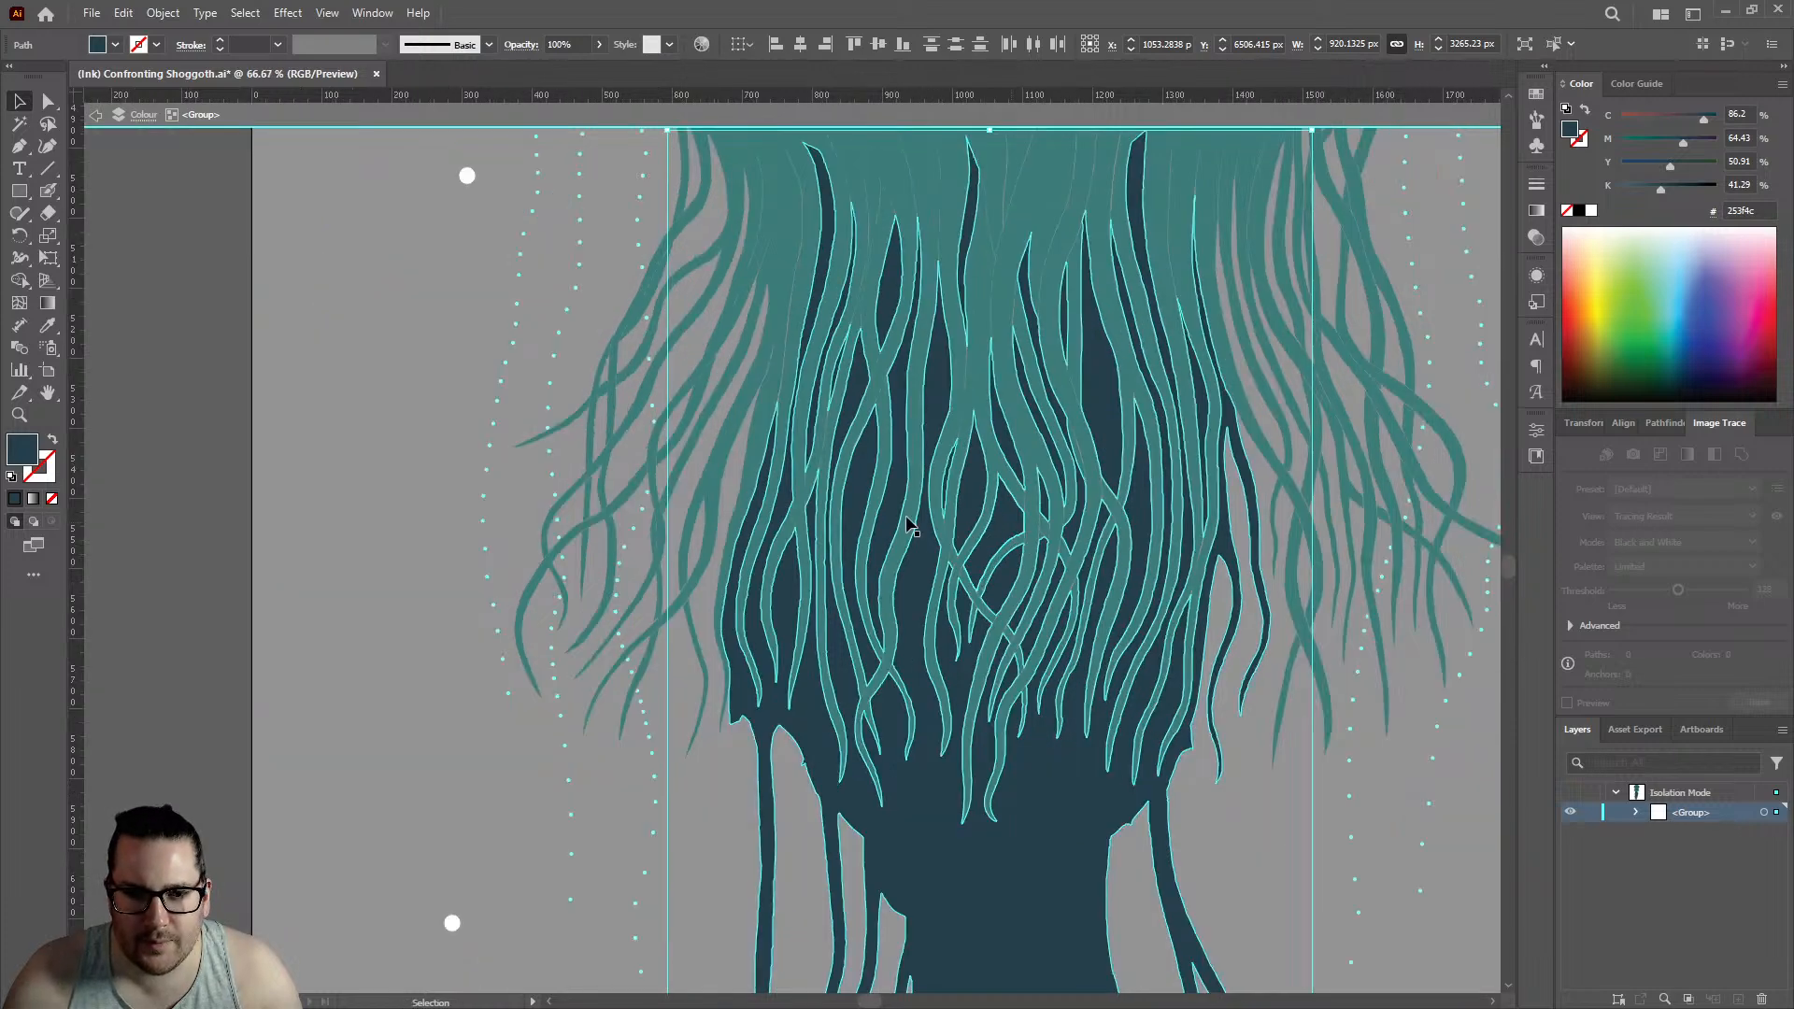
{"action": "scroll", "coordinate": [942, 453], "scroll_direction": "down", "scroll_amount": 3}
{"action": "scroll", "coordinate": [961, 424], "scroll_direction": "down", "scroll_amount": 5}
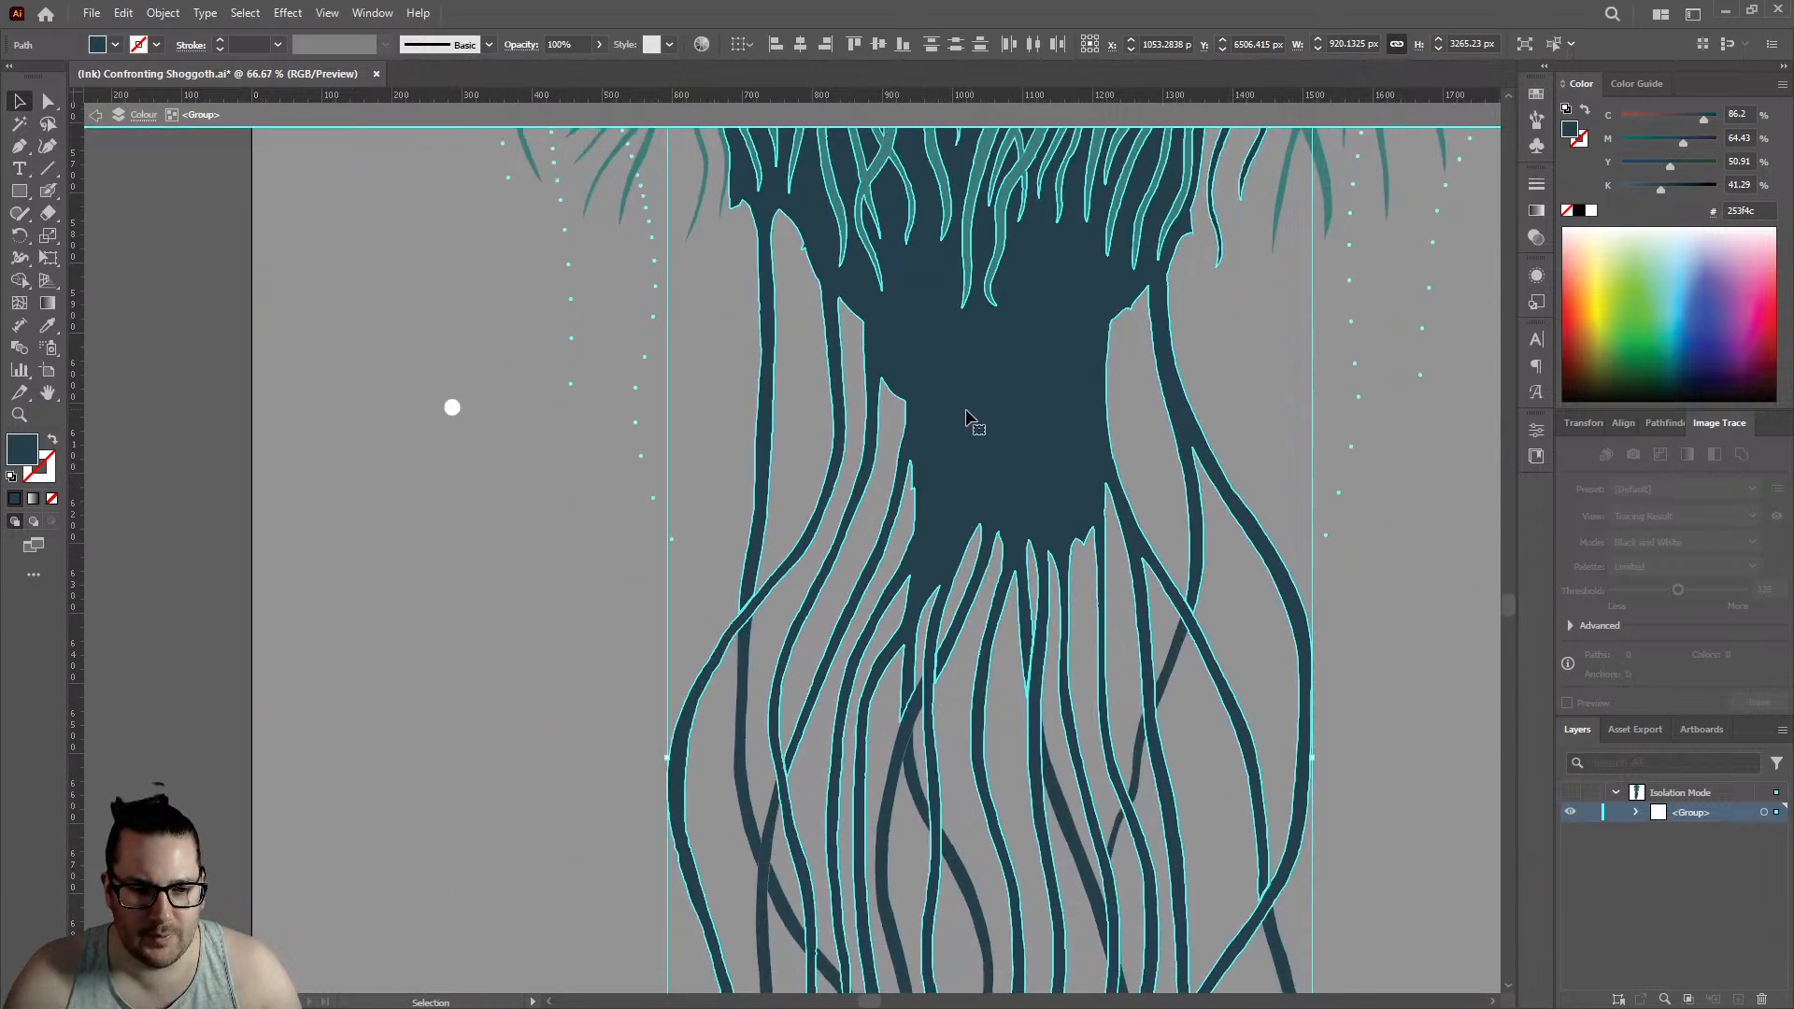
{"action": "scroll", "coordinate": [957, 430], "scroll_direction": "down", "scroll_amount": 1}
{"action": "scroll", "coordinate": [958, 430], "scroll_direction": "down", "scroll_amount": 2}
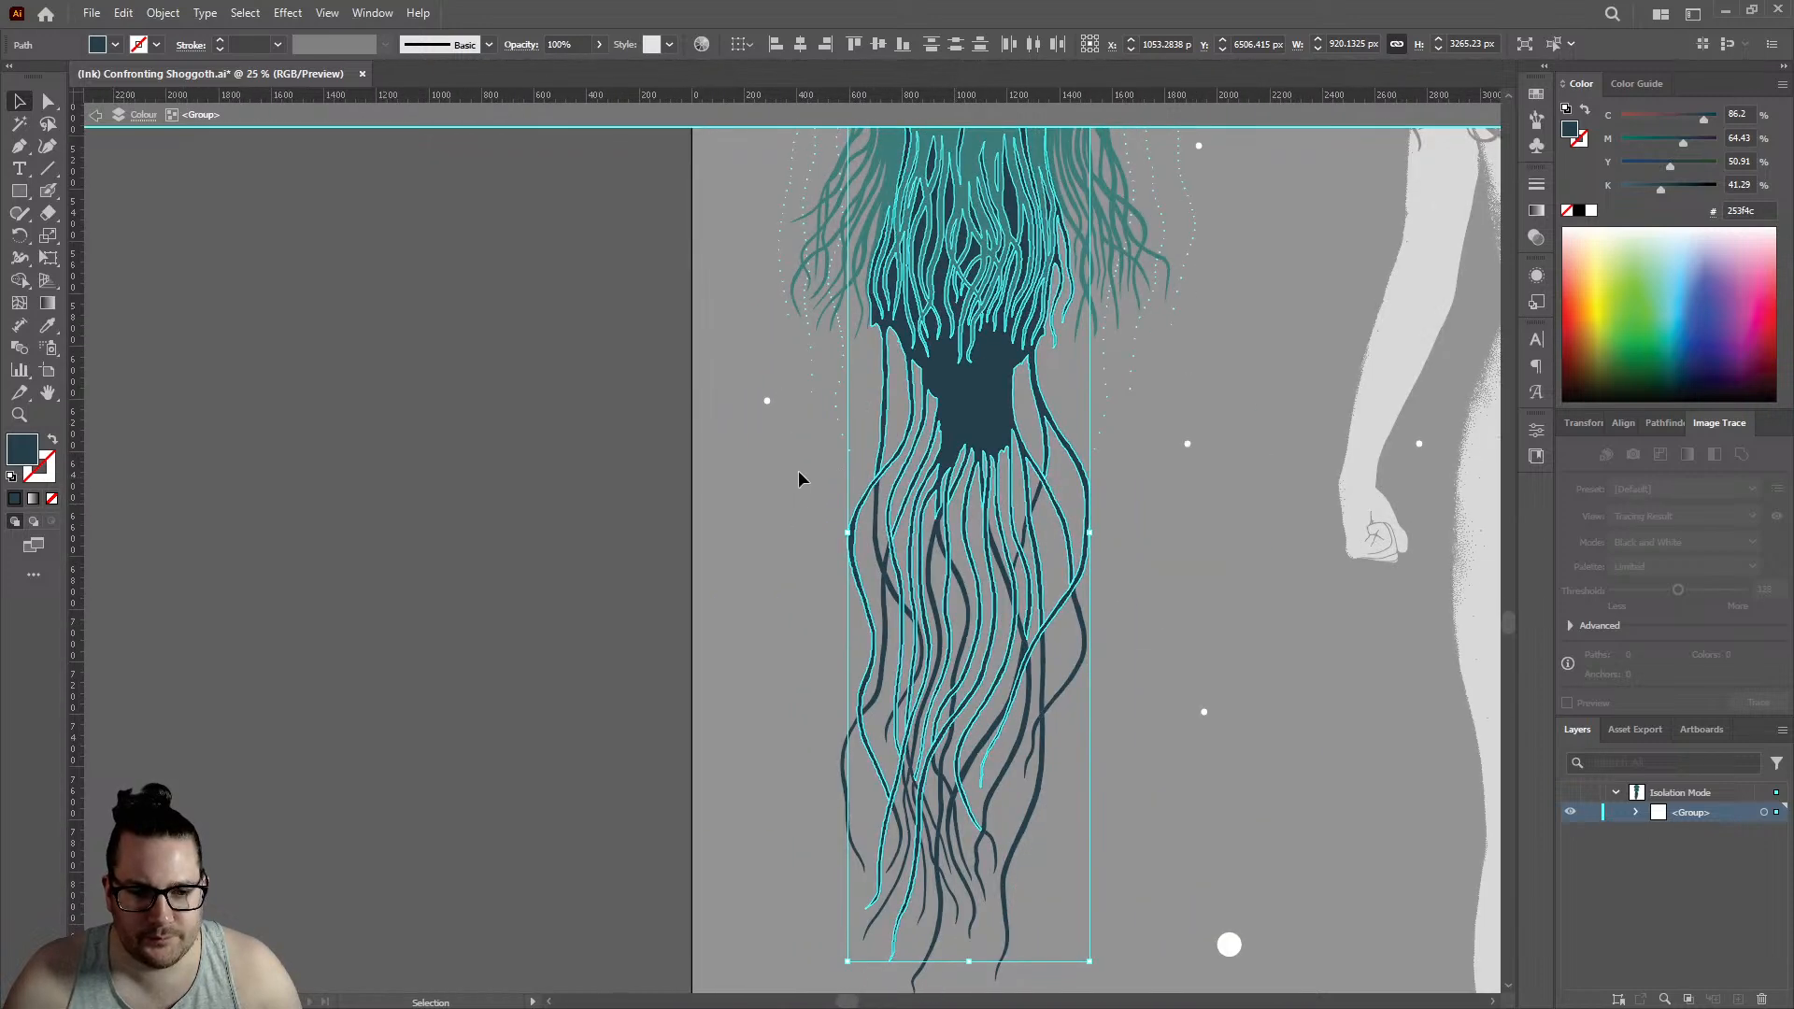
{"action": "left_click_drag", "start_coordinate": [1152, 978], "coordinate": [1151, 977]}
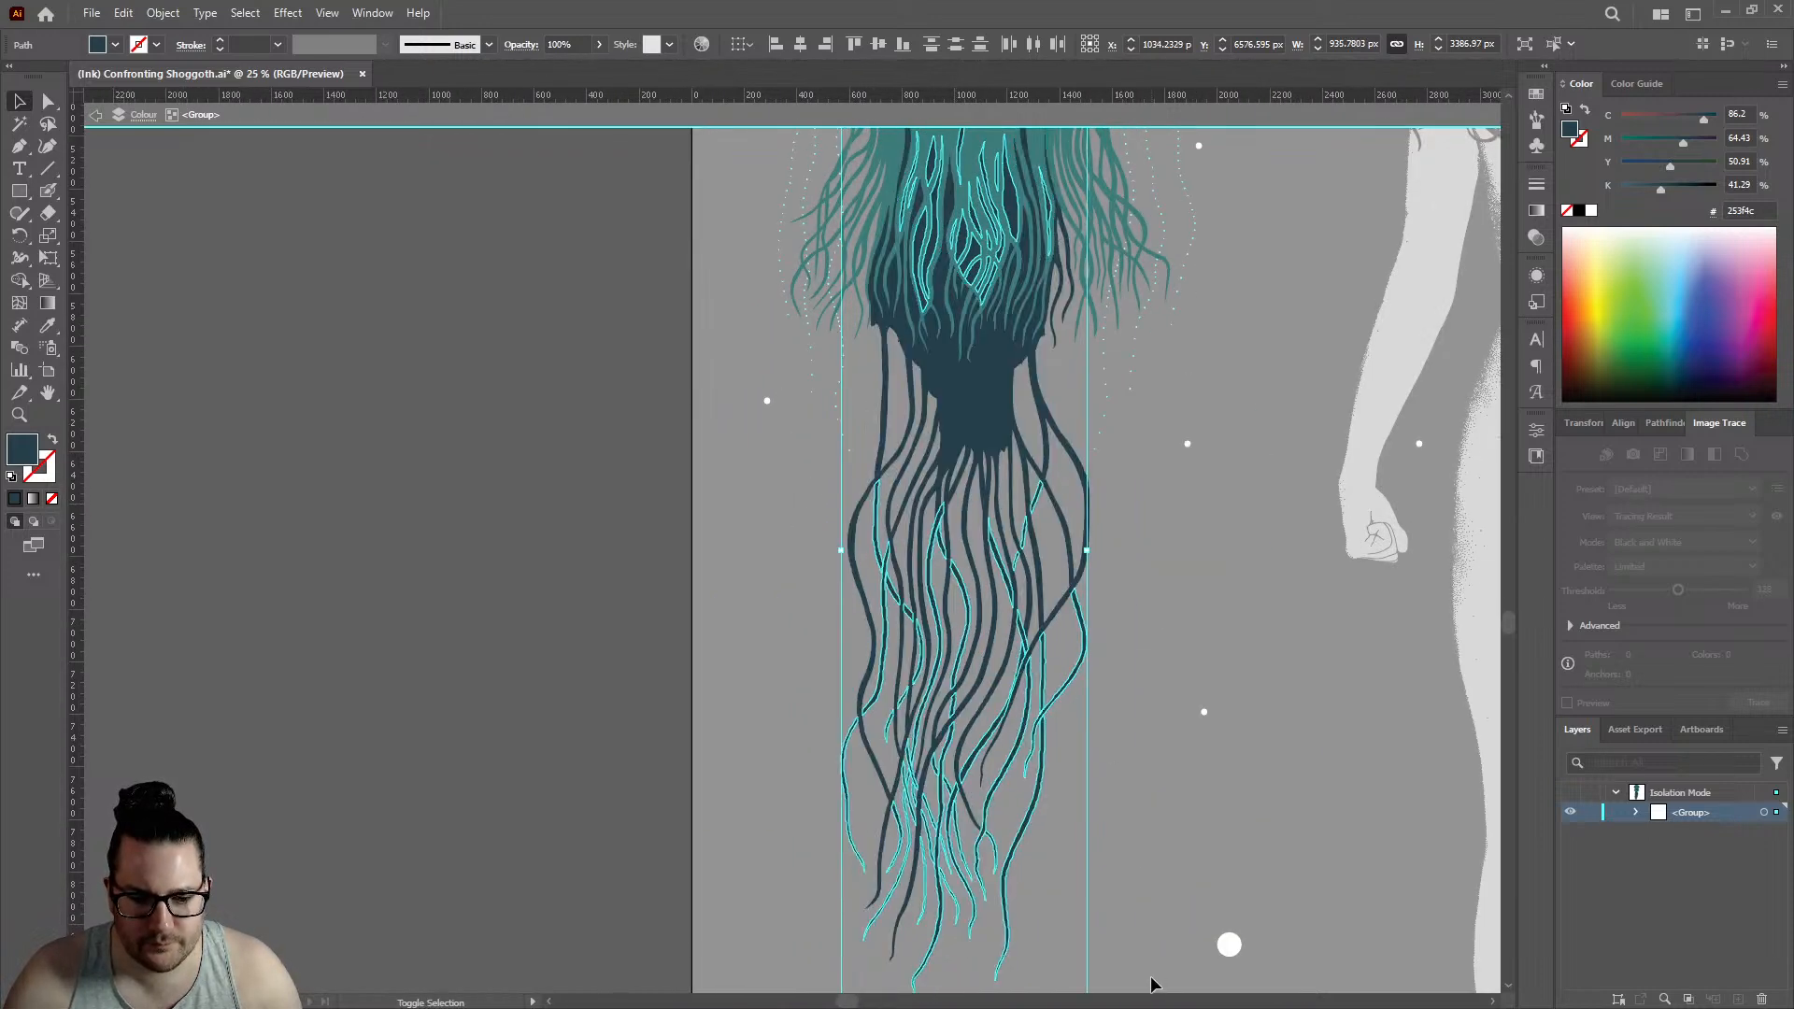
{"action": "left_click", "coordinate": [966, 411], "text": "shift"}
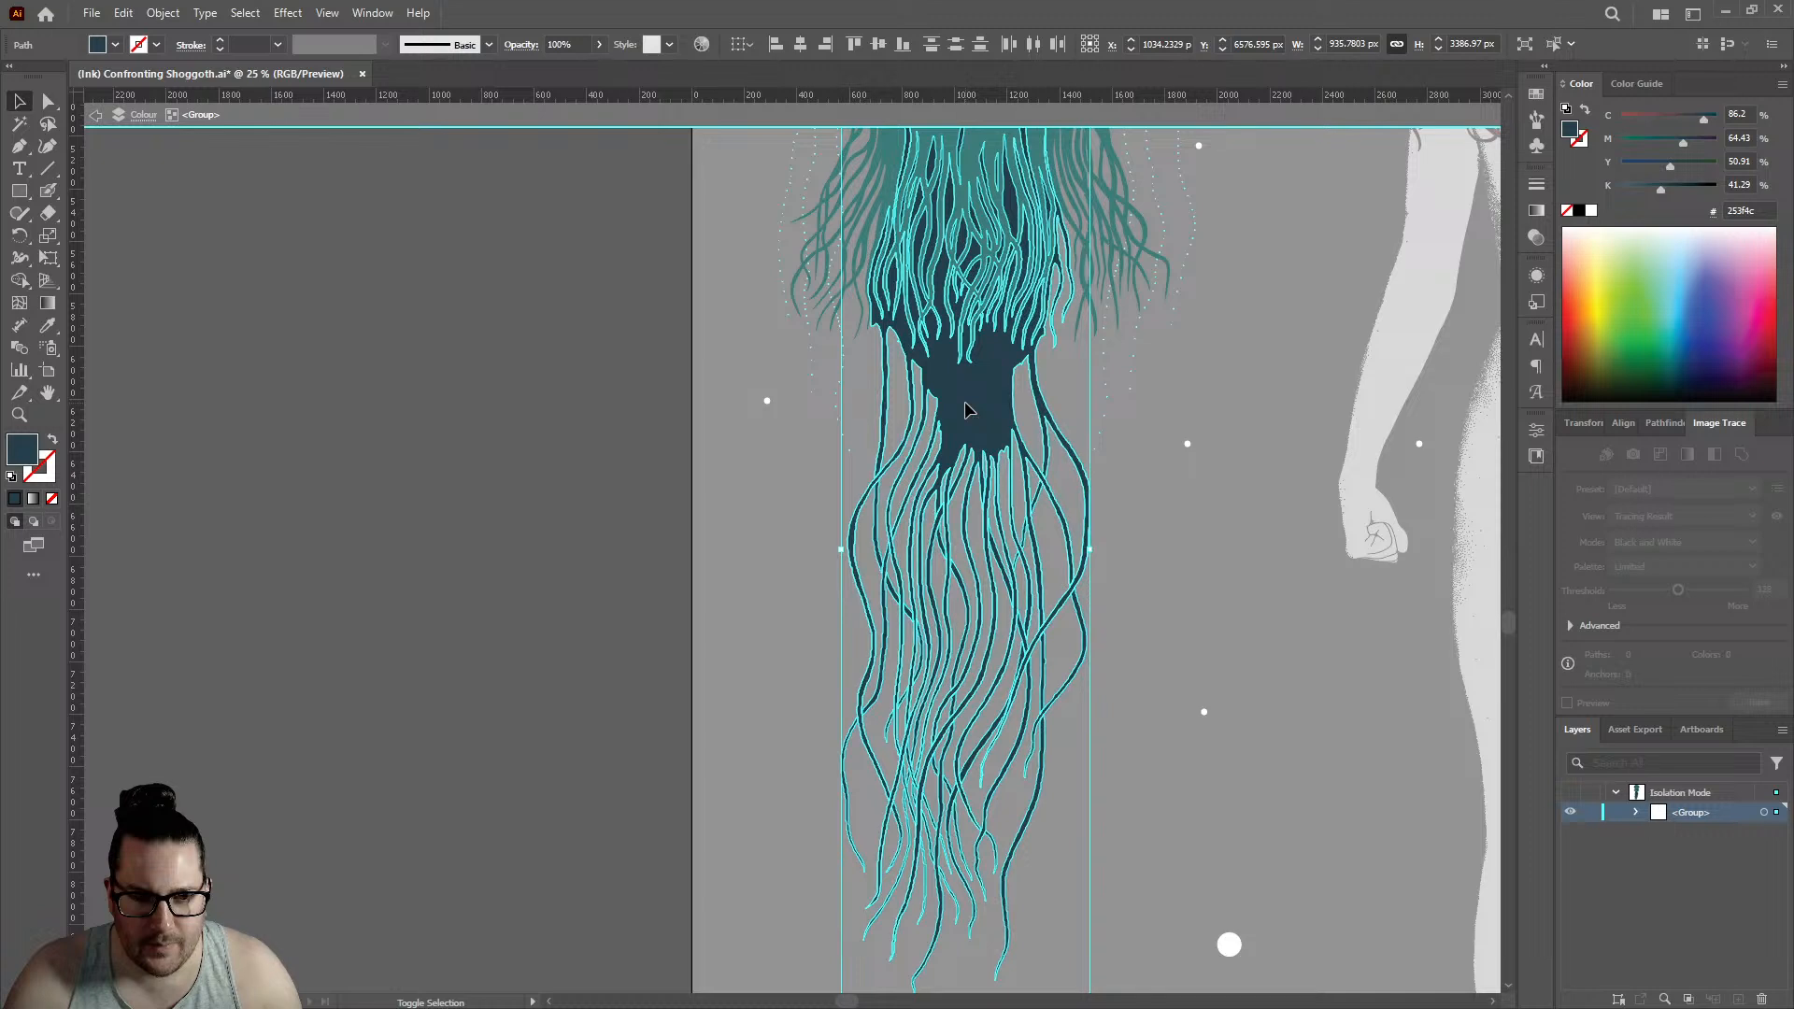
- Try setting the magenta of the selected dark pieces' fill to 0%, and undo the colour change
{"action": "scroll", "coordinate": [986, 529], "scroll_direction": "up", "scroll_amount": 3}
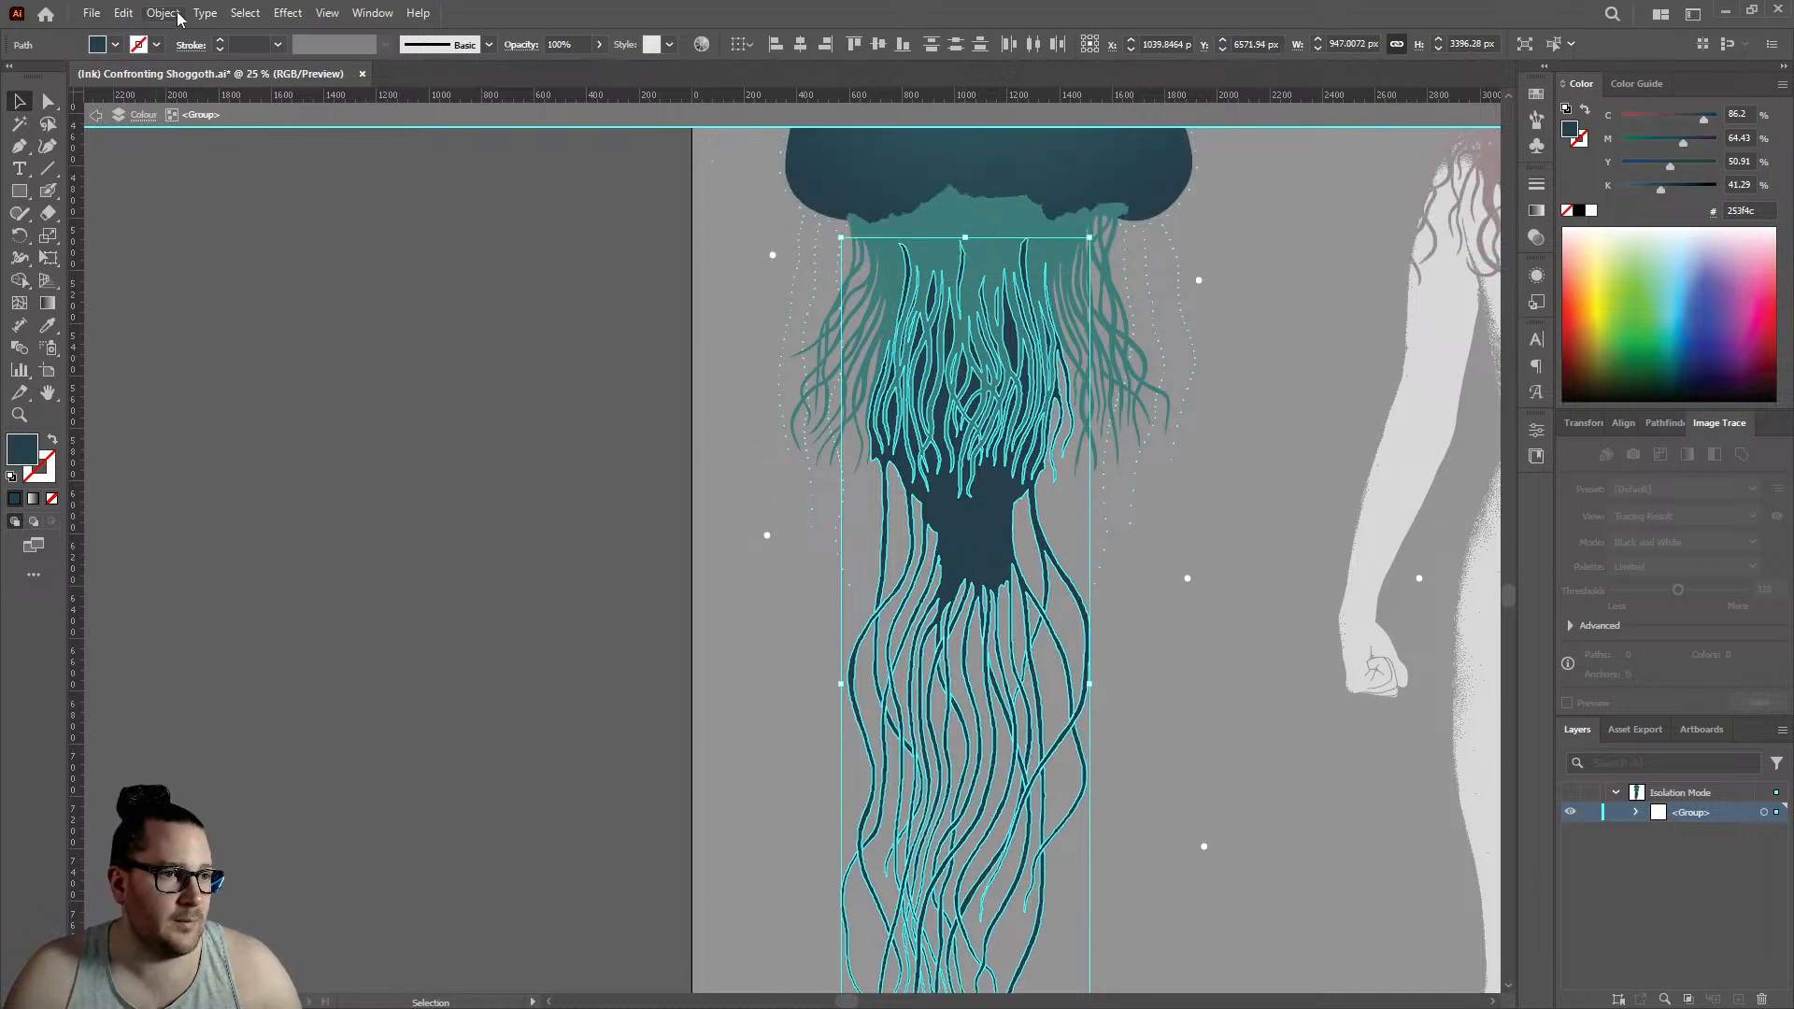
{"action": "left_click_drag", "start_coordinate": [1650, 146], "coordinate": [1559, 154]}
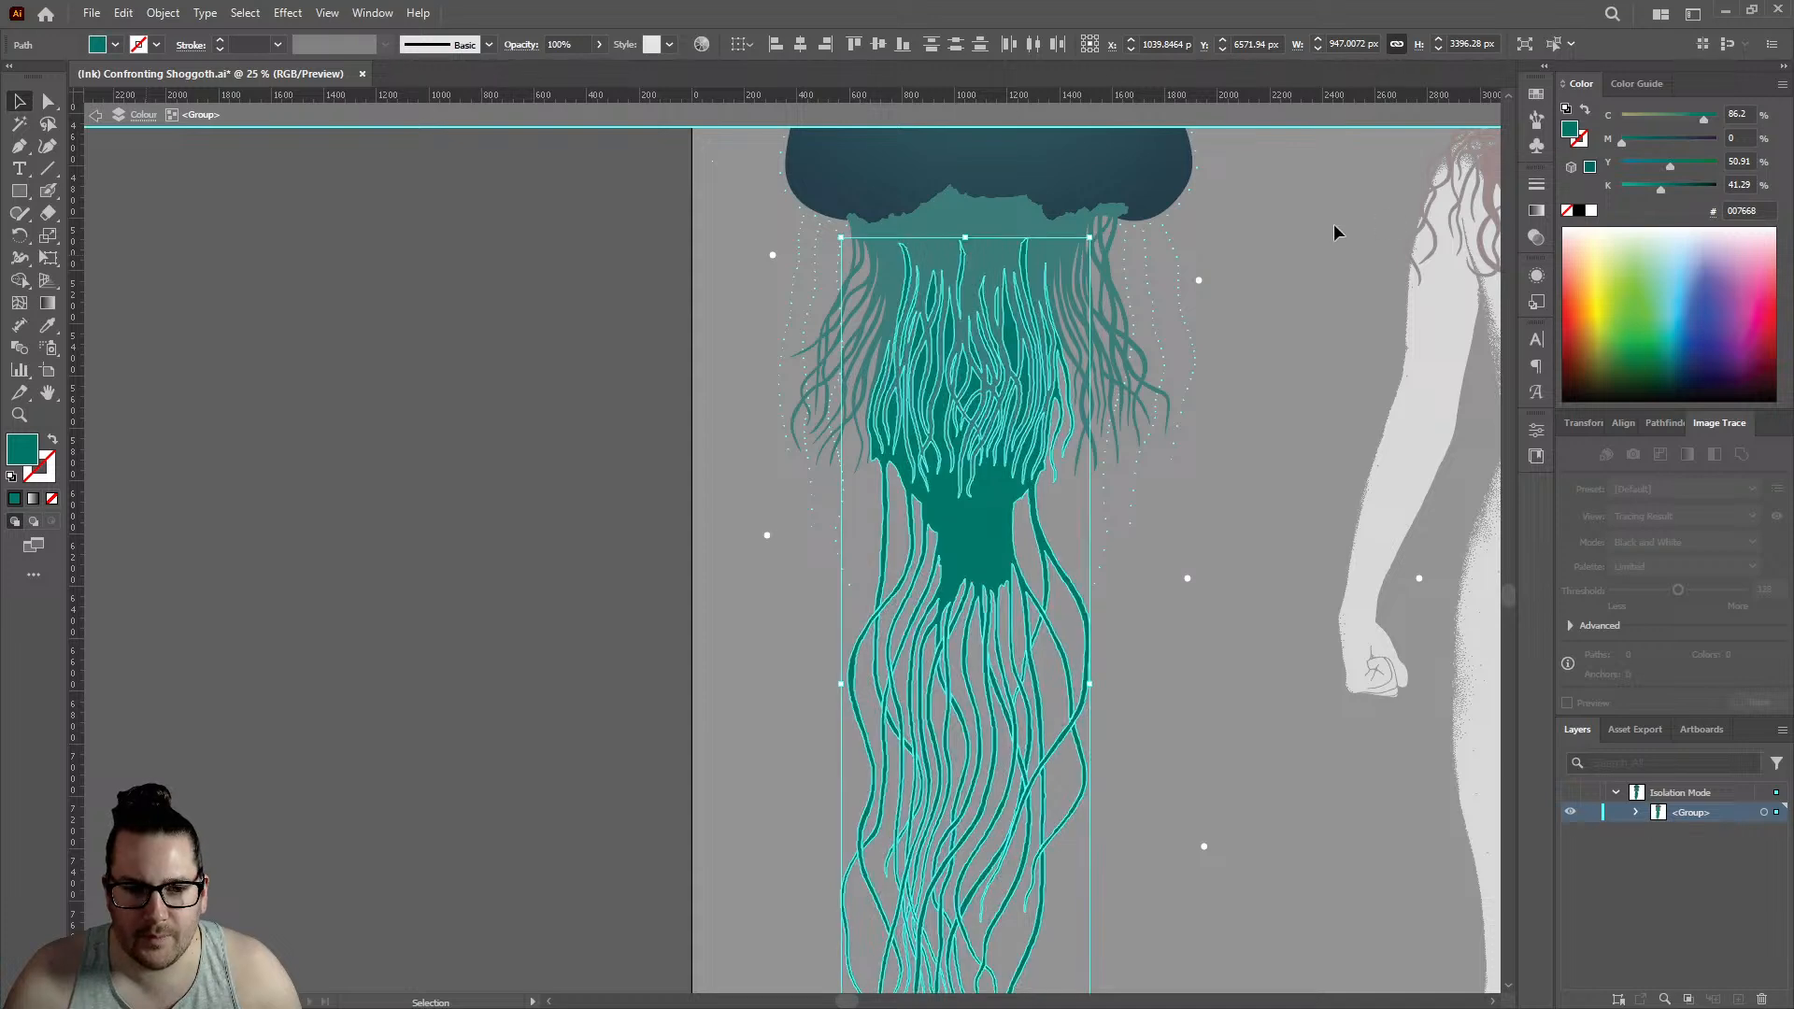
{"action": "key", "text": "a"}
{"action": "key", "text": "ctrl+z"}
{"action": "key", "text": "v"}
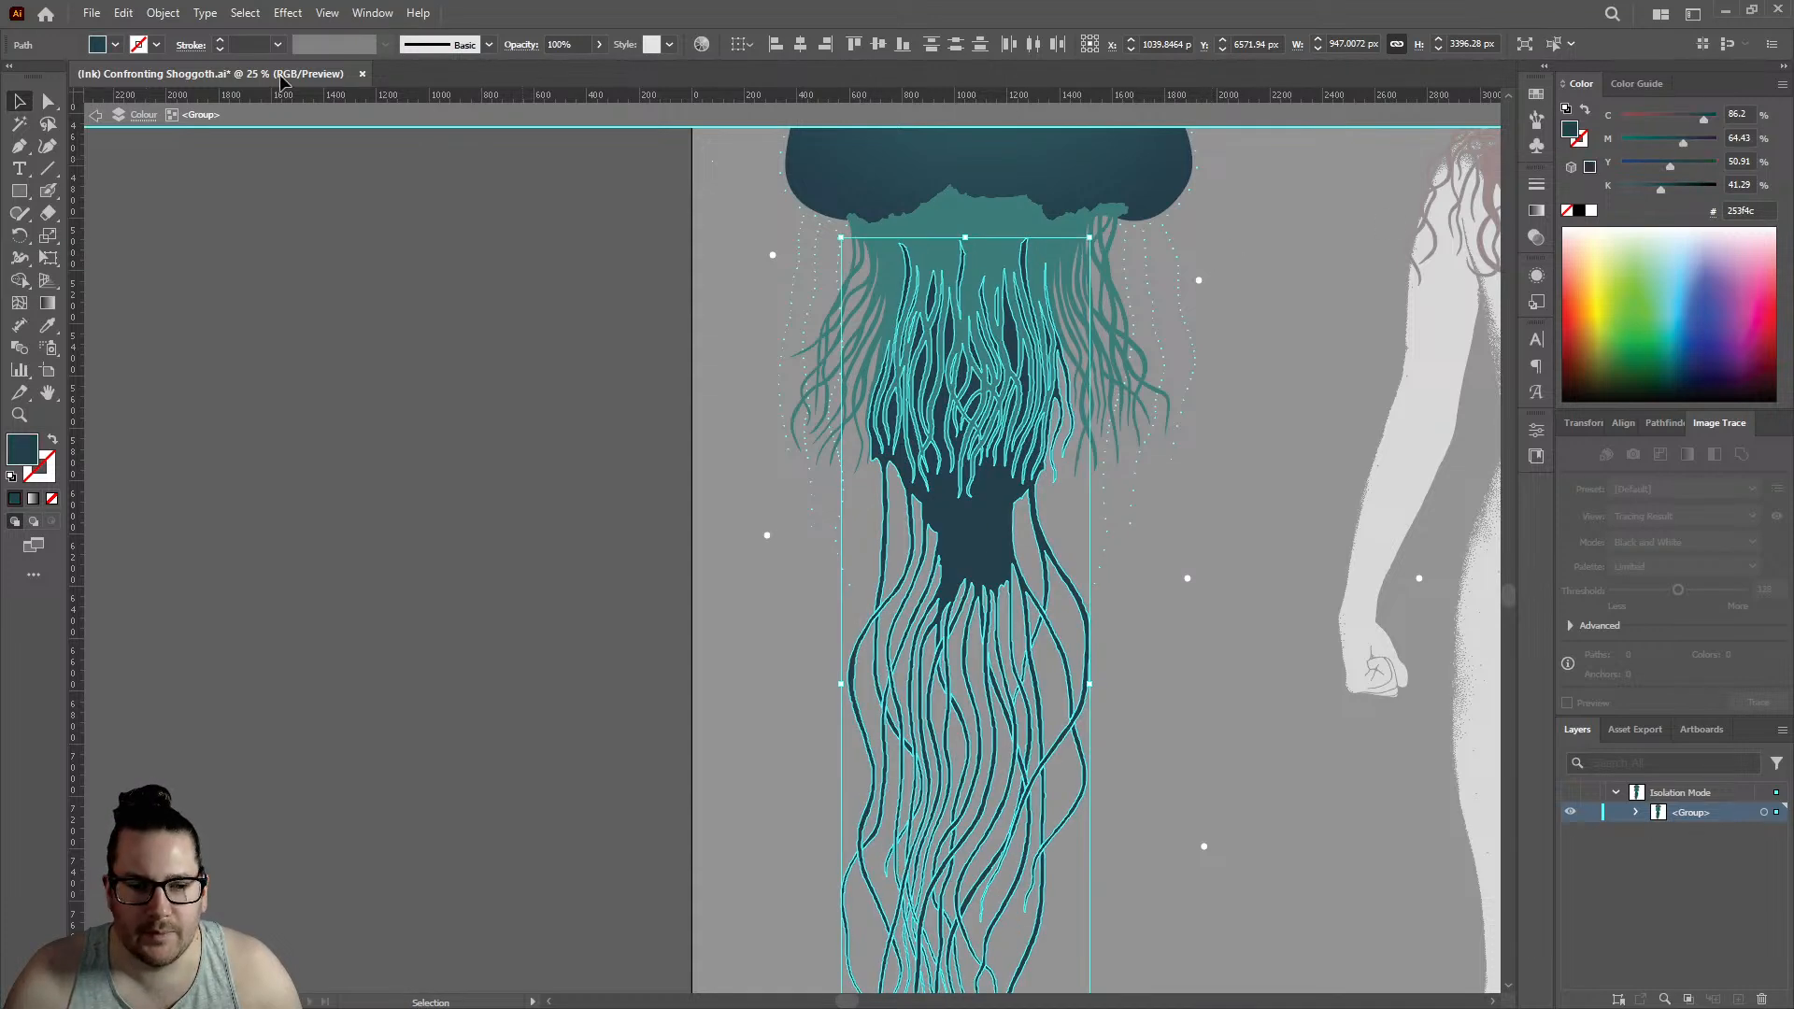
- Combine the selected dark body and tentacle pieces into one compound path, deselect it, and exit isolation mode
{"action": "left_click", "coordinate": [162, 13]}
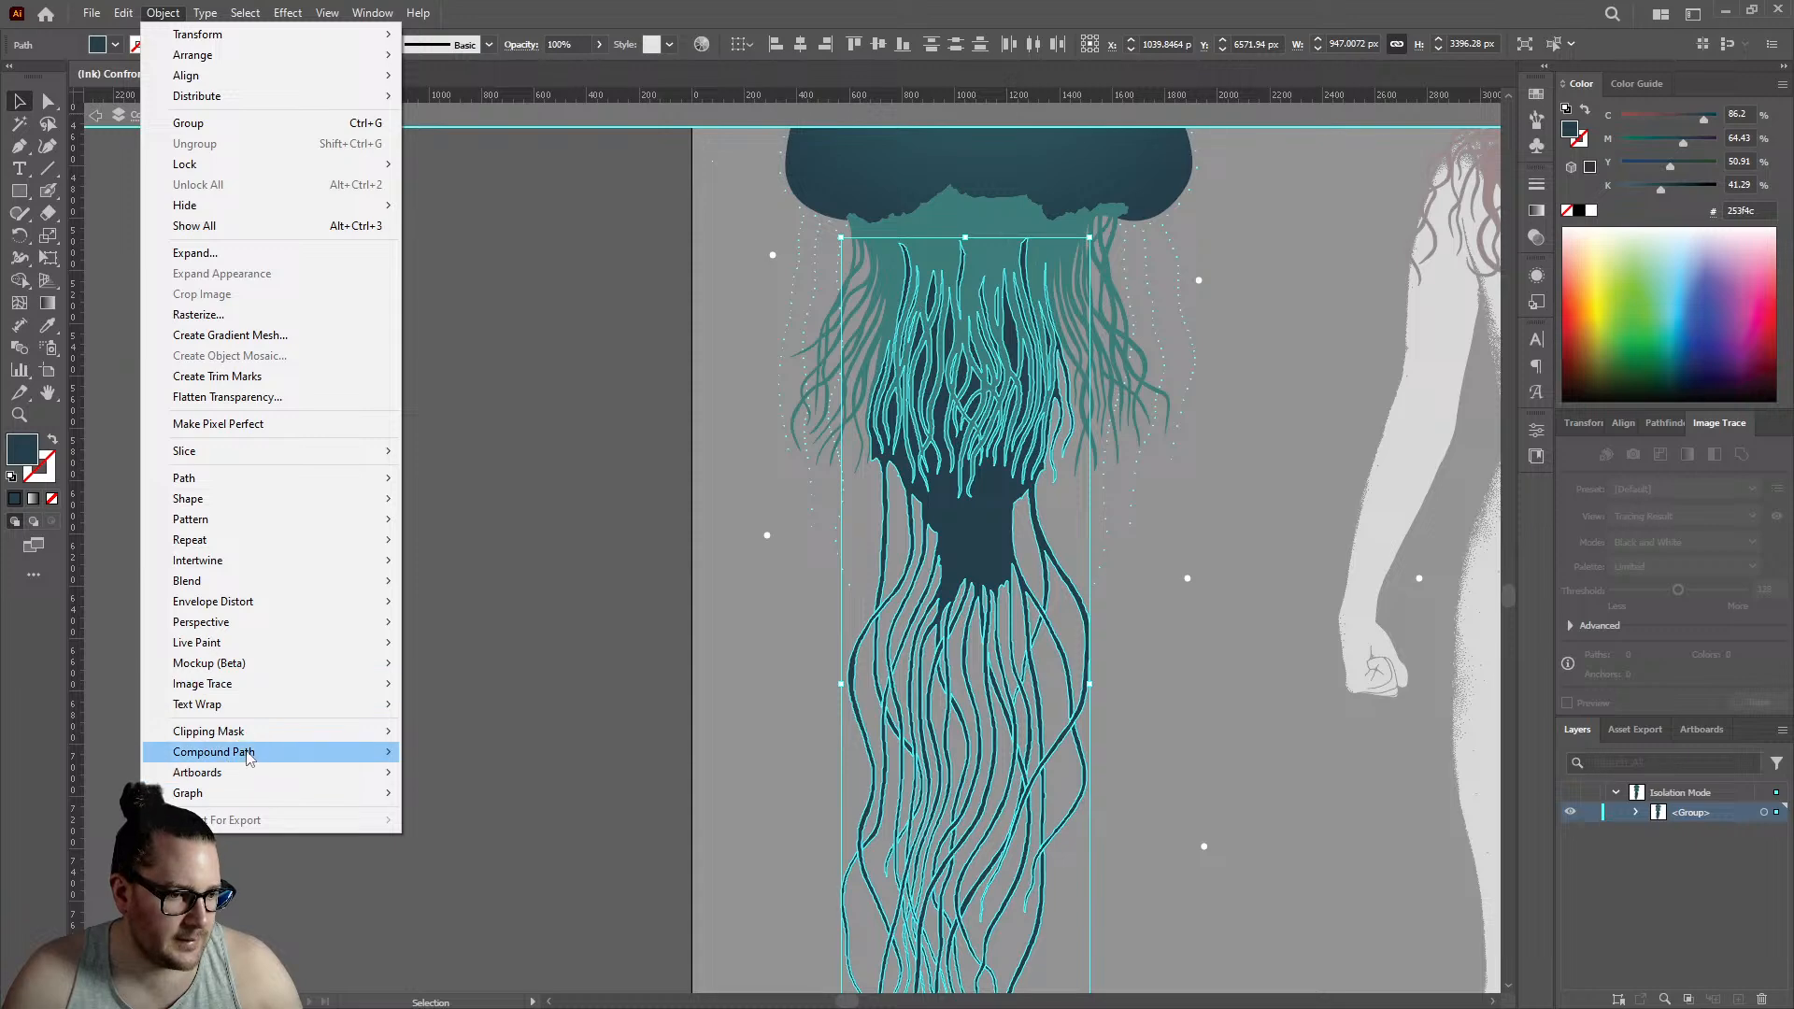
{"action": "mouse_move", "coordinate": [250, 758]}
{"action": "left_click", "coordinate": [478, 756]}
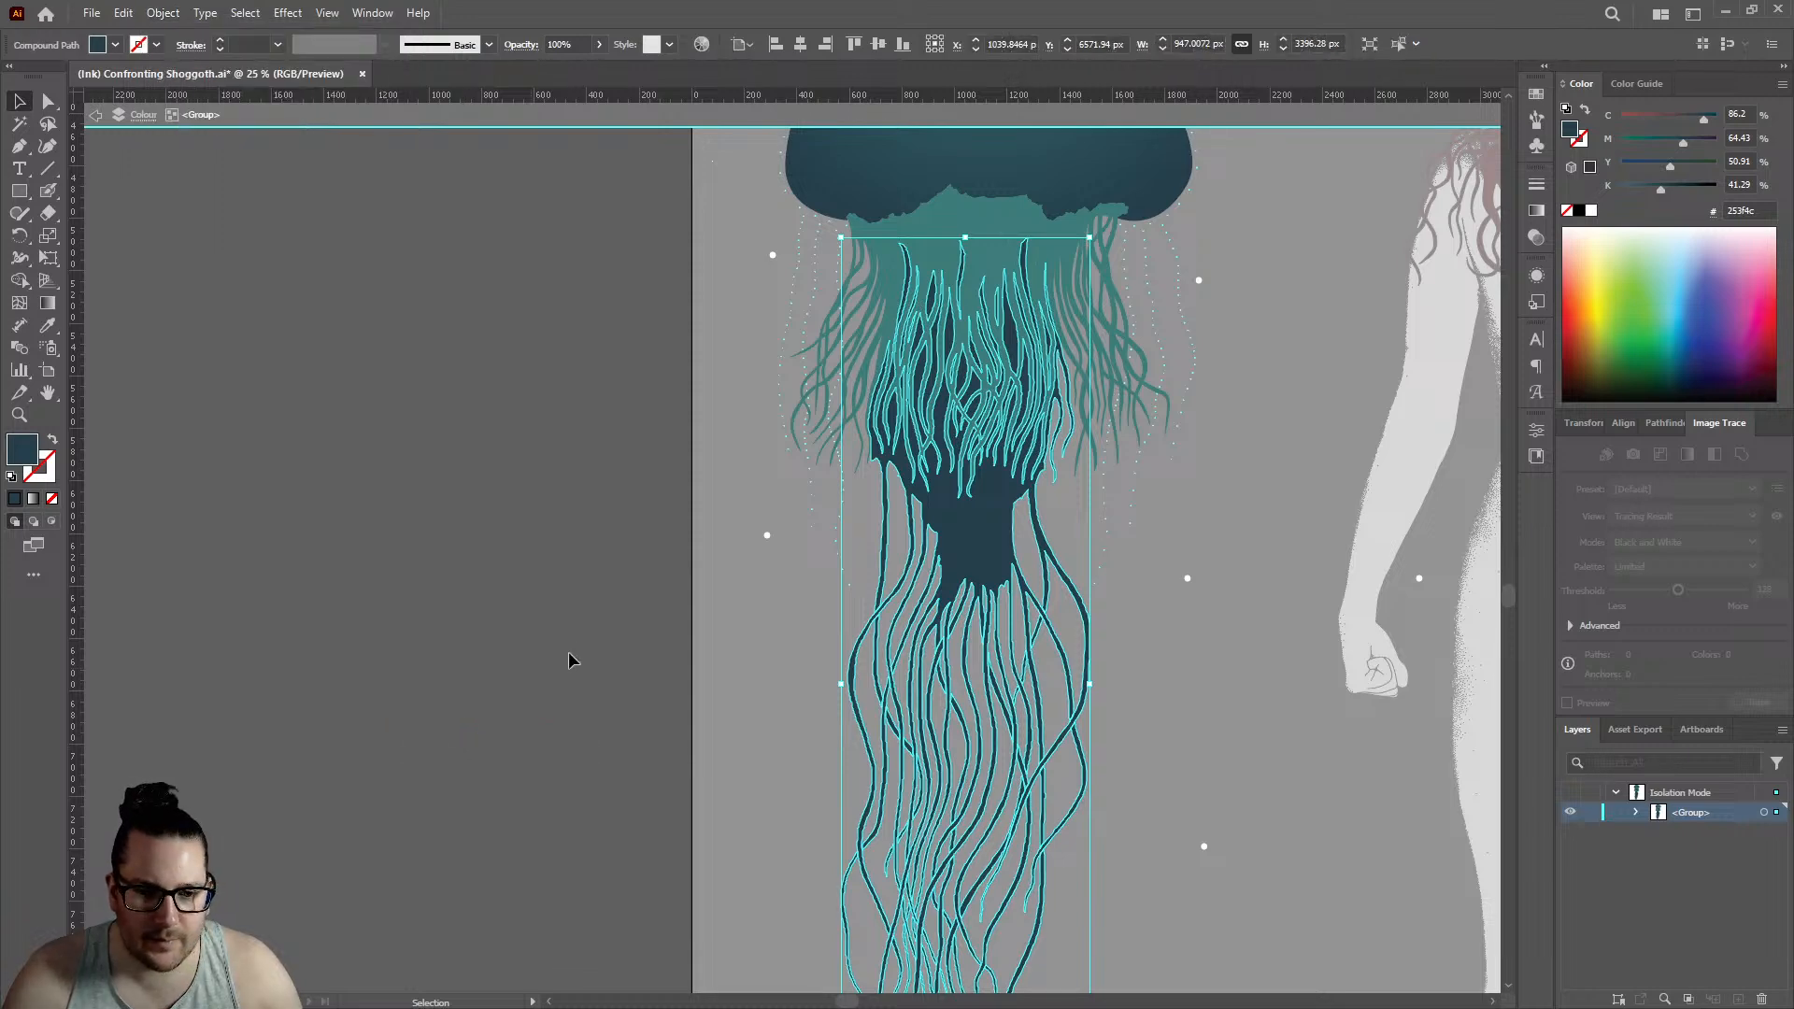
{"action": "left_click", "coordinate": [497, 585]}
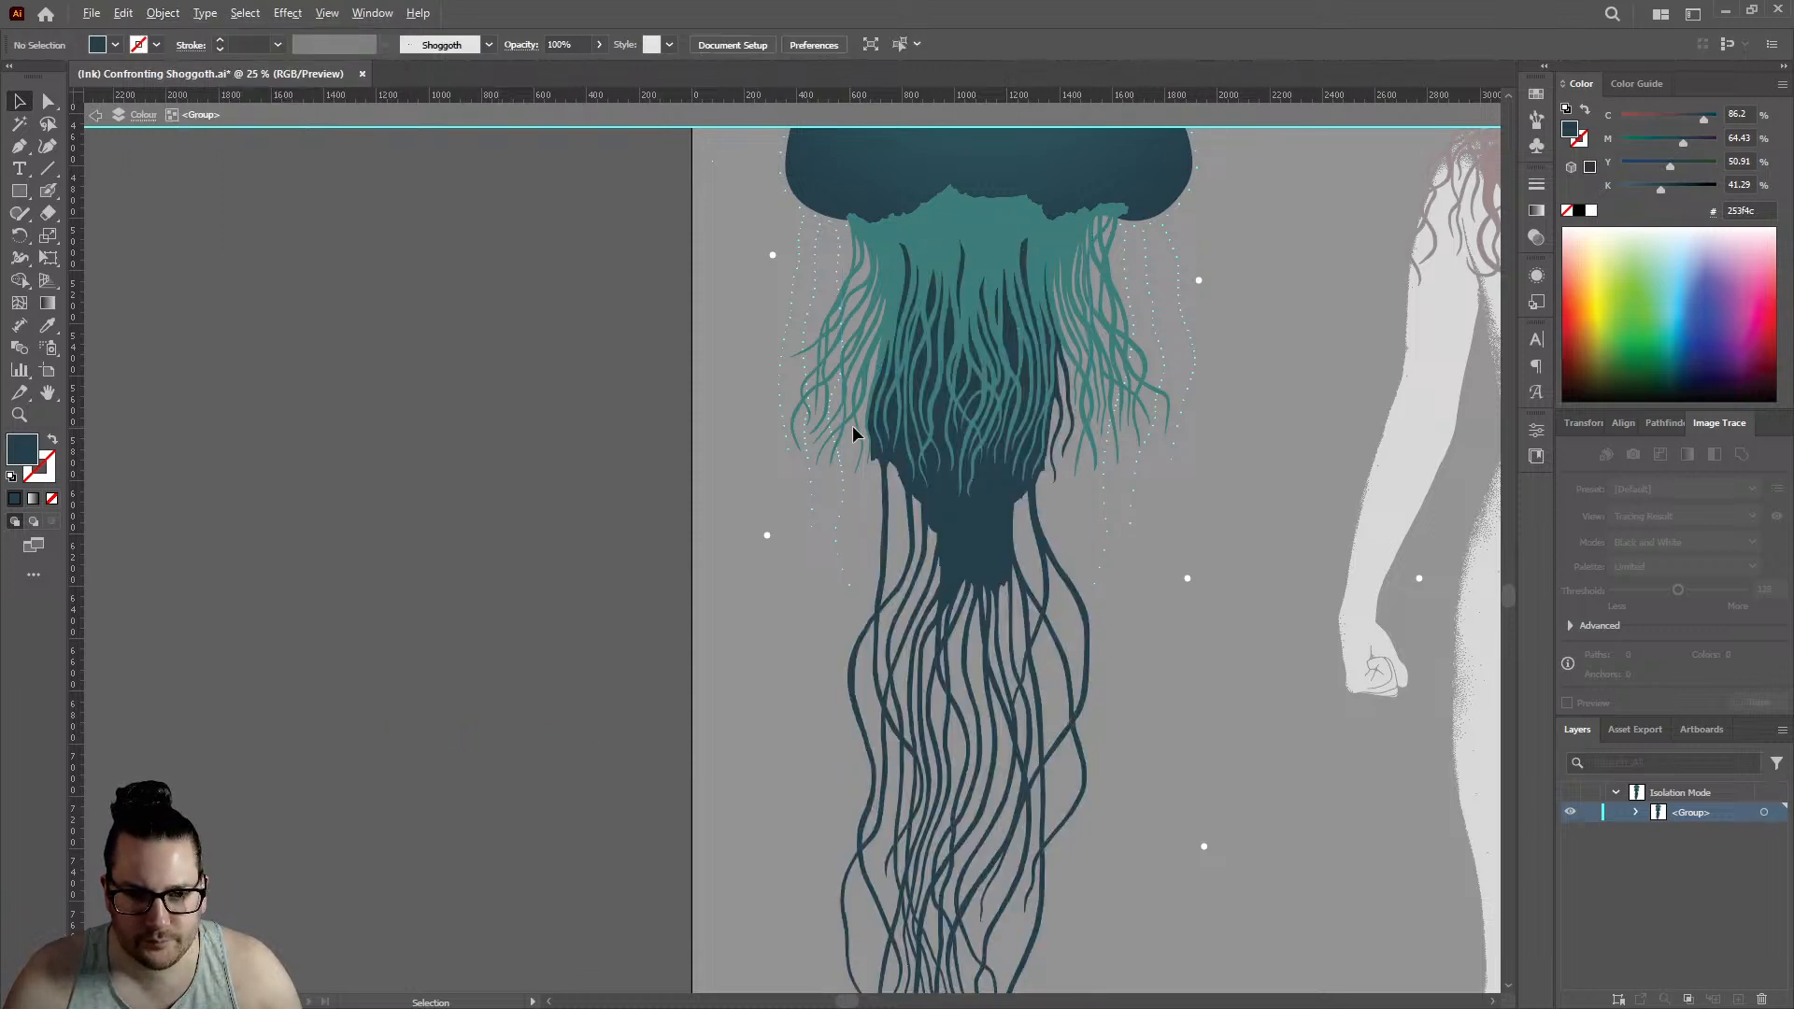
{"action": "scroll", "coordinate": [853, 429], "scroll_direction": "down", "scroll_amount": 1}
{"action": "scroll", "coordinate": [1037, 452], "scroll_direction": "up", "scroll_amount": 1}
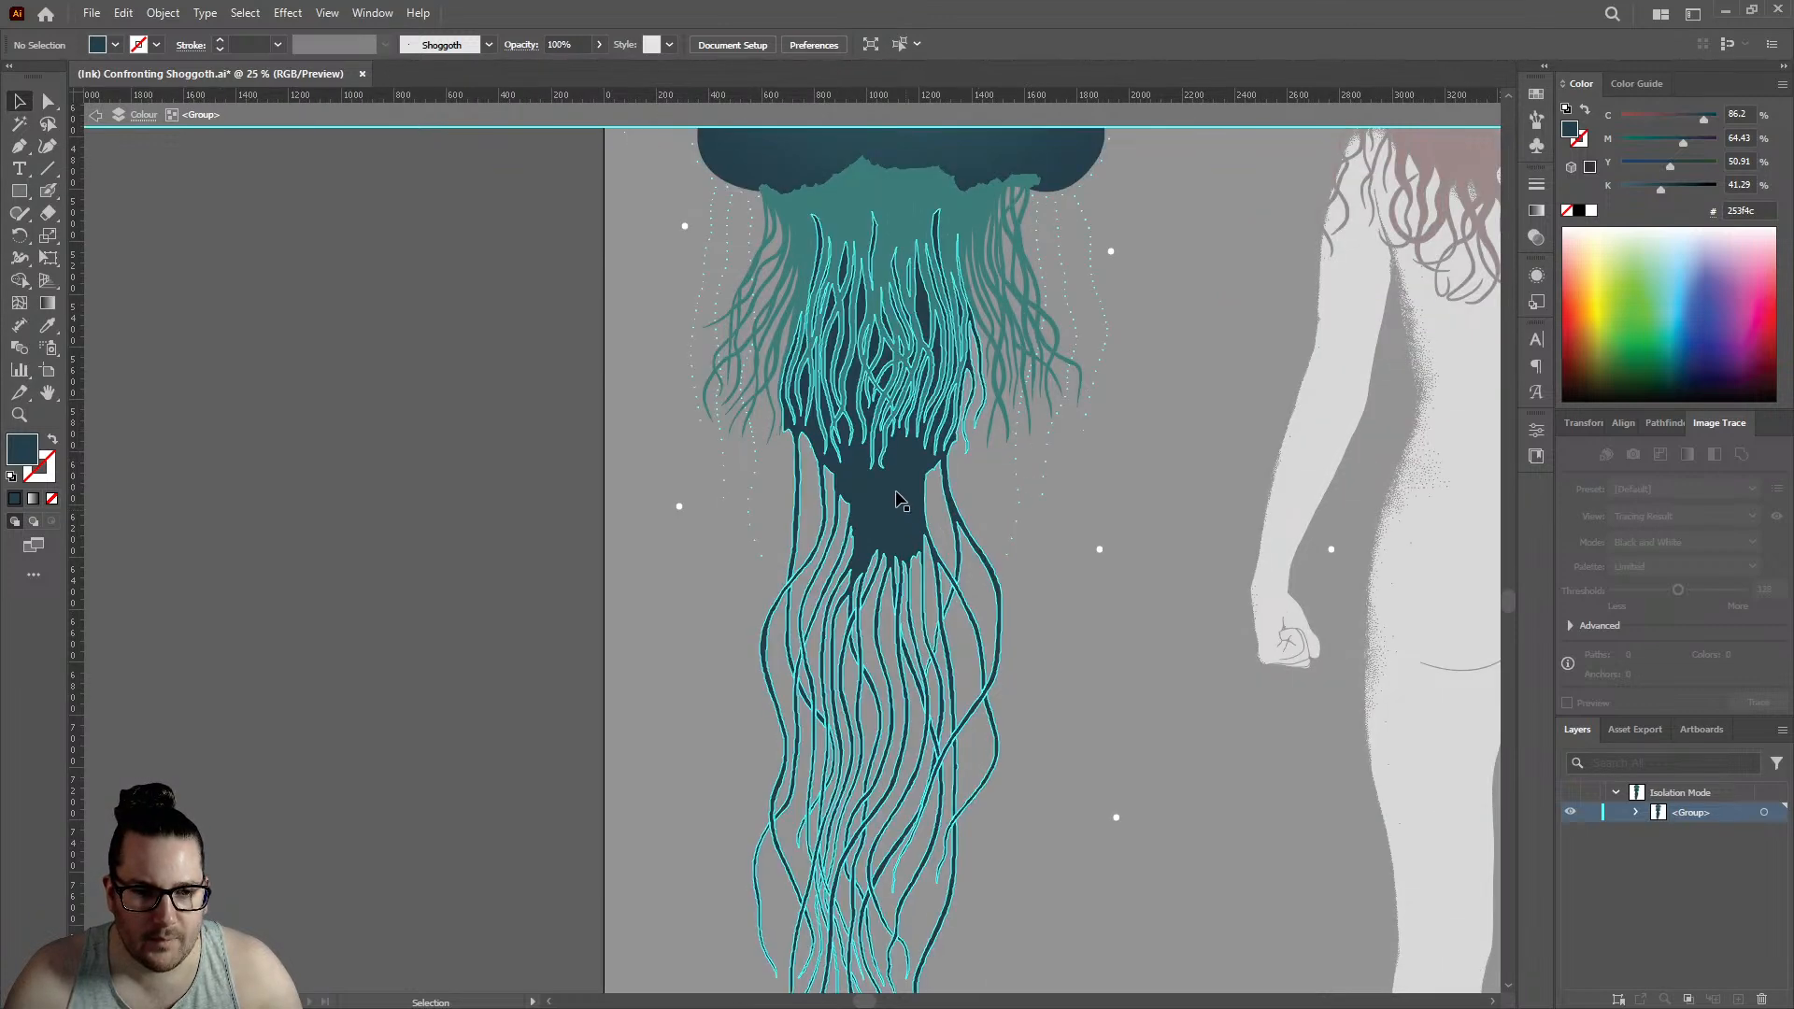
{"action": "double_click", "coordinate": [509, 540]}
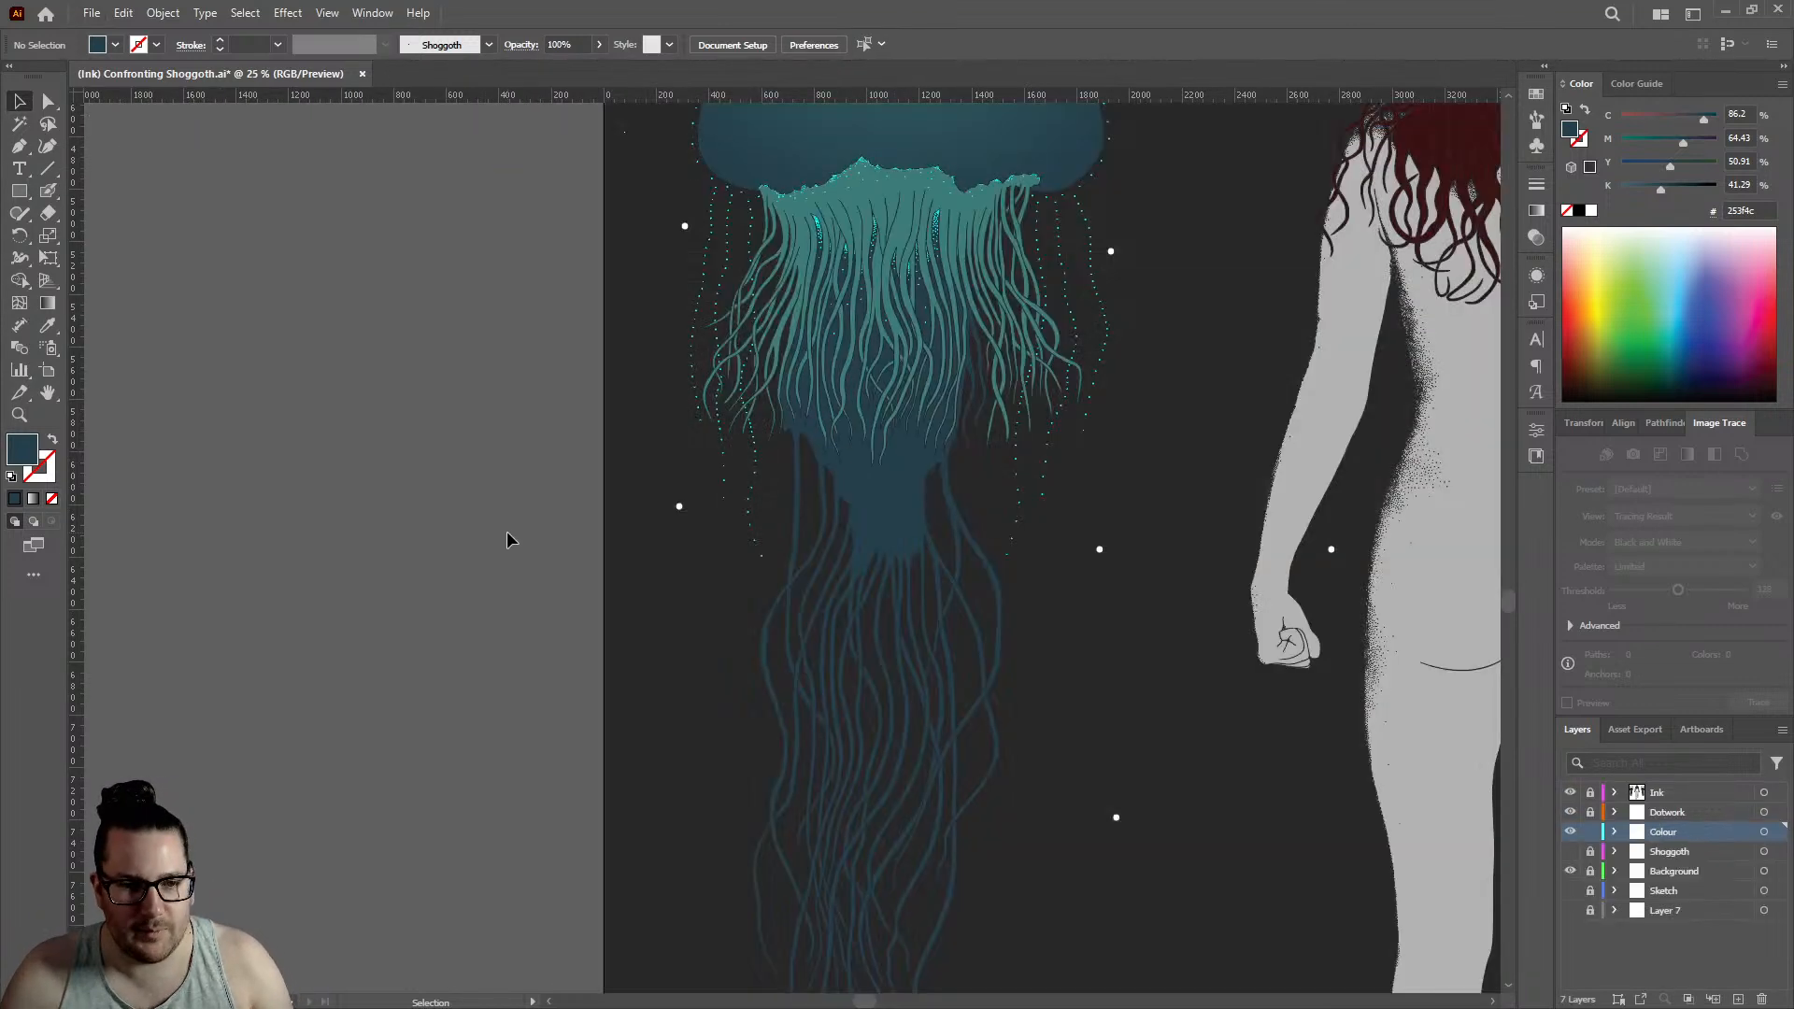
- Try filling the whole jellyfish group with solid #253F4C and a linear gradient, undo both fill changes, and deselect the group
{"action": "left_click", "coordinate": [894, 523]}
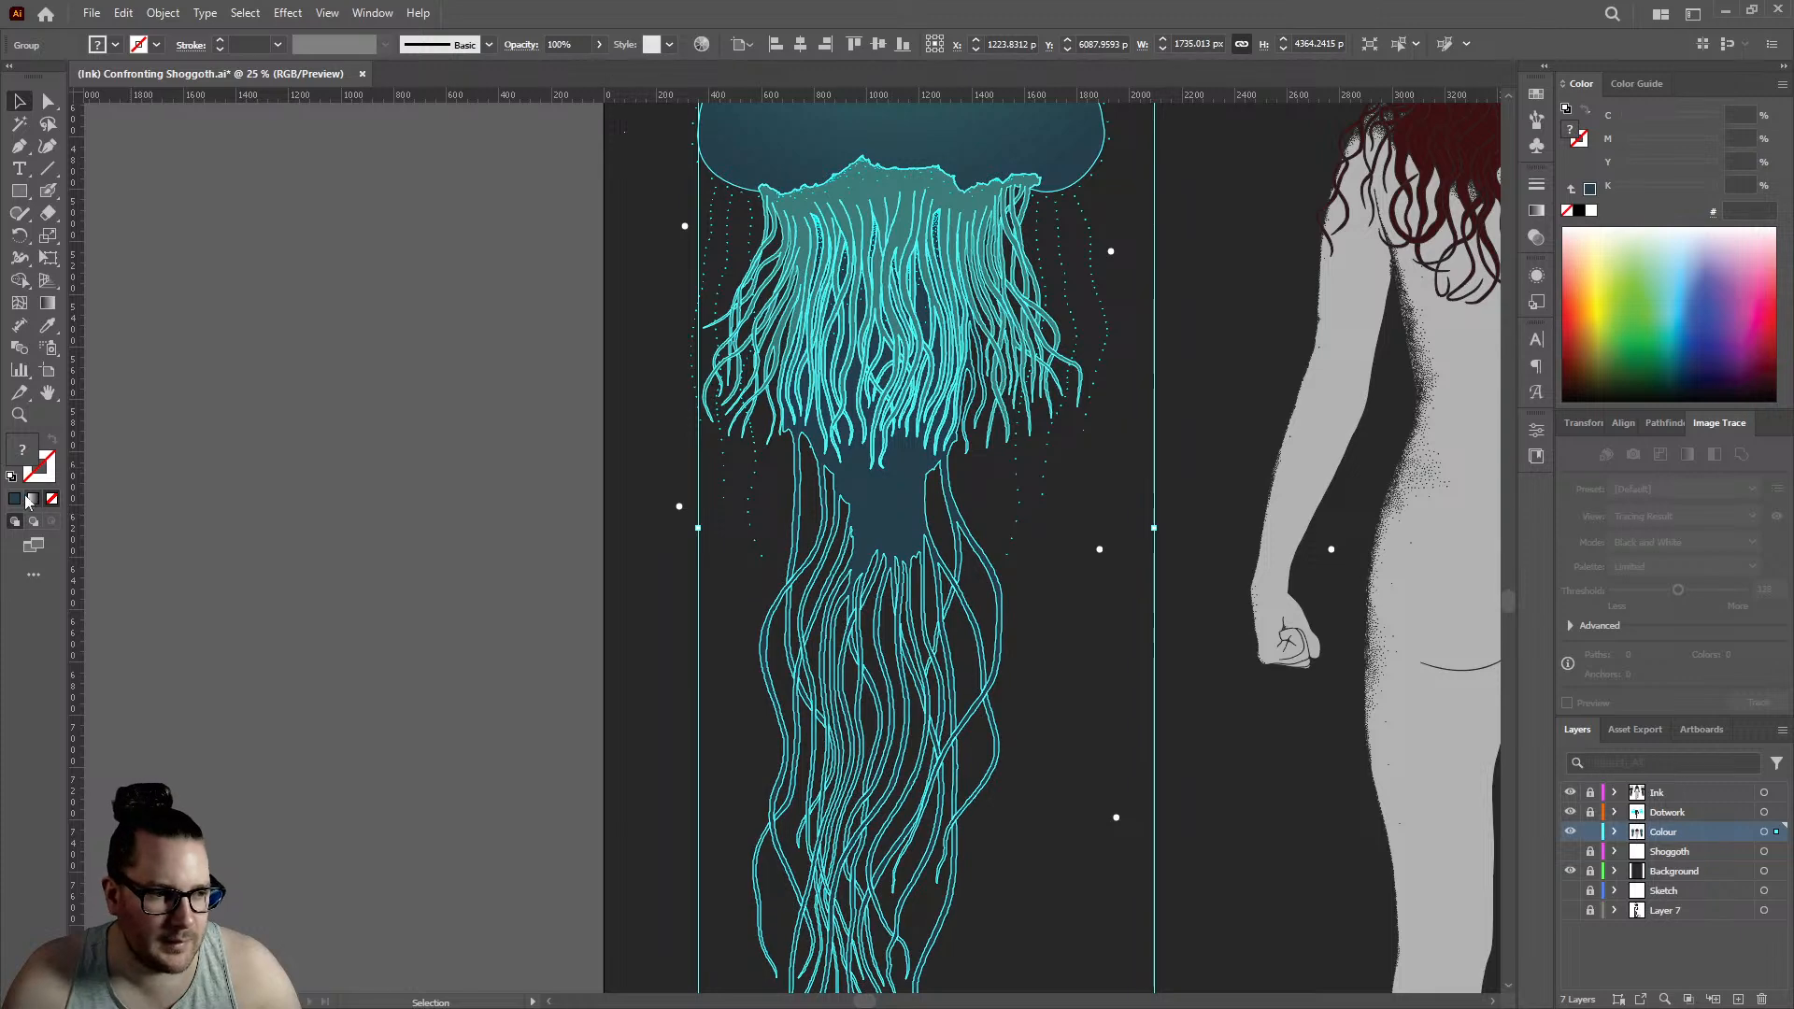
{"action": "double_click", "coordinate": [21, 449]}
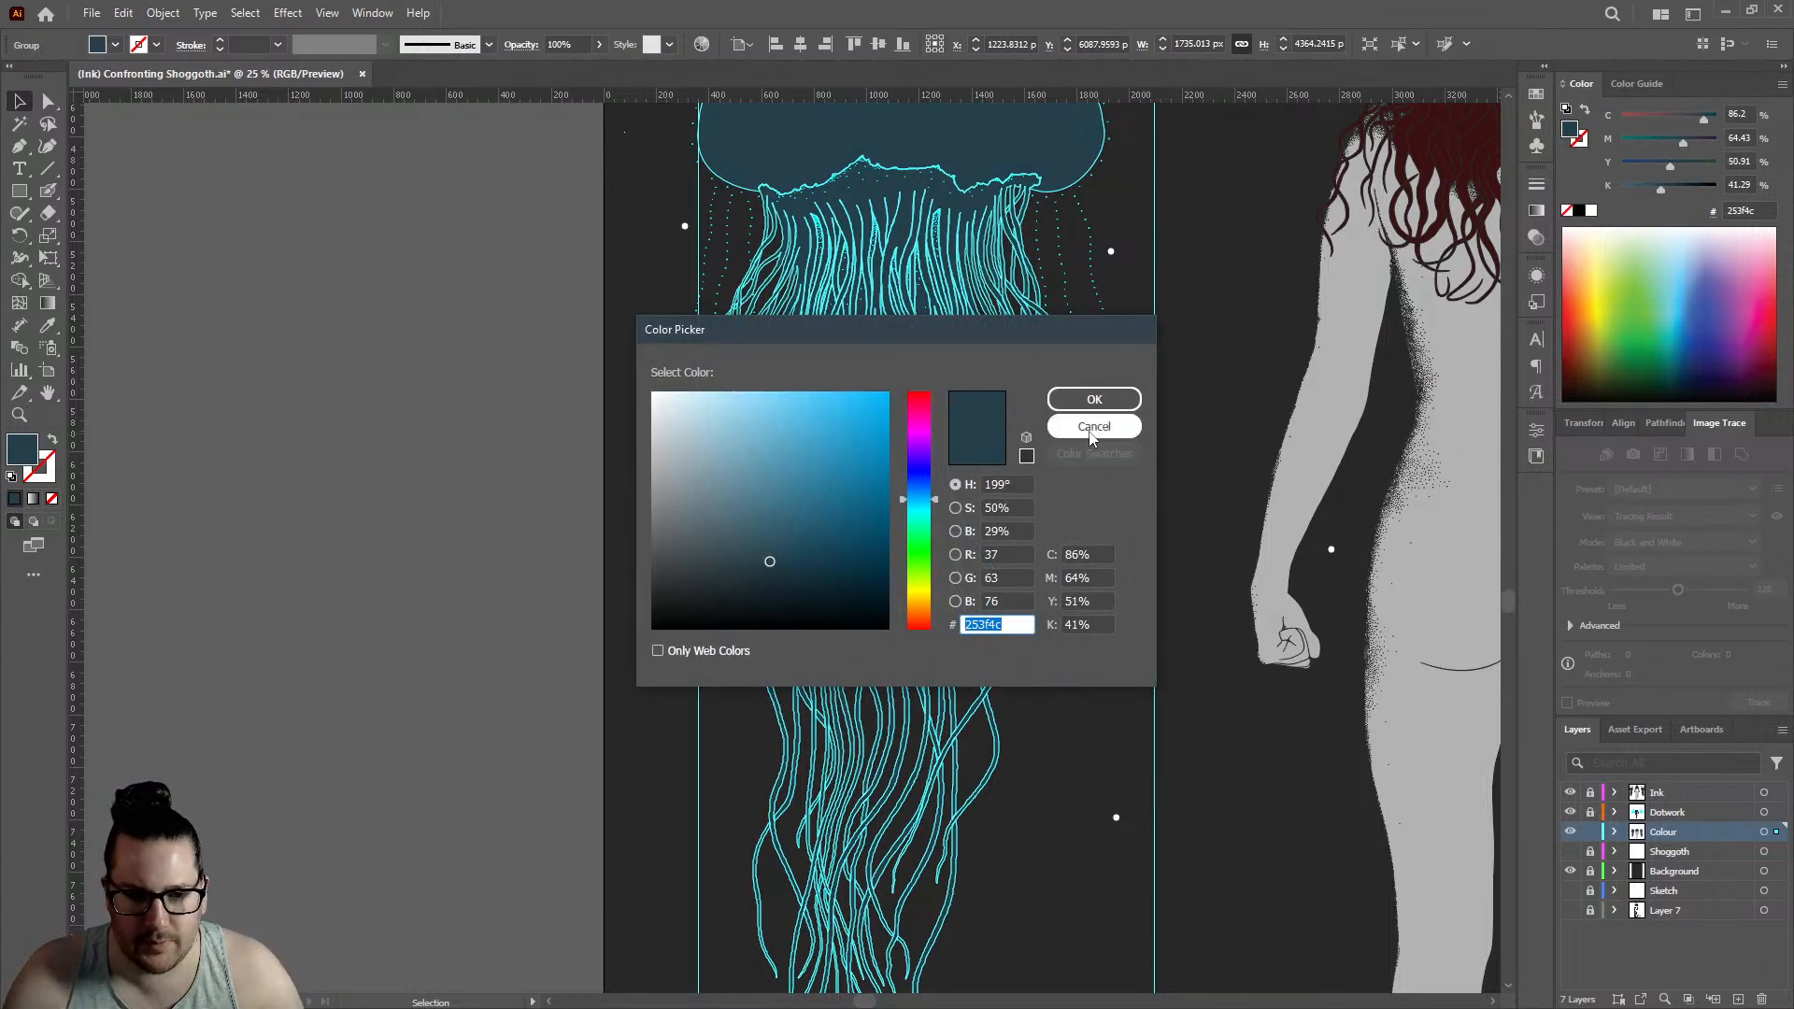
{"action": "left_click", "coordinate": [1091, 402]}
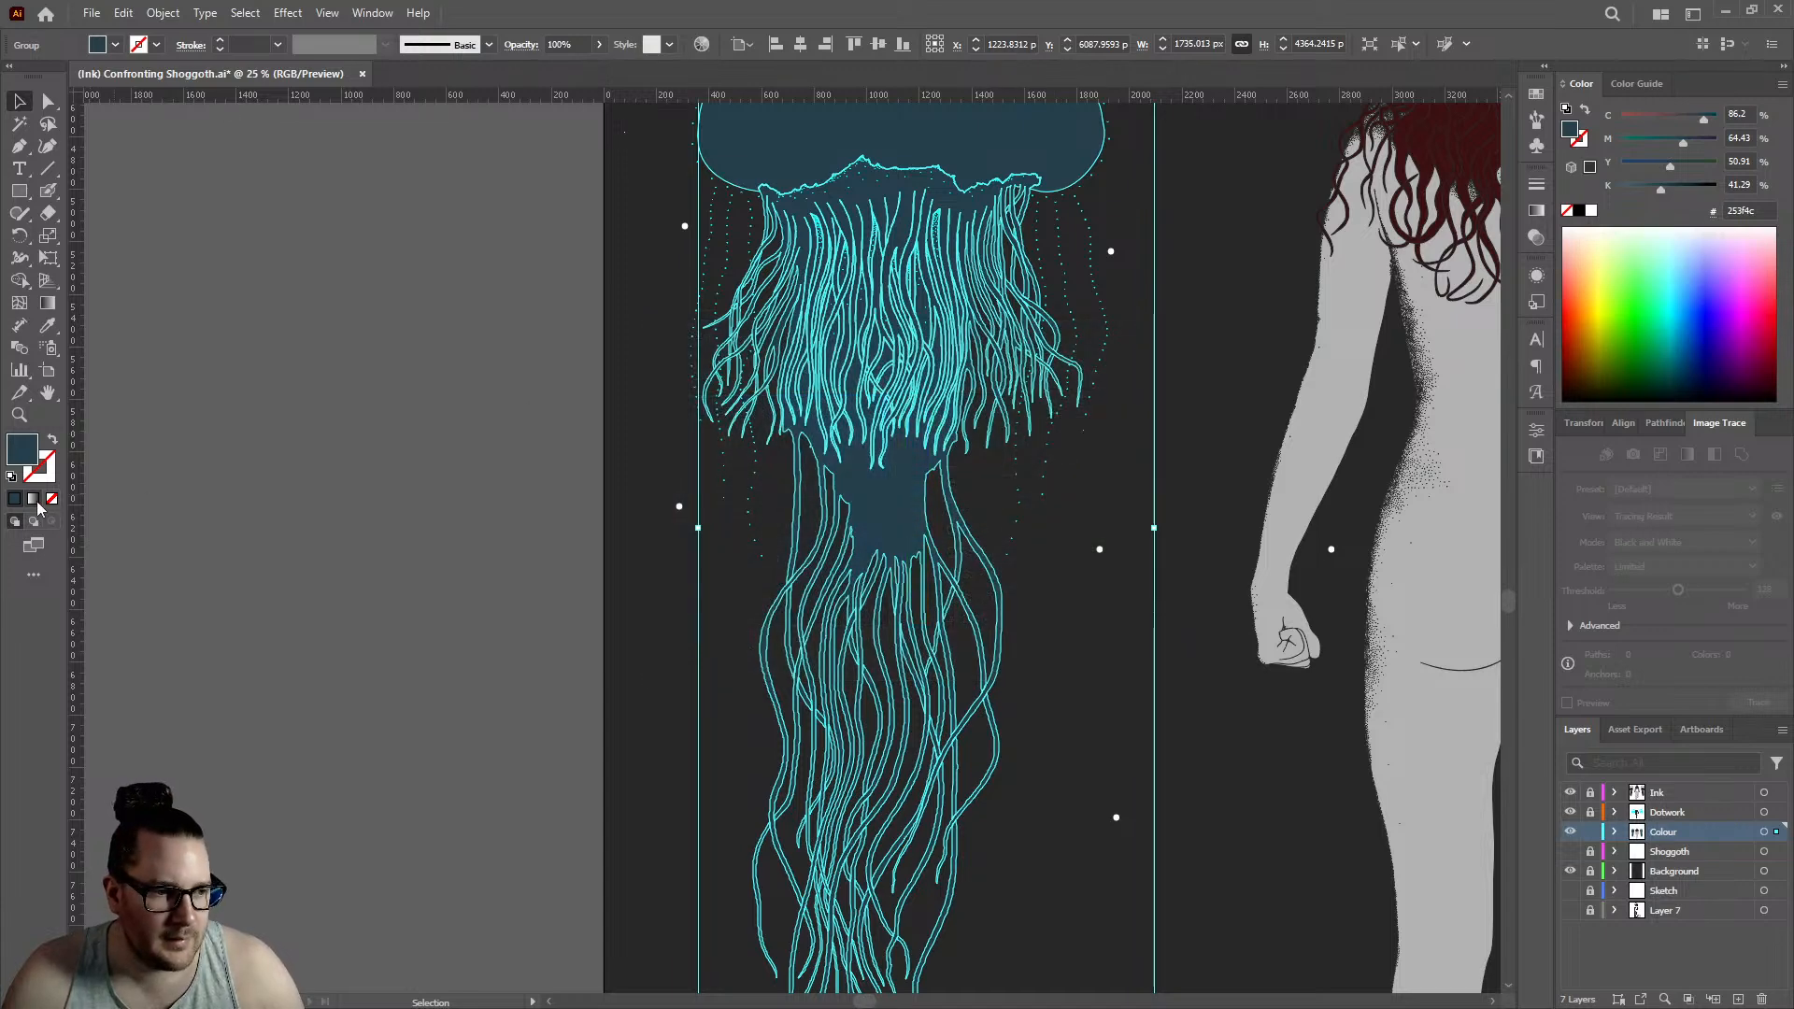
{"action": "left_click", "coordinate": [33, 499]}
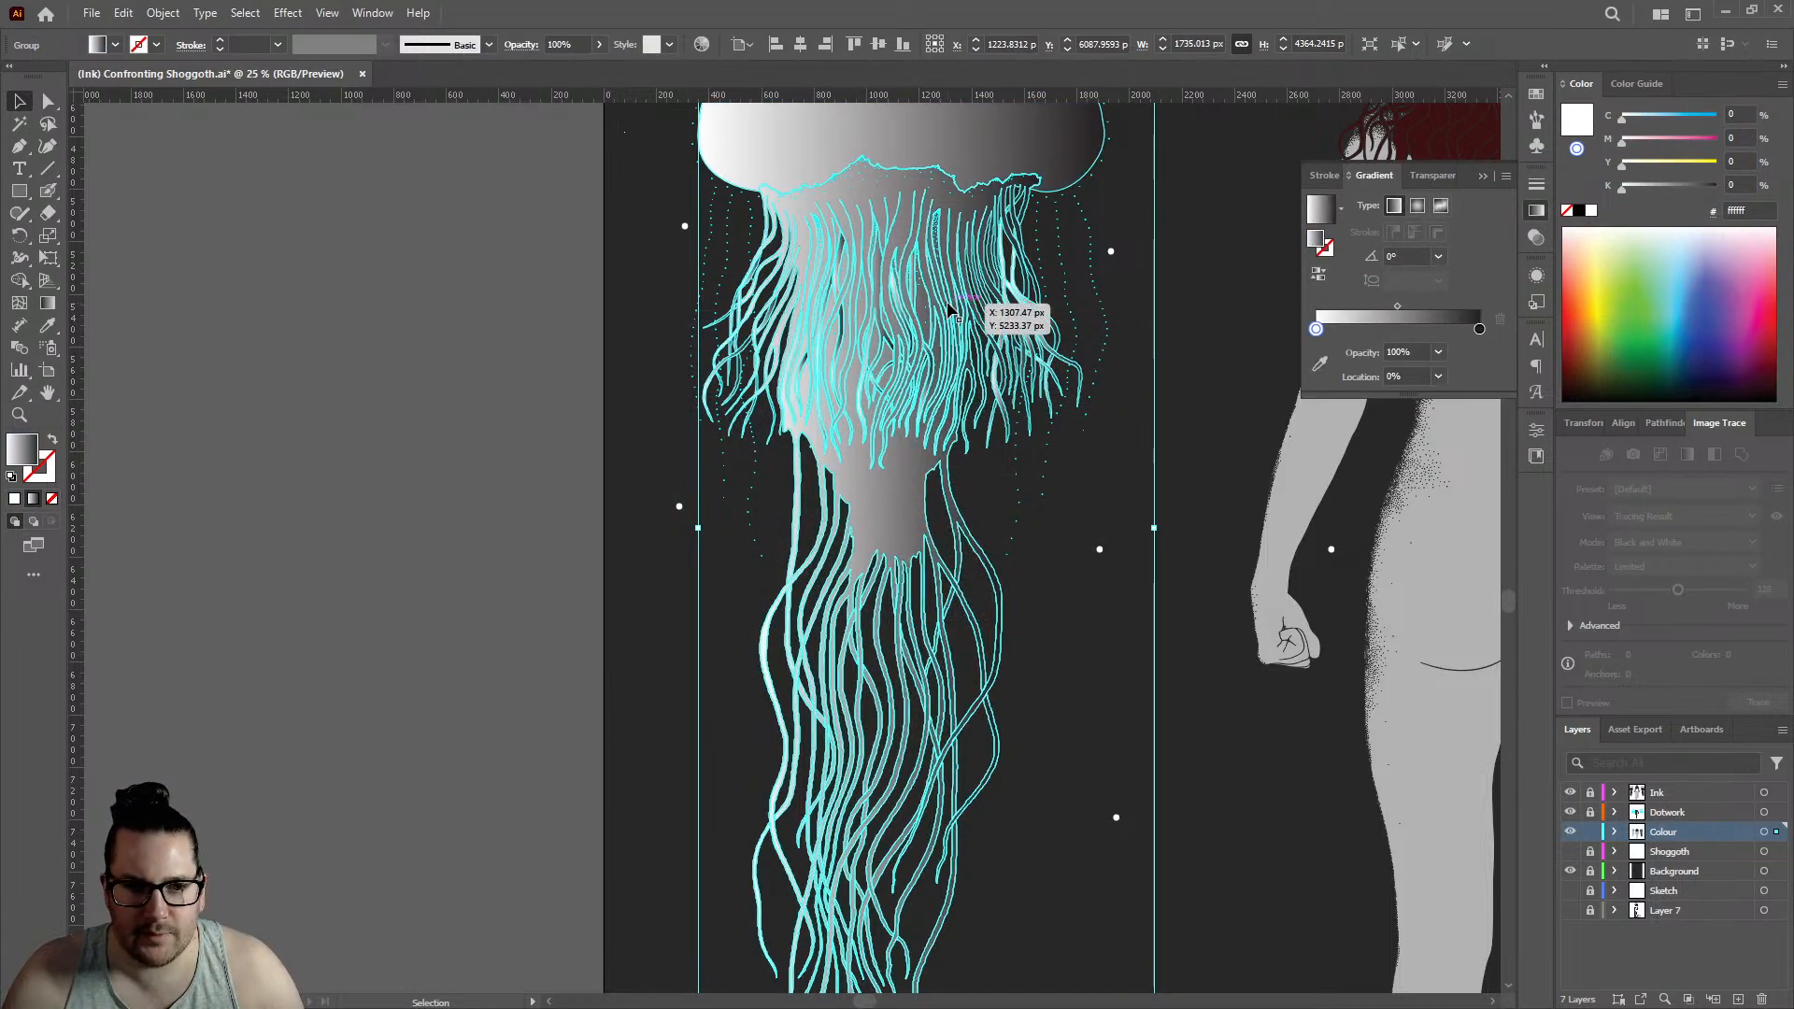
{"action": "scroll", "coordinate": [937, 285], "scroll_direction": "up", "scroll_amount": 1}
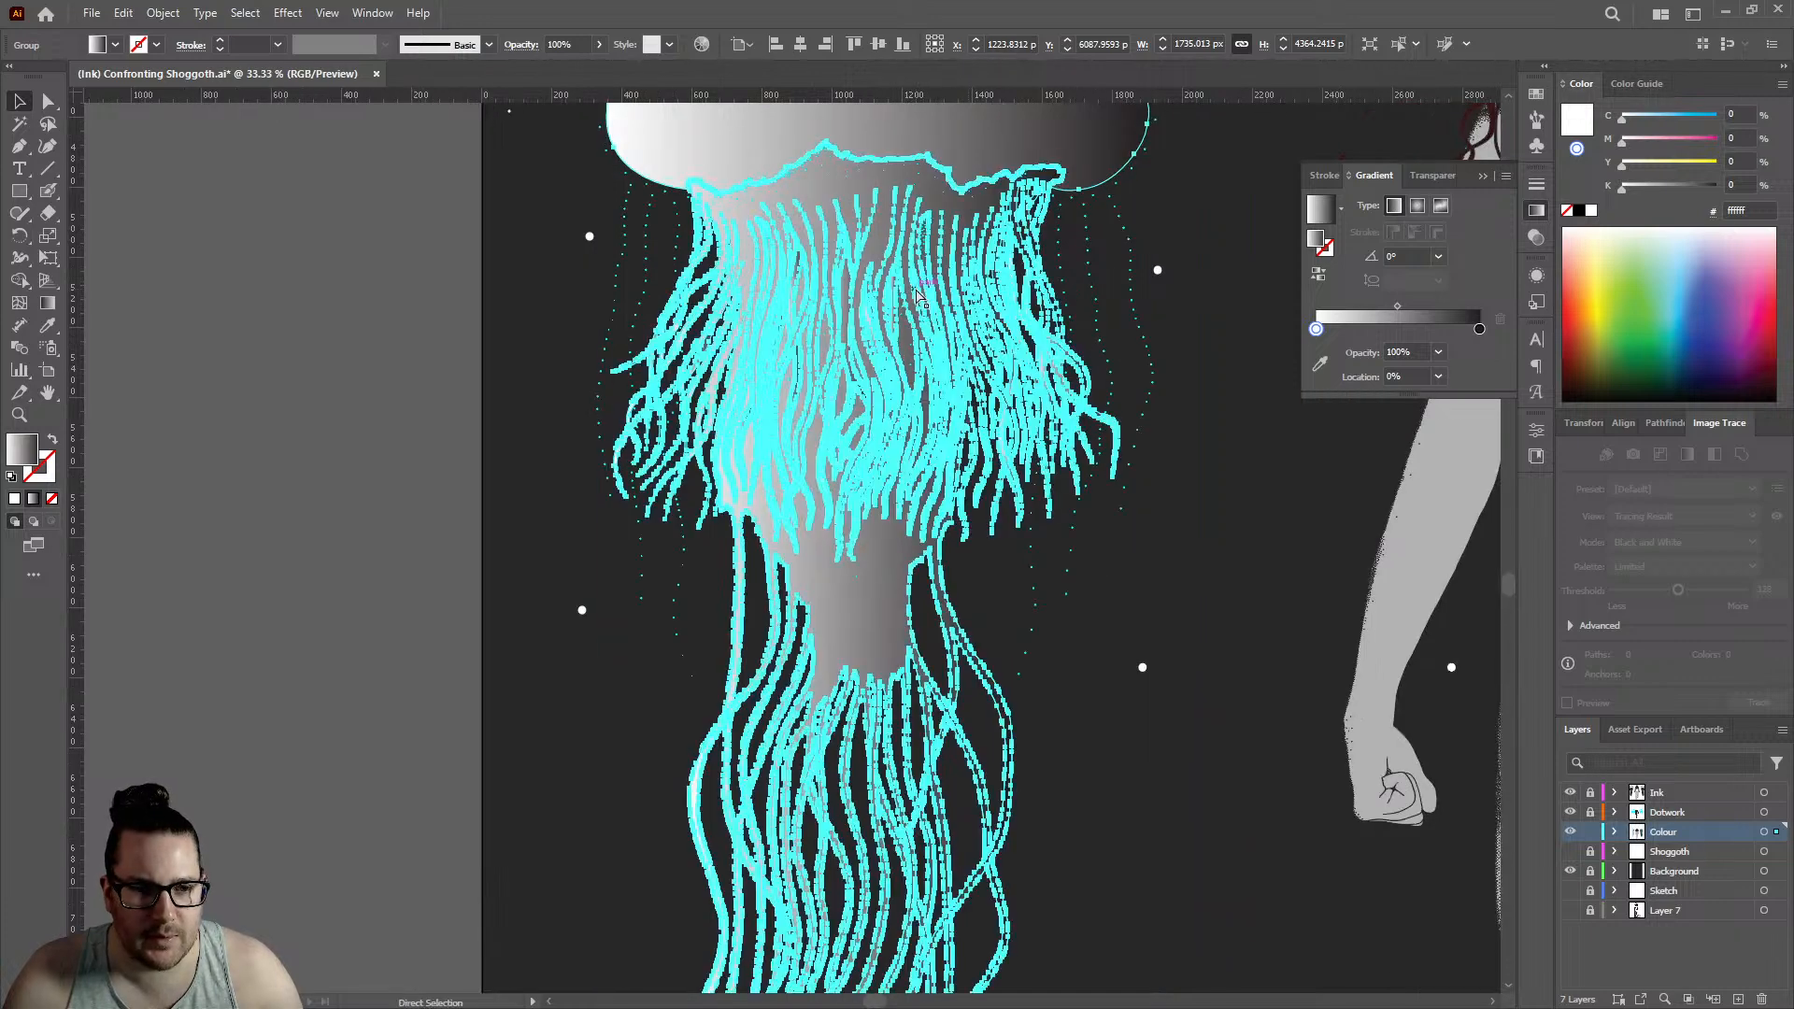
{"action": "key", "text": "ctrl+z"}
{"action": "left_click", "coordinate": [289, 458]}
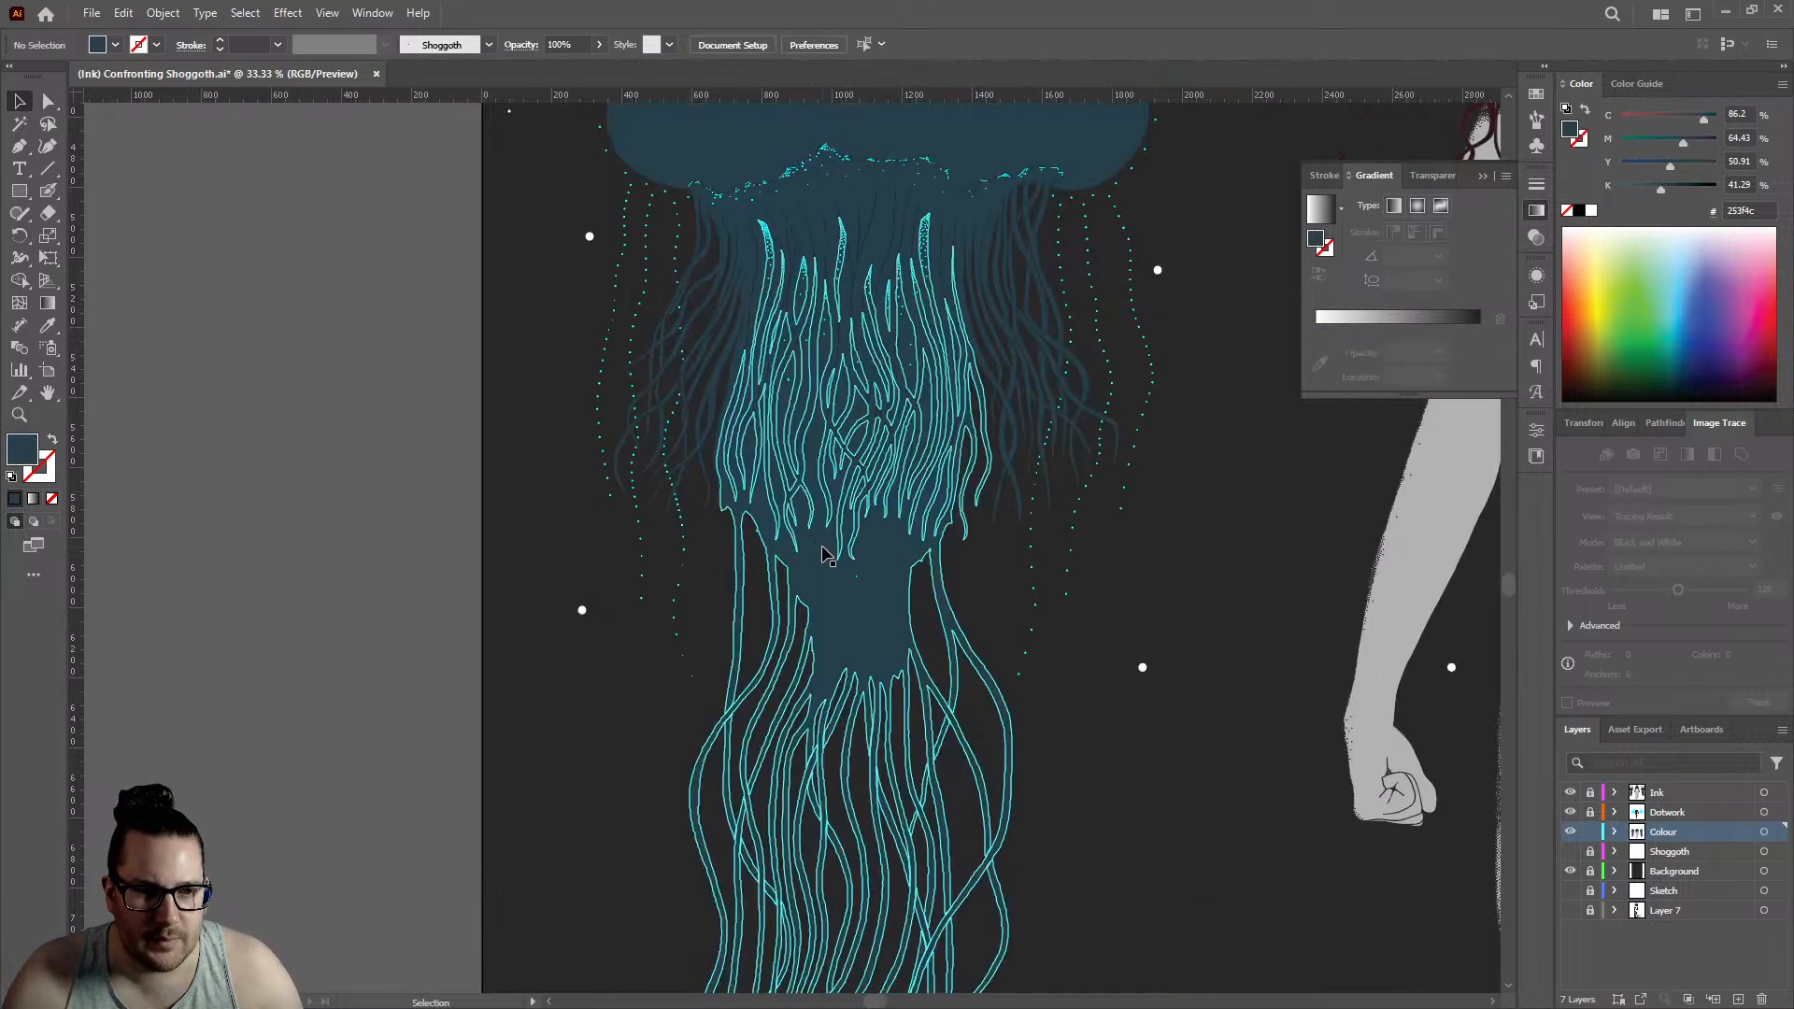
{"action": "key", "text": "ctrl+z"}
{"action": "key", "text": "ctrl+z"}
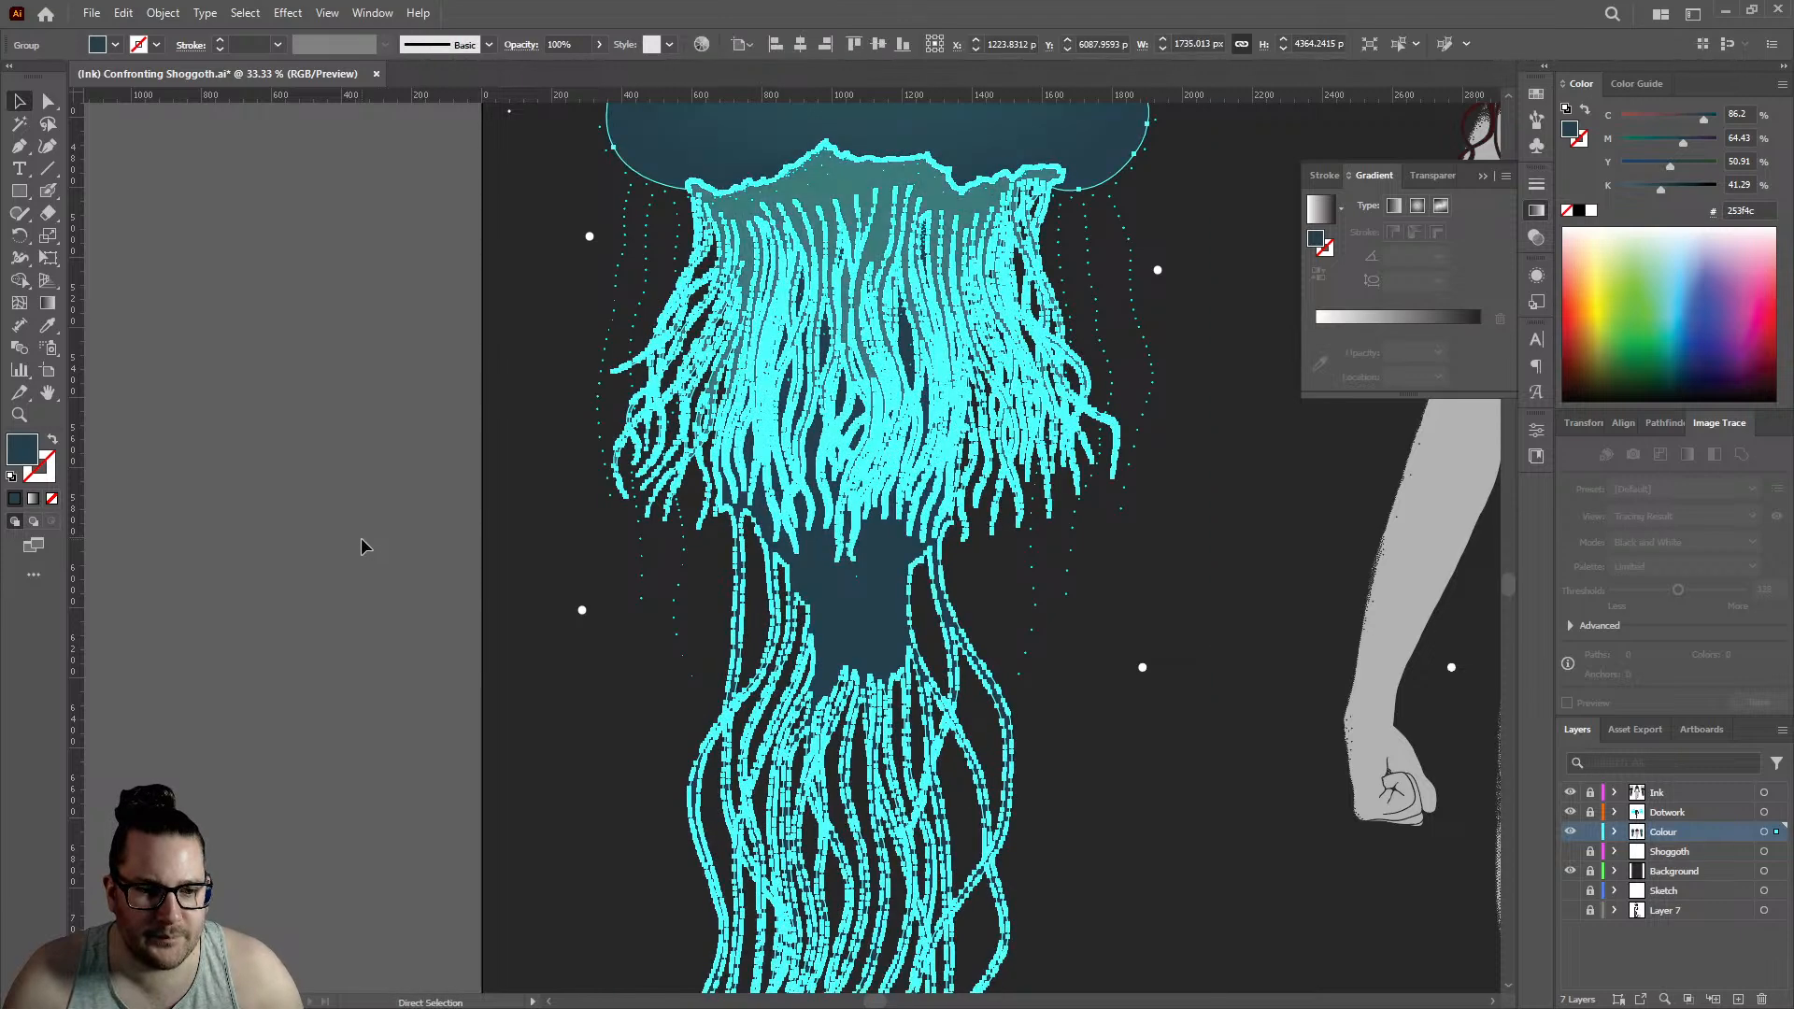
{"action": "left_click", "coordinate": [297, 538]}
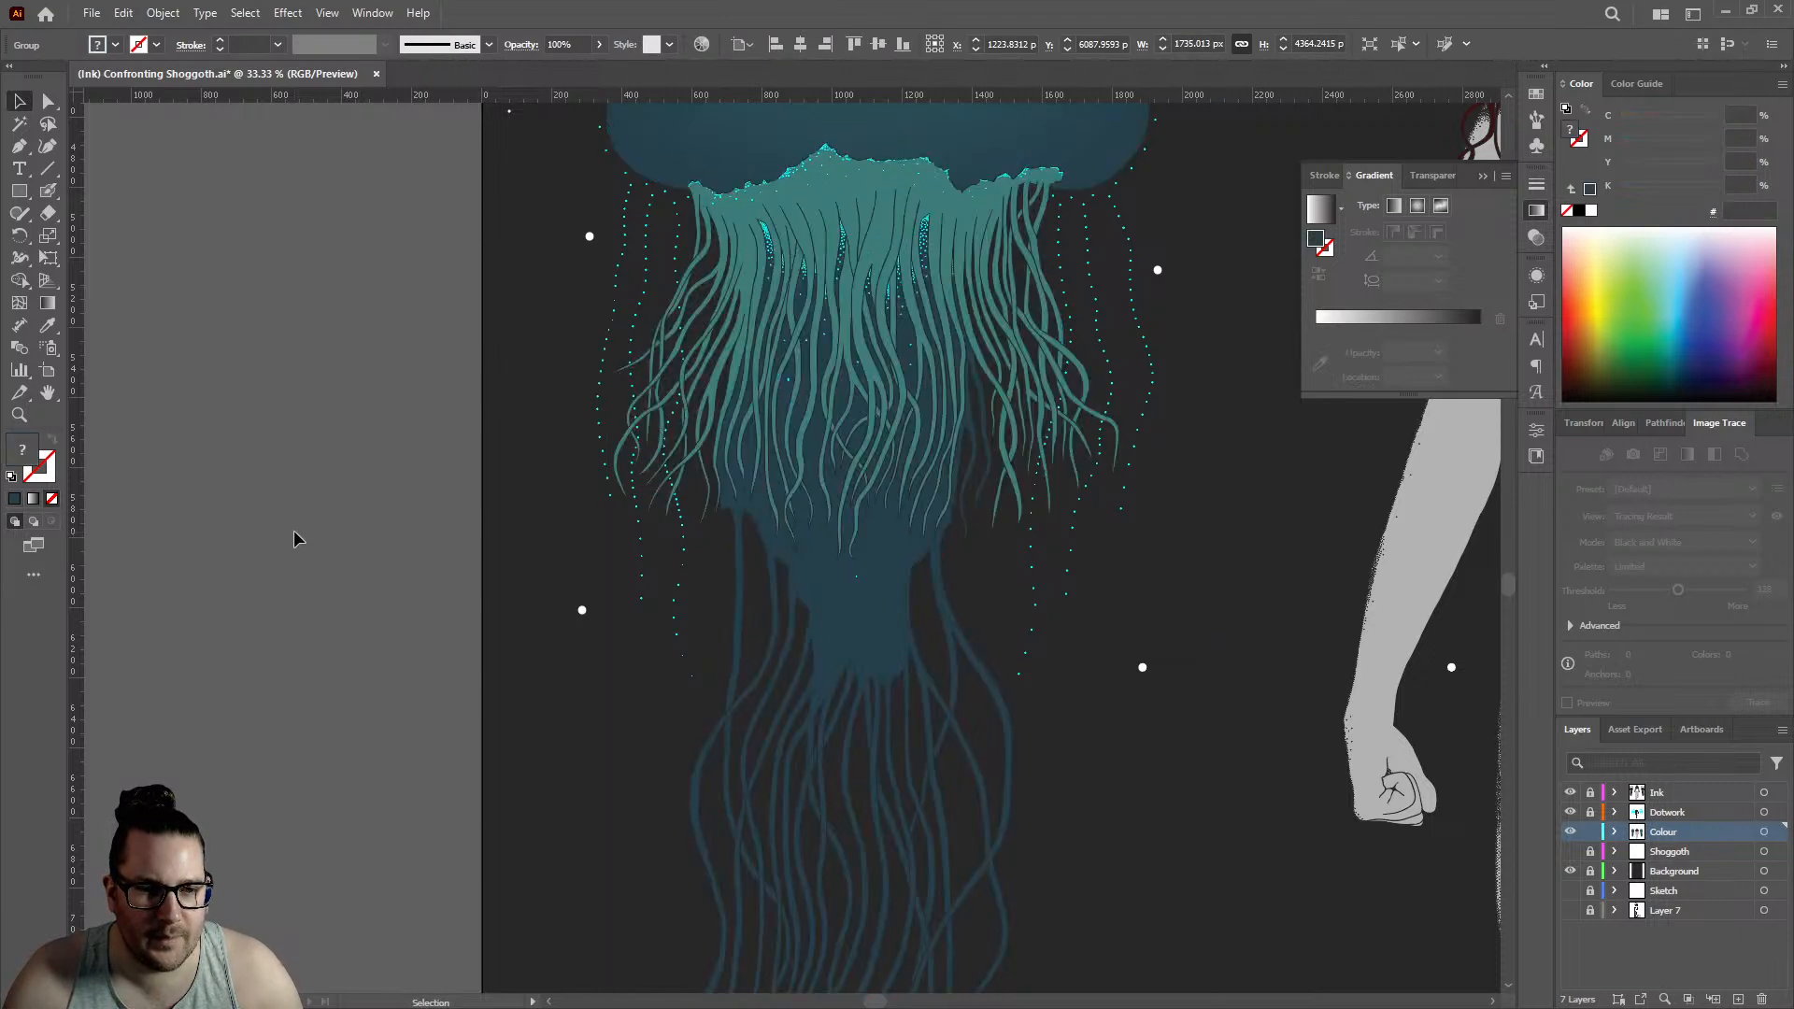
- Isolate the jellyfish group and apply a linear gradient fill to its dark body-and-tentacle compound path
{"action": "left_click", "coordinate": [838, 584]}
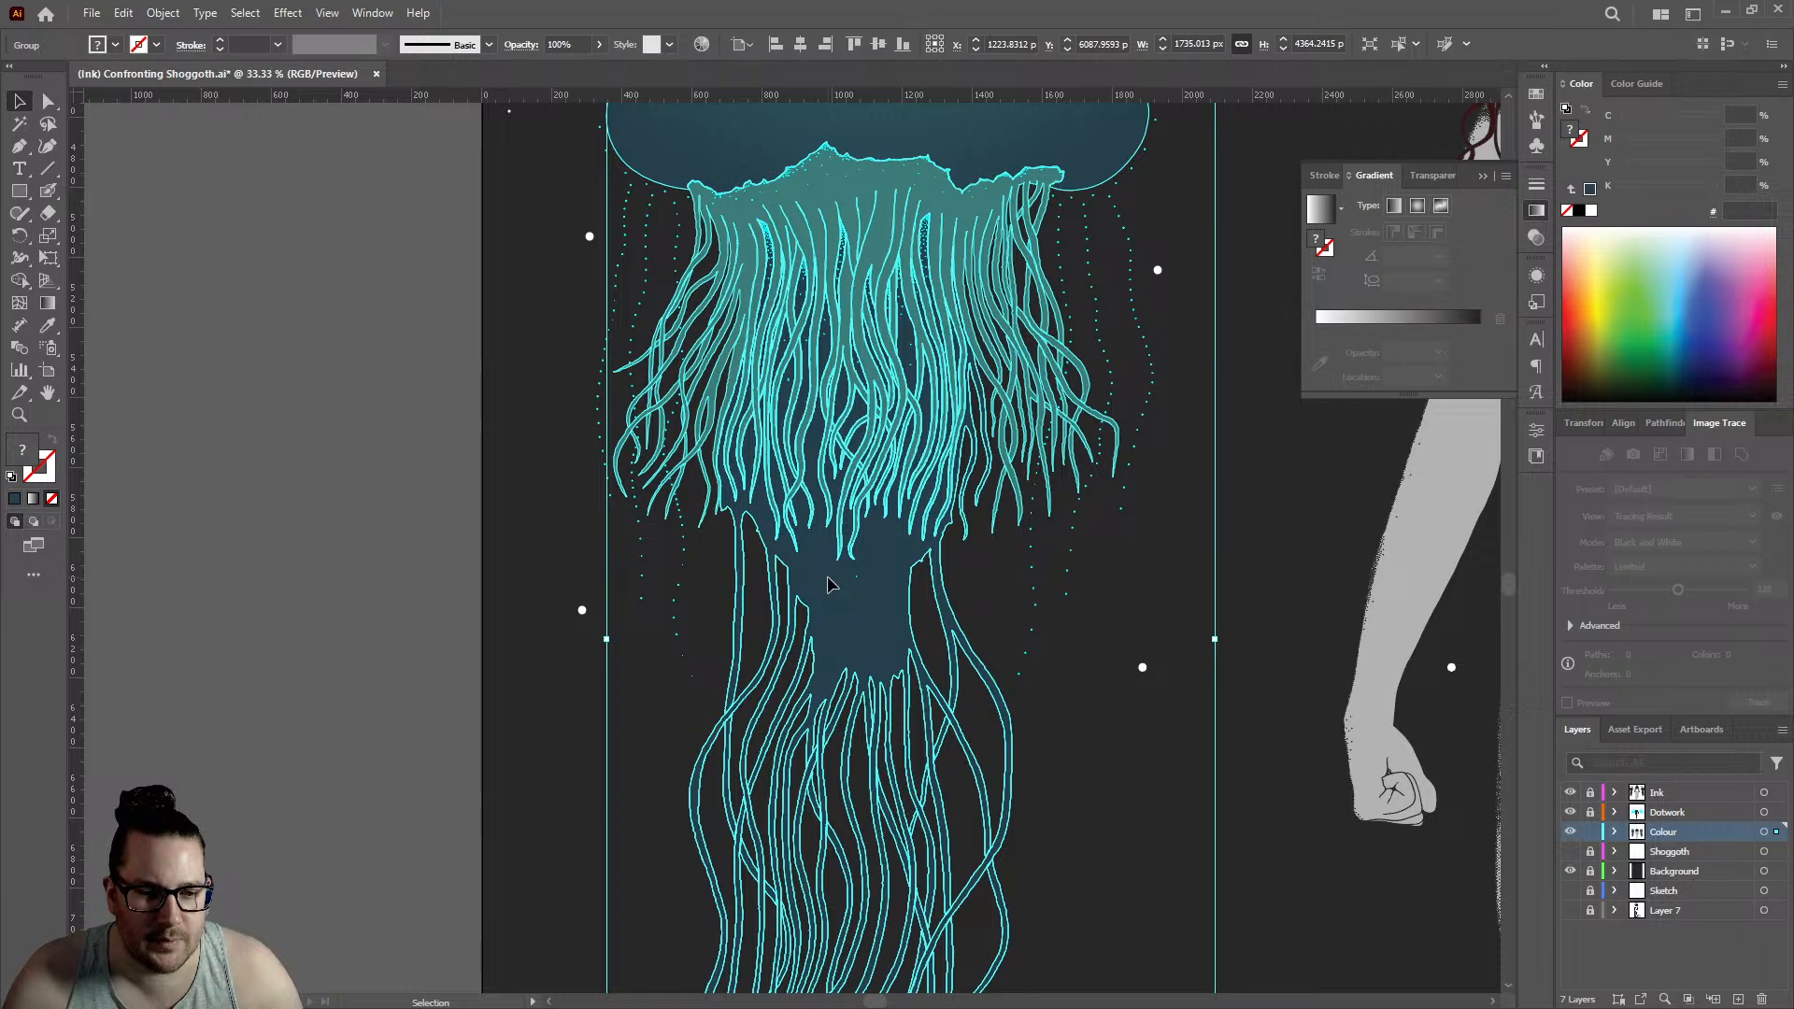
{"action": "double_click", "coordinate": [839, 581]}
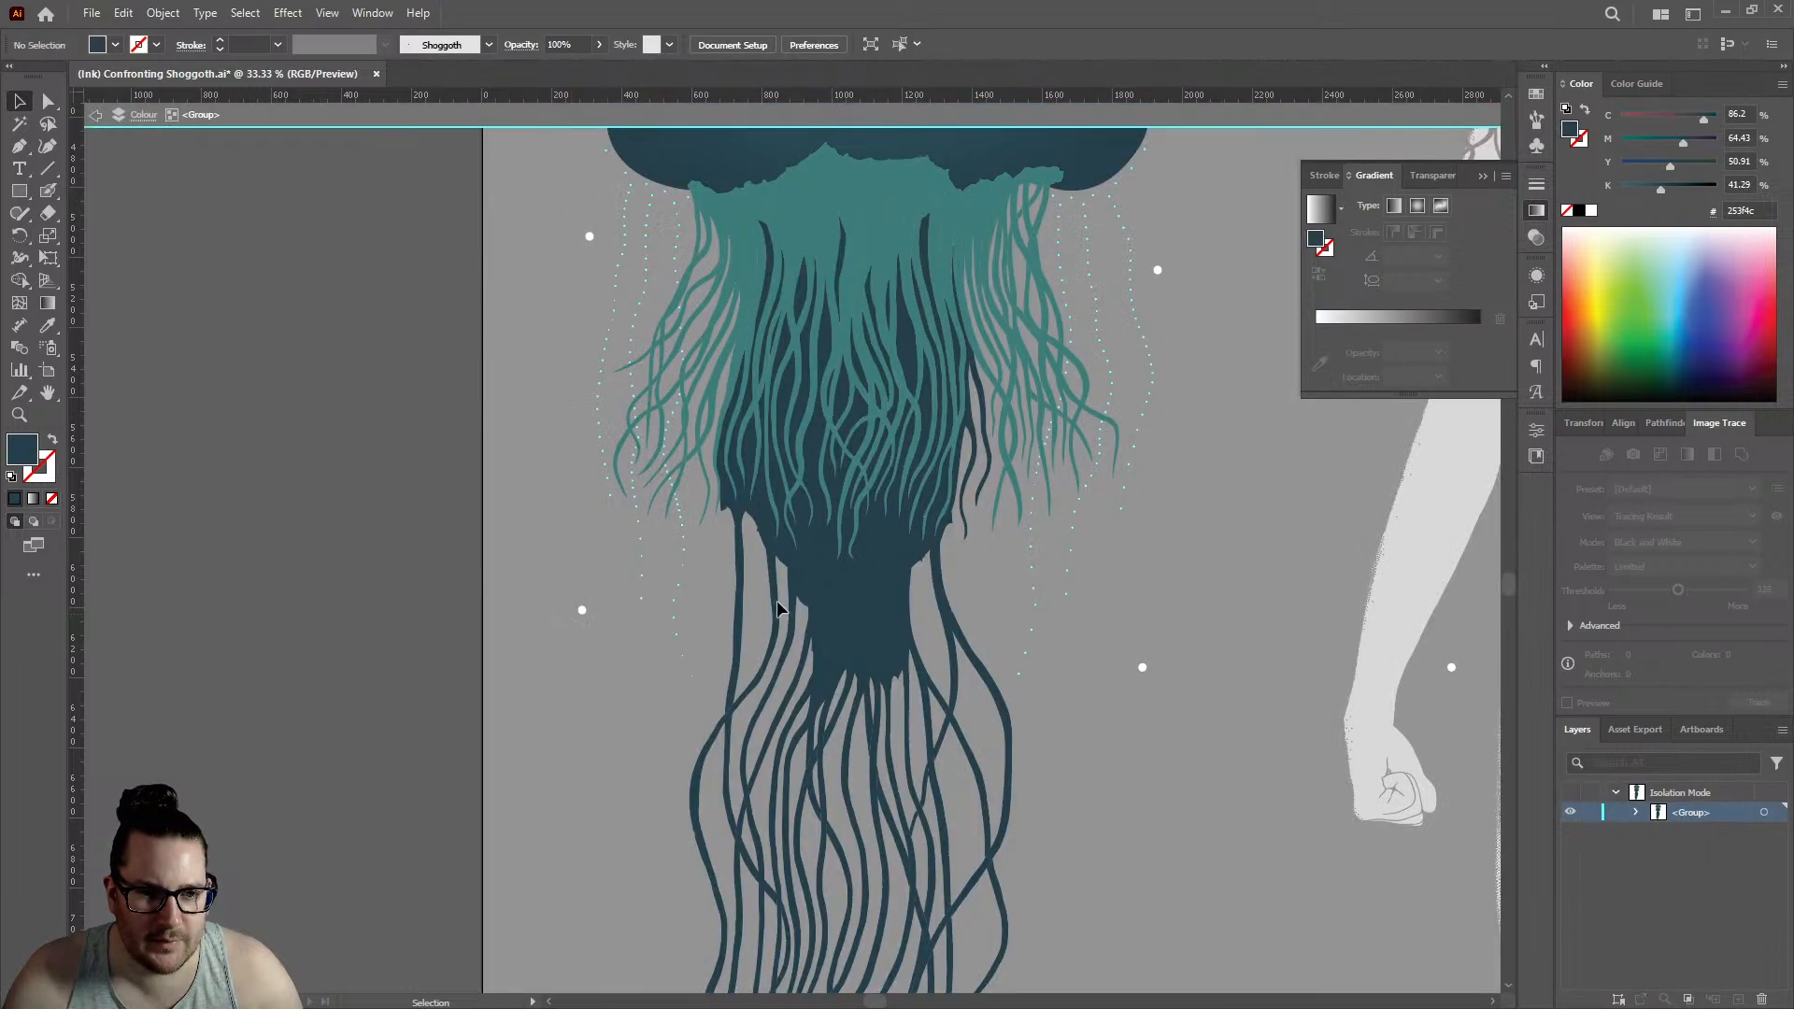
{"action": "left_click", "coordinate": [826, 570]}
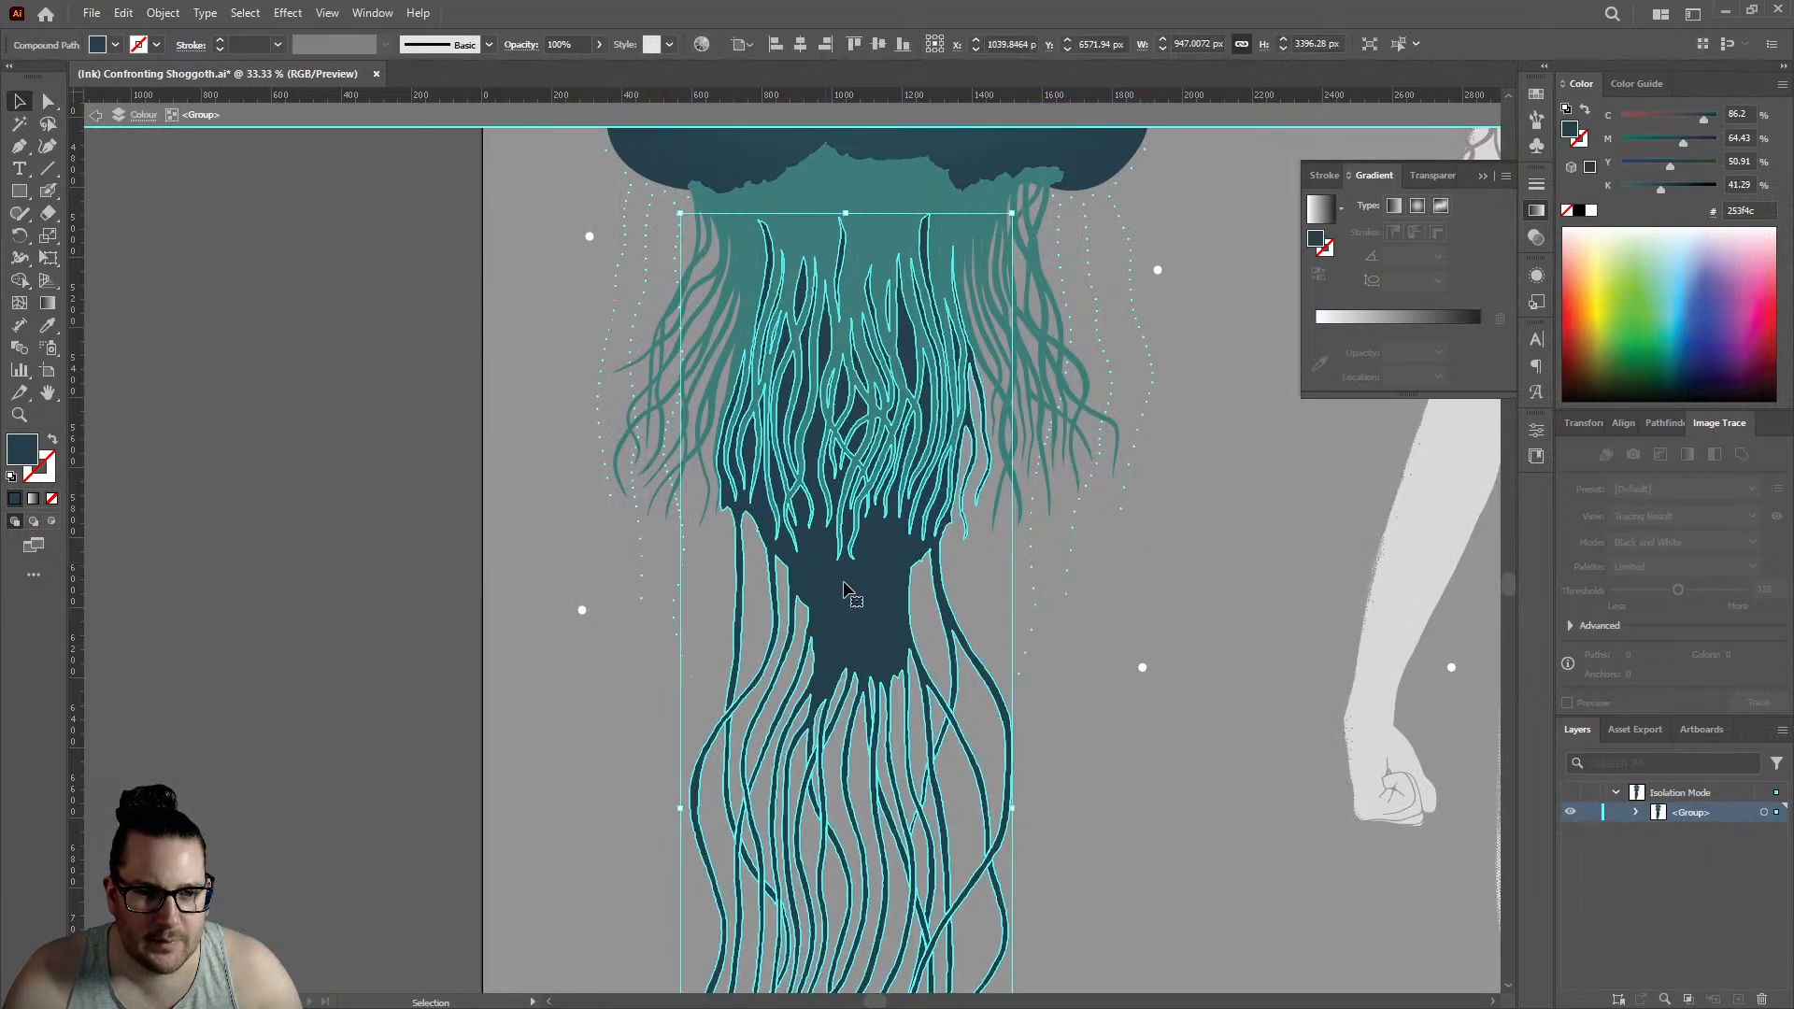
{"action": "left_click", "coordinate": [35, 500]}
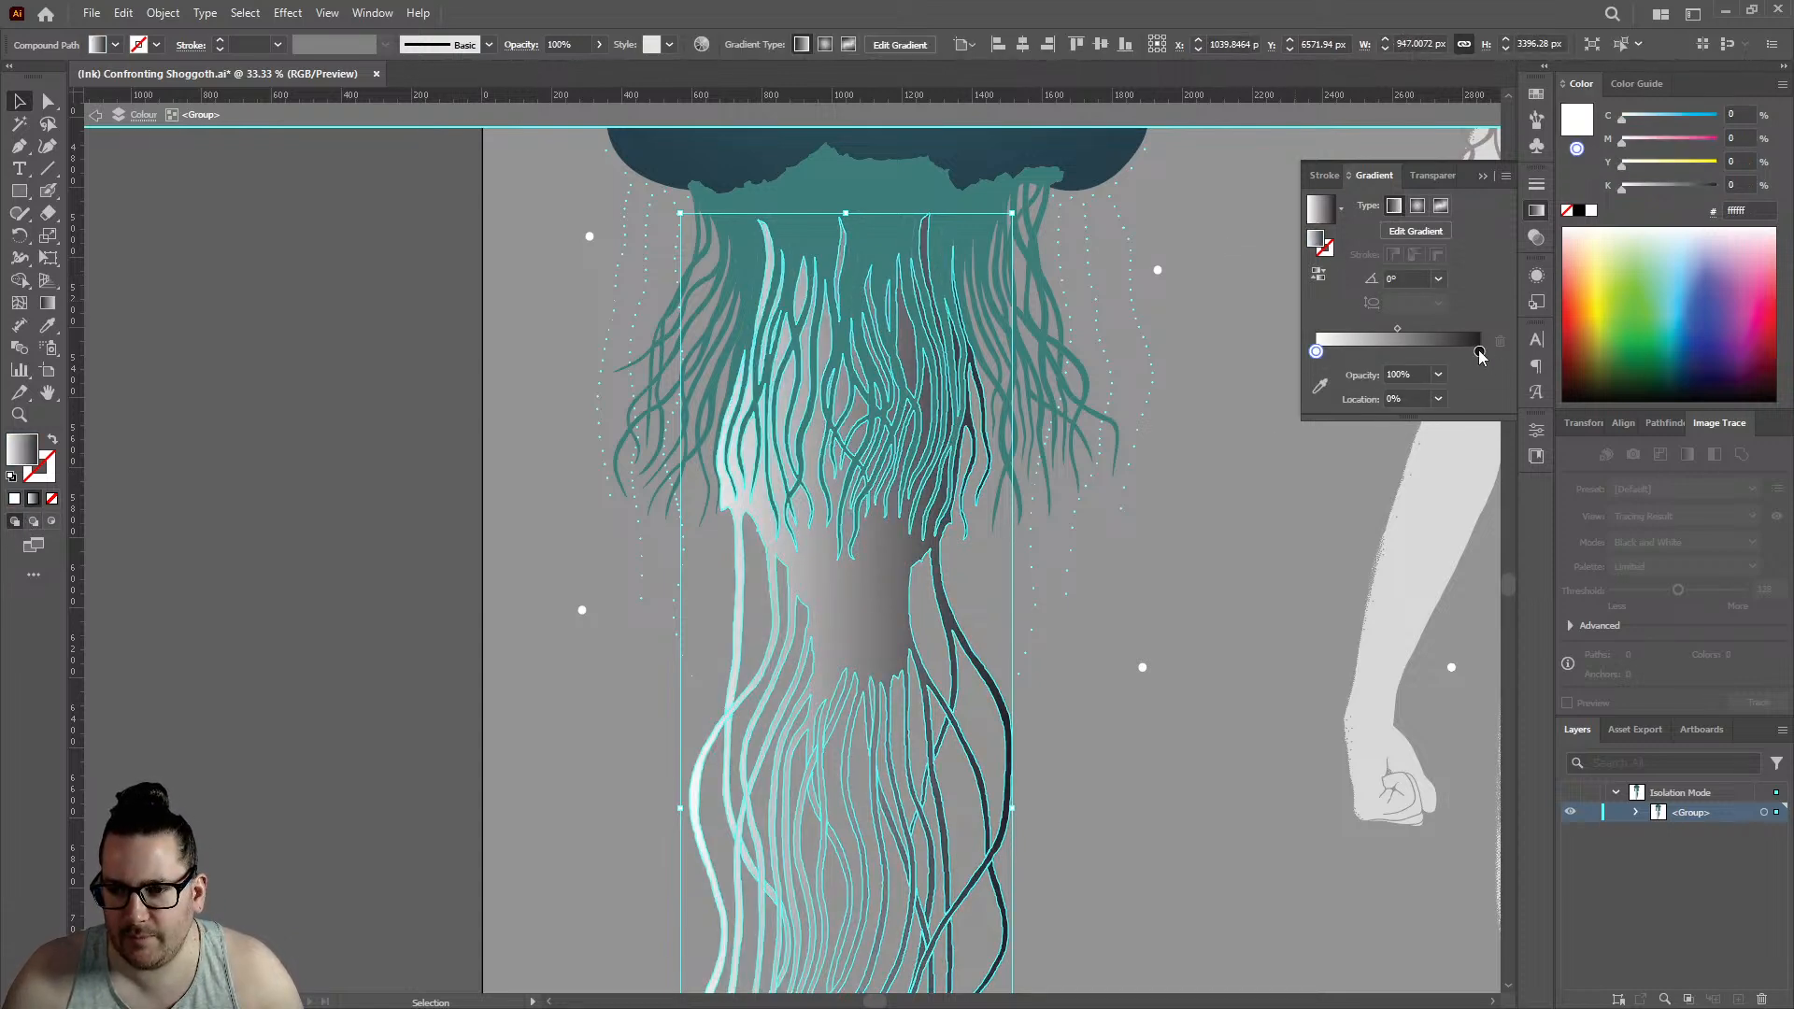
{"action": "left_click", "coordinate": [1408, 235]}
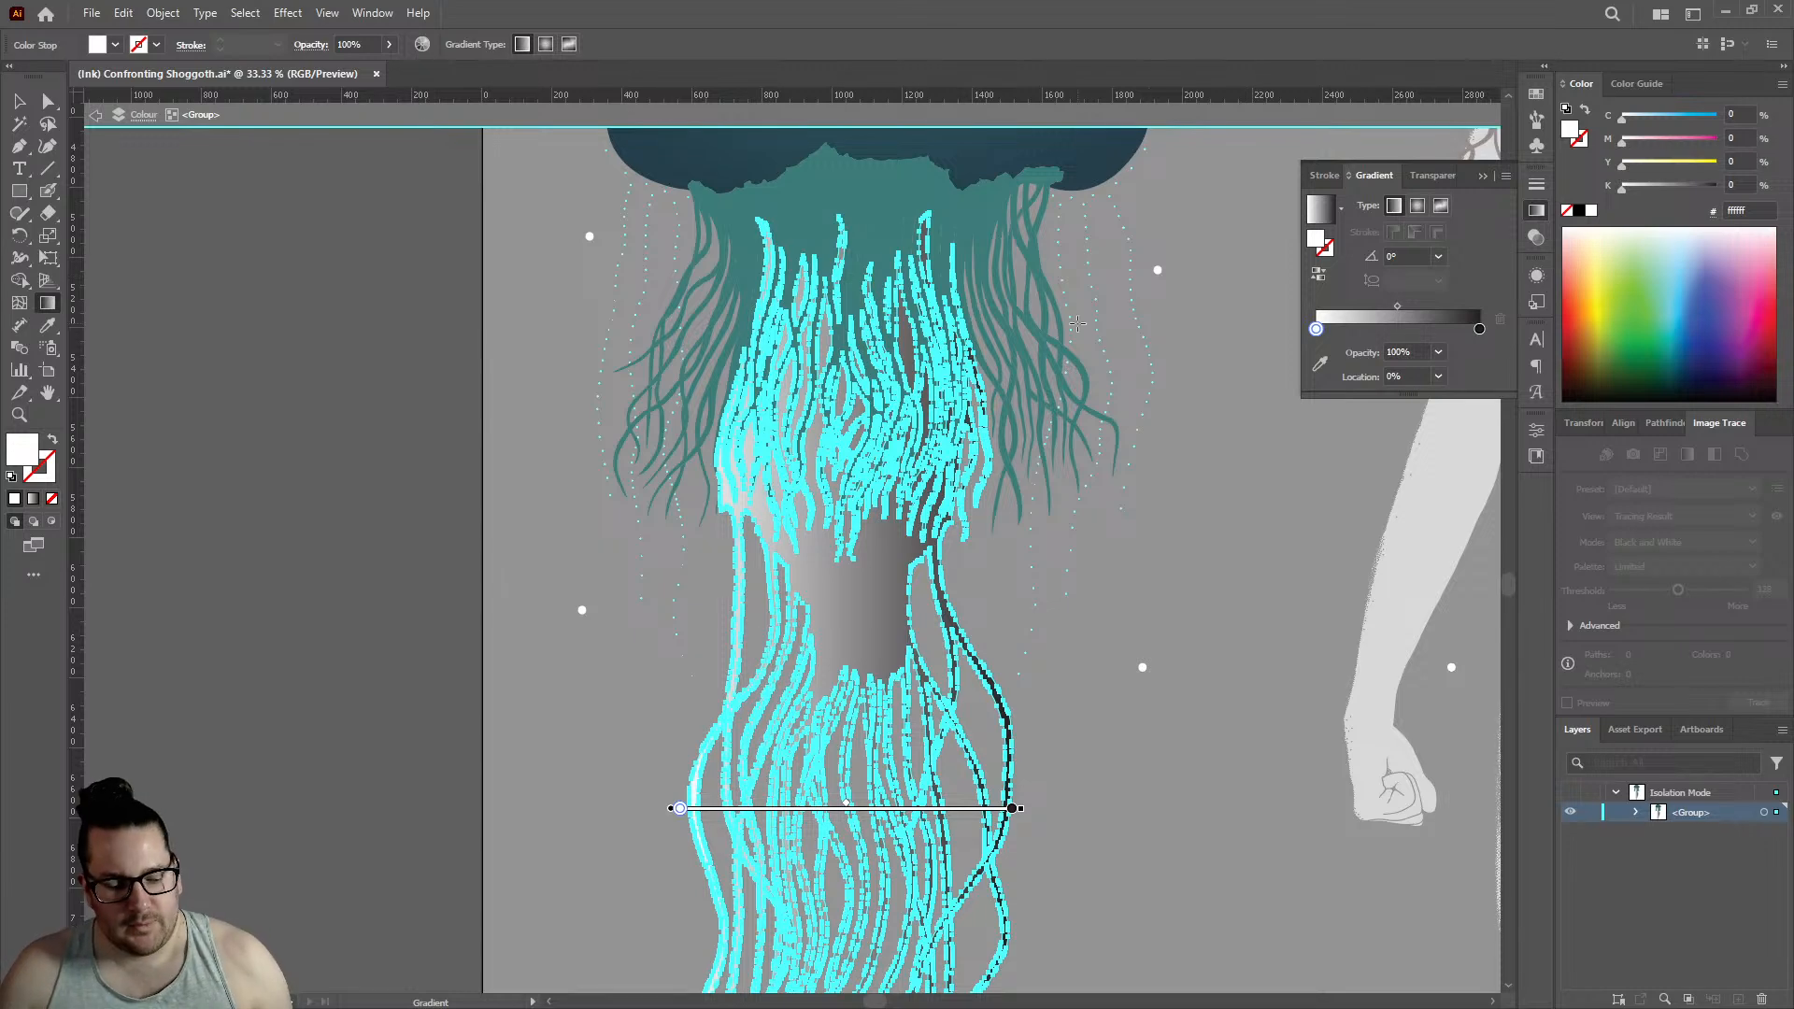
{"action": "key", "text": "ctrl+z"}
{"action": "key", "text": "ctrl"}
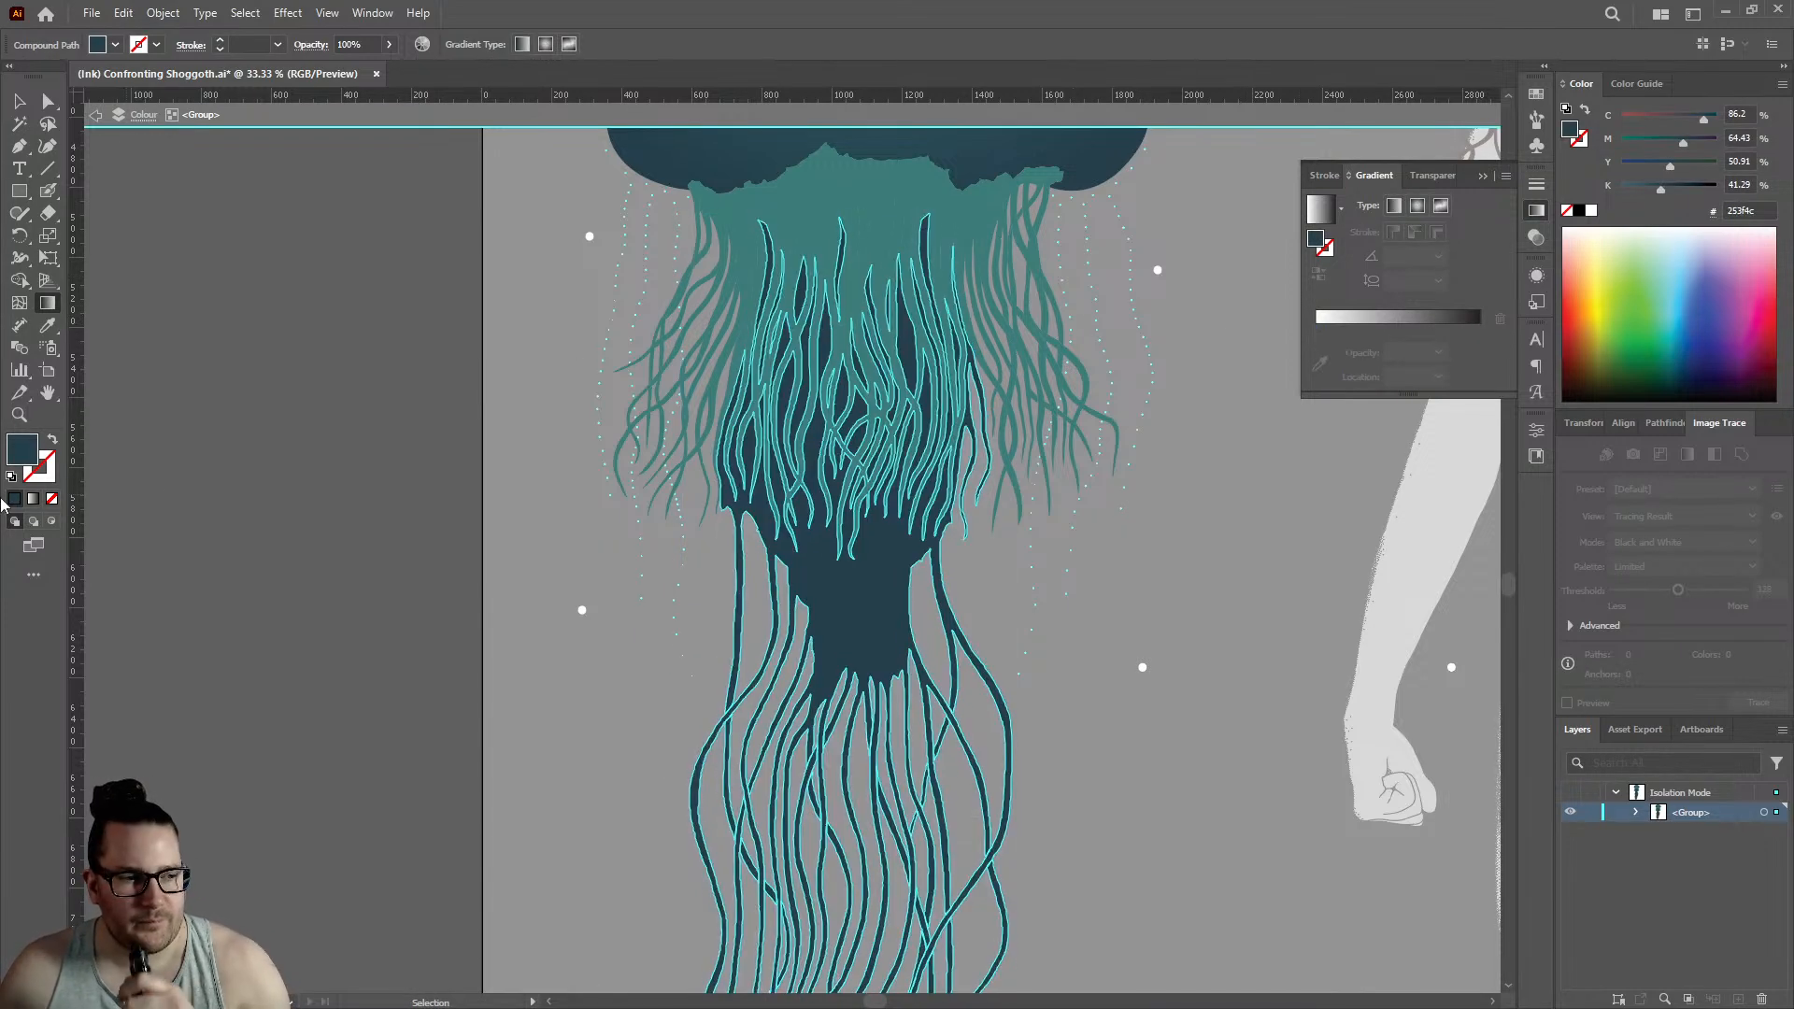
{"action": "left_click", "coordinate": [35, 500]}
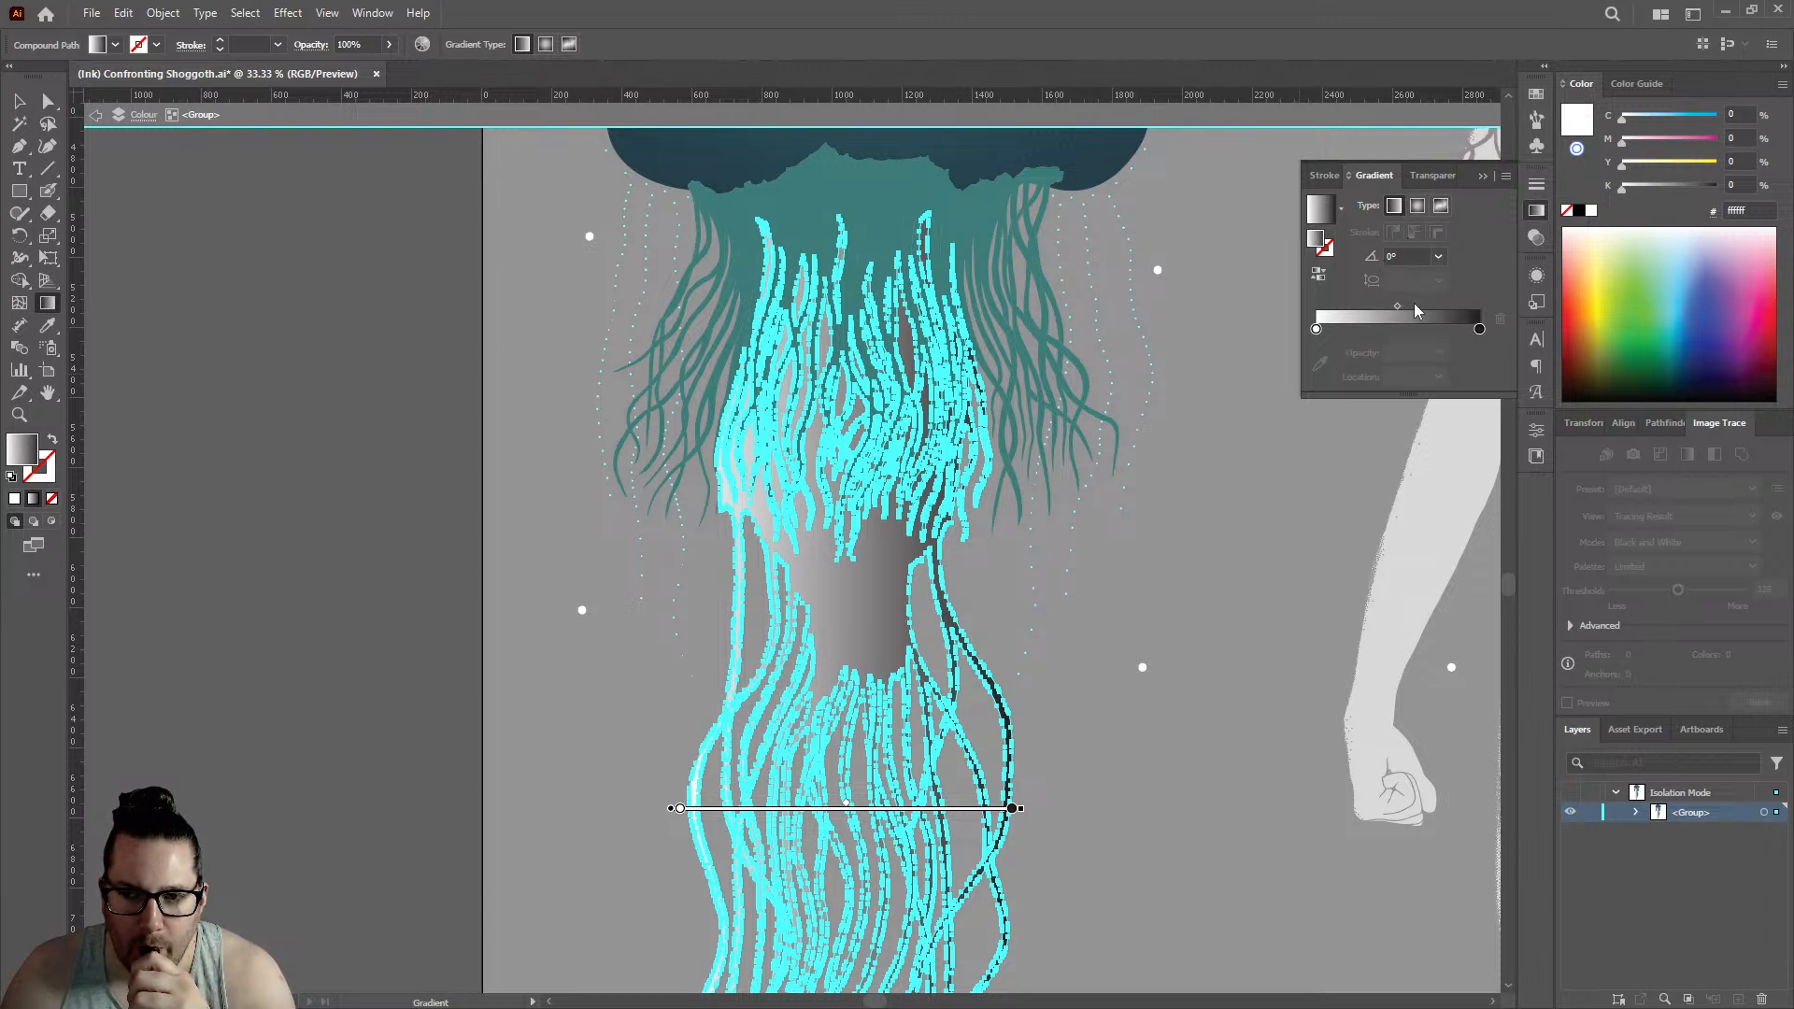
- Set the compound path's gradient angle to 90°
{"action": "double_click", "coordinate": [1479, 329]}
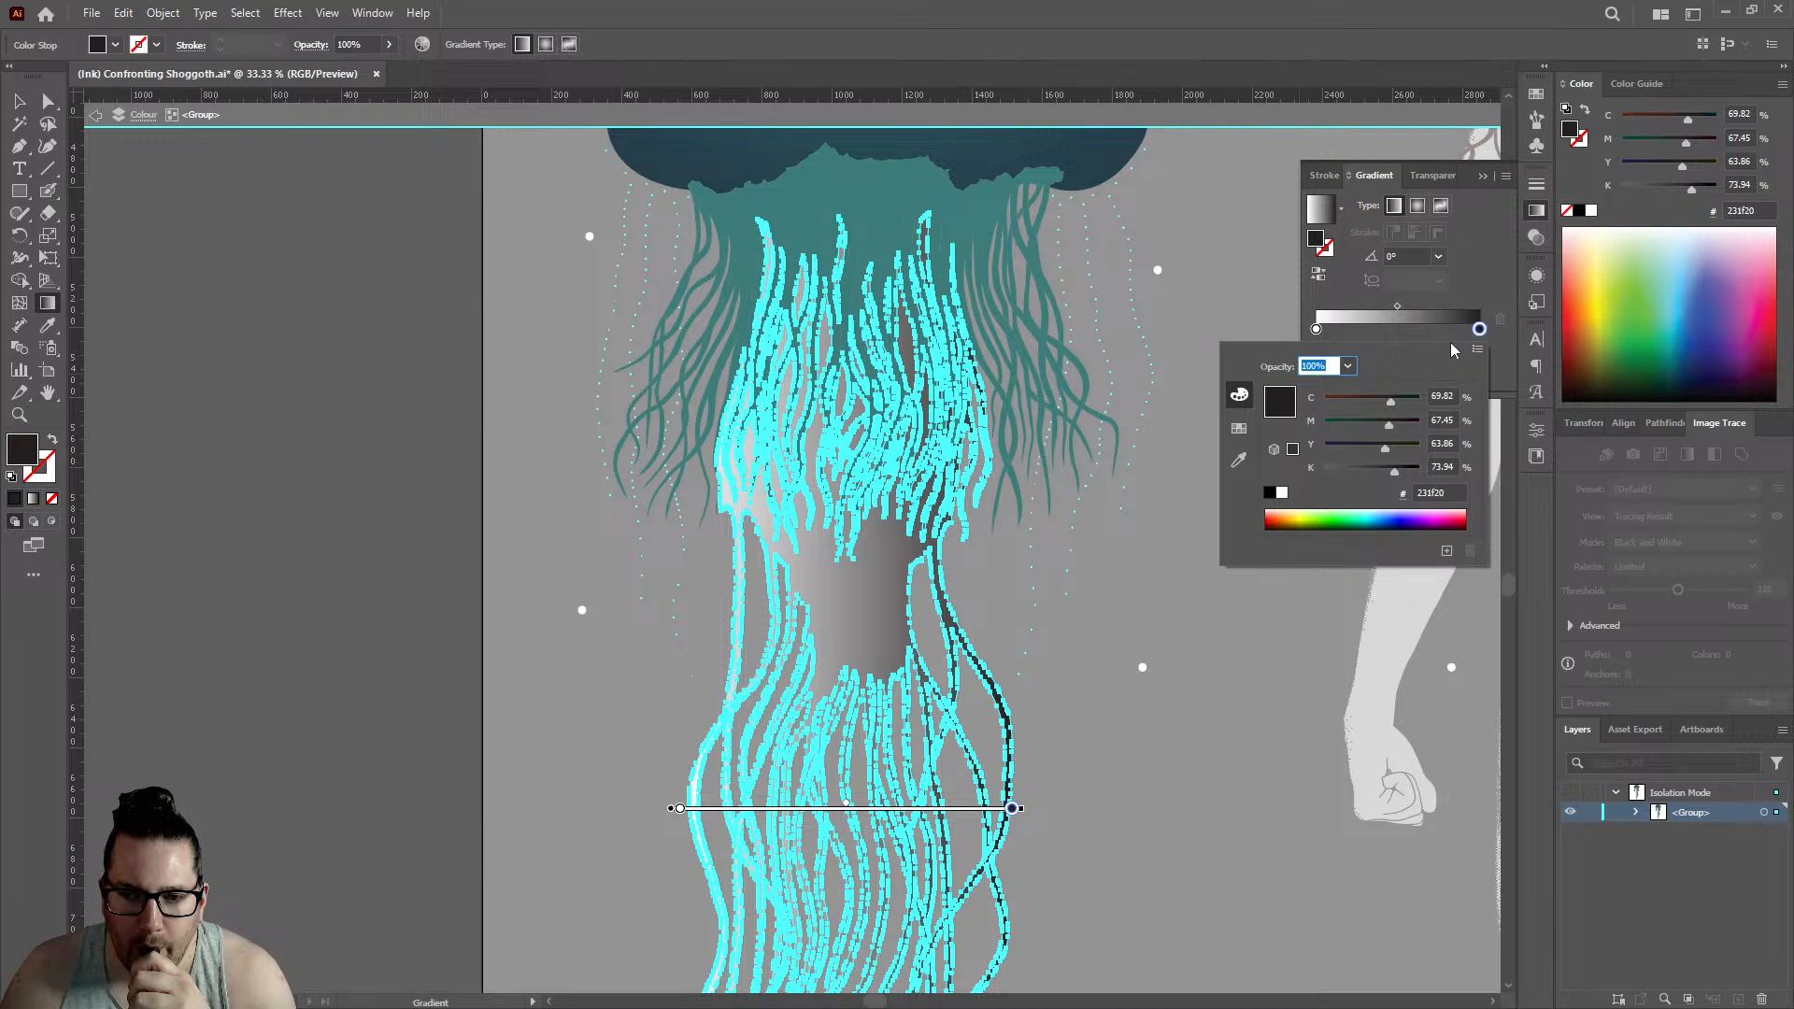
{"action": "left_click", "coordinate": [1483, 256]}
{"action": "left_click_drag", "start_coordinate": [1414, 254], "coordinate": [1307, 267]}
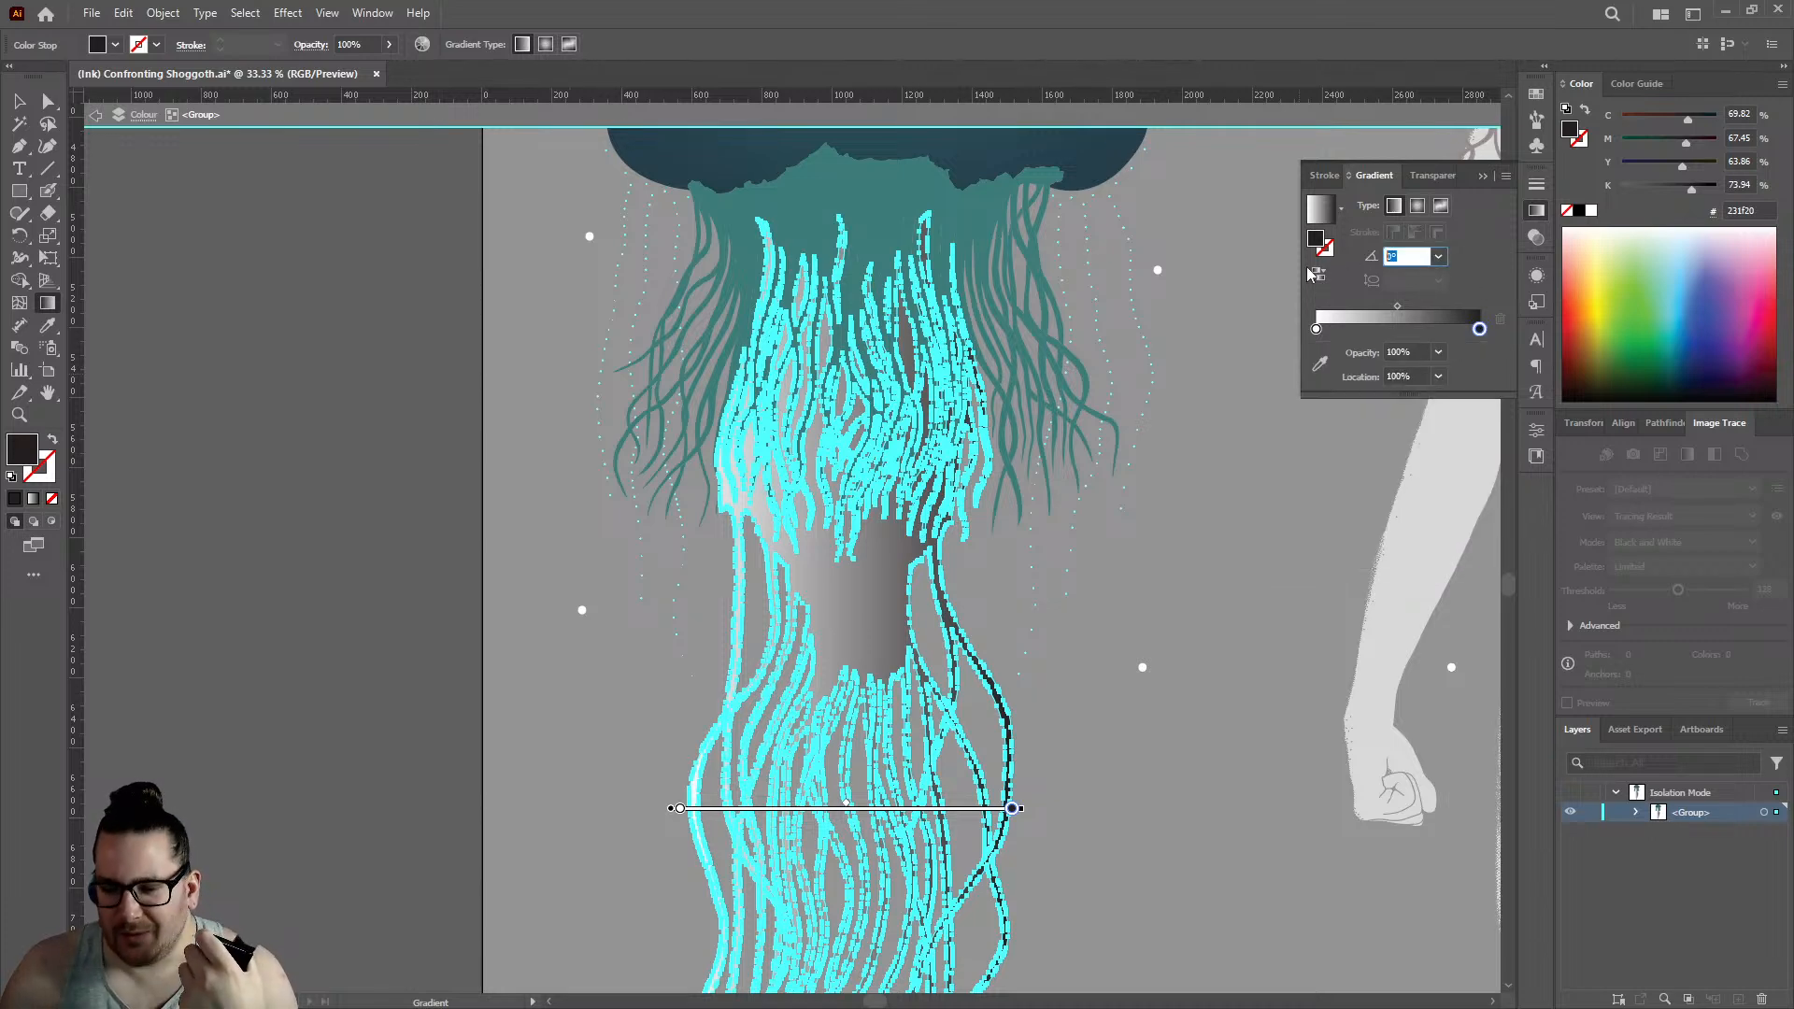
{"action": "type", "text": "90"}
{"action": "key", "text": "Return"}
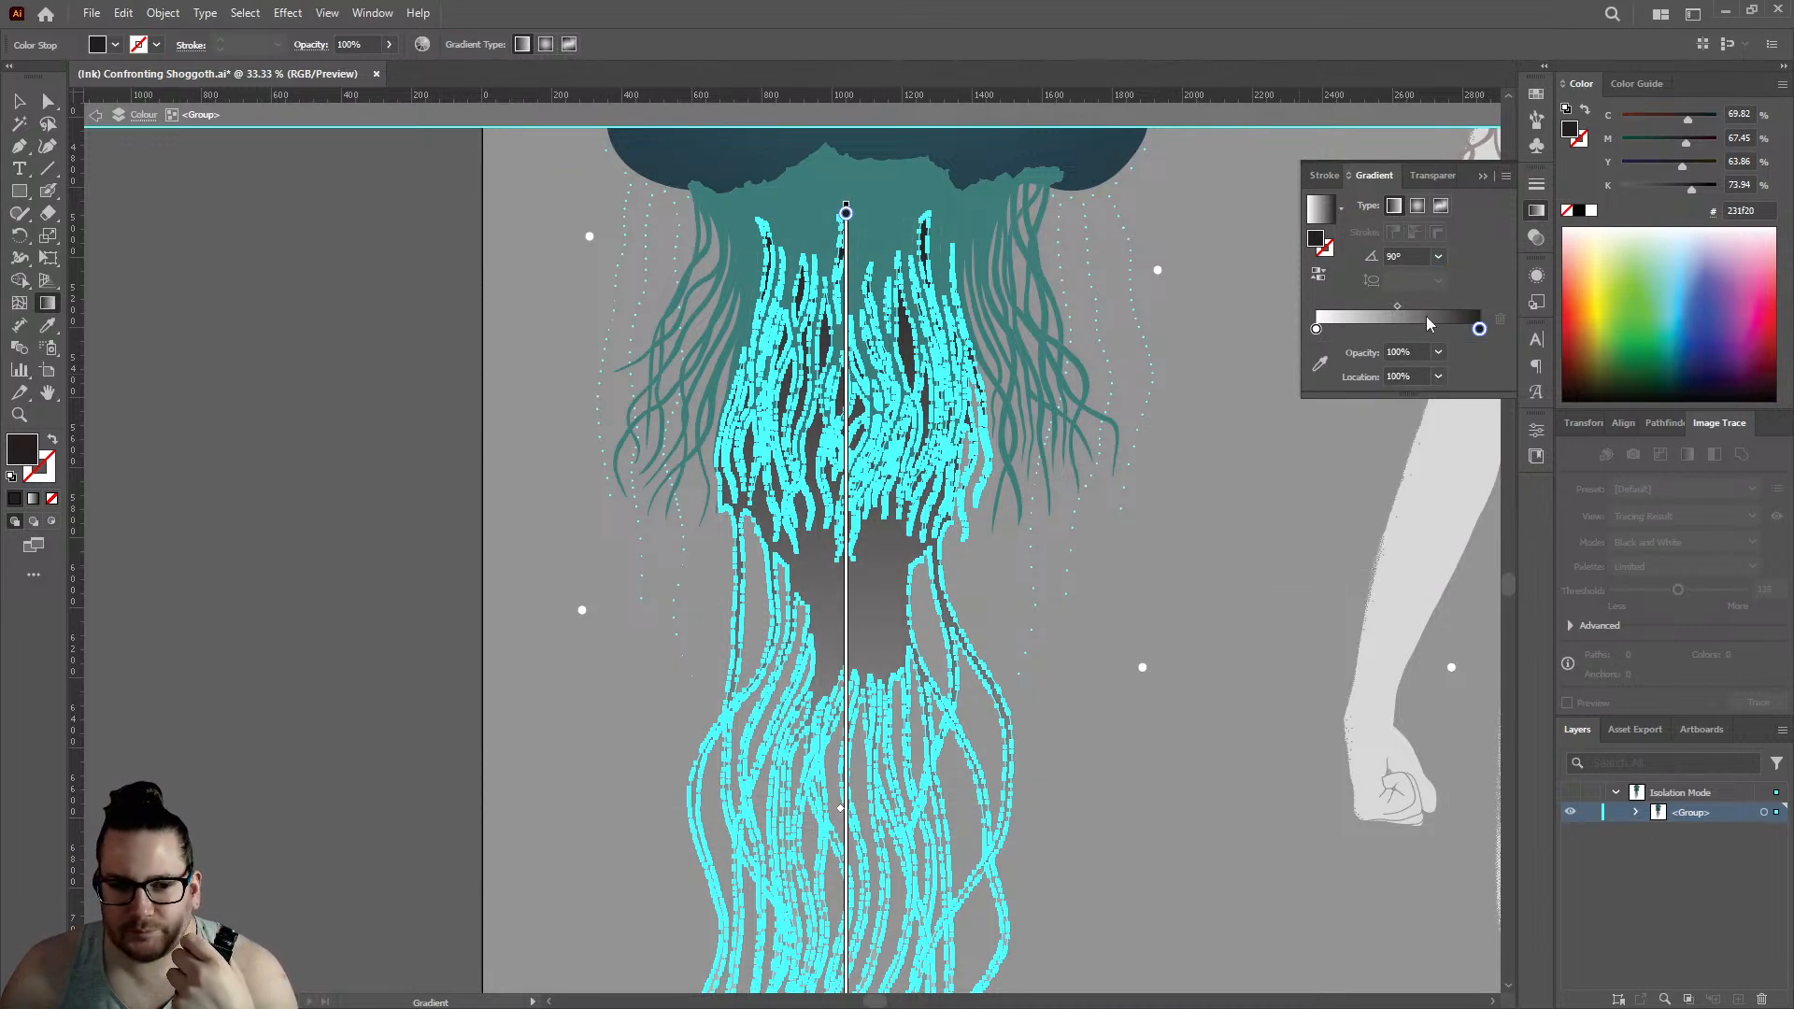
- Reverse the gradient's colours, placing the dark stop at 0% and the white stop at 100%
{"action": "mouse_move", "coordinate": [1479, 330]}
{"action": "left_mouse_down"}
{"action": "mouse_move", "coordinate": [1328, 332]}
{"action": "mouse_move", "coordinate": [1480, 330]}
{"action": "left_mouse_up"}
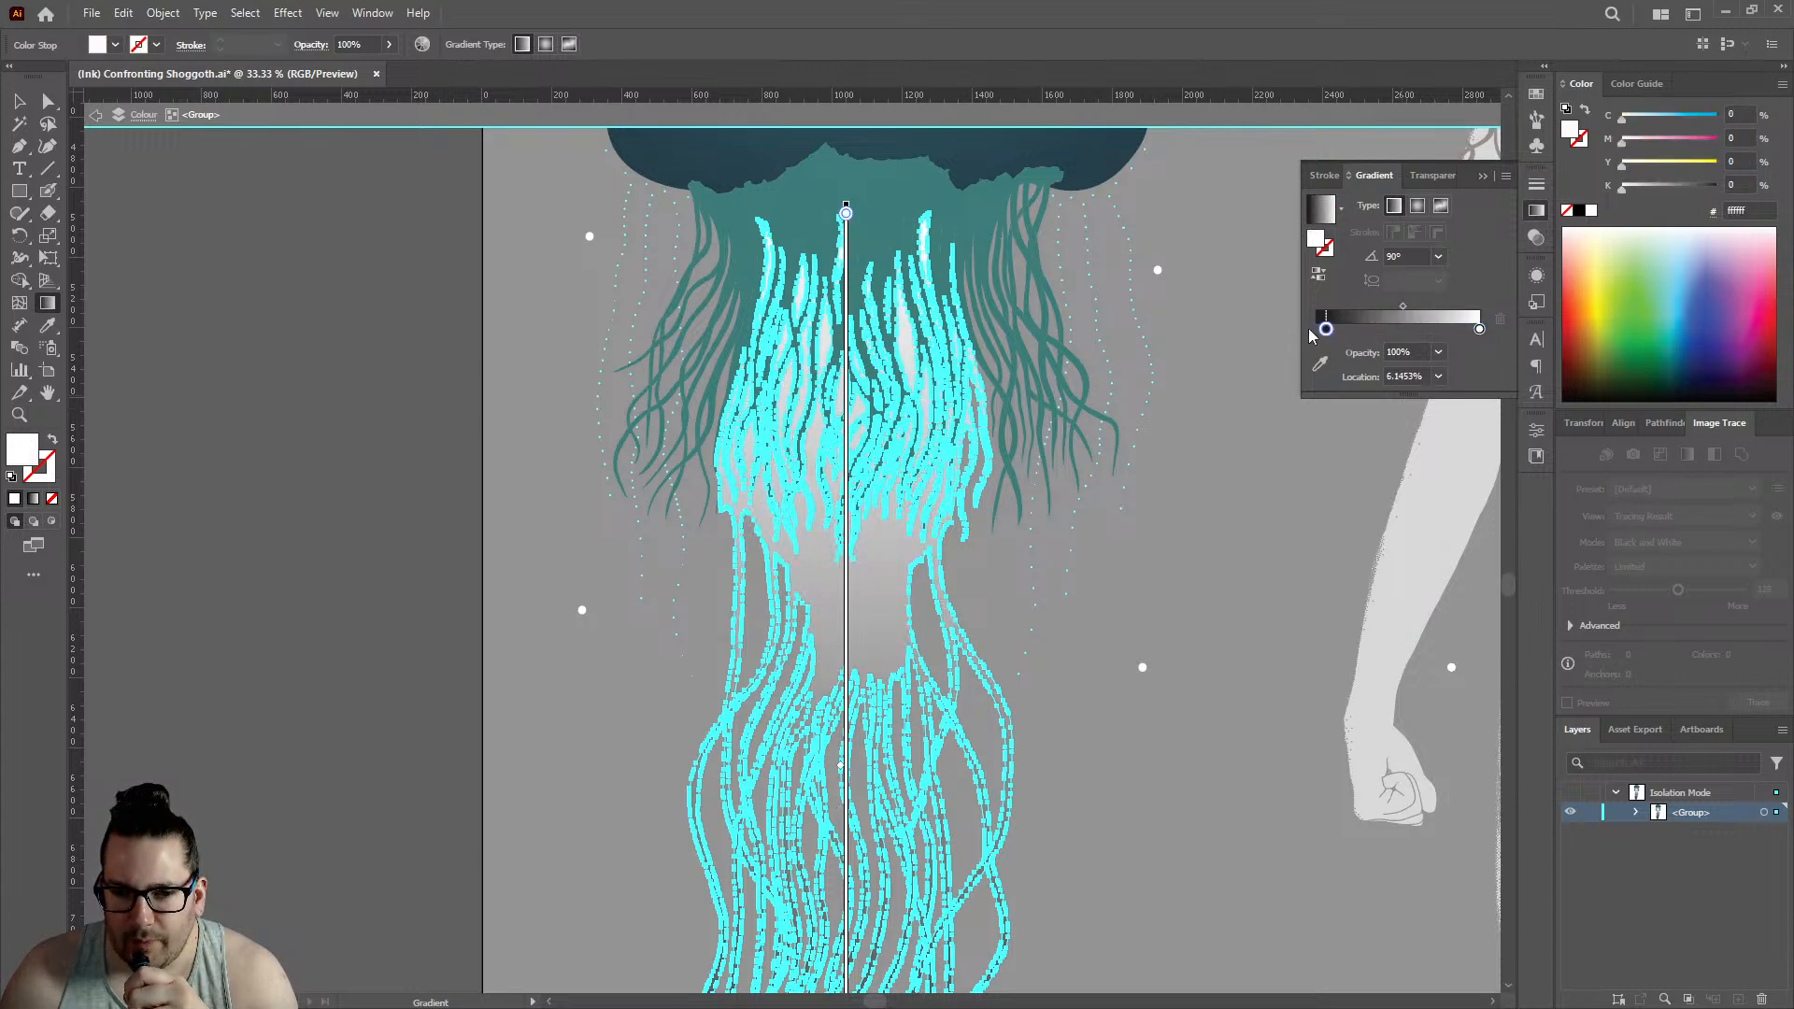
{"action": "left_click_drag", "start_coordinate": [1328, 329], "coordinate": [1316, 329]}
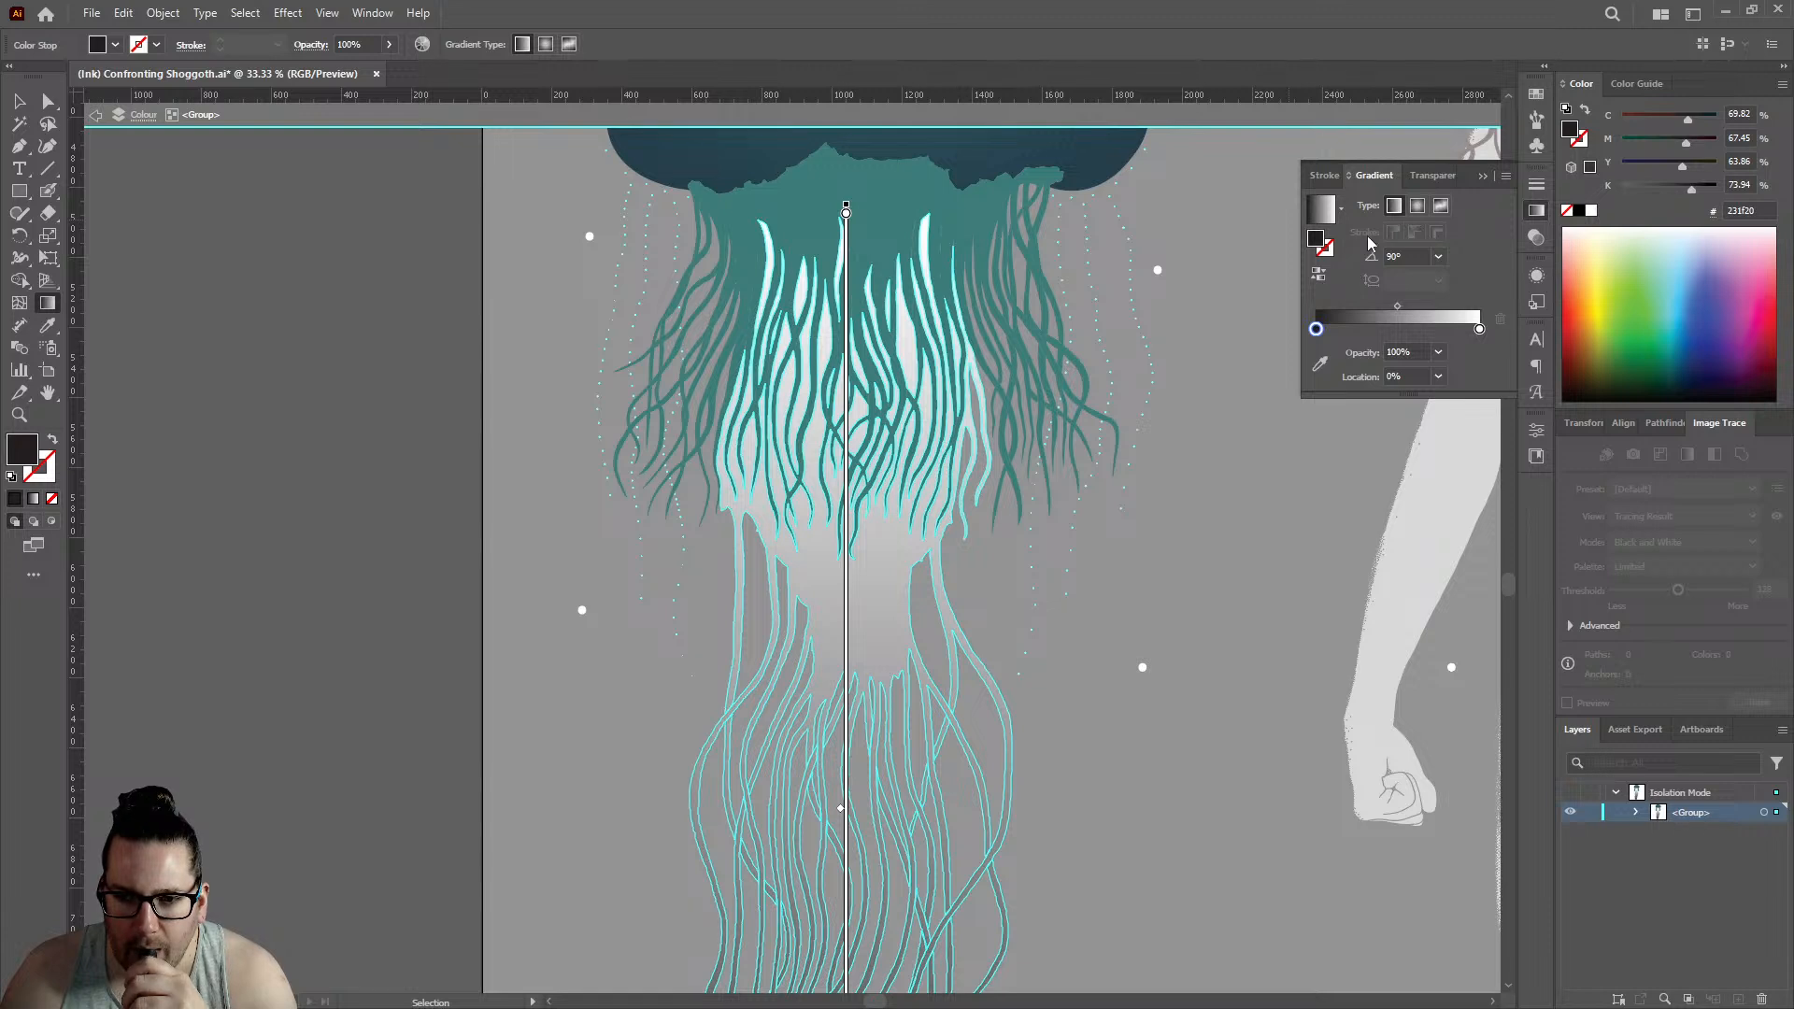
{"action": "left_click", "coordinate": [1319, 275]}
{"action": "left_click", "coordinate": [1320, 276]}
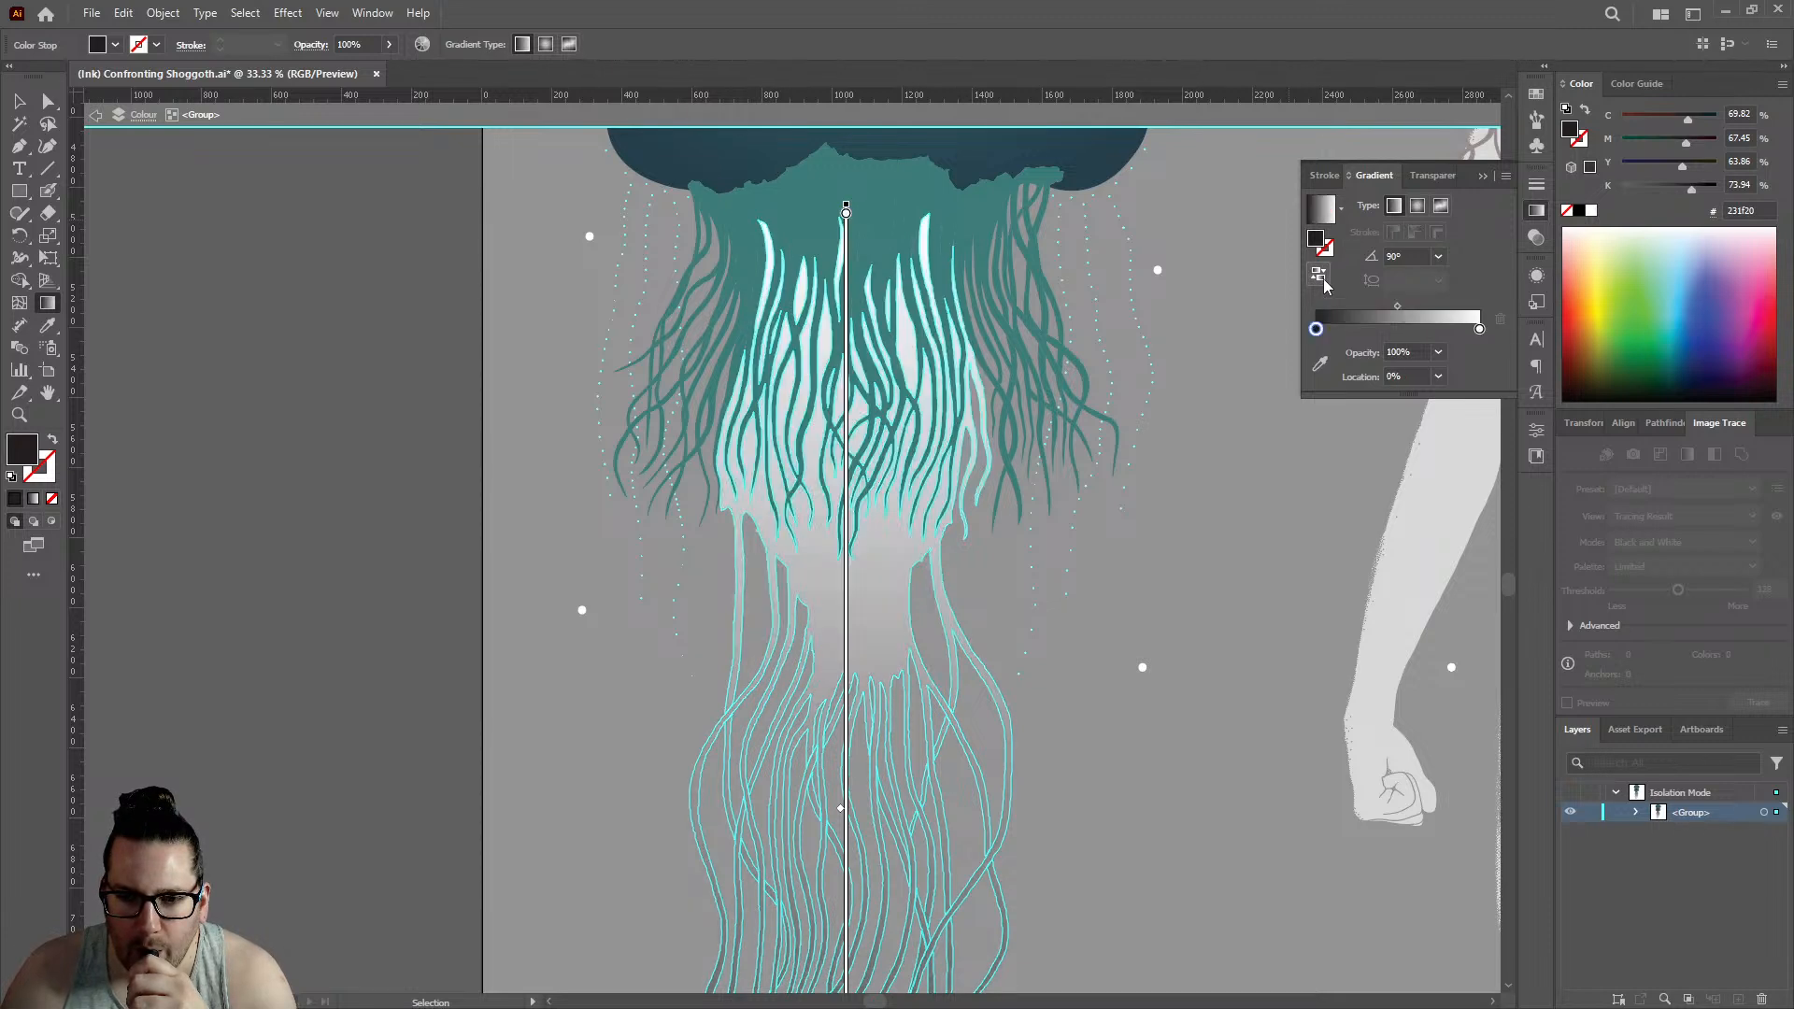
- Try 180° for the reversed gradient's angle, and set it to -90°
{"action": "left_click", "coordinate": [1407, 256]}
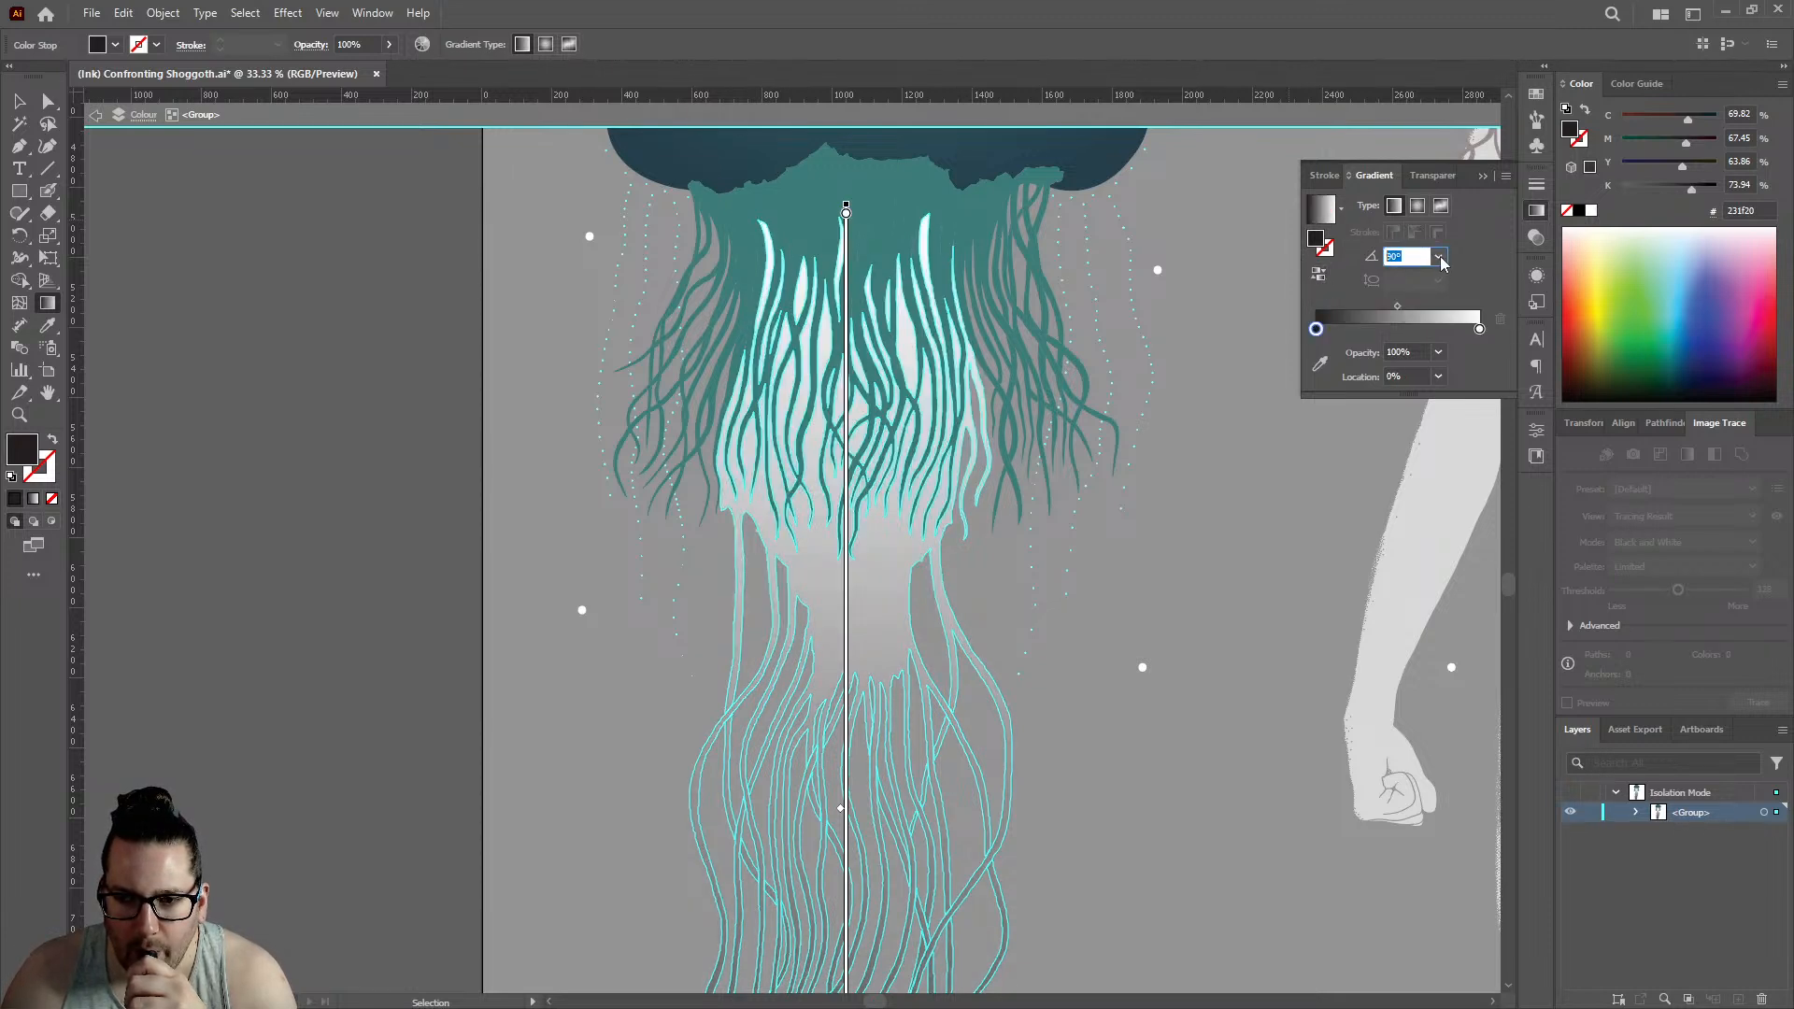
{"action": "type", "text": "80"}
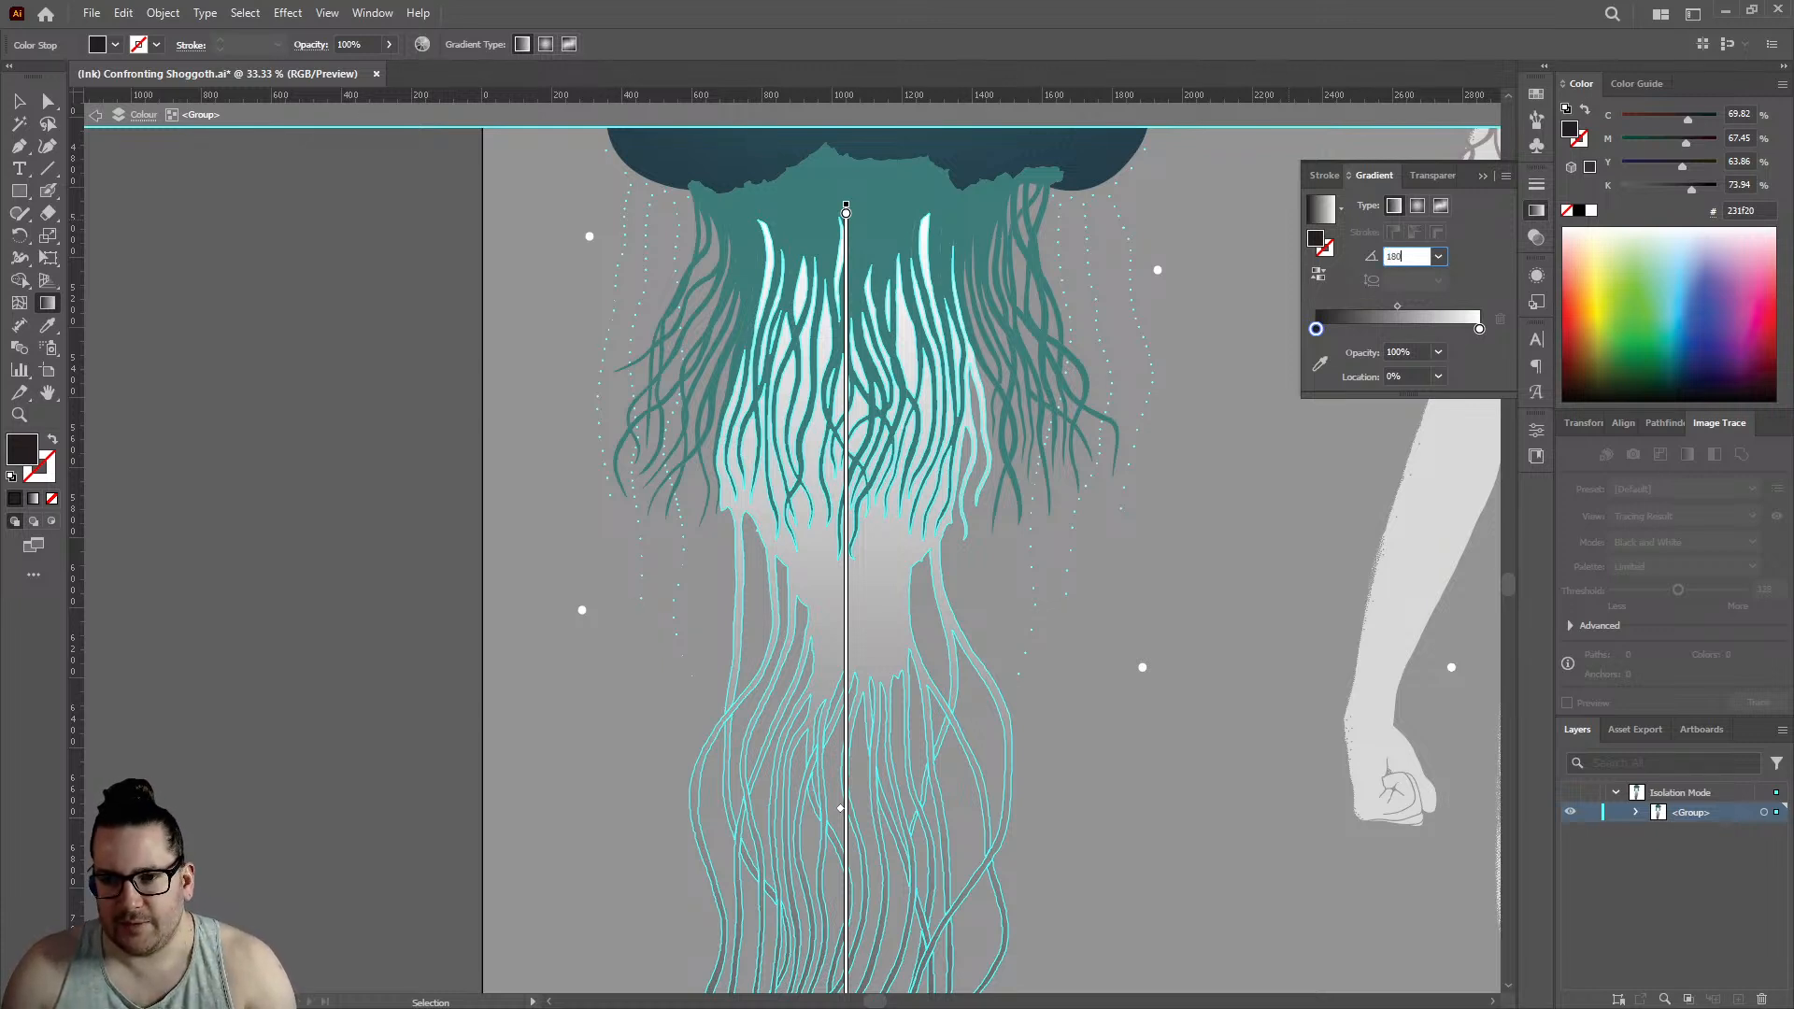
{"action": "key", "text": "Return"}
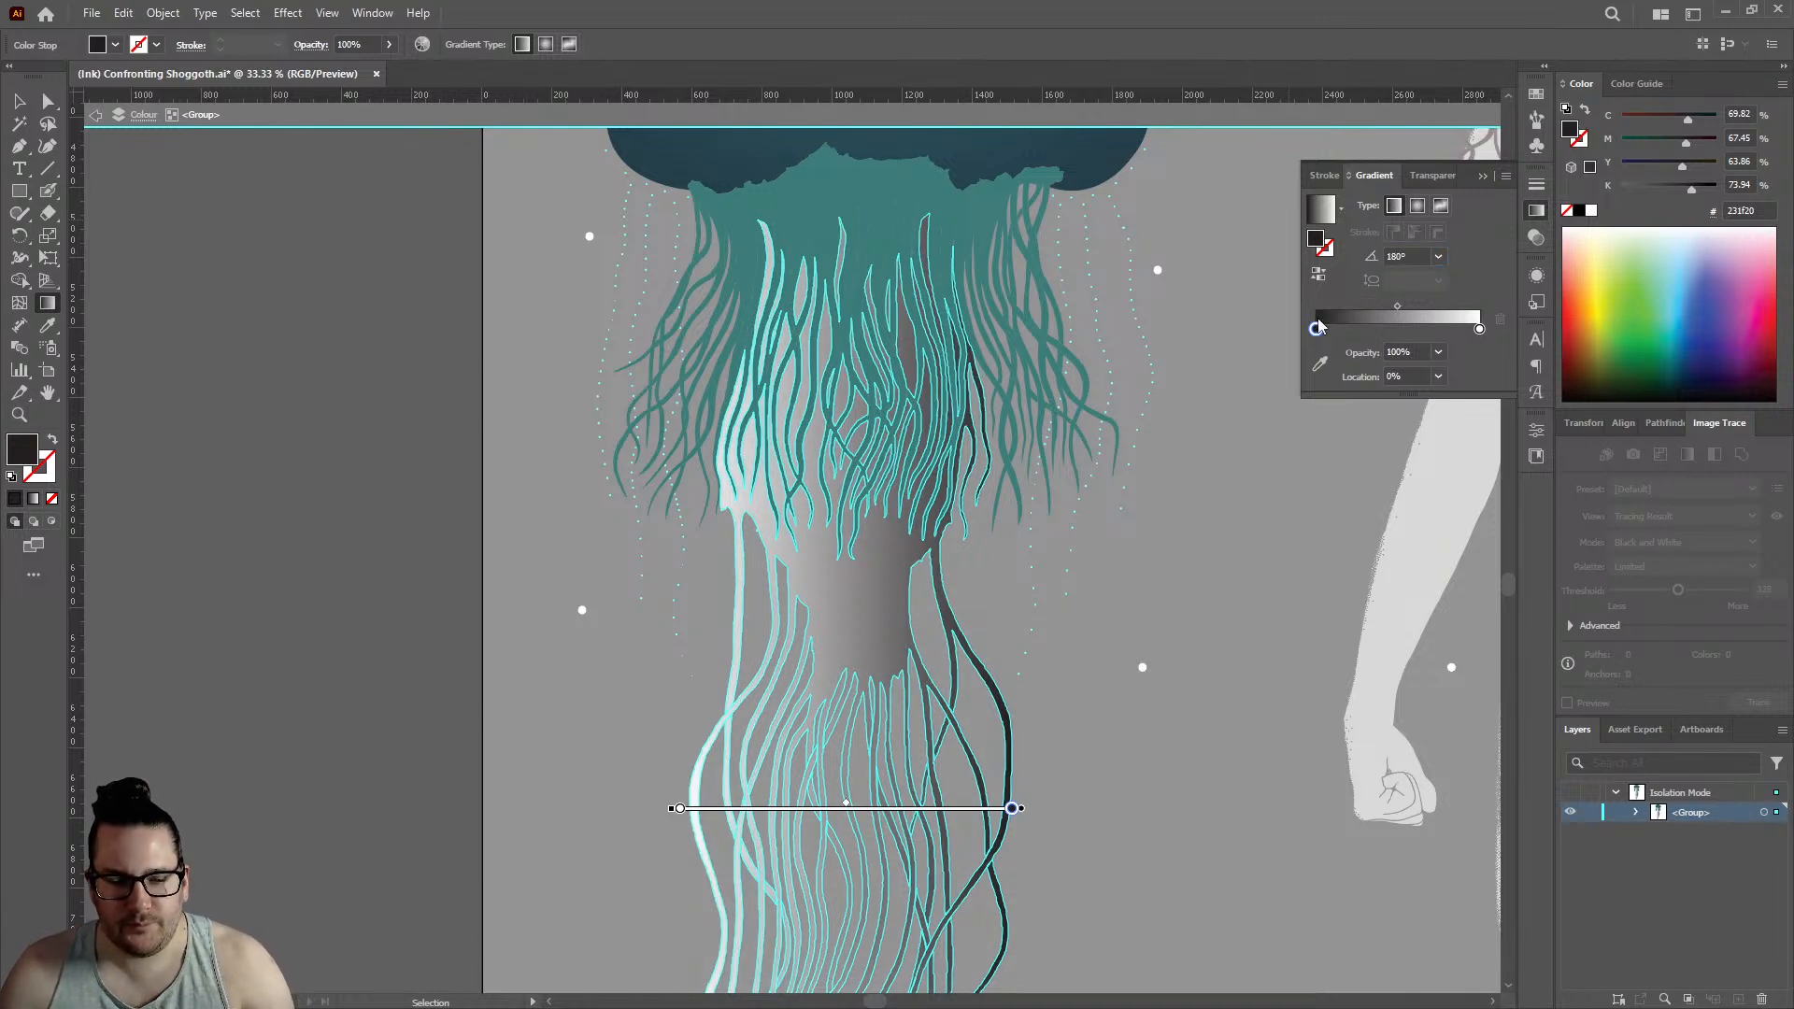
{"action": "left_click", "coordinate": [1438, 256]}
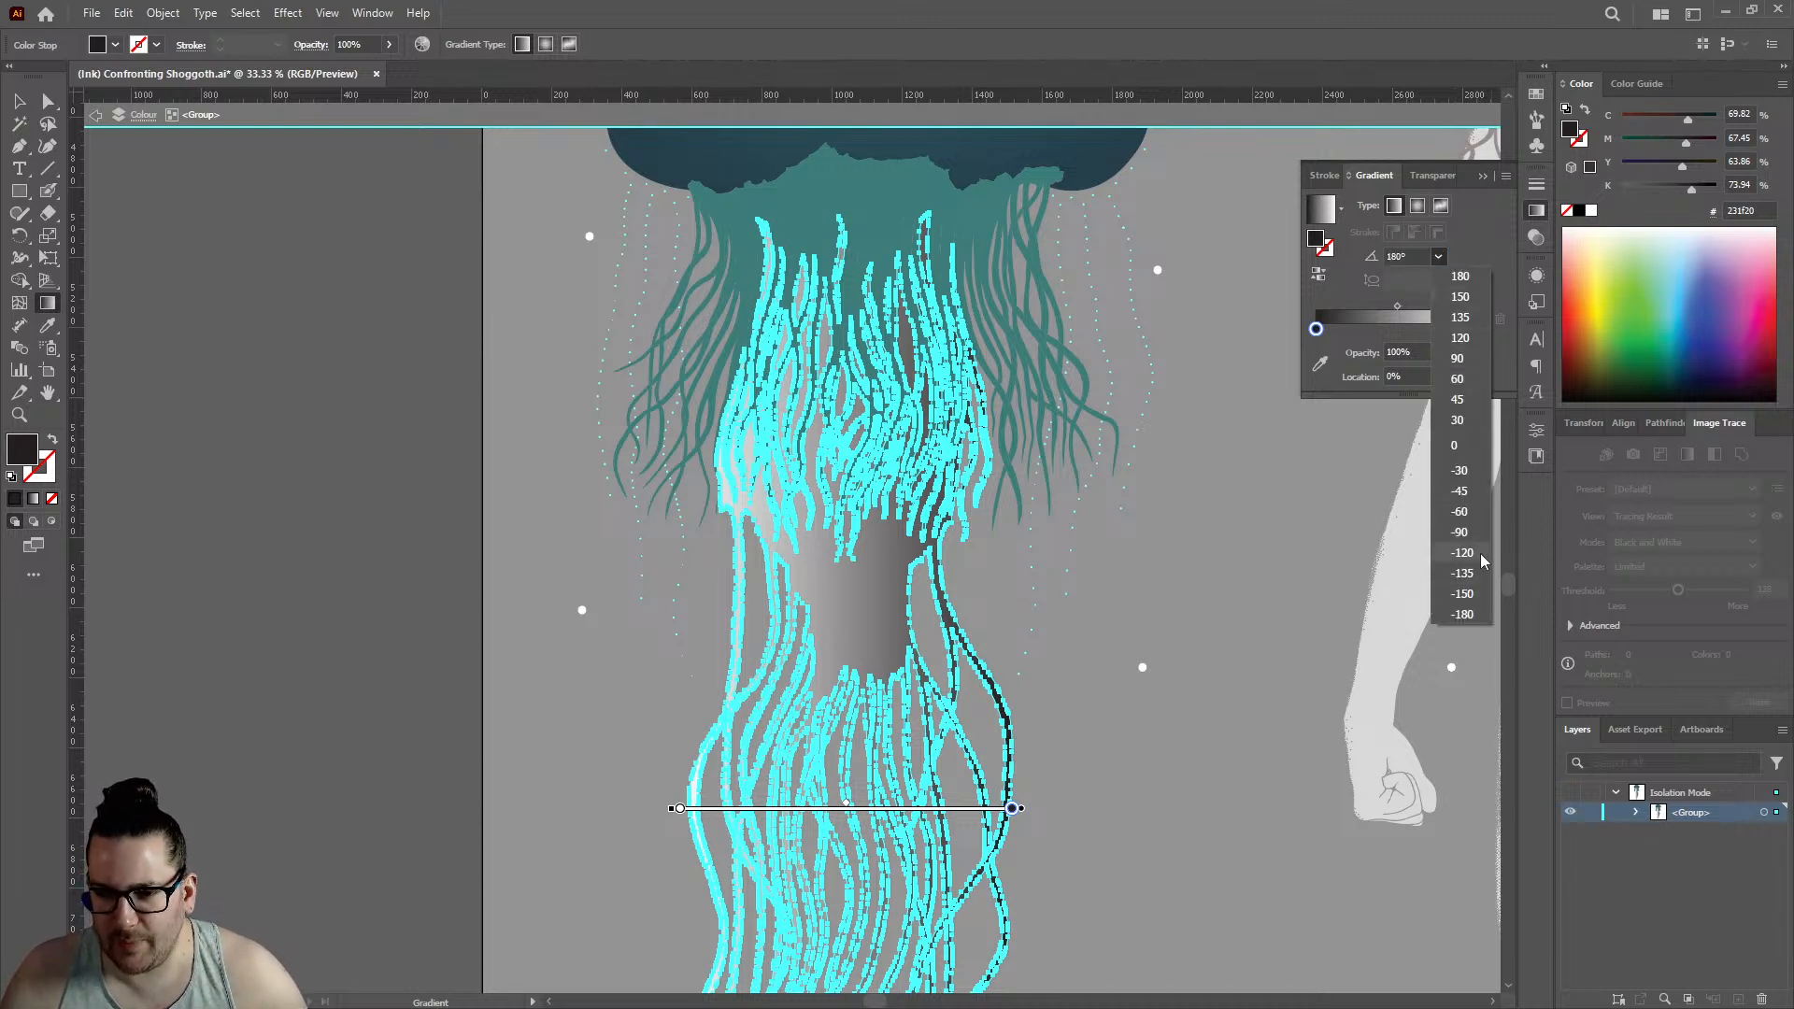
{"action": "left_click", "coordinate": [1467, 532]}
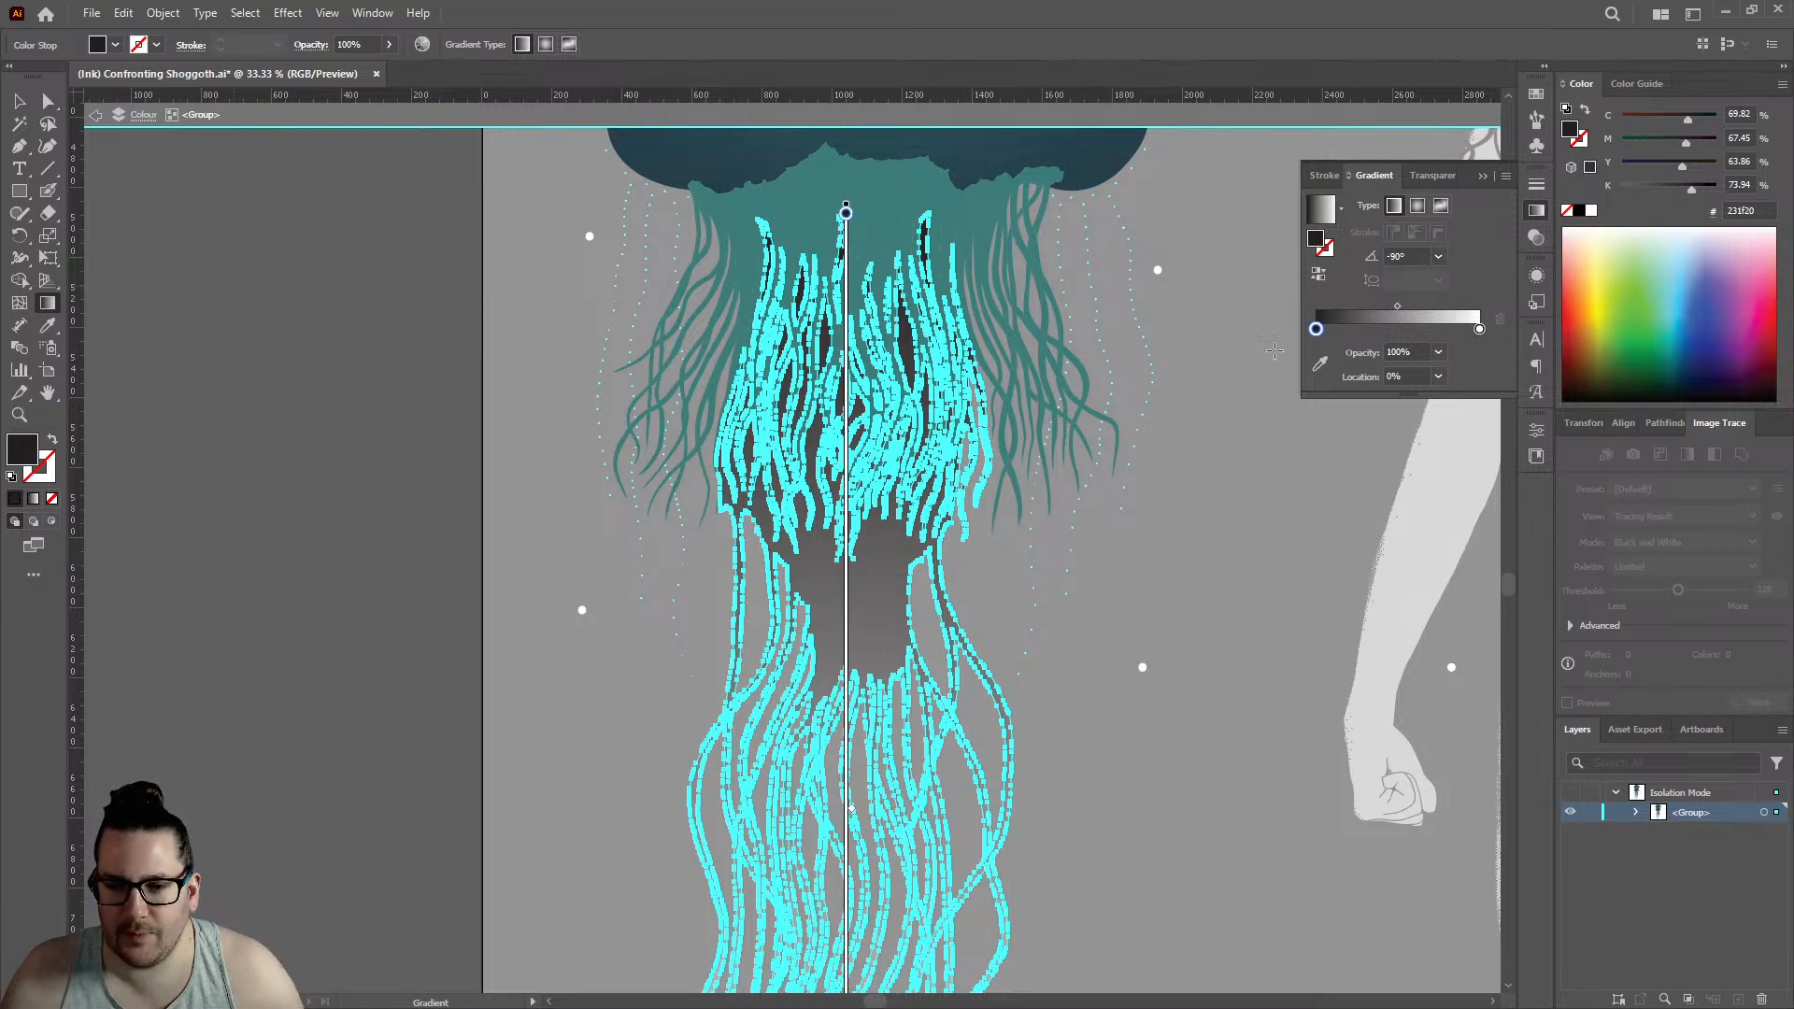
- Set the gradient's dark stop at 0% to hex colour 253f4c
{"action": "double_click", "coordinate": [1315, 330]}
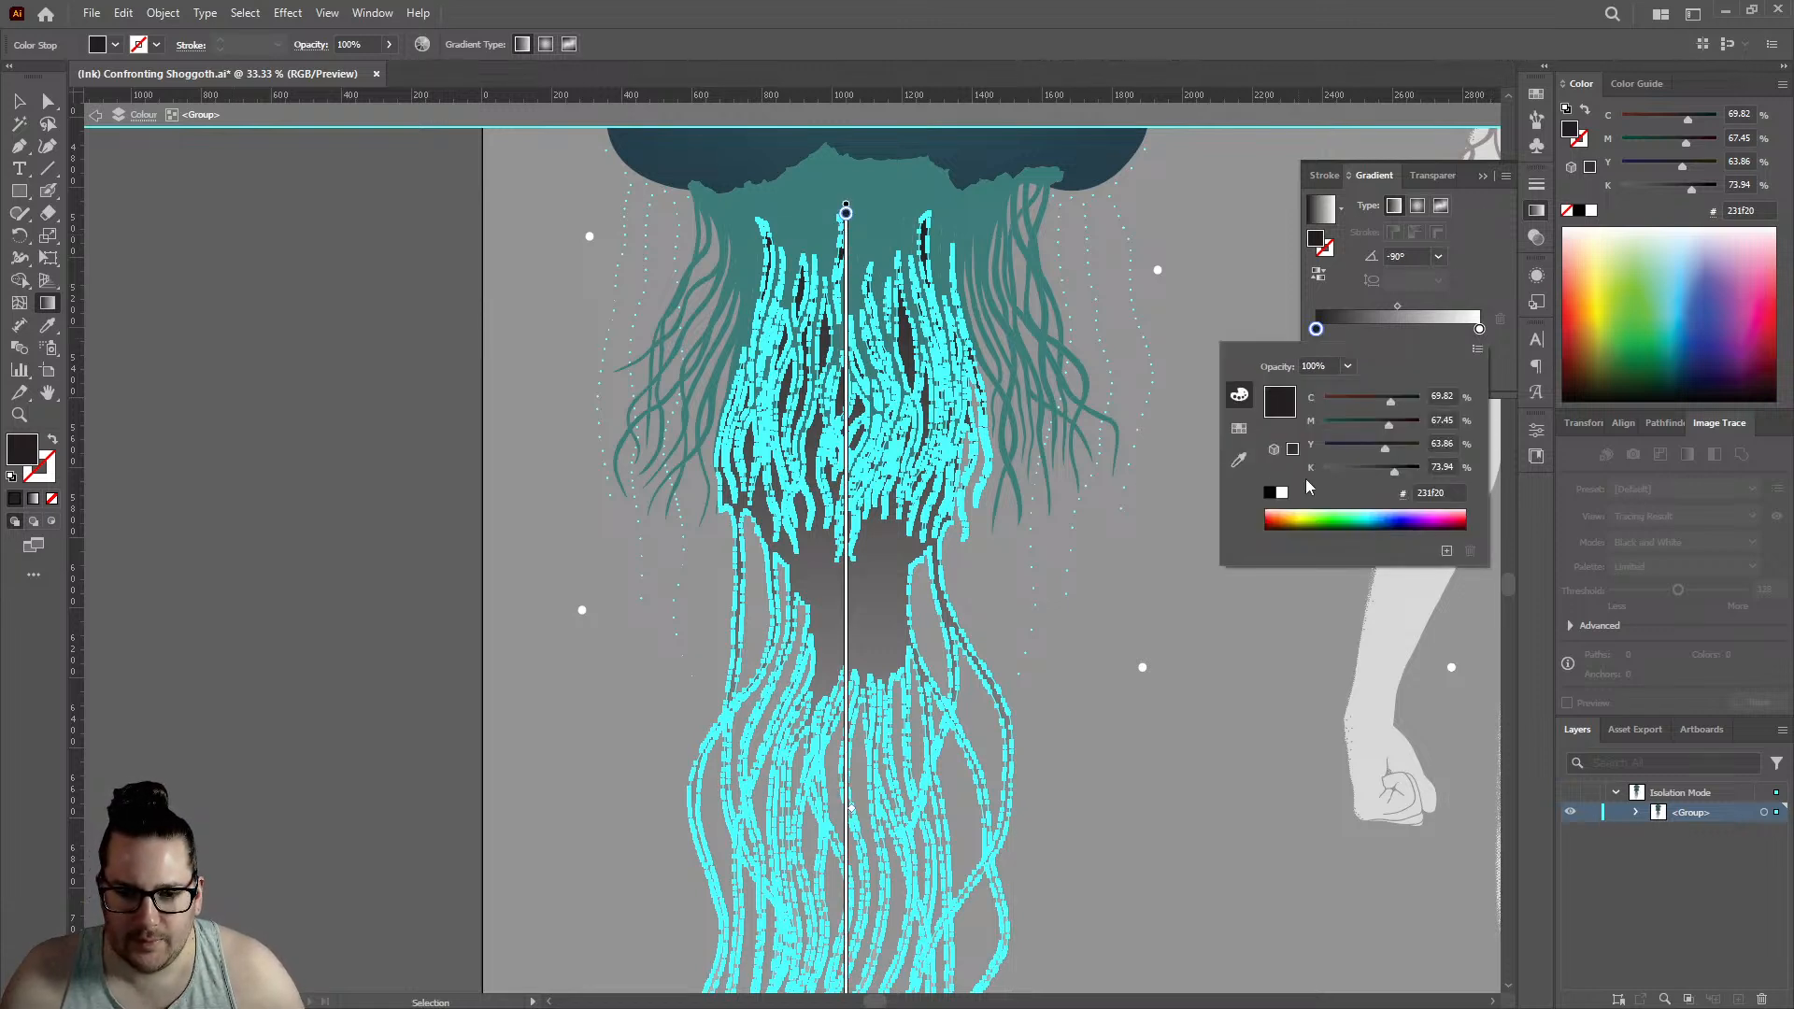
{"action": "left_click", "coordinate": [1414, 484]}
{"action": "type", "text": "253f4c"}
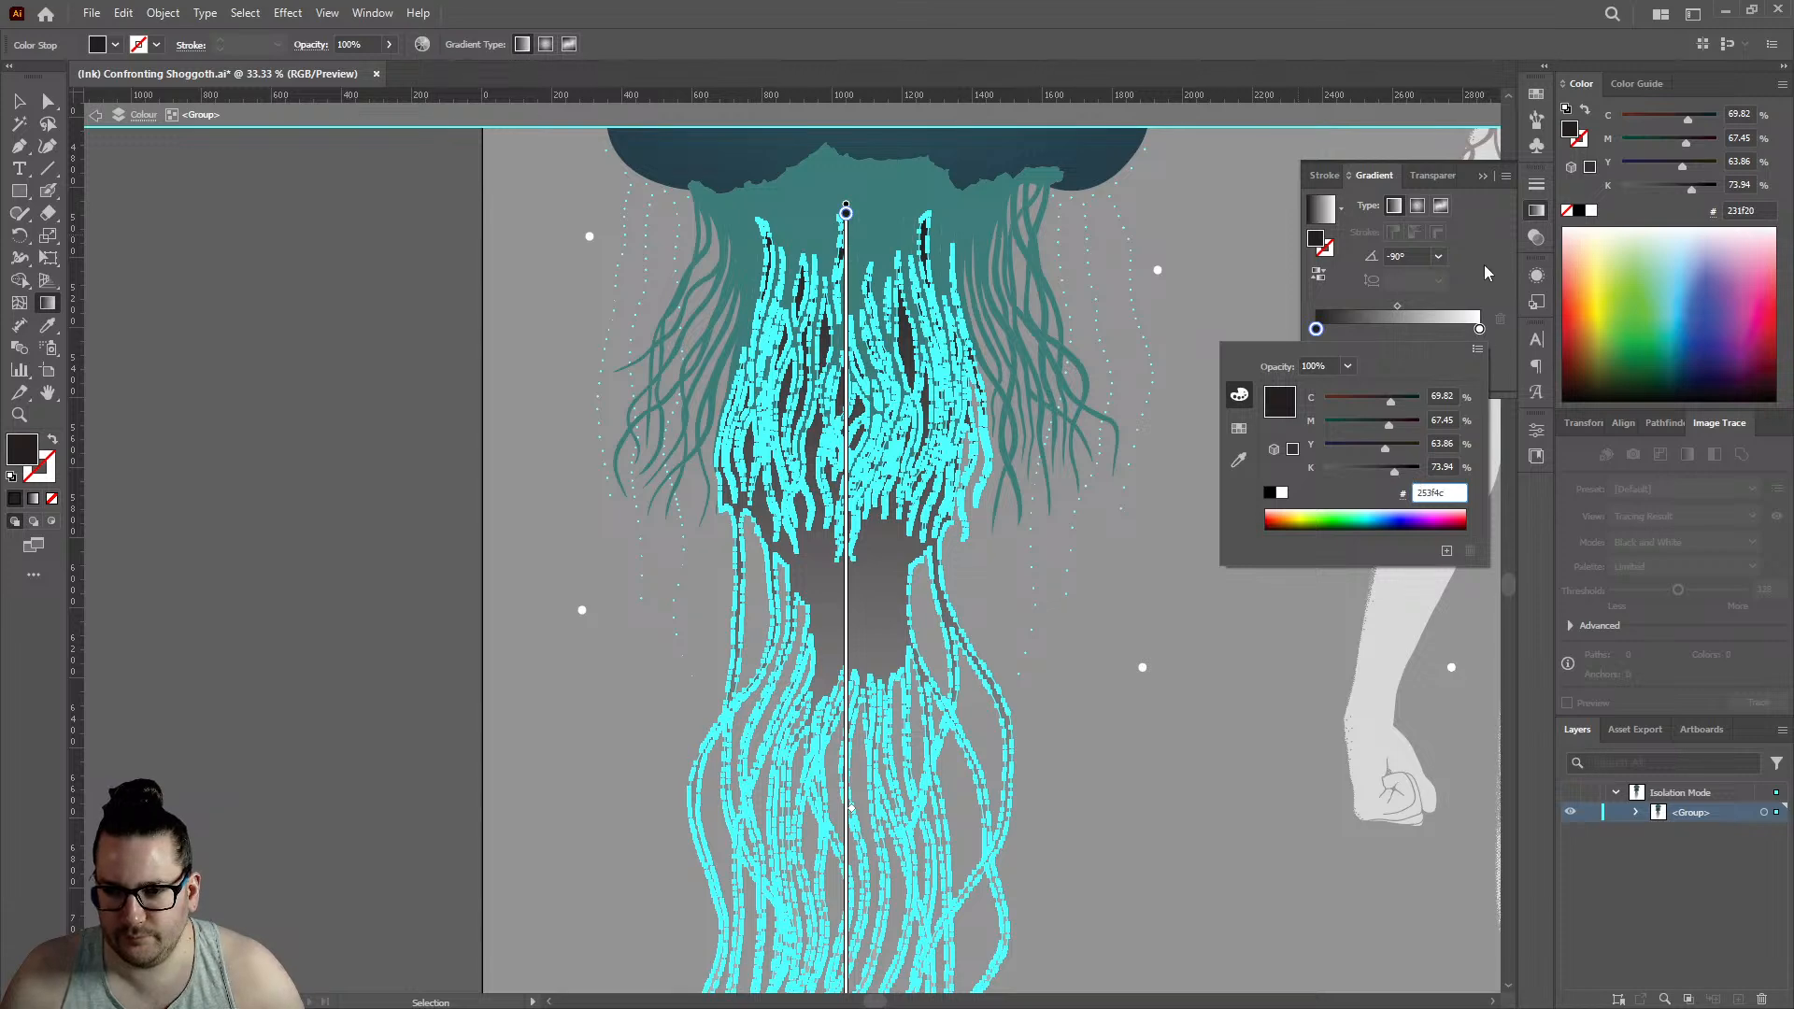
{"action": "key", "text": "Return"}
- Try 100% magenta on the gradient's white end stop, and set that stop to hex colour 253f4c
{"action": "double_click", "coordinate": [1481, 328]}
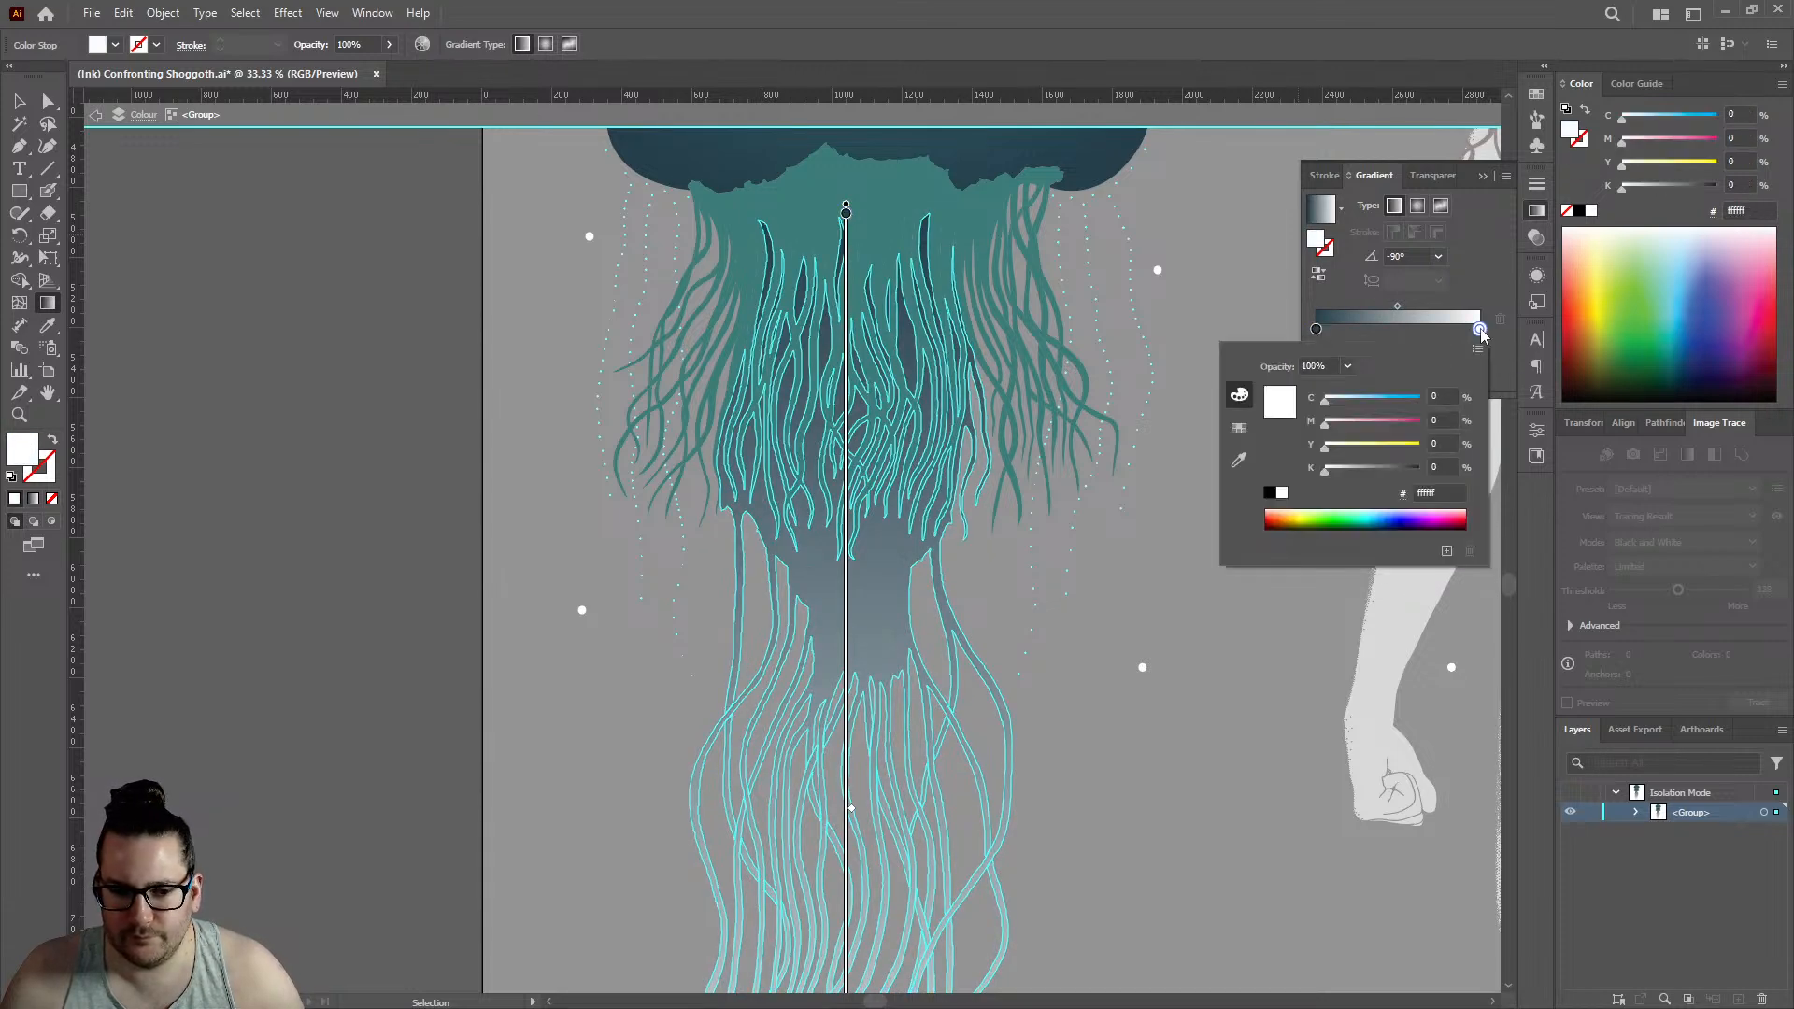
{"action": "left_click_drag", "start_coordinate": [1355, 423], "coordinate": [1463, 428]}
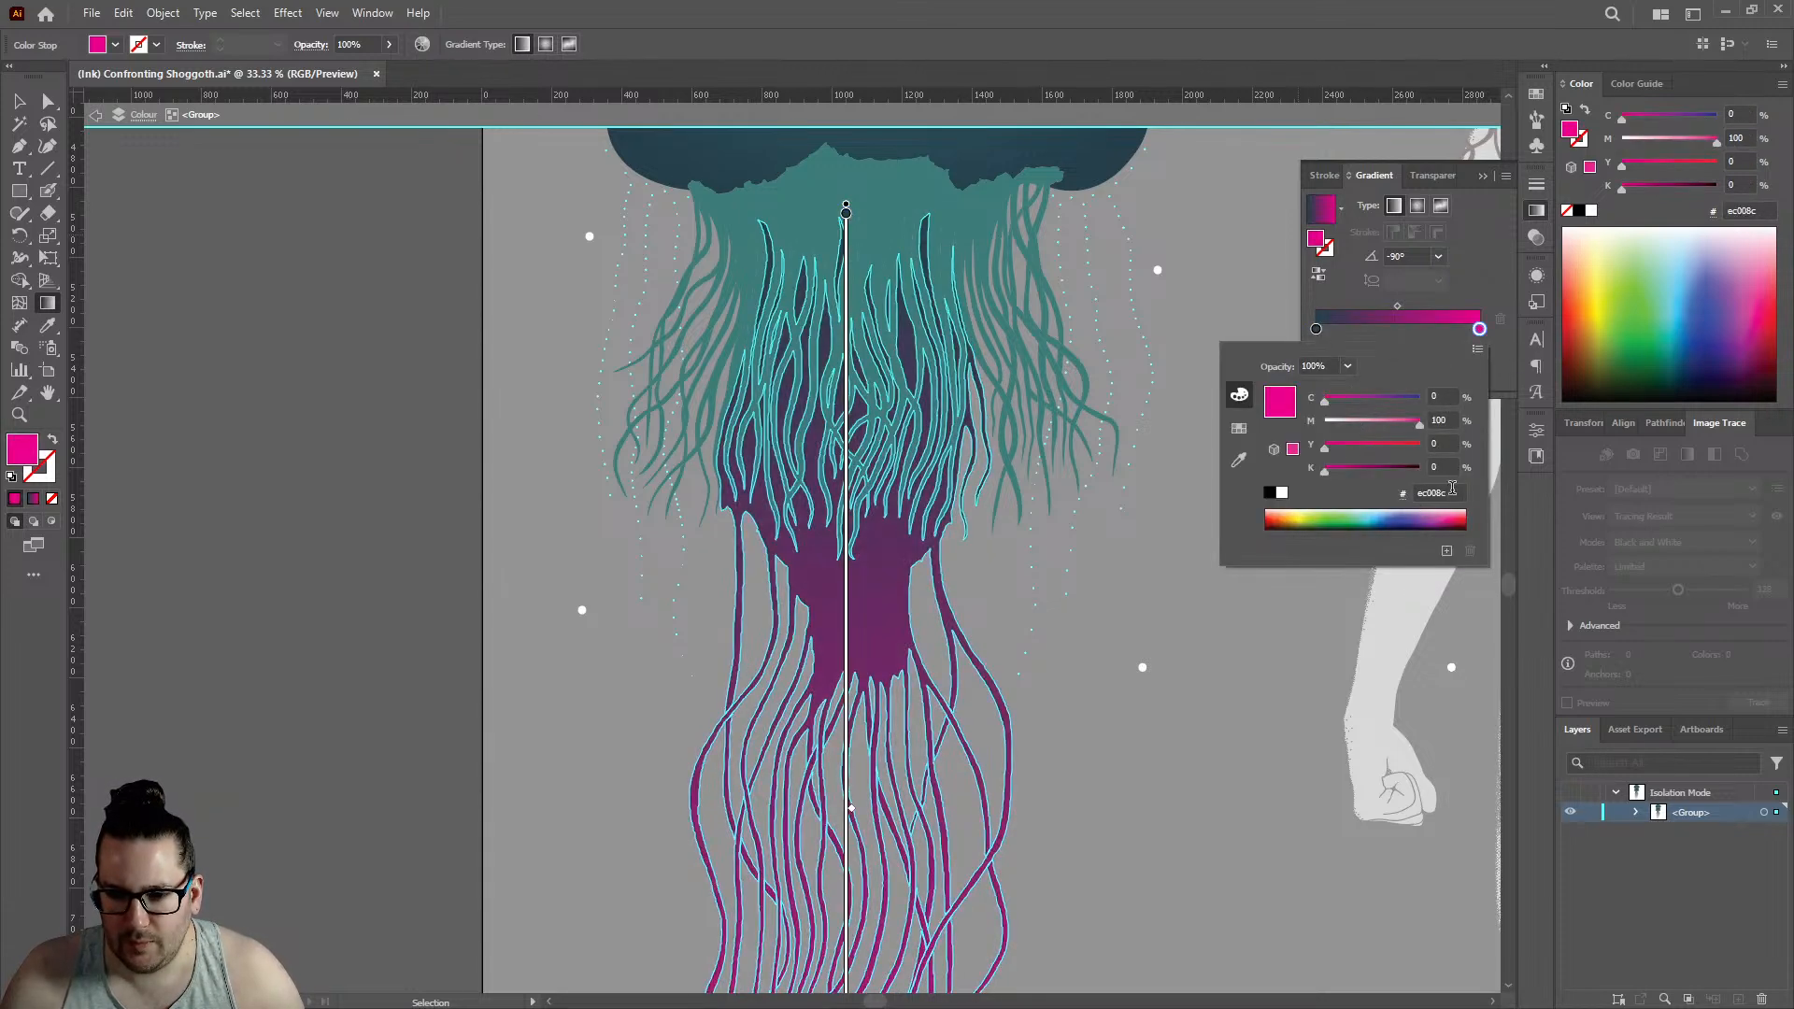
{"action": "left_click_drag", "start_coordinate": [1454, 492], "coordinate": [1248, 512]}
{"action": "type", "text": "253f4c"}
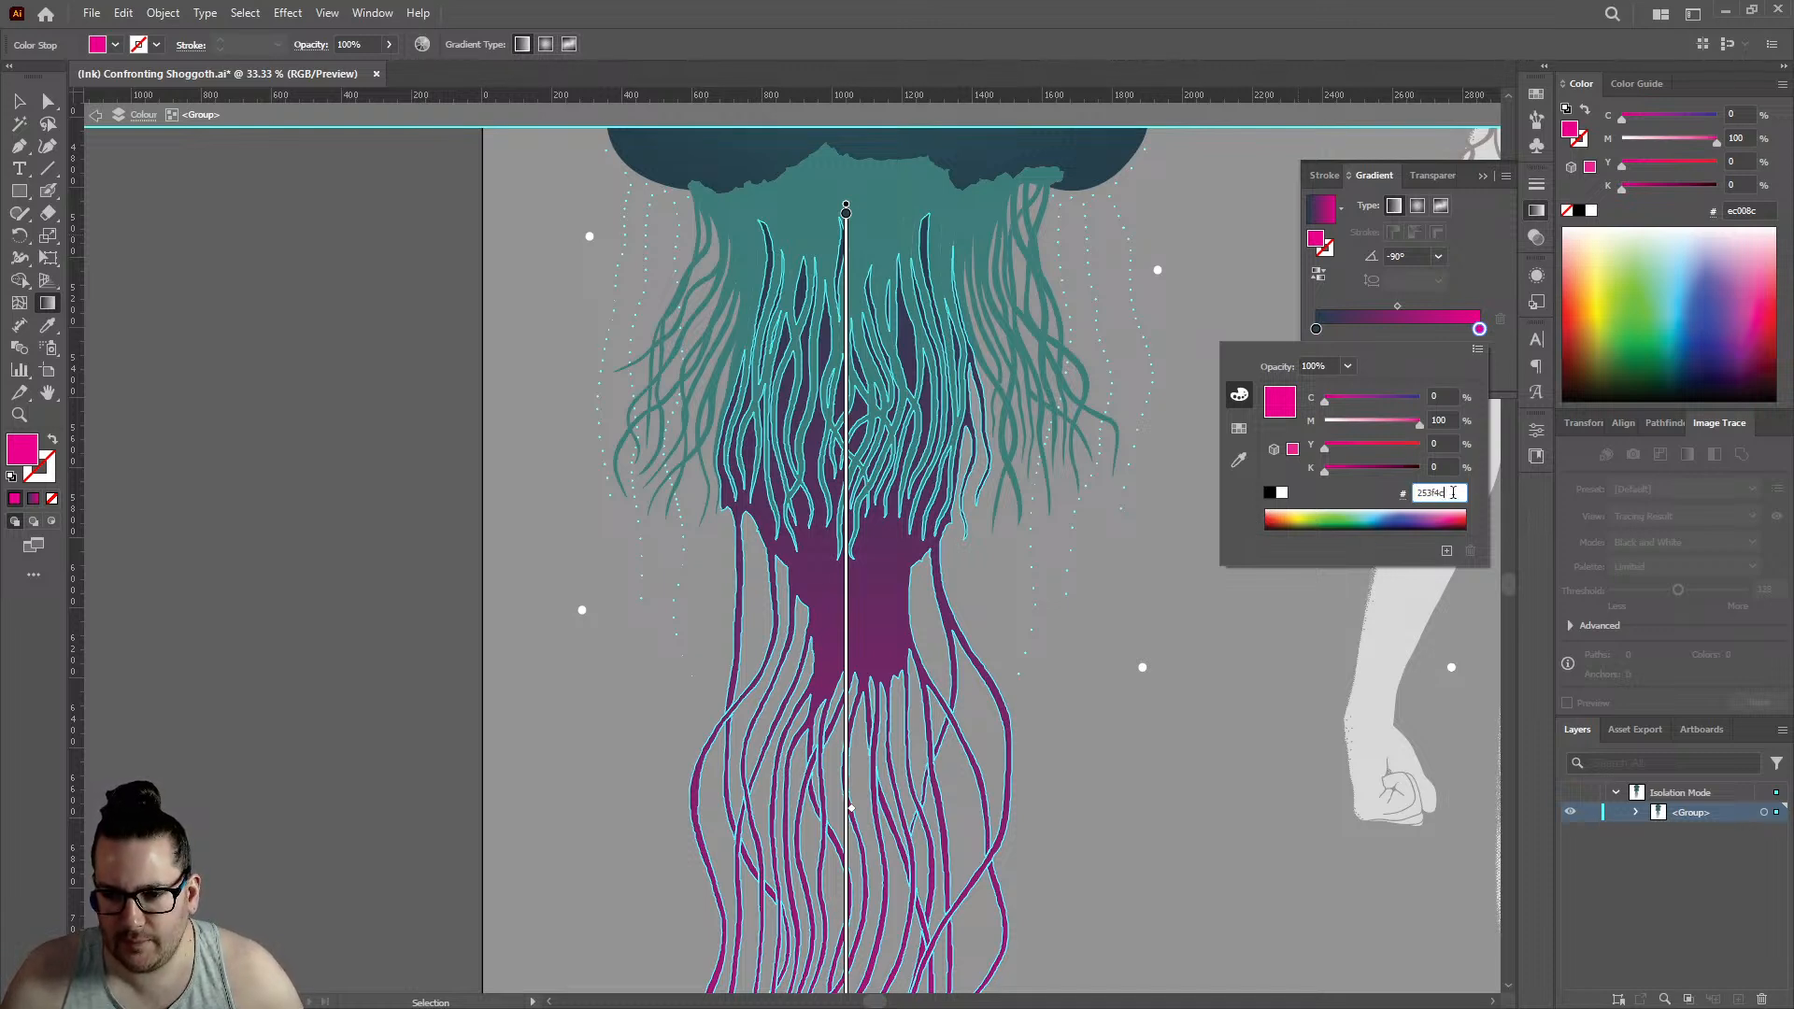
{"action": "left_click", "coordinate": [1451, 397]}
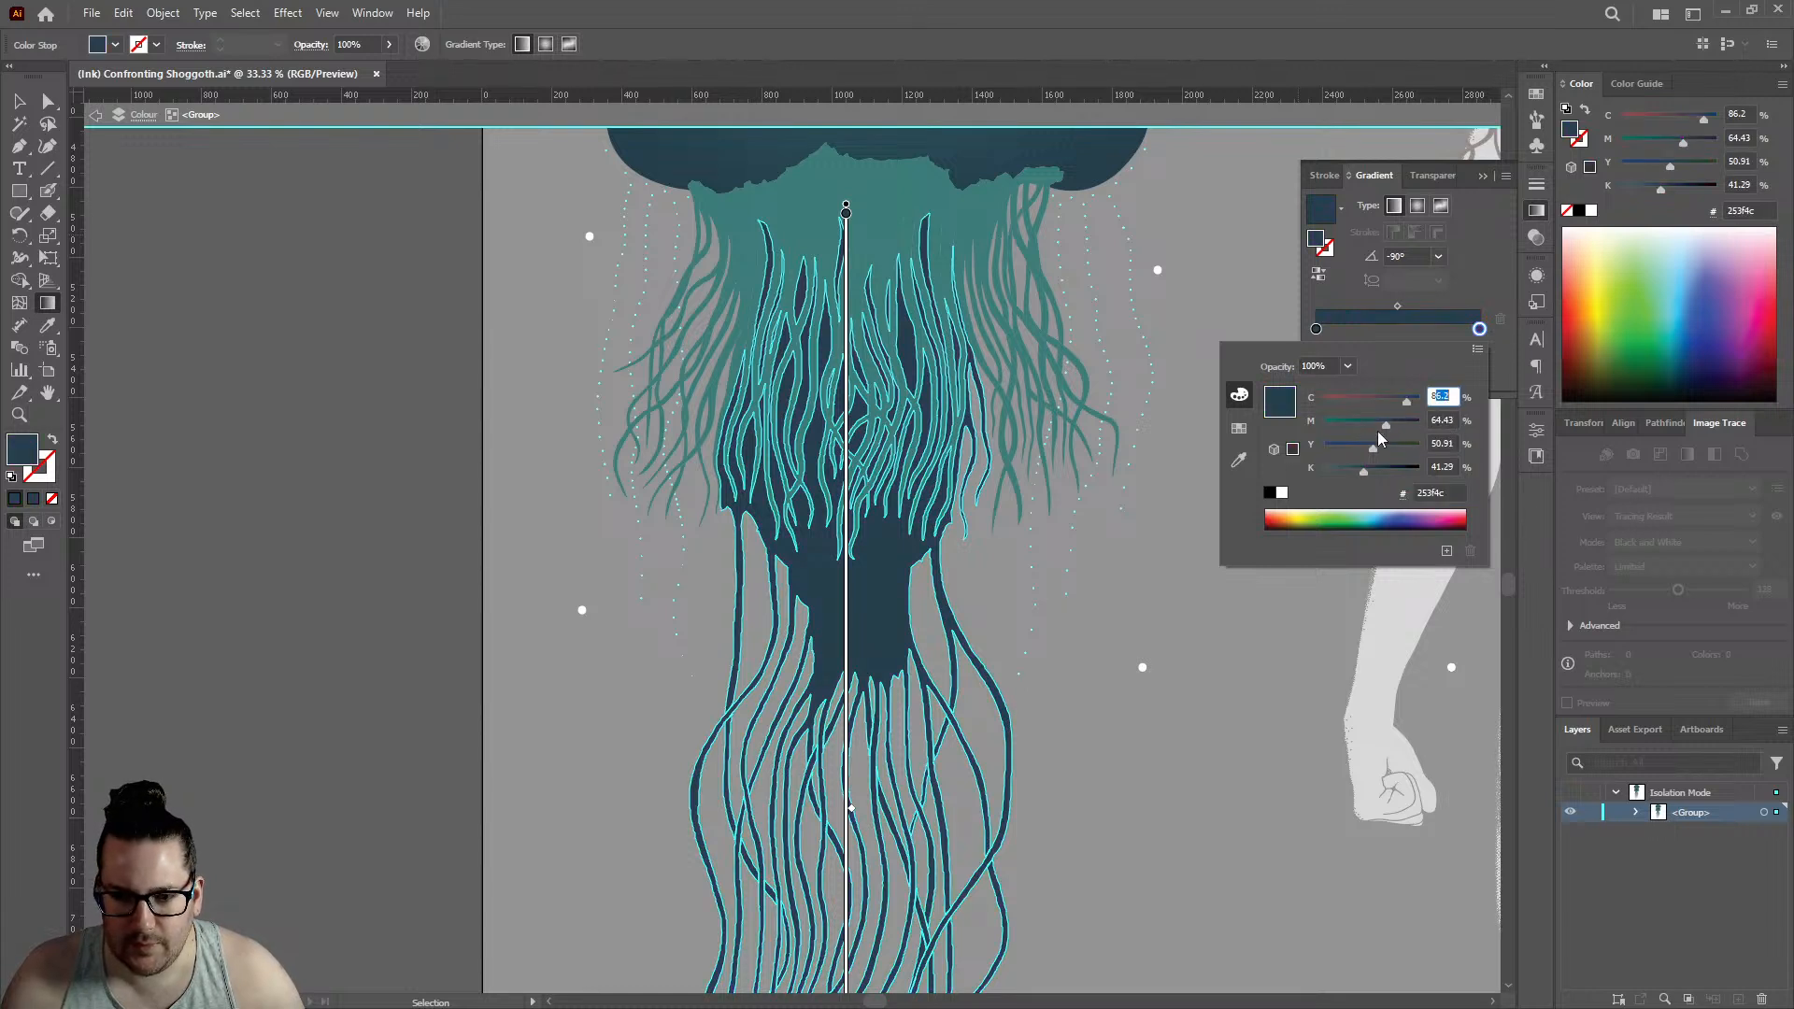
- Finish editing the gradient, deselect the compound path, and exit the jellyfish group's isolation mode
{"action": "left_click", "coordinate": [19, 101]}
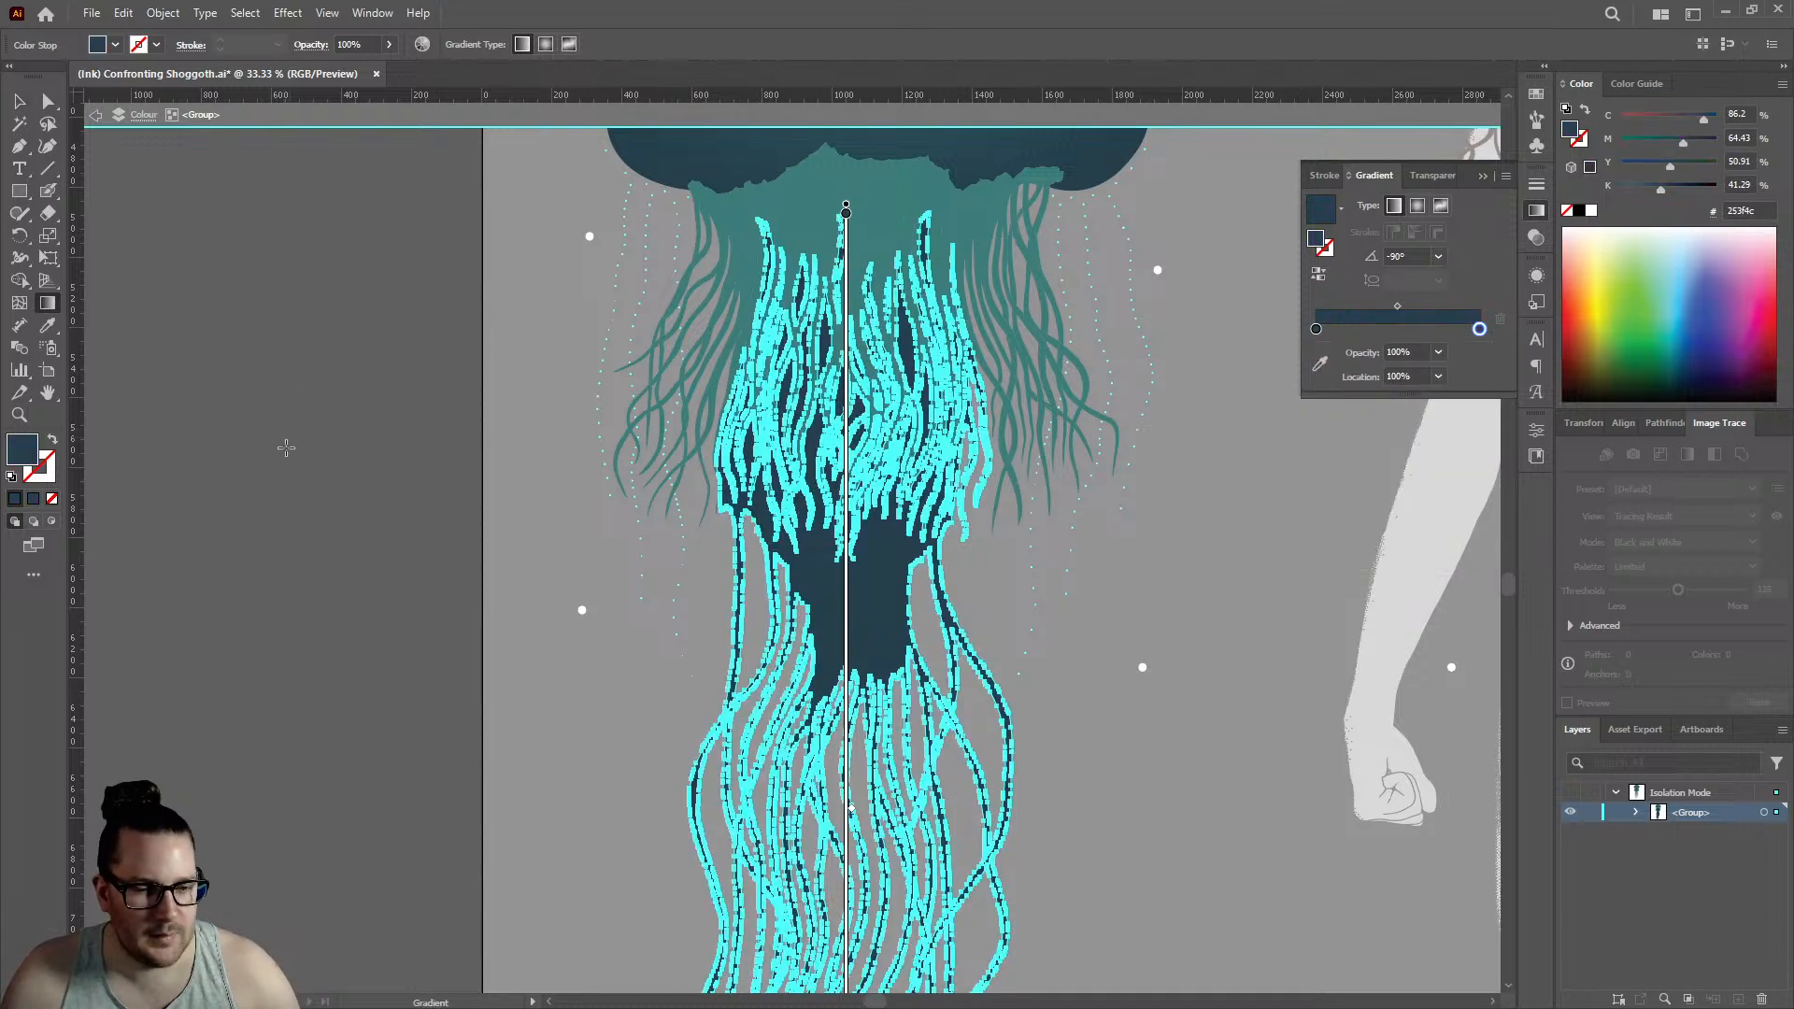
{"action": "left_click", "coordinate": [27, 108]}
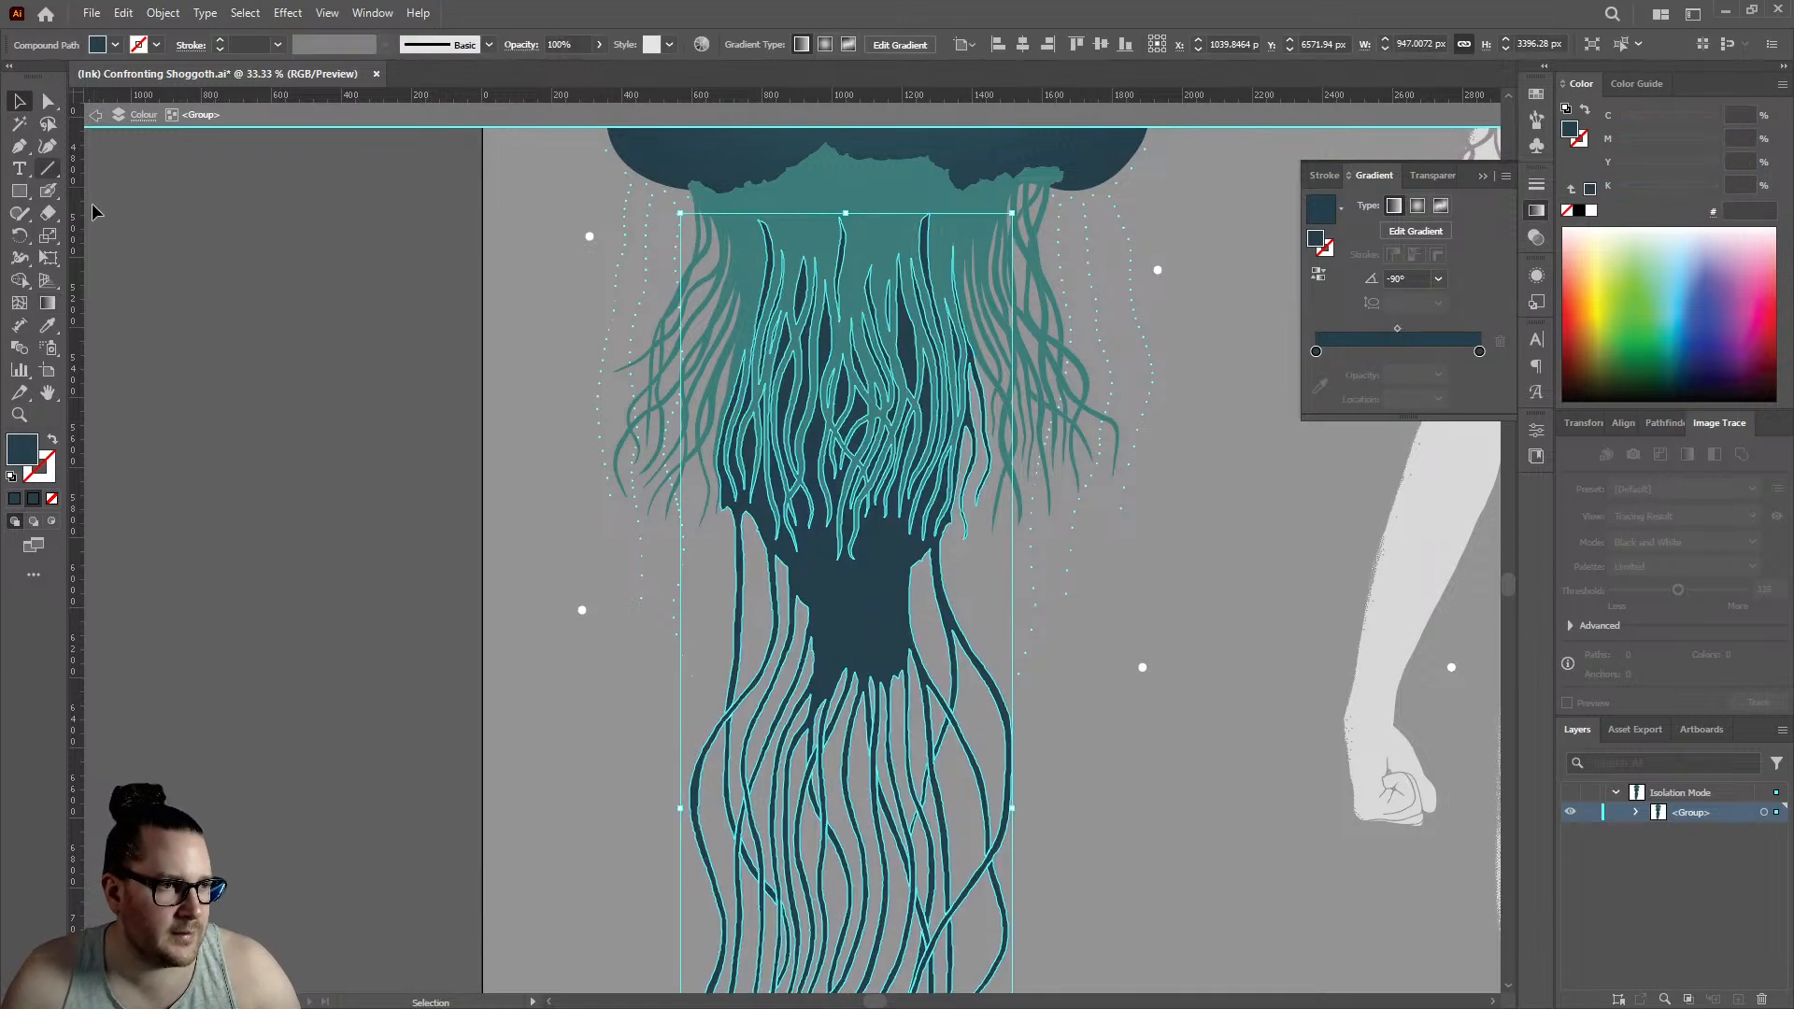
{"action": "double_click", "coordinate": [166, 288]}
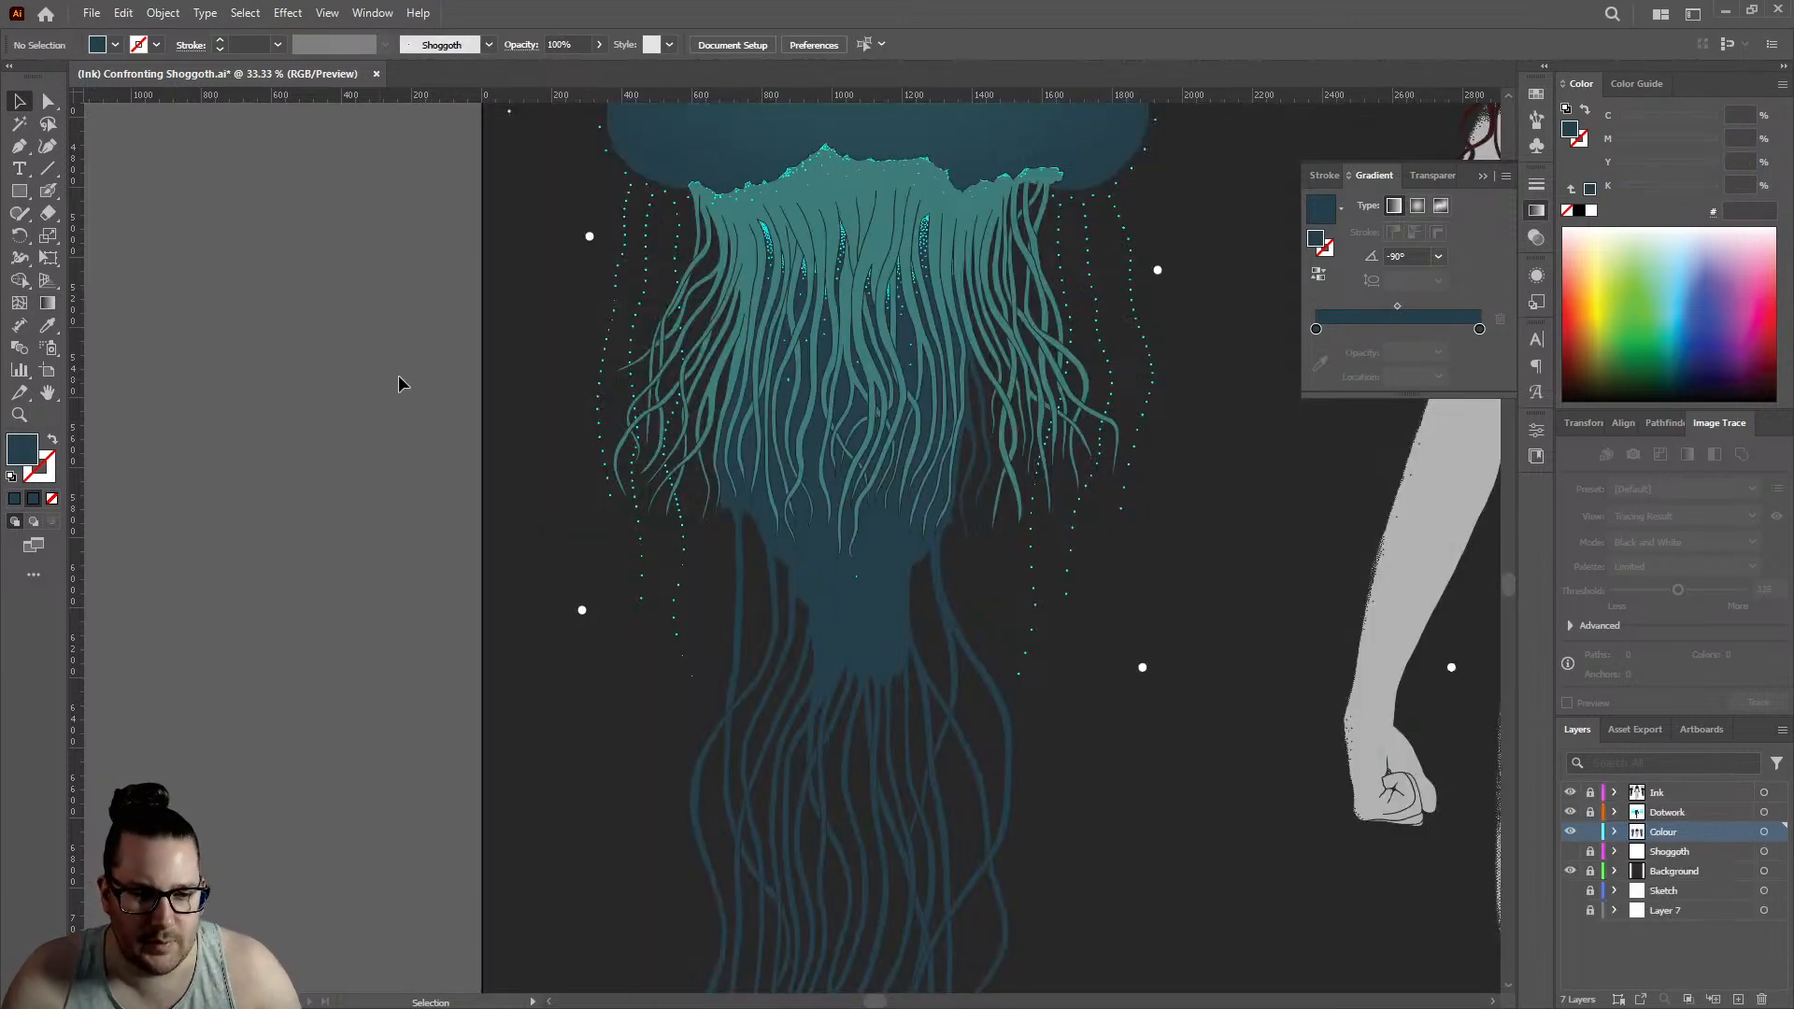
- Ungroup the left jellyfish's coloured artwork and deselect it
{"action": "scroll", "coordinate": [426, 368], "scroll_direction": "down", "scroll_amount": 2}
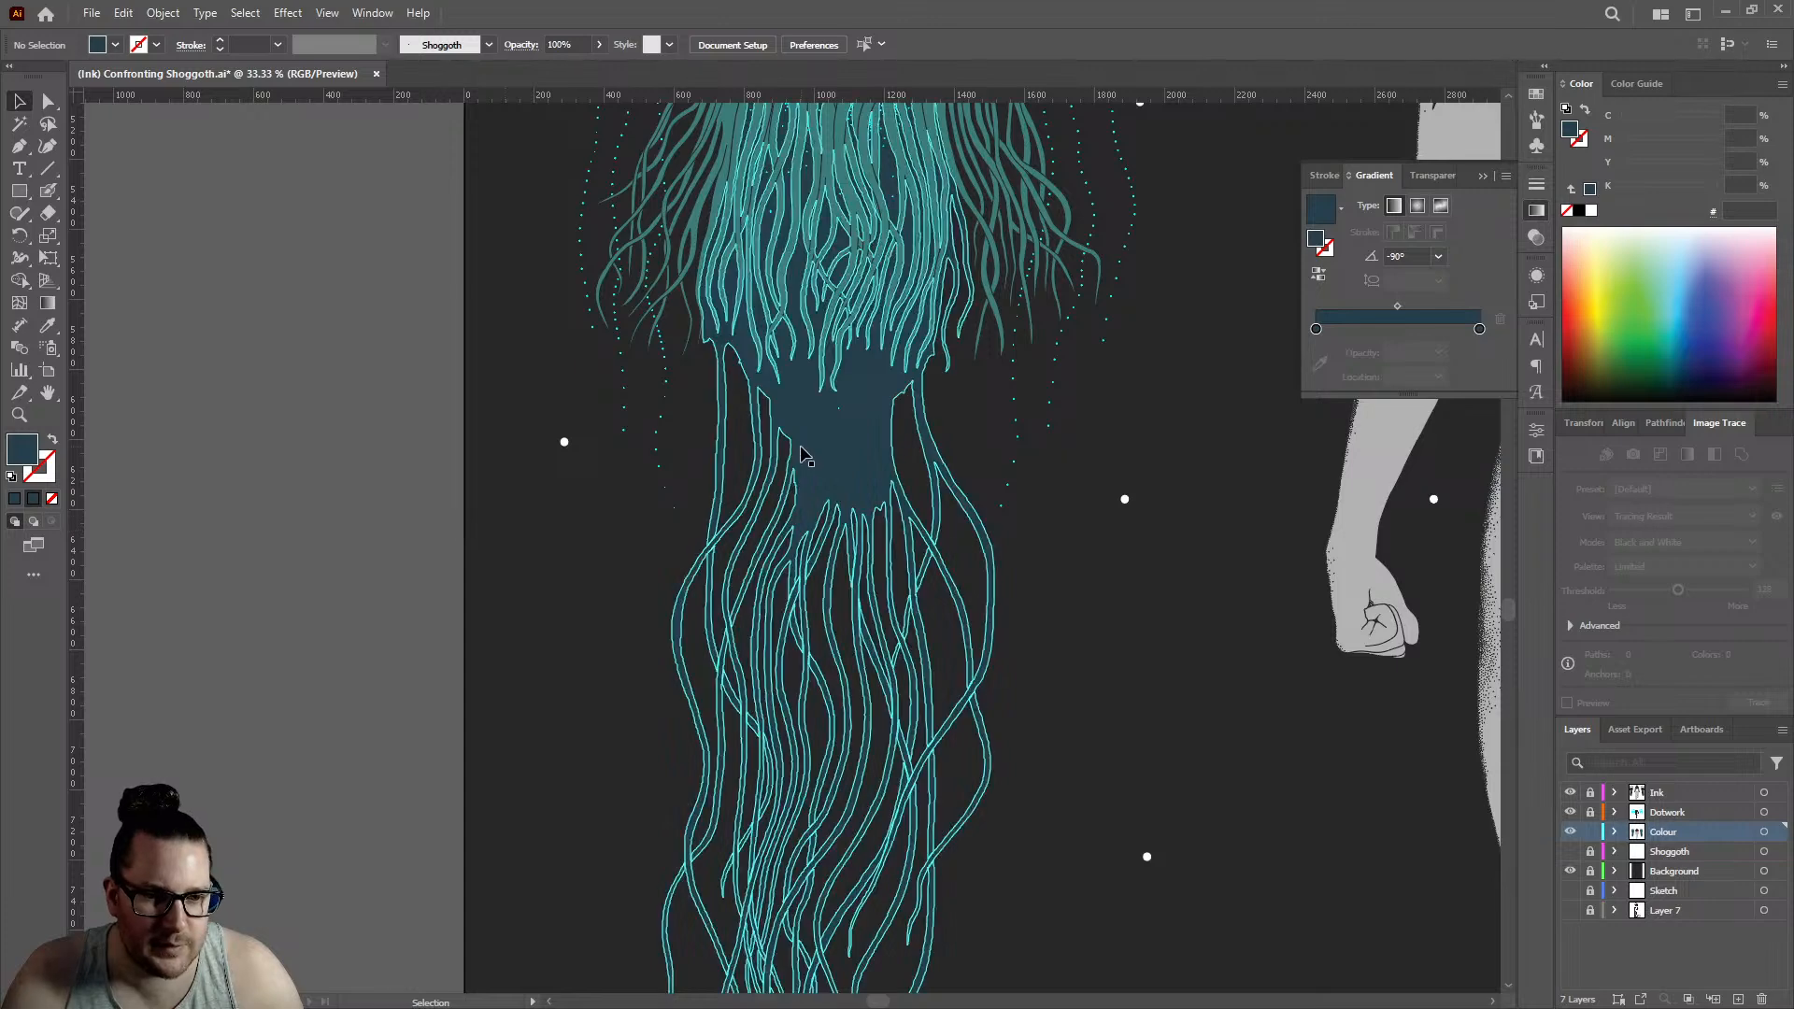
{"action": "left_click", "coordinate": [801, 455]}
{"action": "scroll", "coordinate": [809, 457], "scroll_direction": "up", "scroll_amount": 3}
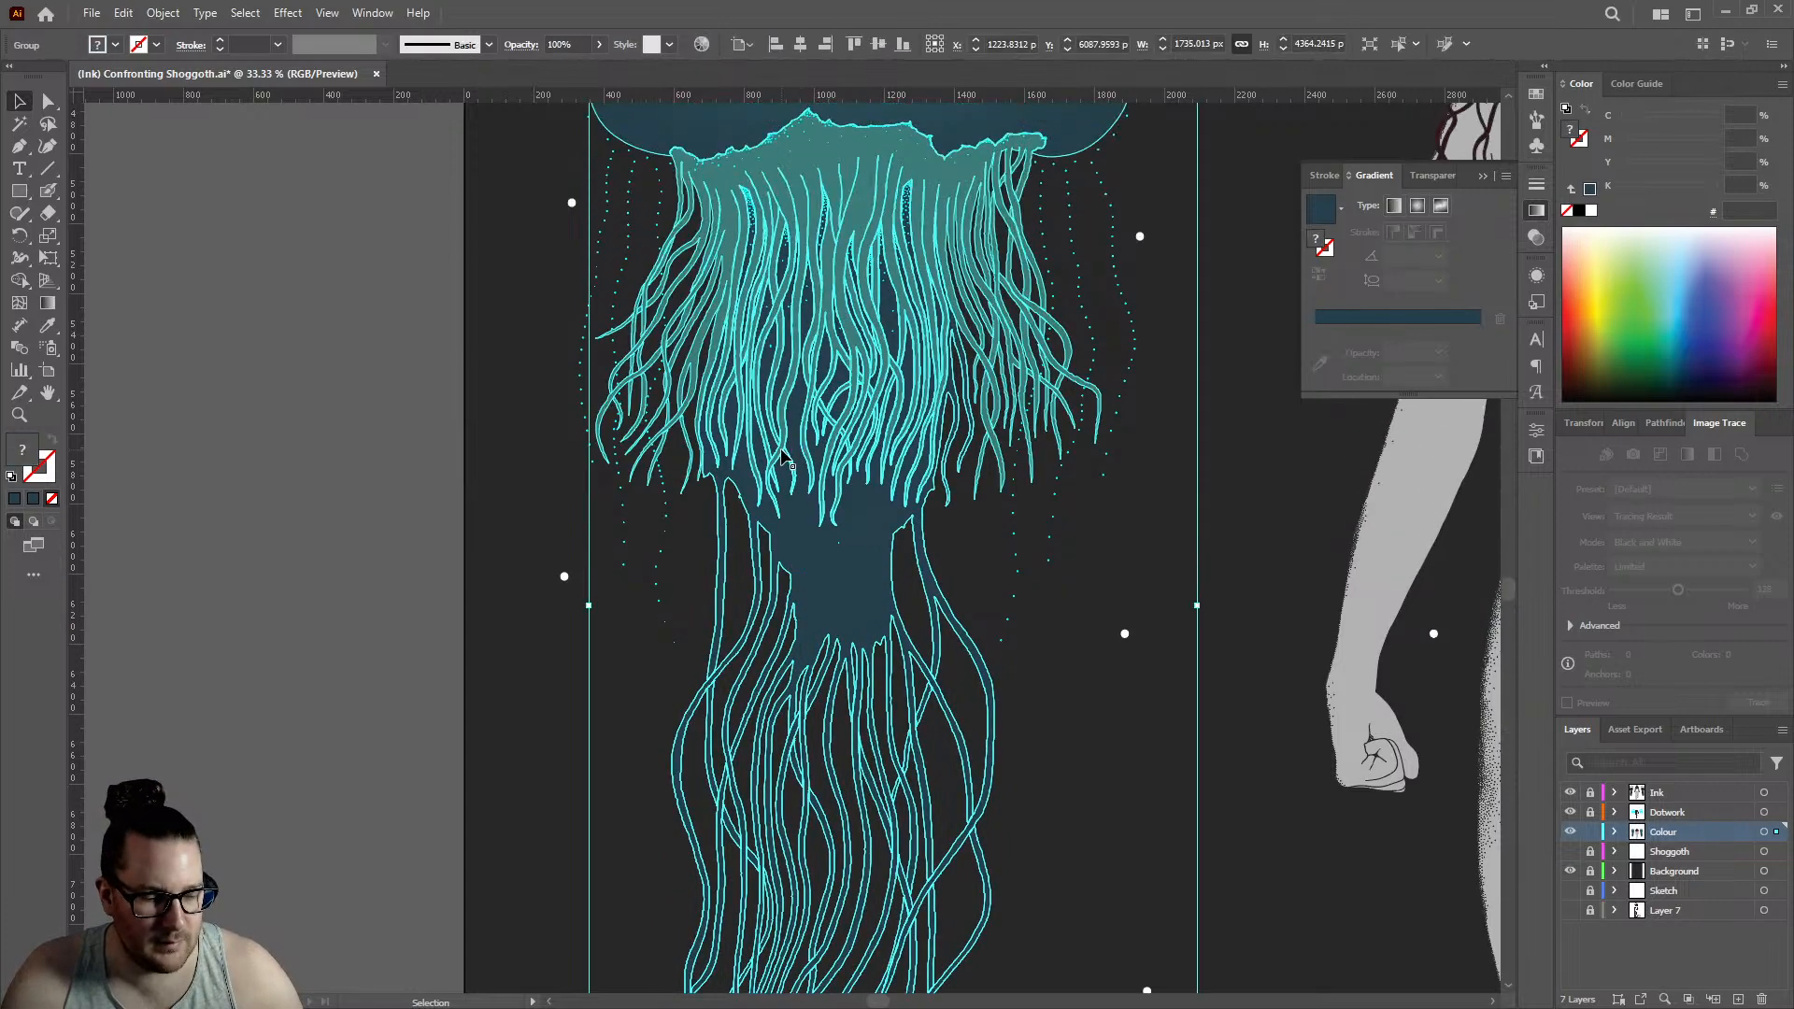
{"action": "key", "text": "ctrl"}
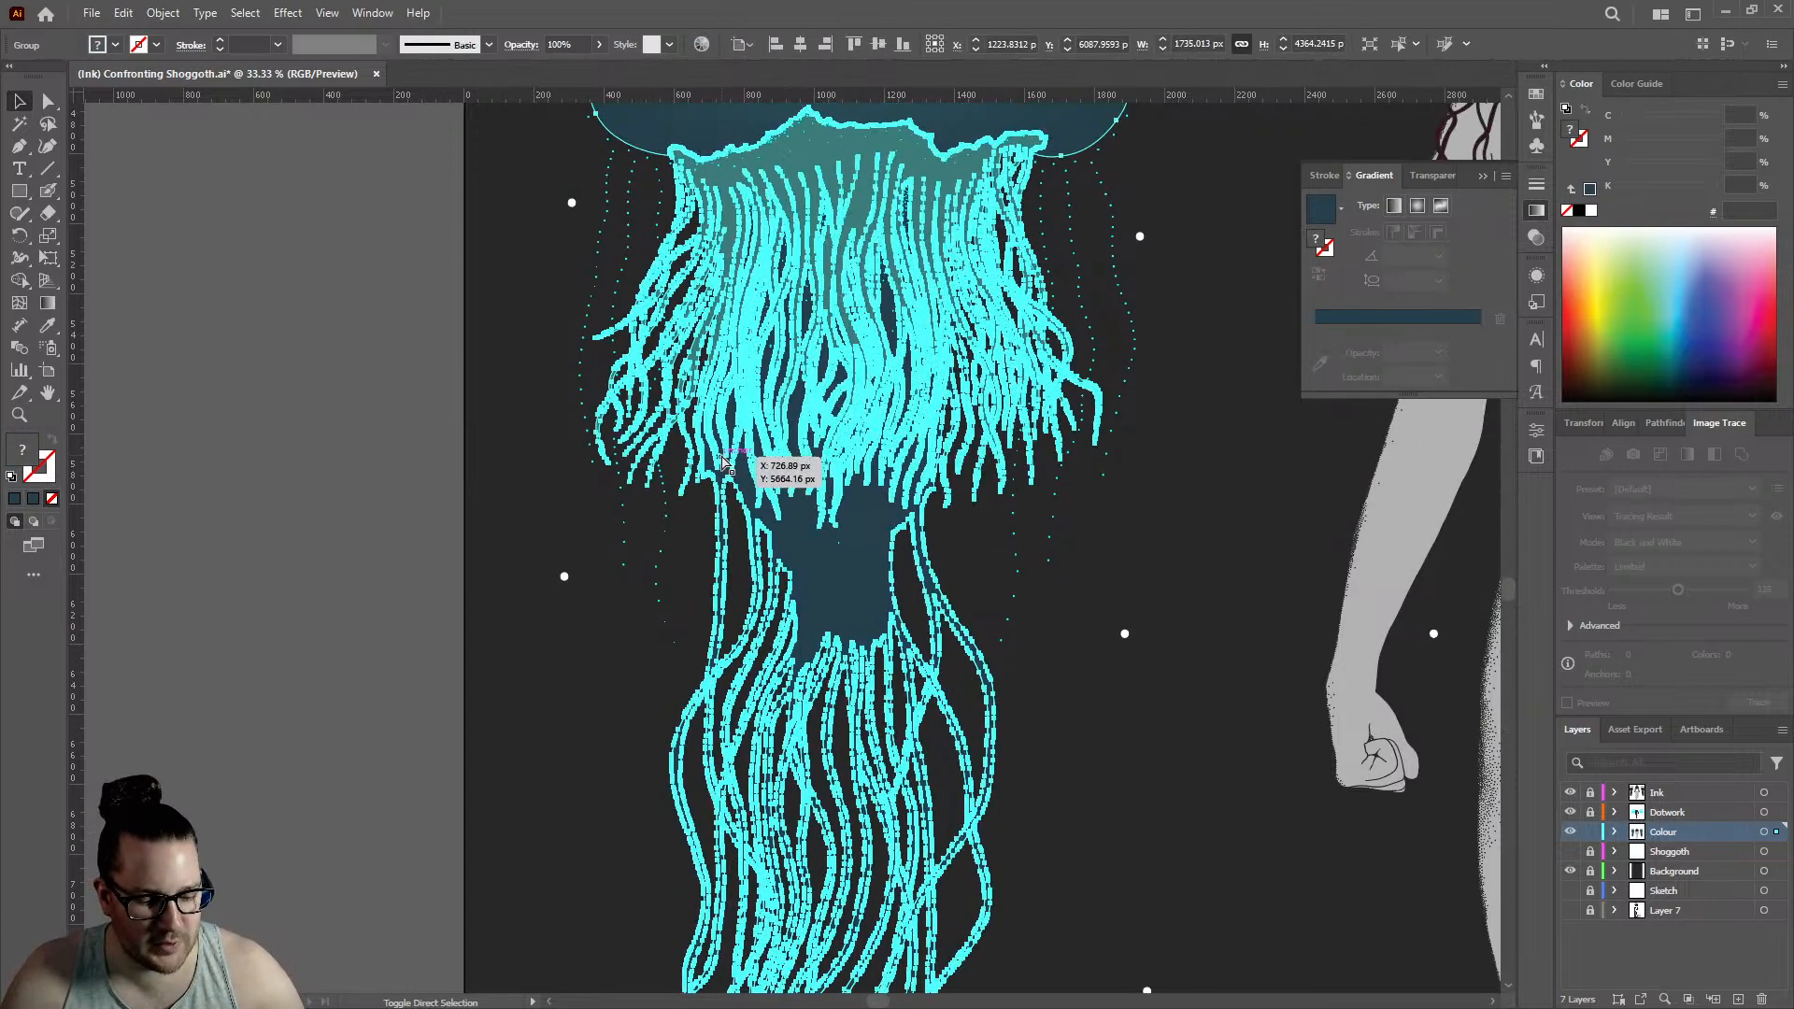
{"action": "key", "text": "ctrl+shift+g"}
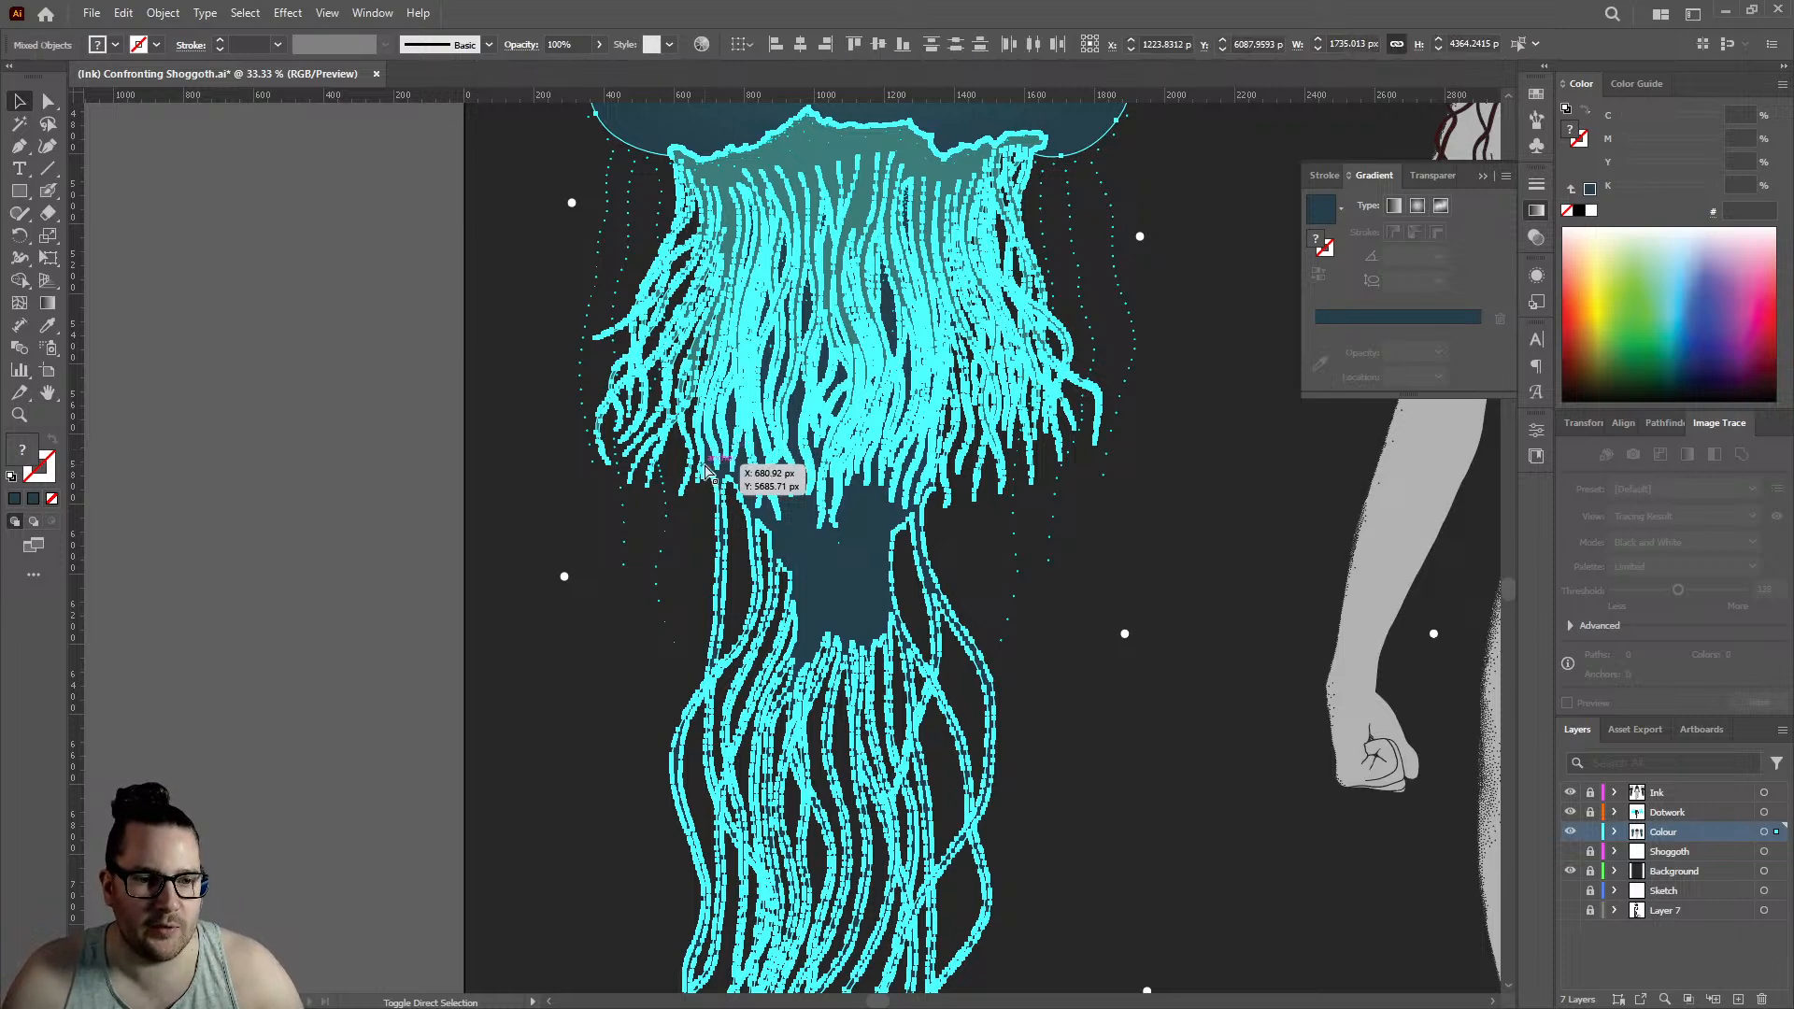
{"action": "left_click", "coordinate": [364, 503]}
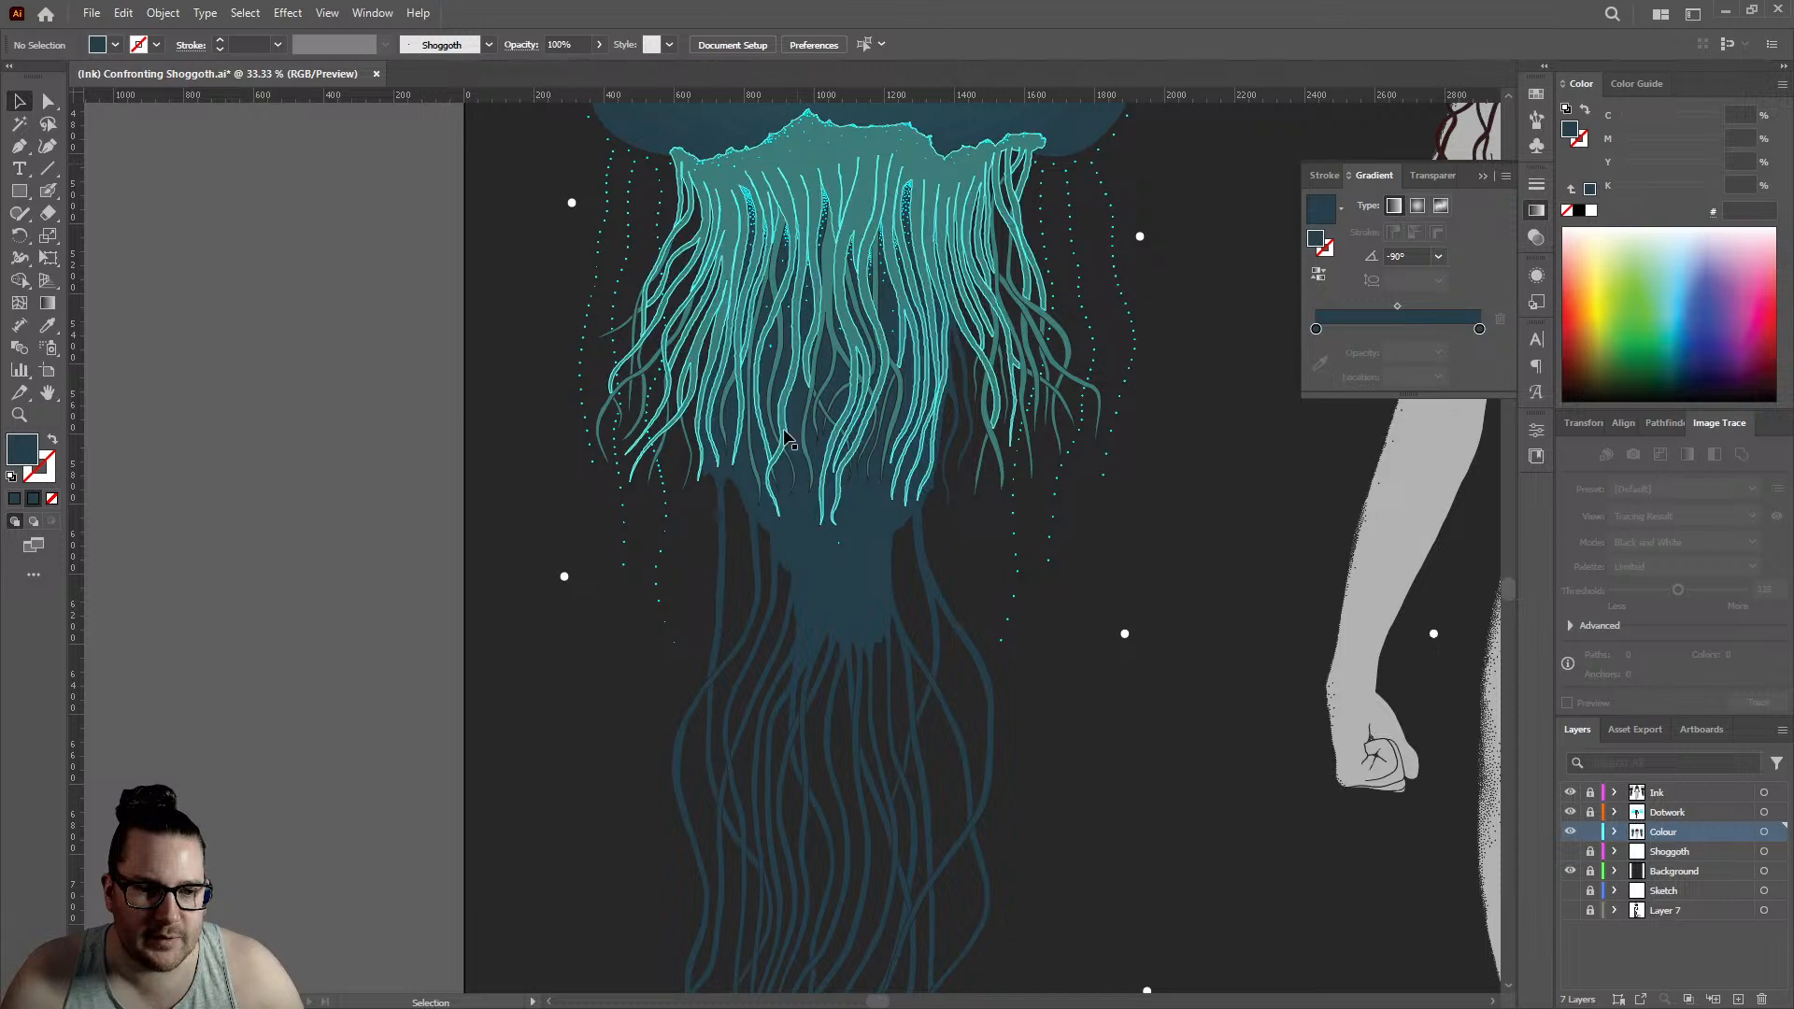
- Hide the Background layer and examine the edges of the left jellyfish's dark compound path against the ink outlines
{"action": "left_click", "coordinate": [803, 564]}
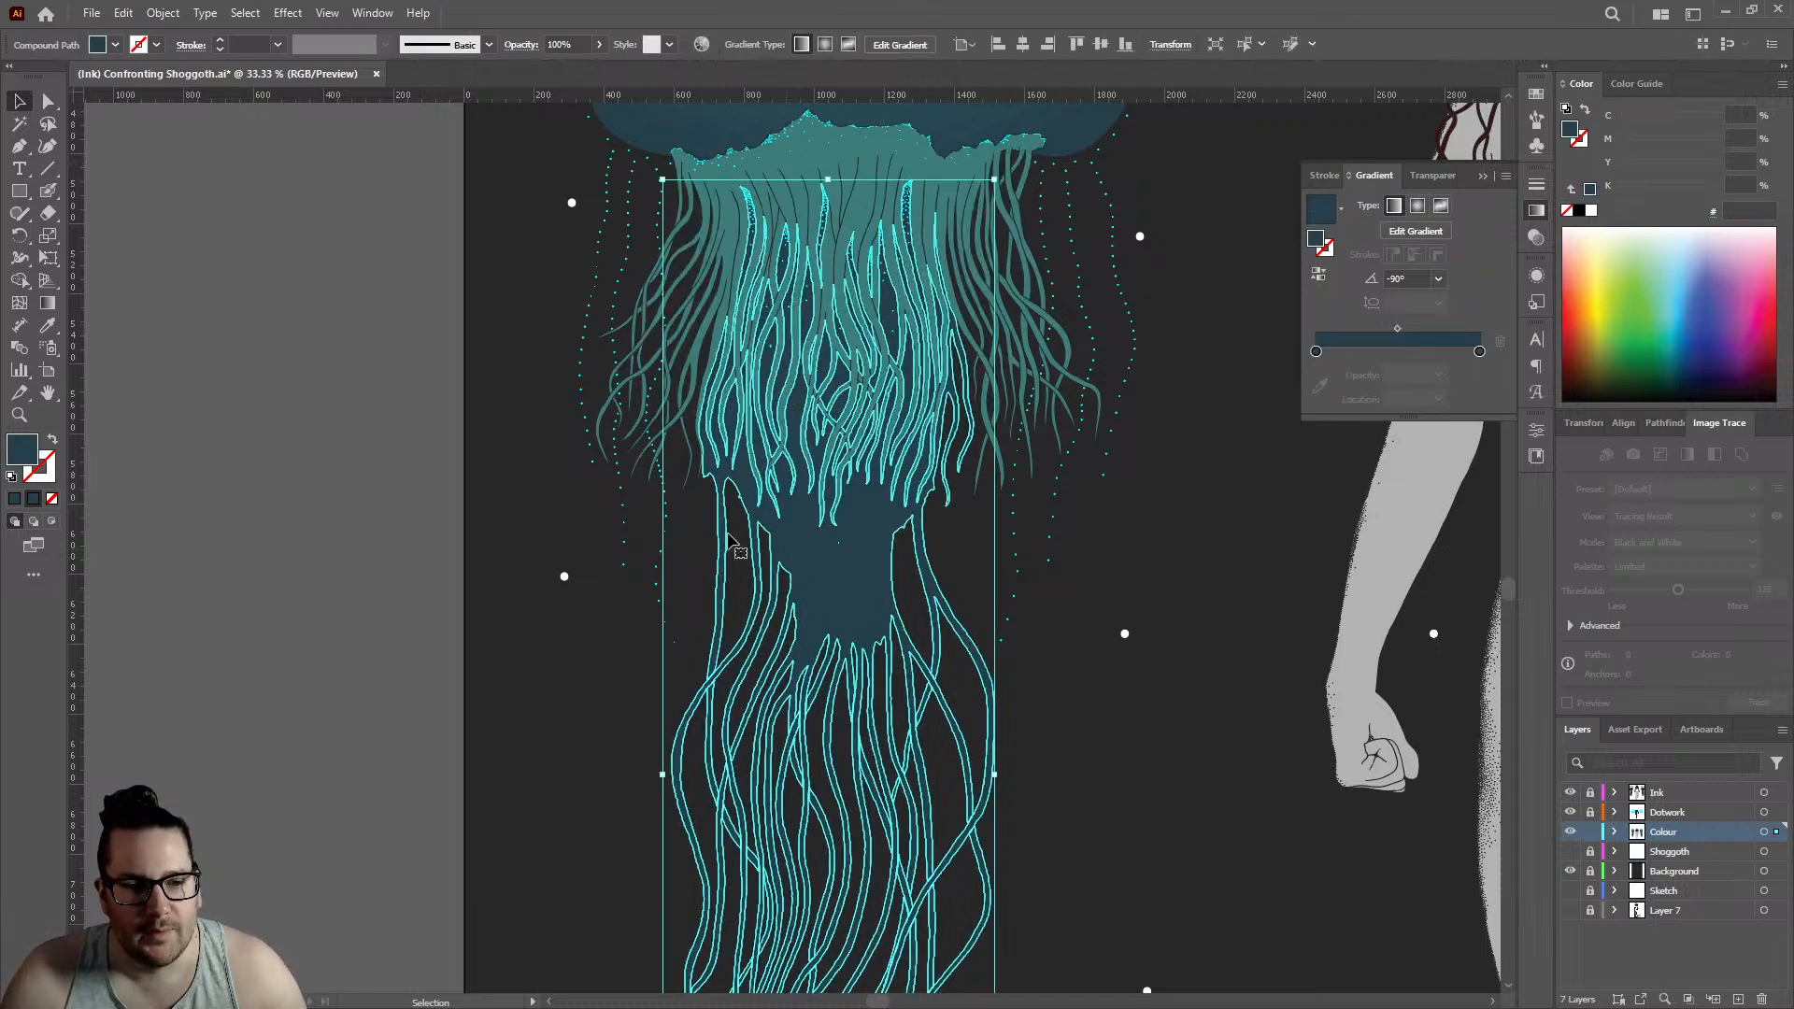
{"action": "left_click", "coordinate": [1569, 871]}
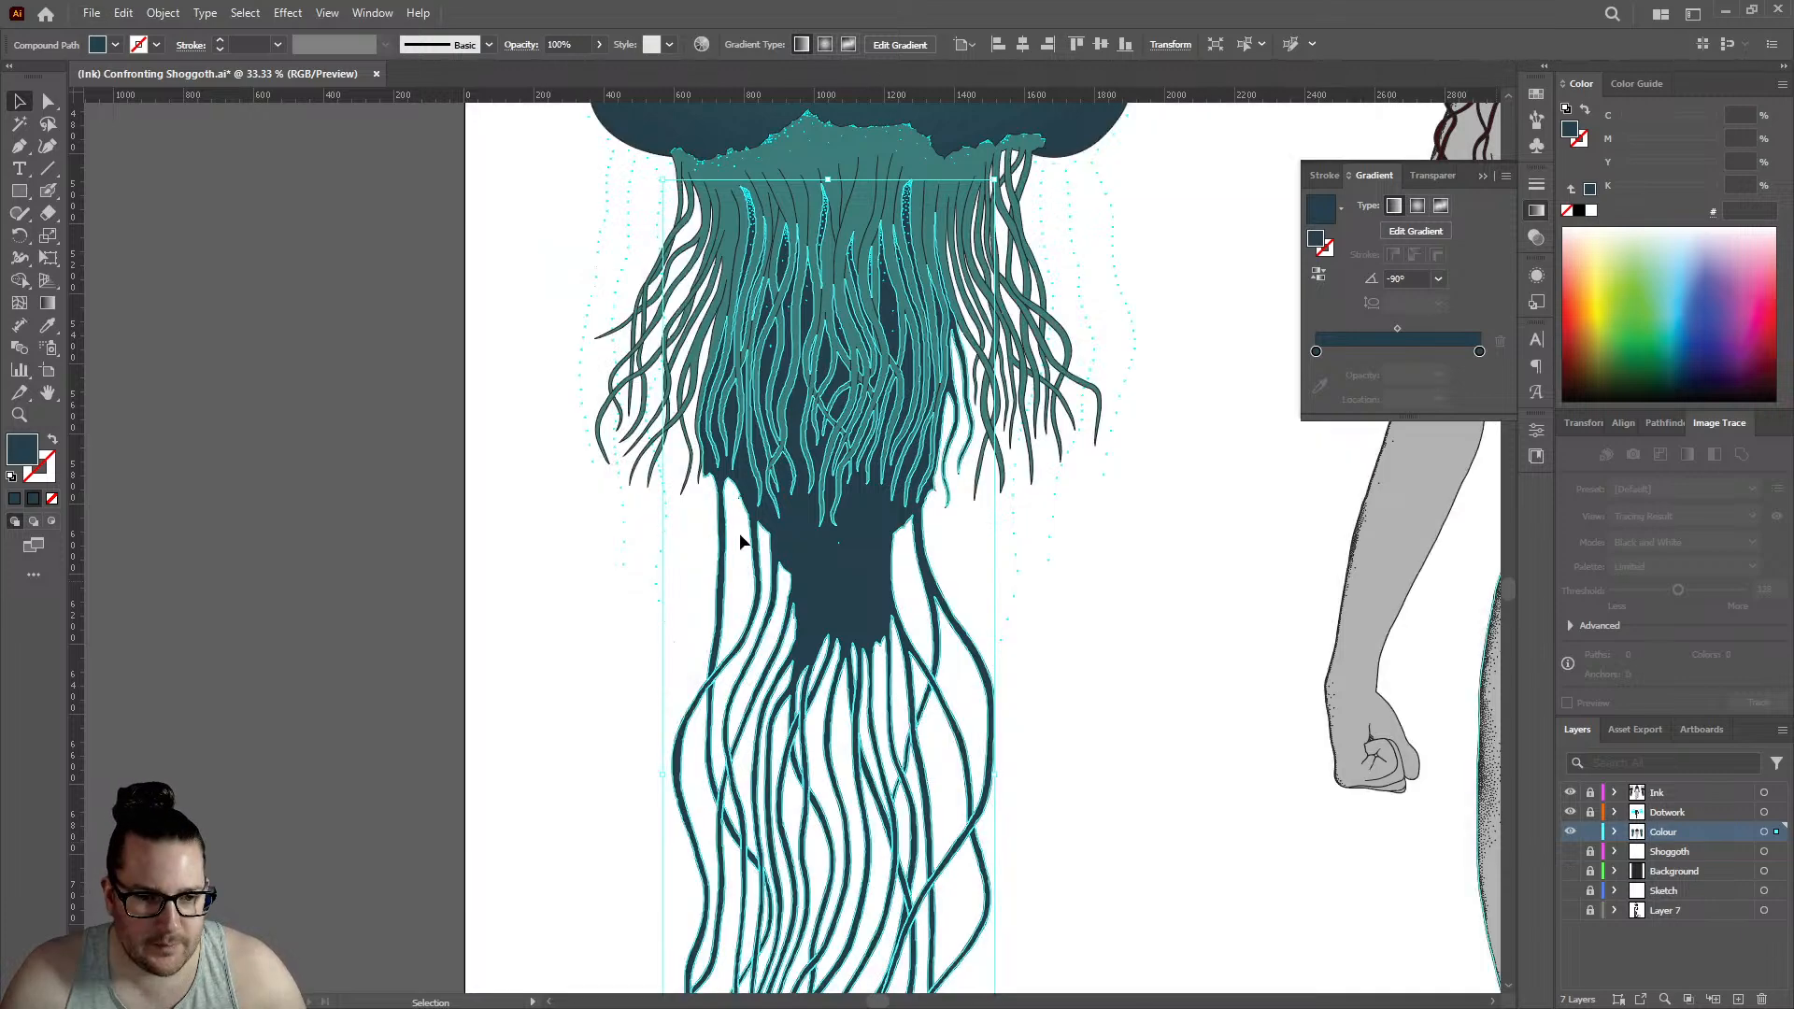
{"action": "scroll", "coordinate": [738, 532], "scroll_direction": "up", "scroll_amount": 5}
{"action": "scroll", "coordinate": [564, 451], "scroll_direction": "up", "scroll_amount": 8}
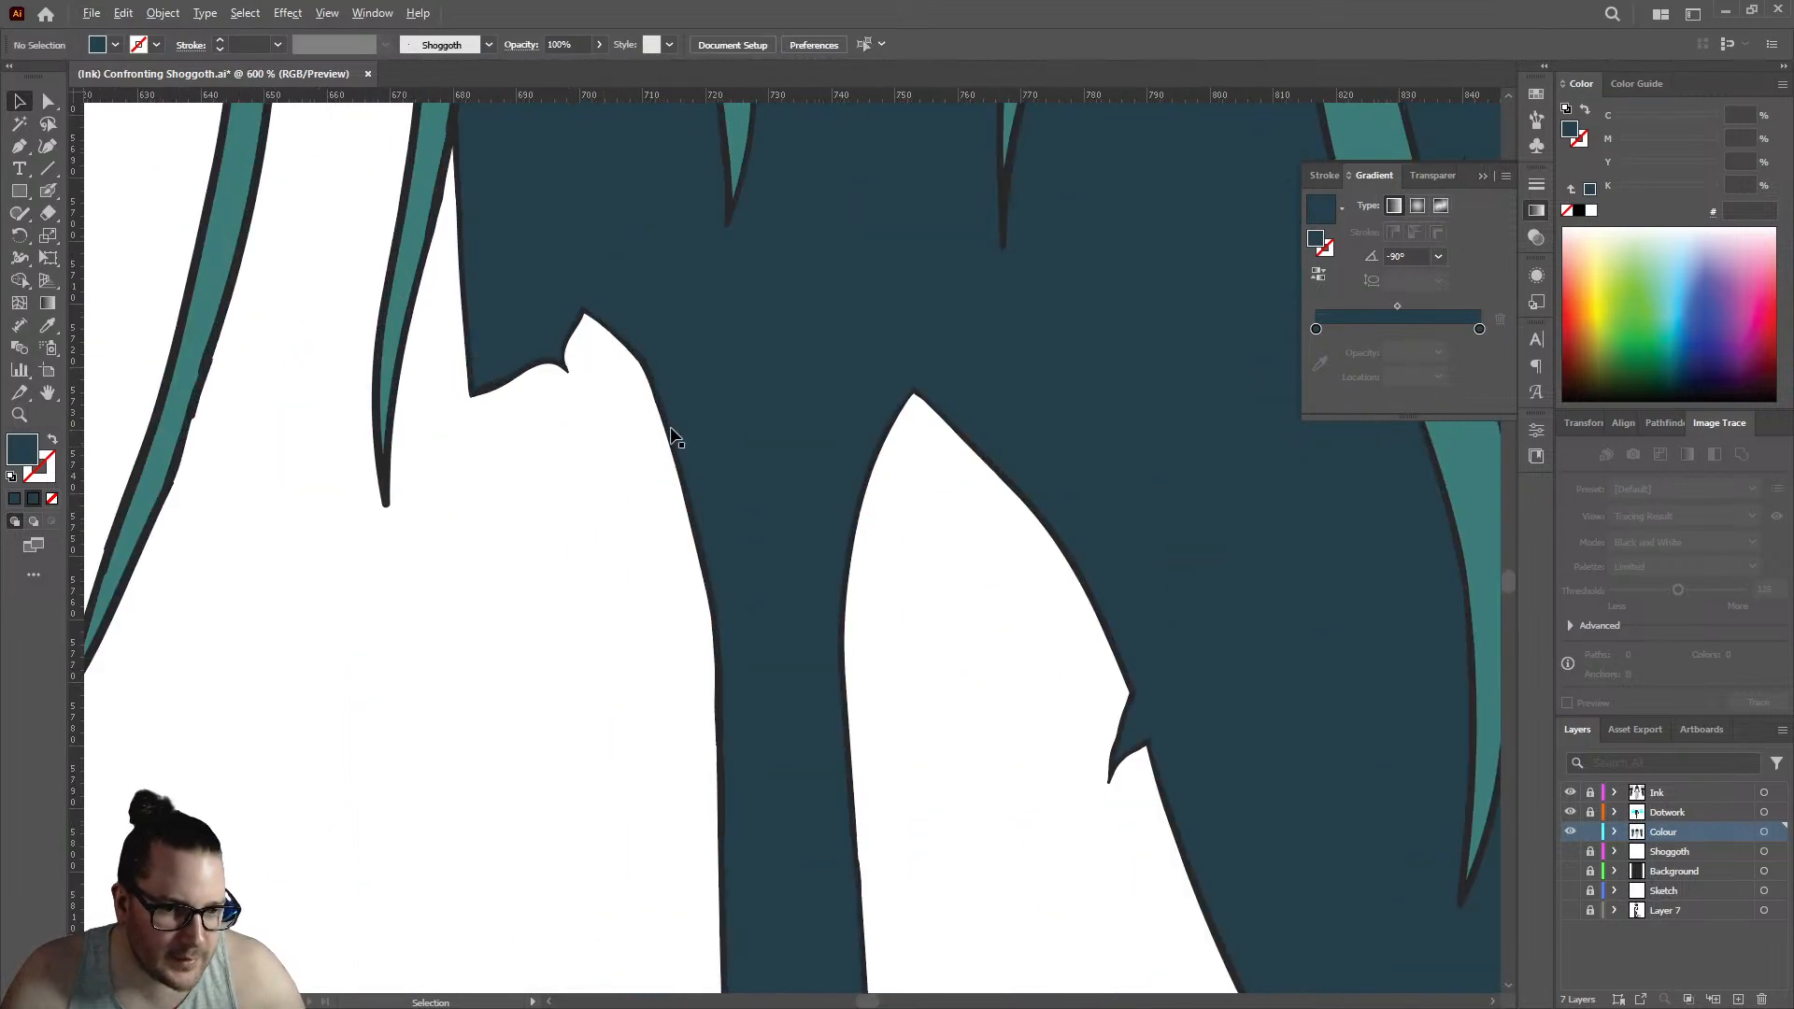
{"action": "scroll", "coordinate": [621, 581], "scroll_direction": "down", "scroll_amount": 4}
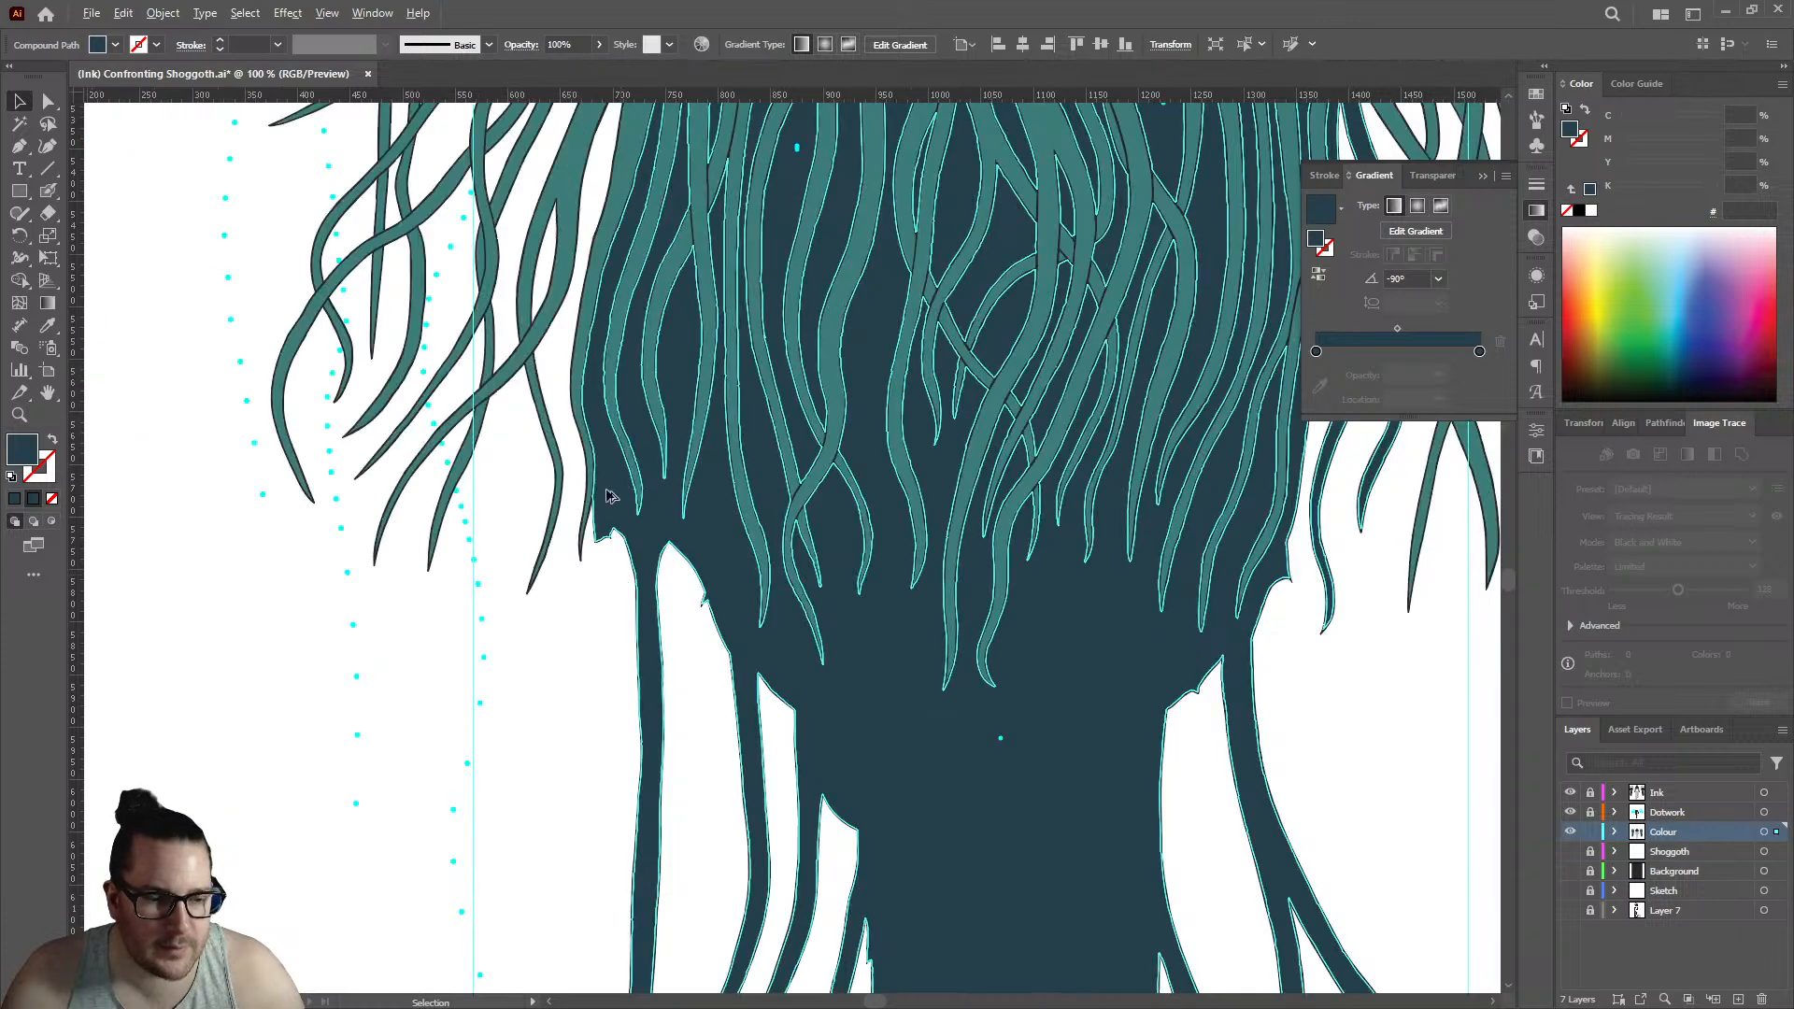
{"action": "scroll", "coordinate": [610, 525], "scroll_direction": "up", "scroll_amount": 4}
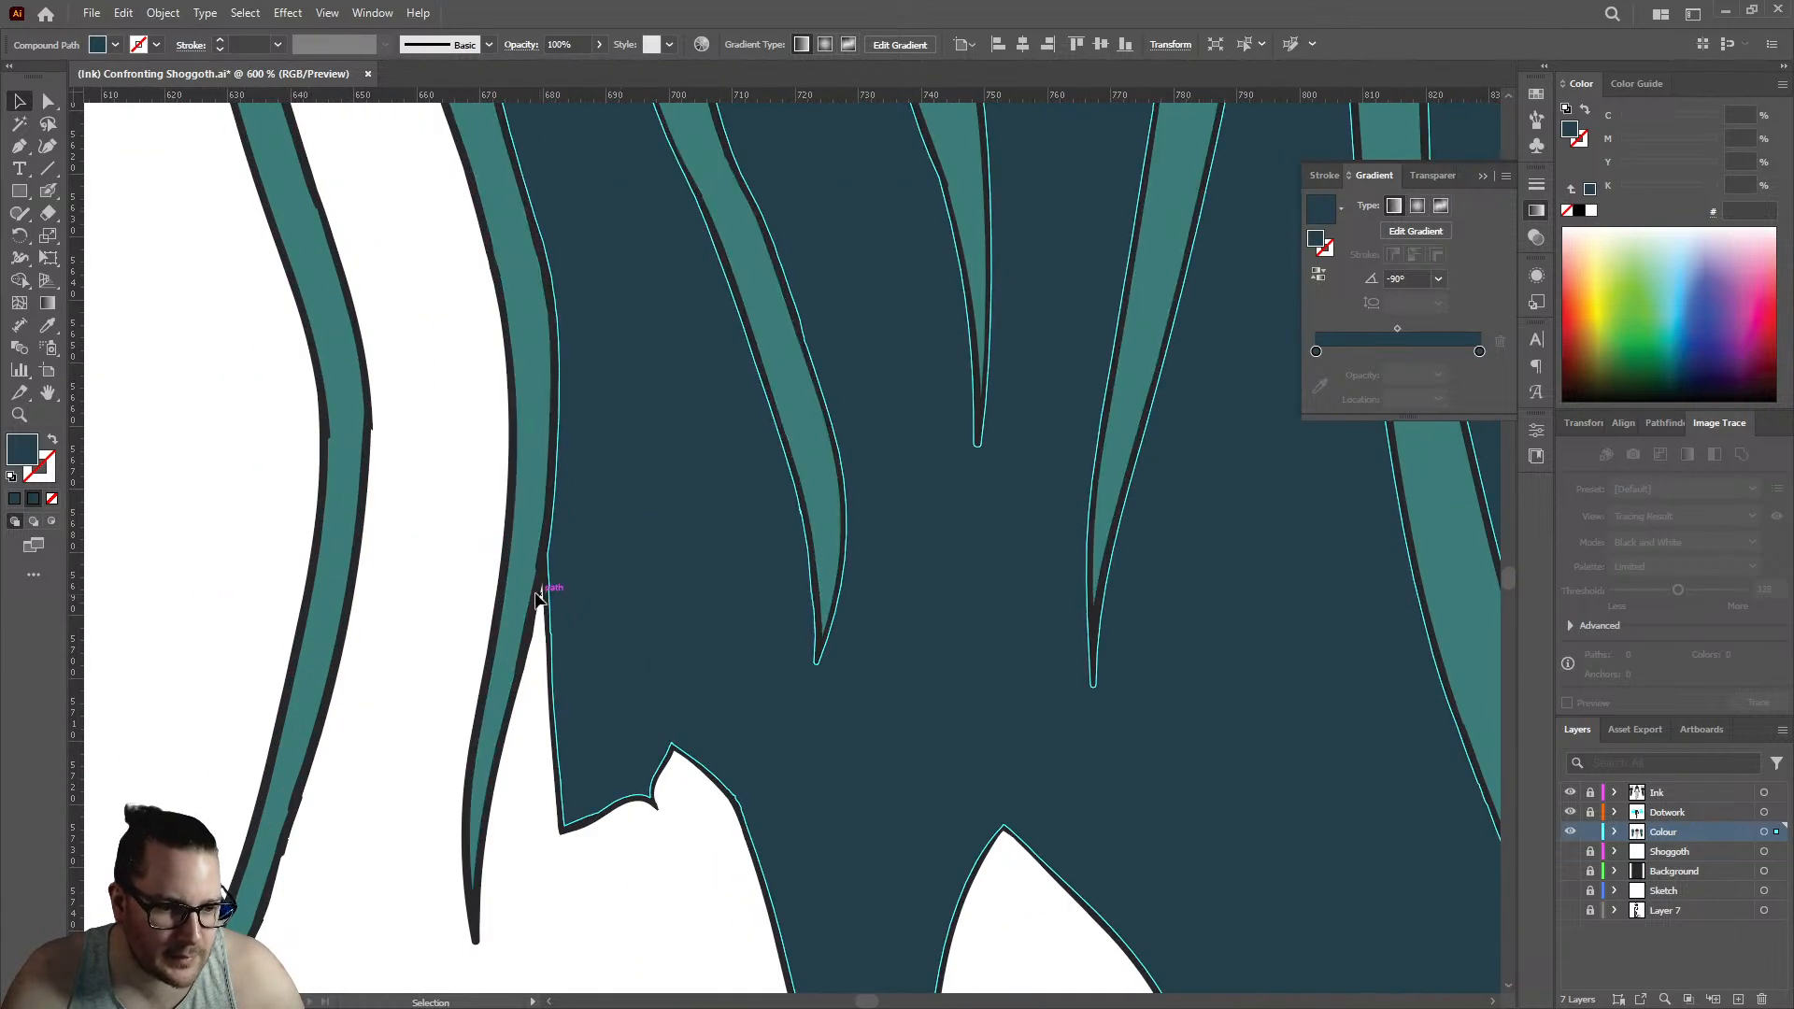
{"action": "left_click", "coordinate": [538, 598]}
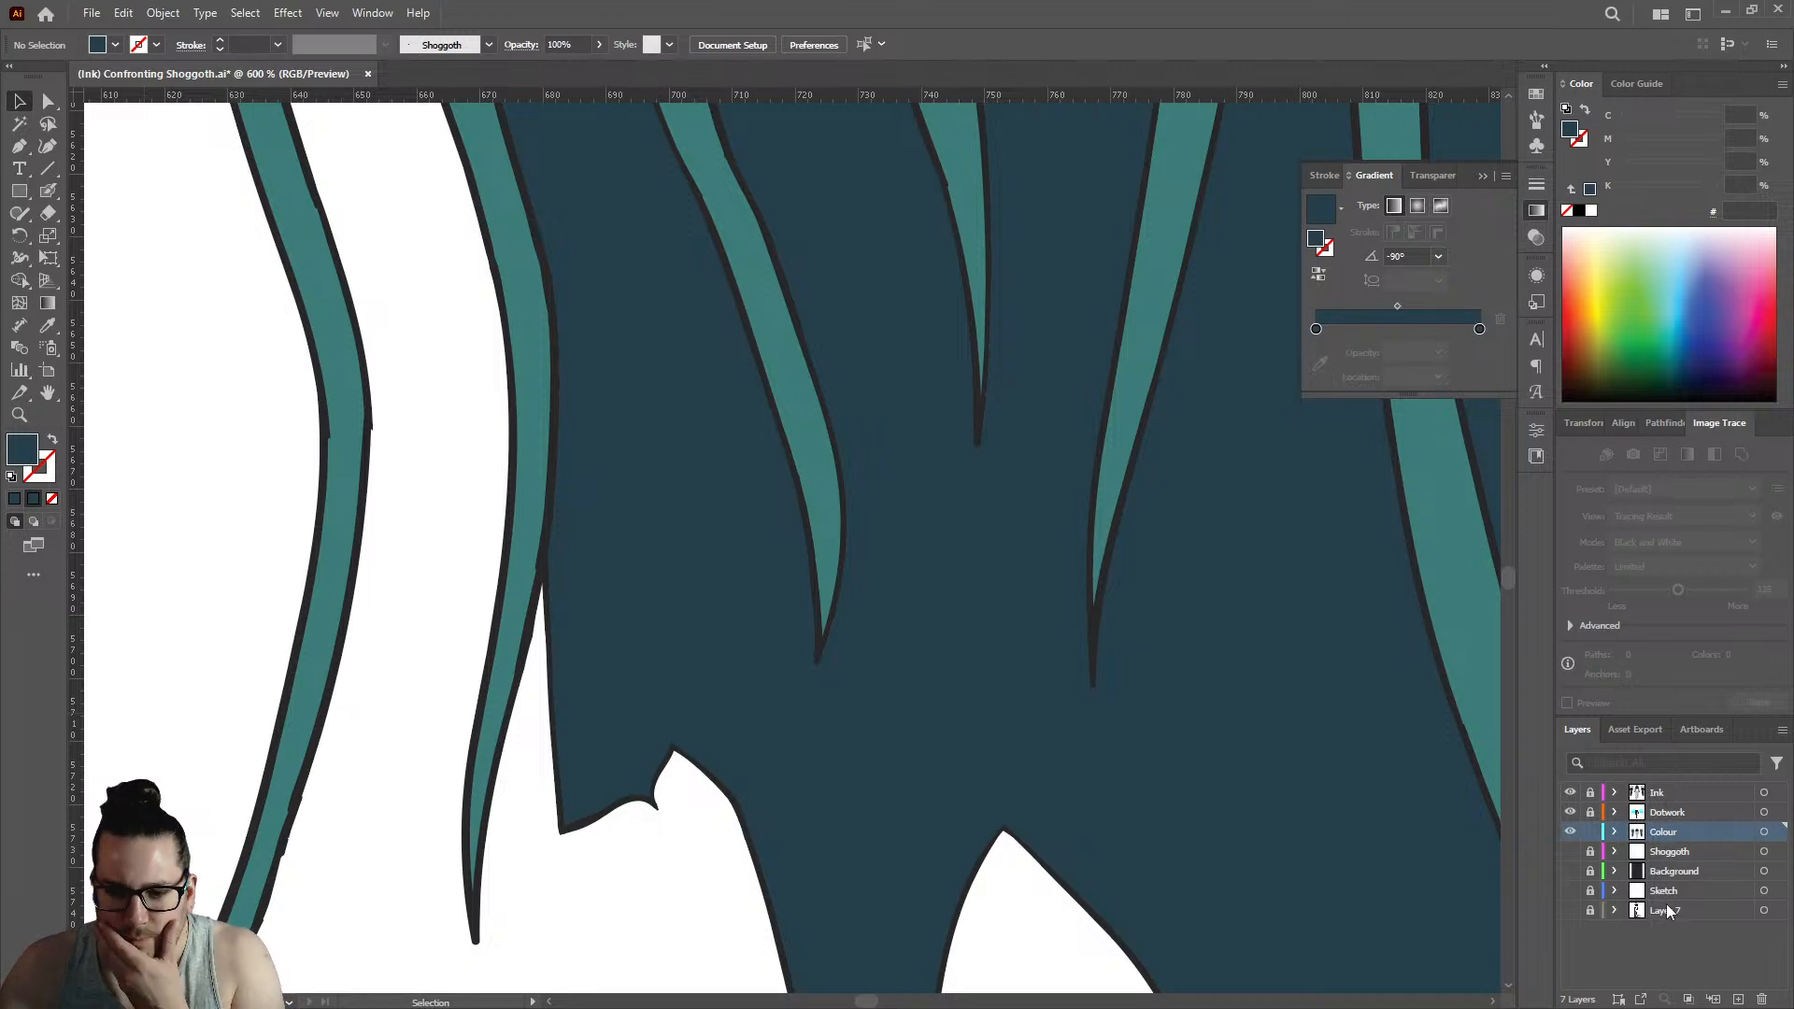
- Switch the Colour layer's visibility off and on to compare the ink outlines with the fills
{"action": "left_click", "coordinate": [1571, 831]}
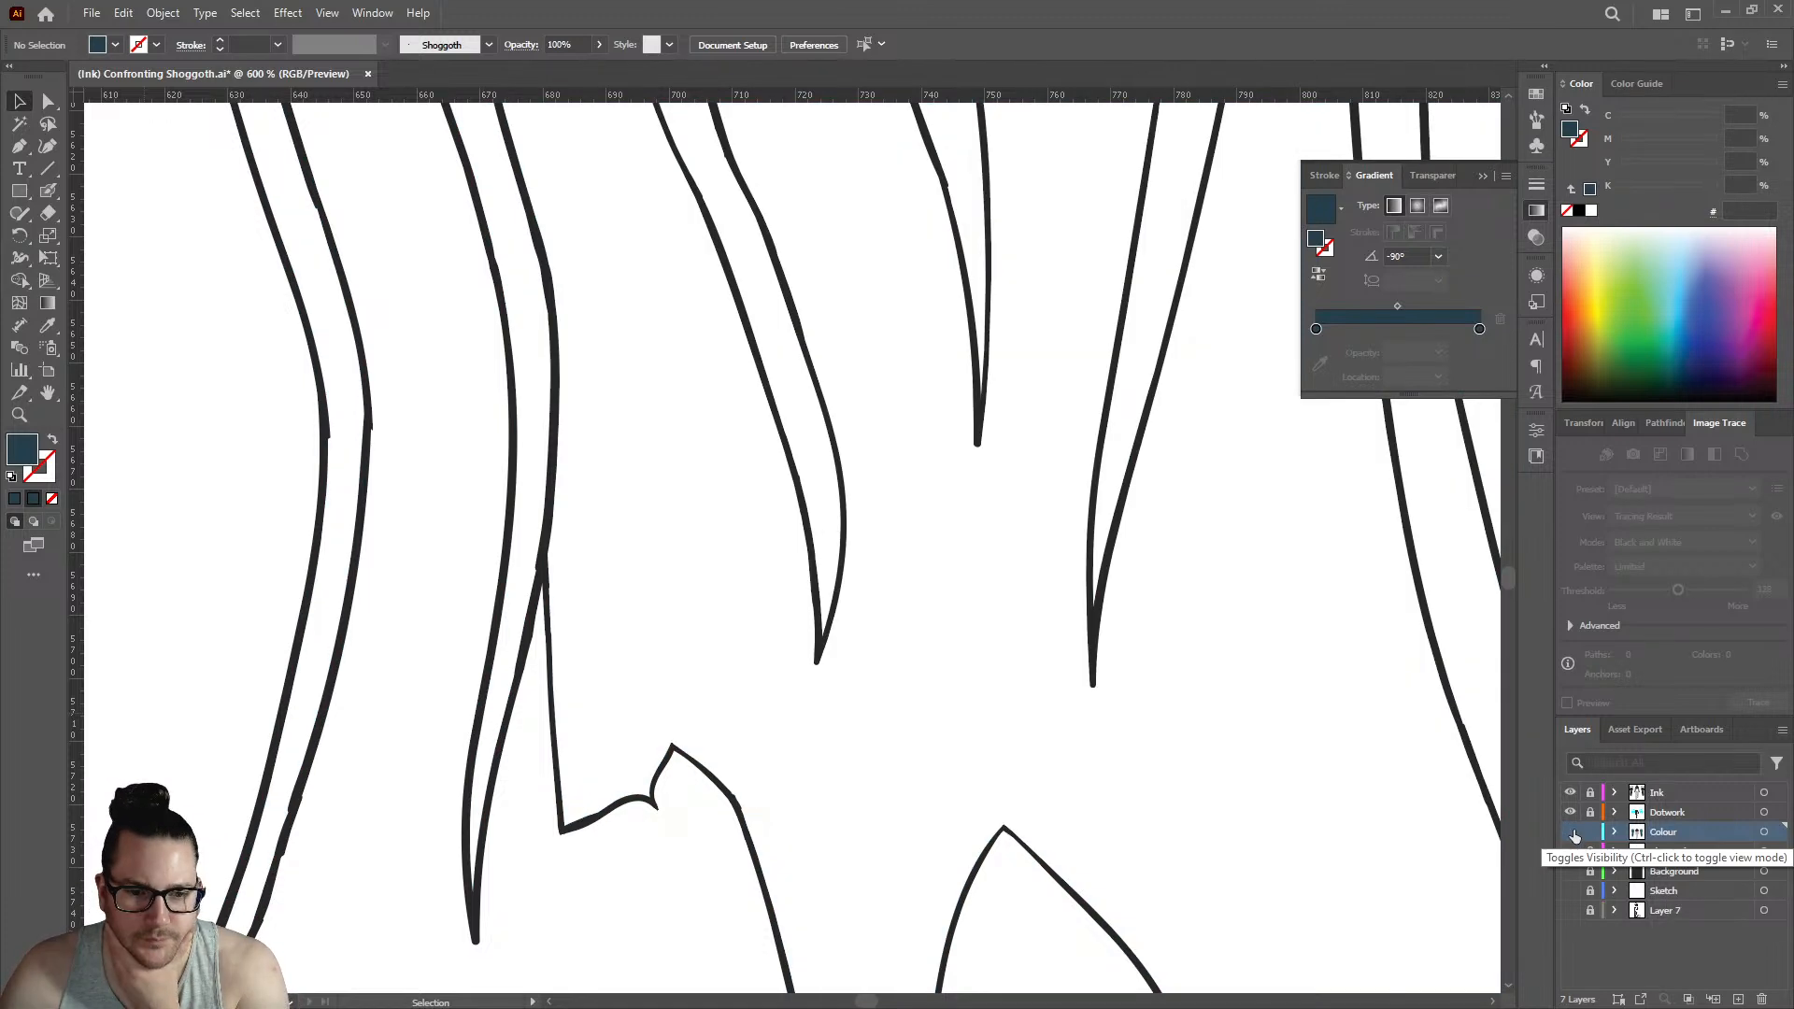
{"action": "left_click", "coordinate": [1570, 826]}
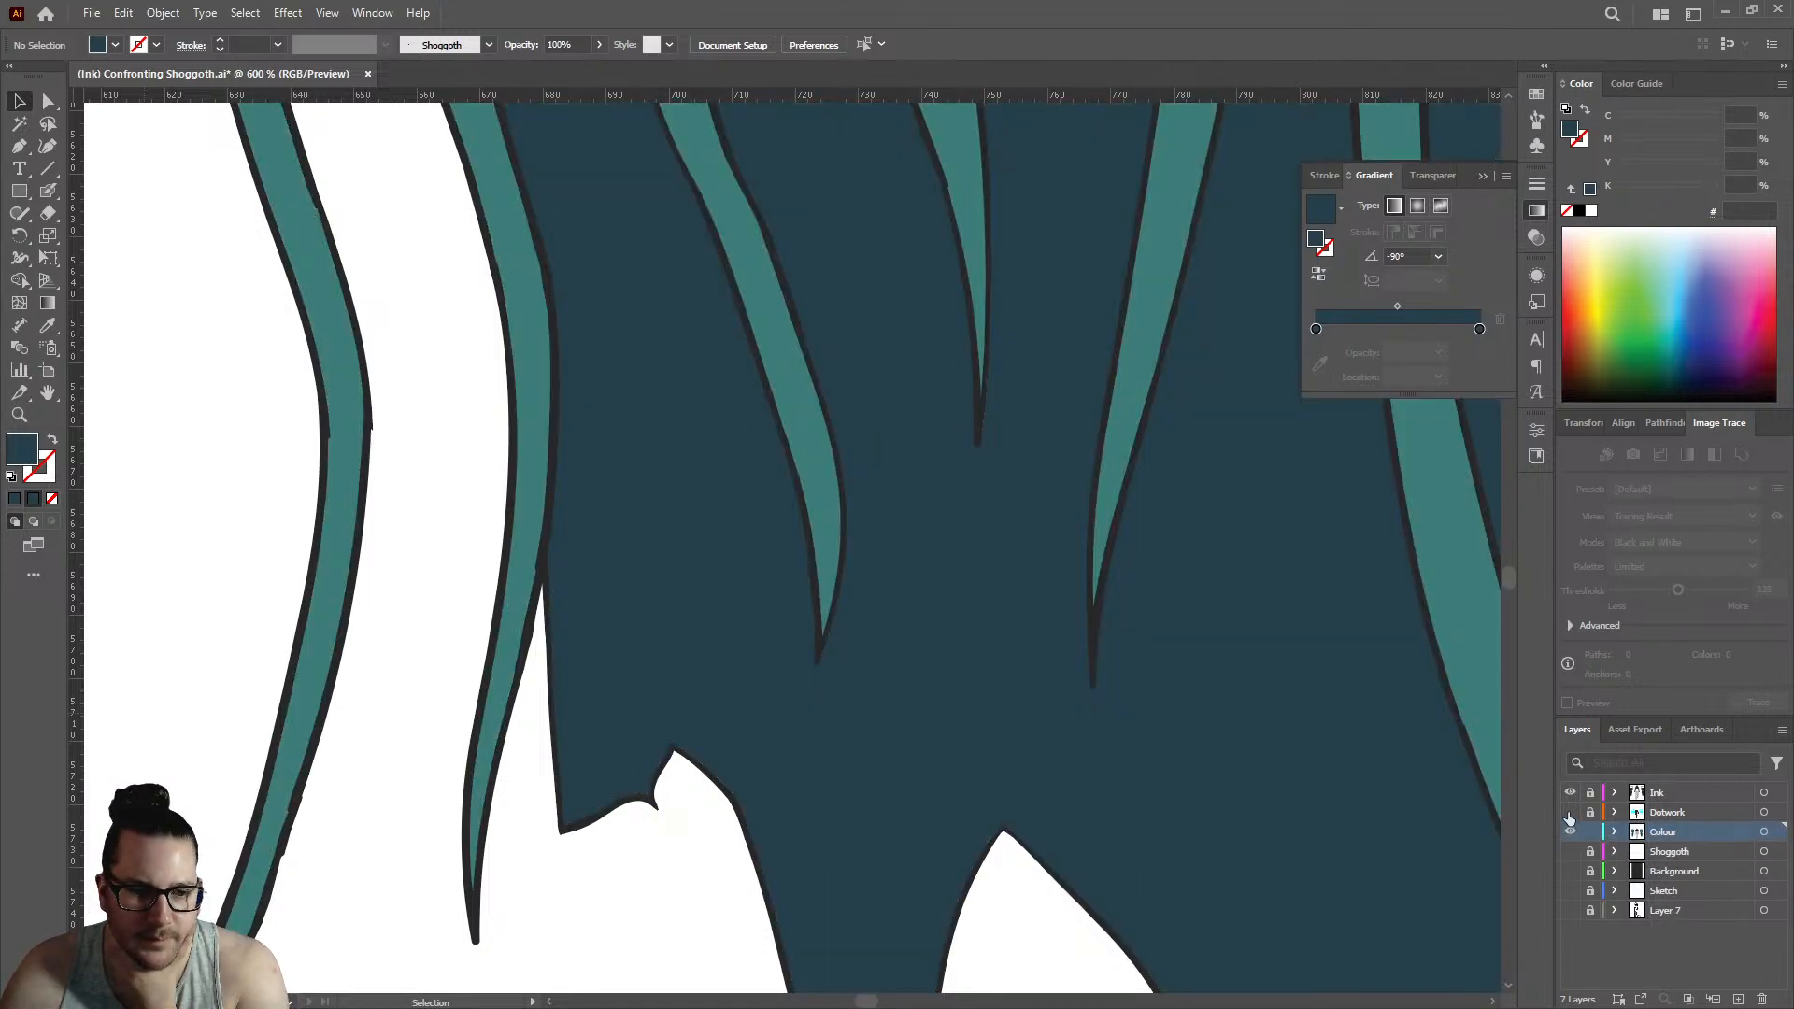
{"action": "left_click", "coordinate": [1571, 831]}
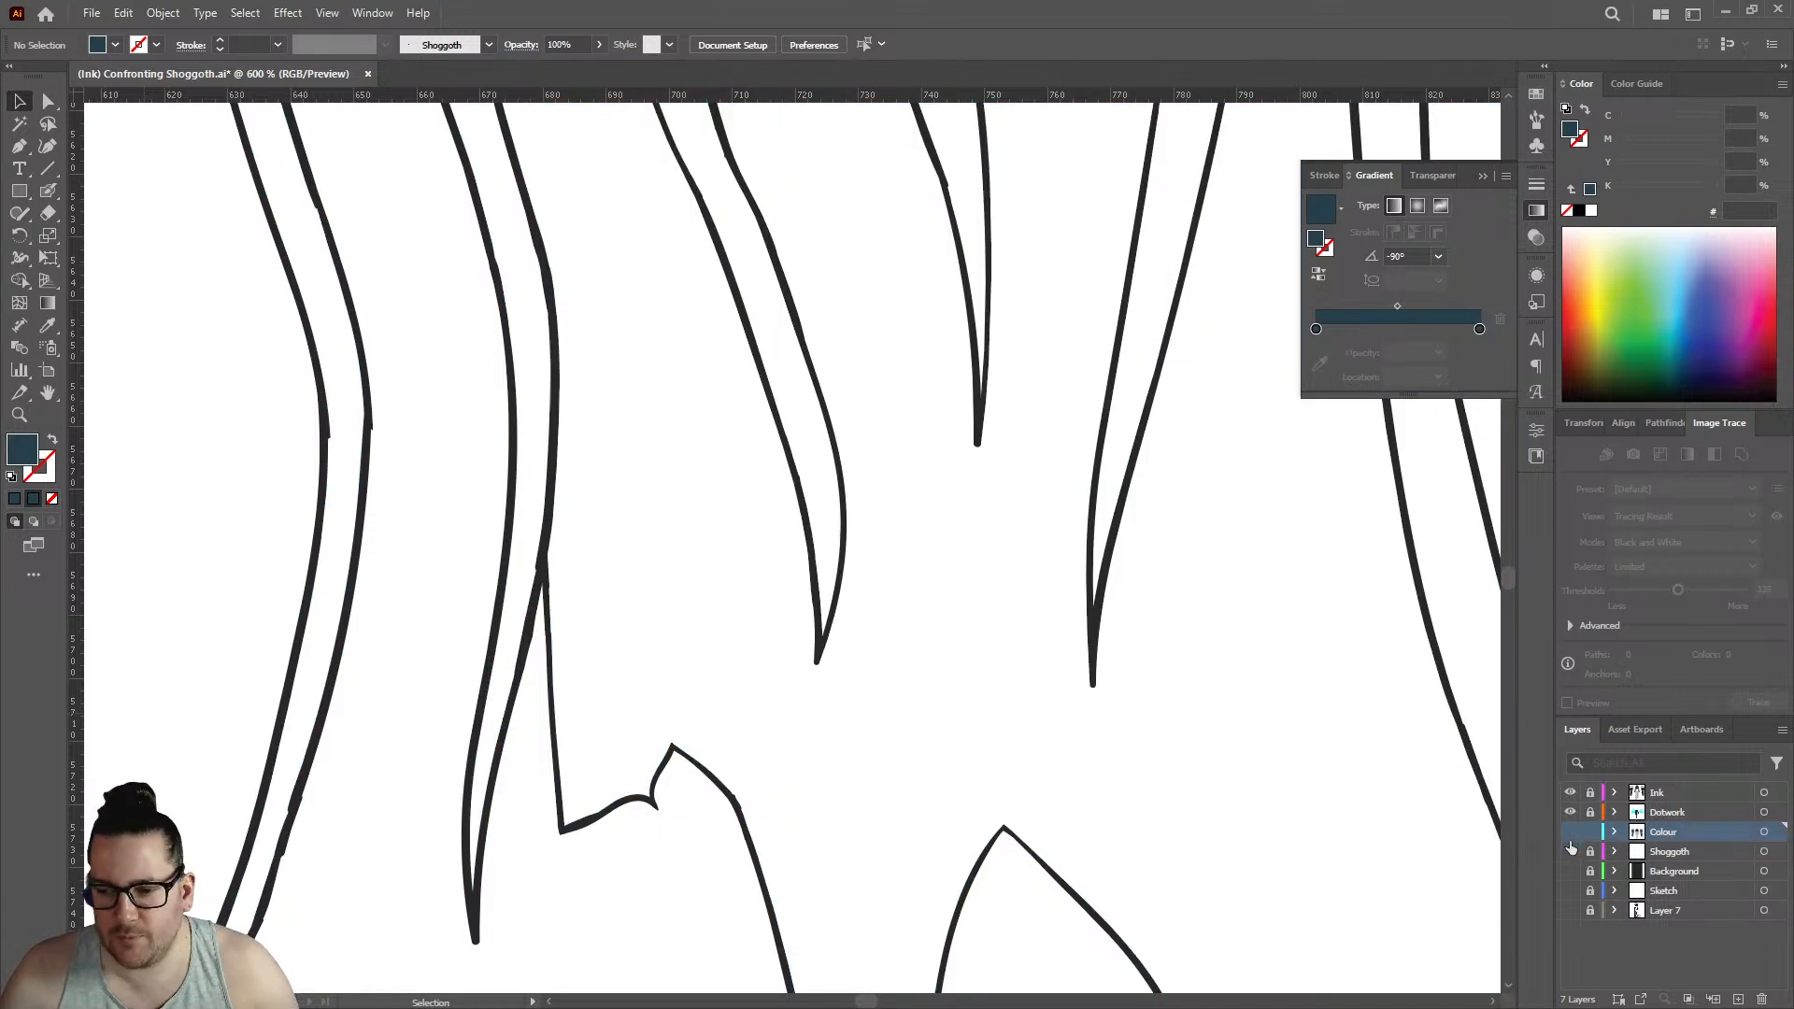
{"action": "left_click", "coordinate": [1571, 831]}
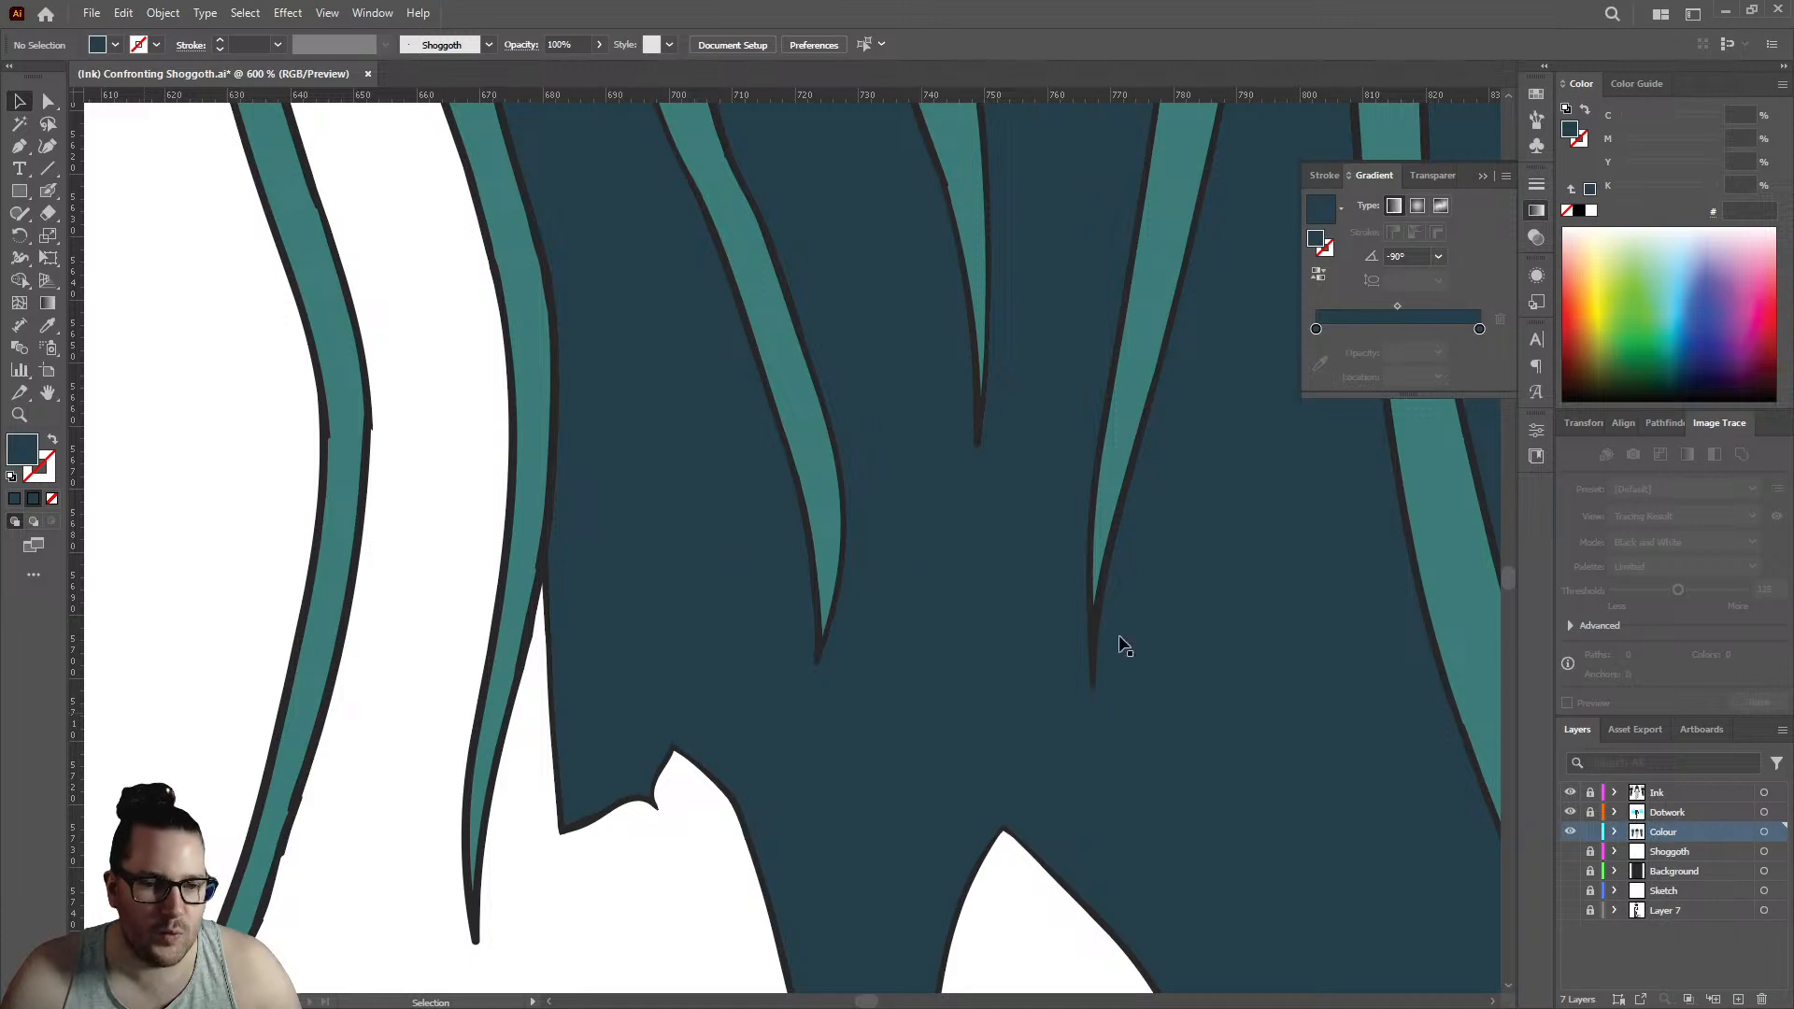
- Try 0% magenta on the 100% end stop of the left jellyfish's body-and-tentacle compound path gradient
{"action": "left_click", "coordinate": [789, 521]}
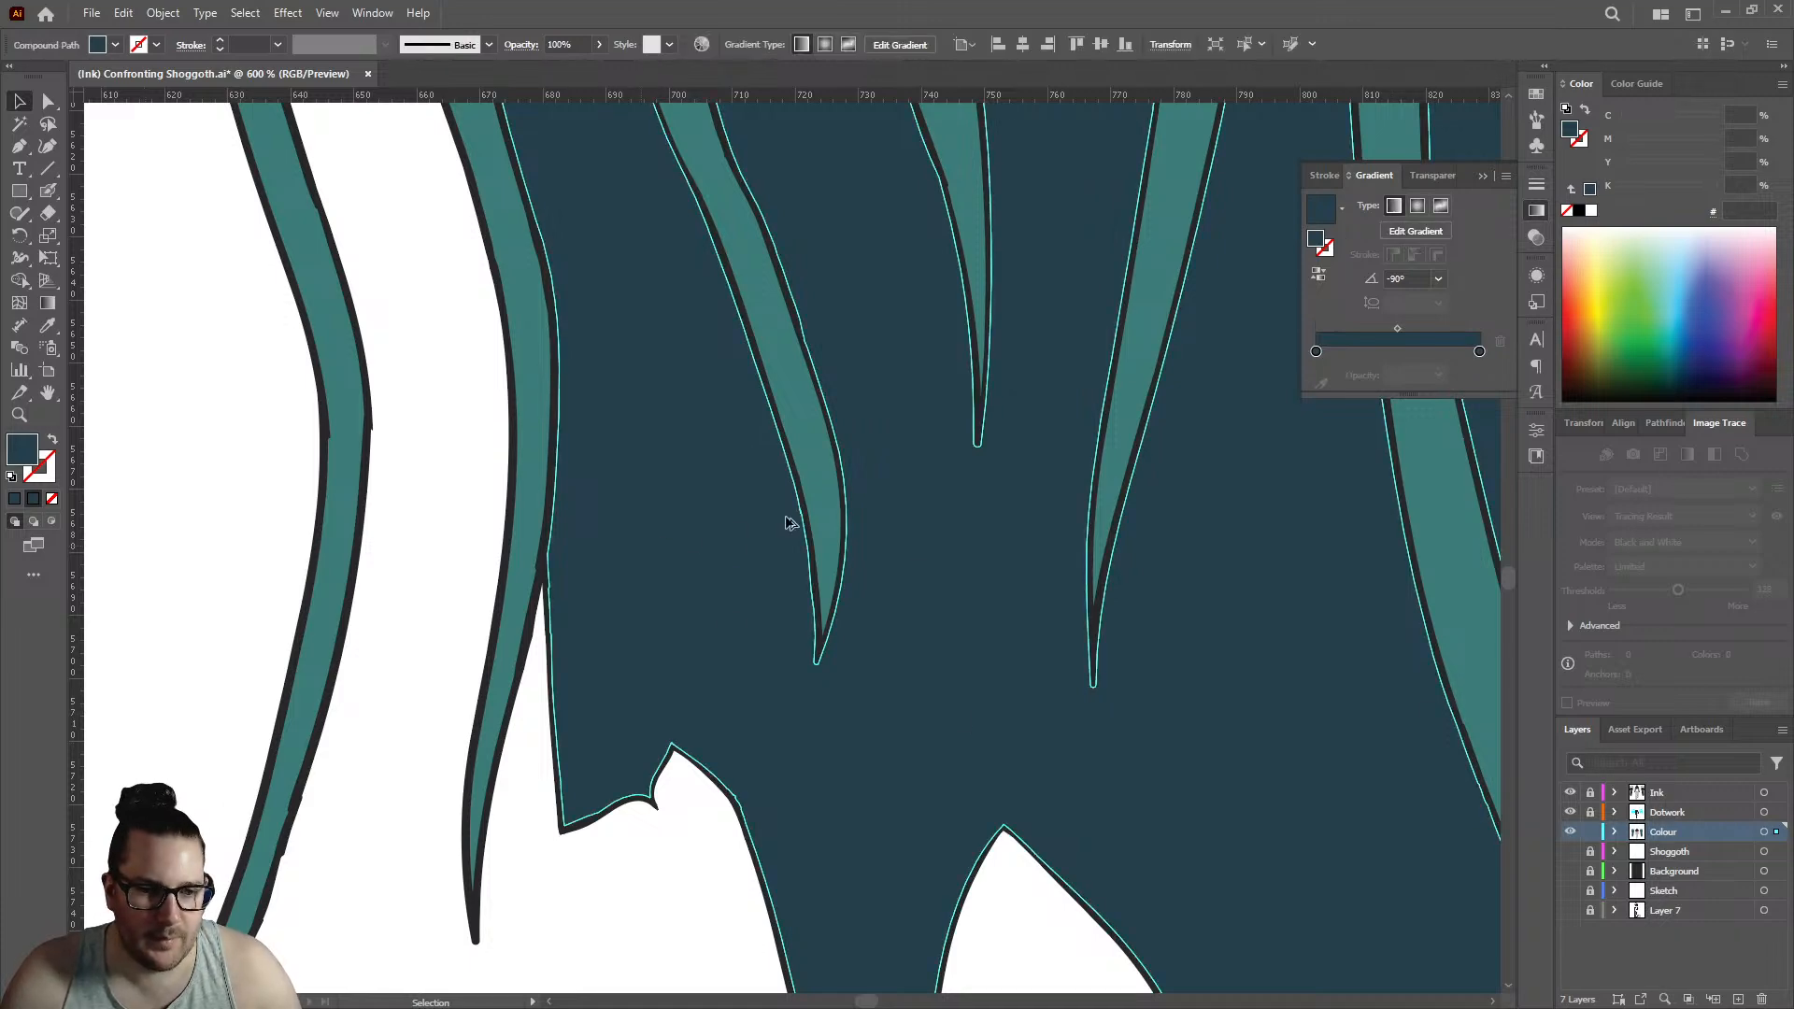
{"action": "key", "text": "ctrl+minus"}
{"action": "key", "text": "ctrl+minus"}
{"action": "key", "text": "ctrl+minus"}
{"action": "scroll", "coordinate": [800, 517], "scroll_direction": "down", "scroll_amount": 7}
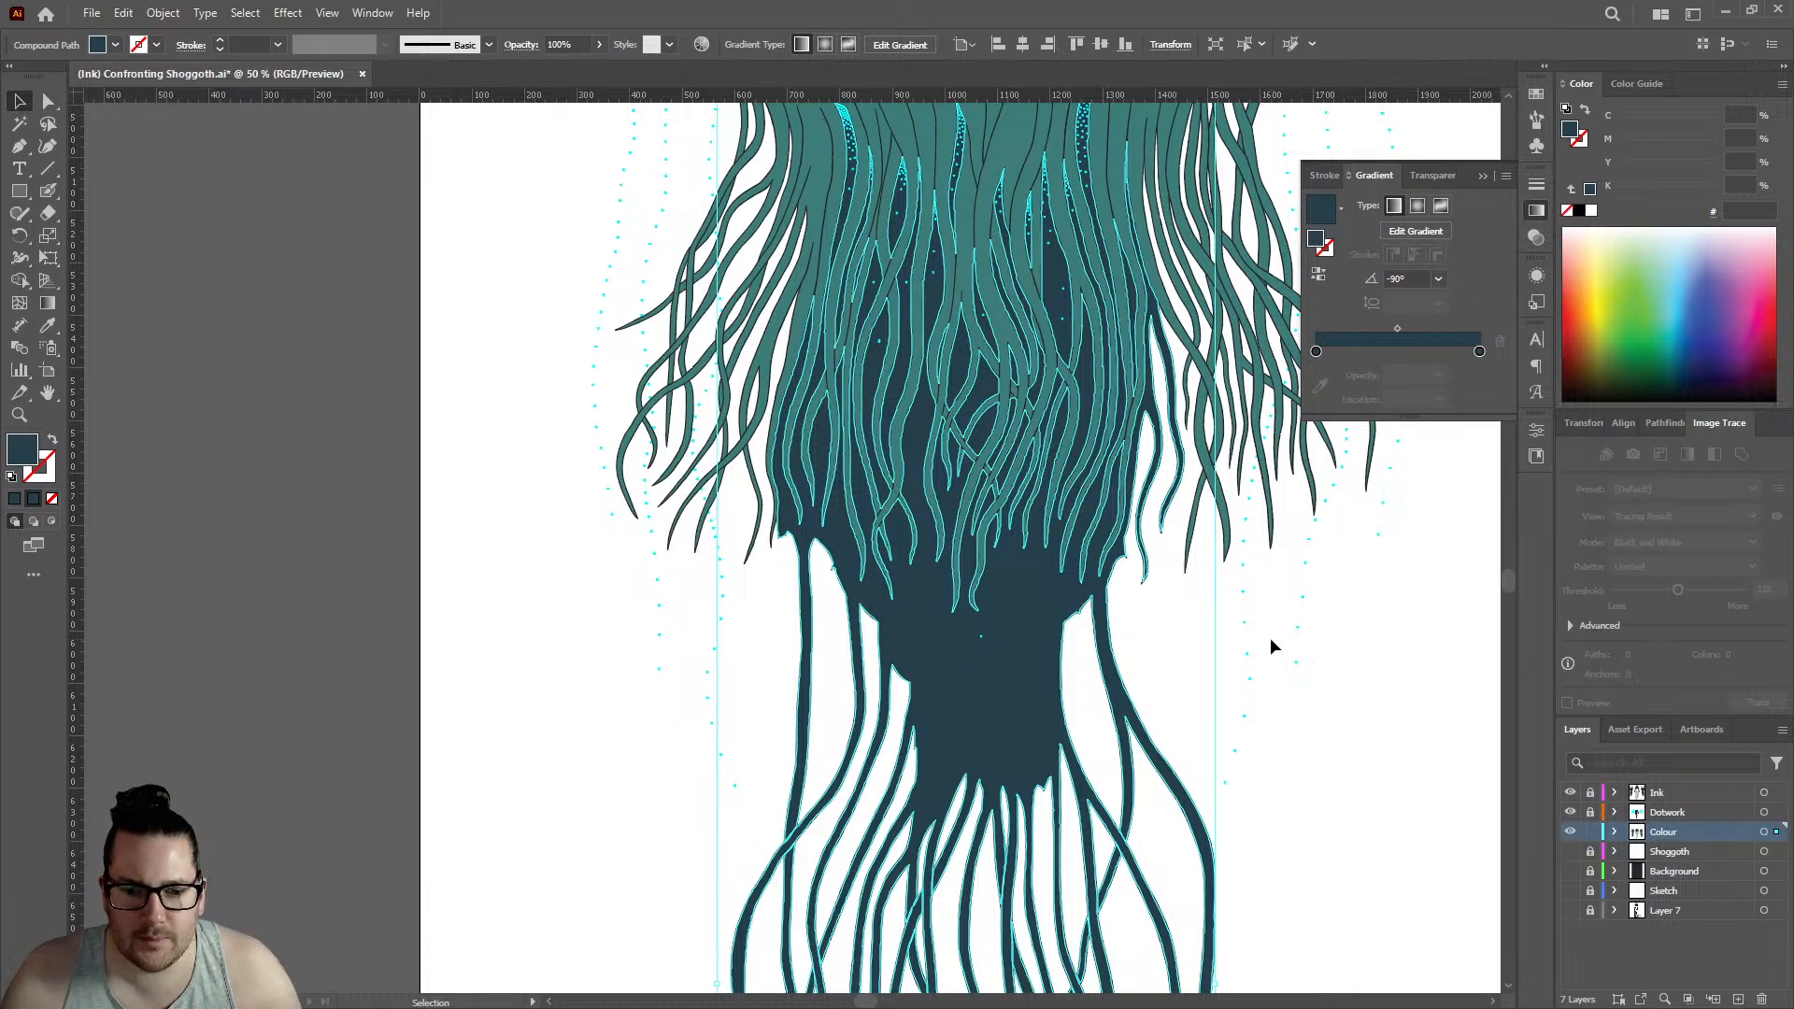
{"action": "scroll", "coordinate": [1233, 639], "scroll_direction": "down", "scroll_amount": 1}
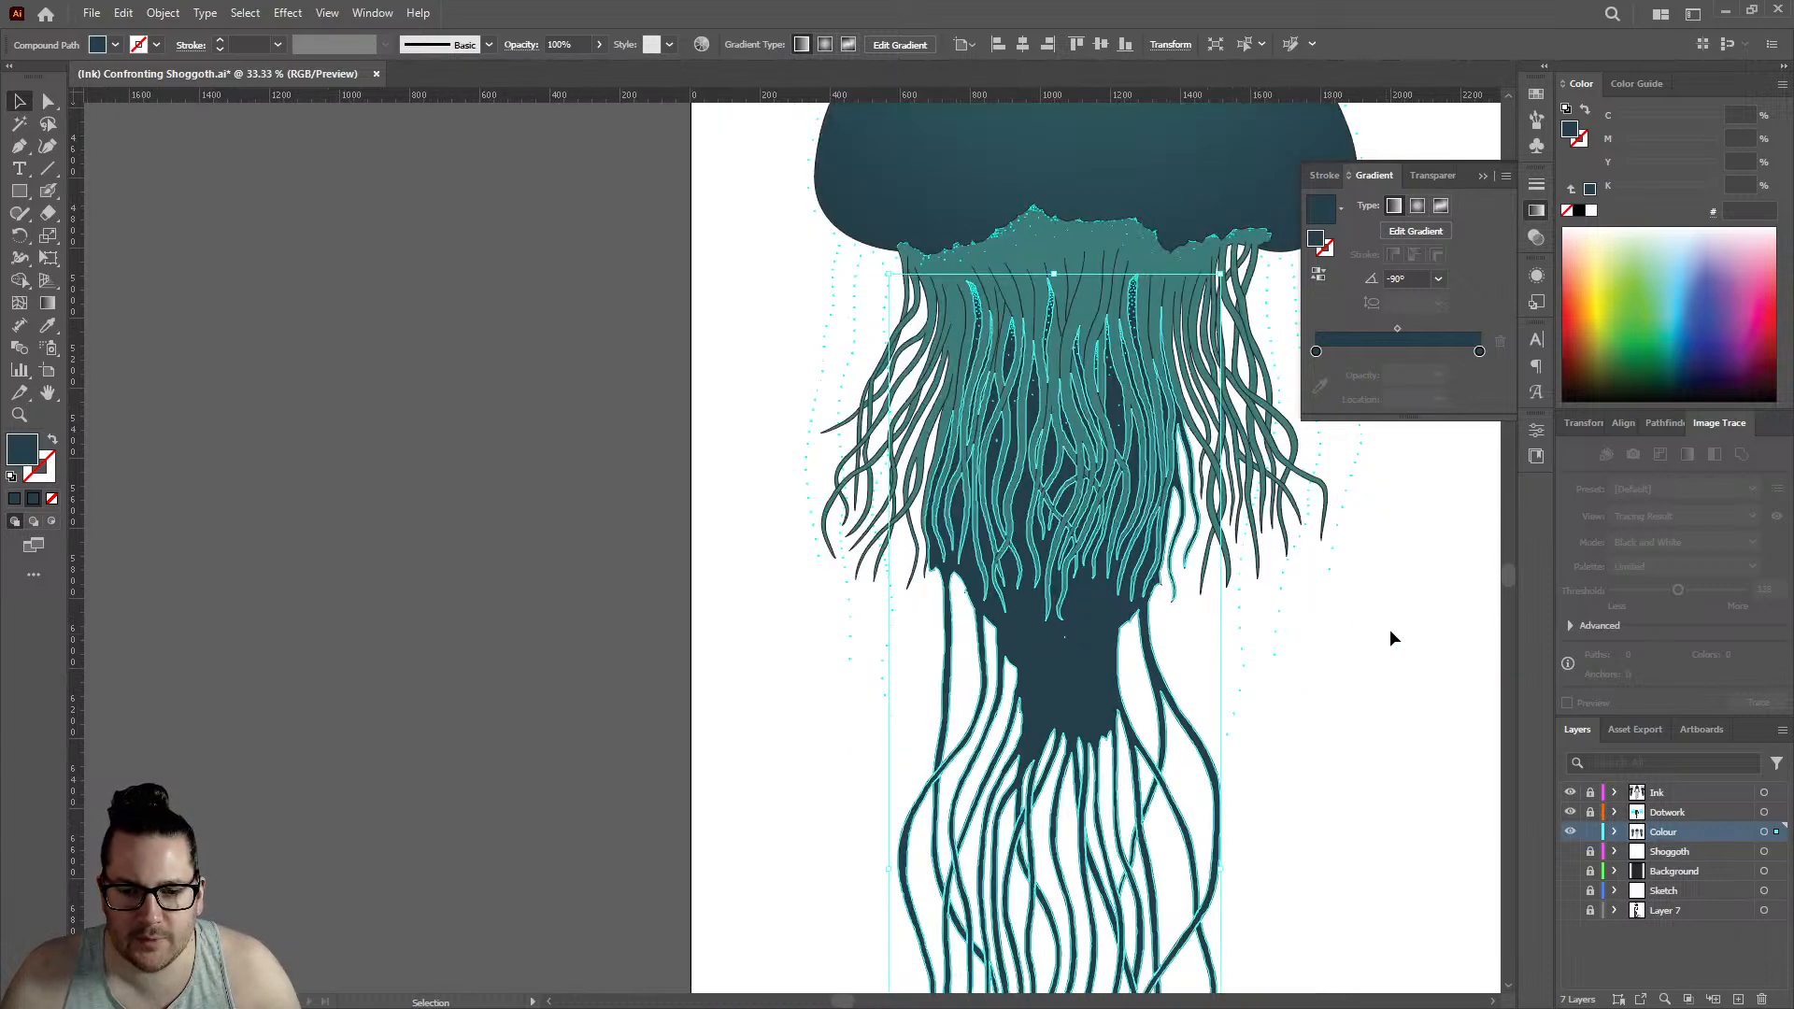
{"action": "scroll", "coordinate": [1399, 609], "scroll_direction": "up", "scroll_amount": 1}
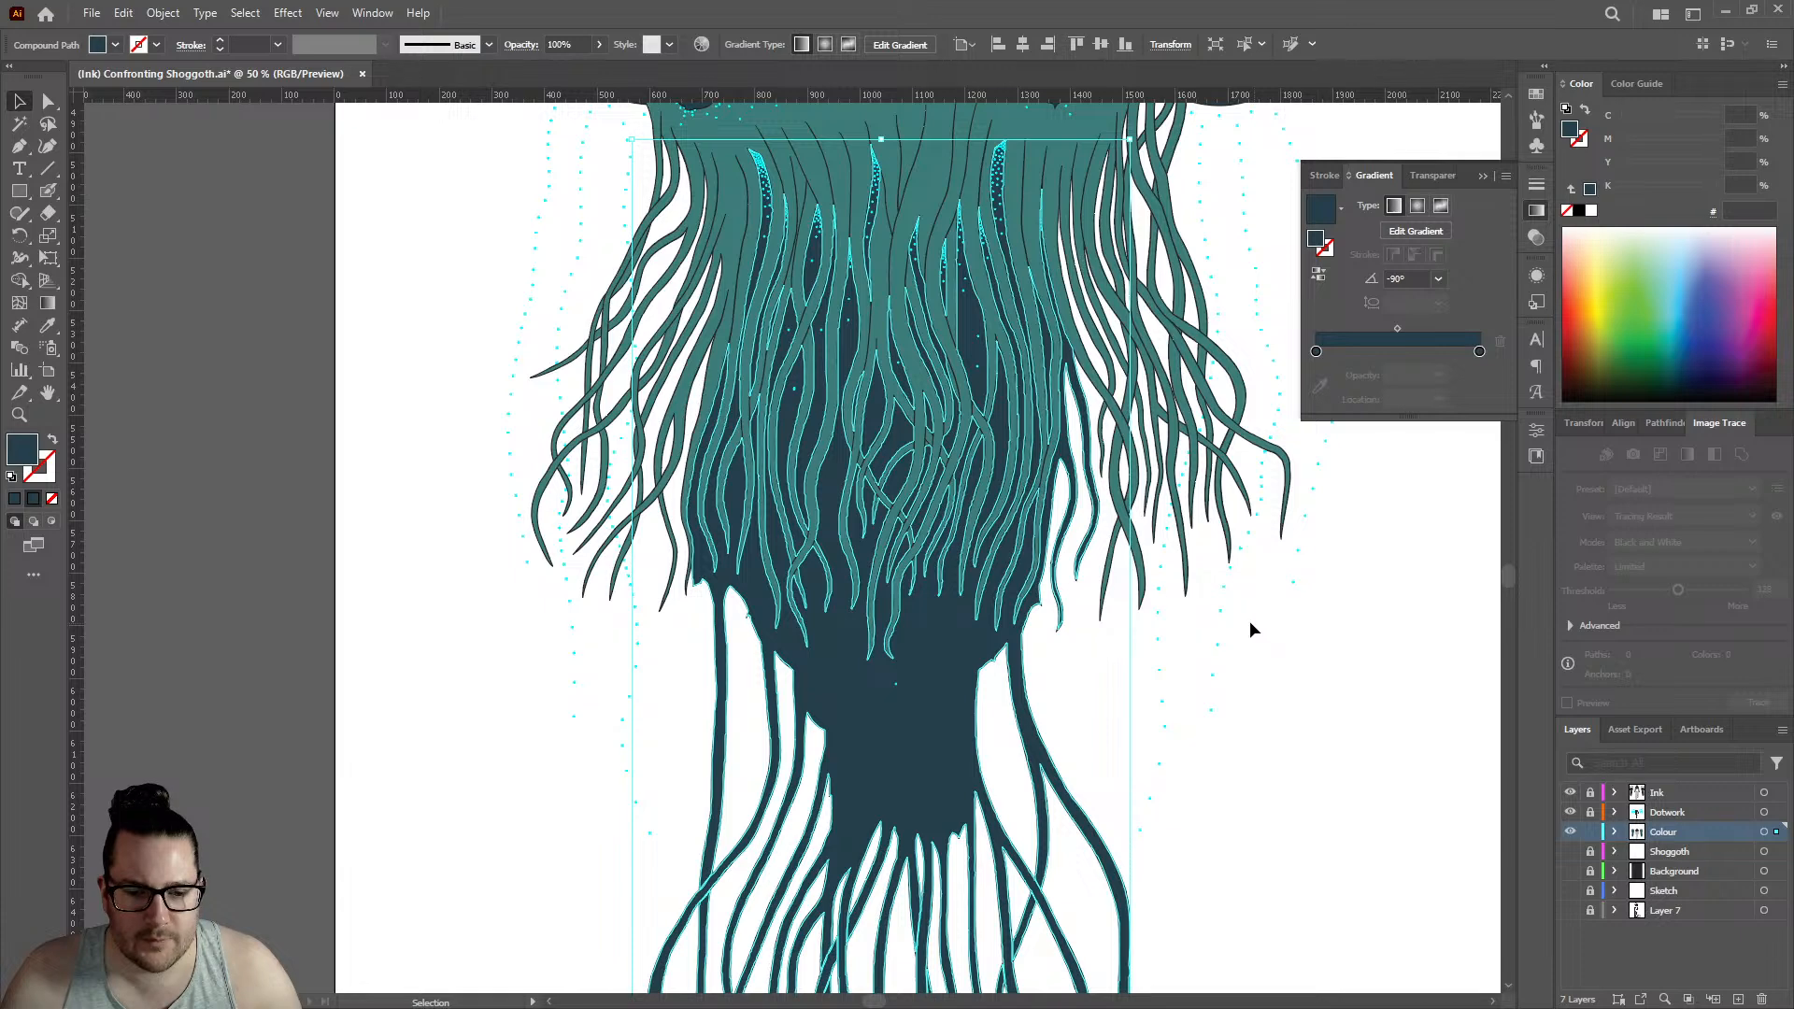
{"action": "left_click", "coordinate": [163, 13]}
{"action": "left_click", "coordinate": [165, 15]}
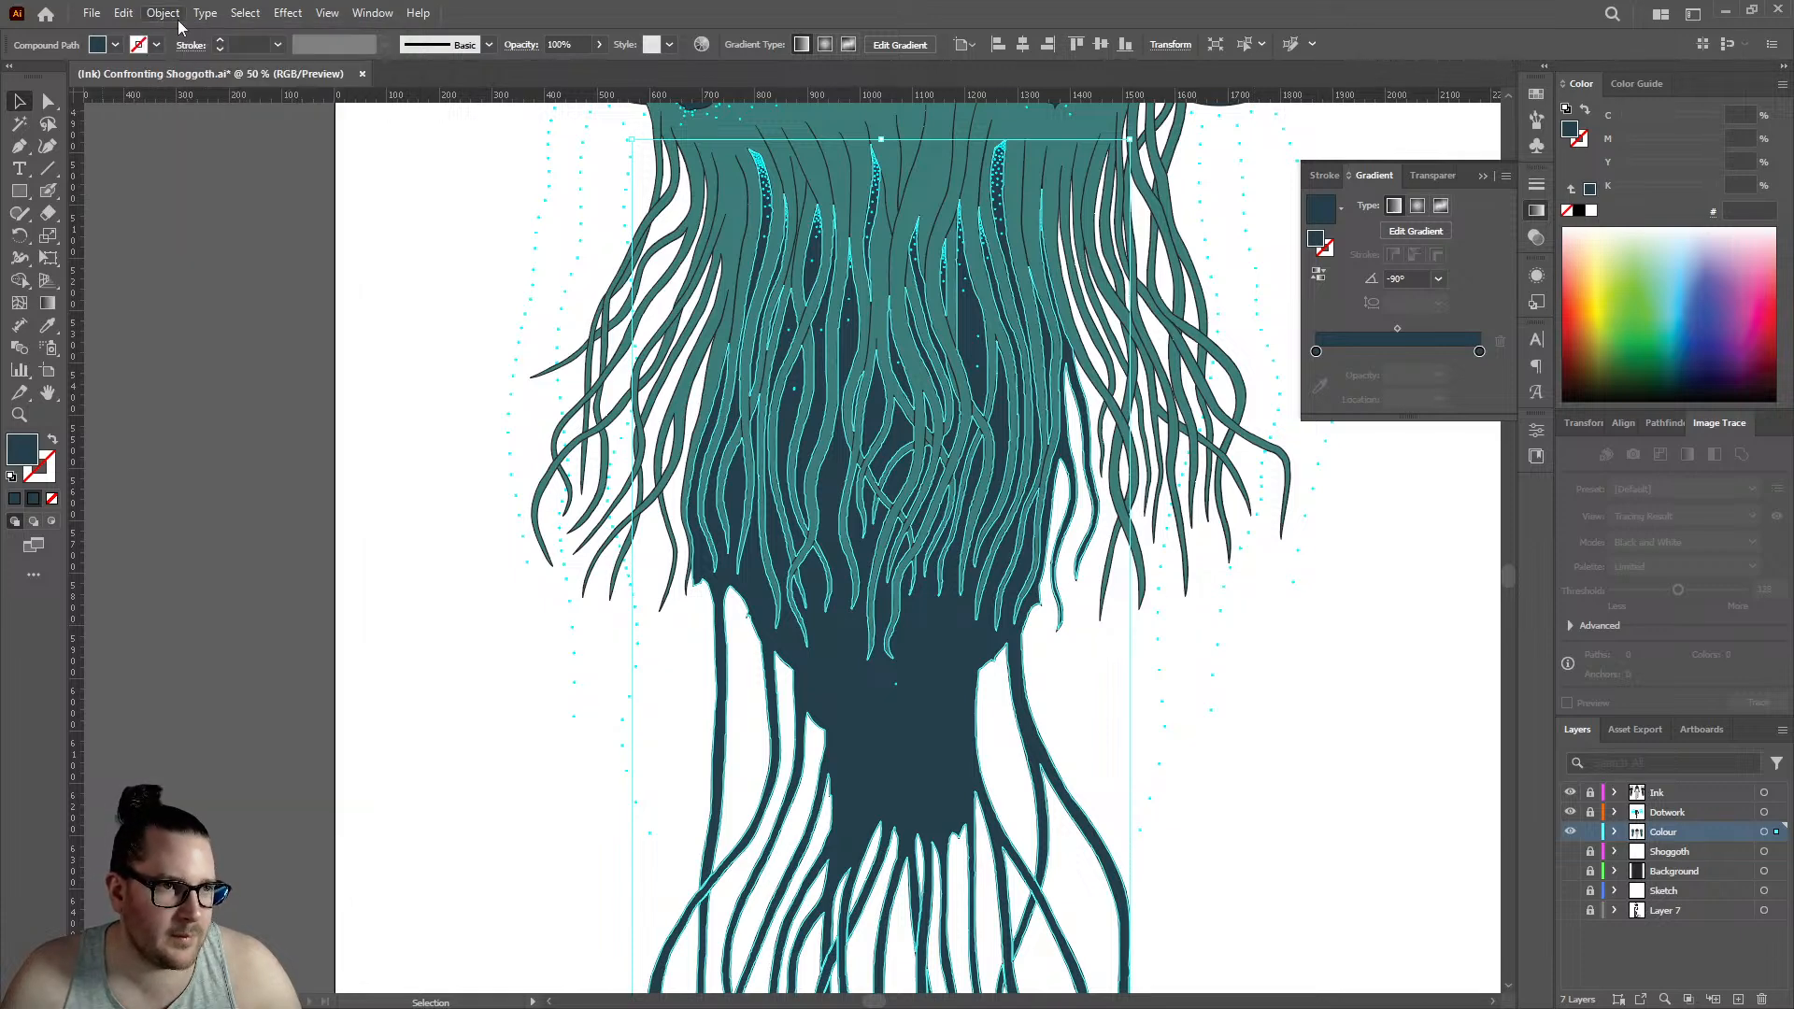
{"action": "left_click", "coordinate": [1479, 352]}
{"action": "double_click", "coordinate": [1479, 352]}
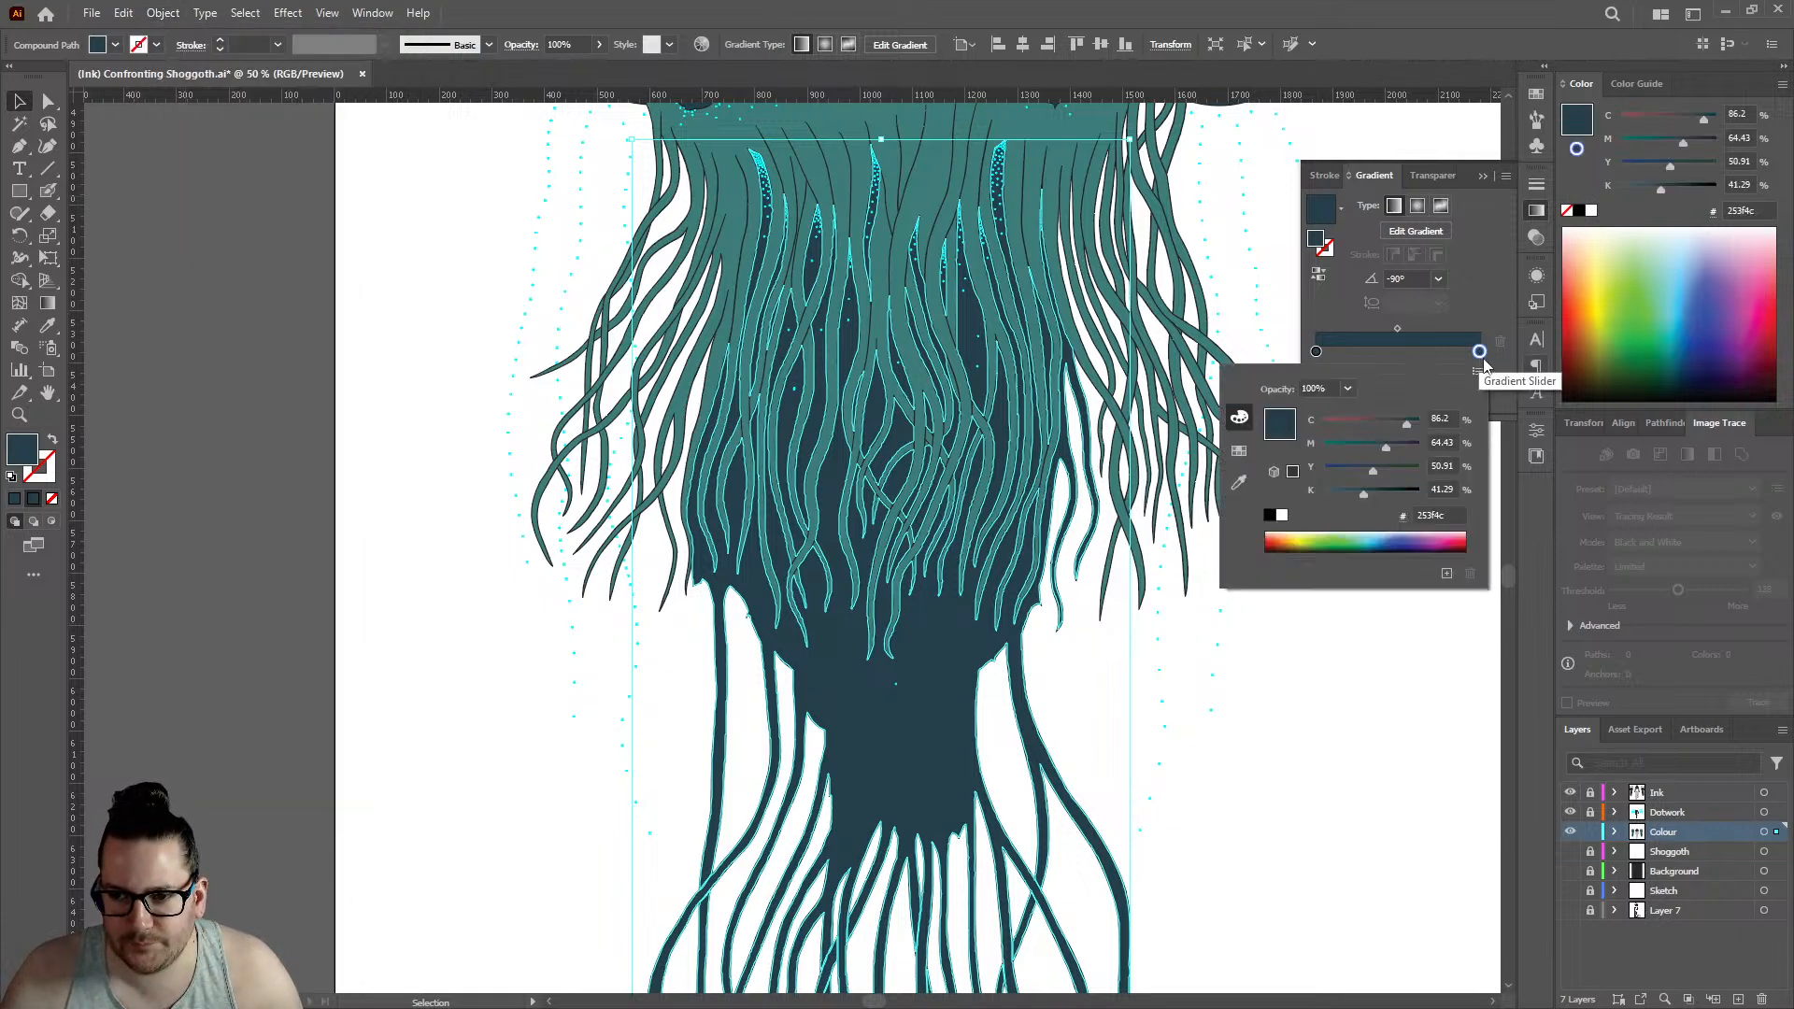
{"action": "left_click_drag", "start_coordinate": [1386, 443], "coordinate": [1313, 456]}
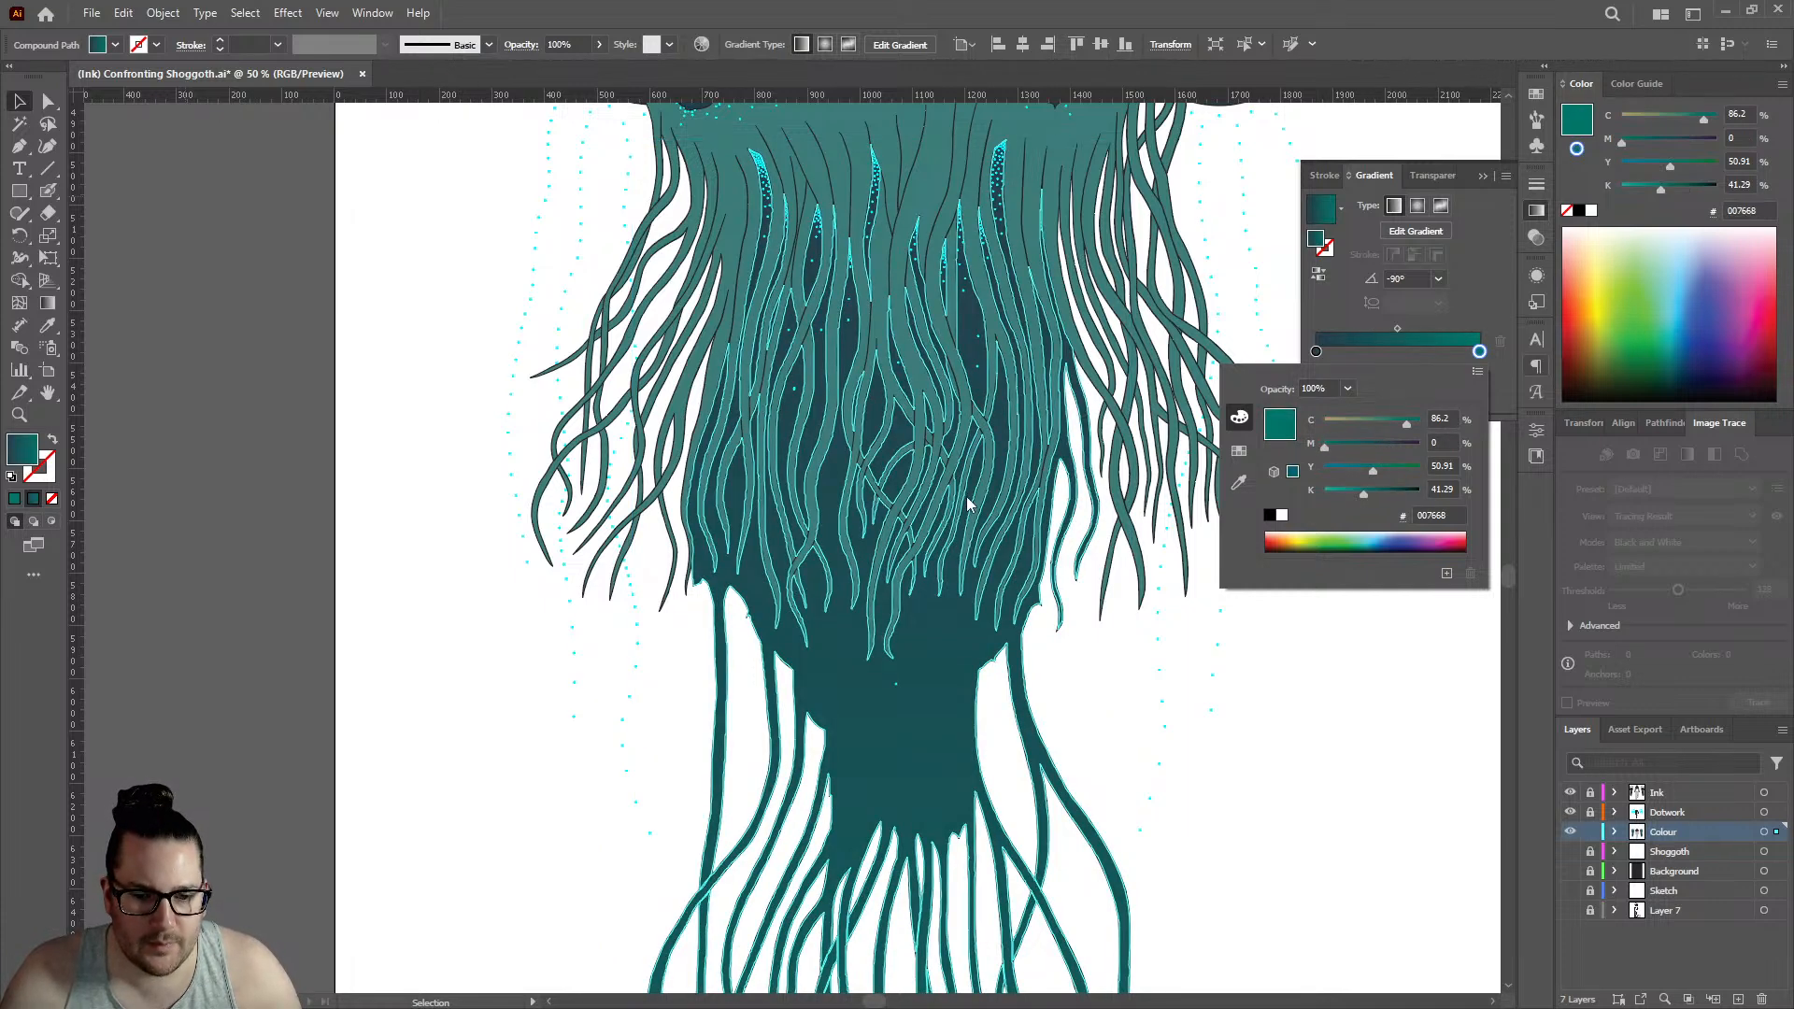
{"action": "left_click", "coordinate": [1204, 715]}
- Deselect the compound path, show the Background layer again, and compare the two jellyfish
{"action": "scroll", "coordinate": [1113, 541], "scroll_direction": "down", "scroll_amount": 3}
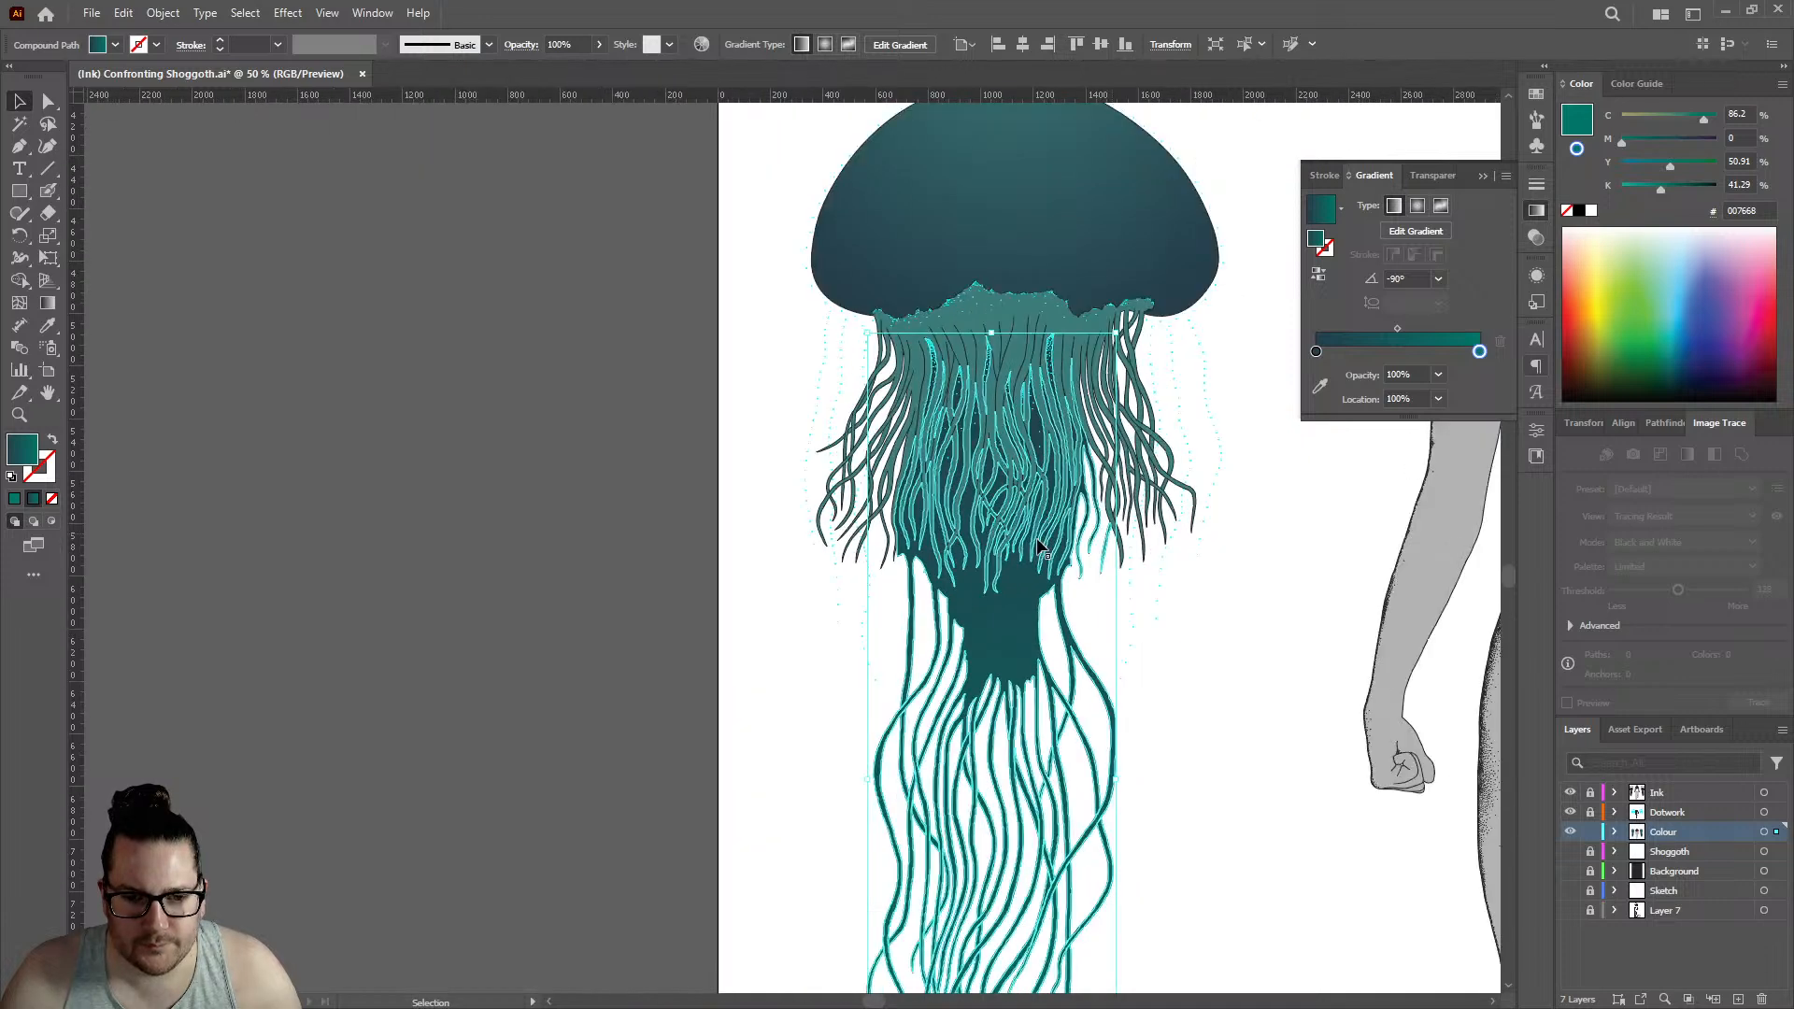
{"action": "left_click_drag", "start_coordinate": [1567, 873], "coordinate": [1569, 852]}
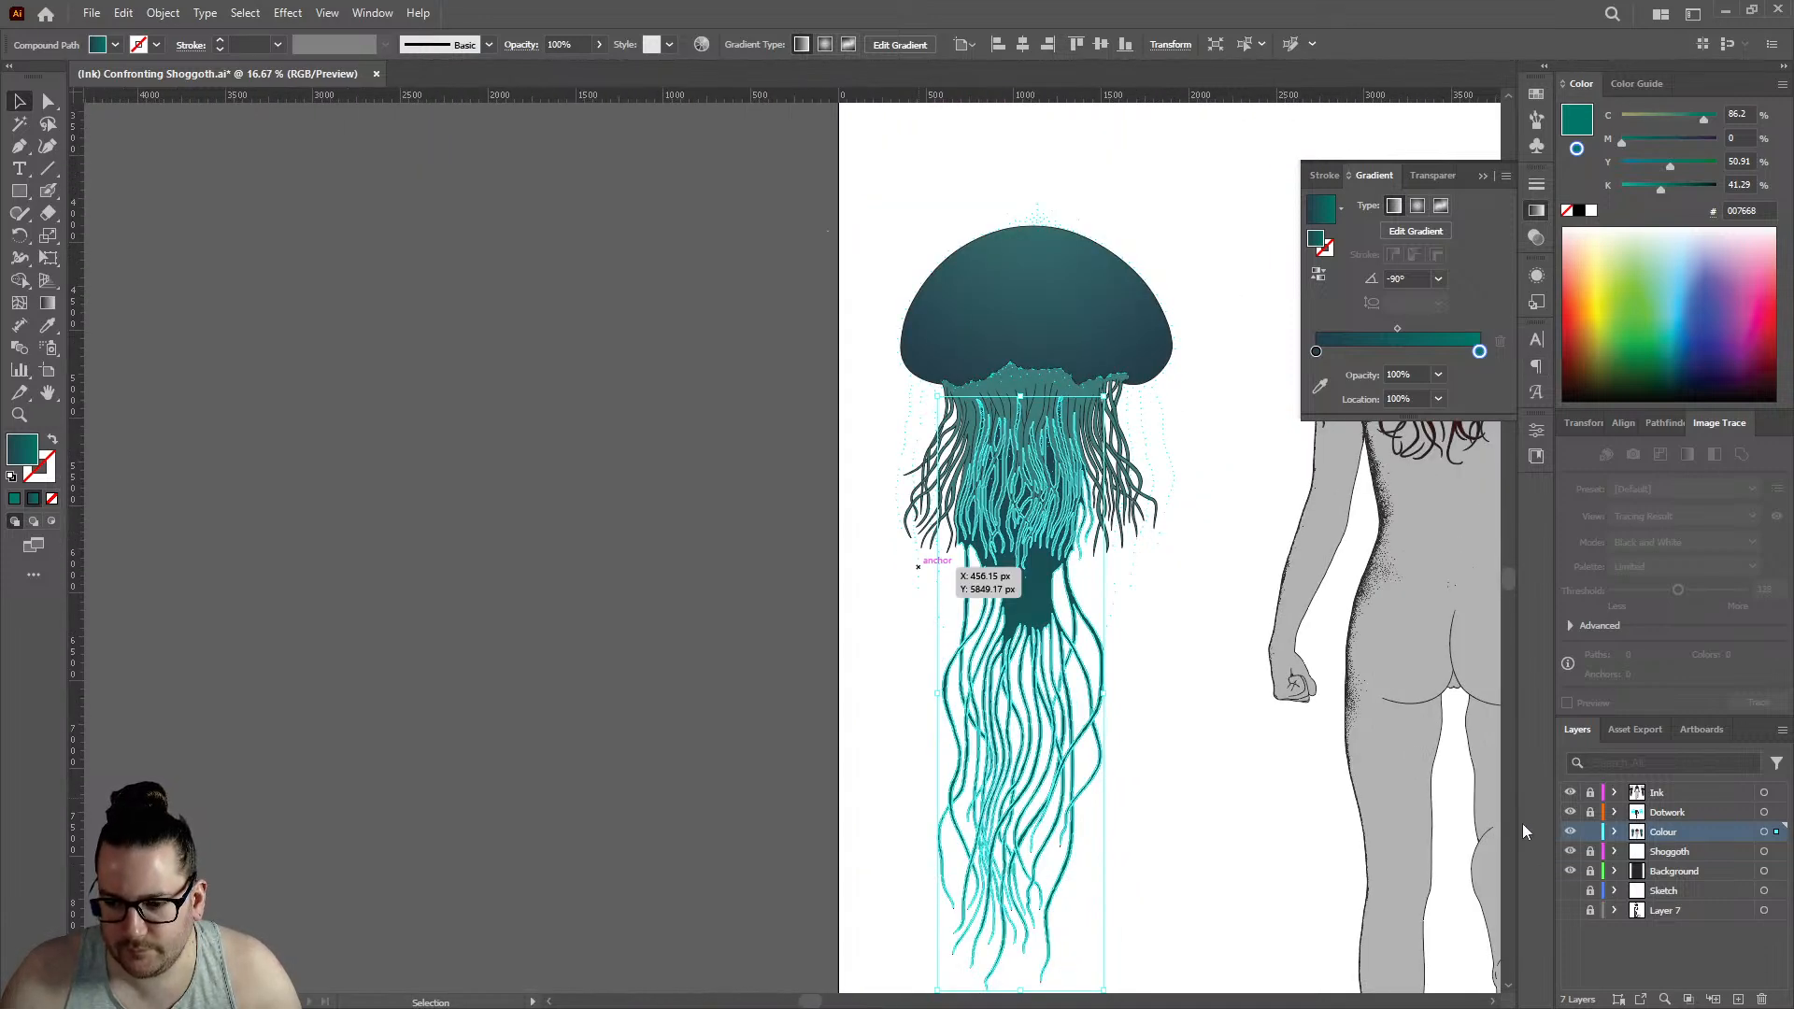
{"action": "left_click", "coordinate": [611, 454]}
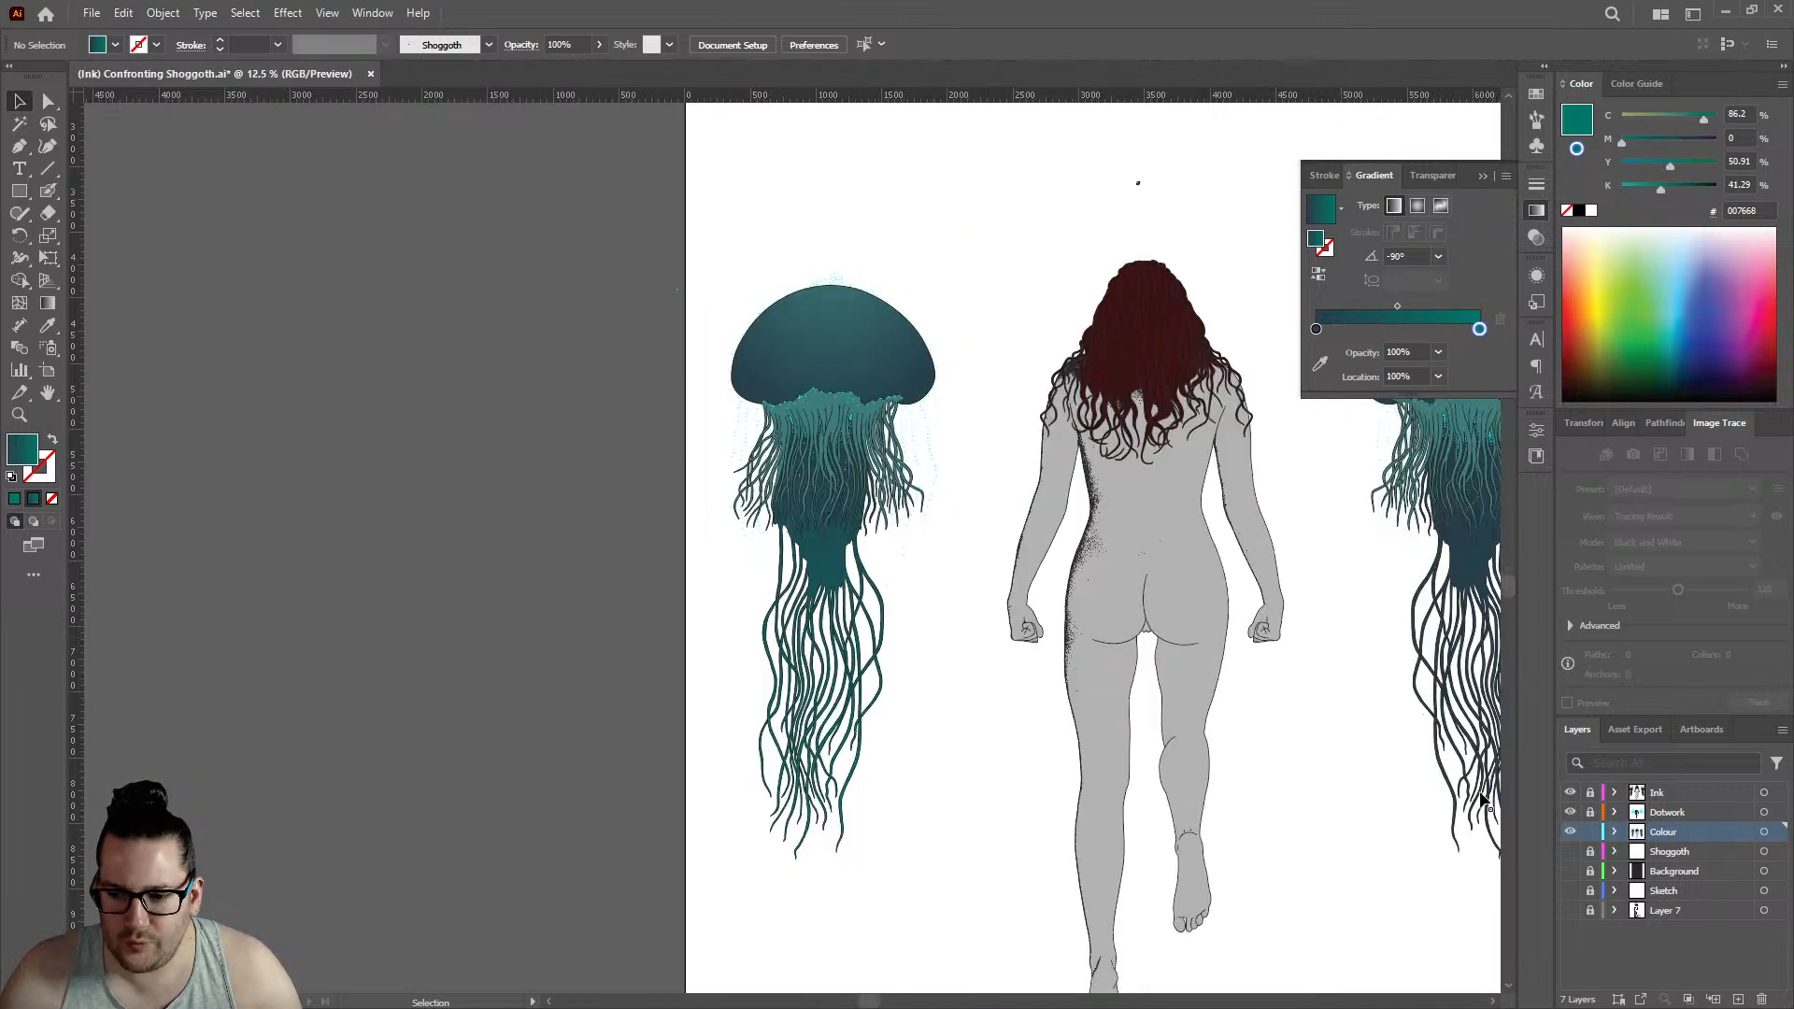
{"action": "left_click", "coordinate": [1571, 871]}
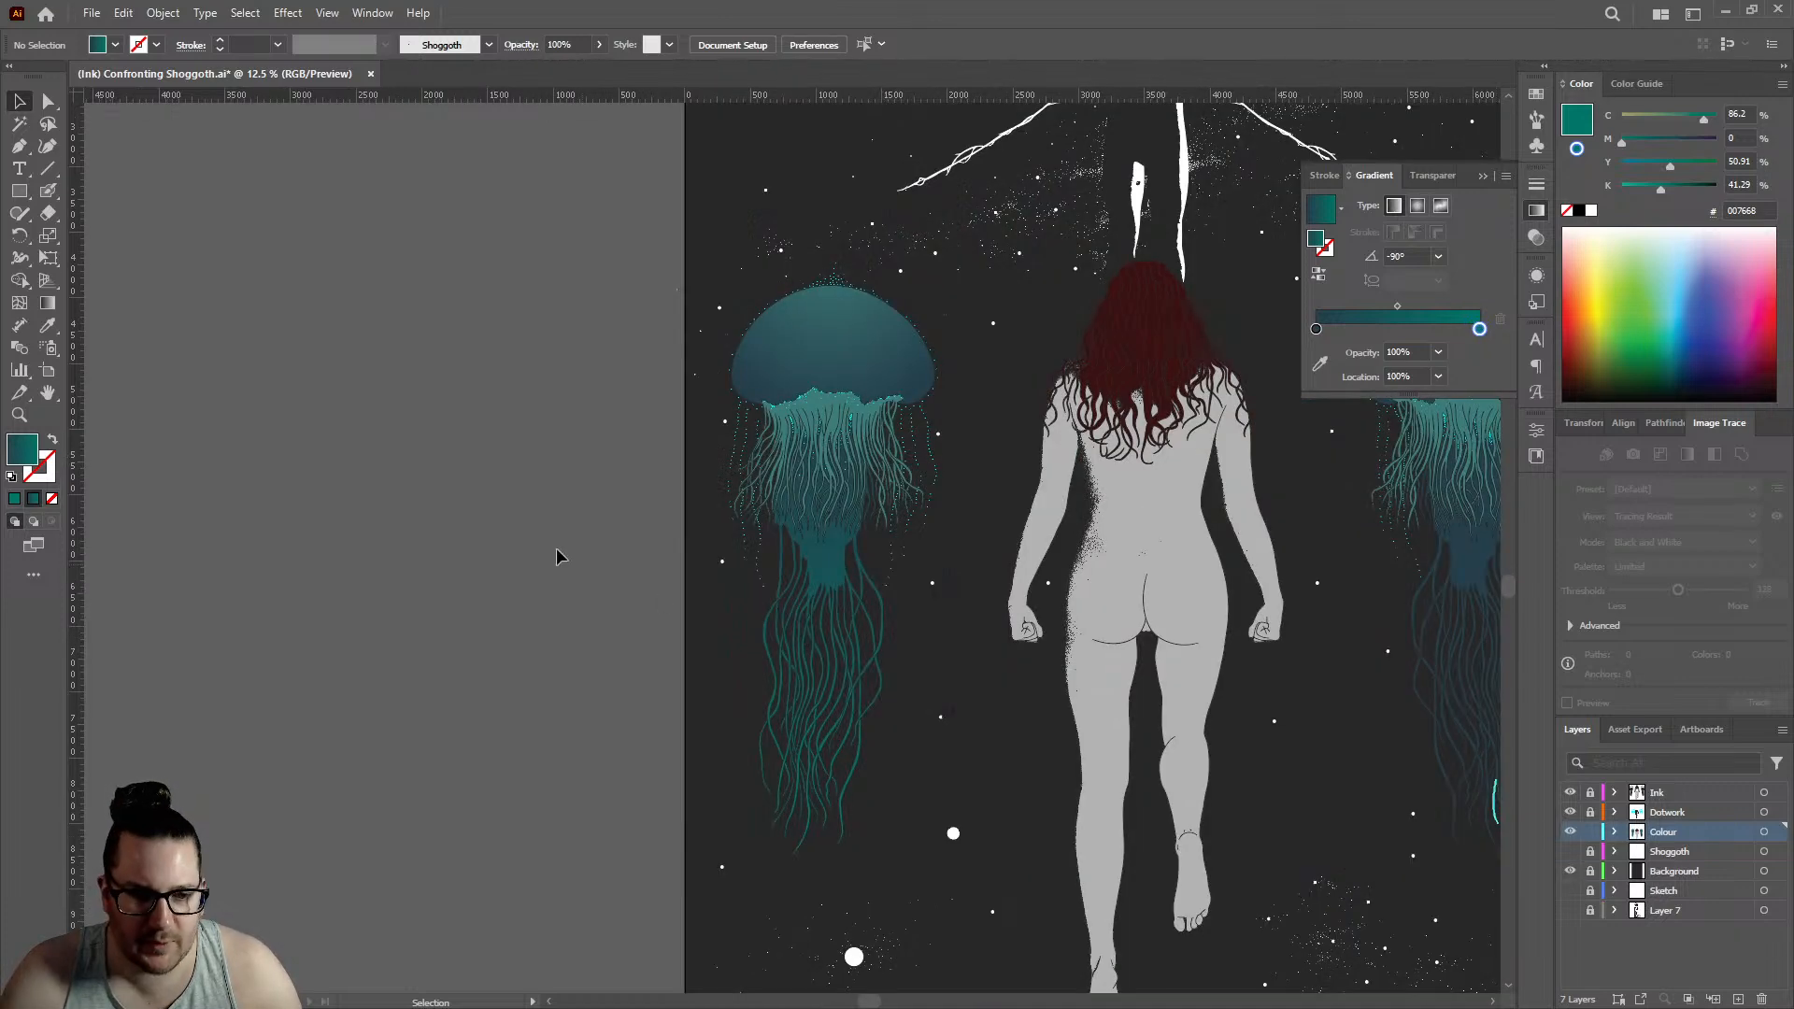
{"action": "scroll", "coordinate": [958, 617], "scroll_direction": "up", "scroll_amount": 1}
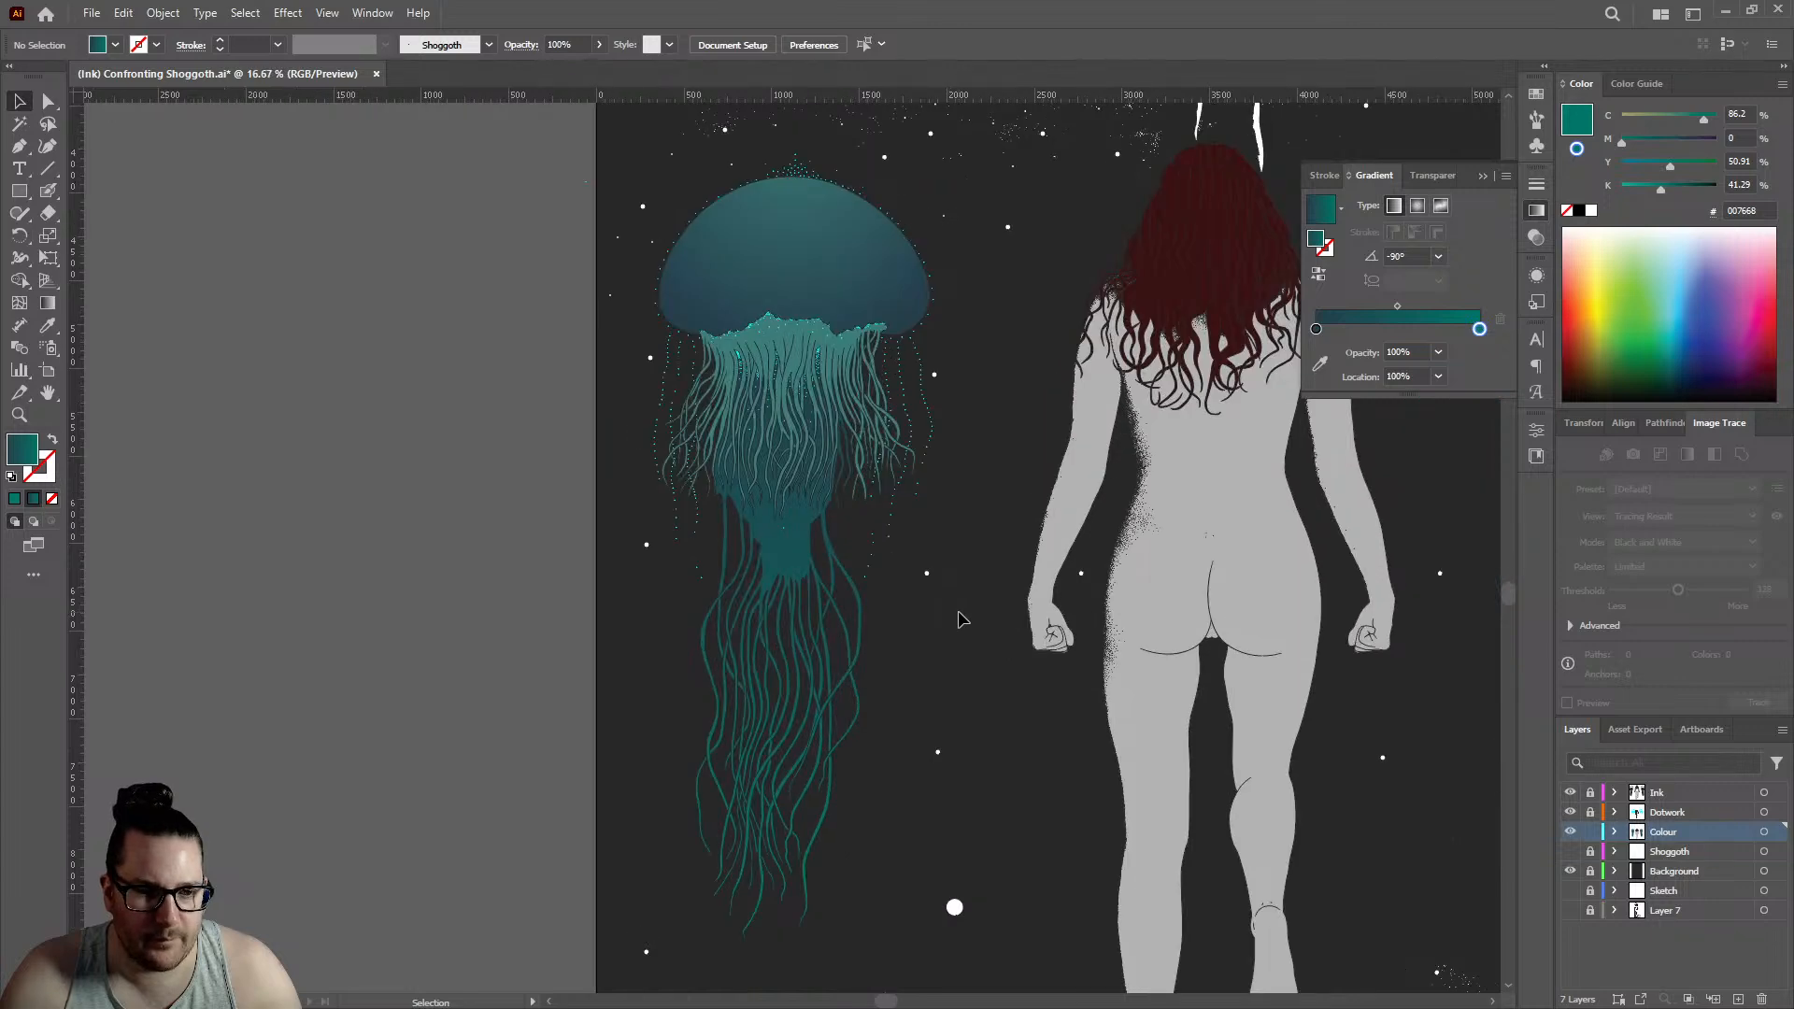
{"action": "scroll", "coordinate": [859, 601], "scroll_direction": "down", "scroll_amount": 1}
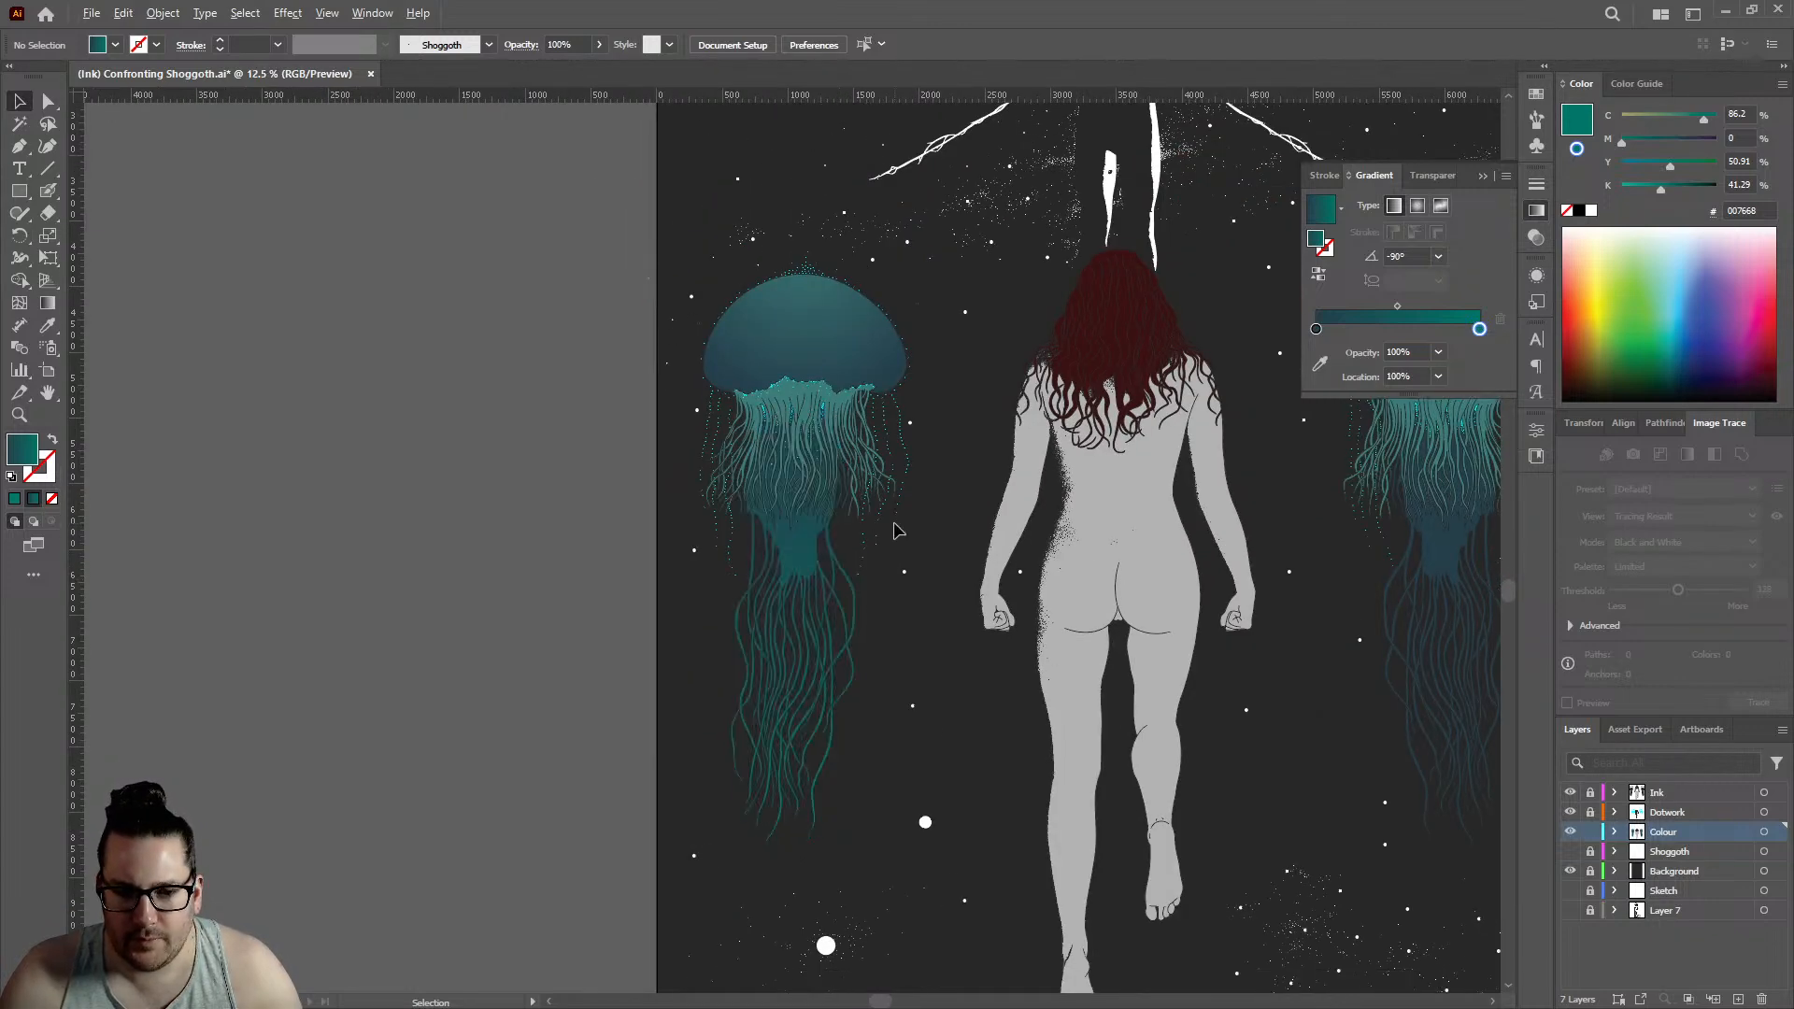
{"action": "scroll", "coordinate": [778, 506], "scroll_direction": "down", "scroll_amount": 1}
{"action": "scroll", "coordinate": [679, 561], "scroll_direction": "up", "scroll_amount": 1}
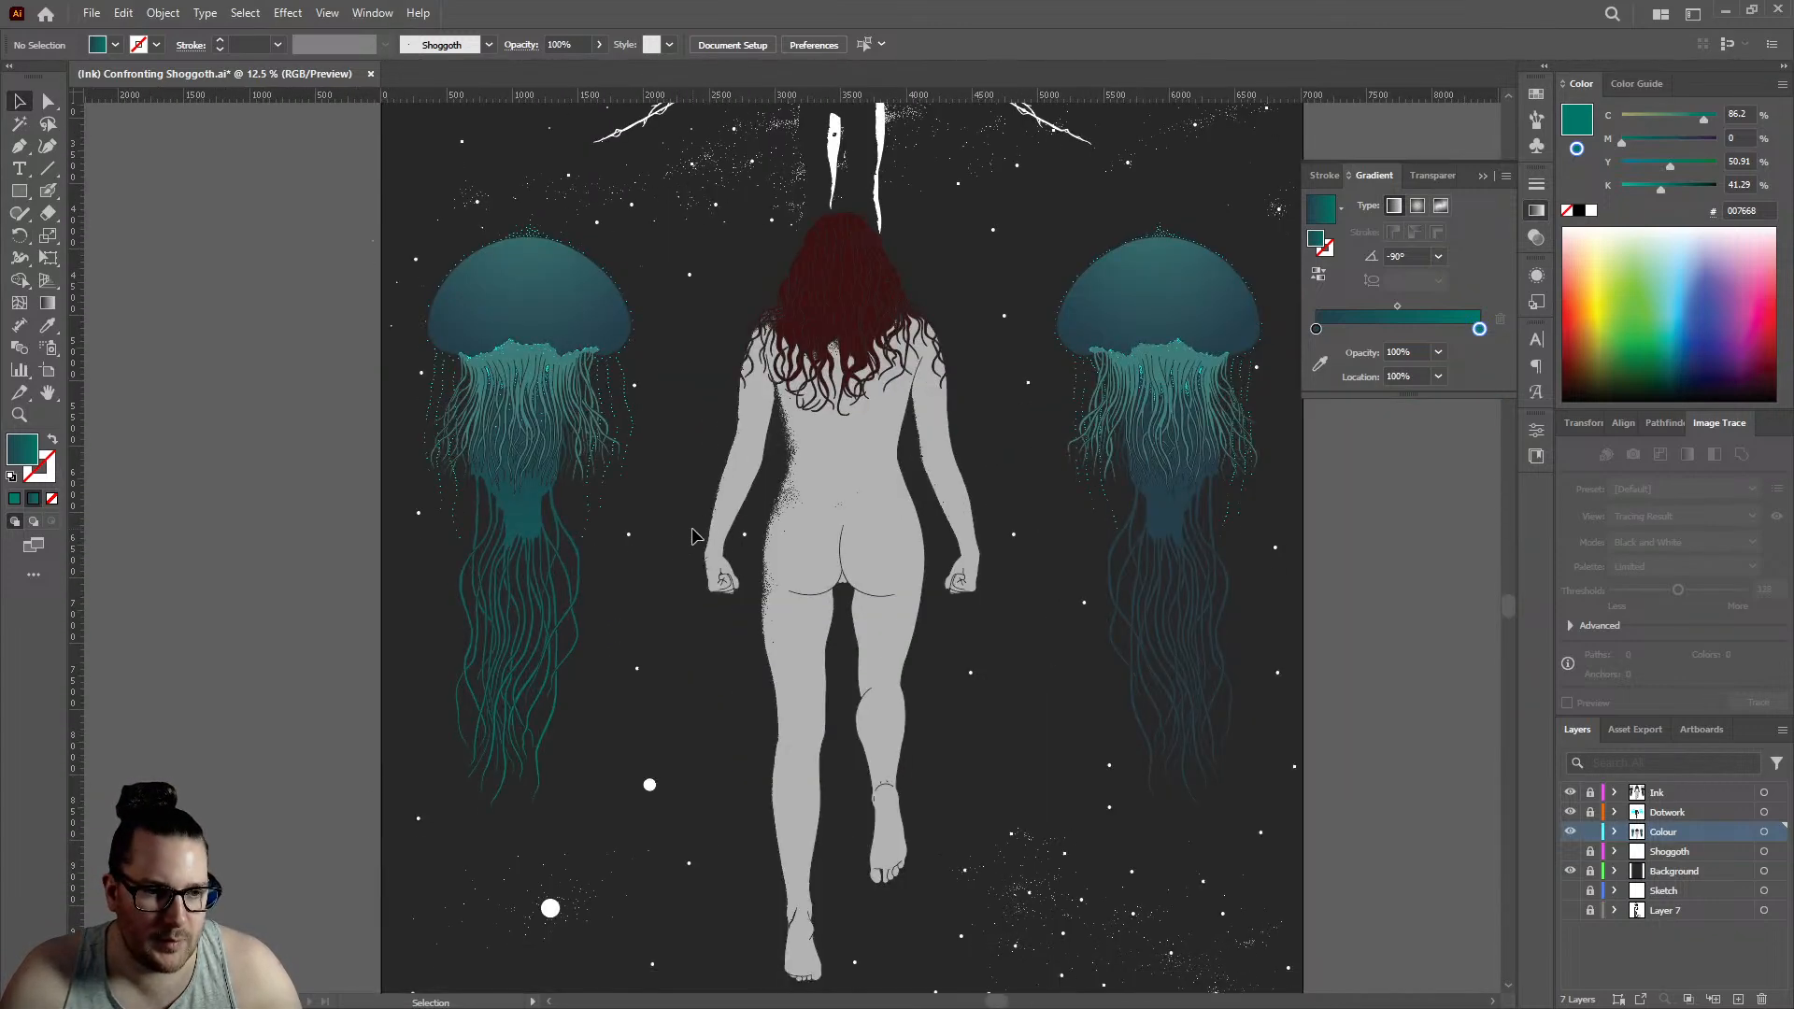
- Set the left jellyfish compound path's gradient end stop to 100% magenta and 0% cyan, and deselect the path
{"action": "left_click", "coordinate": [527, 520]}
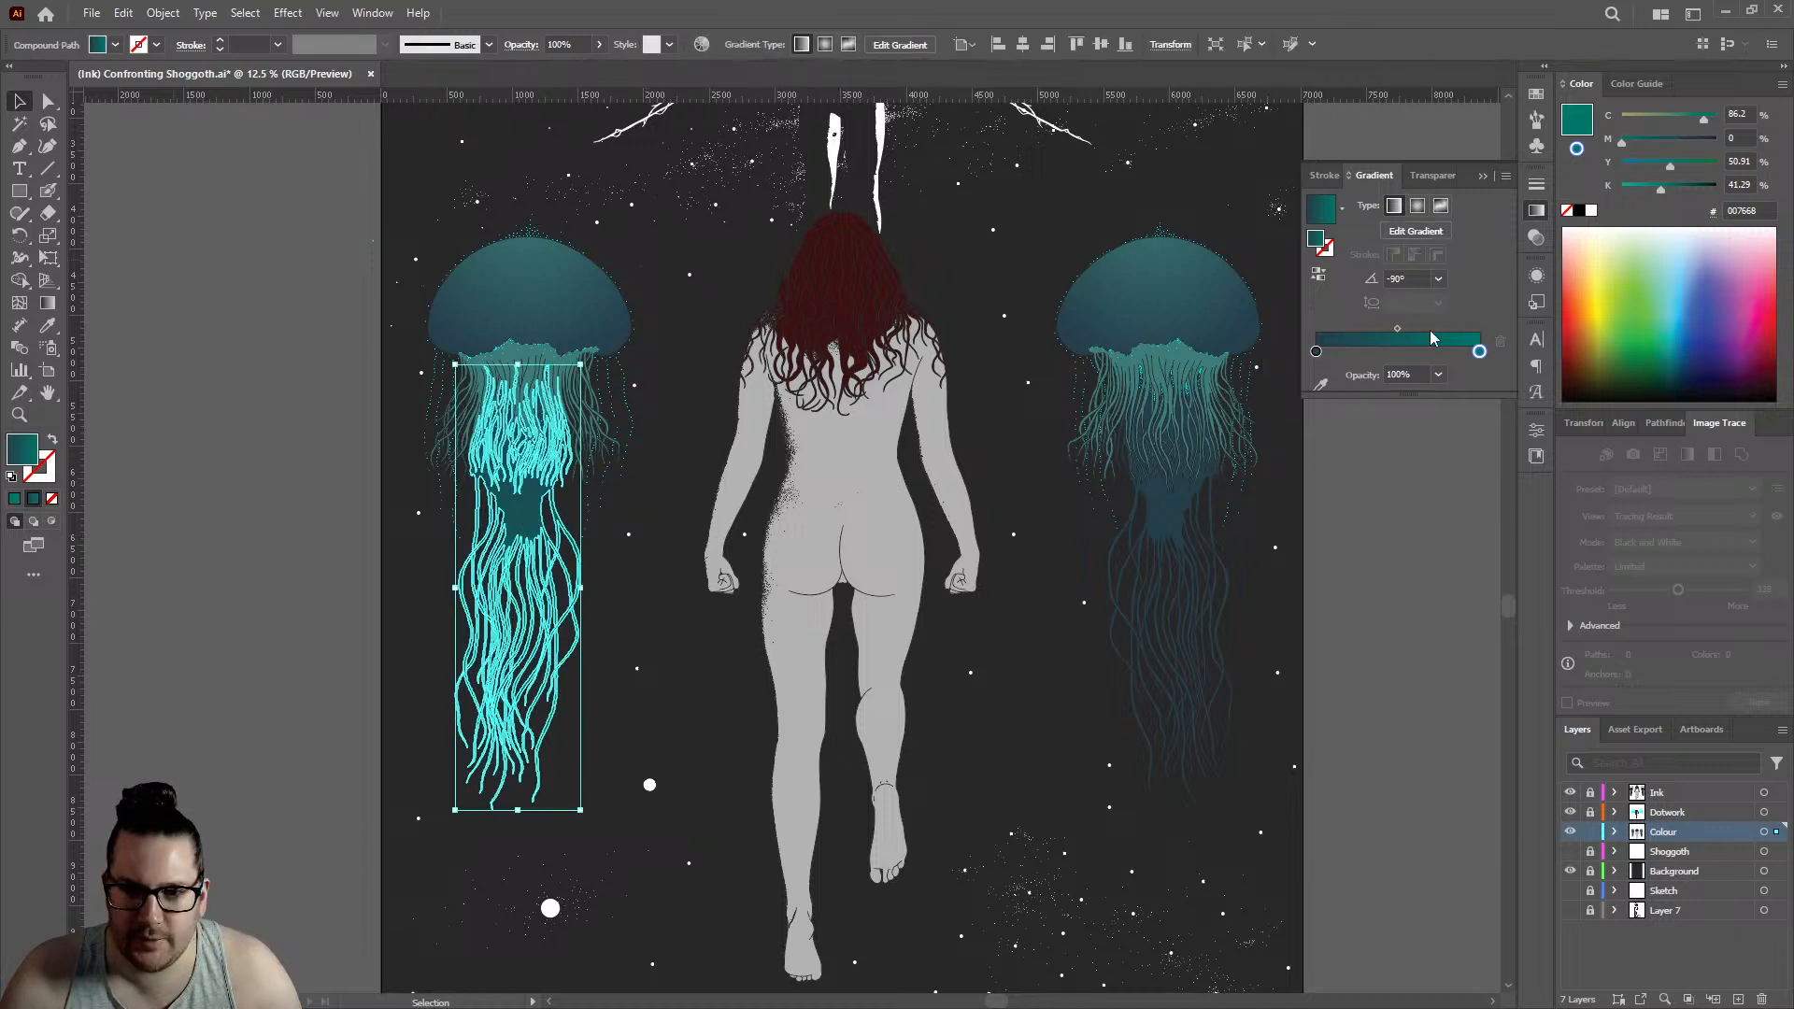
{"action": "double_click", "coordinate": [1479, 351]}
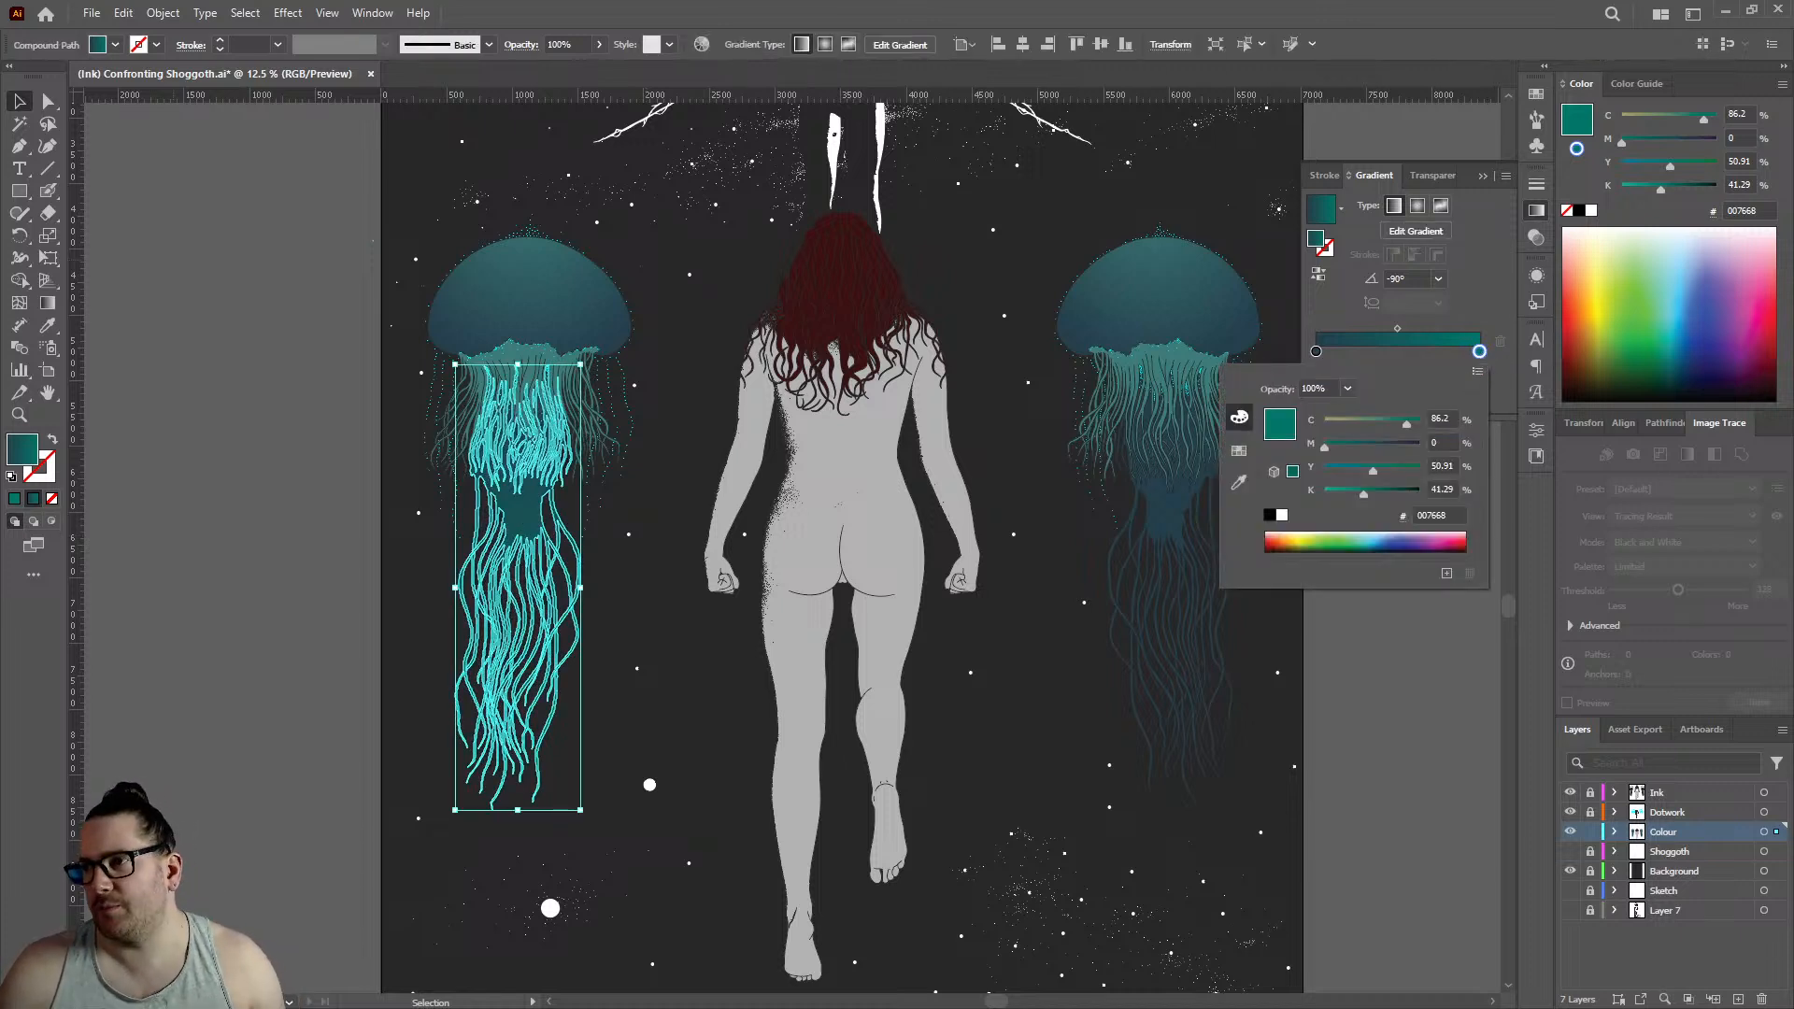
{"action": "key", "text": "Escape"}
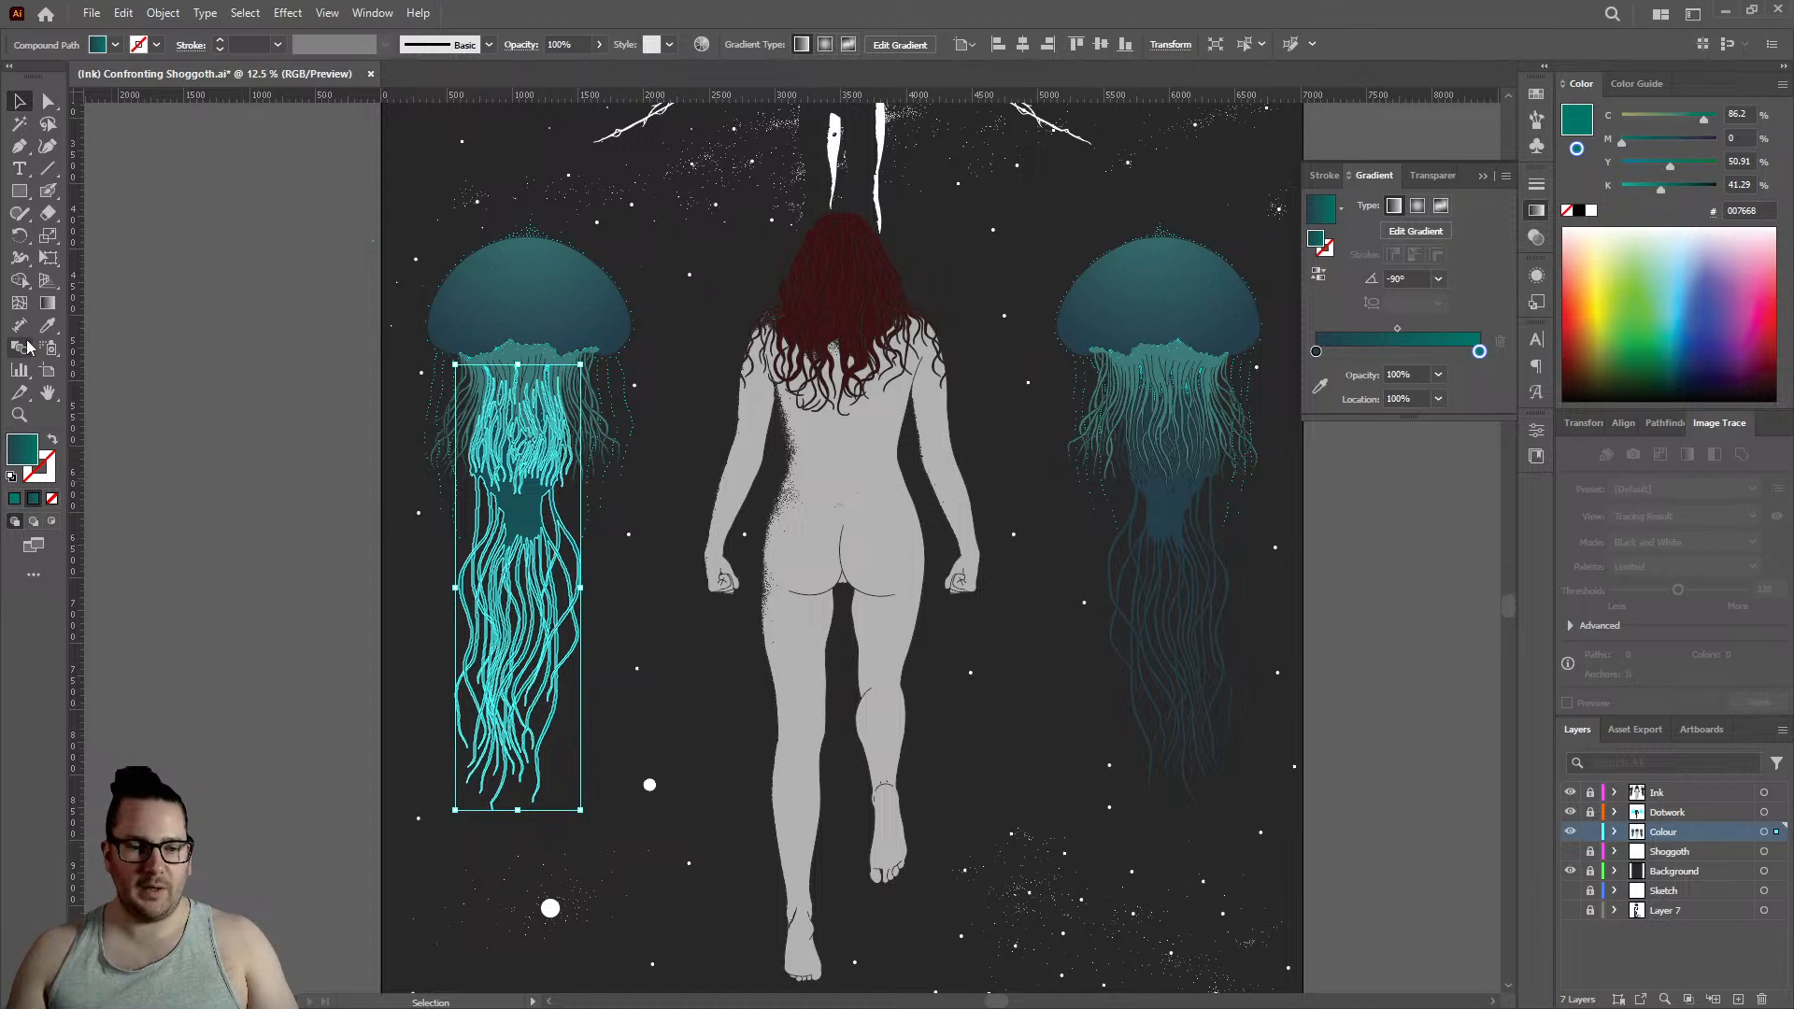
{"action": "double_click", "coordinate": [1479, 353]}
{"action": "left_click_drag", "start_coordinate": [1392, 444], "coordinate": [1426, 446]}
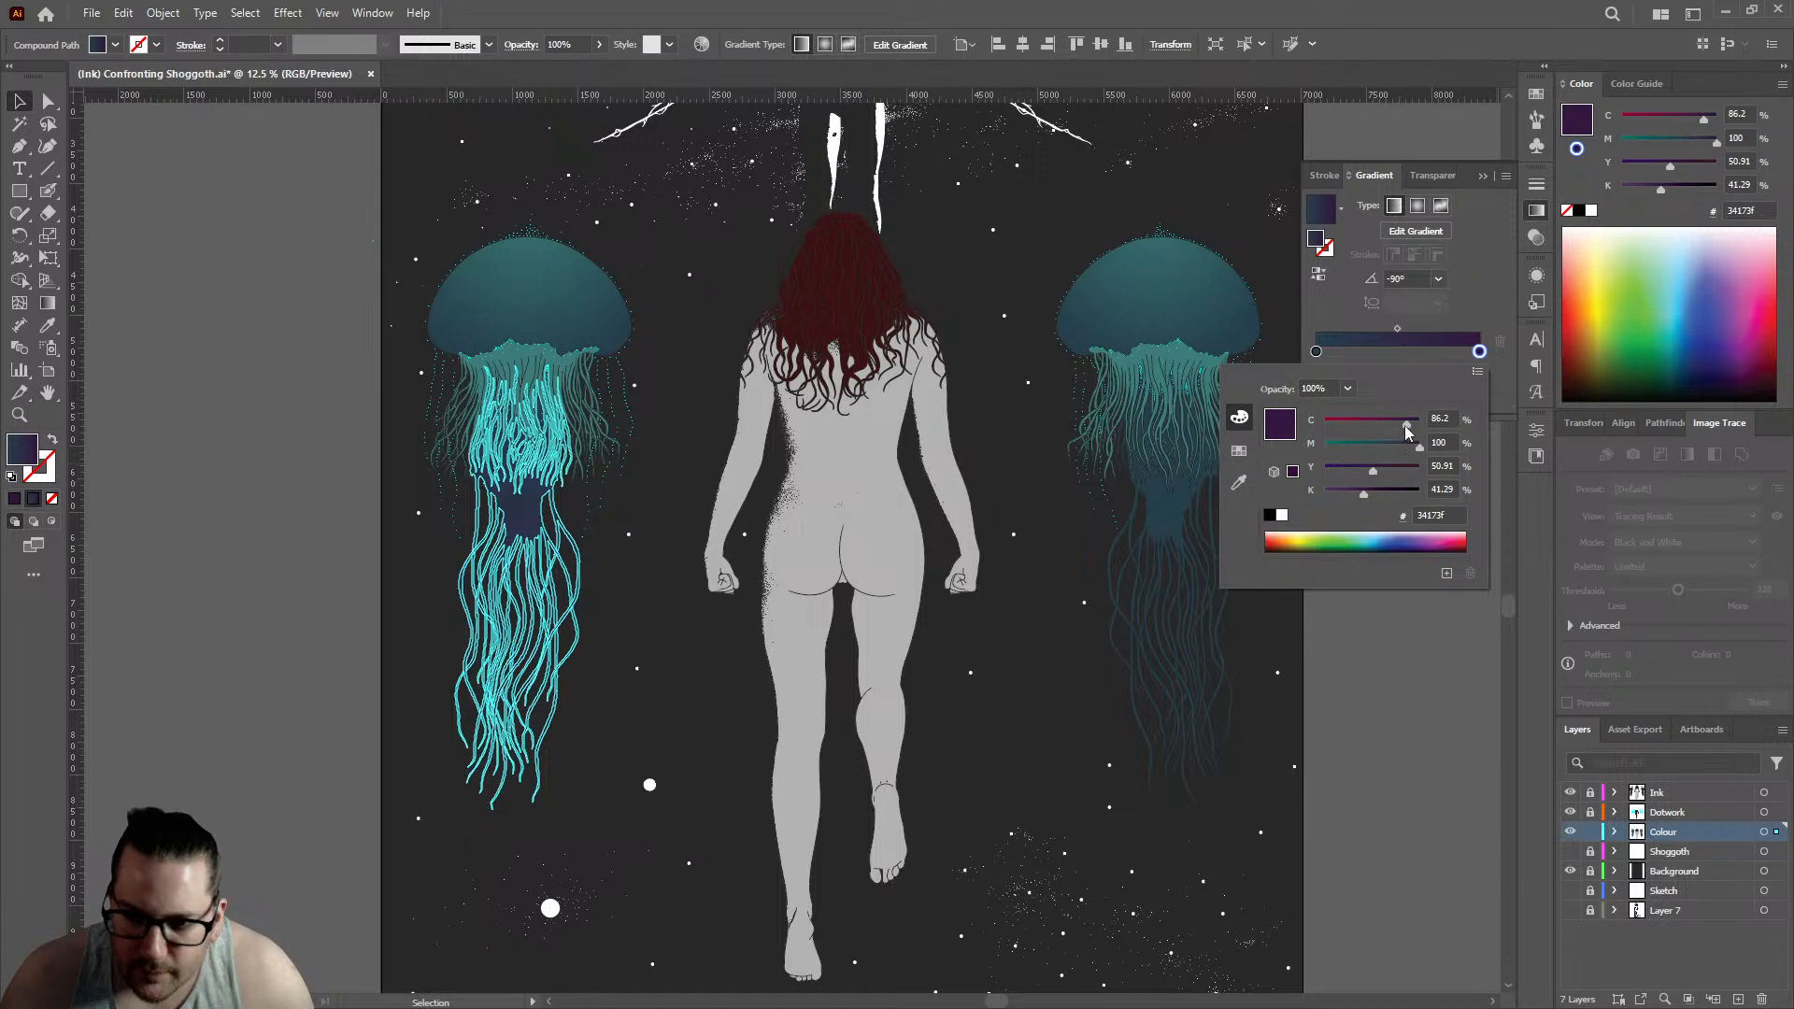
{"action": "left_click_drag", "start_coordinate": [1408, 431], "coordinate": [1310, 431]}
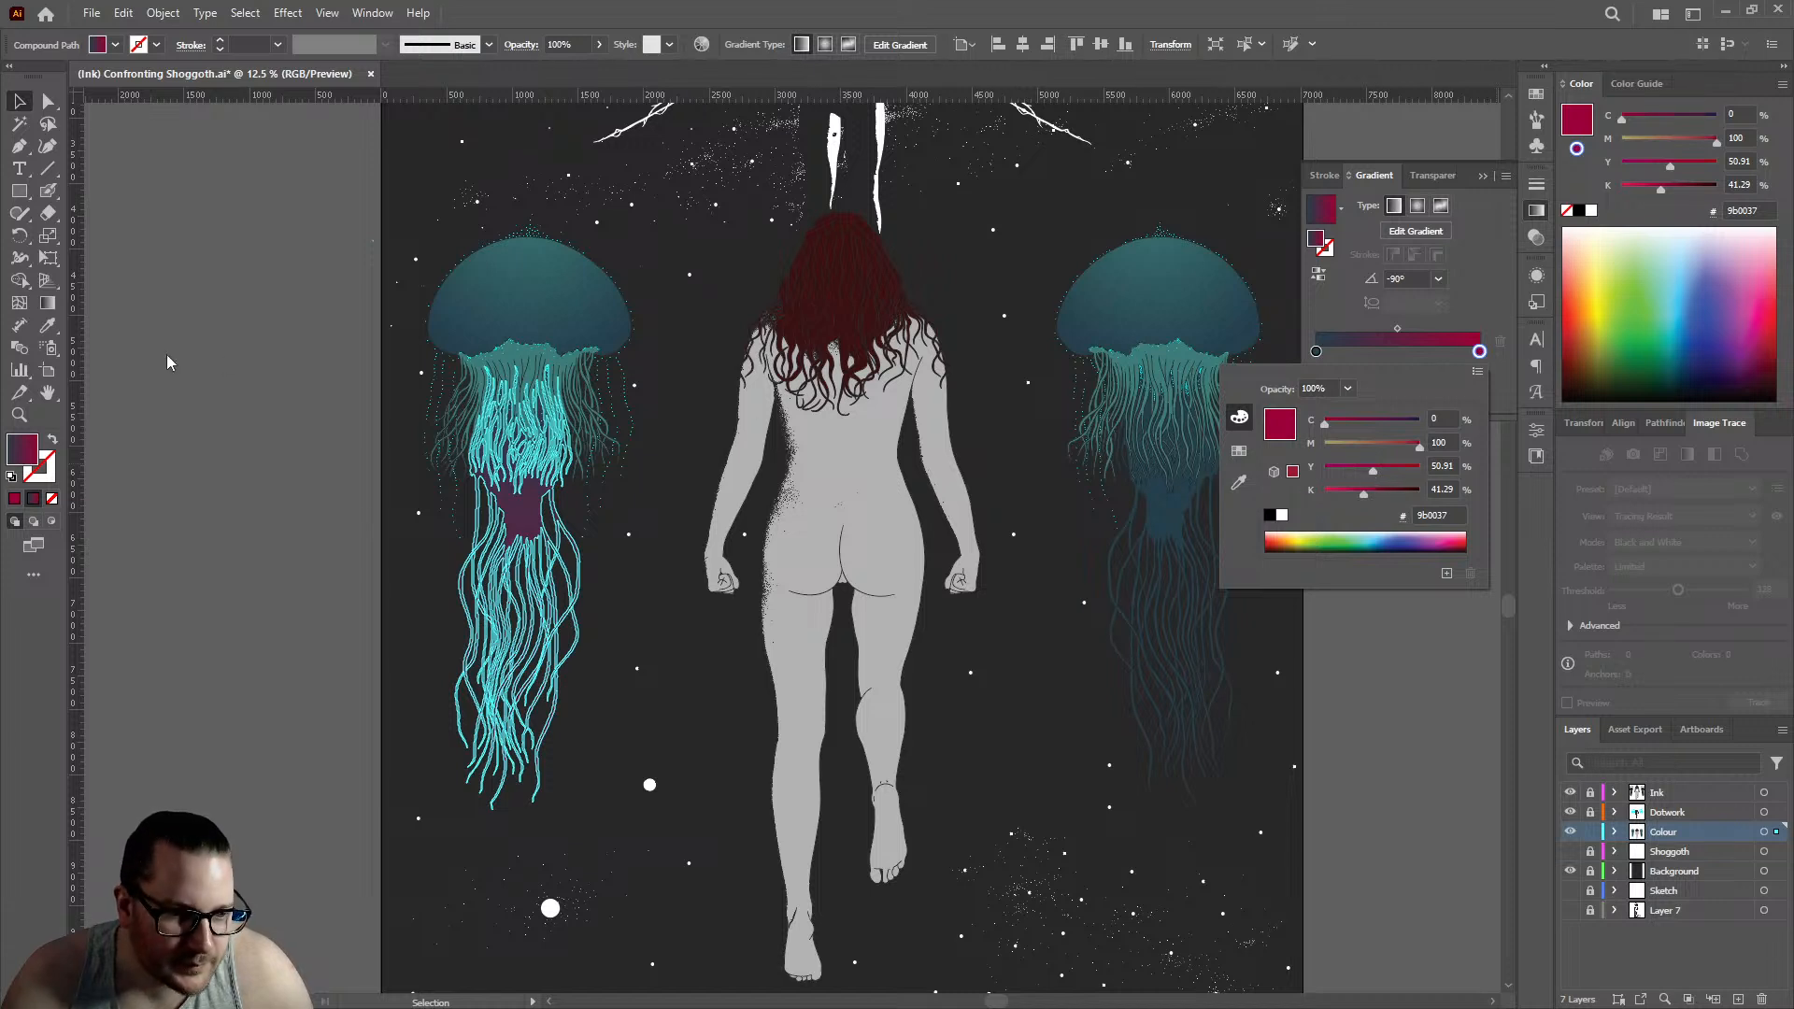
{"action": "left_click", "coordinate": [200, 336]}
{"action": "left_click", "coordinate": [266, 358]}
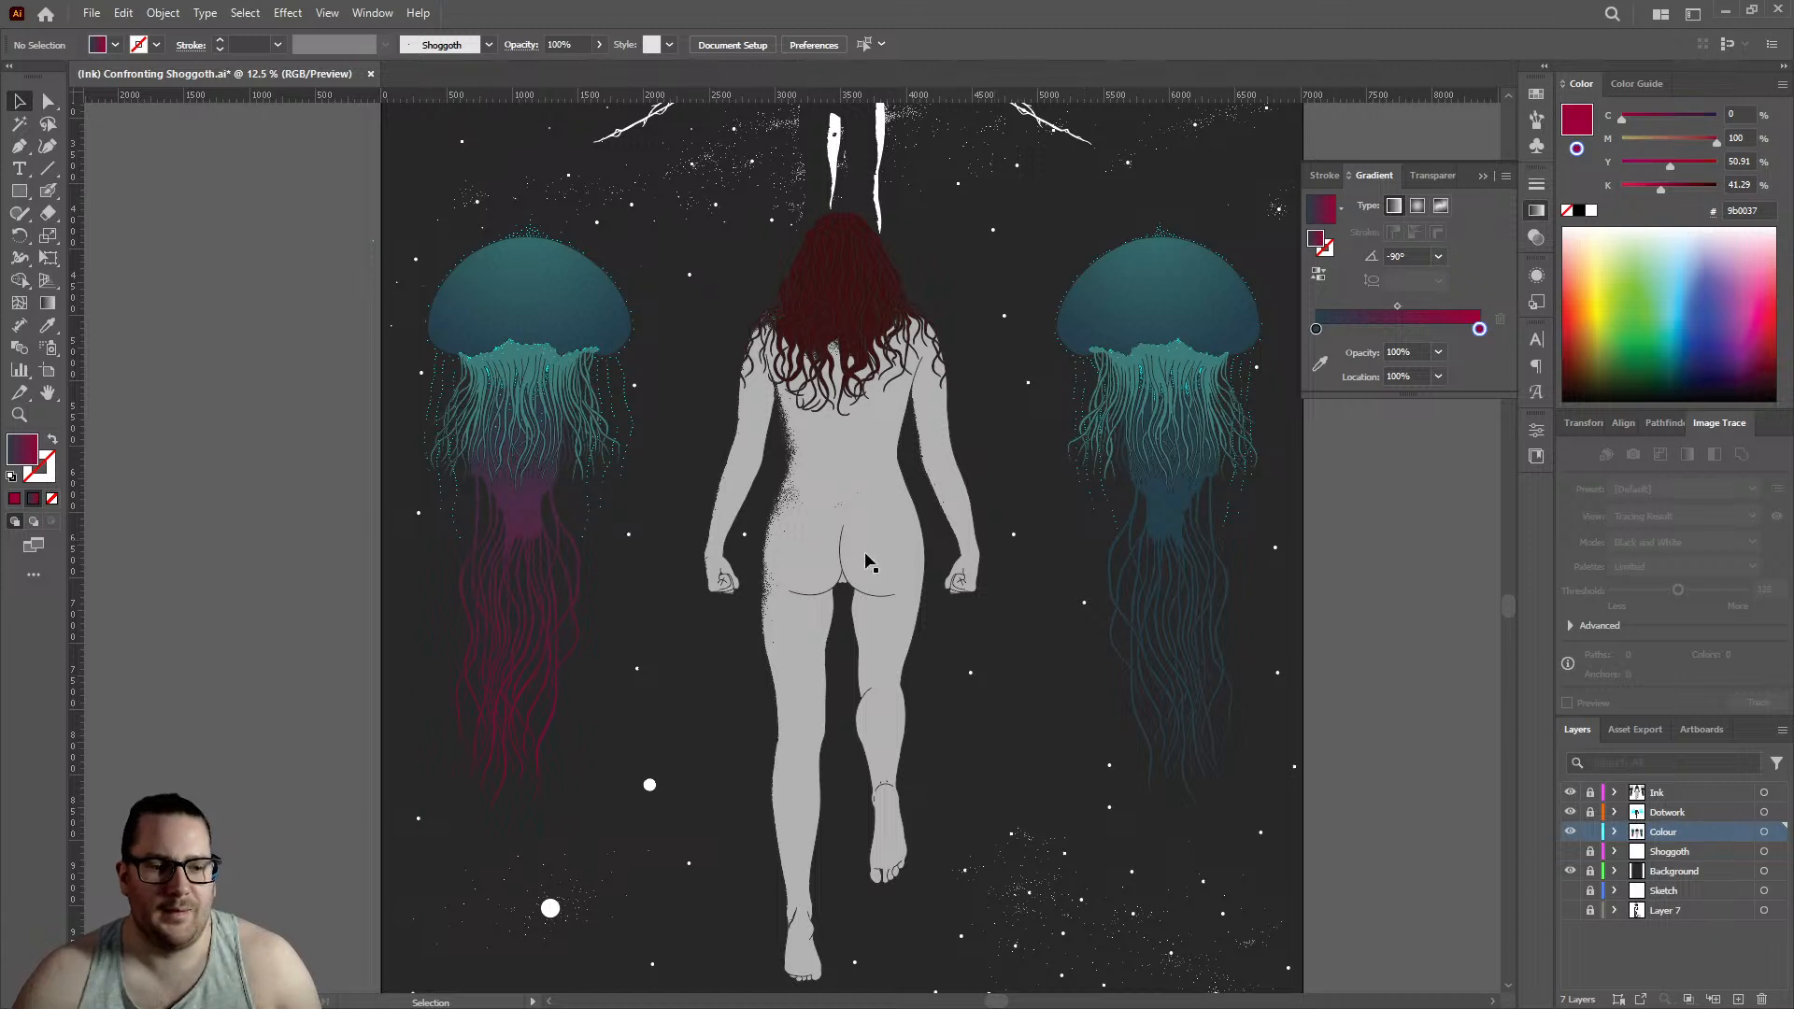
- Set the end stop of the left jellyfish's body-and-tentacle gradient to 0% yellow and 0% black, and deselect the path
{"action": "scroll", "coordinate": [862, 555], "scroll_direction": "down", "scroll_amount": 1}
{"action": "scroll", "coordinate": [909, 458], "scroll_direction": "up", "scroll_amount": 1}
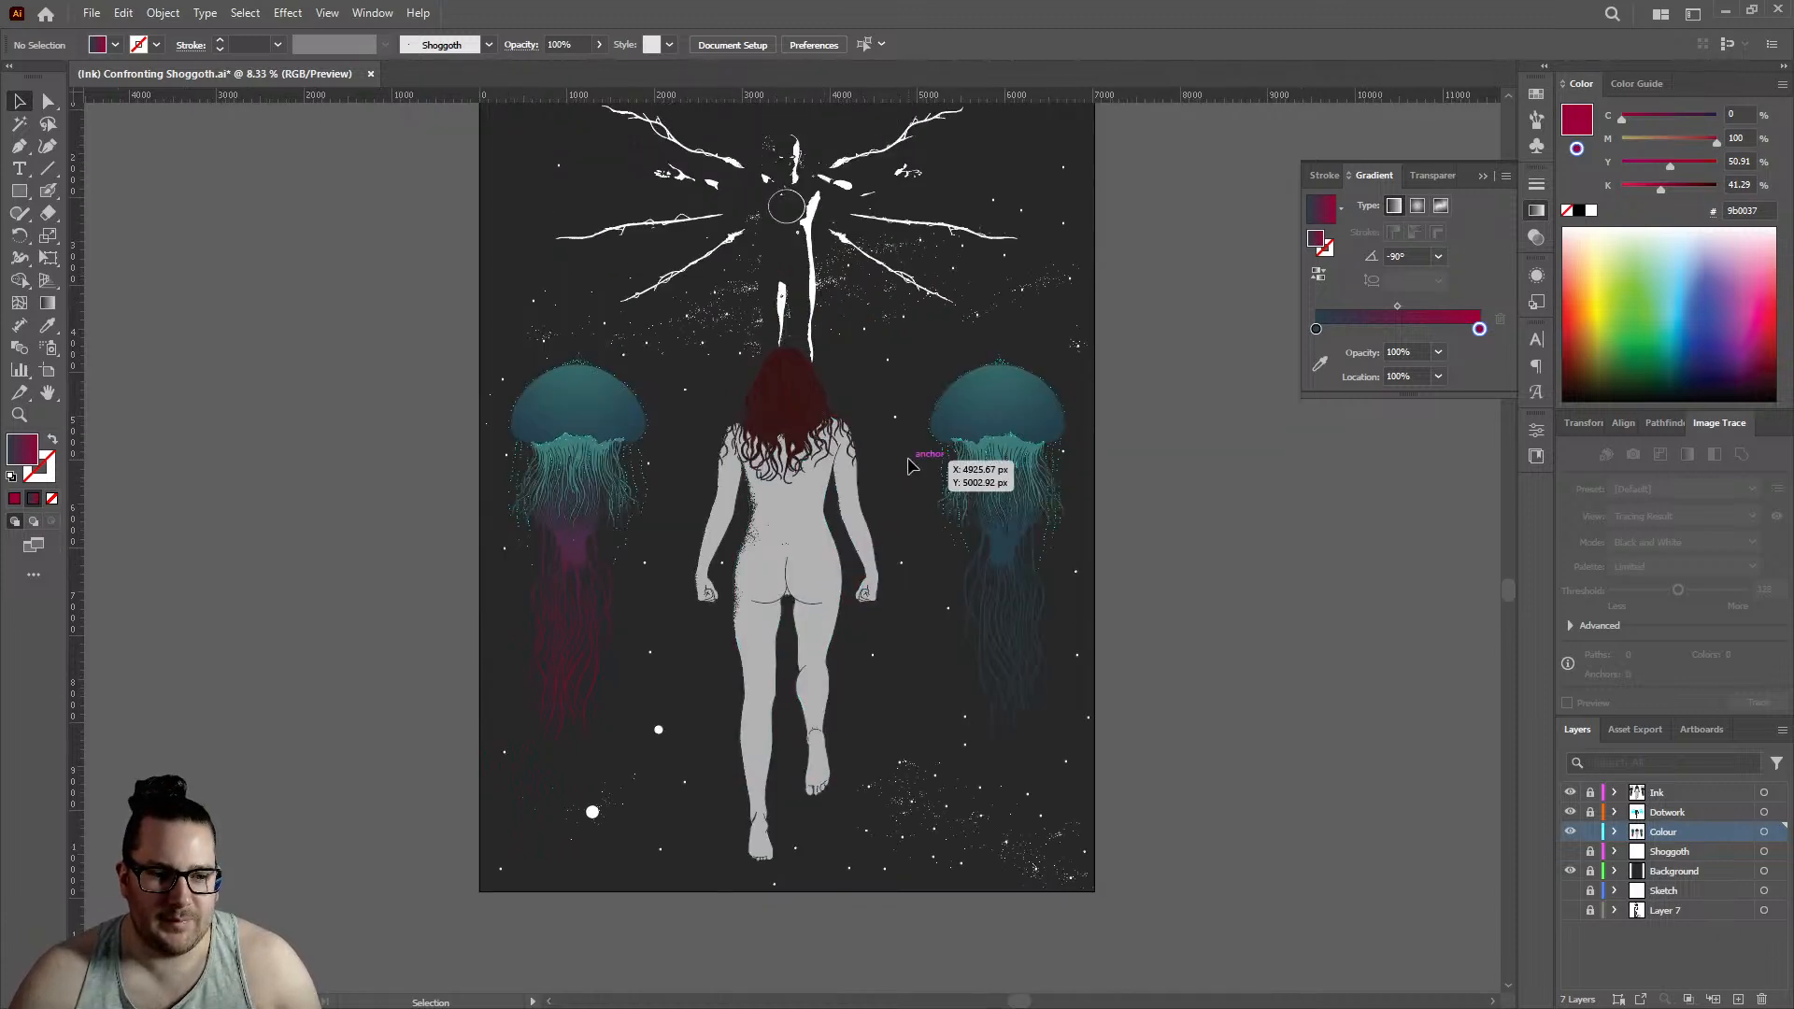
{"action": "scroll", "coordinate": [909, 460], "scroll_direction": "up", "scroll_amount": 1}
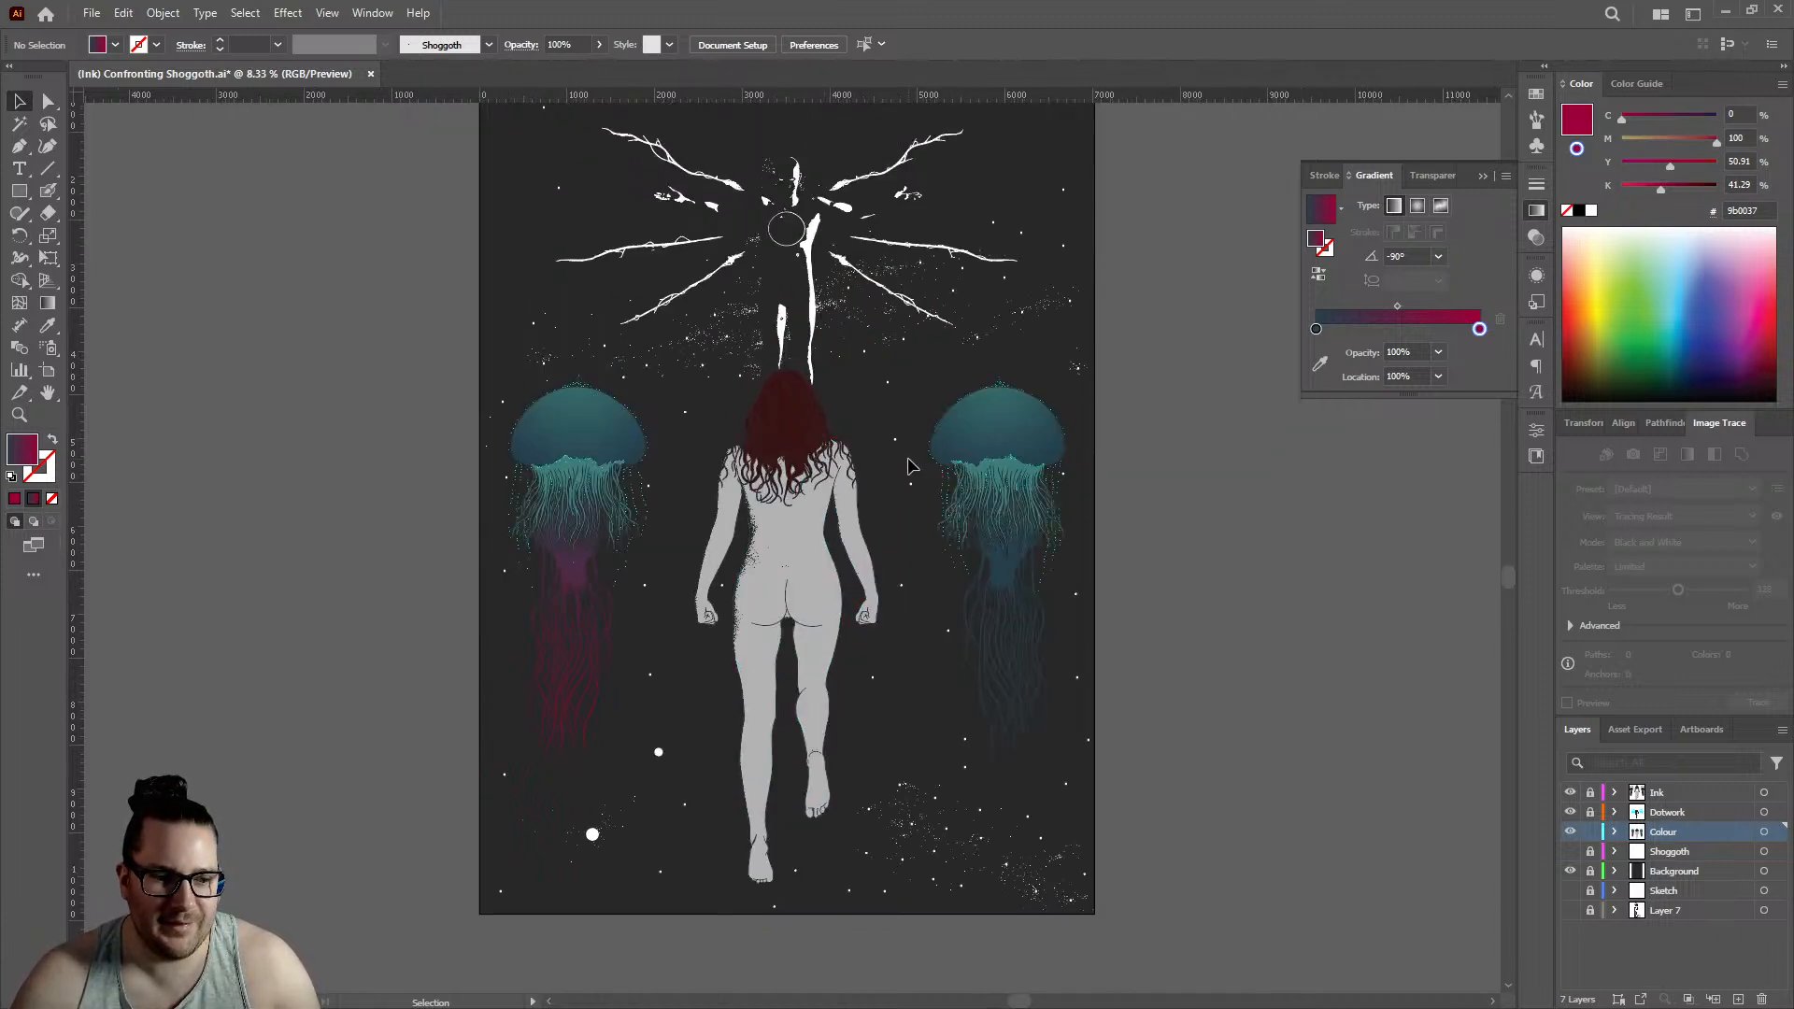
{"action": "scroll", "coordinate": [909, 465], "scroll_direction": "up", "scroll_amount": 1}
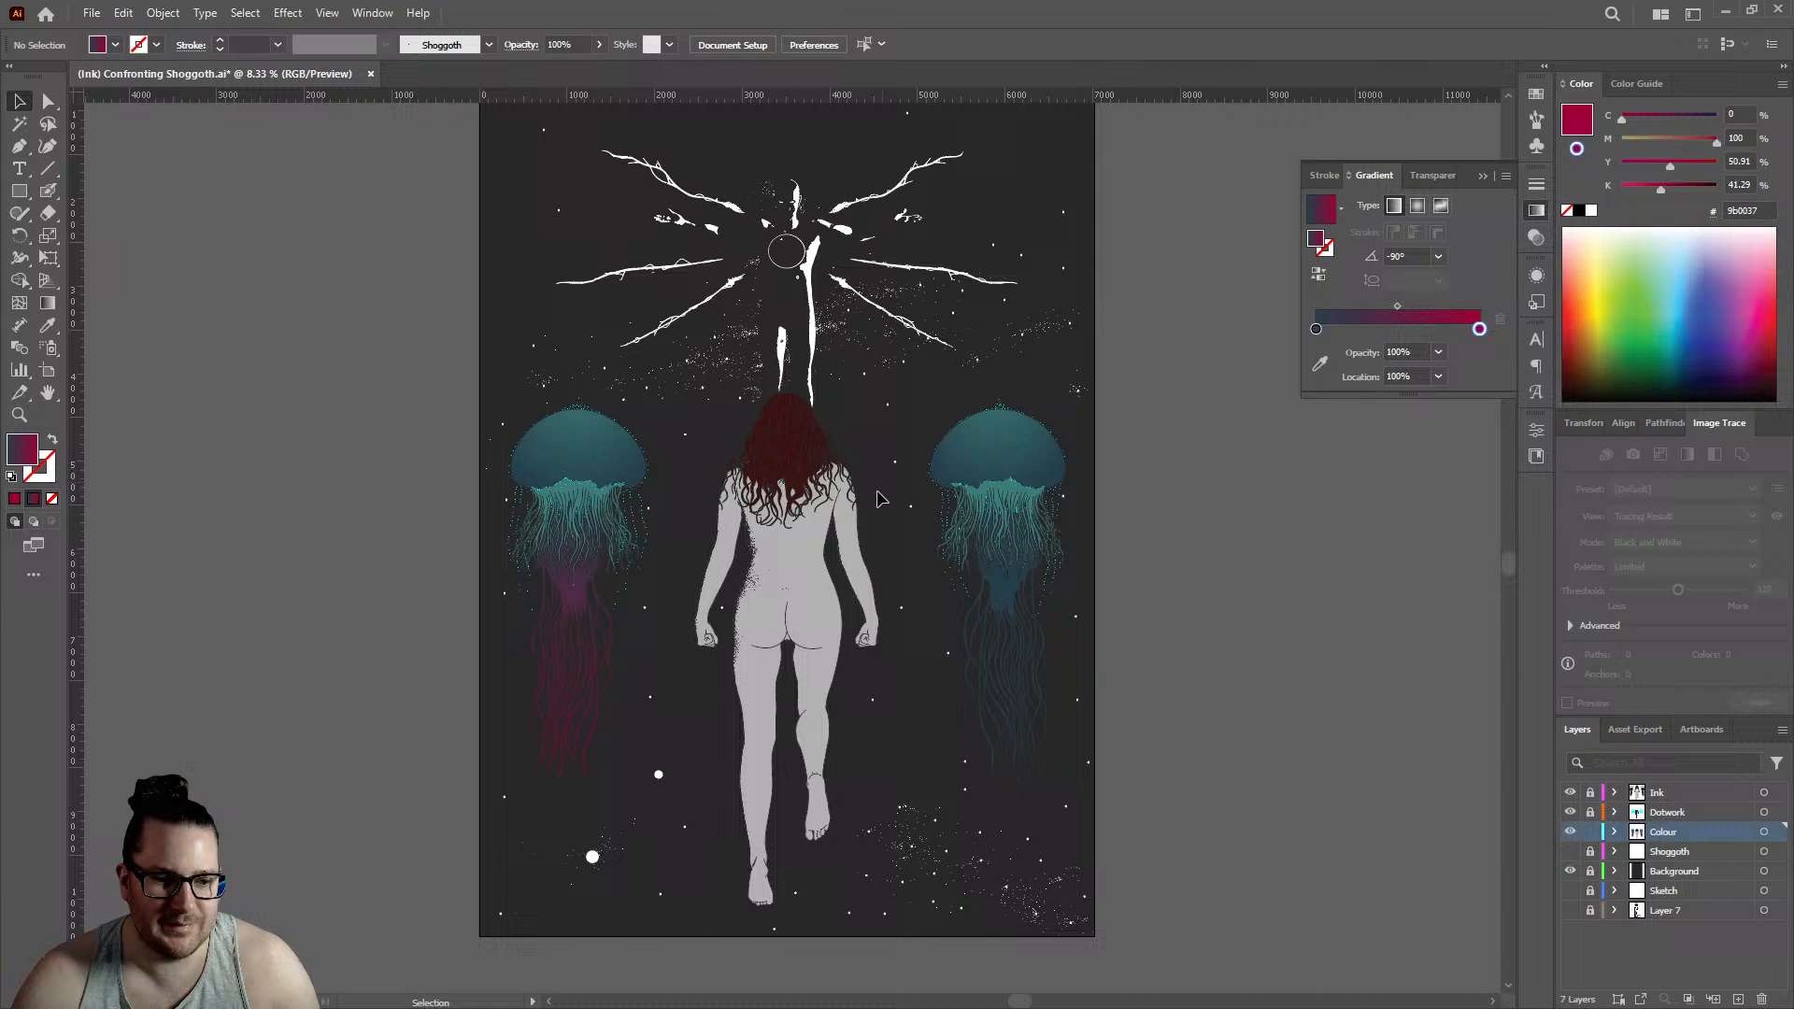
{"action": "left_click", "coordinate": [572, 598]}
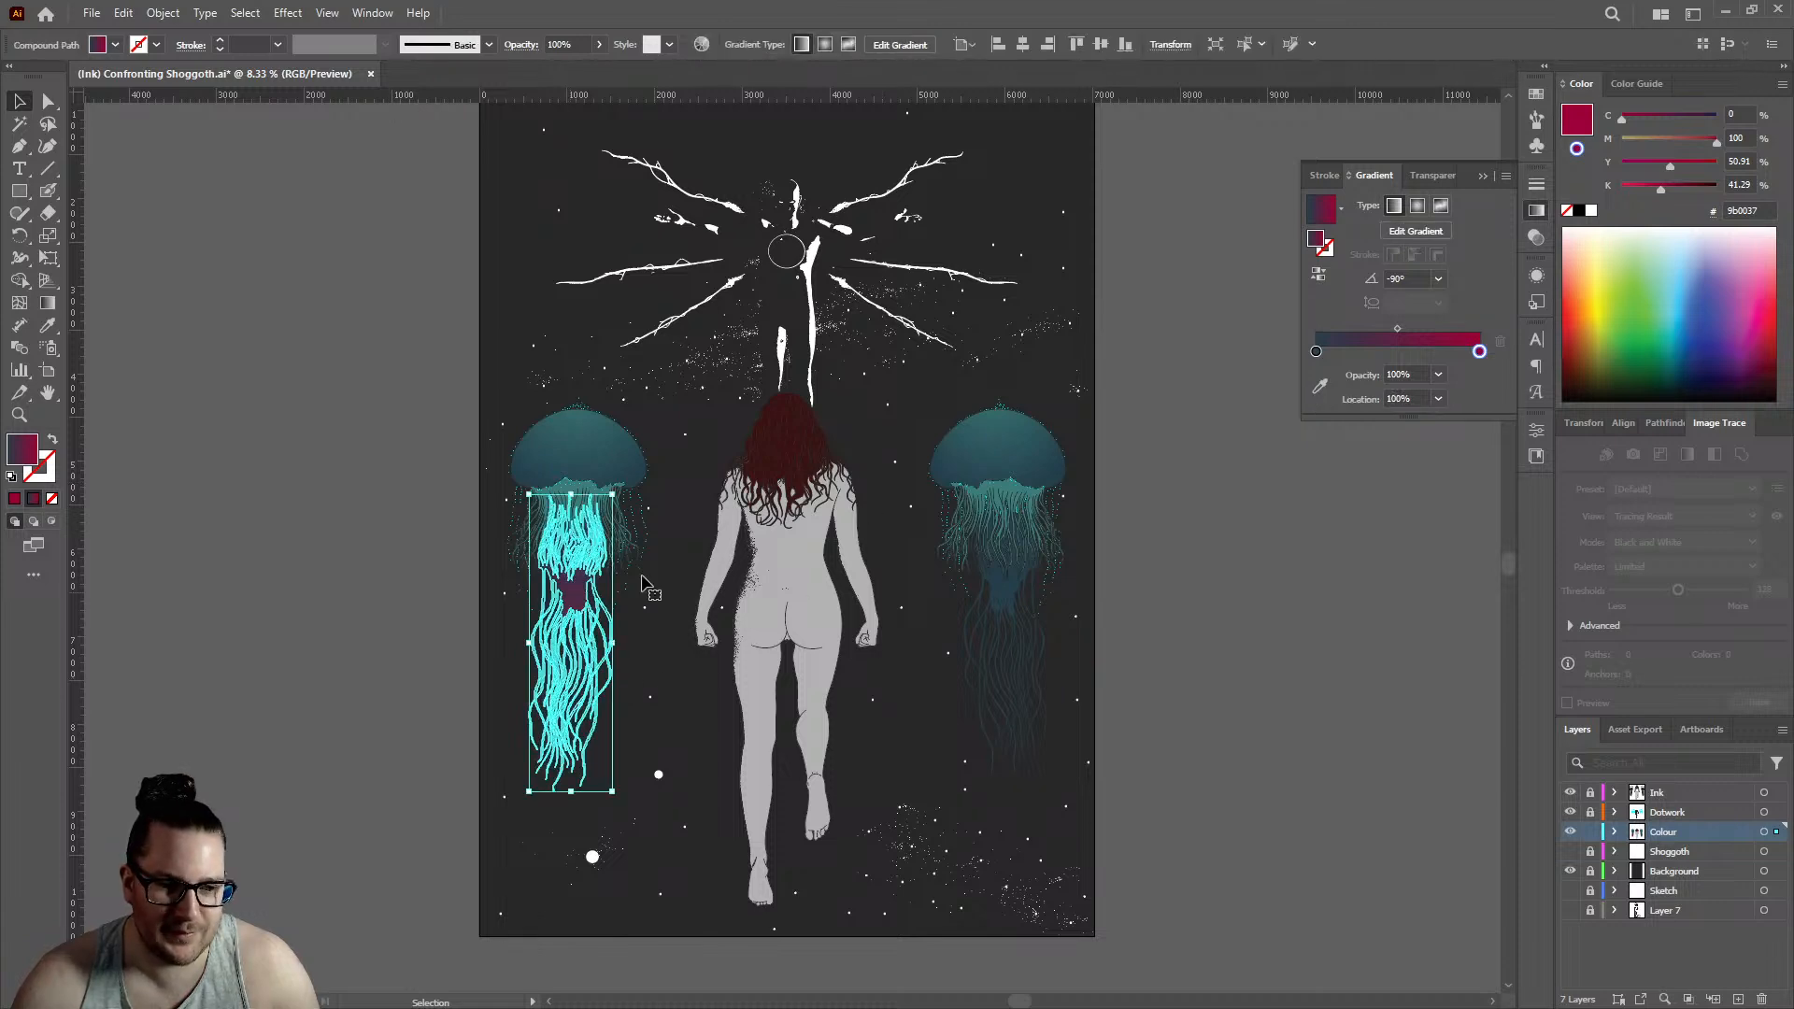
{"action": "double_click", "coordinate": [1479, 352]}
{"action": "left_click_drag", "start_coordinate": [1373, 476], "coordinate": [1272, 495]}
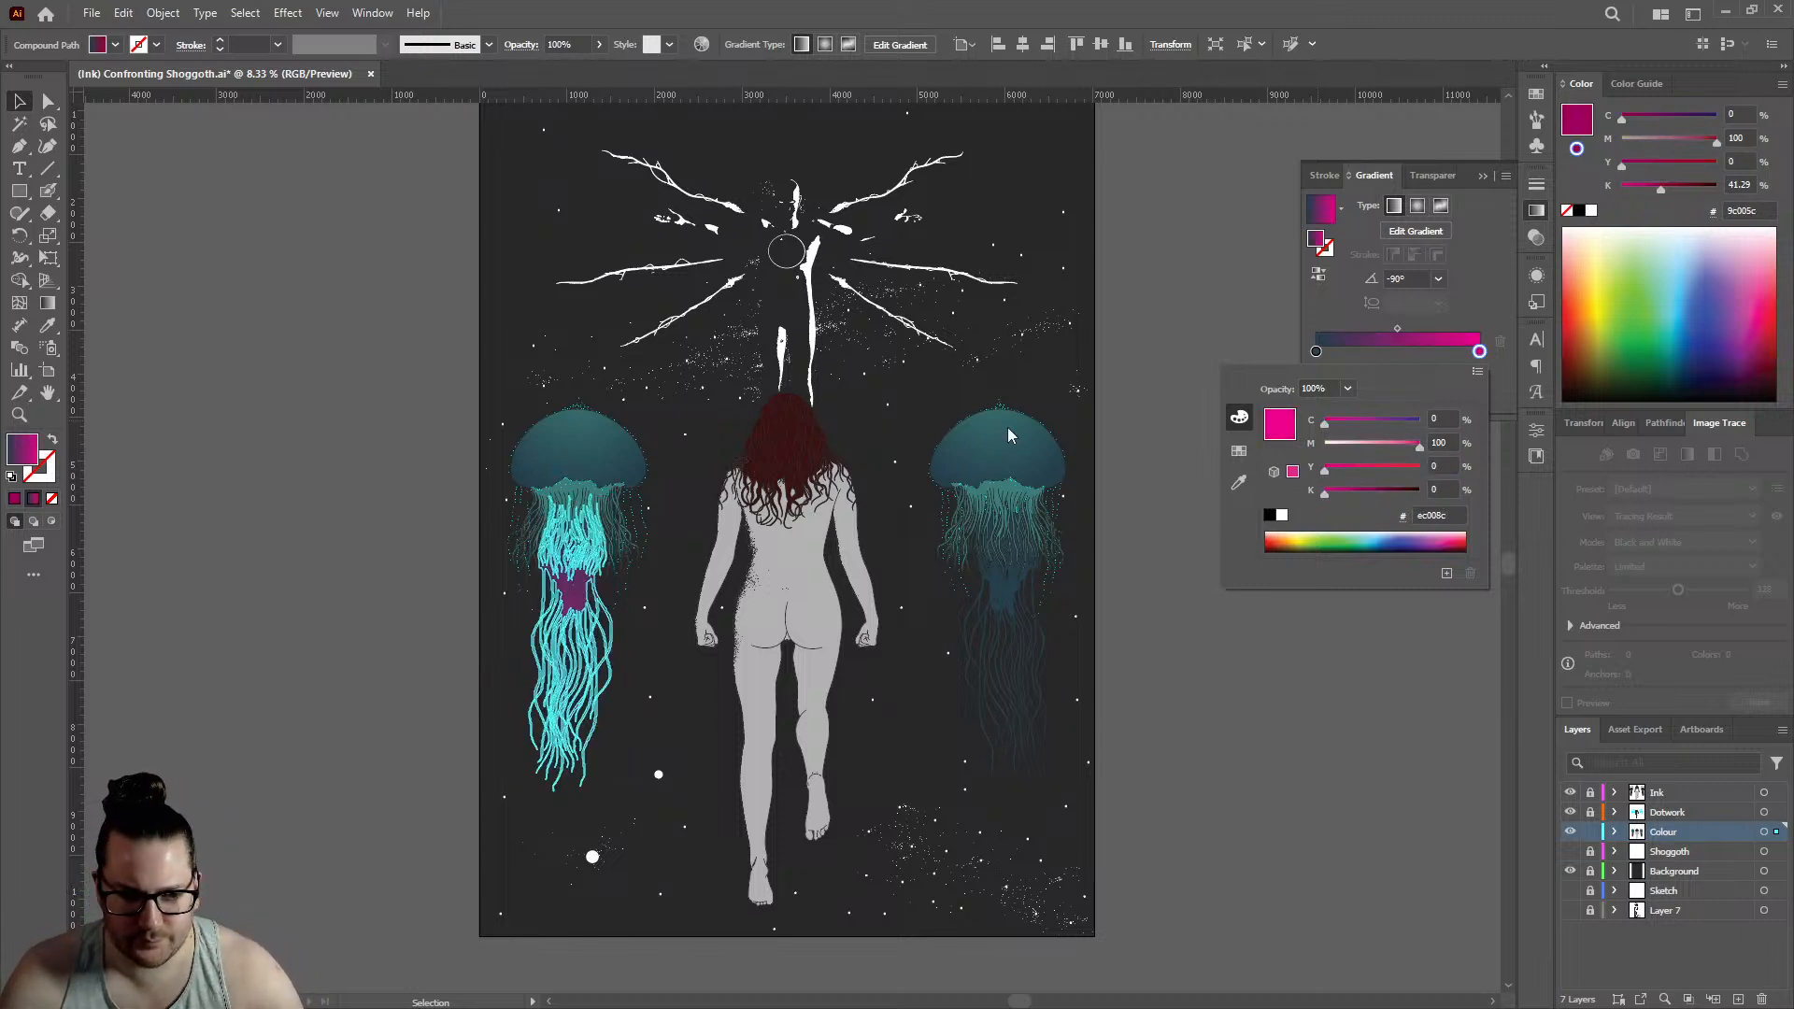
{"action": "left_click", "coordinate": [369, 303]}
{"action": "left_click", "coordinate": [389, 324]}
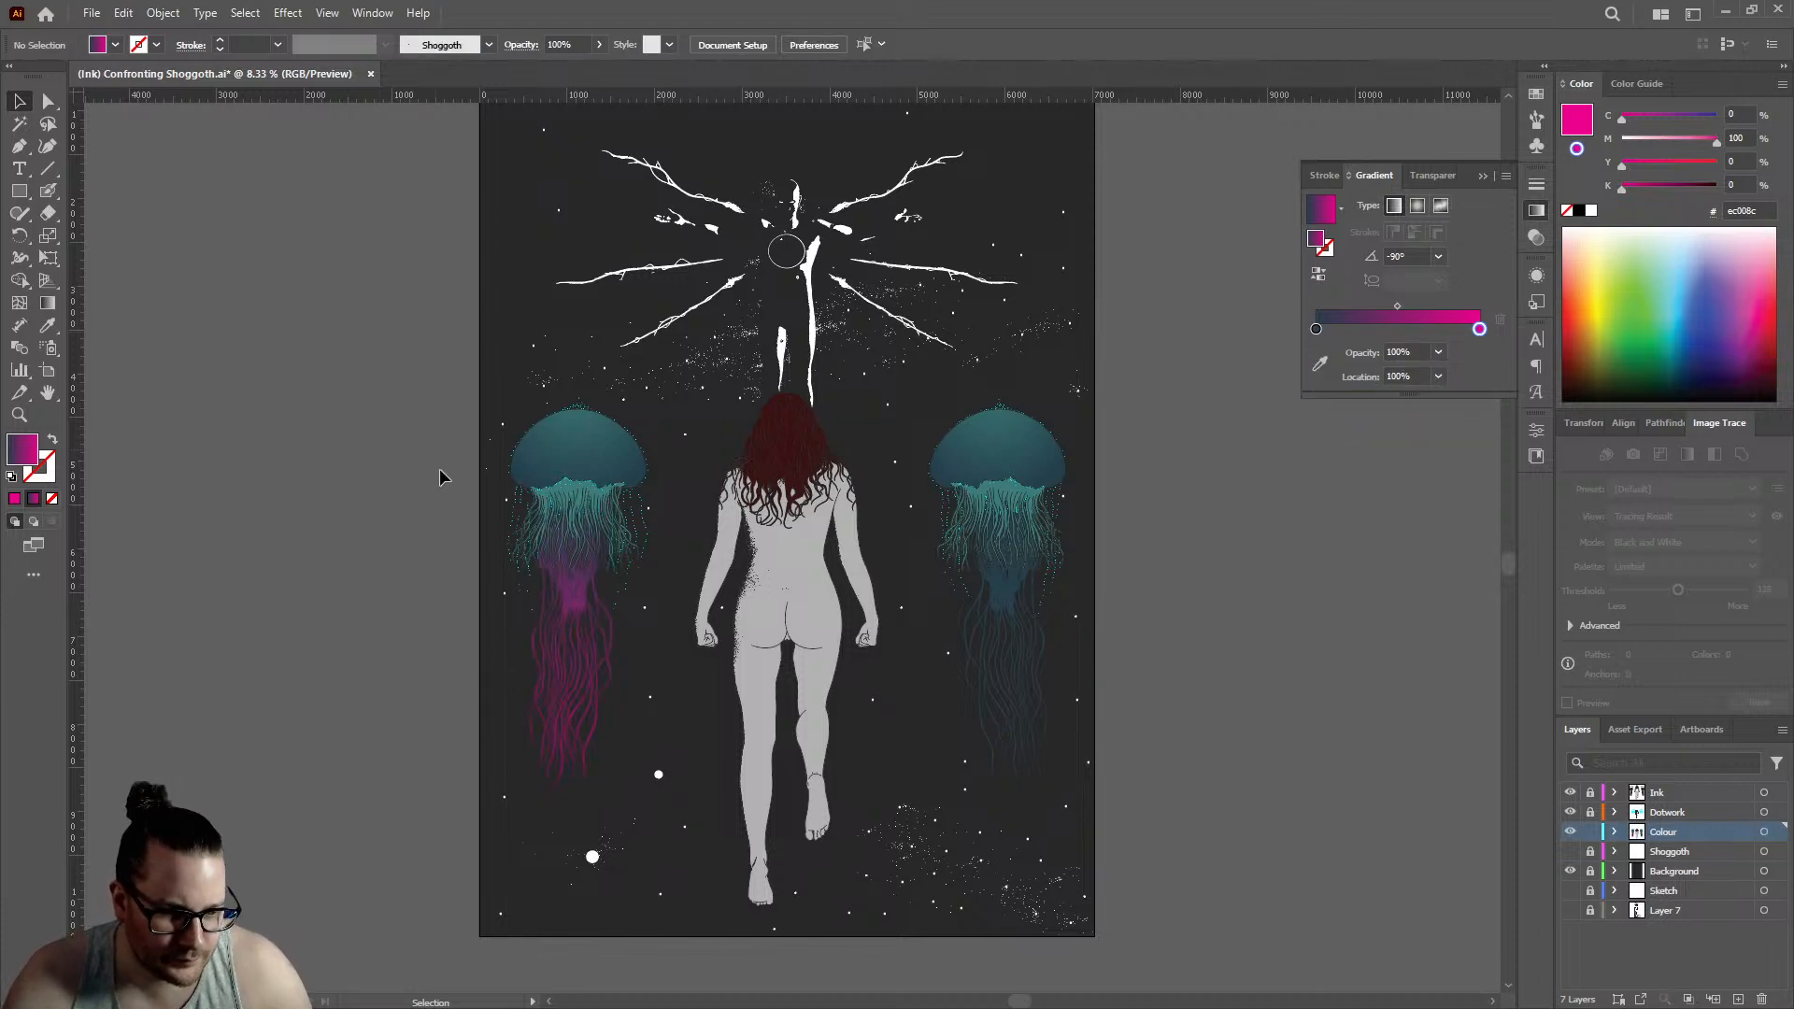
- Select the left jellyfish's compound path, mix the pink-red ff0055 in the Color Picker, copy its hex code, and cancel the picker
{"action": "scroll", "coordinate": [654, 701], "scroll_direction": "up", "scroll_amount": 1}
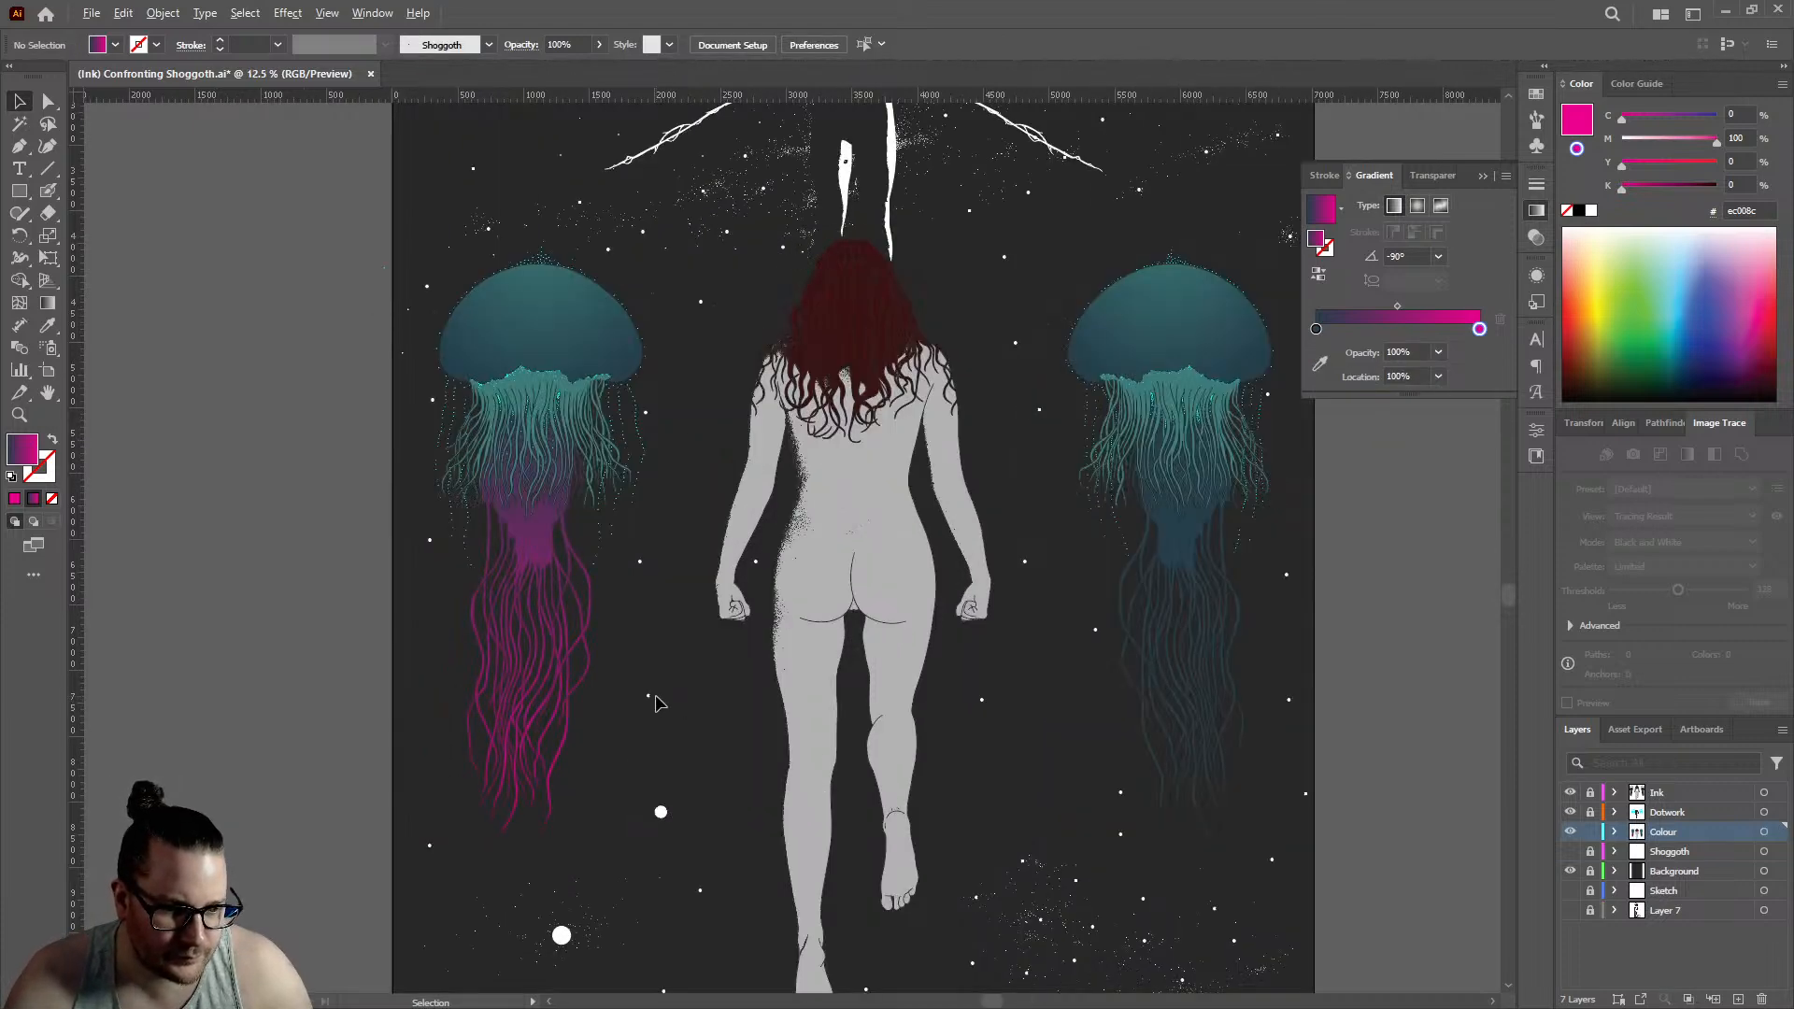
{"action": "scroll", "coordinate": [655, 703], "scroll_direction": "down", "scroll_amount": 1}
{"action": "scroll", "coordinate": [598, 690], "scroll_direction": "up", "scroll_amount": 1}
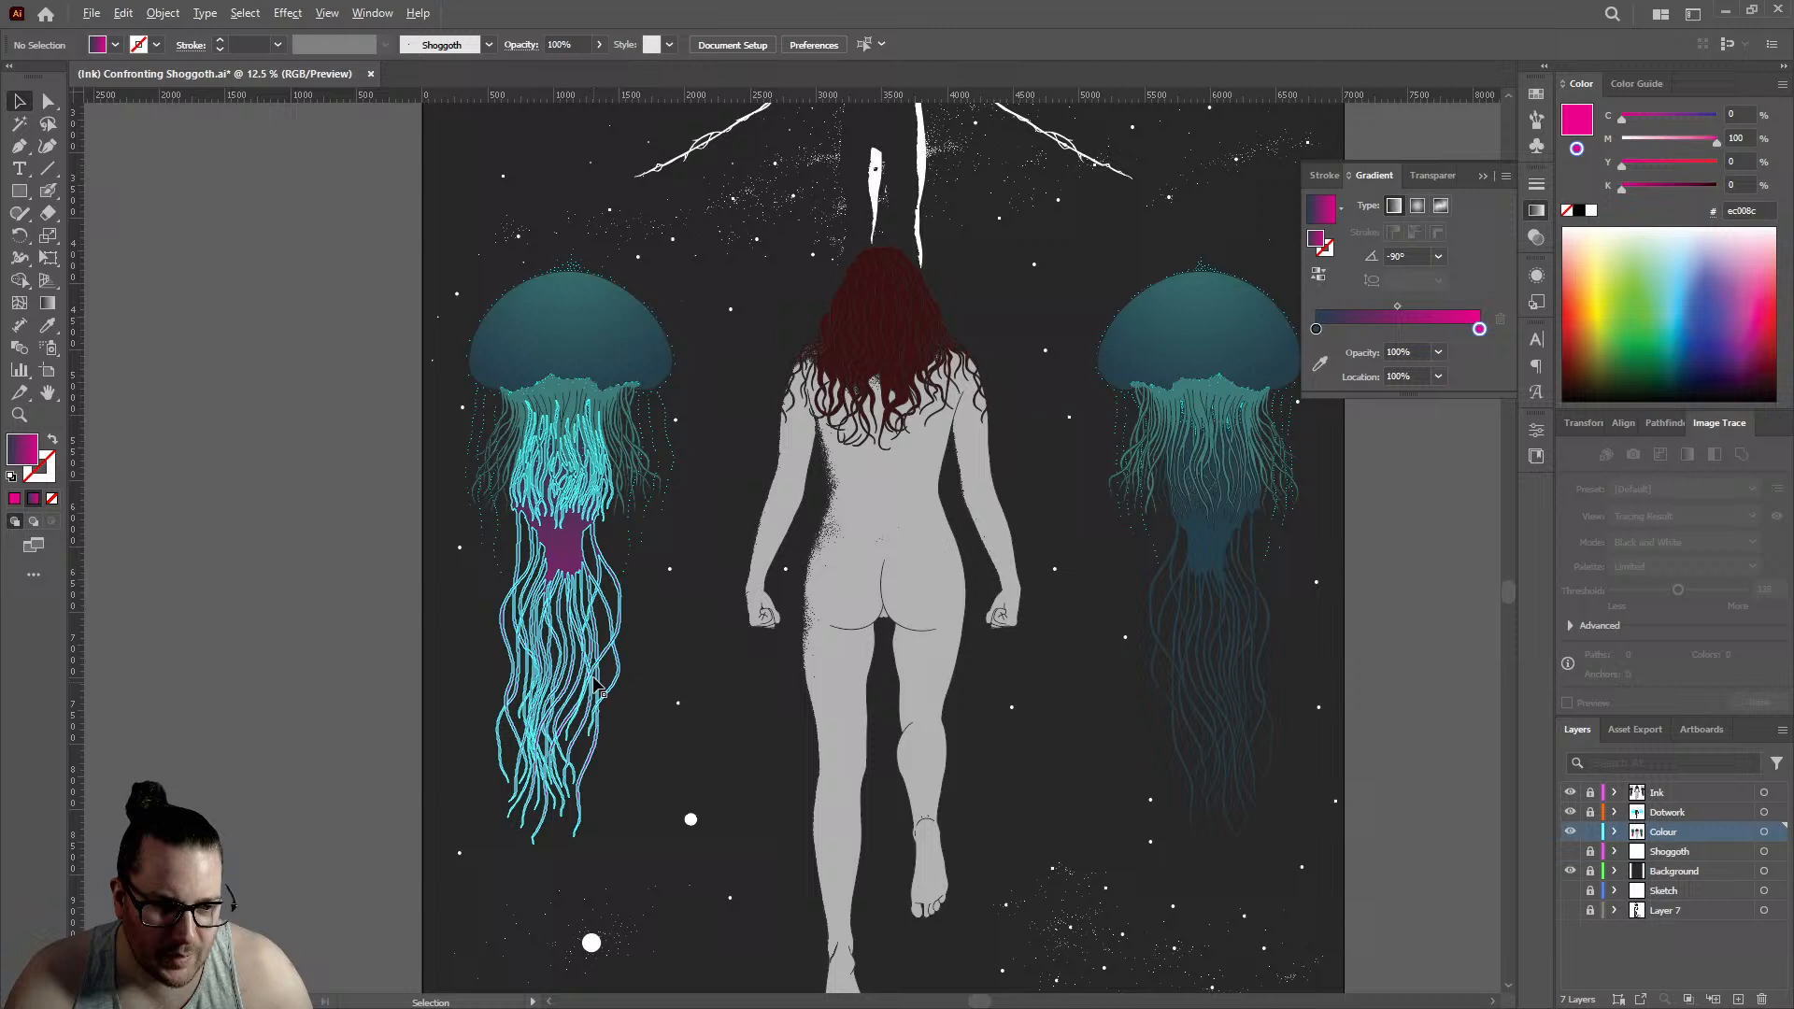
{"action": "left_click", "coordinate": [558, 565]}
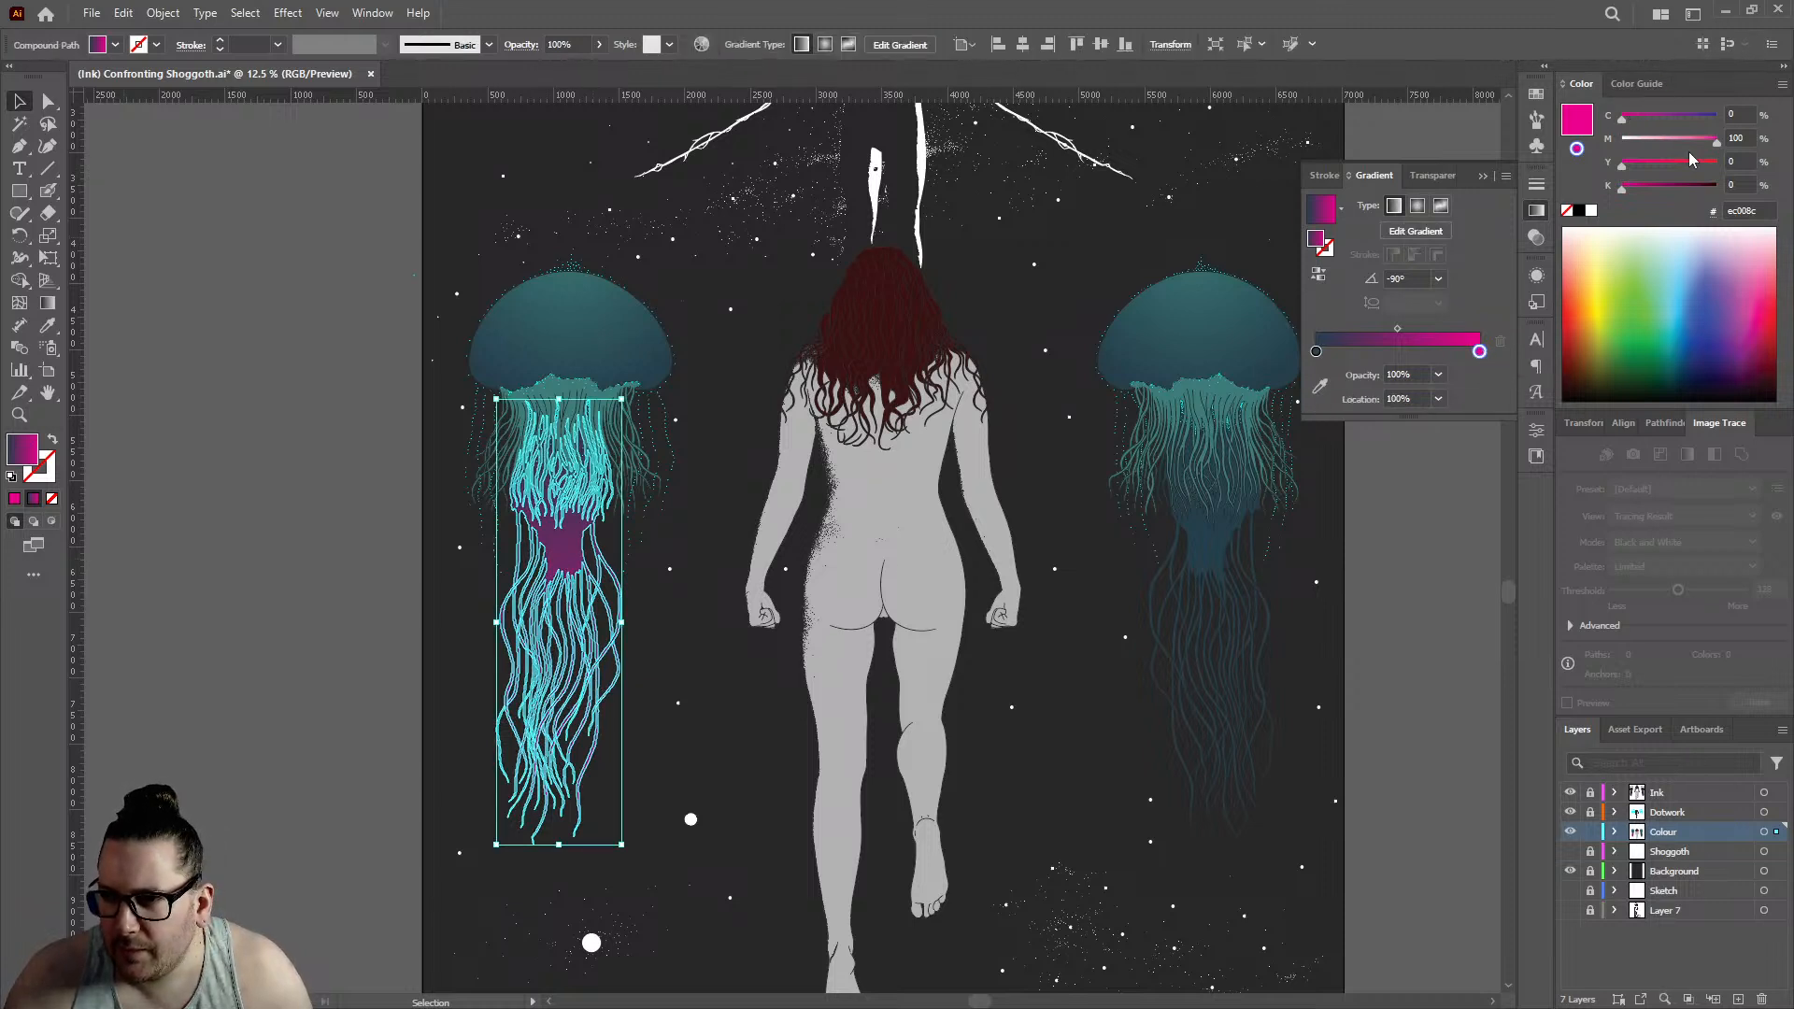
{"action": "left_click", "coordinate": [1578, 125]}
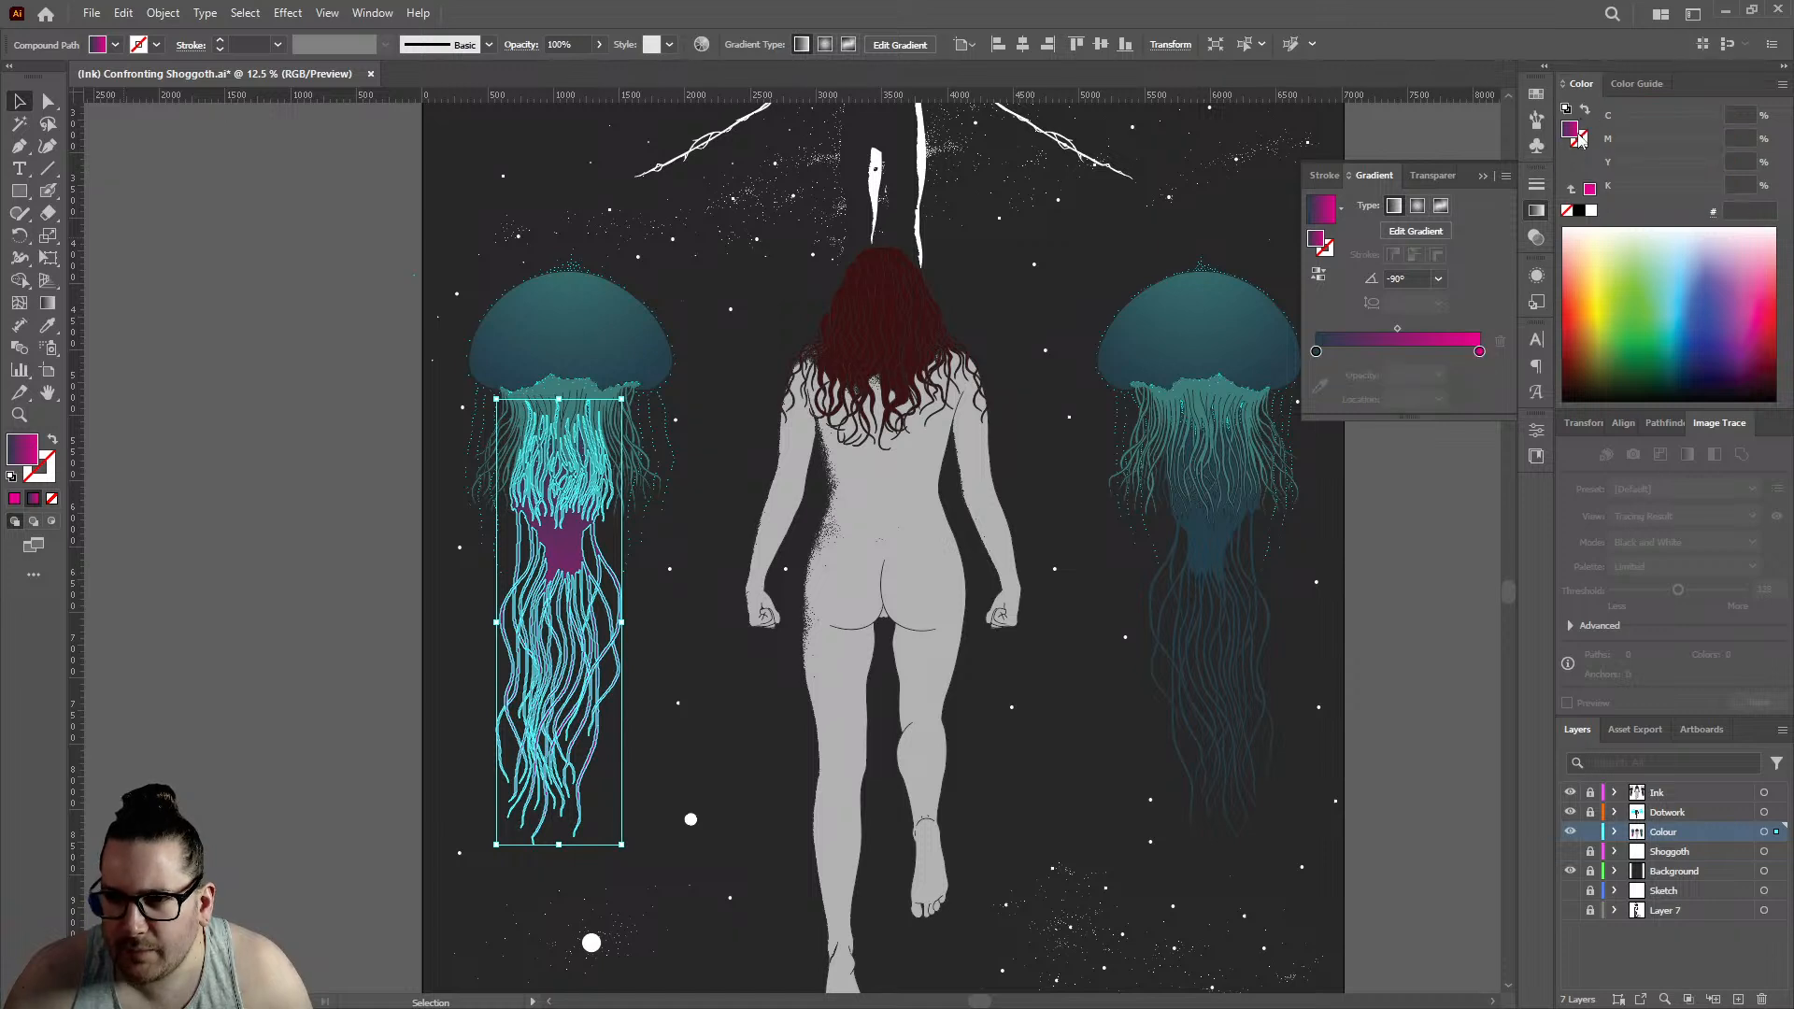
{"action": "double_click", "coordinate": [1574, 130]}
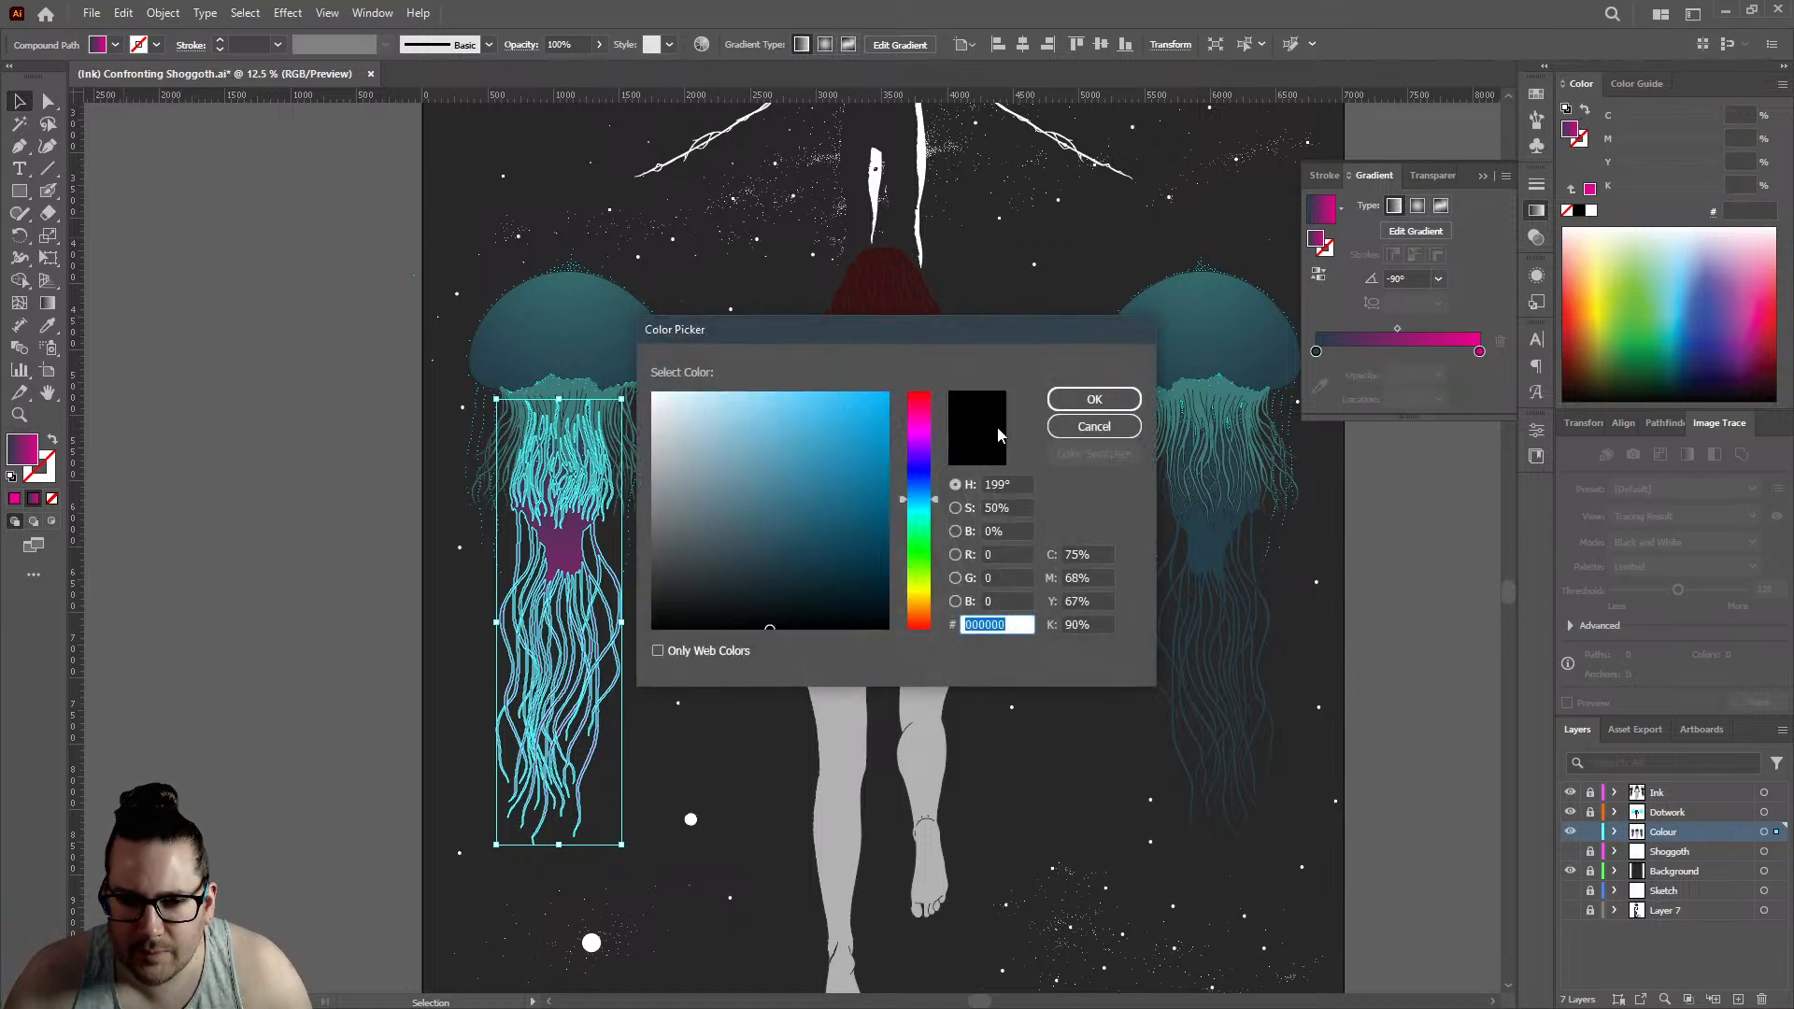
{"action": "left_click_drag", "start_coordinate": [862, 461], "coordinate": [934, 351]}
{"action": "left_click_drag", "start_coordinate": [916, 474], "coordinate": [924, 404]}
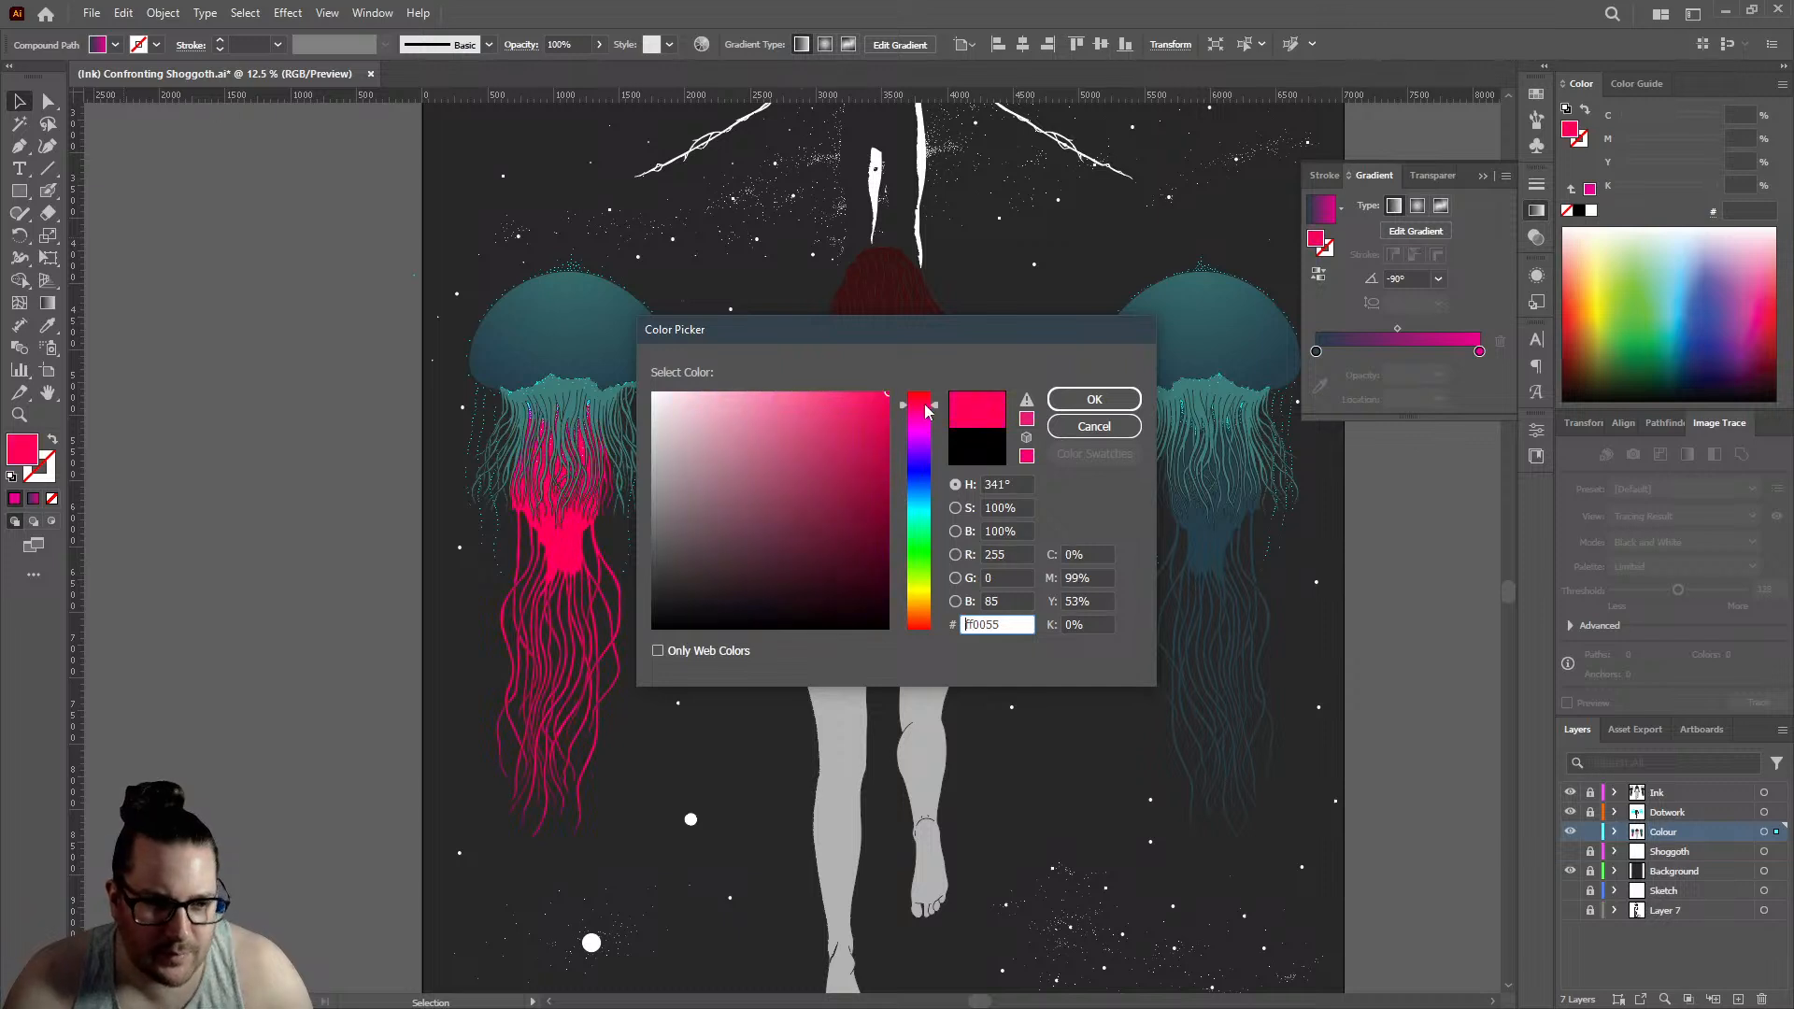
{"action": "left_click_drag", "start_coordinate": [1012, 625], "coordinate": [894, 625]}
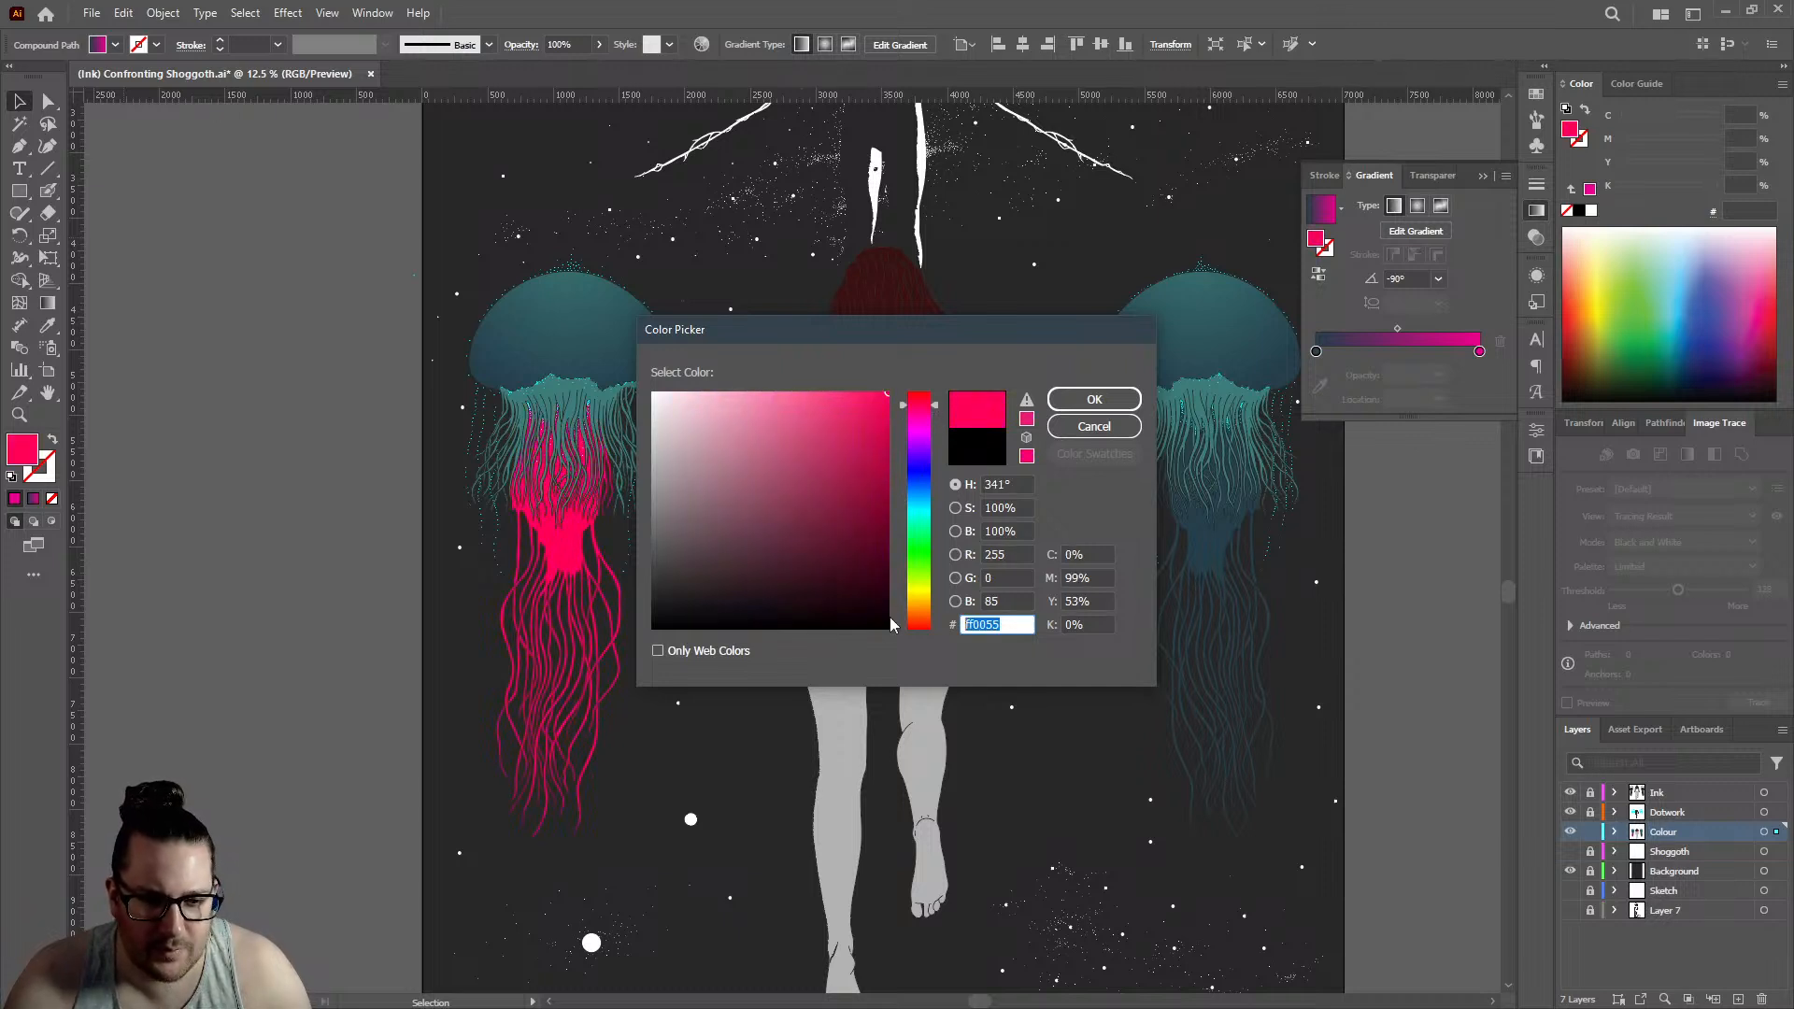
{"action": "left_click", "coordinate": [1092, 437]}
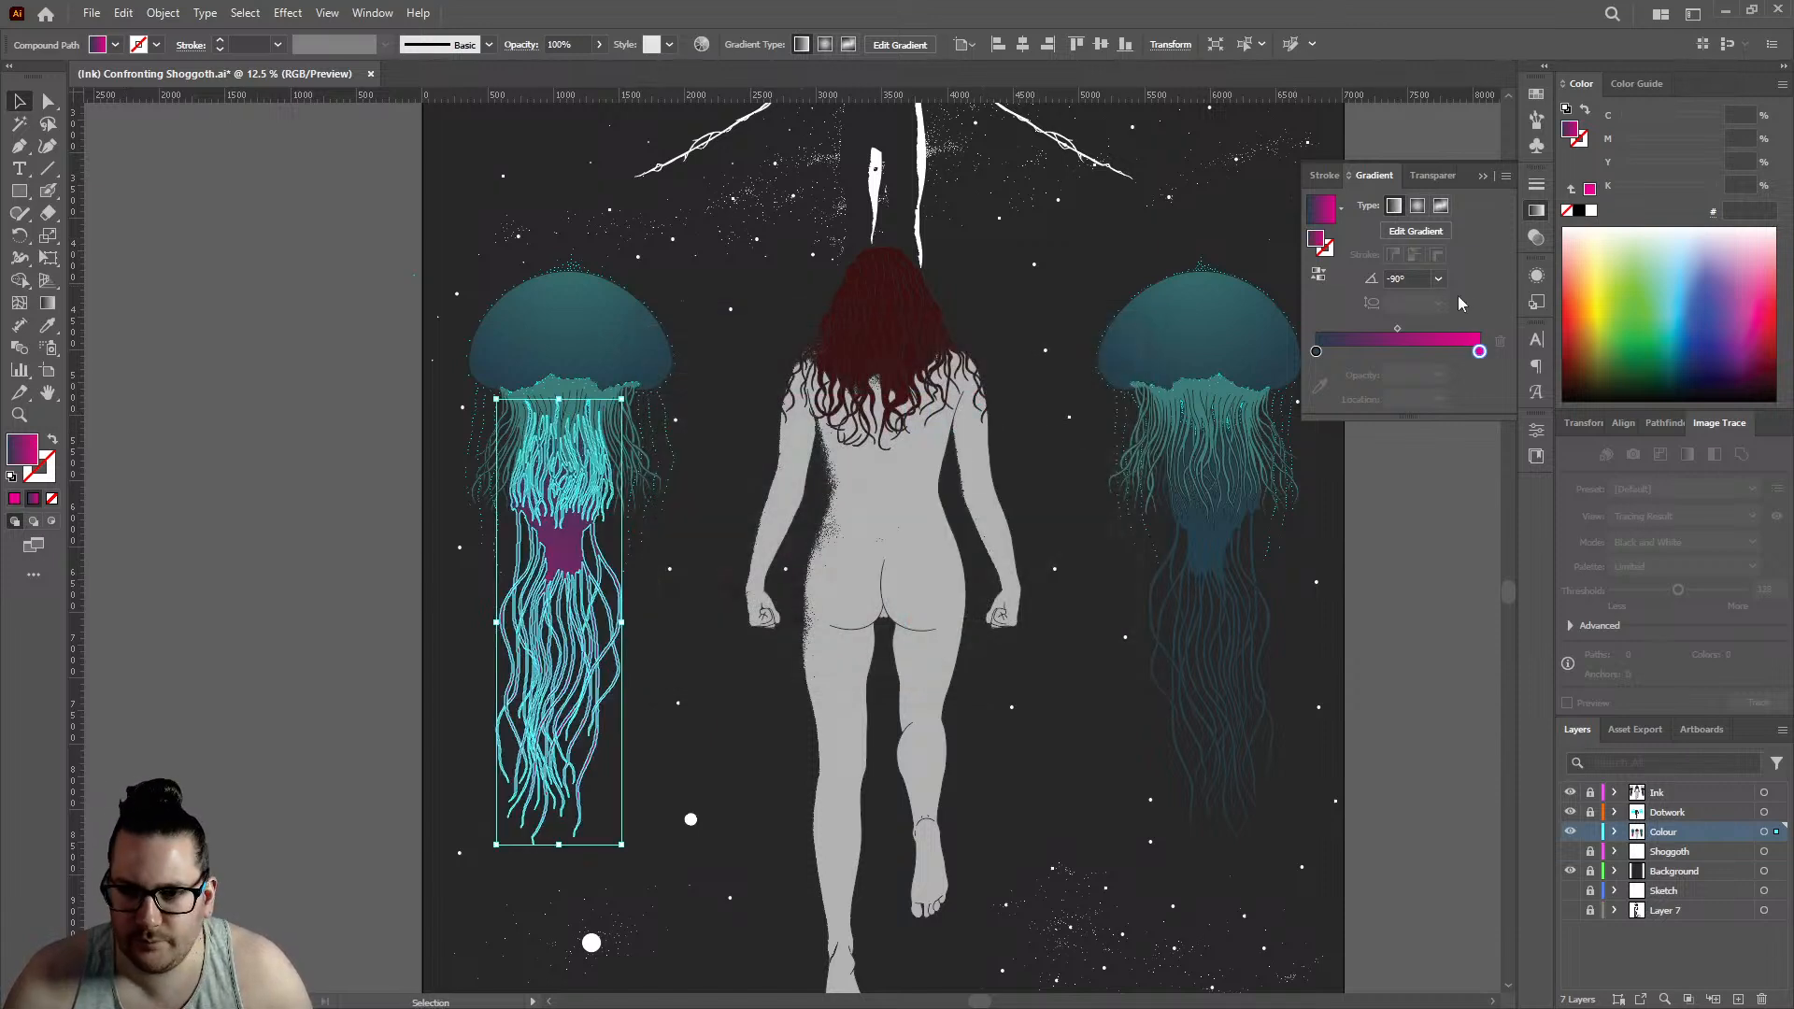
- Set the compound path's gradient end stop to ff0055, adjust it to 100% magenta and 50% yellow, and deselect the path
{"action": "double_click", "coordinate": [1479, 352]}
{"action": "left_click_drag", "start_coordinate": [1450, 517], "coordinate": [1390, 511]}
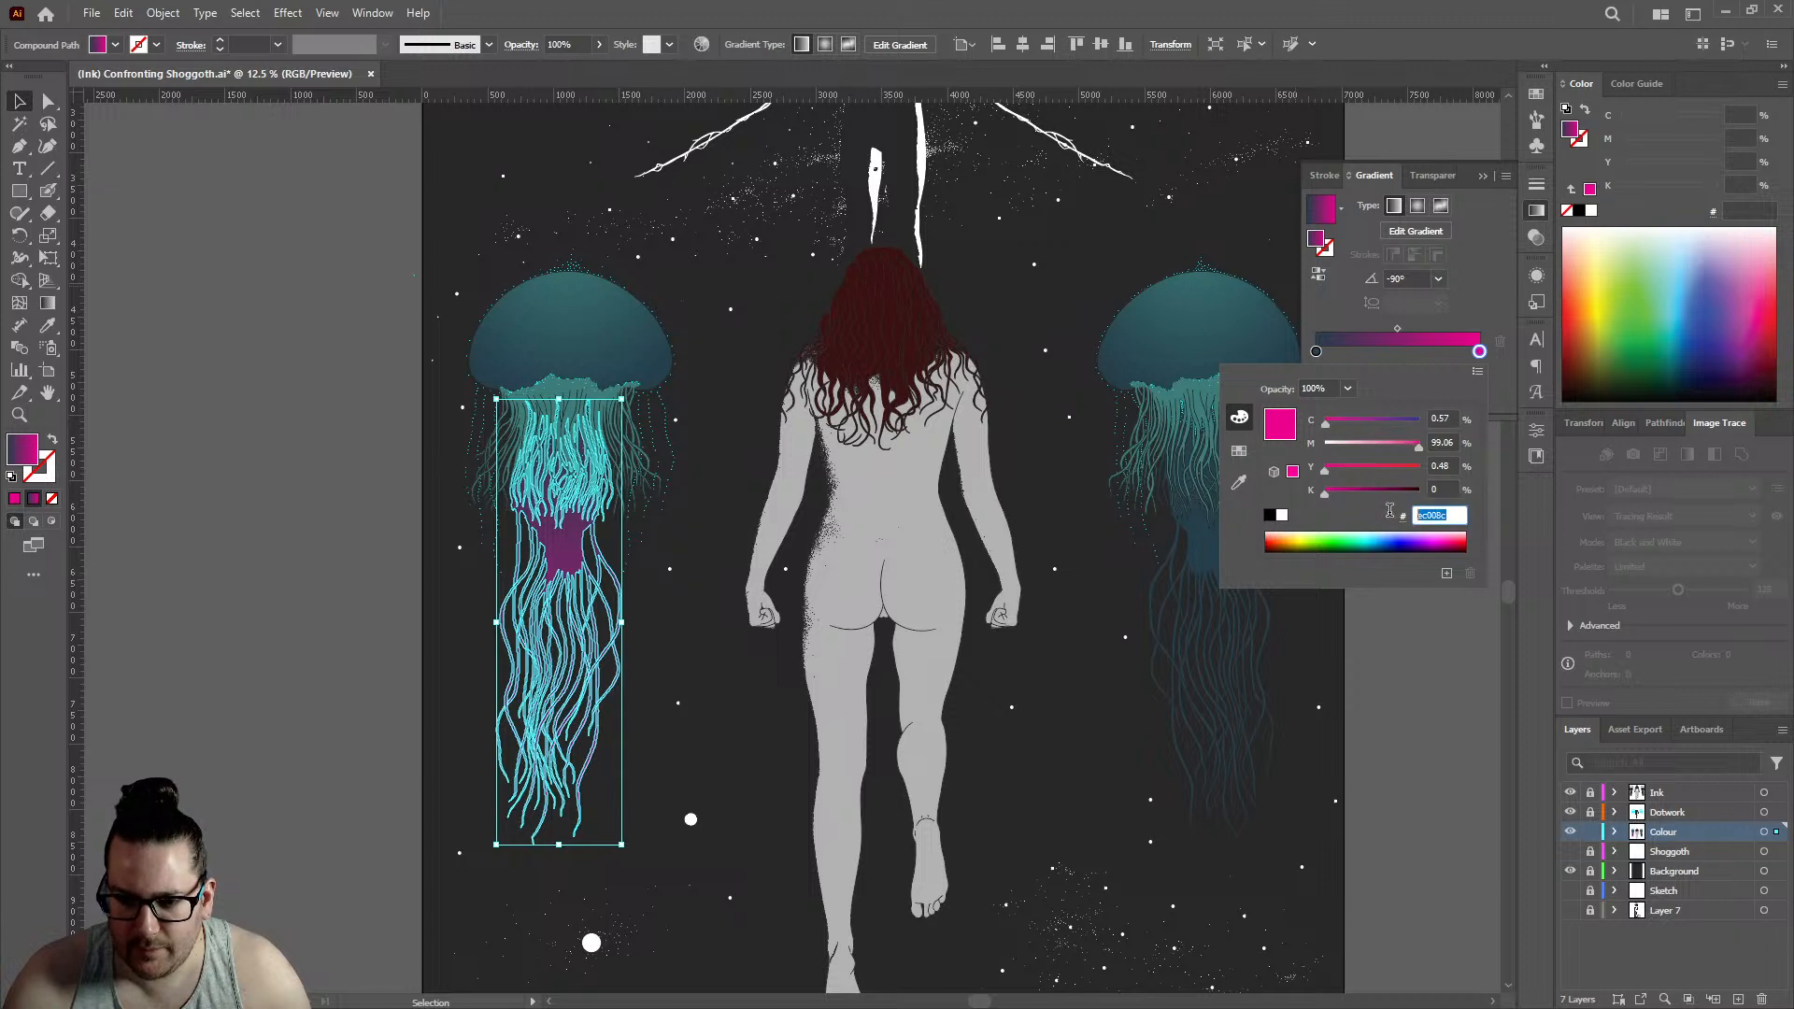
{"action": "type", "text": "ff0055"}
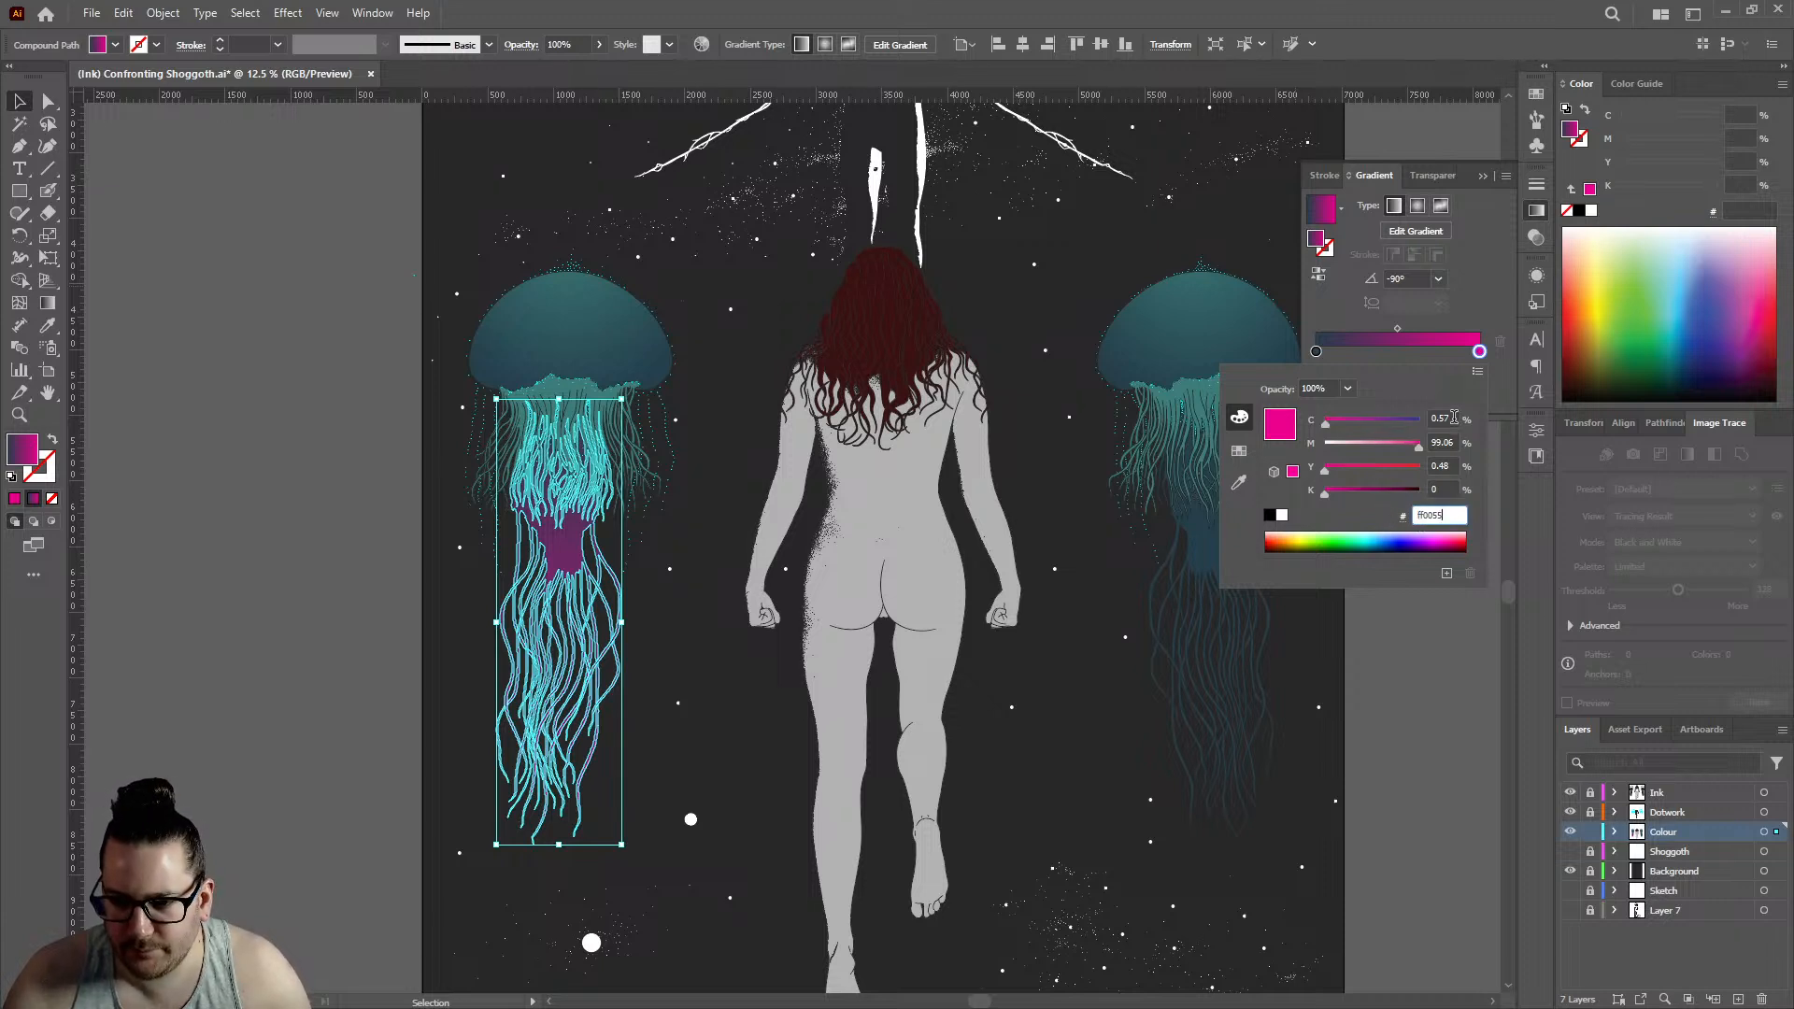
{"action": "left_click", "coordinate": [1454, 419]}
{"action": "key", "text": "Tab"}
{"action": "type", "text": "100"}
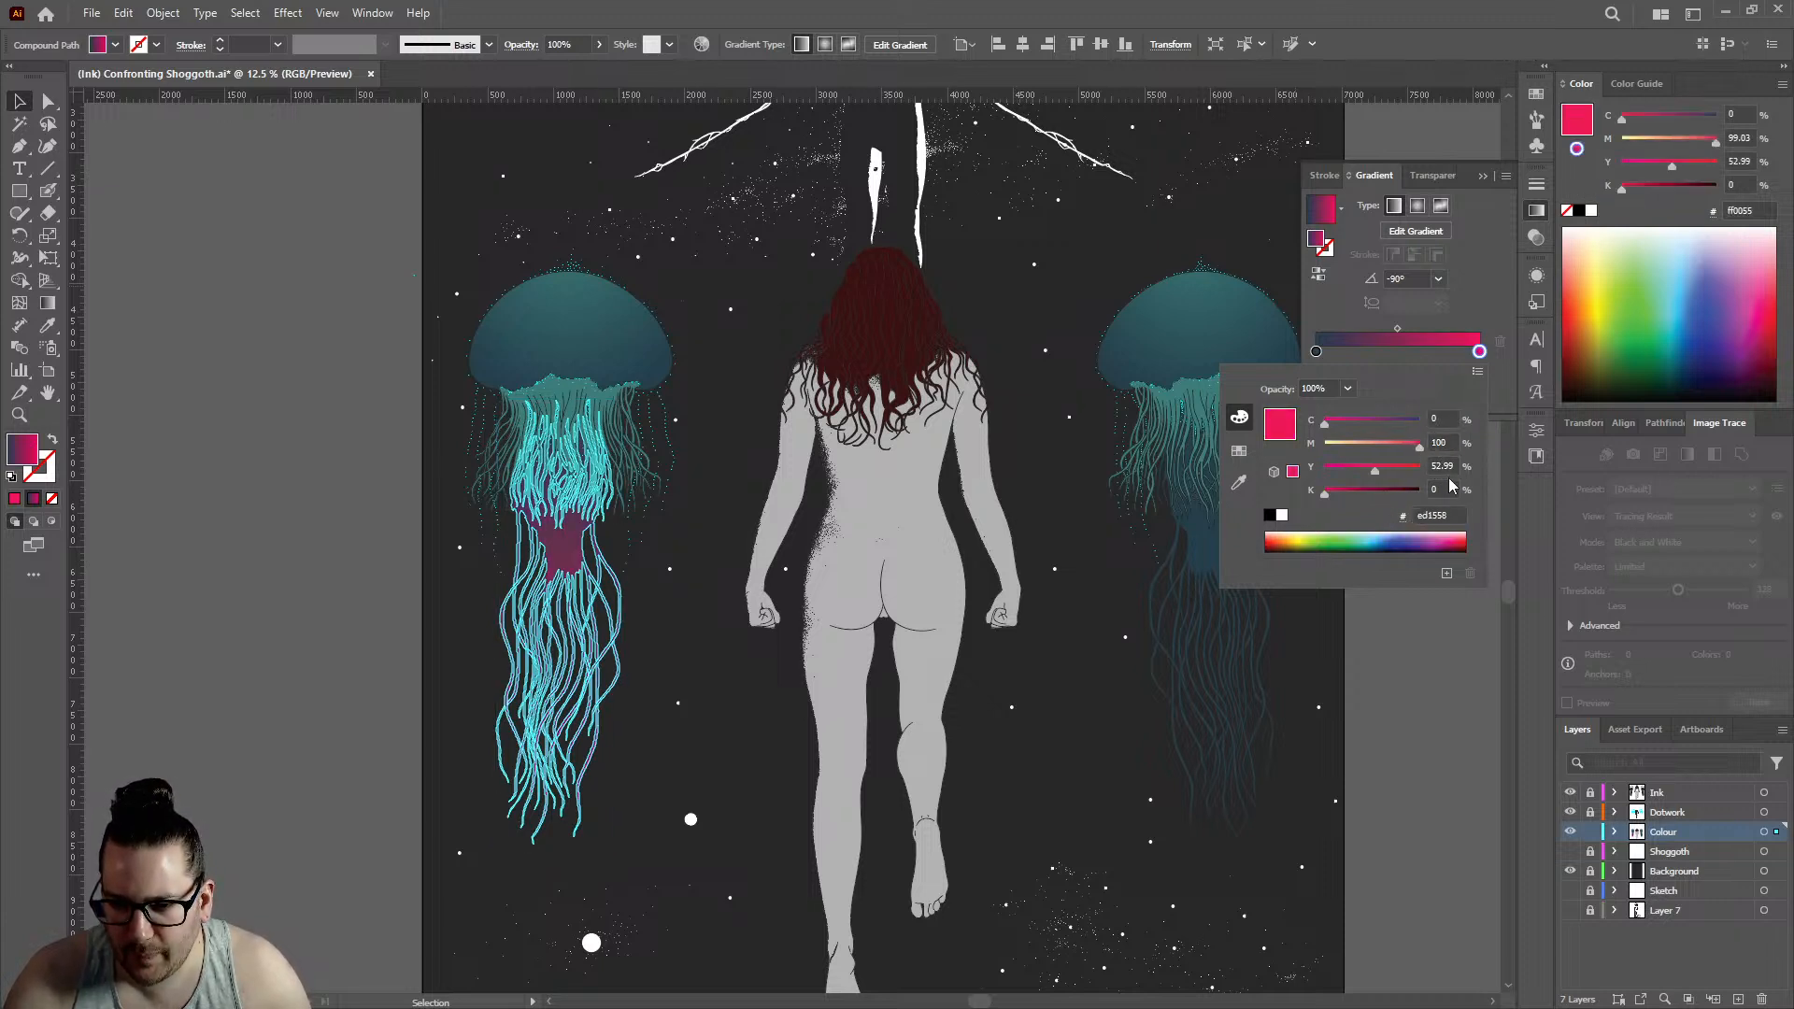
{"action": "key", "text": "Tab"}
{"action": "type", "text": "50"}
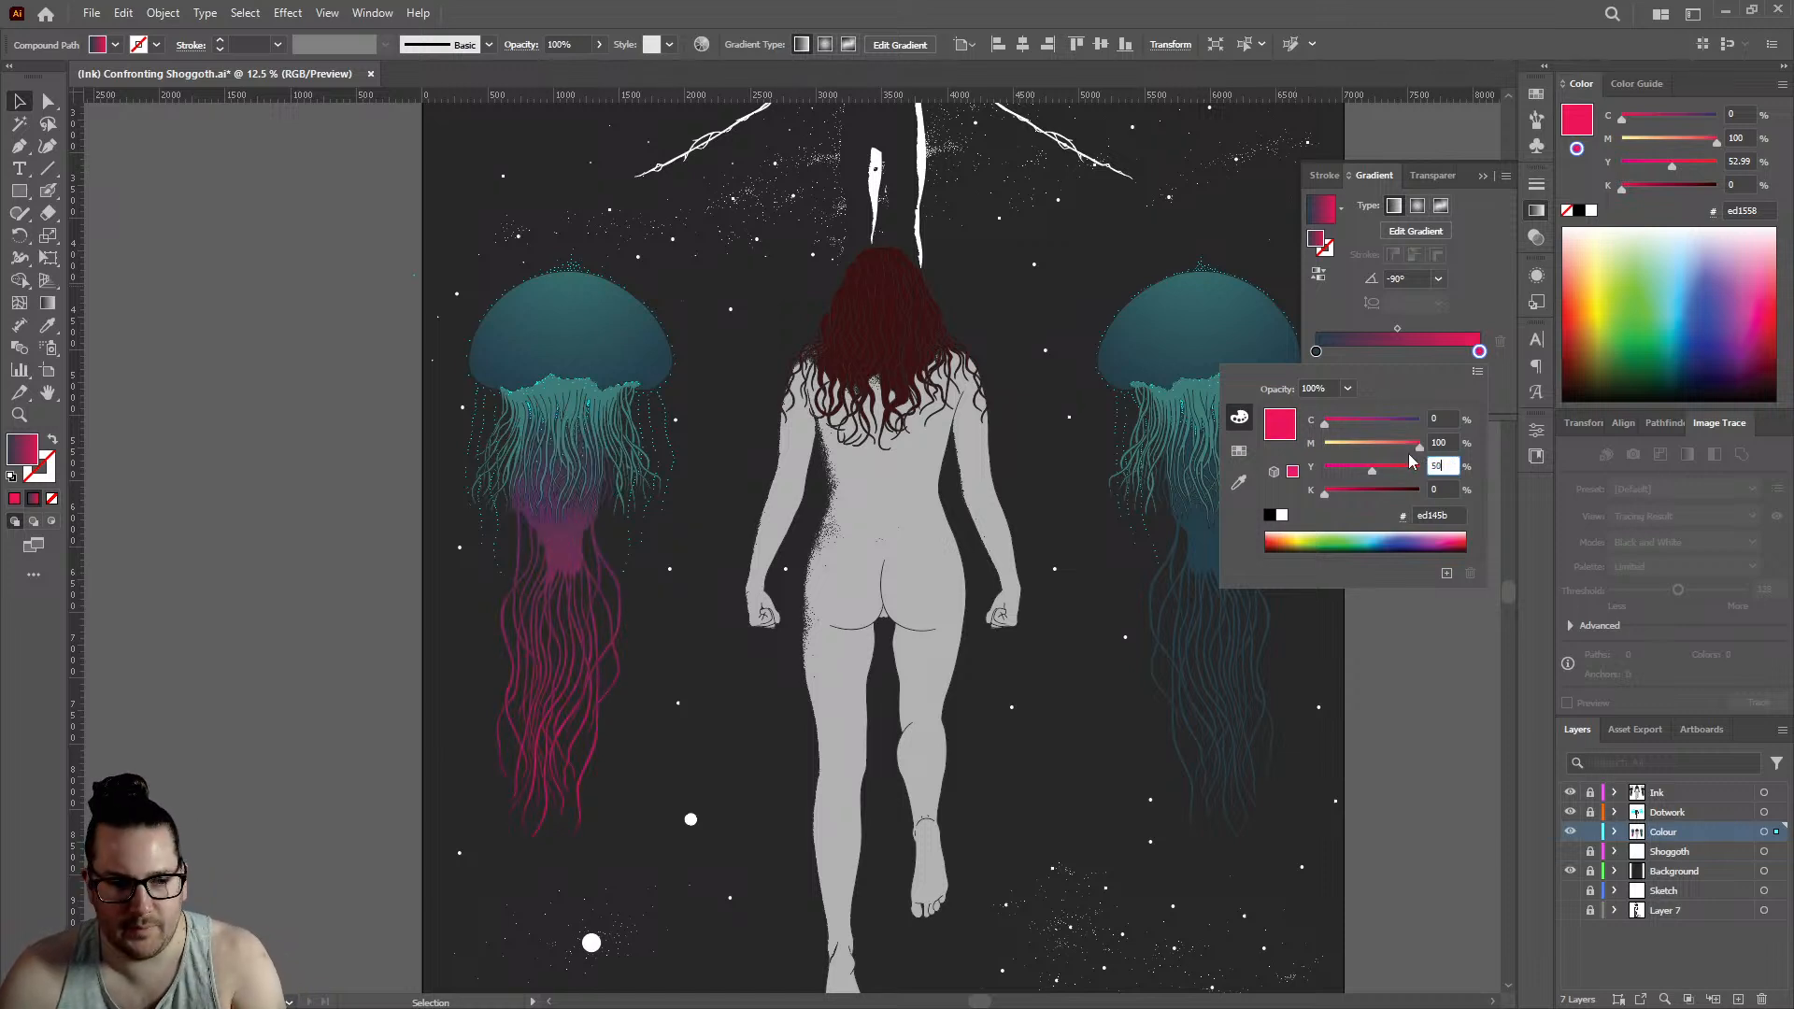
{"action": "left_click", "coordinate": [1446, 441]}
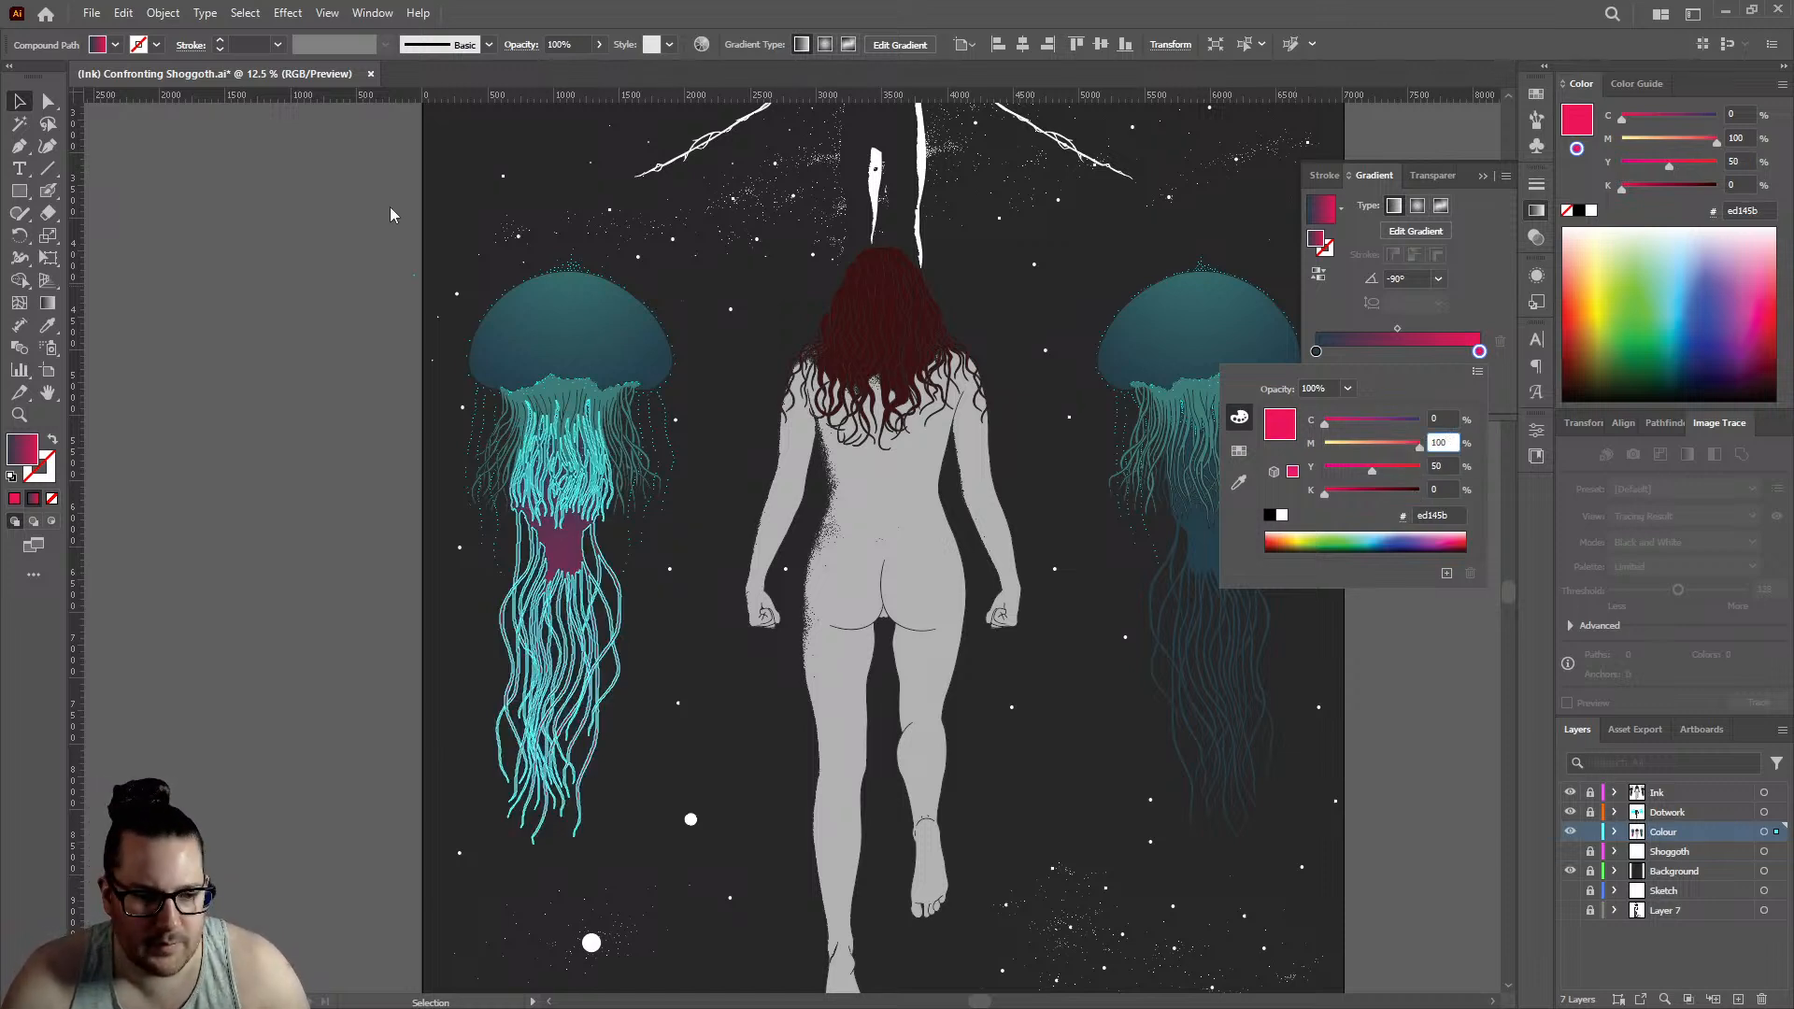
{"action": "key", "text": "Return"}
{"action": "left_click", "coordinate": [219, 263]}
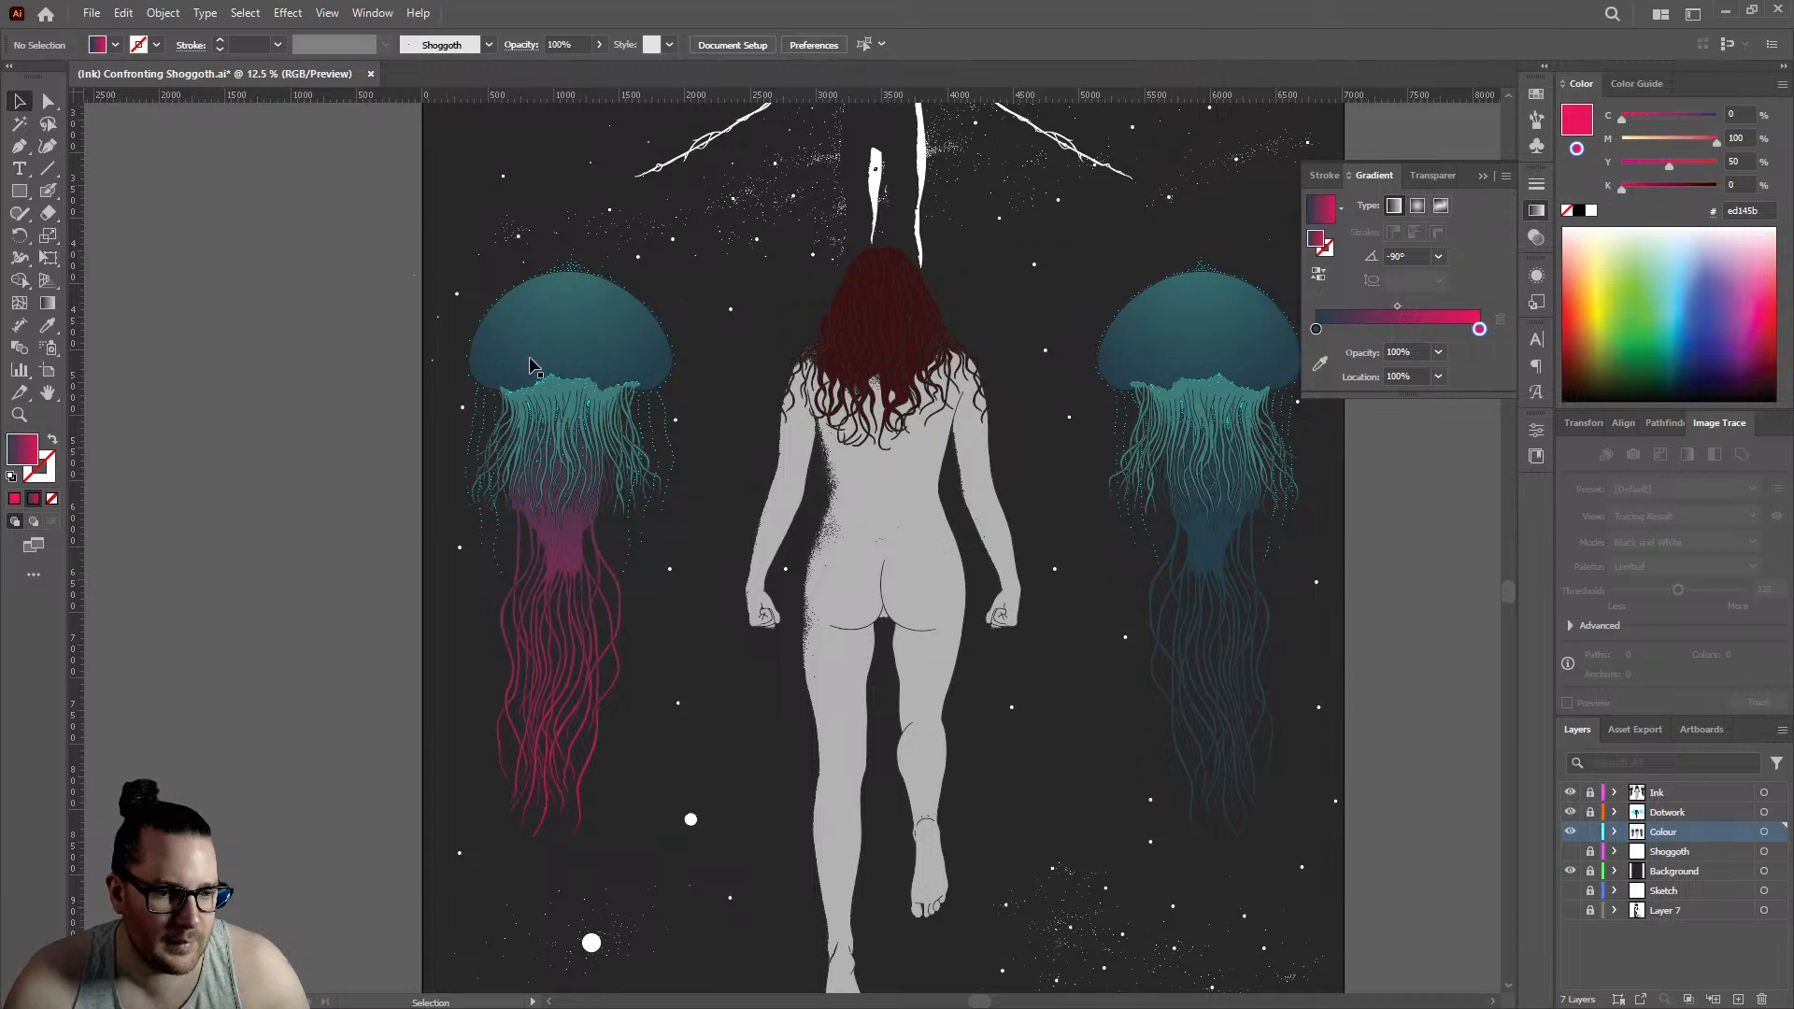
- Move the start stop of the left jellyfish's body-and-tentacle gradient to about 50.8%, and deselect the path
{"action": "scroll", "coordinate": [690, 577], "scroll_direction": "down", "scroll_amount": 1}
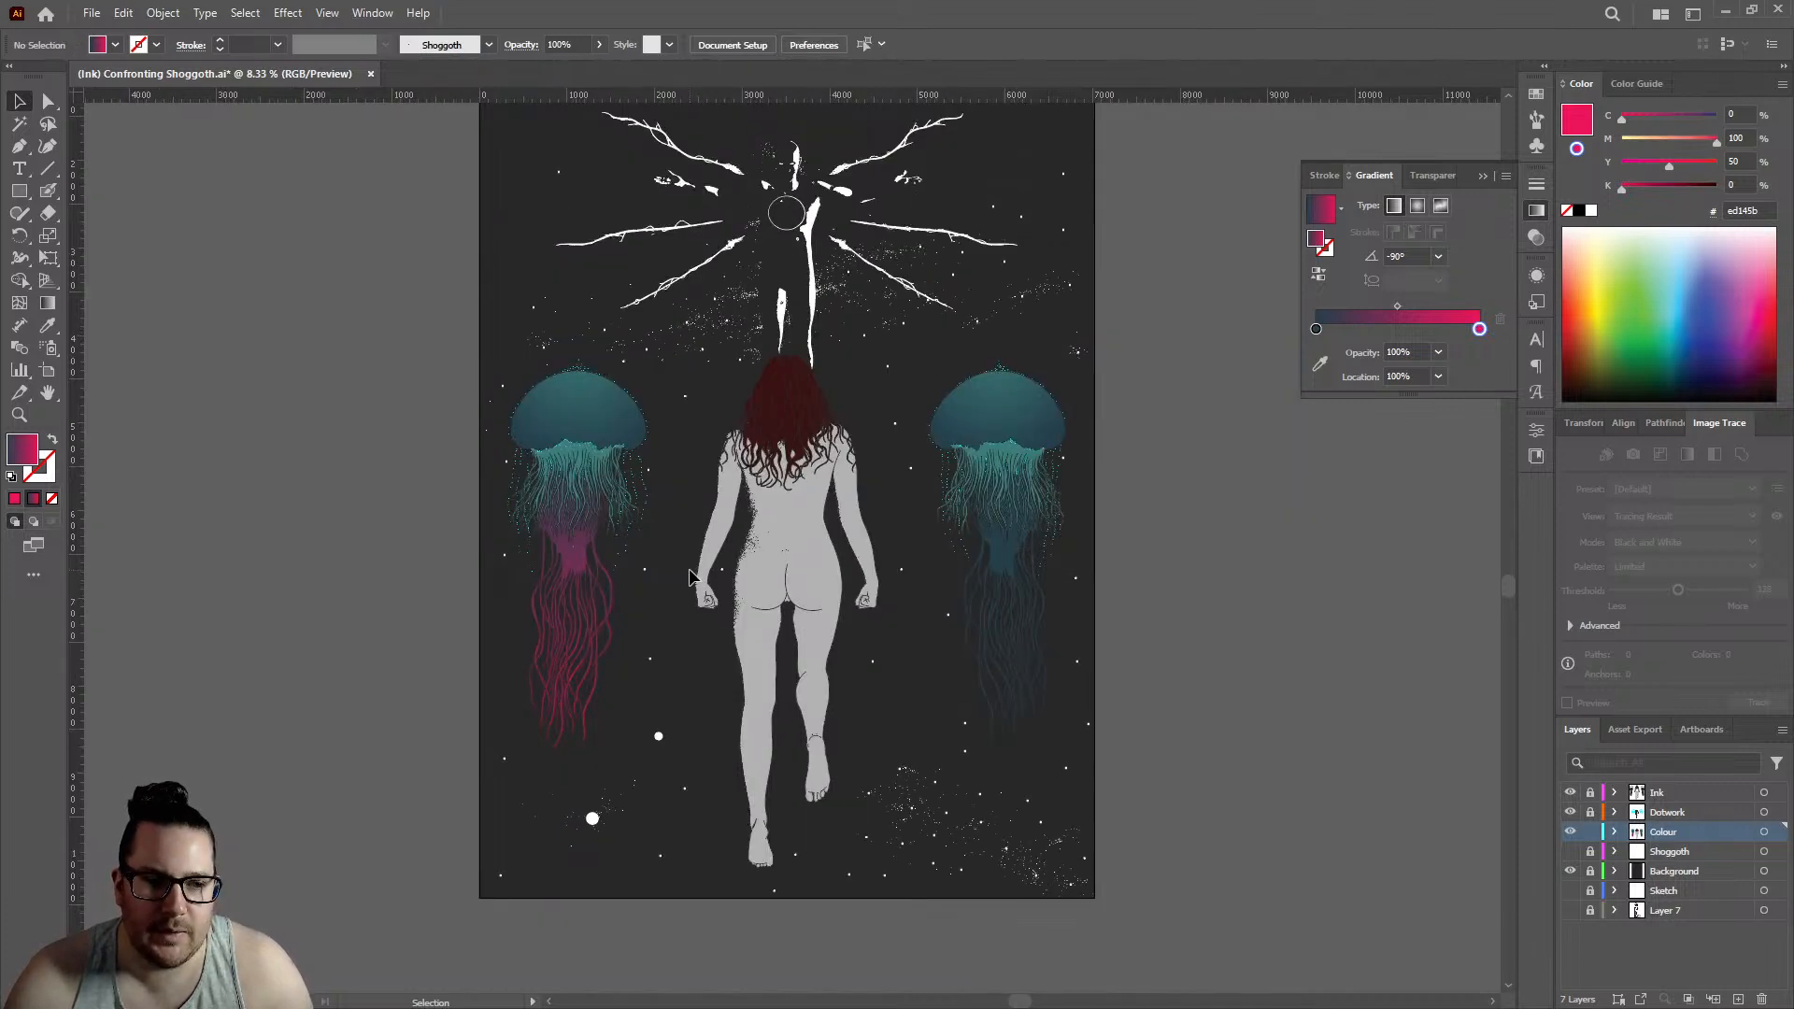
{"action": "scroll", "coordinate": [491, 632], "scroll_direction": "up", "scroll_amount": 1}
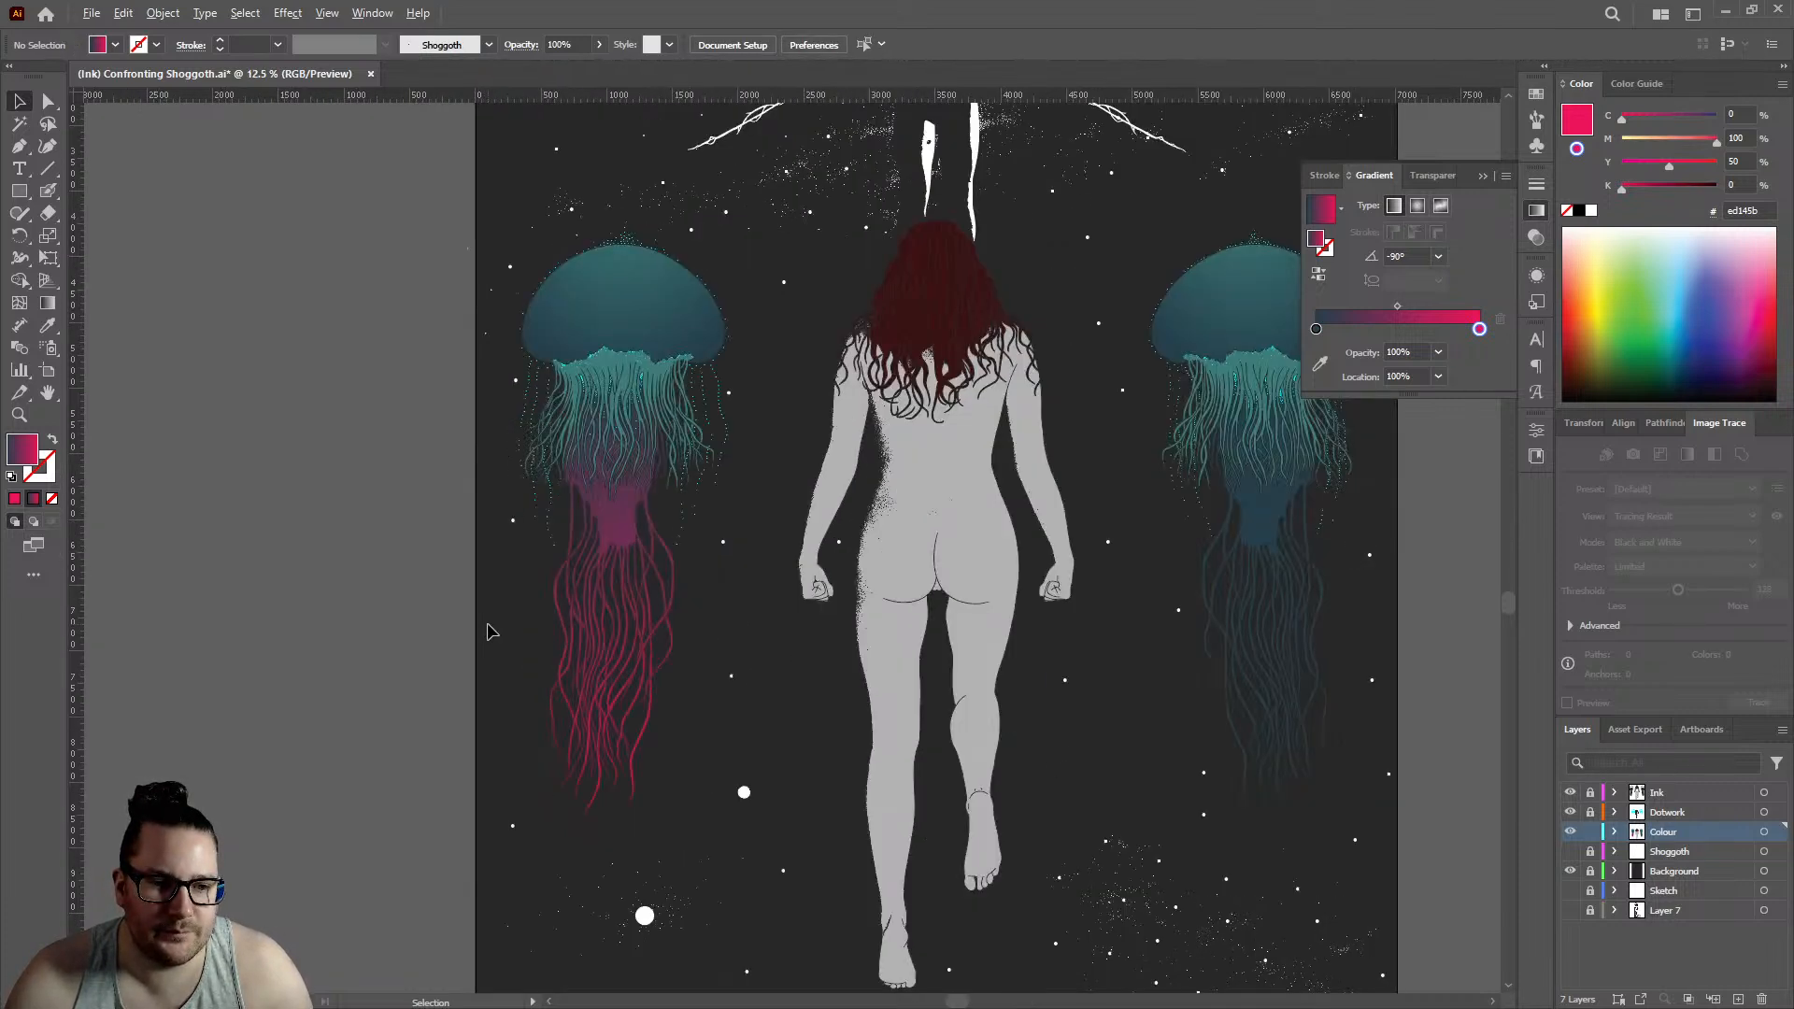
{"action": "left_click", "coordinate": [628, 537]}
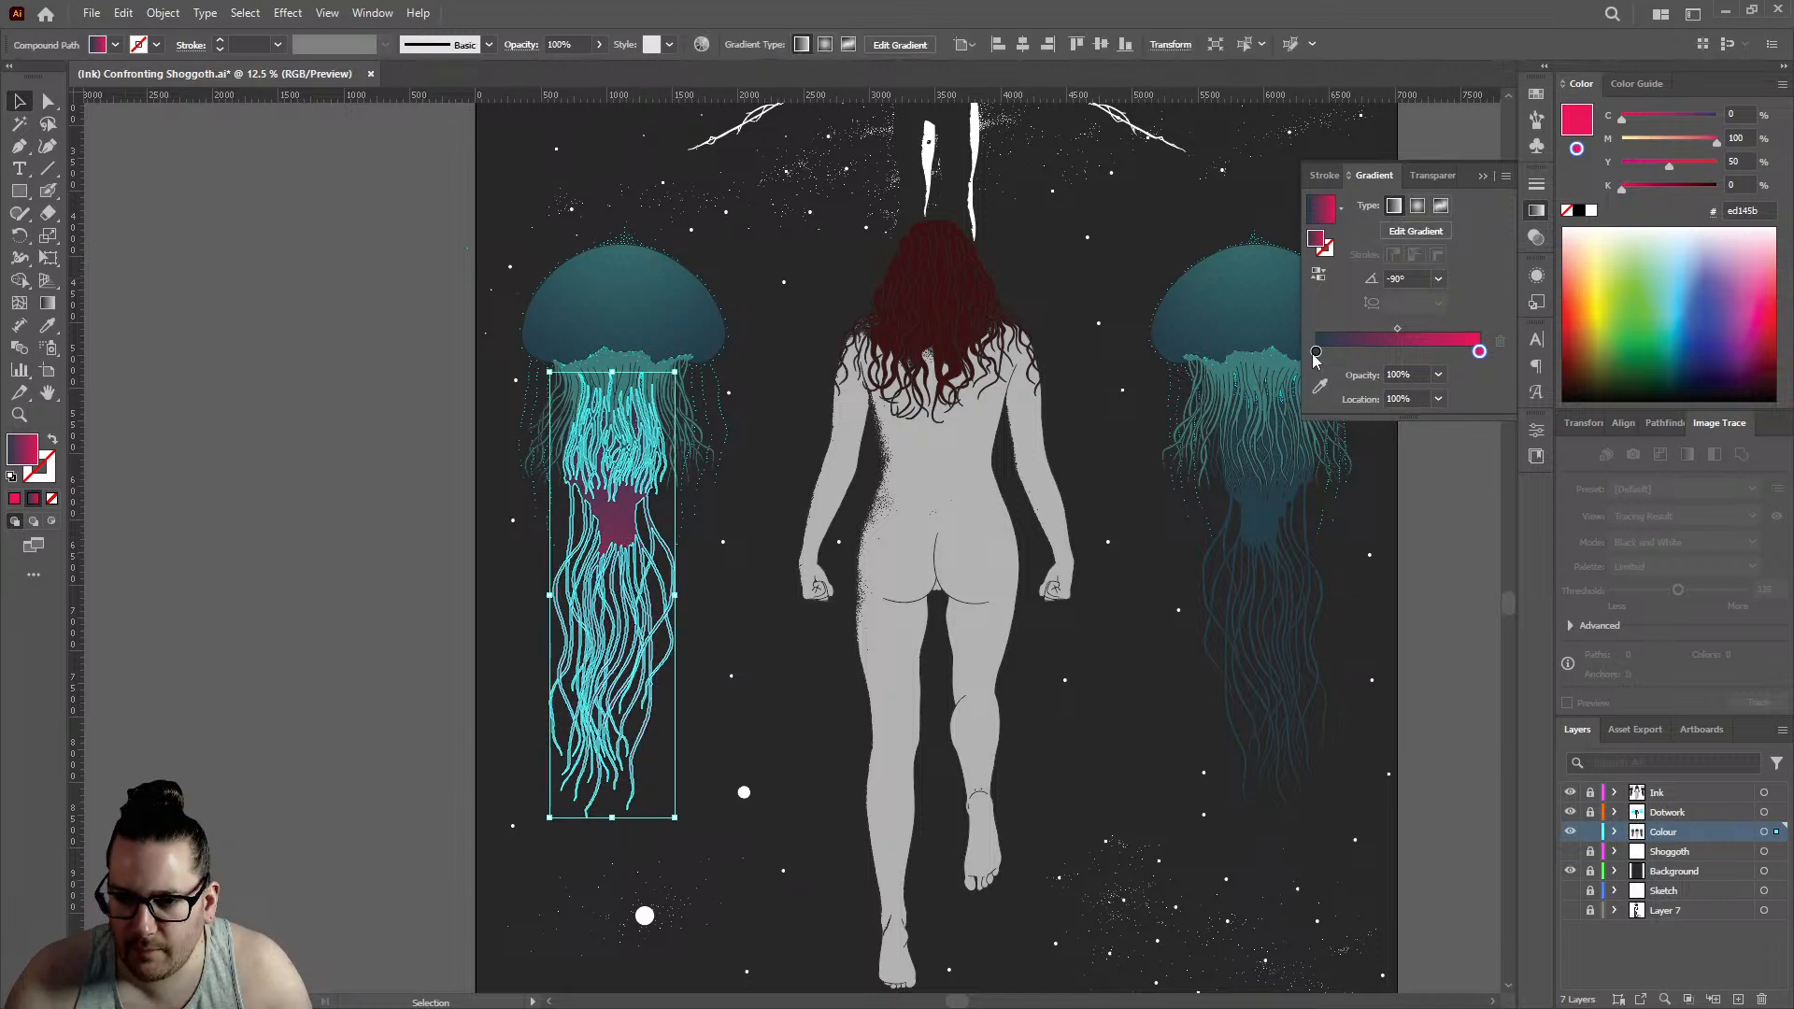
{"action": "left_click_drag", "start_coordinate": [1318, 353], "coordinate": [1399, 352]}
{"action": "left_click", "coordinate": [314, 517]}
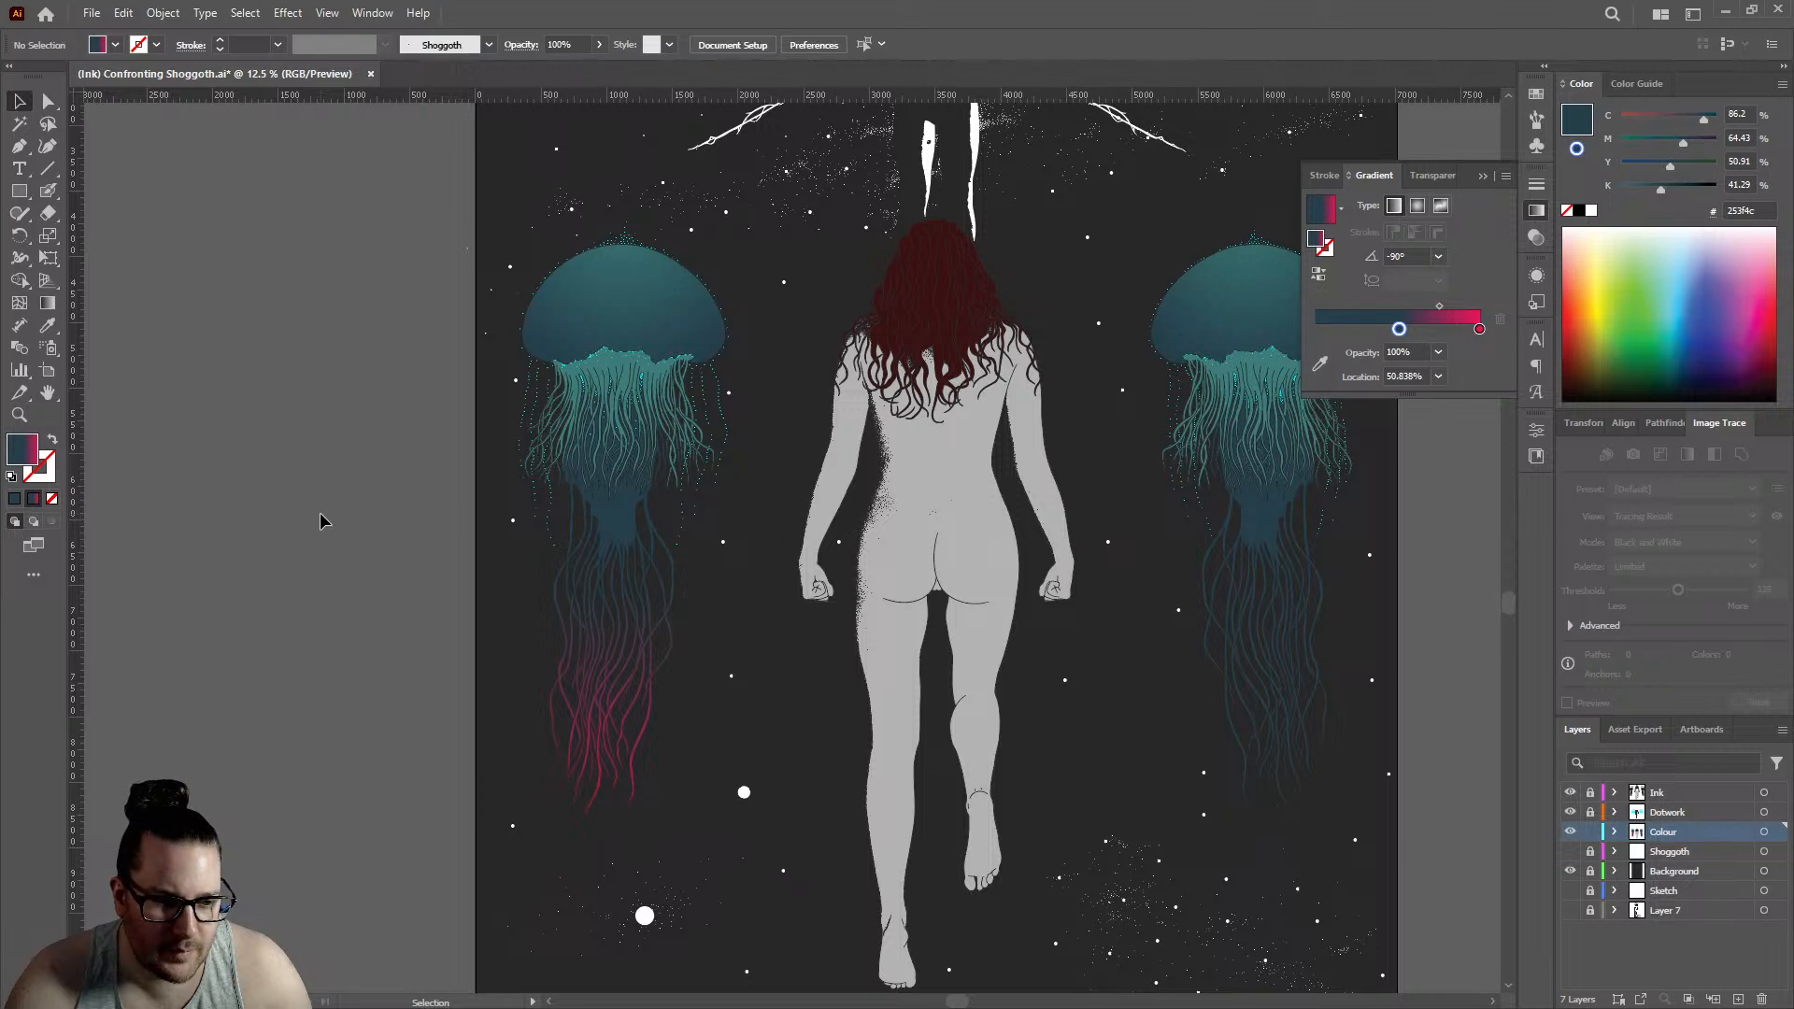
- With nothing selected, try returning the gradient's start stop to 0% and recolouring it with 0% magenta, yellow and black
{"action": "scroll", "coordinate": [385, 570], "scroll_direction": "up", "scroll_amount": 1}
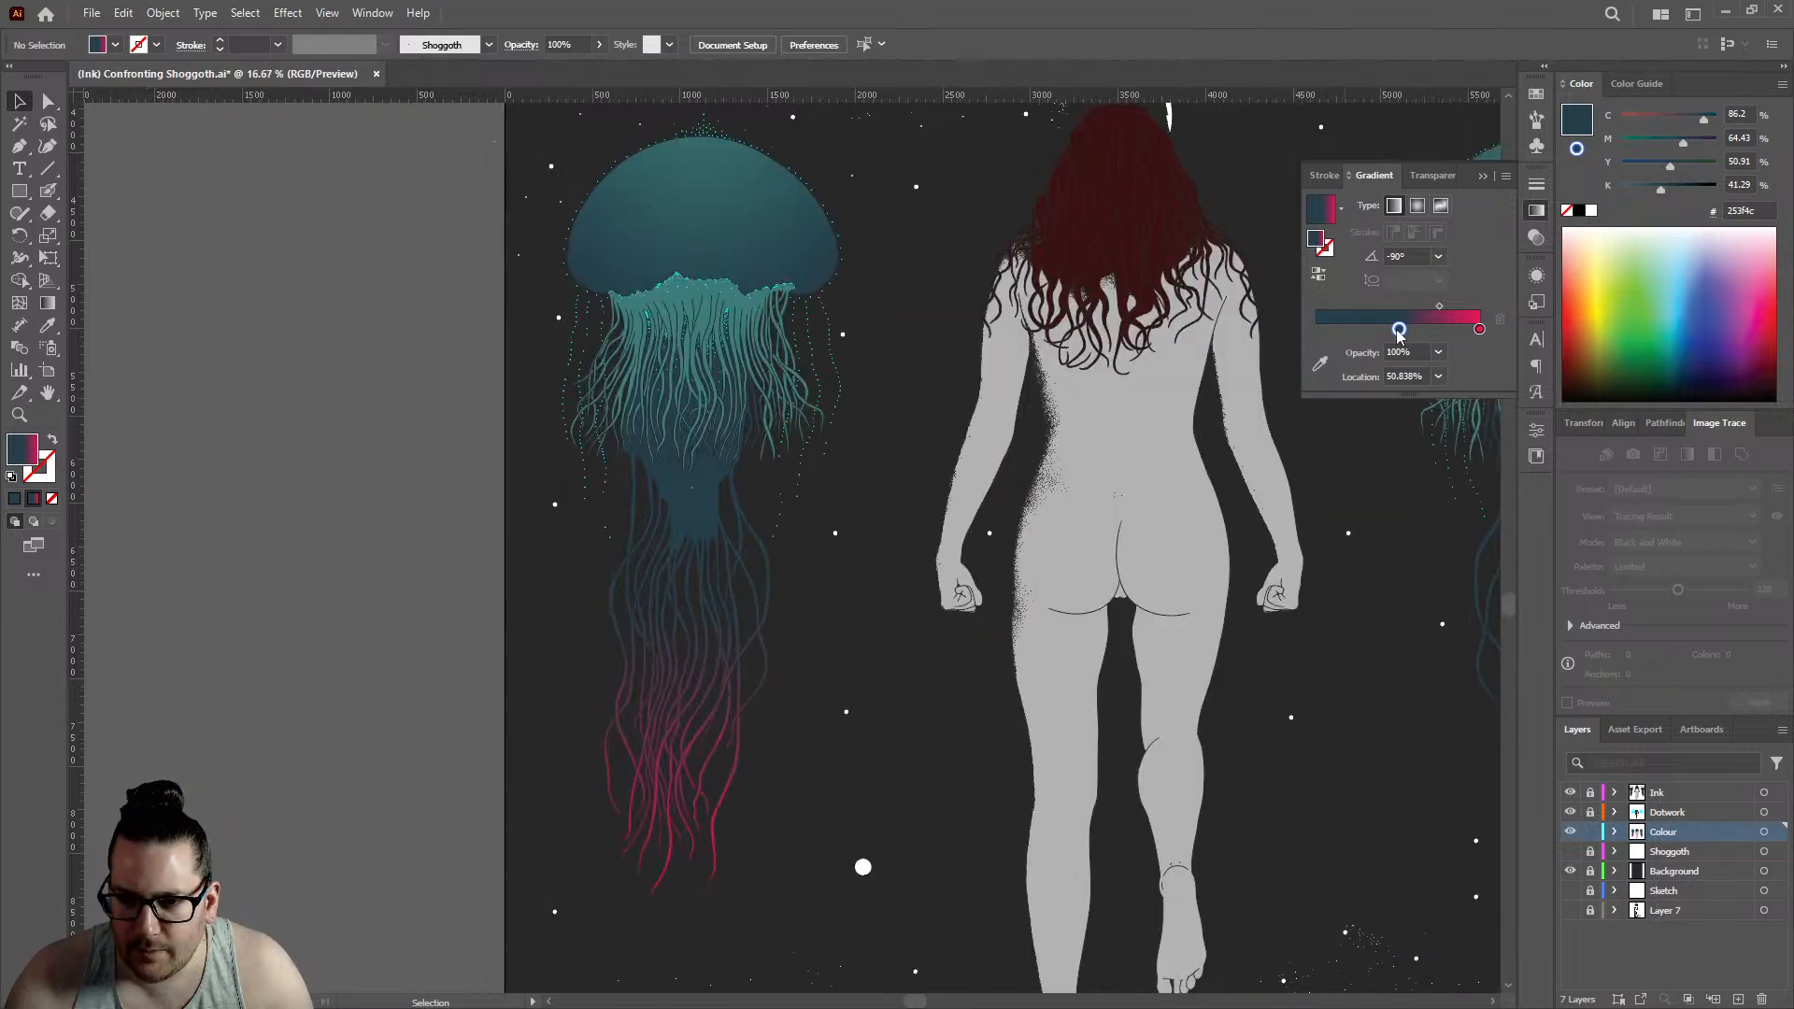
{"action": "left_click_drag", "start_coordinate": [1399, 333], "coordinate": [1279, 338]}
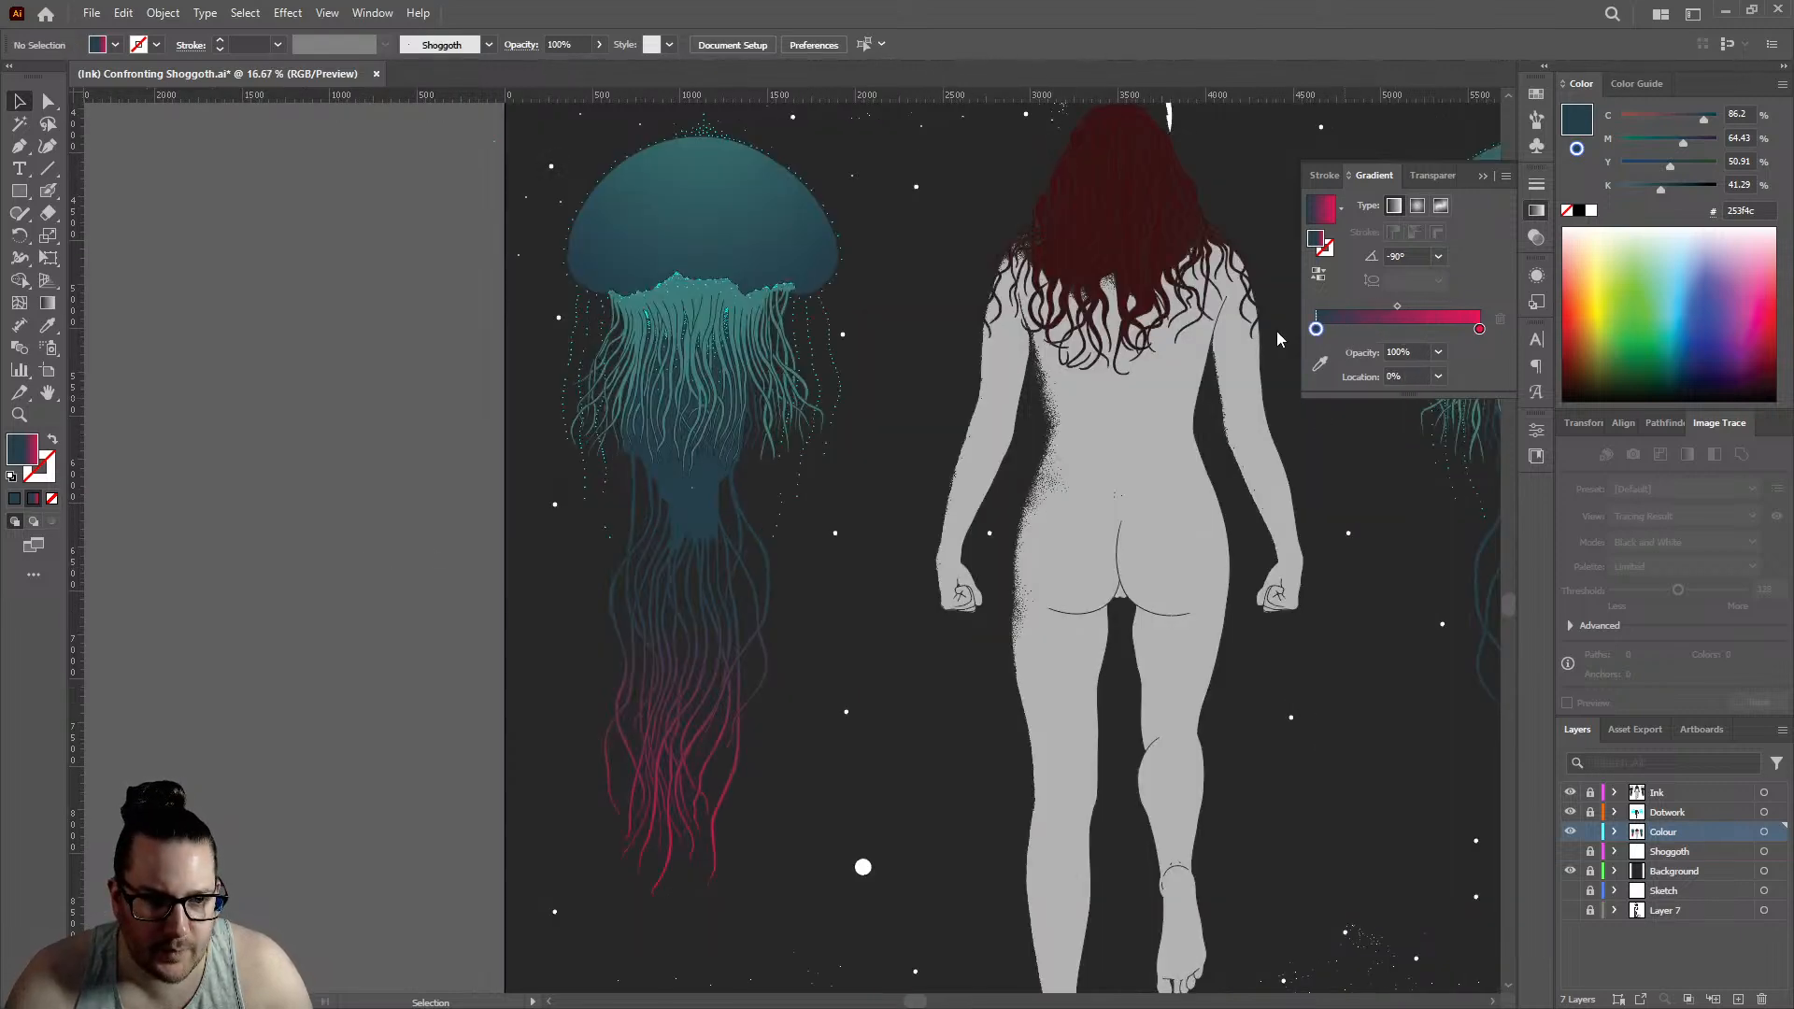
{"action": "double_click", "coordinate": [1317, 330]}
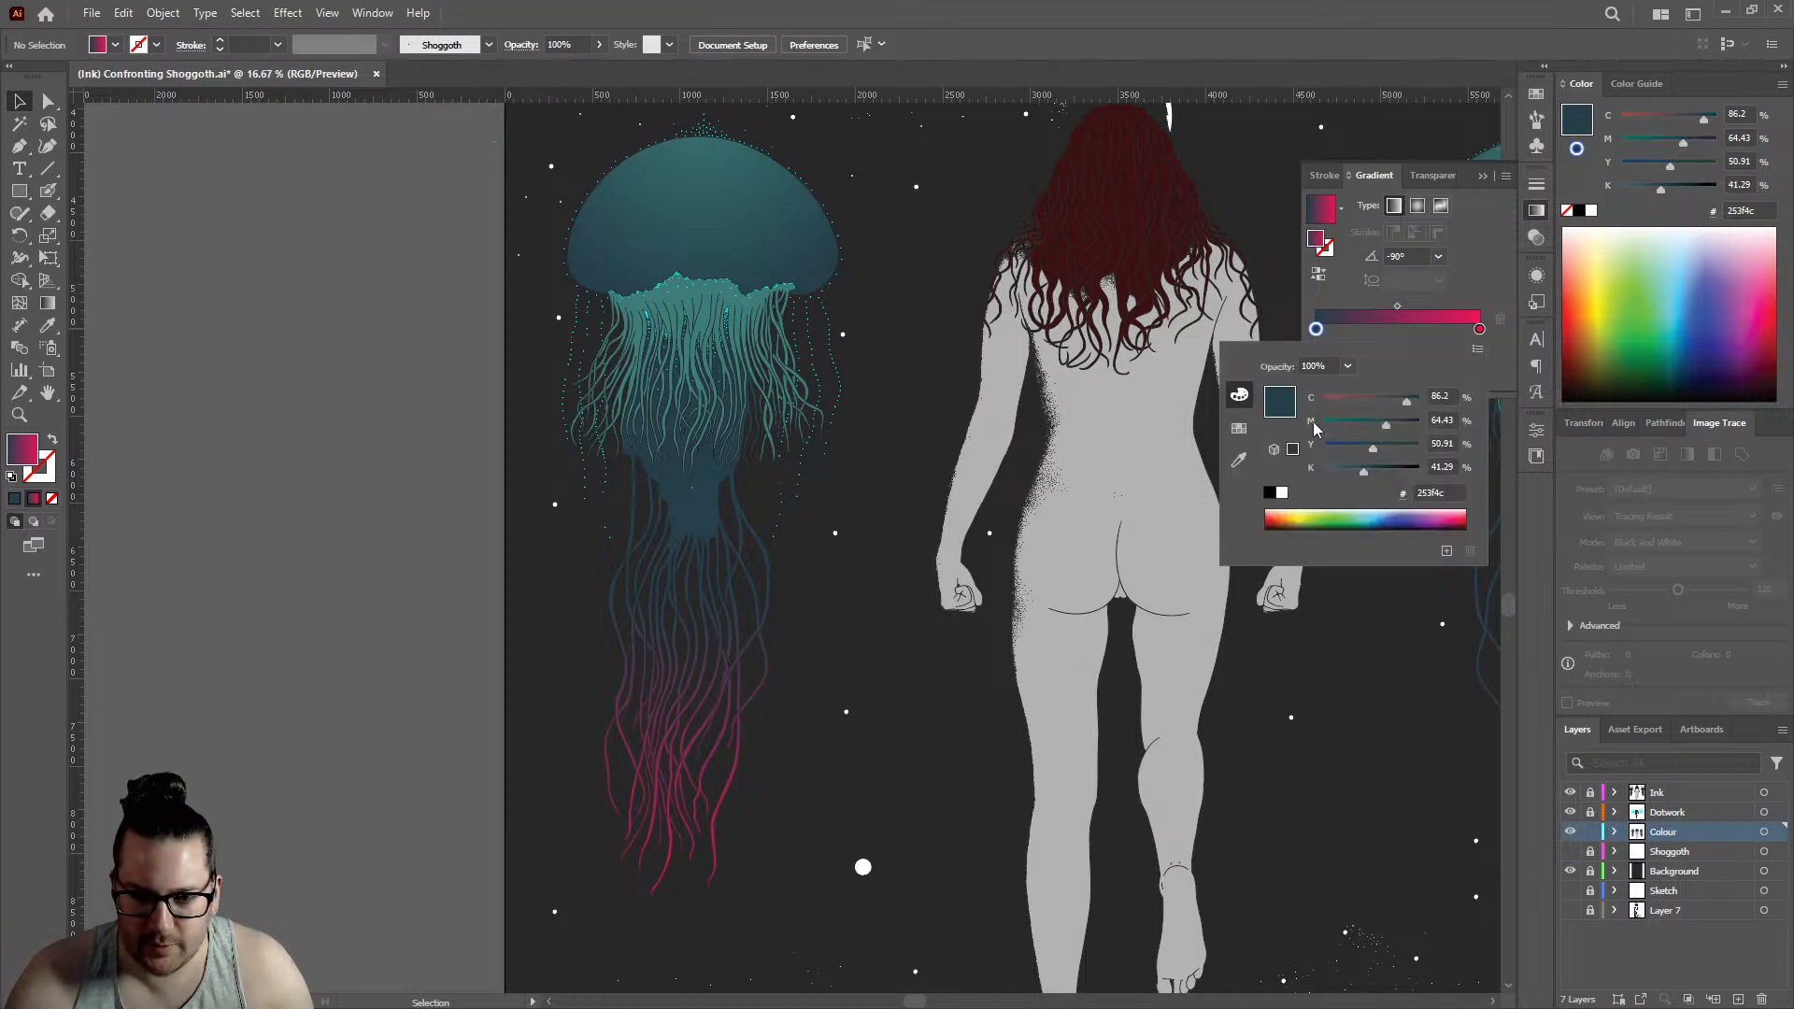
{"action": "left_click_drag", "start_coordinate": [1392, 433], "coordinate": [1324, 471]}
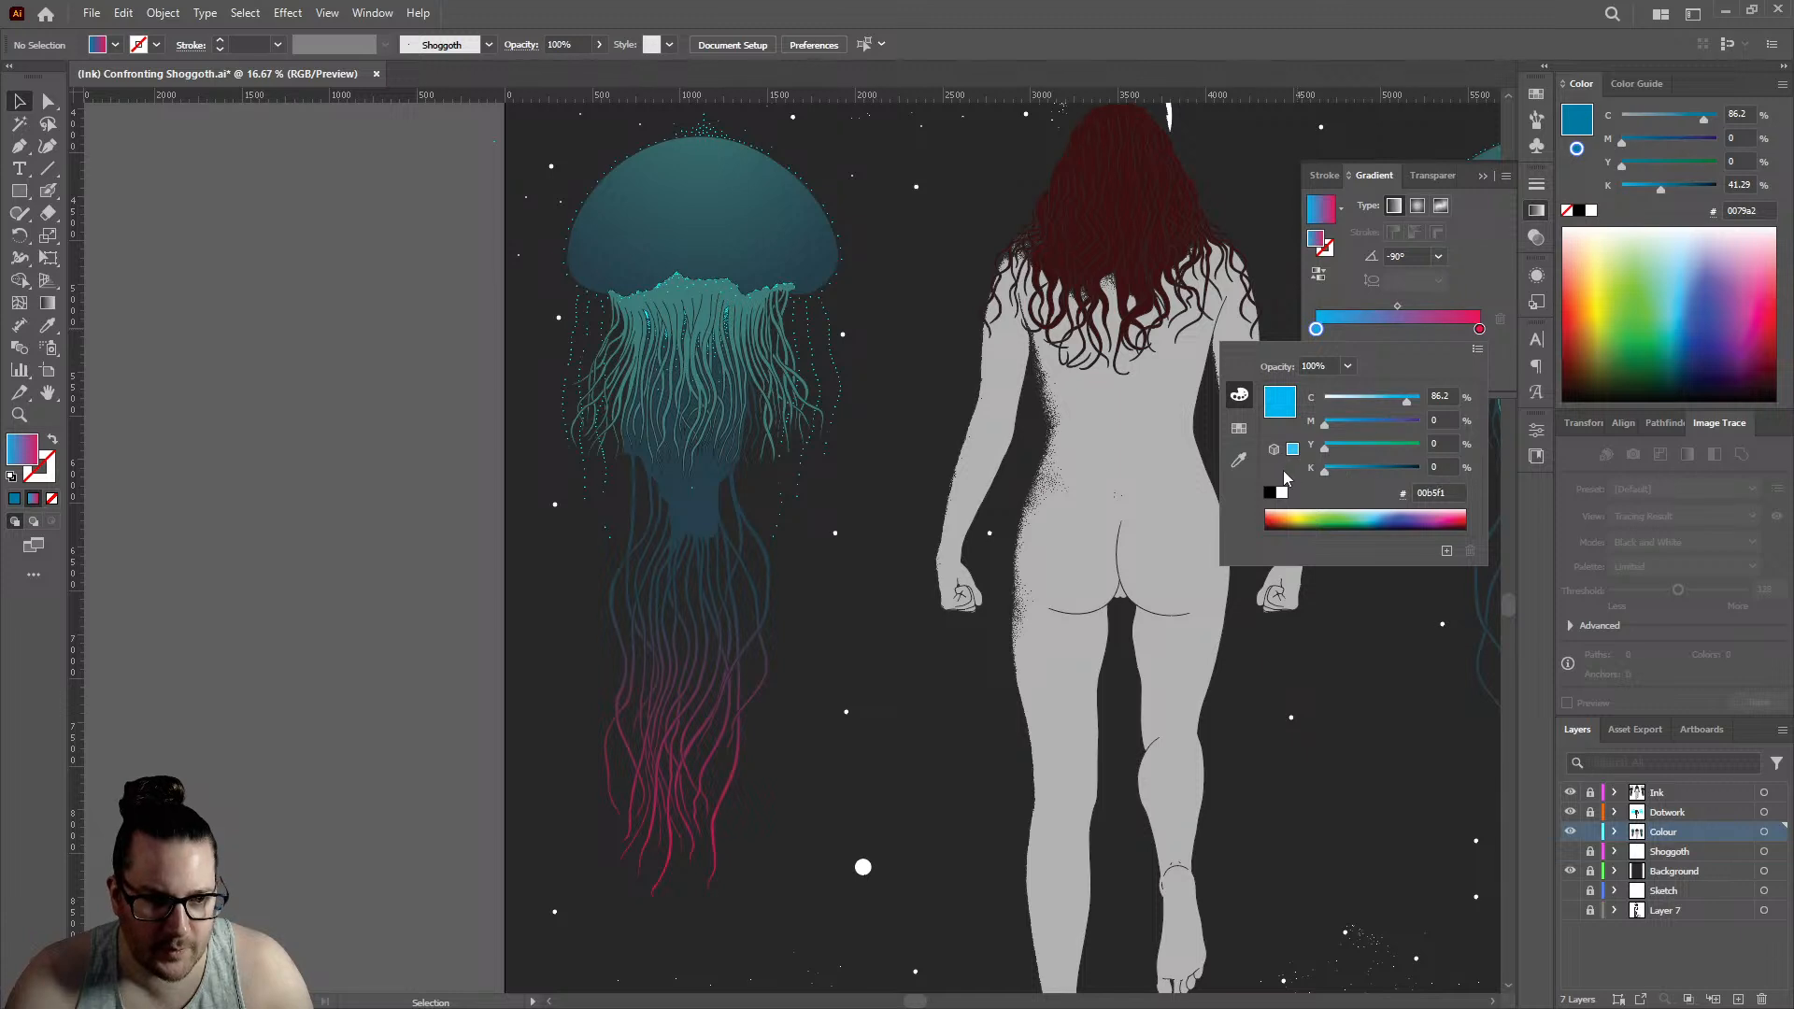
{"action": "left_click", "coordinate": [704, 512]}
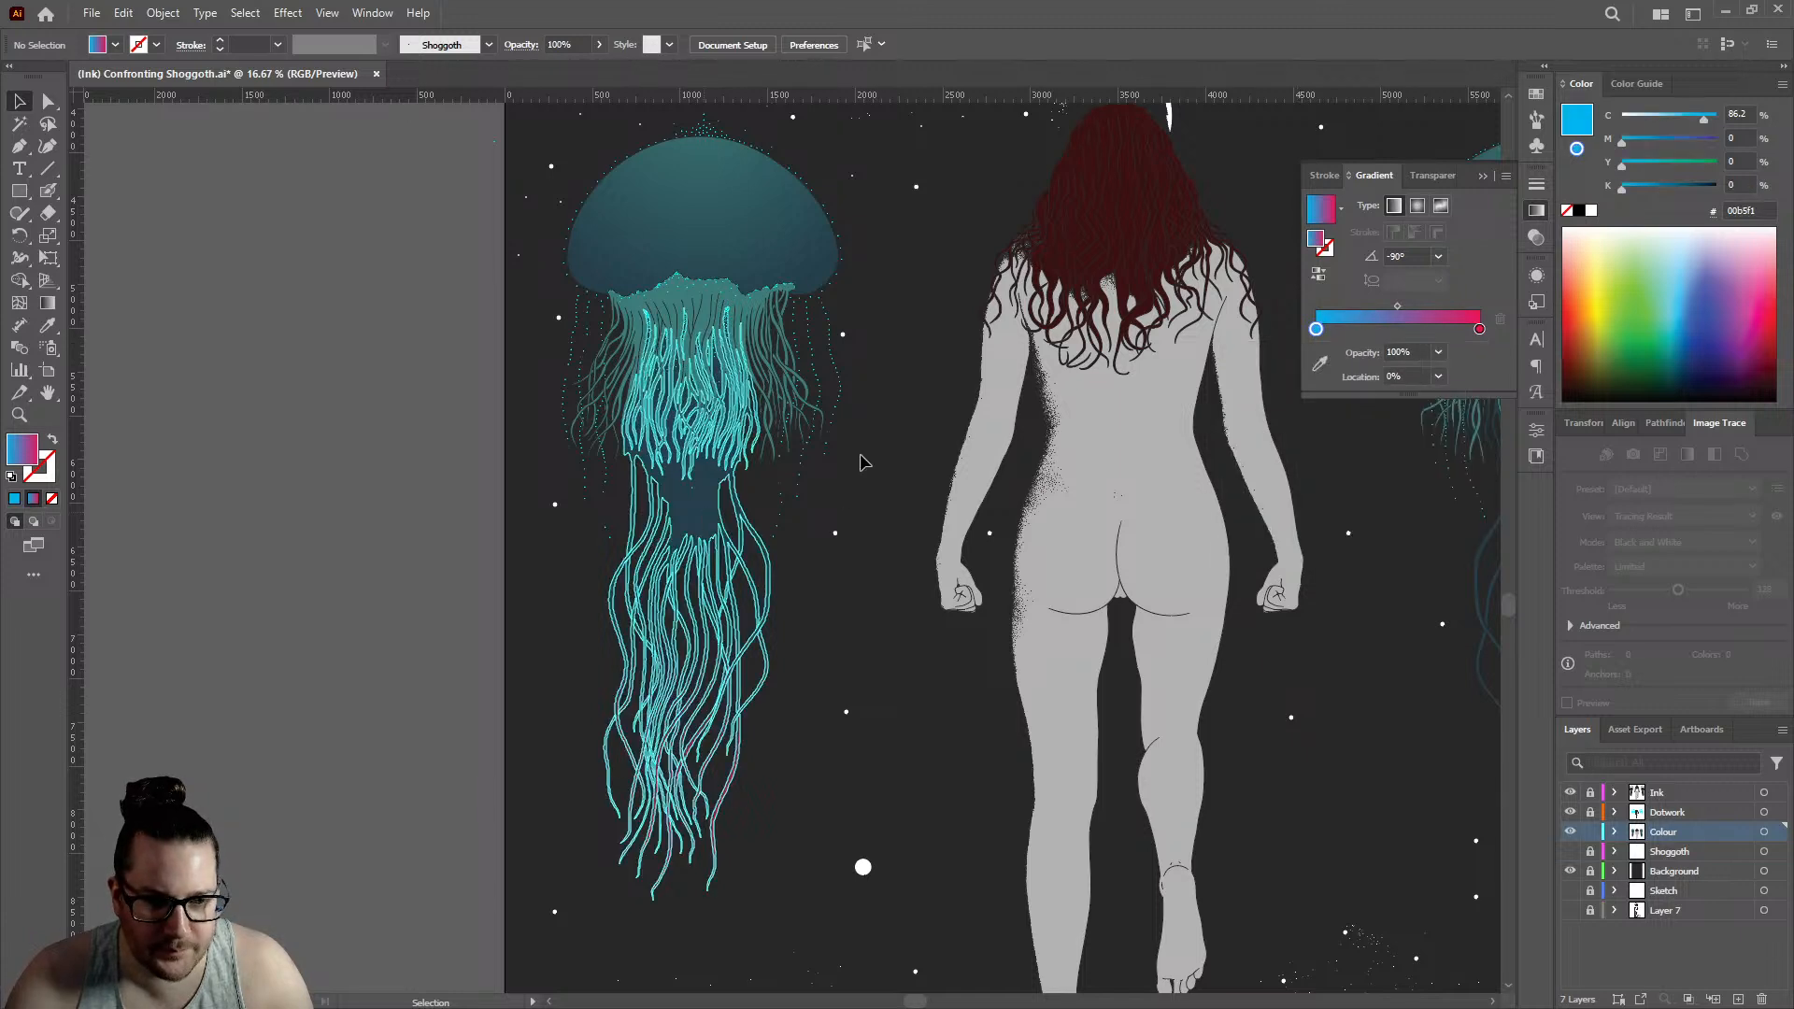
- Return the left jellyfish path's gradient start stop to 0%, and set its colour to 100% cyan with 0% magenta, yellow and black
{"action": "left_click", "coordinate": [696, 517]}
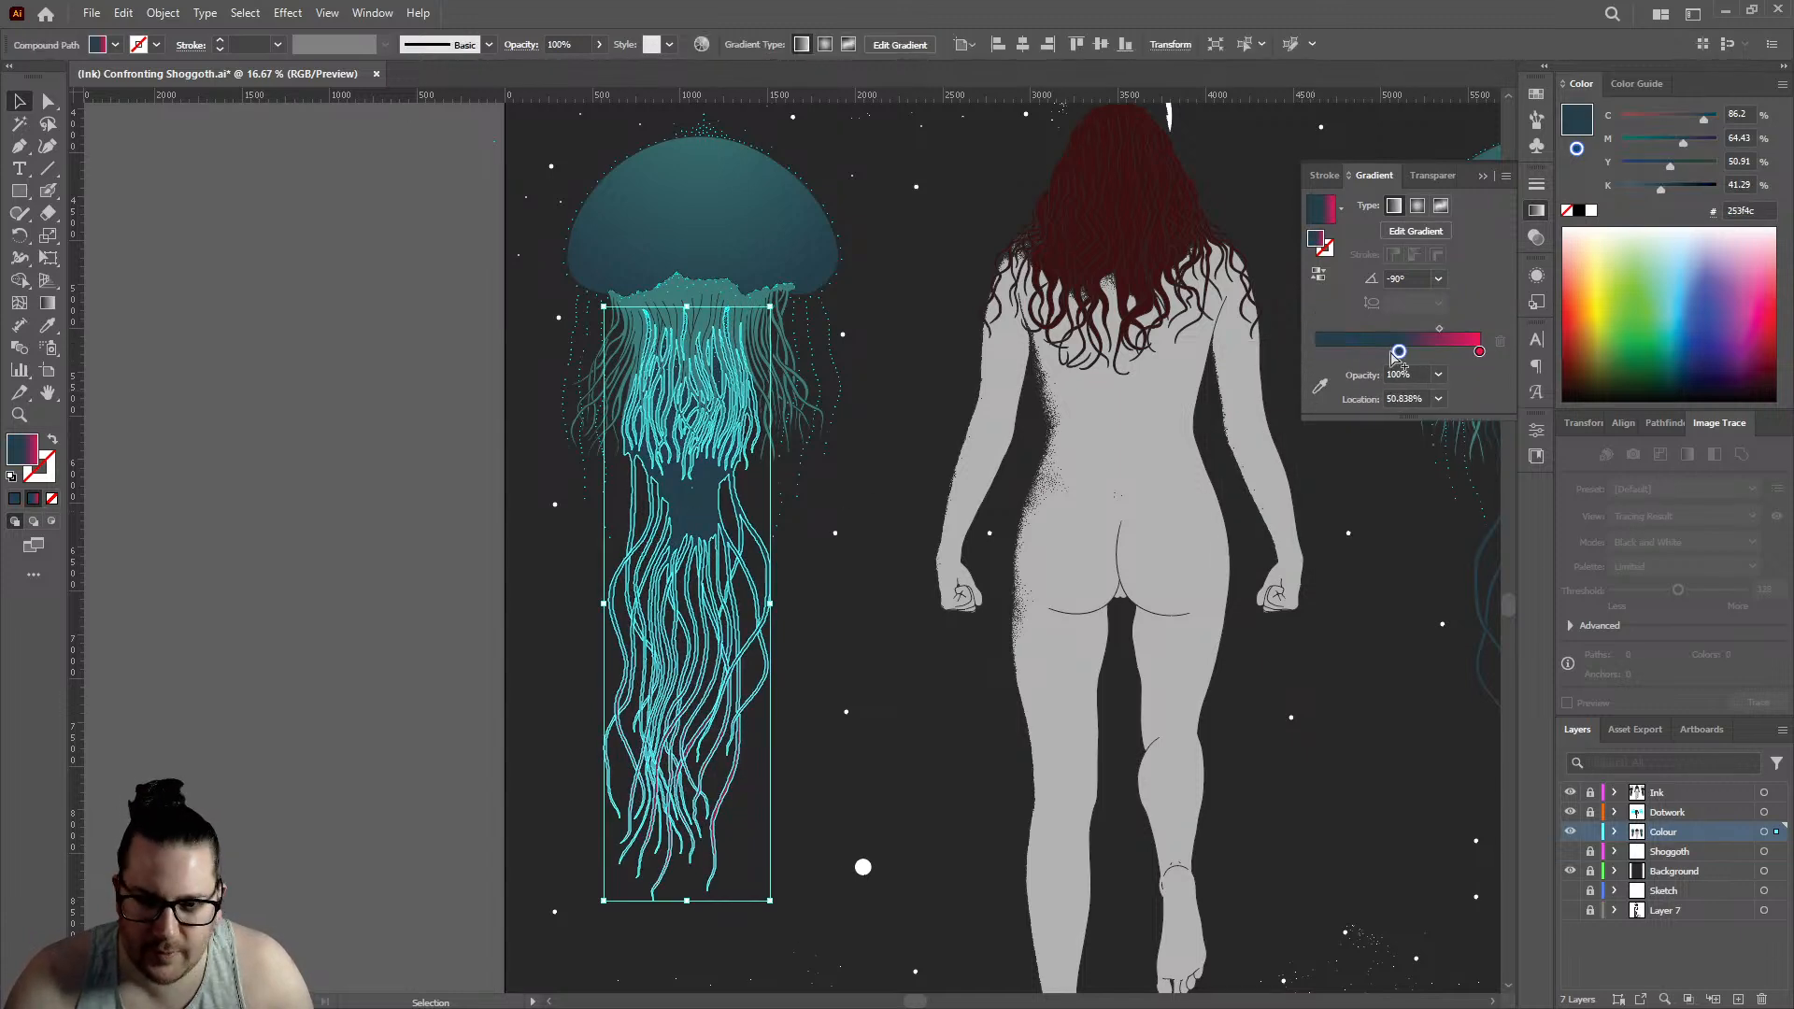
{"action": "left_click", "coordinate": [1317, 355]}
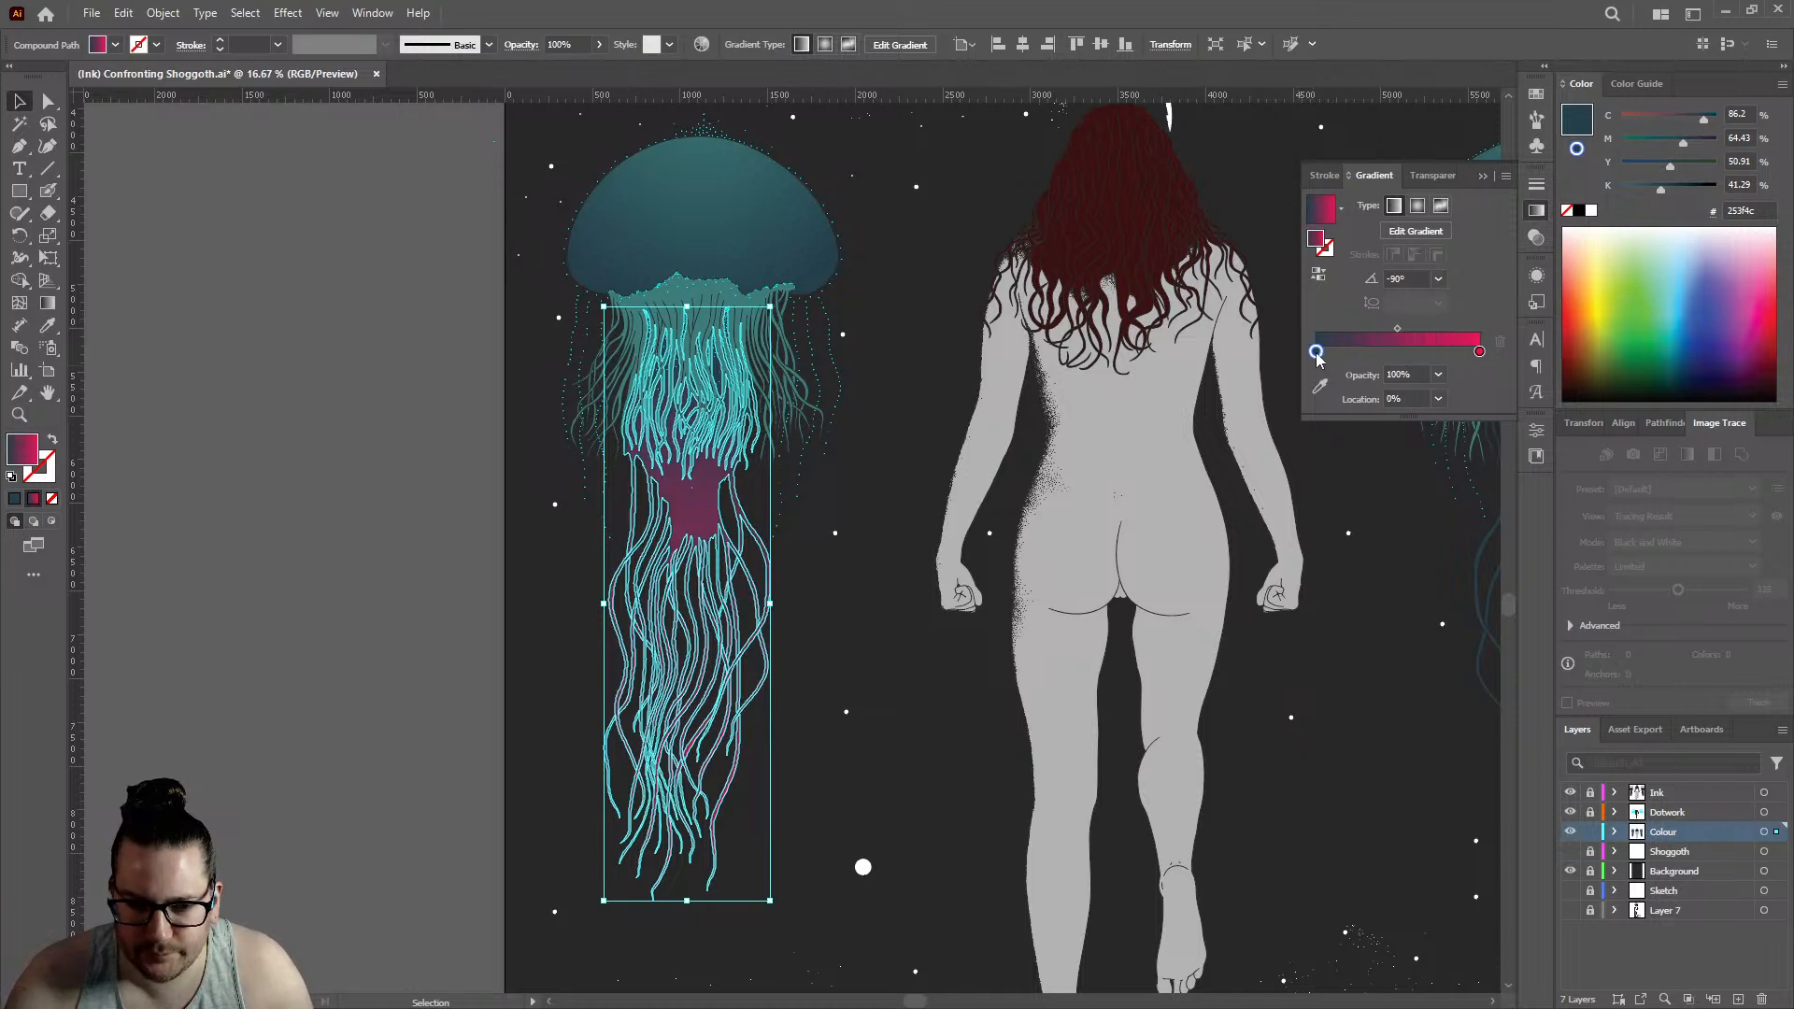
{"action": "double_click", "coordinate": [1317, 354]}
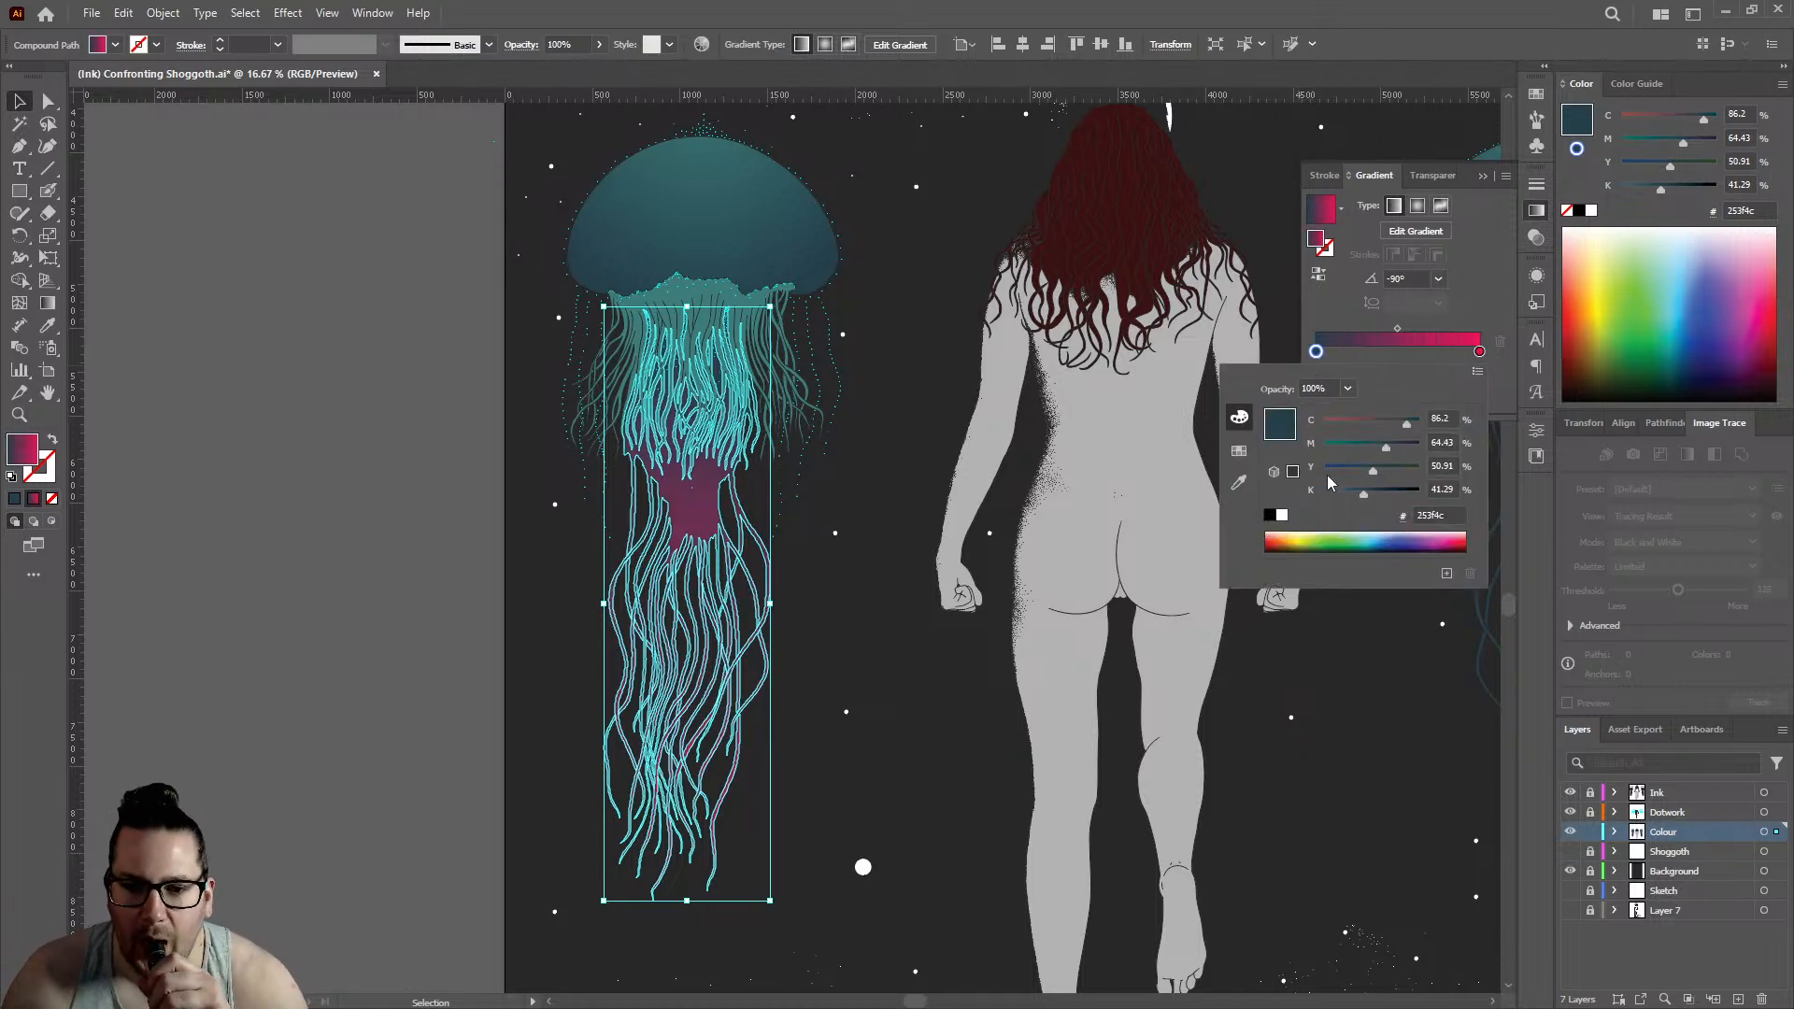
{"action": "left_click_drag", "start_coordinate": [1386, 448], "coordinate": [1324, 447]}
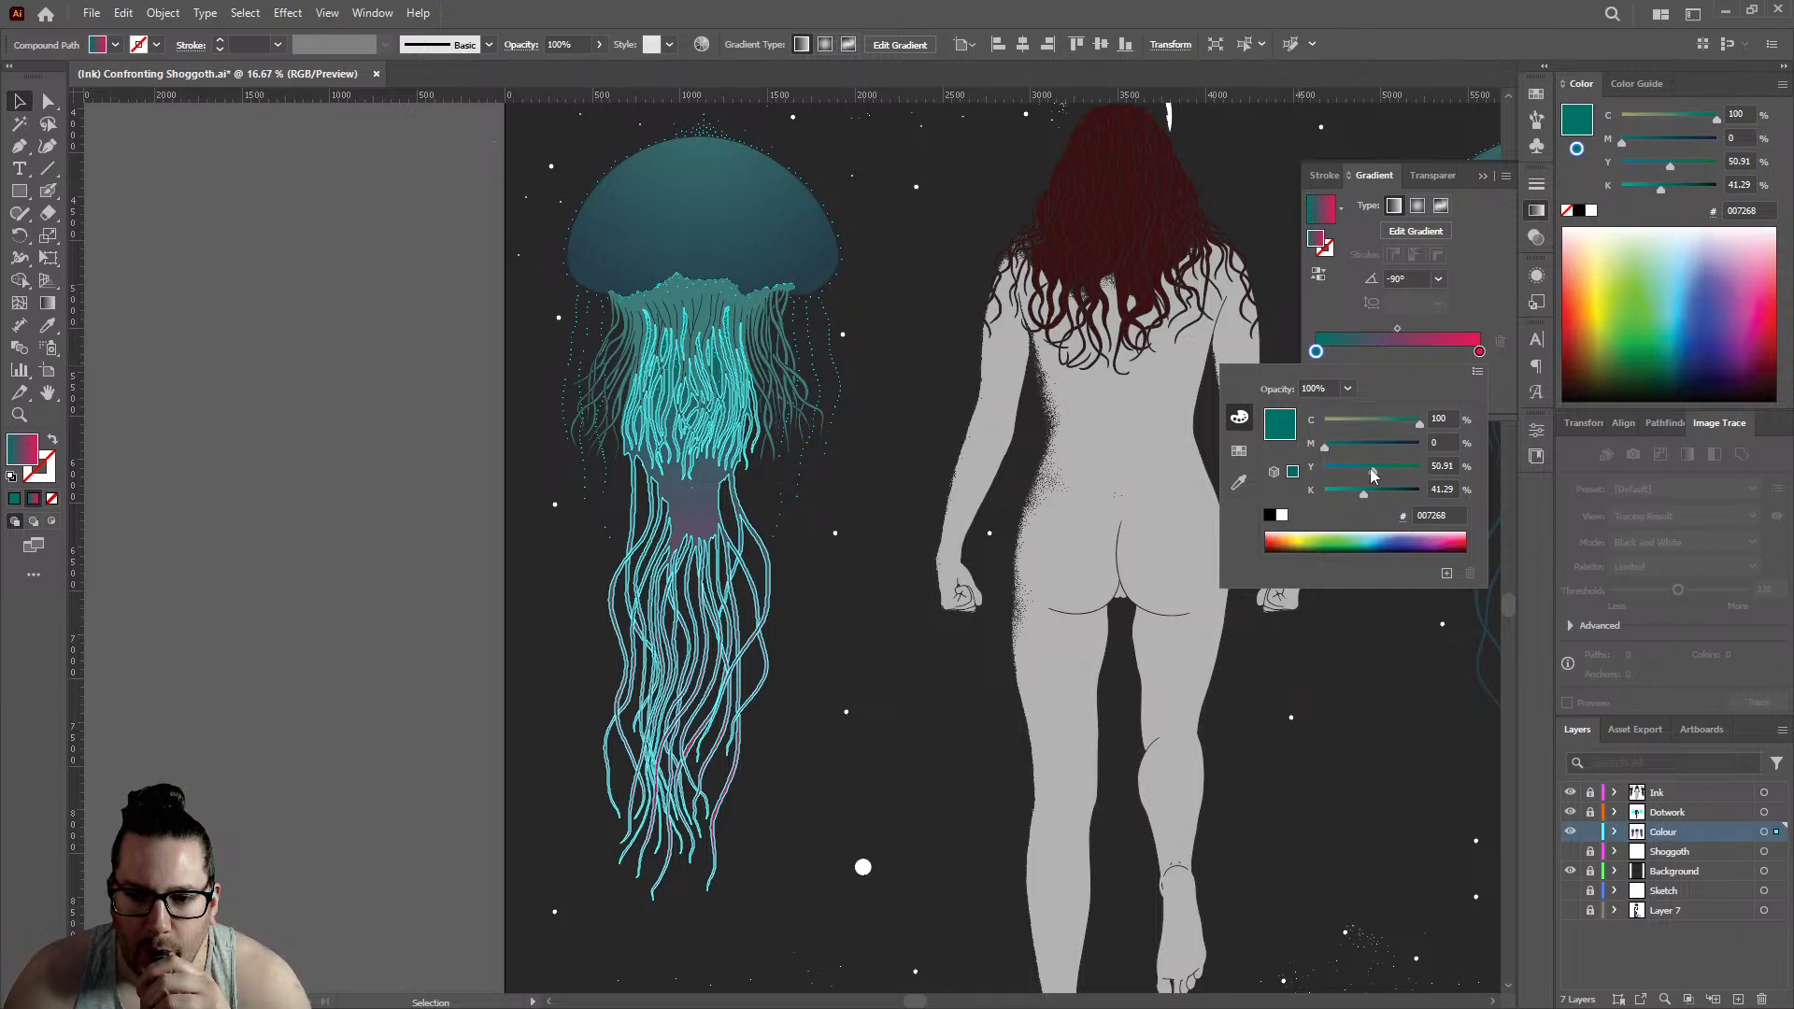
{"action": "left_click_drag", "start_coordinate": [1372, 475], "coordinate": [1242, 514]}
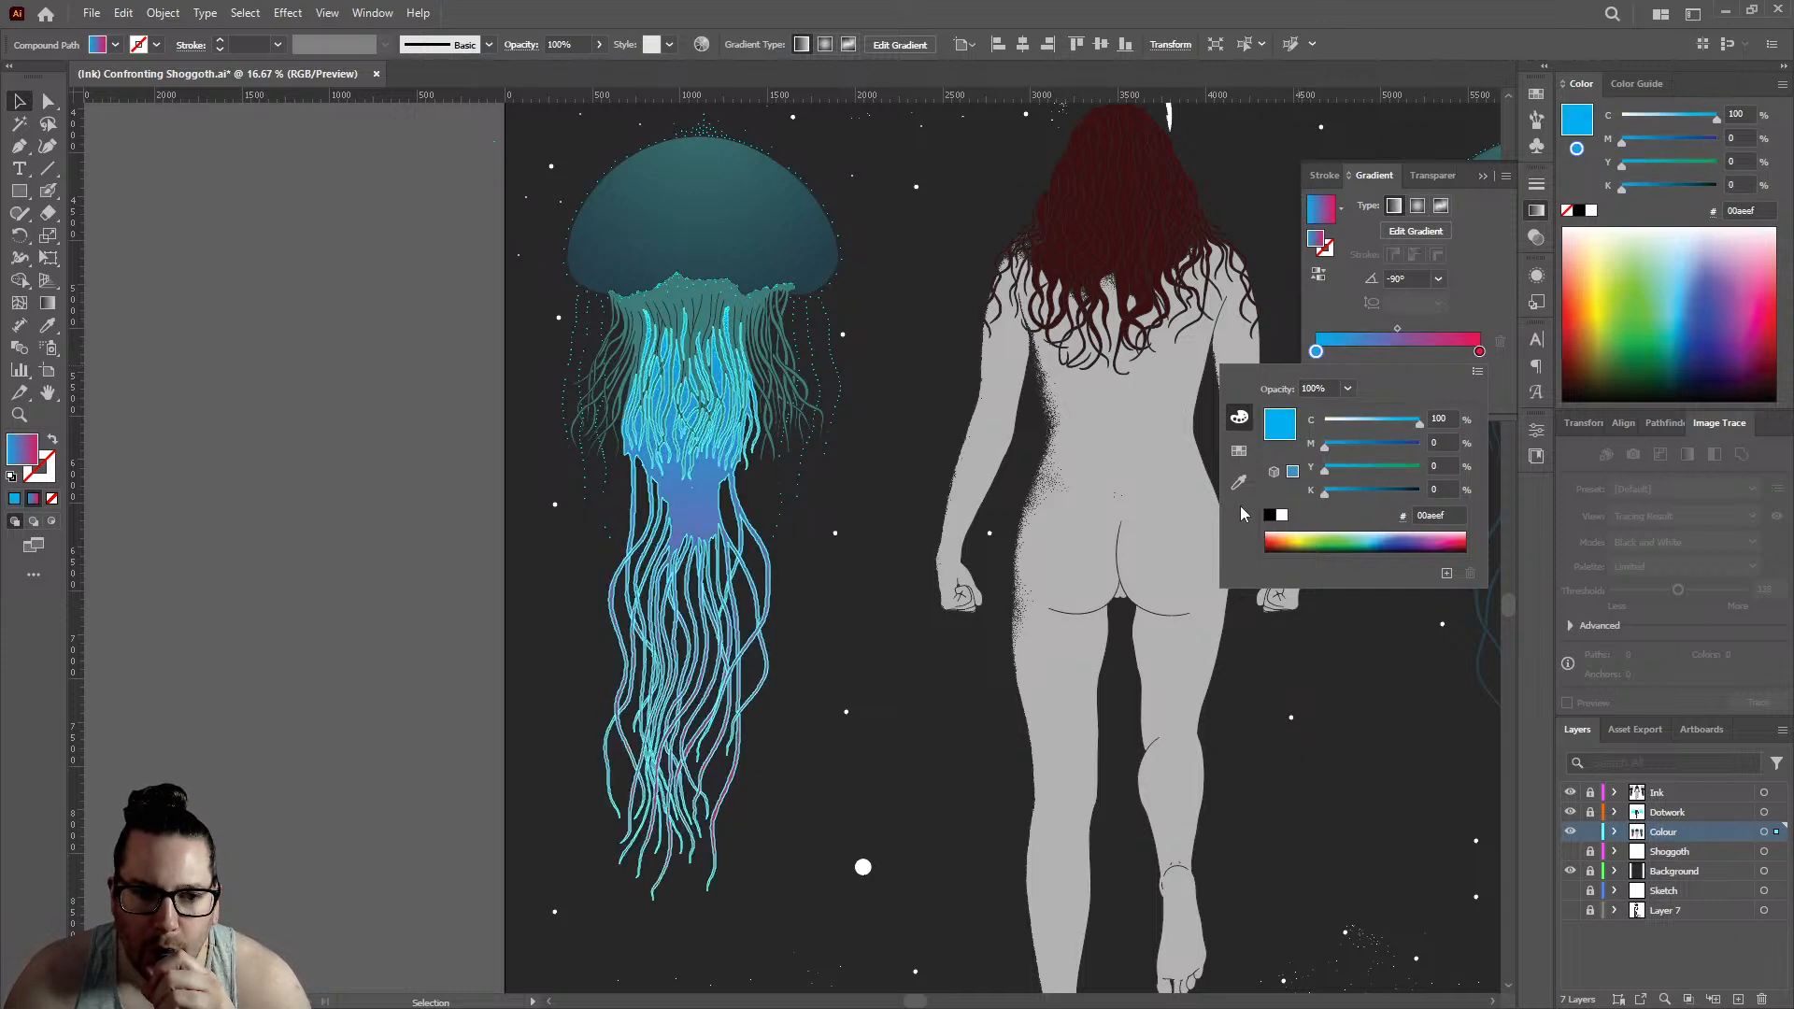
- Set the gradient's start stop to 50% magenta, 50% yellow and 50% black, and deselect the compound path
{"action": "left_click", "coordinate": [1371, 495]}
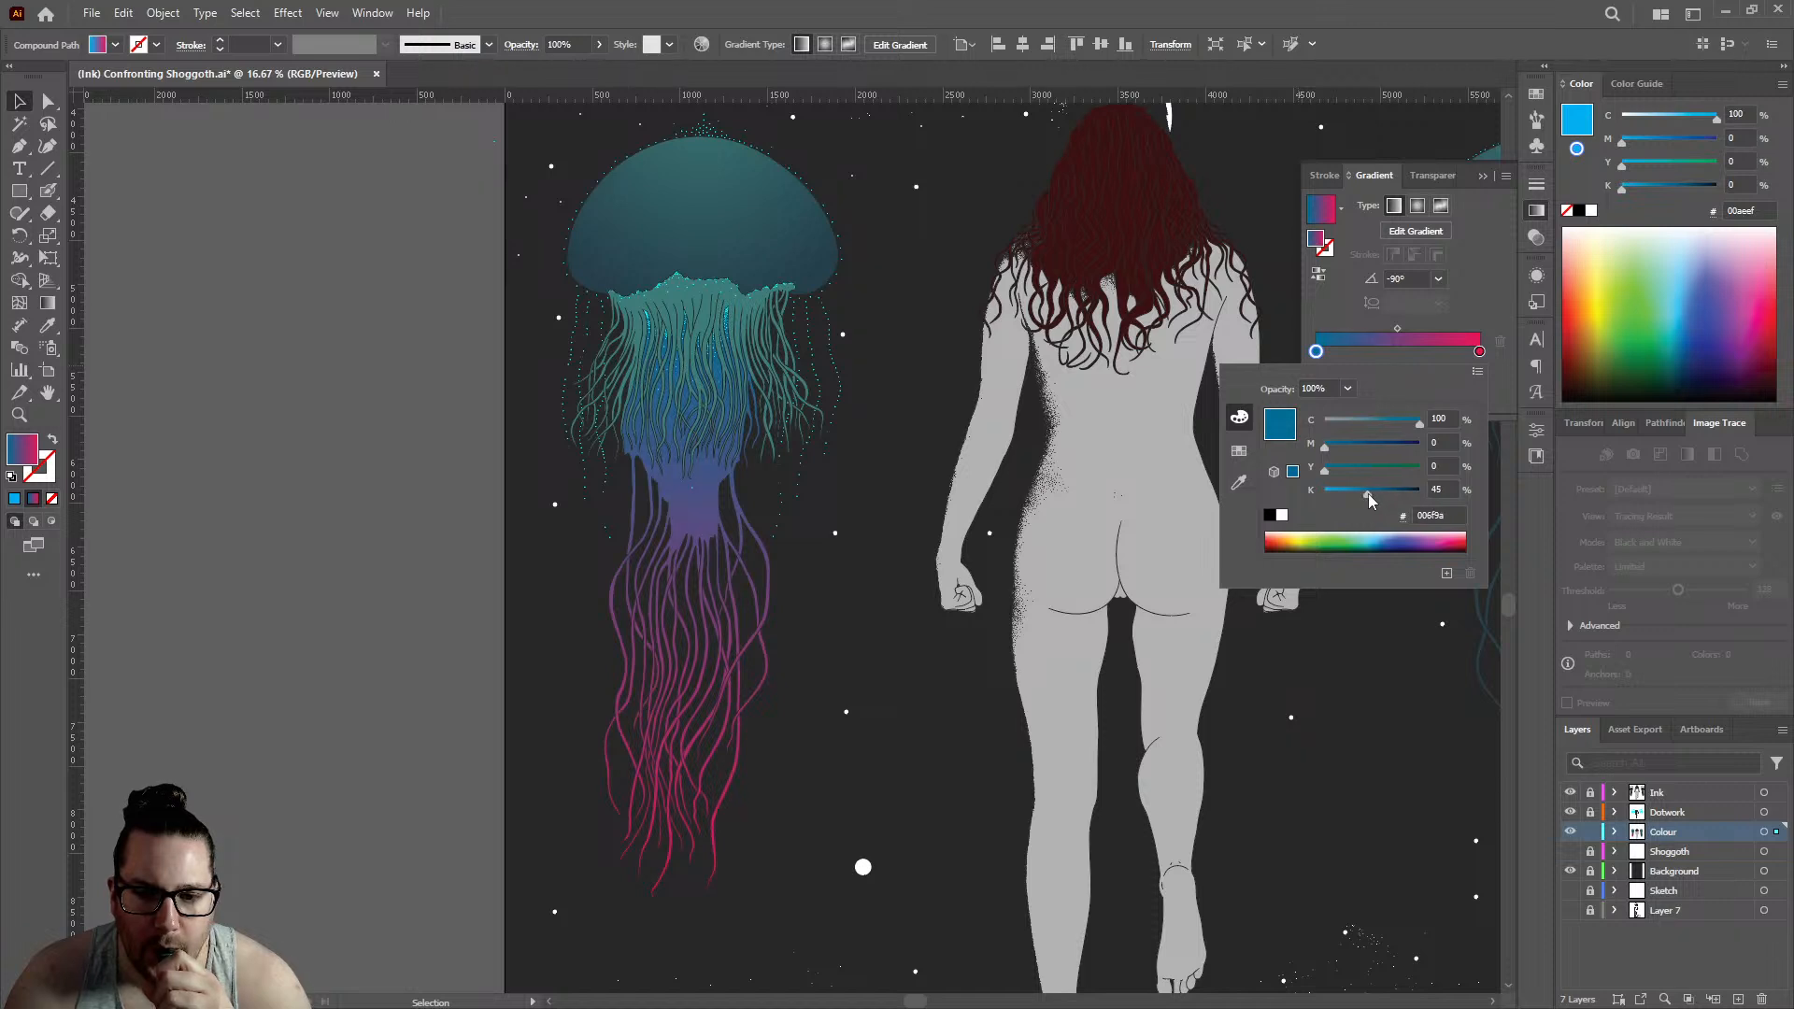
{"action": "double_click", "coordinate": [1436, 489]}
{"action": "type", "text": "50"}
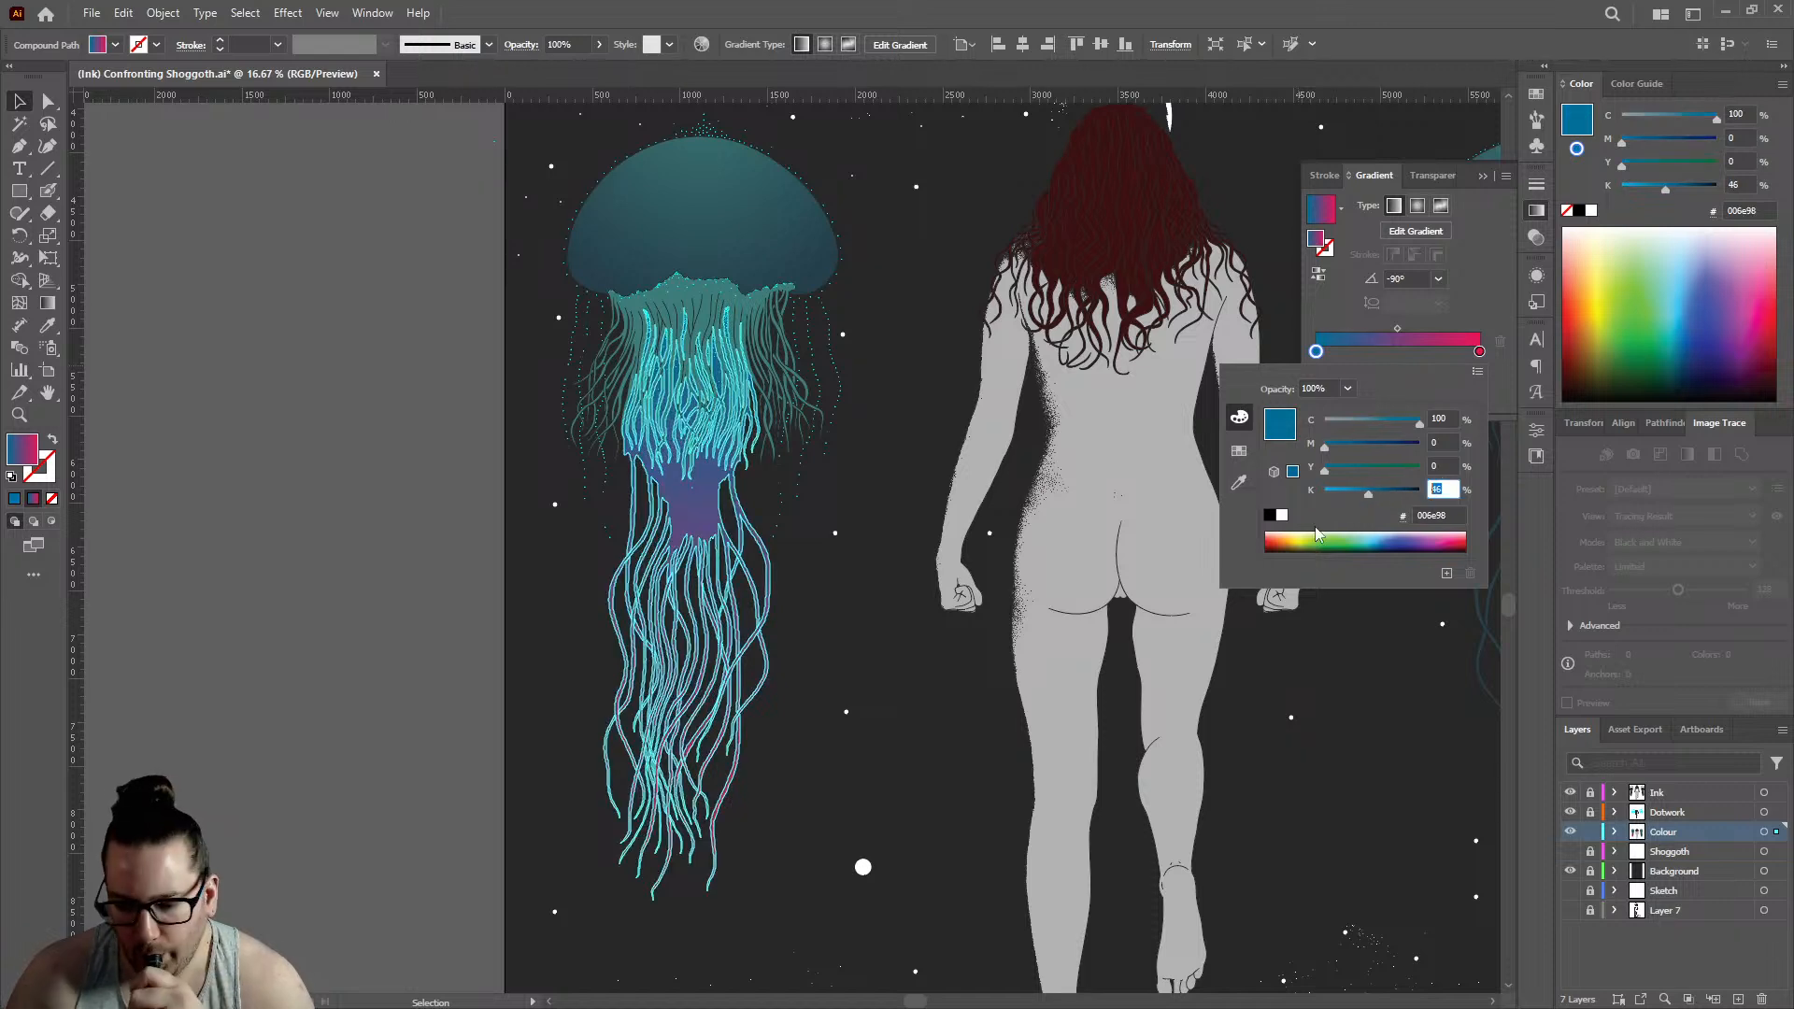
{"action": "left_click", "coordinate": [1372, 447]}
{"action": "left_click", "coordinate": [1444, 441]}
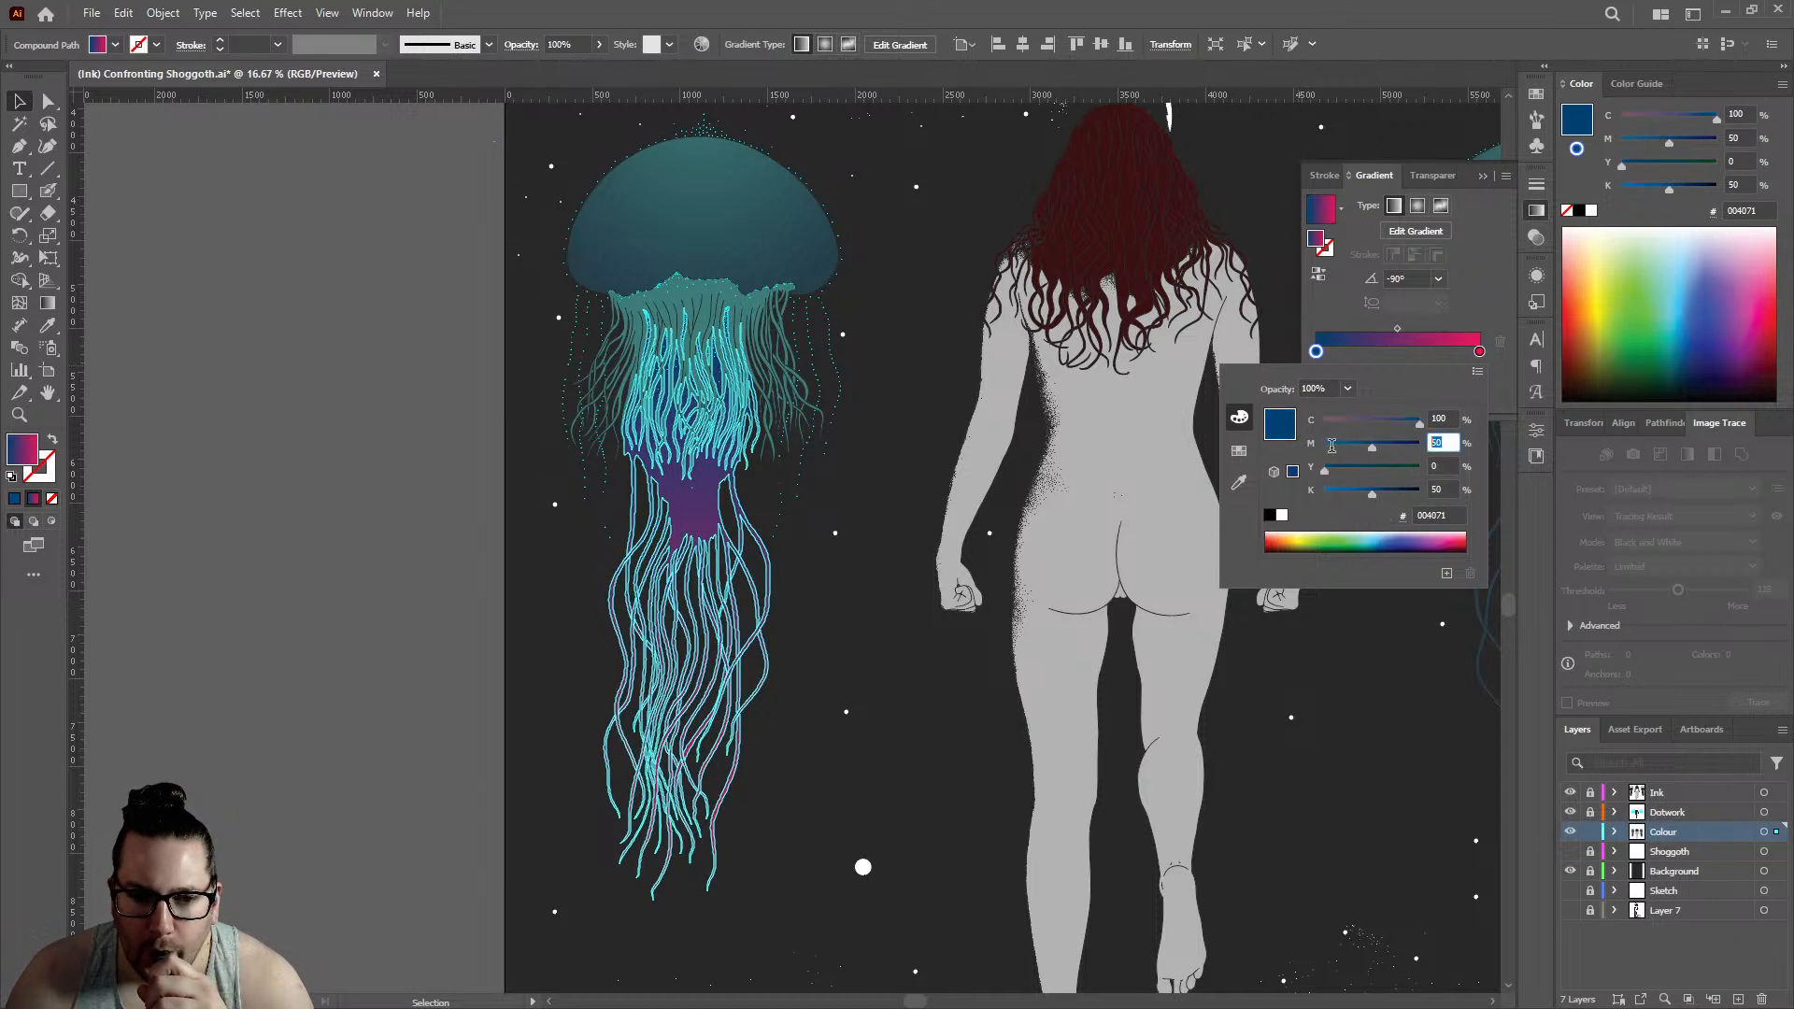
{"action": "left_click", "coordinate": [1369, 488]}
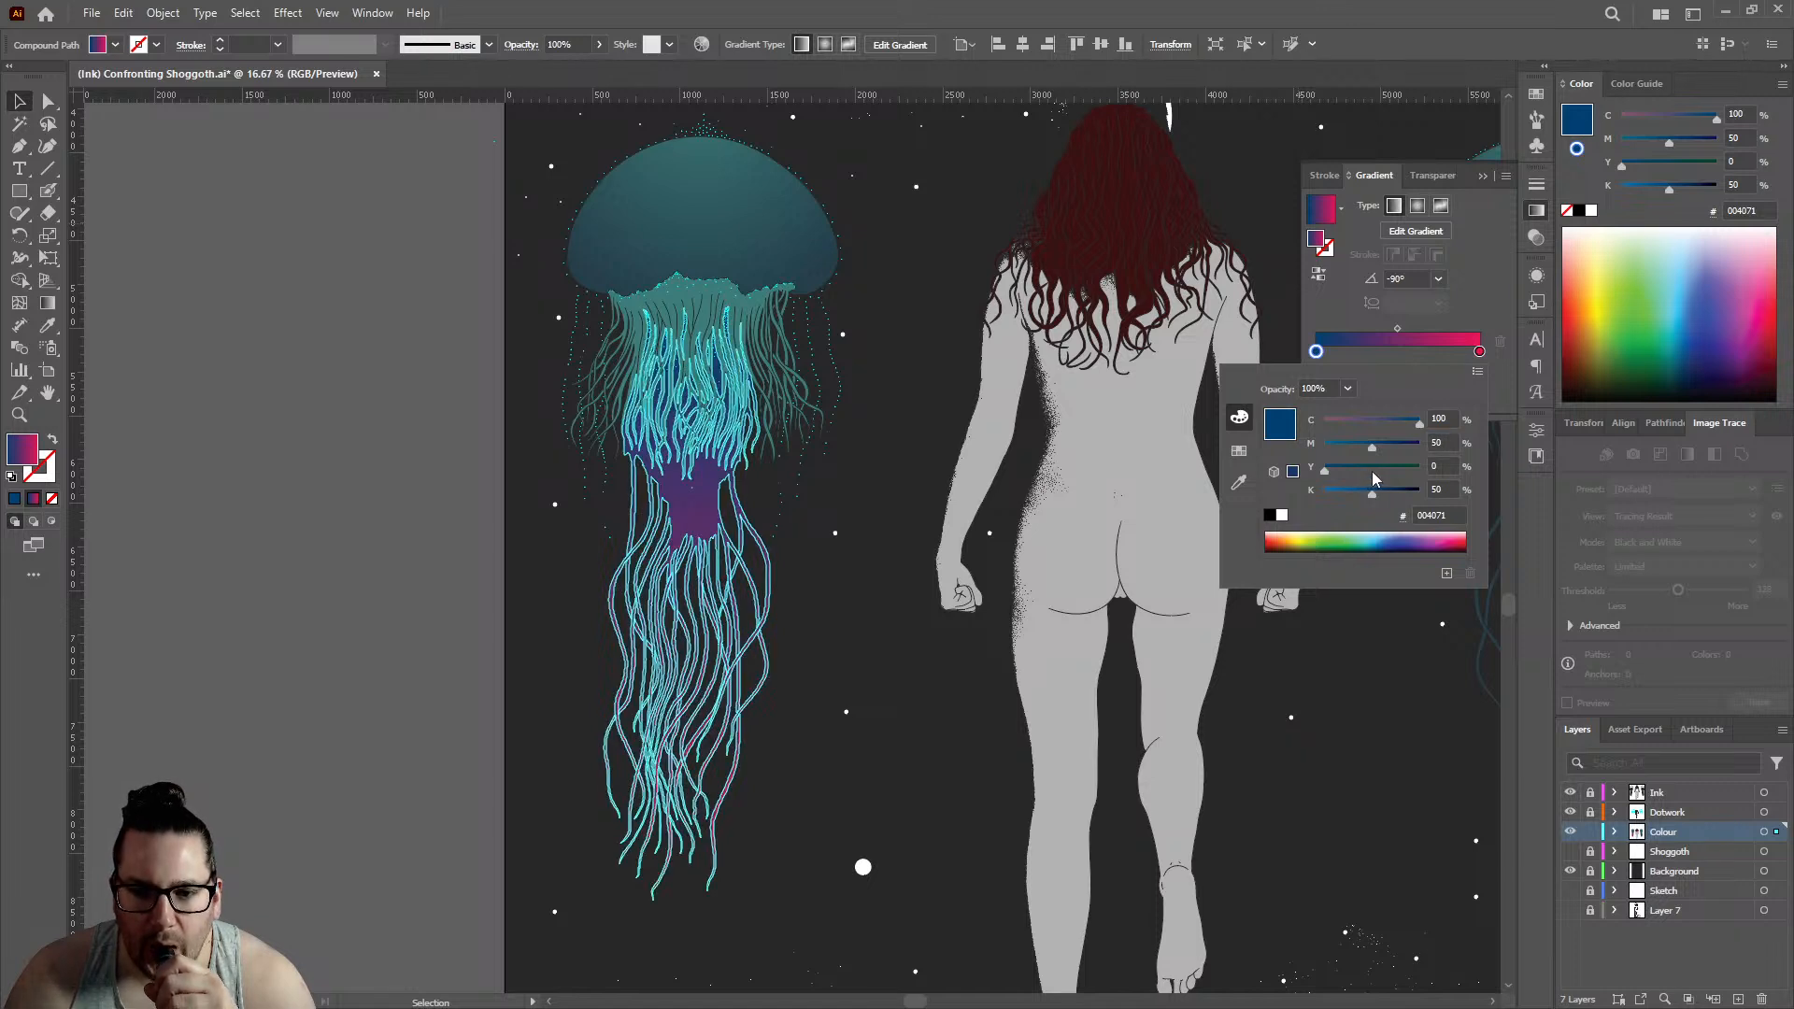
{"action": "left_click", "coordinate": [267, 355]}
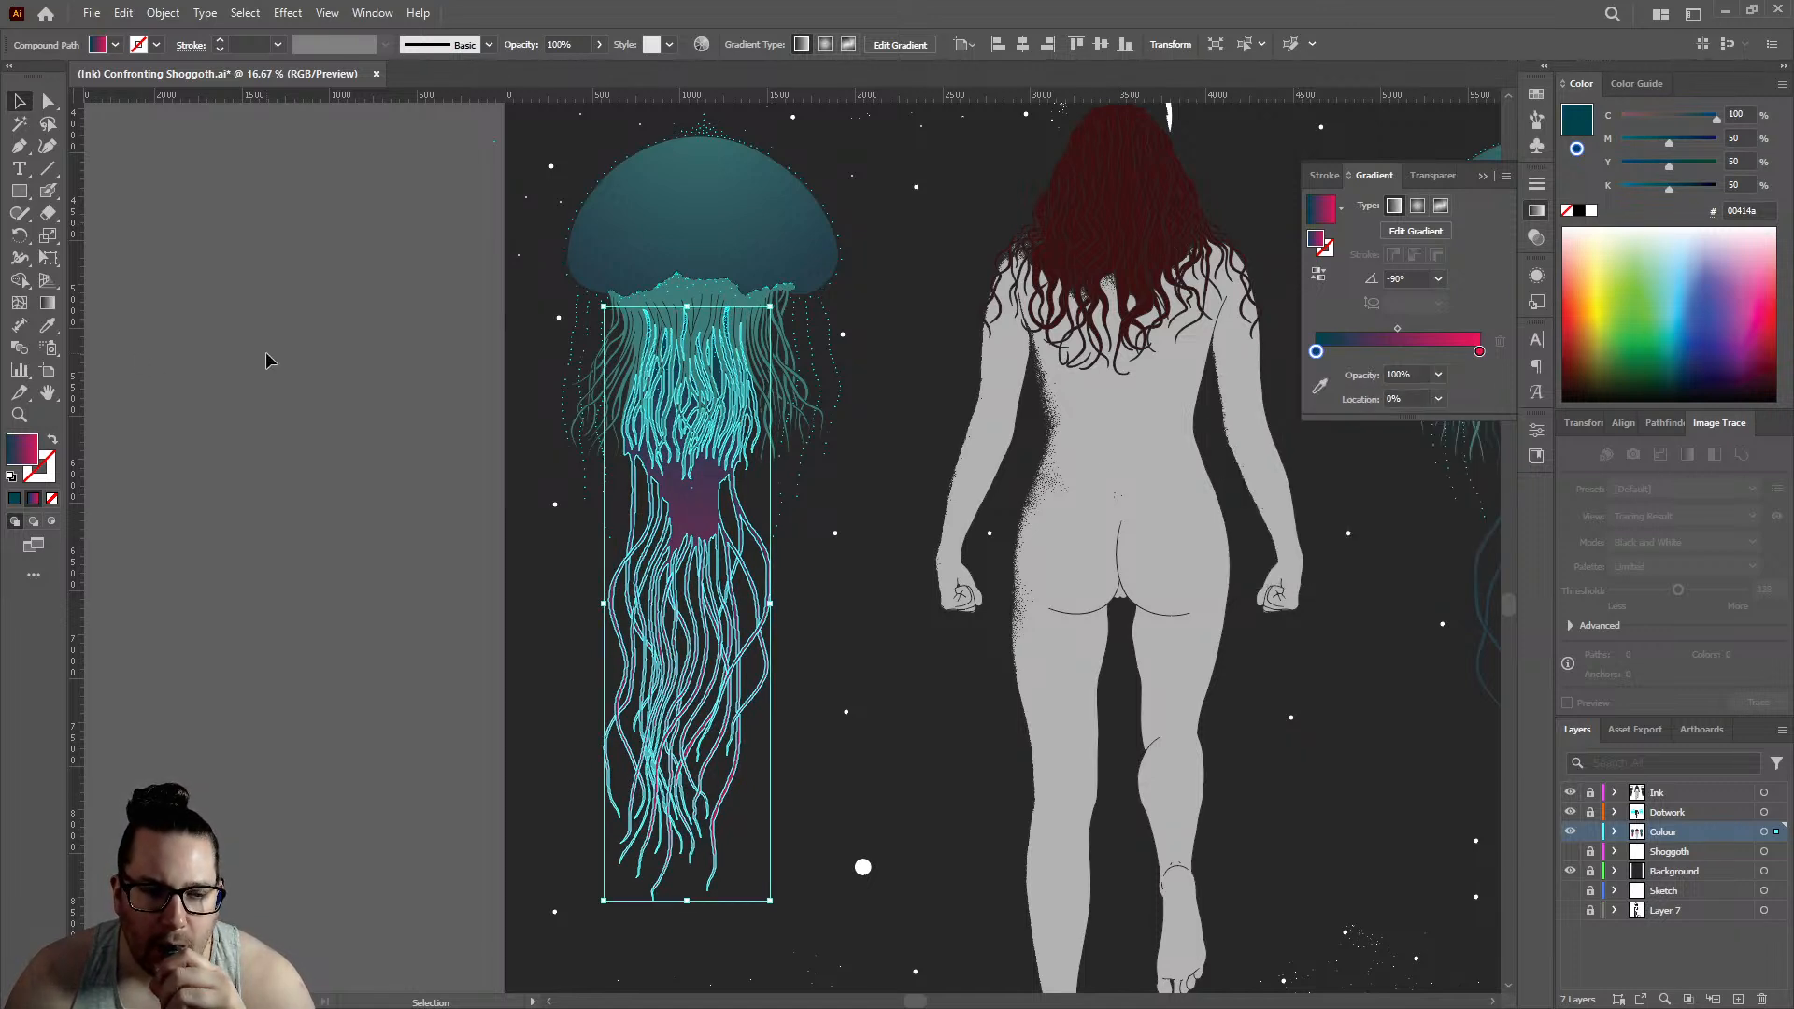
{"action": "left_click", "coordinate": [265, 353]}
{"action": "scroll", "coordinate": [287, 383], "scroll_direction": "up", "scroll_amount": 2}
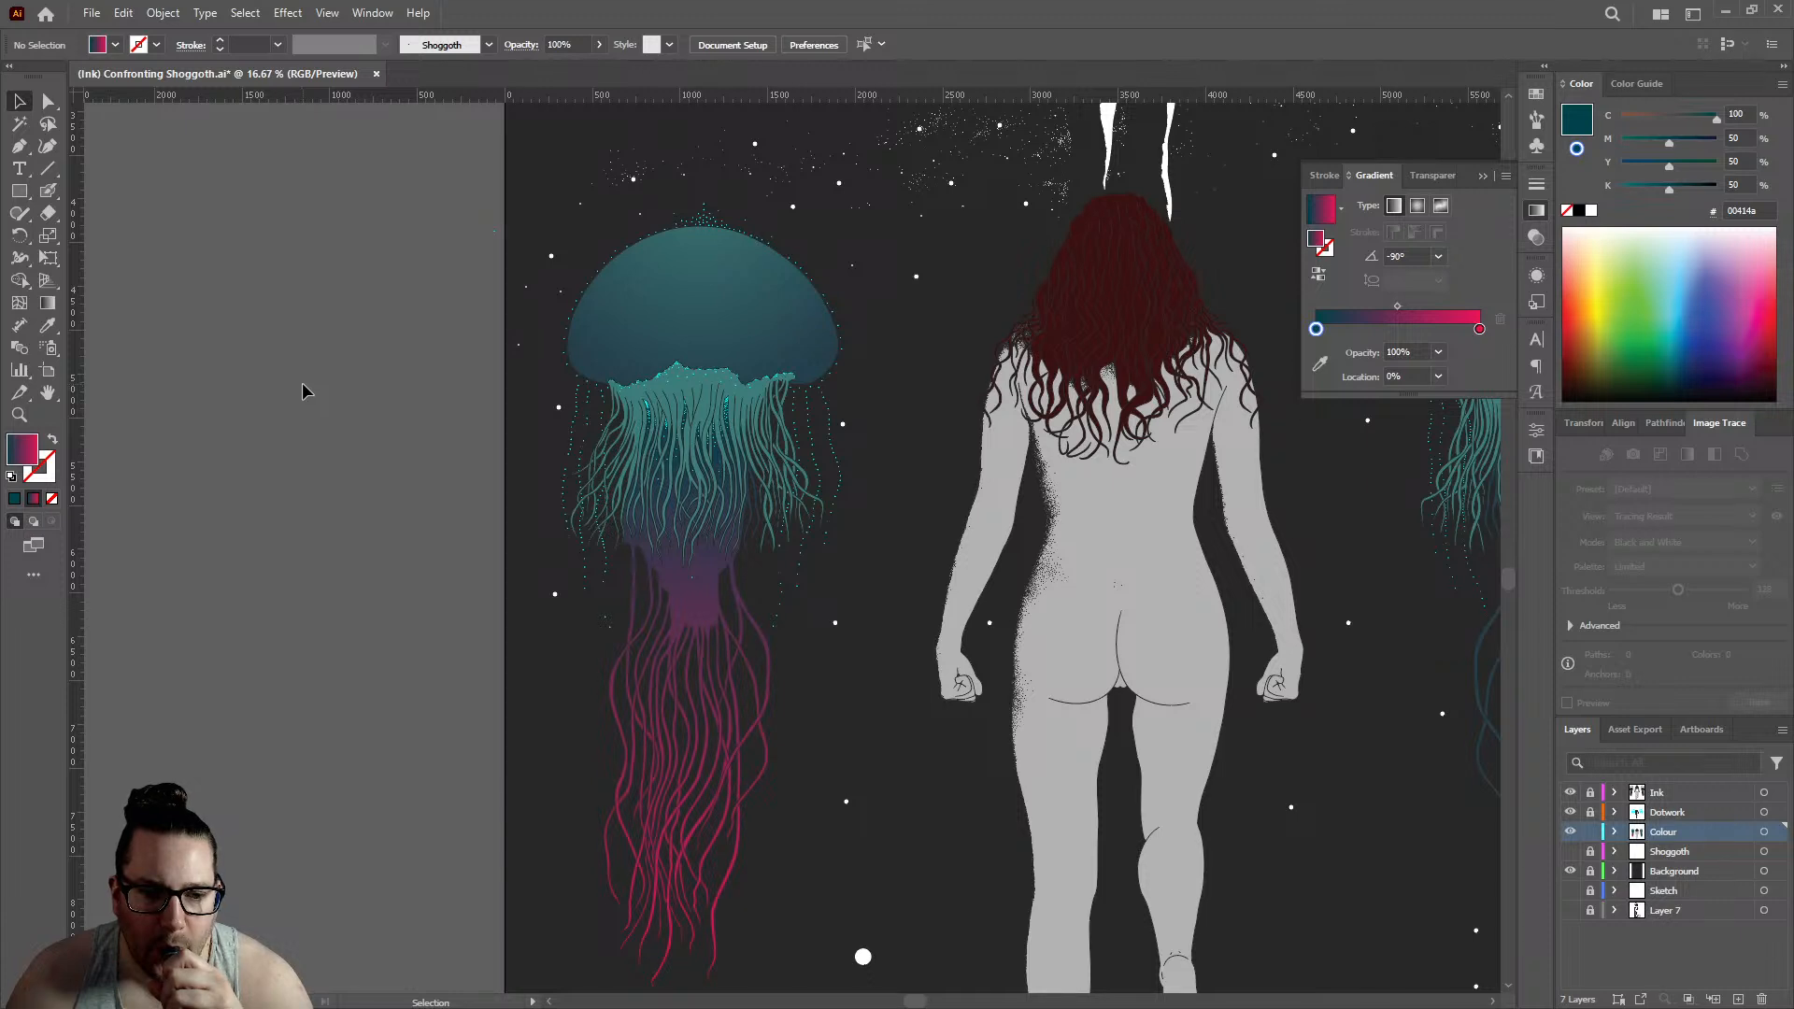
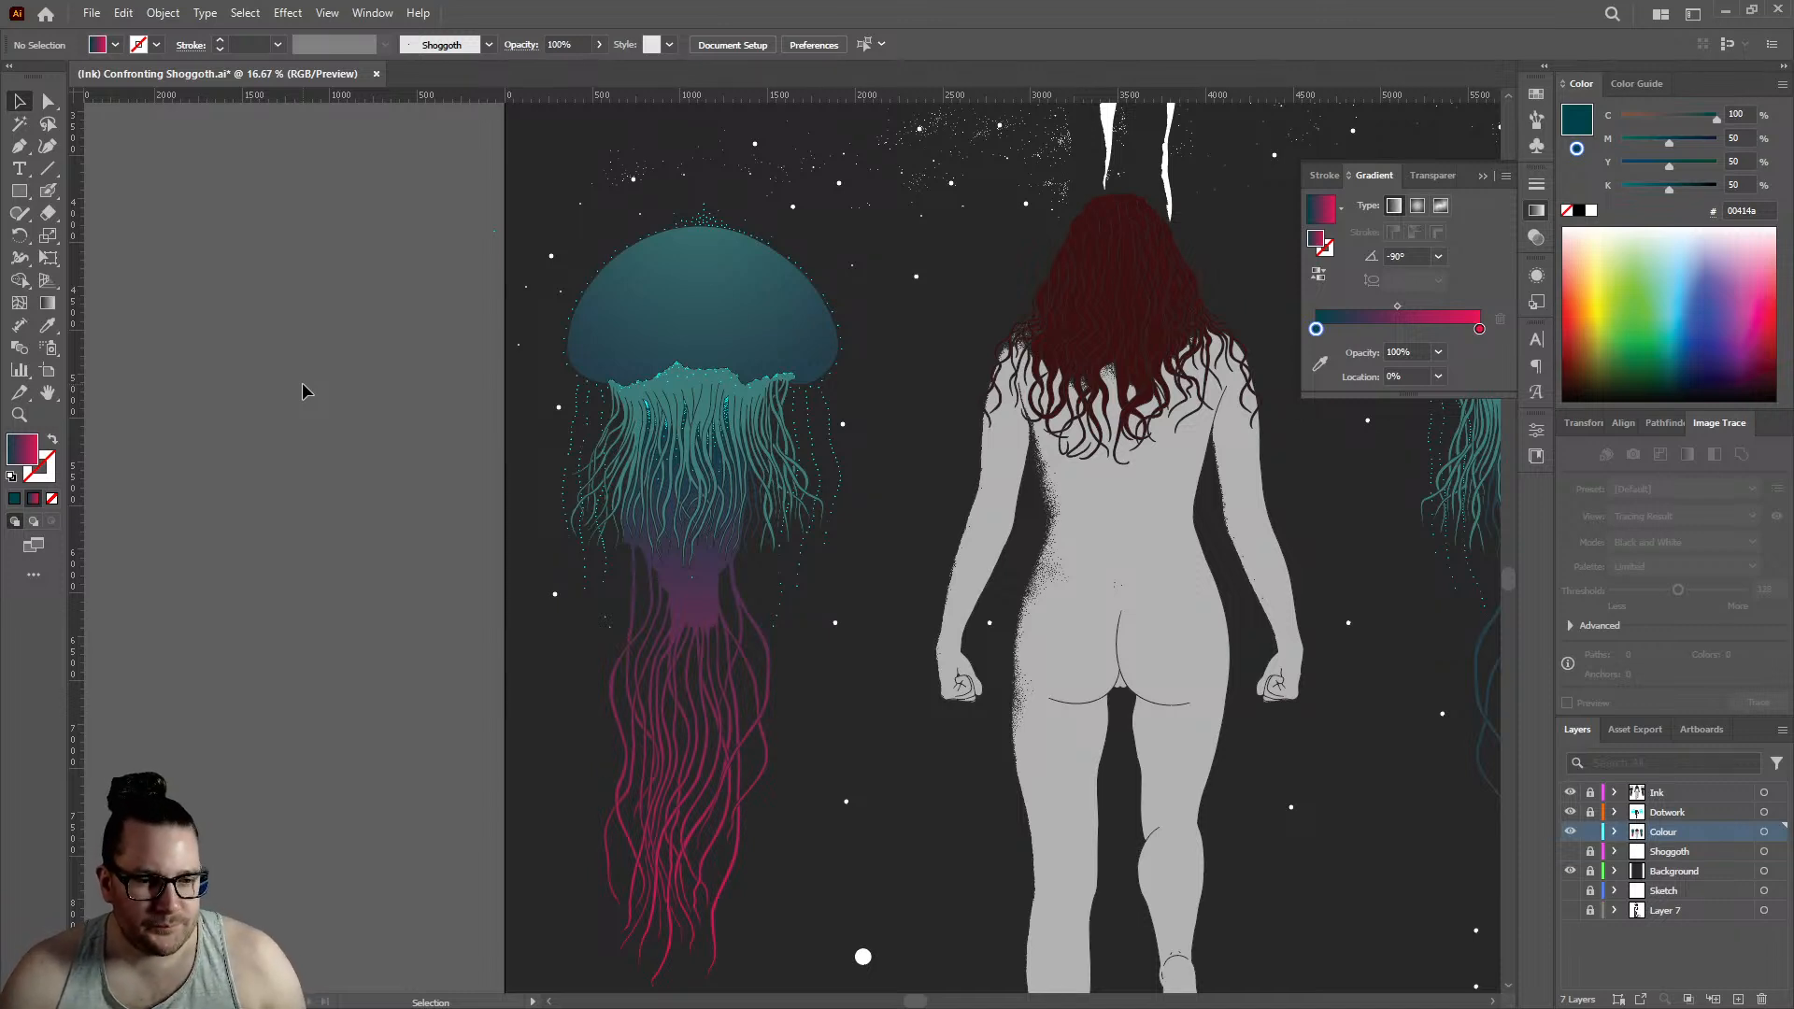
- Step back through the recent gradient recolours of the left jellyfish's inner tentacles, undoing and redoing to compare the blue and teal versions
{"action": "key", "text": "ctrl+z"}
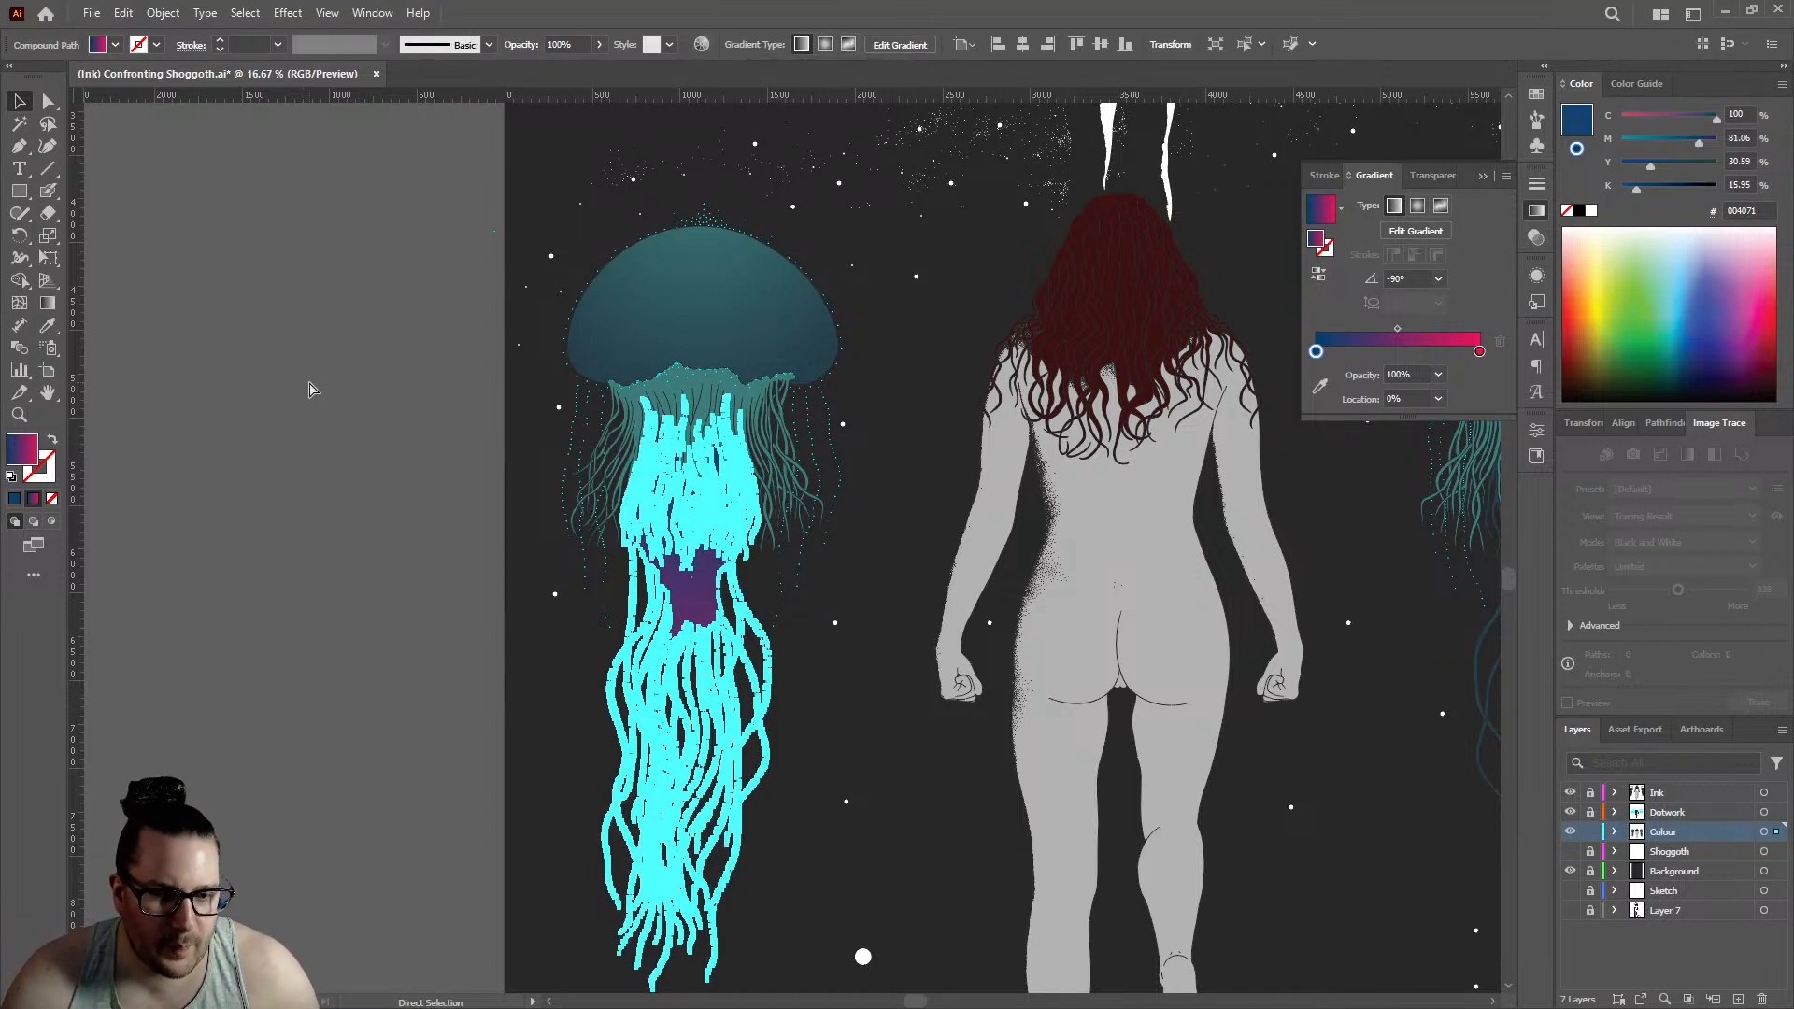
{"action": "key", "text": "ctrl+z"}
{"action": "left_click", "coordinate": [312, 390]}
{"action": "left_click", "coordinate": [694, 619]}
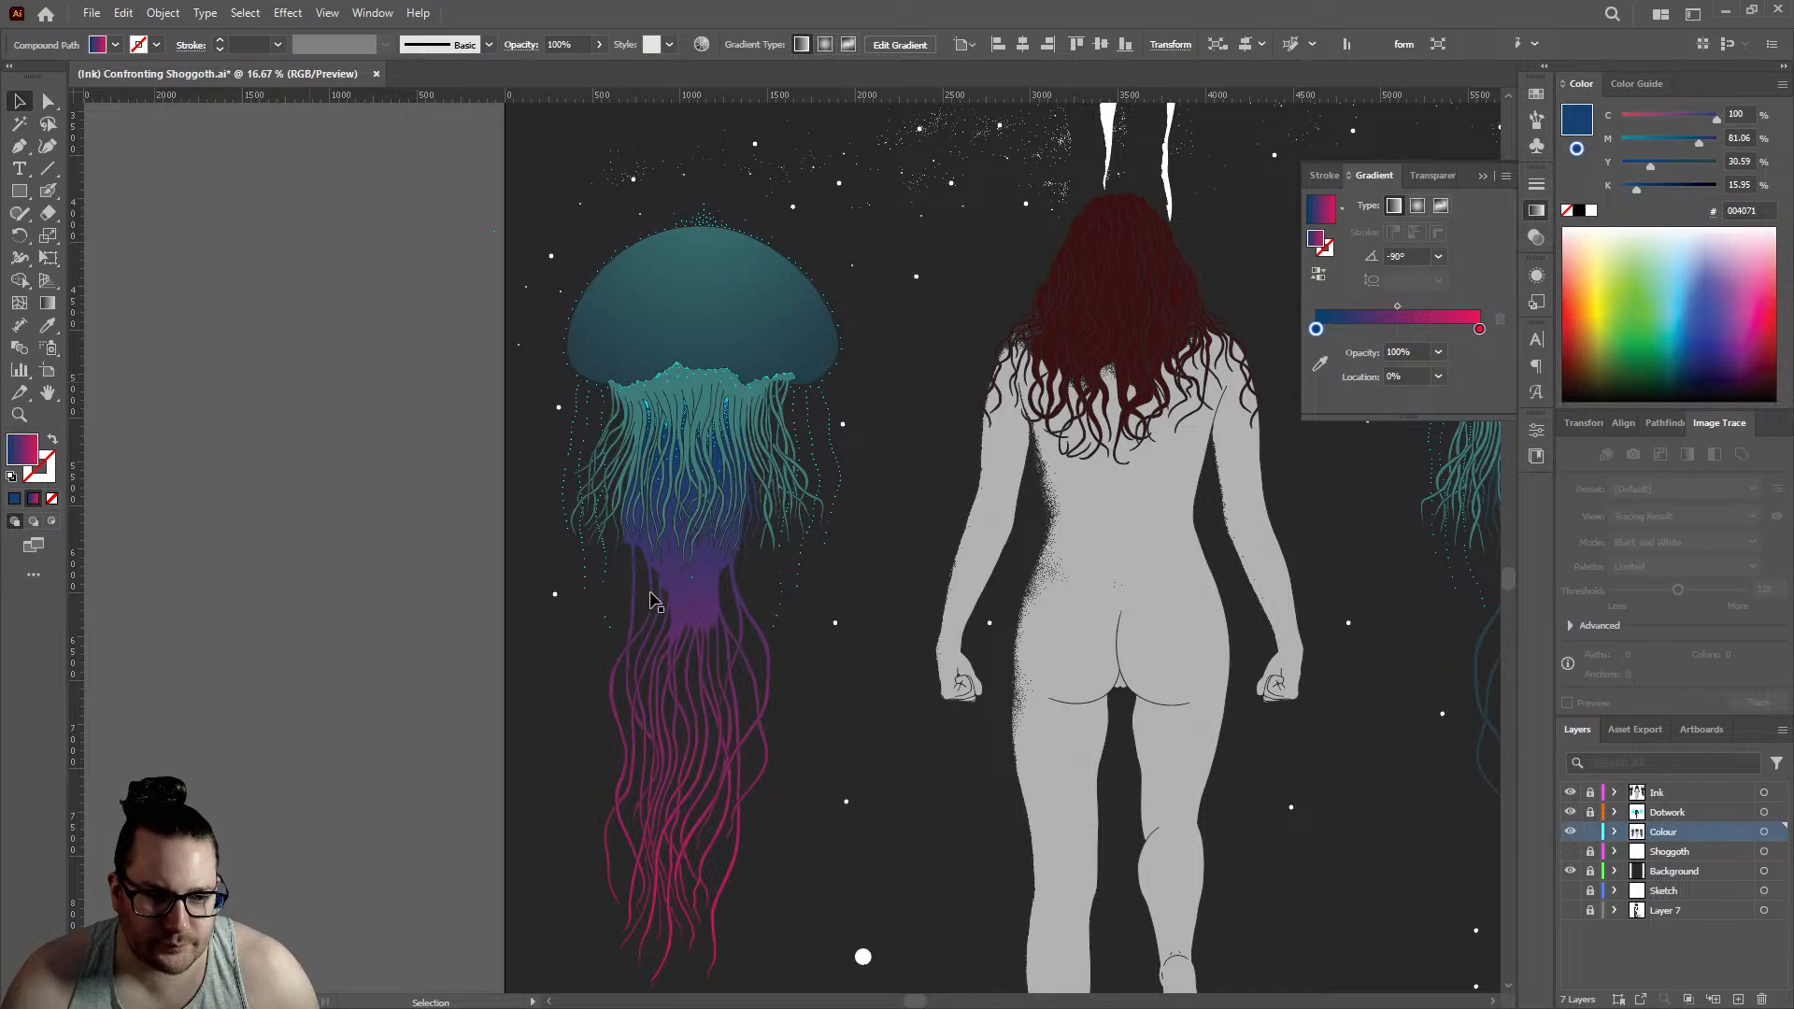
{"action": "key", "text": "ctrl+z"}
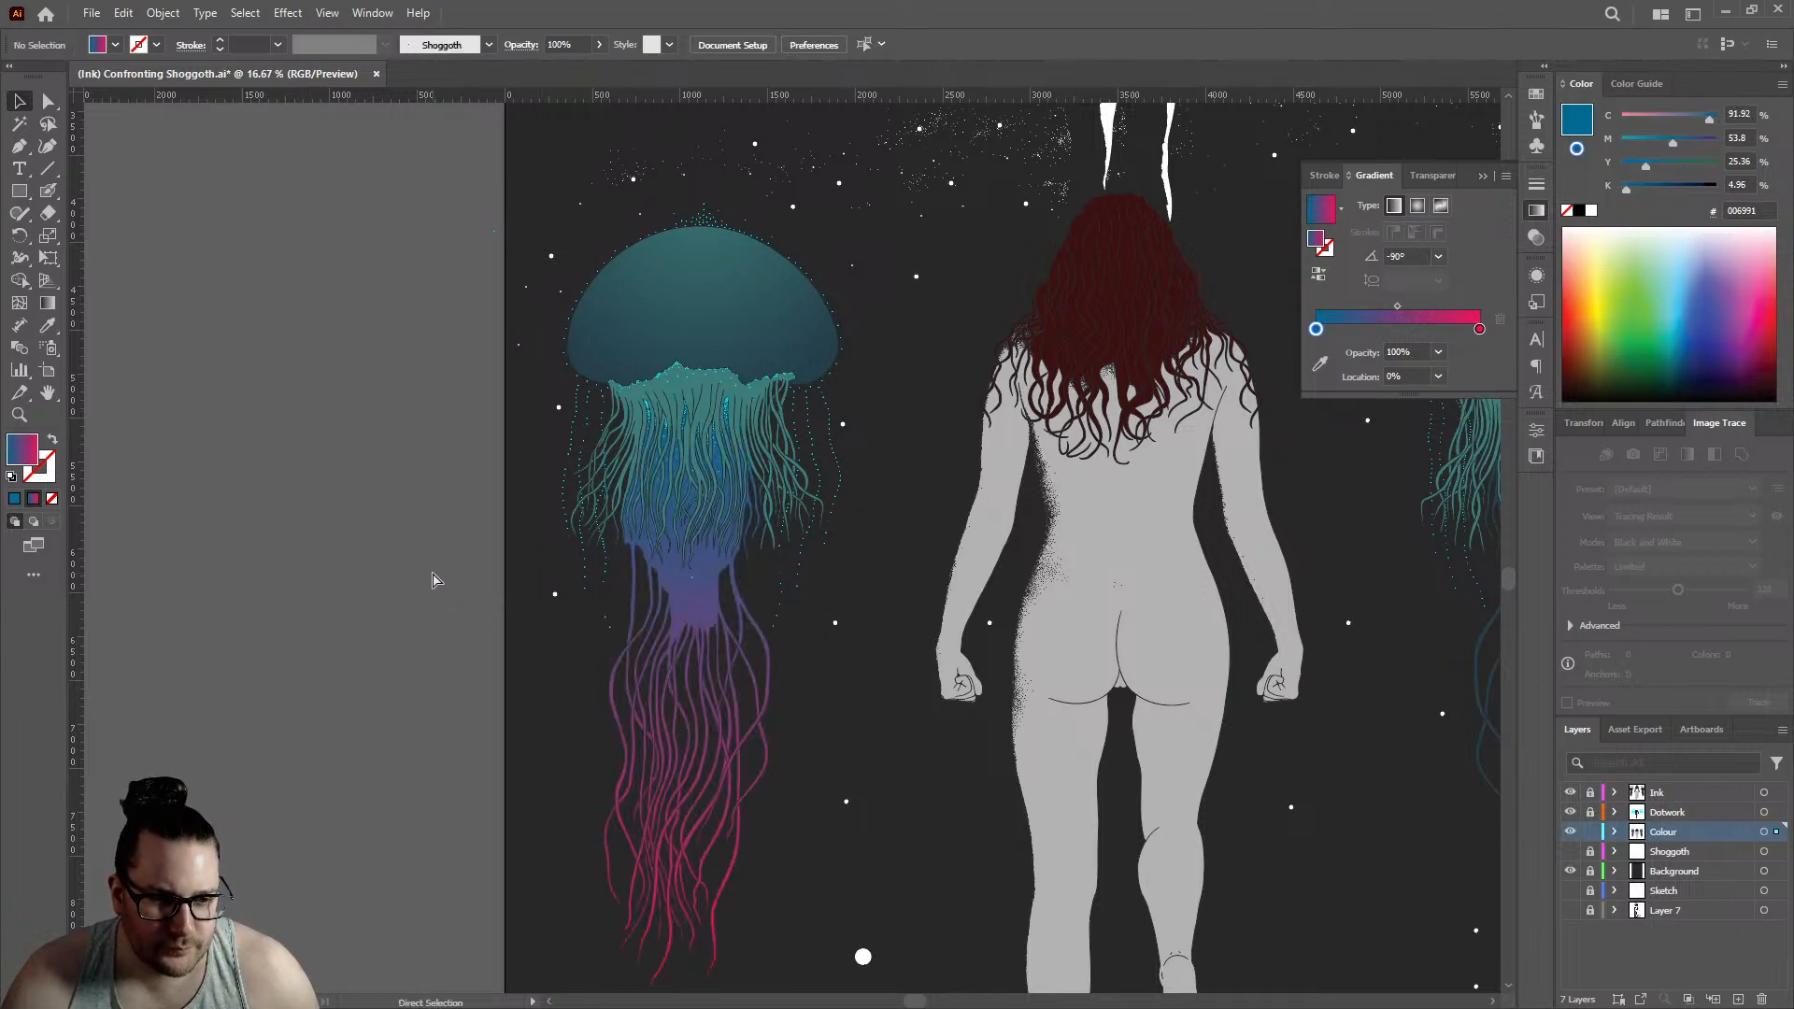
{"action": "key", "text": "ctrl+z"}
{"action": "key", "text": "ctrl+shift+z"}
{"action": "key", "text": "ctrl+z"}
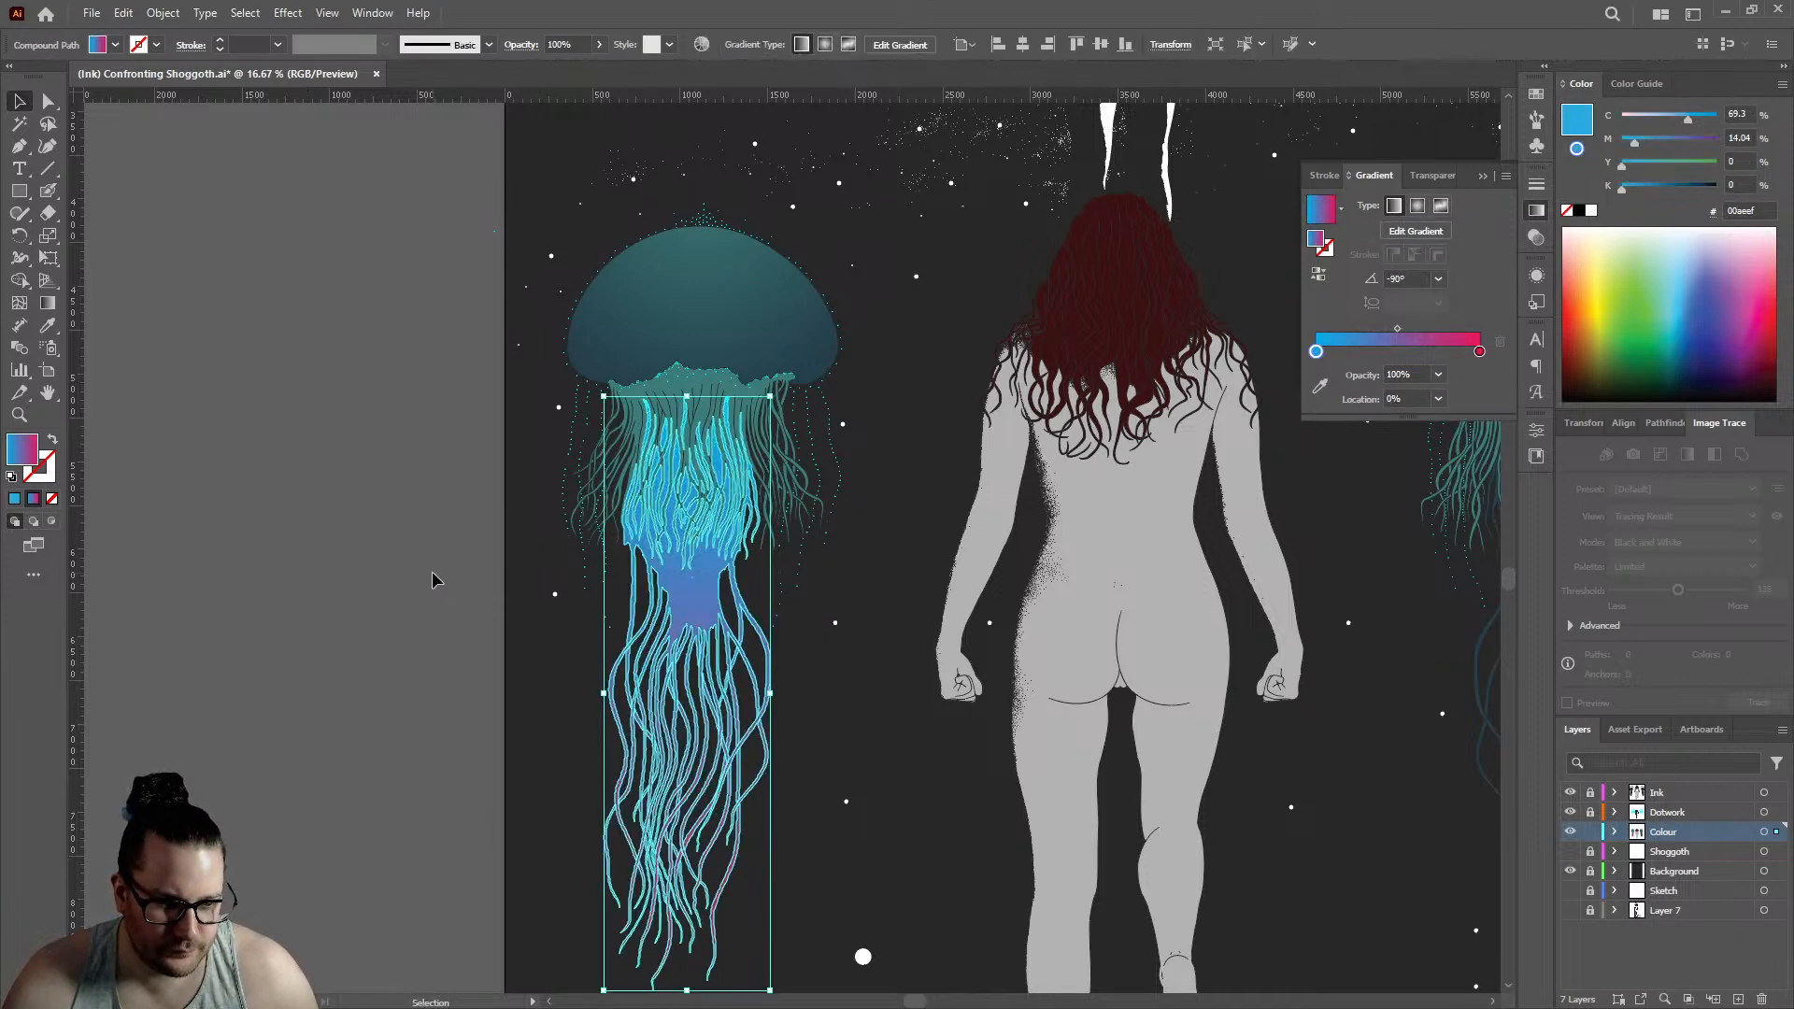
{"action": "key", "text": "ctrl+shift+z"}
{"action": "key", "text": "ctrl+z"}
{"action": "key", "text": "ctrl+shift+z"}
{"action": "key", "text": "ctrl+z"}
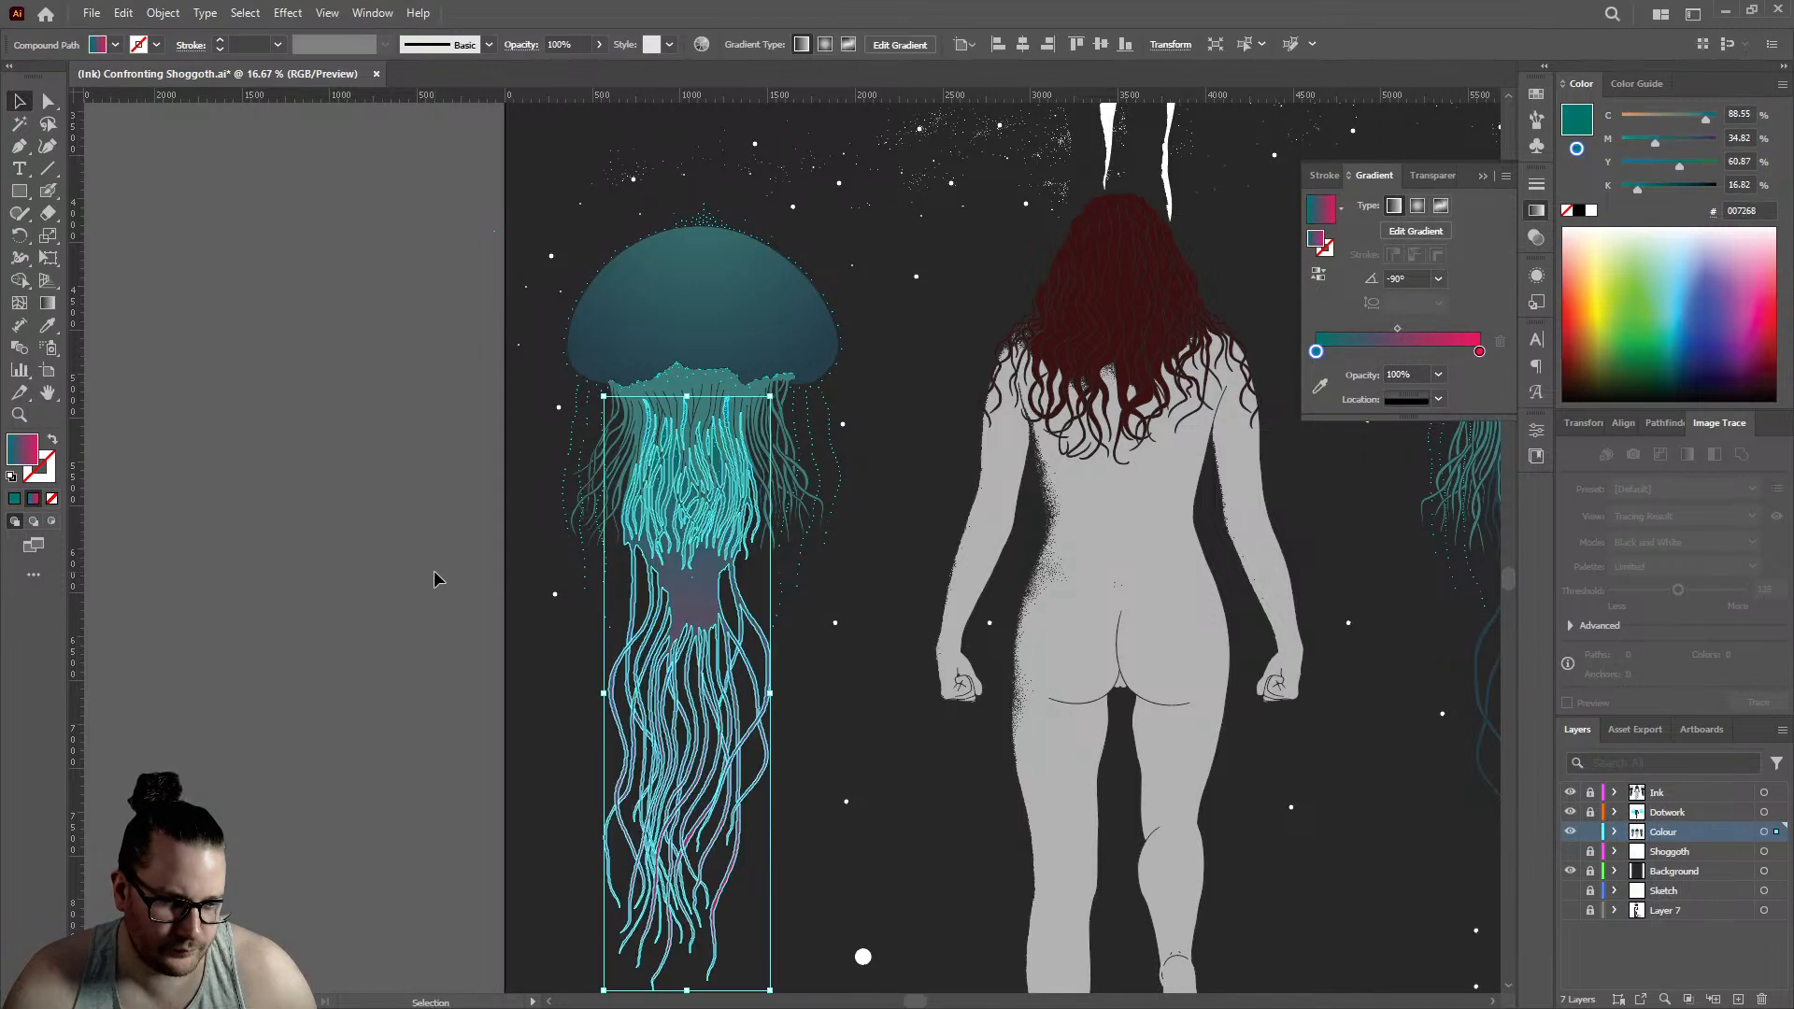
{"action": "key", "text": "ctrl+z"}
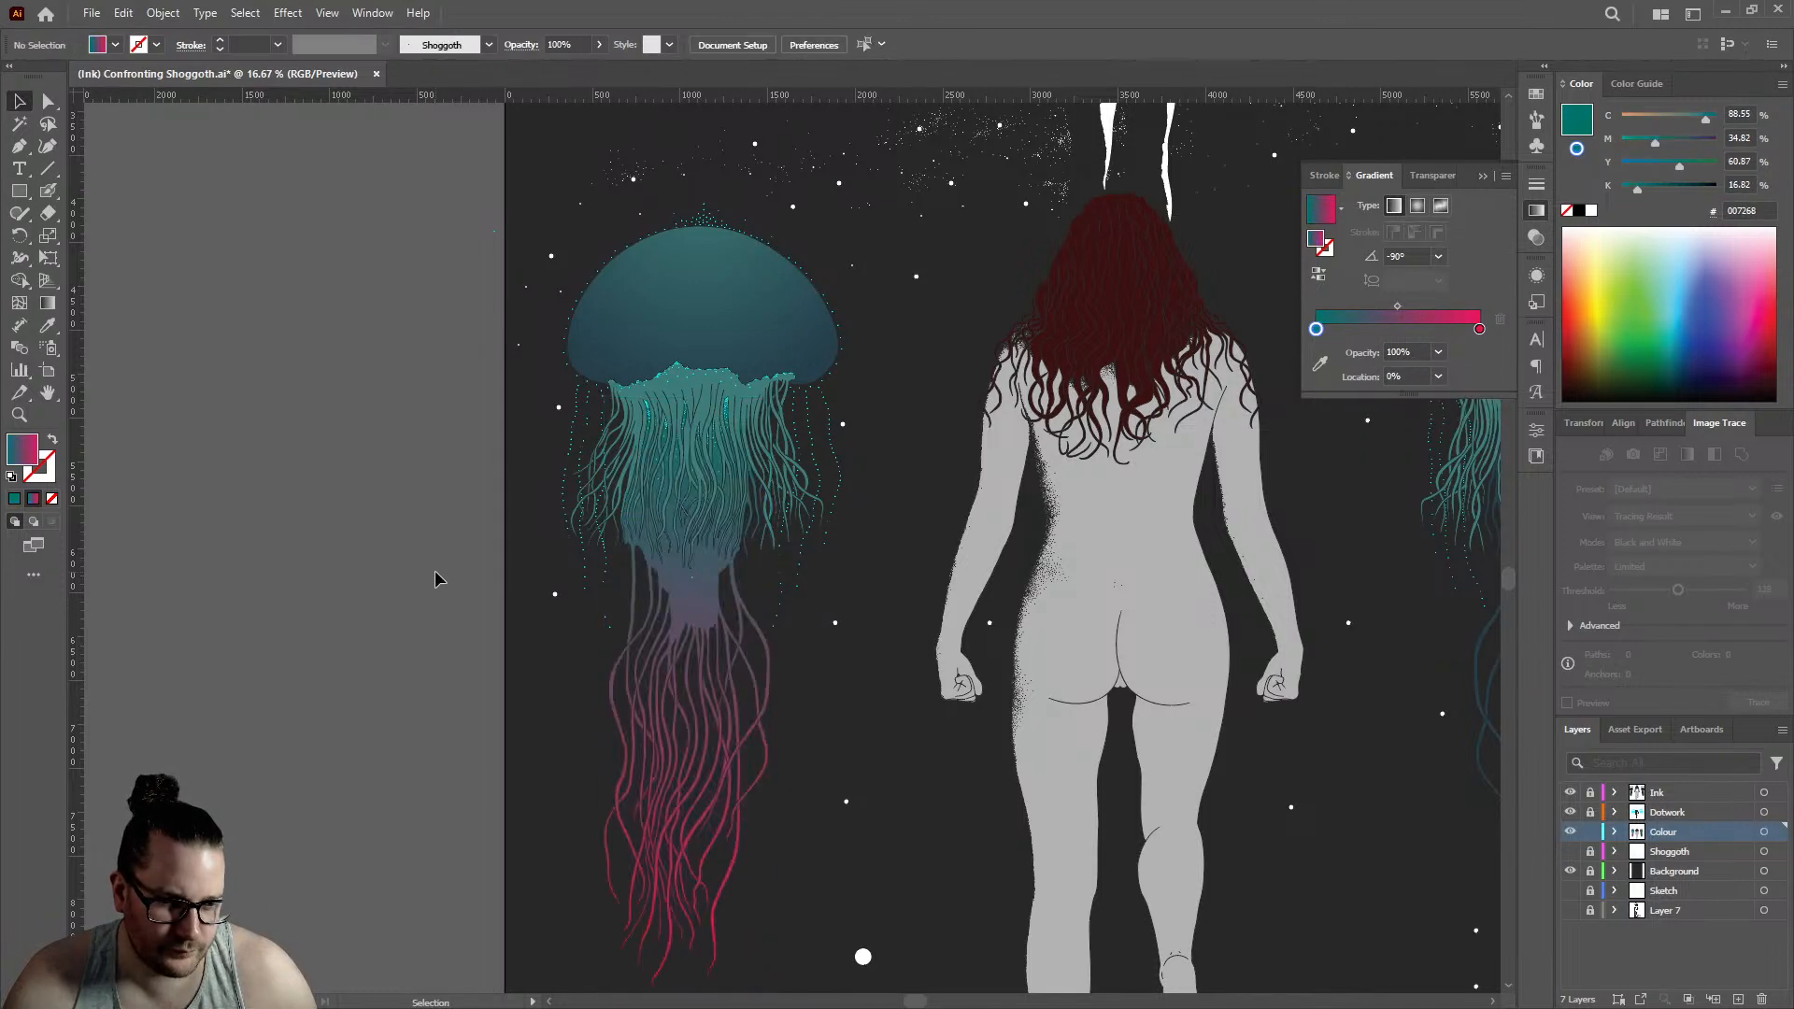
- Undo the remaining gradient edits on the left jellyfish's inner tentacles, back to the dark blue-to-pink gradient with its first stop near the middle
{"action": "left_click", "coordinate": [751, 603]}
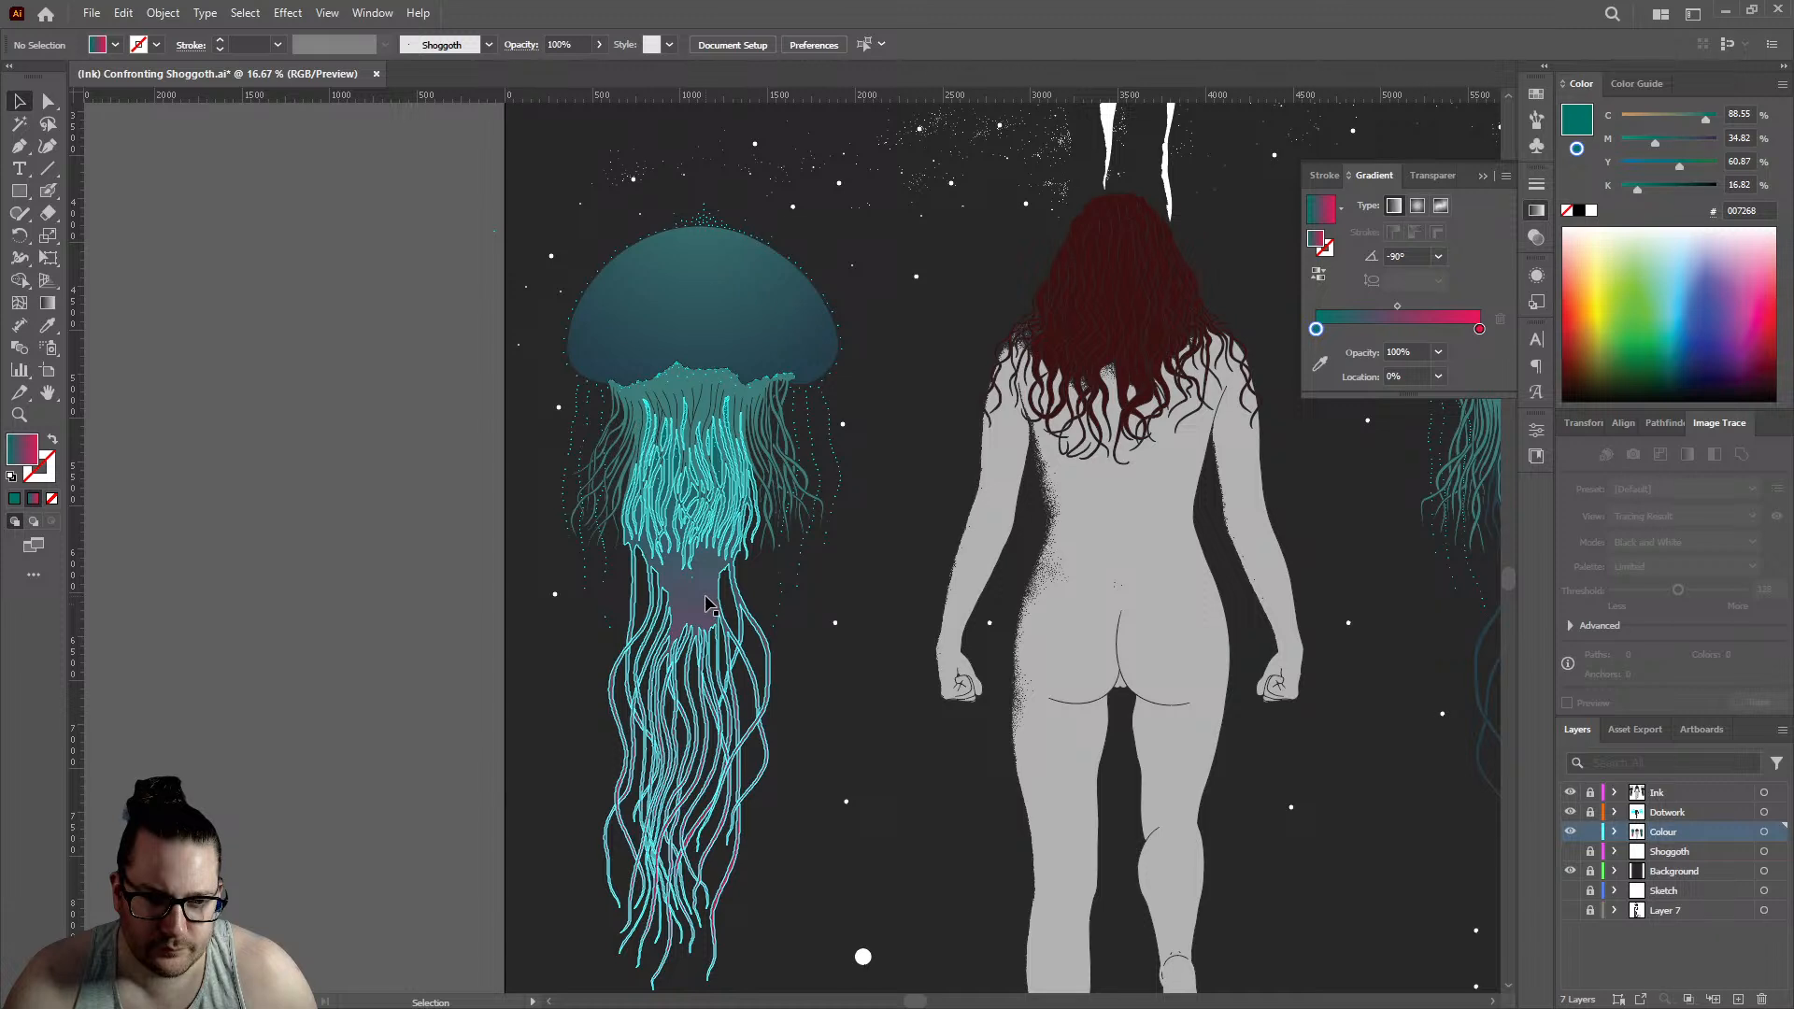
{"action": "left_click", "coordinate": [708, 602]}
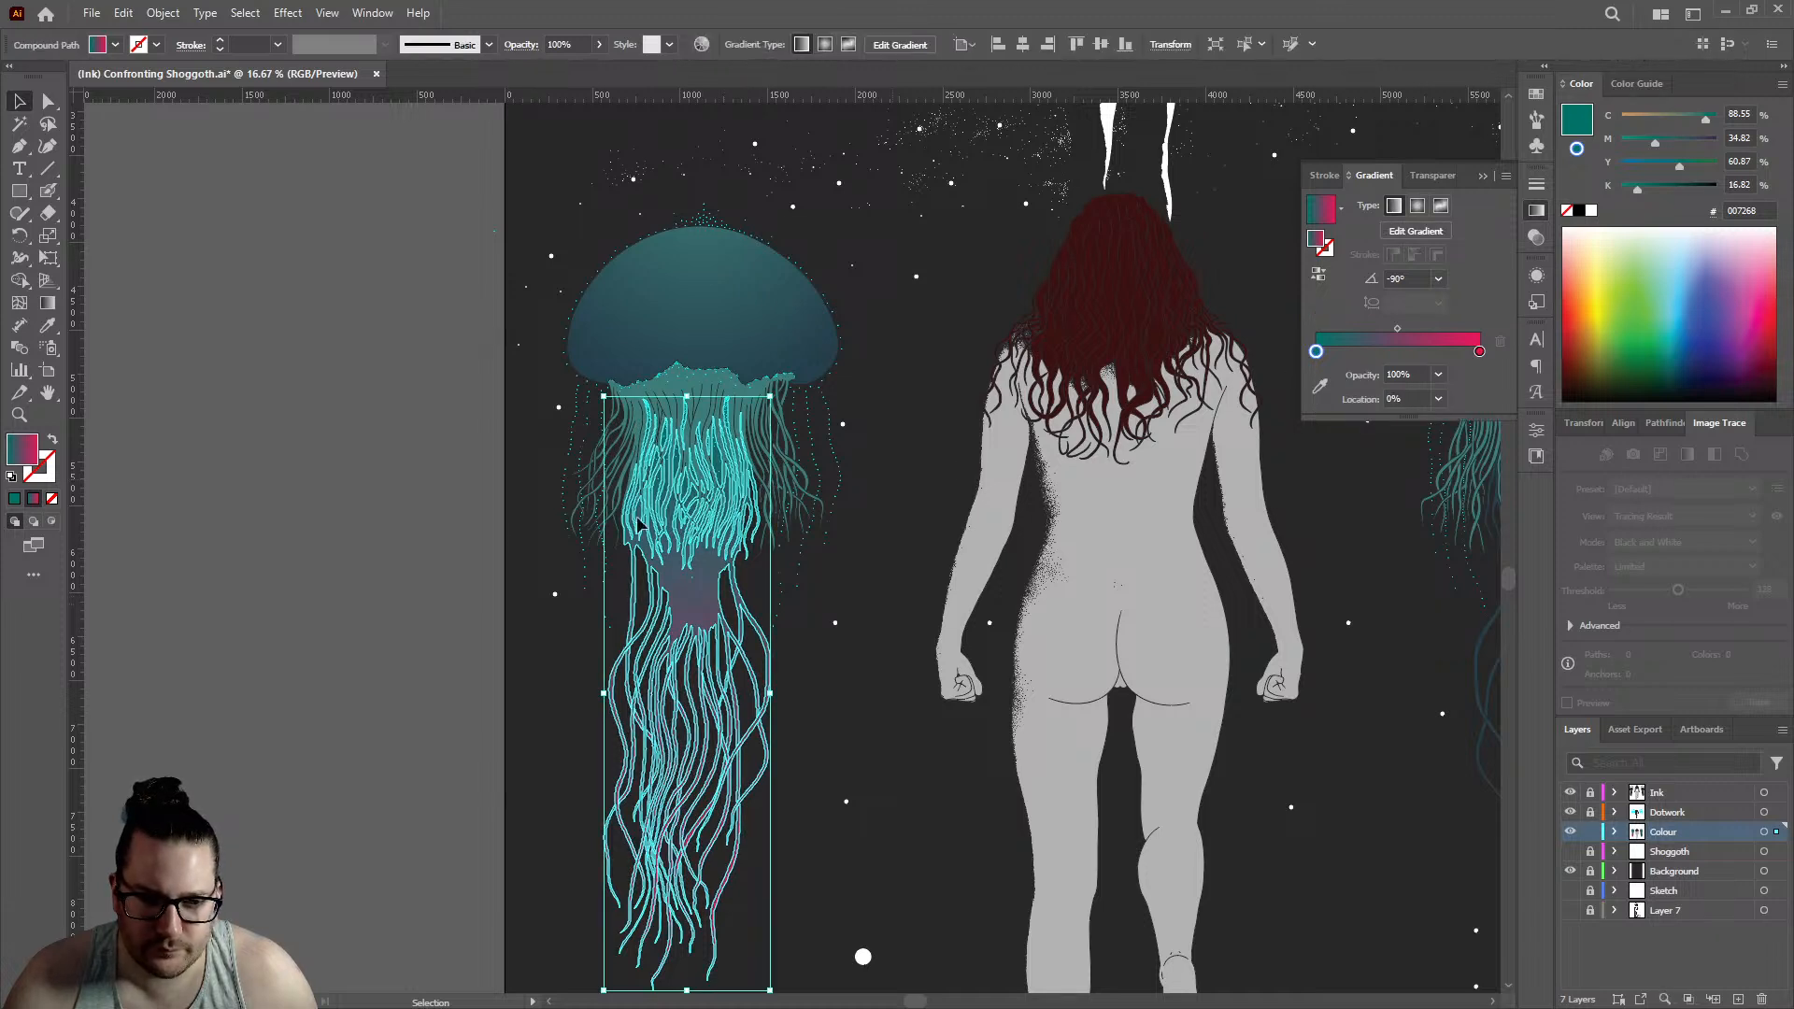
{"action": "left_click", "coordinate": [335, 524]}
{"action": "key", "text": "ctrl+z"}
{"action": "left_click", "coordinate": [404, 540]}
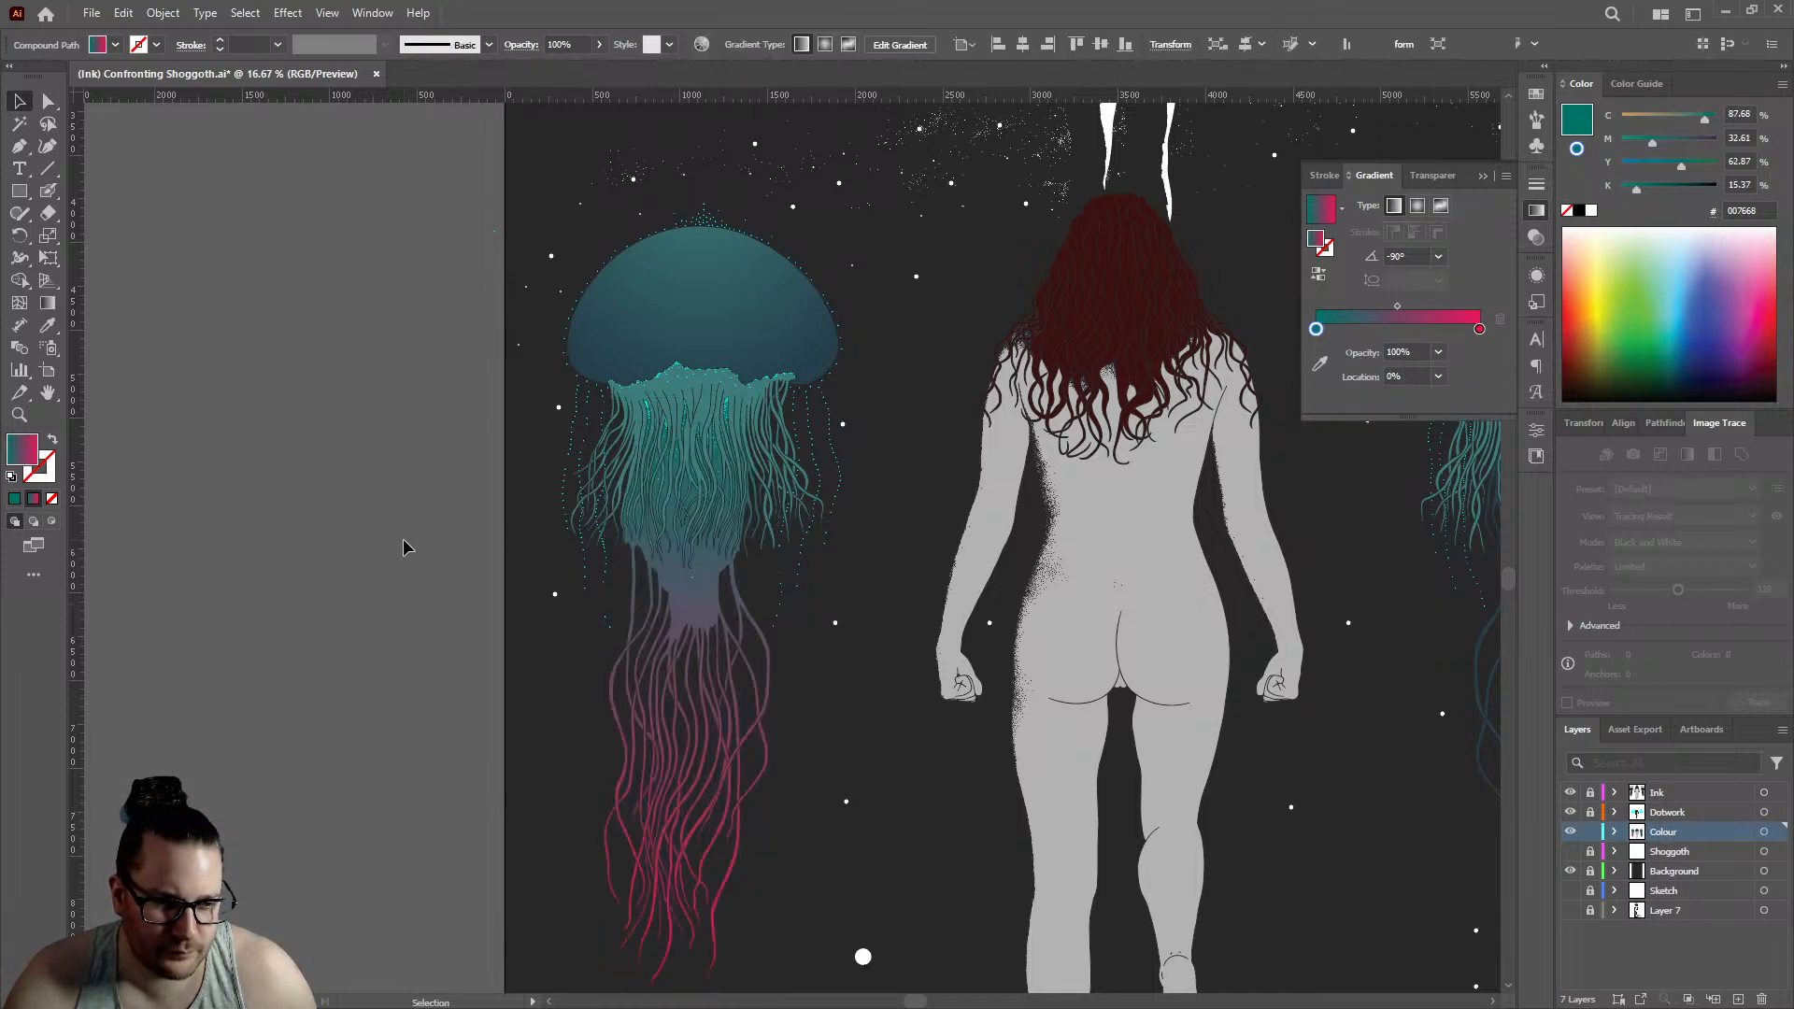
{"action": "key", "text": "ctrl+z"}
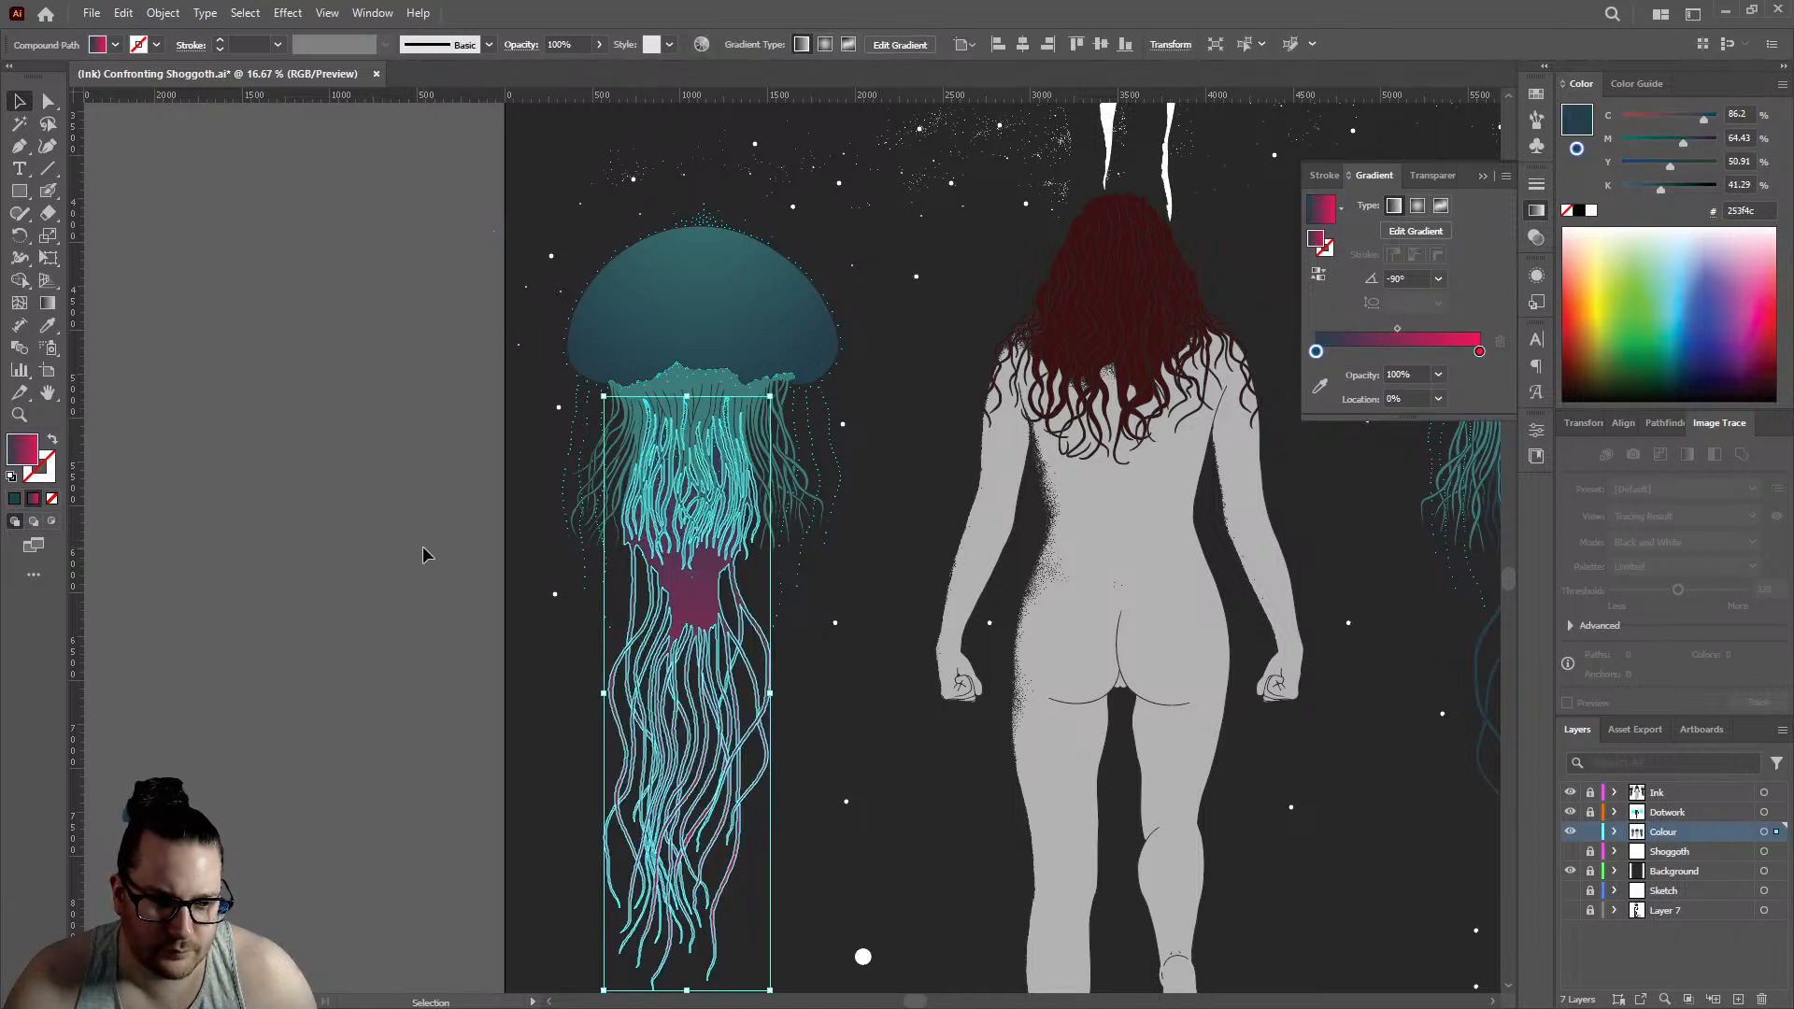
{"action": "left_click", "coordinate": [422, 546]}
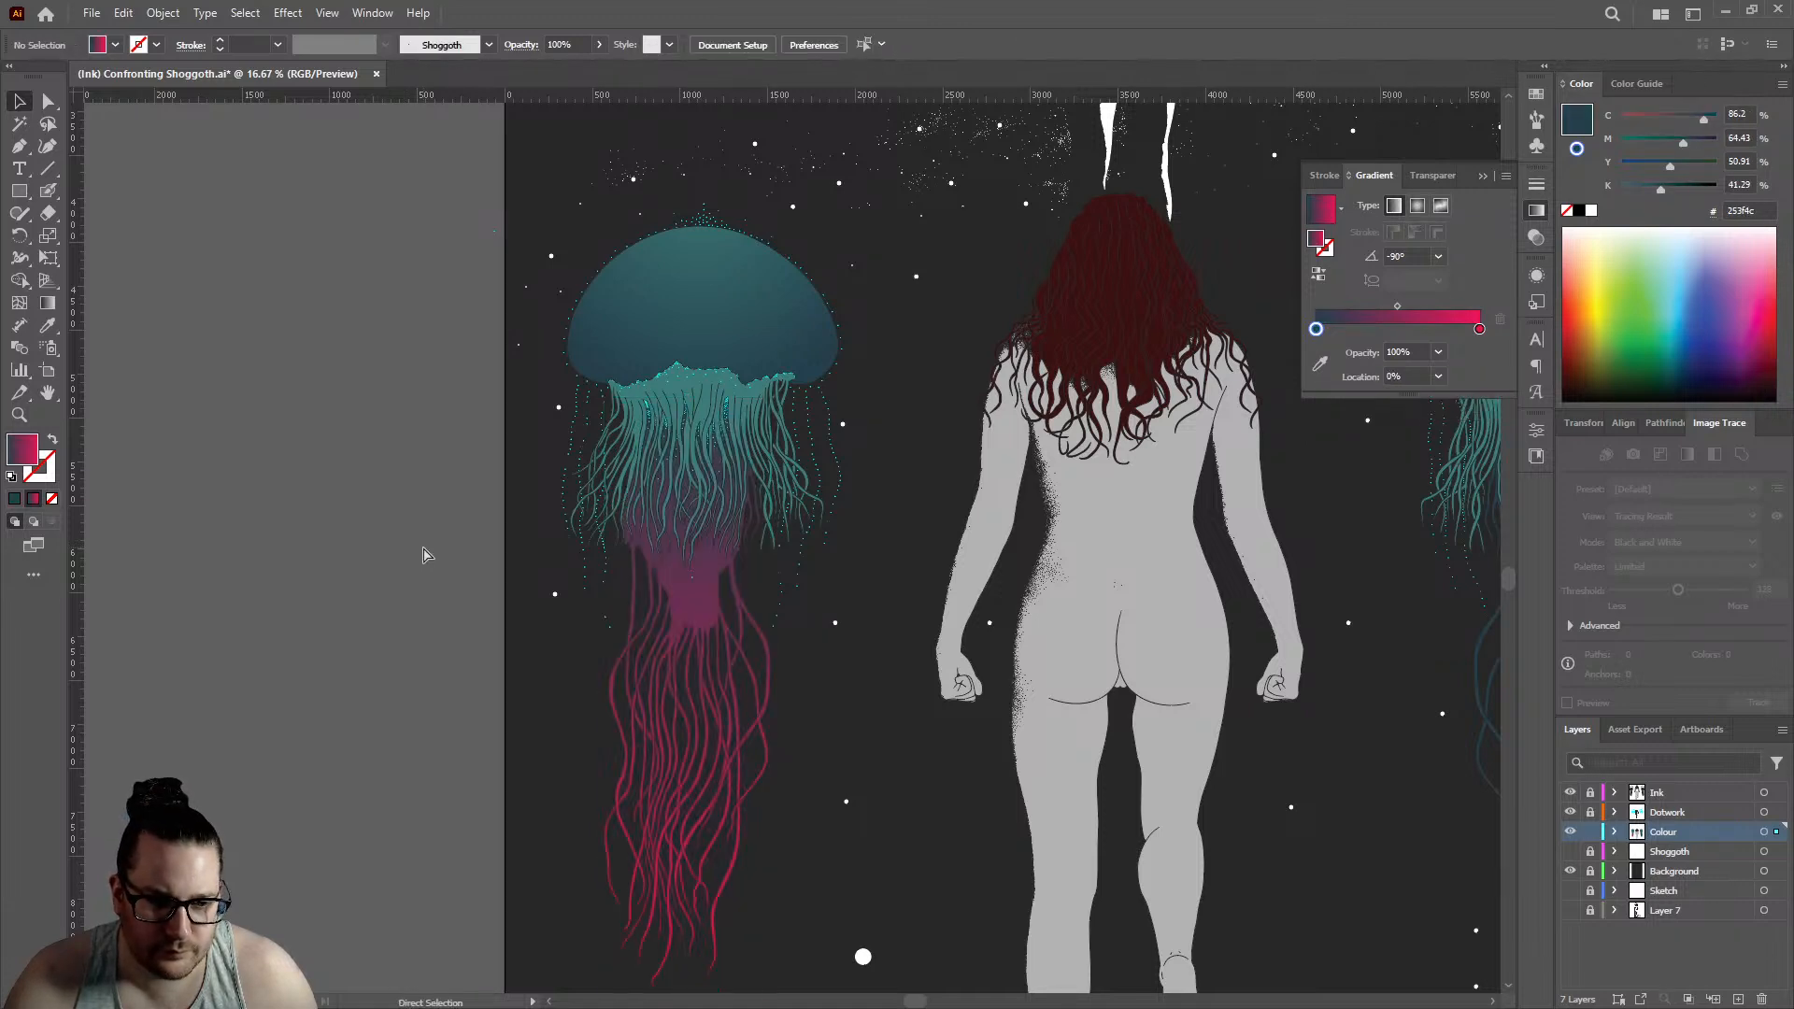
{"action": "key", "text": "ctrl+z"}
{"action": "left_click", "coordinate": [423, 546]}
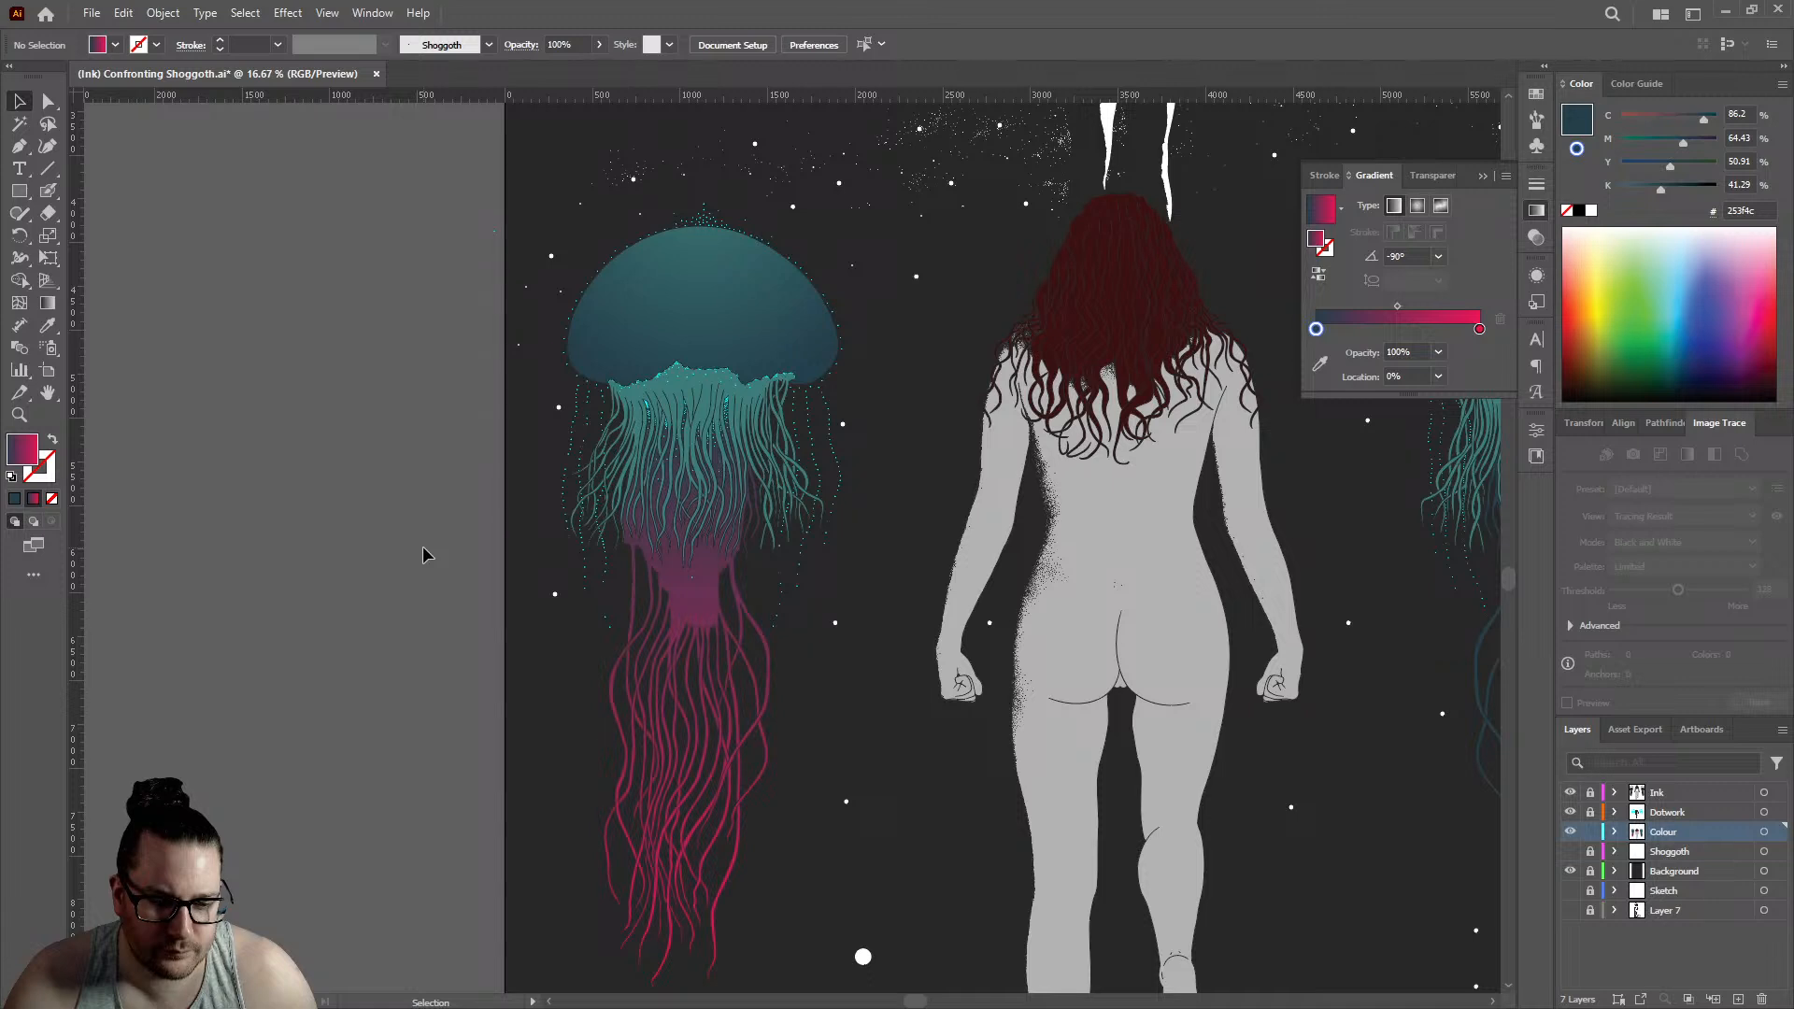
{"action": "key", "text": "ctrl+z"}
{"action": "left_click", "coordinate": [422, 546]}
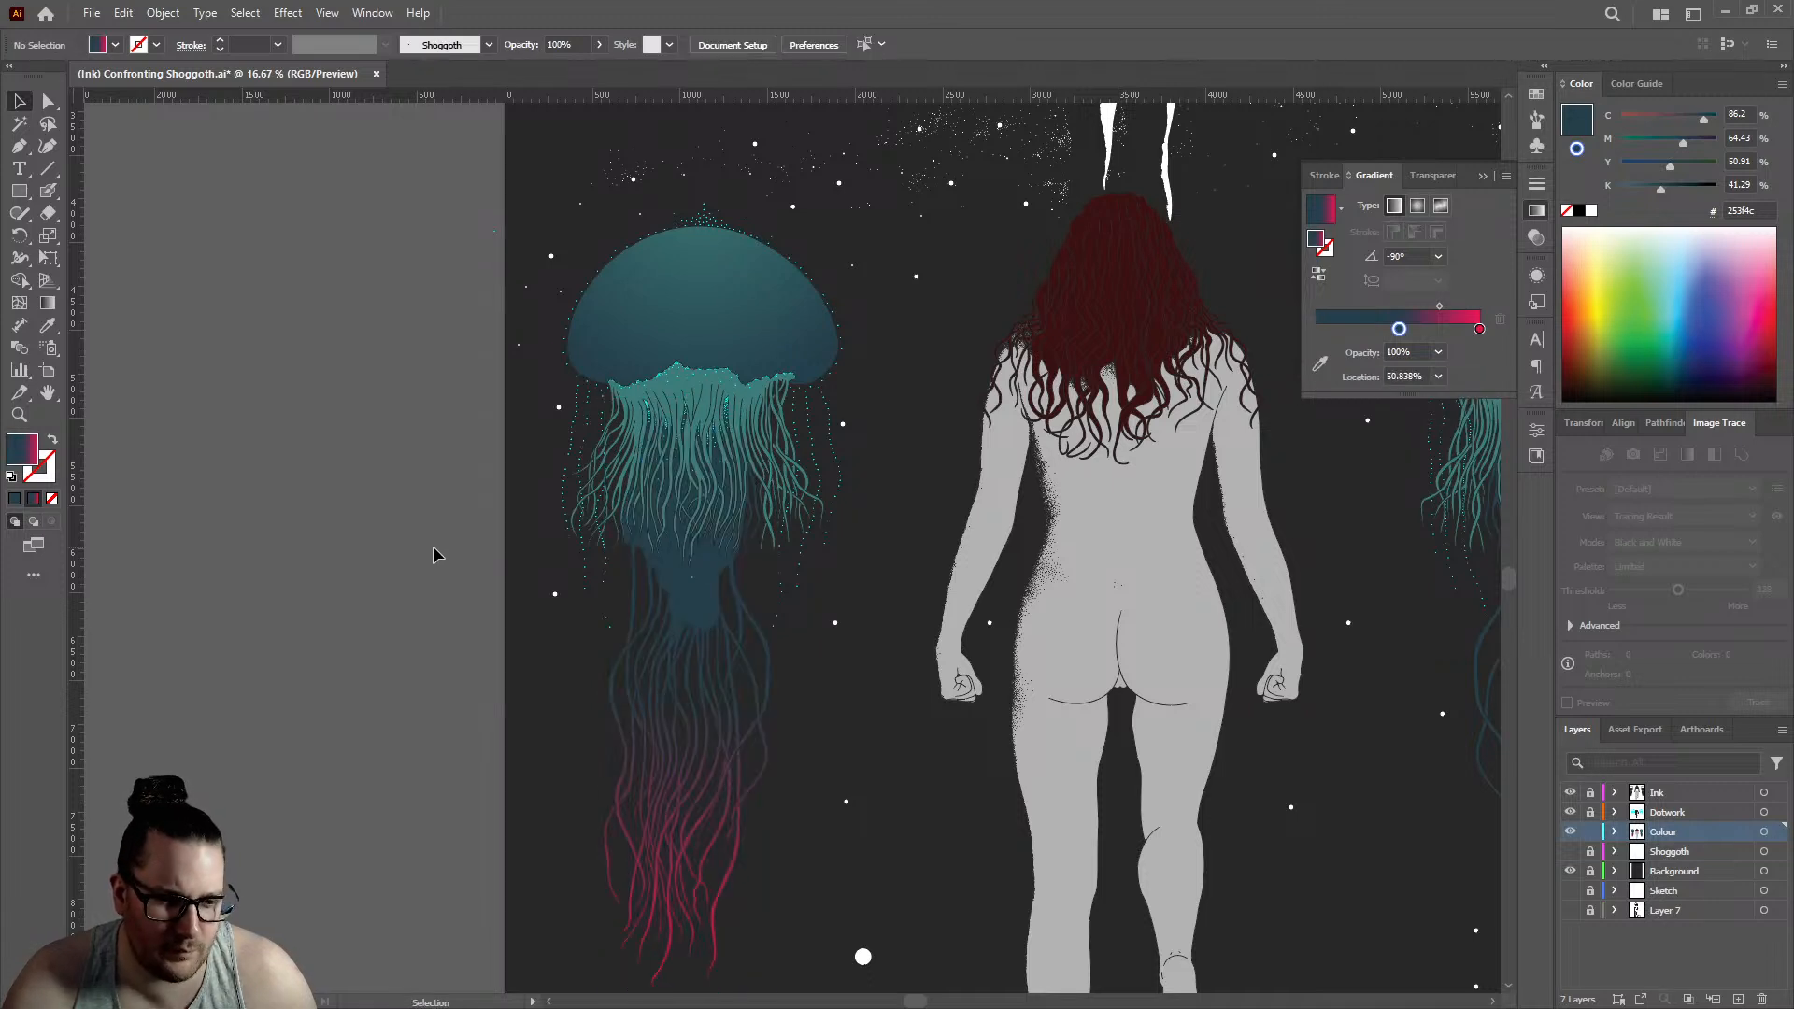
- Move the dark blue stop of the left jellyfish's inner tentacle gradient to location 0% and deselect the tentacles
{"action": "left_click_drag", "start_coordinate": [1399, 329], "coordinate": [1262, 335]}
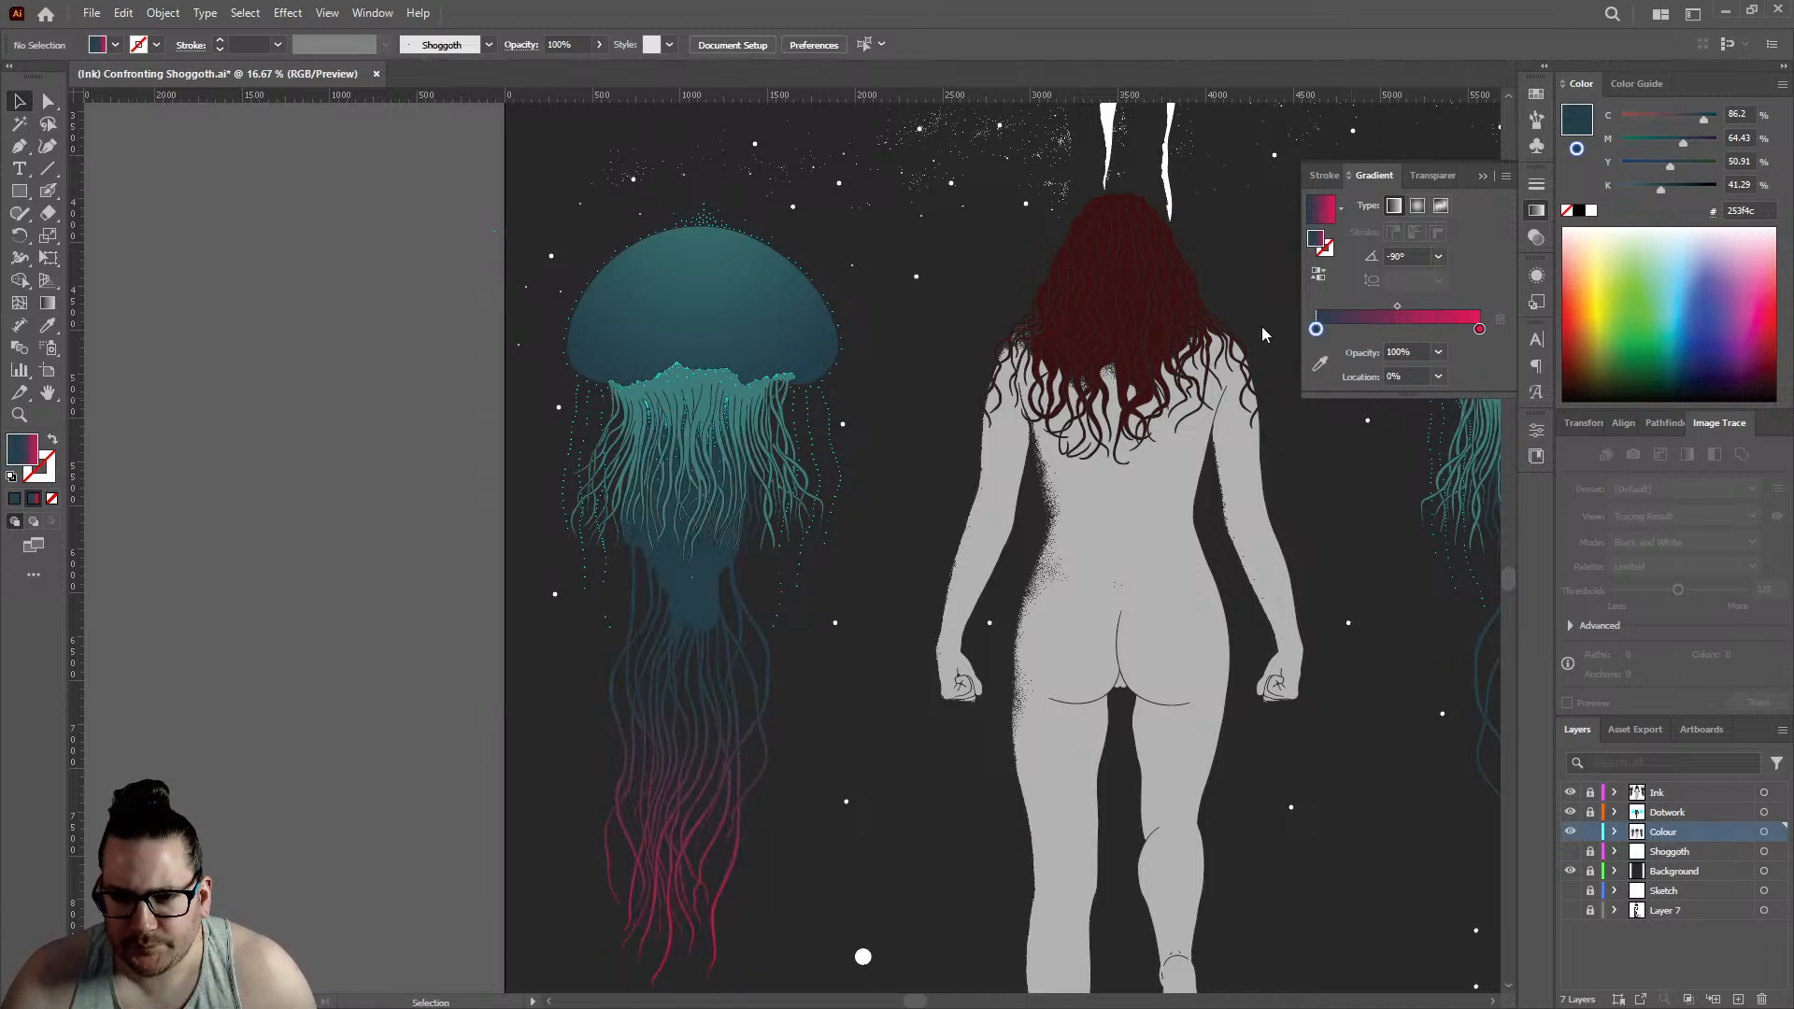
{"action": "left_click", "coordinate": [707, 574]}
{"action": "left_click_drag", "start_coordinate": [1395, 352], "coordinate": [1034, 383]}
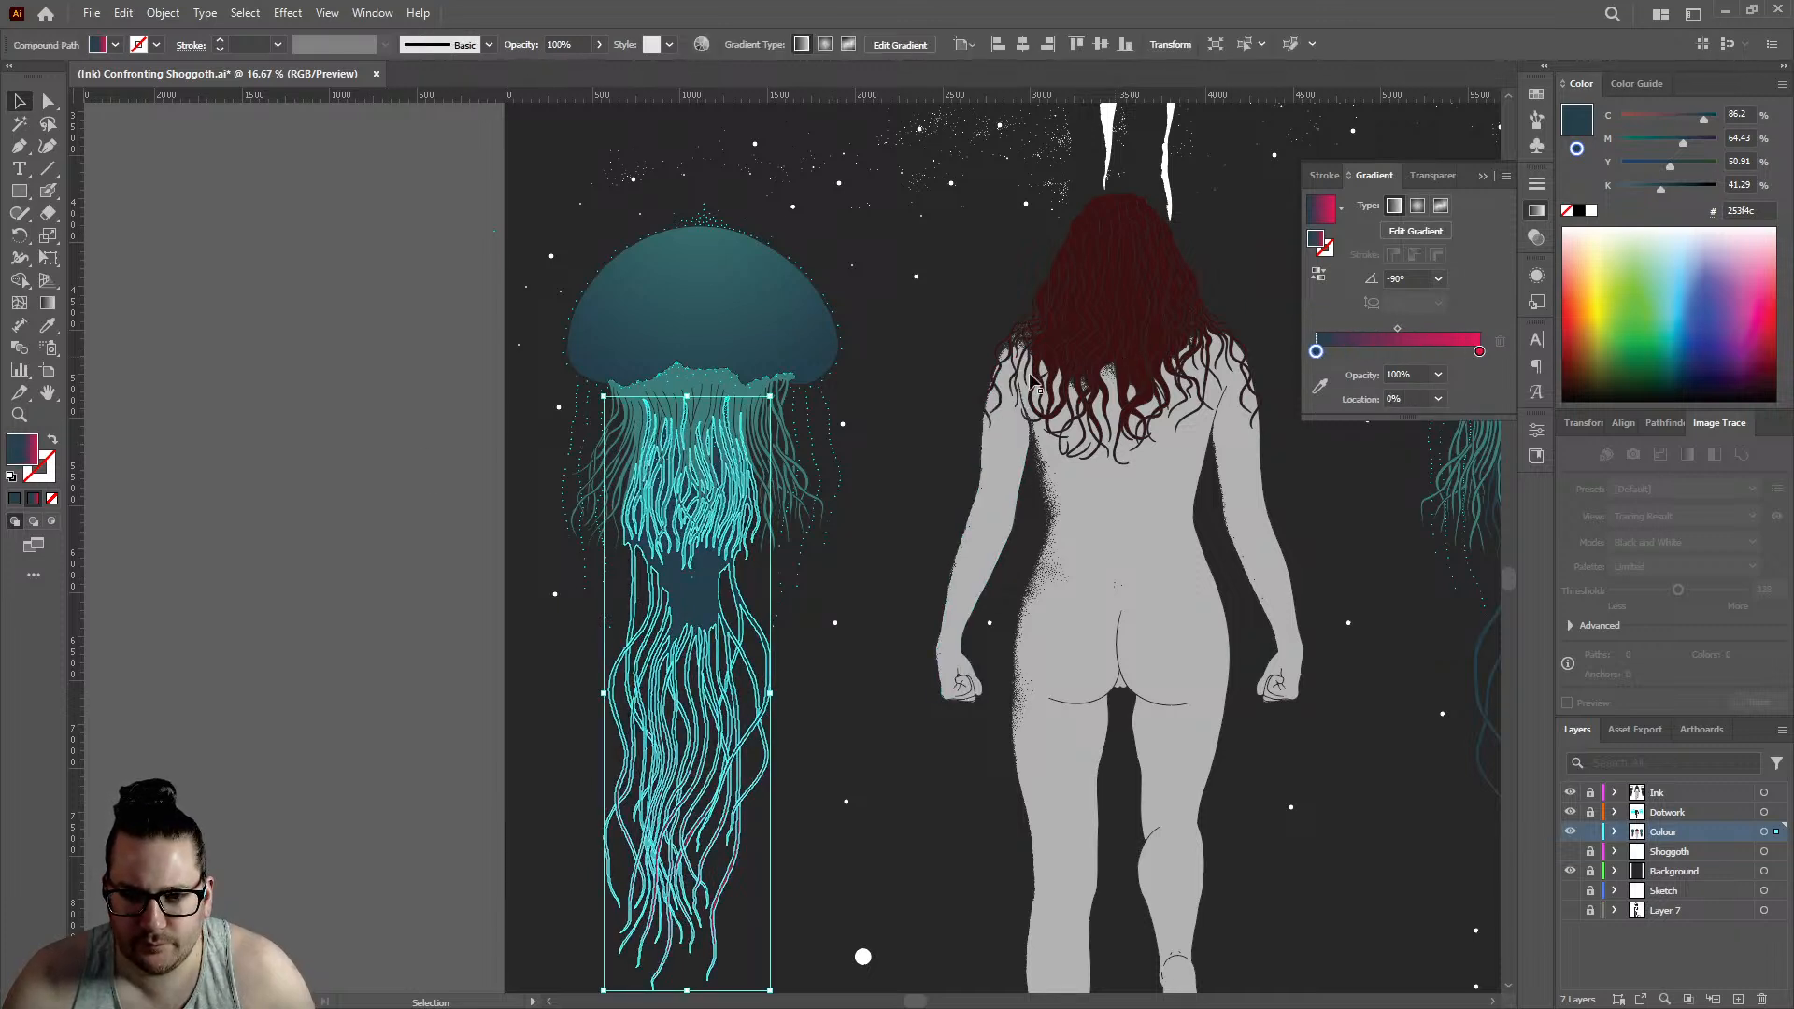
{"action": "left_click", "coordinate": [274, 533]}
- Make the Dotwork layer active and inspect the left jellyfish's tentacles against the whole artwork
{"action": "scroll", "coordinate": [432, 517], "scroll_direction": "down", "scroll_amount": 1}
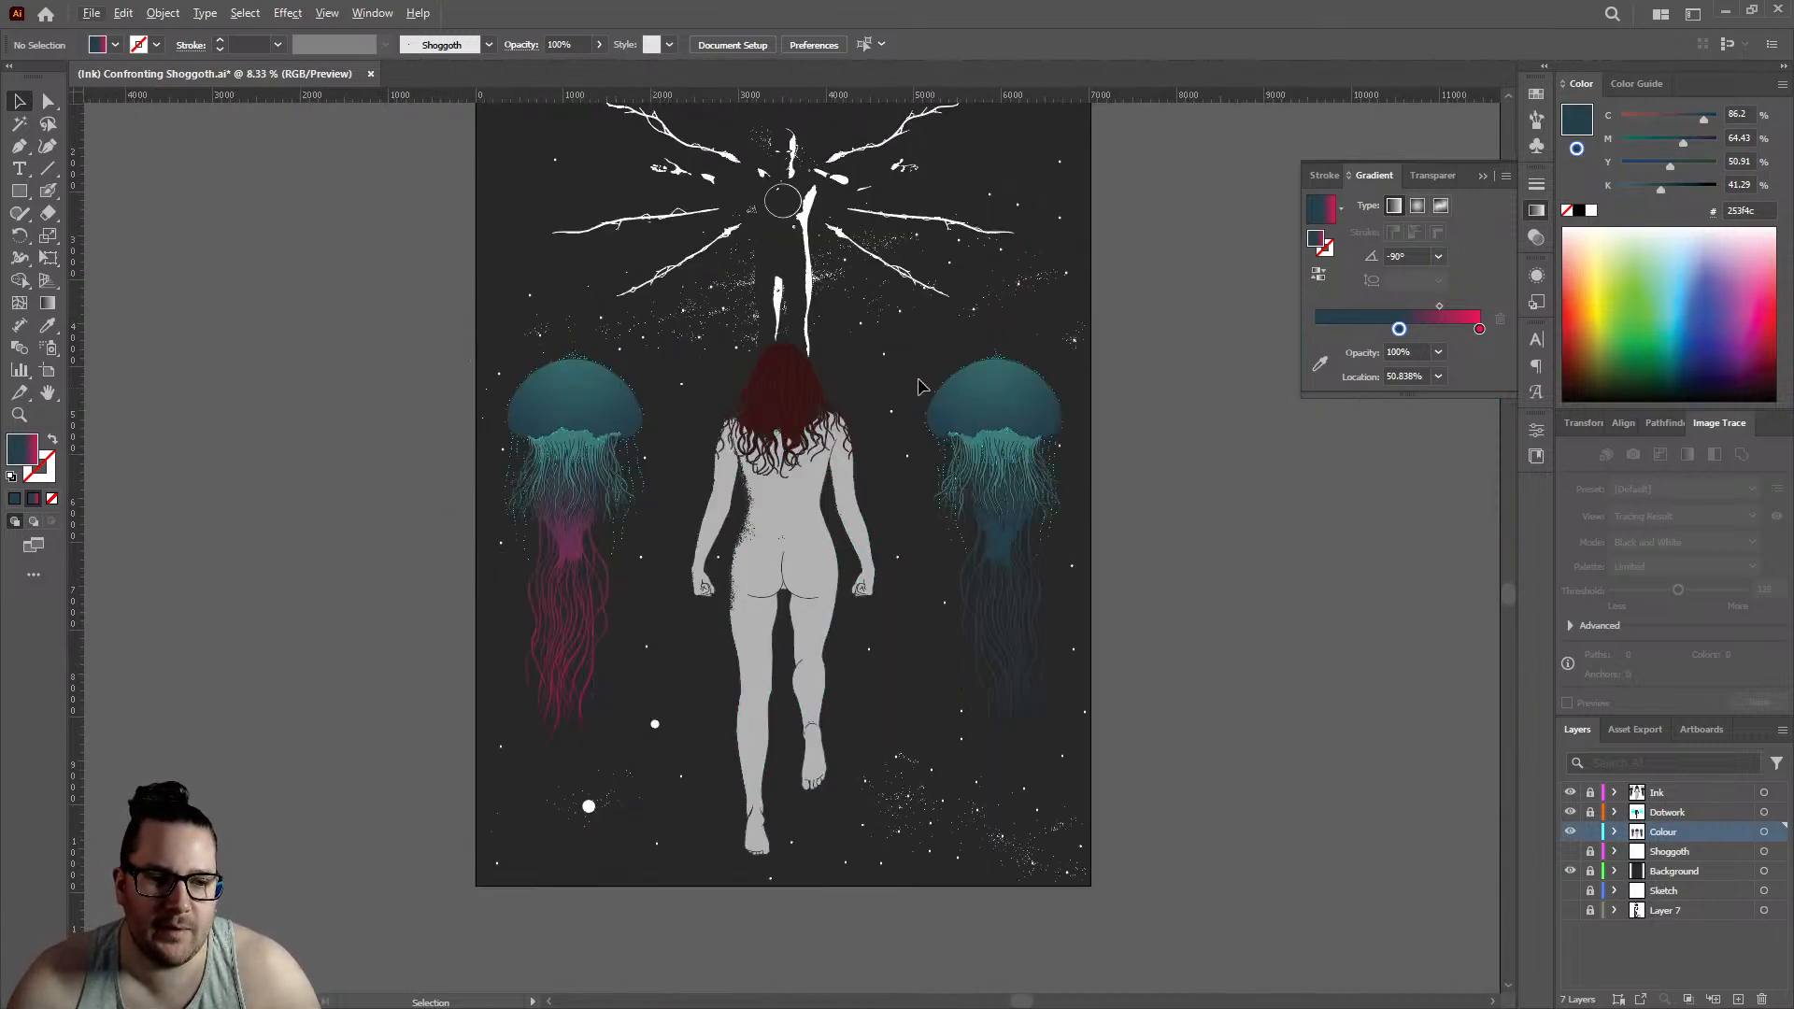
{"action": "scroll", "coordinate": [862, 400], "scroll_direction": "up", "scroll_amount": 1}
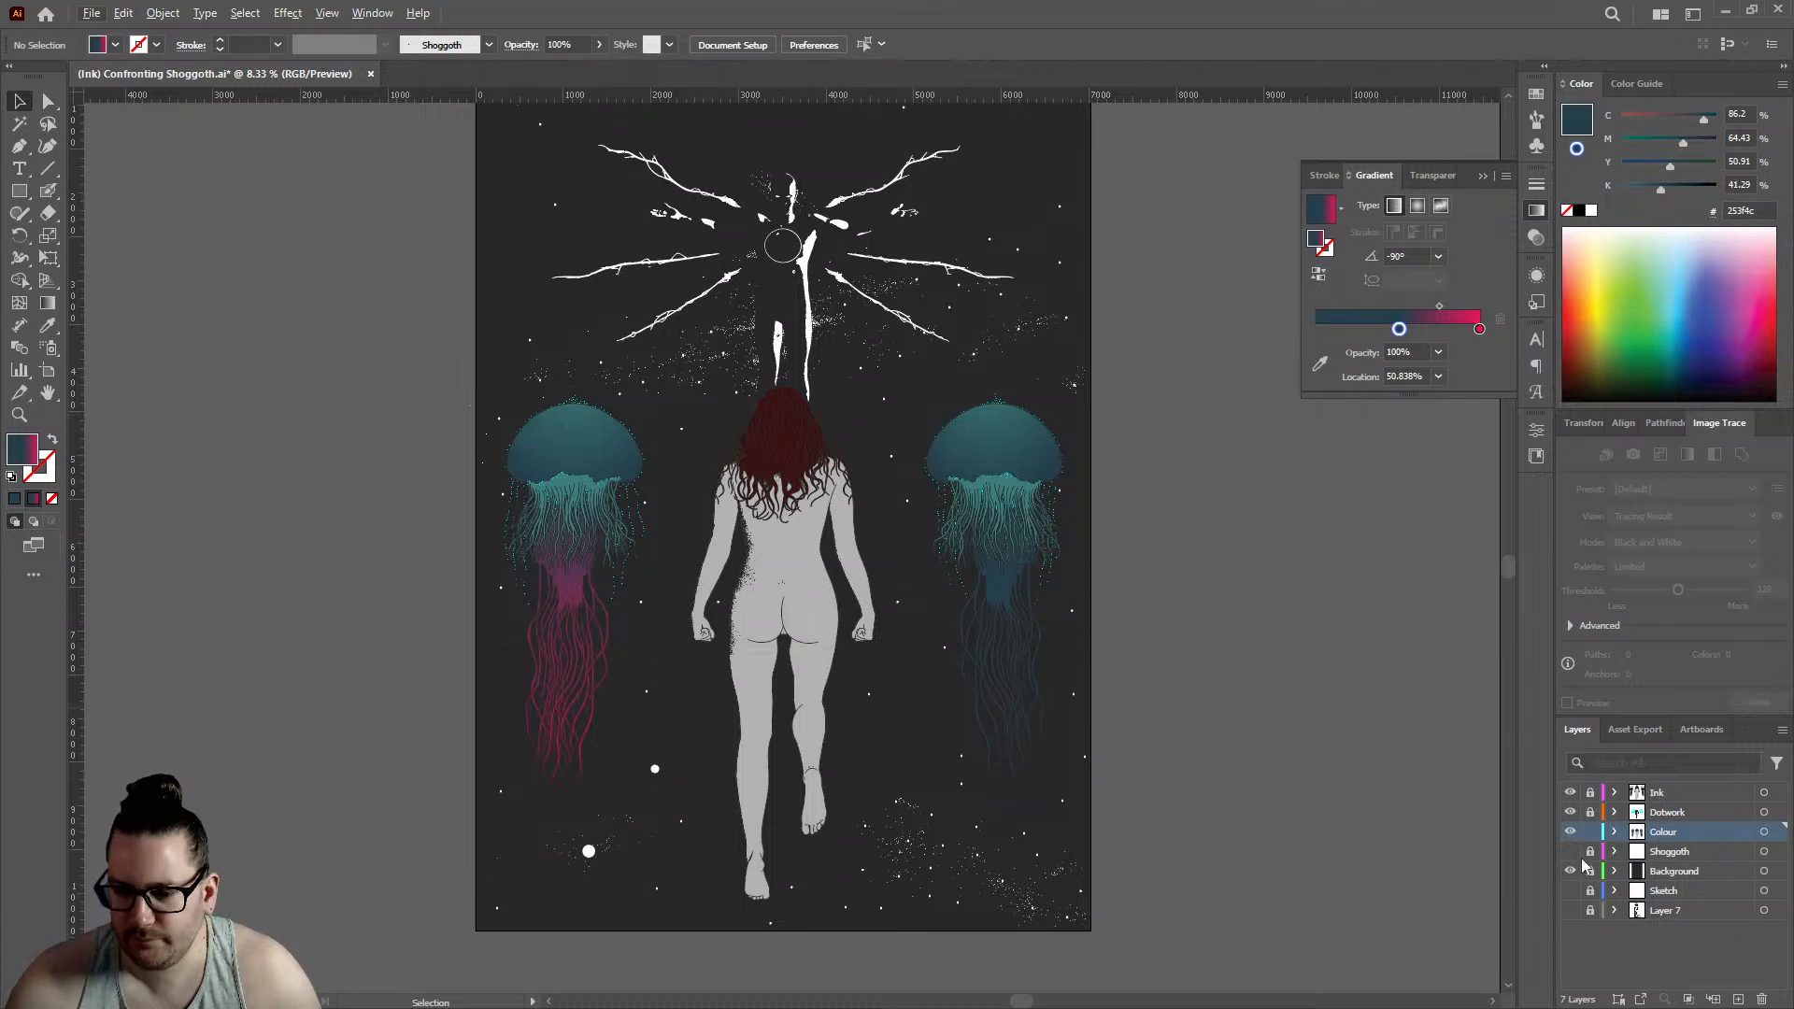
{"action": "left_click", "coordinate": [1683, 815]}
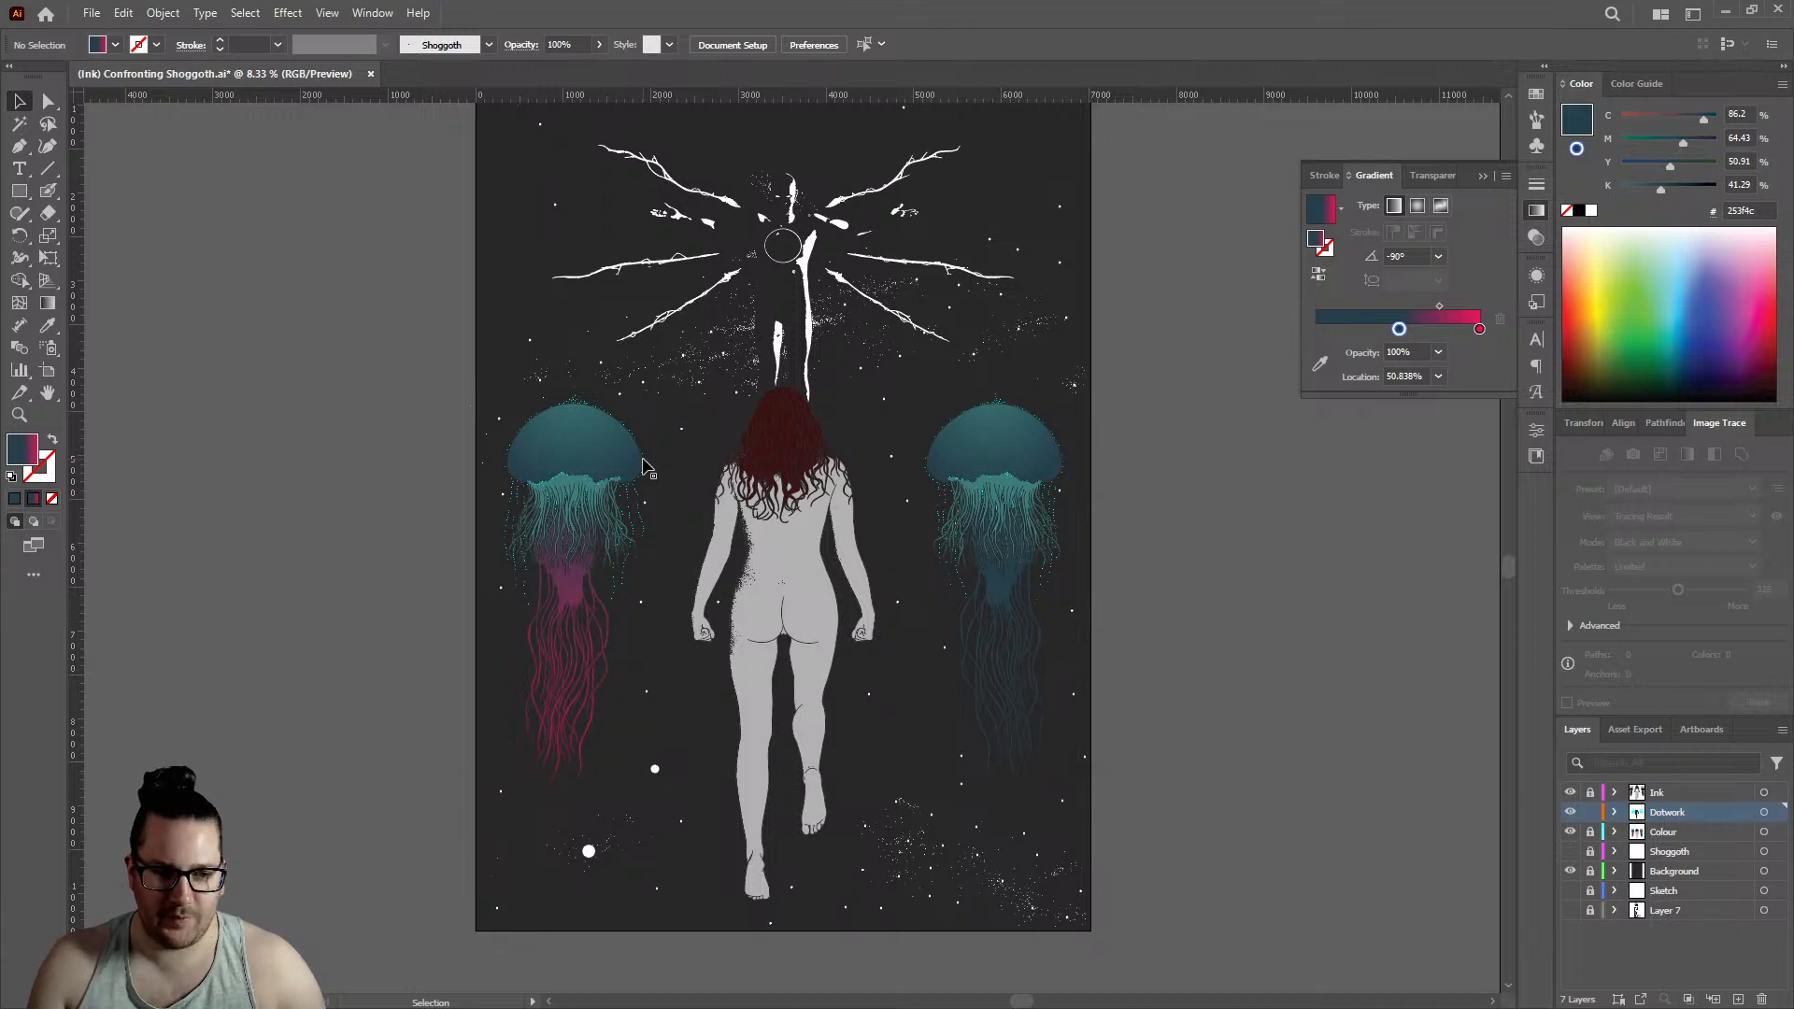
{"action": "scroll", "coordinate": [603, 495], "scroll_direction": "up", "scroll_amount": 3}
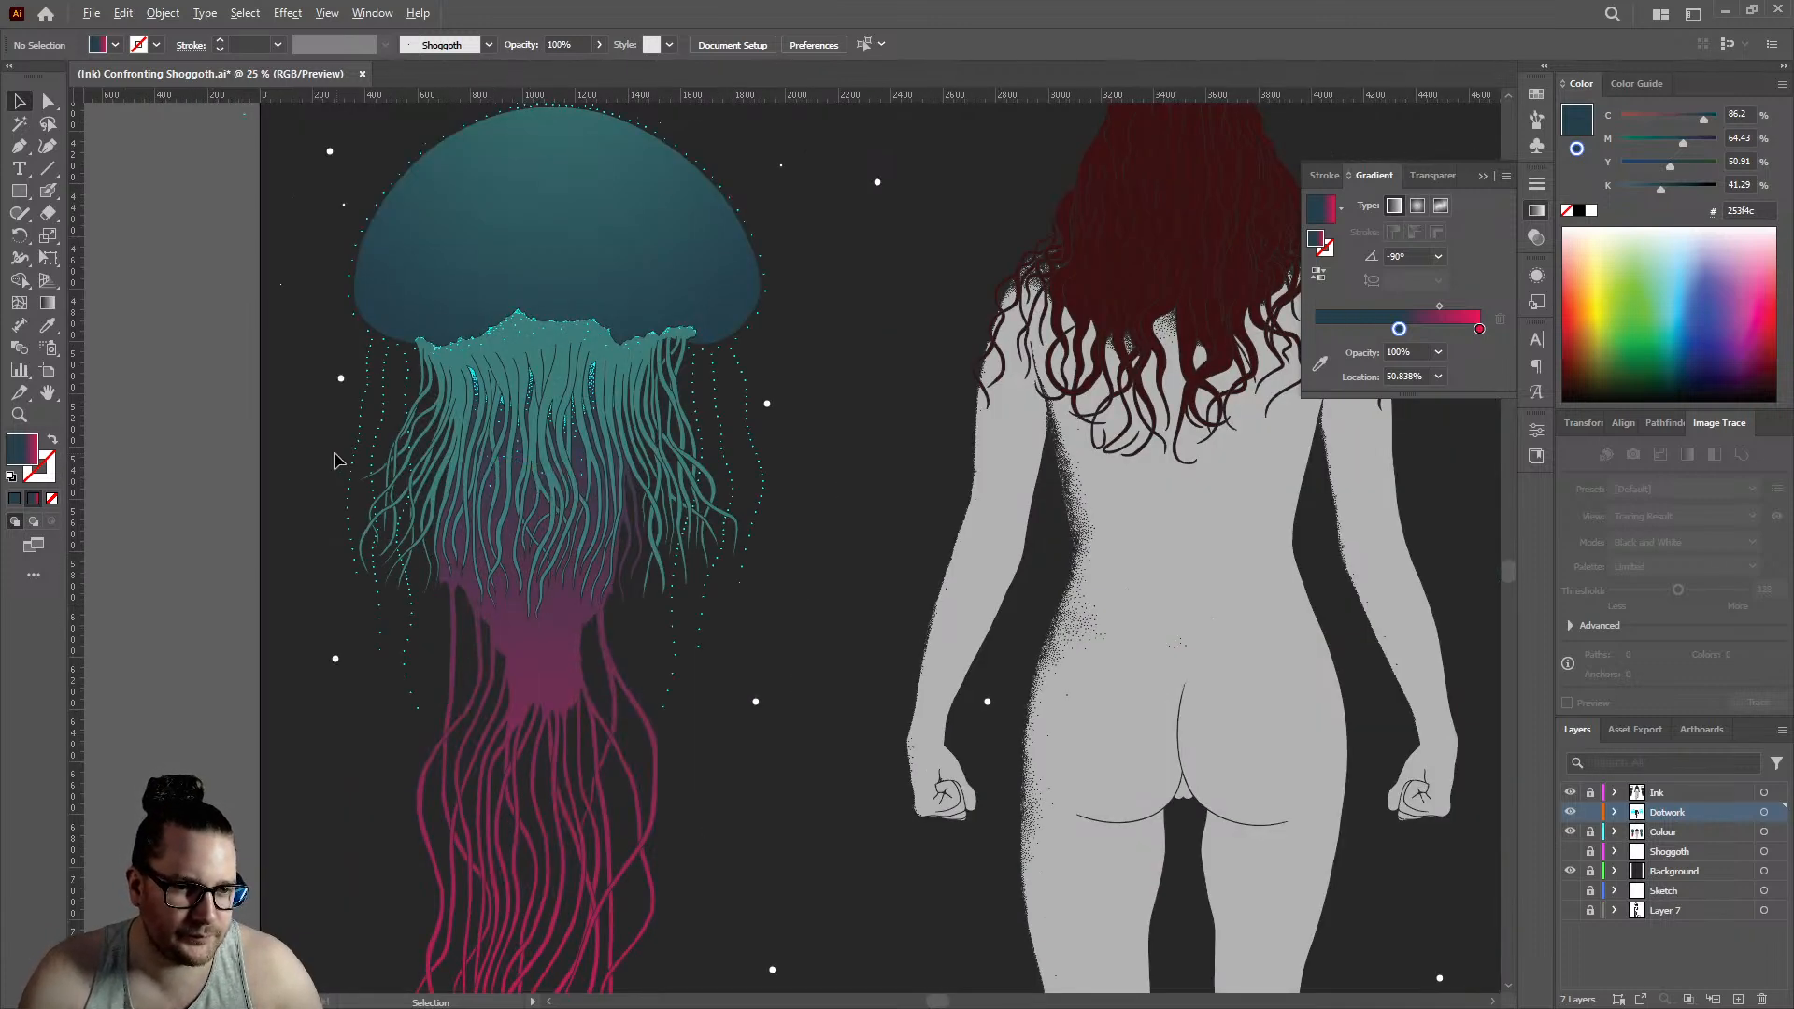
{"action": "scroll", "coordinate": [338, 460], "scroll_direction": "up", "scroll_amount": 1}
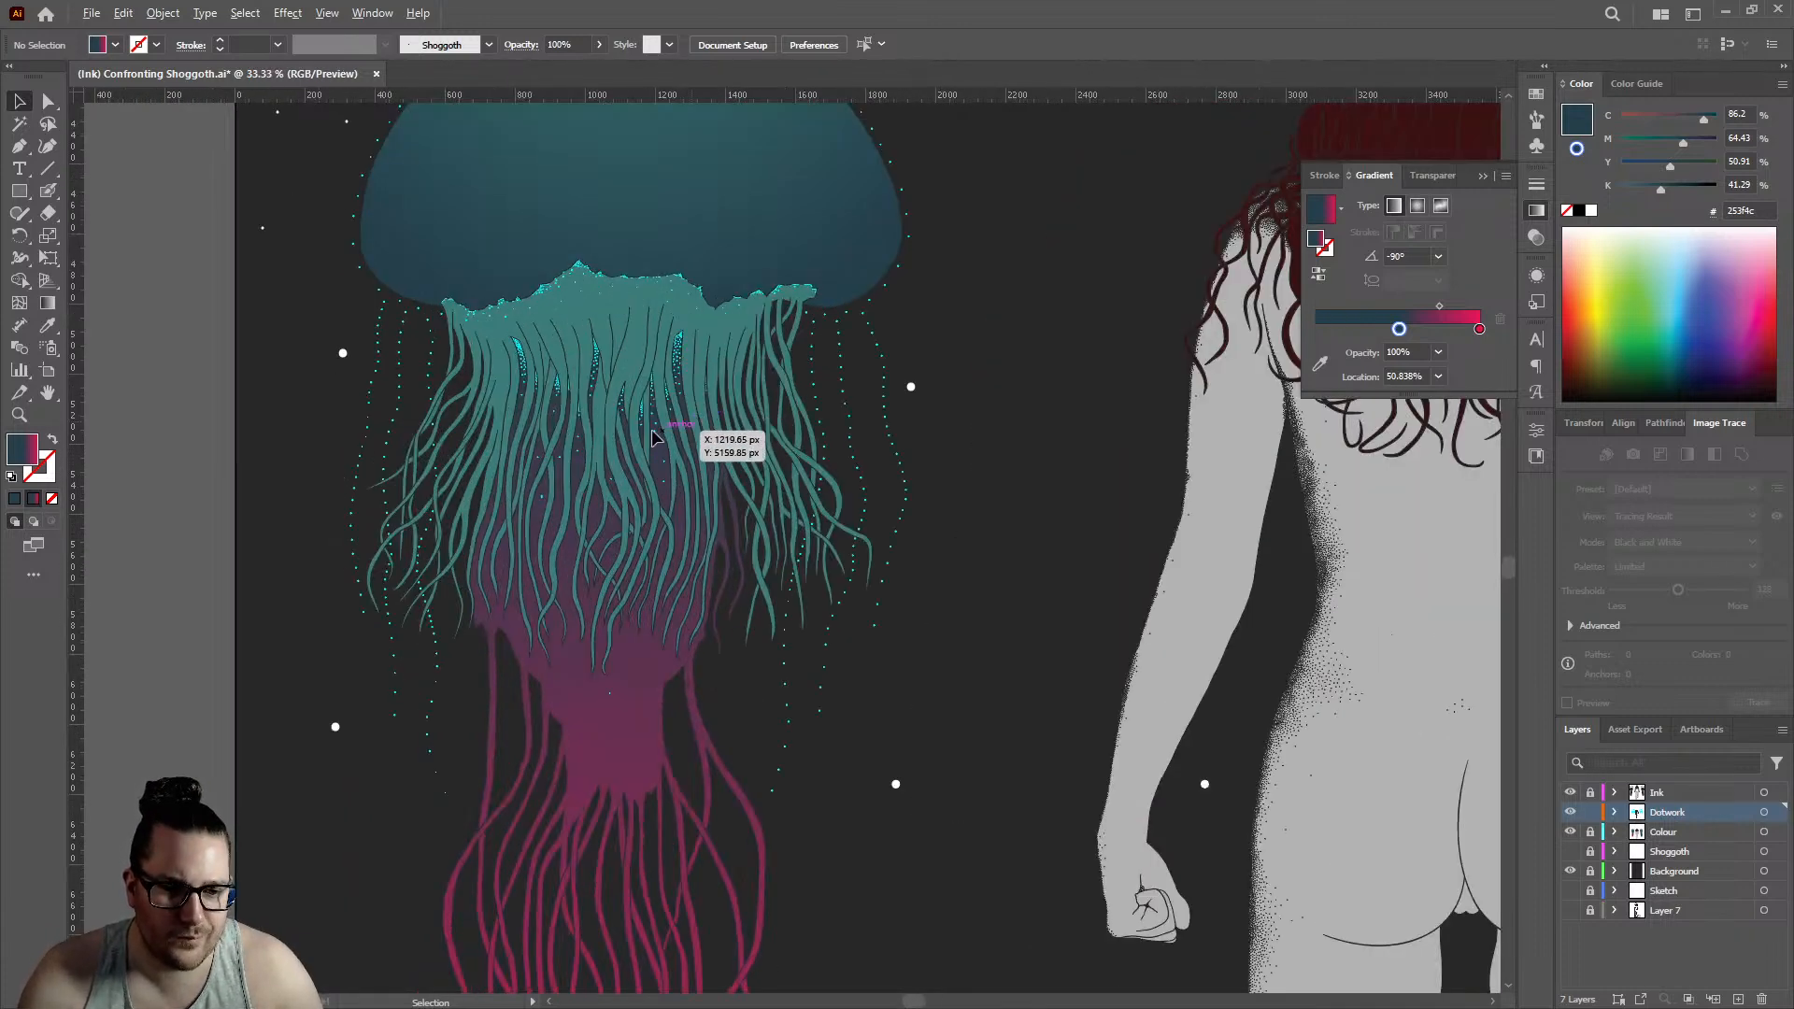
{"action": "scroll", "coordinate": [600, 452], "scroll_direction": "down", "scroll_amount": 1}
{"action": "scroll", "coordinate": [608, 669], "scroll_direction": "up", "scroll_amount": 2}
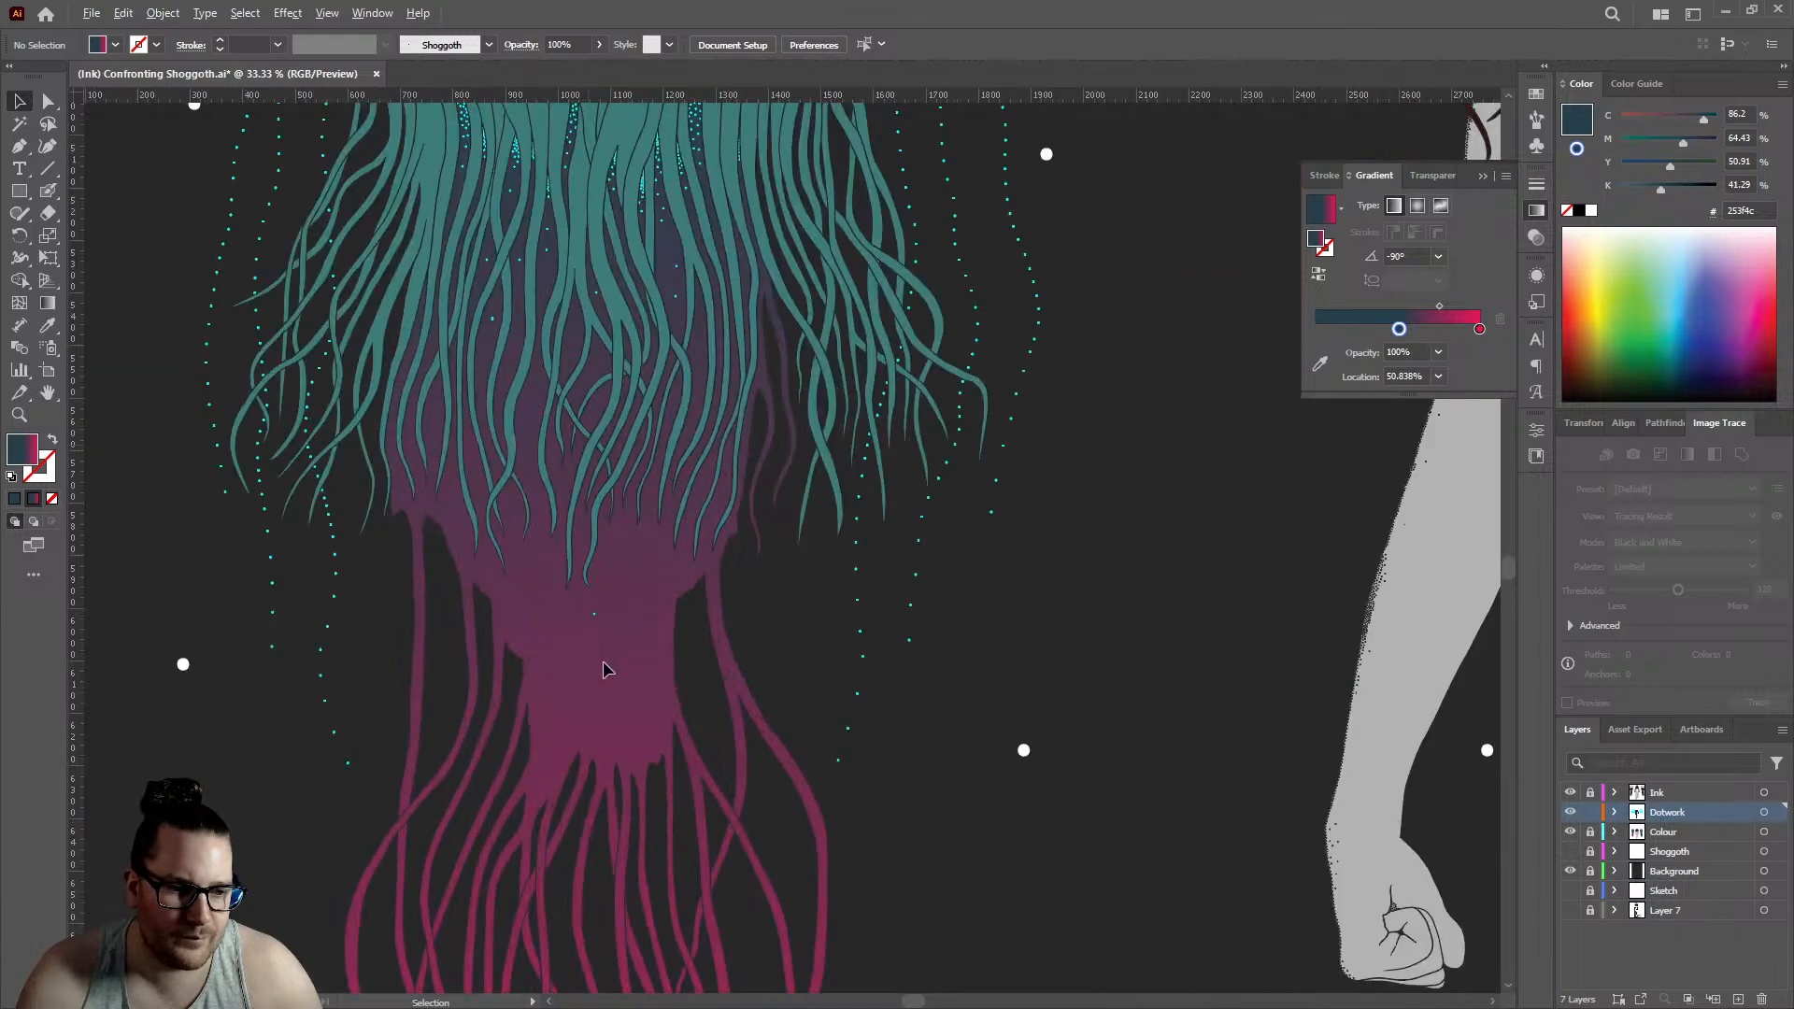
{"action": "scroll", "coordinate": [605, 669], "scroll_direction": "down", "scroll_amount": 2}
{"action": "scroll", "coordinate": [606, 669], "scroll_direction": "down", "scroll_amount": 3}
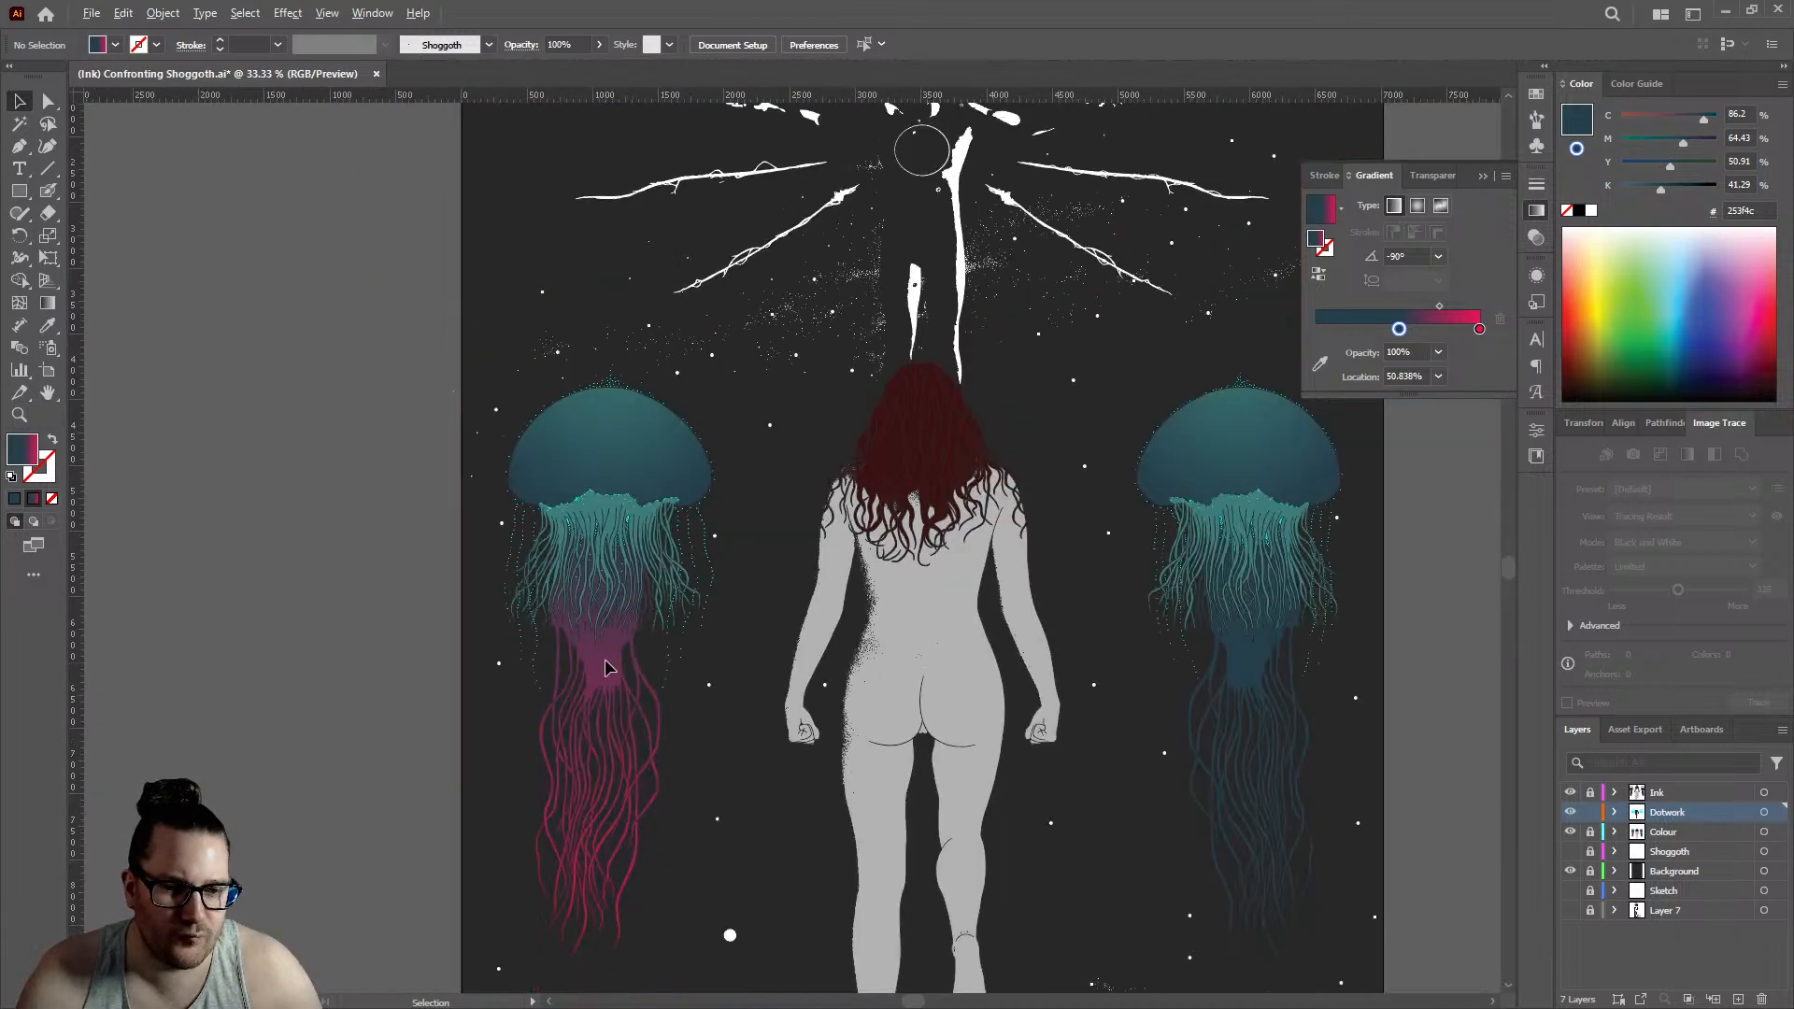
- Pick up the dark fill of an existing shading dot on the figure's back for use with the Blob Brush
{"action": "left_click", "coordinate": [50, 190]}
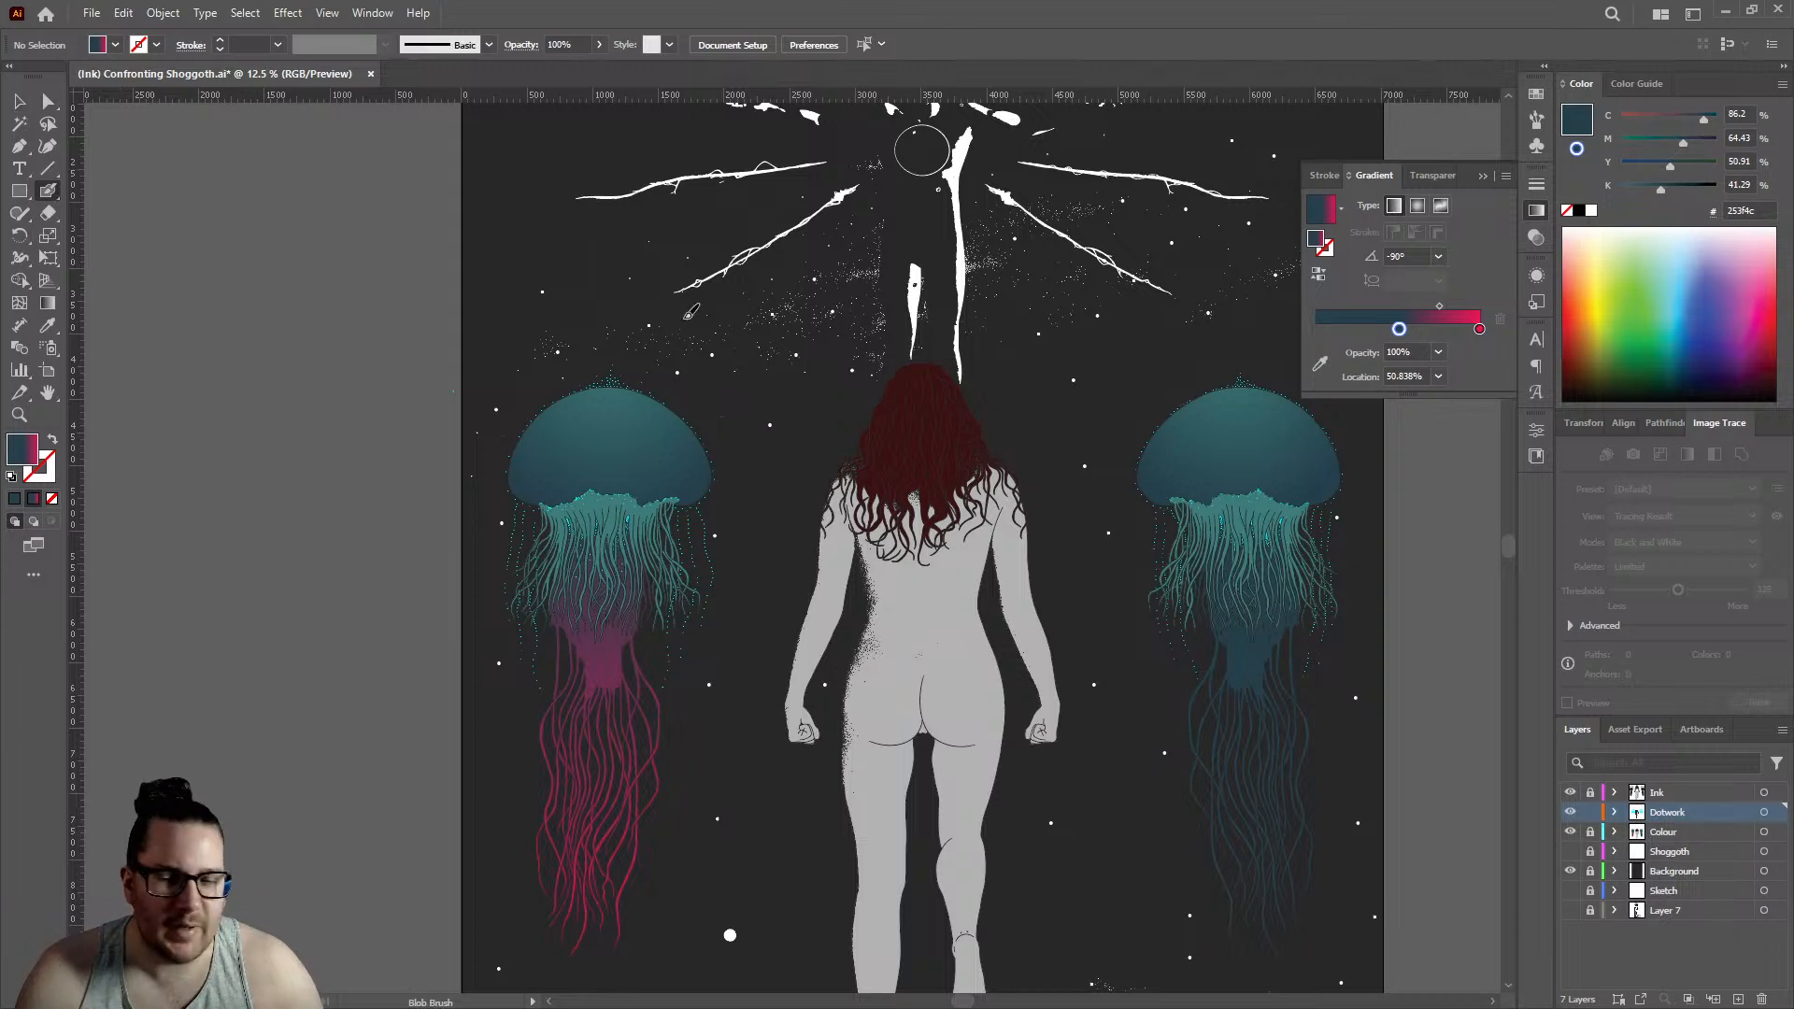
{"action": "scroll", "coordinate": [931, 570], "scroll_direction": "up", "scroll_amount": 4}
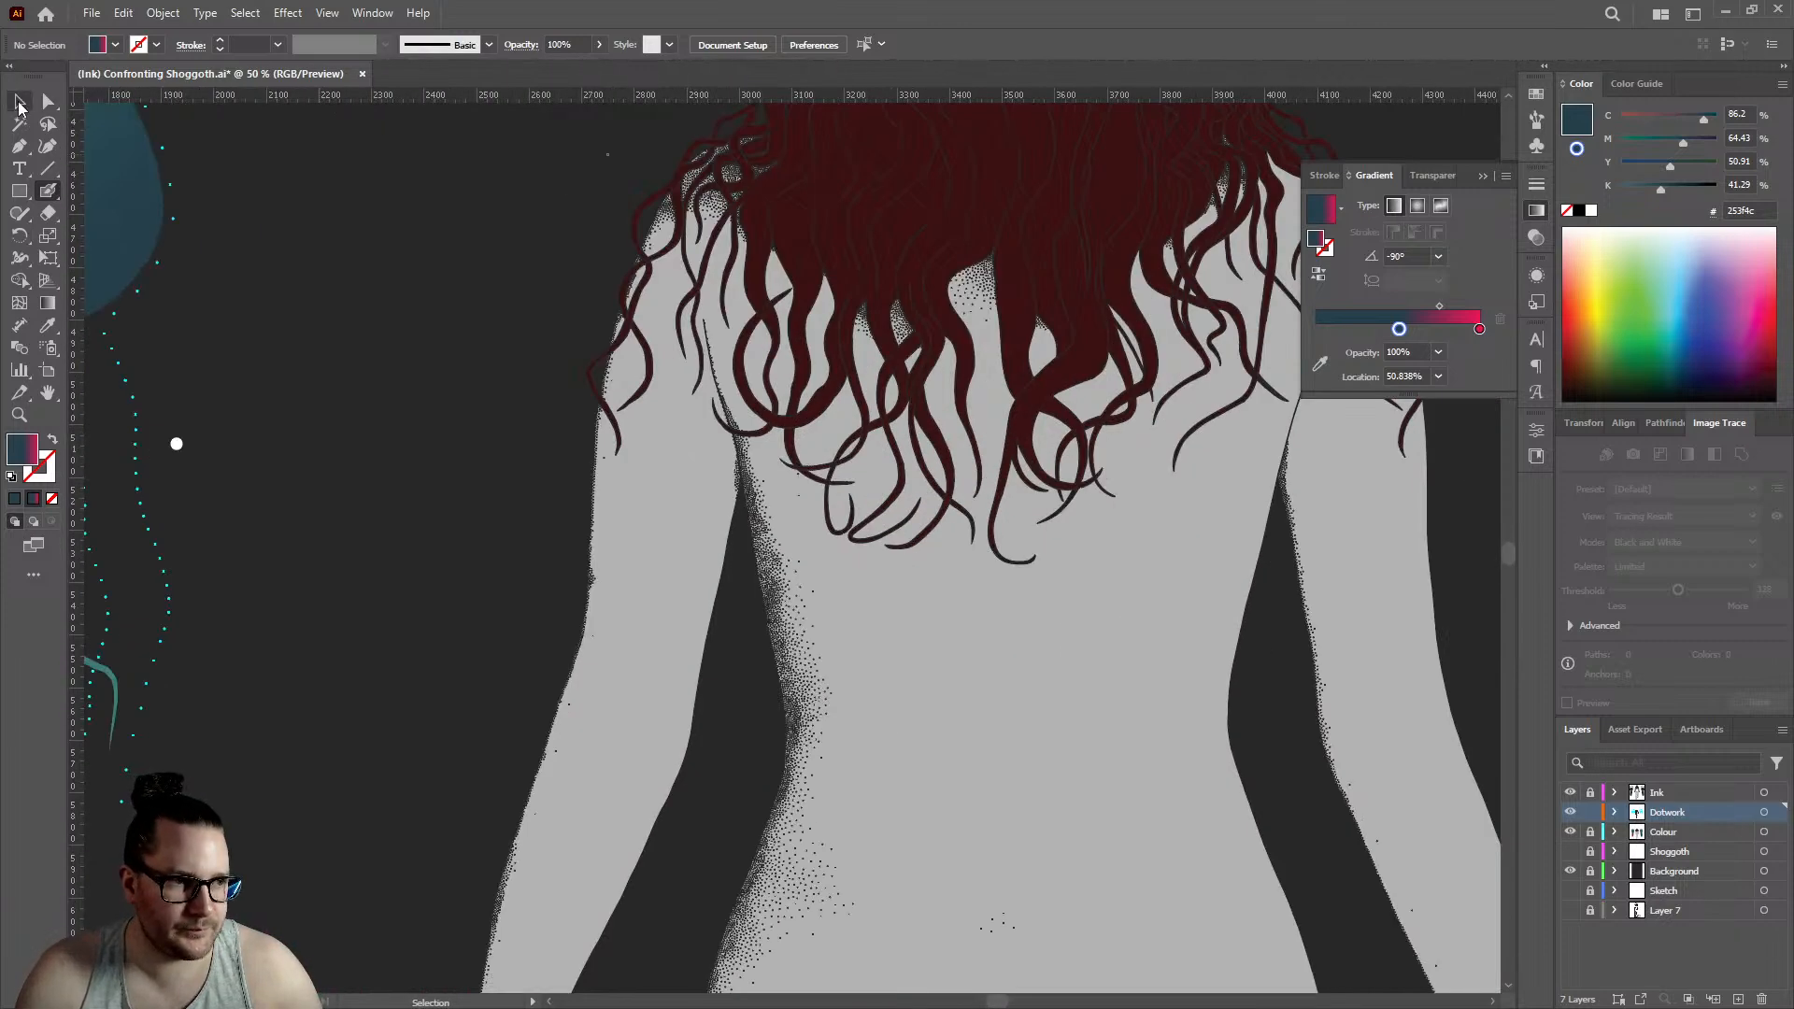
{"action": "key", "text": "v"}
{"action": "scroll", "coordinate": [794, 439], "scroll_direction": "up", "scroll_amount": 8}
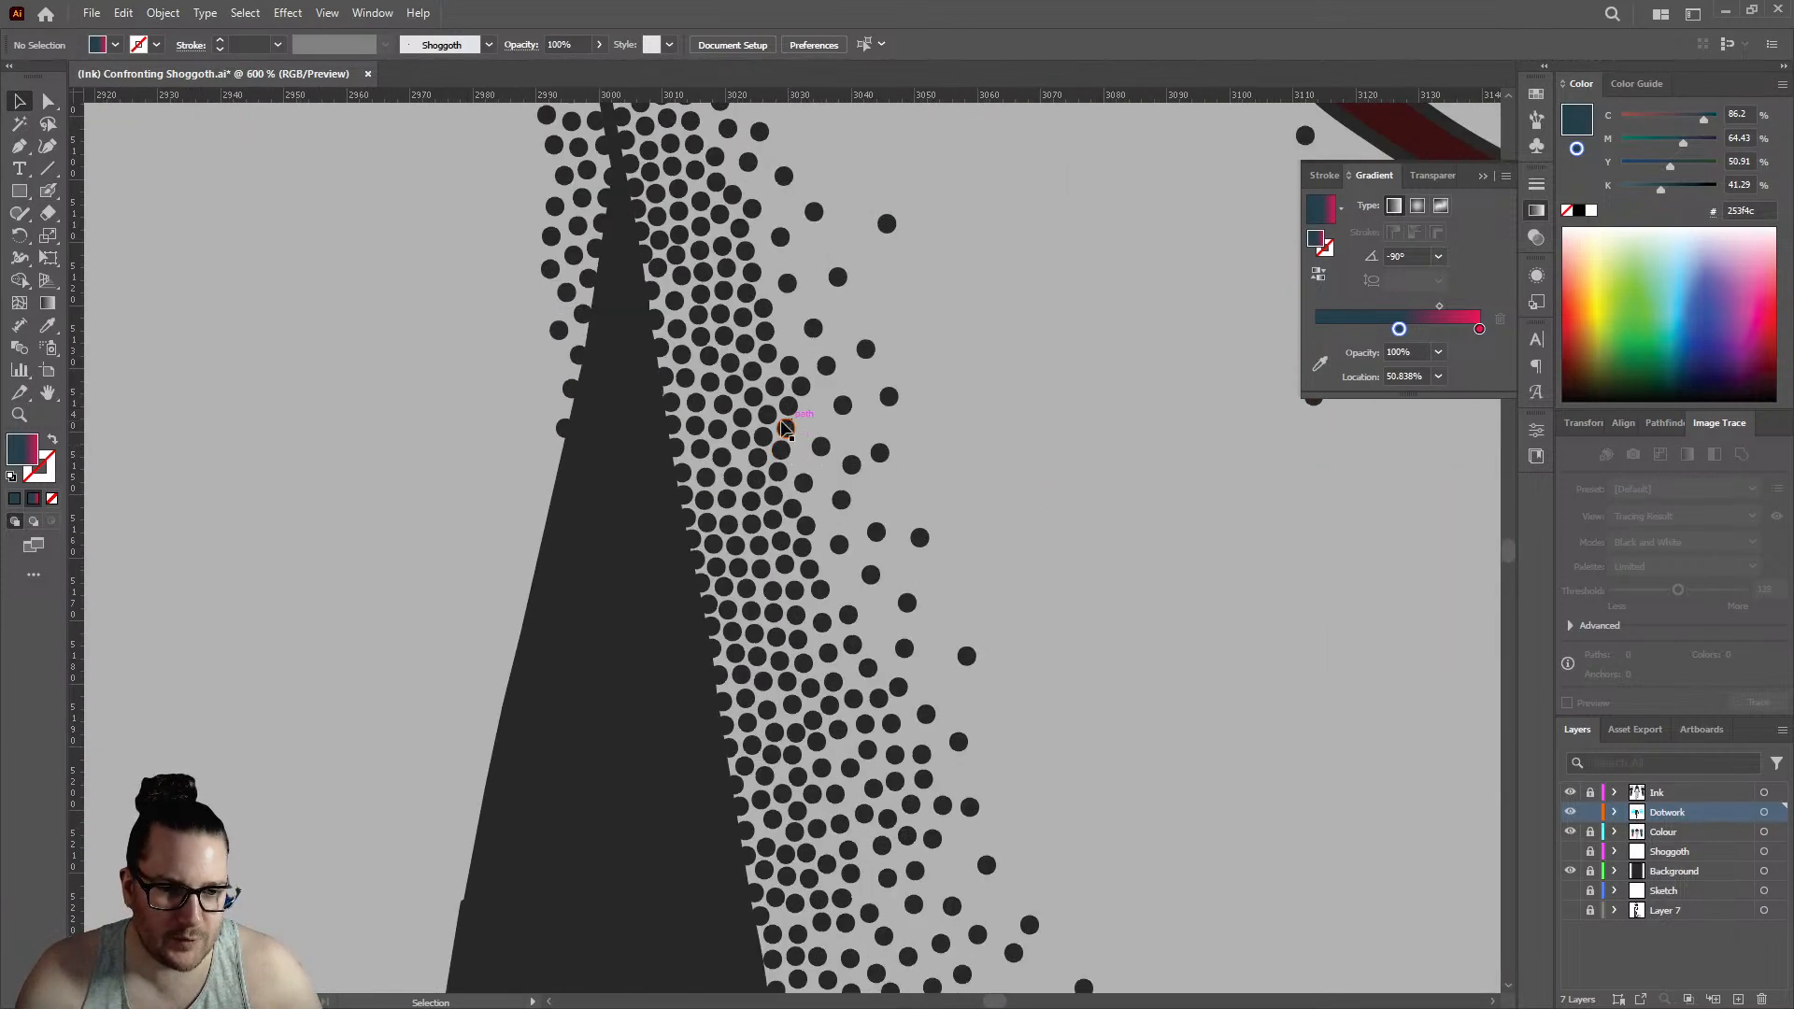
{"action": "left_click_drag", "start_coordinate": [626, 517], "coordinate": [615, 362]}
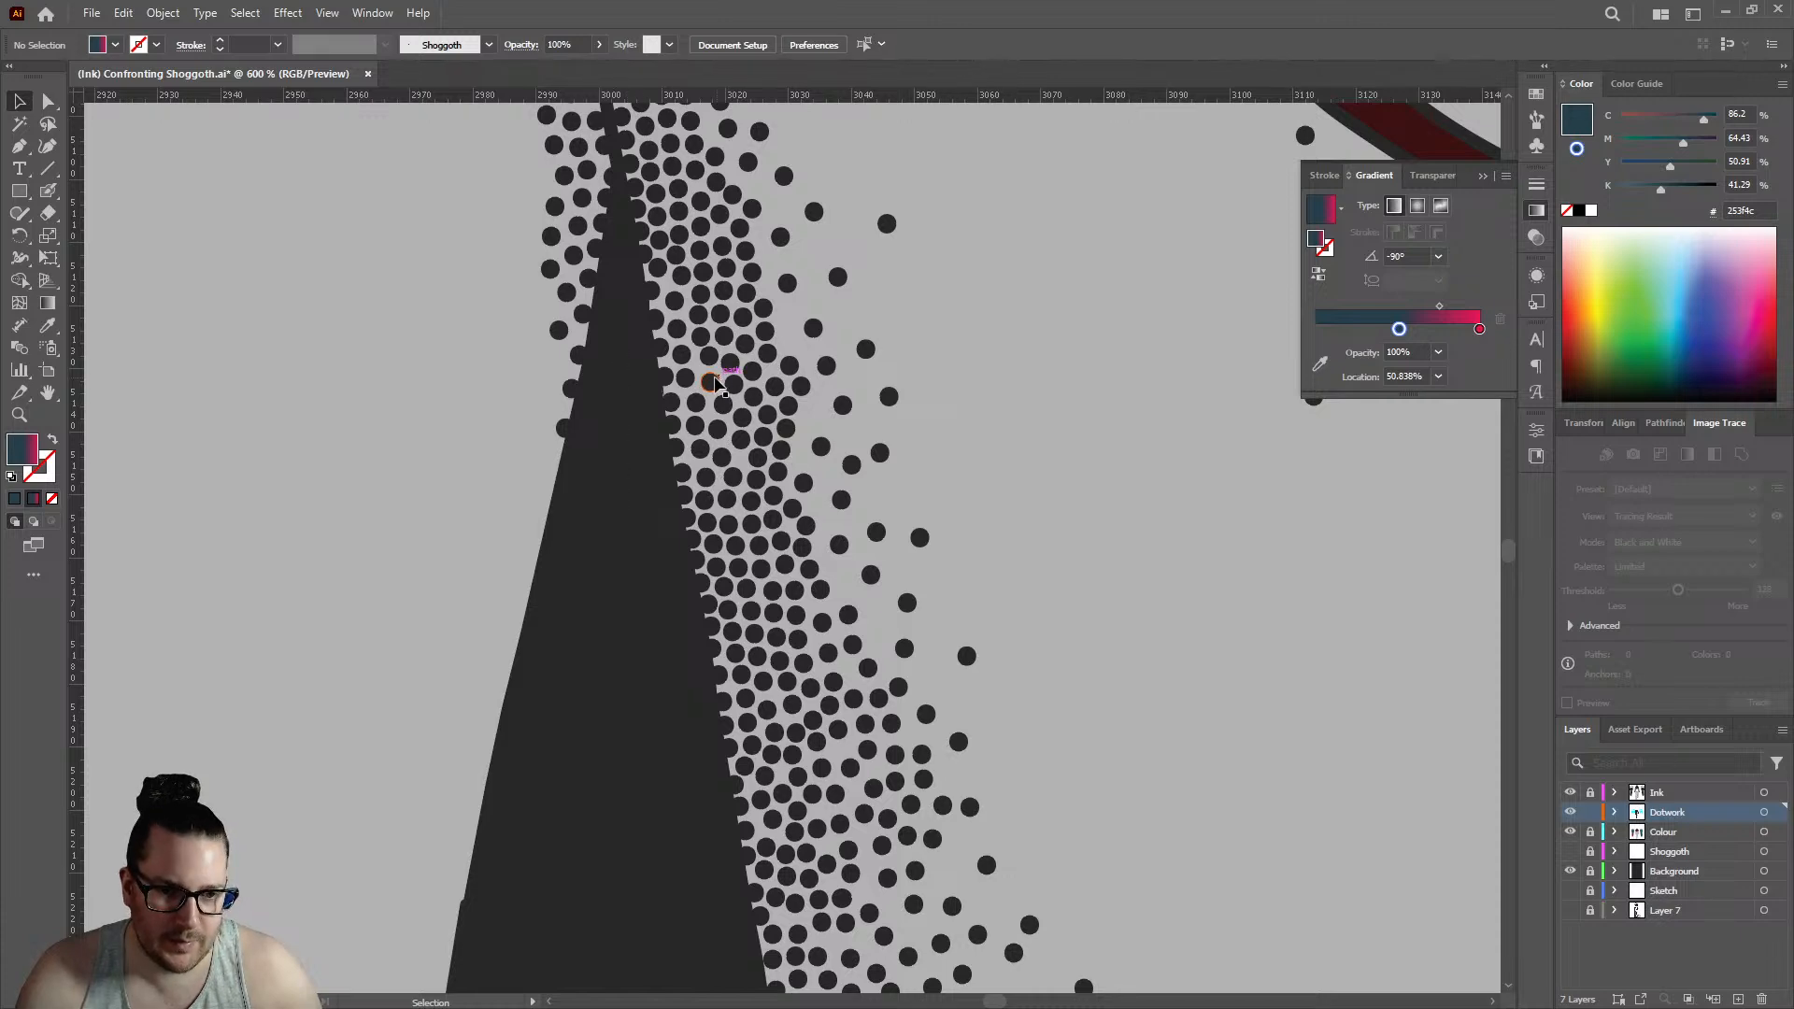
{"action": "left_click", "coordinate": [710, 381]}
{"action": "left_click", "coordinate": [49, 190]}
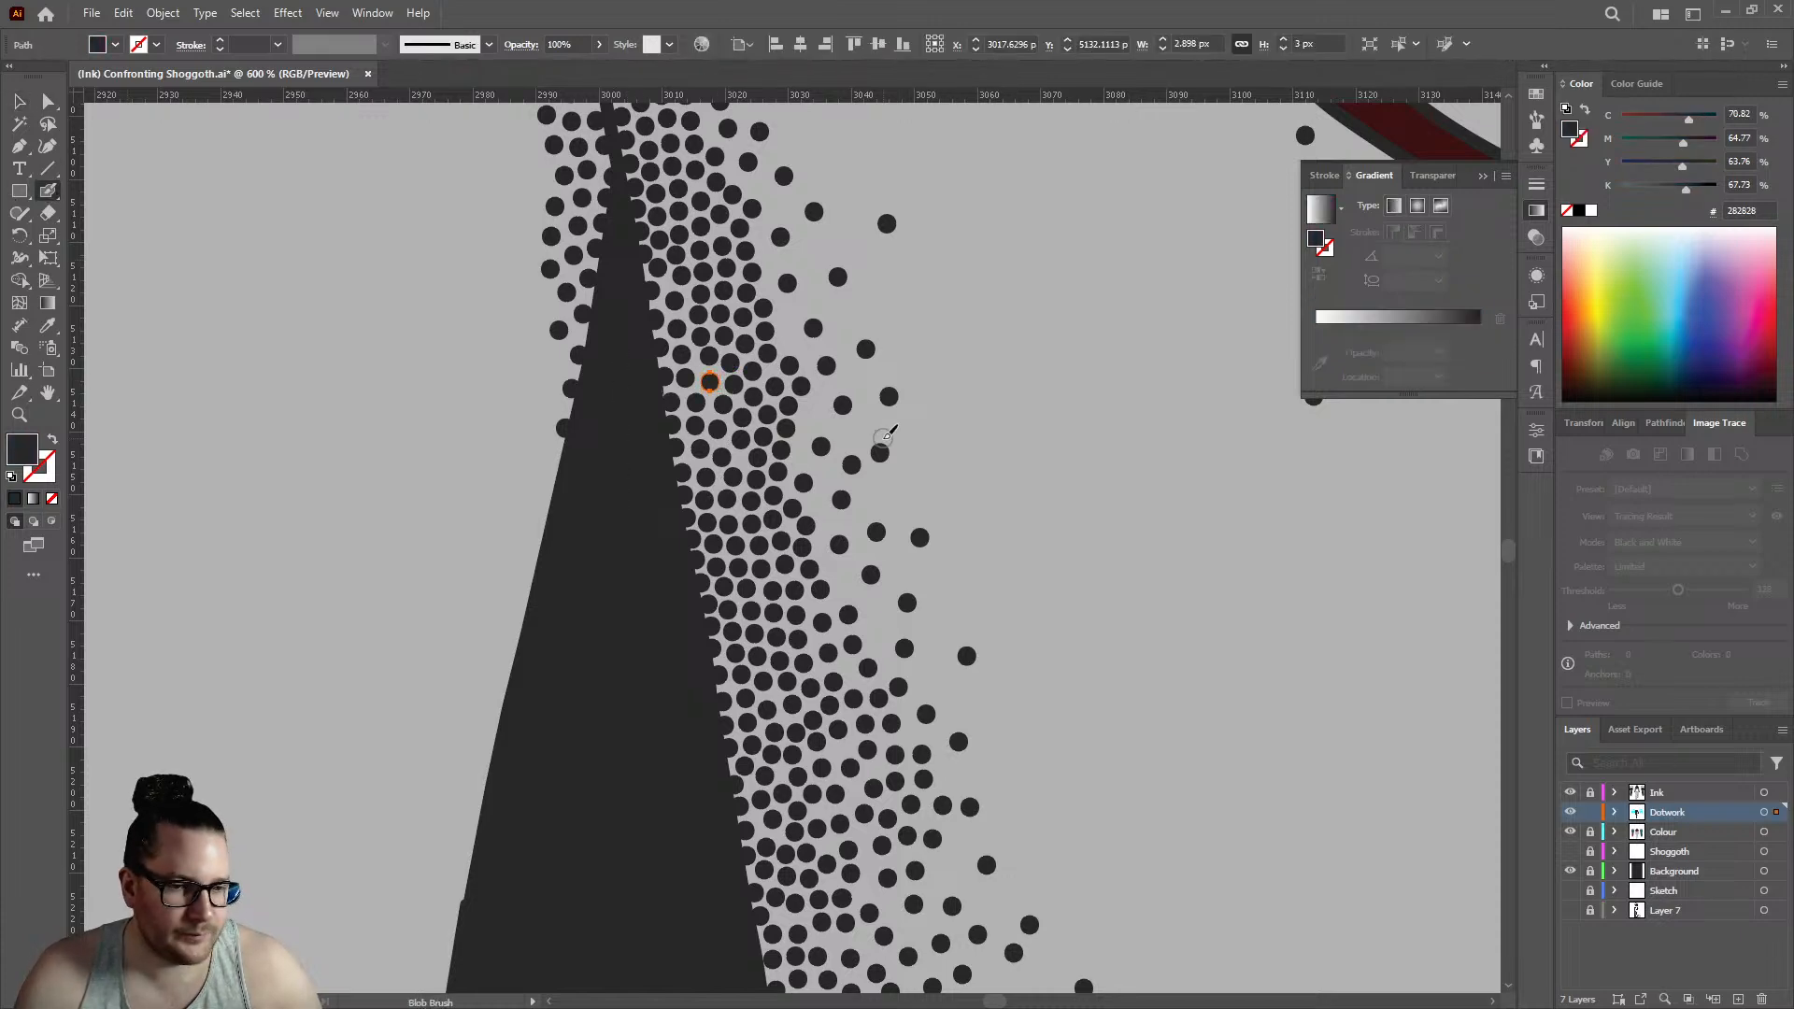
- Stipple scattered dark dots with the Blob Brush along the inner edge of the shading between the crossing hair strands on the left upper arm
{"action": "scroll", "coordinate": [832, 441], "scroll_direction": "down", "scroll_amount": 6}
{"action": "scroll", "coordinate": [673, 215], "scroll_direction": "up", "scroll_amount": 7}
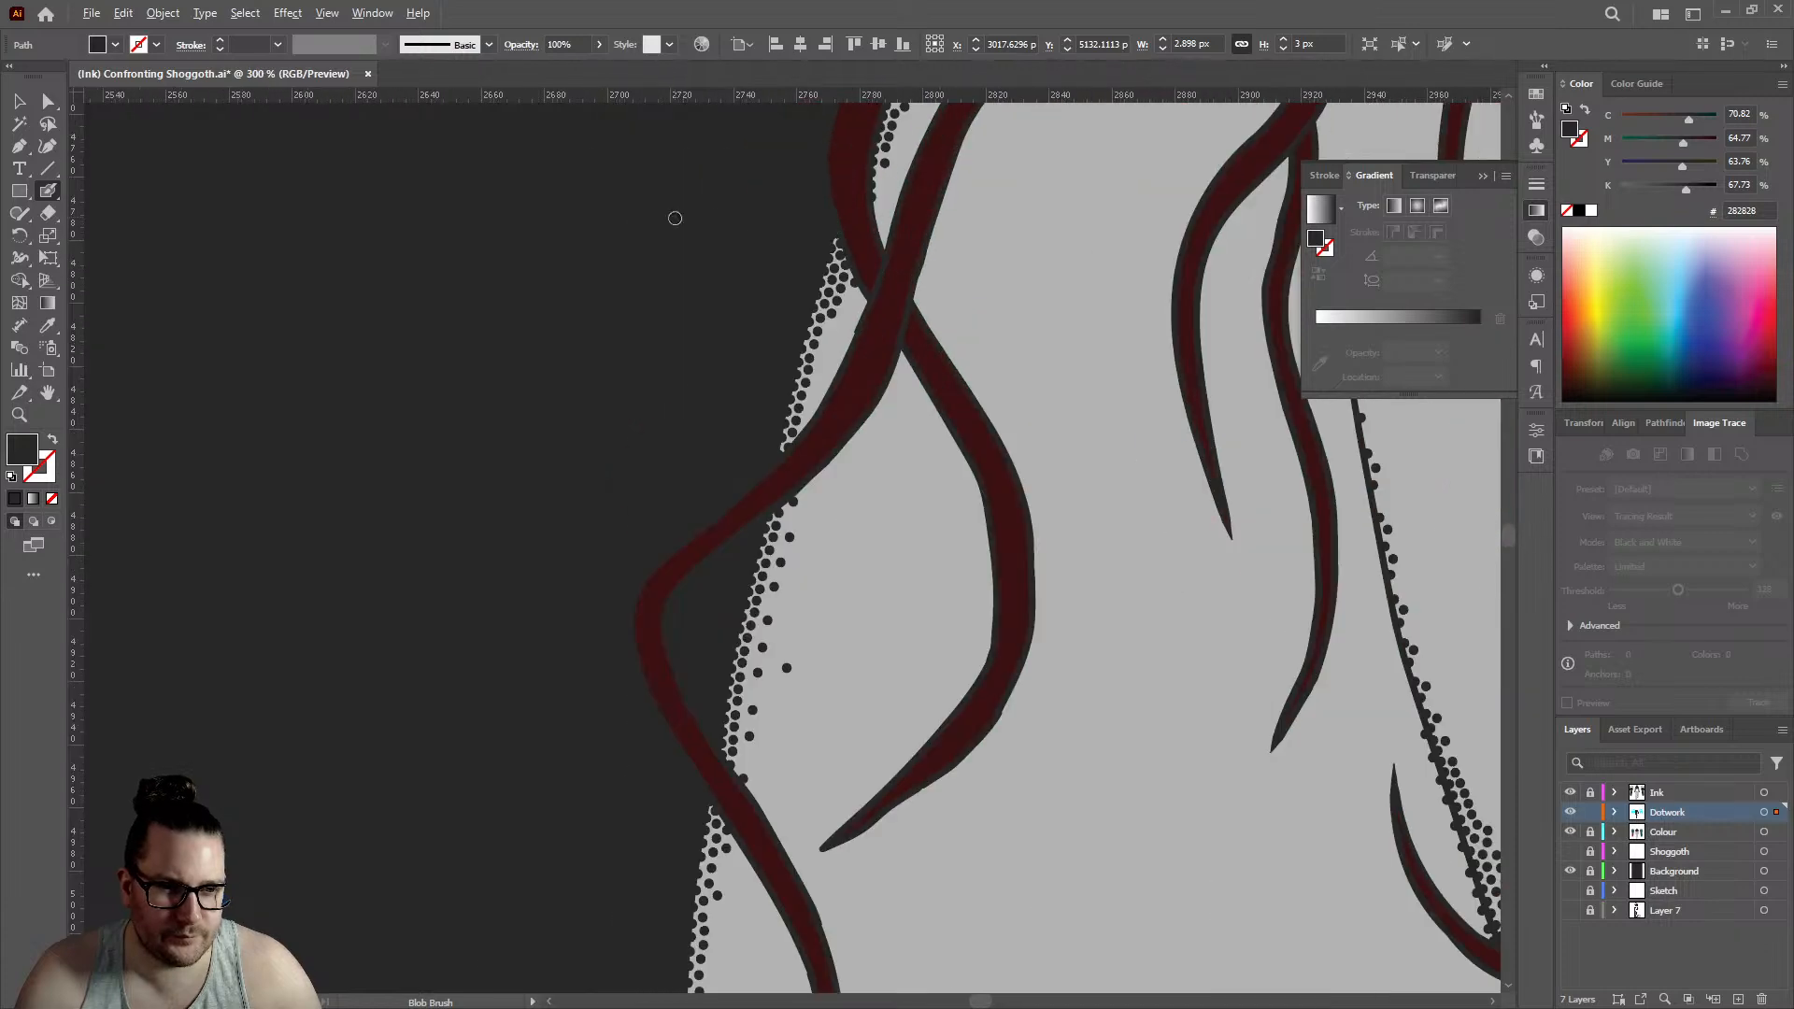
{"action": "left_click", "coordinate": [633, 510]}
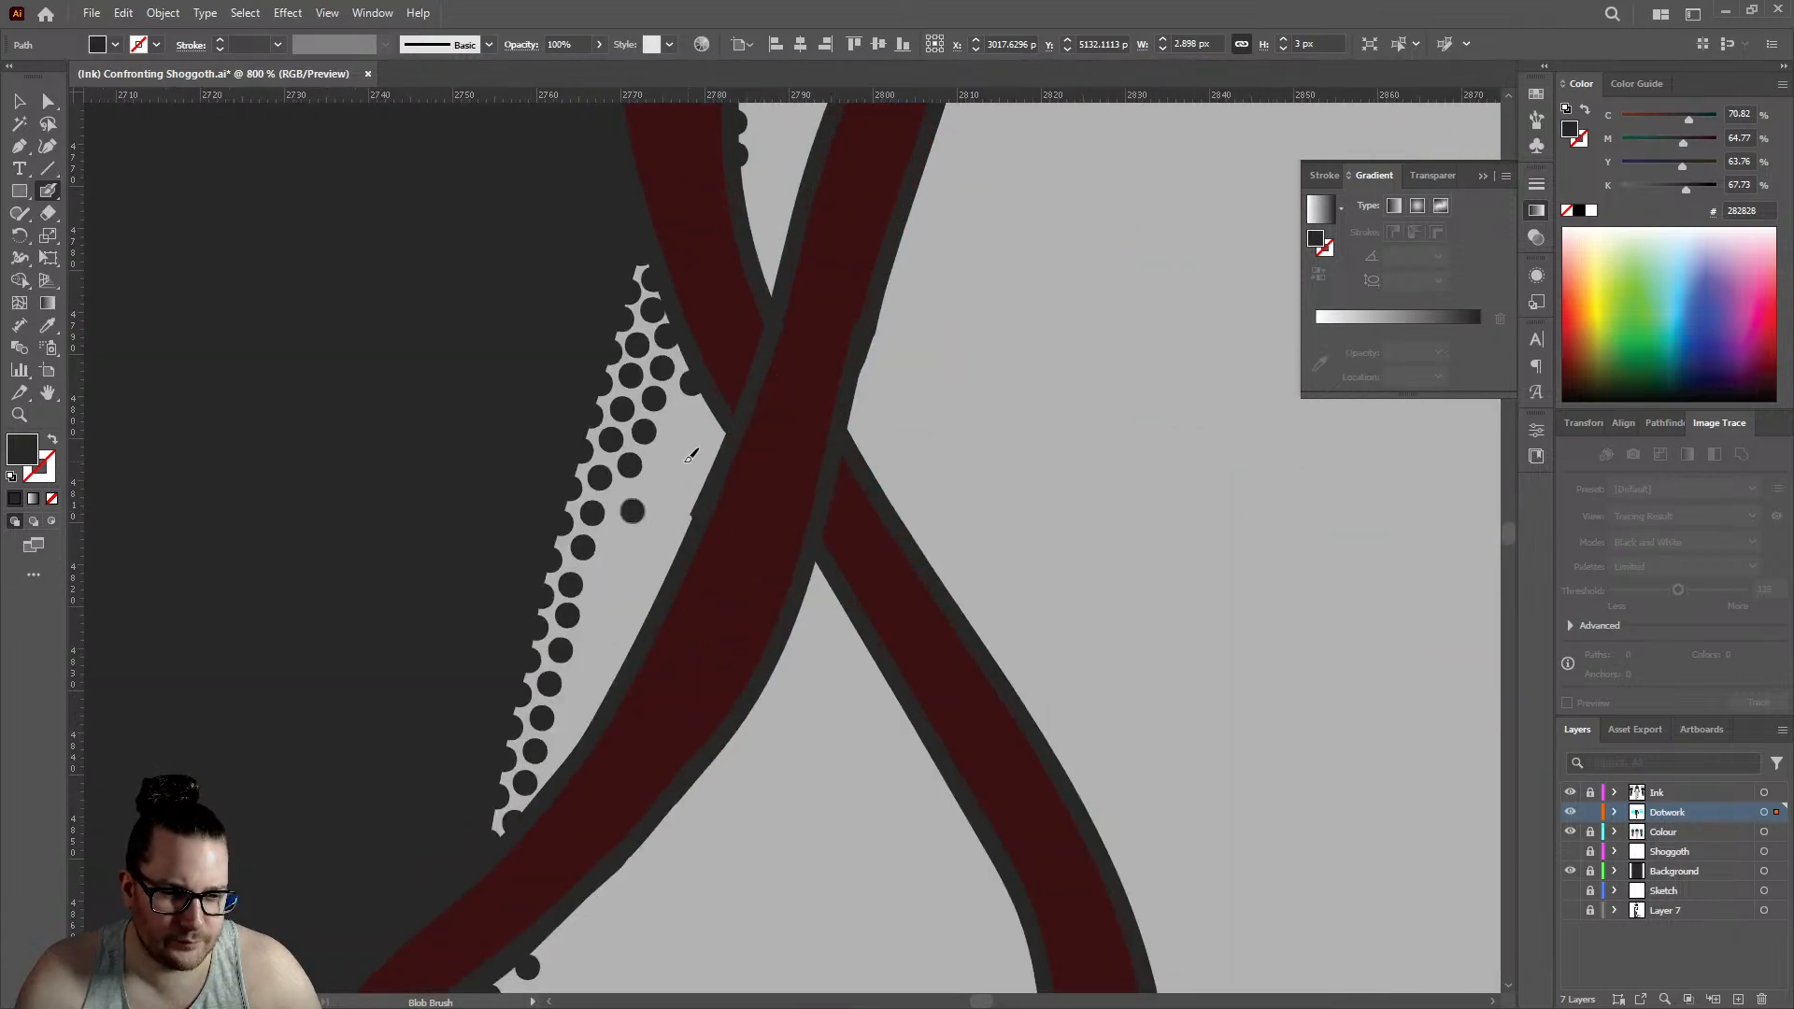
{"action": "left_click", "coordinate": [679, 447]}
{"action": "left_click", "coordinate": [624, 572]}
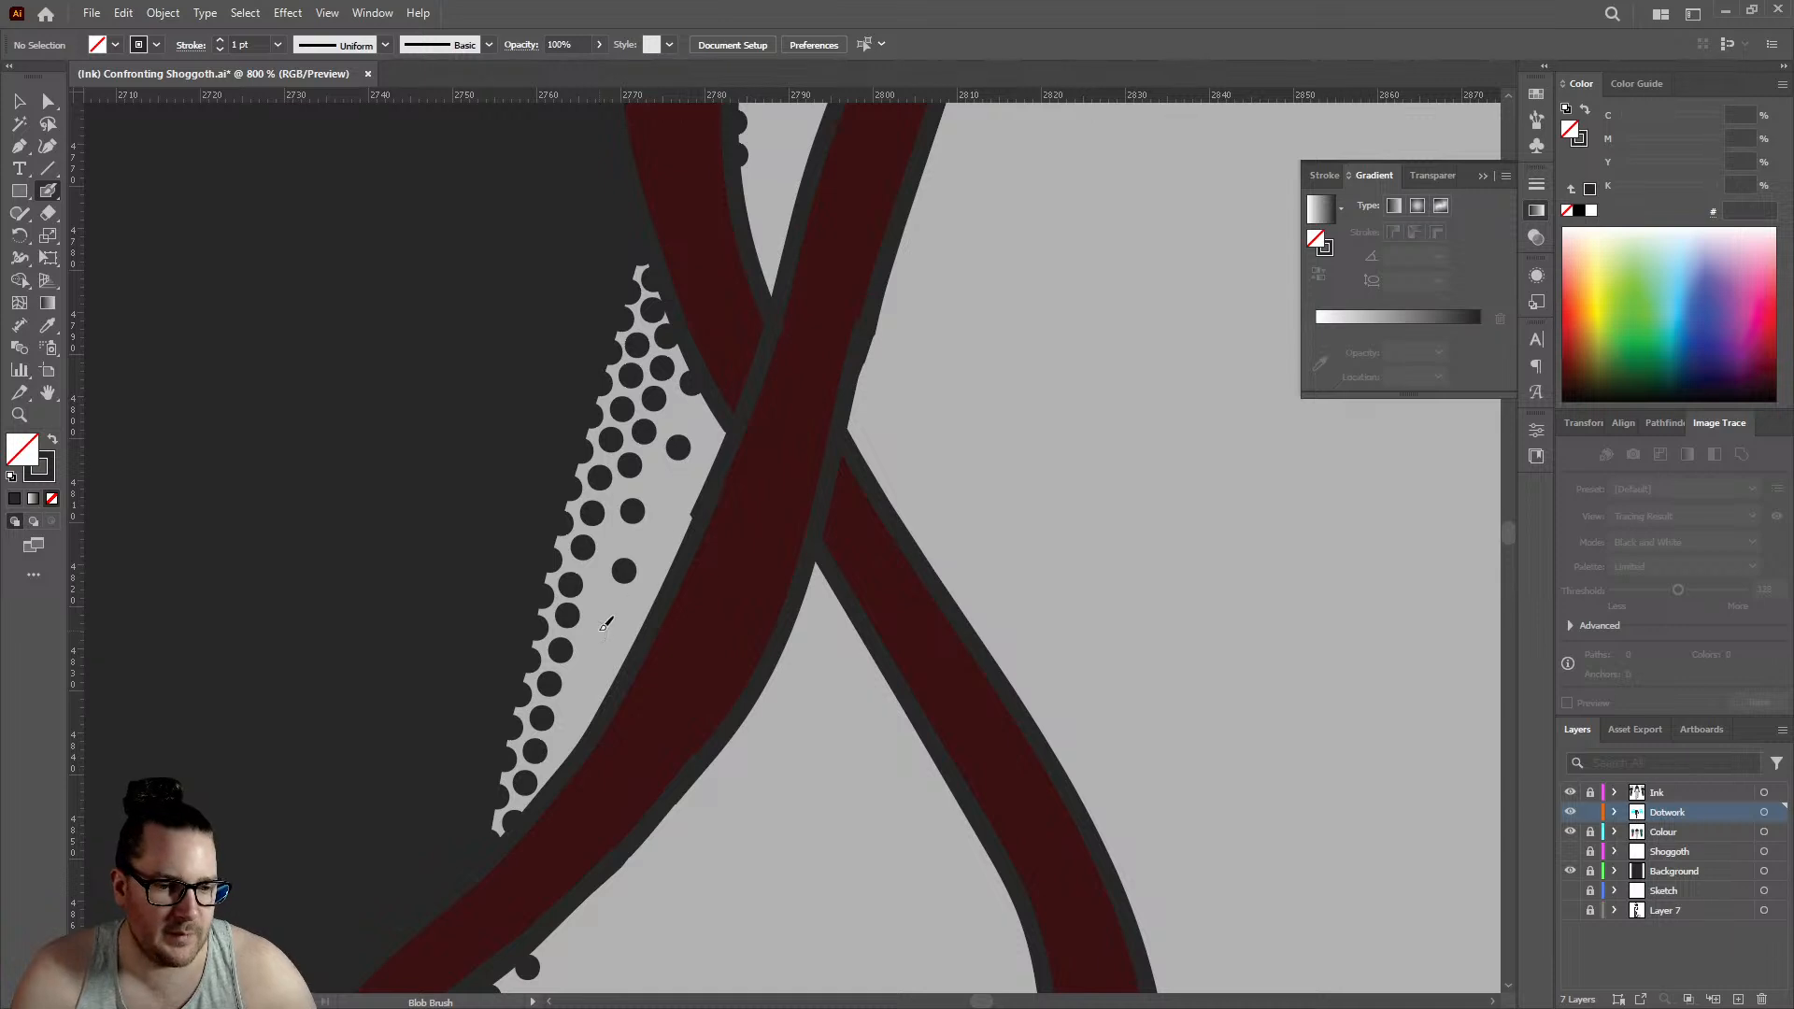
{"action": "left_click", "coordinate": [611, 624]}
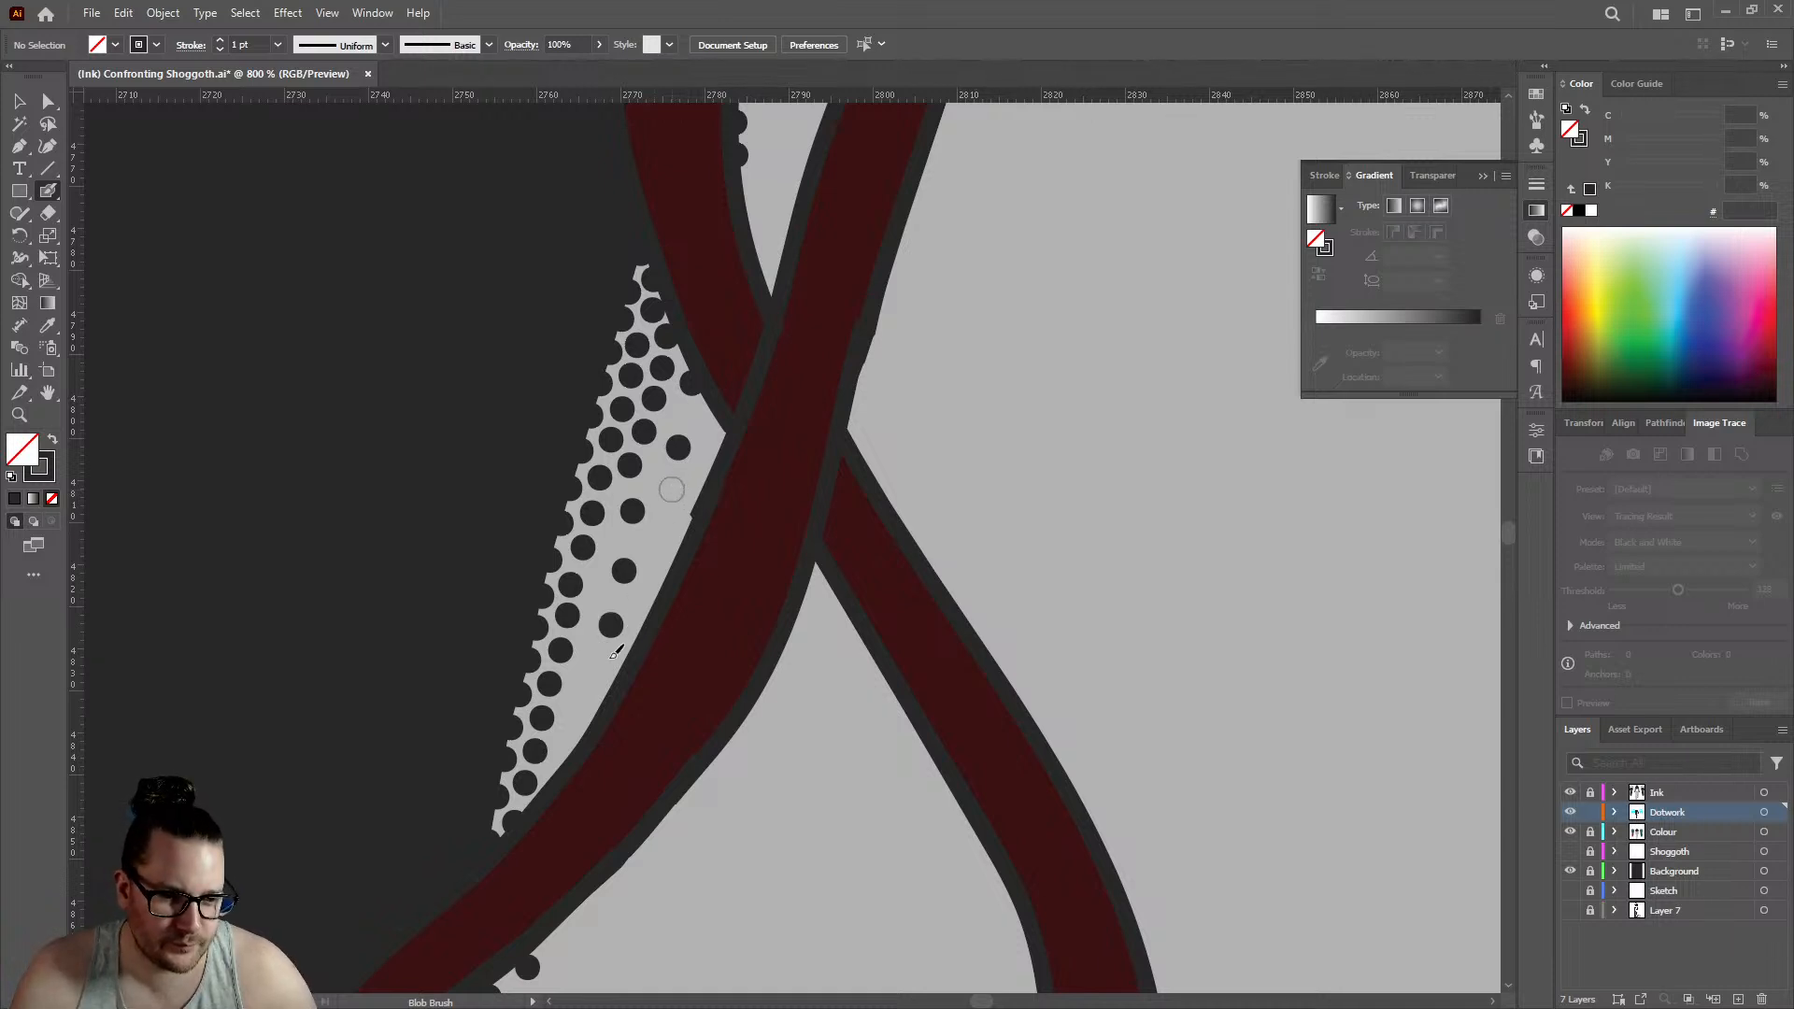
{"action": "left_click", "coordinate": [591, 679]}
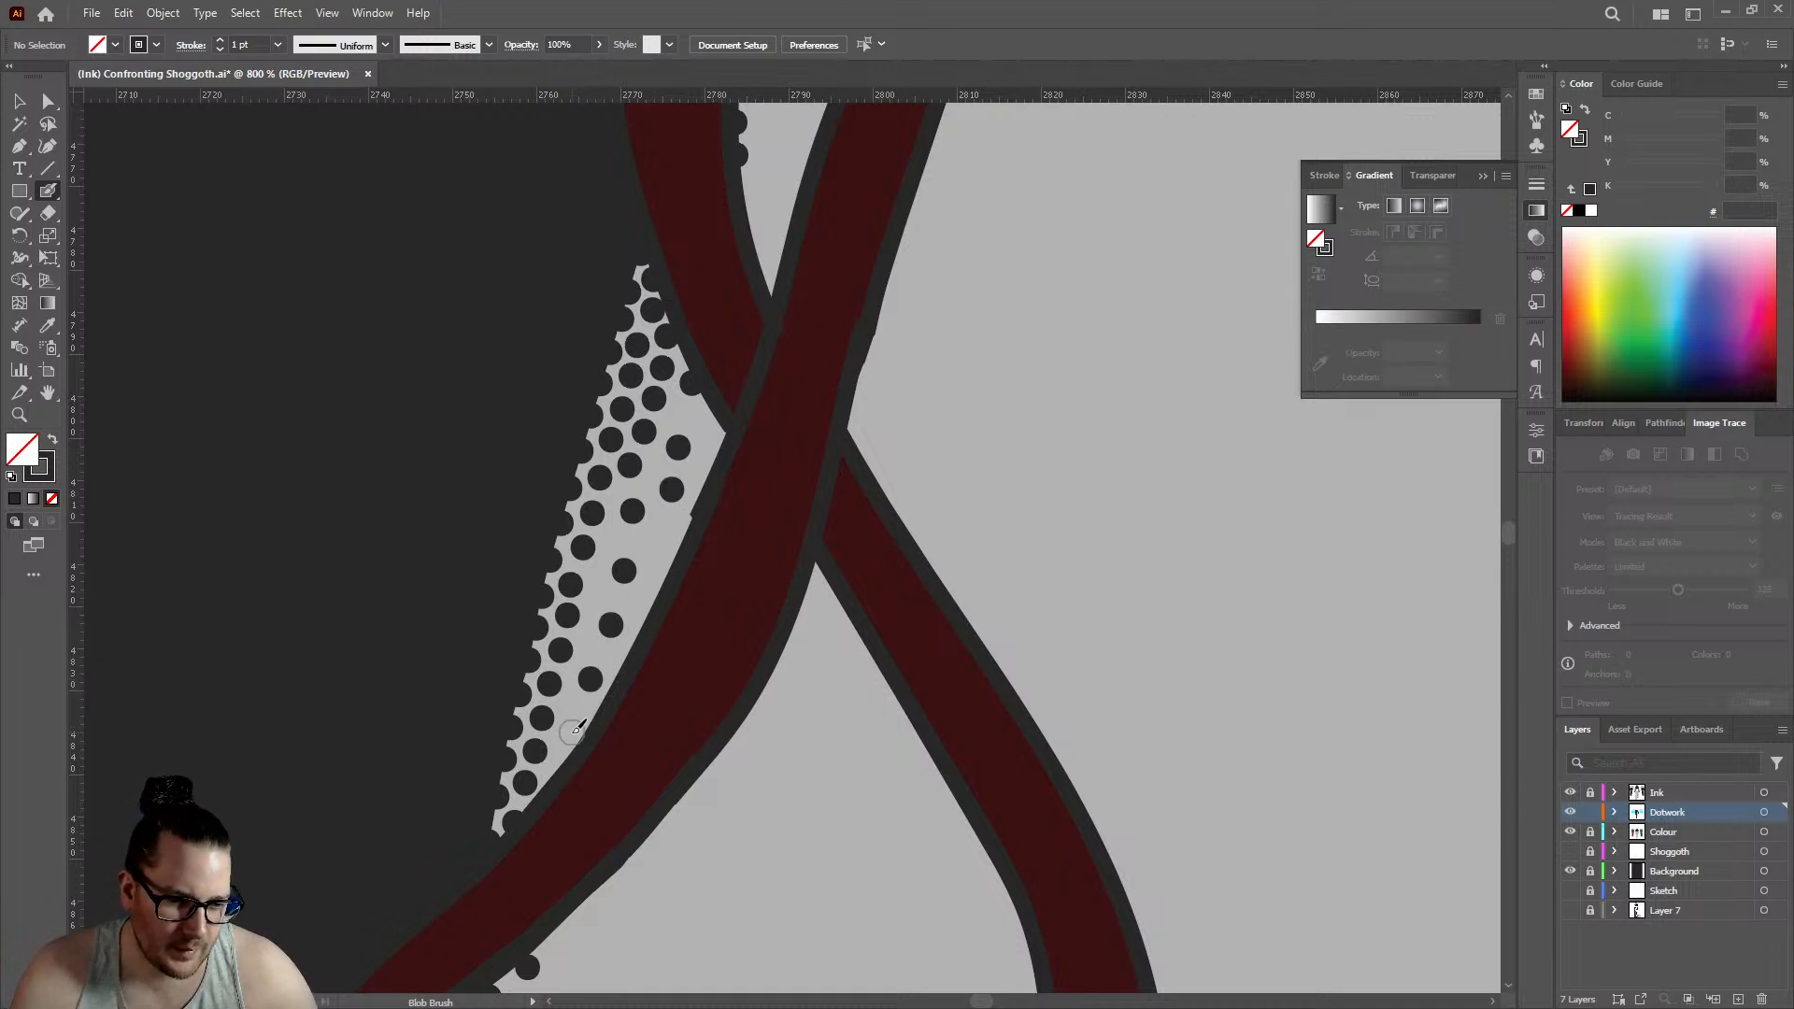
{"action": "left_click", "coordinate": [573, 733]}
{"action": "left_click", "coordinate": [656, 537]}
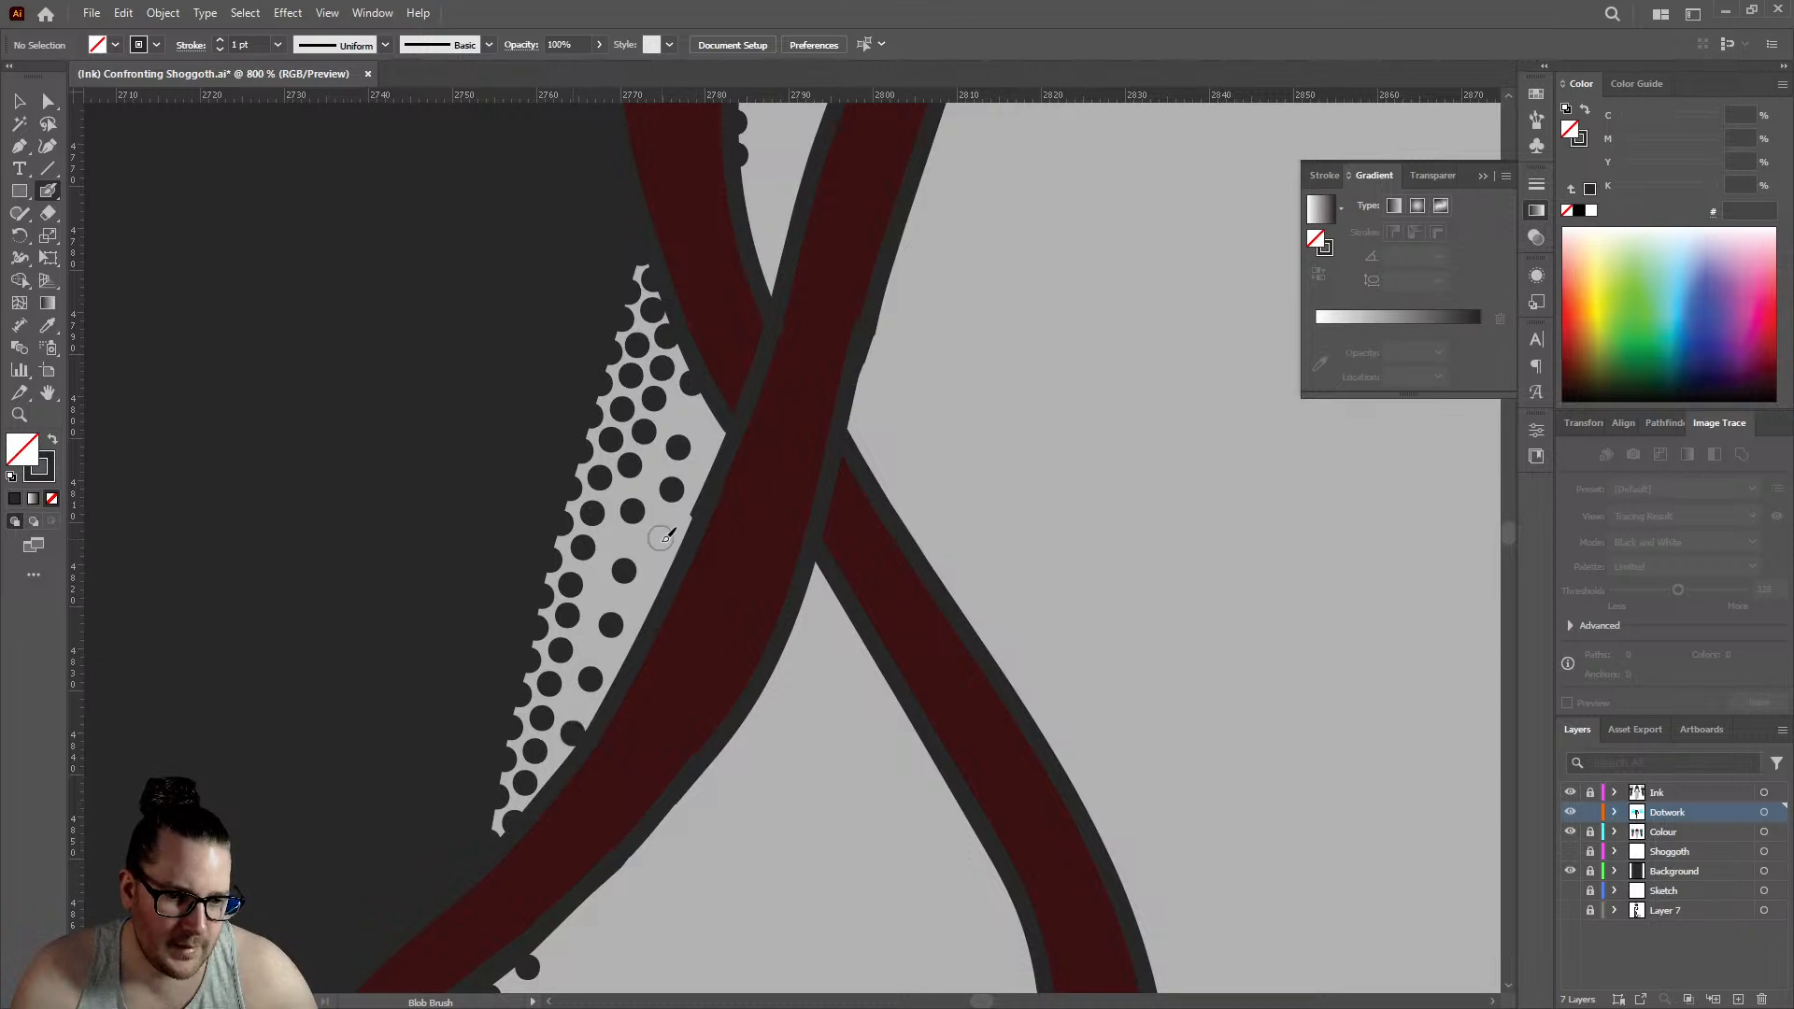
- Stipple a sparser second row of dark Blob Brush dots along the shading in the lens-shaped skin gap between the looping strands on the left arm
{"action": "scroll", "coordinate": [662, 537], "scroll_direction": "down", "scroll_amount": 4}
{"action": "scroll", "coordinate": [692, 342], "scroll_direction": "up", "scroll_amount": 1}
{"action": "scroll", "coordinate": [692, 342], "scroll_direction": "up", "scroll_amount": 3}
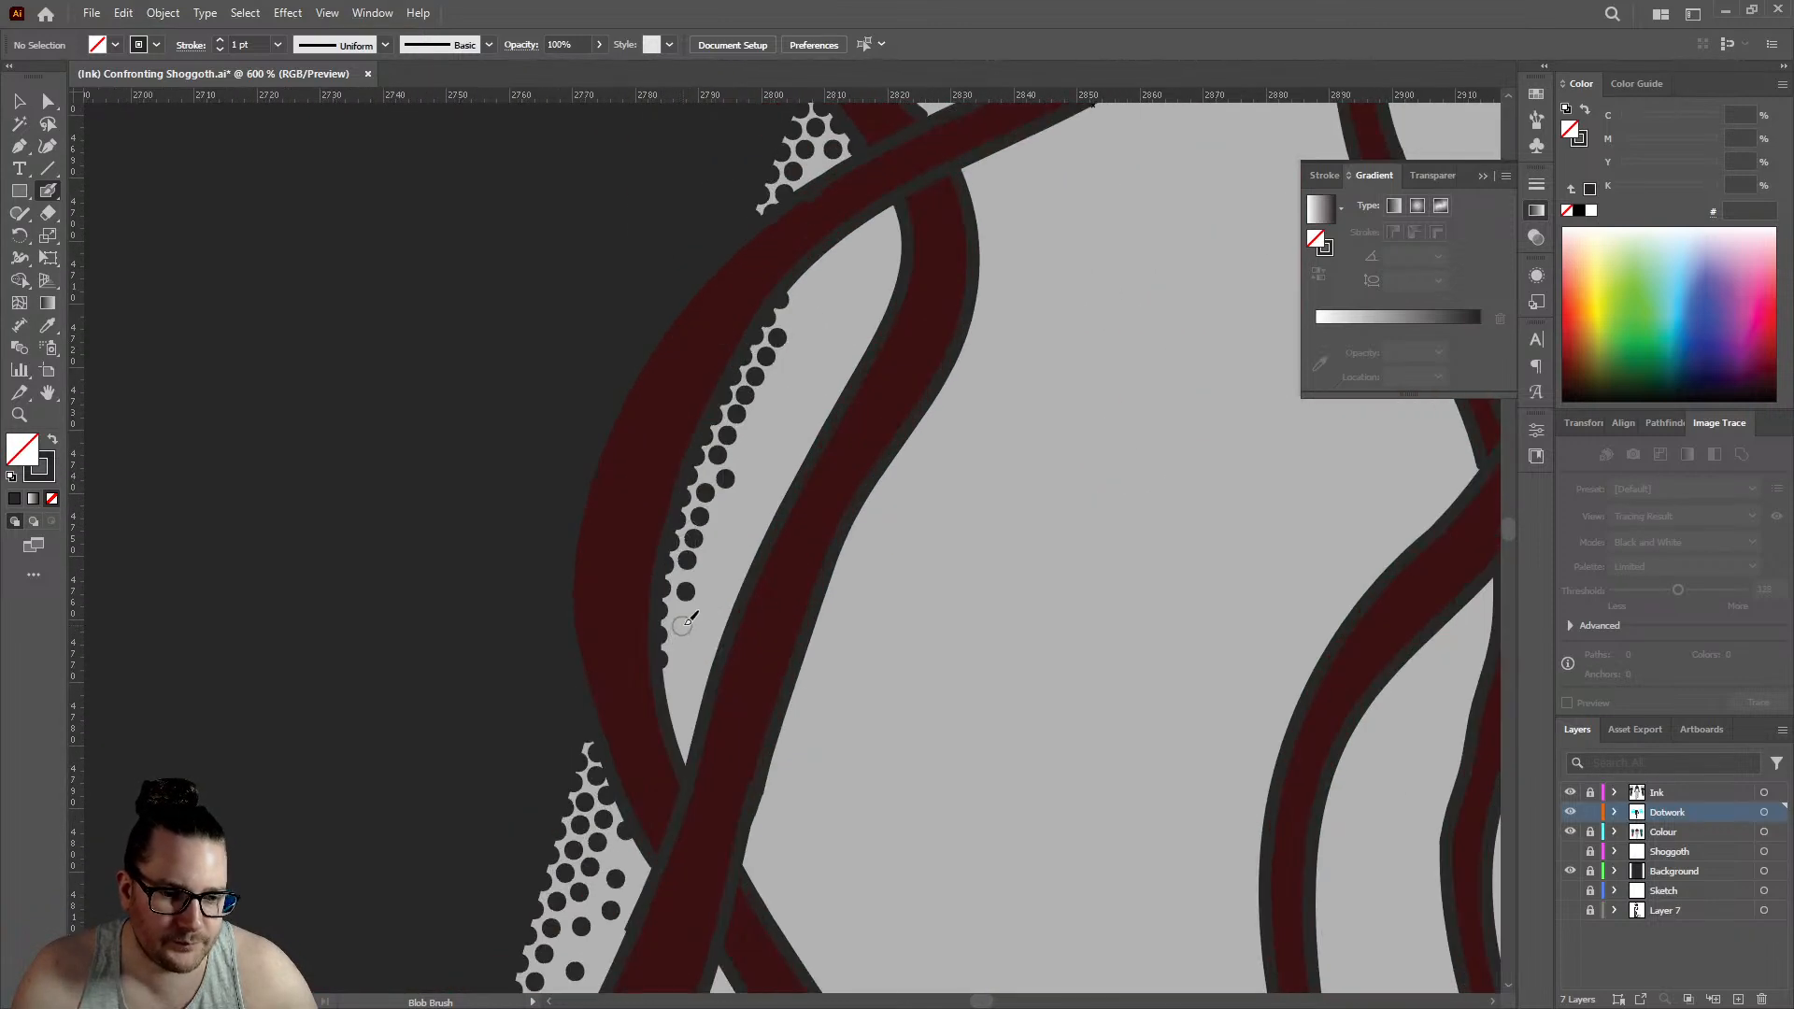
{"action": "left_click", "coordinate": [681, 621]}
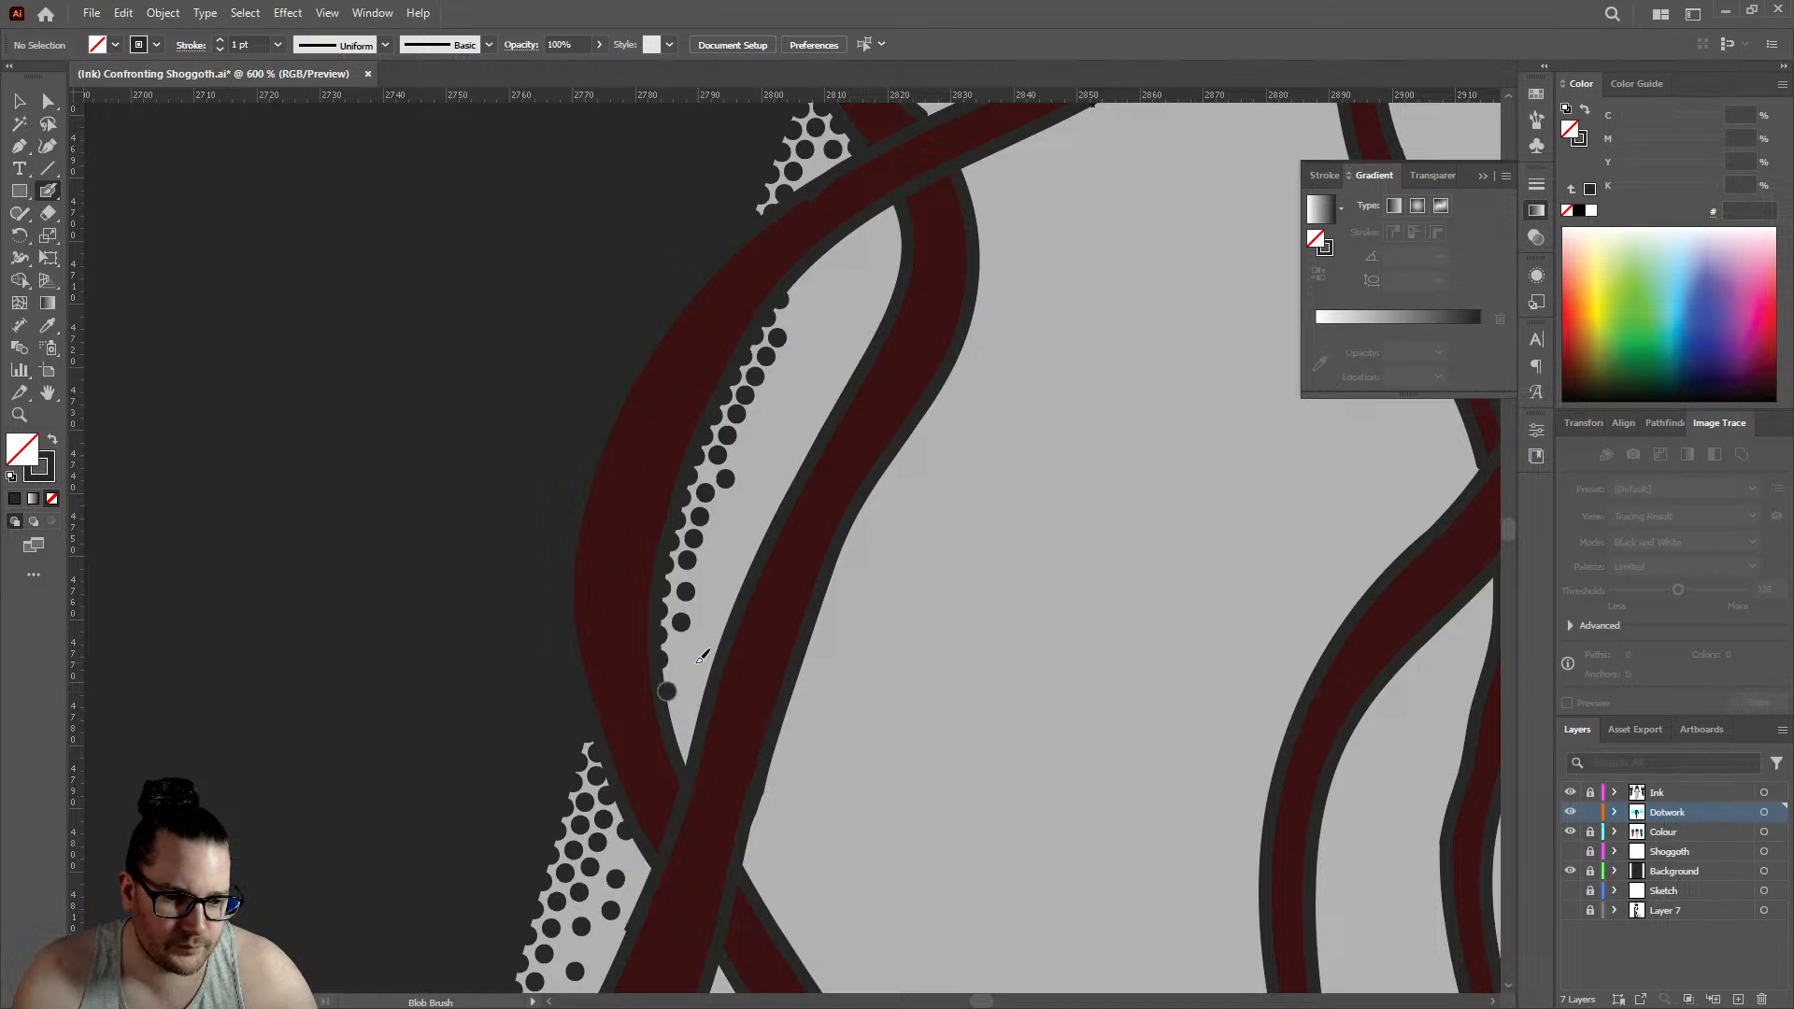
{"action": "left_click", "coordinate": [690, 659]}
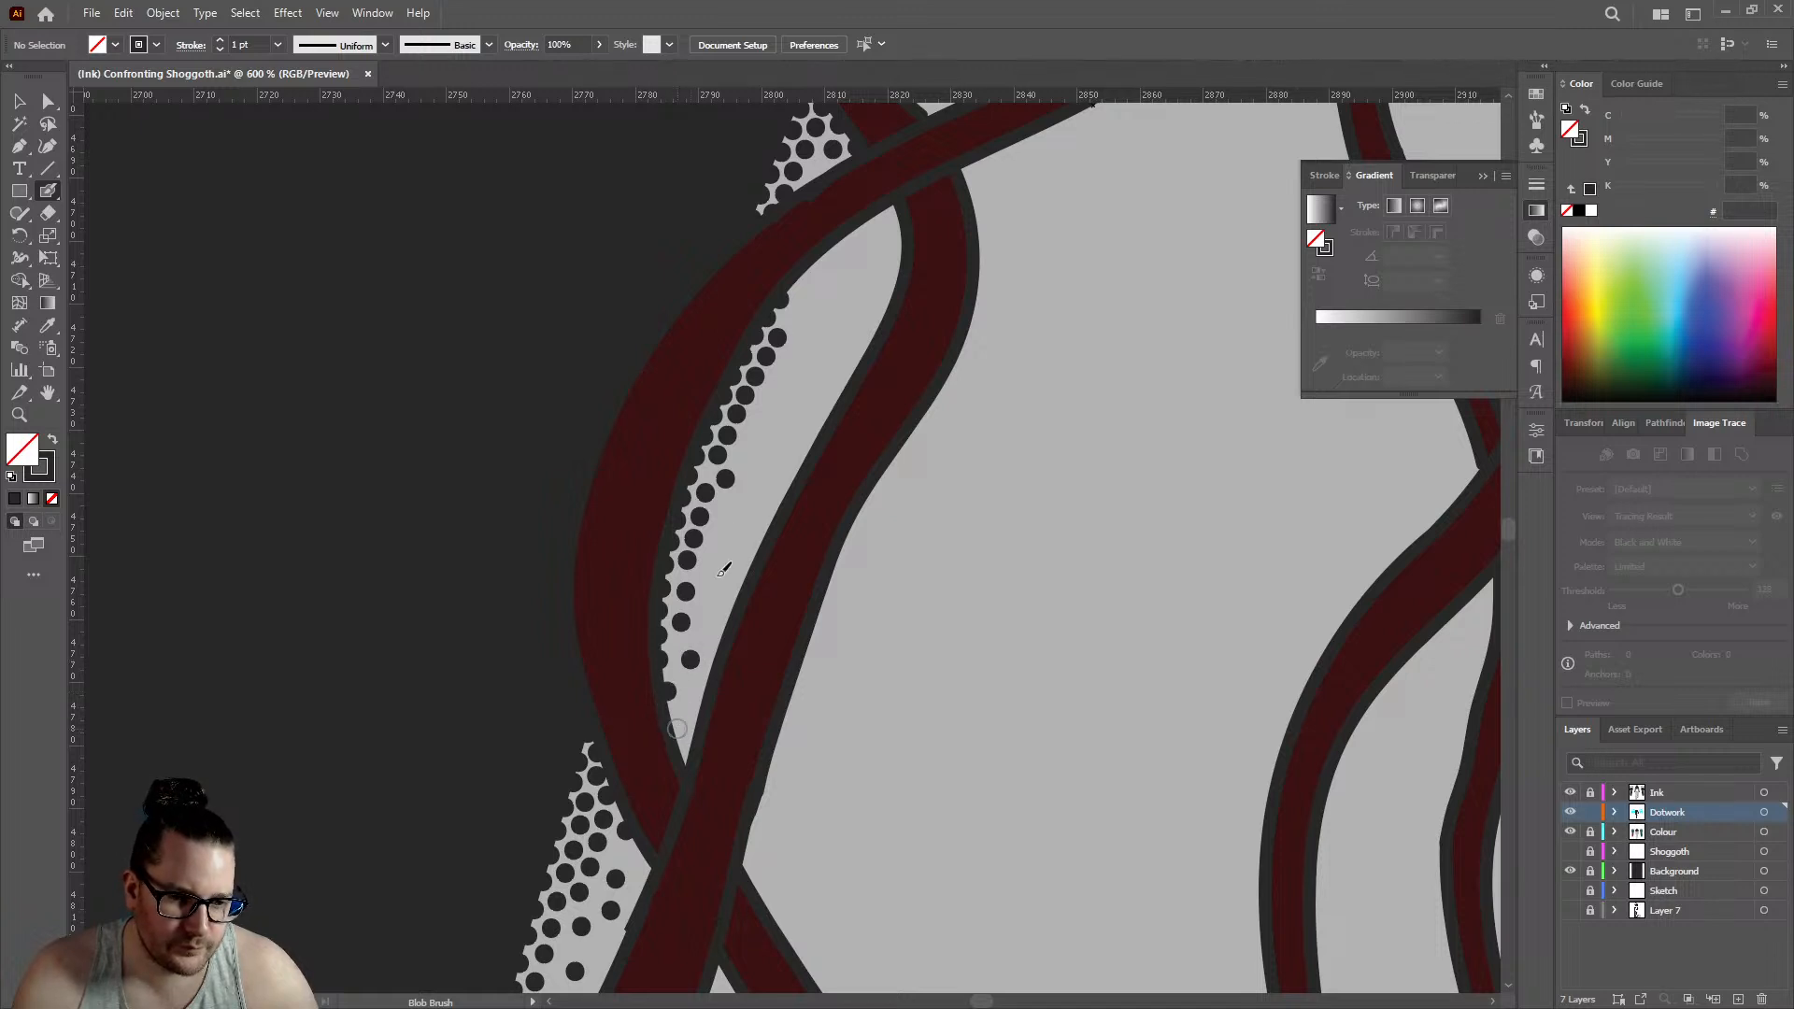
{"action": "left_click", "coordinate": [712, 567]}
{"action": "left_click", "coordinate": [753, 454]}
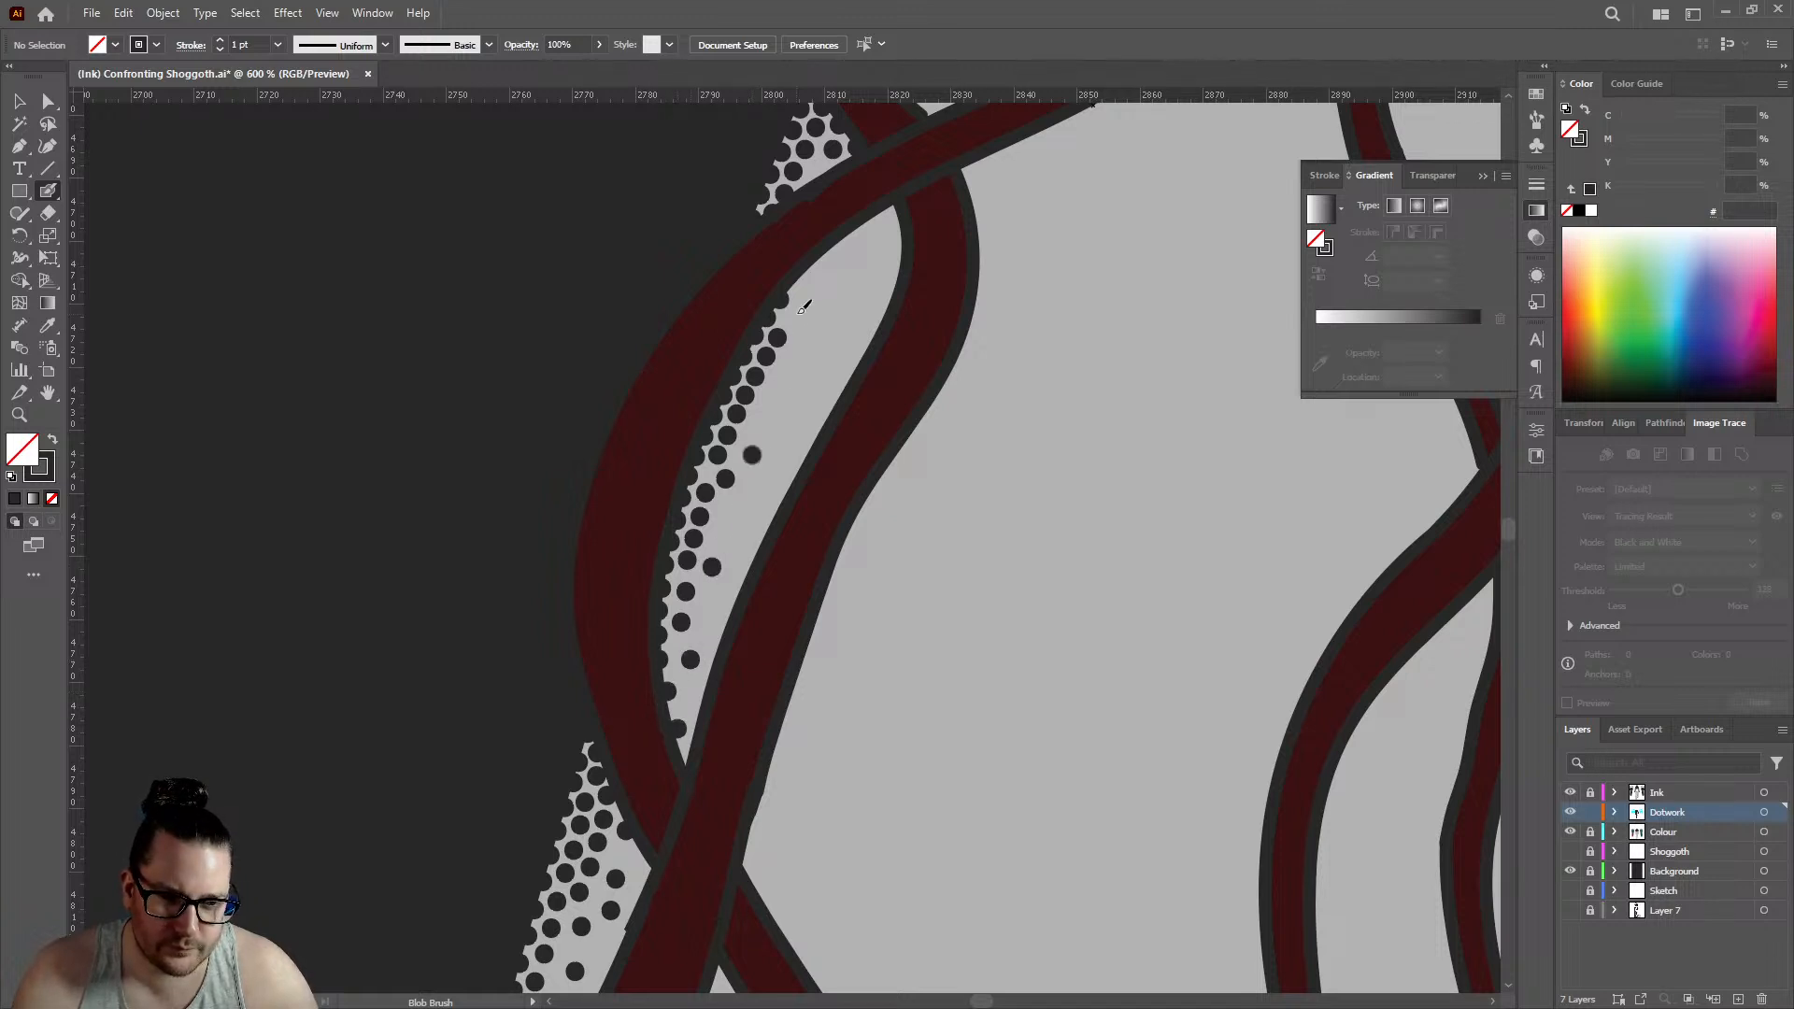
{"action": "left_click", "coordinate": [806, 275]}
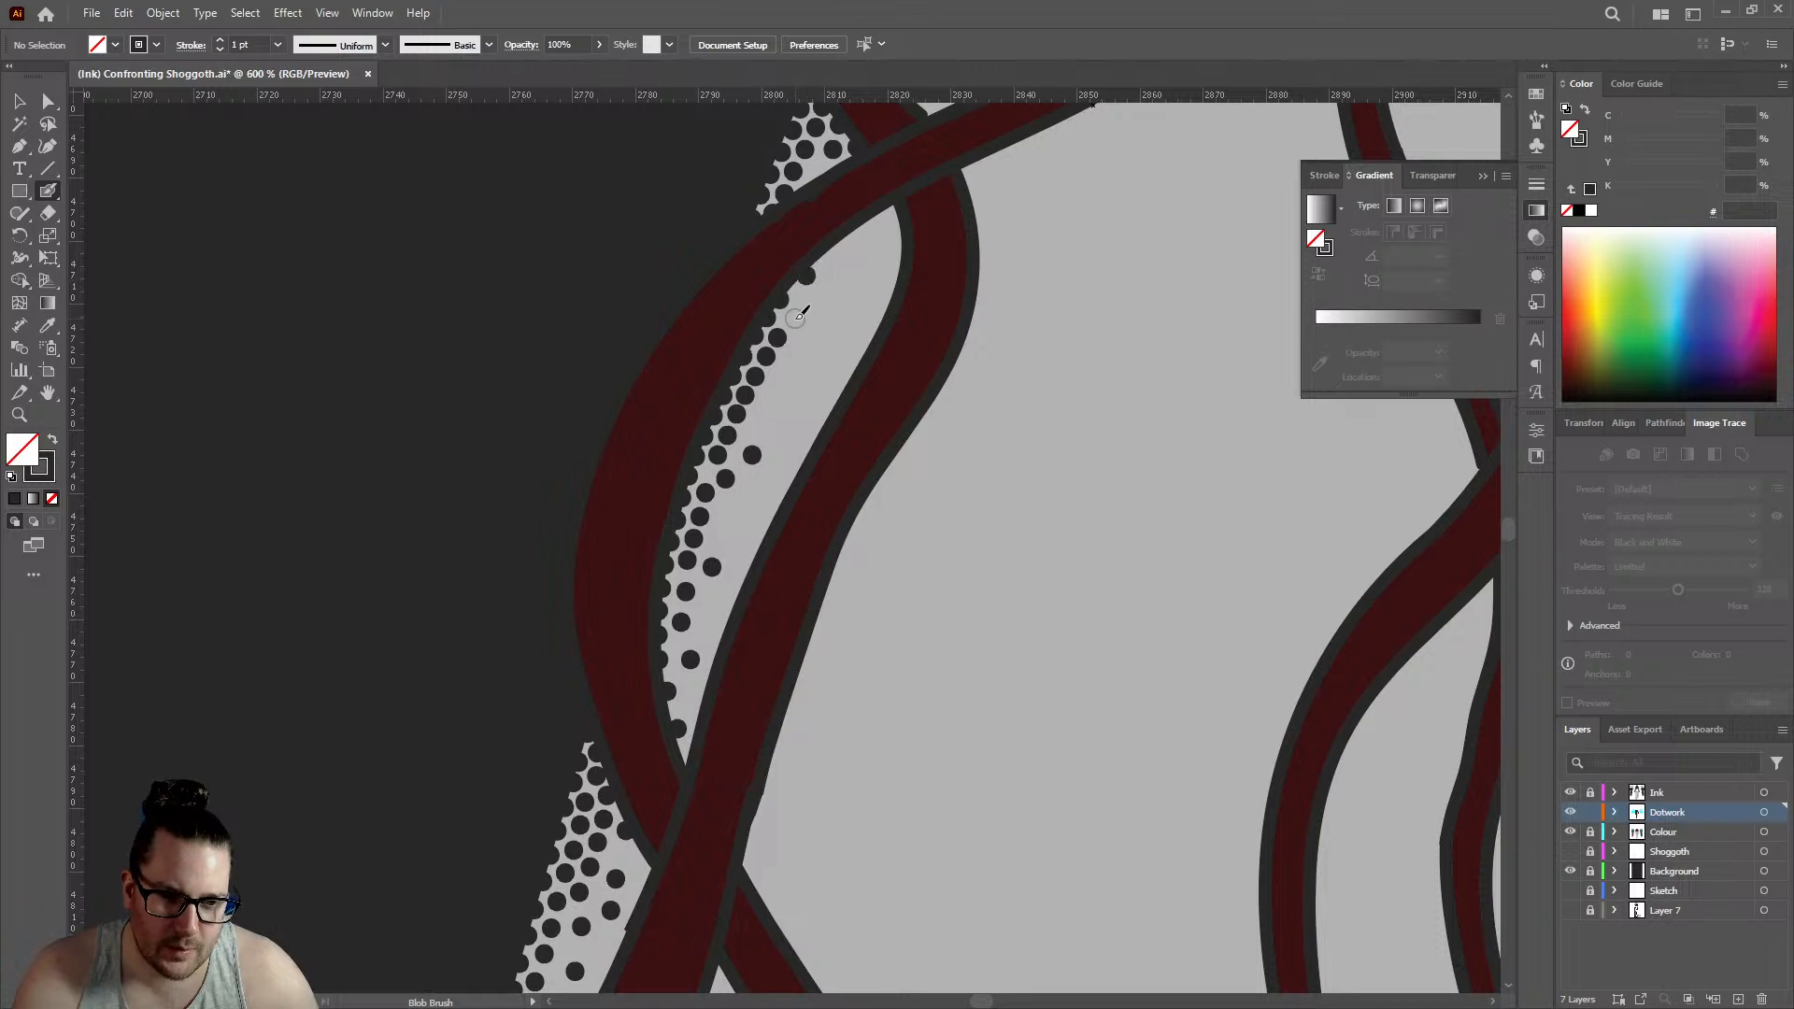
{"action": "left_click", "coordinate": [795, 319]}
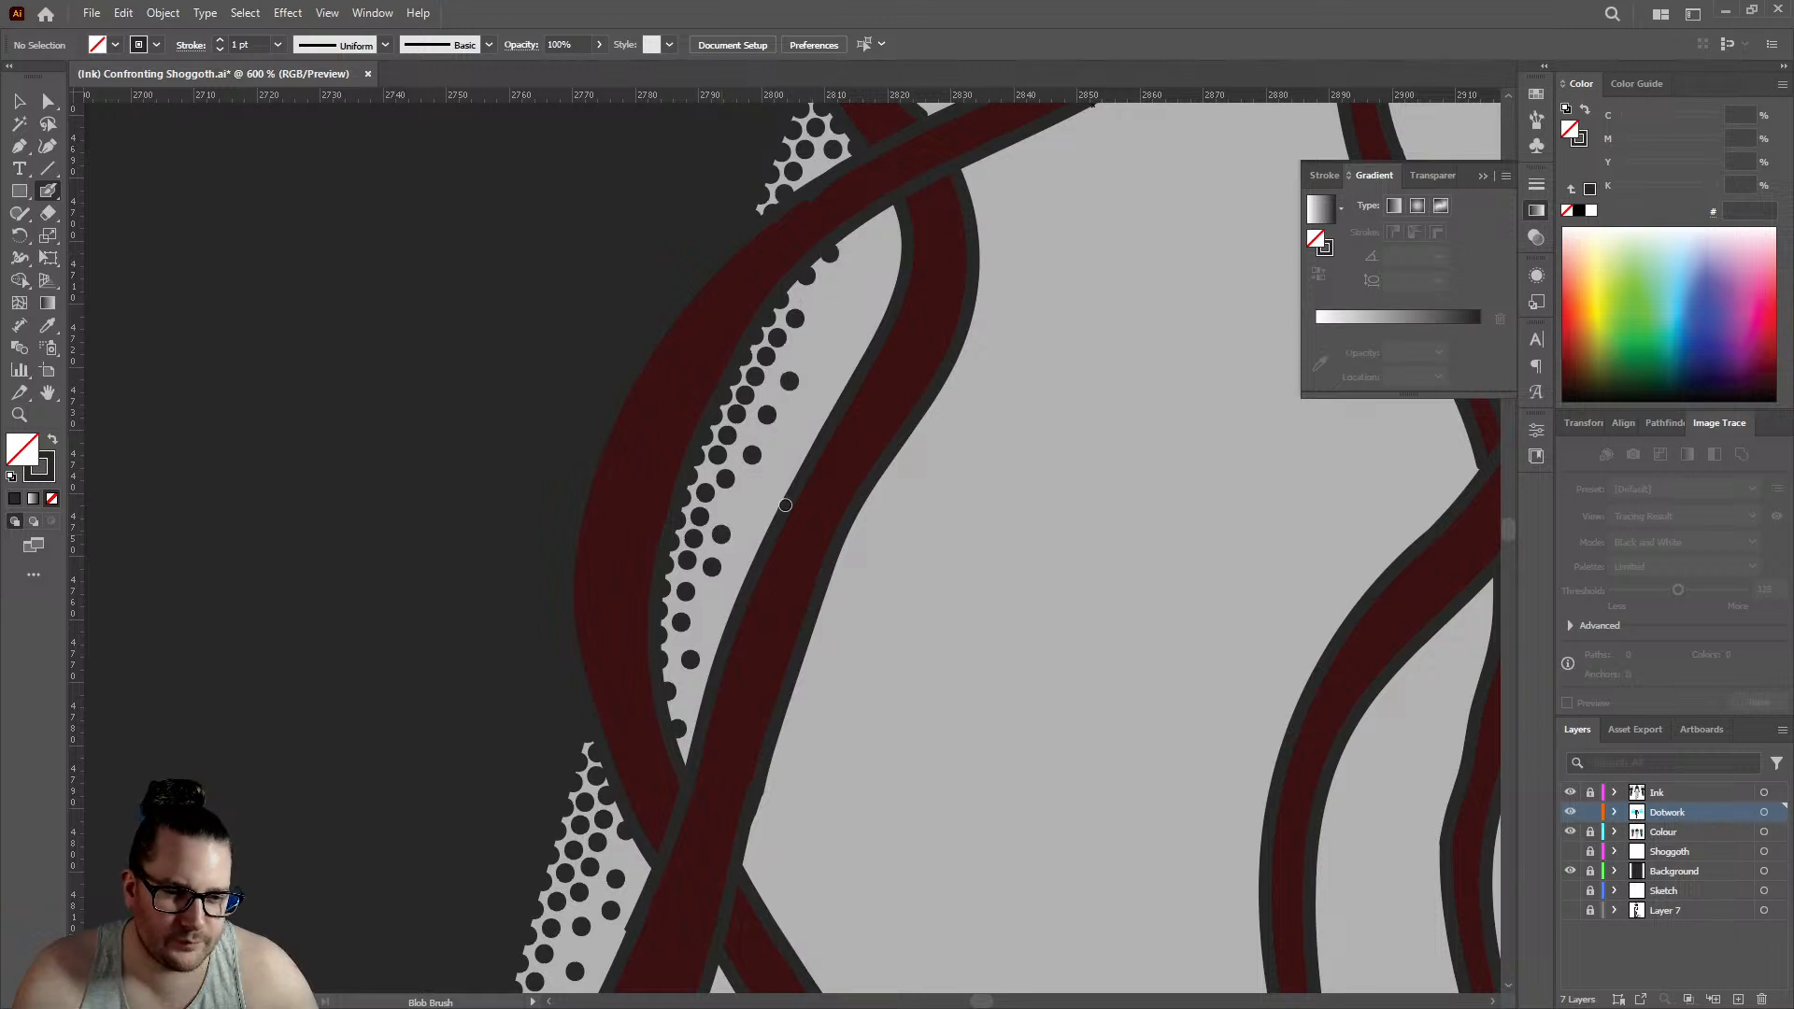
- Scatter more dark dots along the inner edge of the shading in the skin area just above the strand crossing on the left upper arm
{"action": "key", "text": "ctrl+minus"}
{"action": "key", "text": "ctrl+minus"}
{"action": "key", "text": "ctrl+minus"}
{"action": "key", "text": "ctrl+plus"}
{"action": "key", "text": "ctrl+plus"}
{"action": "key", "text": "ctrl+plus"}
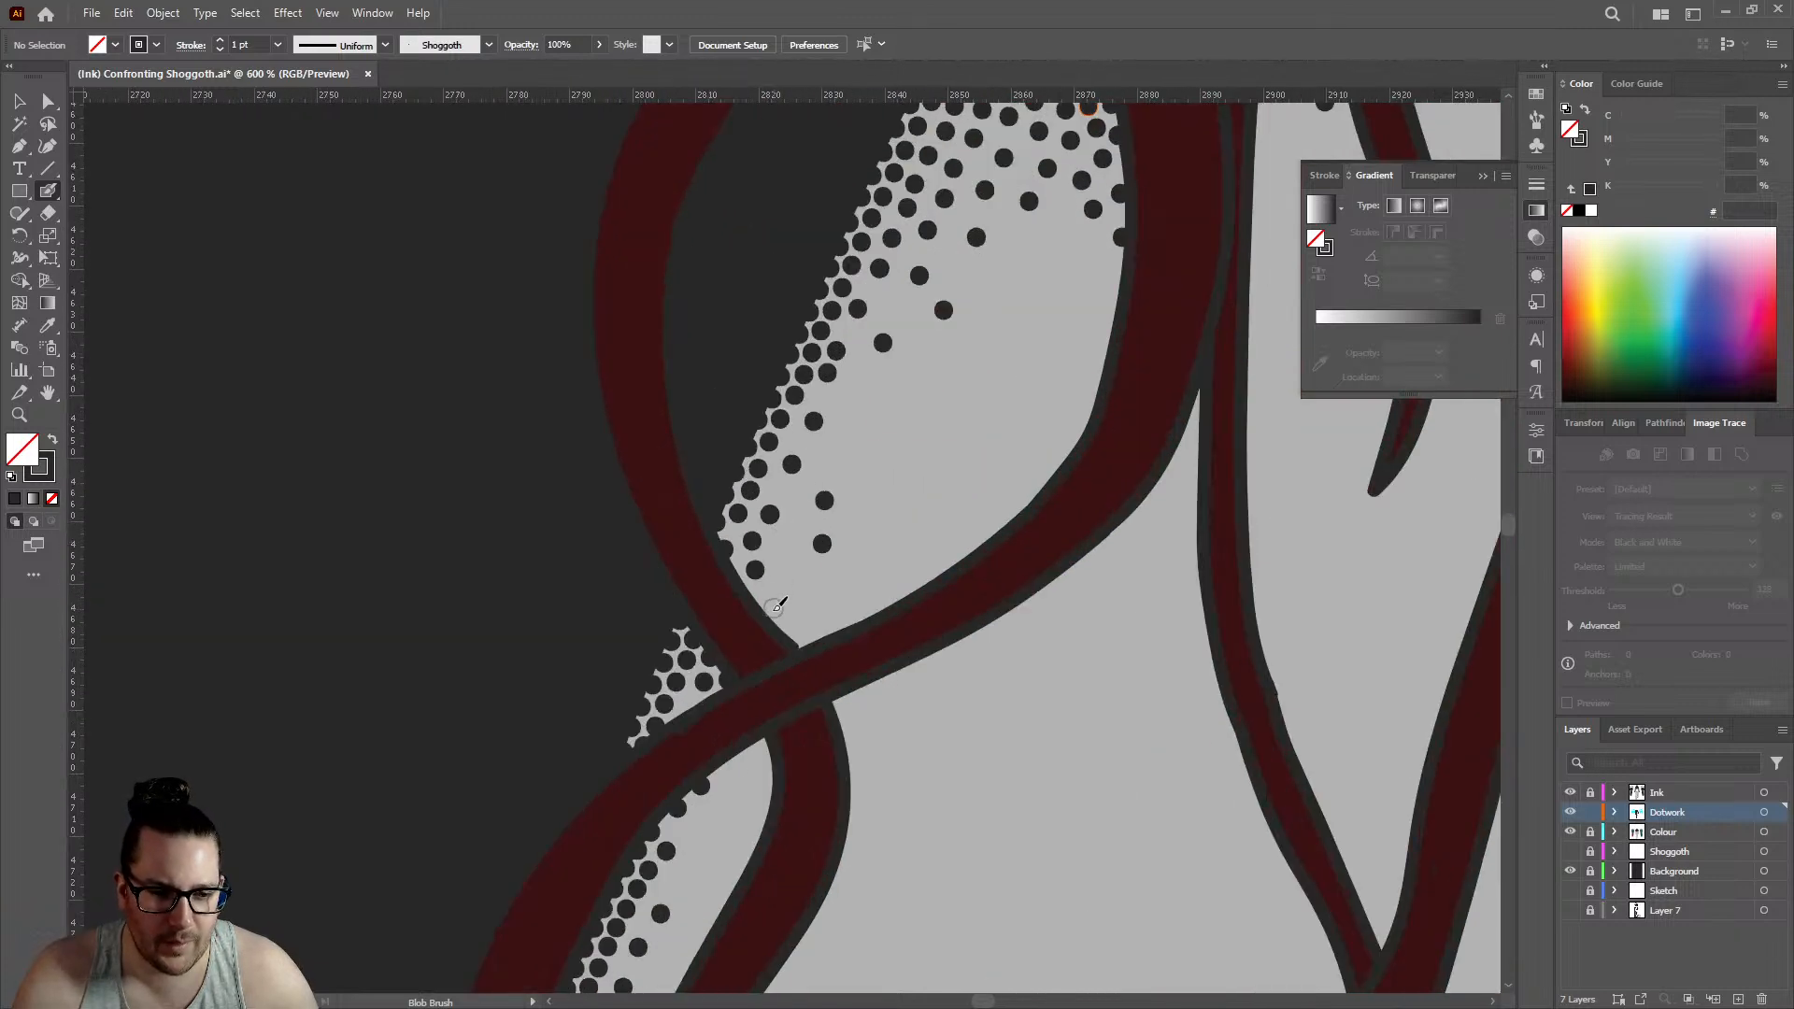
{"action": "left_click", "coordinate": [771, 612]}
{"action": "left_click", "coordinate": [789, 551]}
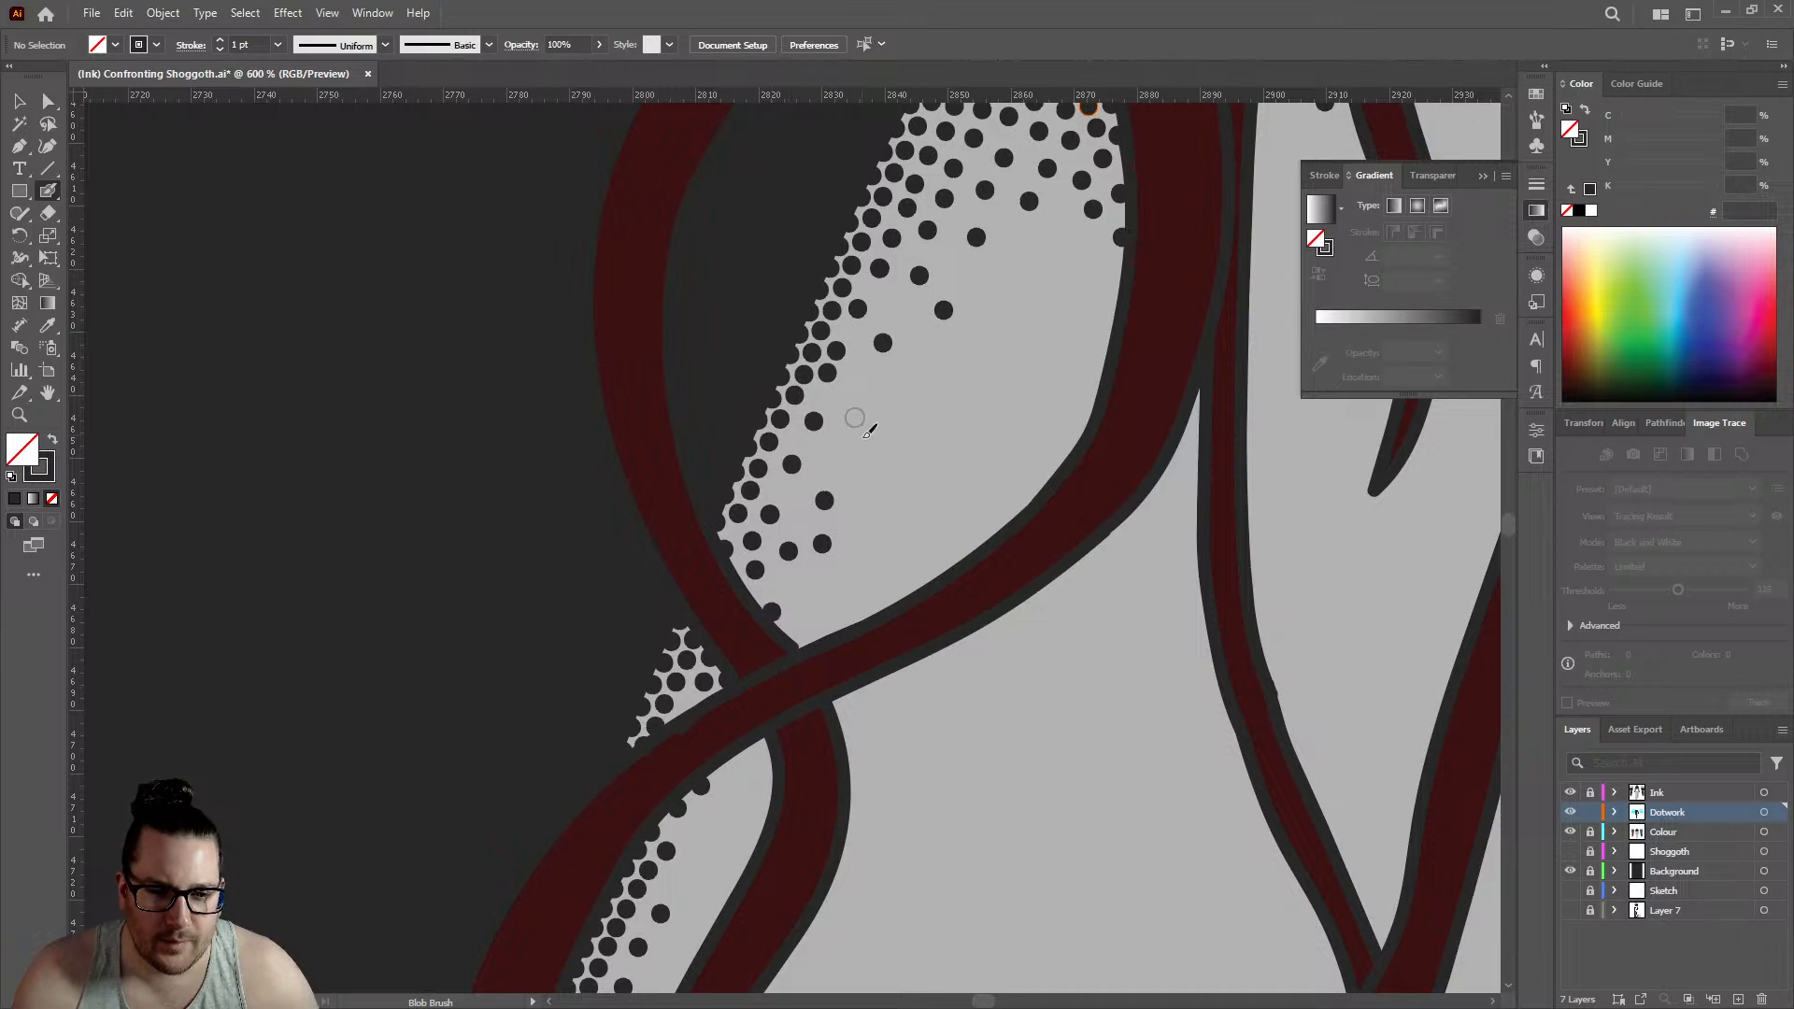
{"action": "left_click", "coordinate": [829, 466]}
{"action": "left_click", "coordinate": [860, 394]}
- Stipple dark dots through the pointed top and down the right edge of the narrow skin gap between hair strands on the upper back
{"action": "key", "text": "ctrl+minus"}
{"action": "key", "text": "ctrl+minus"}
{"action": "key", "text": "ctrl+minus"}
{"action": "key", "text": "ctrl+minus"}
{"action": "key", "text": "ctrl+minus"}
{"action": "key", "text": "ctrl+minus"}
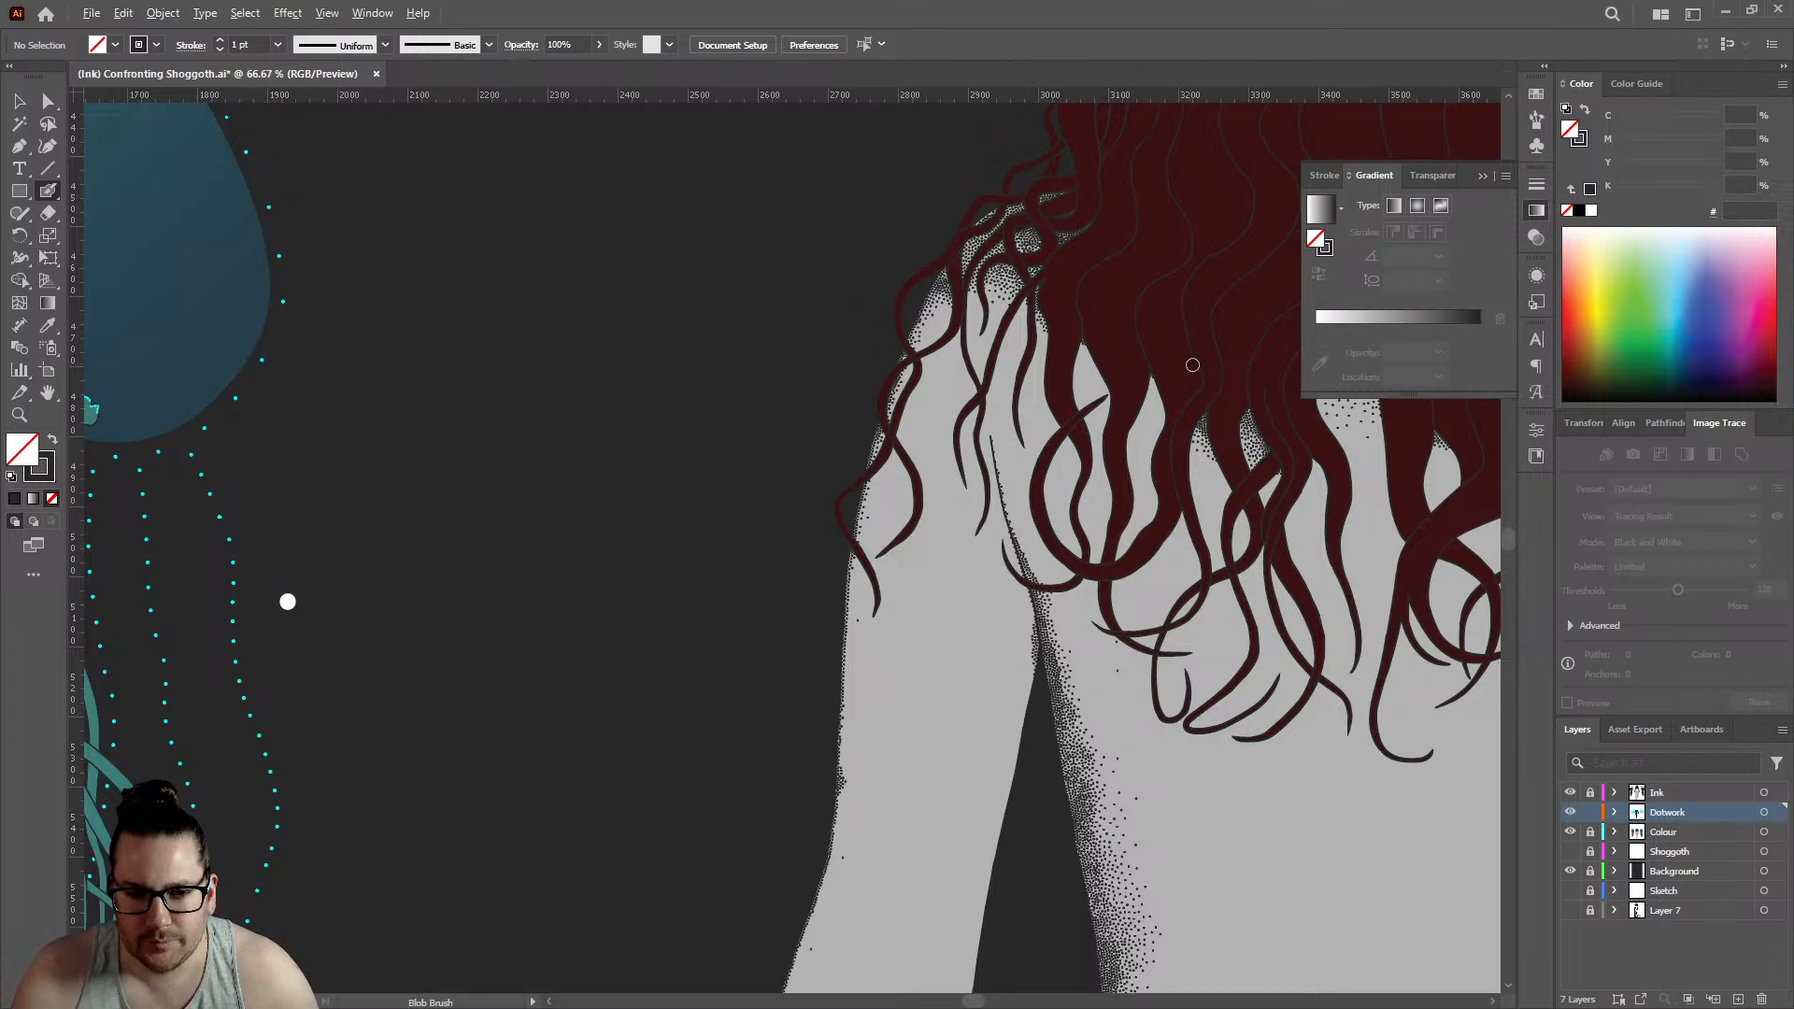
{"action": "key", "text": "ctrl+plus"}
{"action": "key", "text": "ctrl+plus"}
{"action": "key", "text": "ctrl+plus"}
{"action": "key", "text": "ctrl+plus"}
{"action": "key", "text": "ctrl+plus"}
{"action": "key", "text": "ctrl+plus"}
{"action": "key", "text": "ctrl+plus"}
{"action": "left_click", "coordinate": [976, 431]}
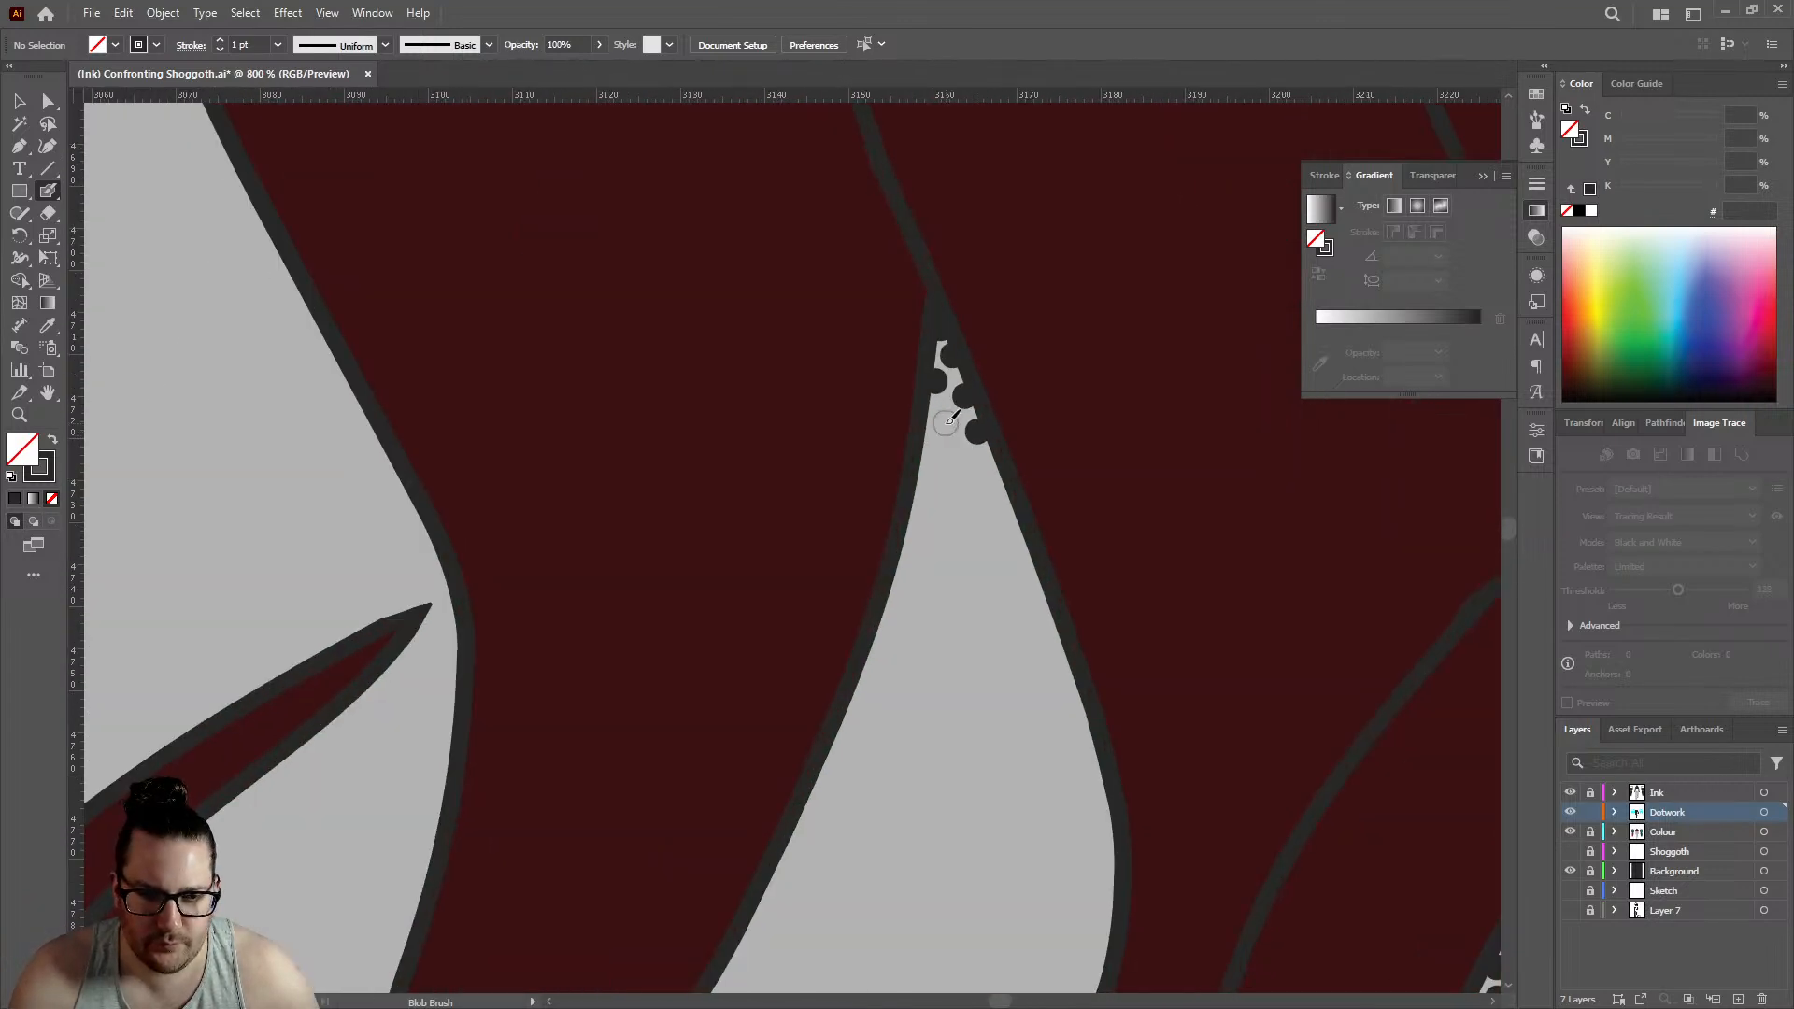
{"action": "left_click", "coordinate": [941, 425]}
{"action": "left_click", "coordinate": [993, 475]}
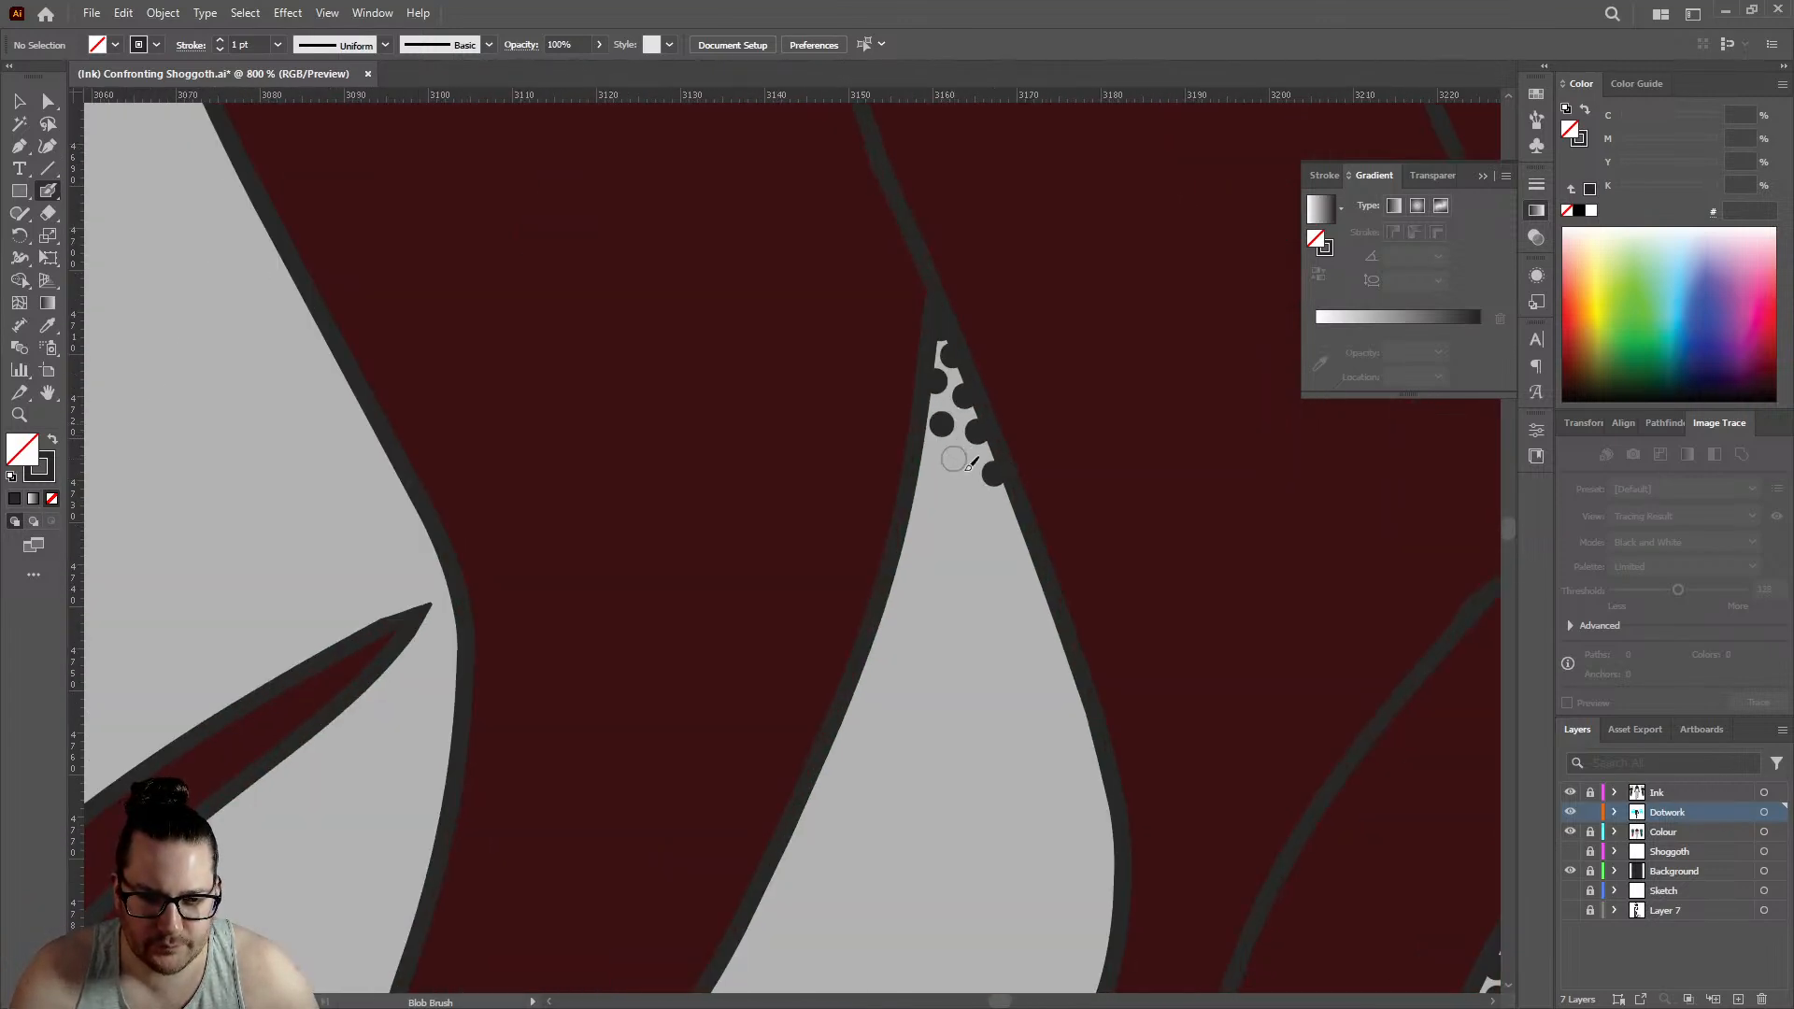
{"action": "left_click", "coordinate": [953, 458]}
{"action": "left_click", "coordinate": [962, 503]}
{"action": "left_click", "coordinate": [1011, 513]}
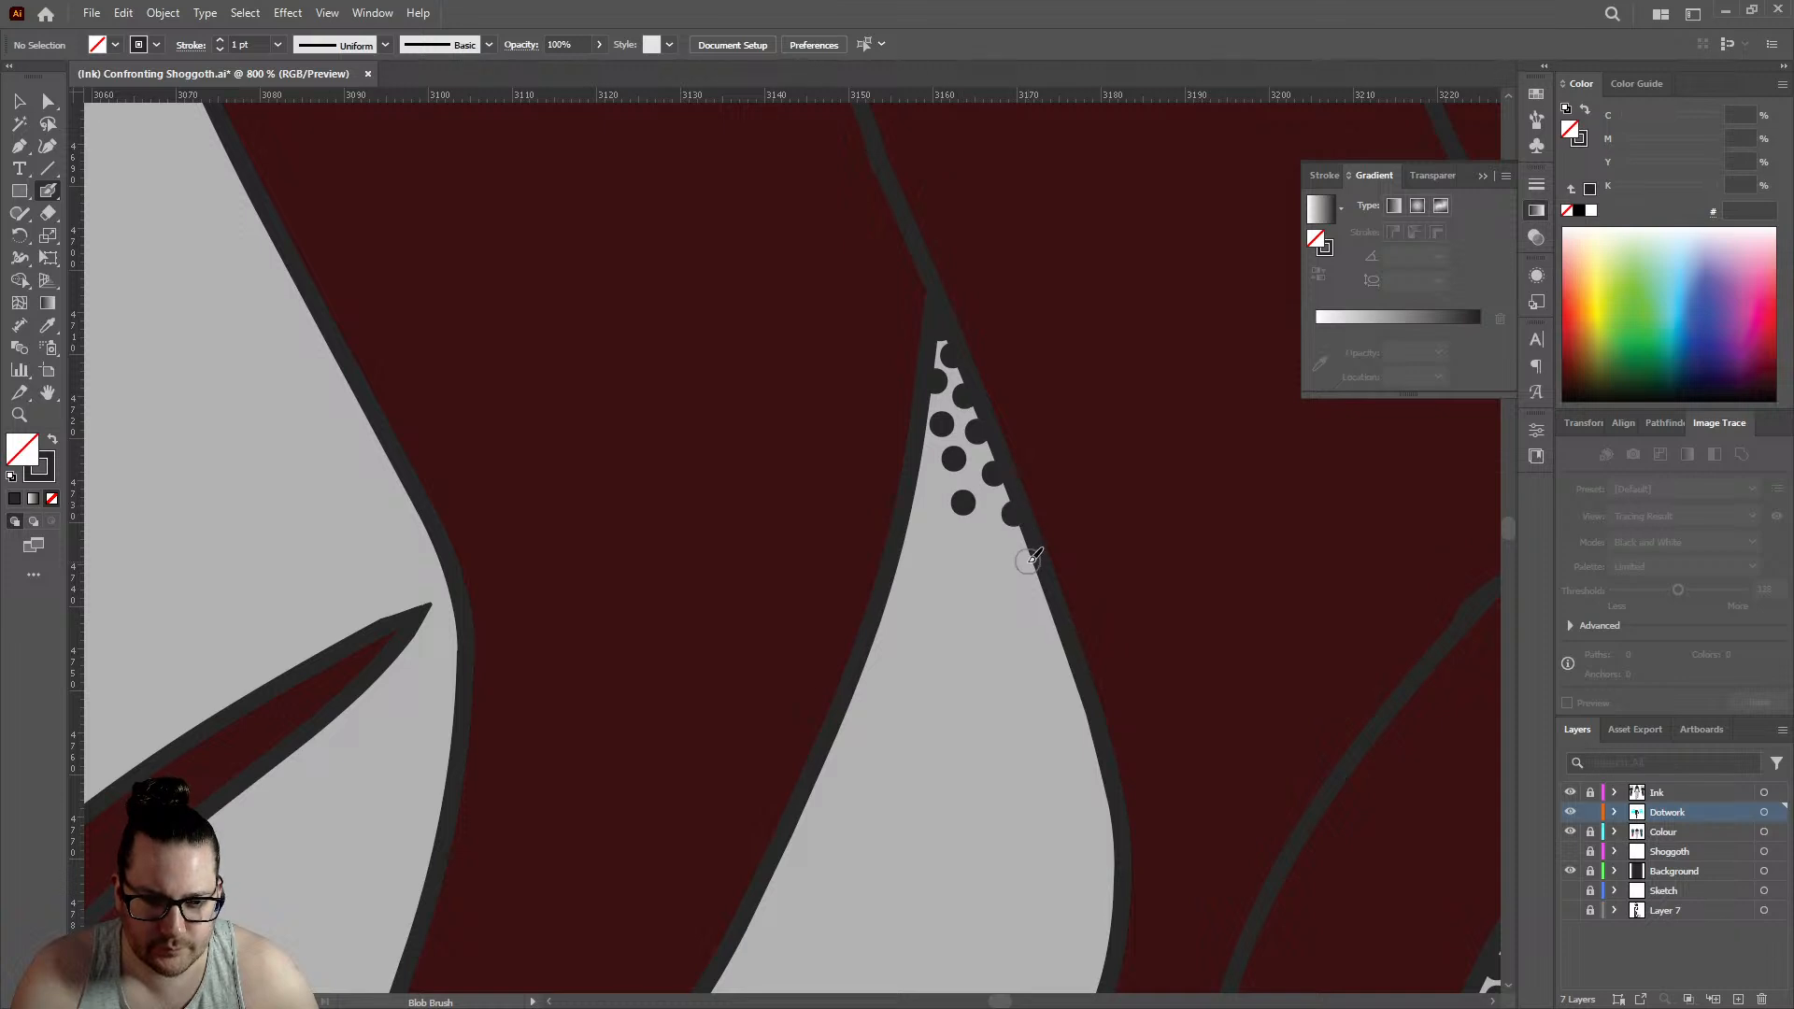
{"action": "left_click", "coordinate": [1026, 561]}
{"action": "left_click", "coordinate": [985, 544]}
{"action": "left_click", "coordinate": [1048, 608]}
{"action": "left_click", "coordinate": [997, 589]}
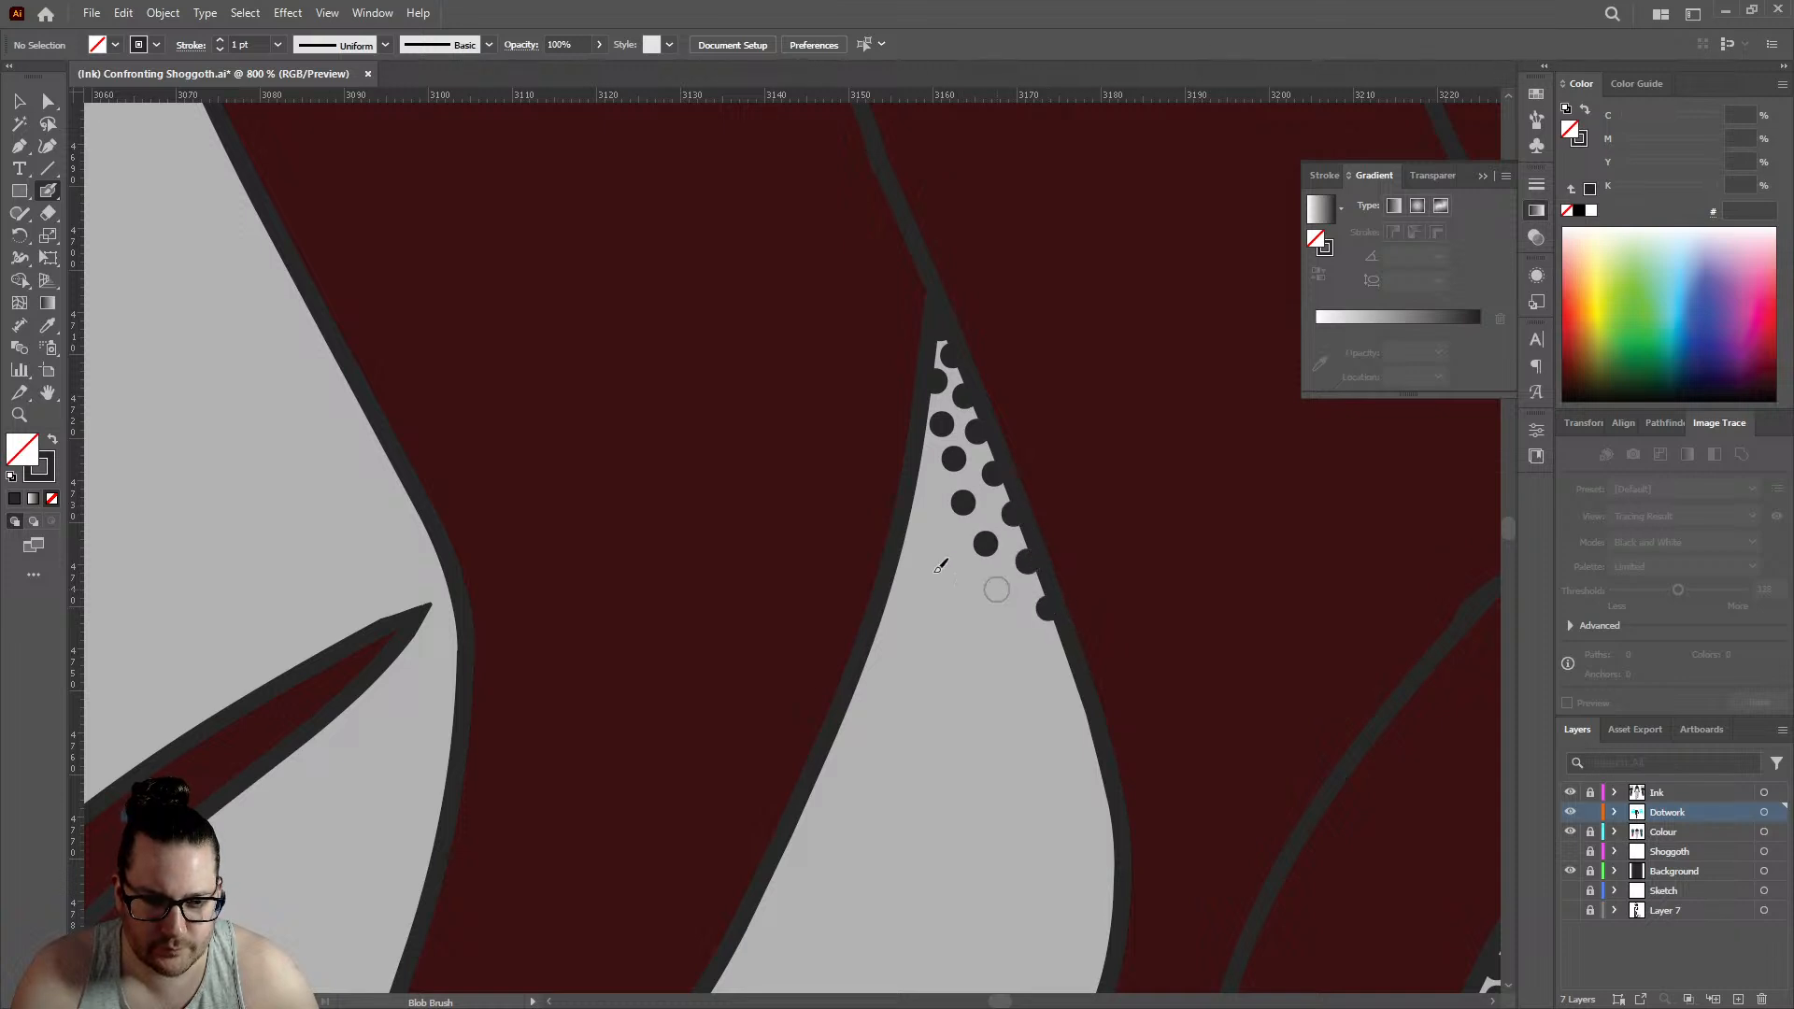
- Fill out the left edge and middle of the same pointed gap with dots and continue the right edge slightly lower
{"action": "left_click", "coordinate": [938, 528]}
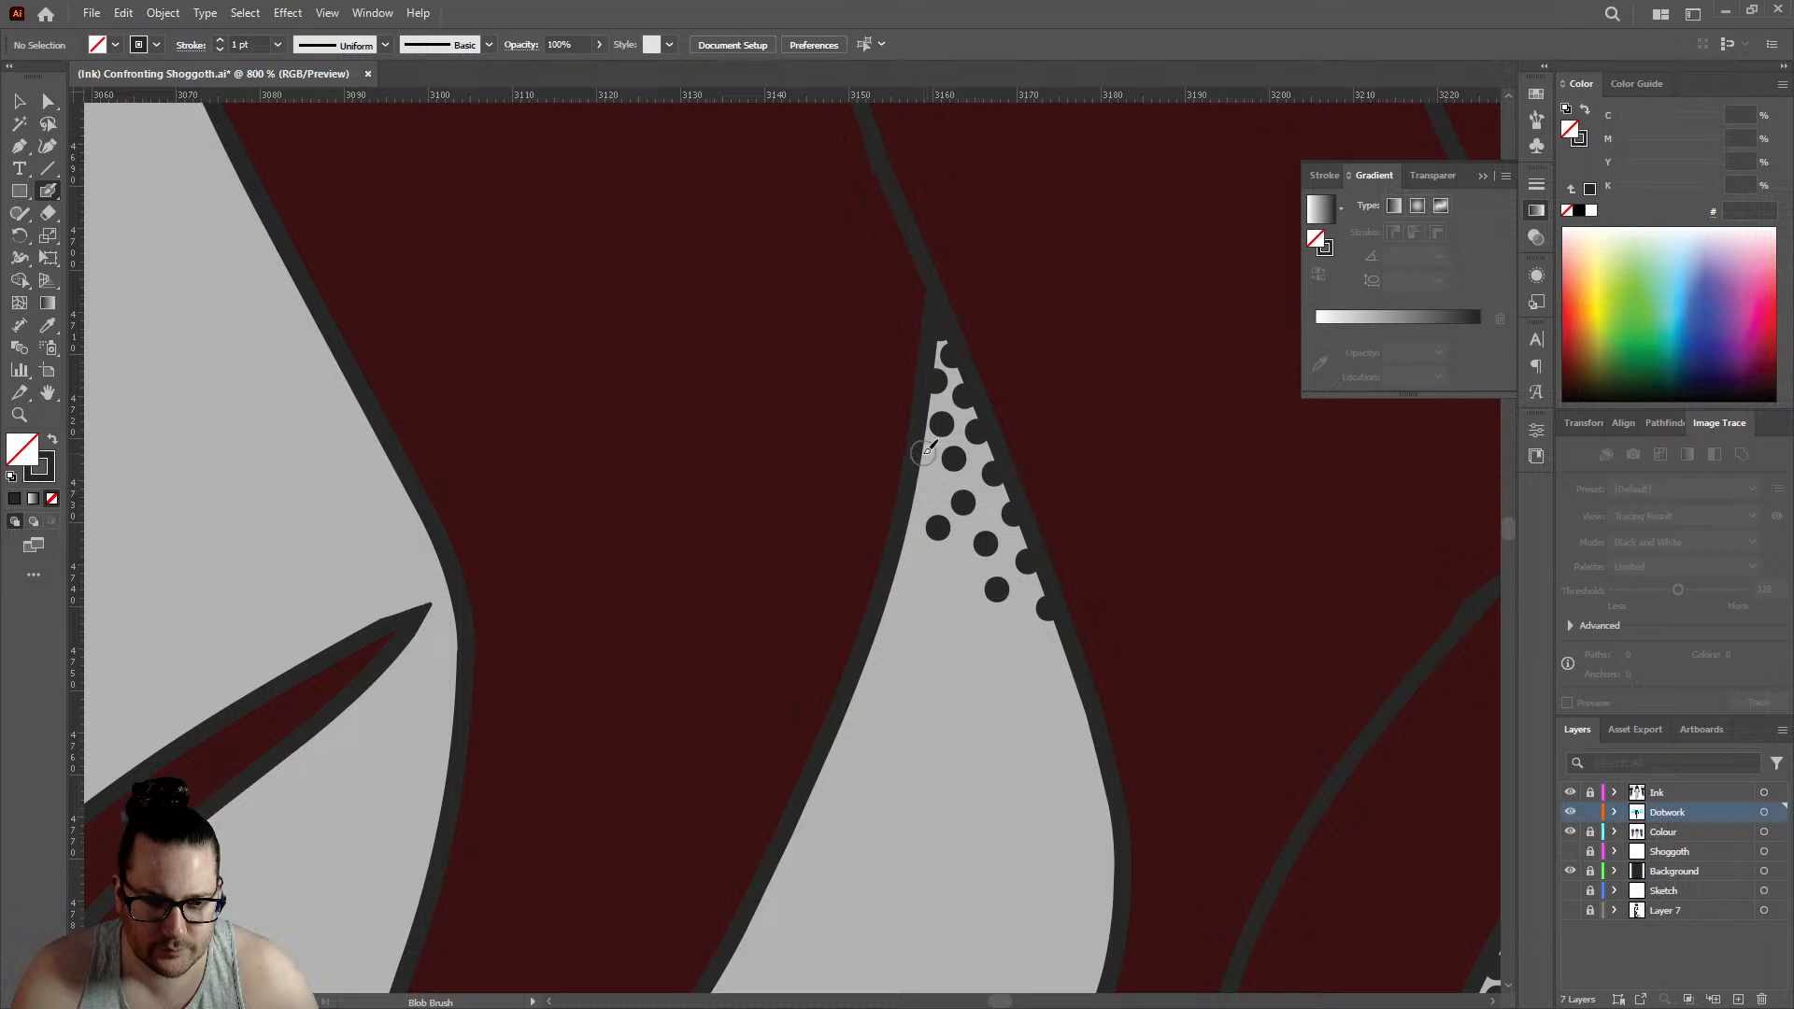
{"action": "left_click", "coordinate": [923, 452]}
{"action": "left_click", "coordinate": [925, 486]}
{"action": "left_click", "coordinate": [959, 567]}
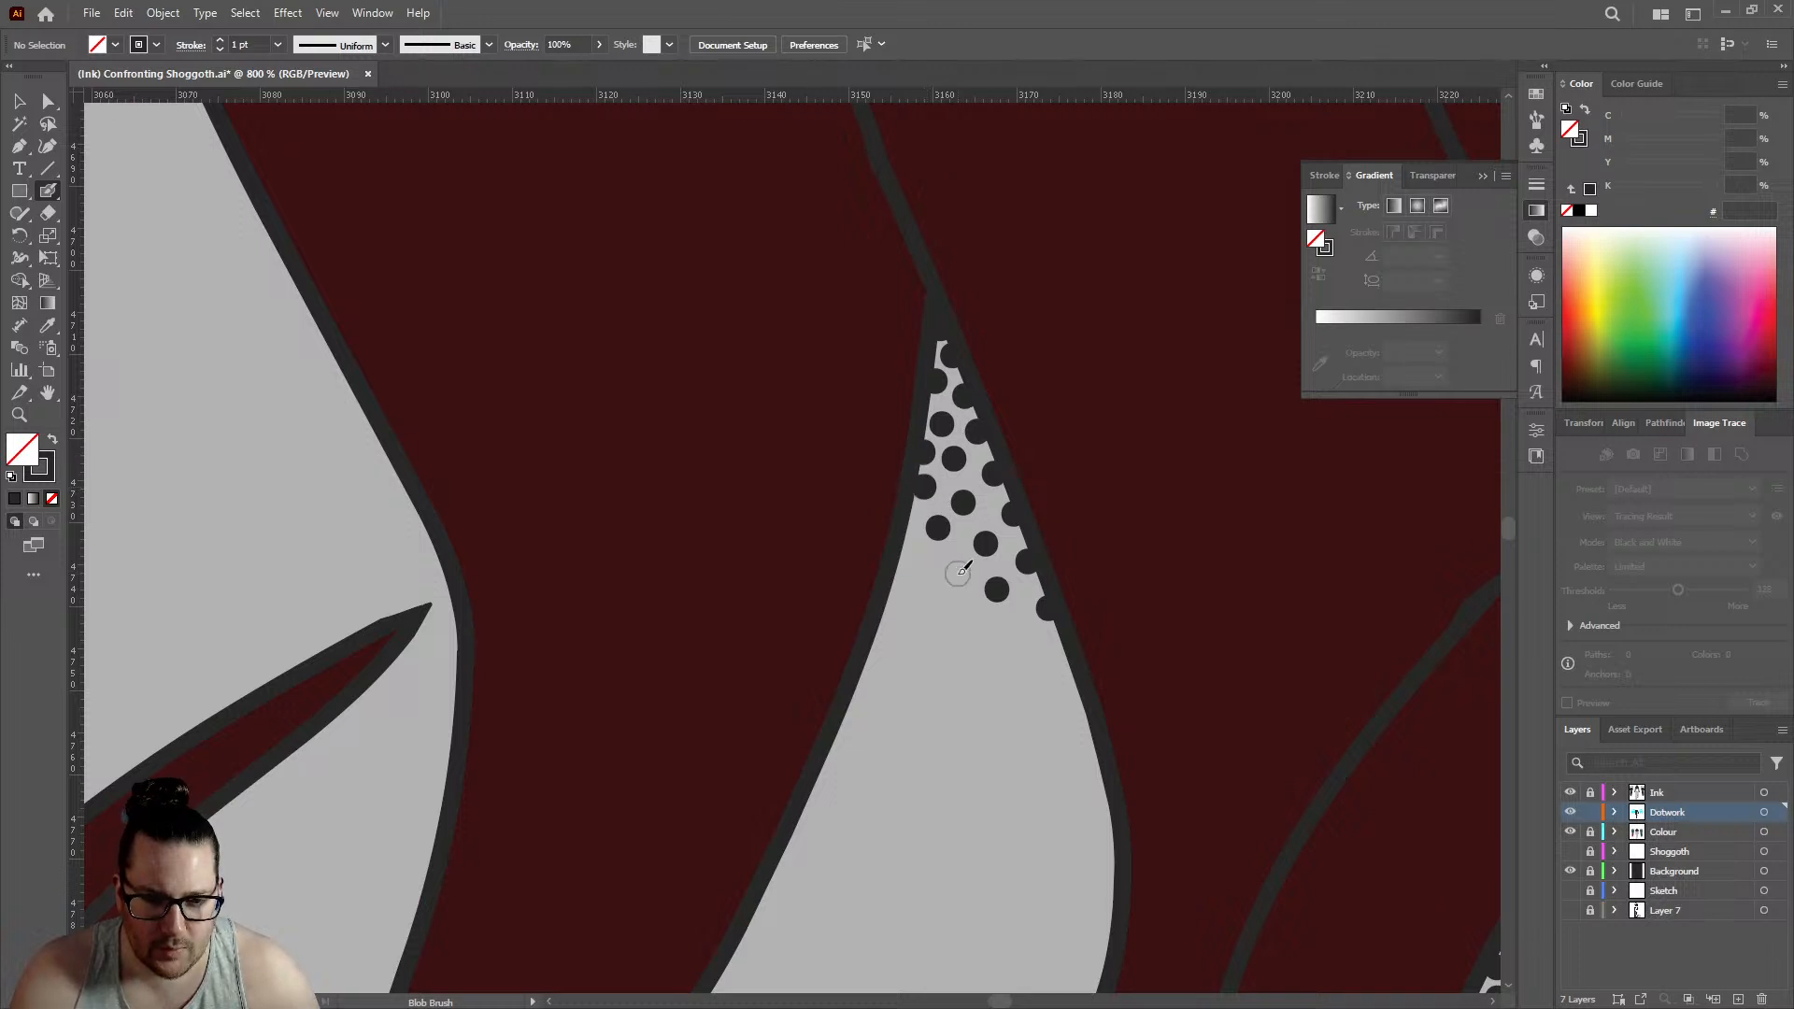
{"action": "left_click", "coordinate": [908, 557]}
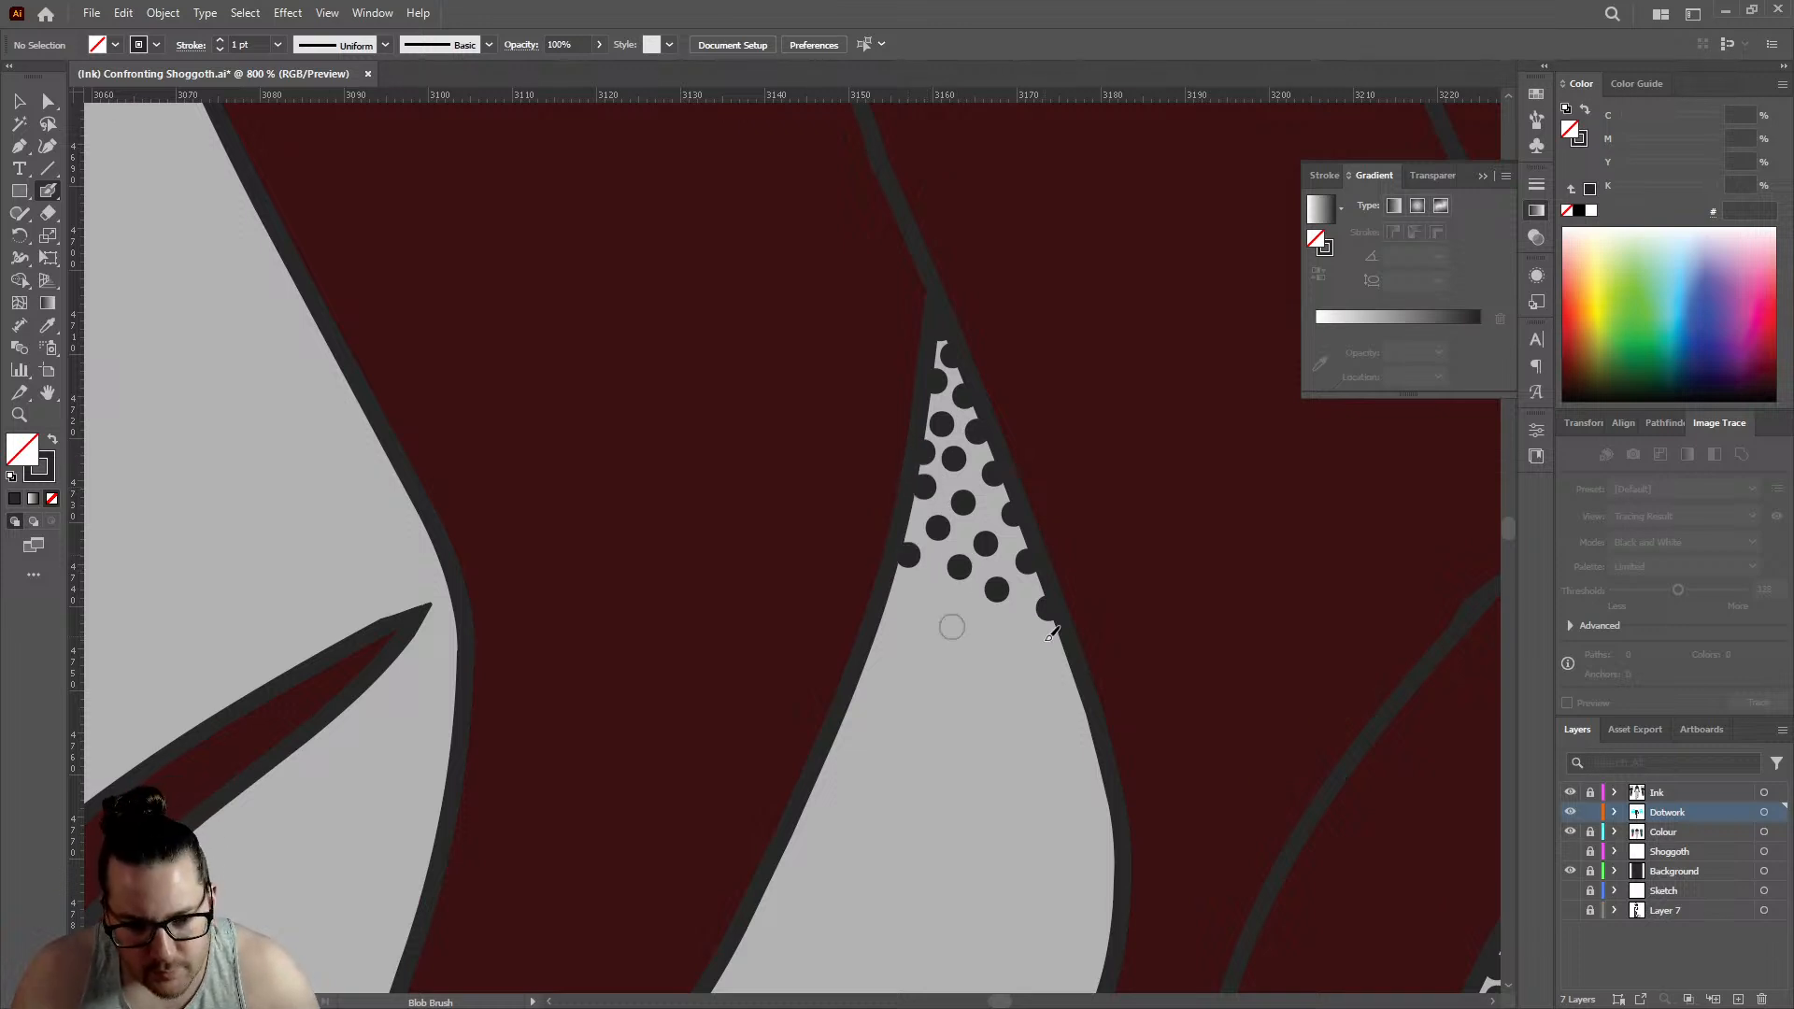
{"action": "left_click", "coordinate": [1015, 623]}
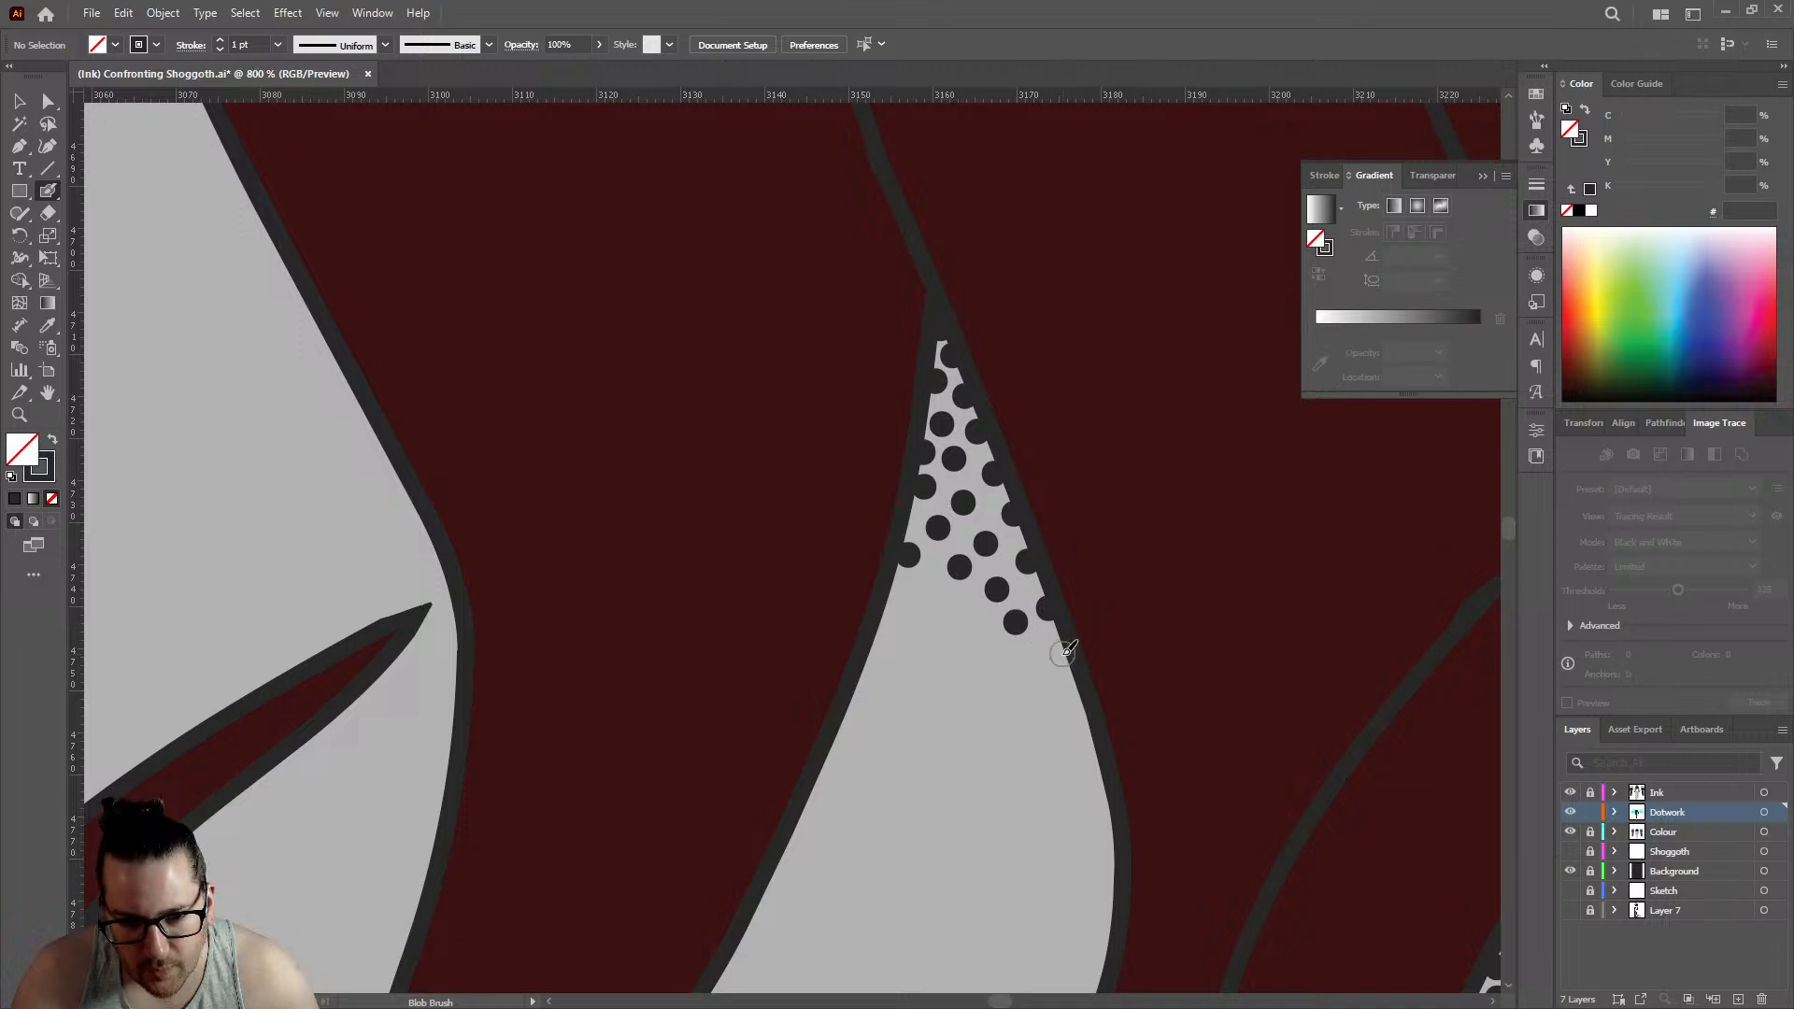
{"action": "left_click", "coordinate": [1060, 654]}
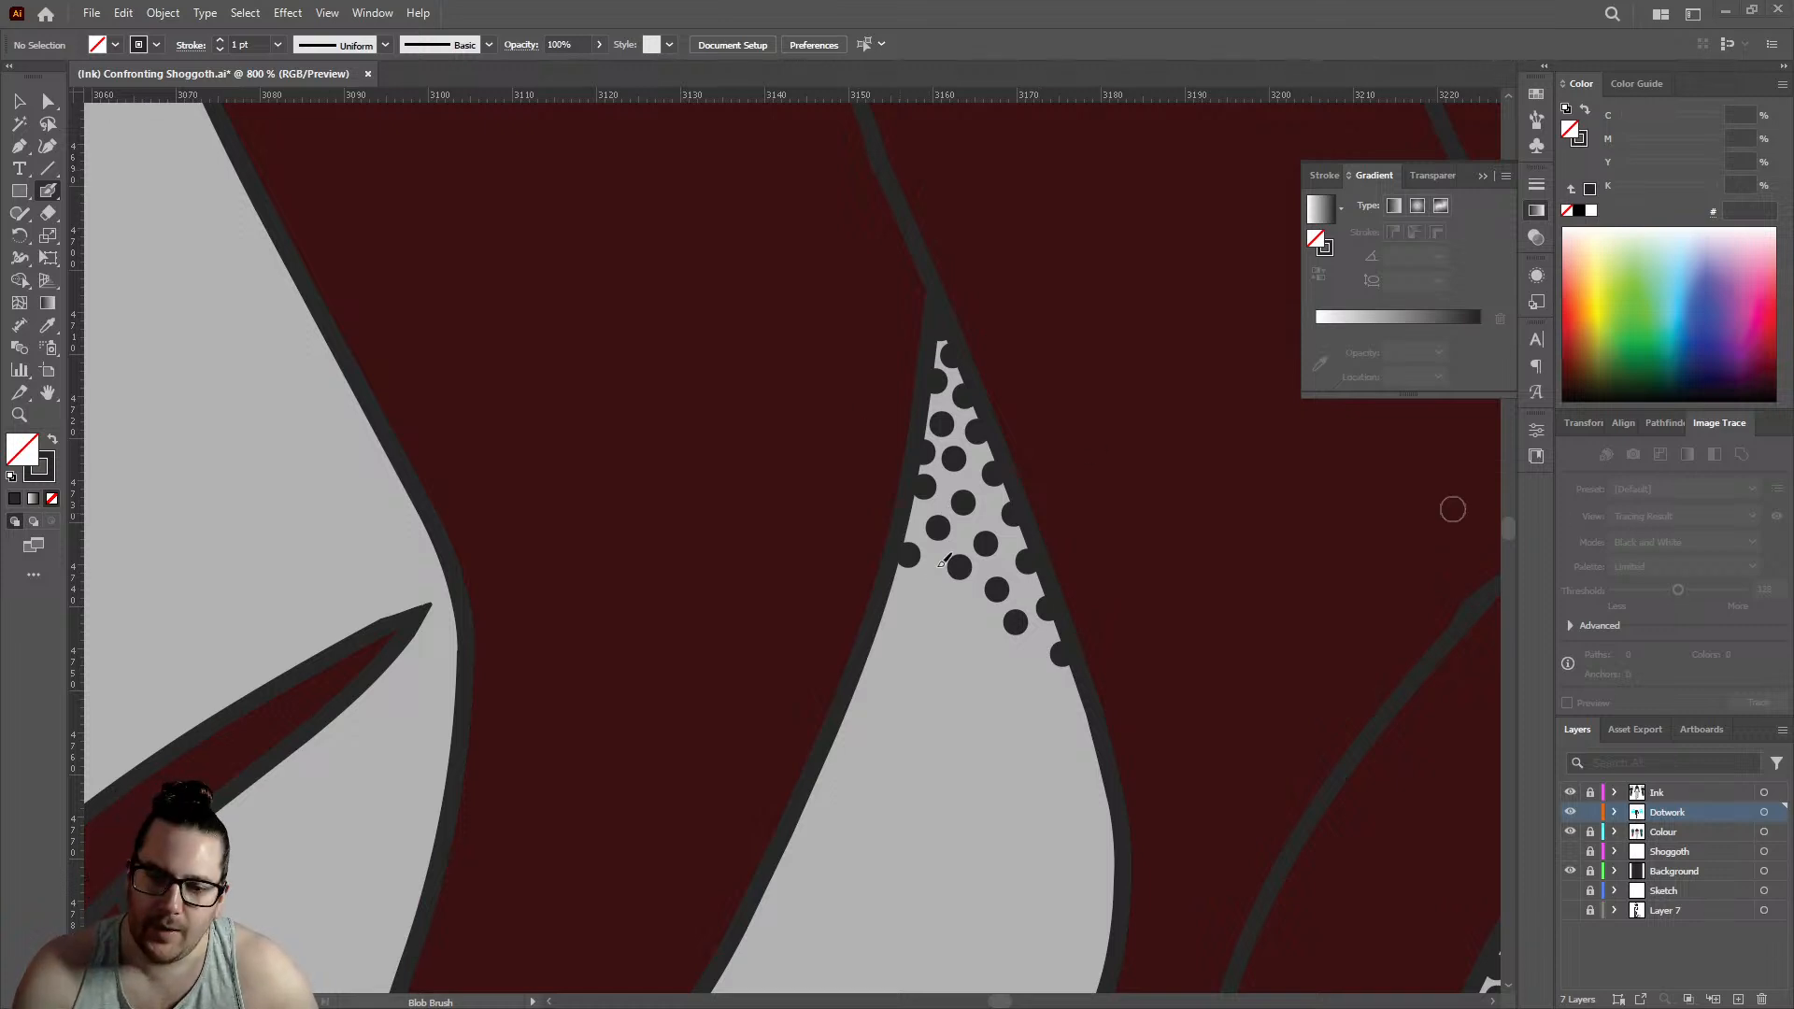
- Extend the lower fringe of the pointed gap's shading with more widely spaced Blob Brush dots
{"action": "scroll", "coordinate": [1050, 512], "scroll_direction": "up", "scroll_amount": 2}
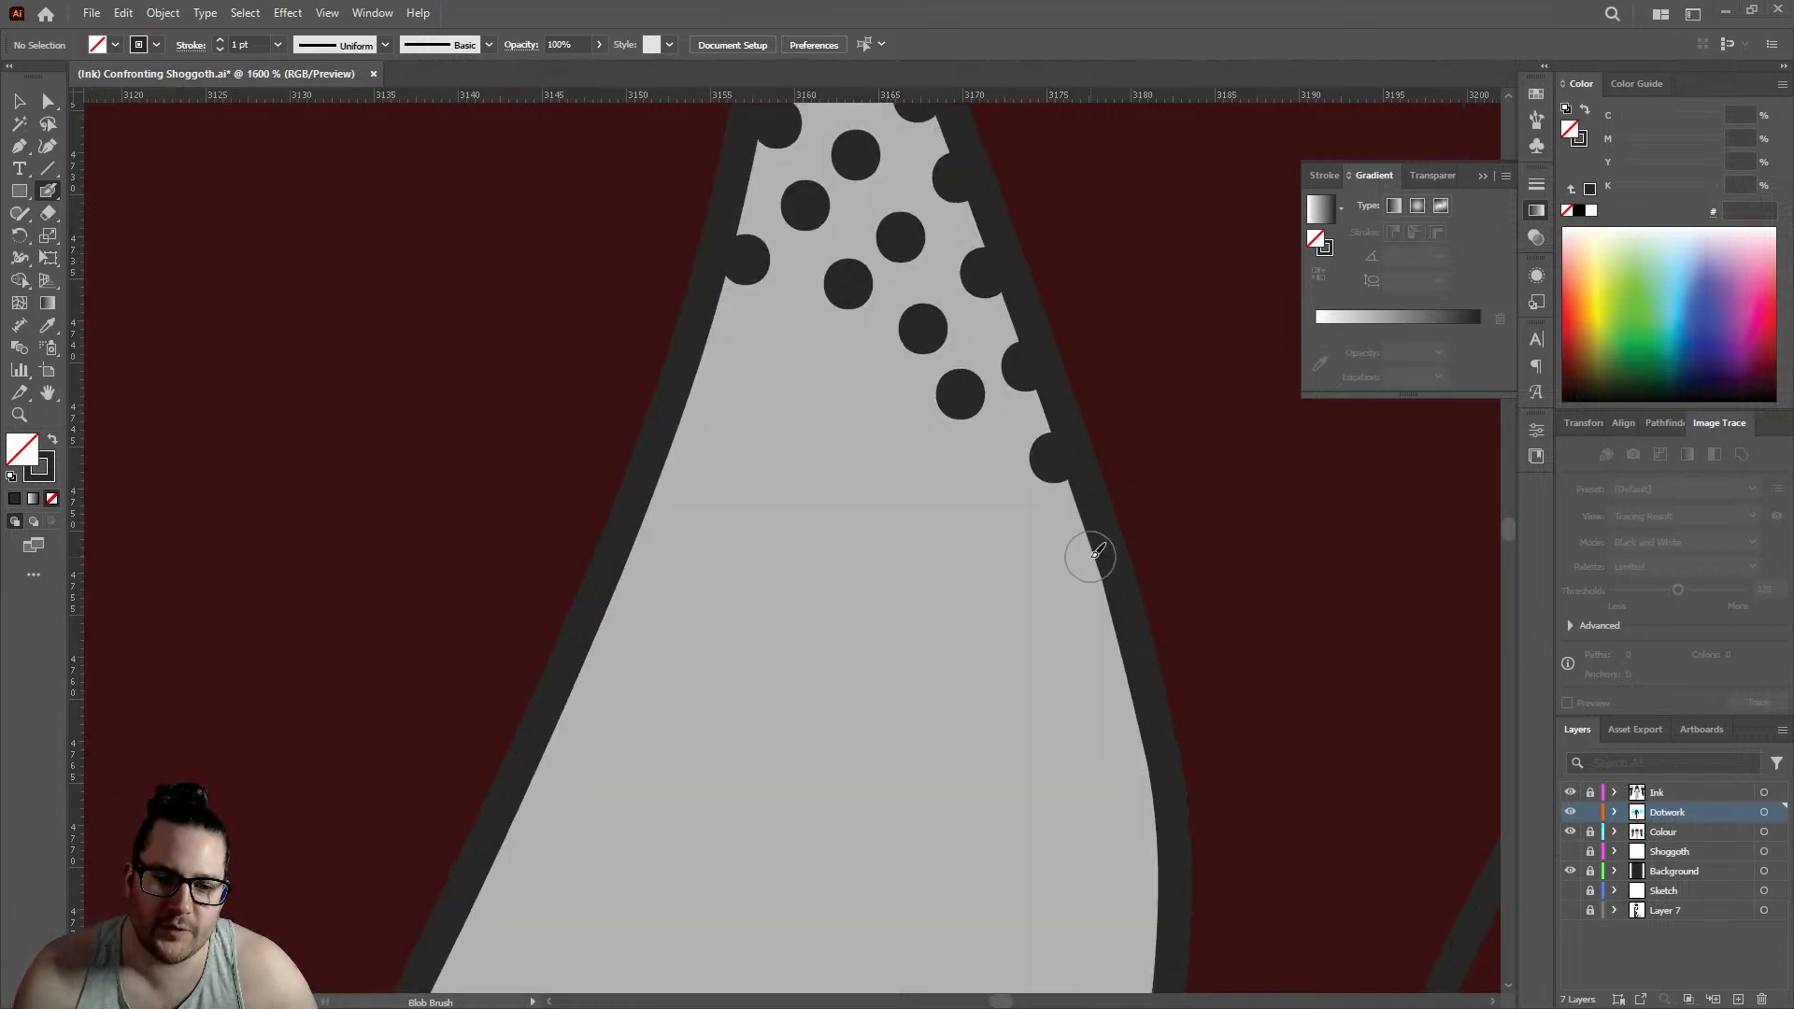
{"action": "left_click", "coordinate": [1087, 557]}
{"action": "left_click", "coordinate": [987, 462]}
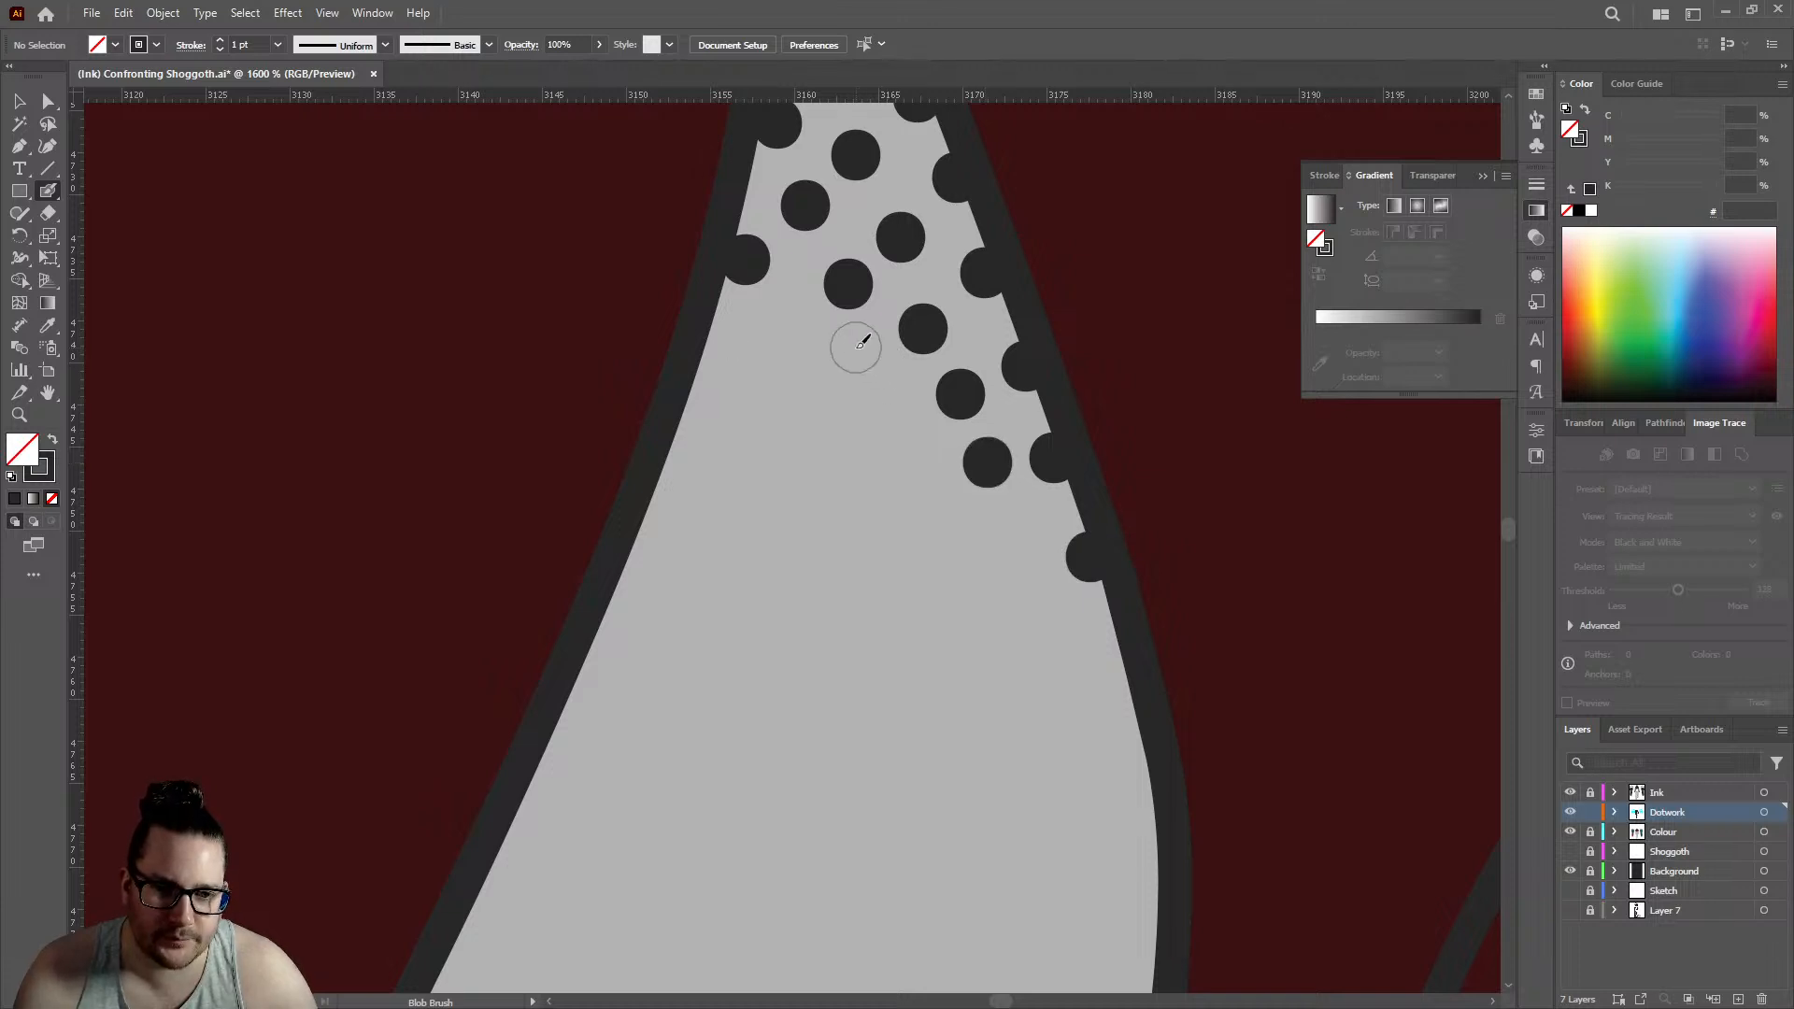
{"action": "left_click", "coordinate": [856, 348]}
{"action": "left_click", "coordinate": [786, 314]}
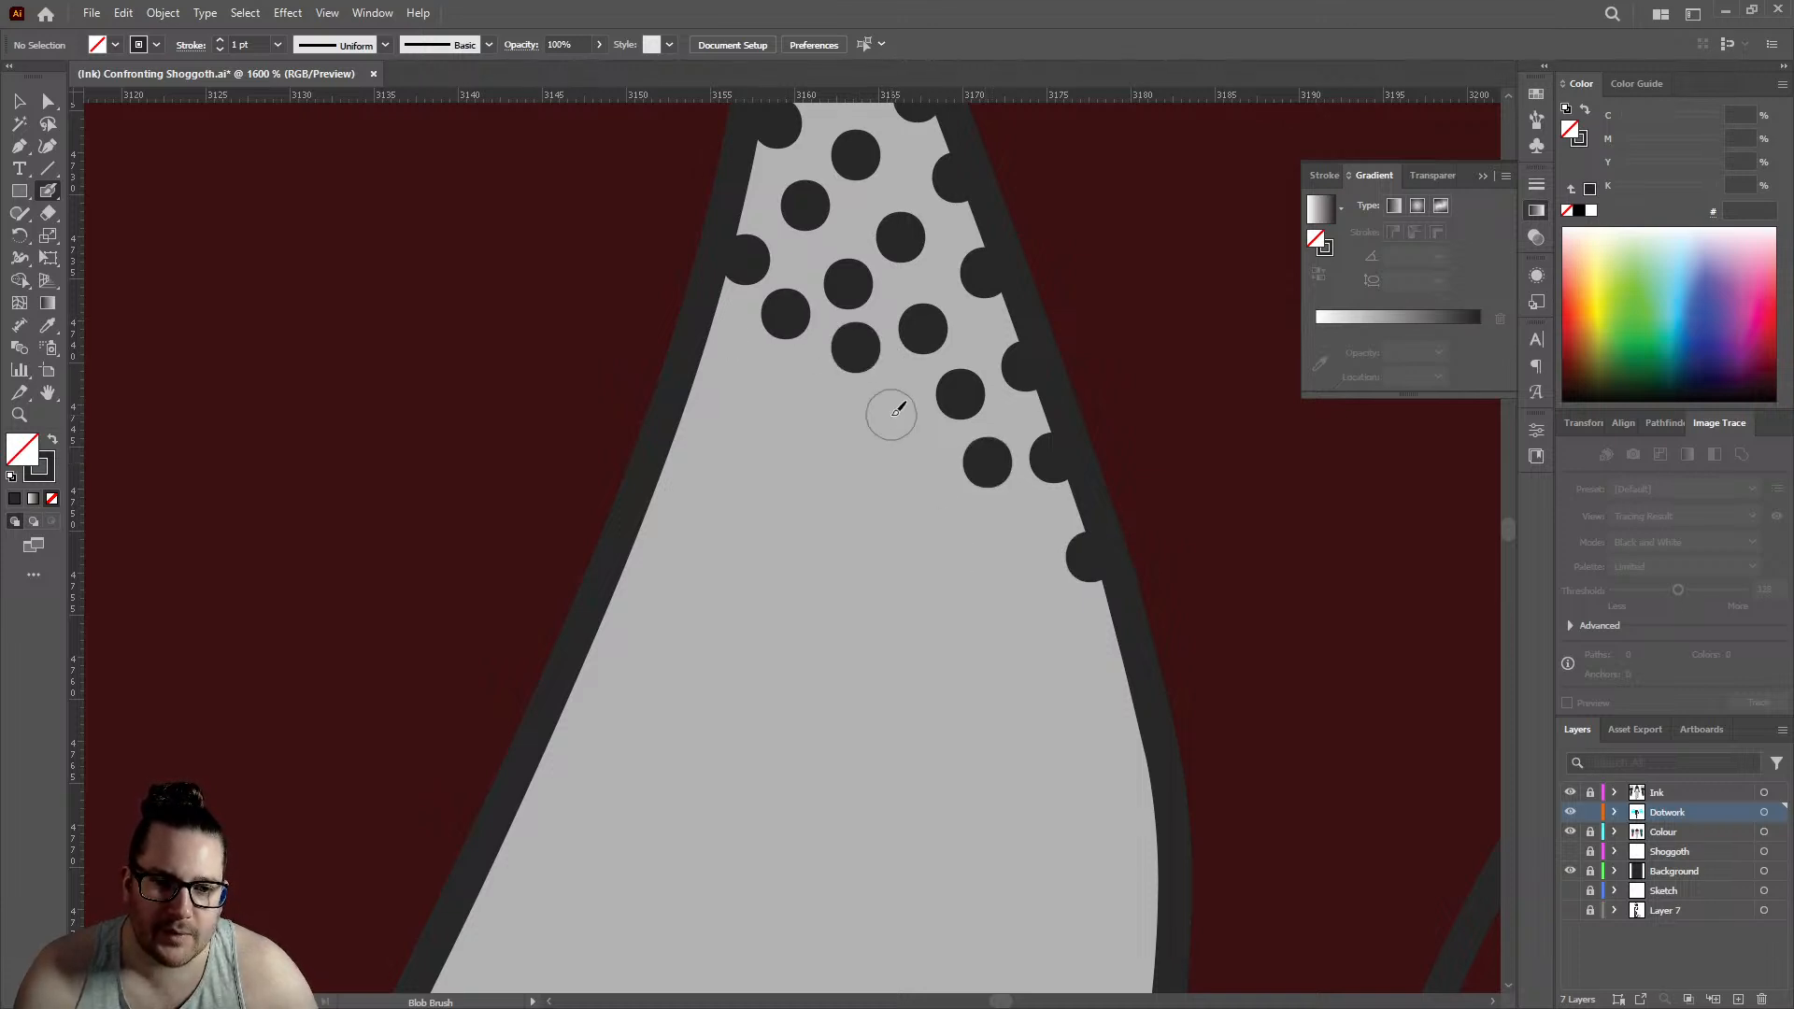
- Add dark dots along the upper hair edge of the large rounded skin gap in the middle of the upper back
{"action": "scroll", "coordinate": [897, 404], "scroll_direction": "down", "scroll_amount": 10}
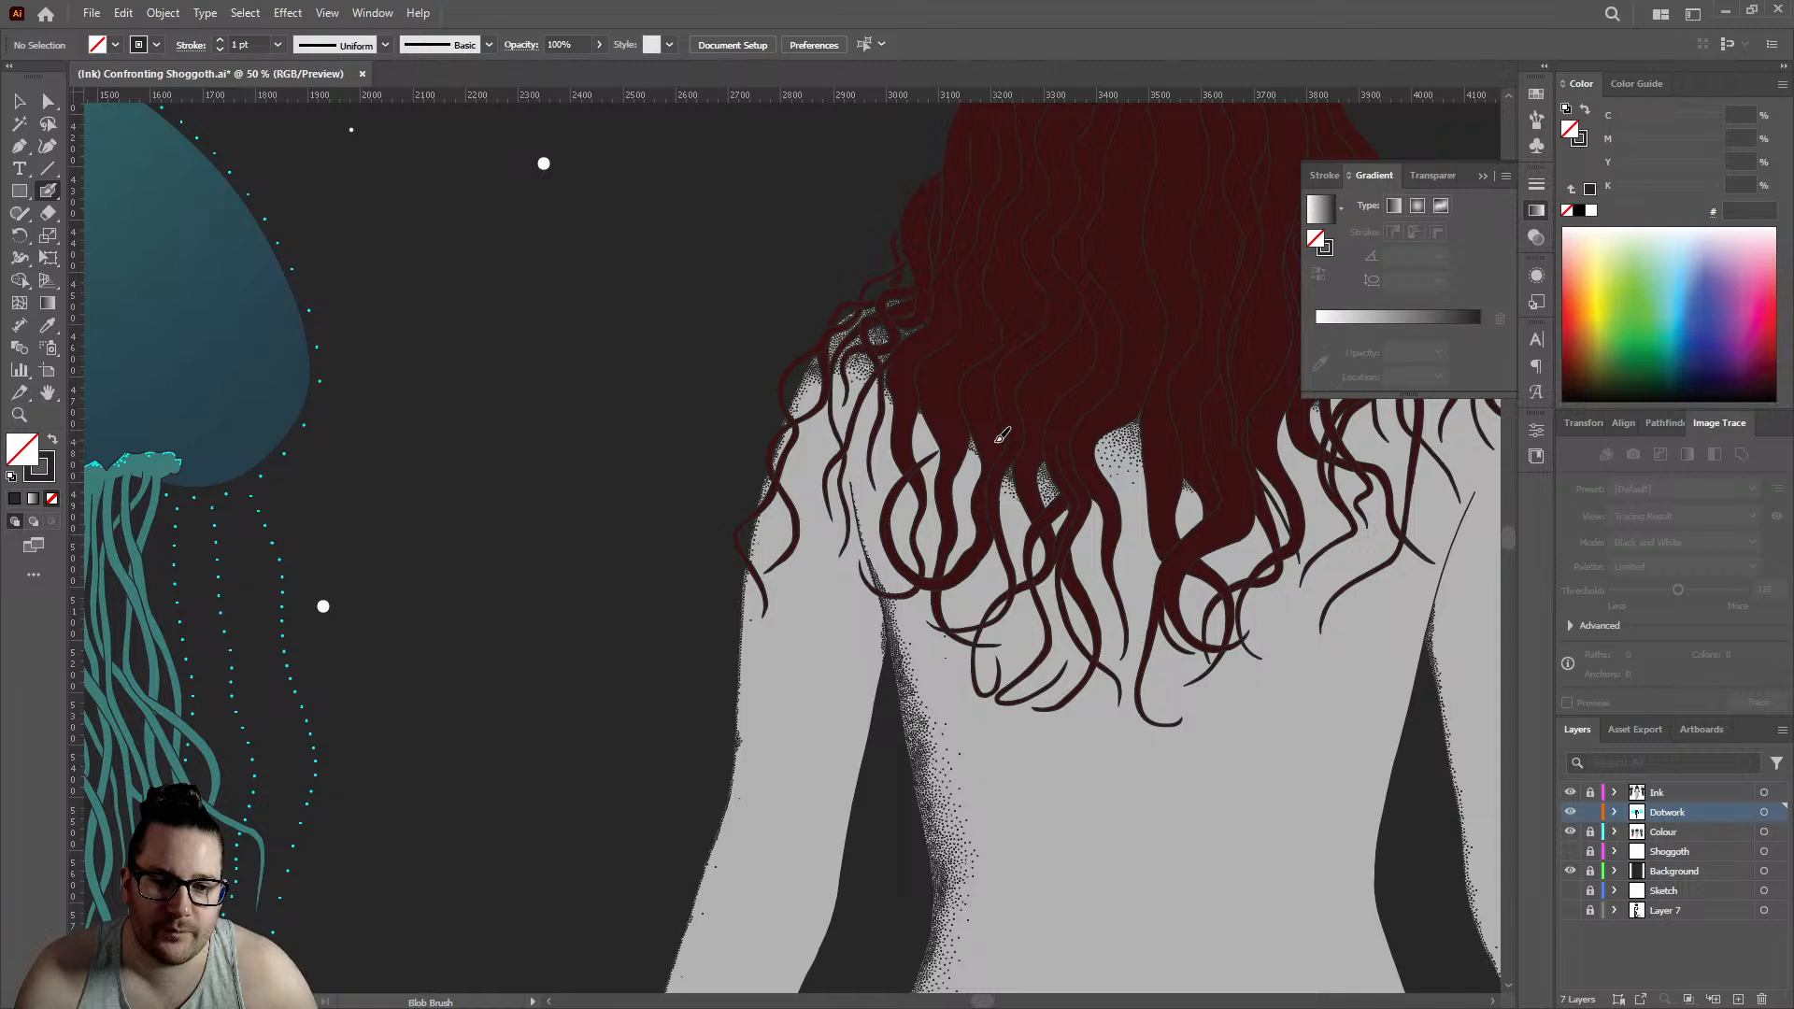
{"action": "scroll", "coordinate": [999, 435], "scroll_direction": "up", "scroll_amount": 8}
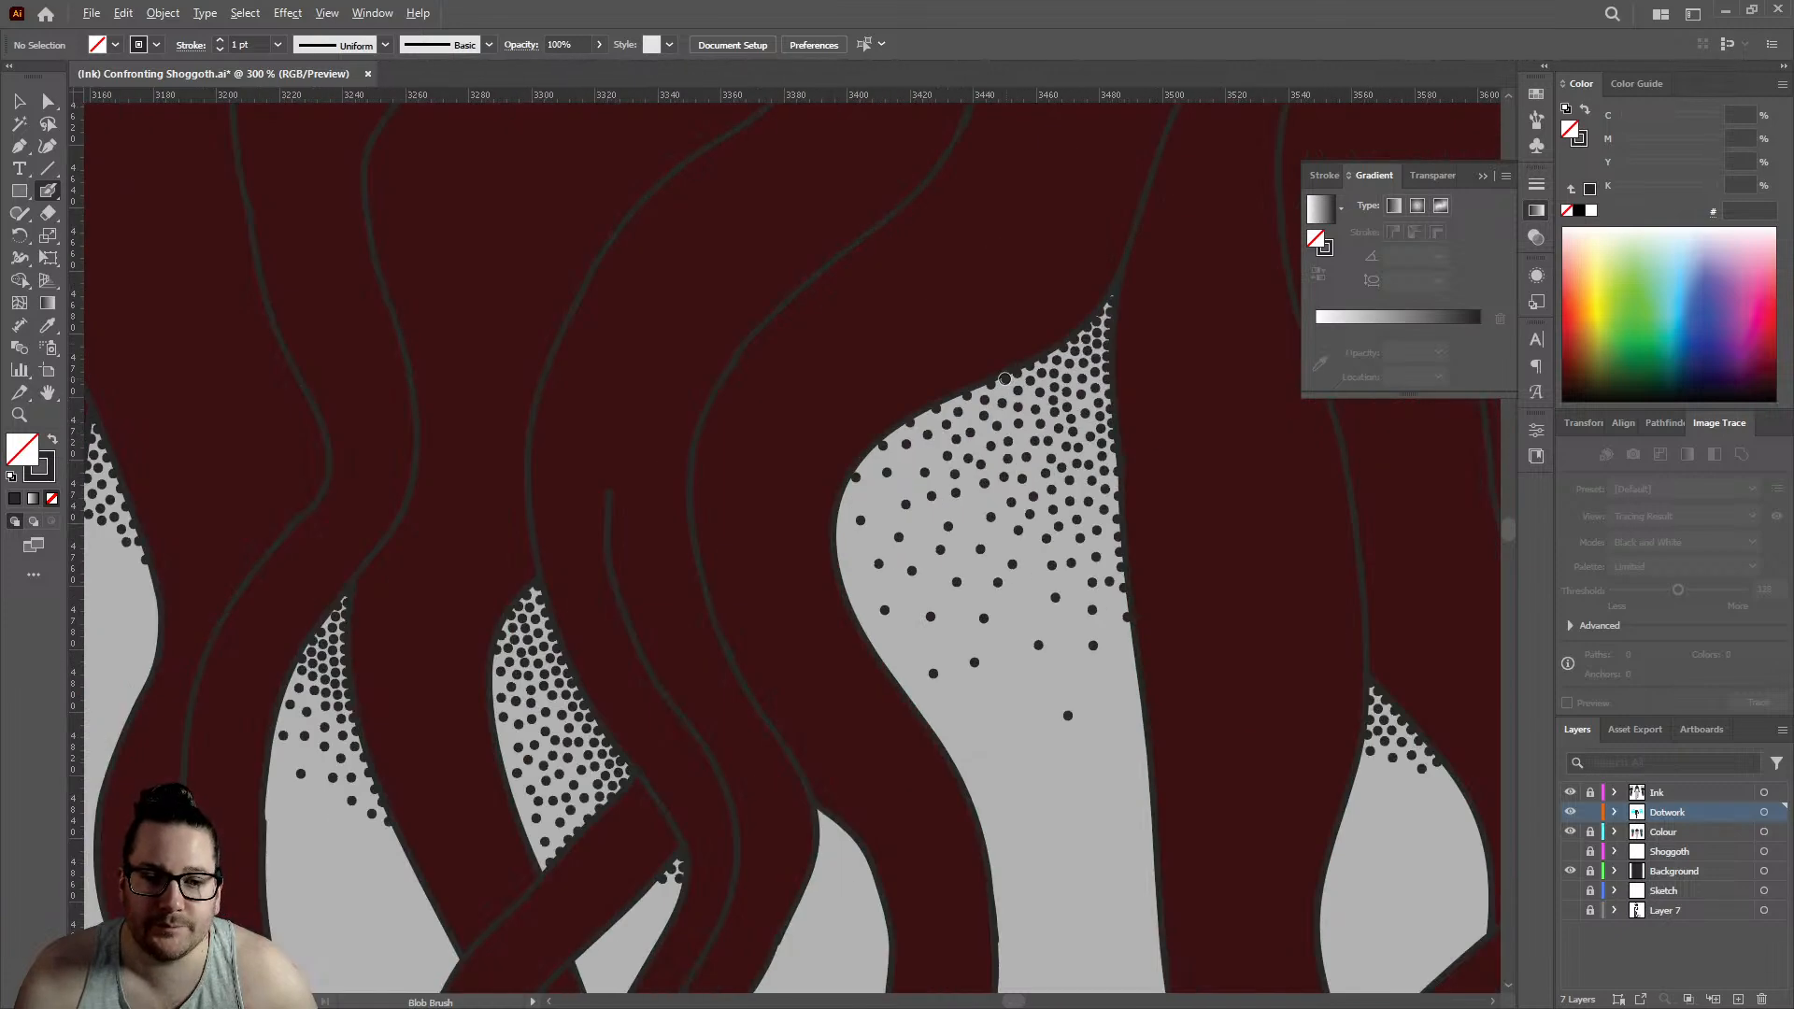
{"action": "left_click", "coordinate": [935, 429]}
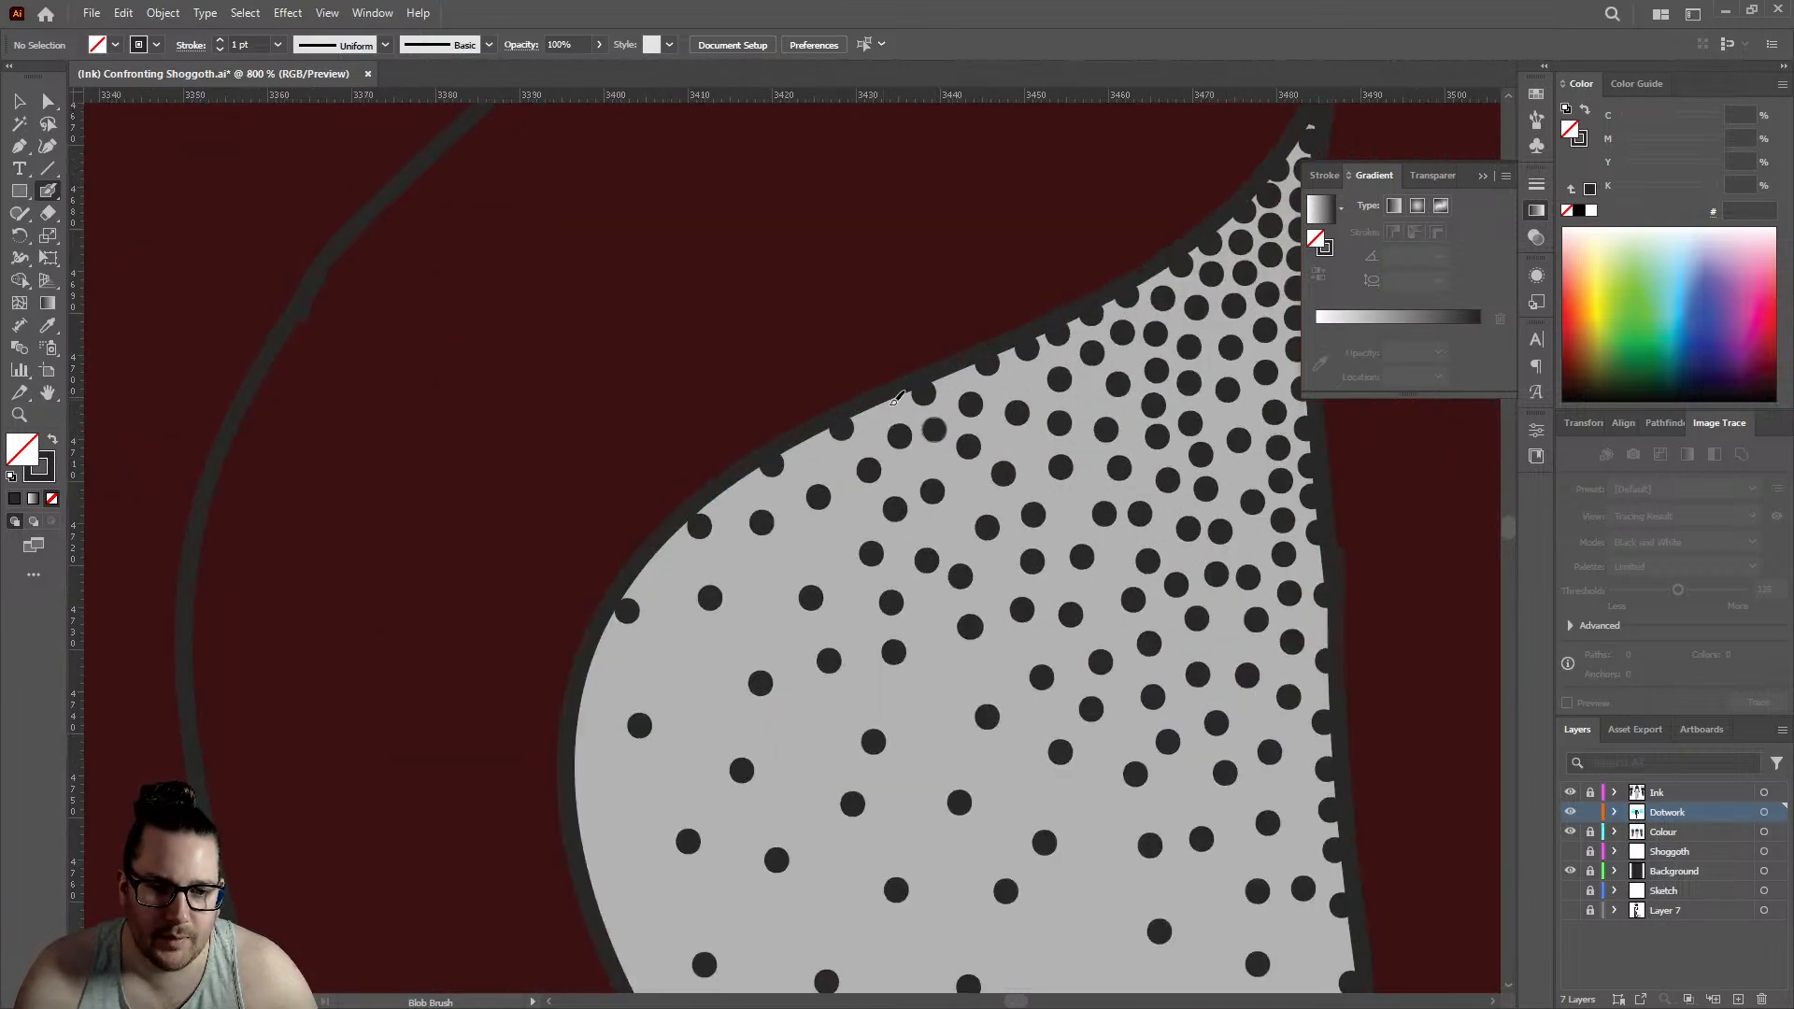
{"action": "left_click", "coordinate": [885, 404]}
{"action": "left_click", "coordinate": [954, 376]}
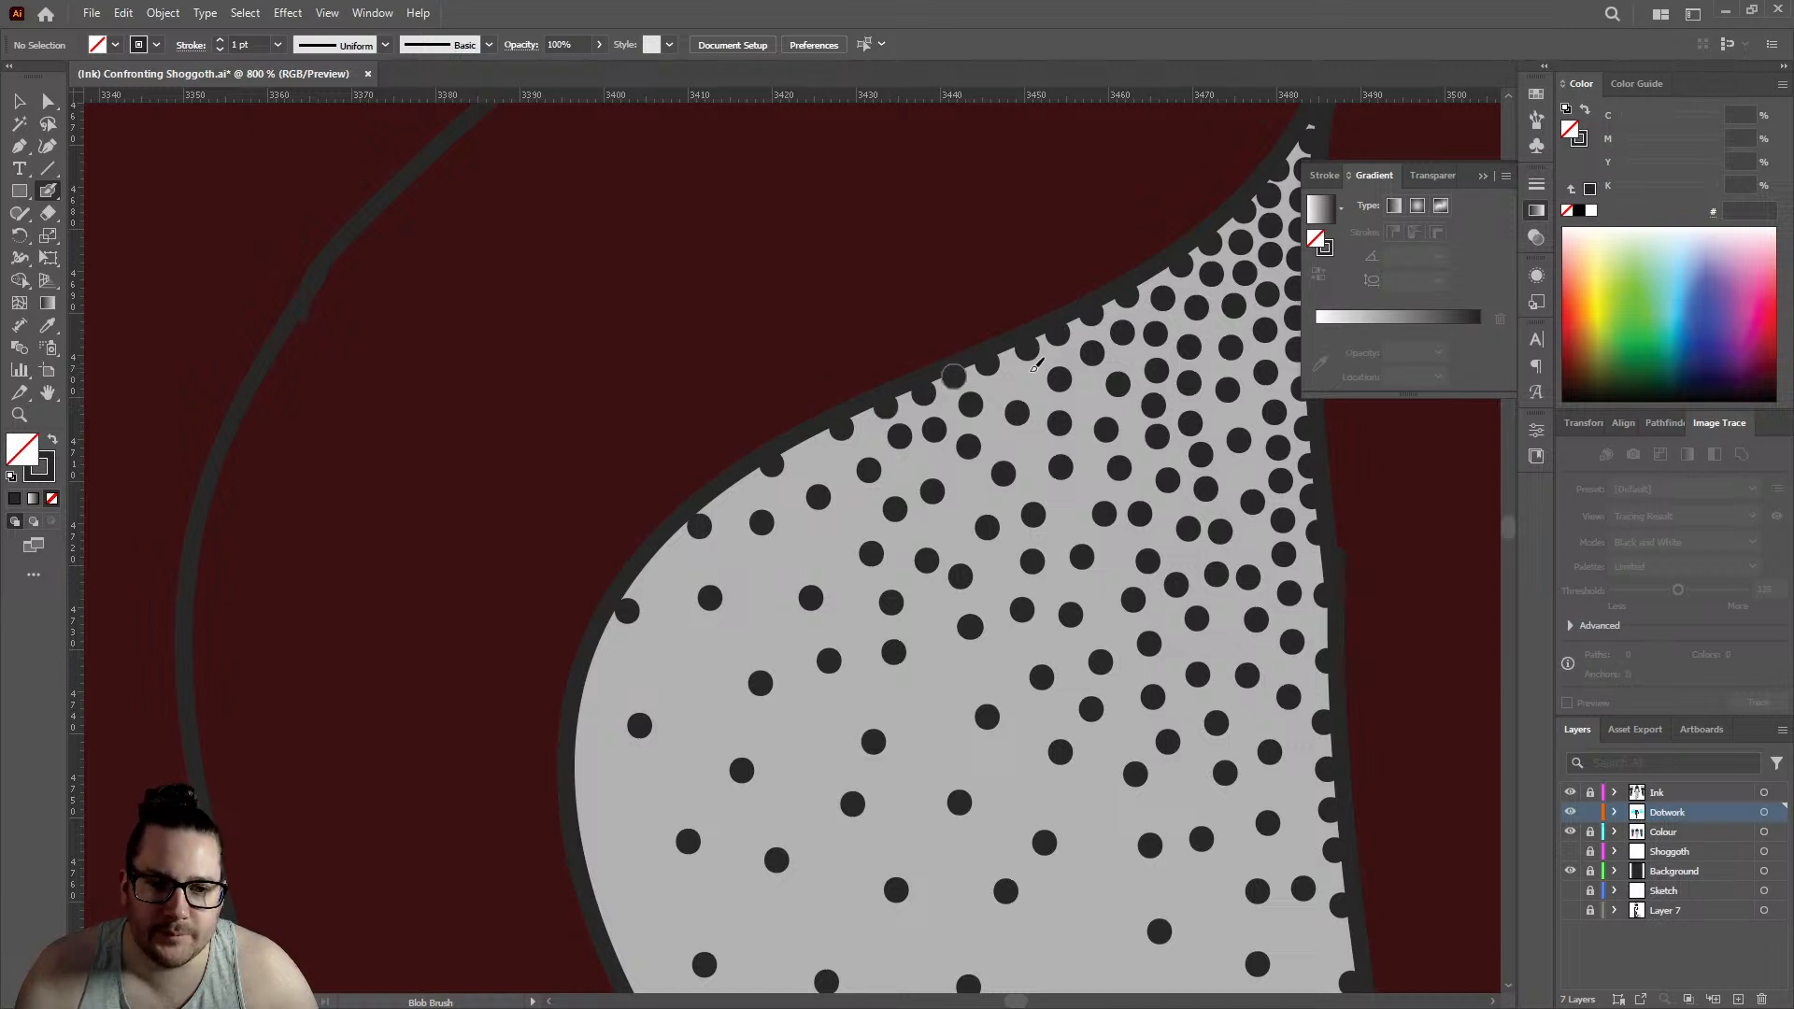
- Fill the empty spots in the dense right-hand dotwork of the large rounded gap with additional Blob Brush dots
{"action": "scroll", "coordinate": [1021, 380], "scroll_direction": "down", "scroll_amount": 3}
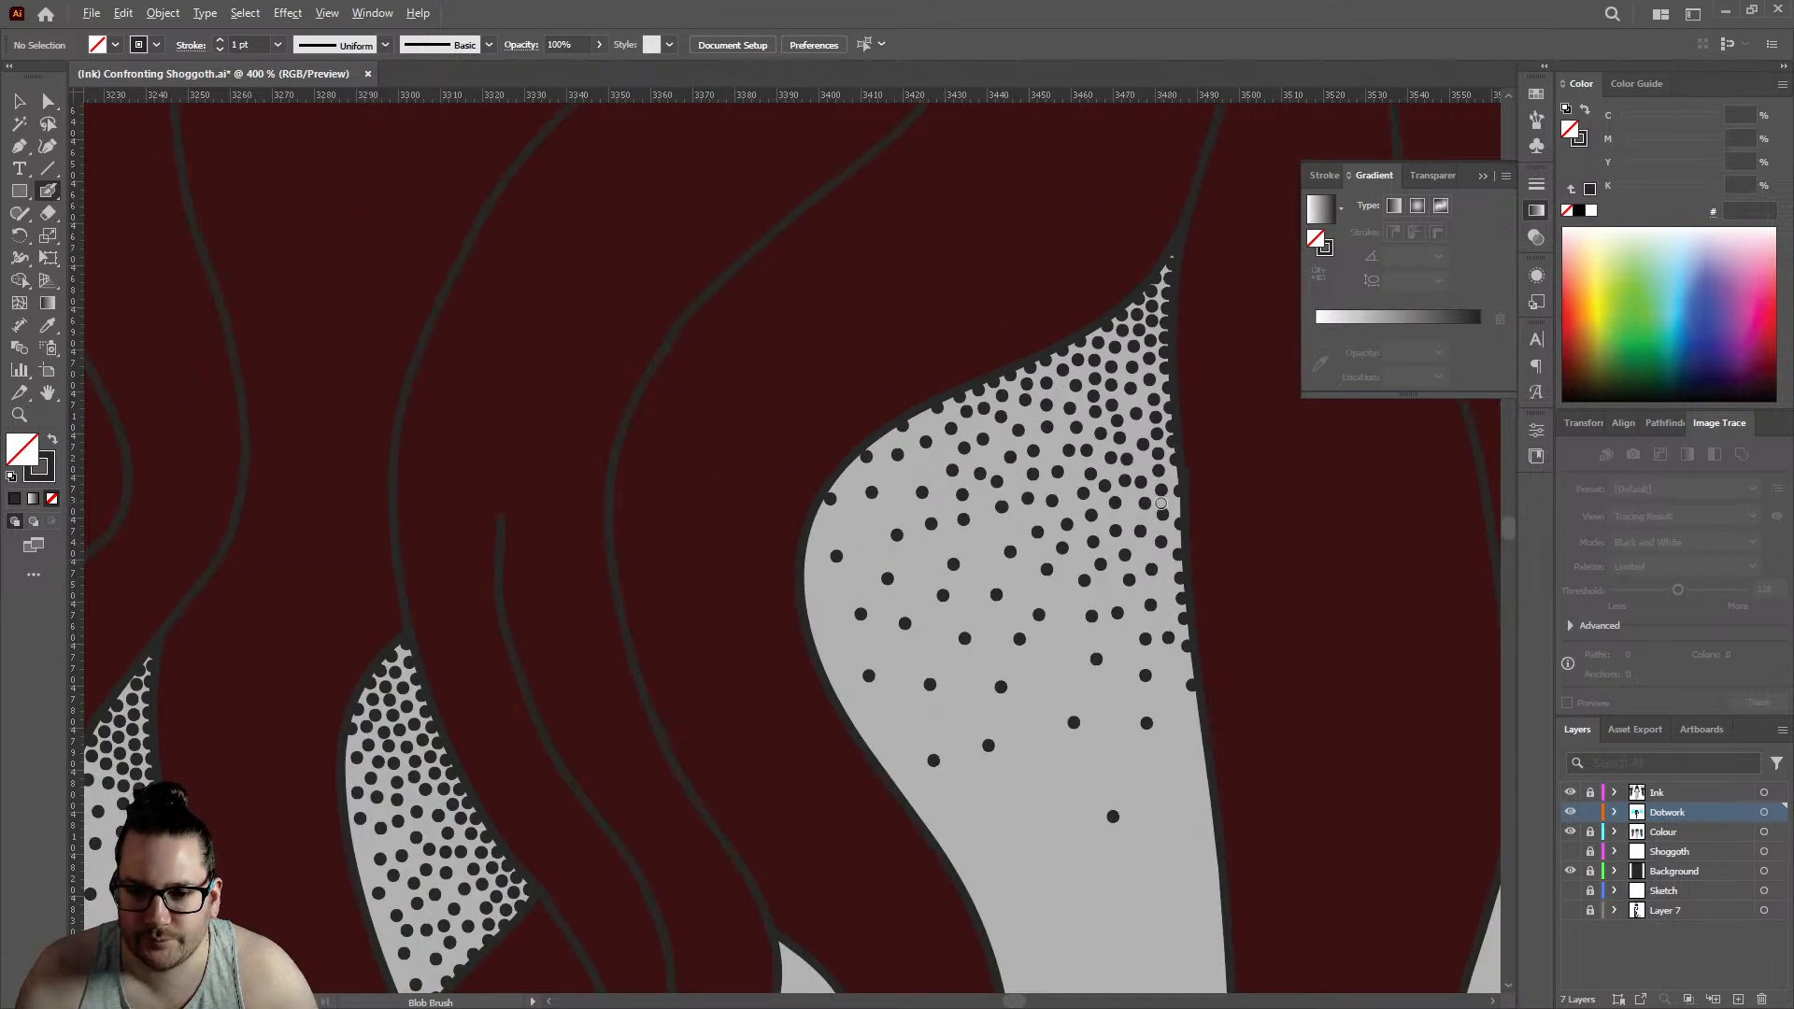
{"action": "scroll", "coordinate": [1083, 500], "scroll_direction": "up", "scroll_amount": 4}
{"action": "left_click", "coordinate": [1072, 523]}
{"action": "left_click", "coordinate": [1071, 458]}
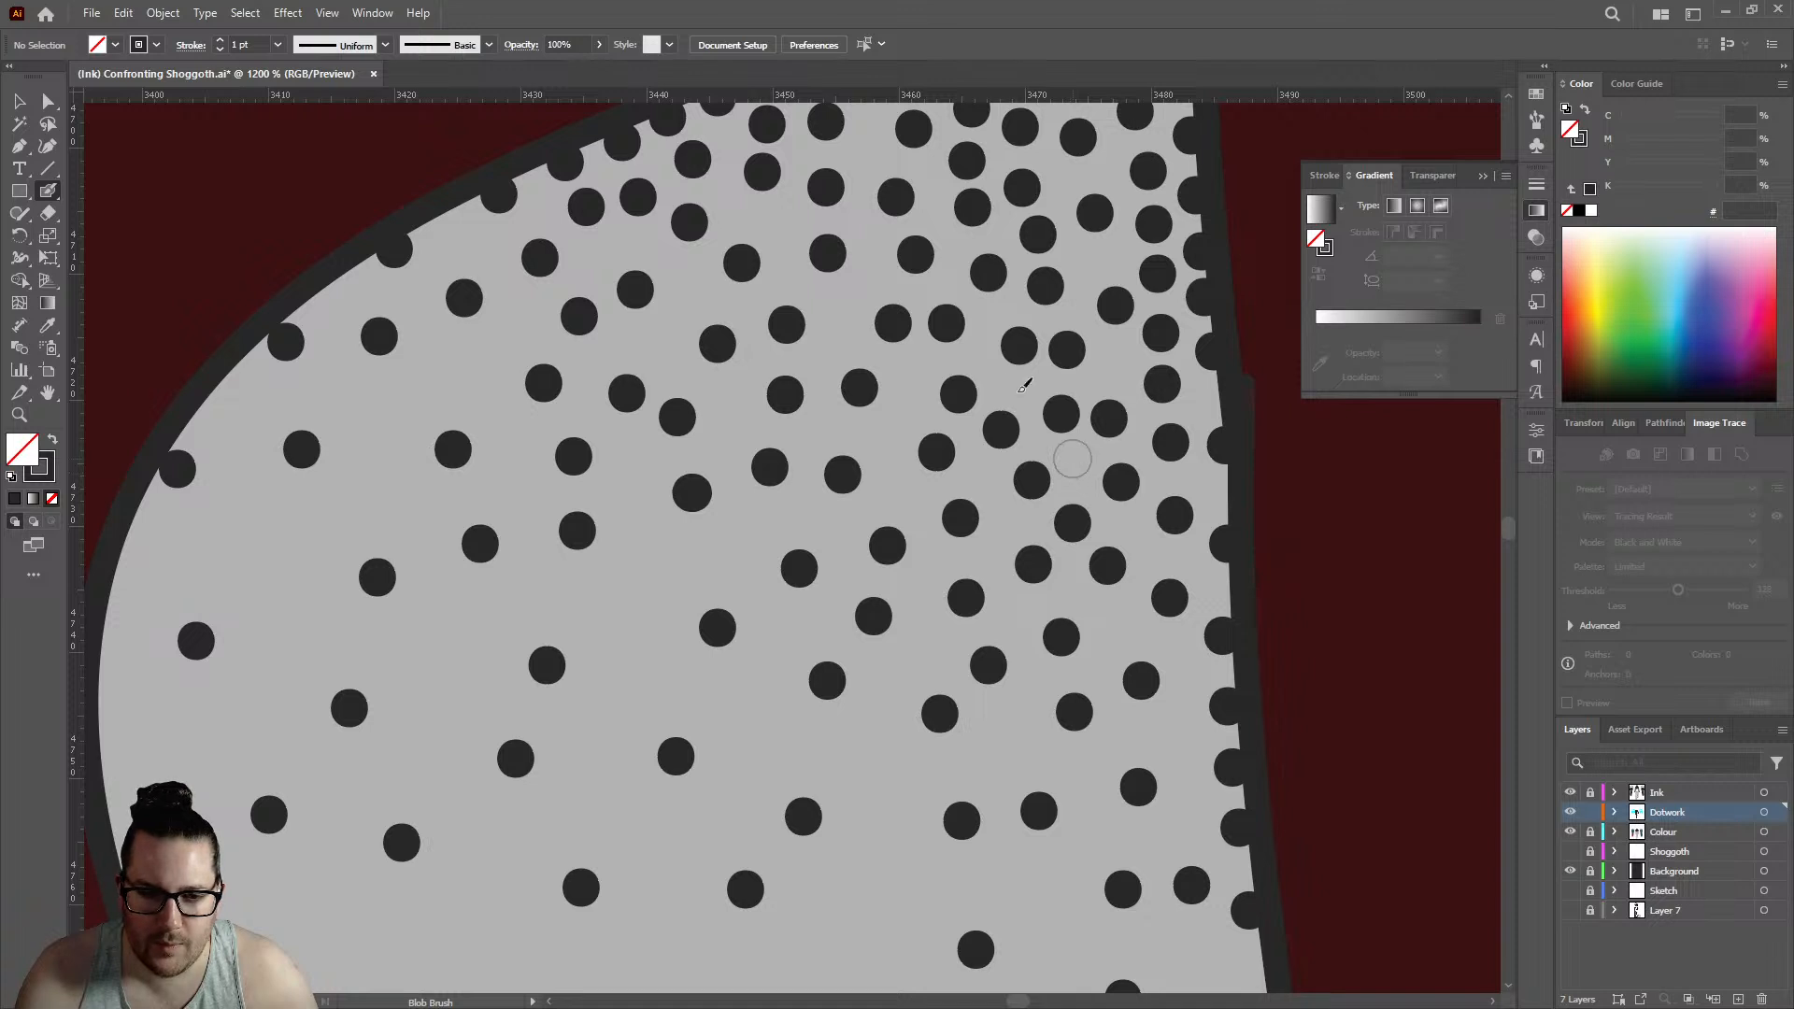
{"action": "left_click", "coordinate": [989, 316]}
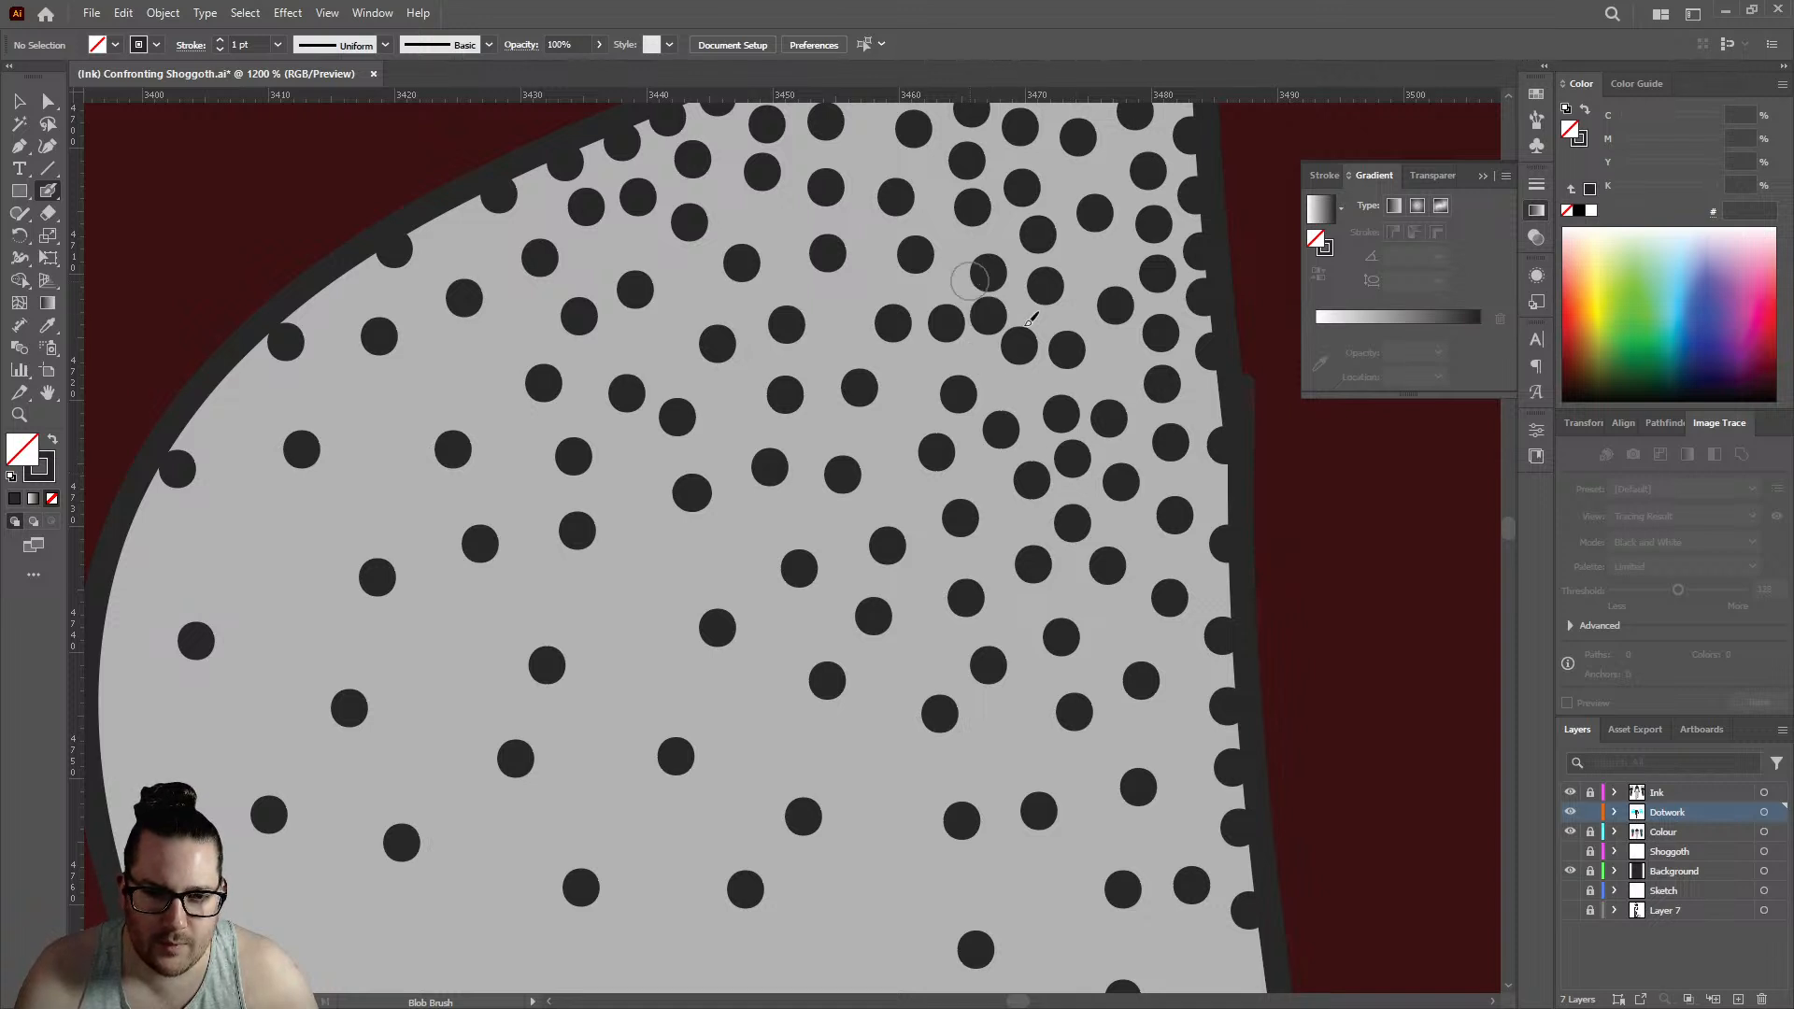
{"action": "left_click", "coordinate": [1117, 358]}
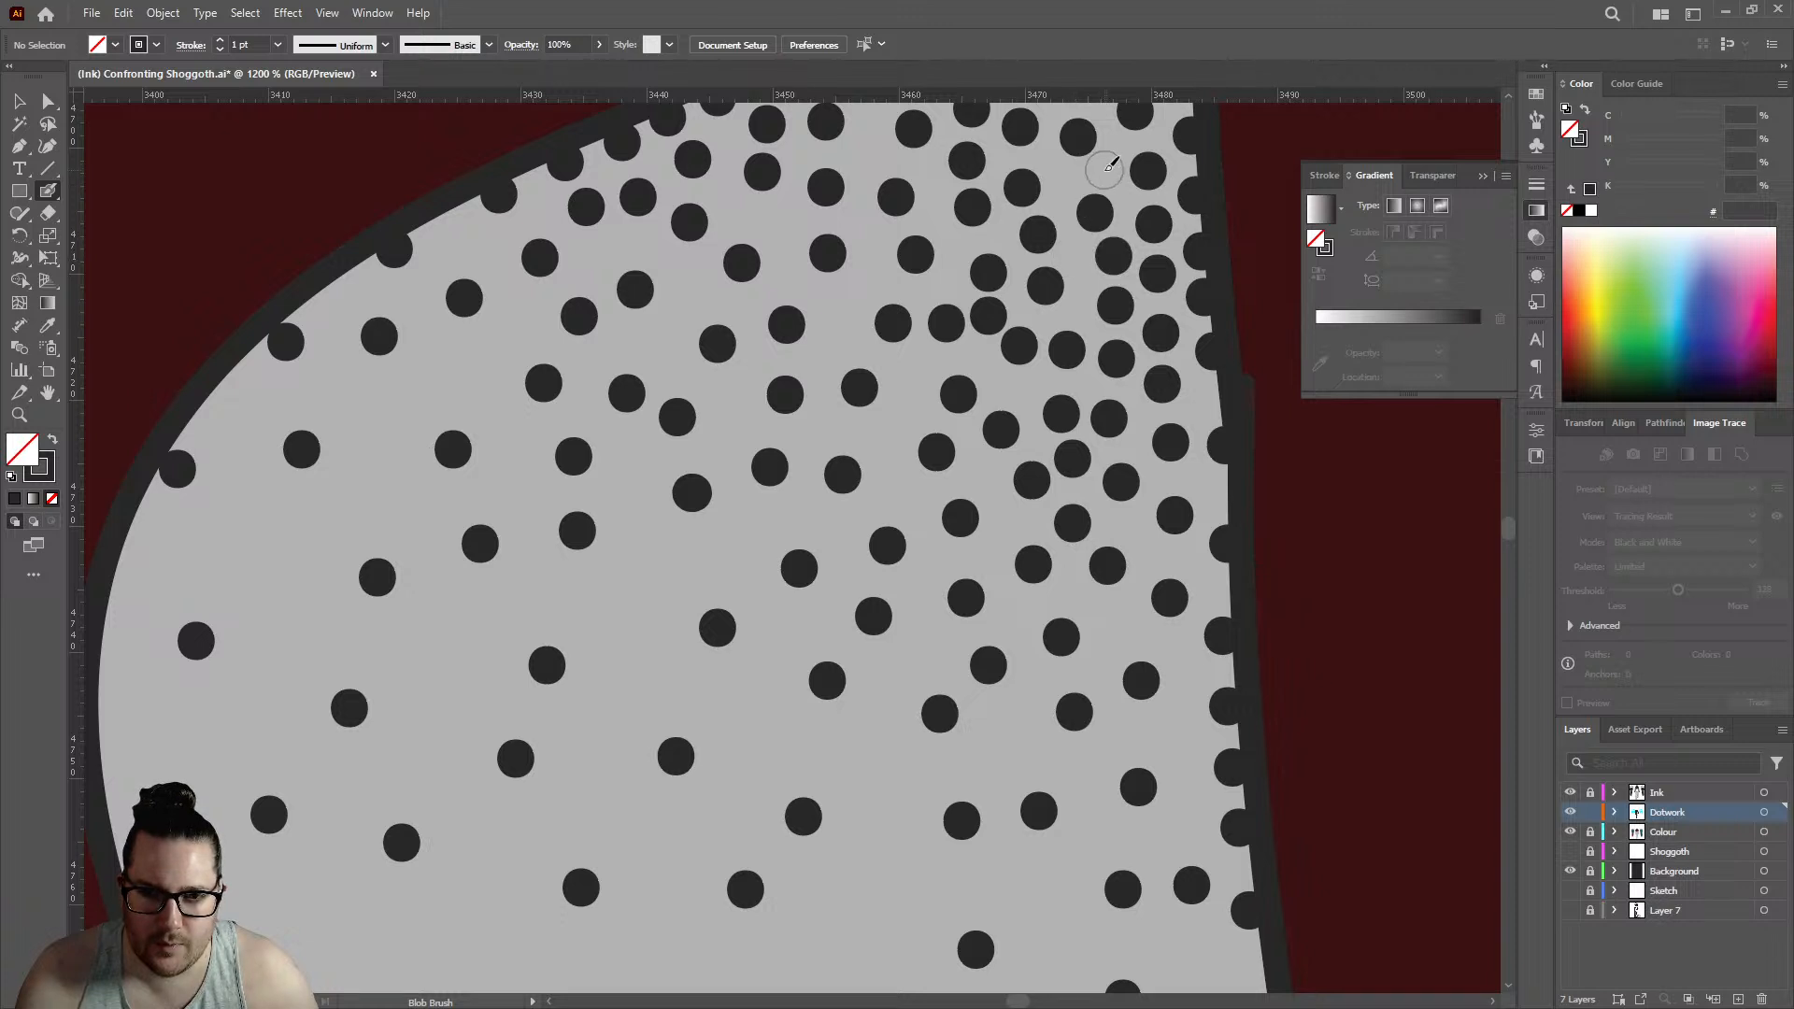
{"action": "left_click", "coordinate": [1104, 170]}
{"action": "scroll", "coordinate": [1065, 183], "scroll_direction": "up", "scroll_amount": 3}
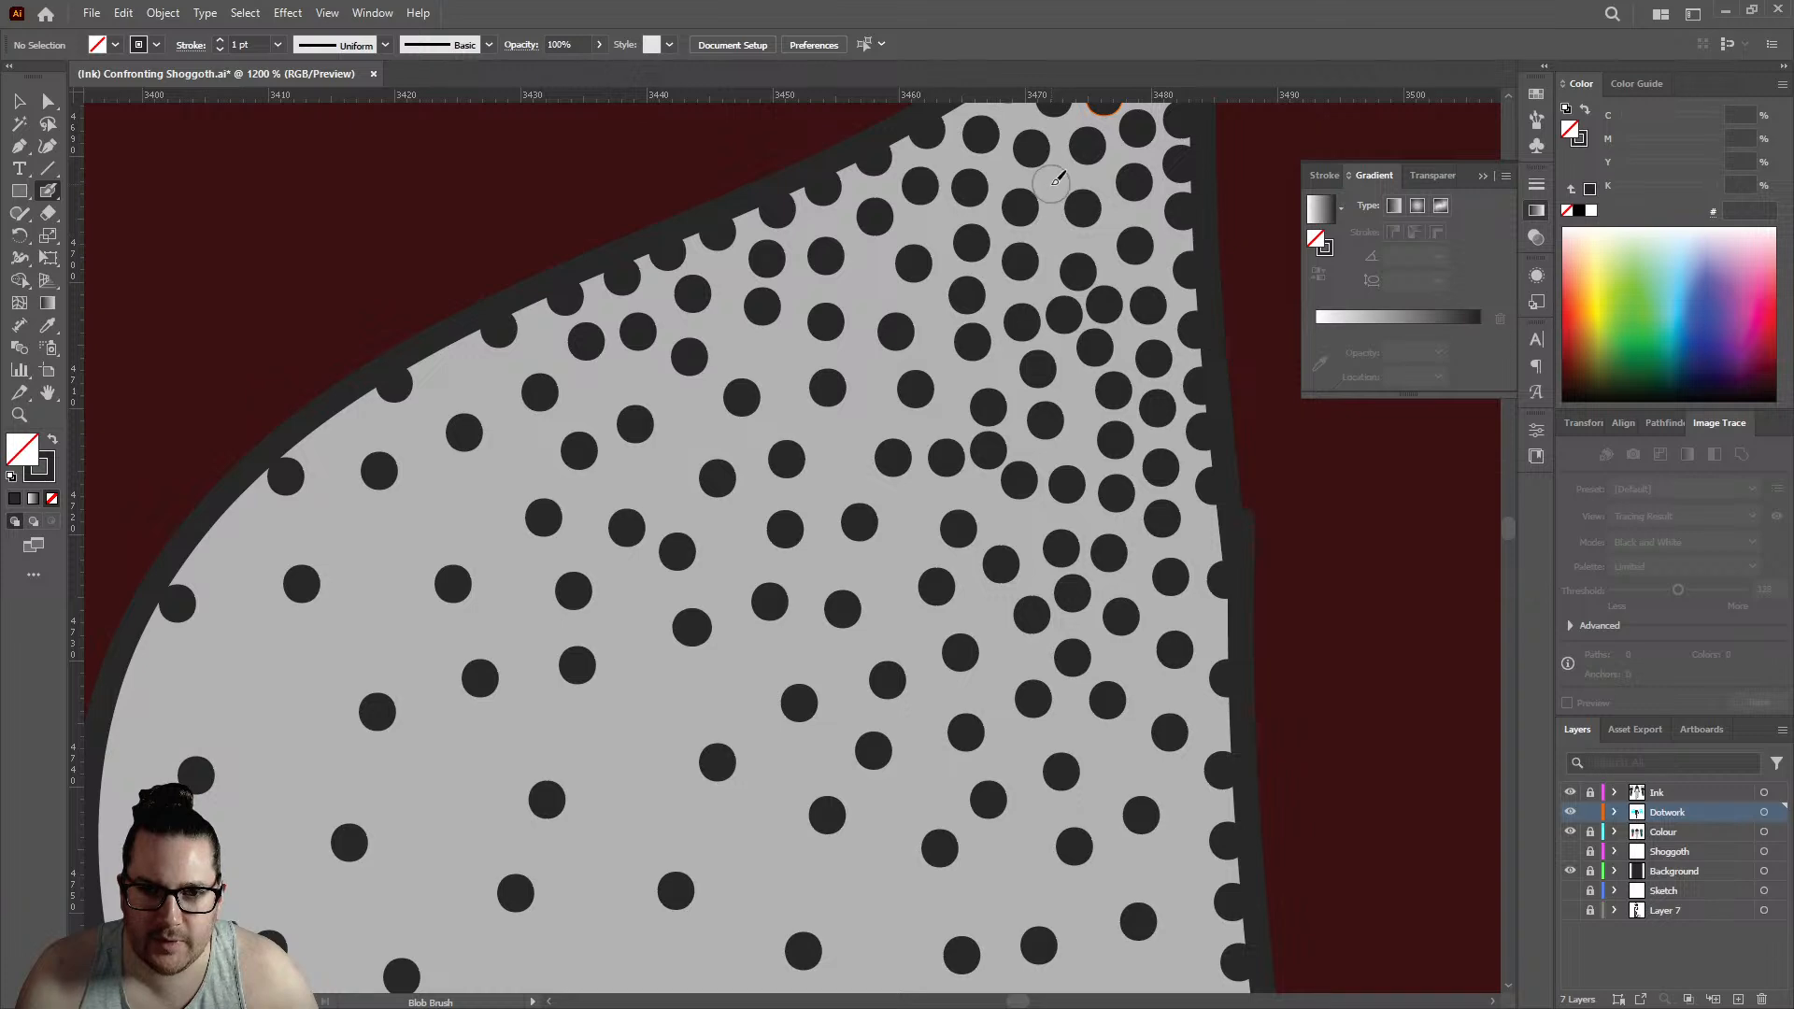
{"action": "scroll", "coordinate": [1065, 234], "scroll_direction": "down", "scroll_amount": 6}
{"action": "scroll", "coordinate": [1076, 302], "scroll_direction": "up", "scroll_amount": 6}
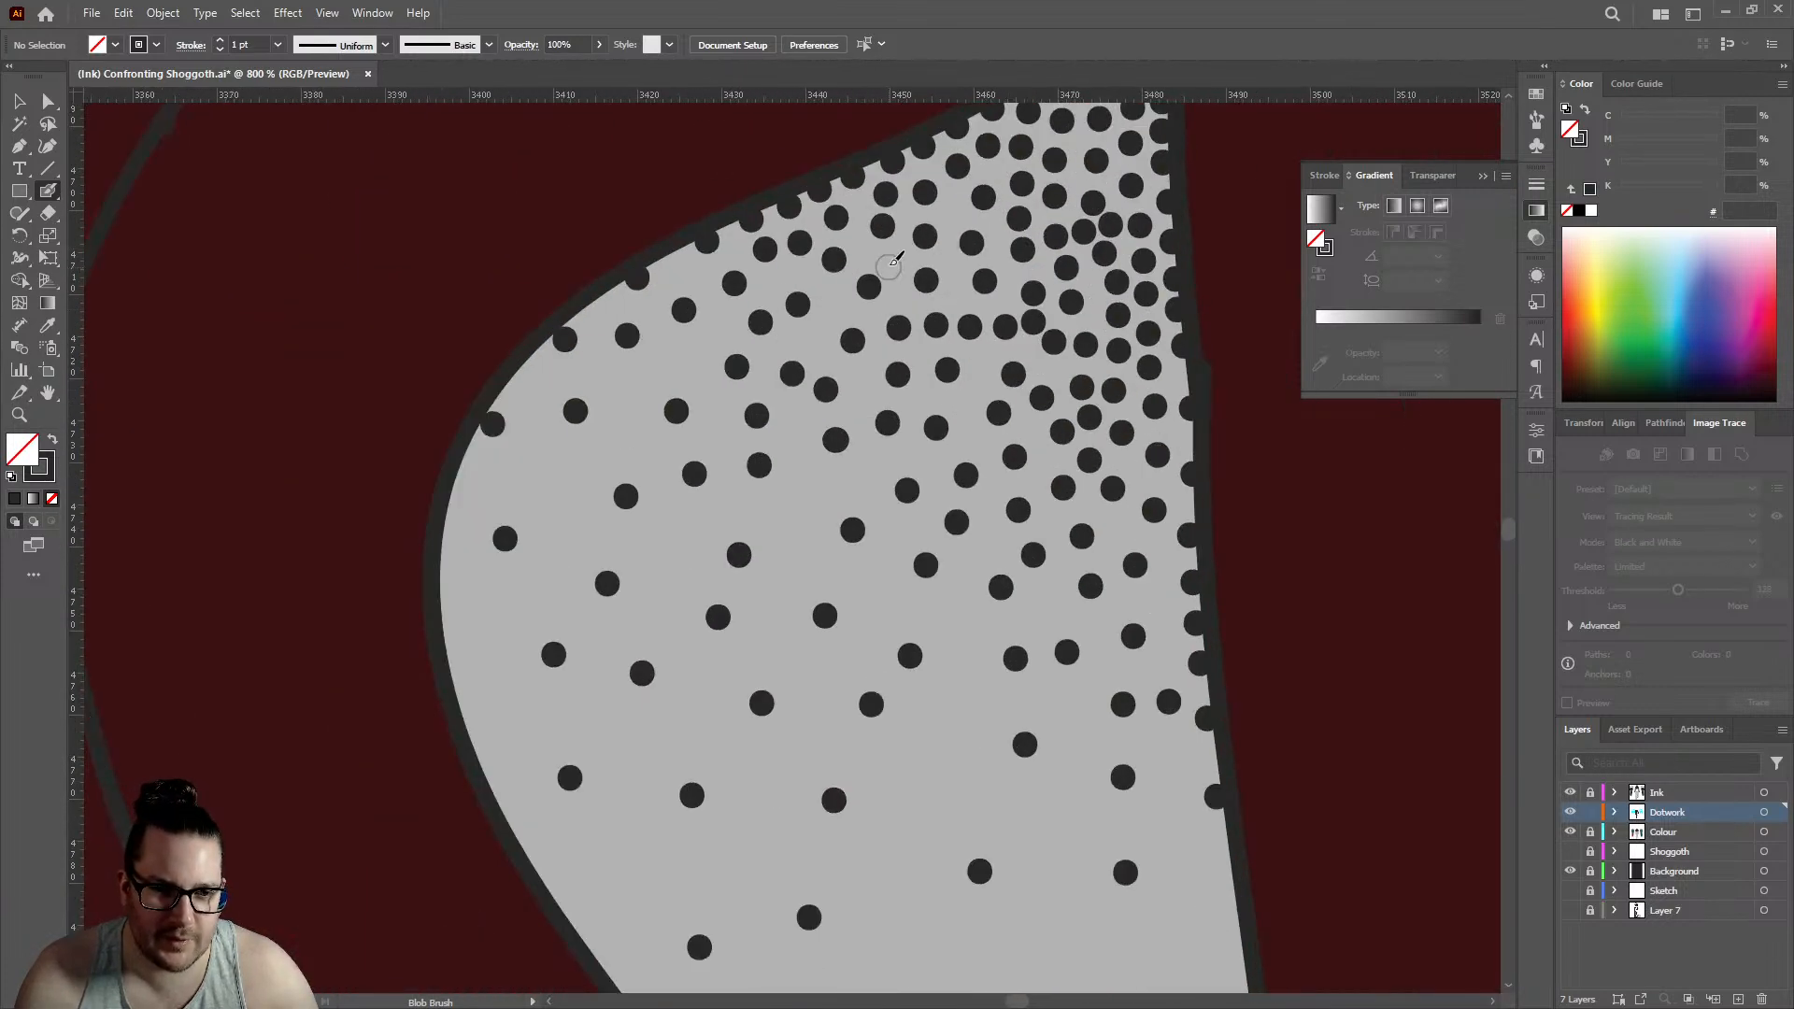
- Add Blob Brush dots along the left edge of the diamond-shaped skin gap between the hair strands near the right shoulder
{"action": "scroll", "coordinate": [920, 292], "scroll_direction": "down", "scroll_amount": 6}
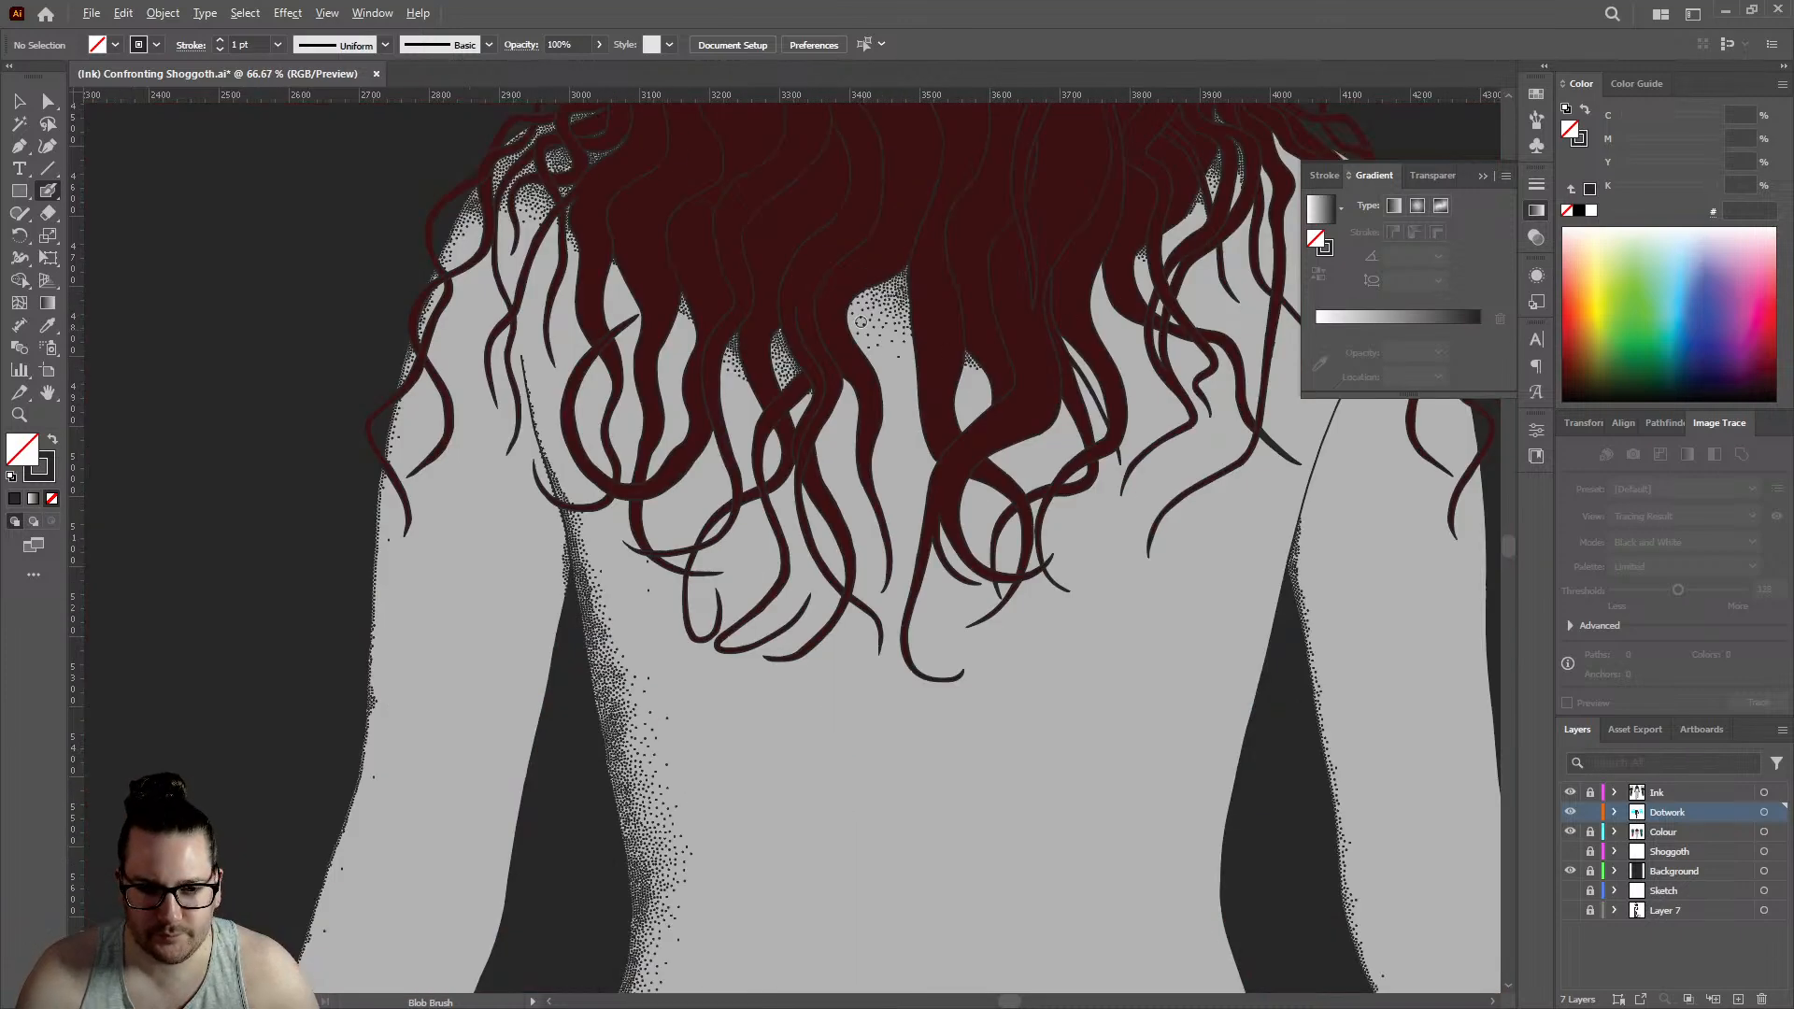
{"action": "scroll", "coordinate": [1116, 253], "scroll_direction": "down", "scroll_amount": 2}
{"action": "scroll", "coordinate": [1107, 271], "scroll_direction": "up", "scroll_amount": 5}
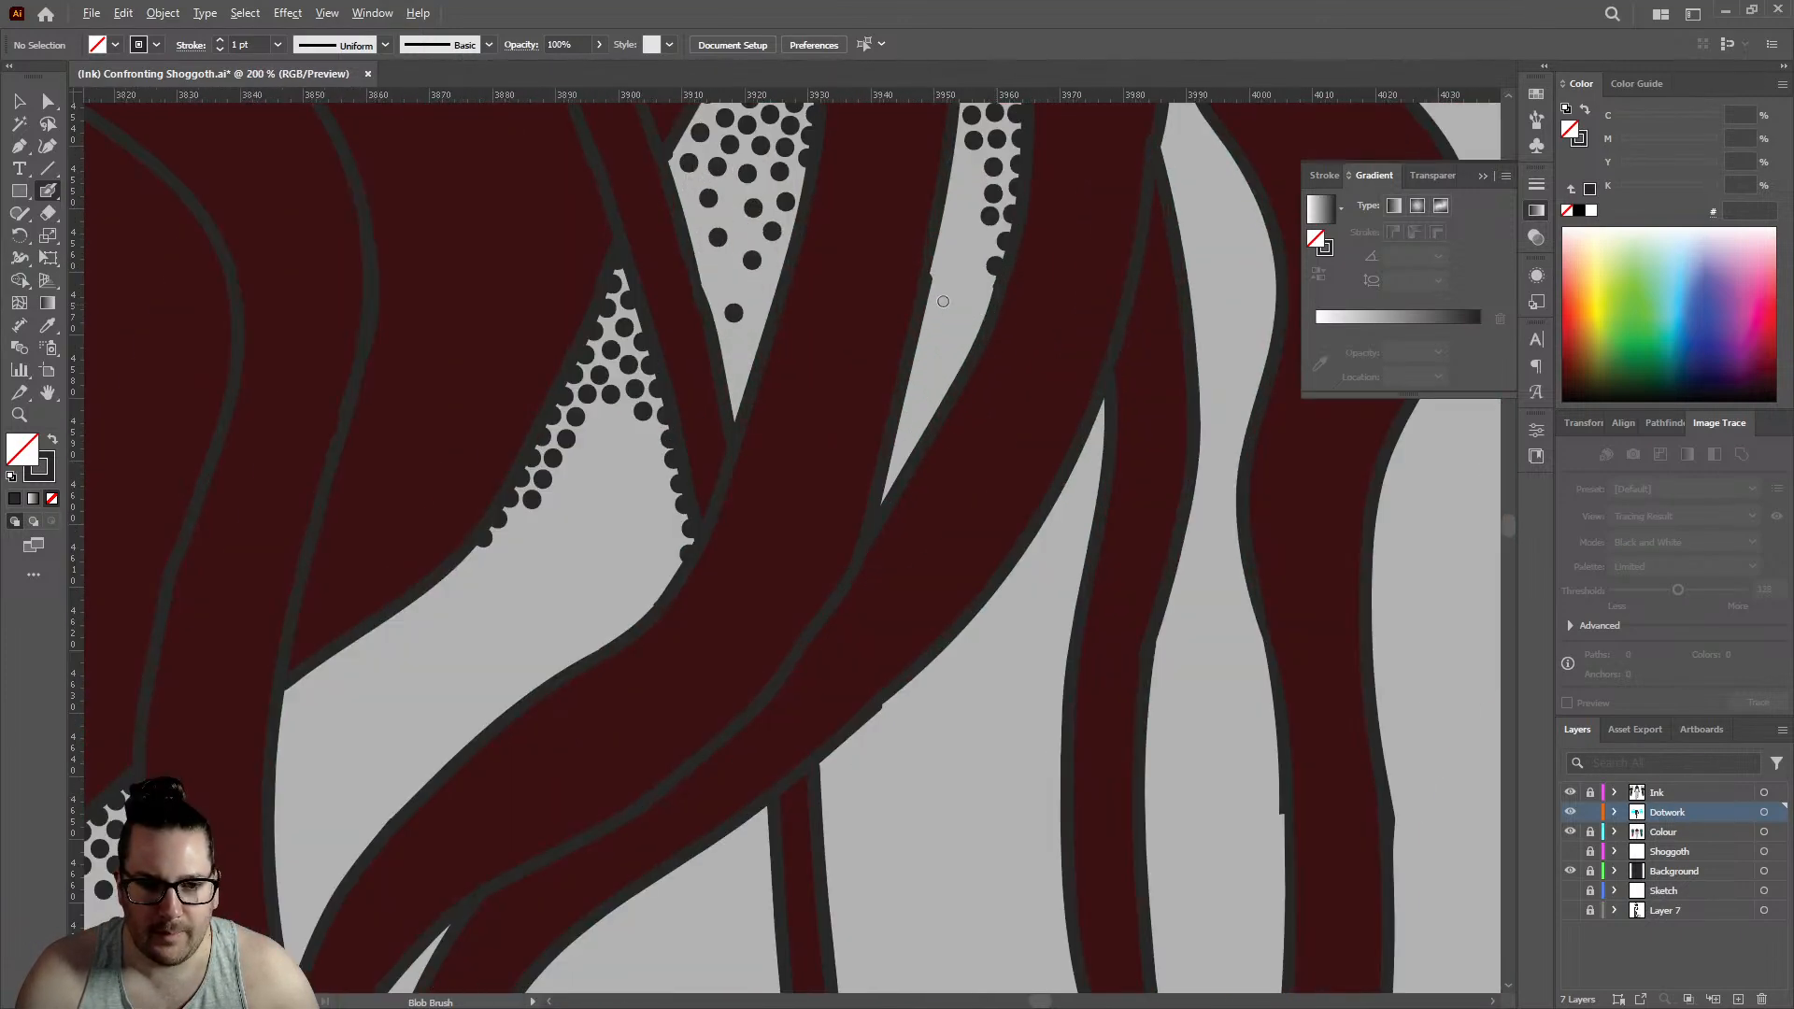
{"action": "scroll", "coordinate": [1098, 283], "scroll_direction": "down", "scroll_amount": 1}
{"action": "scroll", "coordinate": [1099, 283], "scroll_direction": "up", "scroll_amount": 2}
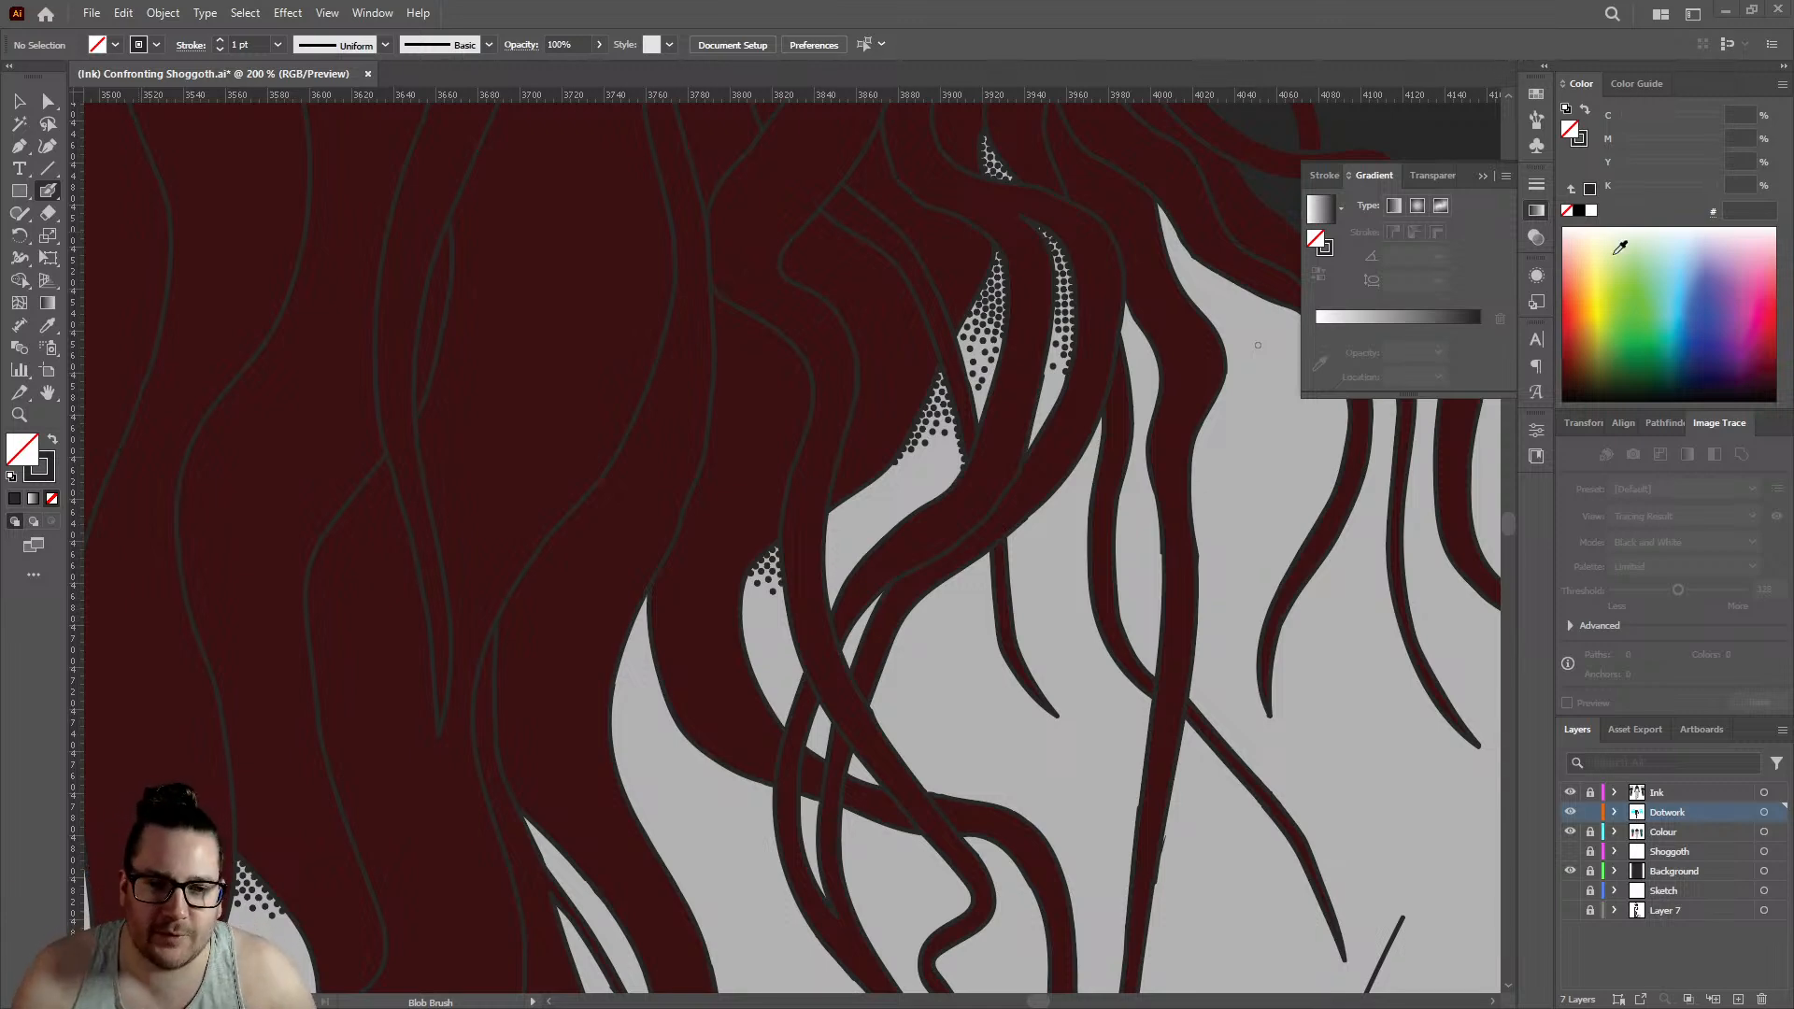
{"action": "scroll", "coordinate": [1018, 344], "scroll_direction": "up", "scroll_amount": 5}
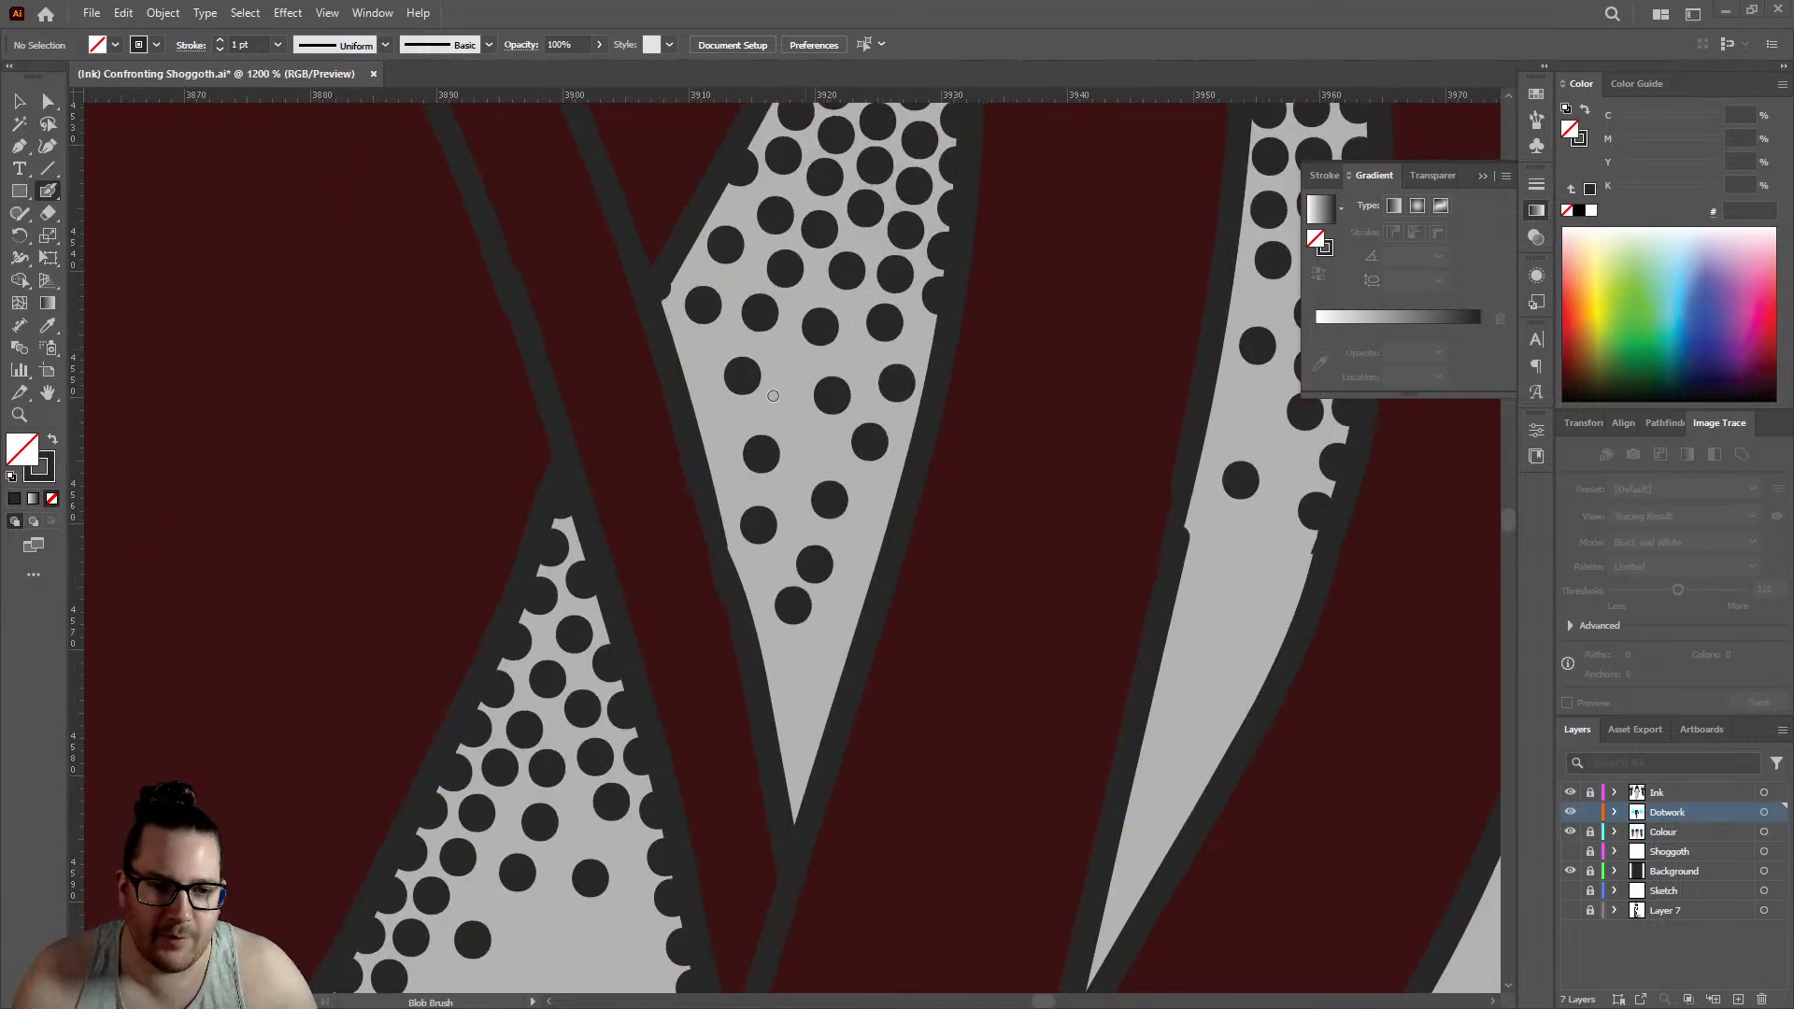
{"action": "left_click", "coordinate": [692, 387]}
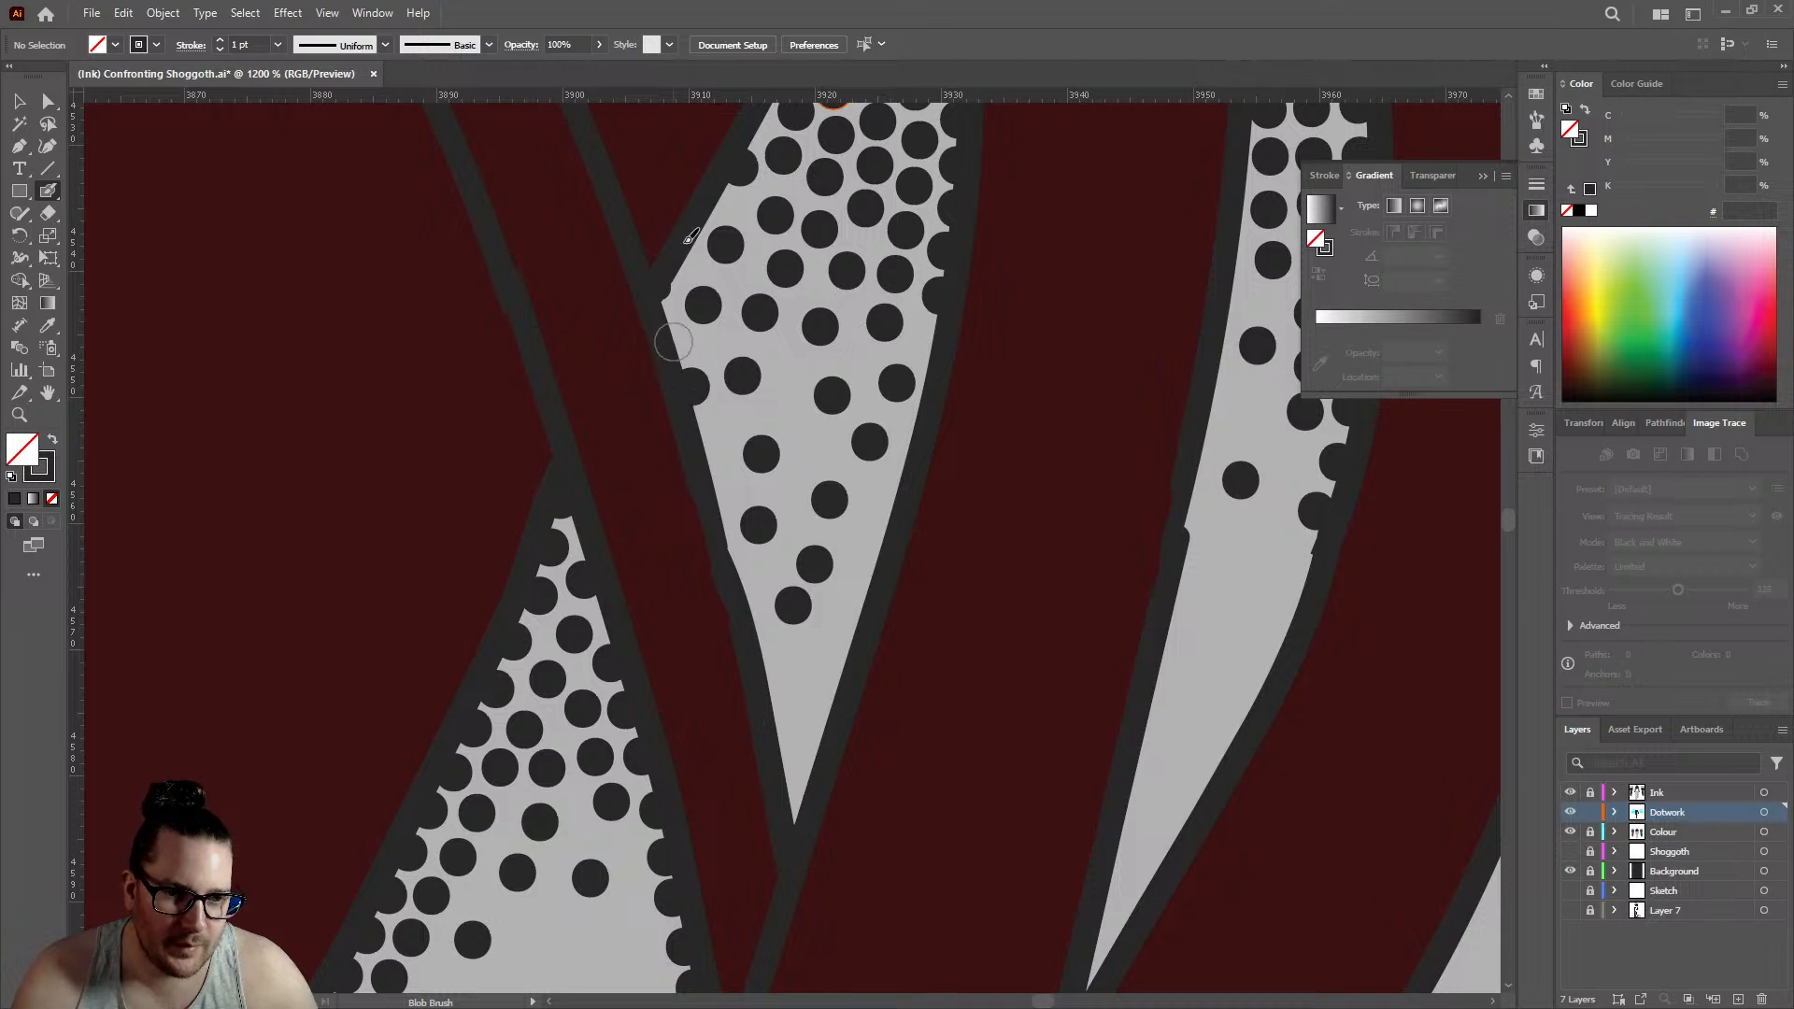
{"action": "left_click", "coordinate": [673, 343]}
{"action": "left_click", "coordinate": [689, 263]}
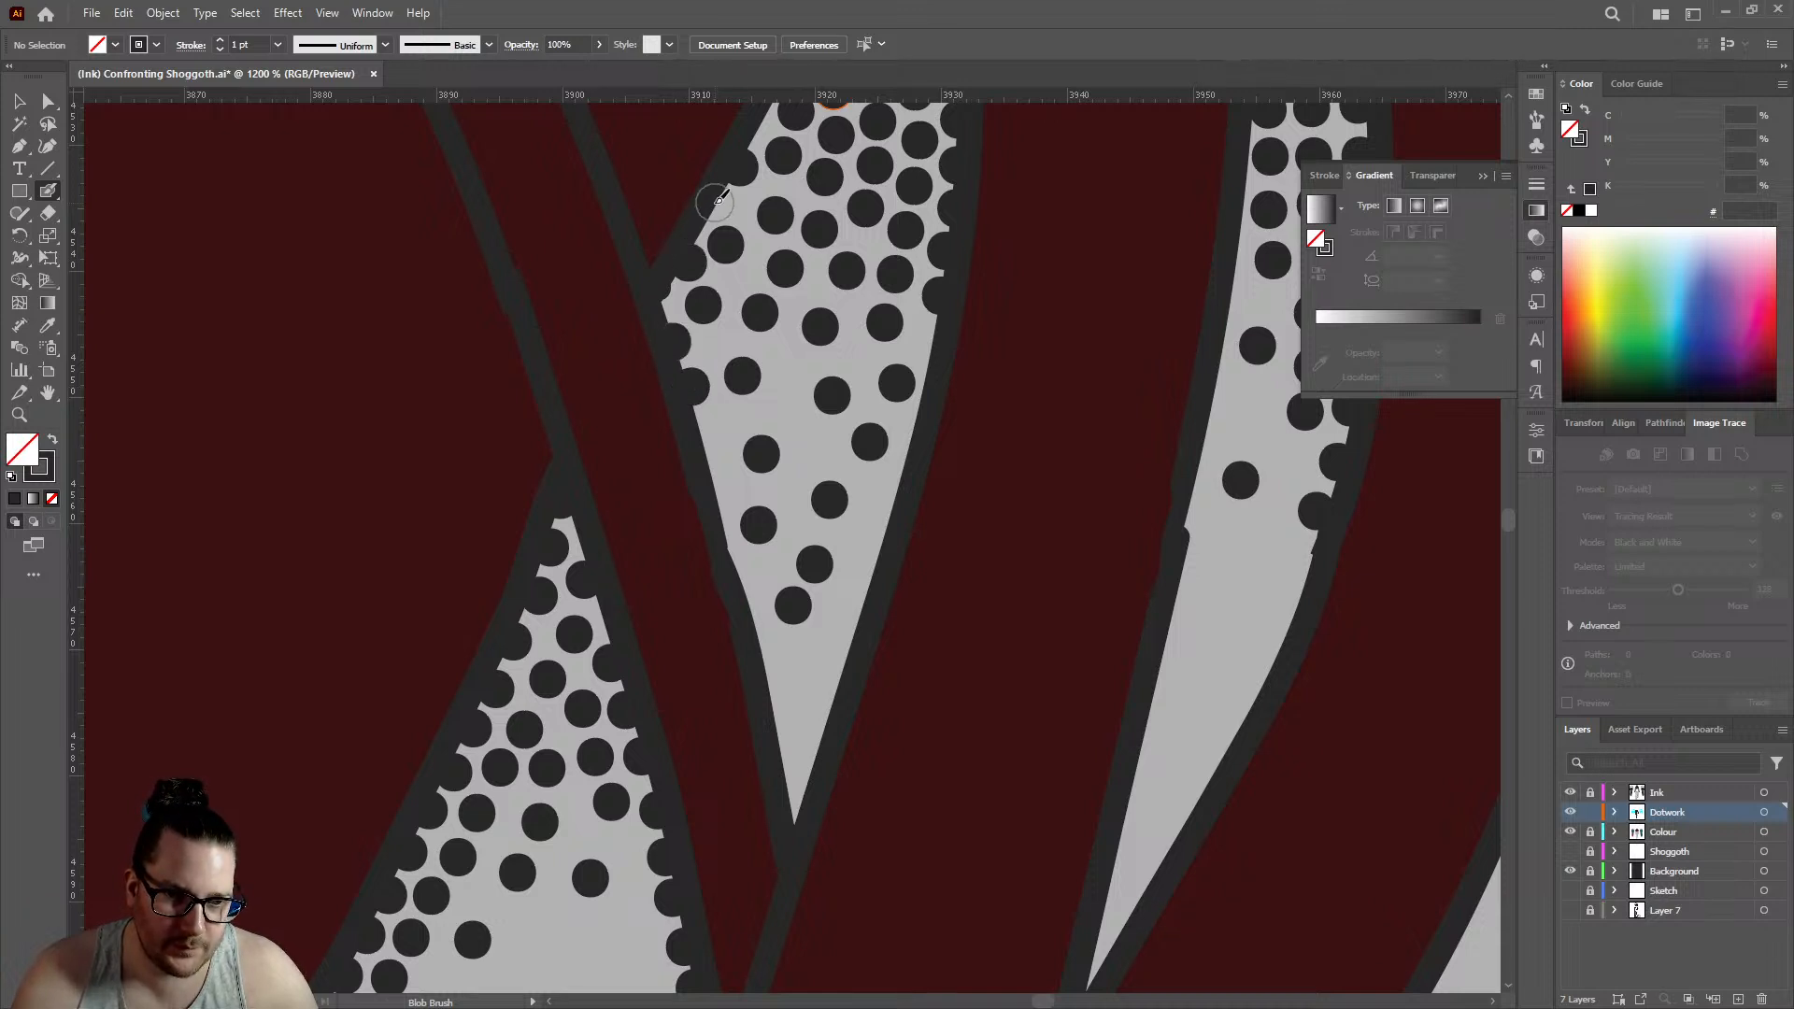
{"action": "left_click", "coordinate": [715, 201]}
{"action": "left_click", "coordinate": [662, 299]}
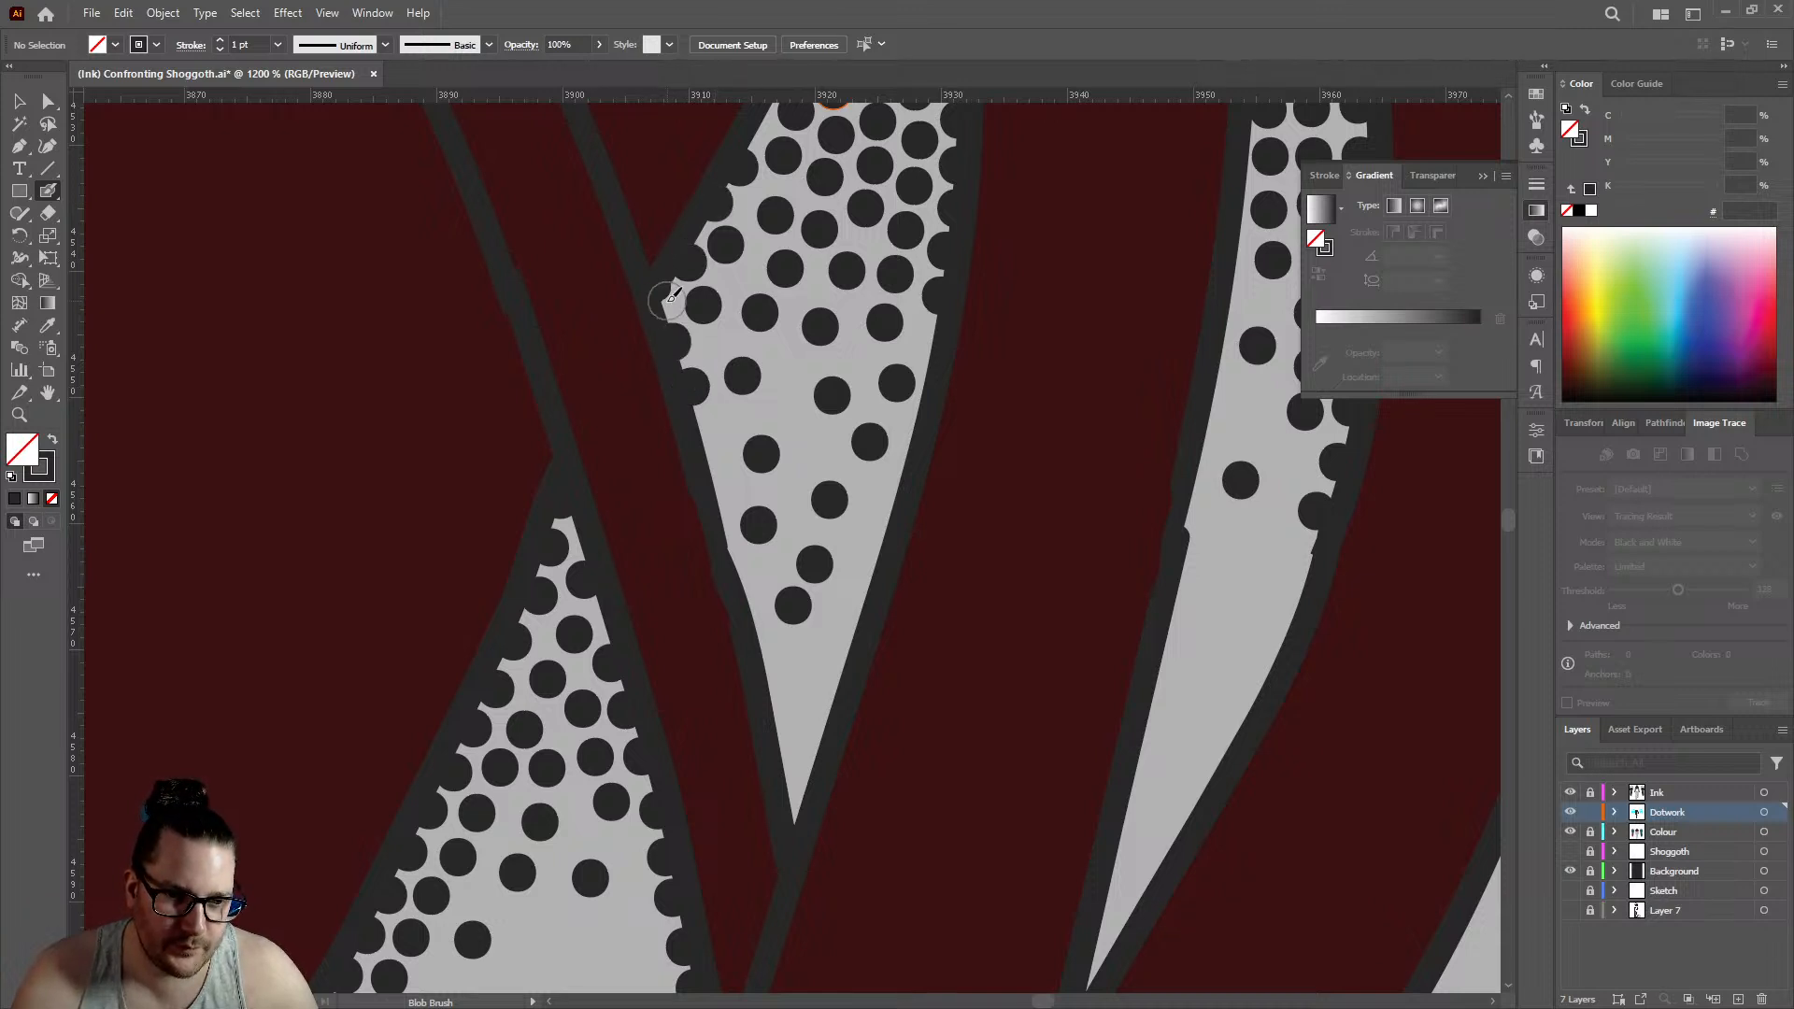
{"action": "left_click", "coordinate": [712, 344]}
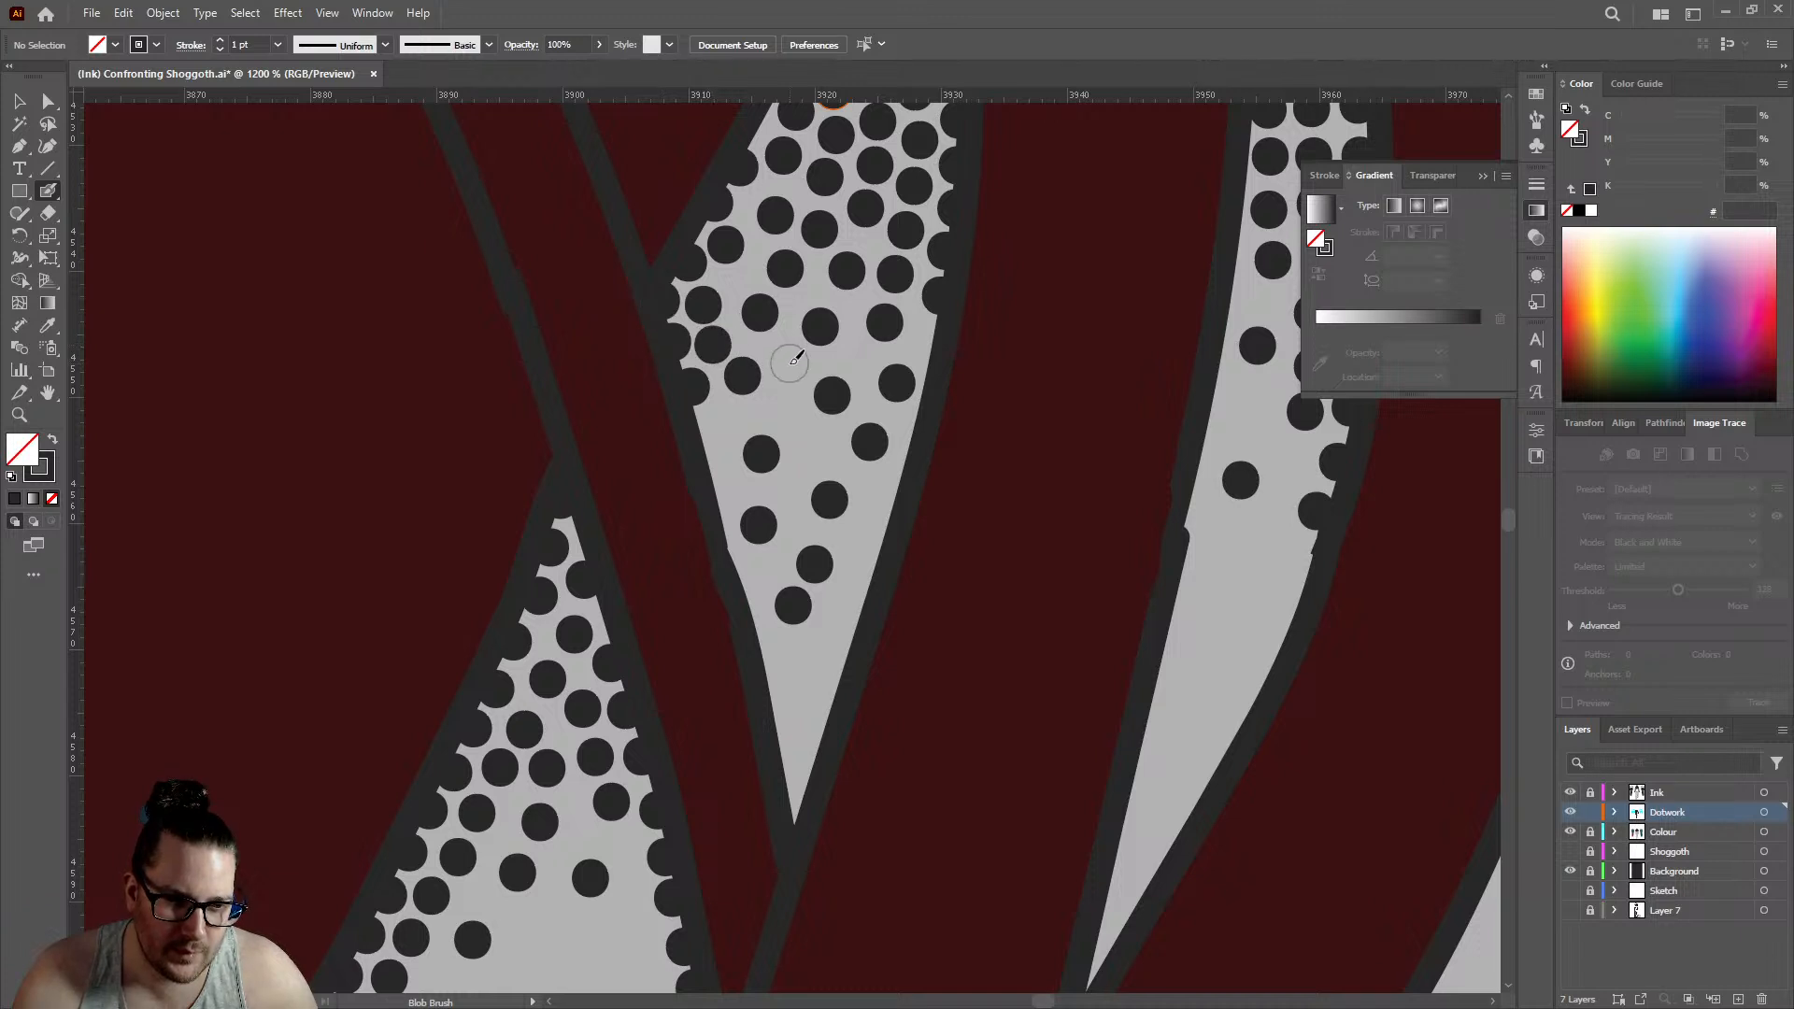
- Fill the middle and lower left edge of the diamond-shaped gap with additional dark dots
{"action": "left_click", "coordinate": [789, 363]}
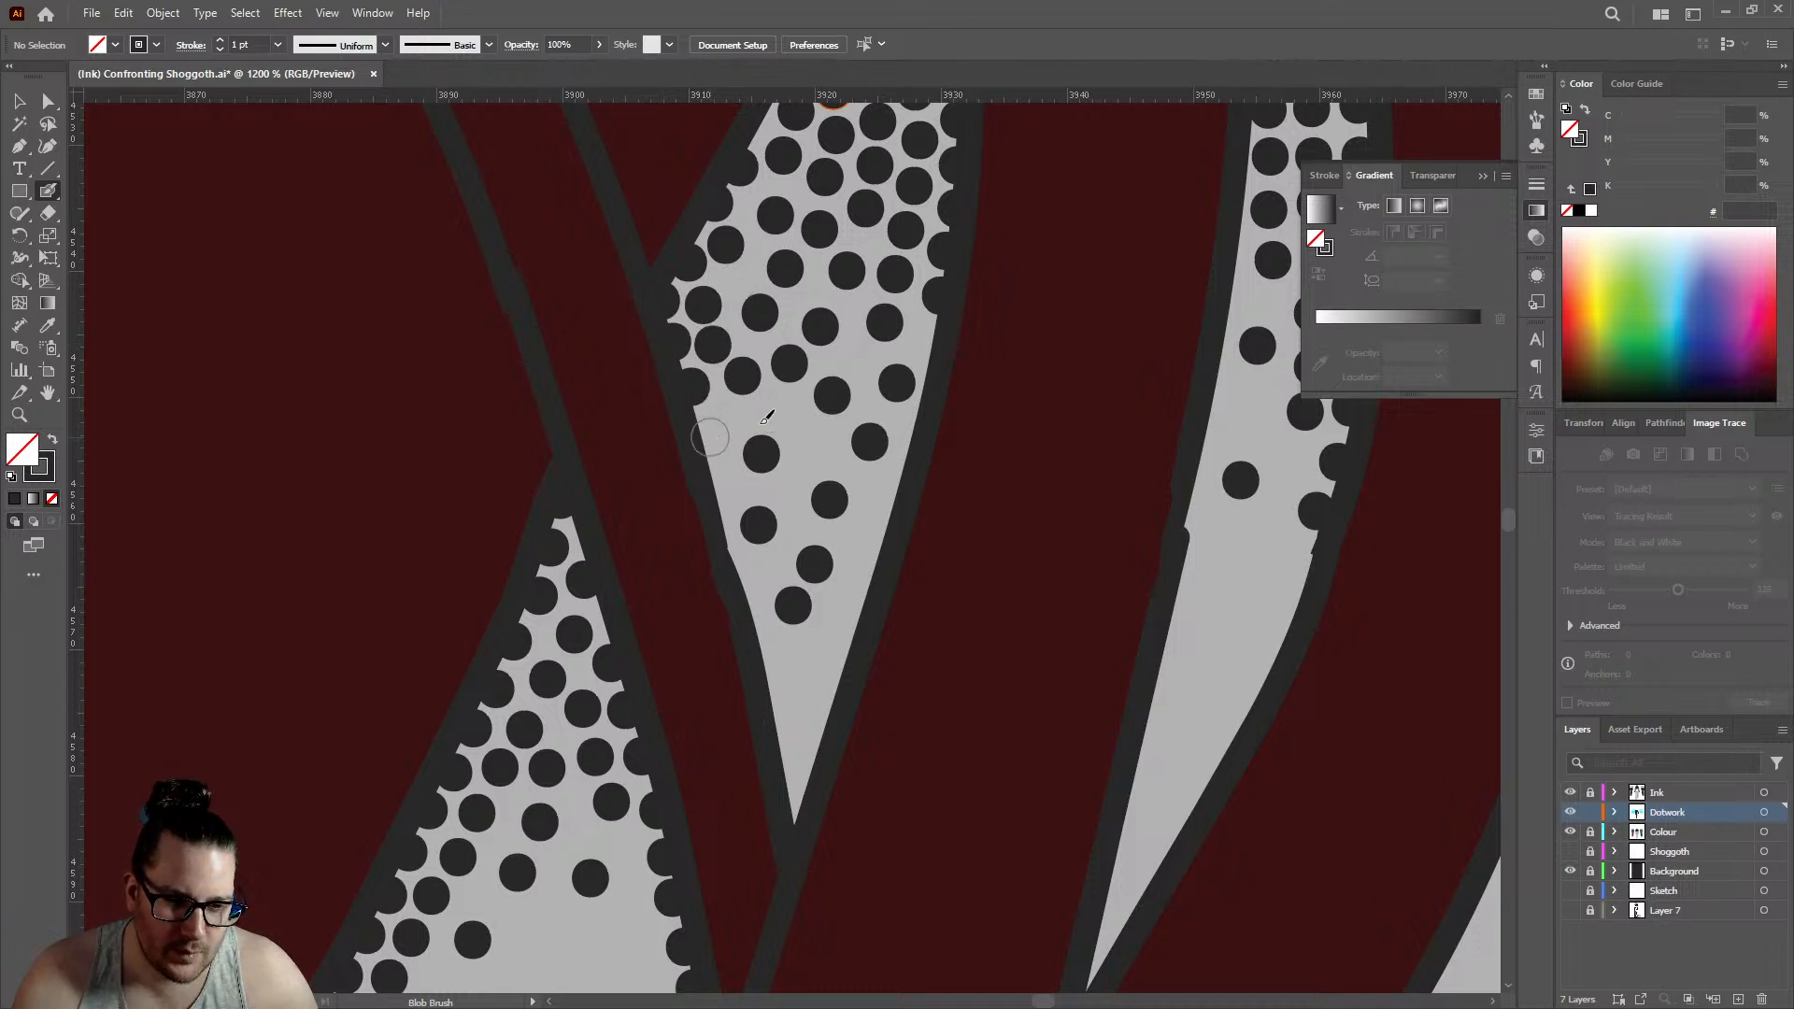
{"action": "left_click", "coordinate": [710, 436]}
{"action": "left_click", "coordinate": [778, 408]}
{"action": "left_click", "coordinate": [722, 490]}
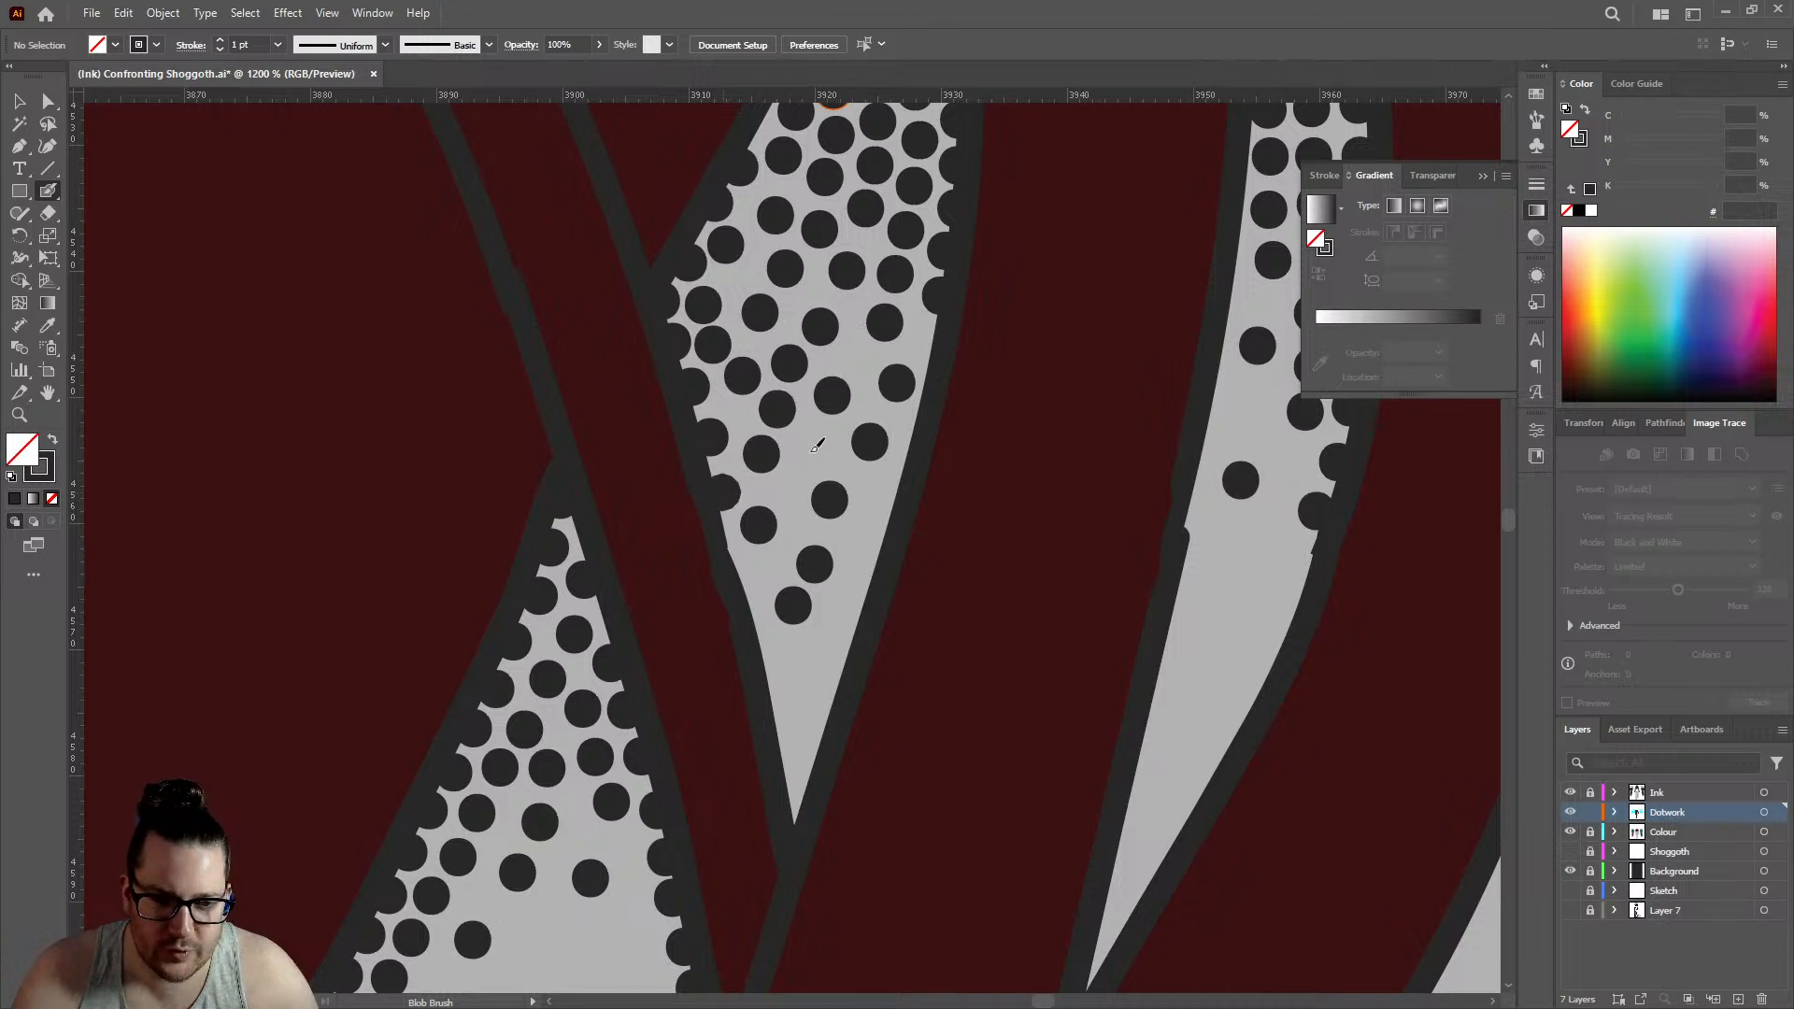
{"action": "left_click", "coordinate": [815, 447]}
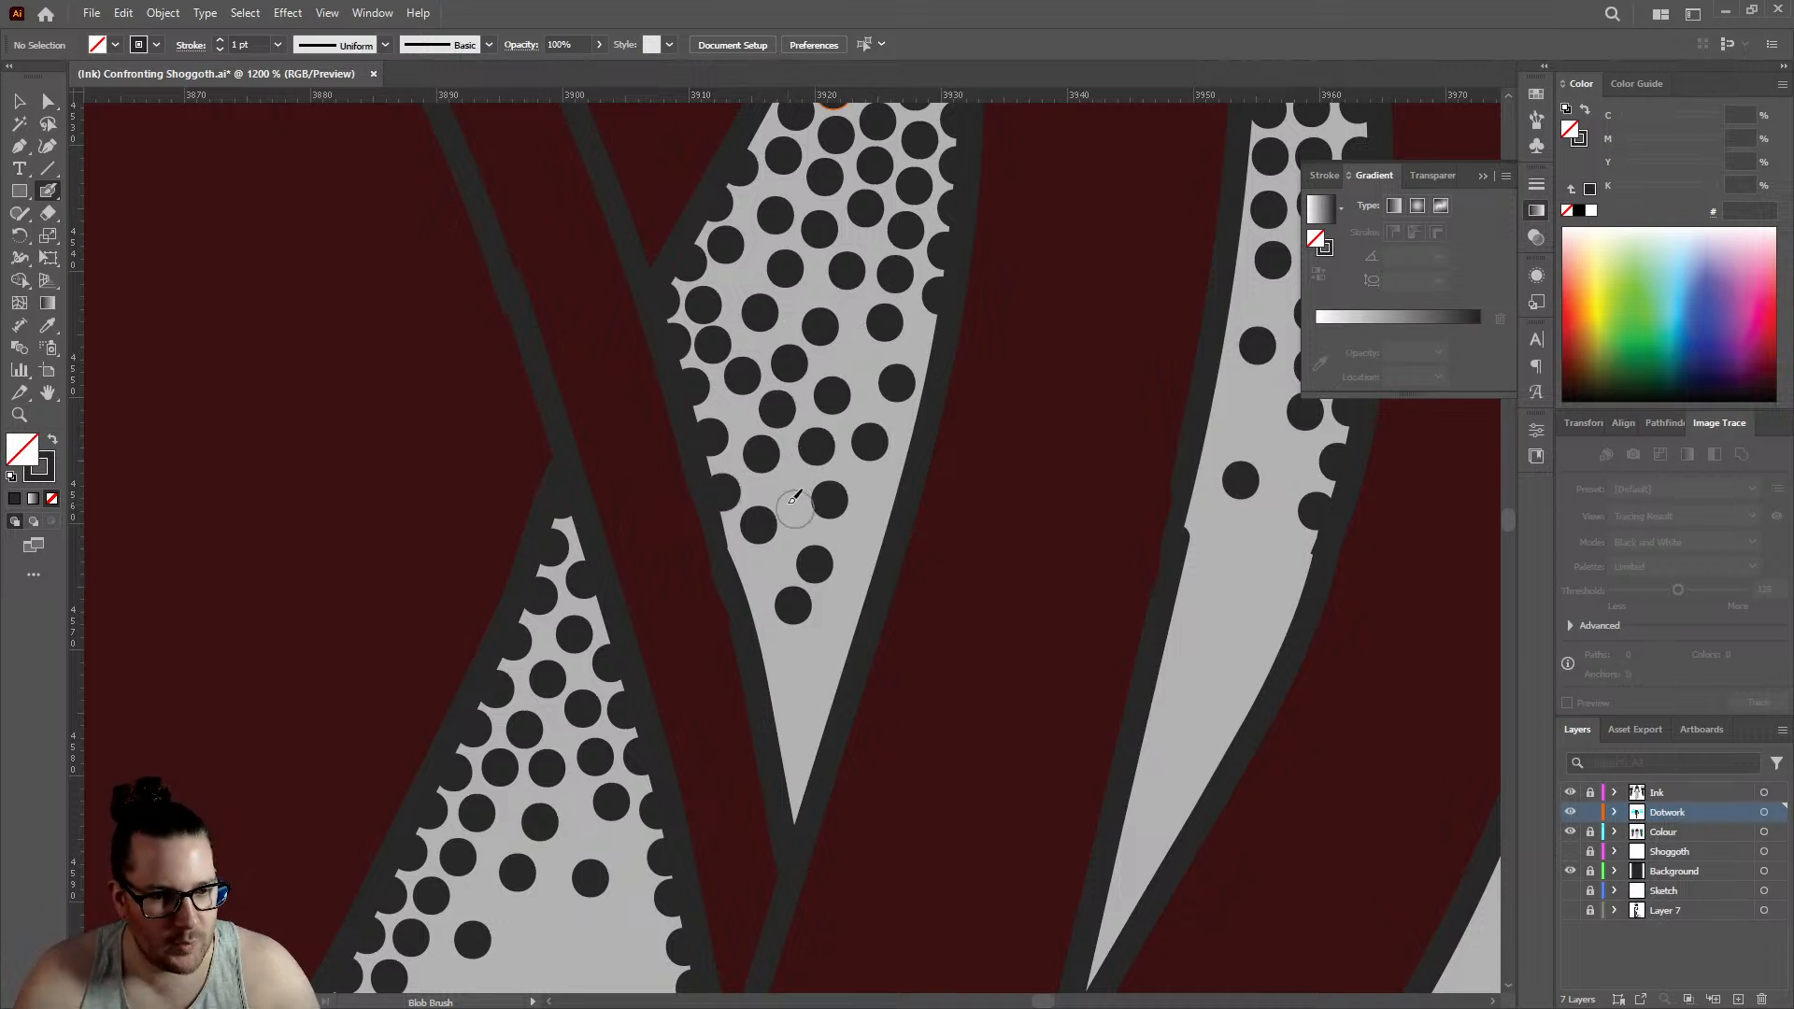
{"action": "left_click", "coordinate": [790, 483]}
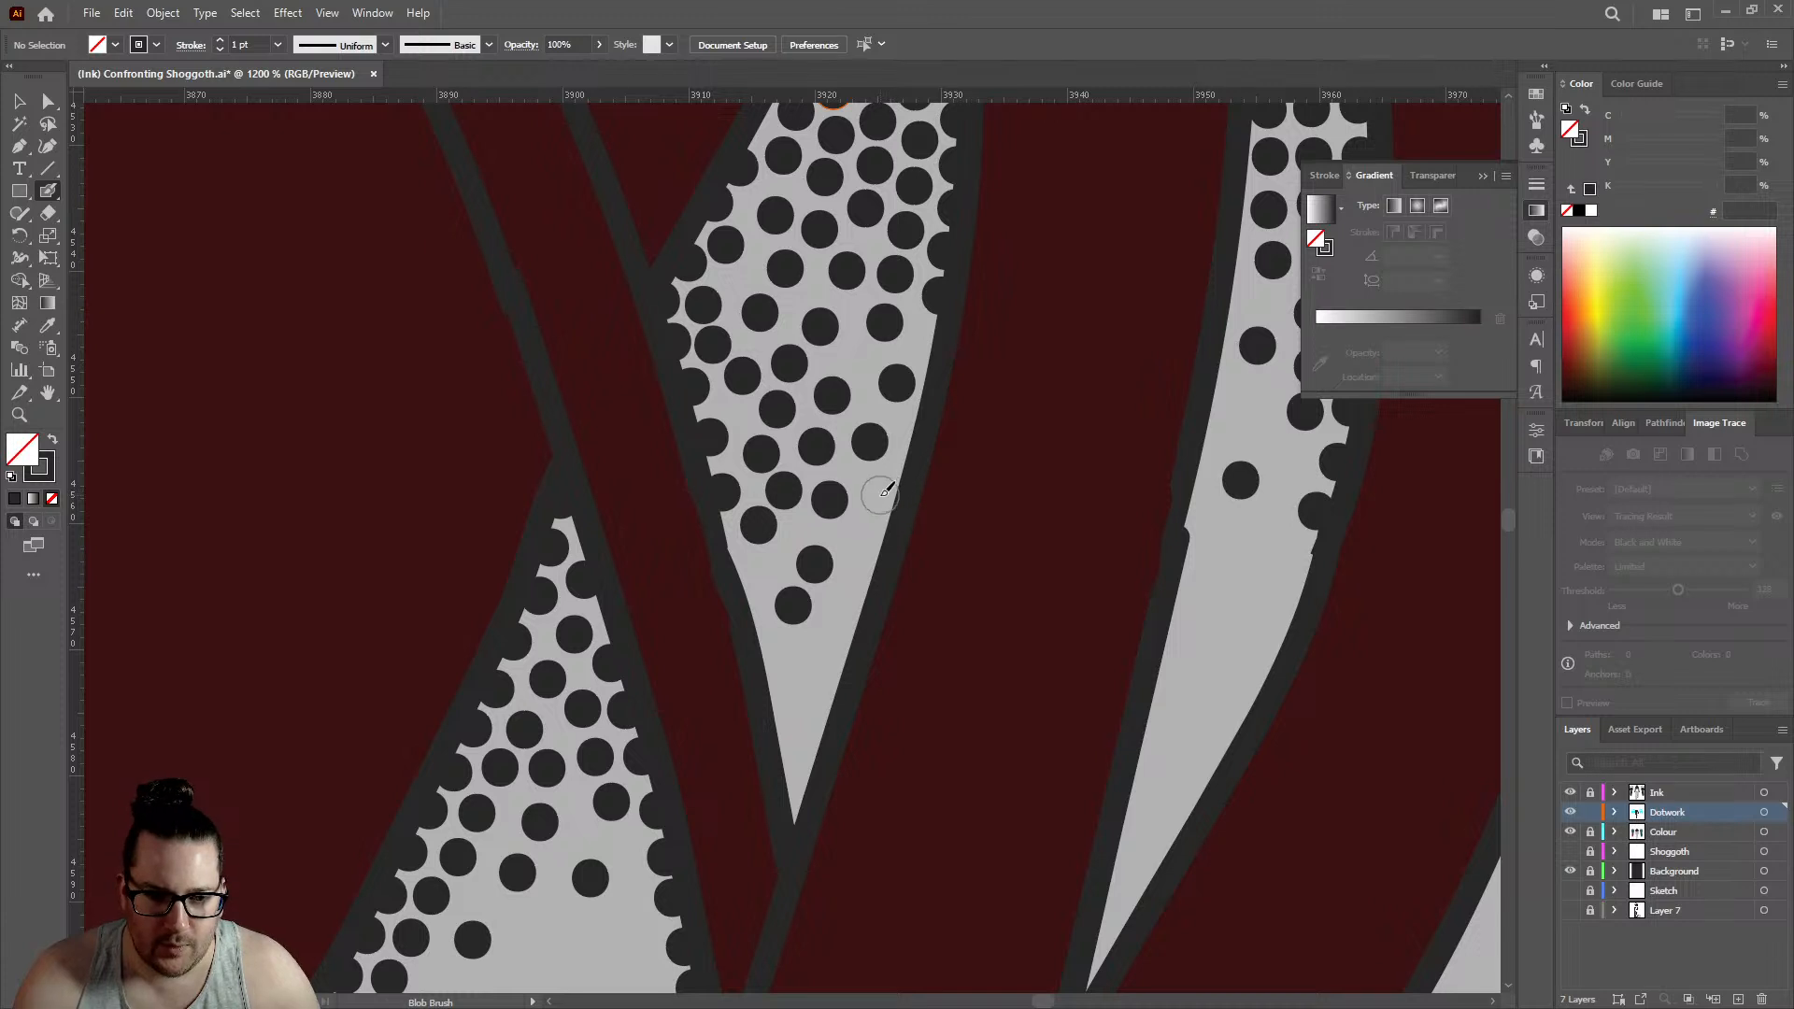
- Line the right edge of the diamond-shaped gap with dots and continue the stippling down into its narrow lower tip
{"action": "left_click", "coordinate": [879, 495]}
{"action": "left_click", "coordinate": [925, 348]}
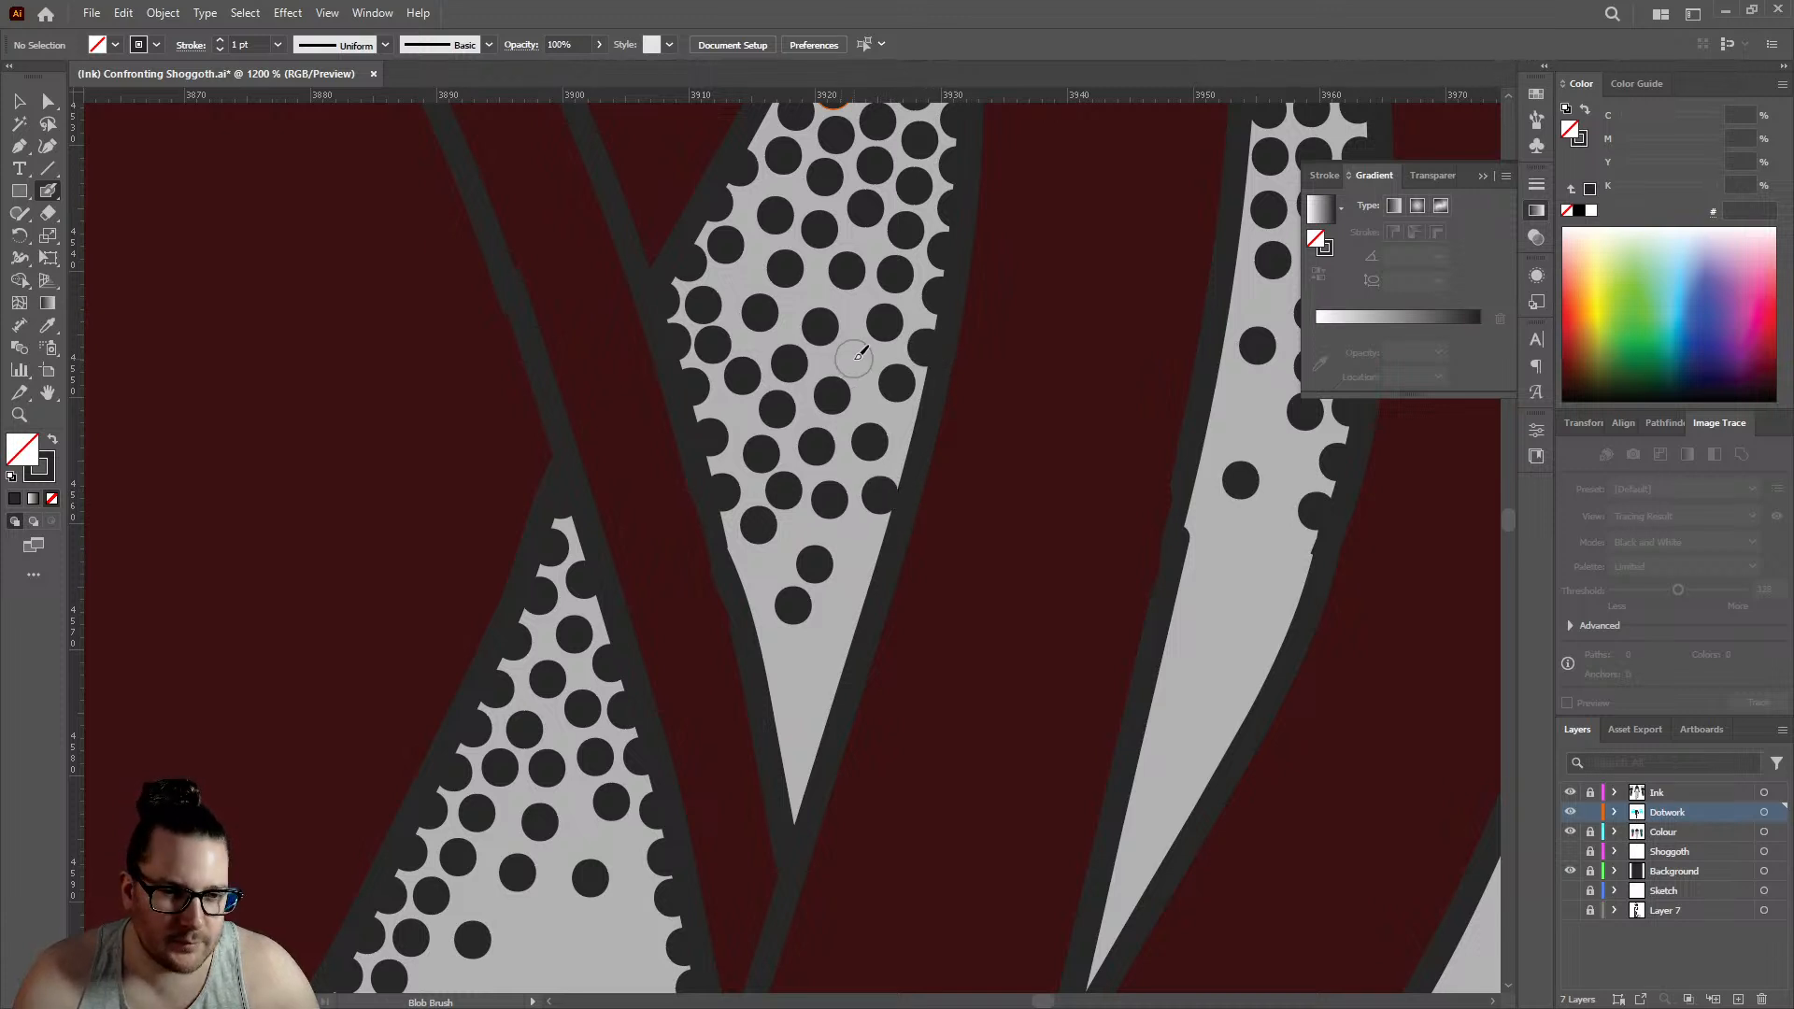
{"action": "left_click", "coordinate": [853, 357]}
{"action": "left_click", "coordinate": [748, 572]}
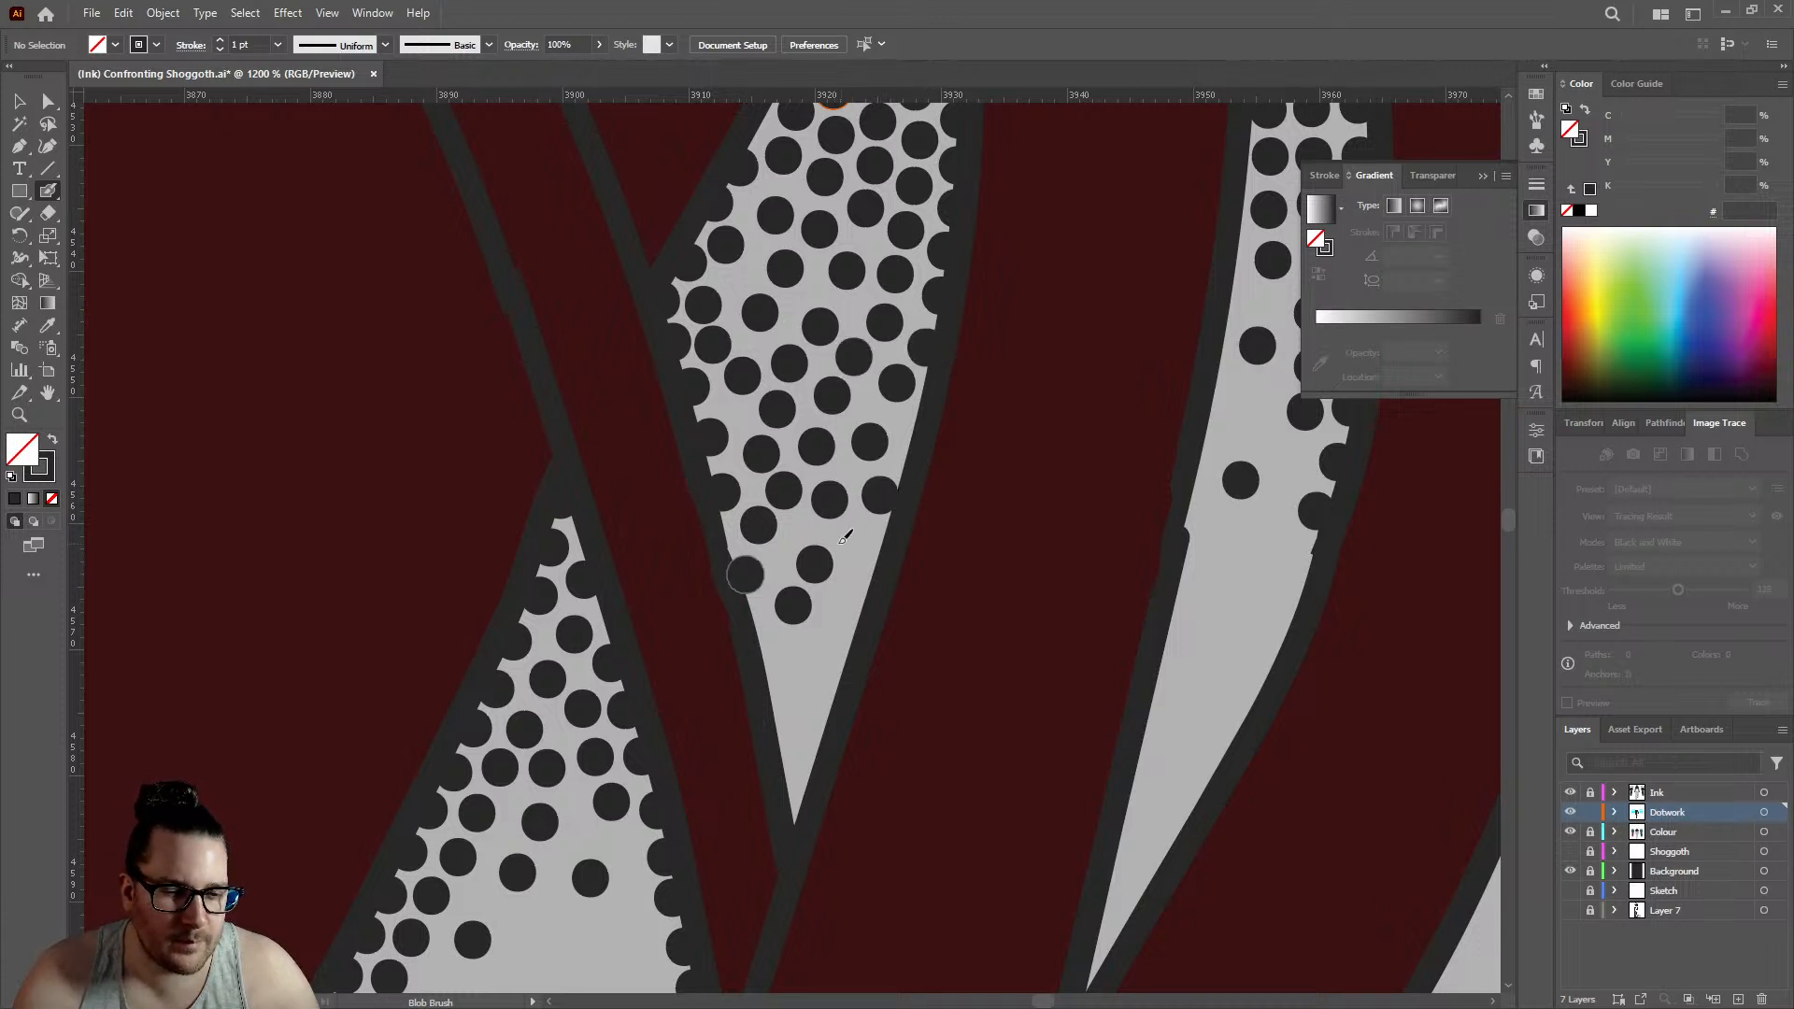
{"action": "left_click", "coordinate": [868, 551]}
{"action": "left_click", "coordinate": [918, 425]}
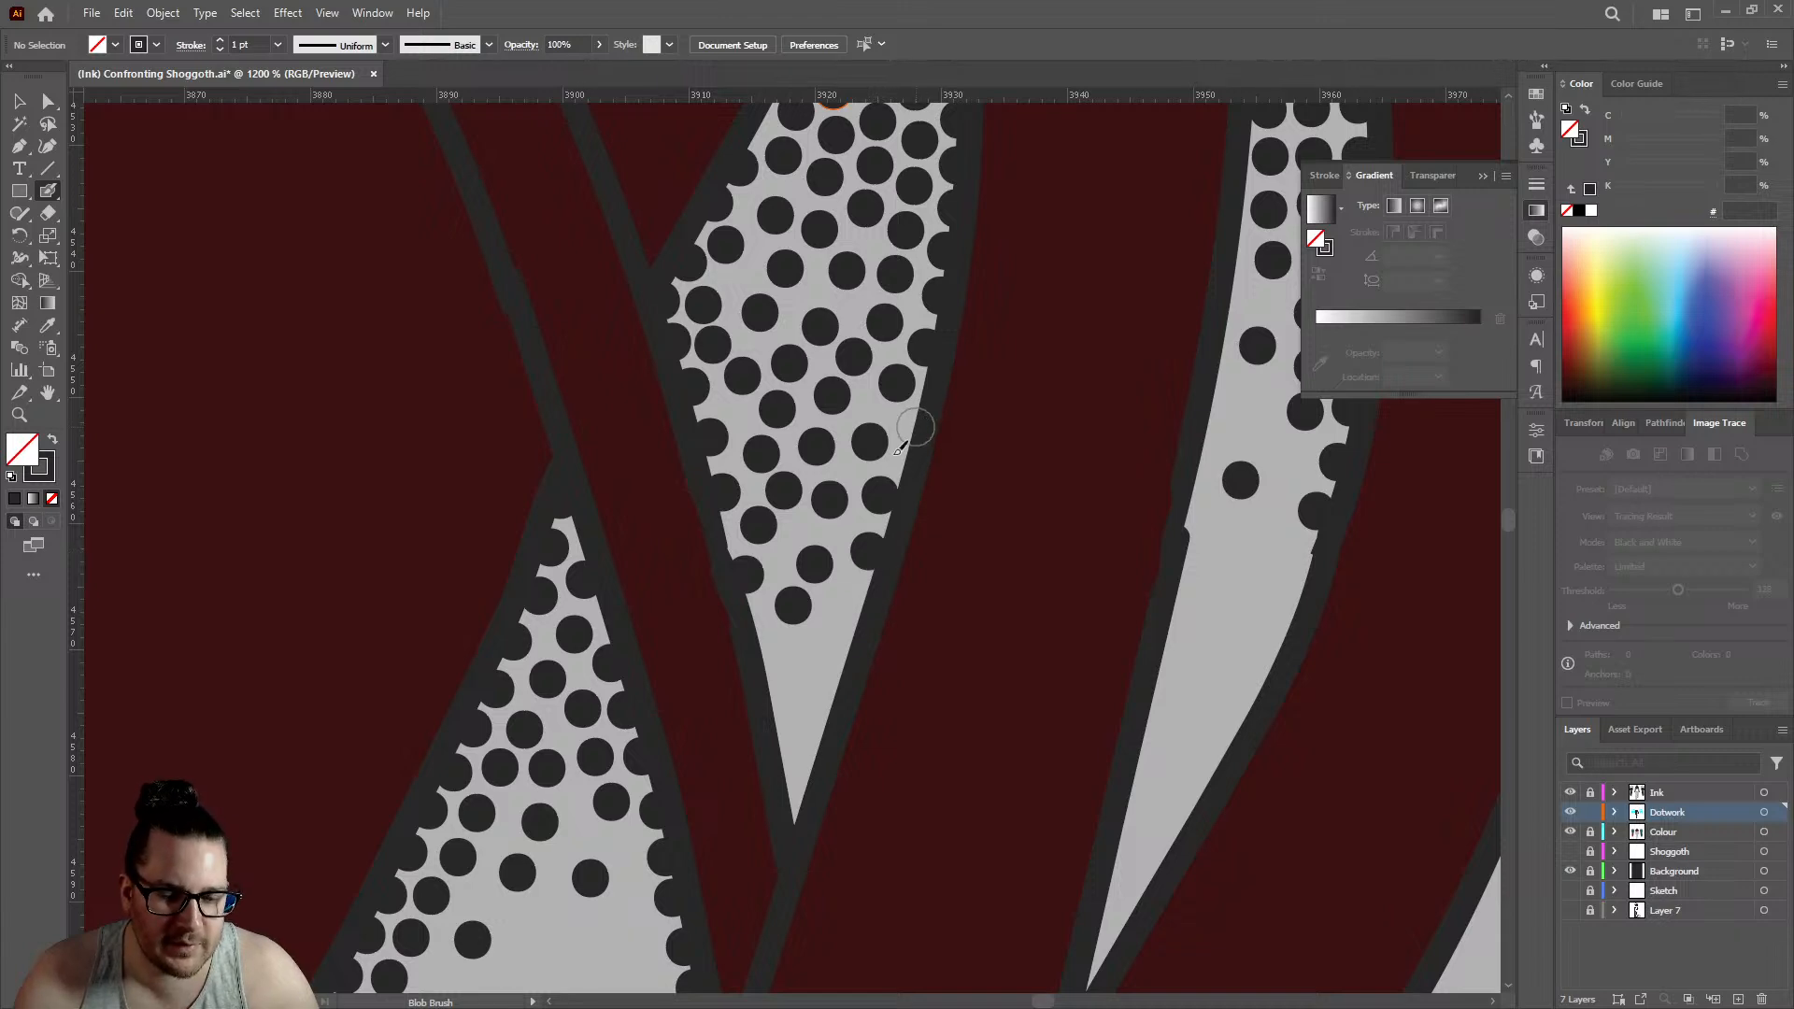
{"action": "left_click", "coordinate": [860, 601]}
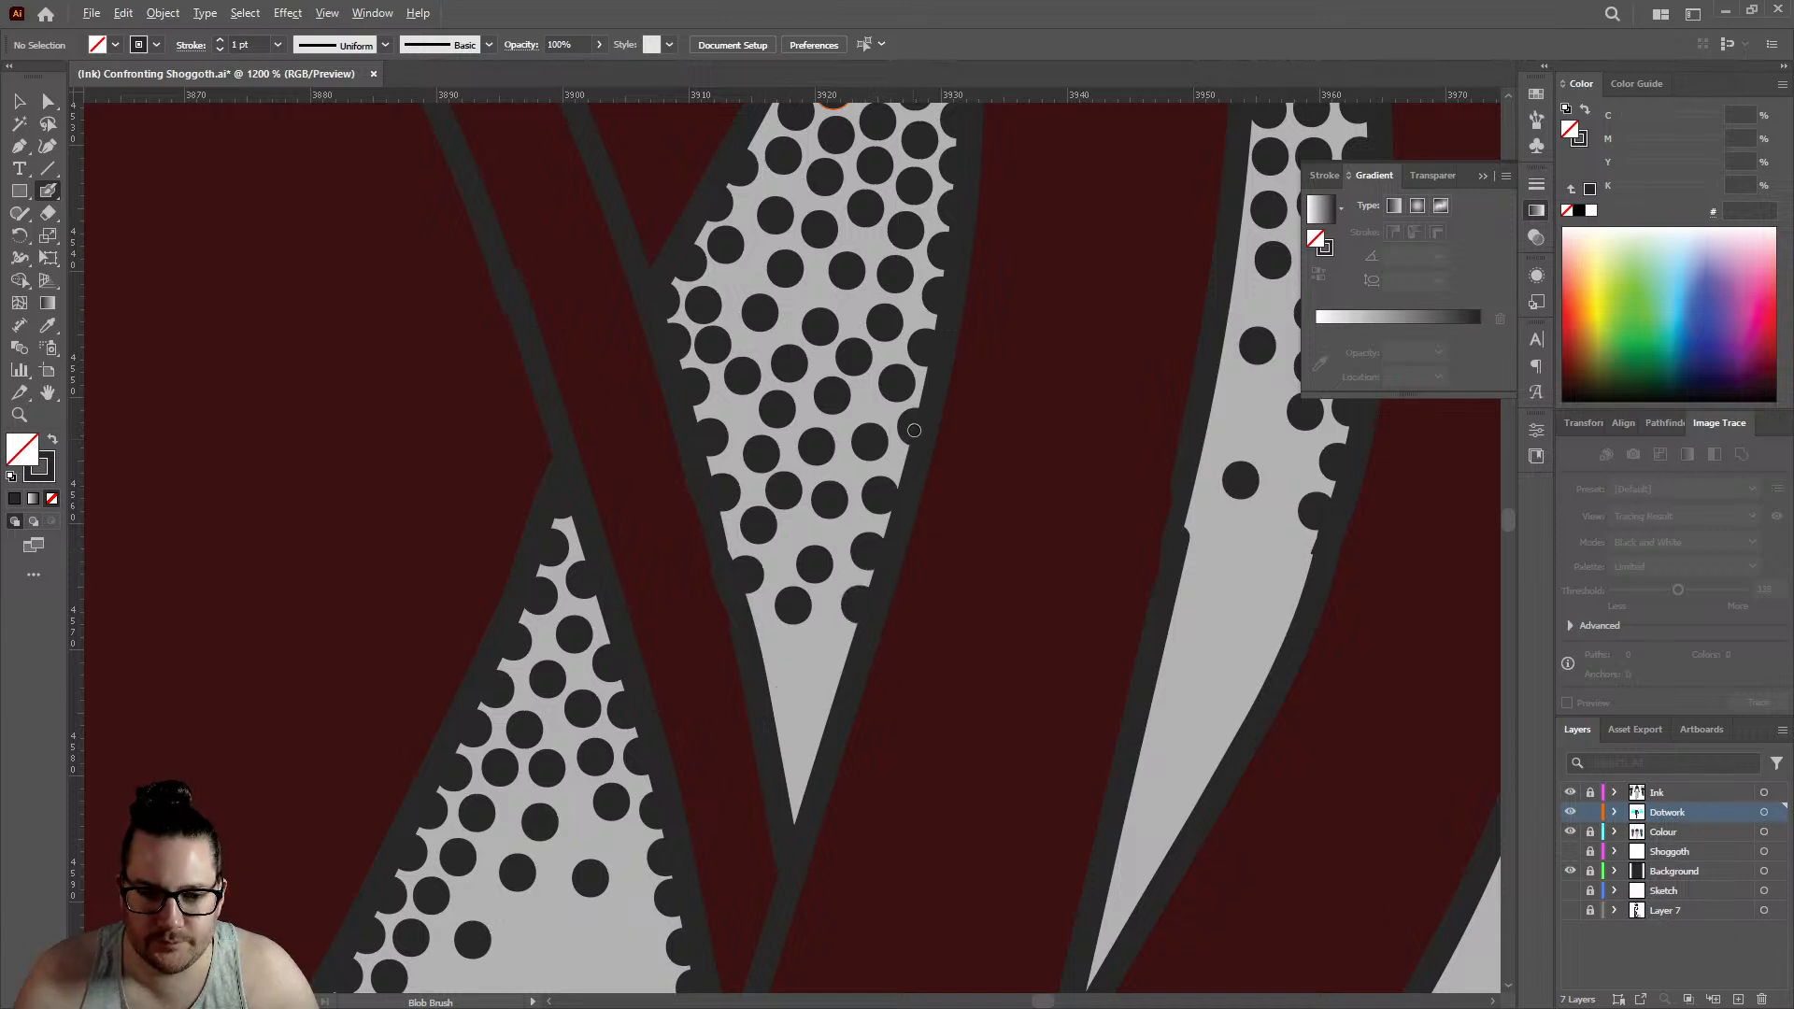
{"action": "scroll", "coordinate": [914, 431], "scroll_direction": "down", "scroll_amount": 5}
{"action": "scroll", "coordinate": [901, 469], "scroll_direction": "up", "scroll_amount": 4}
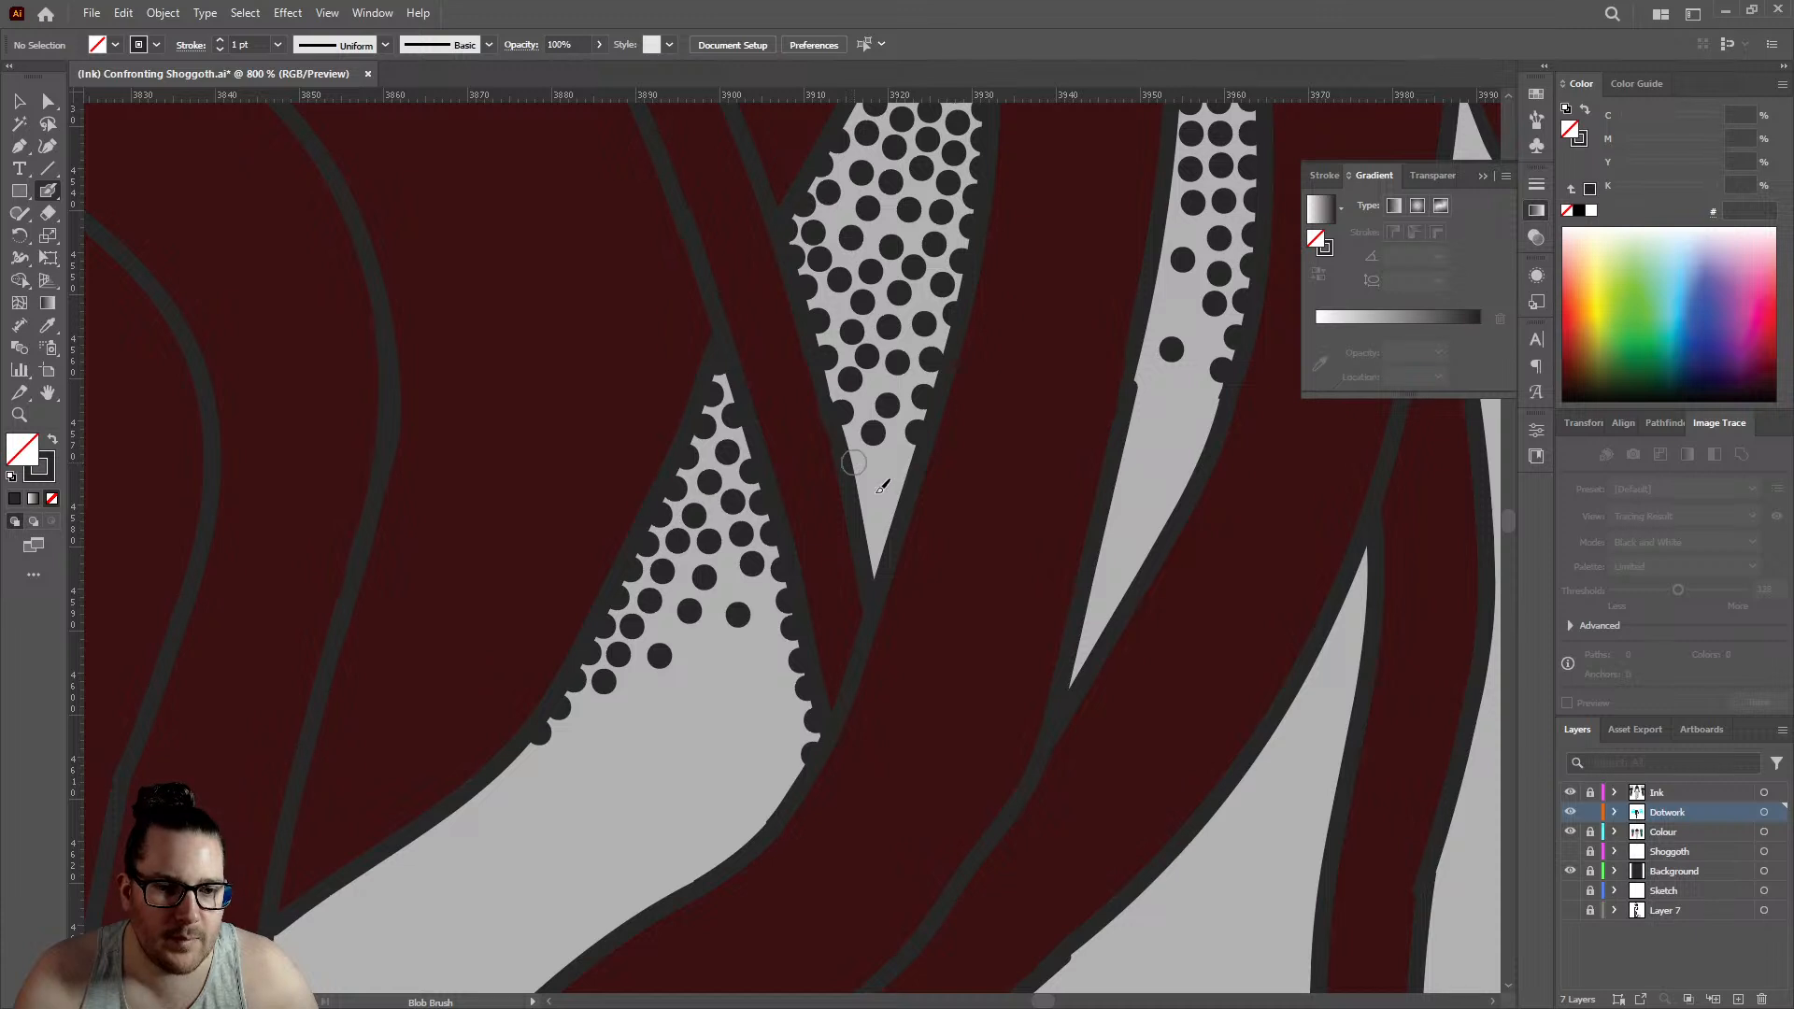
{"action": "left_click", "coordinate": [873, 491]}
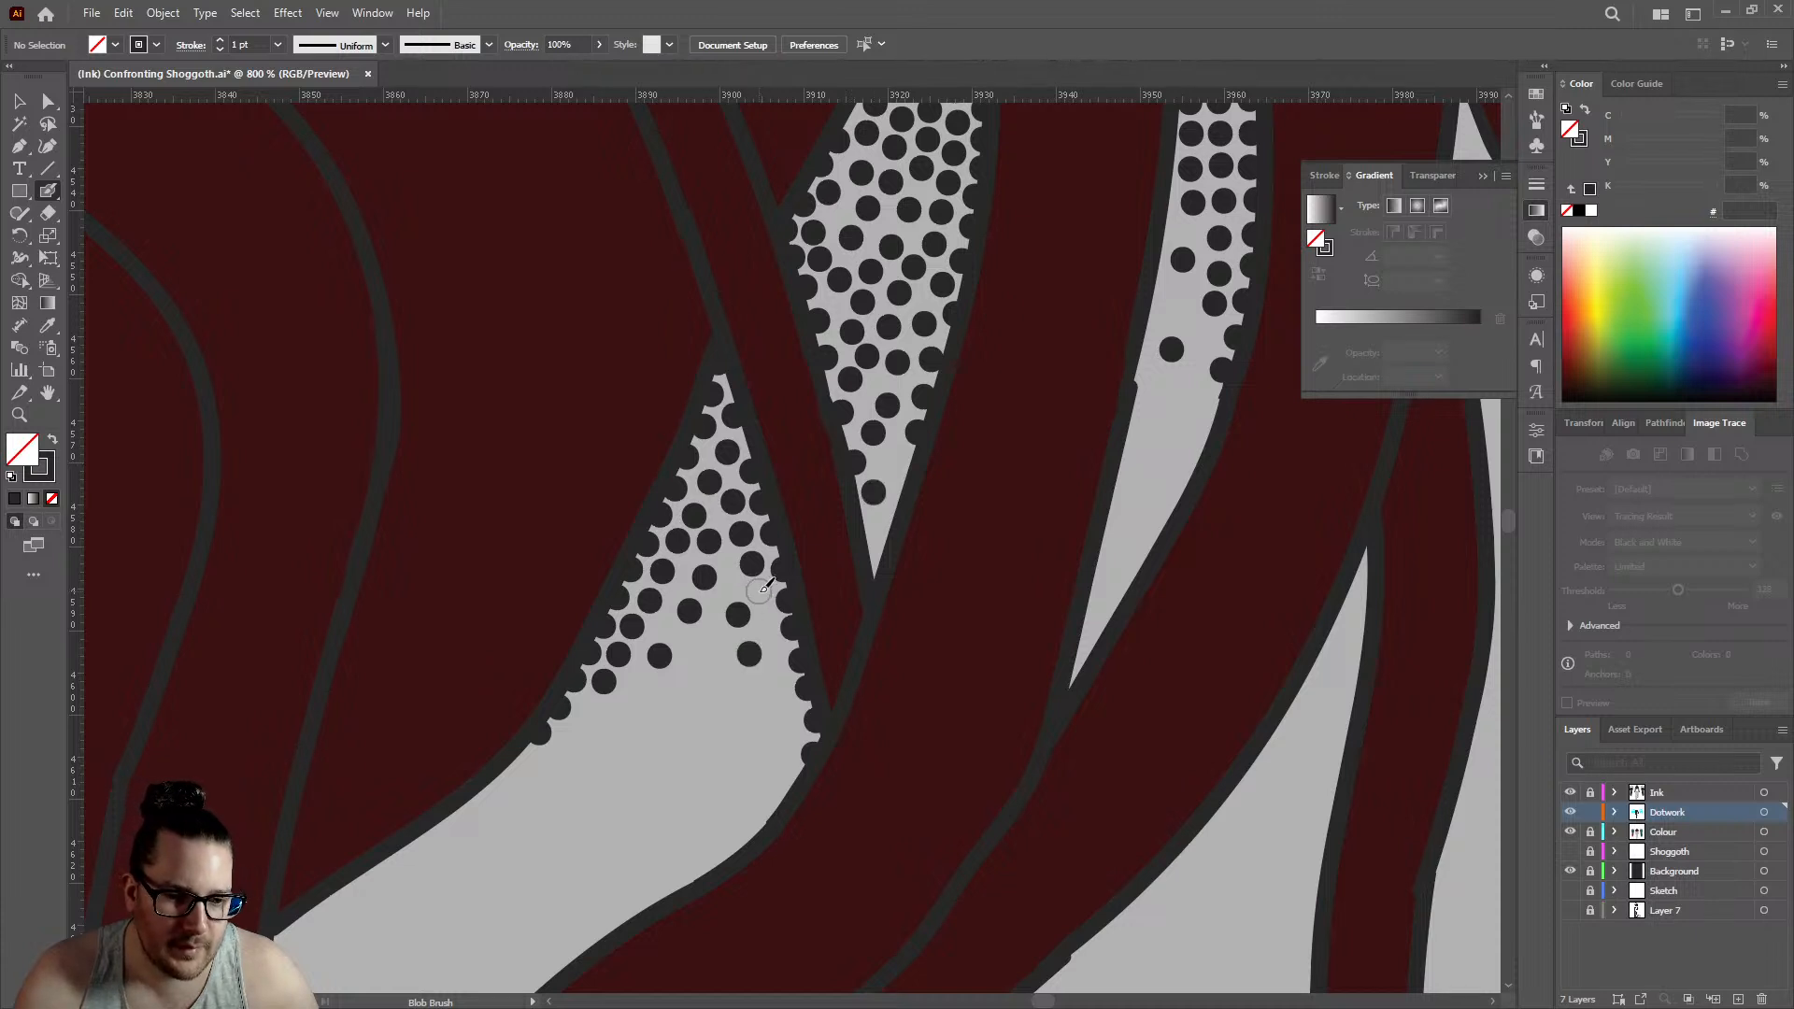
- Extend the stippling in the neighbouring triangular gap downward with widely spaced dots below its dense upper point
{"action": "left_click", "coordinate": [758, 591]}
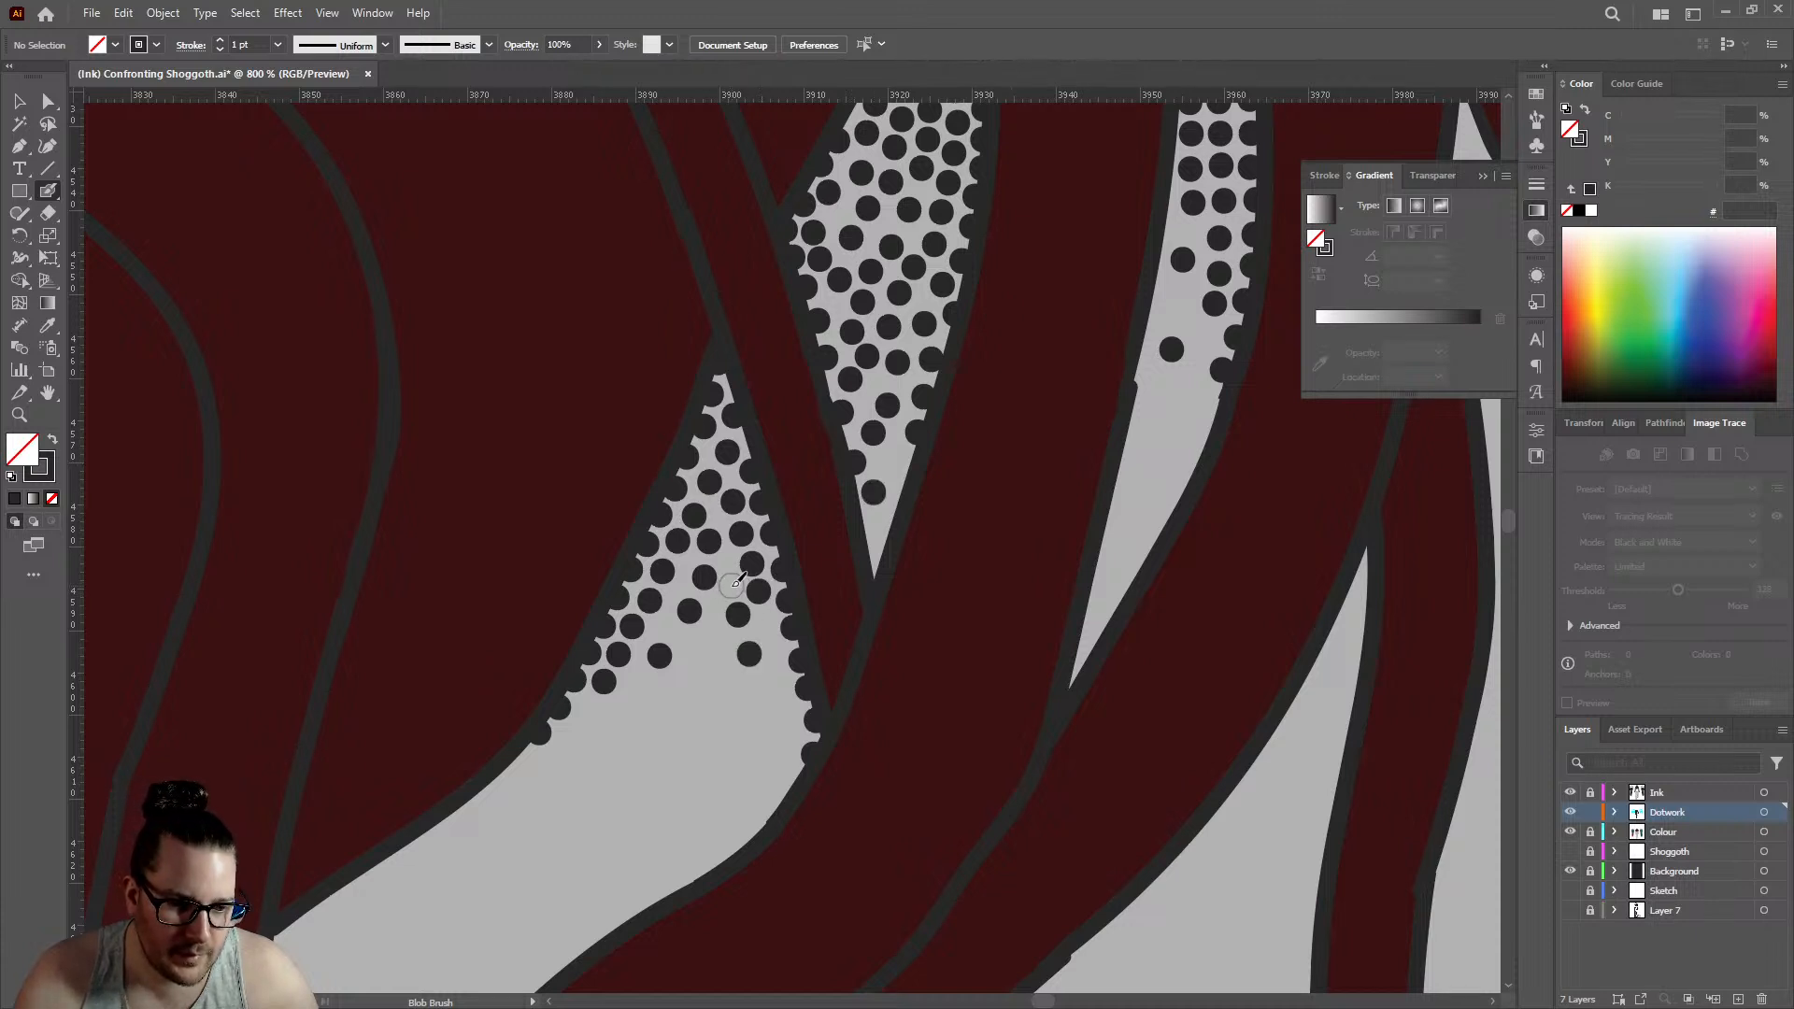
{"action": "left_click", "coordinate": [663, 719]}
{"action": "left_click", "coordinate": [549, 774]}
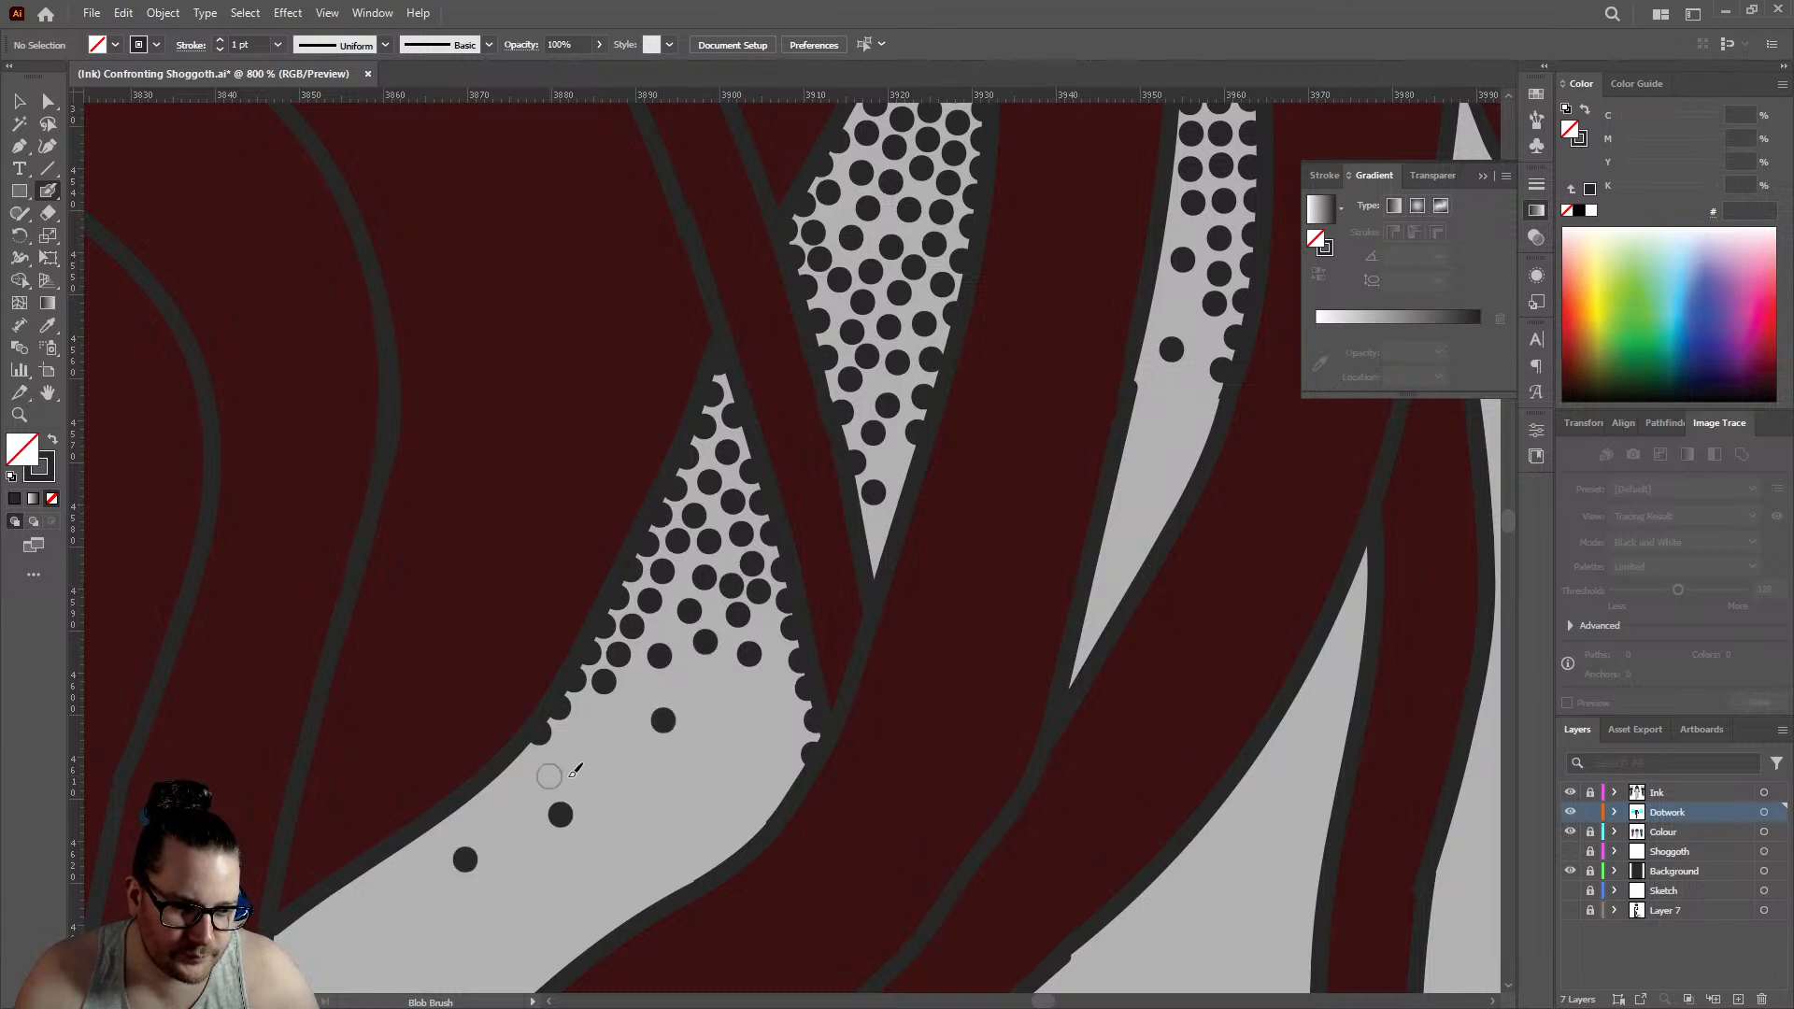
{"action": "left_click", "coordinate": [628, 772]}
{"action": "left_click", "coordinate": [667, 824]}
{"action": "left_click", "coordinate": [718, 731]}
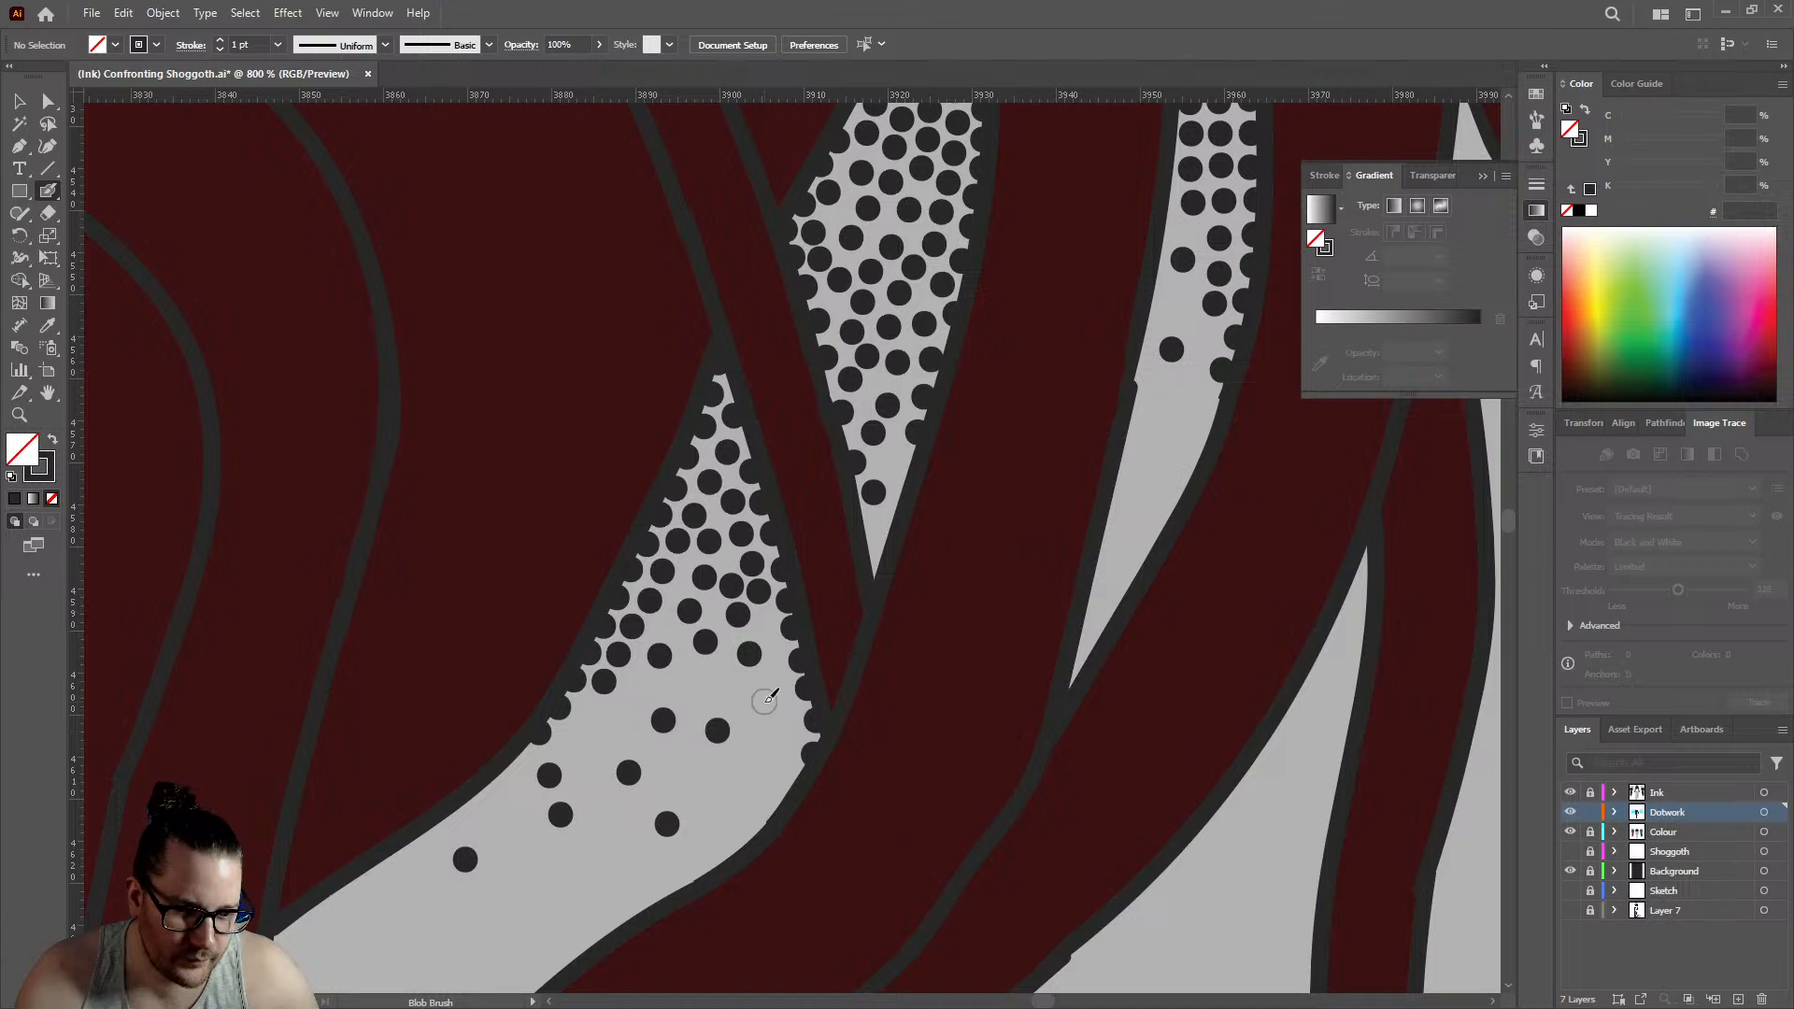
- Fill between the sparse dots of the triangular gap and add one more dot near the diamond-shaped gap's lower tip
{"action": "left_click", "coordinate": [764, 702]}
{"action": "left_click", "coordinate": [702, 687]}
{"action": "left_click", "coordinate": [593, 730]}
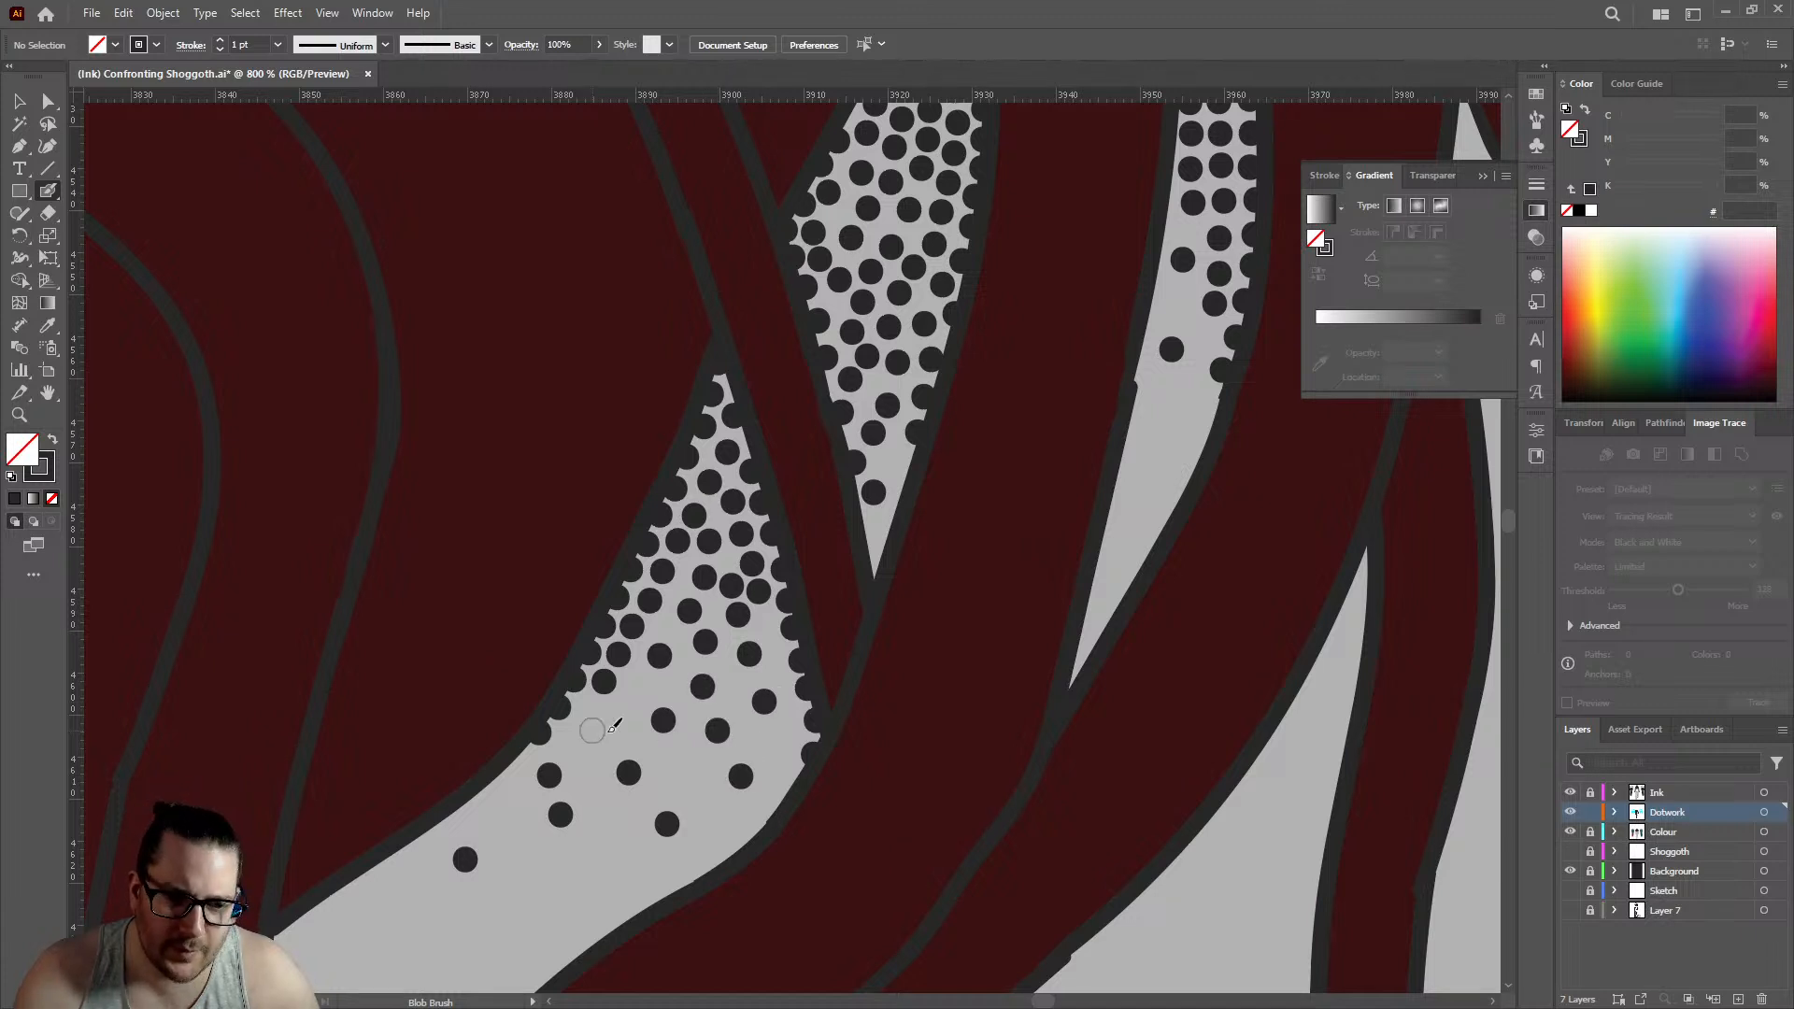
{"action": "left_click", "coordinate": [683, 769]}
{"action": "left_click", "coordinate": [638, 689]}
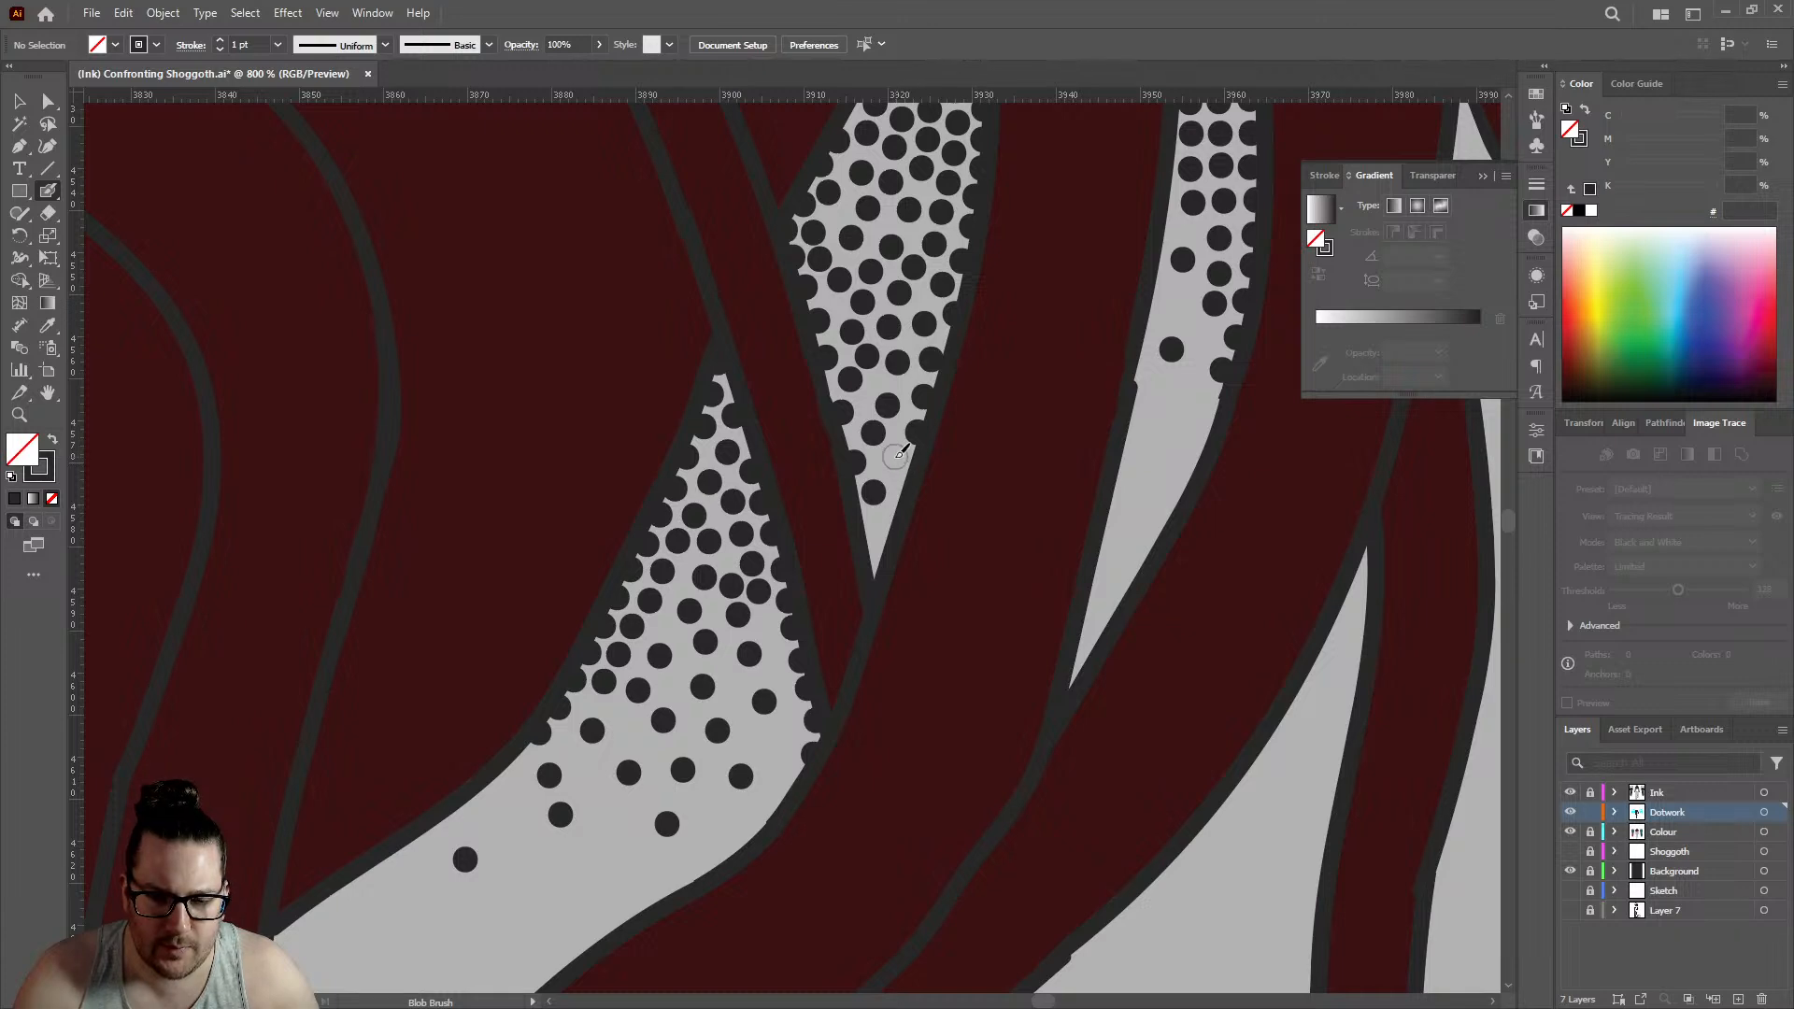
{"action": "left_click", "coordinate": [895, 457]}
- Add dots along the left edge and across the middle of the slender curved gap to the right of the diamond-shaped one
{"action": "scroll", "coordinate": [897, 449], "scroll_direction": "down", "scroll_amount": 6}
{"action": "scroll", "coordinate": [904, 419], "scroll_direction": "up", "scroll_amount": 4}
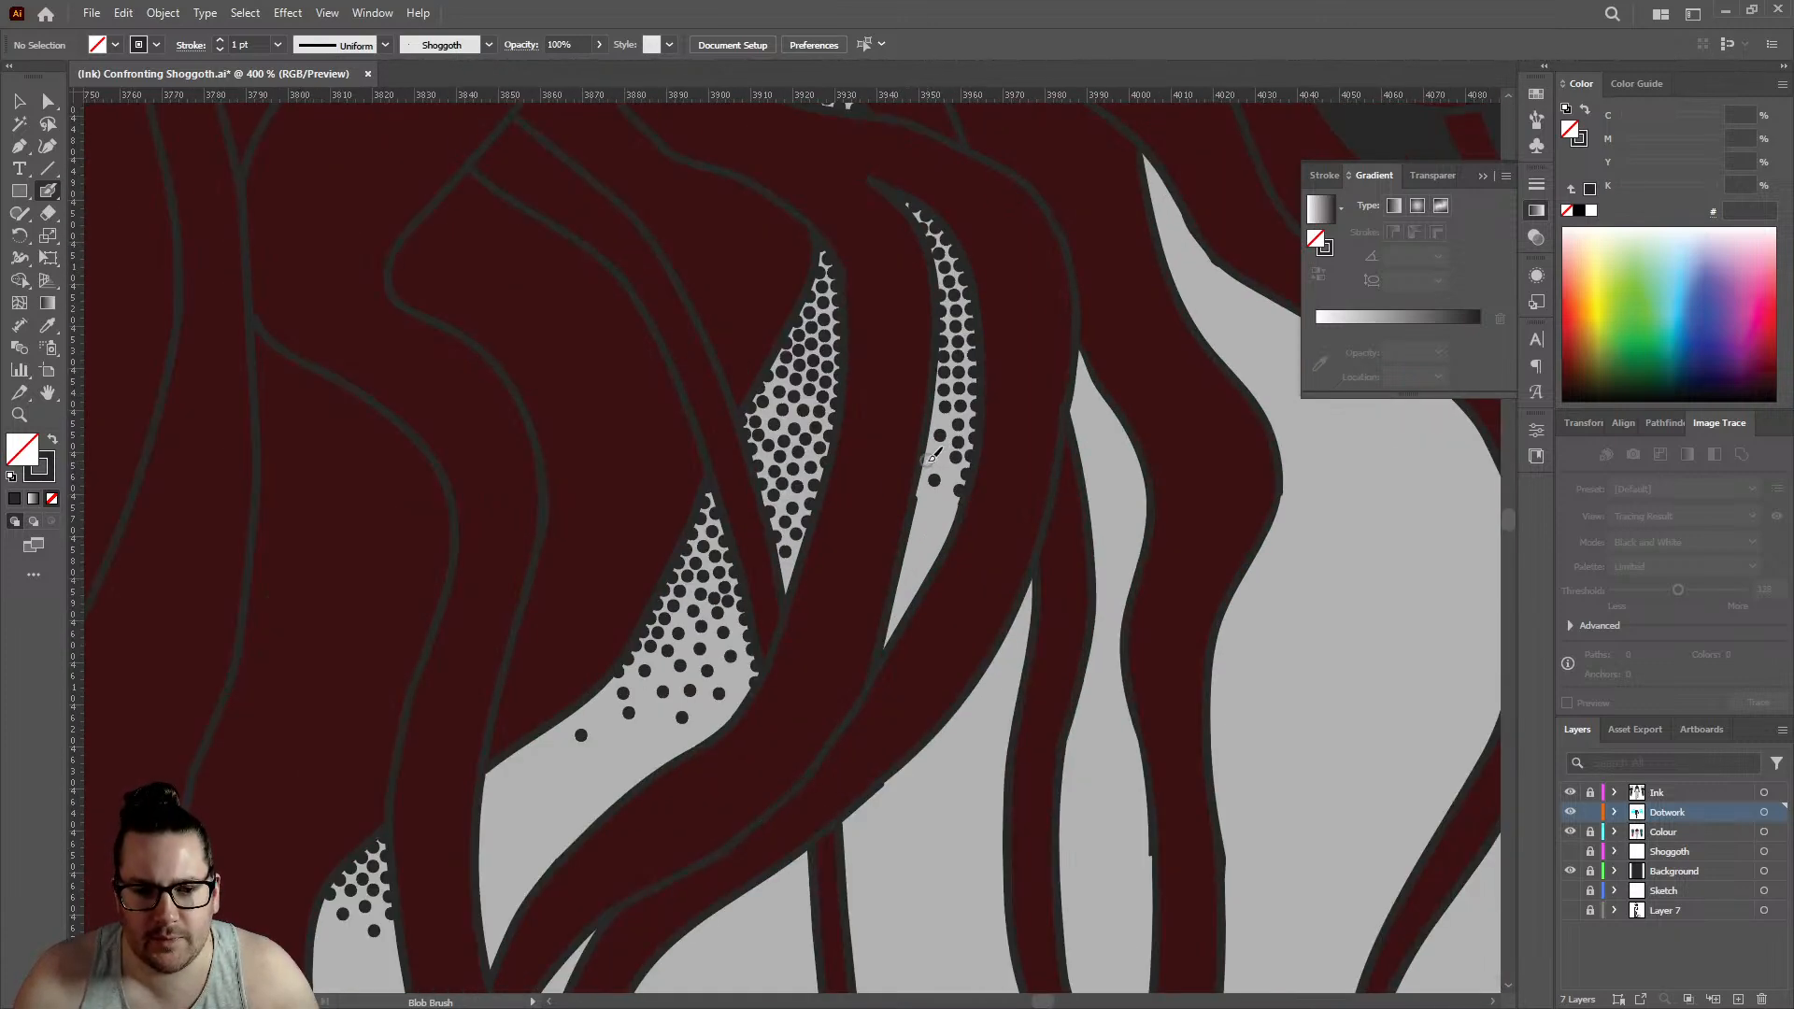
{"action": "scroll", "coordinate": [950, 417], "scroll_direction": "up", "scroll_amount": 4}
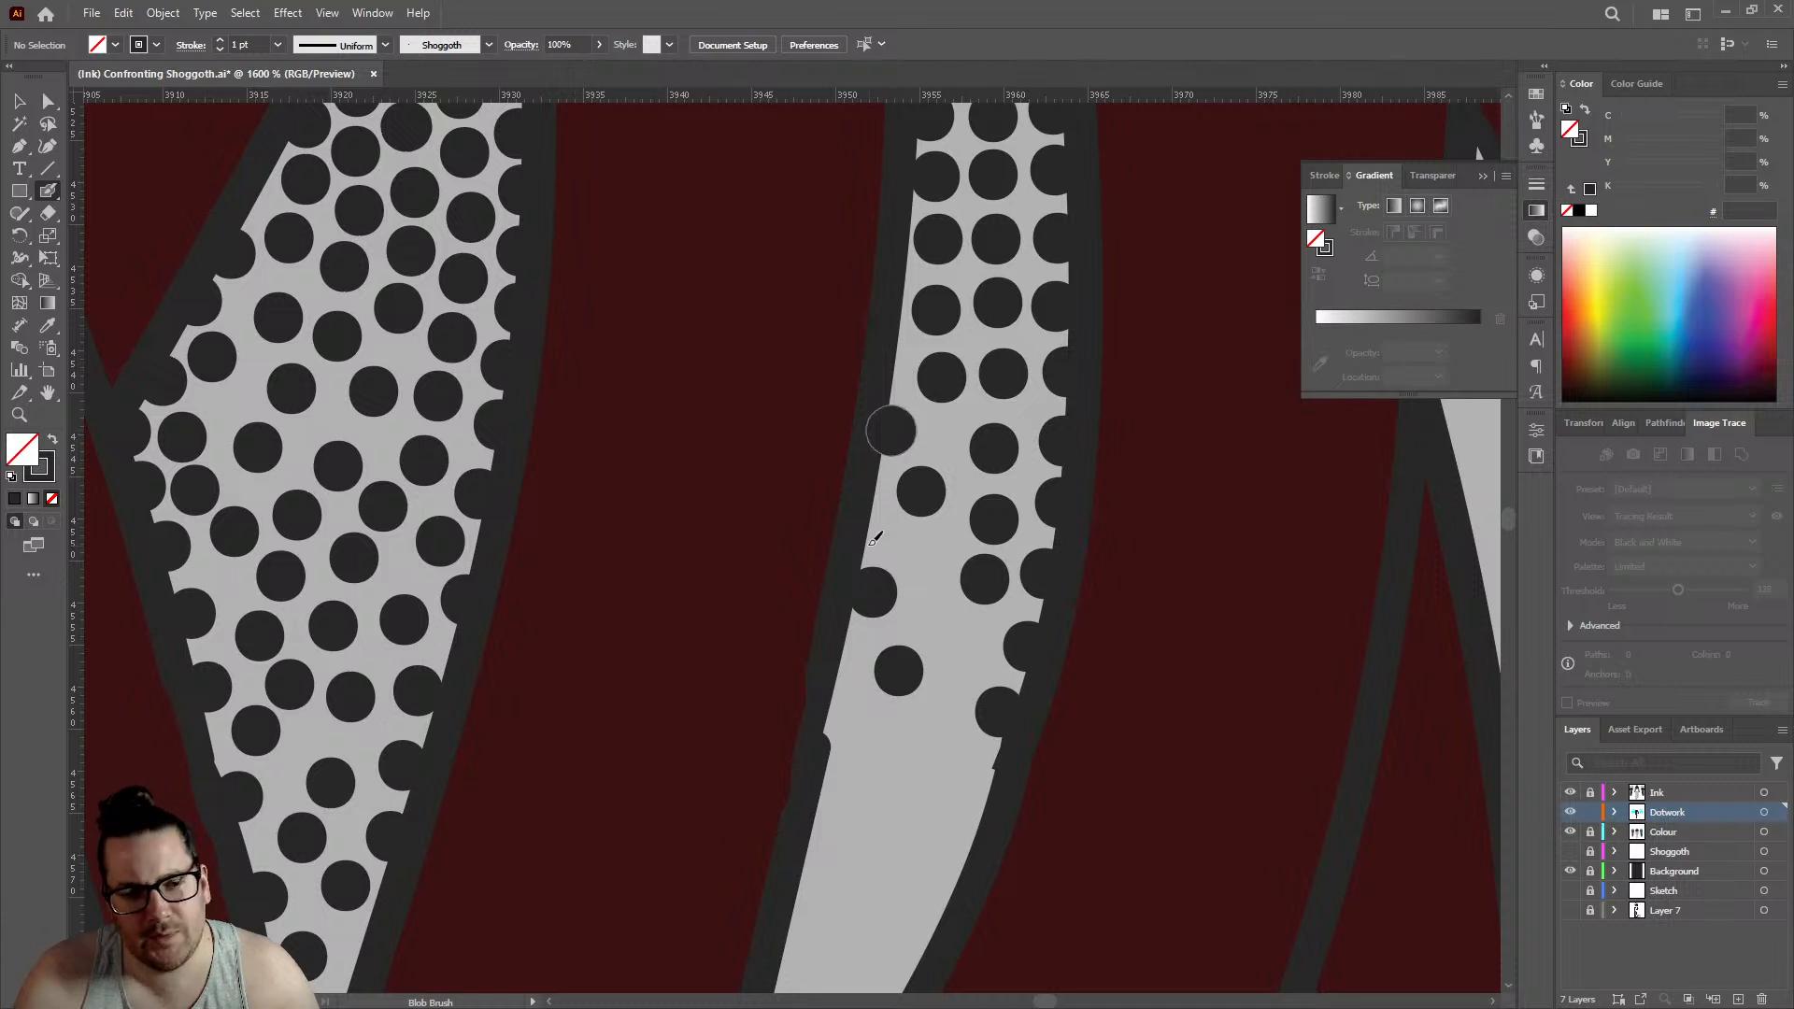
{"action": "left_click", "coordinate": [839, 729]}
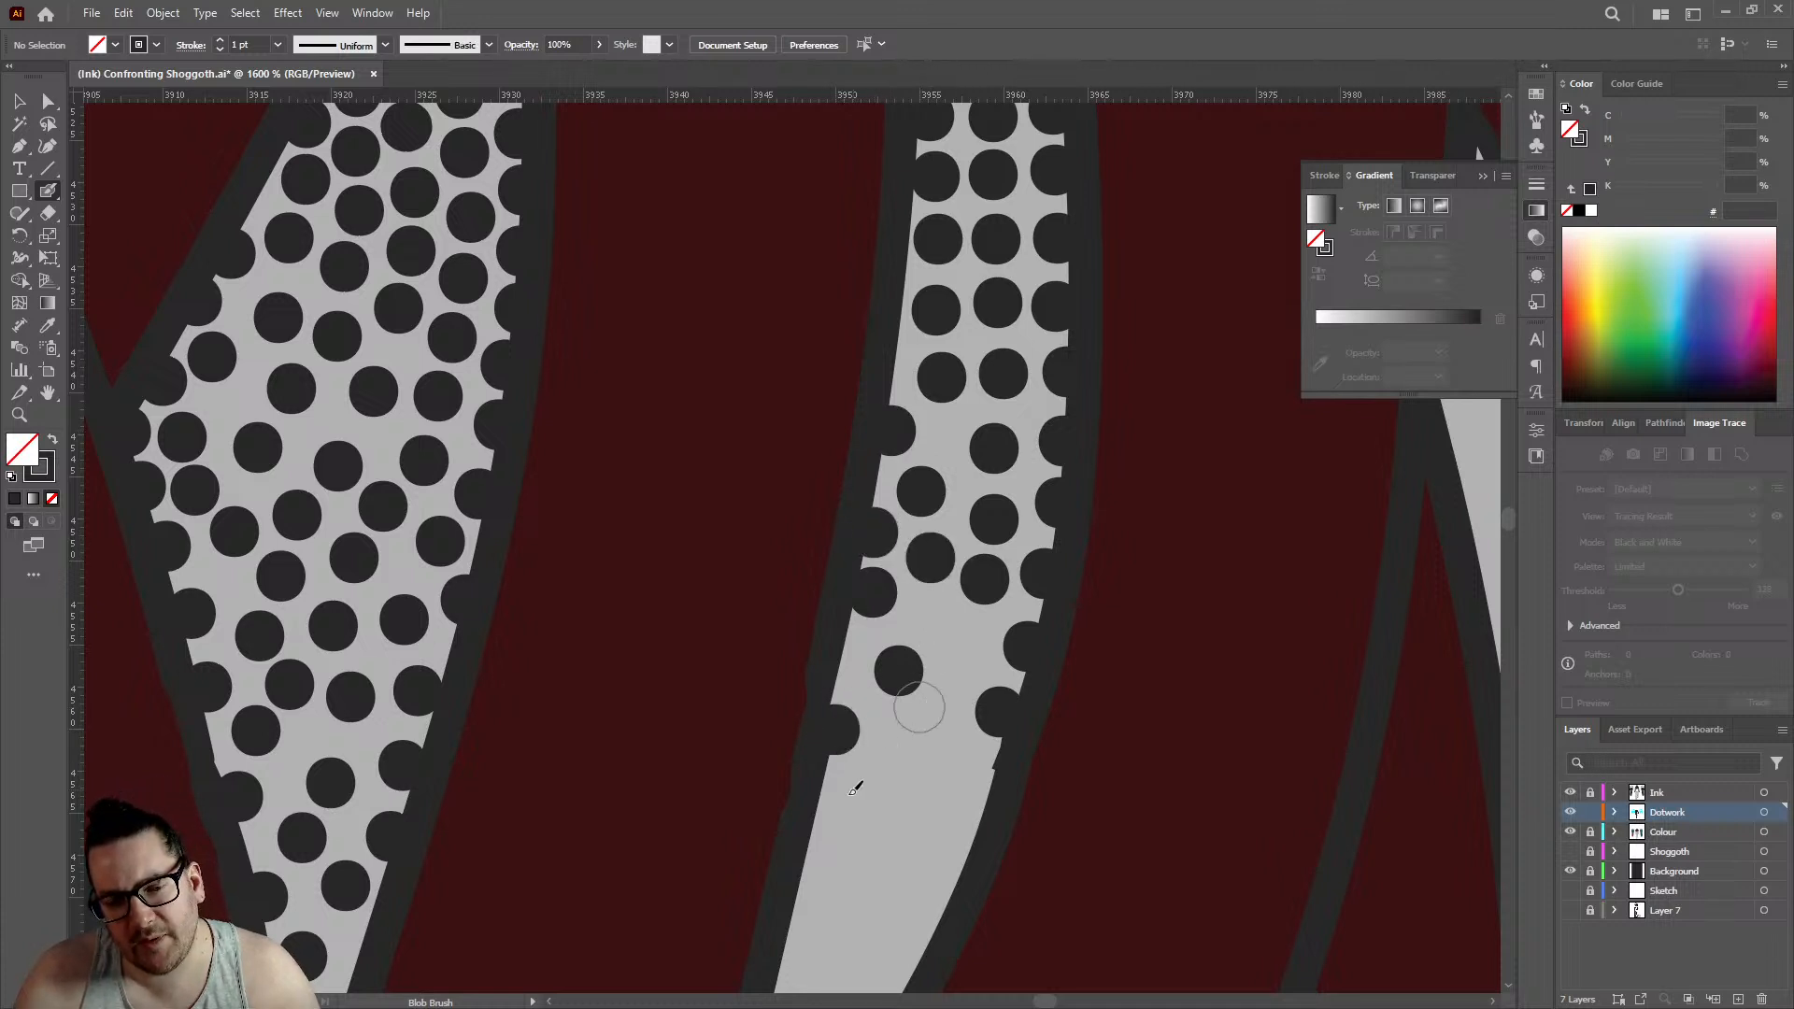
{"action": "left_click", "coordinate": [822, 822]}
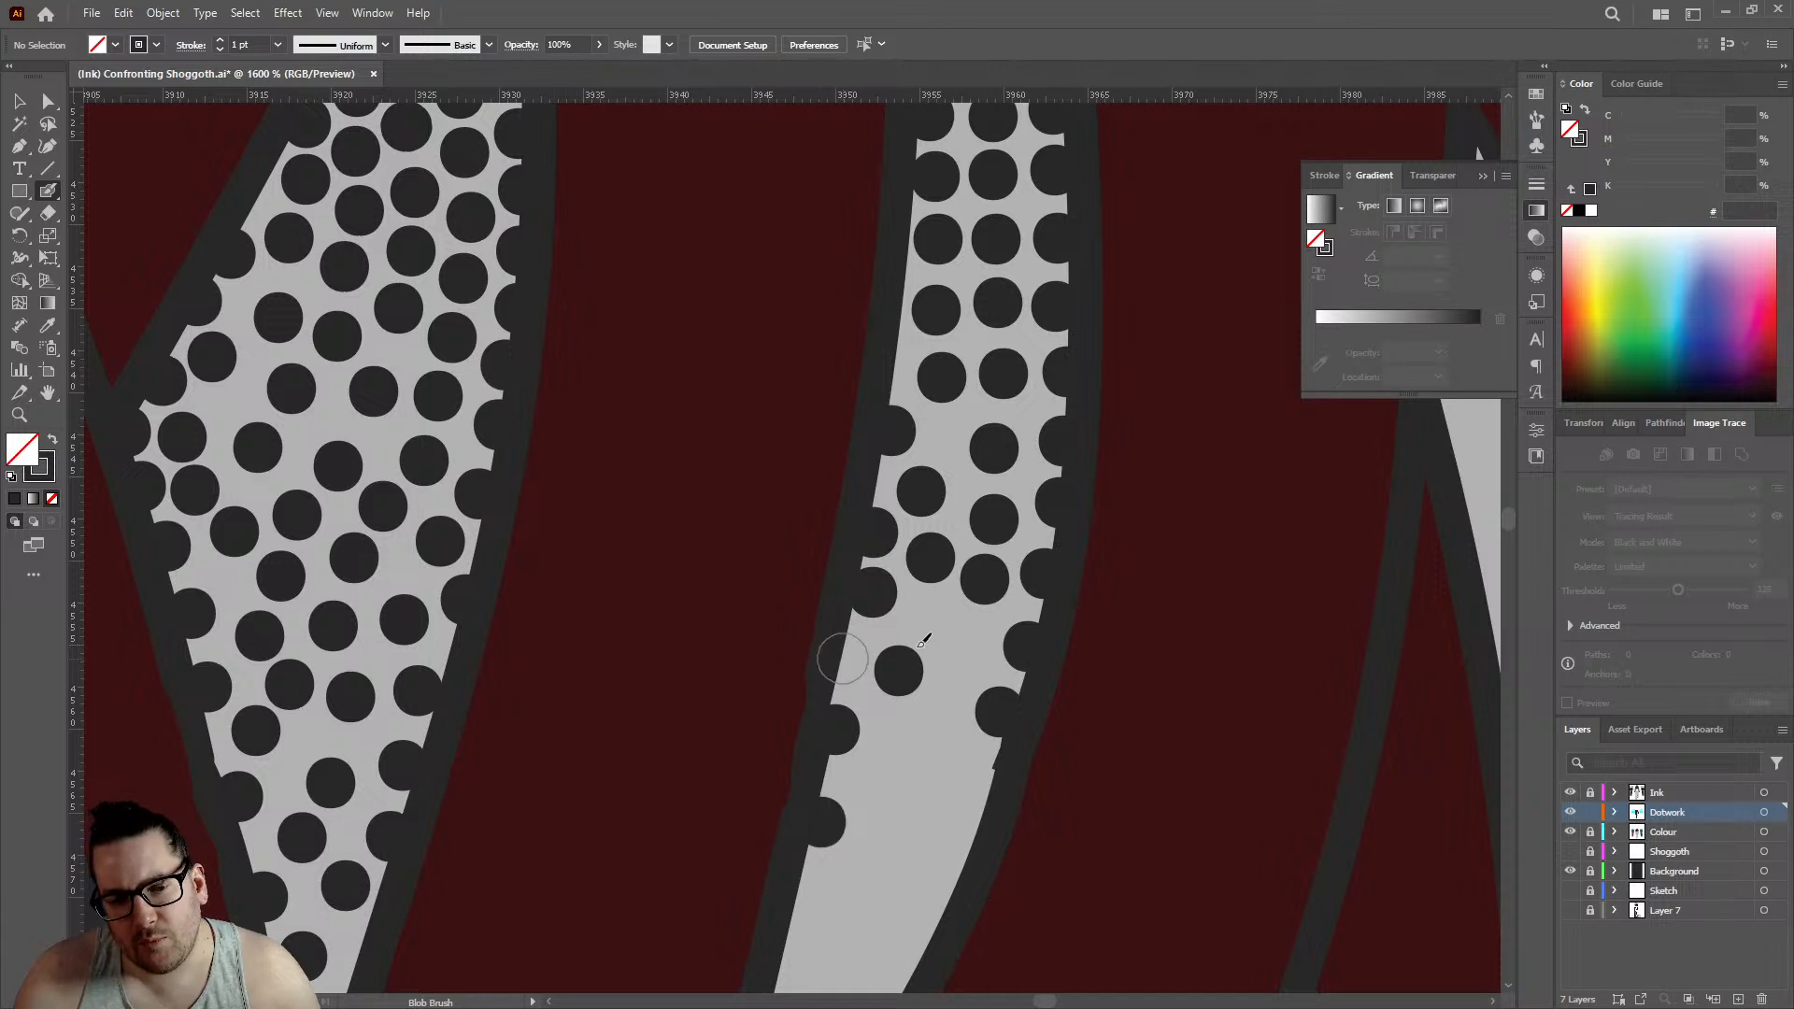
{"action": "left_click", "coordinate": [845, 658]}
{"action": "left_click", "coordinate": [924, 617]}
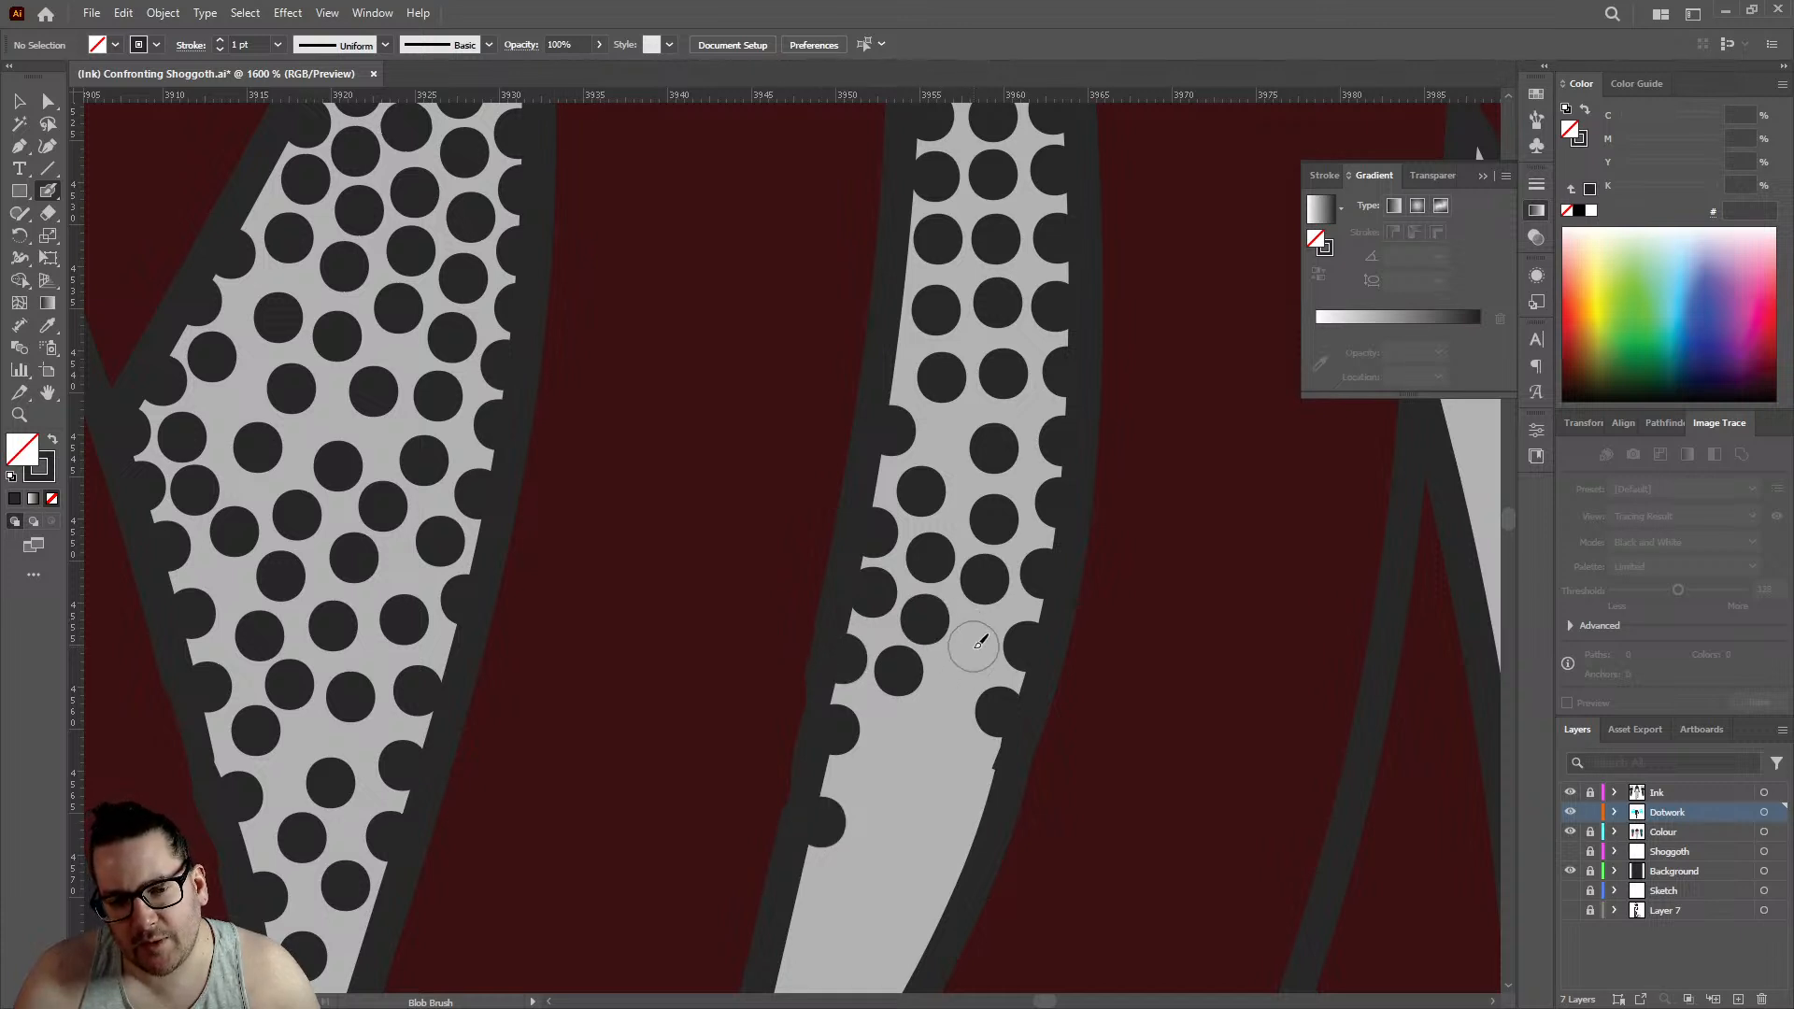
{"action": "left_click", "coordinate": [972, 645]}
{"action": "left_click", "coordinate": [922, 734]}
{"action": "left_click", "coordinate": [868, 781]}
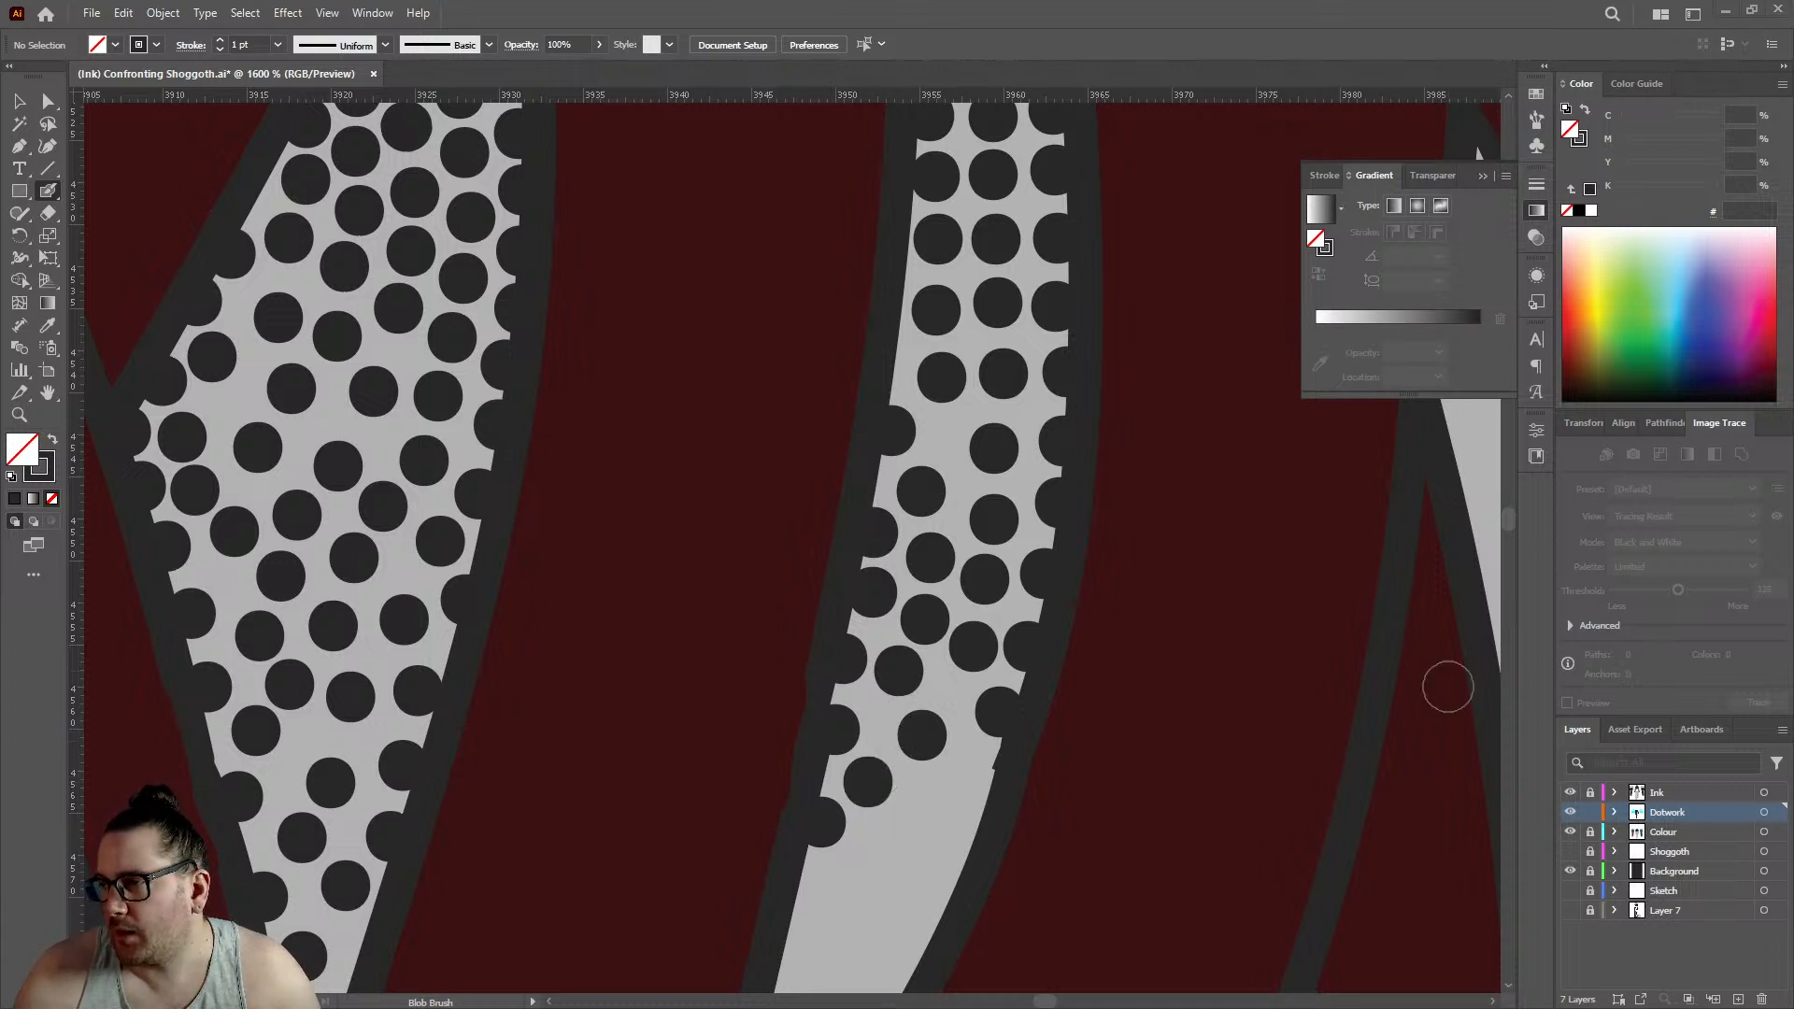
- Continue the slender curved gap's shading toward its lower point with several more Blob Brush dots
{"action": "scroll", "coordinate": [913, 669], "scroll_direction": "down", "scroll_amount": 7}
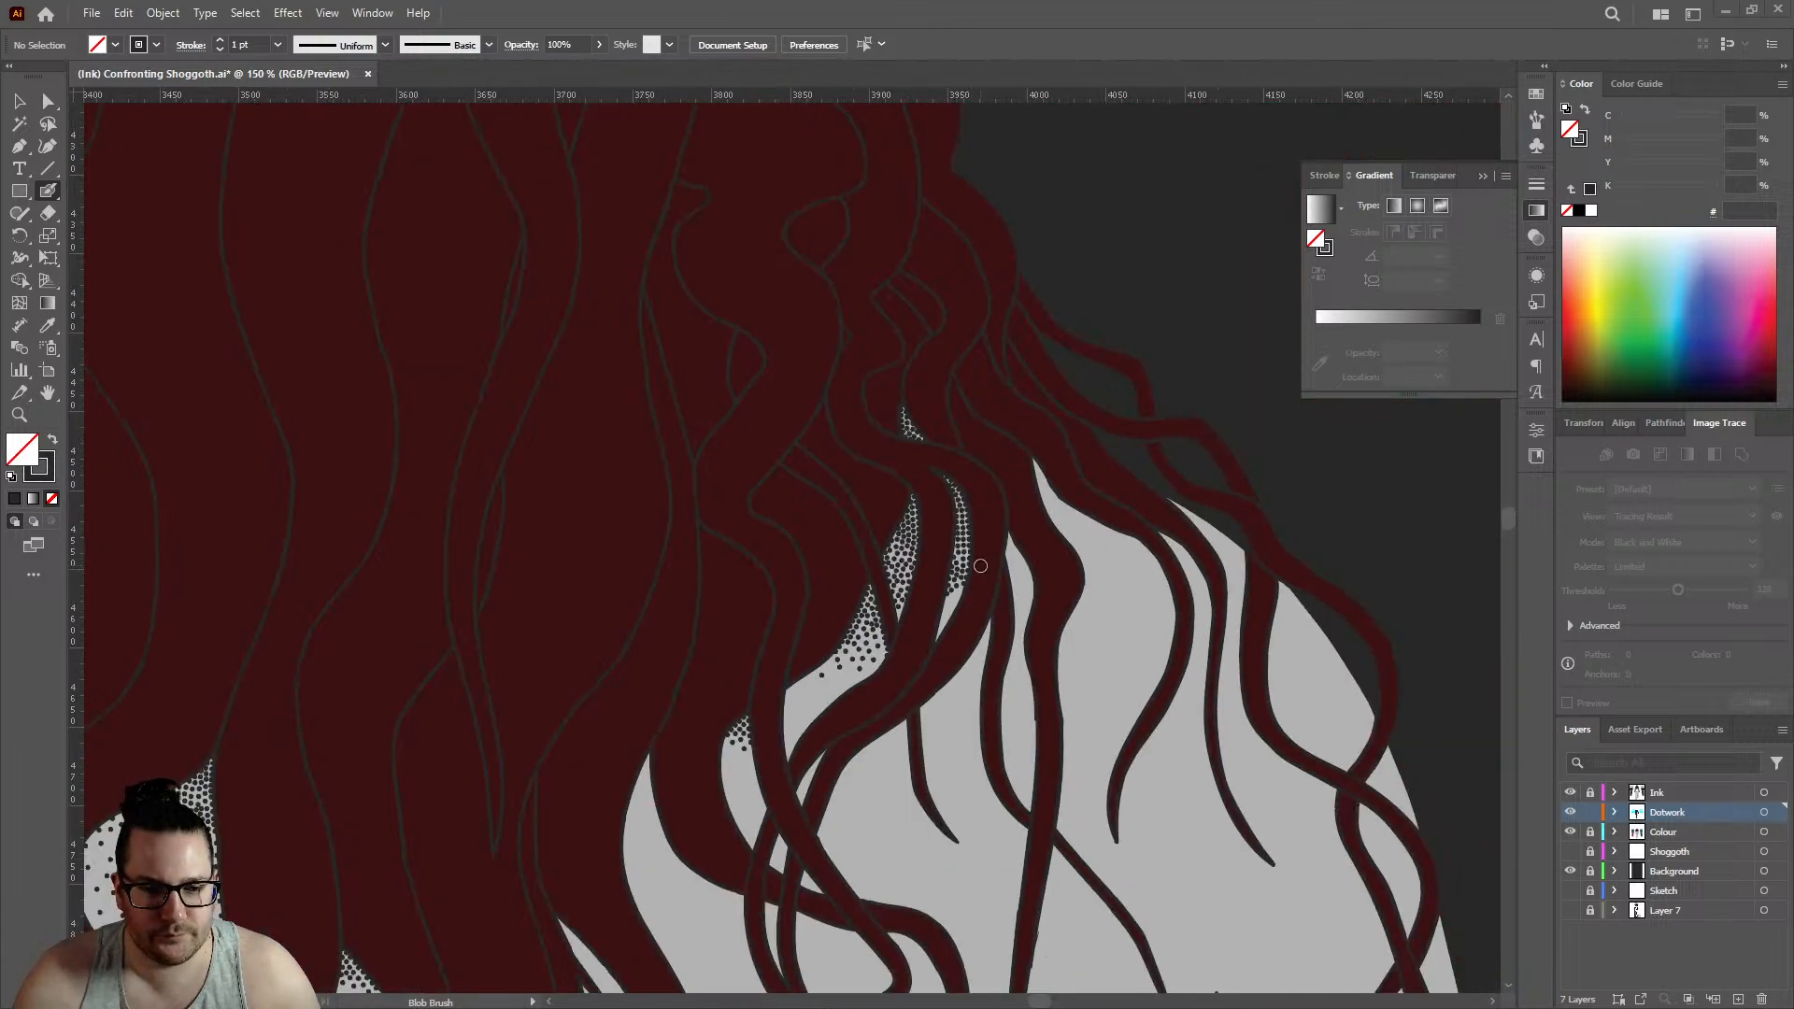
{"action": "scroll", "coordinate": [945, 616], "scroll_direction": "up", "scroll_amount": 6}
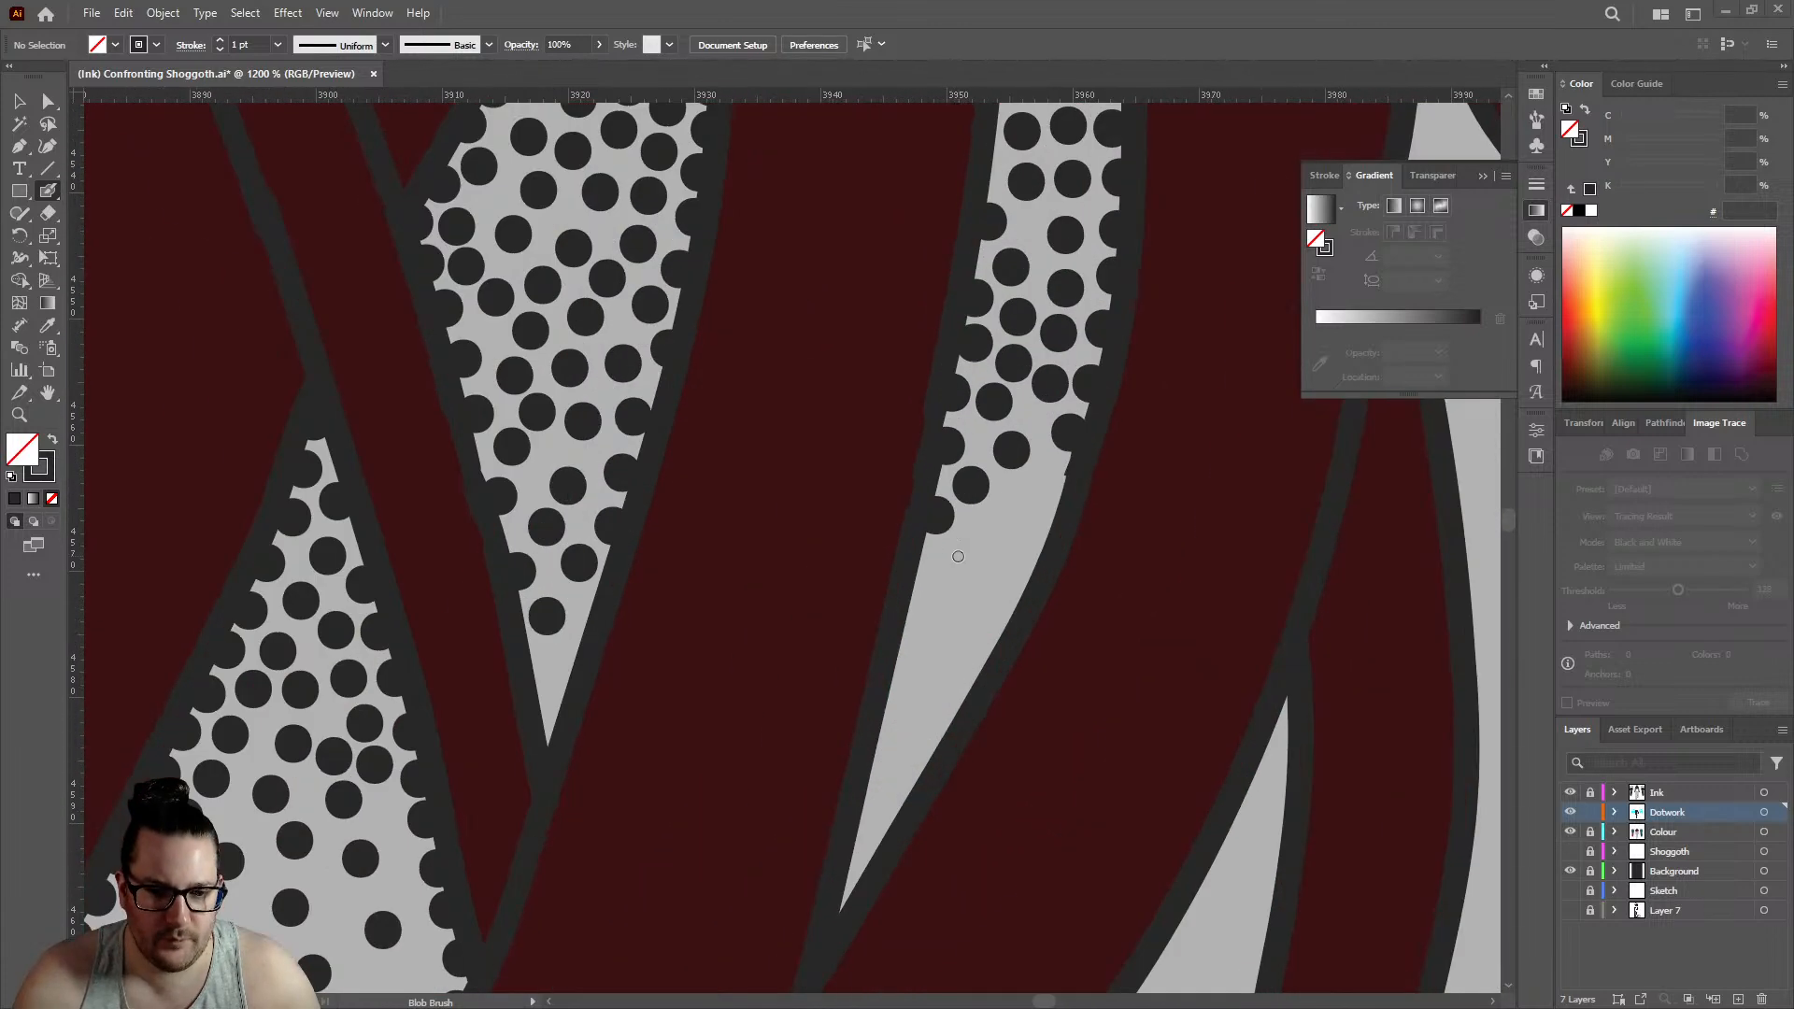
{"action": "left_click", "coordinate": [917, 590]}
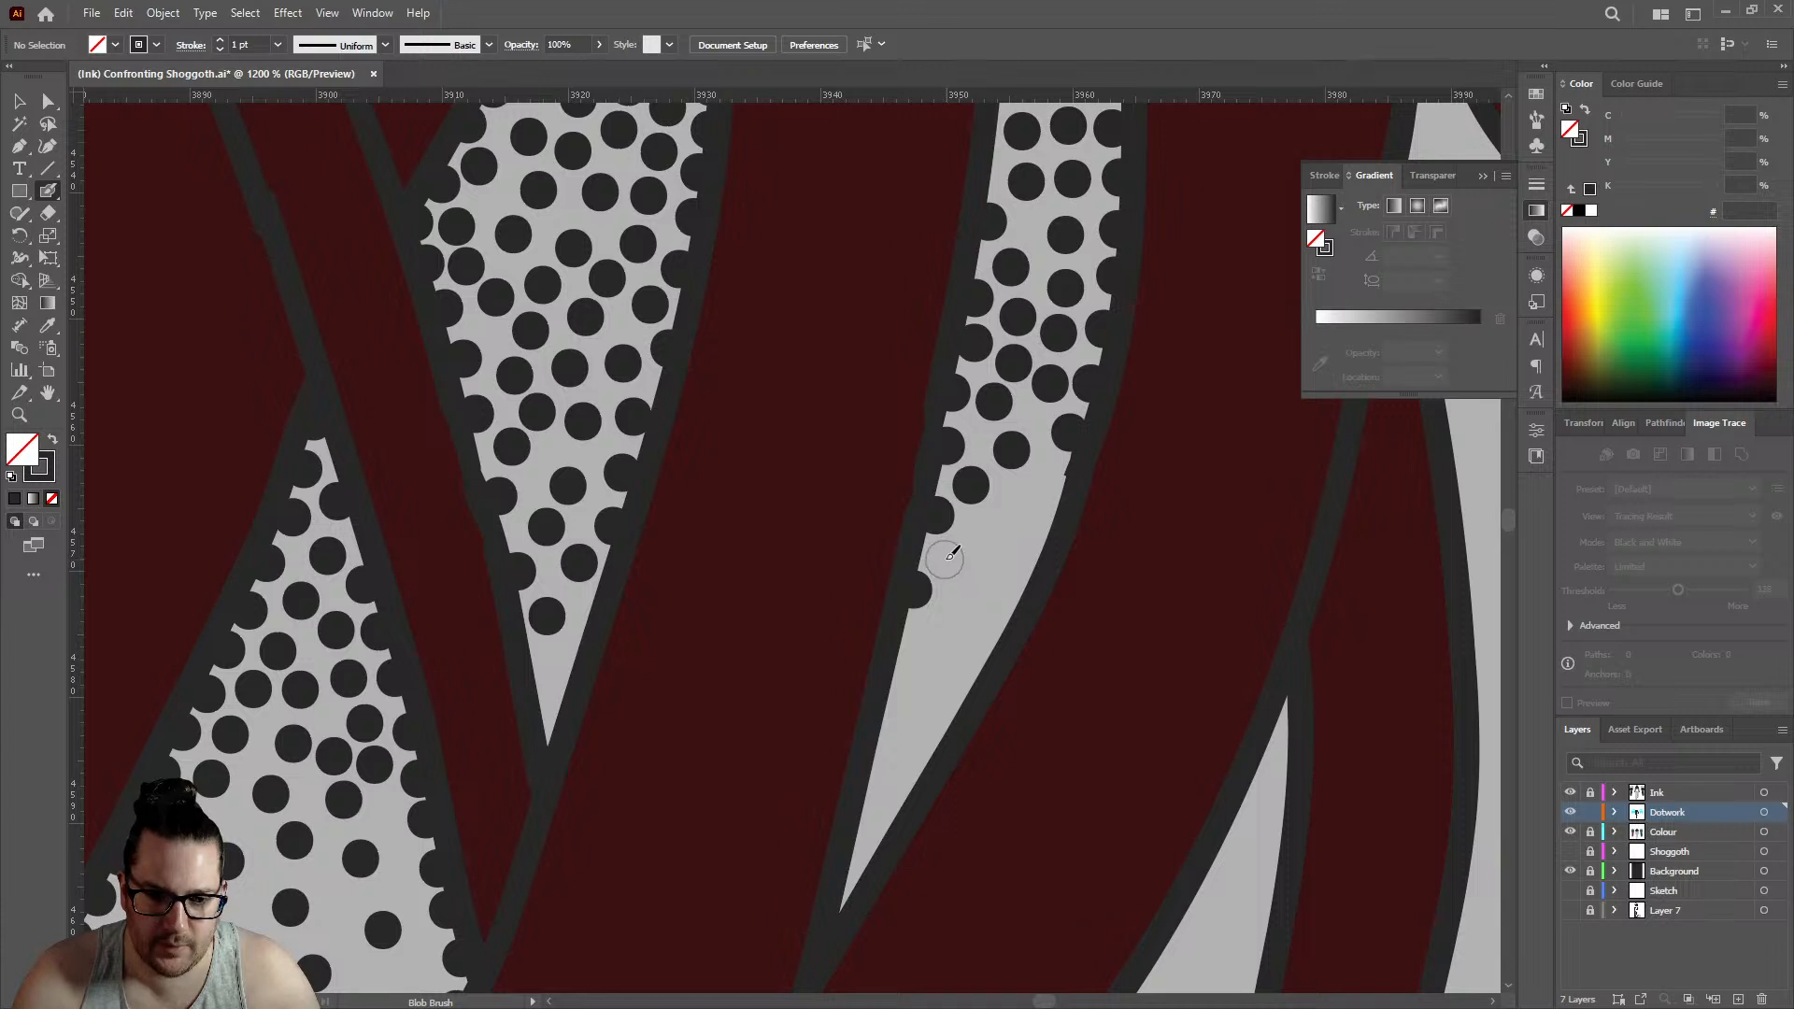
{"action": "left_click", "coordinate": [945, 558]}
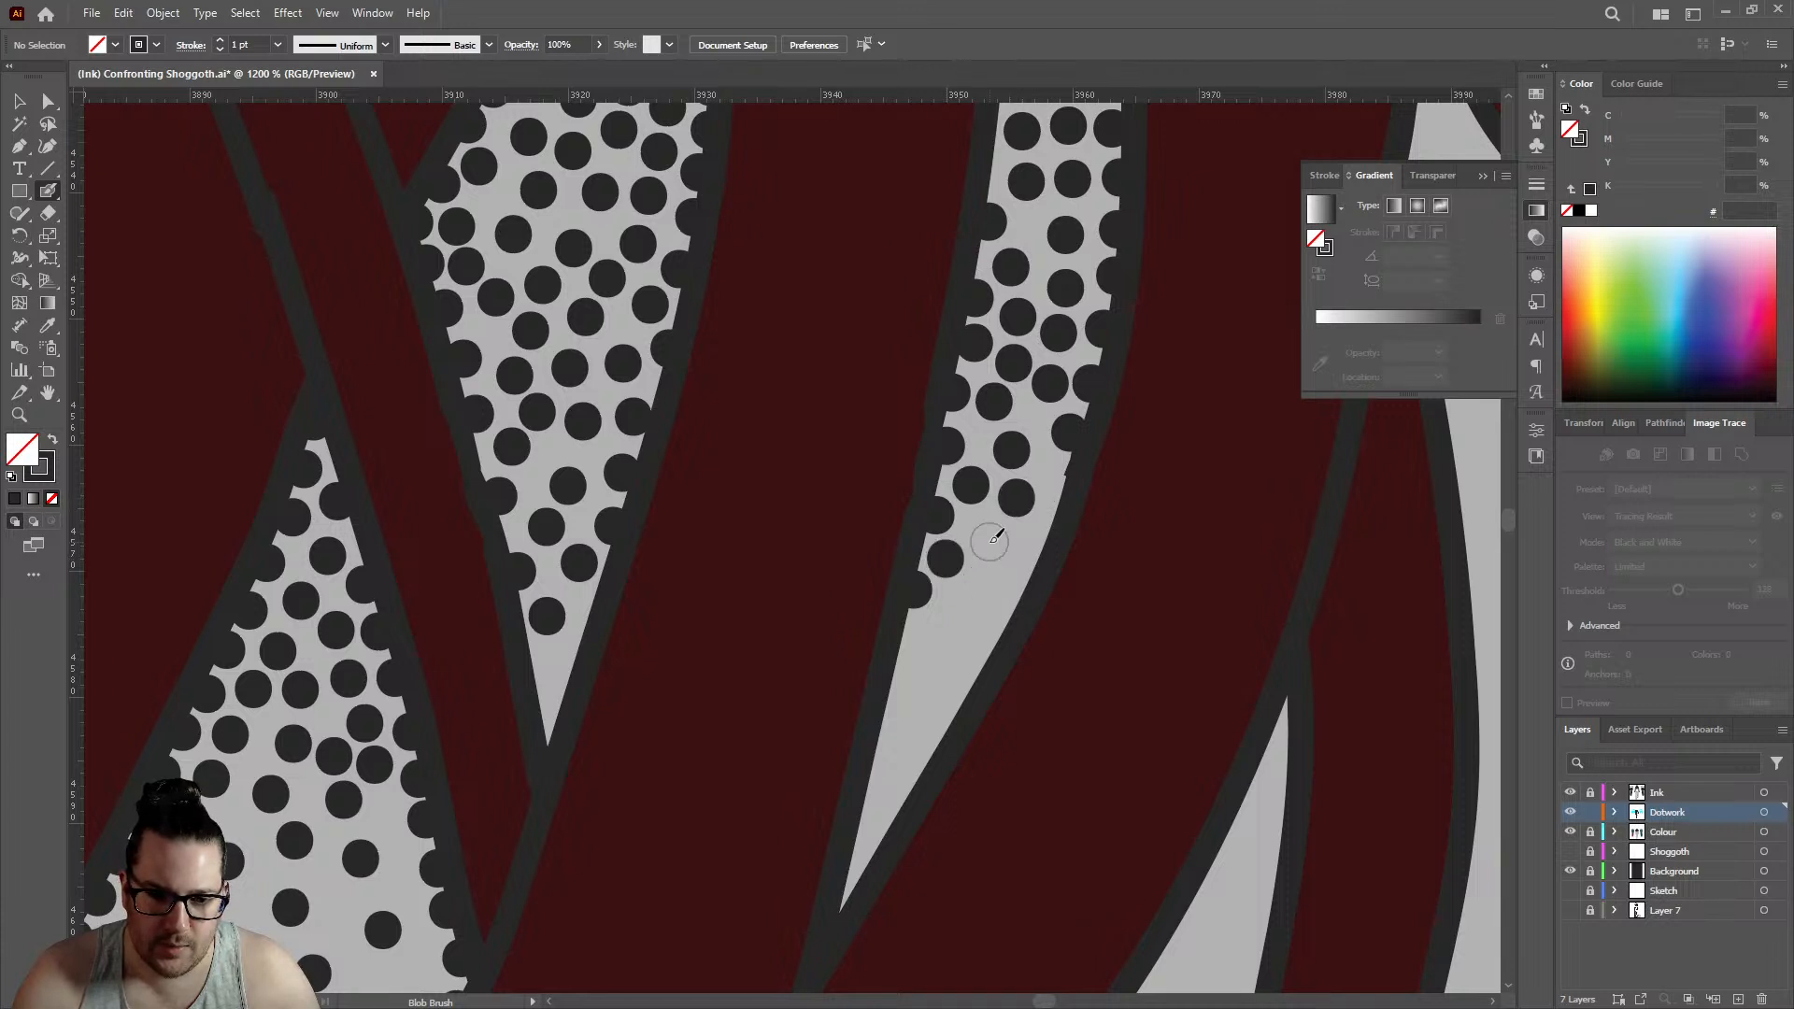
{"action": "left_click", "coordinate": [983, 534]}
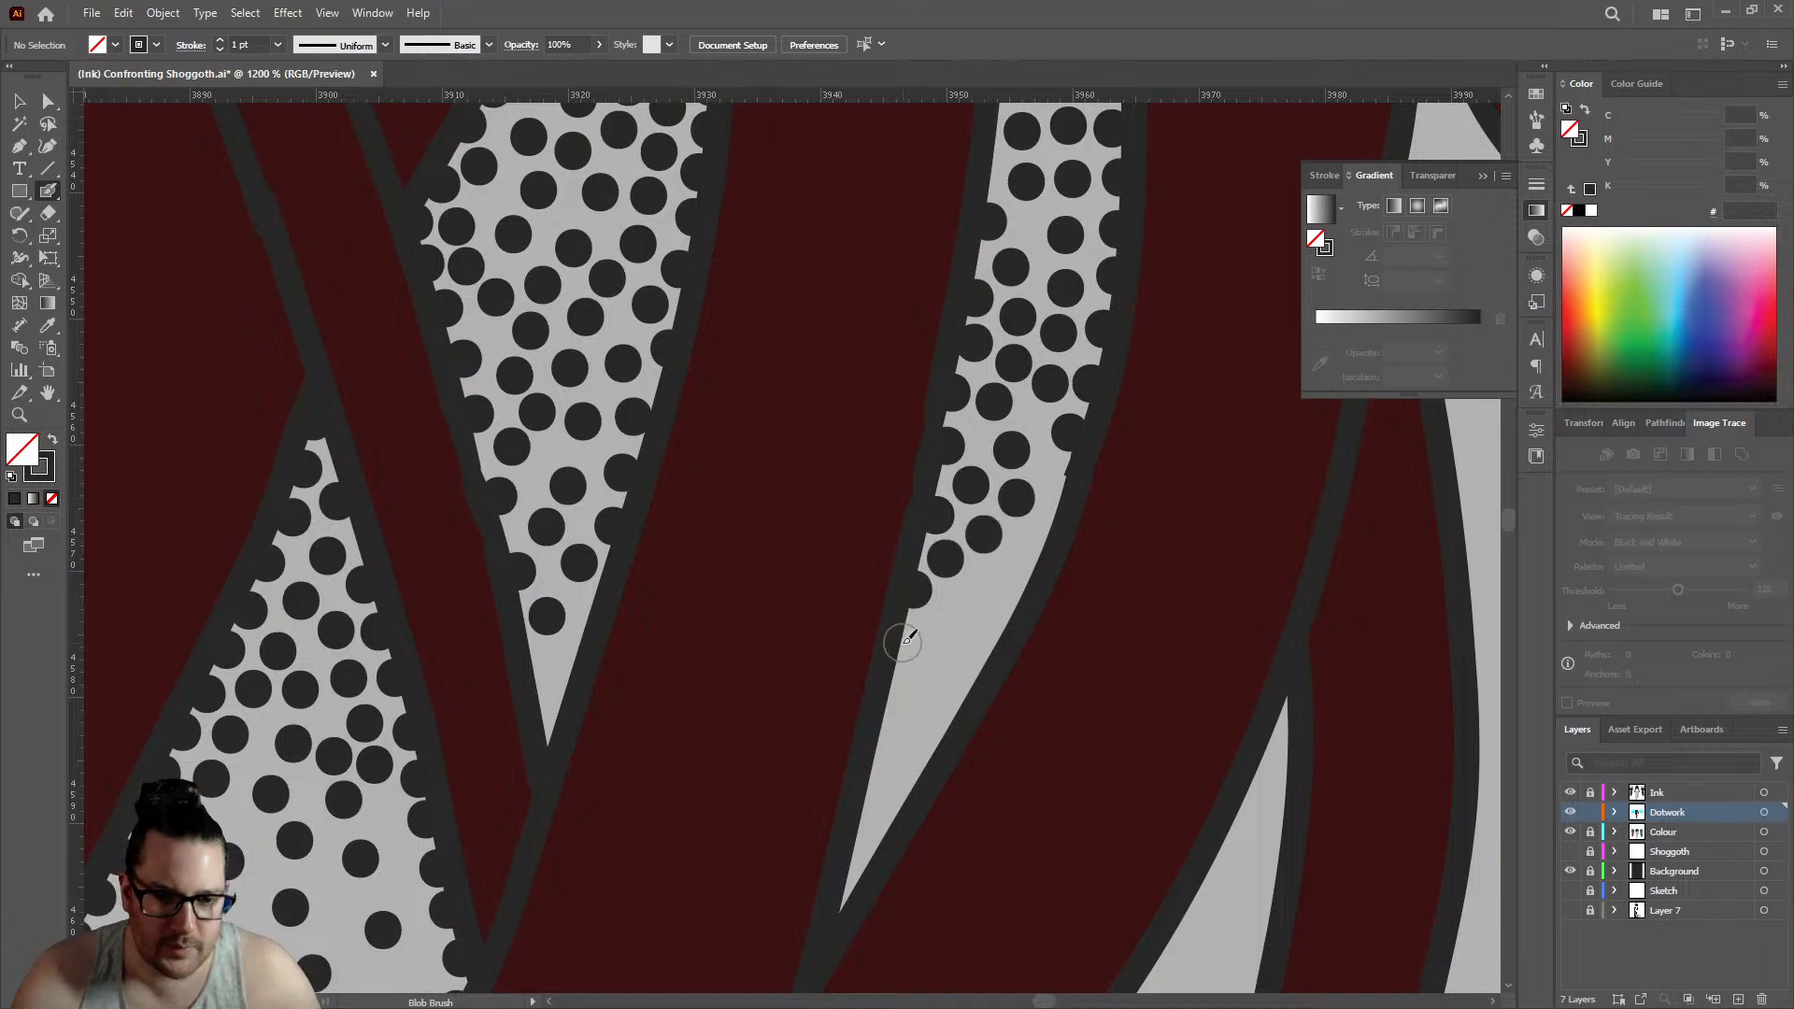
{"action": "left_click", "coordinate": [903, 643]}
{"action": "scroll", "coordinate": [1042, 500], "scroll_direction": "down", "scroll_amount": 6}
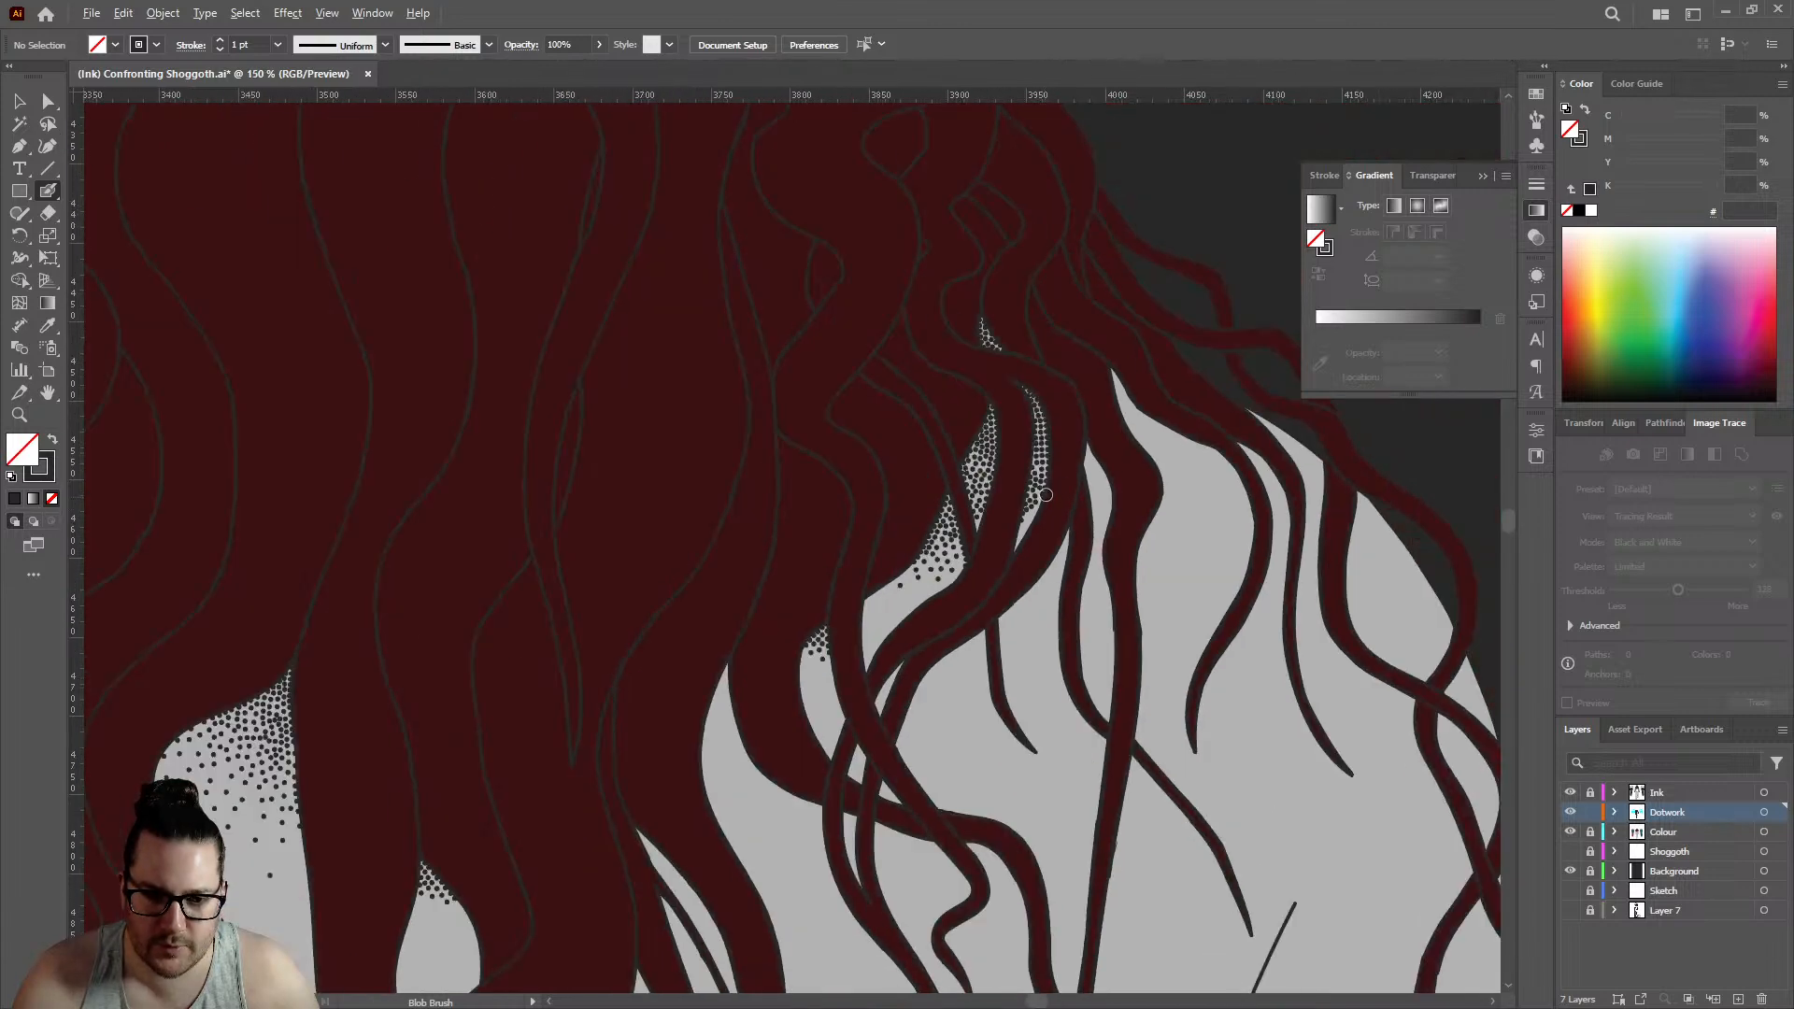
- Place the first Blob Brush dots in the upper tip of the narrow leaf-shaped gap right of the slender curved gap
{"action": "scroll", "coordinate": [1064, 507], "scroll_direction": "up", "scroll_amount": 6}
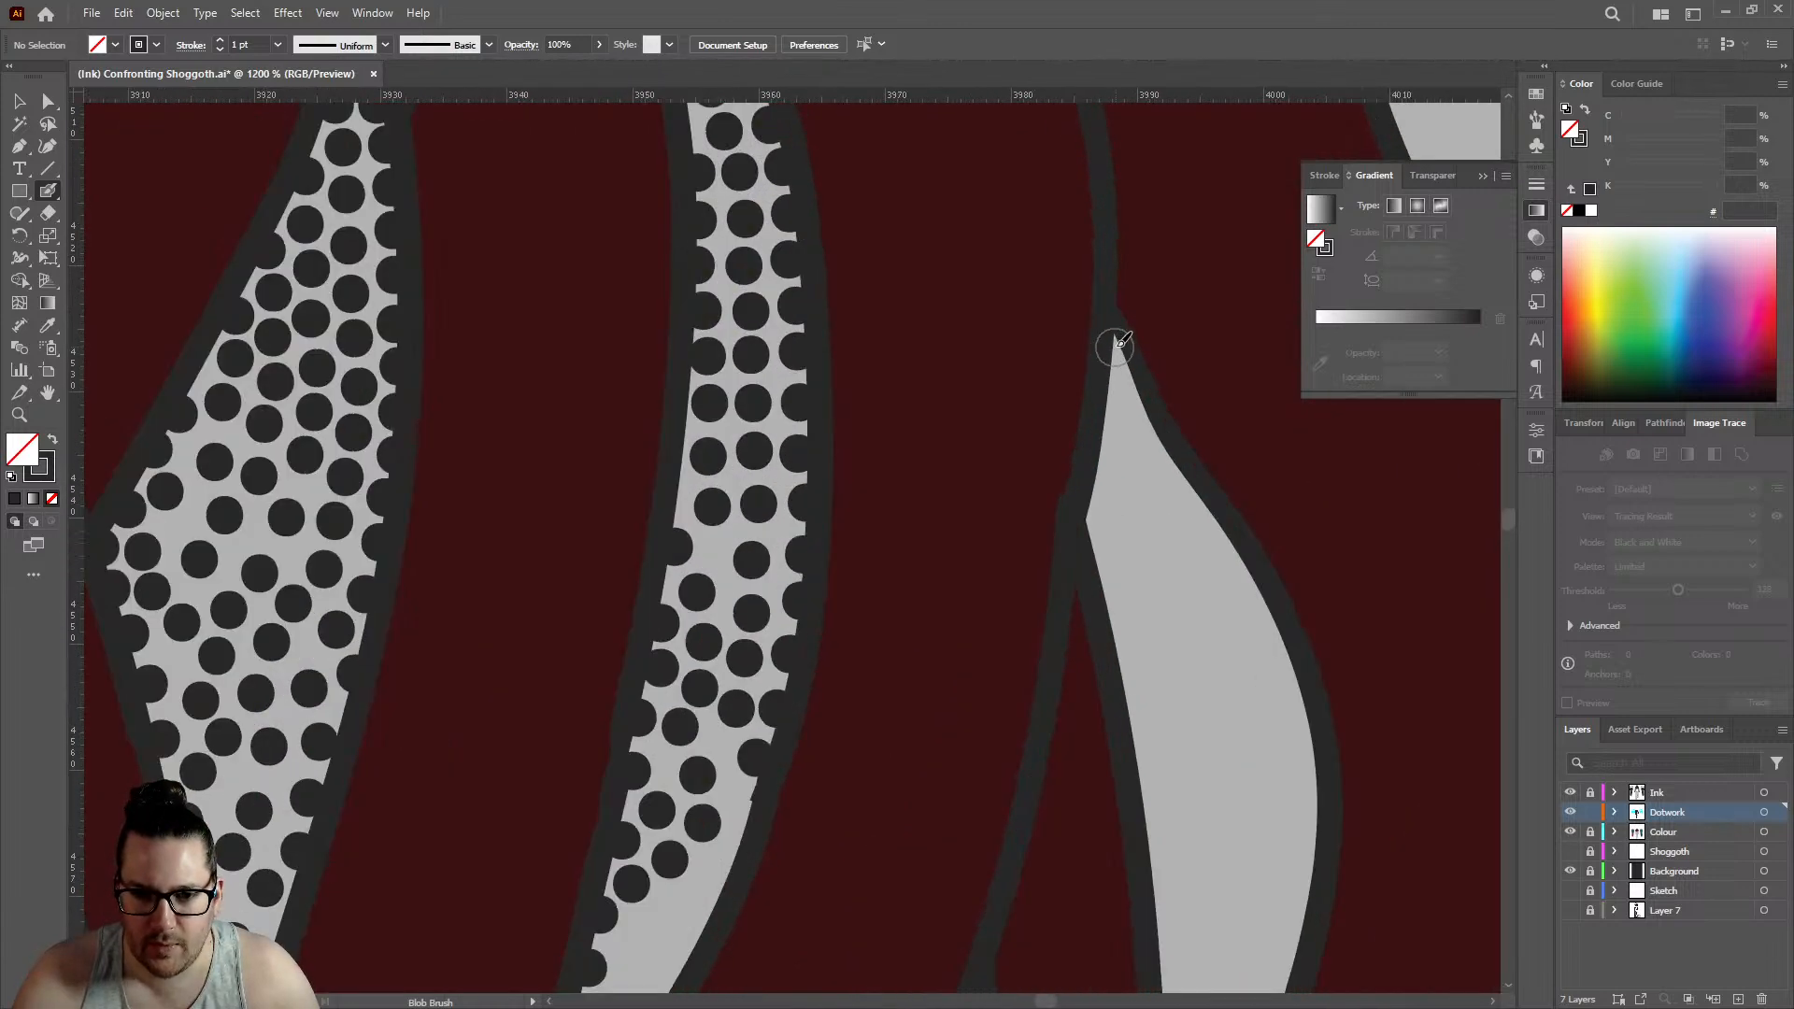
{"action": "left_click_drag", "start_coordinate": [1114, 344], "coordinate": [1136, 426]}
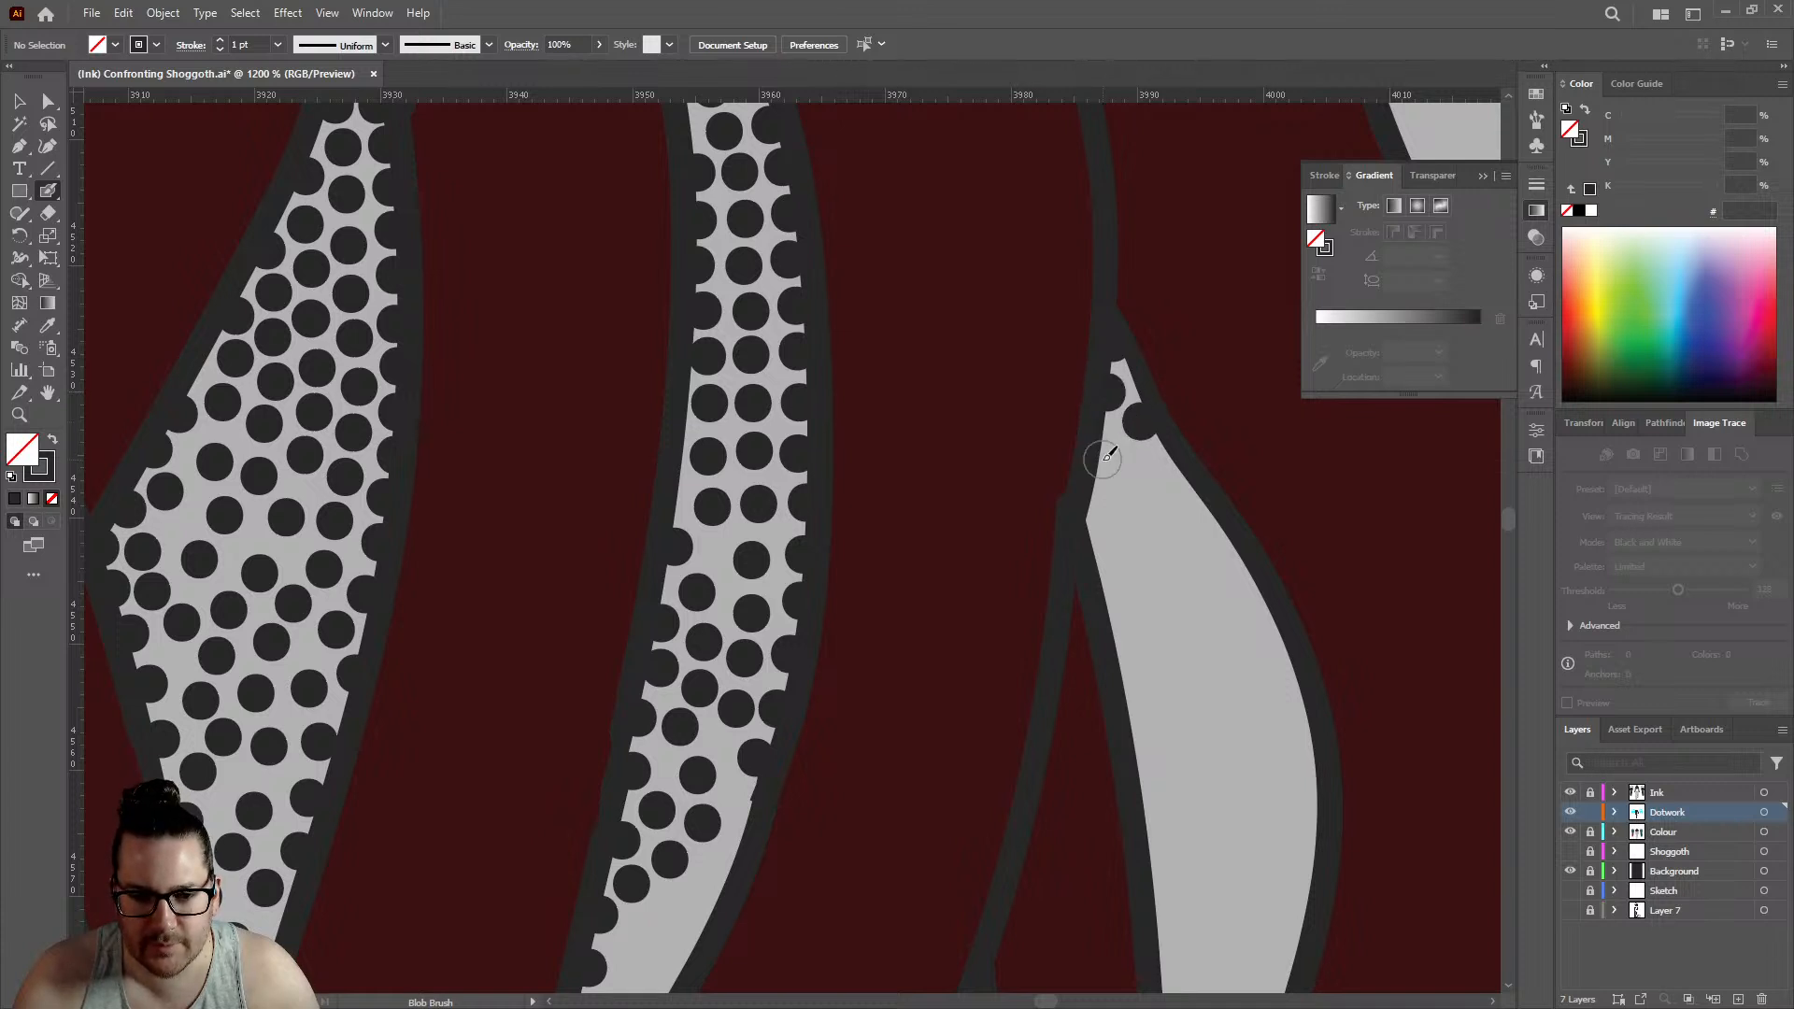
{"action": "left_click", "coordinate": [1107, 455]}
{"action": "left_click", "coordinate": [1098, 515]}
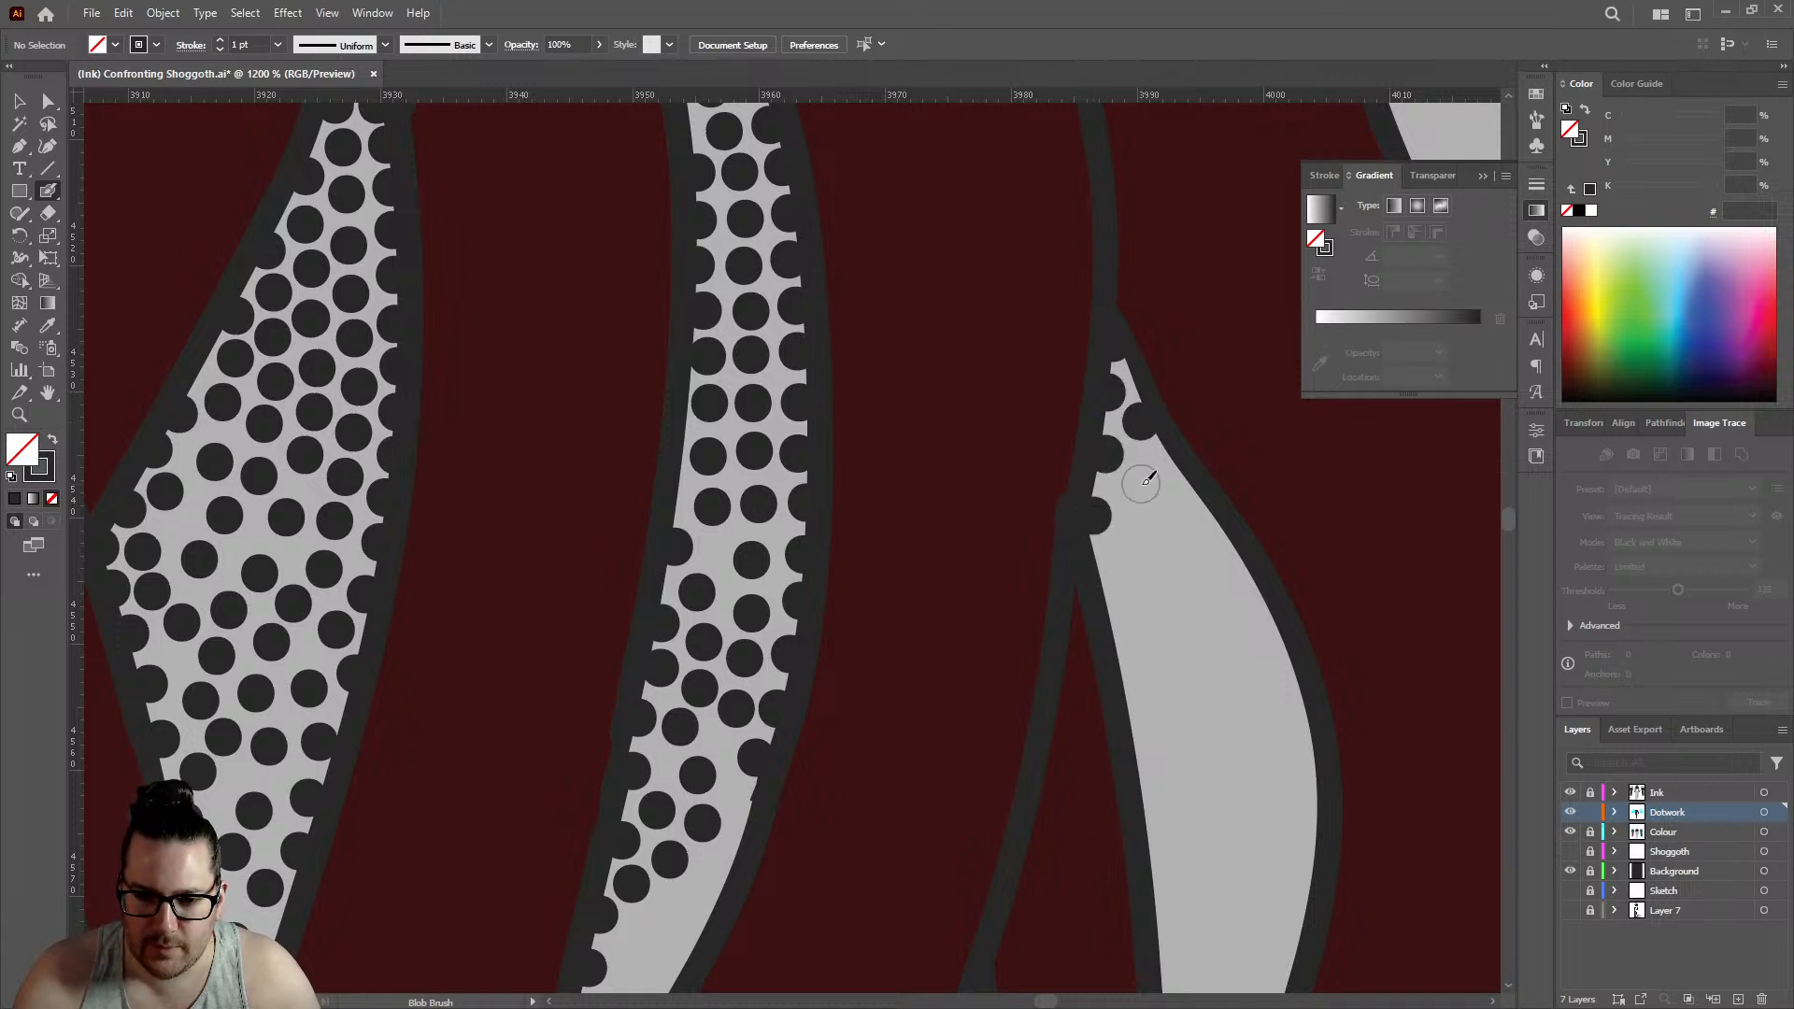
- Begin stippling the sharp upper point of the large gap farther right with closely packed dots along both edges
{"action": "scroll", "coordinate": [1135, 485], "scroll_direction": "down", "scroll_amount": 6}
{"action": "scroll", "coordinate": [1225, 364], "scroll_direction": "up", "scroll_amount": 8}
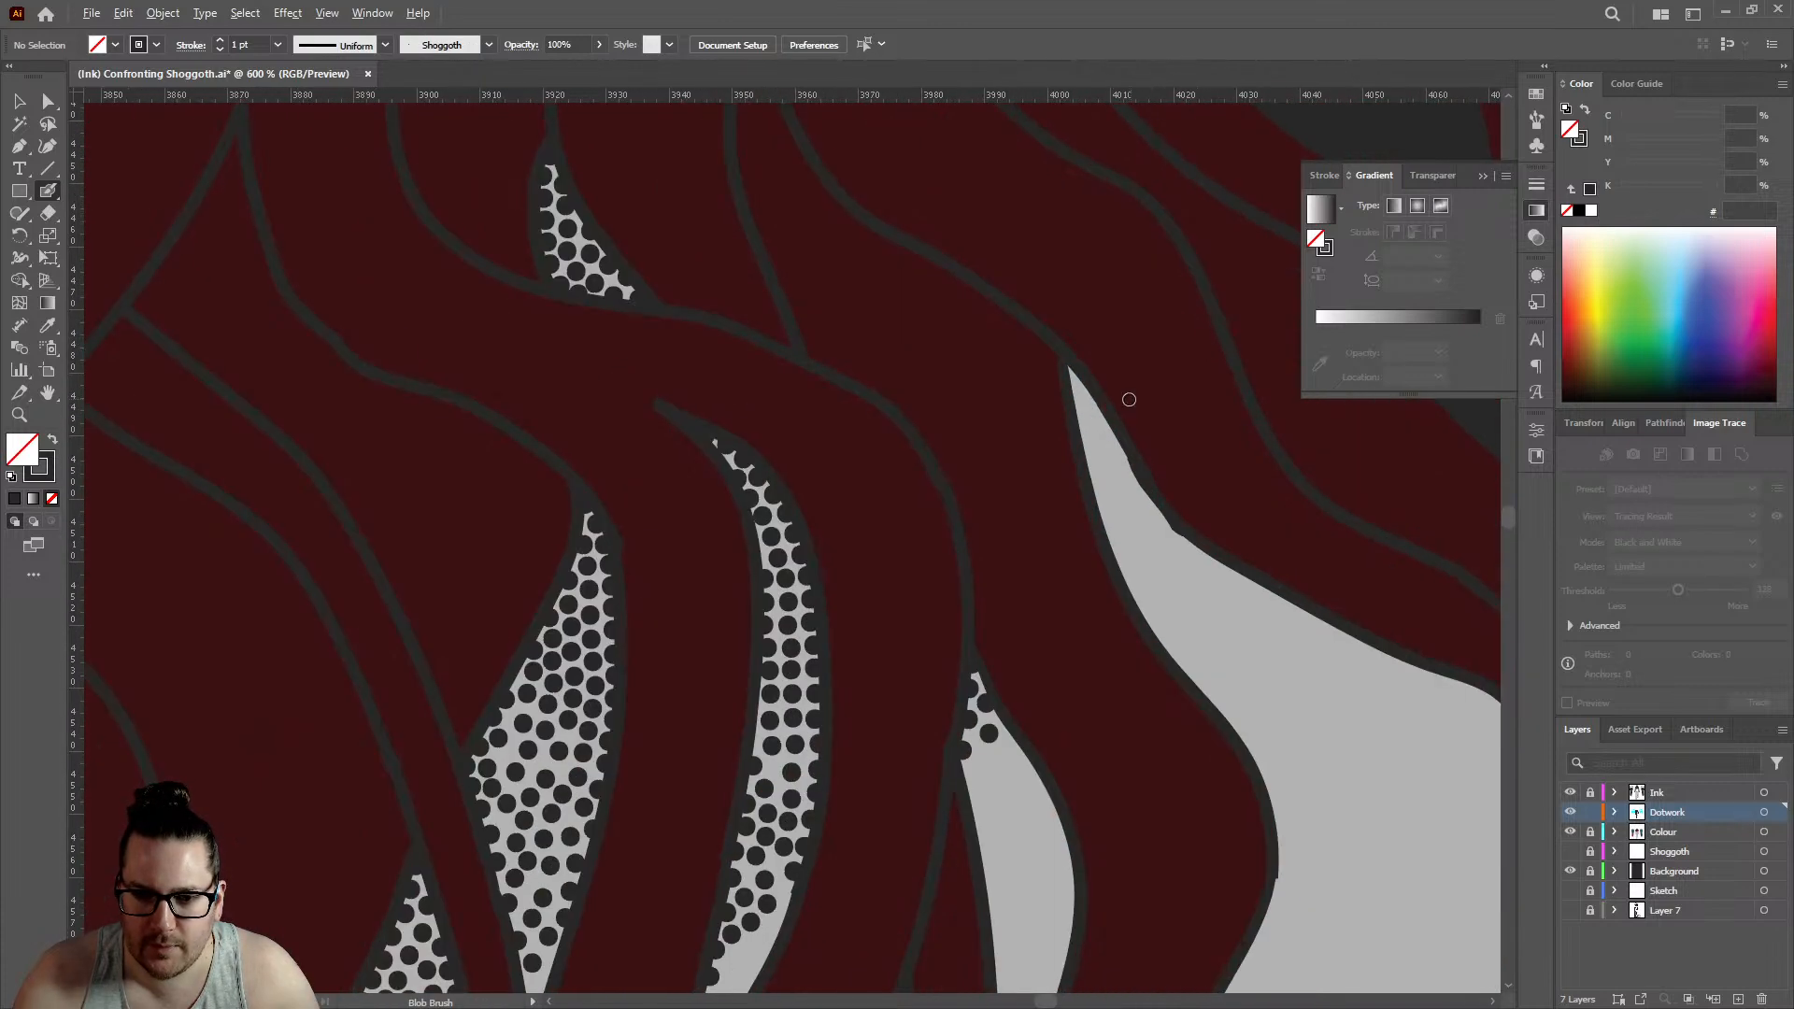
{"action": "left_click", "coordinate": [1054, 370]}
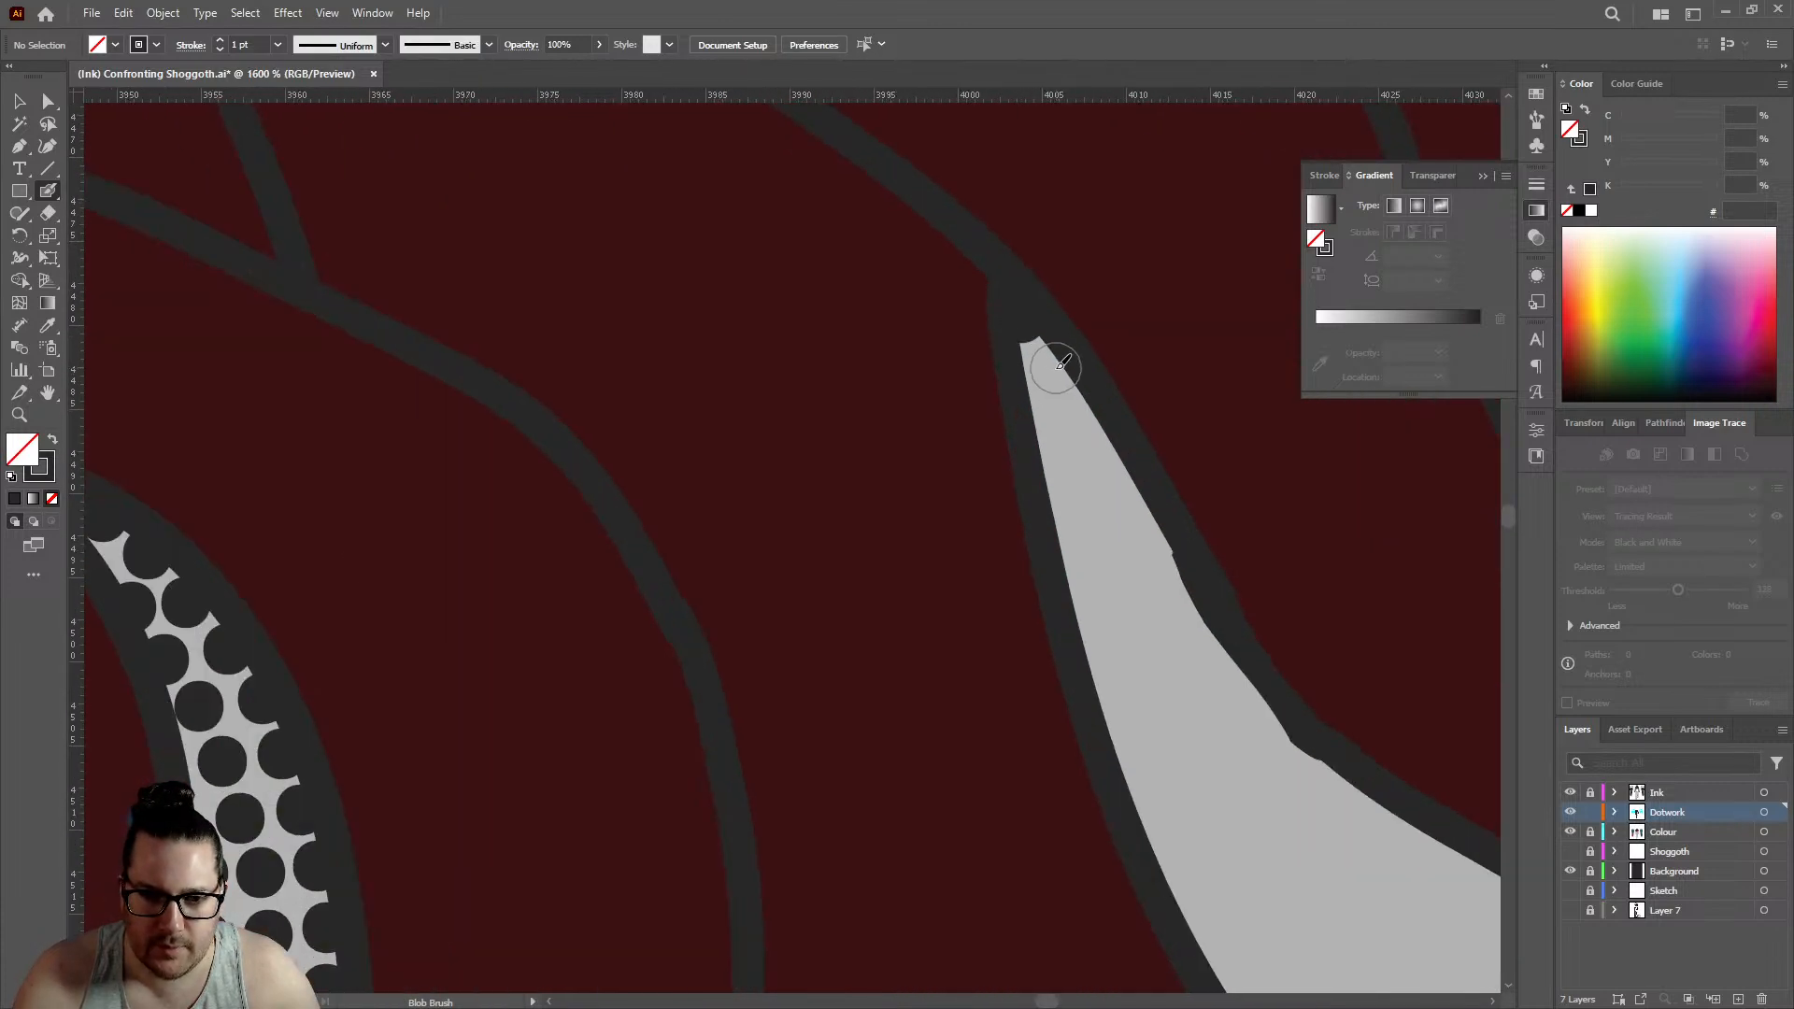
{"action": "left_click", "coordinate": [1039, 427]}
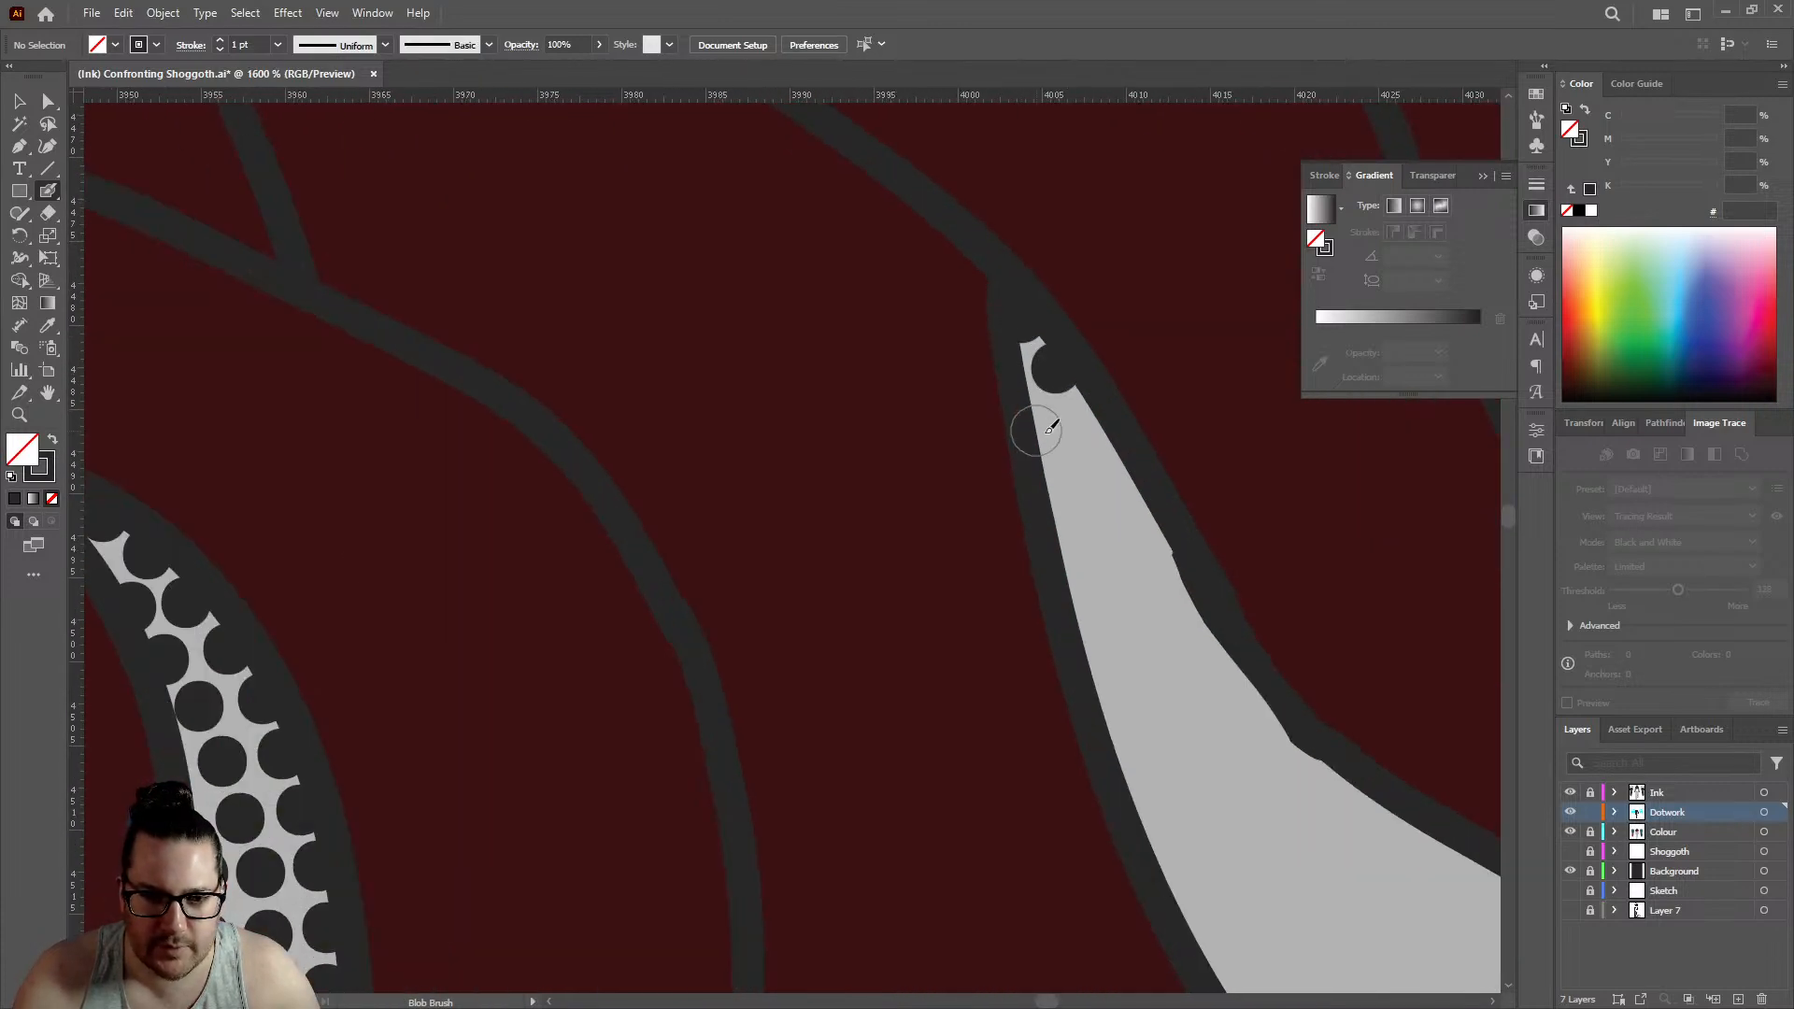
{"action": "left_click", "coordinate": [1089, 421]}
{"action": "left_click", "coordinate": [1124, 488]}
{"action": "left_click", "coordinate": [1065, 483]}
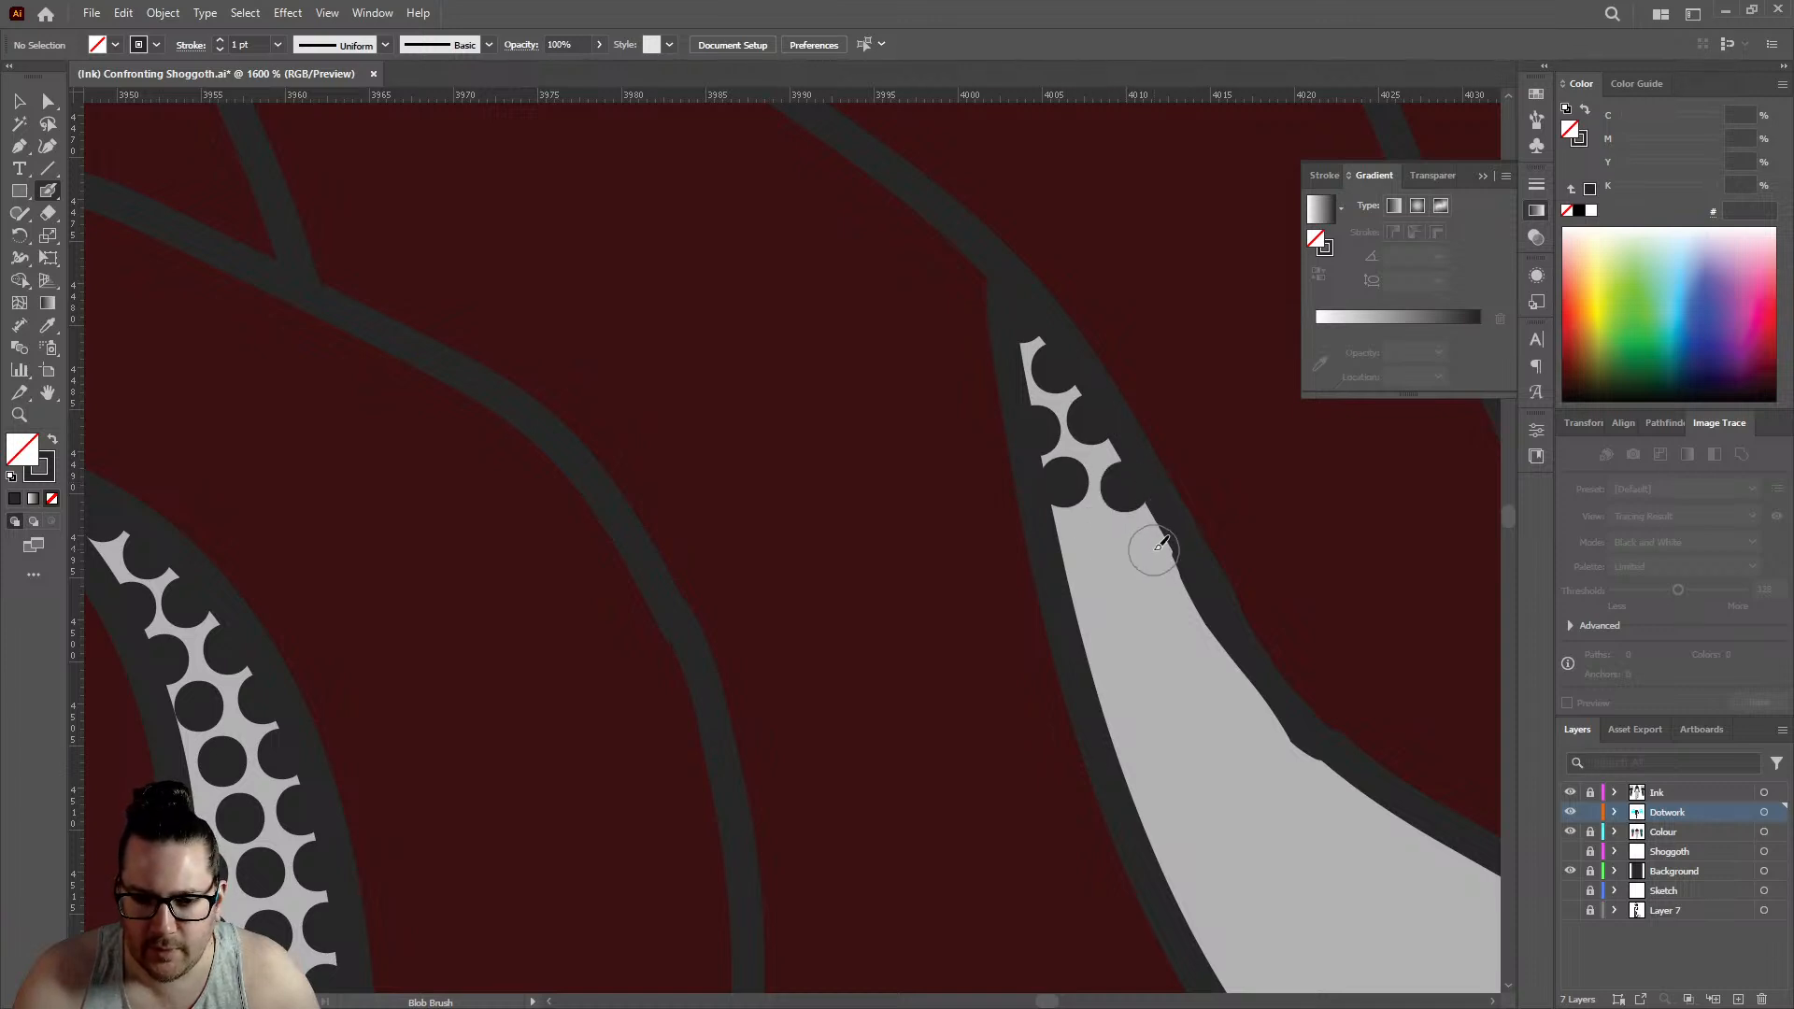
- Extend the large gap's dense stippling downward, ending with a row of three dots spanning its width
{"action": "left_click", "coordinate": [1153, 550]}
{"action": "left_click", "coordinate": [1093, 539]}
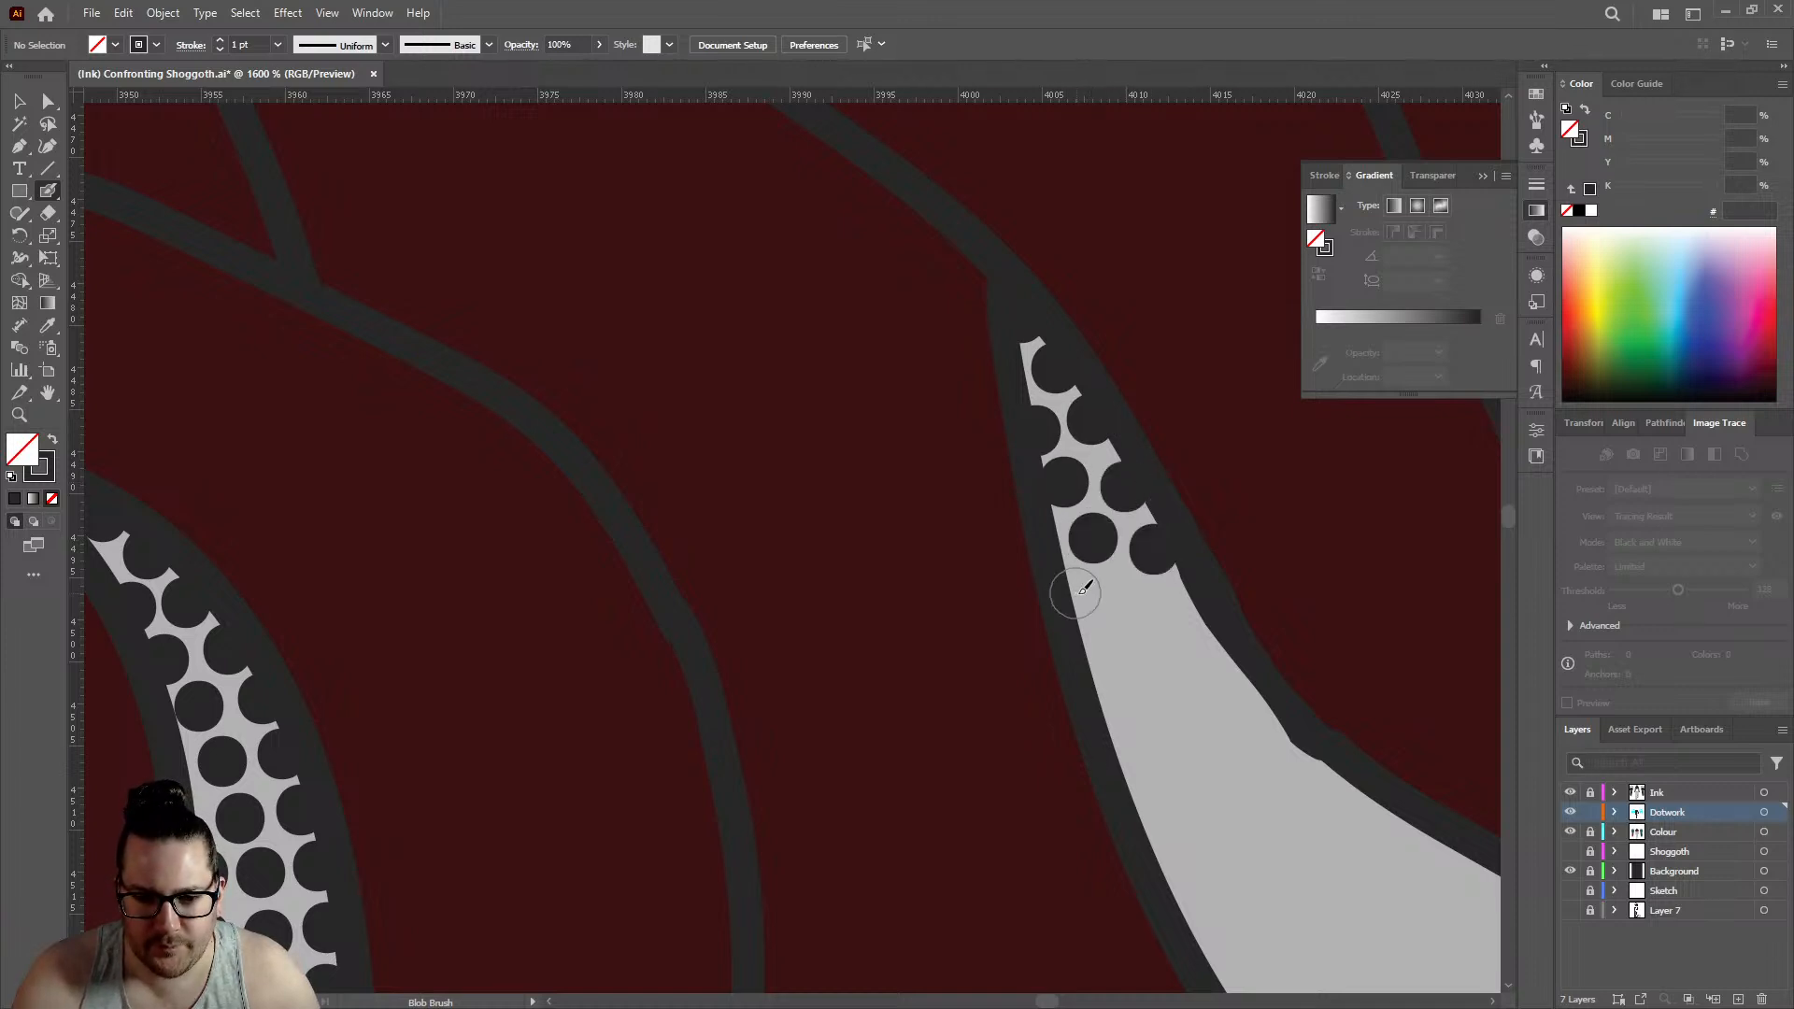
{"action": "left_click", "coordinate": [1084, 600]}
{"action": "left_click", "coordinate": [1187, 603]}
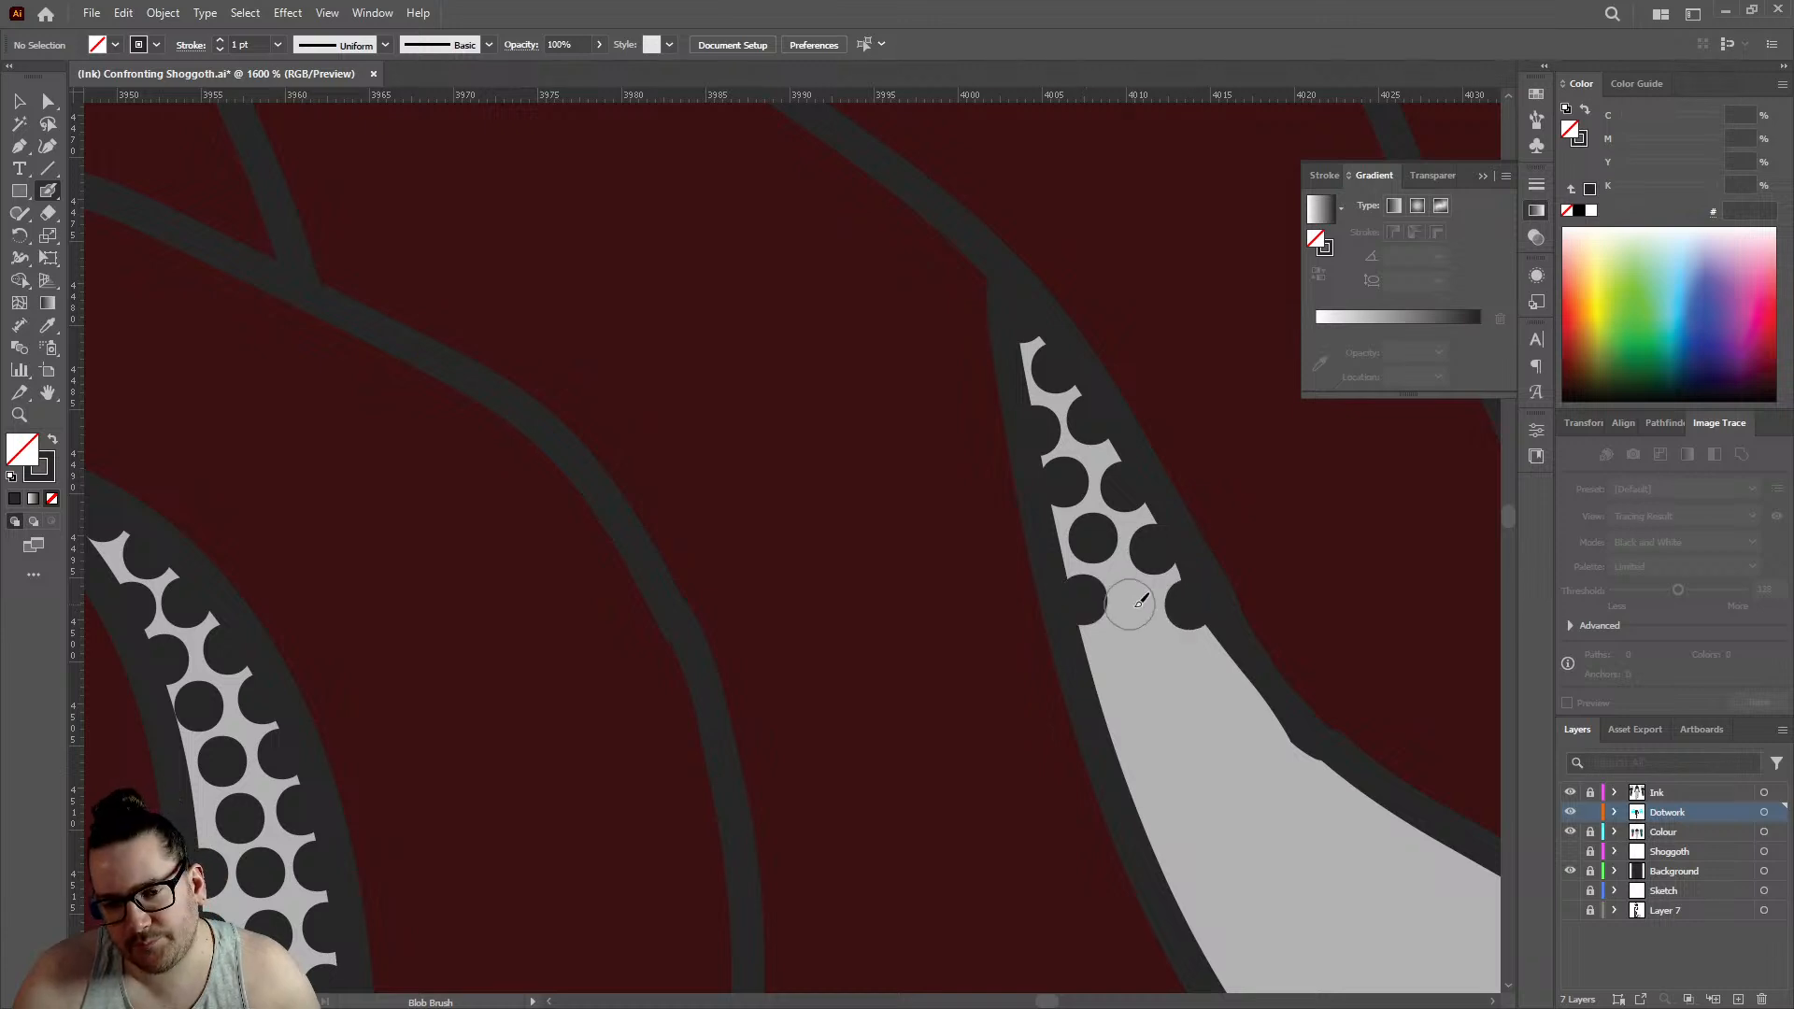
{"action": "left_click", "coordinate": [1136, 608]}
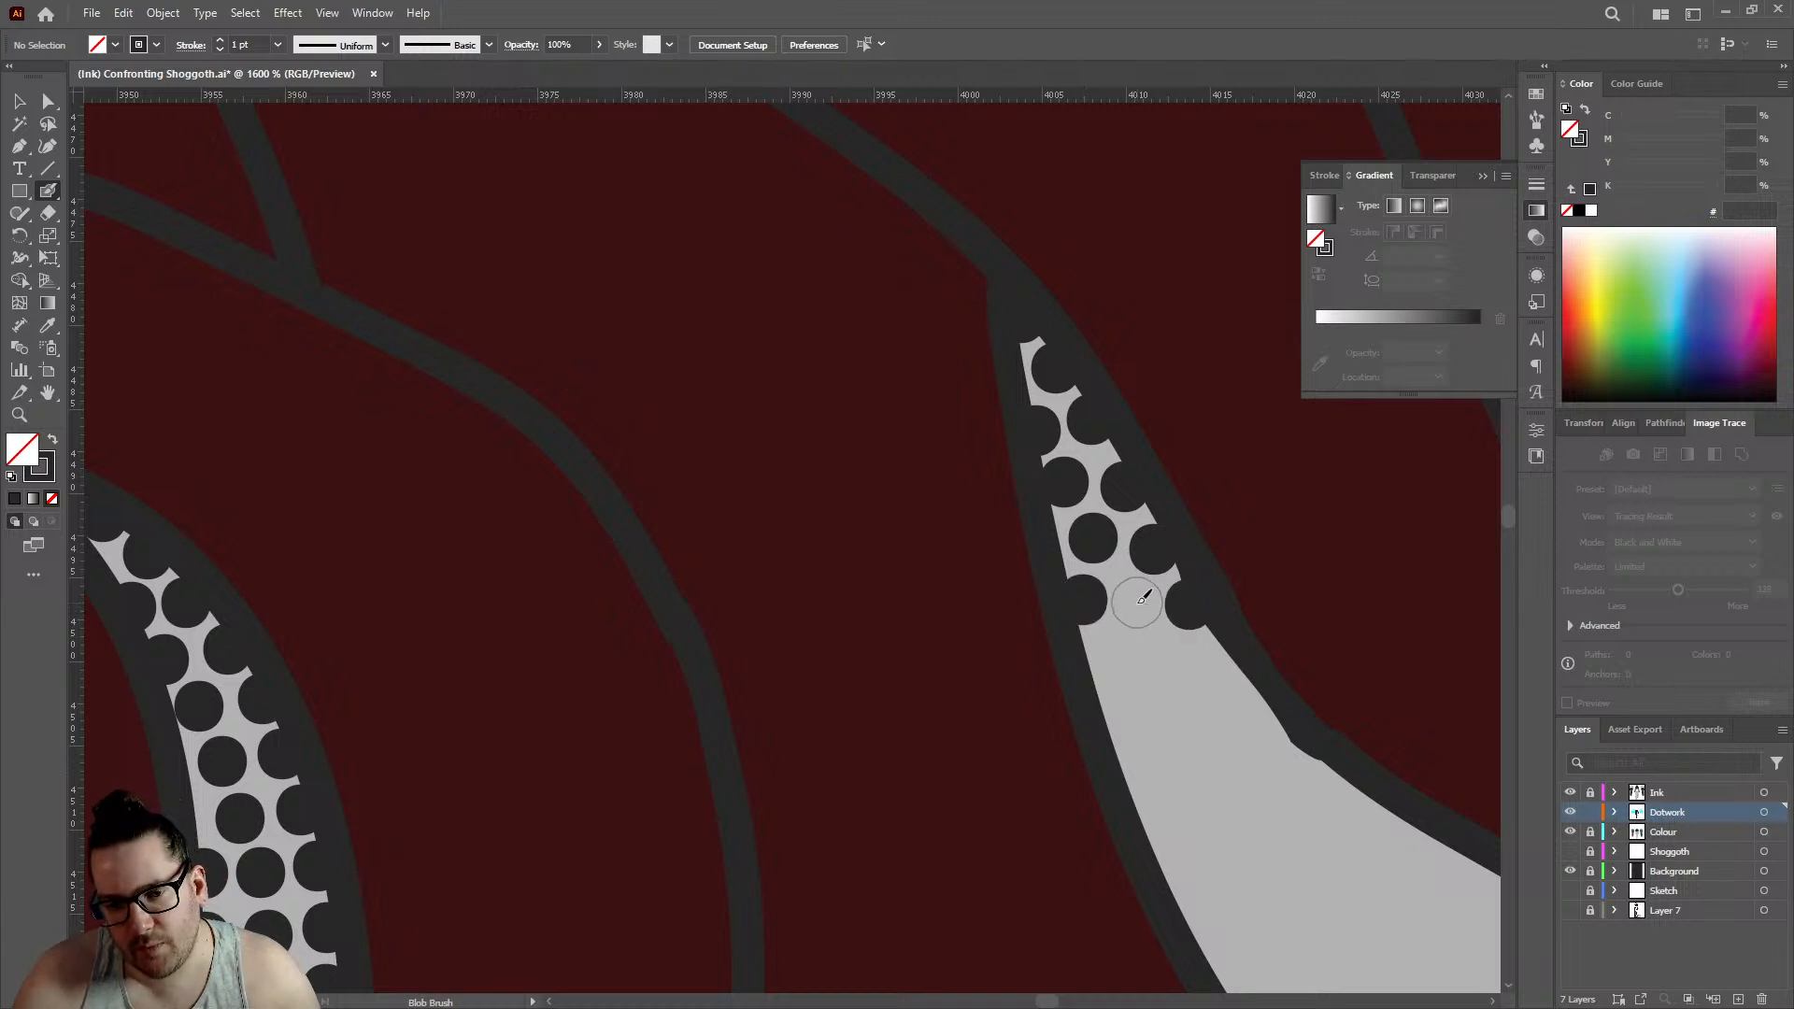
- Add two more rows of three dots across the large gap below its tightly stippled point
{"action": "scroll", "coordinate": [1000, 509], "scroll_direction": "down", "scroll_amount": 4}
{"action": "scroll", "coordinate": [1000, 491], "scroll_direction": "up", "scroll_amount": 3}
{"action": "scroll", "coordinate": [1000, 491], "scroll_direction": "up", "scroll_amount": 2}
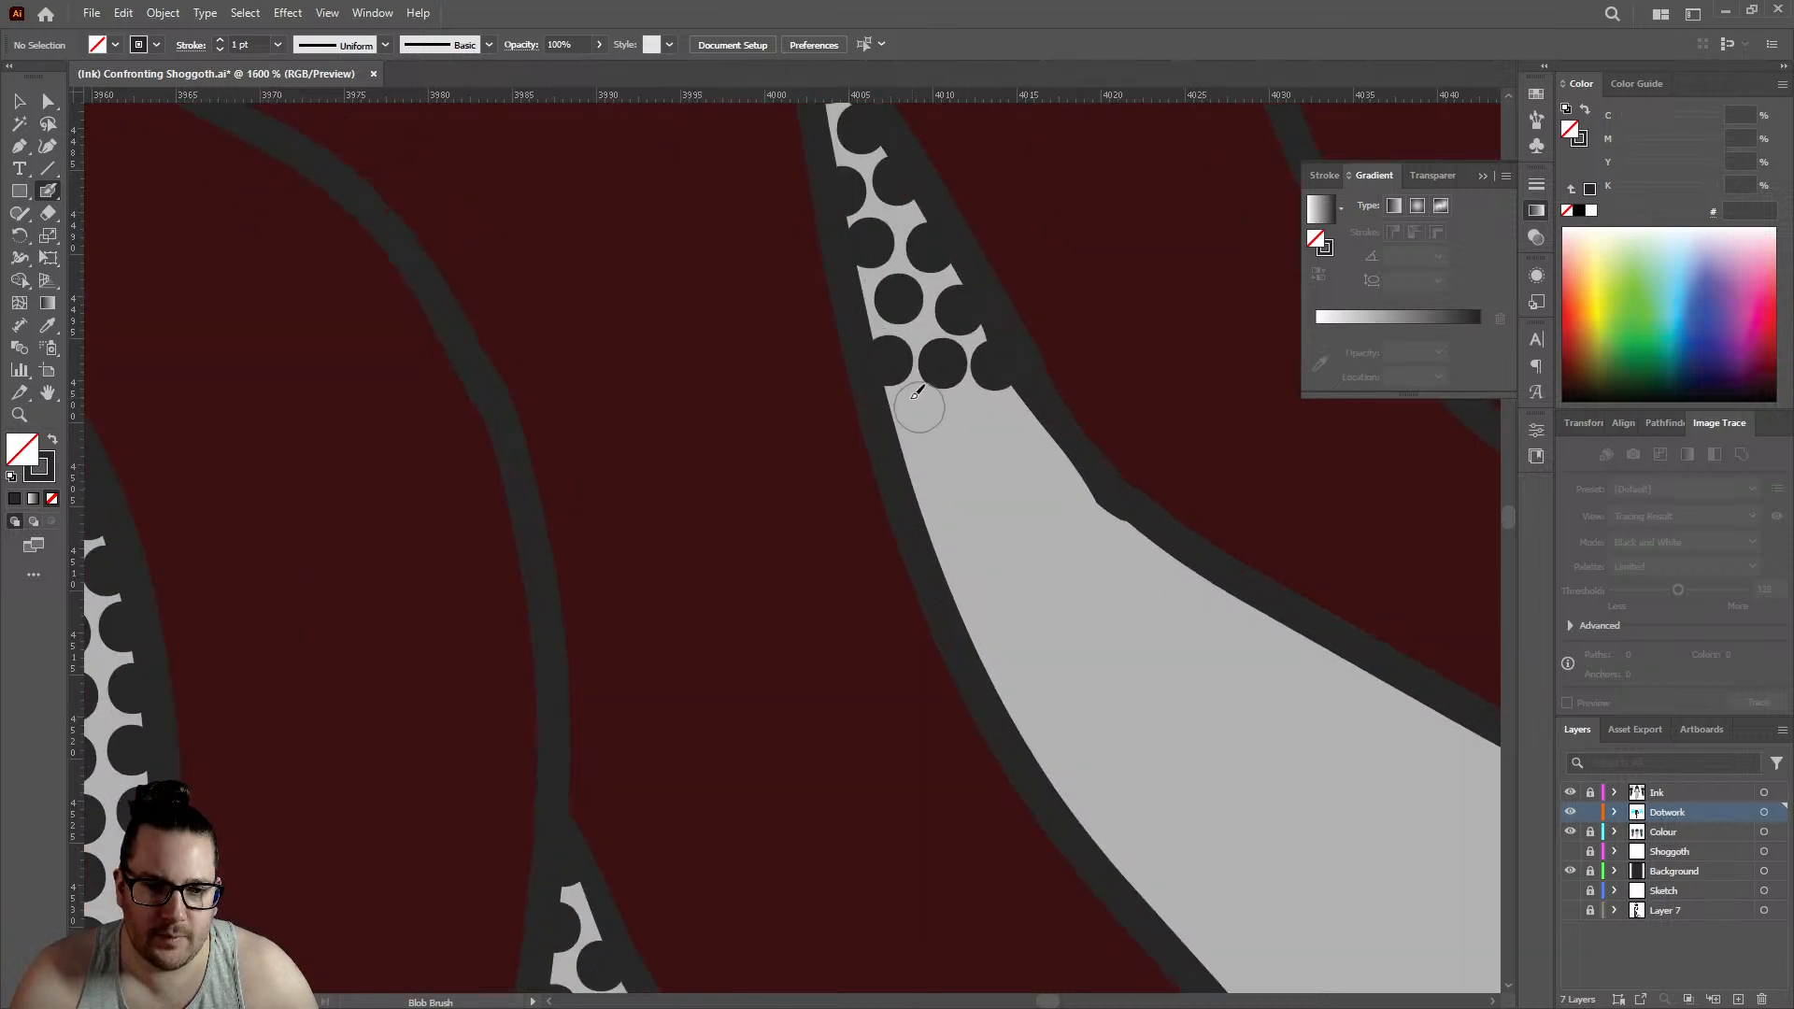
{"action": "left_click", "coordinate": [896, 431]}
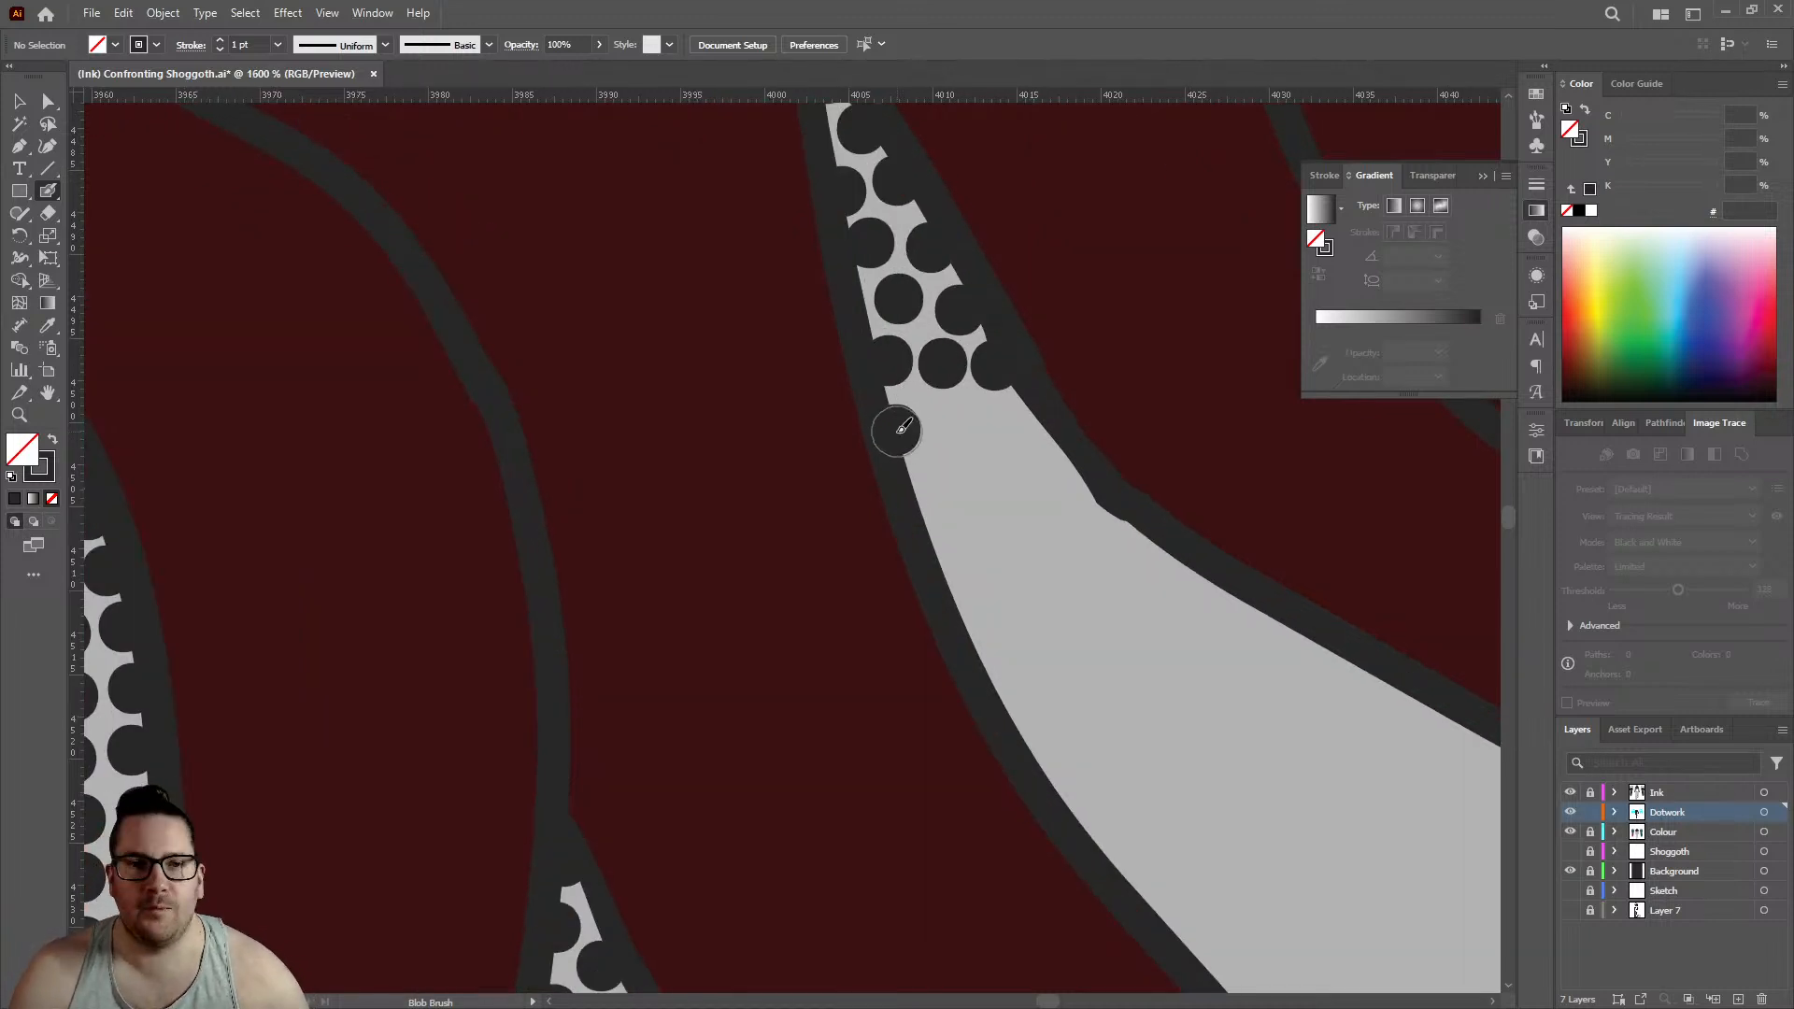
{"action": "left_click", "coordinate": [951, 420]}
{"action": "left_click", "coordinate": [1021, 423]}
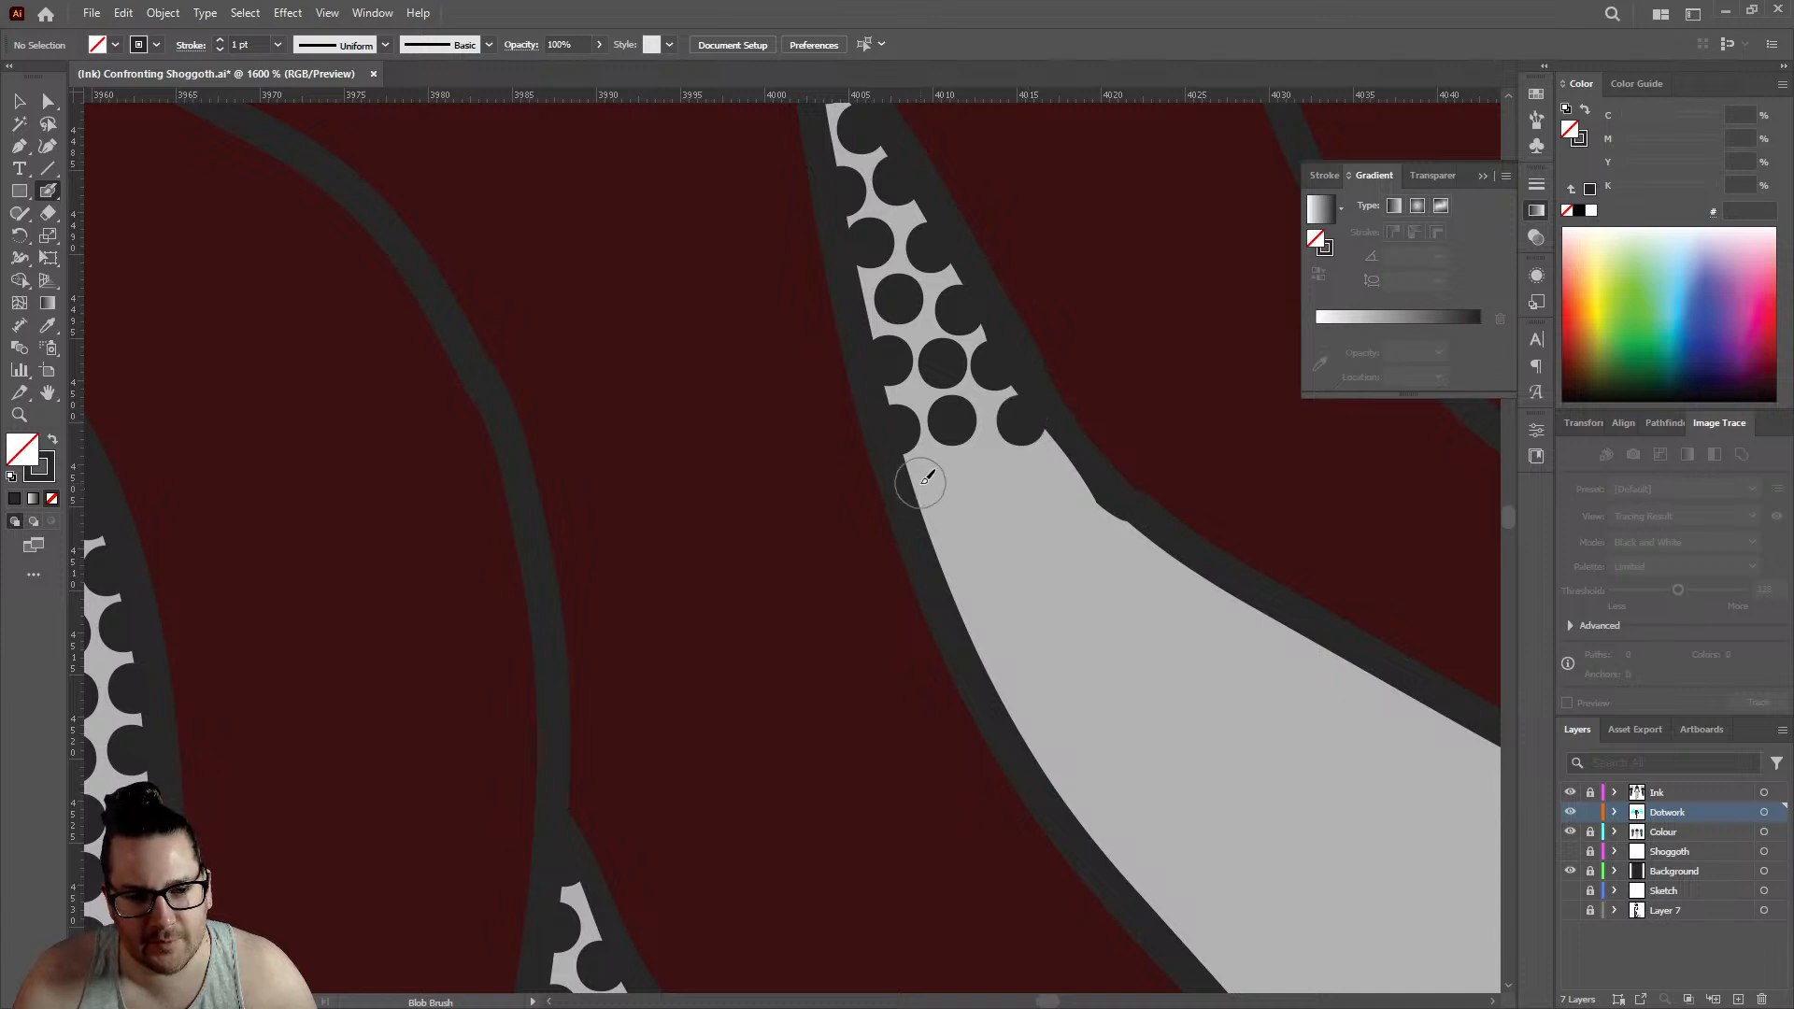
{"action": "left_click", "coordinate": [922, 481]}
{"action": "left_click", "coordinate": [983, 468]}
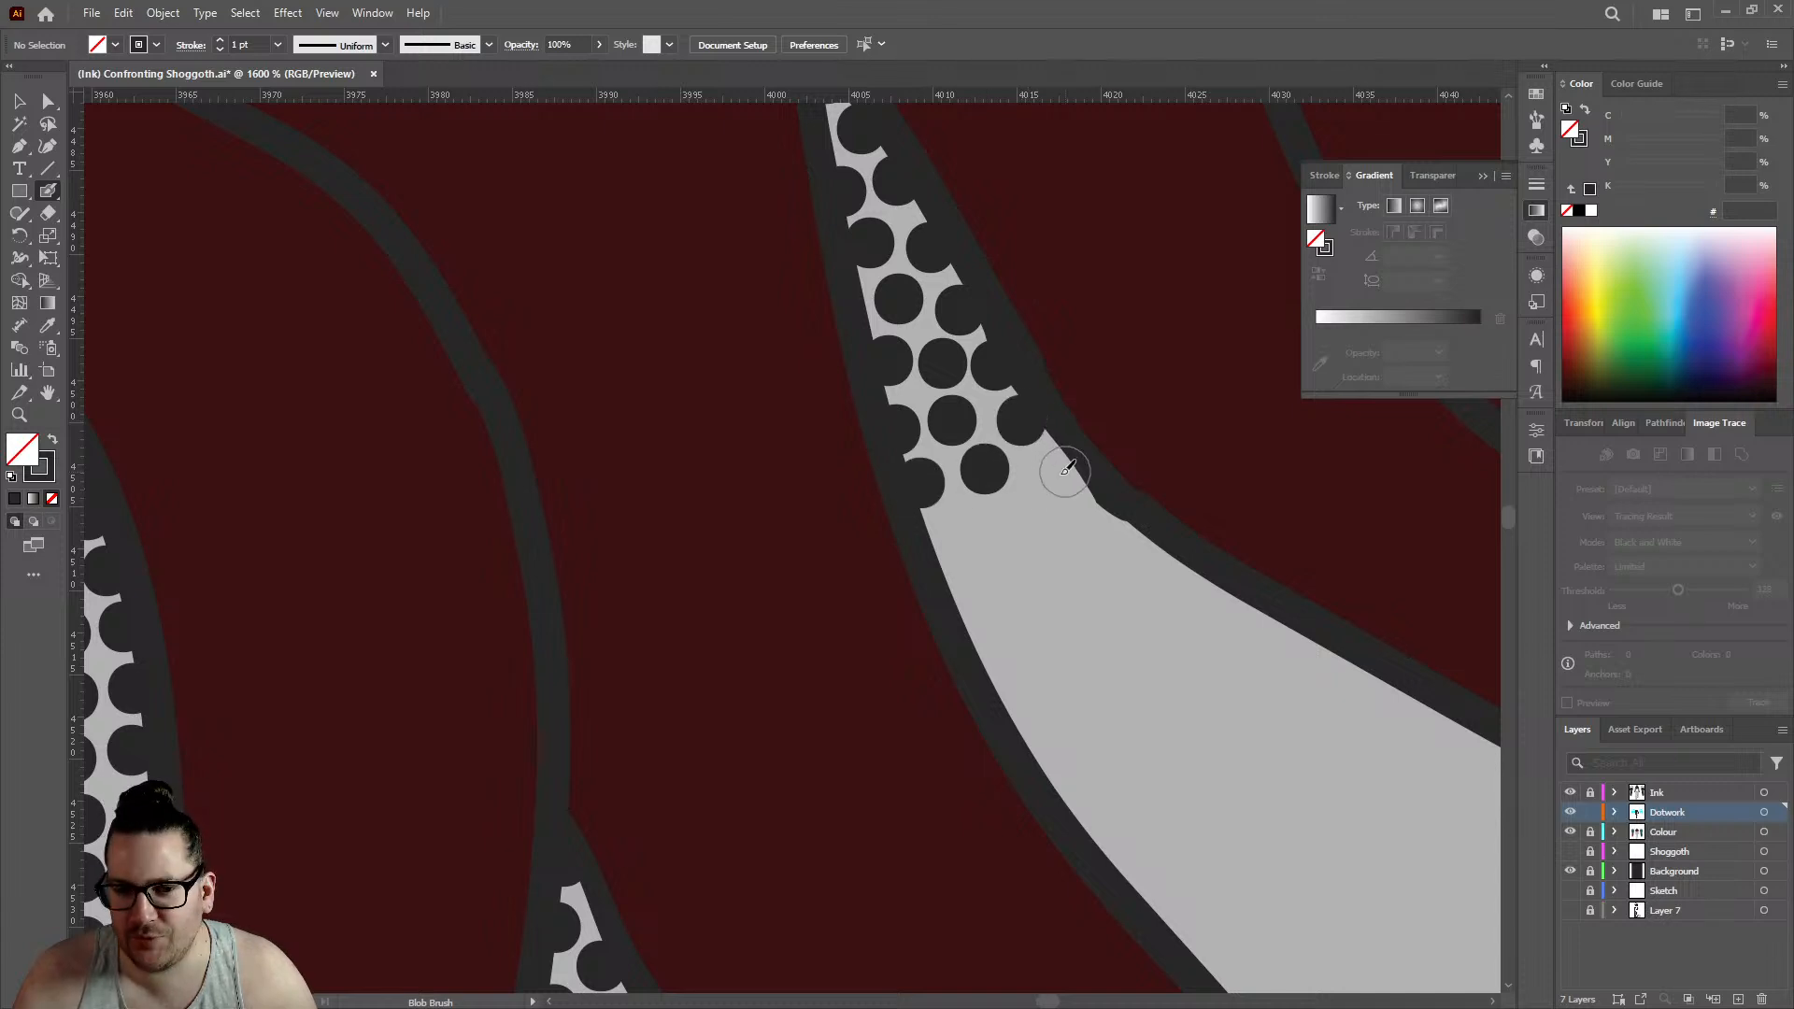
{"action": "left_click", "coordinate": [1065, 462]}
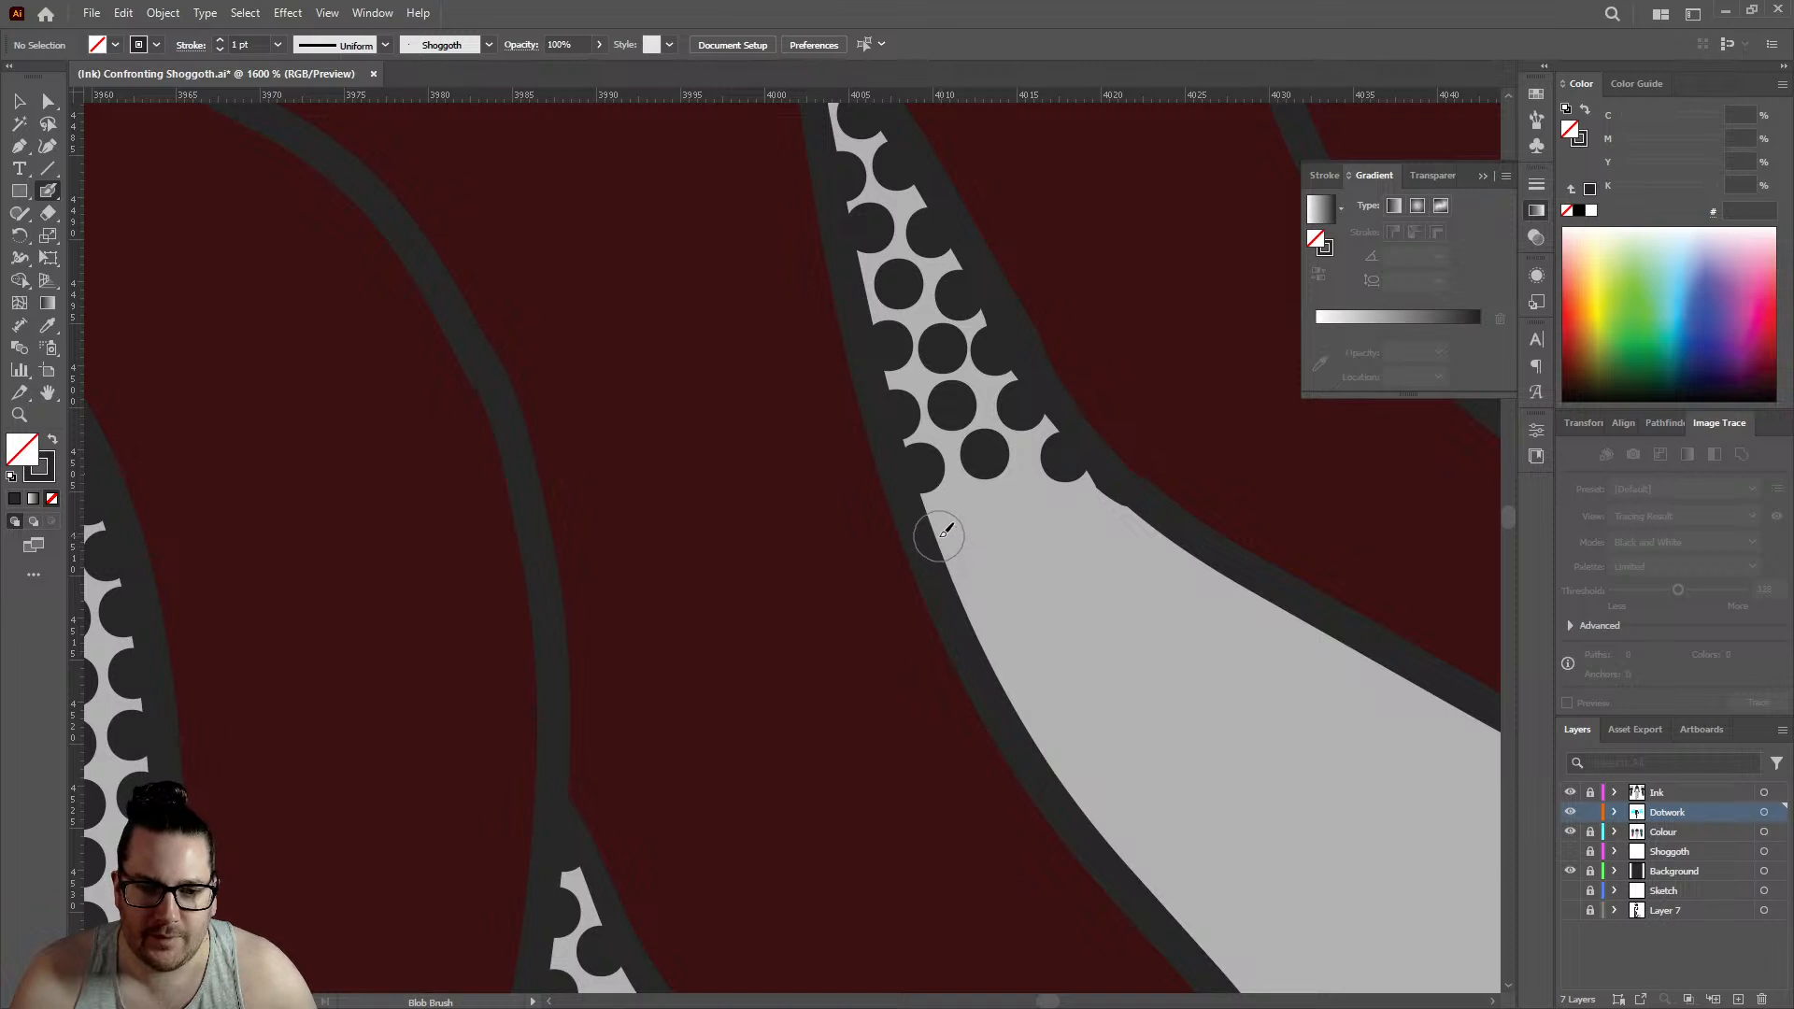
- Continue the large gap's stippling down its left edge with paired interior dots where the gap widens
{"action": "left_click", "coordinate": [941, 537]}
{"action": "left_click", "coordinate": [996, 520]}
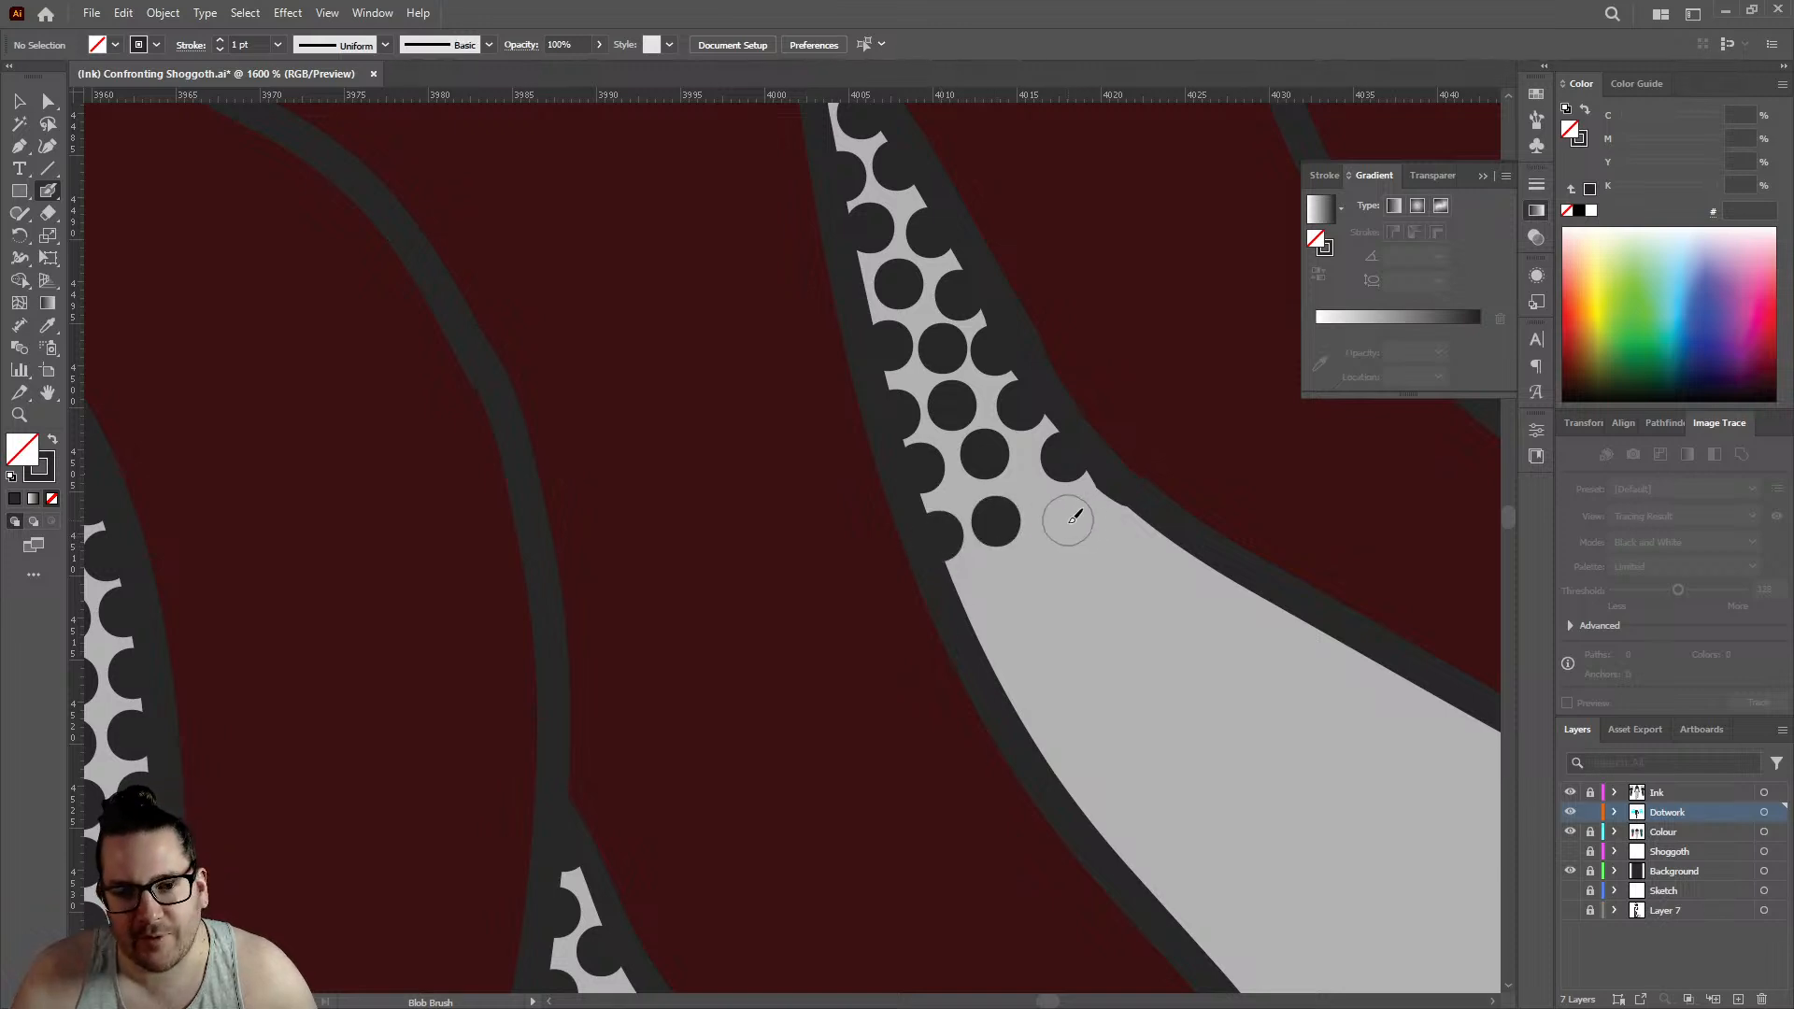
{"action": "left_click", "coordinate": [1068, 519]}
{"action": "left_click", "coordinate": [973, 592]}
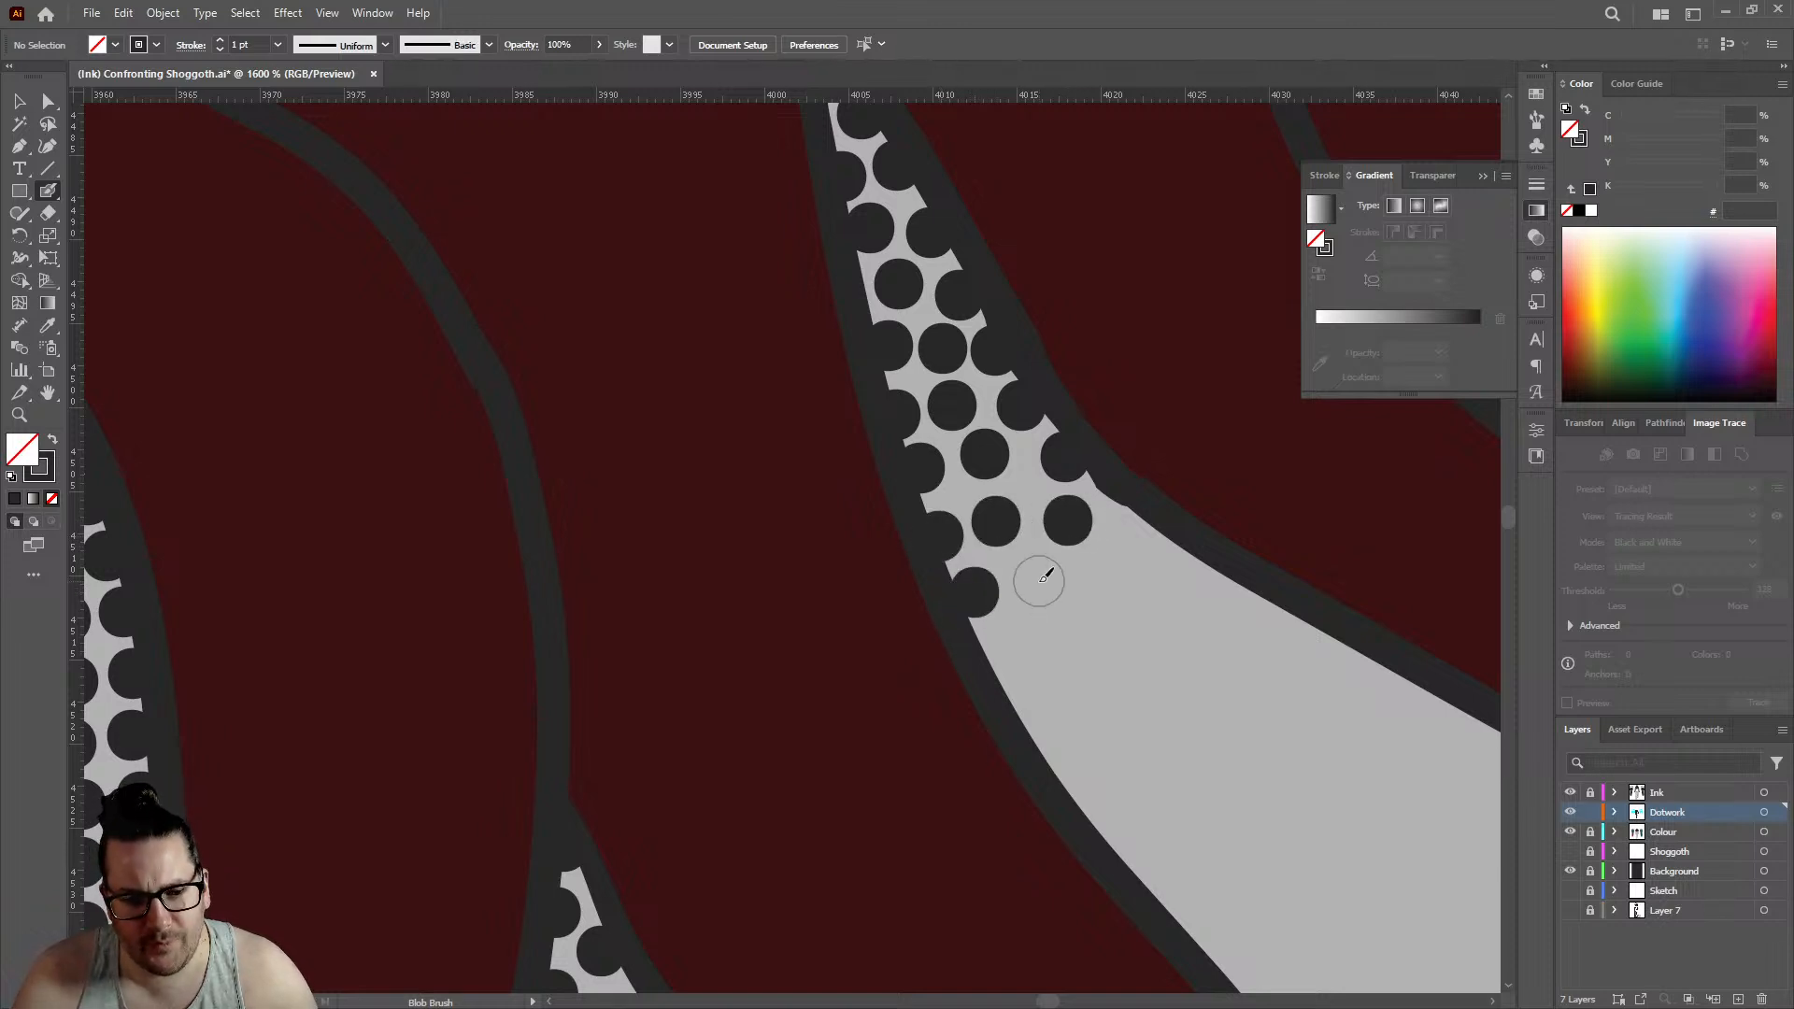
{"action": "left_click", "coordinate": [1038, 582]}
{"action": "left_click", "coordinate": [1000, 660]}
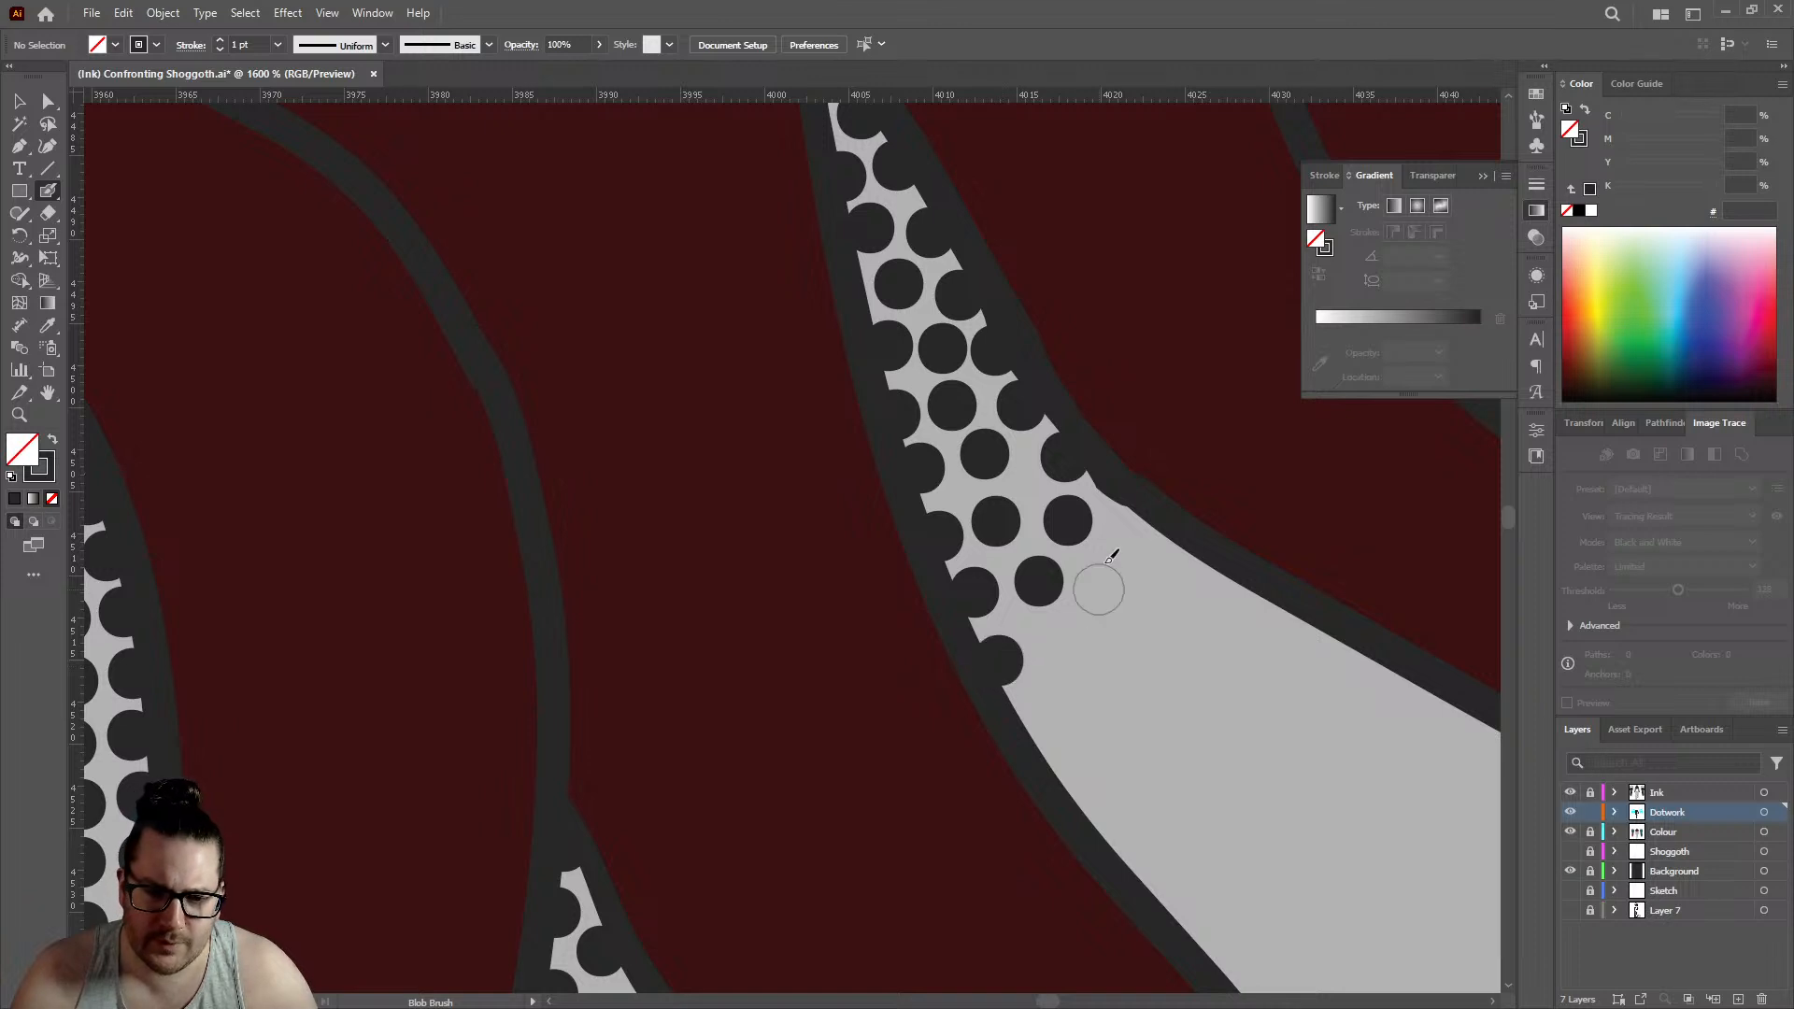
- Place dots along the large gap's sloping right edge and fill the interior beneath them
{"action": "left_click", "coordinate": [1130, 520]}
{"action": "left_click", "coordinate": [1188, 558]}
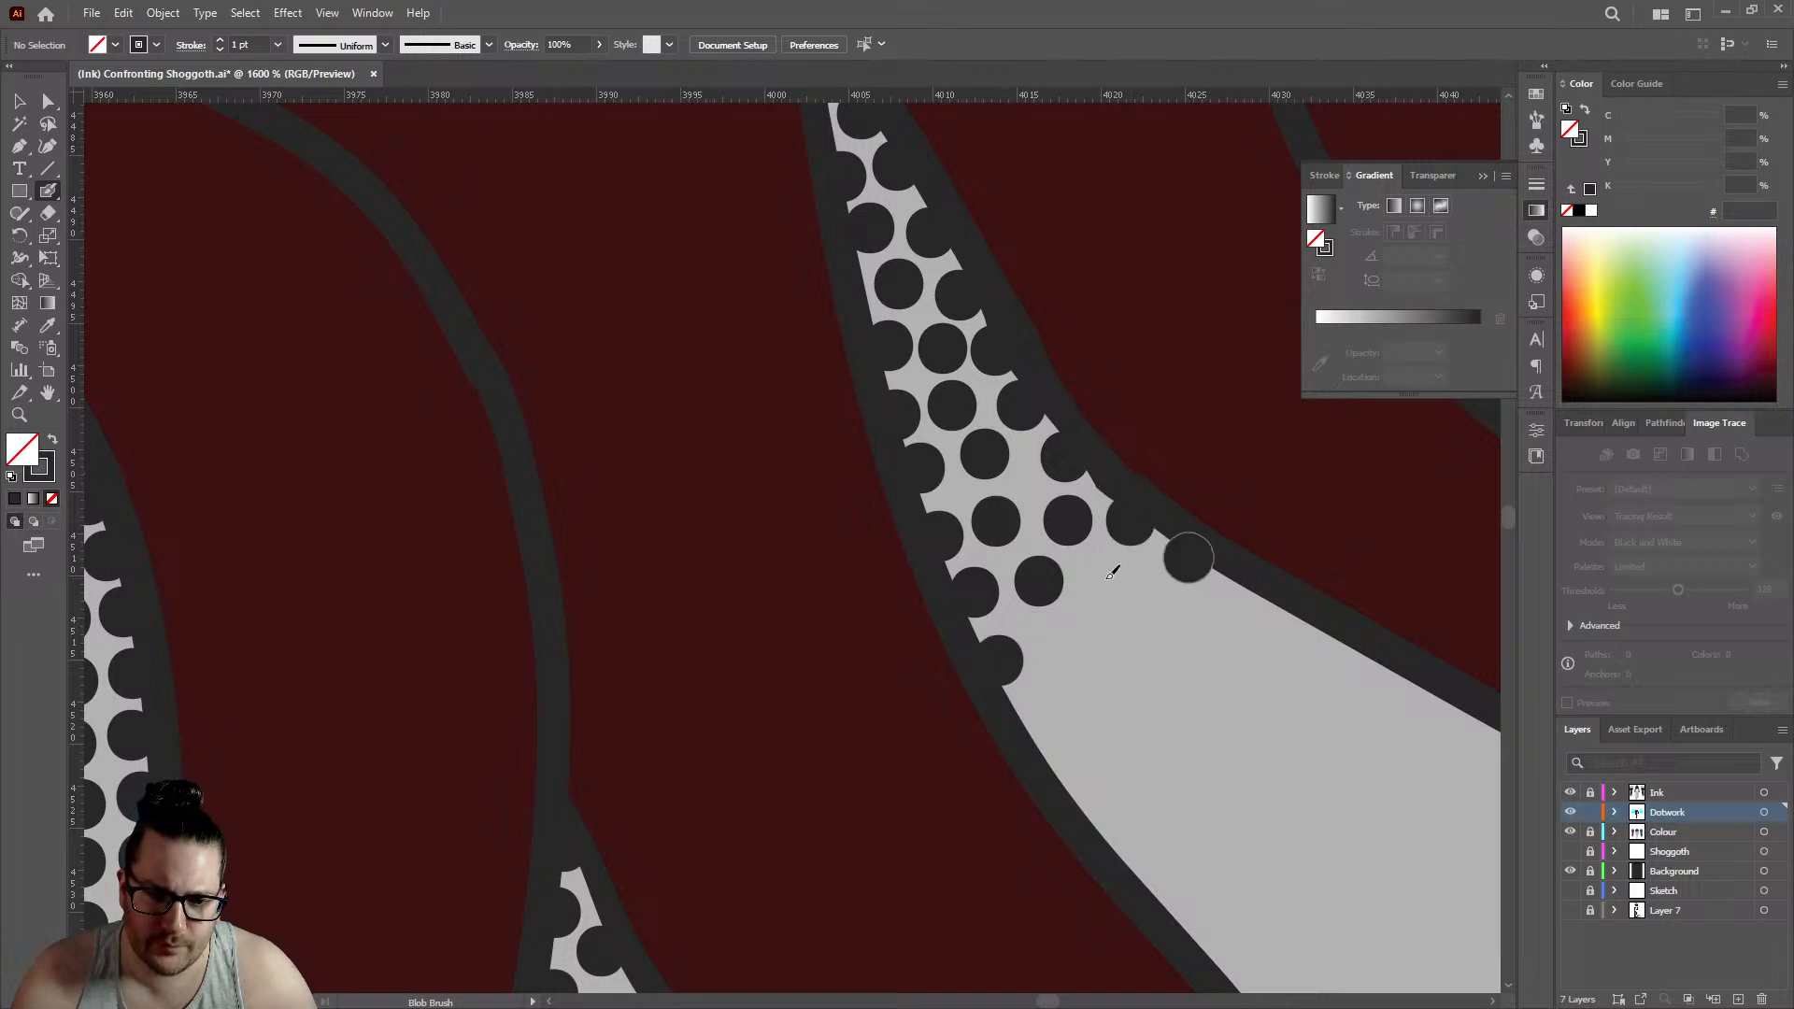
{"action": "left_click", "coordinate": [1105, 573]}
{"action": "left_click", "coordinate": [1059, 641]}
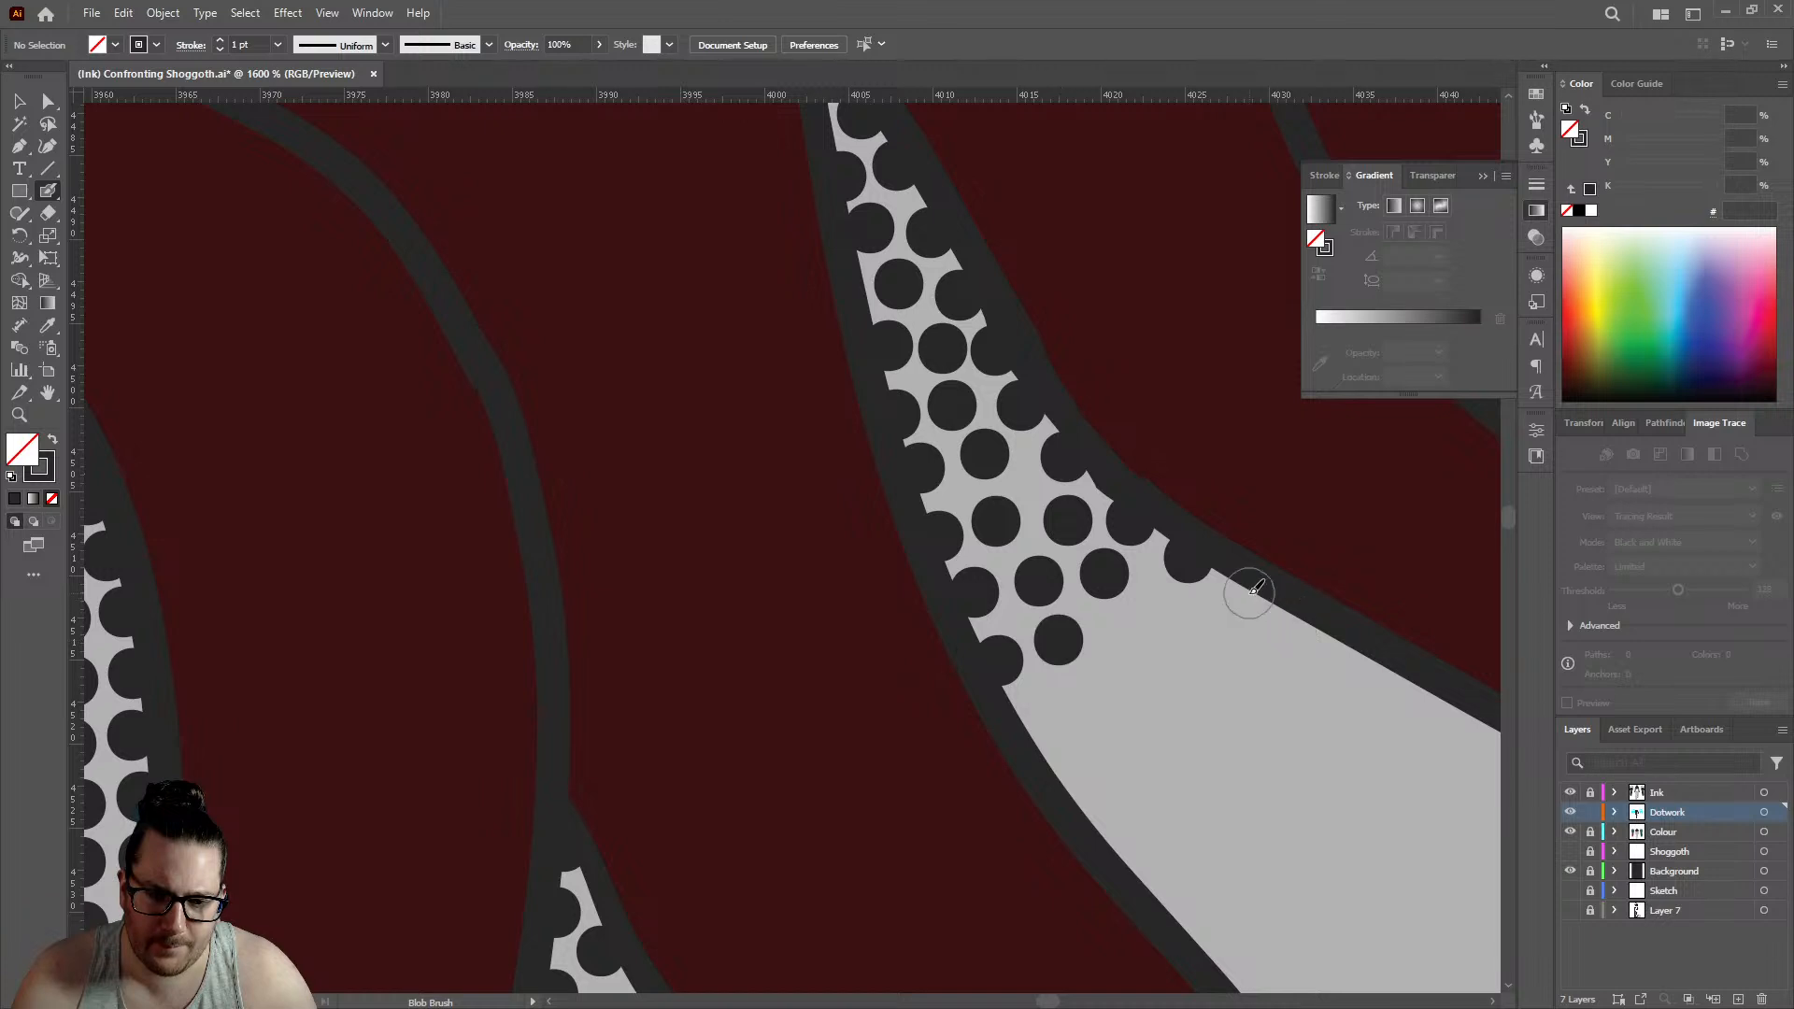
{"action": "left_click", "coordinate": [1249, 594]}
{"action": "left_click", "coordinate": [1152, 613]}
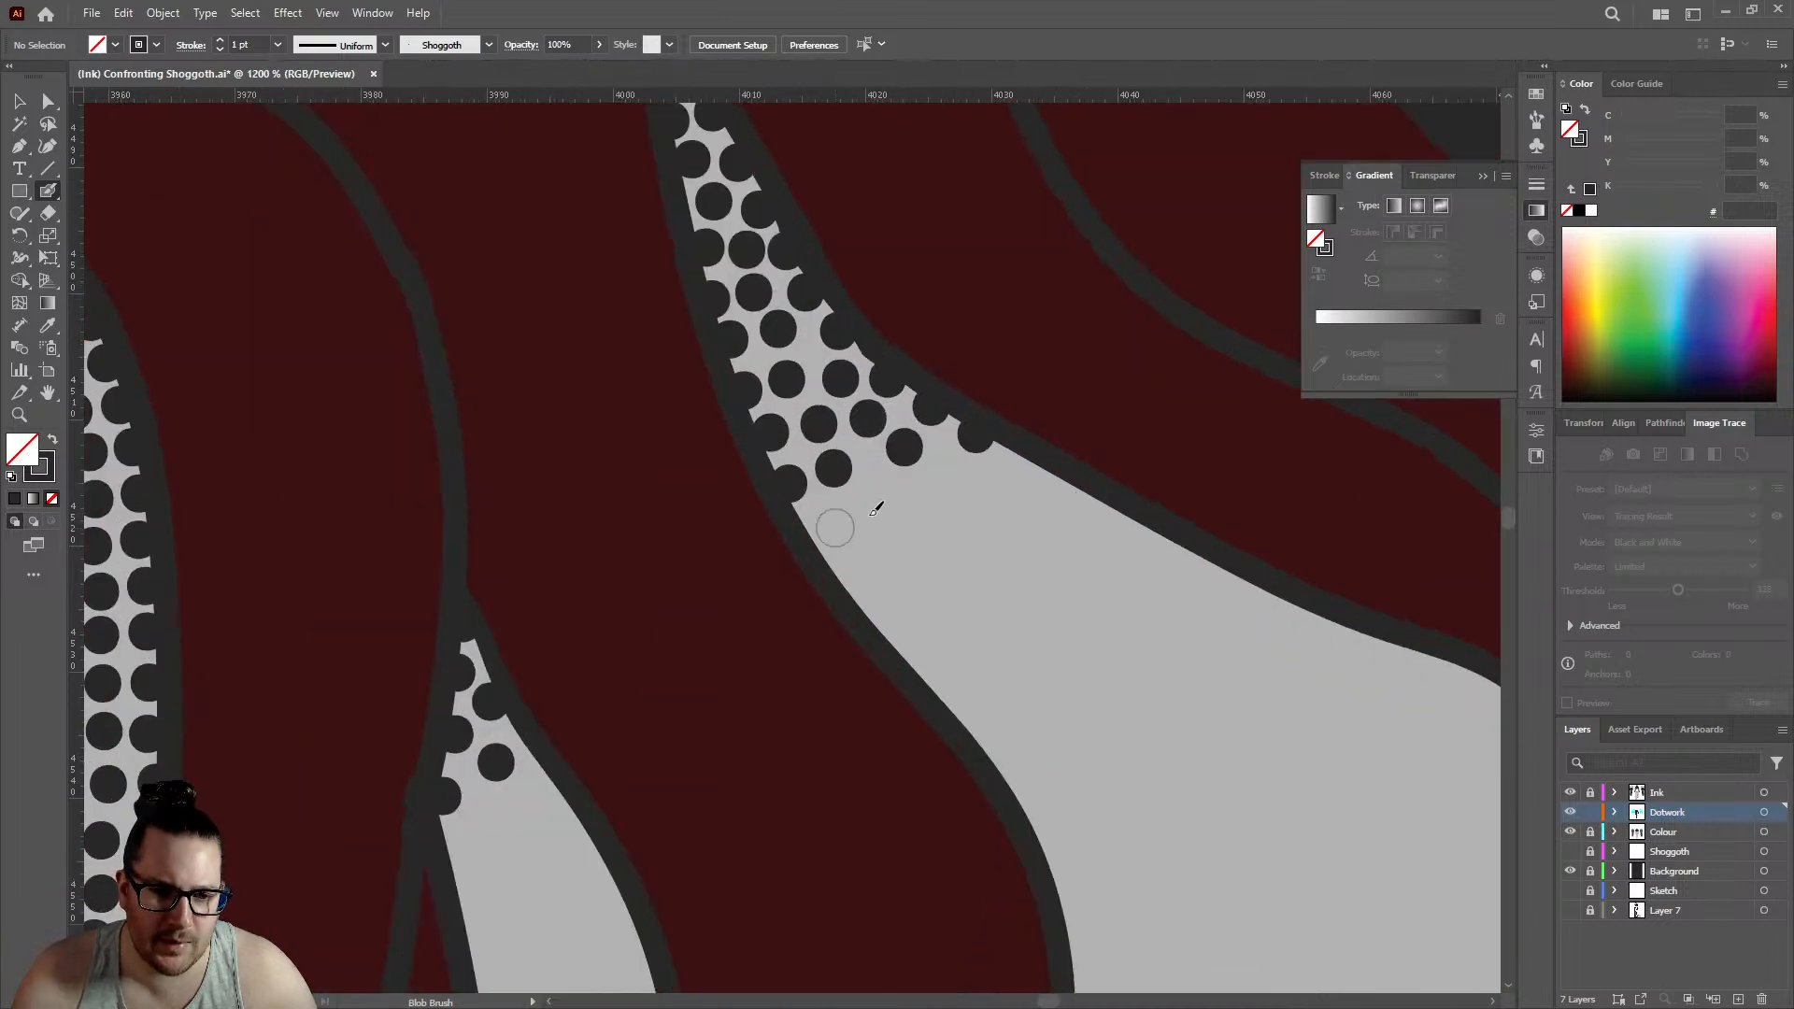
- Fade out the large gap's shading with six more widely spaced dots below the dense area and along both edges
{"action": "left_click", "coordinate": [835, 528]}
{"action": "left_click", "coordinate": [881, 487]}
{"action": "left_click", "coordinate": [875, 611]}
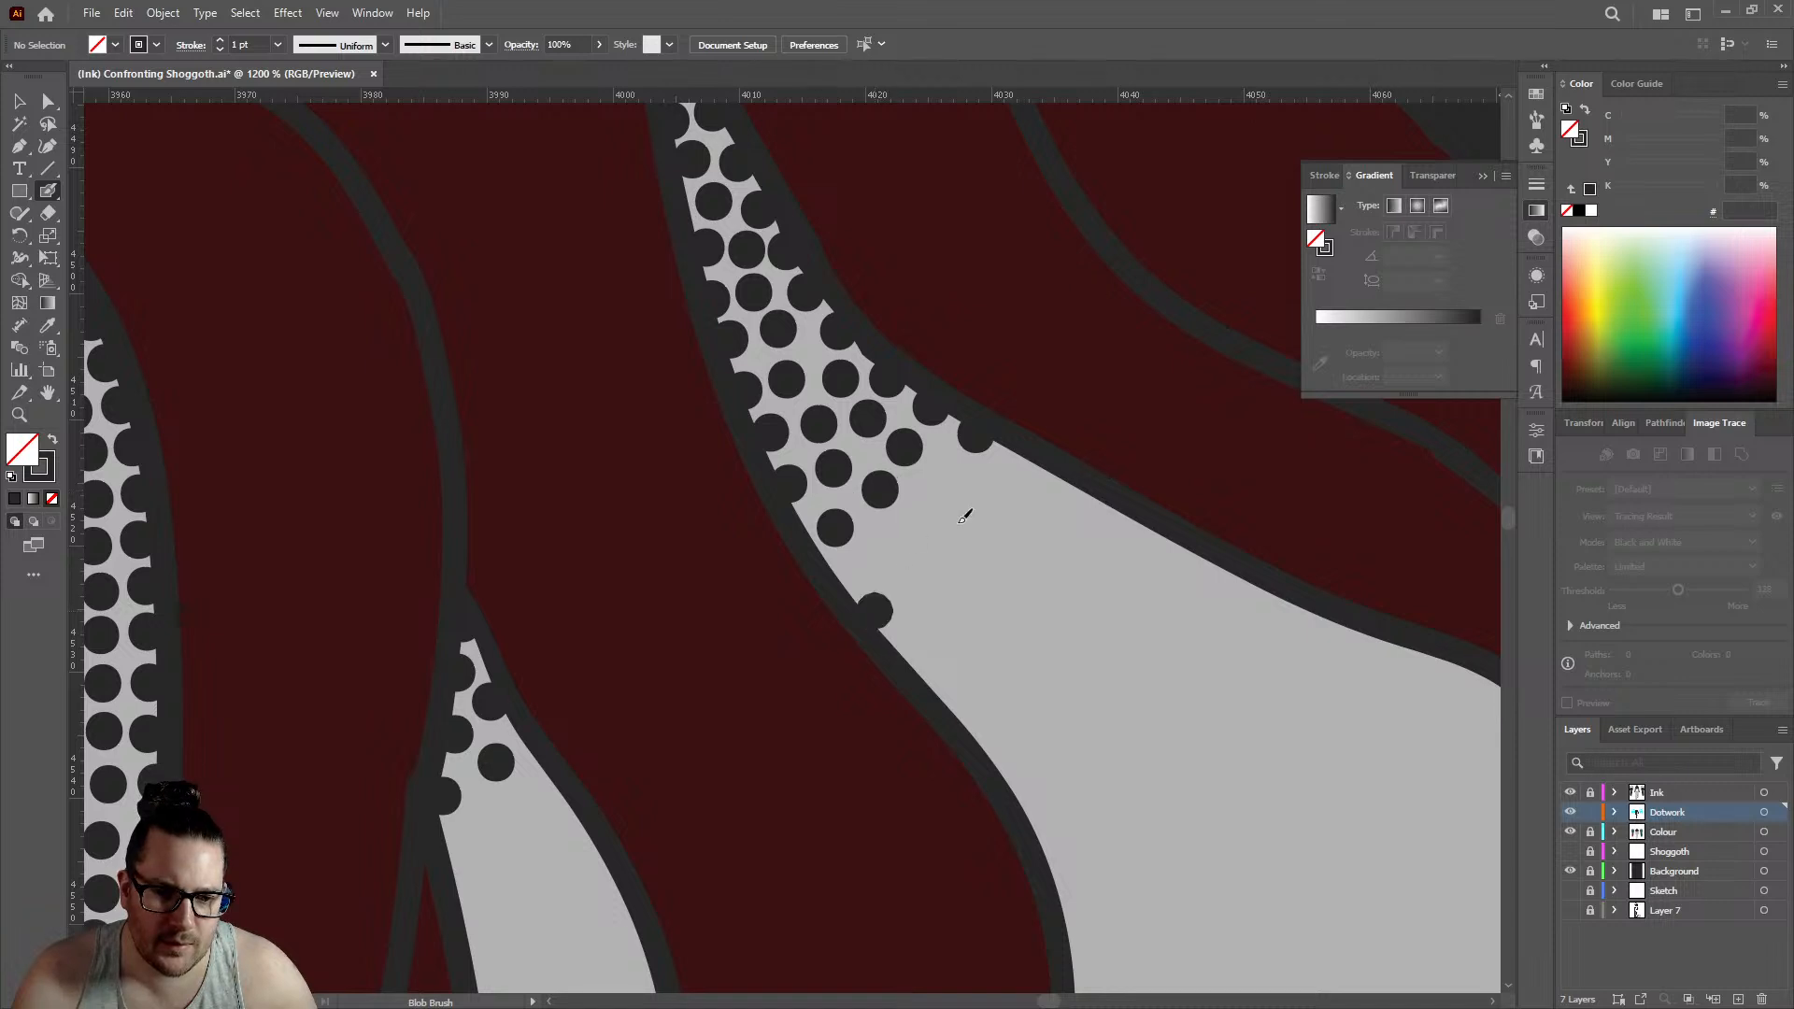
{"action": "left_click", "coordinate": [895, 550]}
{"action": "left_click", "coordinate": [947, 496]}
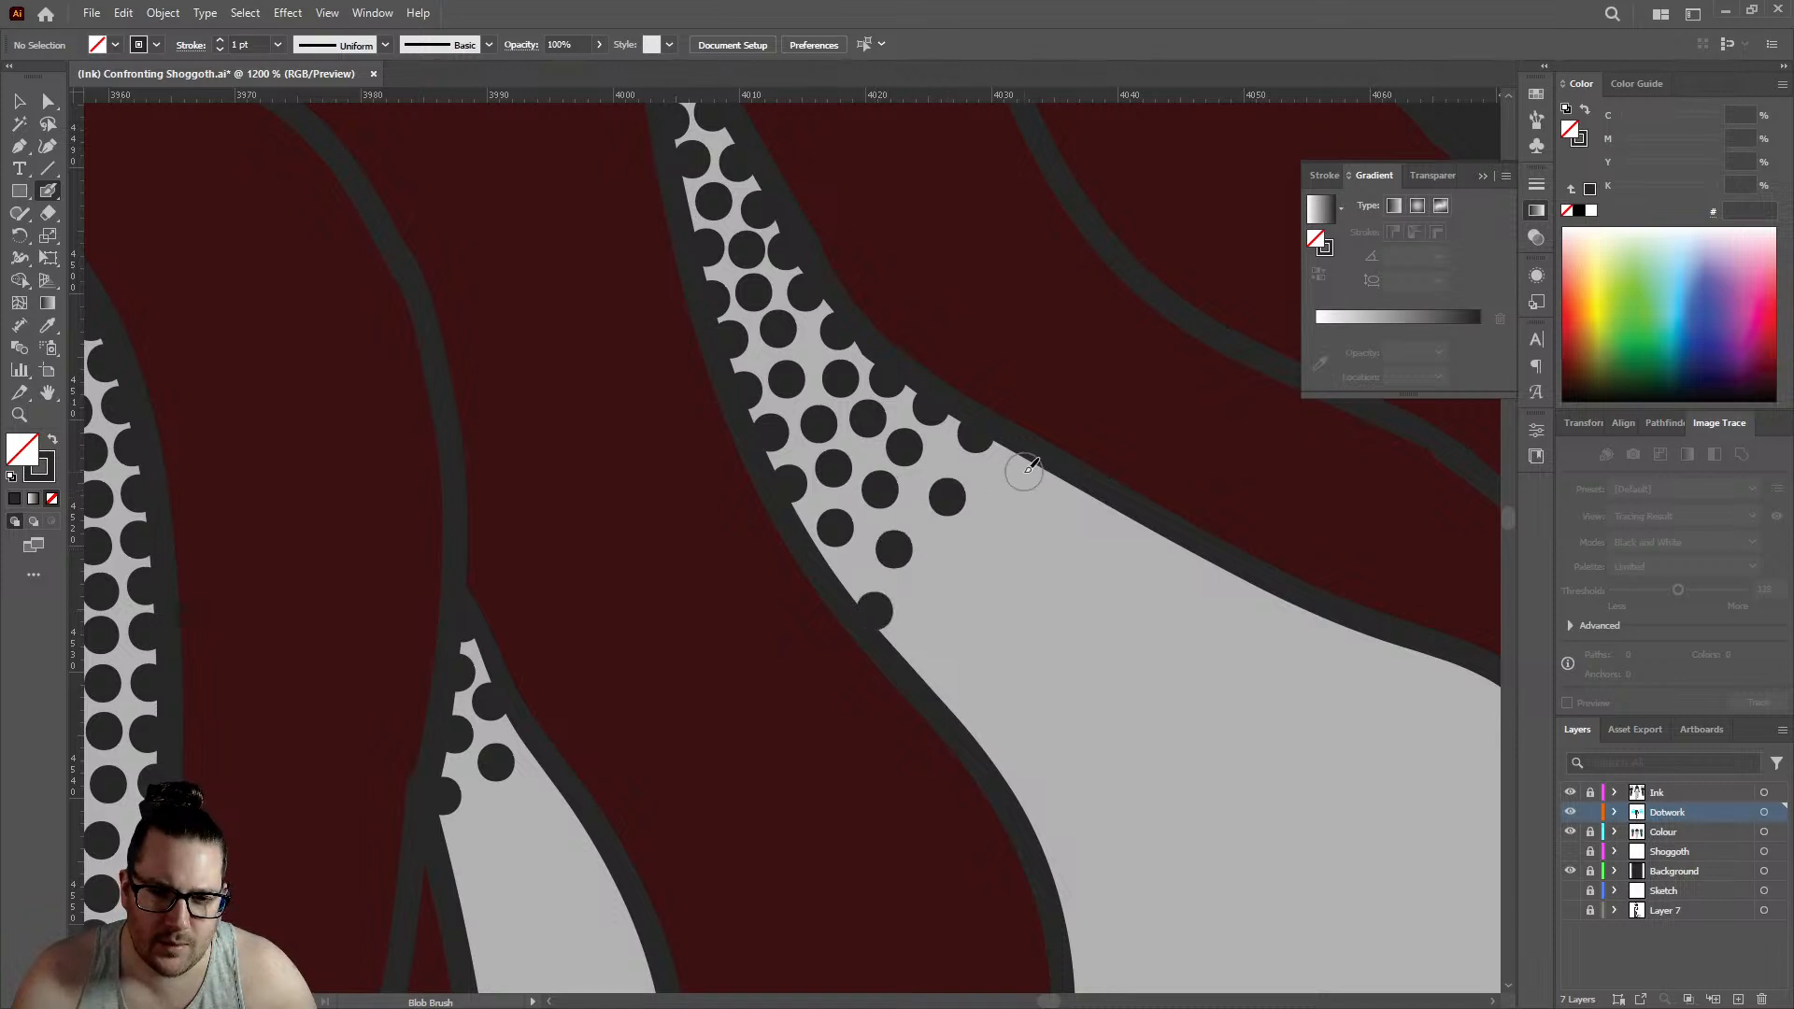
{"action": "left_click", "coordinate": [1024, 471]}
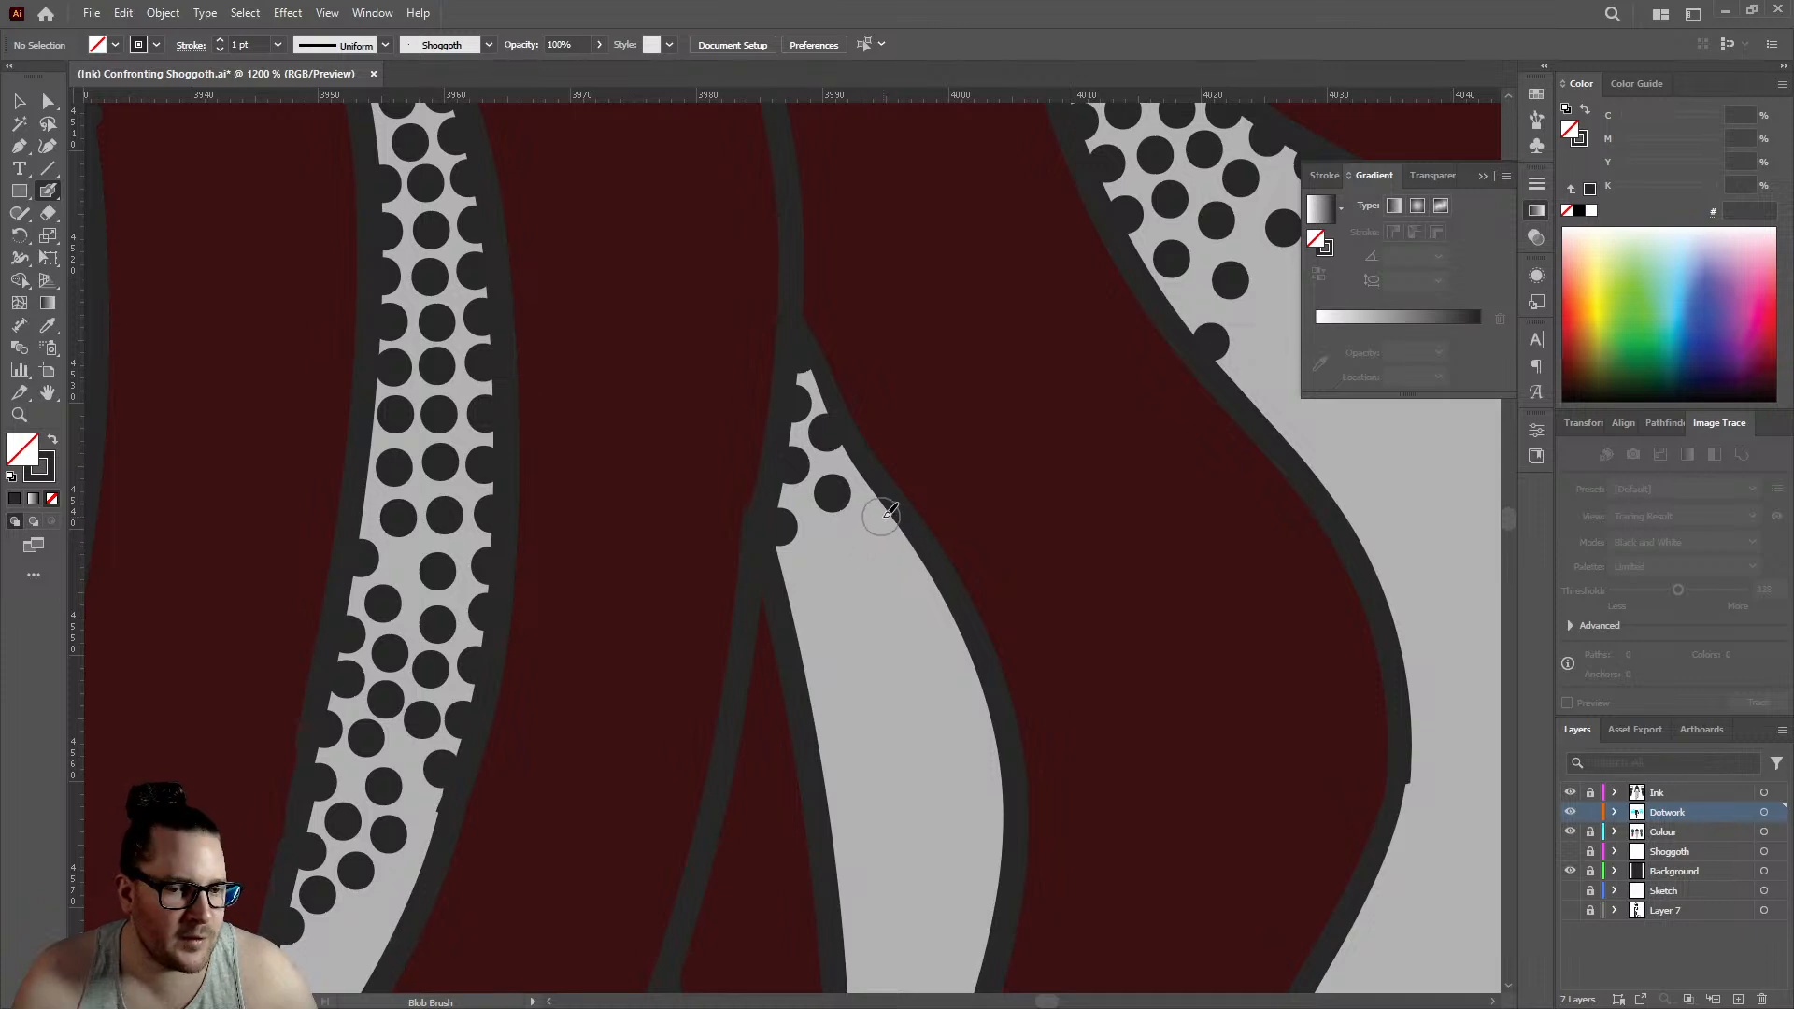
- Extend the narrow leaf-shaped gap's stippling downward with four more dots along its edges and middle
{"action": "left_click", "coordinate": [883, 517]}
{"action": "left_click", "coordinate": [827, 543]}
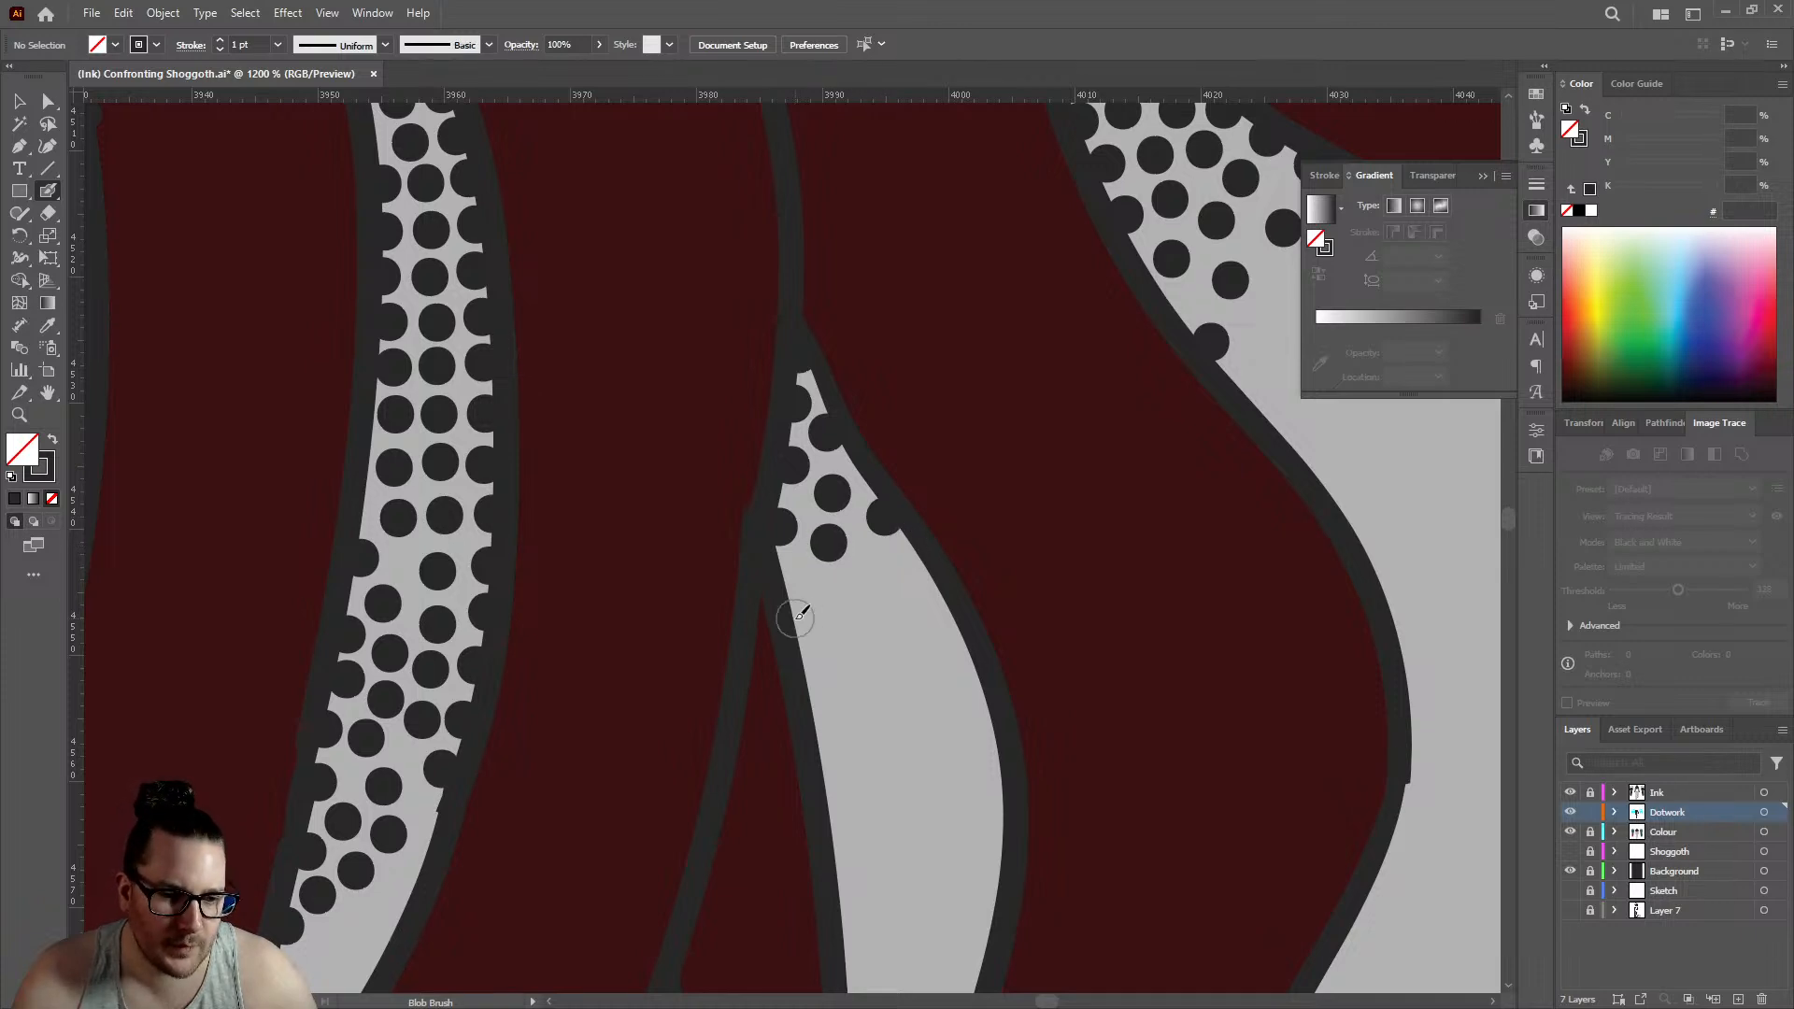
{"action": "left_click", "coordinate": [796, 618]}
{"action": "left_click", "coordinate": [869, 629]}
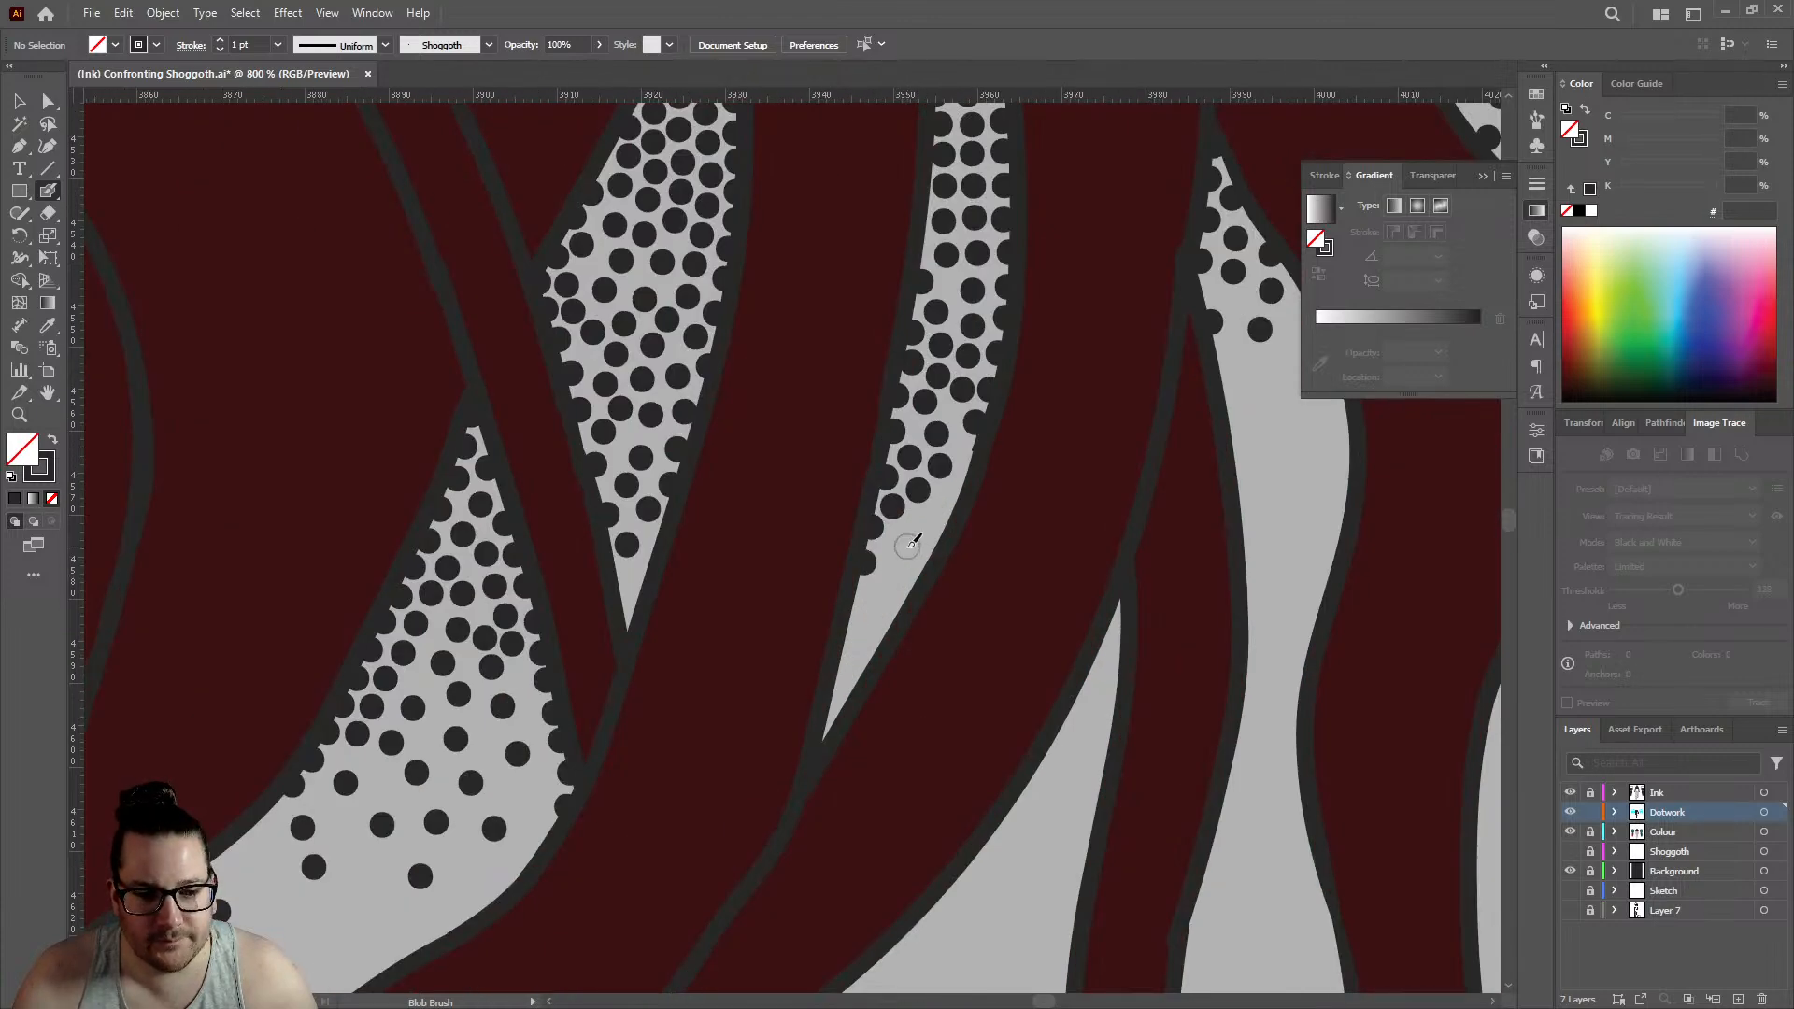
- Add a few sparse dots toward the lower tip of the slender curved gap to finish its fade
{"action": "left_click", "coordinate": [907, 546]}
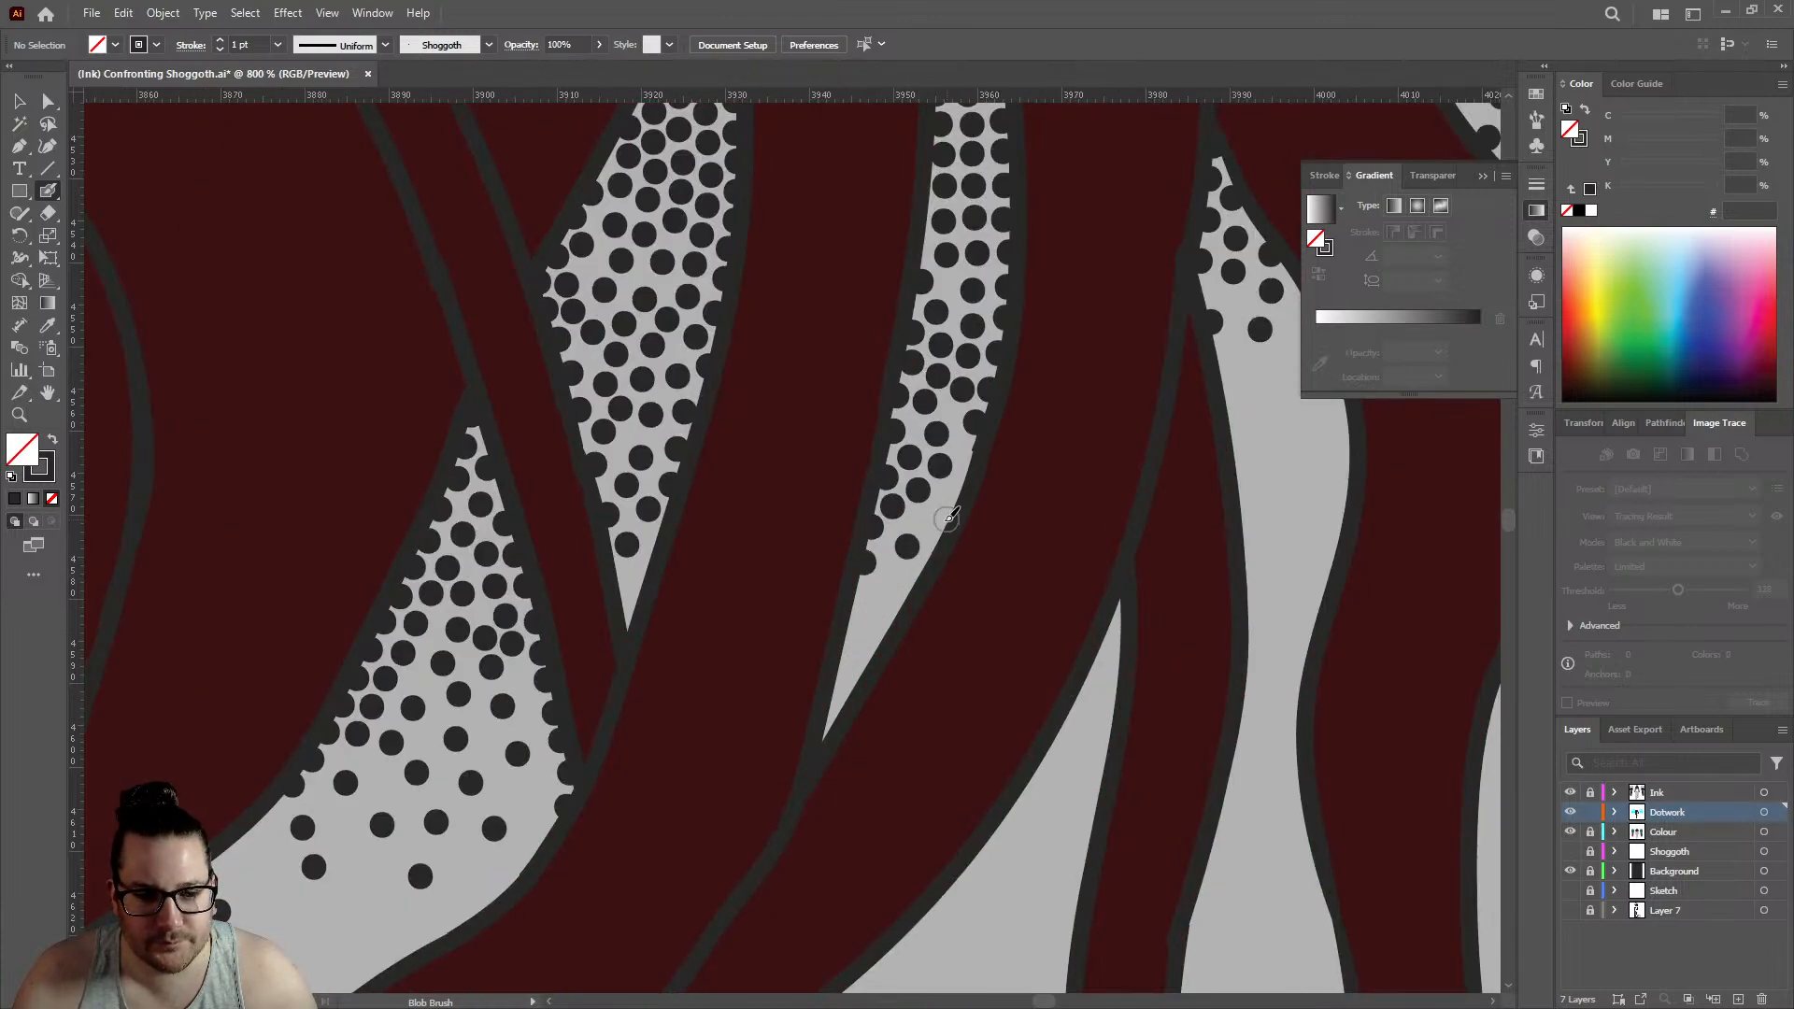
{"action": "left_click", "coordinate": [943, 517]}
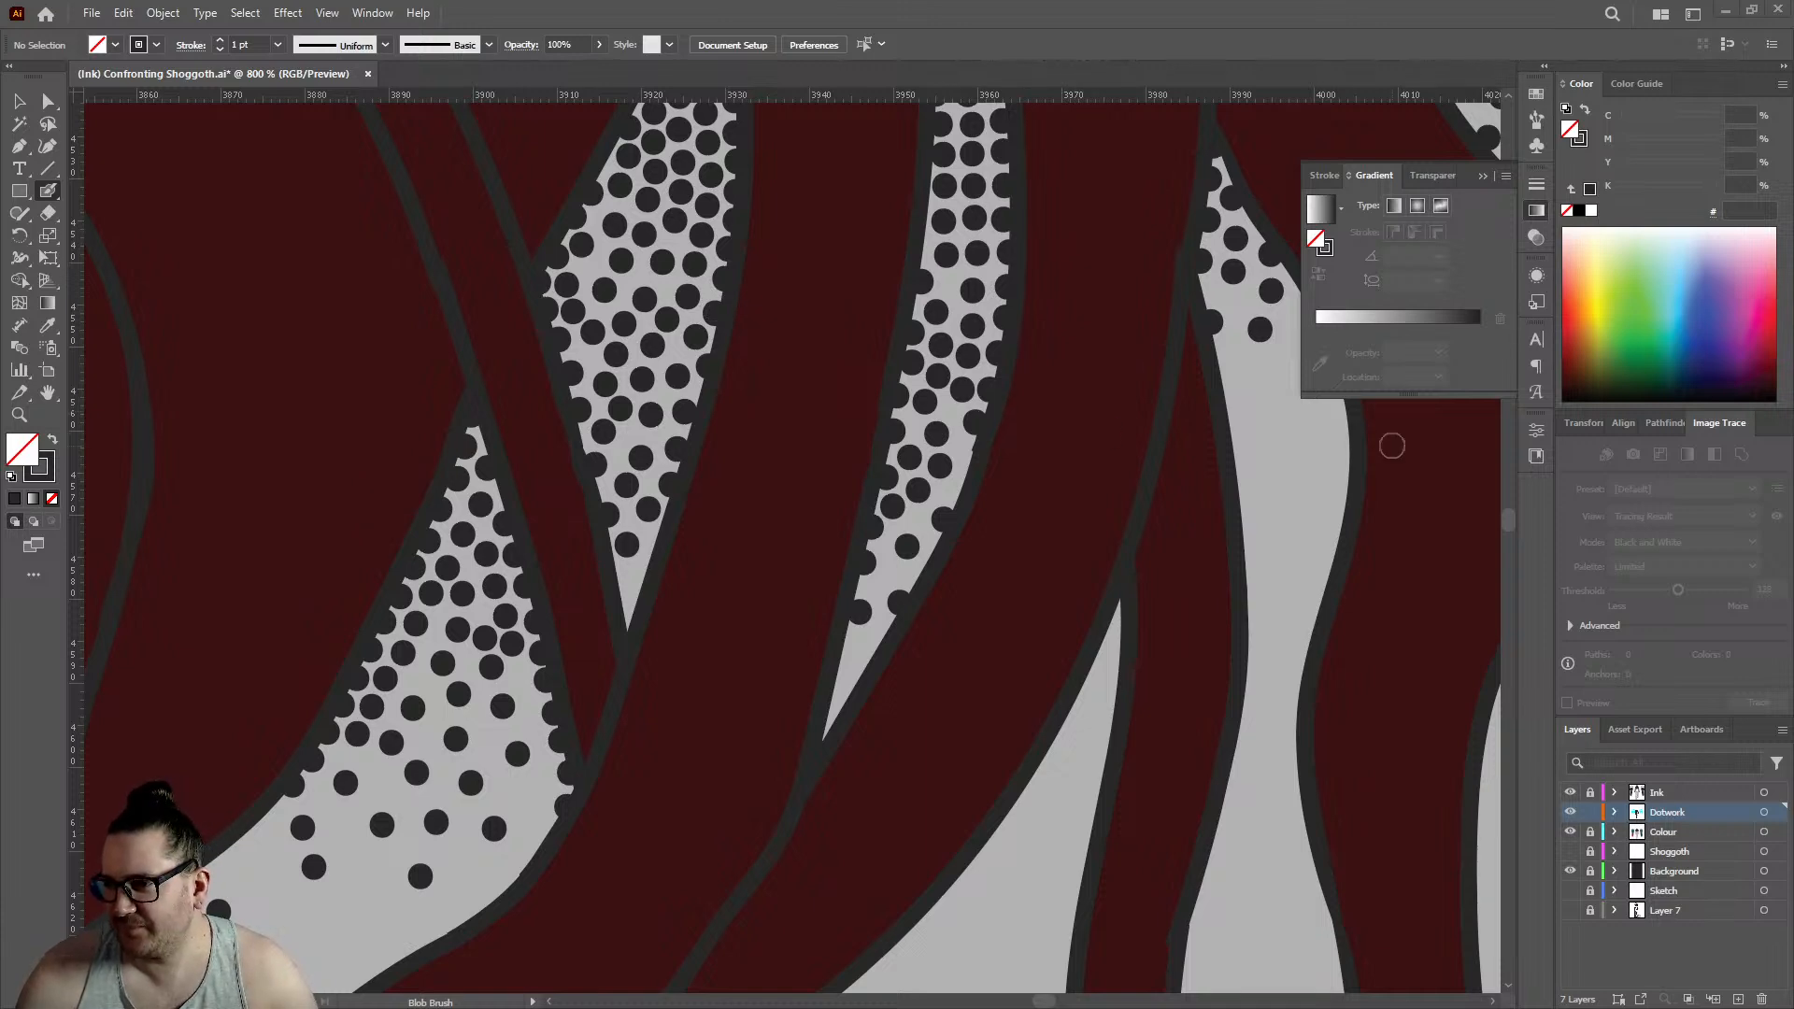
{"action": "scroll", "coordinate": [1069, 498], "scroll_direction": "down", "scroll_amount": 10}
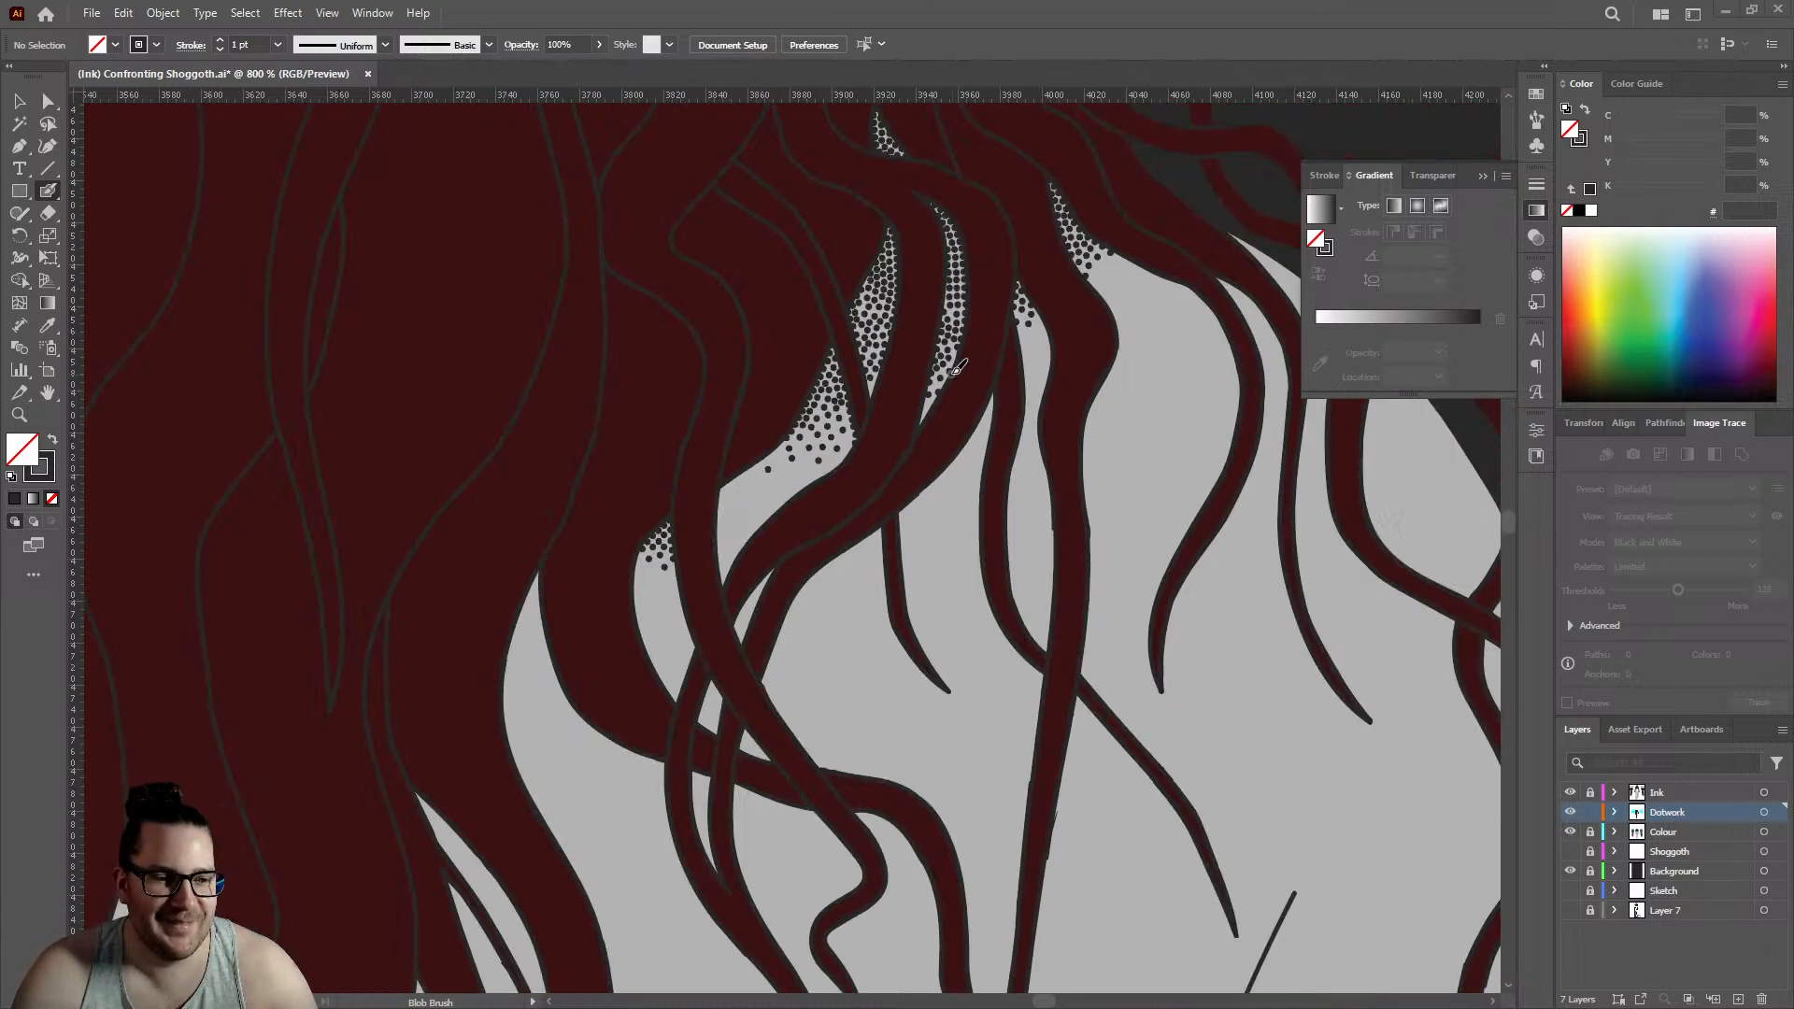
- Line the upper-left edge of the triangular gap's lower extension with dots down to its left corner
{"action": "scroll", "coordinate": [981, 330], "scroll_direction": "up", "scroll_amount": 3}
{"action": "scroll", "coordinate": [947, 347], "scroll_direction": "up", "scroll_amount": 6}
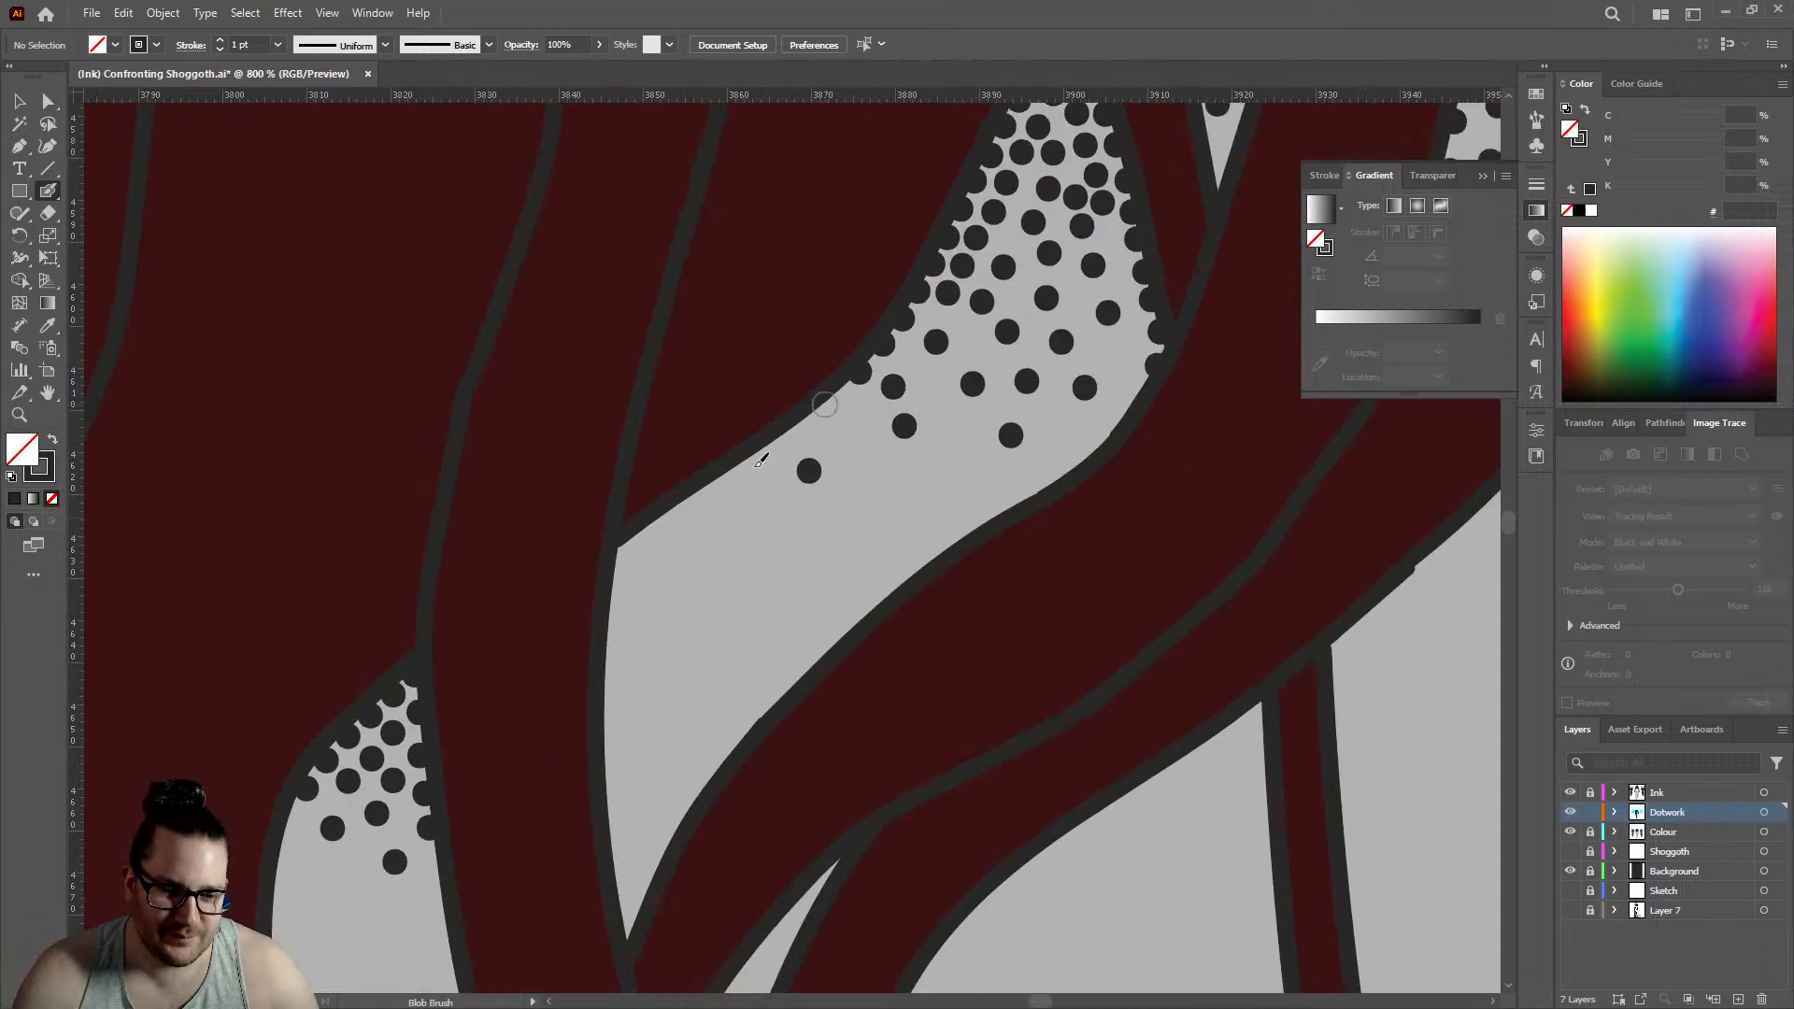
{"action": "left_click", "coordinate": [774, 443]}
{"action": "left_click", "coordinate": [733, 473]}
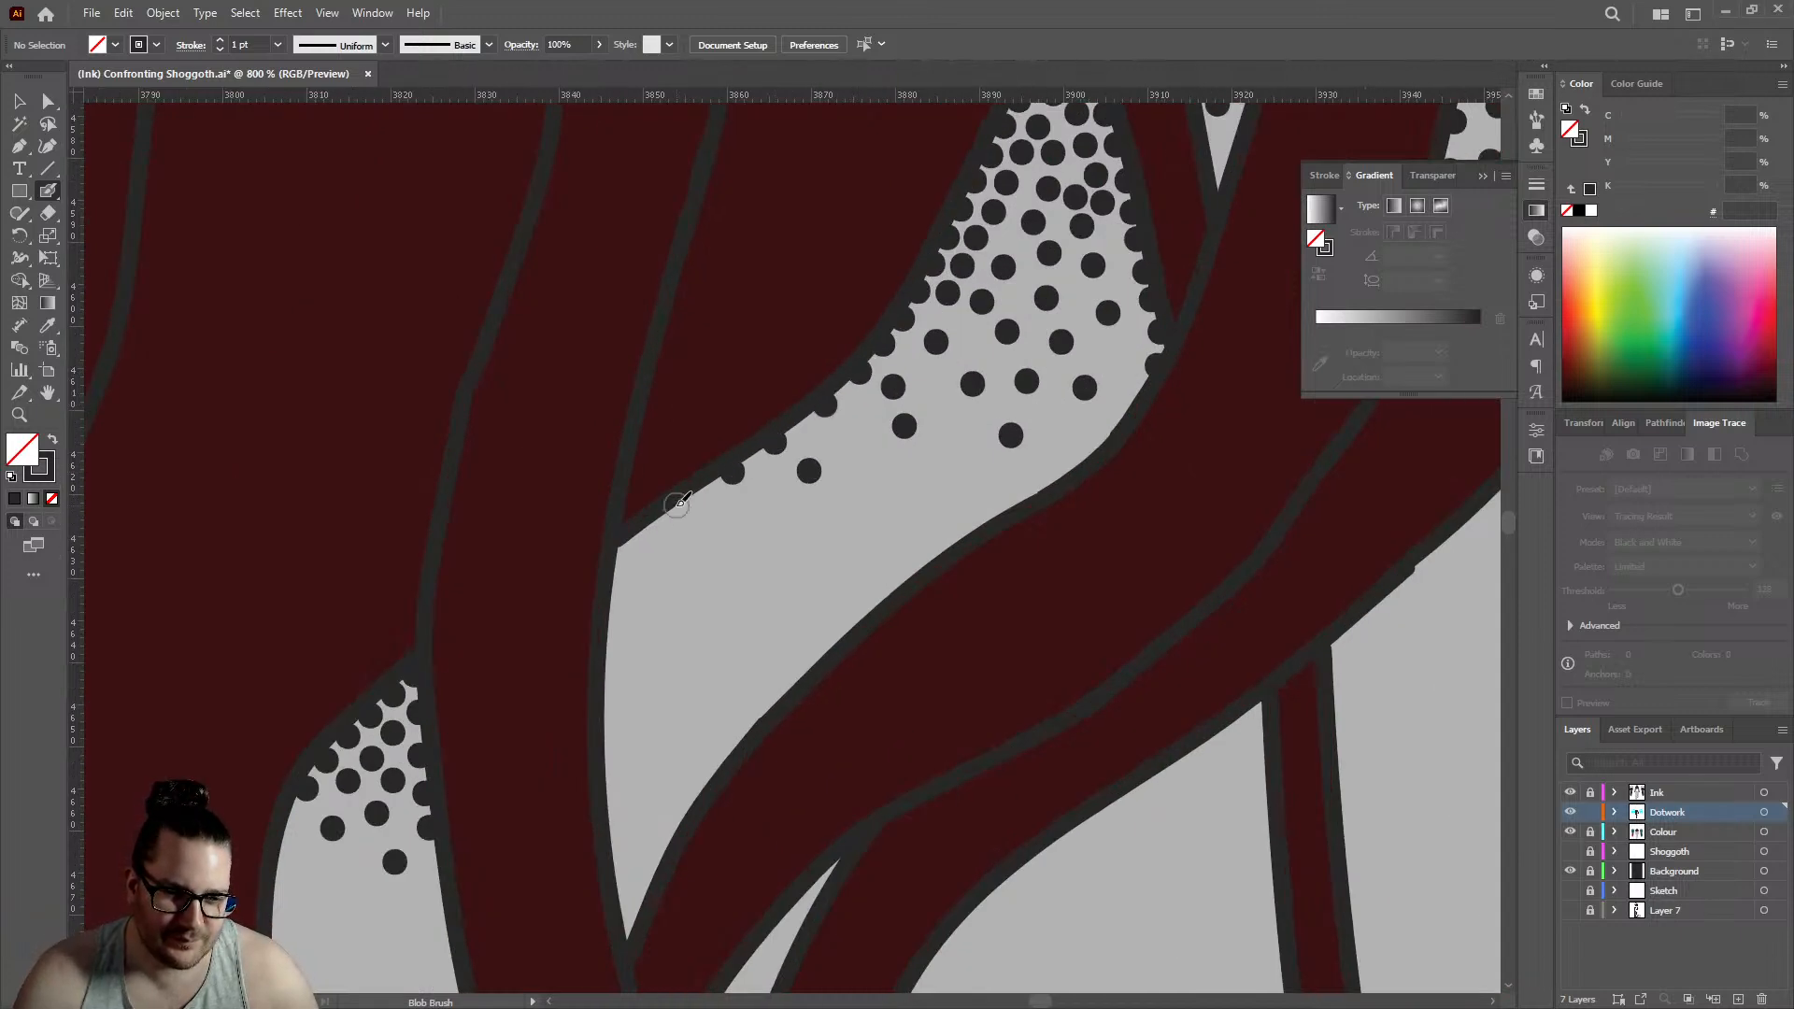
{"action": "left_click", "coordinate": [679, 505]}
{"action": "left_click", "coordinate": [623, 550]}
- Add a second row of five dots just inside the edge dots, from the left corner up toward the triangular gap
{"action": "scroll", "coordinate": [612, 556], "scroll_direction": "up", "scroll_amount": 1}
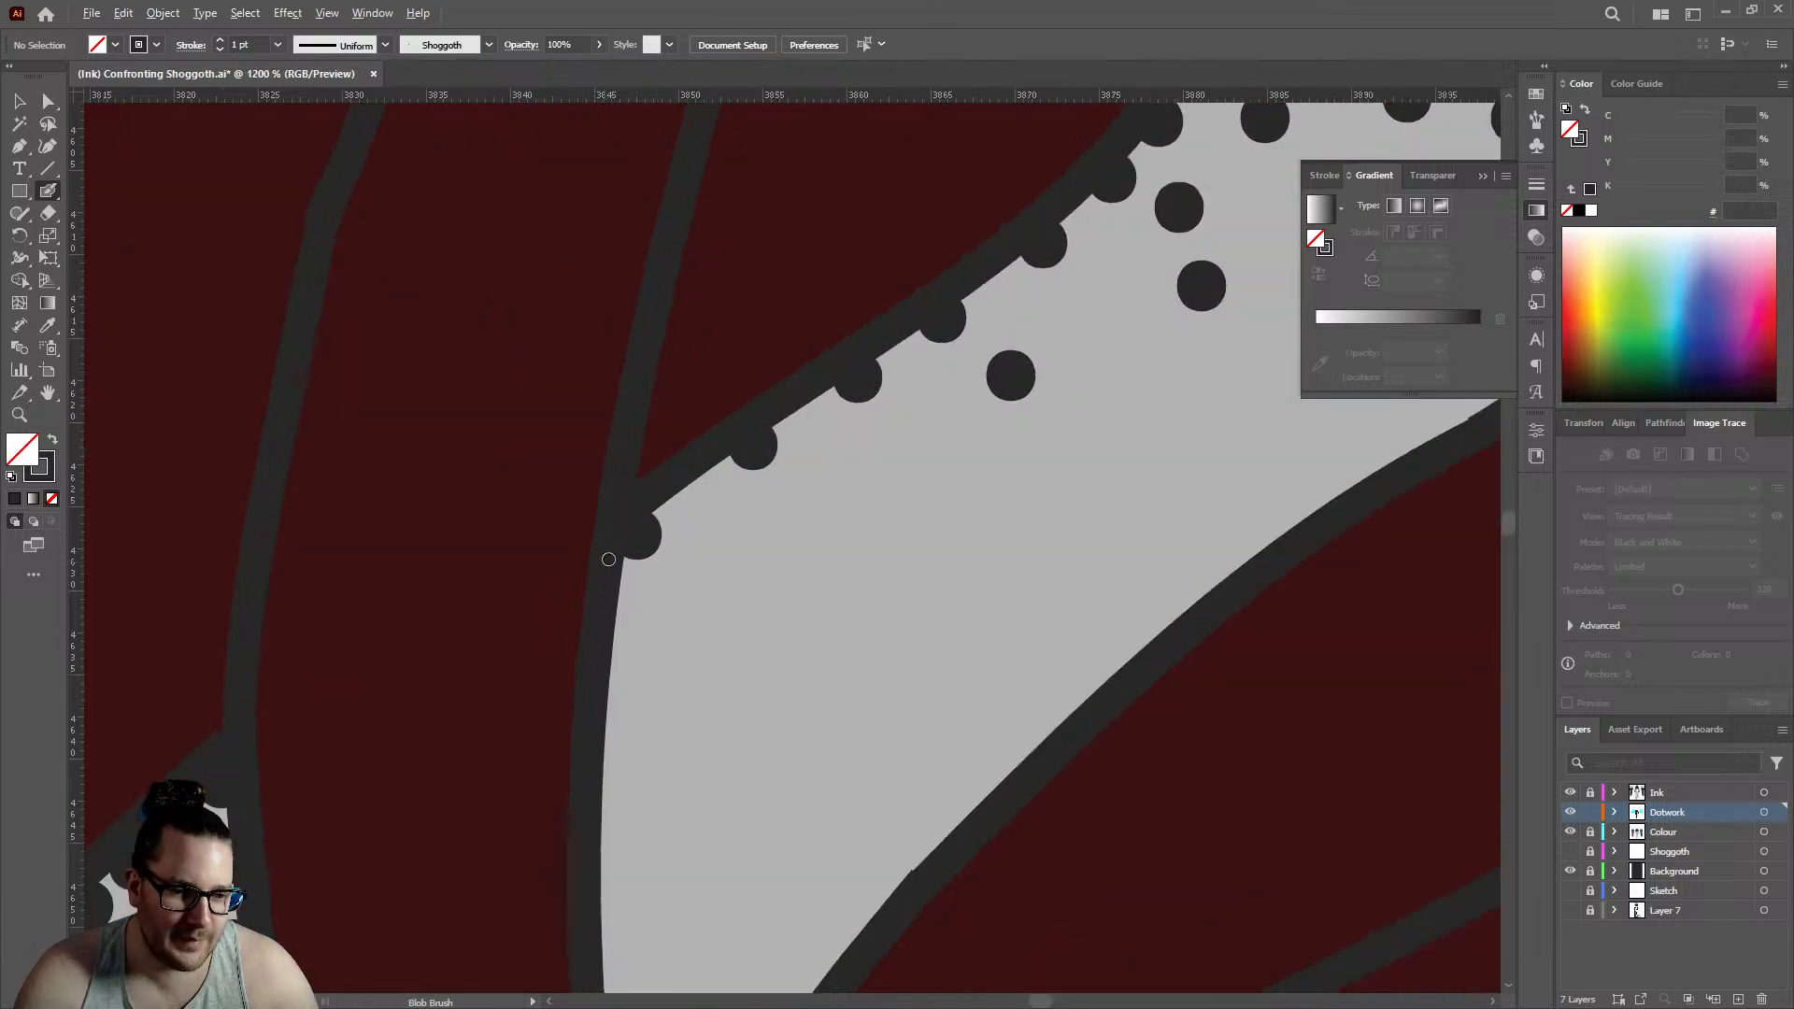
{"action": "left_click", "coordinate": [705, 512]}
{"action": "left_click", "coordinate": [818, 436]}
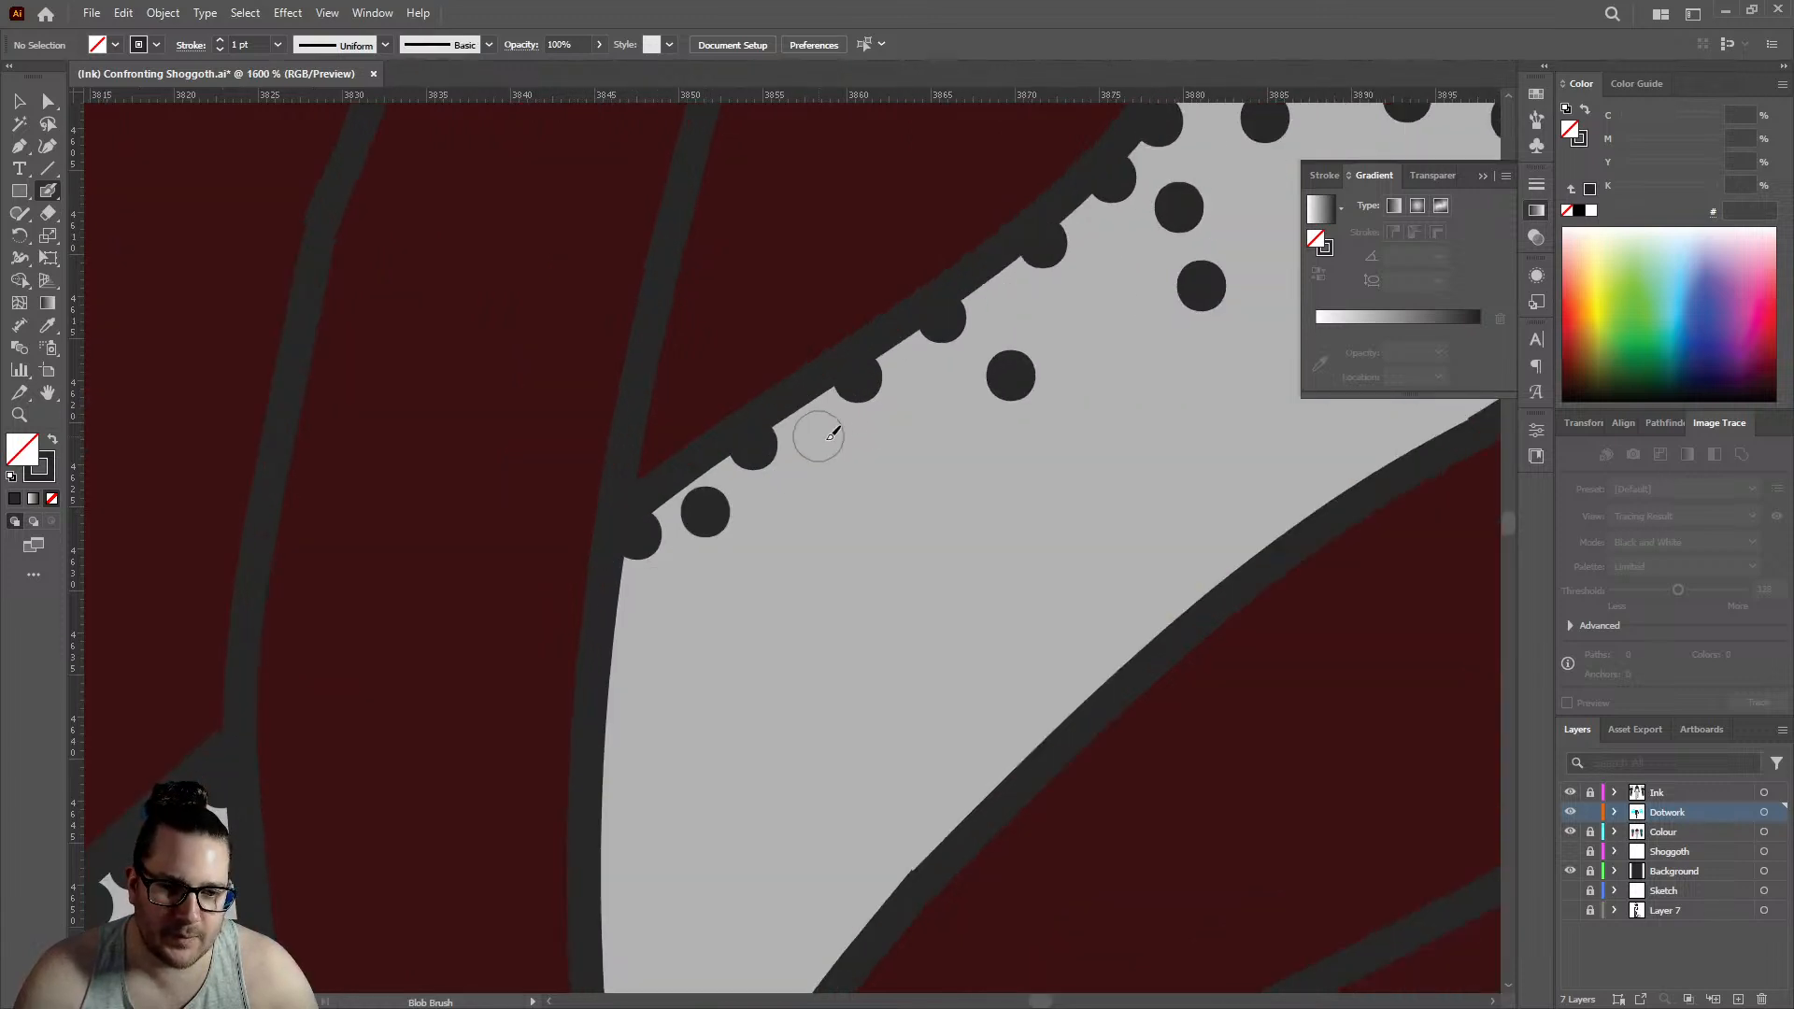
{"action": "left_click", "coordinate": [920, 376]}
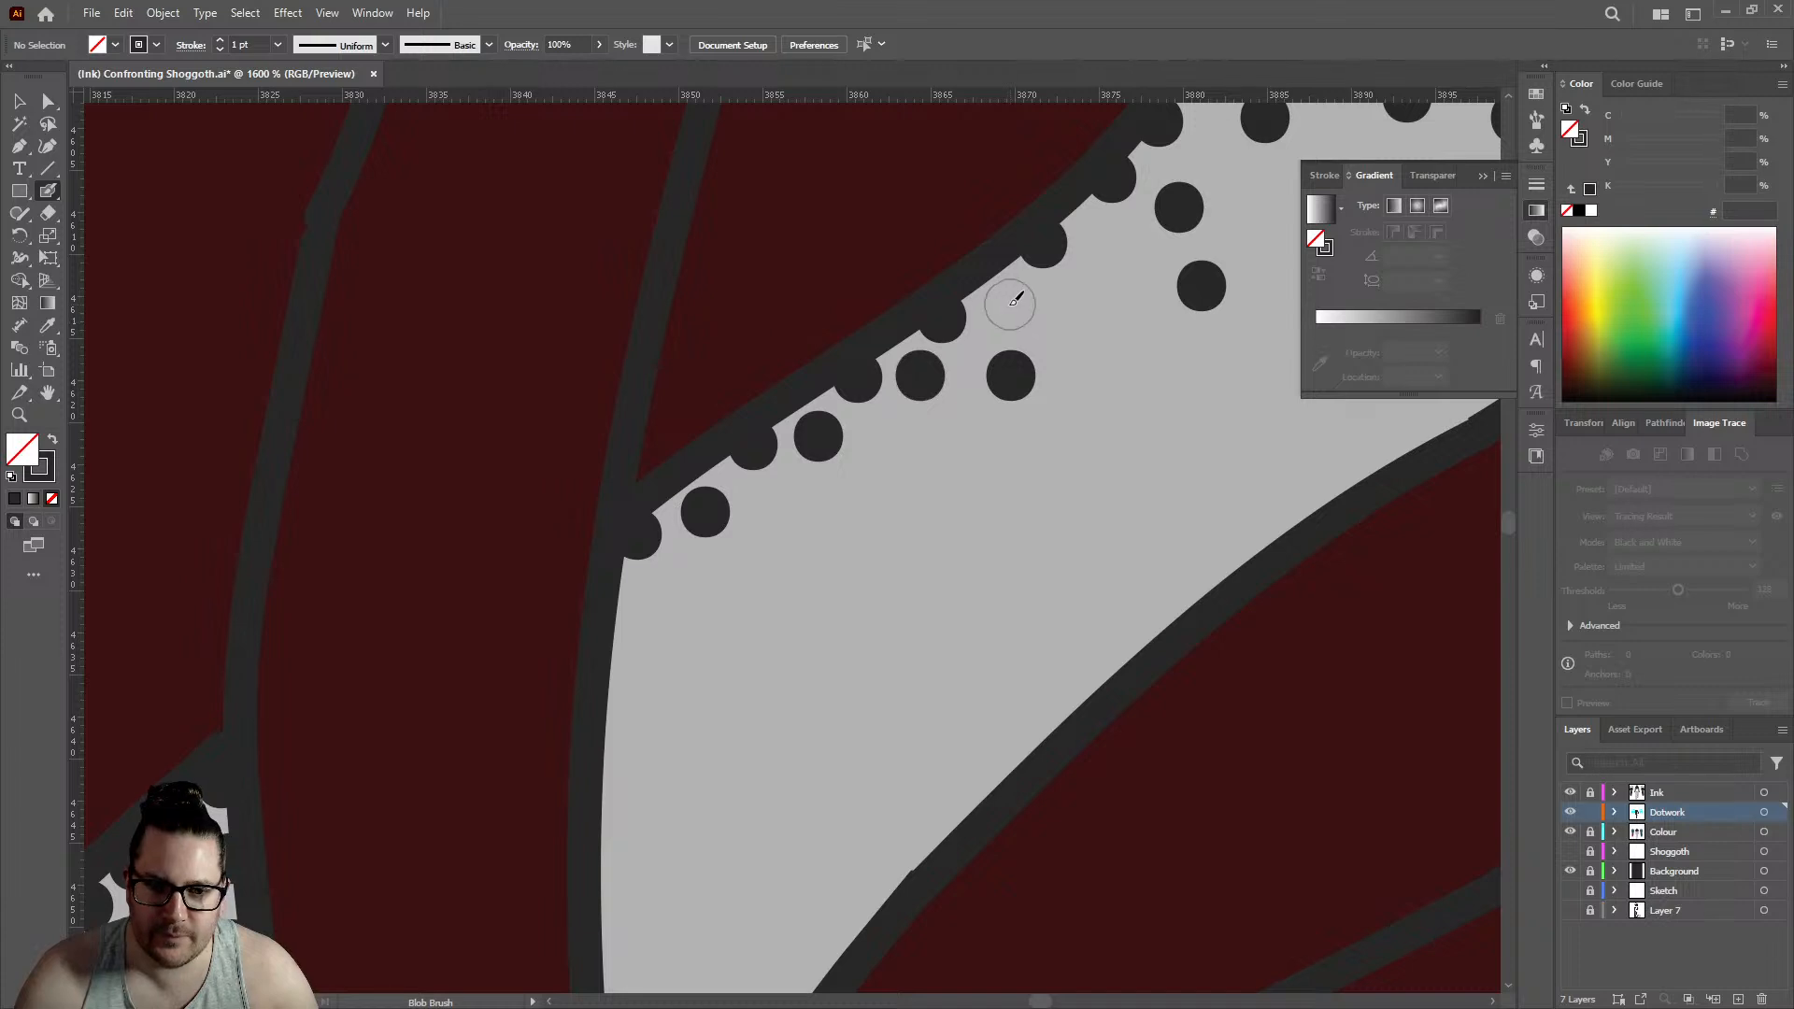
{"action": "left_click", "coordinate": [1009, 304]}
{"action": "left_click", "coordinate": [1106, 238]}
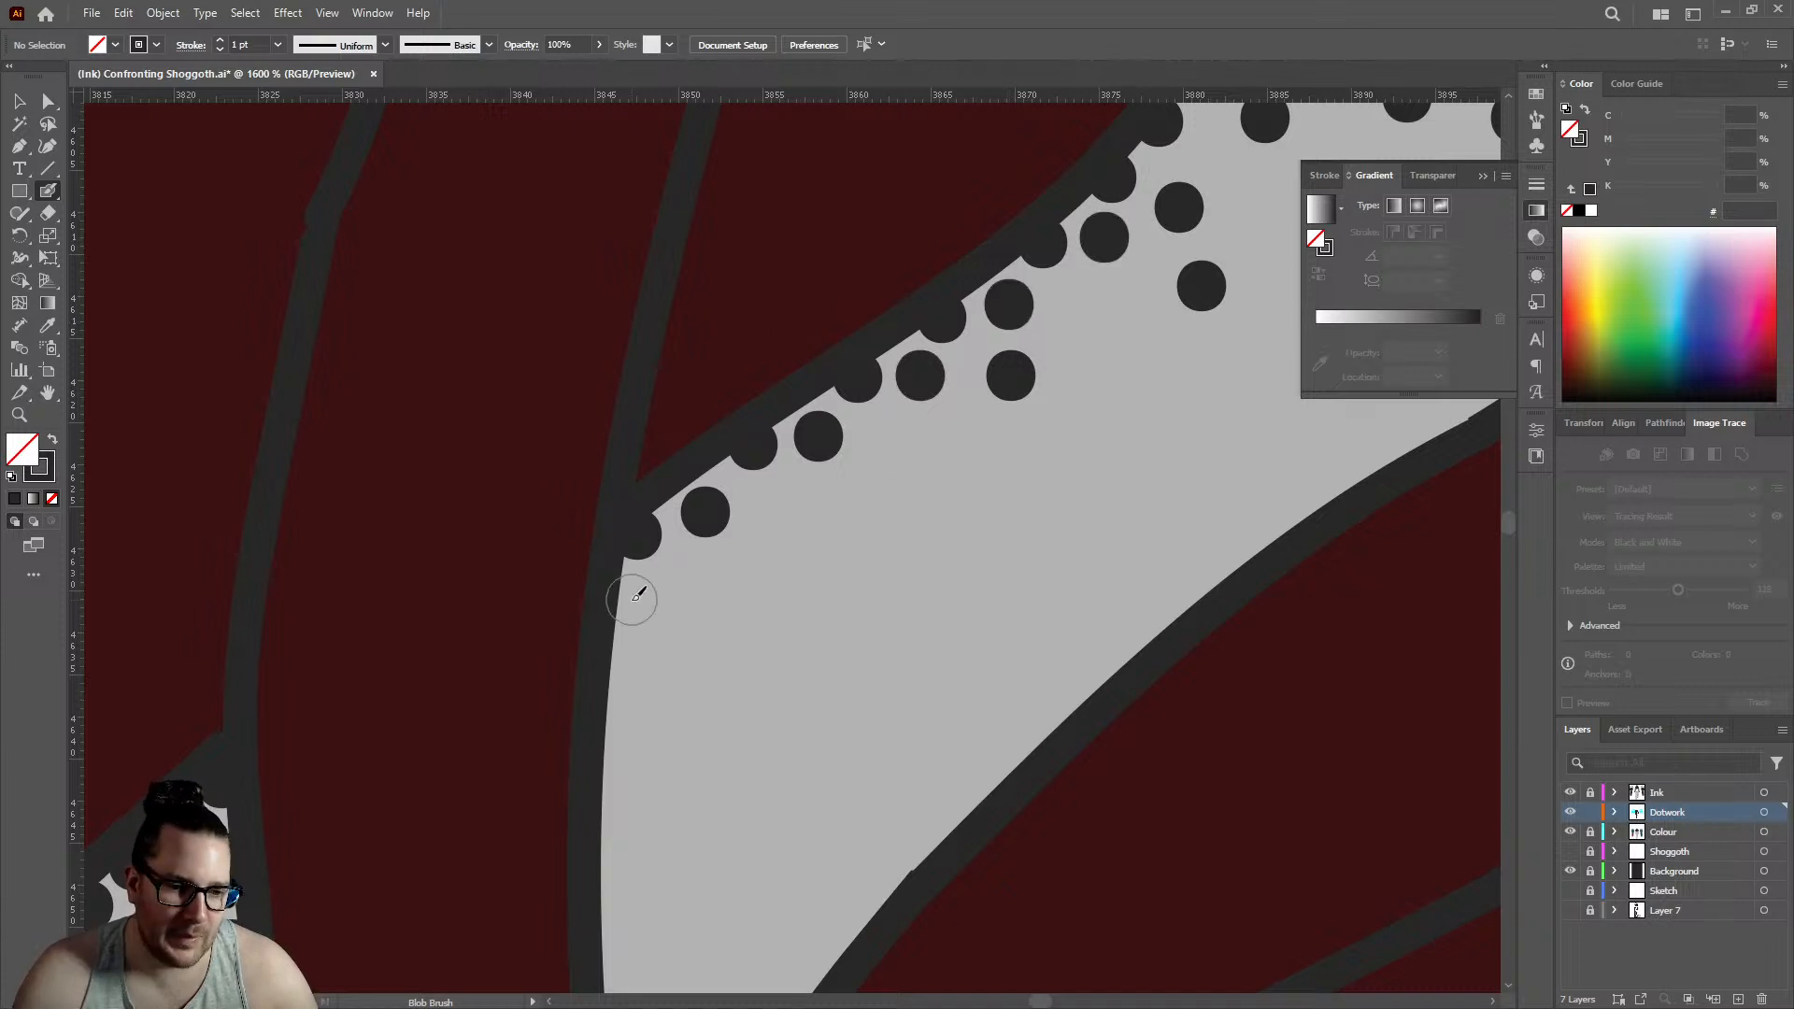
- Add nine dots around the left corner and below the edge rows of the triangular gap's lower extension, tapering inward
{"action": "left_click", "coordinate": [626, 609]}
{"action": "left_click", "coordinate": [682, 582]}
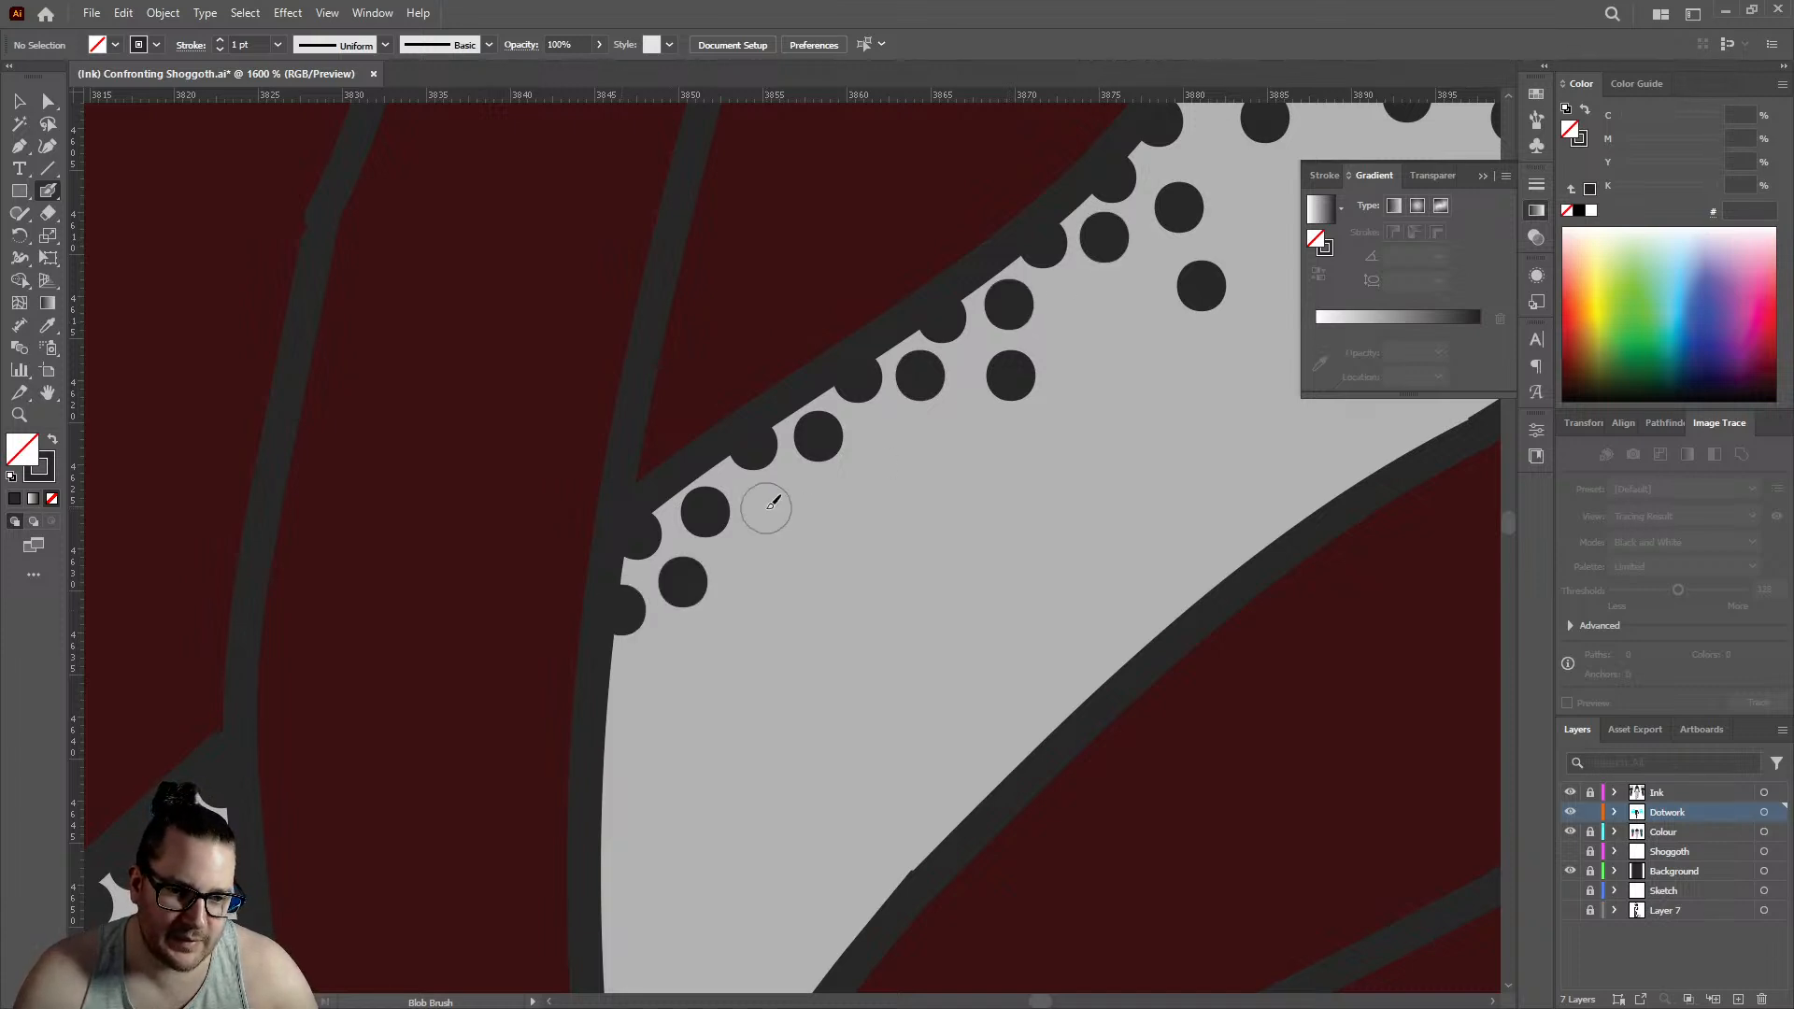
{"action": "left_click", "coordinate": [766, 509]}
{"action": "left_click", "coordinate": [882, 434]}
{"action": "left_click", "coordinate": [964, 424]}
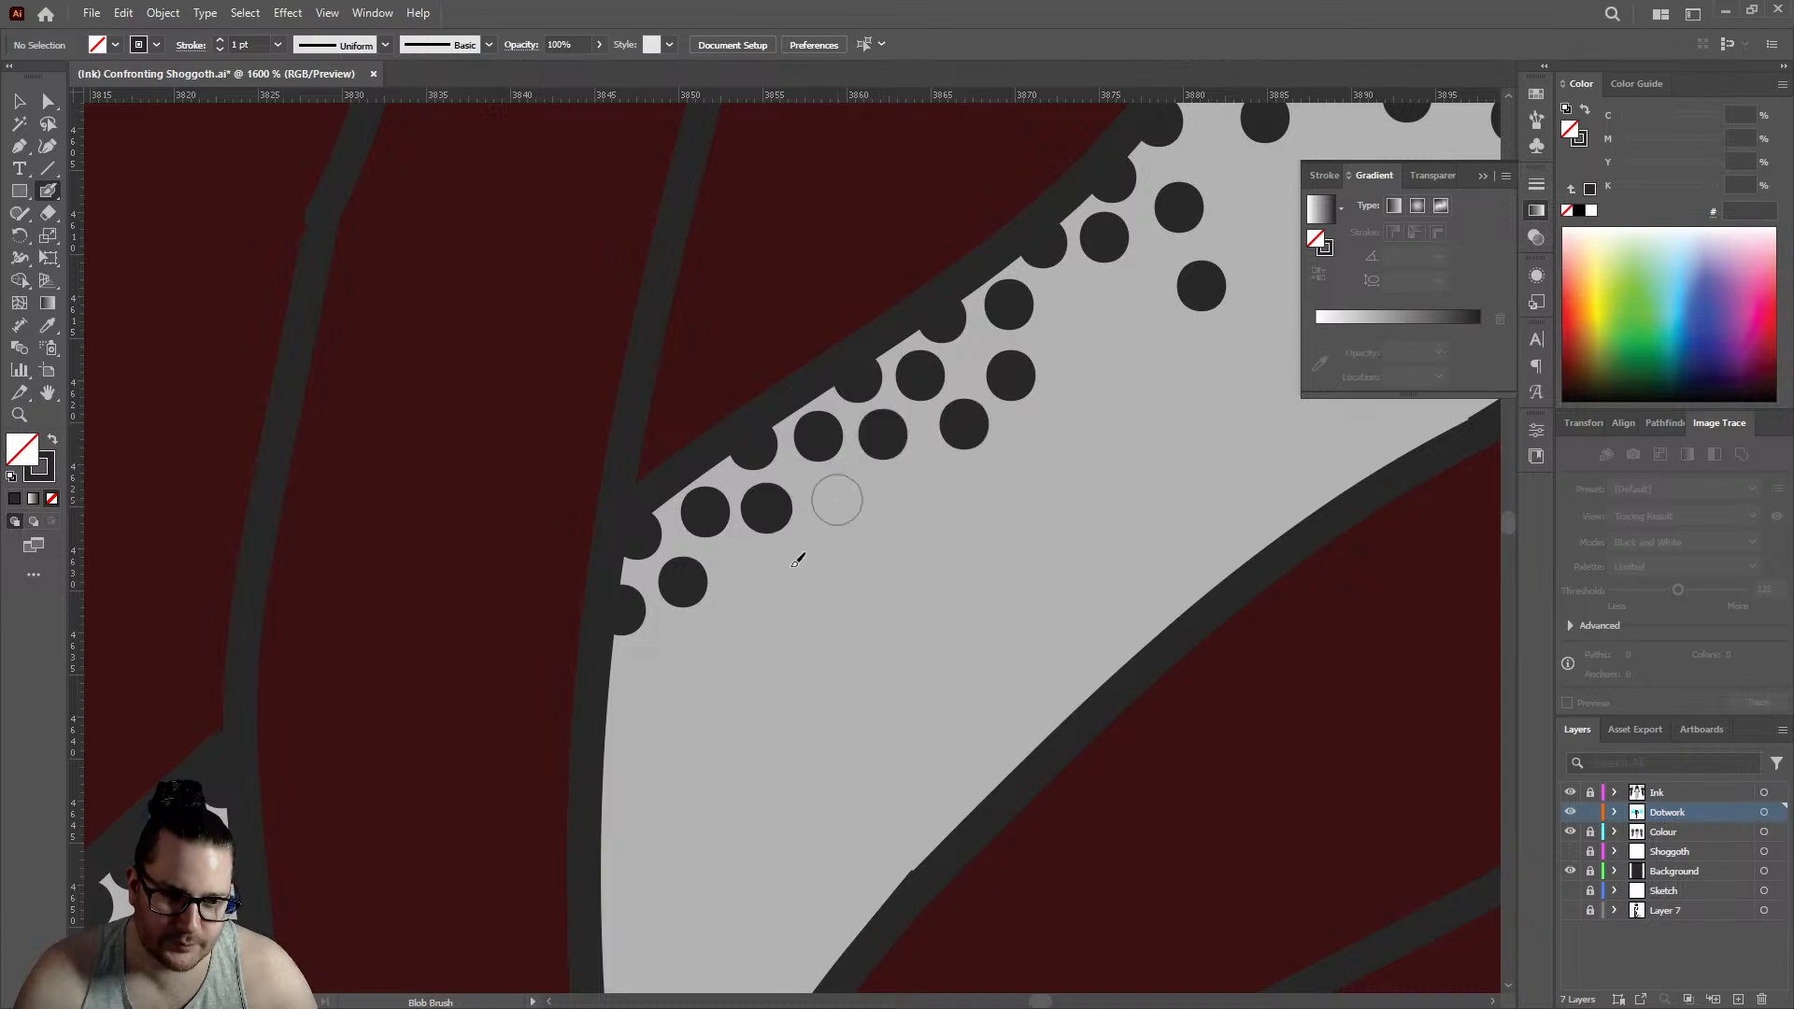
{"action": "left_click", "coordinate": [836, 501]}
{"action": "left_click", "coordinate": [756, 573]}
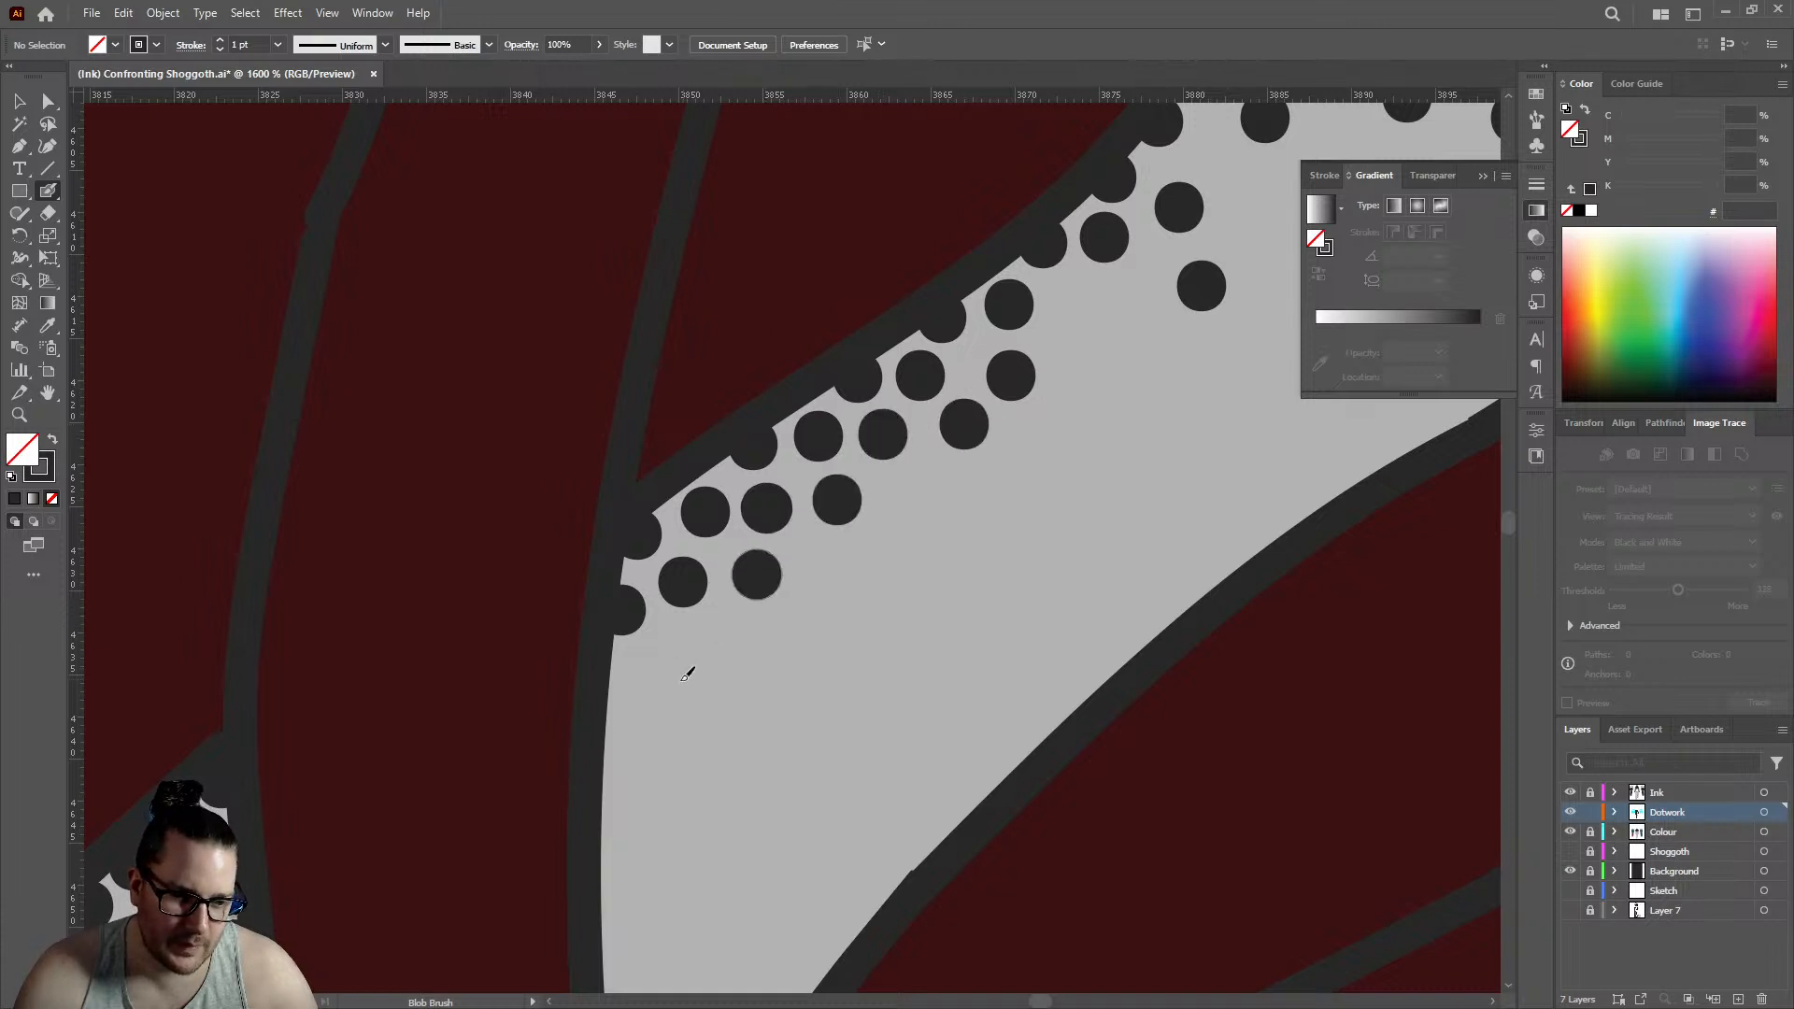
{"action": "left_click", "coordinate": [611, 687]}
{"action": "left_click", "coordinate": [673, 652]}
- Fill the uneven spaces in the middle of the triangular gap's stippling with six dots
{"action": "scroll", "coordinate": [748, 442], "scroll_direction": "down", "scroll_amount": 4}
{"action": "scroll", "coordinate": [803, 434], "scroll_direction": "down", "scroll_amount": 4}
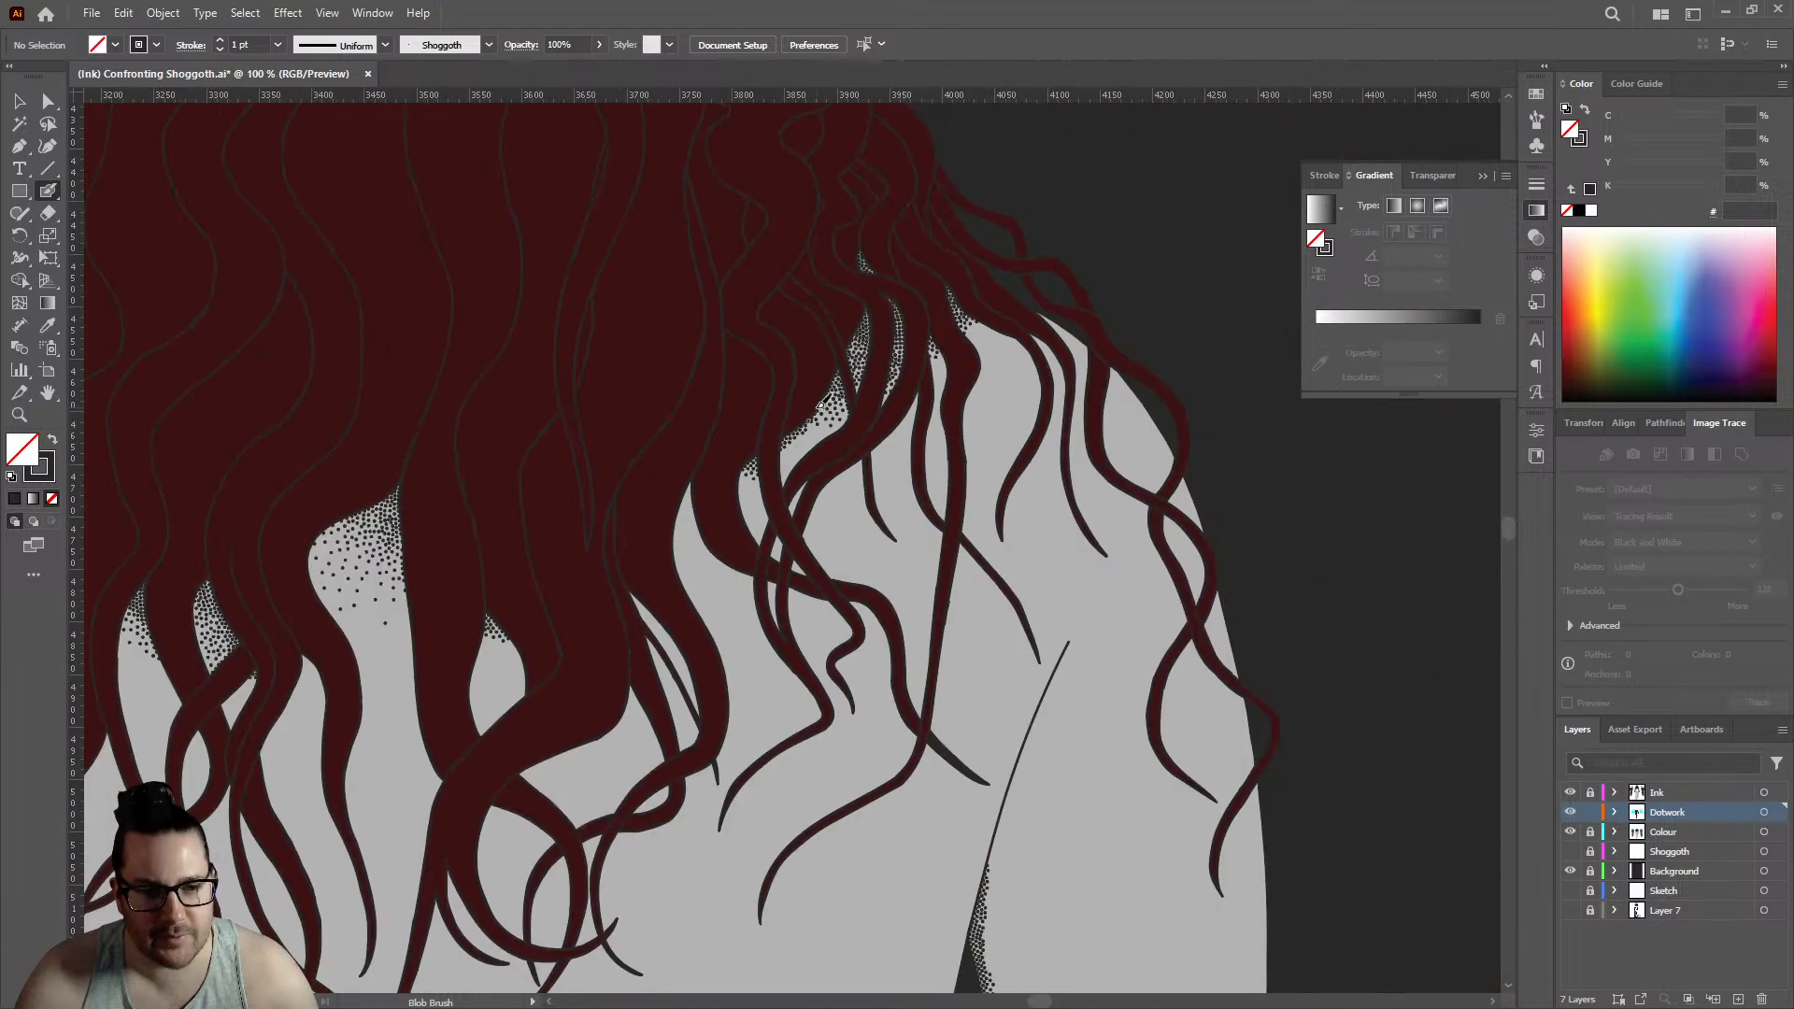
{"action": "scroll", "coordinate": [803, 419], "scroll_direction": "up", "scroll_amount": 6}
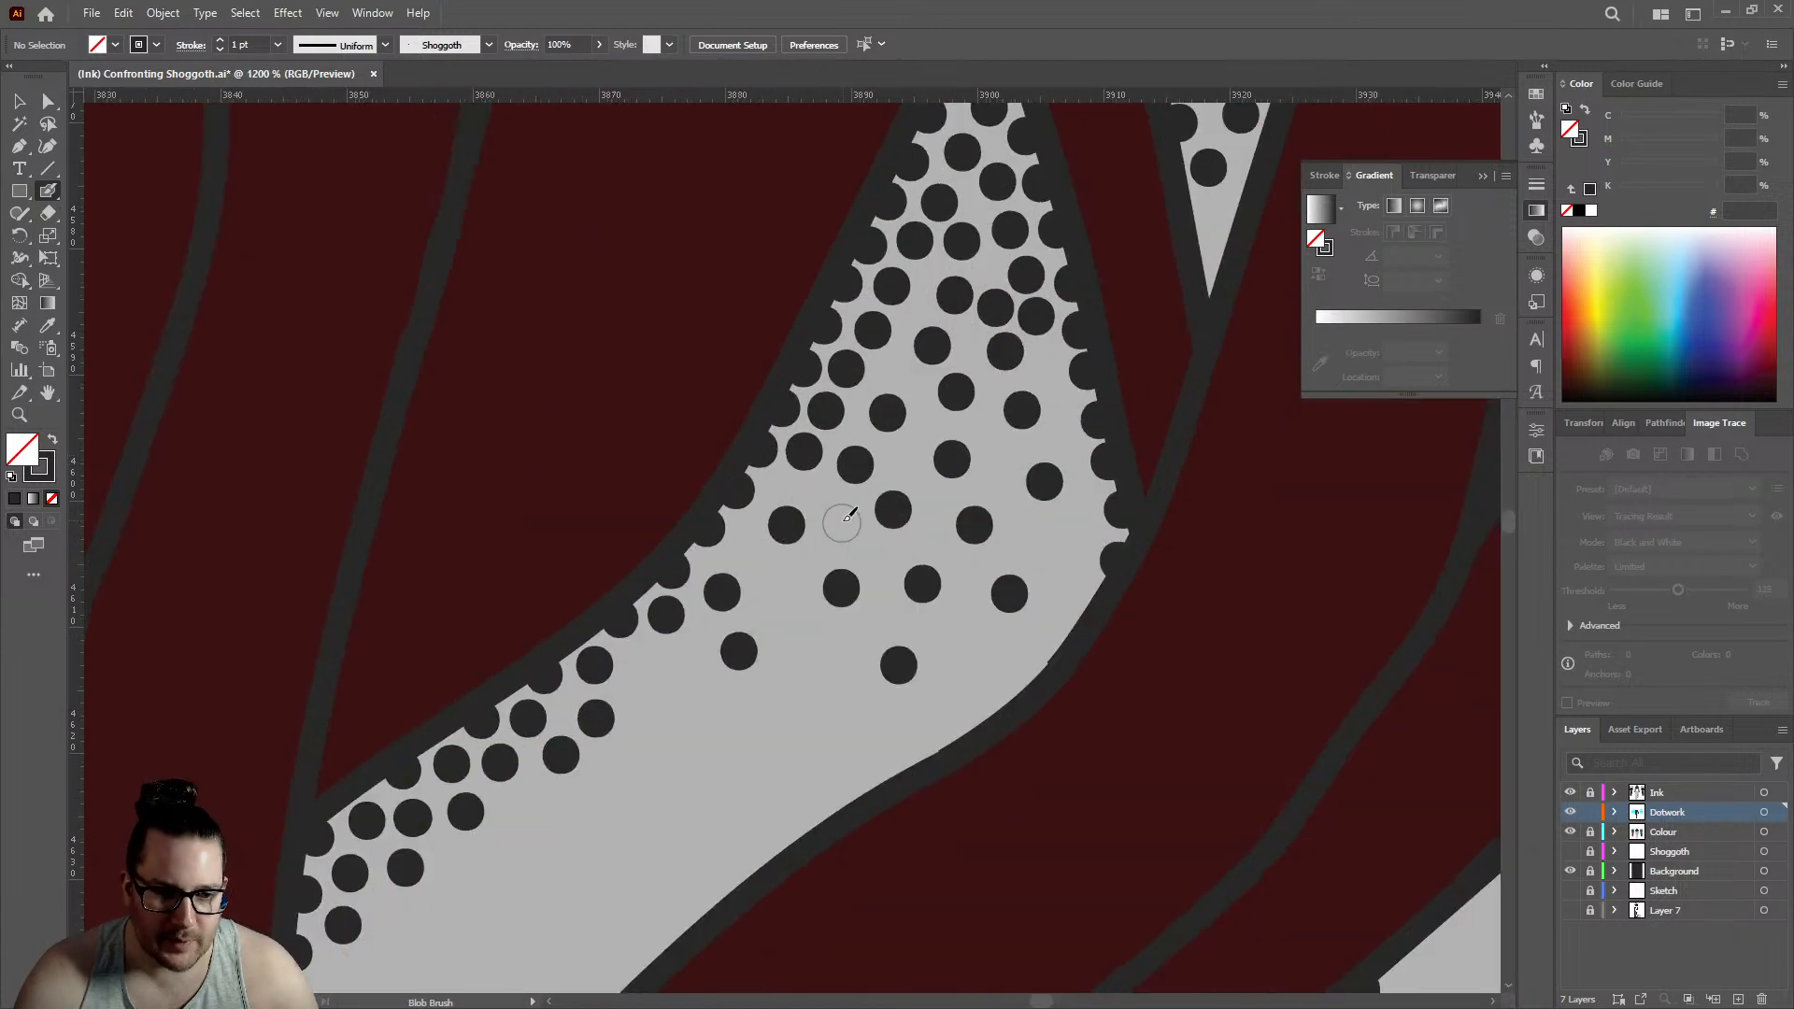
{"action": "left_click", "coordinate": [840, 518]}
{"action": "left_click", "coordinate": [776, 589]}
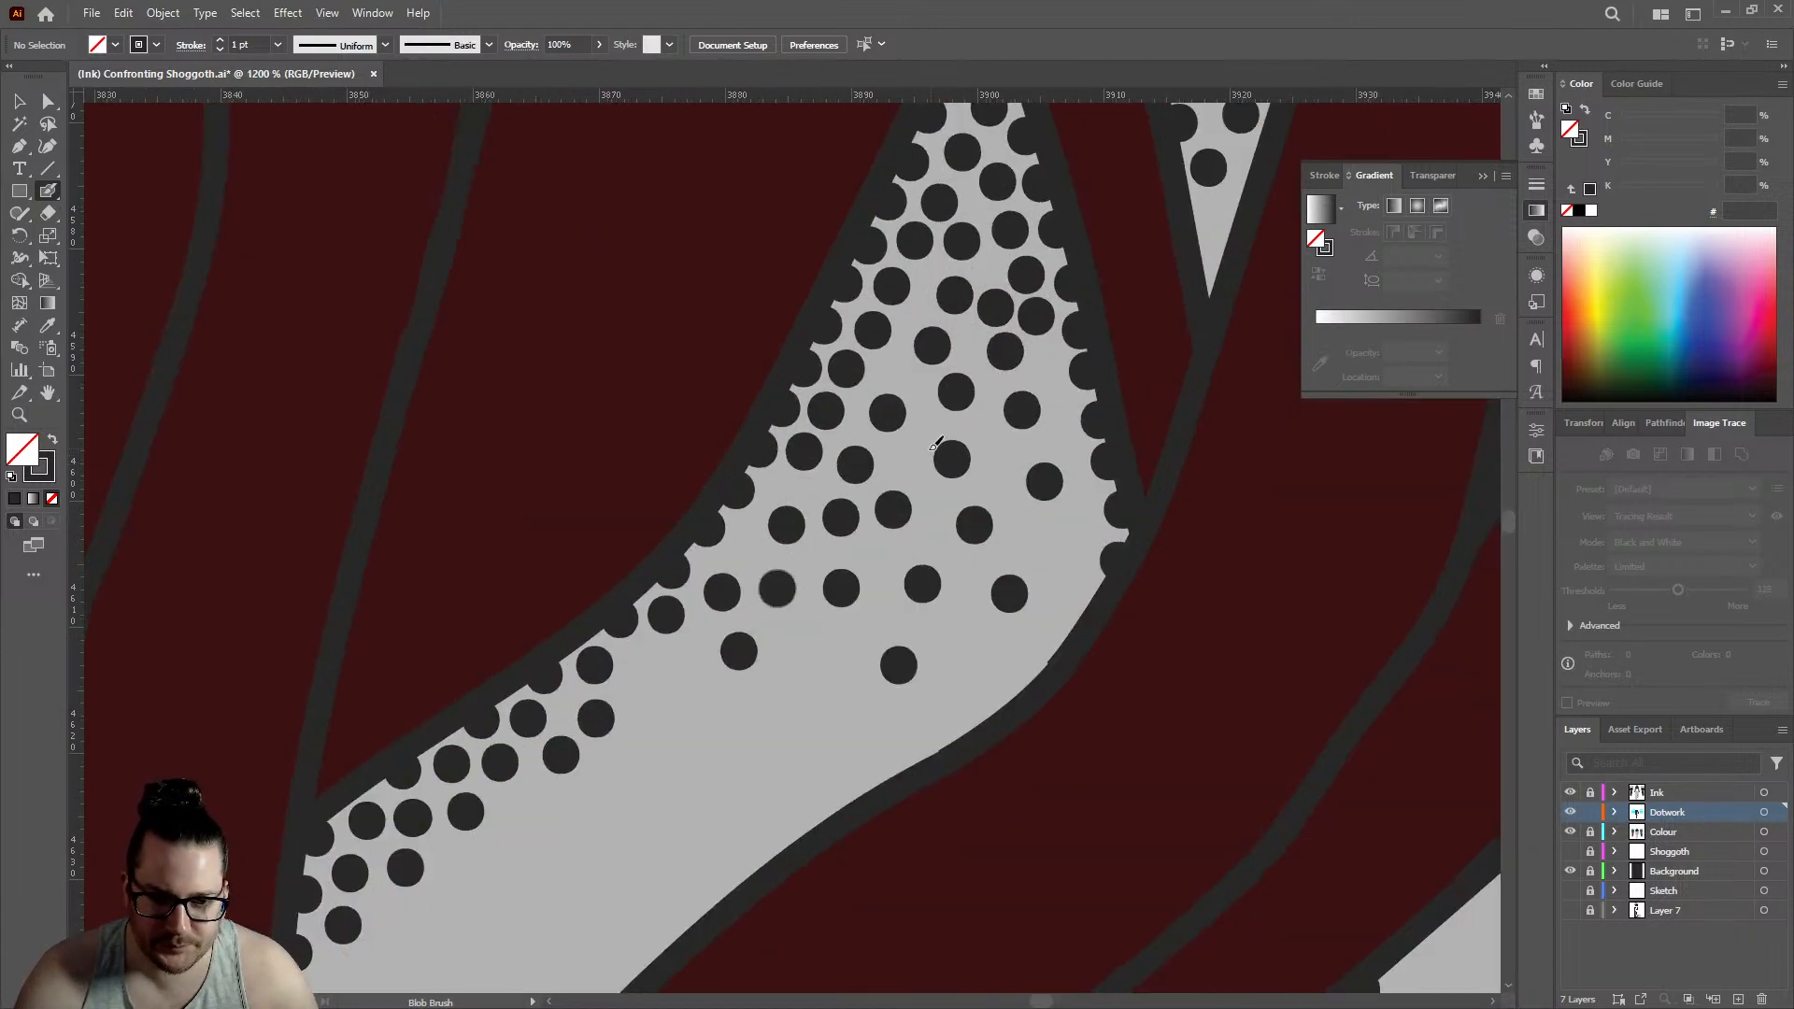
{"action": "left_click", "coordinate": [904, 459]}
{"action": "left_click", "coordinate": [996, 468]}
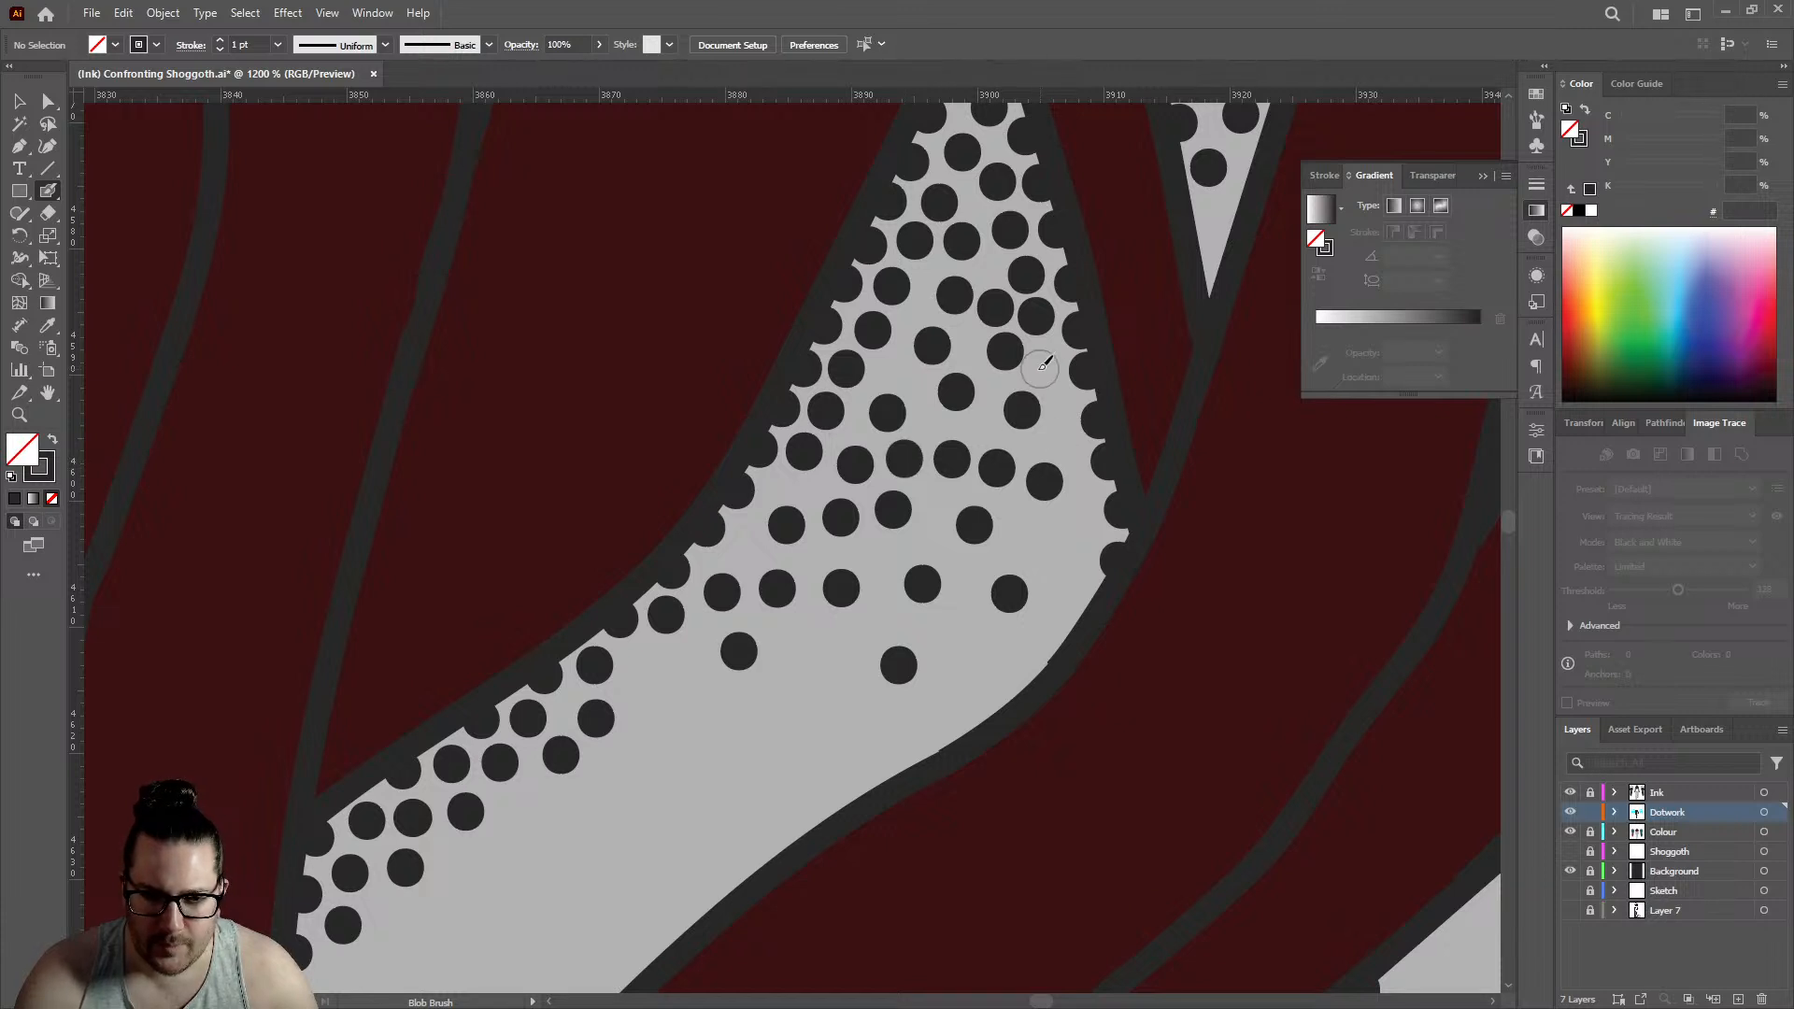
{"action": "left_click", "coordinate": [1049, 366]}
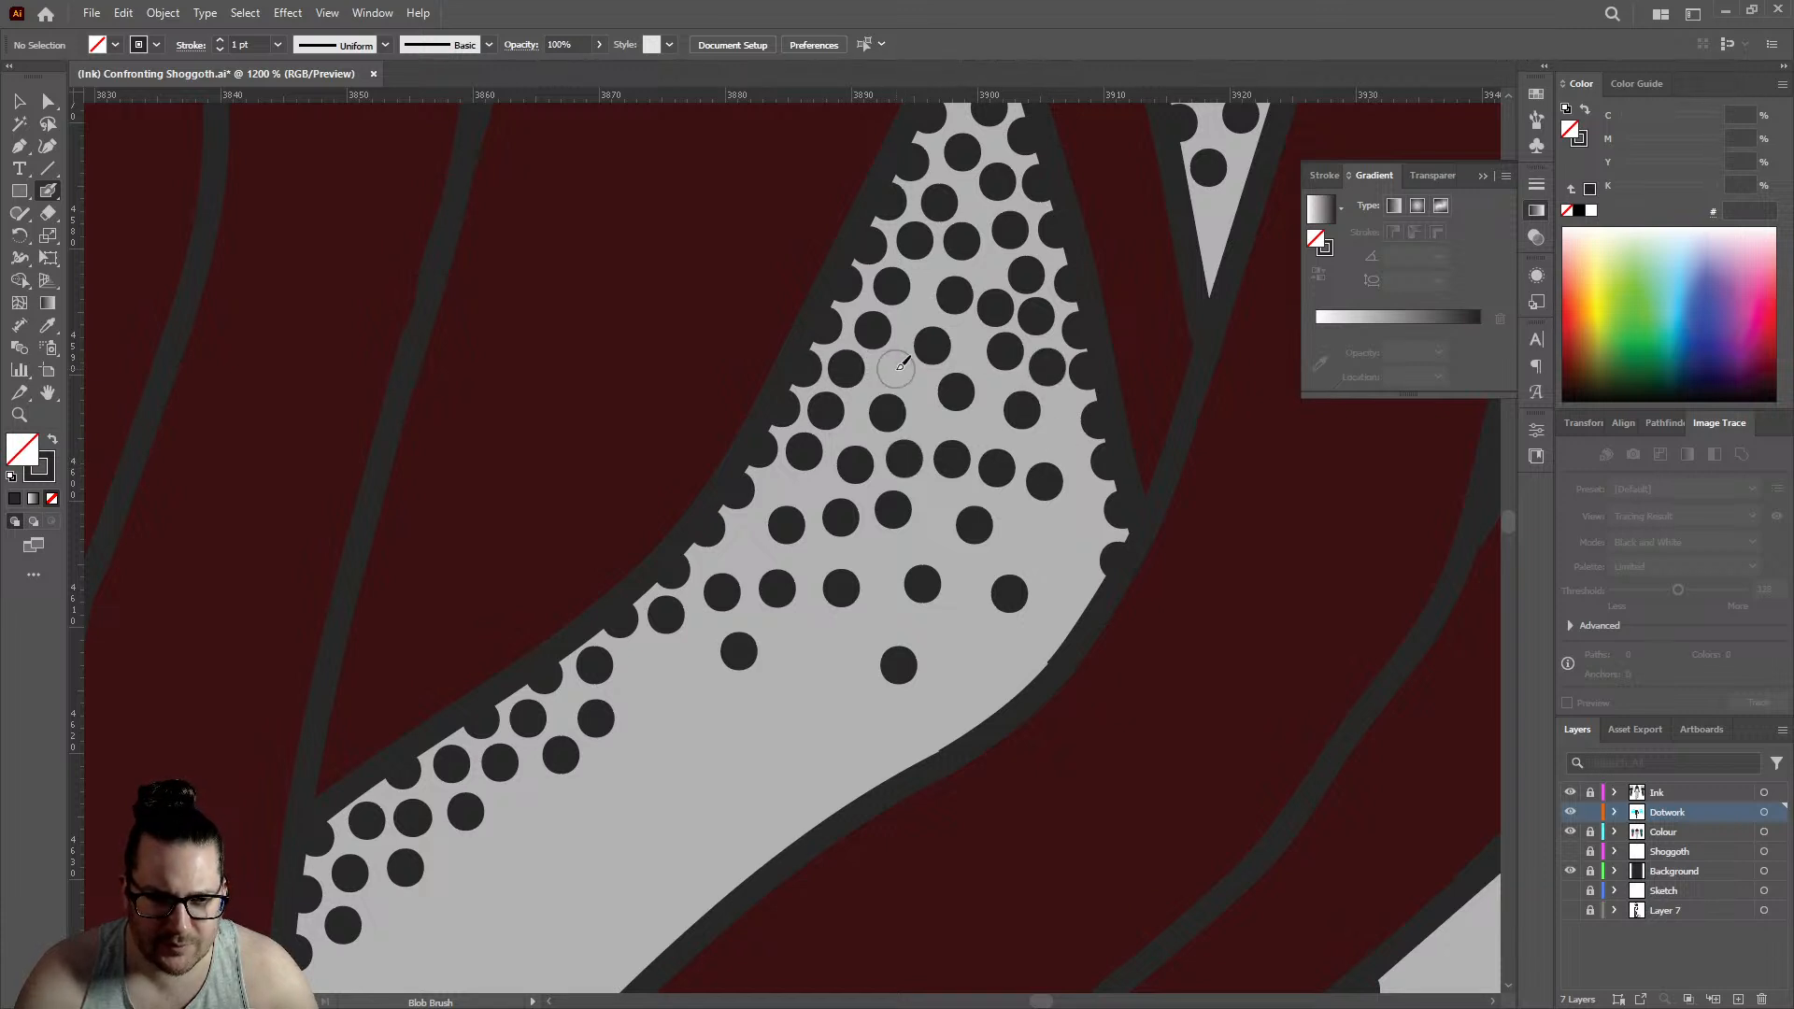
{"action": "left_click", "coordinate": [894, 368]}
- Add seven dots on and just inside the triangular gap's right edge, following its curve downward
{"action": "left_click", "coordinate": [1062, 436]}
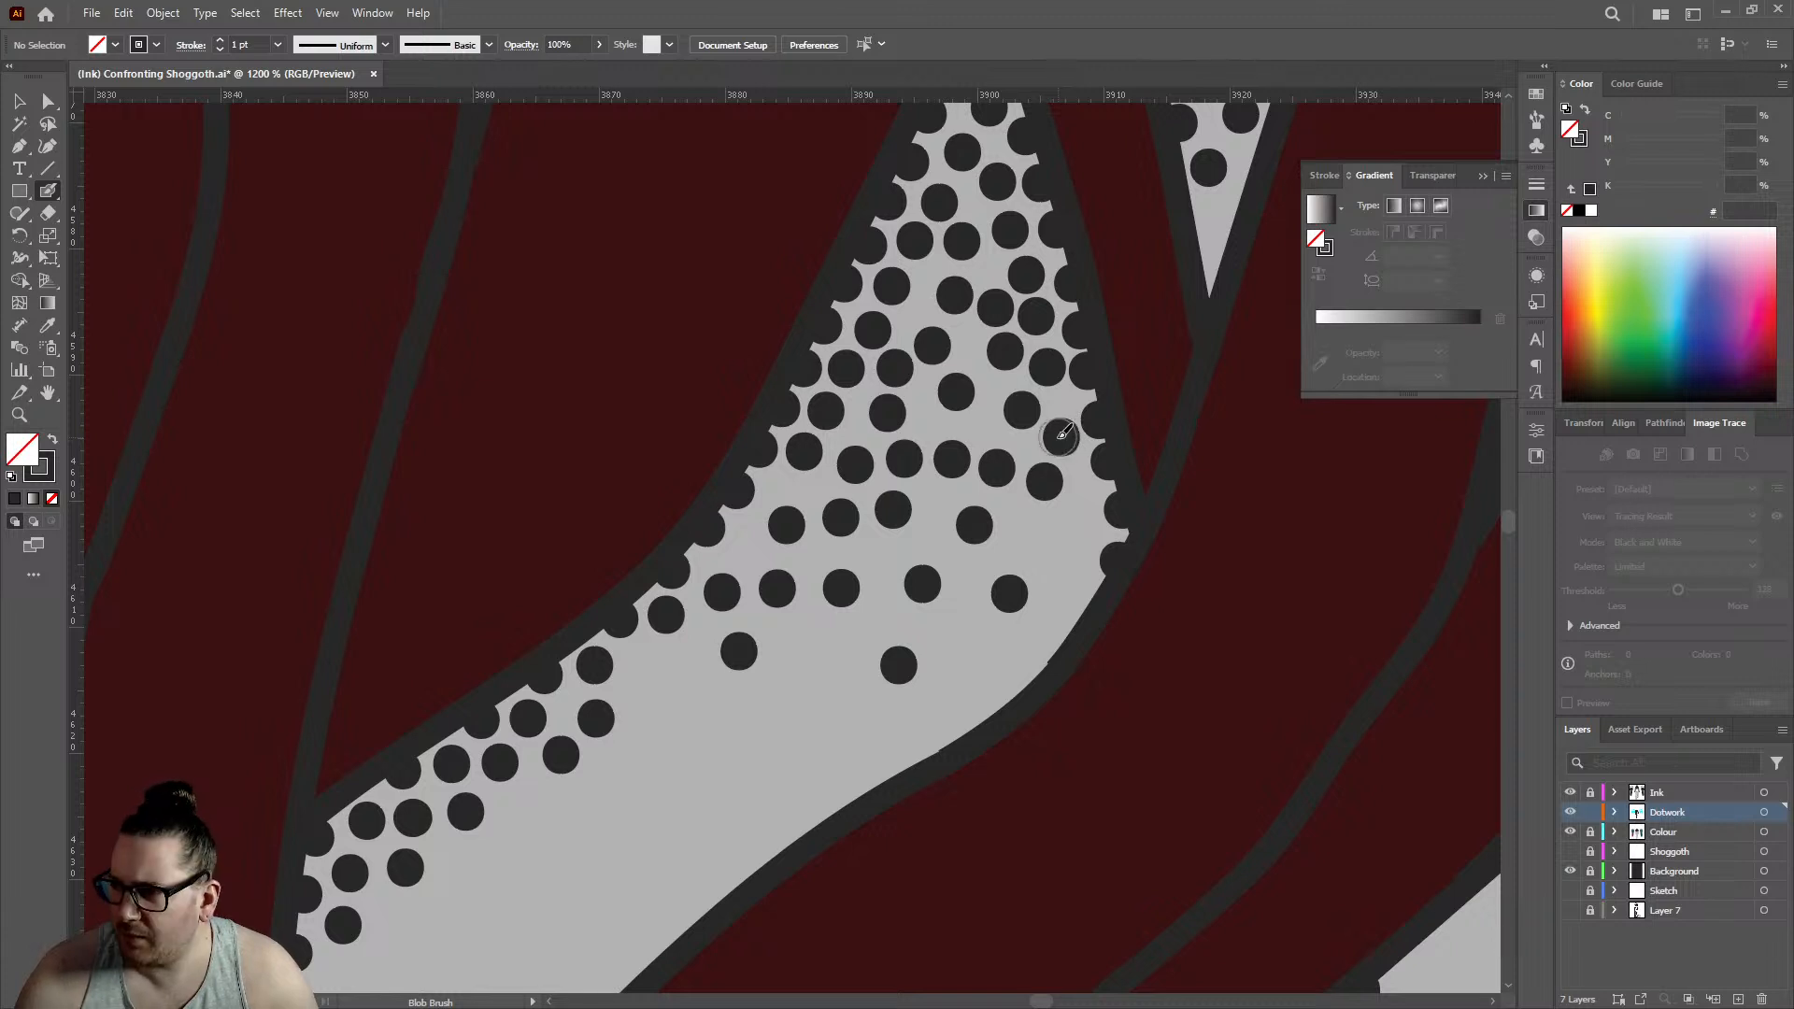
{"action": "left_click", "coordinate": [1076, 508]}
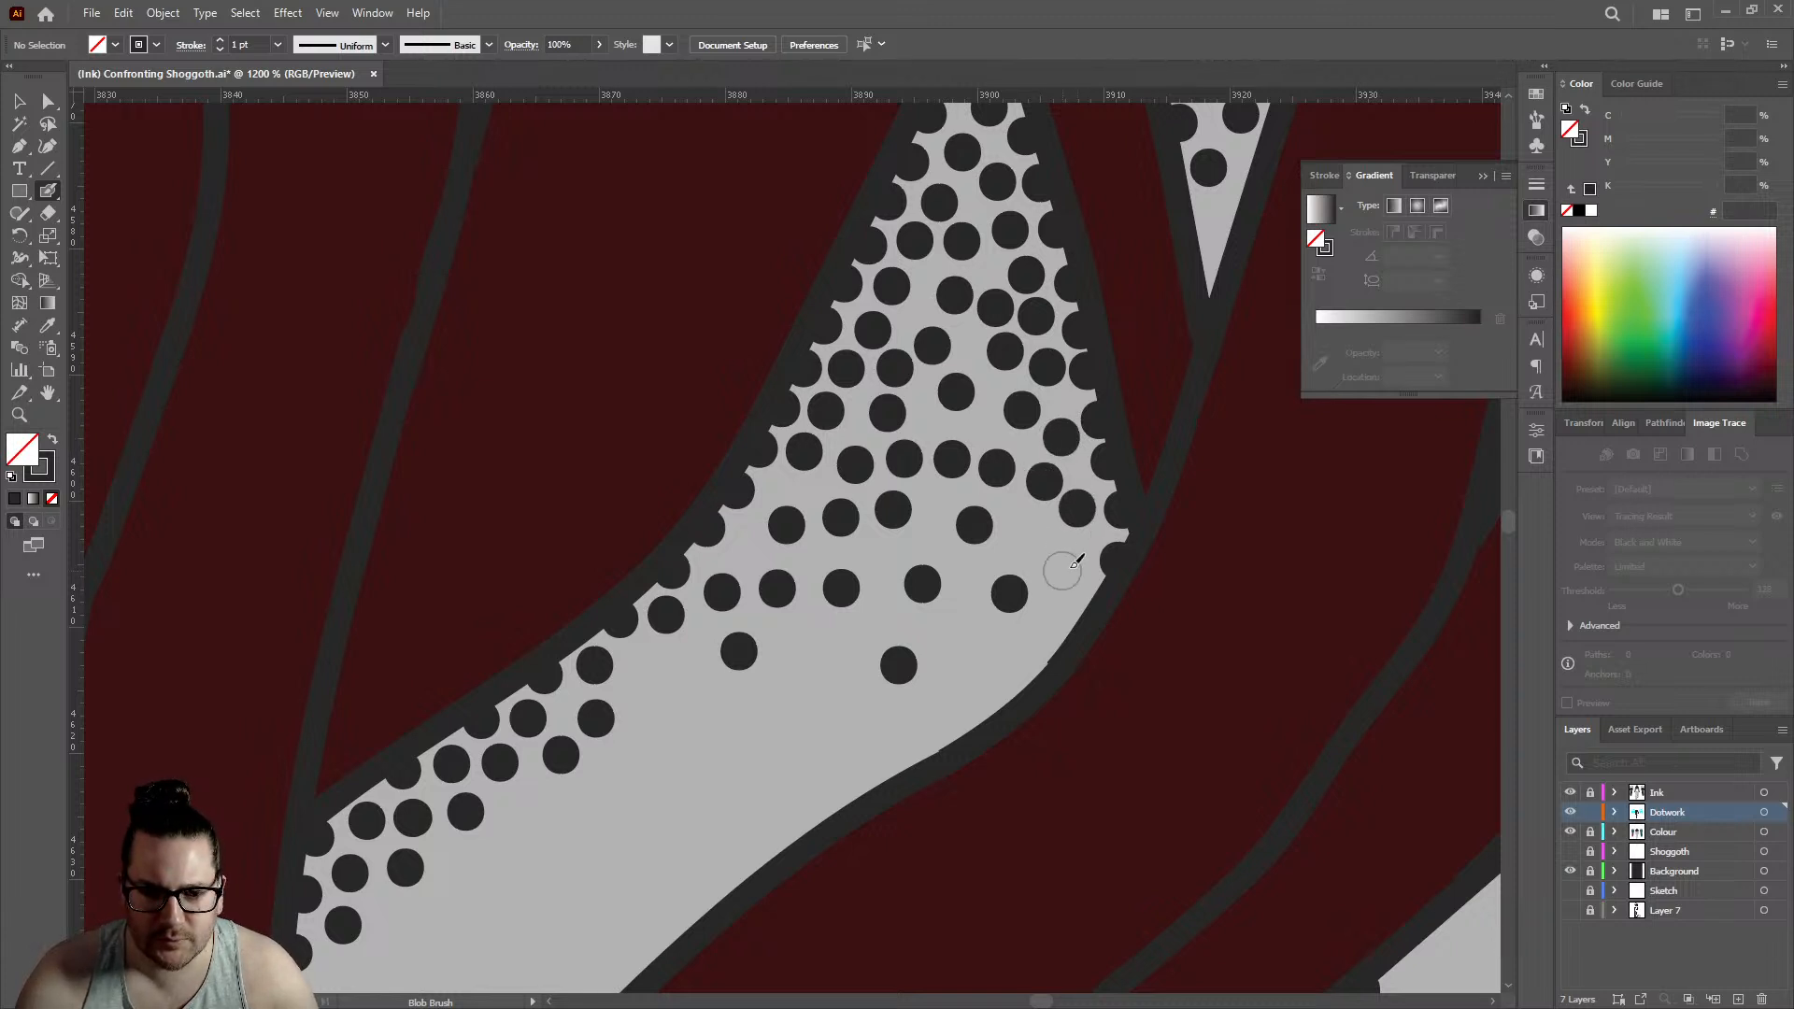
{"action": "left_click", "coordinate": [1079, 595]}
{"action": "left_click", "coordinate": [1029, 540]}
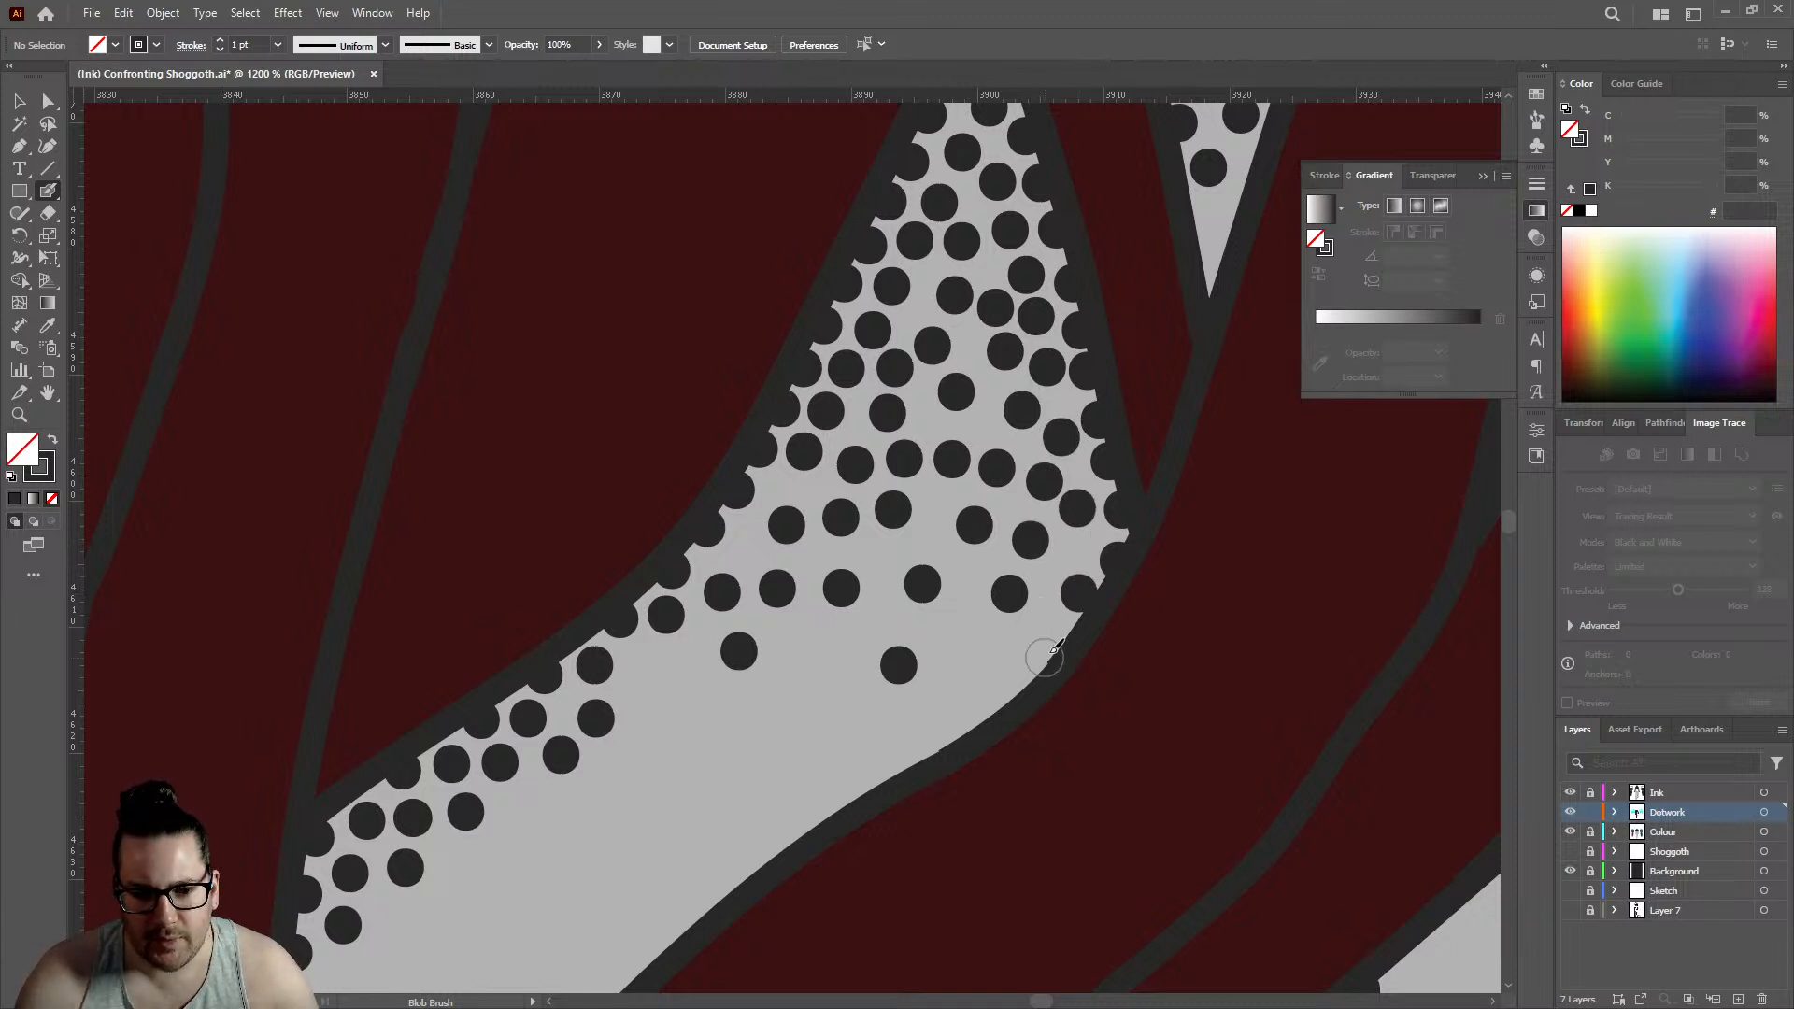
{"action": "left_click", "coordinate": [1051, 649]}
{"action": "left_click", "coordinate": [992, 646]}
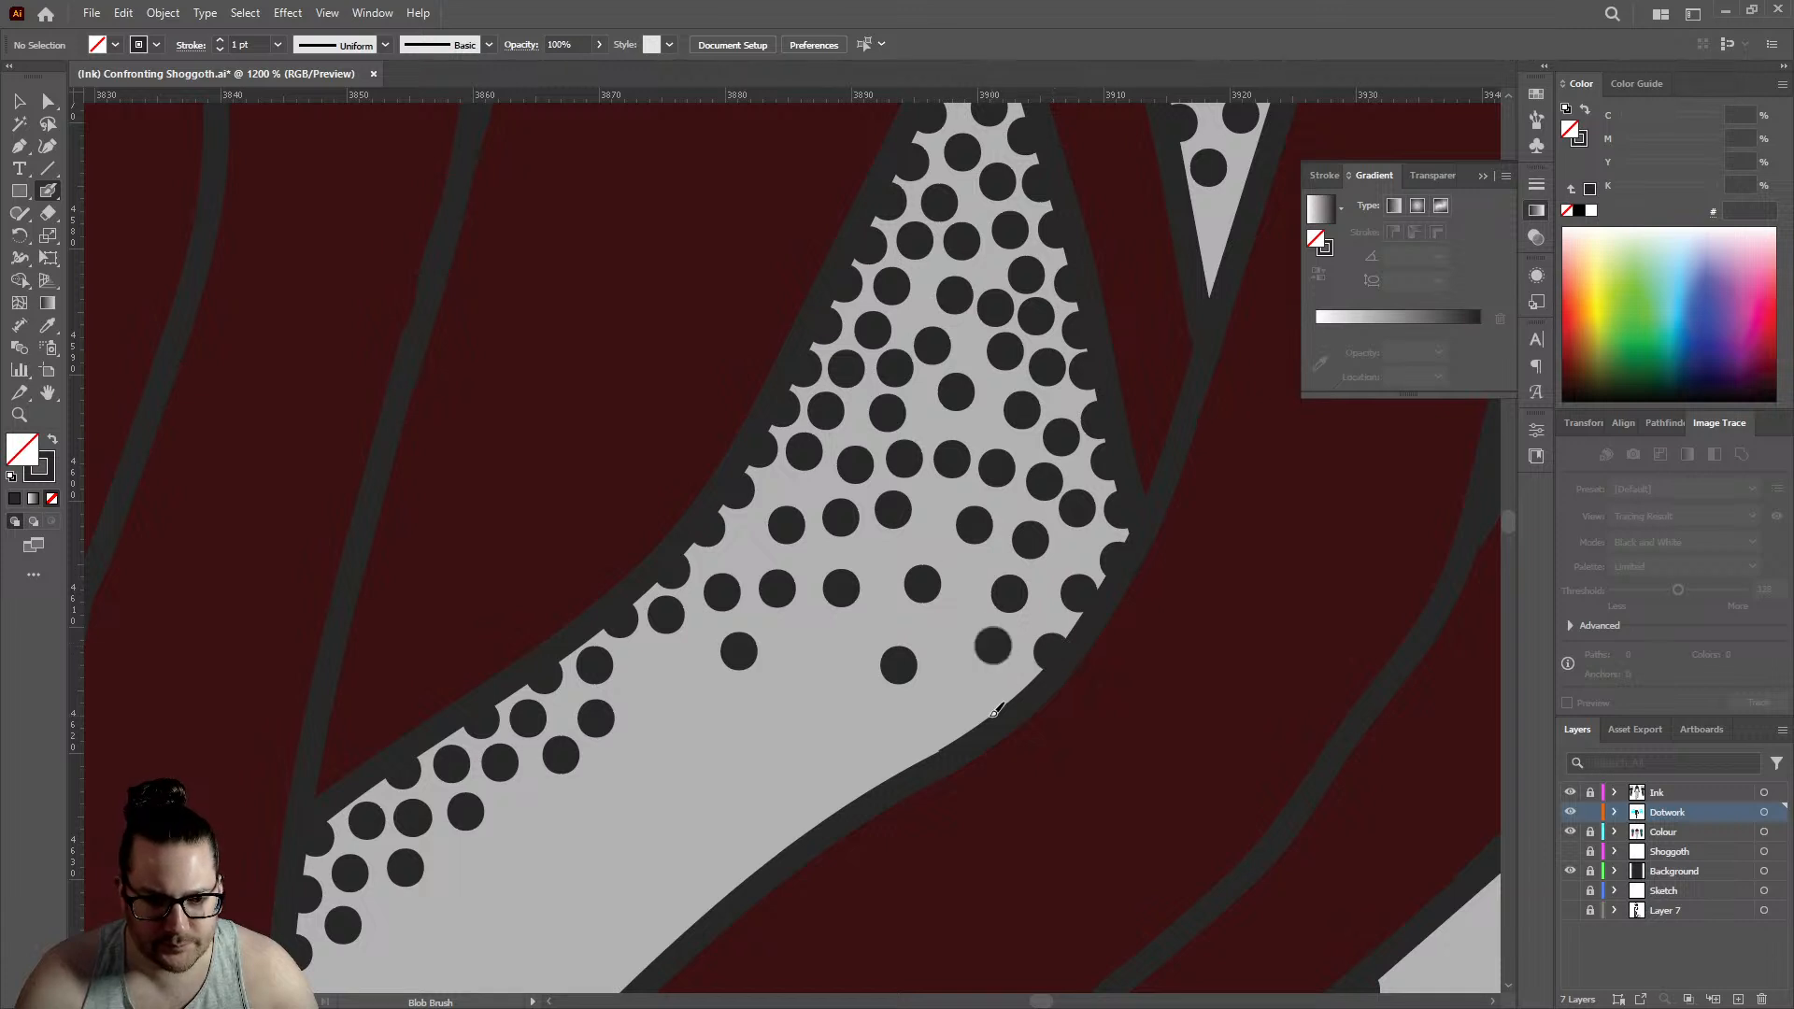
{"action": "left_click", "coordinate": [984, 711]}
- Add seven dots between and below the existing rows where the triangular gap narrows into its lower extension
{"action": "left_click", "coordinate": [816, 657]}
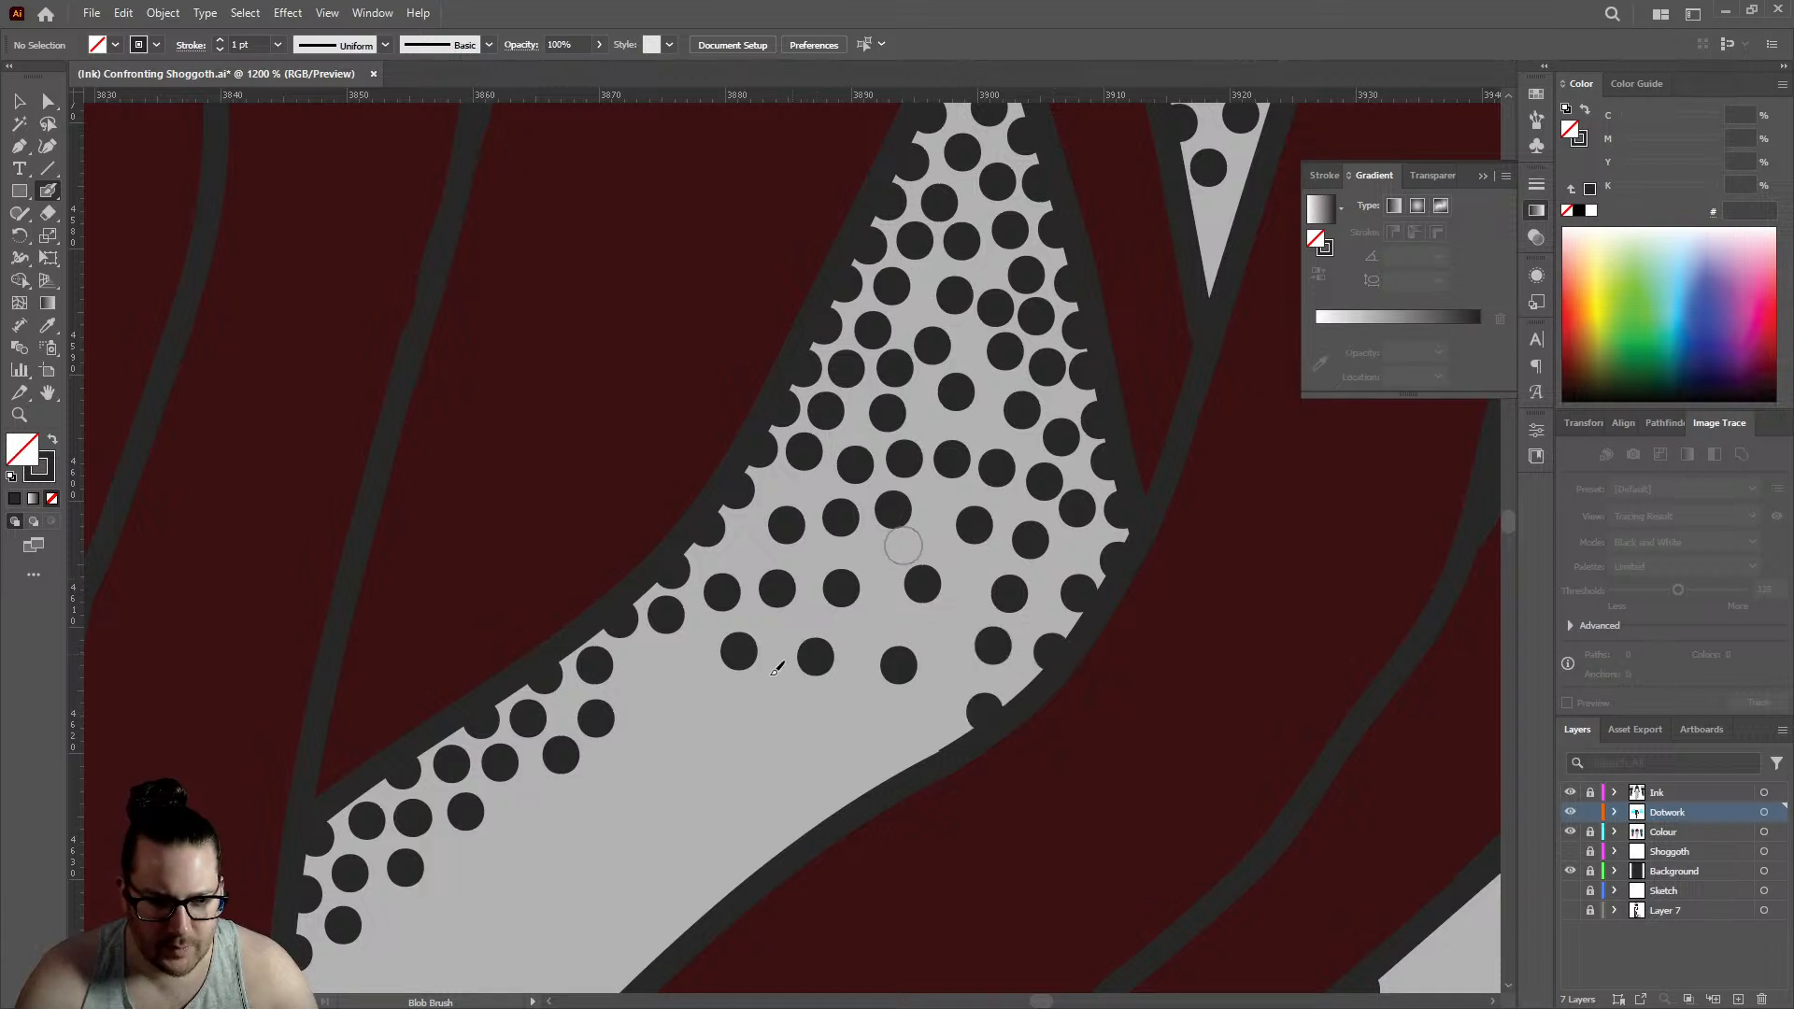
{"action": "left_click", "coordinate": [751, 551]}
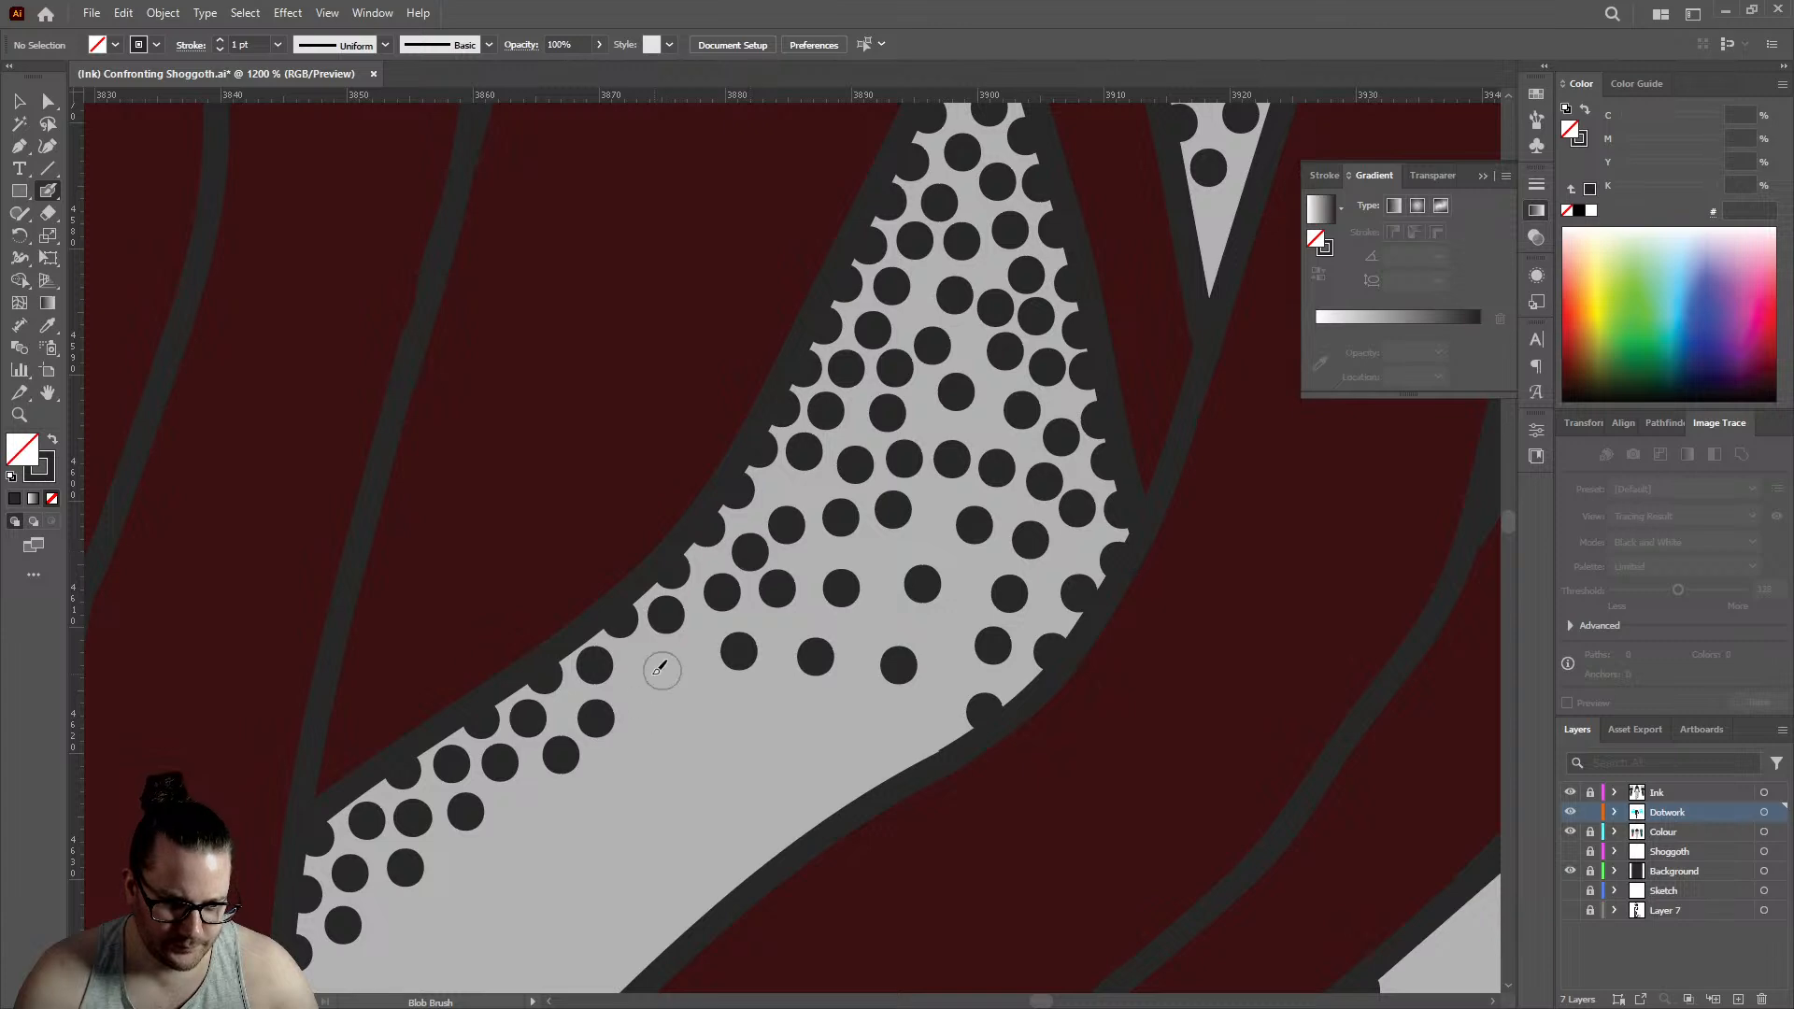
{"action": "left_click", "coordinate": [636, 660]}
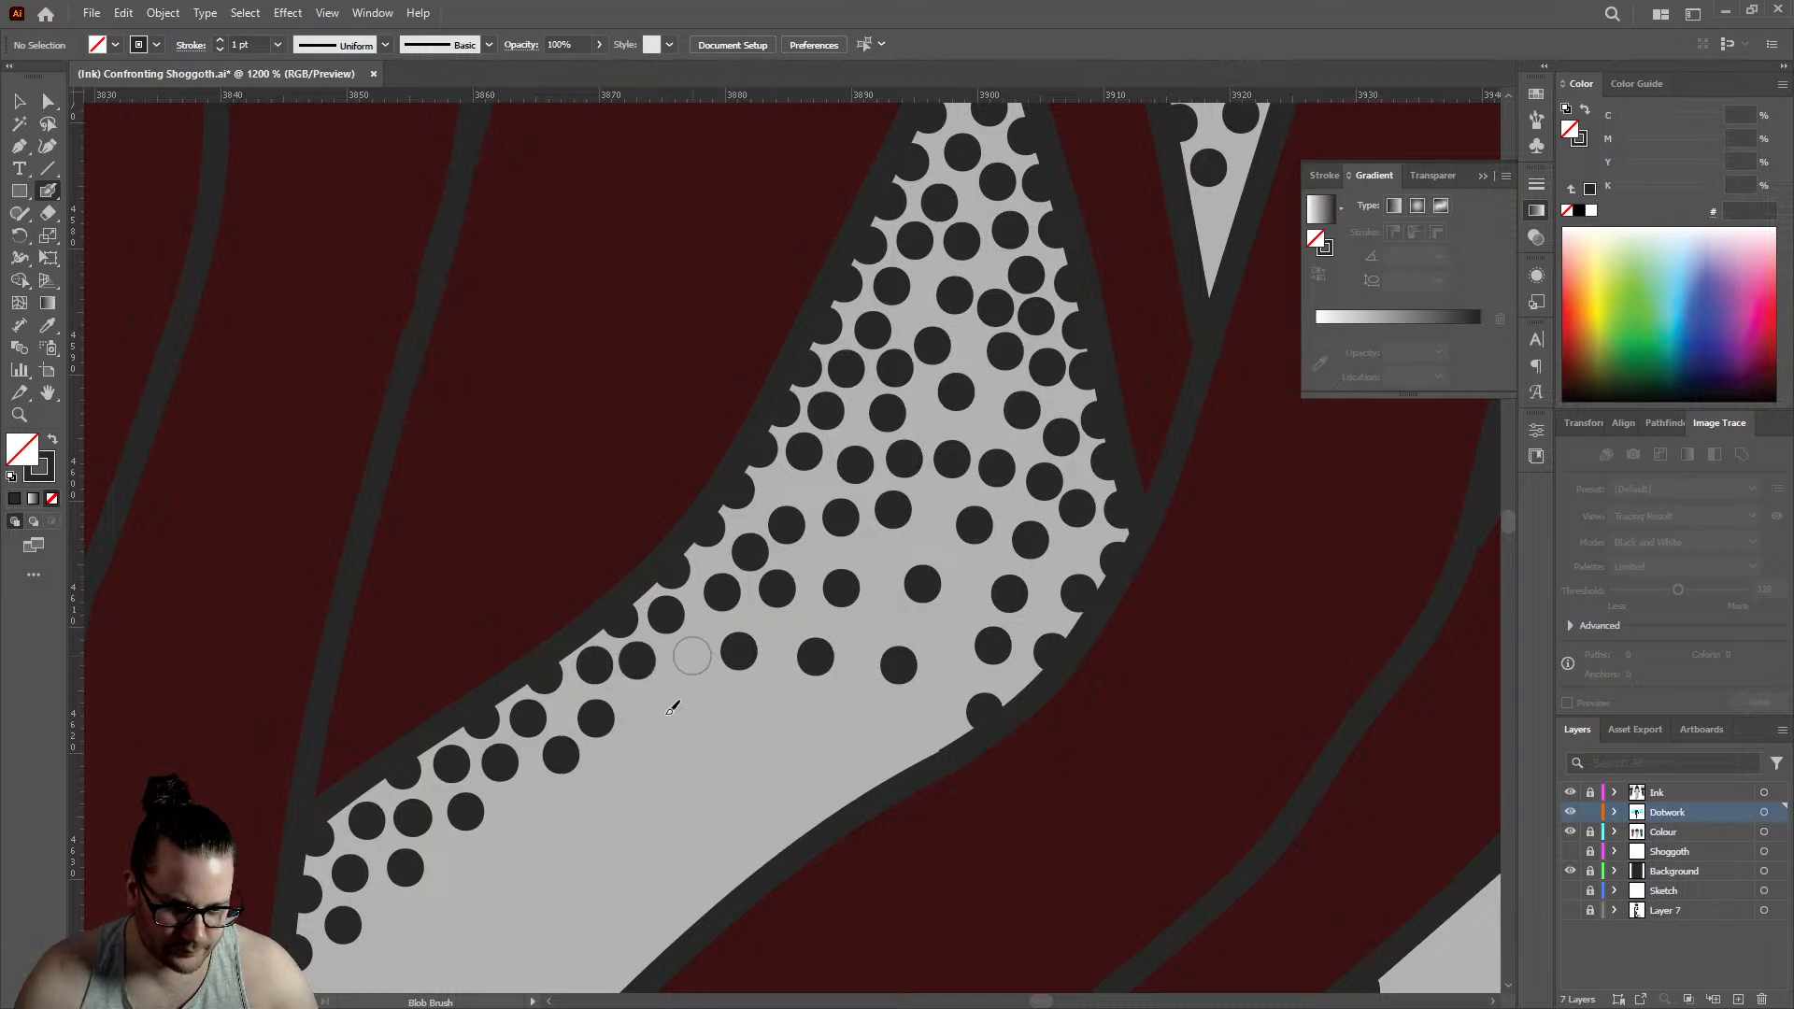
{"action": "left_click", "coordinate": [692, 656]}
{"action": "left_click", "coordinate": [660, 716]}
{"action": "left_click", "coordinate": [773, 712]}
{"action": "left_click", "coordinate": [594, 816]}
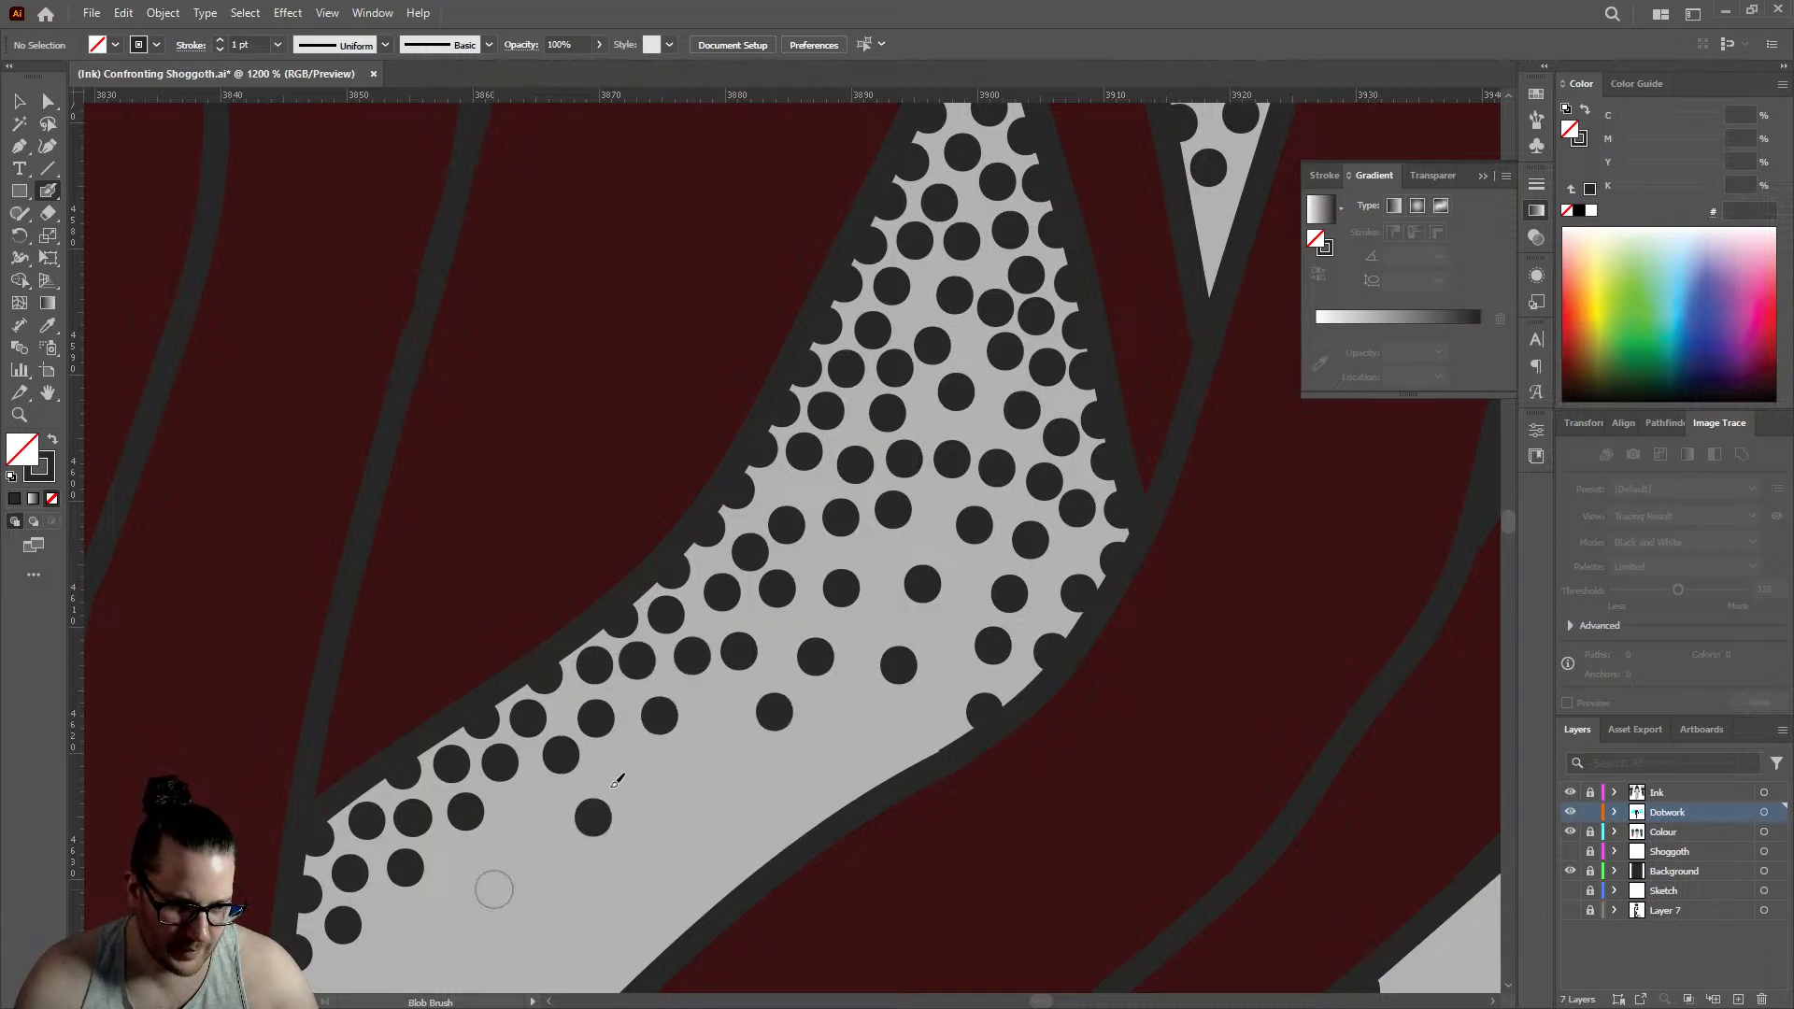
- Scatter three sparse dots along the lower fringe of the triangular gap's stippling to soften its fade
{"action": "scroll", "coordinate": [926, 414], "scroll_direction": "down", "scroll_amount": 5}
{"action": "scroll", "coordinate": [886, 466], "scroll_direction": "up", "scroll_amount": 4}
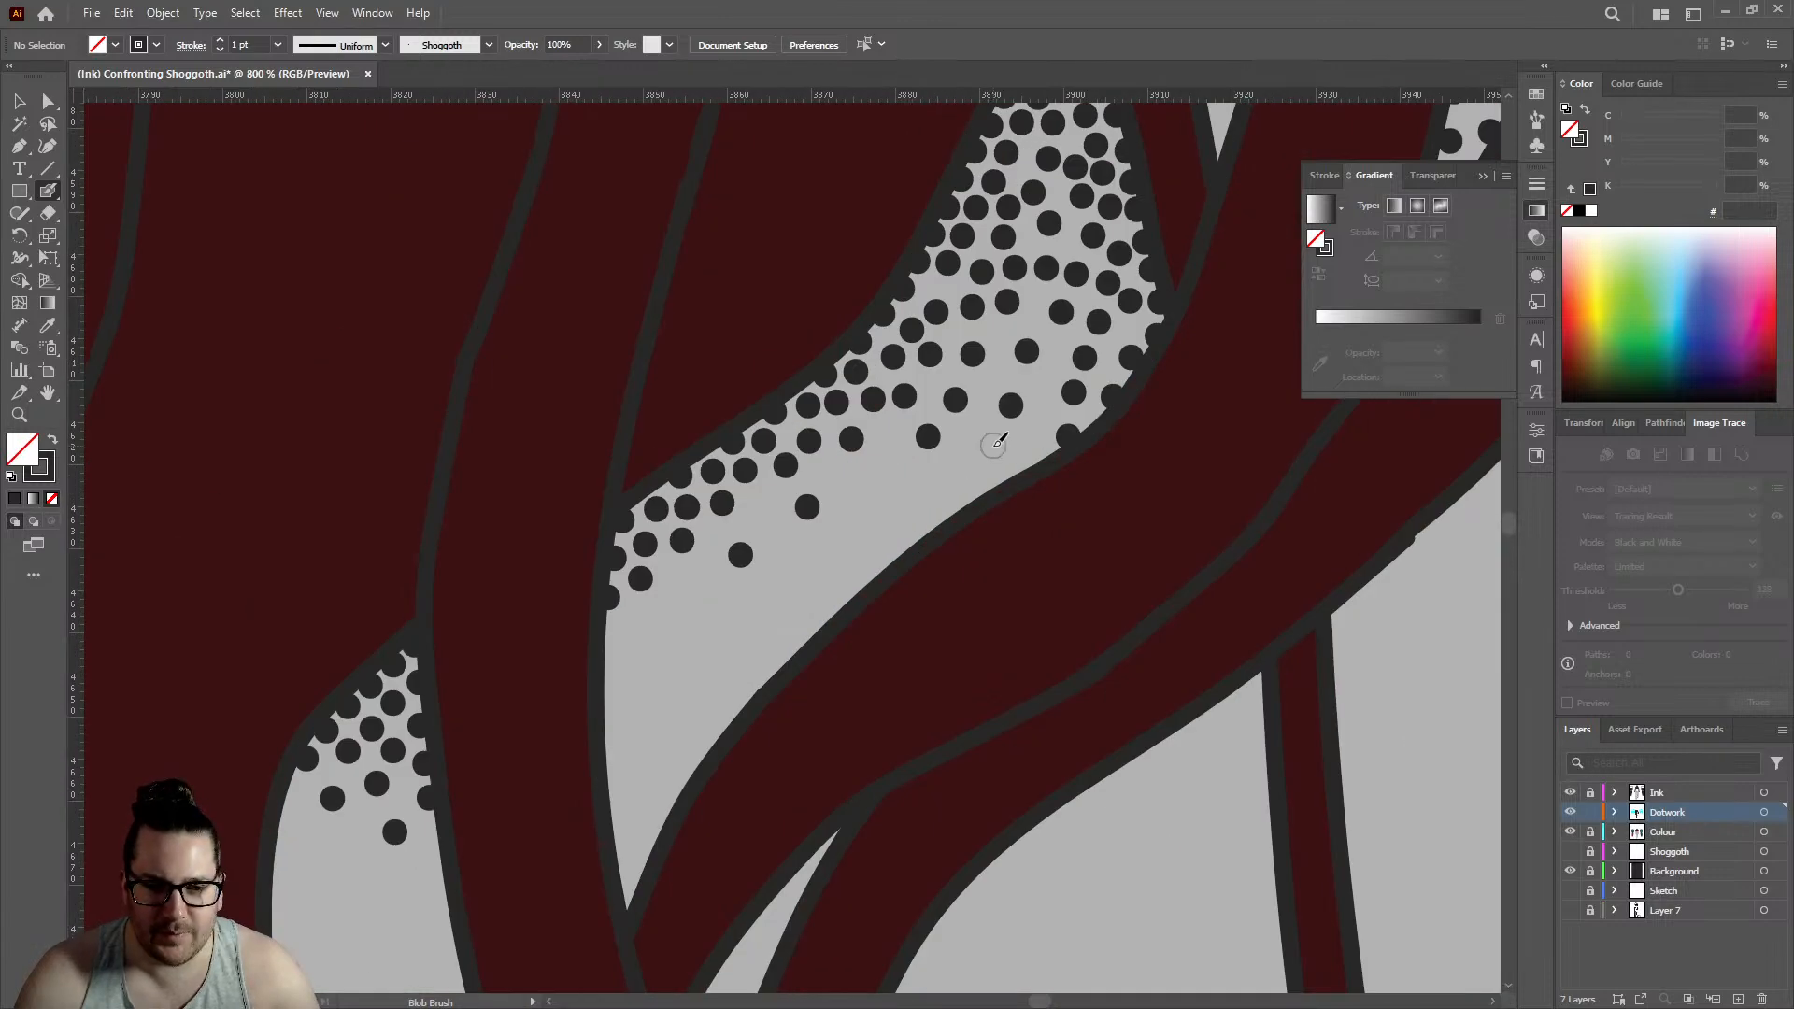
{"action": "left_click", "coordinate": [993, 446]}
{"action": "left_click", "coordinate": [866, 481]}
{"action": "left_click", "coordinate": [922, 486]}
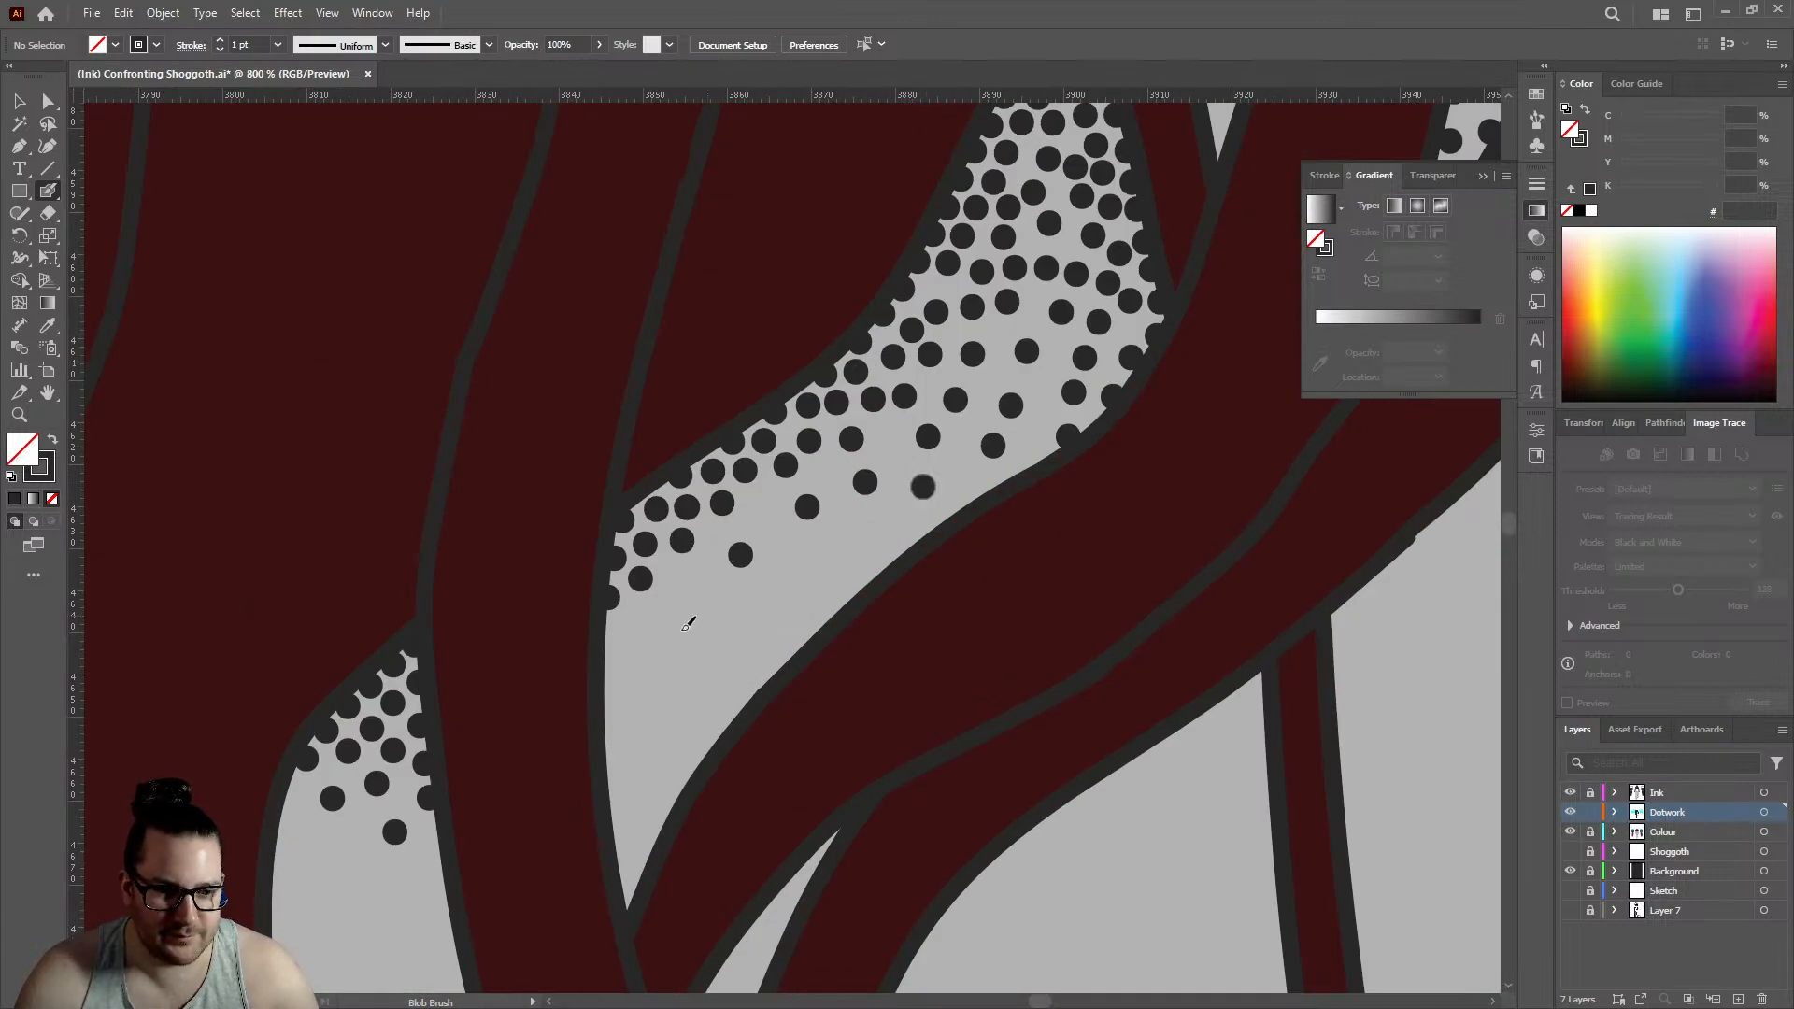
- Extend the stippling of the small neighbouring gap with six dots down its left edge and across the fringe
{"action": "scroll", "coordinate": [866, 441], "scroll_direction": "down", "scroll_amount": 4}
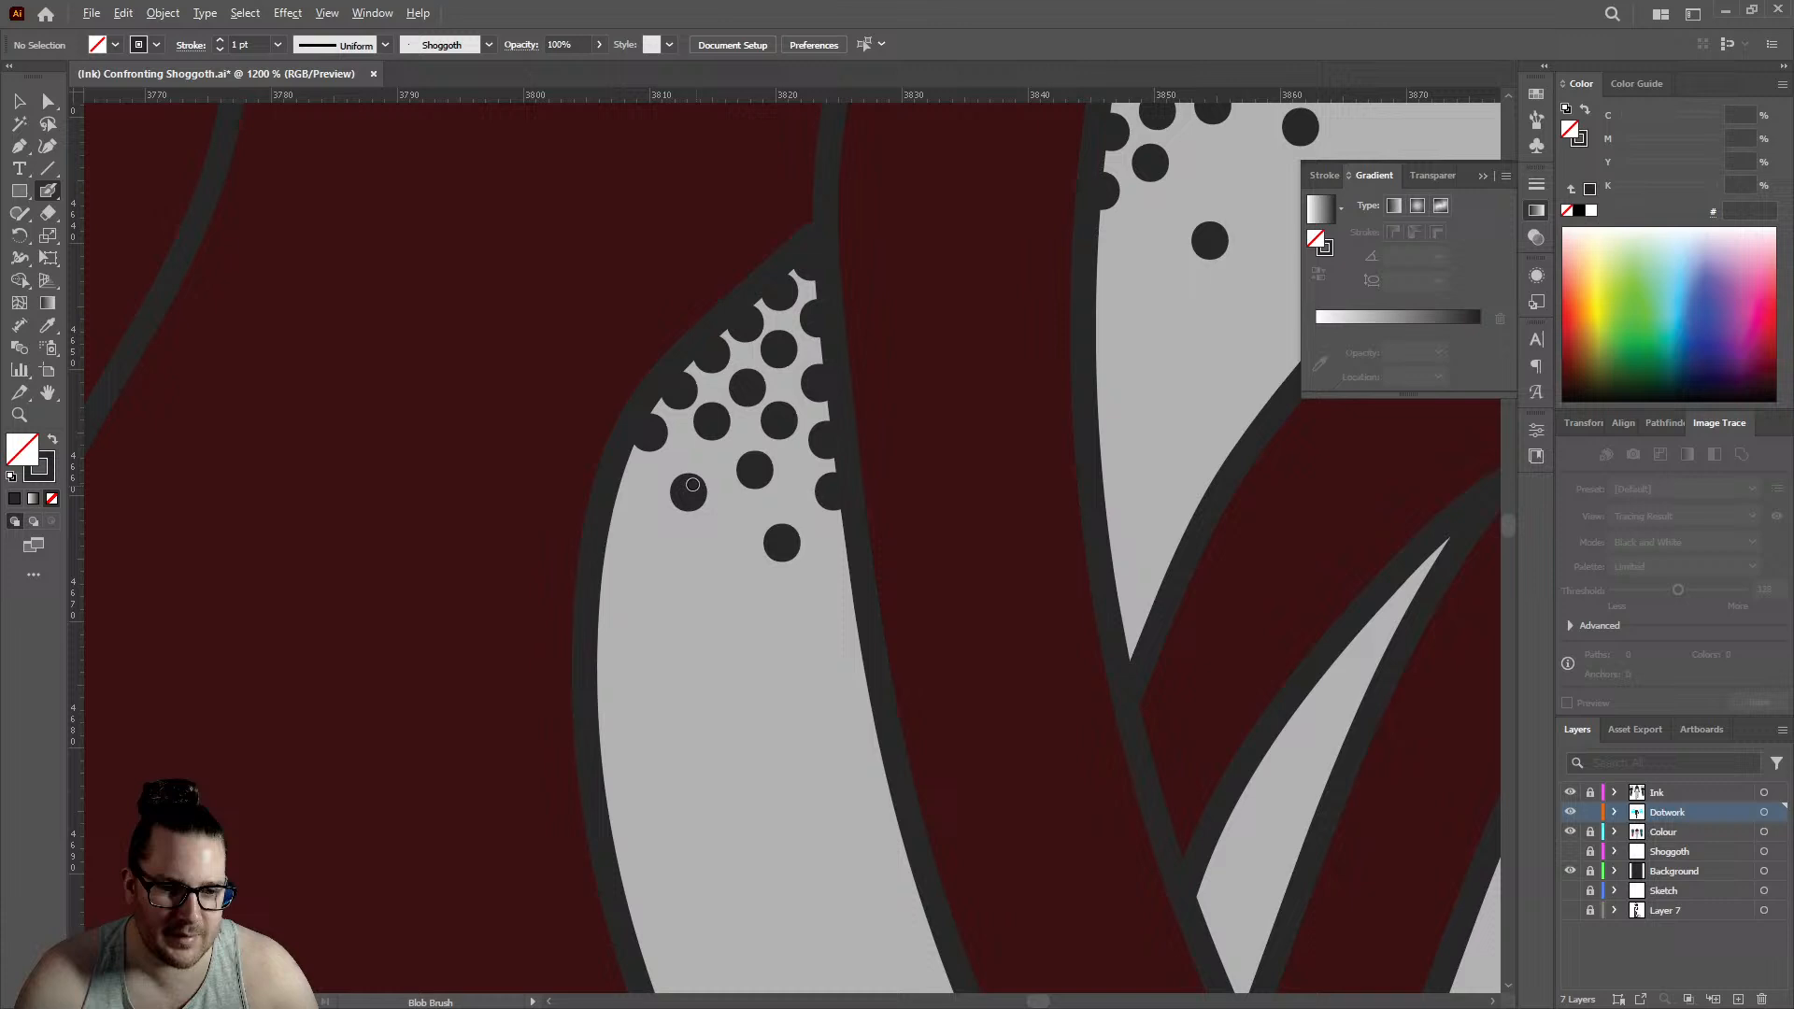
{"action": "left_click", "coordinate": [627, 484]}
{"action": "left_click", "coordinate": [612, 558]}
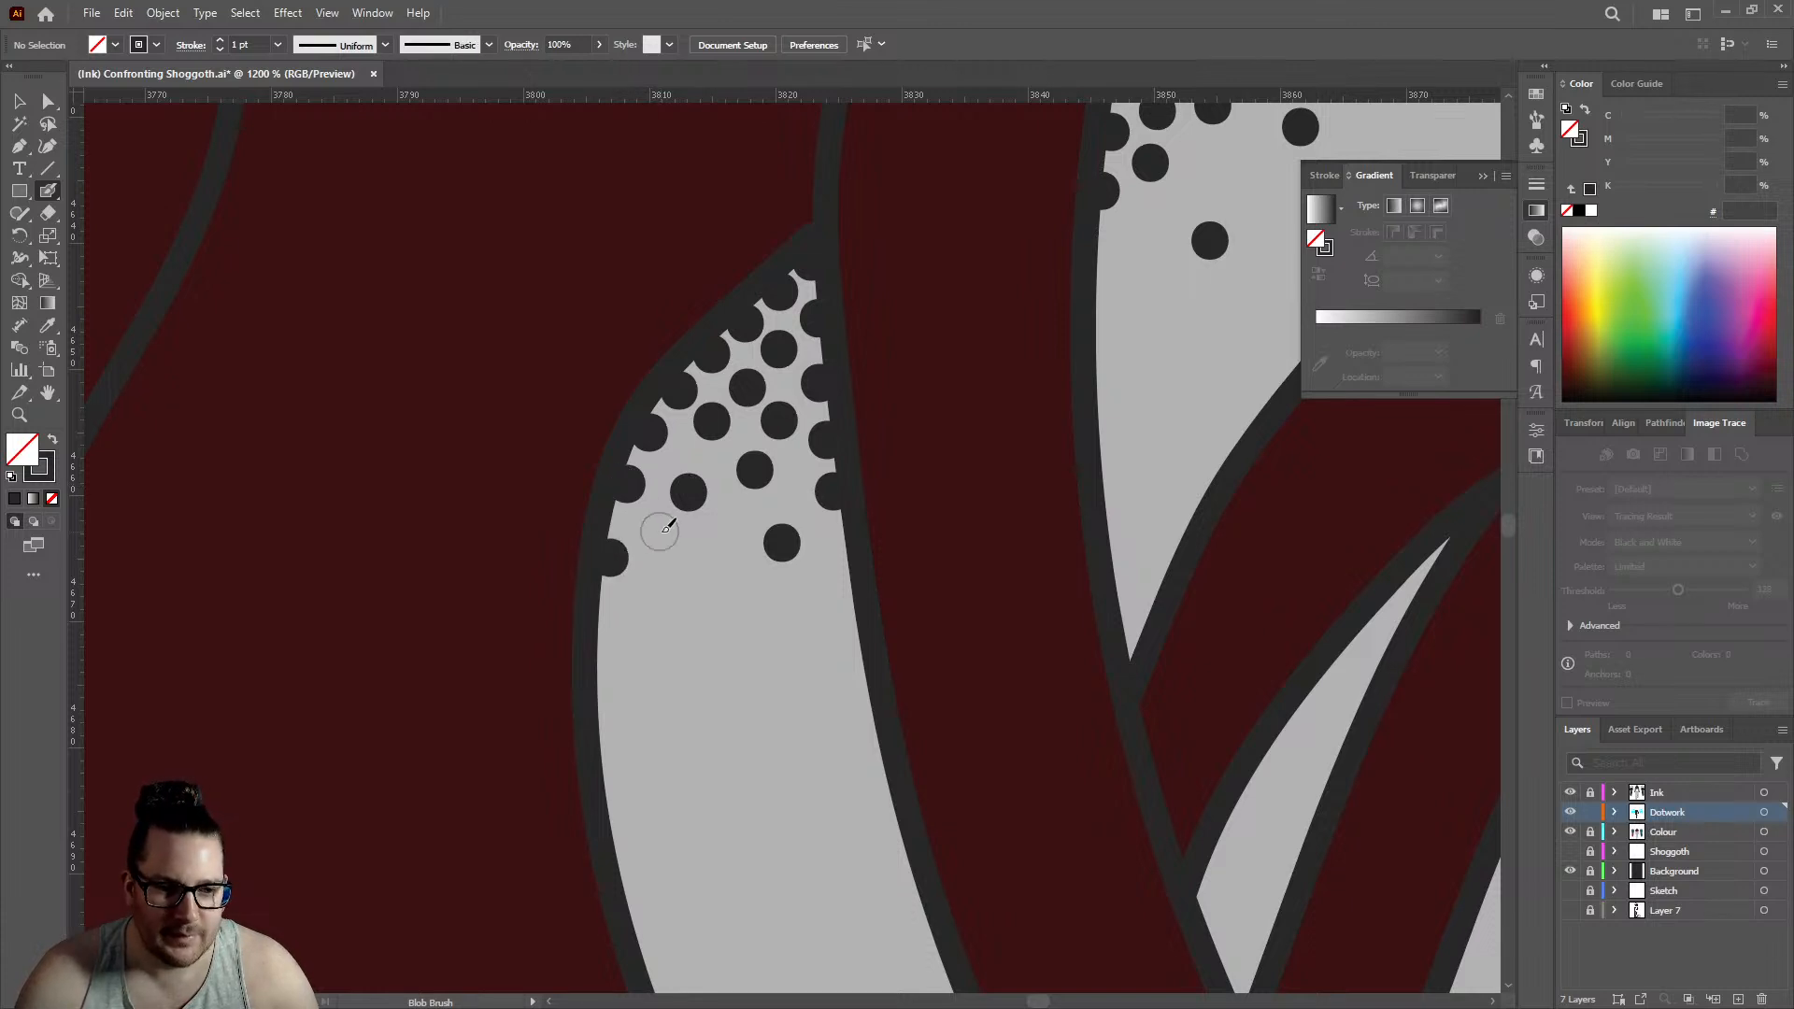
{"action": "left_click", "coordinate": [659, 531]}
{"action": "left_click", "coordinate": [727, 527]}
{"action": "left_click", "coordinate": [608, 625]}
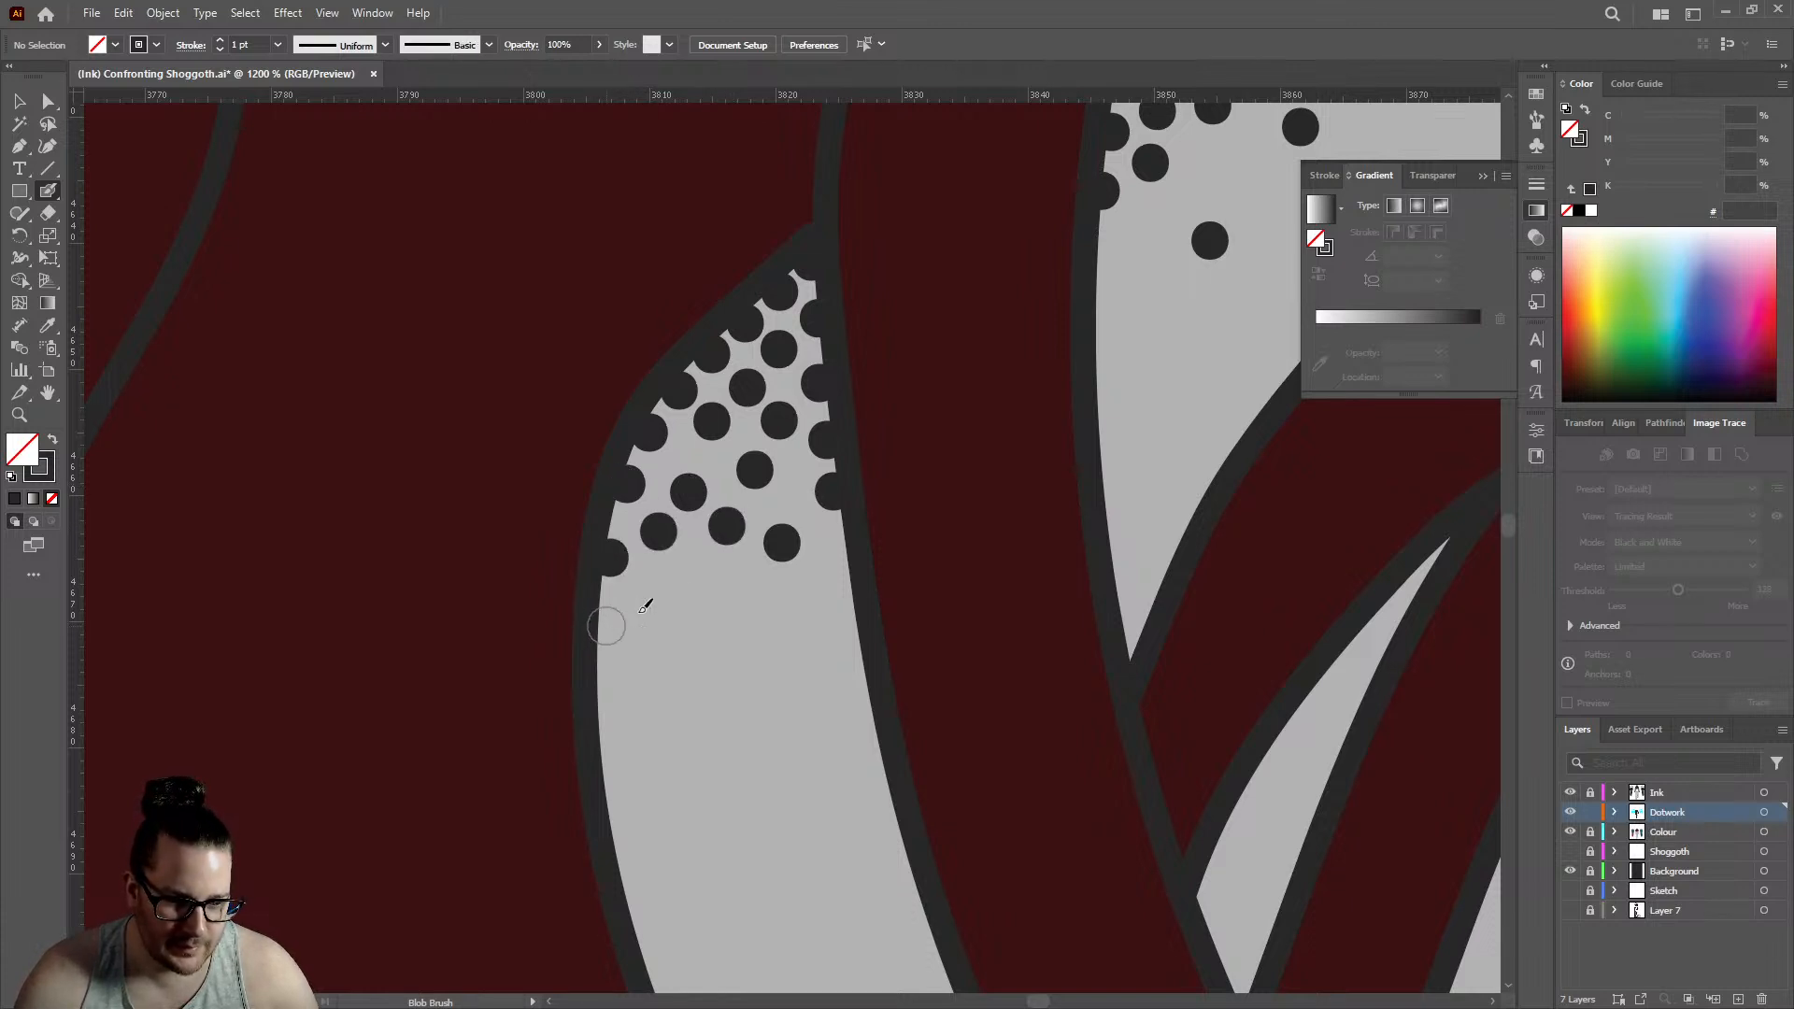
{"action": "left_click", "coordinate": [677, 586]}
- Add six dots down the left edge and along the fringe of the triangular gap's lower extension
{"action": "key", "text": "ctrl+1"}
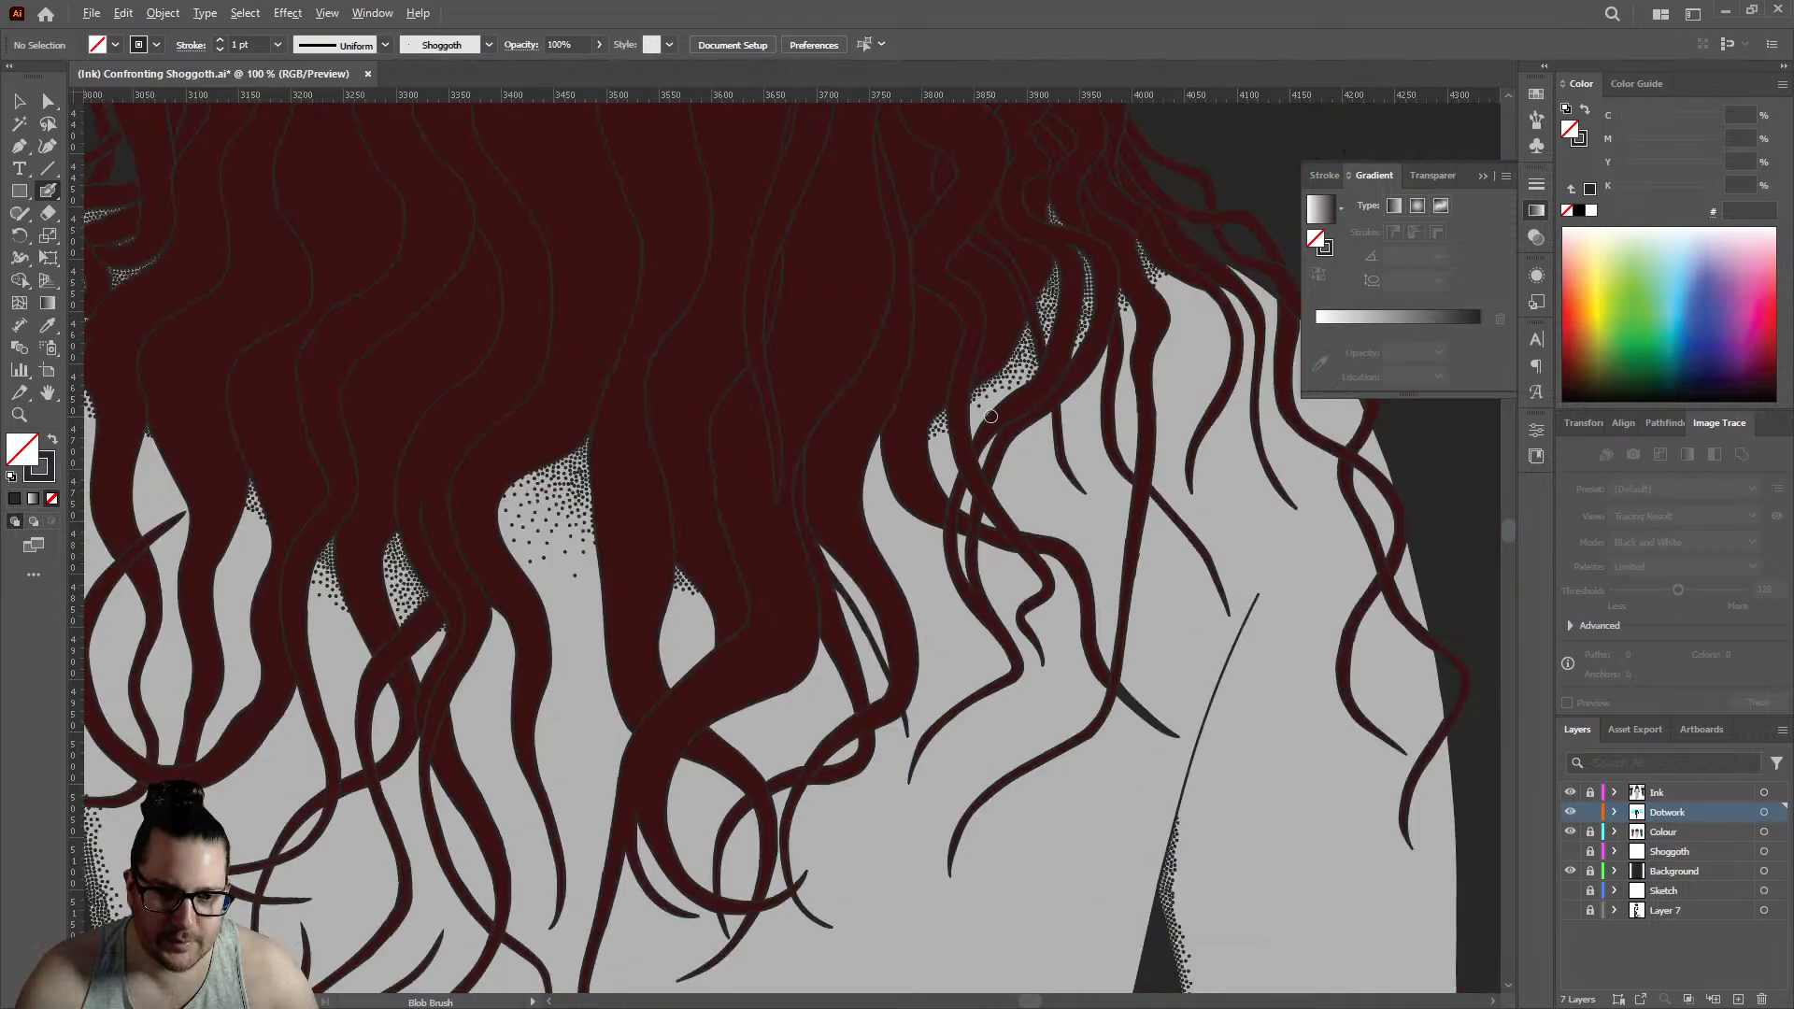
{"action": "scroll", "coordinate": [986, 402], "scroll_direction": "up", "scroll_amount": 4}
{"action": "scroll", "coordinate": [960, 427], "scroll_direction": "up", "scroll_amount": 3}
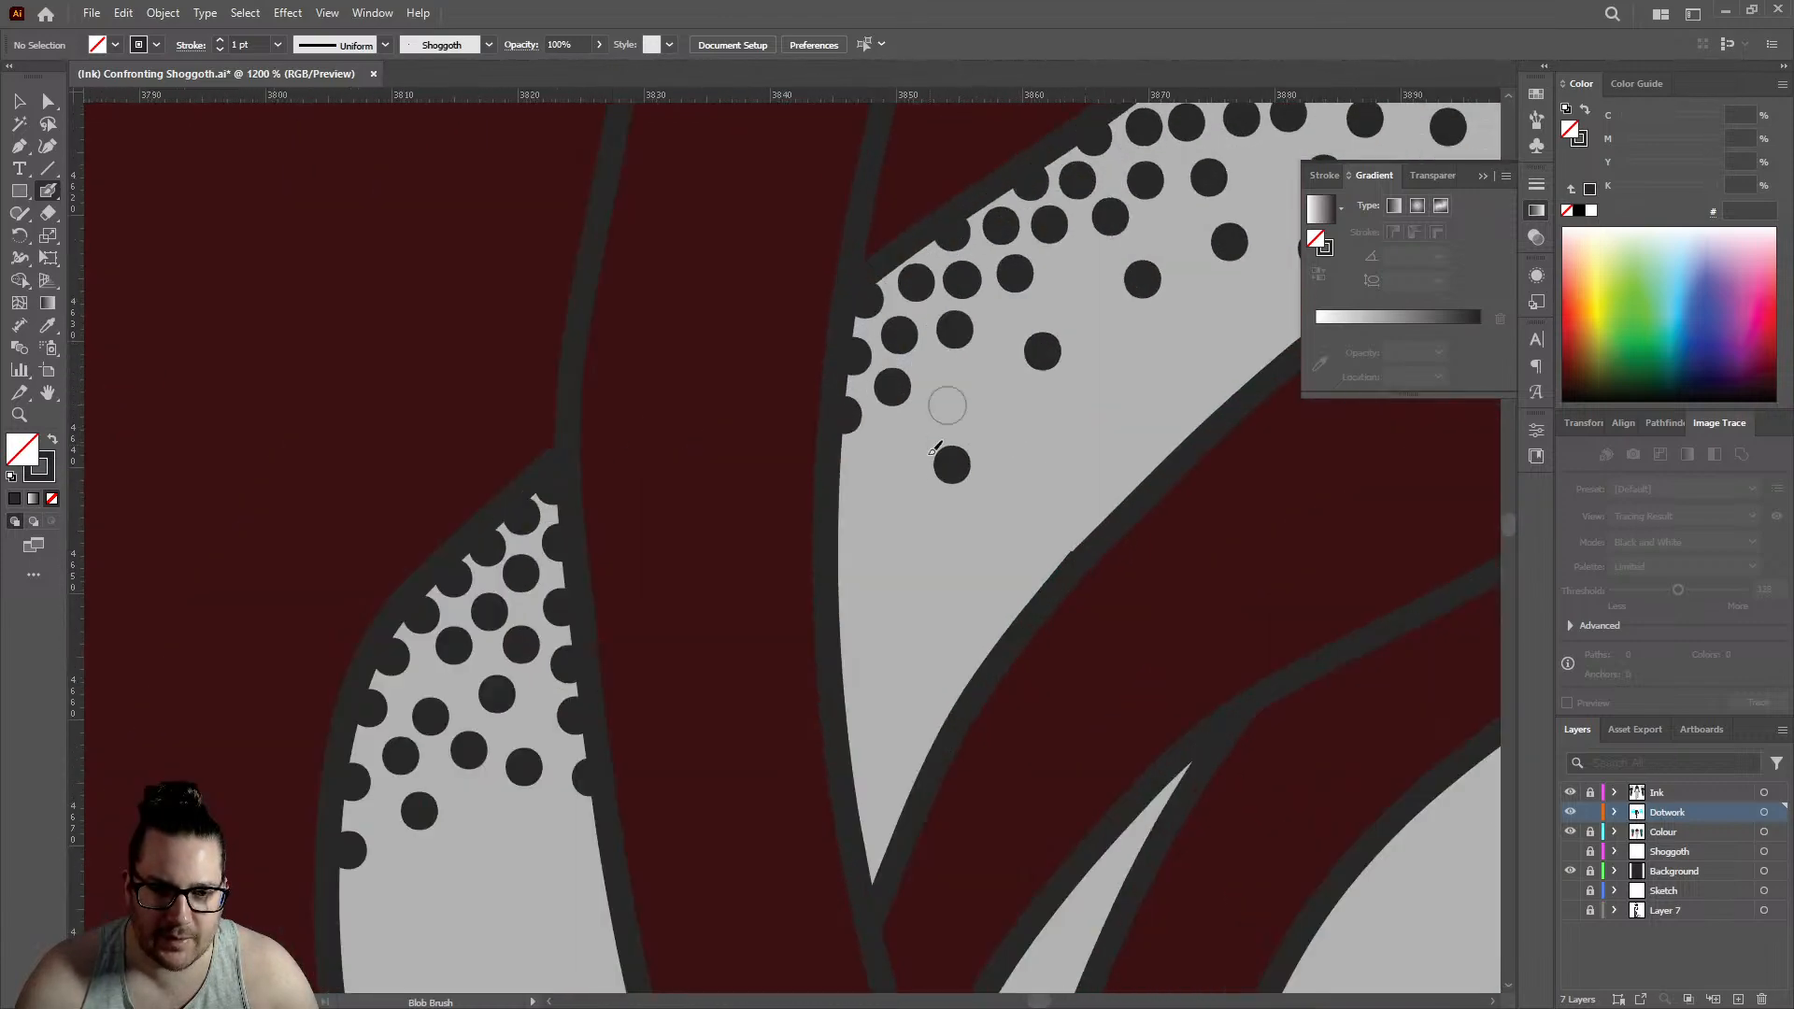
{"action": "left_click", "coordinate": [839, 546]}
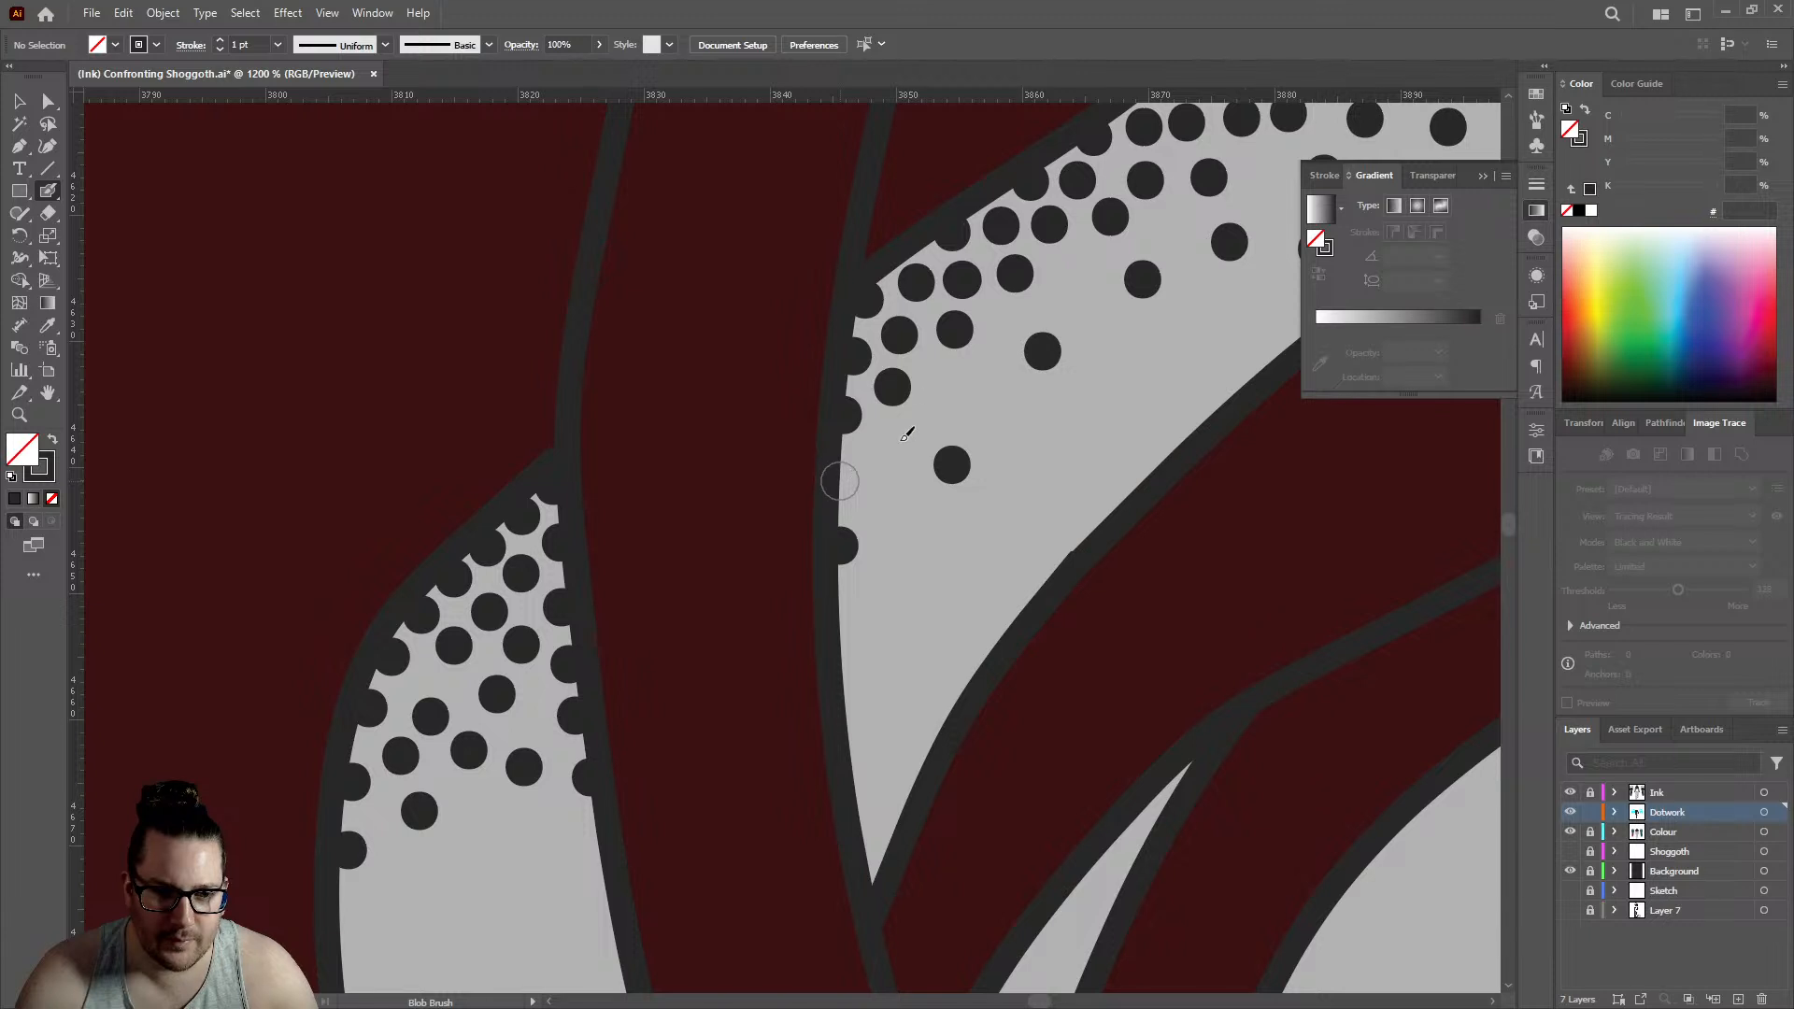
{"action": "left_click", "coordinate": [839, 481]}
{"action": "left_click", "coordinate": [886, 444]}
{"action": "left_click", "coordinate": [956, 397]}
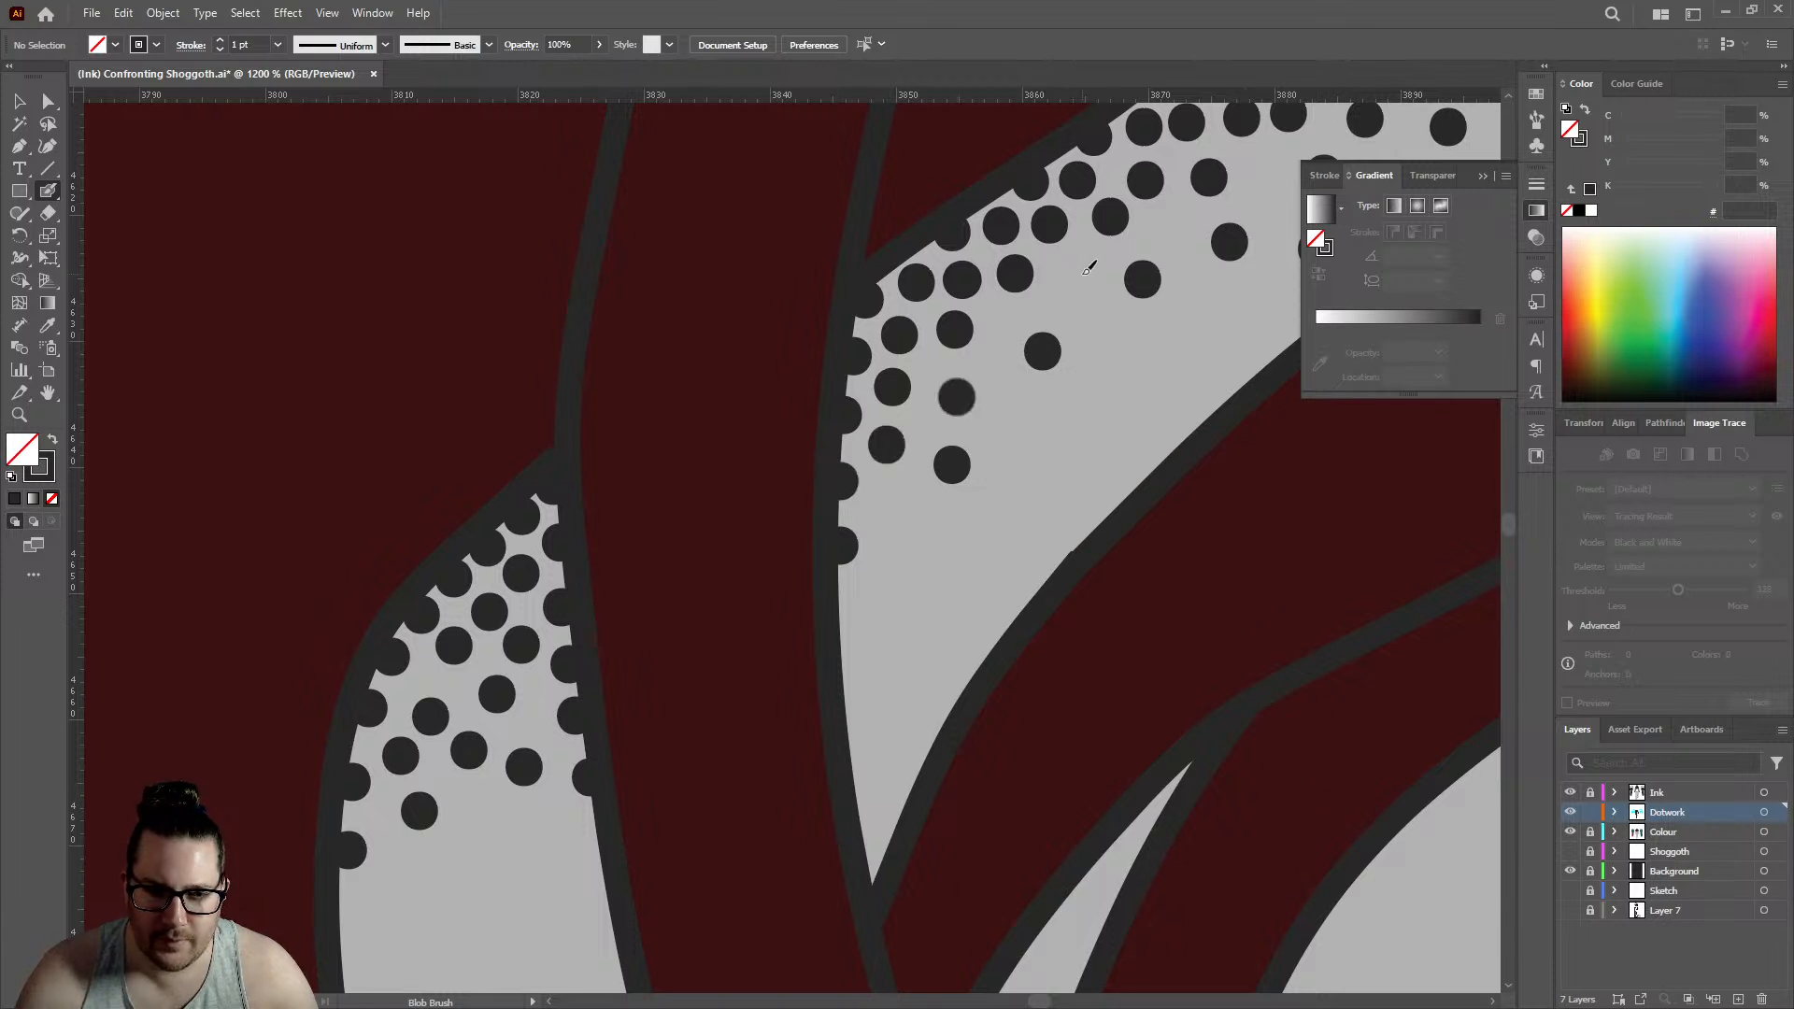
{"action": "left_click", "coordinate": [1082, 273]}
{"action": "left_click", "coordinate": [1004, 324]}
- Even out the fade in the wide lower part of the triangular gap with six dots between the sparse ones
{"action": "scroll", "coordinate": [920, 364], "scroll_direction": "down", "scroll_amount": 4}
{"action": "scroll", "coordinate": [1043, 267], "scroll_direction": "up", "scroll_amount": 3}
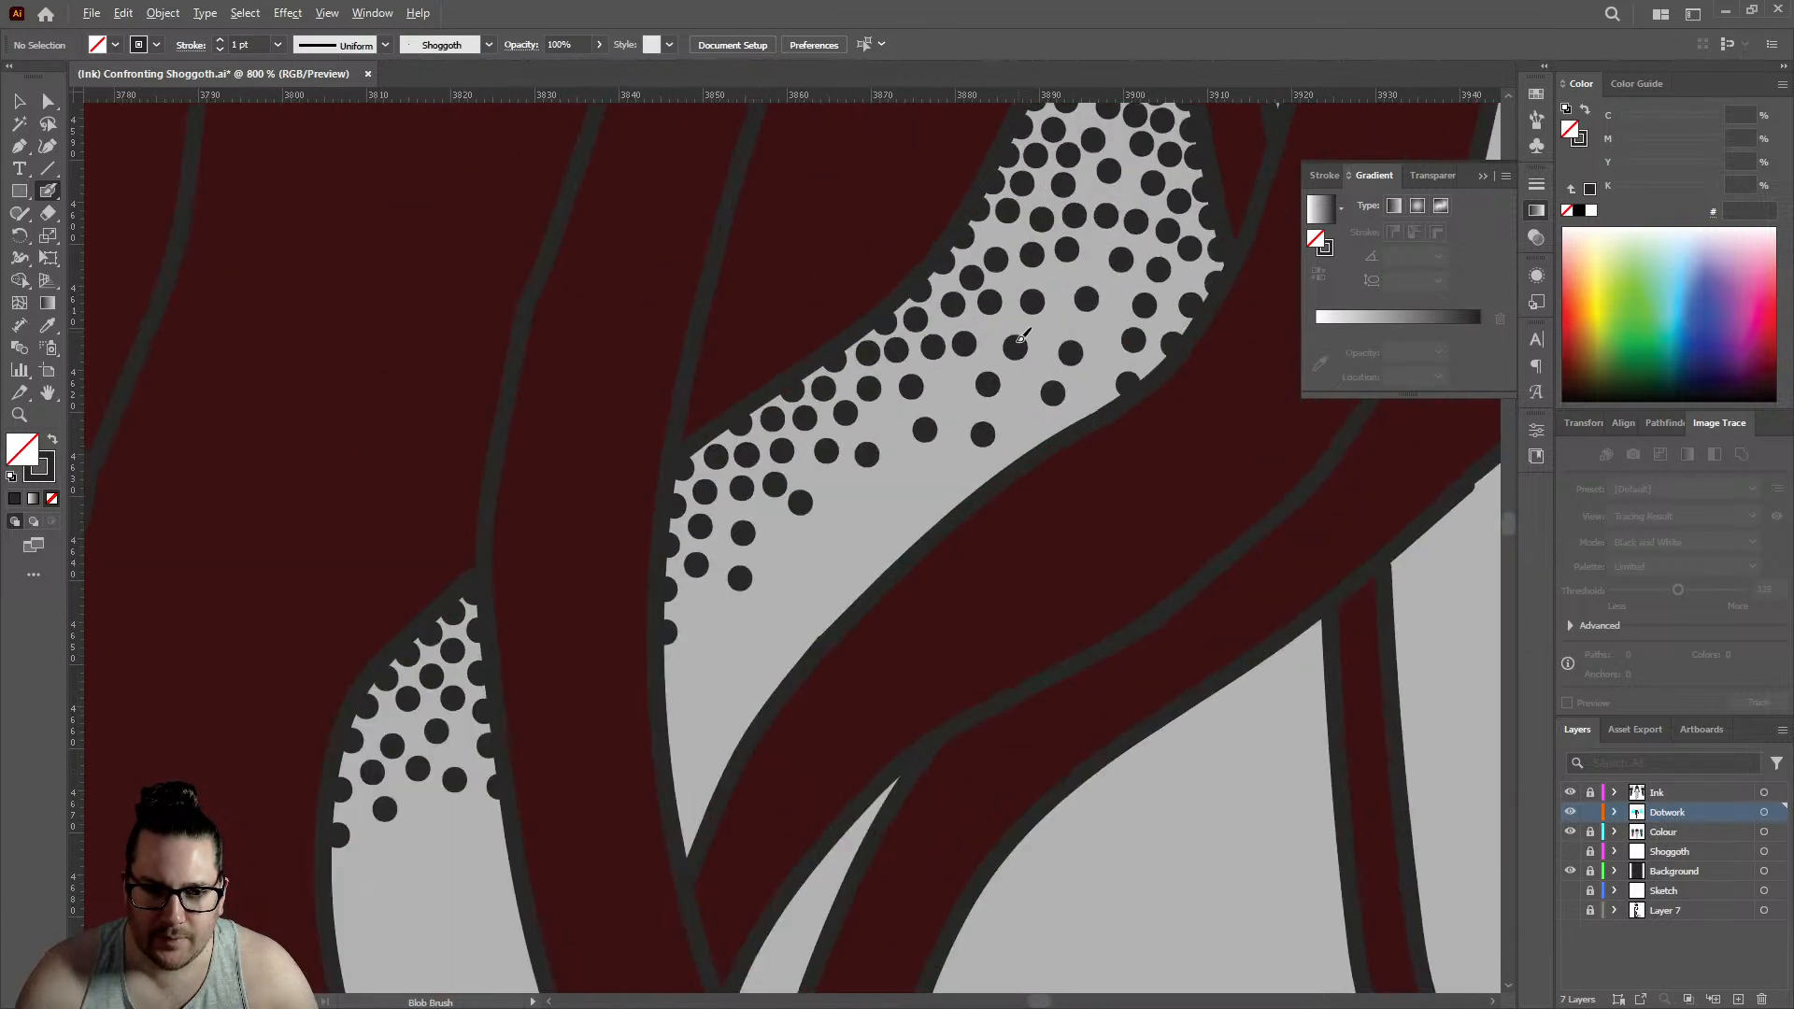
{"action": "left_click", "coordinate": [1049, 324]}
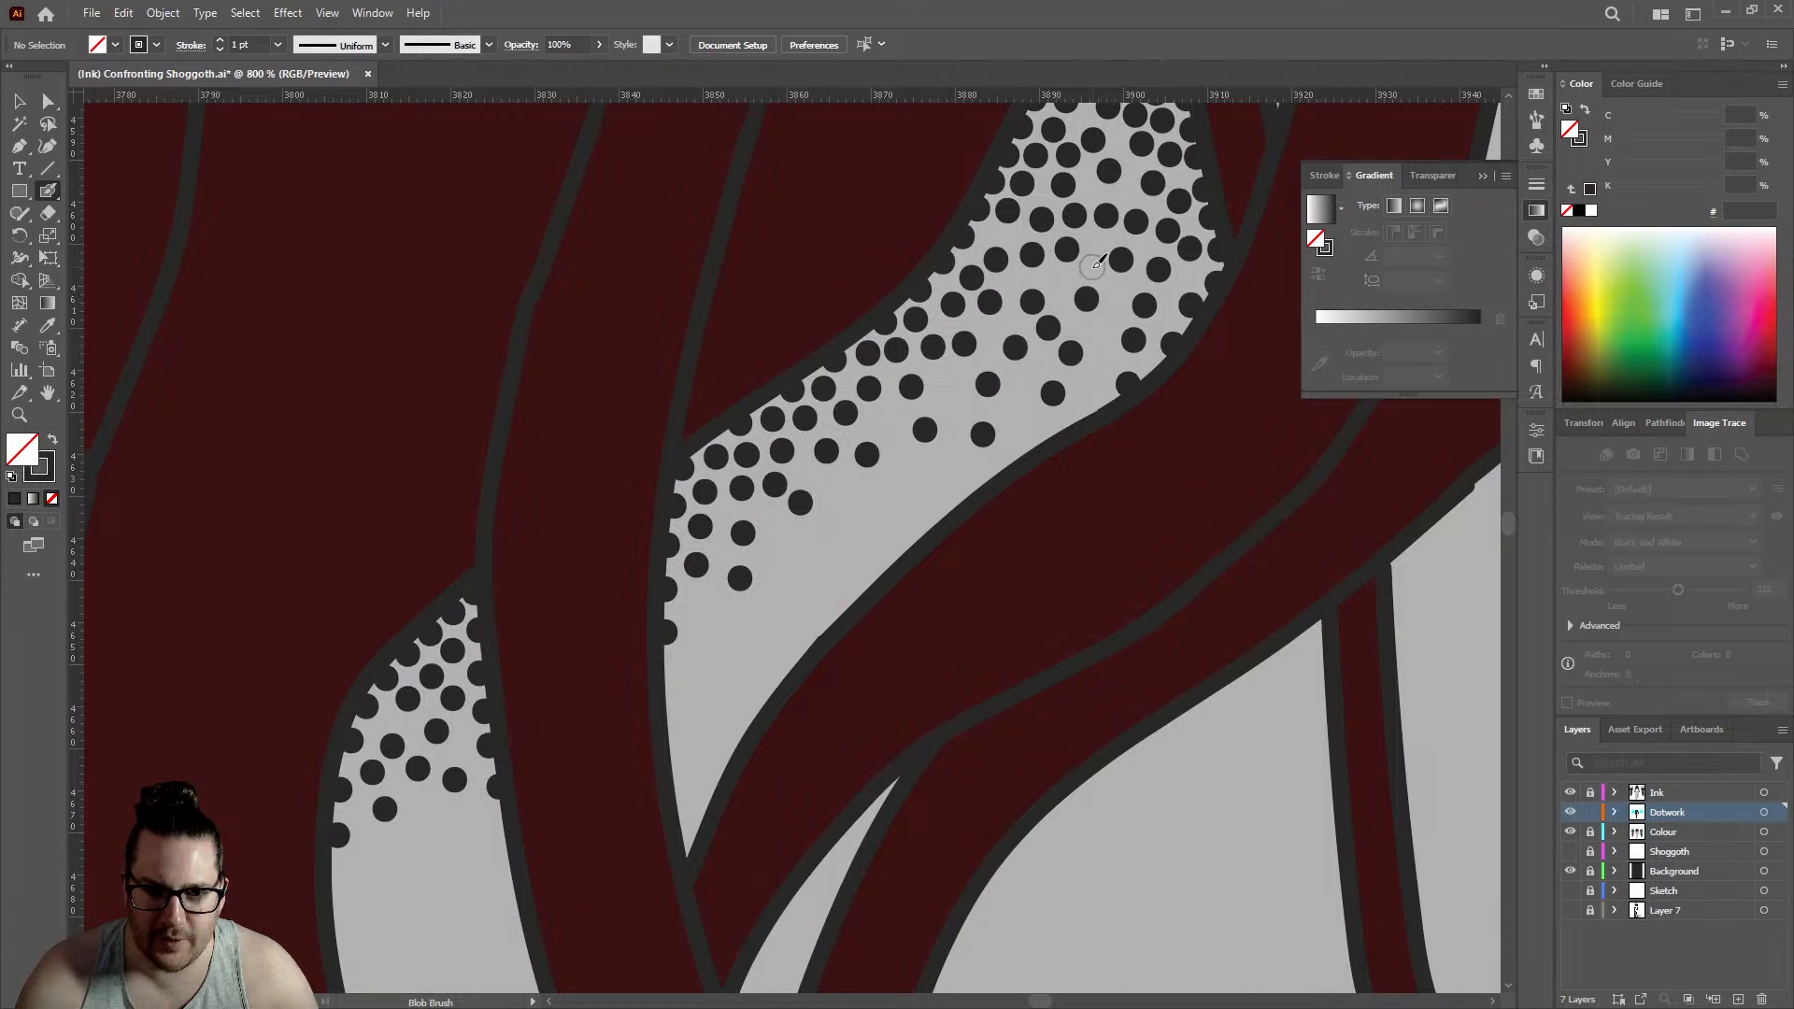
{"action": "left_click", "coordinate": [1091, 266]}
{"action": "left_click", "coordinate": [1059, 278]}
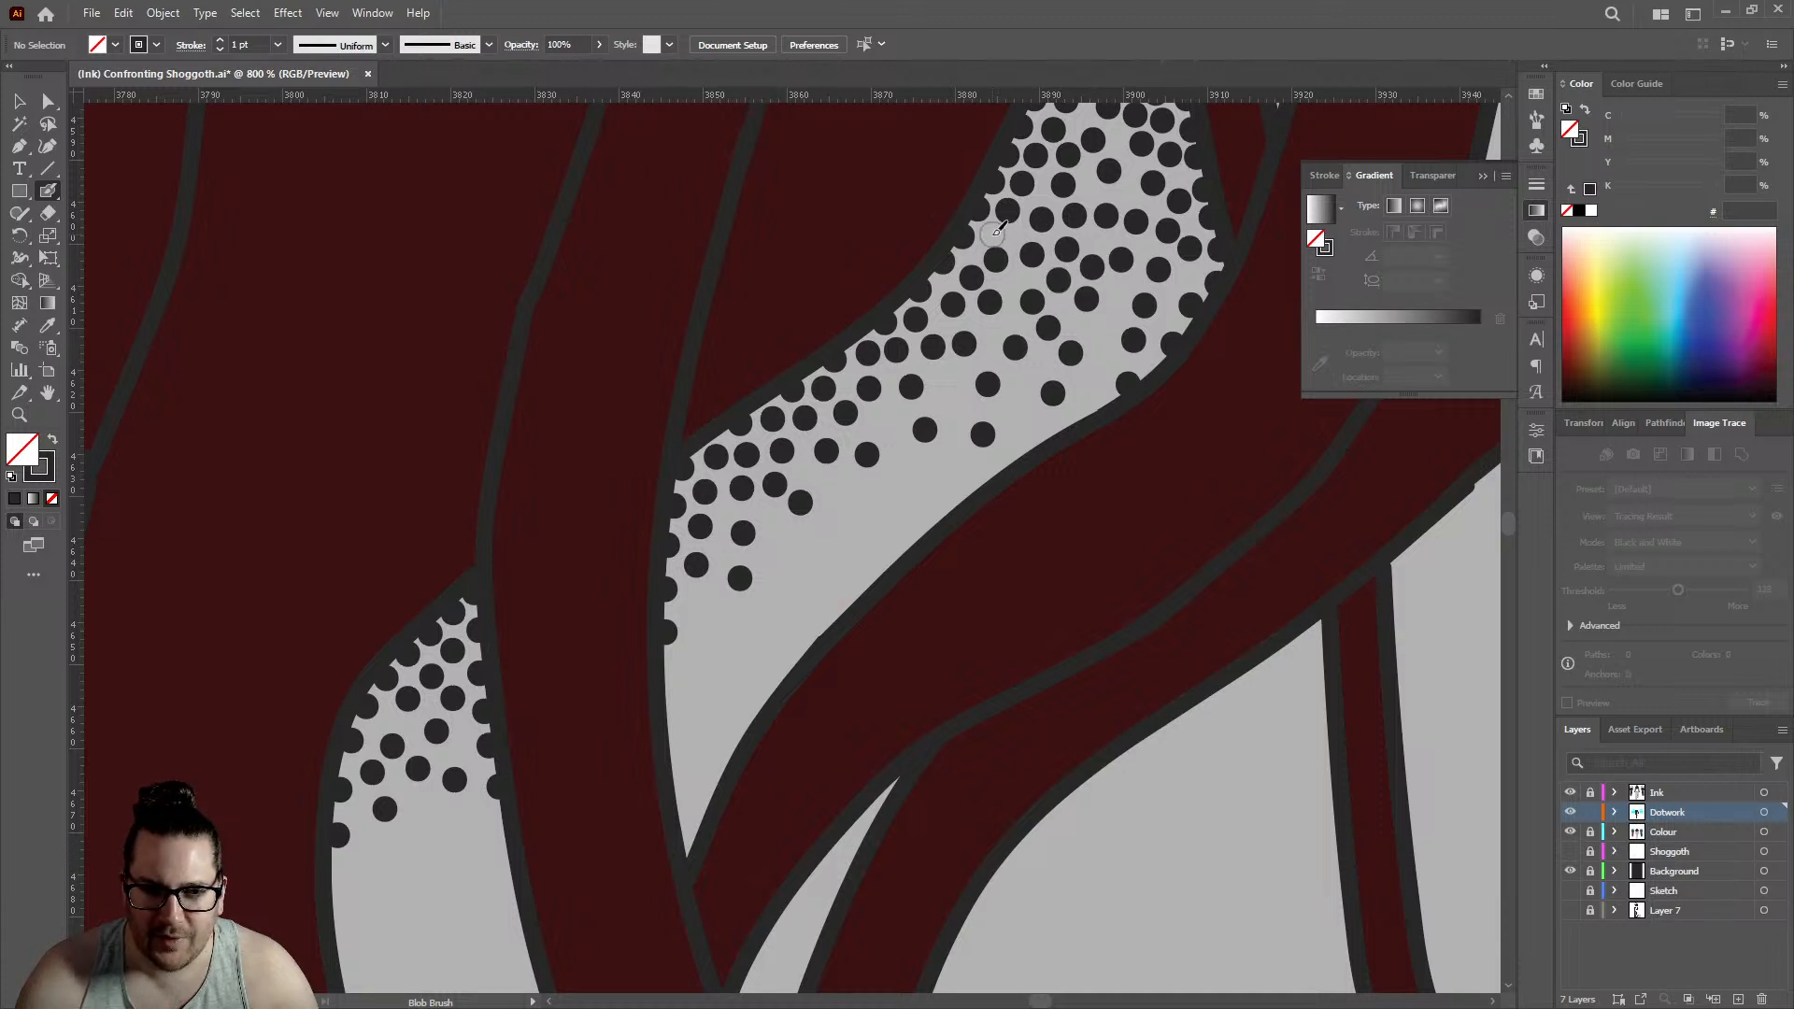
{"action": "left_click", "coordinate": [1115, 289]}
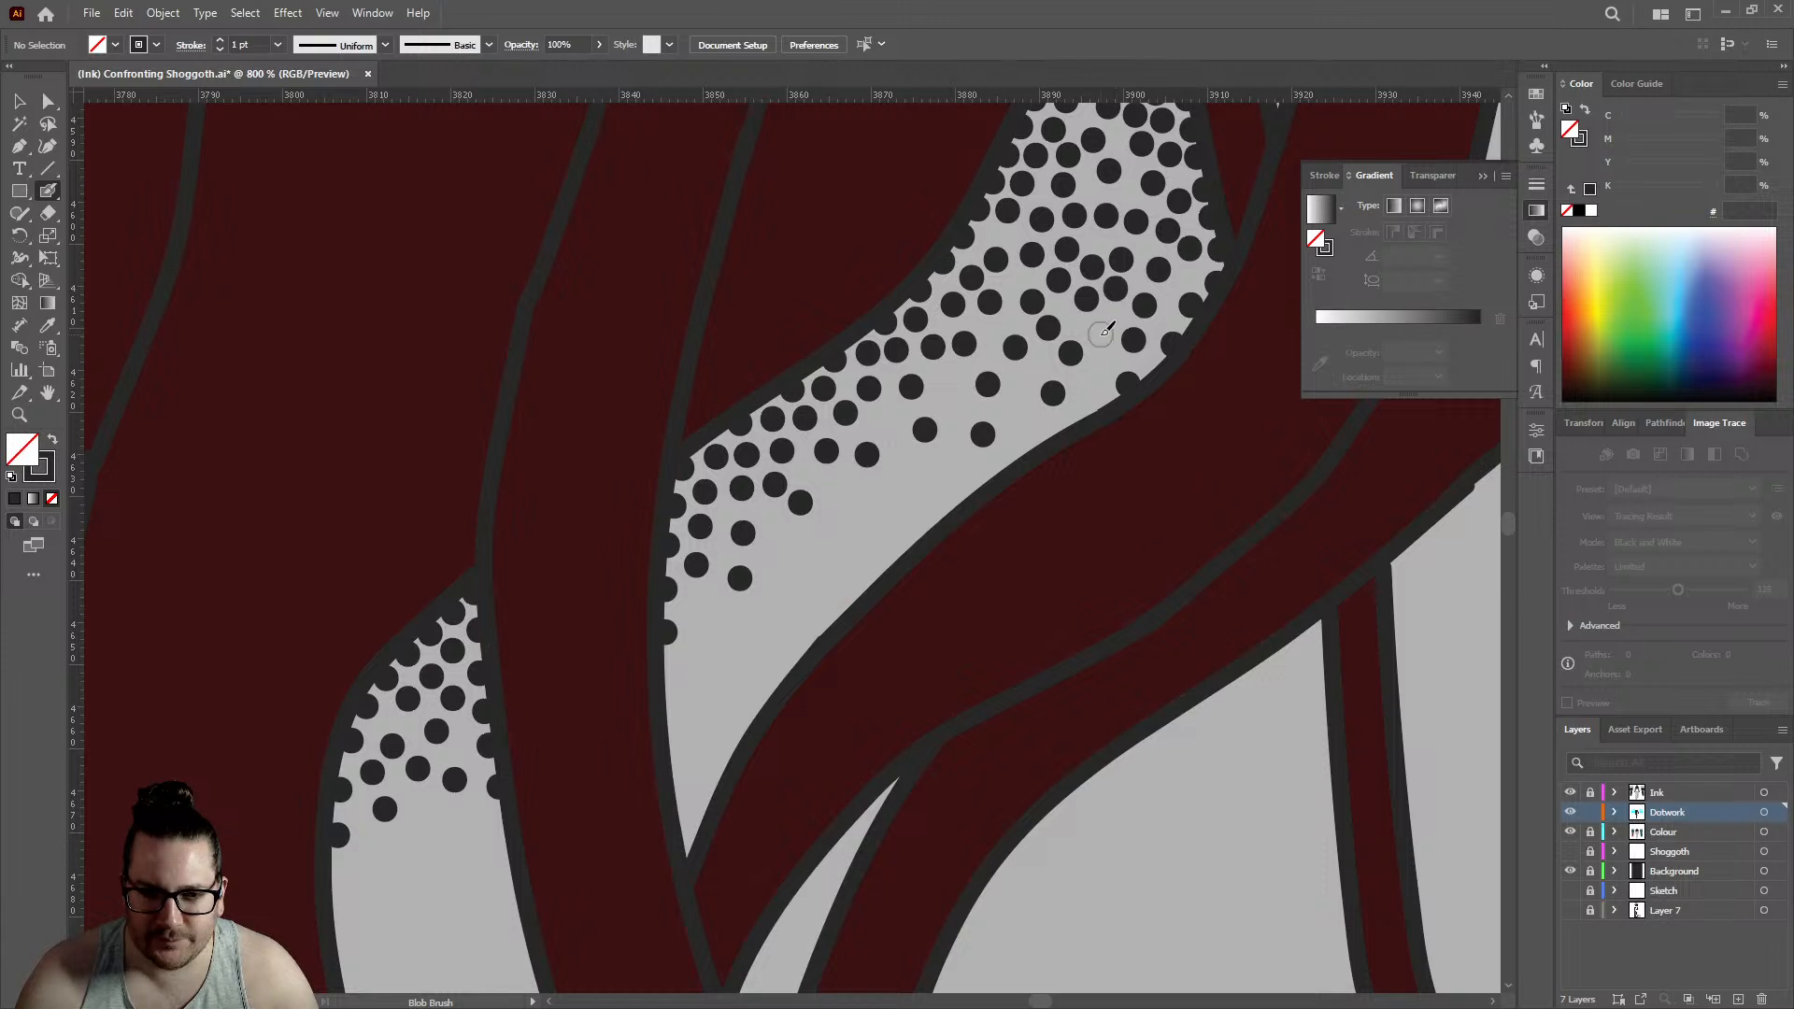
{"action": "left_click", "coordinate": [1100, 334]}
{"action": "left_click", "coordinate": [946, 383]}
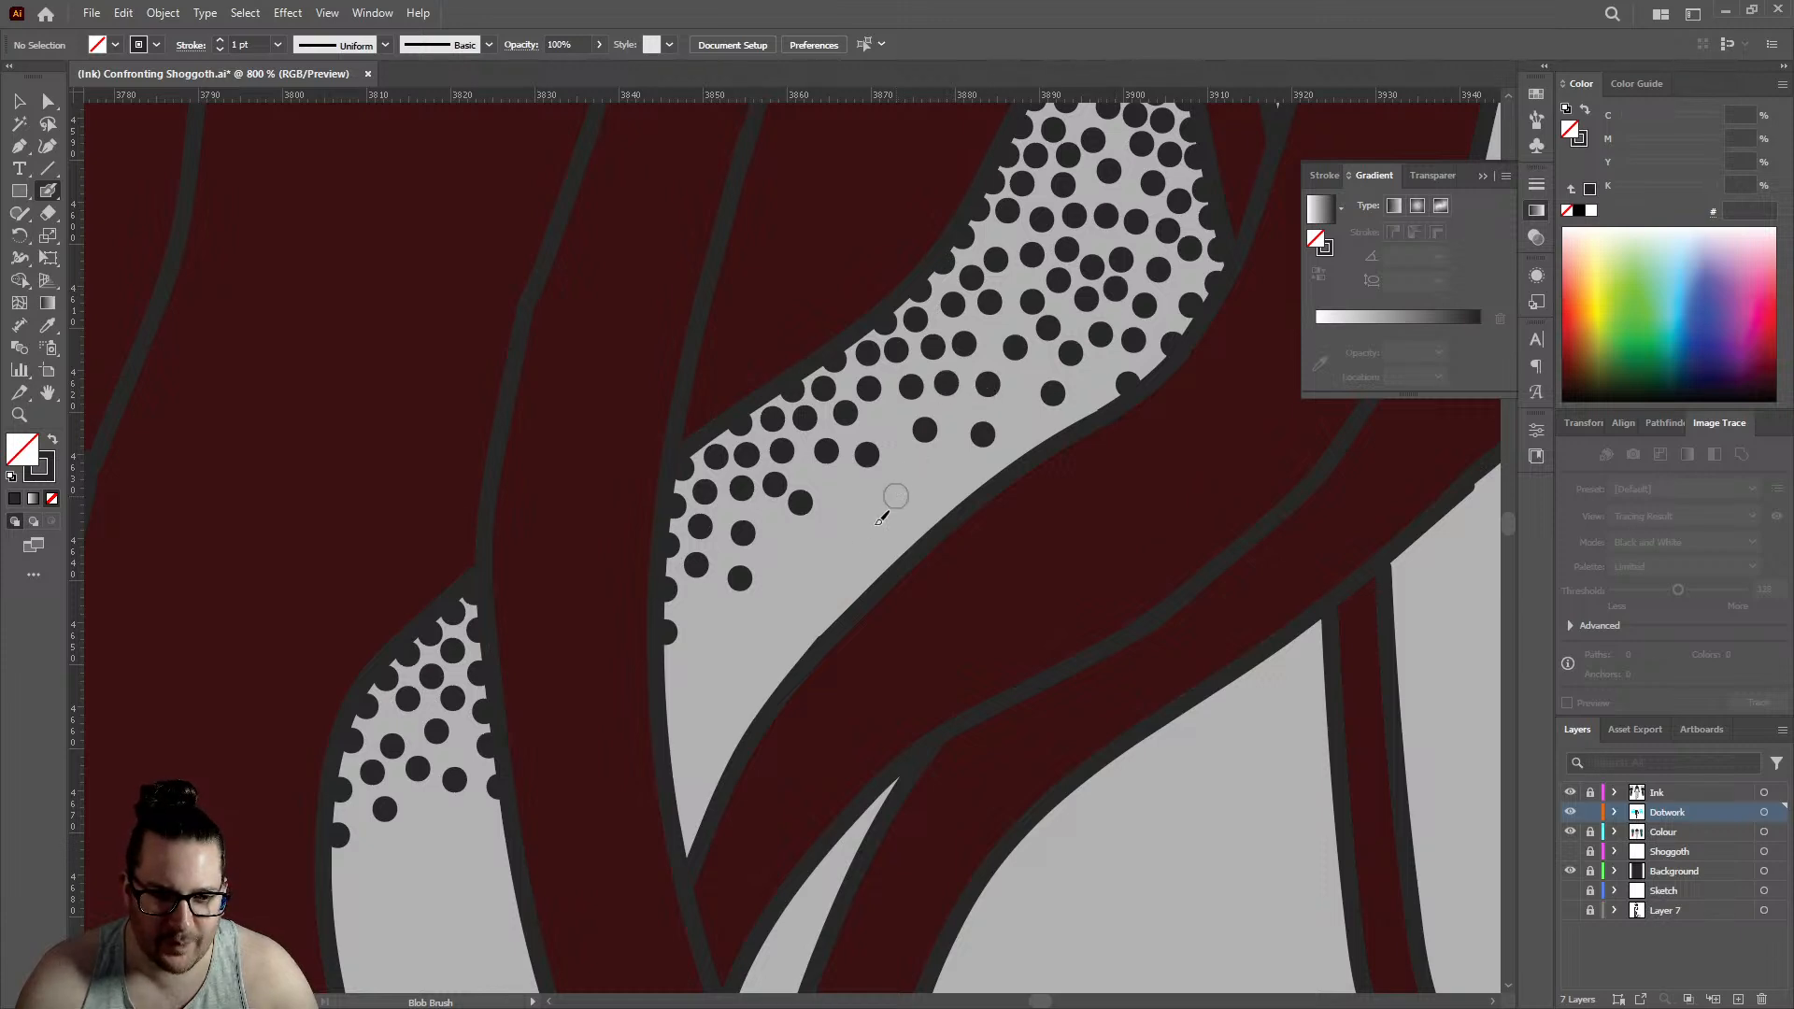
- Start stippling the bare narrow pointed gap between the hair strands with seven closely packed dots from its tip downward
{"action": "key", "text": "ctrl+1"}
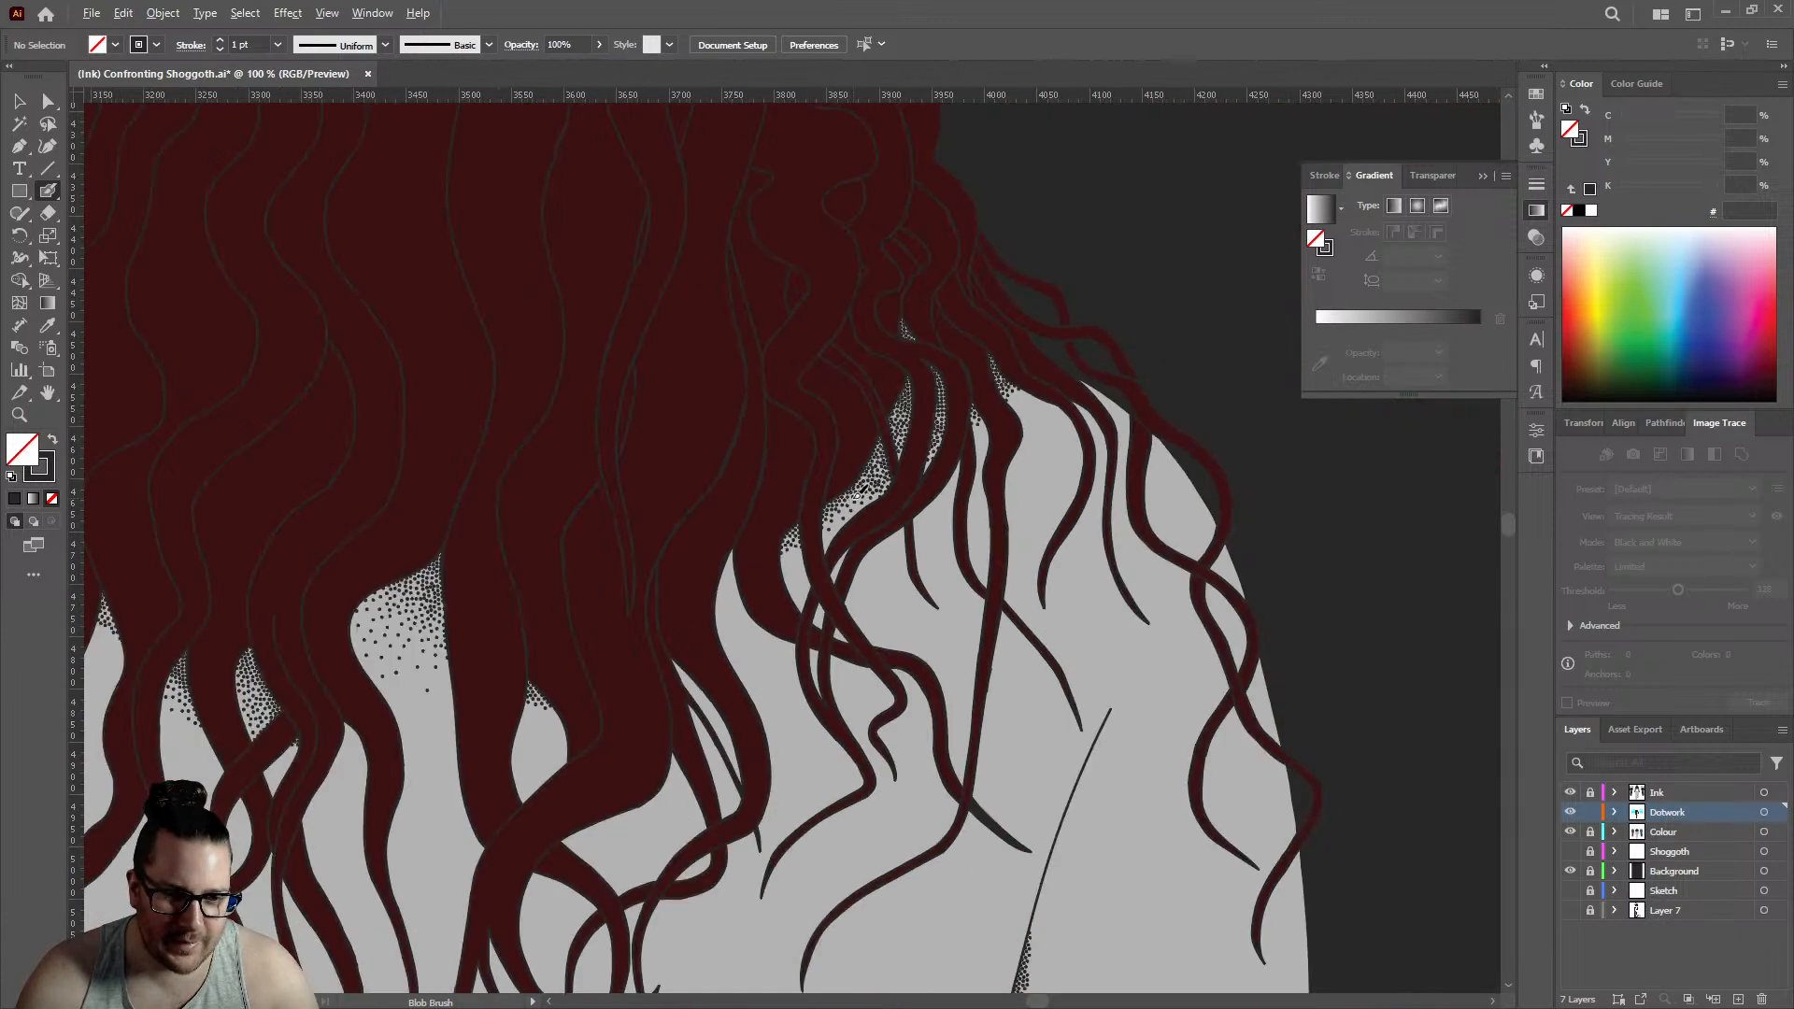
{"action": "scroll", "coordinate": [969, 407], "scroll_direction": "down", "scroll_amount": 6}
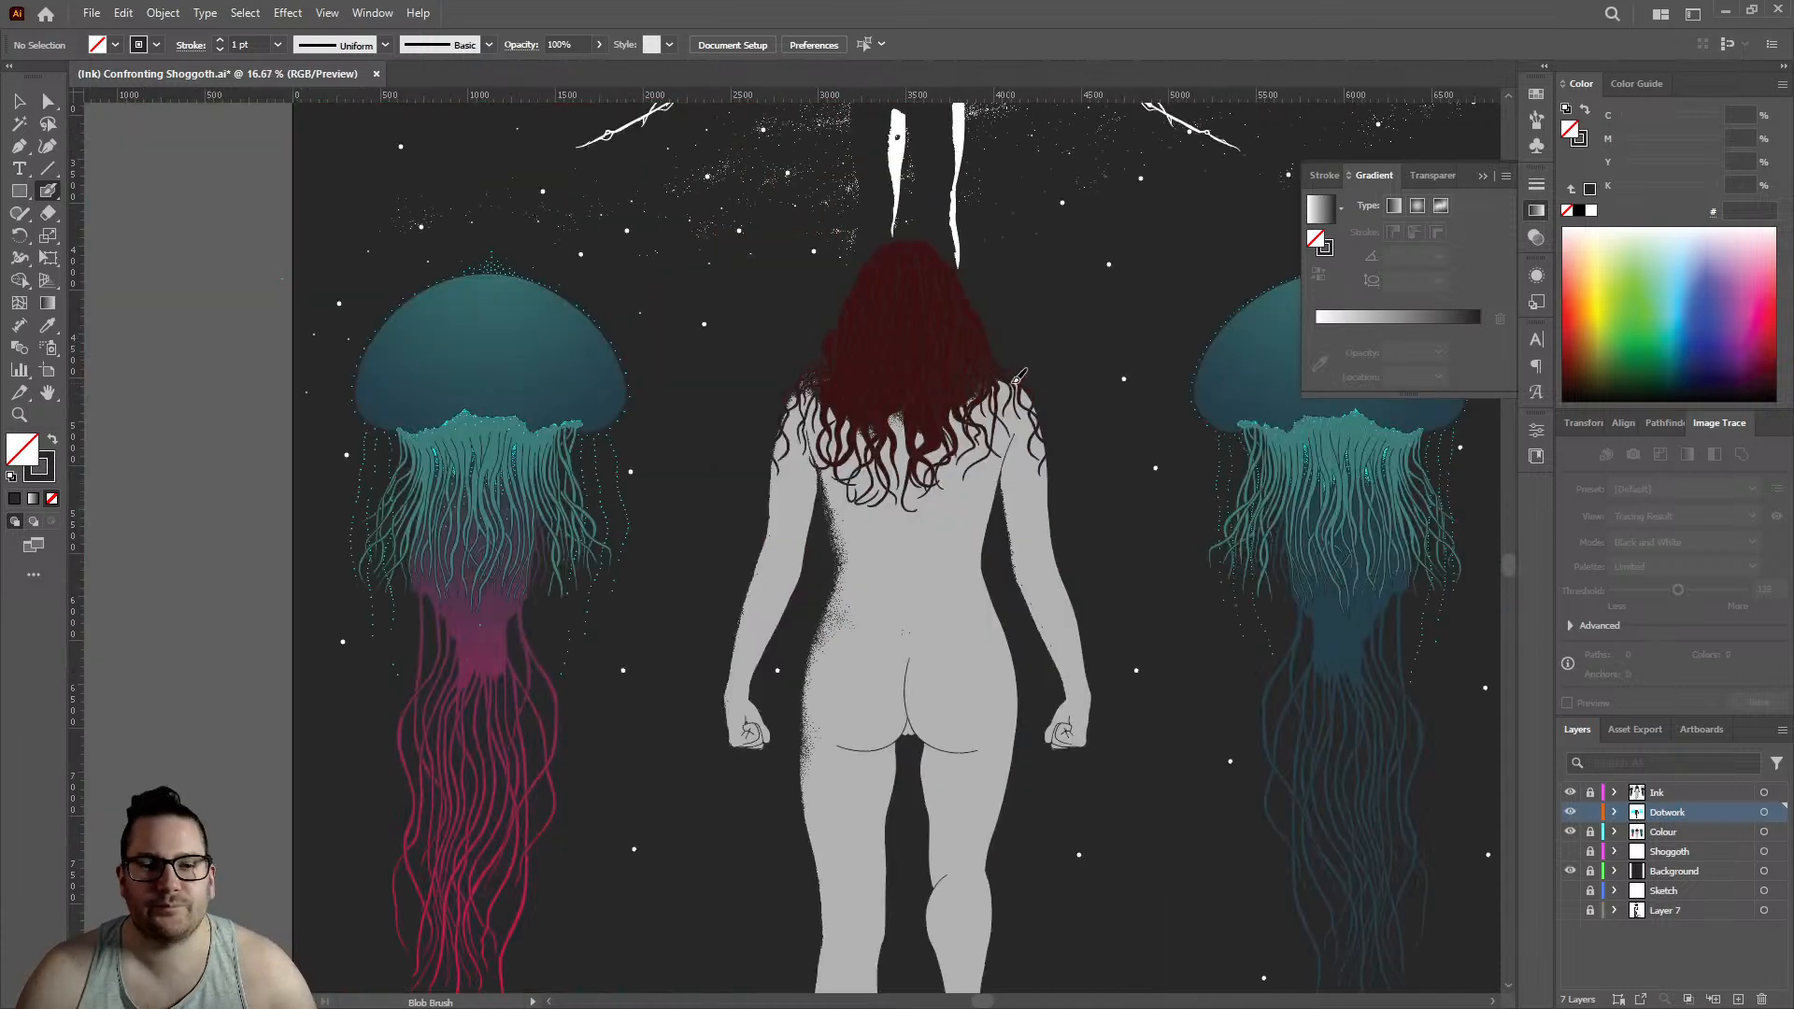
{"action": "scroll", "coordinate": [916, 389], "scroll_direction": "up", "scroll_amount": 5}
{"action": "scroll", "coordinate": [1084, 445], "scroll_direction": "up", "scroll_amount": 8}
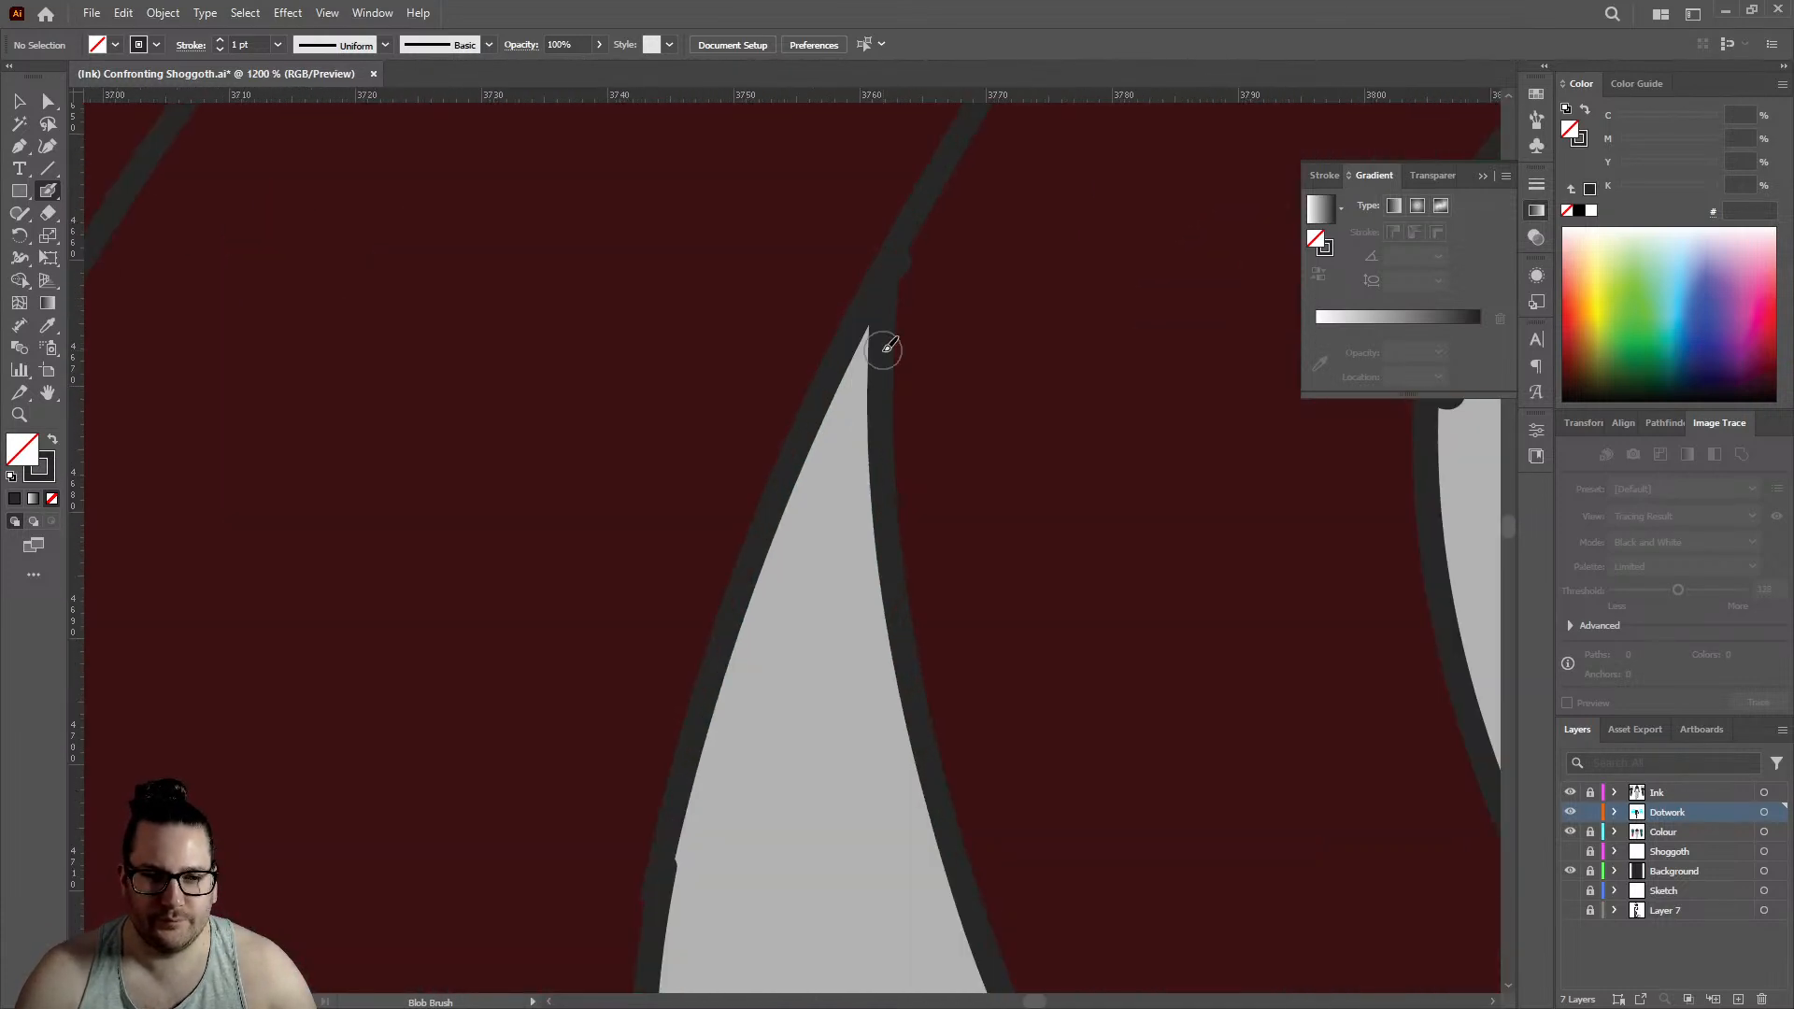
{"action": "left_click", "coordinate": [839, 381]}
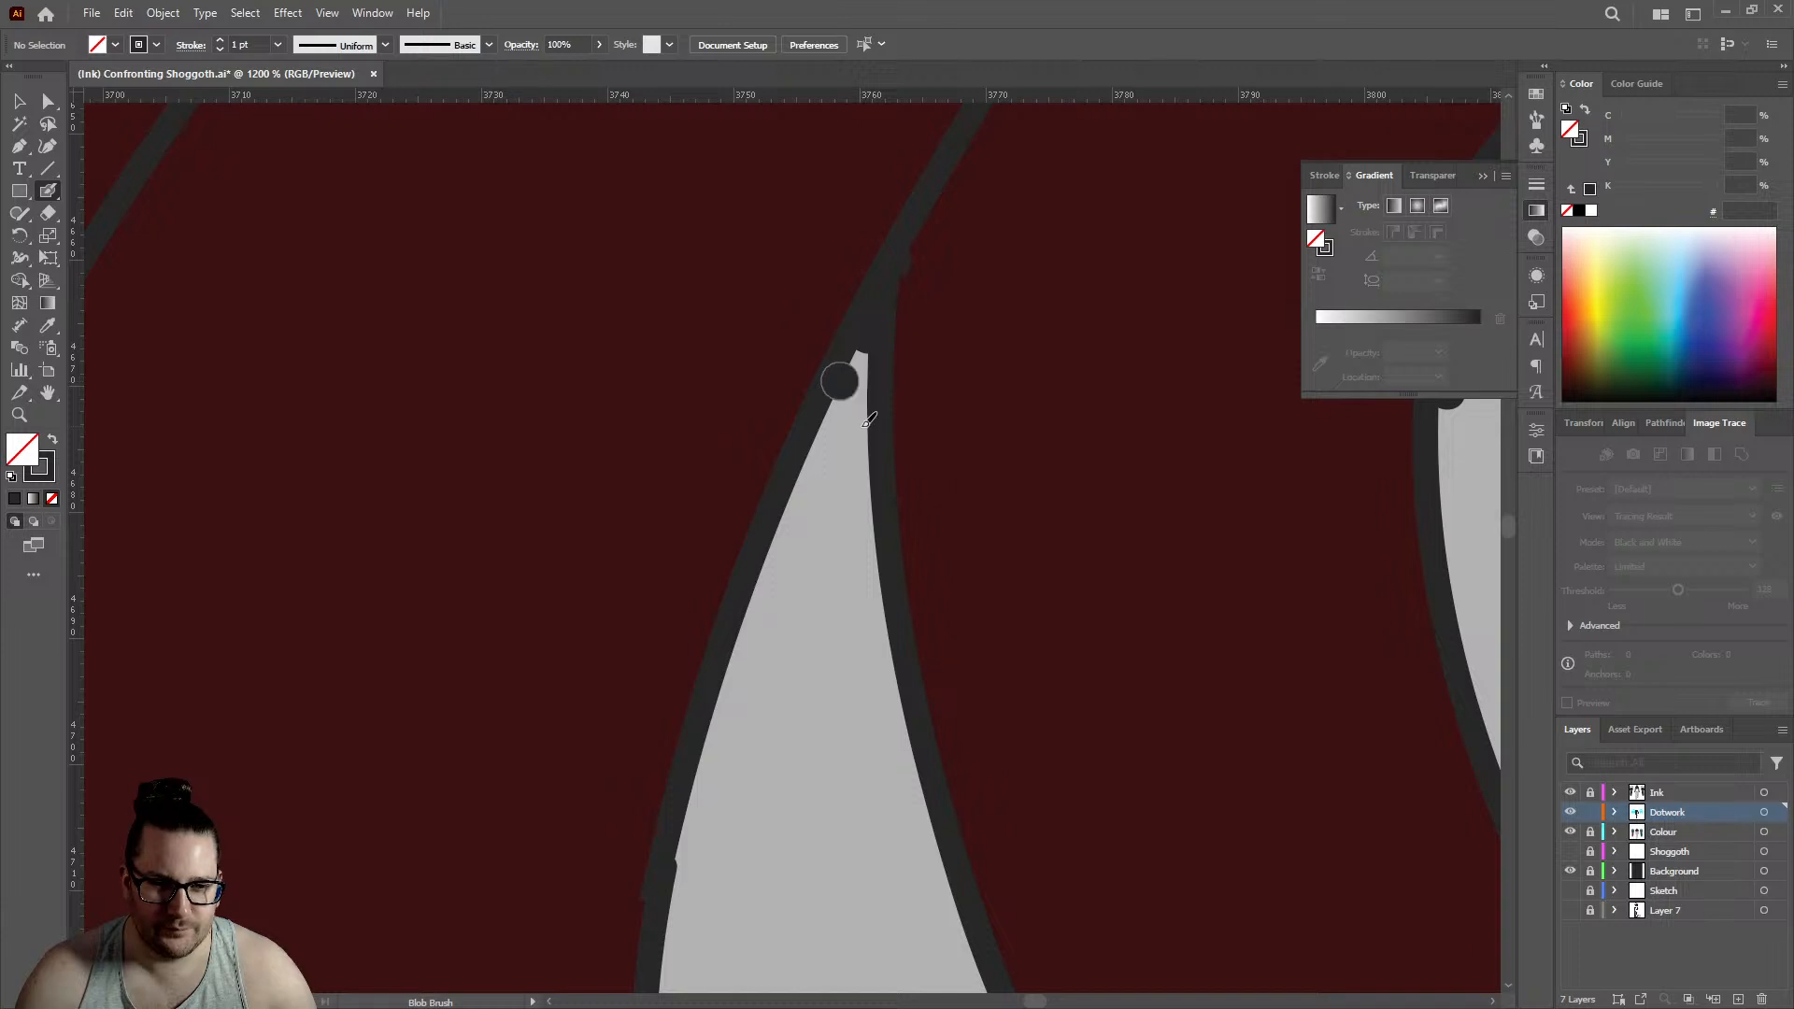
{"action": "left_click", "coordinate": [858, 423]}
{"action": "left_click", "coordinate": [816, 448]}
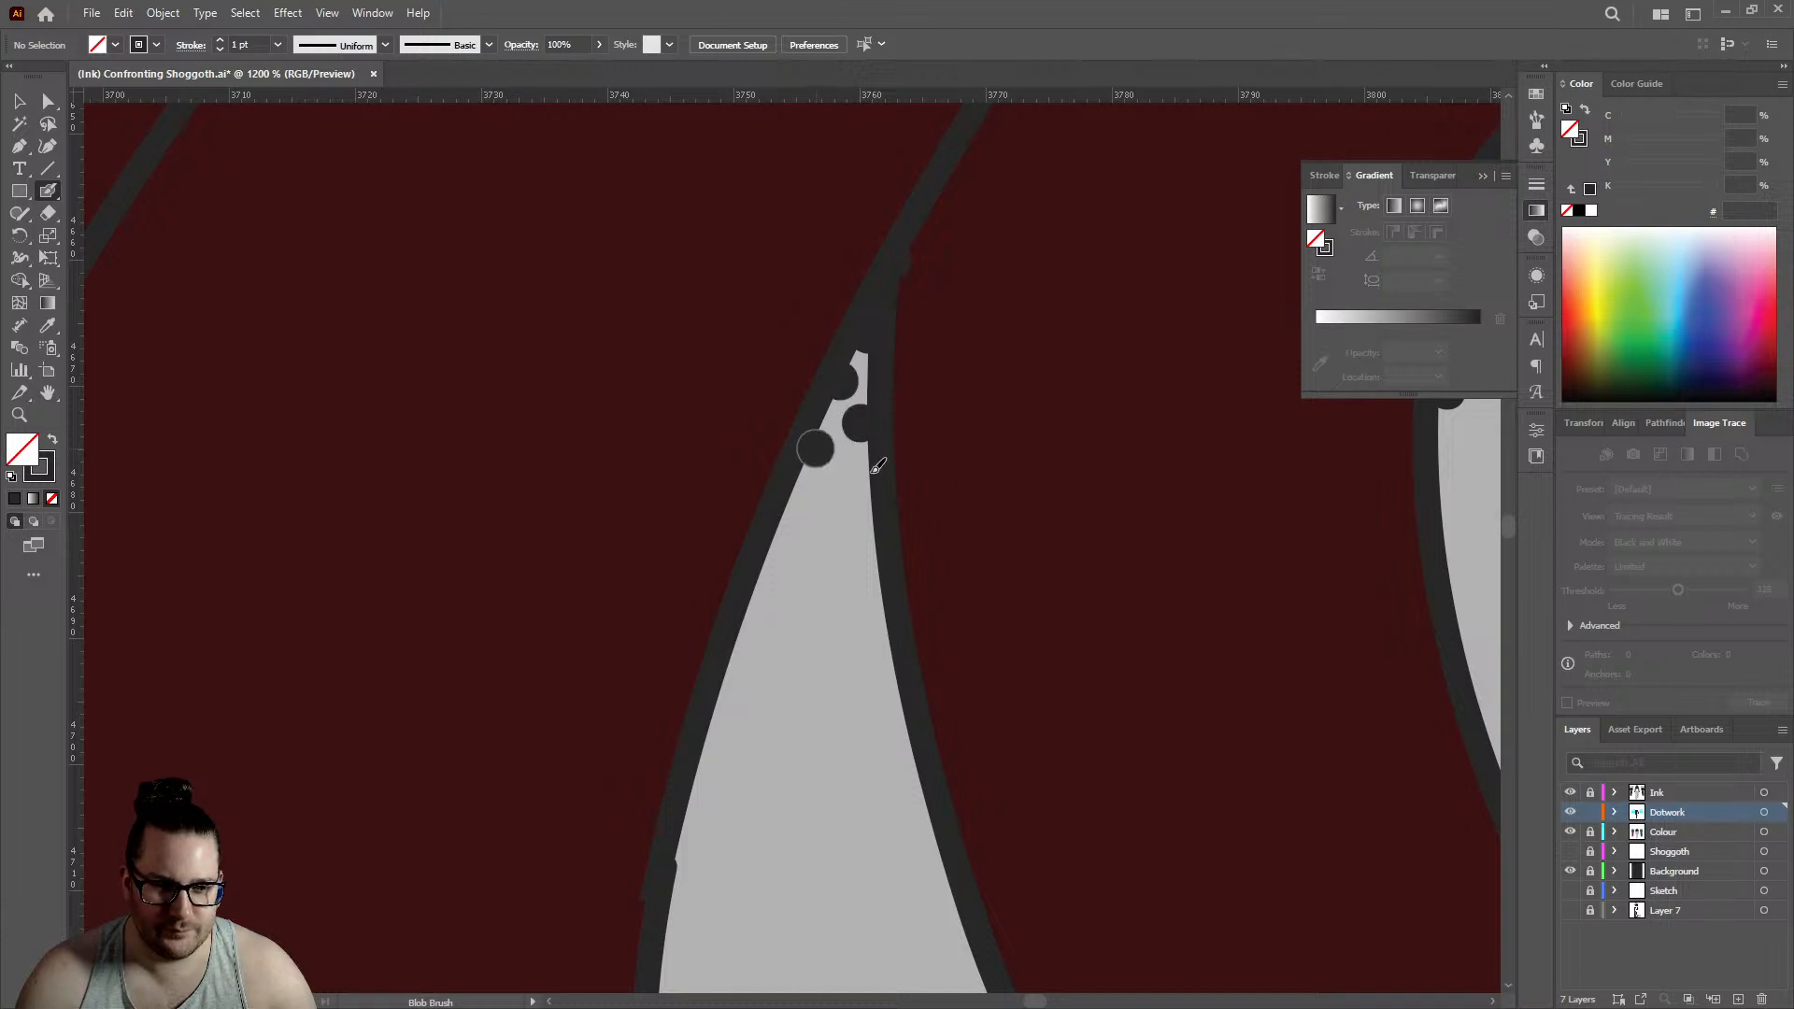
{"action": "left_click", "coordinate": [858, 474]}
{"action": "left_click", "coordinate": [873, 532]}
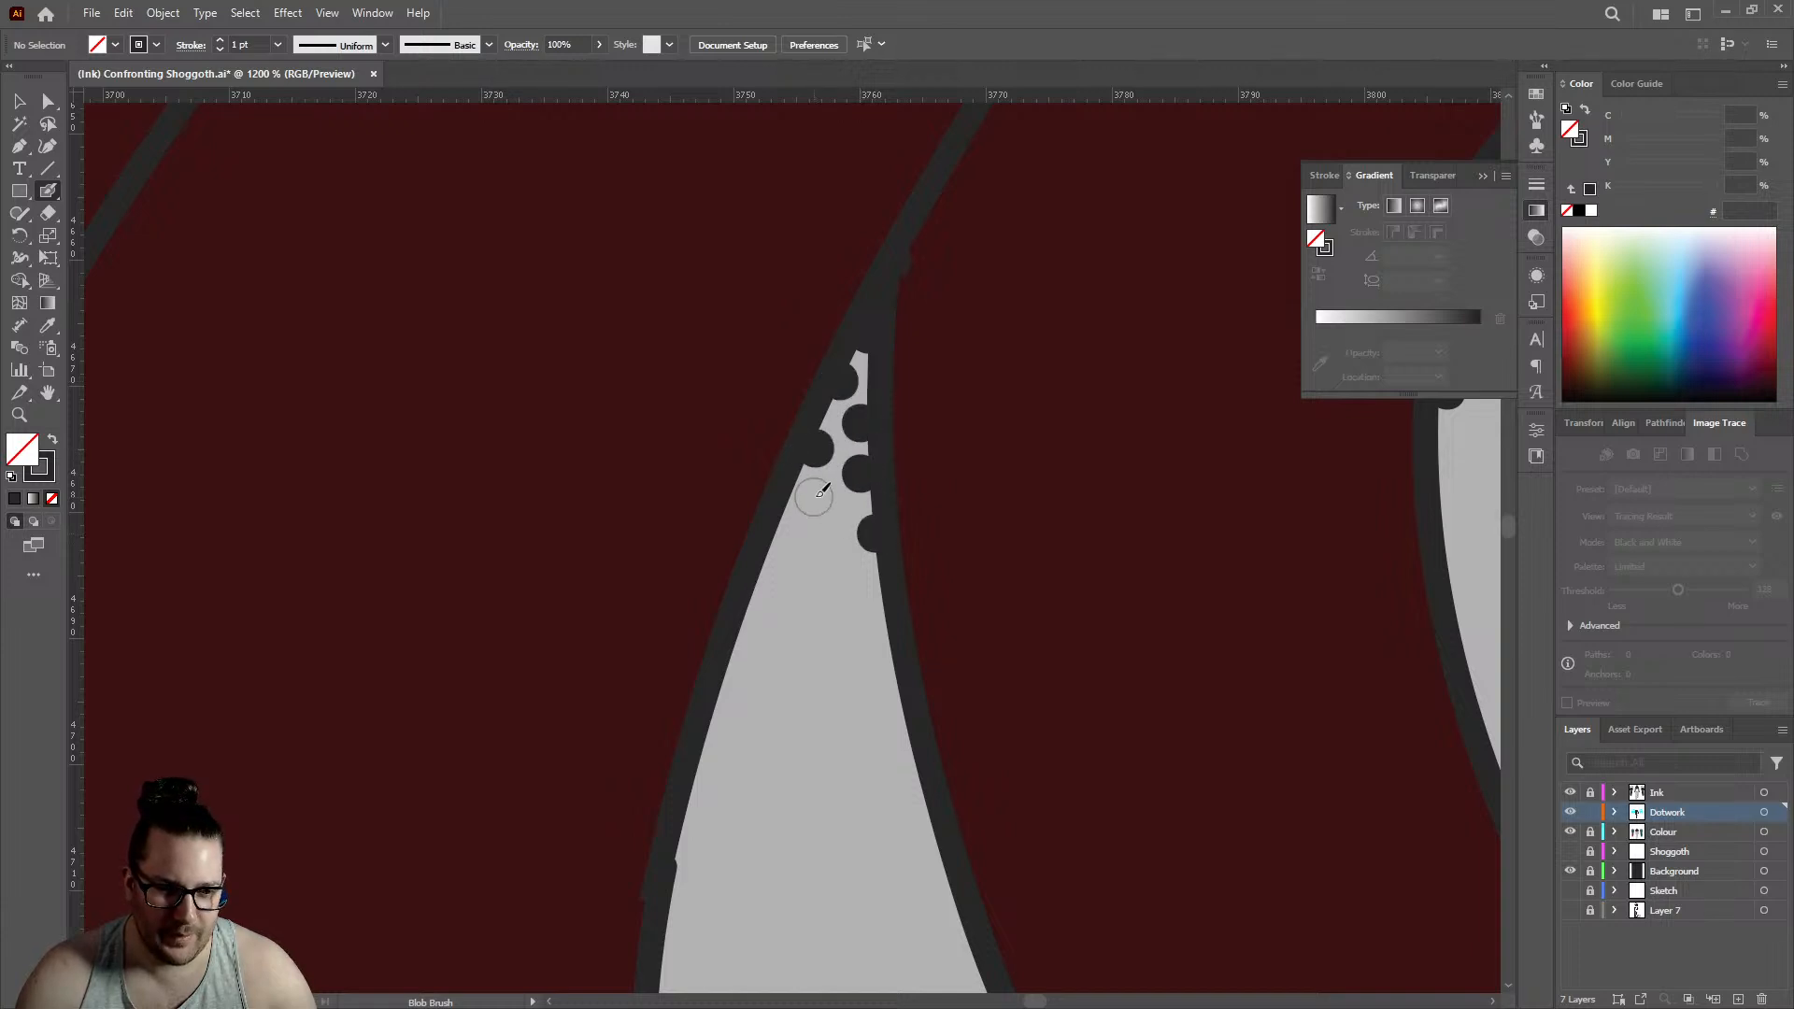
{"action": "left_click", "coordinate": [820, 495]}
{"action": "left_click", "coordinate": [833, 543]}
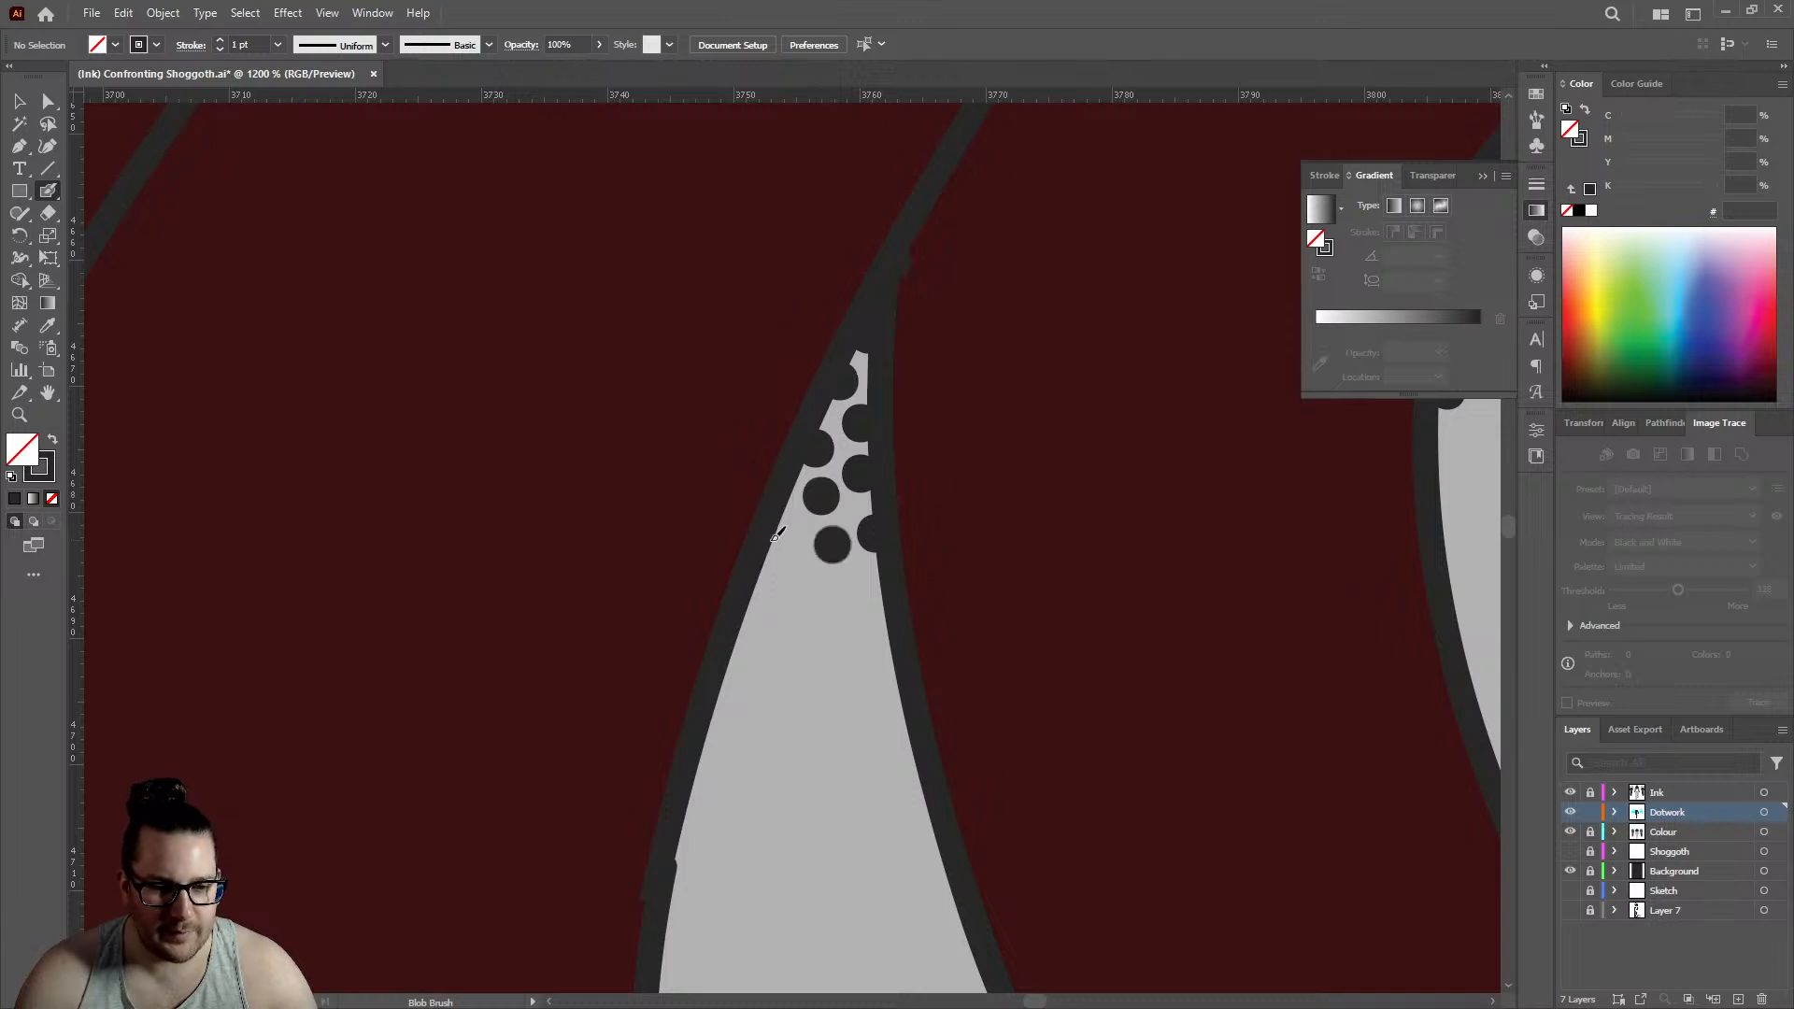
- Continue the narrow pointed gap's stippling with seven dots forming two dense rows from edge to edge
{"action": "left_click", "coordinate": [783, 530]}
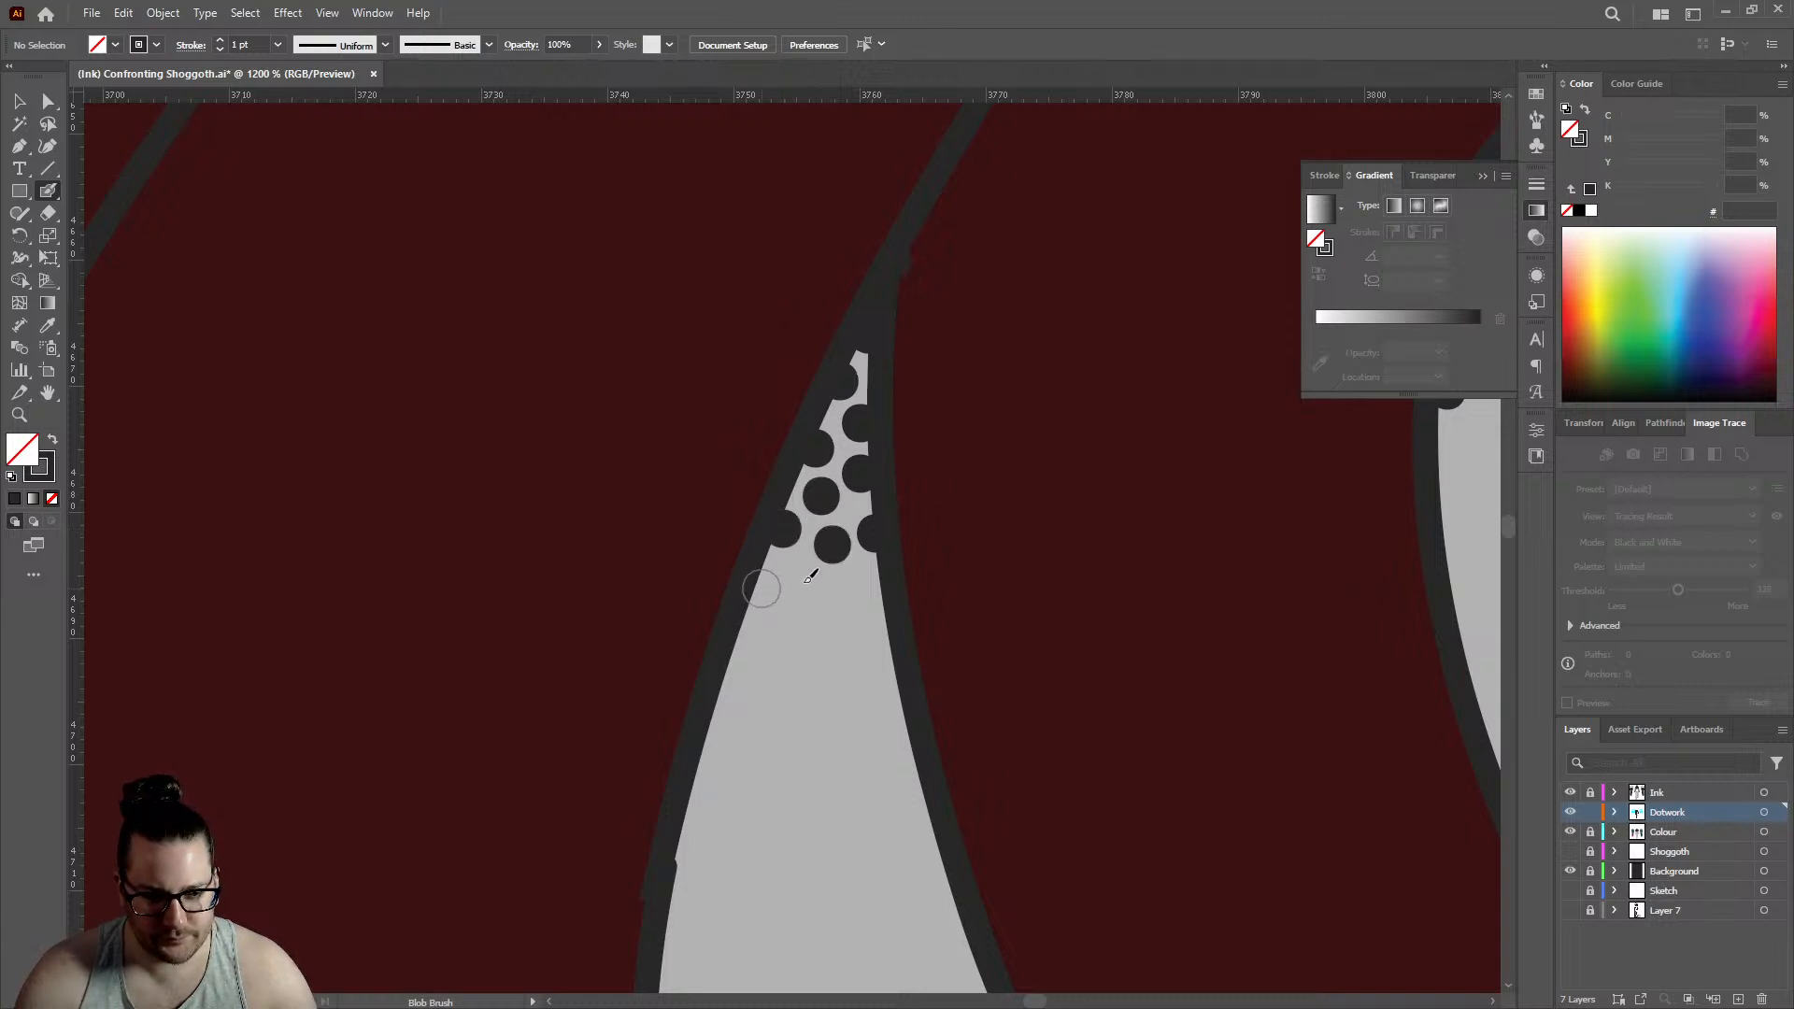
{"action": "left_click", "coordinate": [761, 589]}
{"action": "left_click", "coordinate": [806, 584]}
{"action": "left_click", "coordinate": [868, 580]}
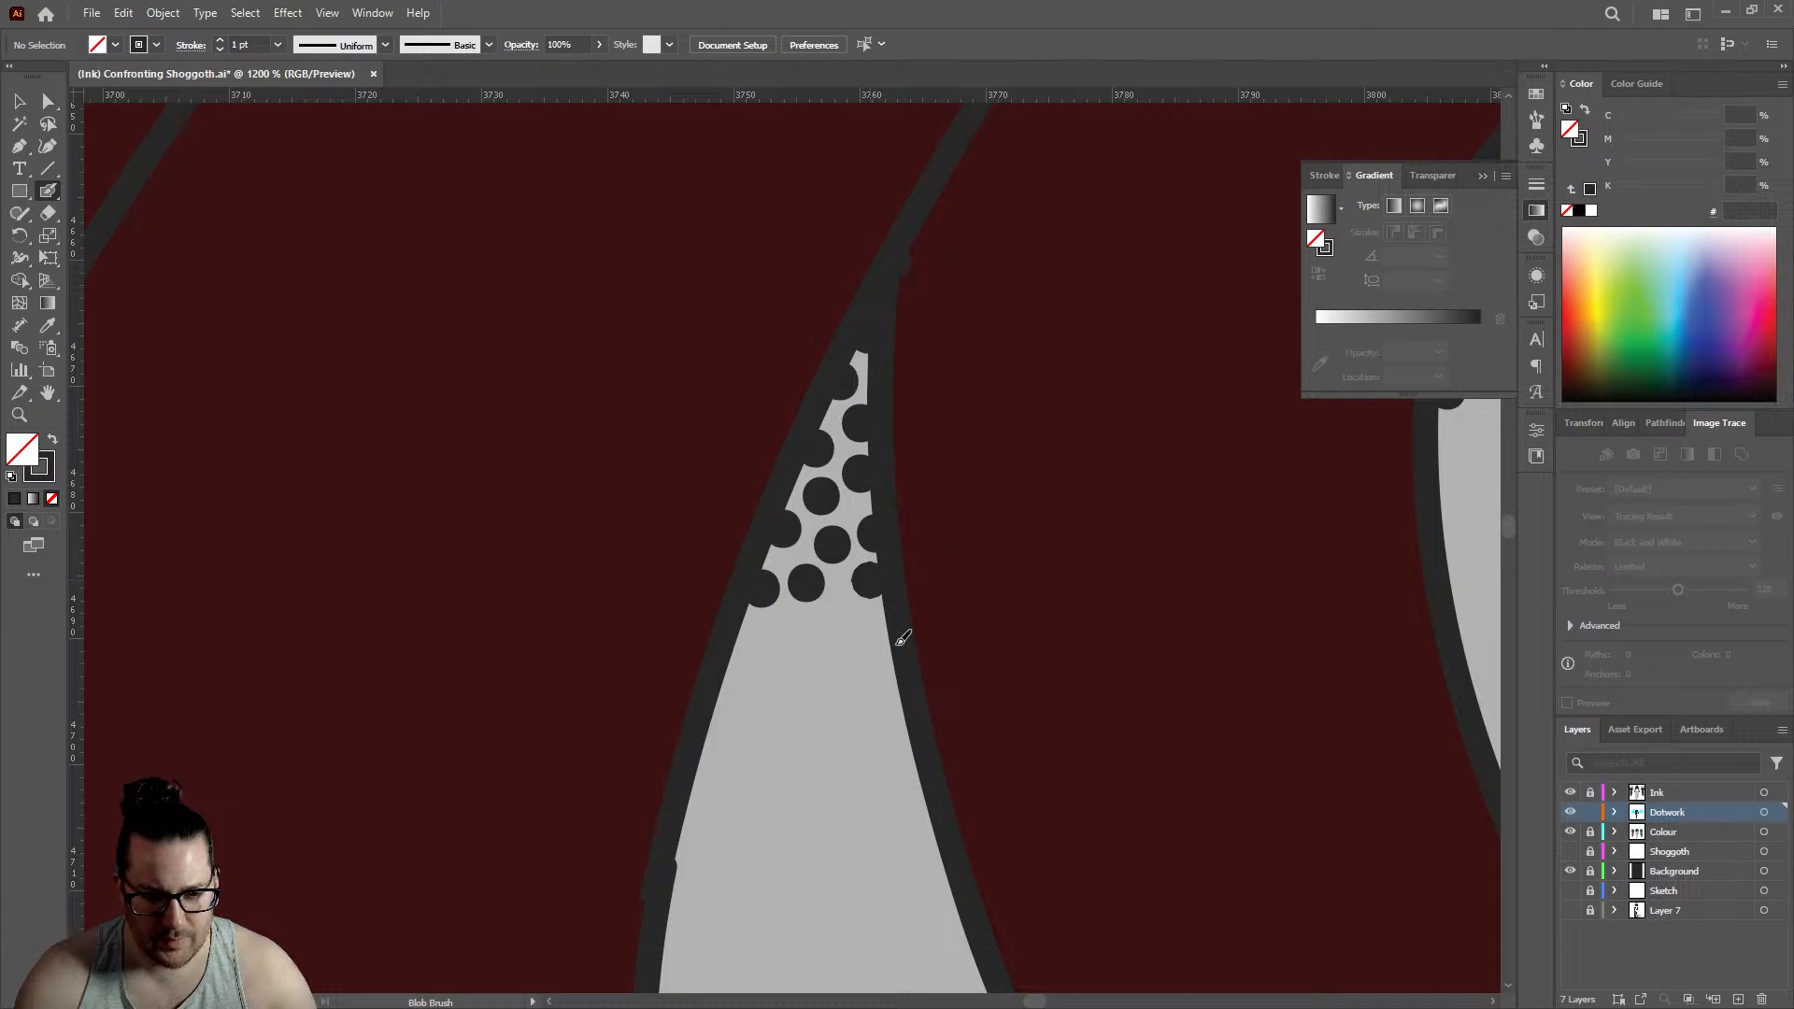
{"action": "left_click", "coordinate": [882, 644]}
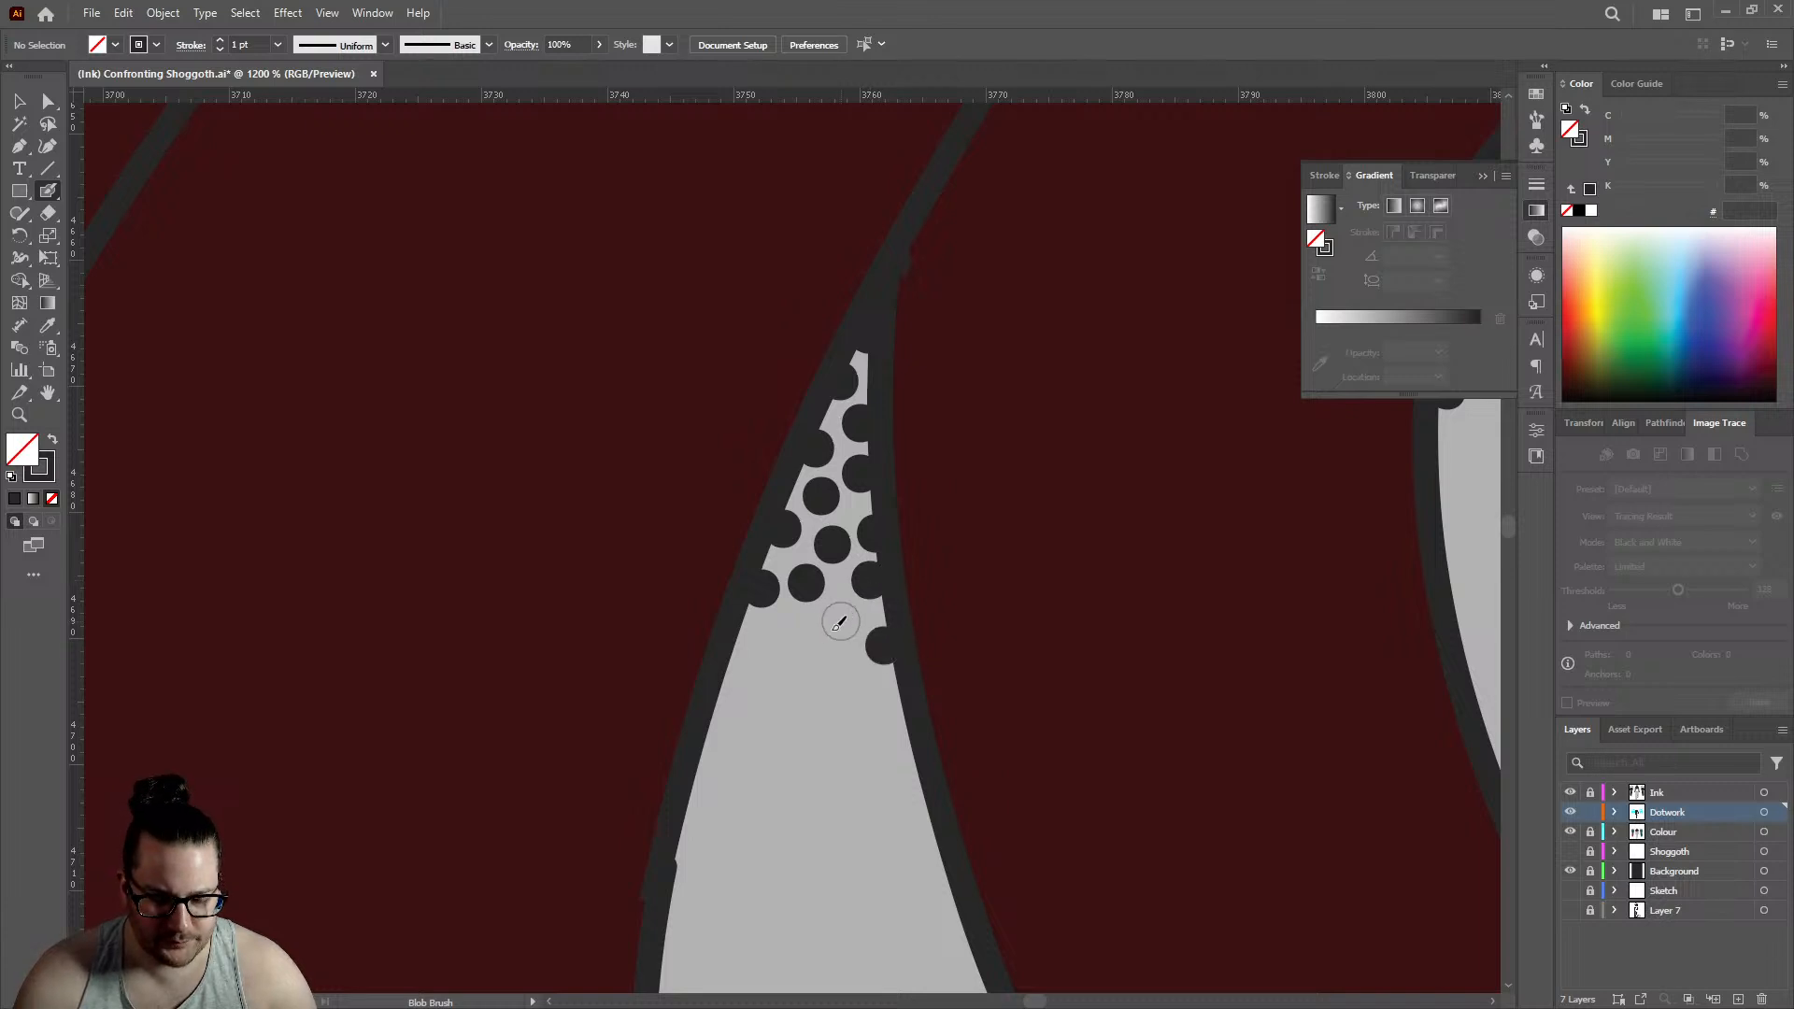
{"action": "left_click", "coordinate": [840, 622]}
{"action": "left_click", "coordinate": [790, 634]}
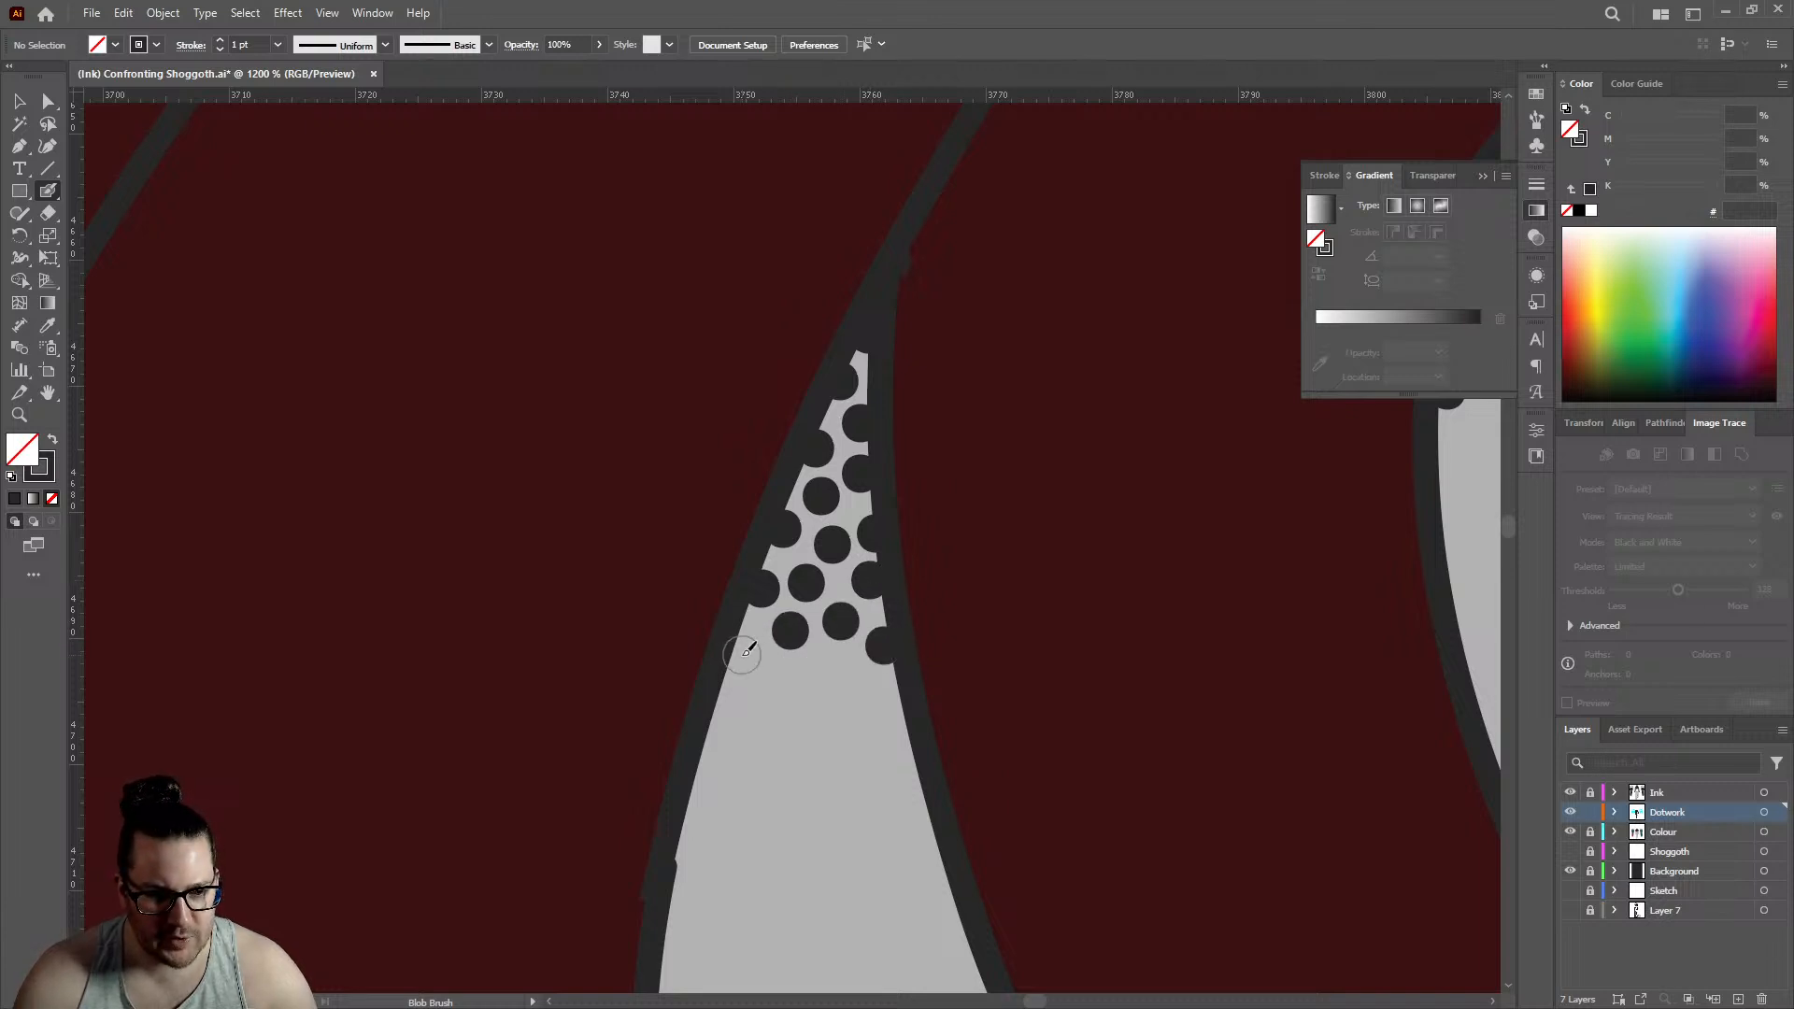
- Extend the dense stippling down the widening pointed gap with seven staggered dots across its middle and along both edges
{"action": "left_click", "coordinate": [743, 655]}
{"action": "left_click", "coordinate": [823, 664]}
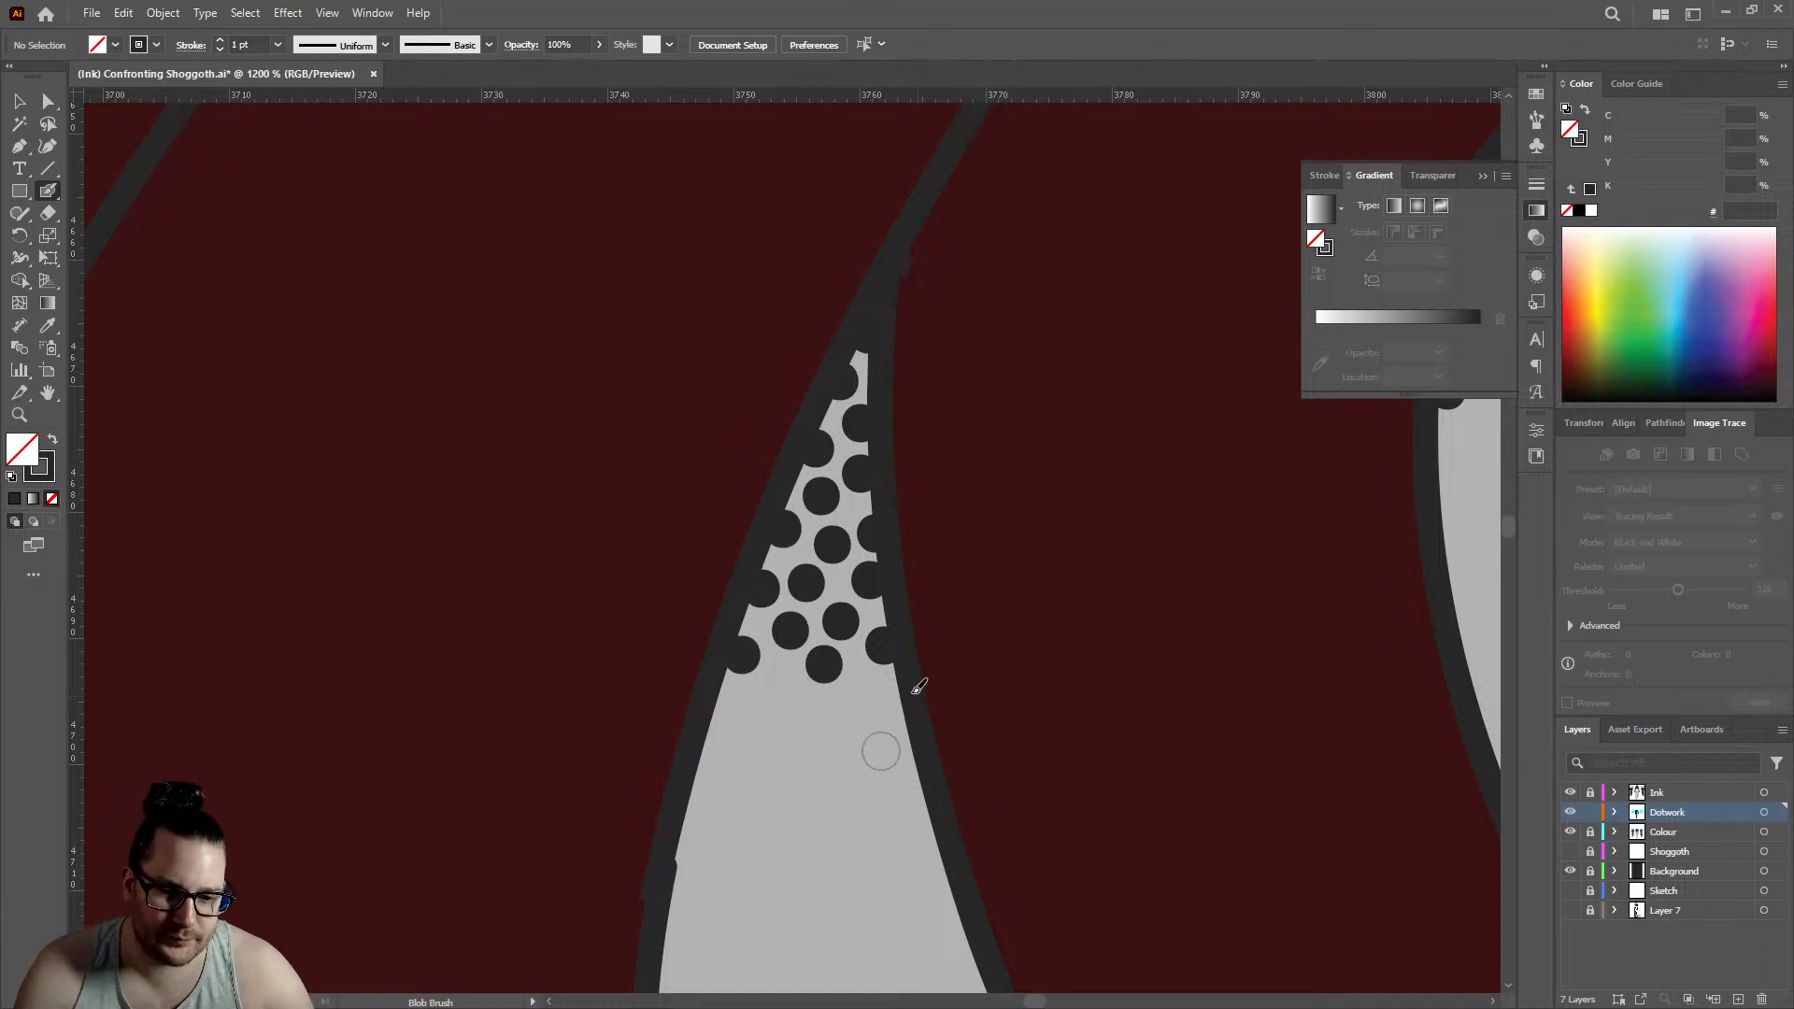
{"action": "left_click", "coordinate": [893, 703]}
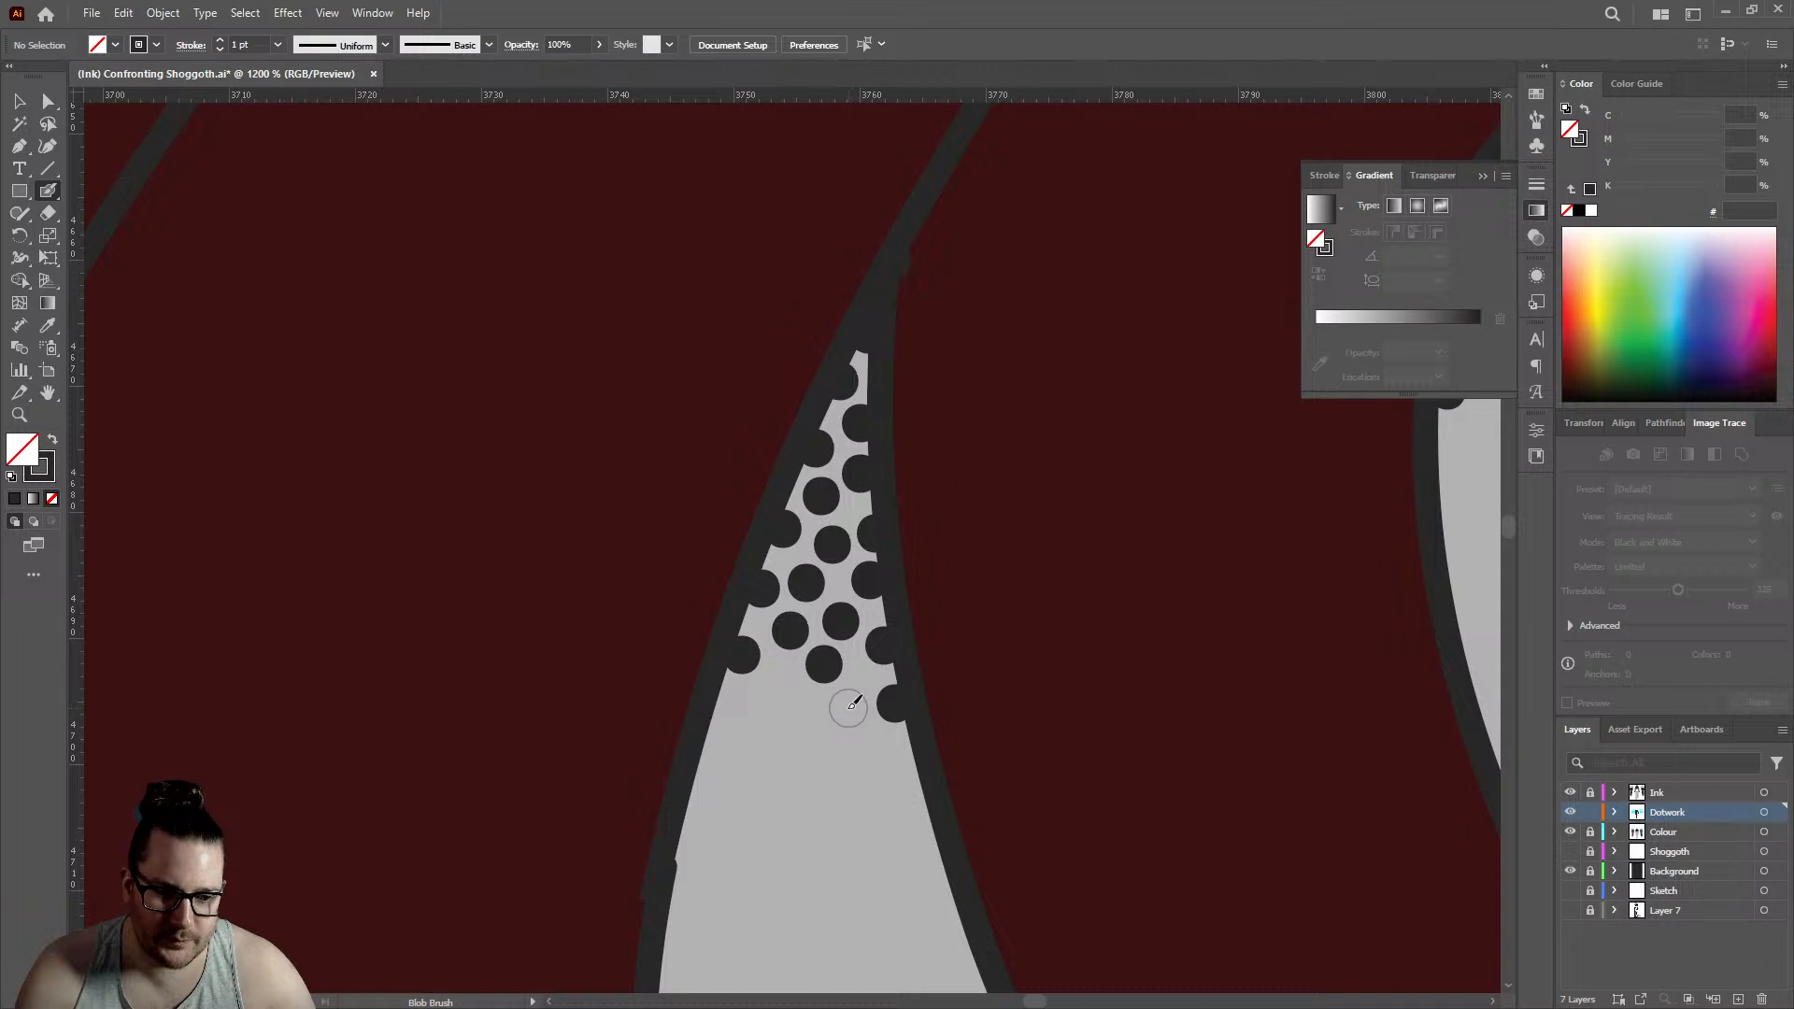
{"action": "left_click", "coordinate": [847, 708]}
{"action": "left_click", "coordinate": [780, 685]}
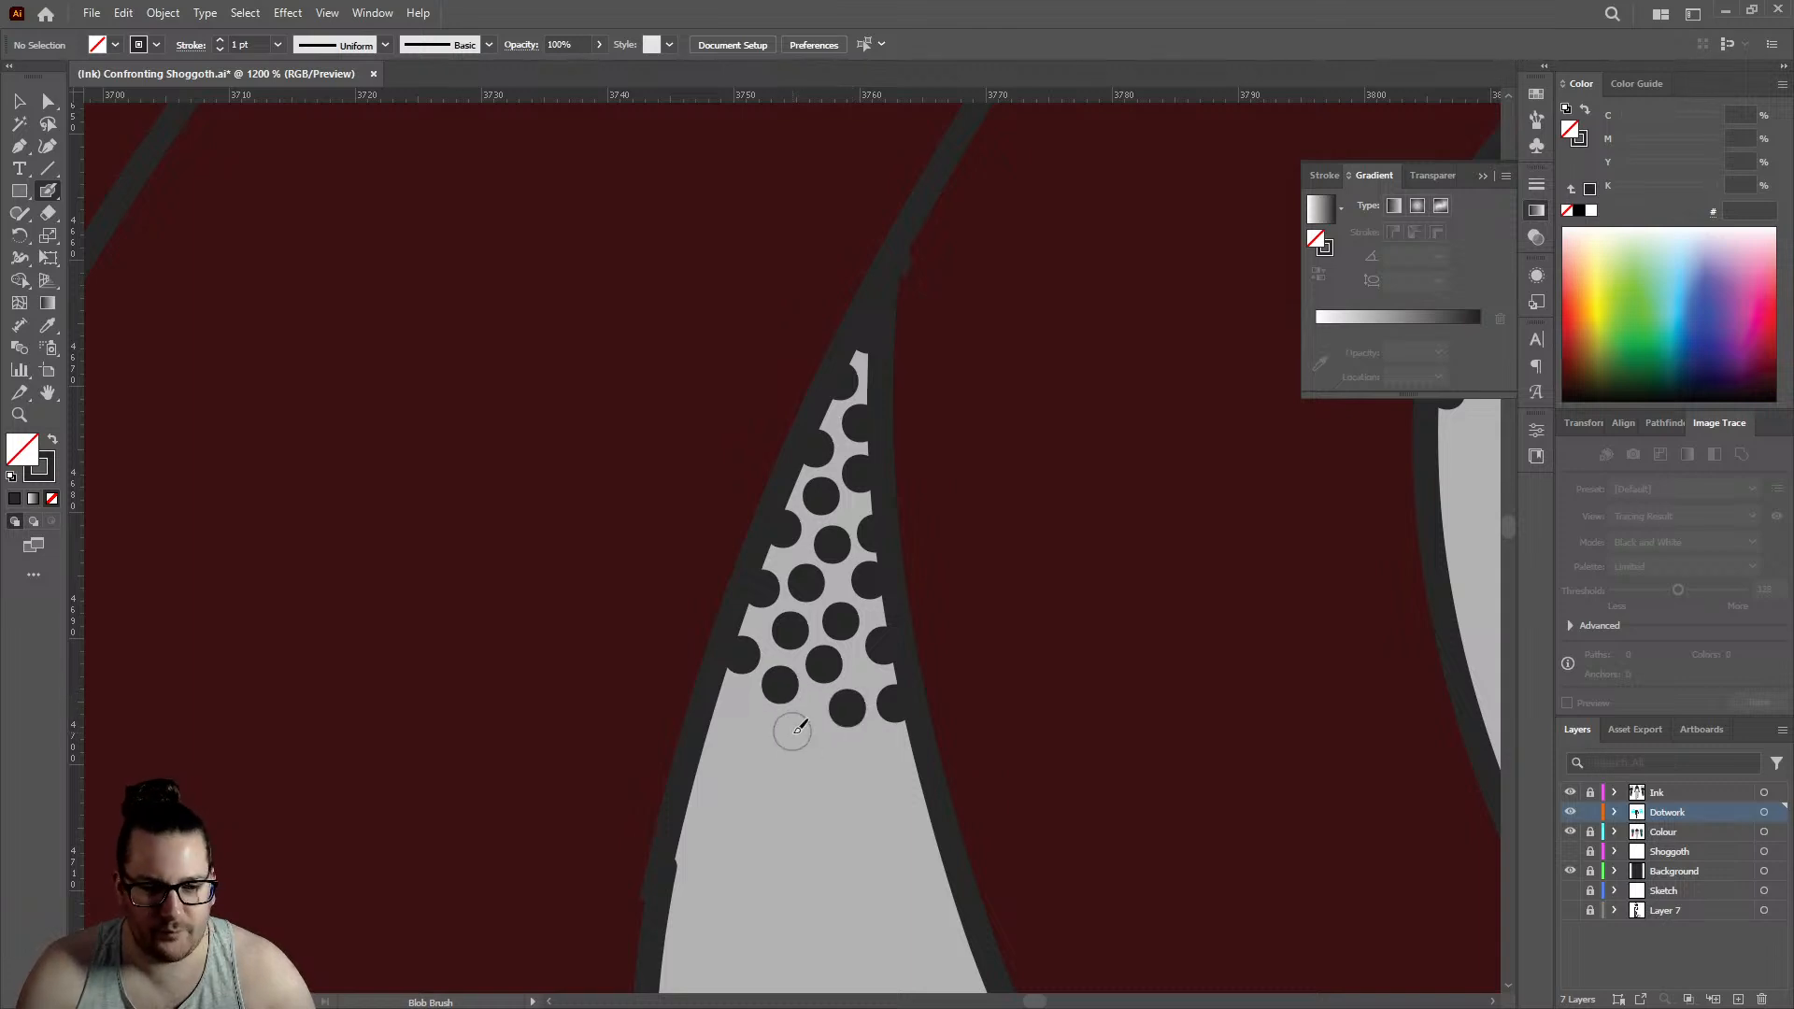
{"action": "left_click", "coordinate": [796, 735]}
{"action": "left_click", "coordinate": [906, 759]}
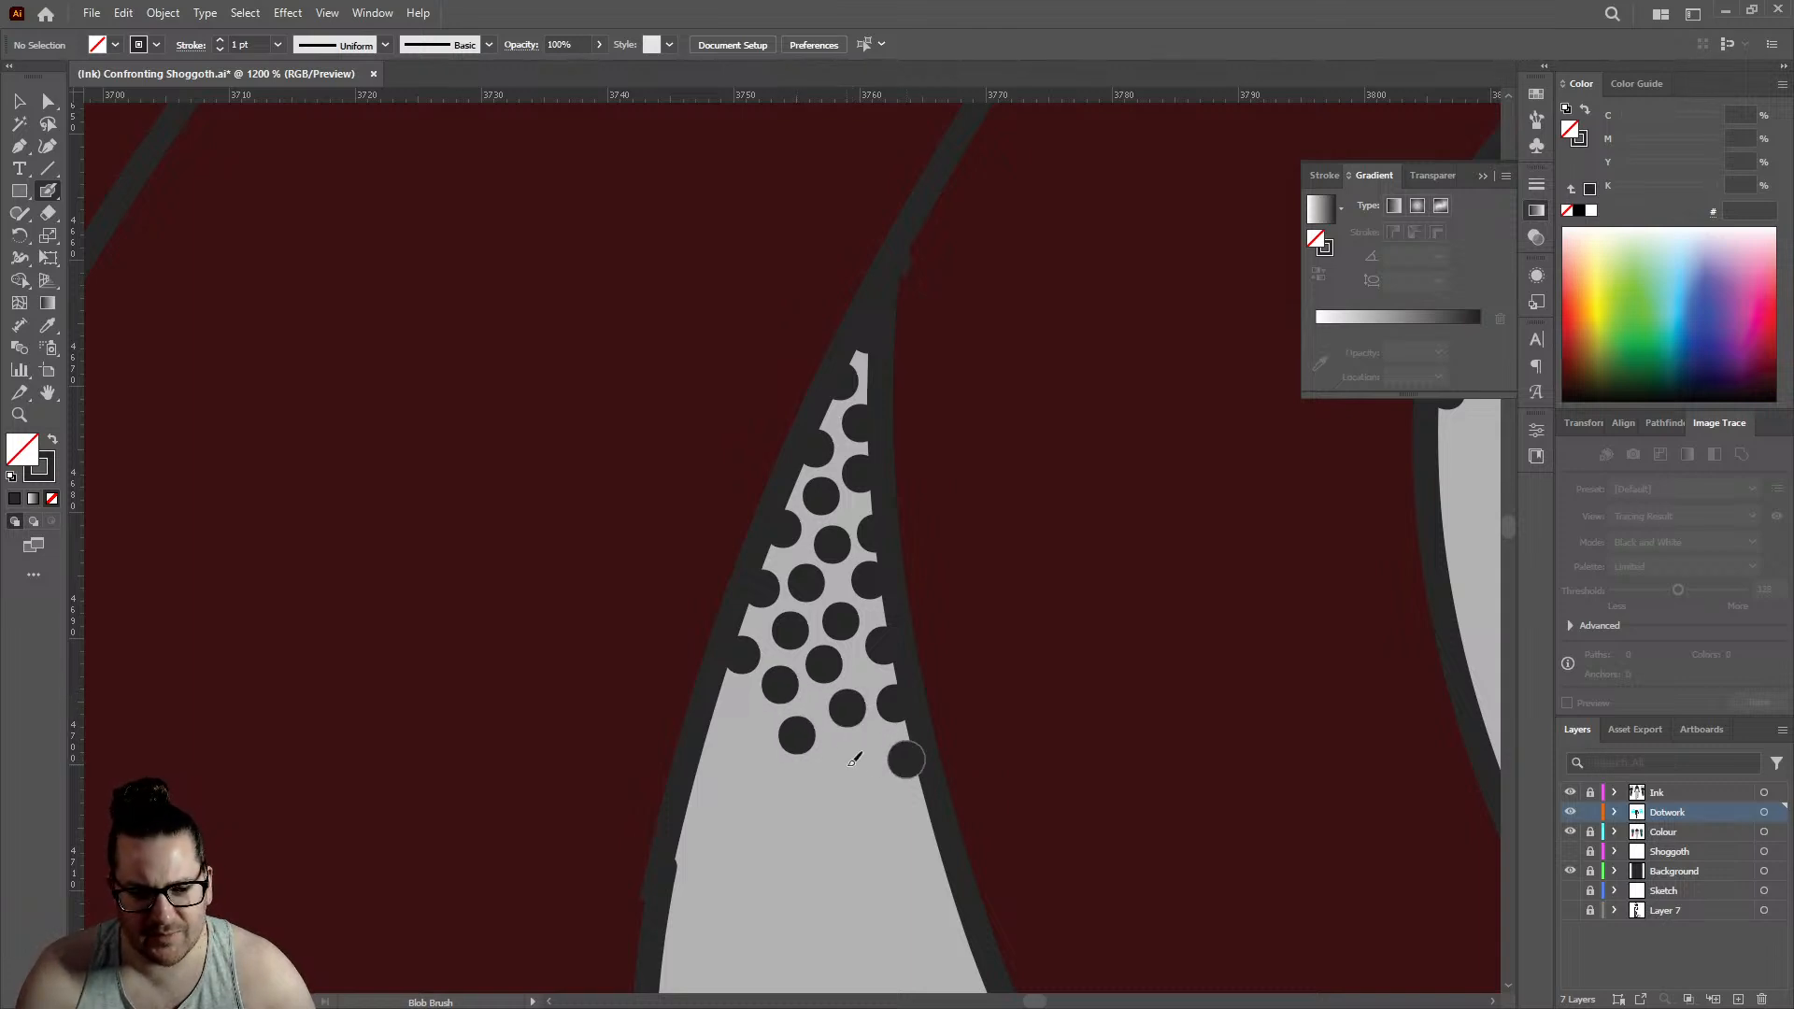
- Add six dots below the pointed gap's stippling, filling its left side and stepping down toward the right edge
{"action": "left_click", "coordinate": [847, 763]}
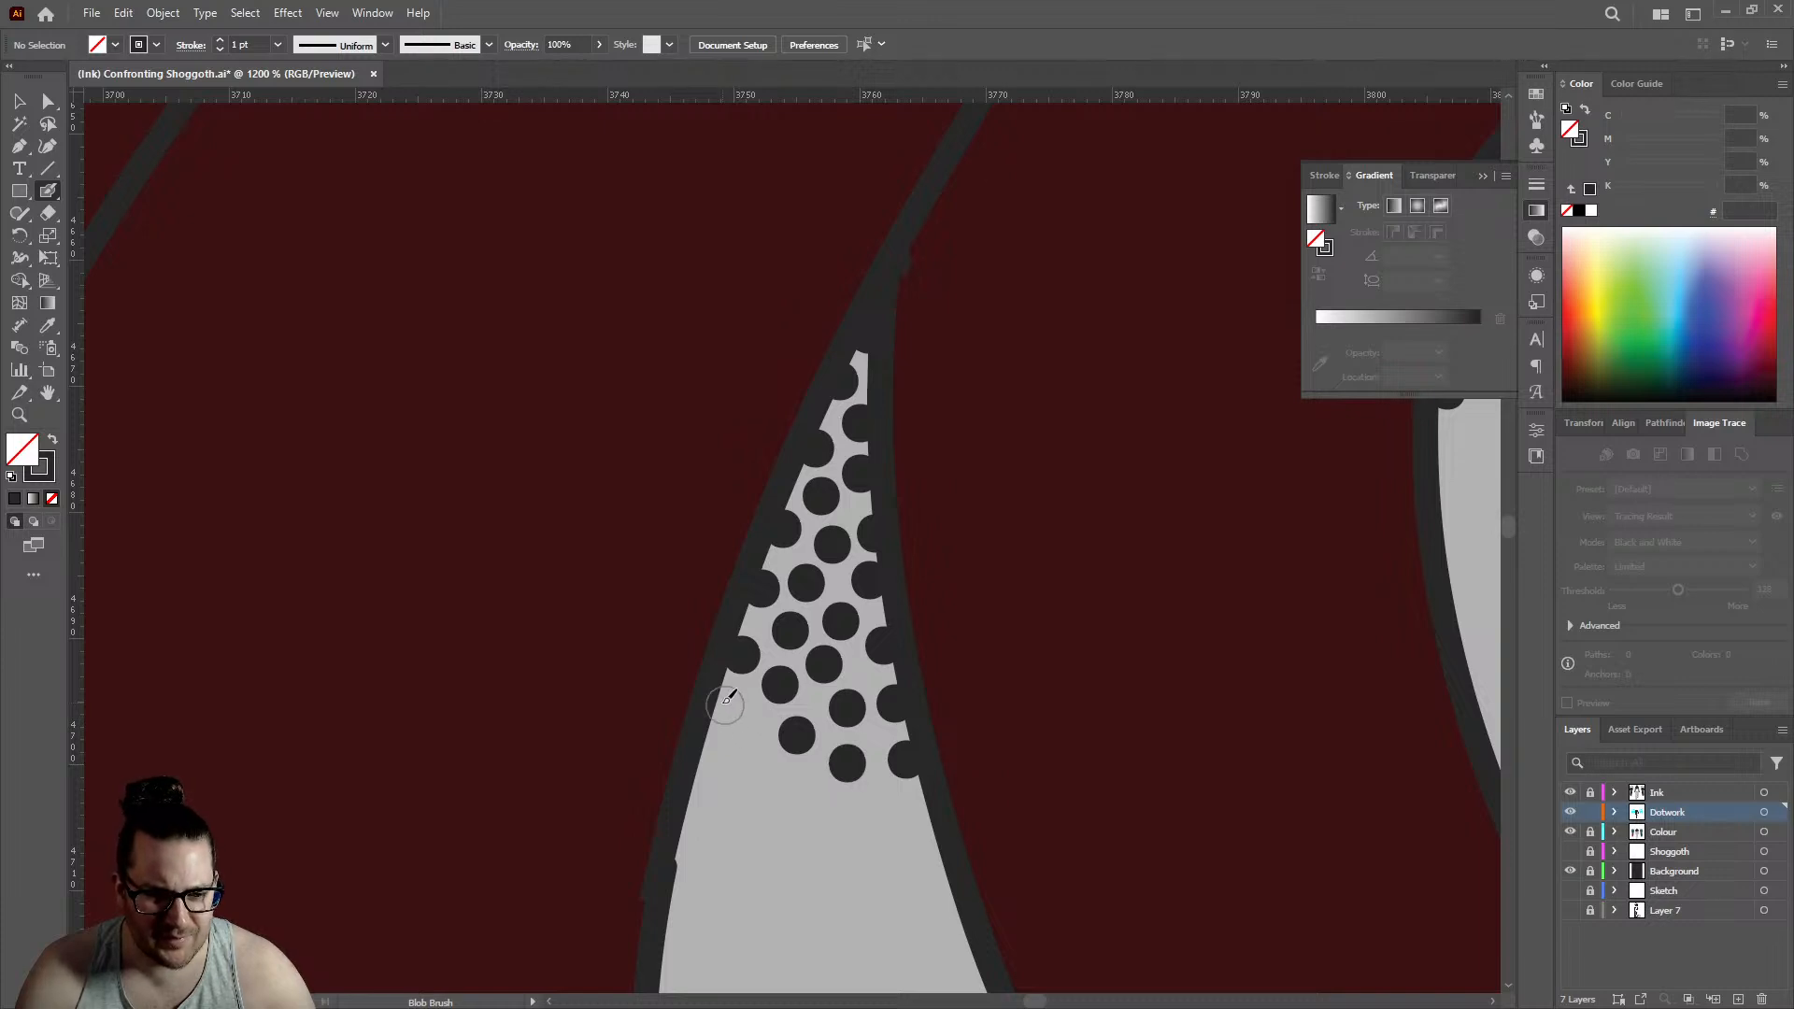
{"action": "left_click", "coordinate": [722, 704]}
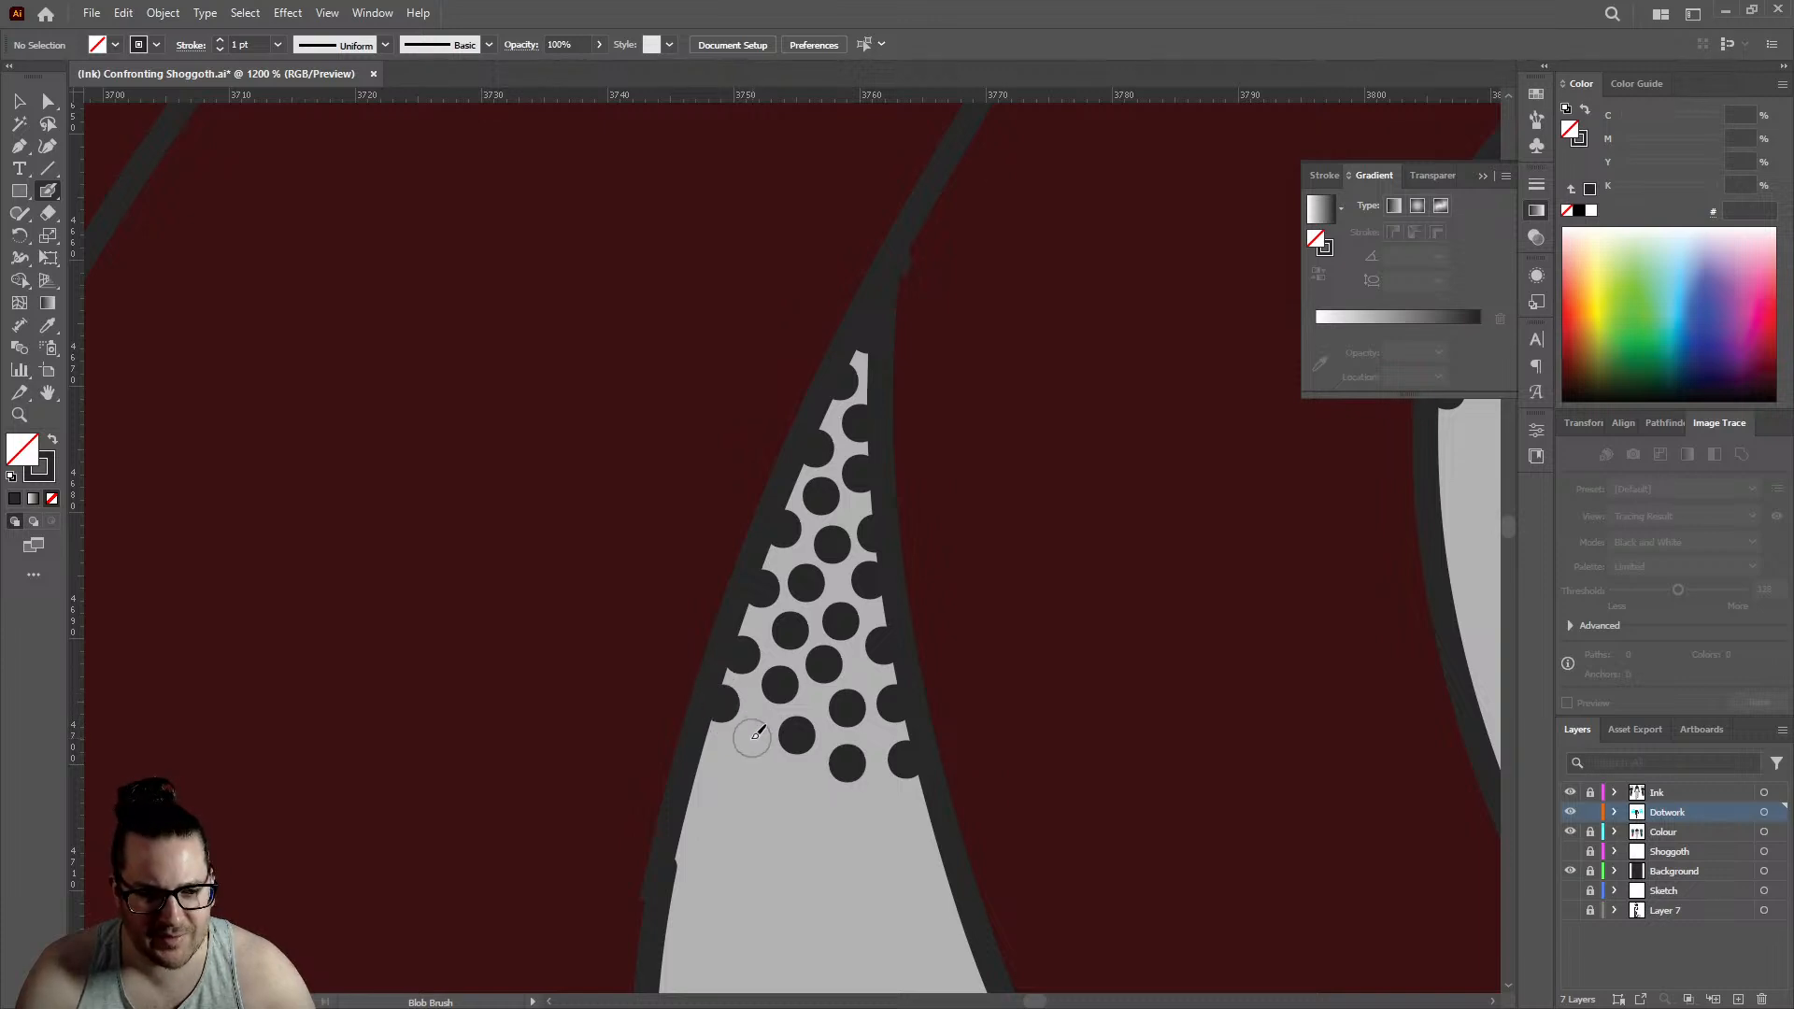
{"action": "left_click", "coordinate": [751, 738]}
{"action": "left_click", "coordinate": [808, 781]}
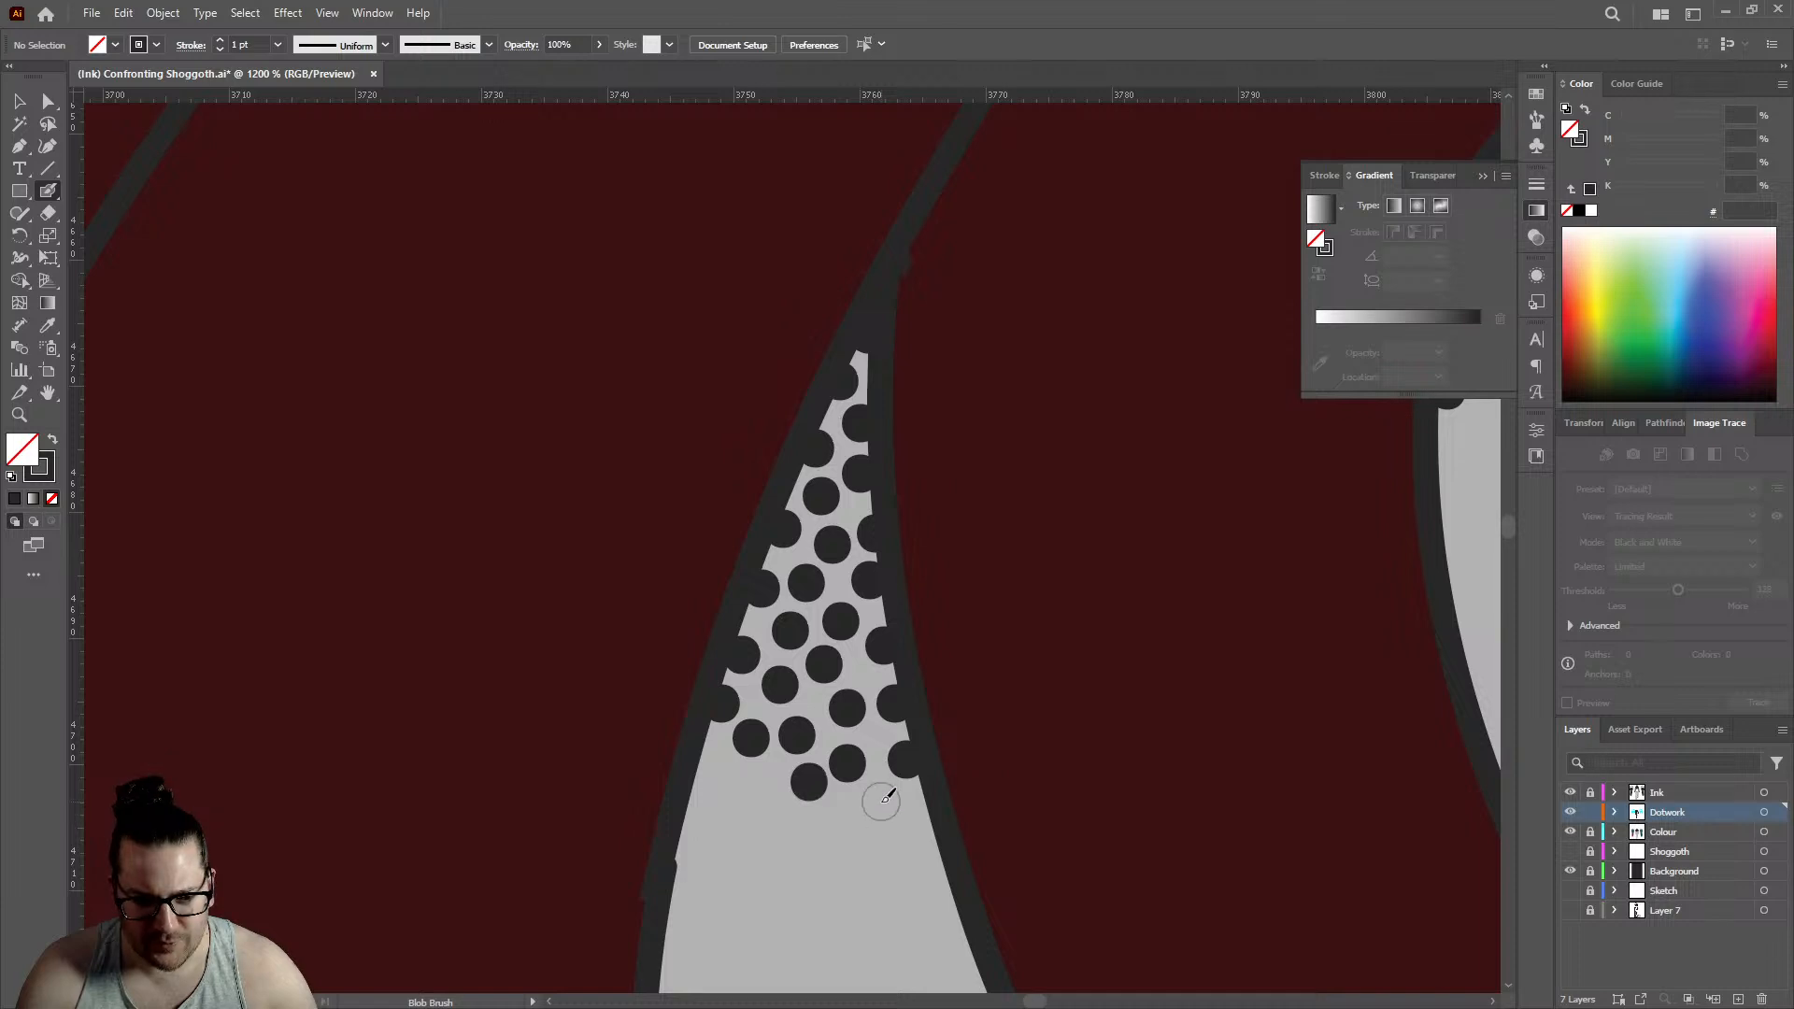
{"action": "left_click", "coordinate": [879, 801]}
{"action": "left_click", "coordinate": [930, 823]}
- Even out the pointed gap's lower fringe with five dots down the left edge and across the centre
{"action": "scroll", "coordinate": [970, 516], "scroll_direction": "down", "scroll_amount": 7}
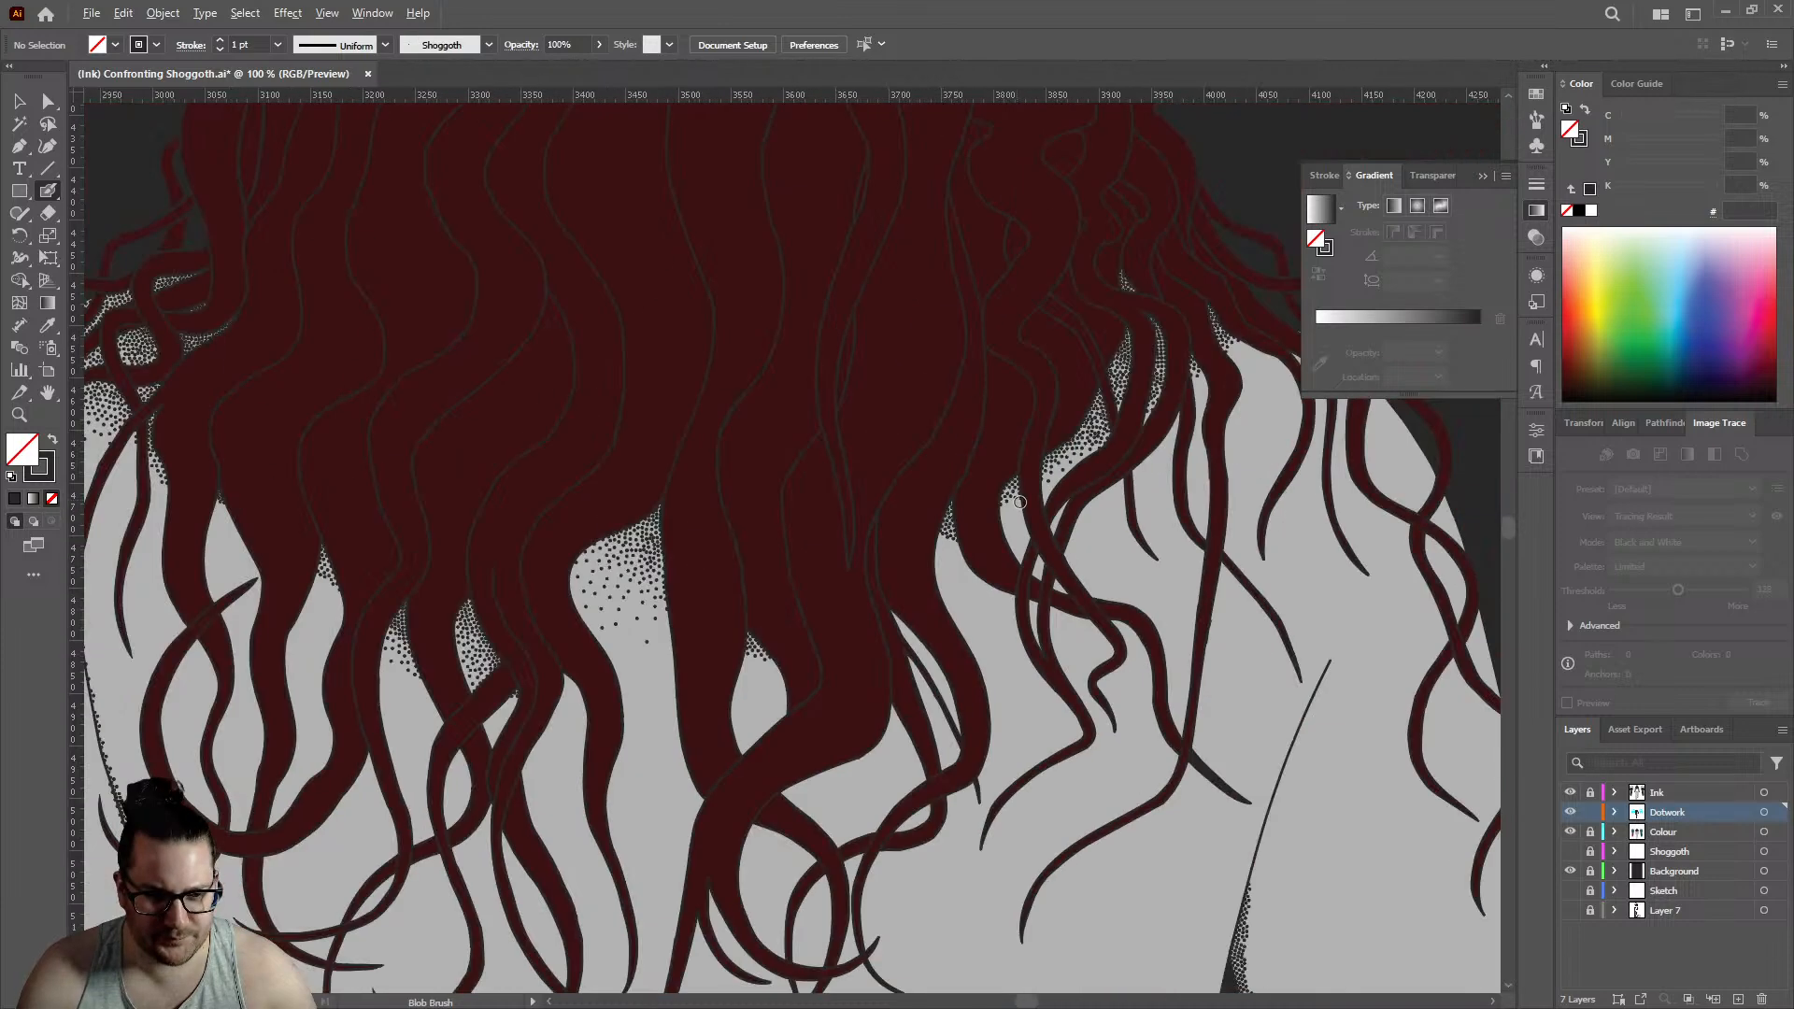
{"action": "scroll", "coordinate": [979, 518], "scroll_direction": "up", "scroll_amount": 5}
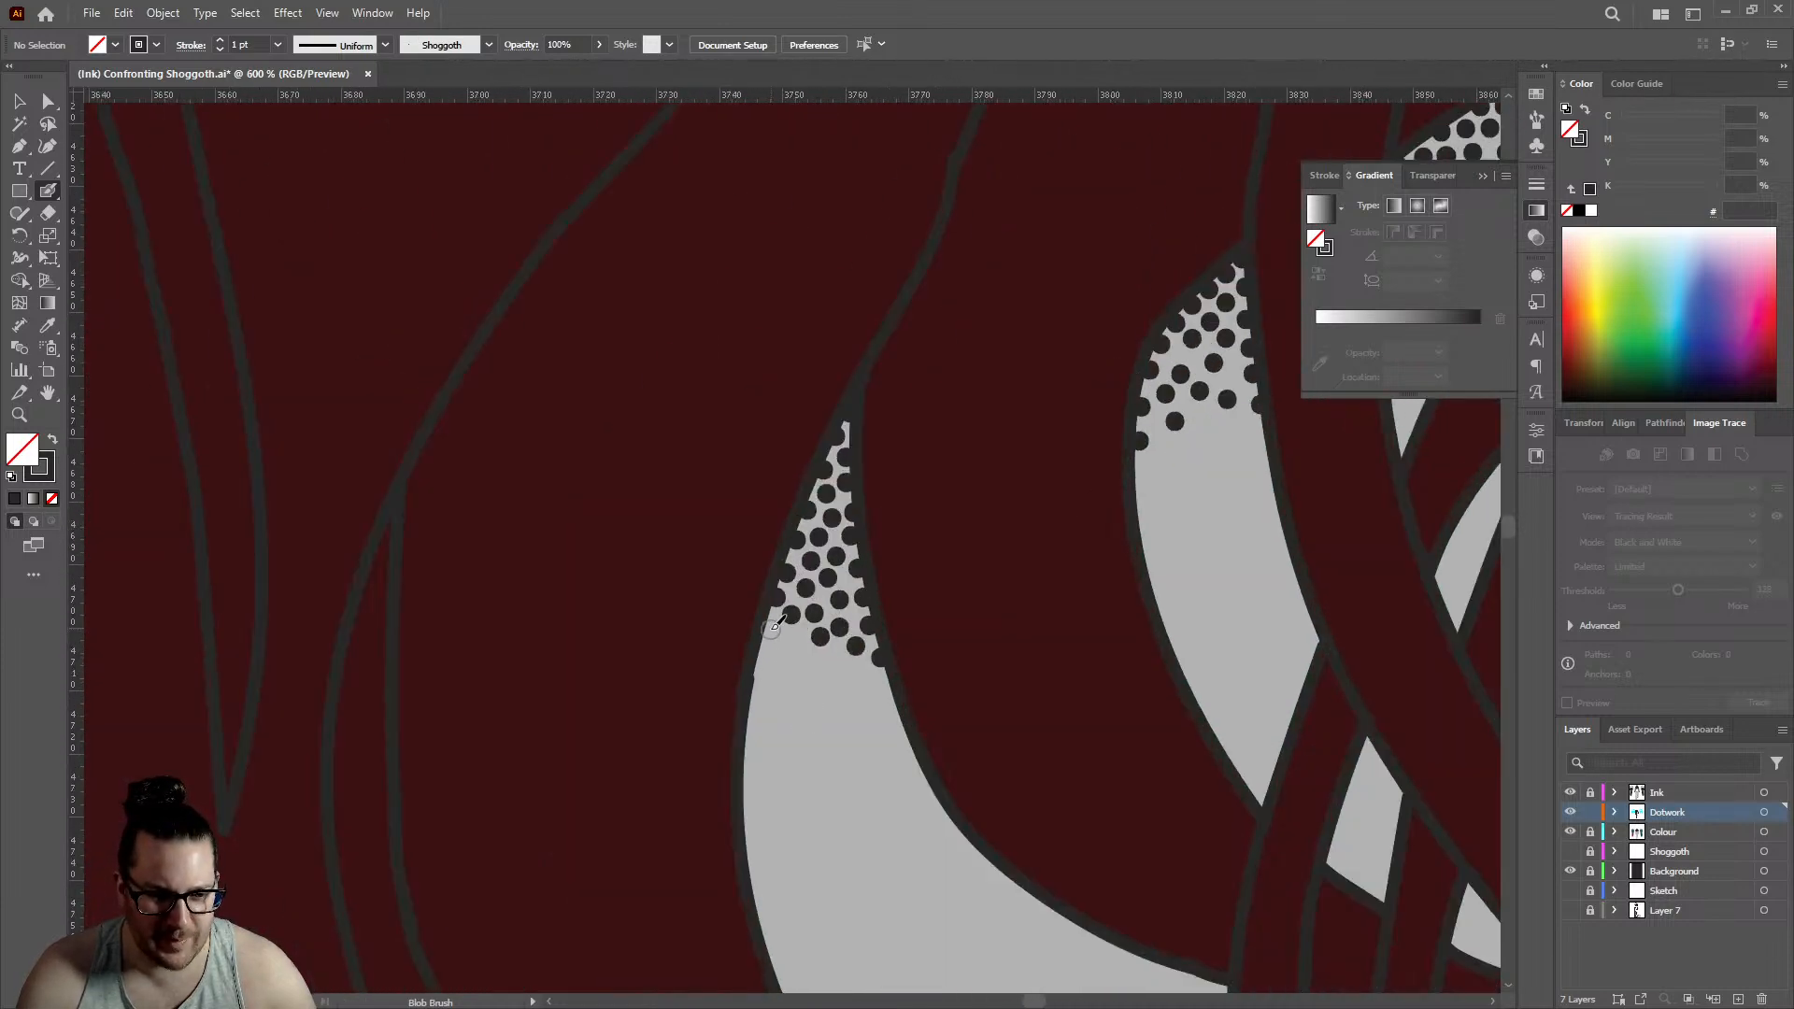
{"action": "scroll", "coordinate": [774, 628], "scroll_direction": "up", "scroll_amount": 2}
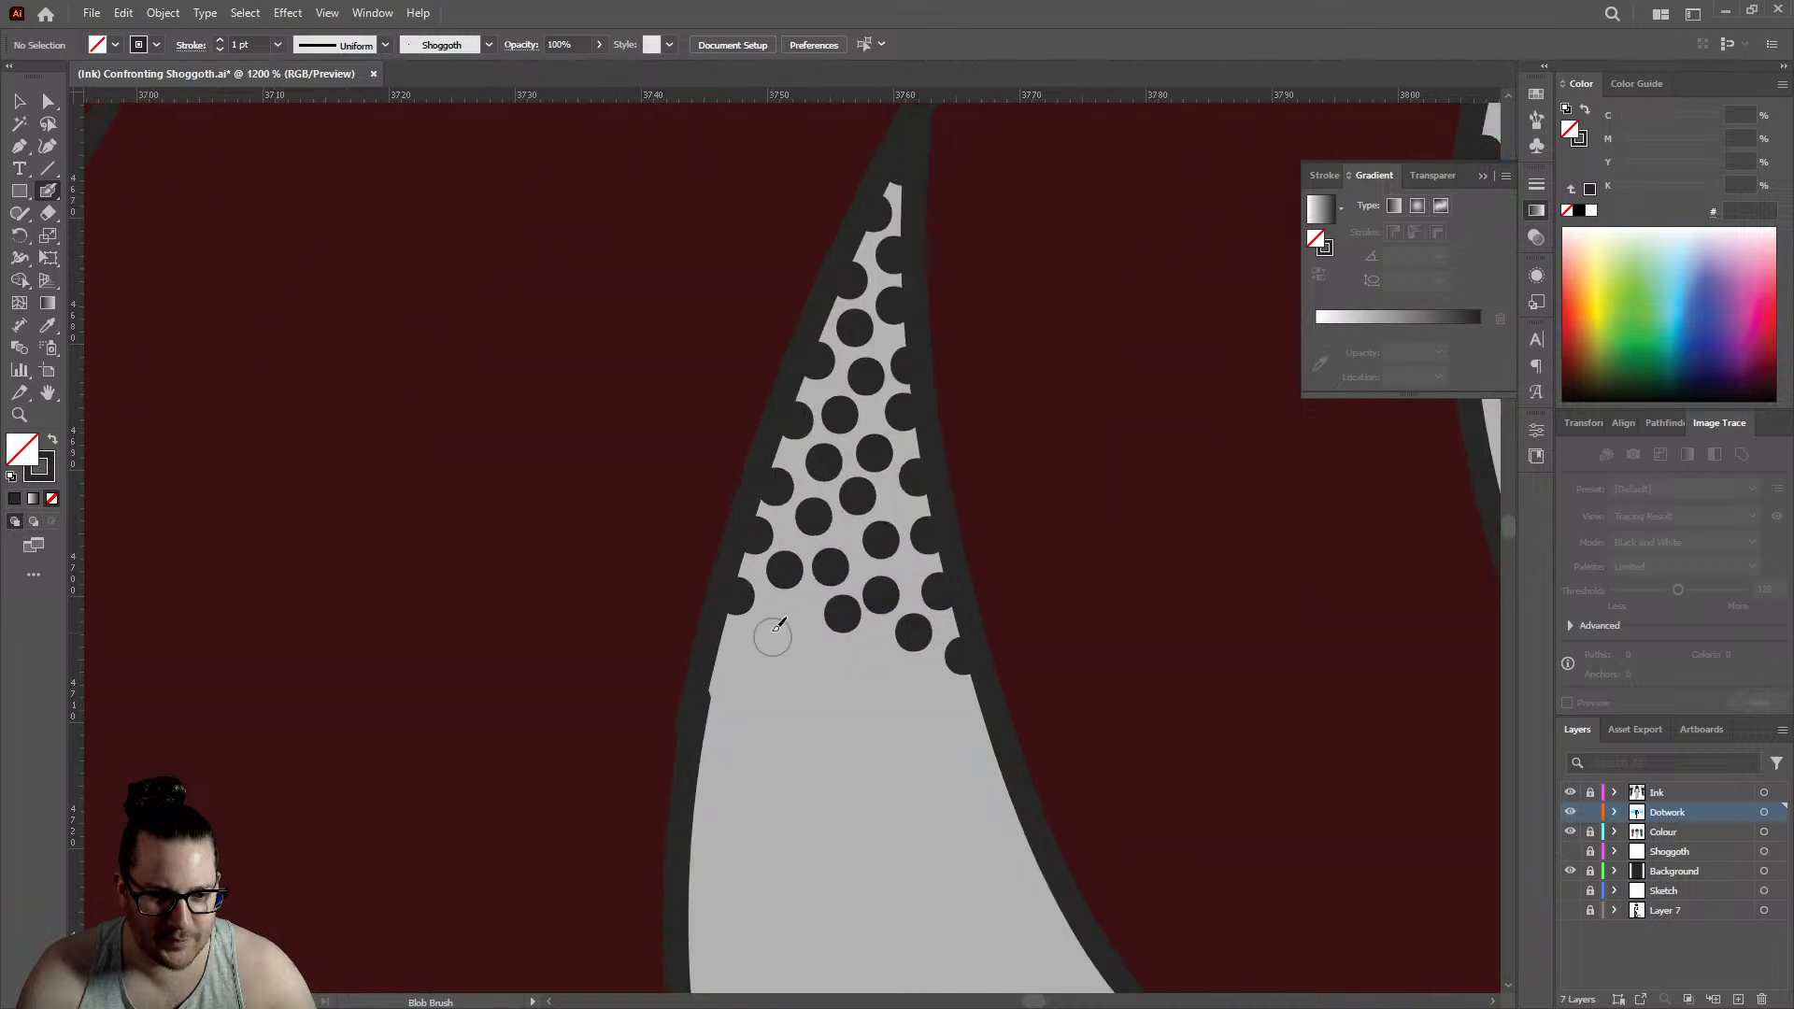
{"action": "left_click", "coordinate": [716, 653]}
{"action": "left_click", "coordinate": [758, 641]}
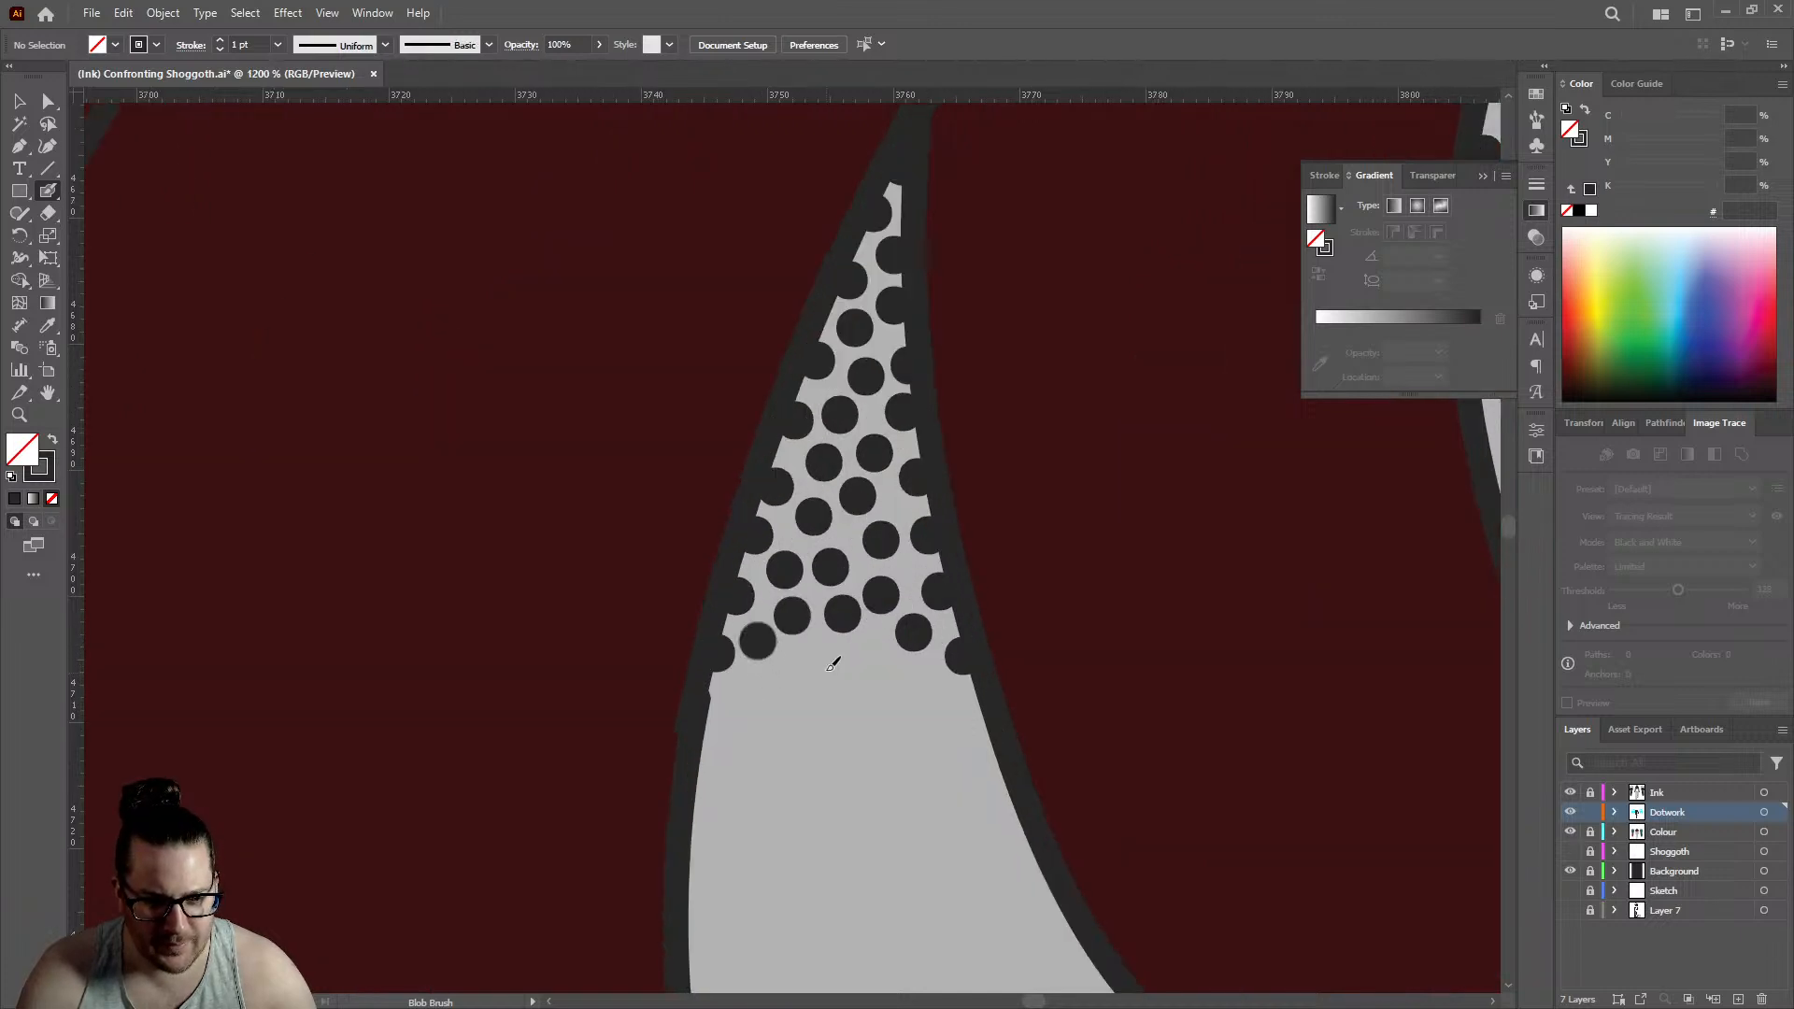
{"action": "left_click", "coordinate": [819, 662]}
{"action": "left_click", "coordinate": [711, 701]}
{"action": "left_click", "coordinate": [870, 659]}
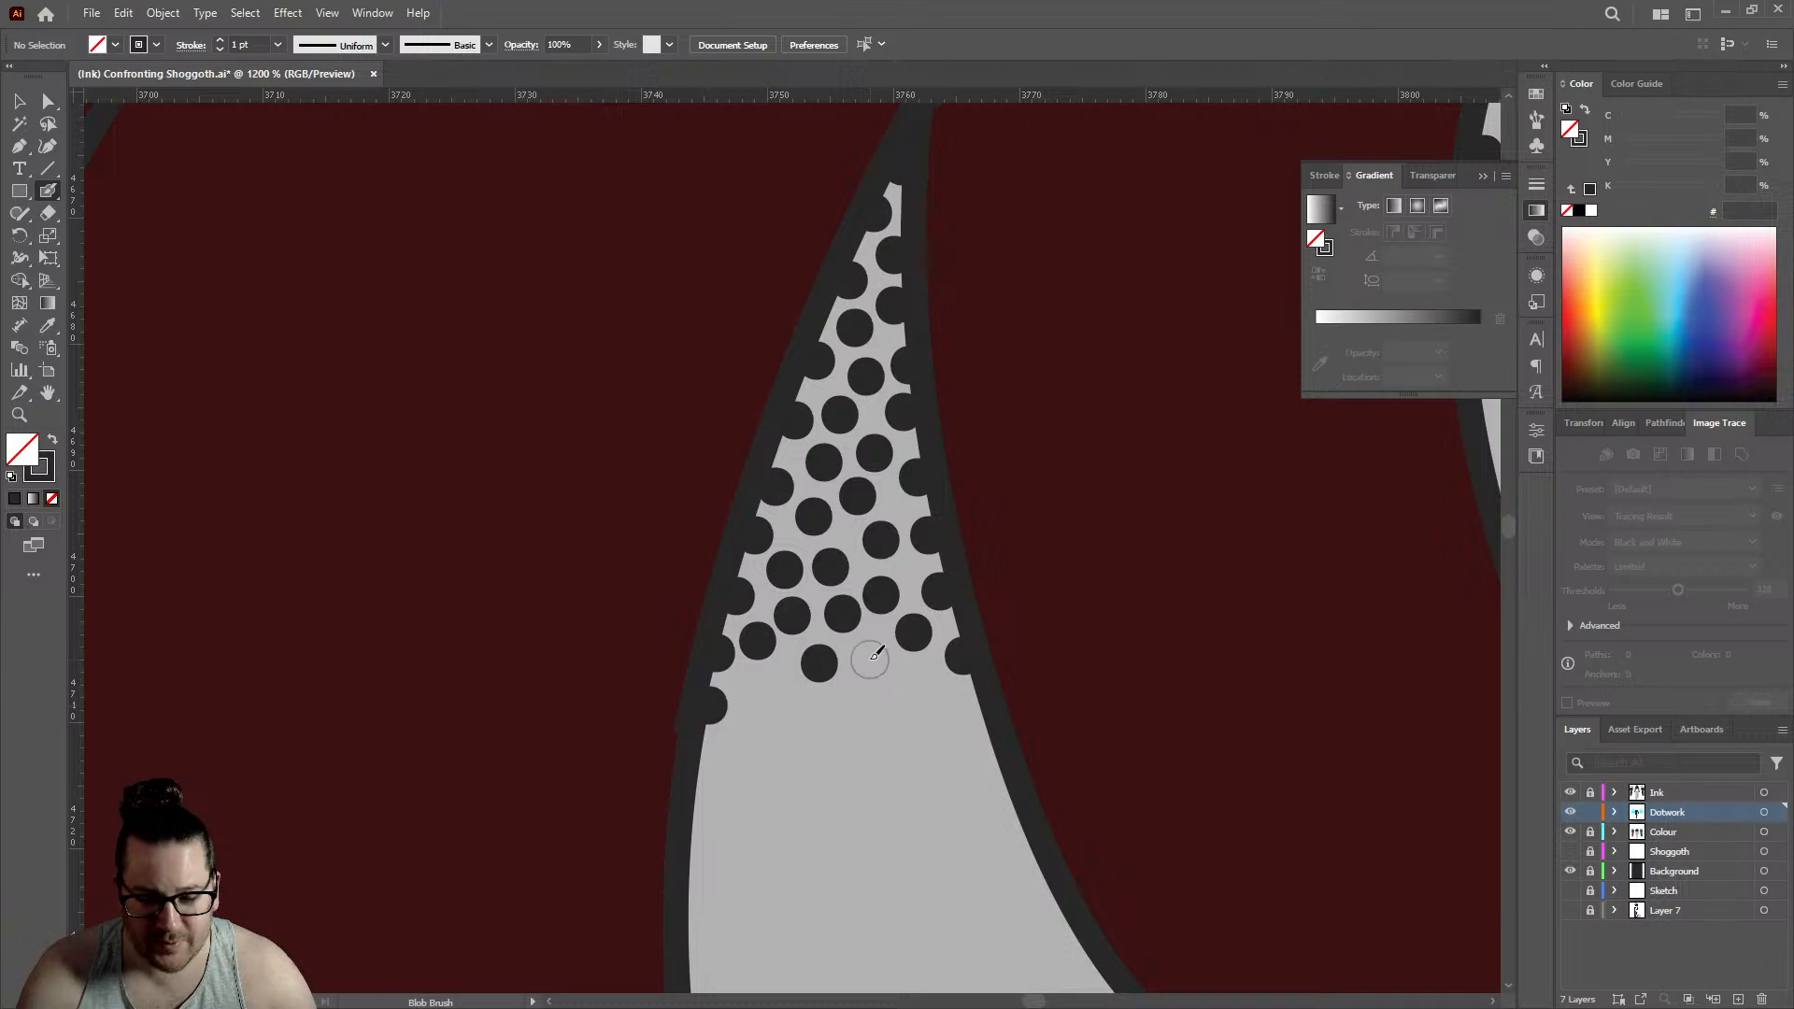
- Add five more dots beneath the pointed gap's fringe, spread from the left side through the centre to the right edge
{"action": "left_click", "coordinate": [759, 696]}
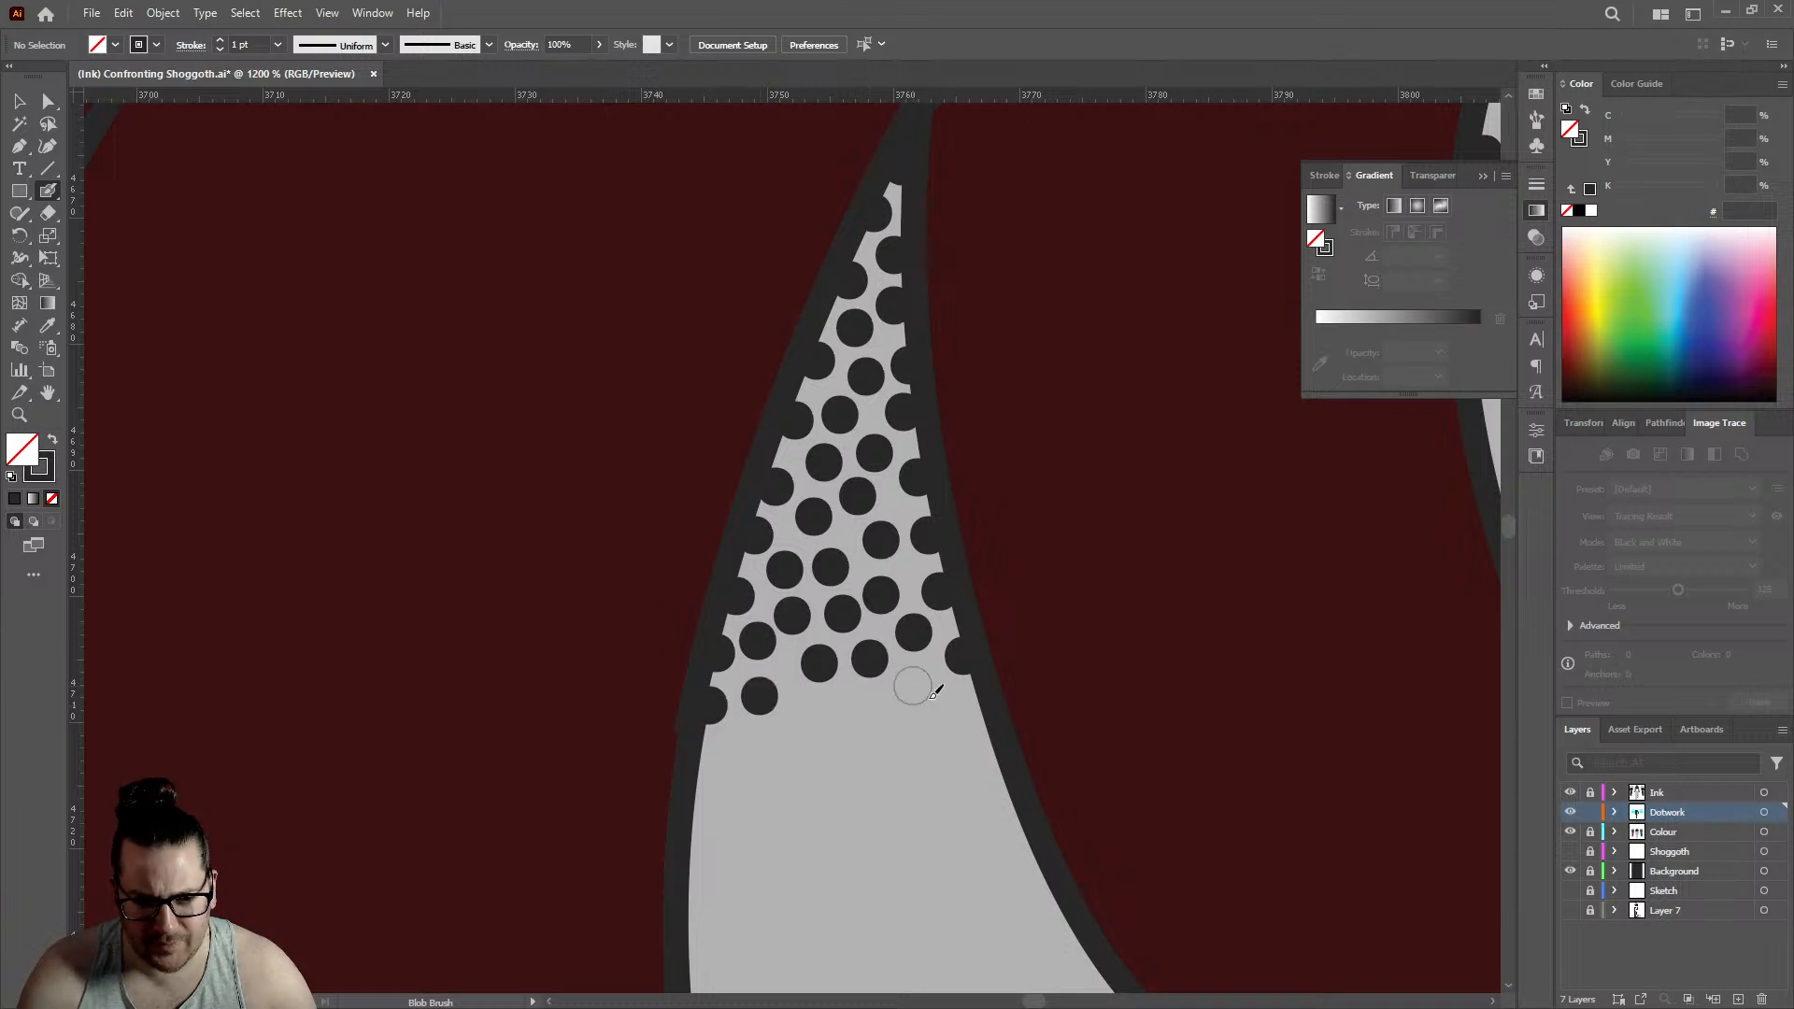
{"action": "left_click", "coordinate": [912, 686]}
{"action": "left_click", "coordinate": [973, 715]}
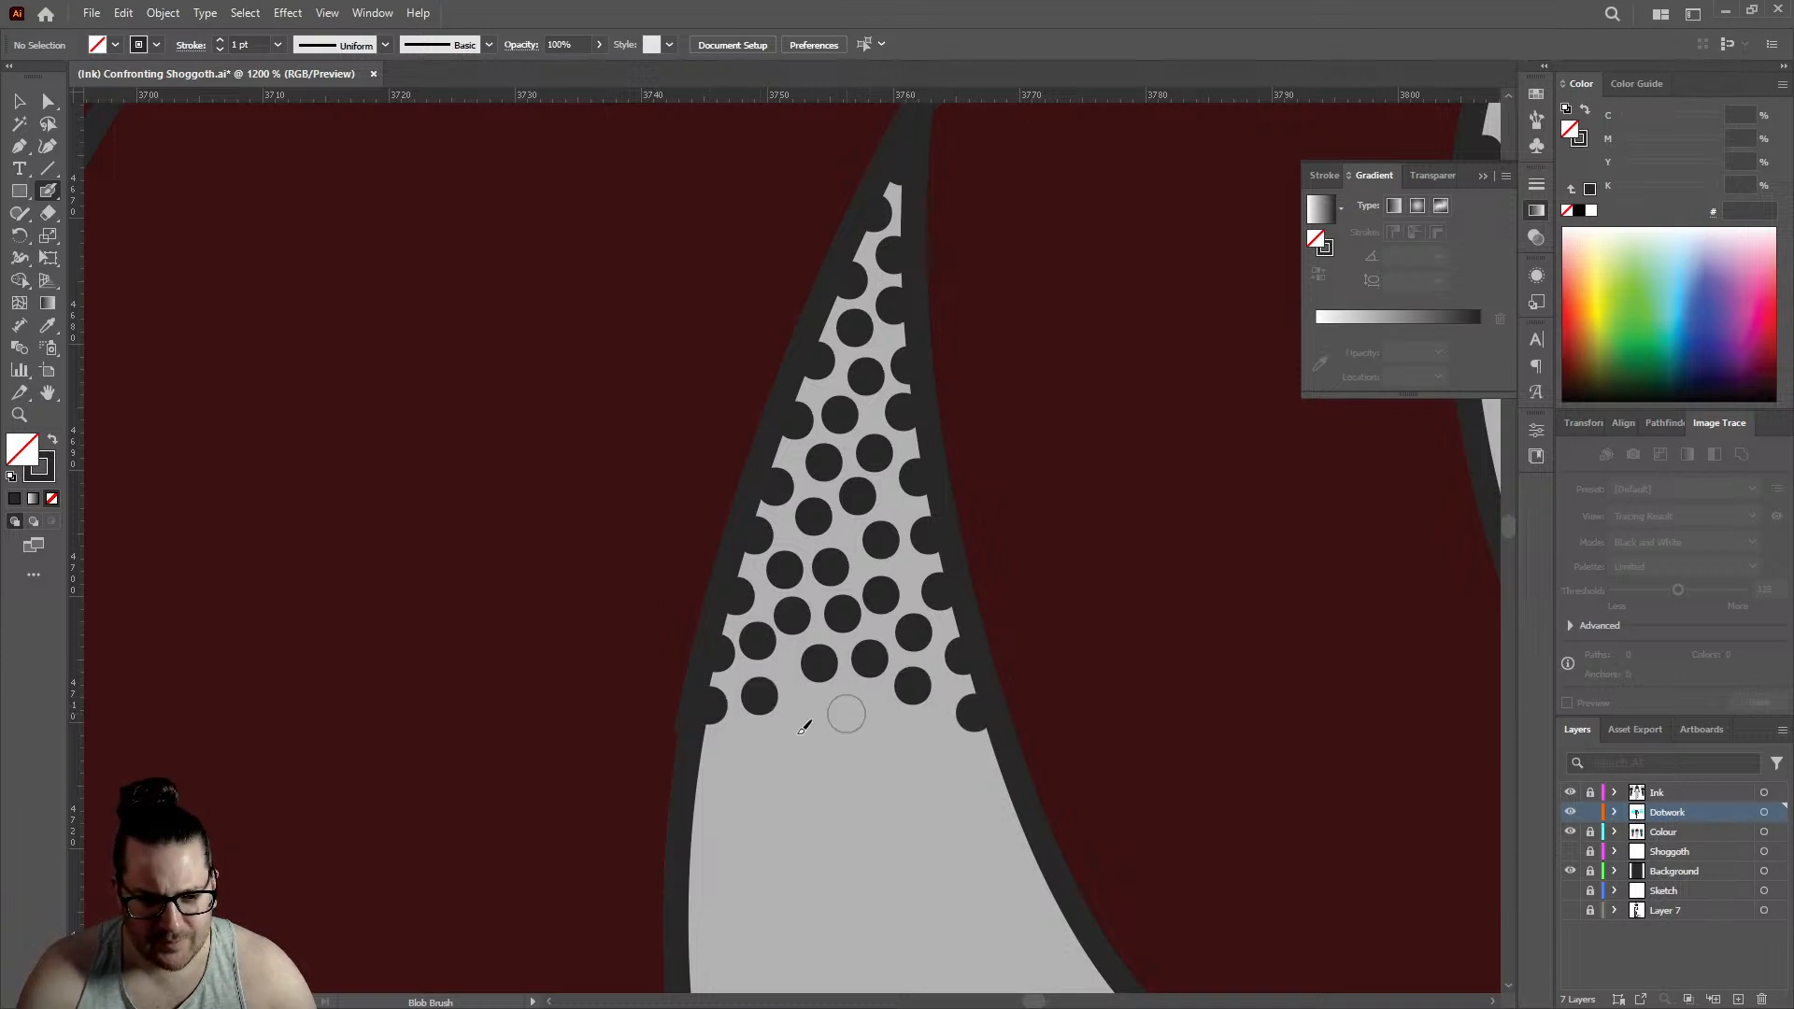
{"action": "left_click", "coordinate": [845, 714]}
{"action": "left_click", "coordinate": [799, 717]}
- Close the pointed gap's stippling with a curved row of dots along the lower fringe, reaching both edges
{"action": "left_click", "coordinate": [755, 746]}
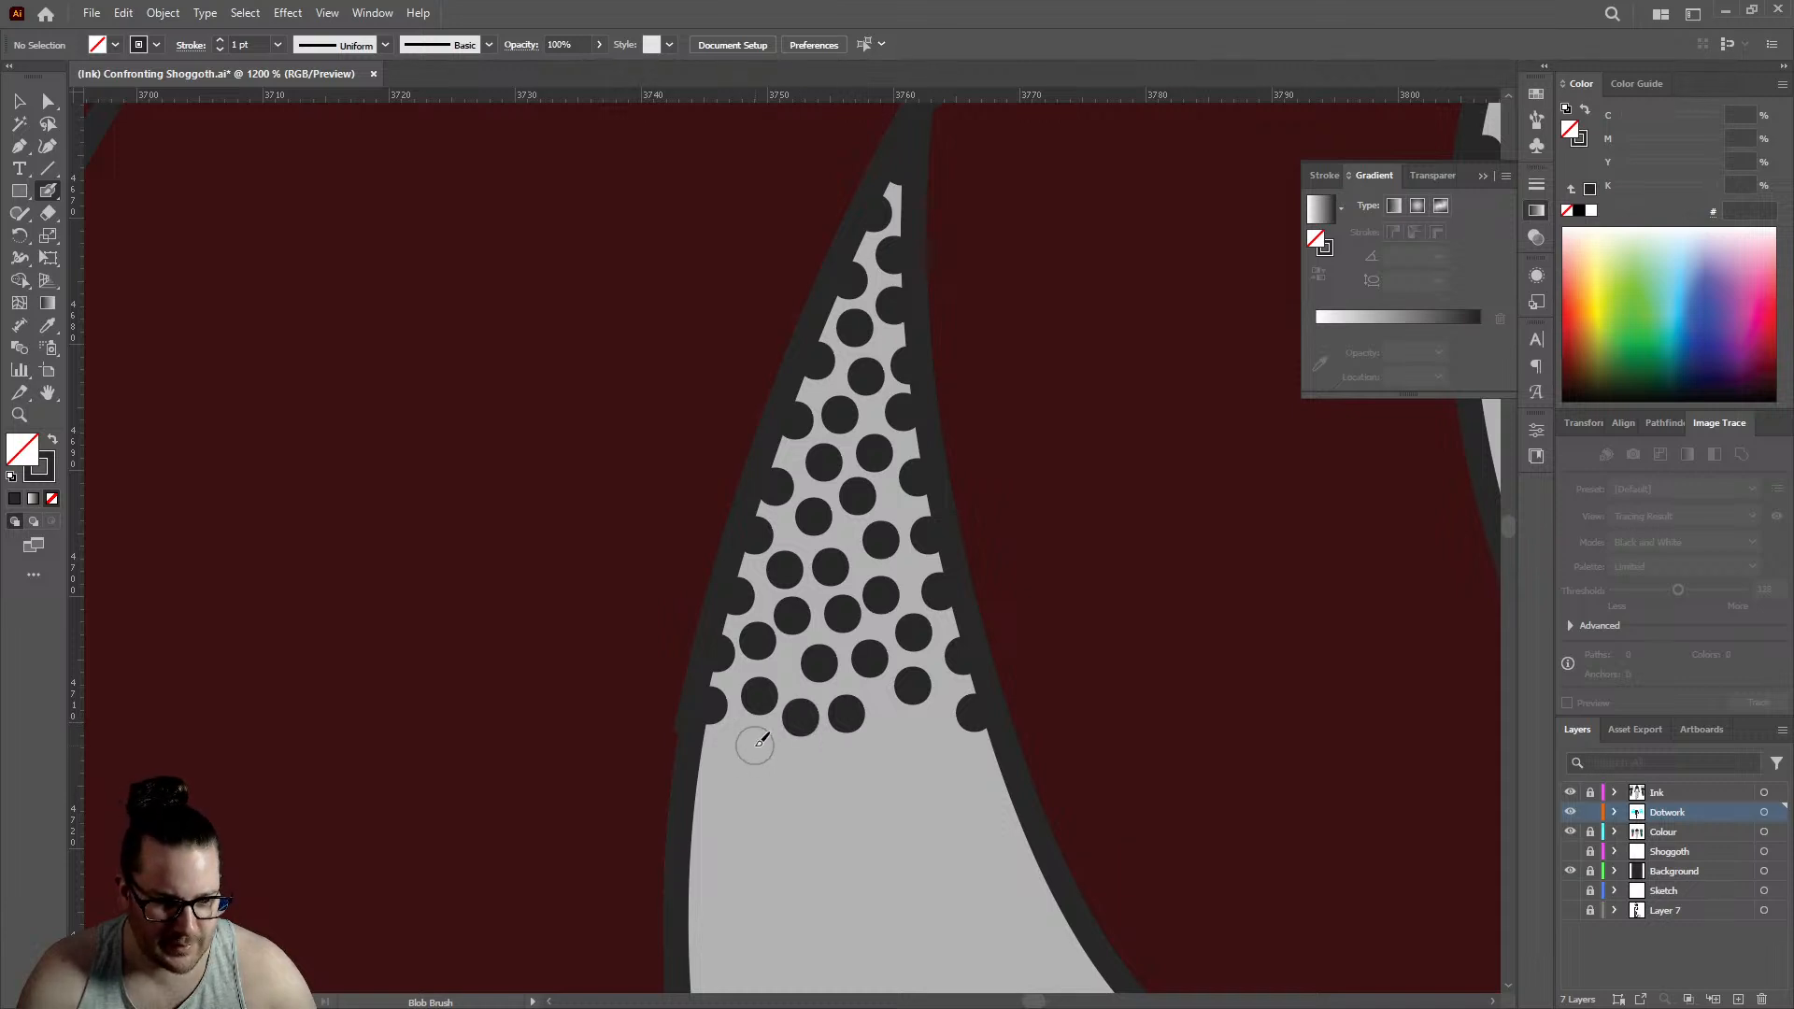
{"action": "left_click", "coordinate": [707, 765]}
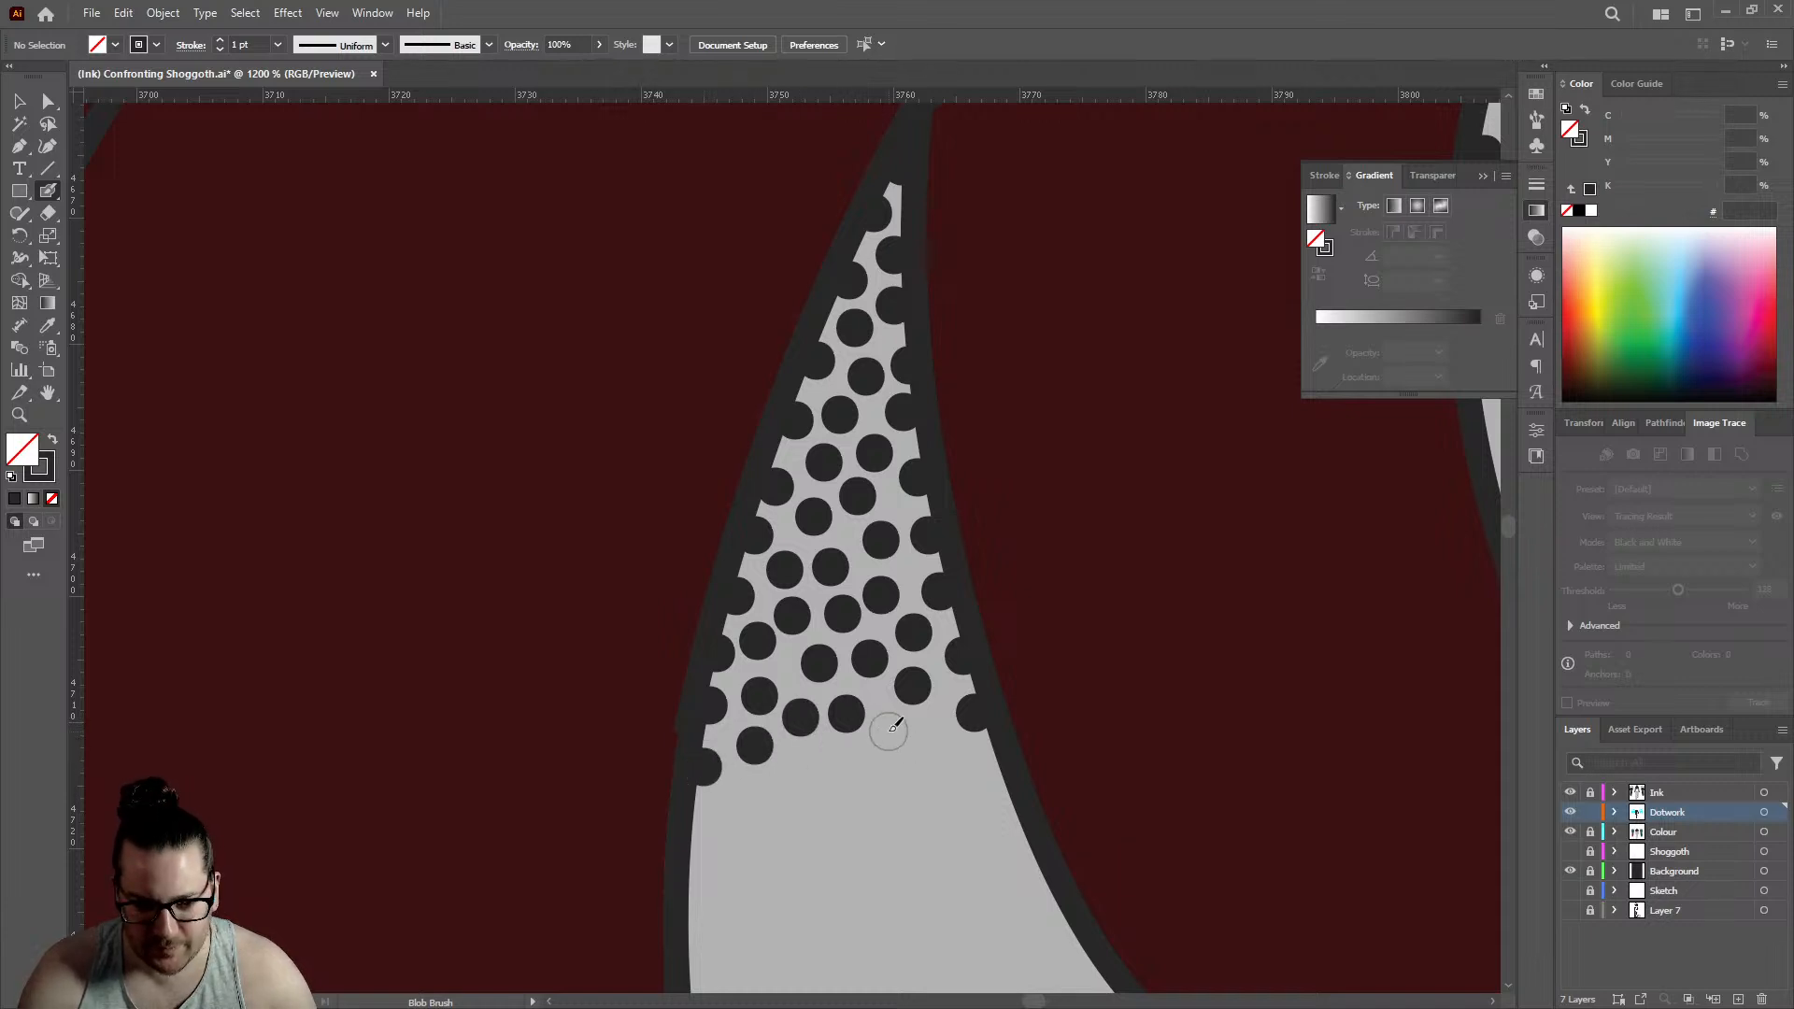
{"action": "left_click", "coordinate": [939, 742]}
{"action": "left_click", "coordinate": [996, 773]}
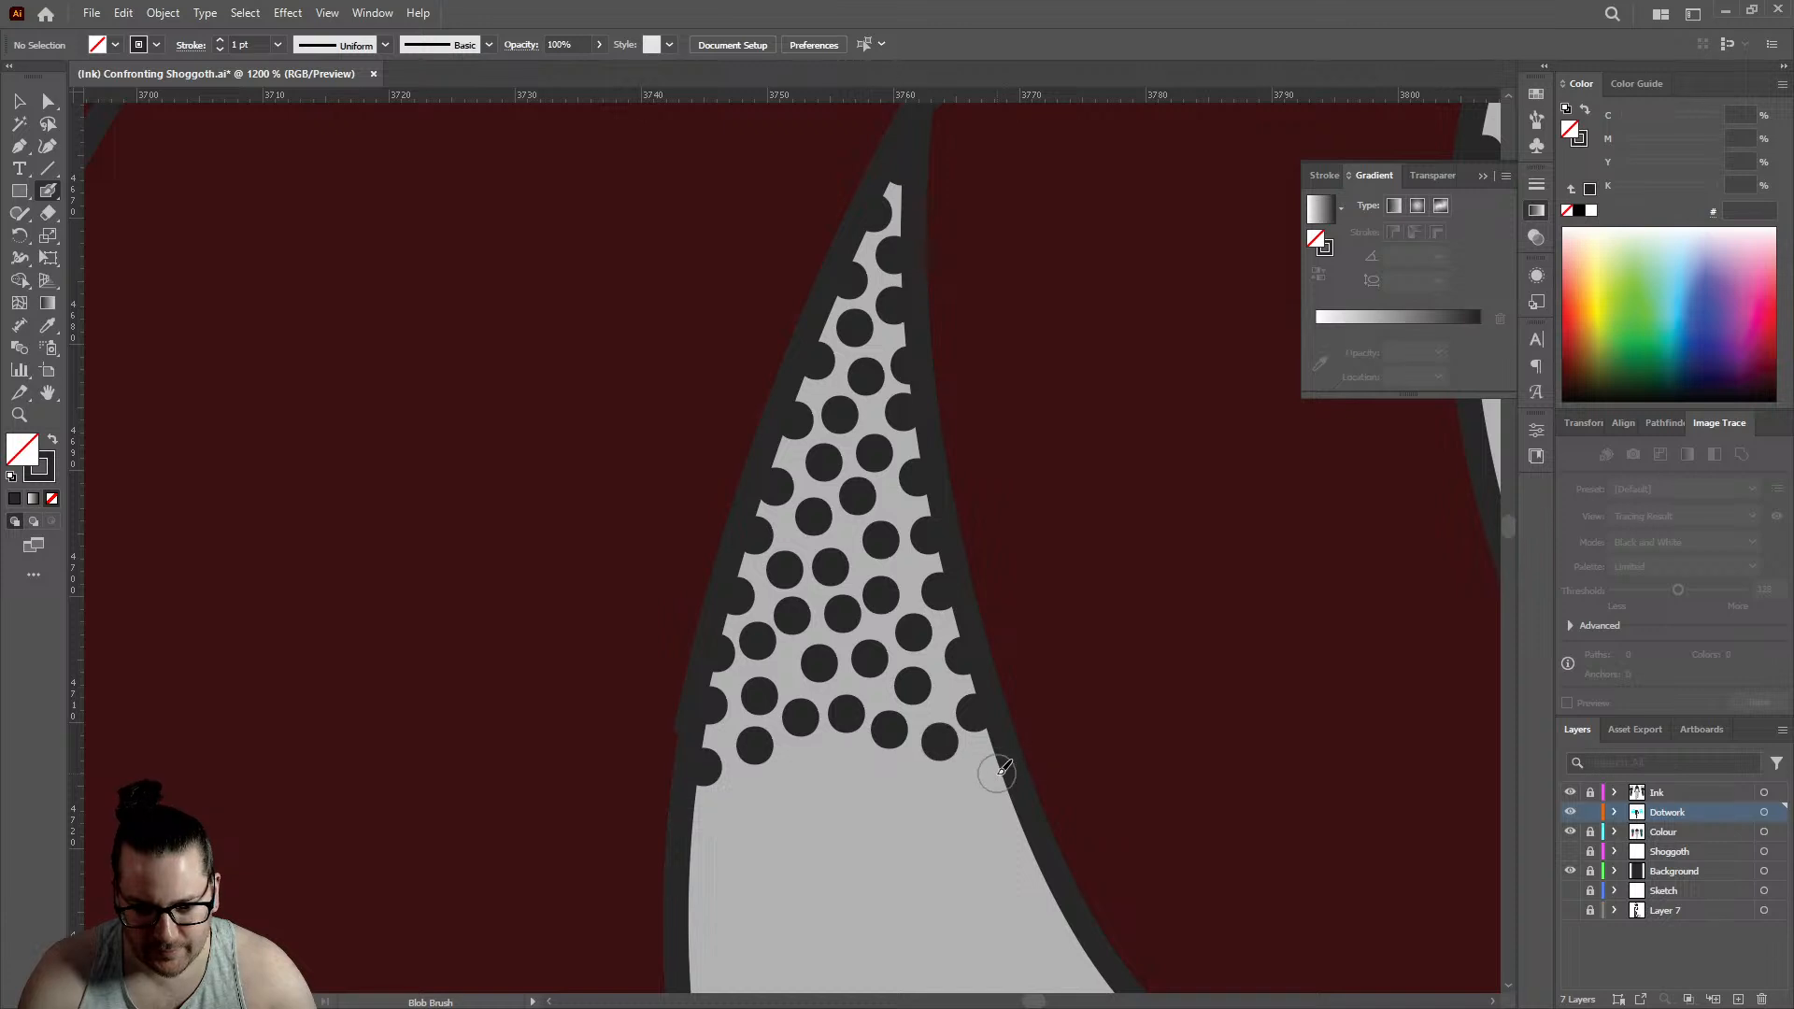
{"action": "left_click", "coordinate": [930, 792]}
- Fill out the sparse stippling of the small gap to the right with five dots at its left edge and between existing dots
{"action": "scroll", "coordinate": [902, 620], "scroll_direction": "down", "scroll_amount": 6}
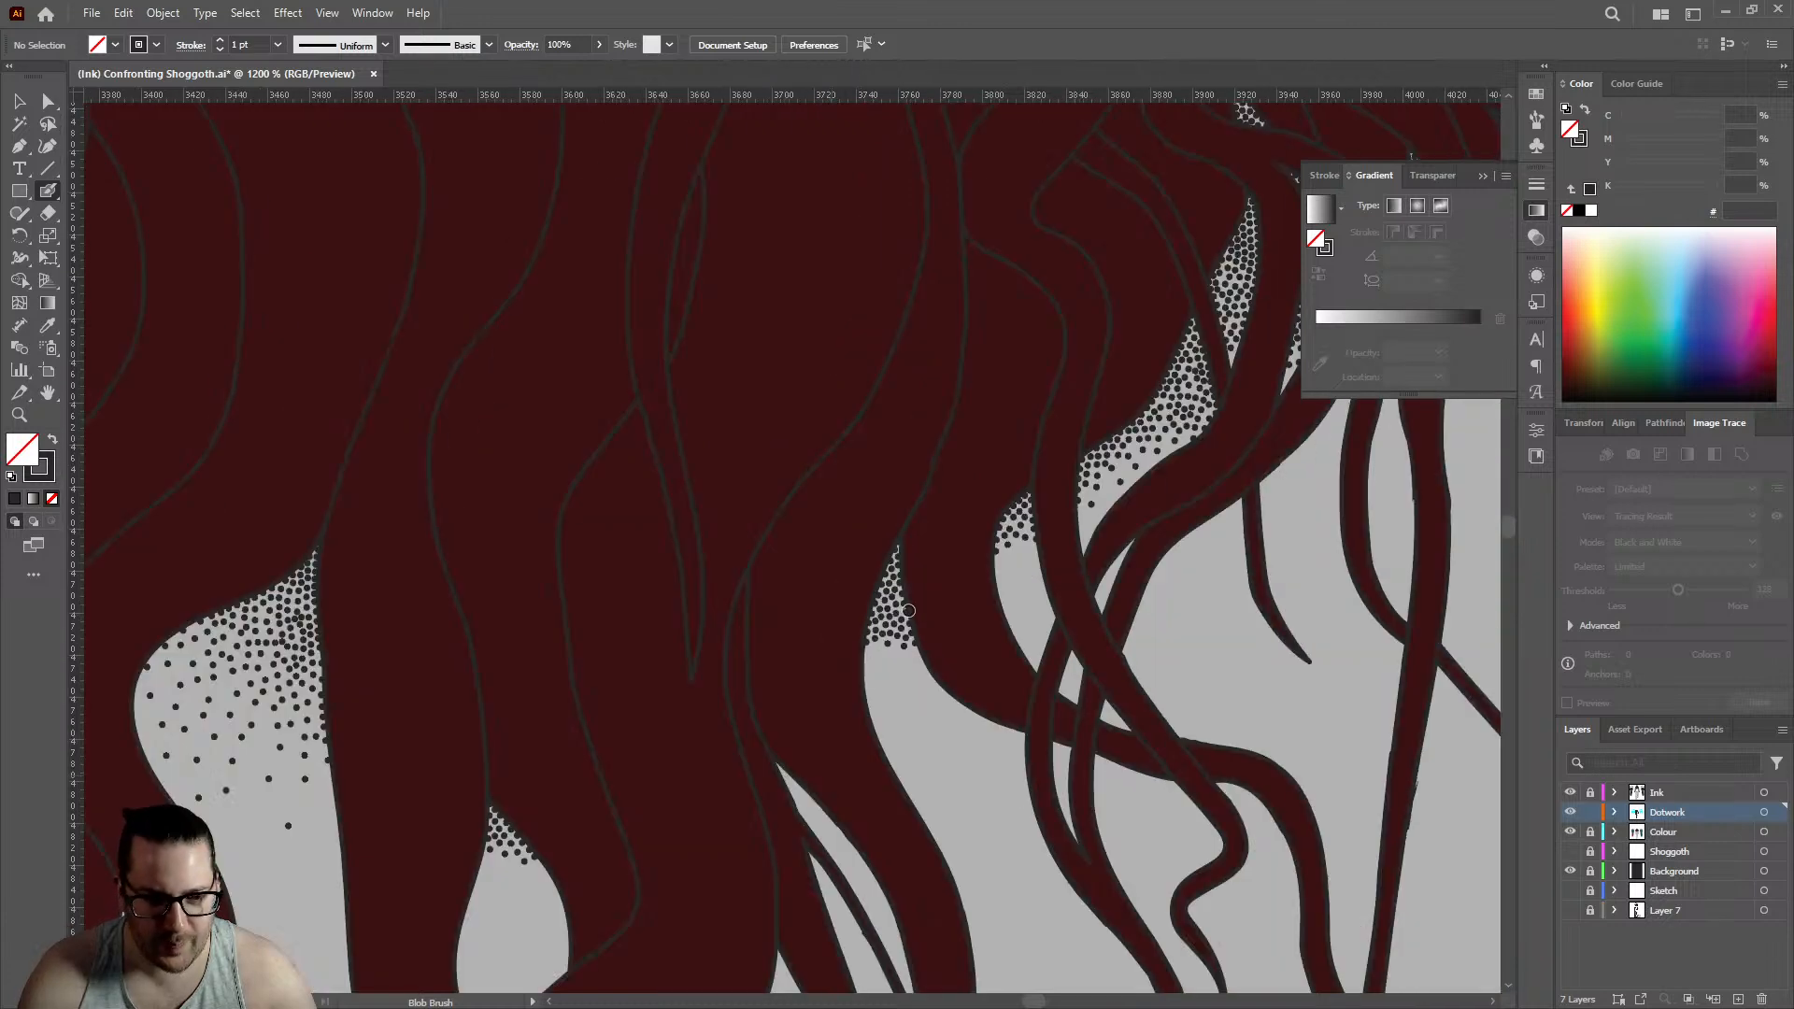
{"action": "scroll", "coordinate": [985, 561], "scroll_direction": "up", "scroll_amount": 4}
{"action": "scroll", "coordinate": [1020, 557], "scroll_direction": "up", "scroll_amount": 2}
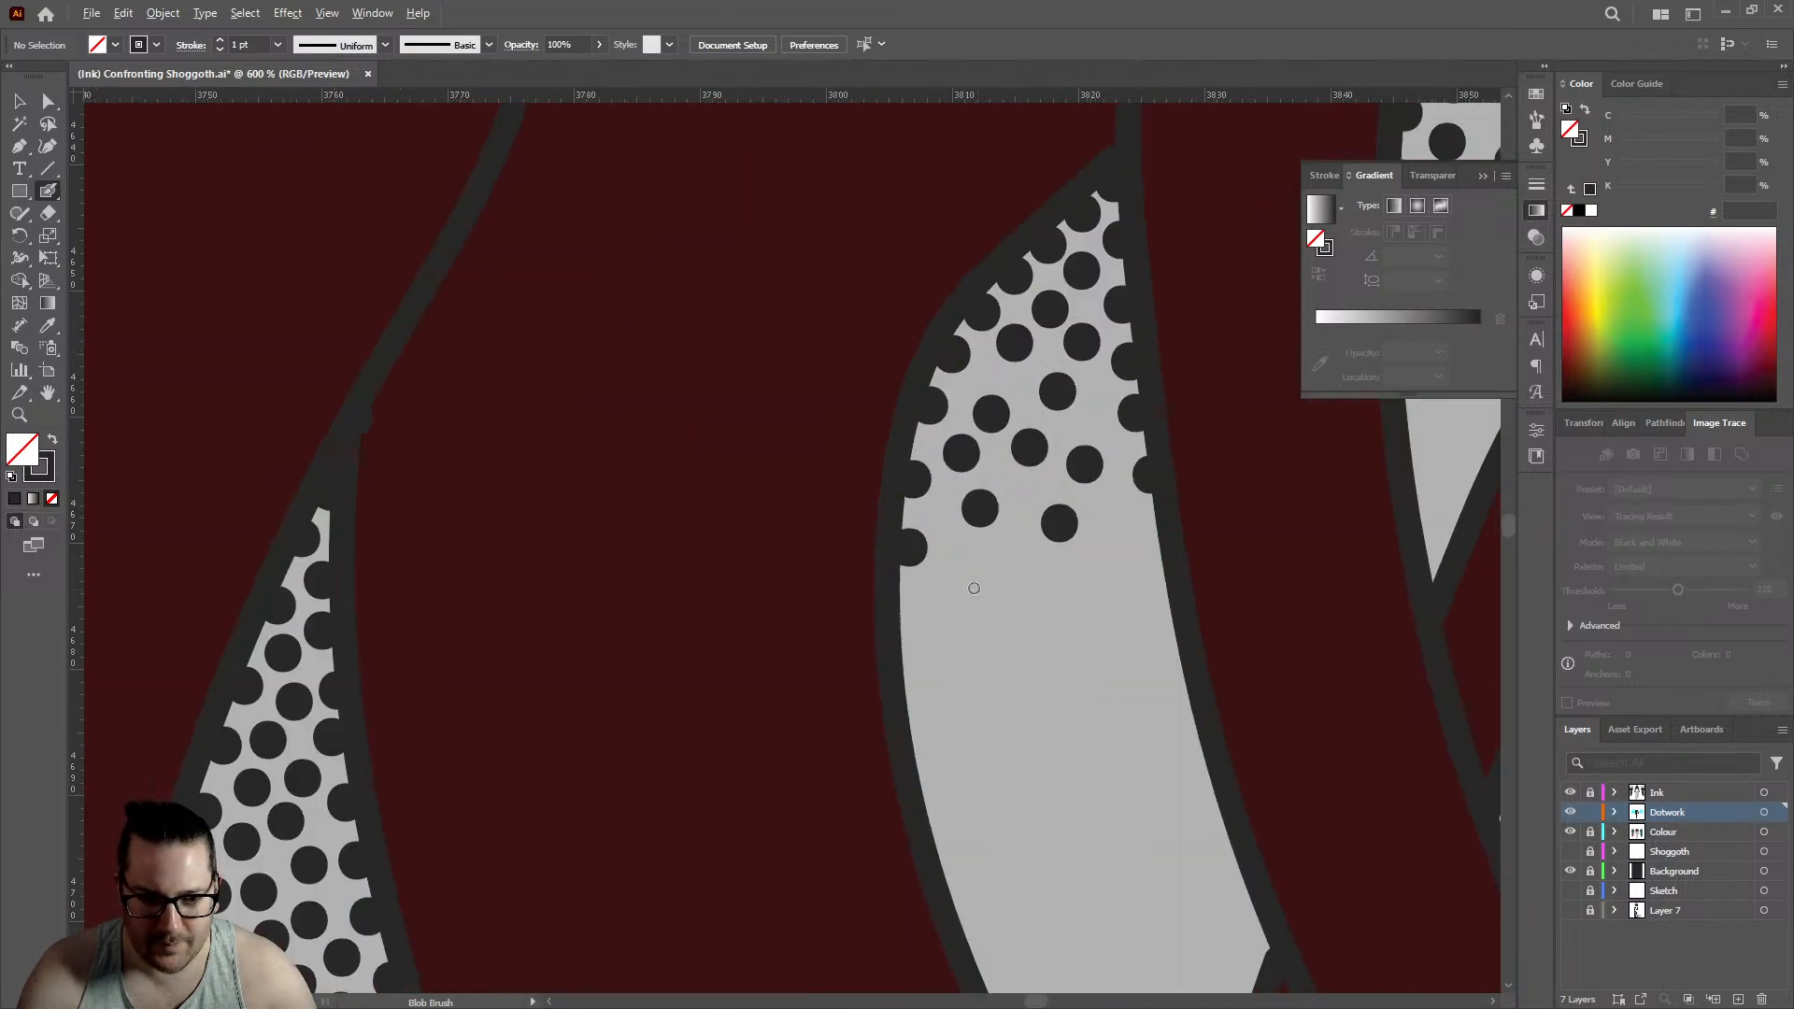
{"action": "left_click", "coordinate": [909, 610]}
{"action": "left_click", "coordinate": [958, 574]}
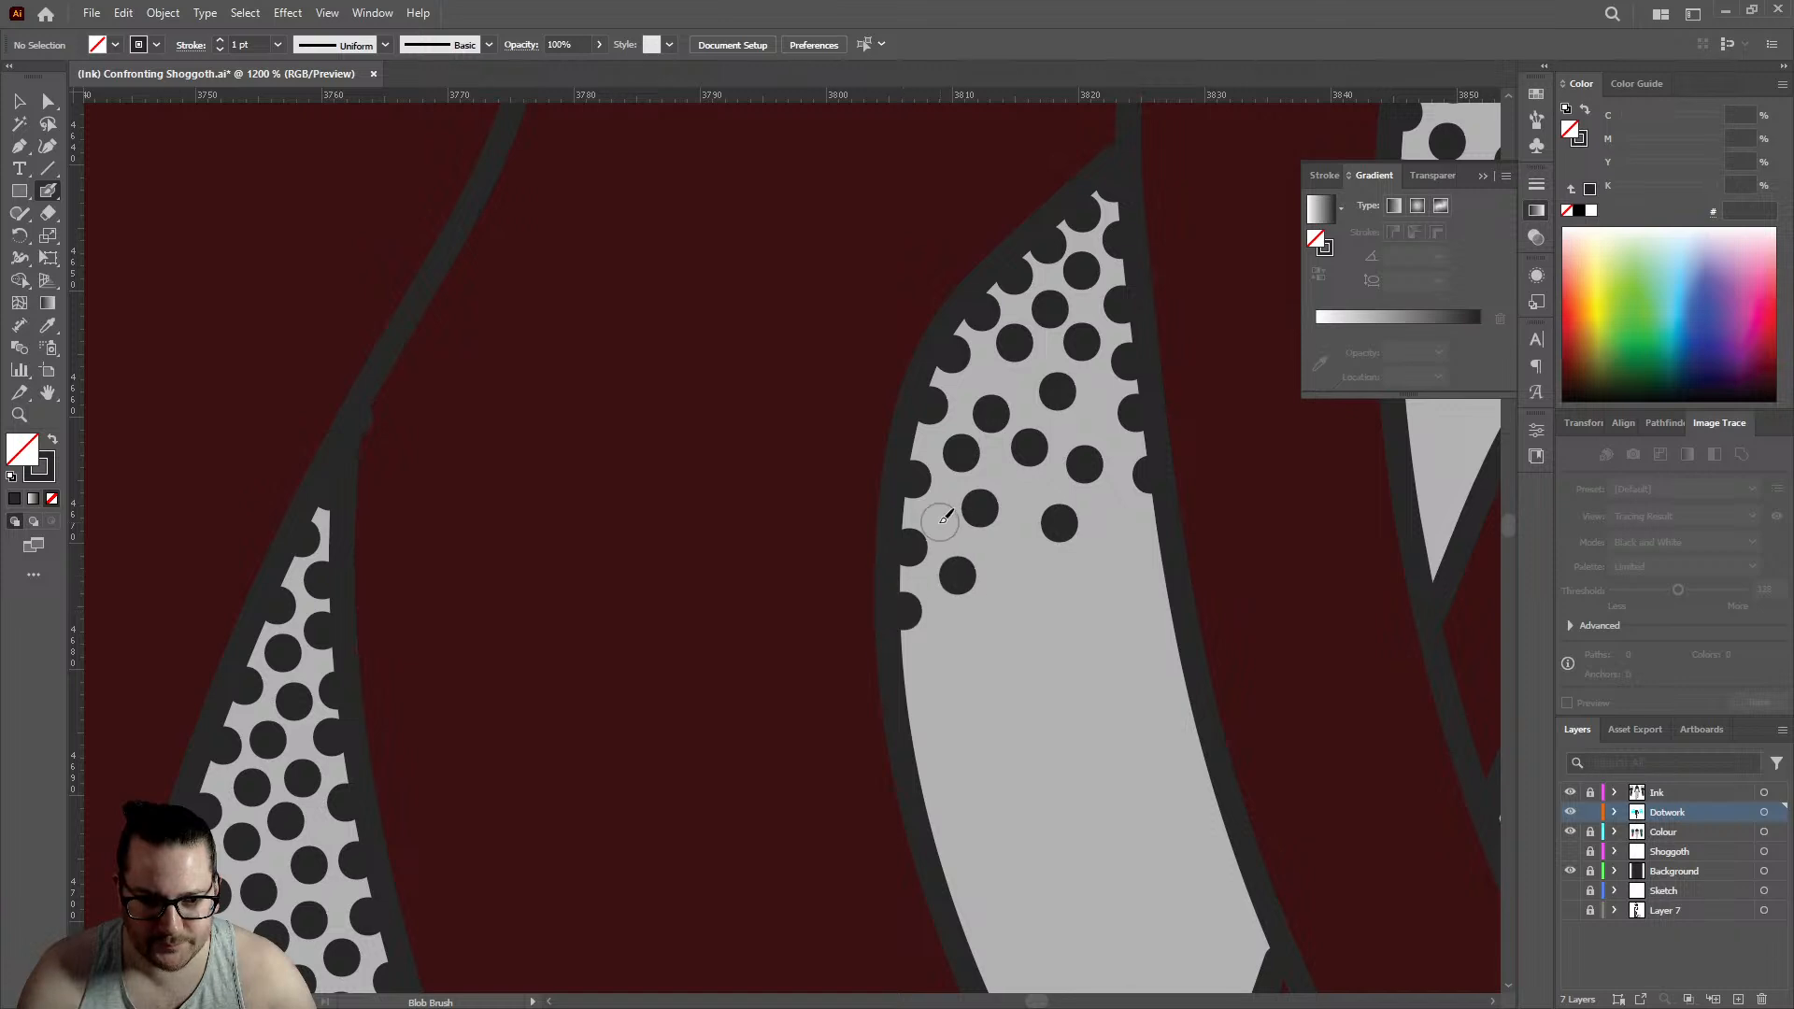
{"action": "left_click", "coordinate": [939, 515]}
{"action": "left_click", "coordinate": [1023, 492]}
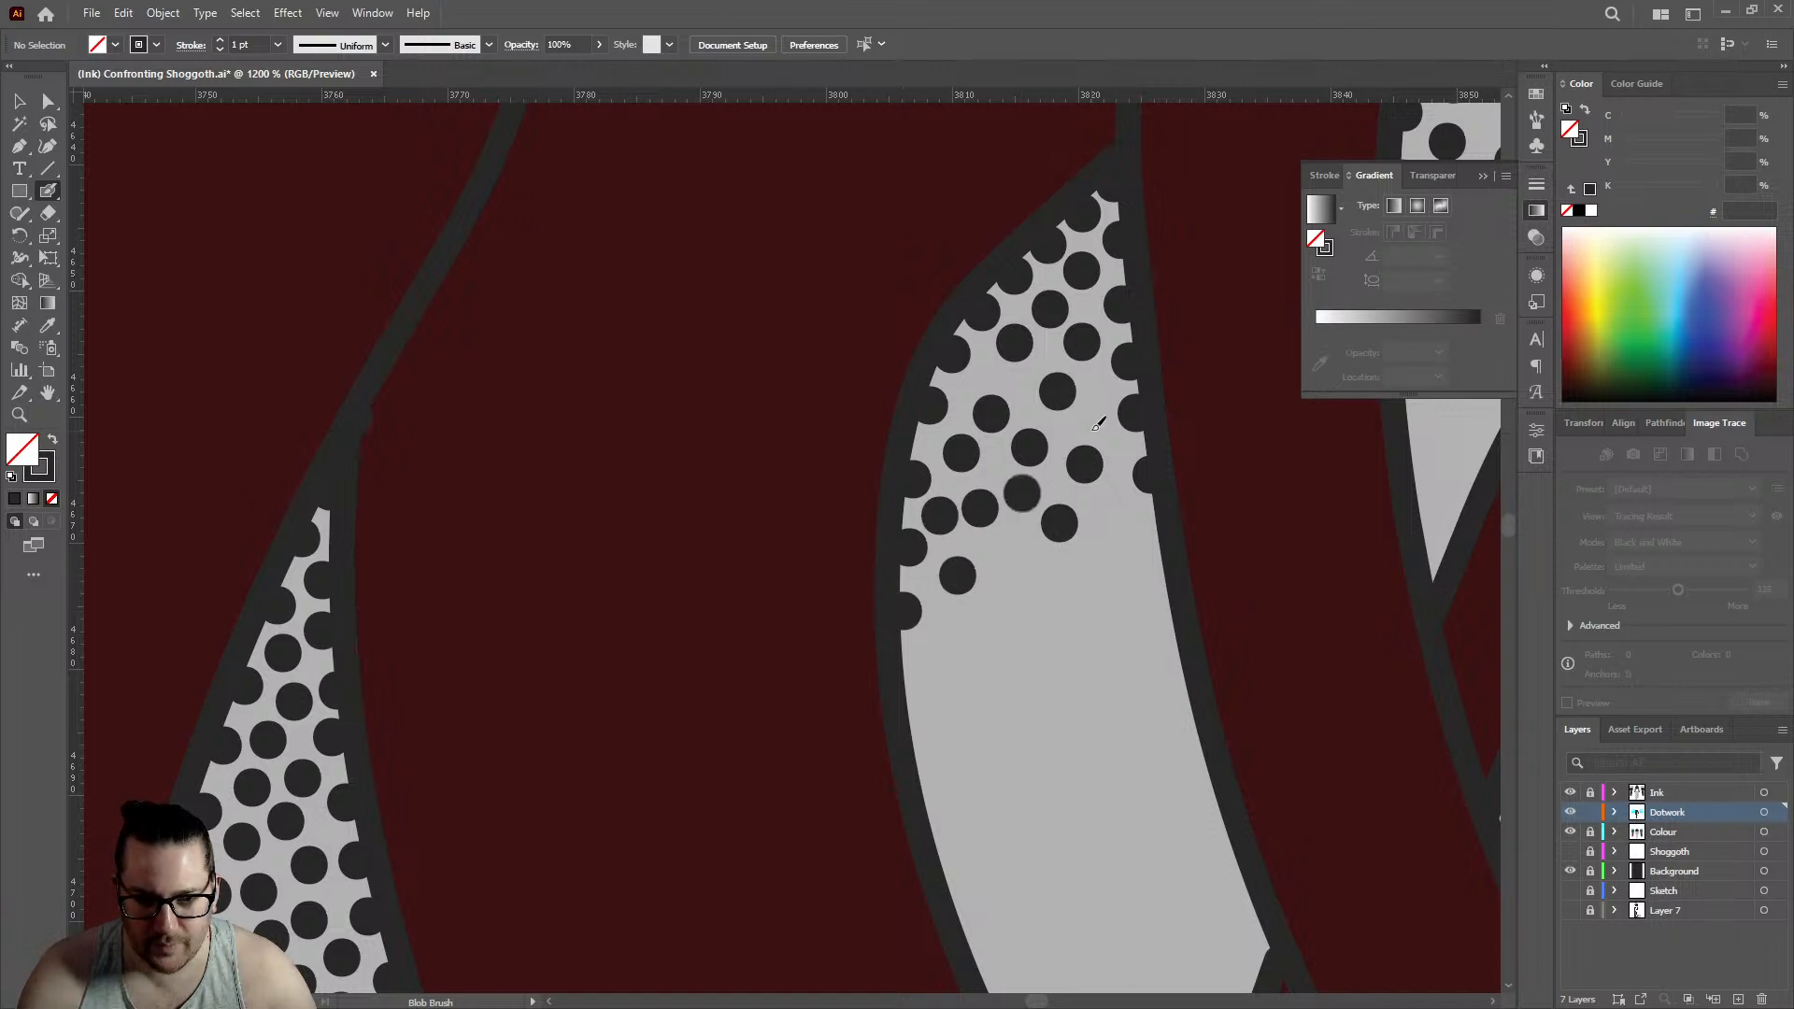
{"action": "left_click", "coordinate": [1097, 419]}
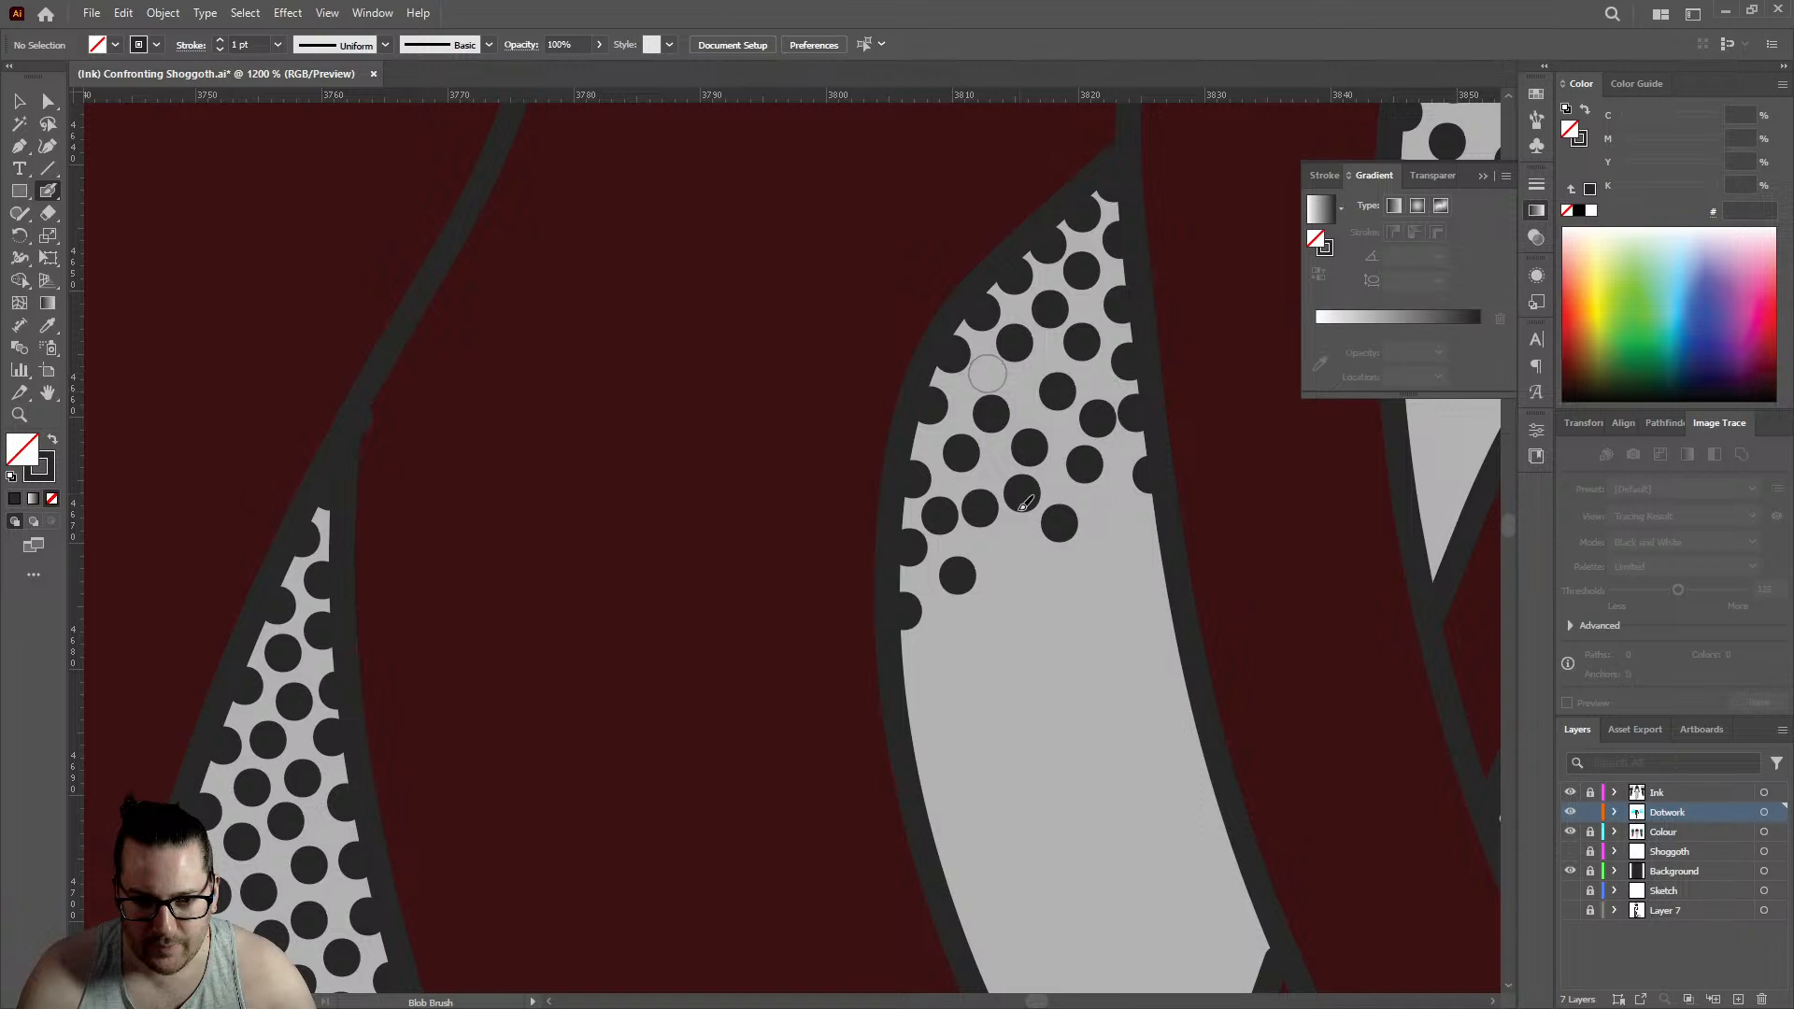
- Extend the small gap's stippling downward with a staggered fringe of dots running from its left edge to its right edge
{"action": "left_click", "coordinate": [1016, 562]}
{"action": "left_click", "coordinate": [1113, 517]}
{"action": "left_click", "coordinate": [993, 633]}
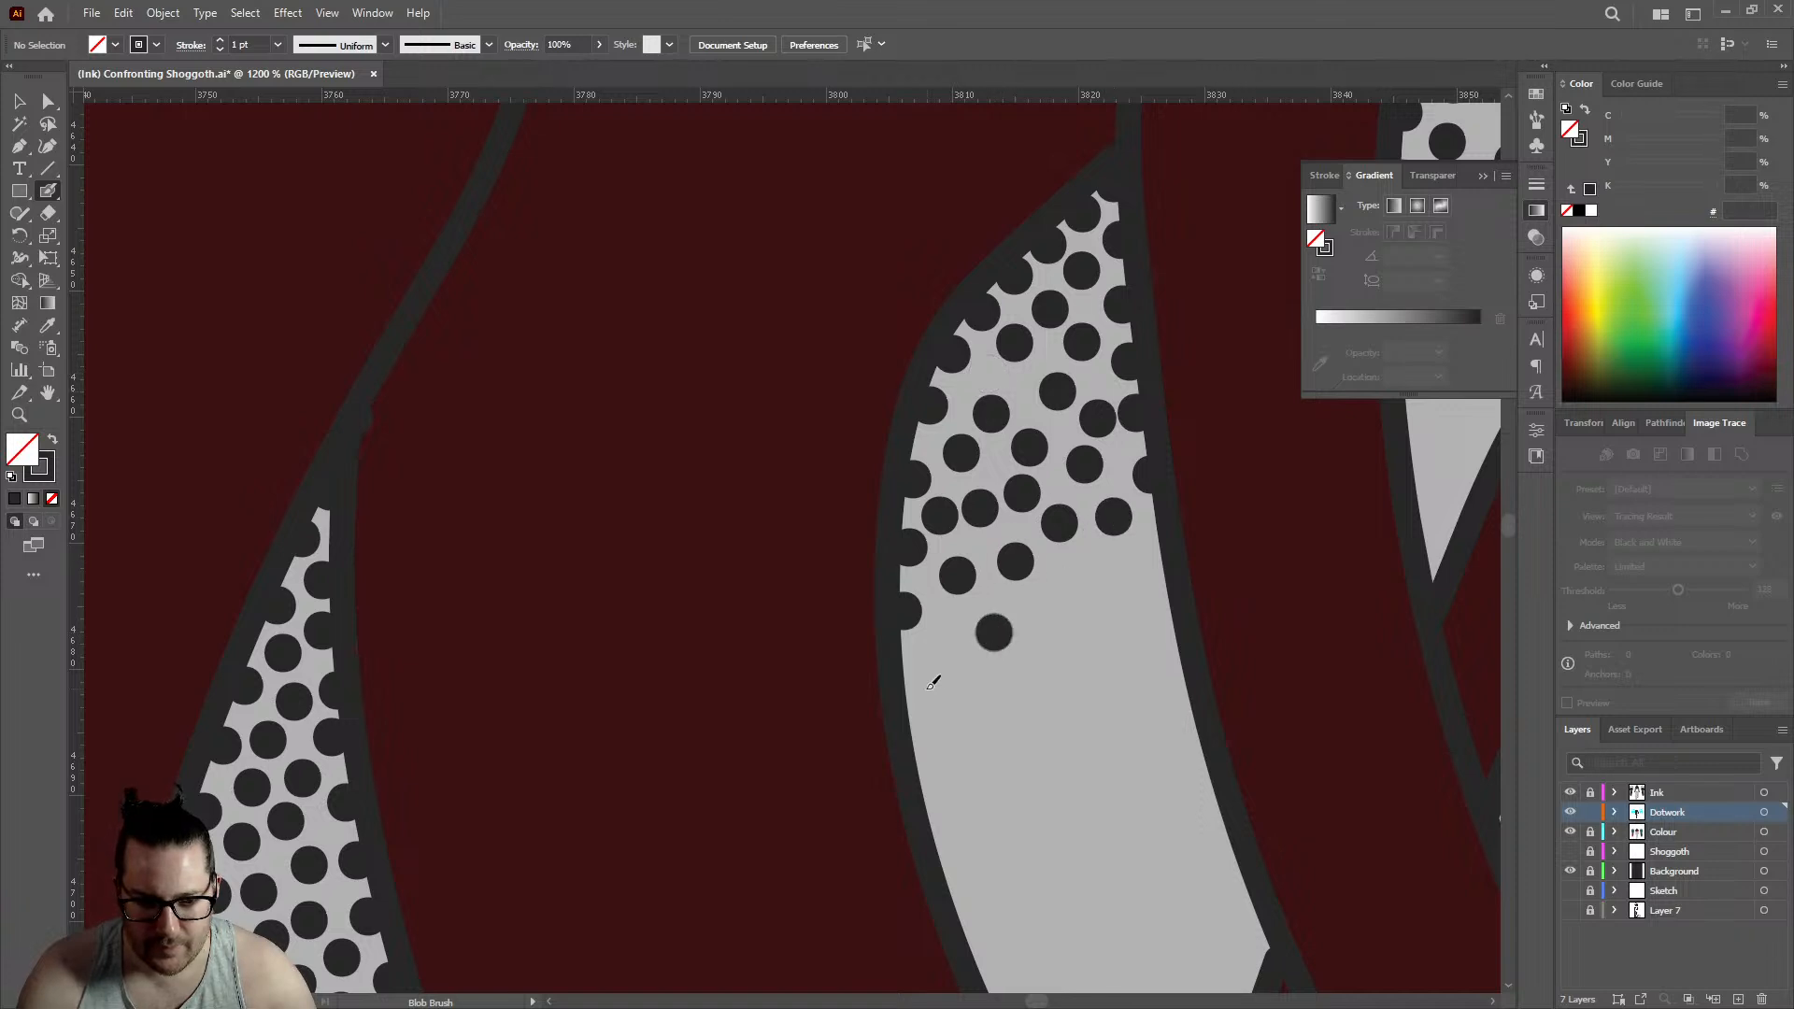
{"action": "left_click", "coordinate": [914, 700]}
{"action": "left_click", "coordinate": [1062, 587]}
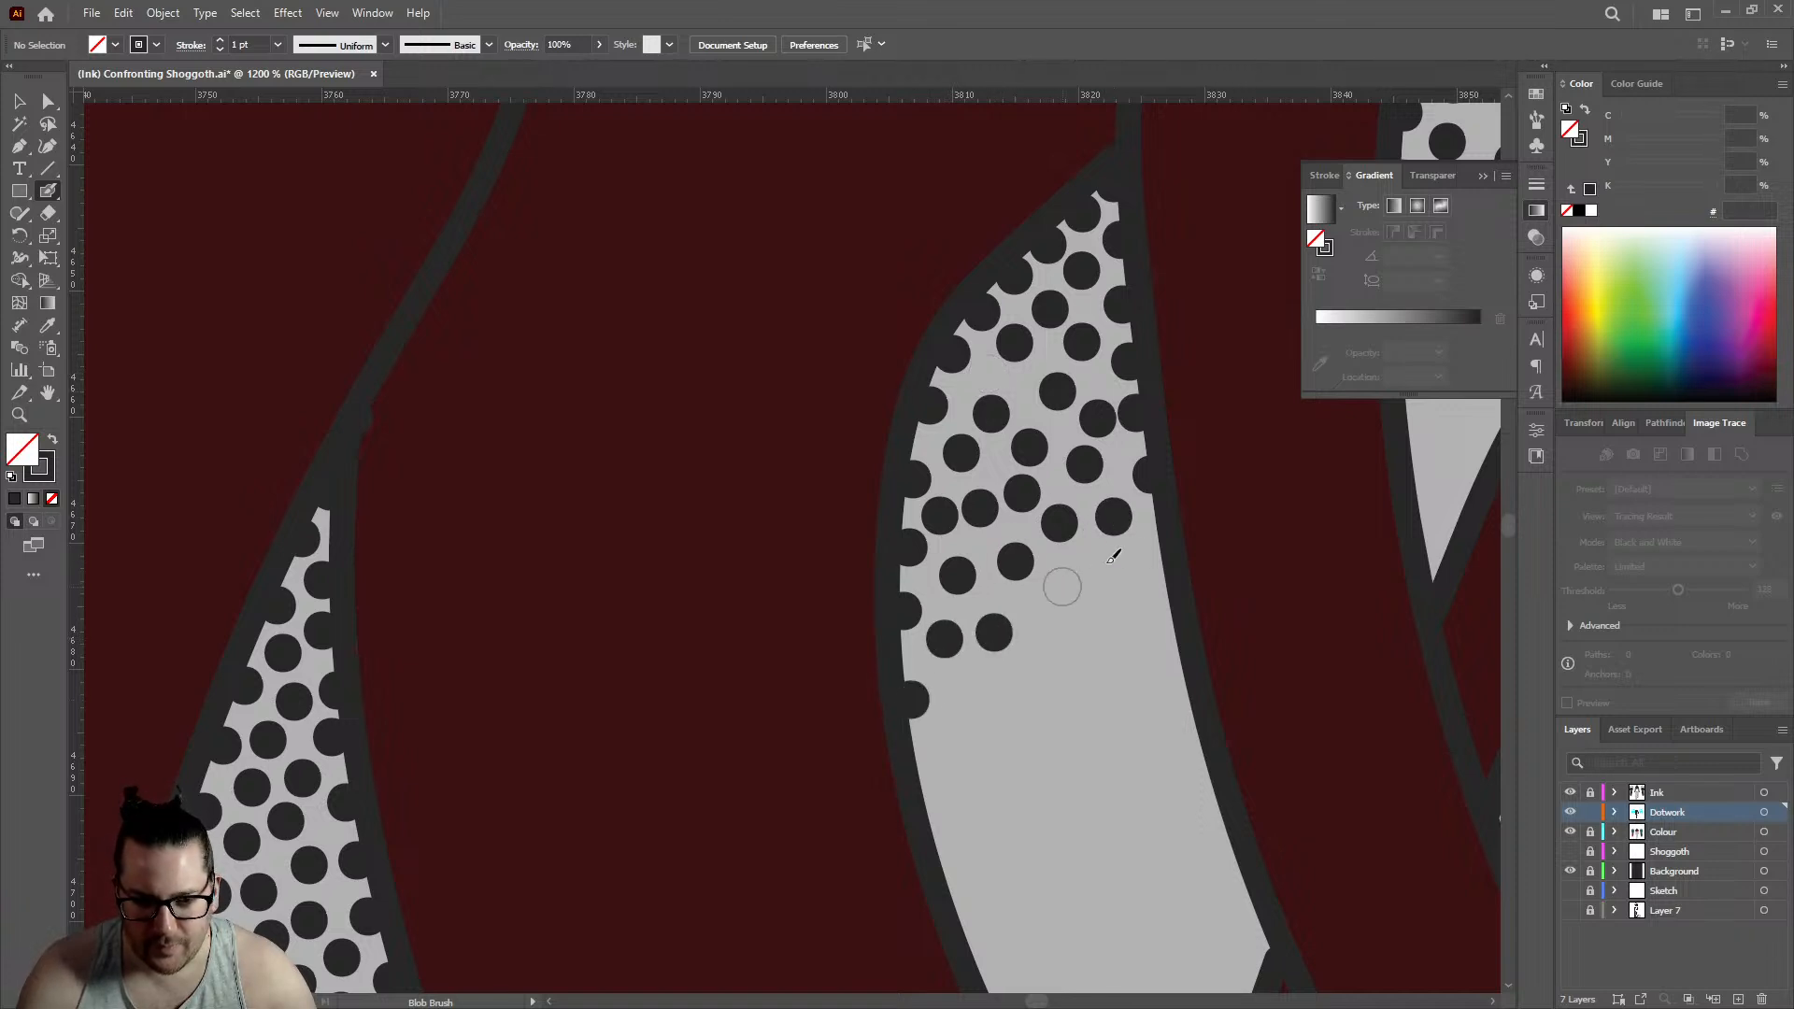
{"action": "left_click", "coordinate": [1152, 551]}
{"action": "left_click", "coordinate": [1102, 569]}
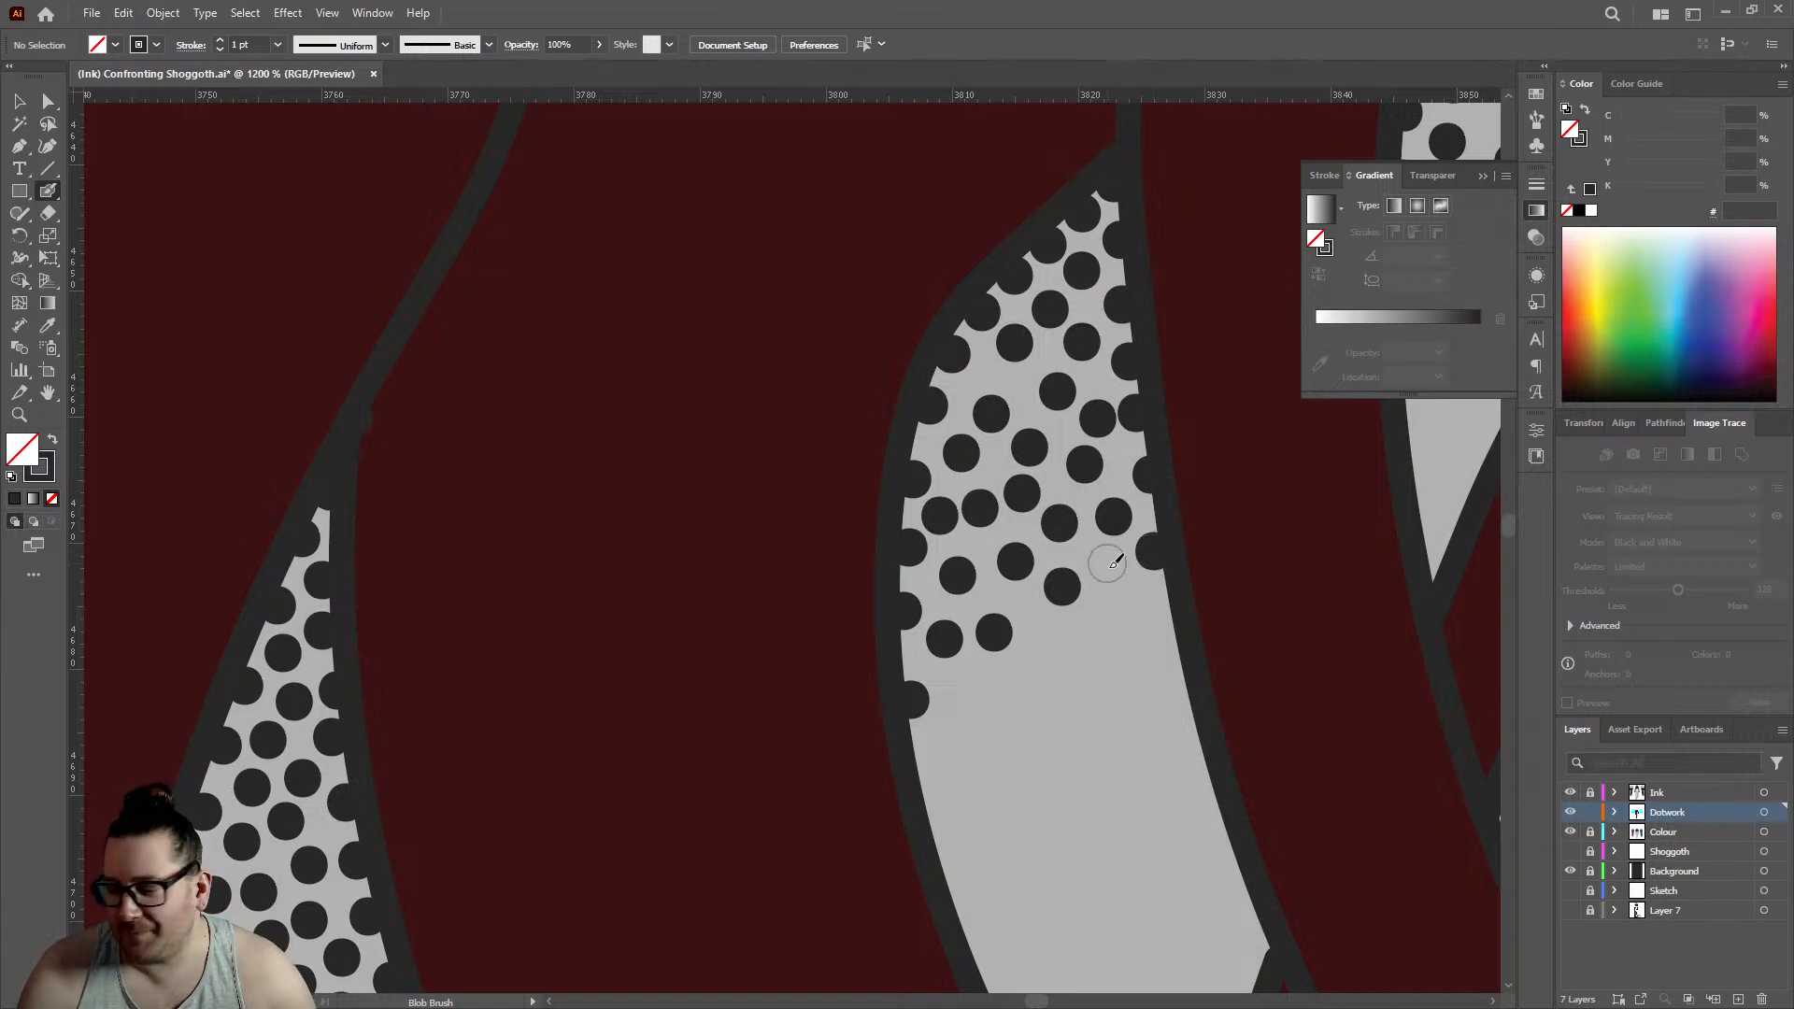
{"action": "left_click", "coordinate": [1107, 564]}
- Scatter six widely spaced dots below the small gap's fringe and add one near the left edge of the neighbouring sloping gap
{"action": "scroll", "coordinate": [1065, 582], "scroll_direction": "down", "scroll_amount": 6}
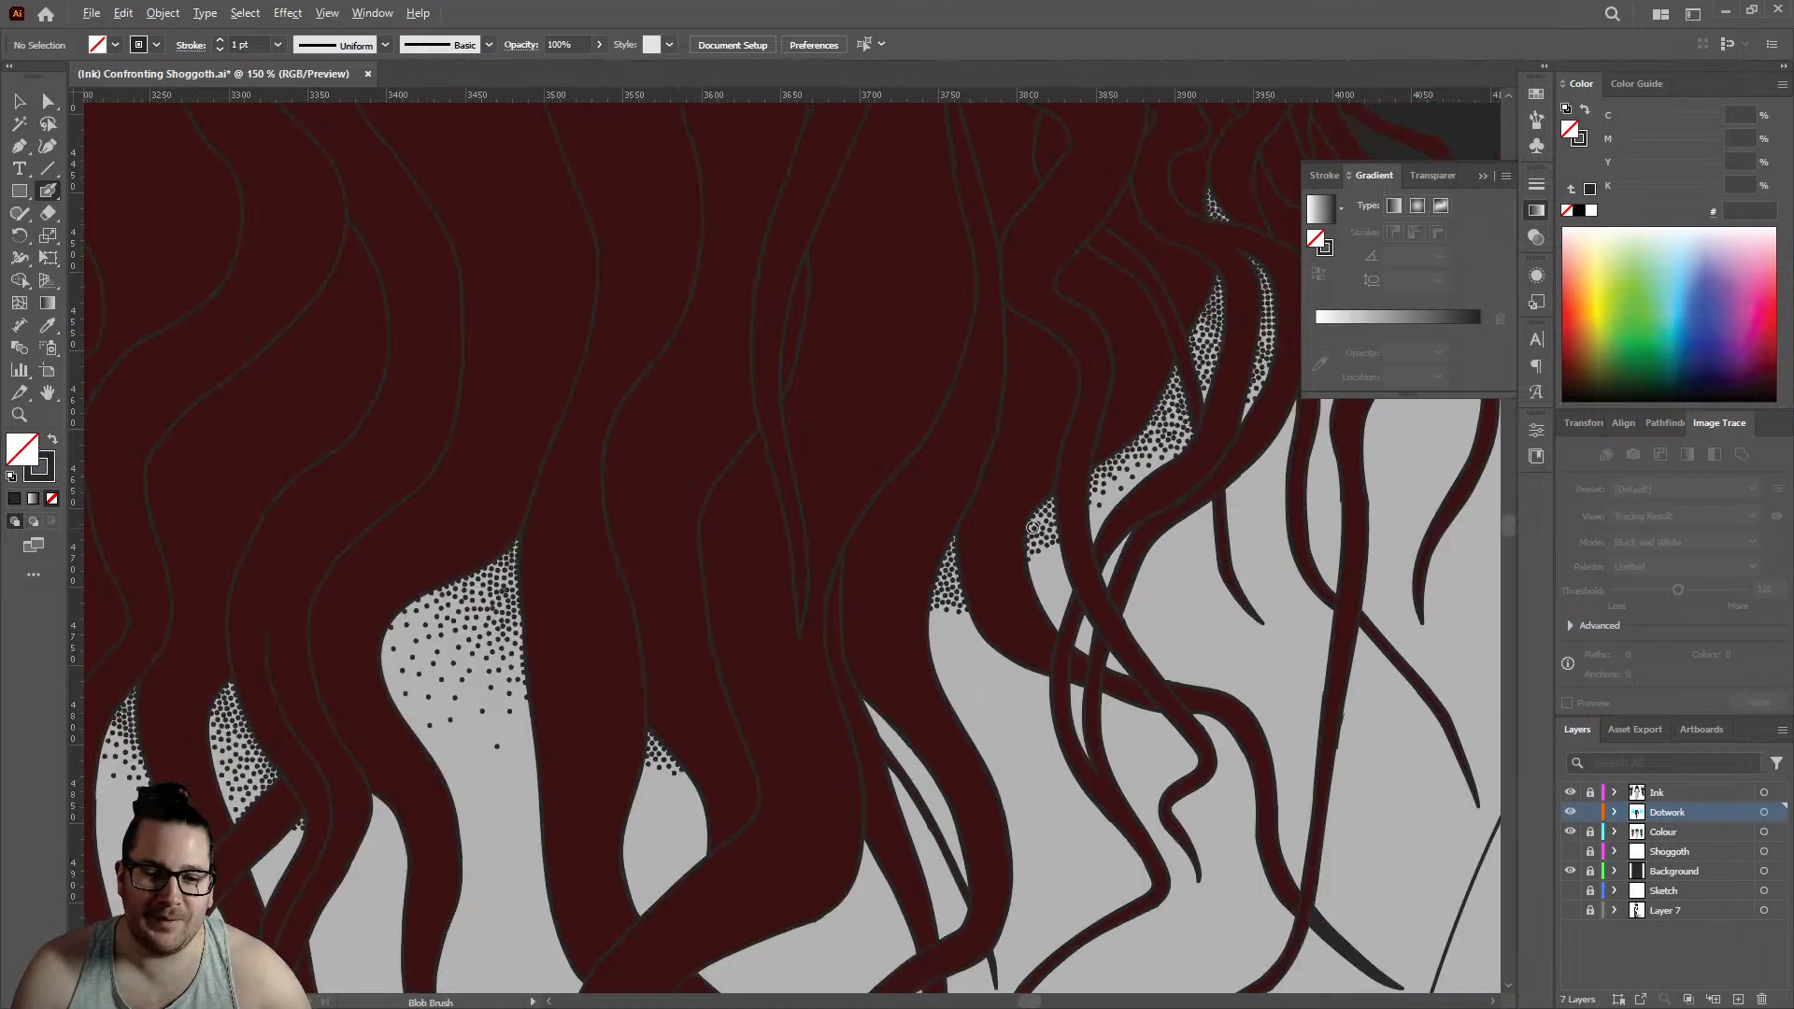
{"action": "scroll", "coordinate": [1095, 507], "scroll_direction": "up", "scroll_amount": 4}
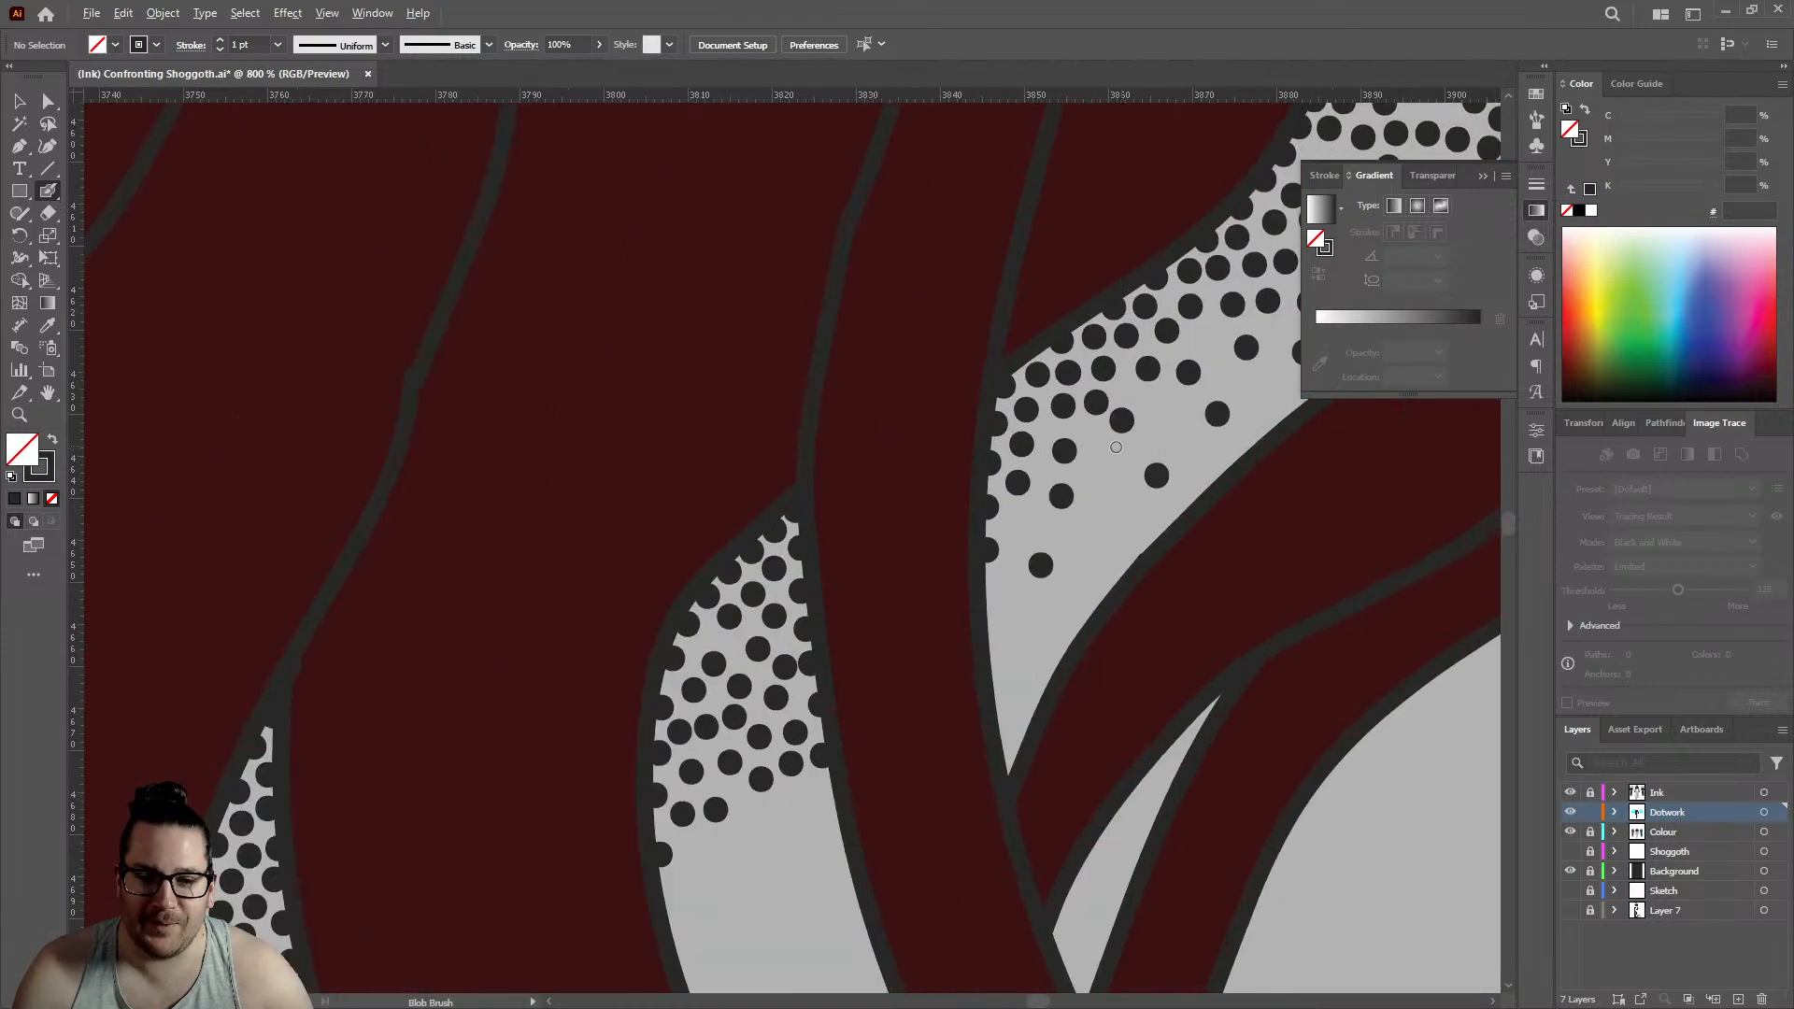
{"action": "left_click", "coordinate": [1025, 523]}
{"action": "left_click", "coordinate": [775, 841]}
{"action": "left_click", "coordinate": [704, 907]}
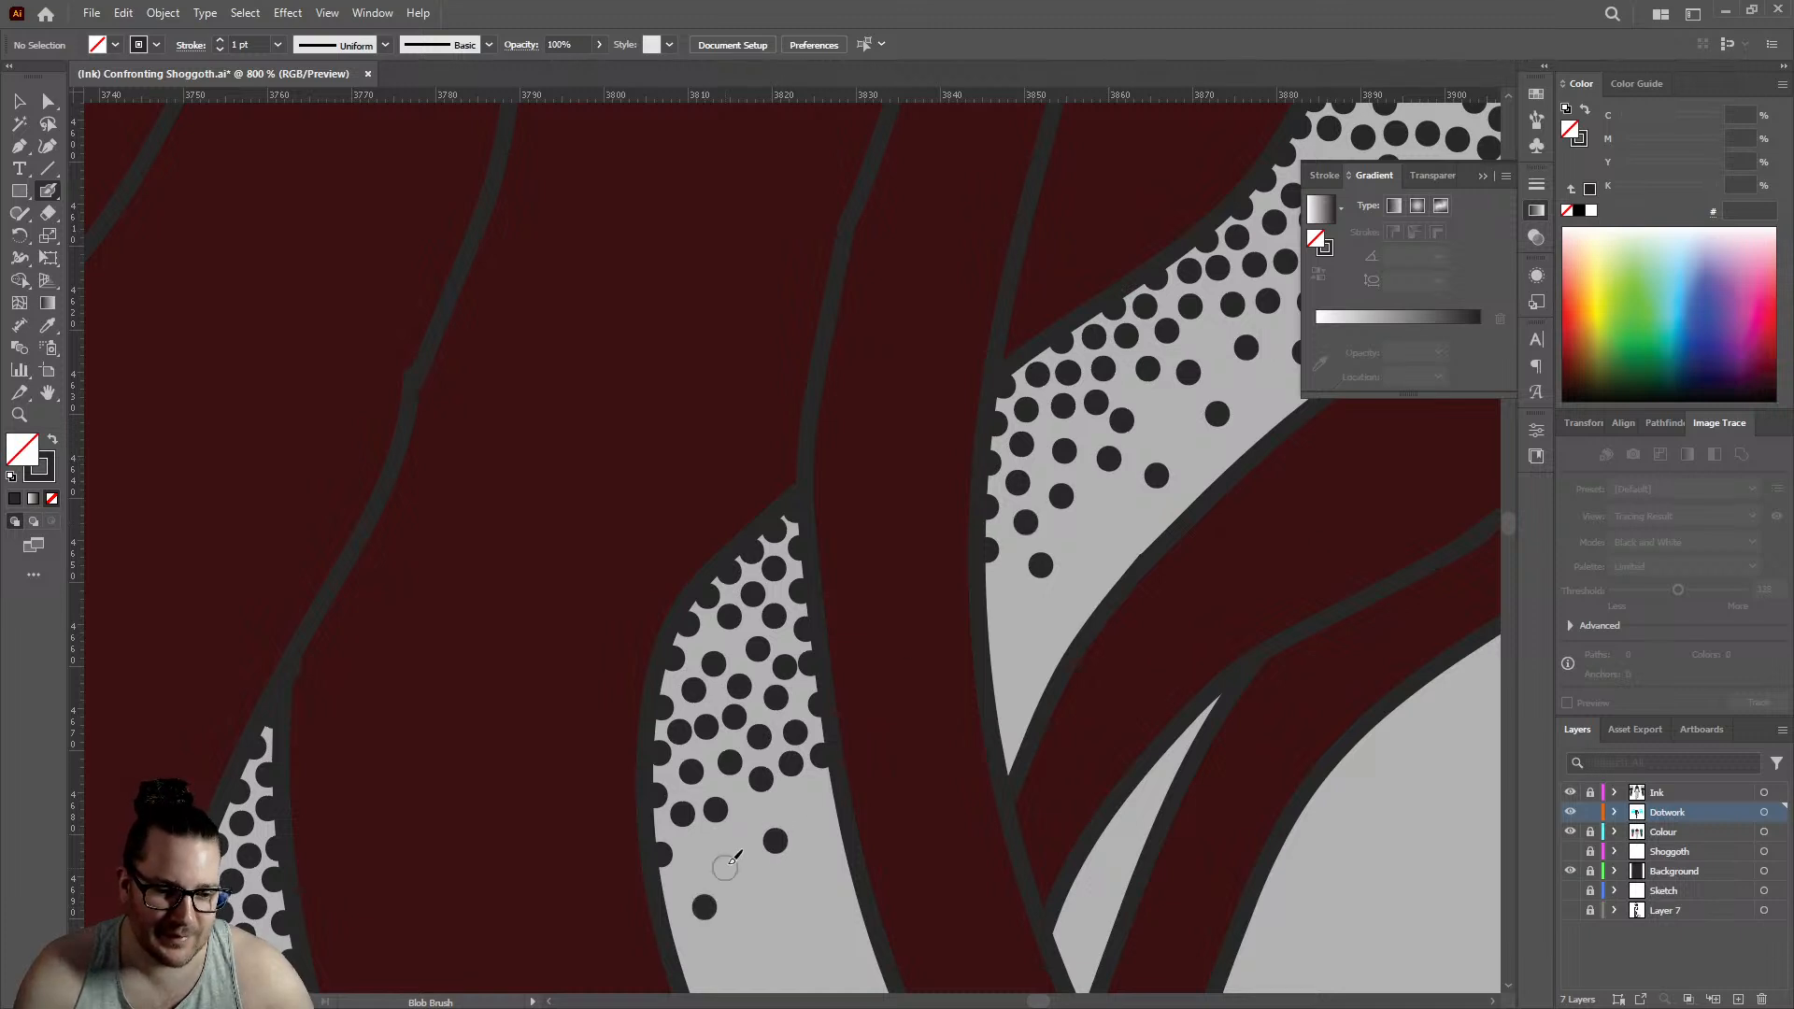
{"action": "left_click", "coordinate": [726, 858]}
{"action": "left_click", "coordinate": [738, 953]}
{"action": "left_click", "coordinate": [811, 816]}
{"action": "left_click", "coordinate": [811, 914]}
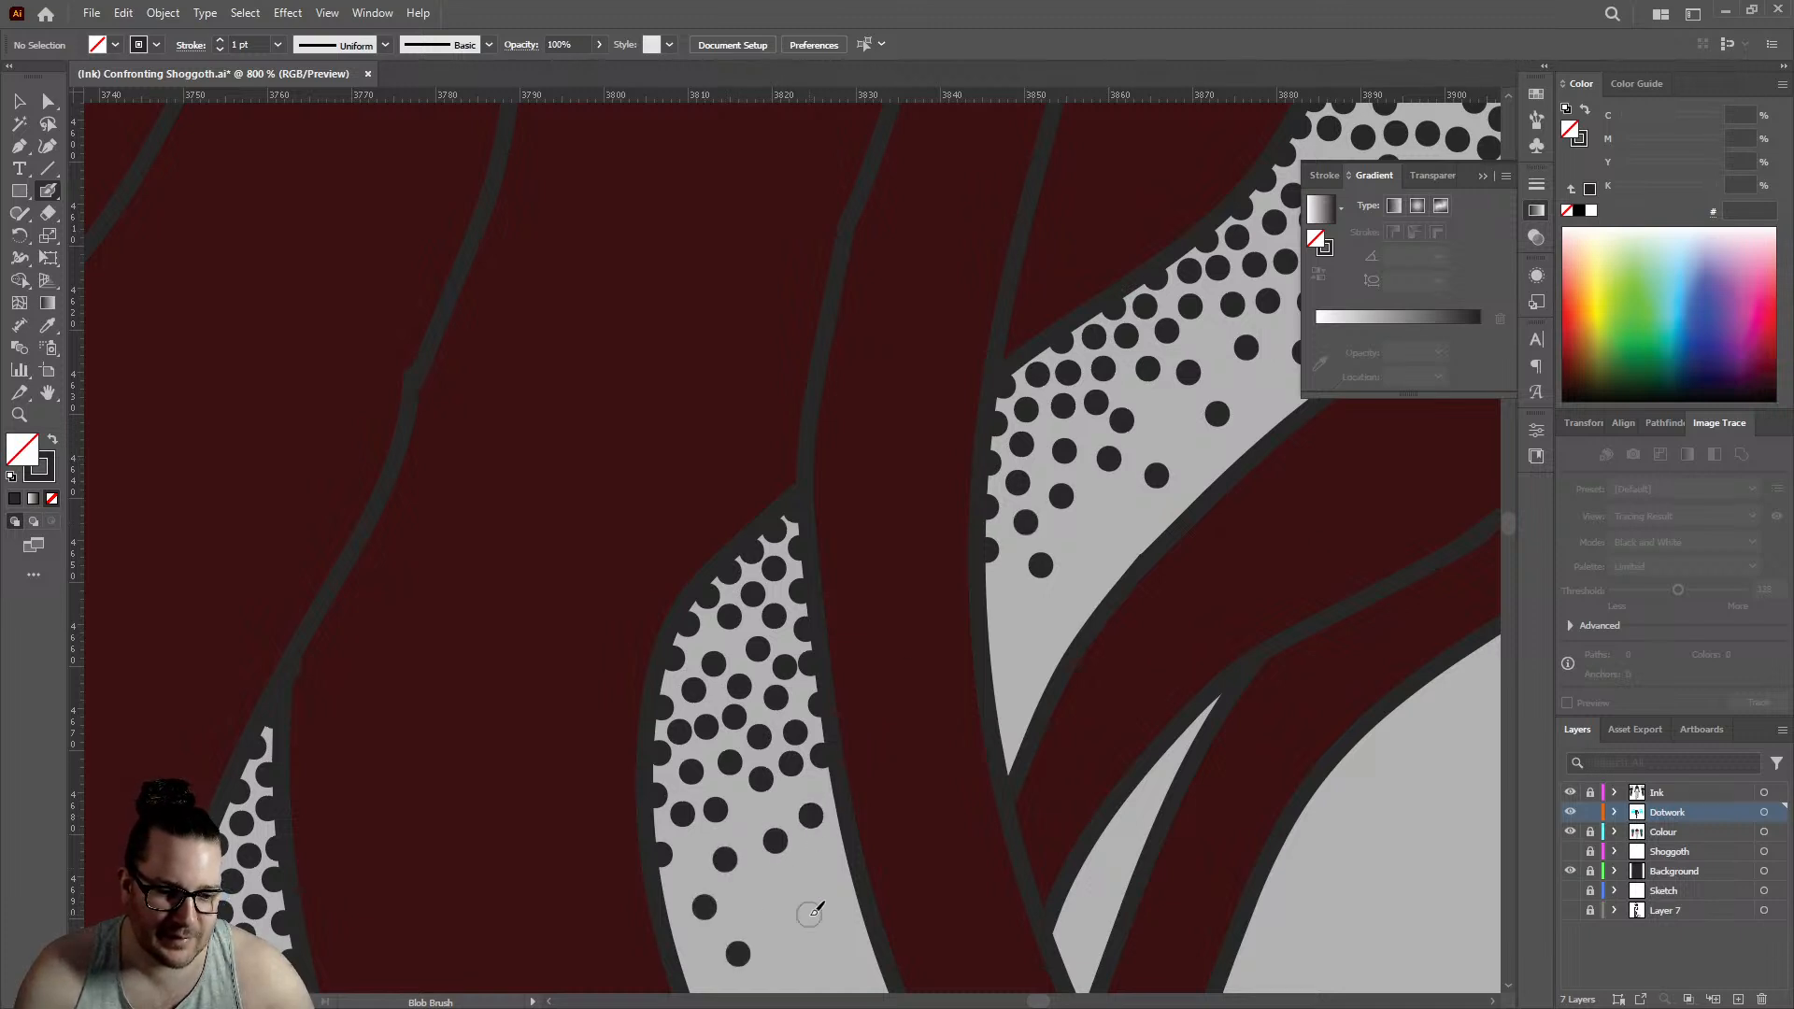
- Continue the sloping gap's dotwork into its narrow lower tip with three dots along and near the left edge
{"action": "left_click", "coordinate": [987, 590]}
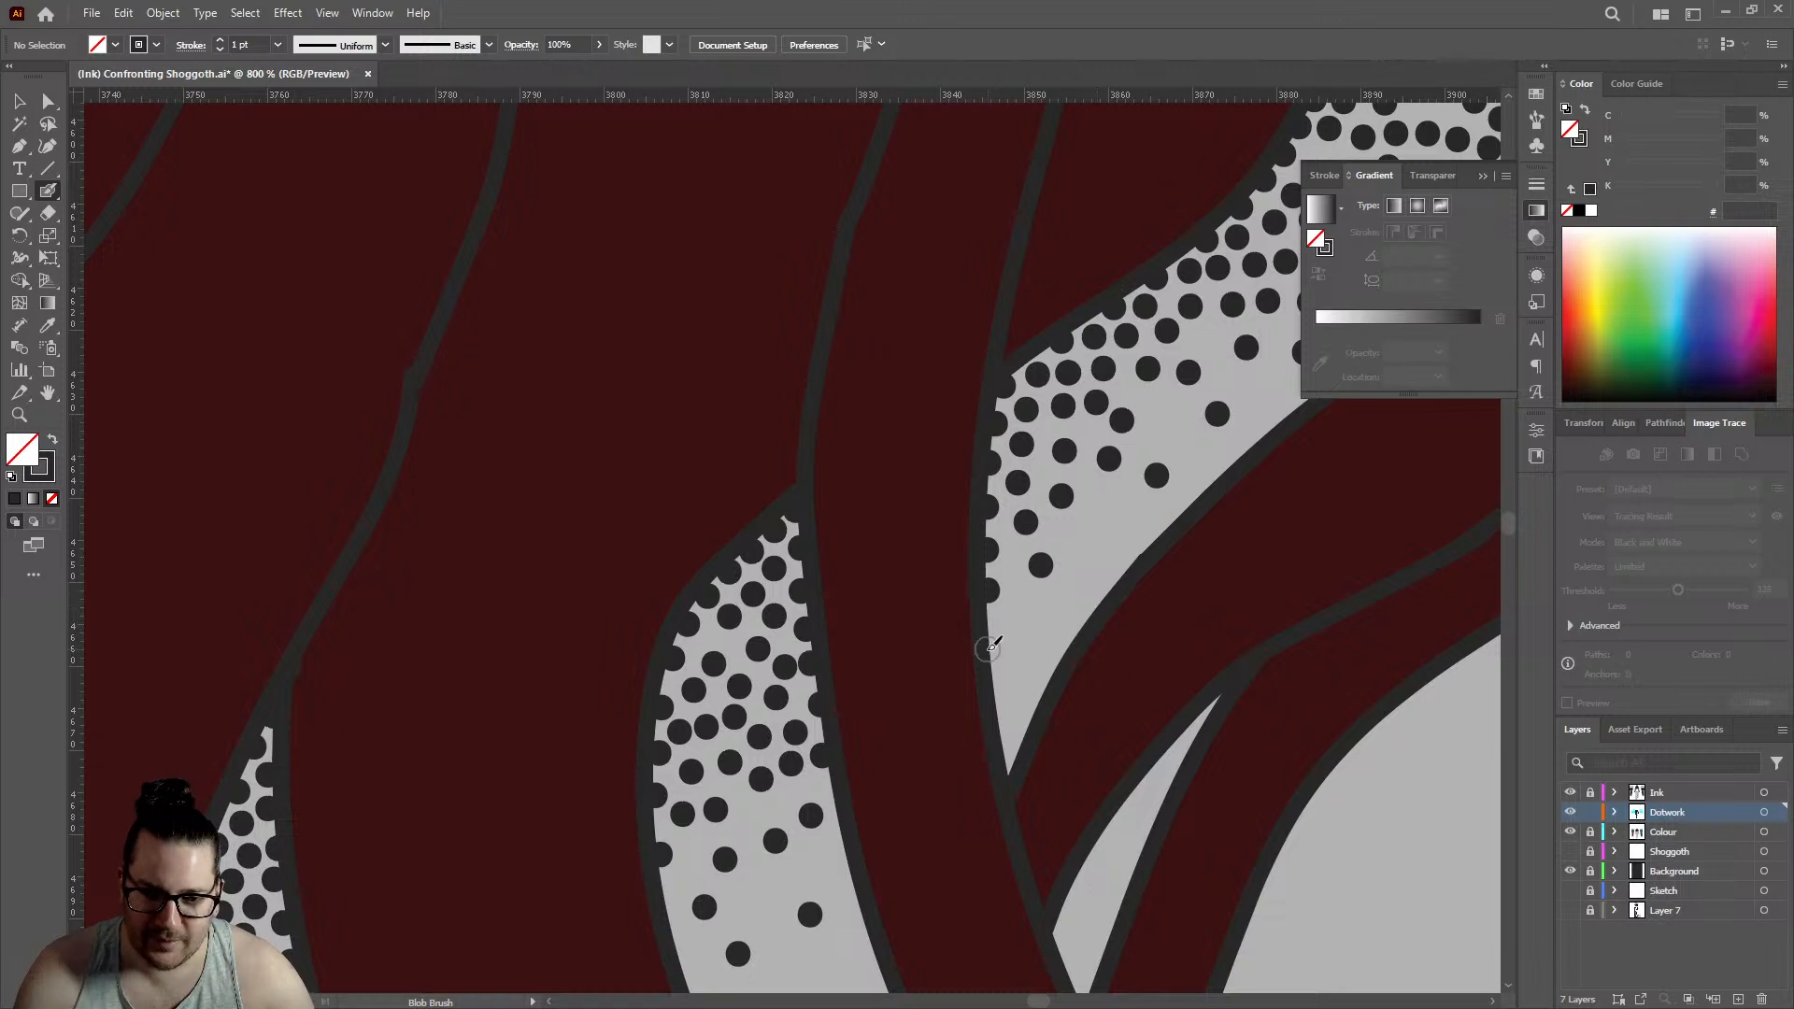
{"action": "left_click", "coordinate": [987, 644]}
{"action": "left_click", "coordinate": [1026, 623]}
- Fill the open spots in the lower and middle parts of the sloping gap with single dots between the existing ones
{"action": "scroll", "coordinate": [1096, 532], "scroll_direction": "down", "scroll_amount": 5}
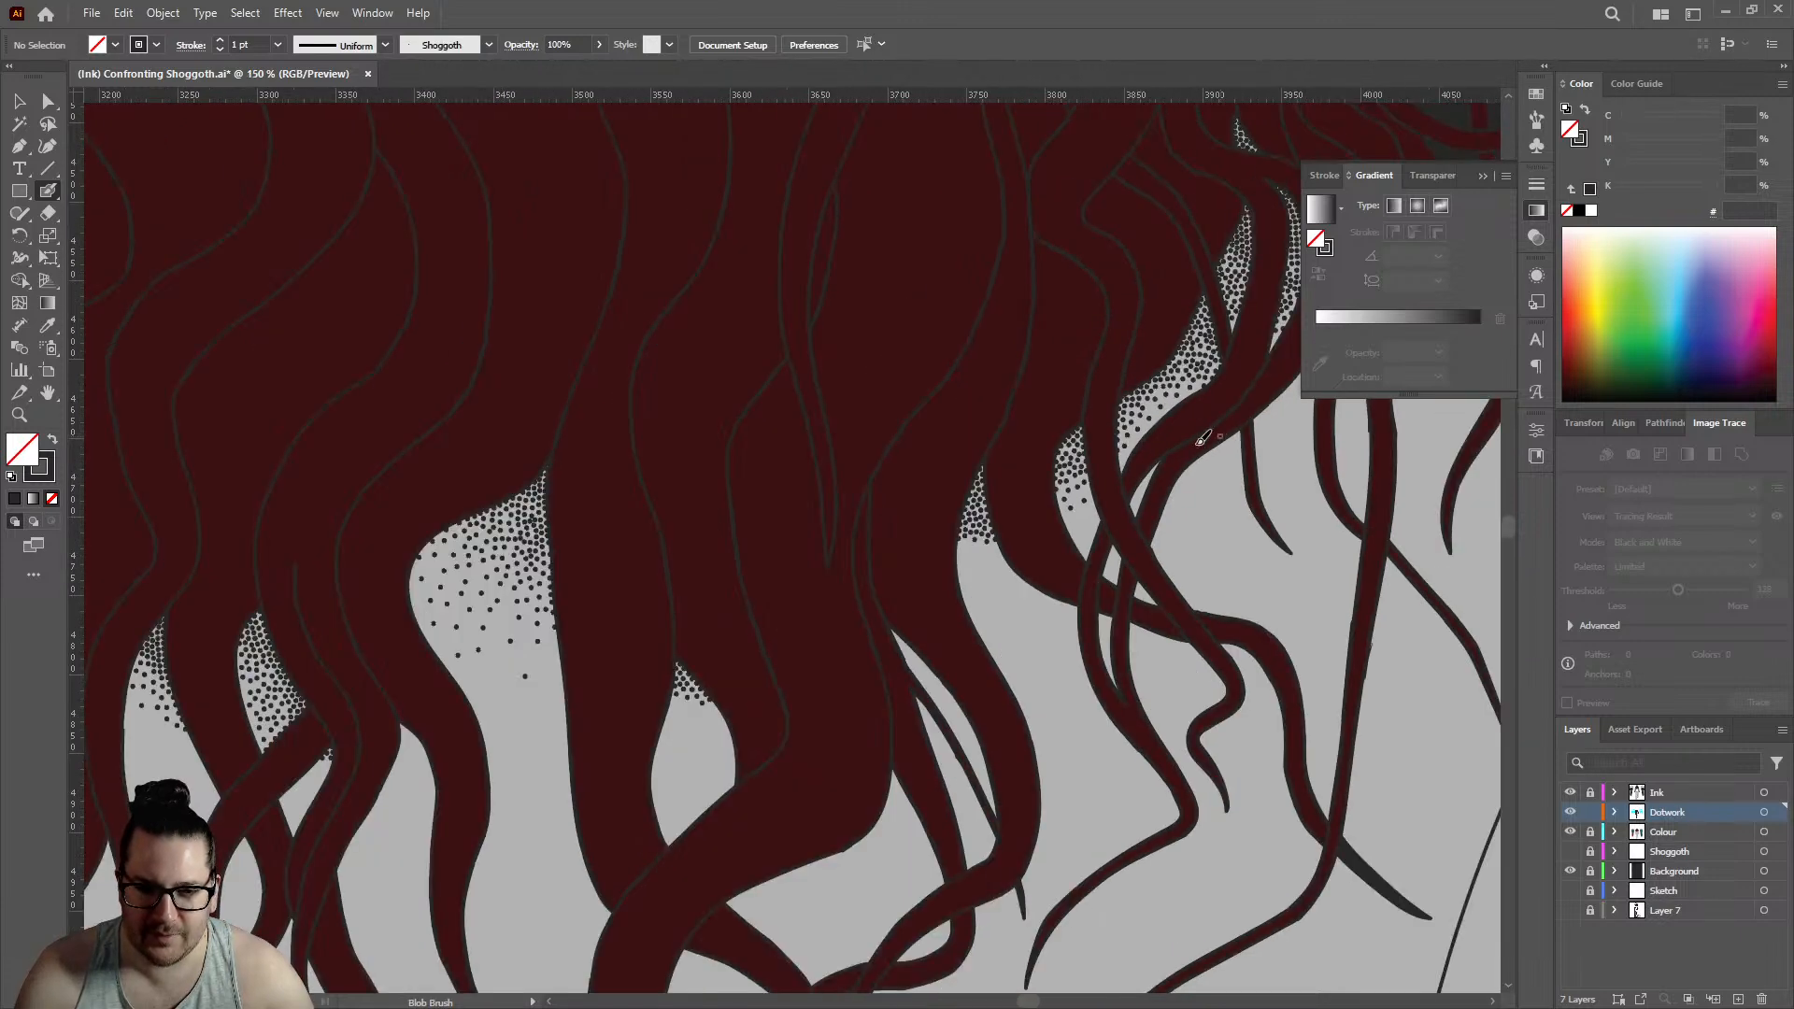
{"action": "scroll", "coordinate": [954, 541], "scroll_direction": "up", "scroll_amount": 7}
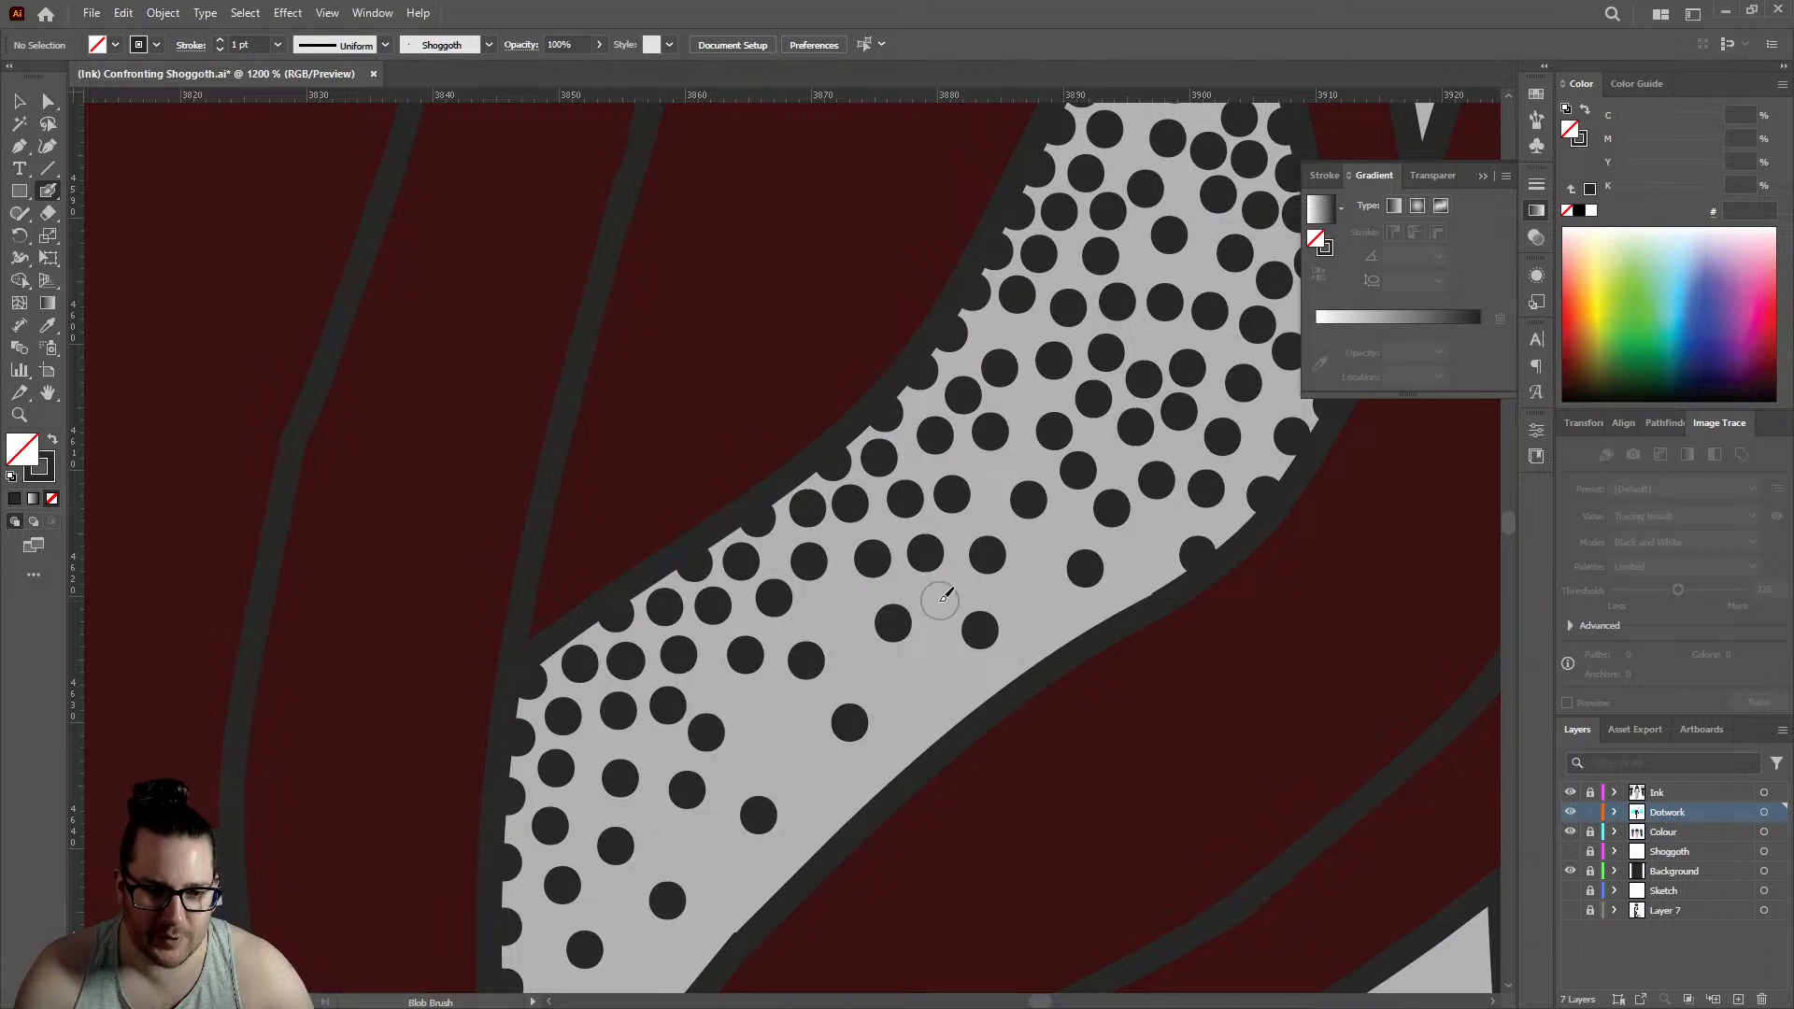
{"action": "left_click", "coordinate": [836, 603]}
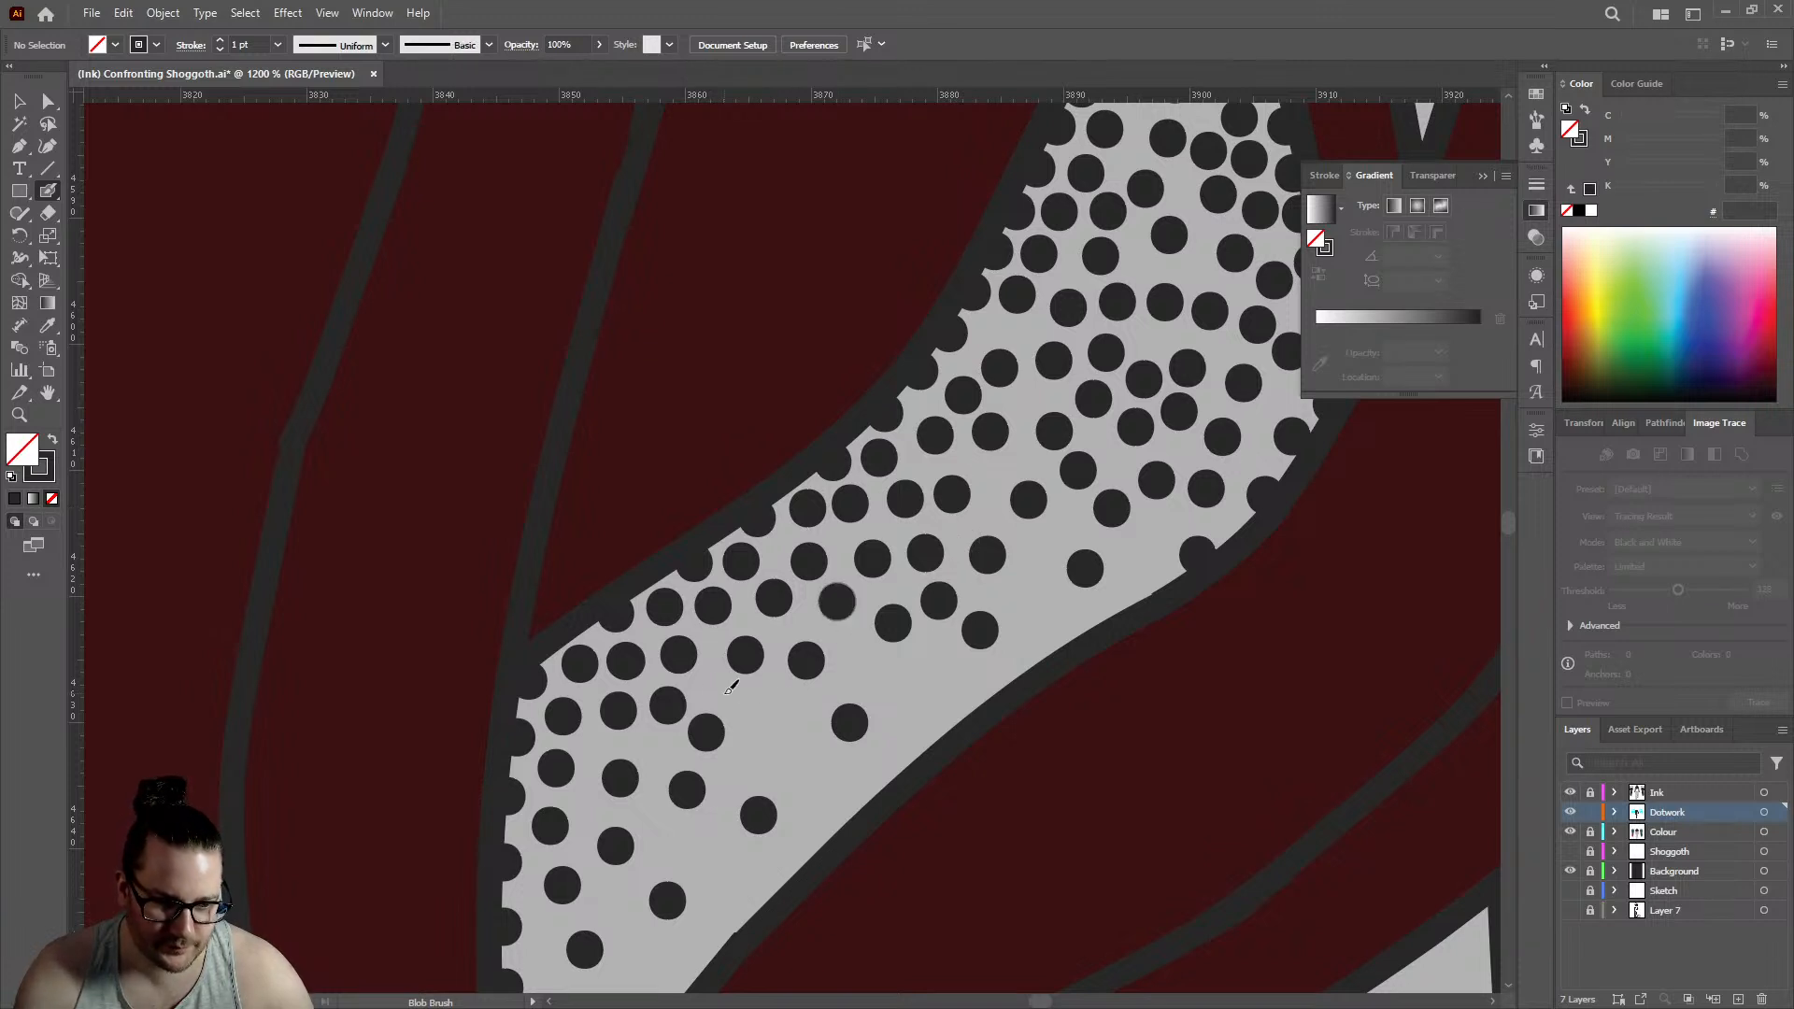
{"action": "left_click", "coordinate": [710, 685]}
{"action": "left_click", "coordinate": [768, 711]}
{"action": "left_click", "coordinate": [808, 775]}
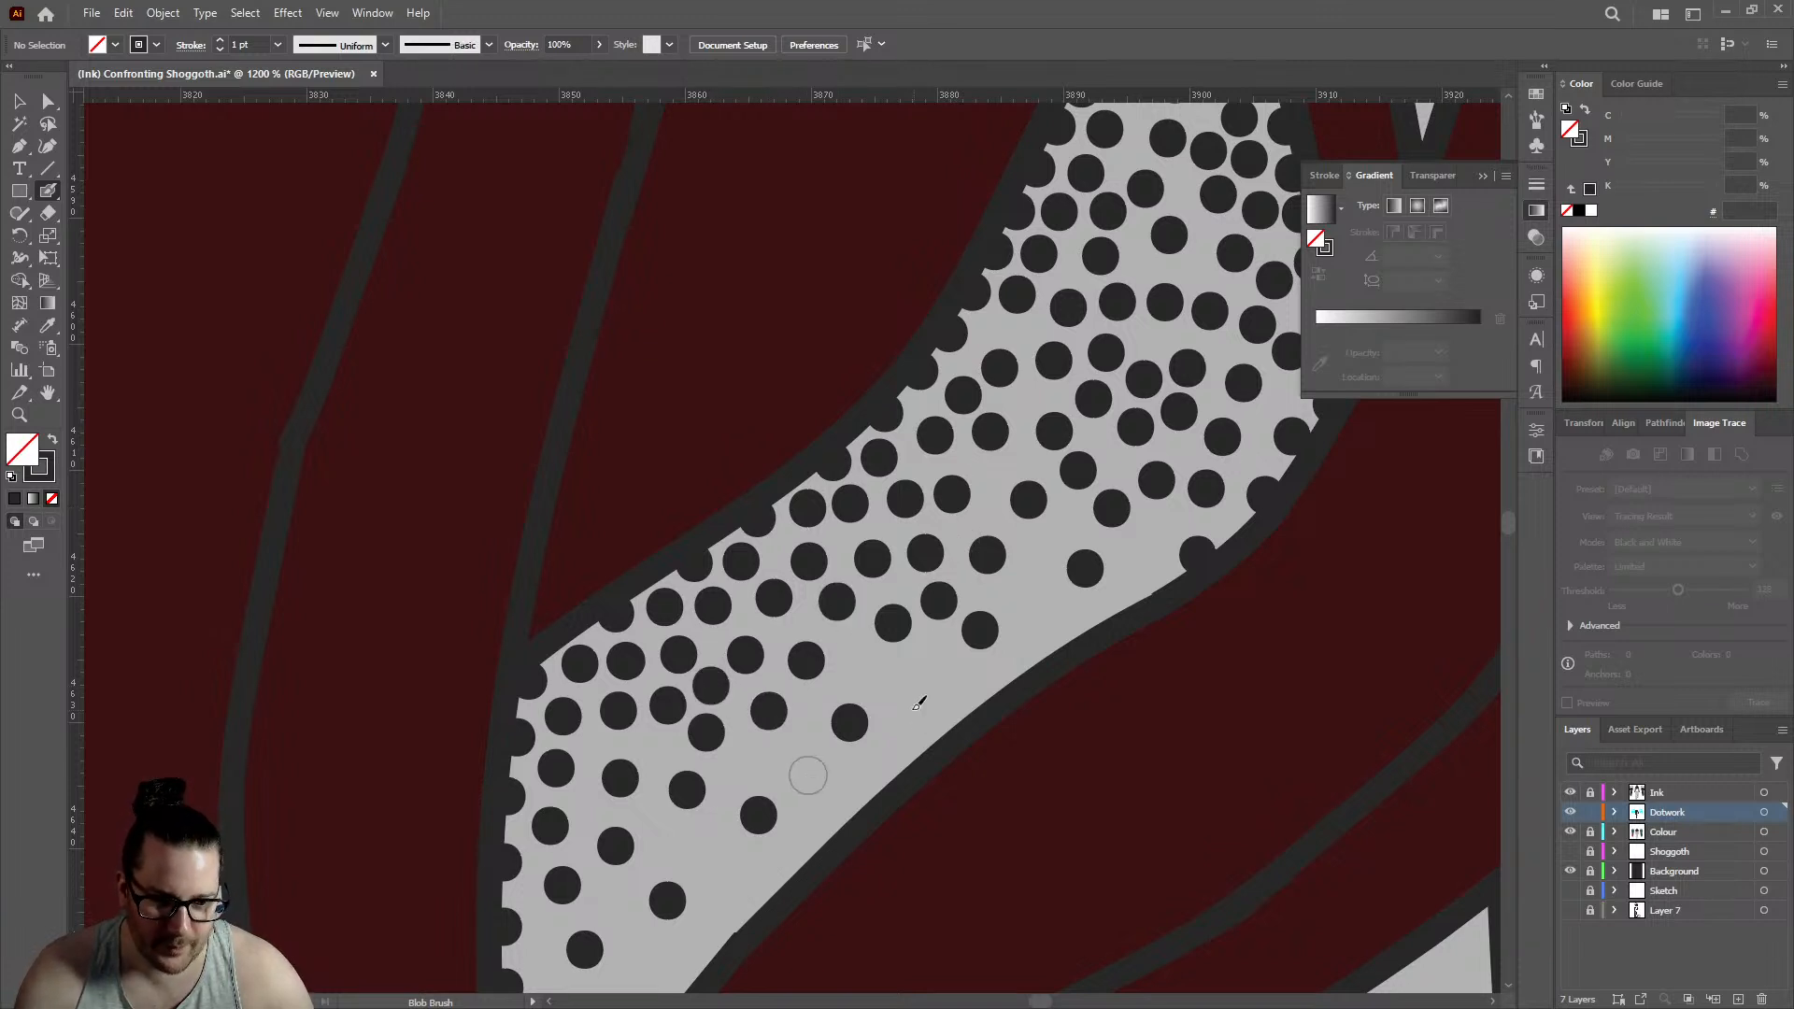
{"action": "left_click", "coordinate": [992, 477]}
{"action": "left_click", "coordinate": [992, 328]}
- Densify the wide upper part of the sloping gap with four dots in the remaining holes between existing dots
{"action": "scroll", "coordinate": [996, 324], "scroll_direction": "up", "scroll_amount": 3}
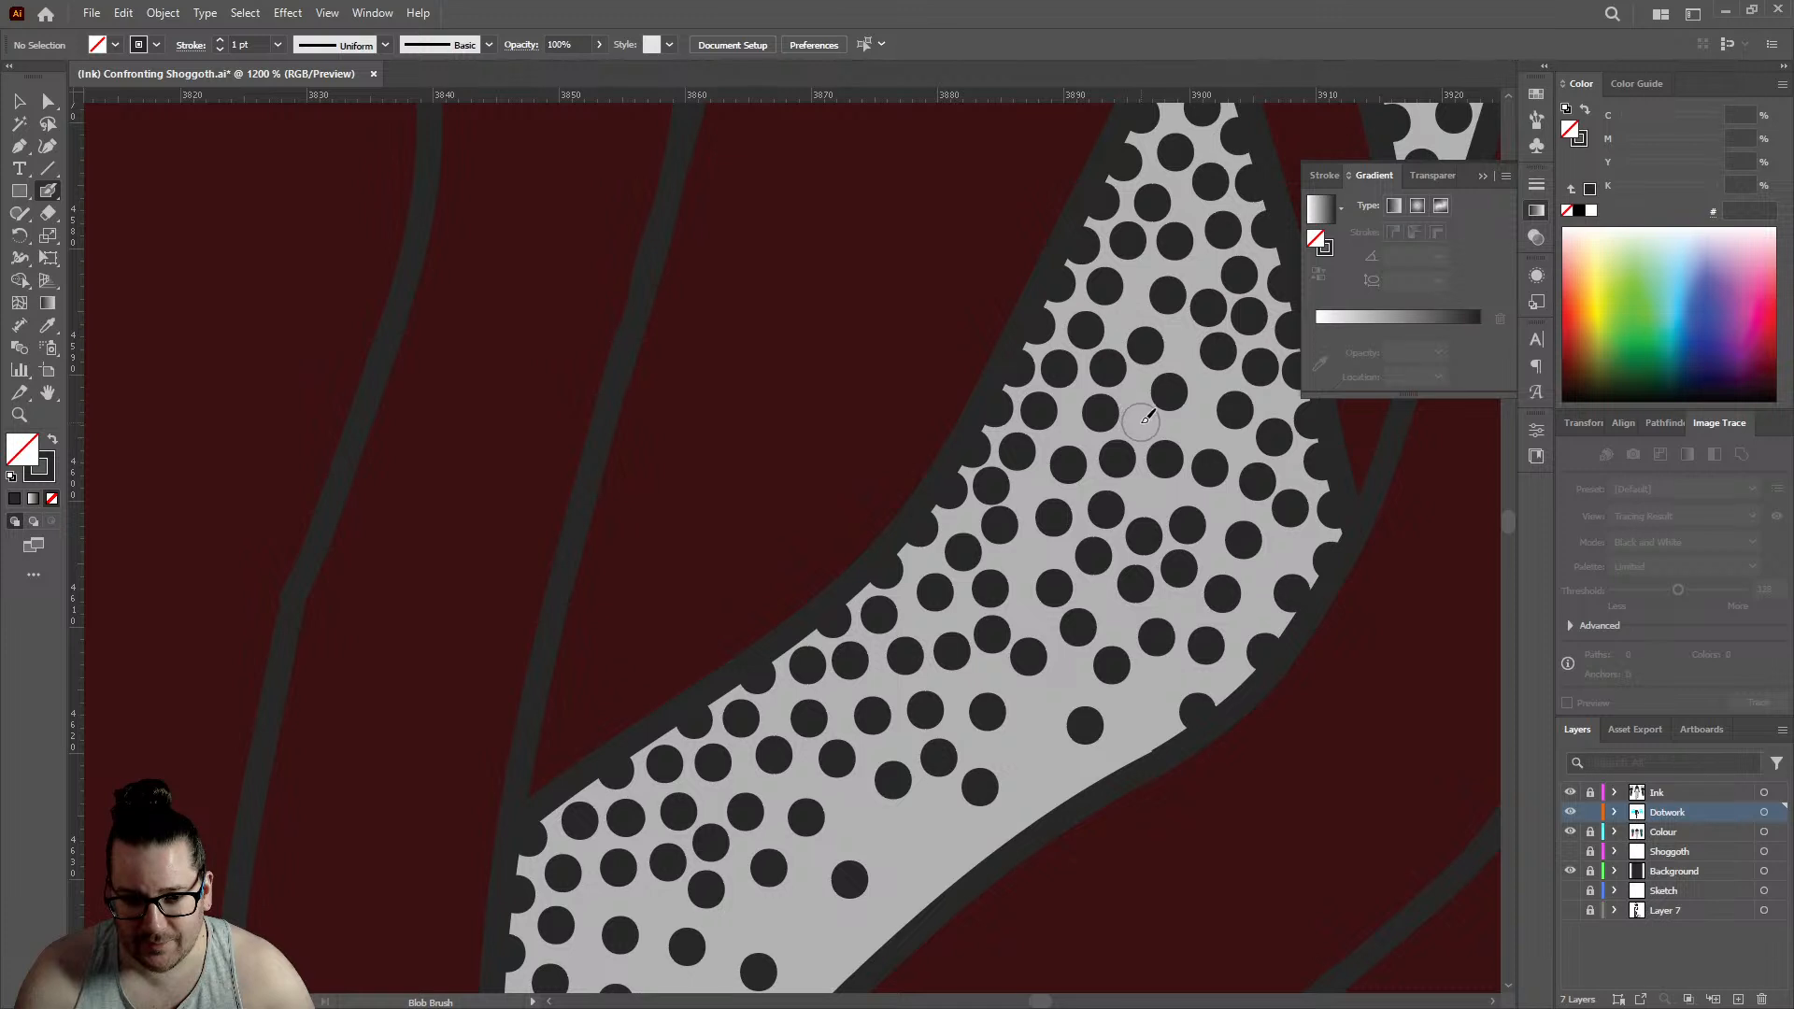
{"action": "left_click", "coordinate": [1140, 420]}
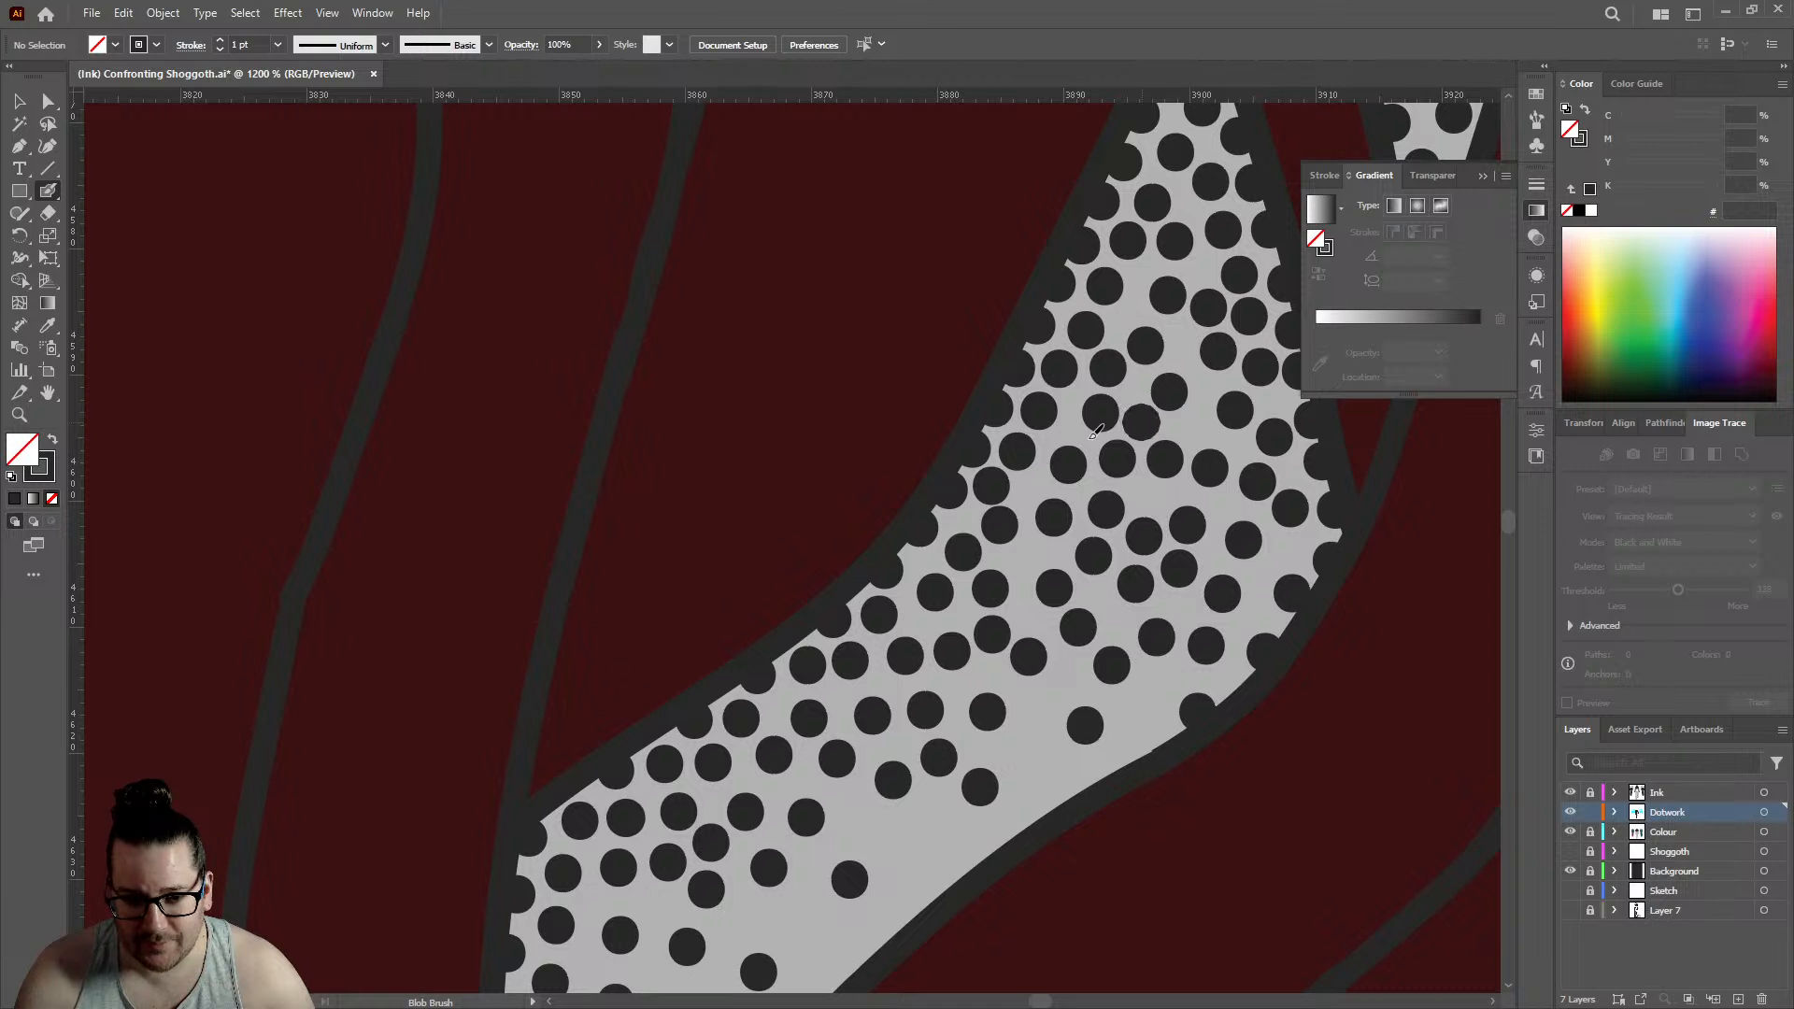
{"action": "left_click", "coordinate": [1033, 551]}
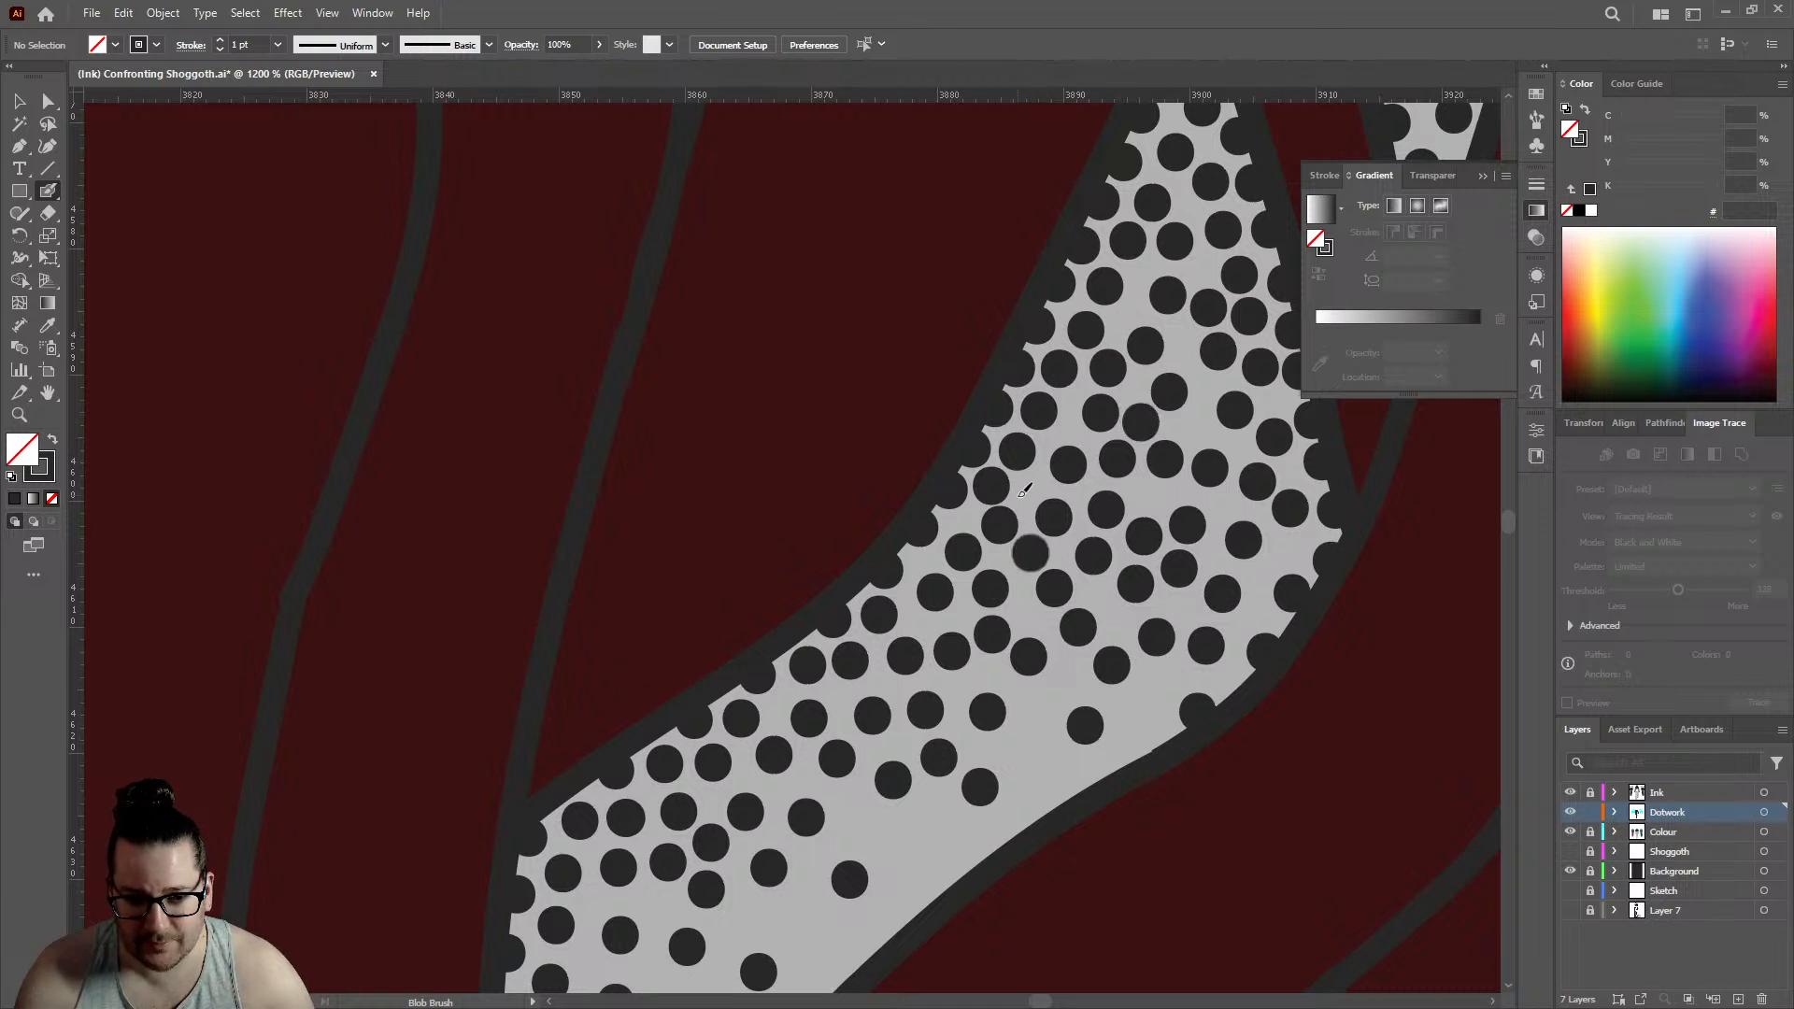
{"action": "left_click", "coordinate": [1147, 495]}
{"action": "scroll", "coordinate": [1075, 491], "scroll_direction": "down", "scroll_amount": 5}
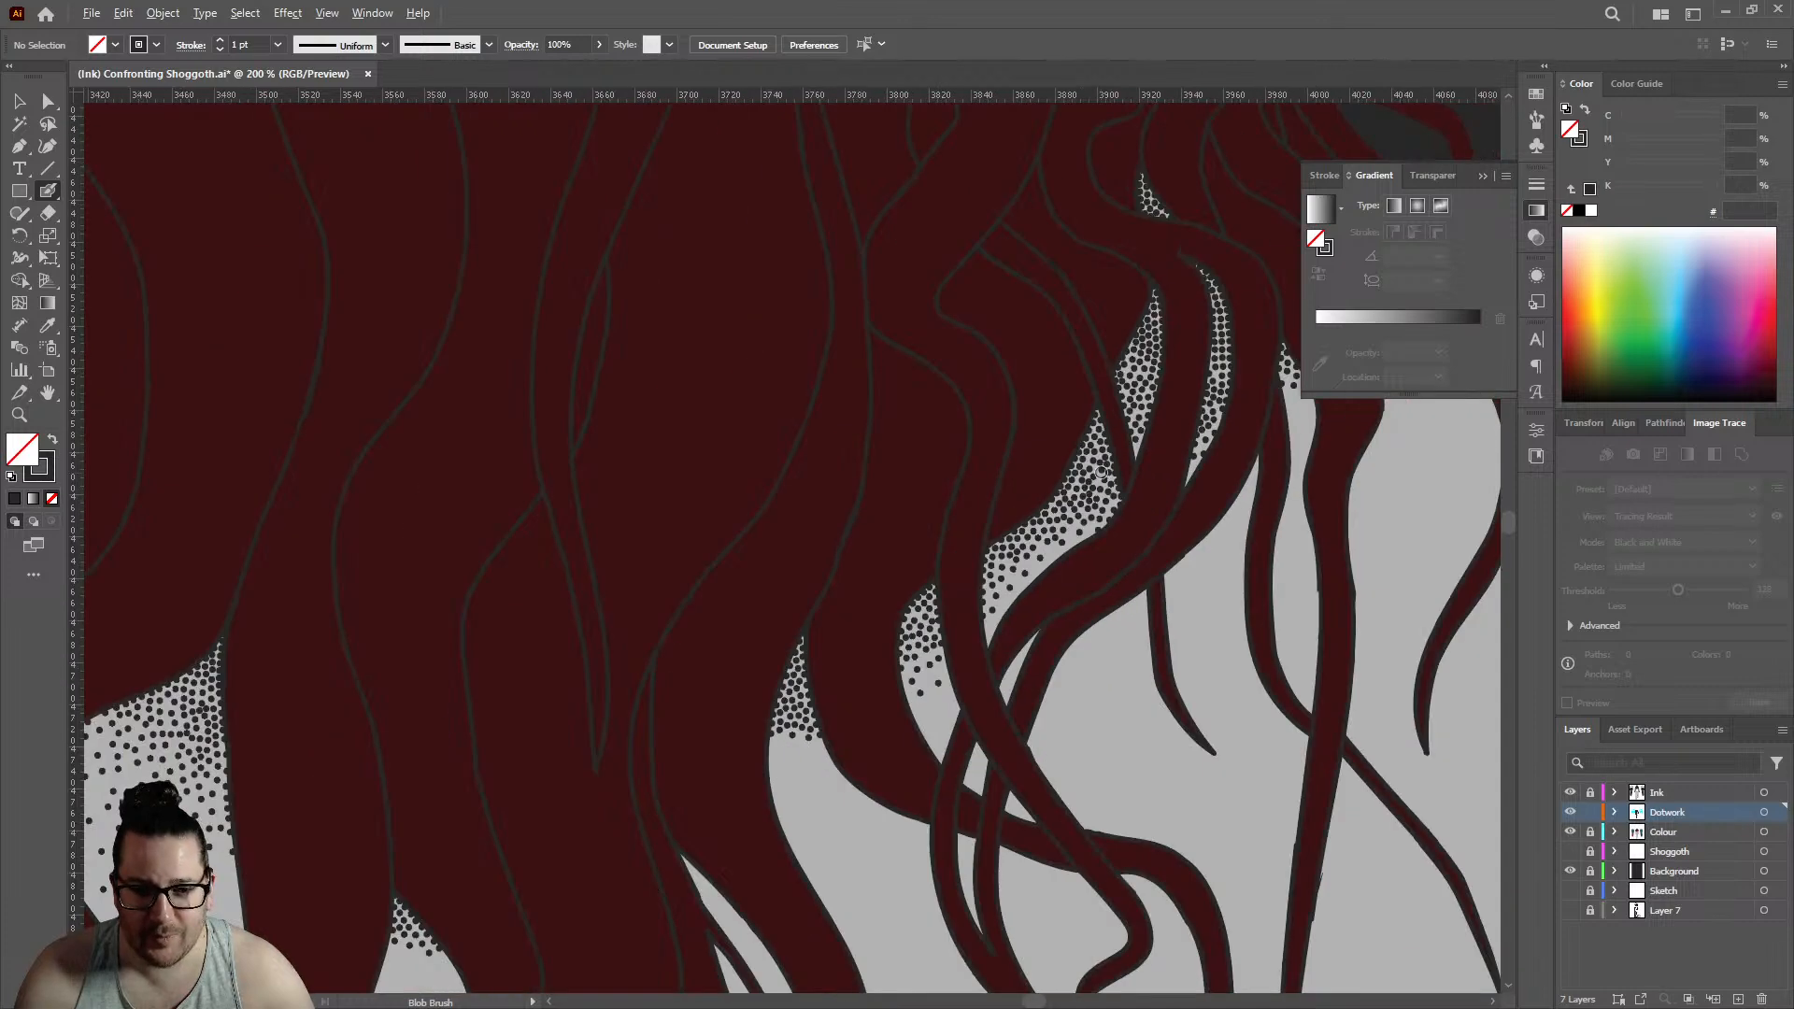
{"action": "scroll", "coordinate": [1100, 472], "scroll_direction": "up", "scroll_amount": 7}
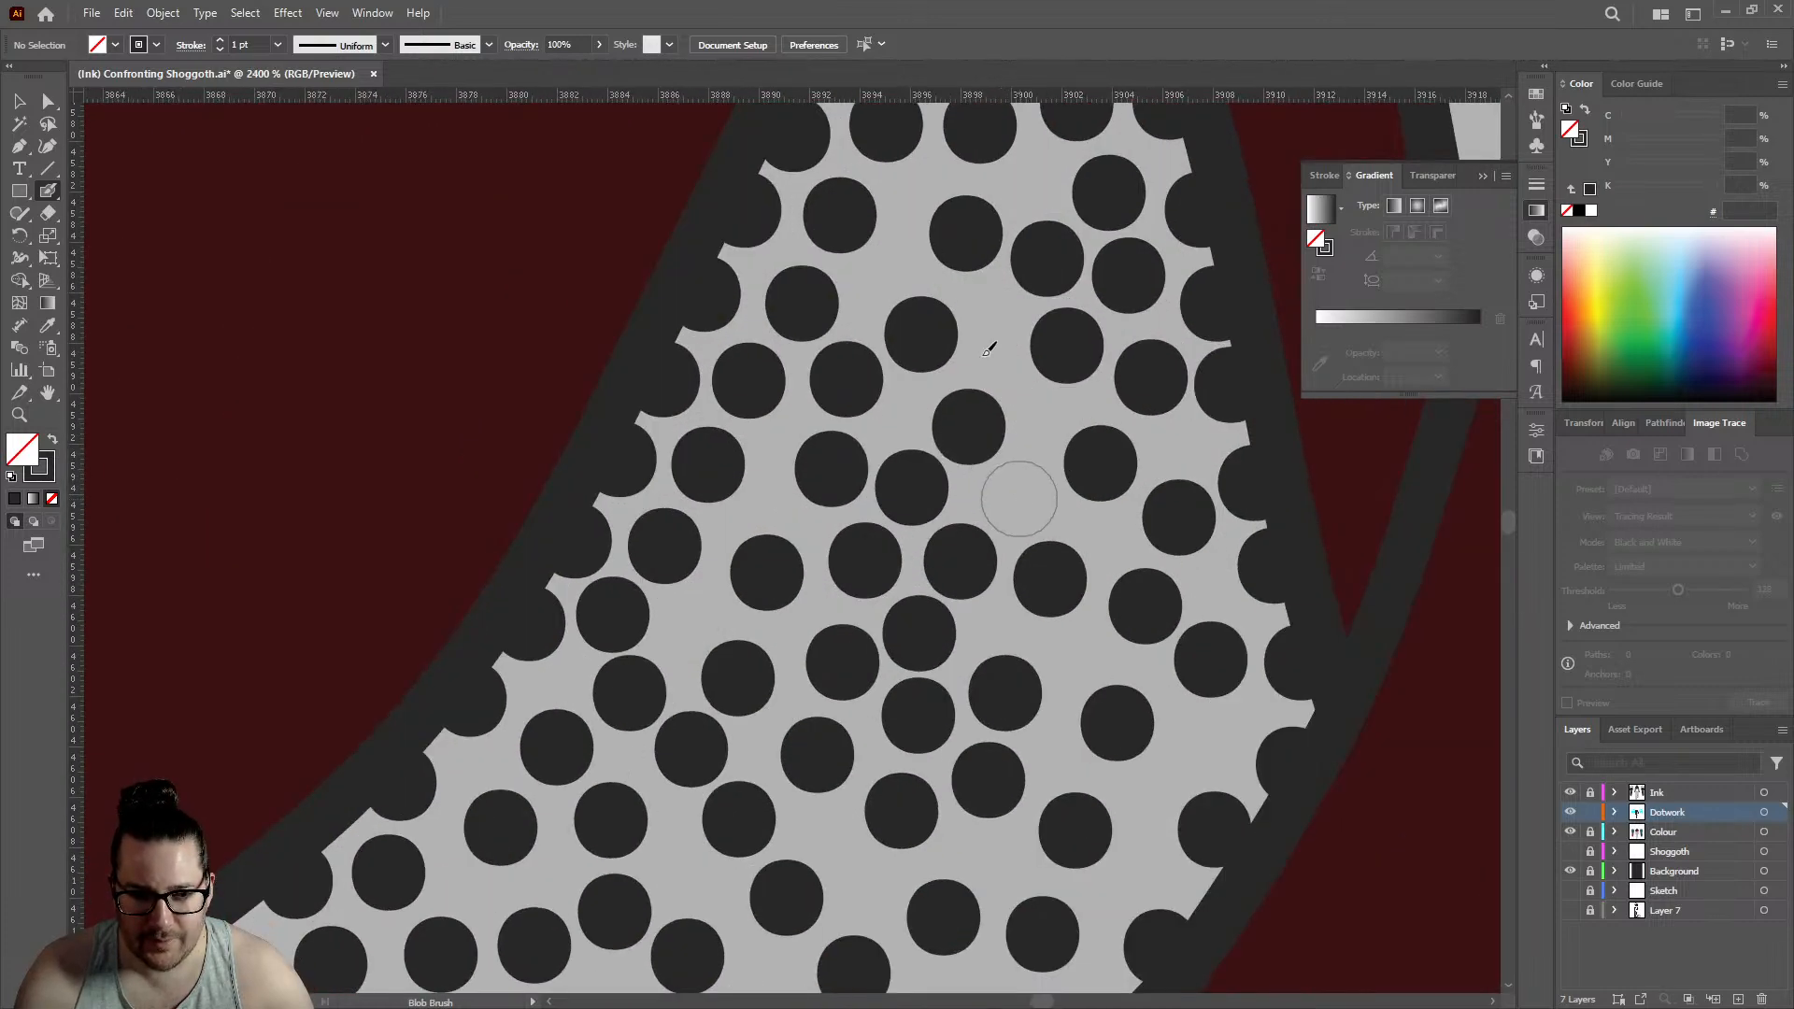
{"action": "left_click", "coordinate": [1018, 498]}
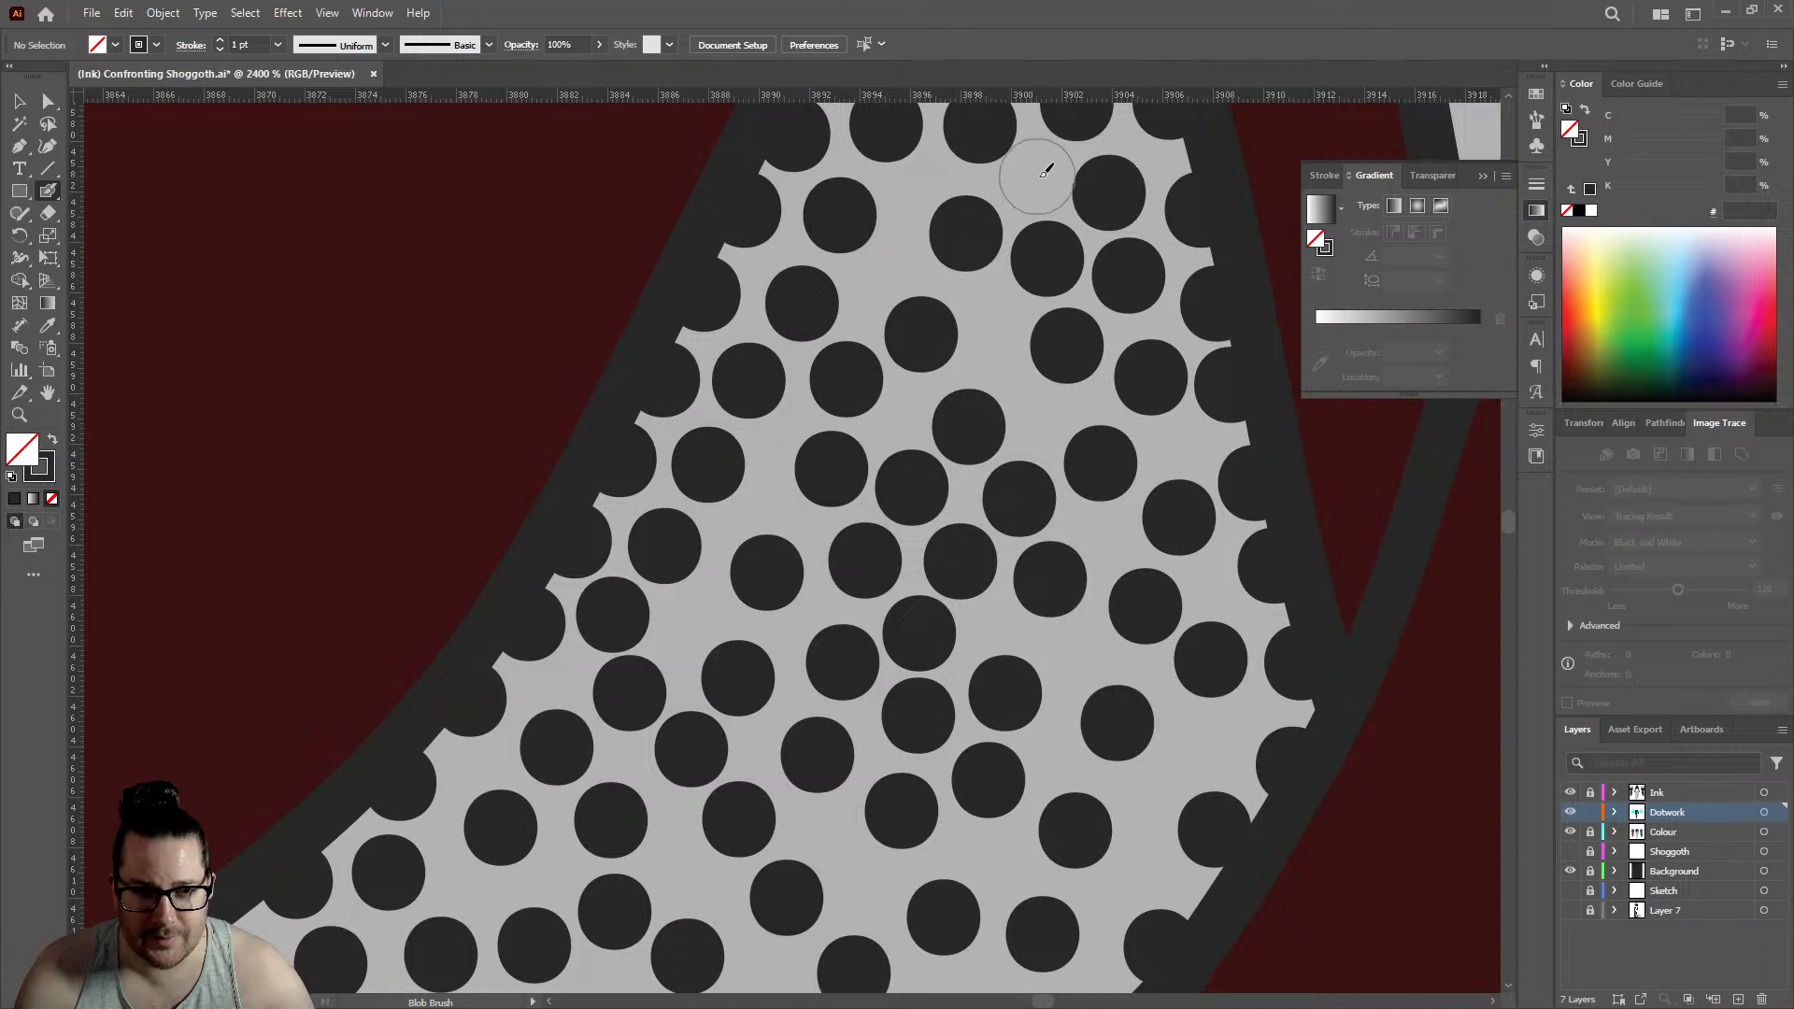
- Add three dots to the large central gap, one on its upper-left outline and two just inside it
{"action": "scroll", "coordinate": [1039, 173], "scroll_direction": "down", "scroll_amount": 5}
{"action": "scroll", "coordinate": [1007, 331], "scroll_direction": "down", "scroll_amount": 3}
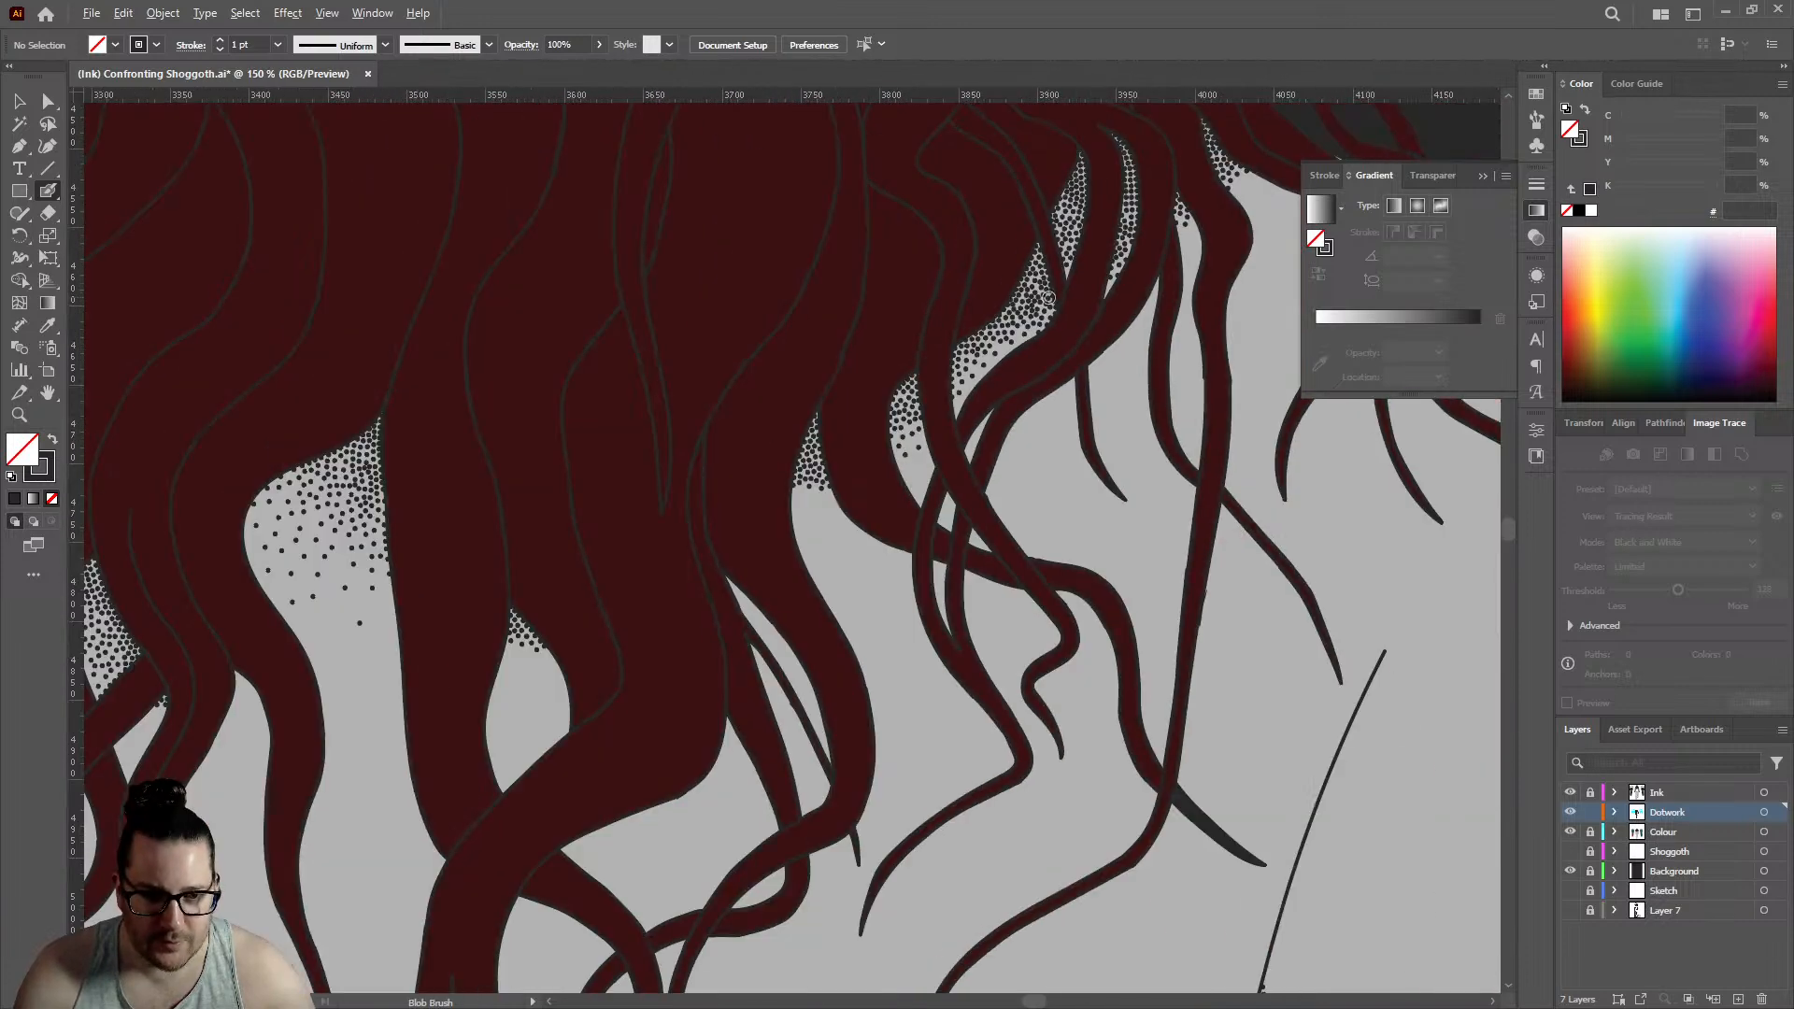
{"action": "scroll", "coordinate": [808, 496], "scroll_direction": "up", "scroll_amount": 4}
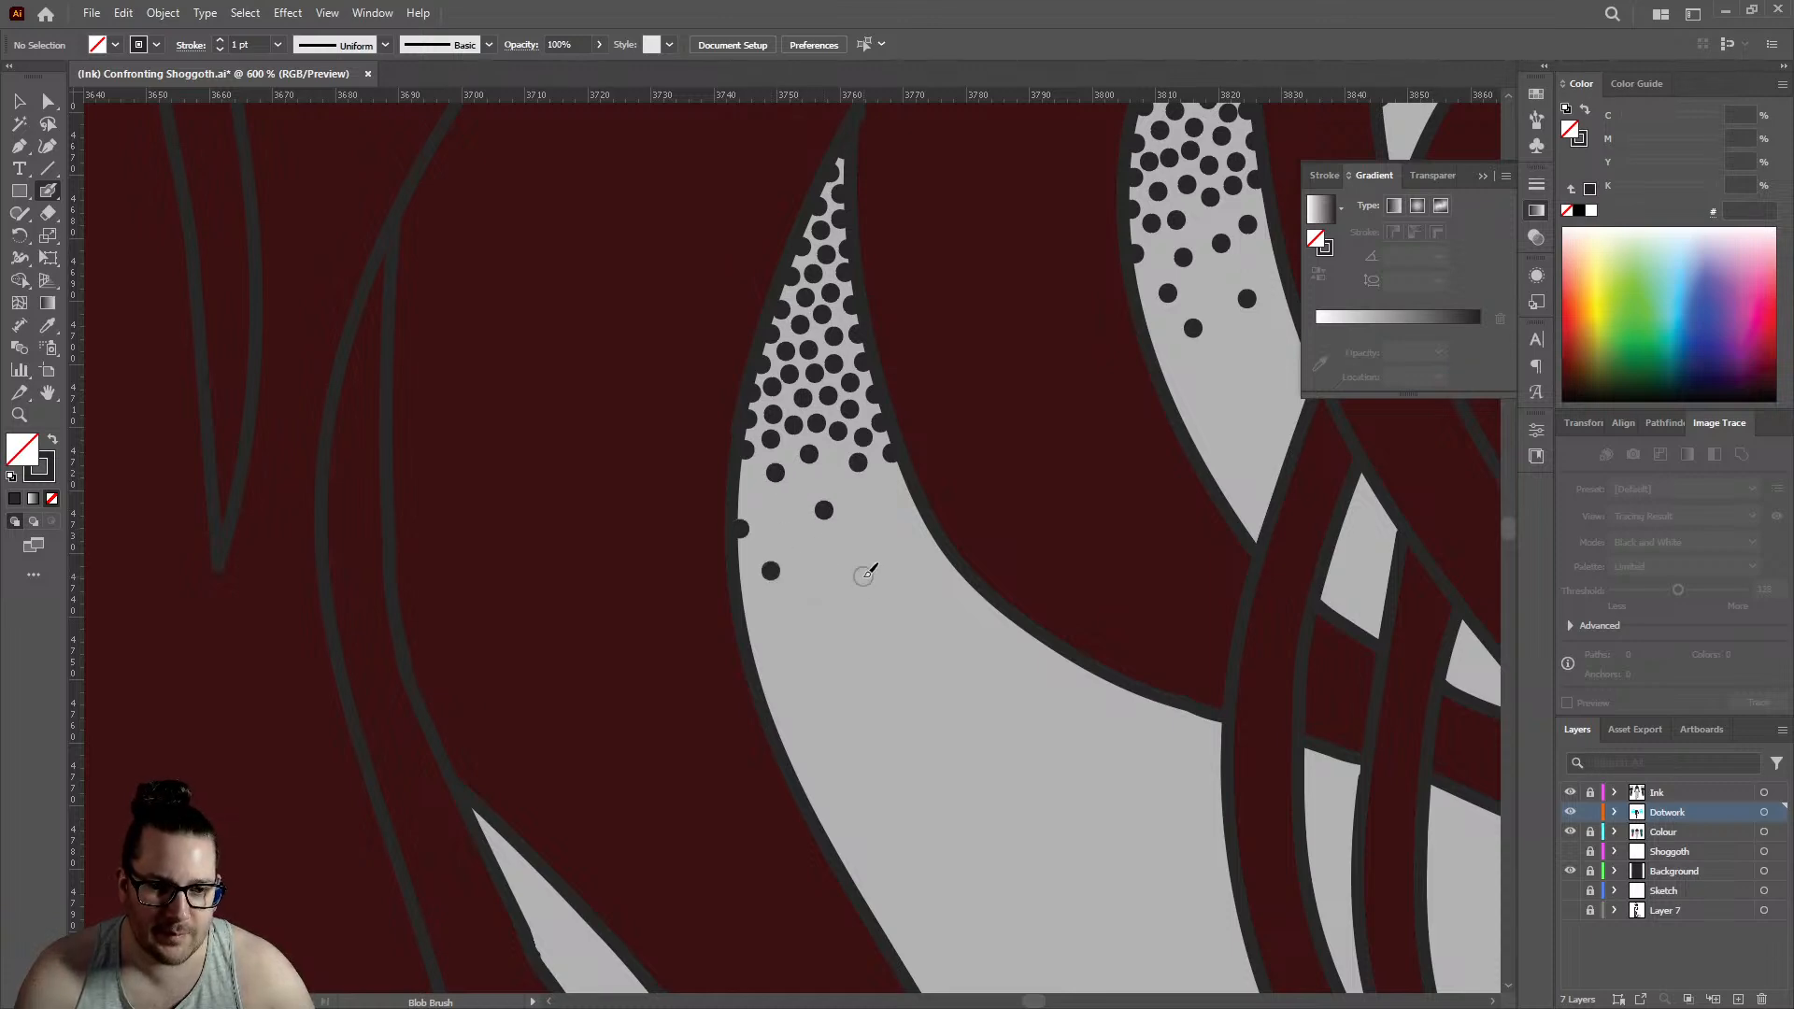
{"action": "scroll", "coordinate": [965, 461], "scroll_direction": "down", "scroll_amount": 5}
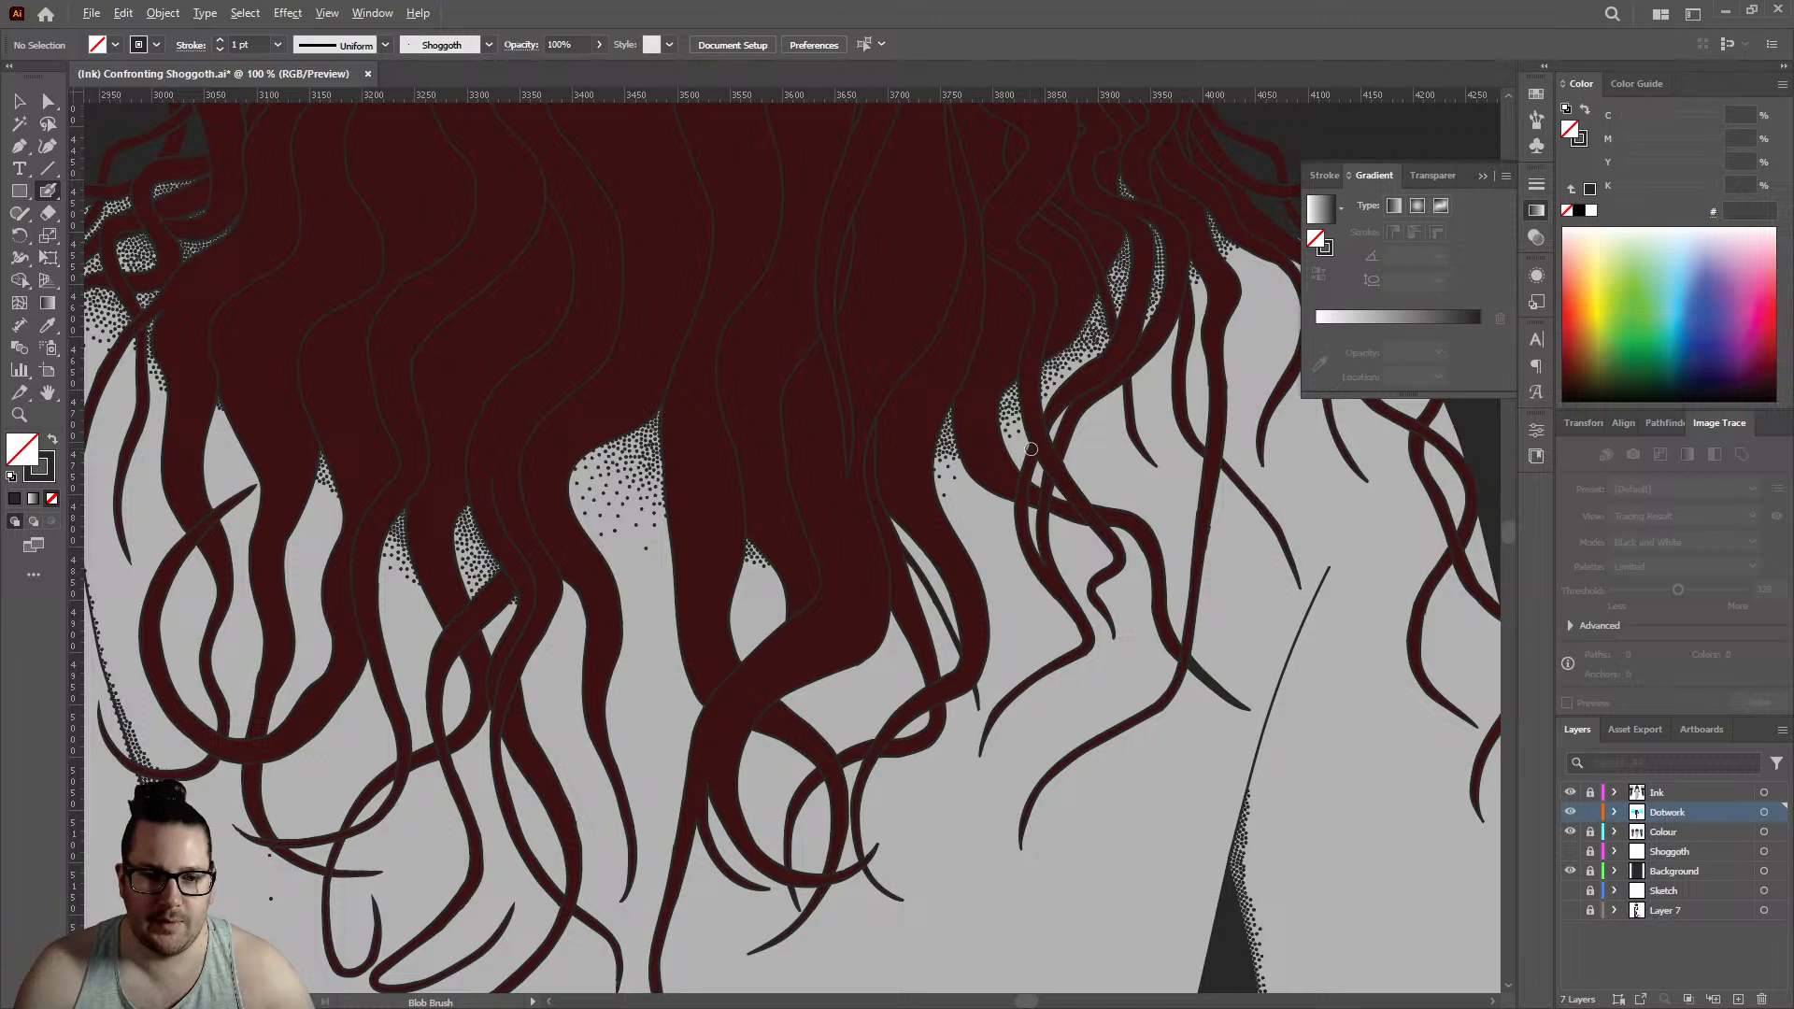
{"action": "scroll", "coordinate": [584, 453], "scroll_direction": "up", "scroll_amount": 8}
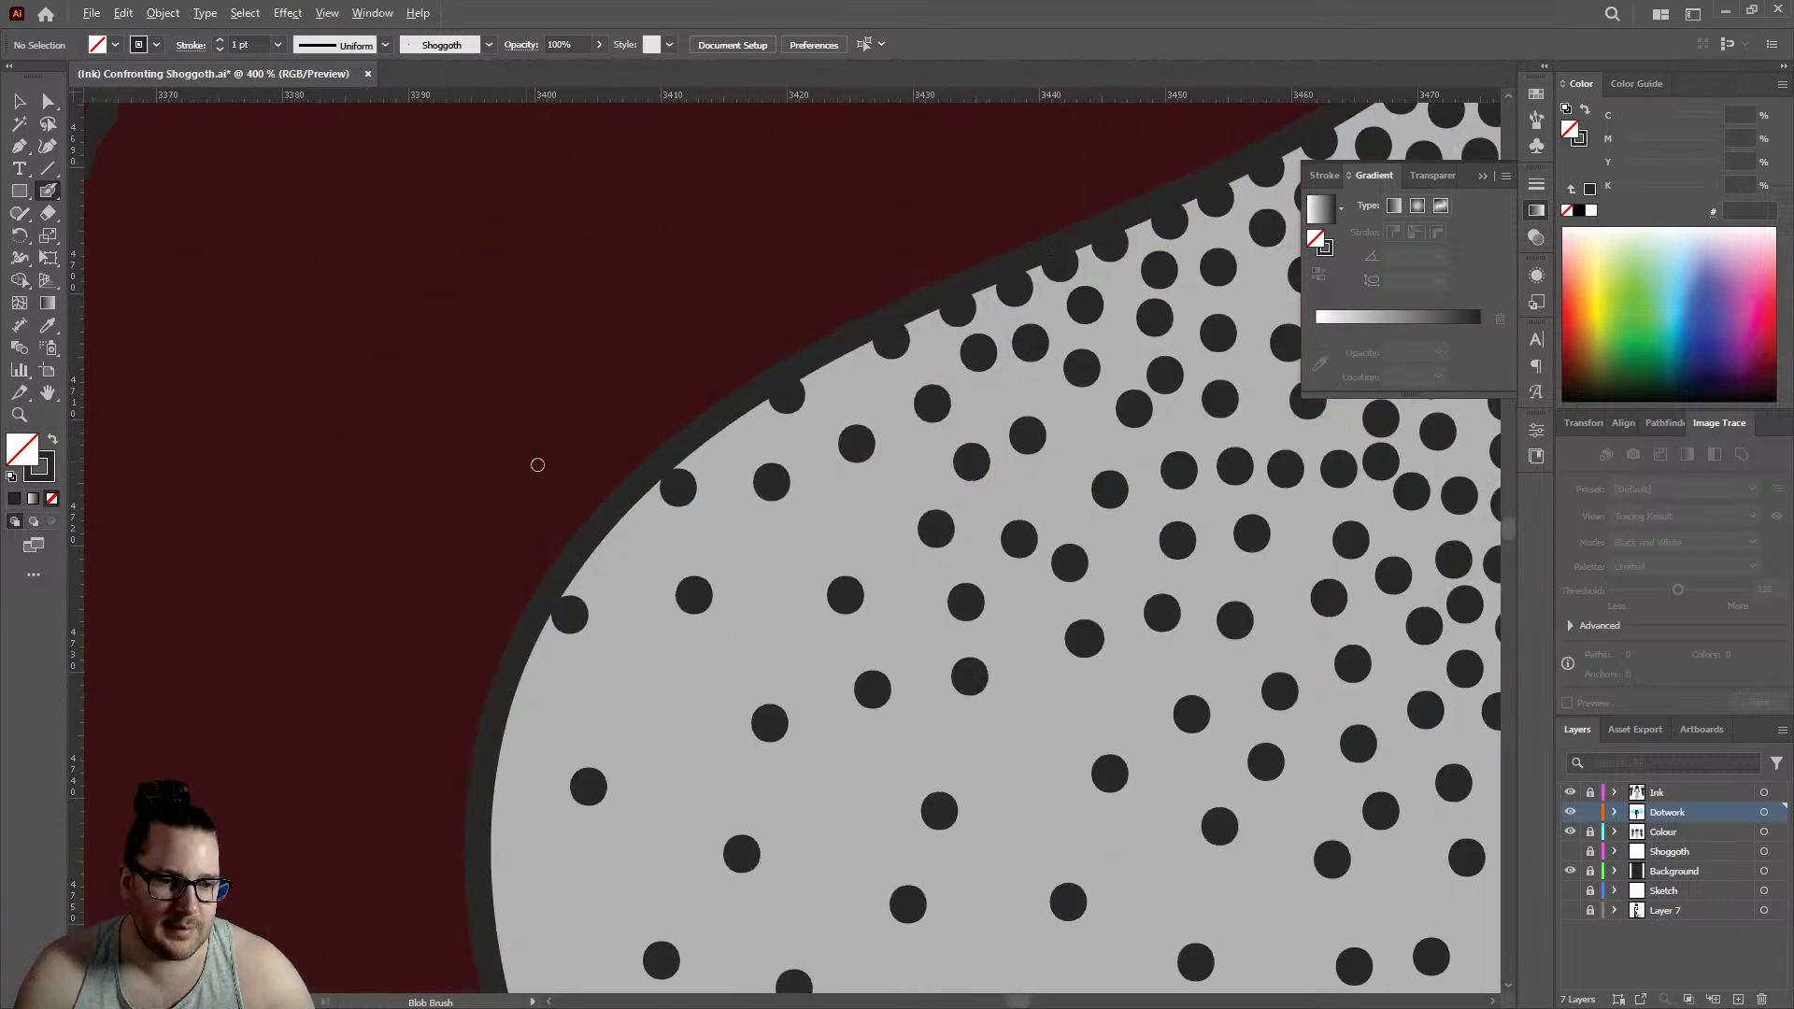
{"action": "left_click", "coordinate": [949, 336]}
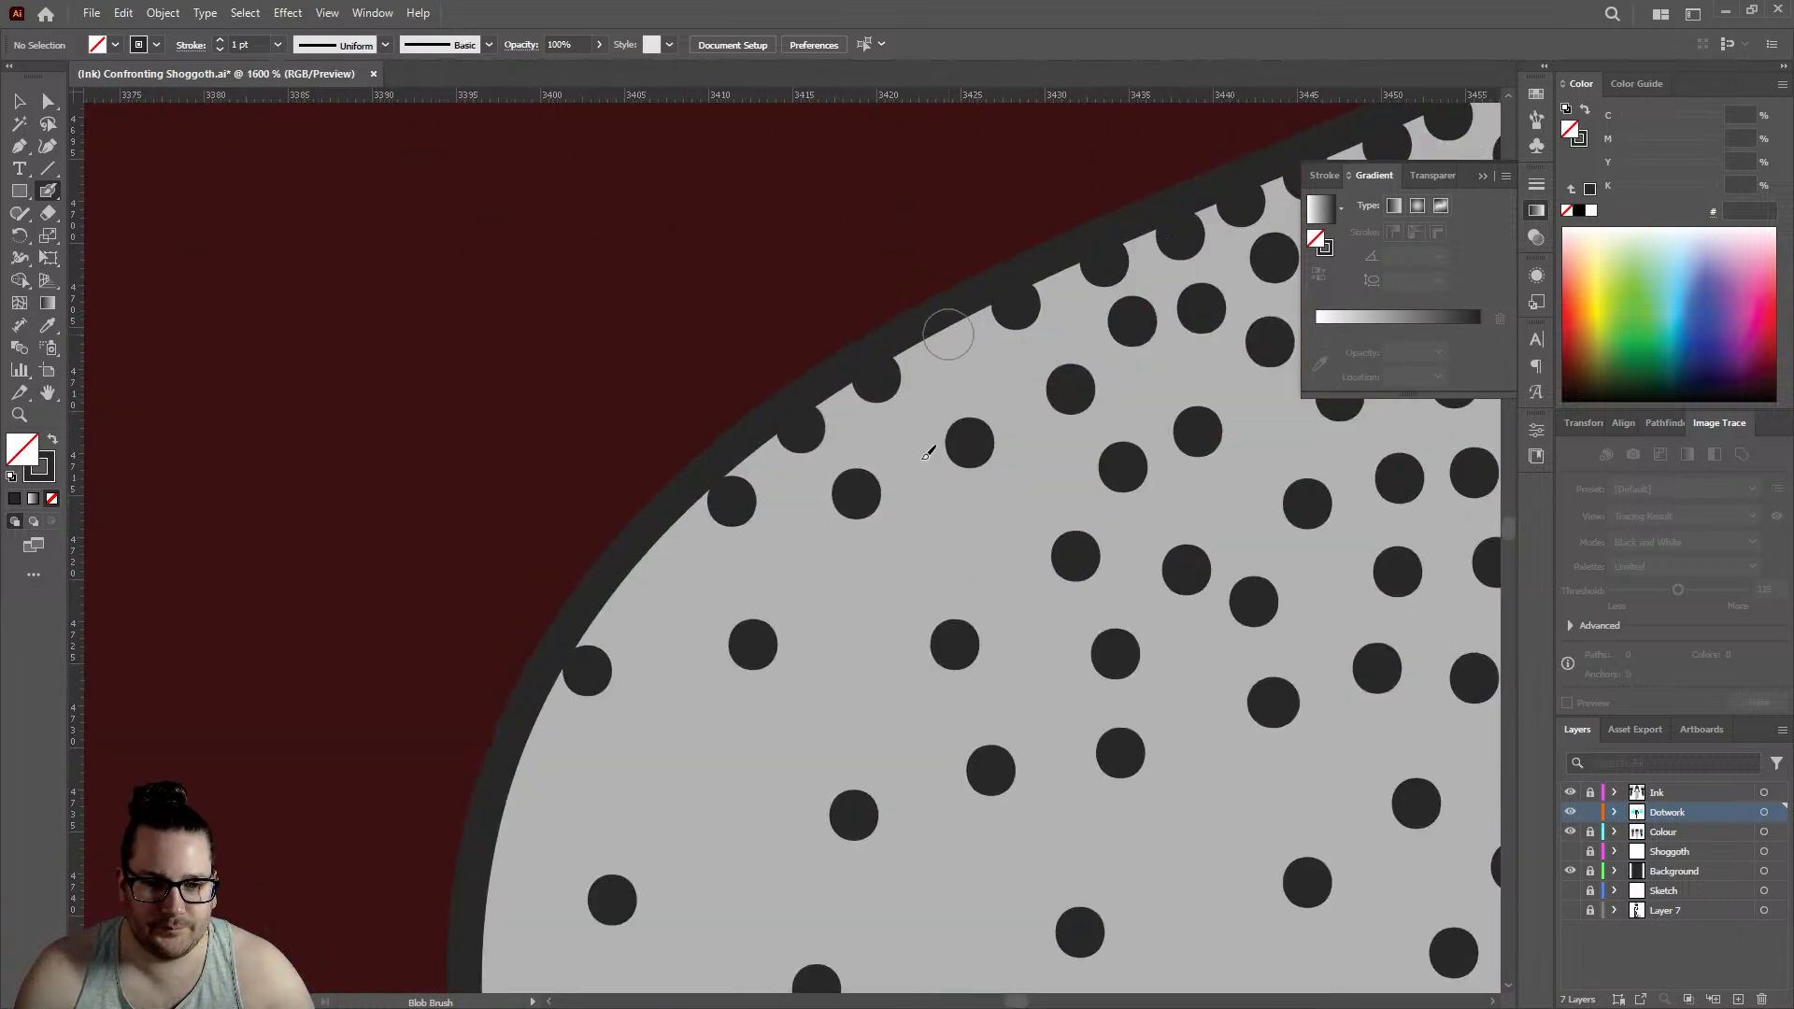
{"action": "left_click", "coordinate": [953, 532]}
{"action": "left_click", "coordinate": [1004, 378]}
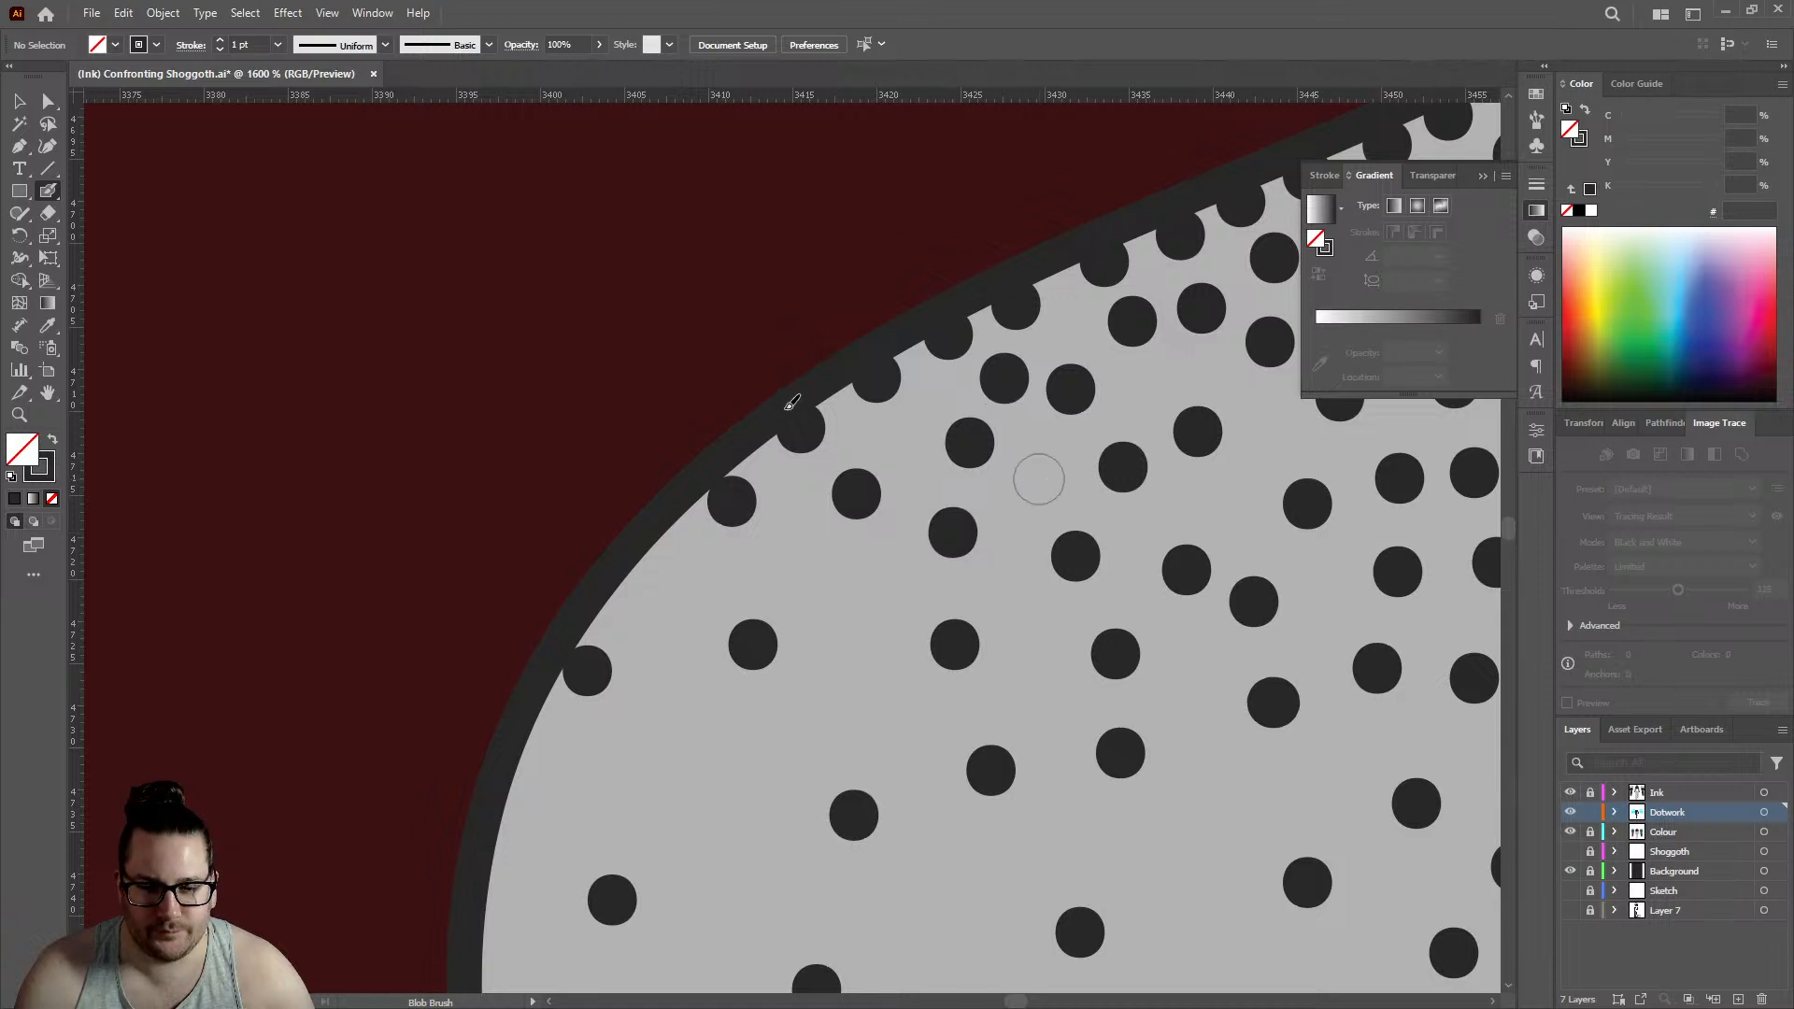
{"action": "scroll", "coordinate": [1041, 473], "scroll_direction": "down", "scroll_amount": 4}
{"action": "scroll", "coordinate": [832, 385], "scroll_direction": "up", "scroll_amount": 3}
{"action": "left_click", "coordinate": [831, 392]}
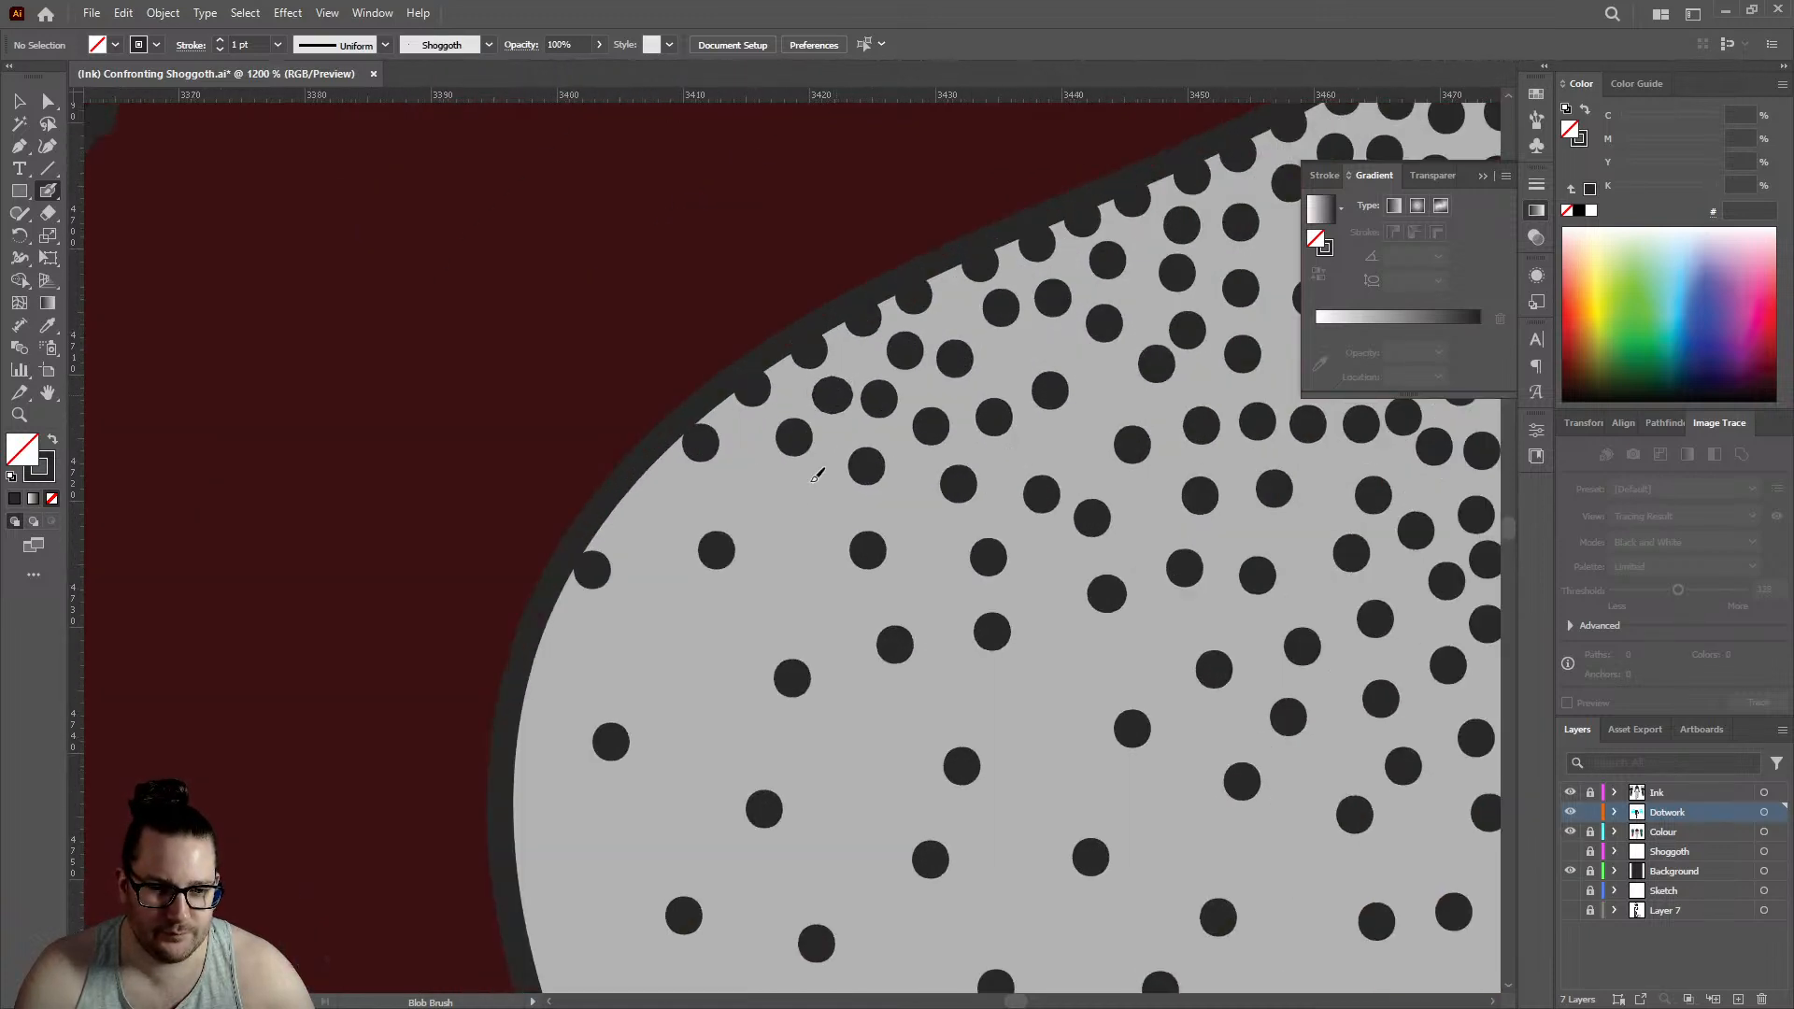
{"action": "left_click", "coordinate": [806, 521]}
{"action": "key", "text": "v"}
{"action": "key", "text": "ctrl+z"}
{"action": "key", "text": "ctrl+z"}
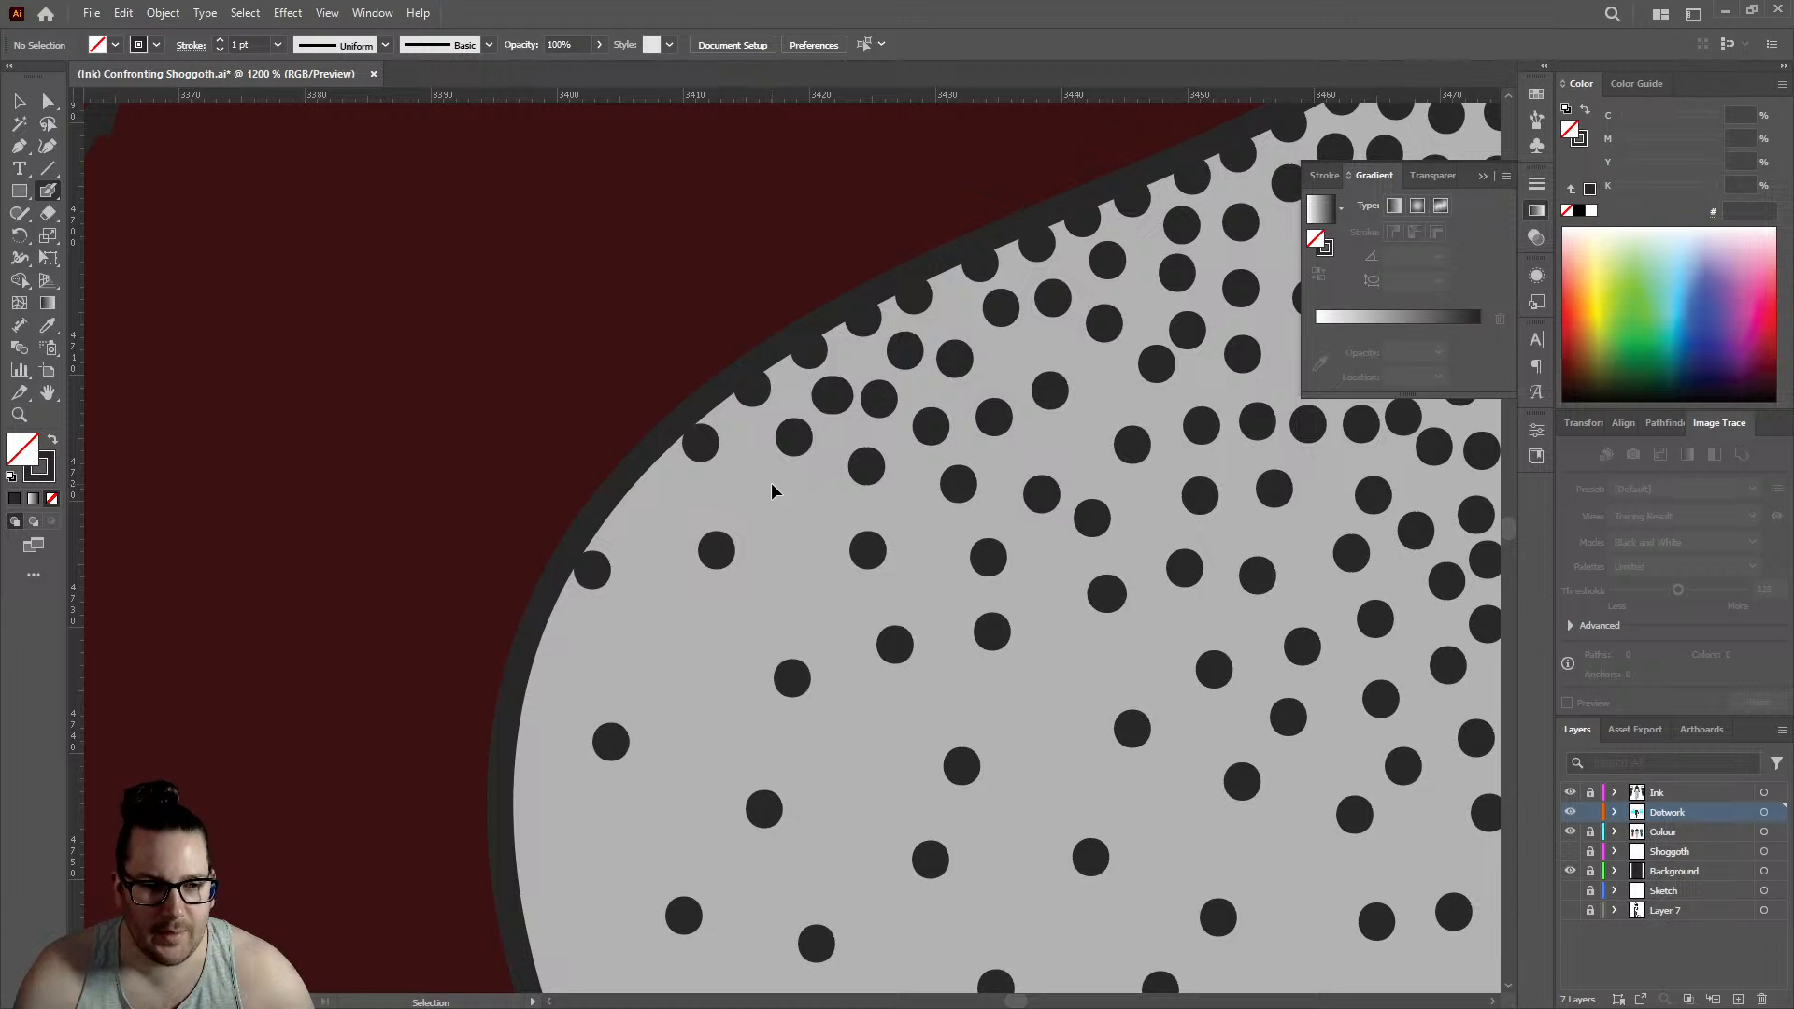
- Place three dots inside the large central gap's upper-left curve, filling the spaces between the outline dots and the sparse interior
{"action": "left_click", "coordinate": [831, 396]}
{"action": "left_click", "coordinate": [809, 506]}
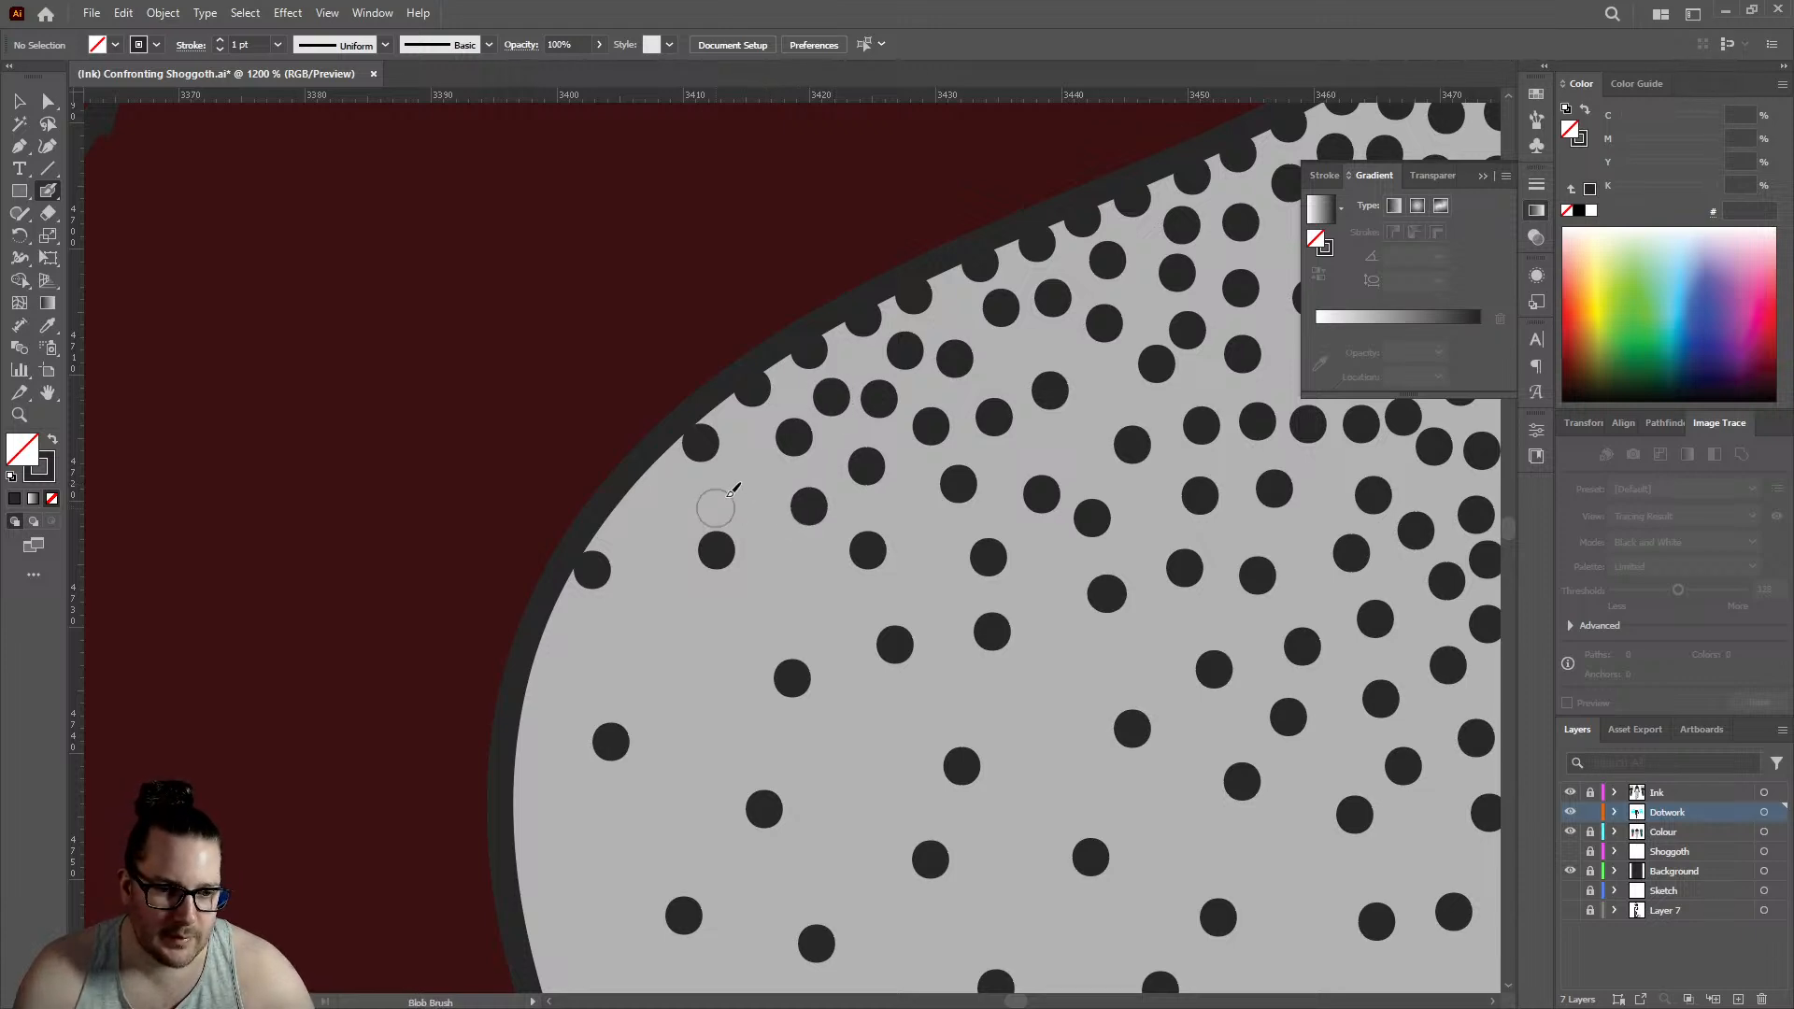
{"action": "left_click", "coordinate": [749, 484]}
- Thicken the large central gap's left side with dots down its curved outline and between the sparse dots beside it
{"action": "key", "text": "ctrl+1"}
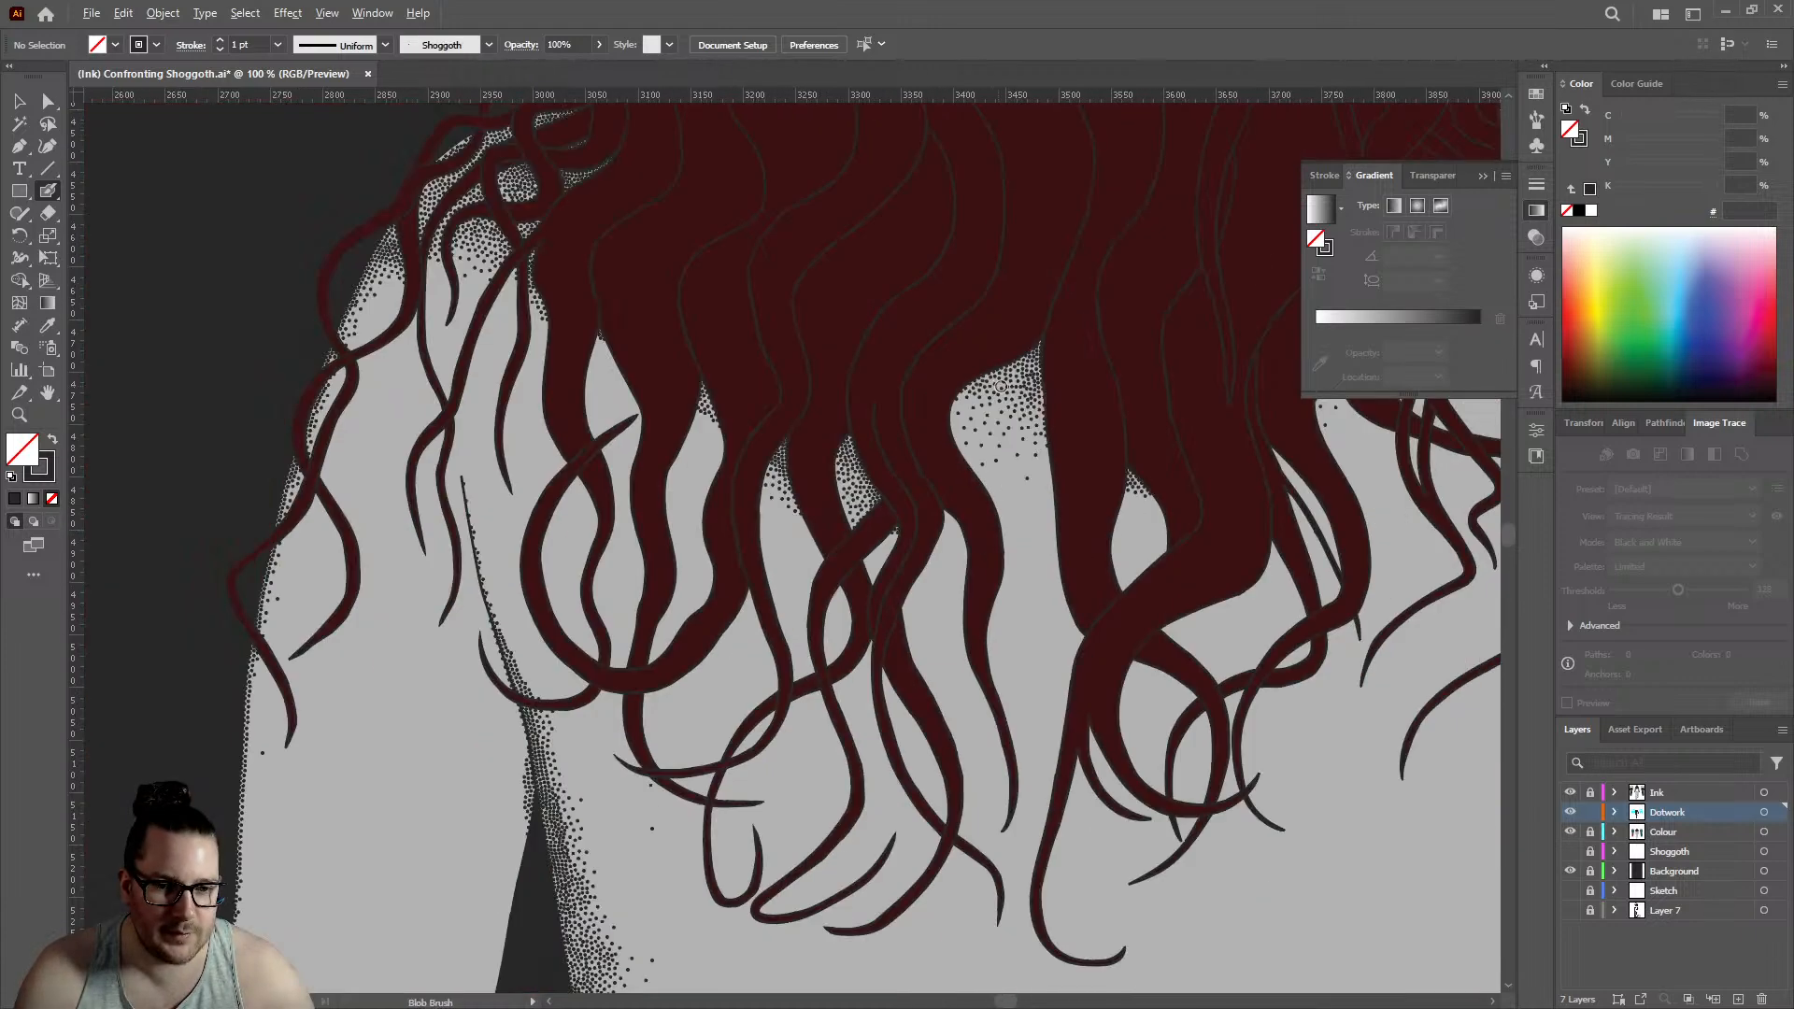
{"action": "scroll", "coordinate": [960, 402], "scroll_direction": "up", "scroll_amount": 4}
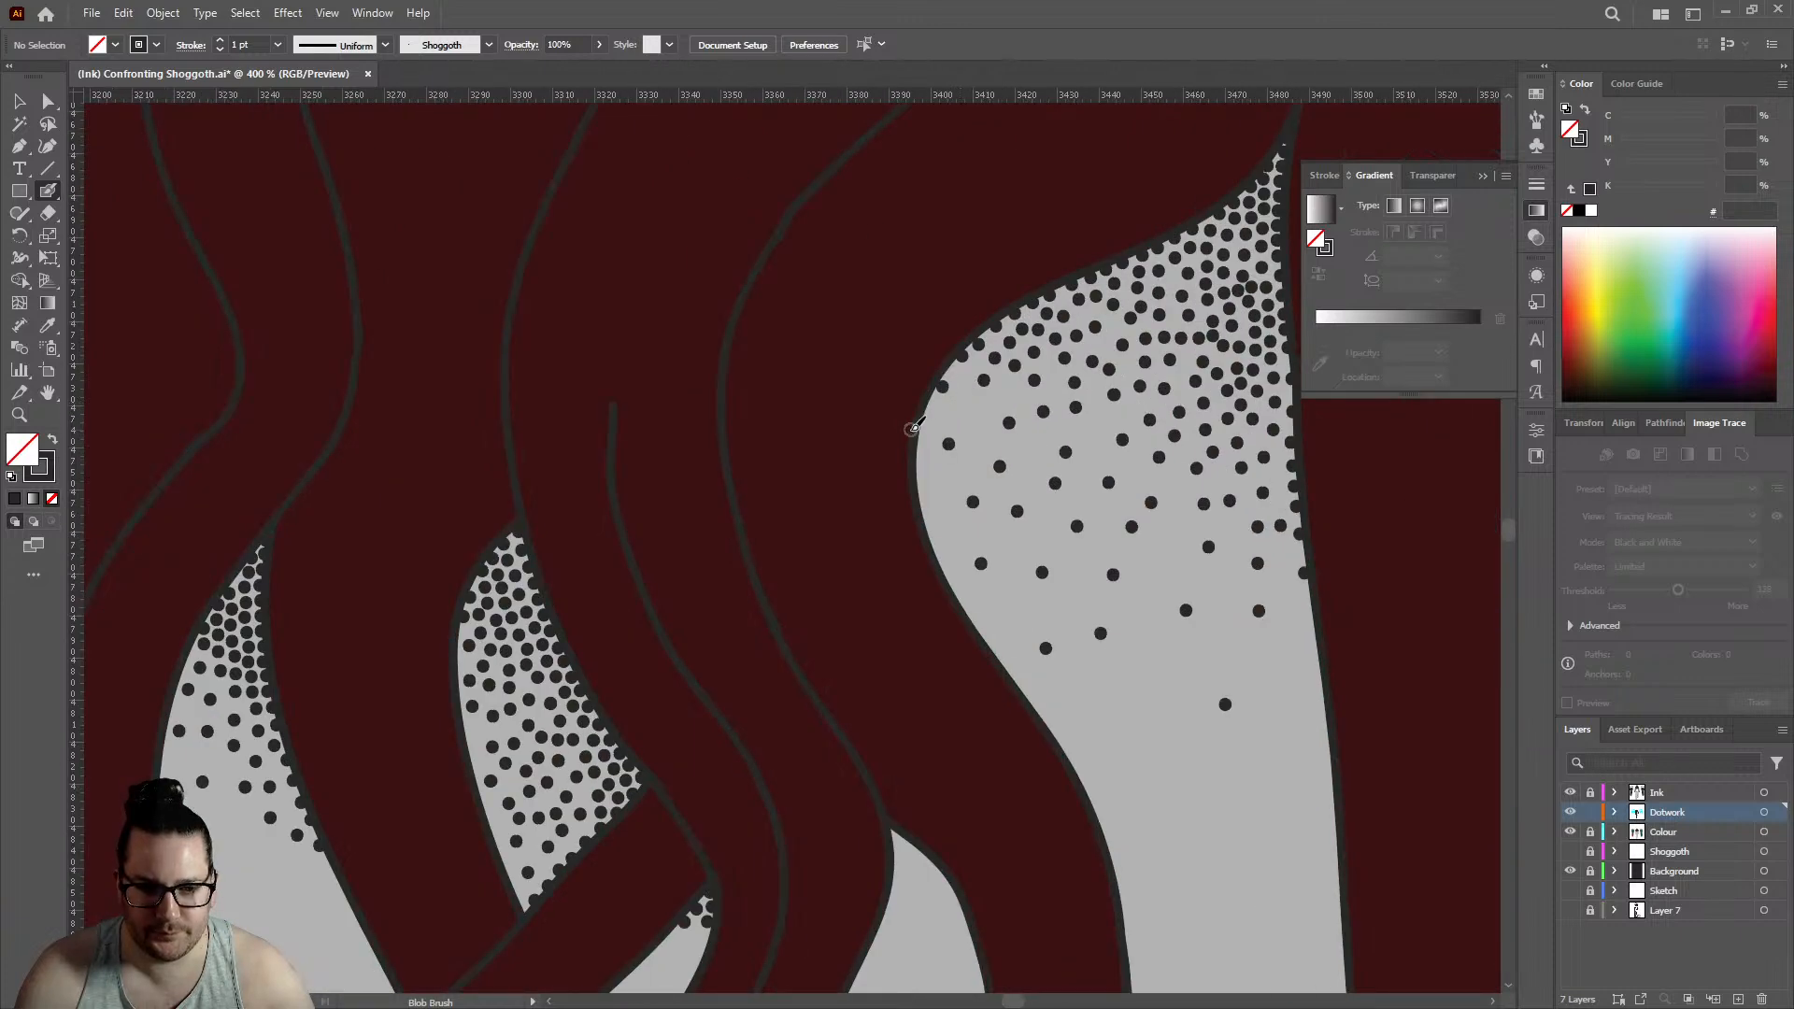
{"action": "left_click", "coordinate": [964, 408]}
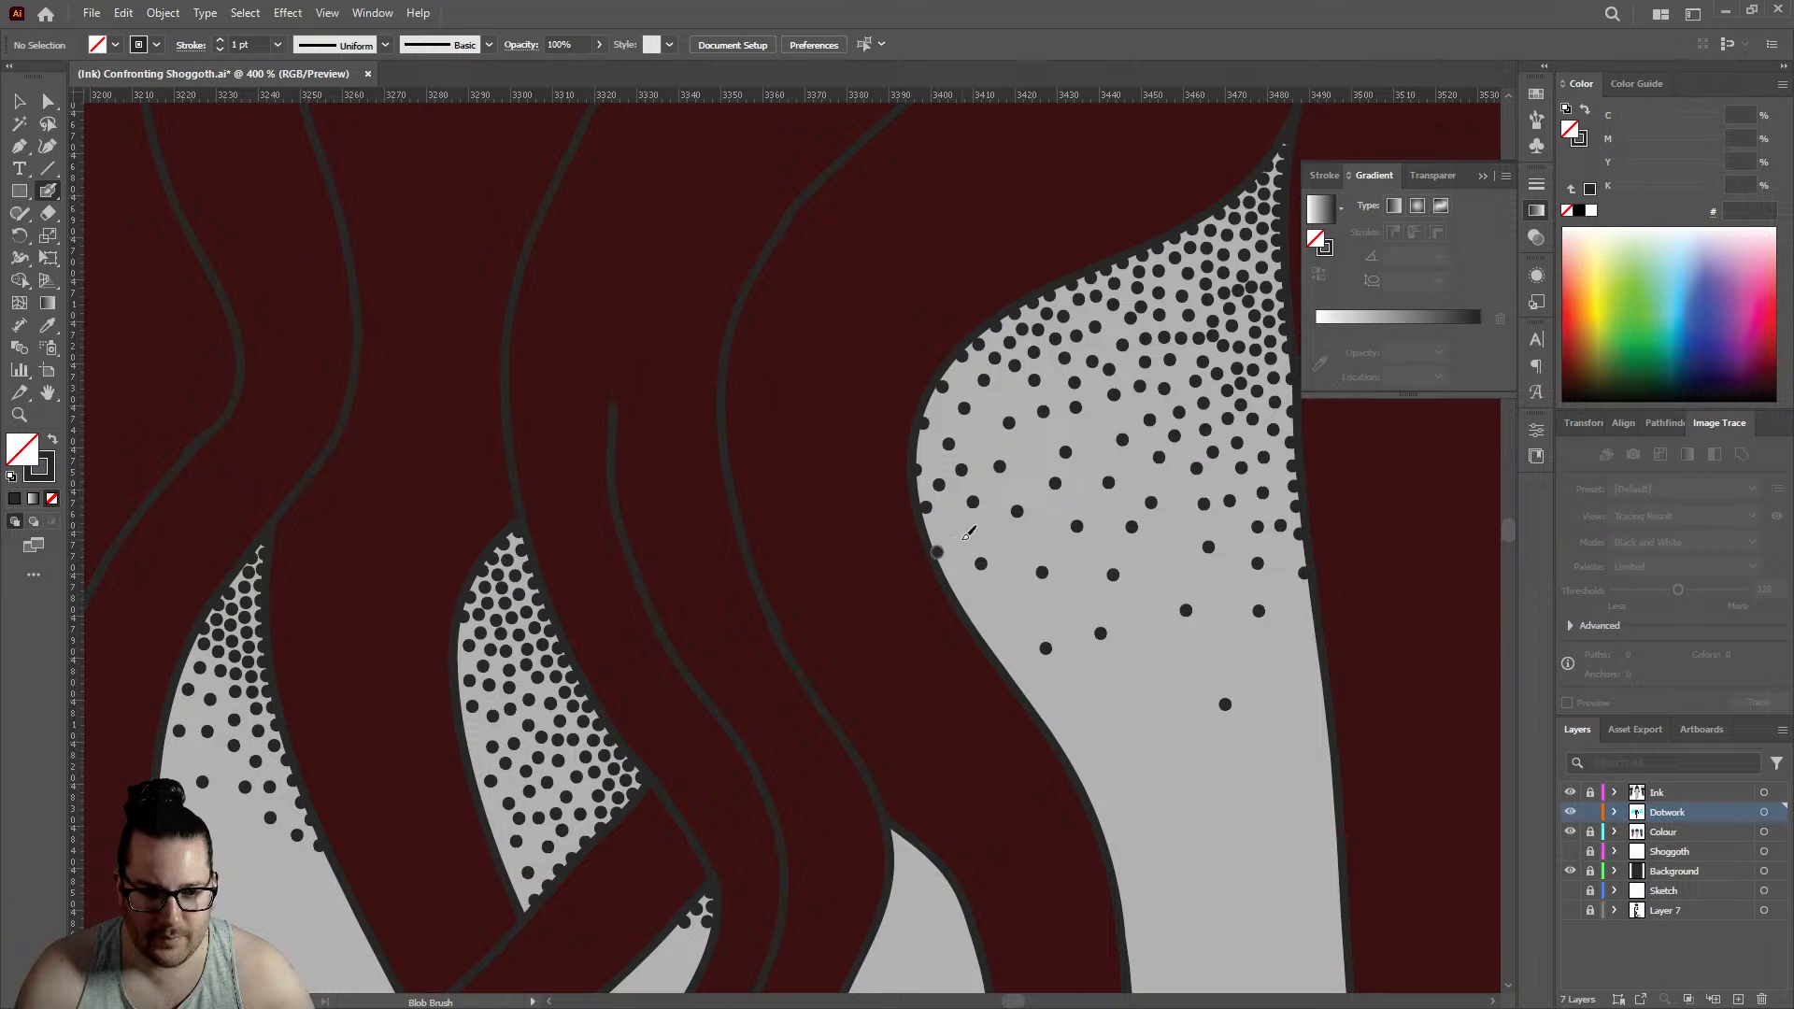
{"action": "left_click", "coordinate": [962, 540]}
{"action": "left_click", "coordinate": [983, 439]}
{"action": "left_click", "coordinate": [1020, 451]}
{"action": "left_click", "coordinate": [1012, 395]}
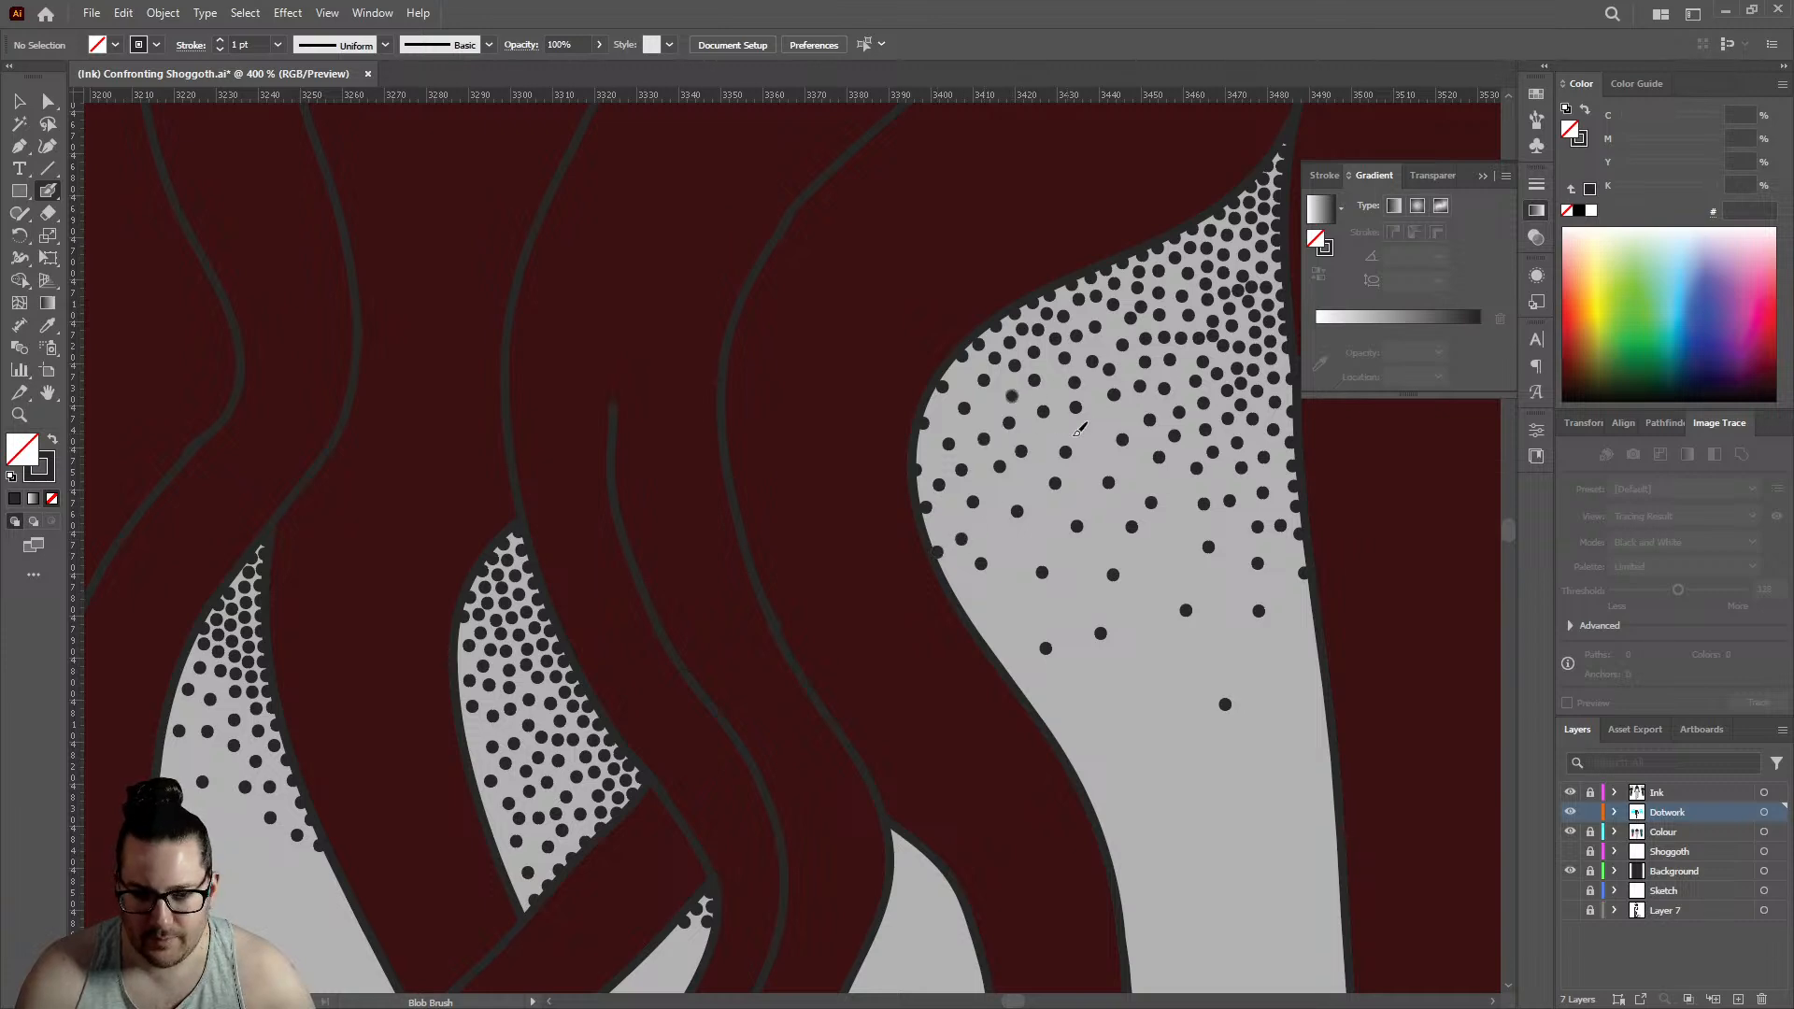
{"action": "scroll", "coordinate": [956, 412], "scroll_direction": "down", "scroll_amount": 6}
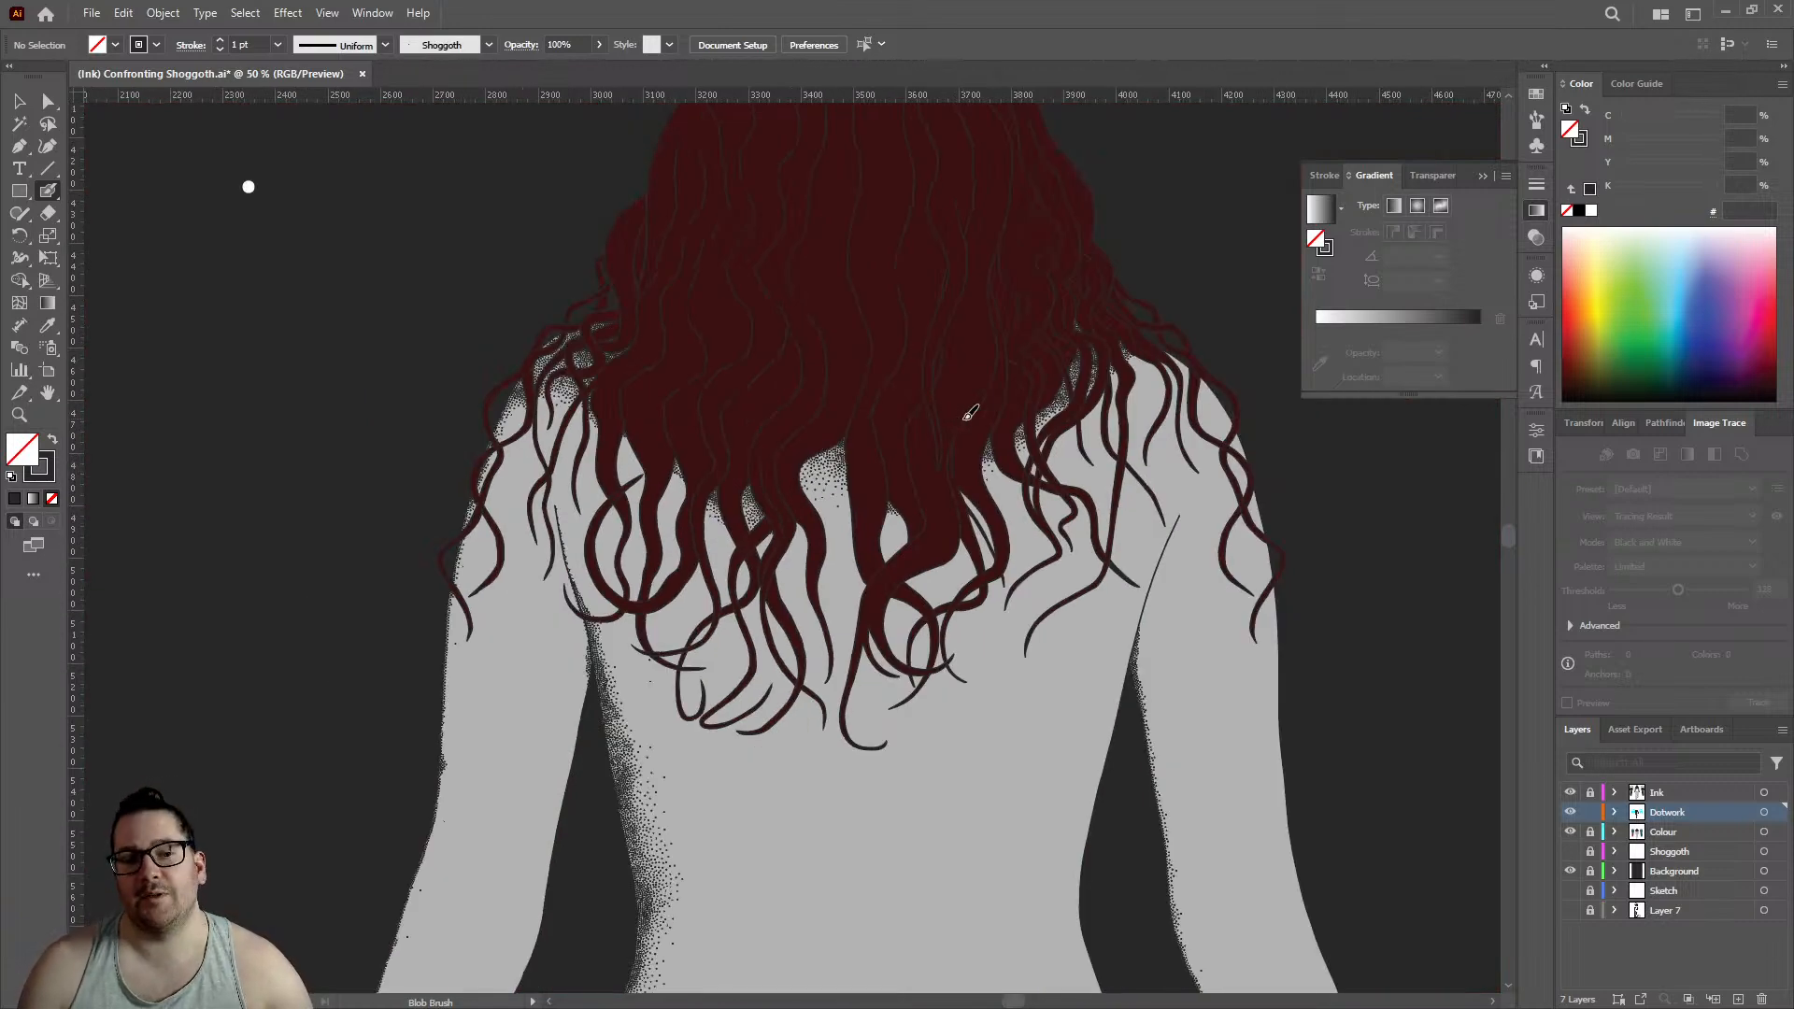
{"action": "scroll", "coordinate": [932, 457], "scroll_direction": "down", "scroll_amount": 6}
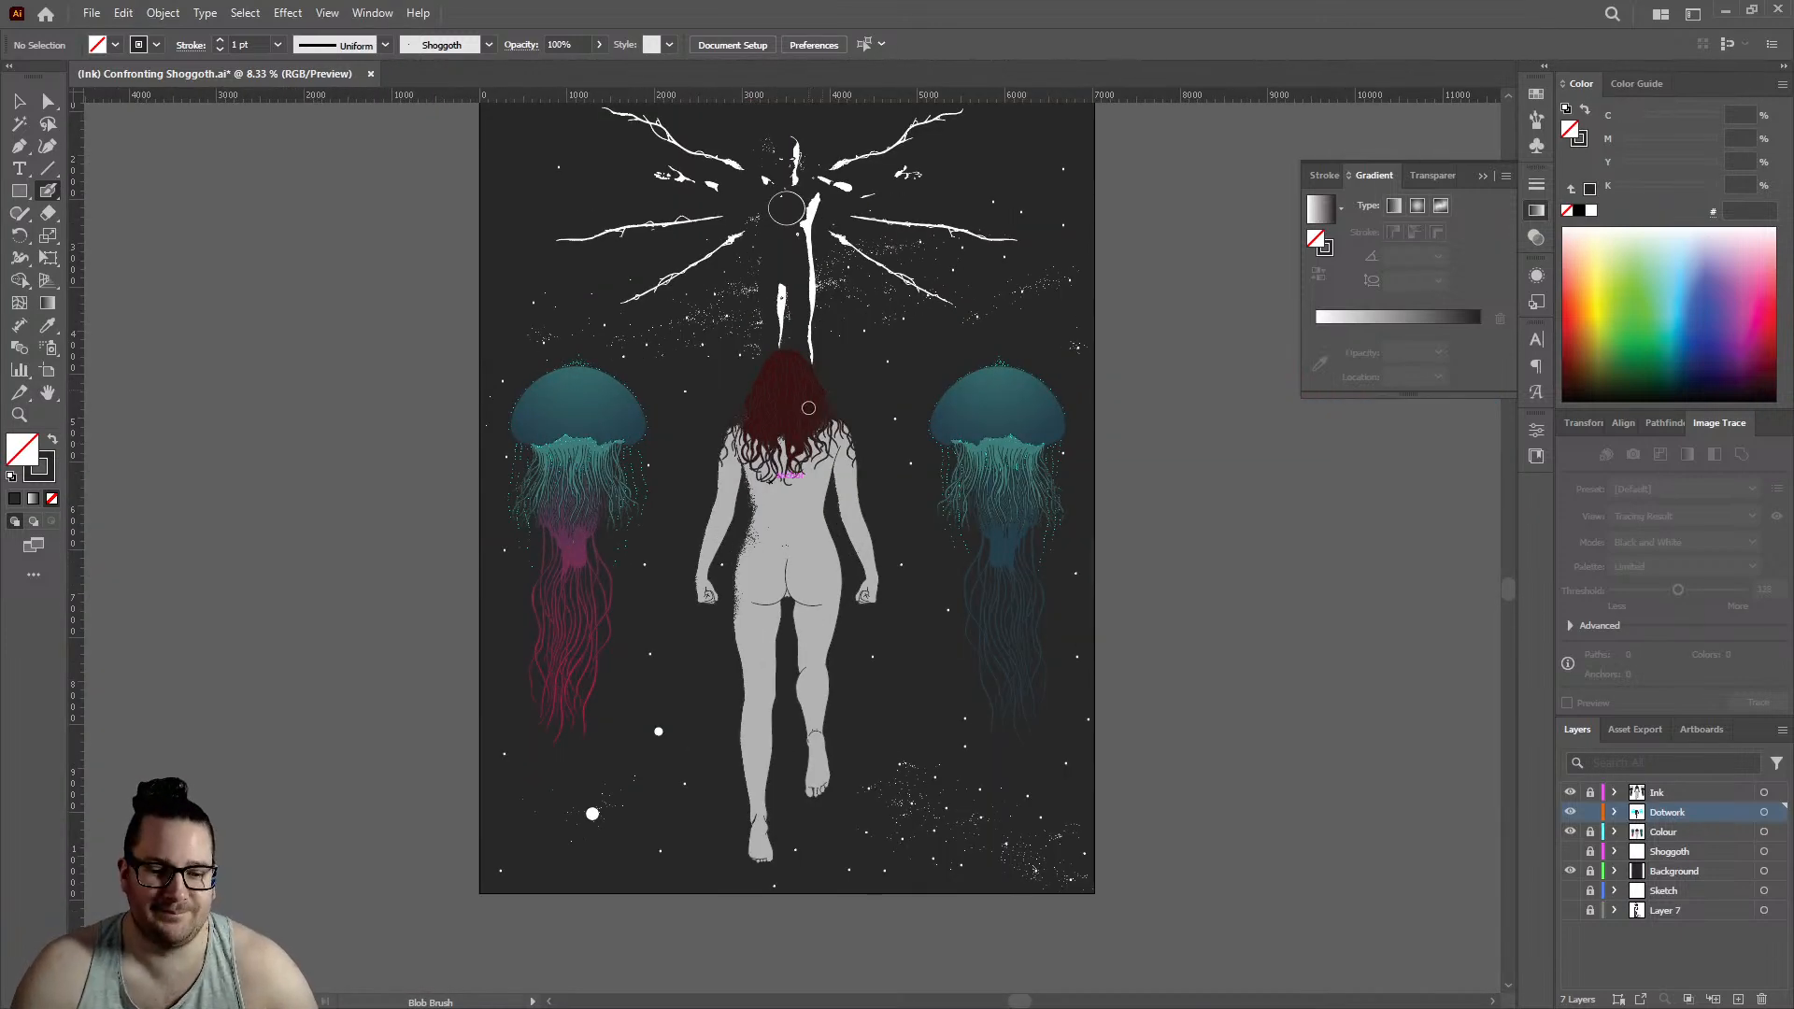
{"action": "scroll", "coordinate": [808, 408], "scroll_direction": "up", "scroll_amount": 6}
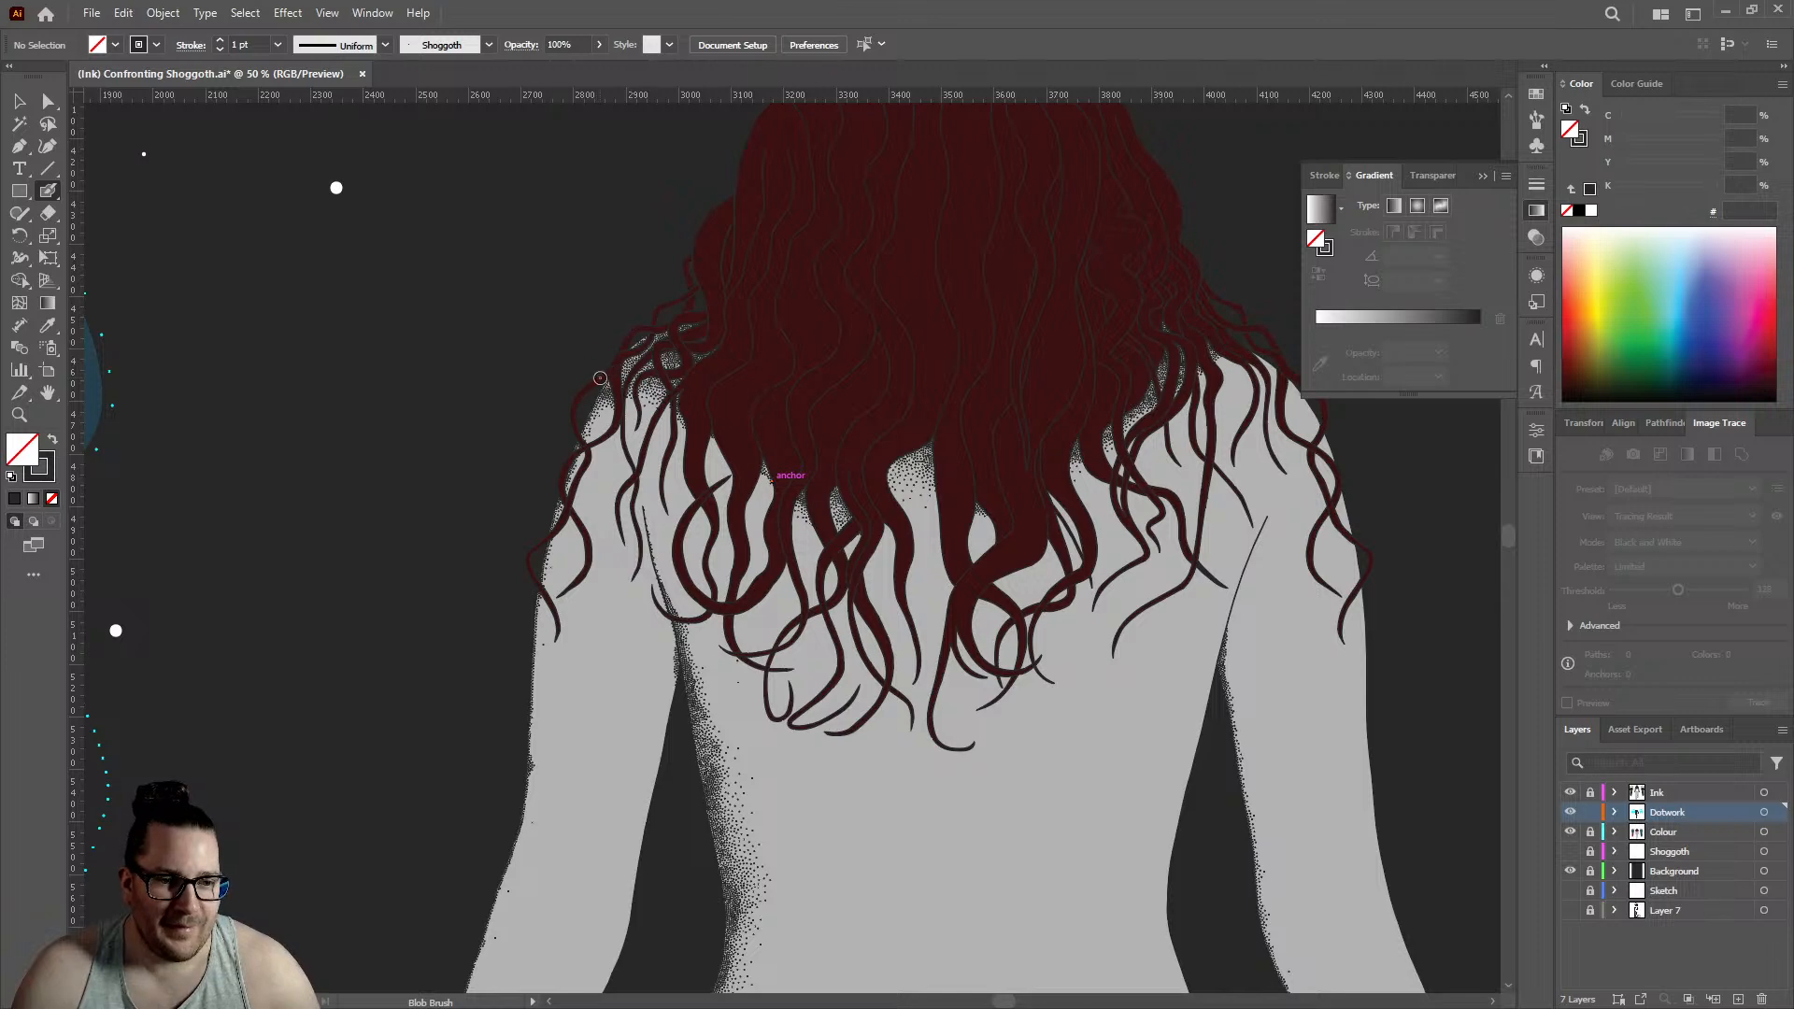
{"action": "scroll", "coordinate": [600, 378], "scroll_direction": "up", "scroll_amount": 6}
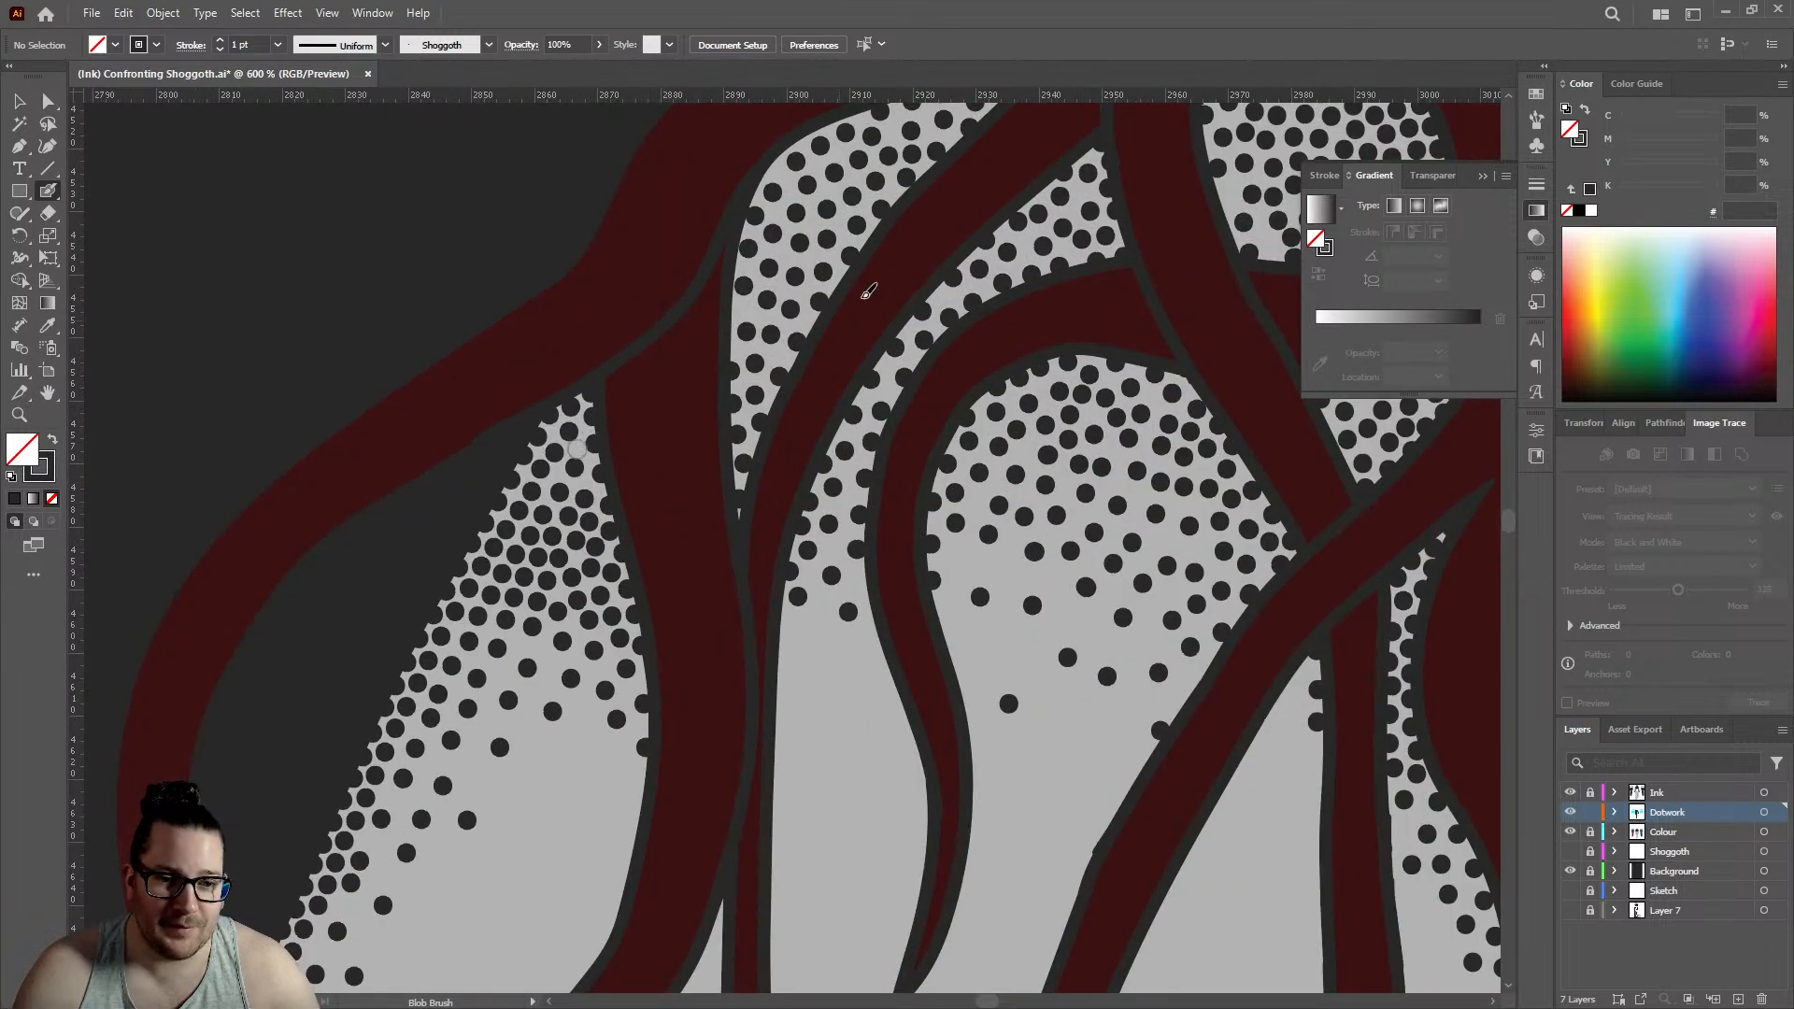
- Add four dots along the left and upper-left outline of the long sloping gap, filling the empty spots beside the thick strands
{"action": "scroll", "coordinate": [868, 291], "scroll_direction": "up", "scroll_amount": 3}
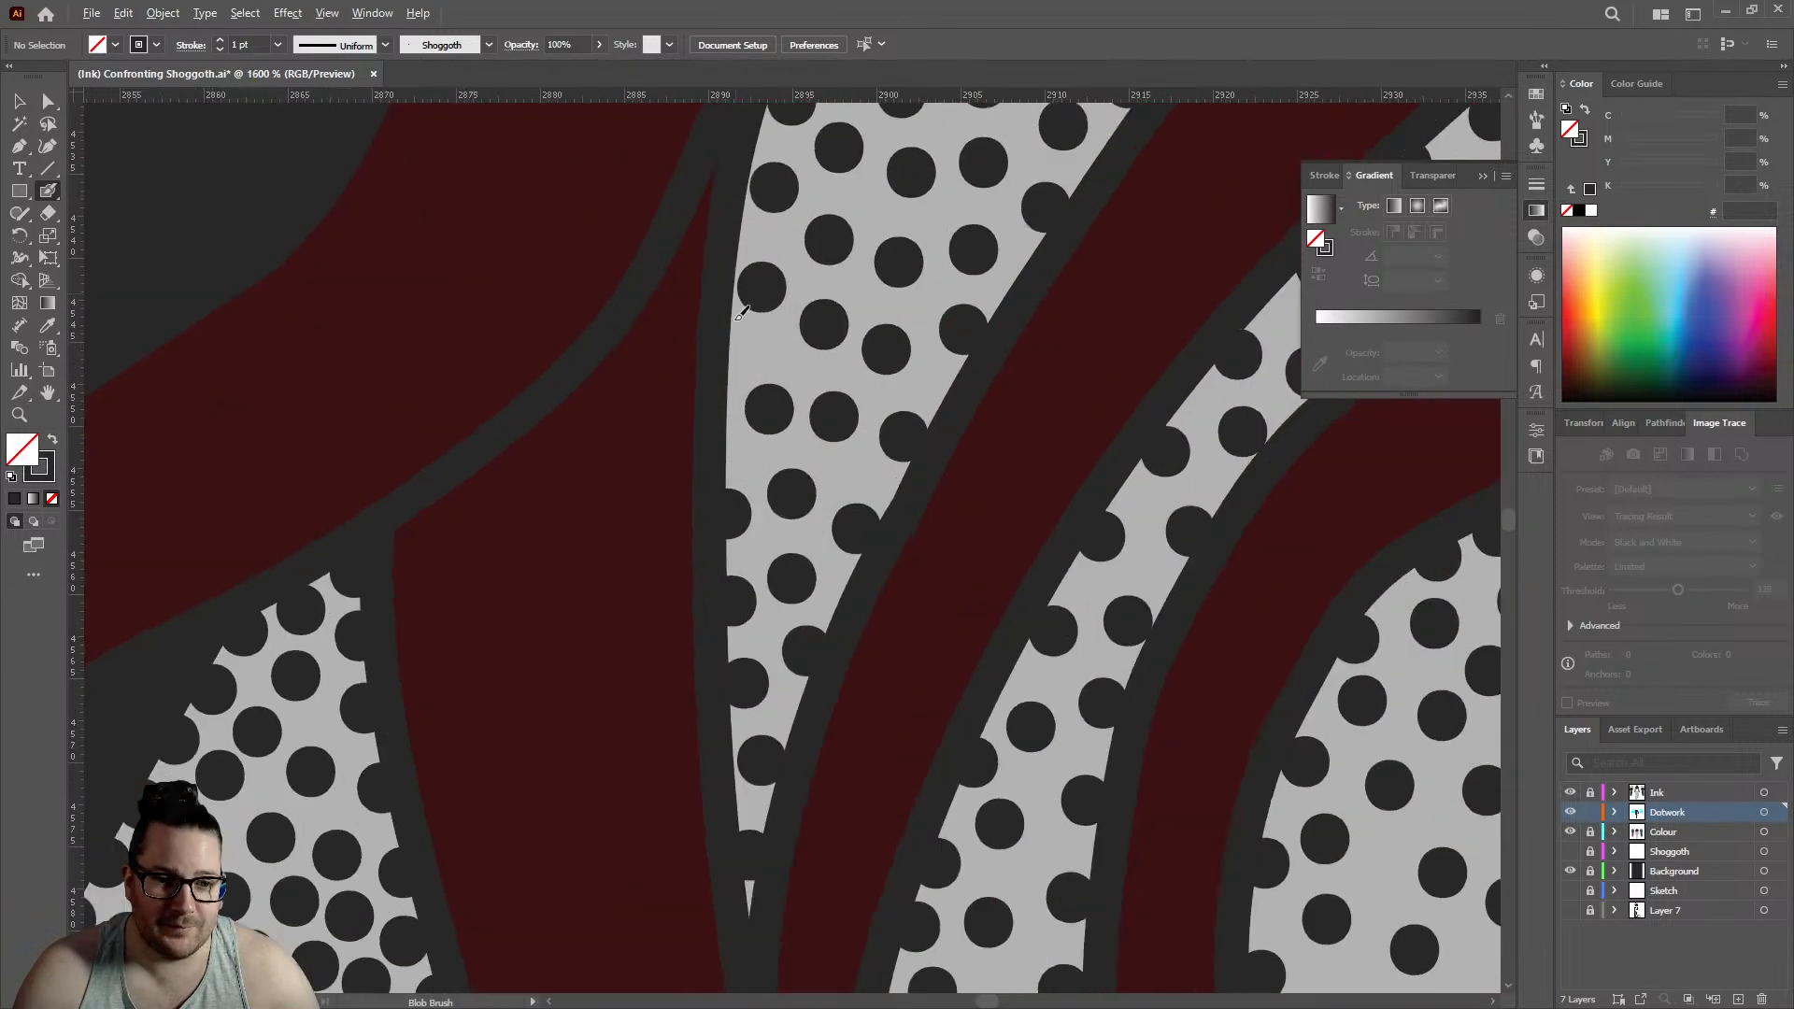
{"action": "left_click", "coordinate": [734, 455]}
{"action": "scroll", "coordinate": [770, 426], "scroll_direction": "down", "scroll_amount": 4}
{"action": "scroll", "coordinate": [845, 290], "scroll_direction": "up", "scroll_amount": 2}
{"action": "scroll", "coordinate": [827, 362], "scroll_direction": "up", "scroll_amount": 4}
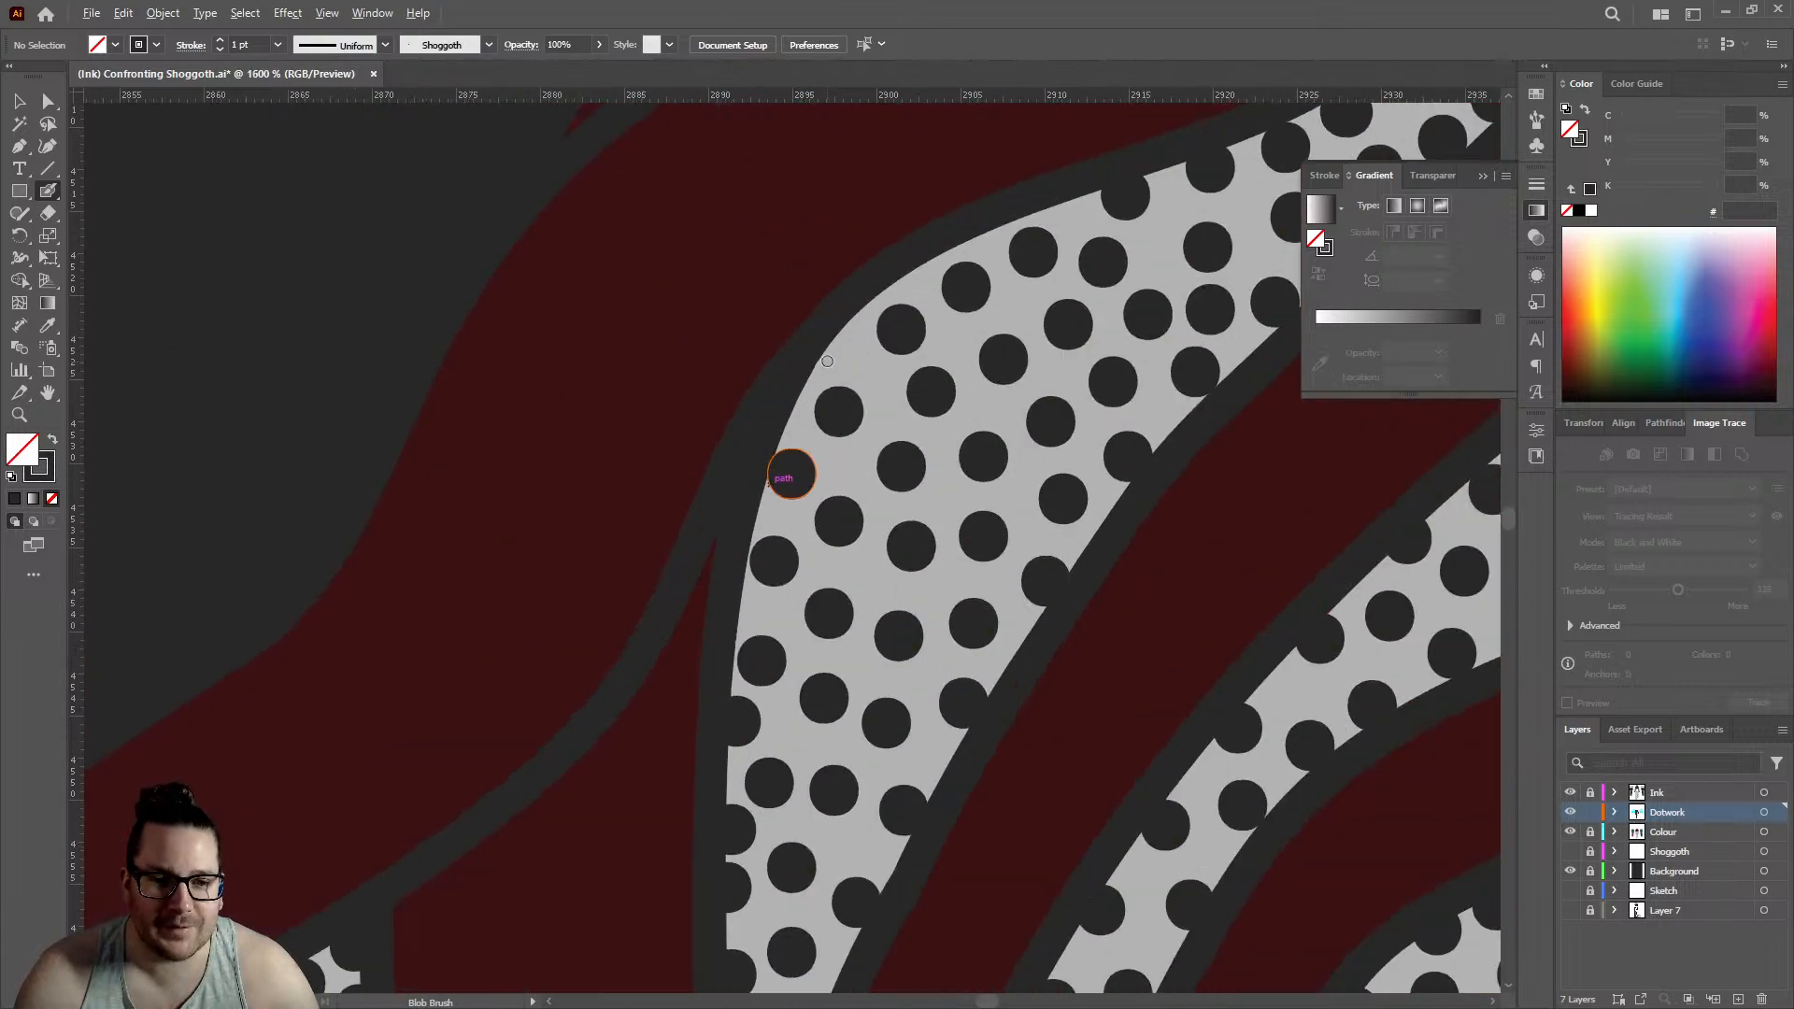
{"action": "left_click", "coordinate": [836, 338]}
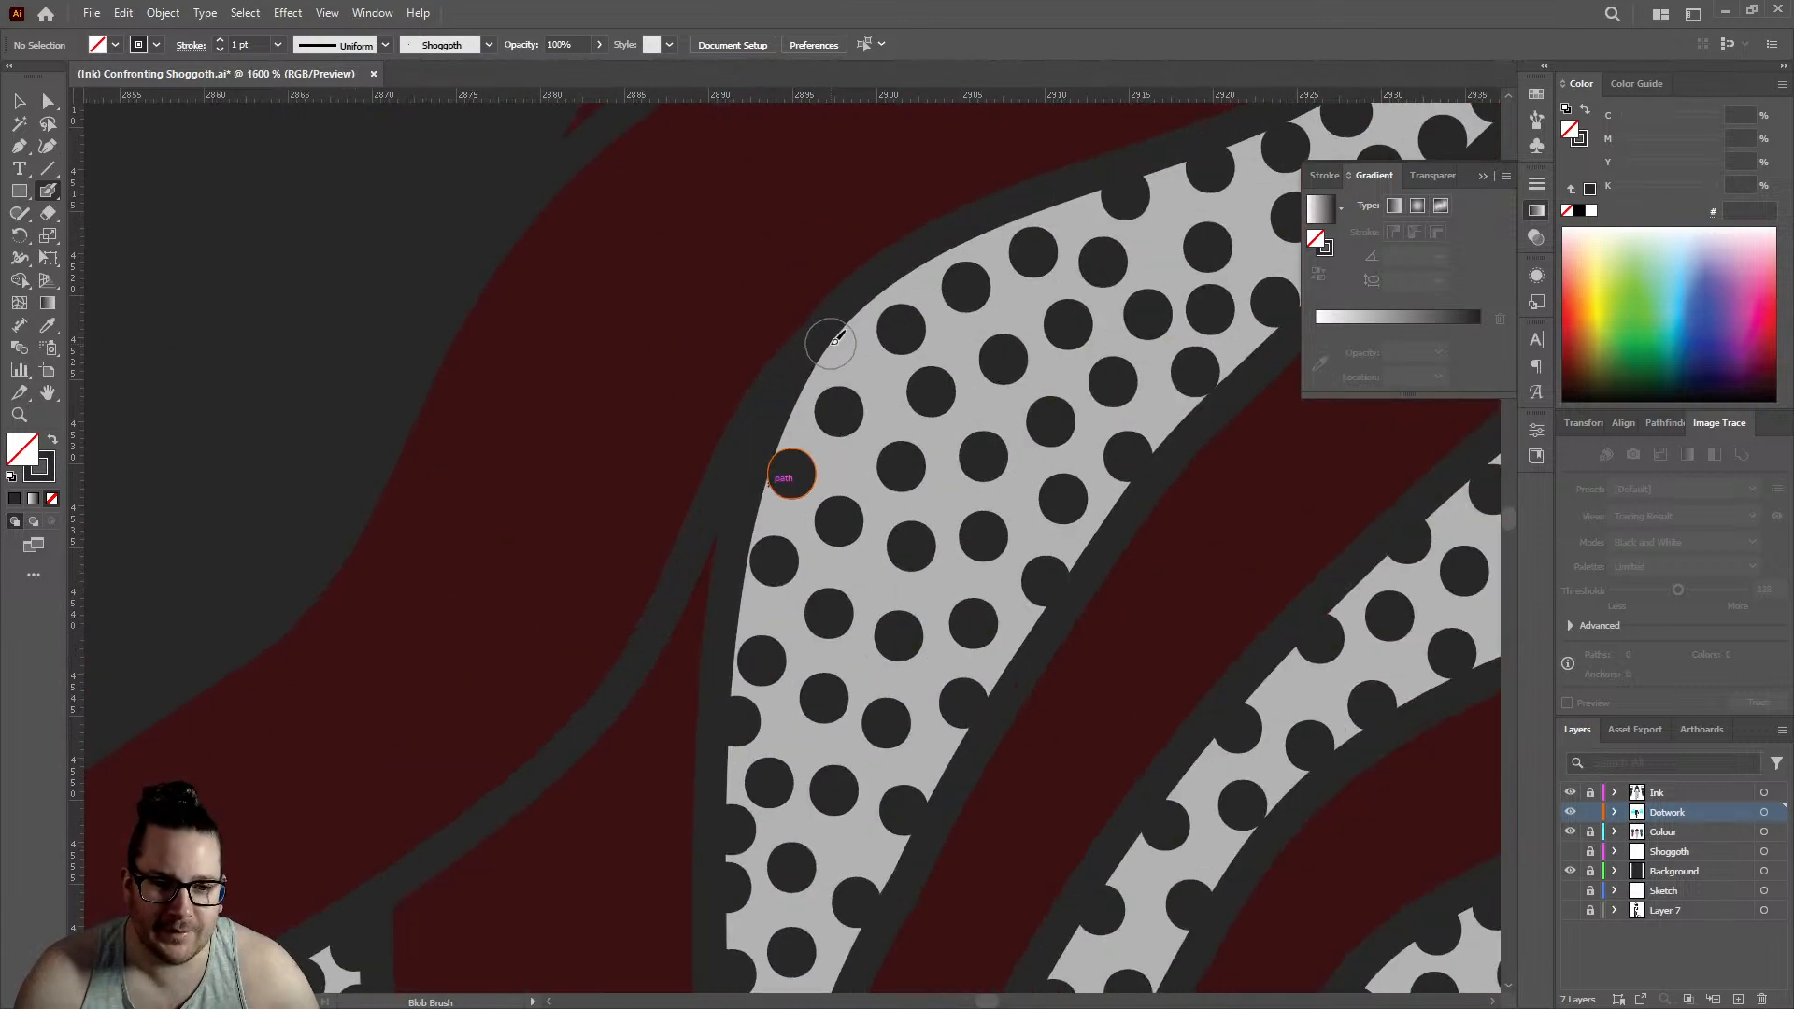
{"action": "left_click", "coordinate": [783, 413]}
{"action": "left_click", "coordinate": [909, 271]}
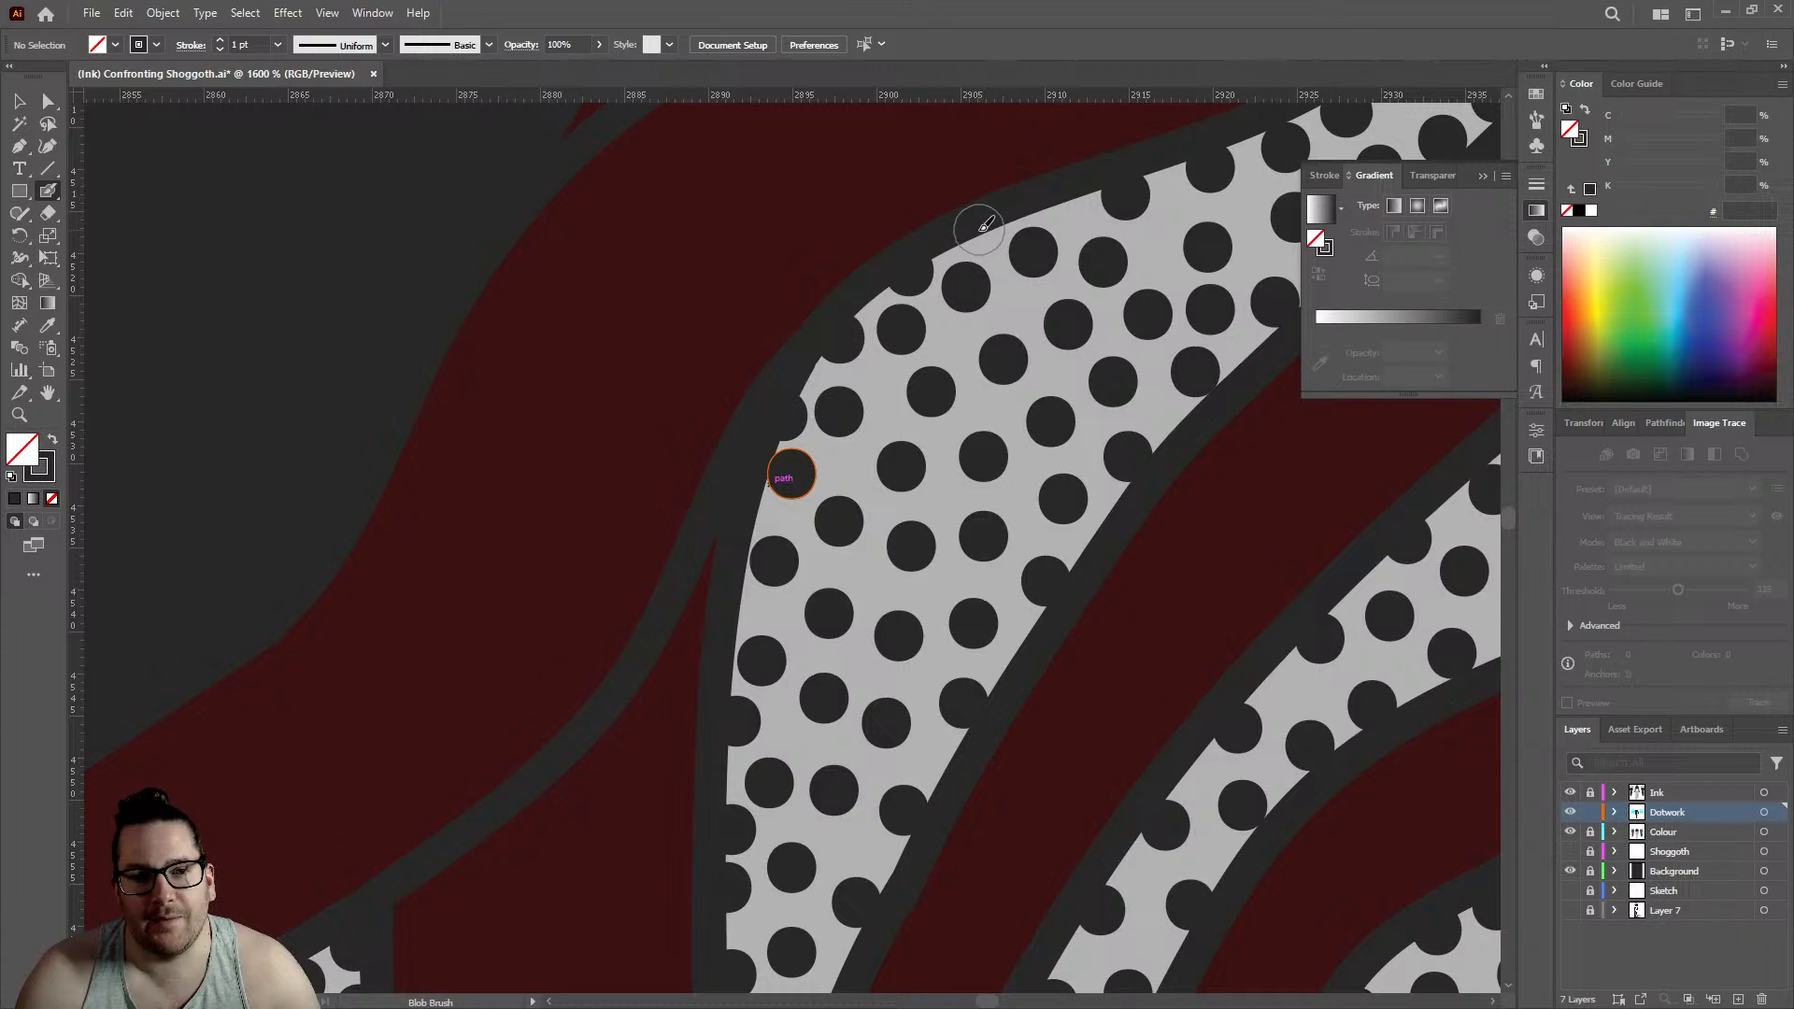
{"action": "key", "text": "ctrl+minus"}
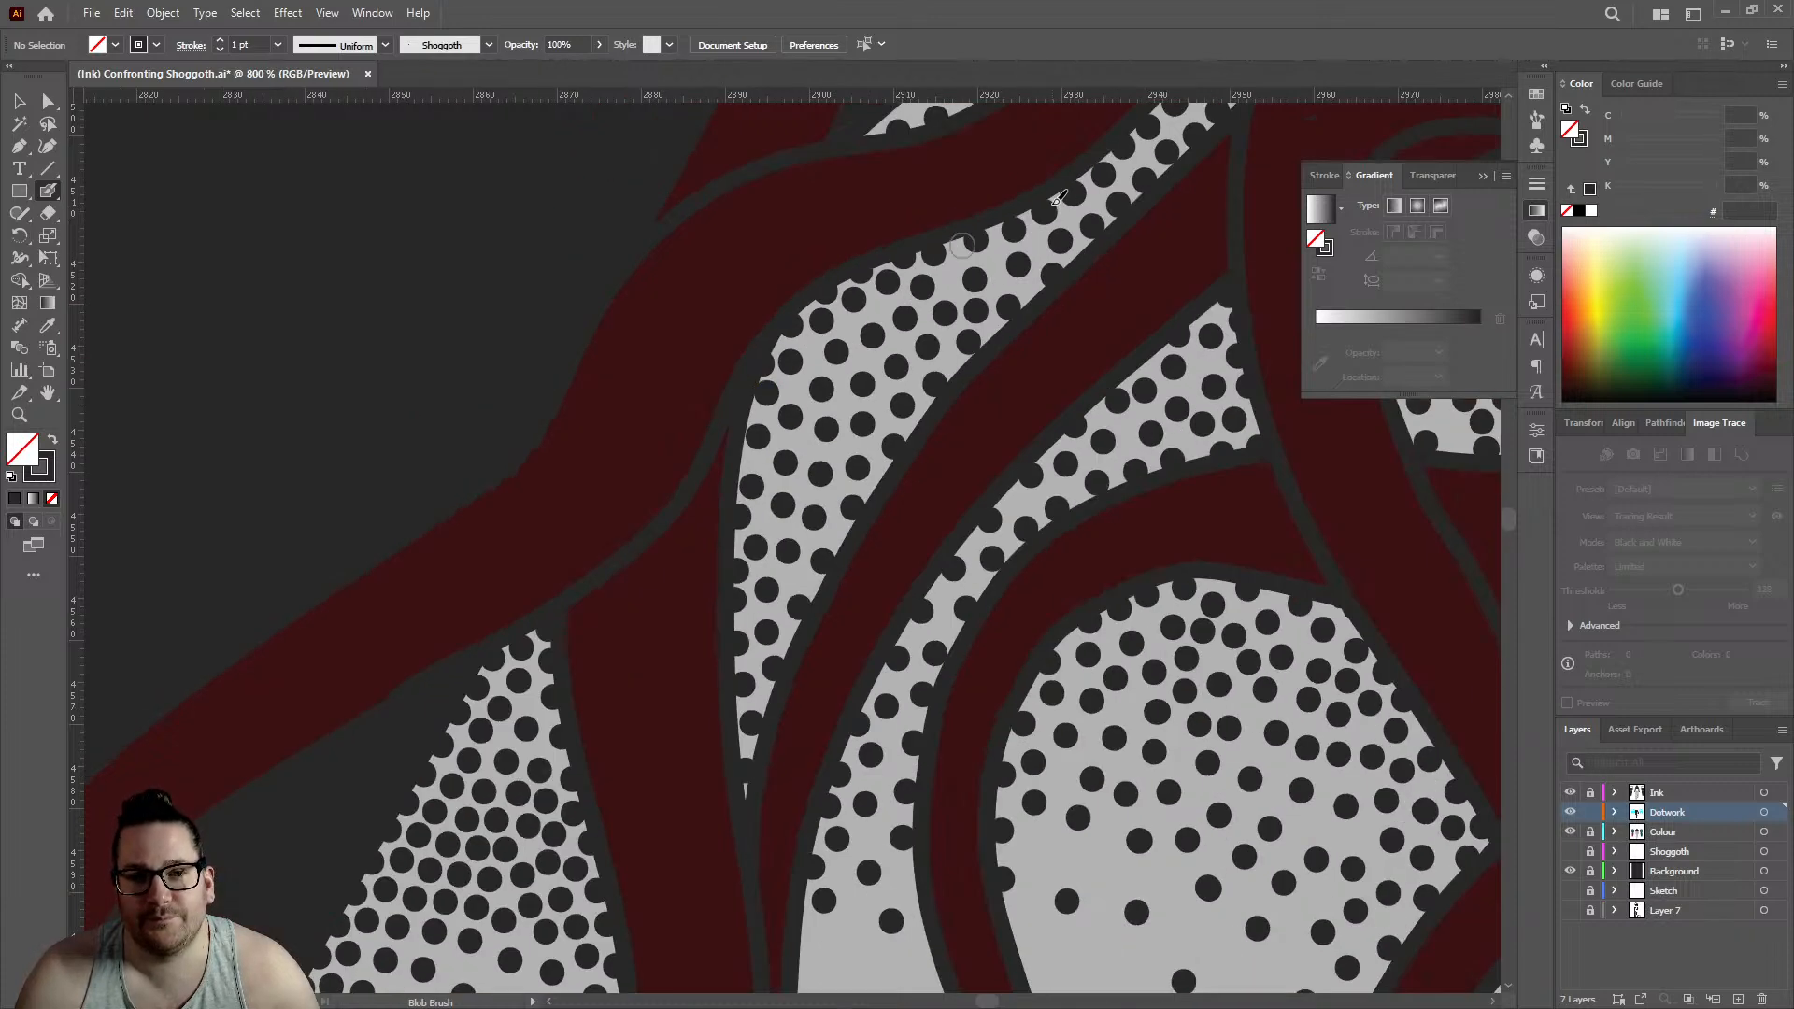
- Check the dotwork in the neighbouring gaps and add one dot to the sparse lower fade of the outermost arm gap
{"action": "scroll", "coordinate": [1059, 196], "scroll_direction": "up", "scroll_amount": 3}
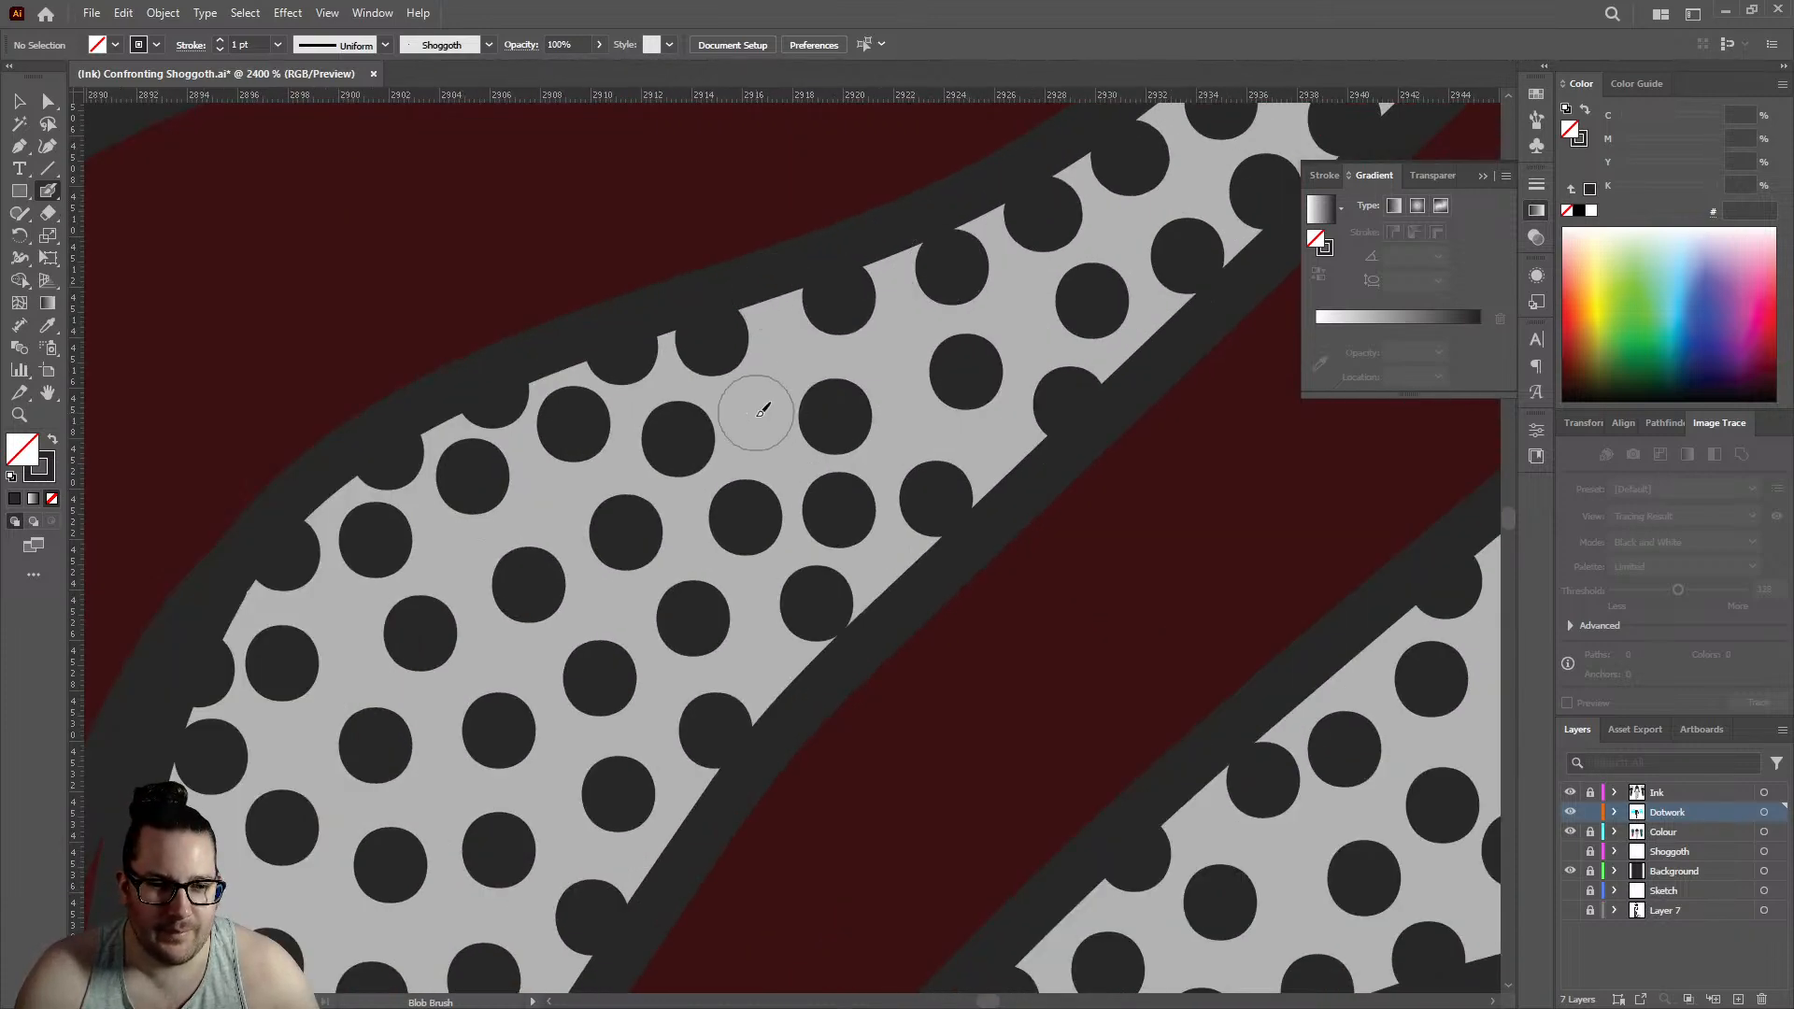
{"action": "scroll", "coordinate": [762, 411], "scroll_direction": "down", "scroll_amount": 6}
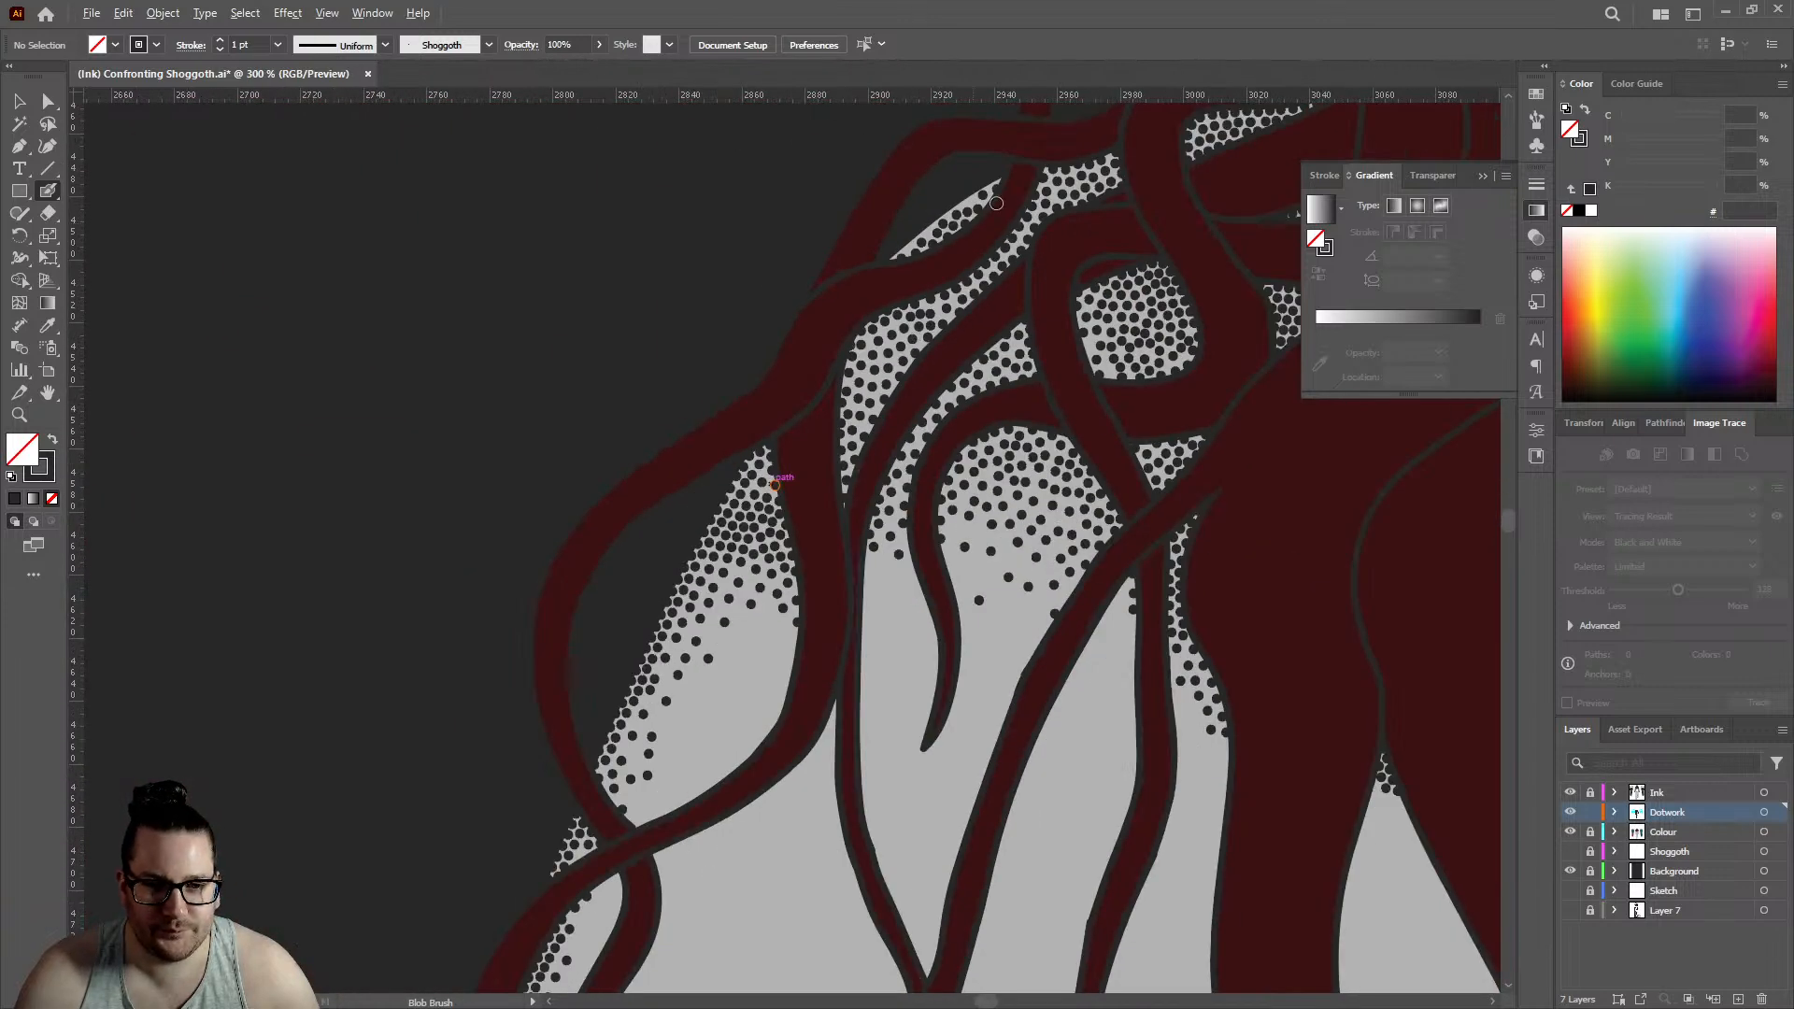
{"action": "scroll", "coordinate": [996, 203], "scroll_direction": "up", "scroll_amount": 4}
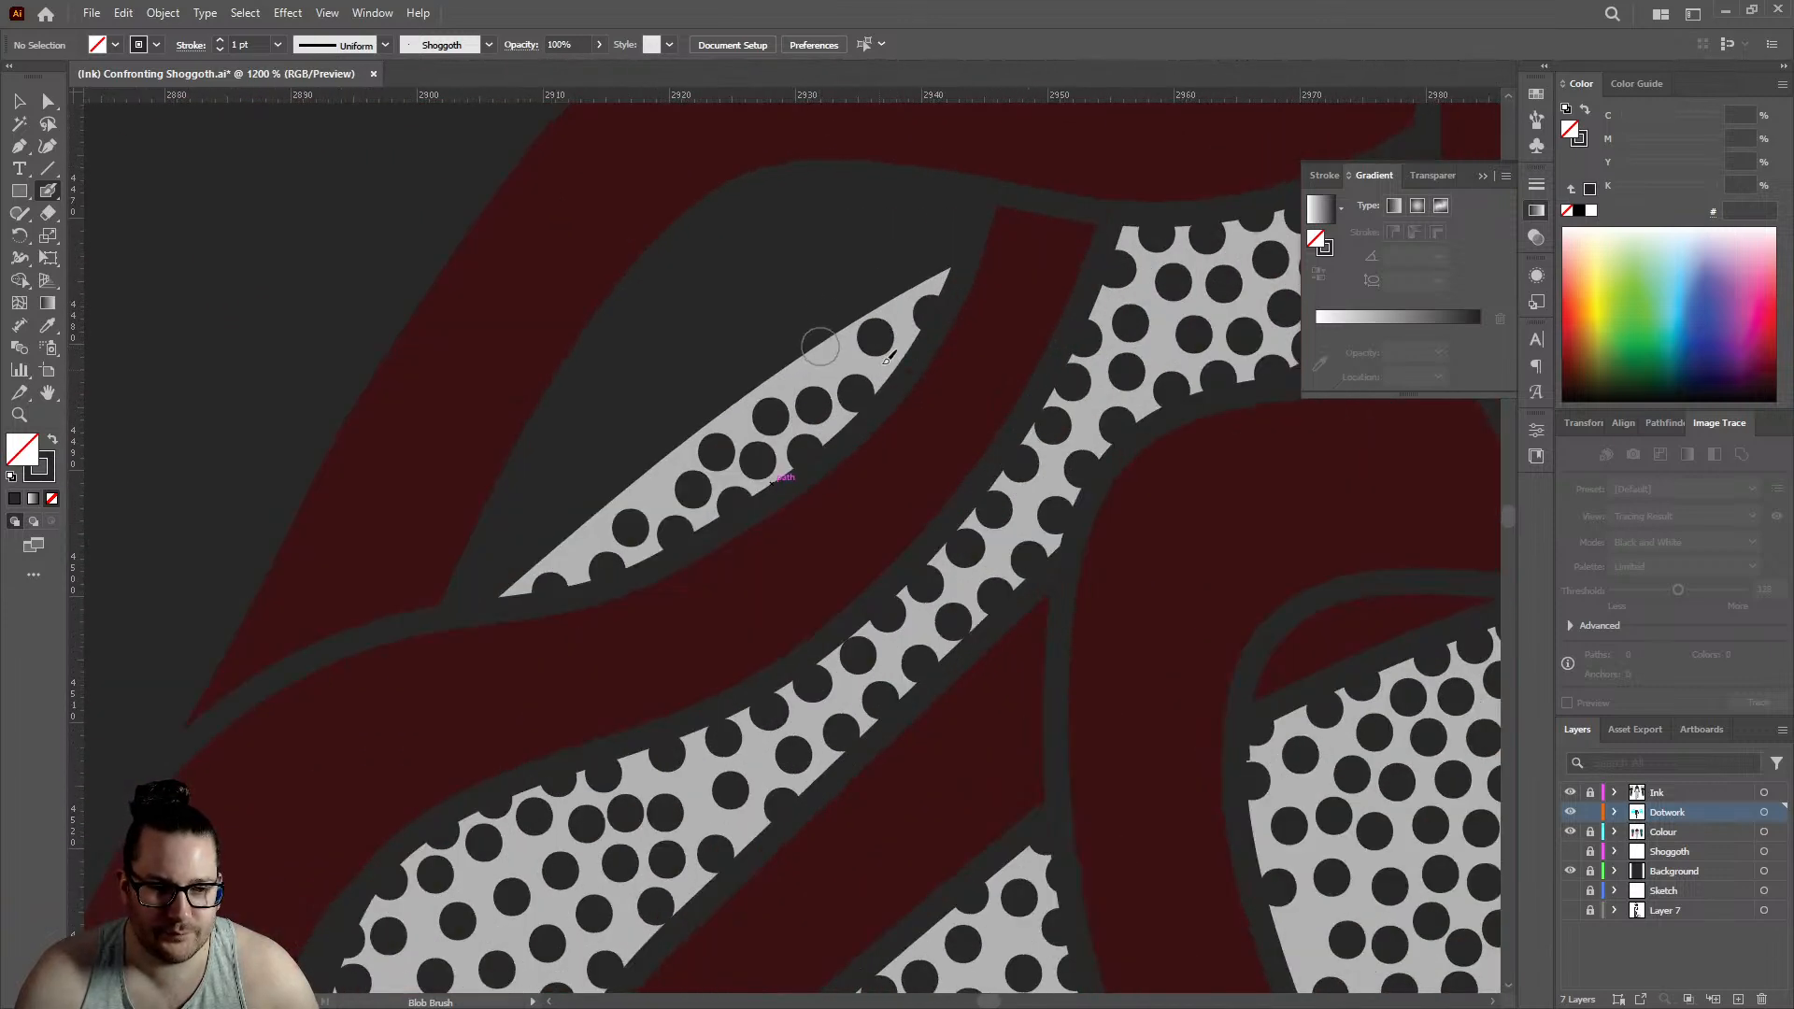
{"action": "scroll", "coordinate": [888, 357], "scroll_direction": "down", "scroll_amount": 8}
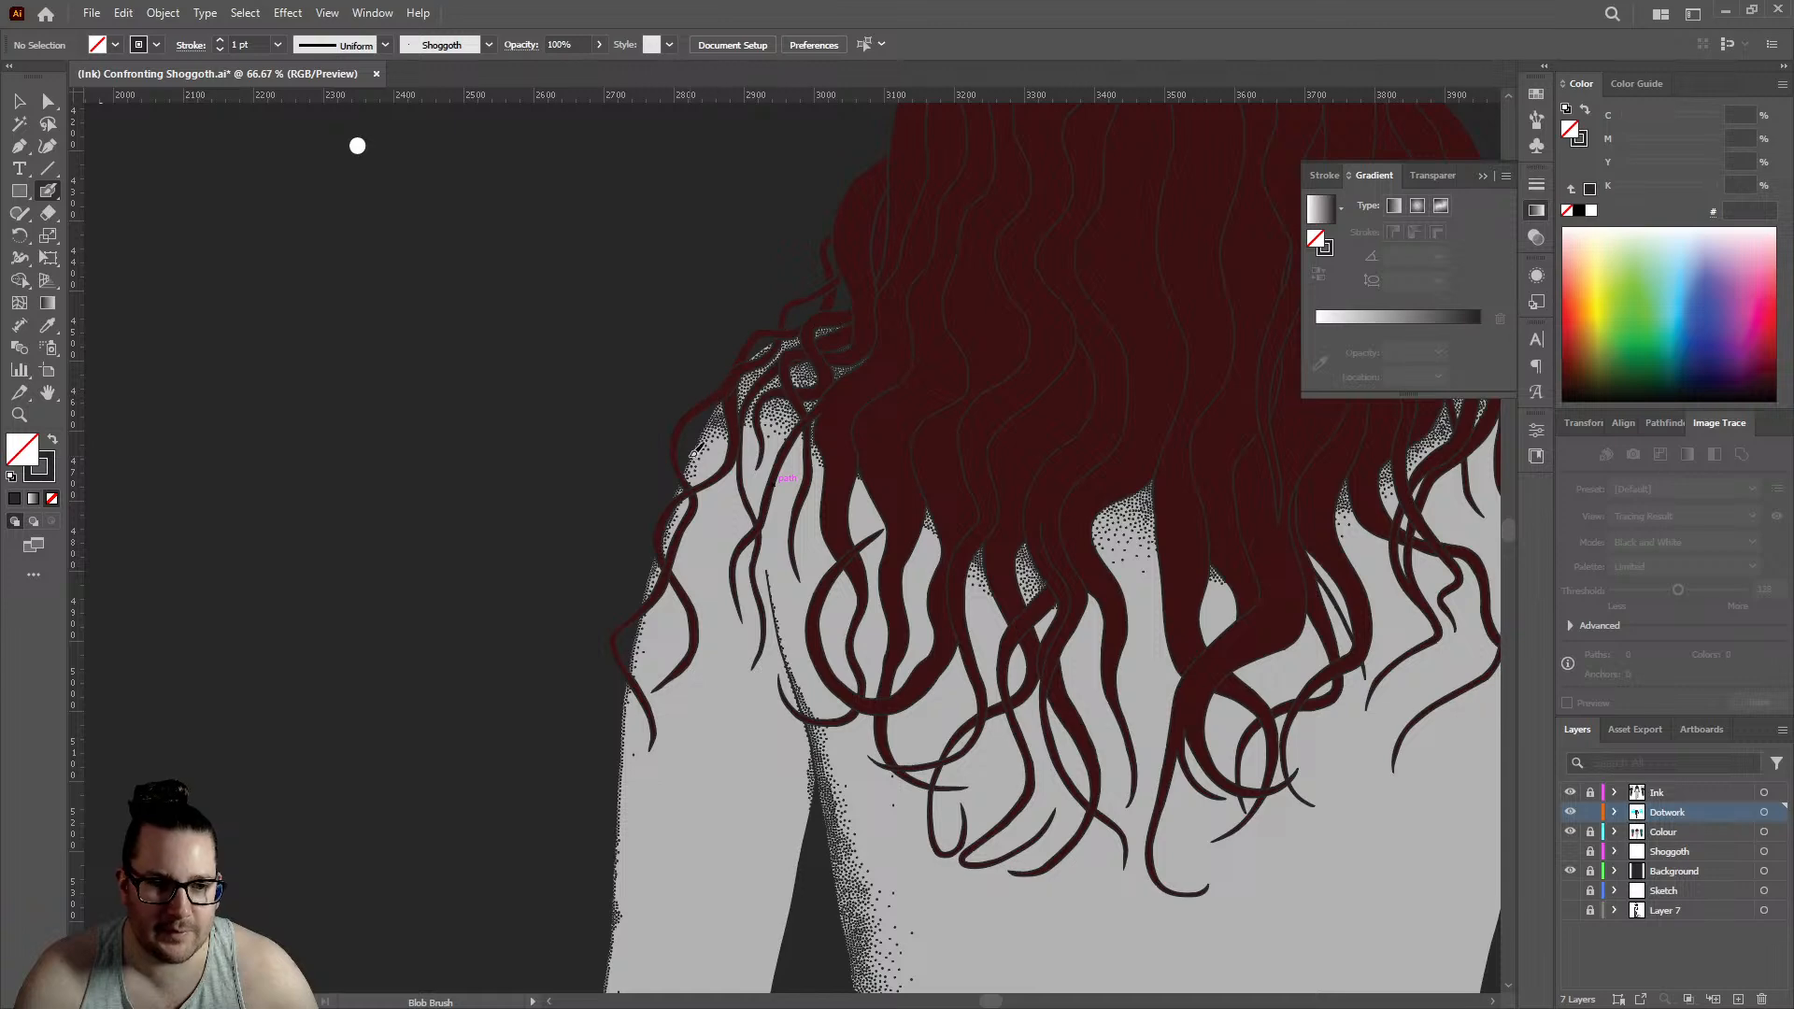
{"action": "scroll", "coordinate": [693, 454], "scroll_direction": "up", "scroll_amount": 4}
{"action": "left_click", "coordinate": [767, 425]}
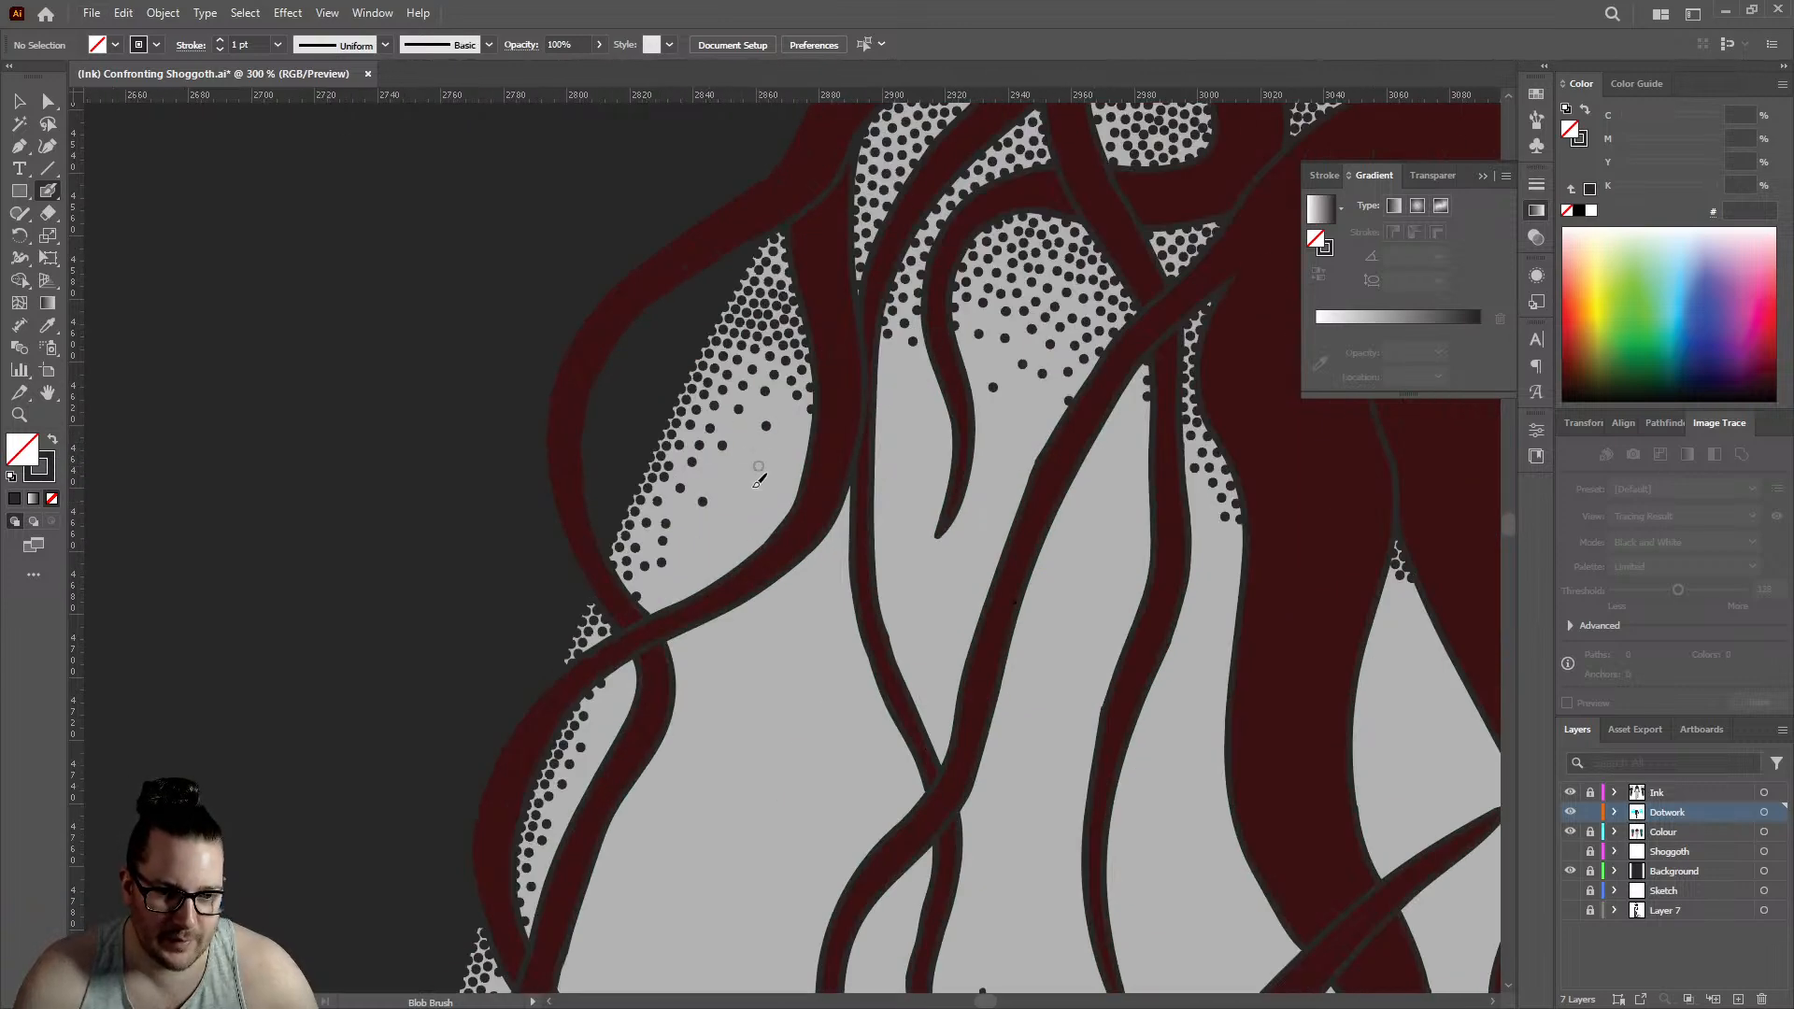
- Extend the dotwork below the tip of the narrow triangular gap between two thick strands, placing dots on both outlines and between them
{"action": "scroll", "coordinate": [889, 378], "scroll_direction": "down", "scroll_amount": 5}
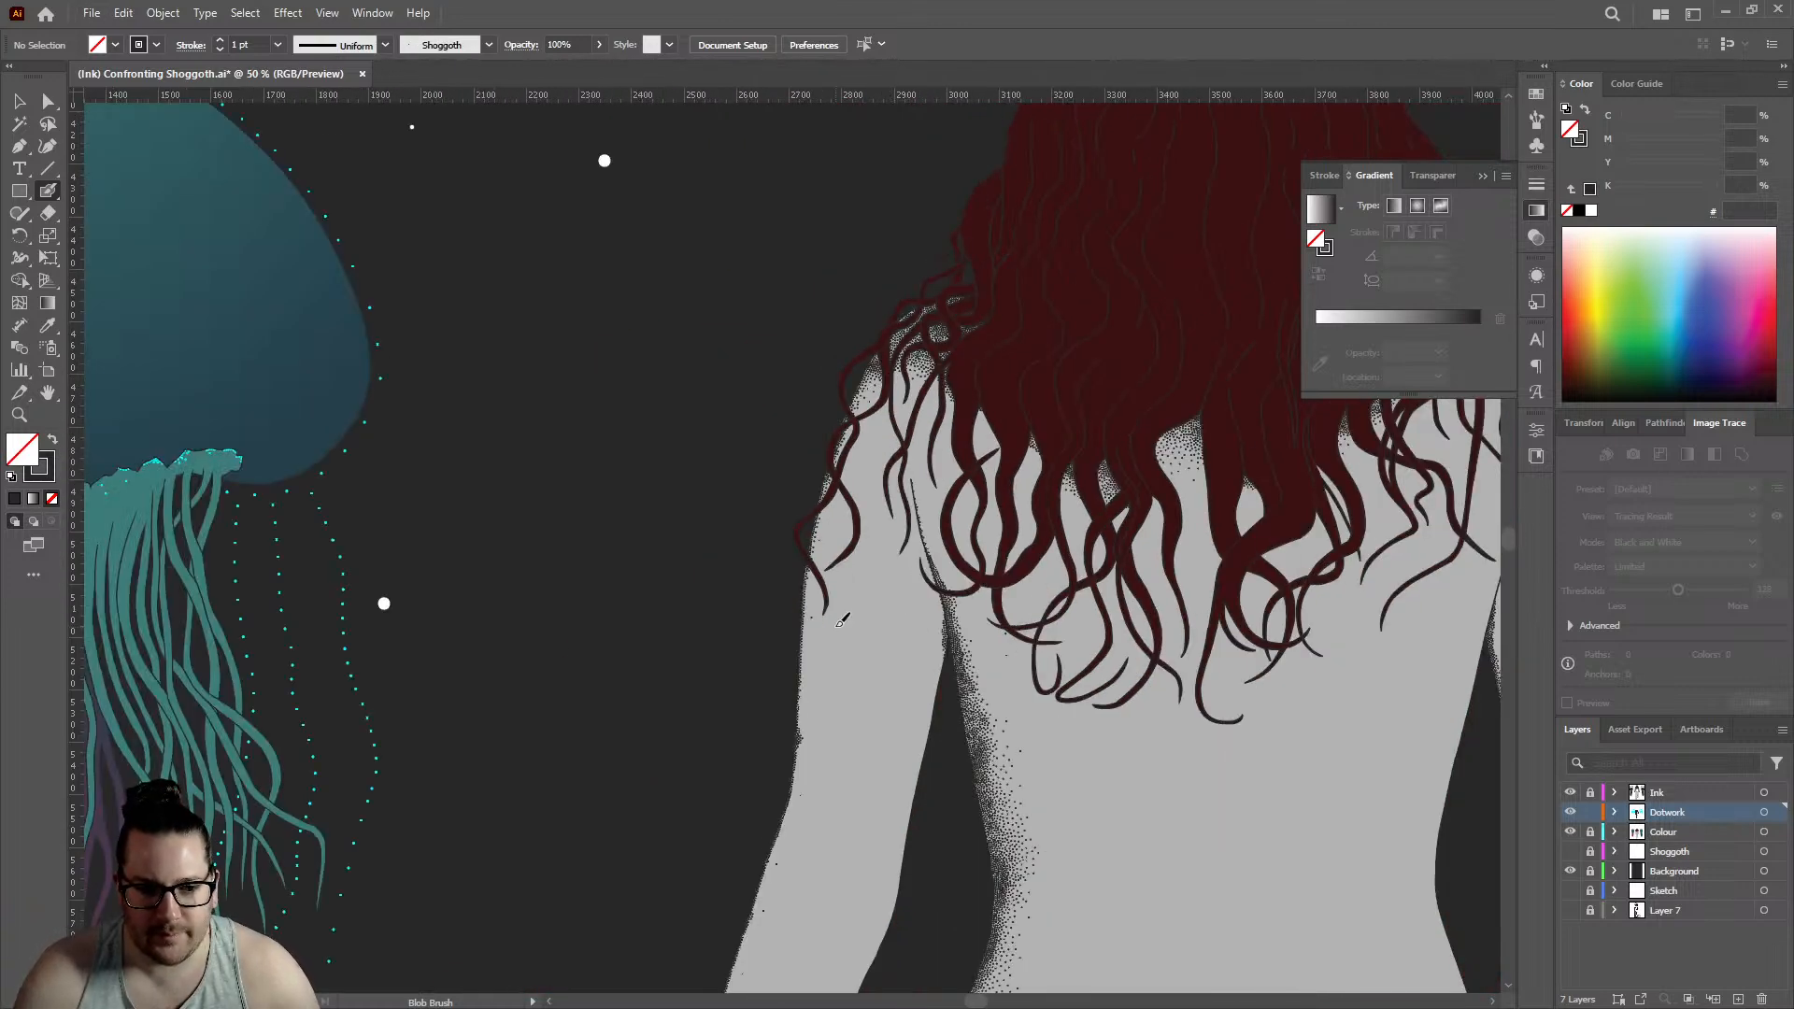
{"action": "scroll", "coordinate": [920, 411], "scroll_direction": "down", "scroll_amount": 2}
{"action": "scroll", "coordinate": [921, 411], "scroll_direction": "up", "scroll_amount": 10}
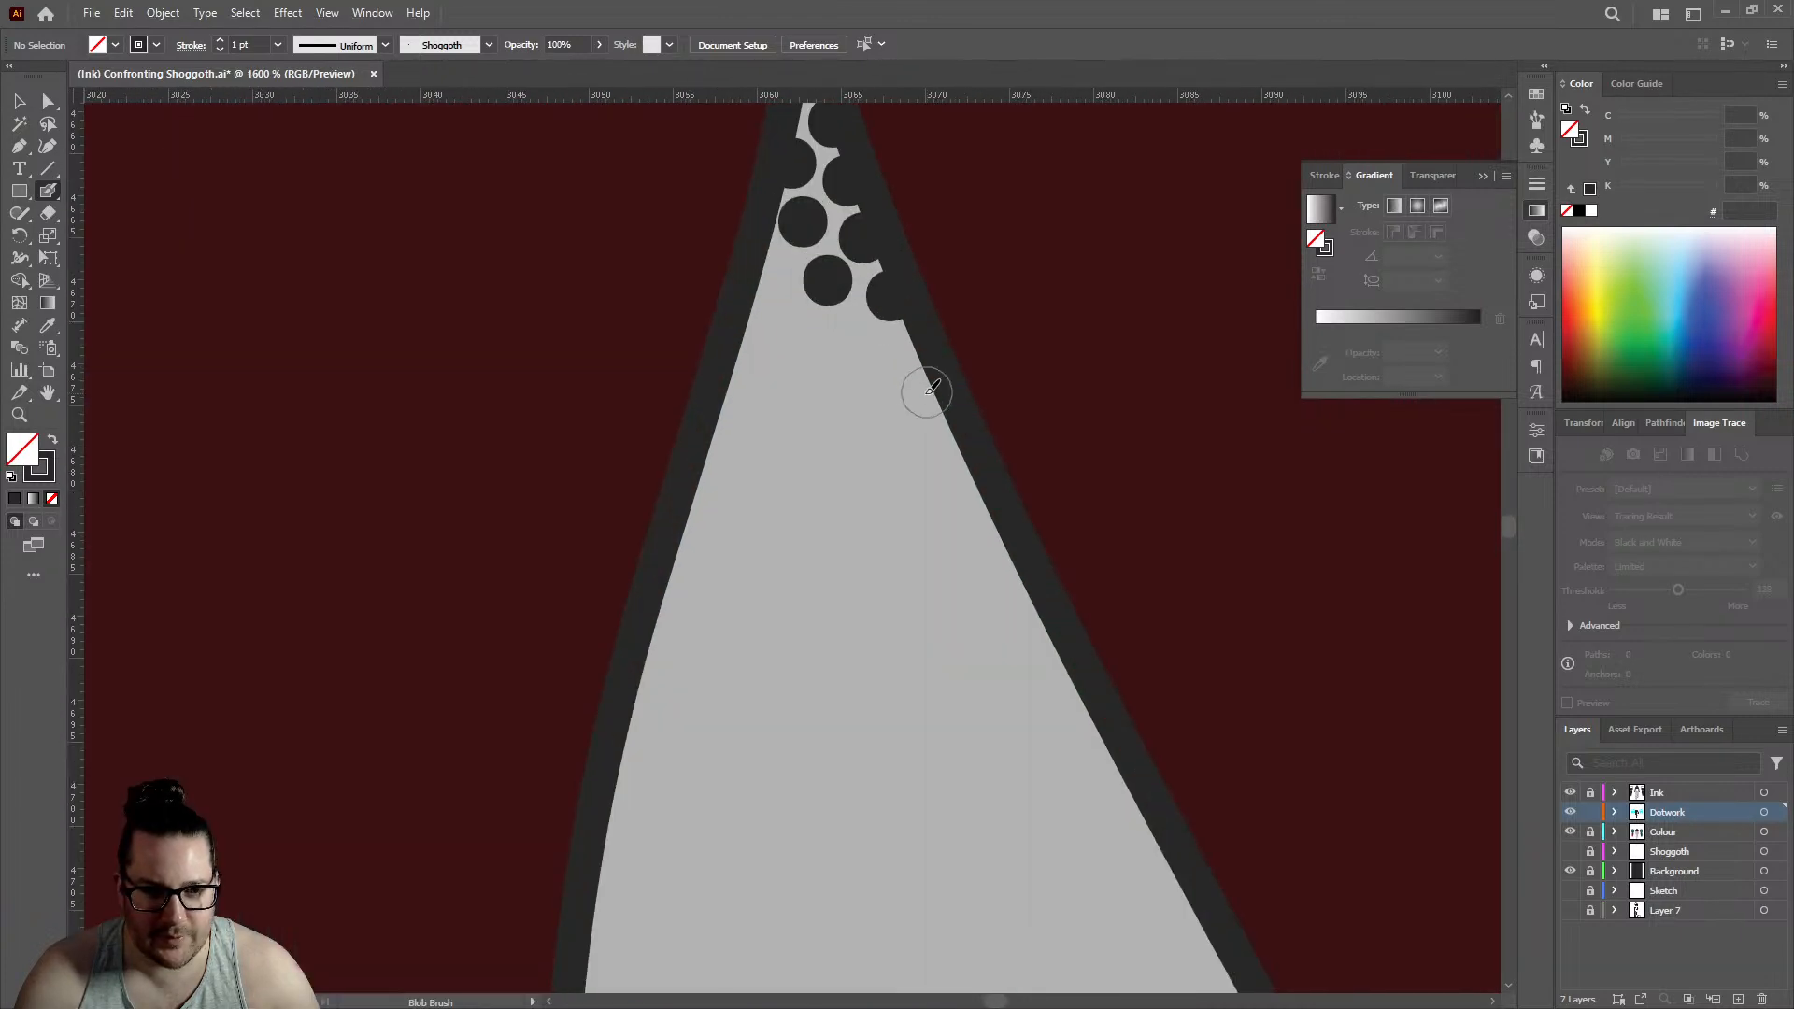
{"action": "left_click", "coordinate": [919, 363]}
{"action": "left_click", "coordinate": [846, 352]}
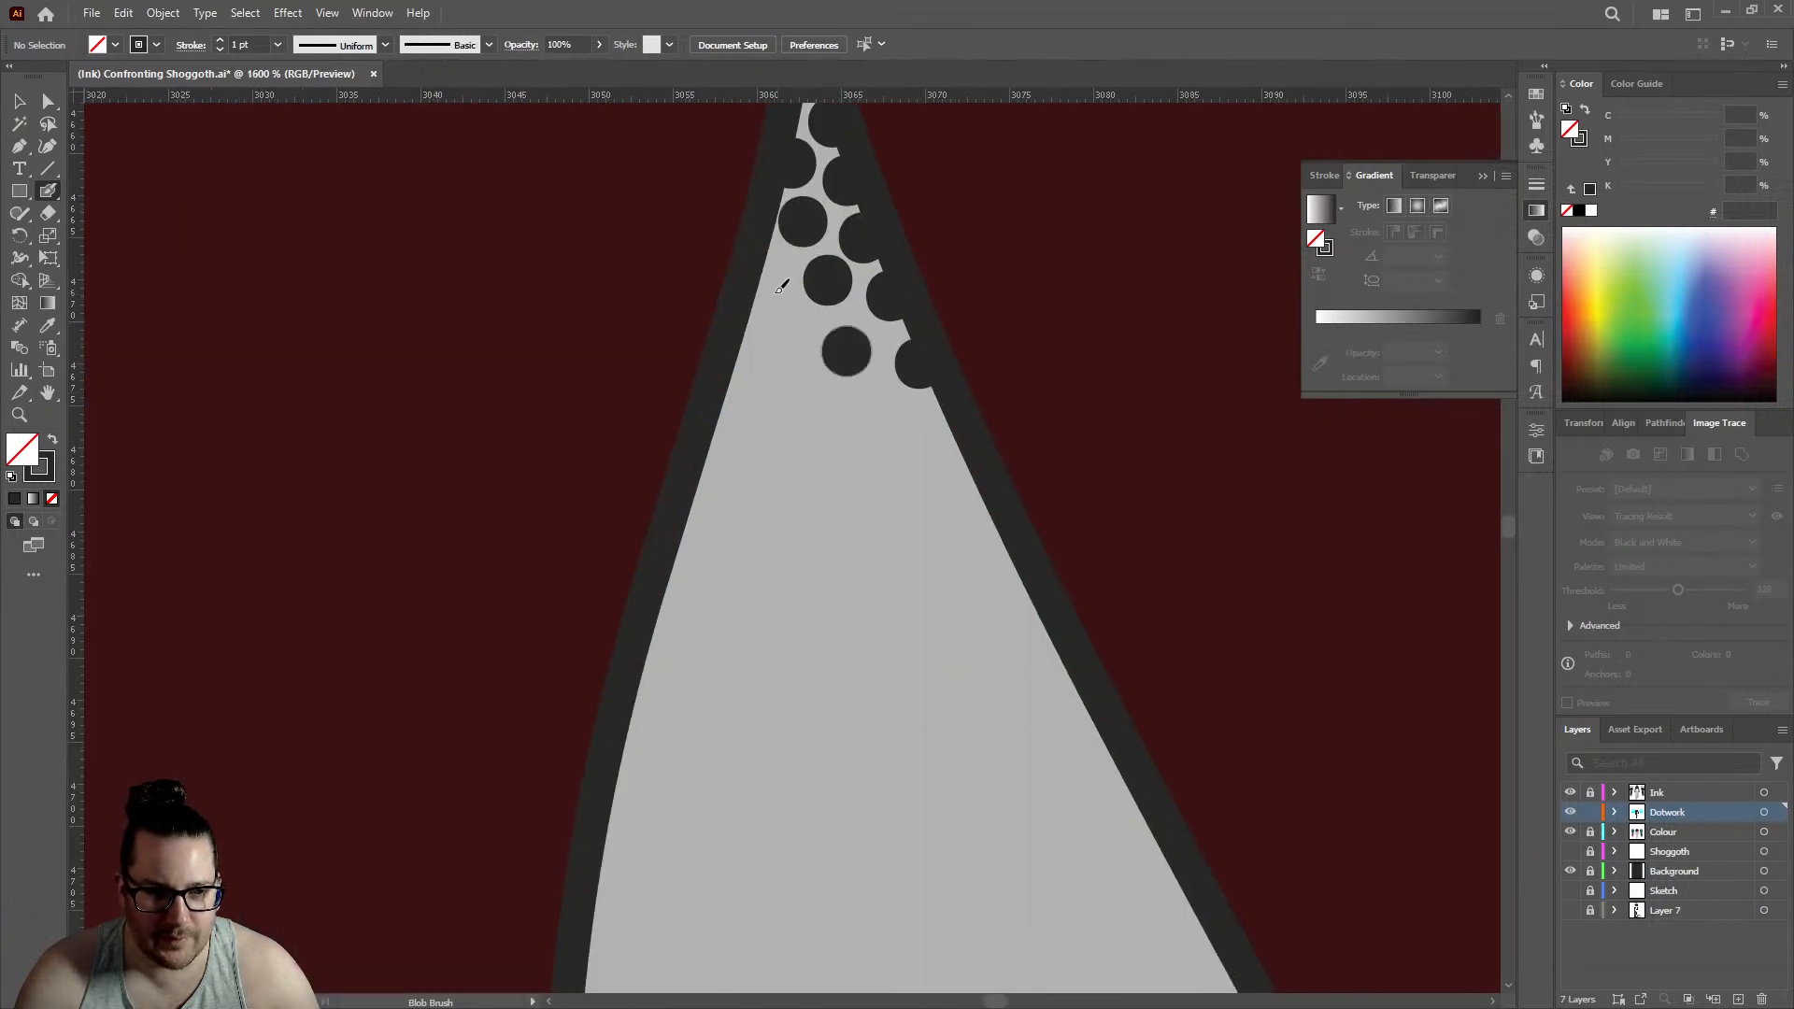
{"action": "left_click", "coordinate": [762, 282]}
{"action": "left_click", "coordinate": [732, 391]}
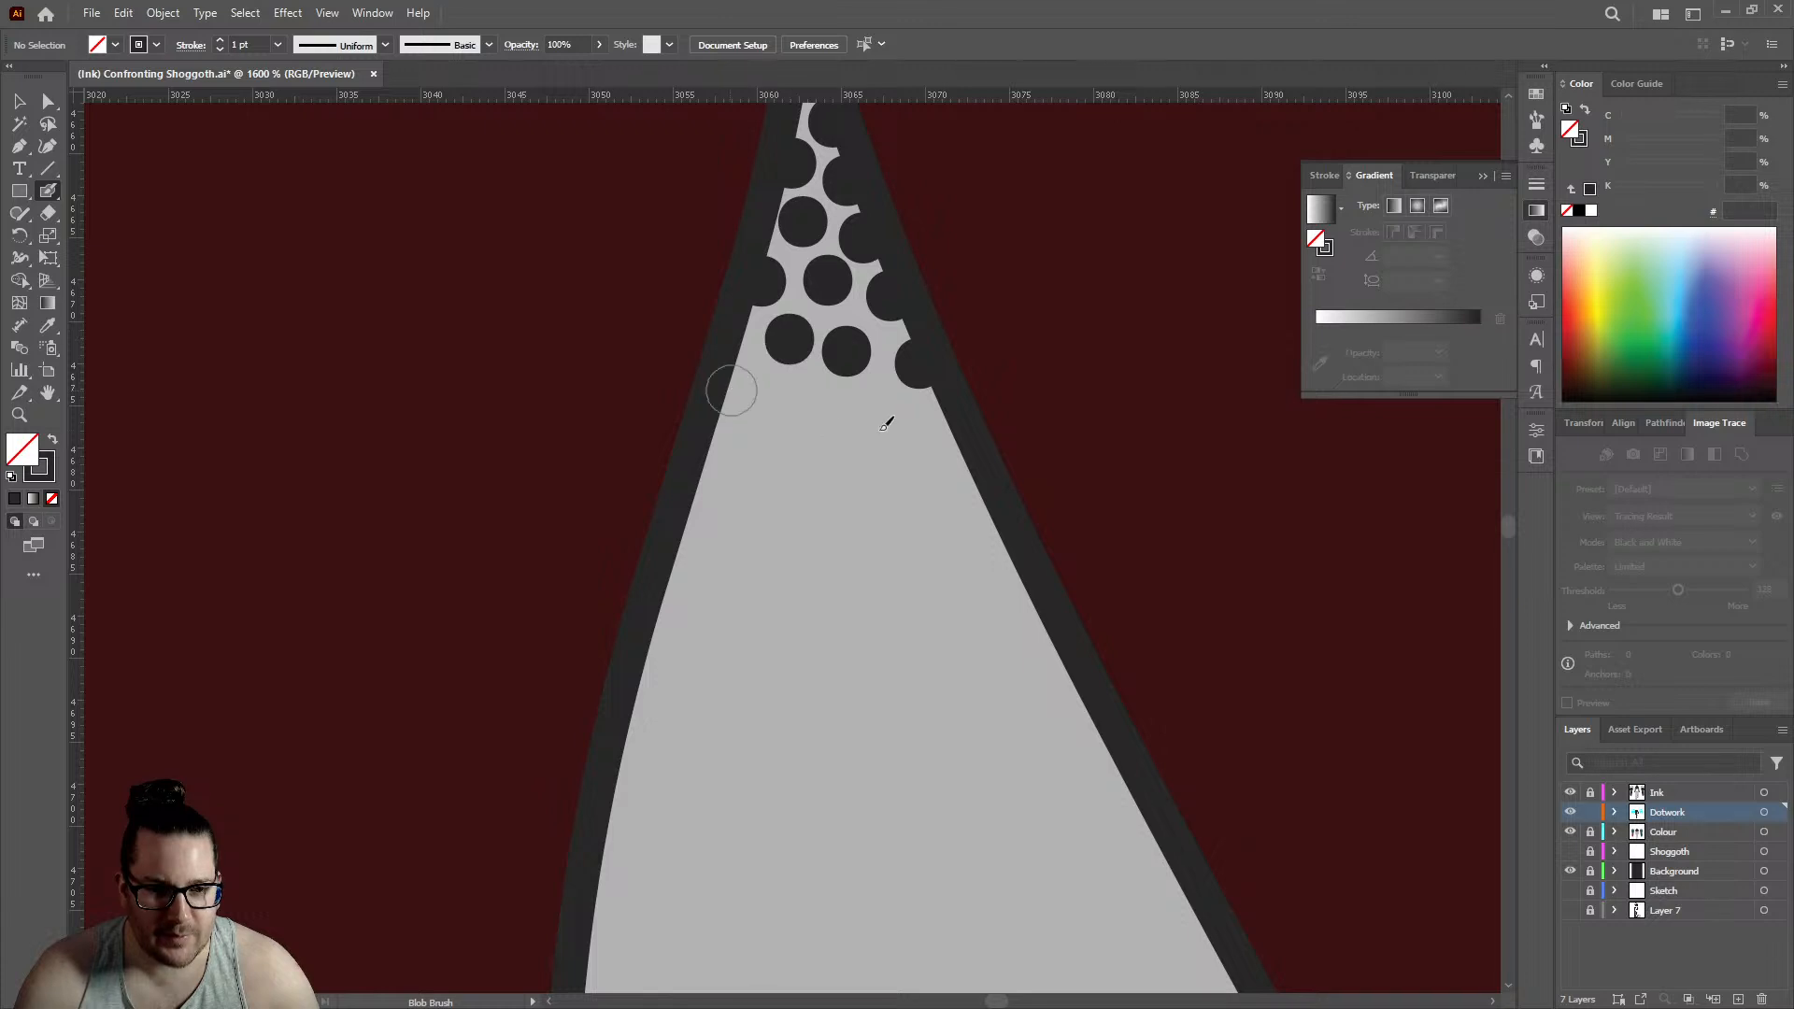
{"action": "left_click", "coordinate": [873, 424]}
{"action": "left_click", "coordinate": [946, 456]}
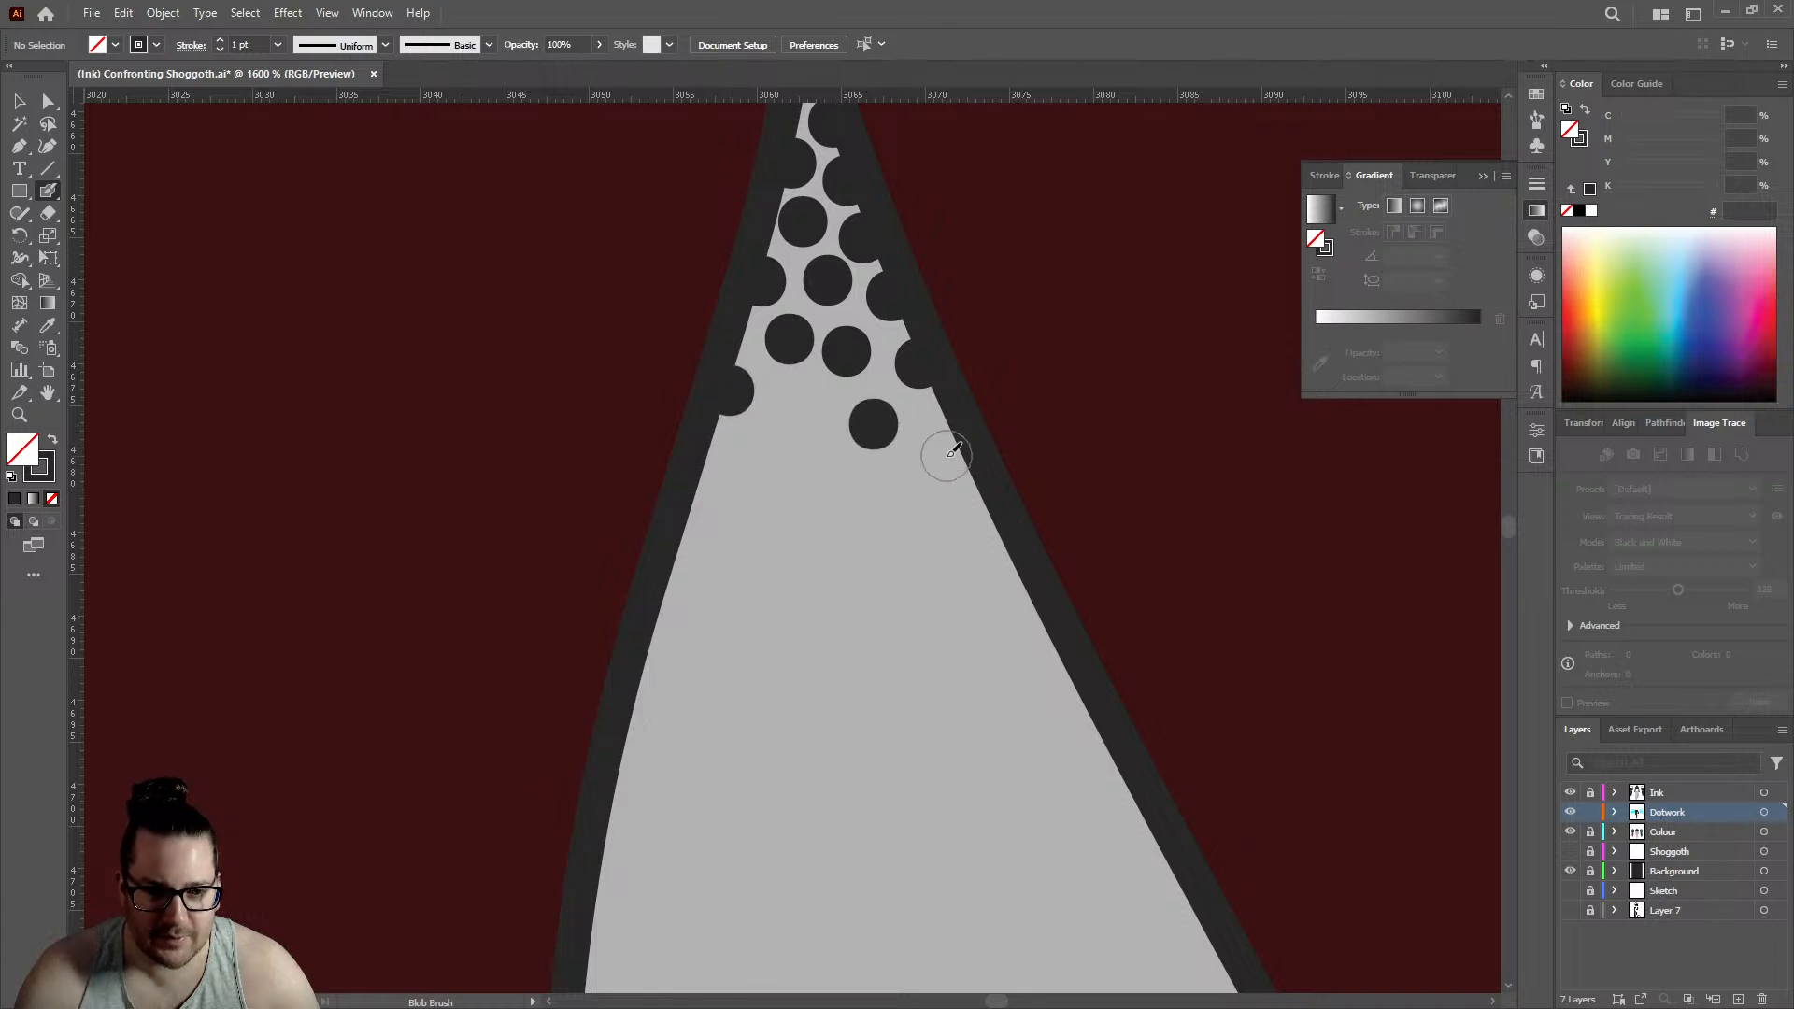
- Continue the triangular gap's fade downward with five interior dots and one dot on each outline
{"action": "left_click", "coordinate": [1002, 553]}
{"action": "left_click", "coordinate": [796, 406]}
{"action": "left_click", "coordinate": [762, 542]}
{"action": "left_click", "coordinate": [897, 522]}
{"action": "left_click", "coordinate": [851, 608]}
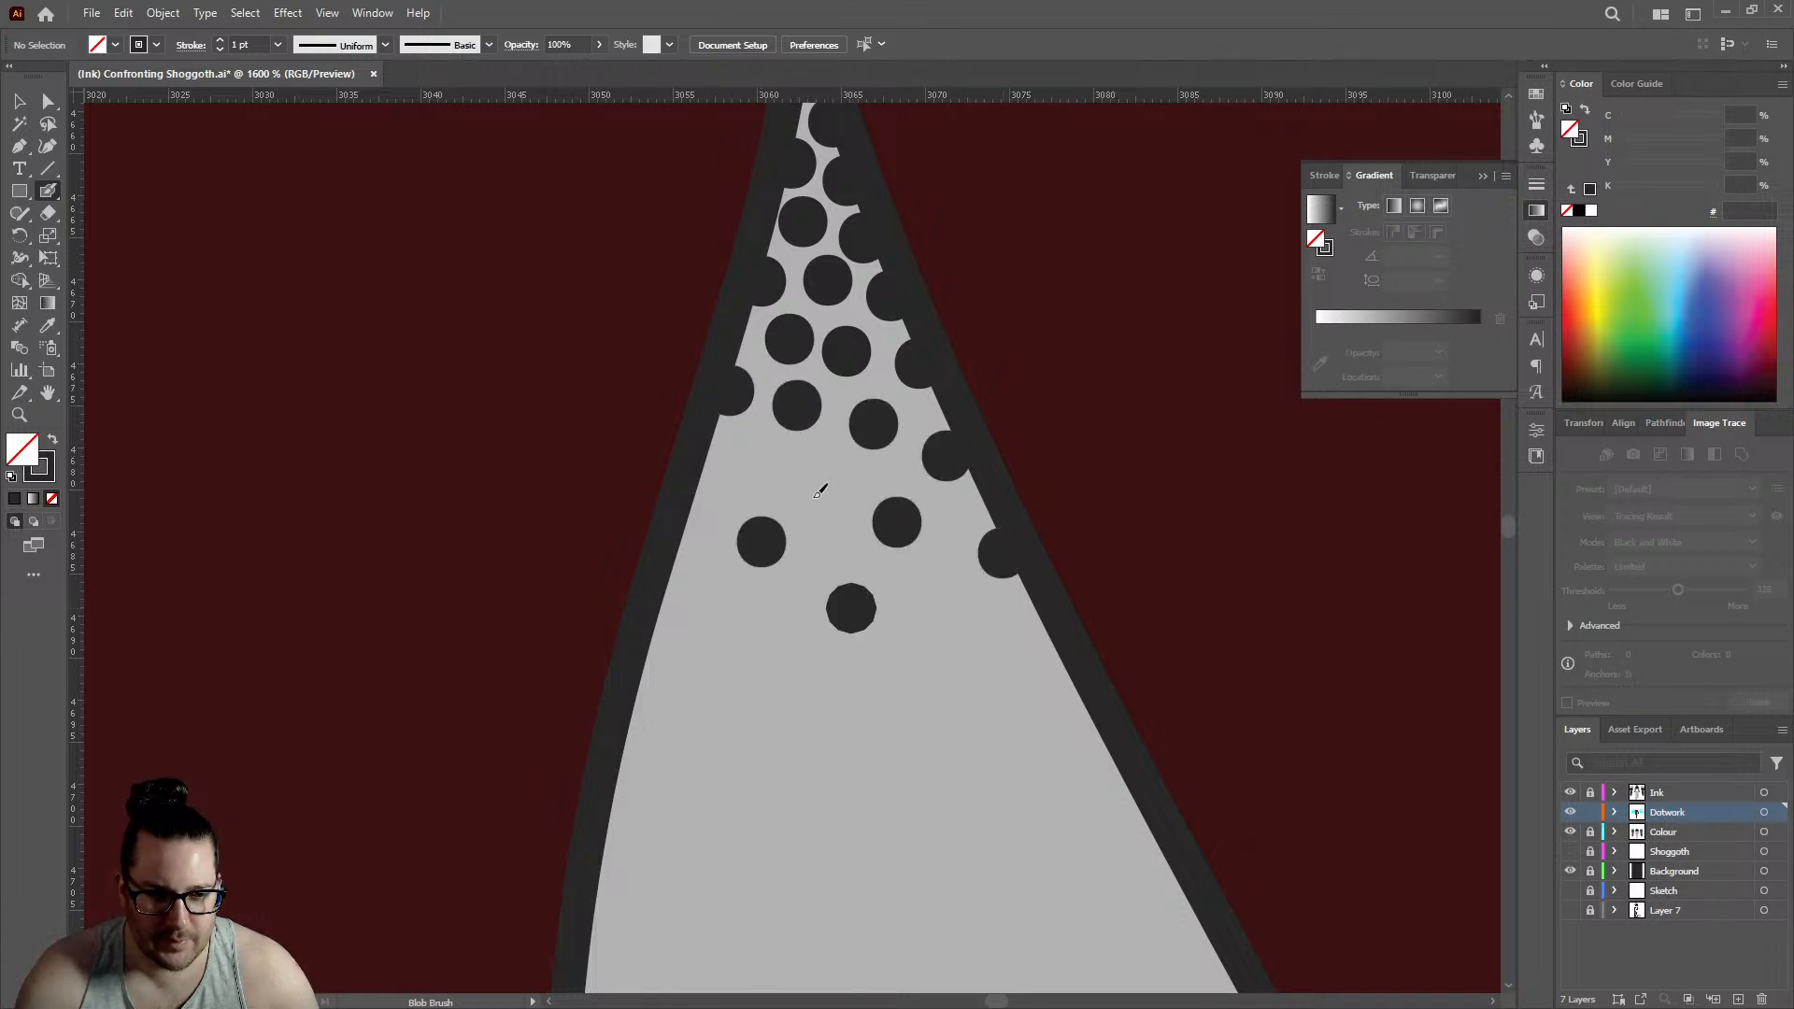
{"action": "left_click", "coordinate": [822, 477]}
{"action": "left_click", "coordinate": [710, 460]}
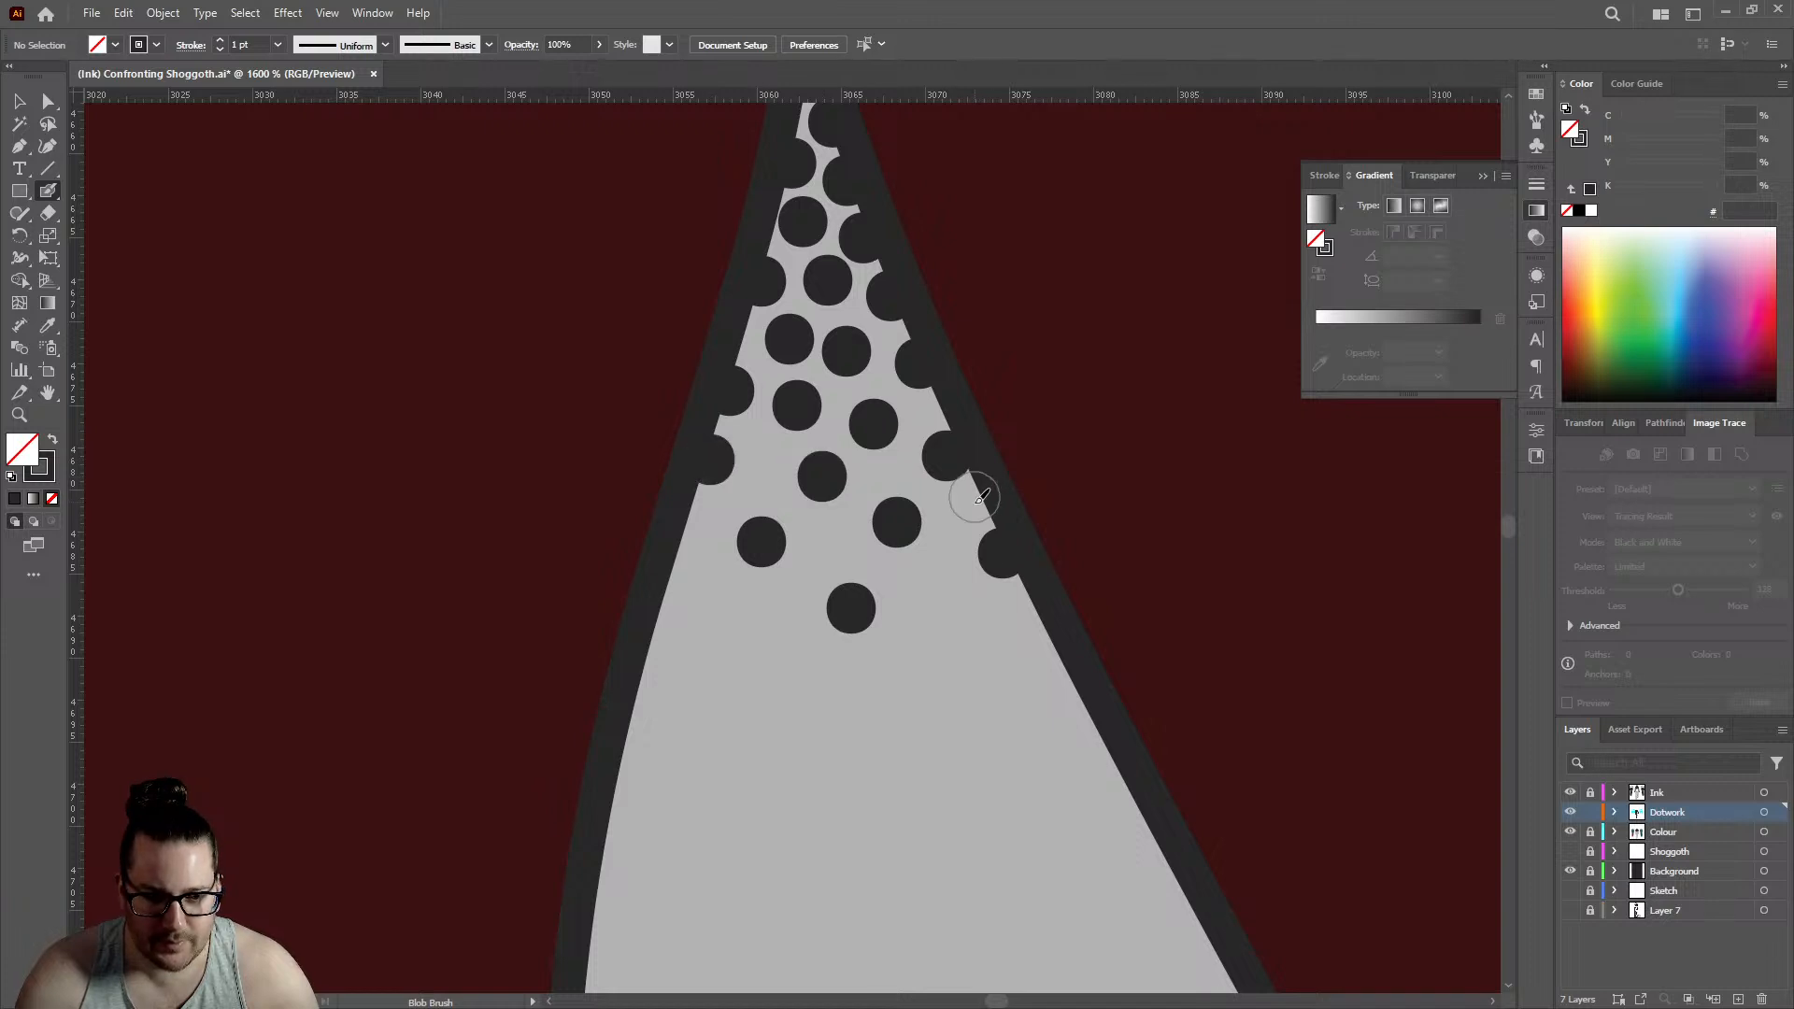
- Add three dots down the triangular gap's right outline and a loose row of four dots just inside it
{"action": "left_click", "coordinate": [977, 505]}
{"action": "left_click", "coordinate": [1048, 641]}
{"action": "left_click", "coordinate": [990, 618]}
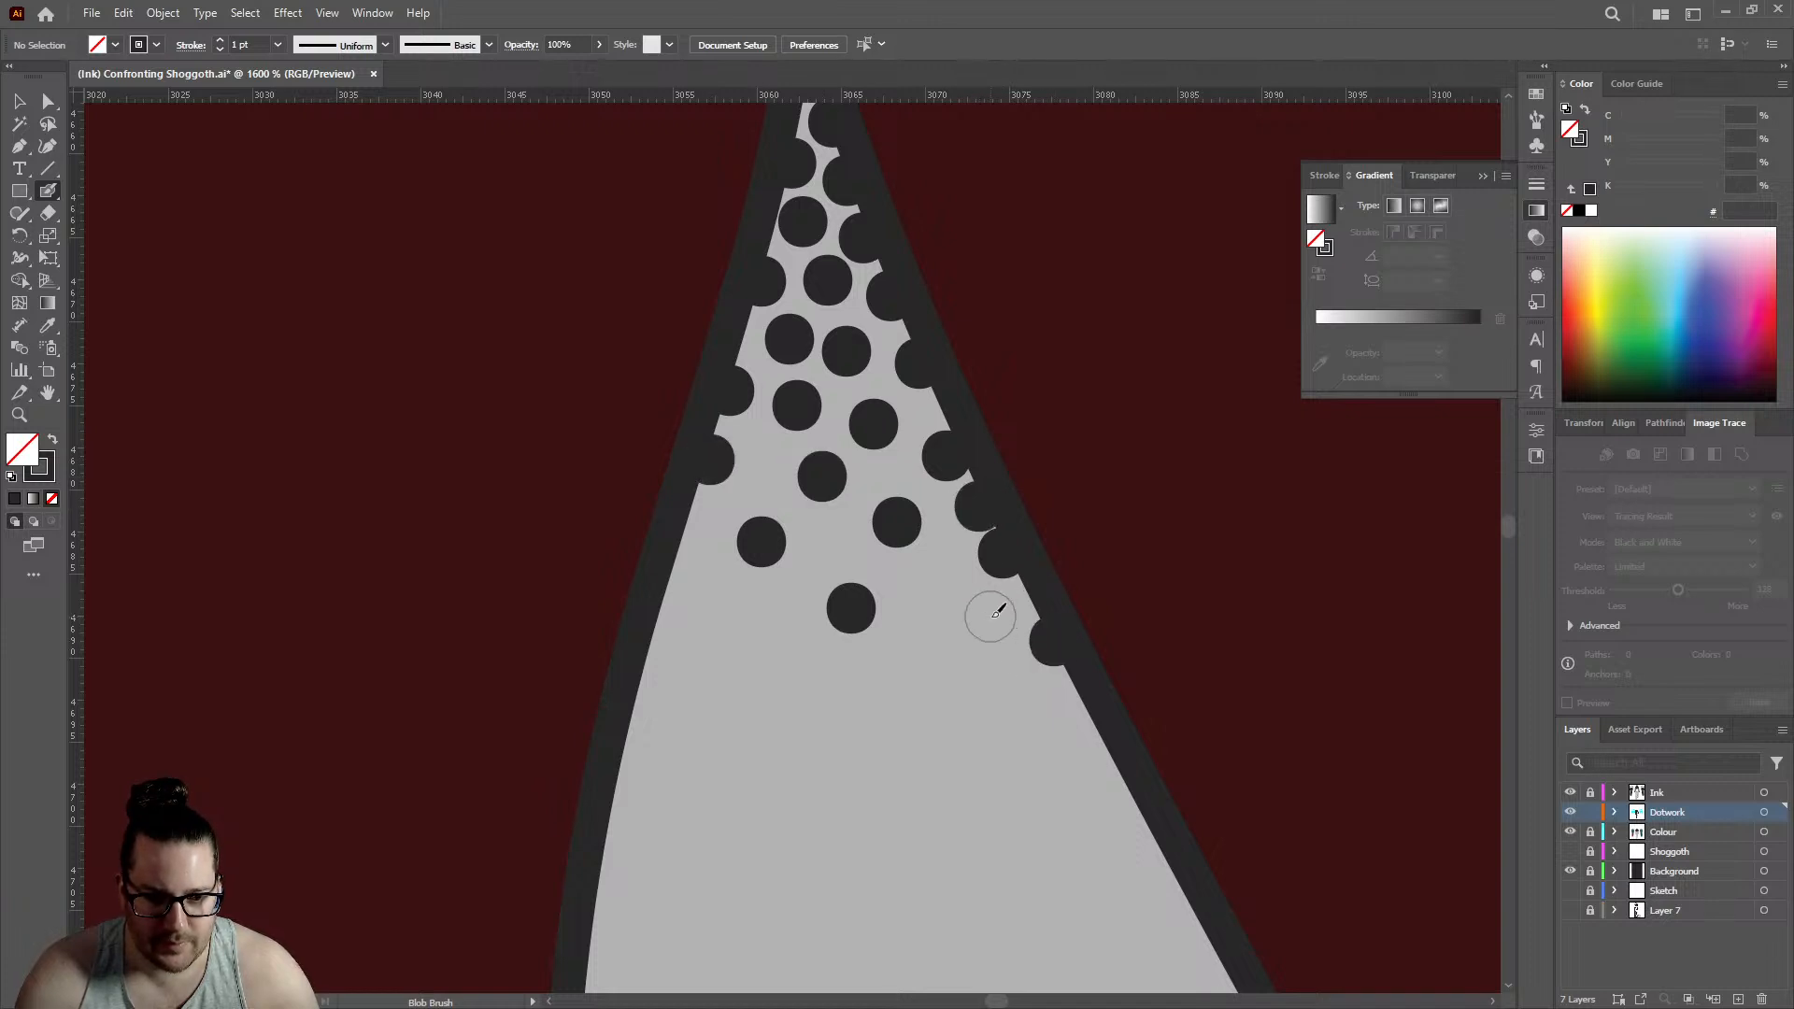
{"action": "left_click", "coordinate": [923, 572]}
{"action": "left_click", "coordinate": [1095, 734]}
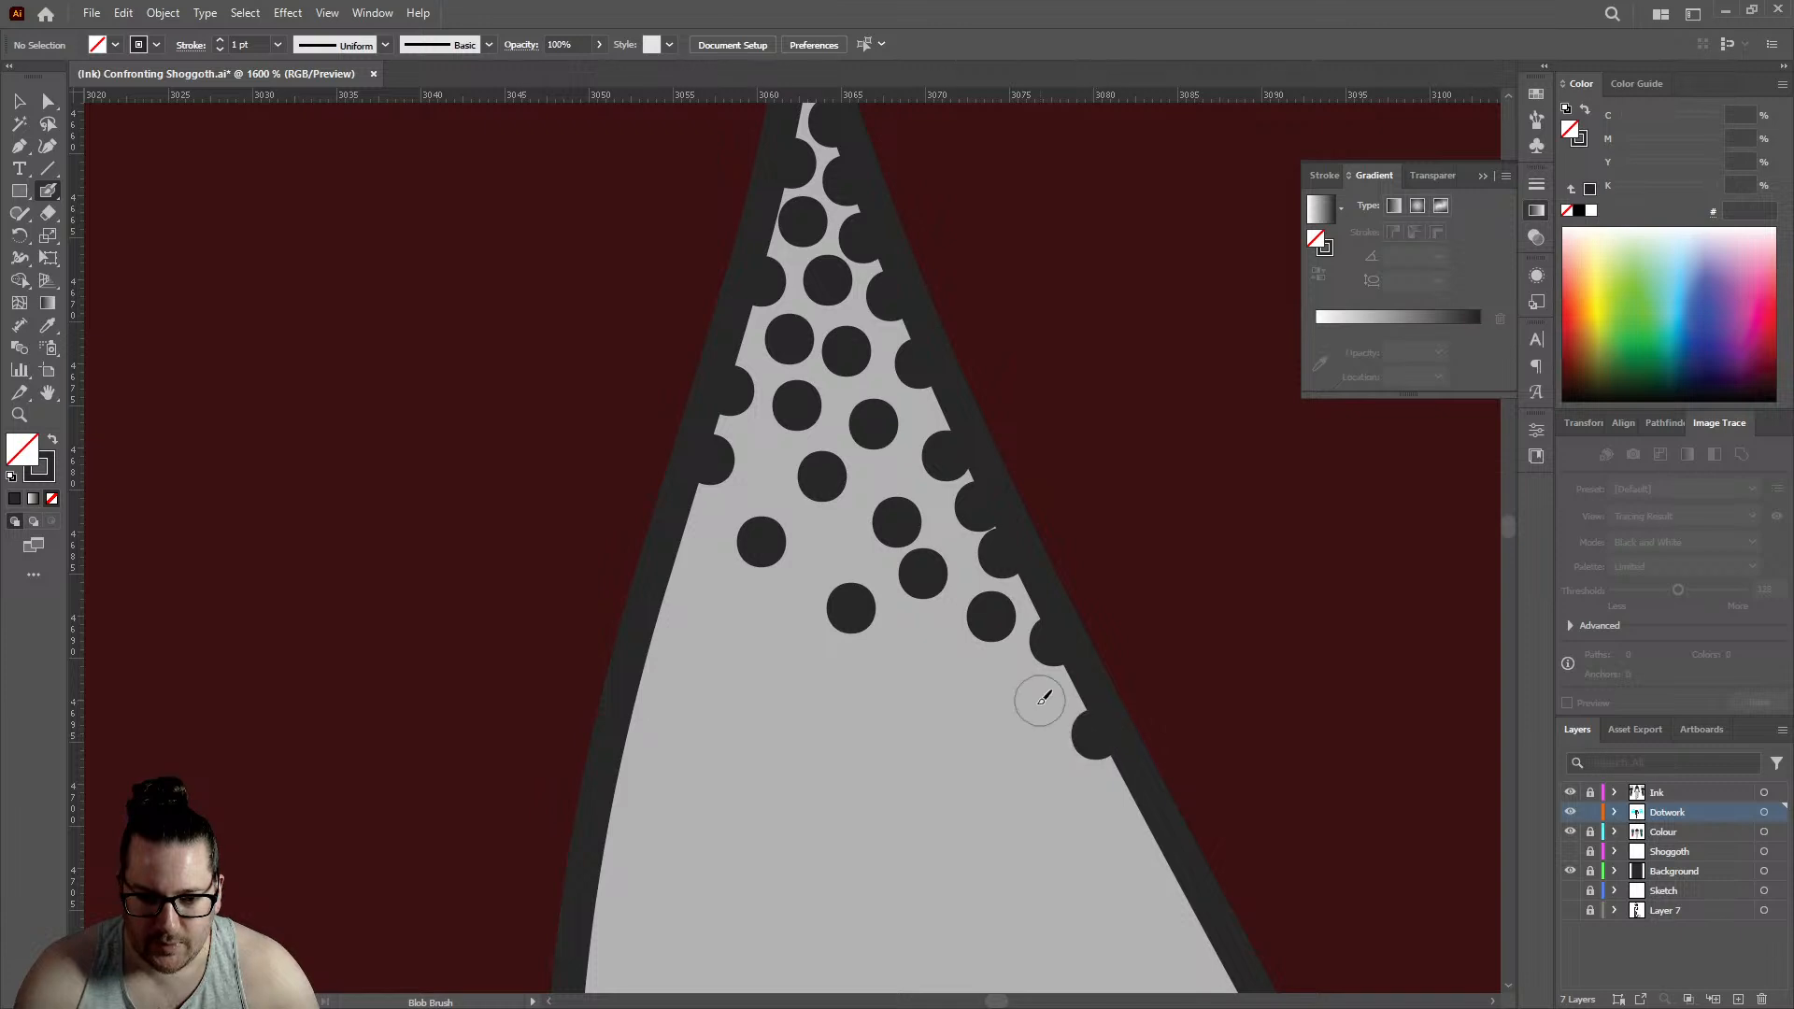
{"action": "left_click", "coordinate": [1040, 701]}
{"action": "left_click", "coordinate": [954, 682]}
- Fill two holes in the triangular gap's left interior and scatter three dots below the existing cluster
{"action": "left_click", "coordinate": [822, 545]}
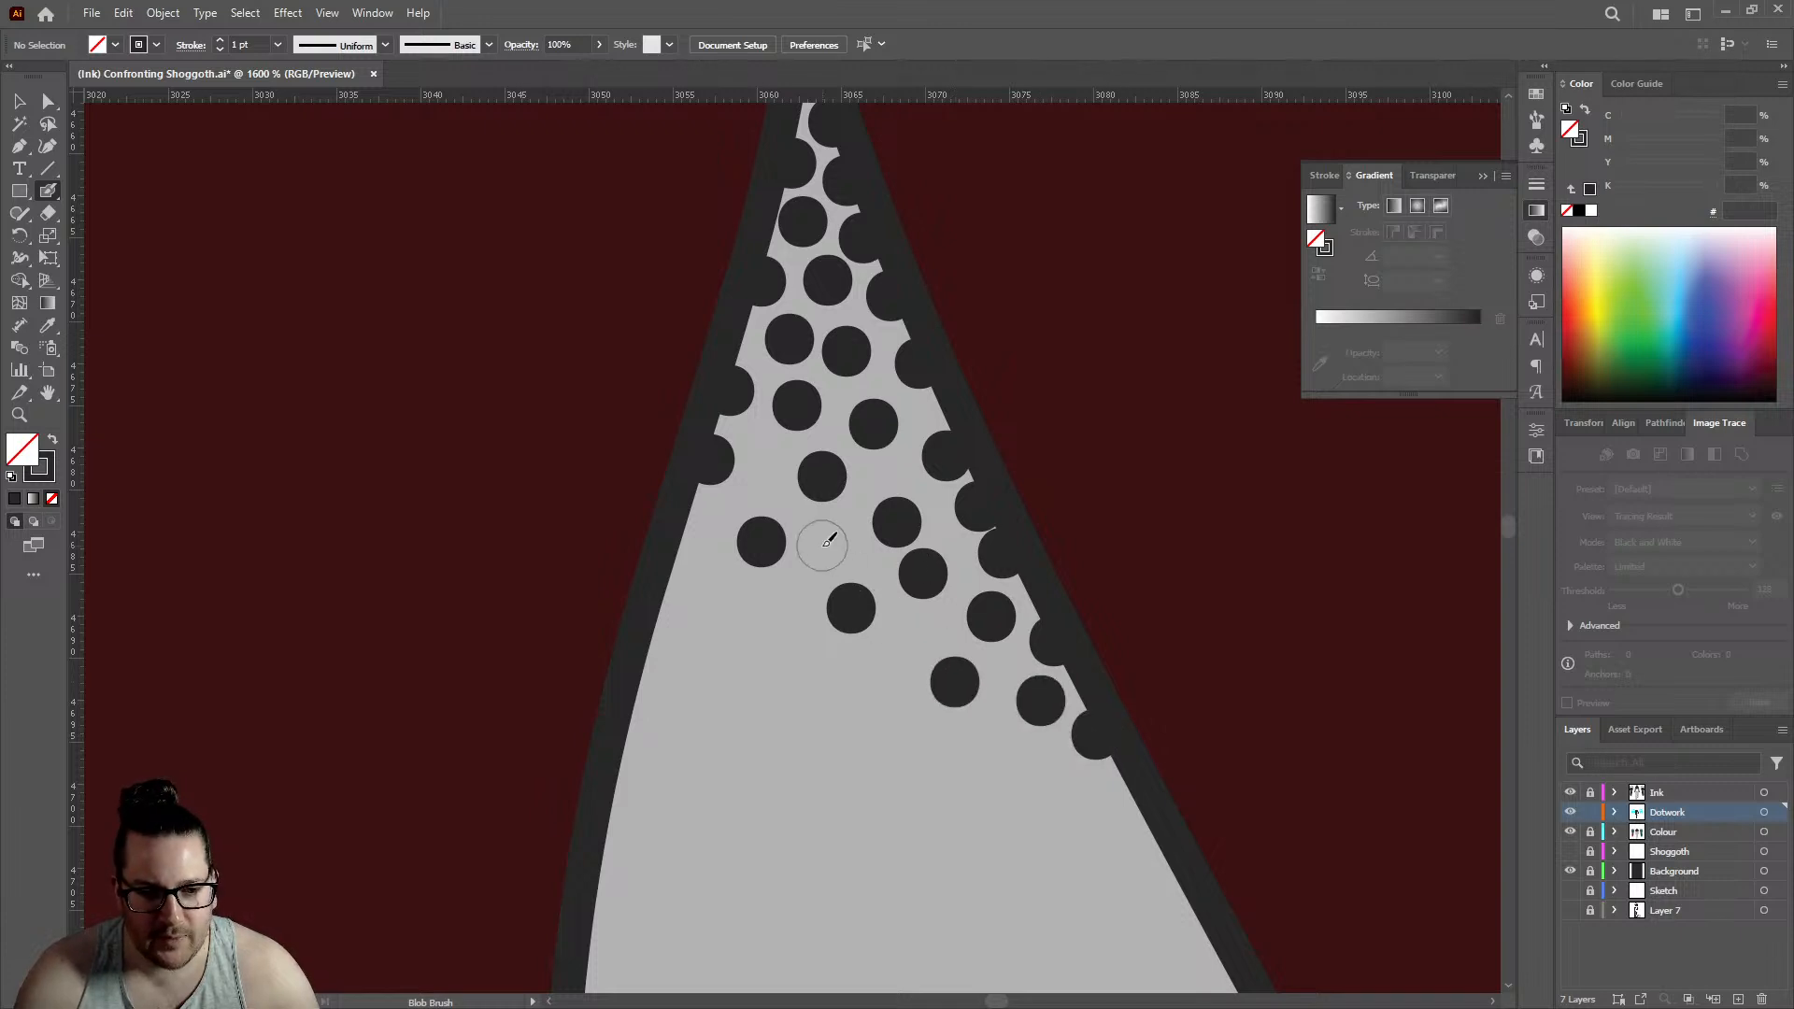
{"action": "left_click", "coordinate": [766, 461]}
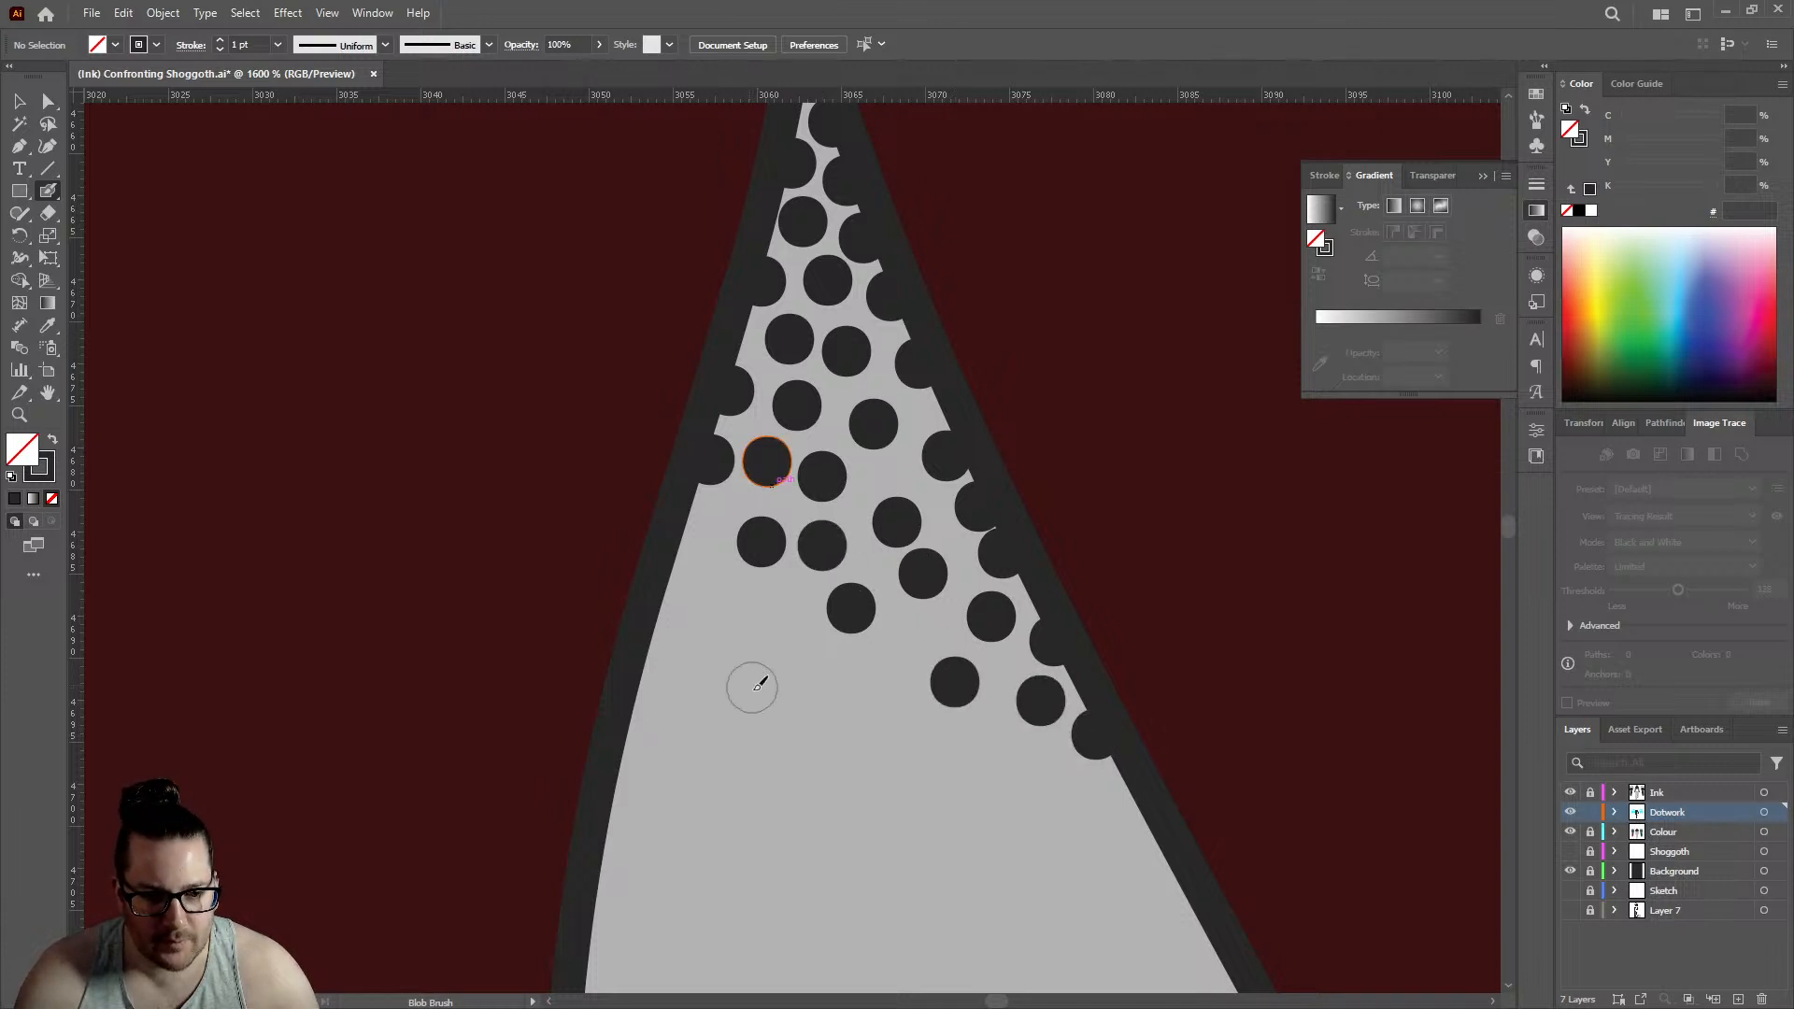
{"action": "left_click", "coordinate": [748, 685]}
{"action": "left_click", "coordinate": [879, 674]}
{"action": "left_click", "coordinate": [1007, 779]}
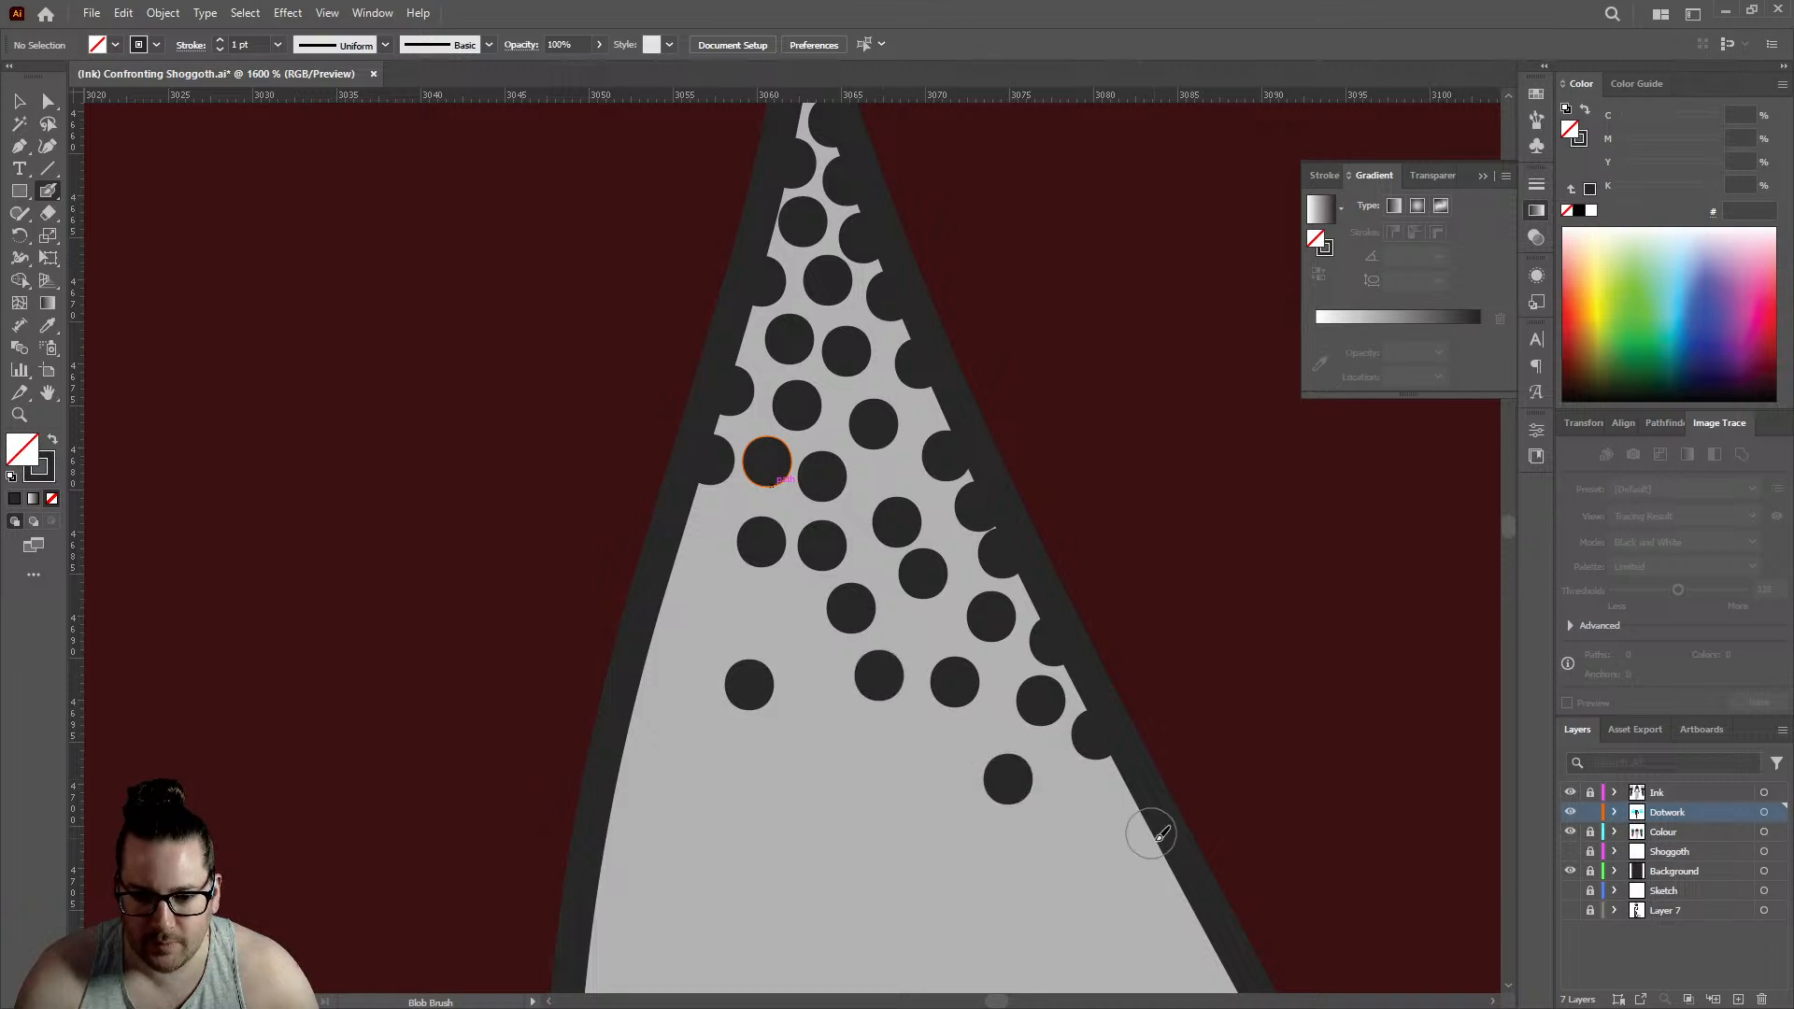
- Extend the shading farther down the triangular gap's right outline with three more edge dots
{"action": "left_click", "coordinate": [1156, 847]}
{"action": "left_click", "coordinate": [1129, 792]}
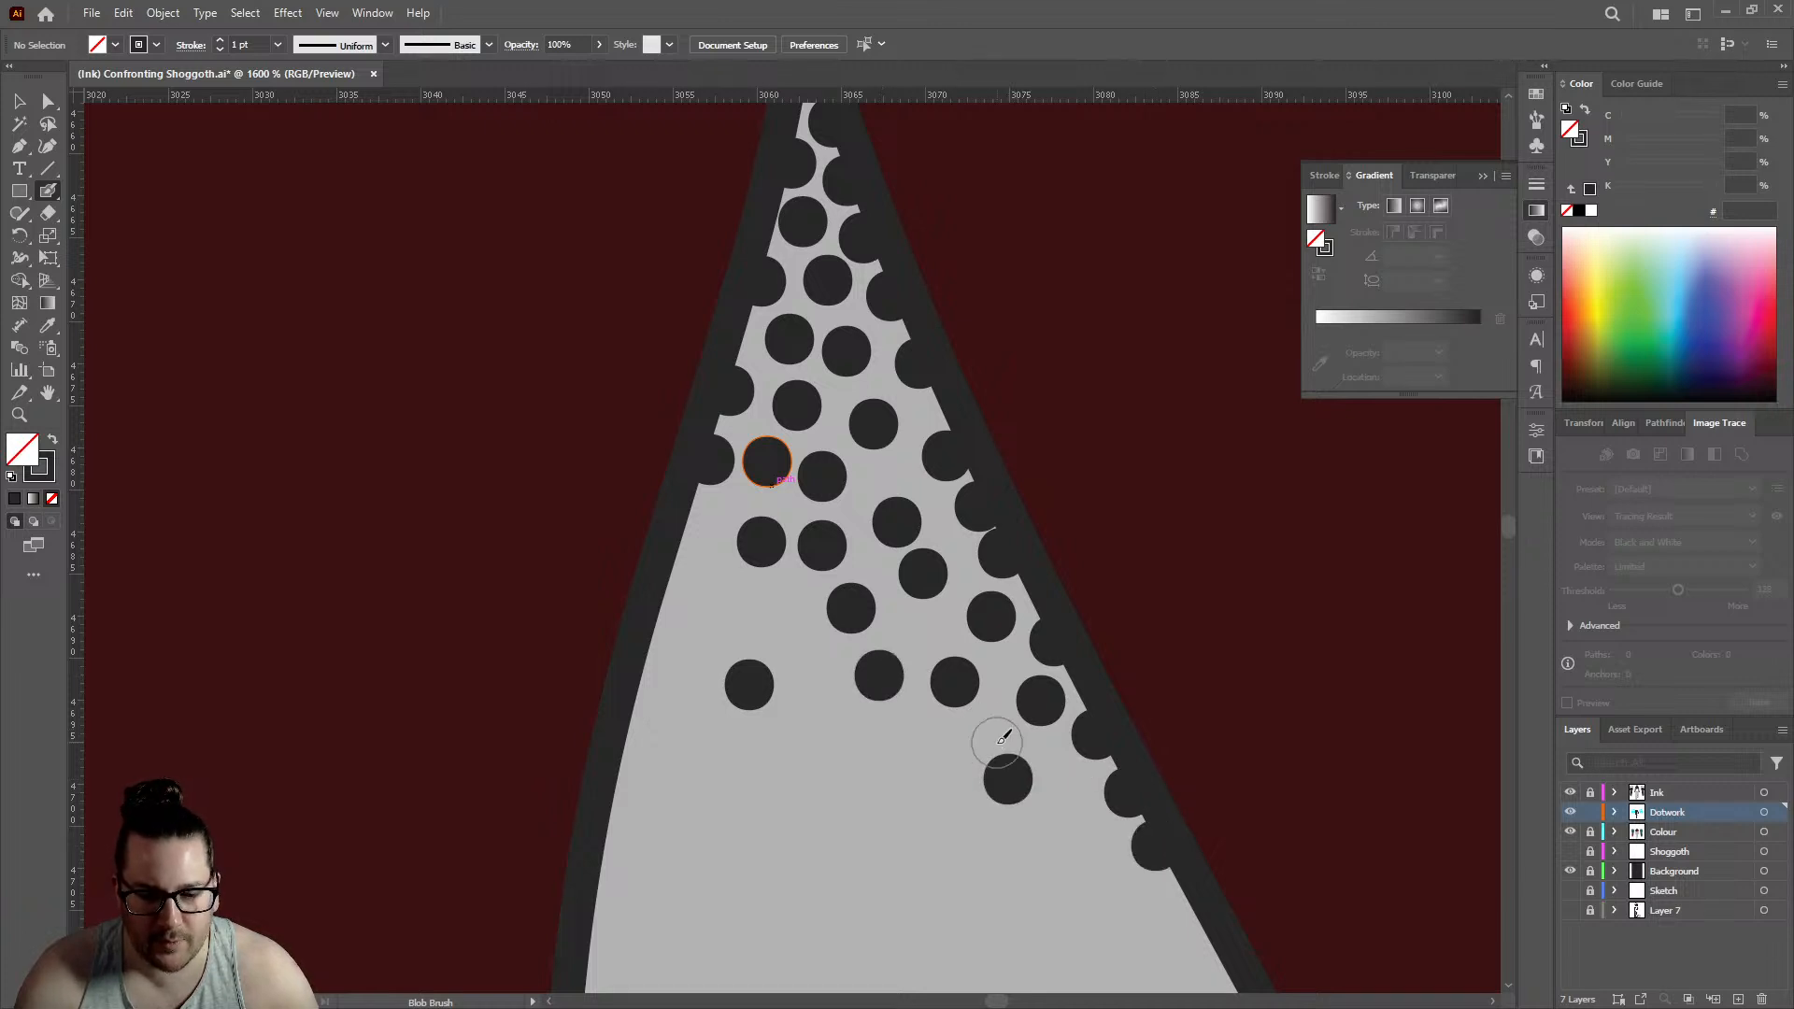
{"action": "scroll", "coordinate": [963, 556], "scroll_direction": "down", "scroll_amount": 7}
{"action": "scroll", "coordinate": [965, 594], "scroll_direction": "down", "scroll_amount": 1}
{"action": "scroll", "coordinate": [968, 596], "scroll_direction": "up", "scroll_amount": 6}
{"action": "scroll", "coordinate": [979, 512], "scroll_direction": "up", "scroll_amount": 1}
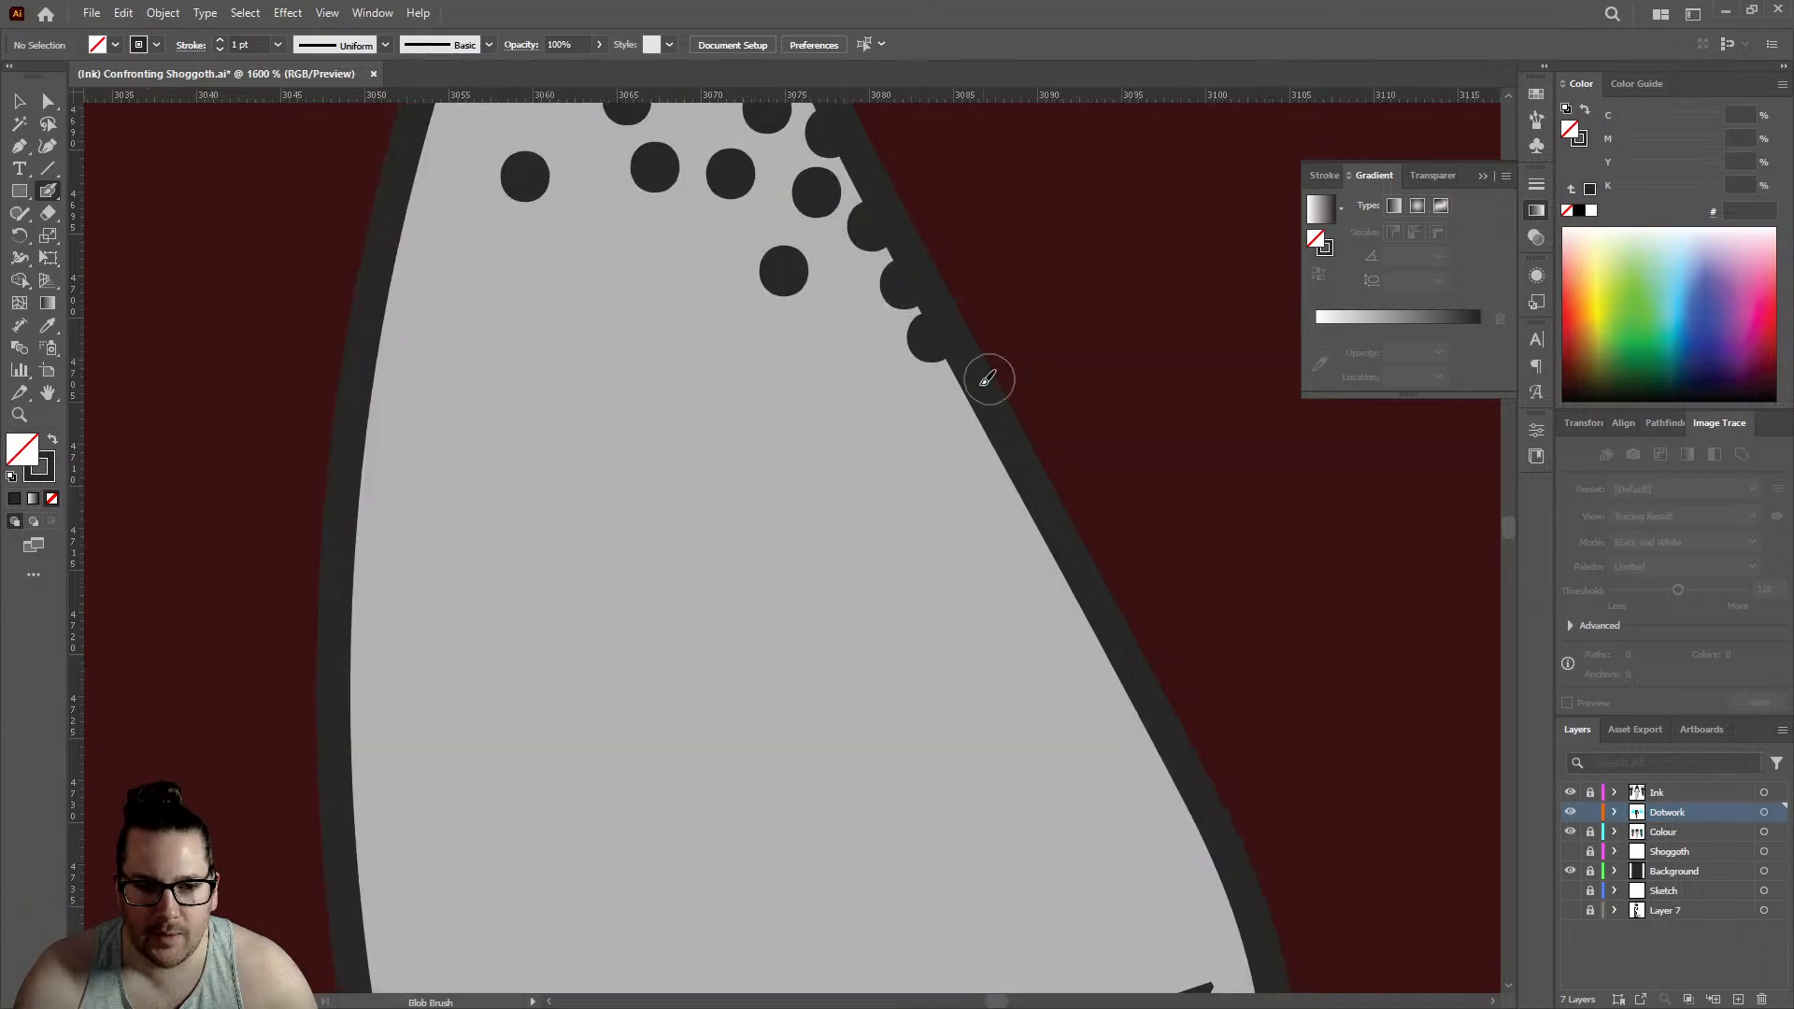
{"action": "left_click", "coordinate": [992, 426]}
{"action": "scroll", "coordinate": [986, 420], "scroll_direction": "down", "scroll_amount": 3}
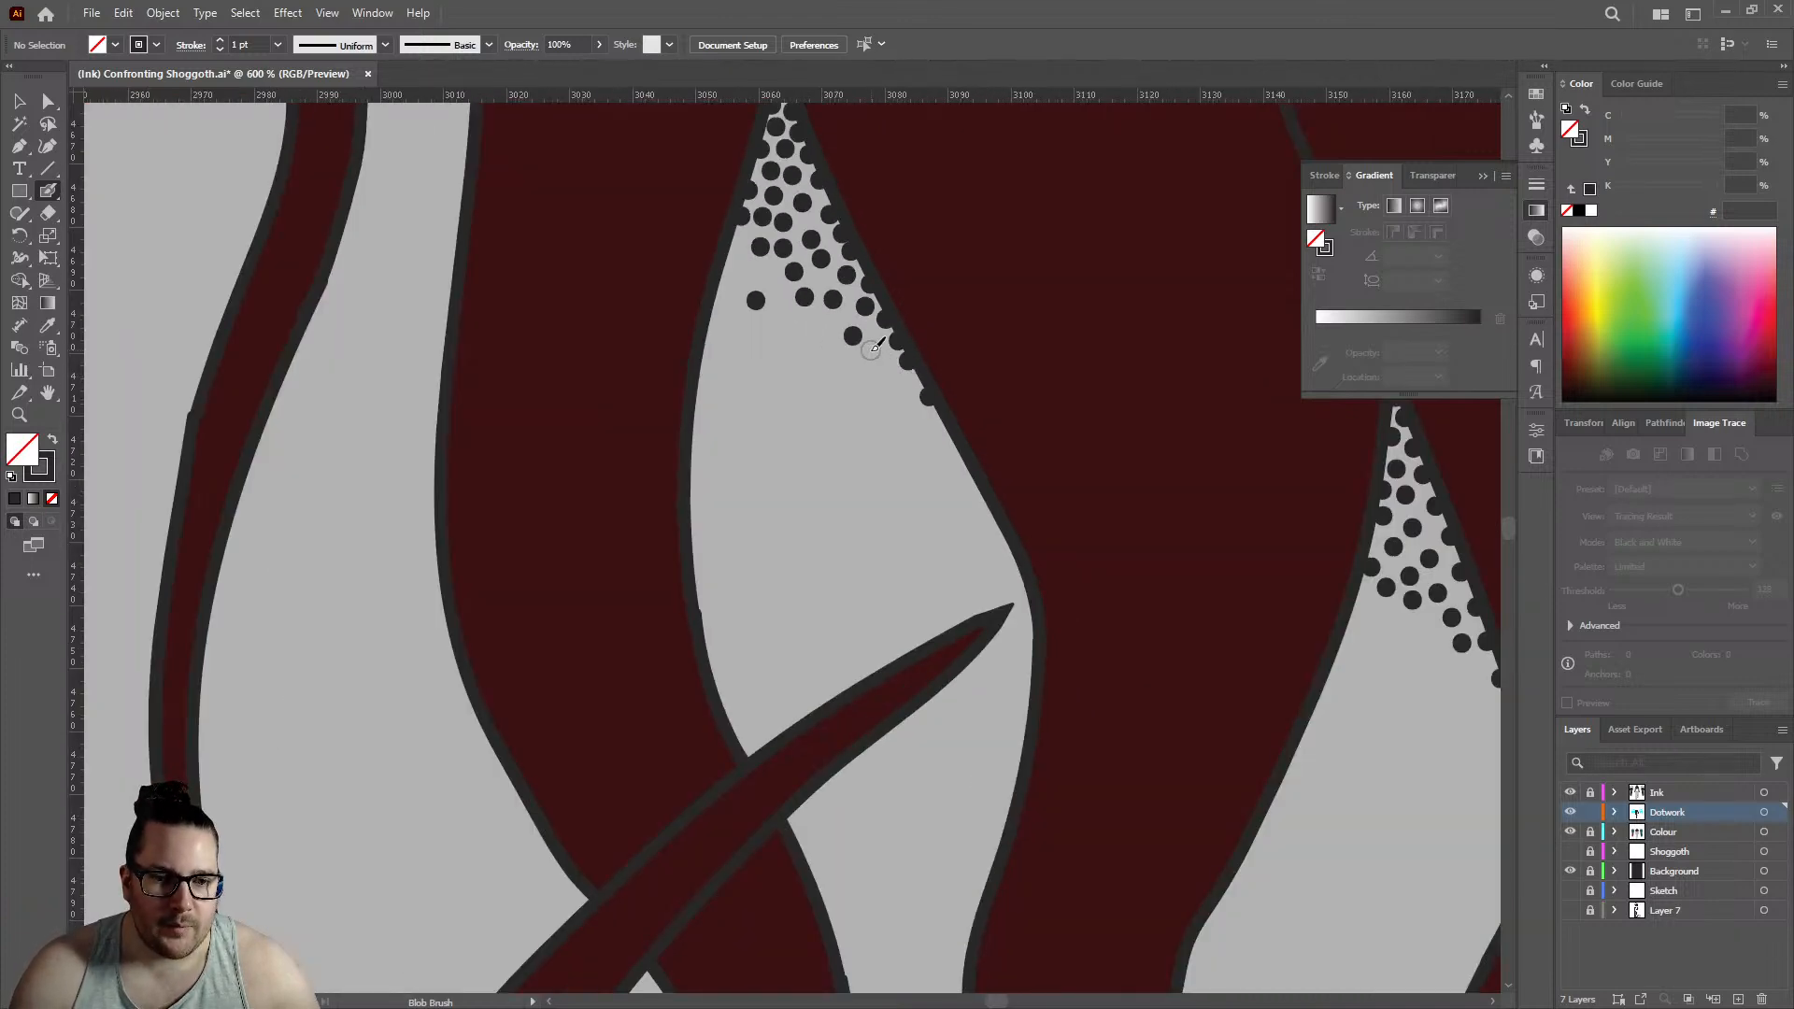
- Thicken the lower edge of the triangular gap's dot cluster, filling holes from the right outline across to the left outline
{"action": "left_click", "coordinate": [874, 352]}
{"action": "left_click", "coordinate": [821, 333]}
{"action": "left_click", "coordinate": [763, 276]}
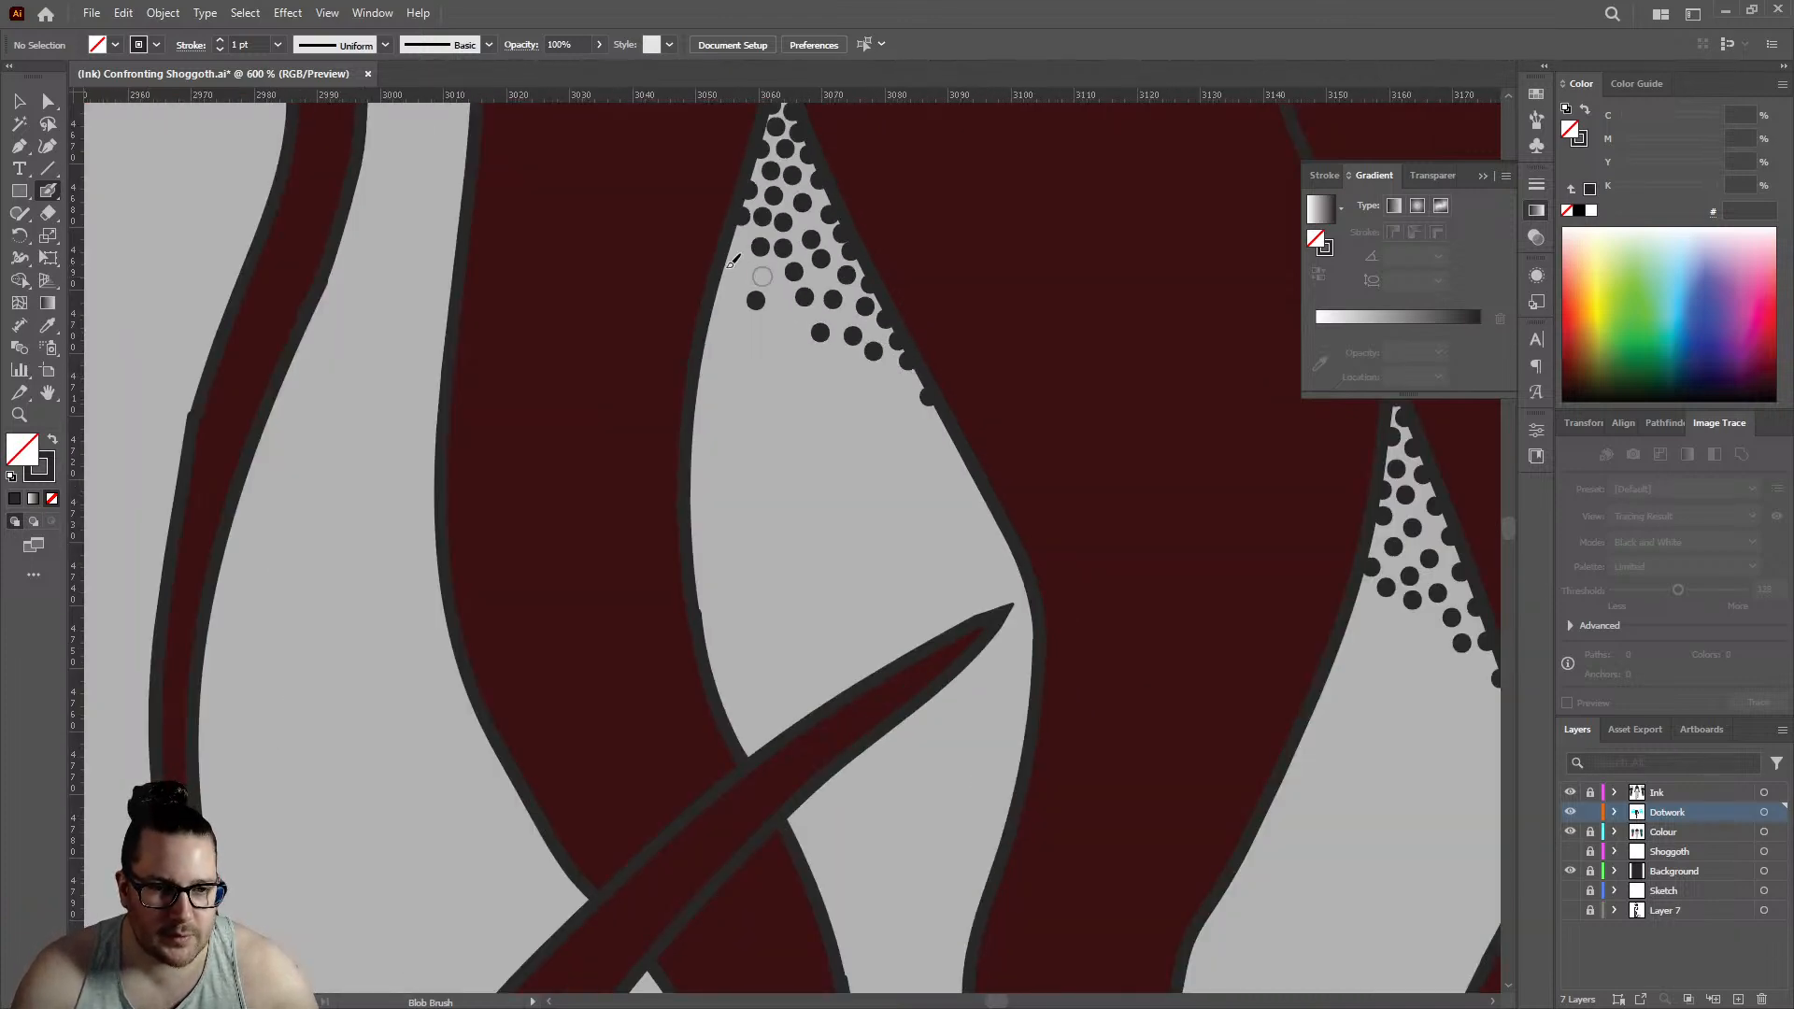
{"action": "left_click", "coordinate": [731, 244]}
{"action": "left_click", "coordinate": [740, 270]}
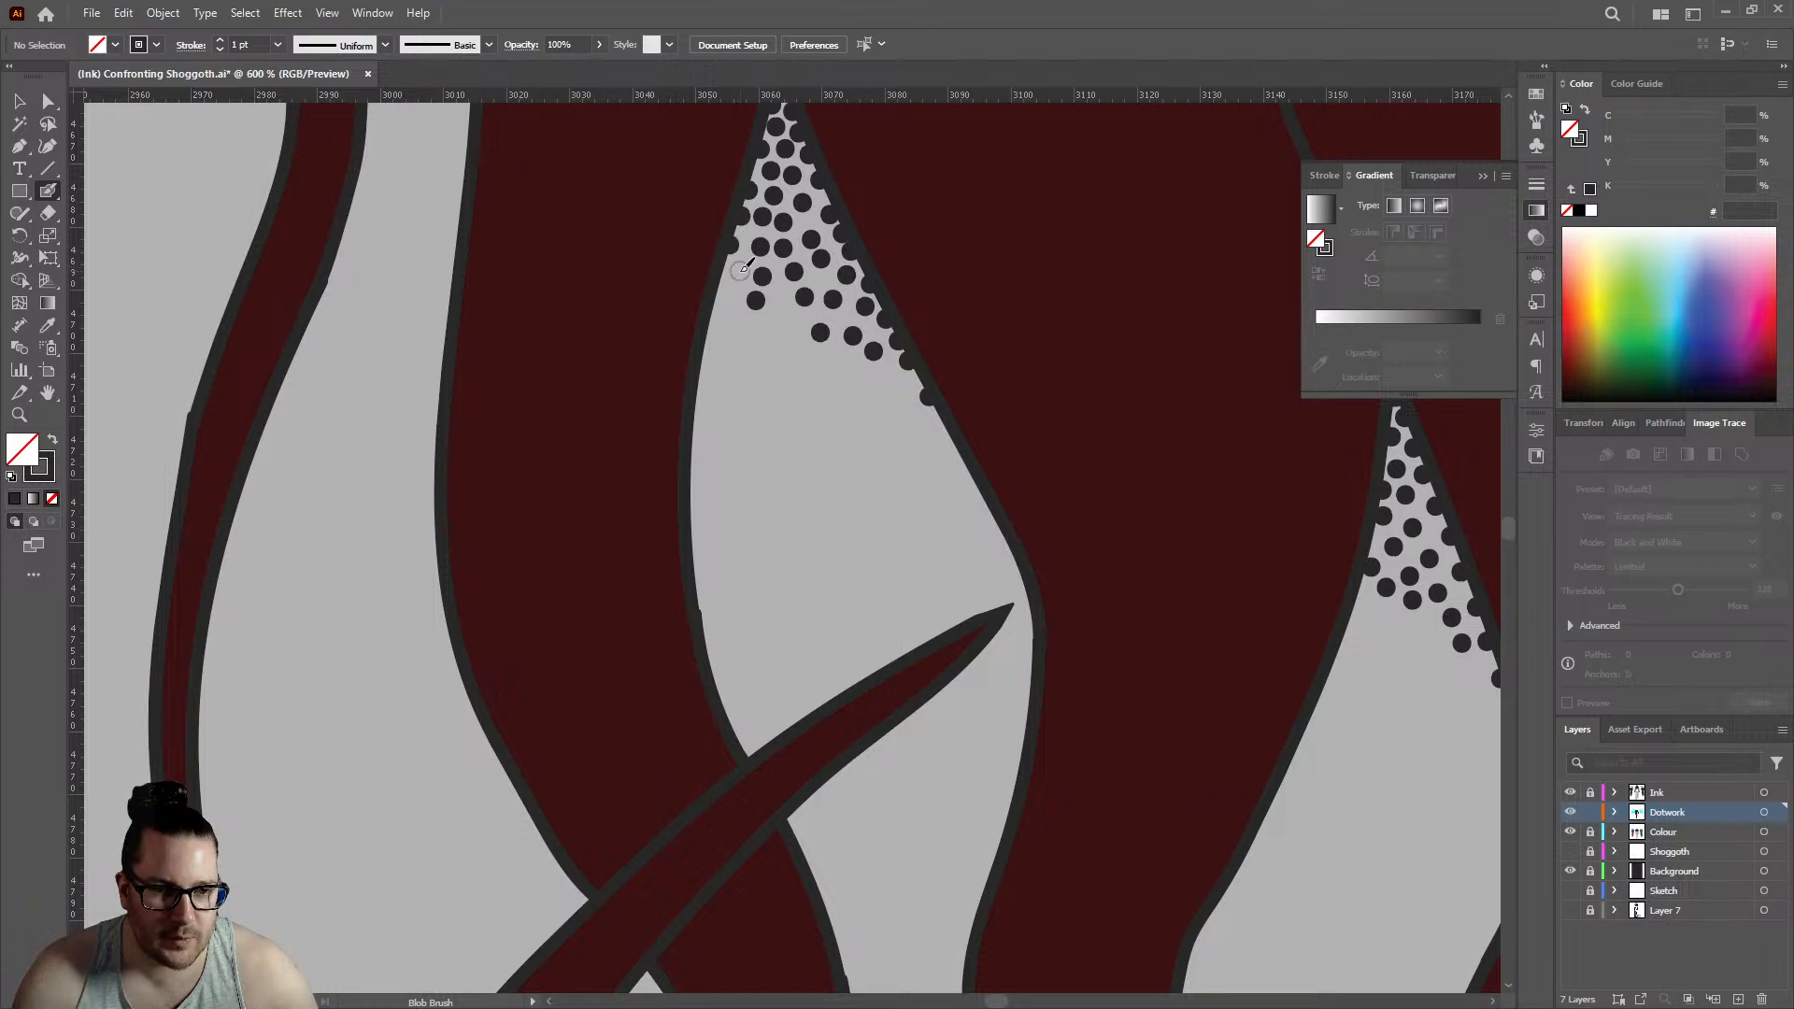
{"action": "left_click", "coordinate": [788, 323]}
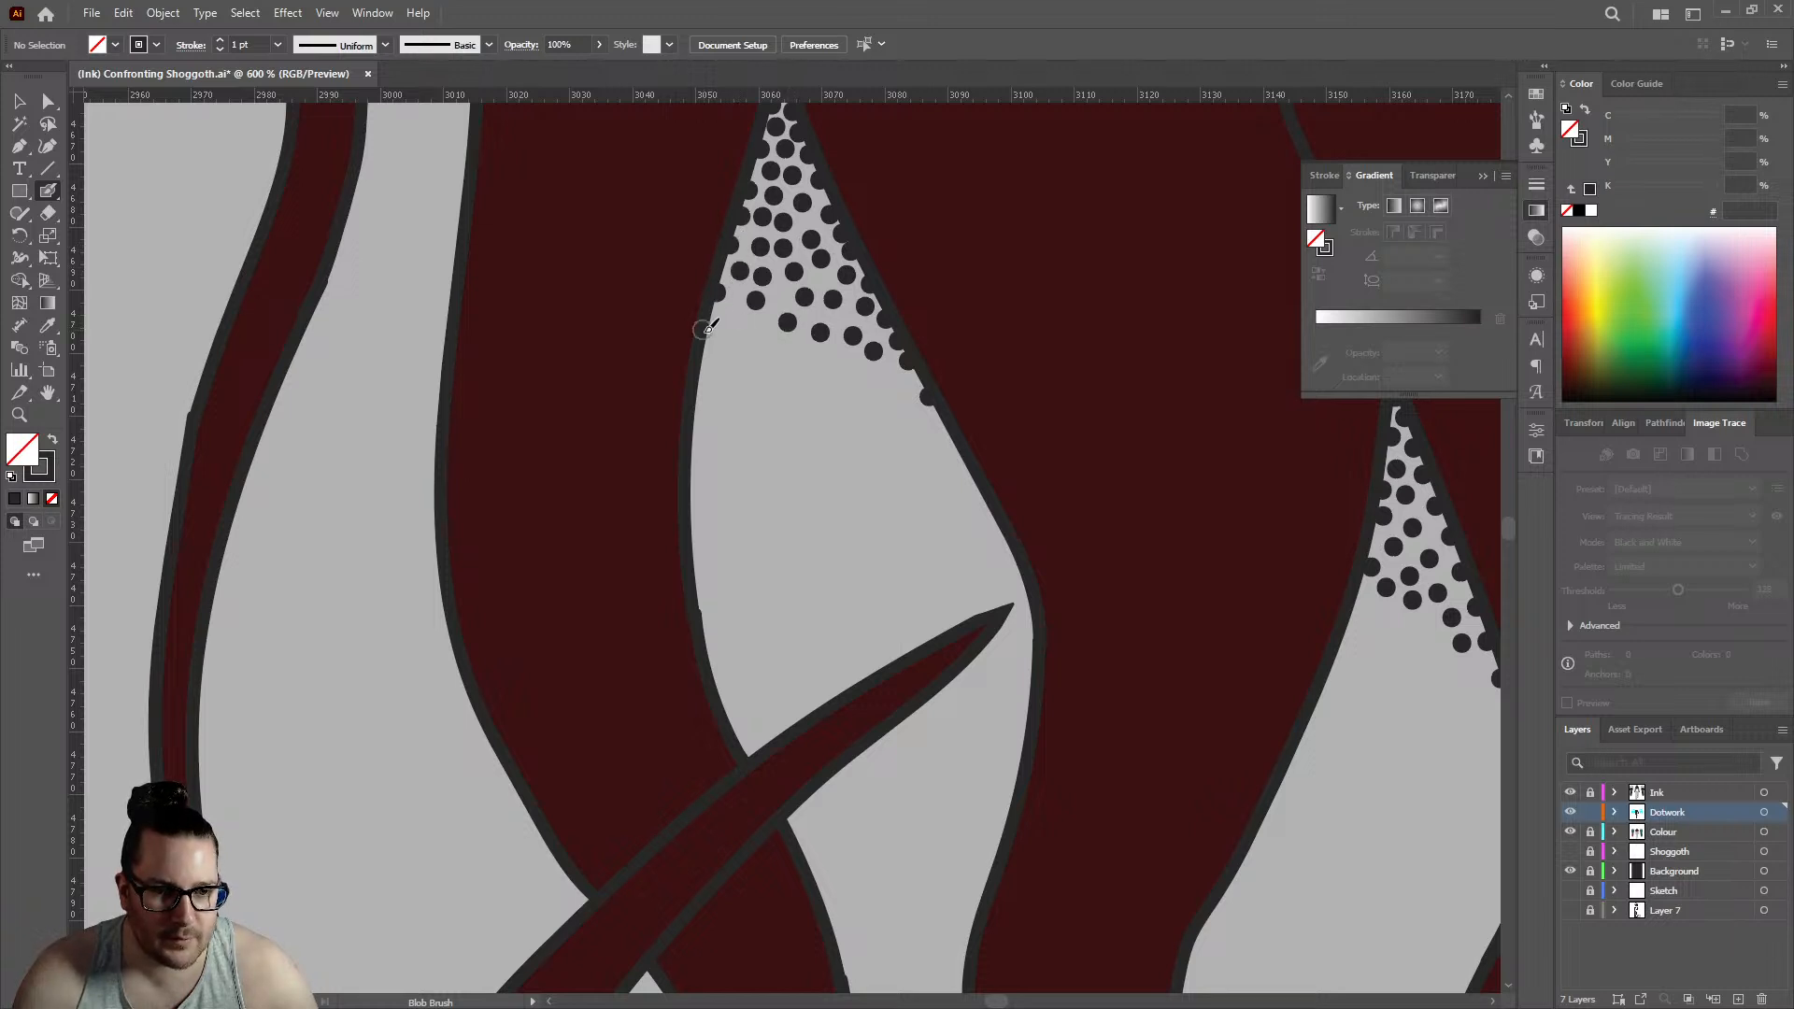
- Add three dots at the cluster's lower left in the triangular gap and three sparser dots below its middle and right
{"action": "left_click", "coordinate": [708, 333]}
{"action": "left_click", "coordinate": [731, 320]}
{"action": "left_click", "coordinate": [755, 350]}
{"action": "left_click", "coordinate": [812, 388]}
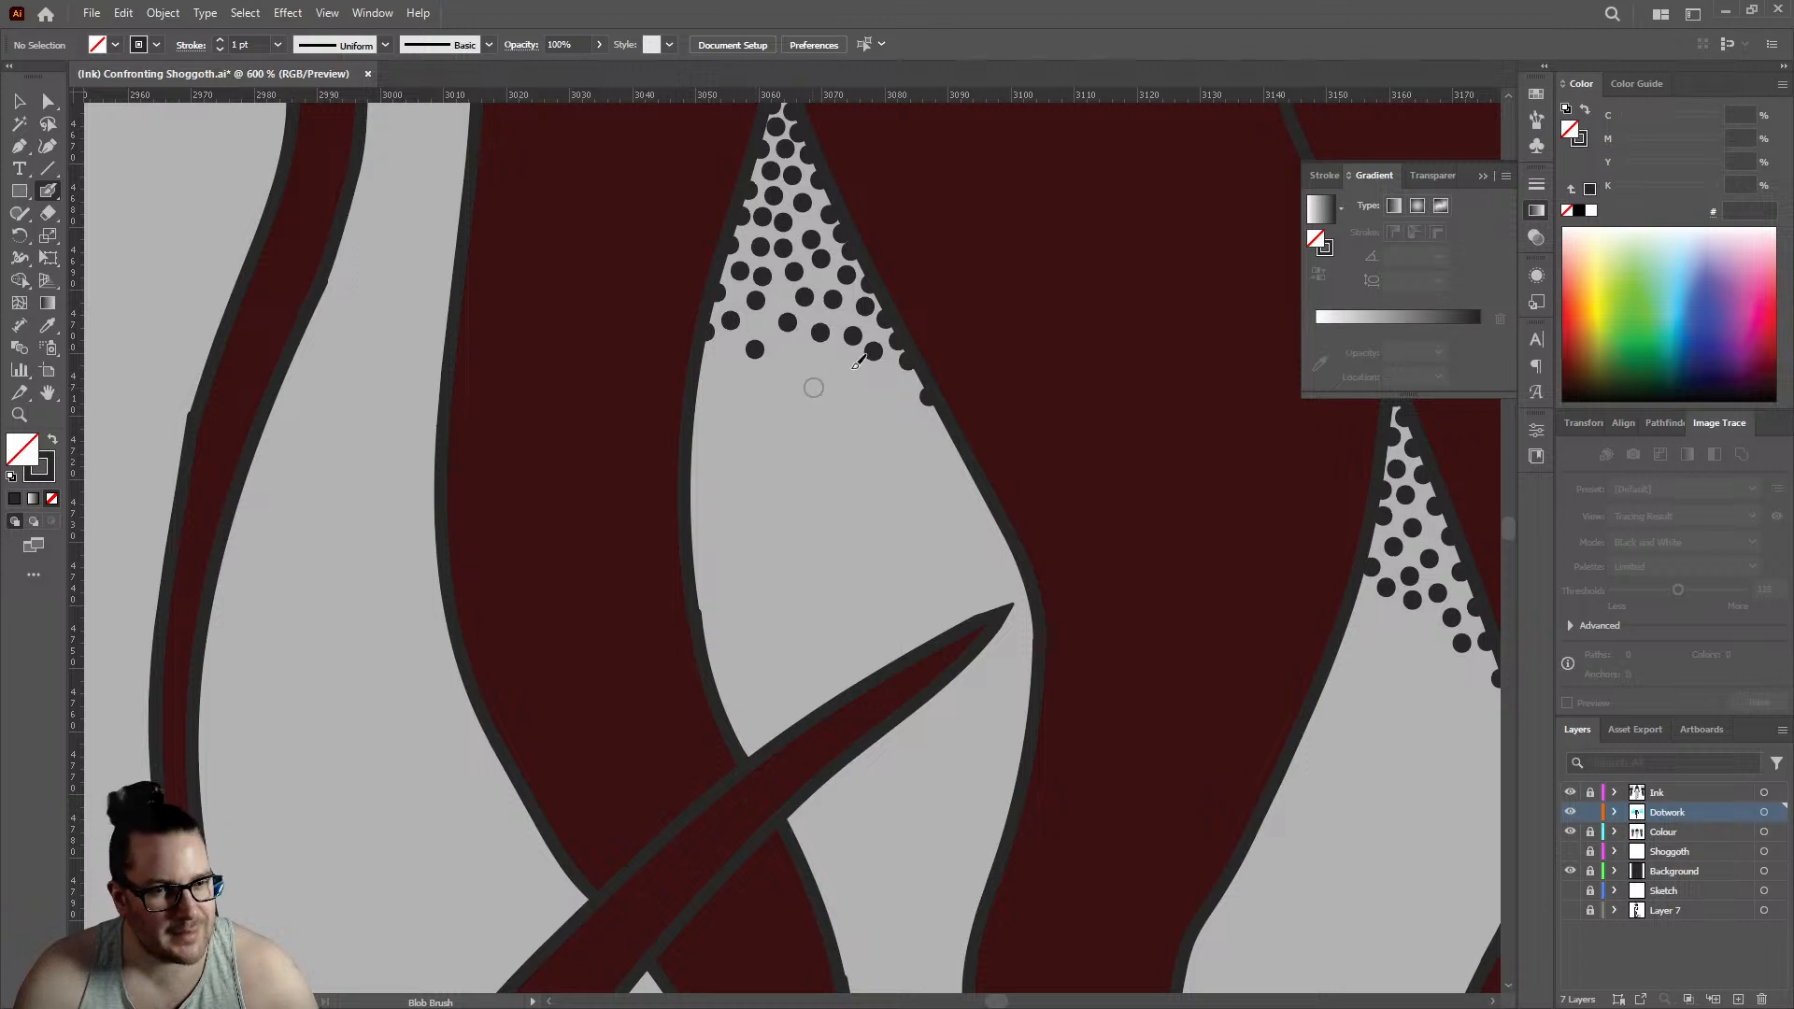
{"action": "left_click", "coordinate": [852, 367]}
{"action": "left_click", "coordinate": [884, 441]}
- Densify the lower right of the triangular gap's fade with dots beside and on the right outline
{"action": "scroll", "coordinate": [920, 378], "scroll_direction": "up", "scroll_amount": 3}
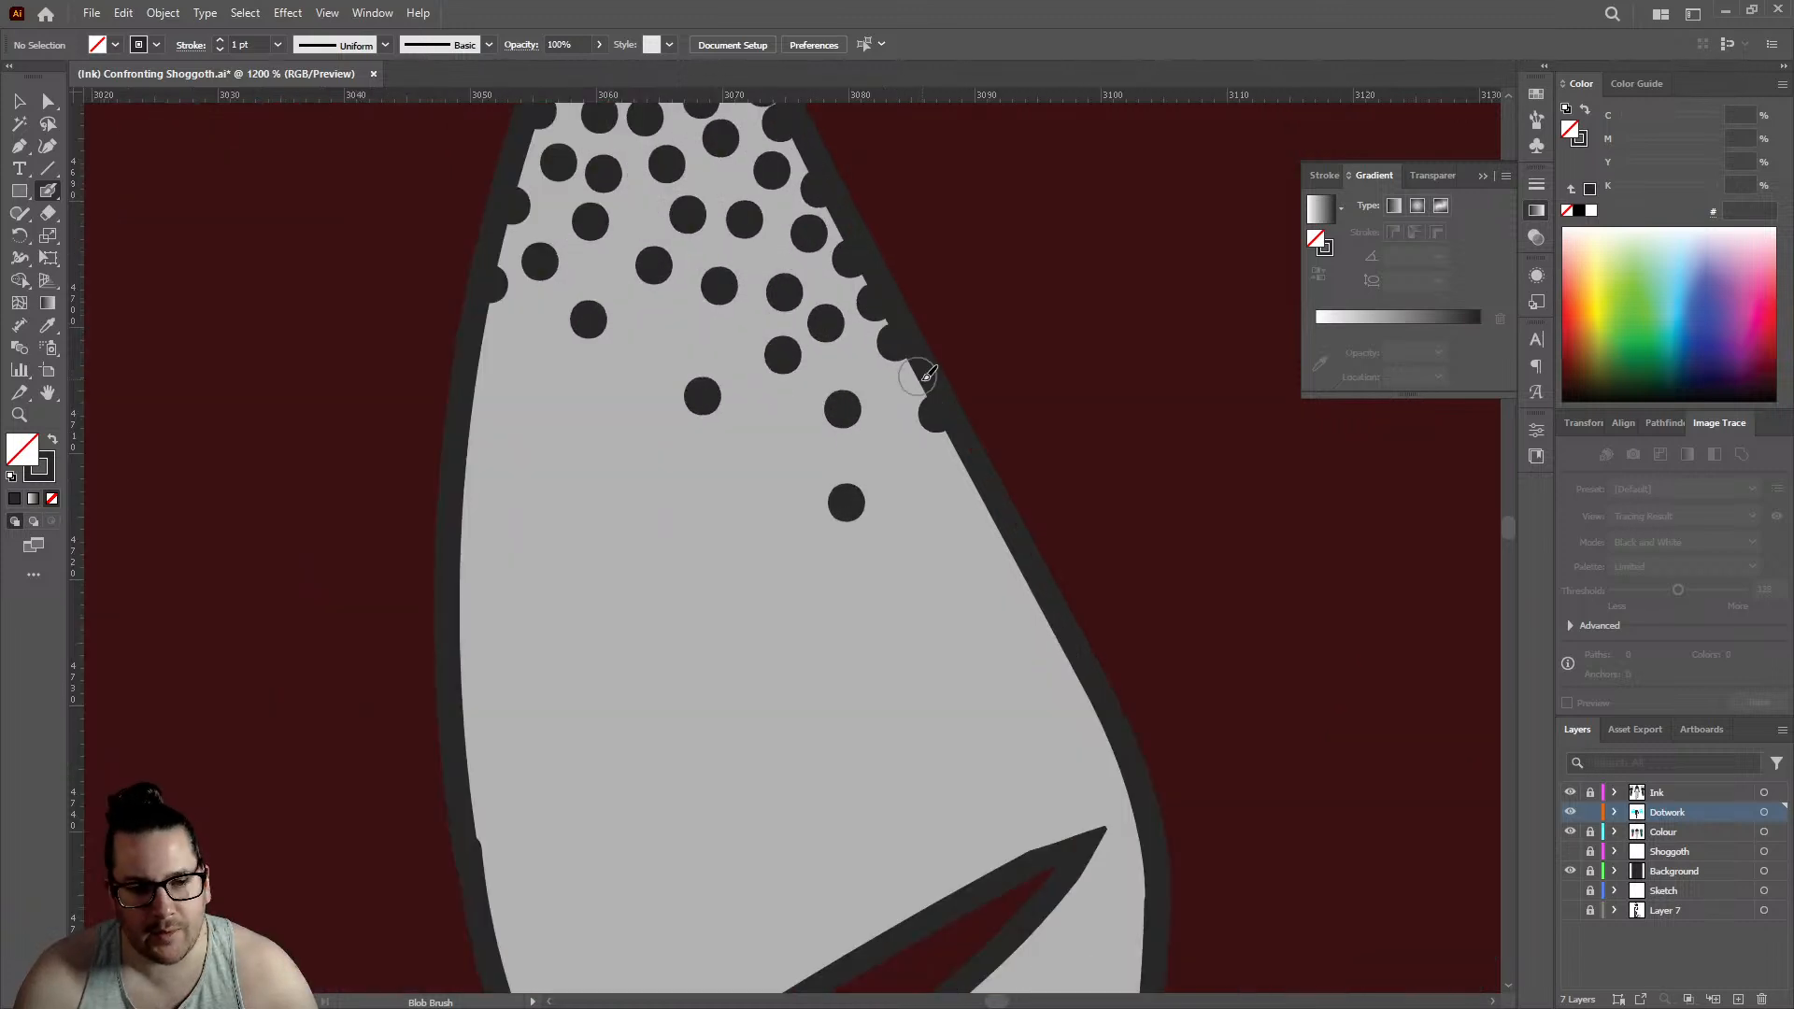
{"action": "left_click", "coordinate": [842, 408]}
{"action": "left_click", "coordinate": [892, 389]}
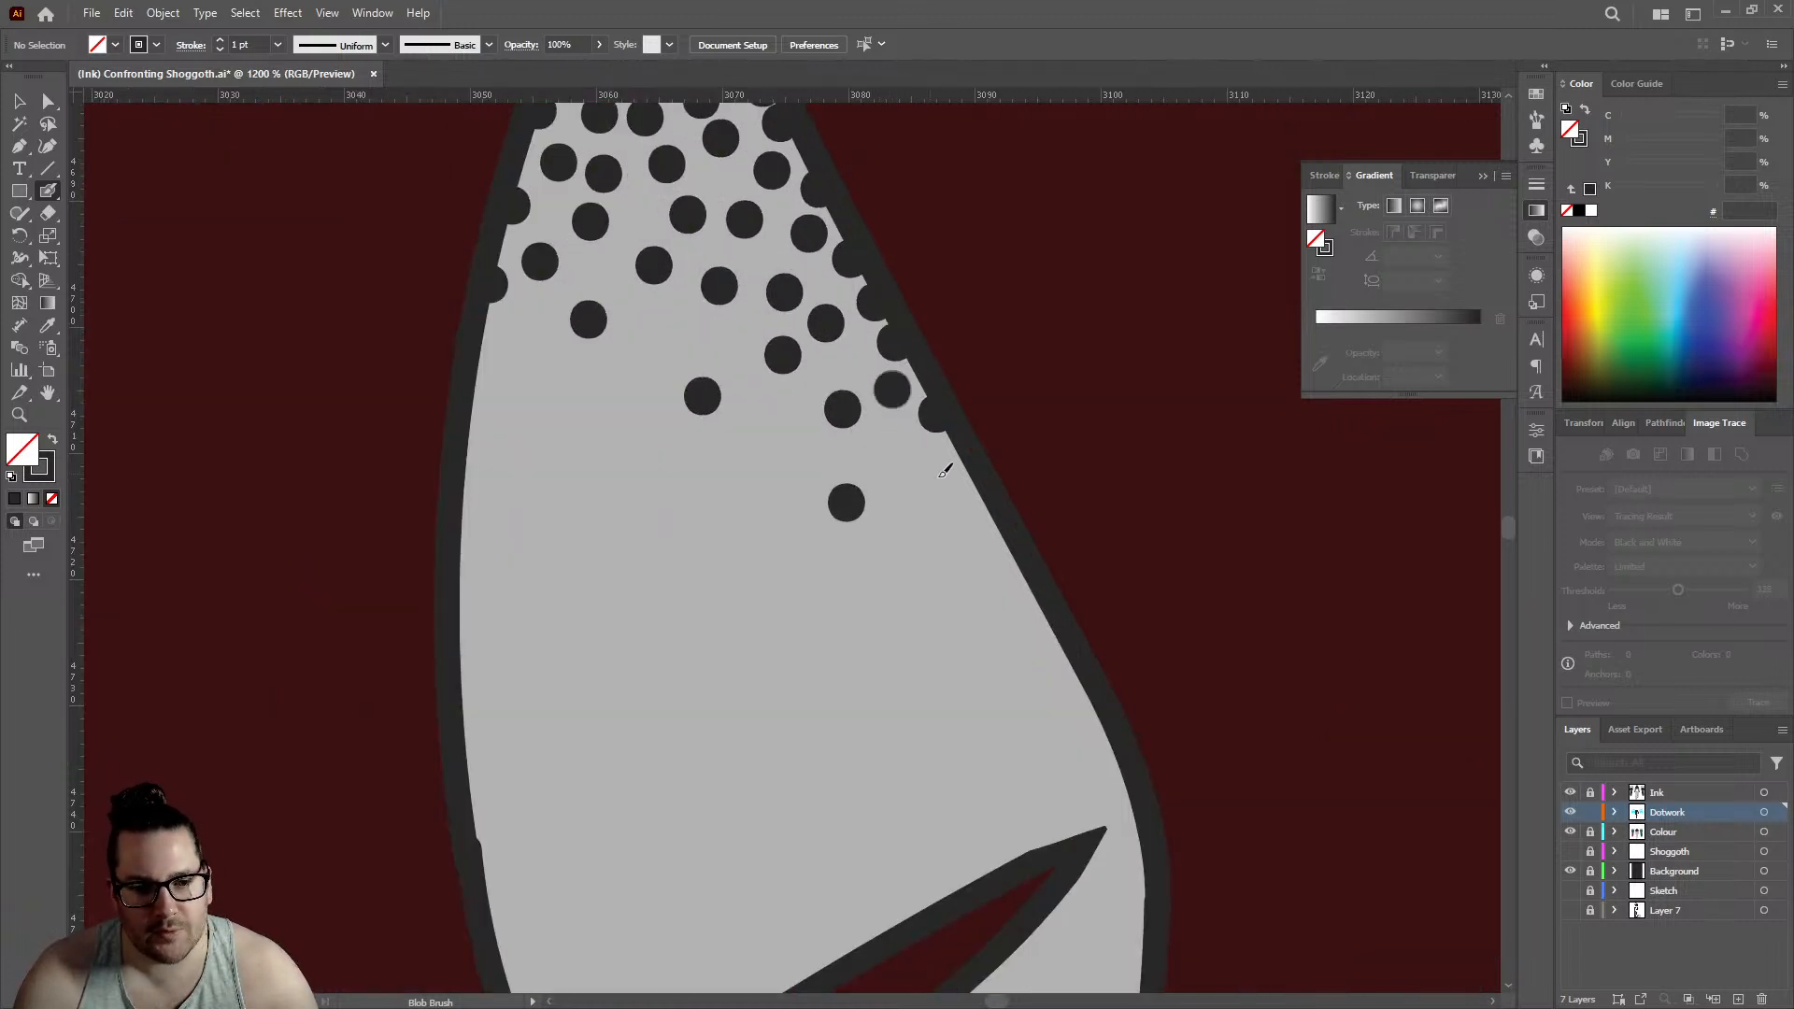
{"action": "left_click", "coordinate": [973, 484]}
{"action": "left_click", "coordinate": [920, 461]}
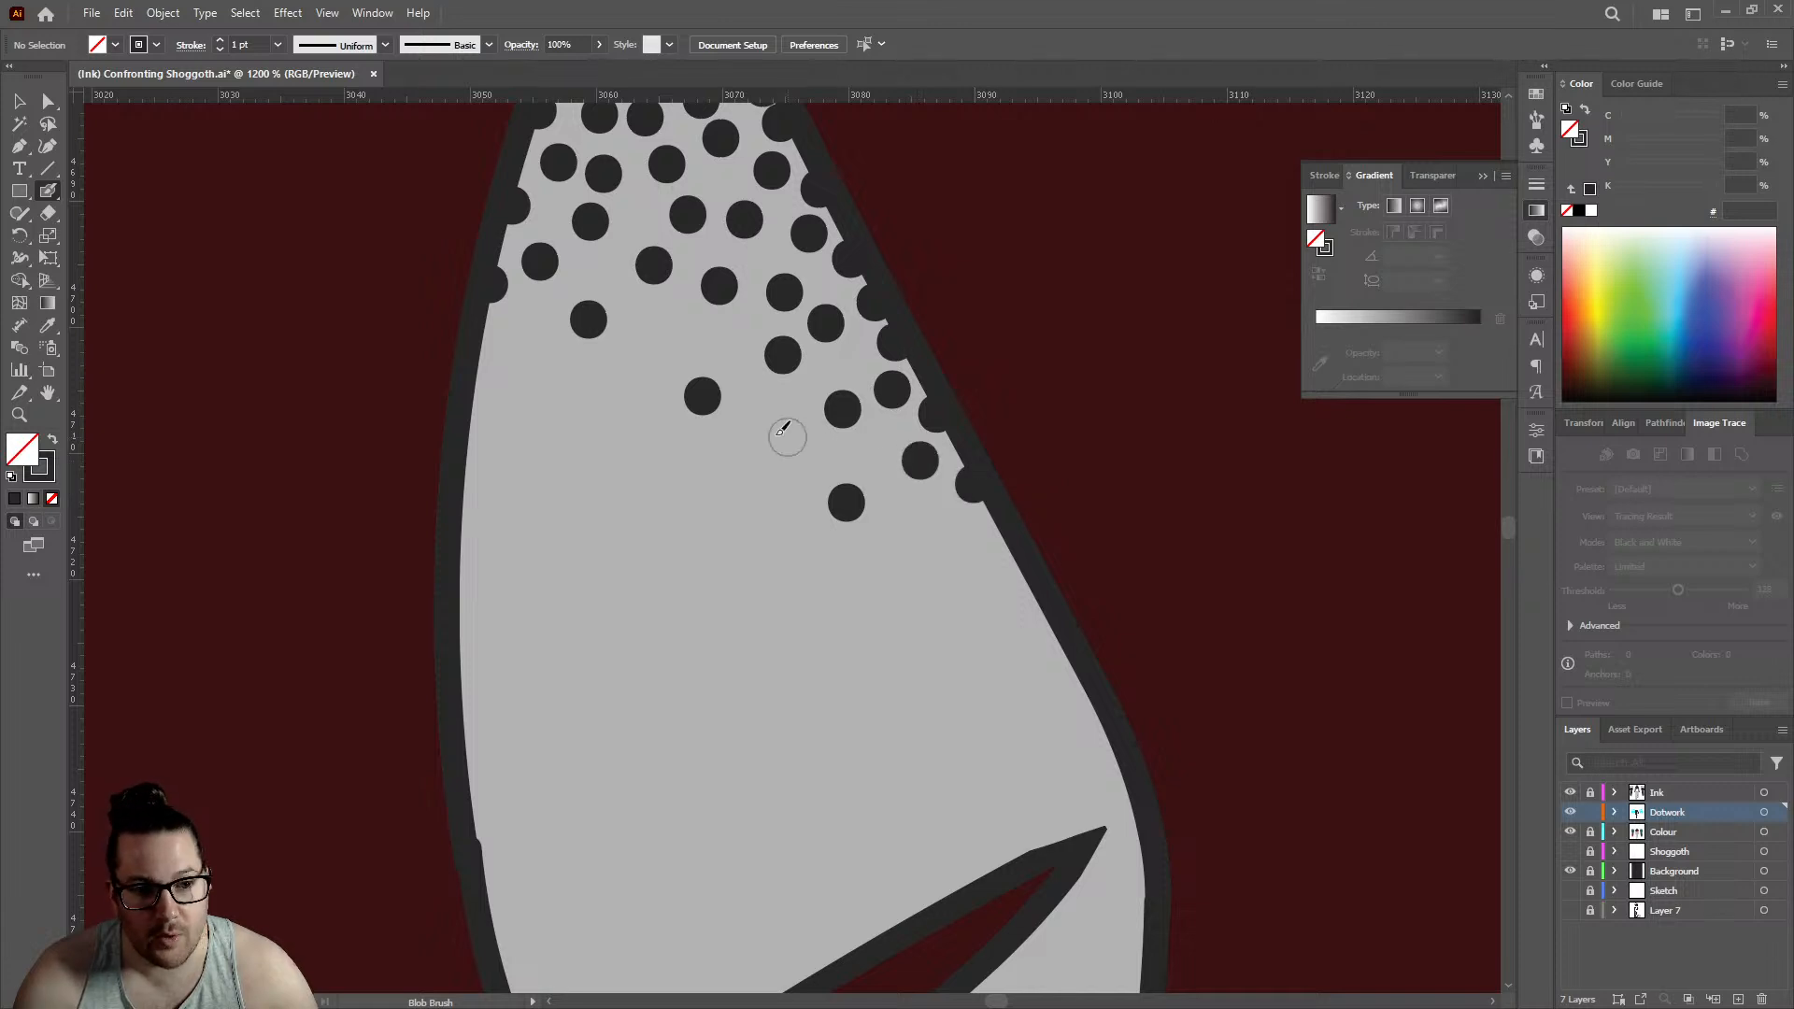
{"action": "left_click", "coordinate": [775, 434]}
- Fill the left and middle of the triangular gap's lower fade with seven dots, spacing the lowest ones more widely
{"action": "left_click", "coordinate": [671, 343]}
{"action": "left_click", "coordinate": [567, 456]}
{"action": "left_click", "coordinate": [523, 355]}
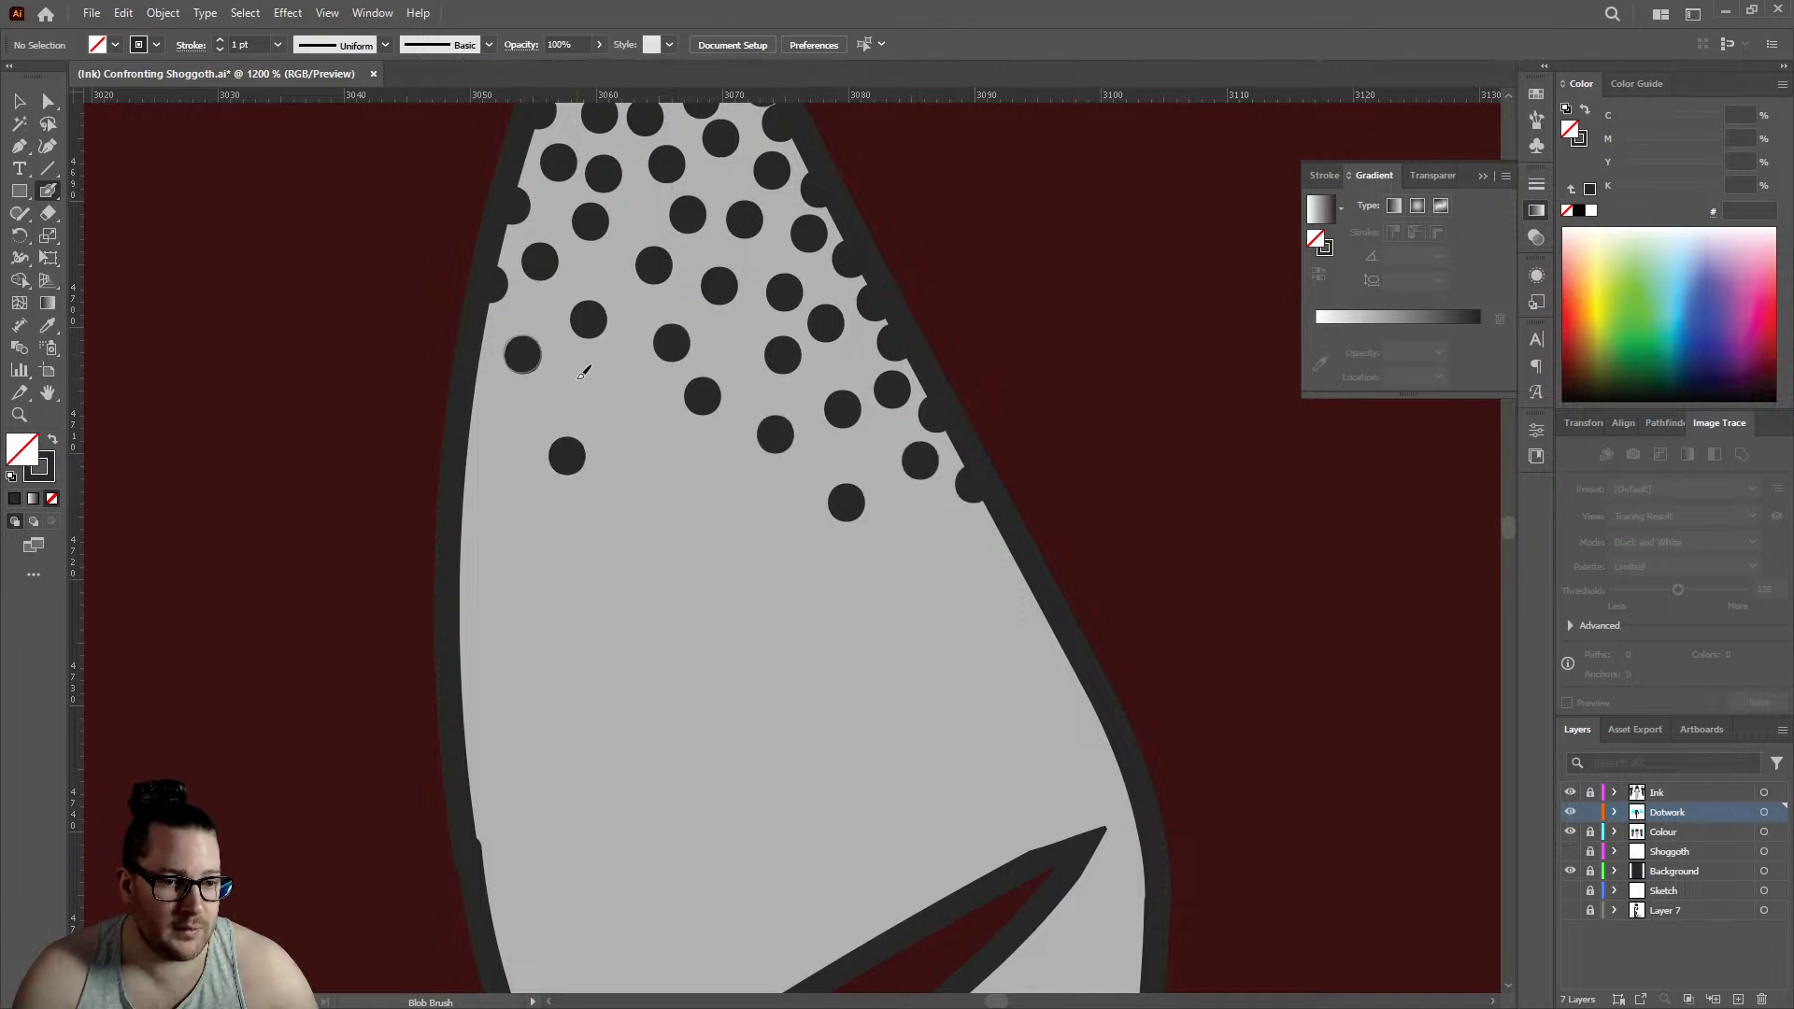
{"action": "left_click", "coordinate": [576, 378]}
{"action": "left_click", "coordinate": [668, 448]}
{"action": "left_click", "coordinate": [601, 557]}
{"action": "left_click", "coordinate": [636, 388]}
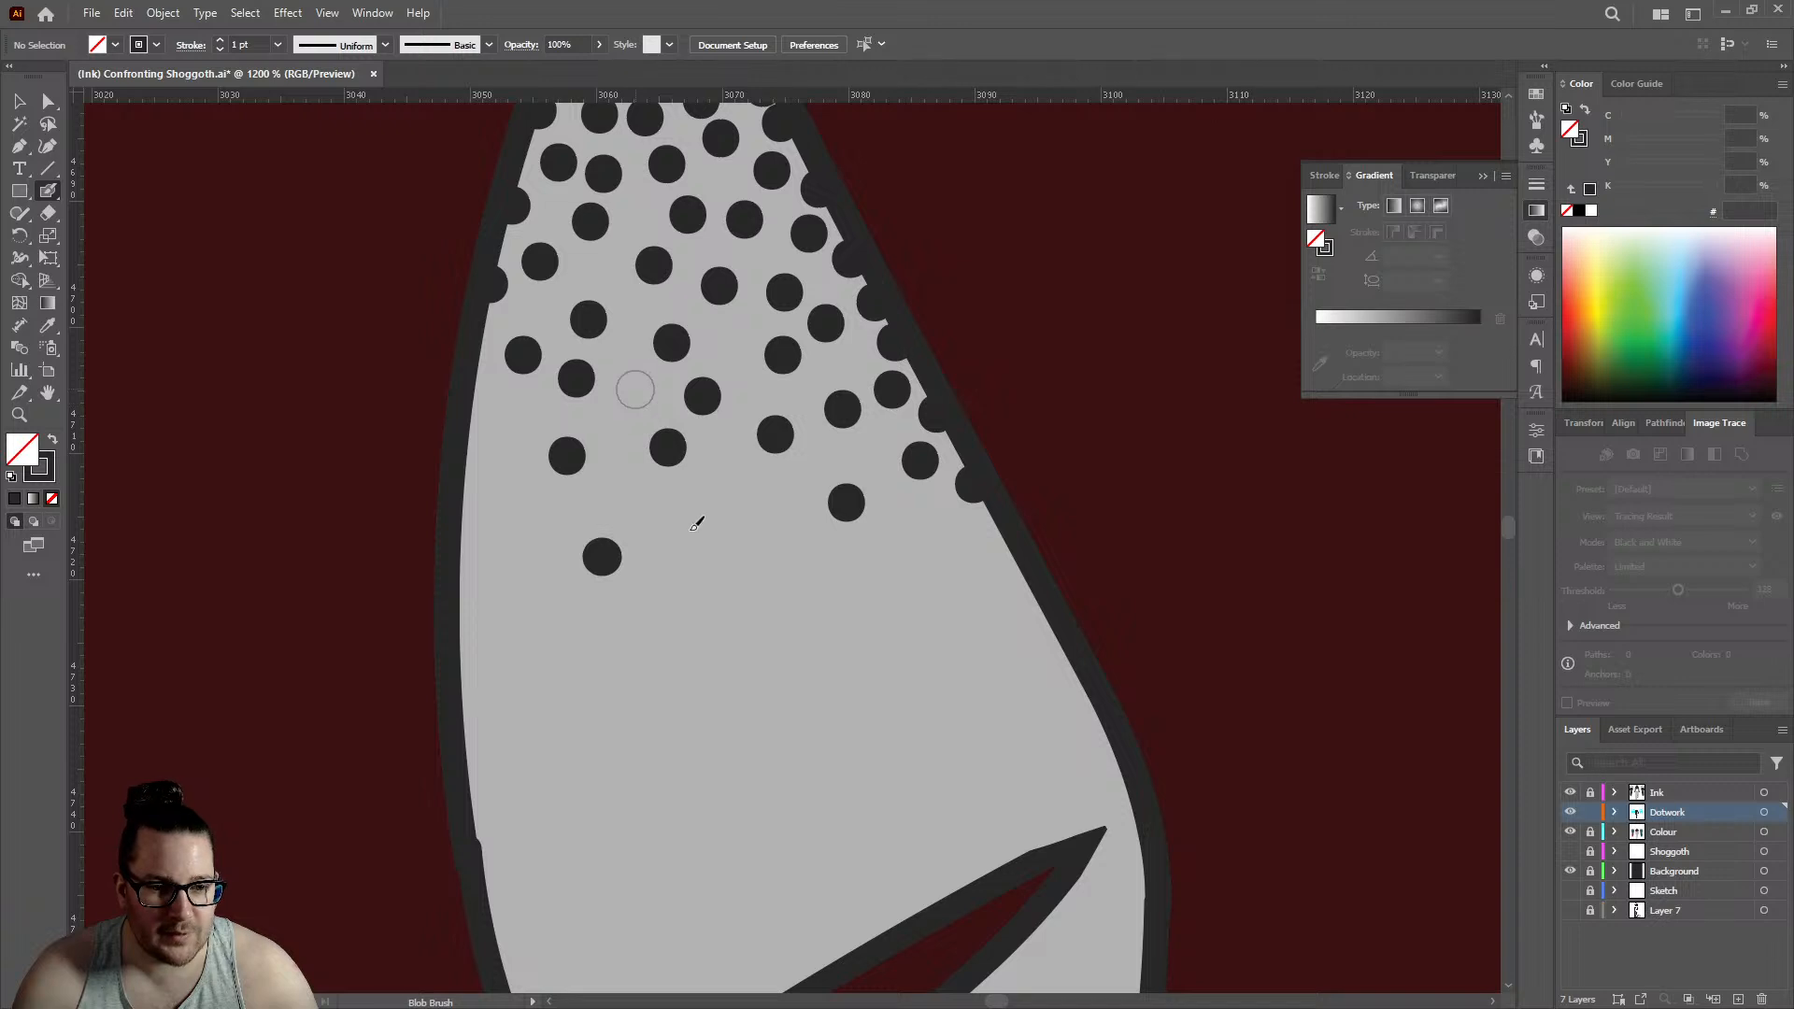
- Taper the triangular gap's fade with five widely spaced dots across its middle and right, below the dense cluster
{"action": "left_click", "coordinate": [685, 538]}
{"action": "left_click", "coordinate": [741, 479]}
{"action": "left_click", "coordinate": [790, 661]}
{"action": "left_click", "coordinate": [910, 515]}
{"action": "left_click", "coordinate": [954, 673]}
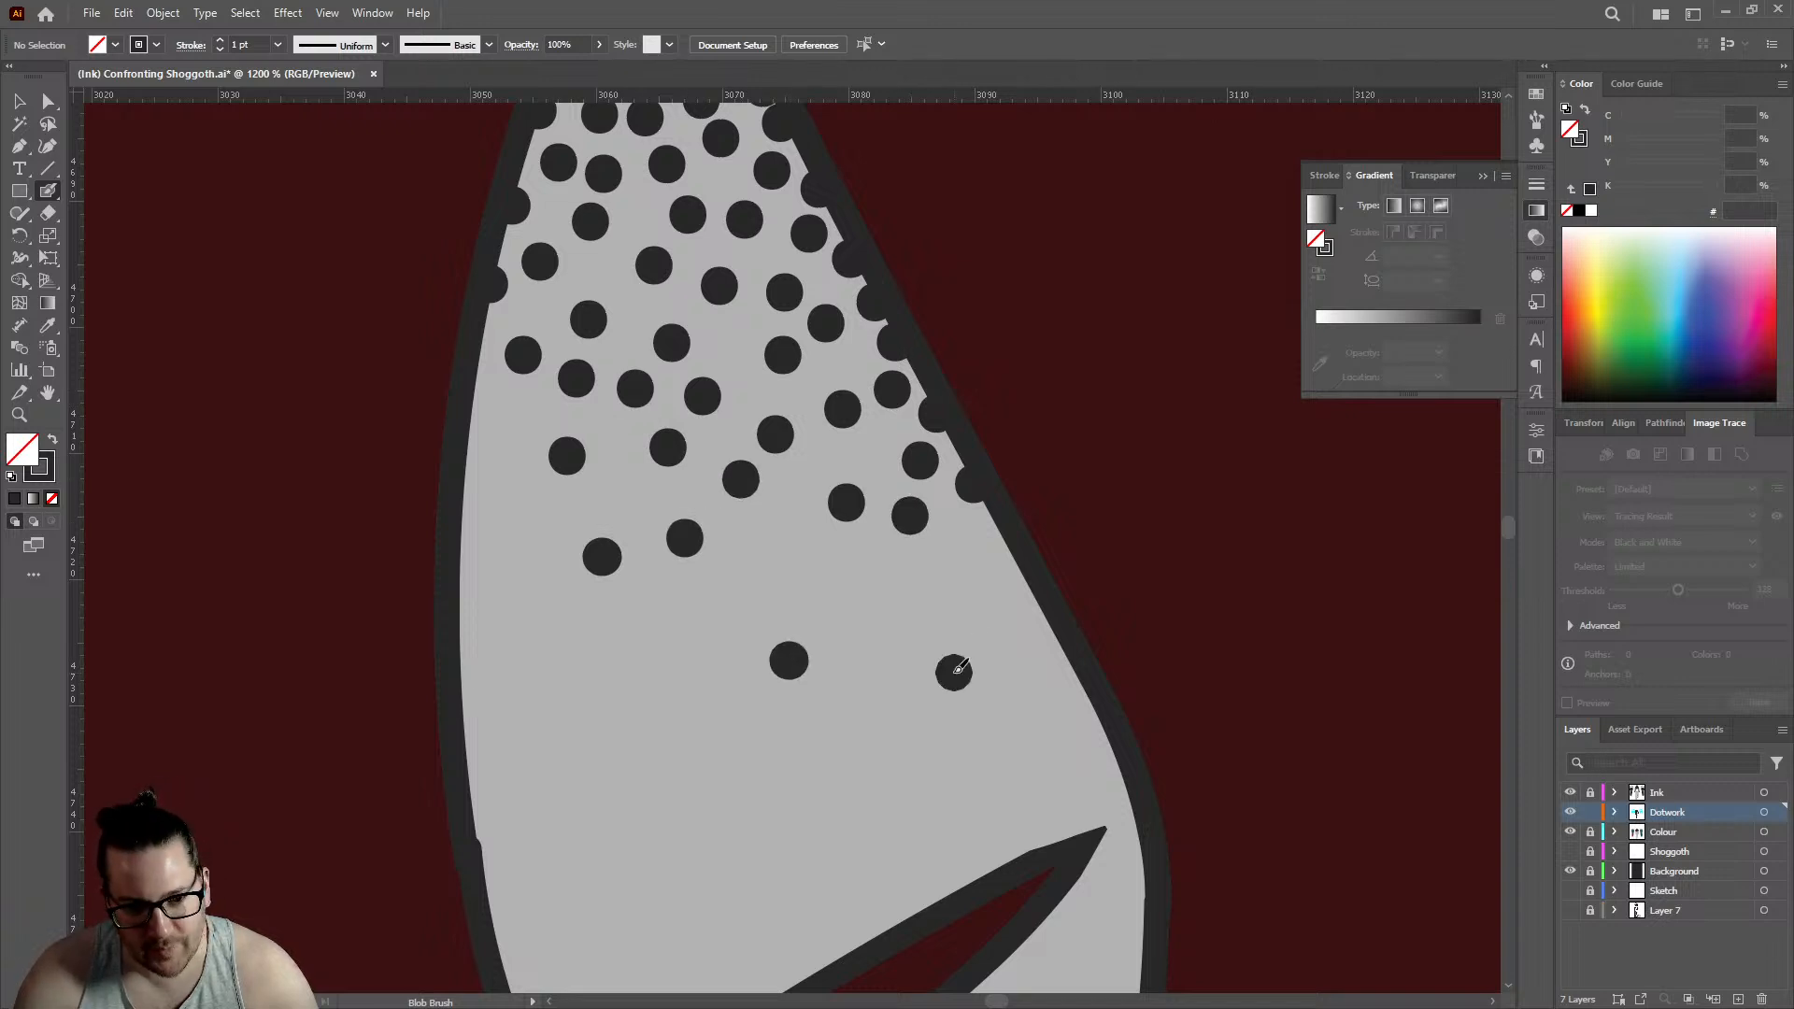
- Finish the triangular gap's lower fade with one dot on its right outline and one between the lowest sparse dots
{"action": "left_click", "coordinate": [1006, 558]}
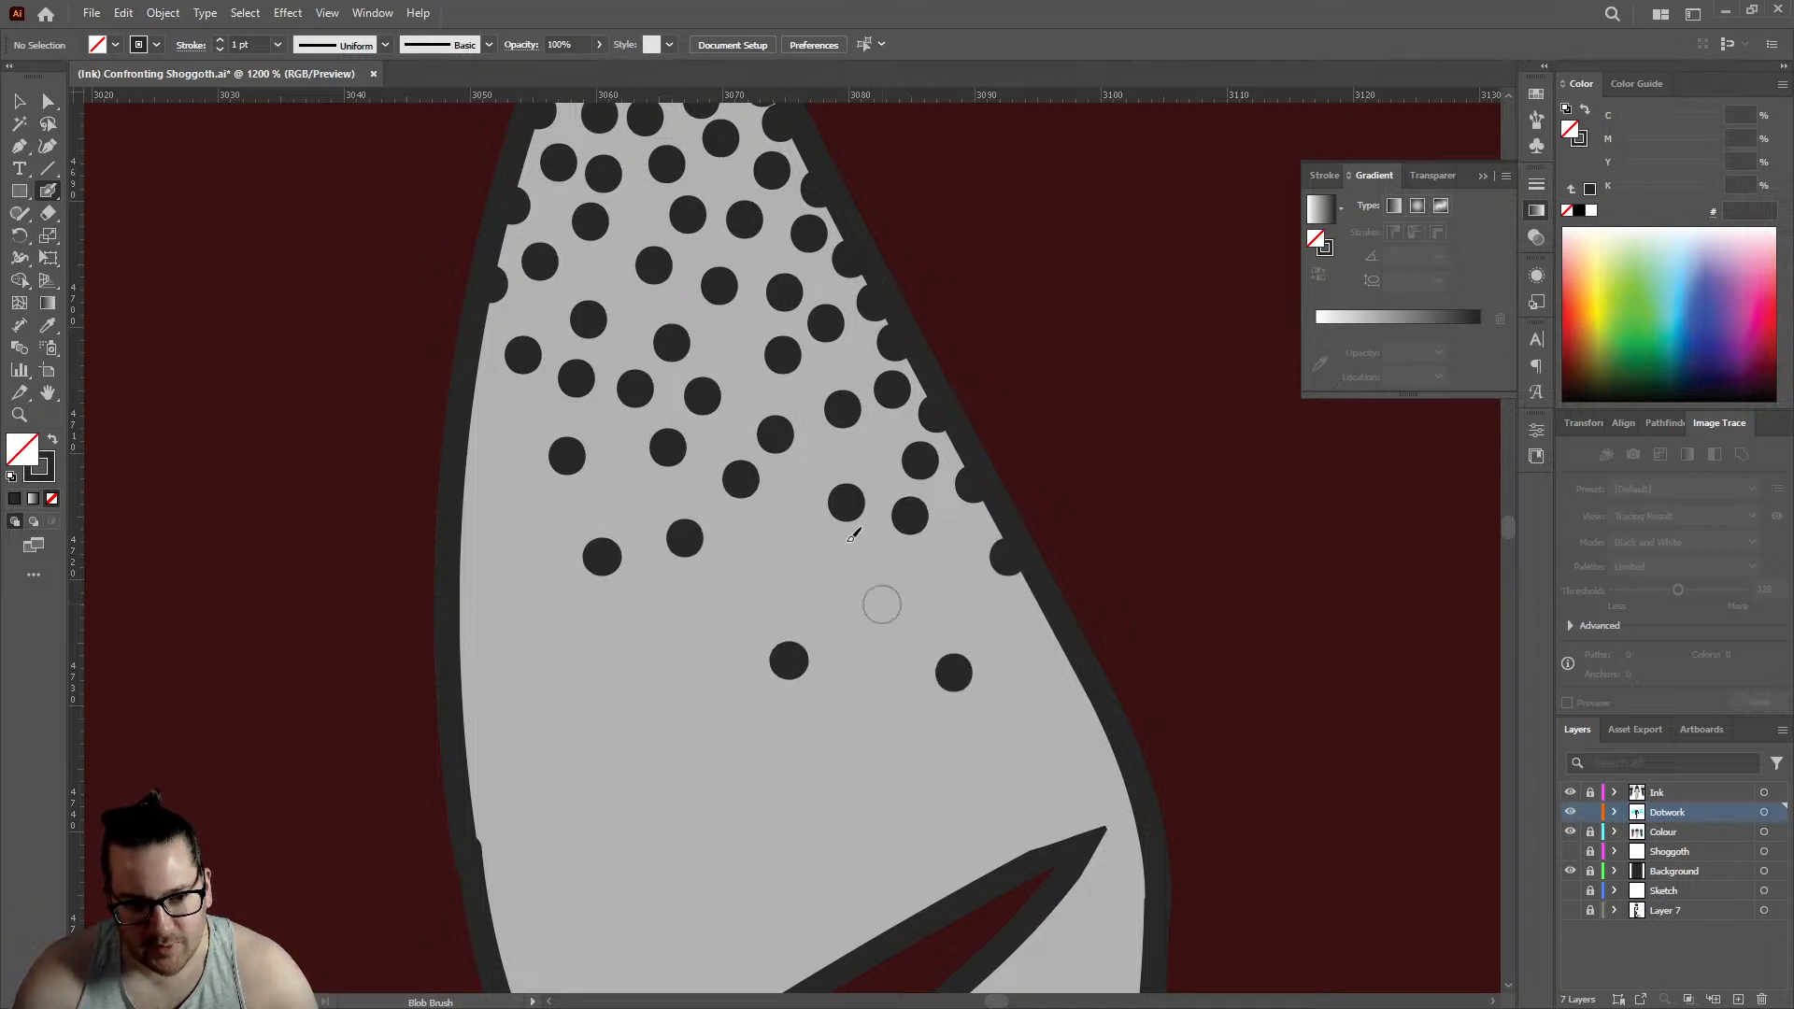
{"action": "left_click", "coordinate": [882, 603]}
{"action": "scroll", "coordinate": [764, 566], "scroll_direction": "down", "scroll_amount": 10}
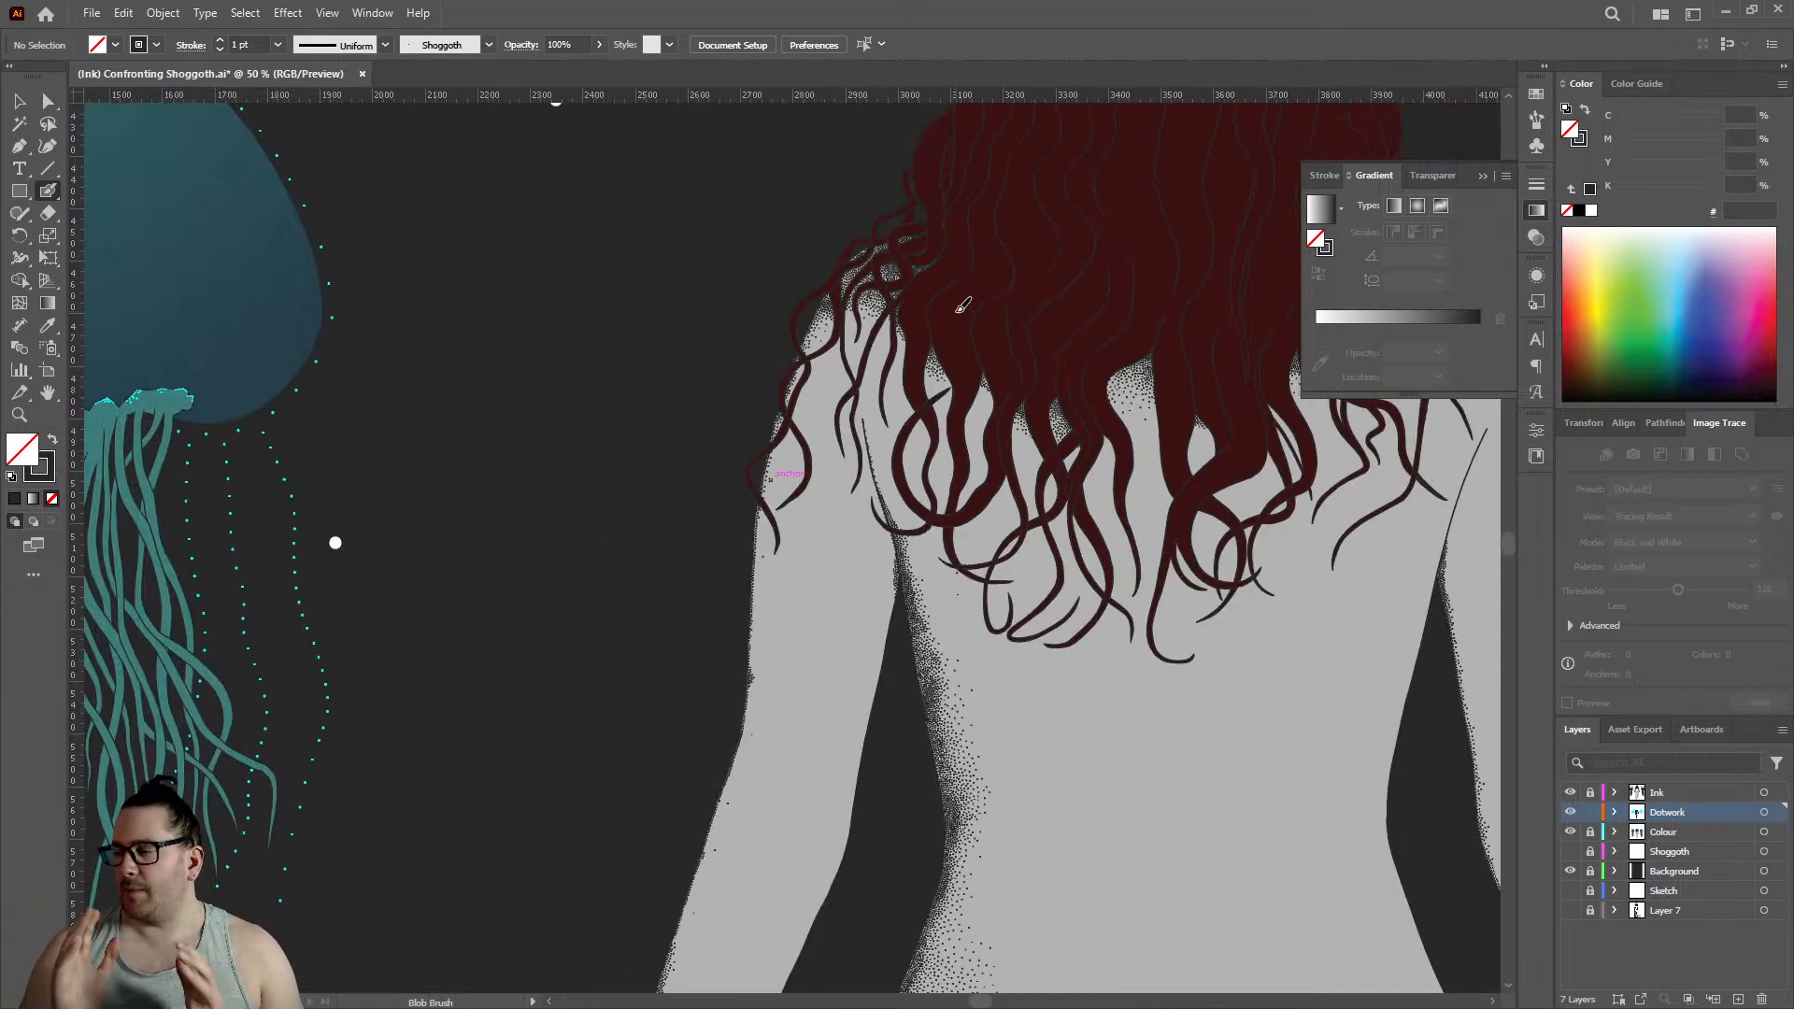
- Extend the shoulder fade on both sides of the short curled strand with sparse dots filling the spaces along its lower edge
{"action": "scroll", "coordinate": [887, 290], "scroll_direction": "up", "scroll_amount": 7}
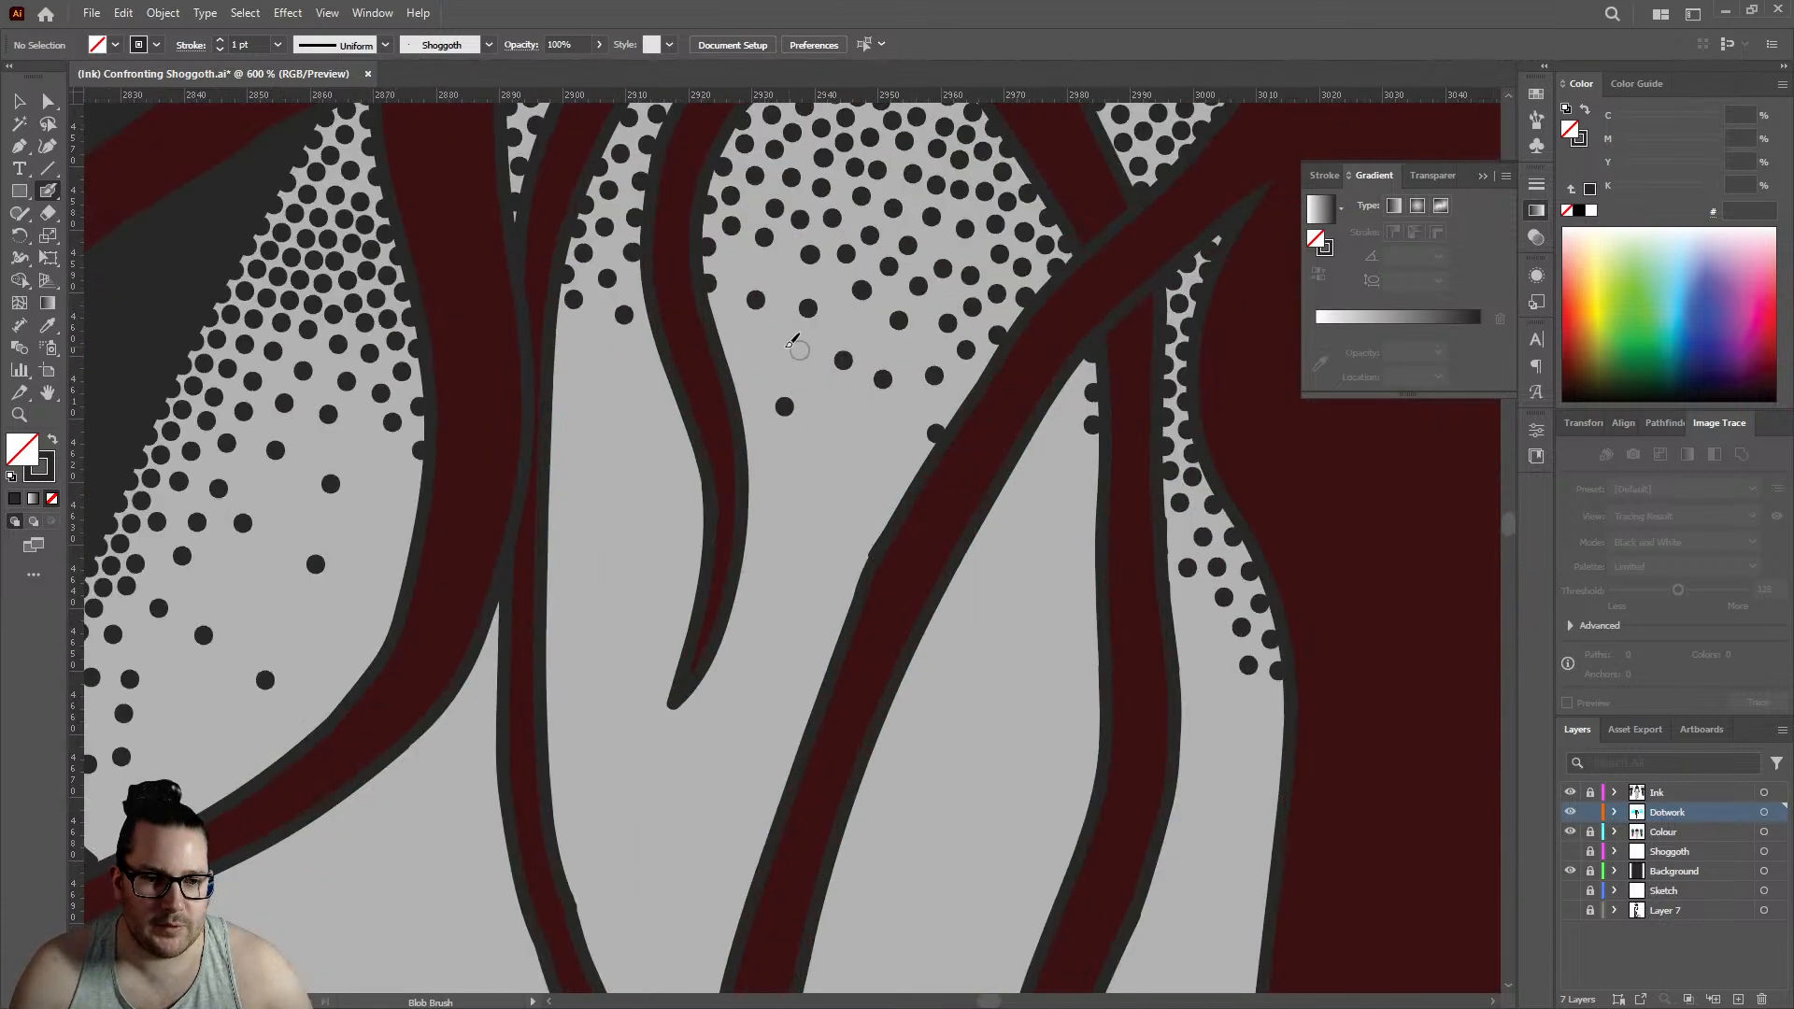
{"action": "left_click", "coordinate": [781, 347]}
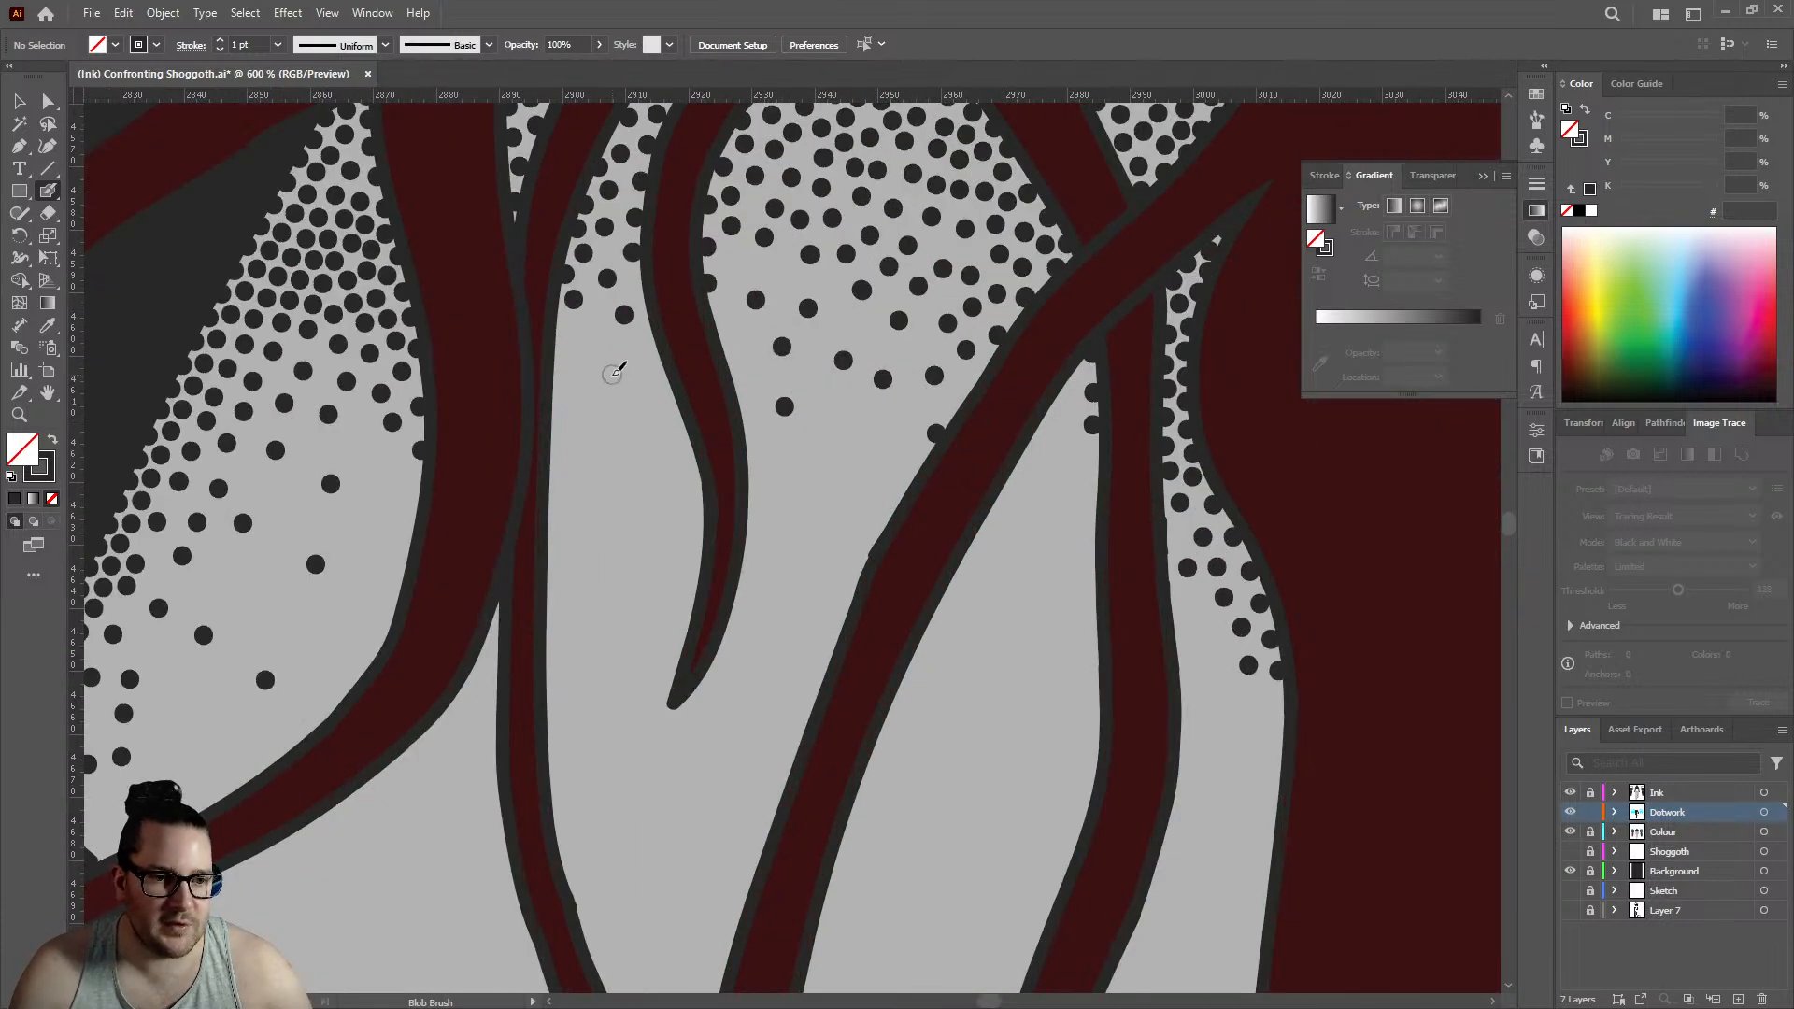
{"action": "left_click", "coordinate": [612, 375]}
{"action": "left_click", "coordinate": [739, 264]}
{"action": "left_click", "coordinate": [783, 275]}
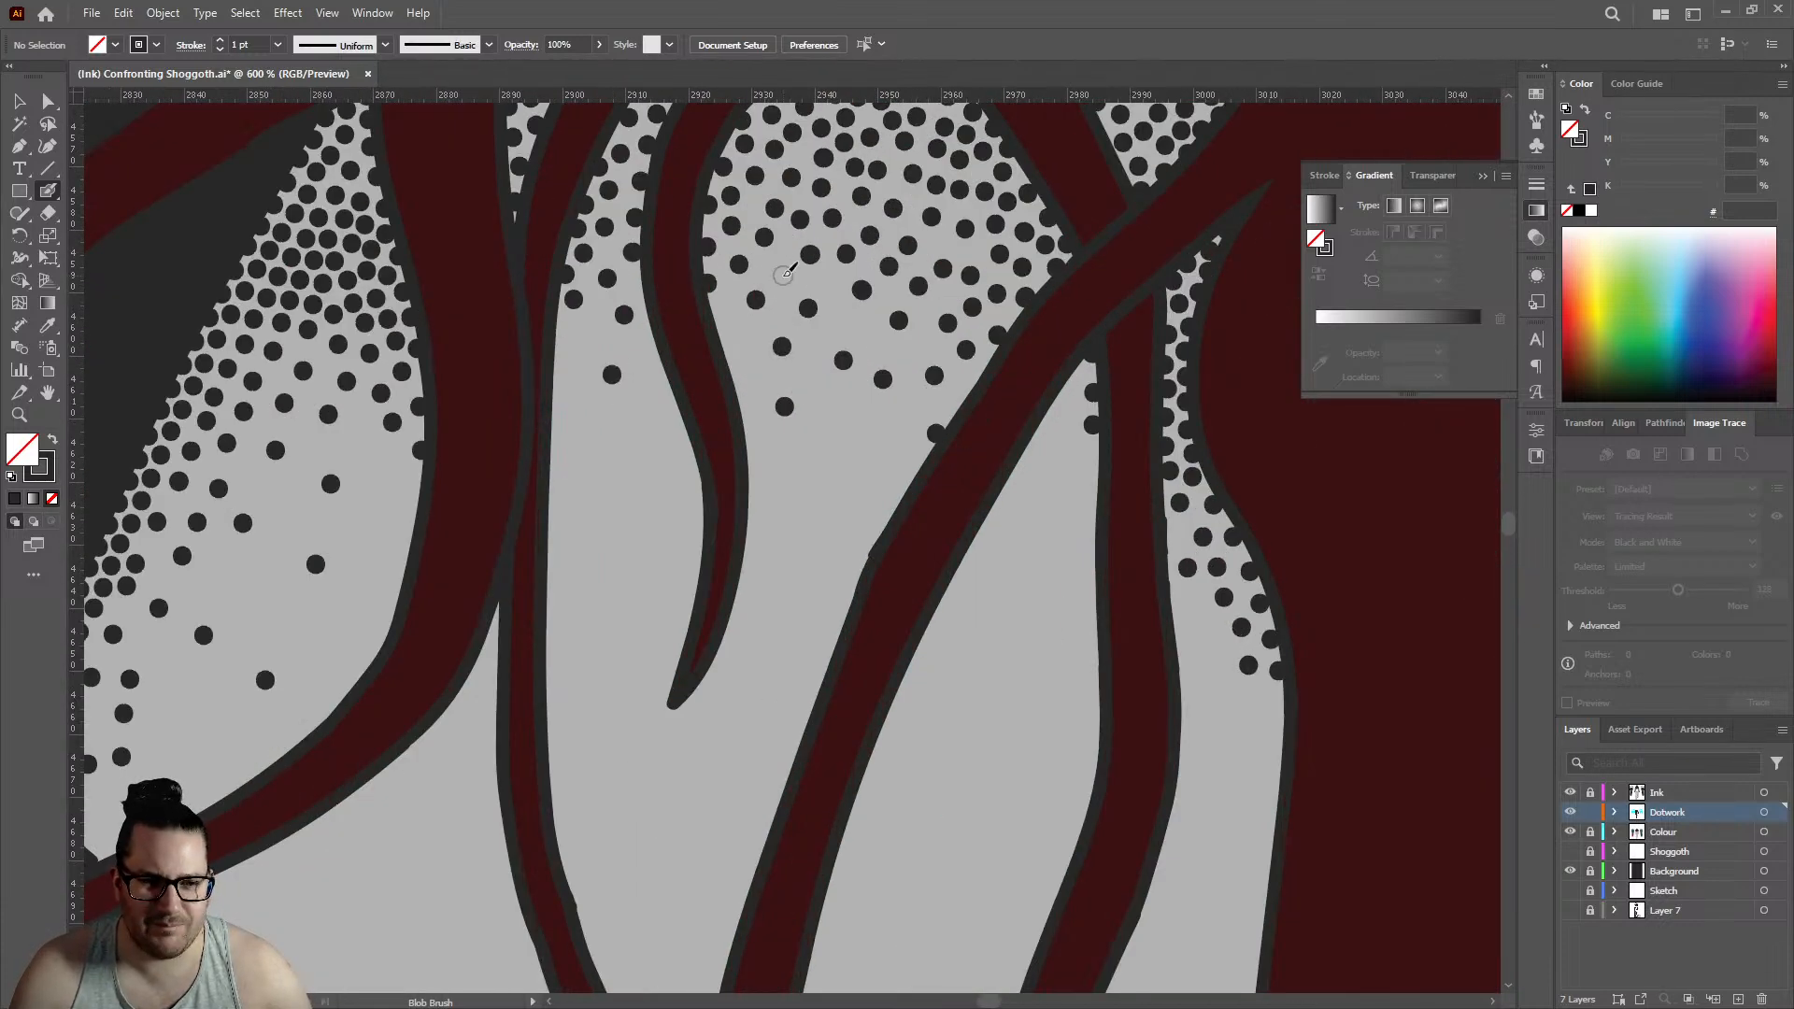
{"action": "left_click", "coordinate": [865, 329]}
{"action": "left_click", "coordinate": [848, 423]}
{"action": "left_click", "coordinate": [907, 352]}
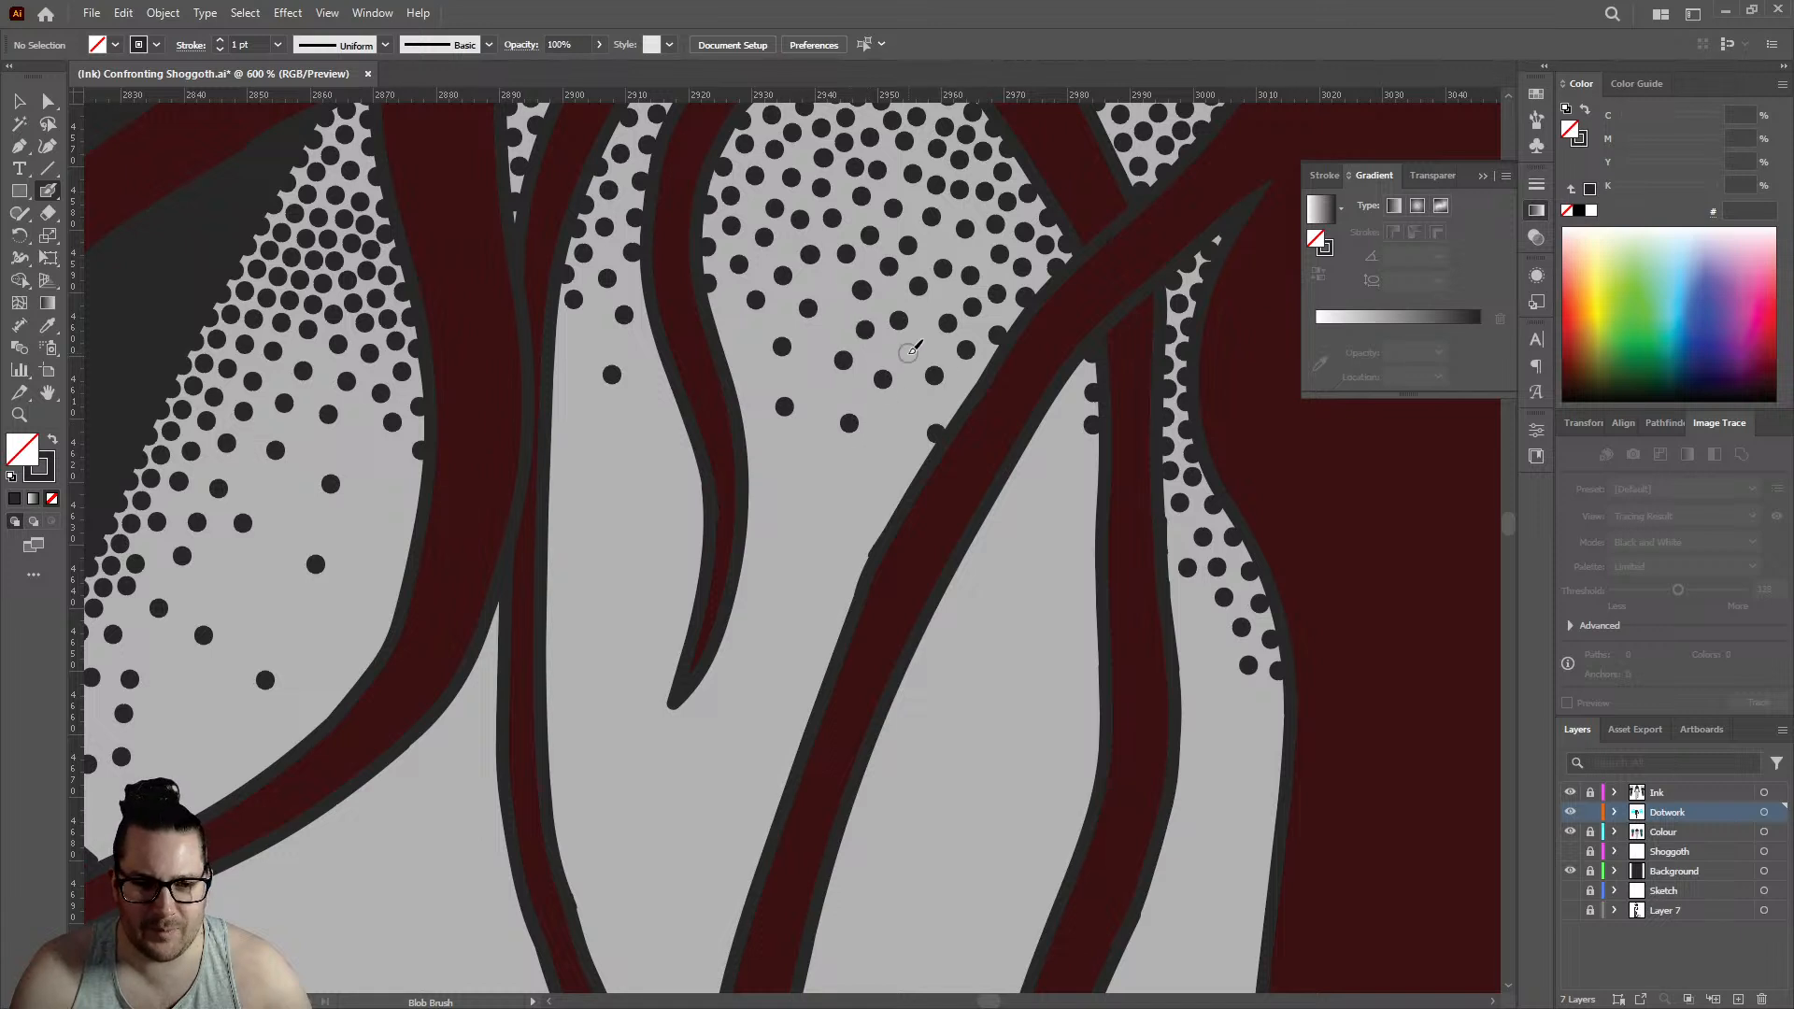
{"action": "left_click", "coordinate": [971, 384]}
- Stipple the narrow wedge beneath the diagonal shoulder strand with dots along its outline and across the fade
{"action": "left_click", "coordinate": [1077, 374]}
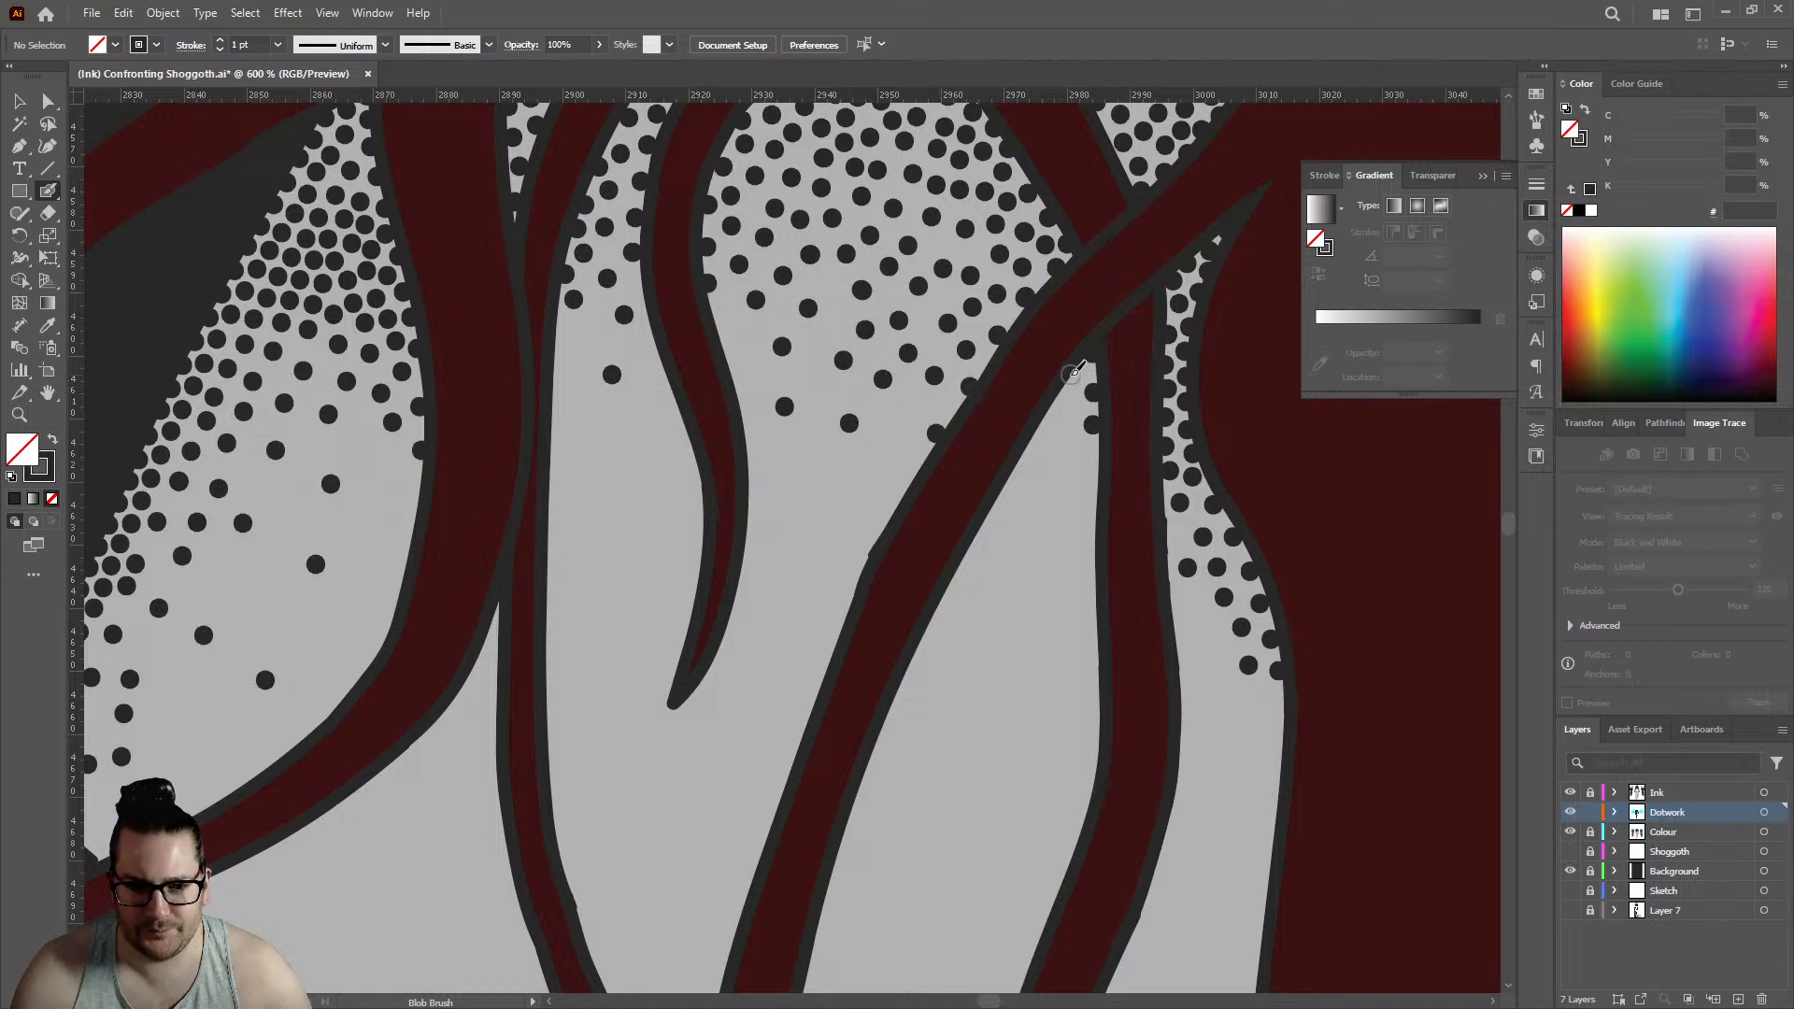
{"action": "left_click", "coordinate": [1056, 401]}
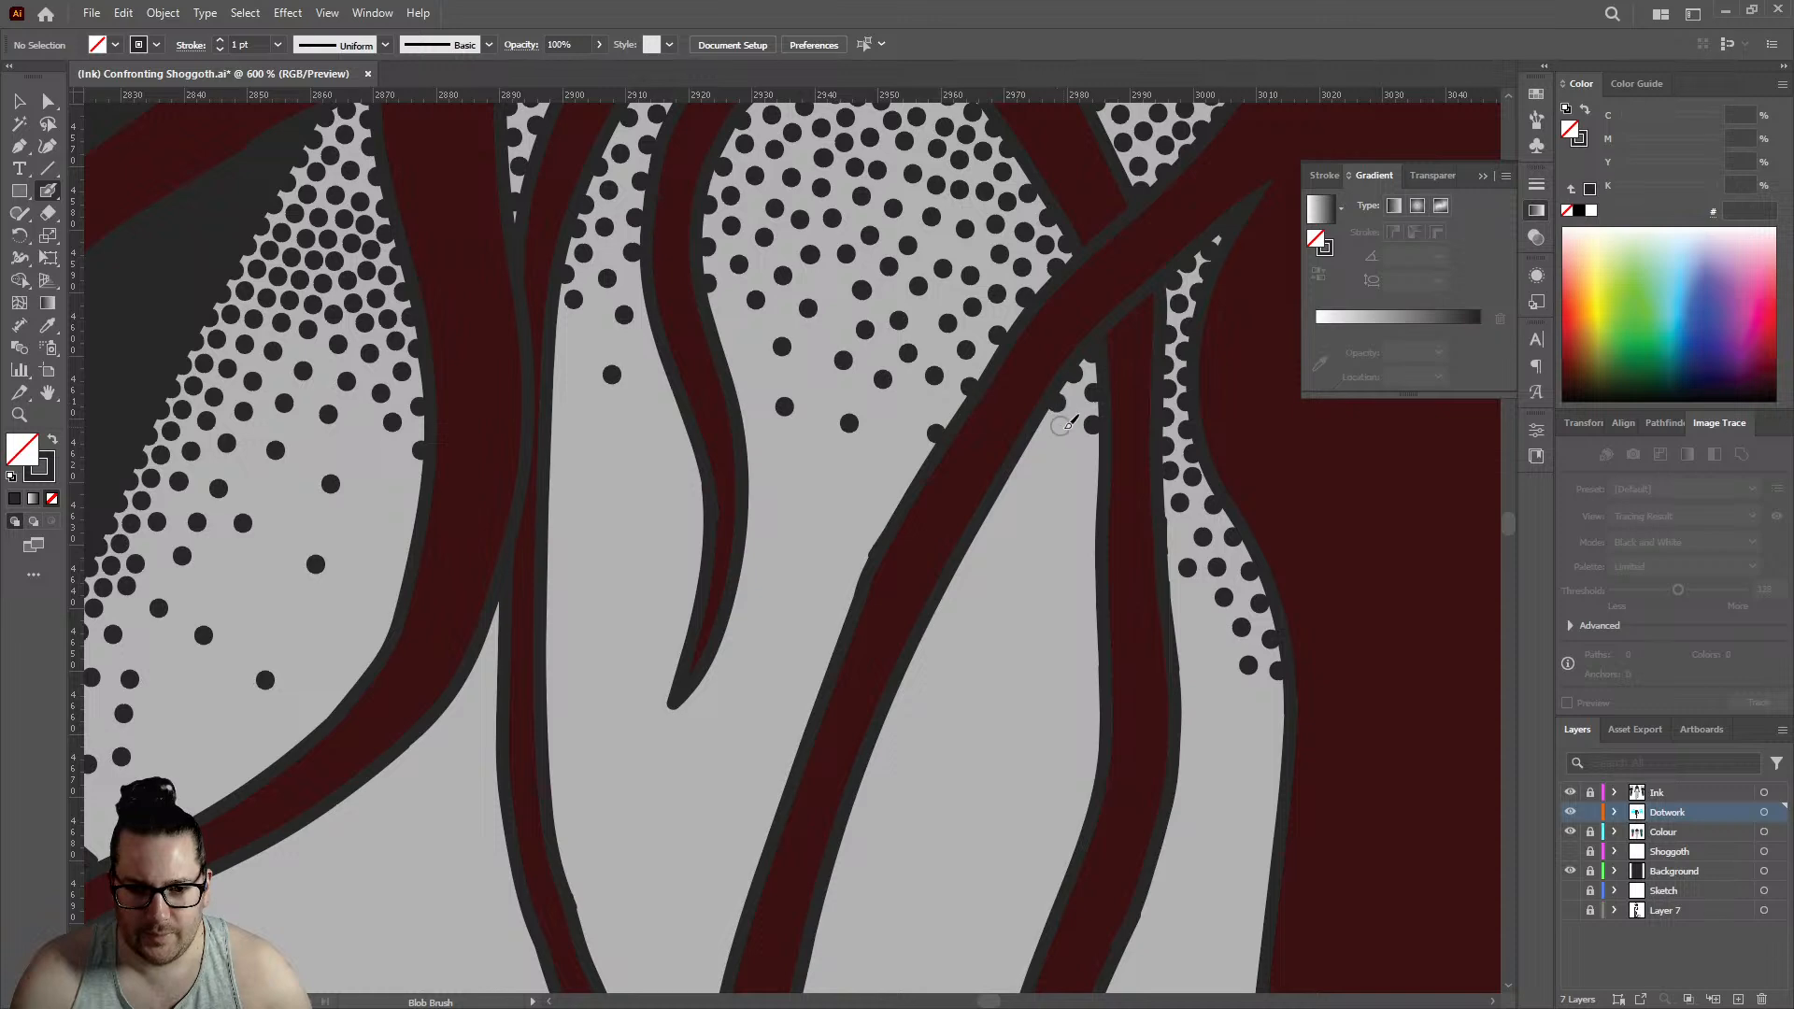
{"action": "left_click", "coordinate": [1038, 436]}
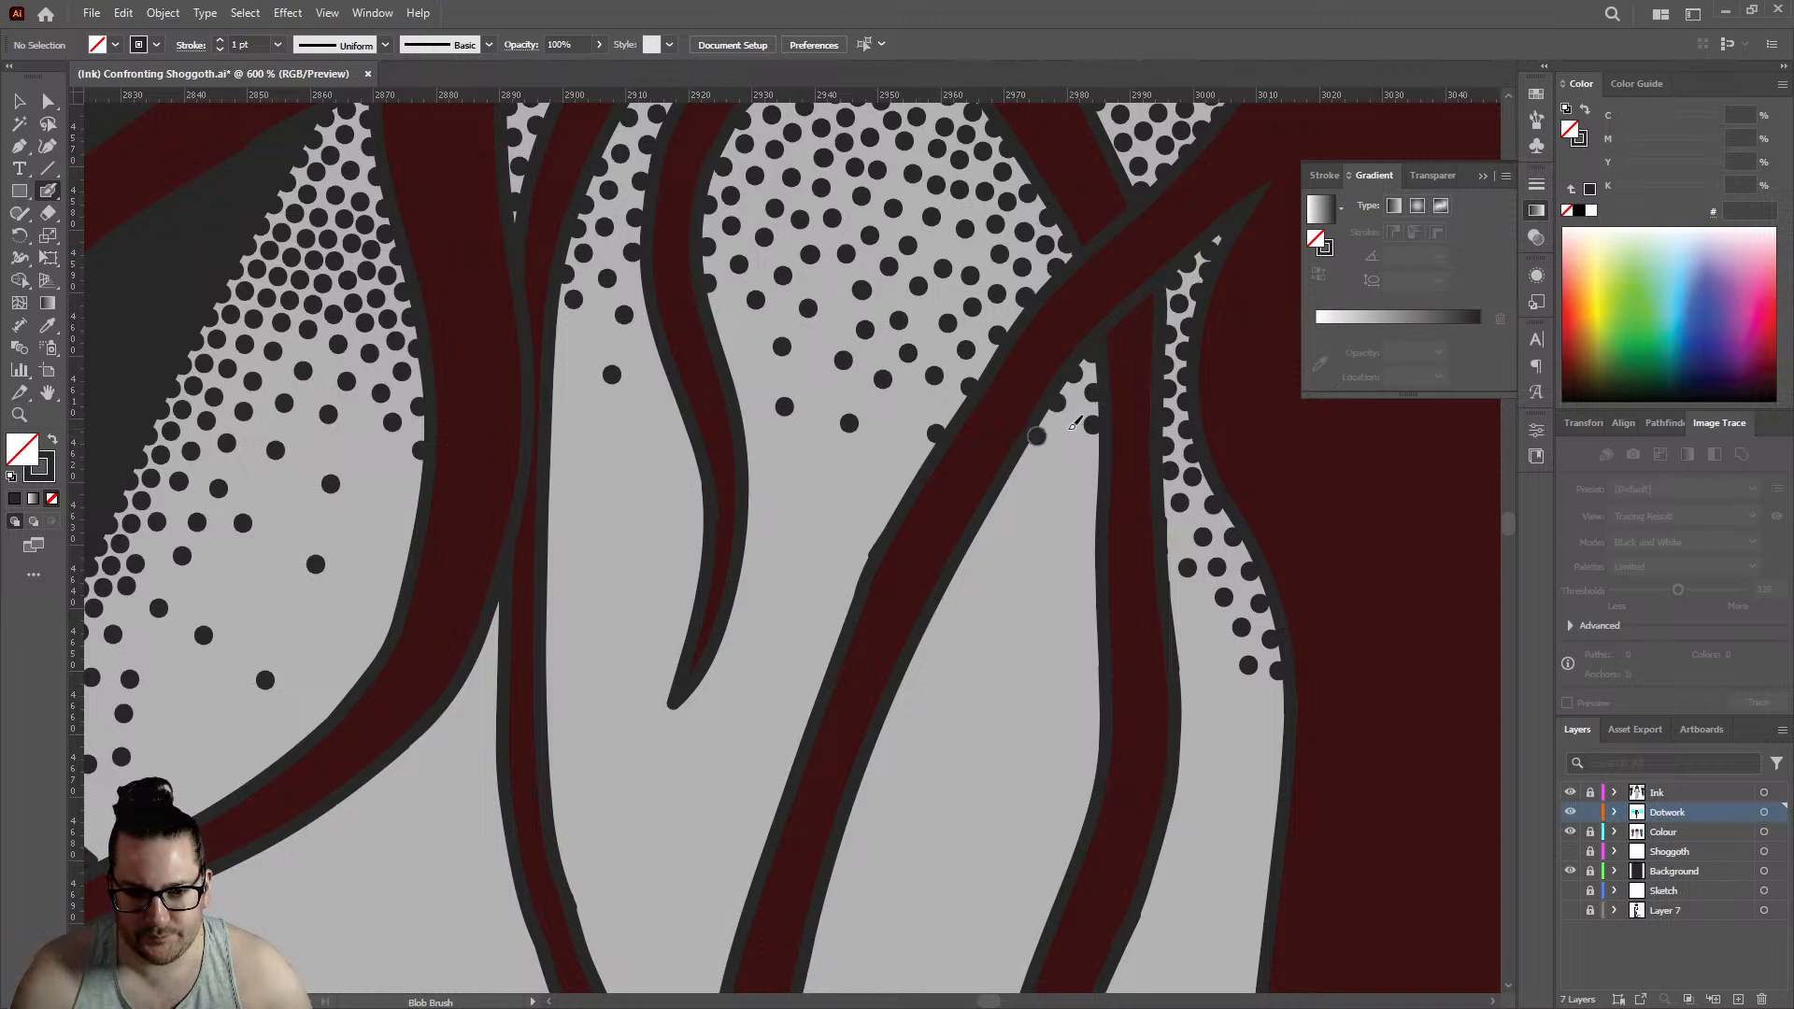
{"action": "left_click", "coordinate": [1066, 429]}
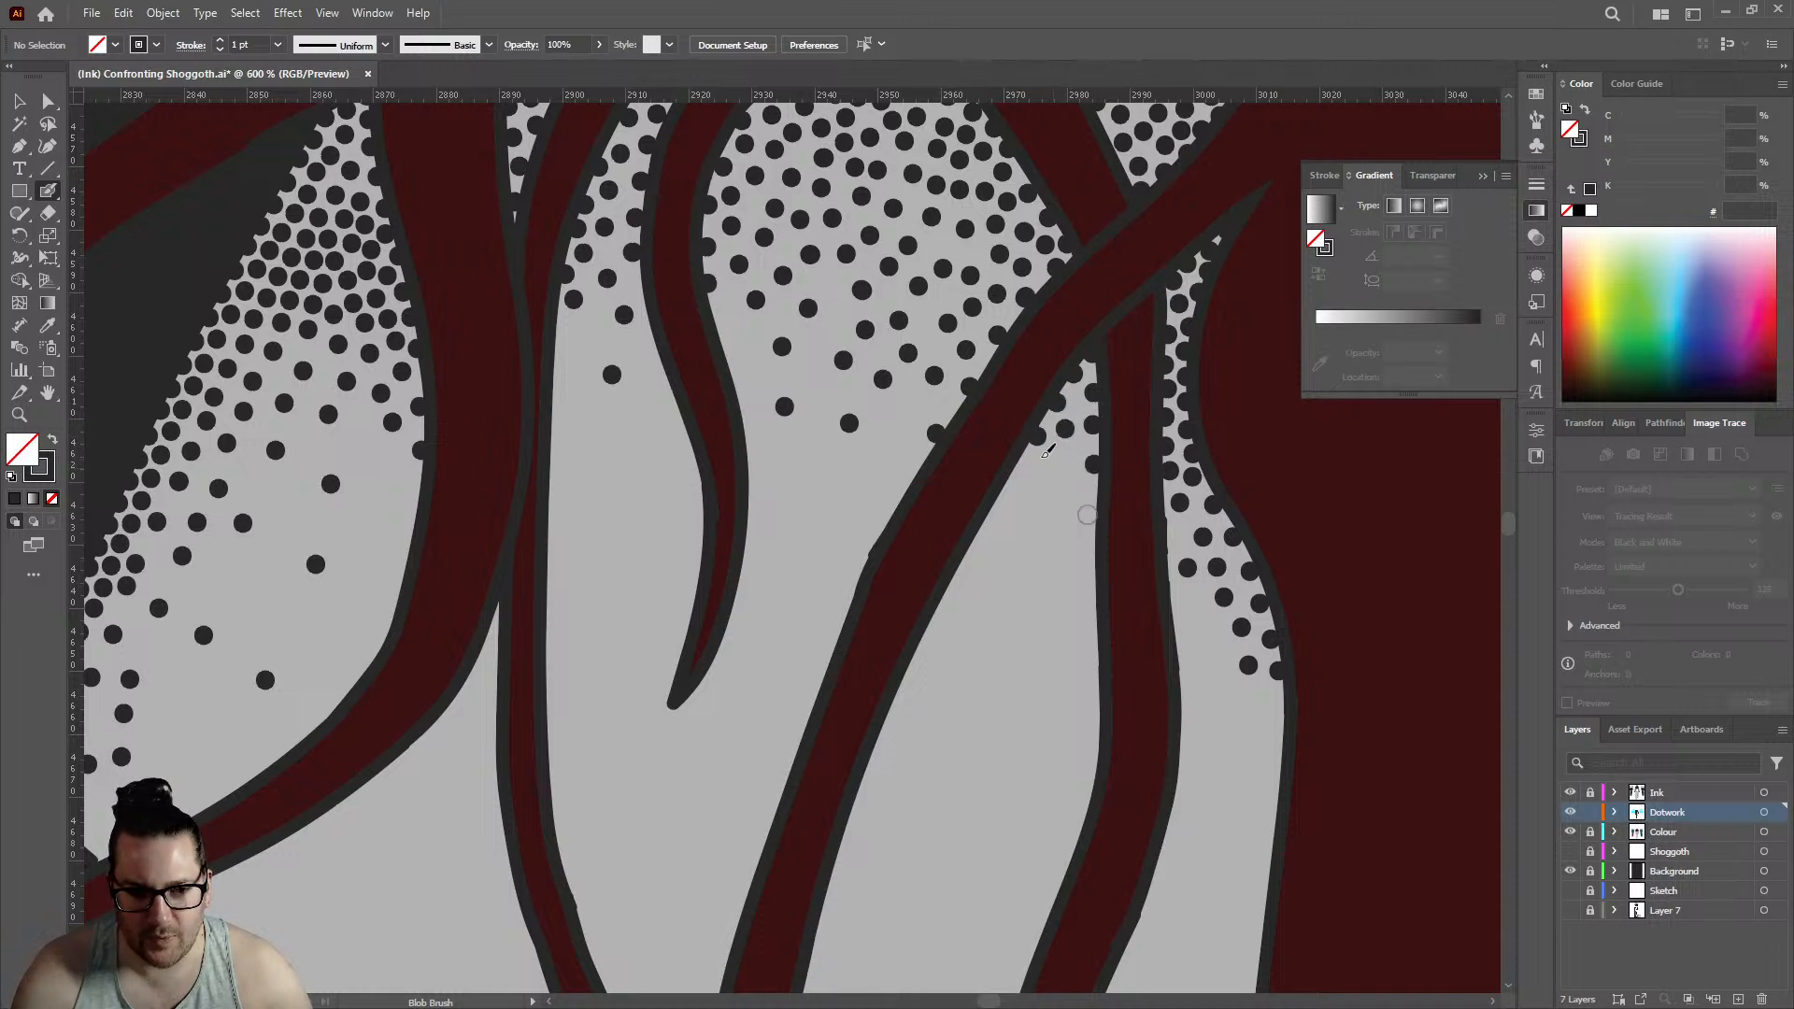
- Fill the lower fade of the outer shoulder gap with spaced dots running down toward the crossing strands
{"action": "scroll", "coordinate": [934, 393], "scroll_direction": "down", "scroll_amount": 4}
{"action": "scroll", "coordinate": [893, 383], "scroll_direction": "up", "scroll_amount": 4}
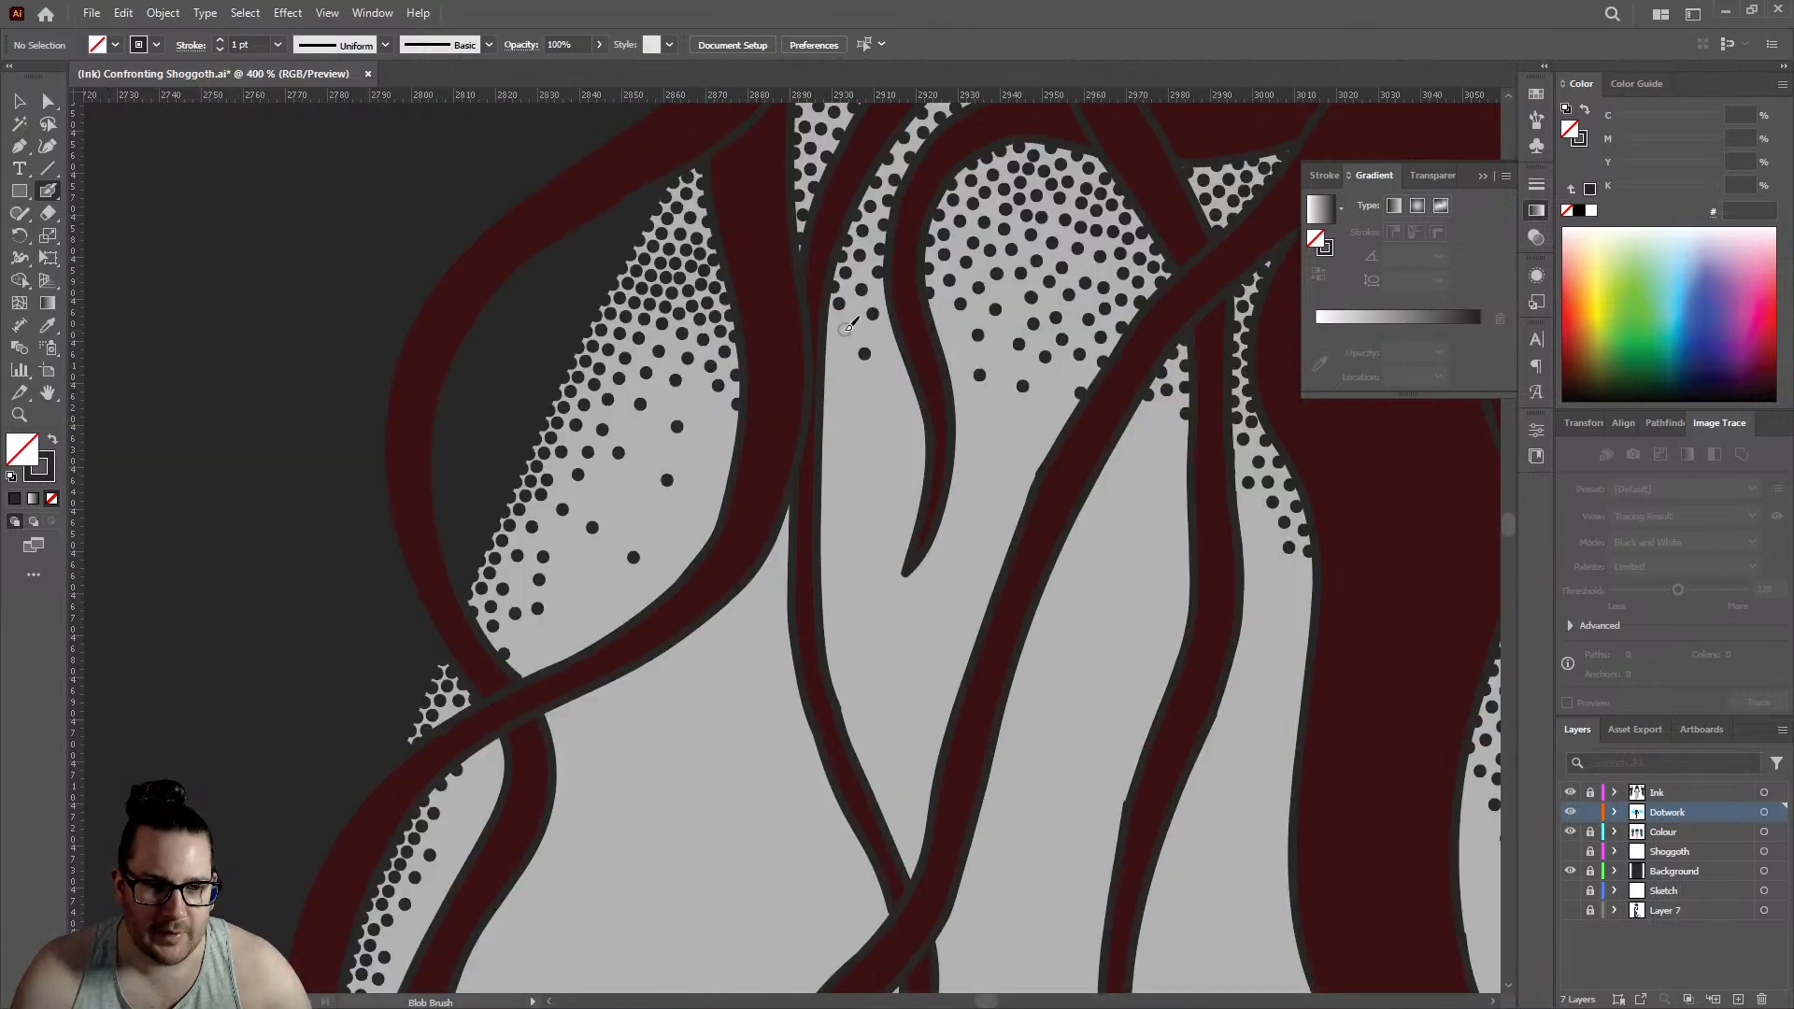
{"action": "scroll", "coordinate": [827, 379], "scroll_direction": "up", "scroll_amount": 2}
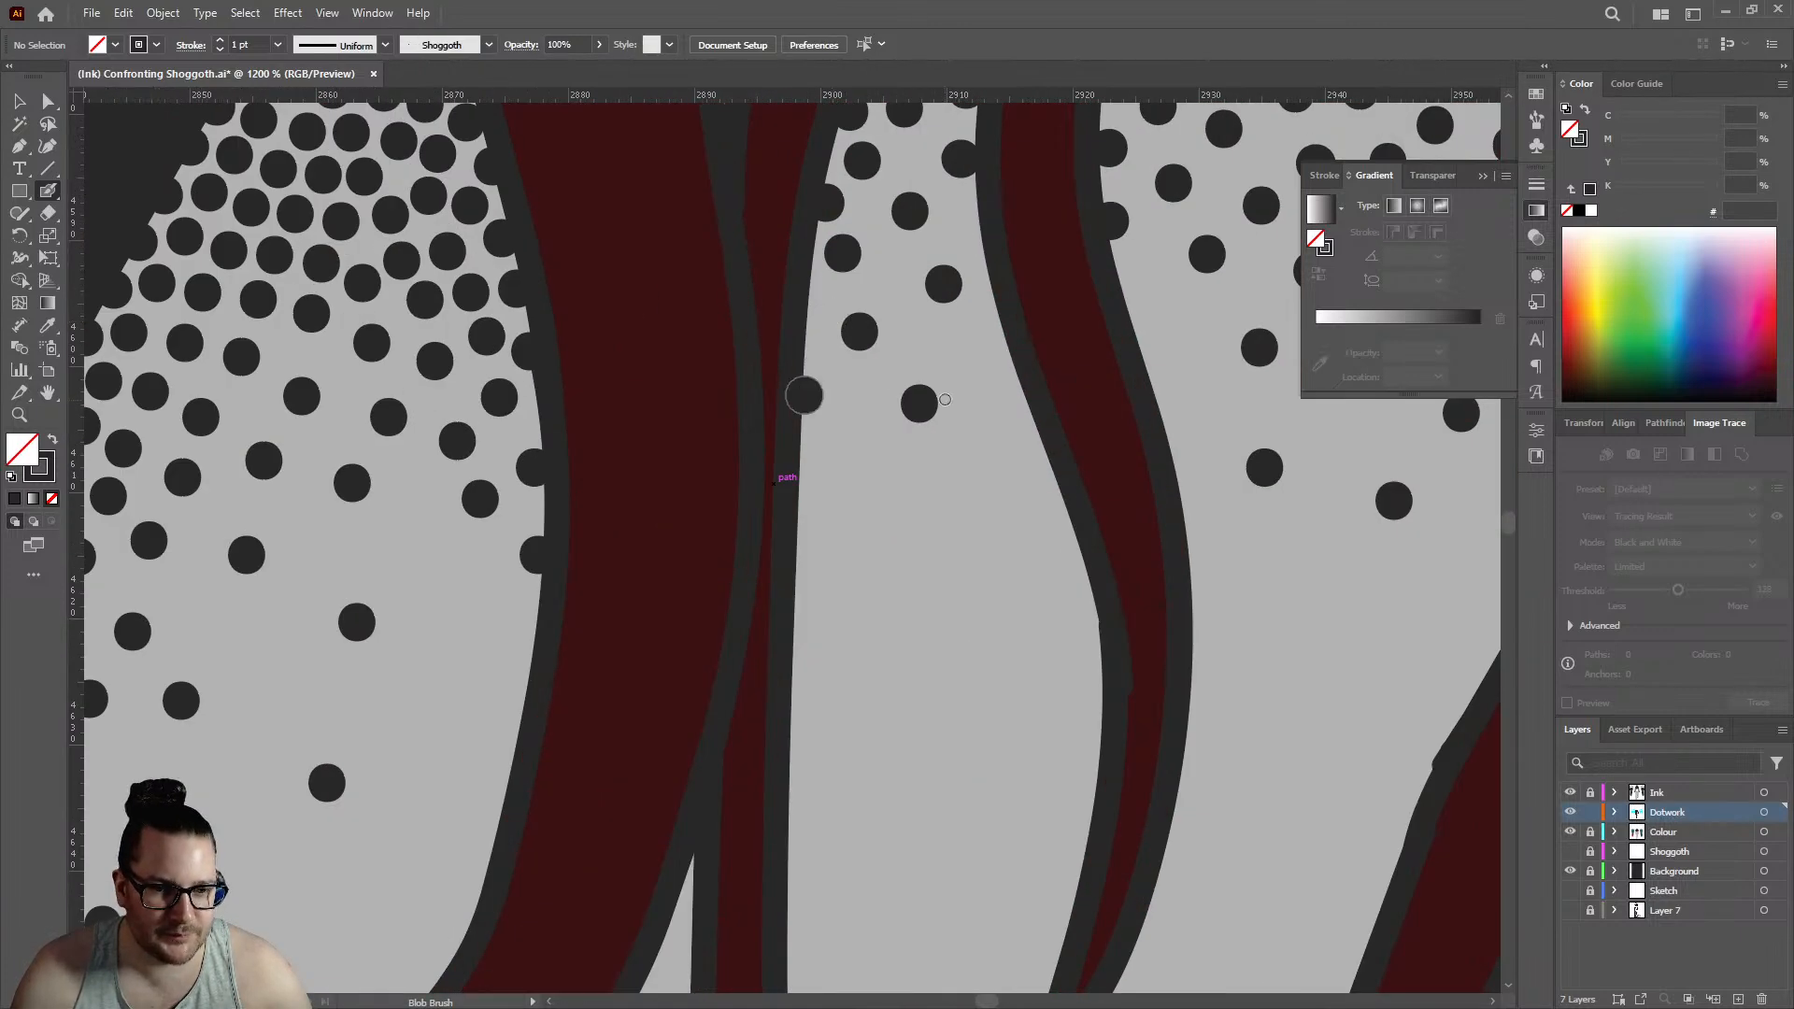
{"action": "scroll", "coordinate": [813, 402], "scroll_direction": "down", "scroll_amount": 4}
{"action": "left_click", "coordinate": [805, 435]}
{"action": "left_click", "coordinate": [816, 480]}
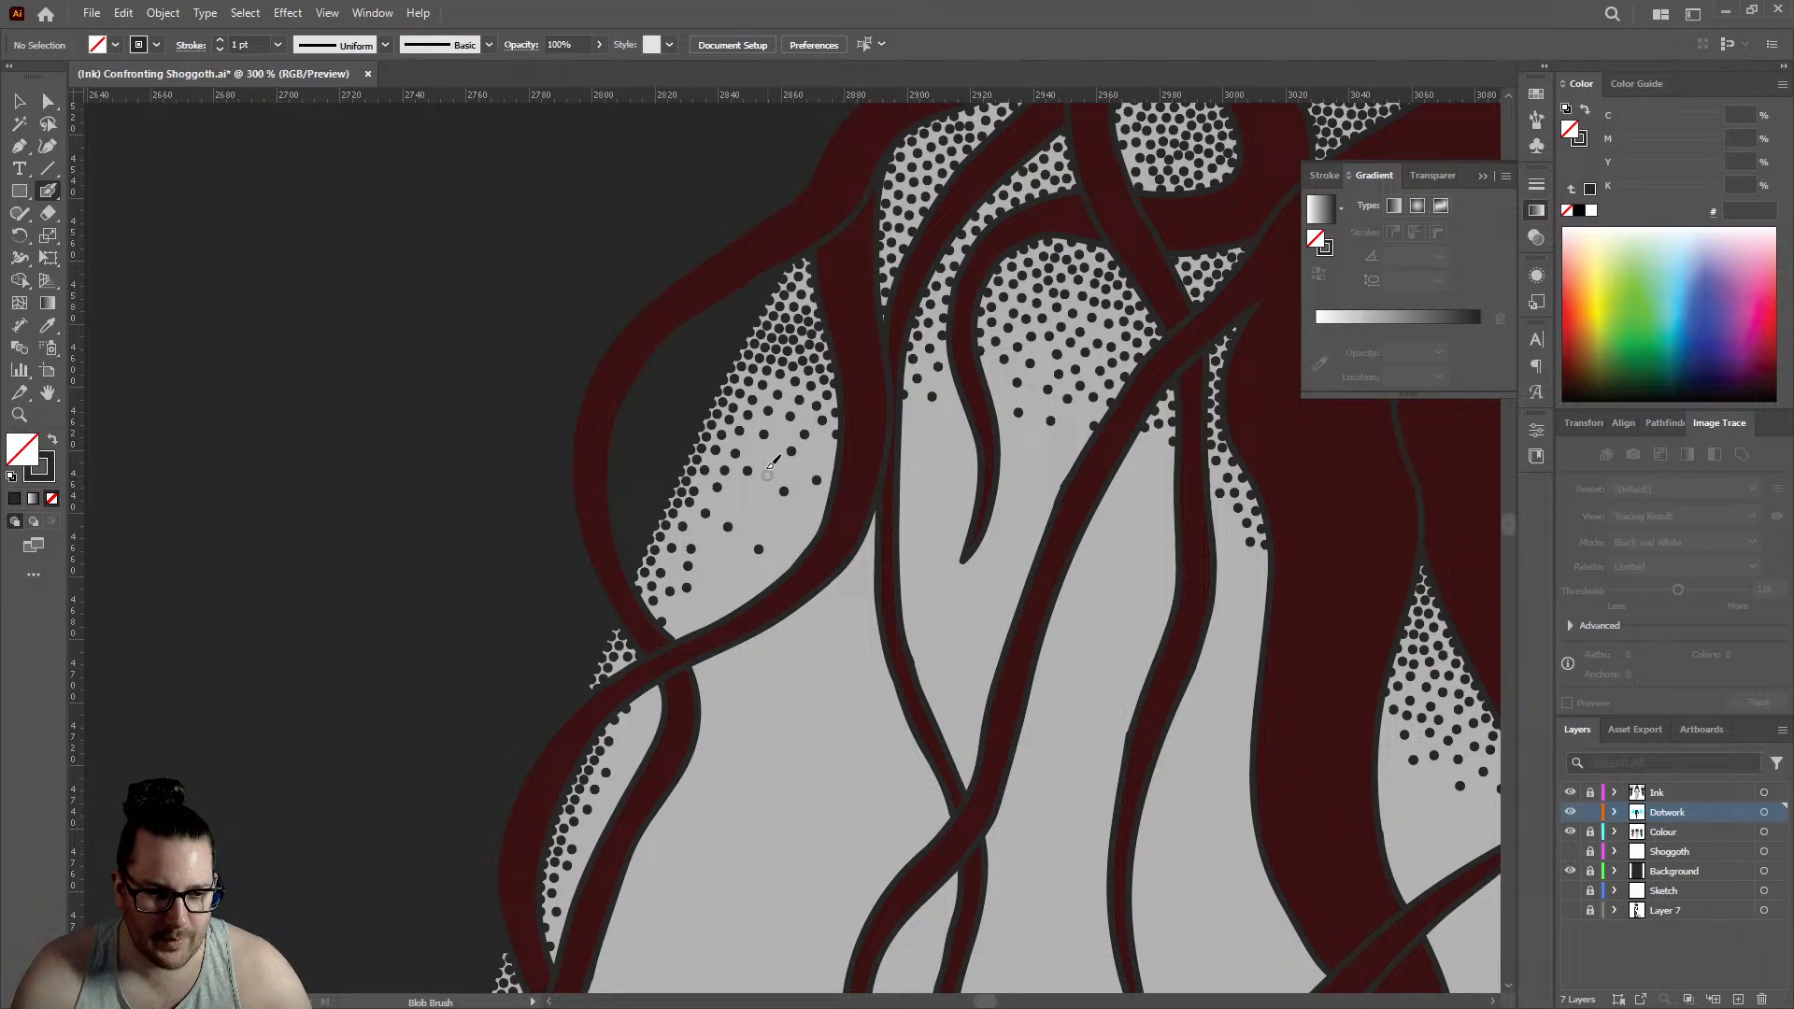
{"action": "left_click", "coordinate": [769, 465]}
{"action": "left_click", "coordinate": [749, 516]}
{"action": "left_click", "coordinate": [719, 567]}
{"action": "left_click", "coordinate": [698, 608]}
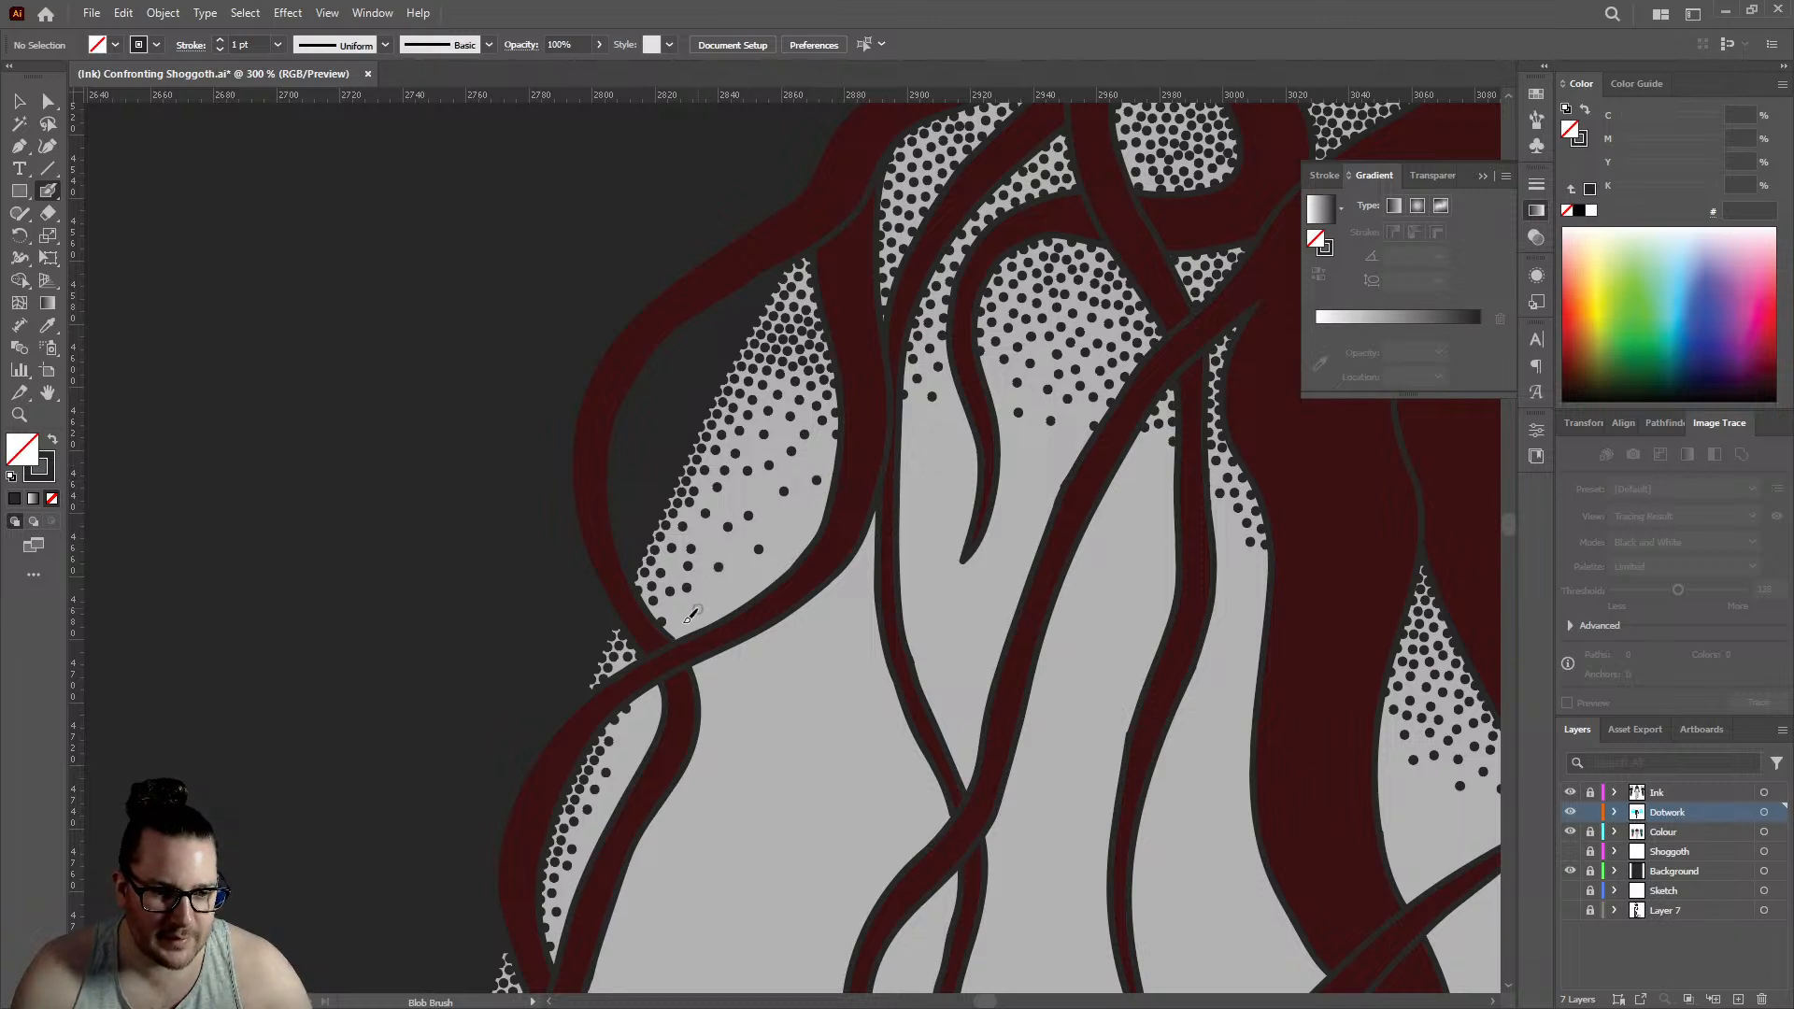
{"action": "left_click", "coordinate": [674, 609]}
- Scatter sparse single dots across the left shoulder and upper arm between the hair strands, below the dense fades
{"action": "scroll", "coordinate": [771, 510], "scroll_direction": "down", "scroll_amount": 3}
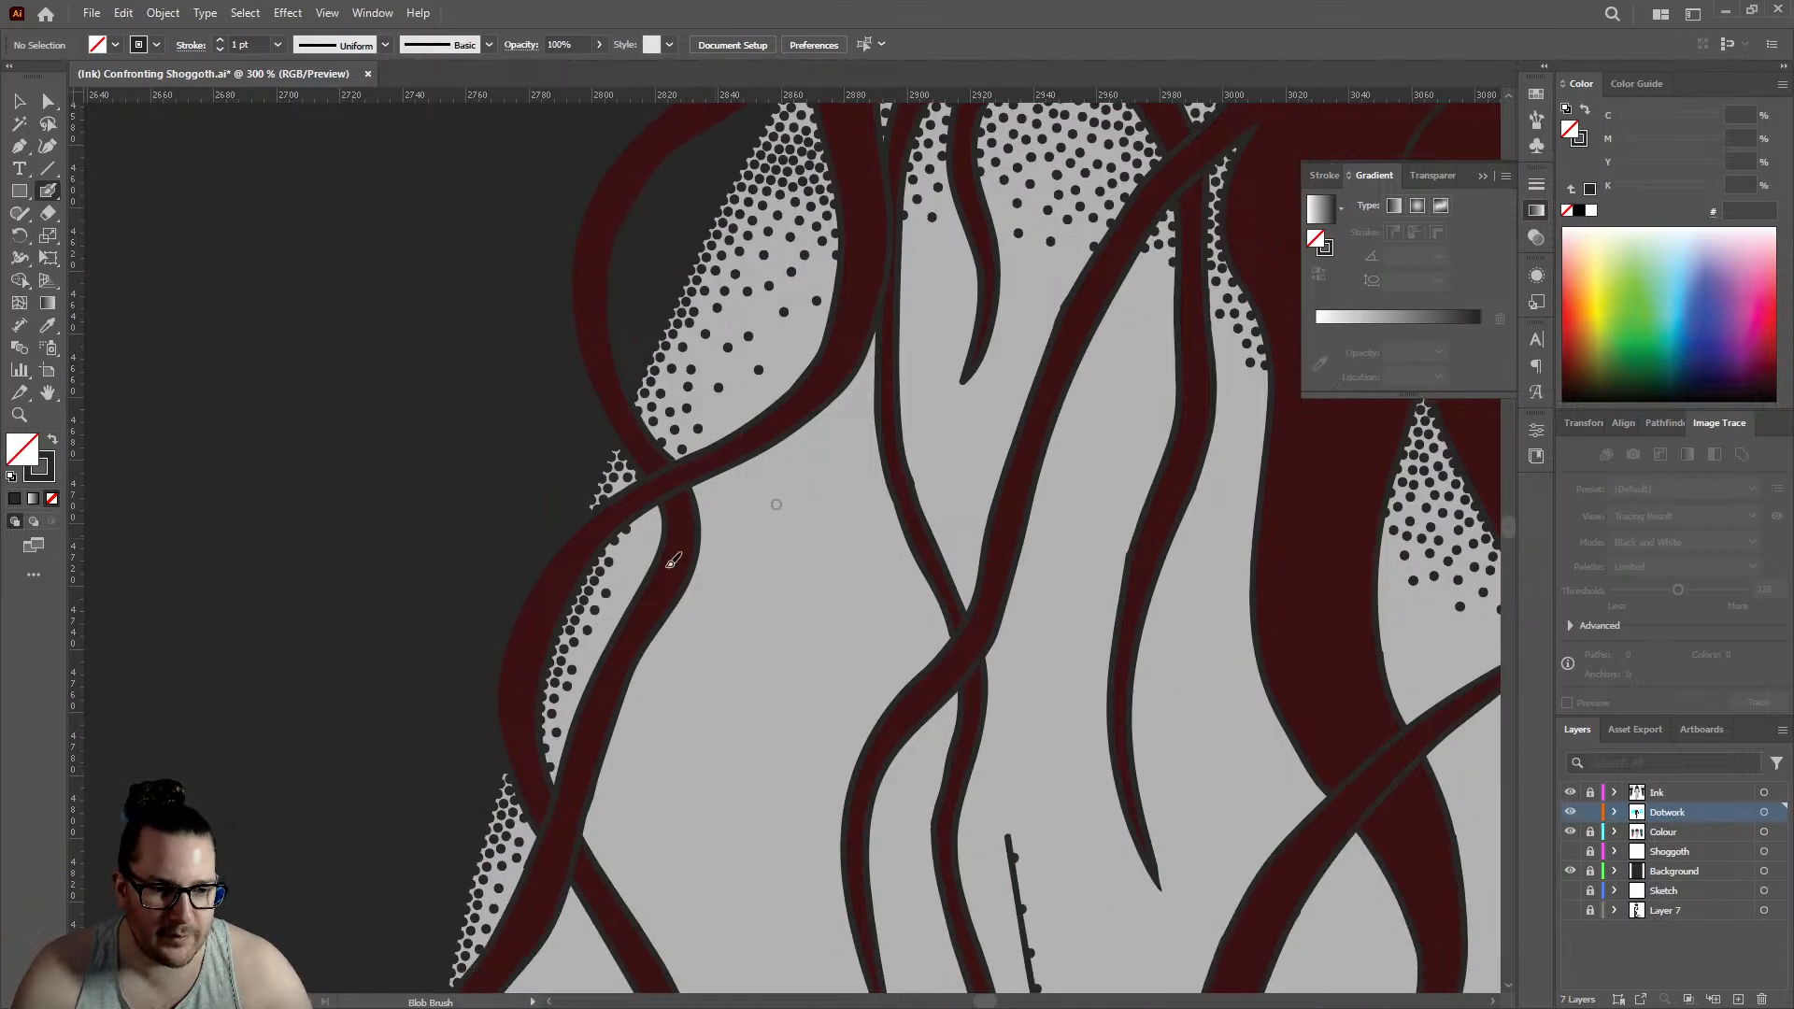
{"action": "scroll", "coordinate": [687, 522], "scroll_direction": "down", "scroll_amount": 4}
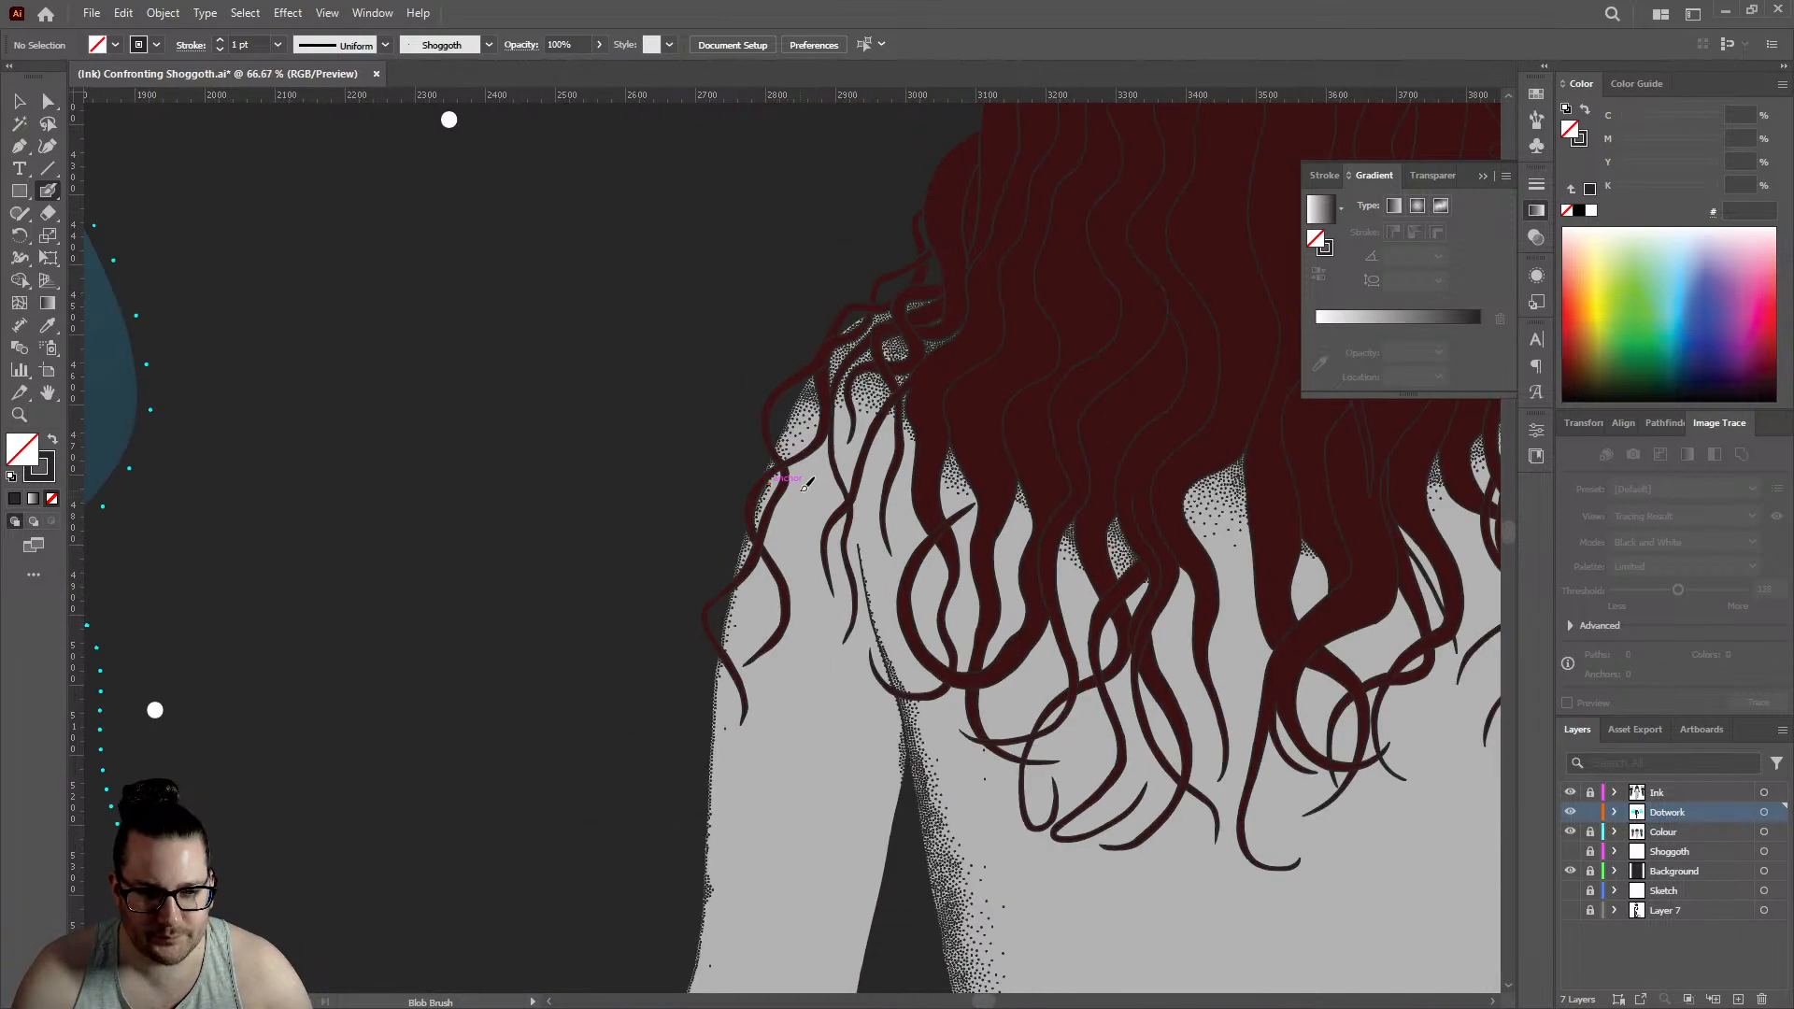
{"action": "left_click", "coordinate": [844, 453]}
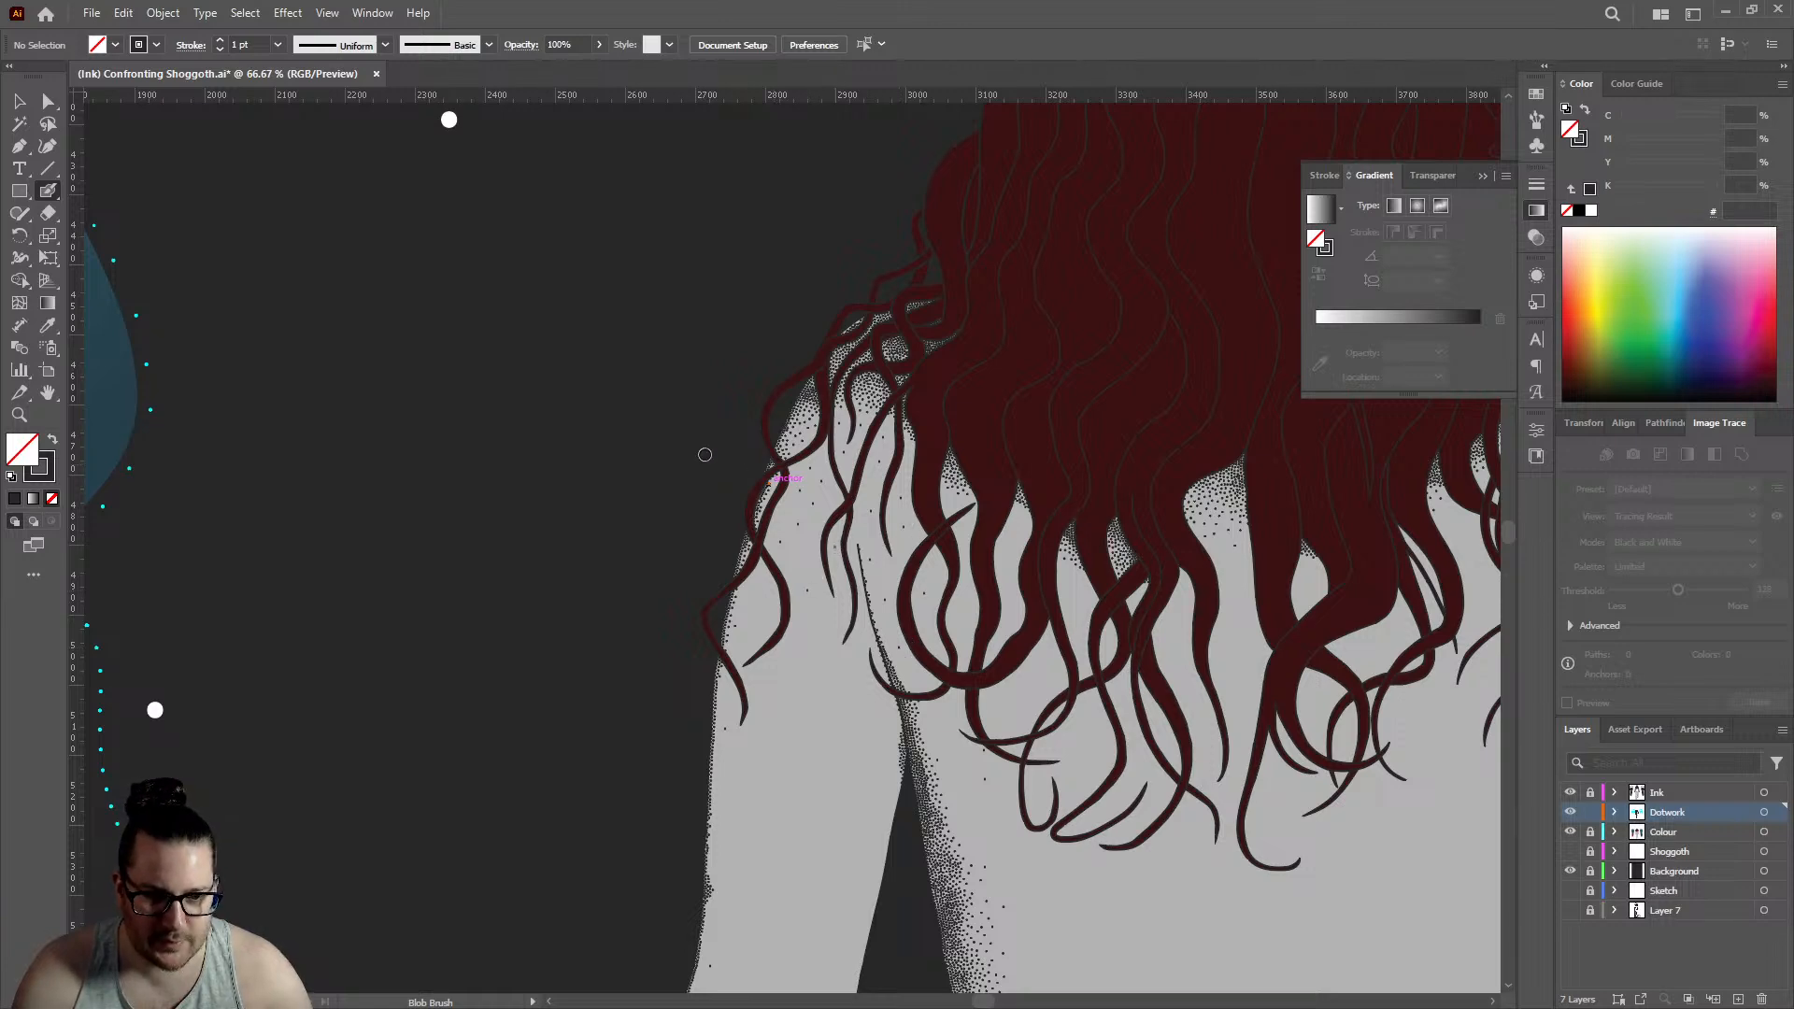
{"action": "scroll", "coordinate": [701, 458], "scroll_direction": "down", "scroll_amount": 2}
{"action": "scroll", "coordinate": [852, 507], "scroll_direction": "up", "scroll_amount": 2}
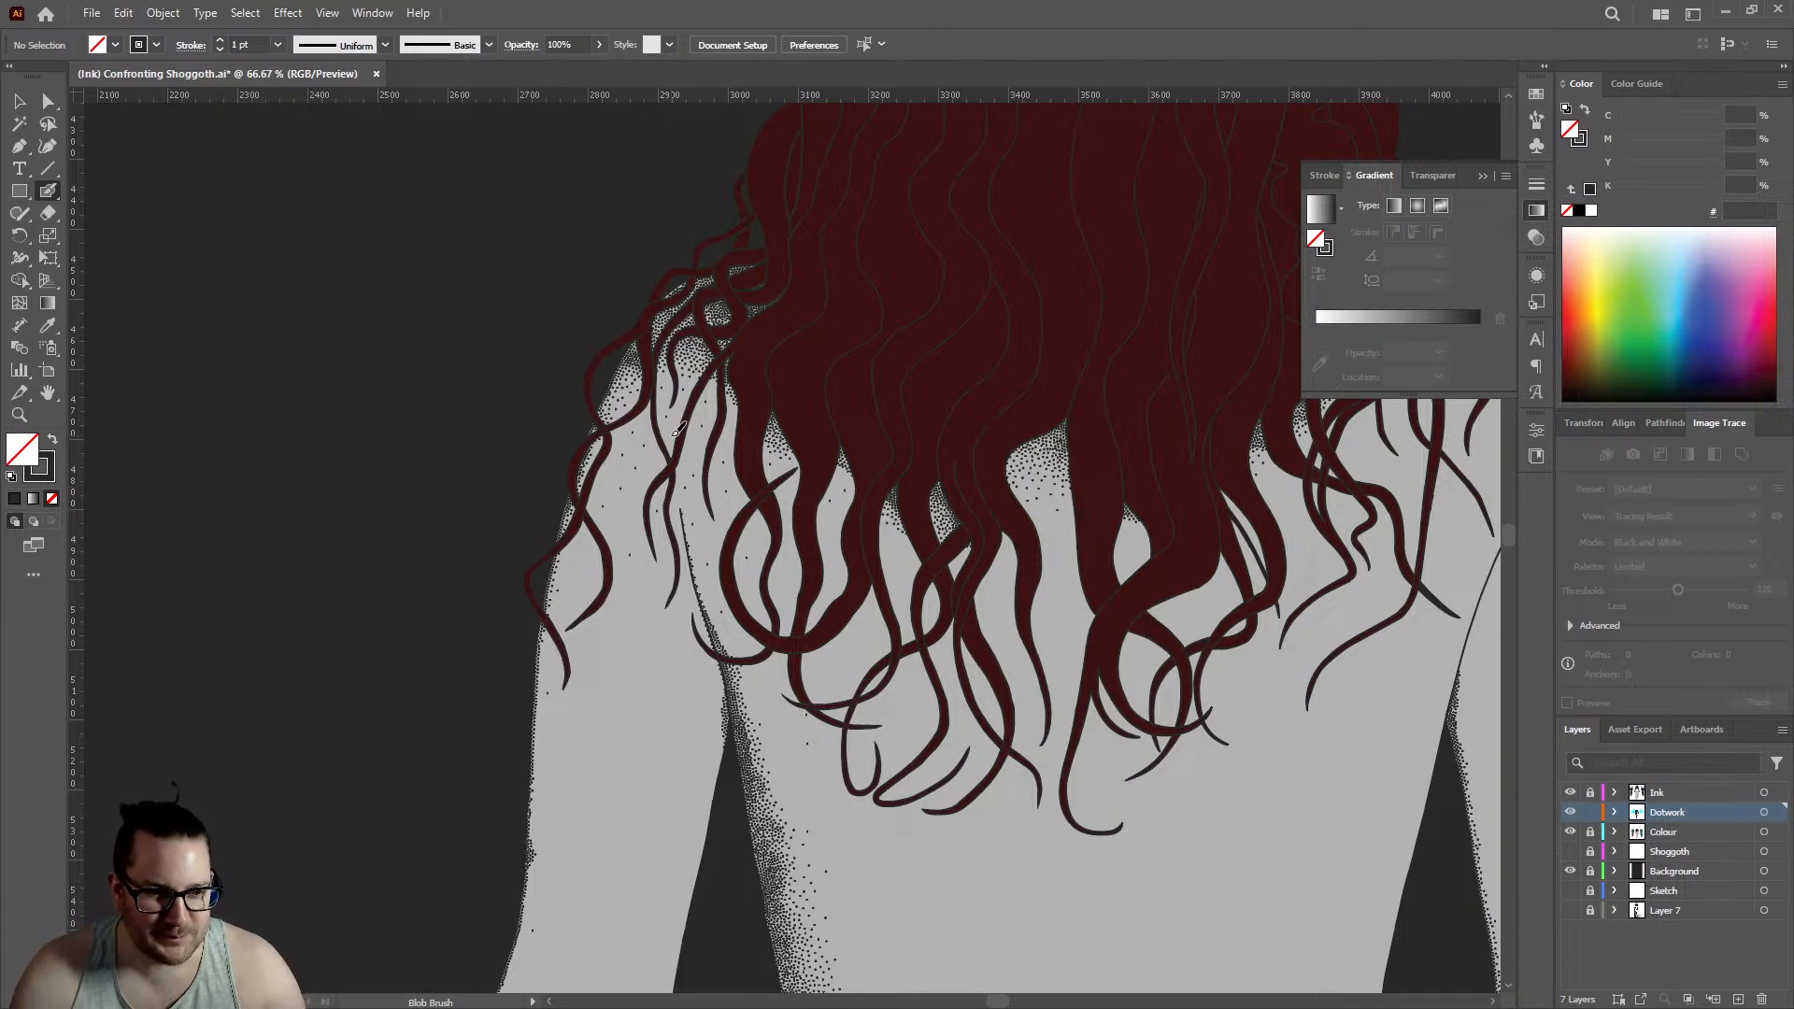
{"action": "key", "text": "ctrl+equal"}
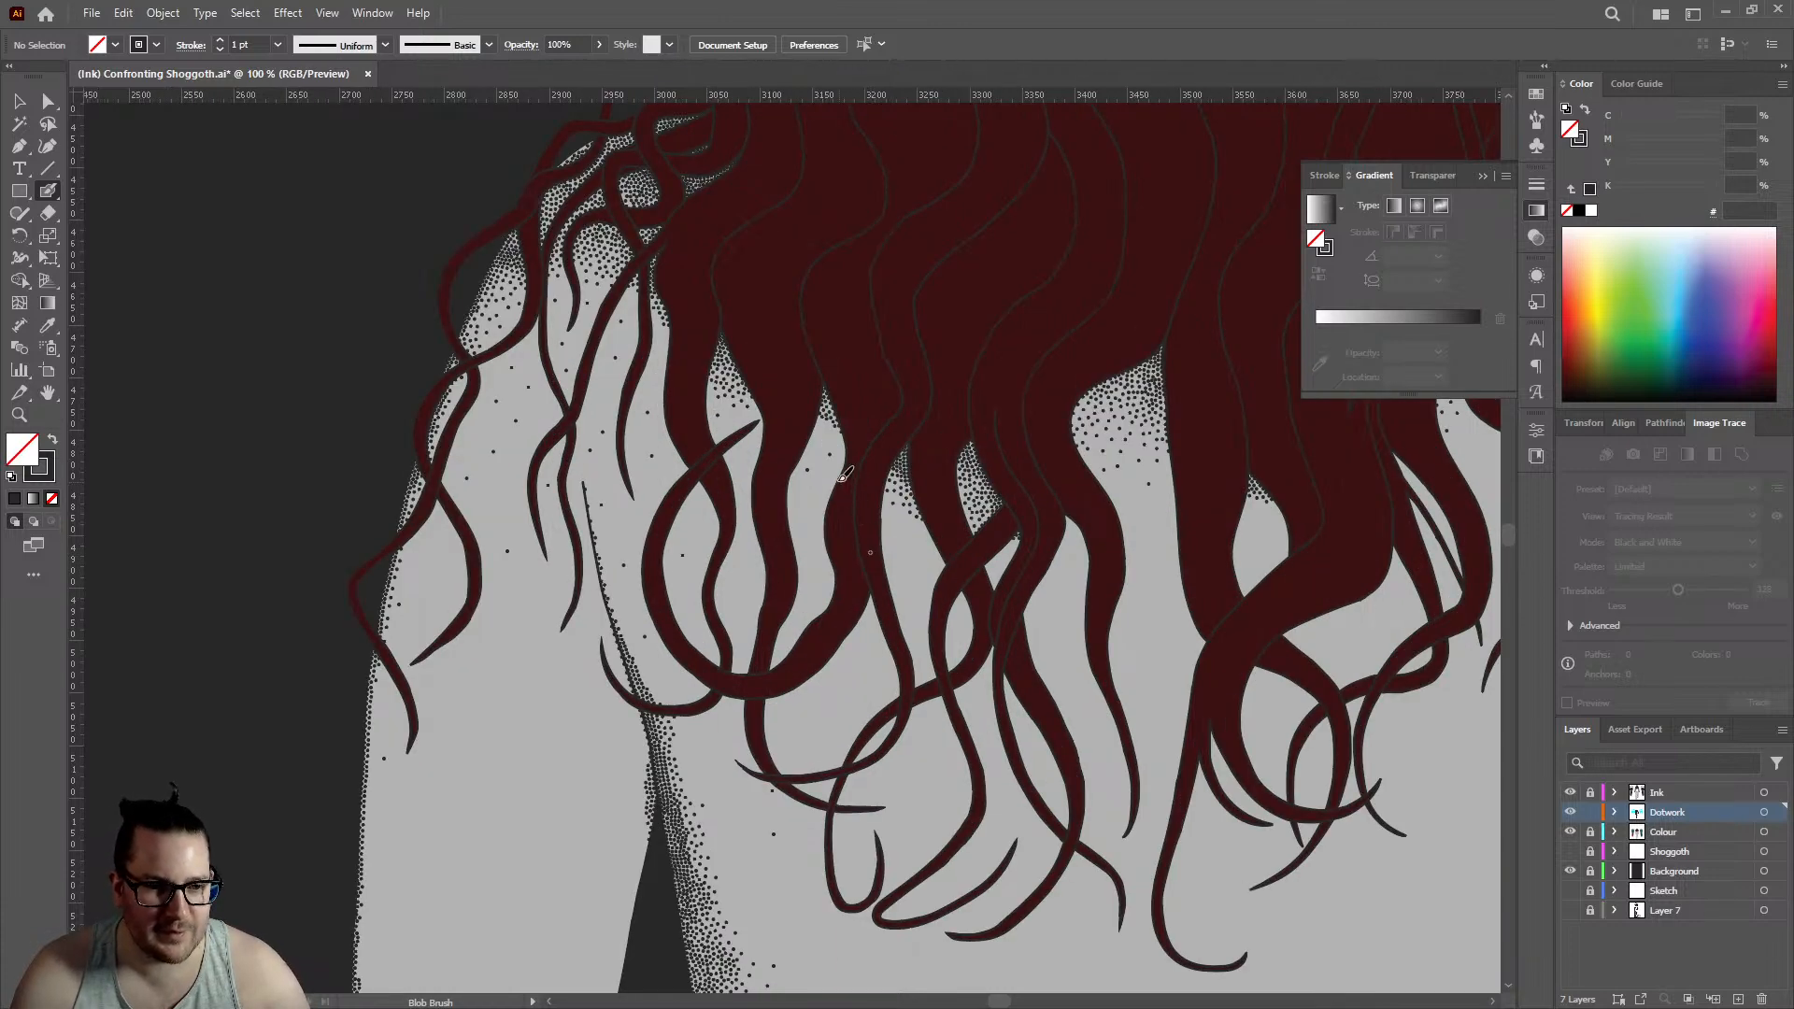
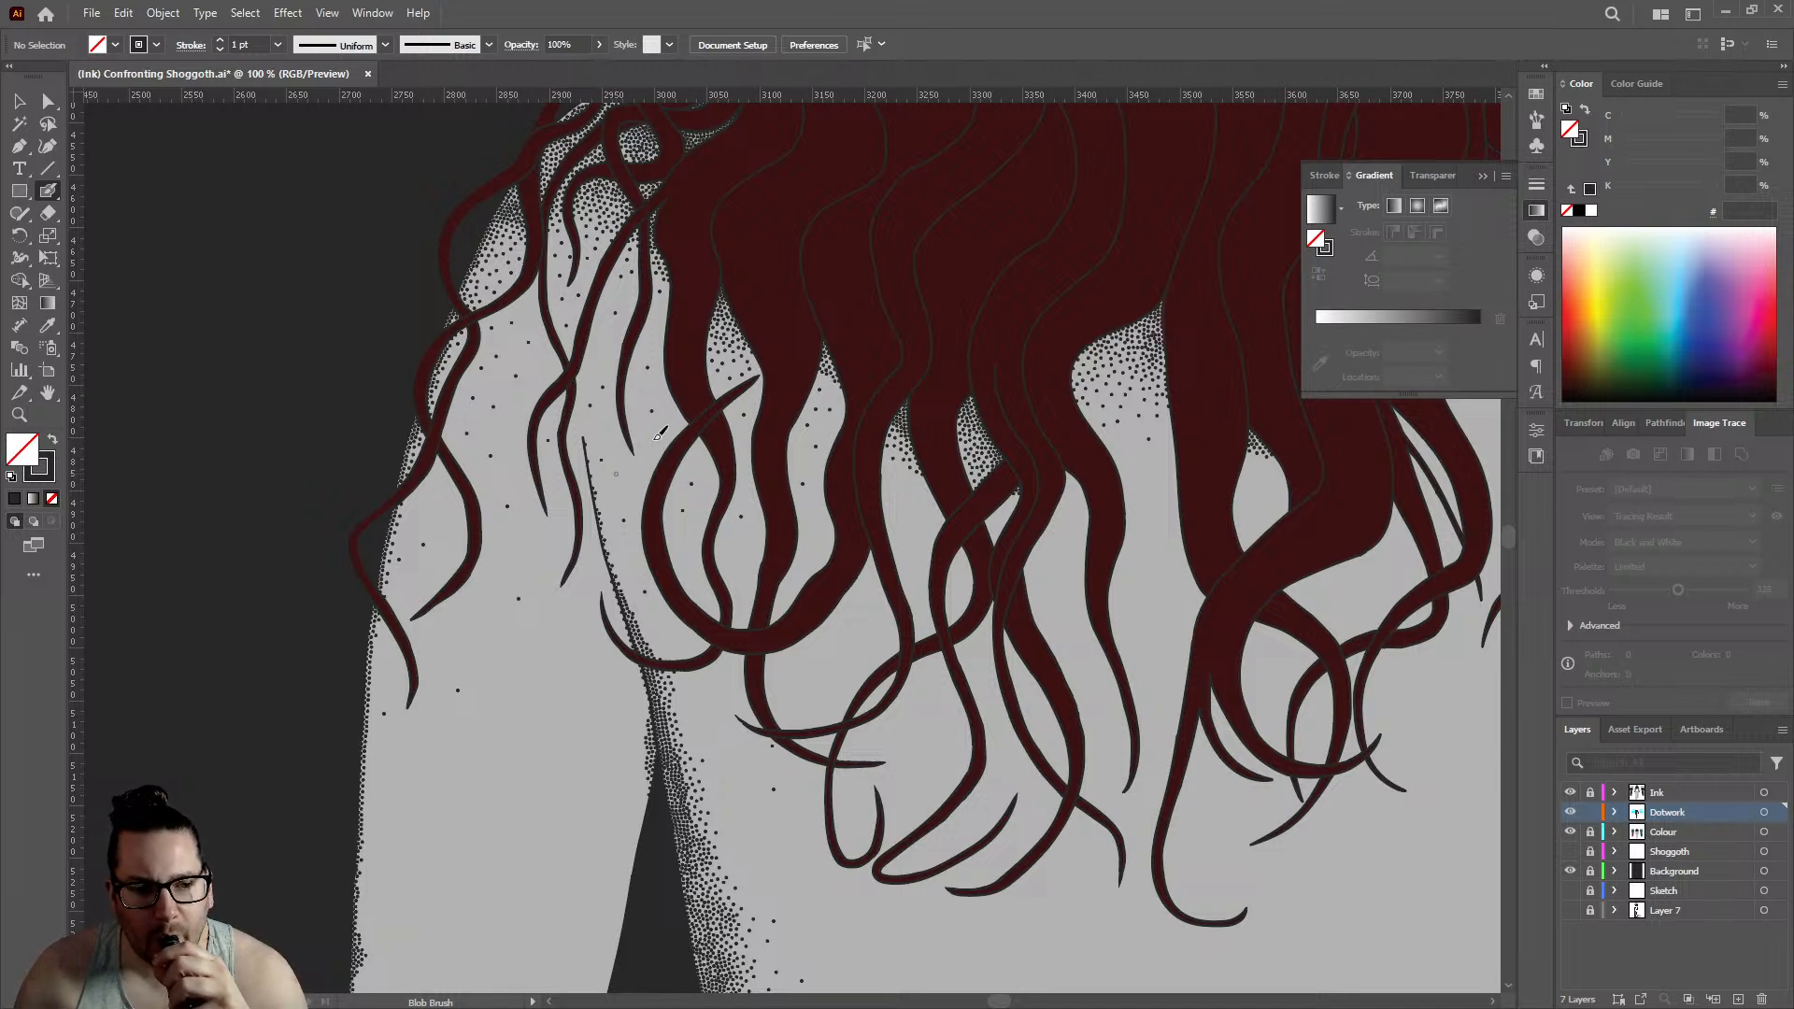
- Scatter sparse single dots across the left upper arm between the hair strands, down to the loose strand tips
{"action": "left_click", "coordinate": [598, 432]}
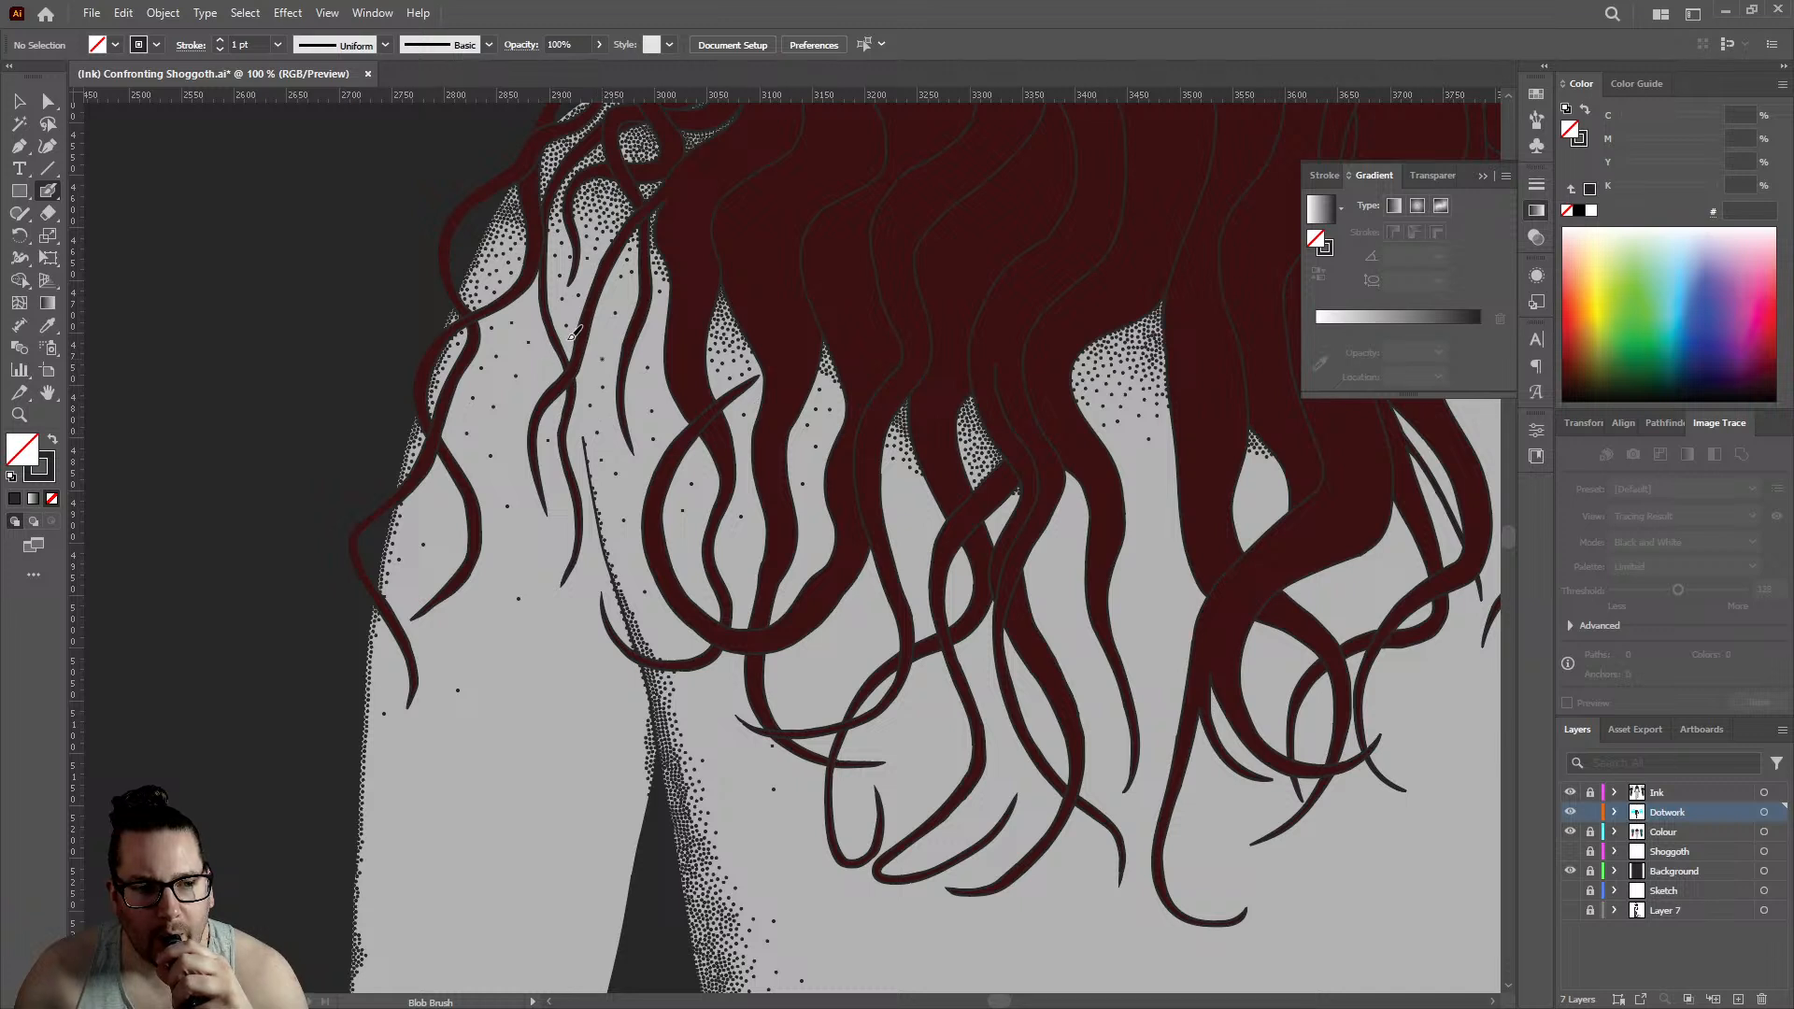
{"action": "left_click", "coordinate": [531, 312]}
{"action": "left_click", "coordinate": [505, 424]}
{"action": "left_click", "coordinate": [523, 458]}
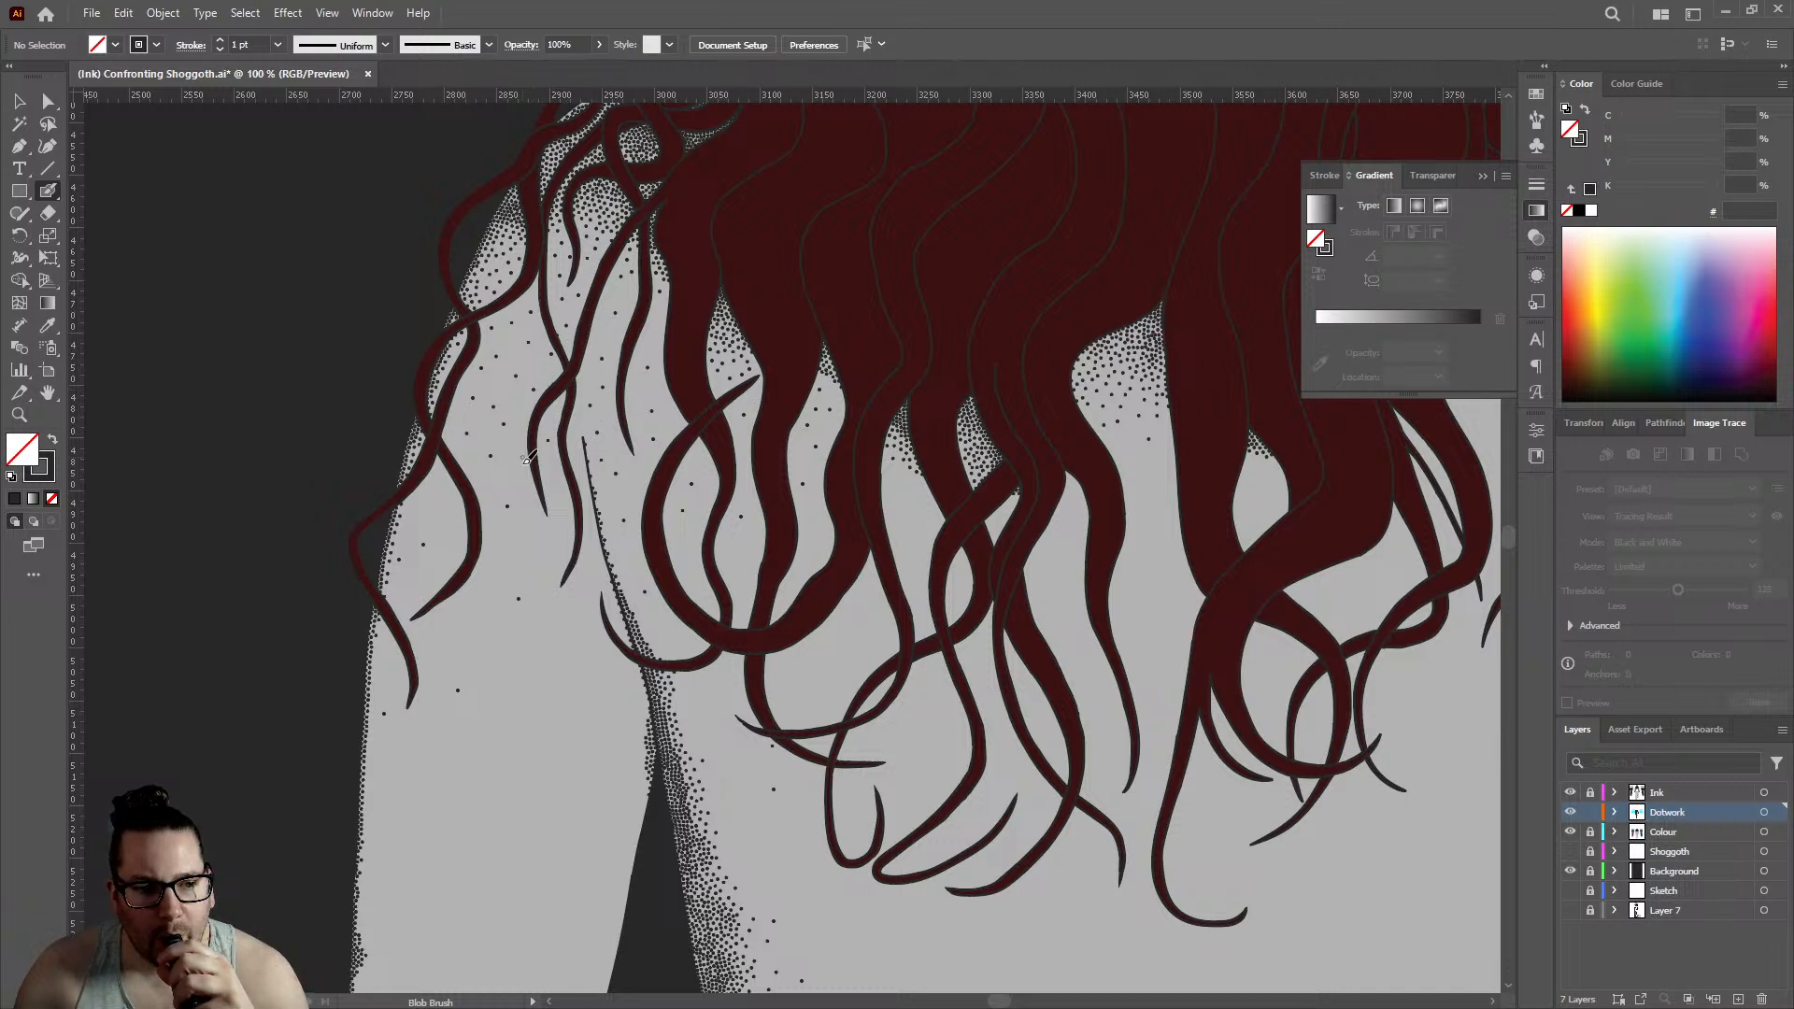
{"action": "left_click", "coordinate": [531, 537]}
{"action": "left_click", "coordinate": [499, 570]}
{"action": "left_click", "coordinate": [564, 515]}
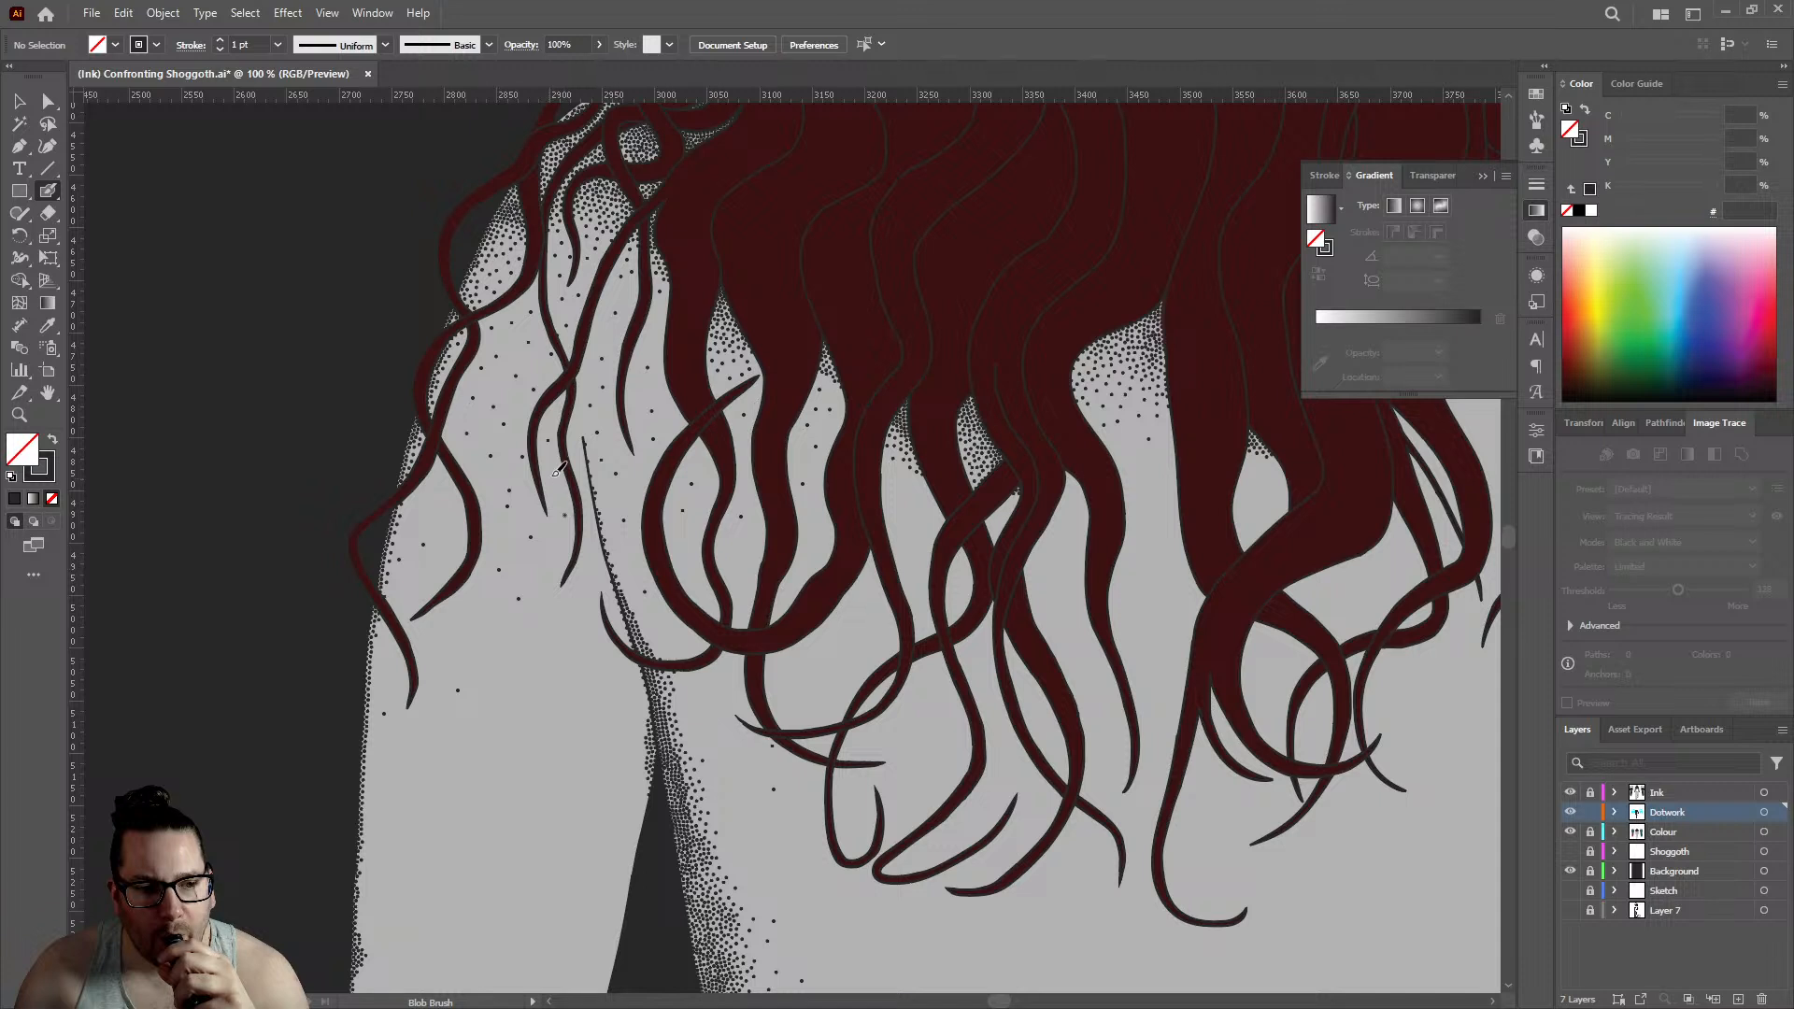
{"action": "left_click", "coordinate": [553, 474]}
{"action": "left_click", "coordinate": [551, 418]}
{"action": "left_click", "coordinate": [593, 374]}
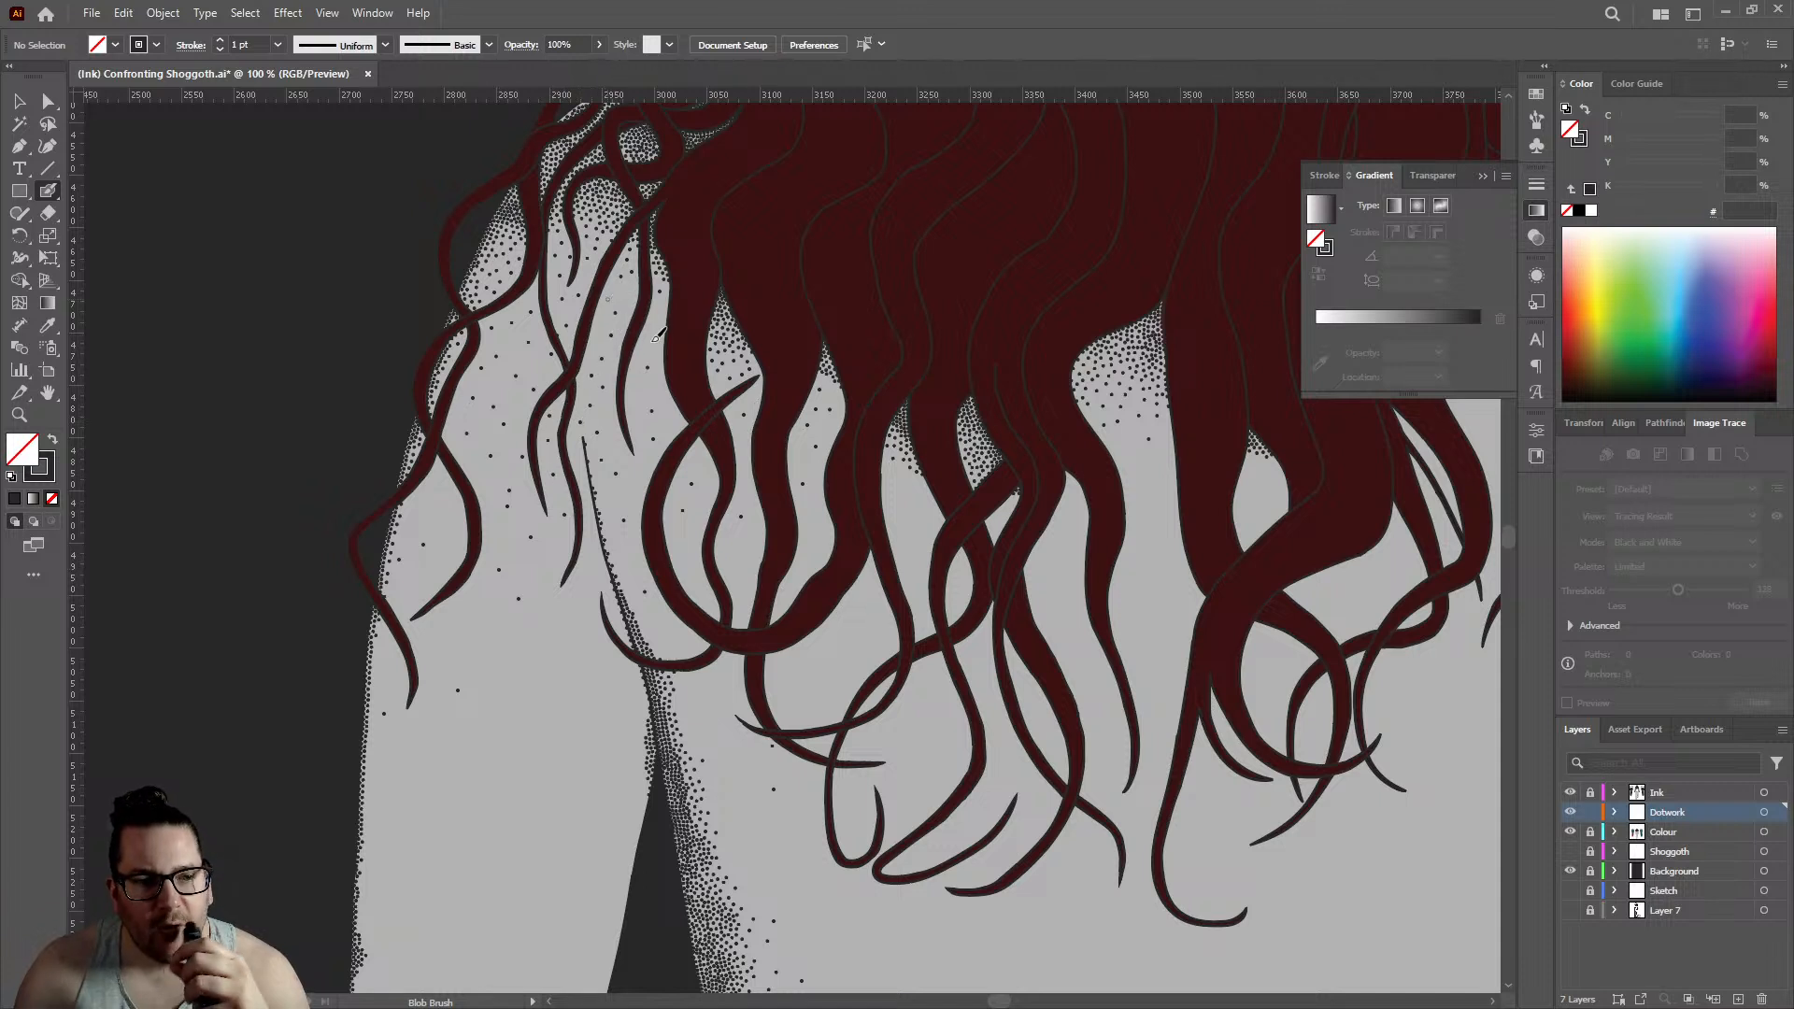
- Scatter sparse single dots over the back in the gaps between the lower hair curls
{"action": "left_click", "coordinate": [664, 389]}
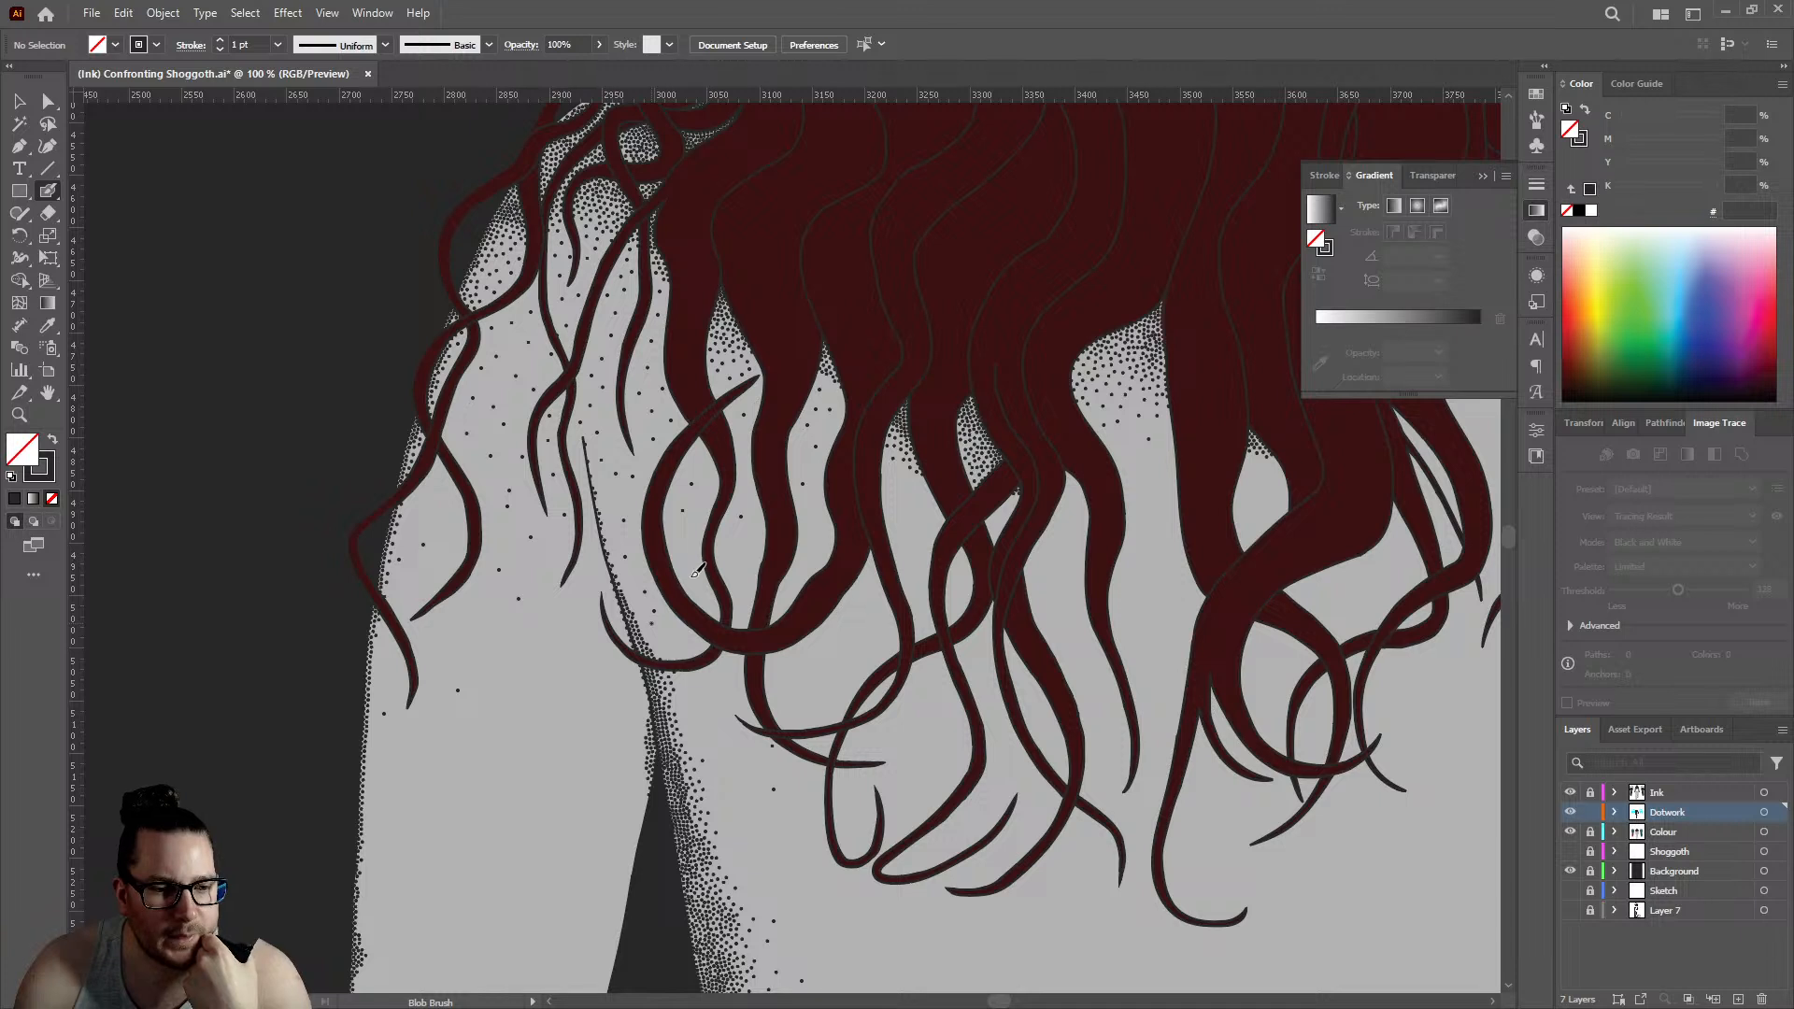
{"action": "left_click", "coordinate": [804, 458]}
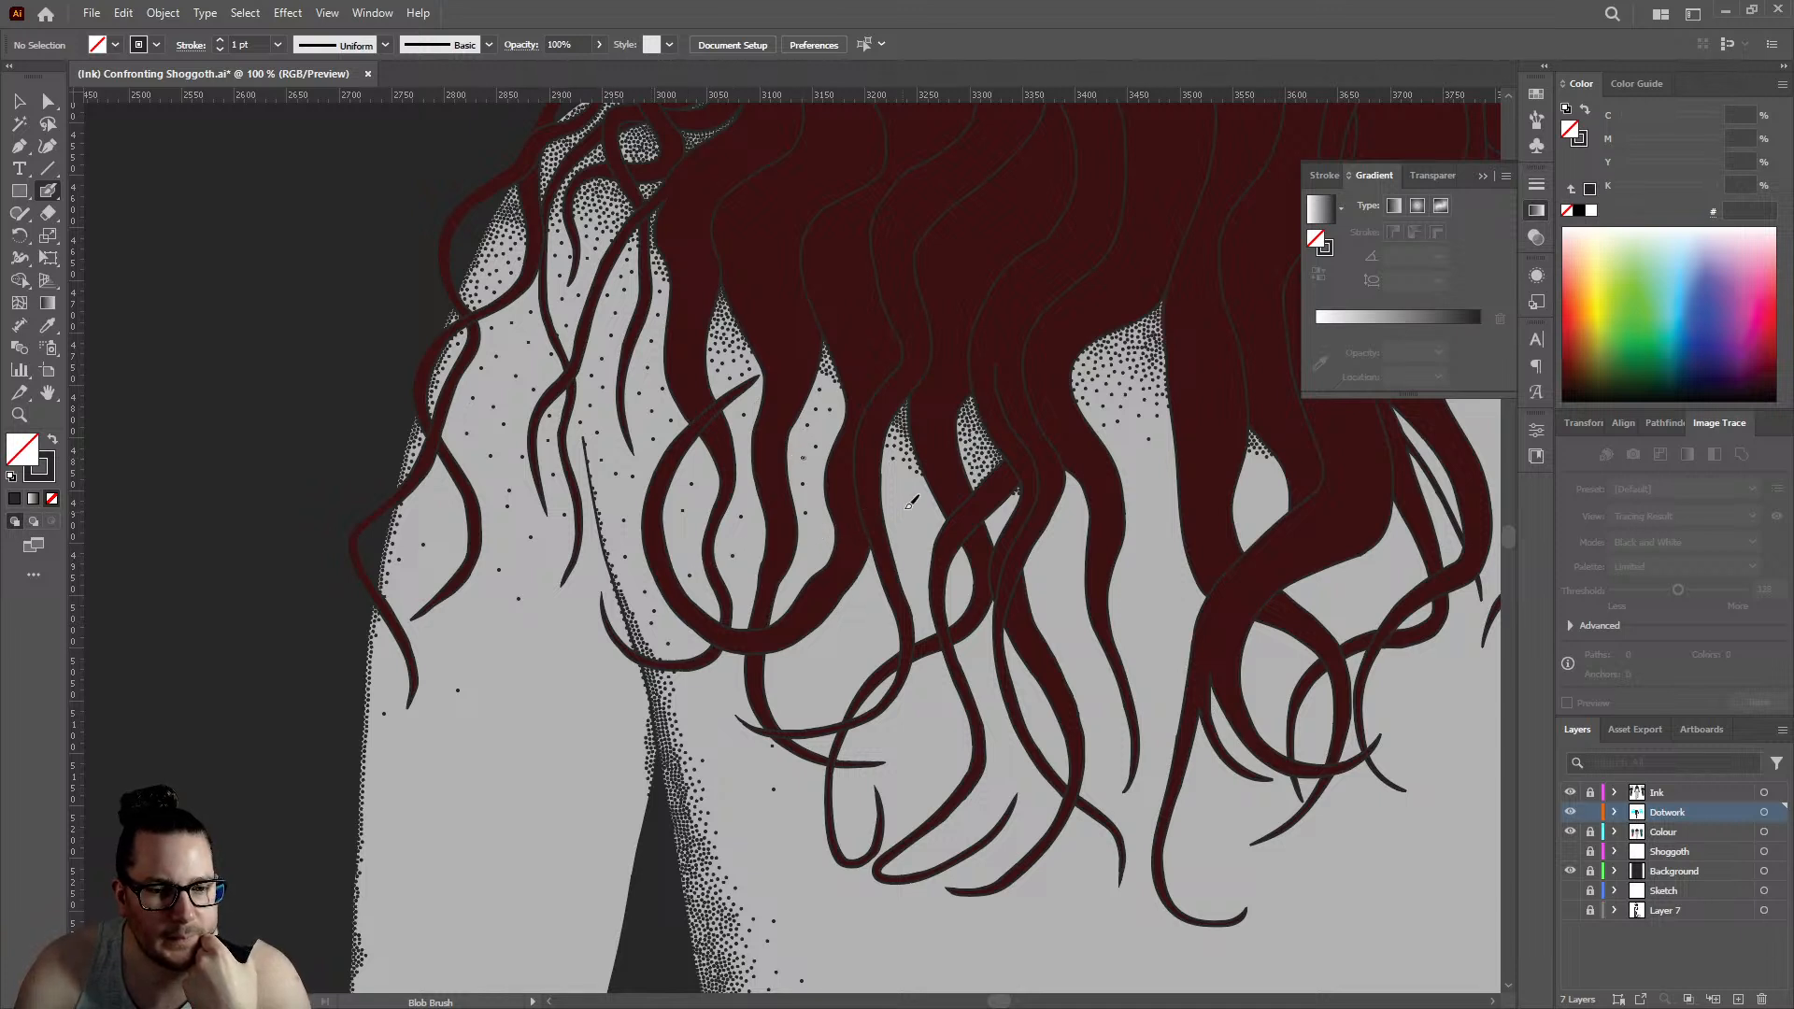
{"action": "left_click", "coordinate": [914, 555]}
{"action": "left_click", "coordinate": [958, 583]}
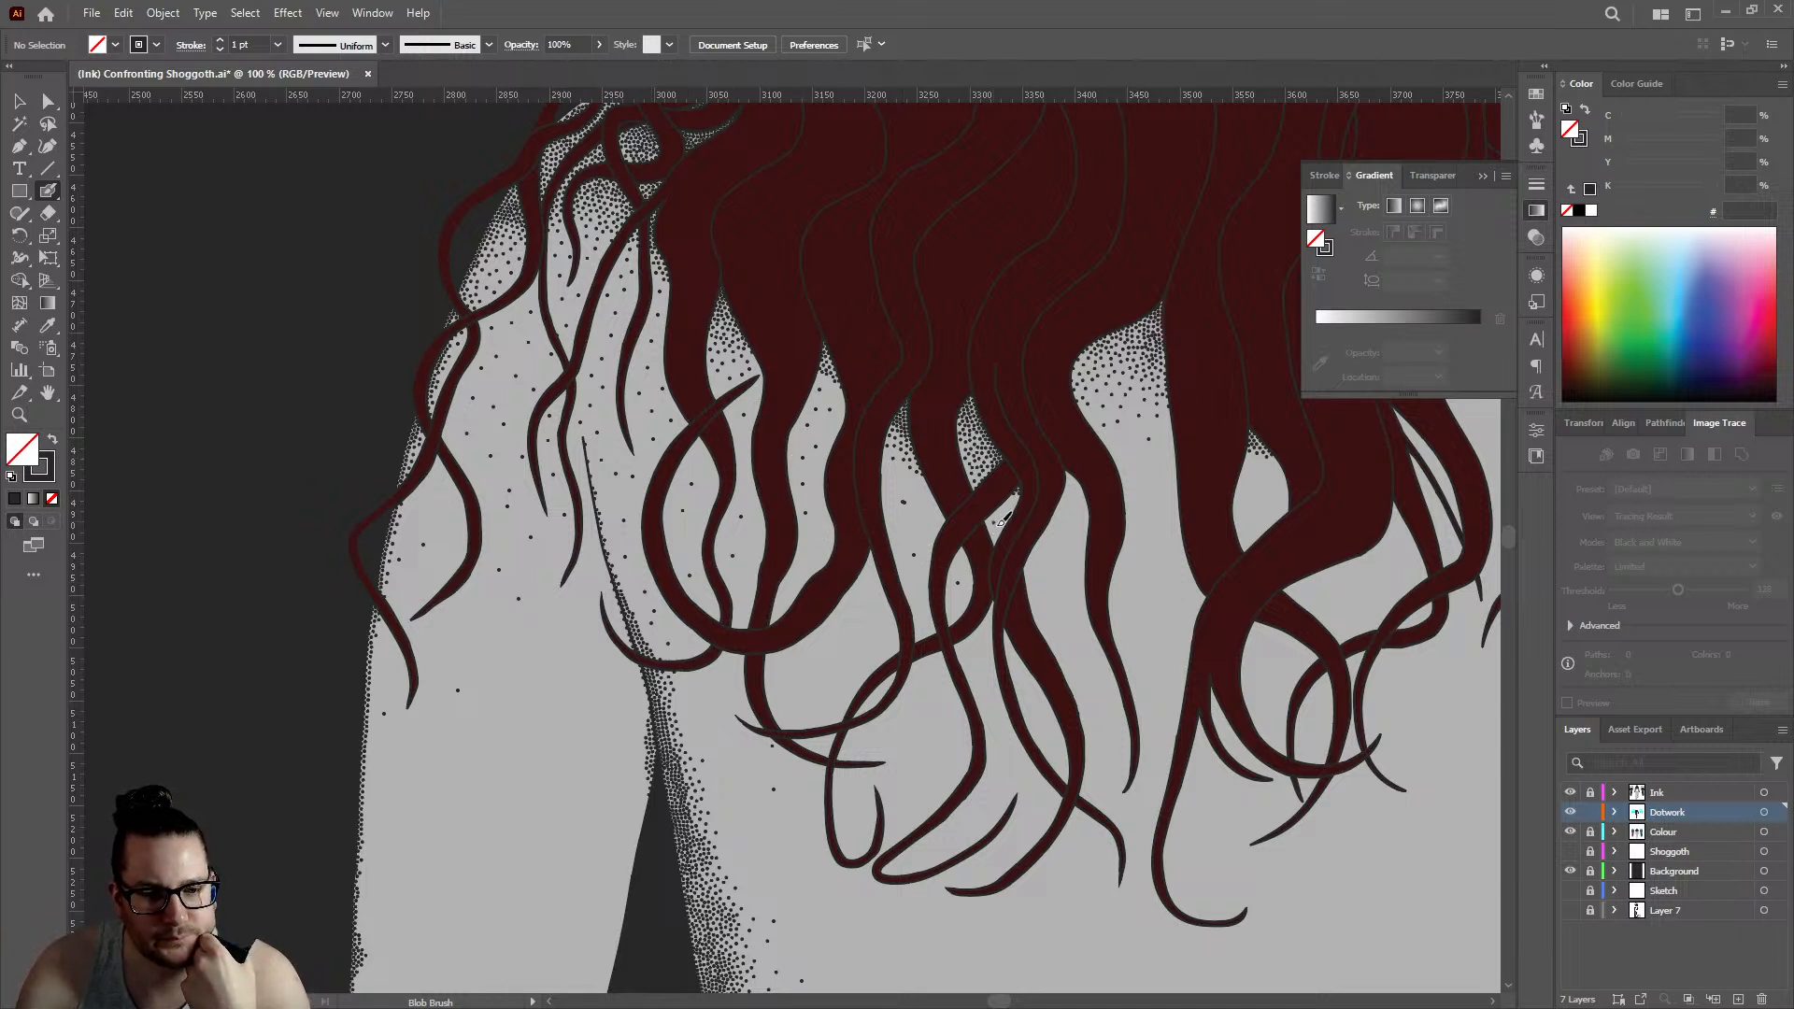
{"action": "left_click", "coordinate": [1162, 513]}
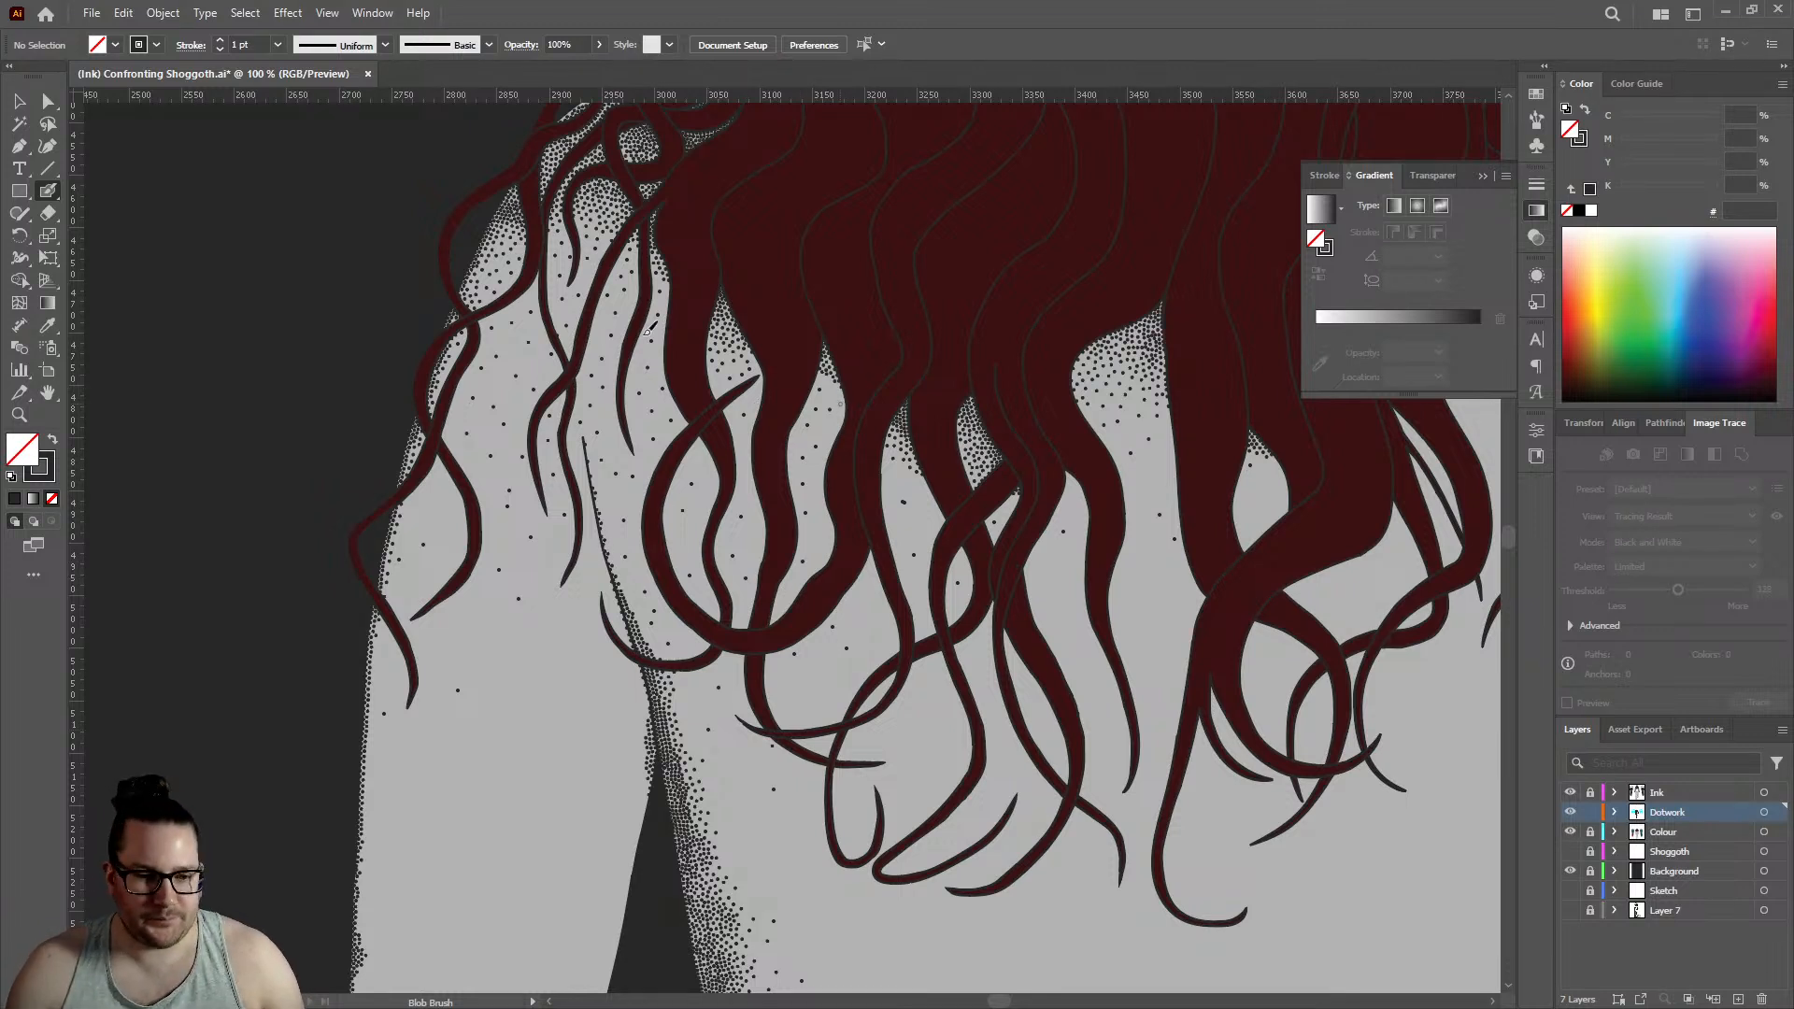
{"action": "left_click", "coordinate": [20, 103]}
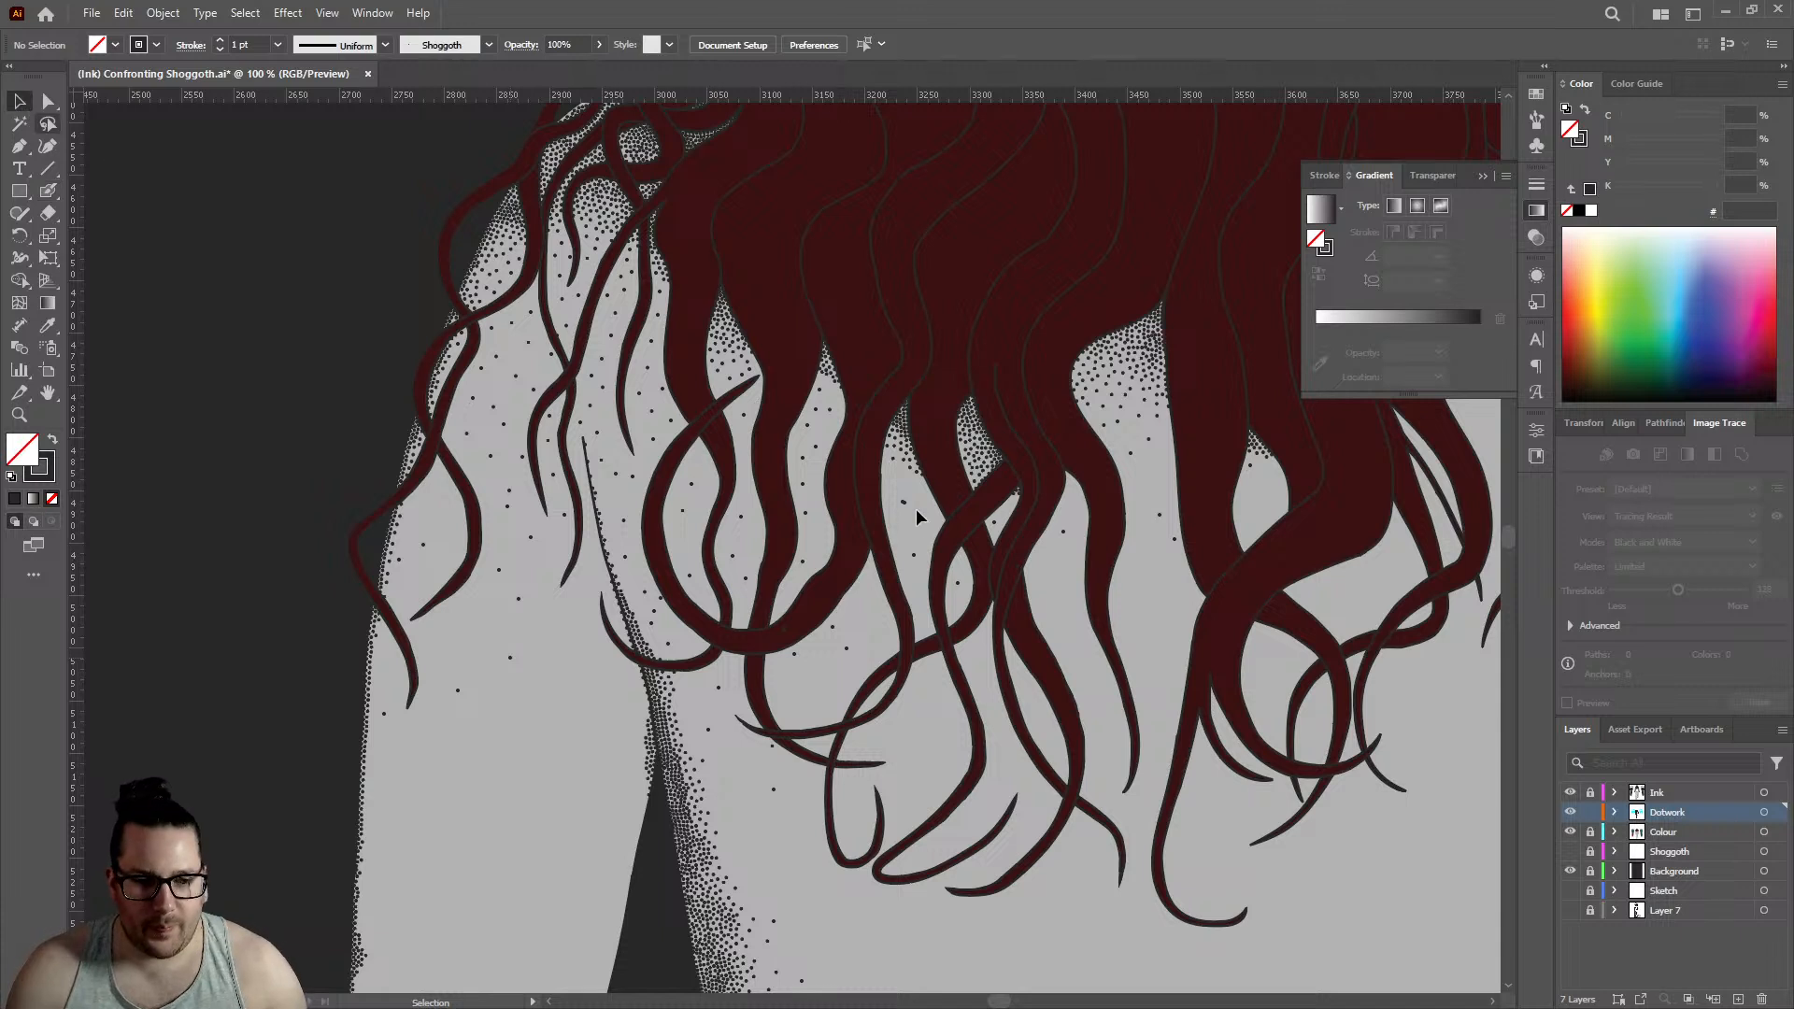
{"action": "key", "text": "shift+x"}
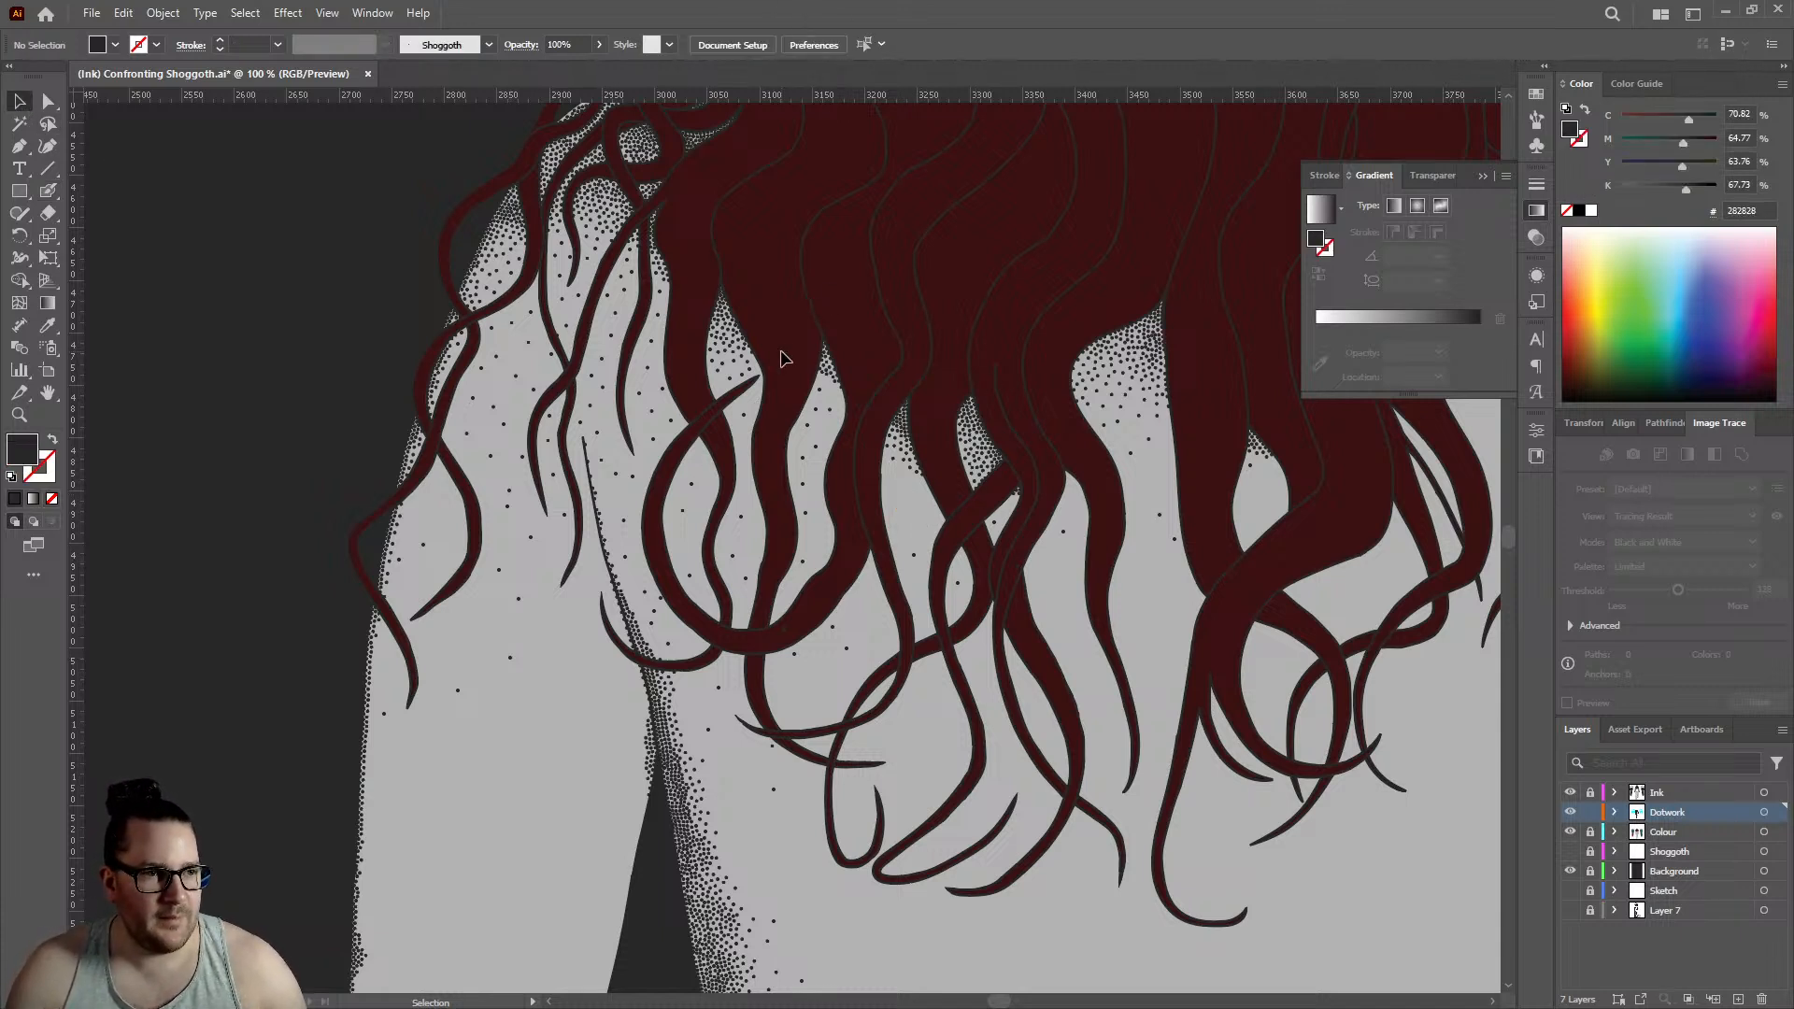
{"action": "key", "text": "a"}
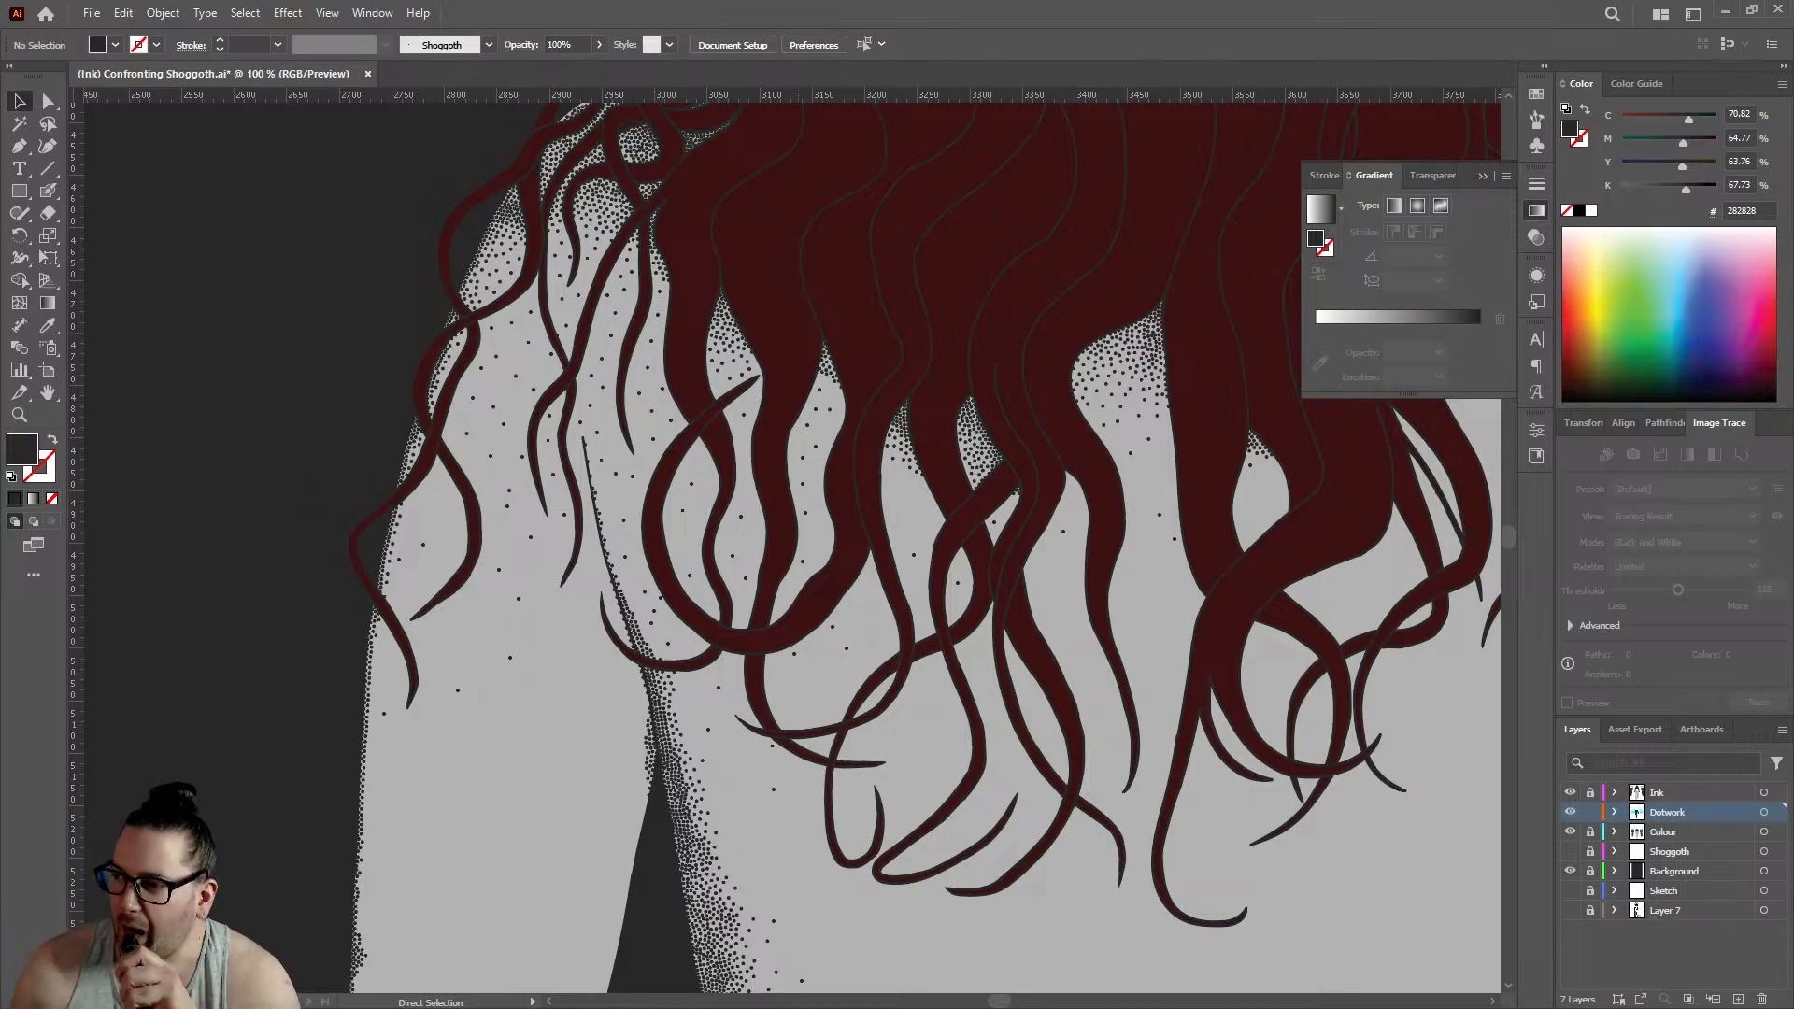
{"action": "key", "text": "f"}
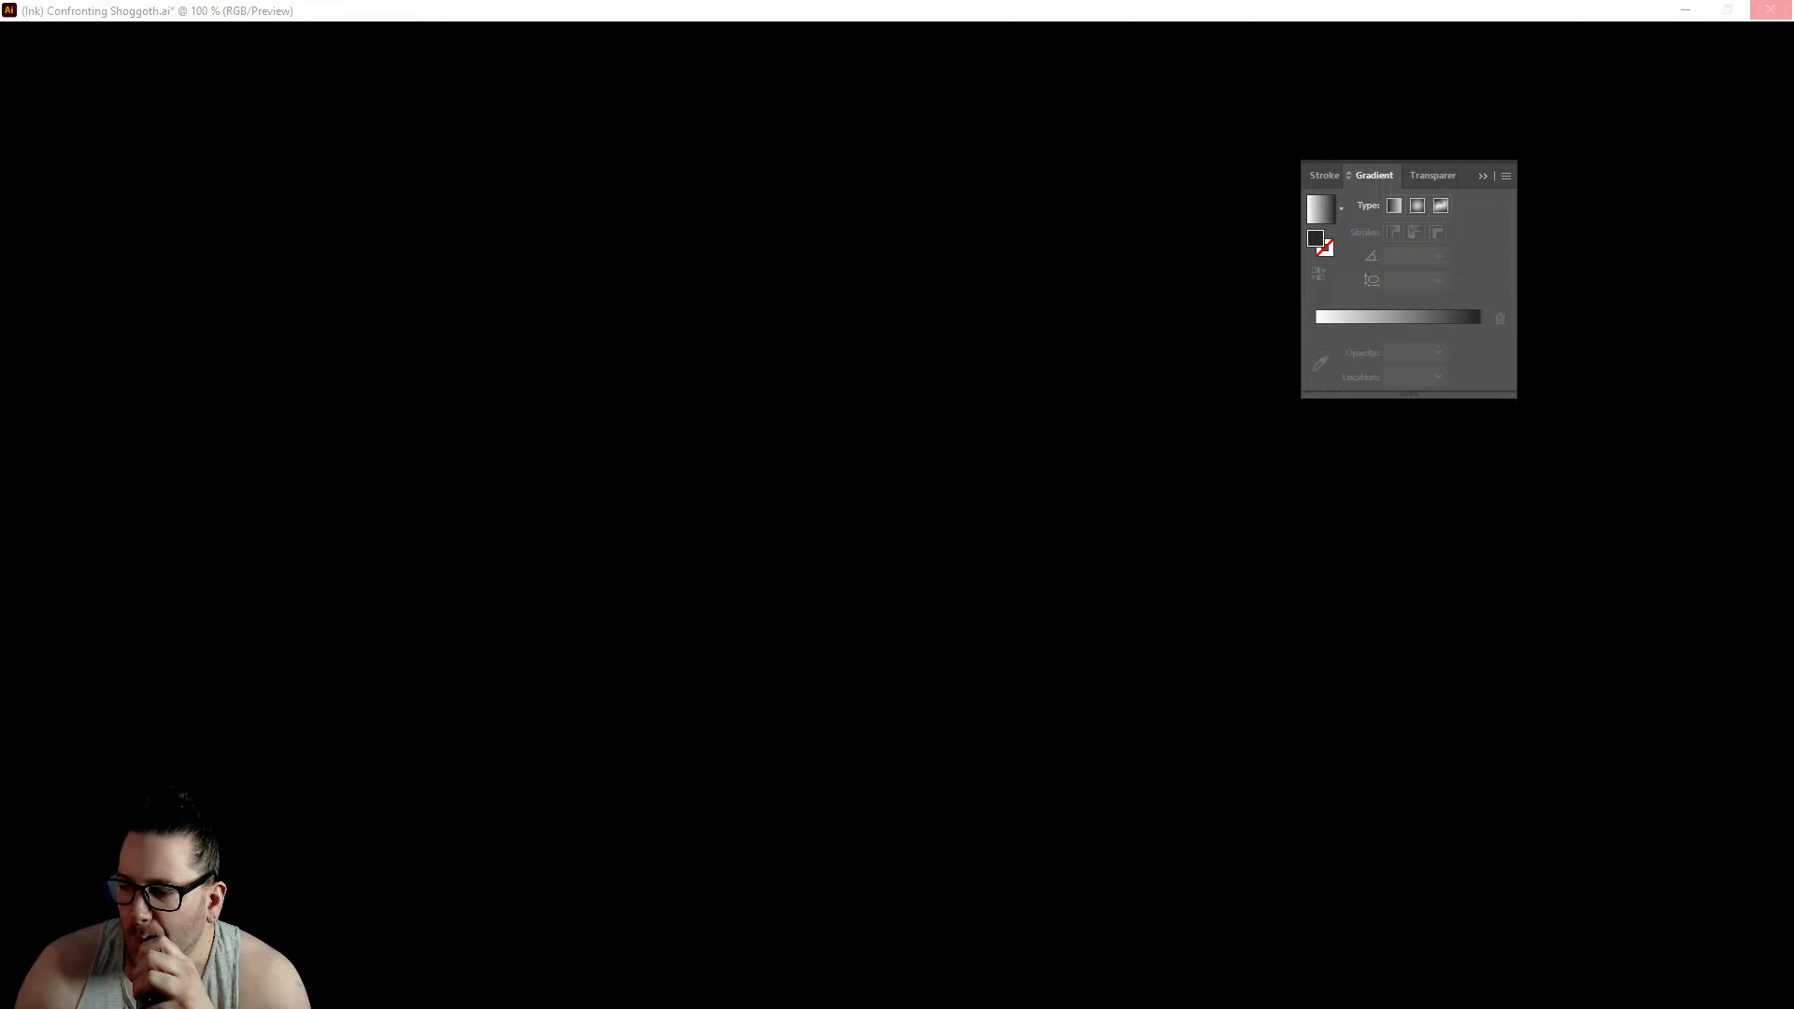
{"action": "key", "text": "f"}
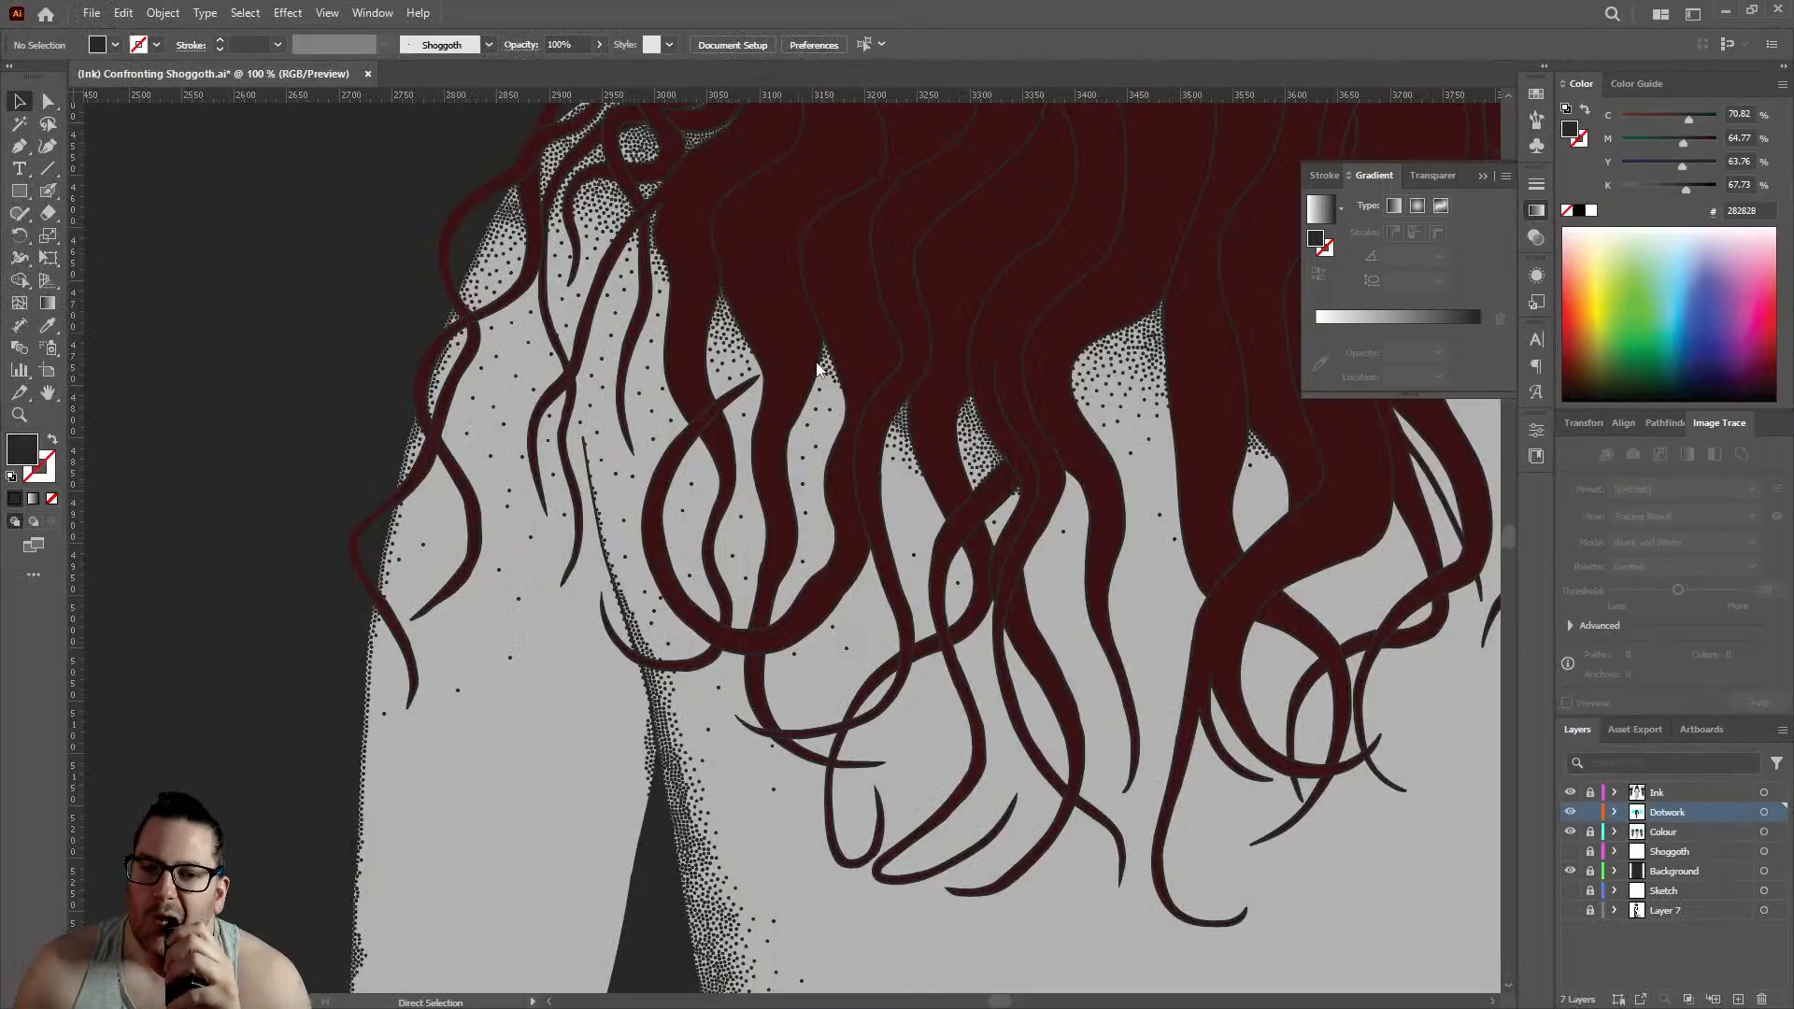
- Save the illustration file
{"action": "key", "text": "ctrl+s"}
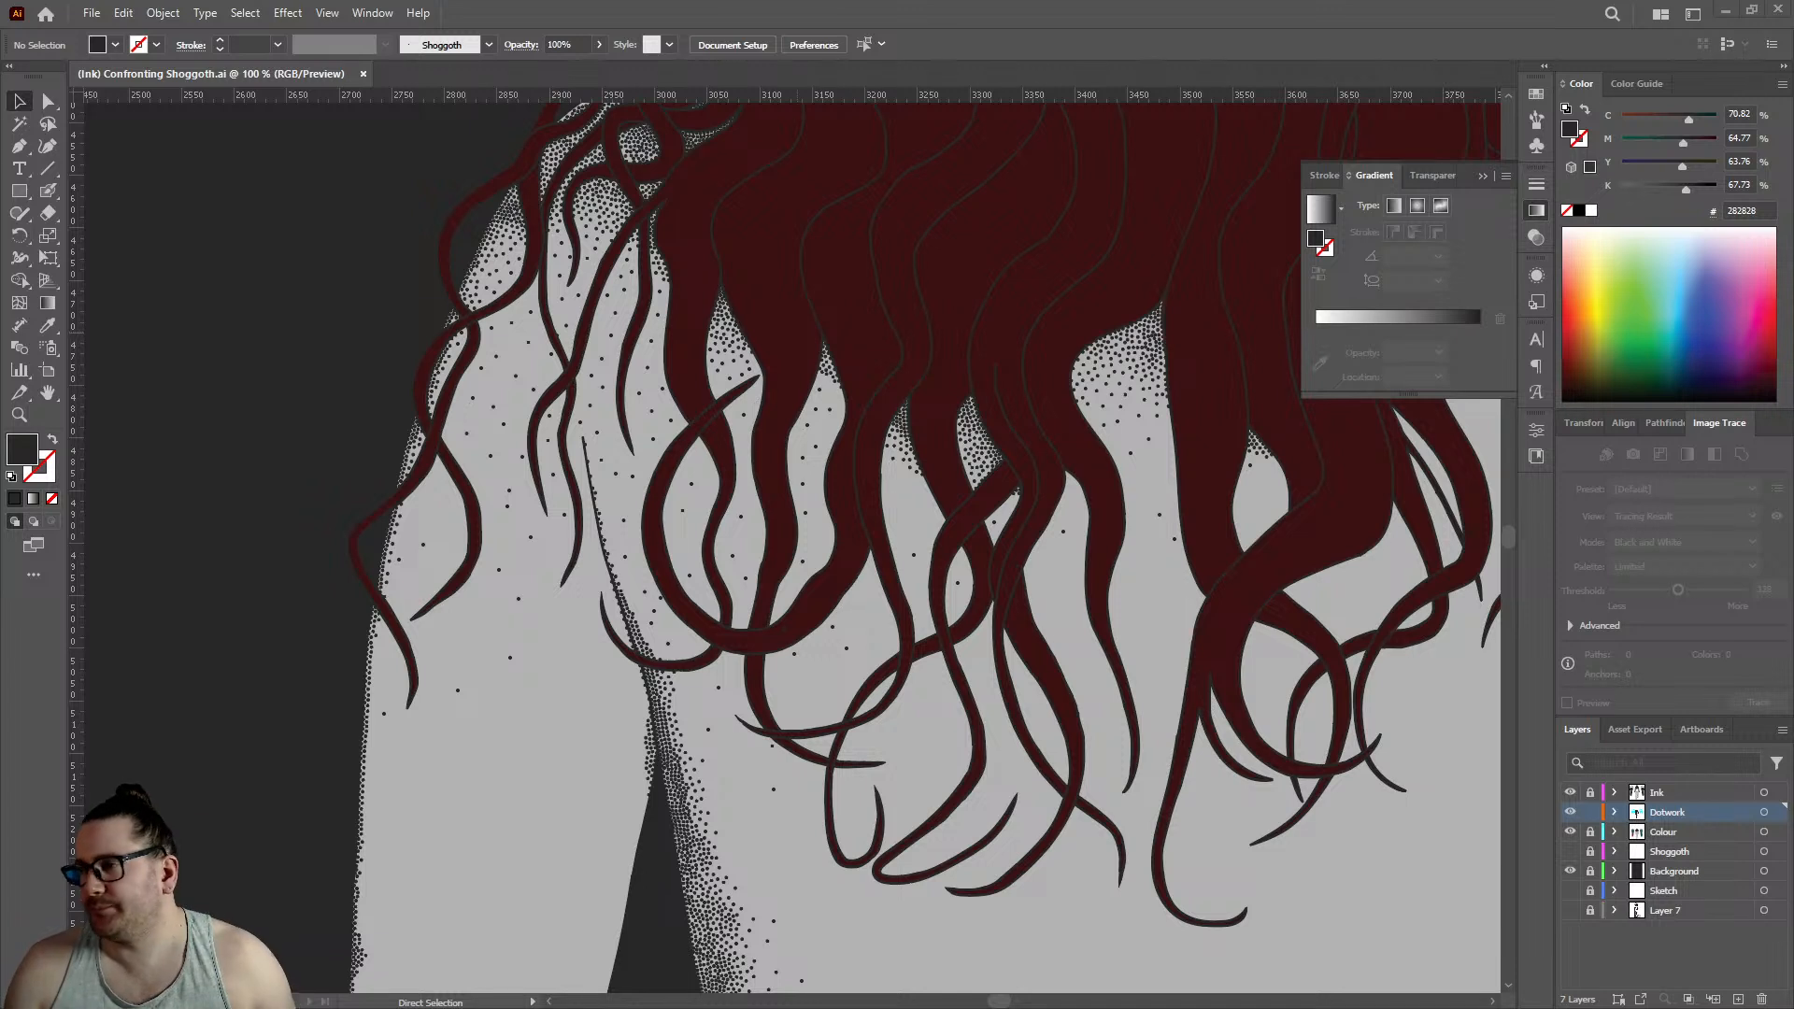
- Resume stippling with the Blob Brush, using the dark stroke and no fill, and add spaced dots around the outer arm's curved strand
{"action": "left_click", "coordinate": [47, 191]}
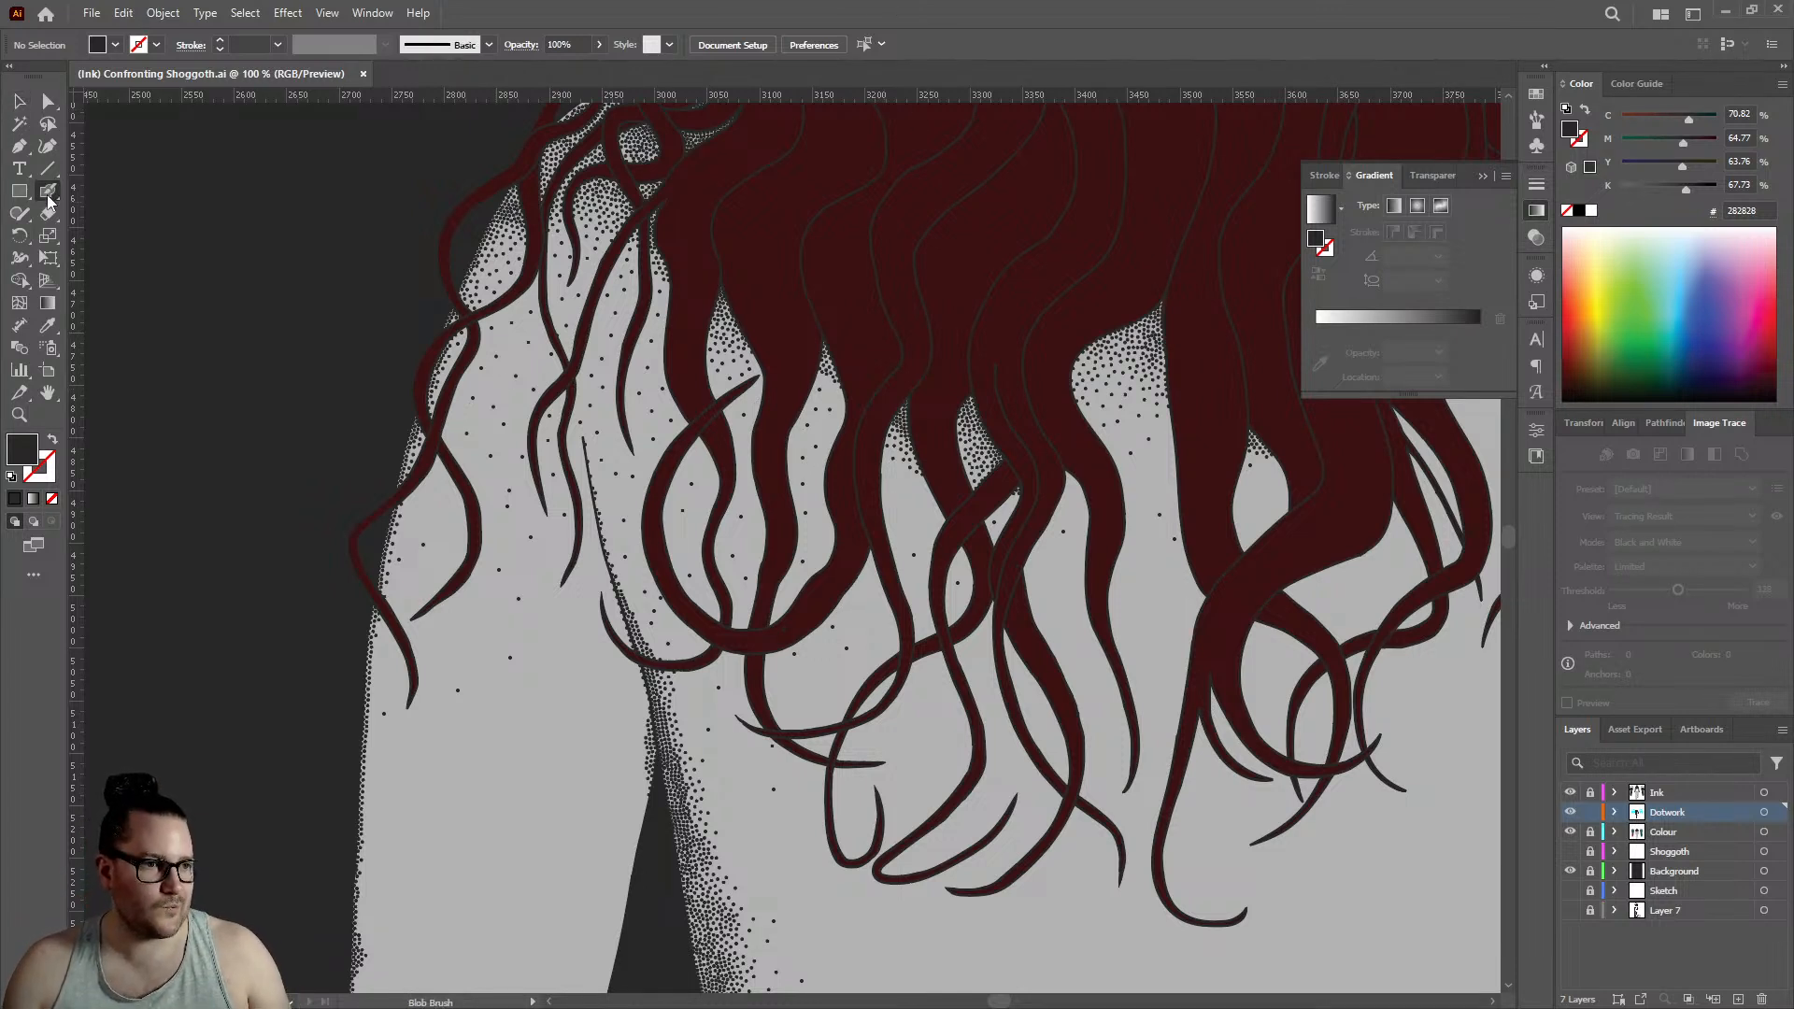
{"action": "key", "text": "shift+x"}
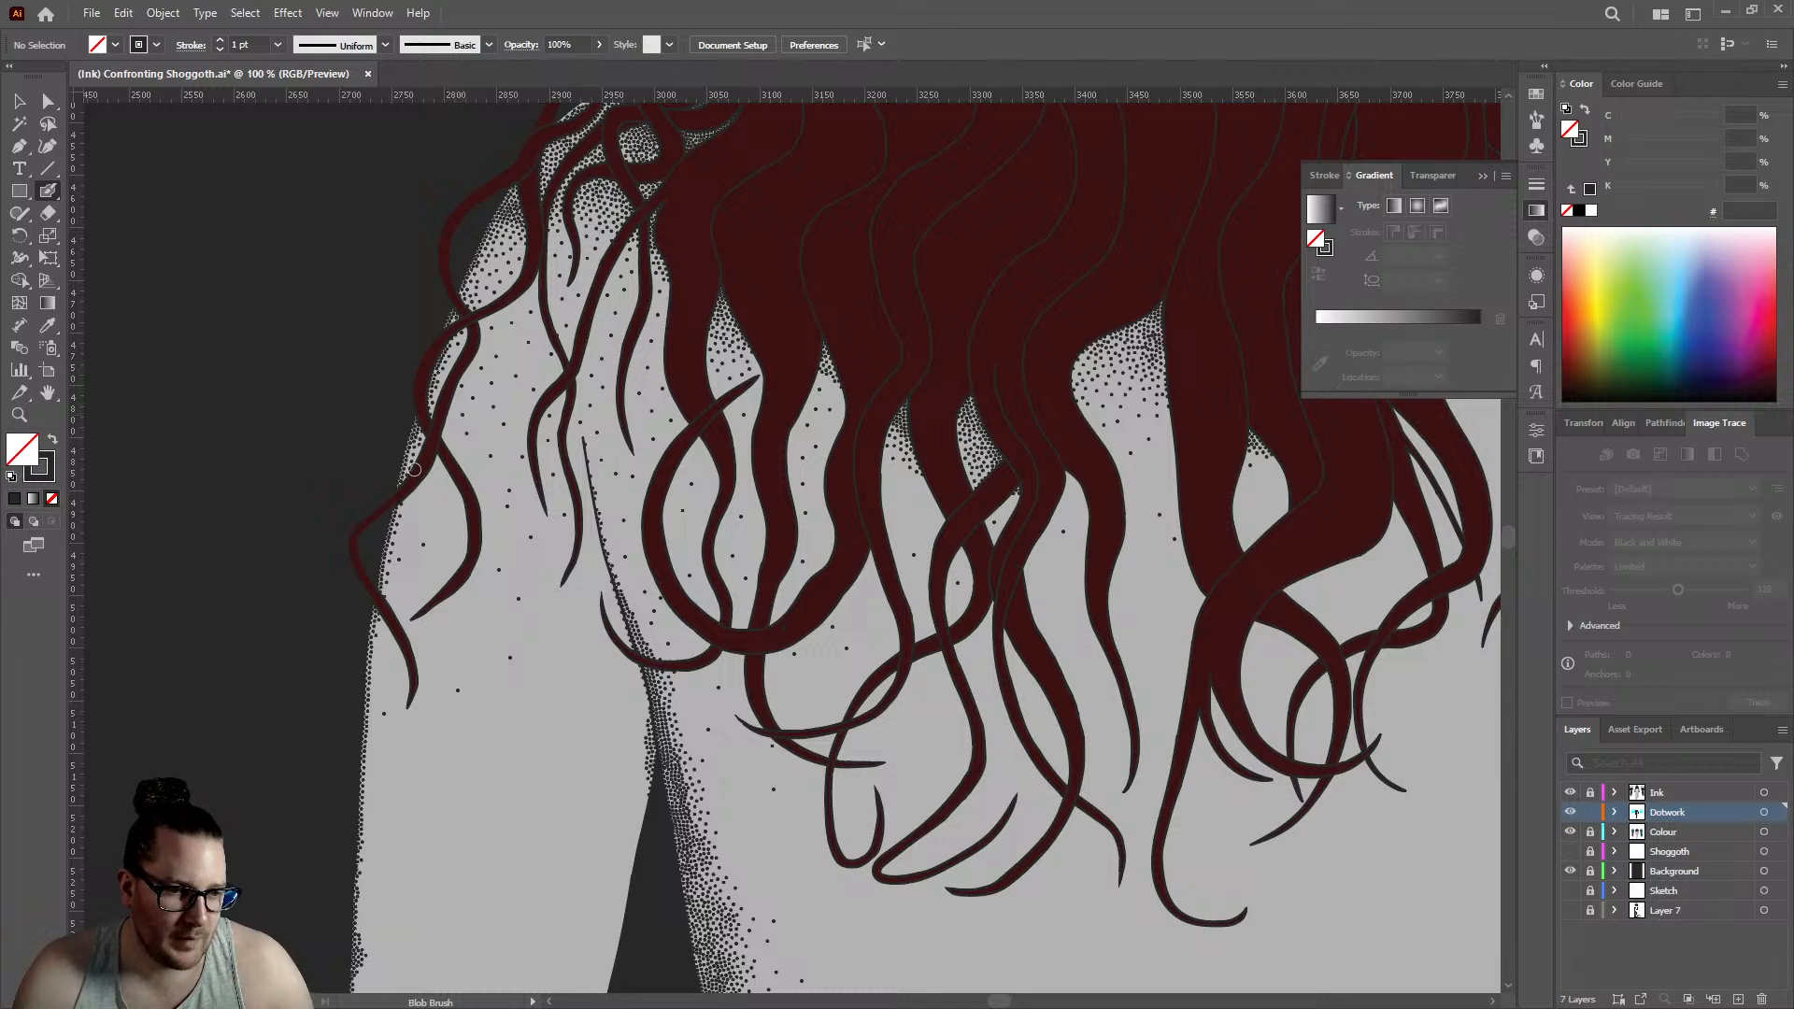
{"action": "scroll", "coordinate": [414, 470], "scroll_direction": "up", "scroll_amount": 3}
{"action": "left_click", "coordinate": [417, 646]}
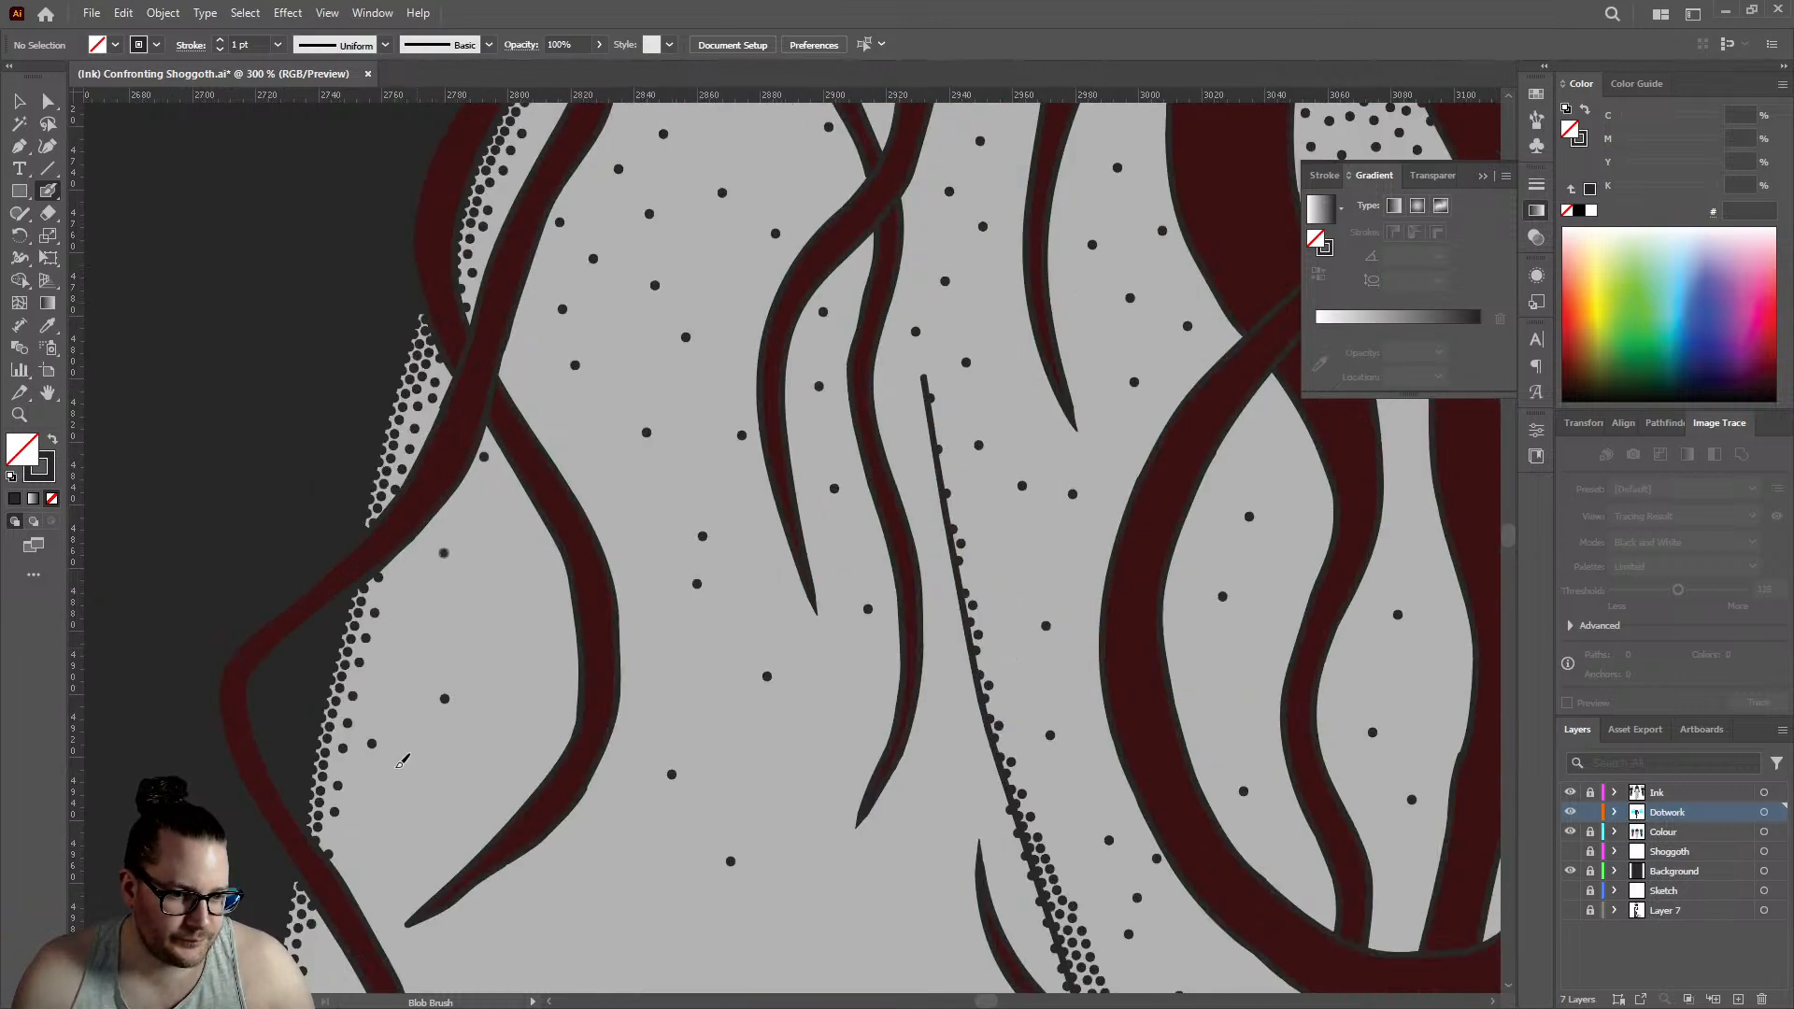
{"action": "left_click", "coordinate": [486, 604]}
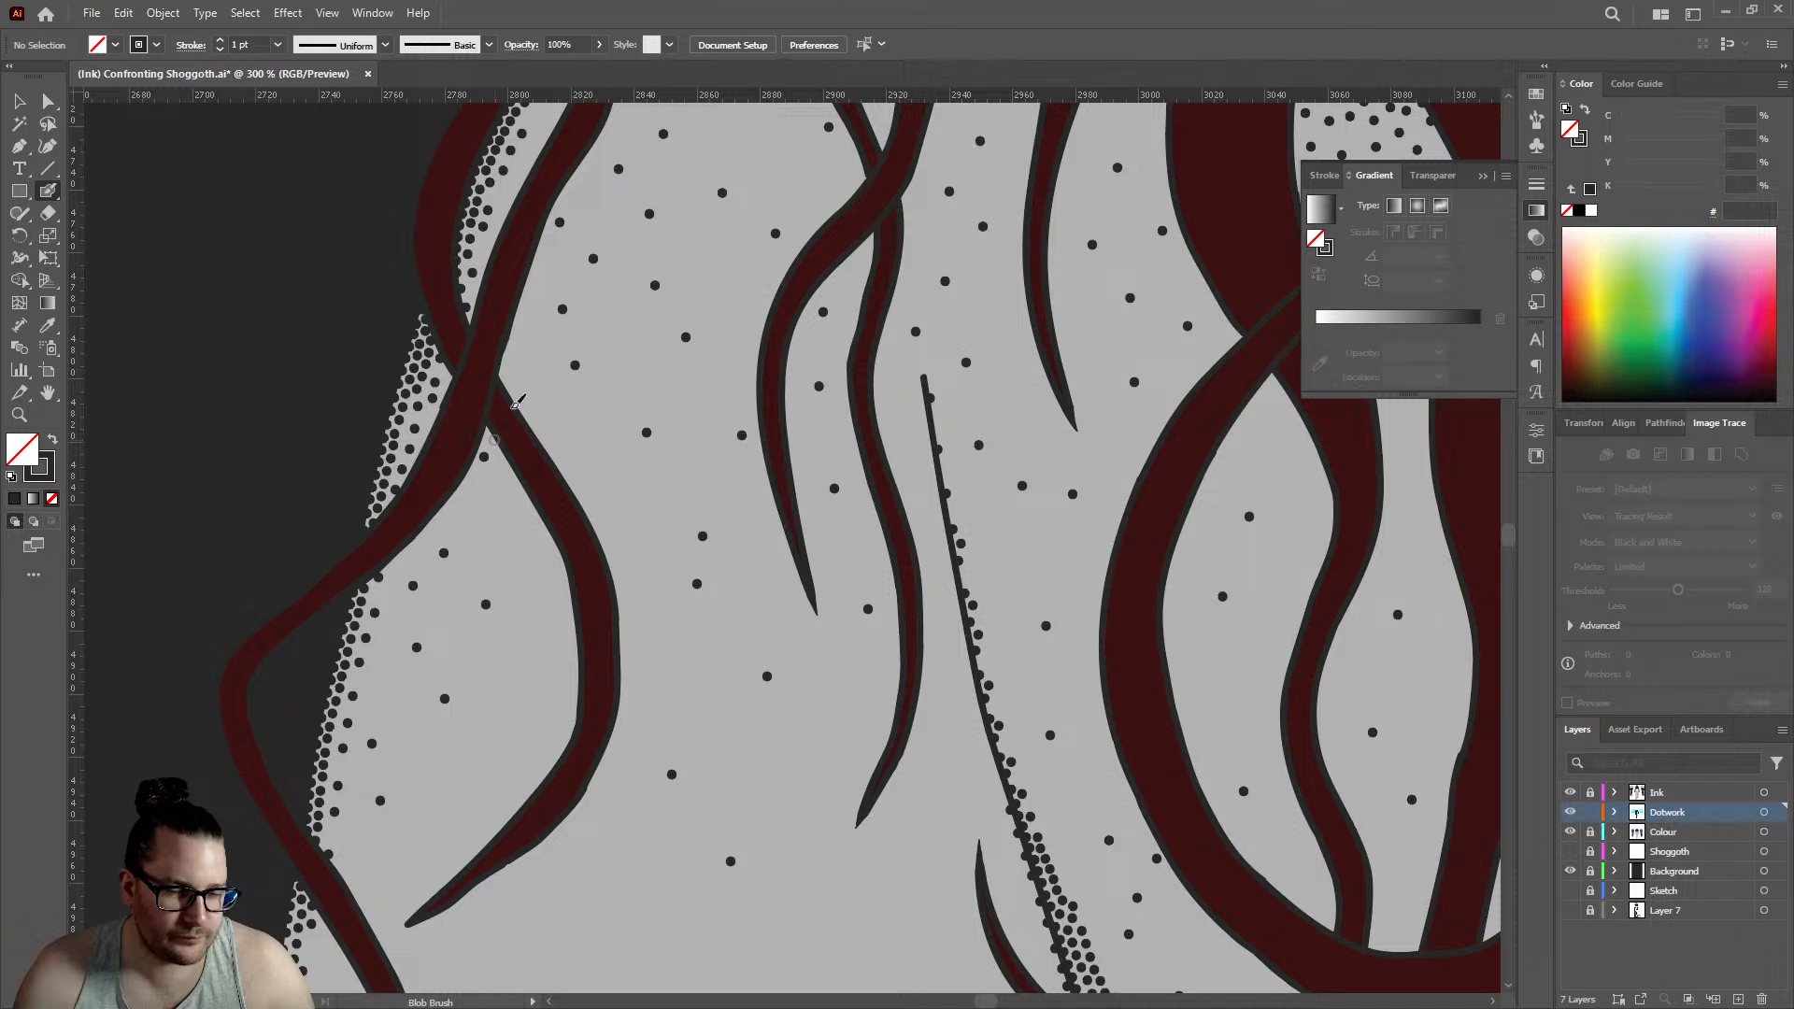
{"action": "left_click", "coordinate": [676, 382]}
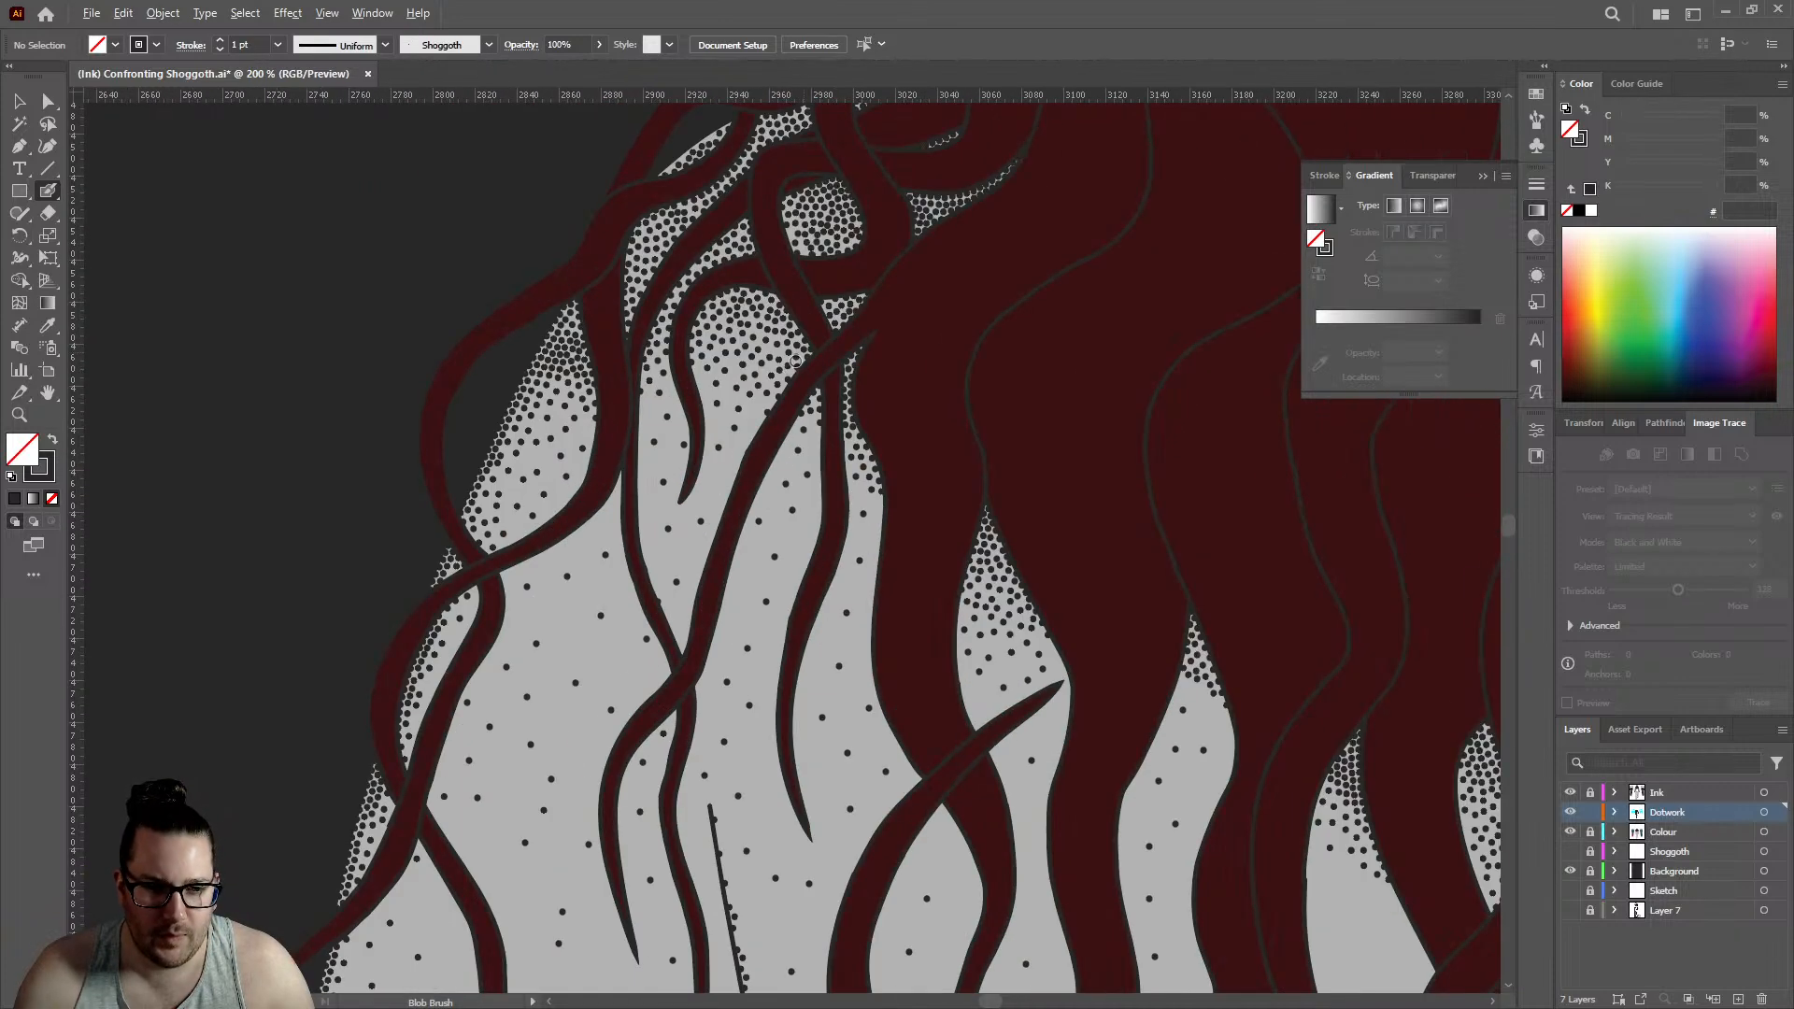
- Extend the fade down the narrow gap beside the thick hair mass with spaced dots, plus one in the neighbouring gap
{"action": "scroll", "coordinate": [770, 429], "scroll_direction": "up", "scroll_amount": 2}
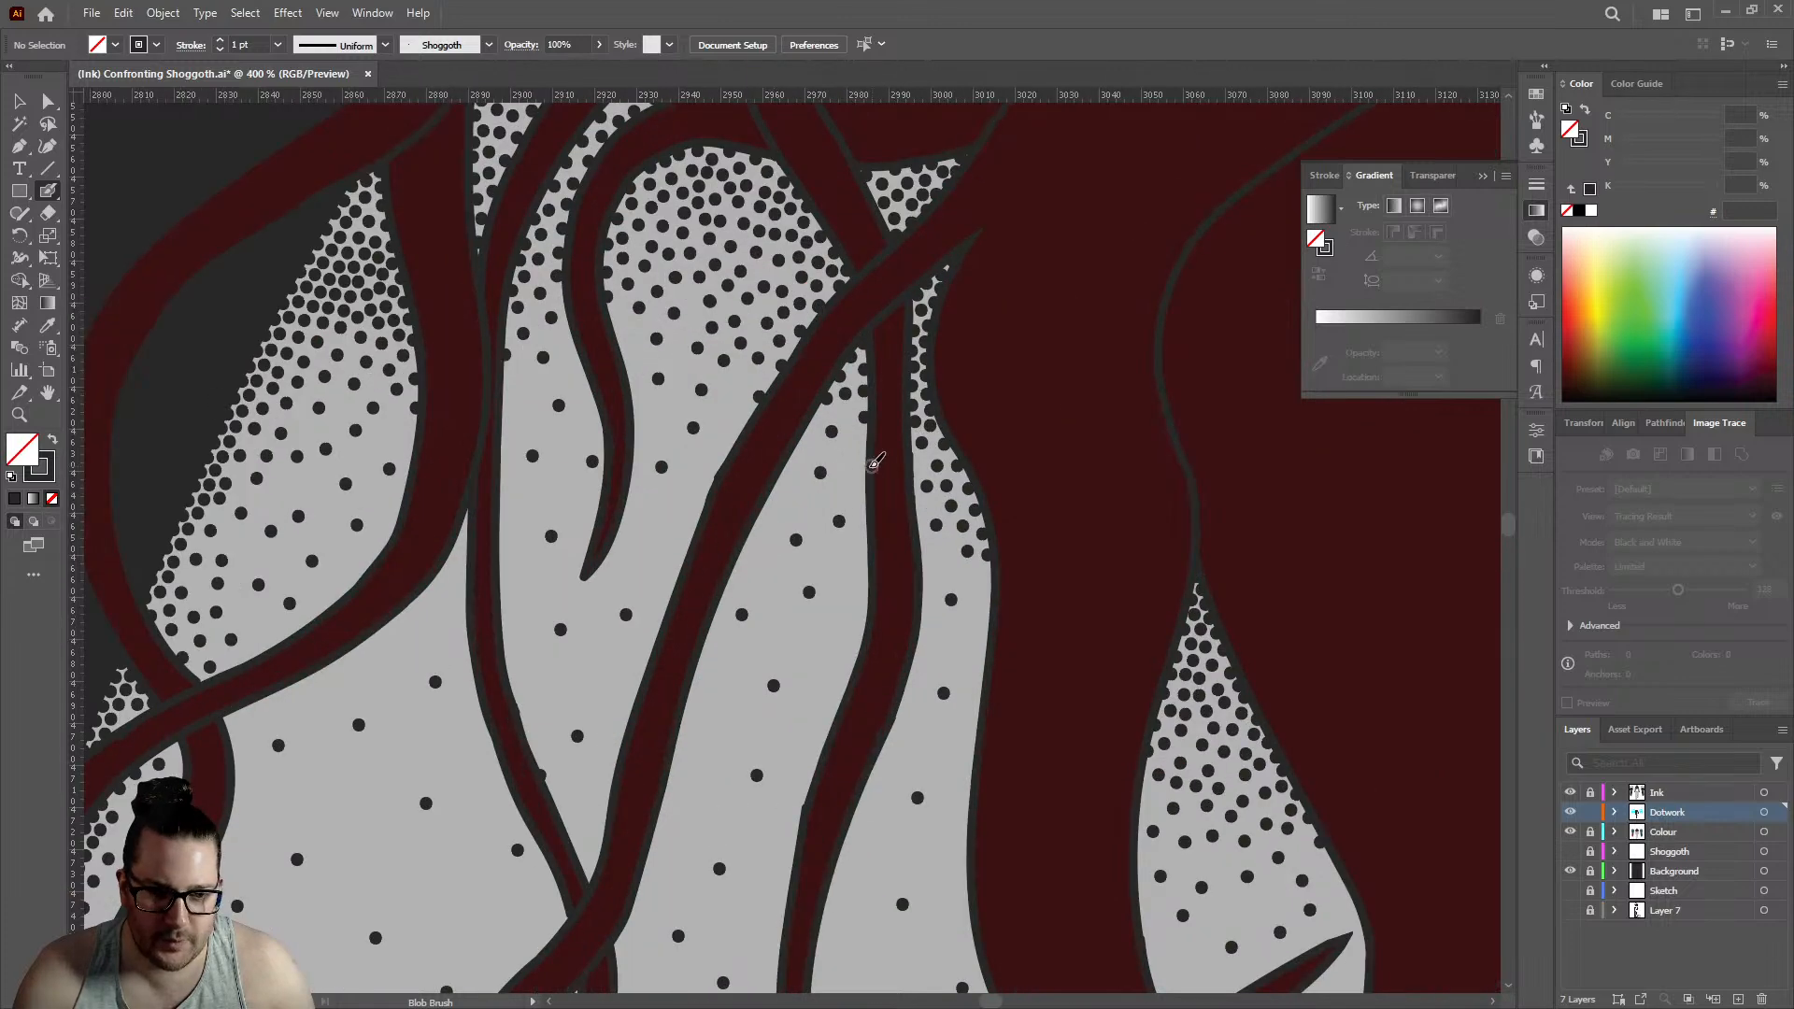
{"action": "left_click", "coordinate": [988, 602]}
{"action": "left_click", "coordinate": [981, 660]}
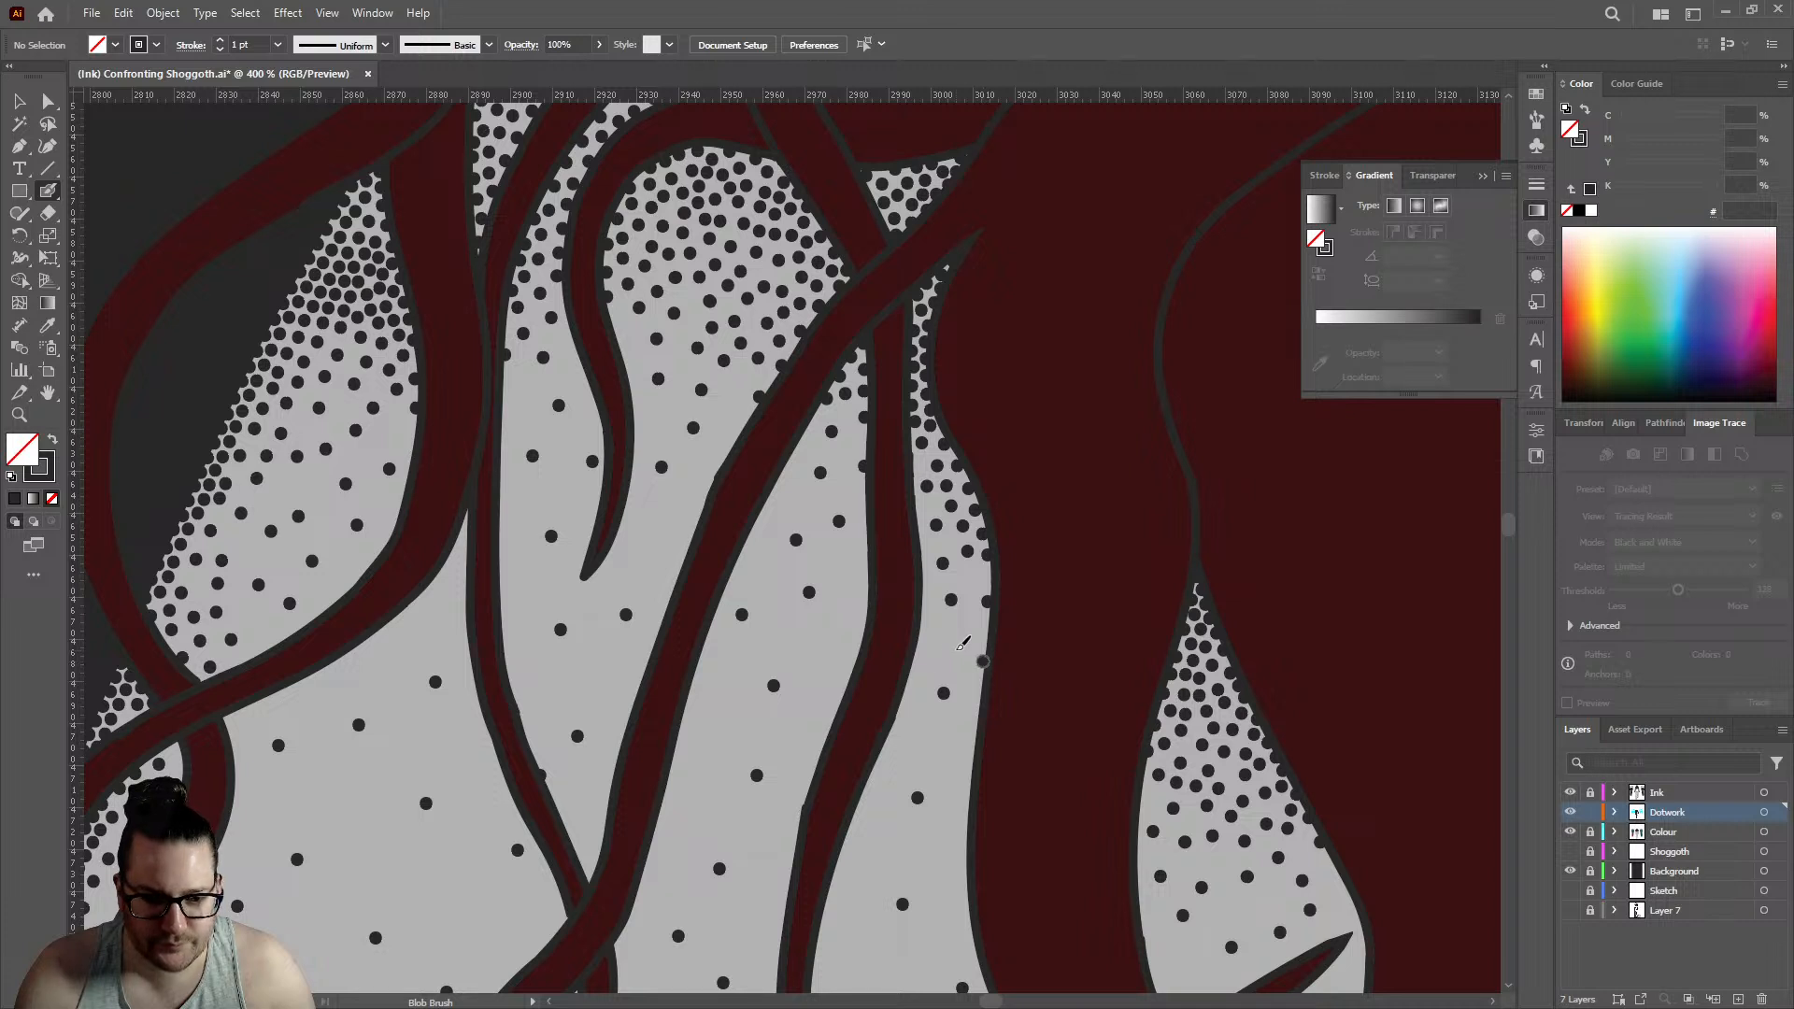
{"action": "left_click", "coordinate": [955, 648]}
{"action": "left_click", "coordinate": [904, 750]}
{"action": "left_click", "coordinate": [723, 720]}
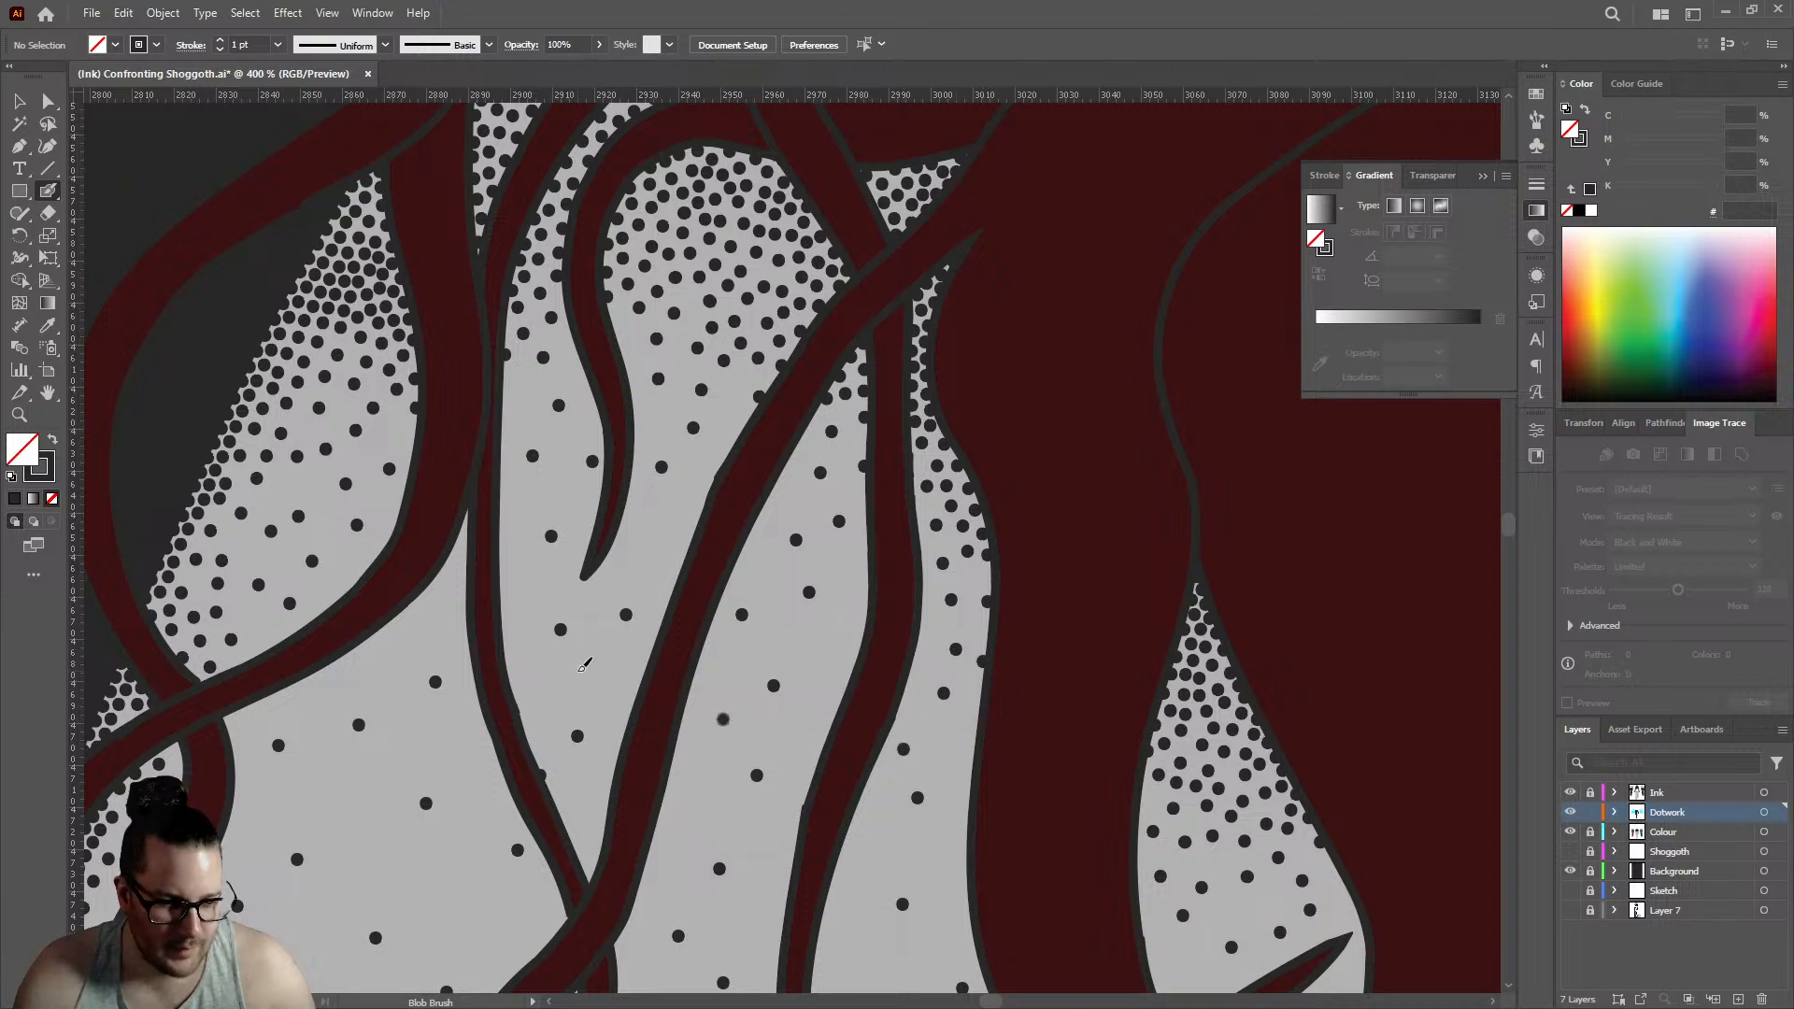
- Fill empty spots below the short curled strand and in the lower outer shoulder gap with single dots
{"action": "left_click", "coordinate": [577, 671]}
{"action": "left_click", "coordinate": [534, 689]}
{"action": "left_click", "coordinate": [526, 585]}
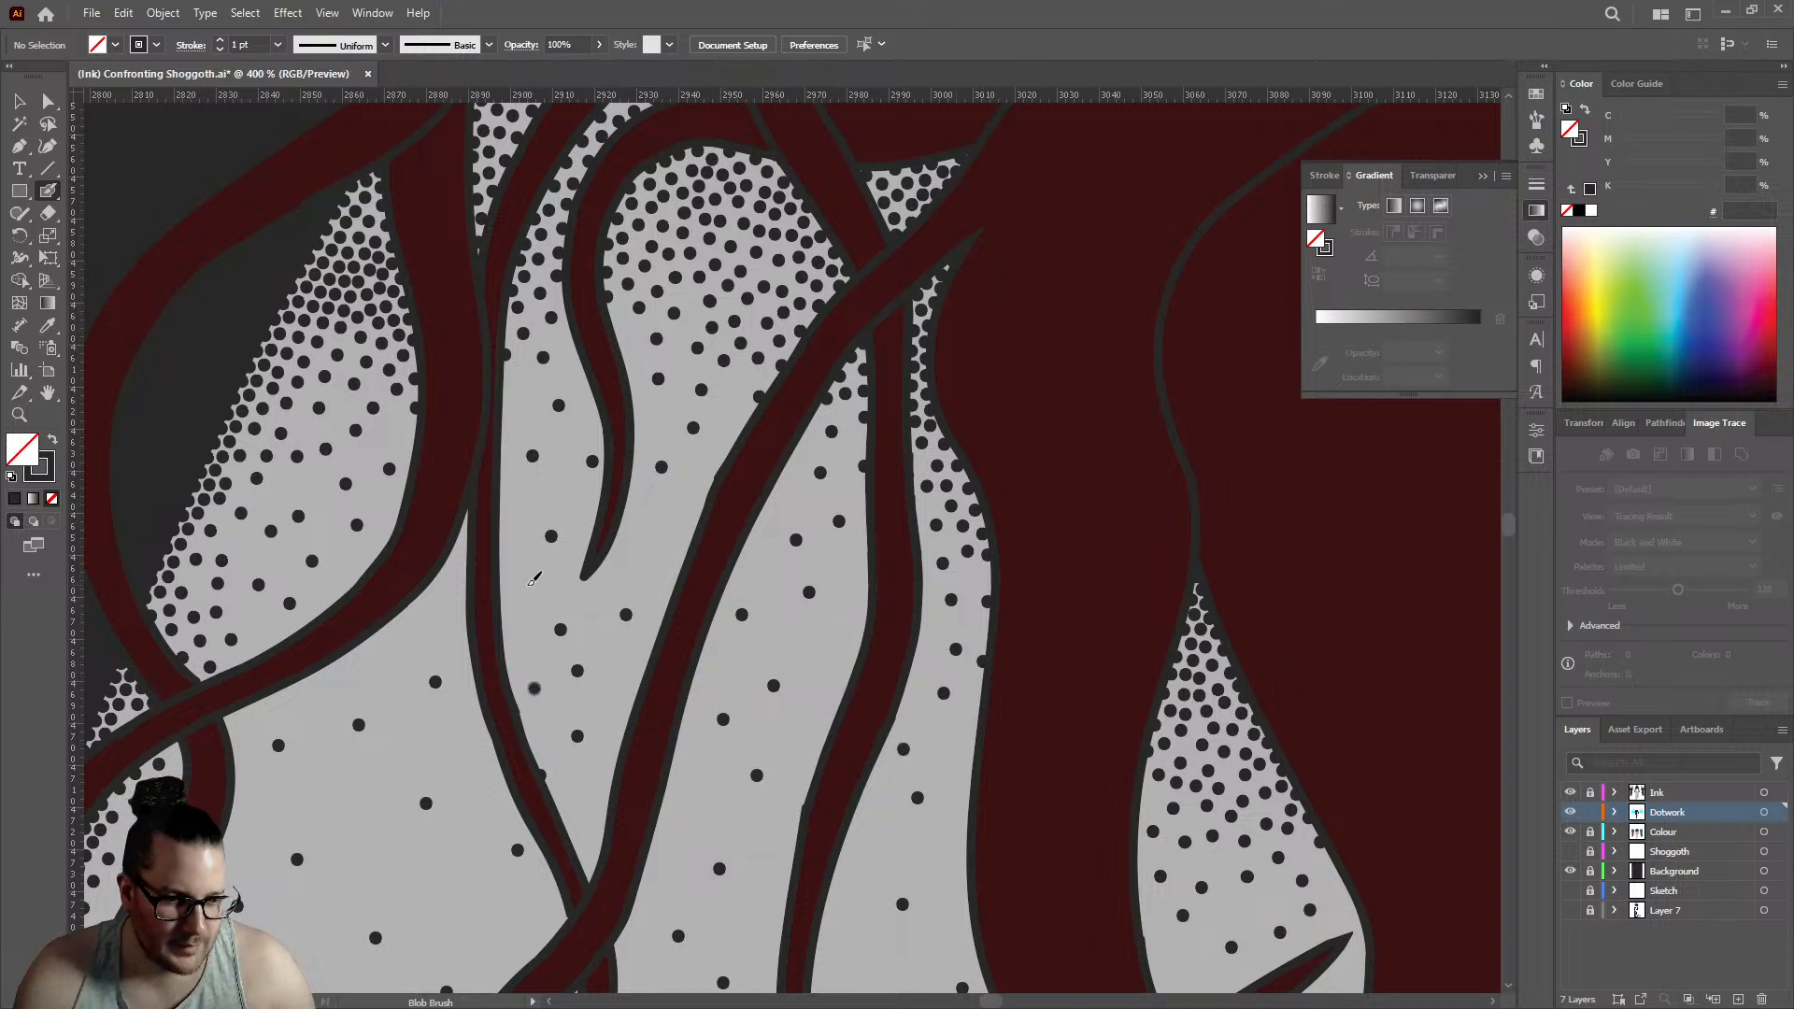
{"action": "left_click", "coordinate": [341, 563]}
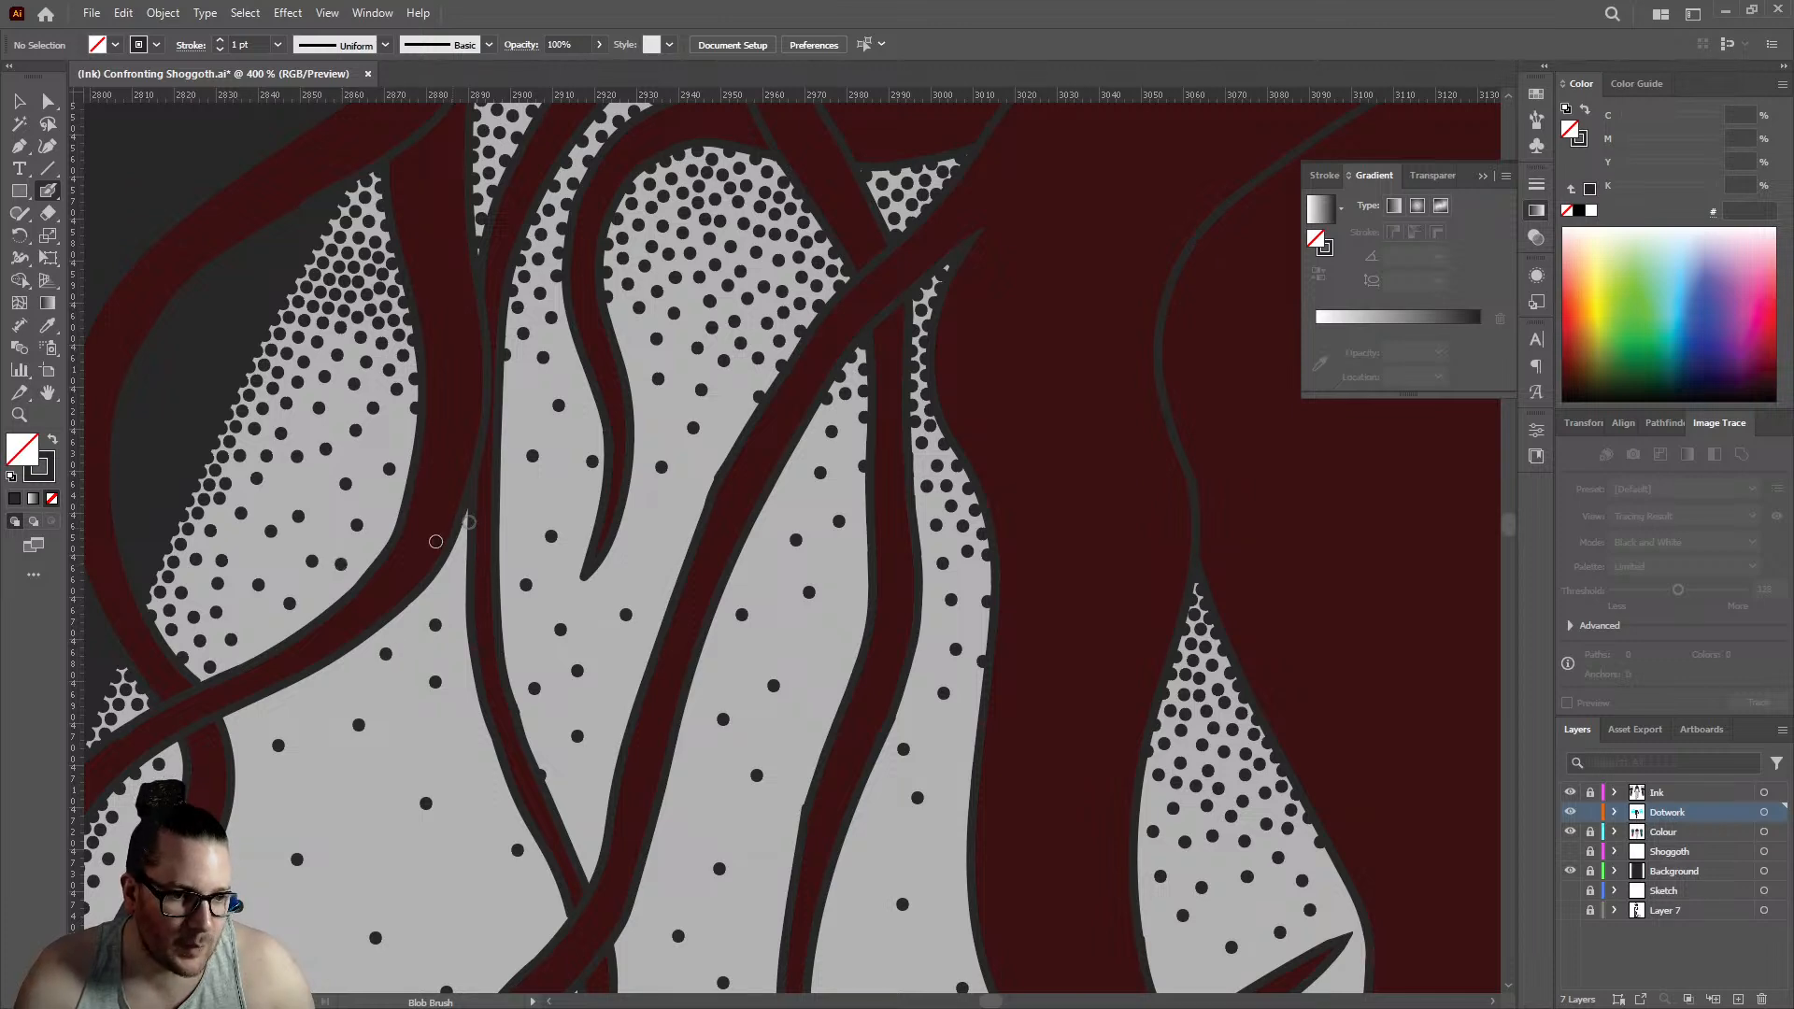
- Dot the narrow wedge where the two shoulder strands meet and the fade beside the short curled strand
{"action": "scroll", "coordinate": [472, 542], "scroll_direction": "up", "scroll_amount": 3}
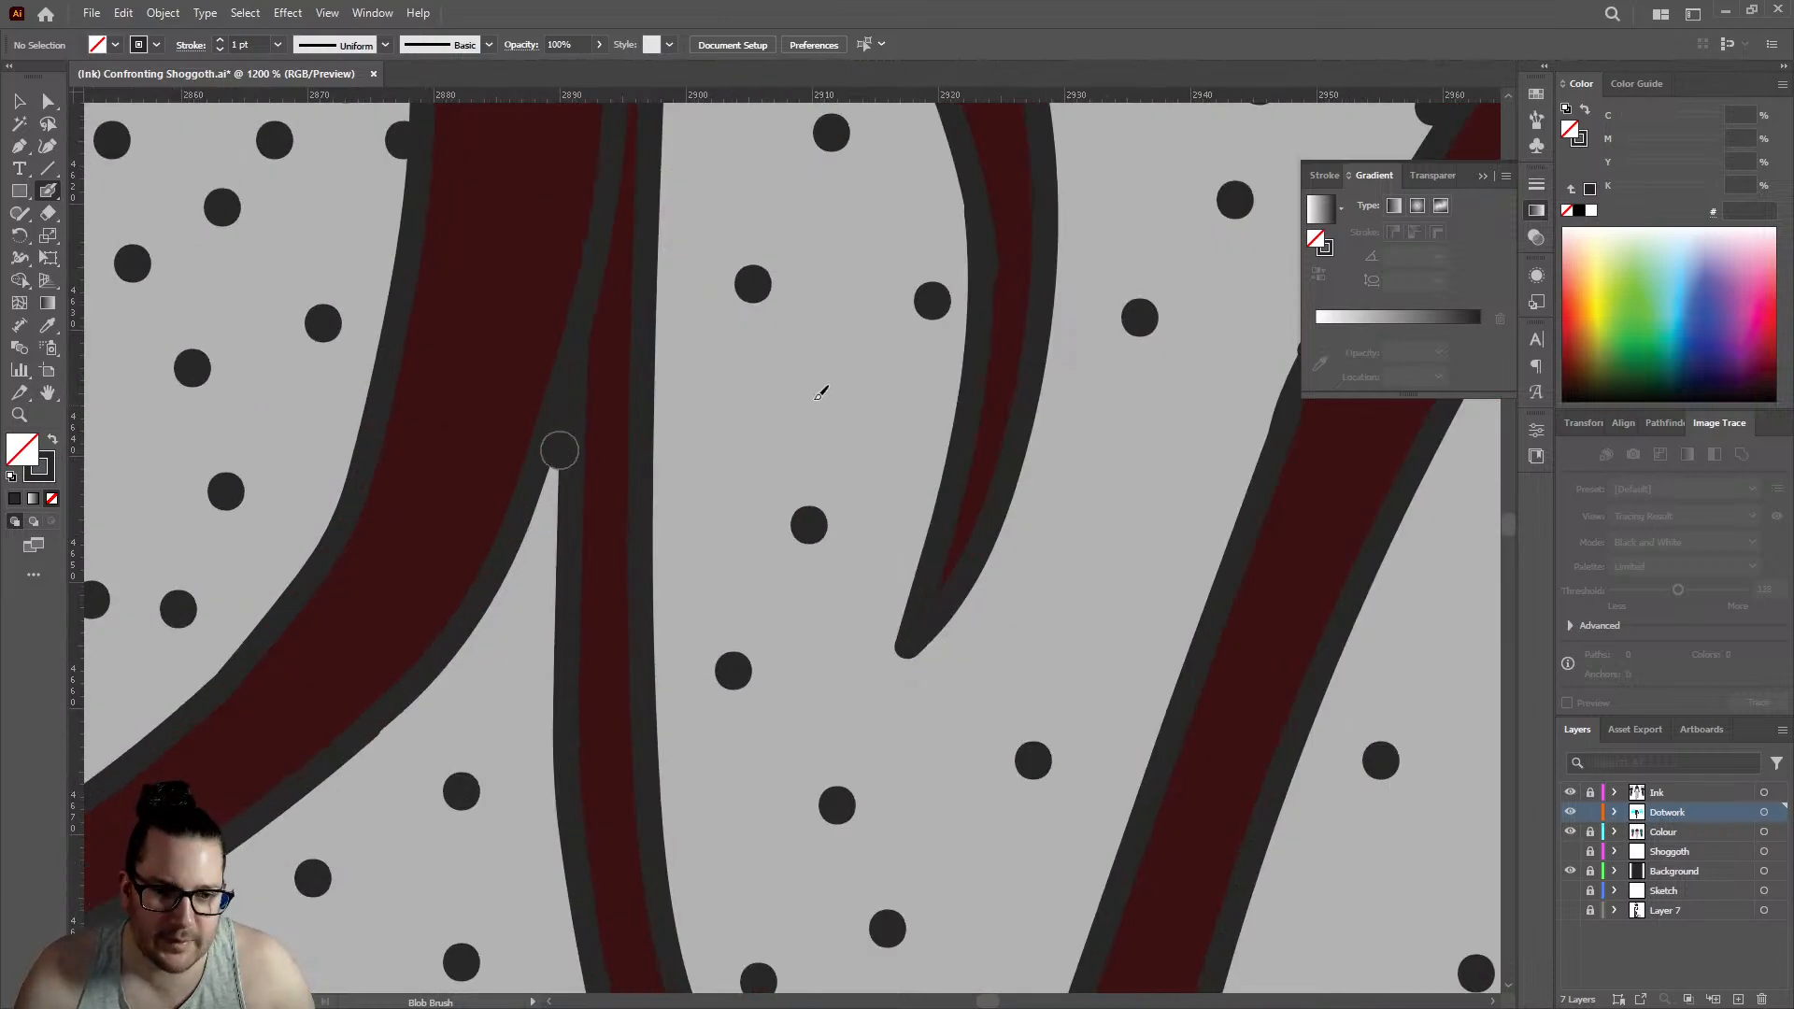
{"action": "scroll", "coordinate": [760, 497], "scroll_direction": "down", "scroll_amount": 3}
{"action": "scroll", "coordinate": [669, 515], "scroll_direction": "up", "scroll_amount": 3}
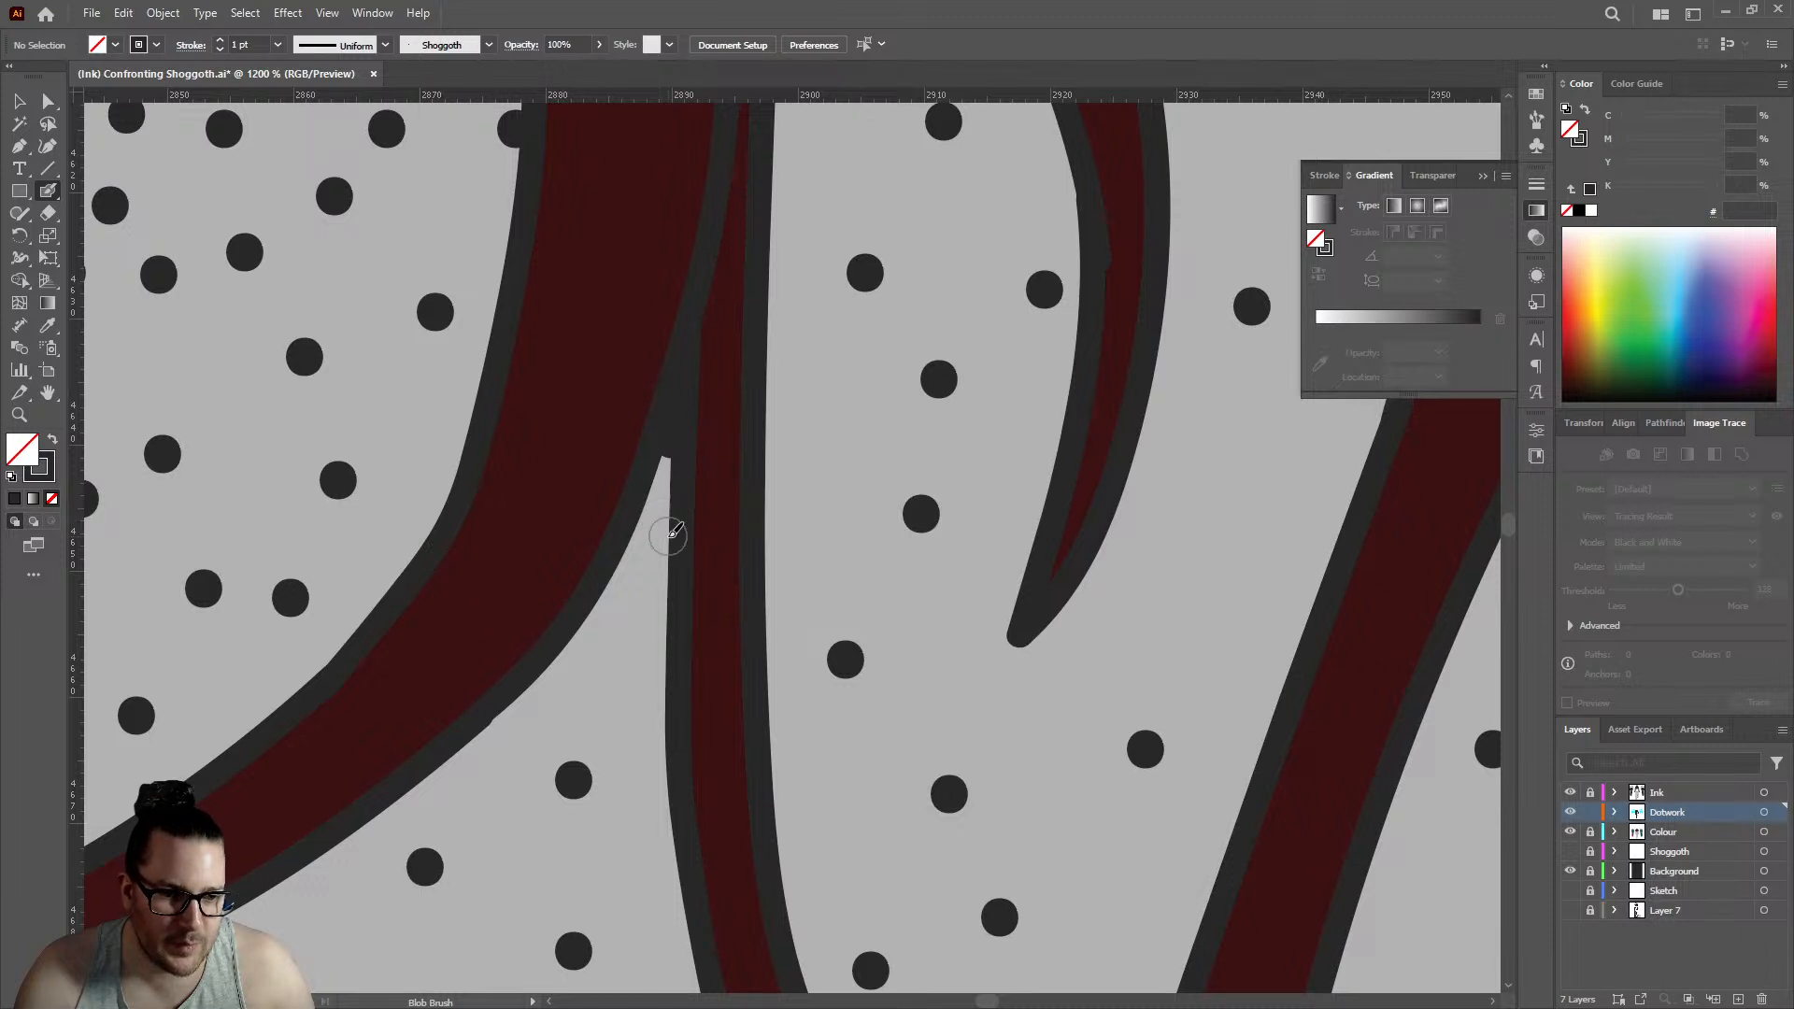
{"action": "scroll", "coordinate": [796, 611], "scroll_direction": "down", "scroll_amount": 4}
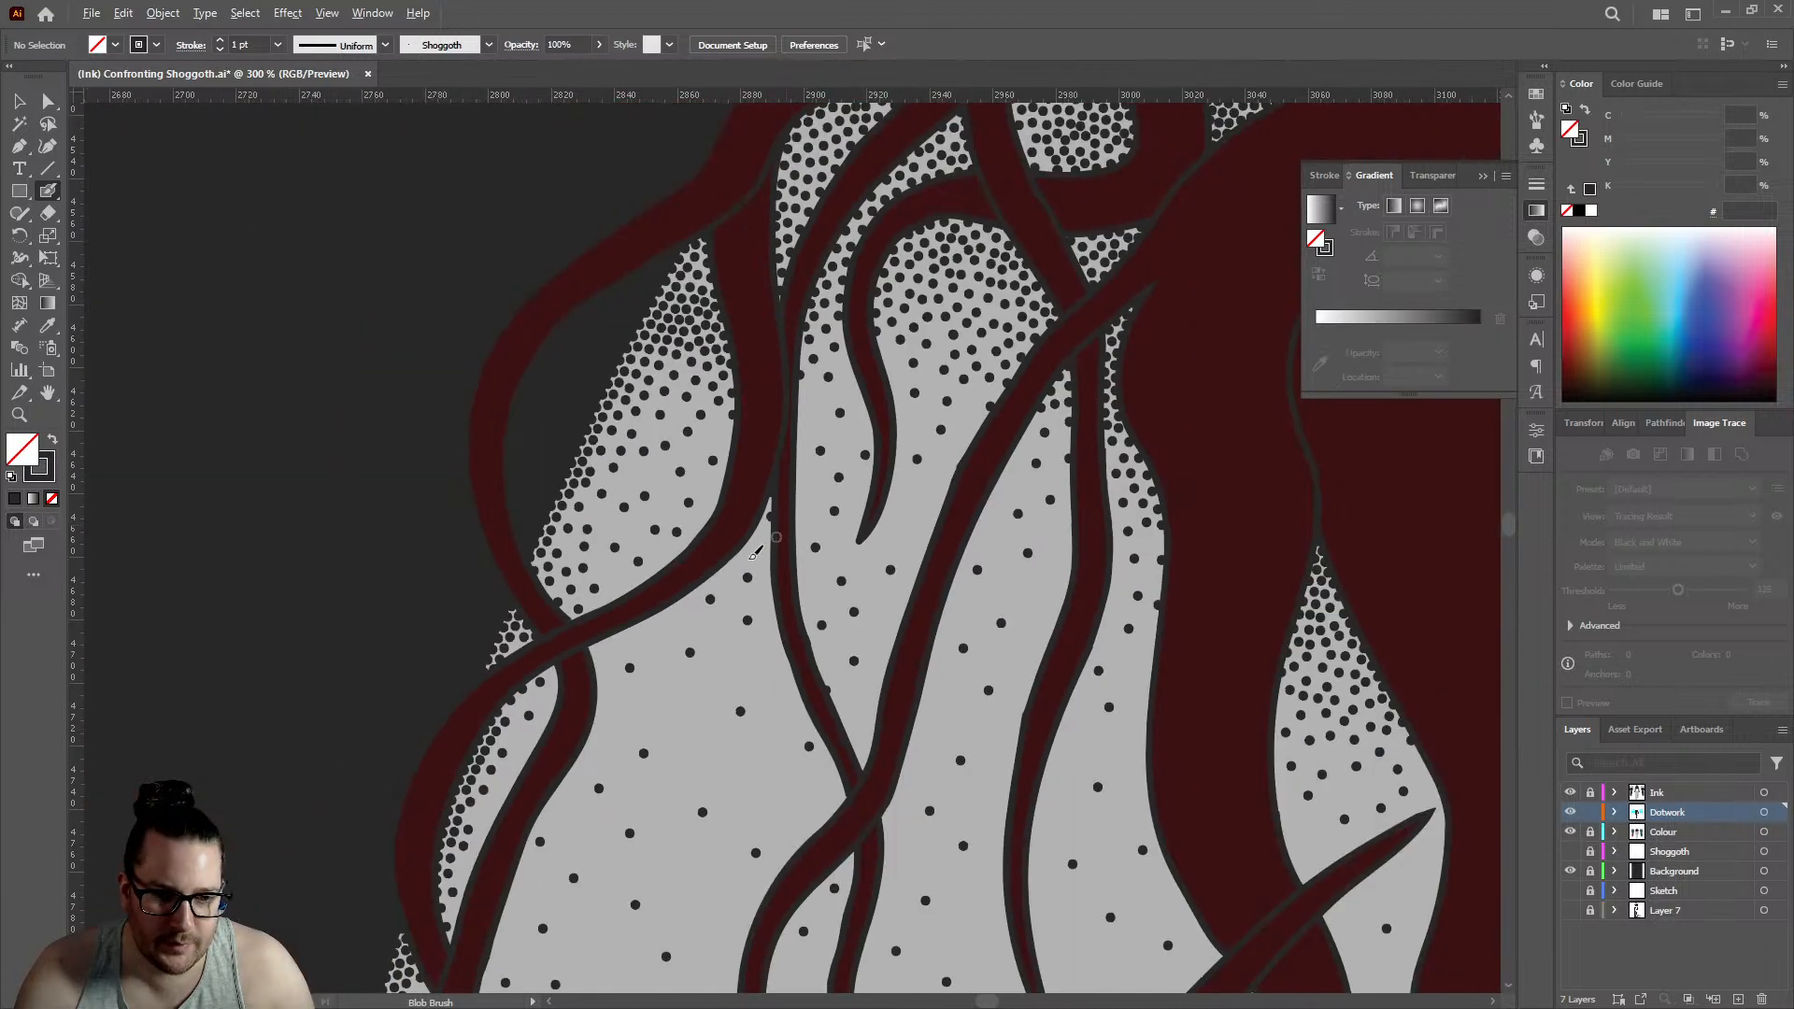
{"action": "left_click", "coordinate": [911, 419]}
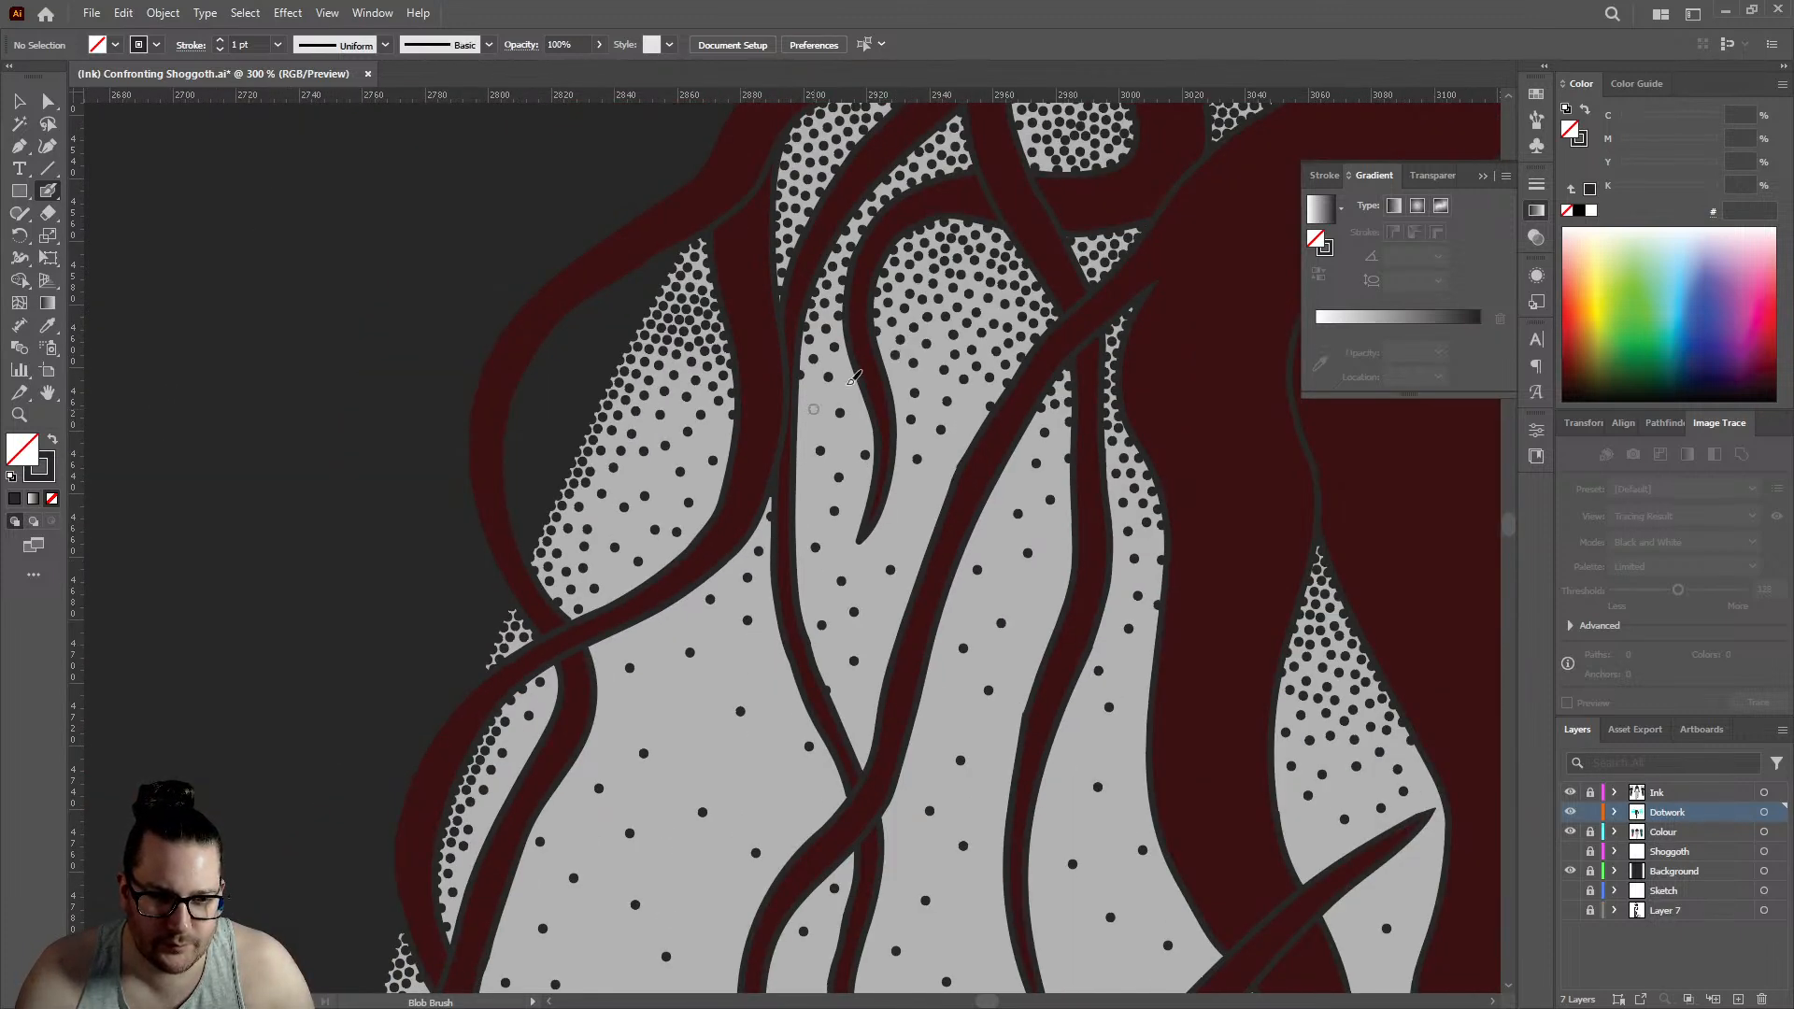
- Smooth the outer shoulder gap's fade with extra dots in its middle and along the inner strand's edge
{"action": "scroll", "coordinate": [728, 450], "scroll_direction": "up", "scroll_amount": 3}
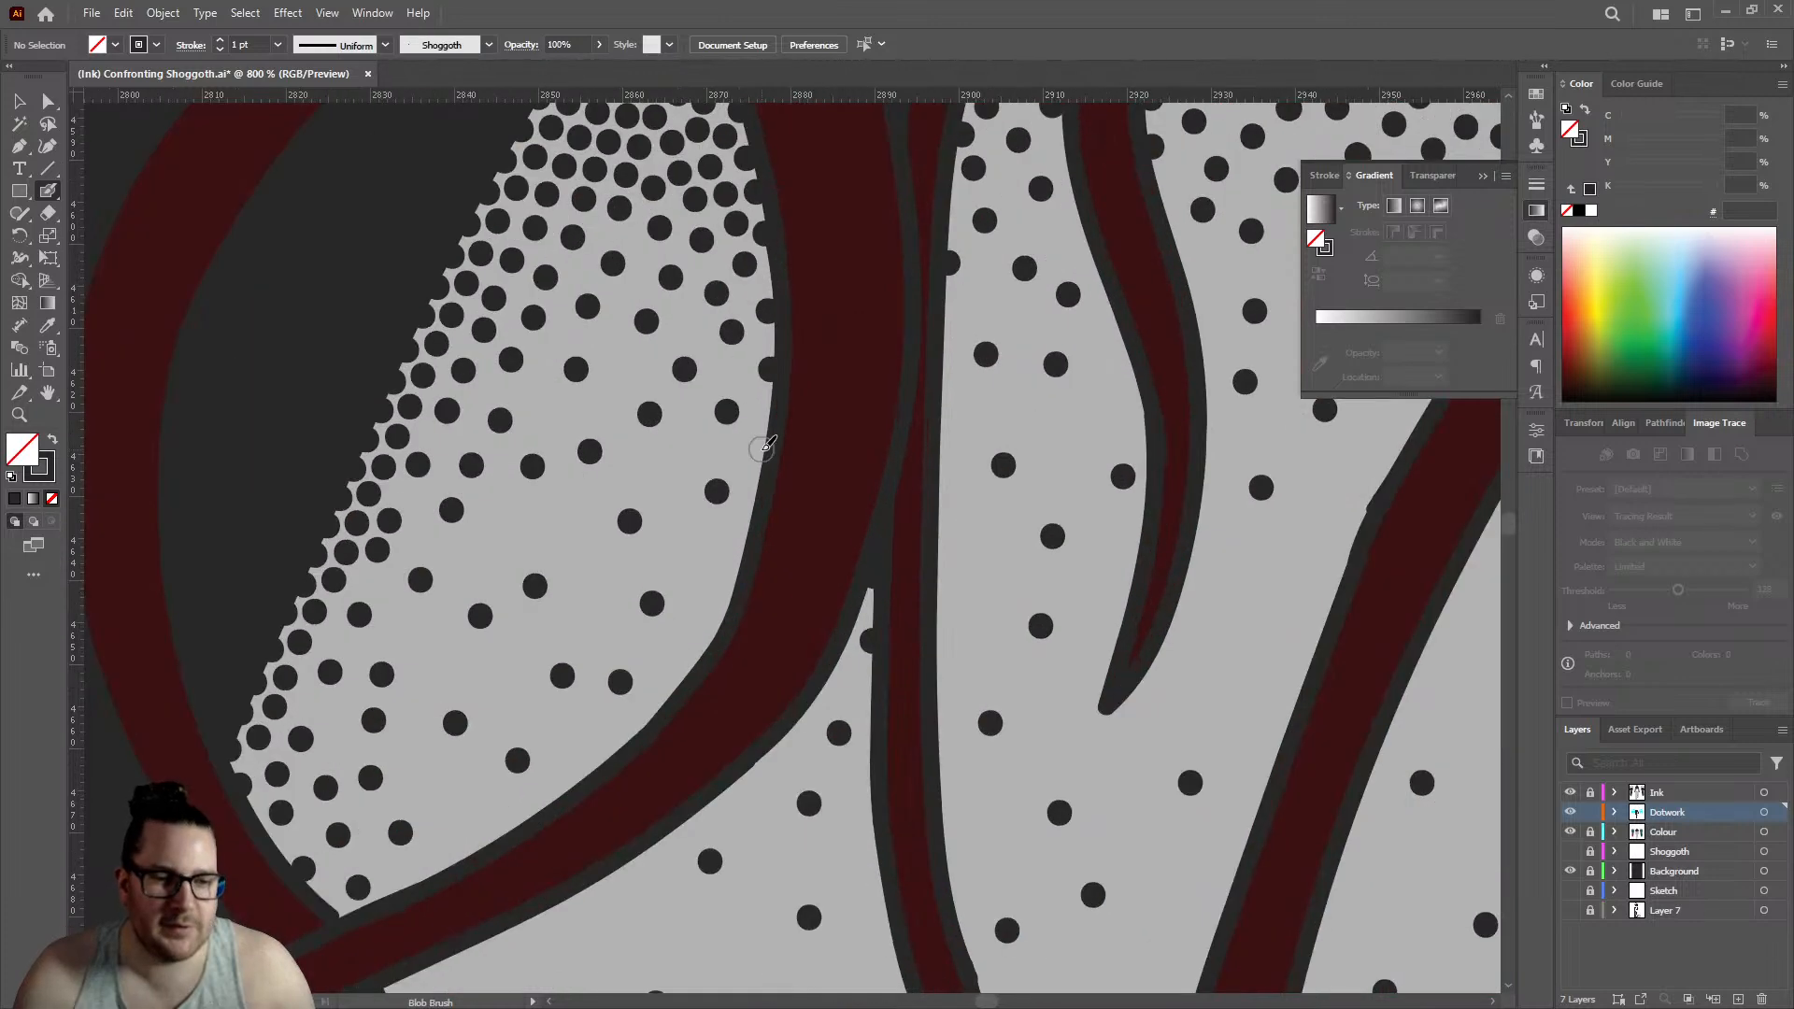
{"action": "scroll", "coordinate": [660, 468], "scroll_direction": "down", "scroll_amount": 3}
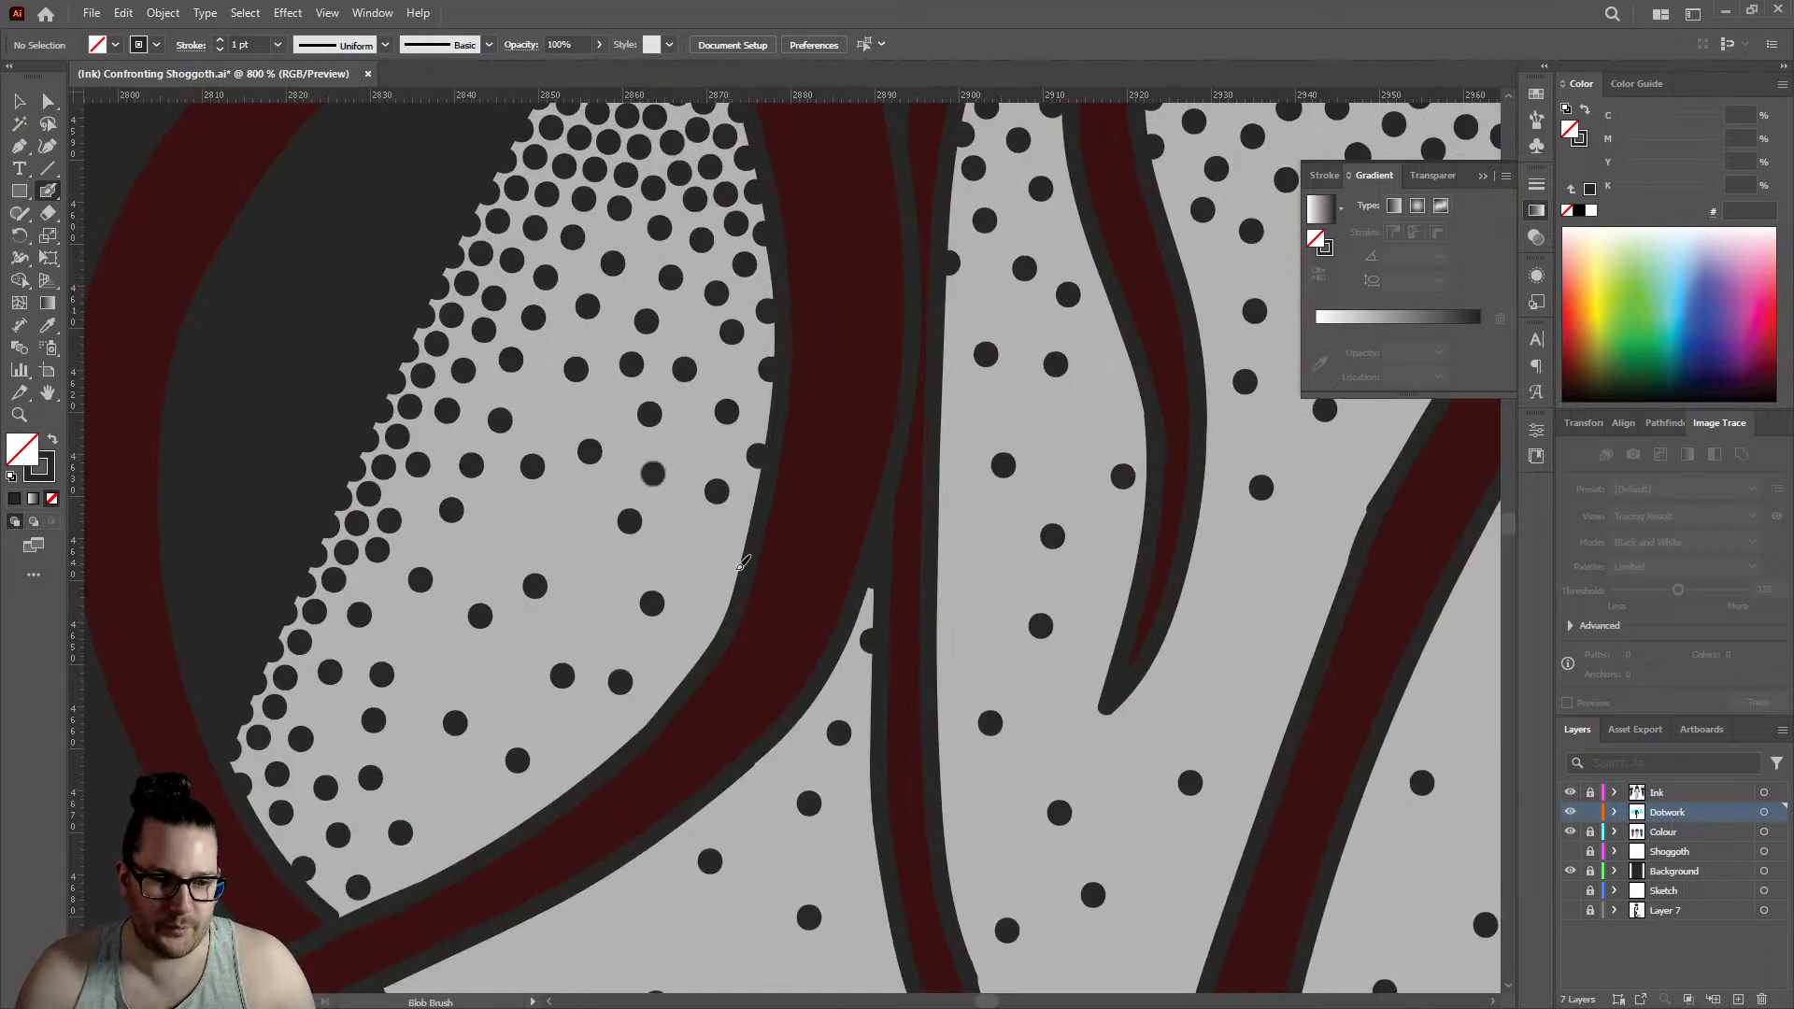
{"action": "scroll", "coordinate": [811, 461], "scroll_direction": "down", "scroll_amount": 2}
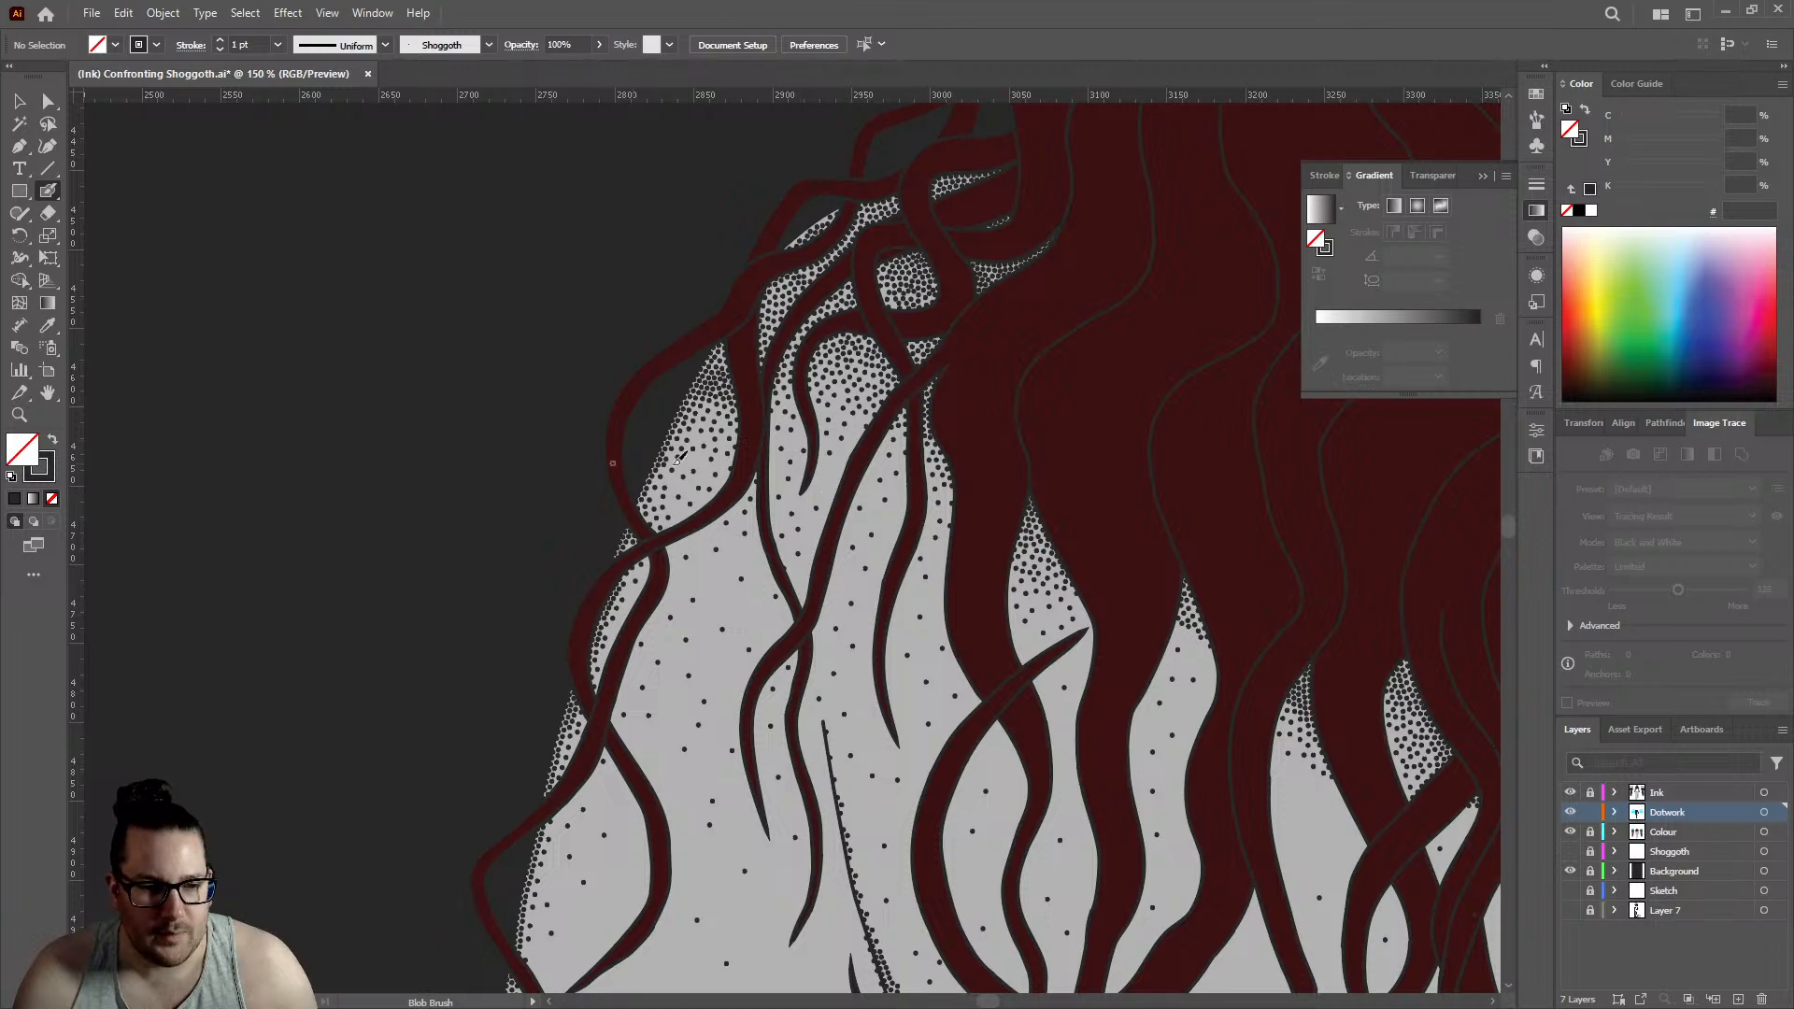
{"action": "scroll", "coordinate": [767, 472], "scroll_direction": "up", "scroll_amount": 4}
{"action": "left_click", "coordinate": [548, 431]}
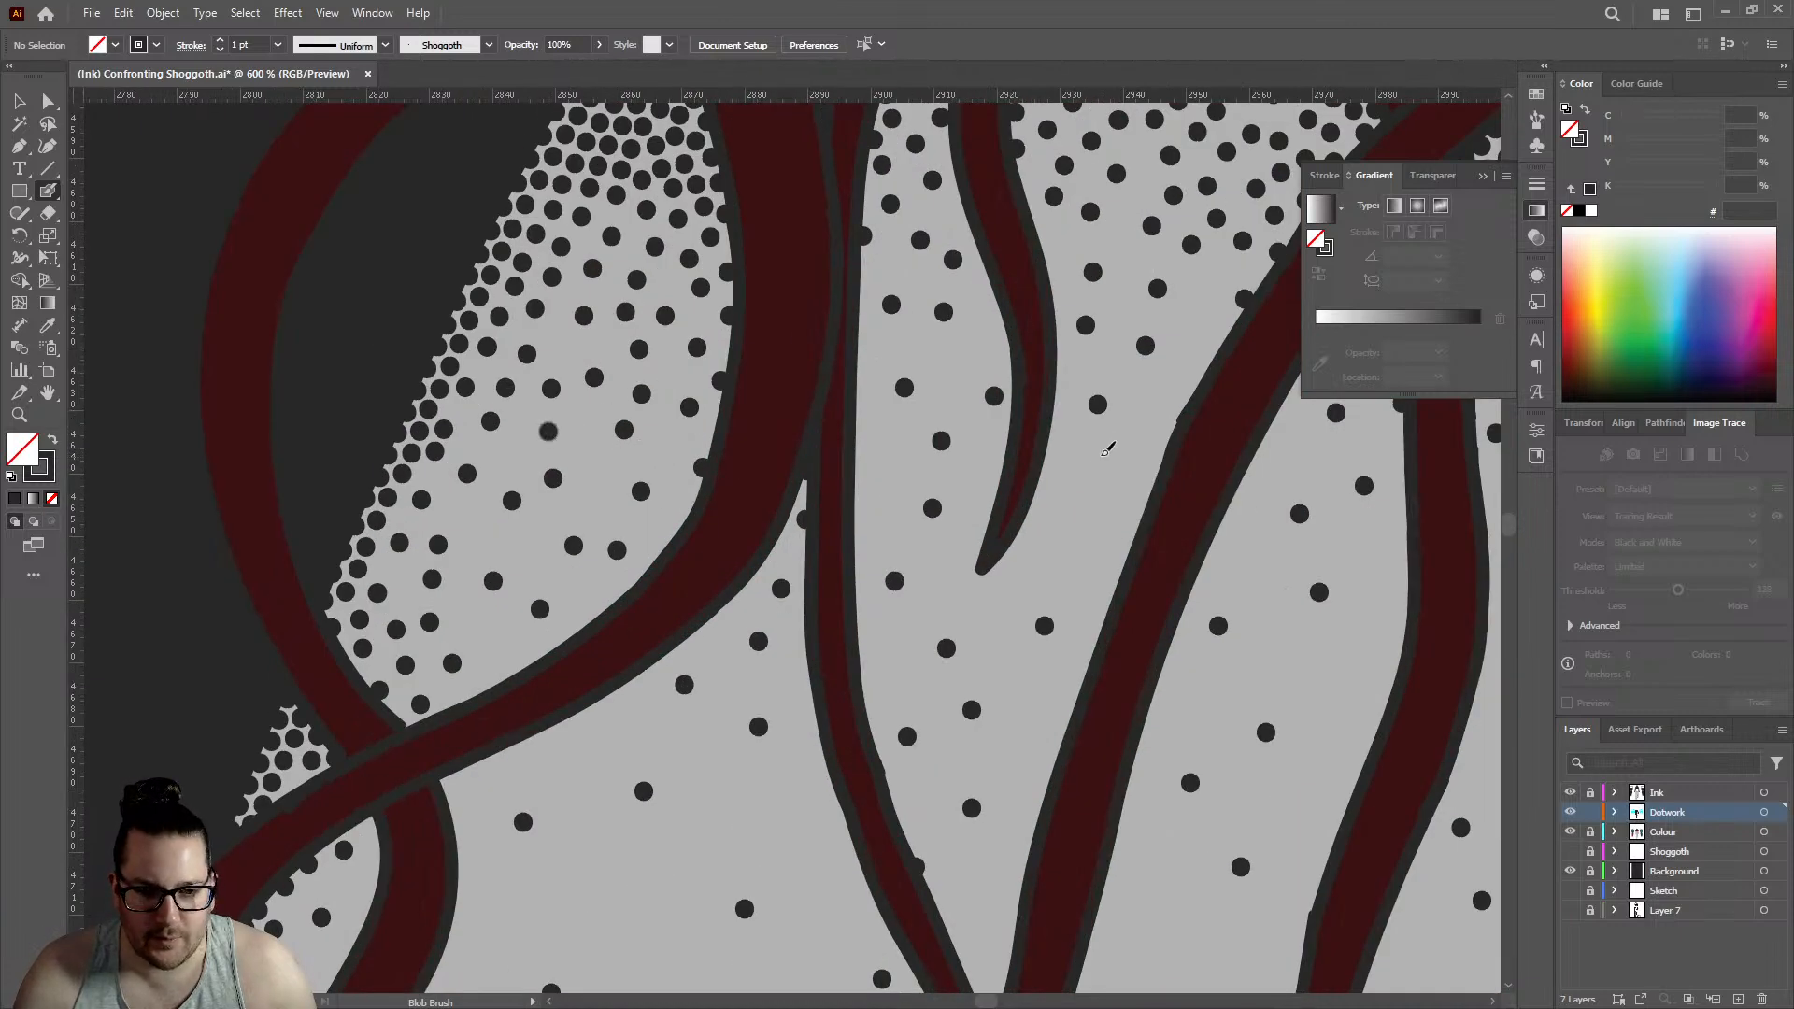
- Even out the outer shoulder fade with single dots beside the thin strand and between the short curled strand and long diagonal strand
{"action": "left_click", "coordinate": [860, 448]}
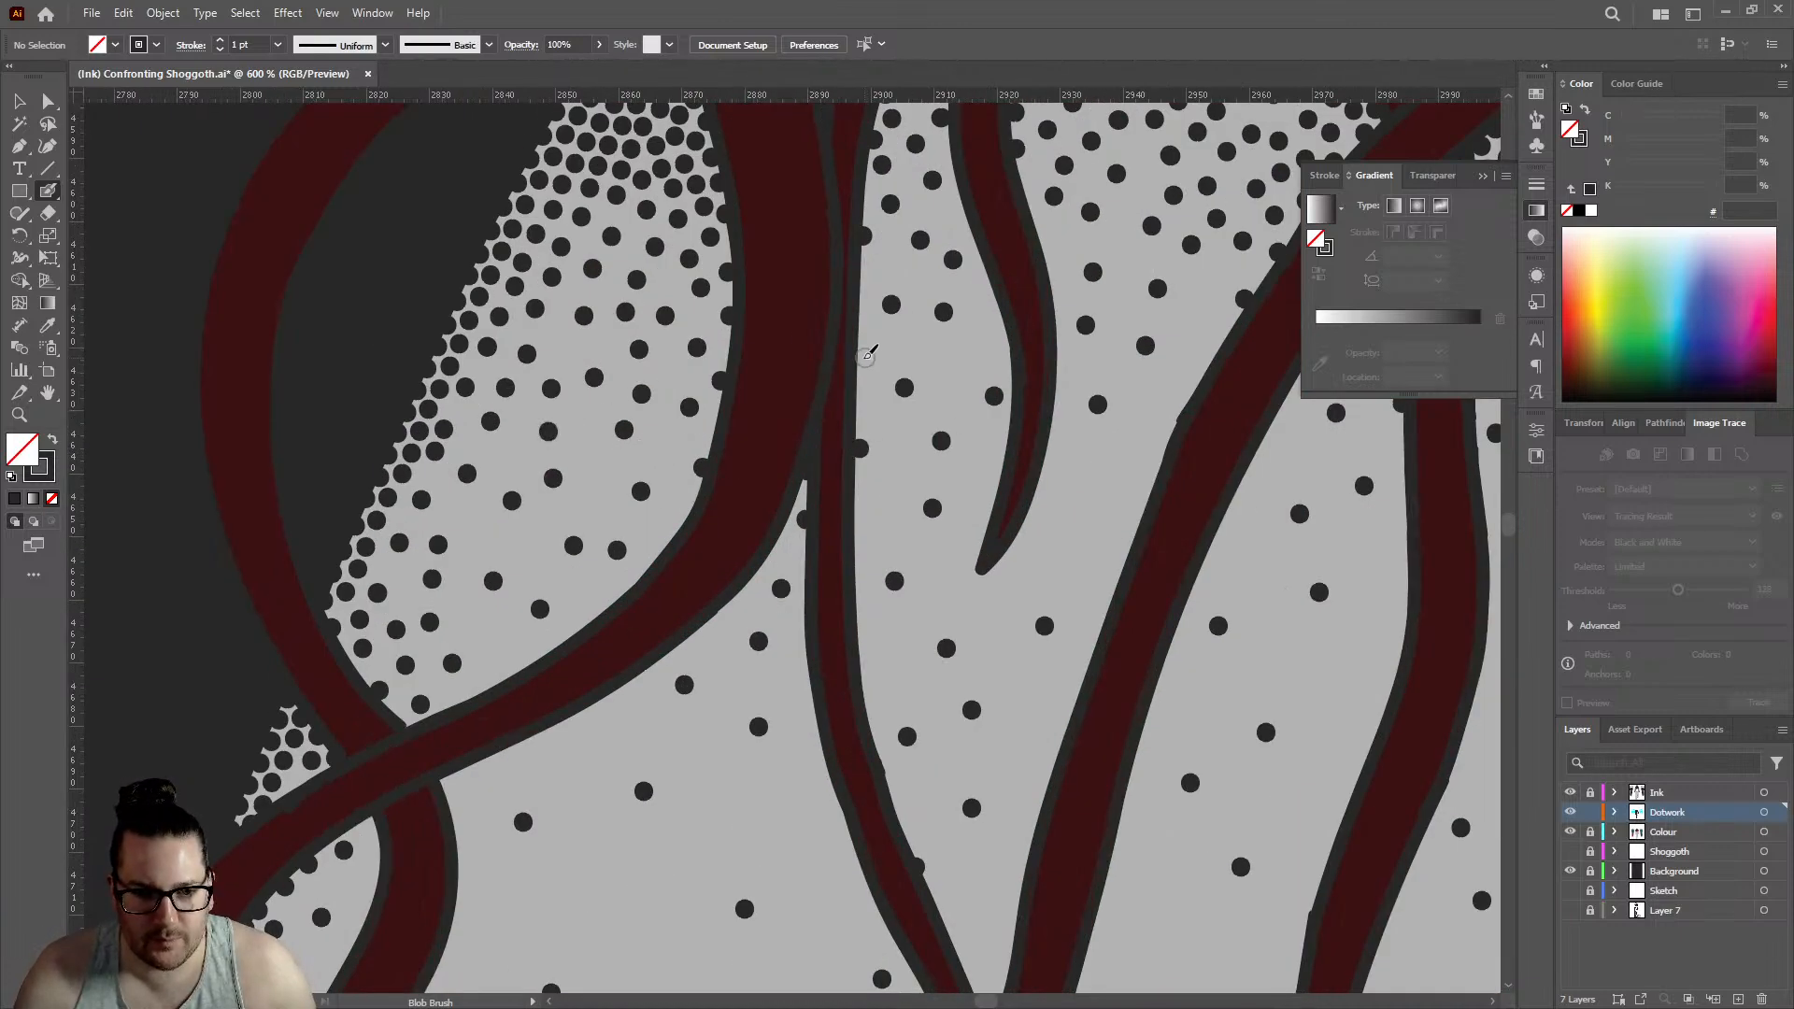
{"action": "scroll", "coordinate": [981, 322], "scroll_direction": "down", "scroll_amount": 4}
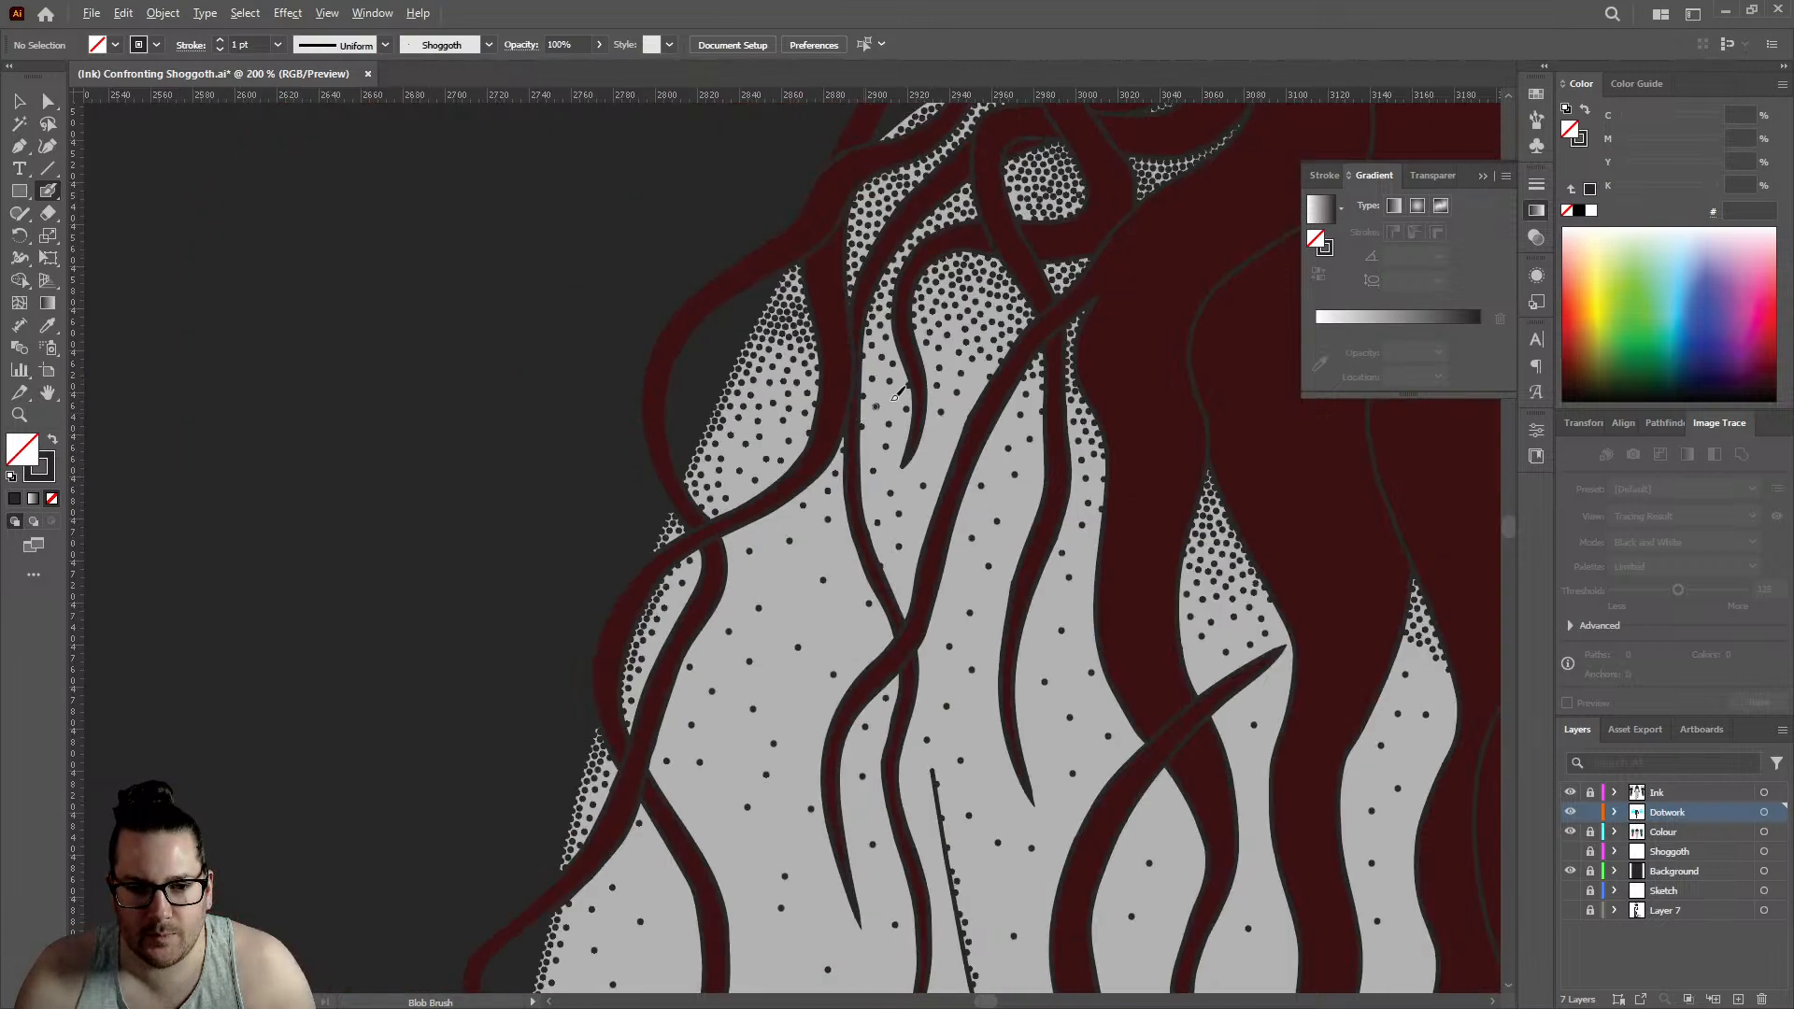
{"action": "scroll", "coordinate": [997, 387], "scroll_direction": "up", "scroll_amount": 2}
{"action": "scroll", "coordinate": [997, 387], "scroll_direction": "up", "scroll_amount": 2}
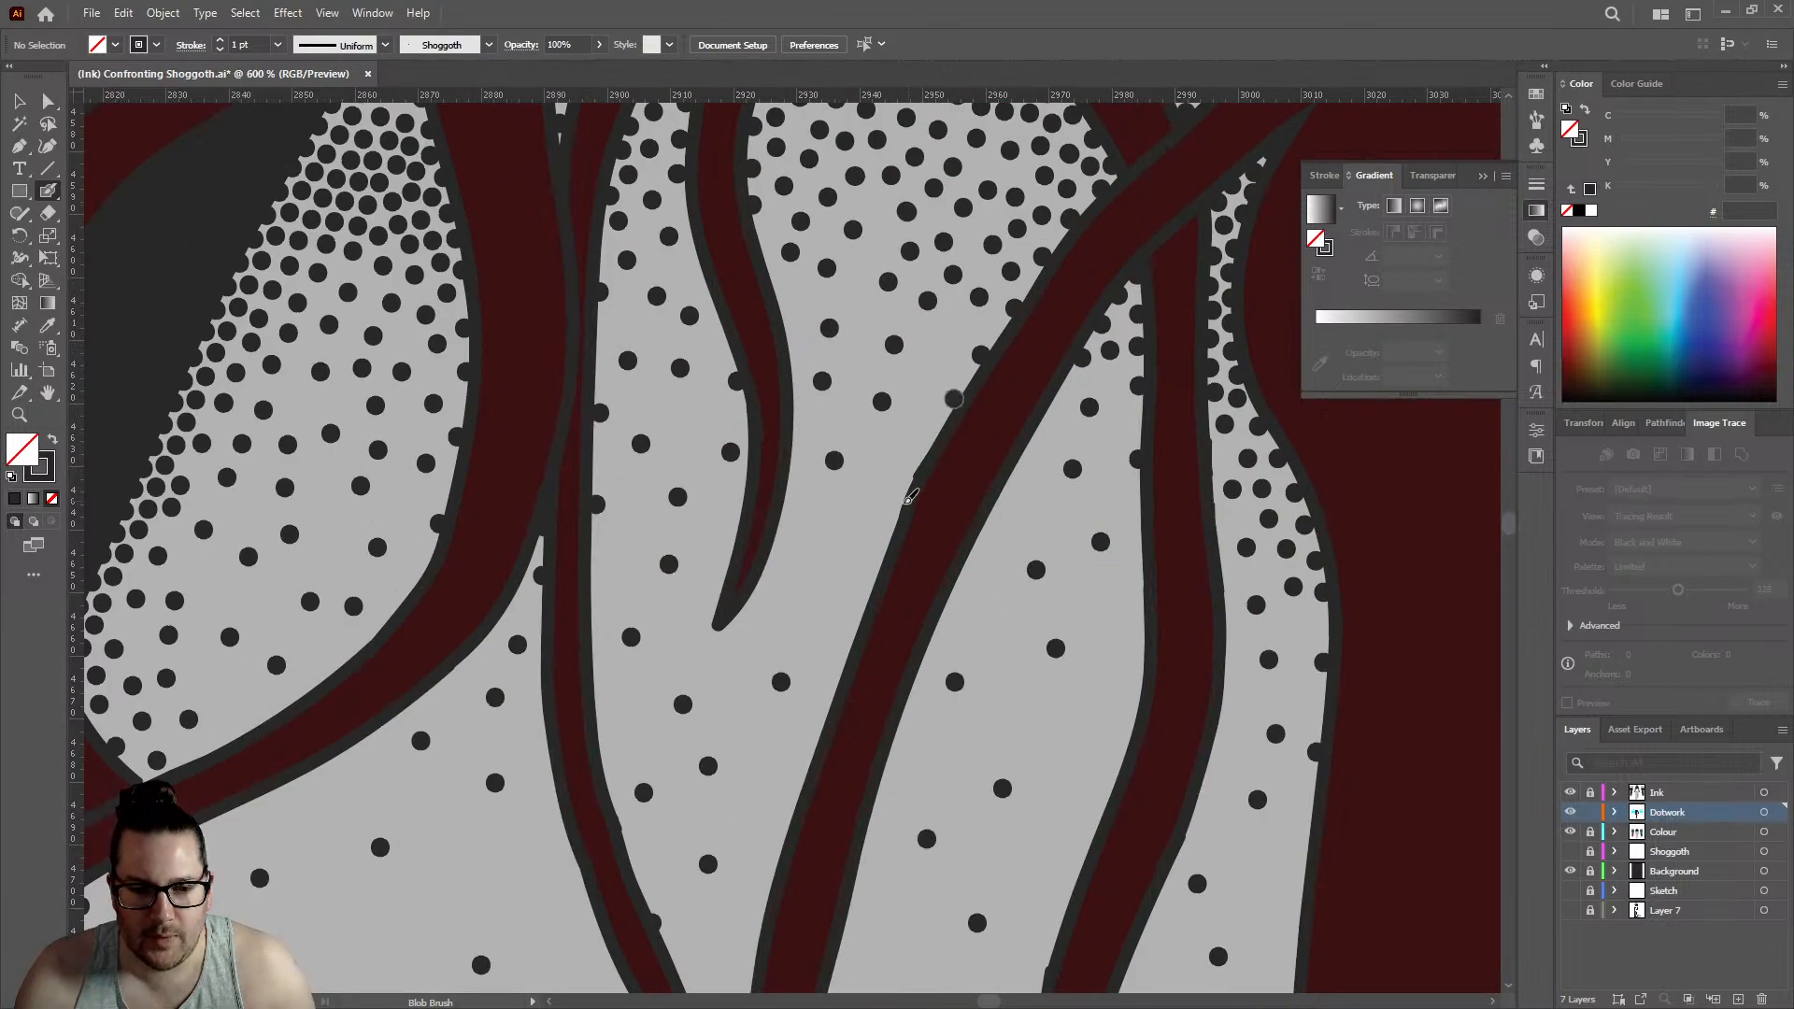
{"action": "left_click", "coordinate": [873, 472]}
{"action": "left_click", "coordinate": [843, 573]}
{"action": "left_click", "coordinate": [943, 342]}
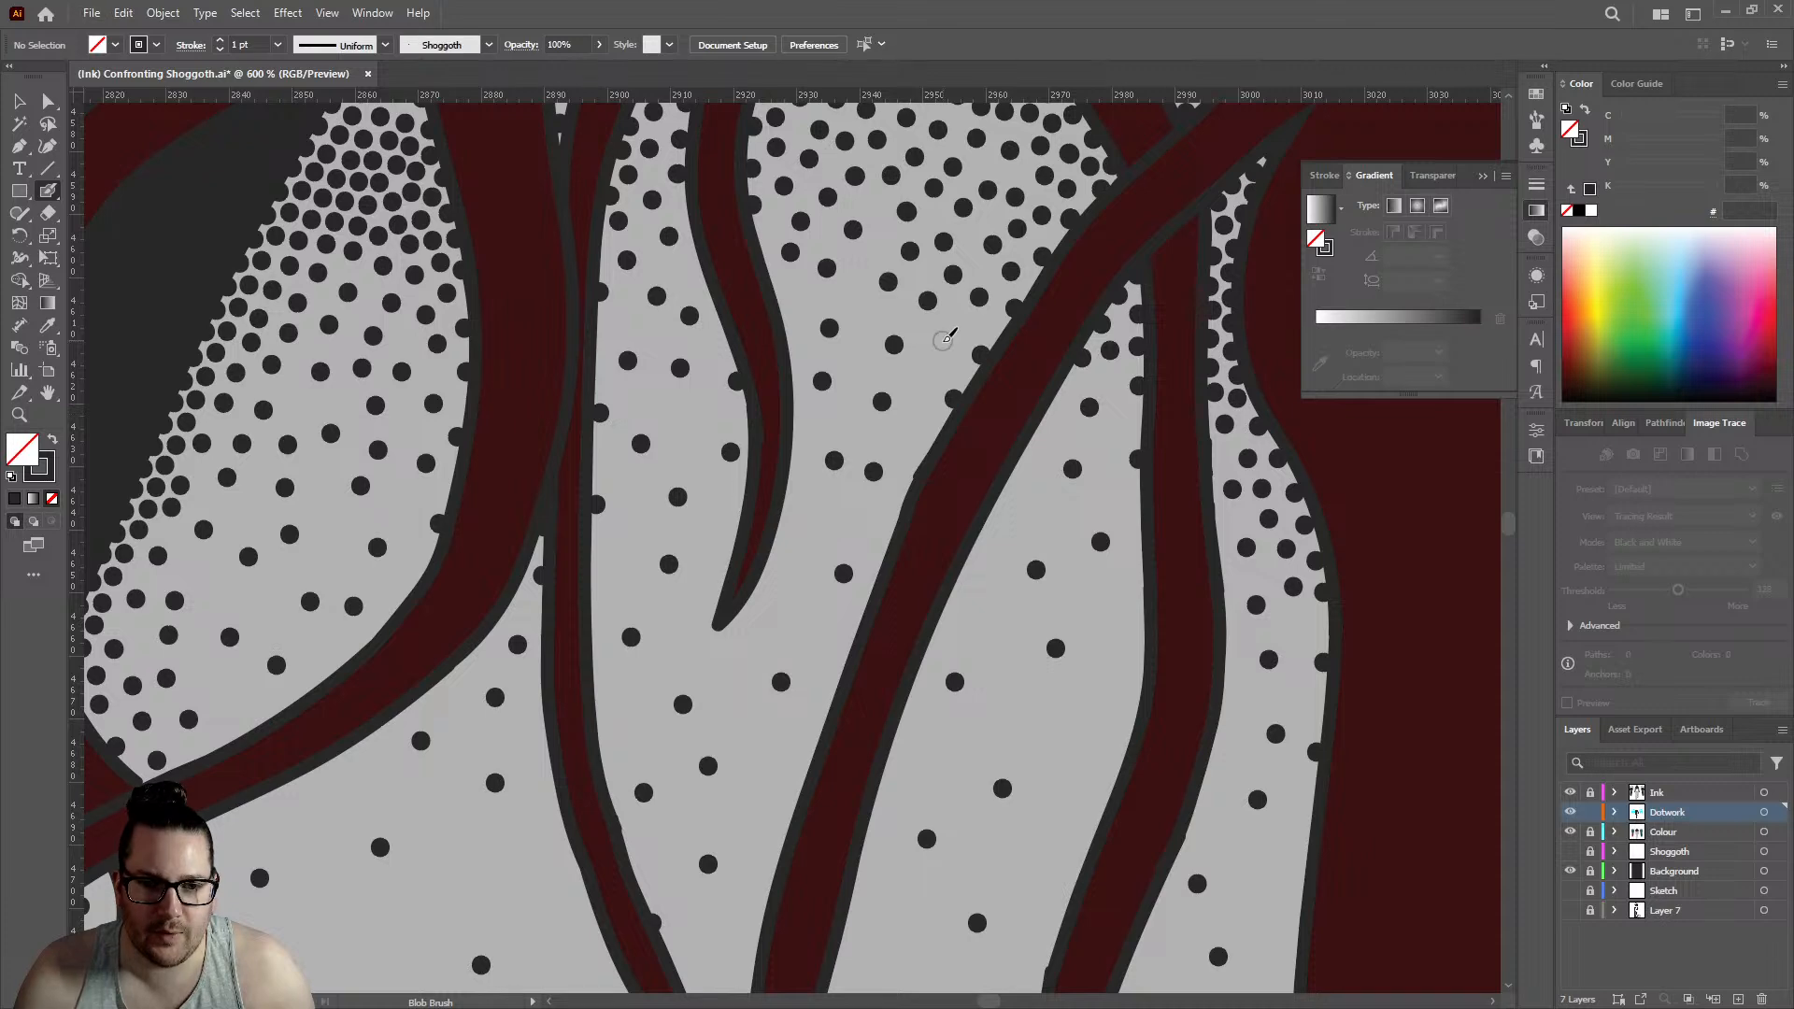
{"action": "left_click", "coordinate": [804, 301]}
{"action": "left_click", "coordinate": [871, 252]}
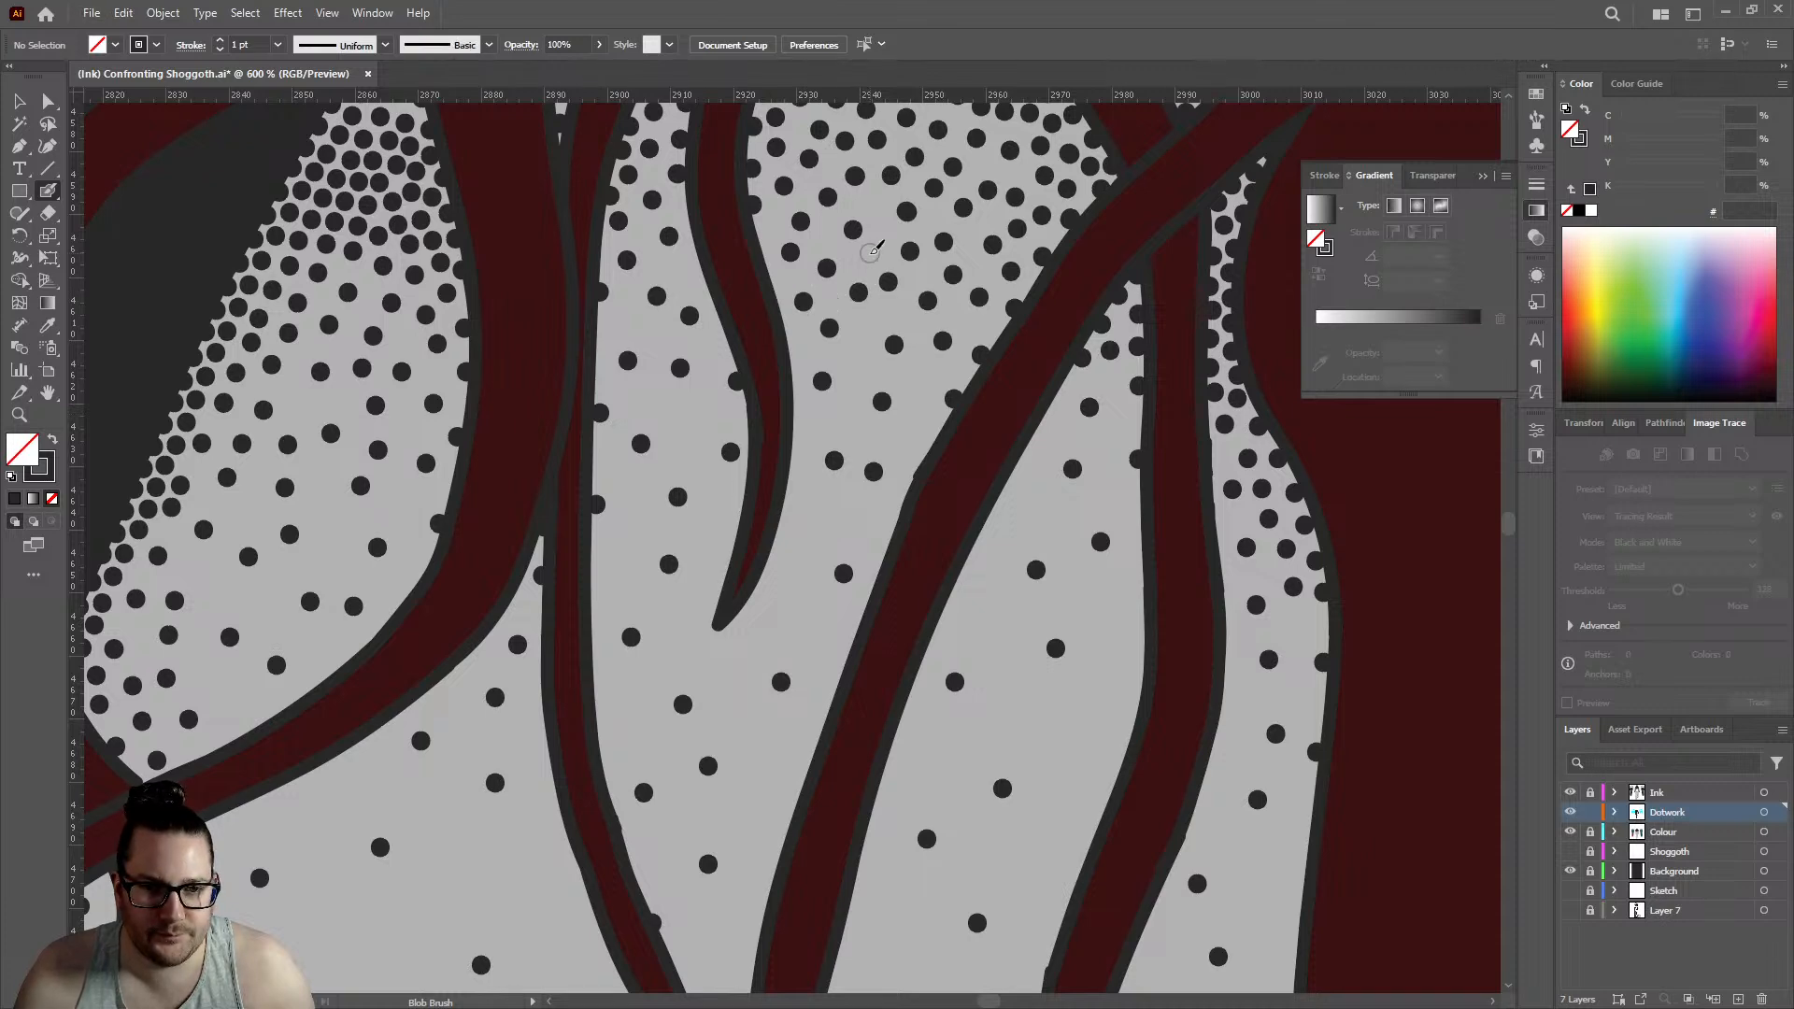
- Add three dots to the upper part of the gap just inside the long diagonal strand
{"action": "scroll", "coordinate": [1021, 351], "scroll_direction": "down", "scroll_amount": 2}
{"action": "left_click", "coordinate": [1045, 408]}
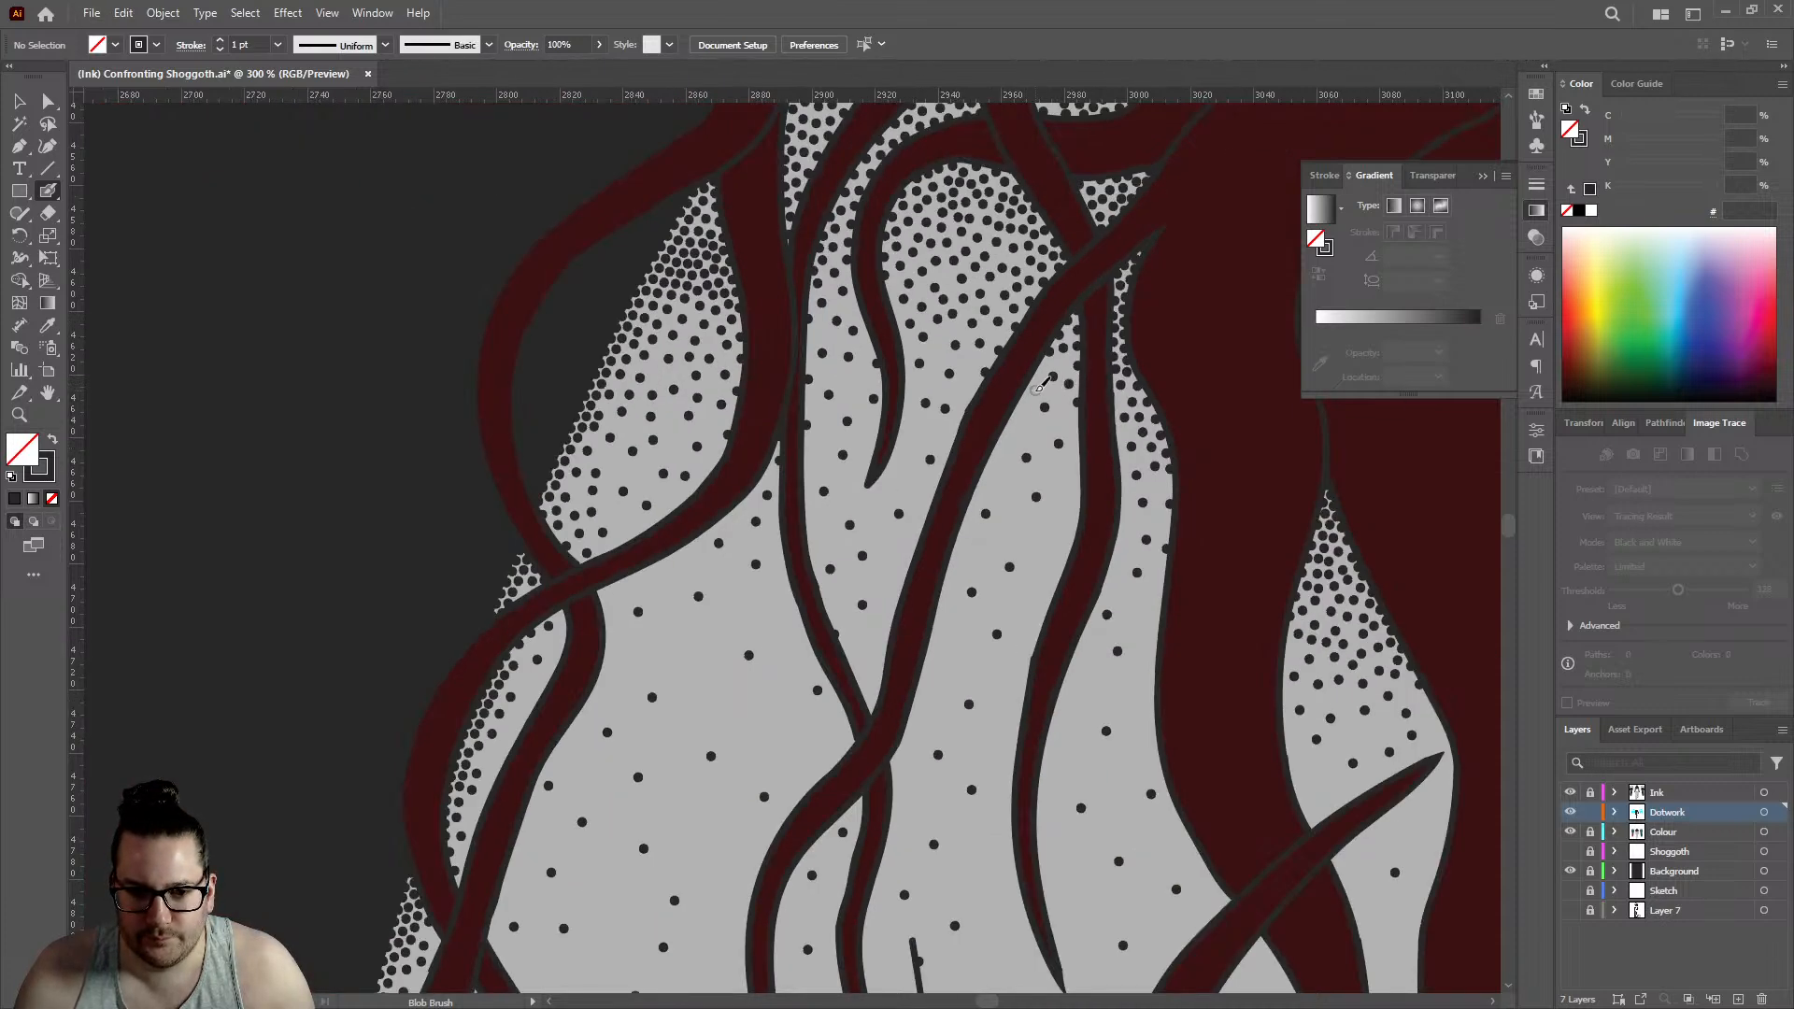
{"action": "left_click", "coordinate": [1016, 427]}
{"action": "left_click", "coordinate": [1061, 421]}
- Place spaced dots along the tapering strand's upper edge and down the outer edge of the thick hair mass
{"action": "scroll", "coordinate": [1061, 421], "scroll_direction": "down", "scroll_amount": 3}
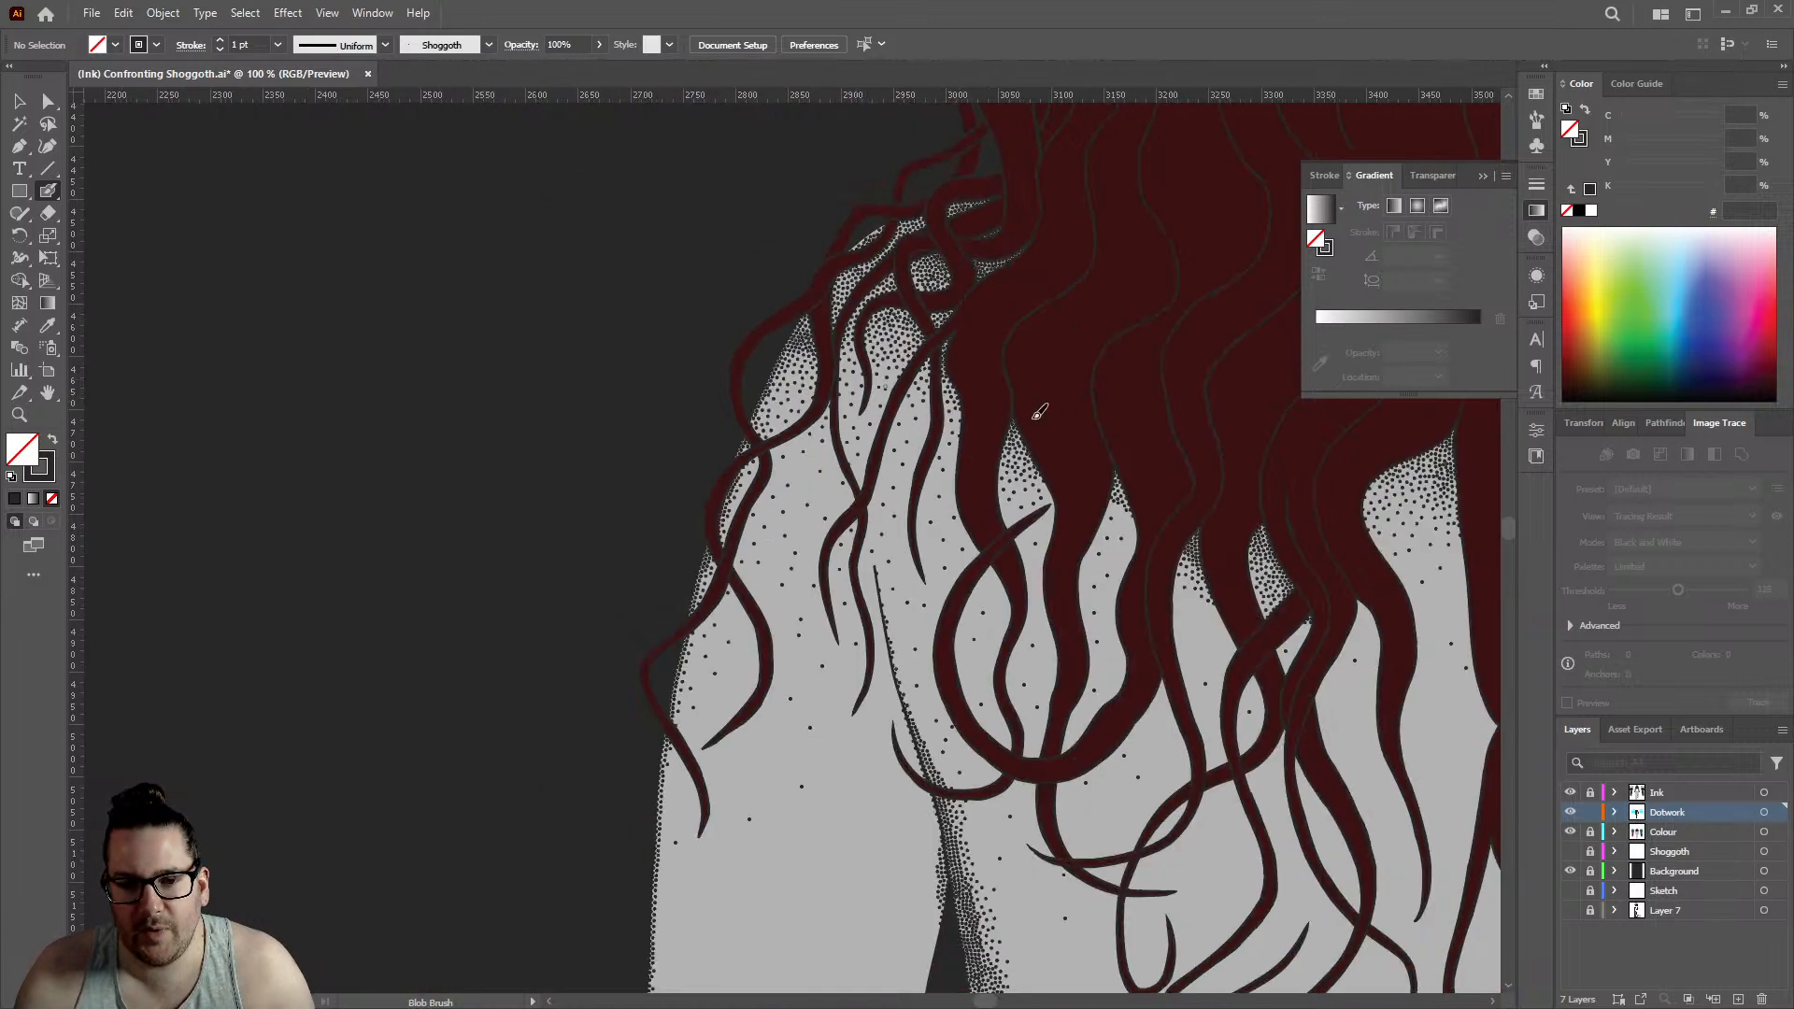
{"action": "scroll", "coordinate": [1068, 481], "scroll_direction": "up", "scroll_amount": 3}
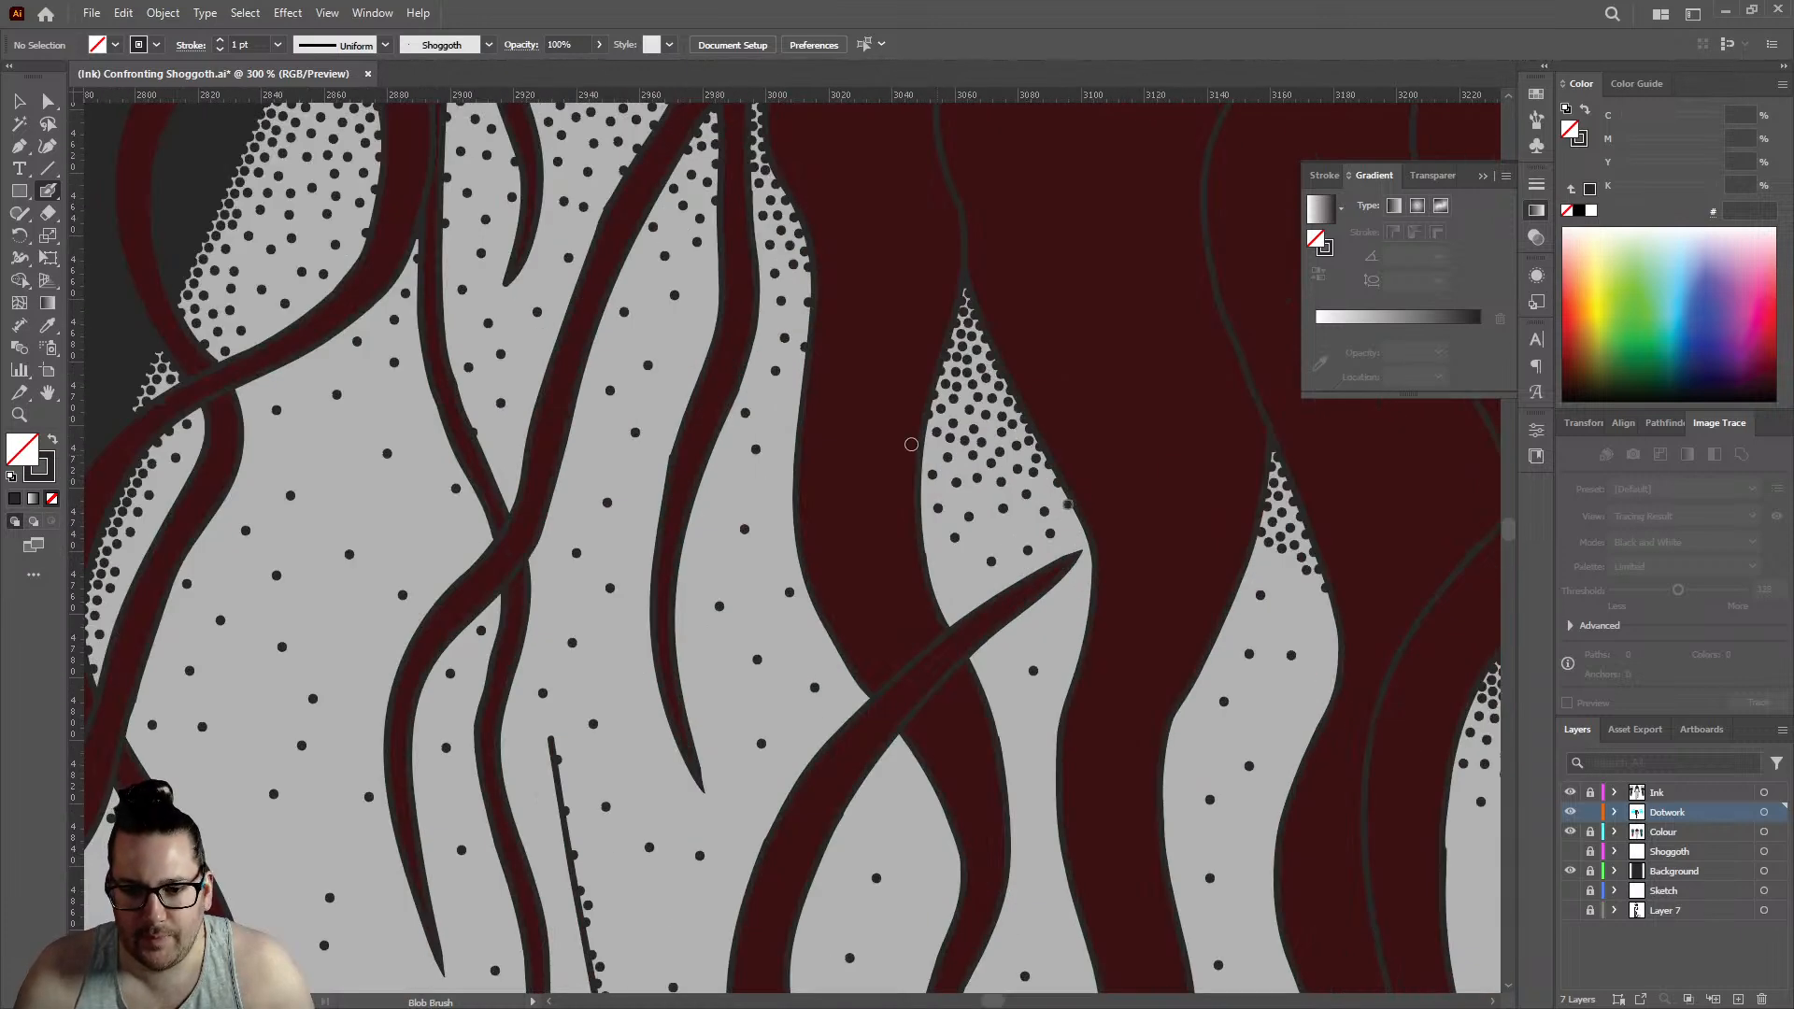
{"action": "scroll", "coordinate": [860, 388], "scroll_direction": "down", "scroll_amount": 2}
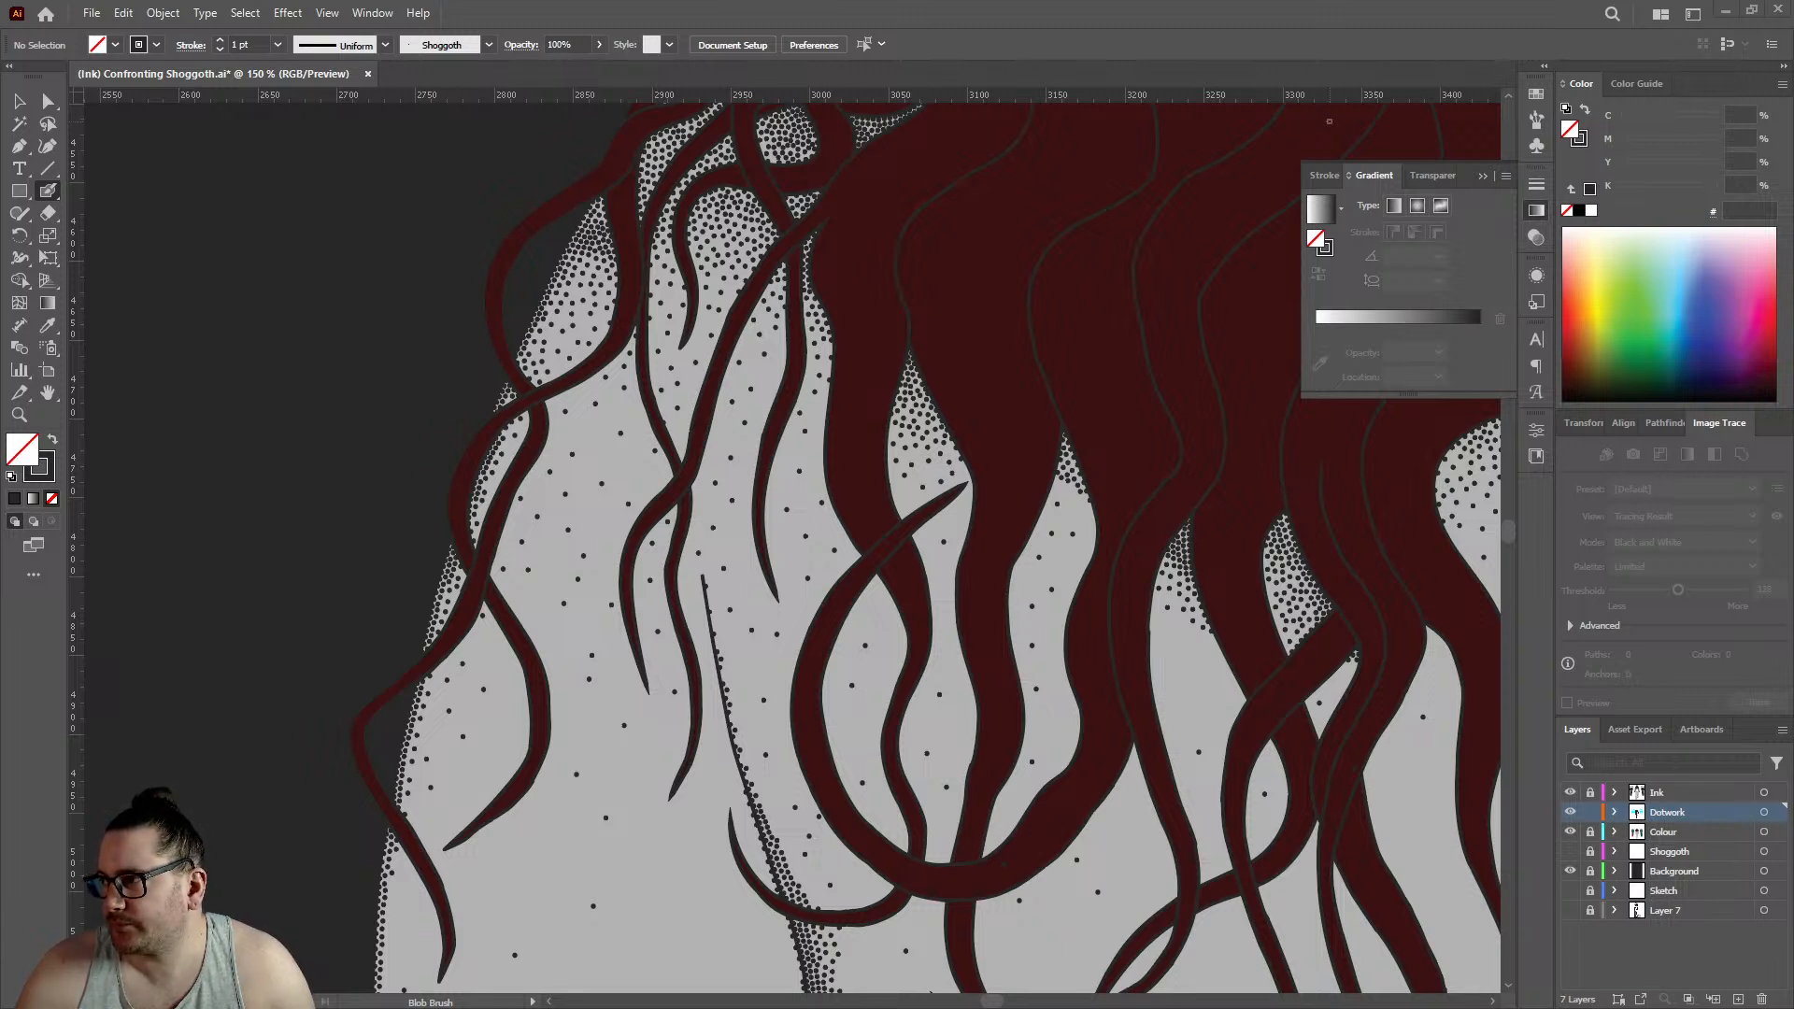
{"action": "scroll", "coordinate": [748, 305], "scroll_direction": "up", "scroll_amount": 3}
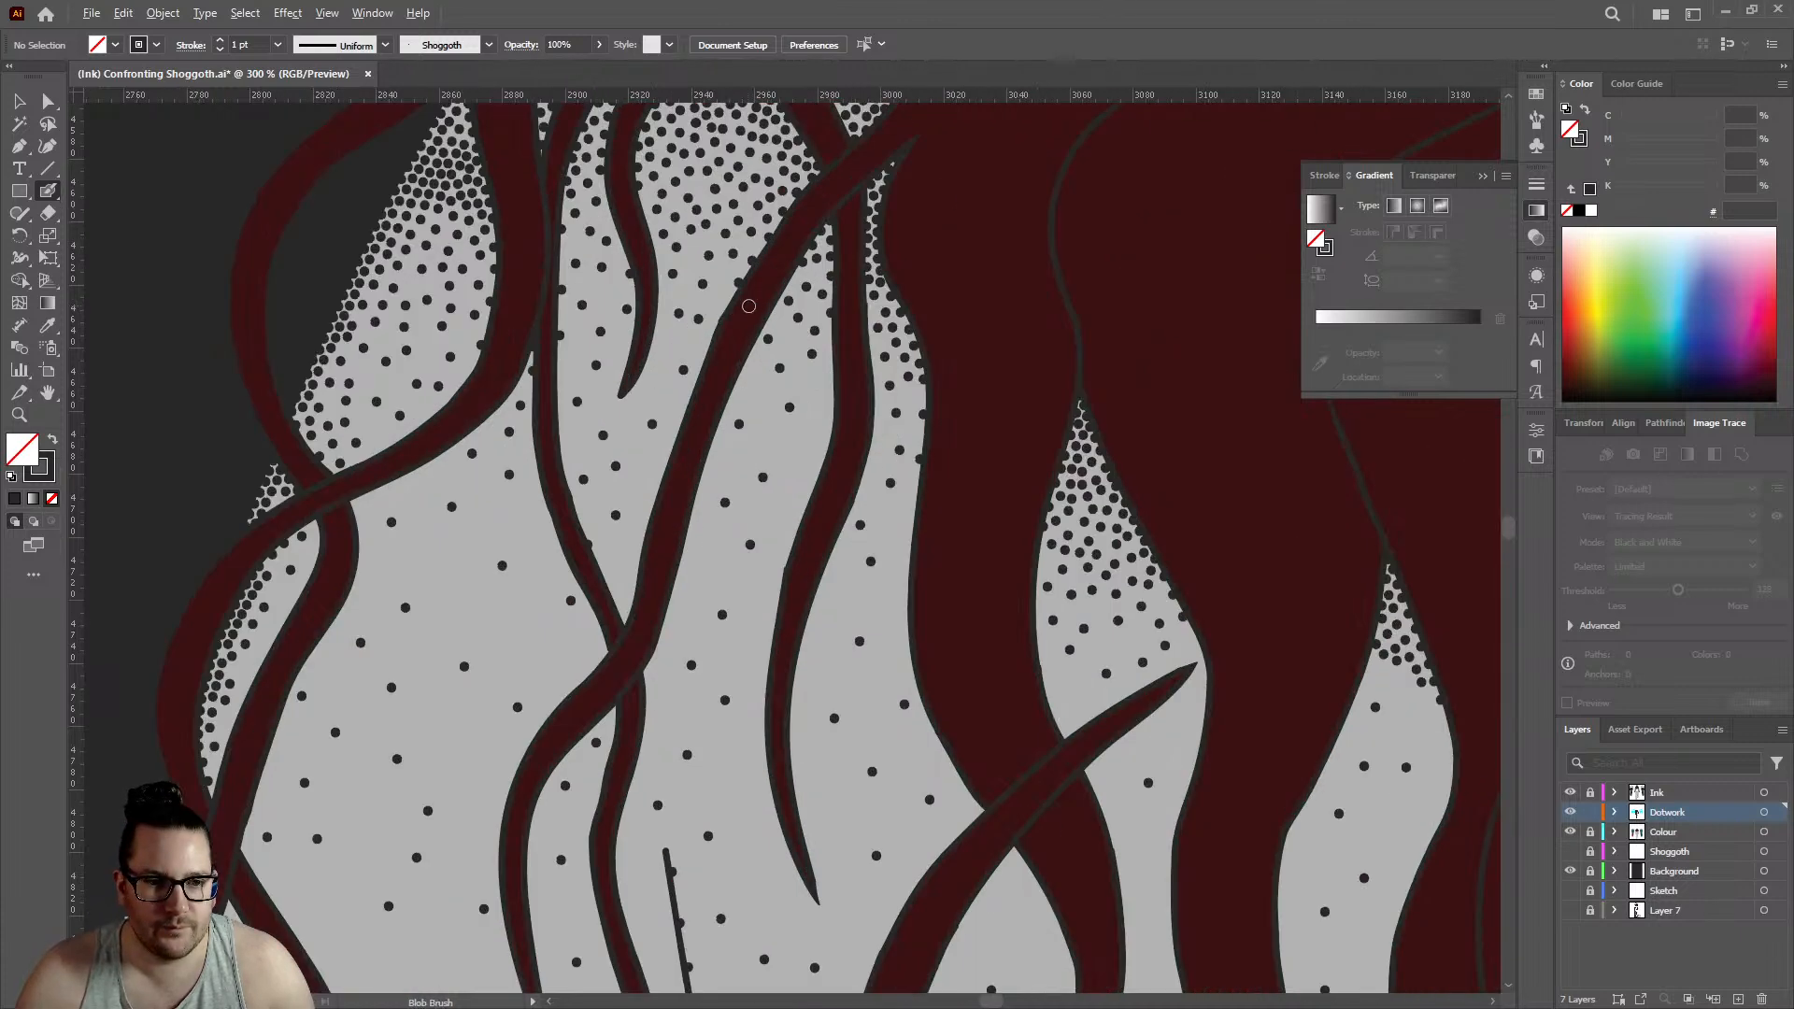
{"action": "left_click", "coordinate": [831, 390]}
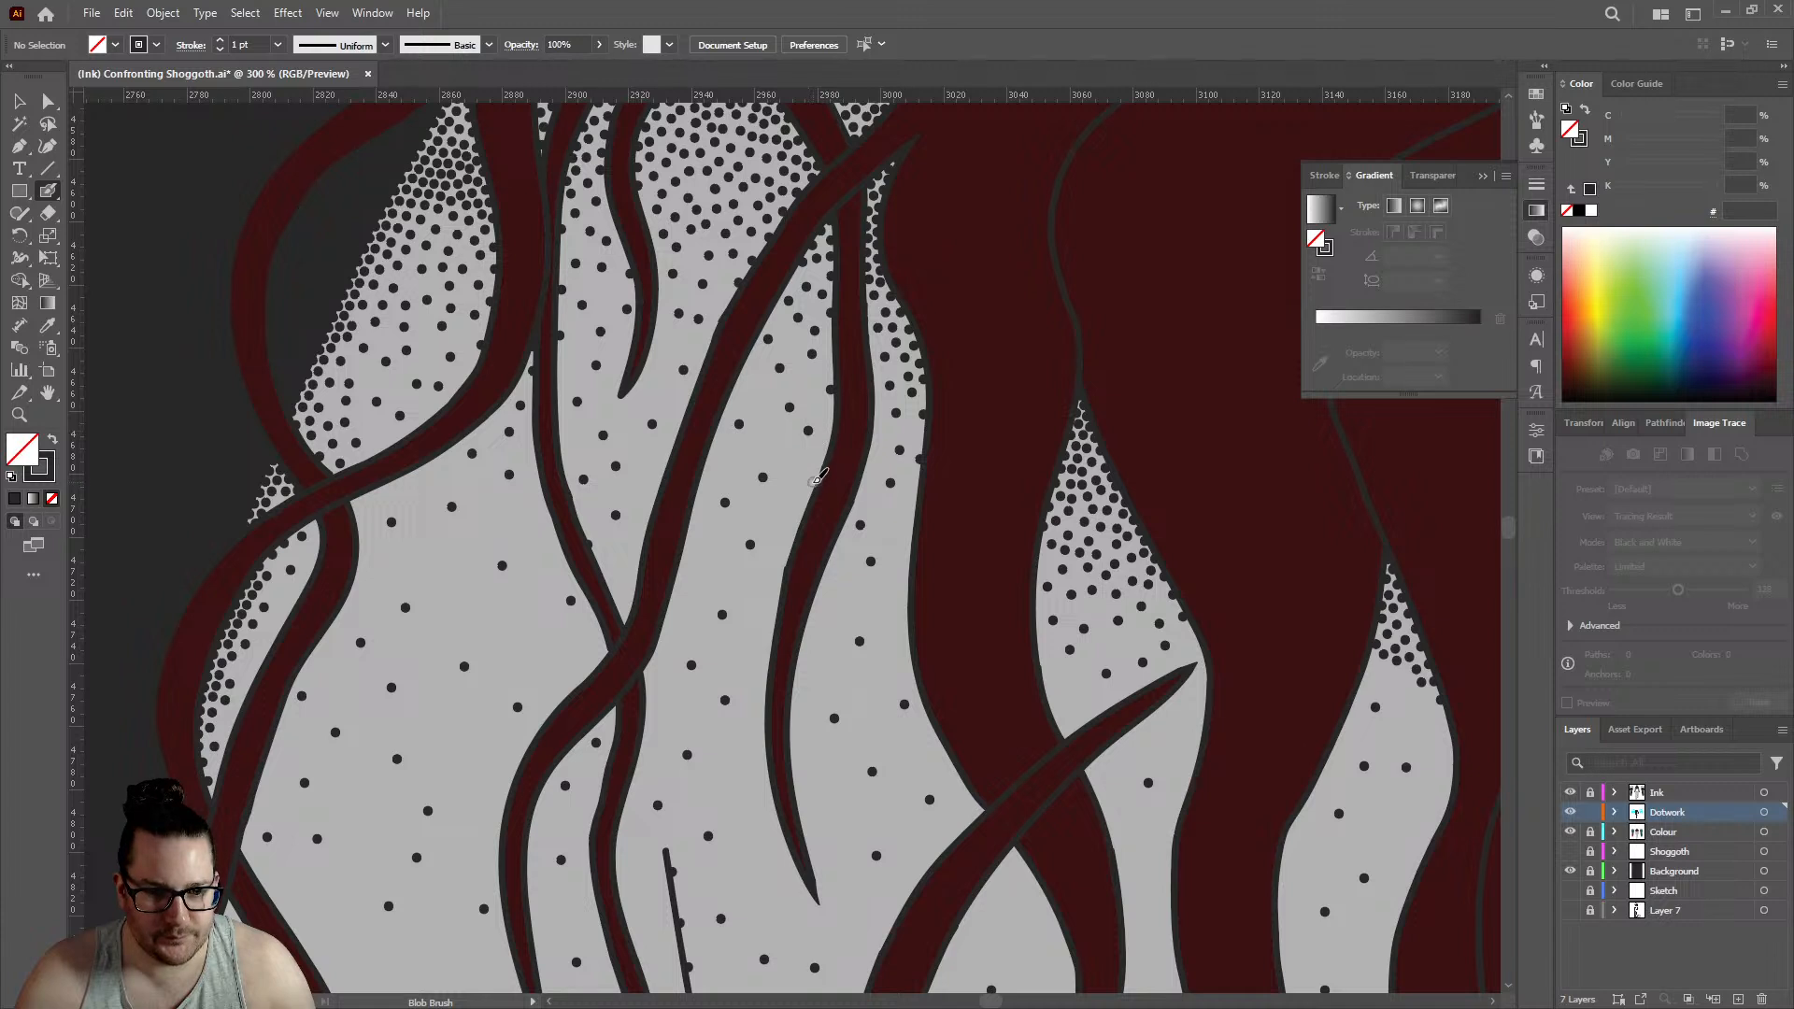
{"action": "left_click", "coordinate": [909, 529]}
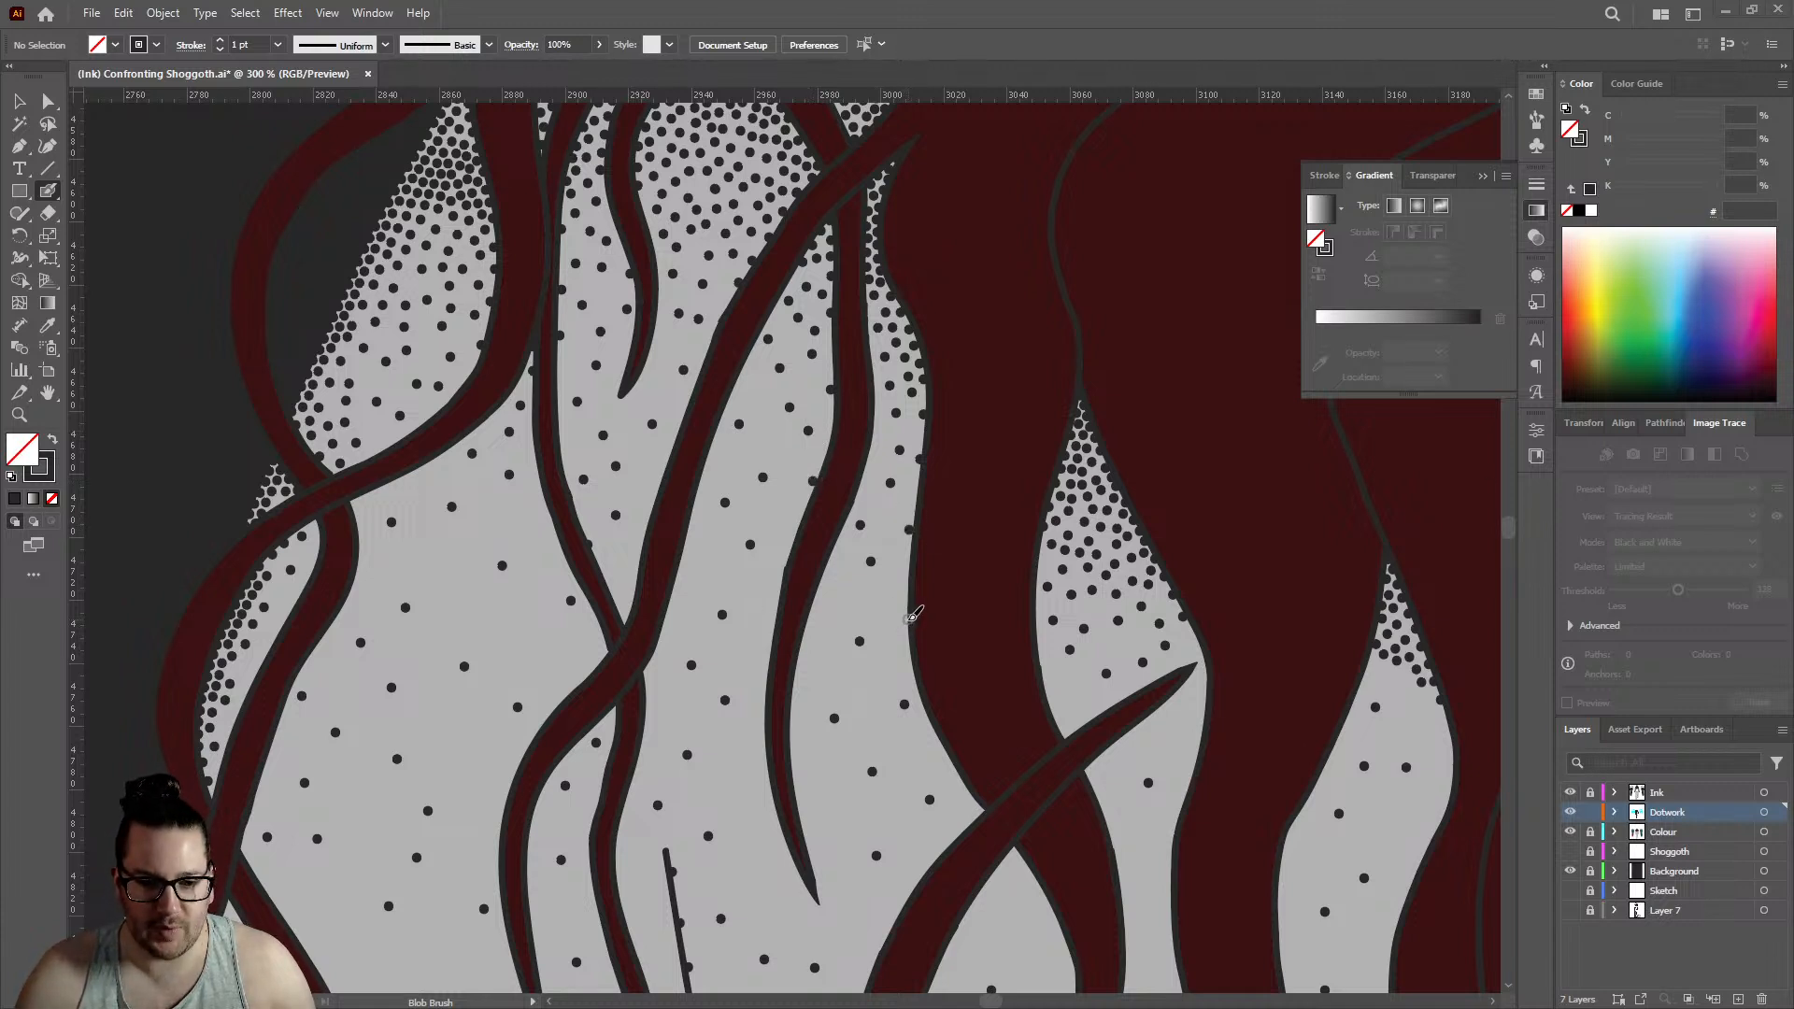
{"action": "left_click", "coordinate": [908, 618]}
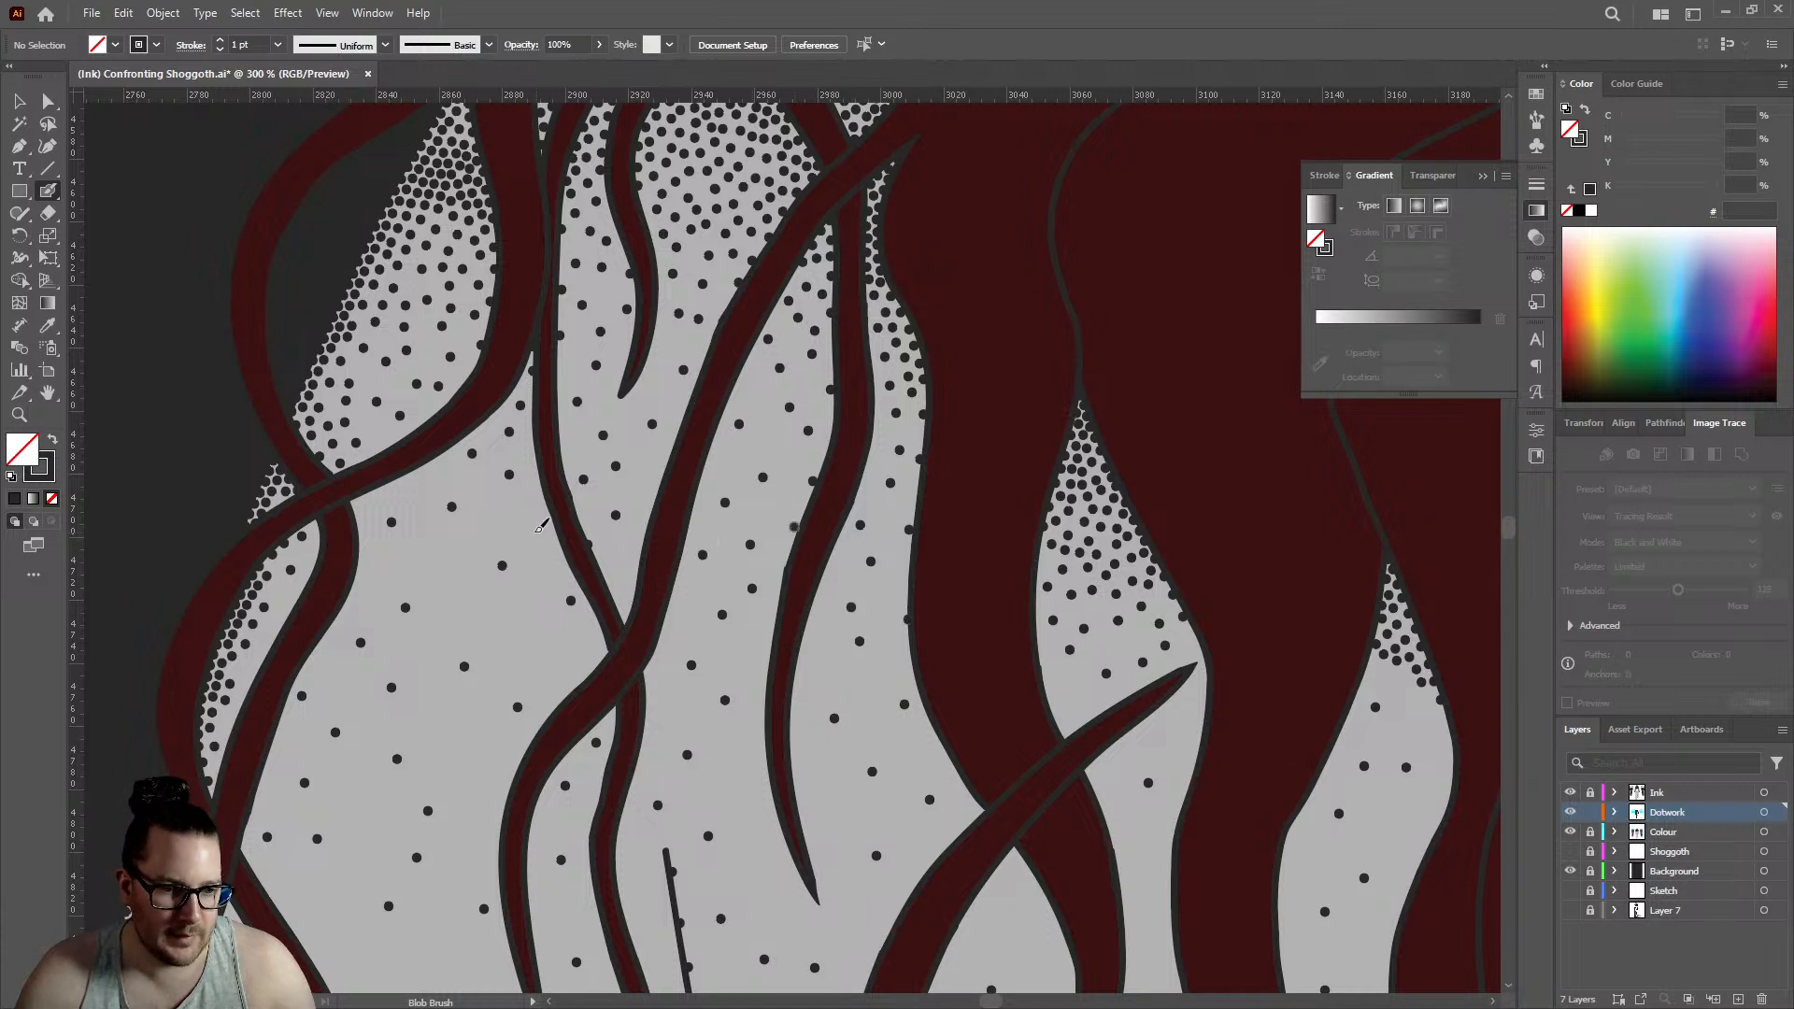
- Fill sparse spots on the upper arm inside the lower outer curl and beside the tapering strand with single dots
{"action": "scroll", "coordinate": [670, 452], "scroll_direction": "down", "scroll_amount": 4}
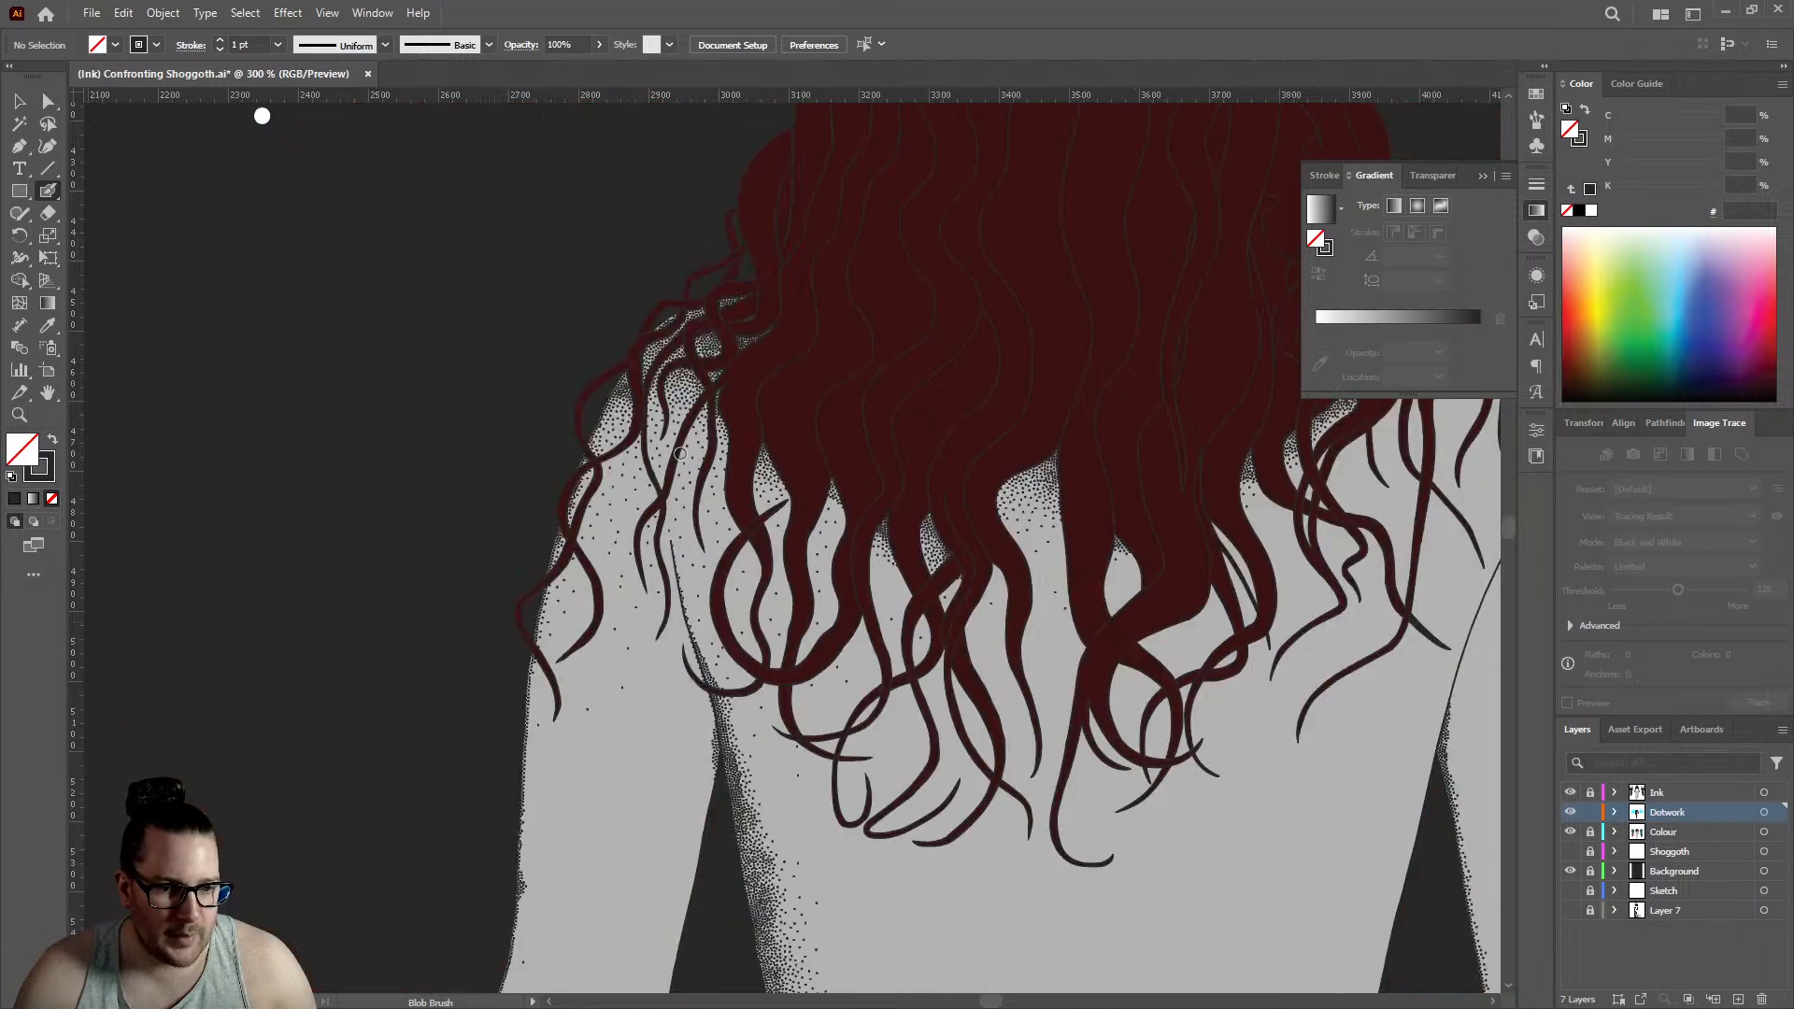
{"action": "scroll", "coordinate": [606, 558], "scroll_direction": "up", "scroll_amount": 3}
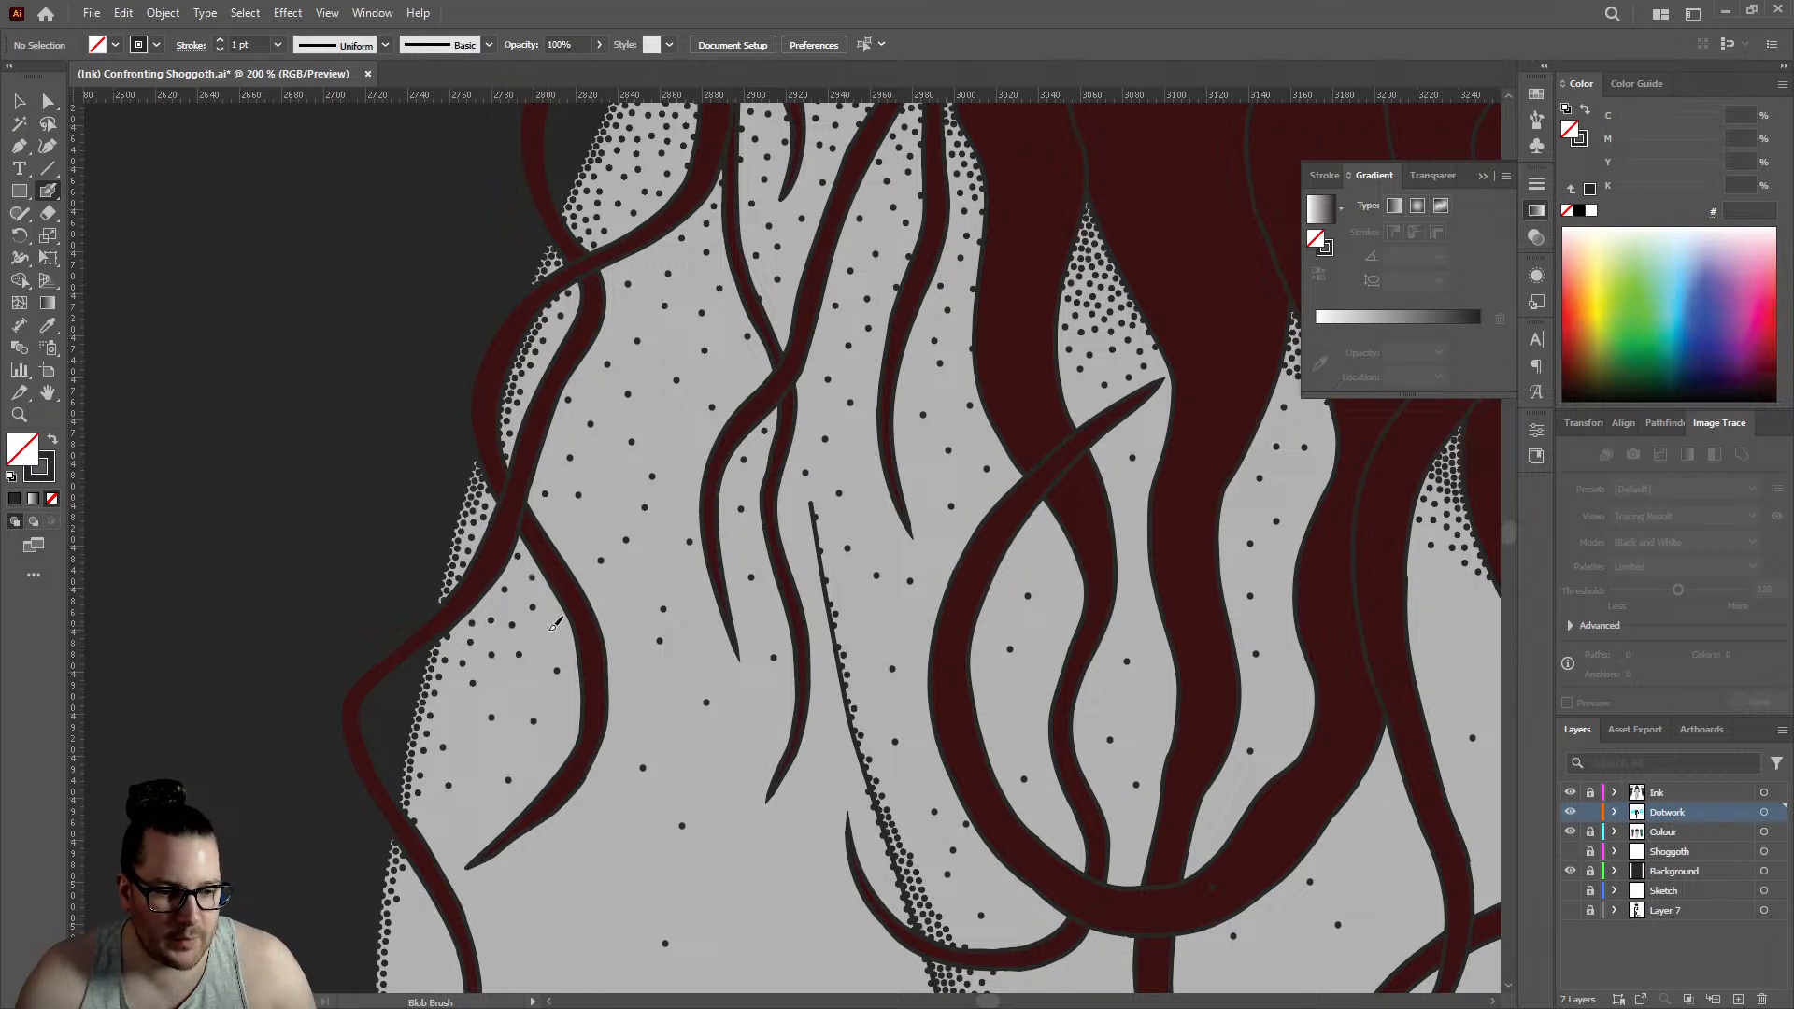
{"action": "left_click", "coordinate": [555, 635]}
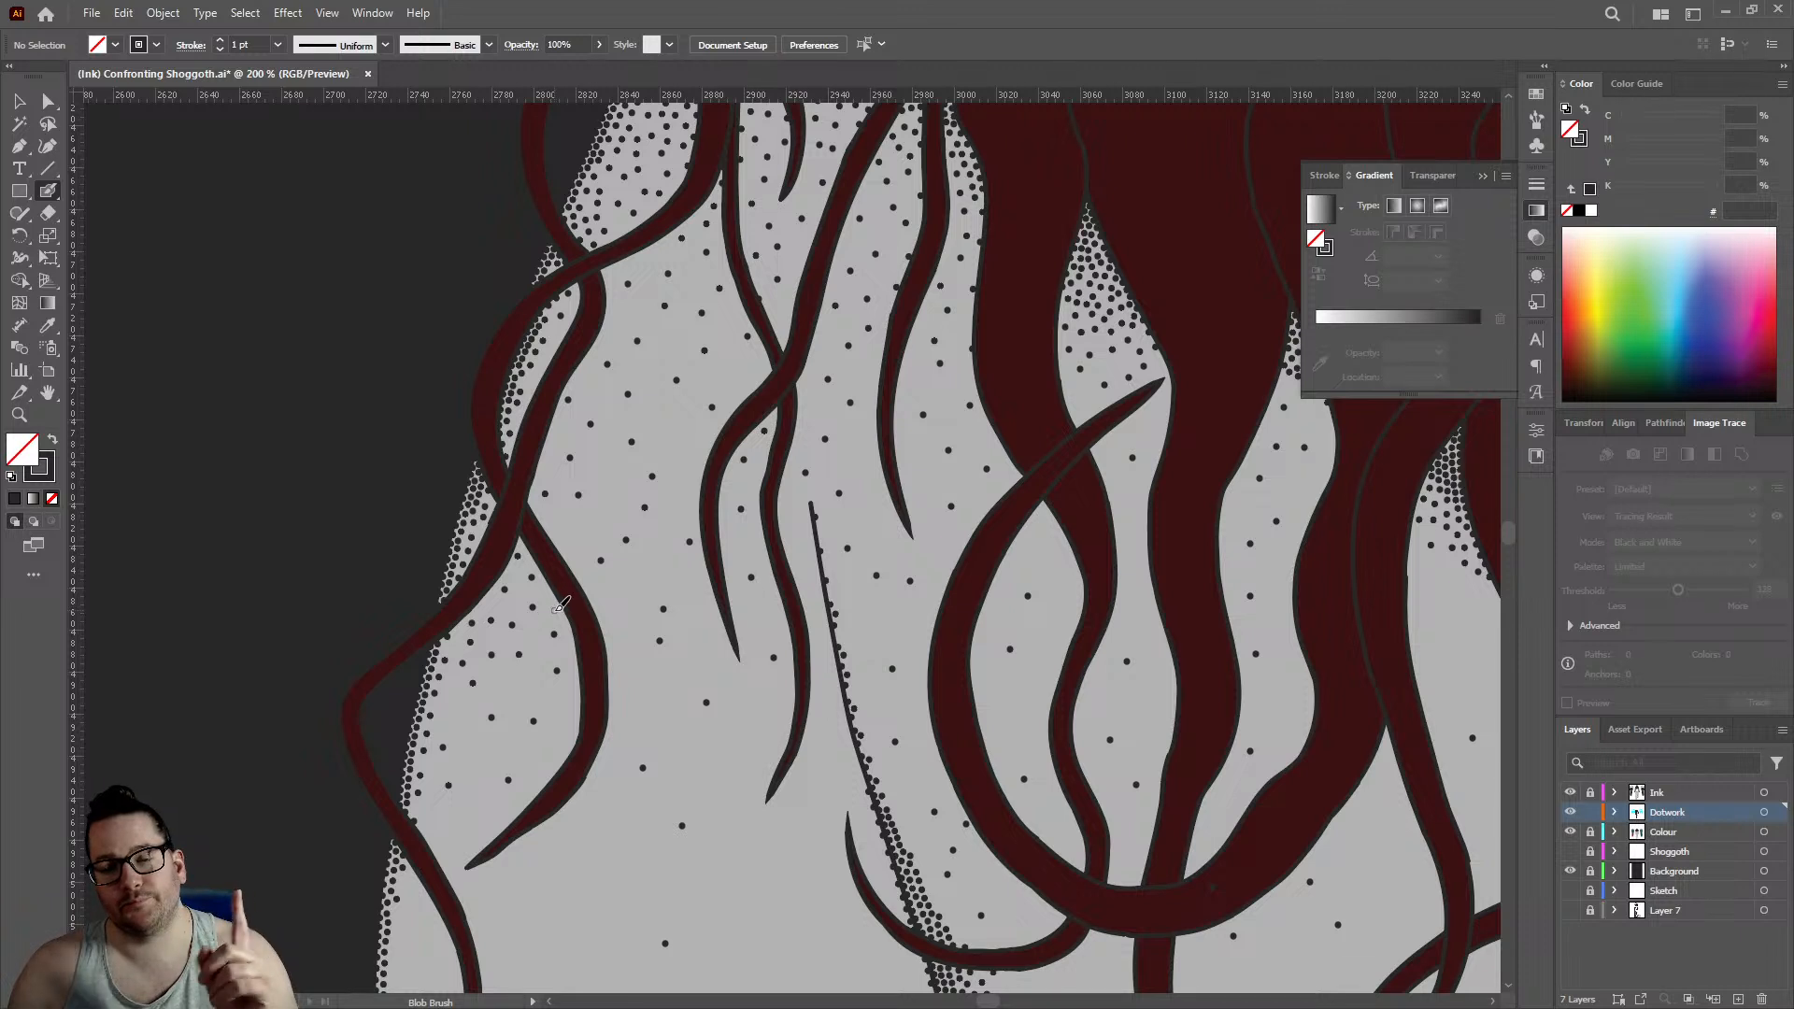
{"action": "left_click", "coordinate": [561, 600]}
{"action": "left_click", "coordinate": [859, 453]}
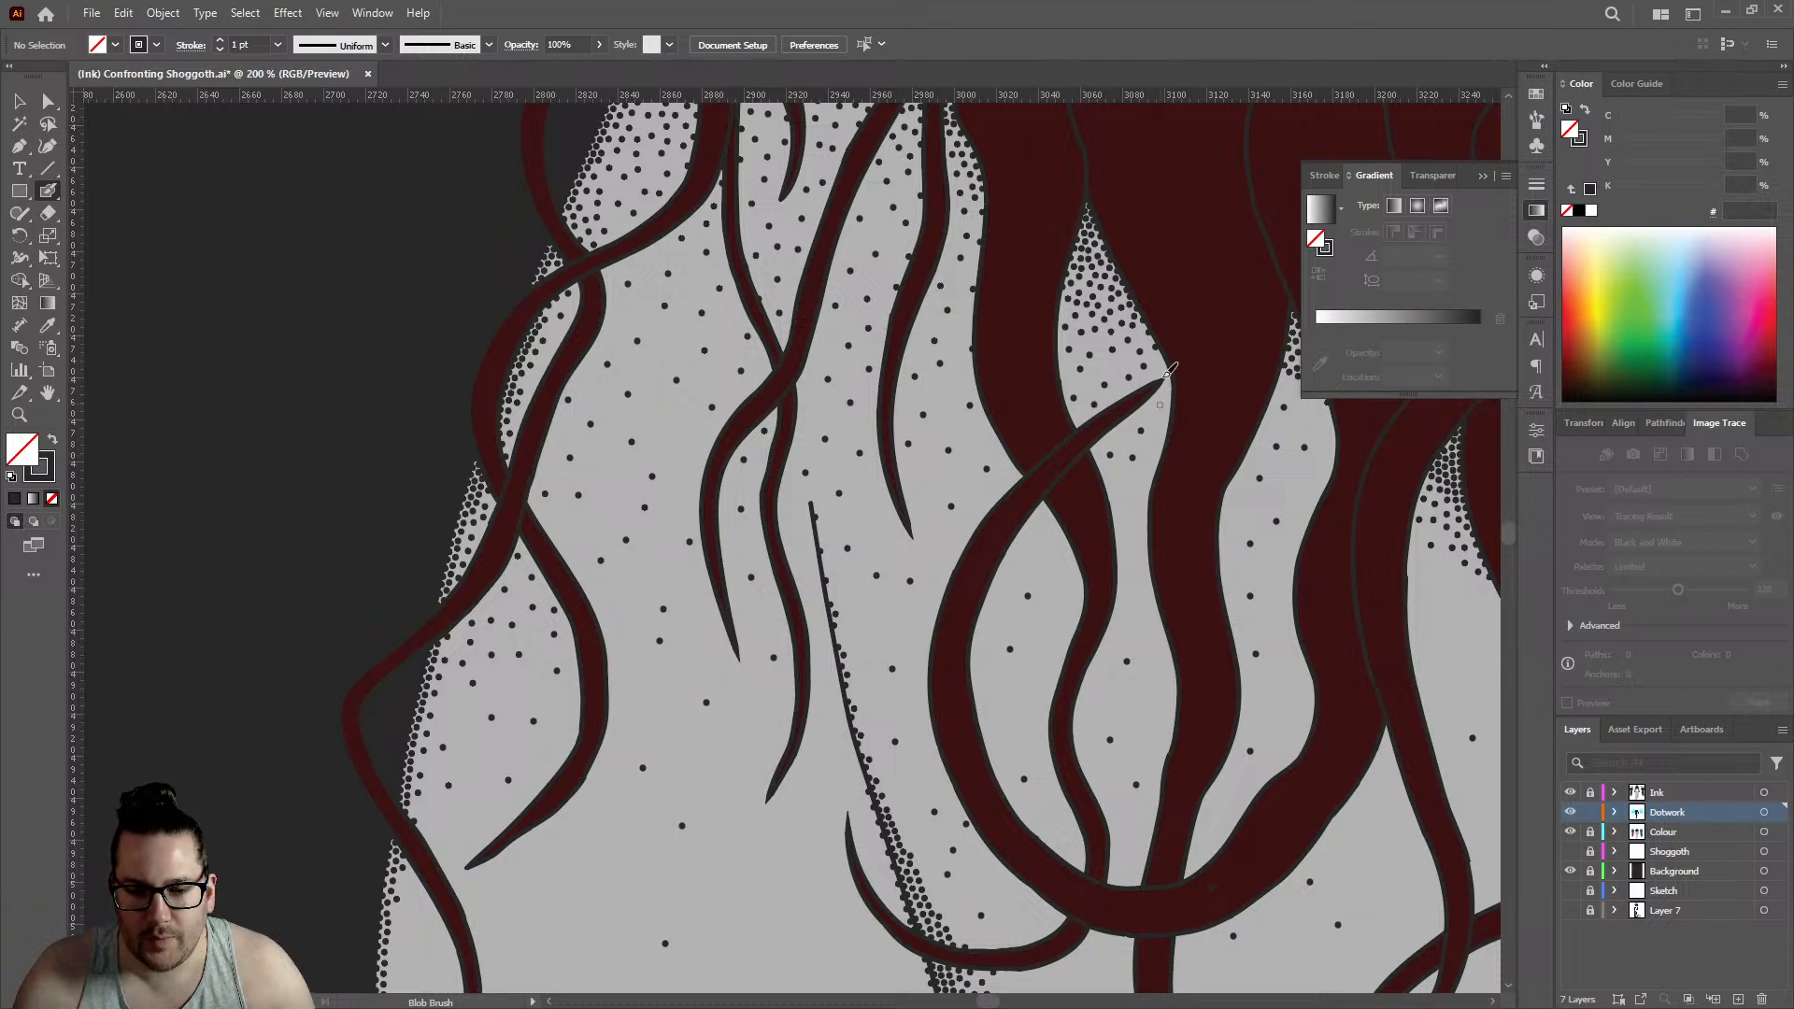
- Extend the fade down the outer edge of the small pointed gap inside the thick hair mass with three dots
{"action": "scroll", "coordinate": [949, 390], "scroll_direction": "down", "scroll_amount": 1}
{"action": "scroll", "coordinate": [1149, 369], "scroll_direction": "up", "scroll_amount": 3}
{"action": "scroll", "coordinate": [1125, 356], "scroll_direction": "down", "scroll_amount": 1}
{"action": "scroll", "coordinate": [1135, 336], "scroll_direction": "up", "scroll_amount": 2}
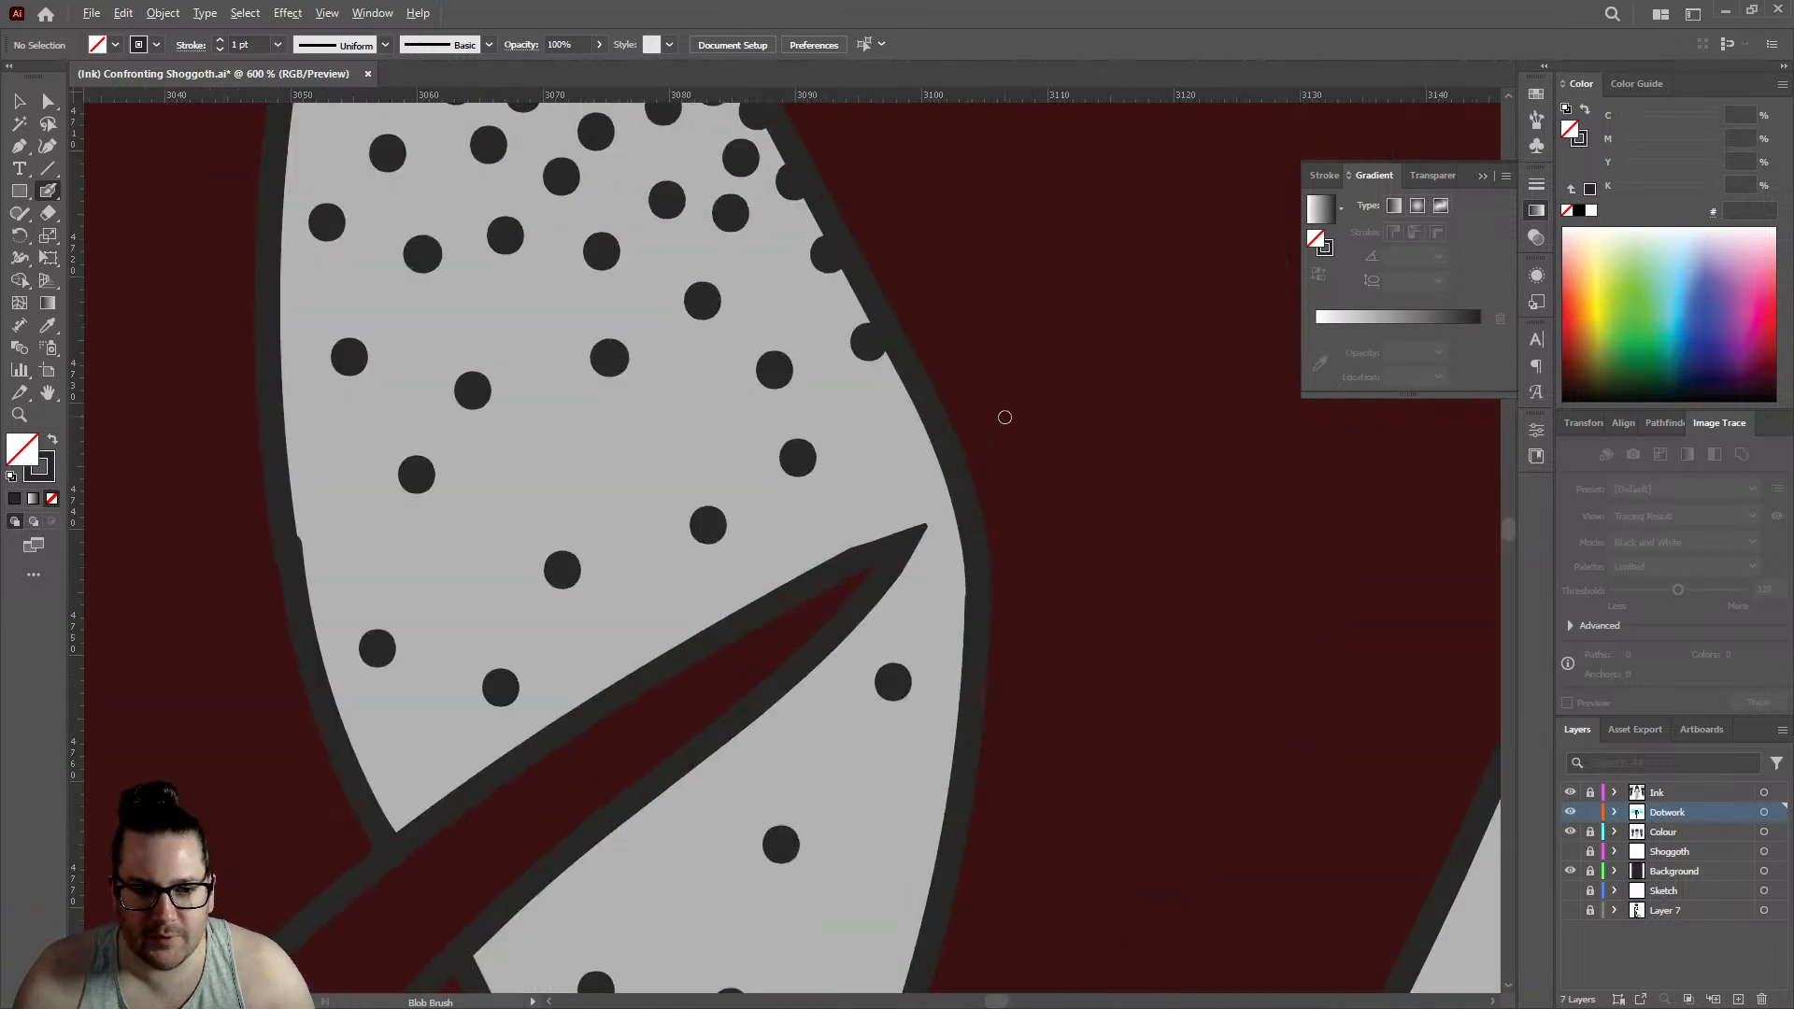
{"action": "scroll", "coordinate": [935, 434], "scroll_direction": "down", "scroll_amount": 3}
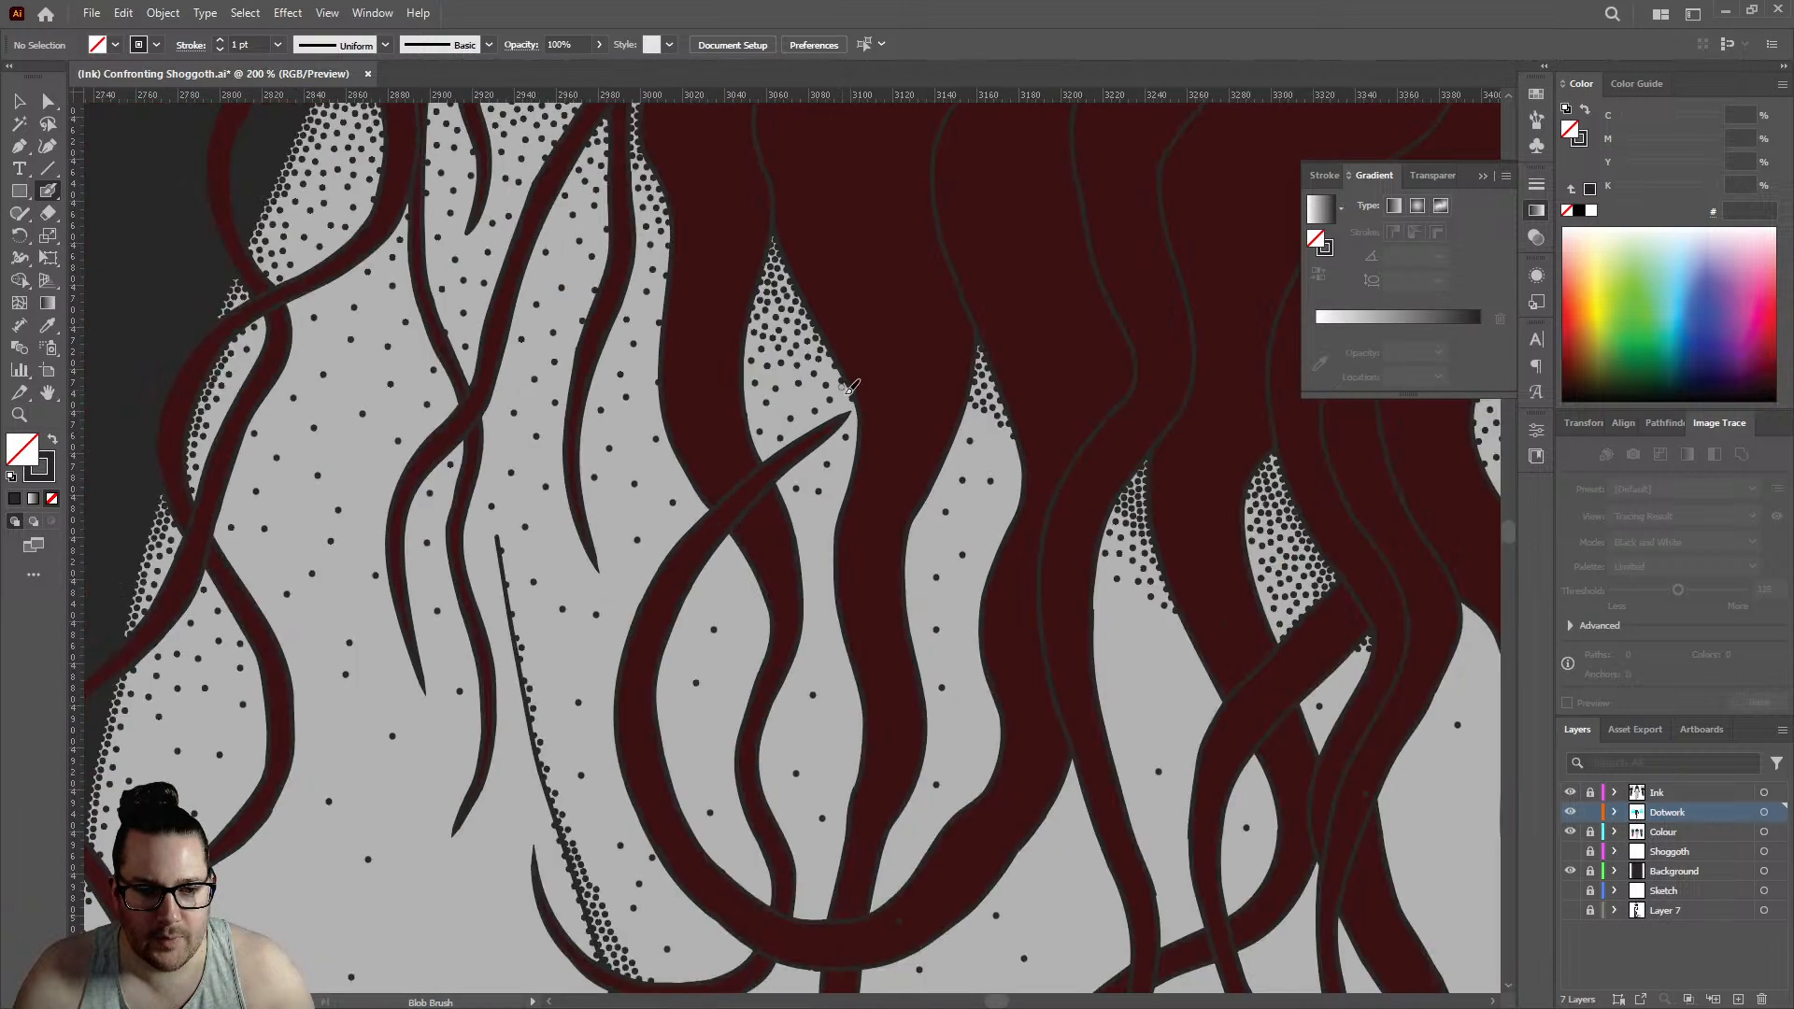
{"action": "scroll", "coordinate": [962, 416], "scroll_direction": "up", "scroll_amount": 2}
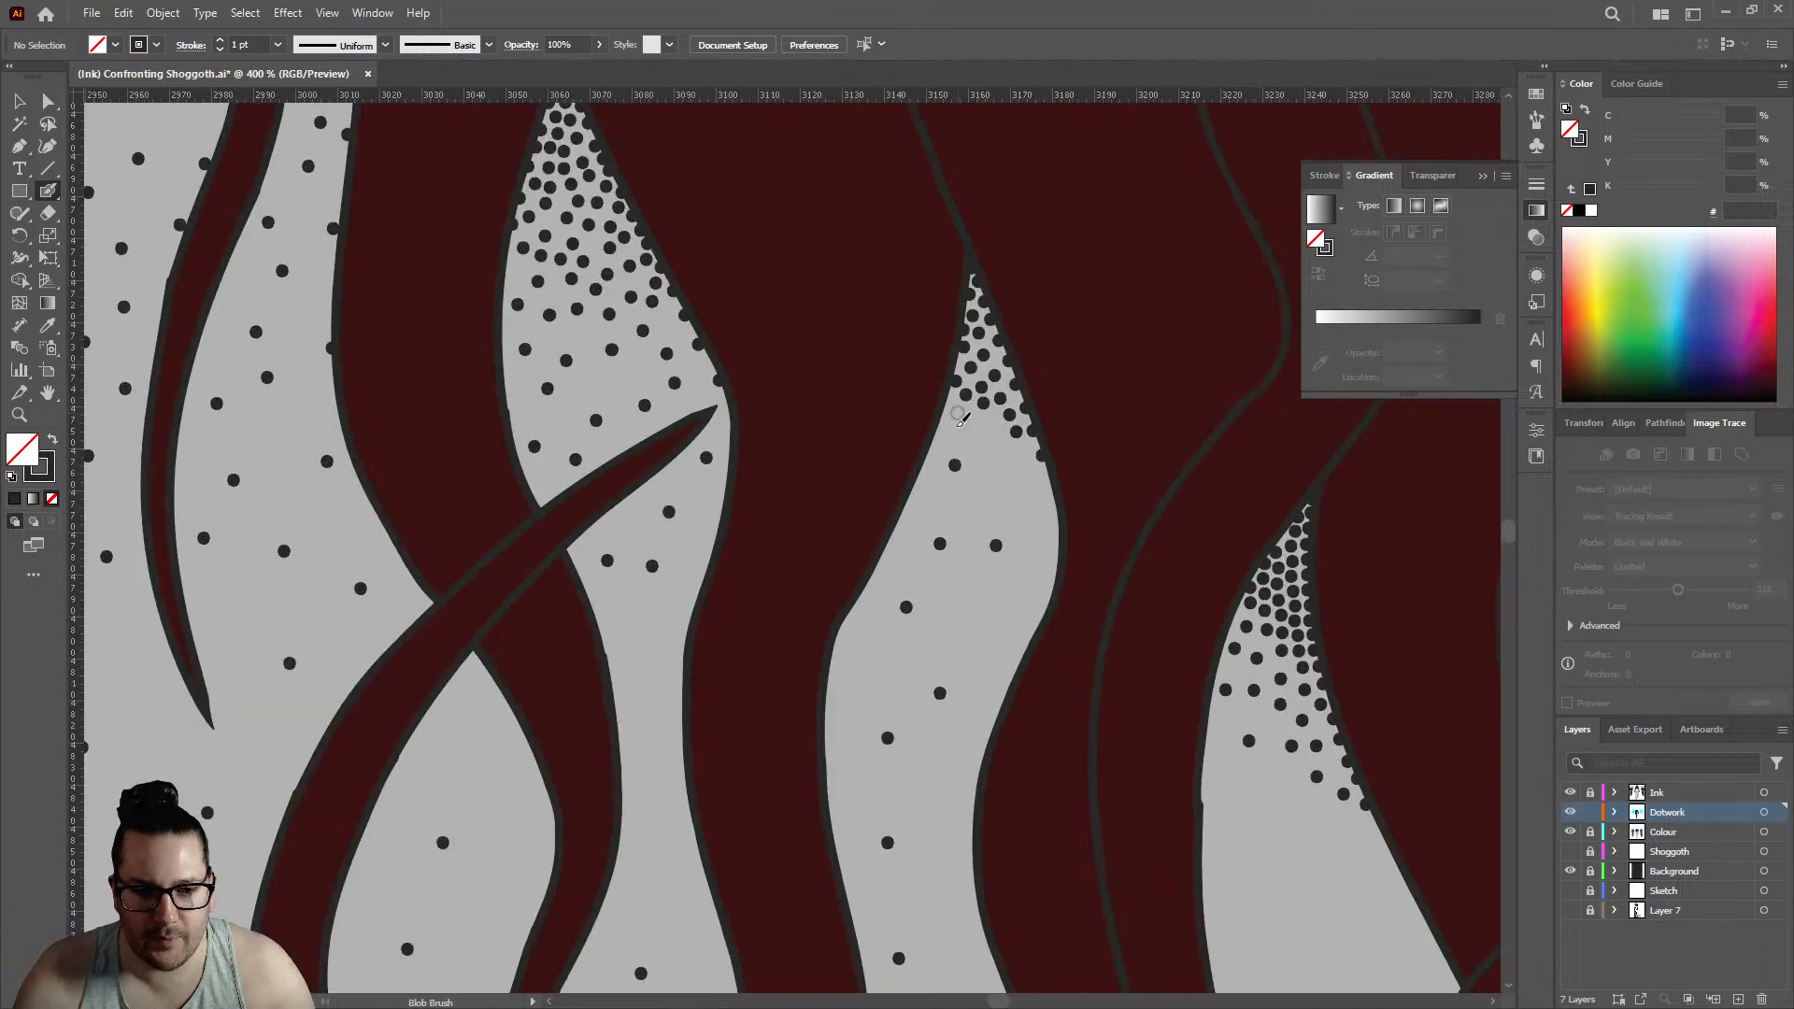
{"action": "left_click", "coordinate": [956, 412]}
{"action": "left_click", "coordinate": [927, 492]}
{"action": "left_click", "coordinate": [949, 440]}
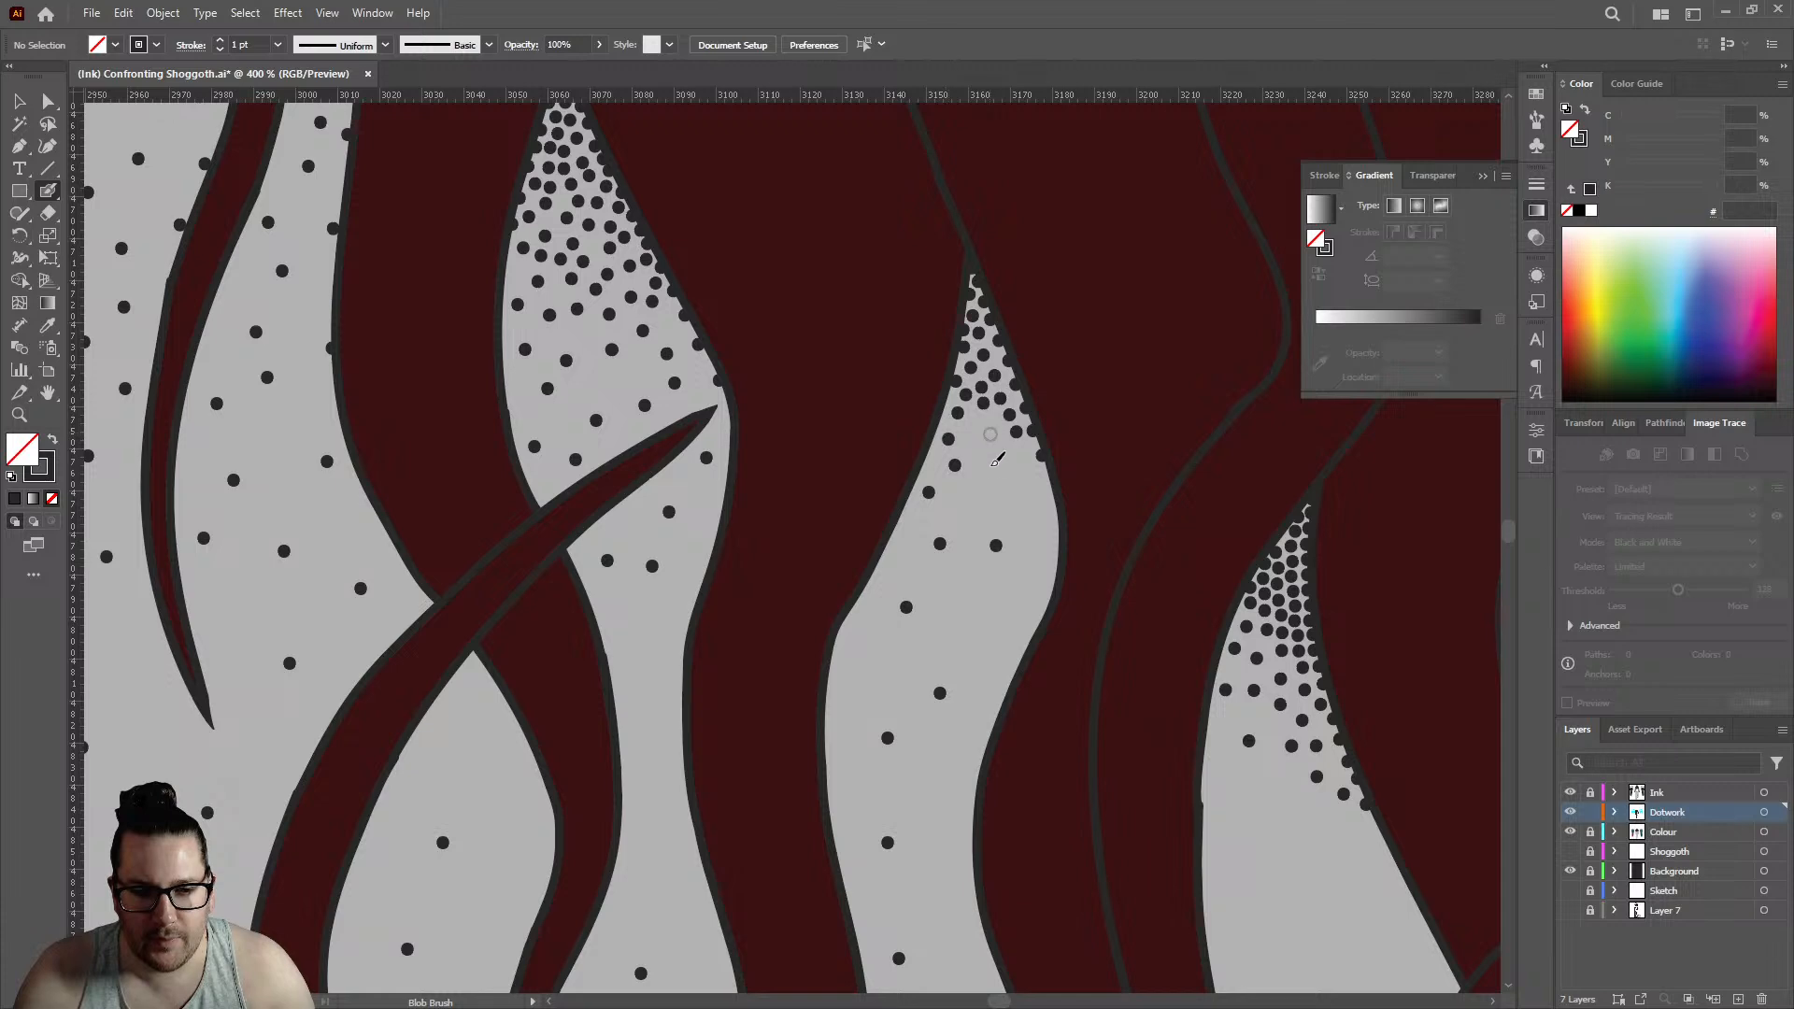
- Fill the middle and inner edge of the small pointed gap with progressively wider spaced dots
{"action": "left_click", "coordinate": [989, 433]}
{"action": "left_click", "coordinate": [988, 479]}
{"action": "left_click", "coordinate": [1018, 456]}
{"action": "left_click", "coordinate": [1017, 514]}
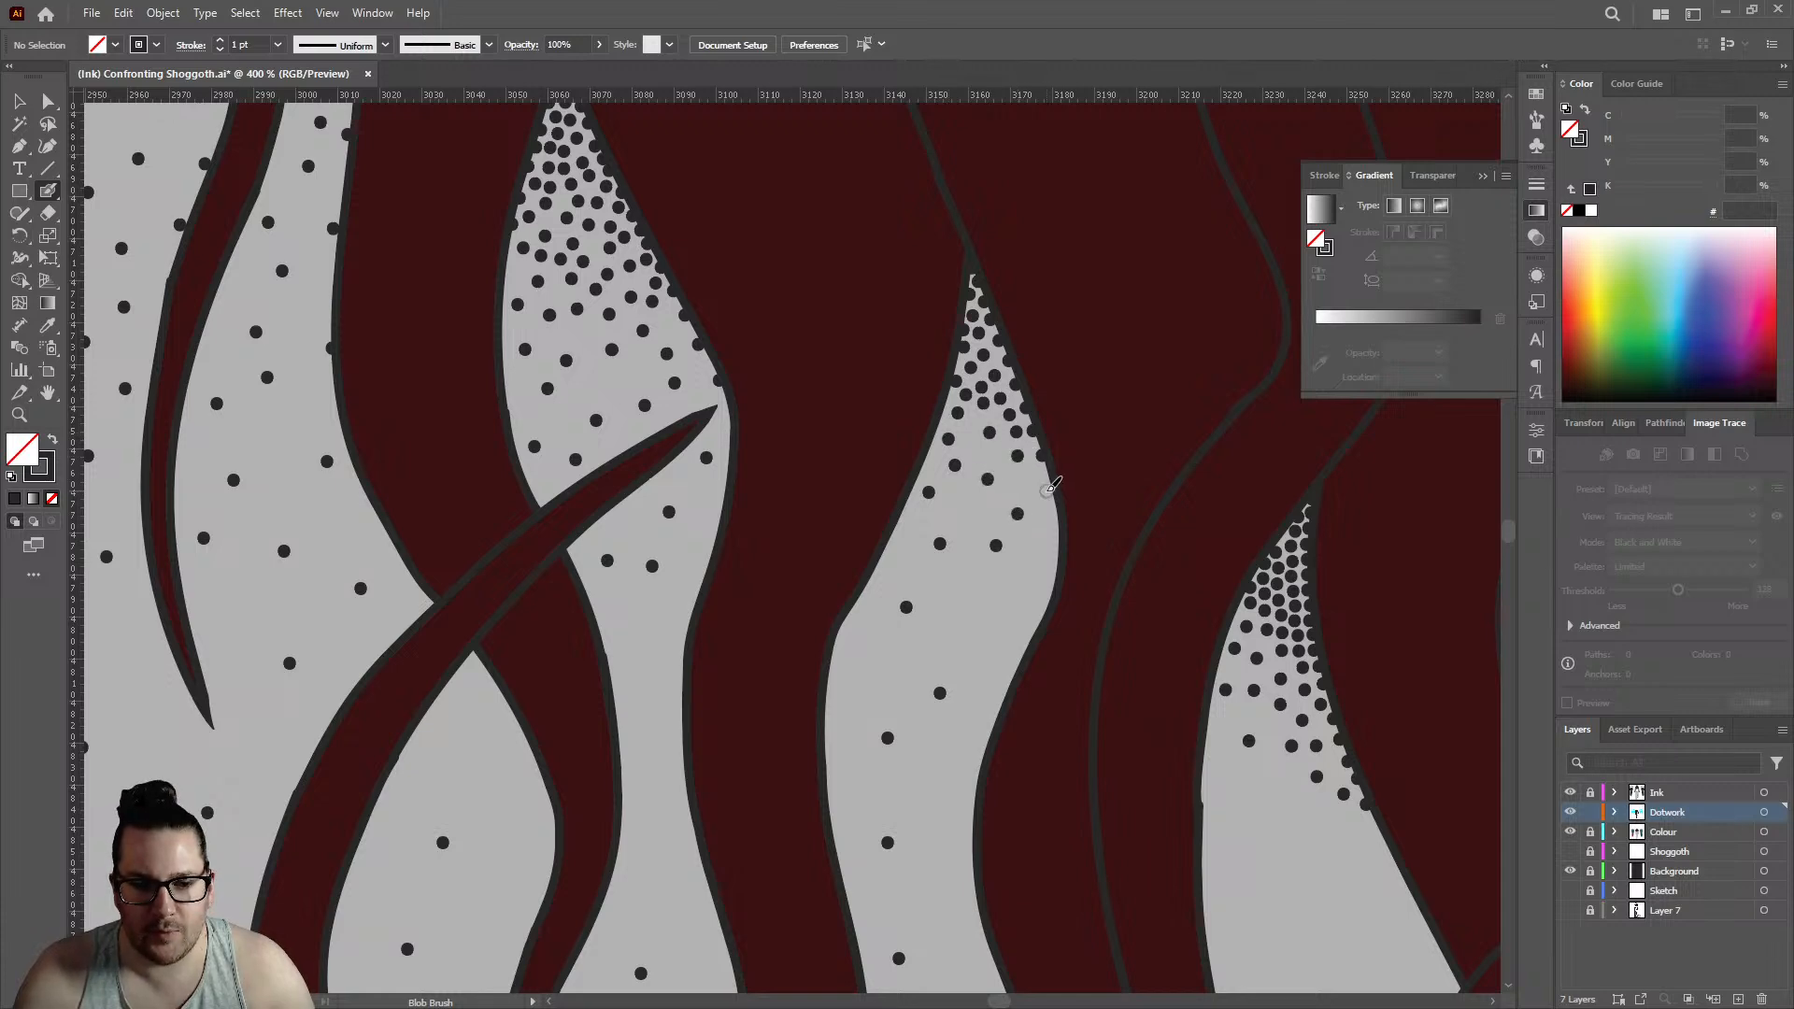
{"action": "left_click", "coordinate": [1047, 482]}
{"action": "left_click", "coordinate": [1040, 537]}
{"action": "left_click", "coordinate": [965, 513]}
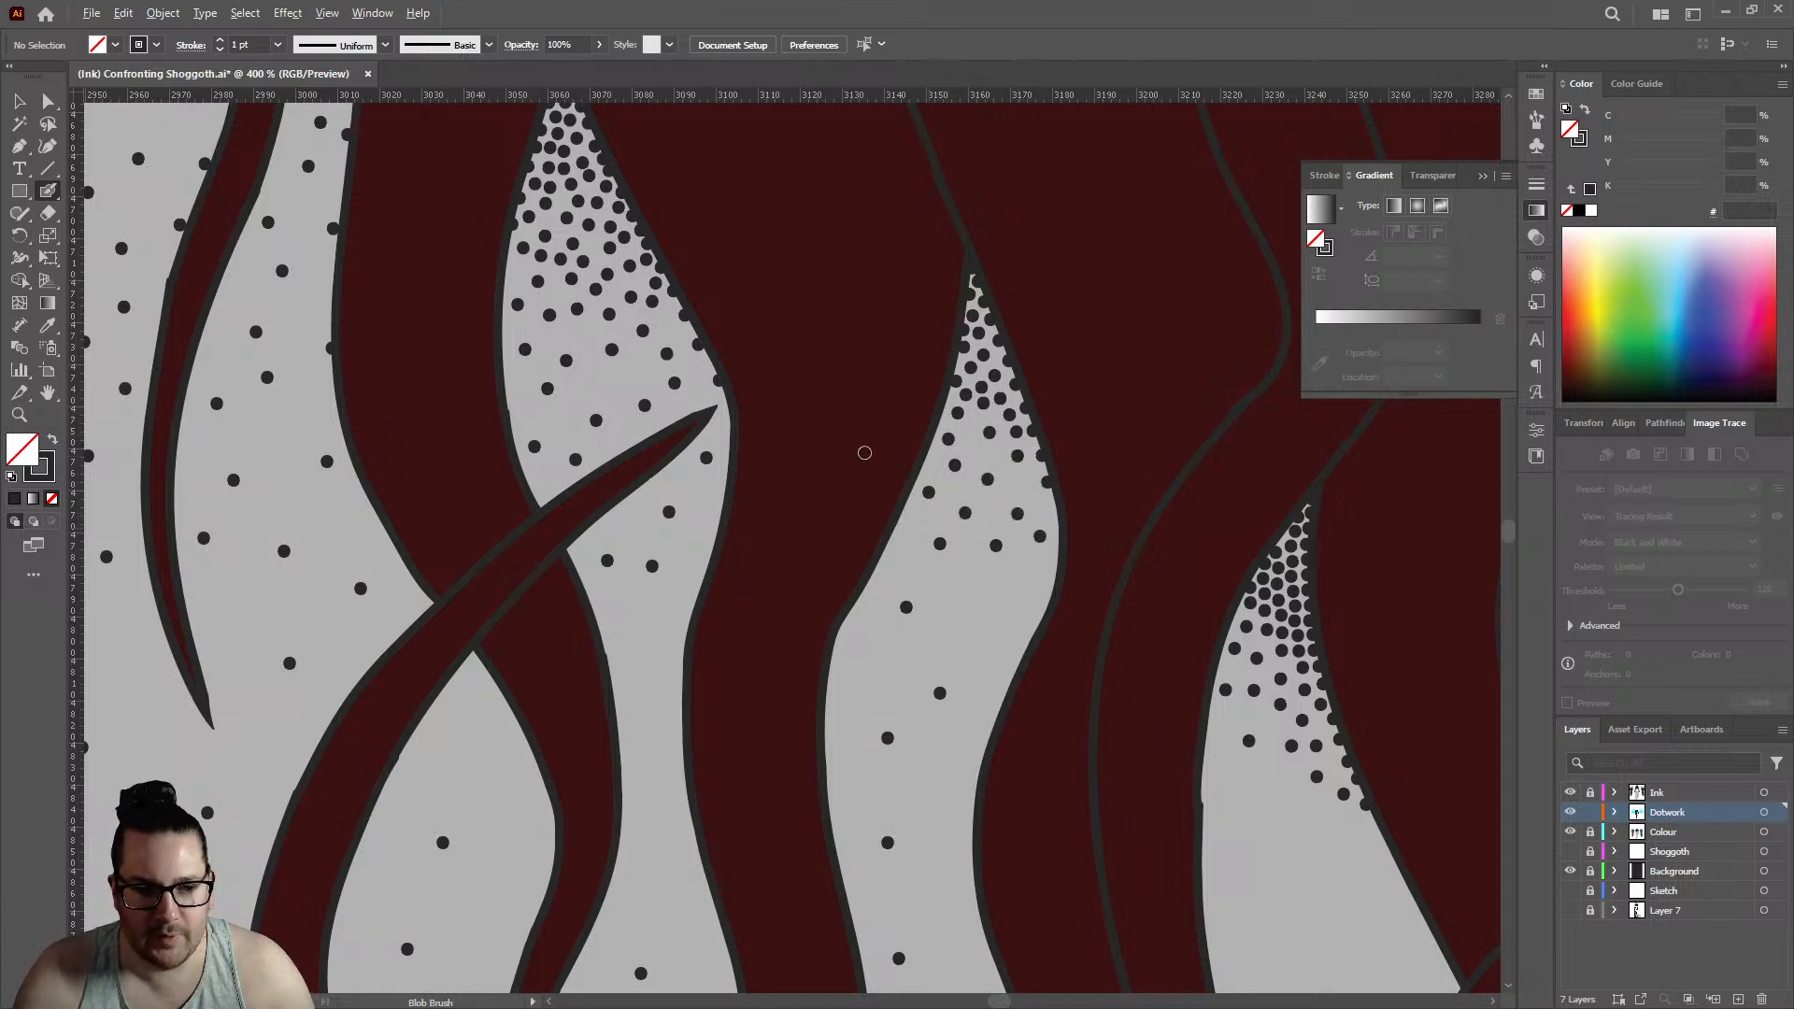
- Continue the pointed gap's fade downward with two dots and add one below the tip of the crossing strand
{"action": "scroll", "coordinate": [865, 452], "scroll_direction": "down", "scroll_amount": 3}
{"action": "scroll", "coordinate": [970, 473], "scroll_direction": "up", "scroll_amount": 2}
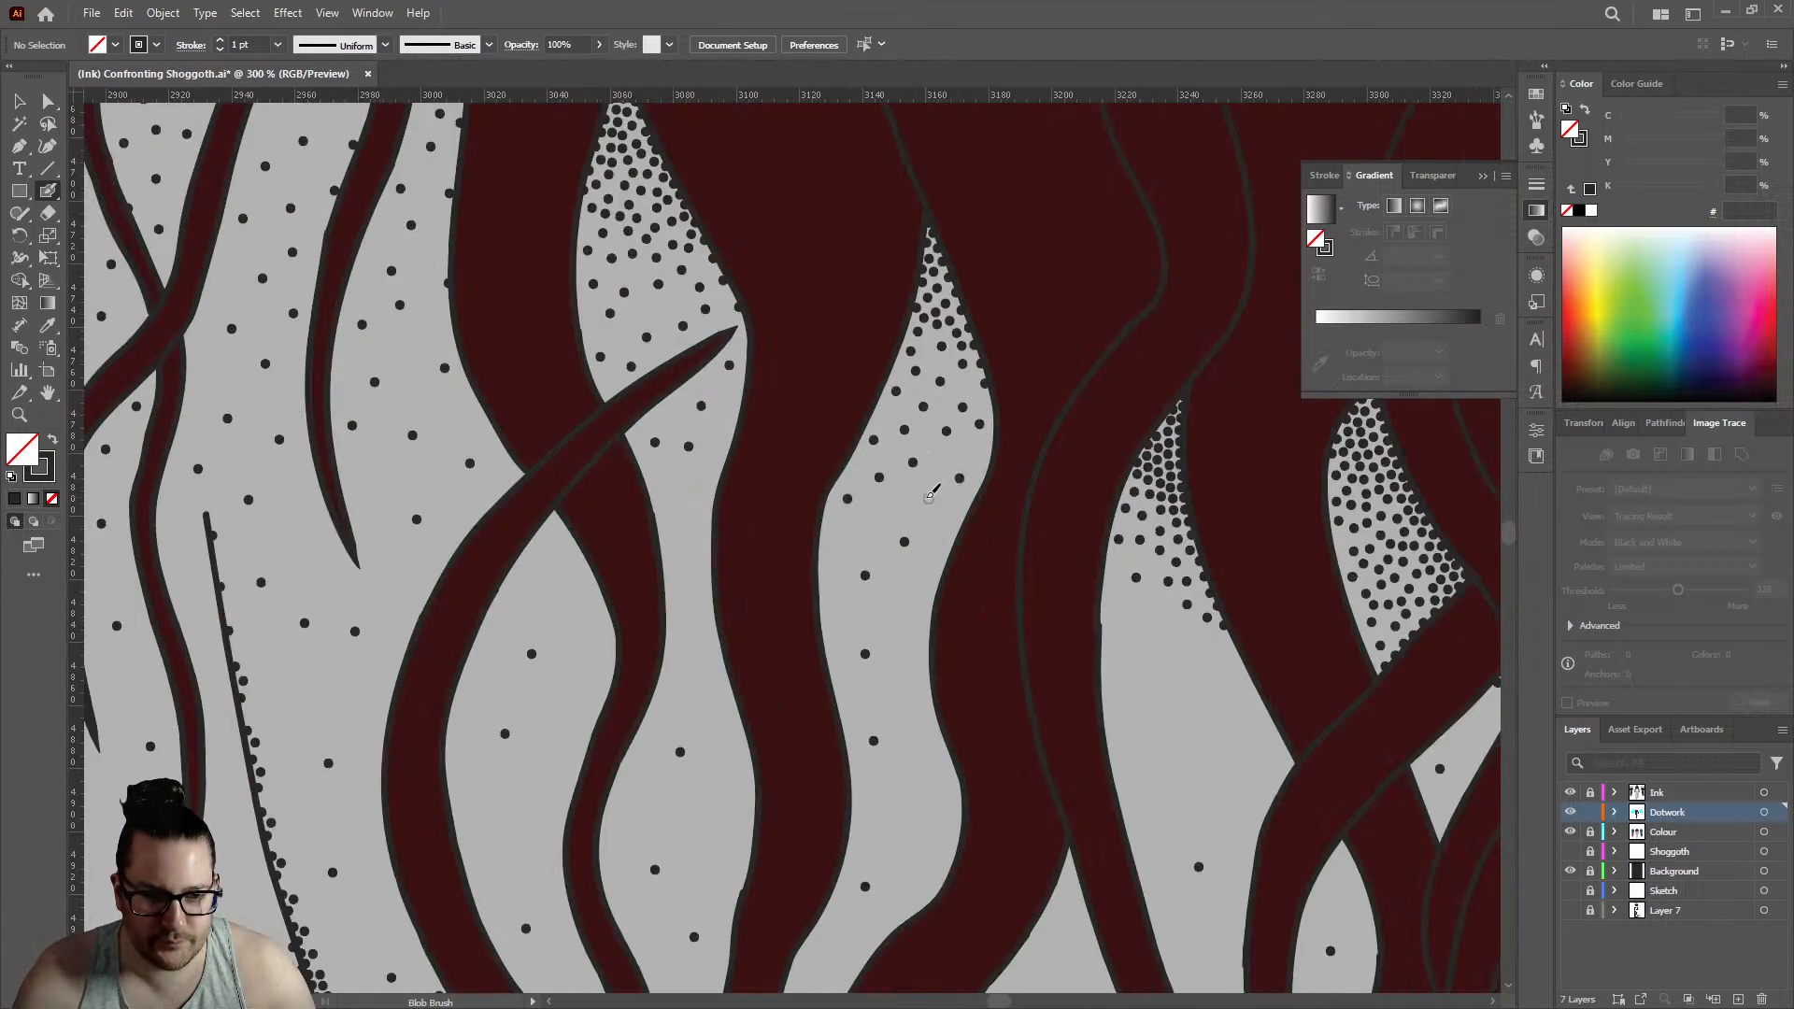
{"action": "left_click", "coordinate": [927, 496]}
{"action": "left_click", "coordinate": [861, 536]}
{"action": "left_click", "coordinate": [701, 462]}
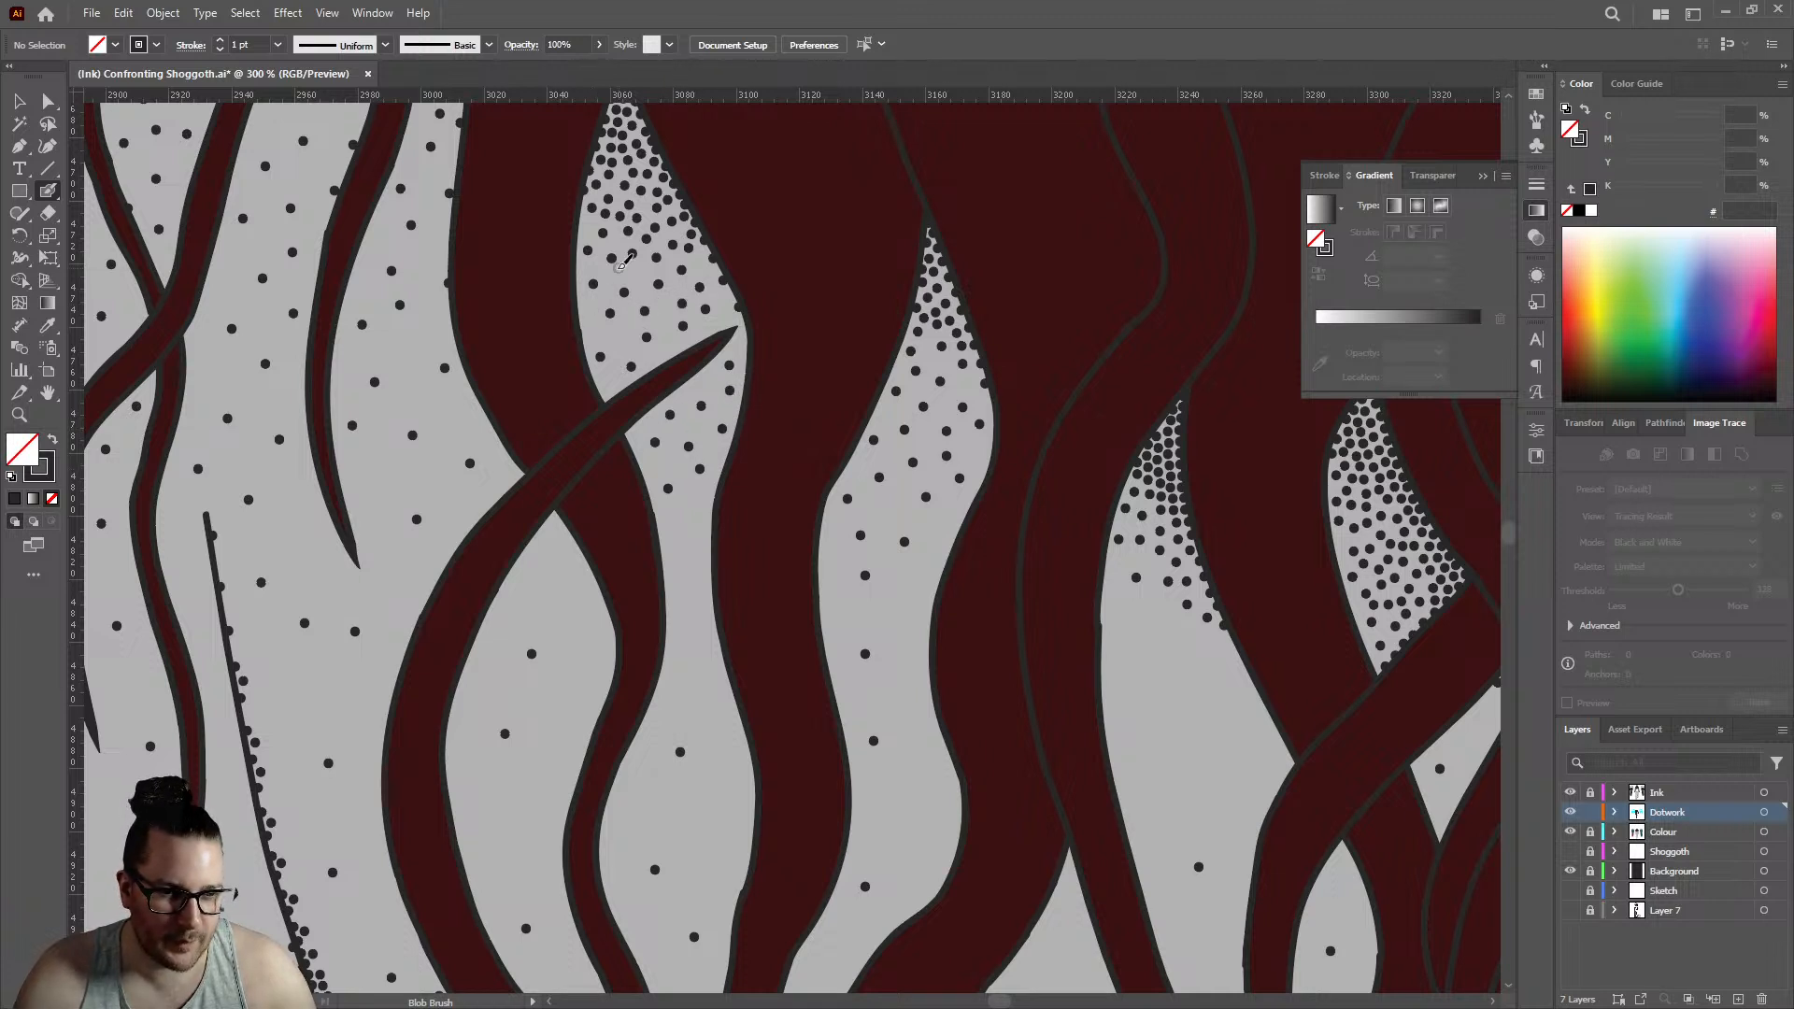
- Place single dots in the gap beside the thick hair mass and between the strands over the upper arm
{"action": "left_click", "coordinate": [420, 257]}
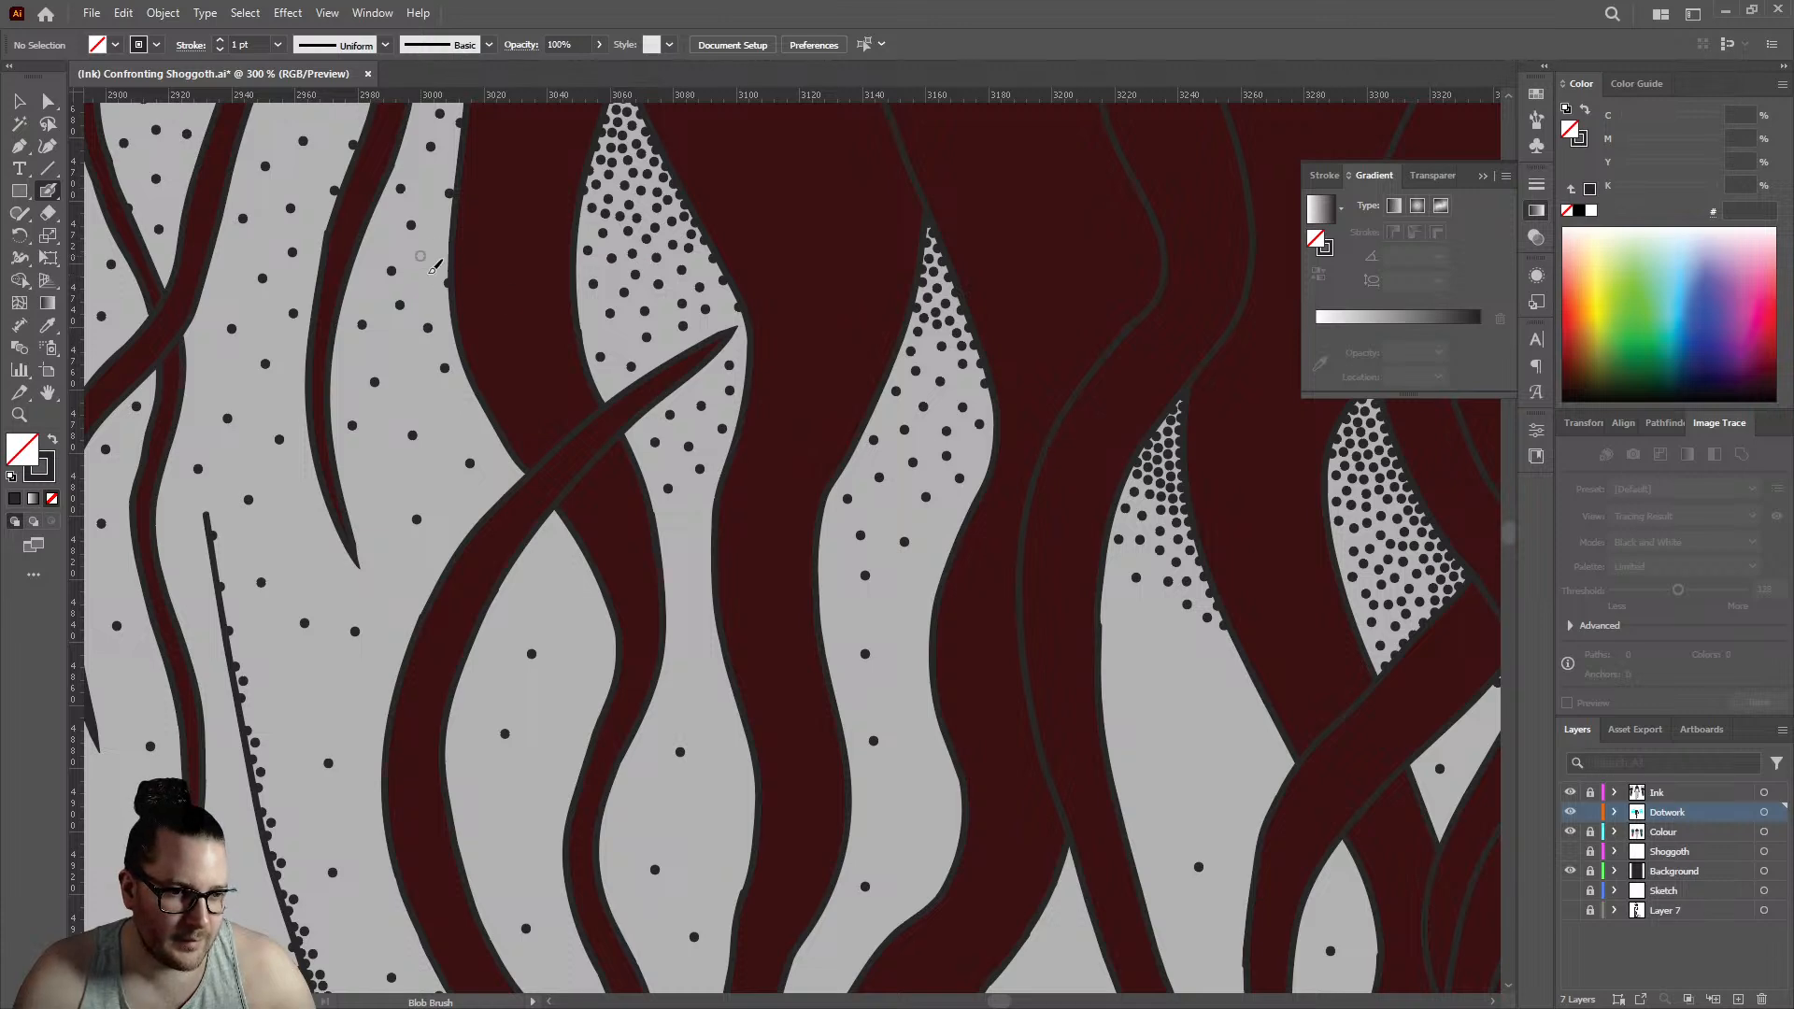
{"action": "scroll", "coordinate": [646, 313], "scroll_direction": "down", "scroll_amount": 3}
{"action": "scroll", "coordinate": [502, 338], "scroll_direction": "up", "scroll_amount": 3}
{"action": "left_click", "coordinate": [675, 369]}
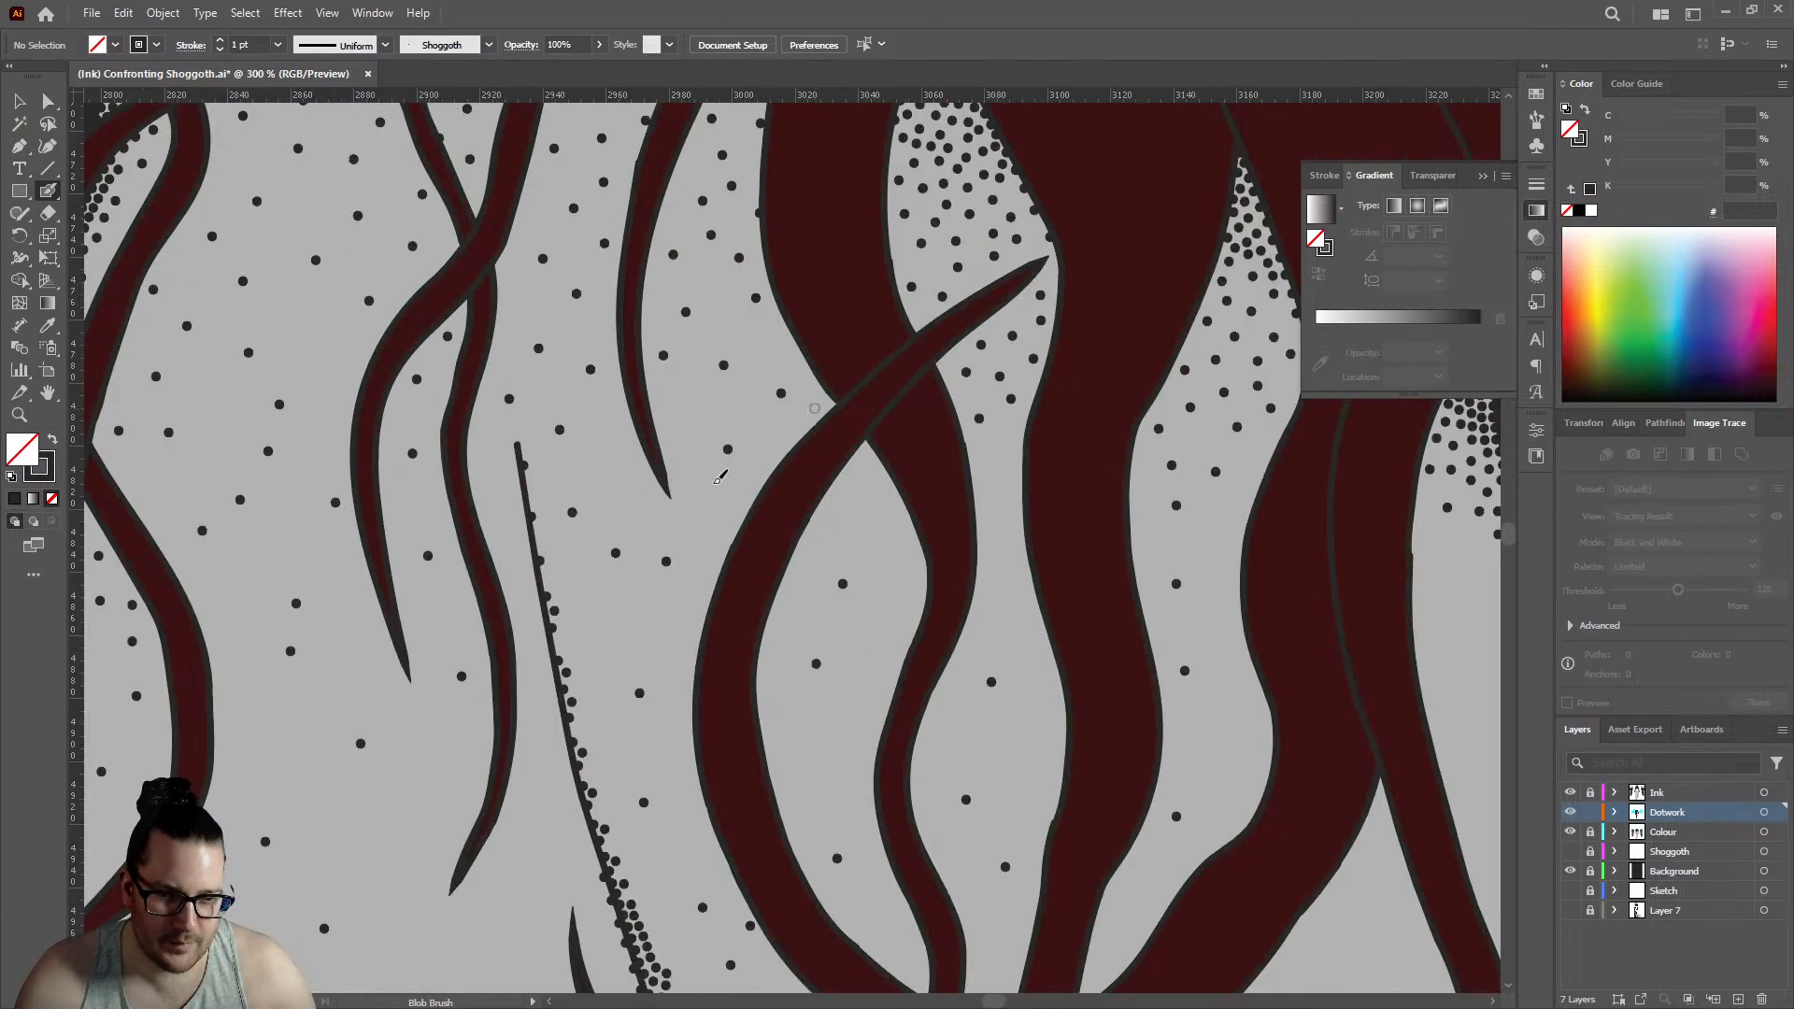
{"action": "scroll", "coordinate": [715, 504], "scroll_direction": "down", "scroll_amount": 5}
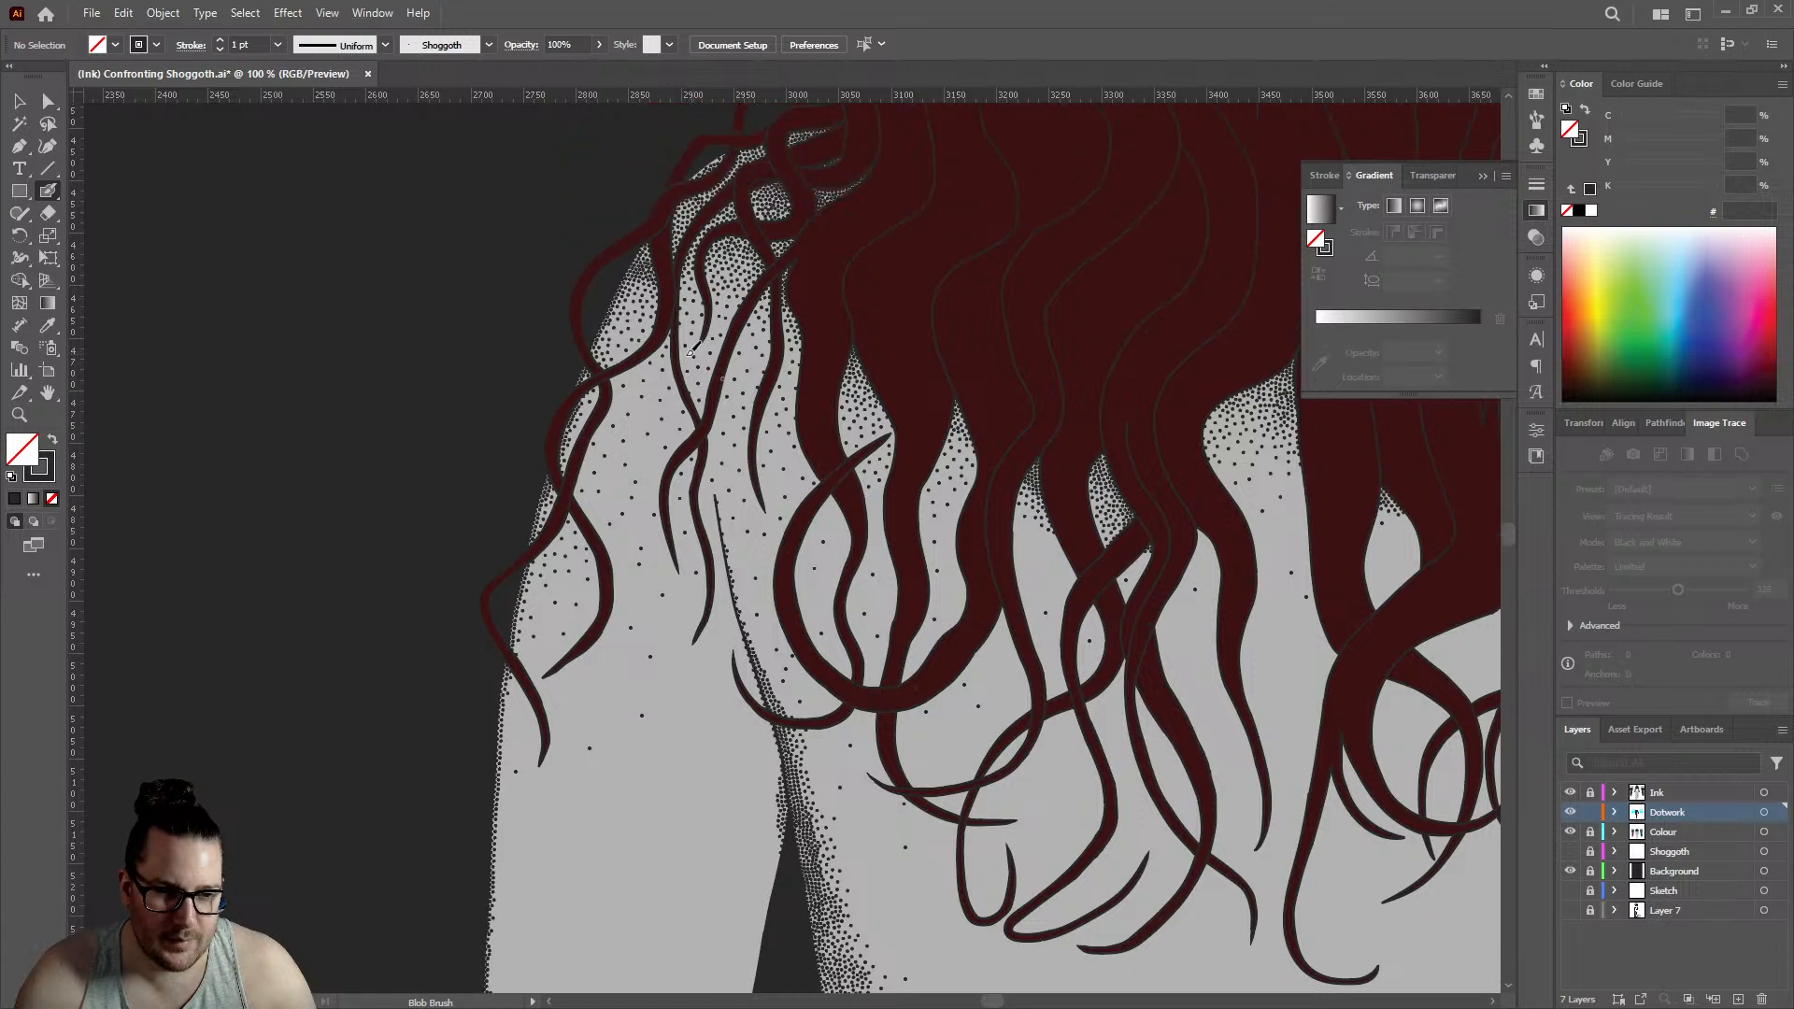
{"action": "left_click", "coordinate": [646, 458]}
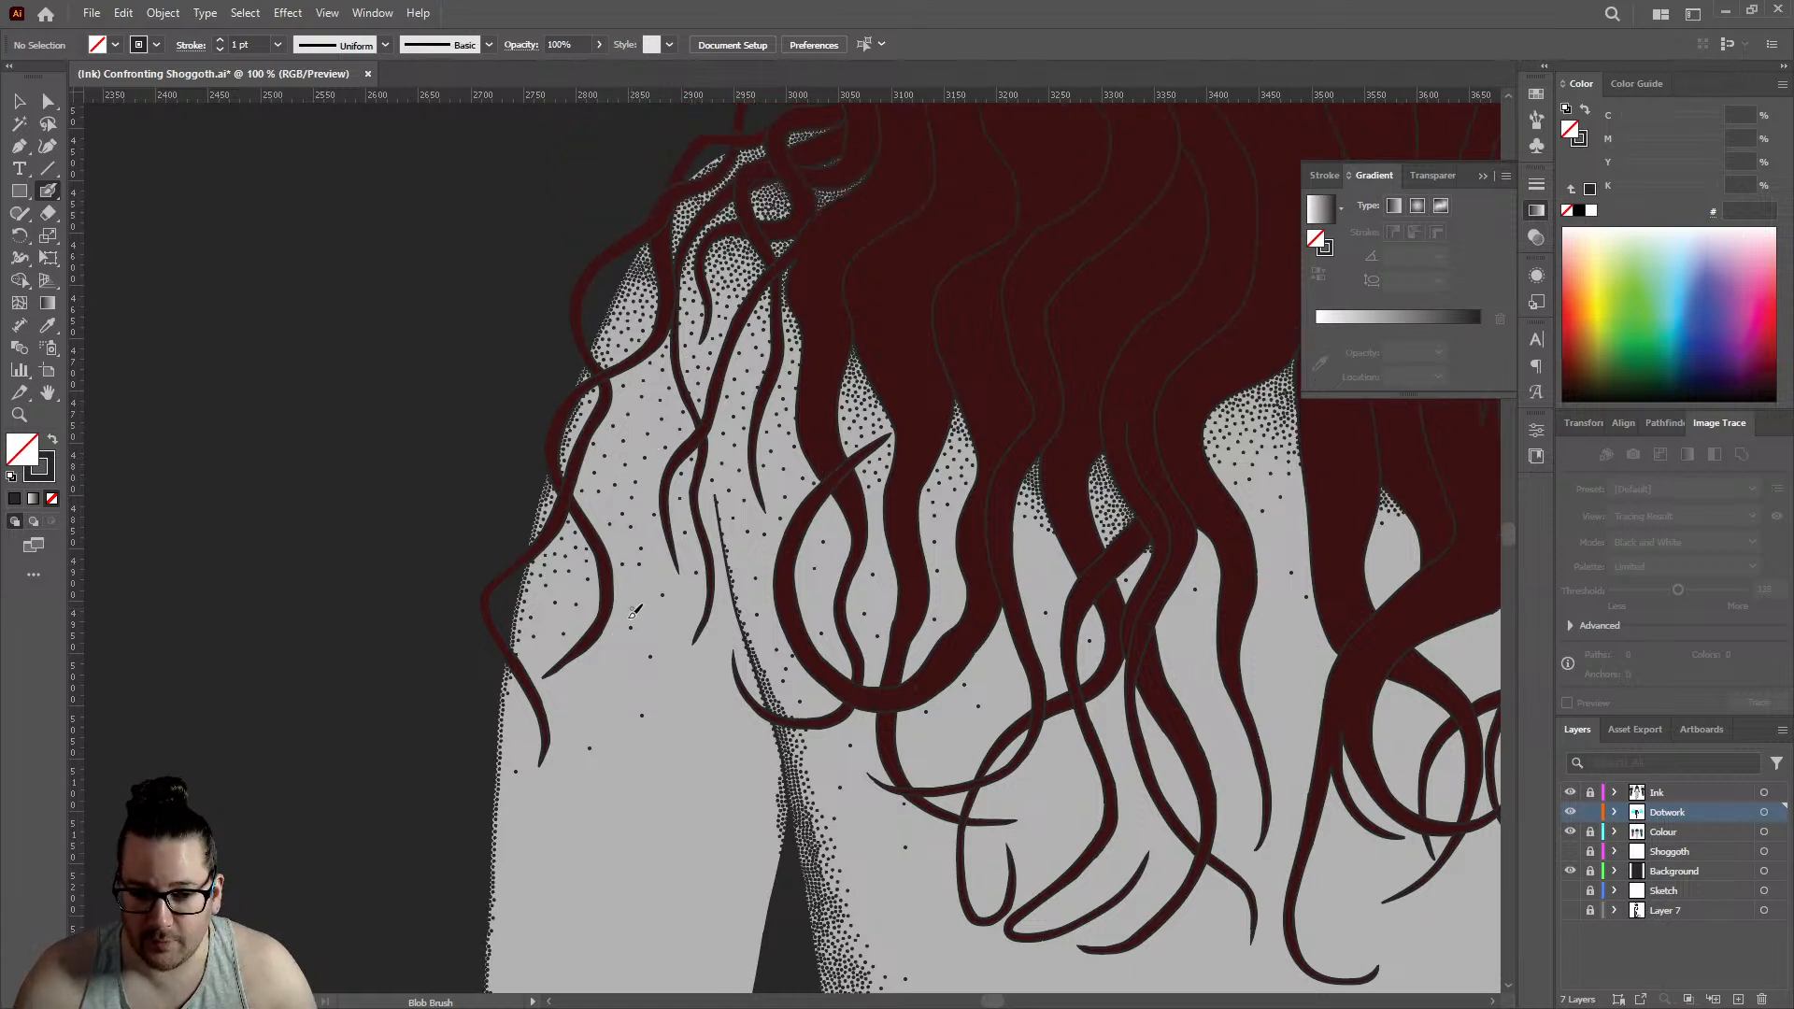
- Fill breaks along the curved outer edge of the large back gap below the hair with closely spaced dots
{"action": "scroll", "coordinate": [686, 484], "scroll_direction": "down", "scroll_amount": 4}
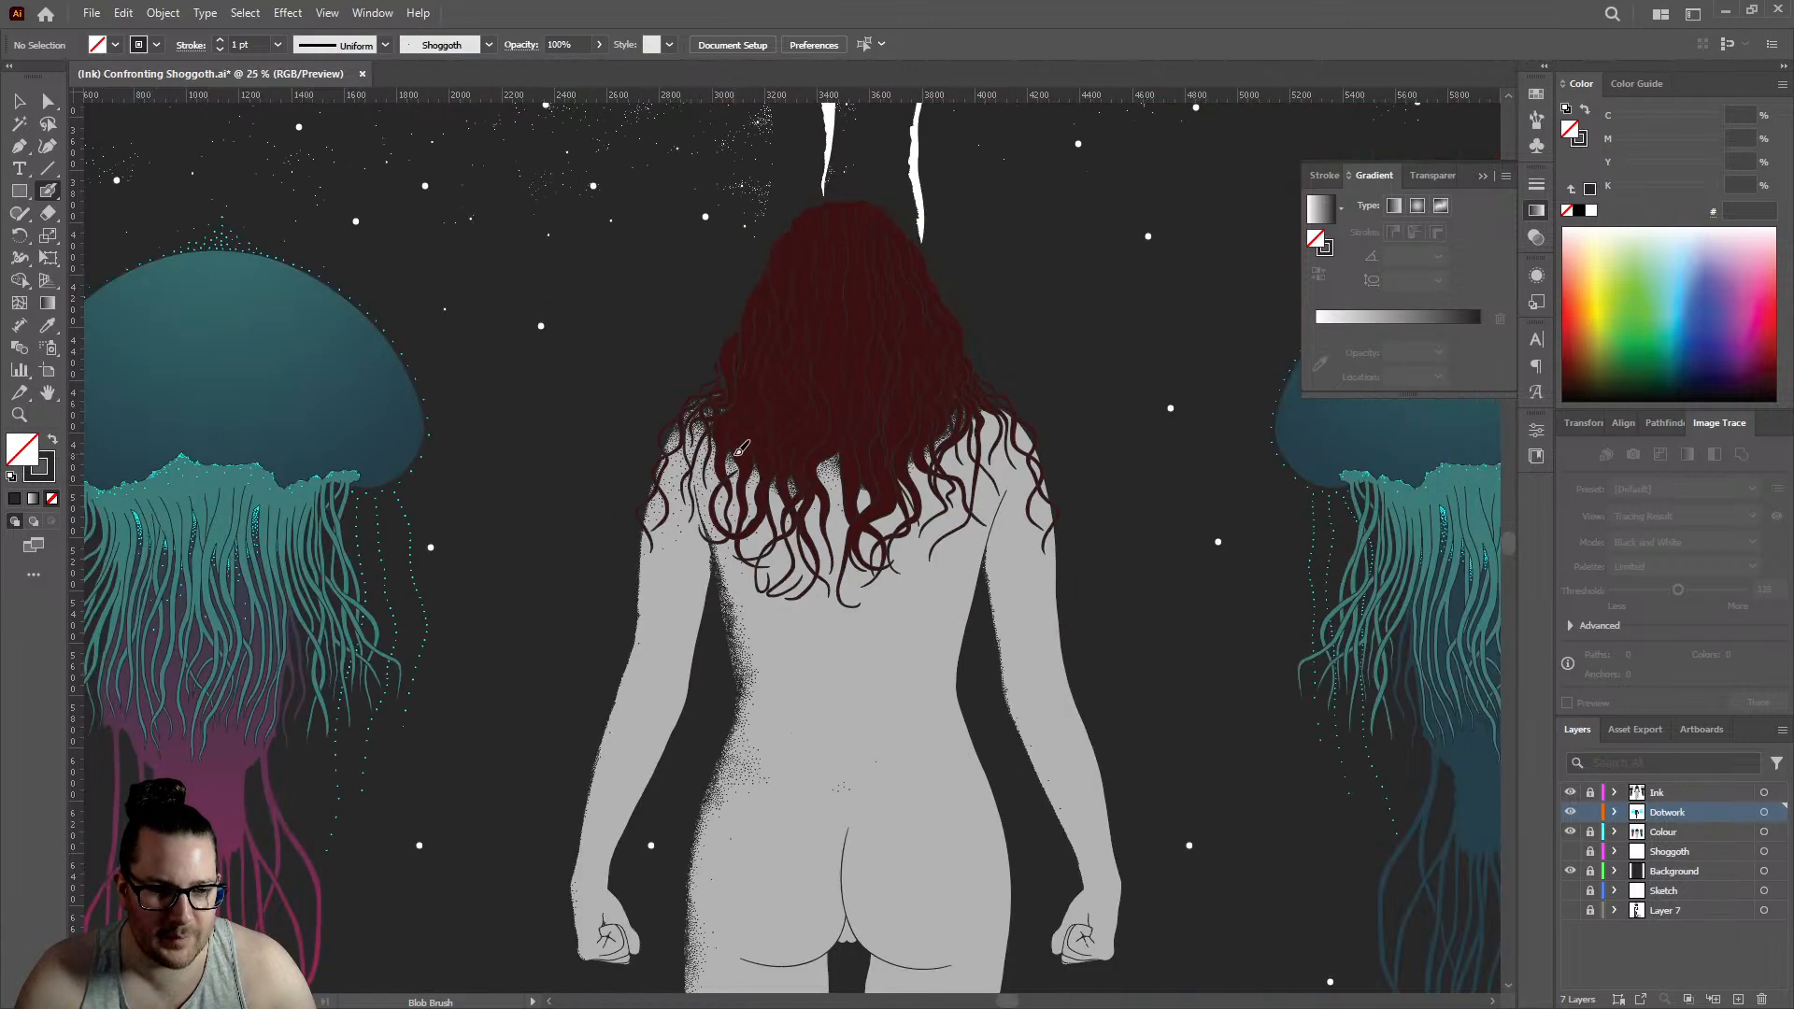
{"action": "scroll", "coordinate": [764, 477], "scroll_direction": "up", "scroll_amount": 10}
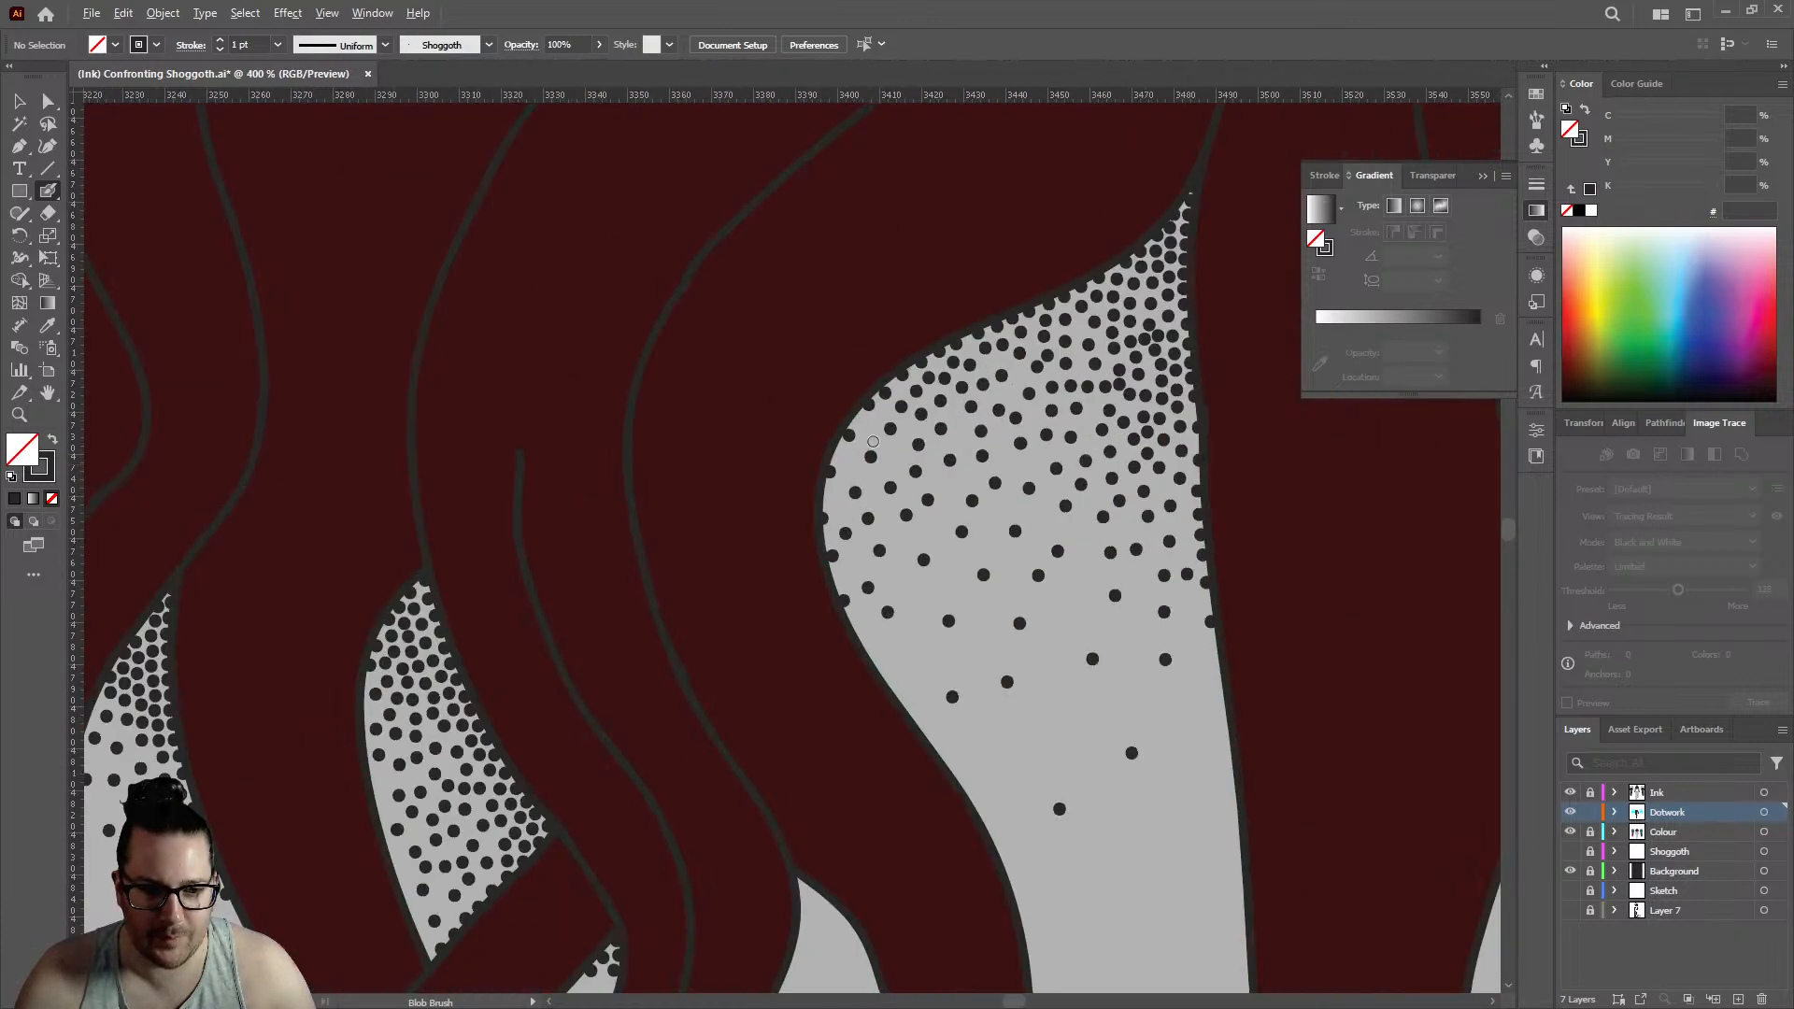
{"action": "left_click", "coordinate": [751, 487]}
{"action": "left_click", "coordinate": [813, 382]}
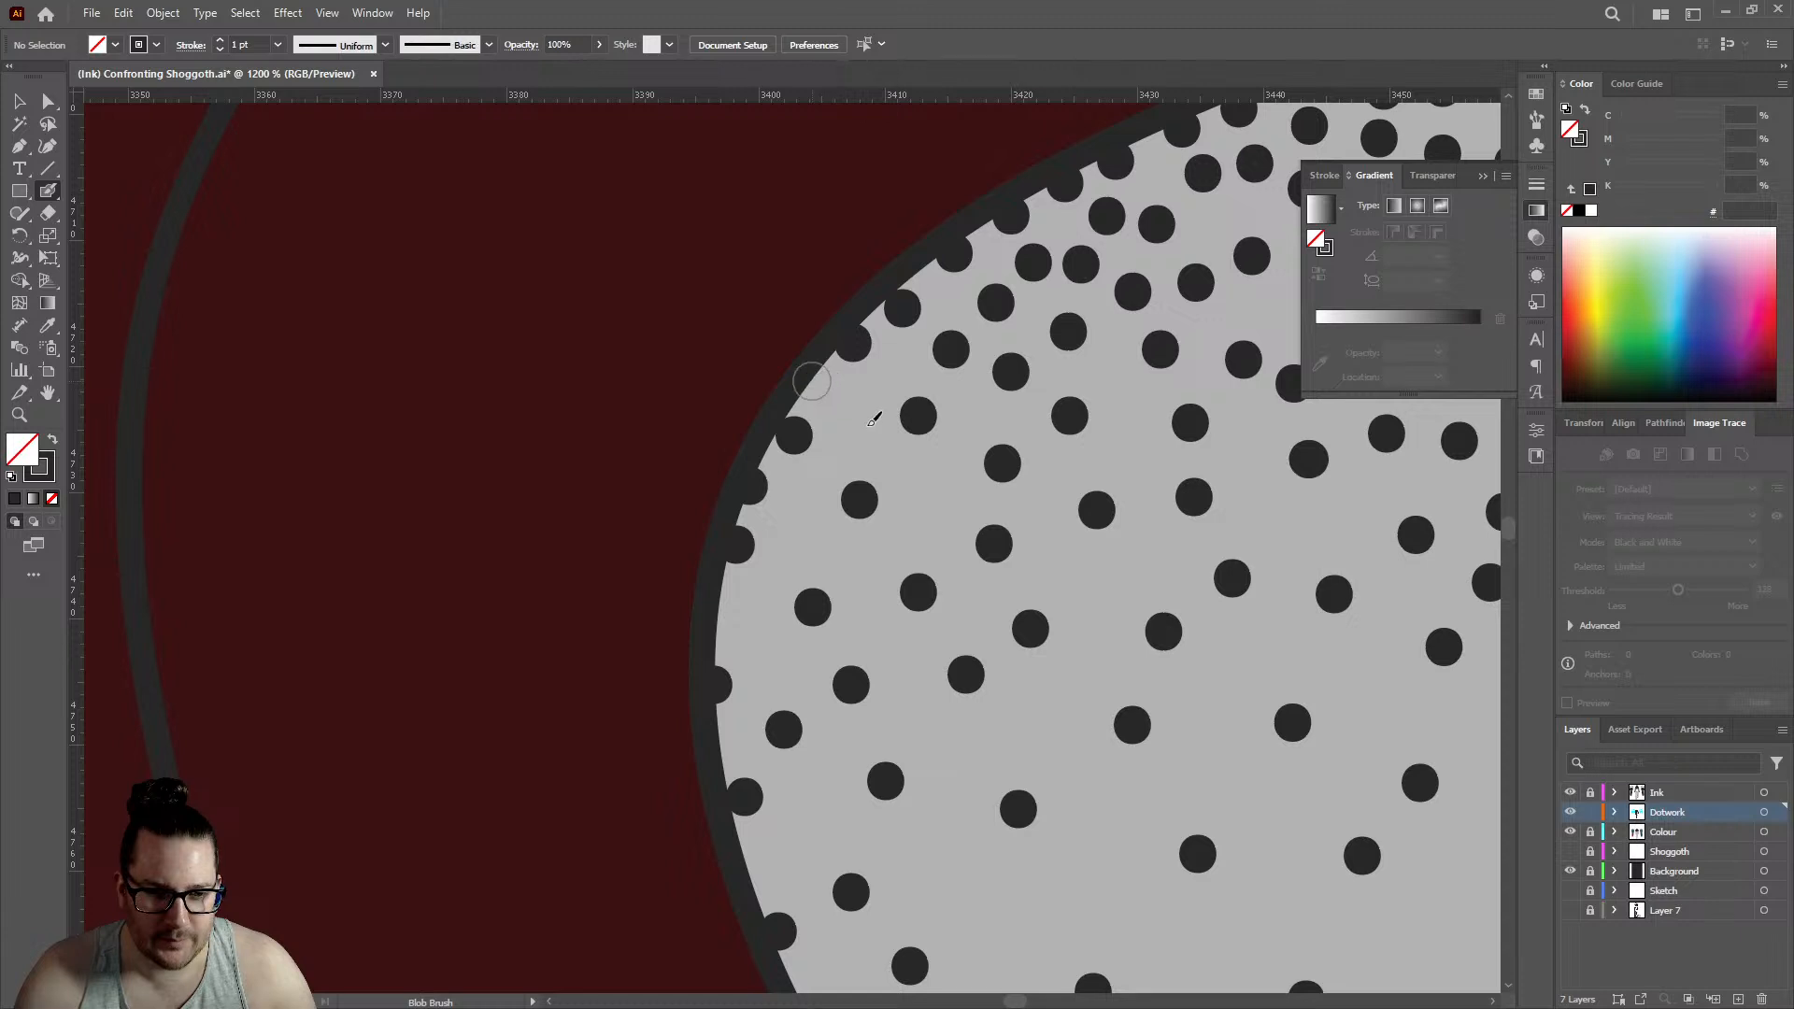
{"action": "left_click", "coordinate": [867, 425]}
{"action": "left_click", "coordinate": [793, 516]}
{"action": "left_click", "coordinate": [723, 606]}
{"action": "left_click", "coordinate": [760, 643]}
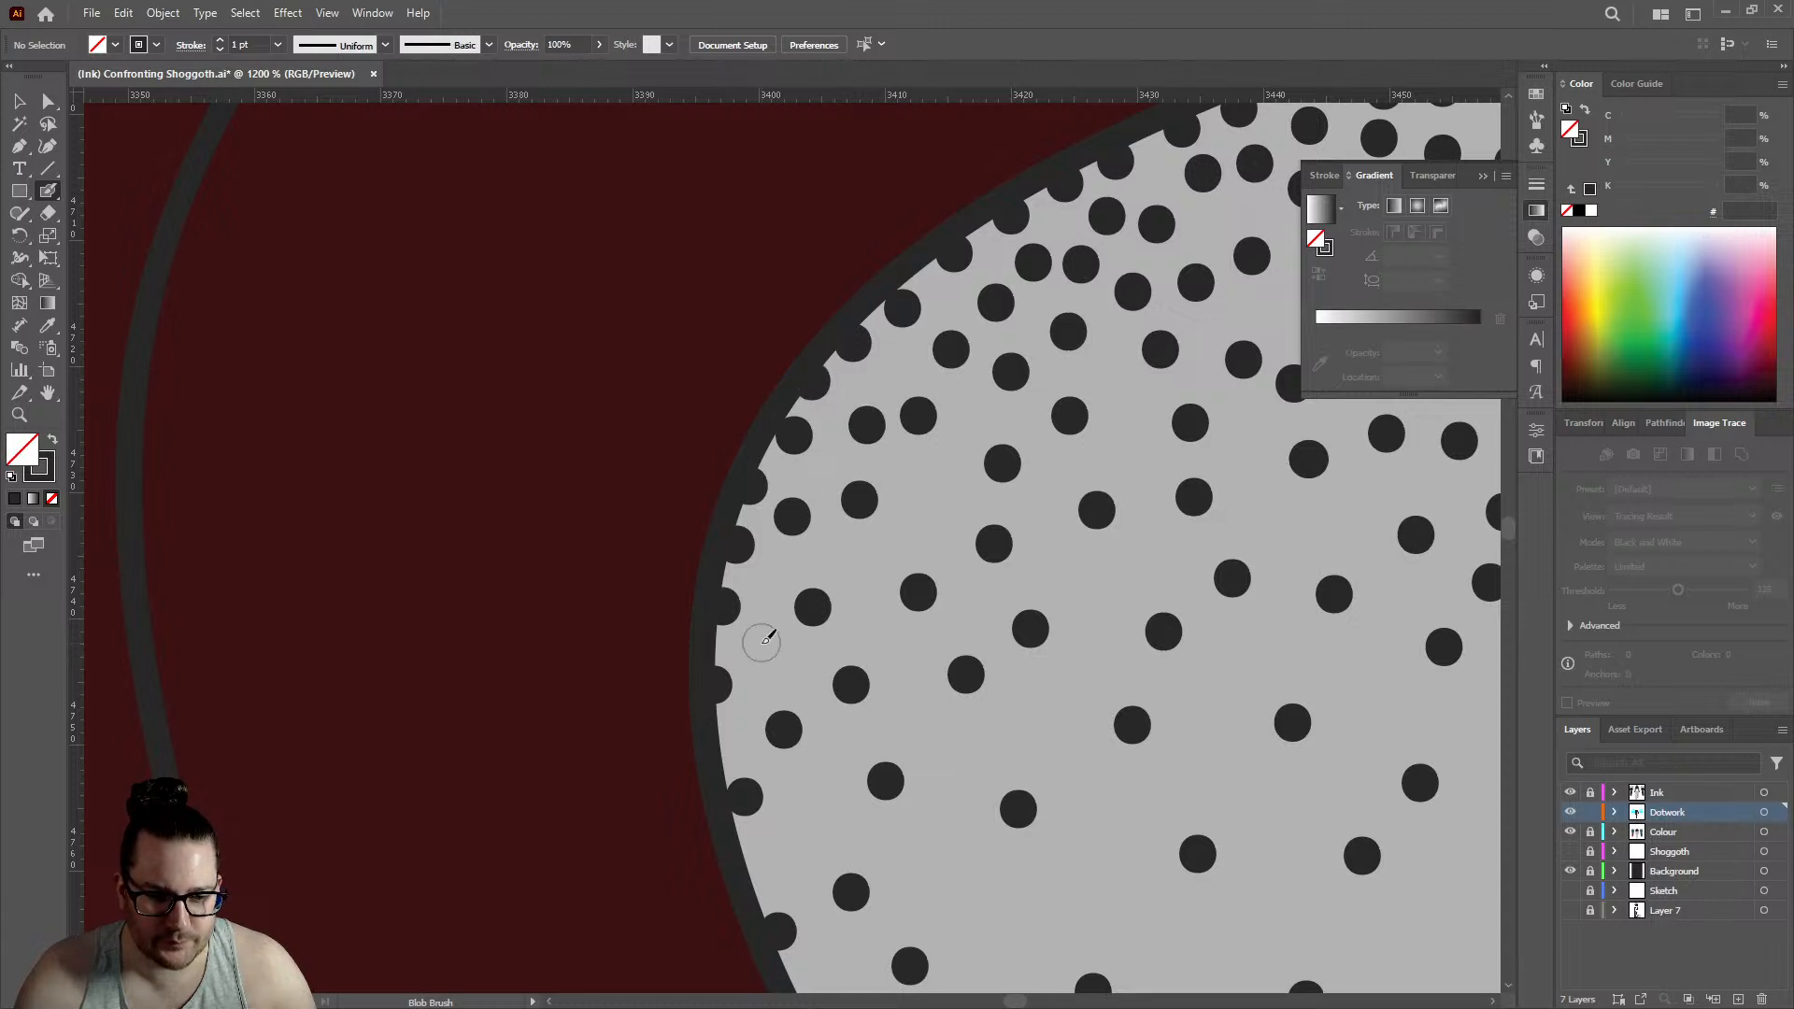
- Thicken the shading just inside the large back gap's curved edge with dots between the existing ones
{"action": "left_click", "coordinate": [738, 735]}
{"action": "left_click", "coordinate": [805, 669]}
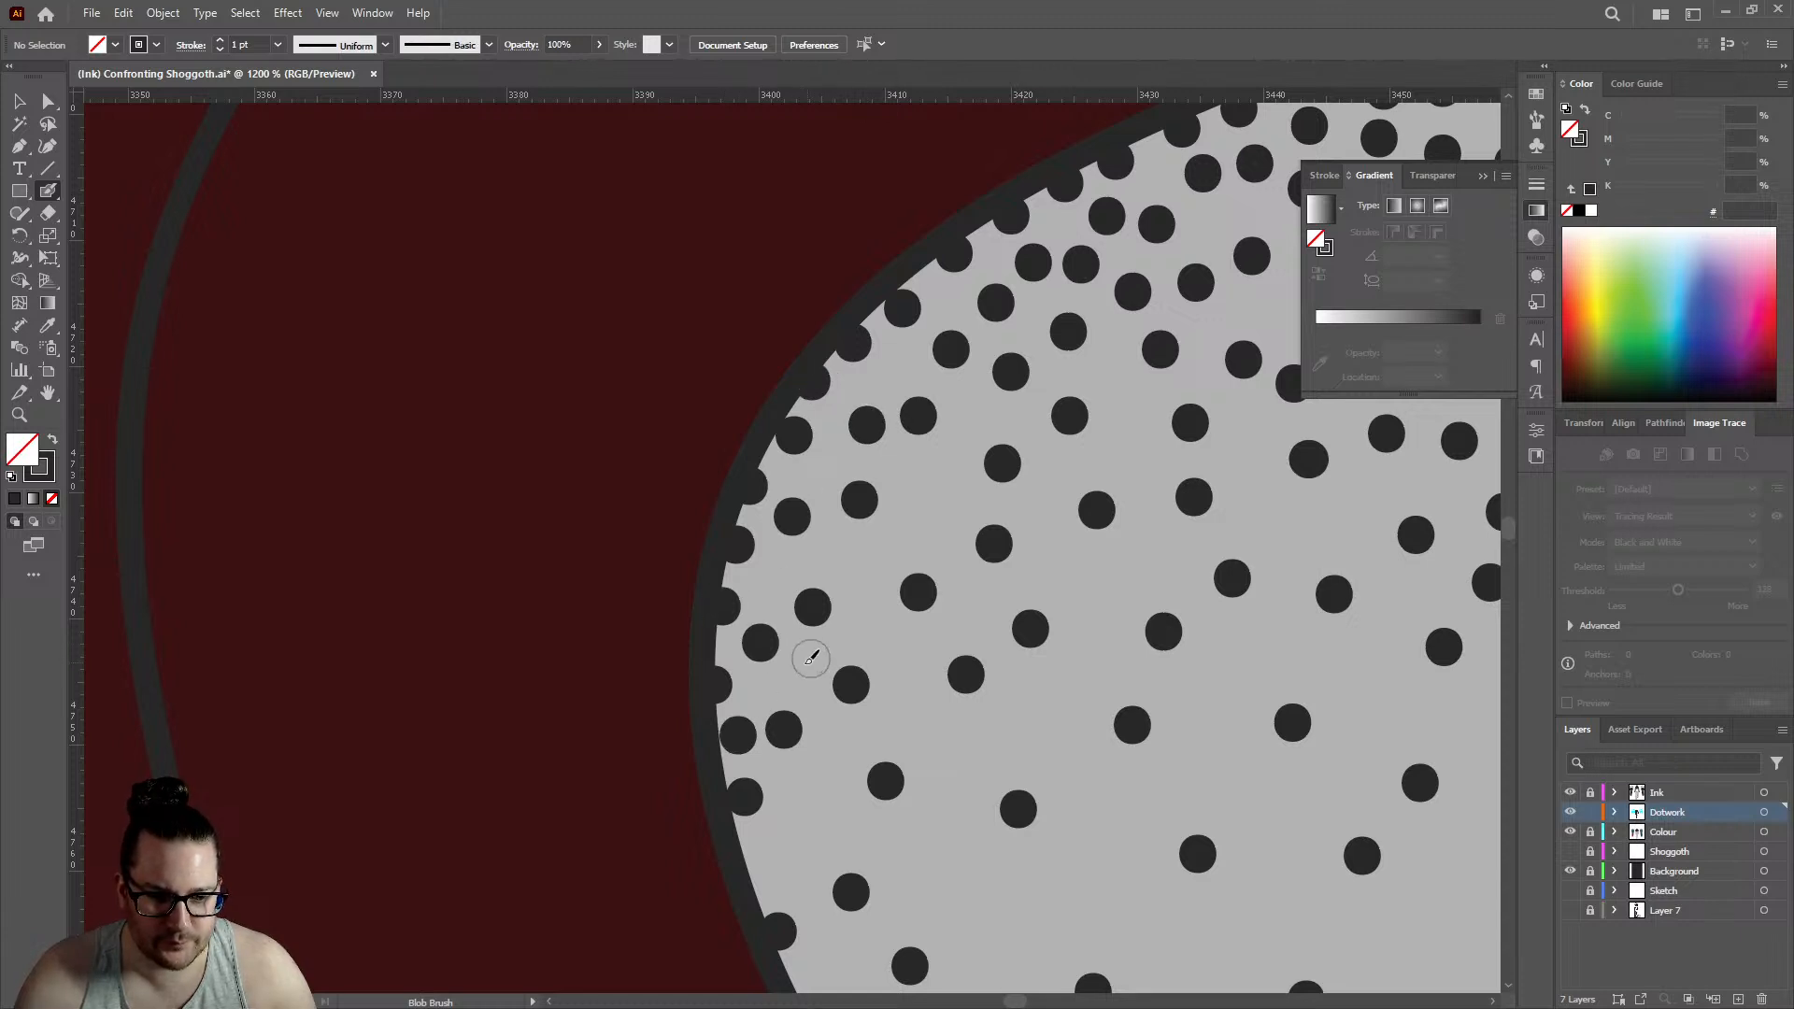
{"action": "left_click", "coordinate": [763, 584]}
{"action": "left_click", "coordinate": [858, 564]}
{"action": "left_click", "coordinate": [922, 482]}
{"action": "left_click", "coordinate": [897, 370]}
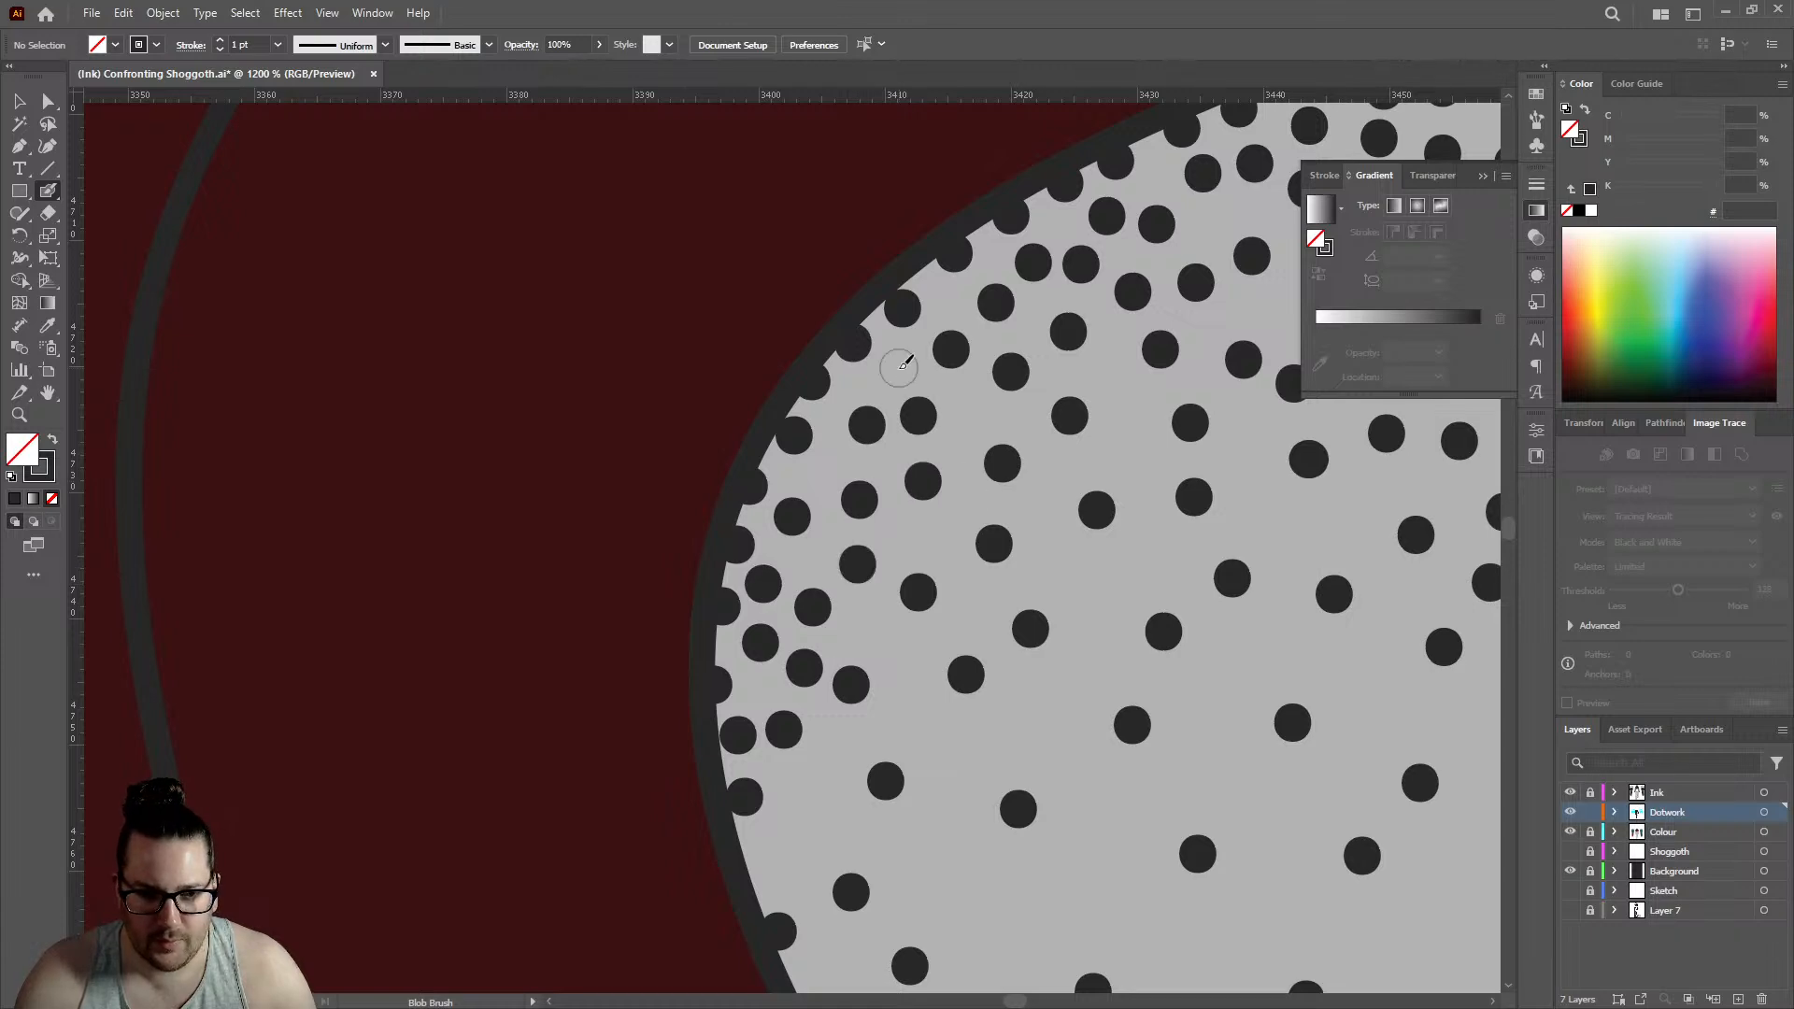
- Place dots in the open spots across the upper middle of the large back gap's shading
{"action": "scroll", "coordinate": [793, 363], "scroll_direction": "down", "scroll_amount": 7}
{"action": "scroll", "coordinate": [793, 359], "scroll_direction": "up", "scroll_amount": 3}
{"action": "left_click", "coordinate": [850, 448]}
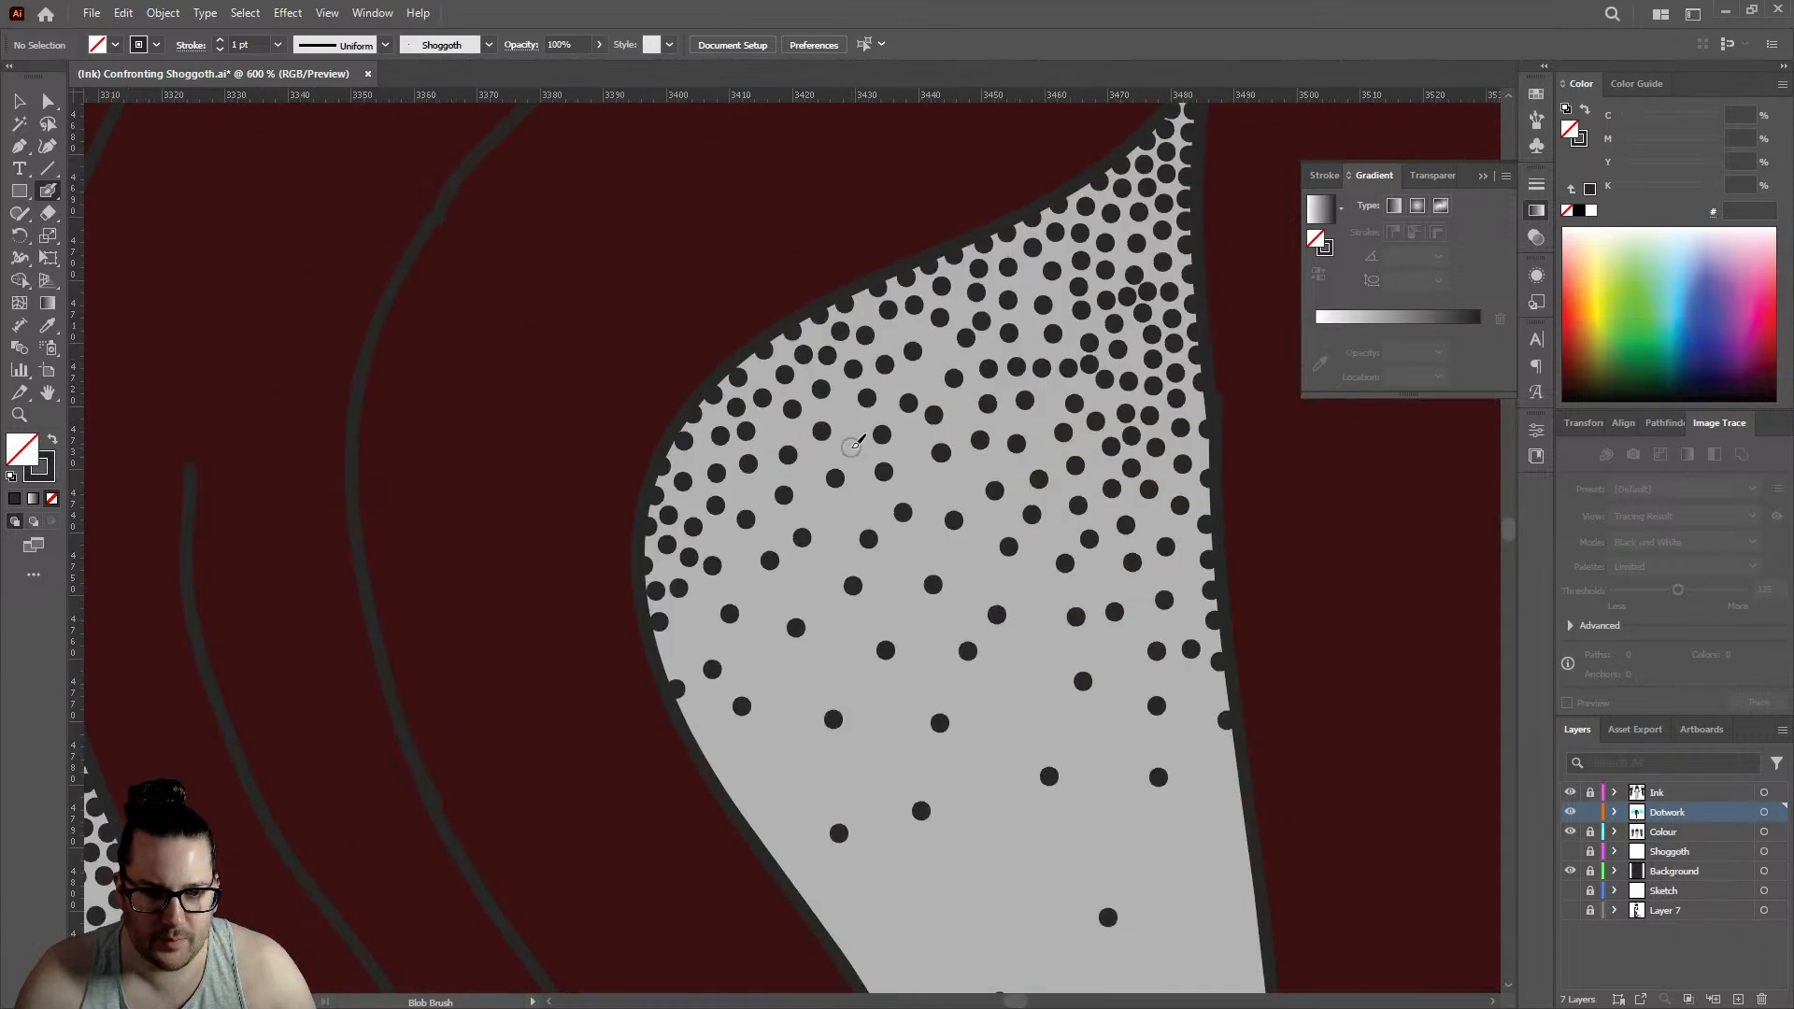
{"action": "left_click", "coordinate": [921, 377]}
{"action": "left_click", "coordinate": [941, 349]}
{"action": "left_click", "coordinate": [892, 335]}
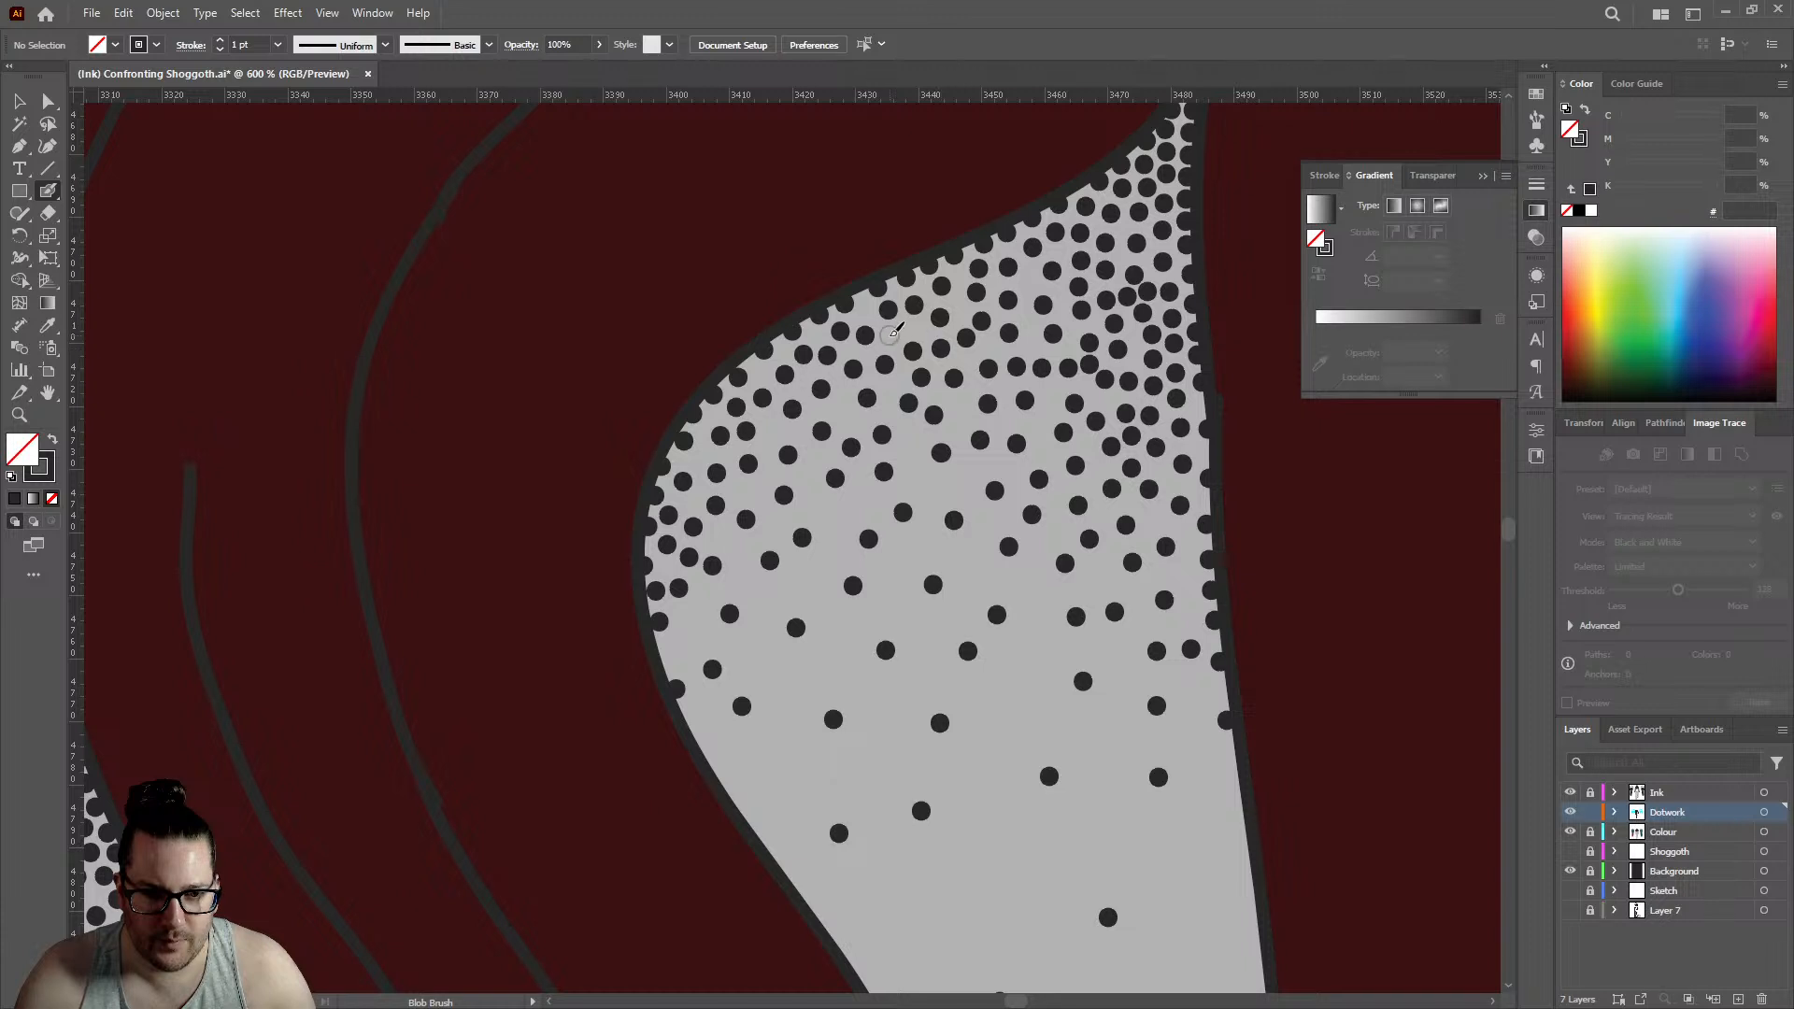
{"action": "left_click", "coordinate": [932, 493]}
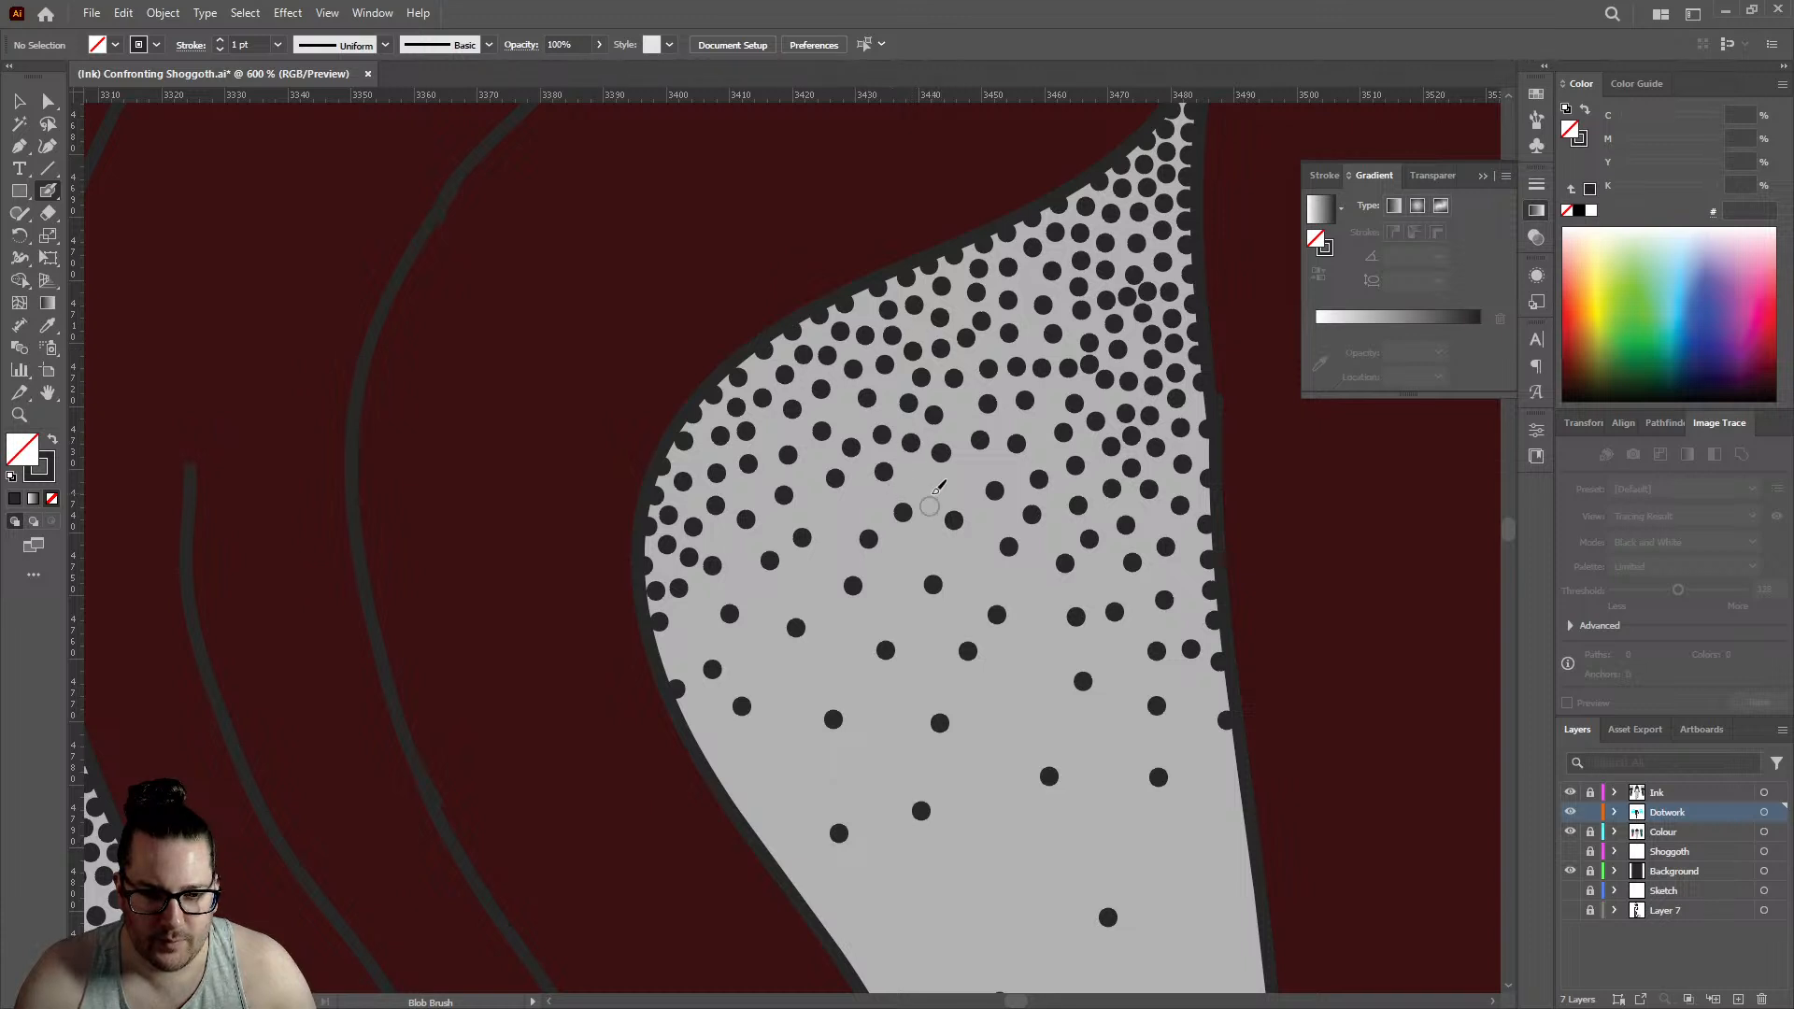
- Thicken the middle of the large back gap's fade with dots running diagonally down toward its curved outer edge
{"action": "left_click", "coordinate": [853, 495]}
{"action": "left_click", "coordinate": [821, 508]}
{"action": "left_click", "coordinate": [832, 561]}
{"action": "left_click", "coordinate": [797, 589]}
{"action": "left_click", "coordinate": [752, 589]}
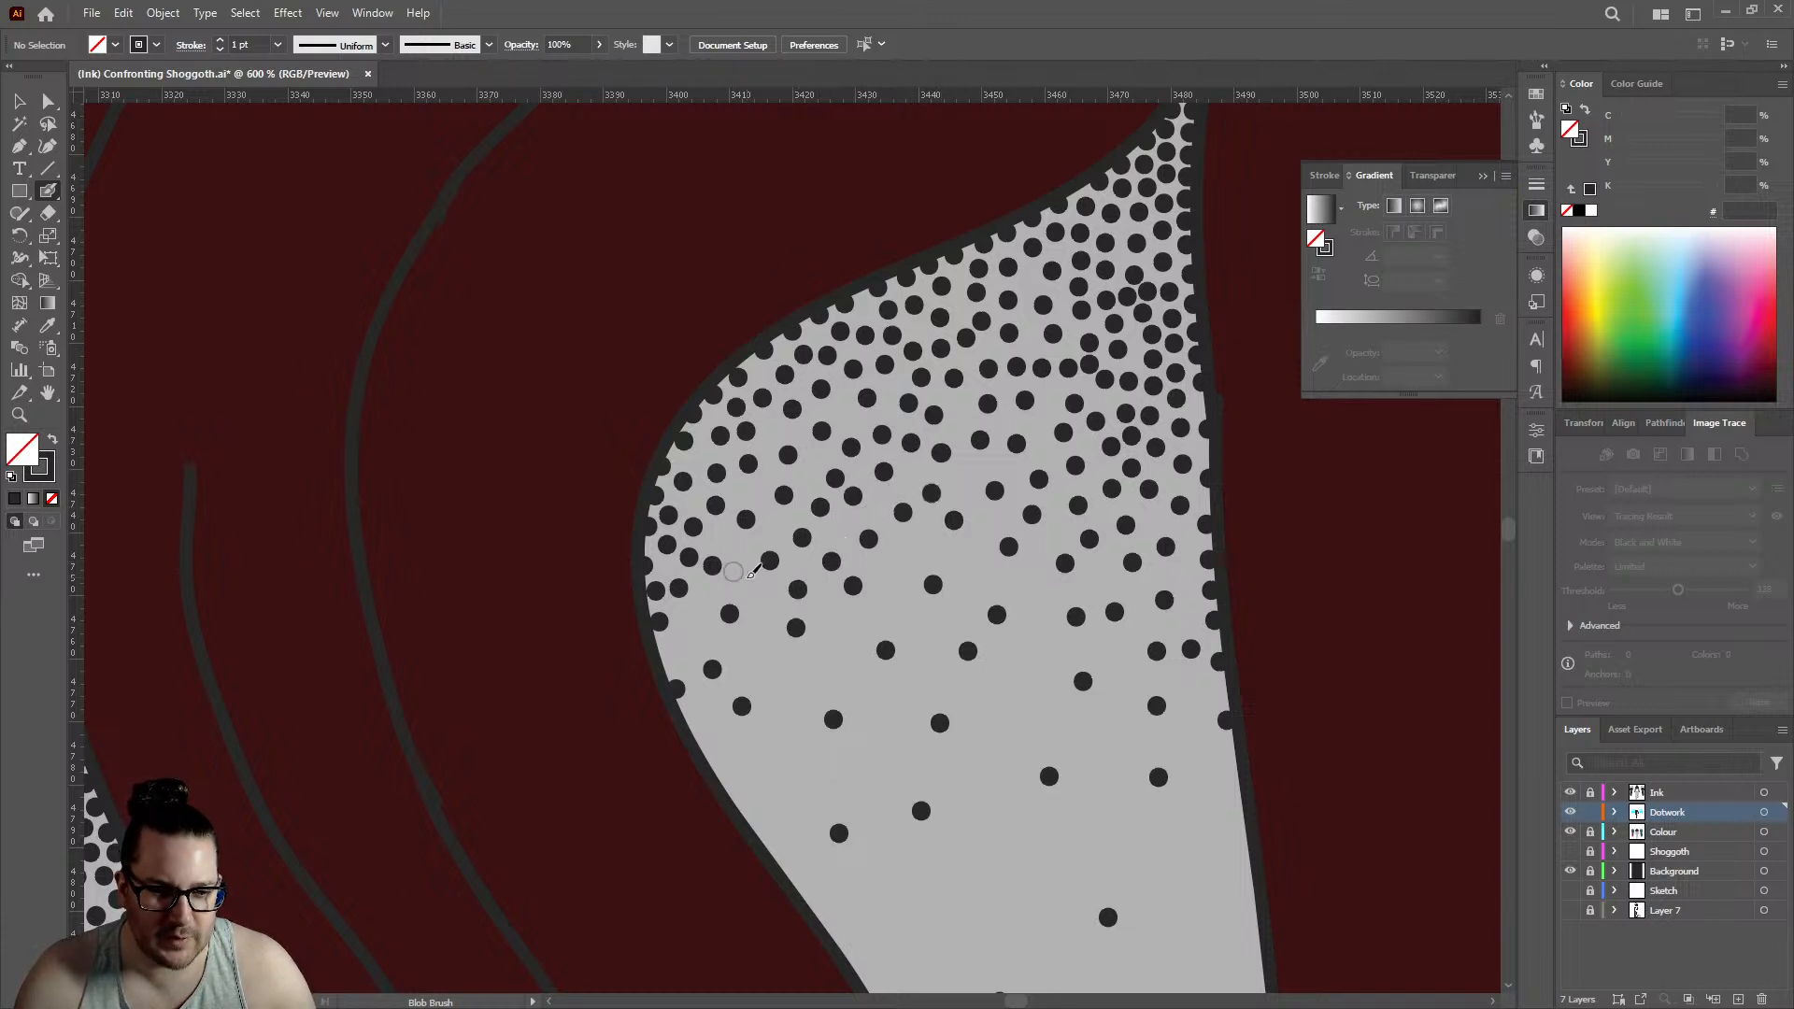
{"action": "left_click", "coordinate": [766, 611]}
{"action": "left_click", "coordinate": [693, 631]}
{"action": "left_click", "coordinate": [750, 661]}
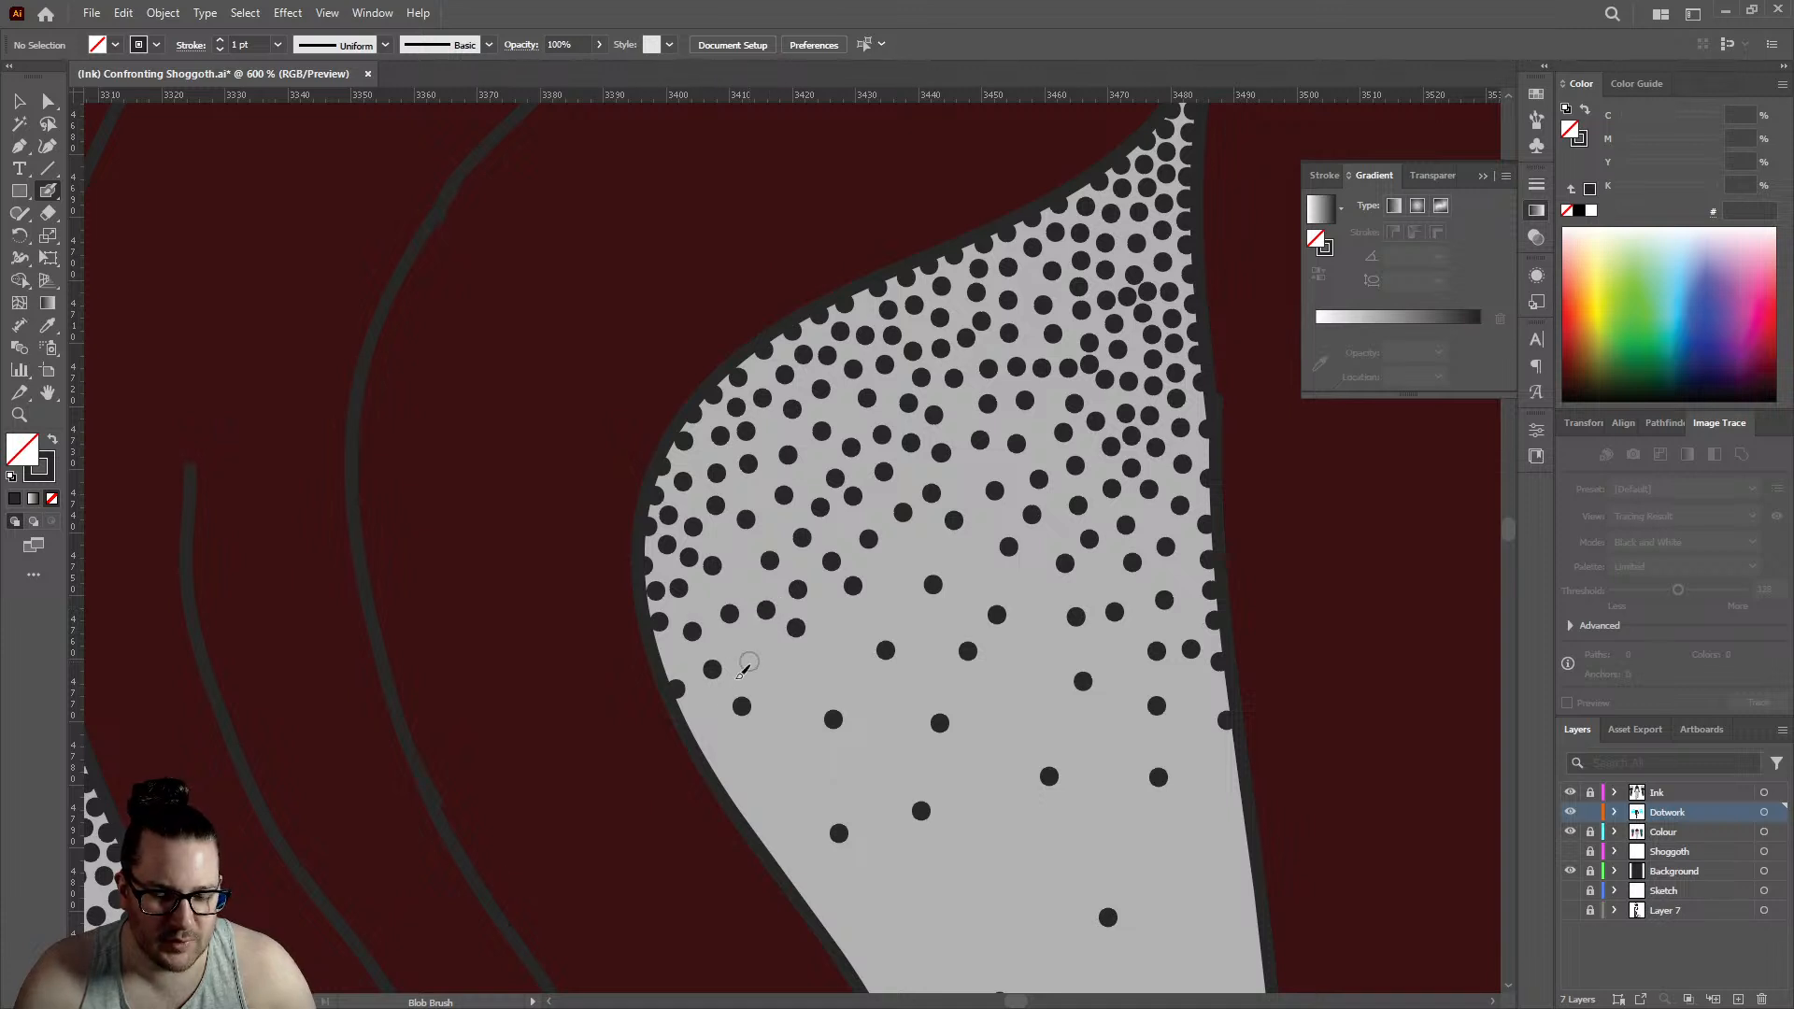
- Extend the stippling down the lower curved edge of the large back gap with more widely spaced dots
{"action": "left_click", "coordinate": [711, 713]}
{"action": "left_click", "coordinate": [796, 686]}
{"action": "left_click", "coordinate": [720, 751]}
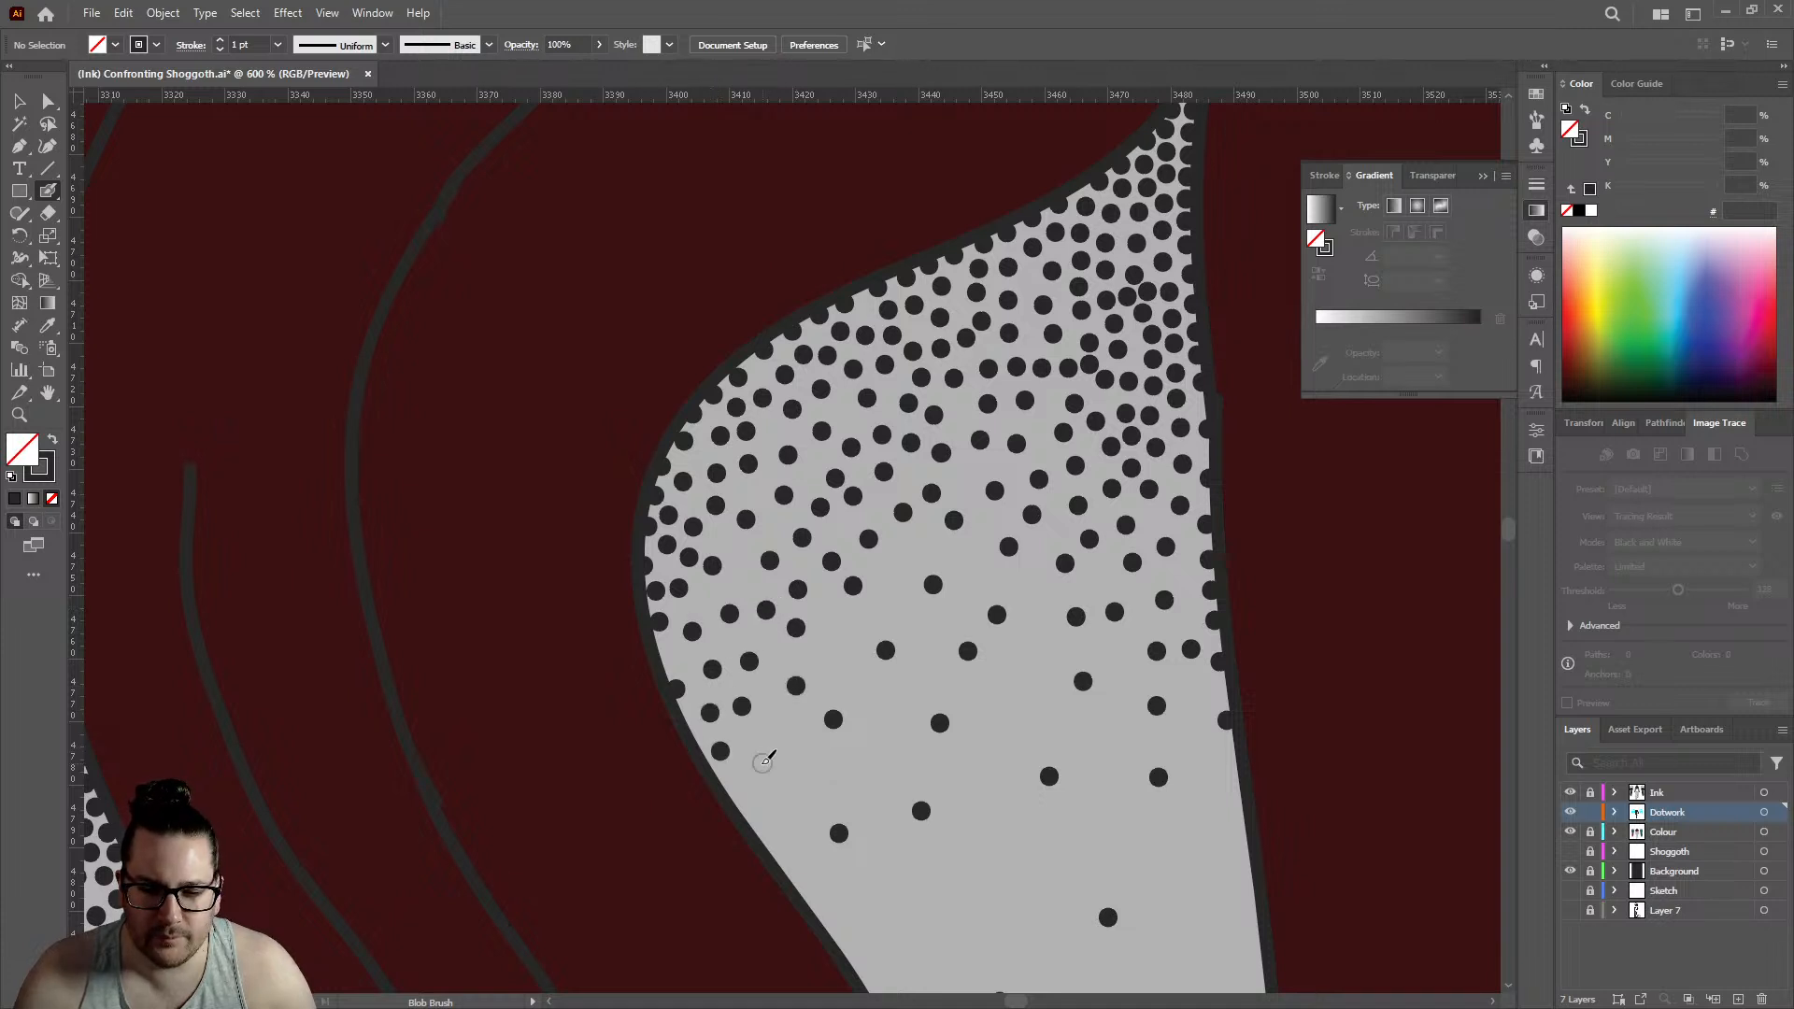
{"action": "left_click", "coordinate": [761, 763]}
{"action": "left_click", "coordinate": [794, 748]}
{"action": "left_click", "coordinate": [839, 657]}
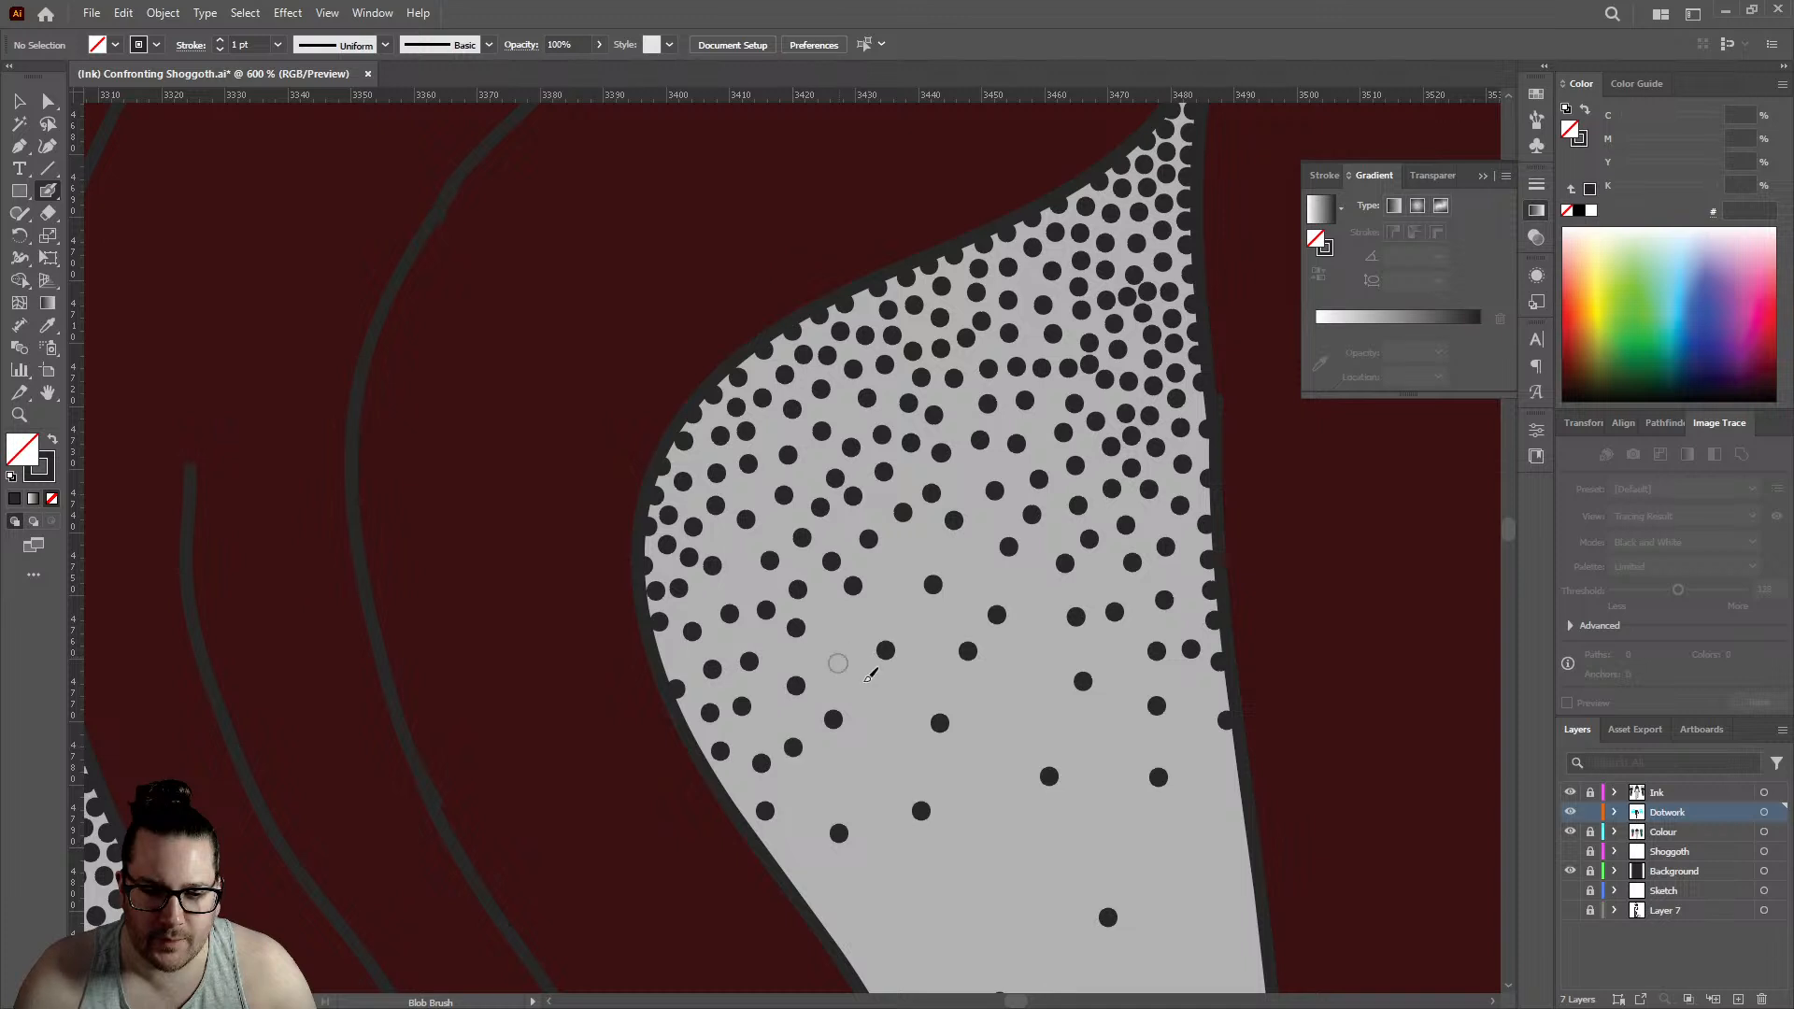
{"action": "left_click", "coordinate": [876, 718]}
- Fill bare spots in the center of the large back gap with single dots between the existing ones
{"action": "left_click", "coordinate": [879, 595]}
{"action": "left_click", "coordinate": [912, 549]}
{"action": "left_click", "coordinate": [969, 559]}
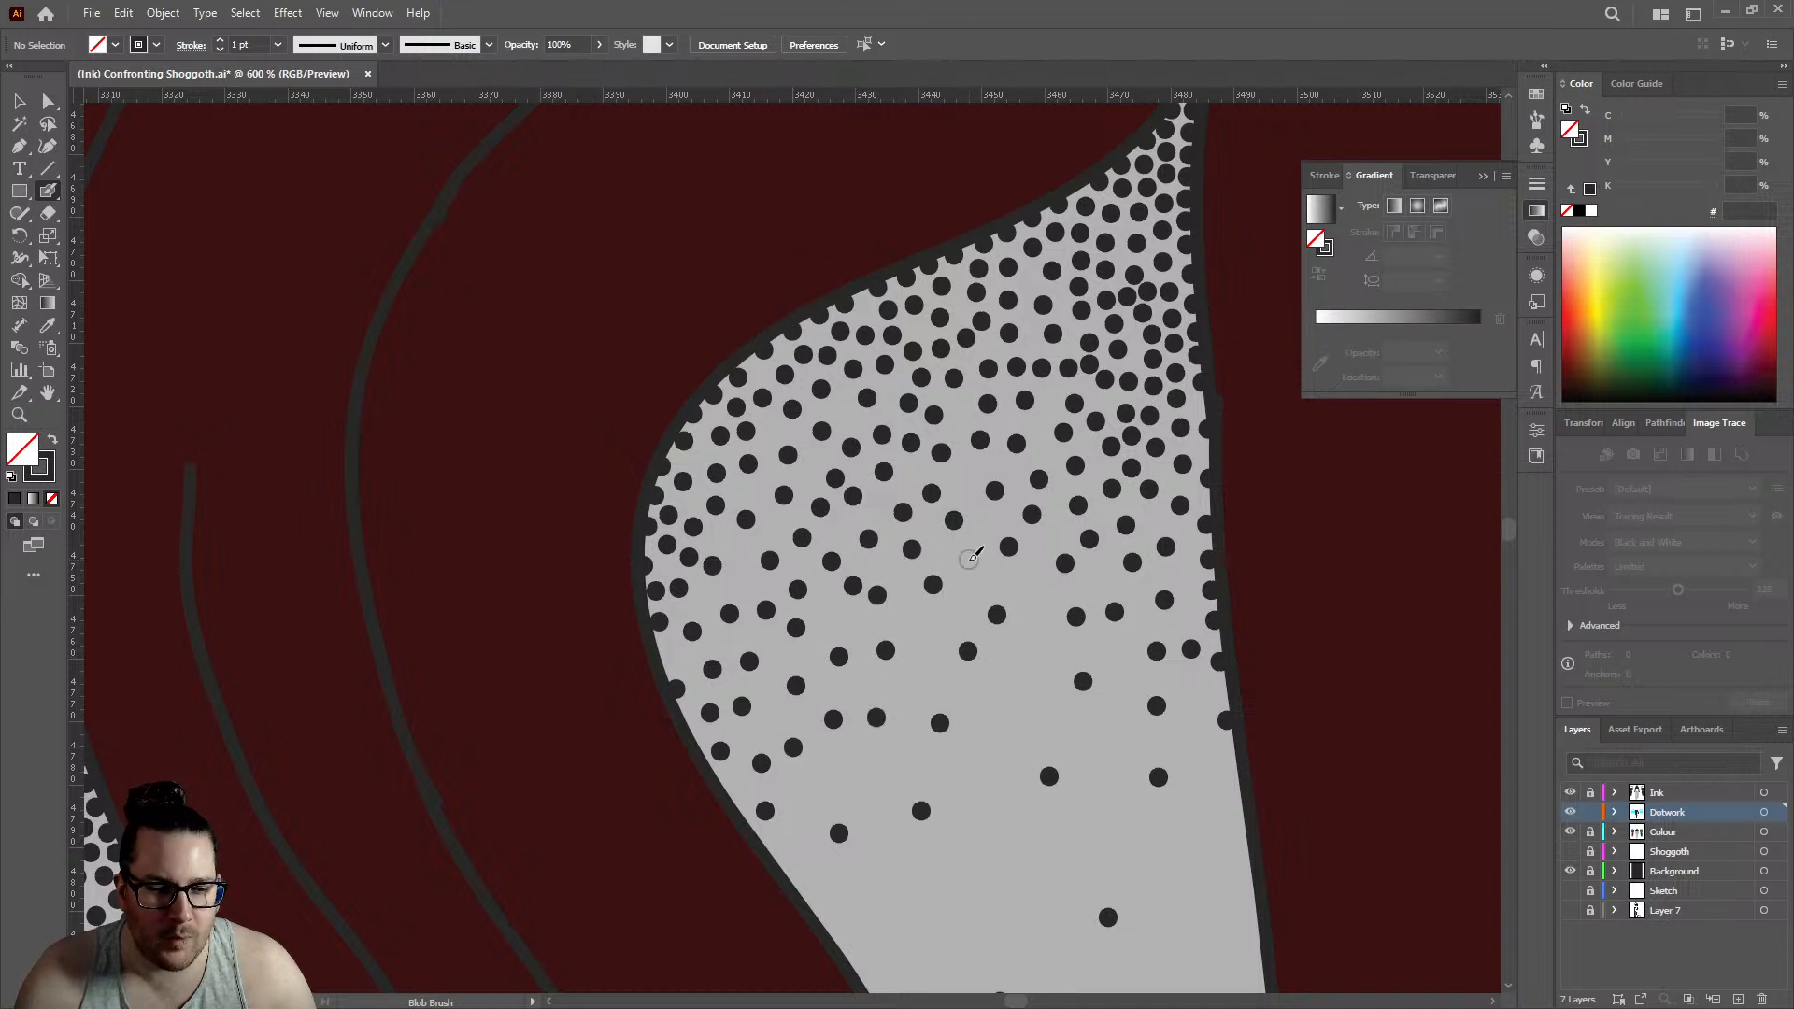
{"action": "left_click", "coordinate": [983, 520]}
{"action": "left_click", "coordinate": [960, 475]}
{"action": "left_click", "coordinate": [961, 411]}
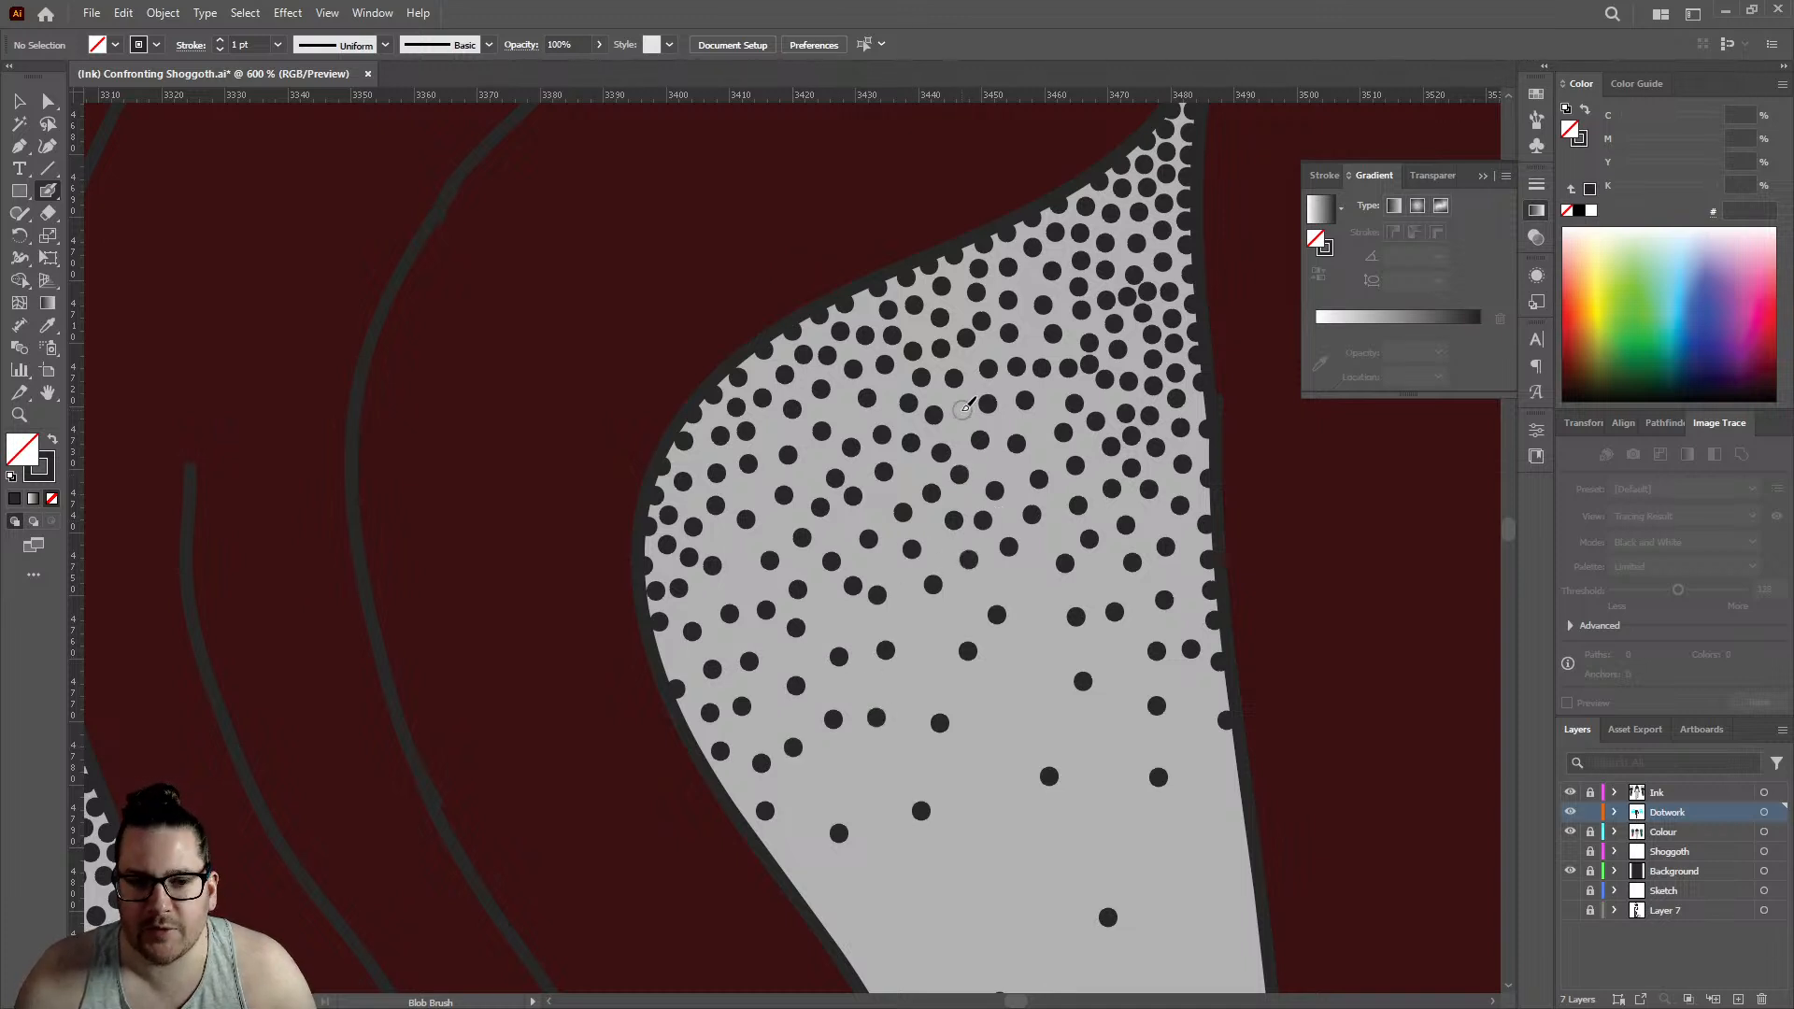
- Even out the stippling beside the large back gap's curved edge and add two dots to its sparse lower fade
{"action": "left_click", "coordinate": [843, 409]}
{"action": "left_click", "coordinate": [755, 489]}
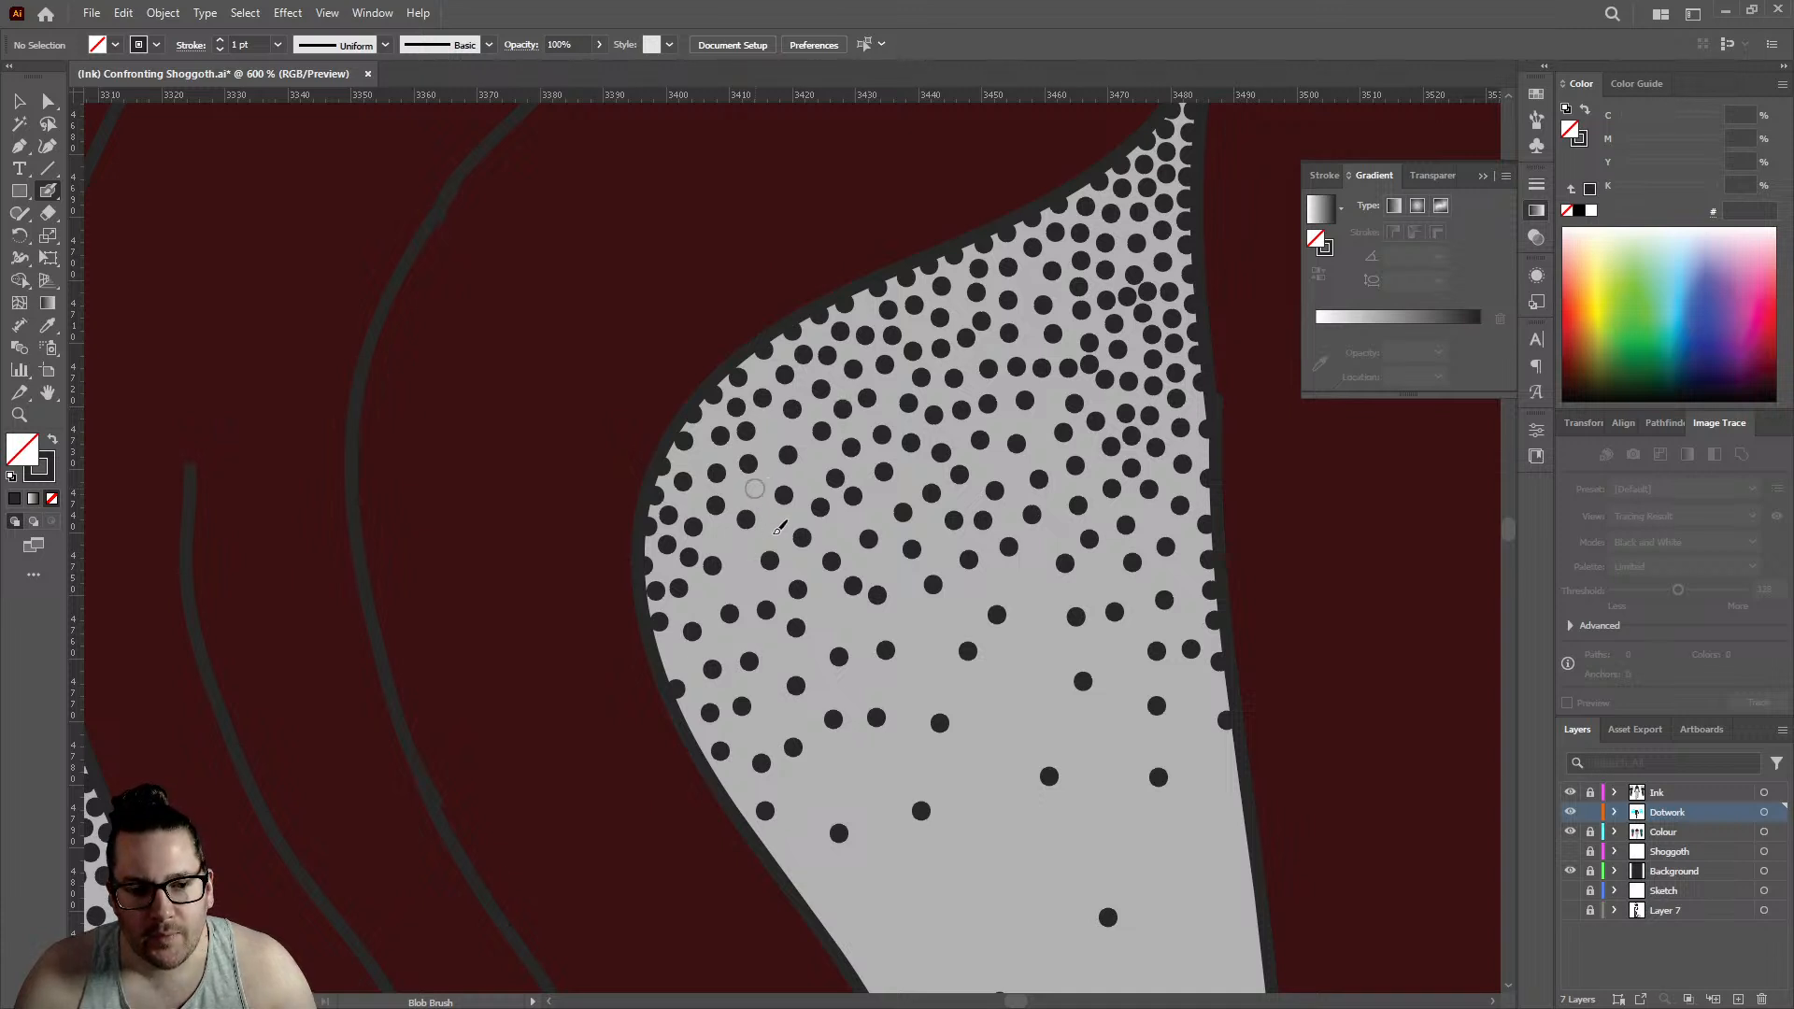
{"action": "left_click", "coordinate": [775, 522]}
{"action": "left_click", "coordinate": [738, 552]}
{"action": "left_click", "coordinate": [716, 534]}
{"action": "left_click", "coordinate": [745, 586]}
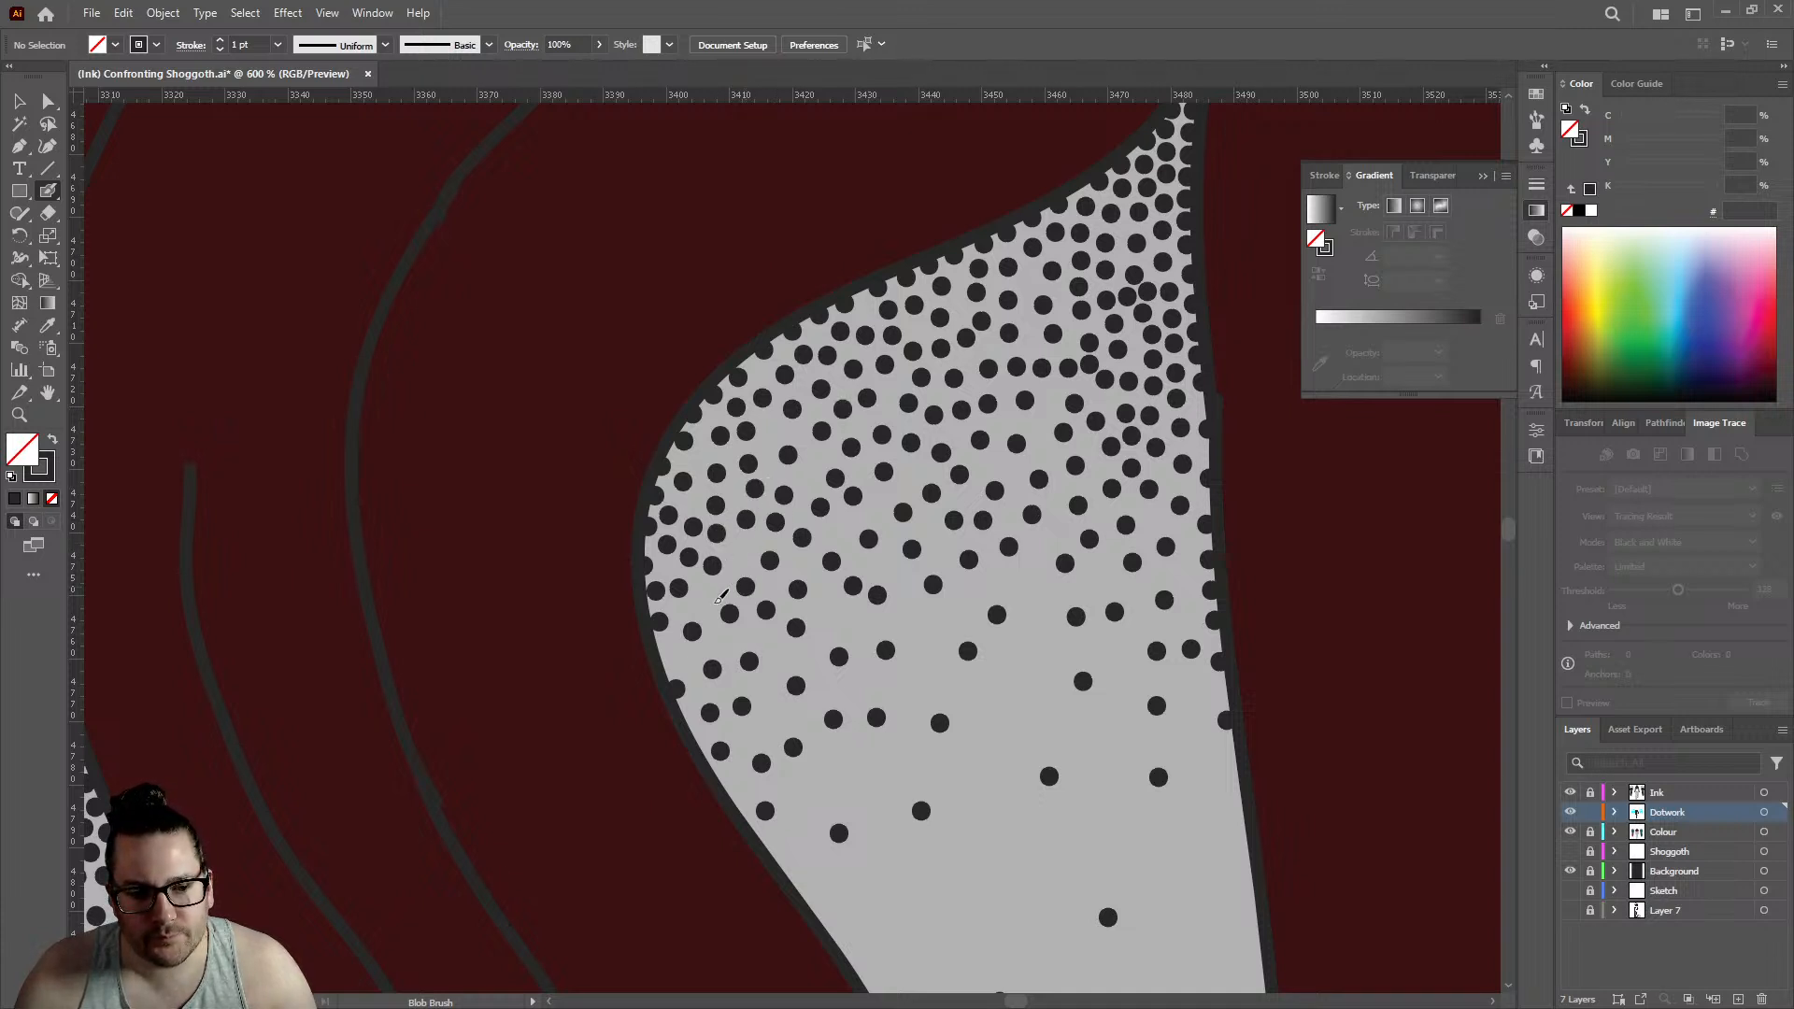
{"action": "left_click", "coordinate": [702, 596]}
{"action": "left_click", "coordinate": [663, 659]}
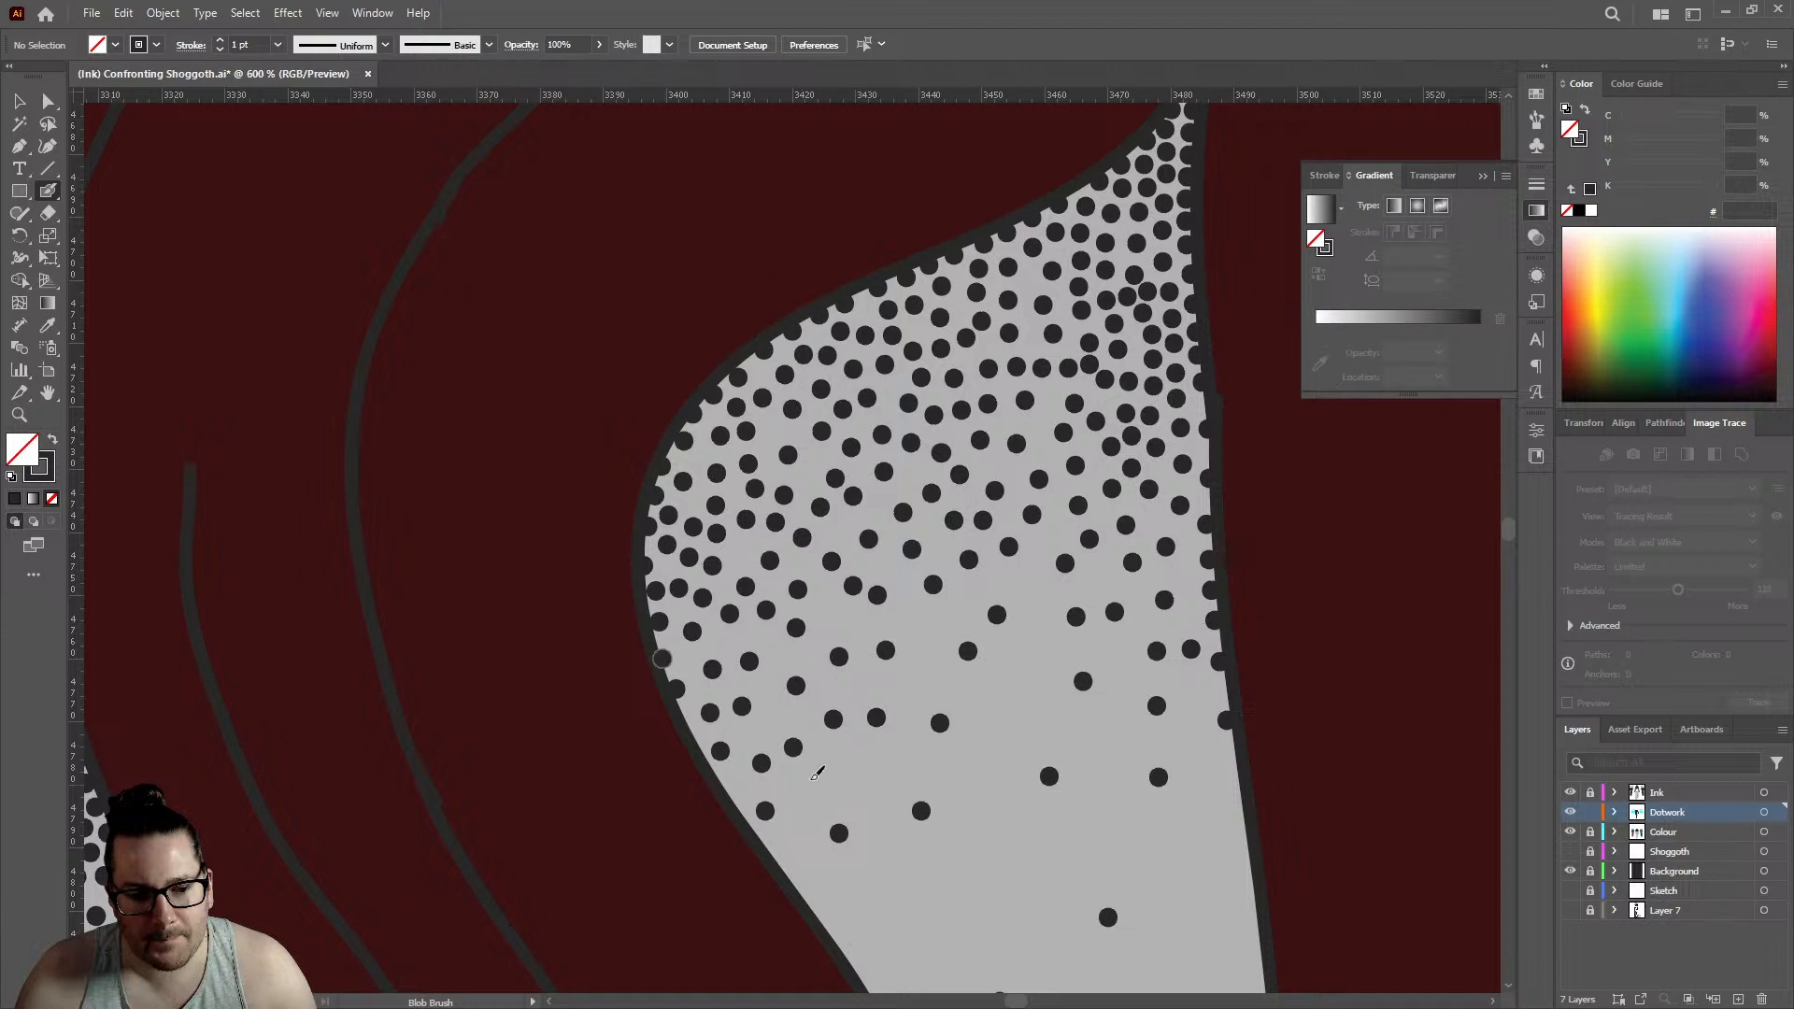
{"action": "left_click", "coordinate": [859, 774]}
{"action": "left_click", "coordinate": [924, 654]}
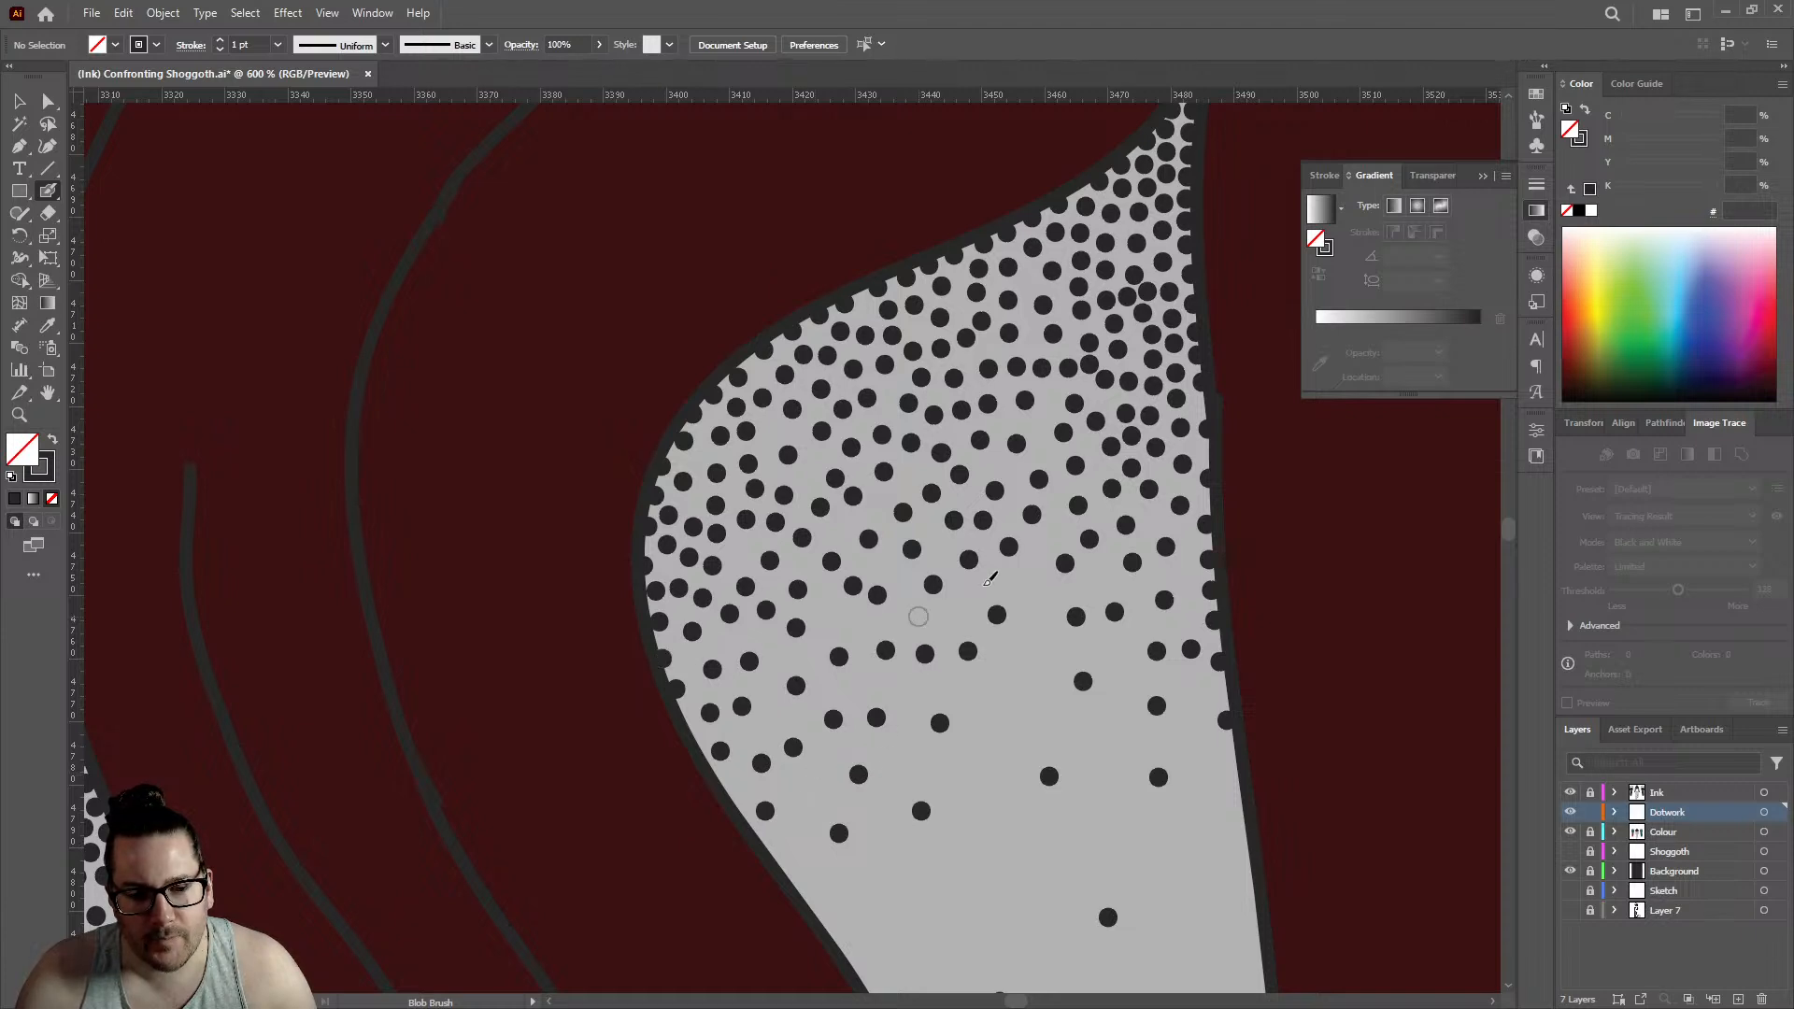
- Tighten the dense shading below the large back gap's pointed tip with dots between the existing ones
{"action": "scroll", "coordinate": [699, 403], "scroll_direction": "down", "scroll_amount": 3}
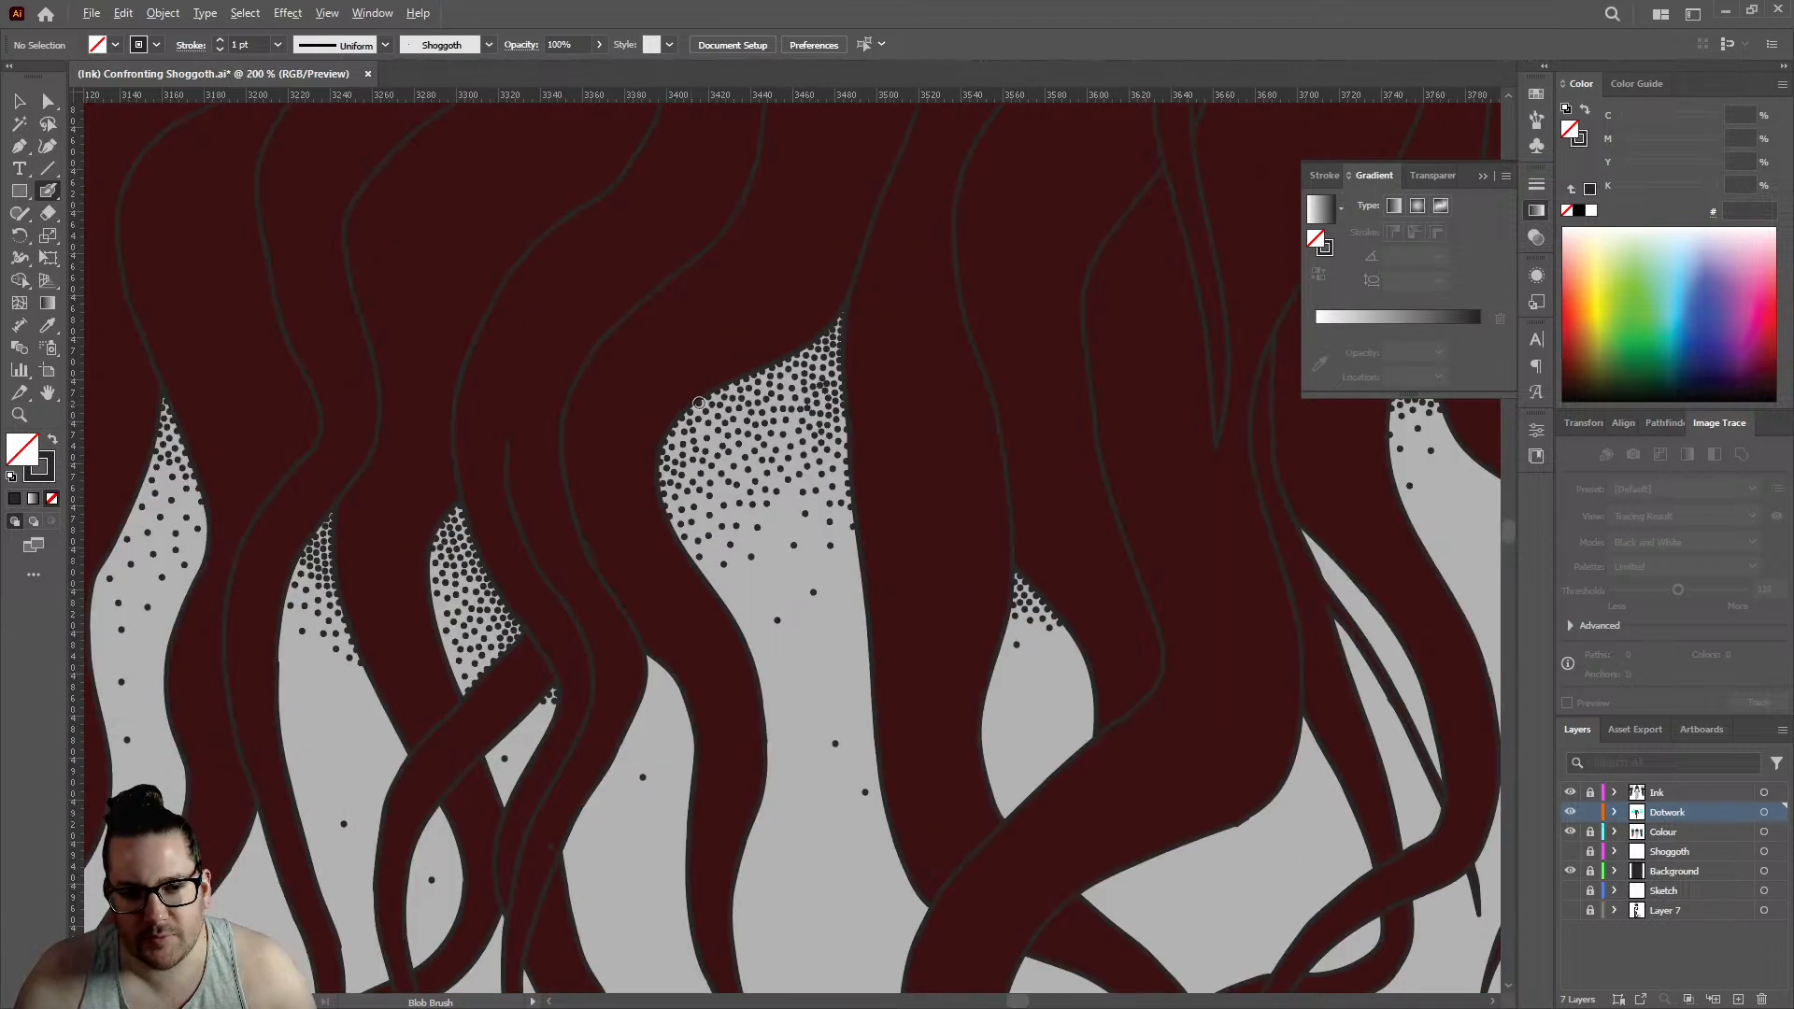
{"action": "scroll", "coordinate": [699, 403], "scroll_direction": "up", "scroll_amount": 4}
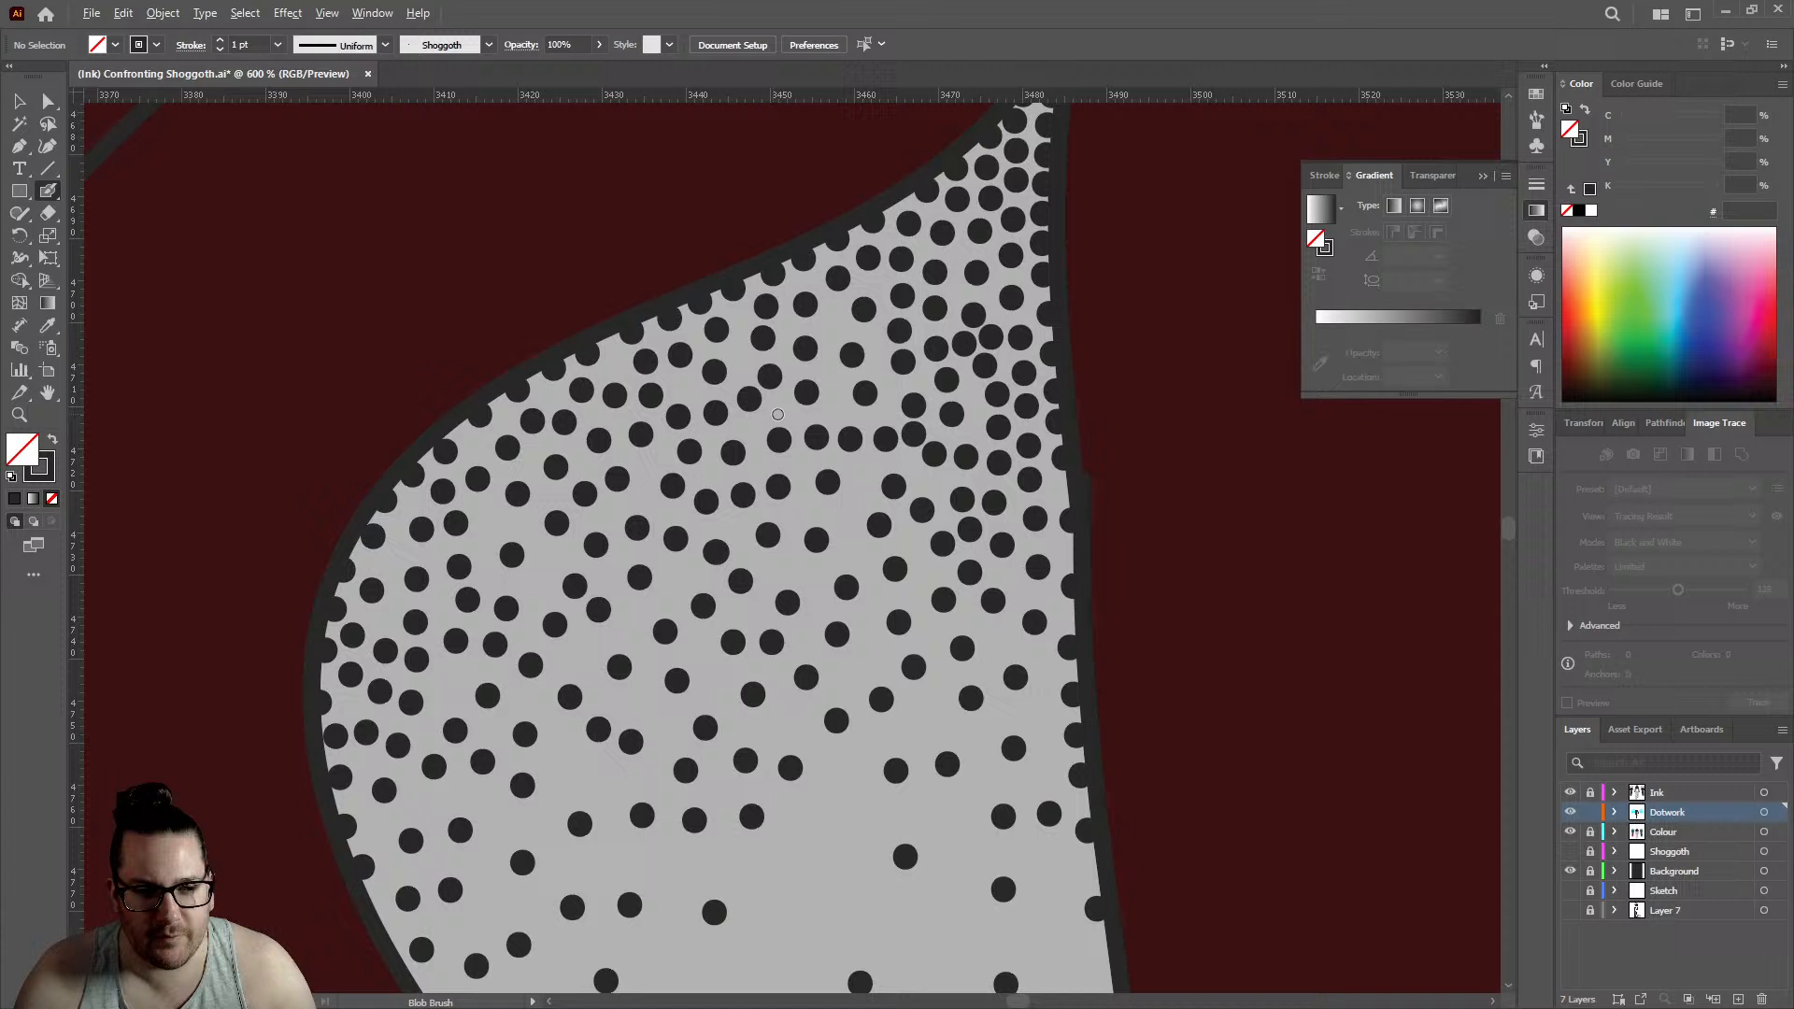
{"action": "left_click", "coordinate": [835, 406]}
{"action": "left_click", "coordinate": [831, 323]}
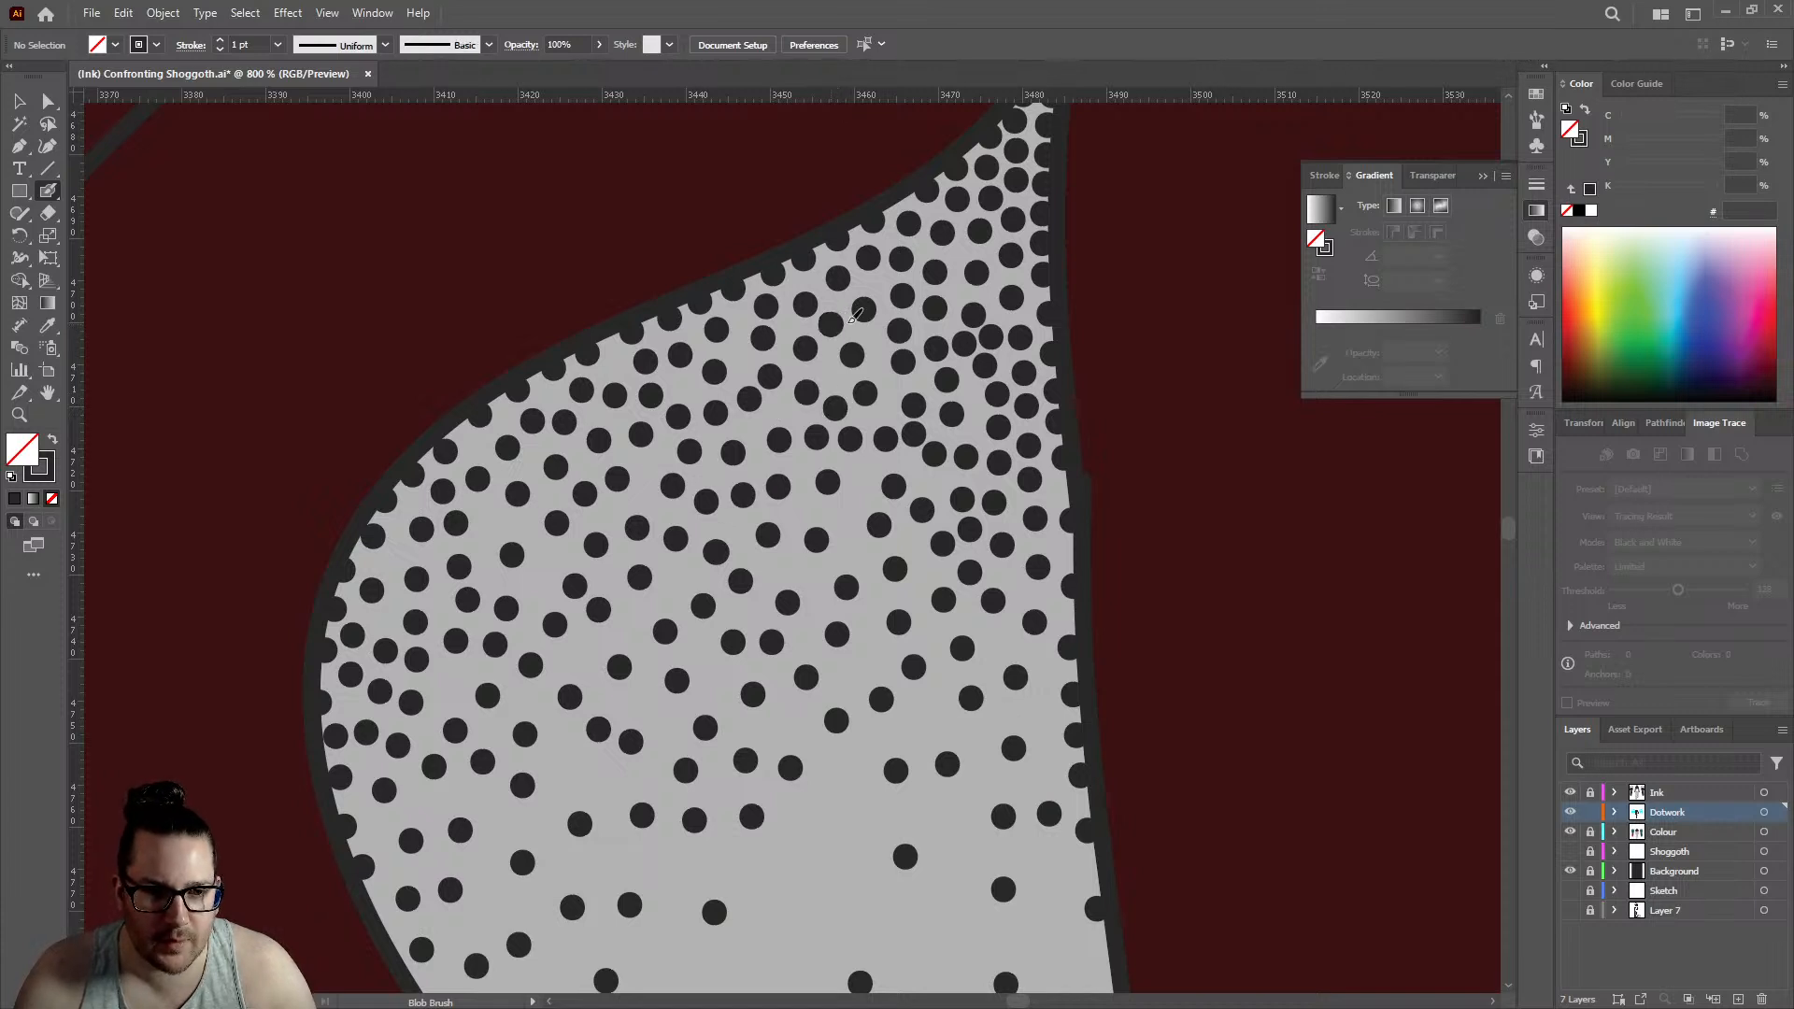
{"action": "left_click", "coordinate": [827, 368]}
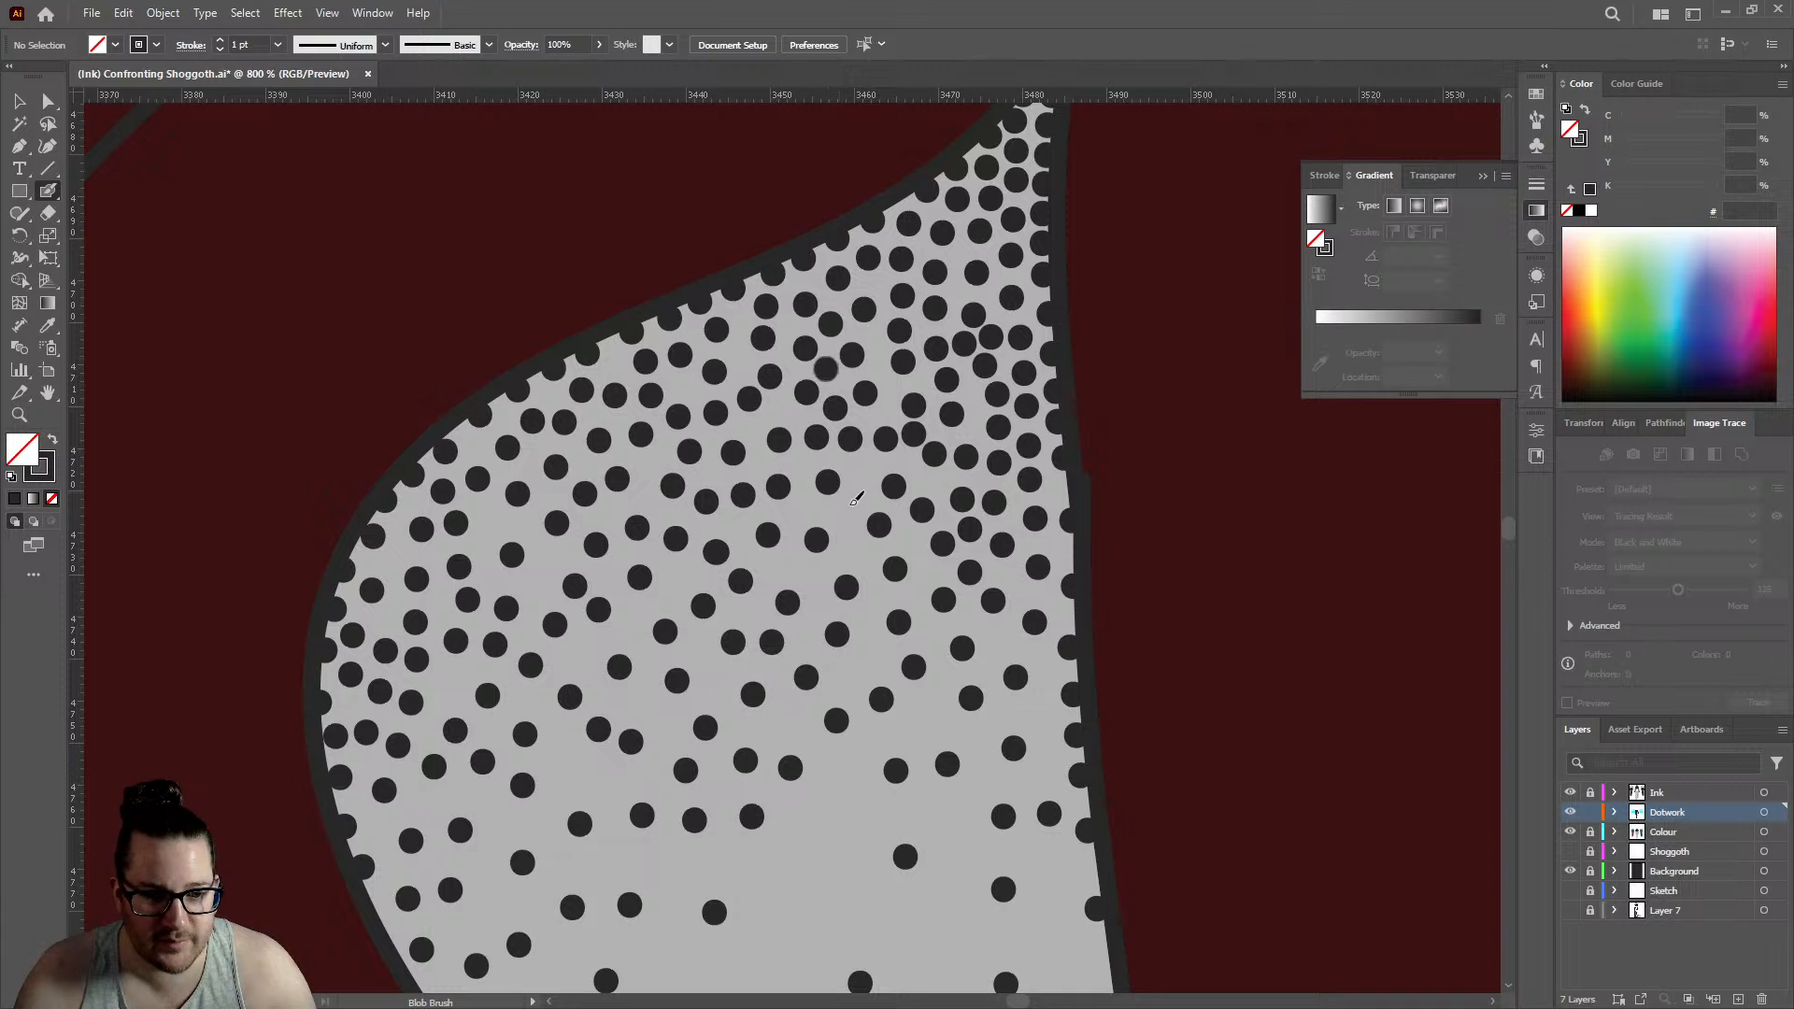
{"action": "left_click", "coordinate": [859, 471]}
{"action": "left_click", "coordinate": [848, 515]}
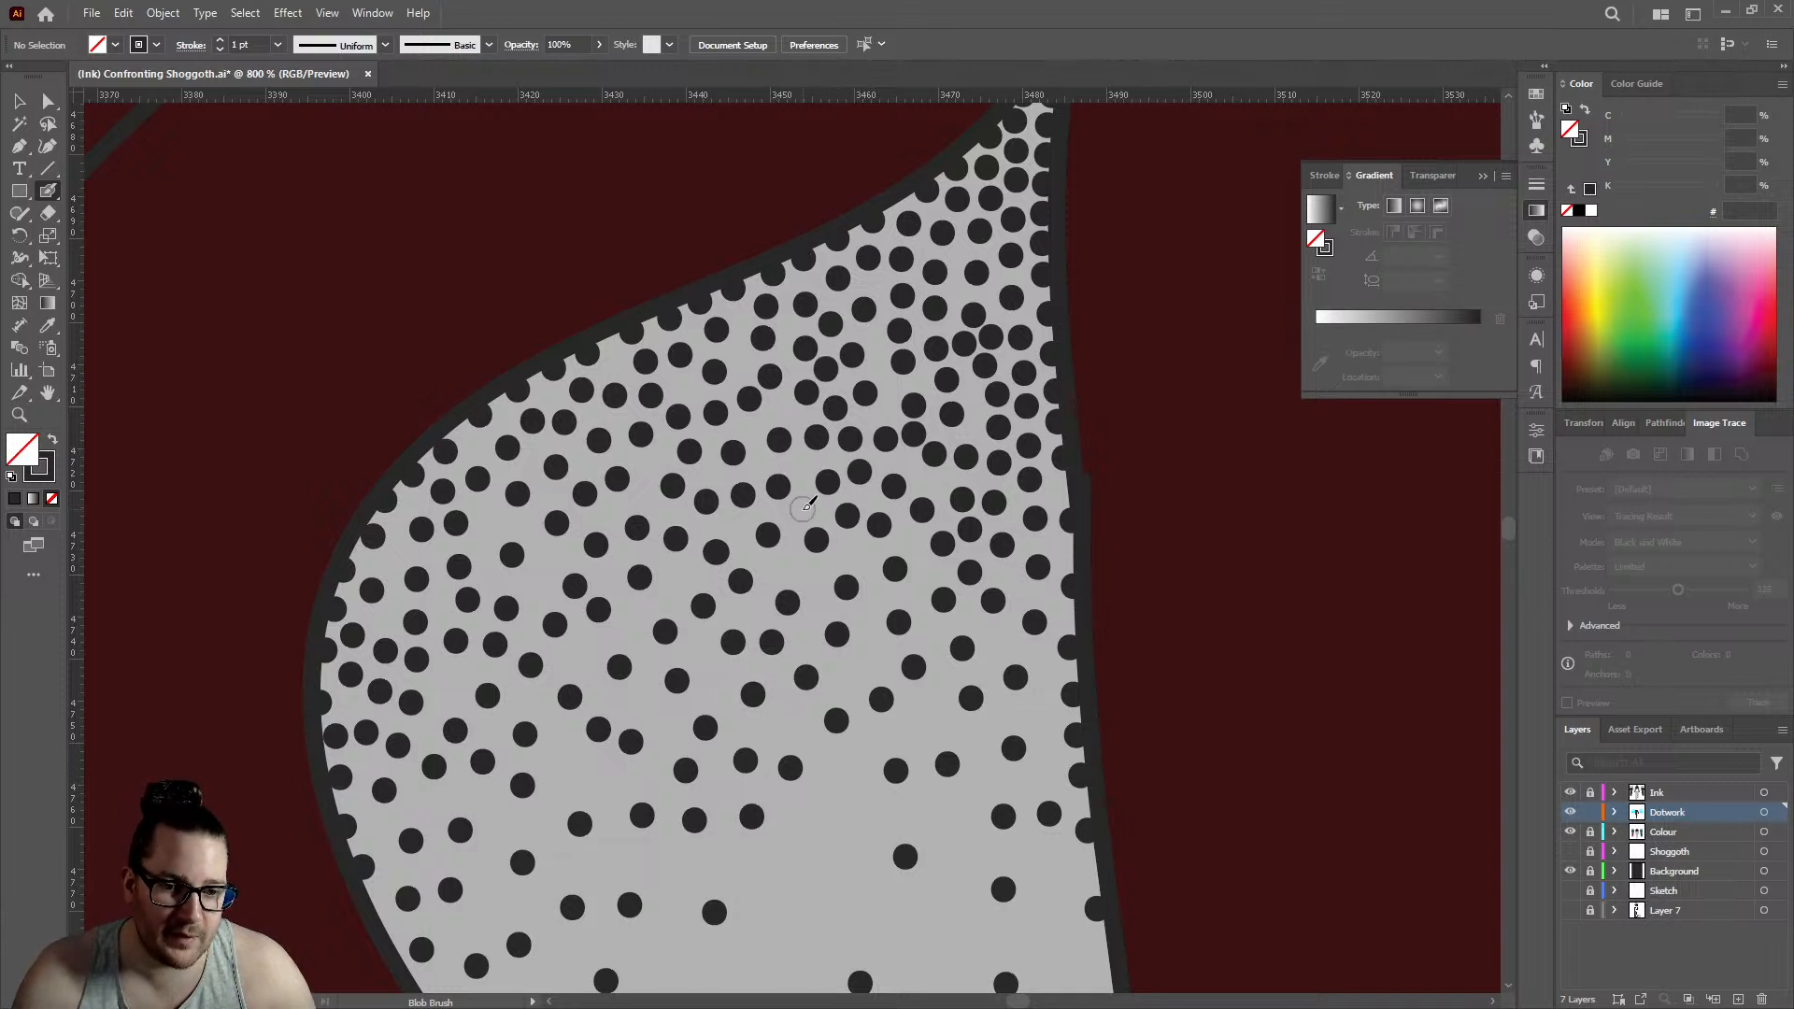
- Blend the dense shading into the middle of the large back gap with scattered single dots
{"action": "left_click", "coordinate": [802, 509]}
{"action": "left_click", "coordinate": [782, 568]}
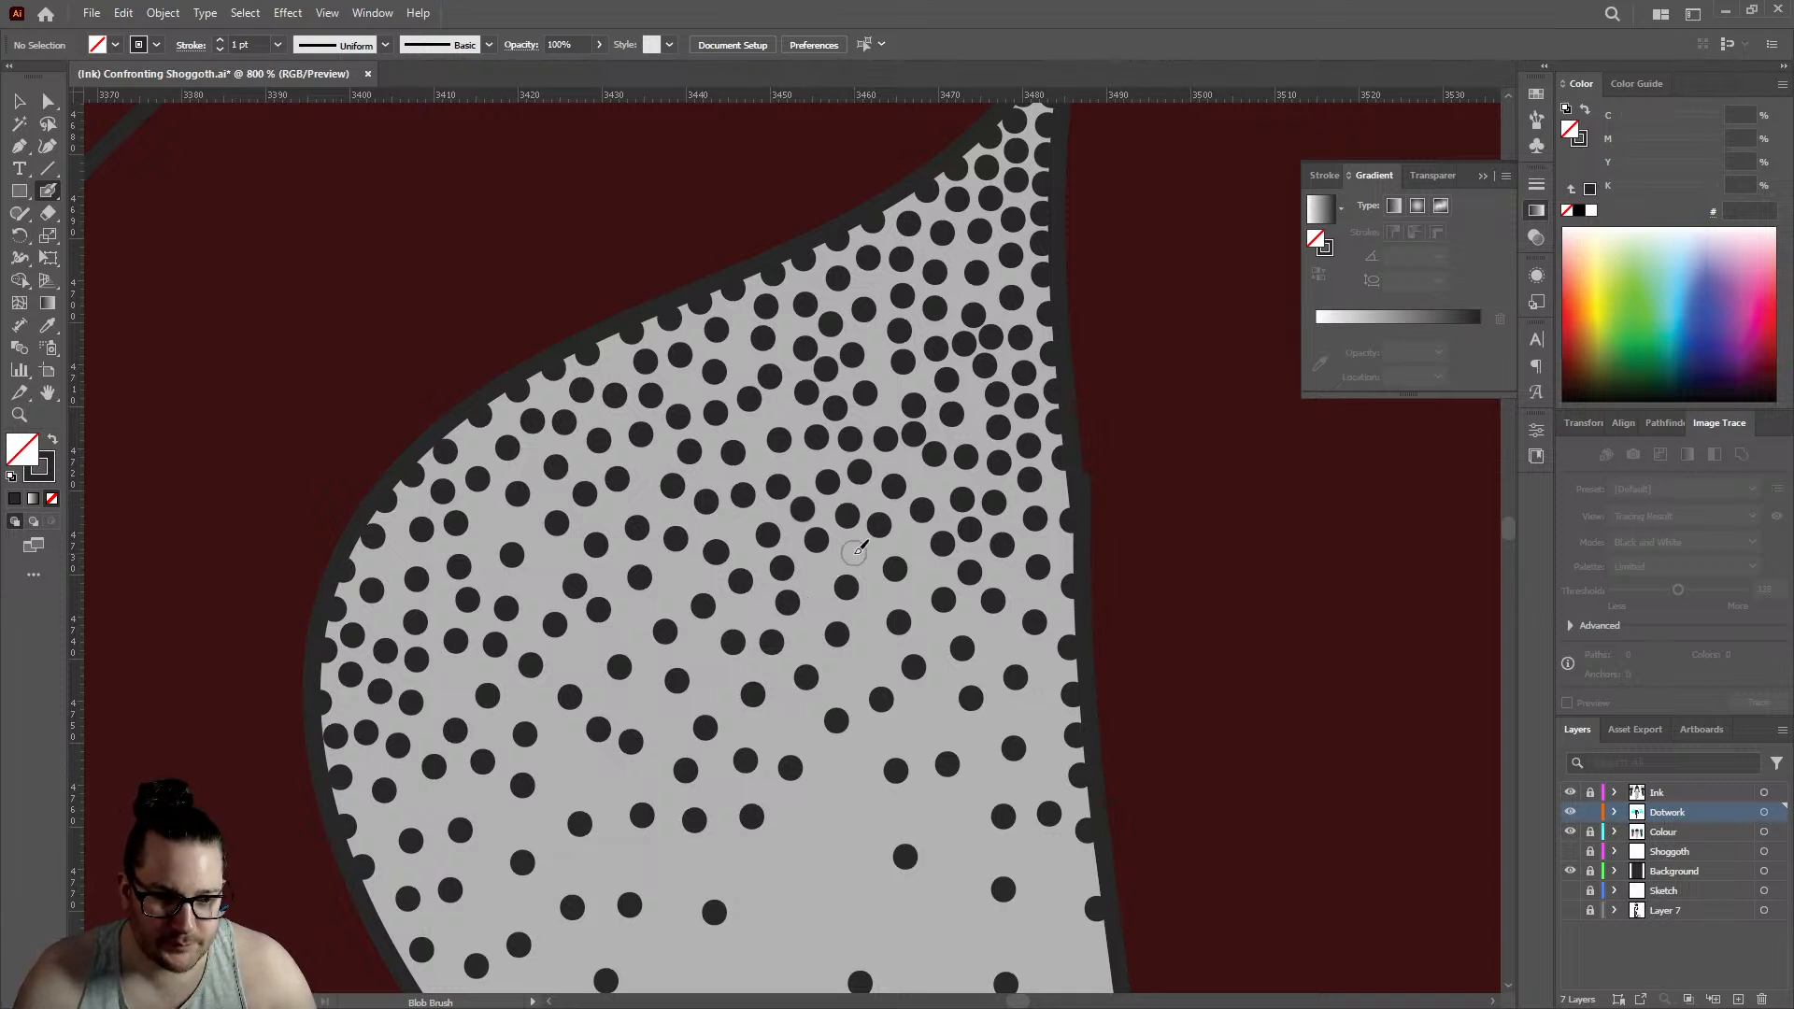
{"action": "left_click", "coordinate": [853, 553]}
{"action": "left_click", "coordinate": [874, 658]}
{"action": "left_click", "coordinate": [789, 724]}
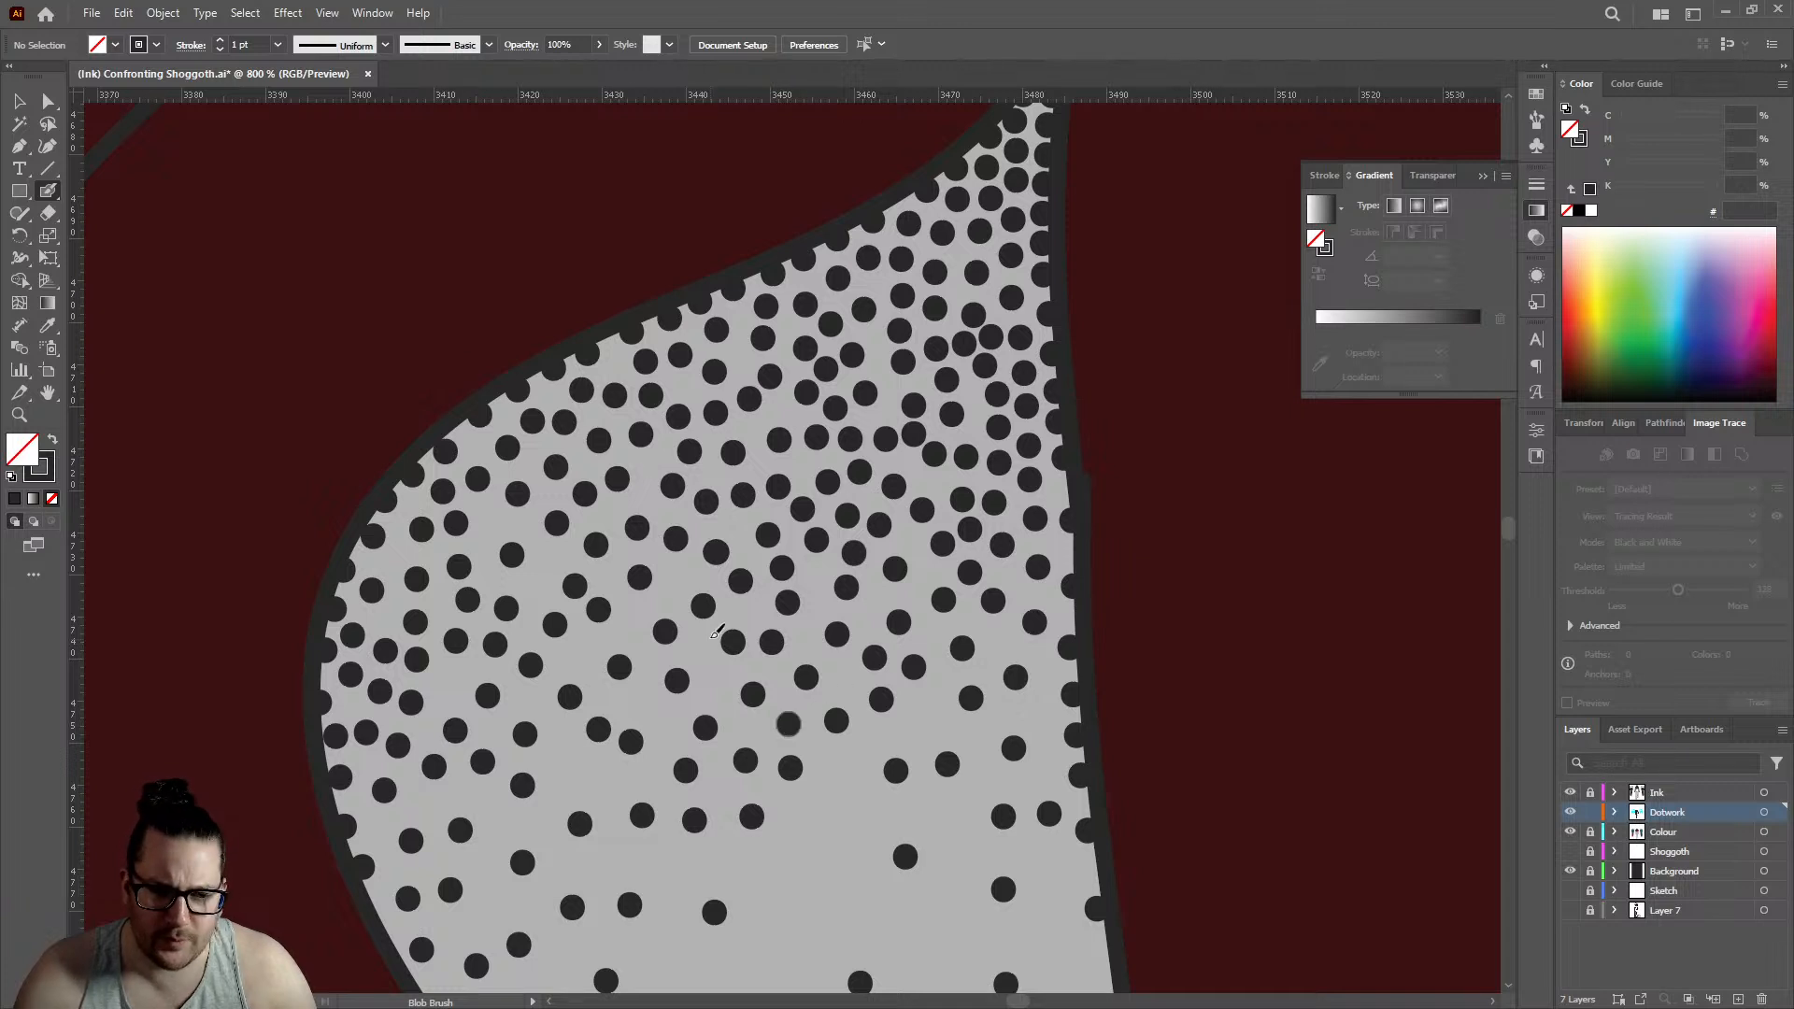
{"action": "left_click", "coordinate": [679, 573]}
- Add three dots in the remaining spaces near the upper curved edge of the large back gap
{"action": "left_click", "coordinate": [491, 522]}
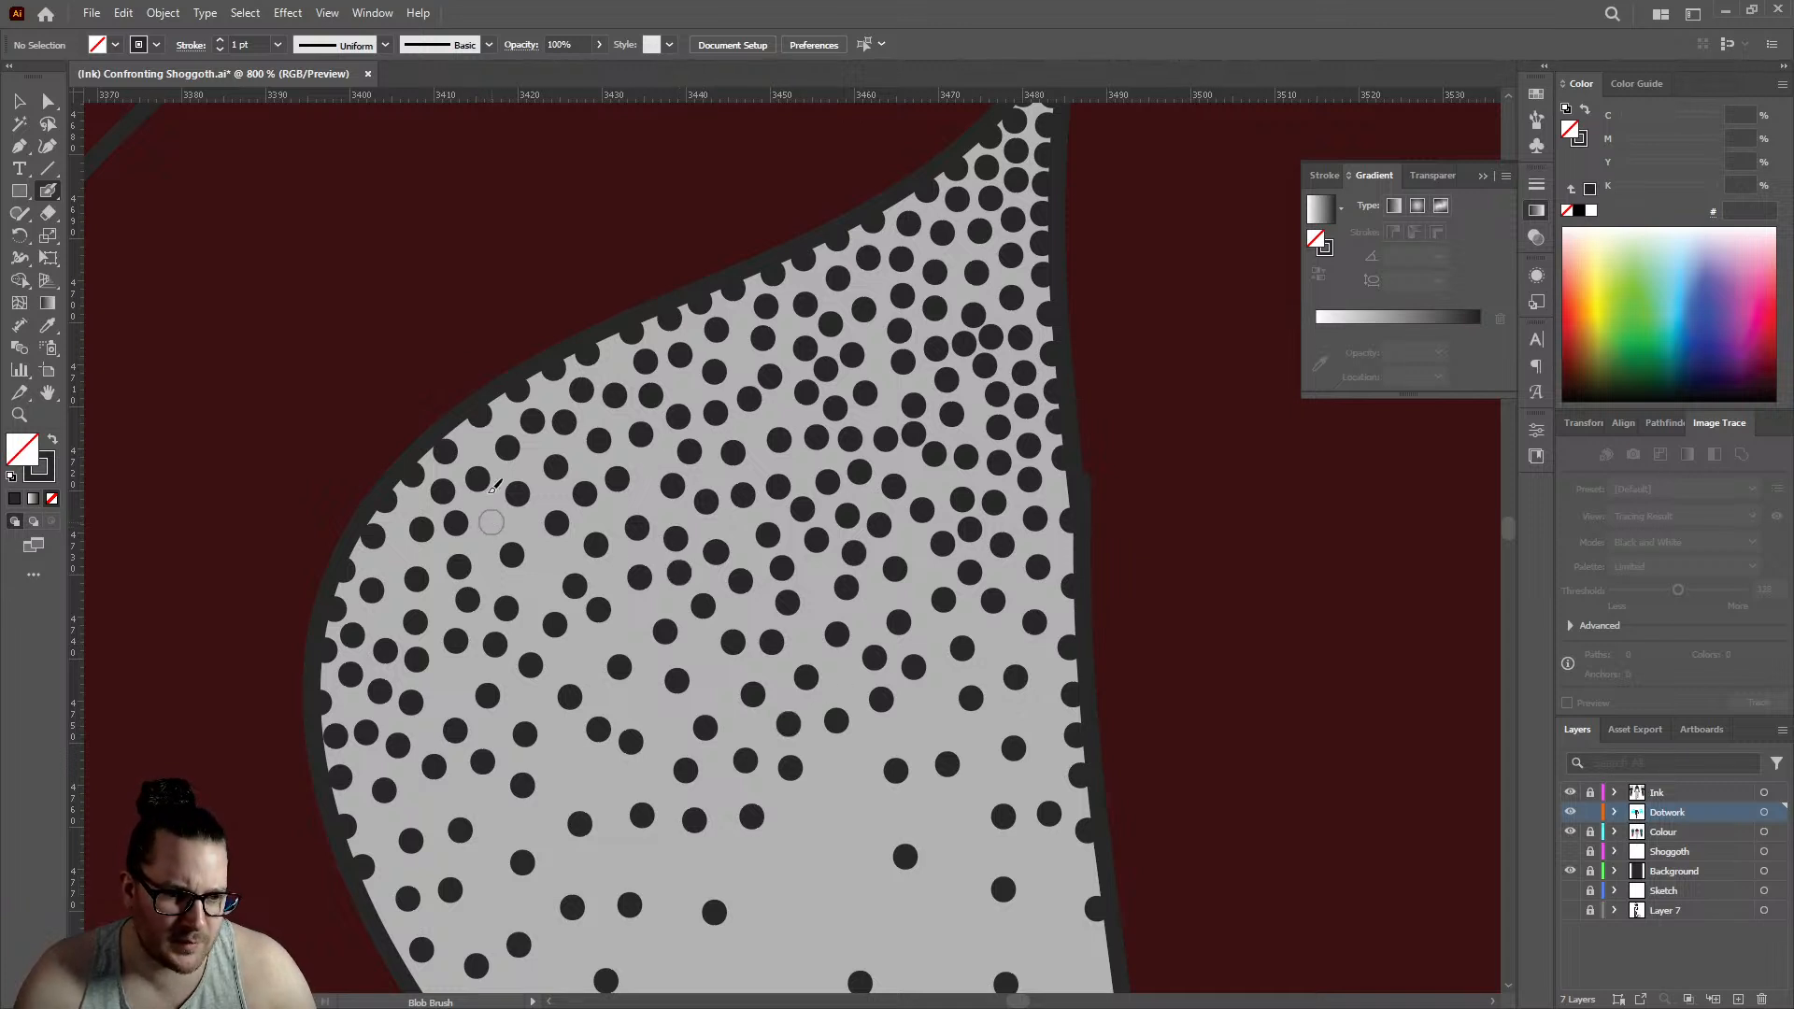
{"action": "left_click", "coordinate": [477, 445]}
{"action": "left_click", "coordinate": [550, 396]}
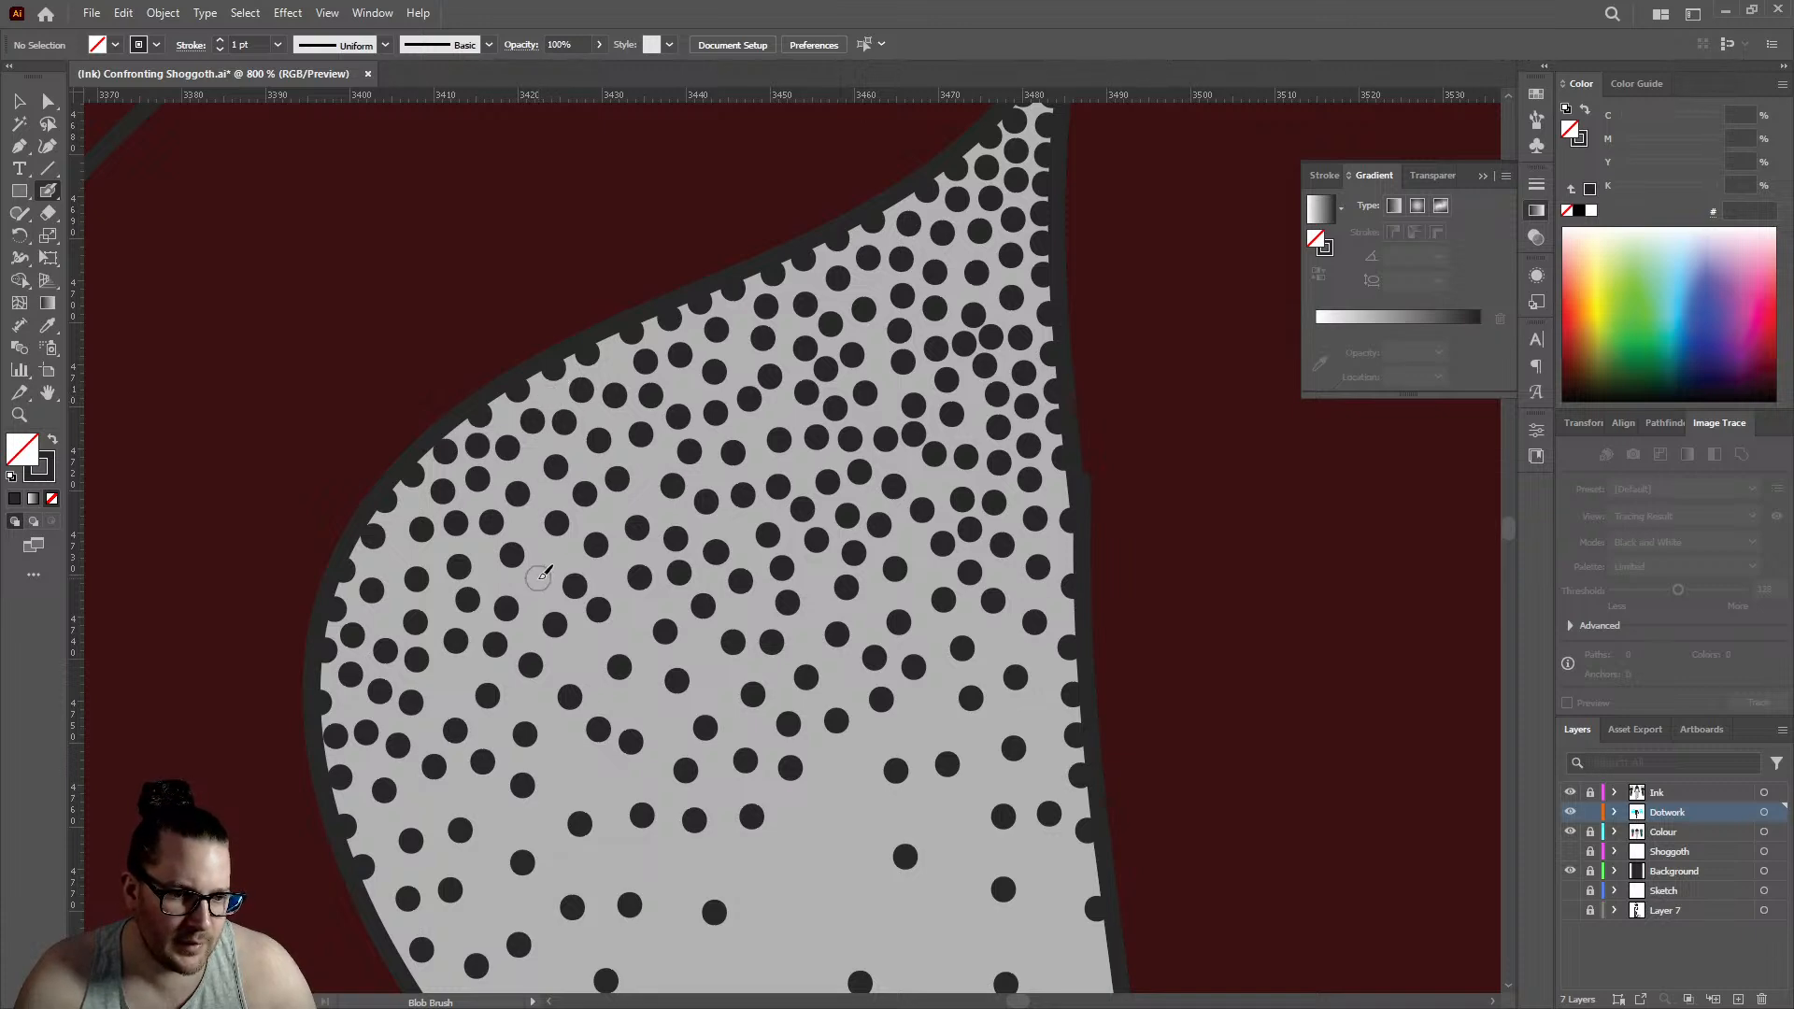
- Soften the lower end of the large back gap's fade with sparse, widely spaced dots
{"action": "scroll", "coordinate": [745, 418], "scroll_direction": "down", "scroll_amount": 2}
{"action": "scroll", "coordinate": [744, 418], "scroll_direction": "down", "scroll_amount": 5}
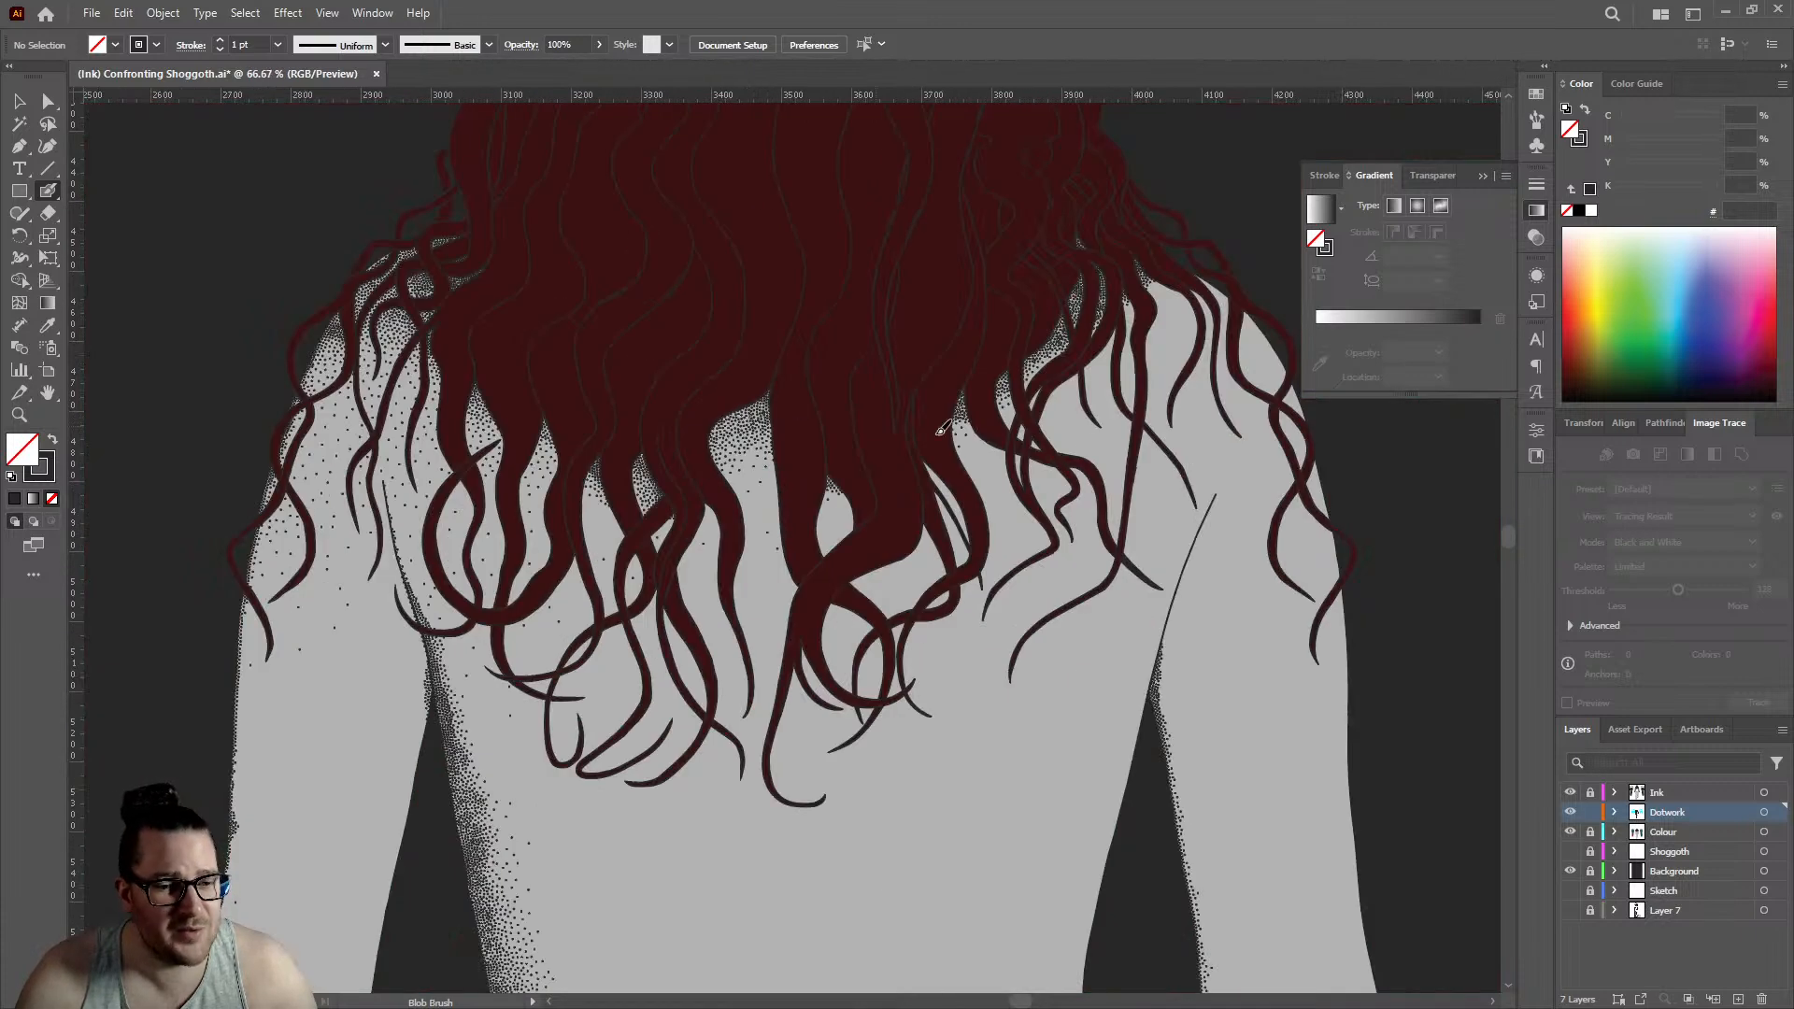
{"action": "scroll", "coordinate": [625, 450], "scroll_direction": "up", "scroll_amount": 4}
{"action": "left_click", "coordinate": [1200, 478]}
{"action": "left_click", "coordinate": [1165, 542]}
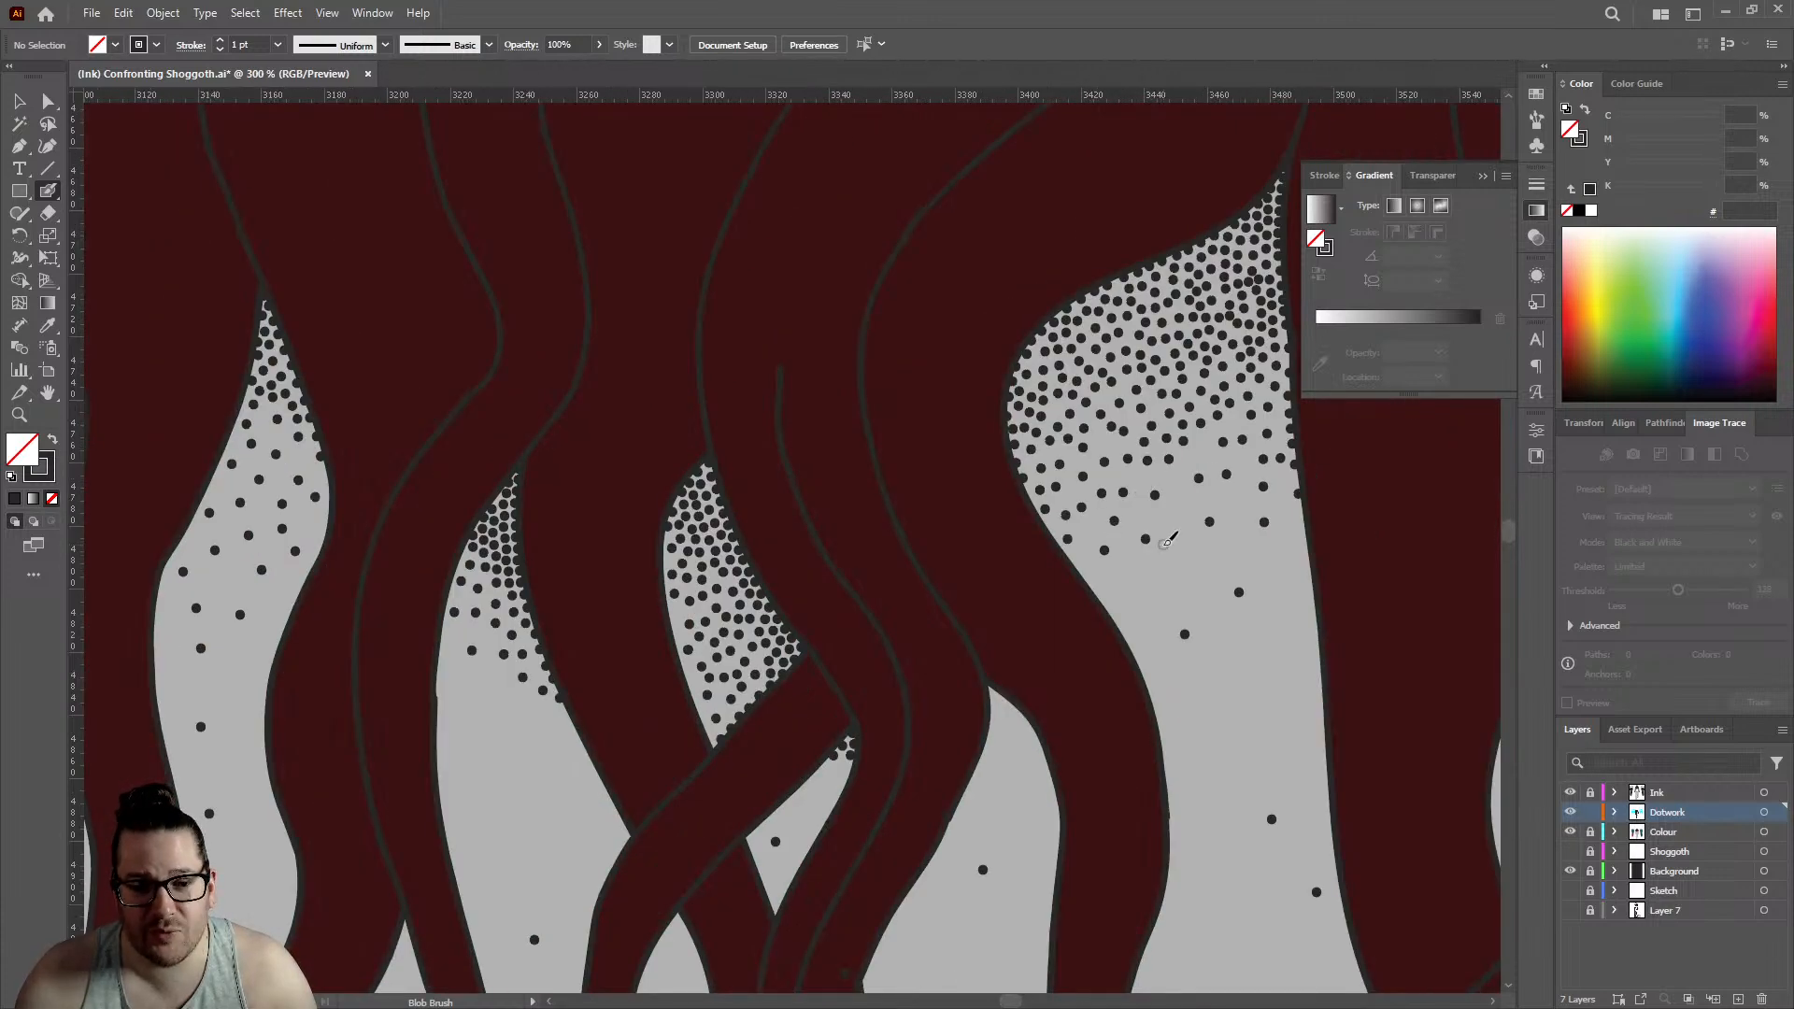
{"action": "left_click", "coordinate": [1129, 589]}
{"action": "left_click", "coordinate": [1191, 566]}
{"action": "left_click", "coordinate": [1166, 612]}
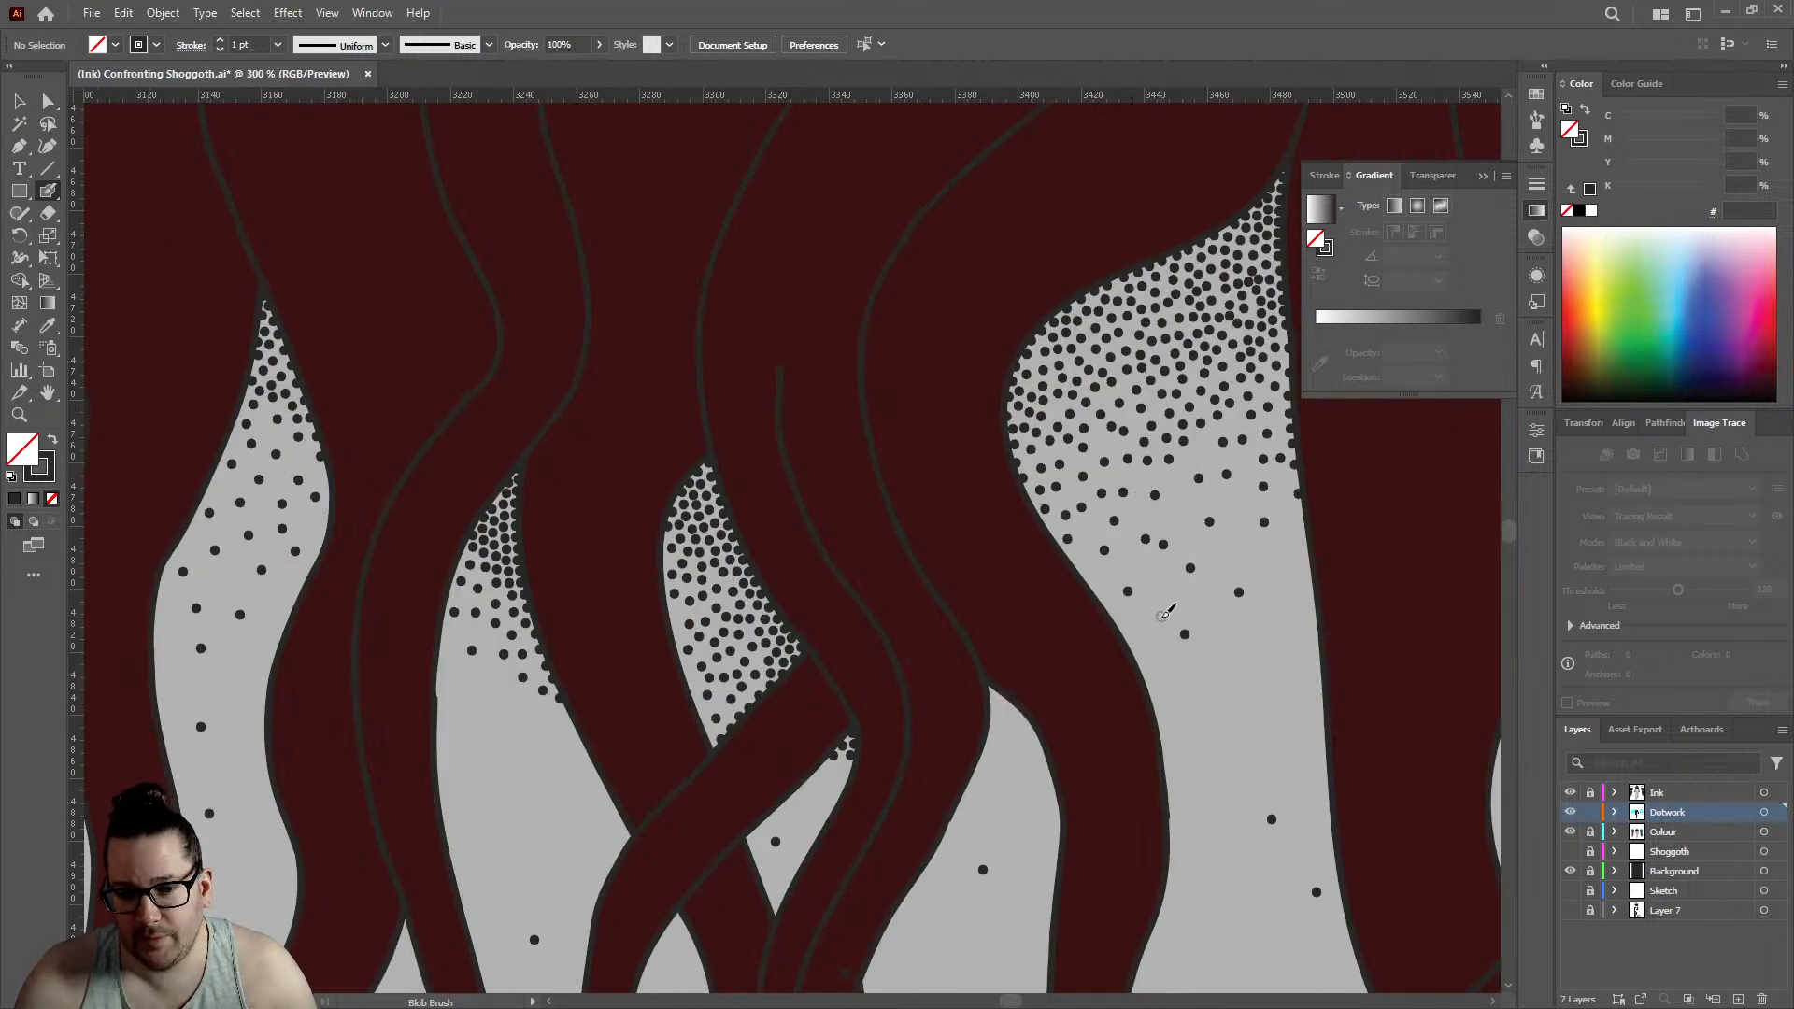
{"action": "left_click", "coordinate": [1179, 508]}
{"action": "left_click", "coordinate": [1236, 549]}
- Start stippling the undotted narrow gap beside the large one, packing dots into its pointed tip and along its edges
{"action": "scroll", "coordinate": [797, 429], "scroll_direction": "down", "scroll_amount": 5}
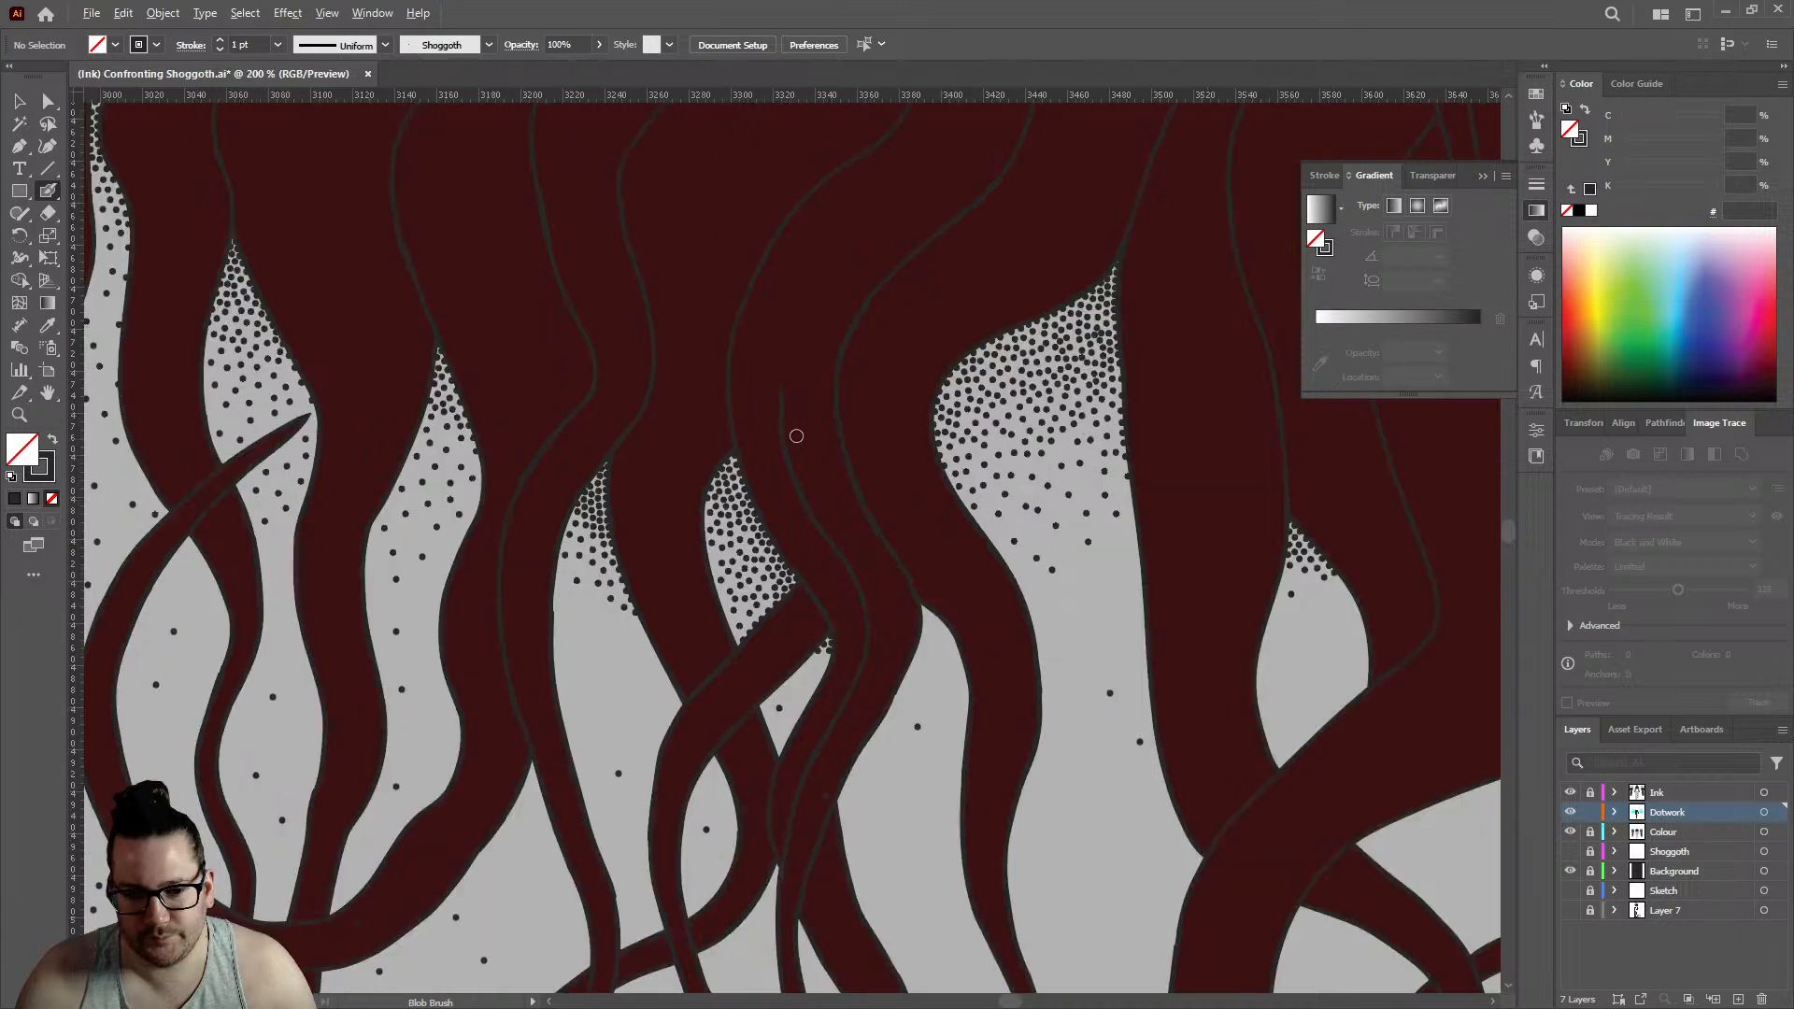
{"action": "scroll", "coordinate": [795, 432], "scroll_direction": "up", "scroll_amount": 8}
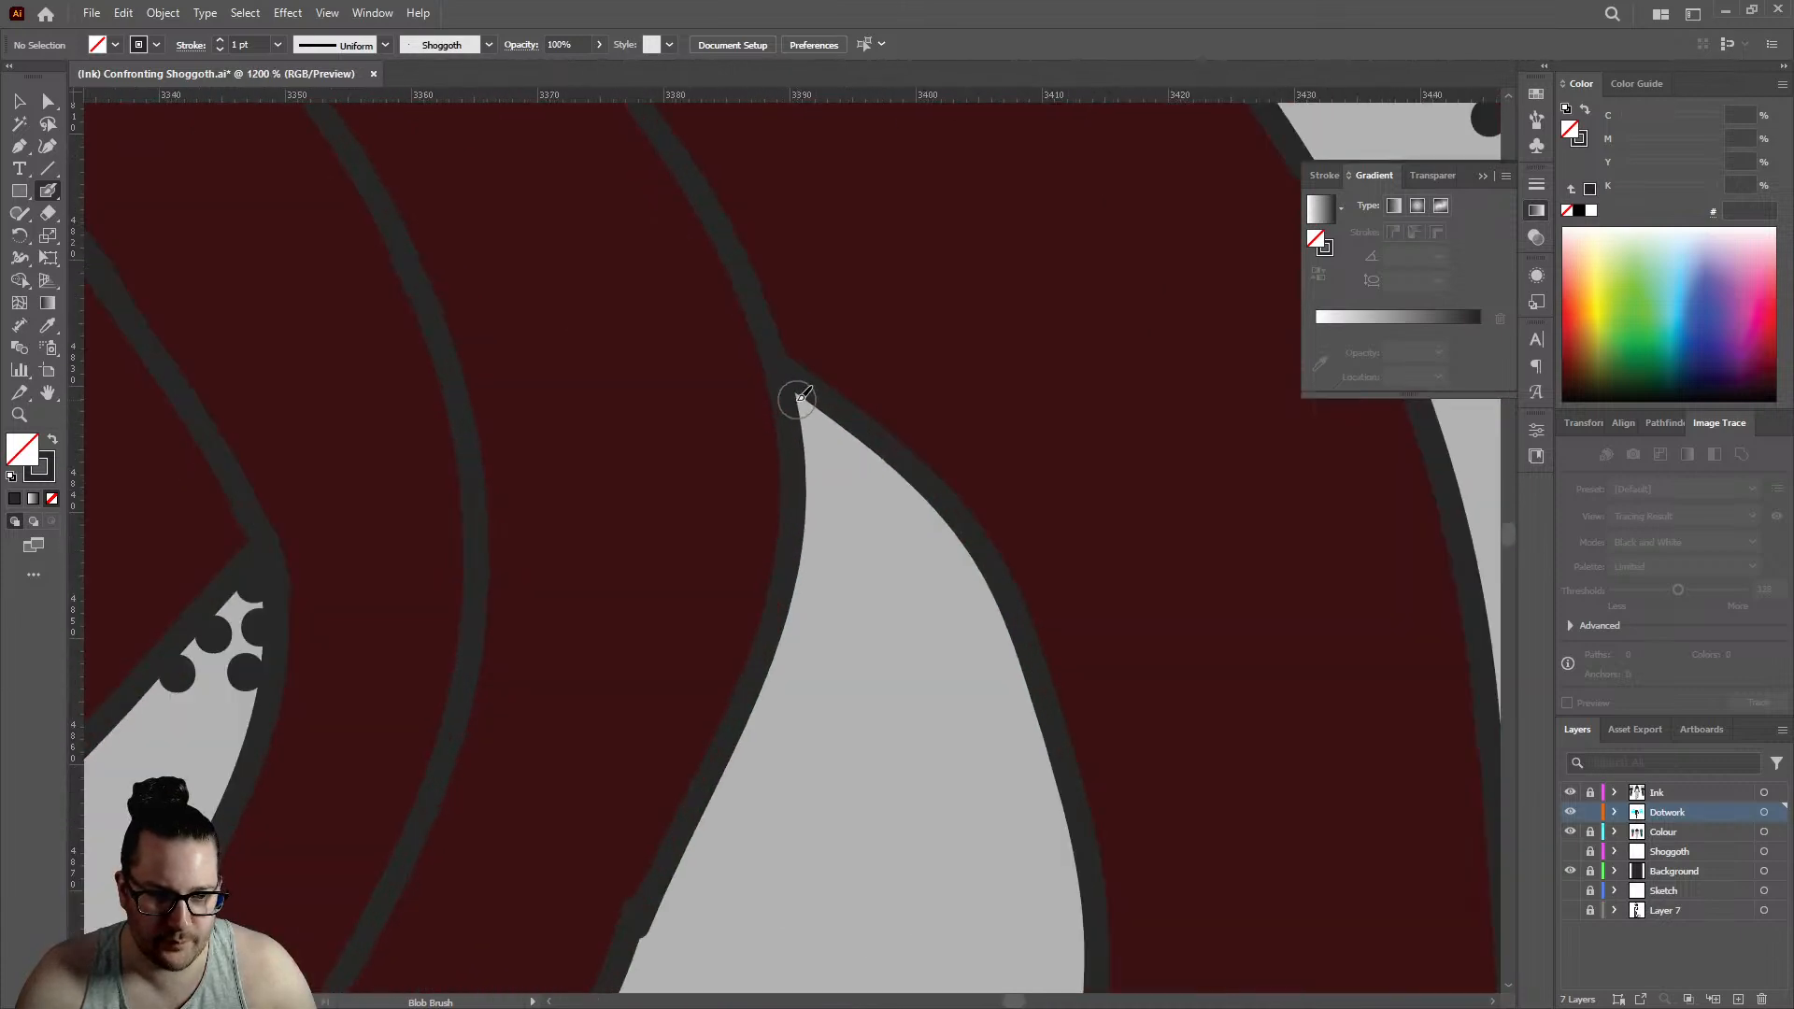
{"action": "left_click", "coordinate": [801, 406]}
{"action": "left_click", "coordinate": [856, 441]}
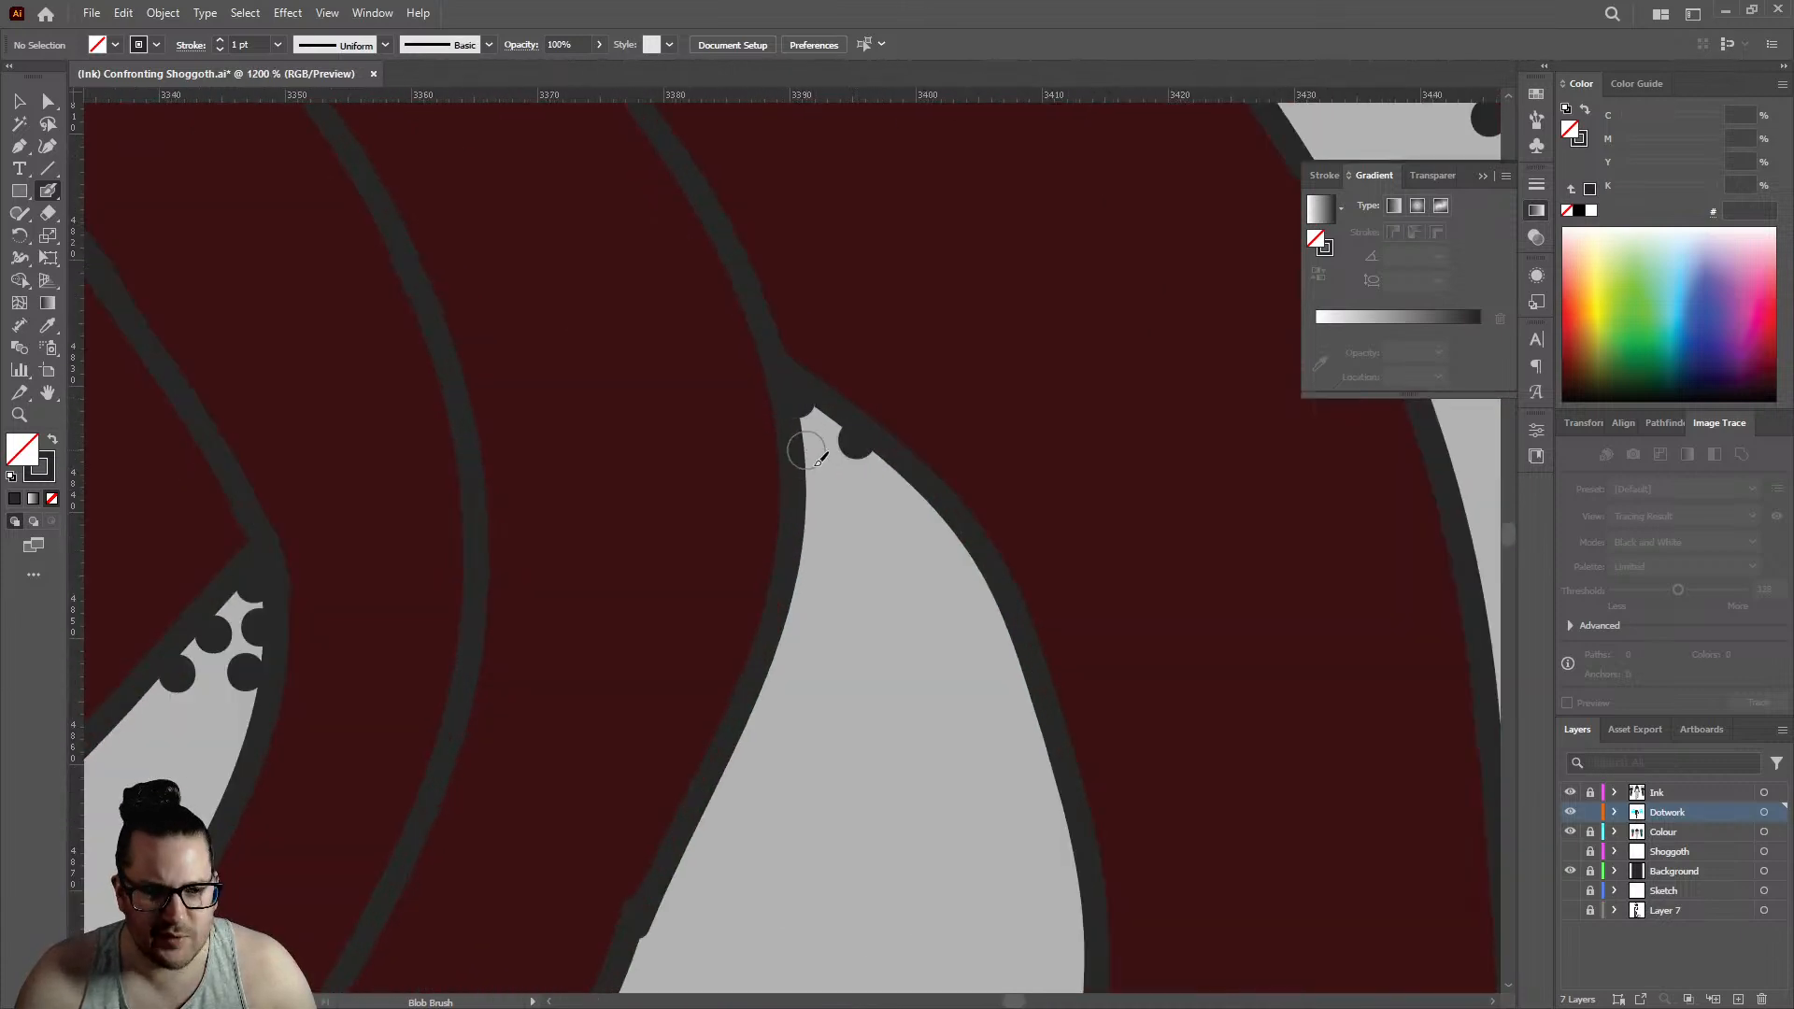
{"action": "left_click", "coordinate": [808, 451]}
{"action": "left_click", "coordinate": [829, 505]}
{"action": "left_click", "coordinate": [886, 479]}
{"action": "left_click", "coordinate": [915, 542]}
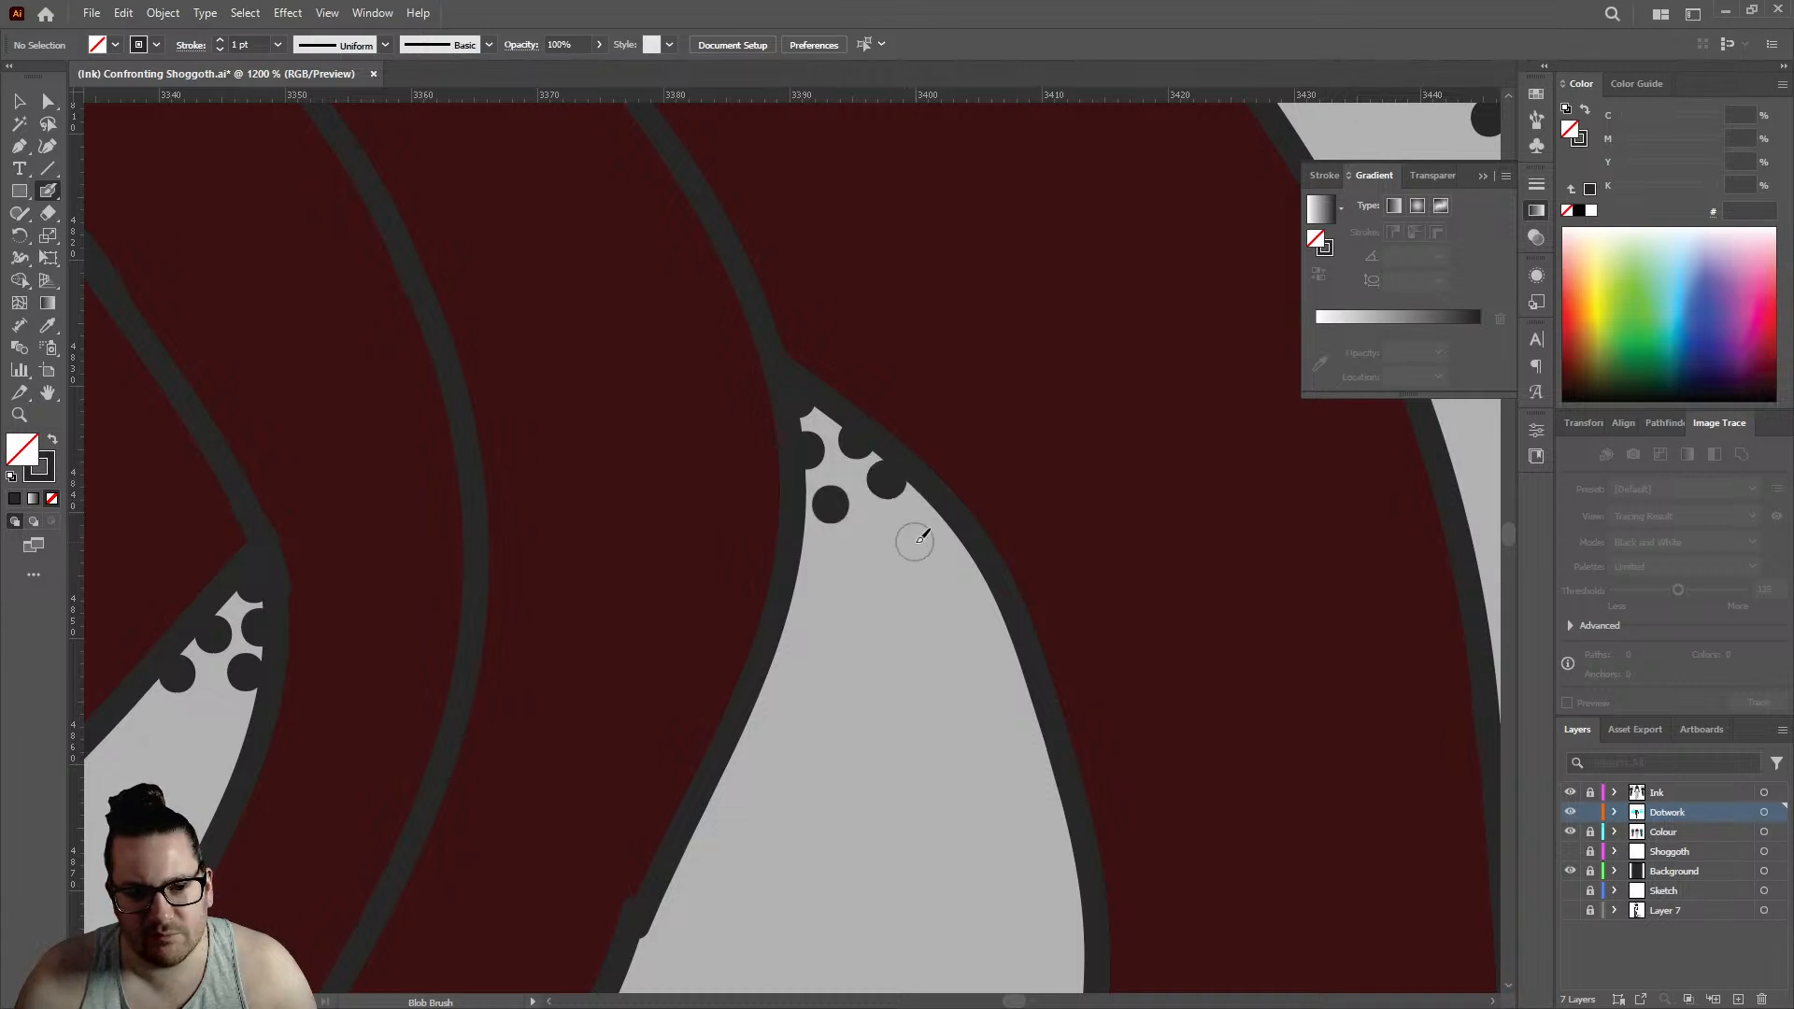
{"action": "left_click", "coordinate": [929, 497]}
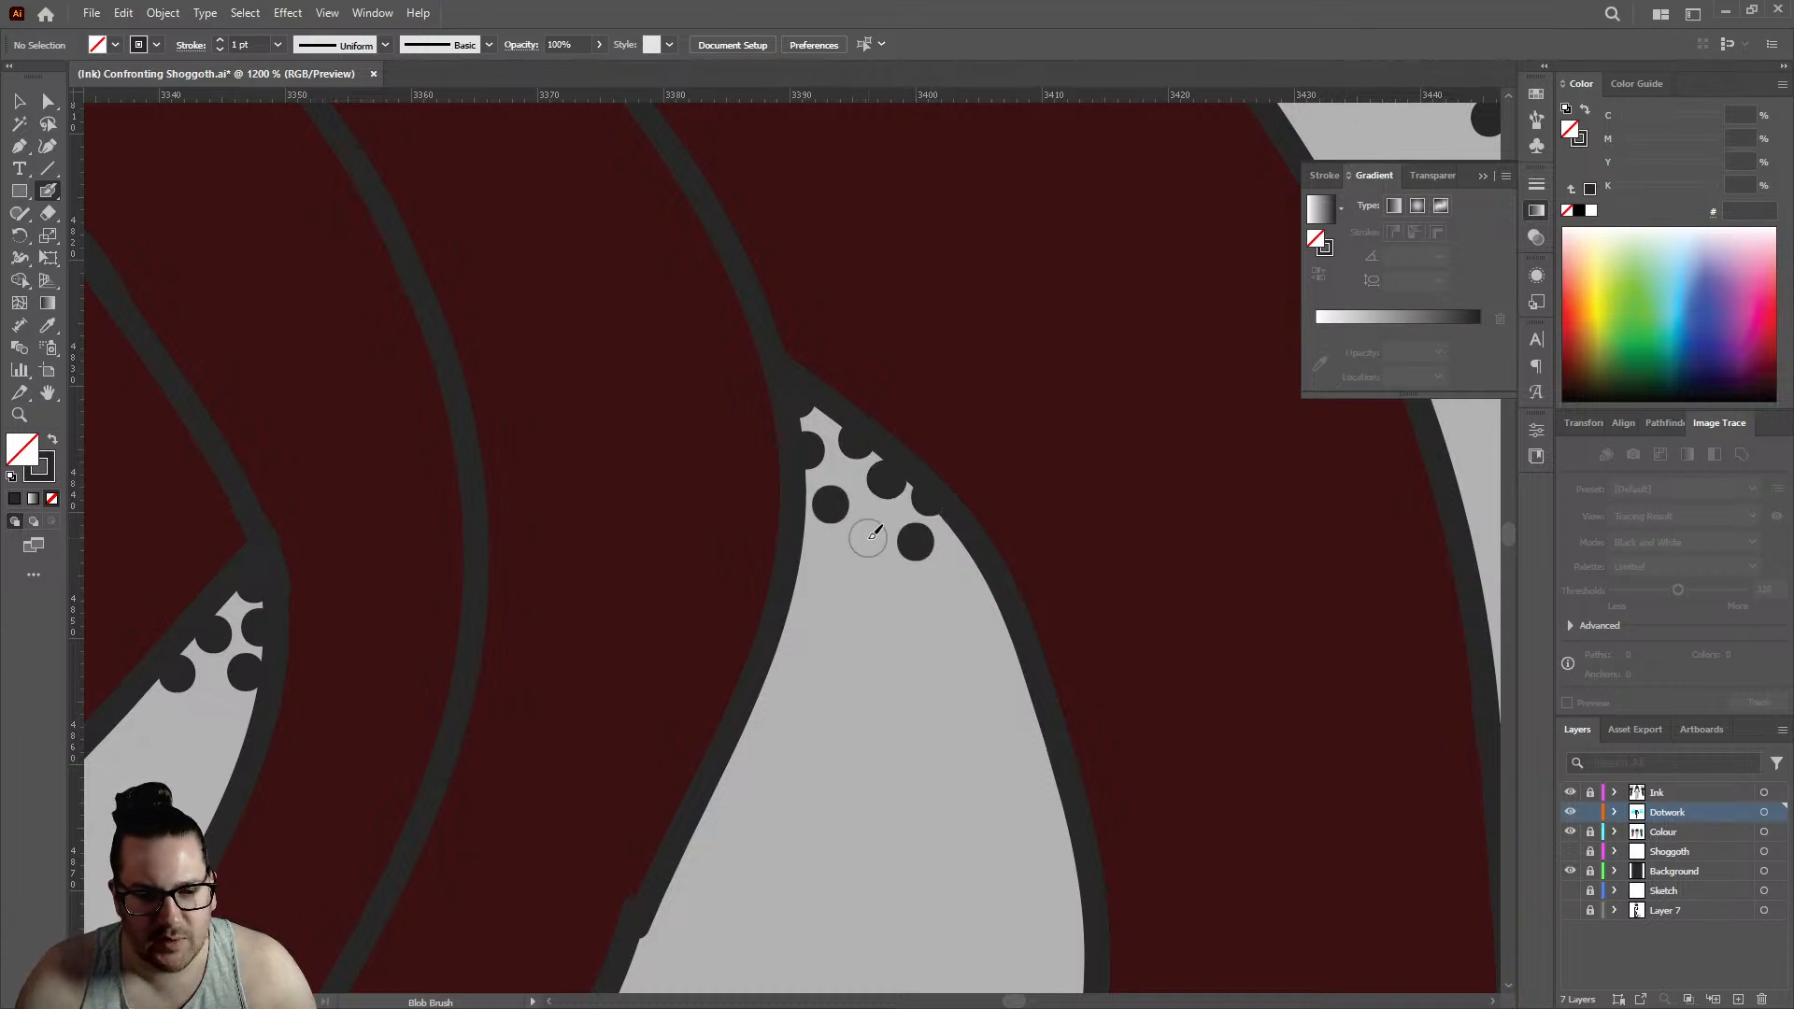
{"action": "left_click", "coordinate": [867, 539]}
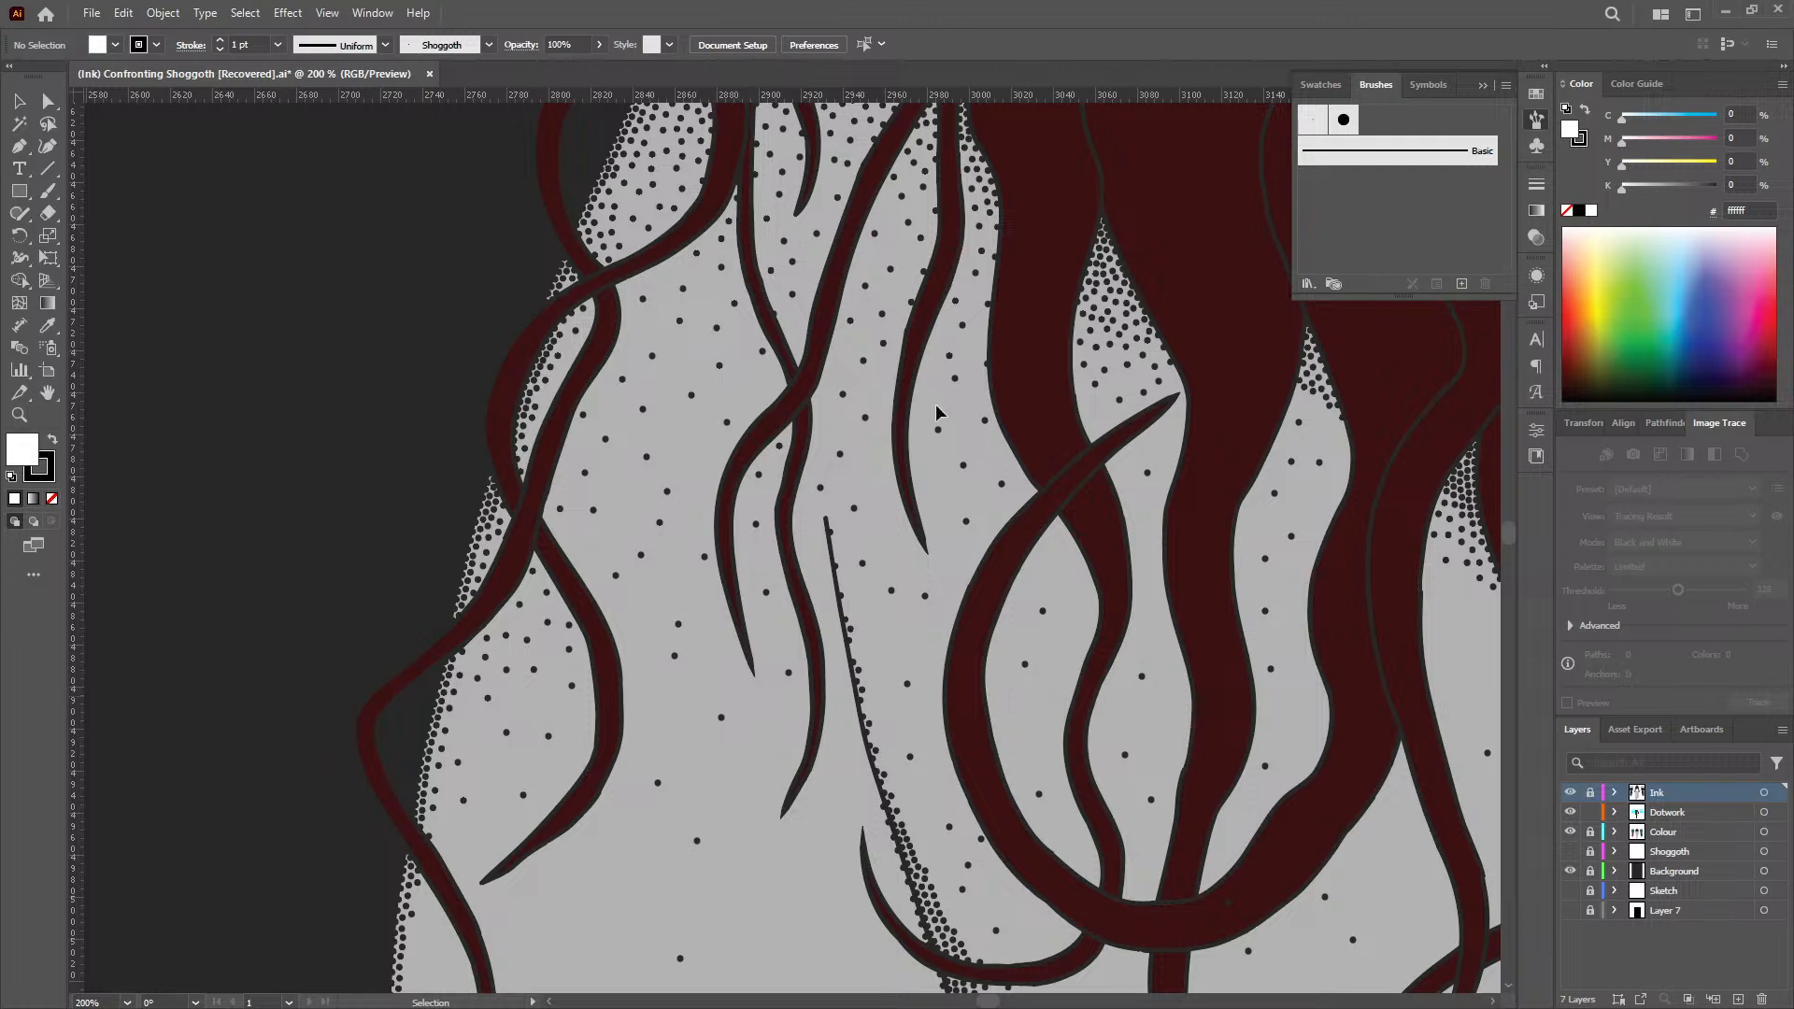
{"action": "scroll", "coordinate": [843, 434], "scroll_direction": "right", "scroll_amount": 3}
{"action": "scroll", "coordinate": [841, 429], "scroll_direction": "down", "scroll_amount": 10}
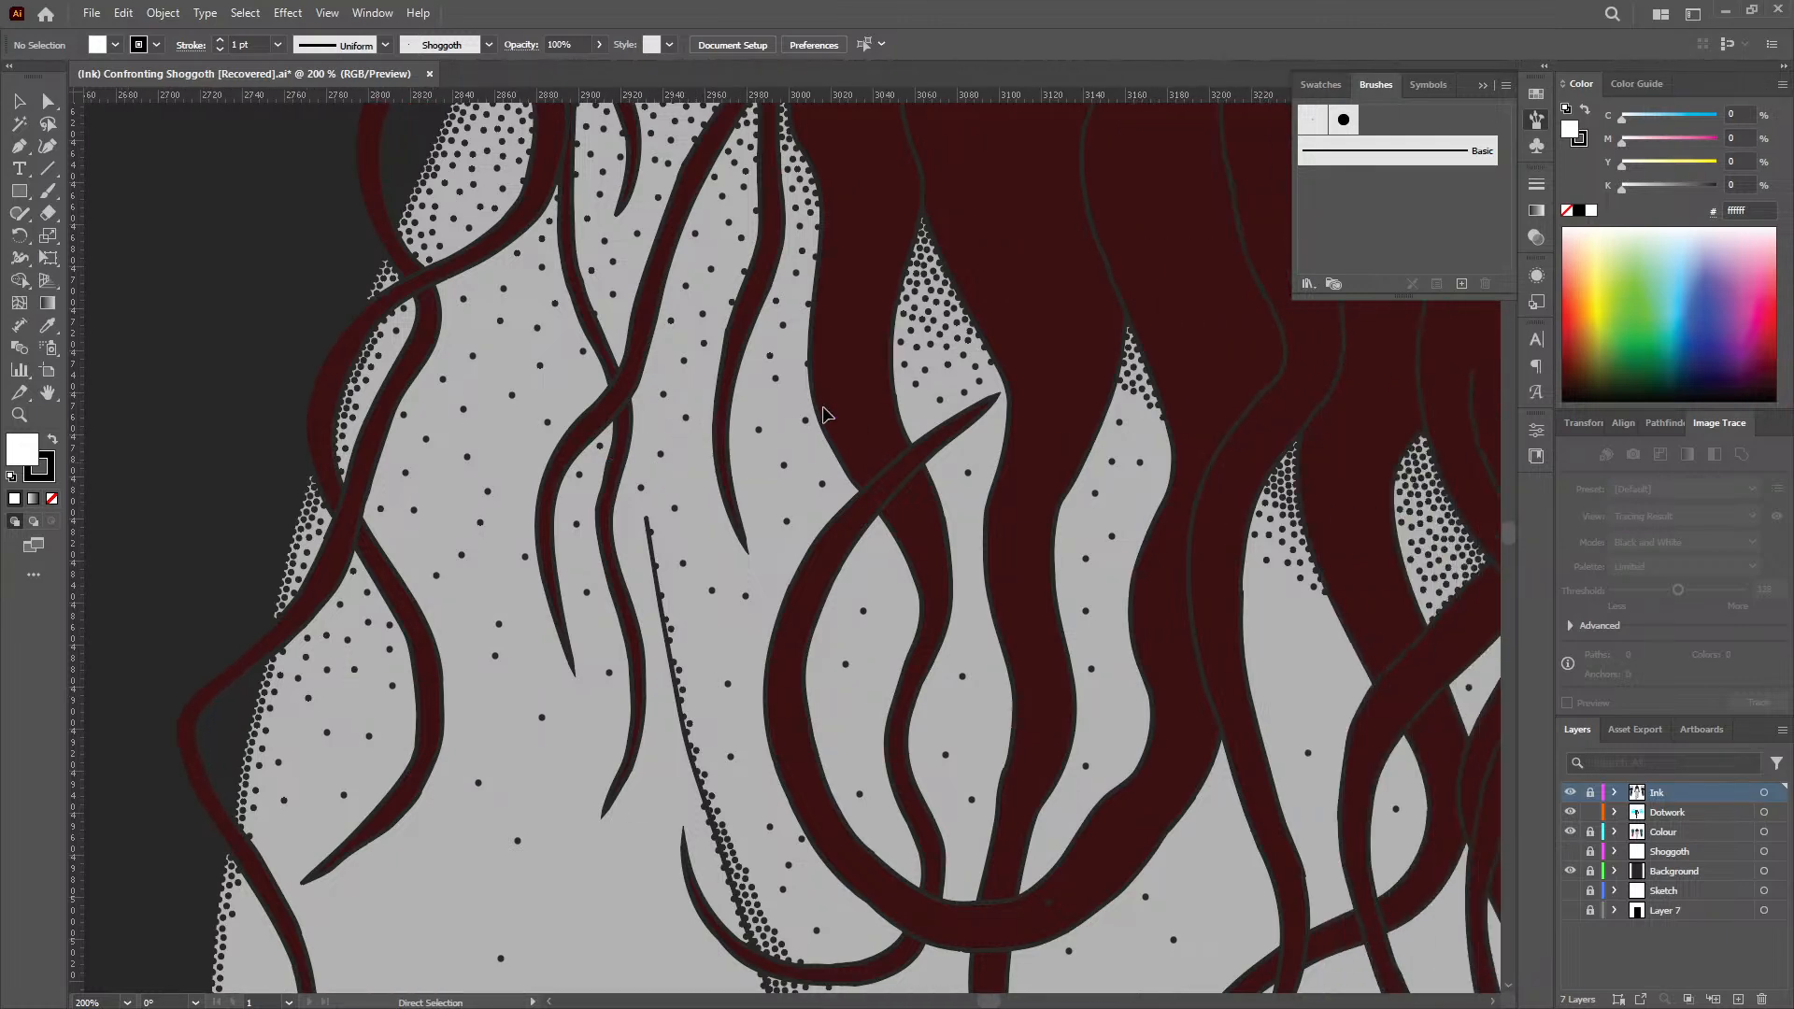
{"action": "scroll", "coordinate": [828, 411], "scroll_direction": "down", "scroll_amount": 10}
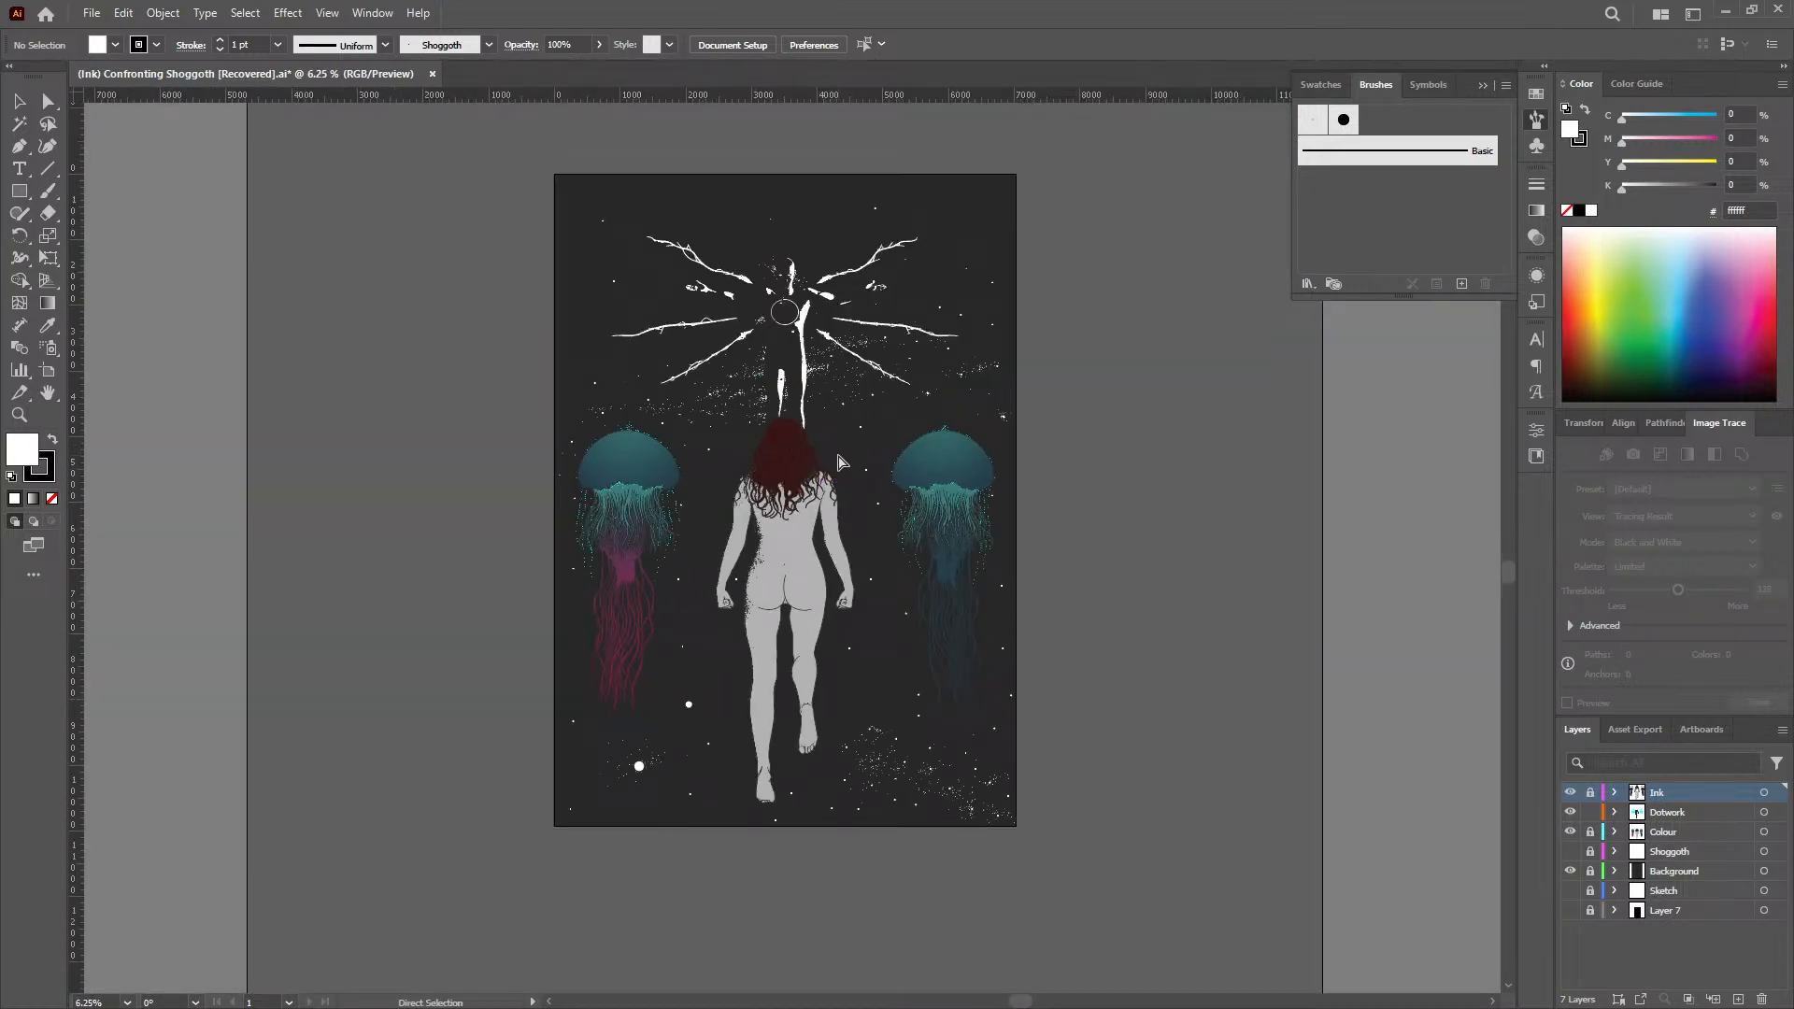
{"action": "scroll", "coordinate": [834, 452], "scroll_direction": "up", "scroll_amount": 1}
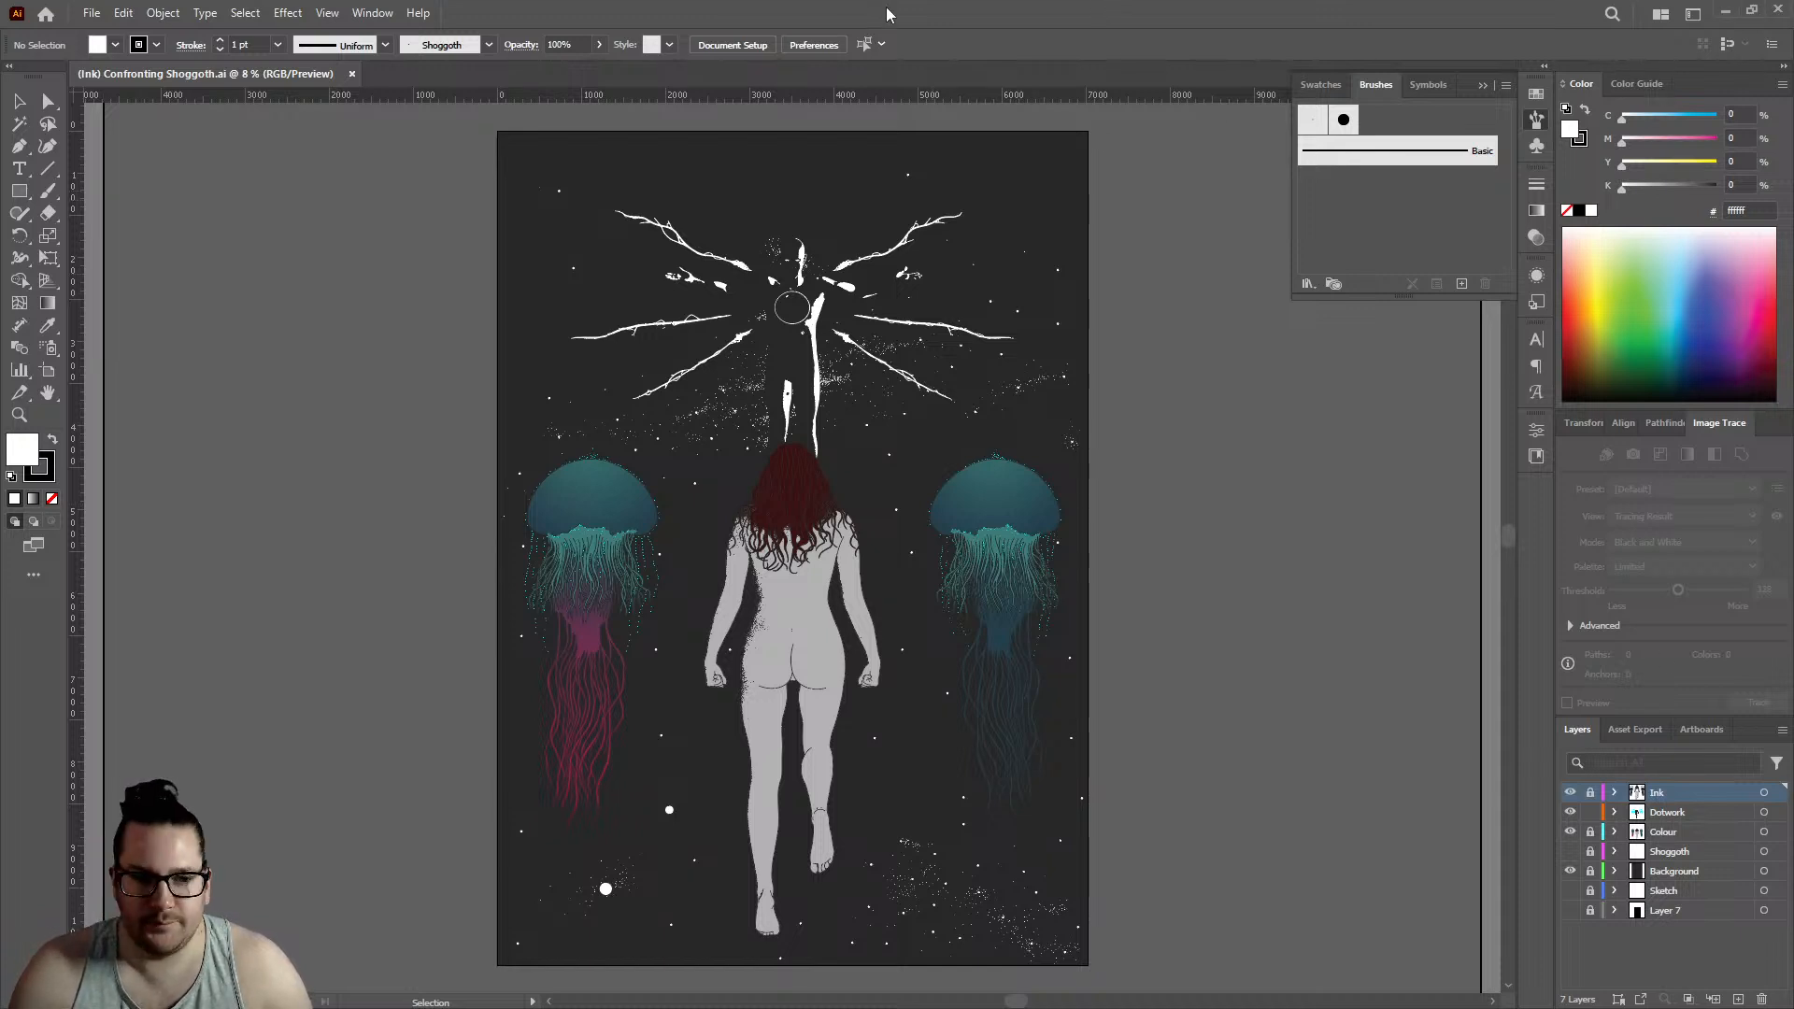
{"action": "scroll", "coordinate": [808, 575], "scroll_direction": "up", "scroll_amount": 3}
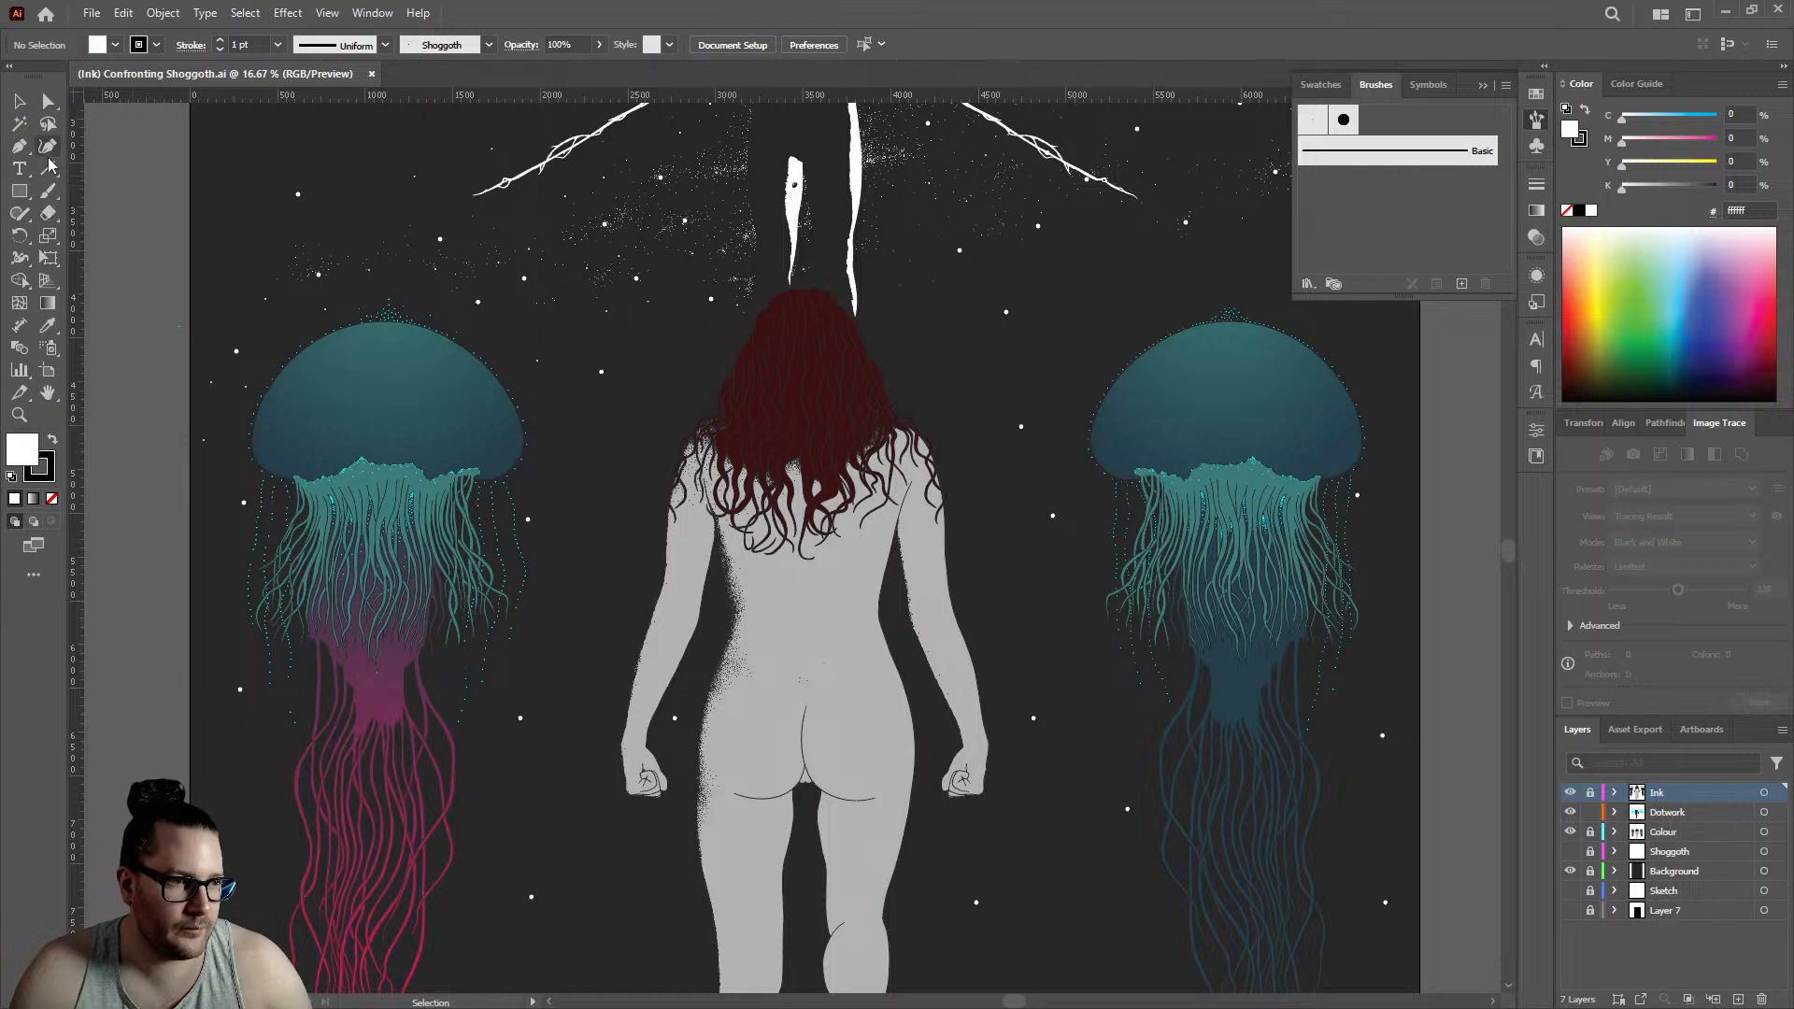
- Switch to the Blob Brush and make the Dotwork layer active for adding more dots
{"action": "left_click", "coordinate": [52, 195]}
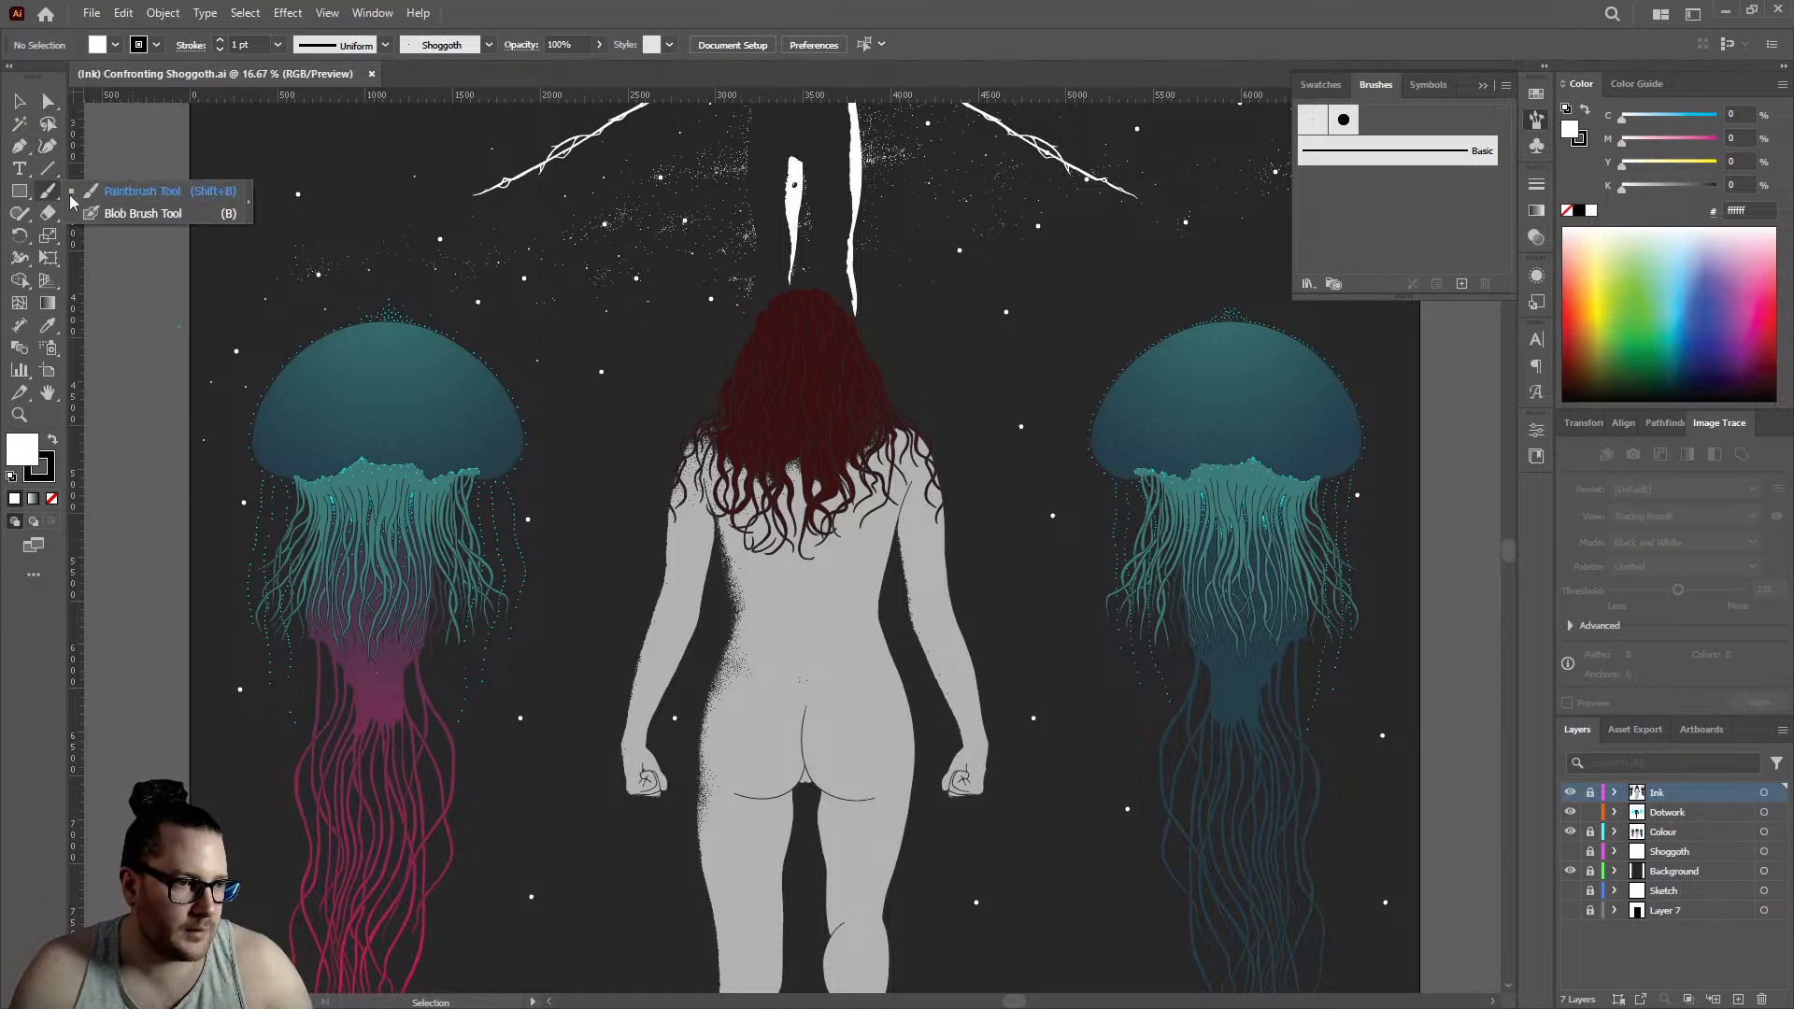
{"action": "left_click", "coordinate": [140, 213]}
{"action": "scroll", "coordinate": [770, 523], "scroll_direction": "up", "scroll_amount": 6}
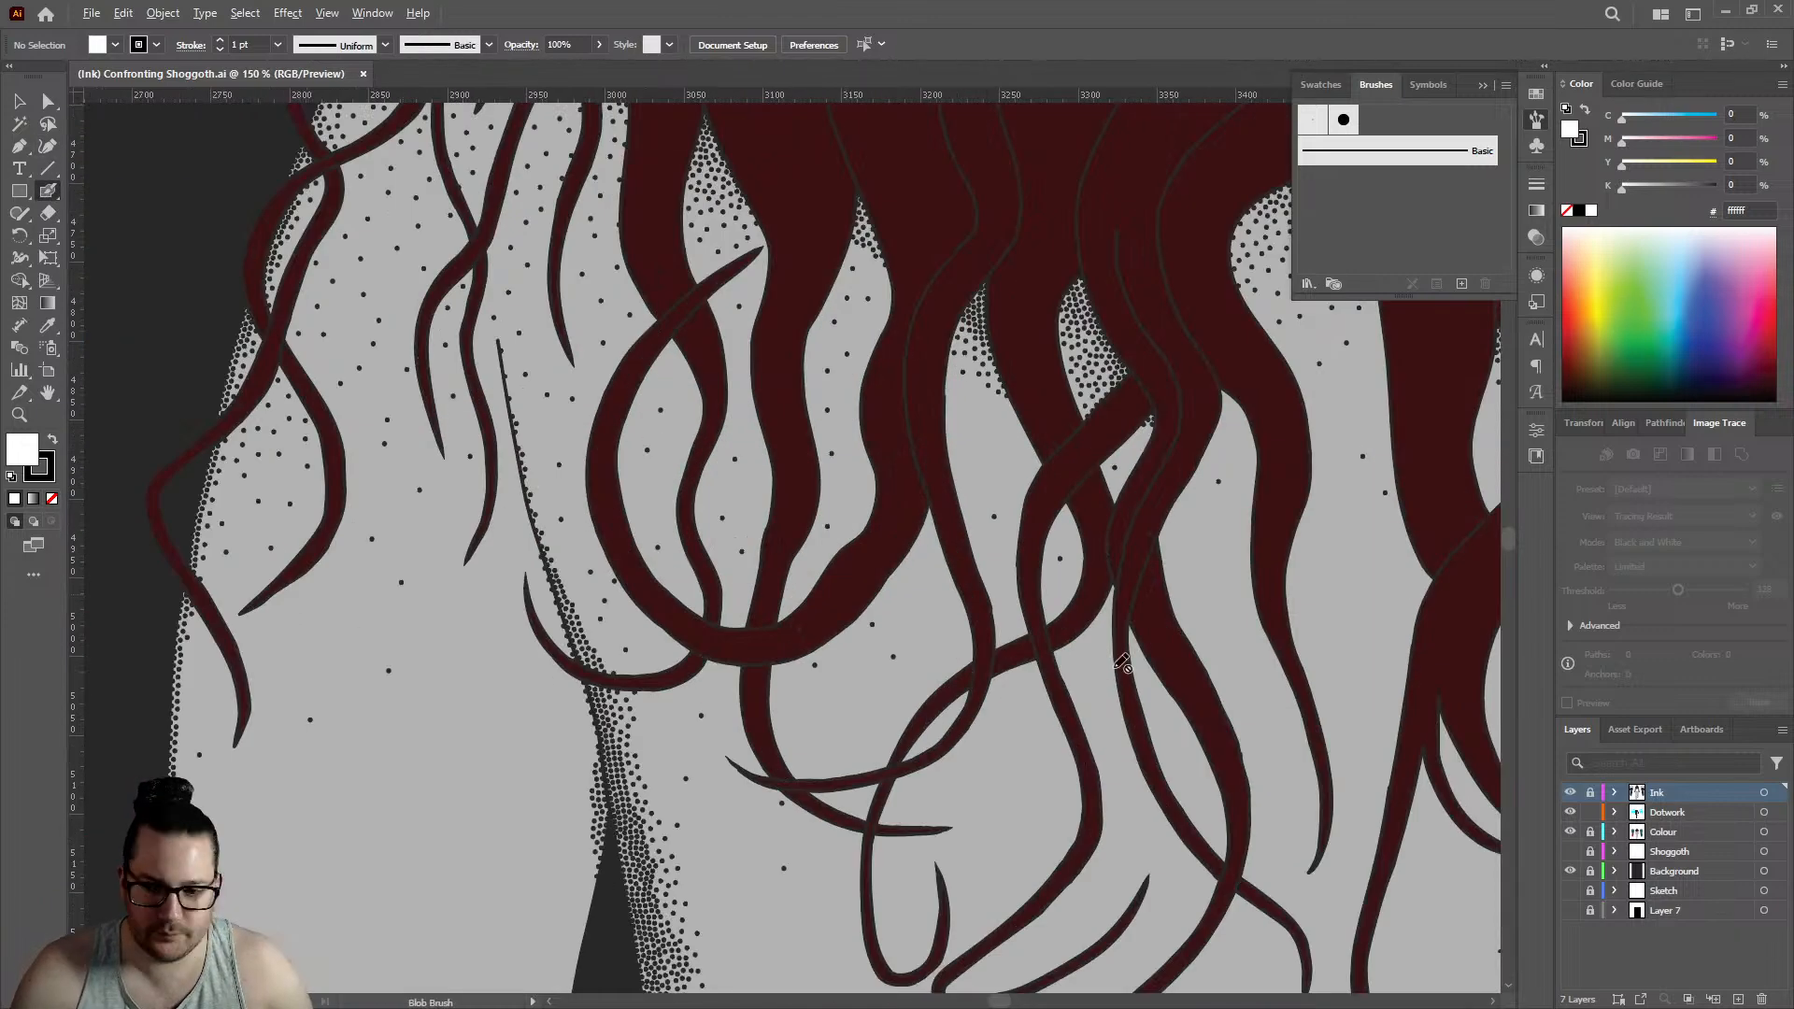
{"action": "left_click", "coordinate": [1689, 812]}
- Pick up the 282828 colour from an existing dot, deselect it, and swap the colour to the stroke for the Blob Brush
{"action": "left_click", "coordinate": [21, 103]}
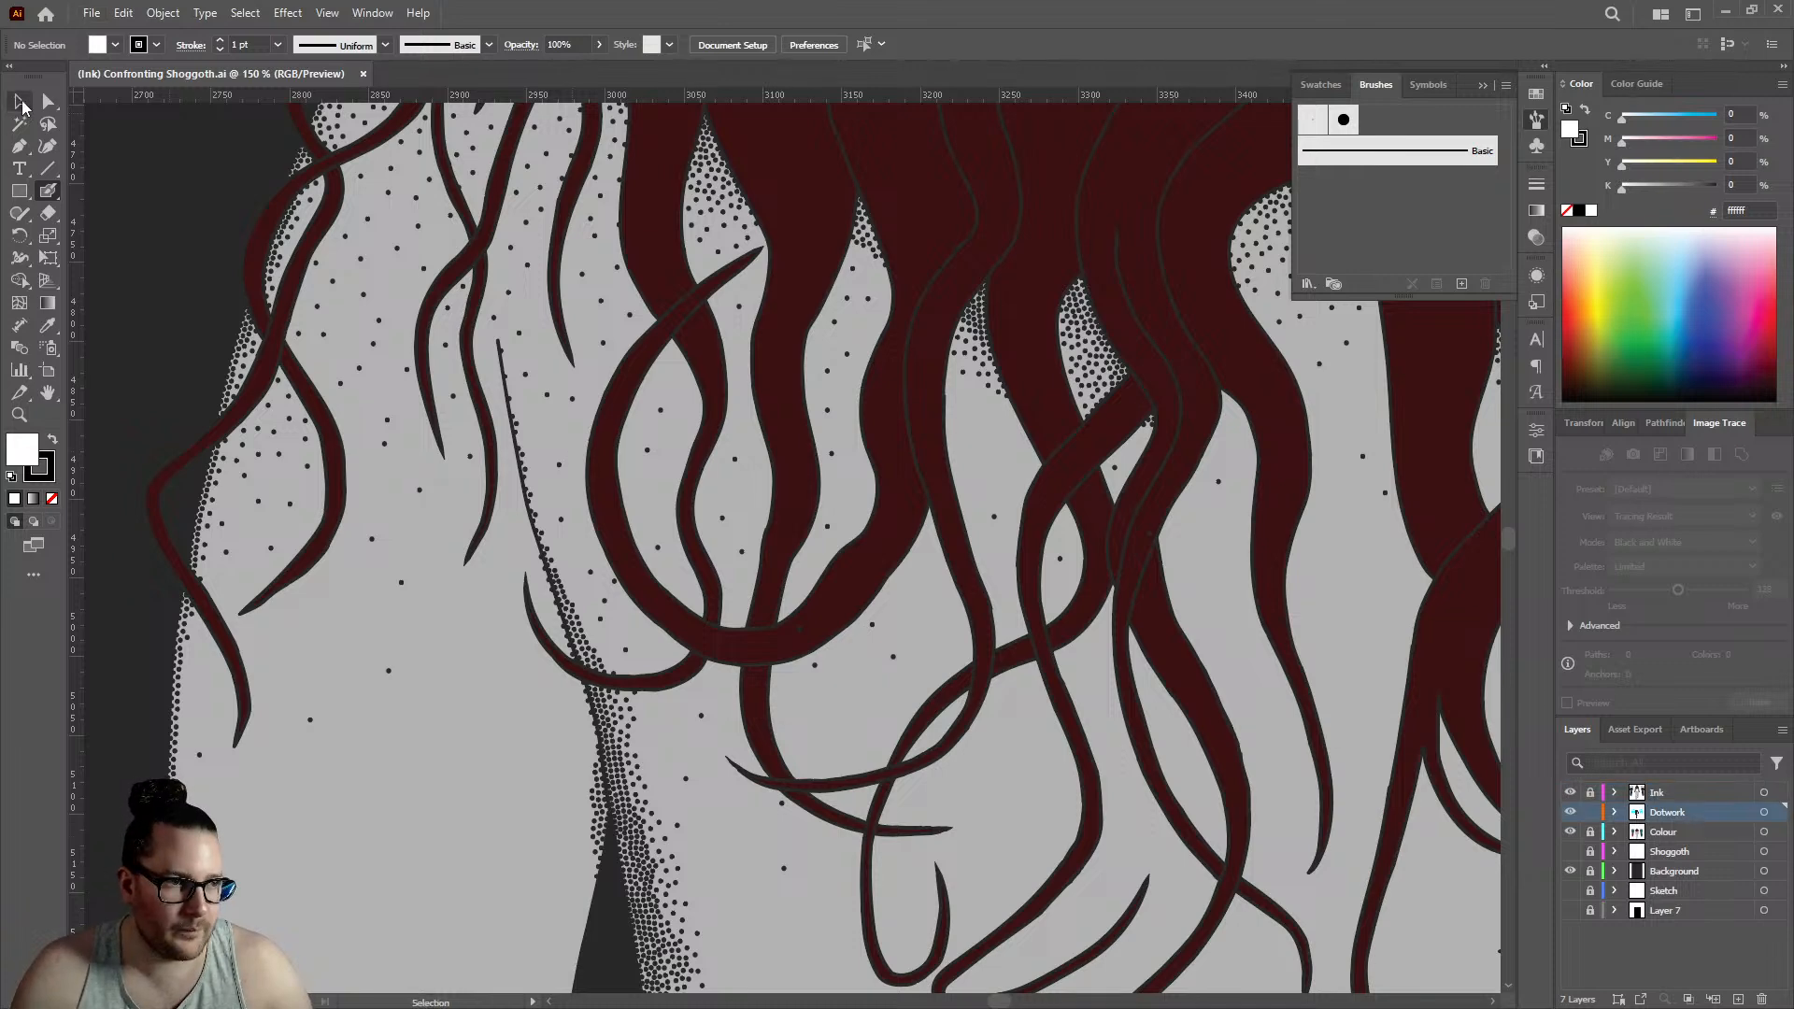
{"action": "scroll", "coordinate": [589, 370], "scroll_direction": "up", "scroll_amount": 4}
{"action": "left_click", "coordinate": [517, 360]}
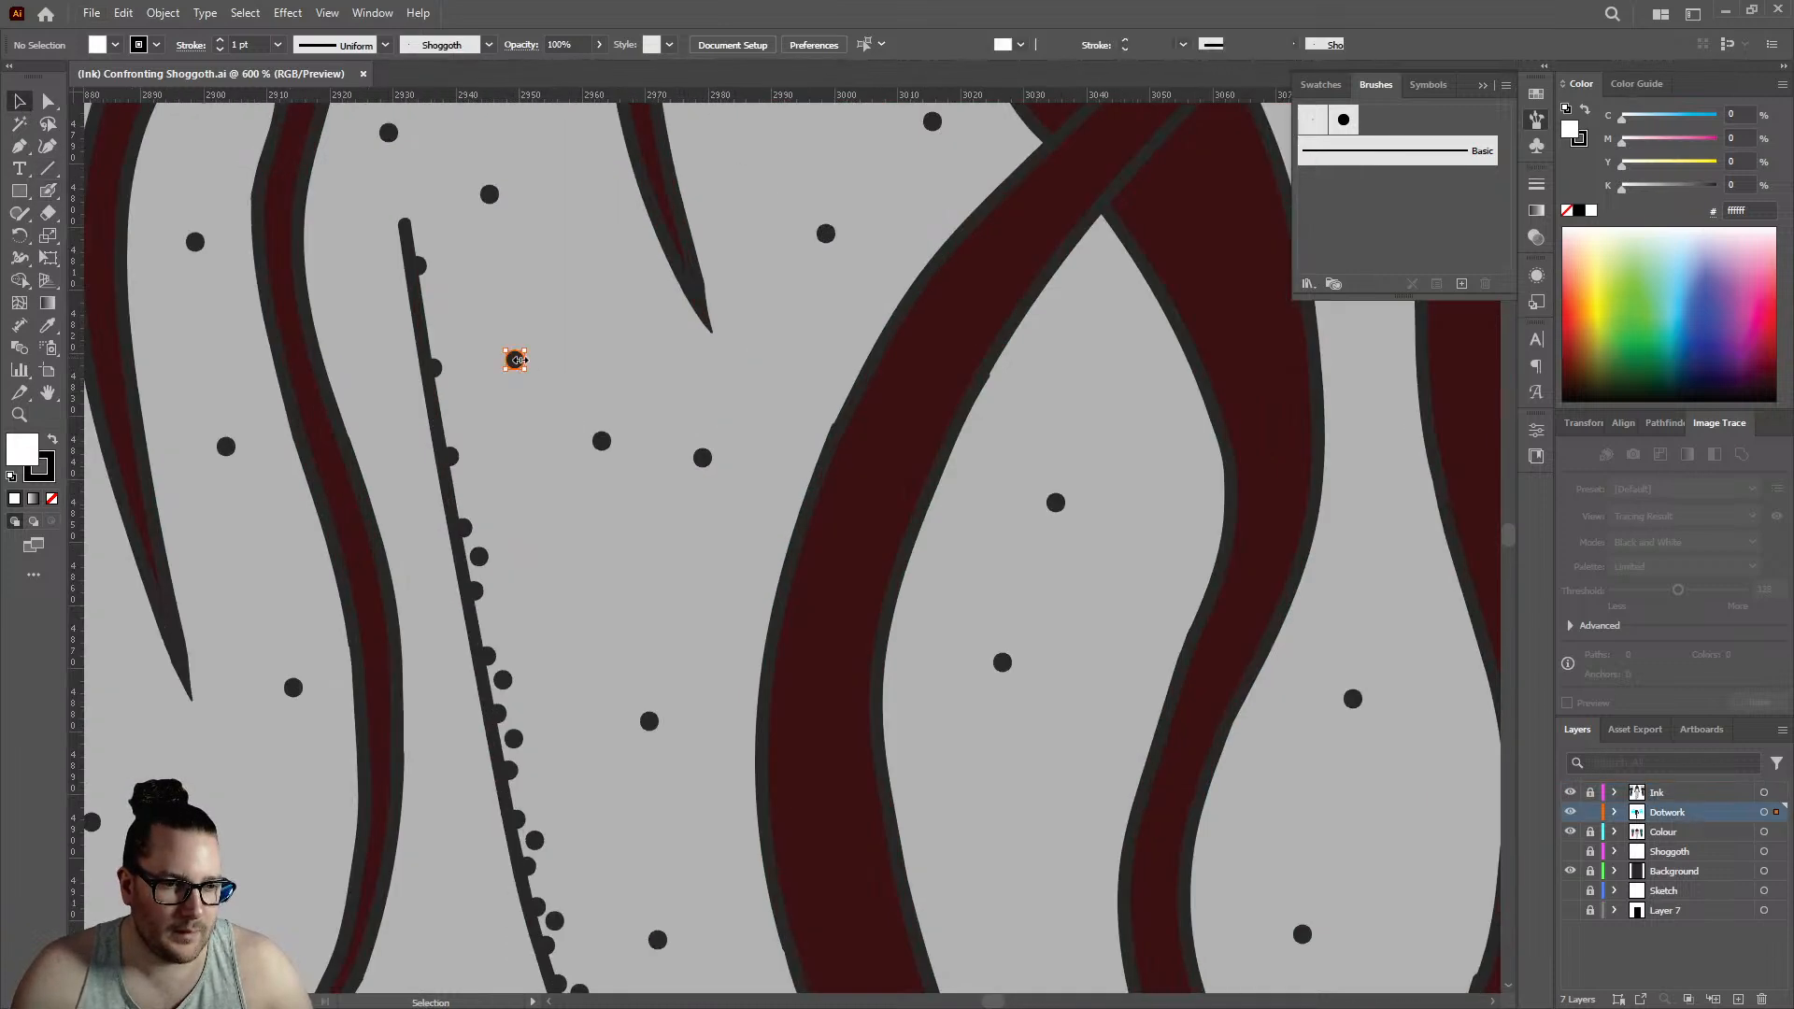
{"action": "left_click", "coordinate": [49, 191]}
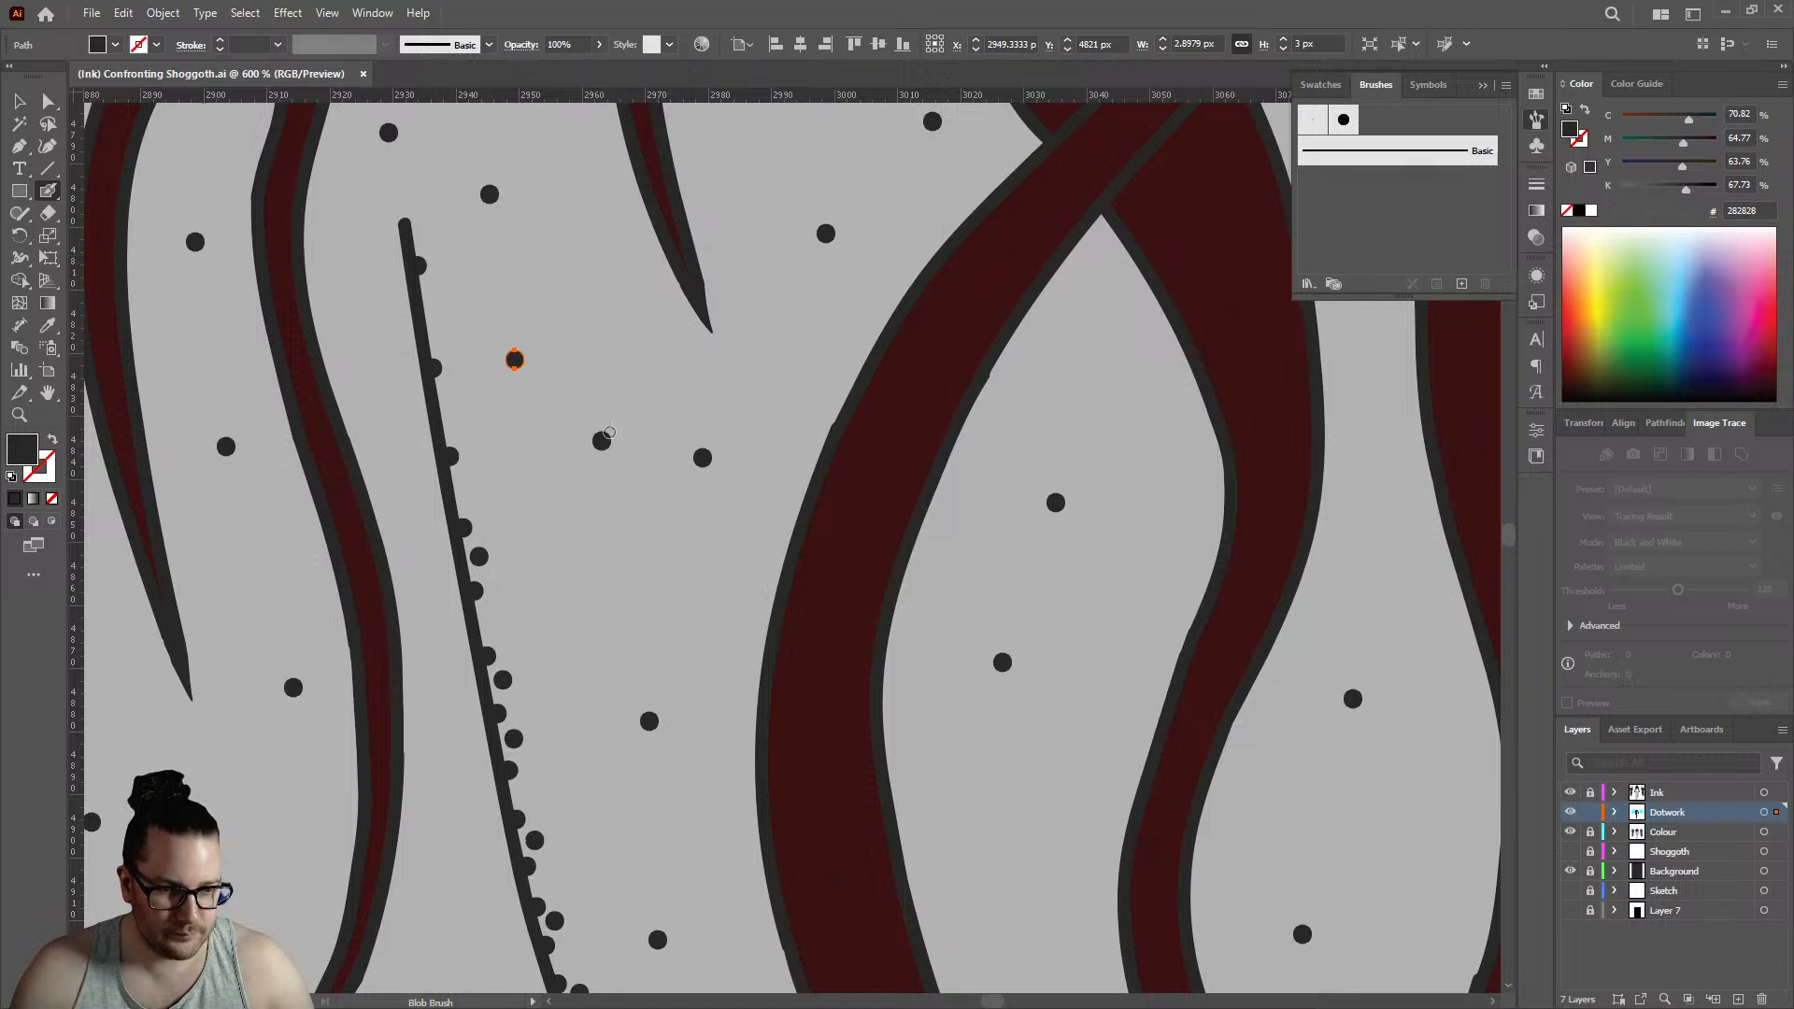
{"action": "scroll", "coordinate": [609, 433], "scroll_direction": "down", "scroll_amount": 1}
{"action": "scroll", "coordinate": [610, 433], "scroll_direction": "up", "scroll_amount": 3}
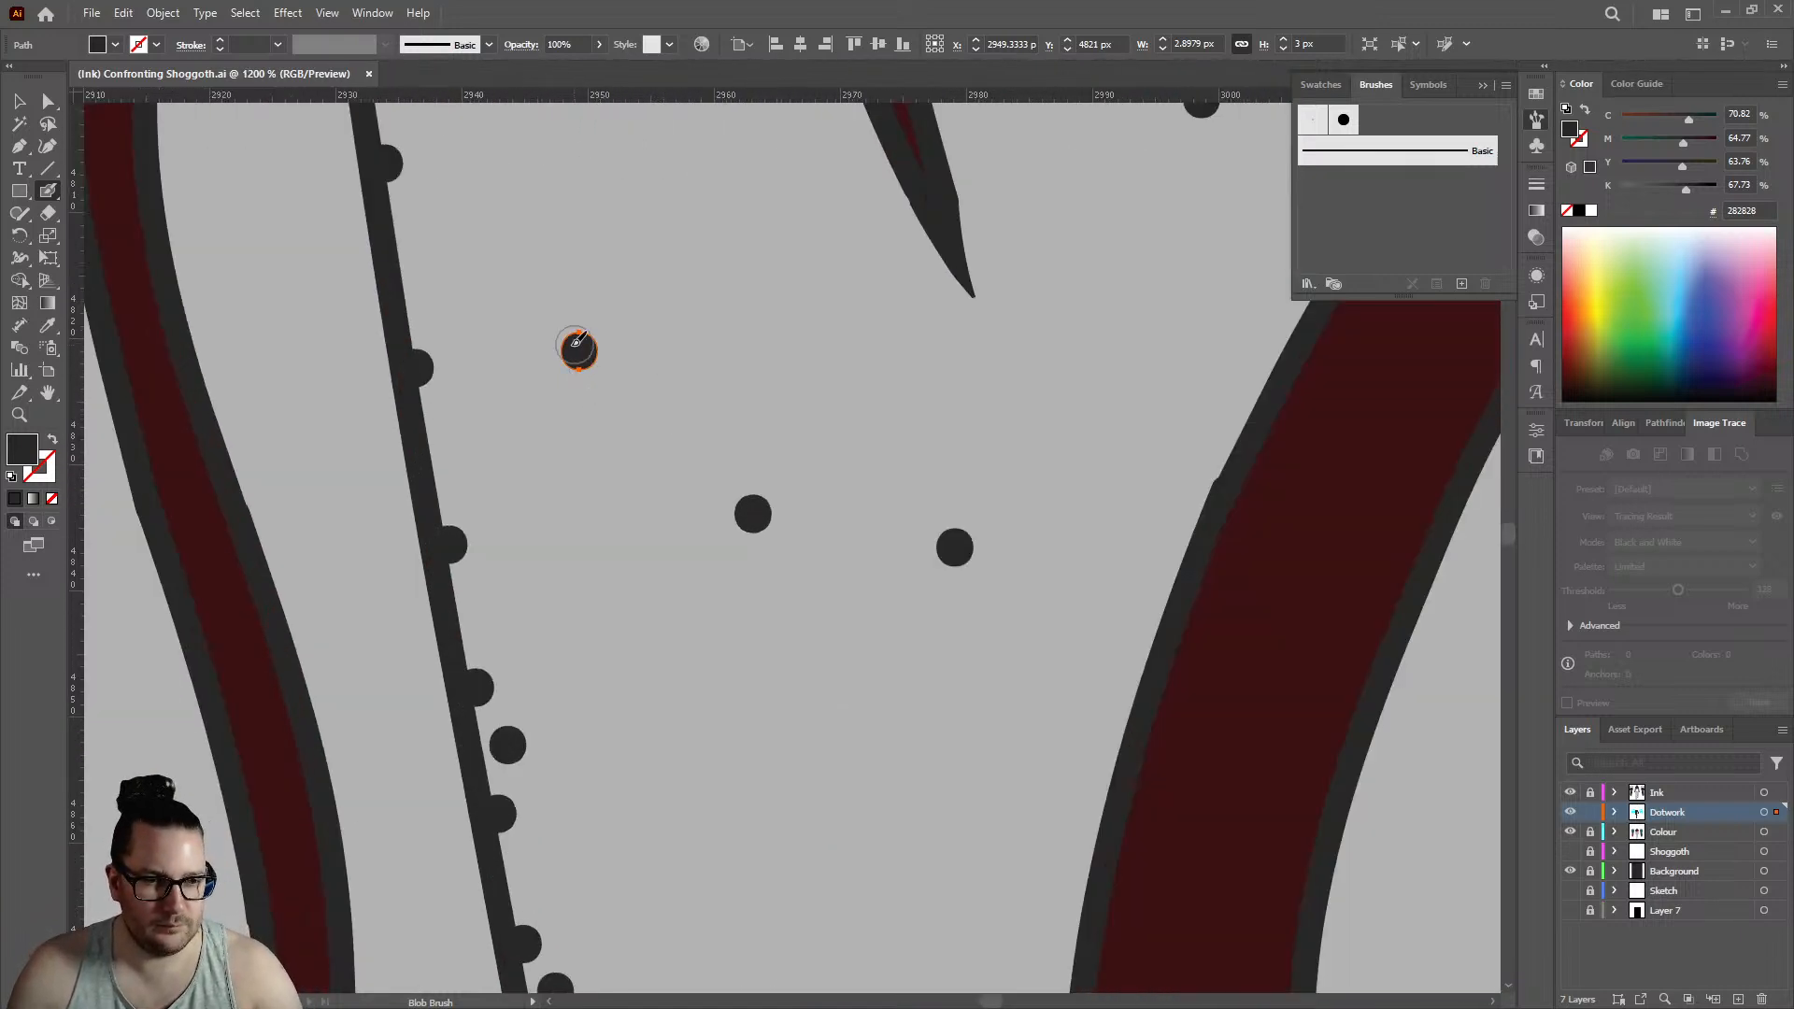
{"action": "key", "text": "v"}
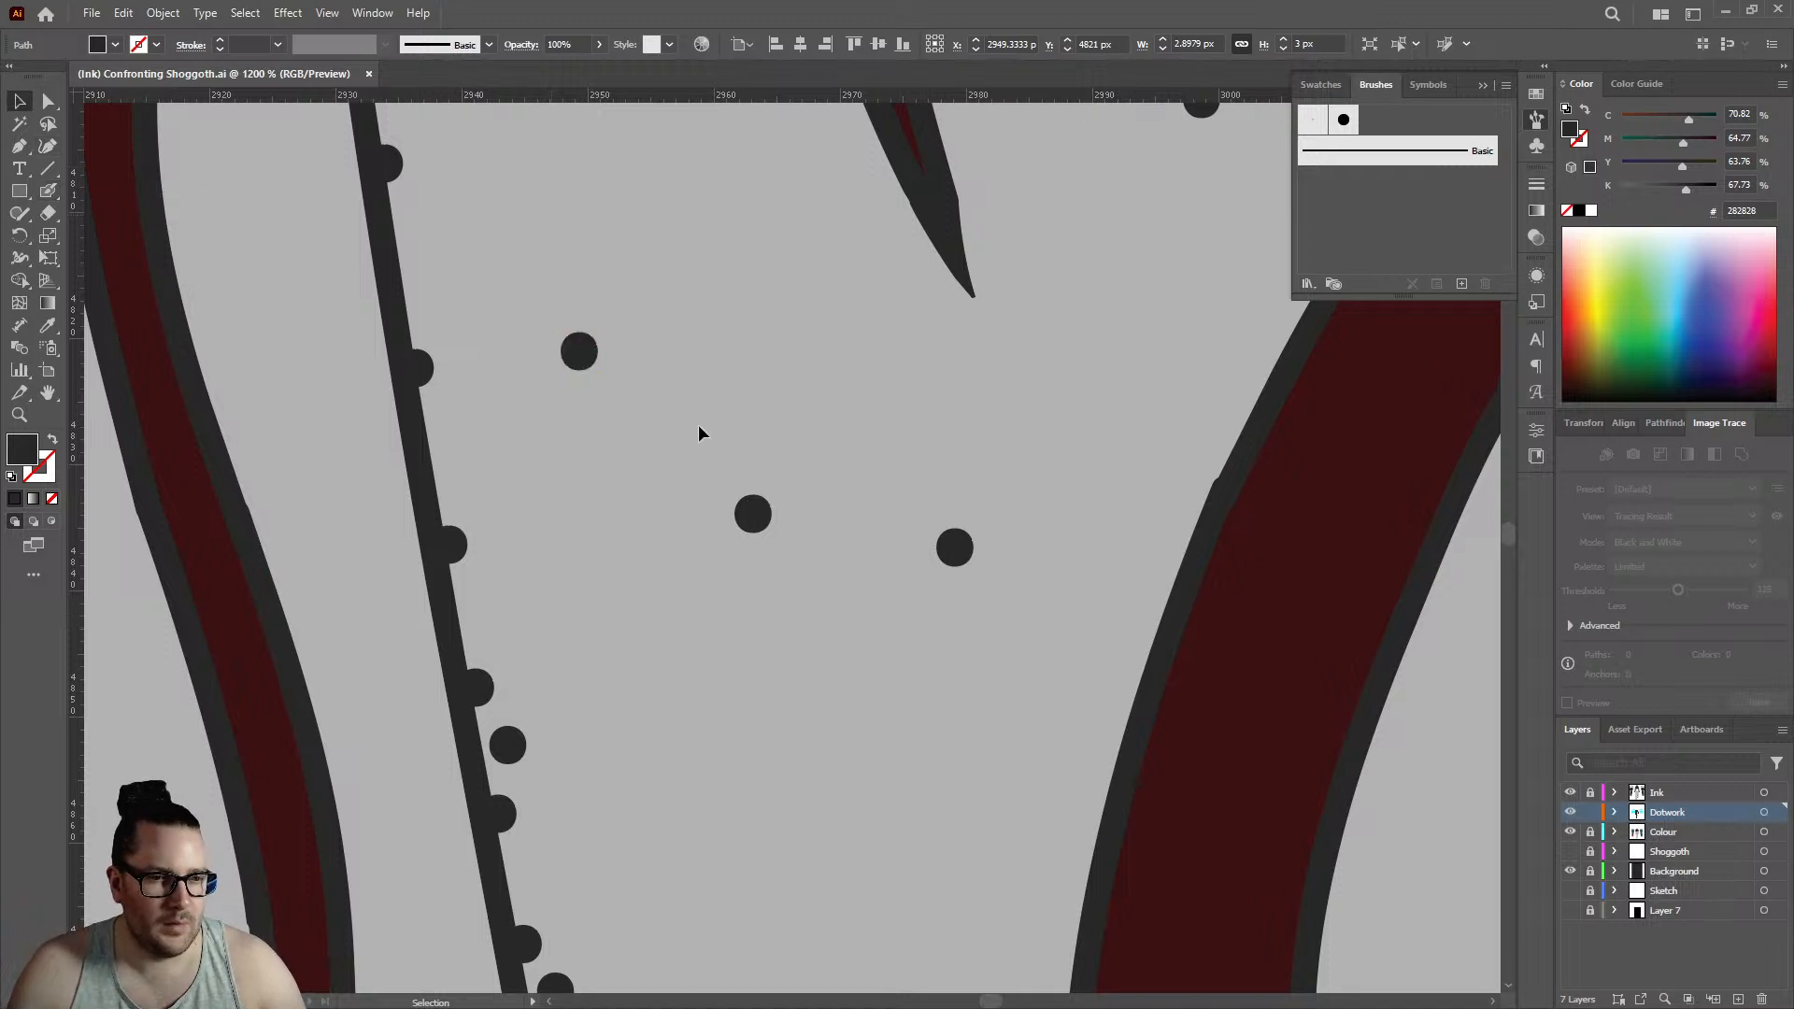
{"action": "key", "text": "ctrl+shift+a"}
{"action": "key", "text": "ctrl+1"}
{"action": "key", "text": "shift+b"}
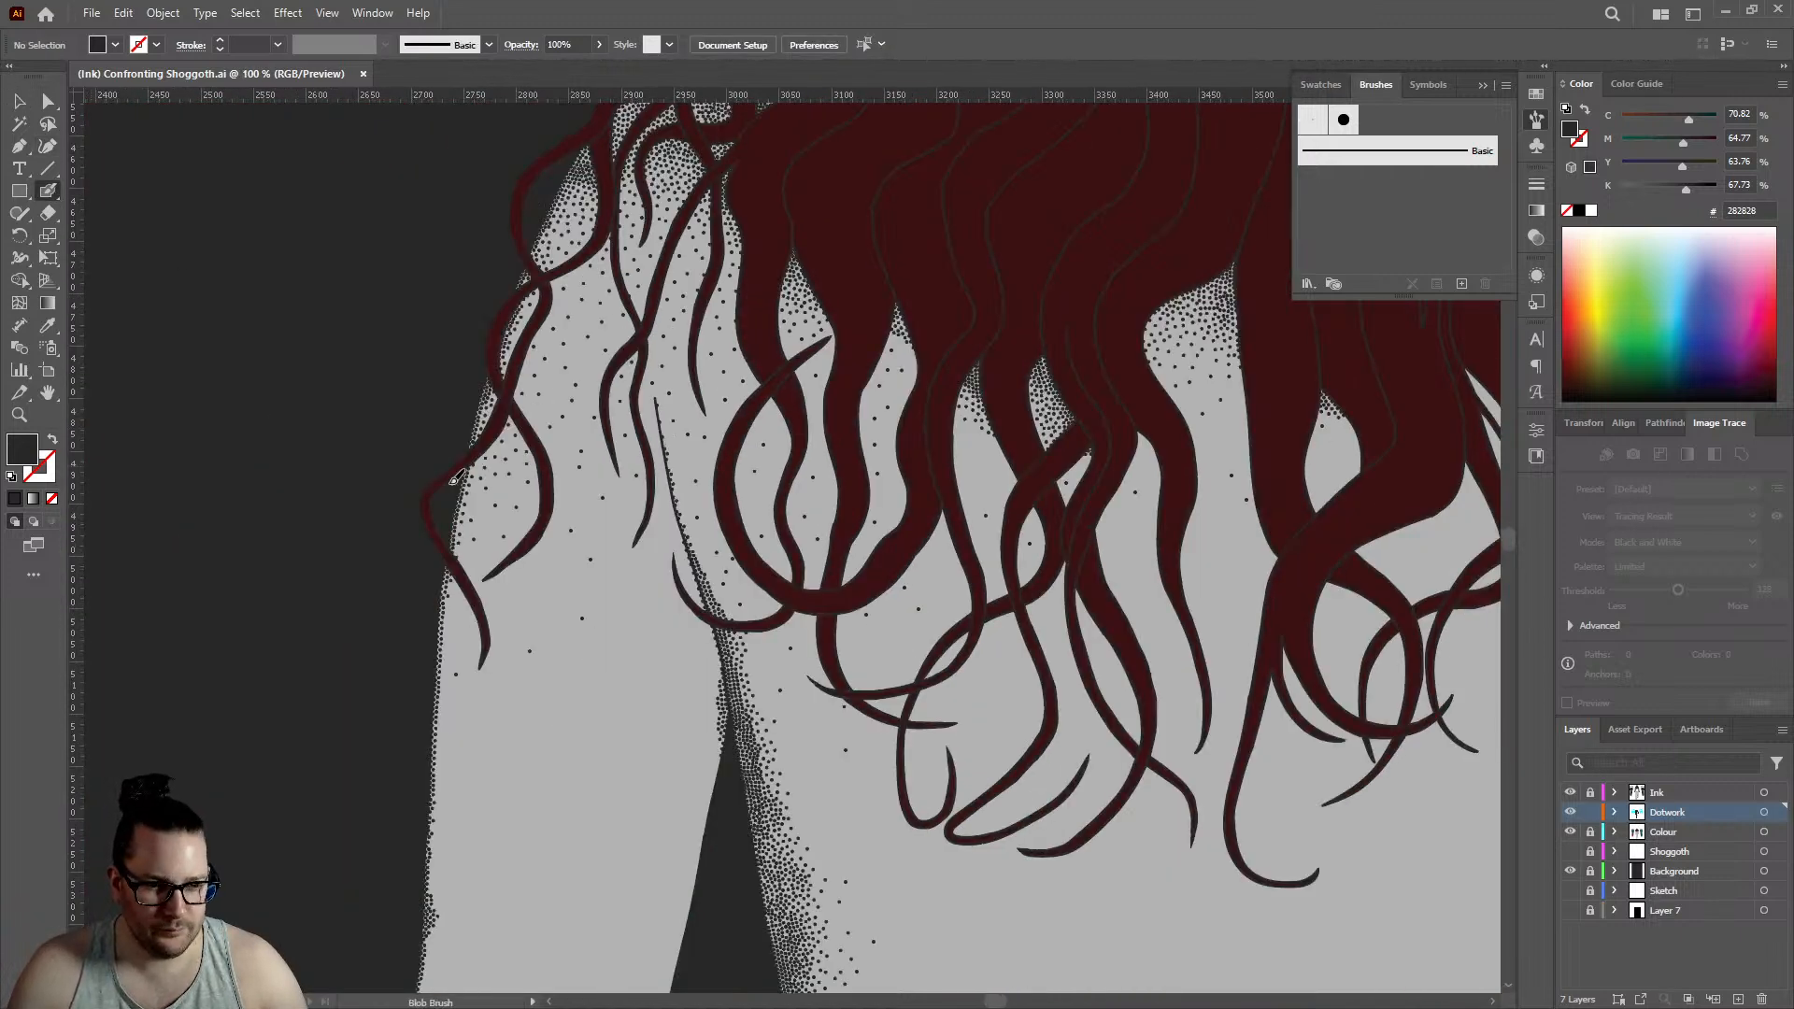
{"action": "key", "text": "shift+x"}
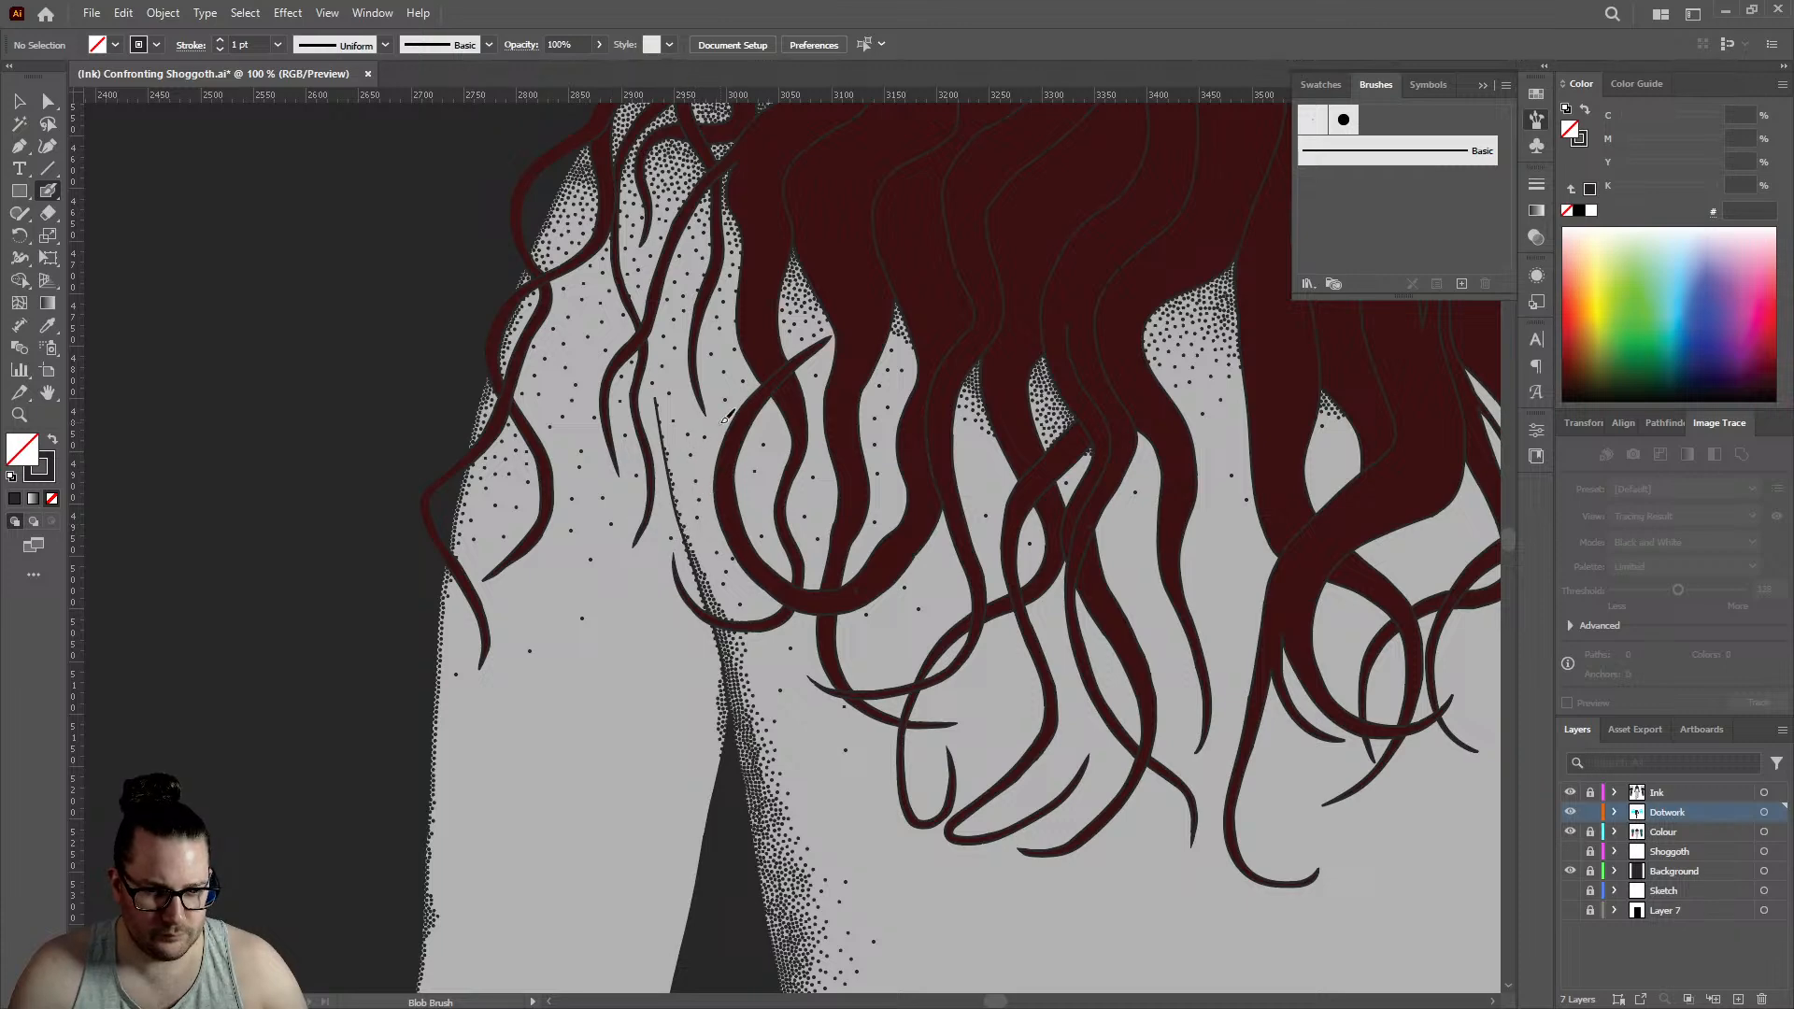
- Fill the sparse spots beside the upper curved edge of the large back gap with single dots
{"action": "scroll", "coordinate": [700, 430], "scroll_direction": "up", "scroll_amount": 4}
{"action": "scroll", "coordinate": [790, 418], "scroll_direction": "down", "scroll_amount": 4}
{"action": "scroll", "coordinate": [881, 359], "scroll_direction": "up", "scroll_amount": 3}
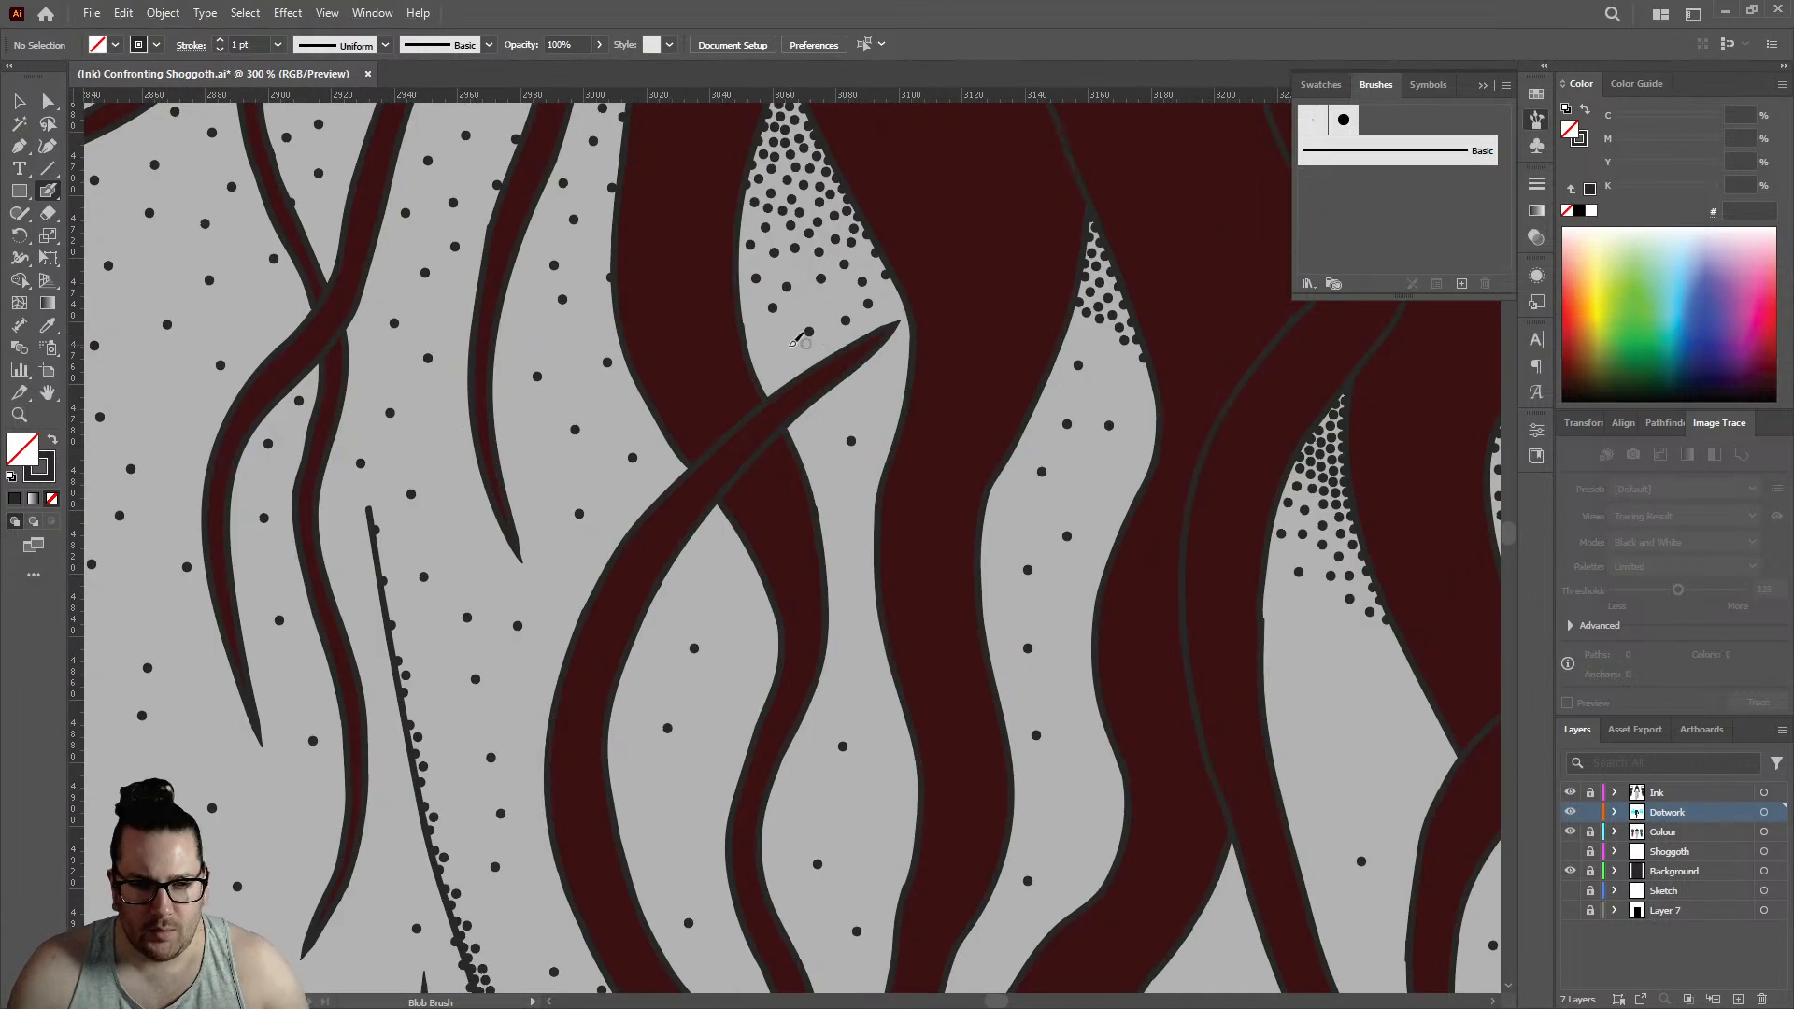
{"action": "scroll", "coordinate": [797, 458], "scroll_direction": "down", "scroll_amount": 5}
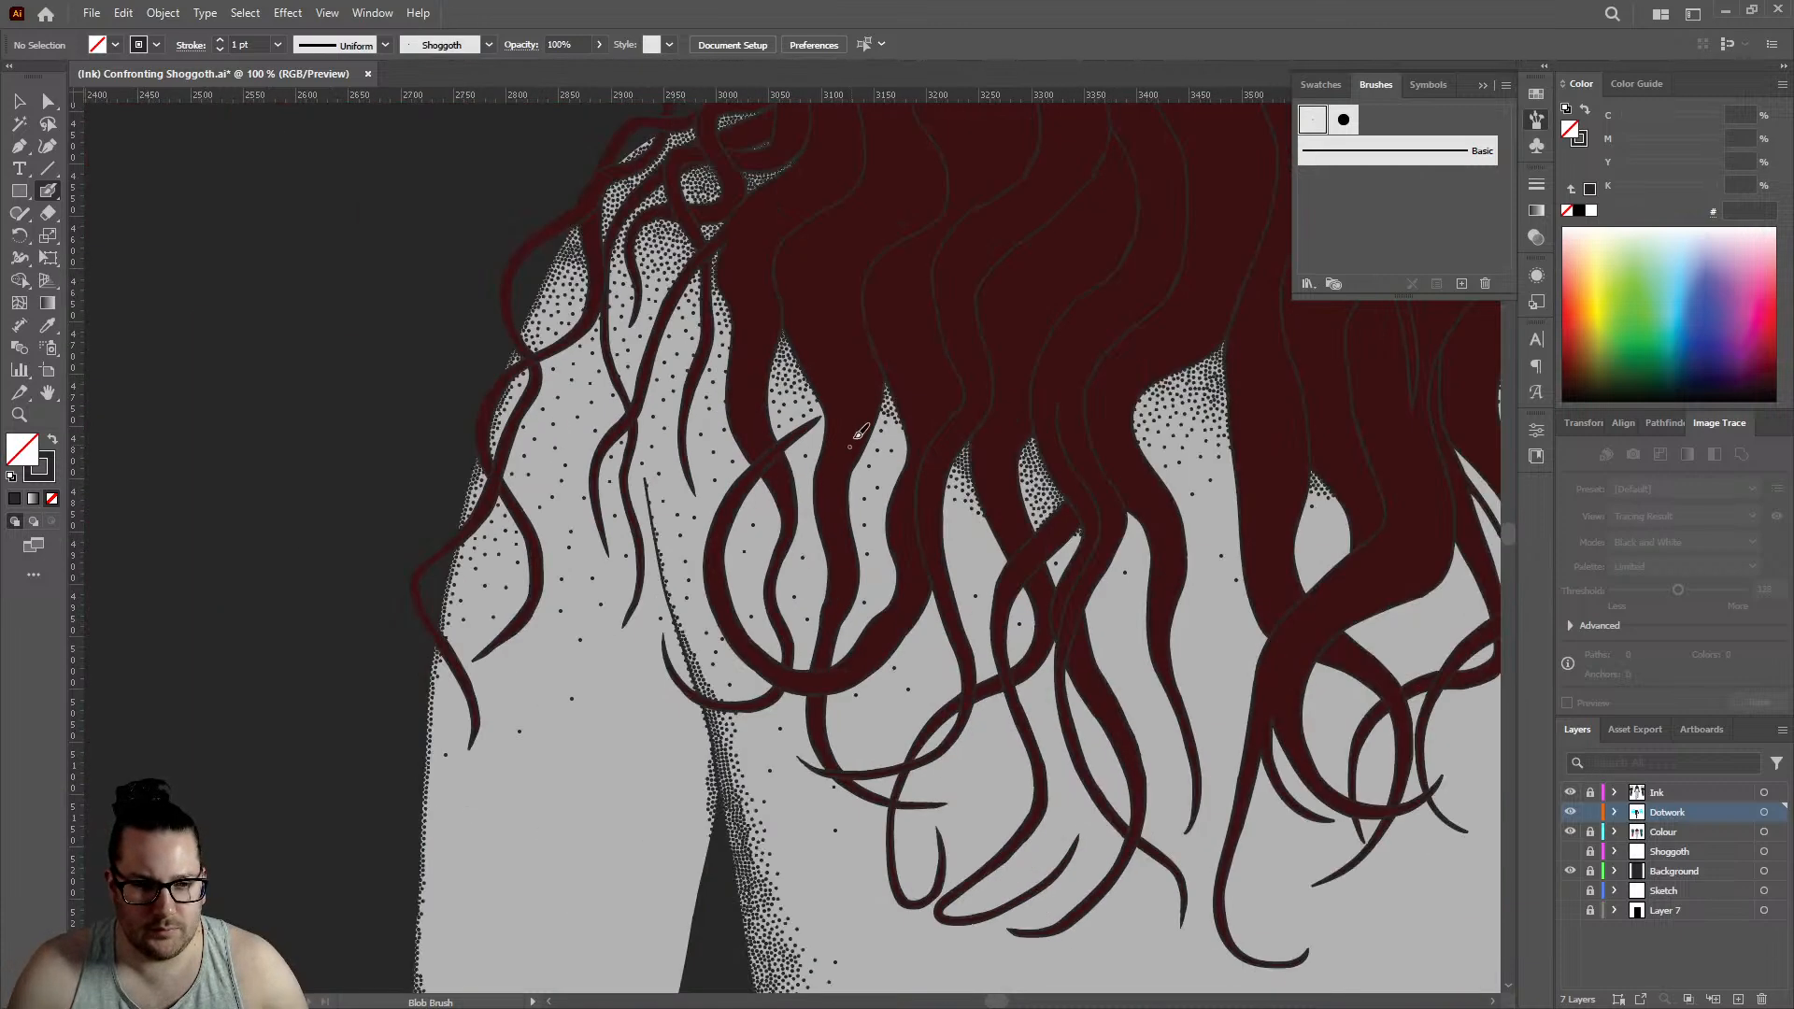
{"action": "scroll", "coordinate": [1069, 414], "scroll_direction": "up", "scroll_amount": 3}
{"action": "scroll", "coordinate": [1069, 414], "scroll_direction": "up", "scroll_amount": 5}
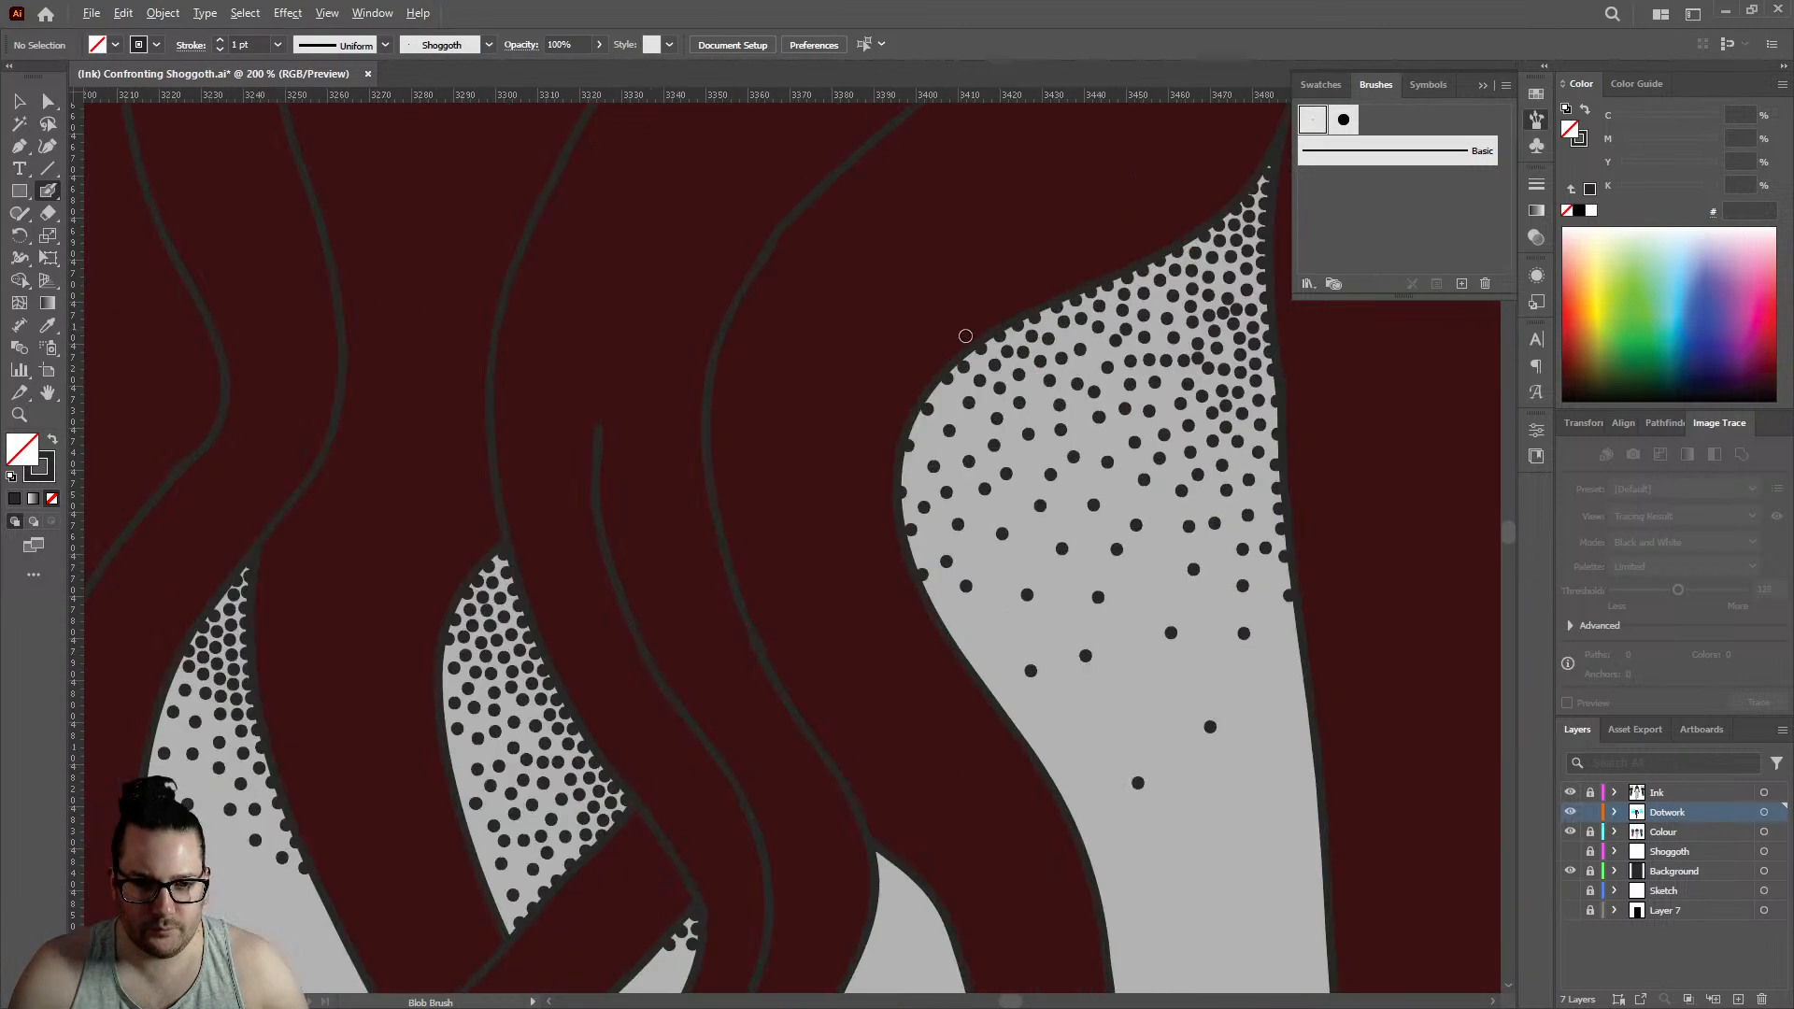
{"action": "left_click", "coordinate": [901, 448]}
{"action": "left_click", "coordinate": [934, 475]}
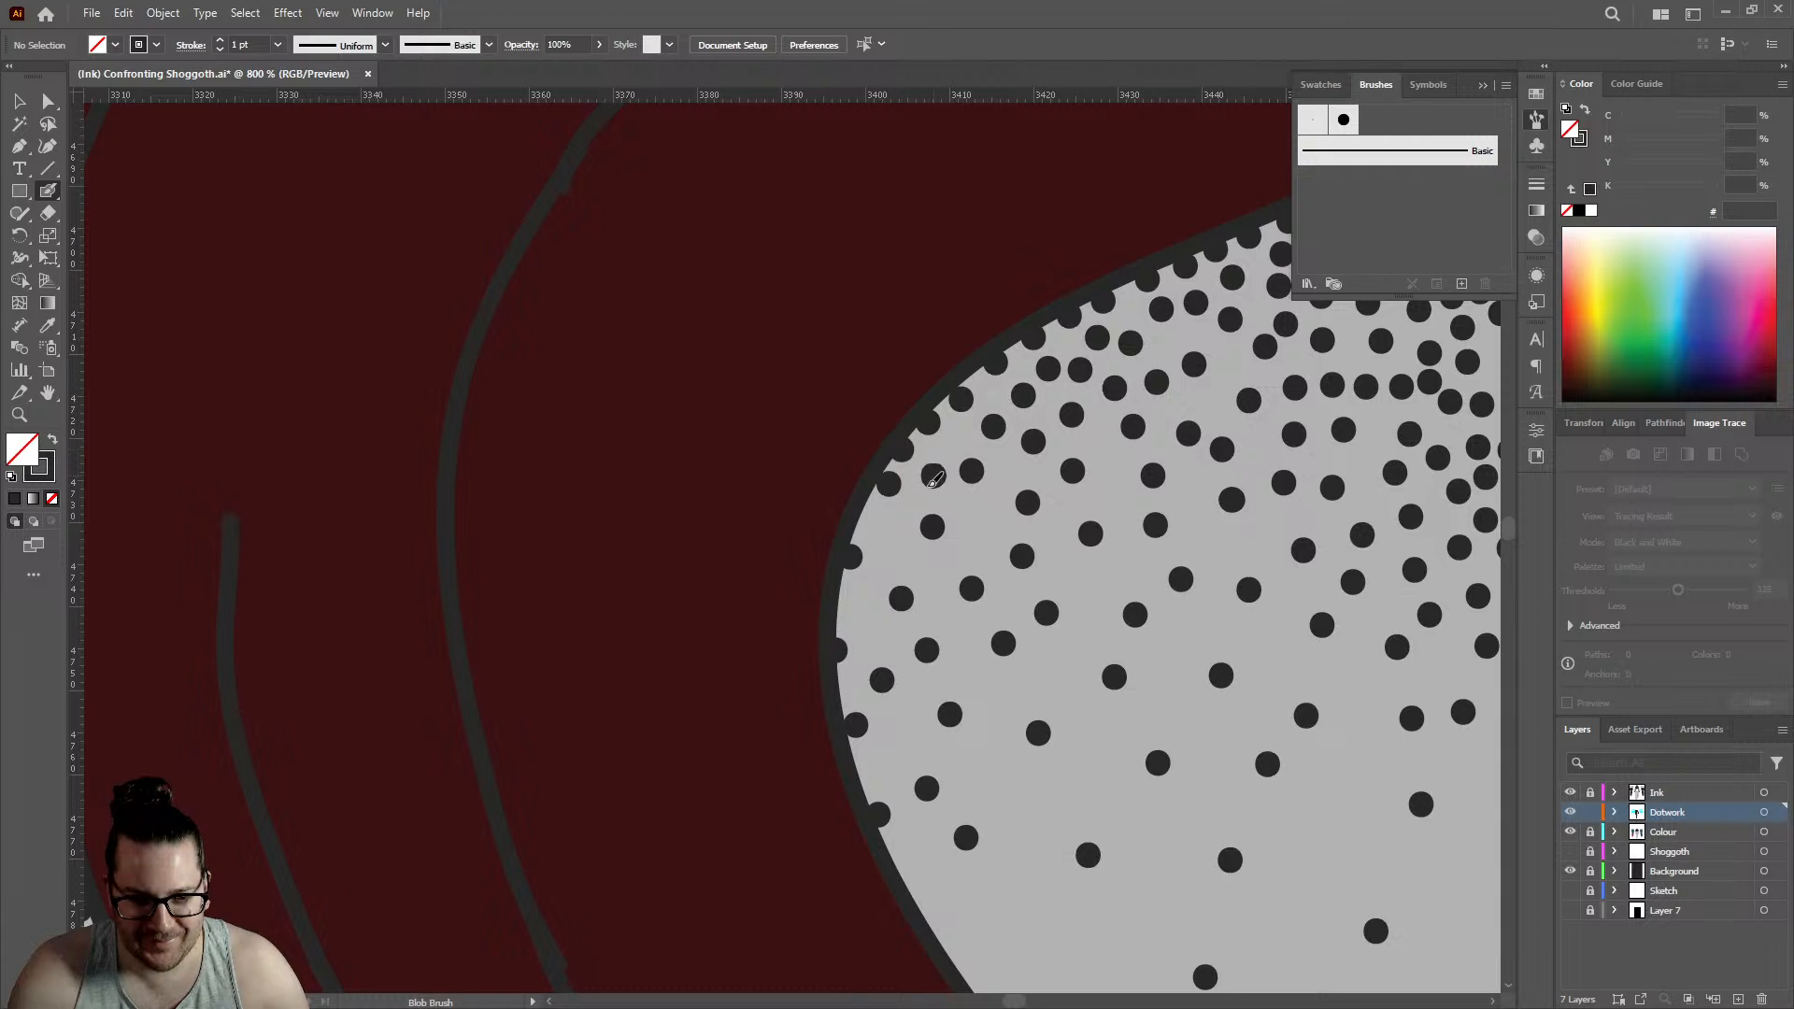
{"action": "left_click", "coordinate": [889, 531]}
{"action": "left_click", "coordinate": [985, 525]}
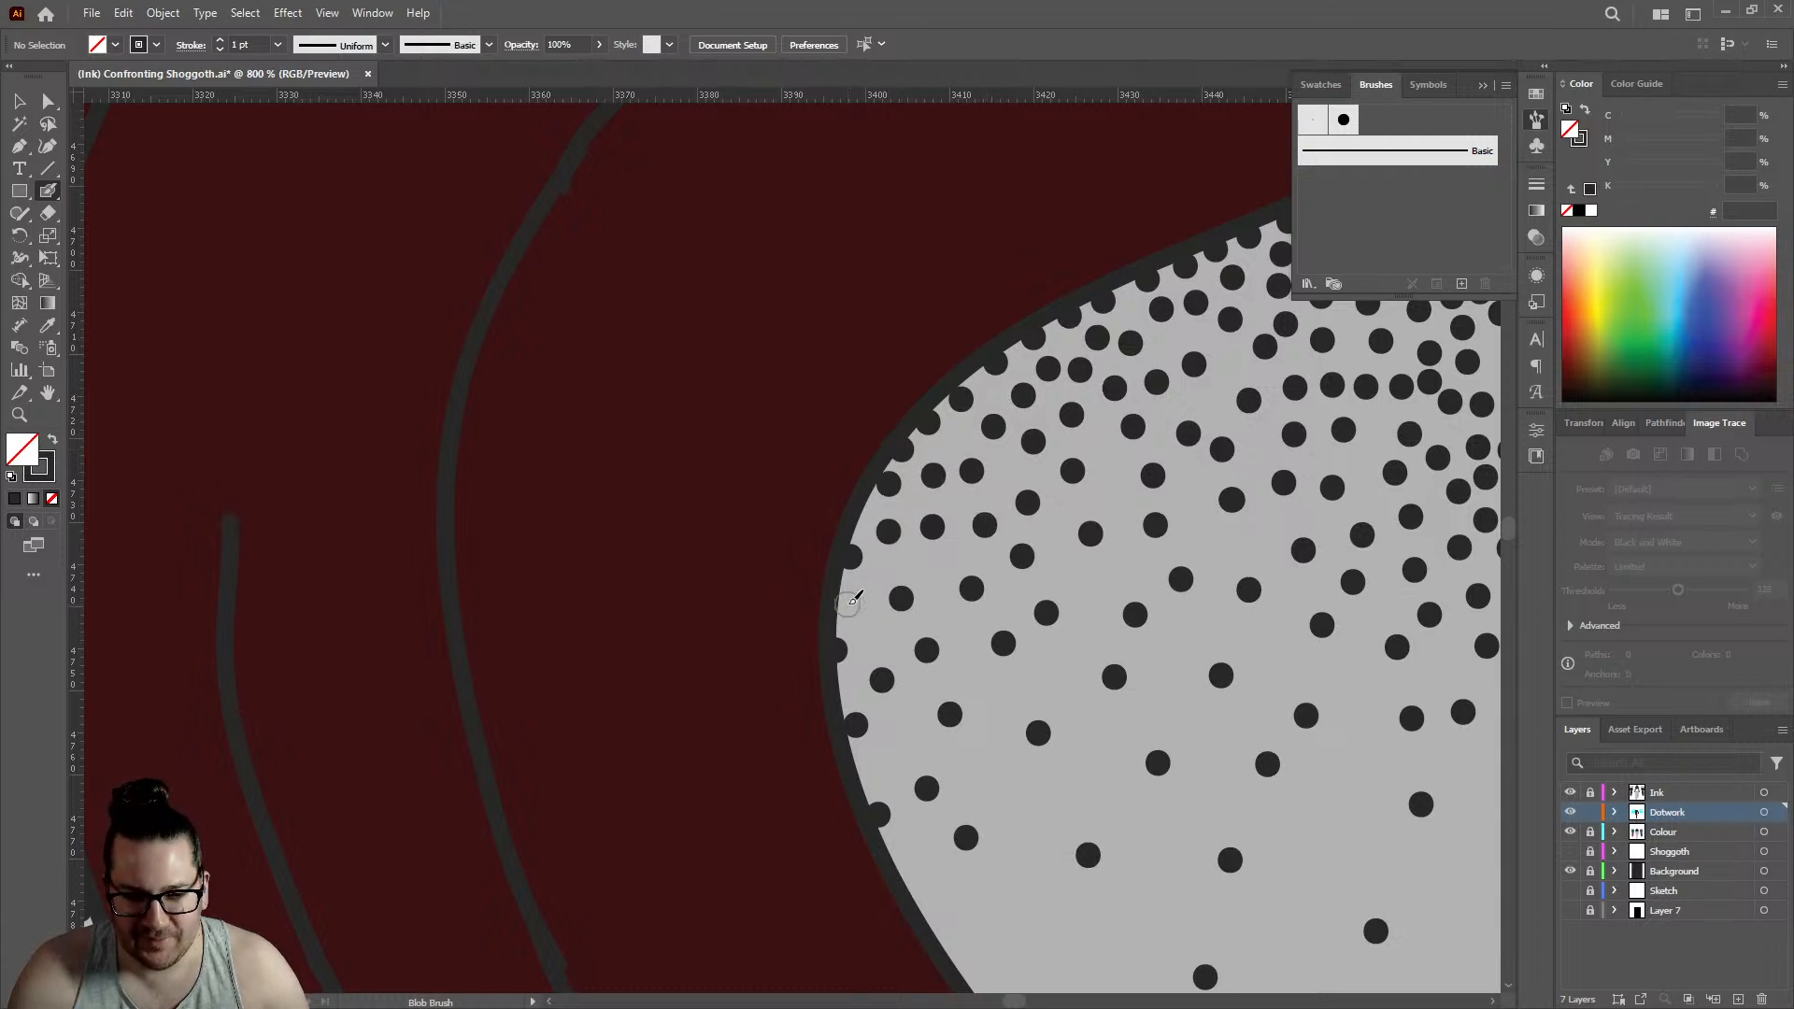
{"action": "left_click", "coordinate": [1099, 578]}
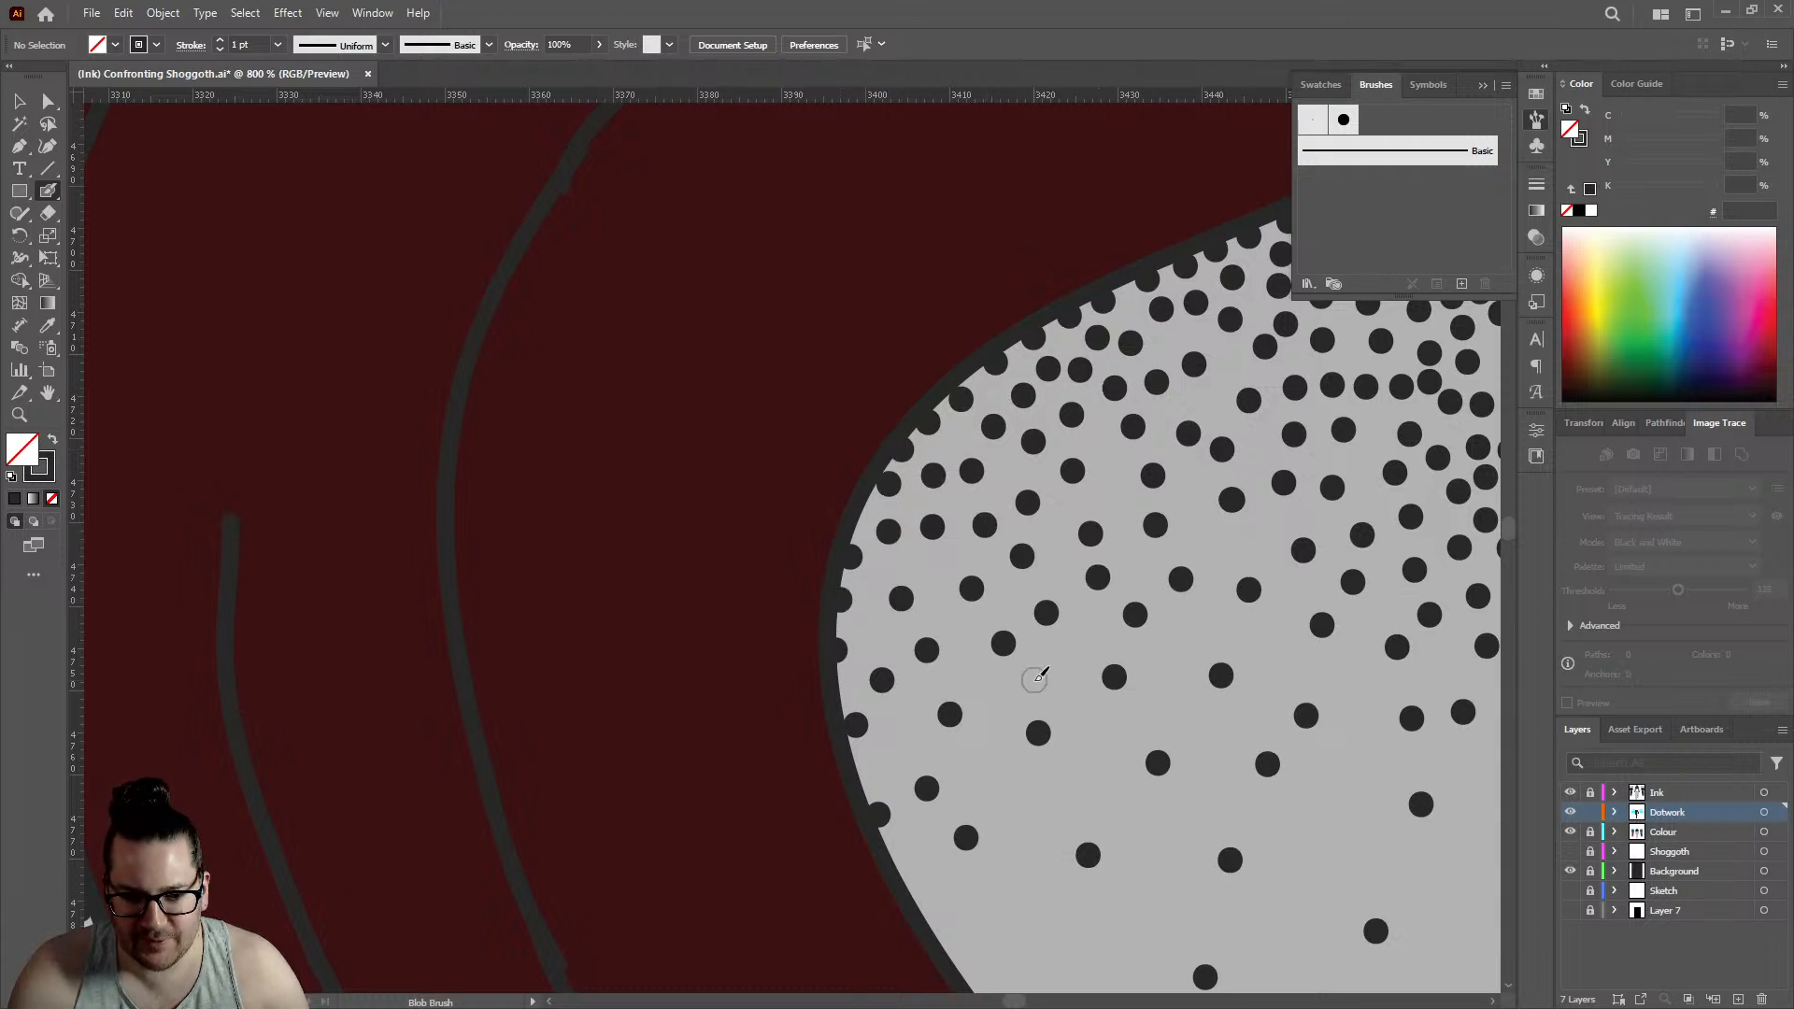
- Even out the lower part of the large back gap's fade with a few more single dots
{"action": "scroll", "coordinate": [882, 605], "scroll_direction": "down", "scroll_amount": 7}
{"action": "scroll", "coordinate": [882, 606], "scroll_direction": "down", "scroll_amount": 4}
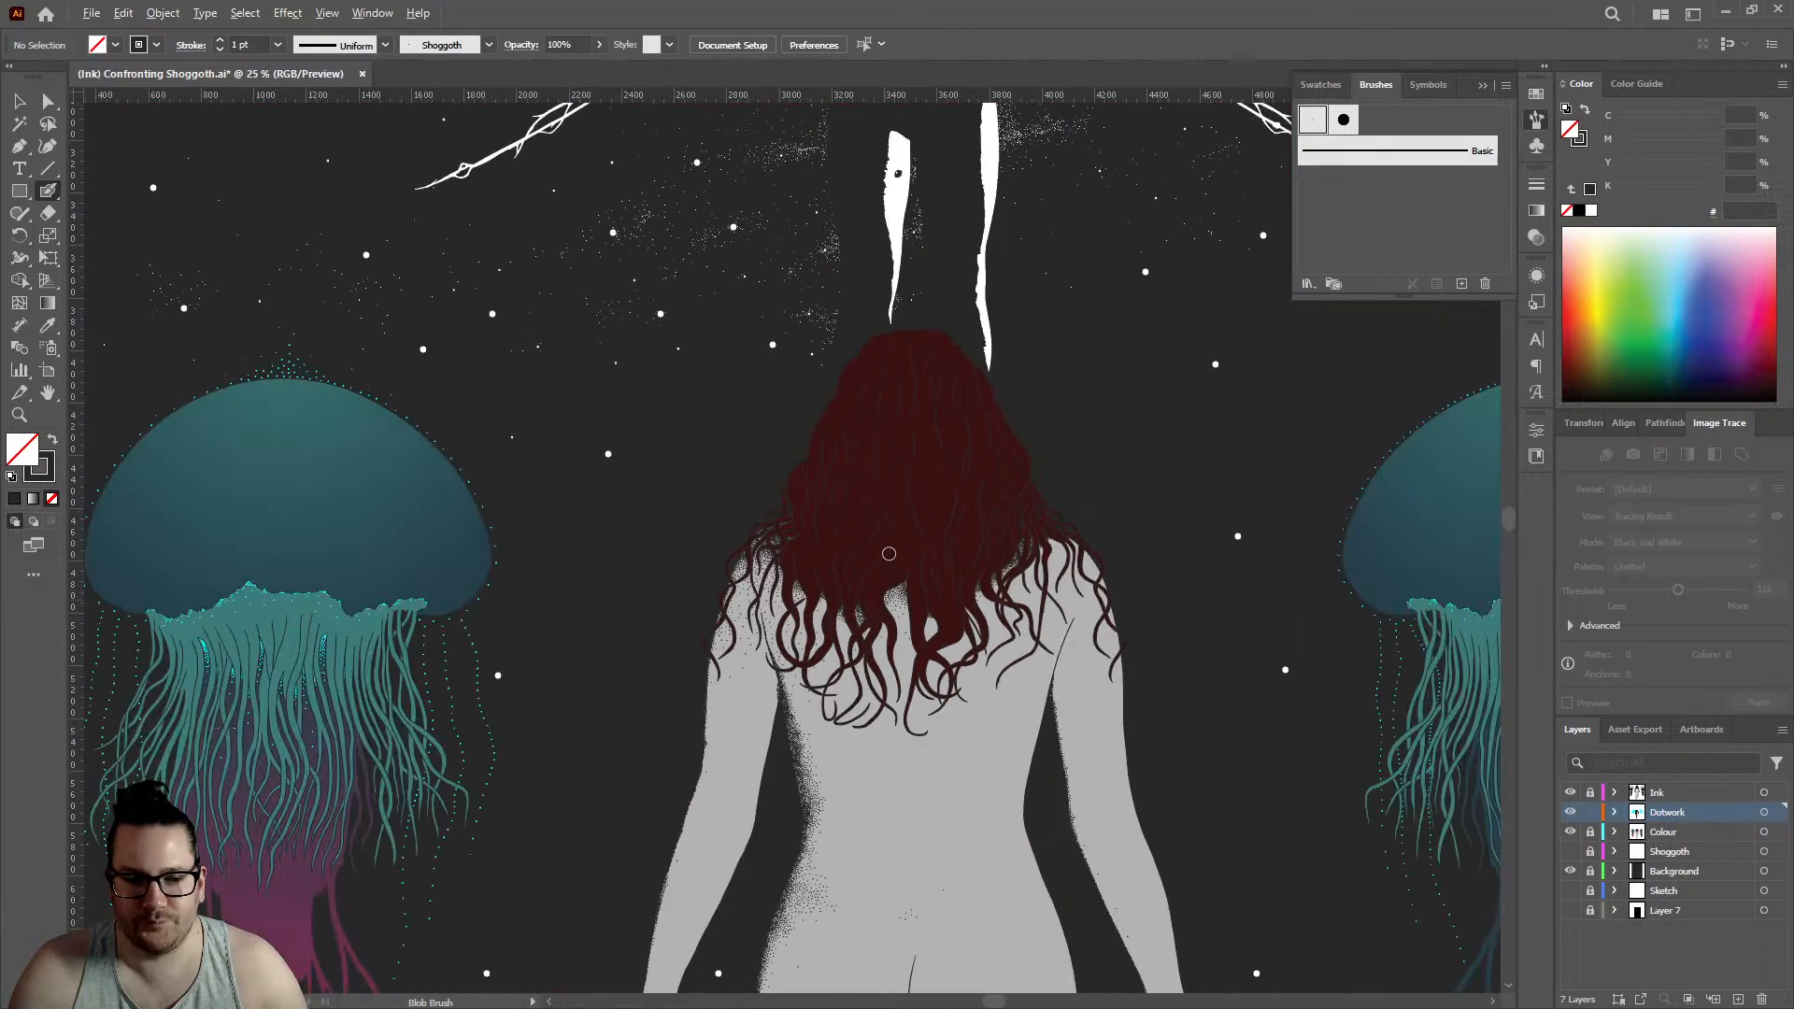
{"action": "scroll", "coordinate": [893, 518], "scroll_direction": "up", "scroll_amount": 7}
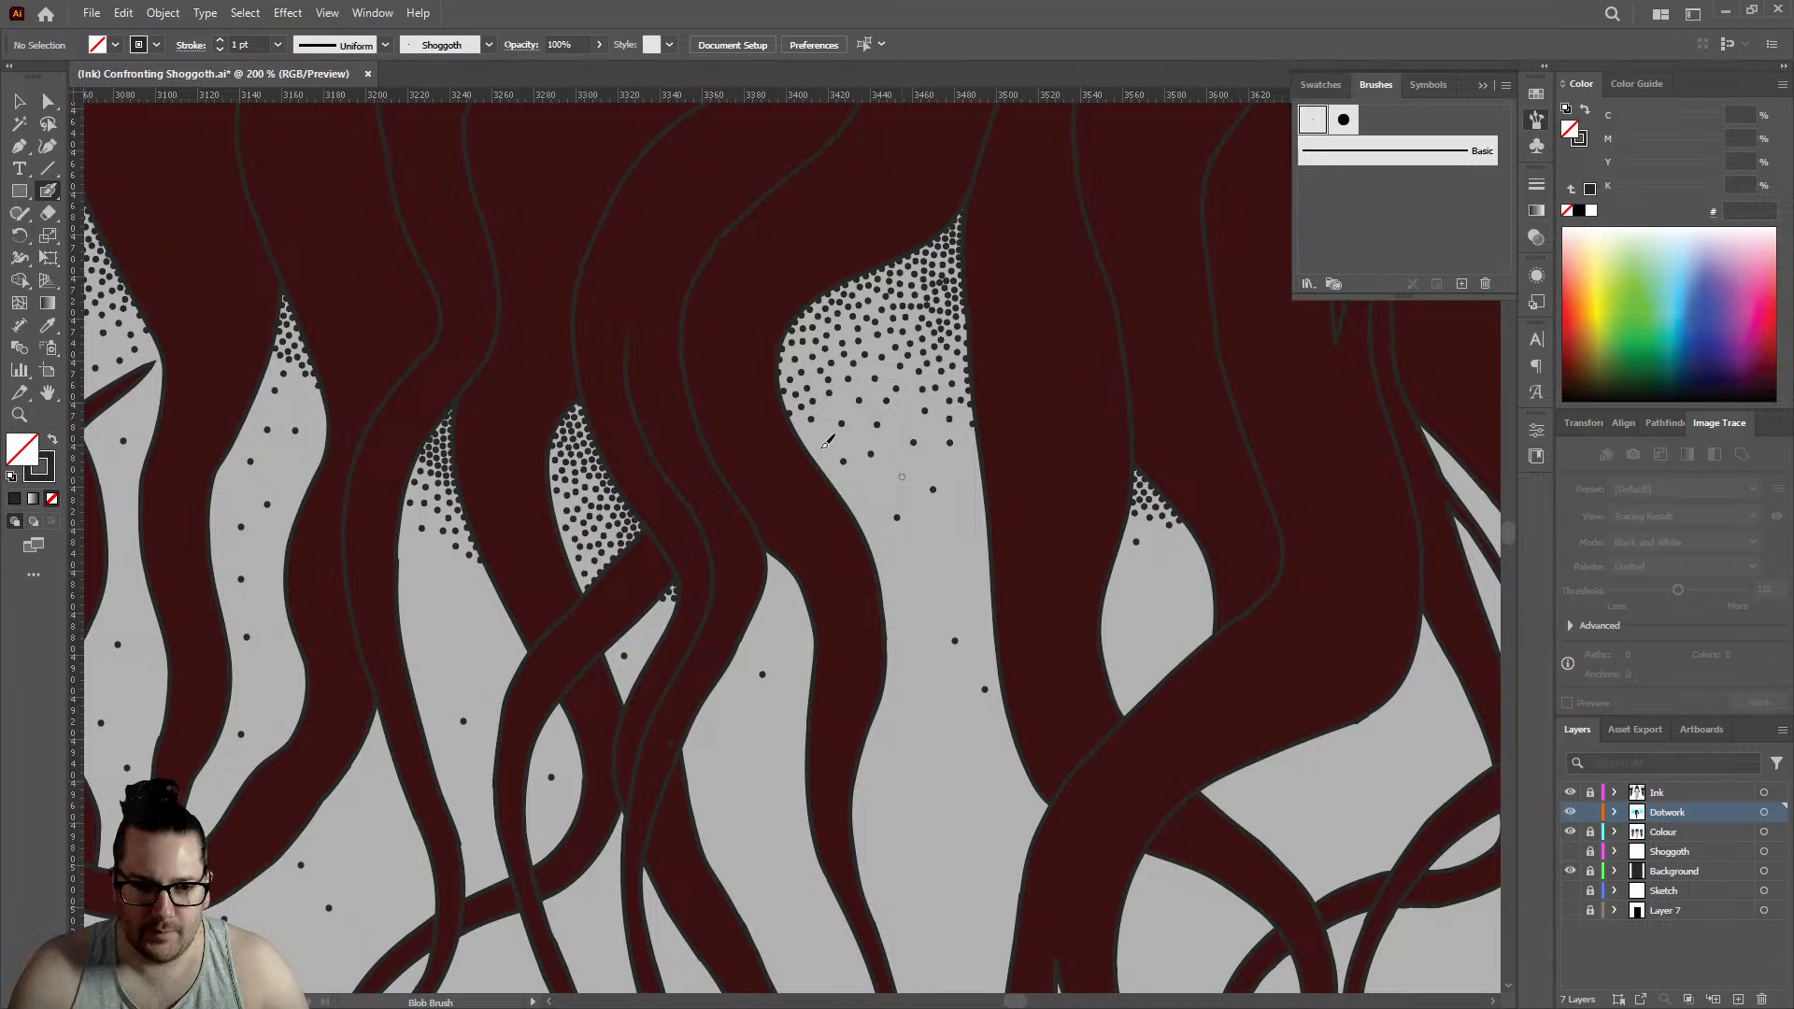
{"action": "left_click", "coordinate": [820, 446]}
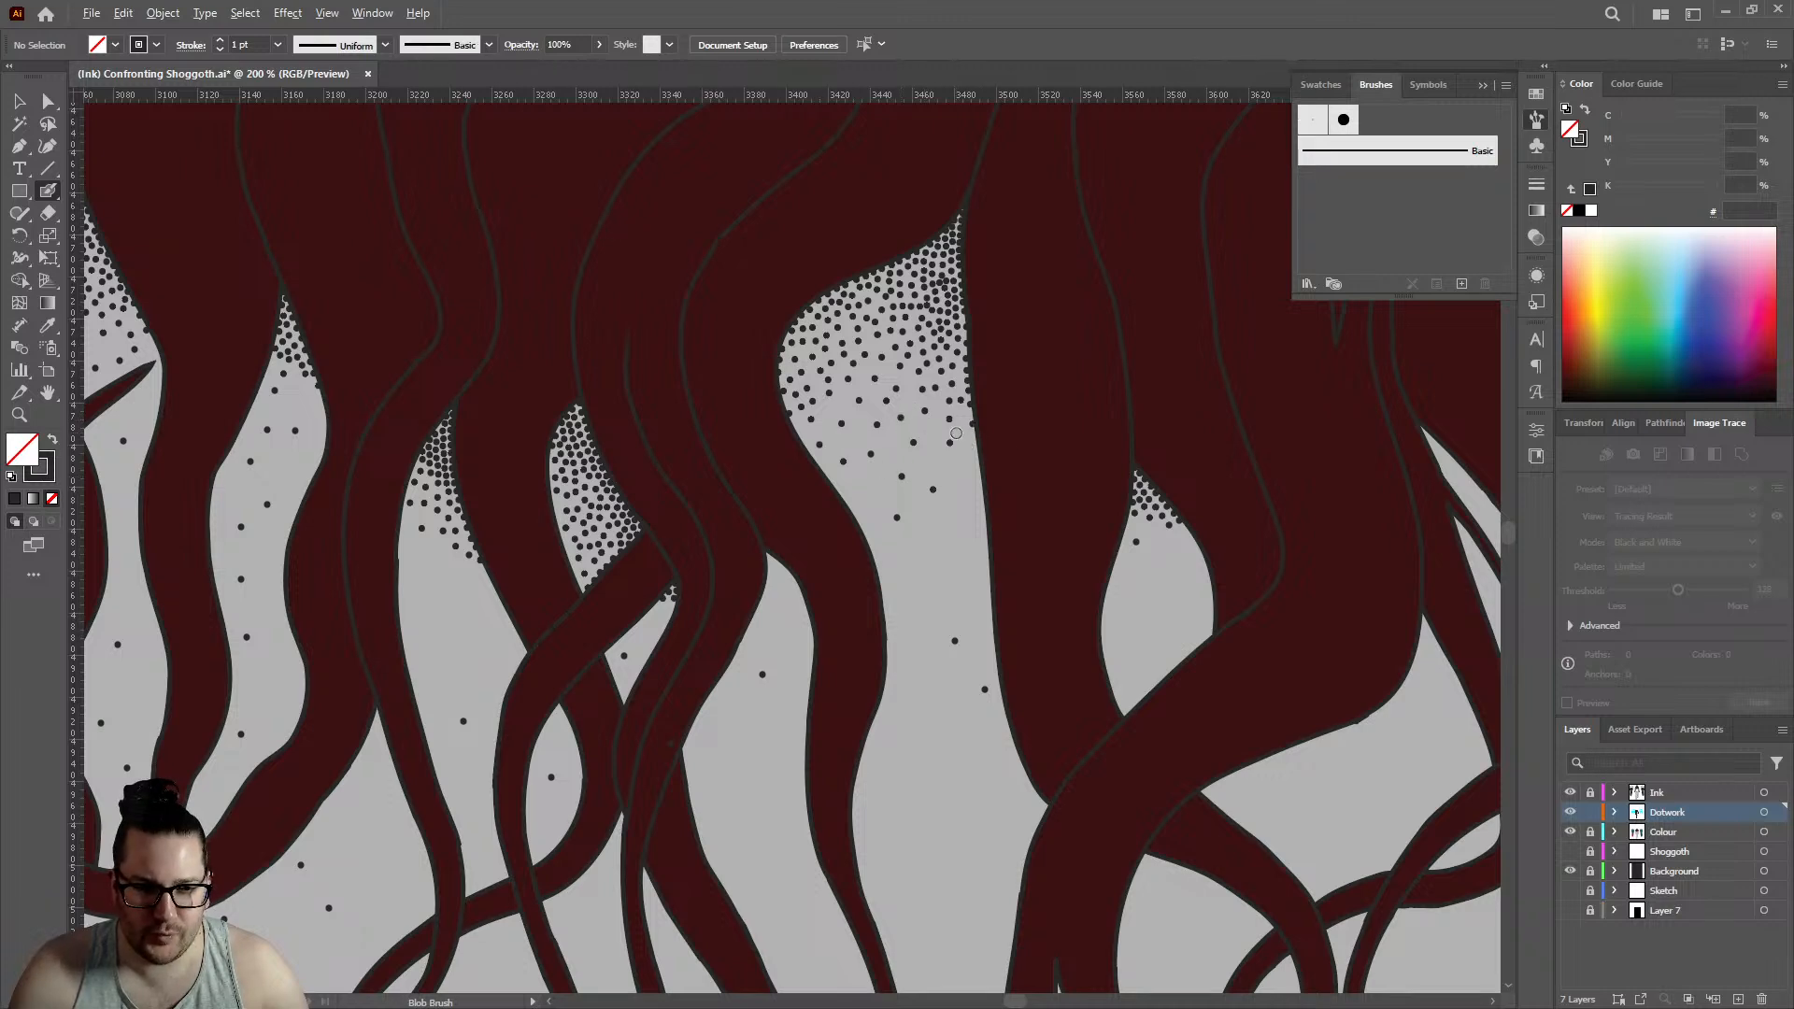
{"action": "scroll", "coordinate": [993, 444], "scroll_direction": "up", "scroll_amount": 4}
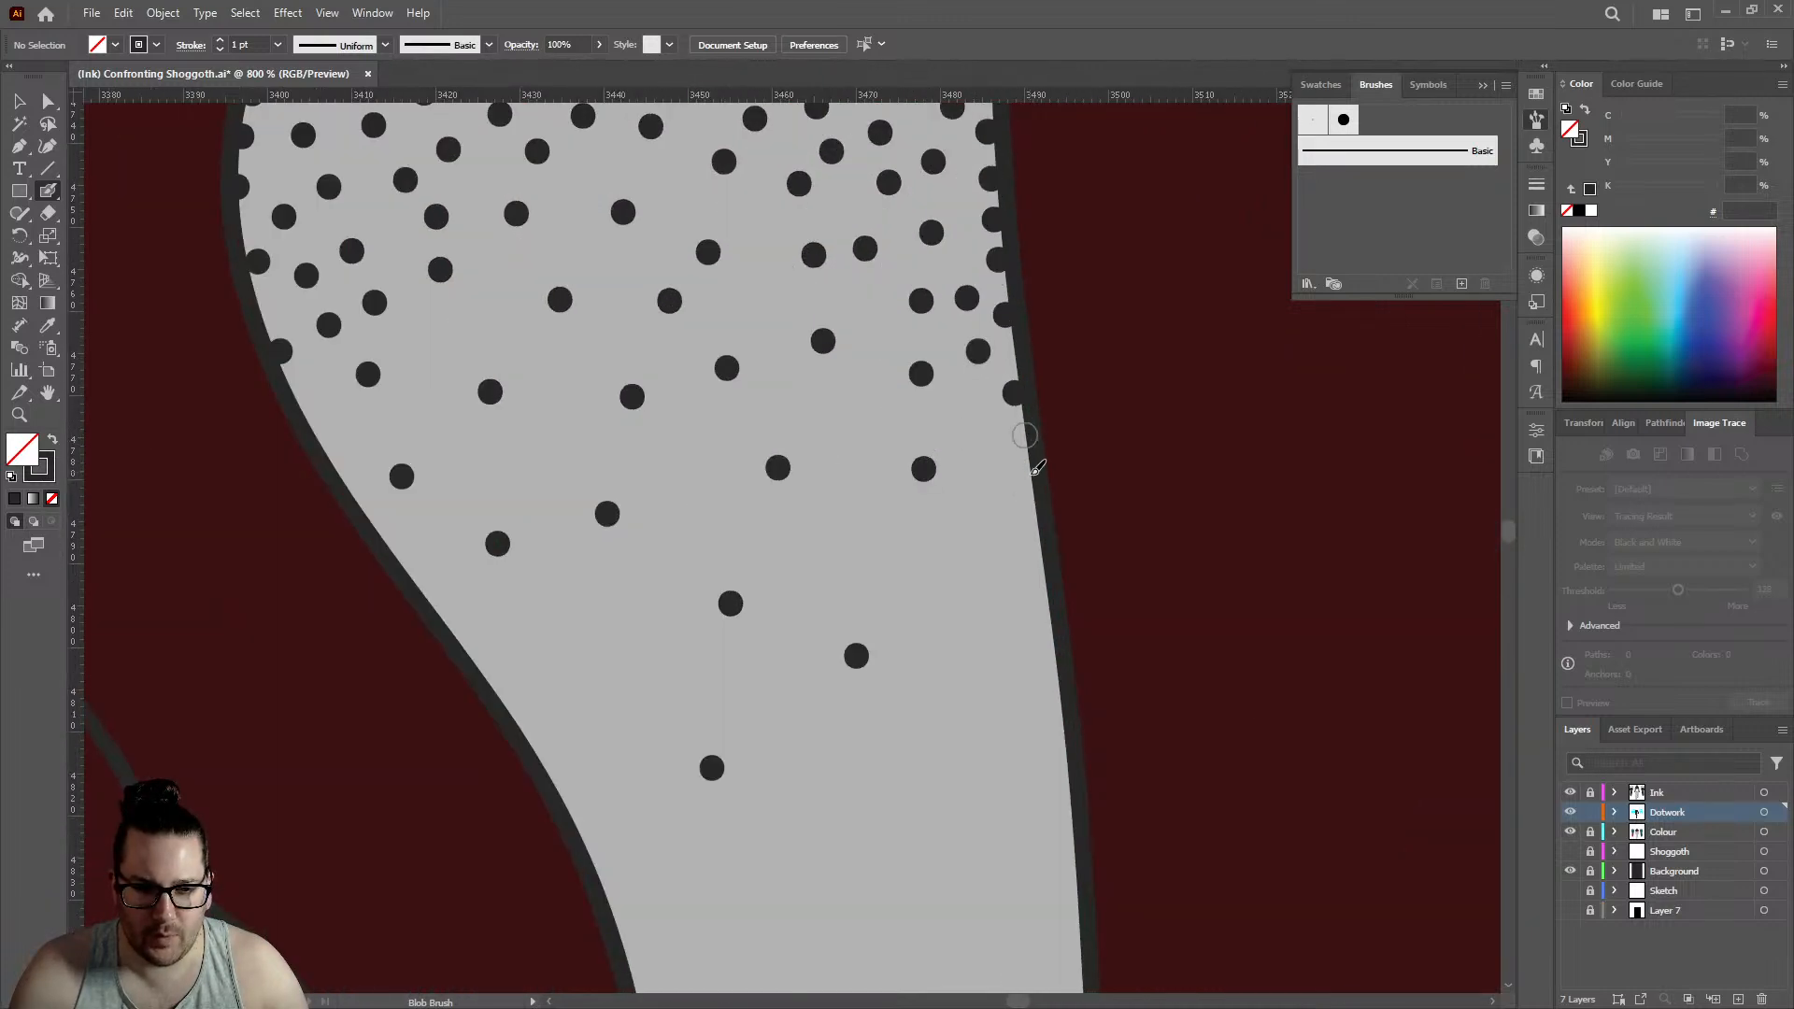
- Review the stippling between the hair strands up close and within the whole illustration
{"action": "scroll", "coordinate": [989, 440], "scroll_direction": "down", "scroll_amount": 7}
{"action": "scroll", "coordinate": [809, 425], "scroll_direction": "up", "scroll_amount": 3}
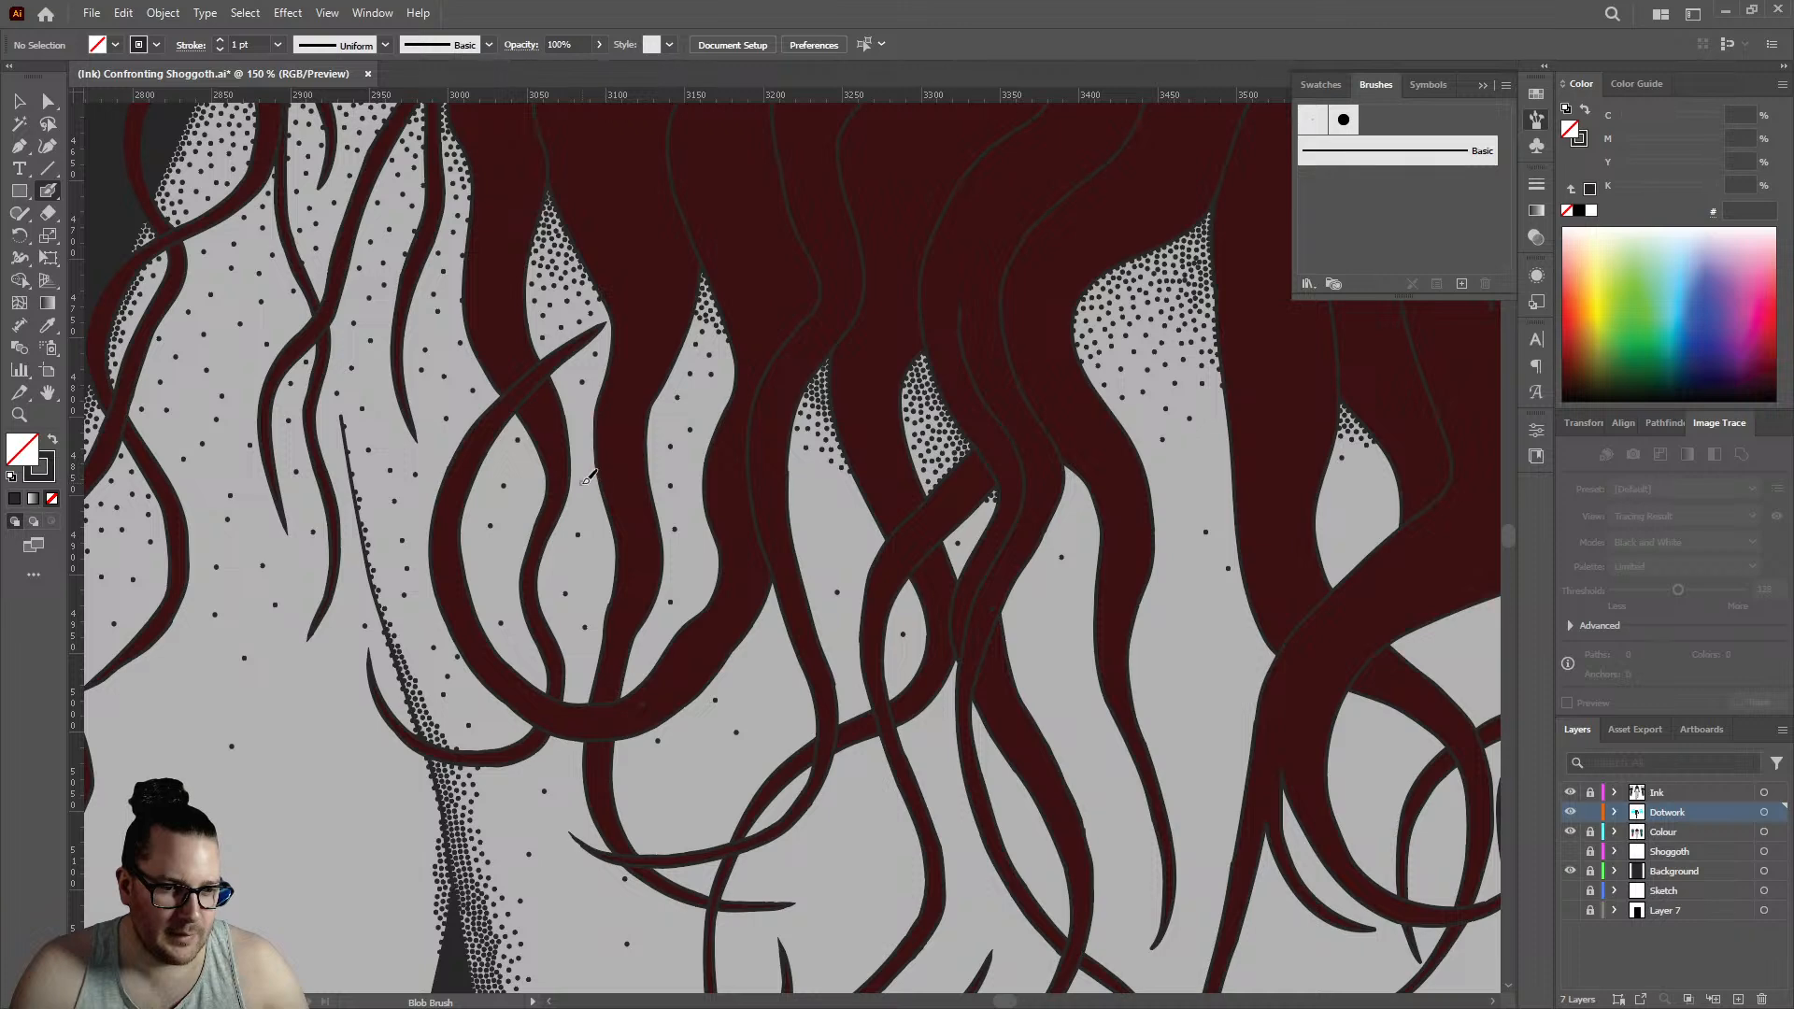
{"action": "scroll", "coordinate": [692, 460], "scroll_direction": "down", "scroll_amount": 3}
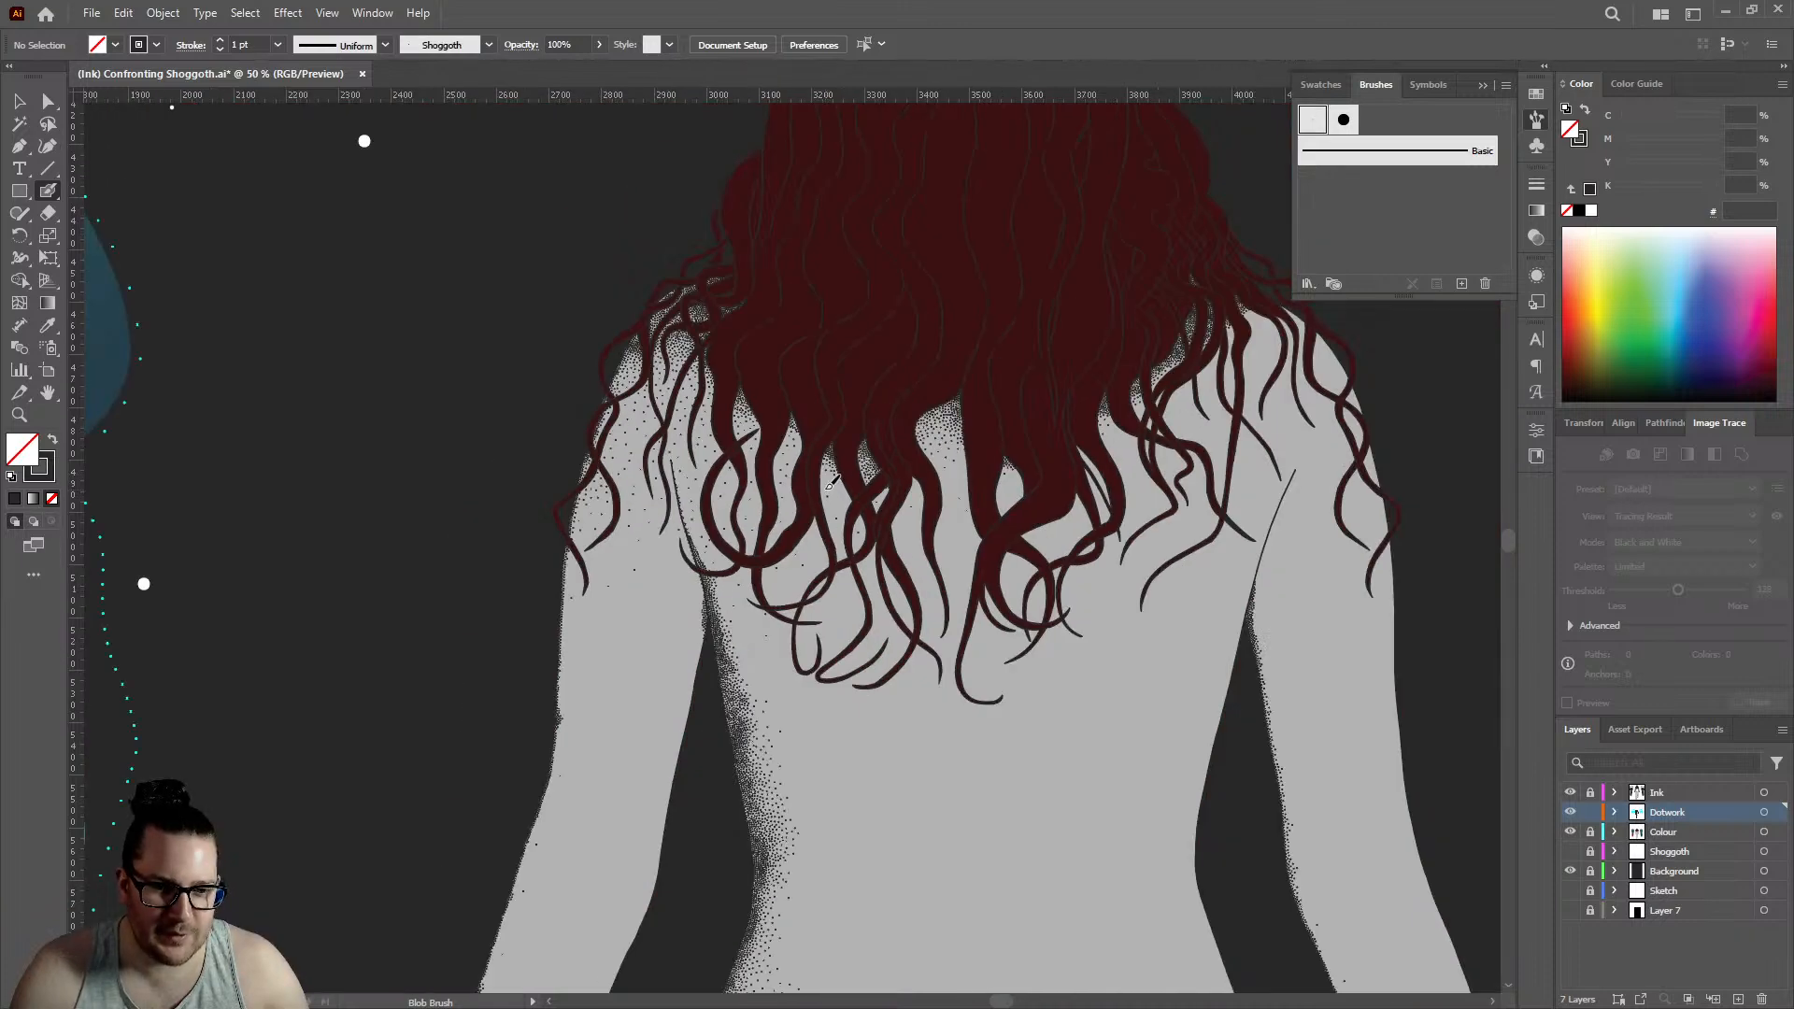
{"action": "scroll", "coordinate": [845, 493], "scroll_direction": "up", "scroll_amount": 5}
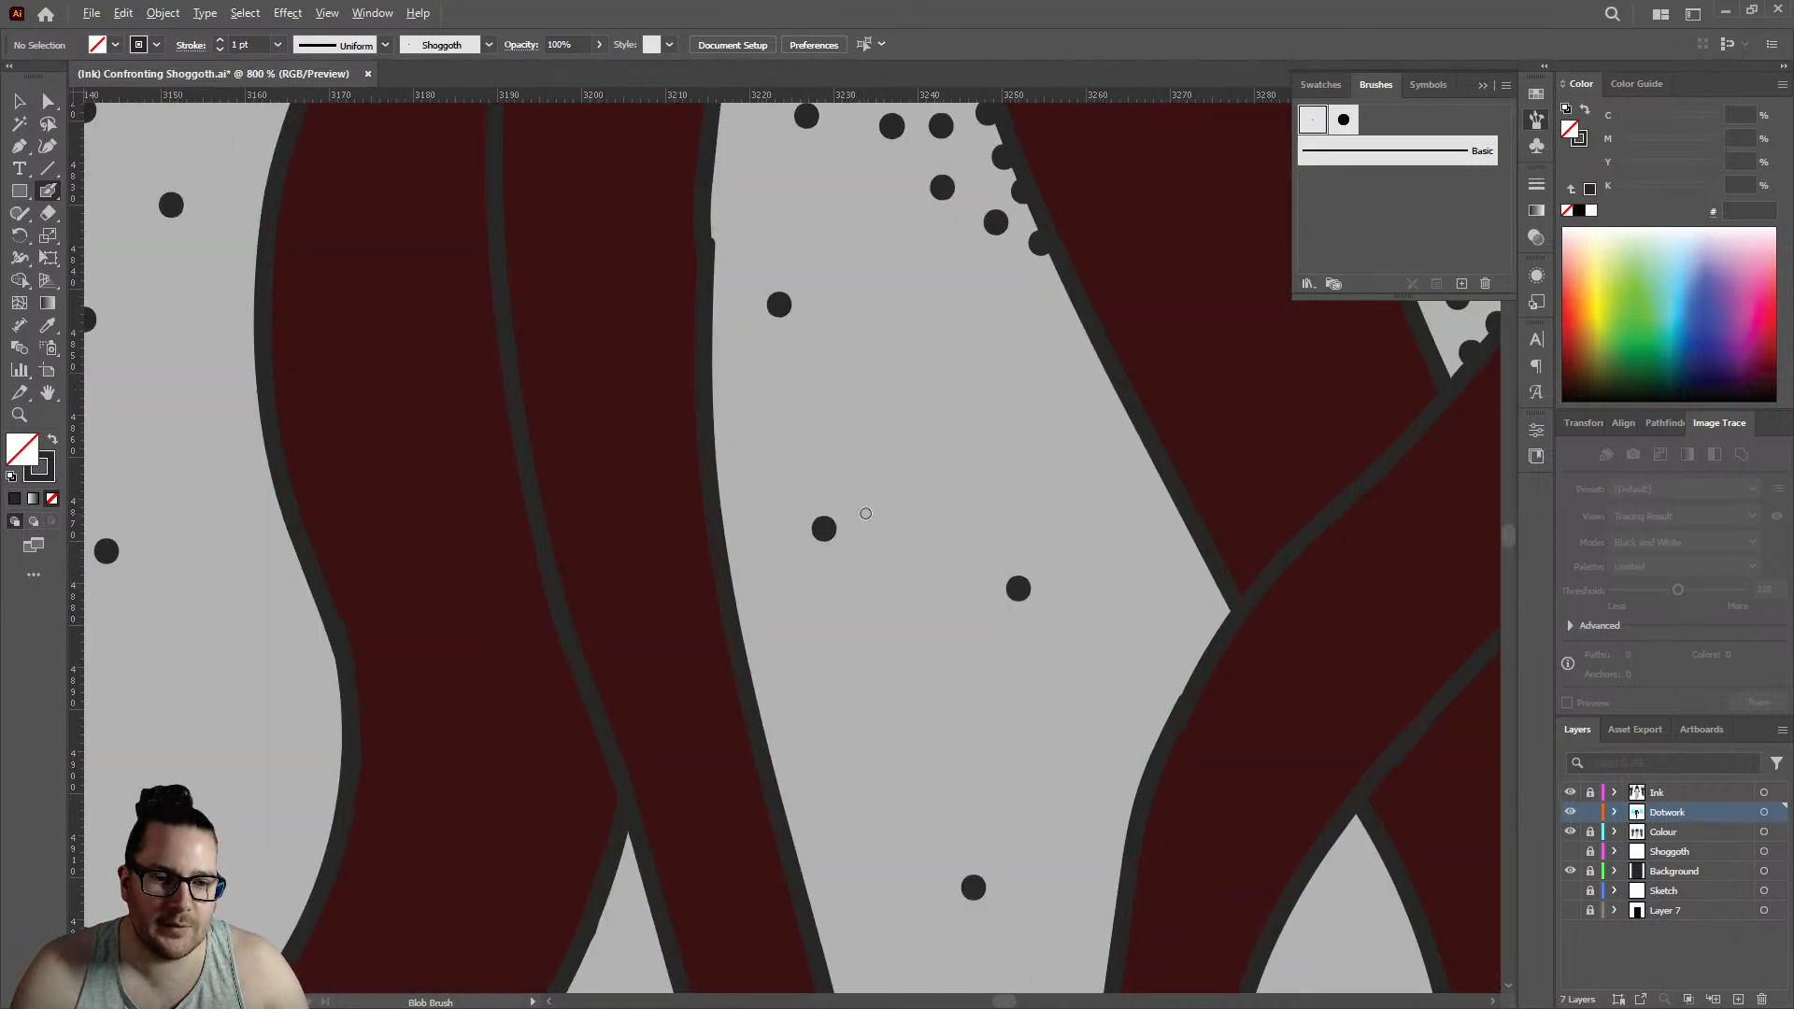
{"action": "scroll", "coordinate": [879, 495], "scroll_direction": "down", "scroll_amount": 4}
{"action": "scroll", "coordinate": [686, 451], "scroll_direction": "down", "scroll_amount": 7}
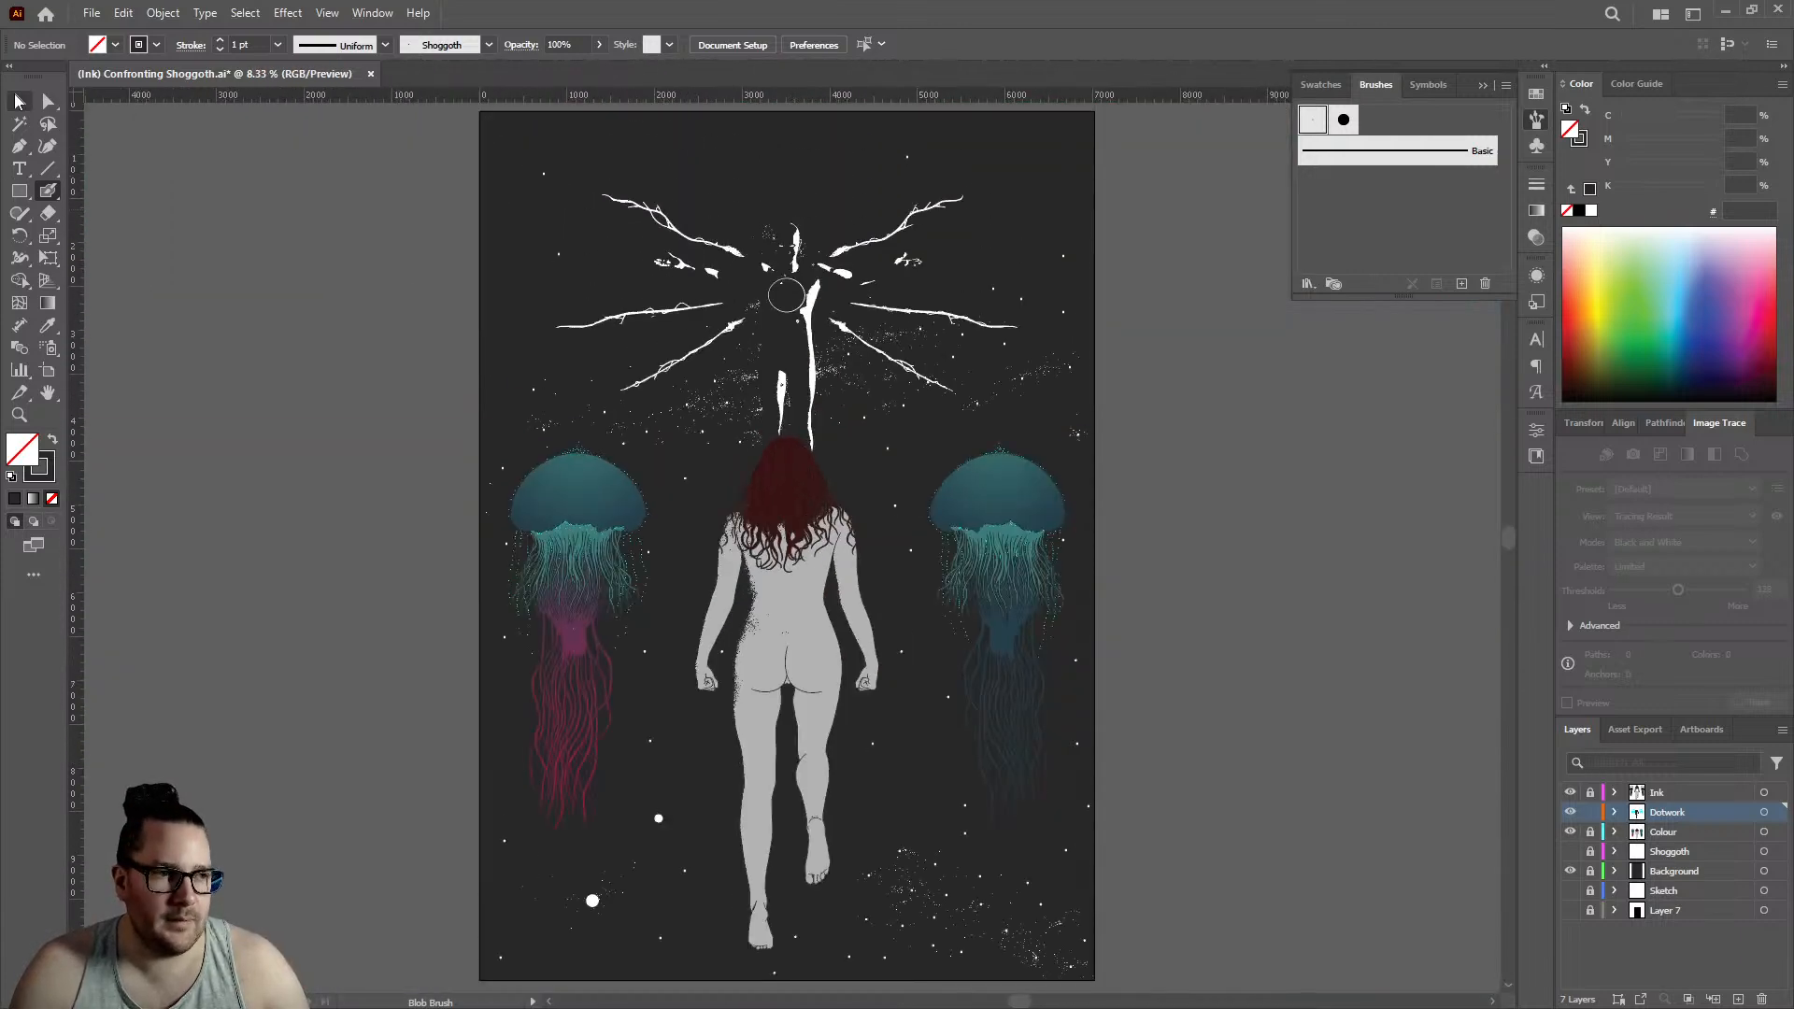
{"action": "key", "text": "v"}
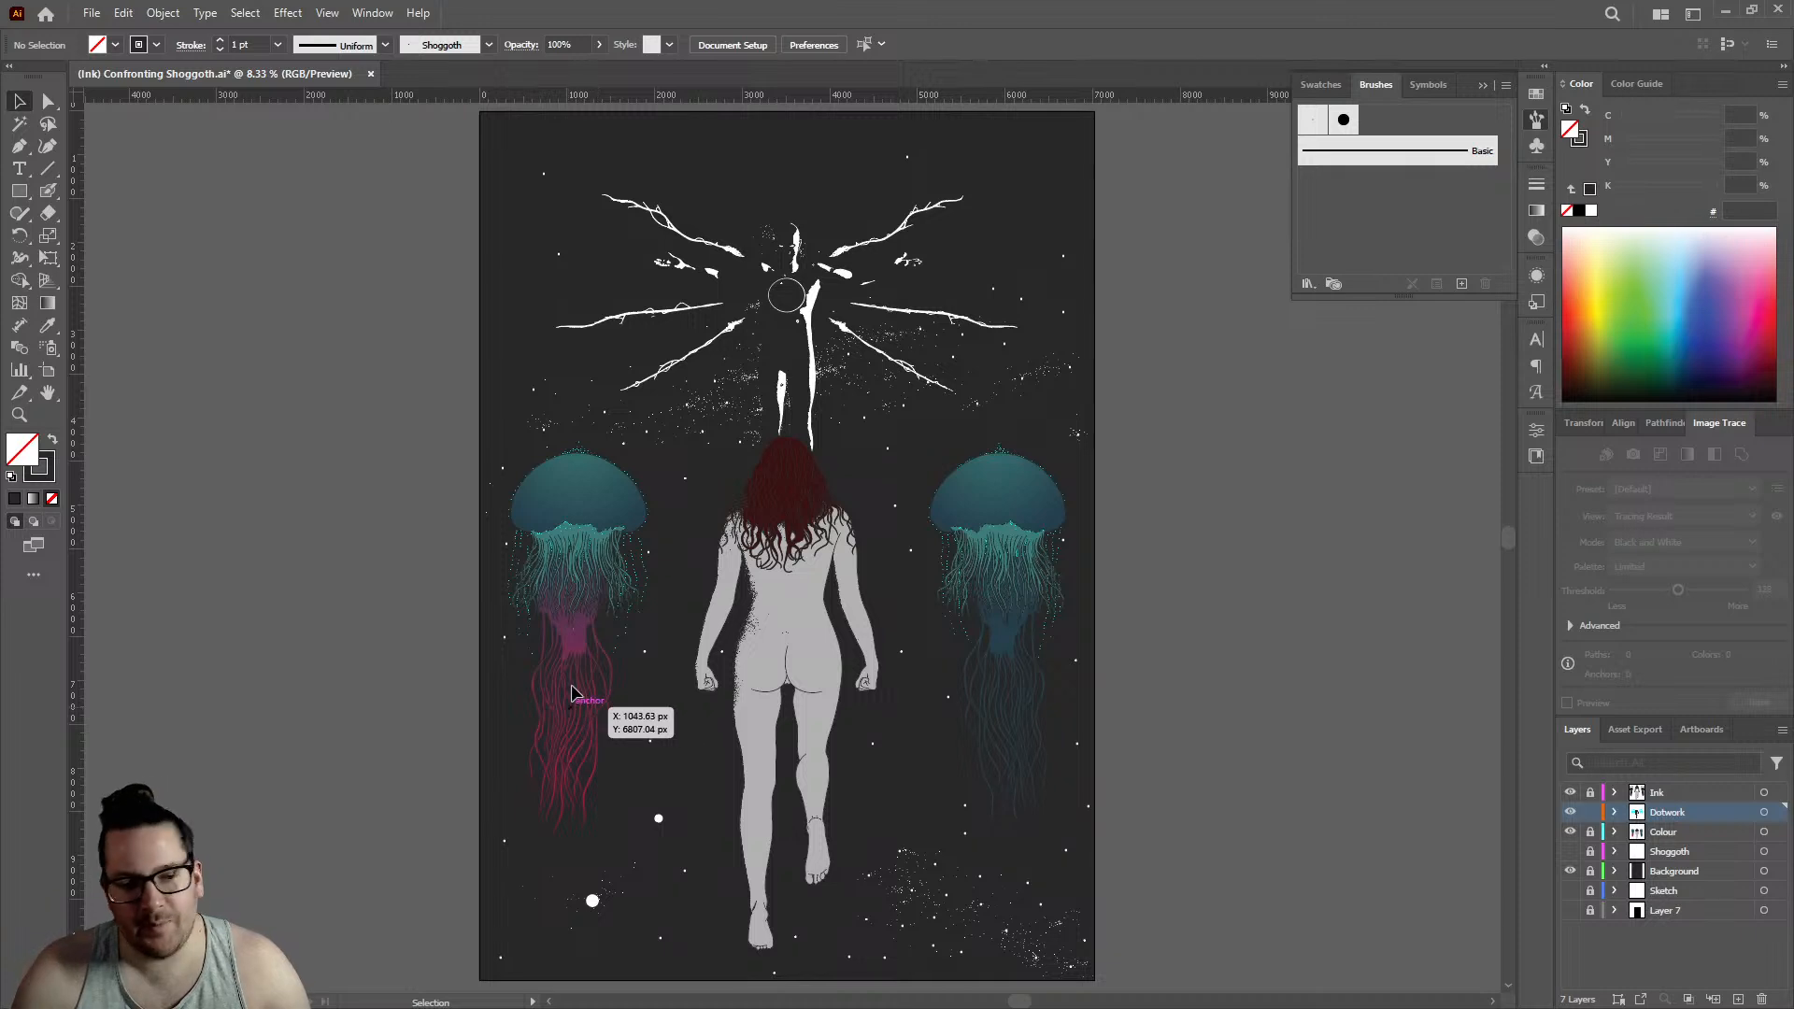